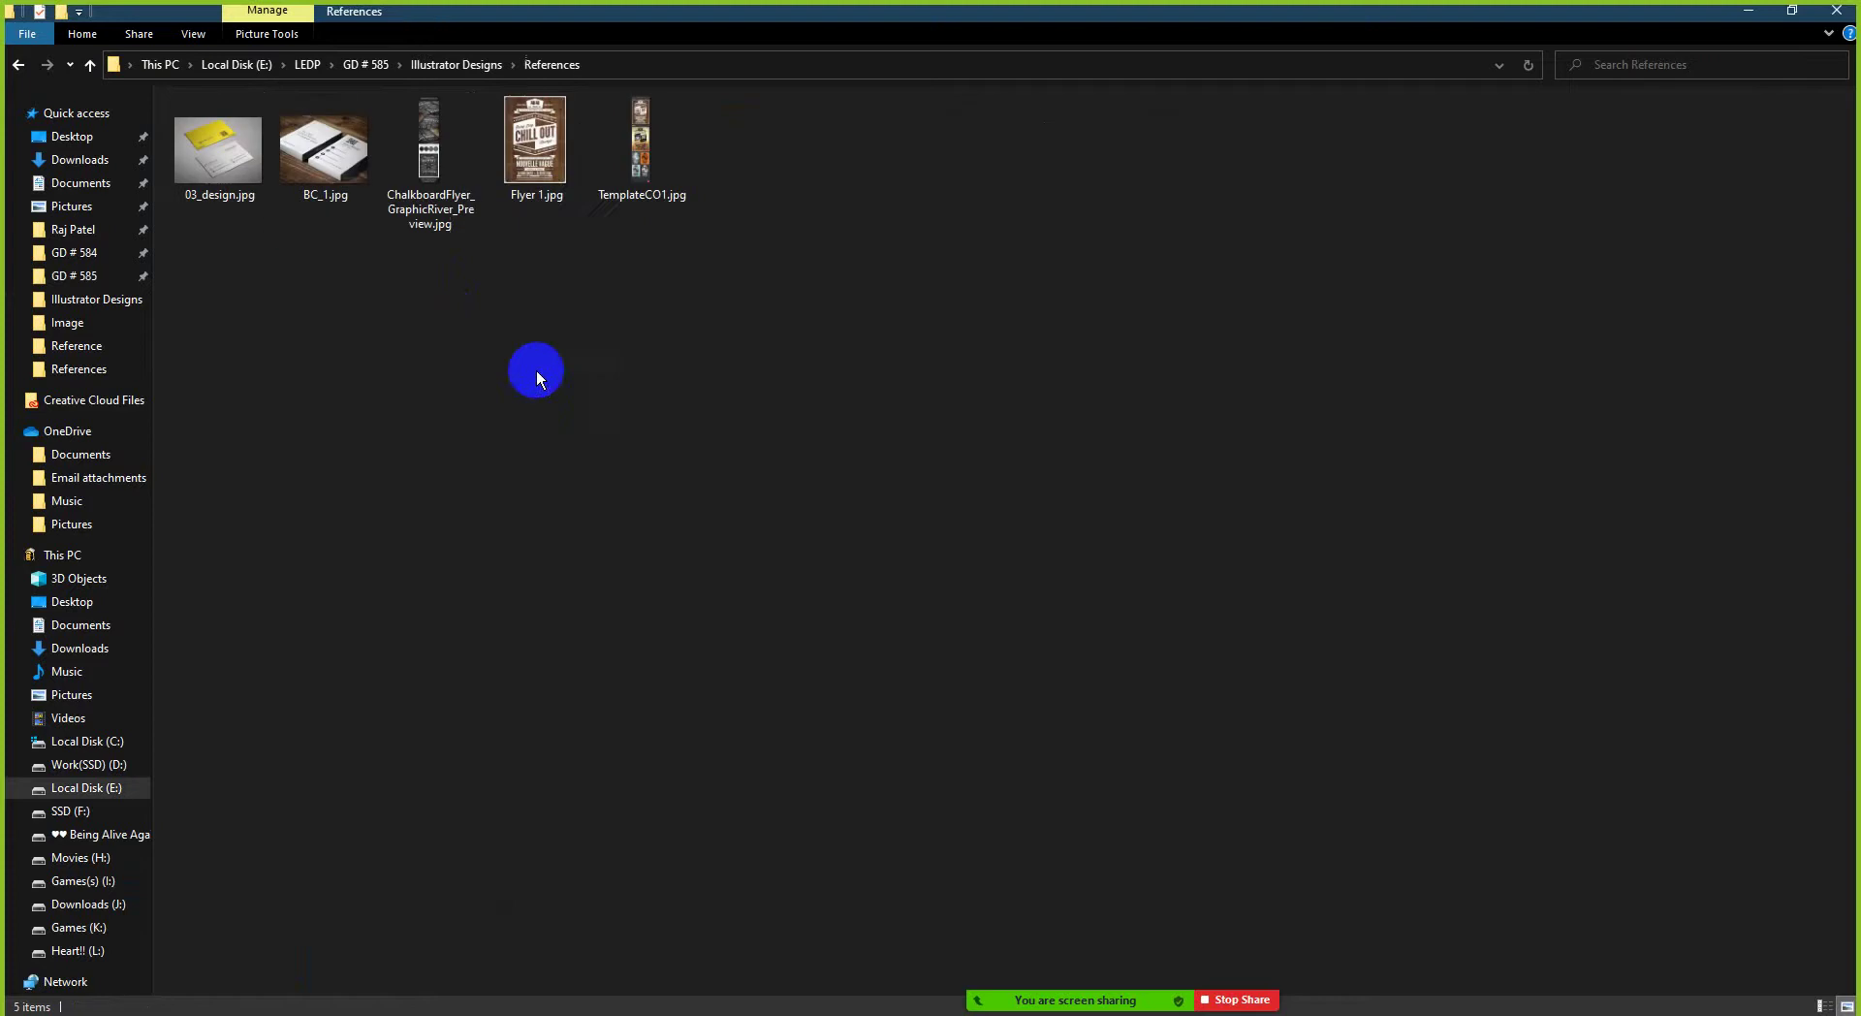
- Open ChalkboardFlyer_GraphicRiver_Preview.jpg from the References folder in Paint
{"action": "left_click", "coordinate": [427, 156]}
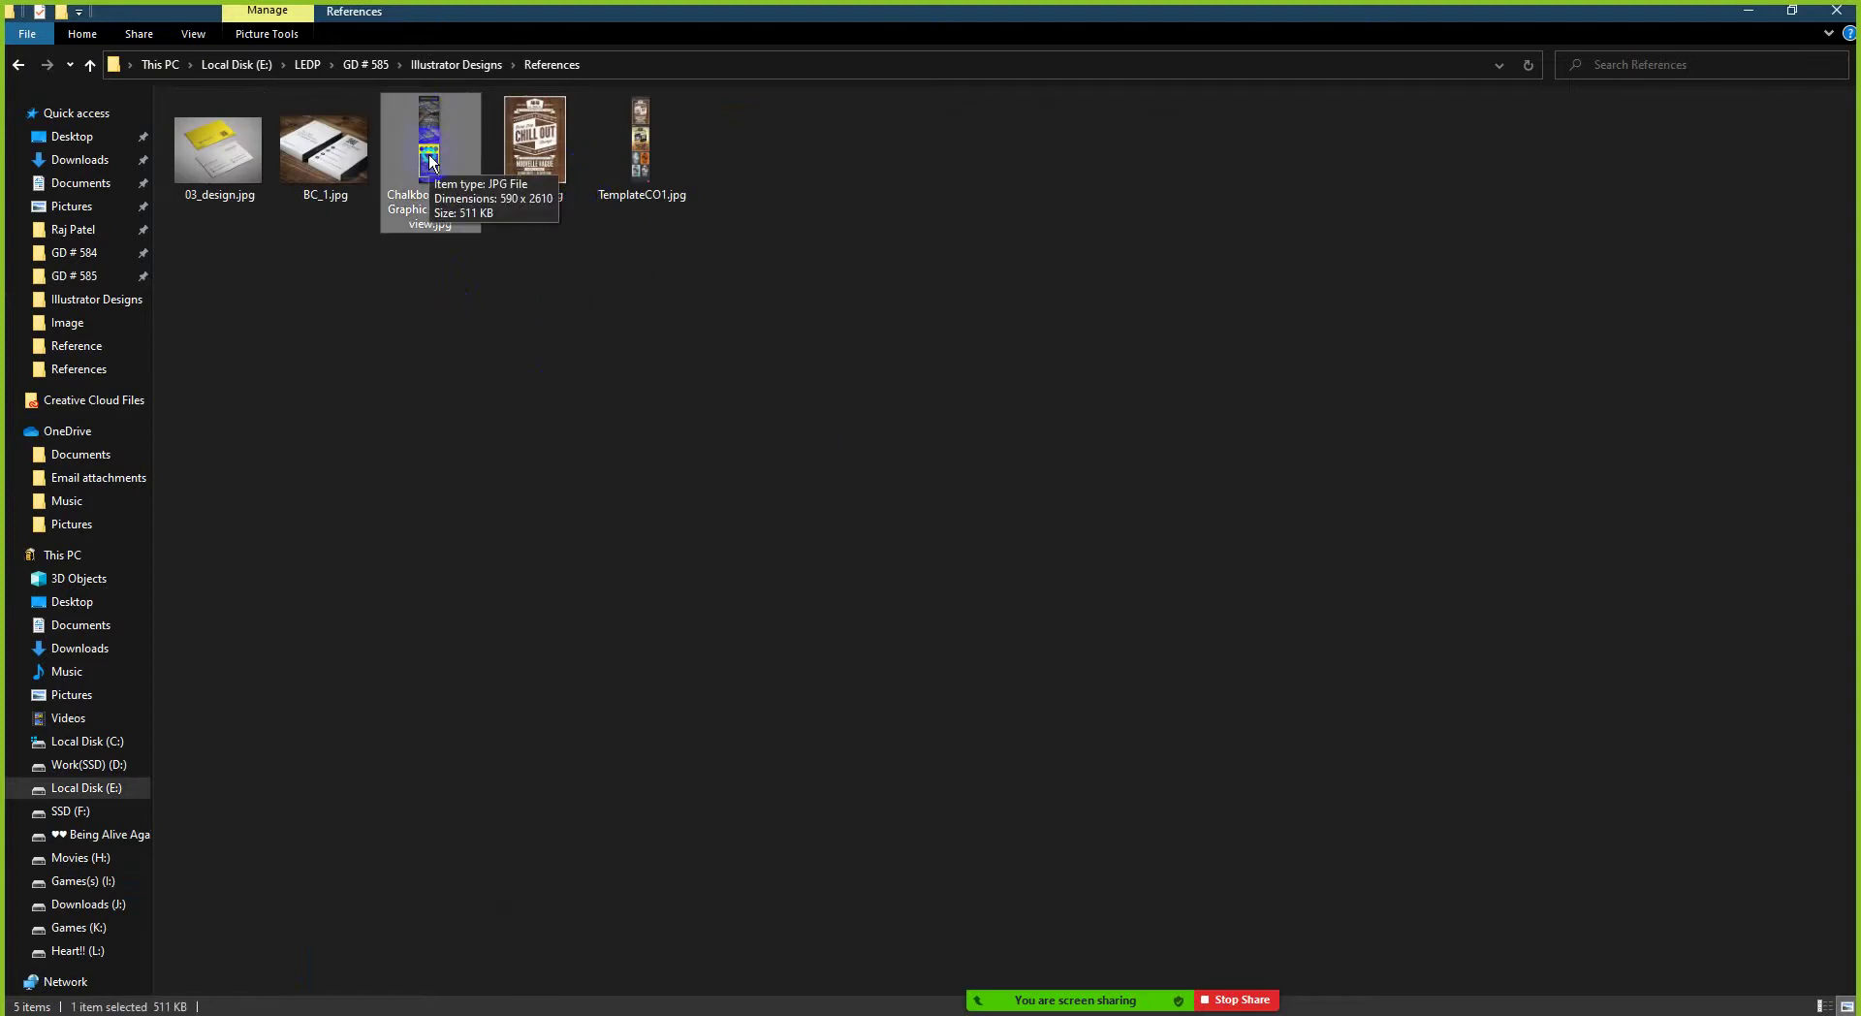
{"action": "right_click", "coordinate": [429, 158]}
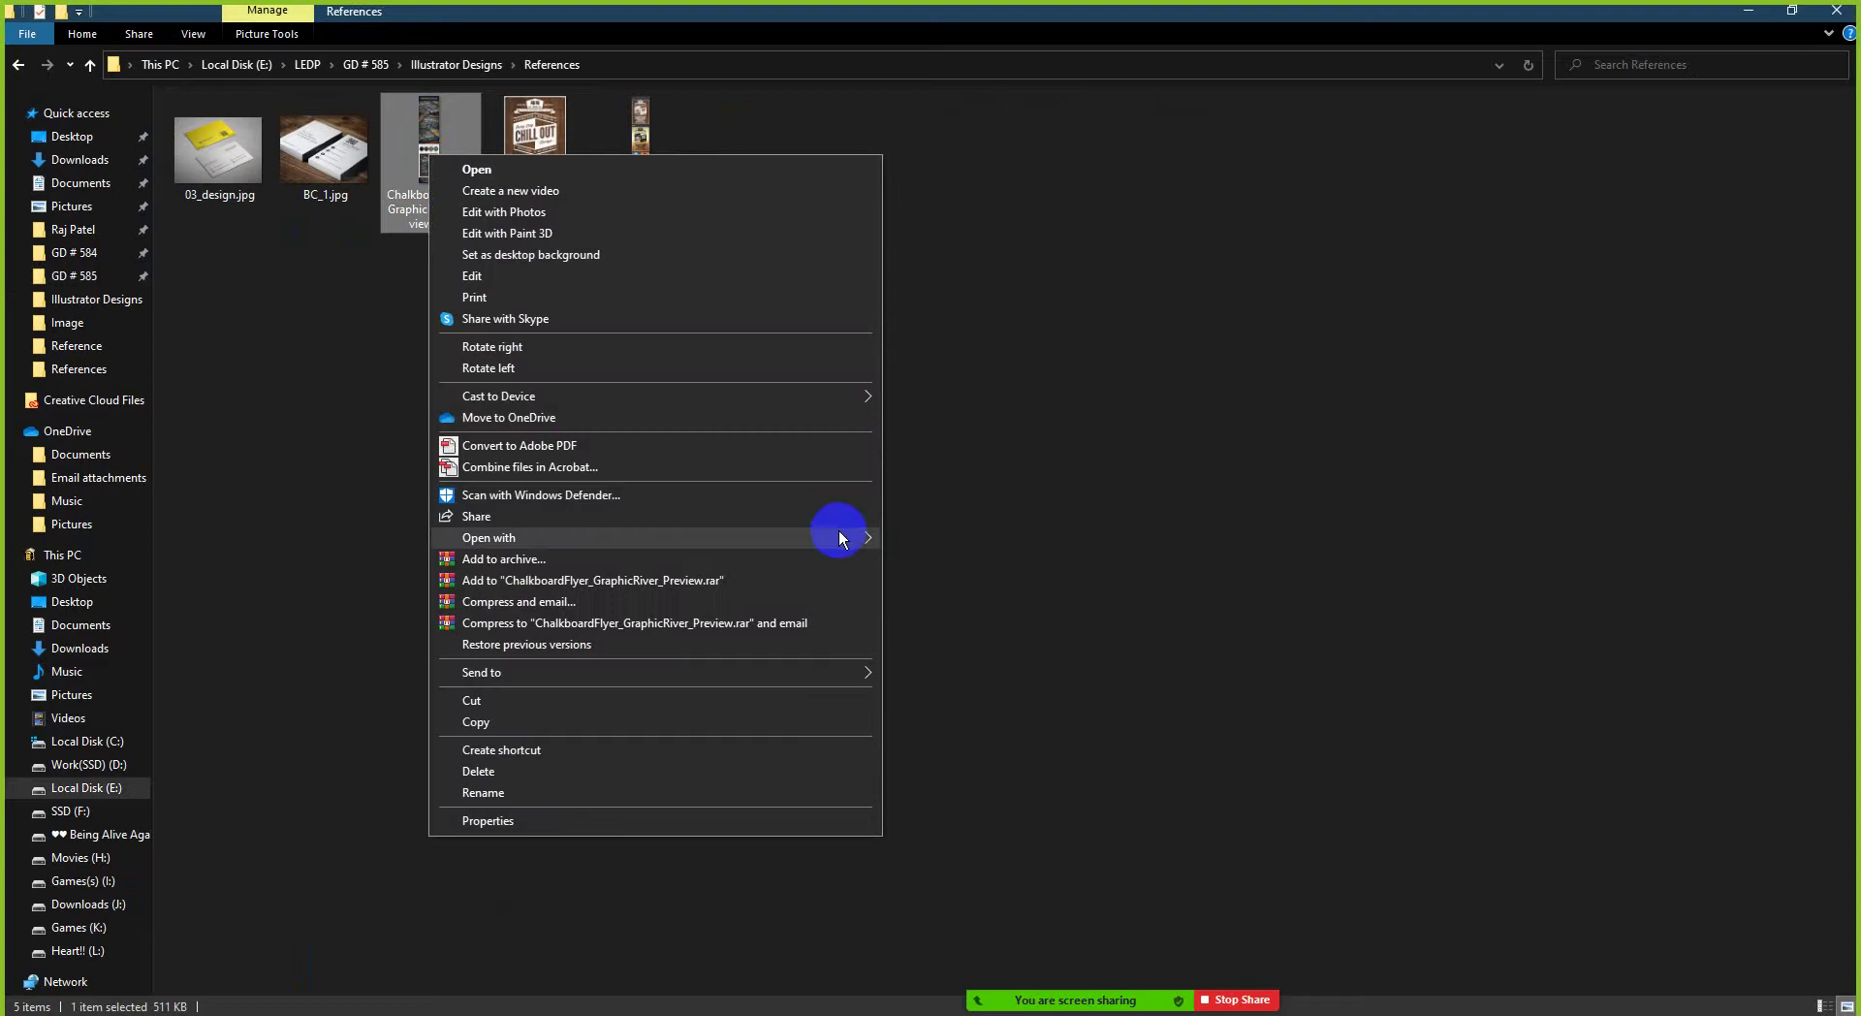
{"action": "mouse_move", "coordinate": [839, 538]}
{"action": "left_click", "coordinate": [970, 595]}
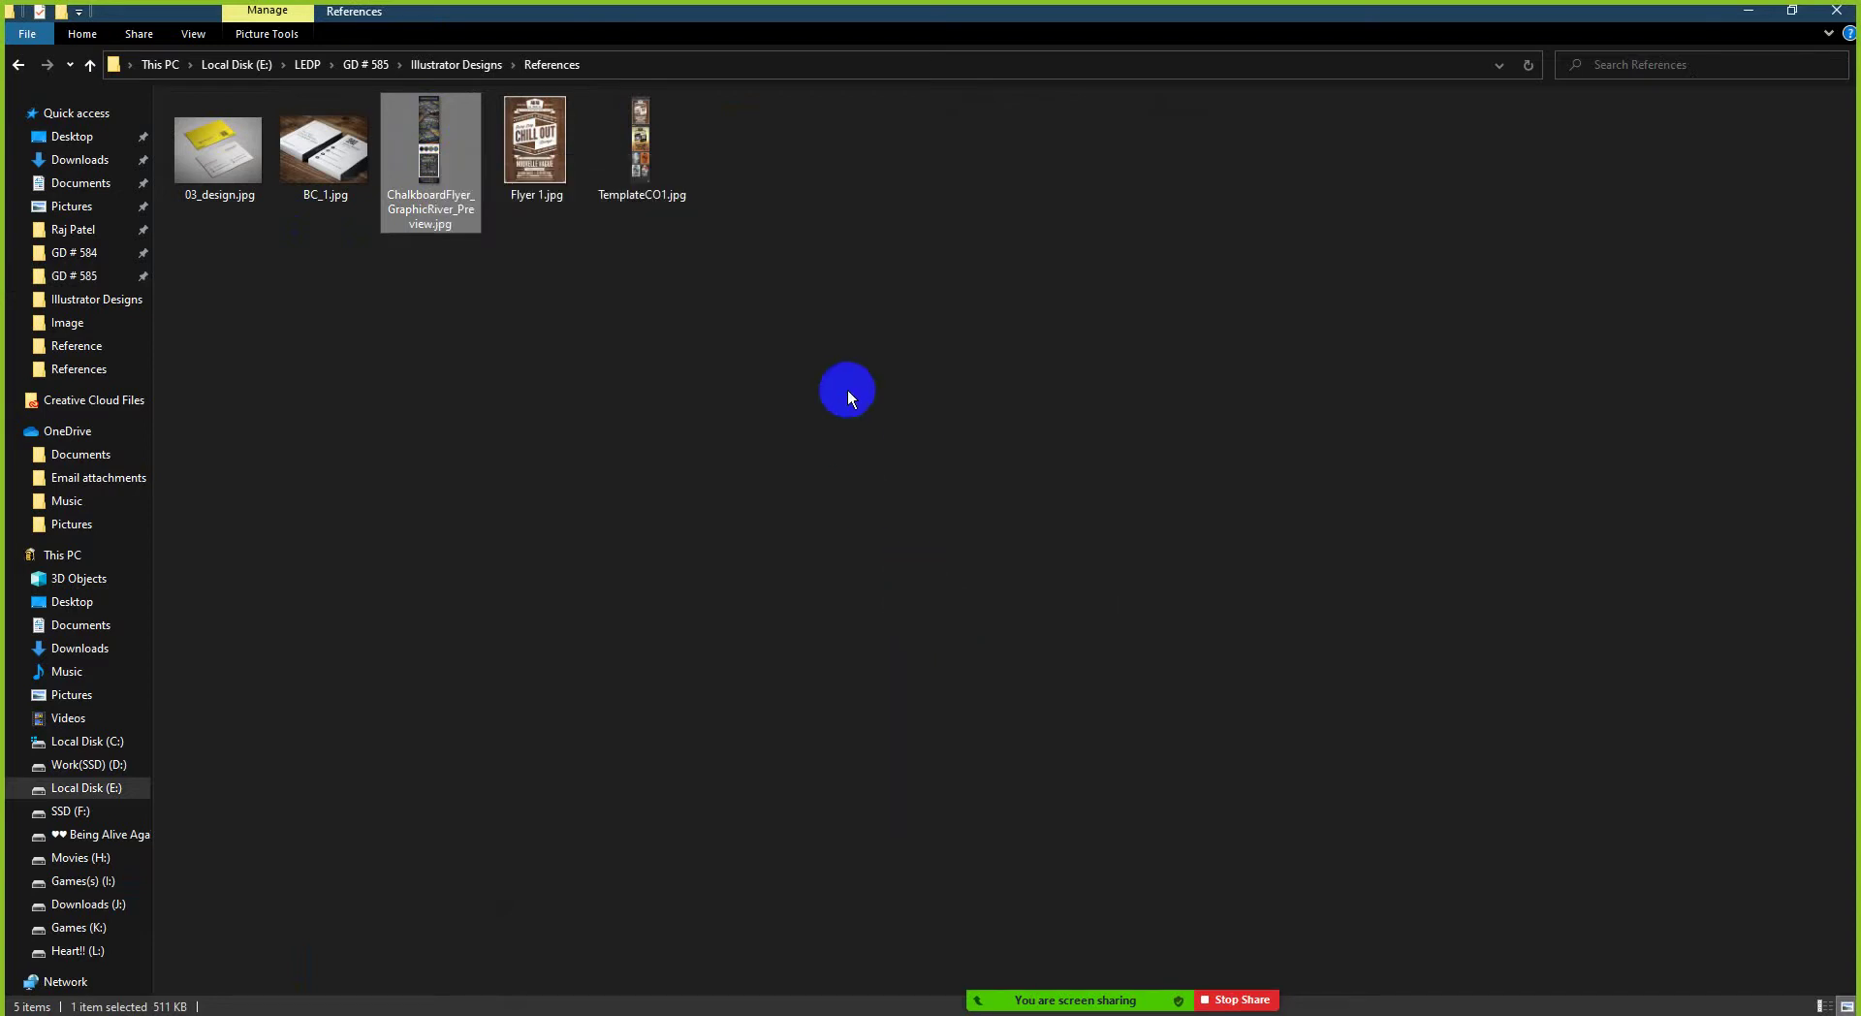
- Crop the preview image to the full black Prohibition Brewery flyer, a selection of 532 × 687 px
{"action": "scroll", "coordinate": [461, 525], "scroll_direction": "down", "scroll_amount": 10}
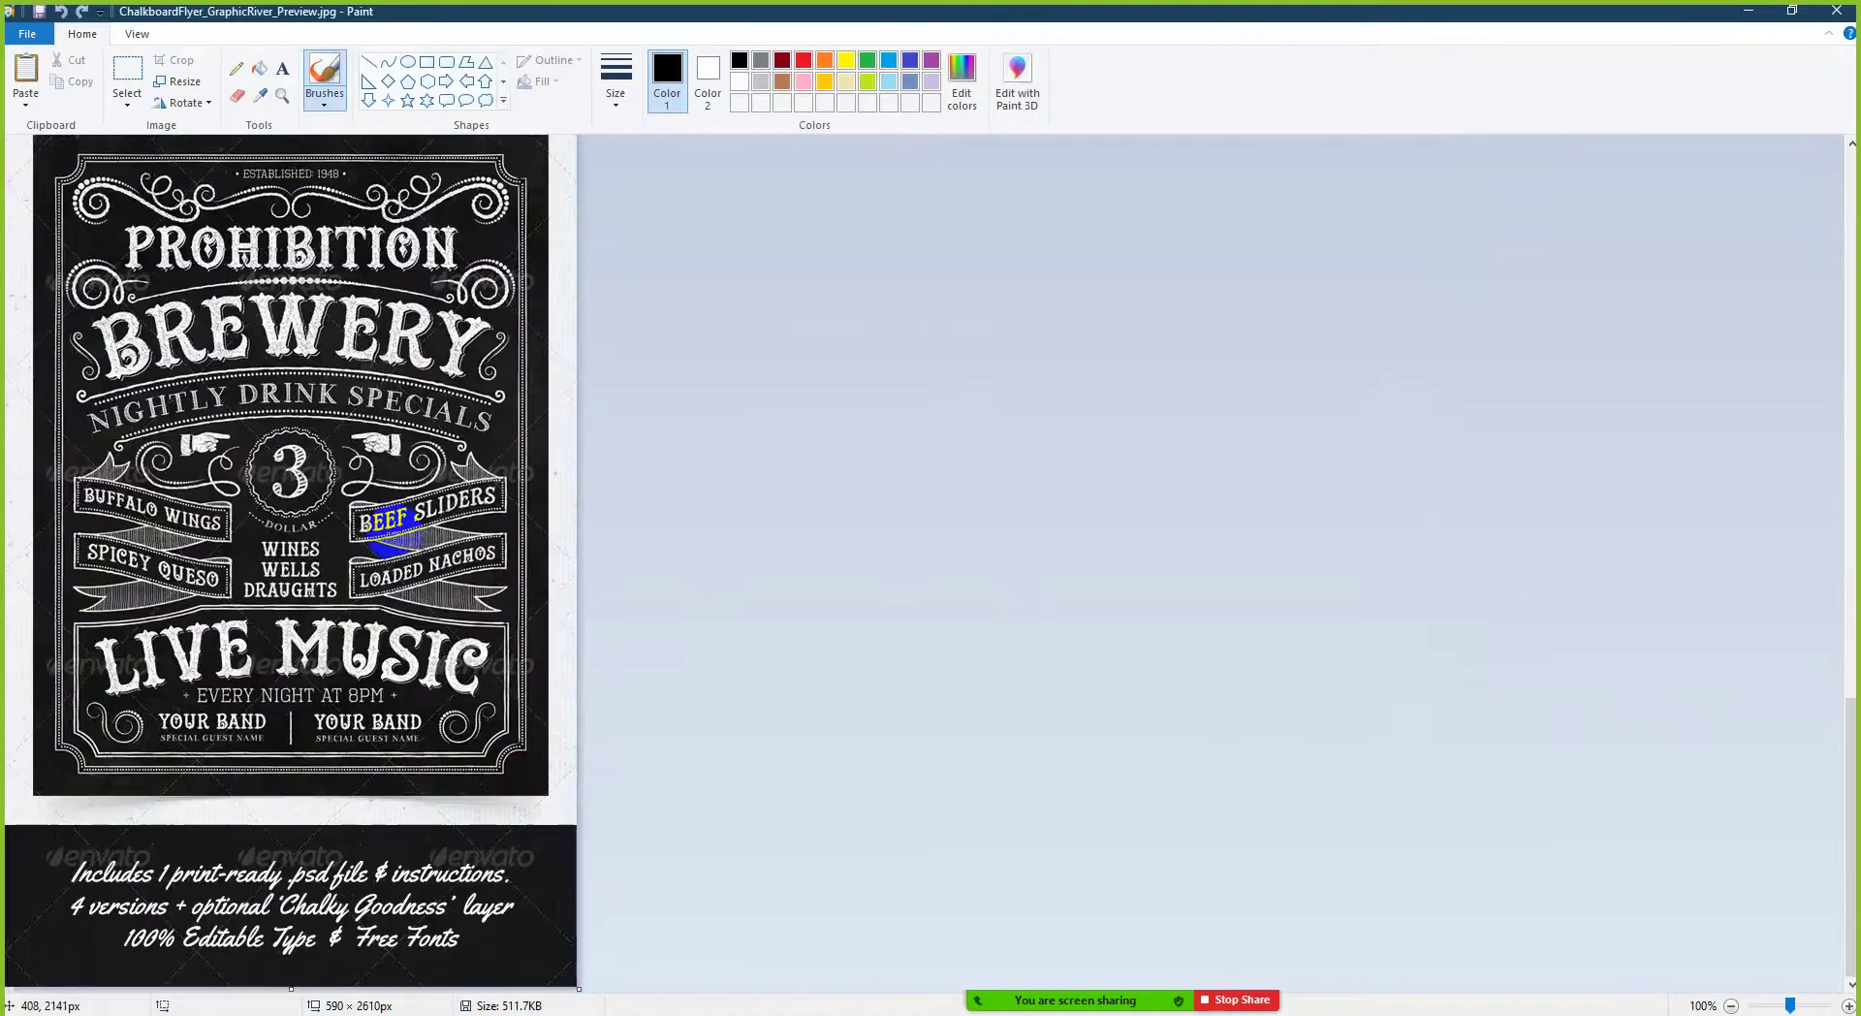
{"action": "scroll", "coordinate": [386, 529], "scroll_direction": "up", "scroll_amount": 3}
{"action": "scroll", "coordinate": [277, 480], "scroll_direction": "down", "scroll_amount": 3}
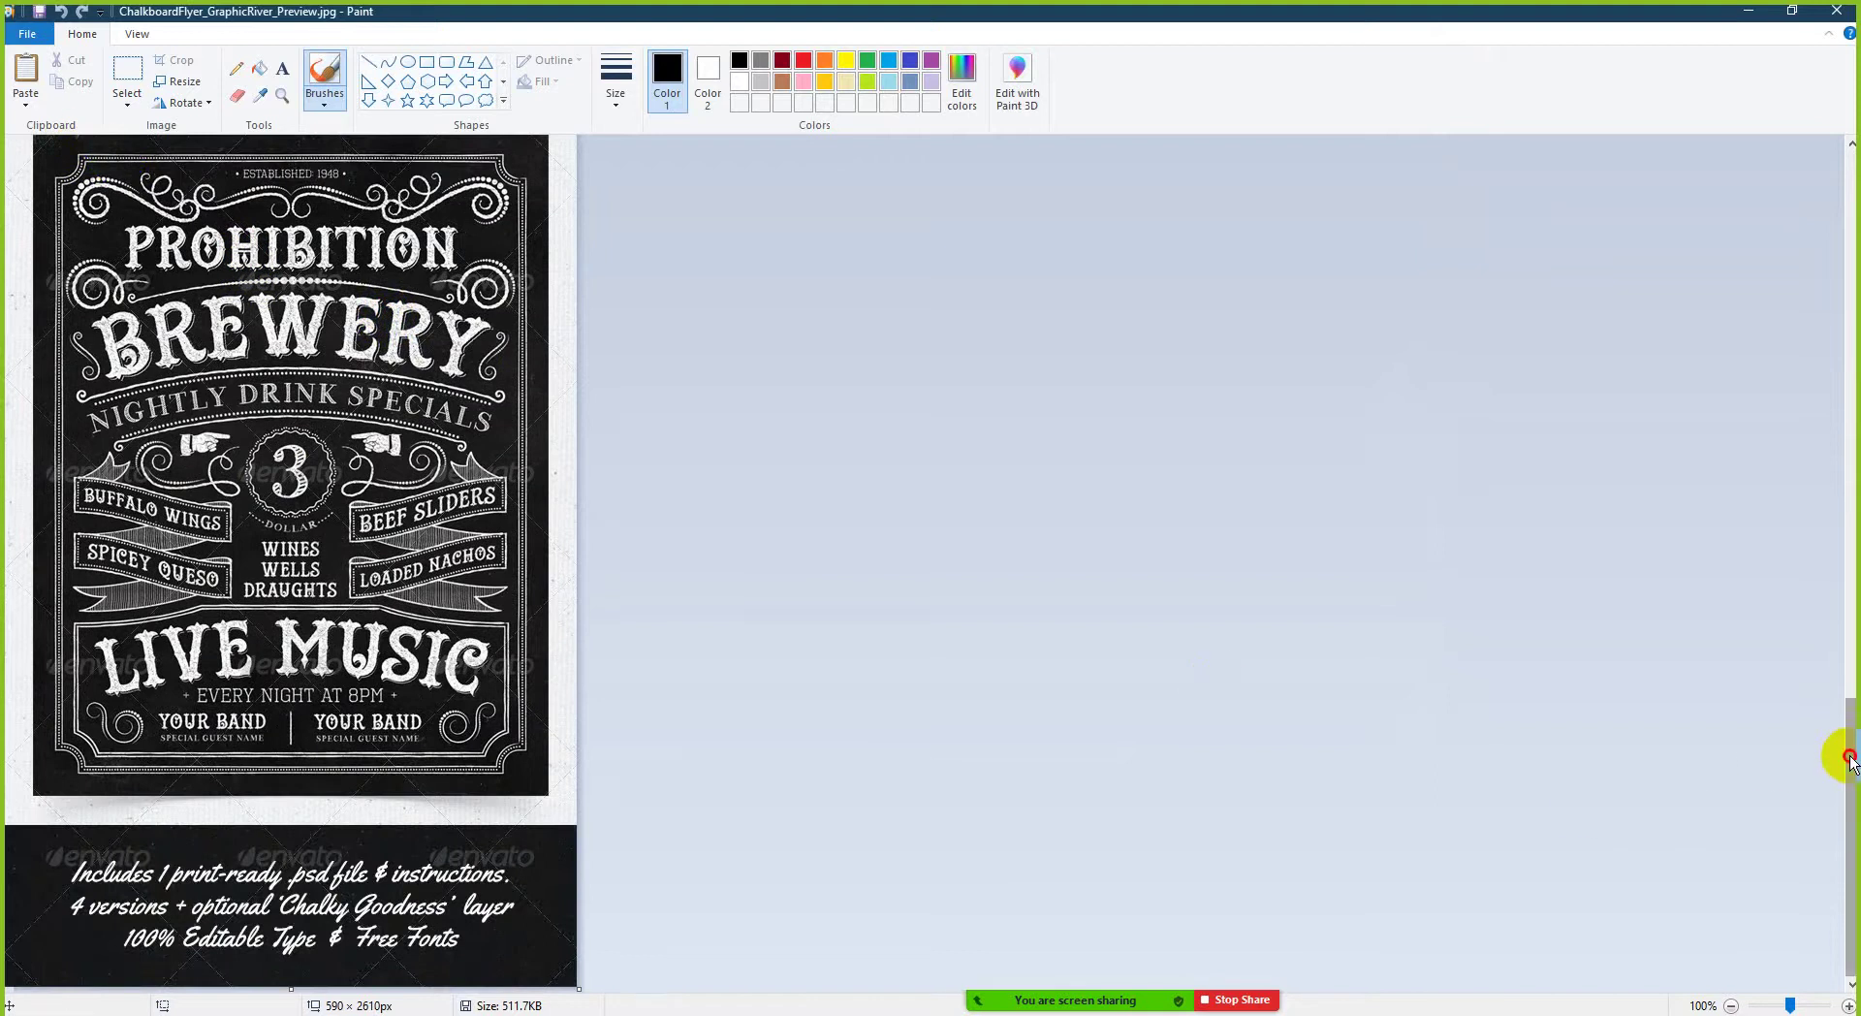
{"action": "left_click_drag", "start_coordinate": [1842, 751], "coordinate": [1832, 735]}
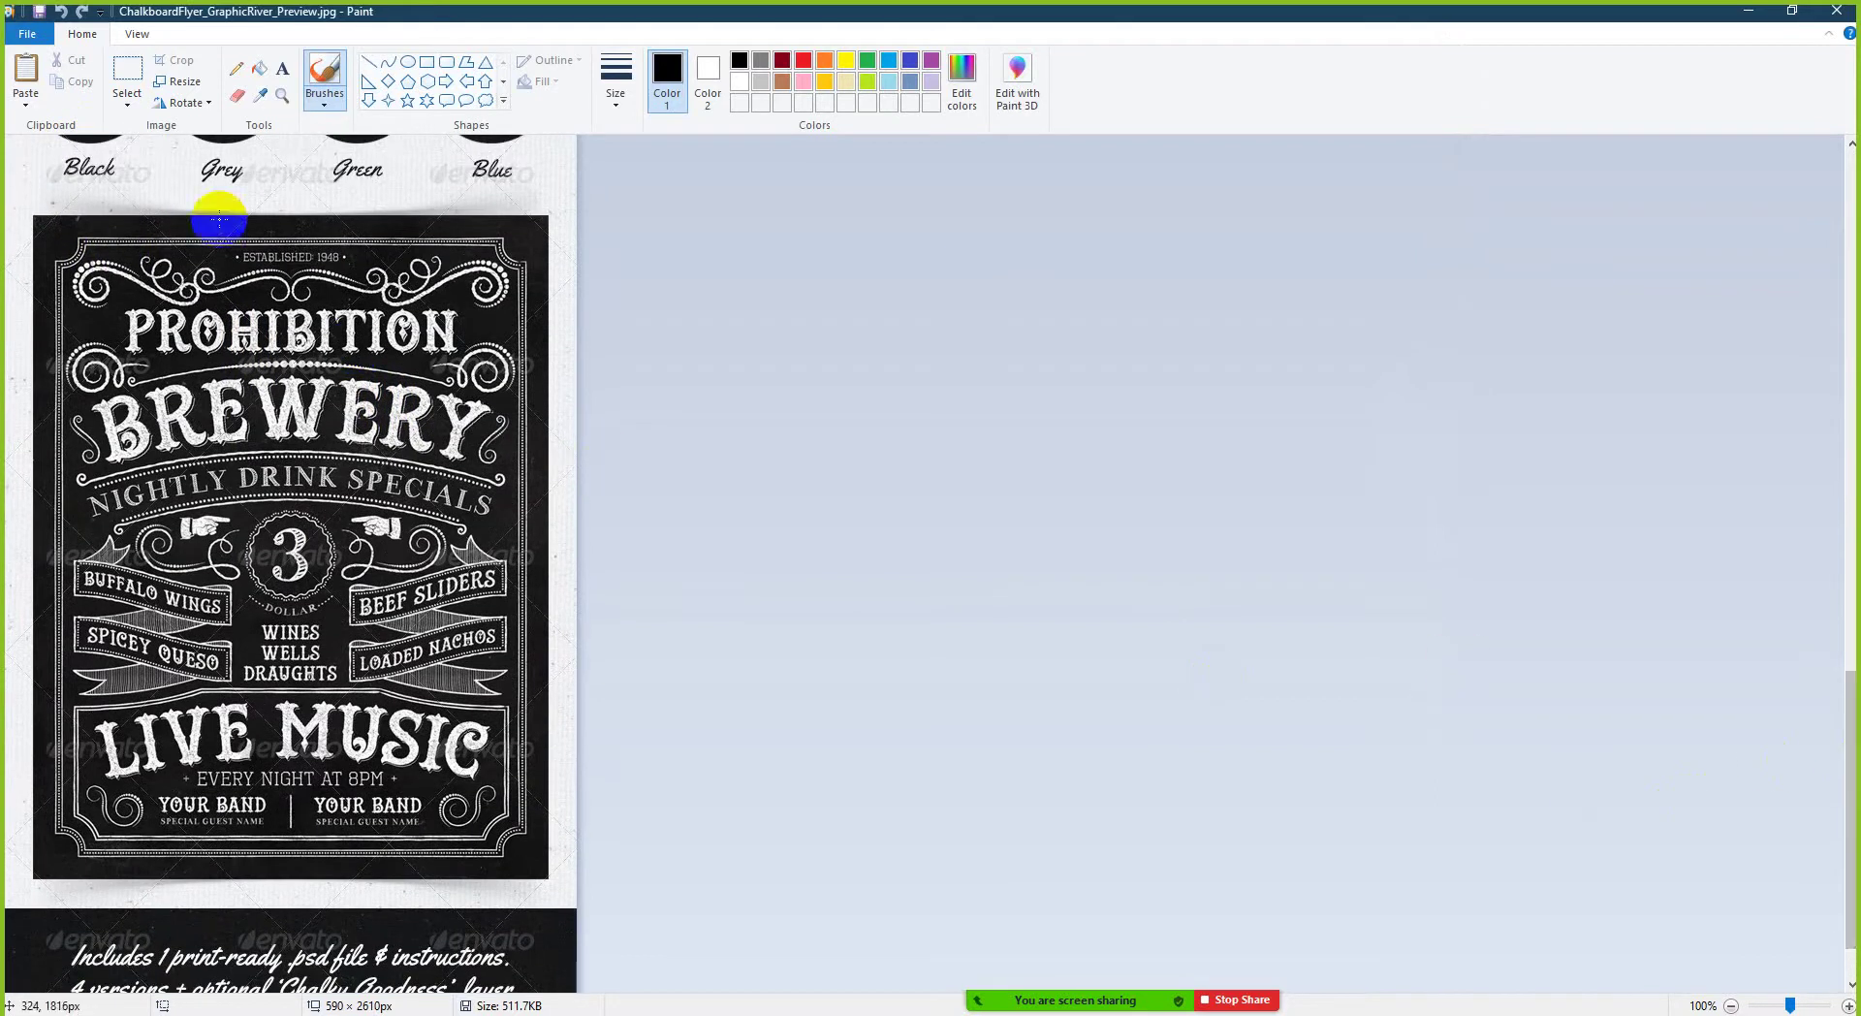
{"action": "left_click", "coordinate": [126, 90]}
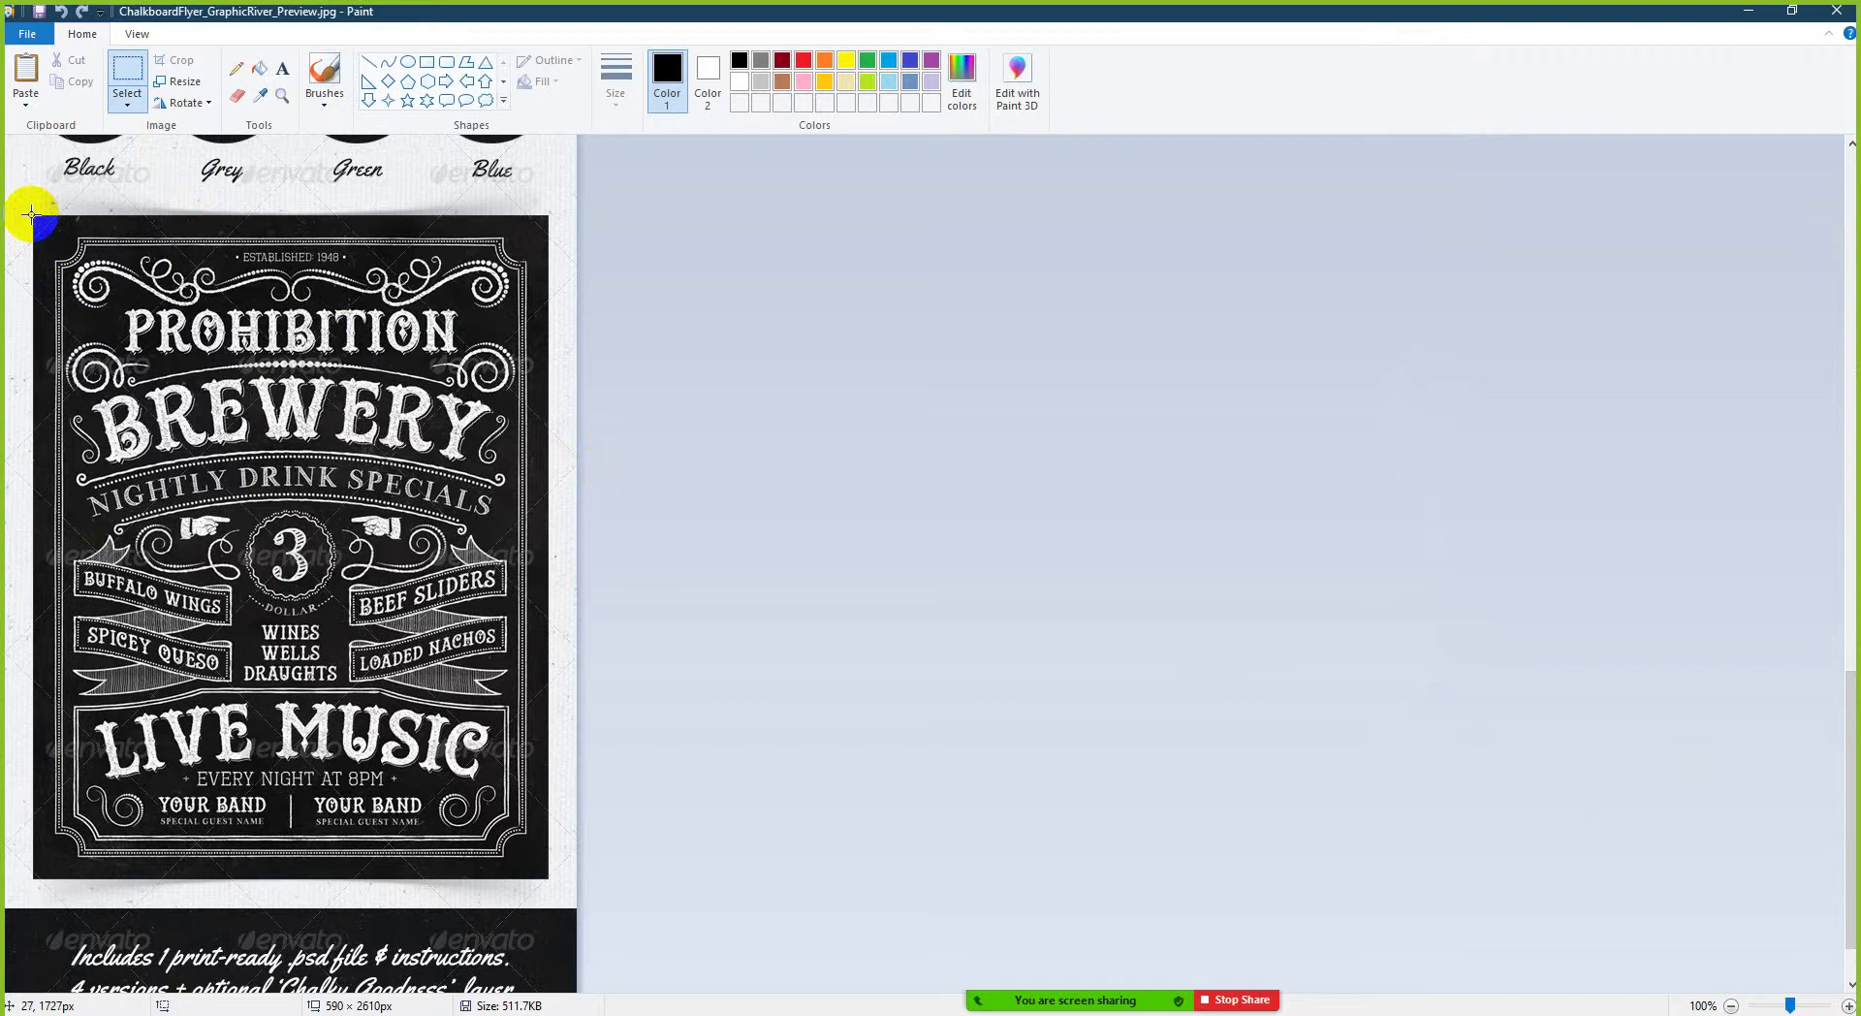
{"action": "left_click_drag", "start_coordinate": [42, 230], "coordinate": [560, 869]}
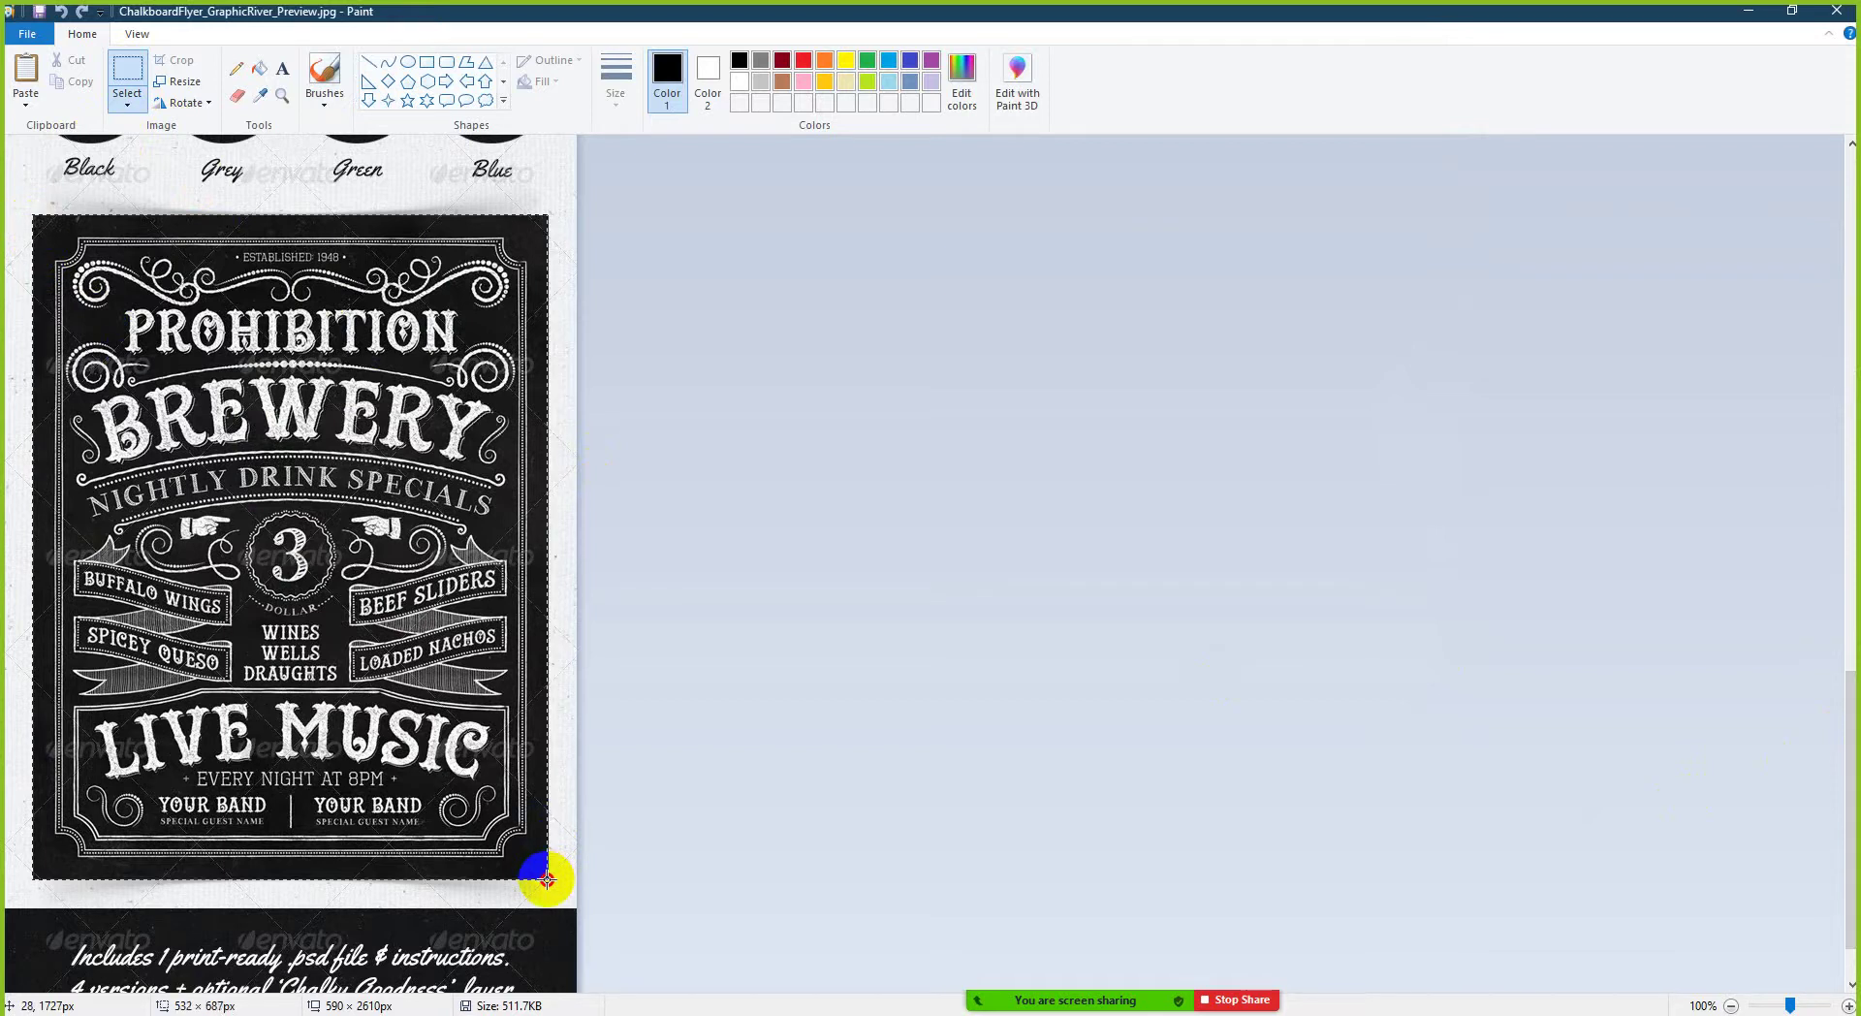
{"action": "left_click_drag", "start_coordinate": [547, 879], "coordinate": [547, 879]}
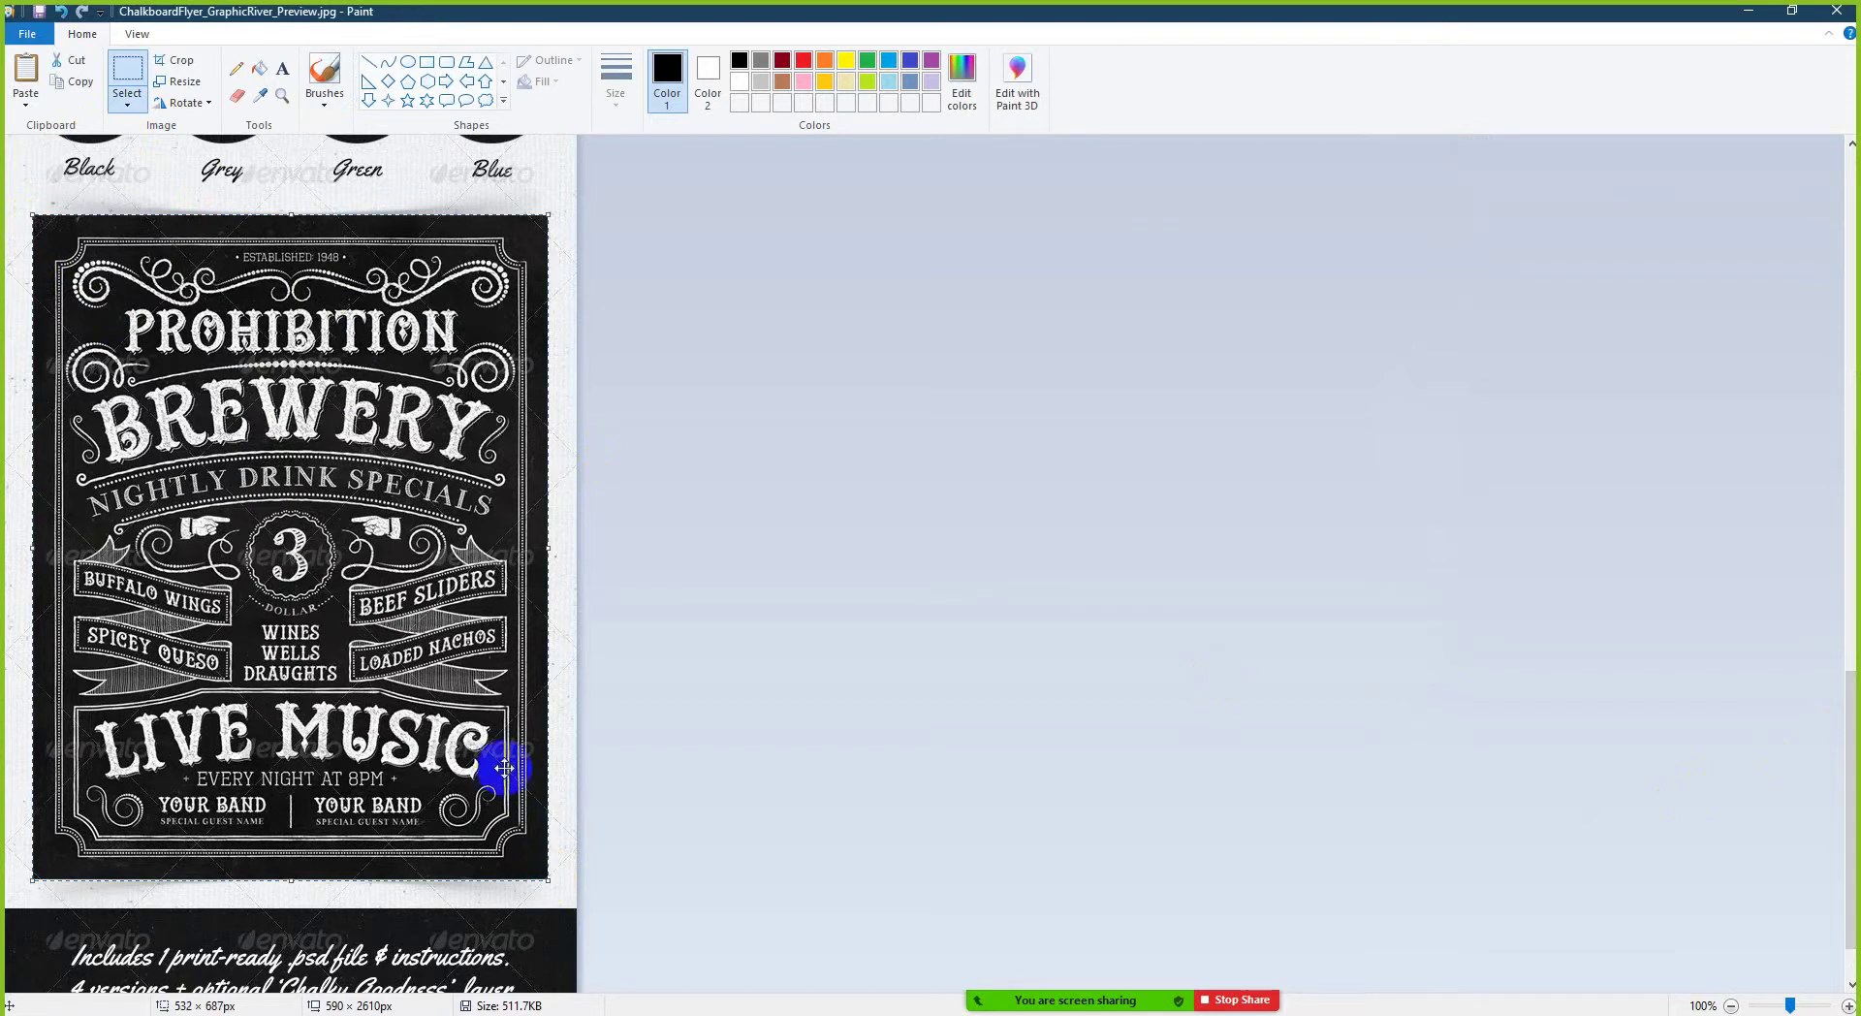
{"action": "left_click", "coordinate": [176, 62]}
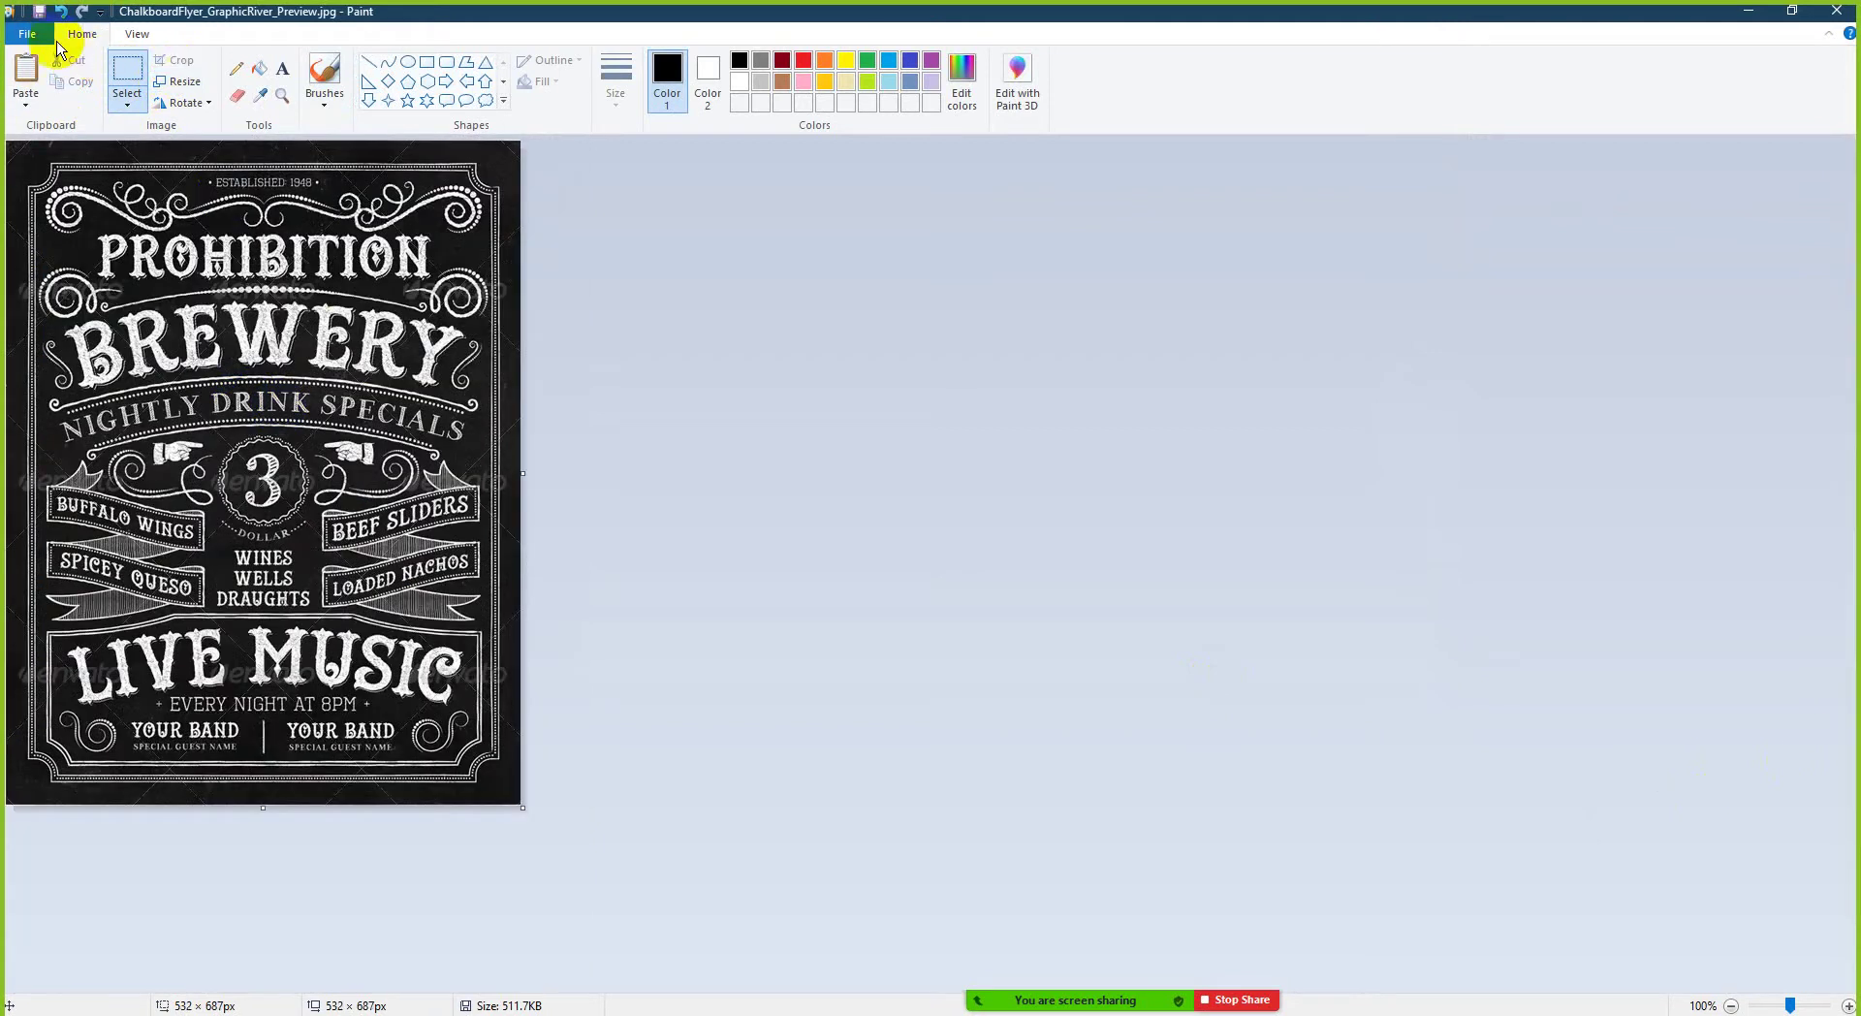
- Save the cropped image as a separate JPEG named Flyer 2 in the References folder and close Paint
{"action": "left_click", "coordinate": [28, 34]}
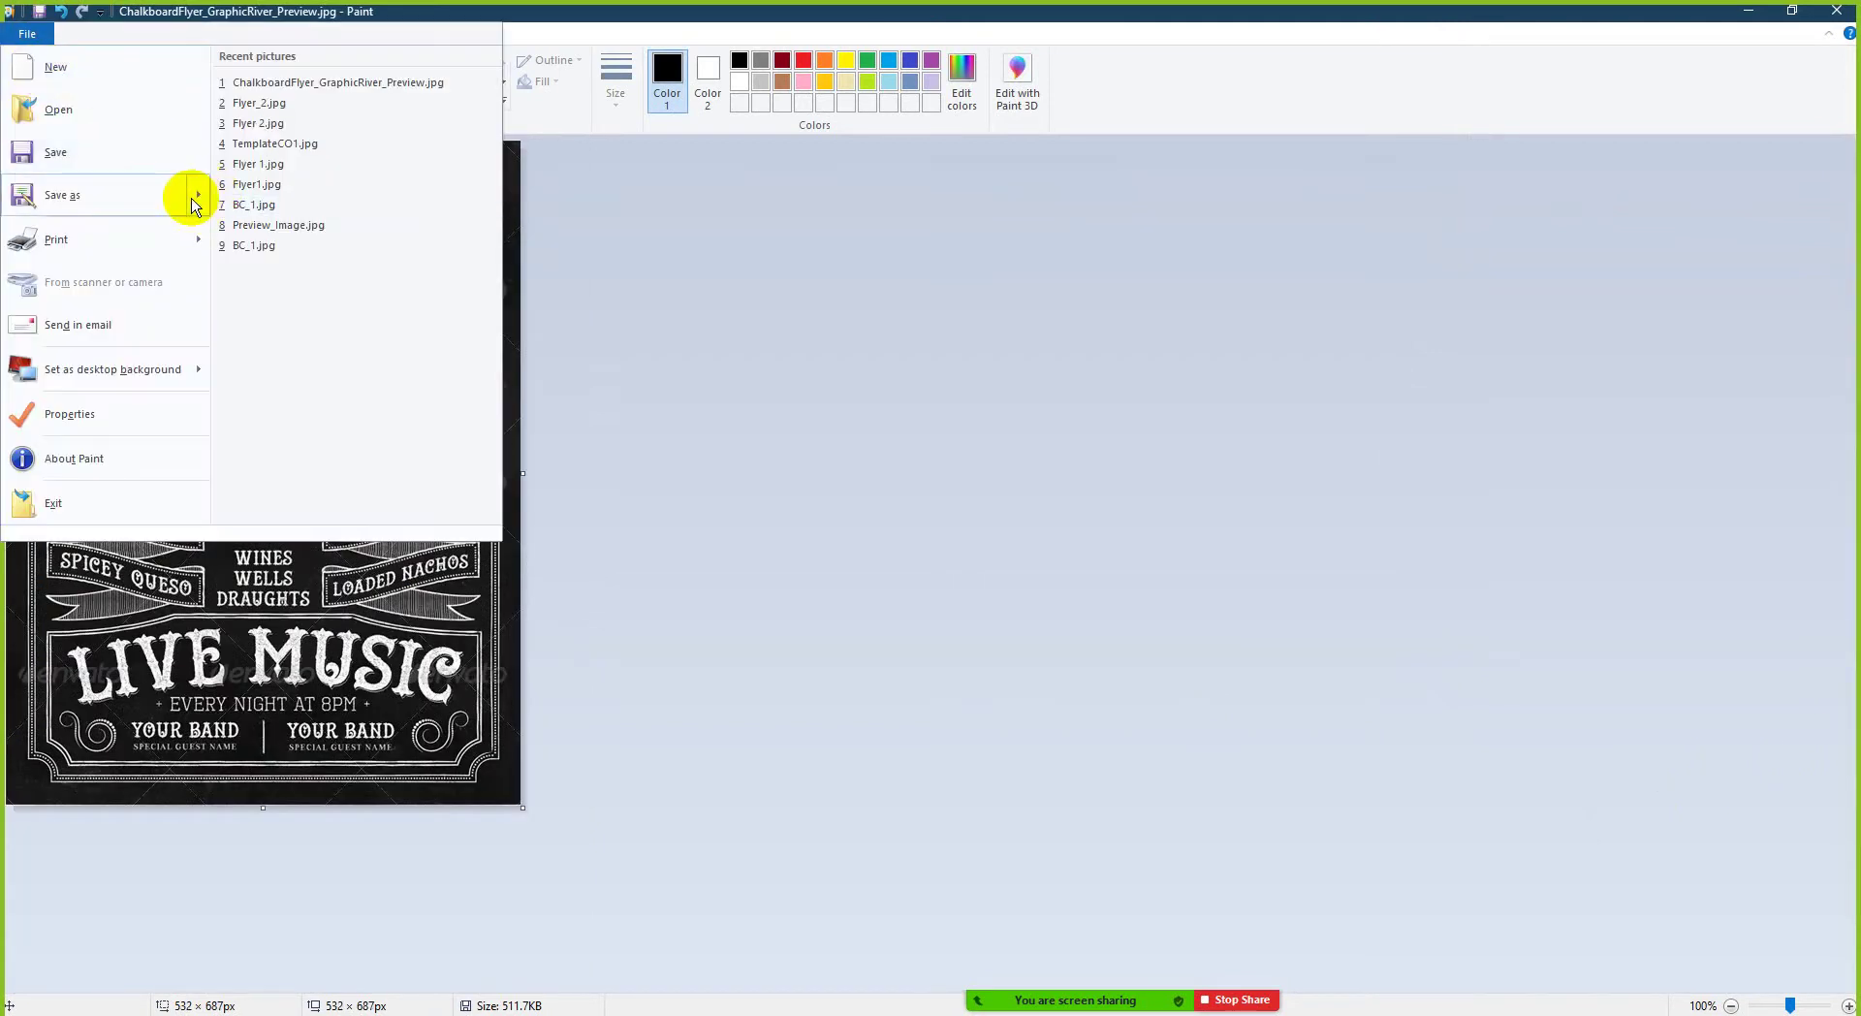
{"action": "mouse_move", "coordinate": [216, 199]}
{"action": "left_click", "coordinate": [279, 140]}
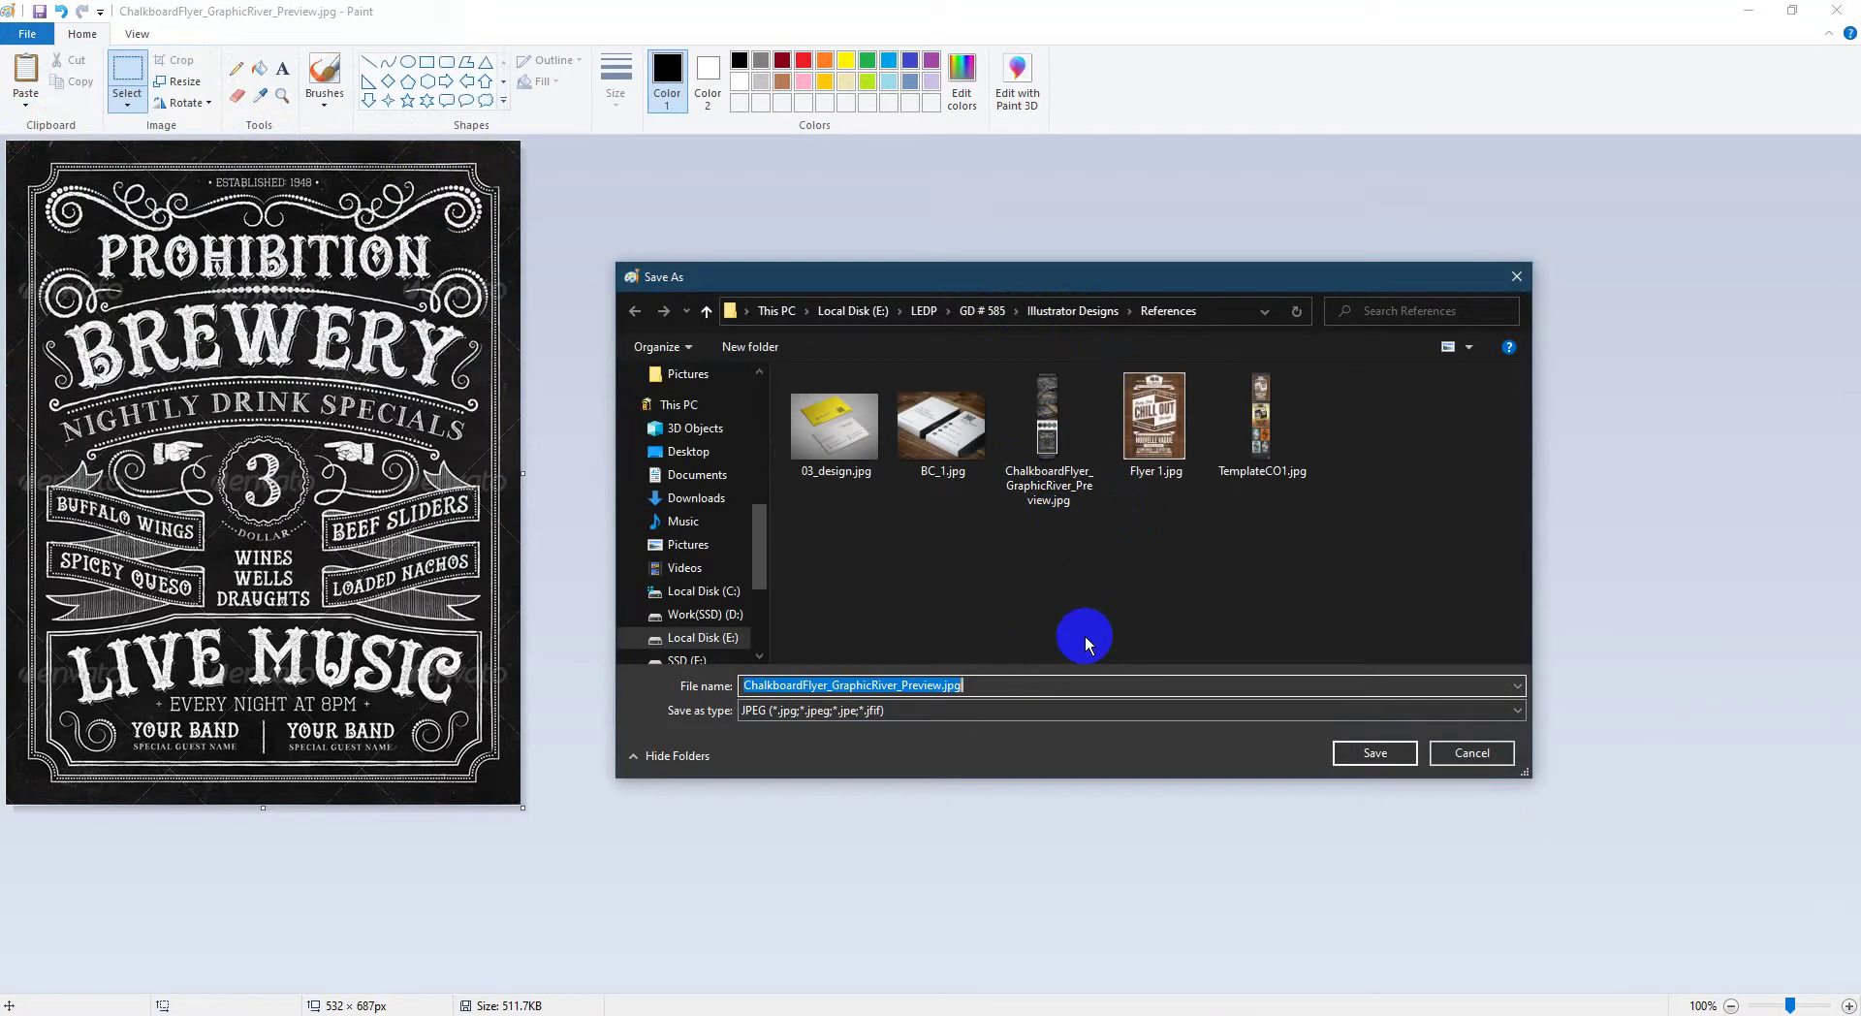
{"action": "type", "text": "Flyer"}
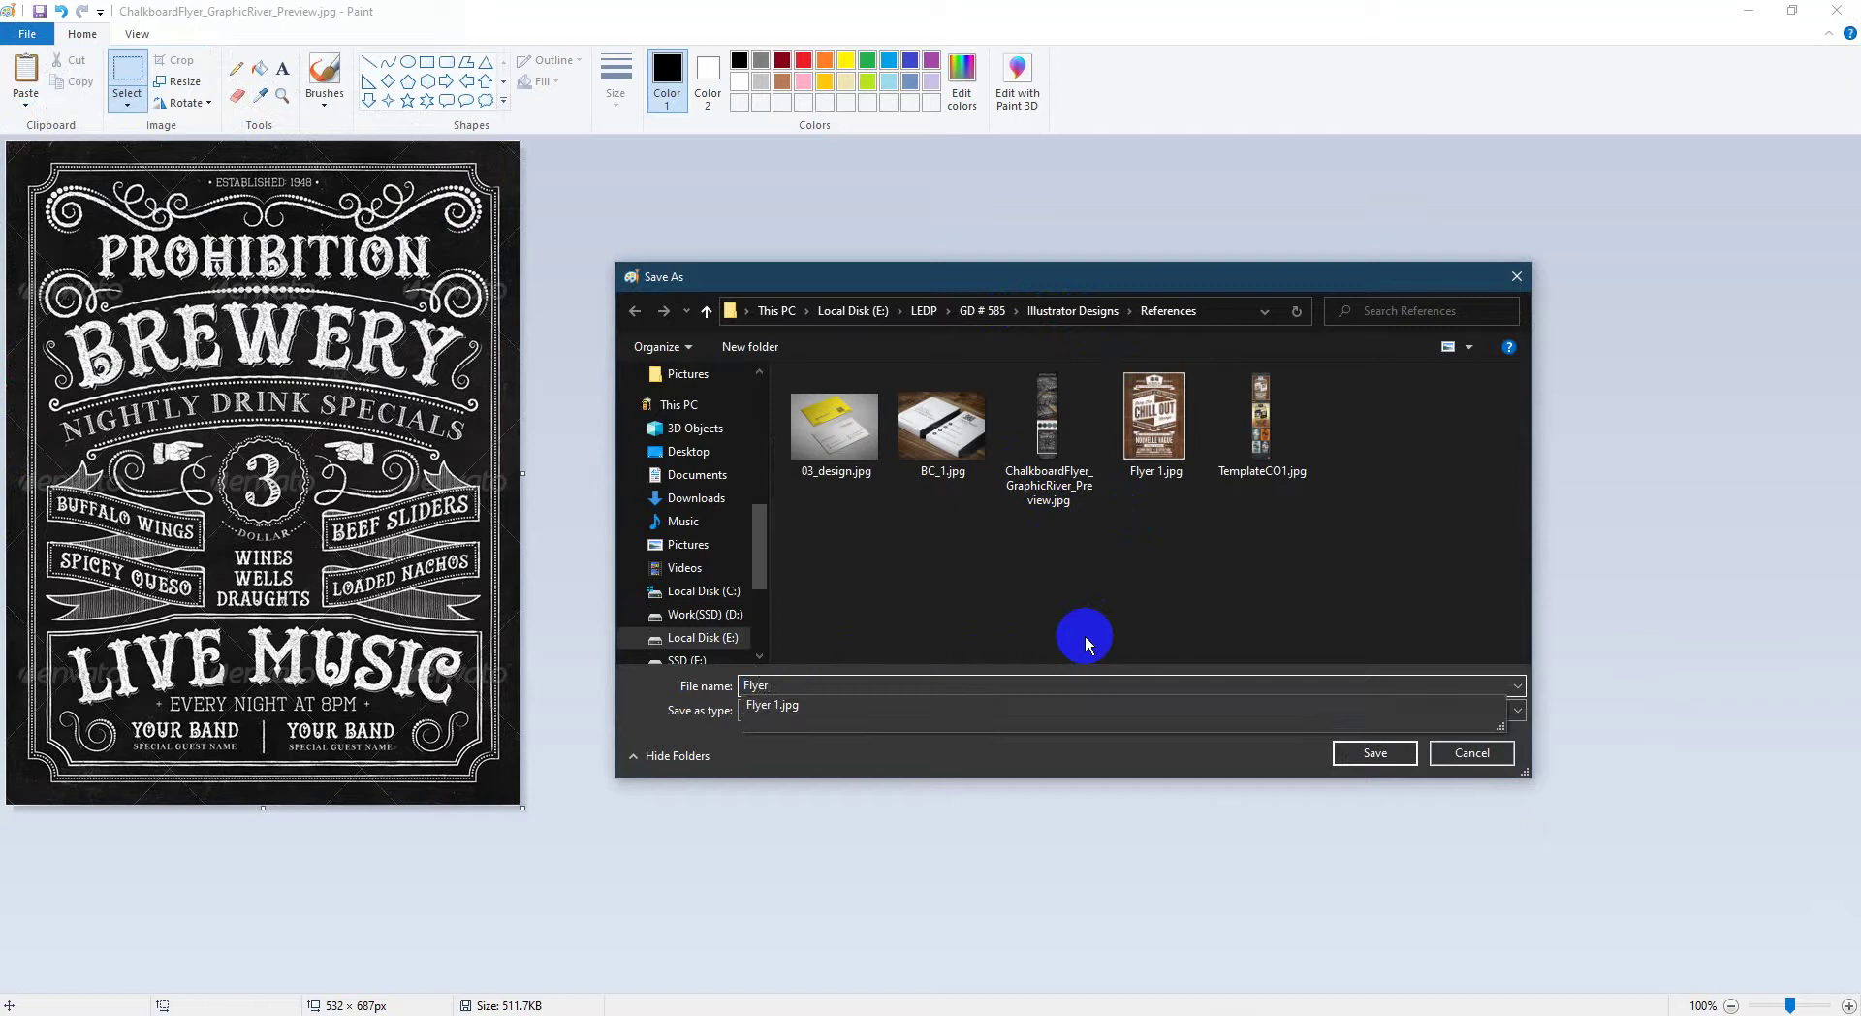
{"action": "key", "text": "Return"}
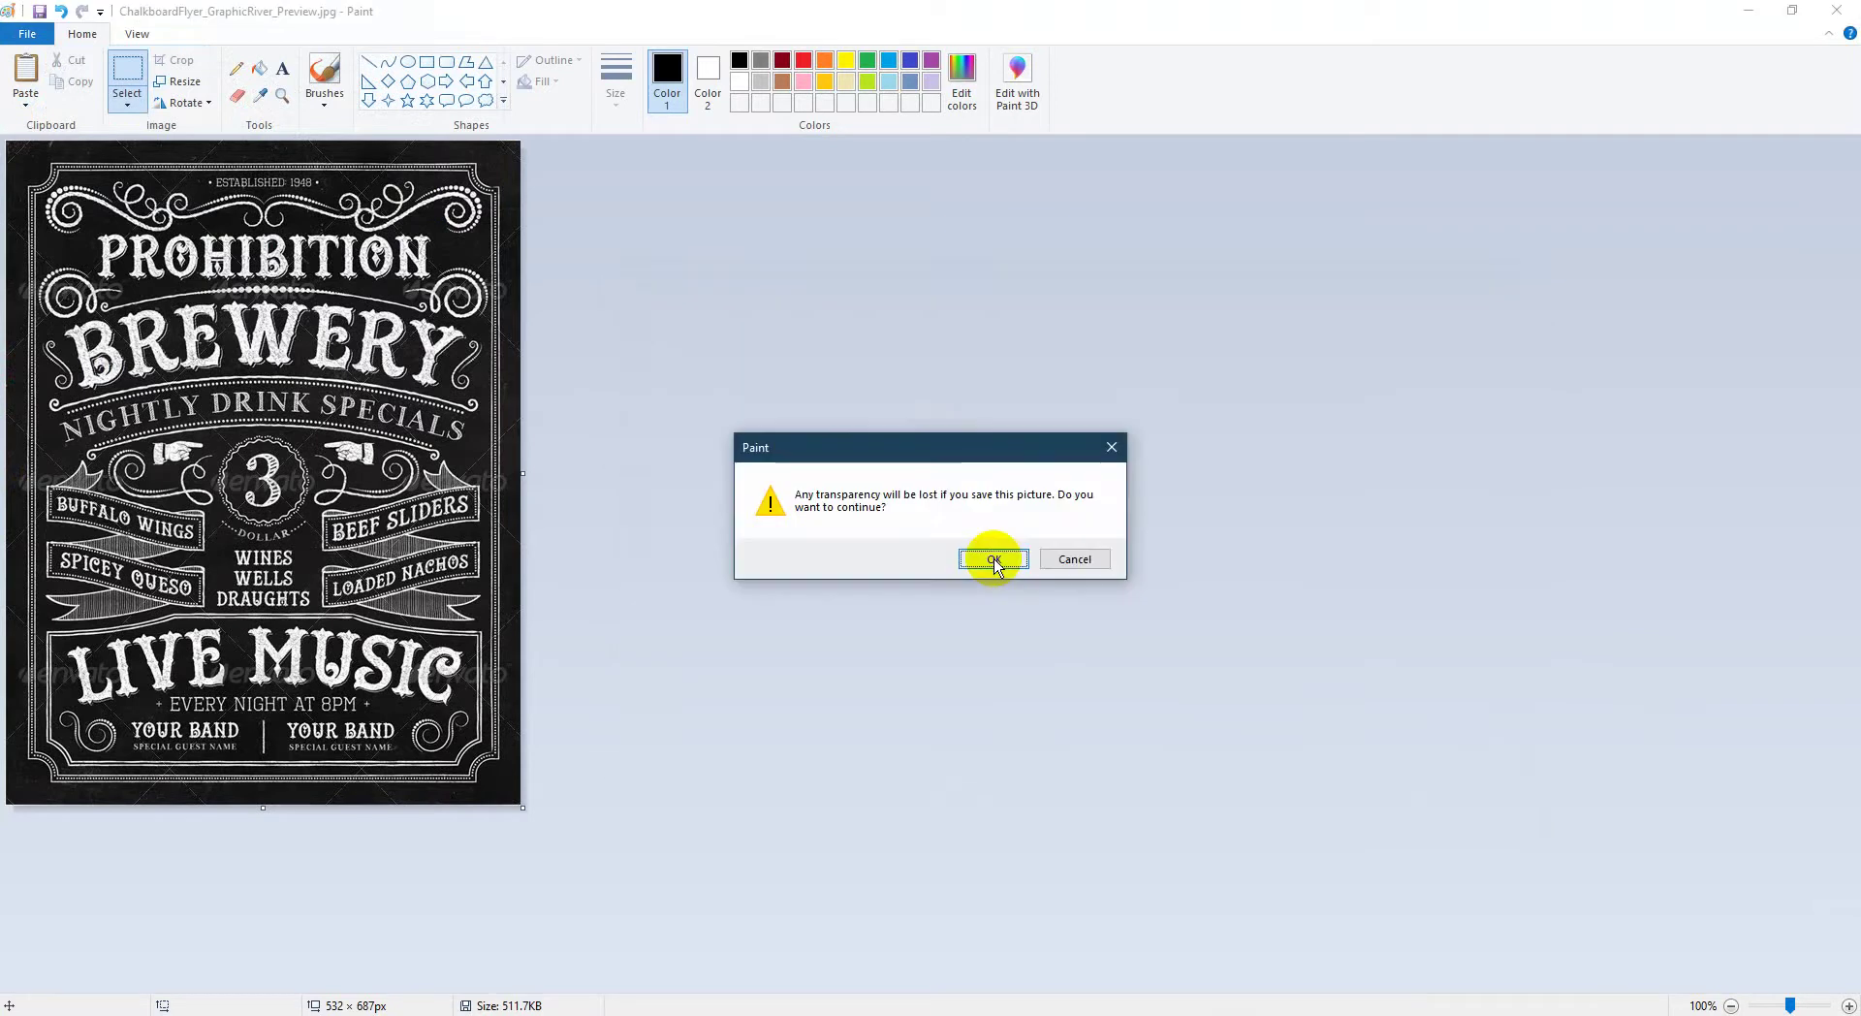
{"action": "left_click", "coordinate": [992, 559]}
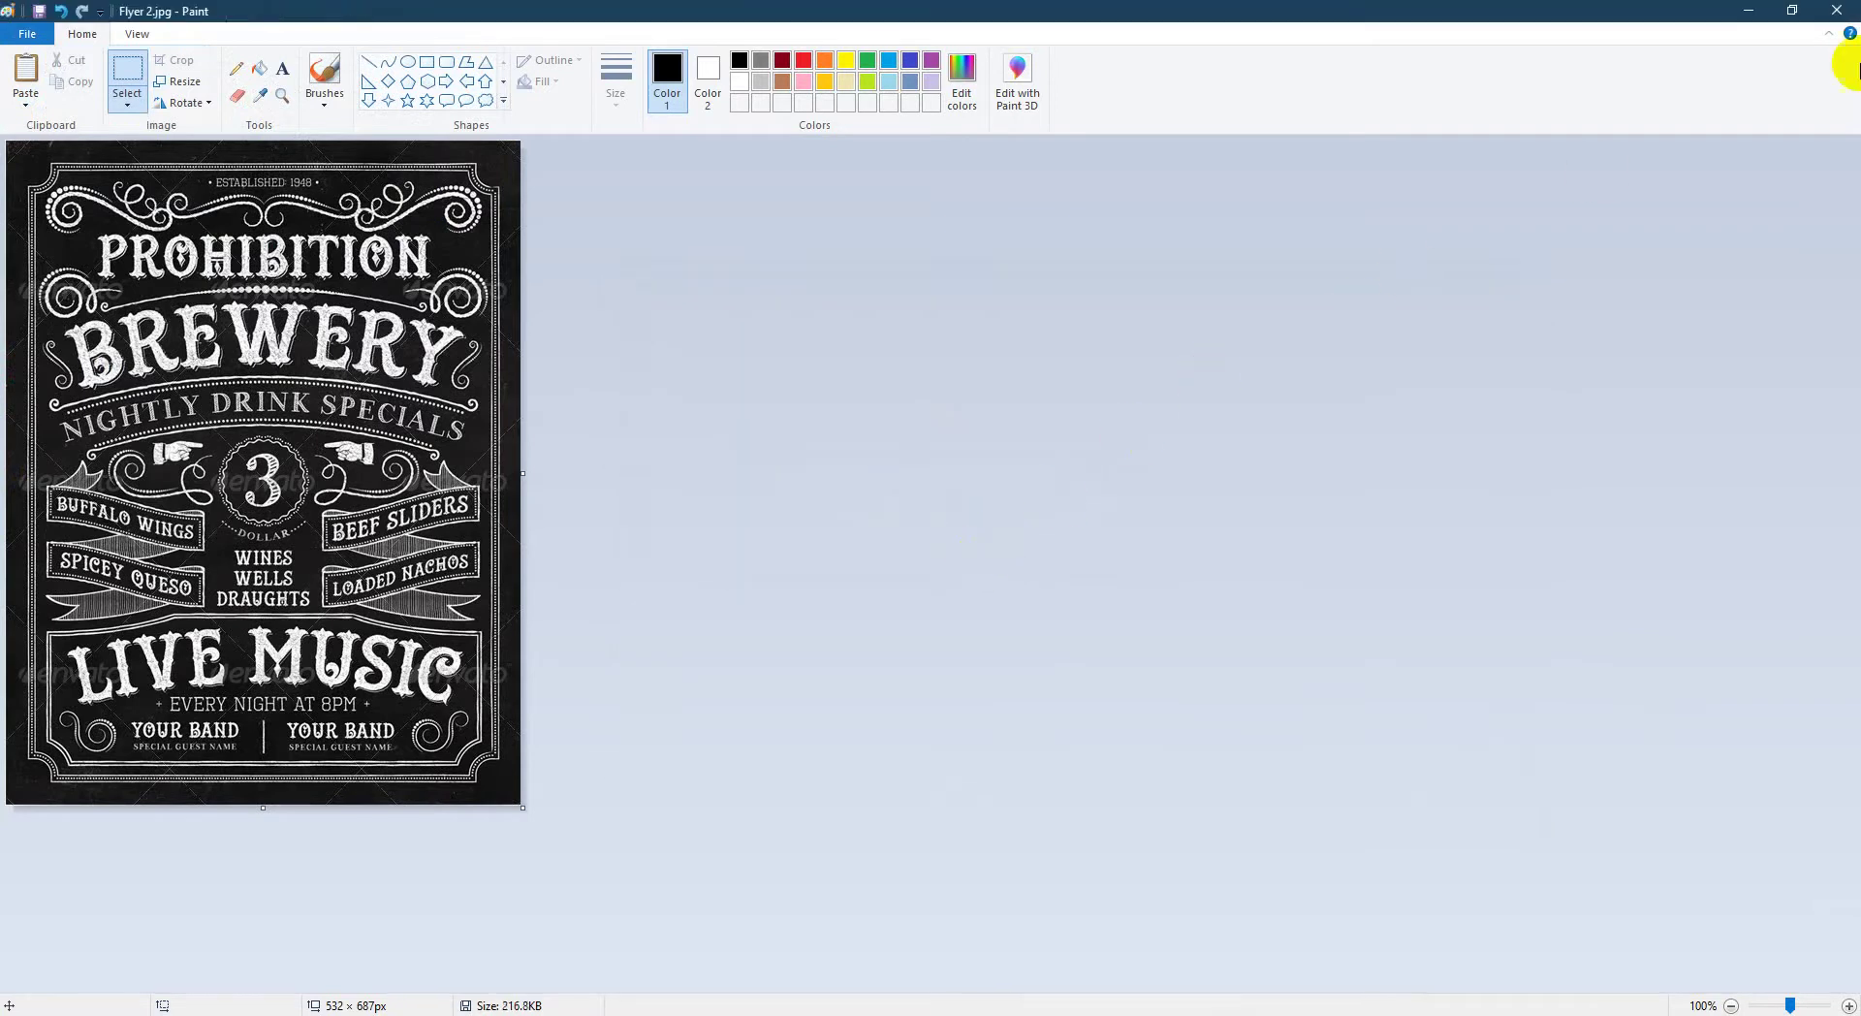
{"action": "left_click", "coordinate": [1851, 10]}
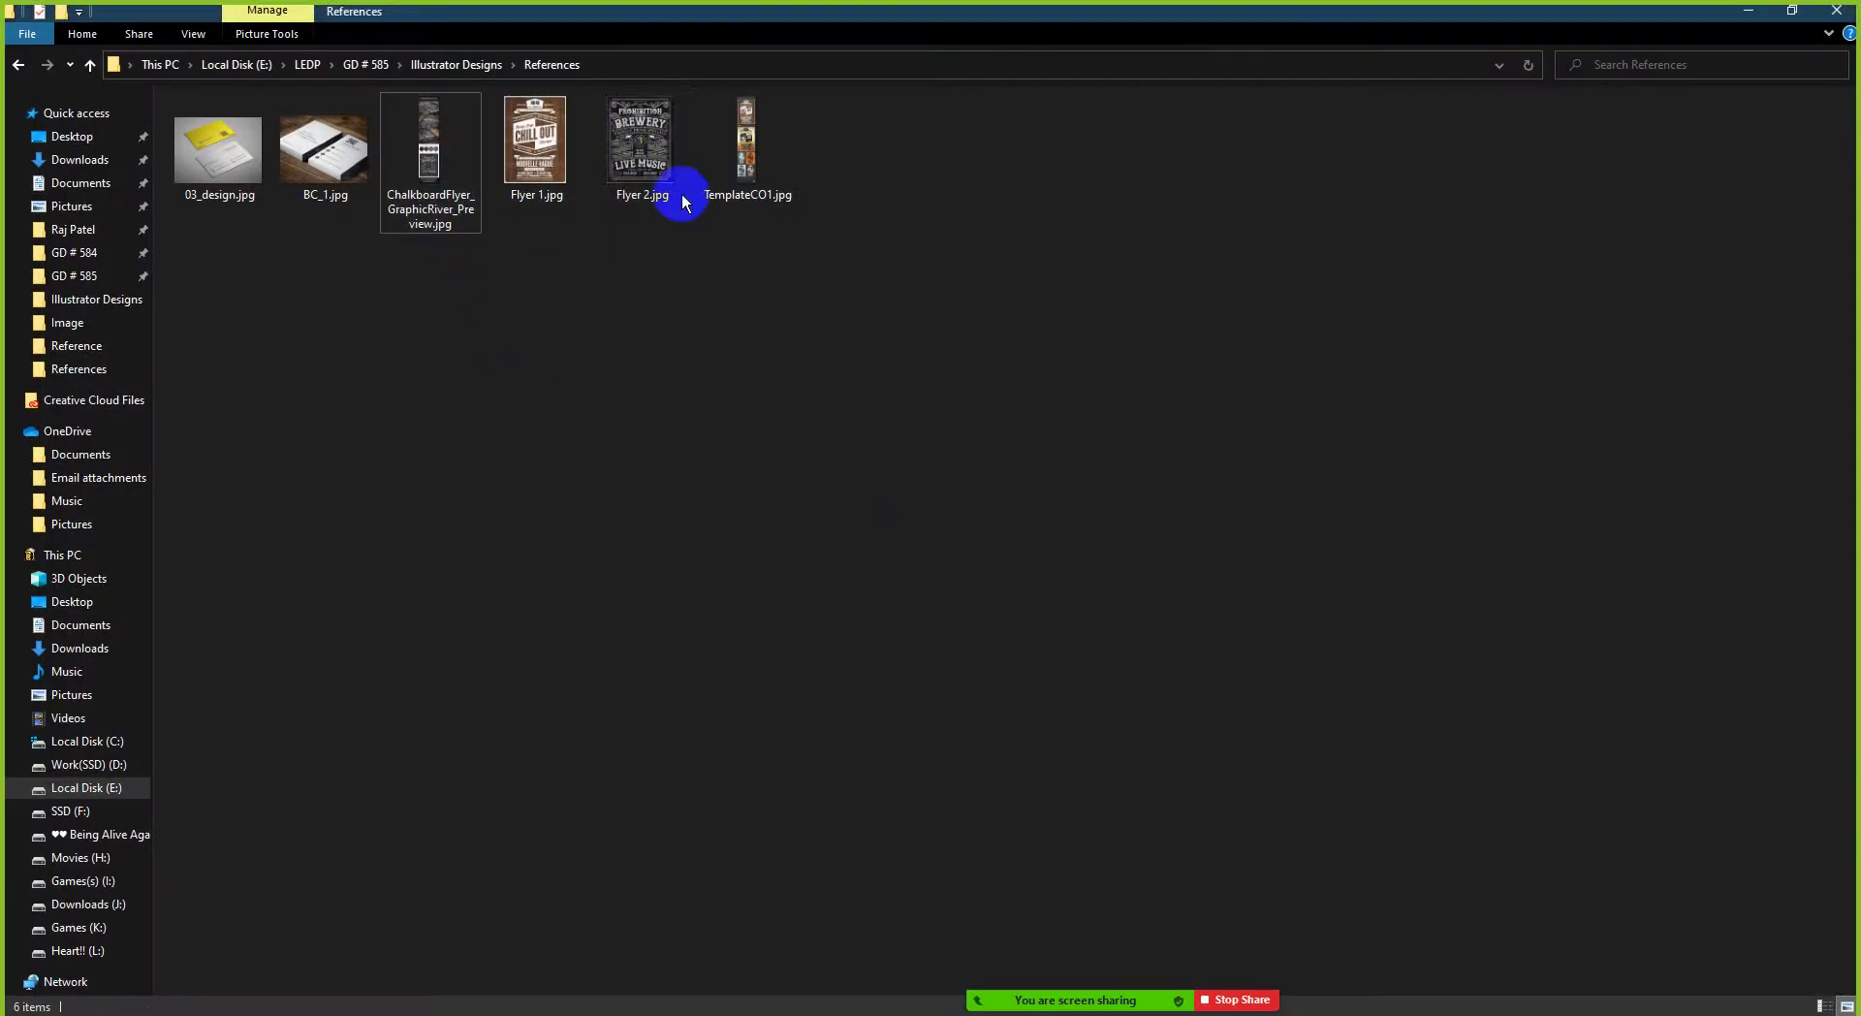
- Switch to Illustrator and open the setup for a new document
{"action": "left_click", "coordinate": [627, 152]}
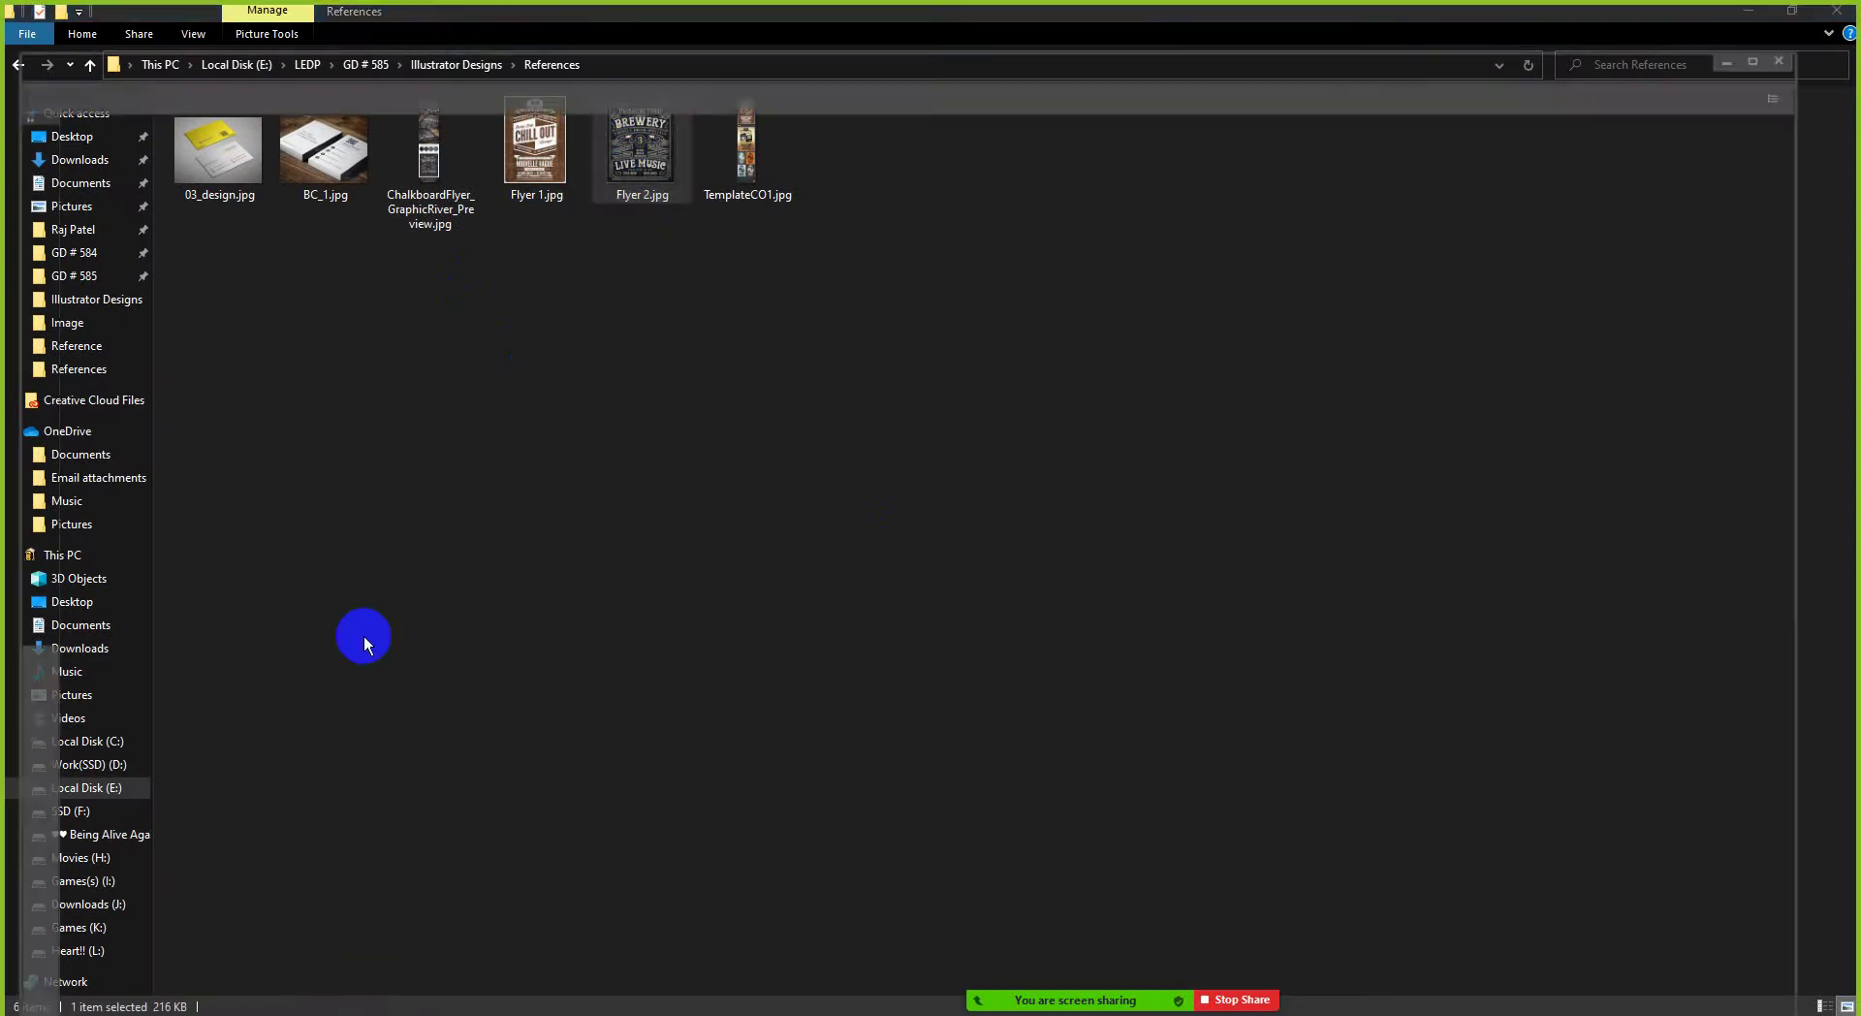
{"action": "key", "text": "alt+Tab"}
{"action": "left_click", "coordinate": [99, 16]}
{"action": "left_click", "coordinate": [153, 41]}
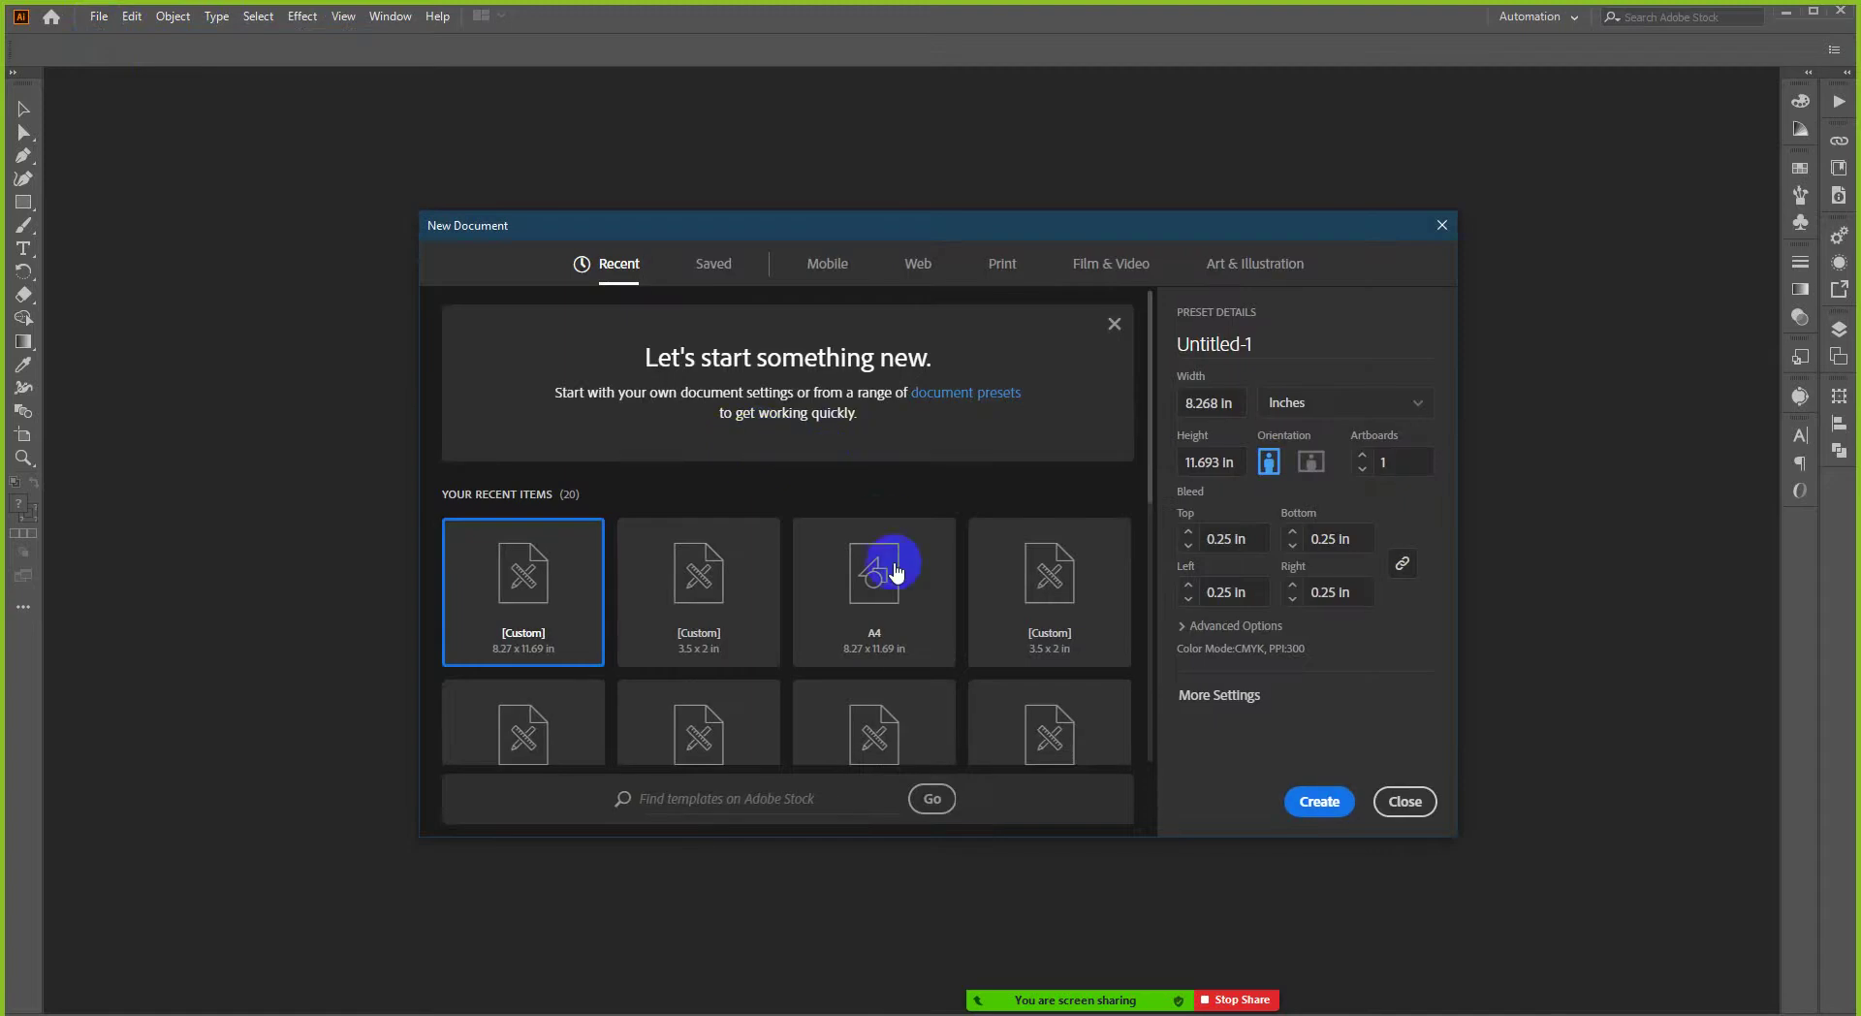
{"action": "left_click", "coordinate": [880, 602]}
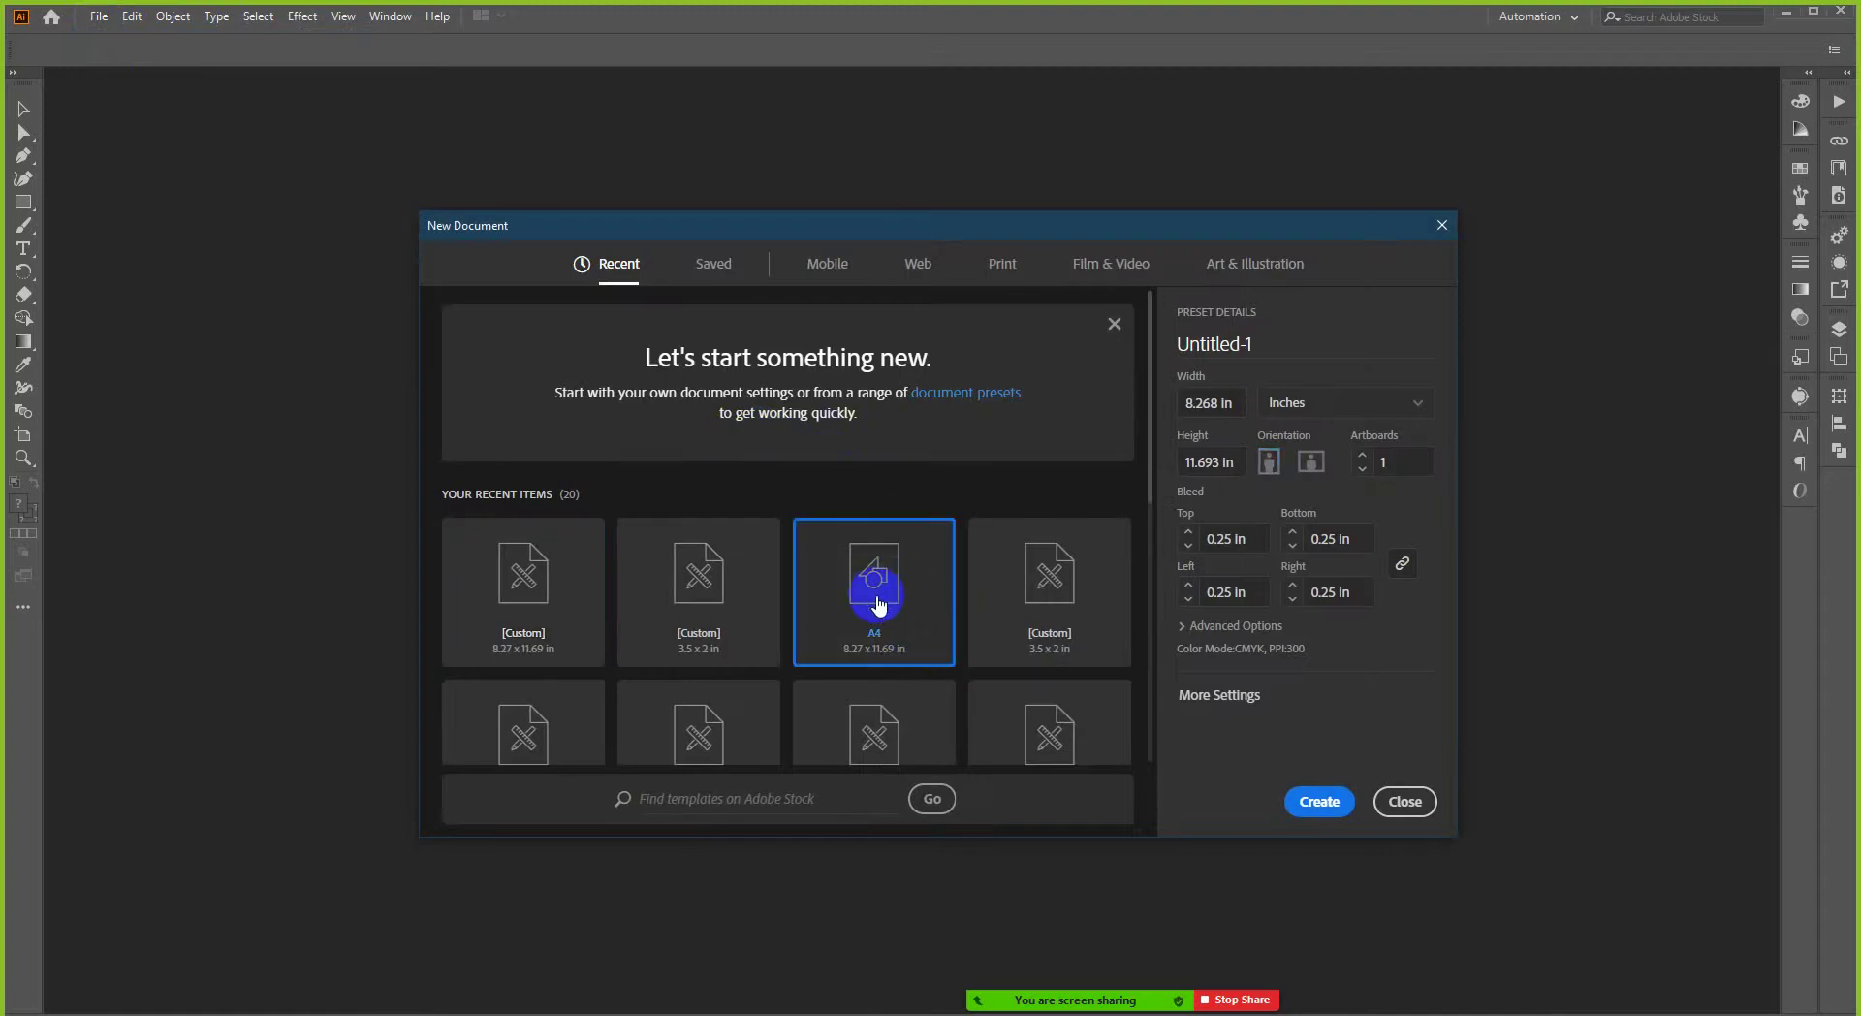
{"action": "left_click", "coordinate": [553, 602]}
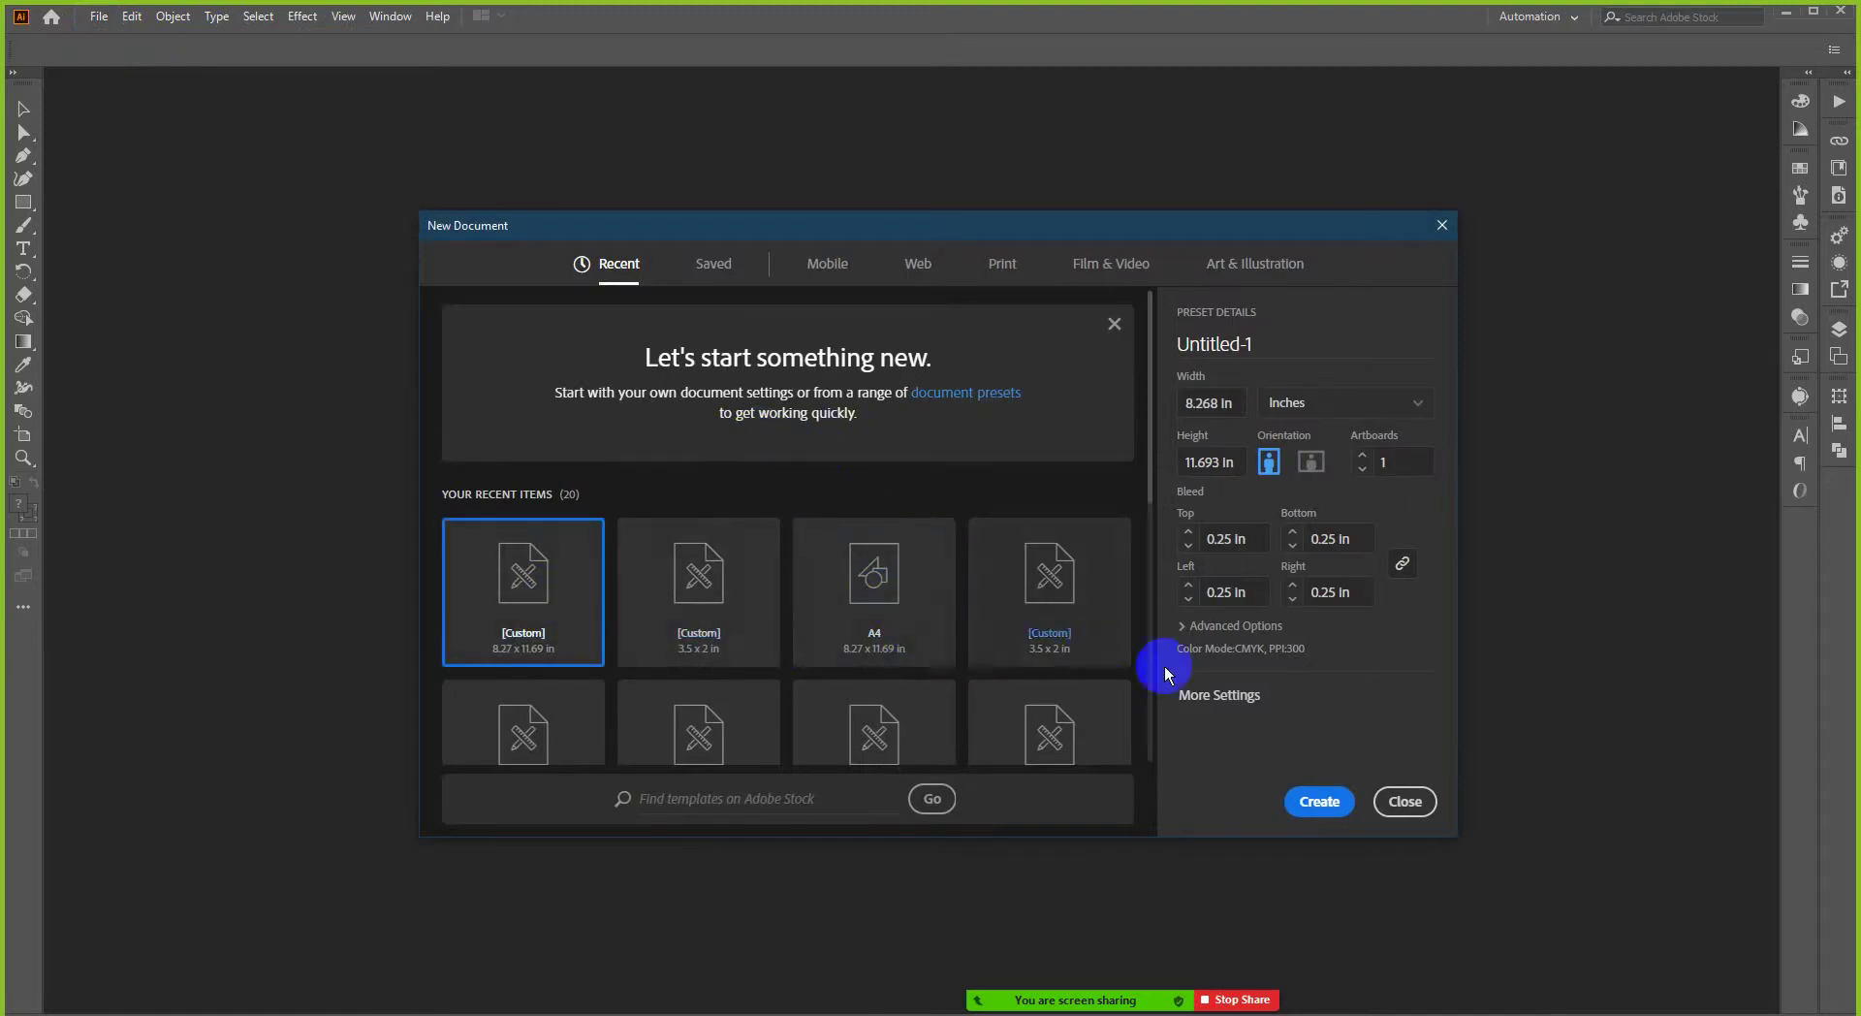
{"action": "left_click", "coordinate": [871, 593]}
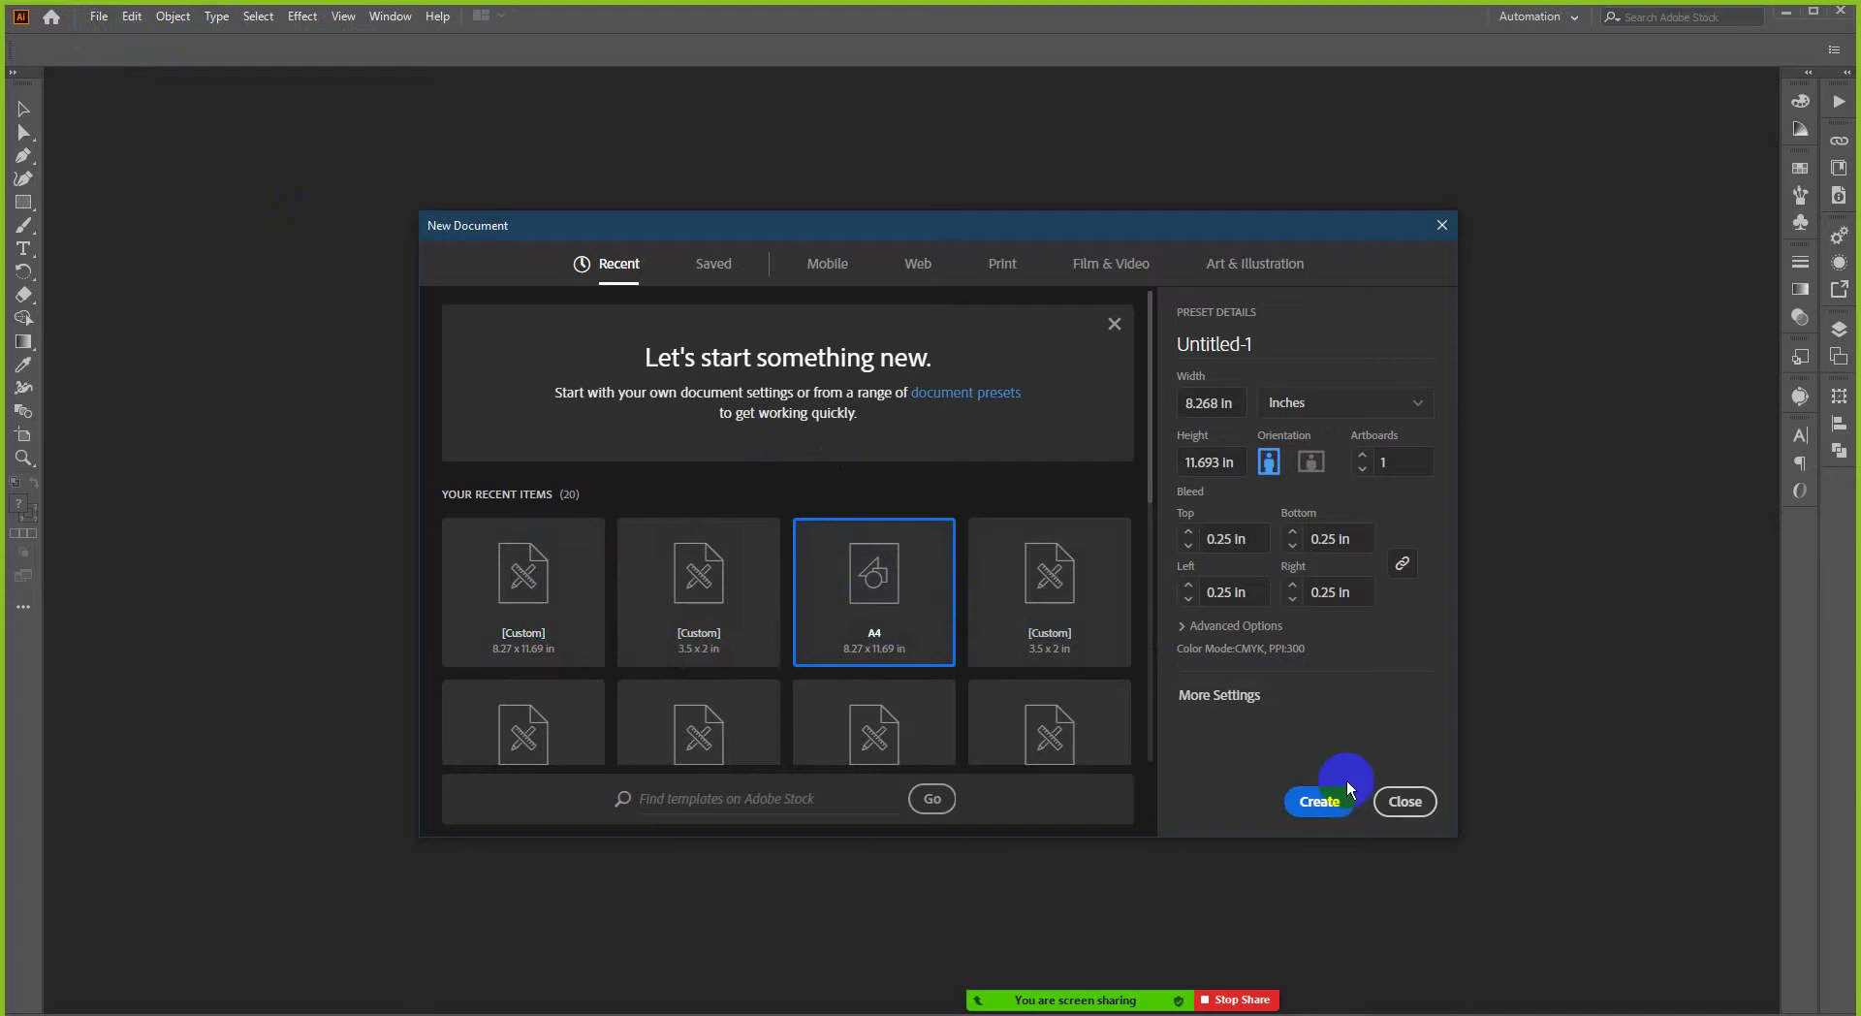
- Check the print dimensions of the chalkboard flyer on its GraphicRiver page in the browser, and return to Illustrator
{"action": "left_click", "coordinate": [160, 998]}
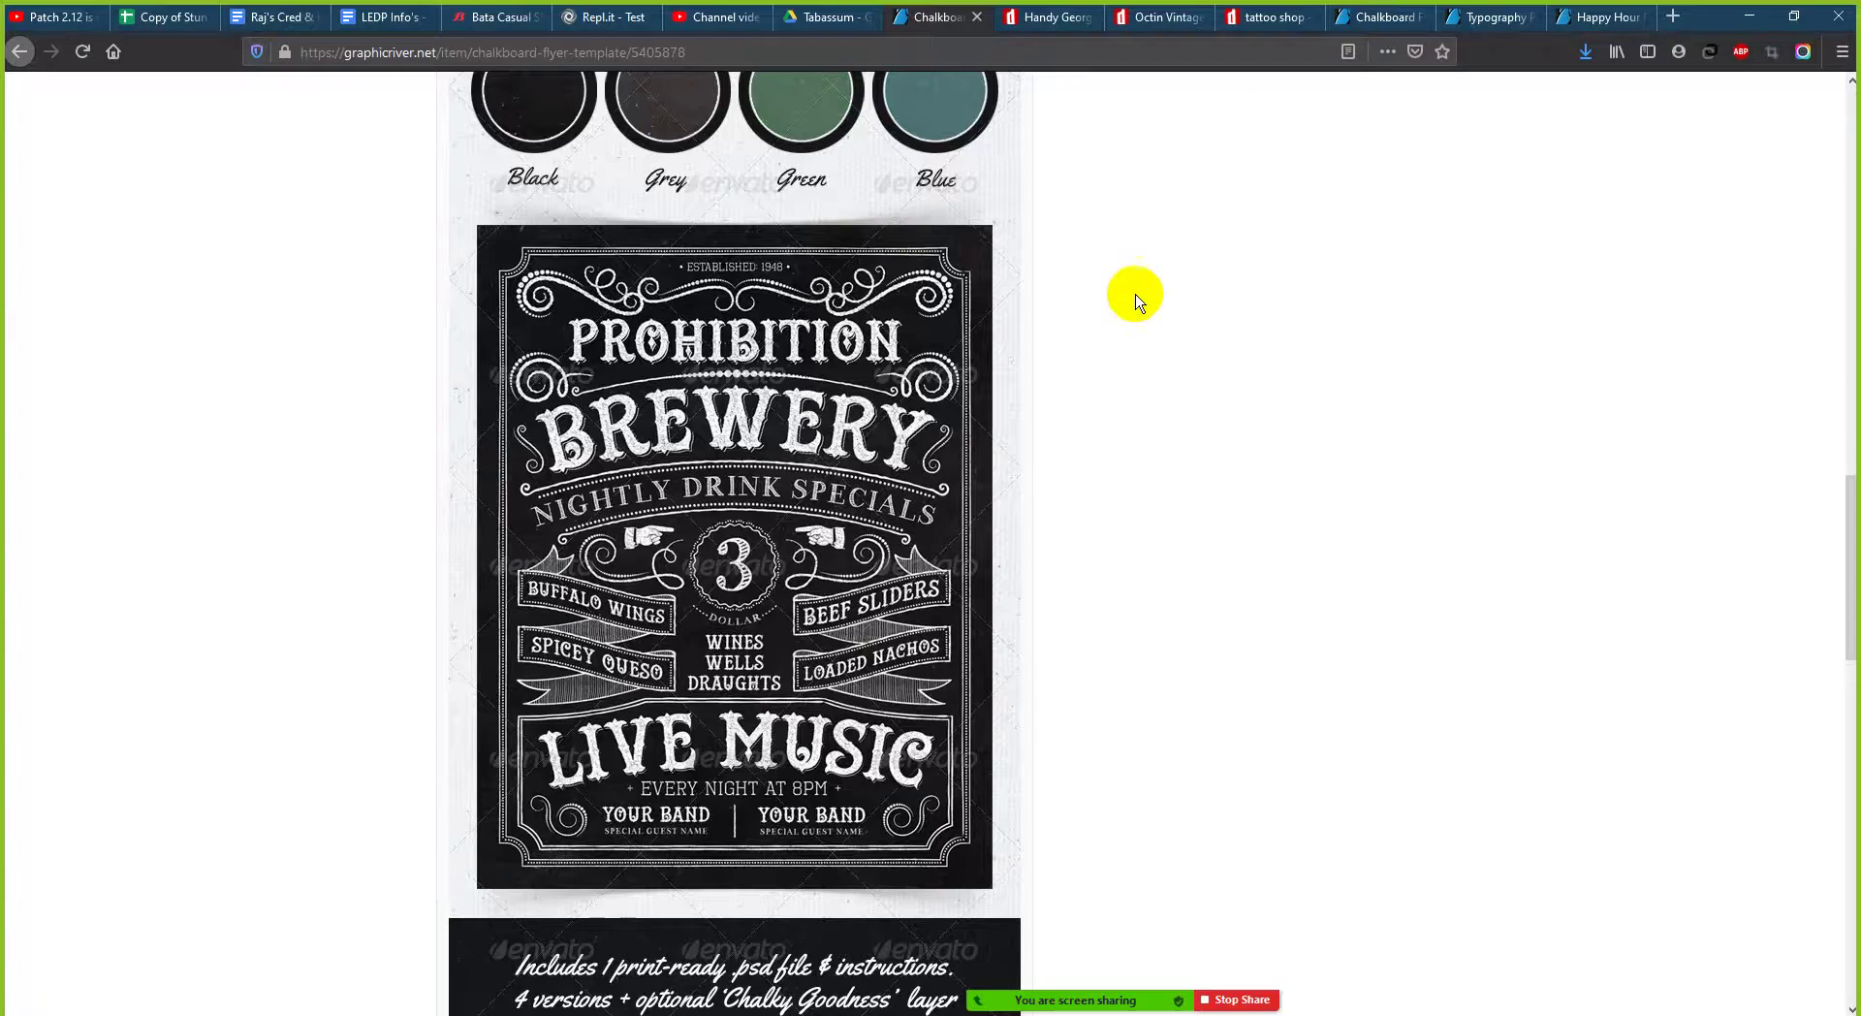
{"action": "scroll", "coordinate": [1134, 291], "scroll_direction": "up", "scroll_amount": 8}
{"action": "scroll", "coordinate": [1172, 286], "scroll_direction": "up", "scroll_amount": 4}
{"action": "scroll", "coordinate": [1202, 310], "scroll_direction": "down", "scroll_amount": 4}
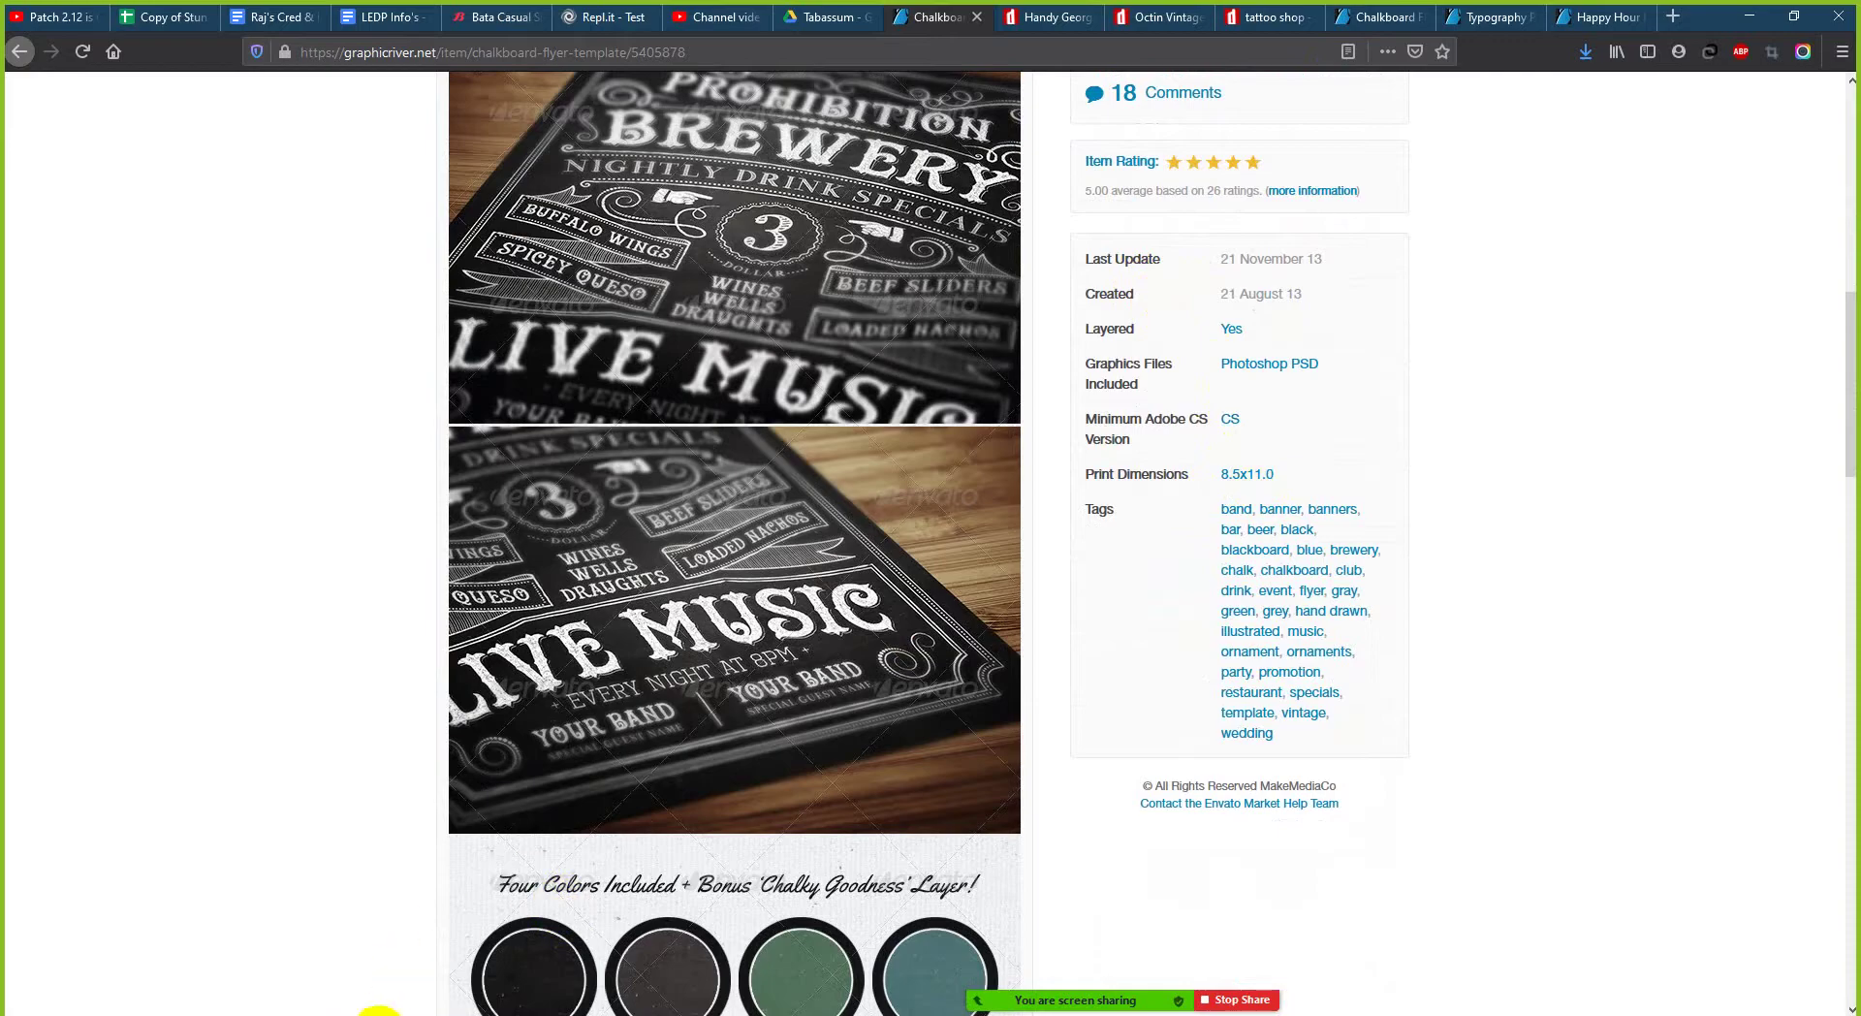
{"action": "left_click", "coordinate": [383, 1008]}
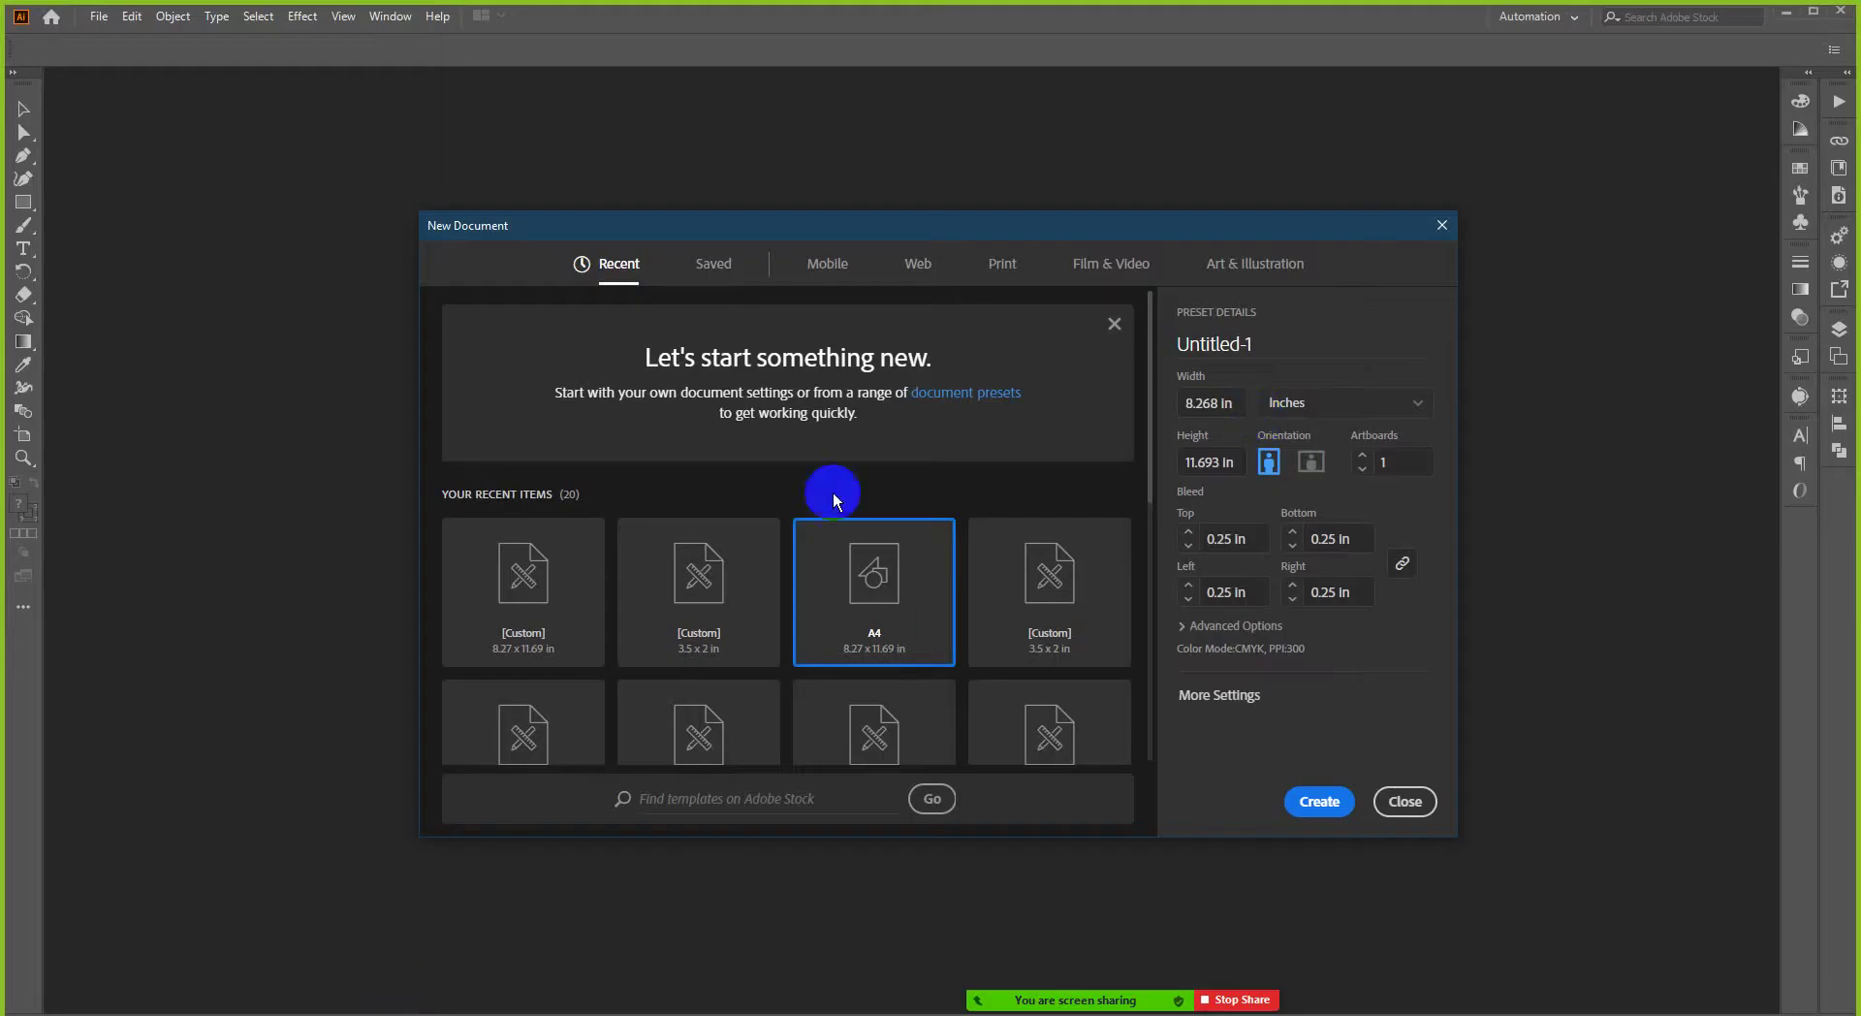
- Create a Letter-size print document in inches, 8.5 x 11 in, with a 0.25 in bleed on all sides and CMYK colour
{"action": "left_click", "coordinate": [1003, 263]}
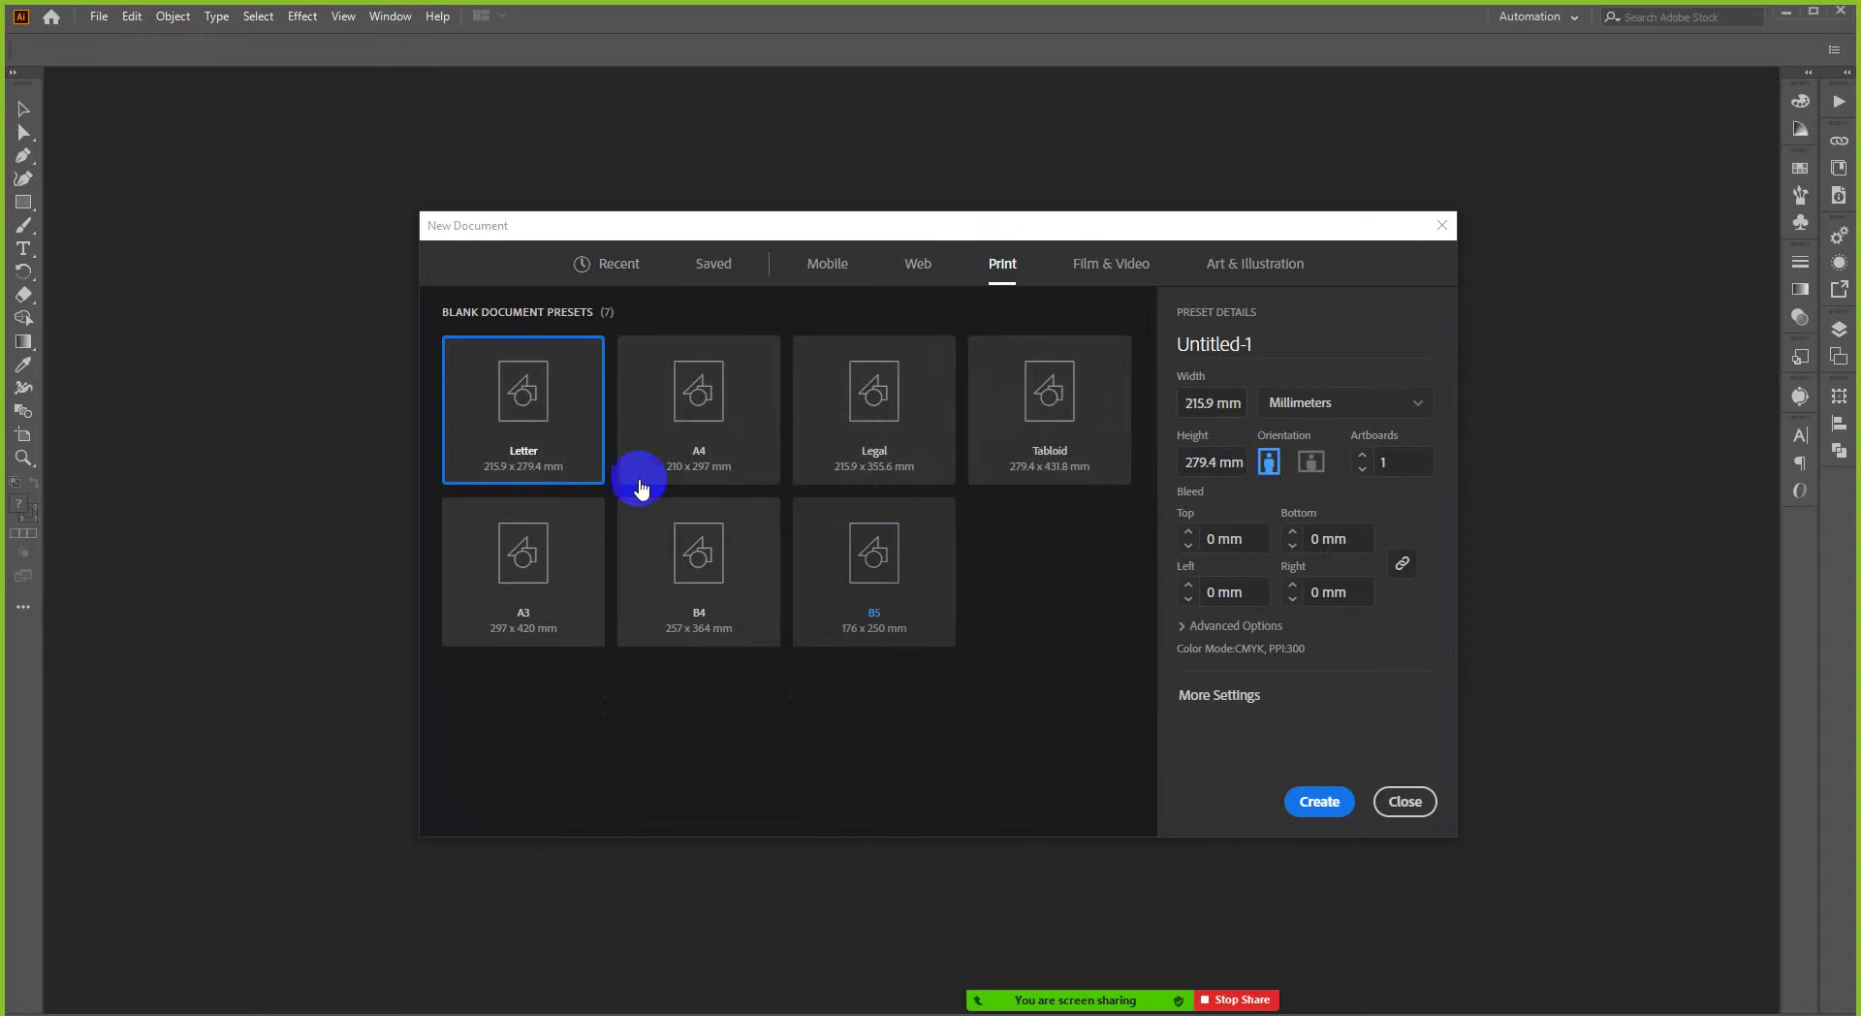
{"action": "left_click", "coordinate": [1302, 410]}
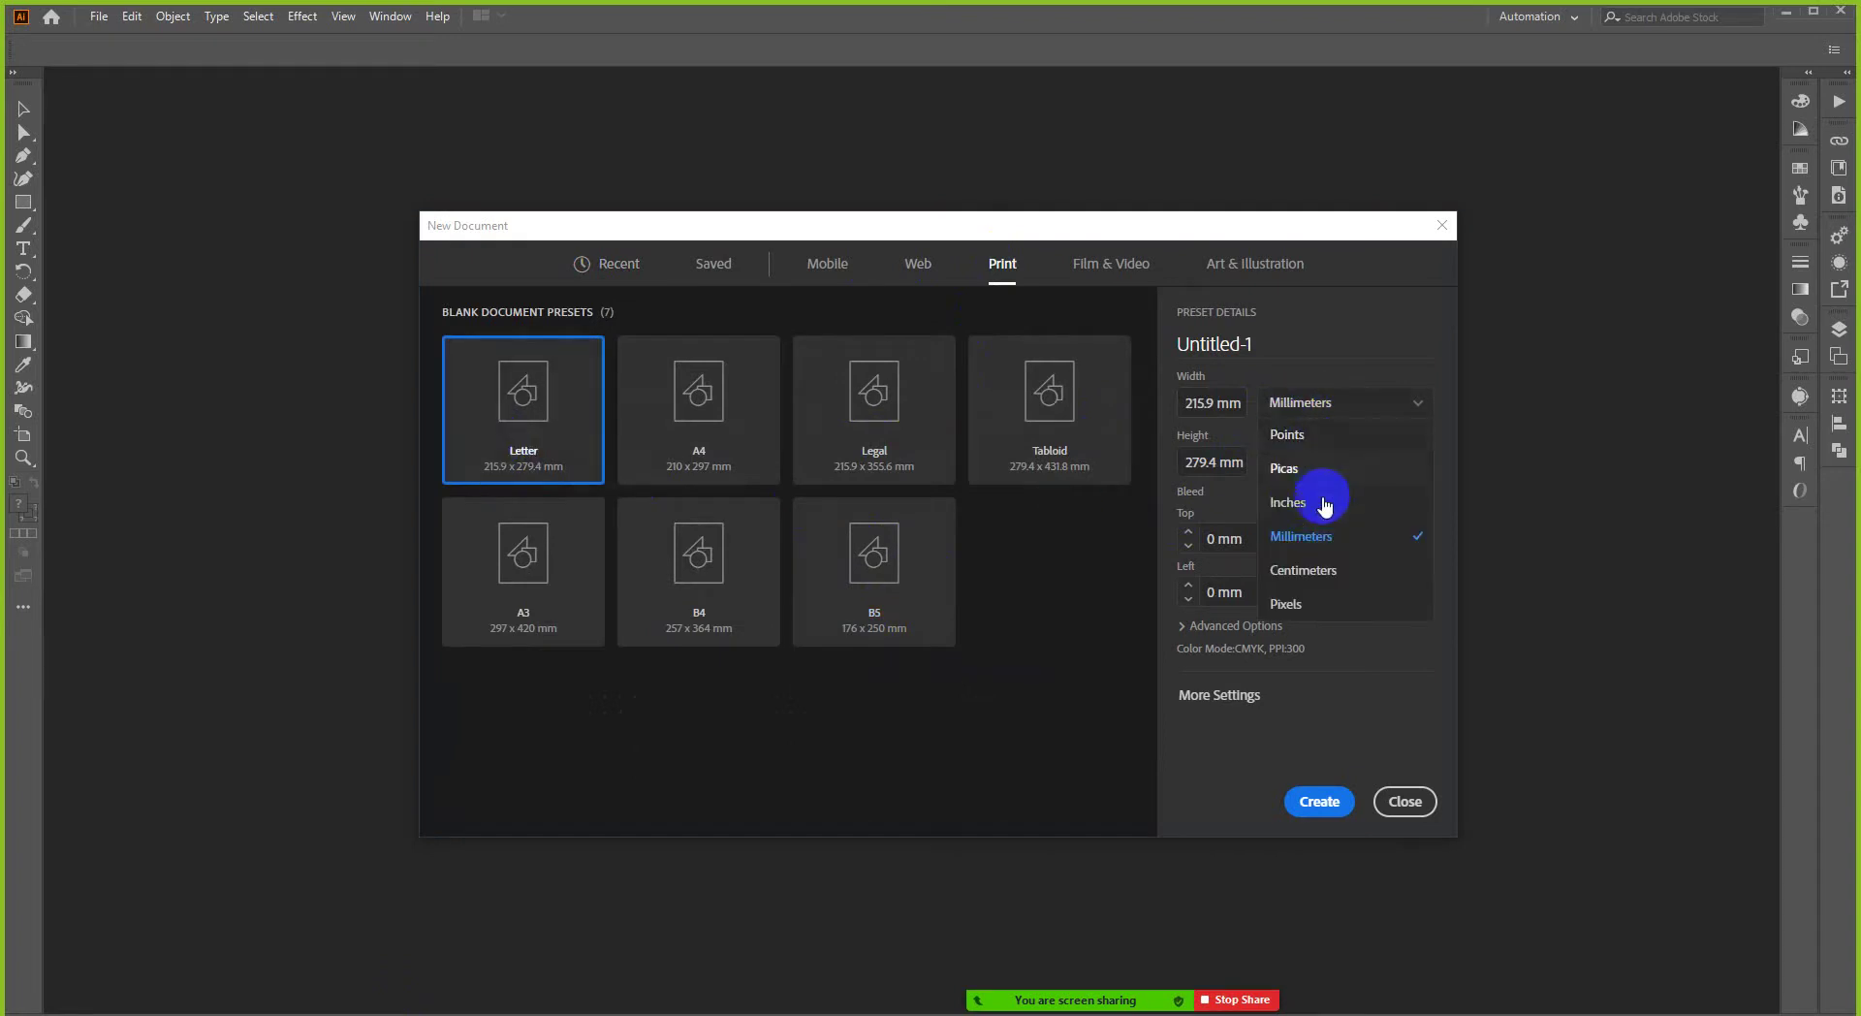
{"action": "left_click", "coordinate": [1299, 502]}
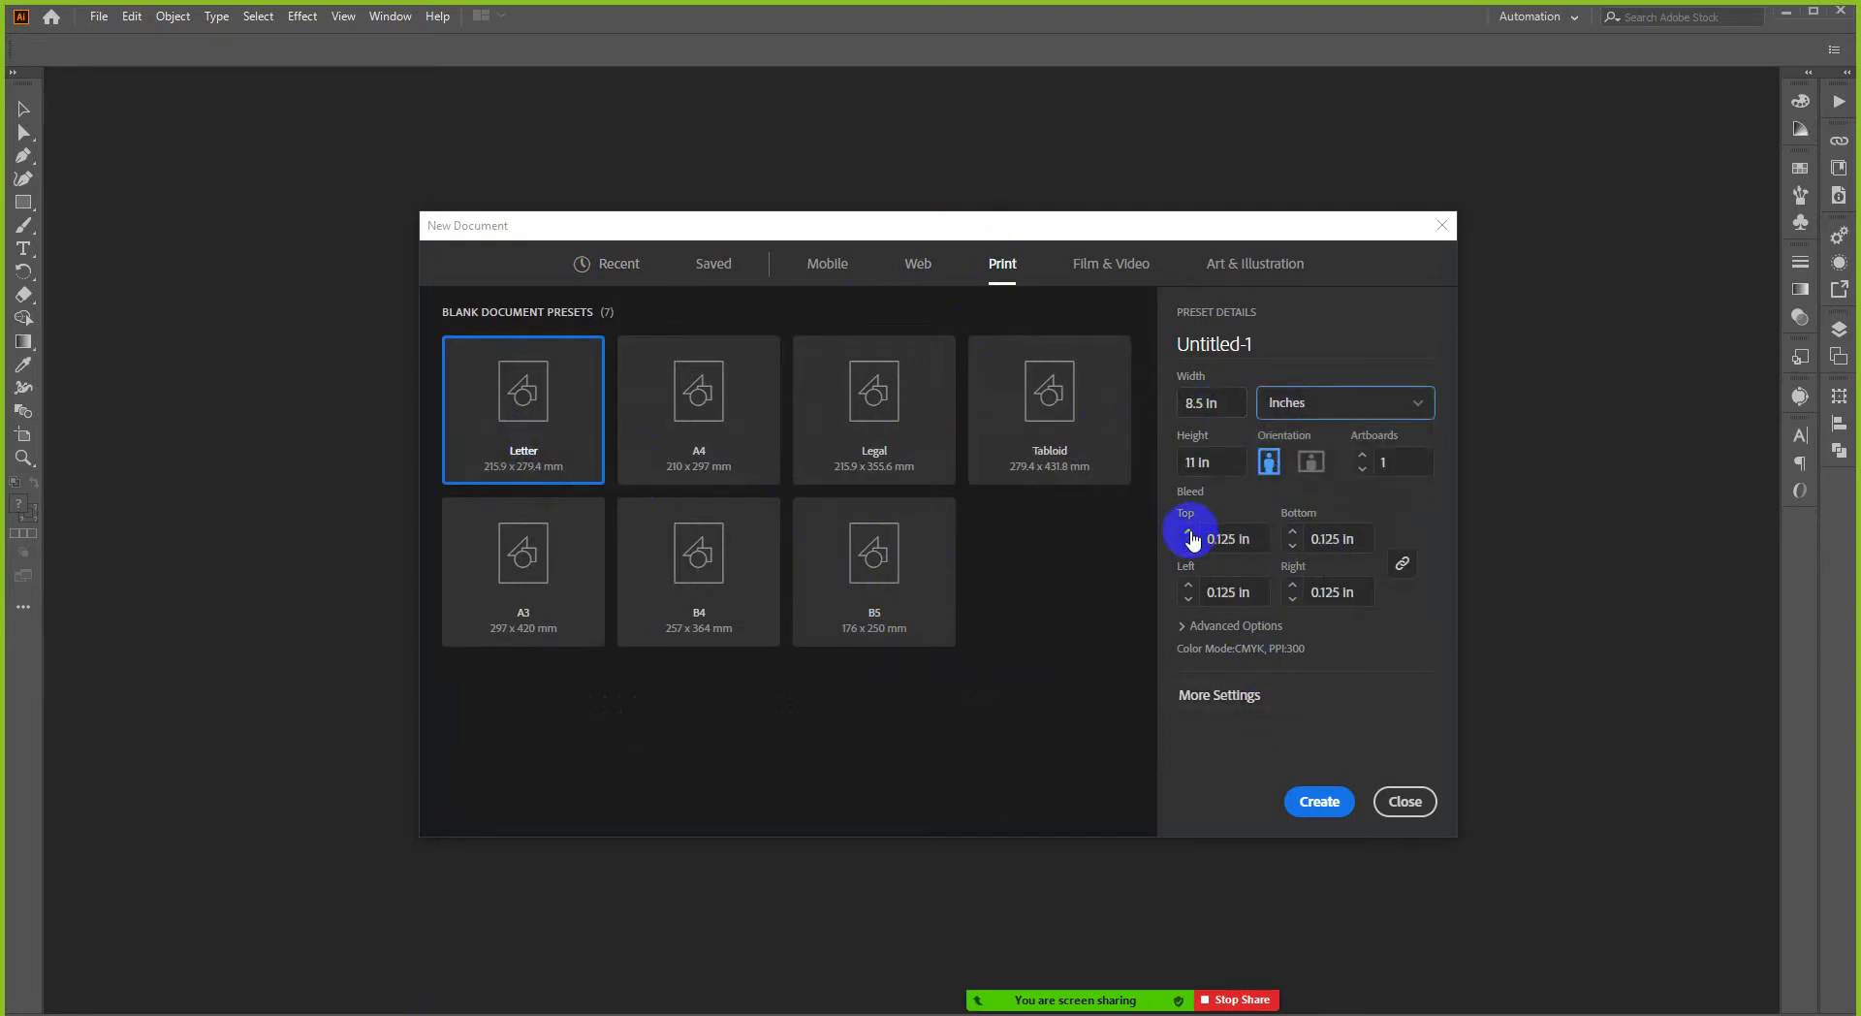
{"action": "left_click", "coordinate": [1191, 628]}
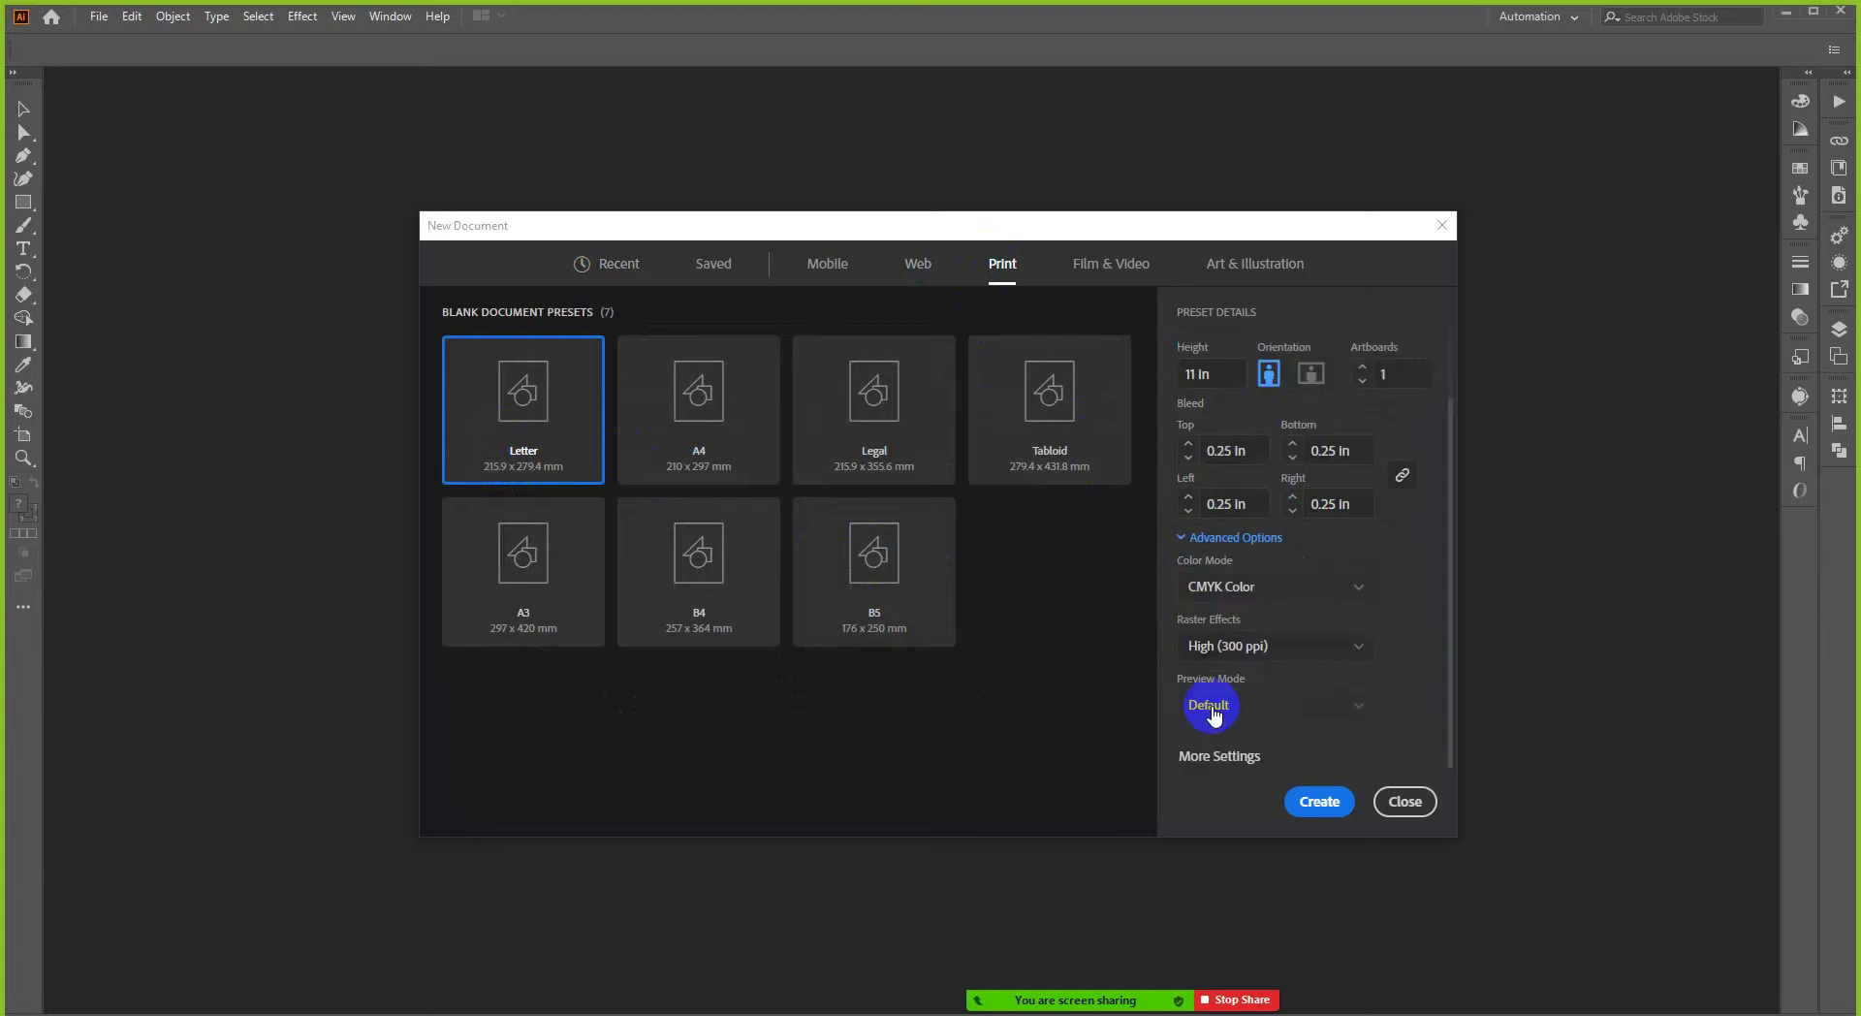
{"action": "left_click", "coordinate": [1314, 799]}
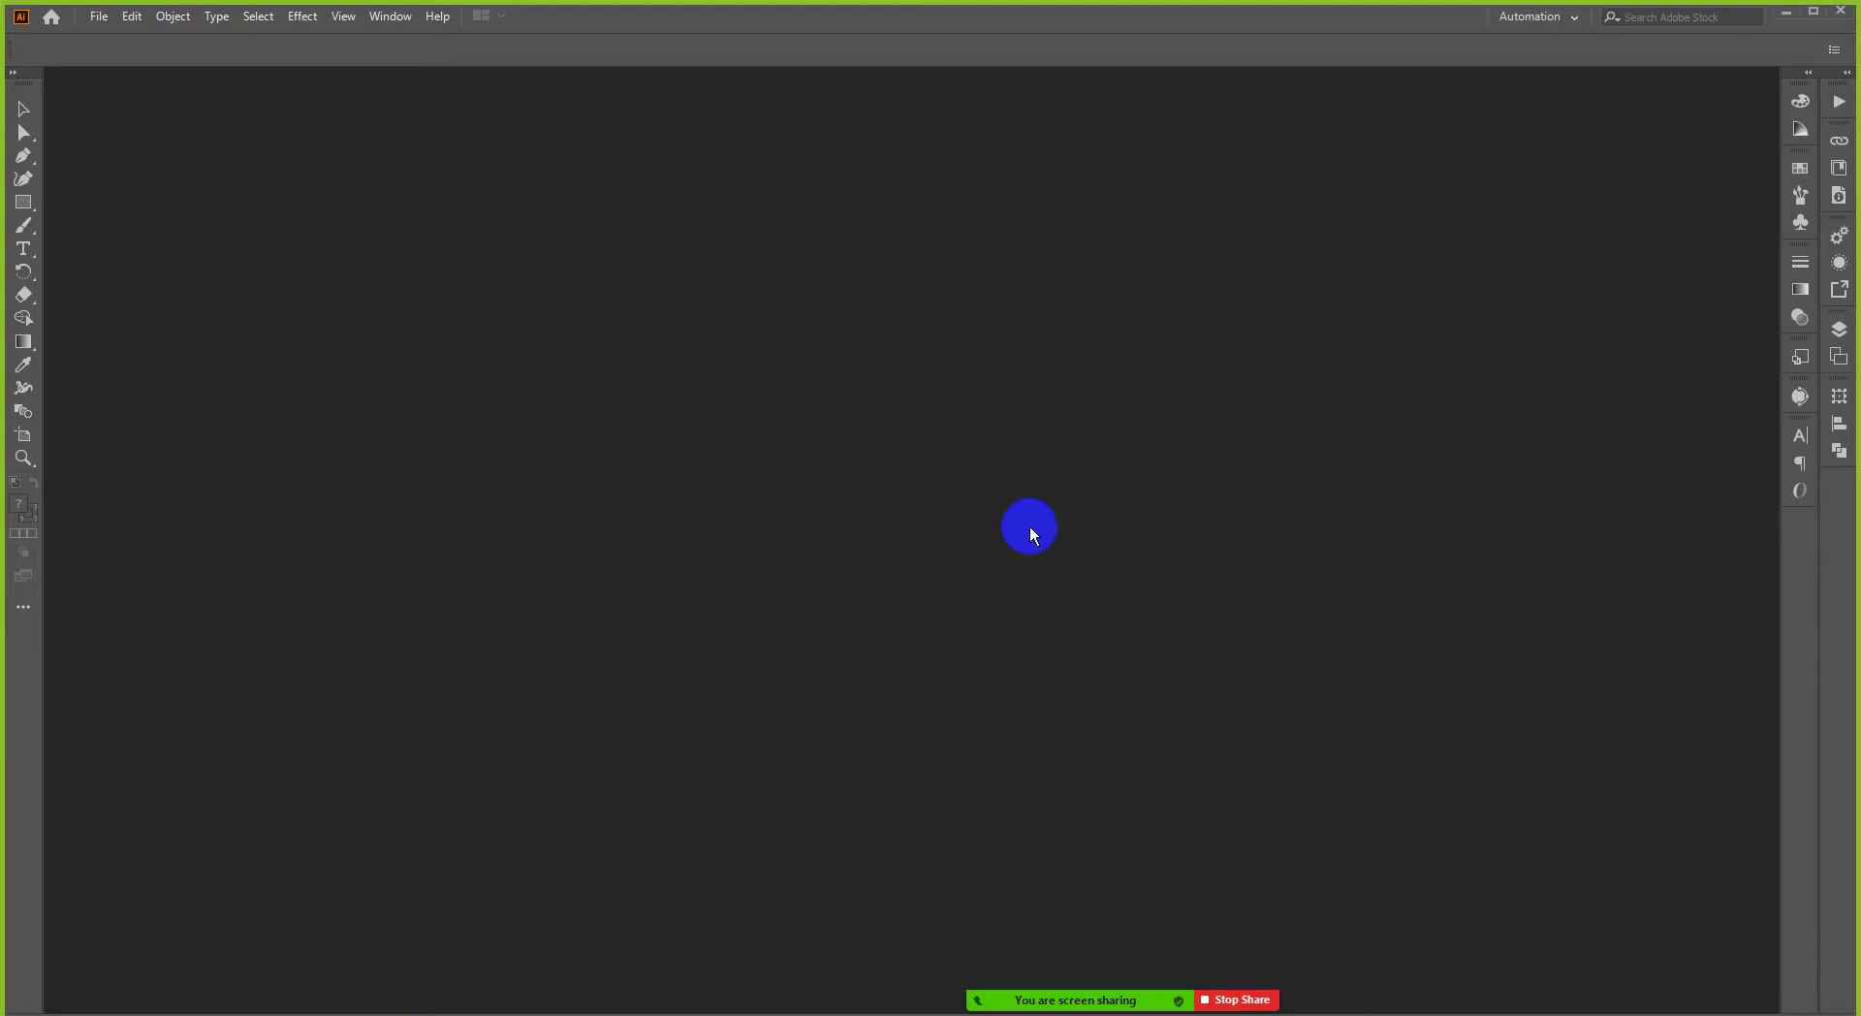
- Draw a rectangle 8.5 in wide and 11 in high and centre it horizontally and vertically on the artboard
{"action": "scroll", "coordinate": [842, 491], "scroll_direction": "down", "scroll_amount": 1, "text": "alt"}
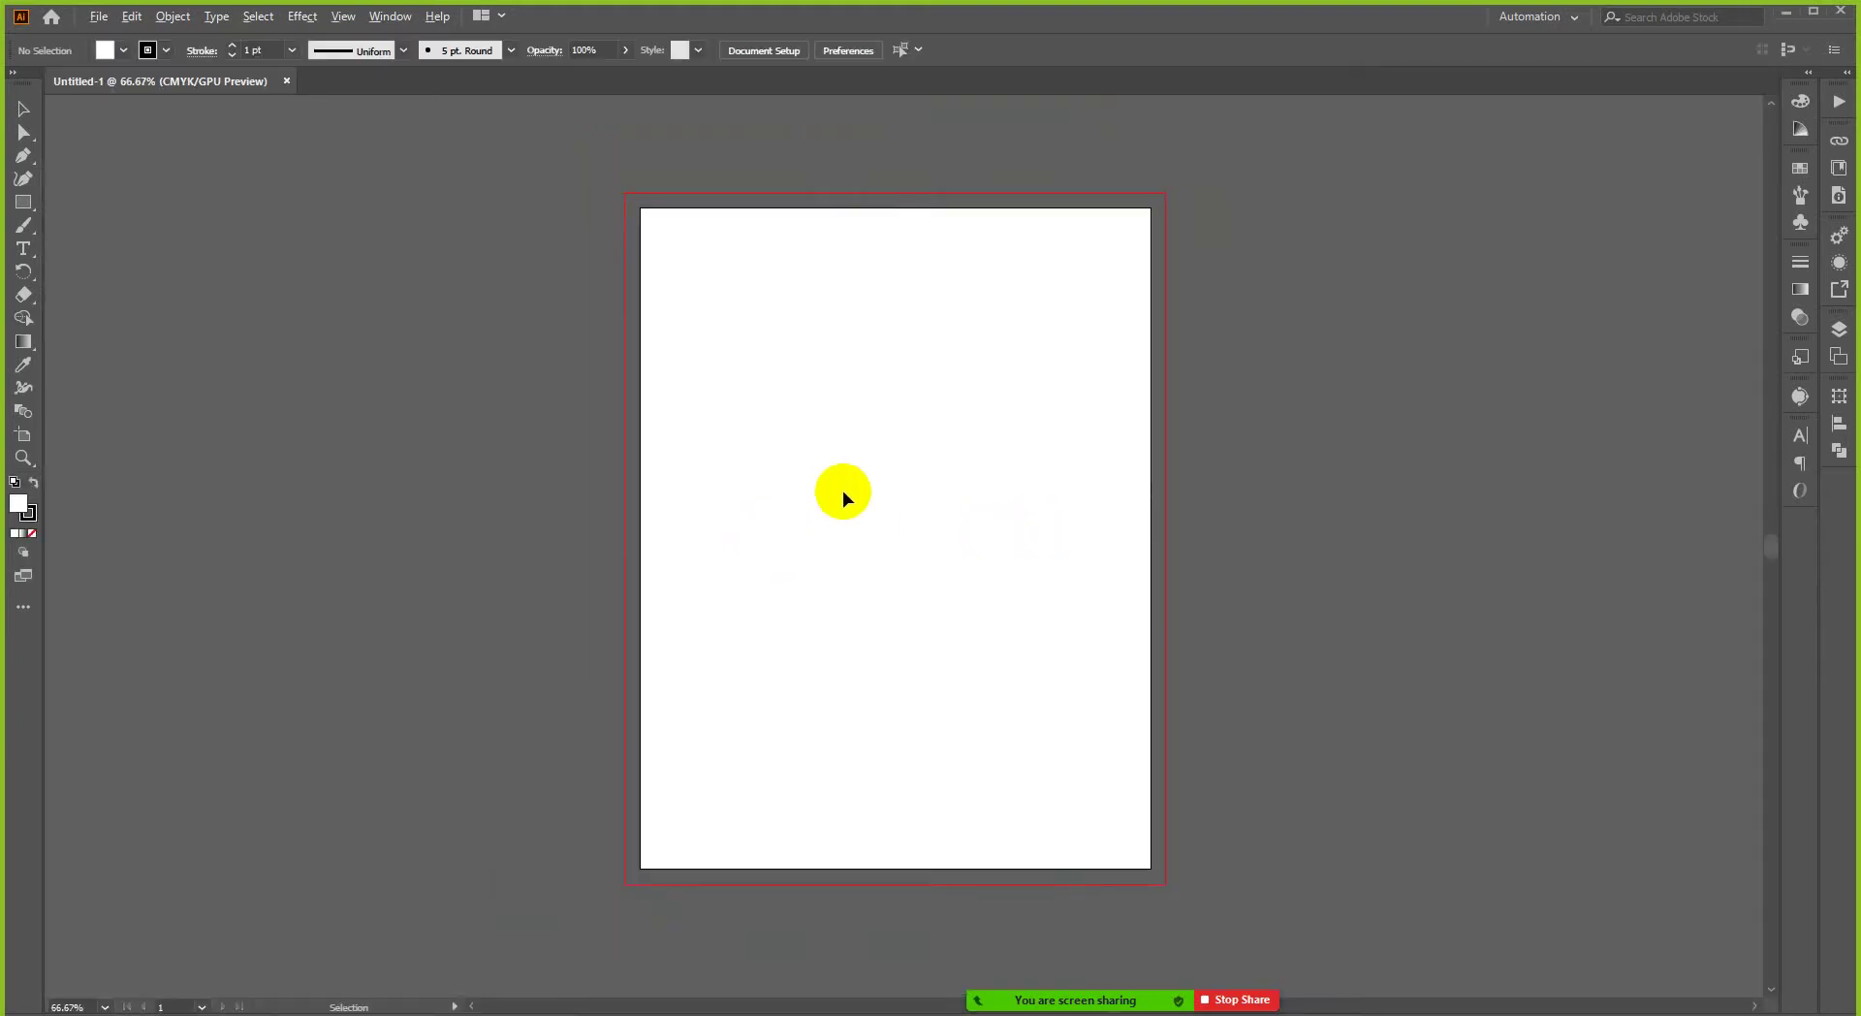
{"action": "key", "text": "m"}
{"action": "left_click", "coordinate": [826, 285]}
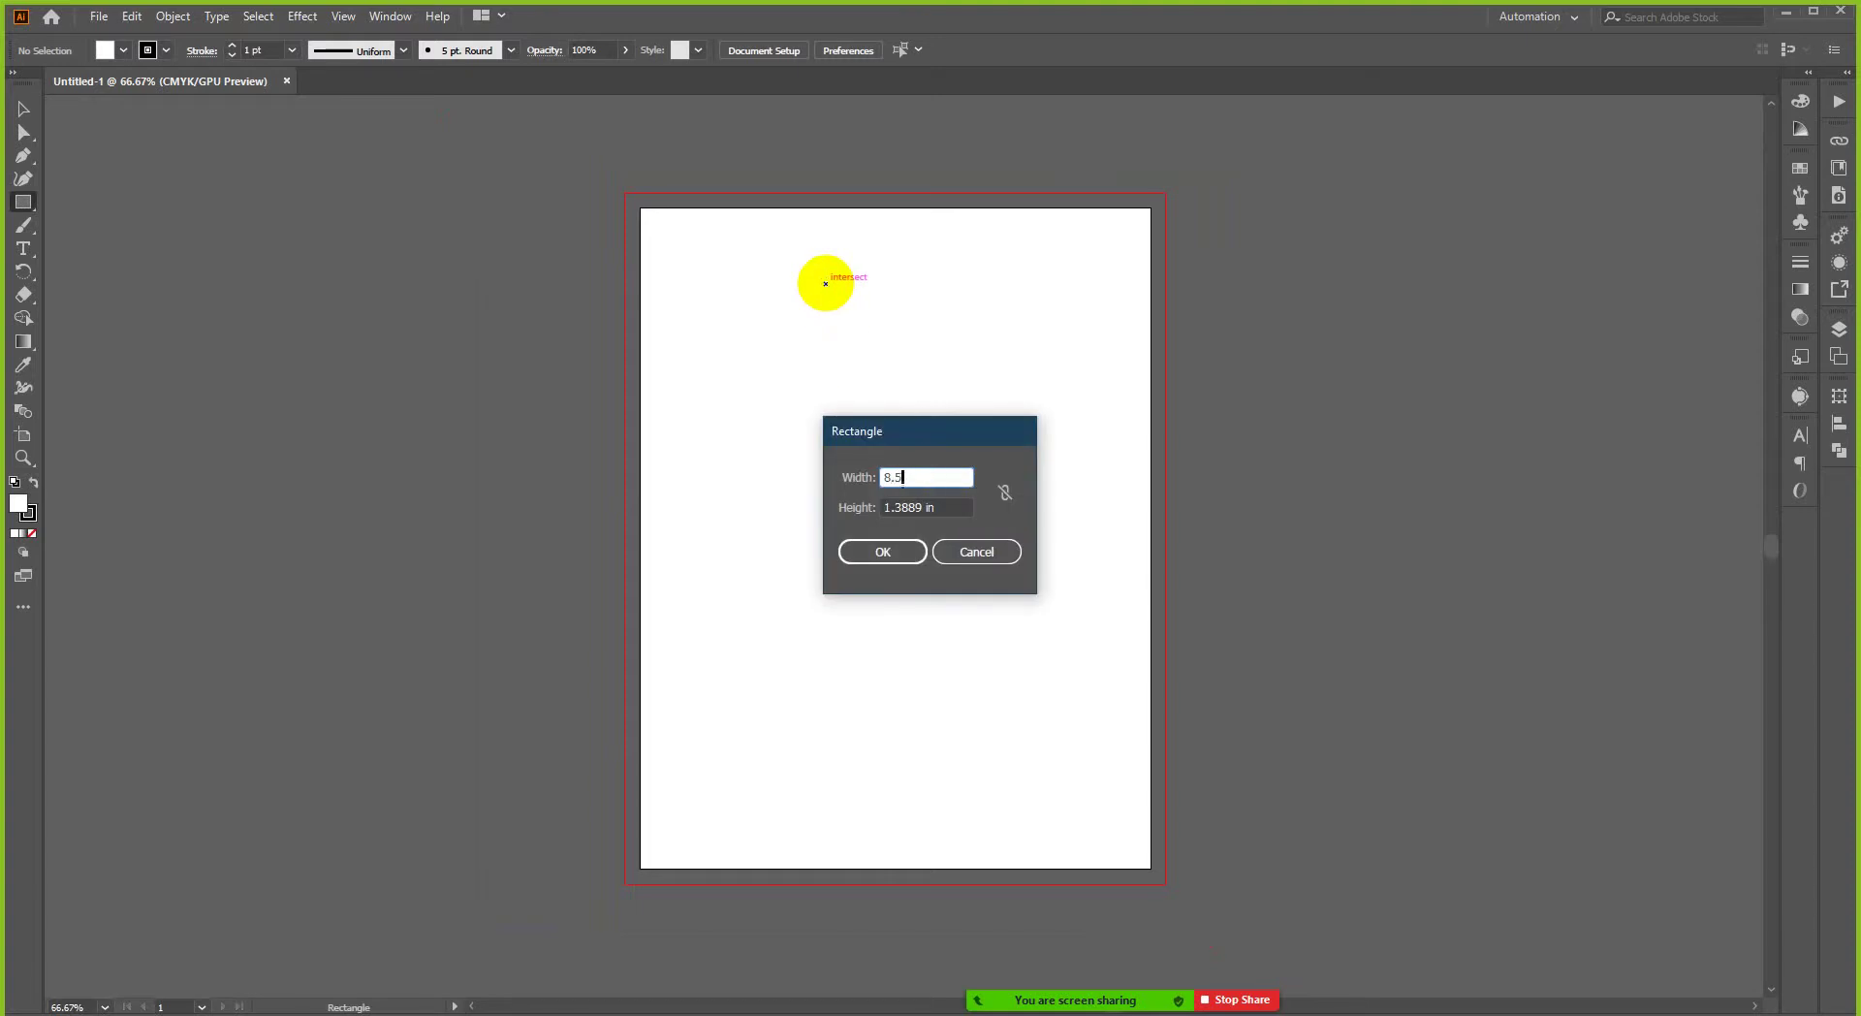
{"action": "key", "text": "Tab"}
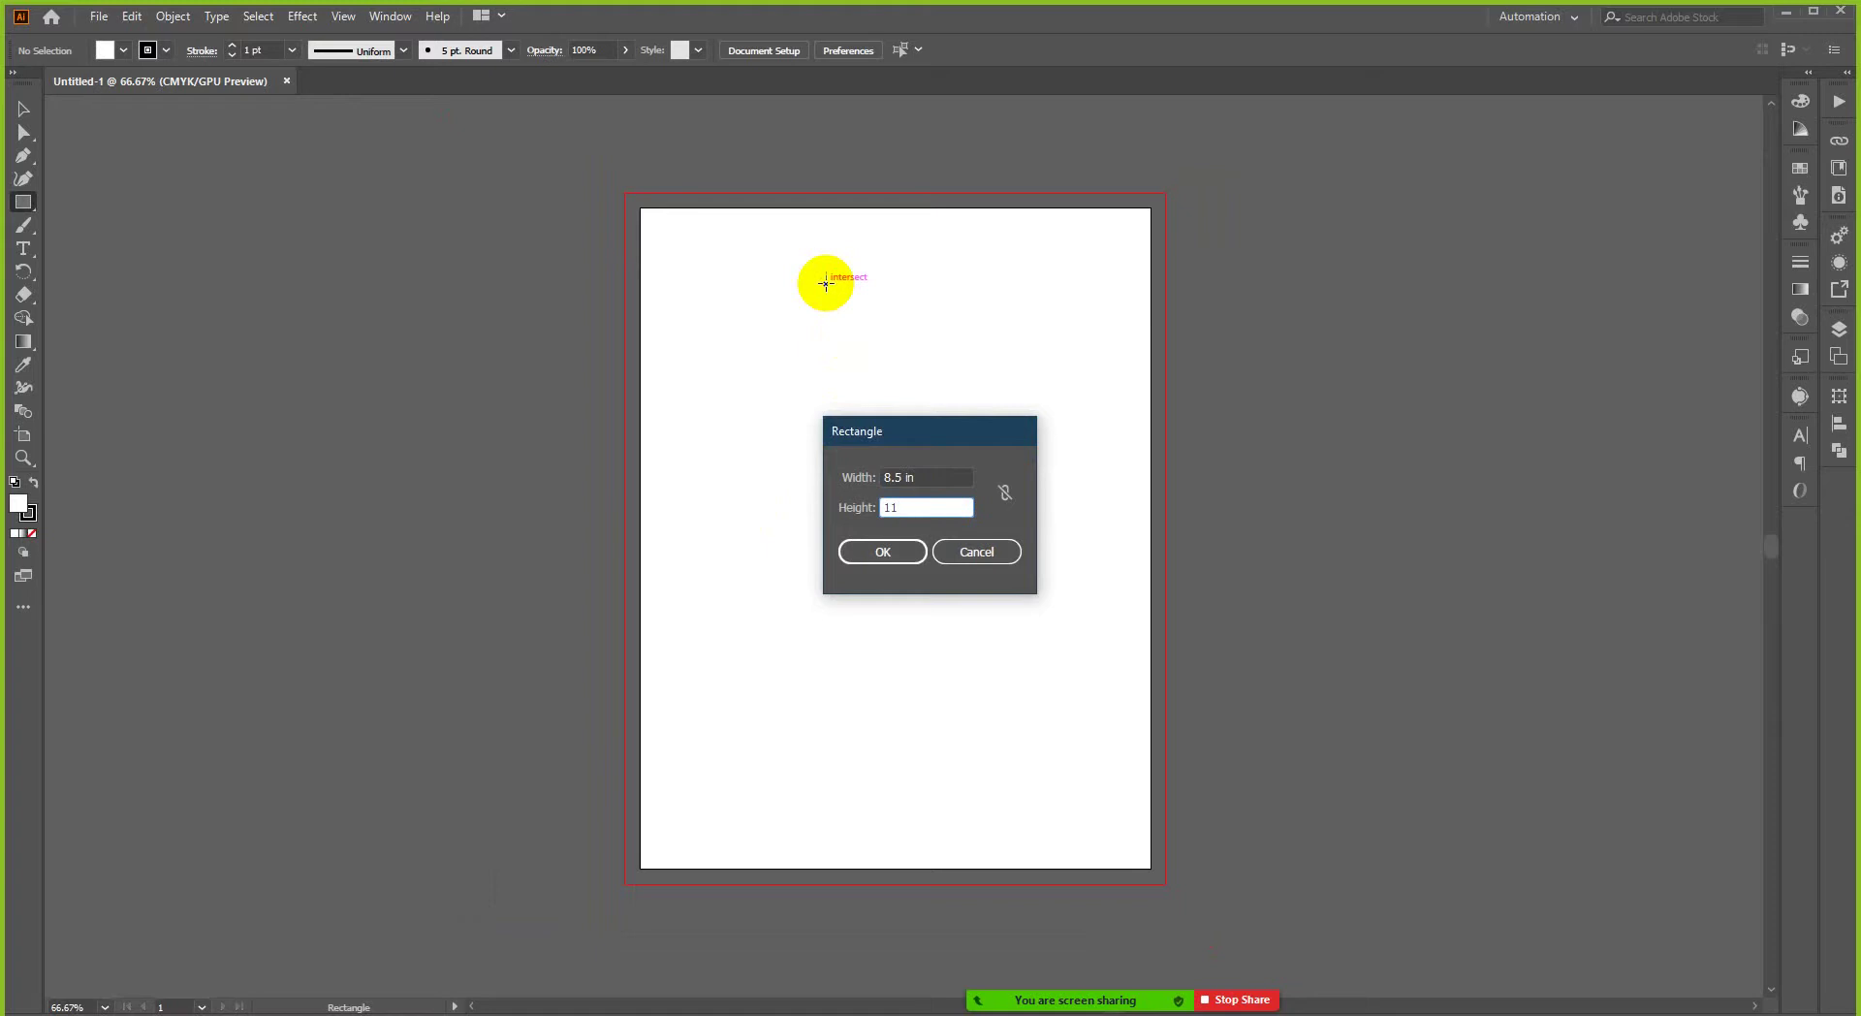
{"action": "key", "text": "Return"}
{"action": "key", "text": "v"}
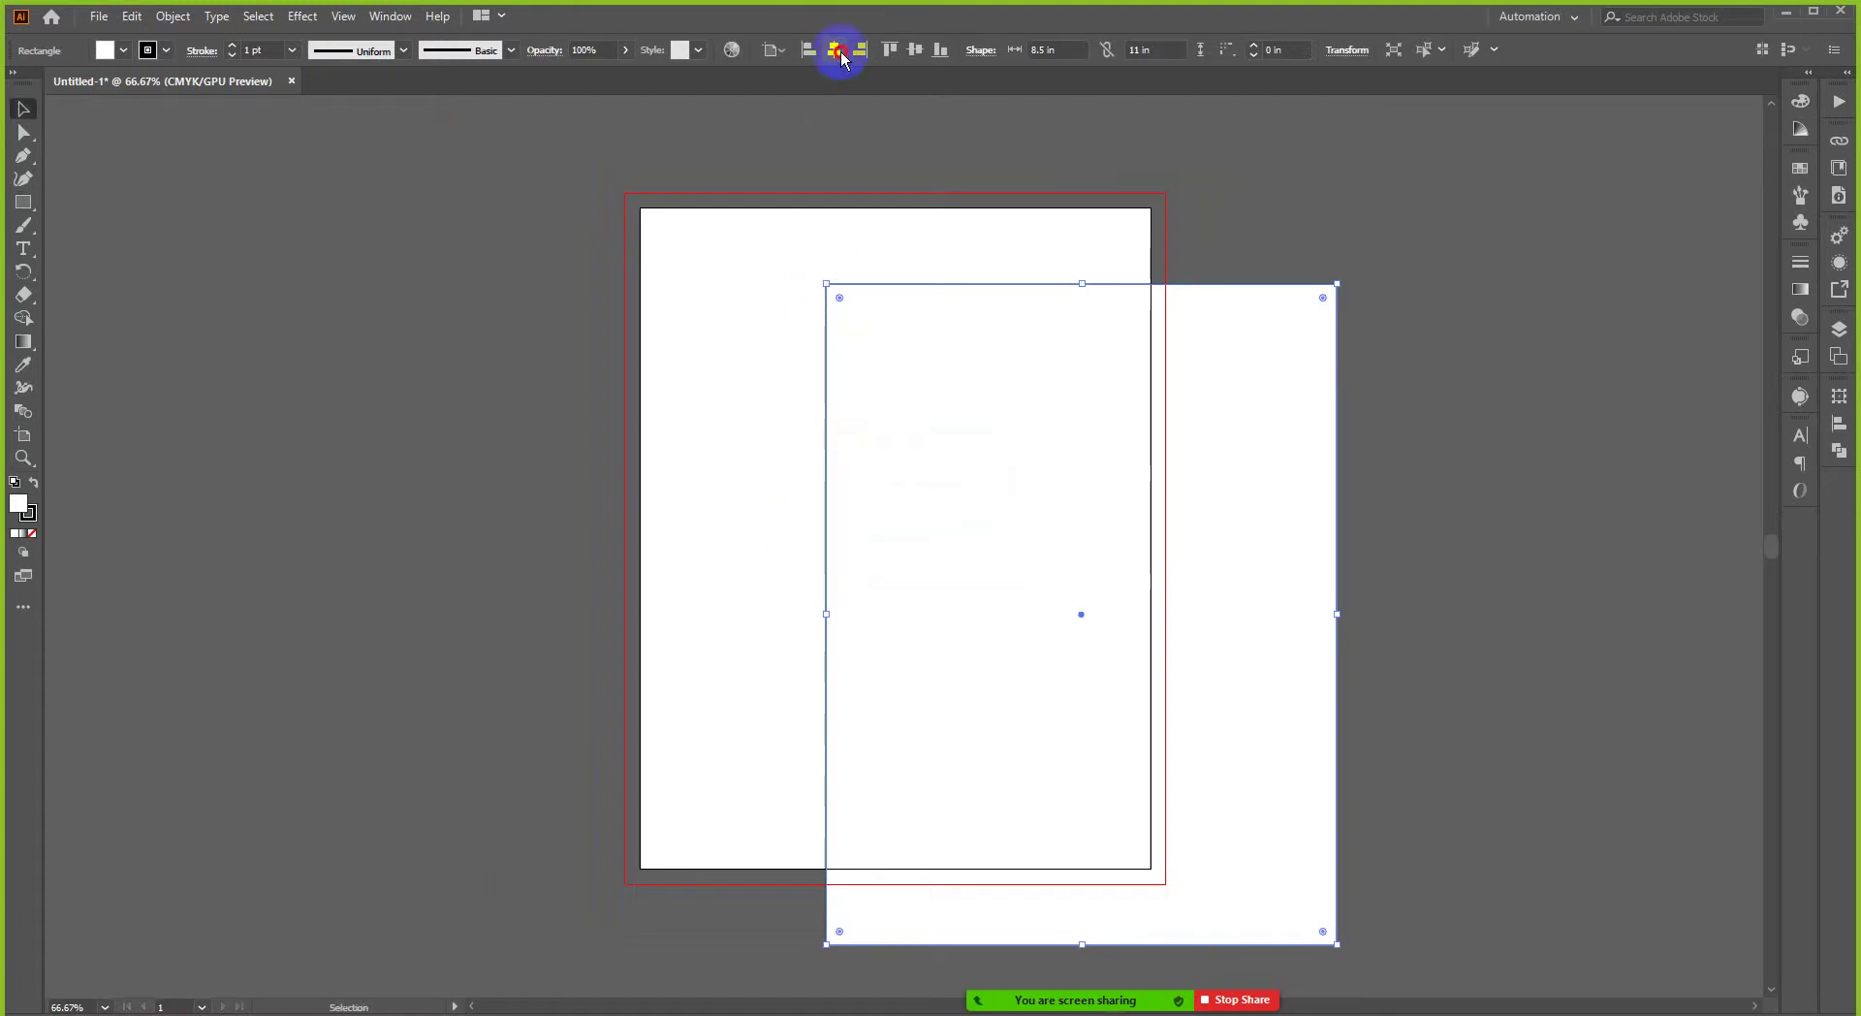
{"action": "left_click", "coordinate": [833, 49]}
{"action": "left_click", "coordinate": [915, 49]}
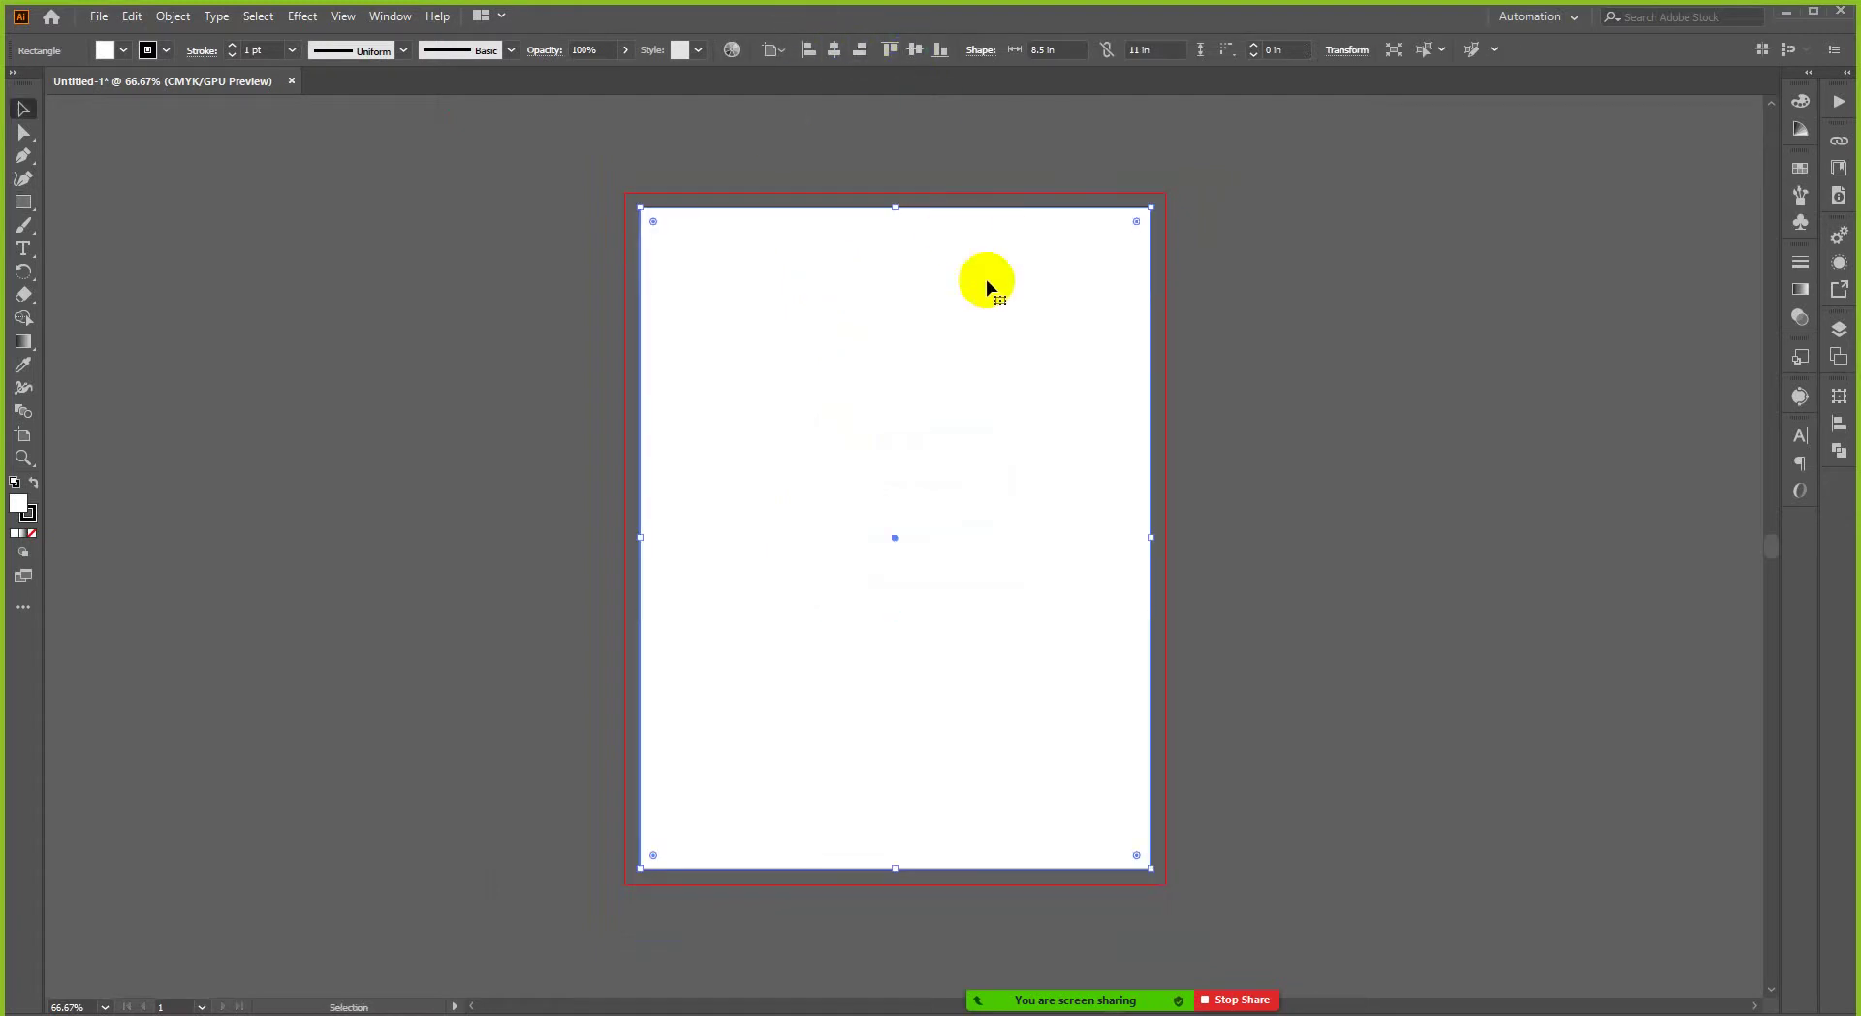
- Remove the stroke from the 8.5 x 11 in rectangle
{"action": "left_click", "coordinate": [175, 17]}
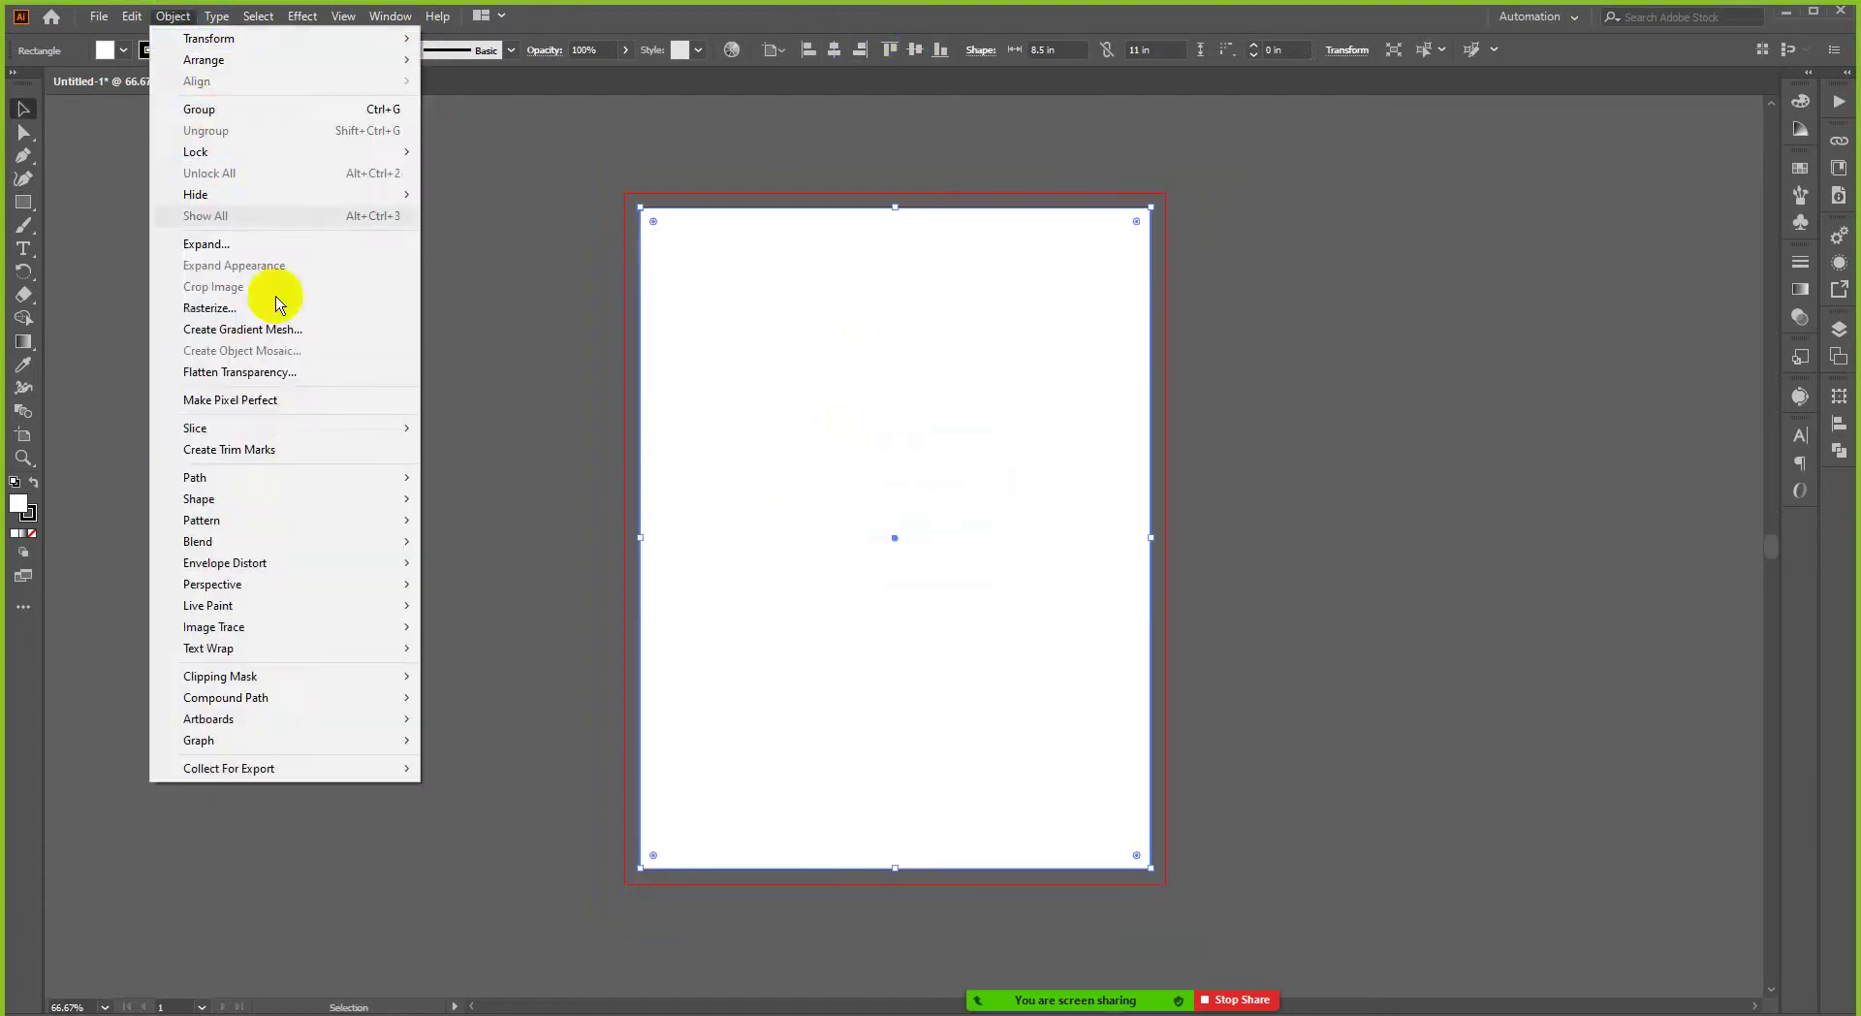
{"action": "left_click", "coordinate": [142, 53]}
{"action": "left_click", "coordinate": [167, 49]}
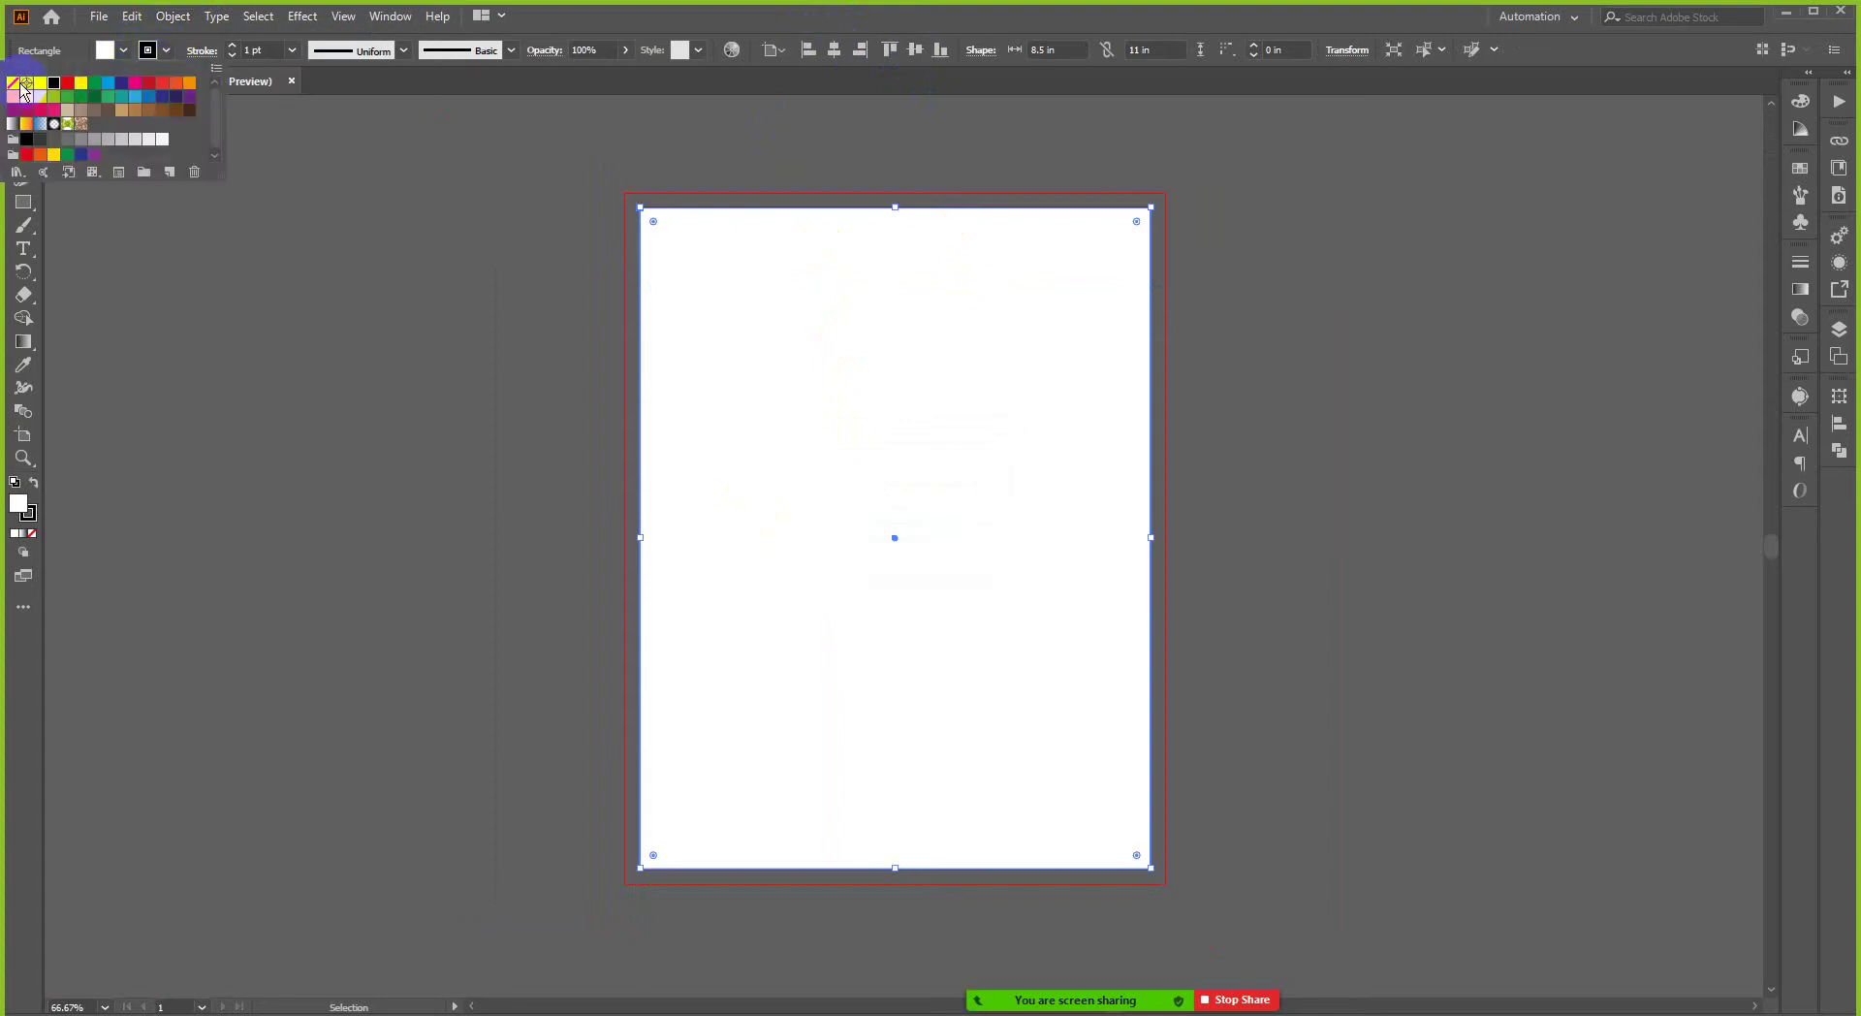
{"action": "left_click", "coordinate": [14, 84]}
- Offset the rectangle's path by -0.25 in and convert the inner path to guides as a safe margin
{"action": "left_click", "coordinate": [173, 16]}
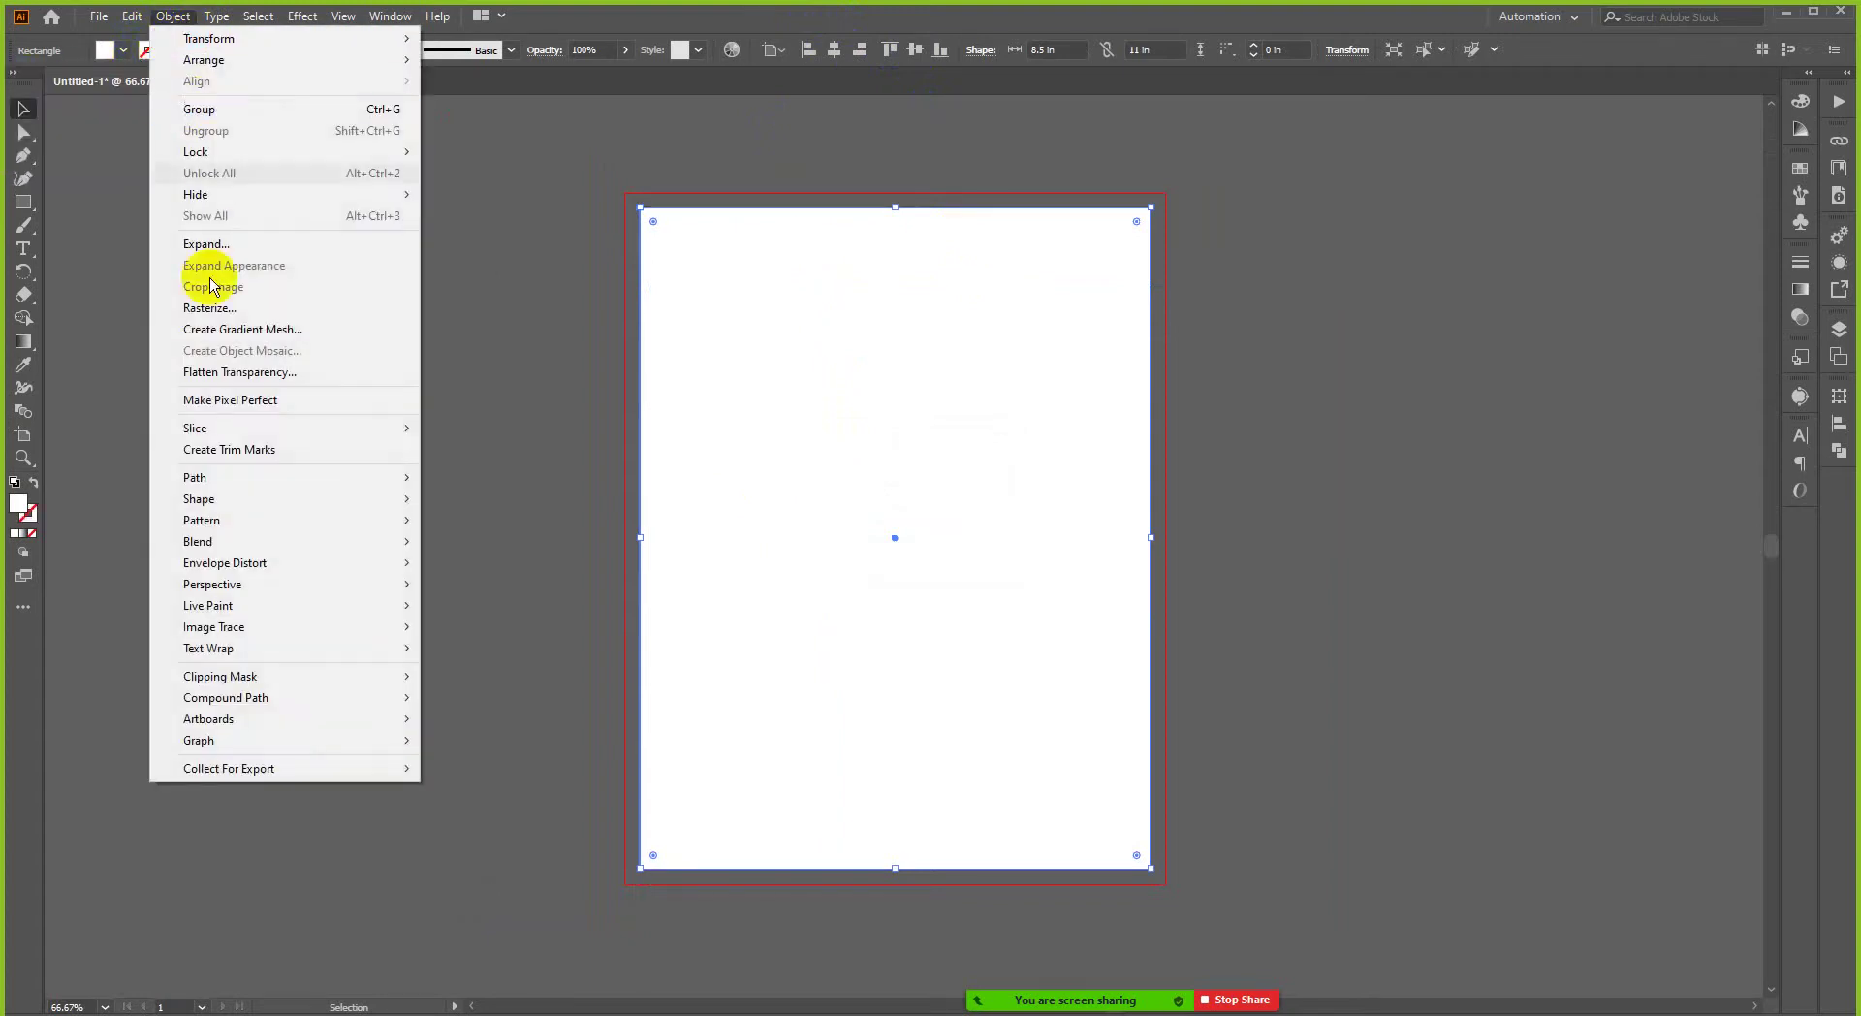
{"action": "left_click", "coordinate": [545, 548]}
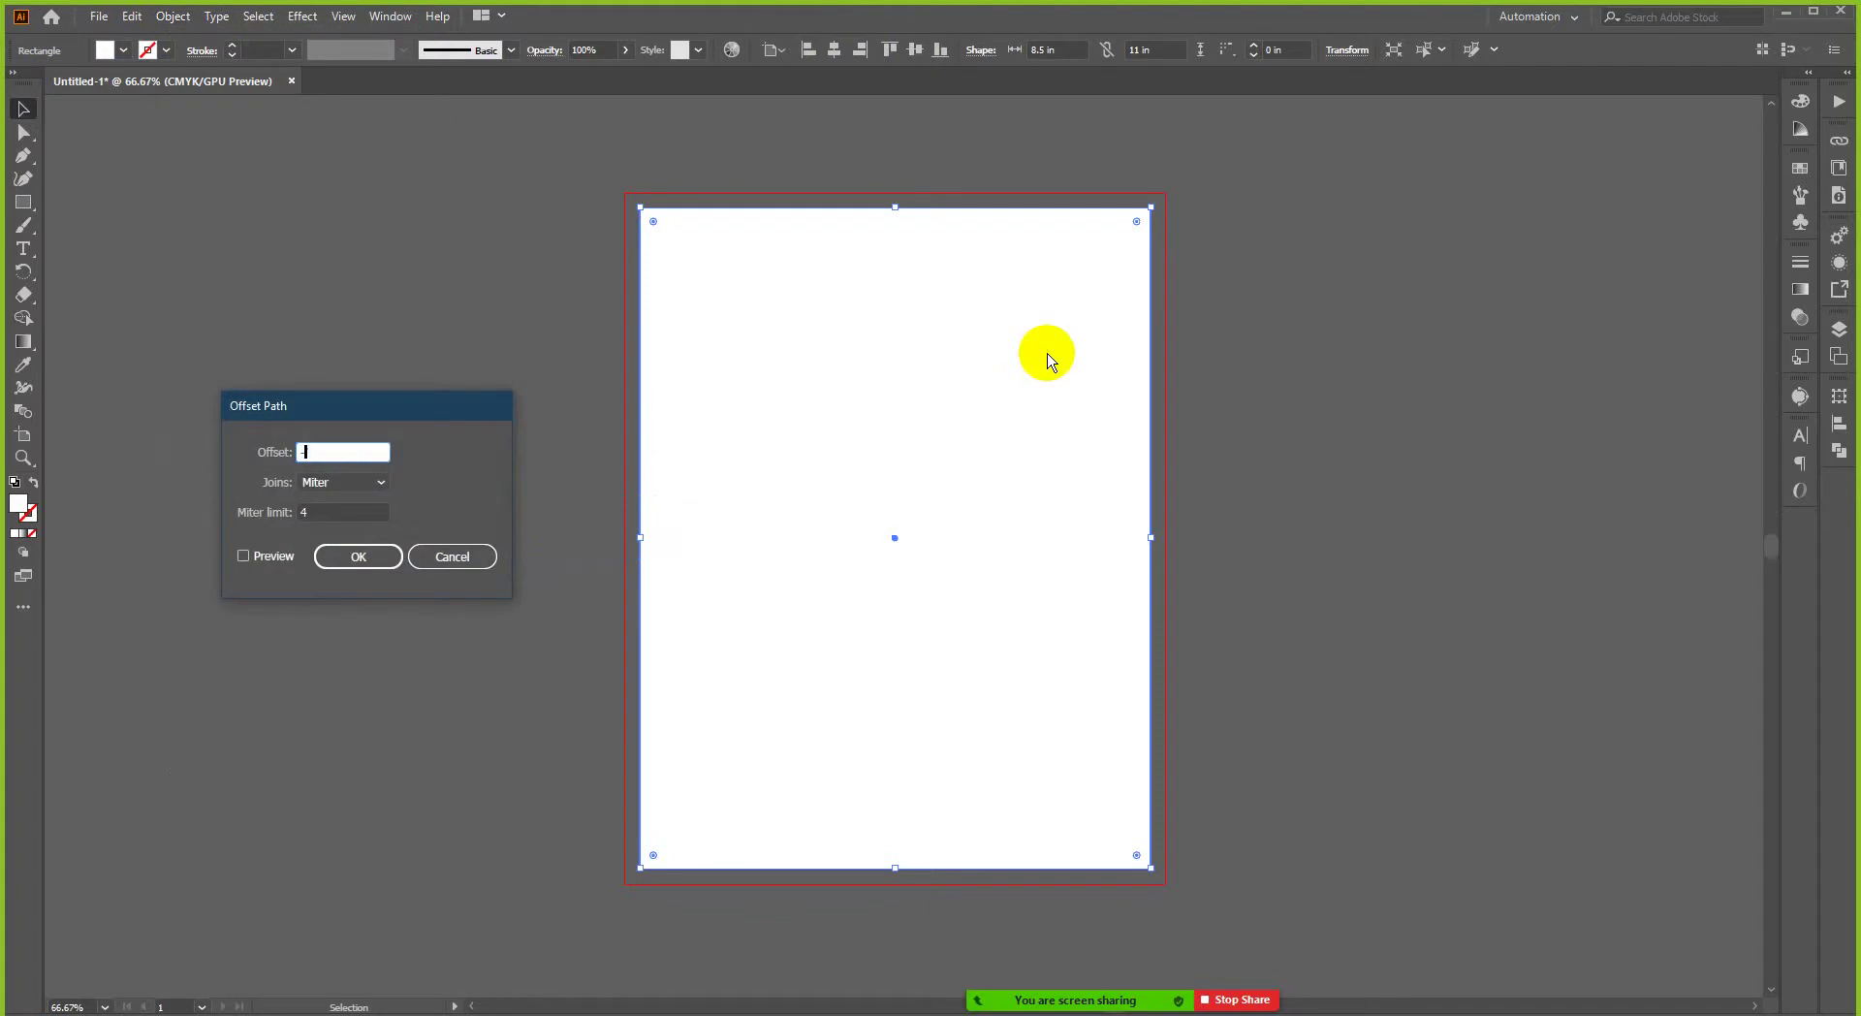
{"action": "left_click", "coordinate": [284, 553]}
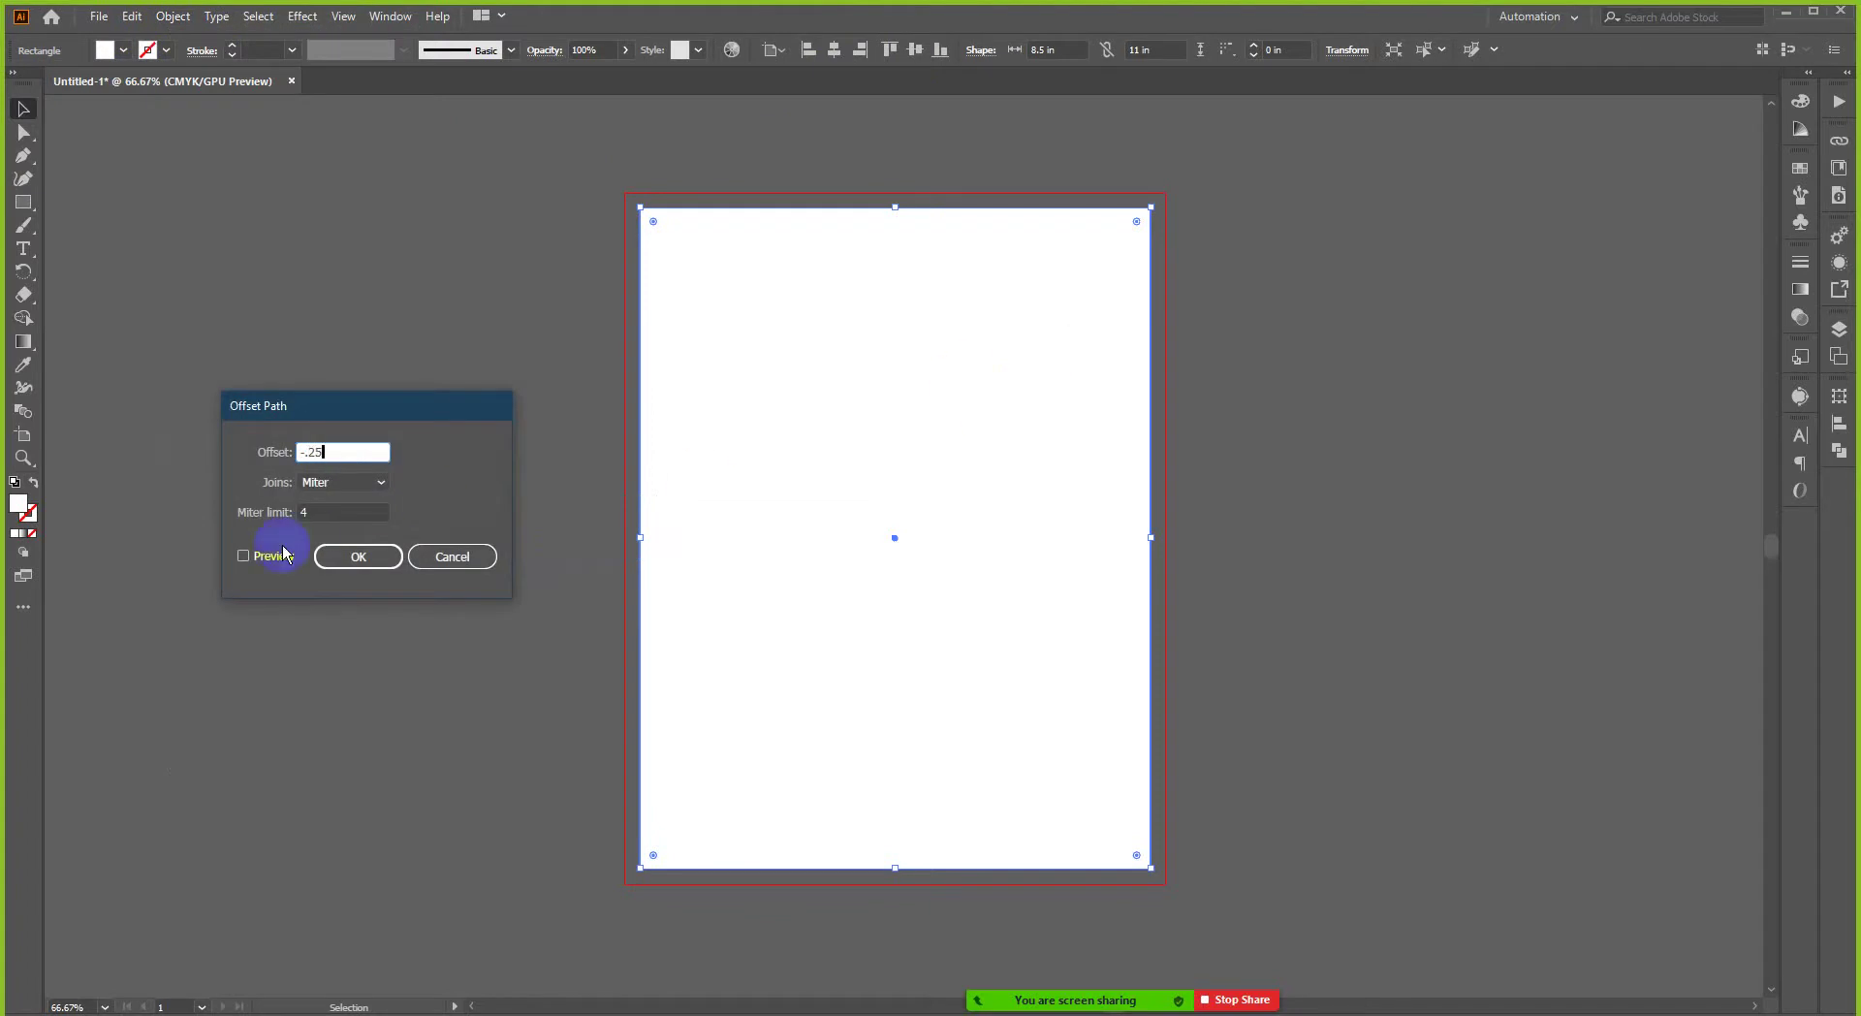
{"action": "left_click", "coordinate": [358, 556]}
{"action": "right_click", "coordinate": [954, 412]}
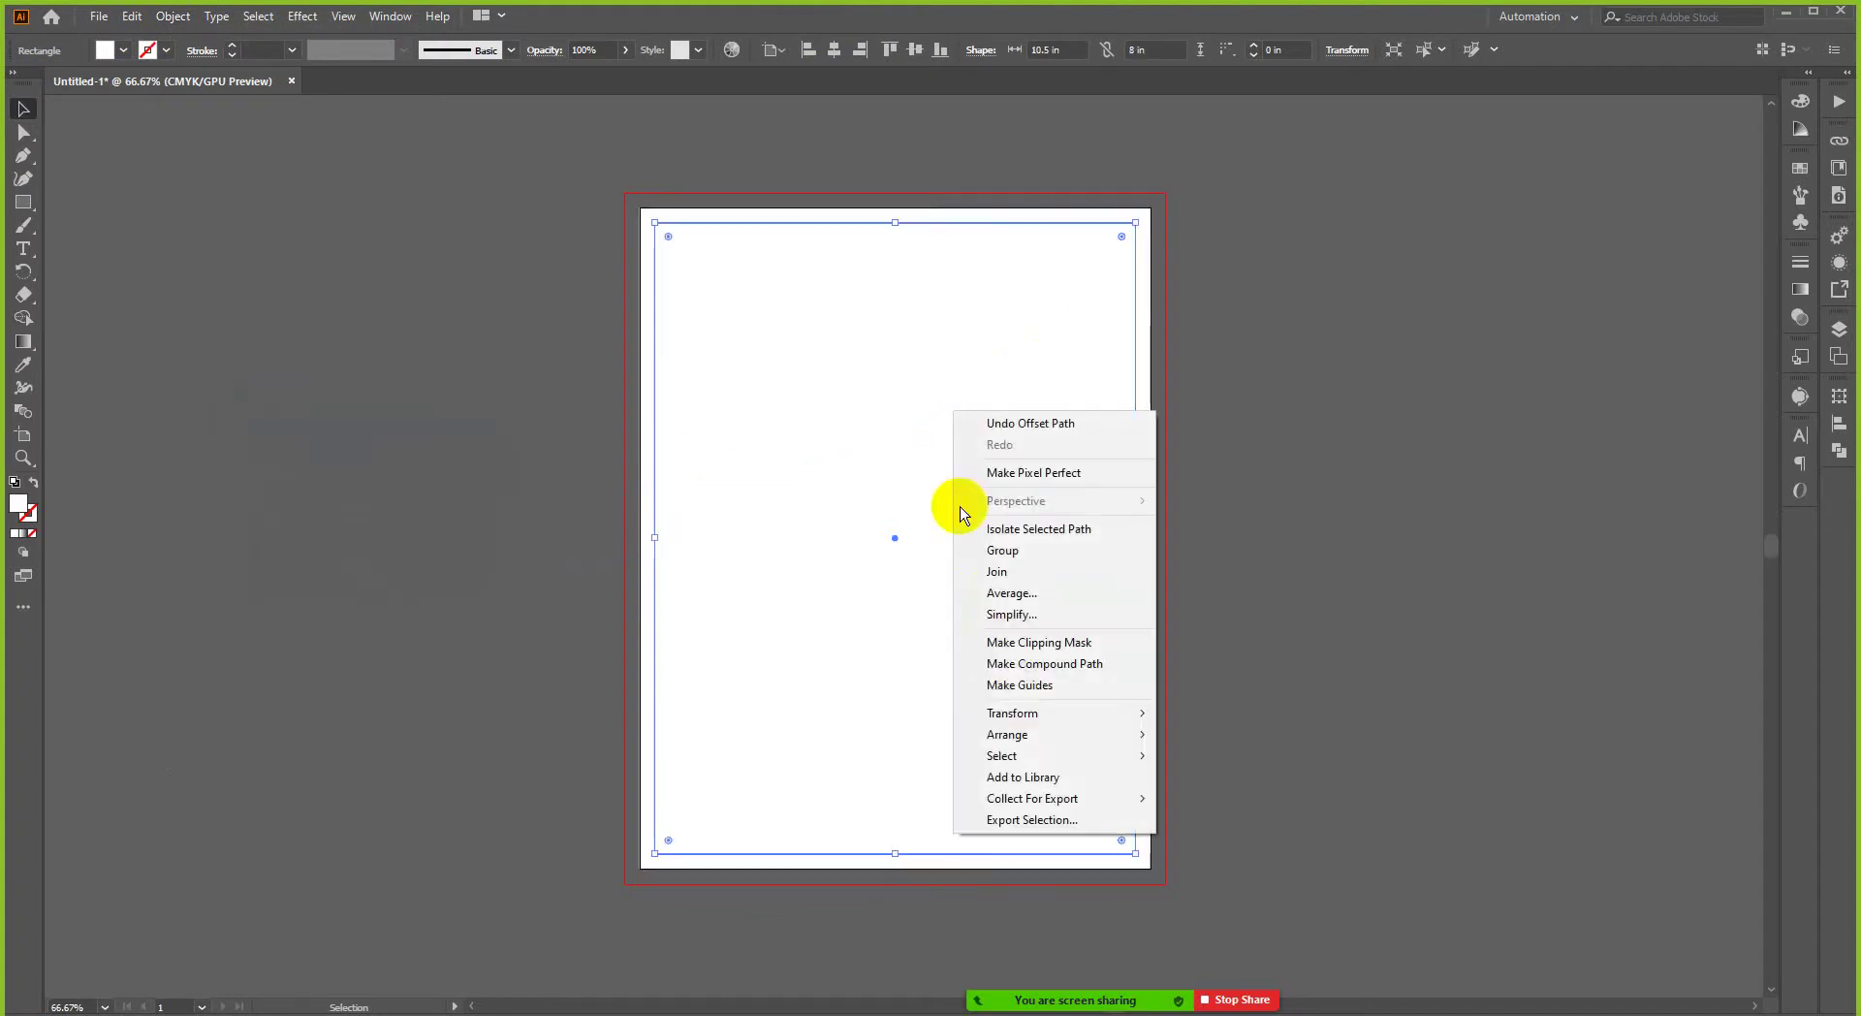
{"action": "left_click", "coordinate": [1008, 684]}
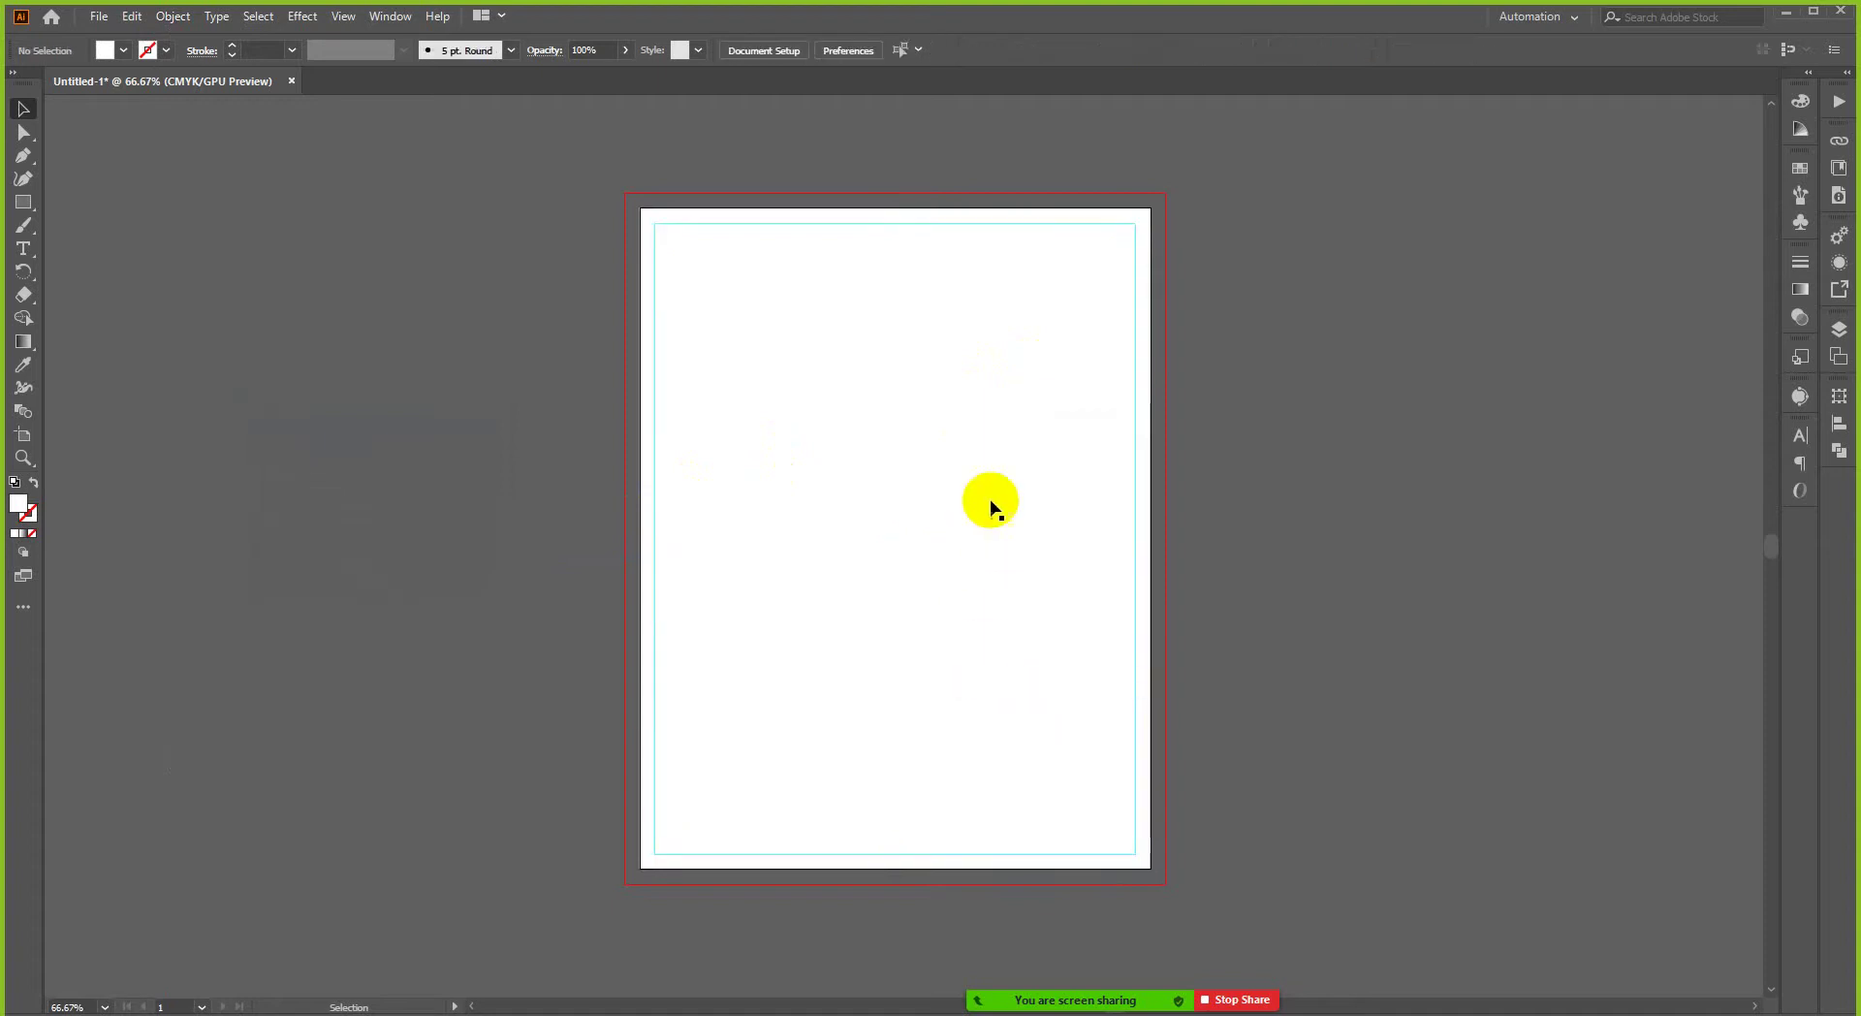
- Enlarge the background rectangle evenly about its centre to 9 x 11.5 in to cover the bleed area, and deselect it
{"action": "scroll", "coordinate": [1066, 441], "scroll_direction": "up", "scroll_amount": 2}
{"action": "key", "text": "ctrl+a"}
{"action": "scroll", "coordinate": [449, 366], "scroll_direction": "down", "scroll_amount": 2}
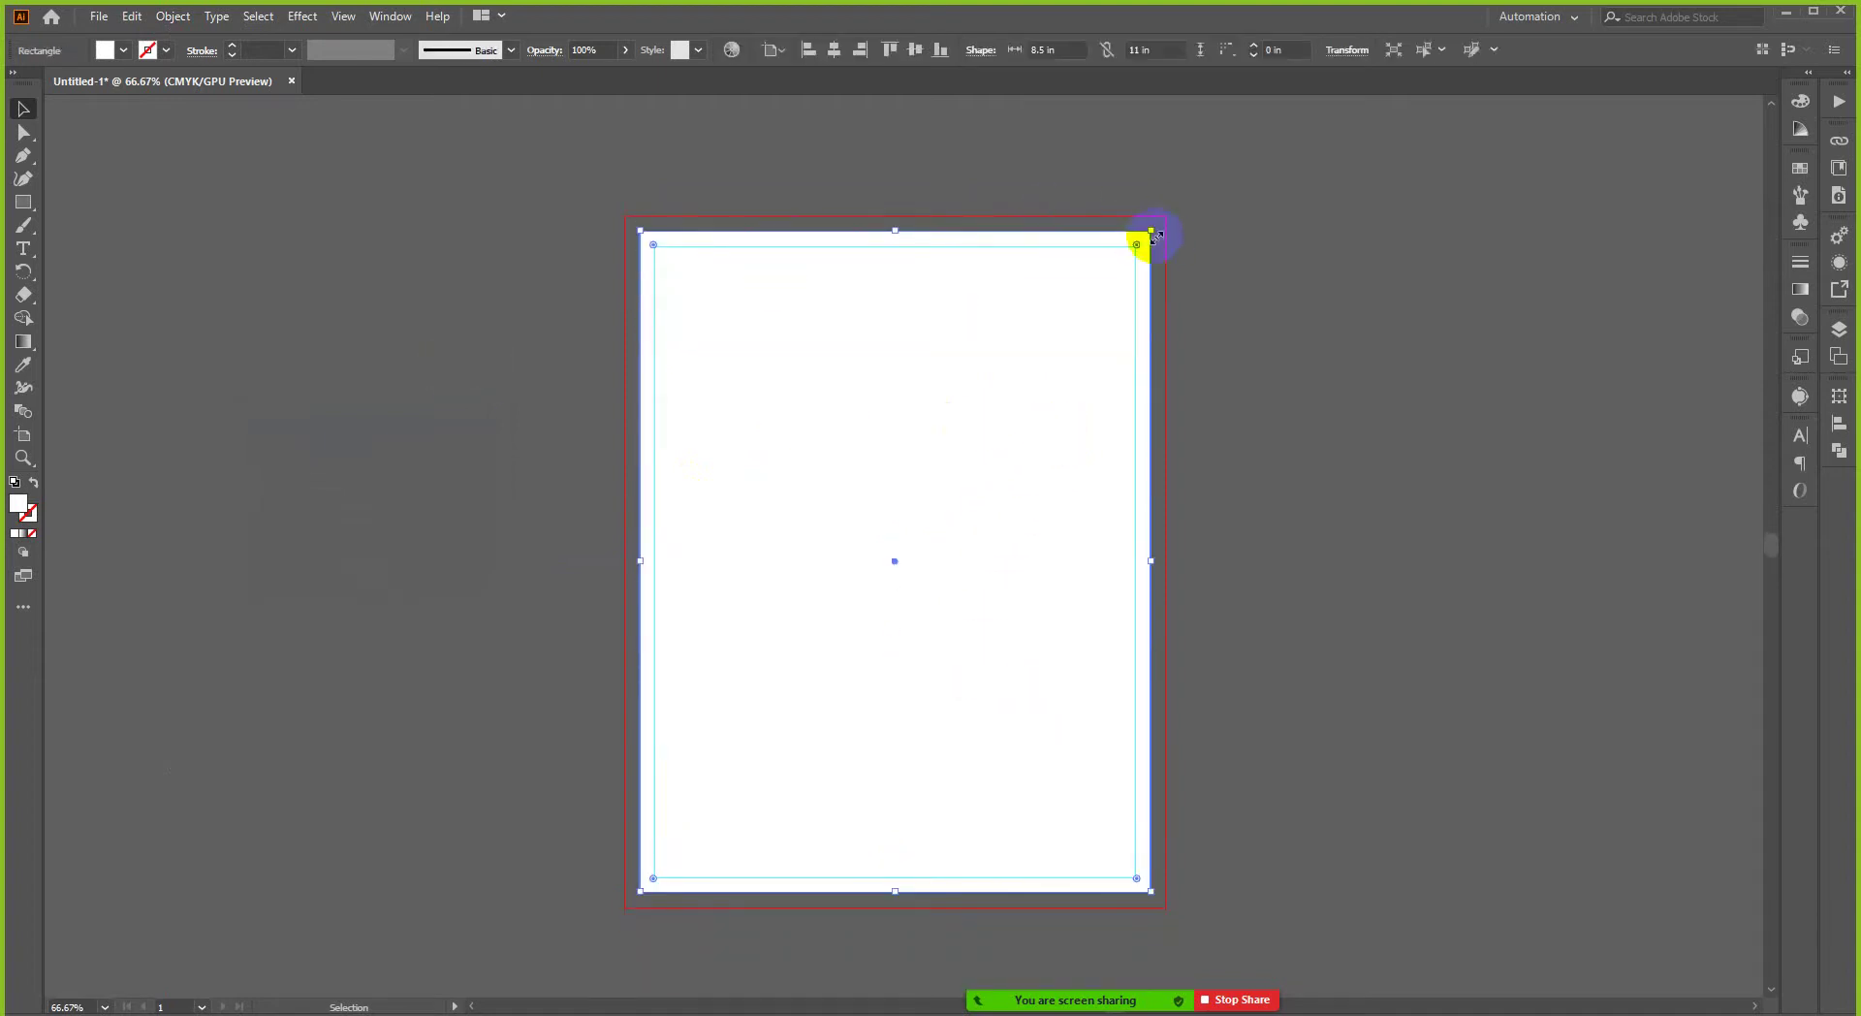
{"action": "left_click_drag", "start_coordinate": [1151, 233], "coordinate": [1165, 218]}
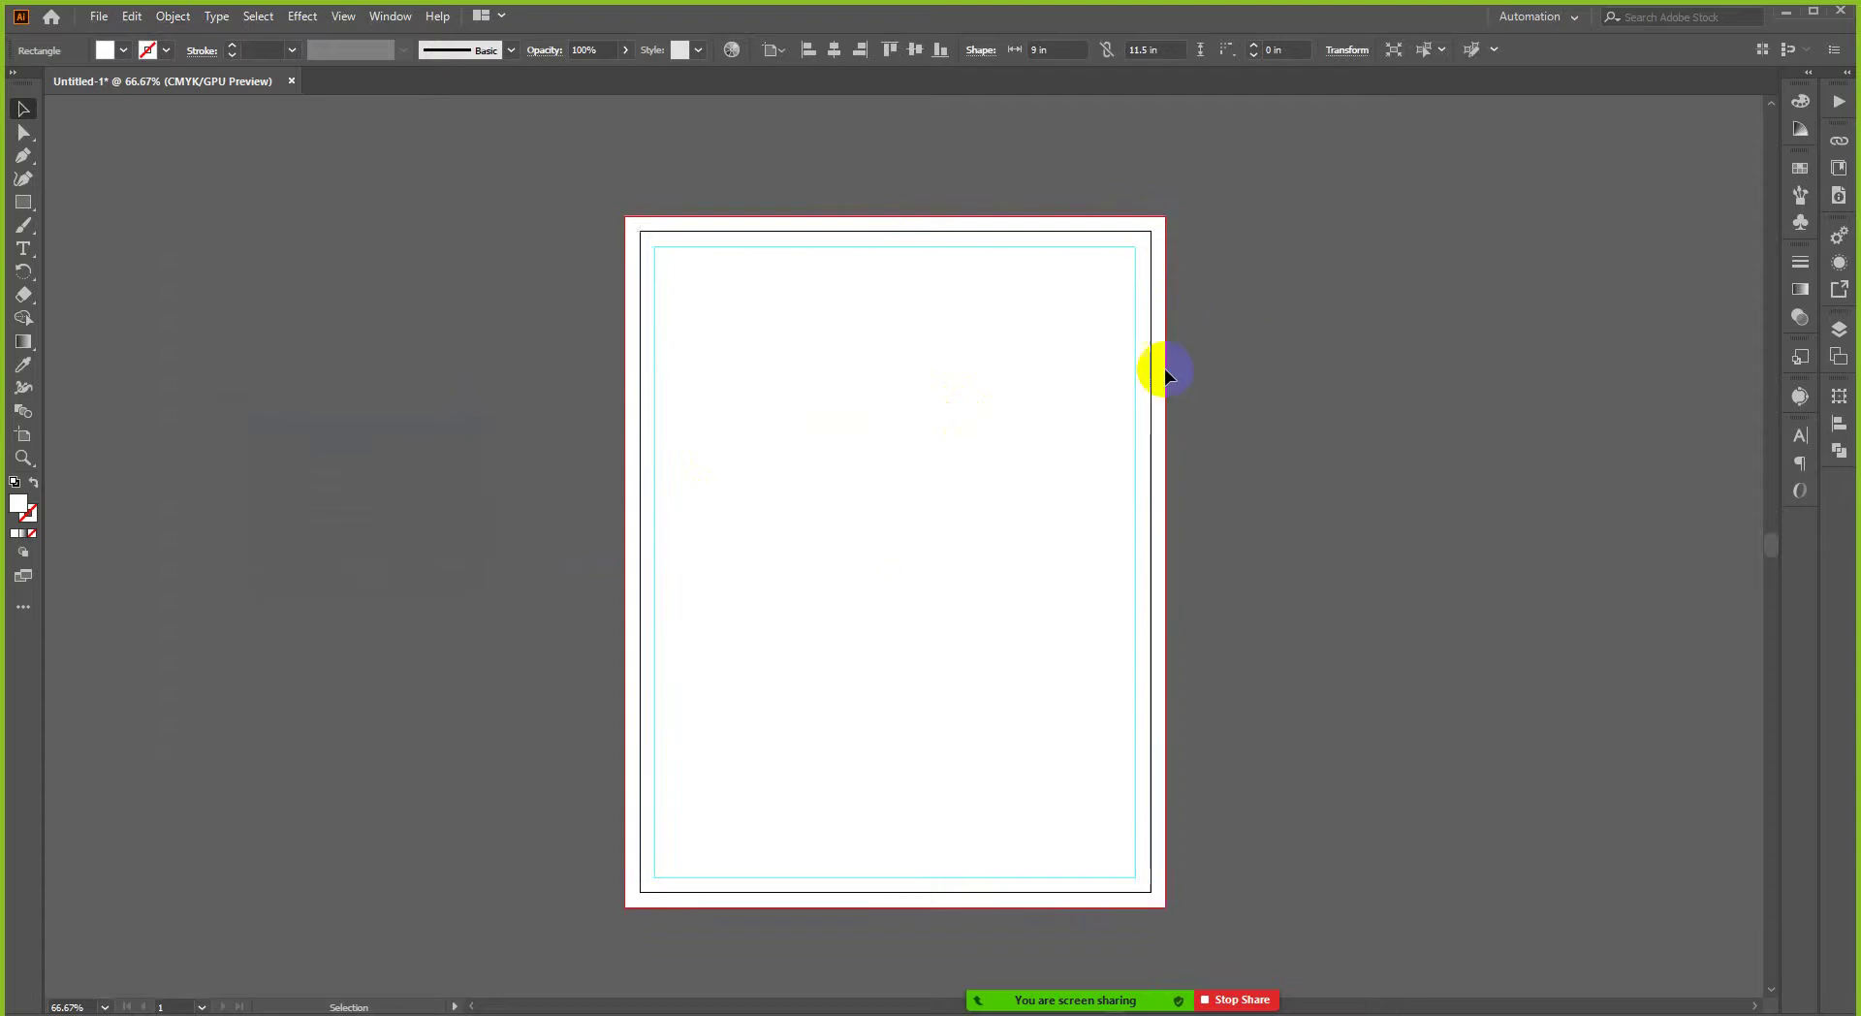
{"action": "key", "text": "ctrl+shift+a"}
{"action": "scroll", "coordinate": [665, 361], "scroll_direction": "down", "scroll_amount": 1}
{"action": "scroll", "coordinate": [860, 369], "scroll_direction": "up", "scroll_amount": 1}
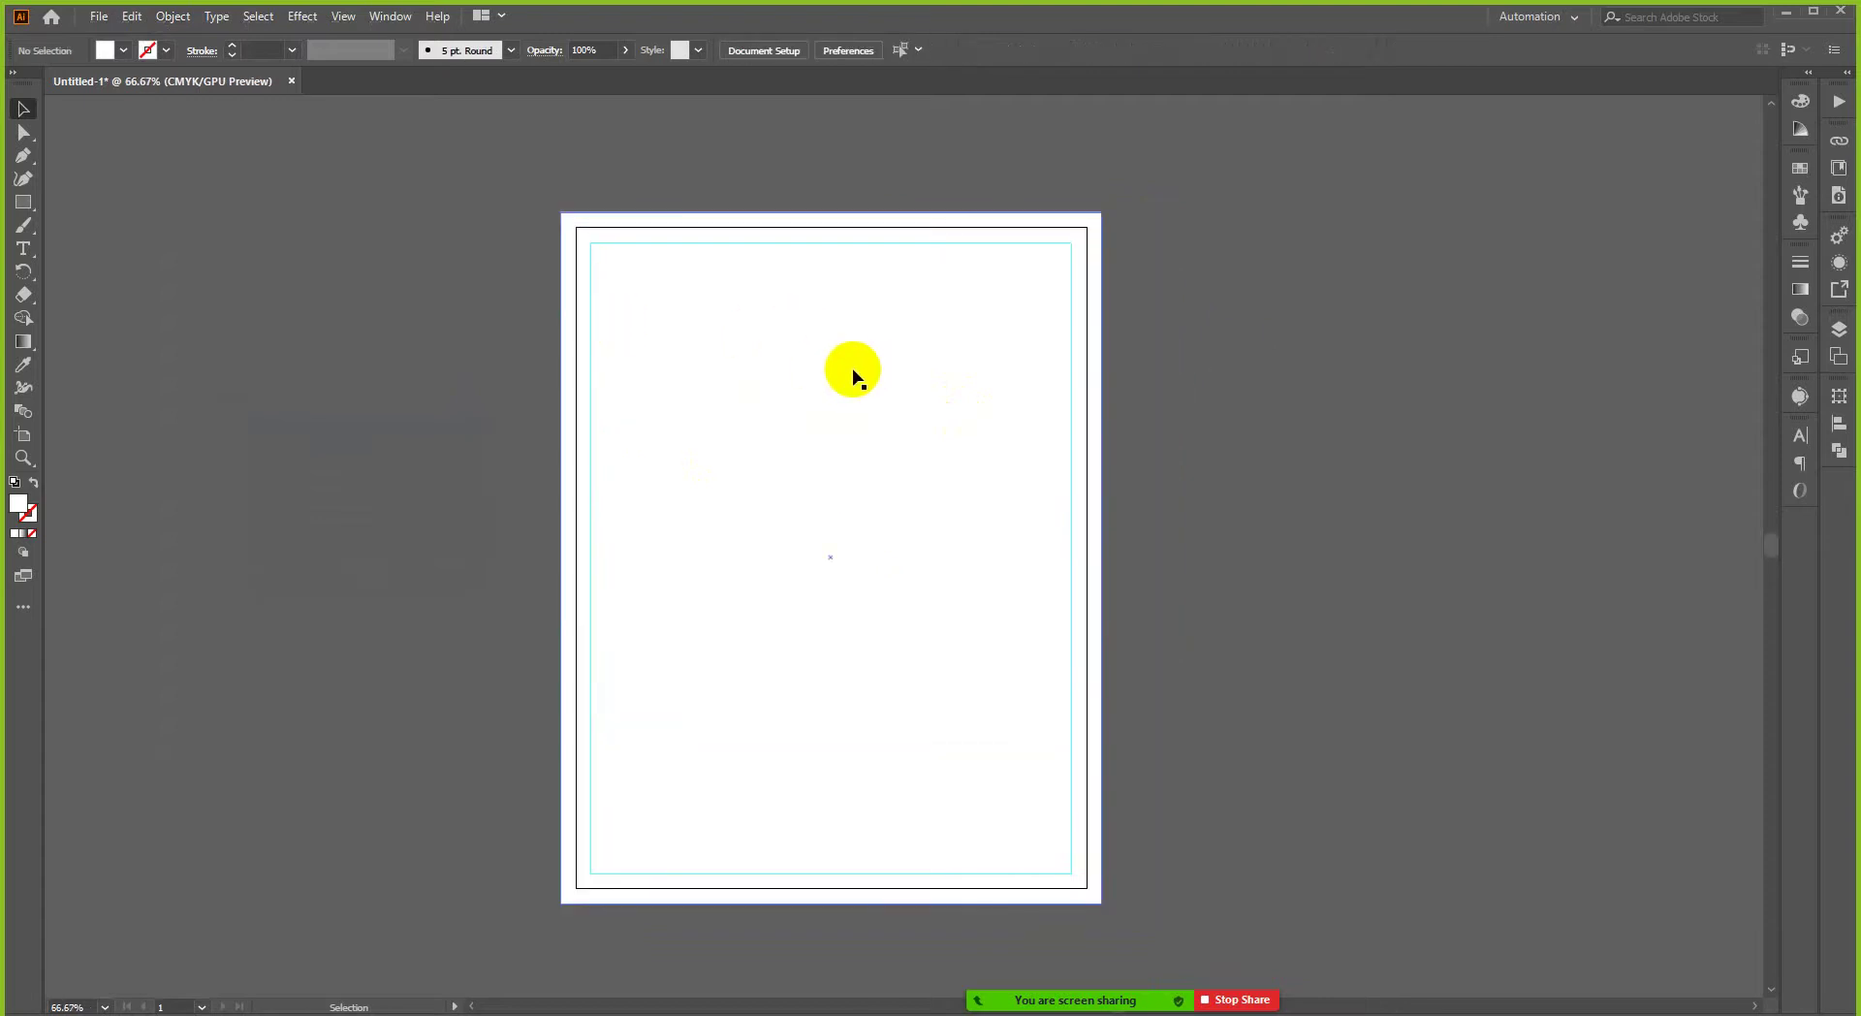
- Save the document as Flyer 2 in the Illustrator Designs folder inside GD # 585, keeping the default Illustrator options
{"action": "key", "text": "ctrl+s"}
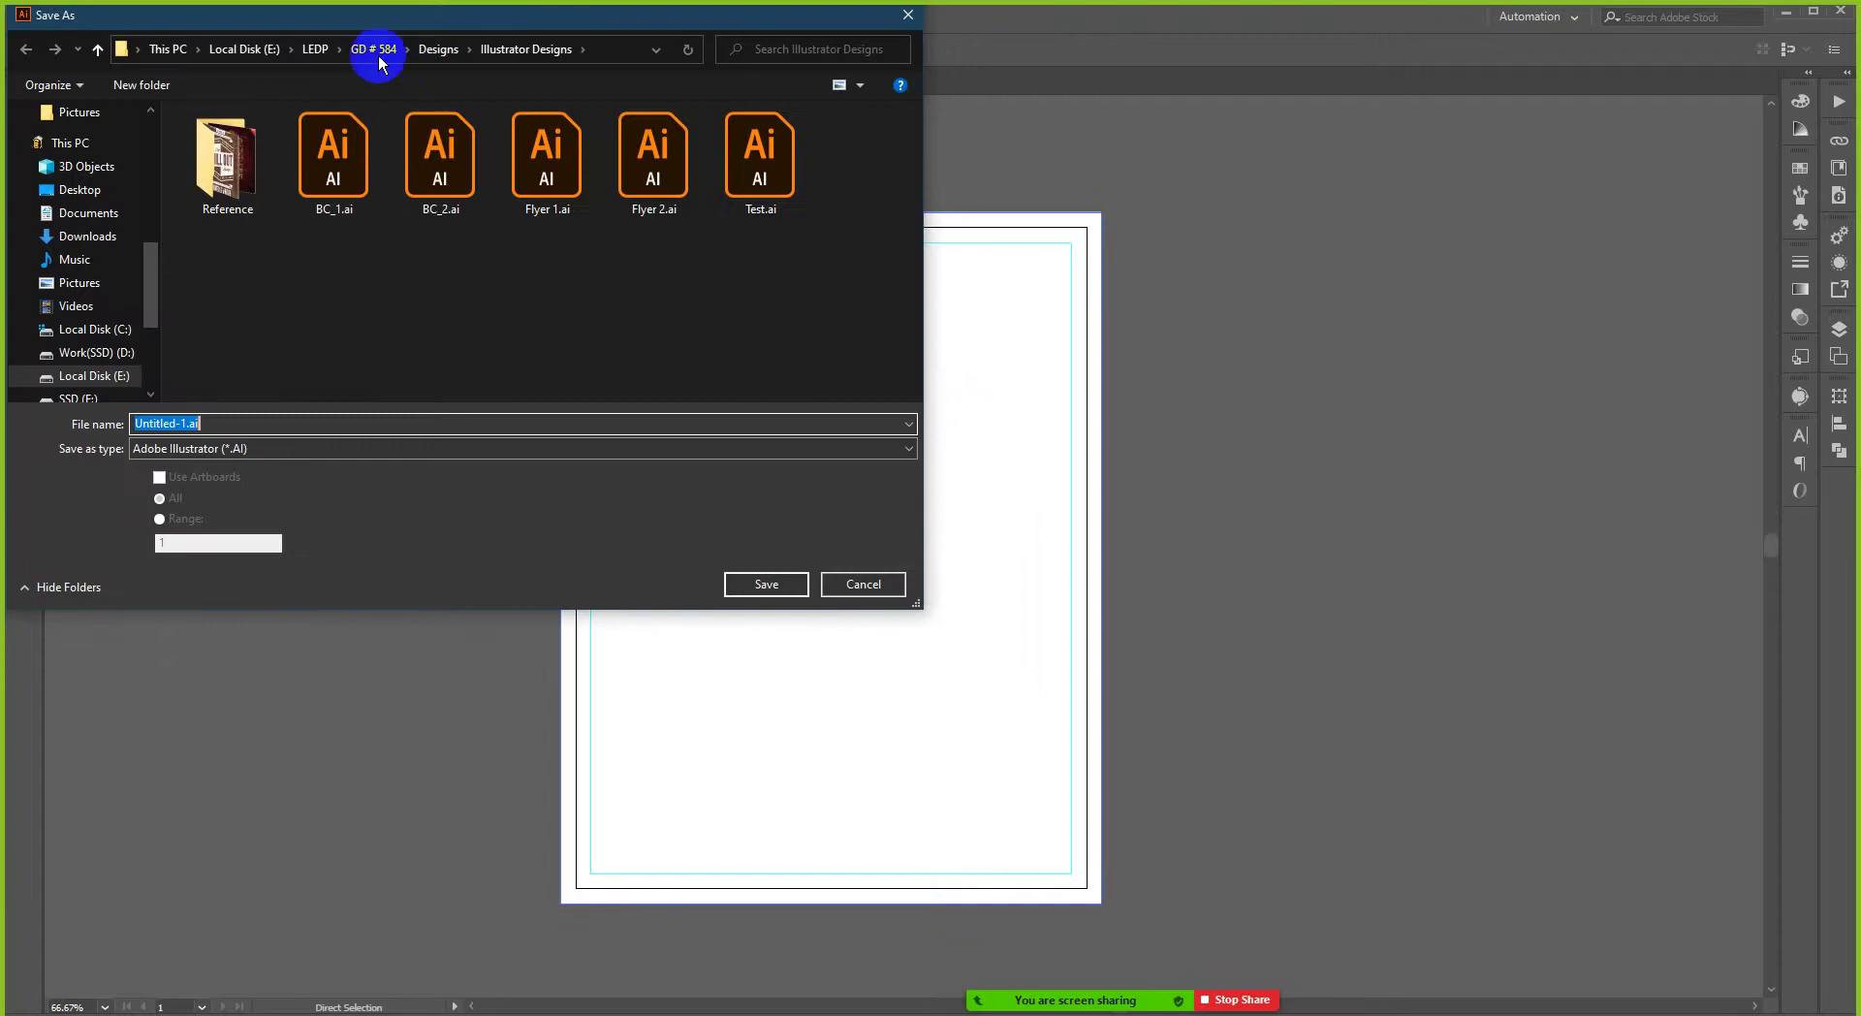
{"action": "left_click", "coordinate": [315, 49]}
{"action": "double_click", "coordinate": [240, 201]}
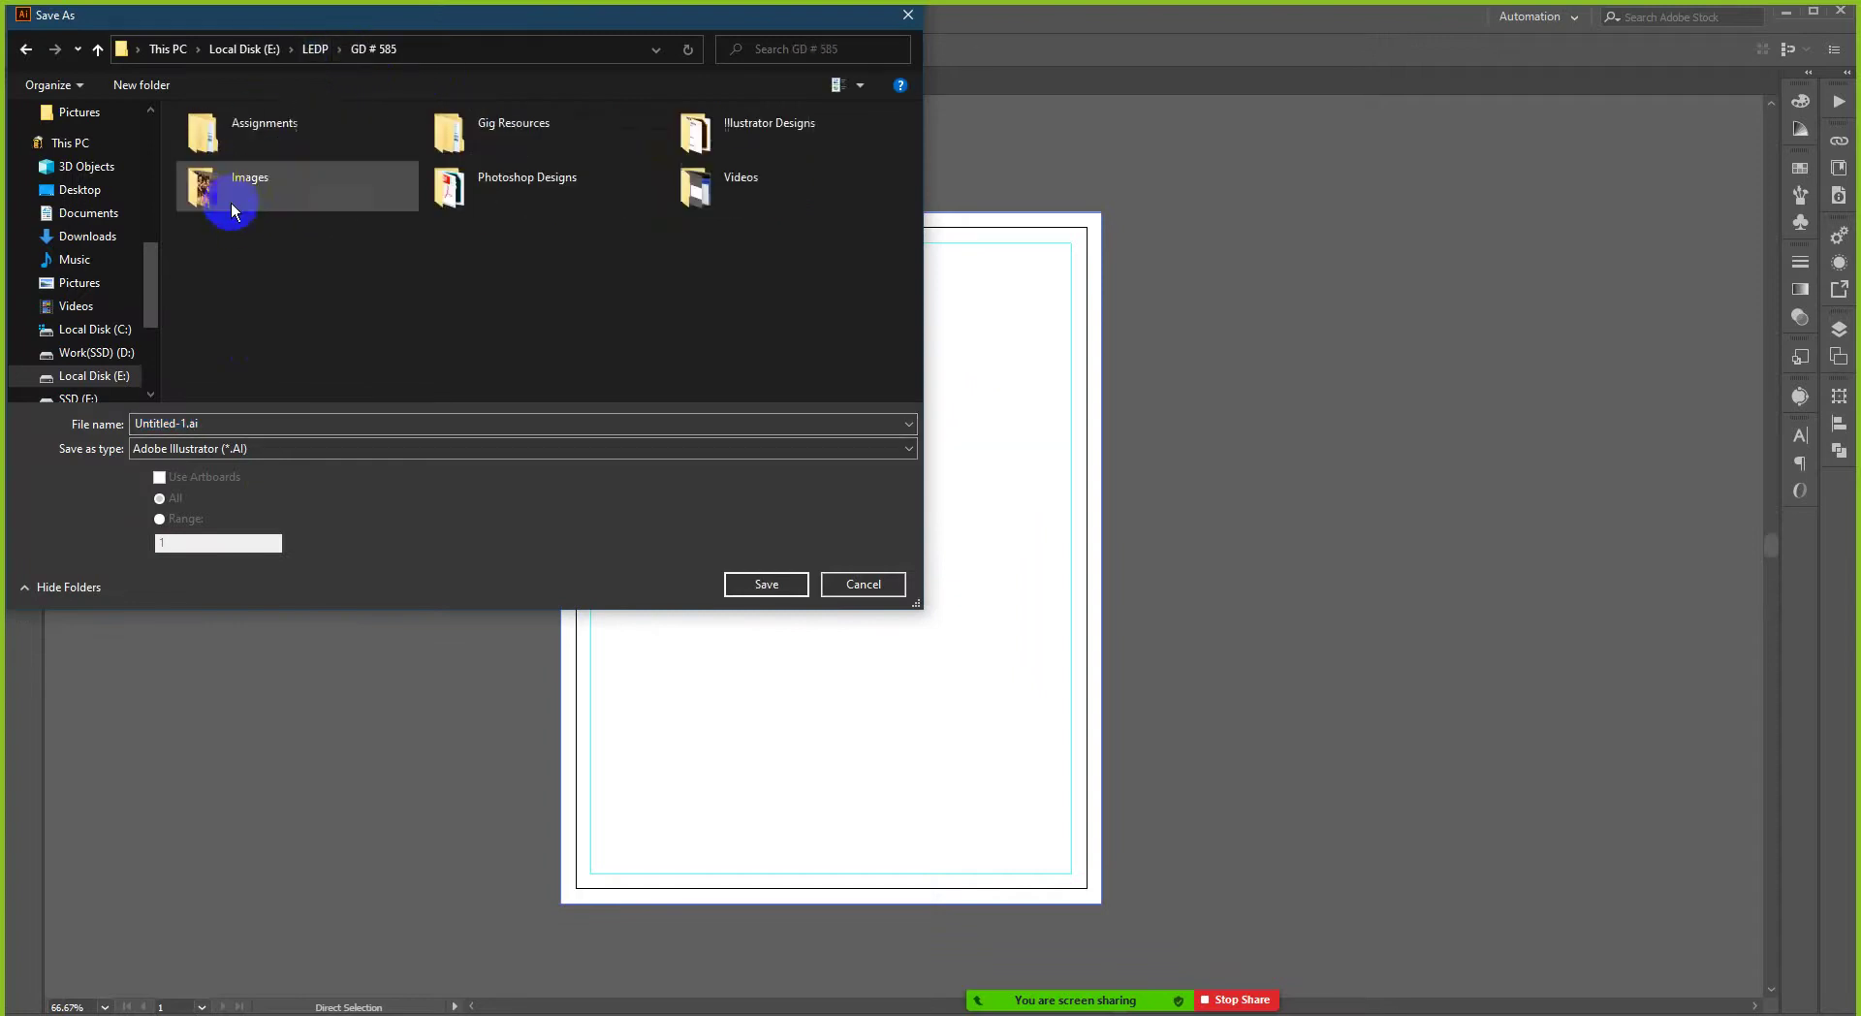
{"action": "double_click", "coordinate": [756, 131]}
{"action": "left_click", "coordinate": [398, 416]}
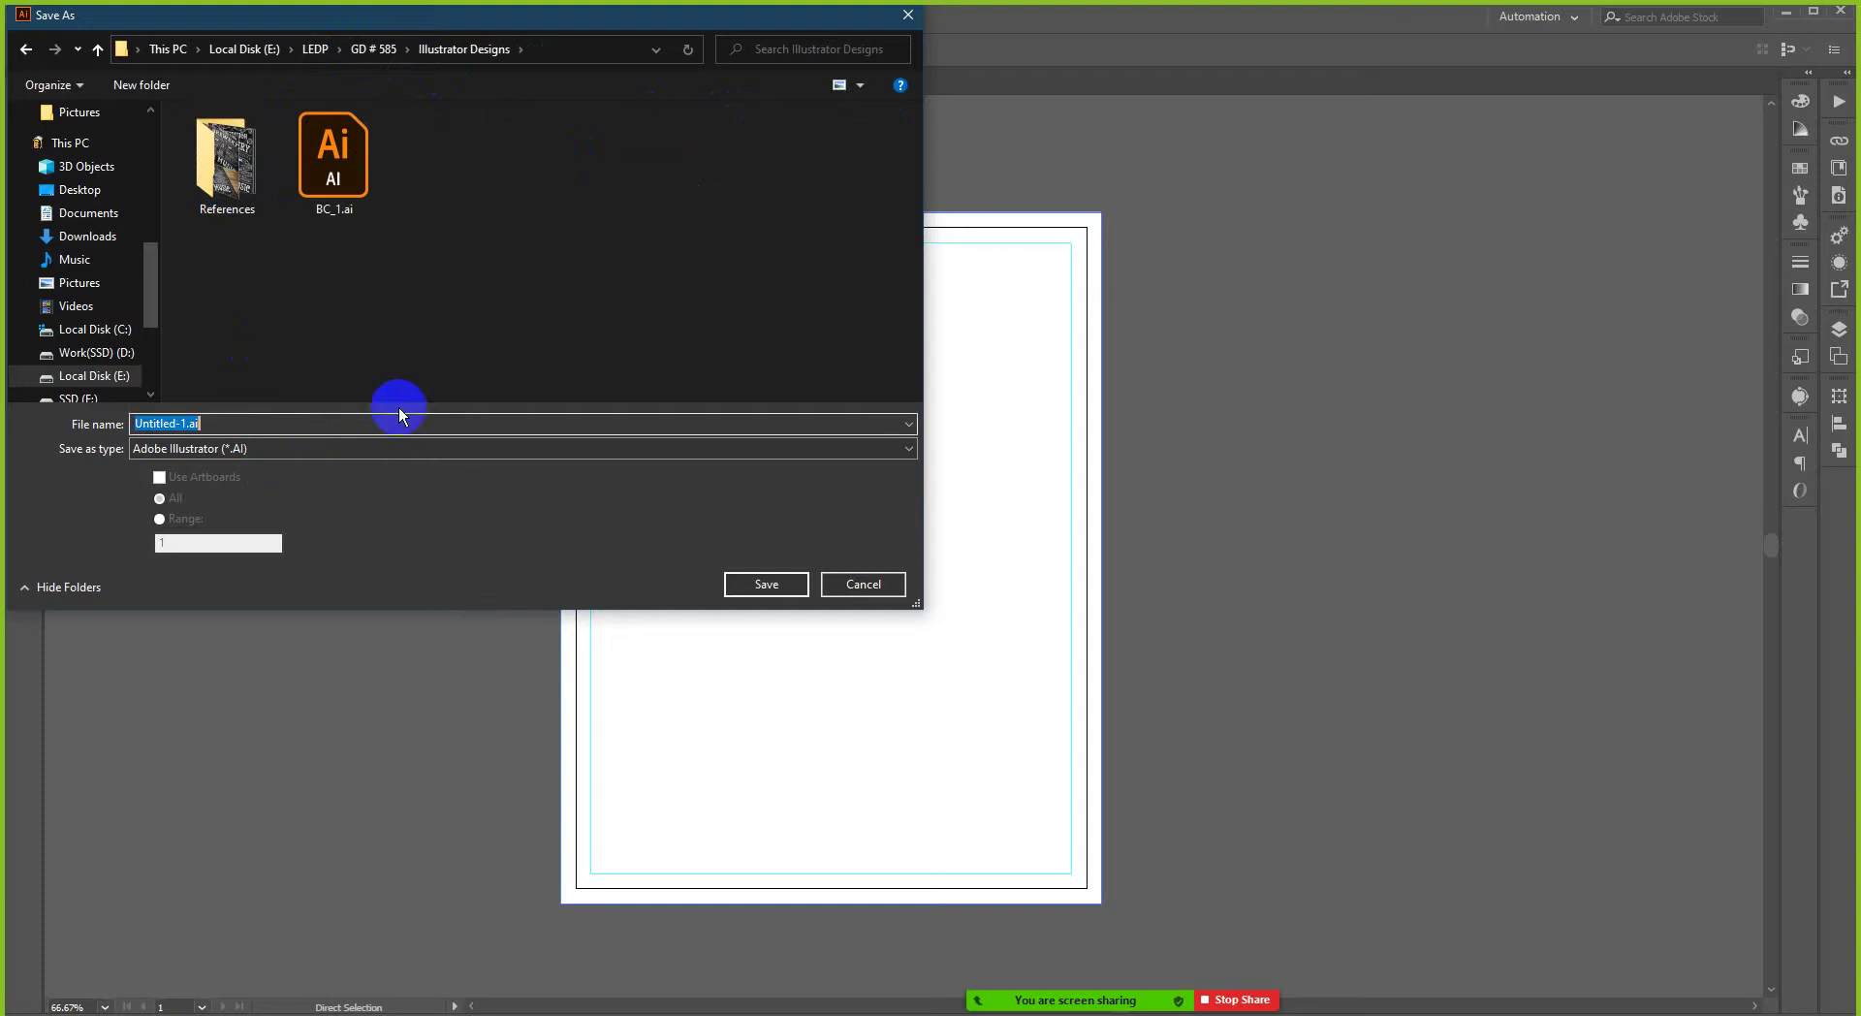
{"action": "type", "text": "Flyer 2"}
{"action": "key", "text": "Return"}
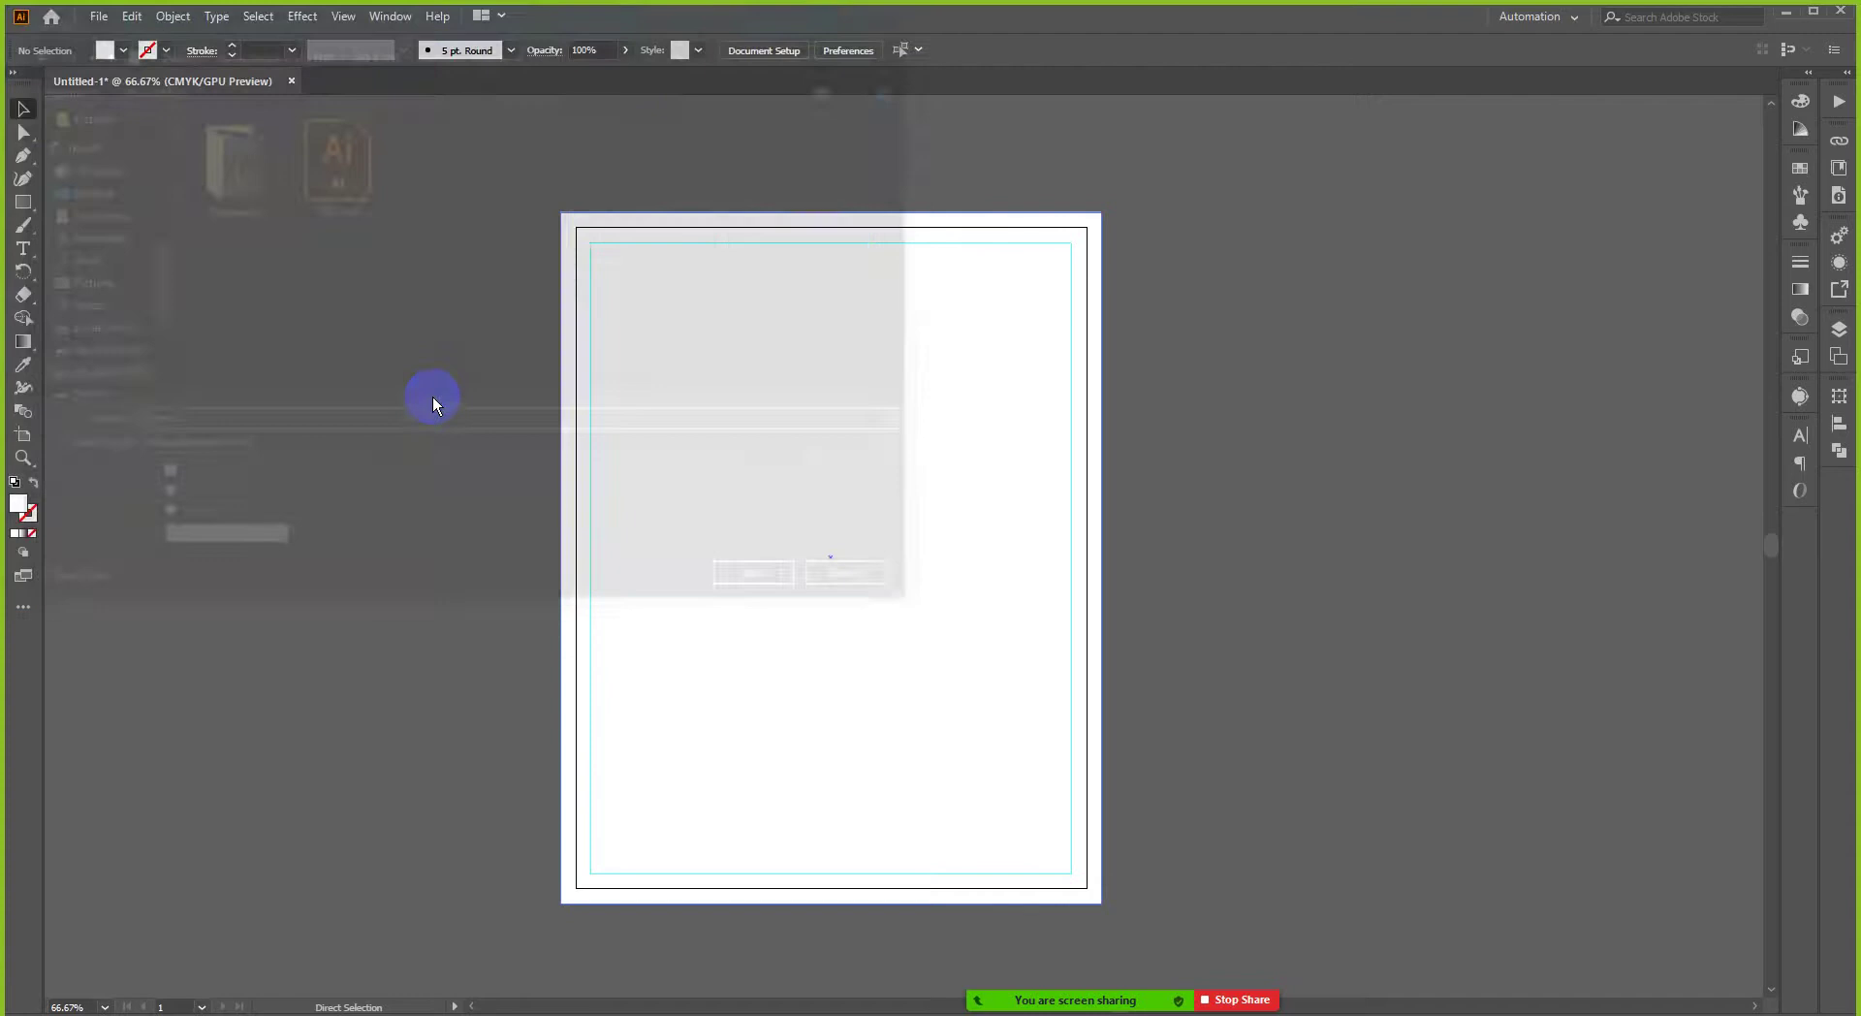
{"action": "left_click", "coordinate": [979, 794]}
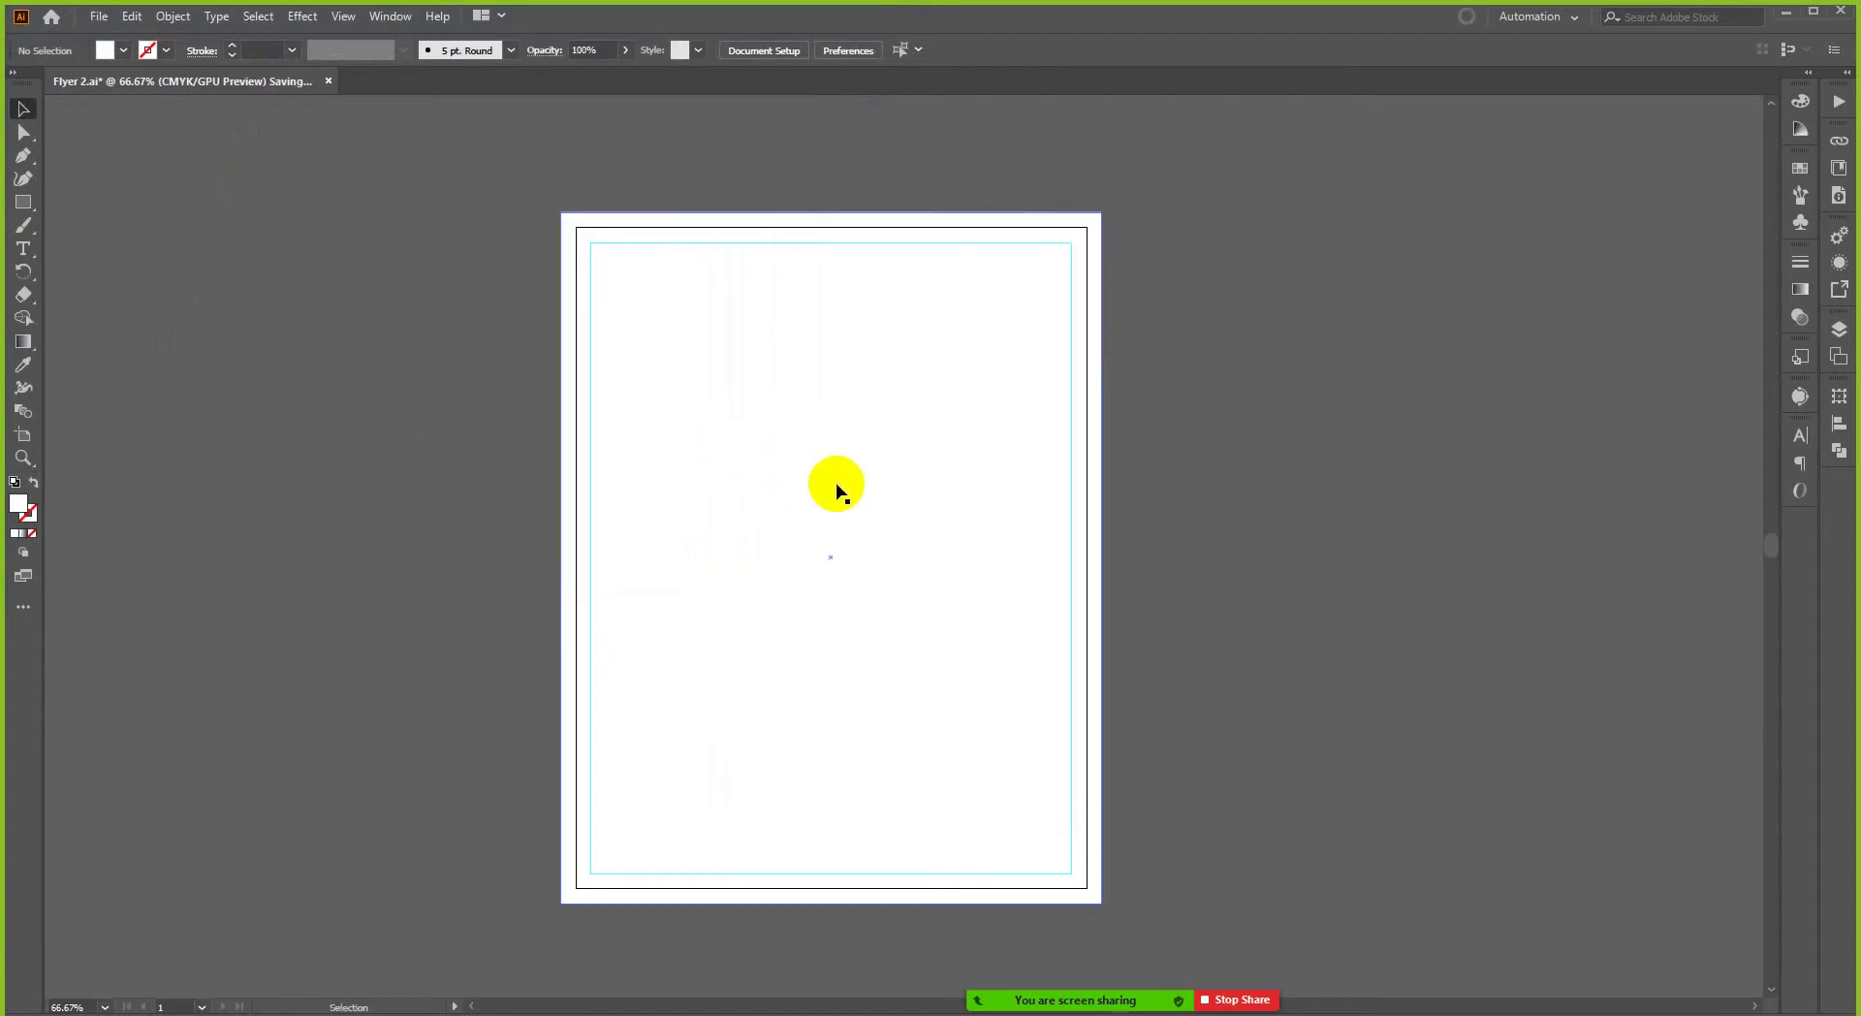
{"action": "scroll", "coordinate": [916, 585], "scroll_direction": "down", "scroll_amount": 1}
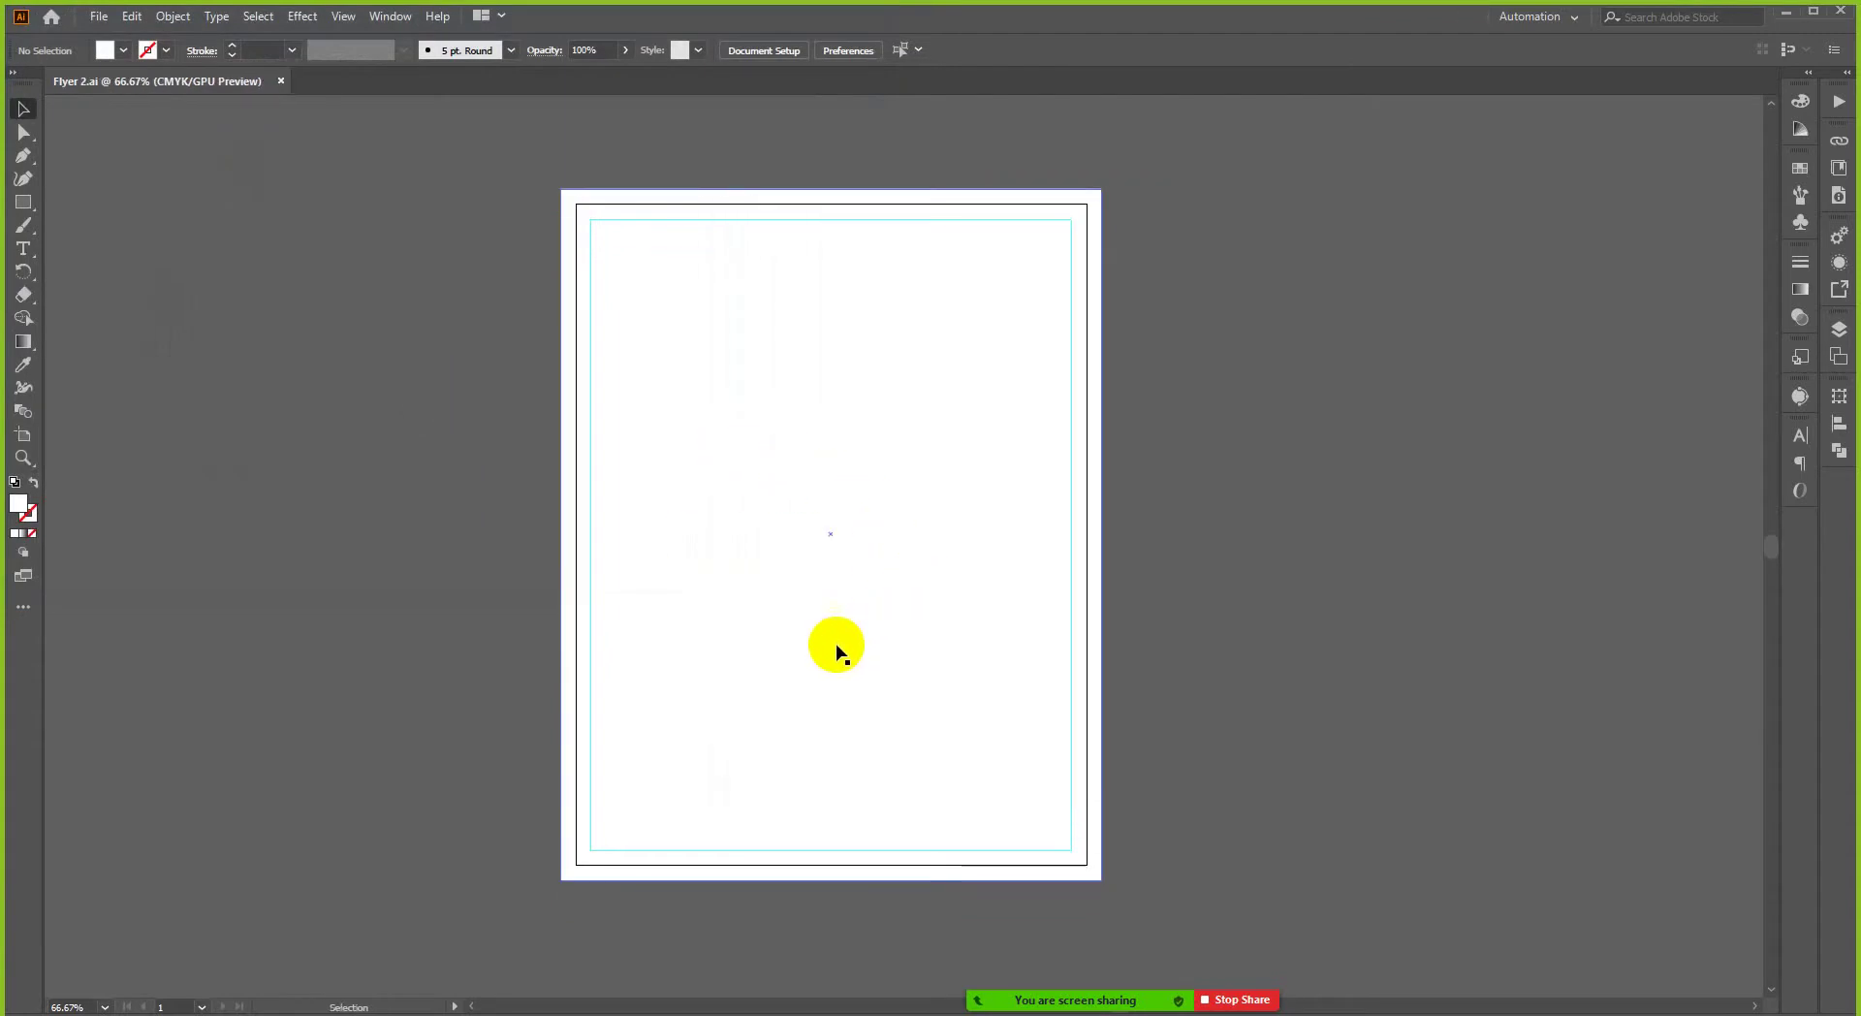
{"action": "scroll", "coordinate": [835, 644], "scroll_direction": "up", "scroll_amount": 1}
{"action": "scroll", "coordinate": [834, 645], "scroll_direction": "down", "scroll_amount": 1}
{"action": "left_click", "coordinate": [453, 729]}
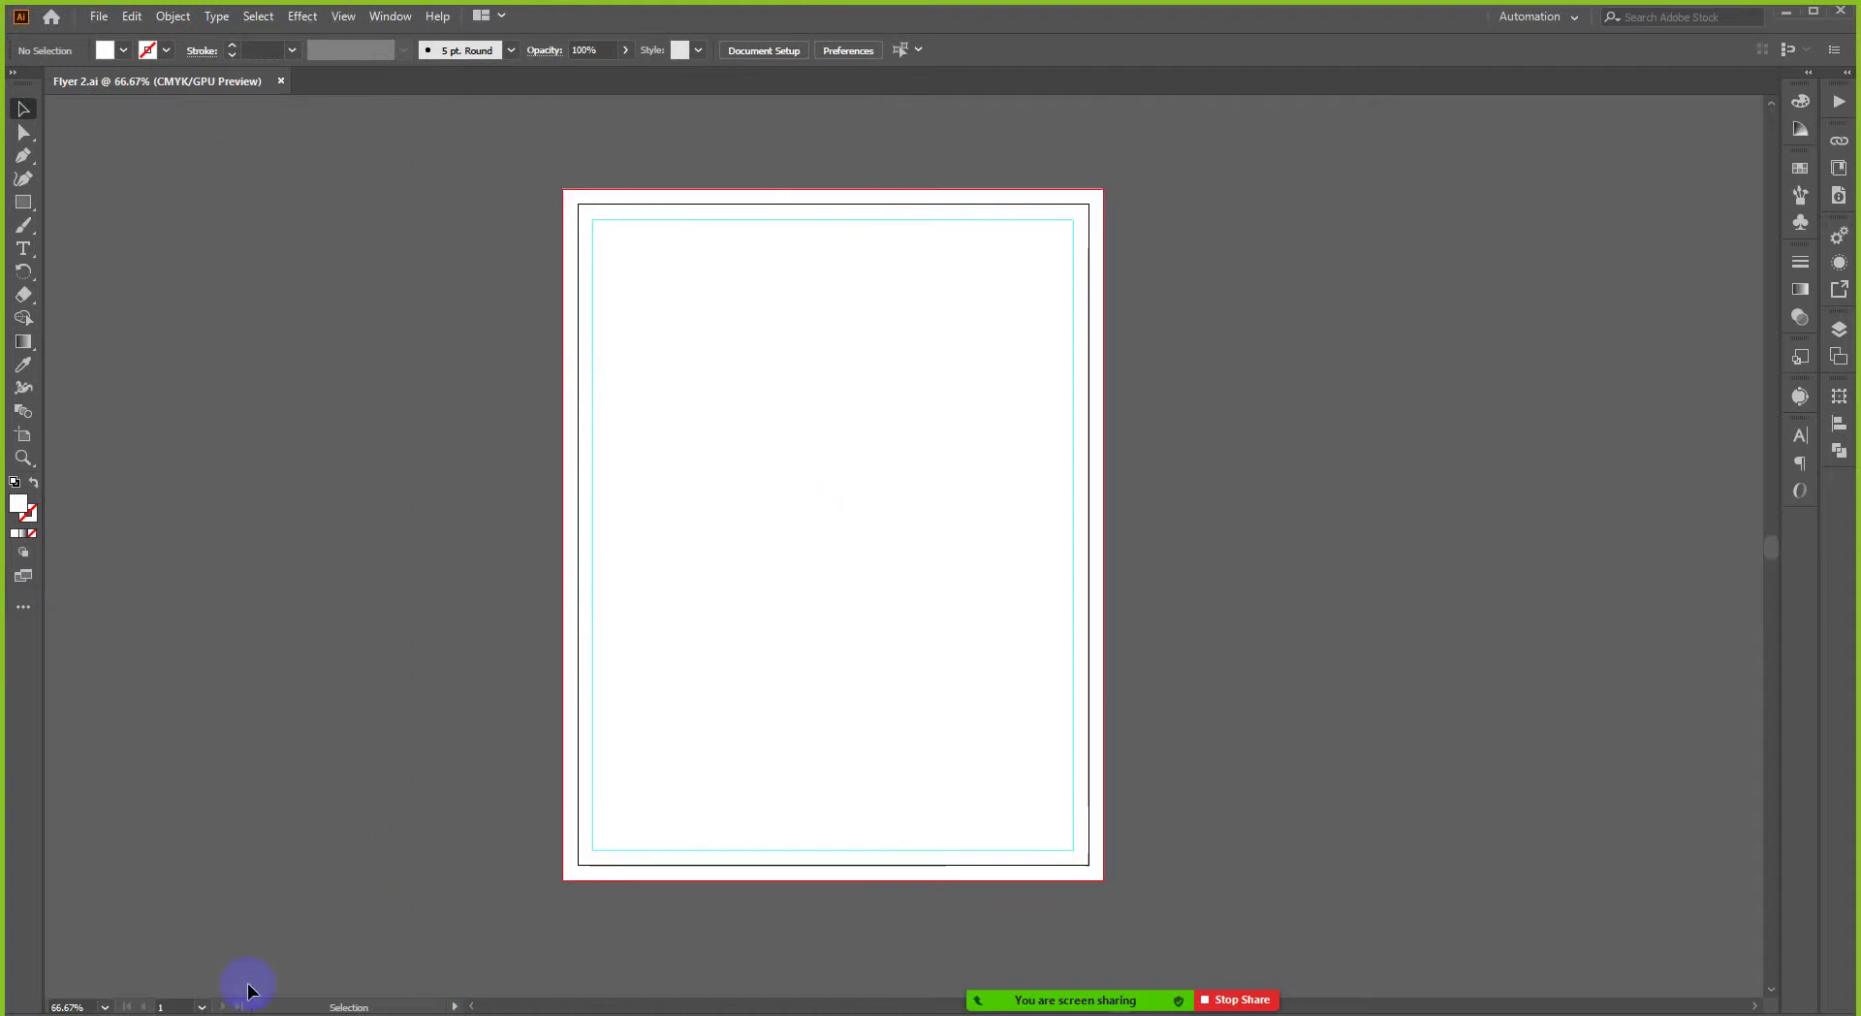
- Bring Flyer 2.jpg from the References folder into the document and centre it horizontally and vertically on the artboard
{"action": "left_click", "coordinate": [165, 1010]}
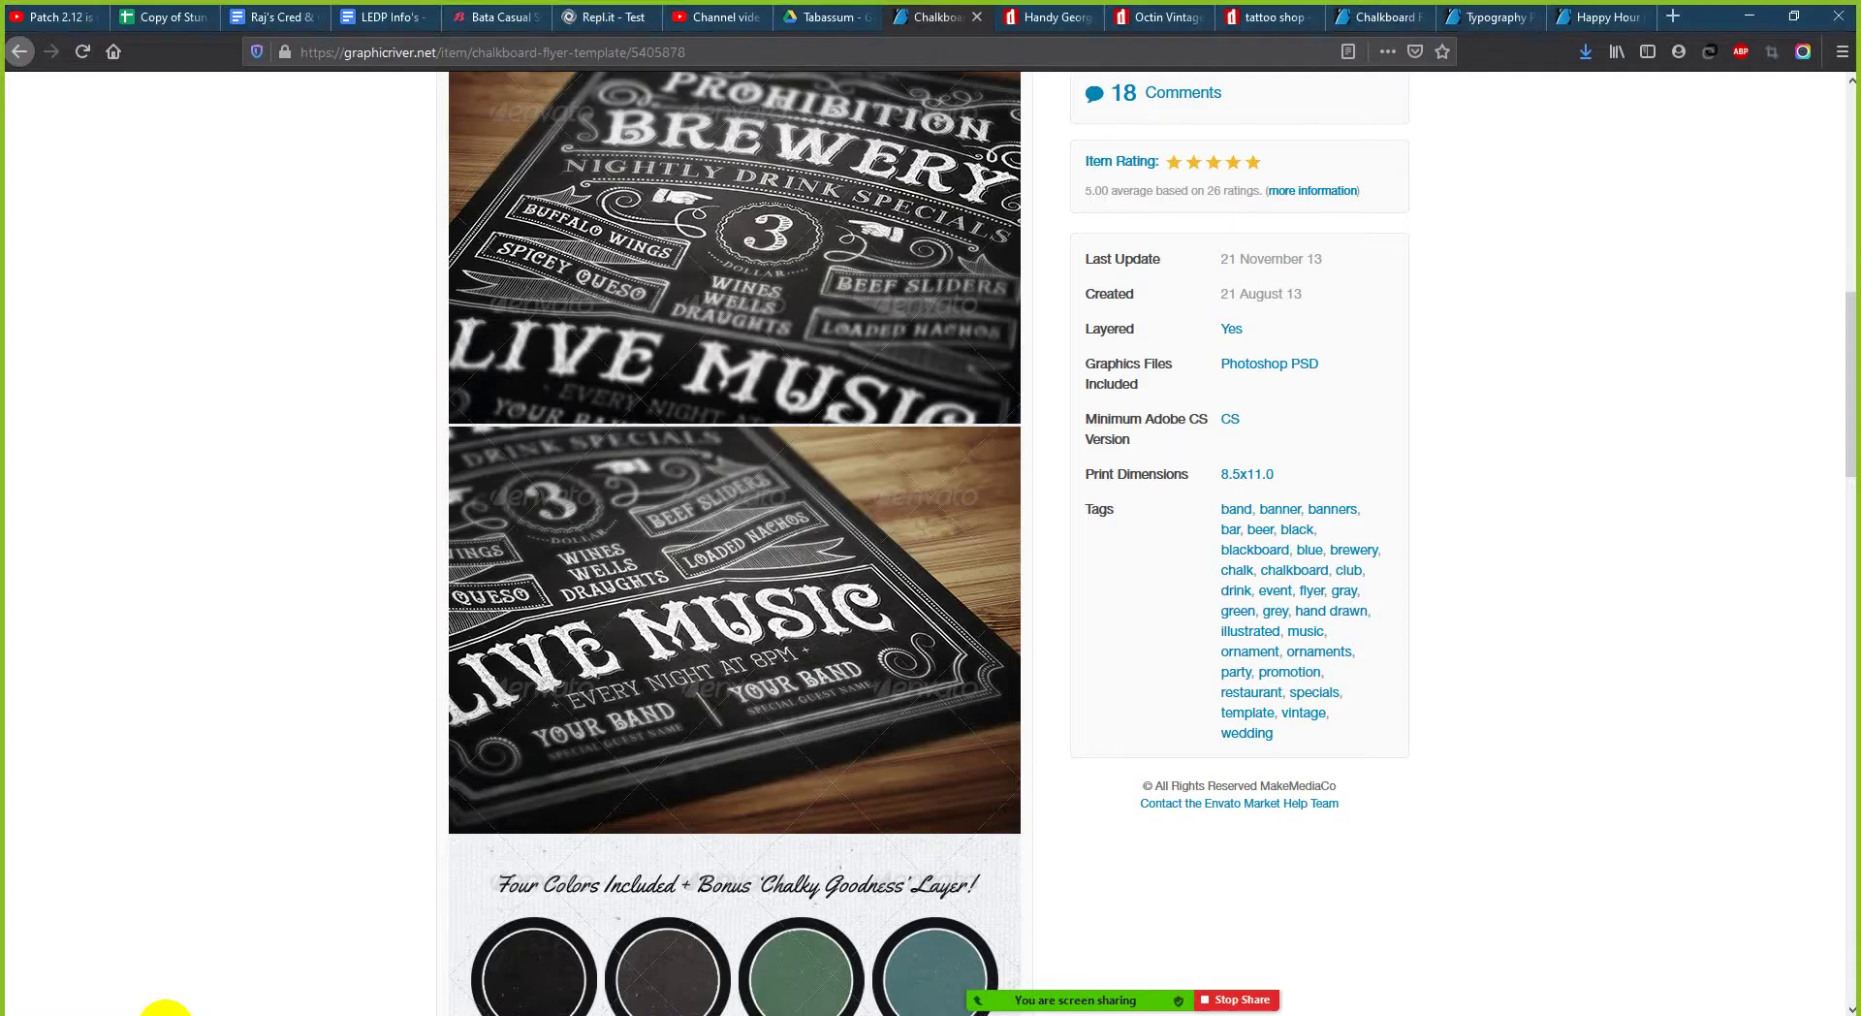
{"action": "left_click", "coordinate": [347, 1008]}
{"action": "left_click", "coordinate": [301, 1008]}
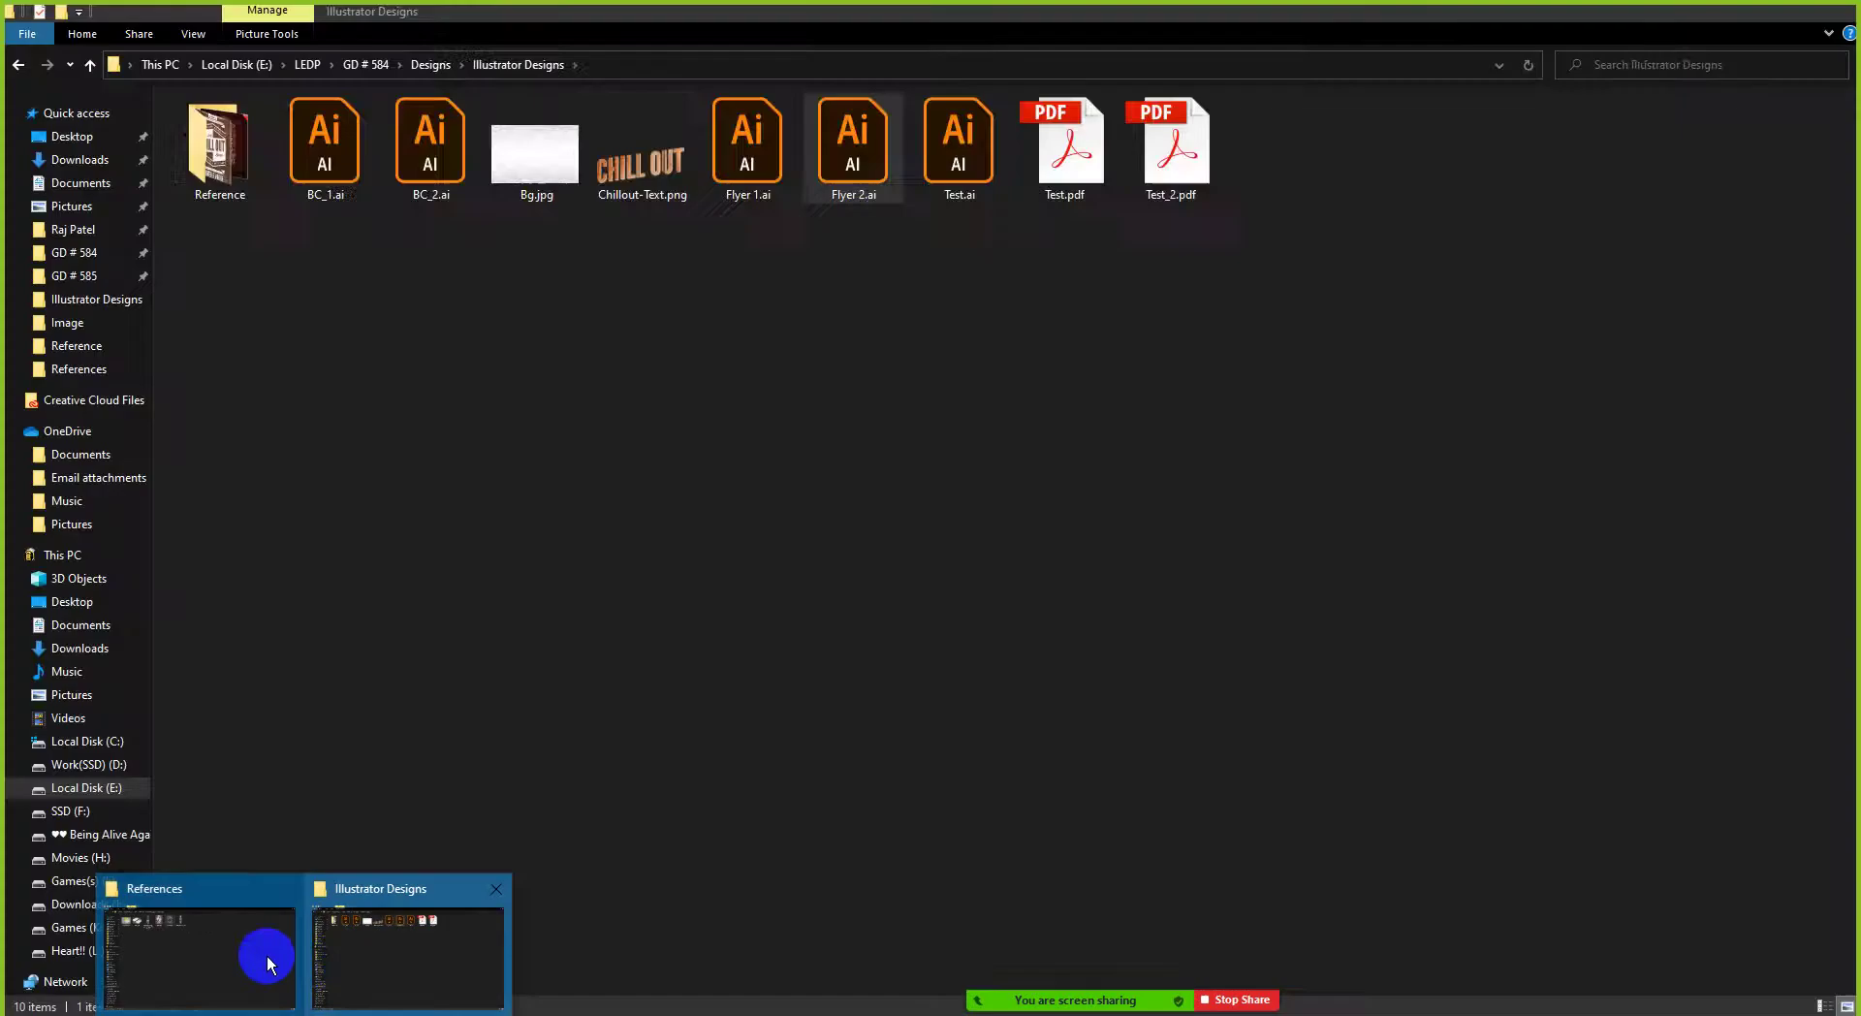
{"action": "left_click", "coordinate": [241, 954]}
{"action": "left_click_drag", "start_coordinate": [625, 143], "coordinate": [832, 585]}
{"action": "left_click", "coordinate": [893, 50]}
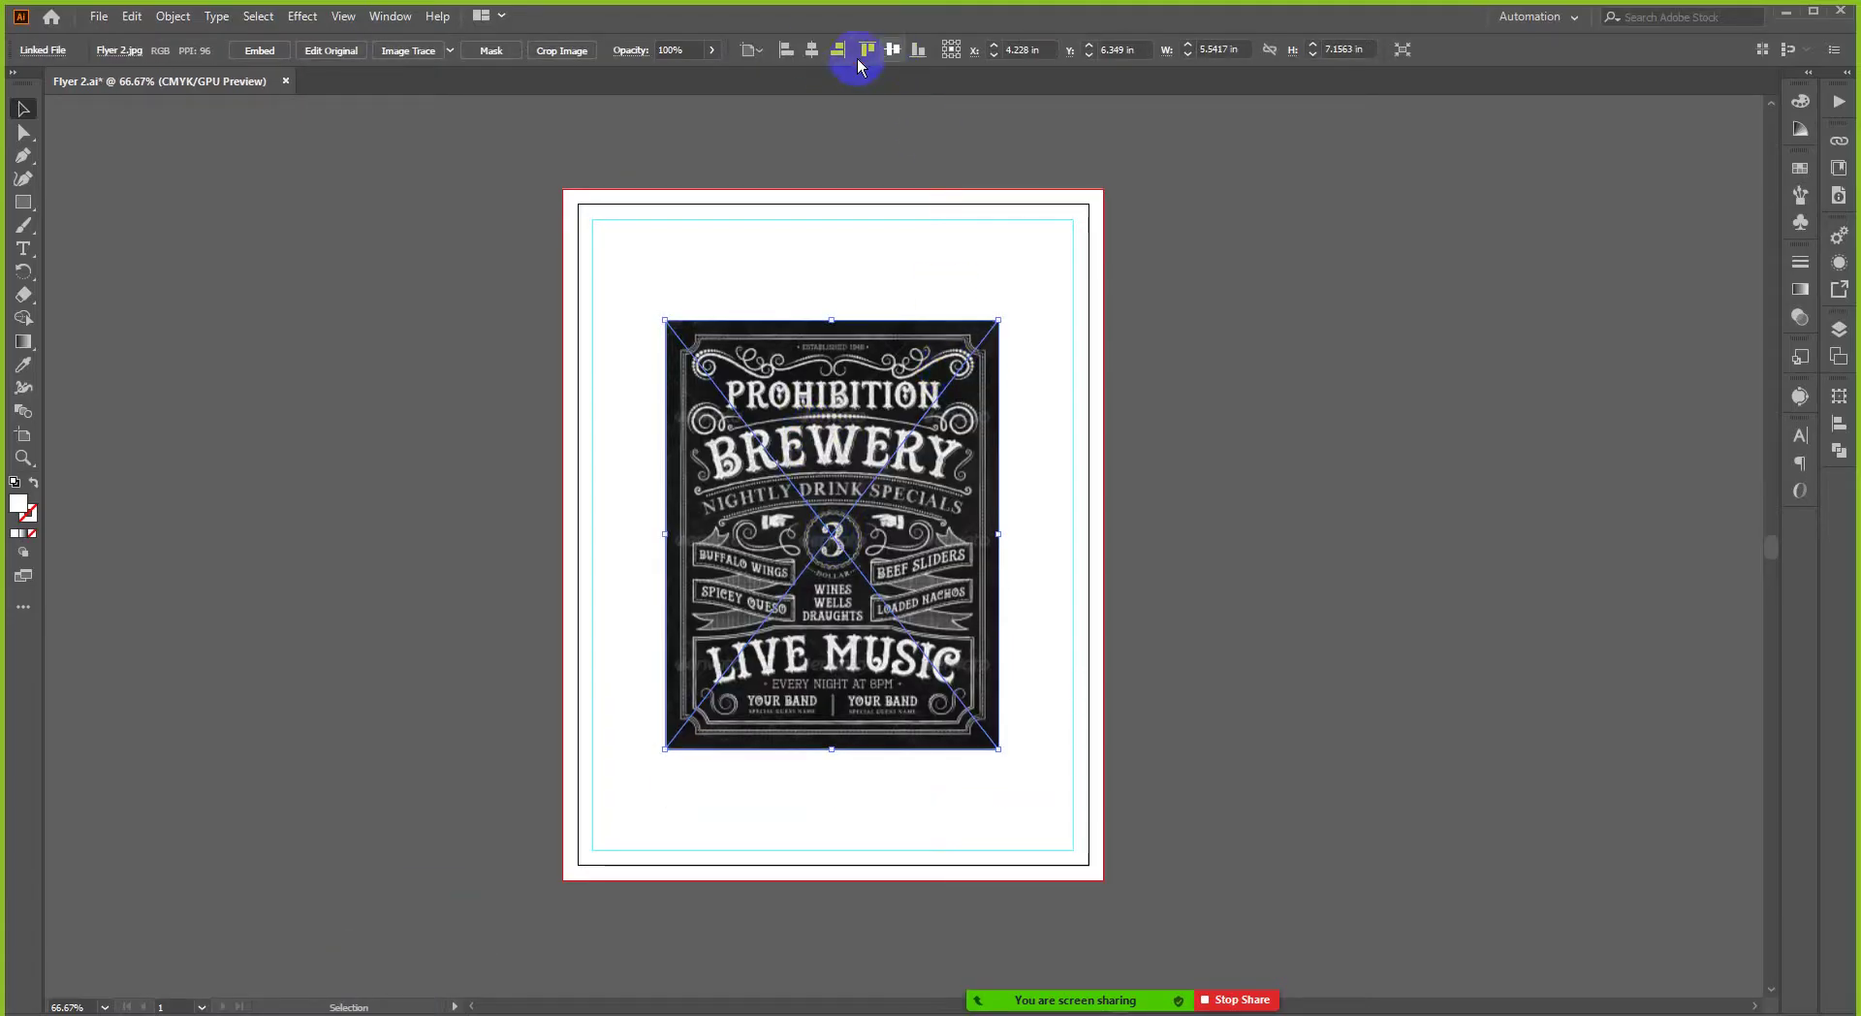
{"action": "left_click", "coordinate": [812, 50]}
- Scale the flyer reference image evenly to 8.5 x 11 in and move it beside the artboard's left edge
{"action": "scroll", "coordinate": [921, 380], "scroll_direction": "up", "scroll_amount": 1}
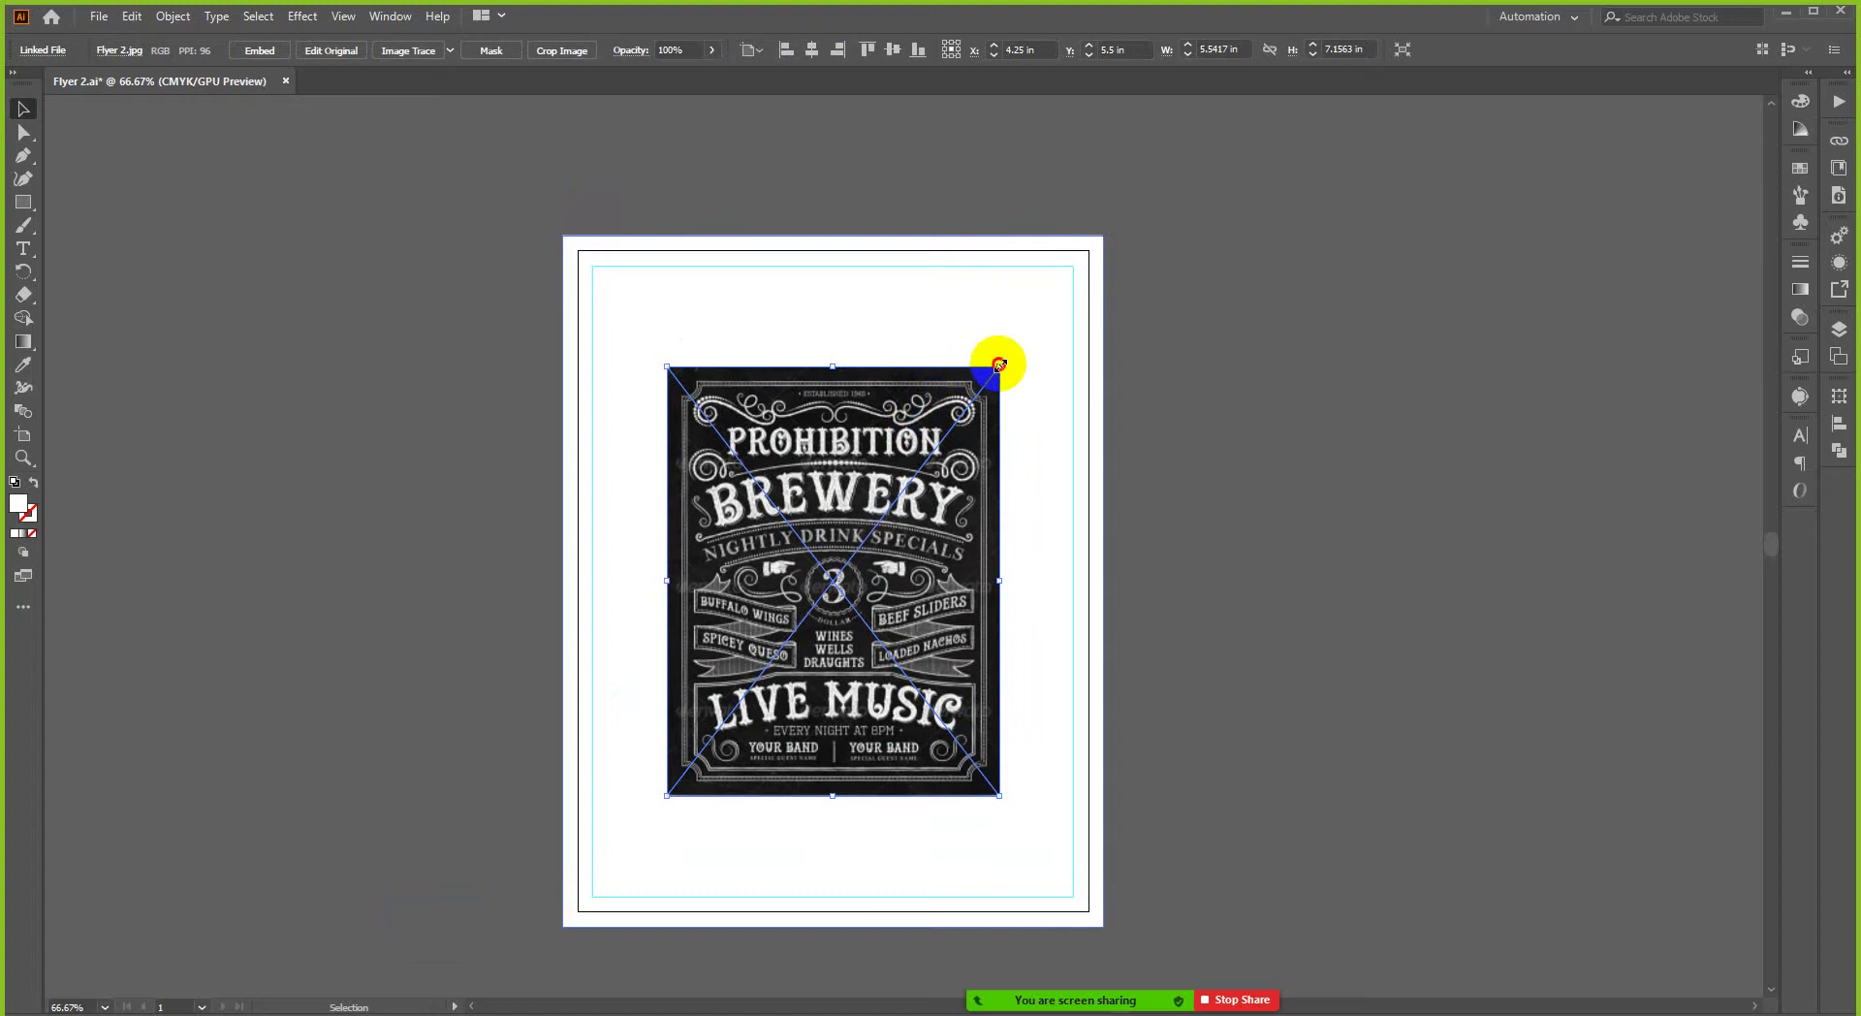
{"action": "left_click_drag", "start_coordinate": [998, 363], "coordinate": [1091, 249]}
{"action": "left_click_drag", "start_coordinate": [839, 388], "coordinate": [320, 445]}
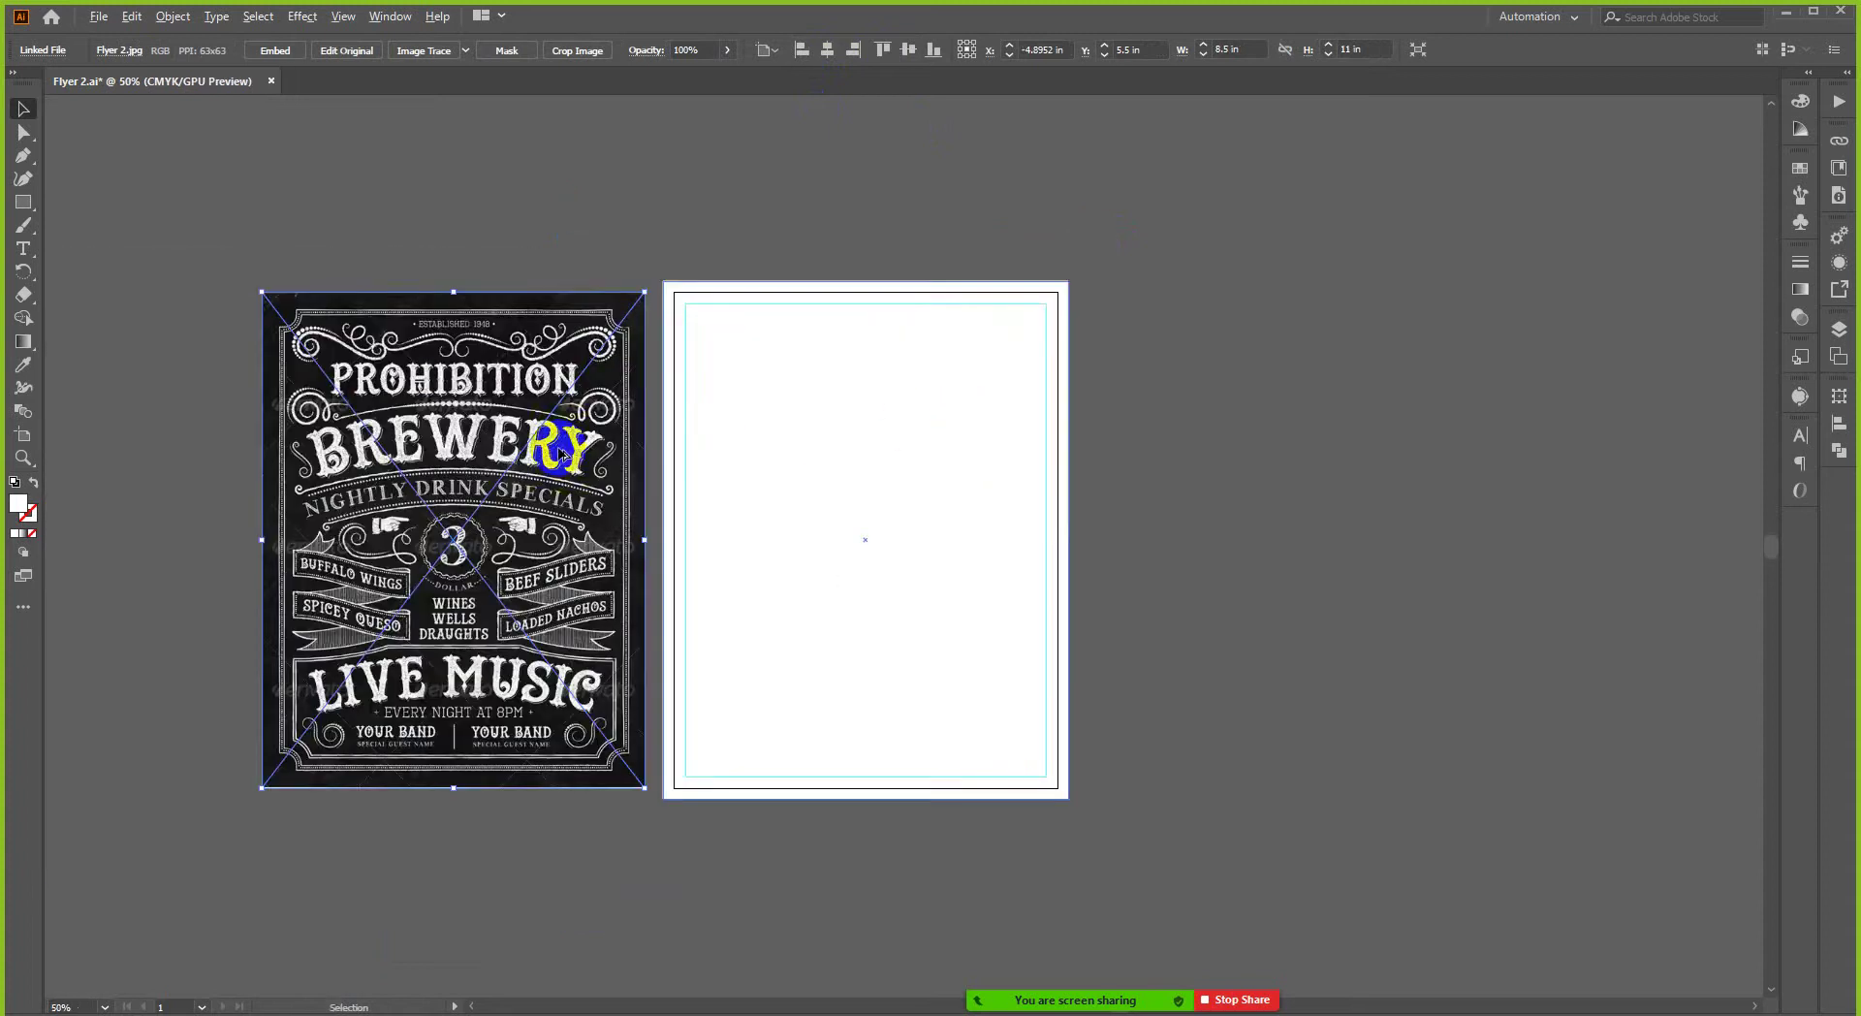
- Embed the linked flyer reference image in the document and deselect it
{"action": "left_click", "coordinate": [272, 50]}
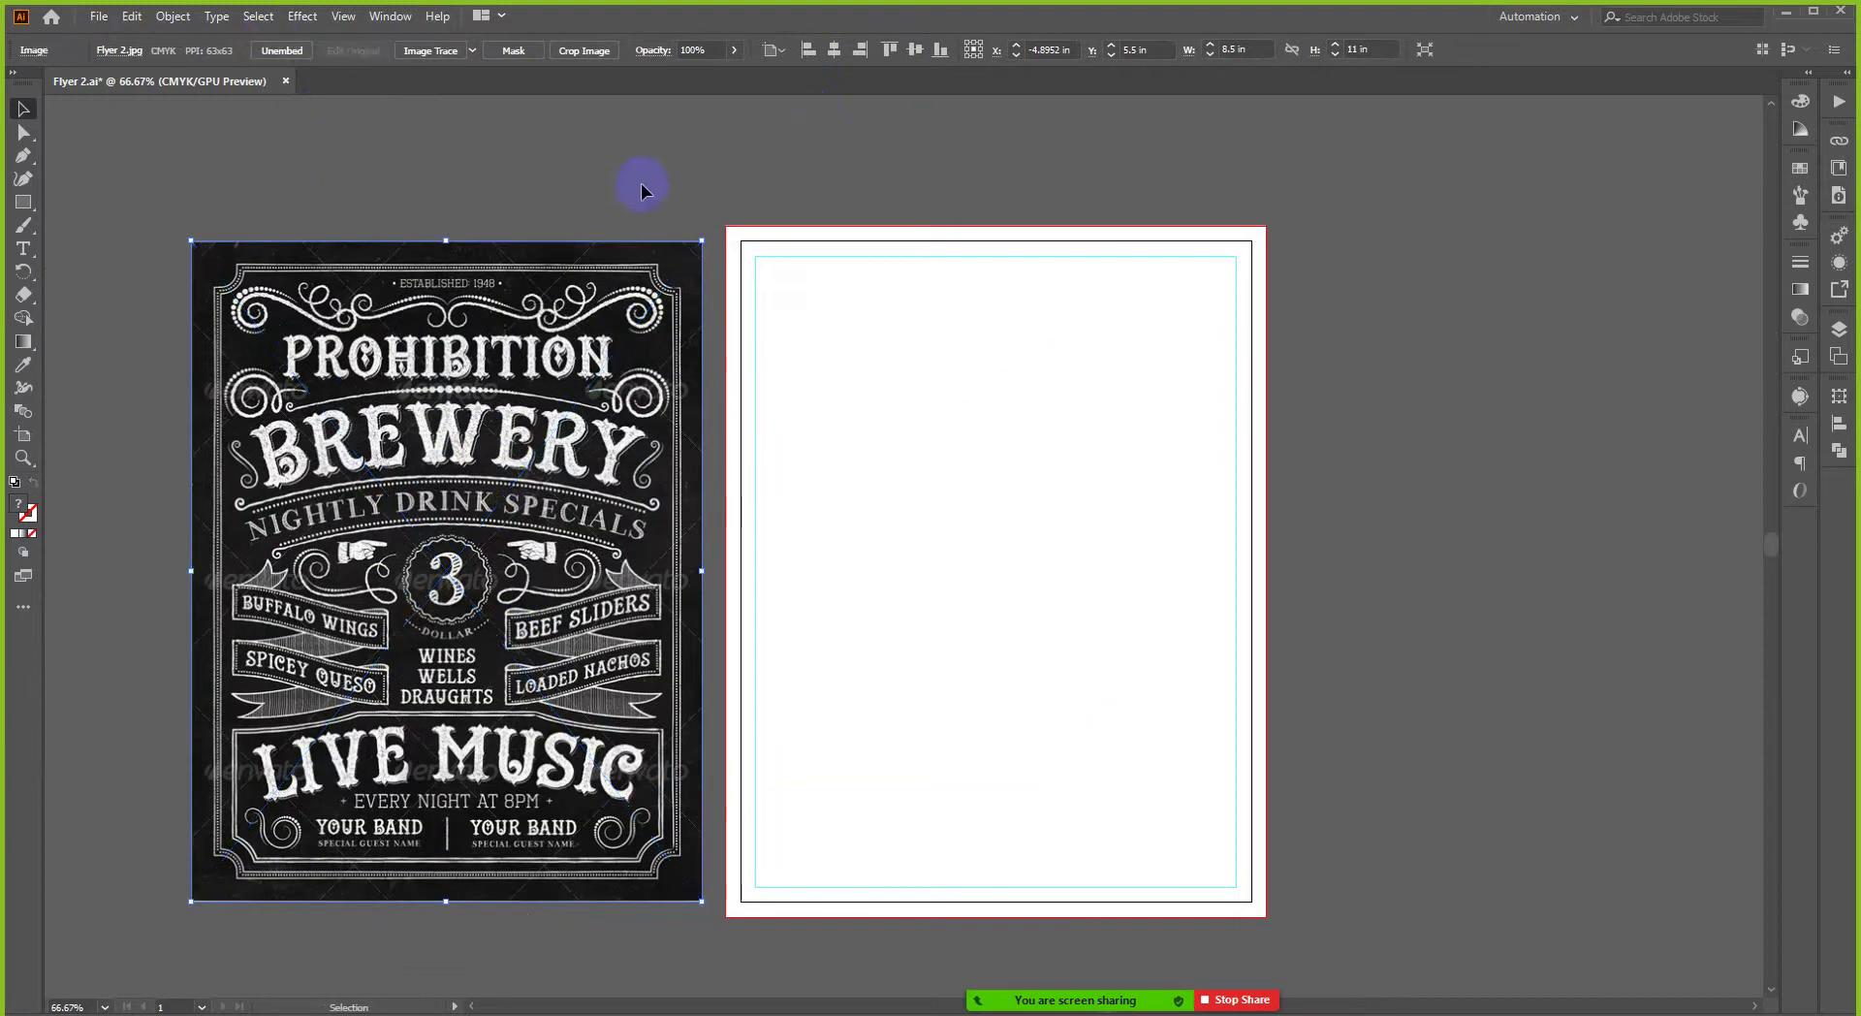
{"action": "left_click", "coordinate": [707, 318]}
{"action": "scroll", "coordinate": [623, 449], "scroll_direction": "left", "scroll_amount": 1}
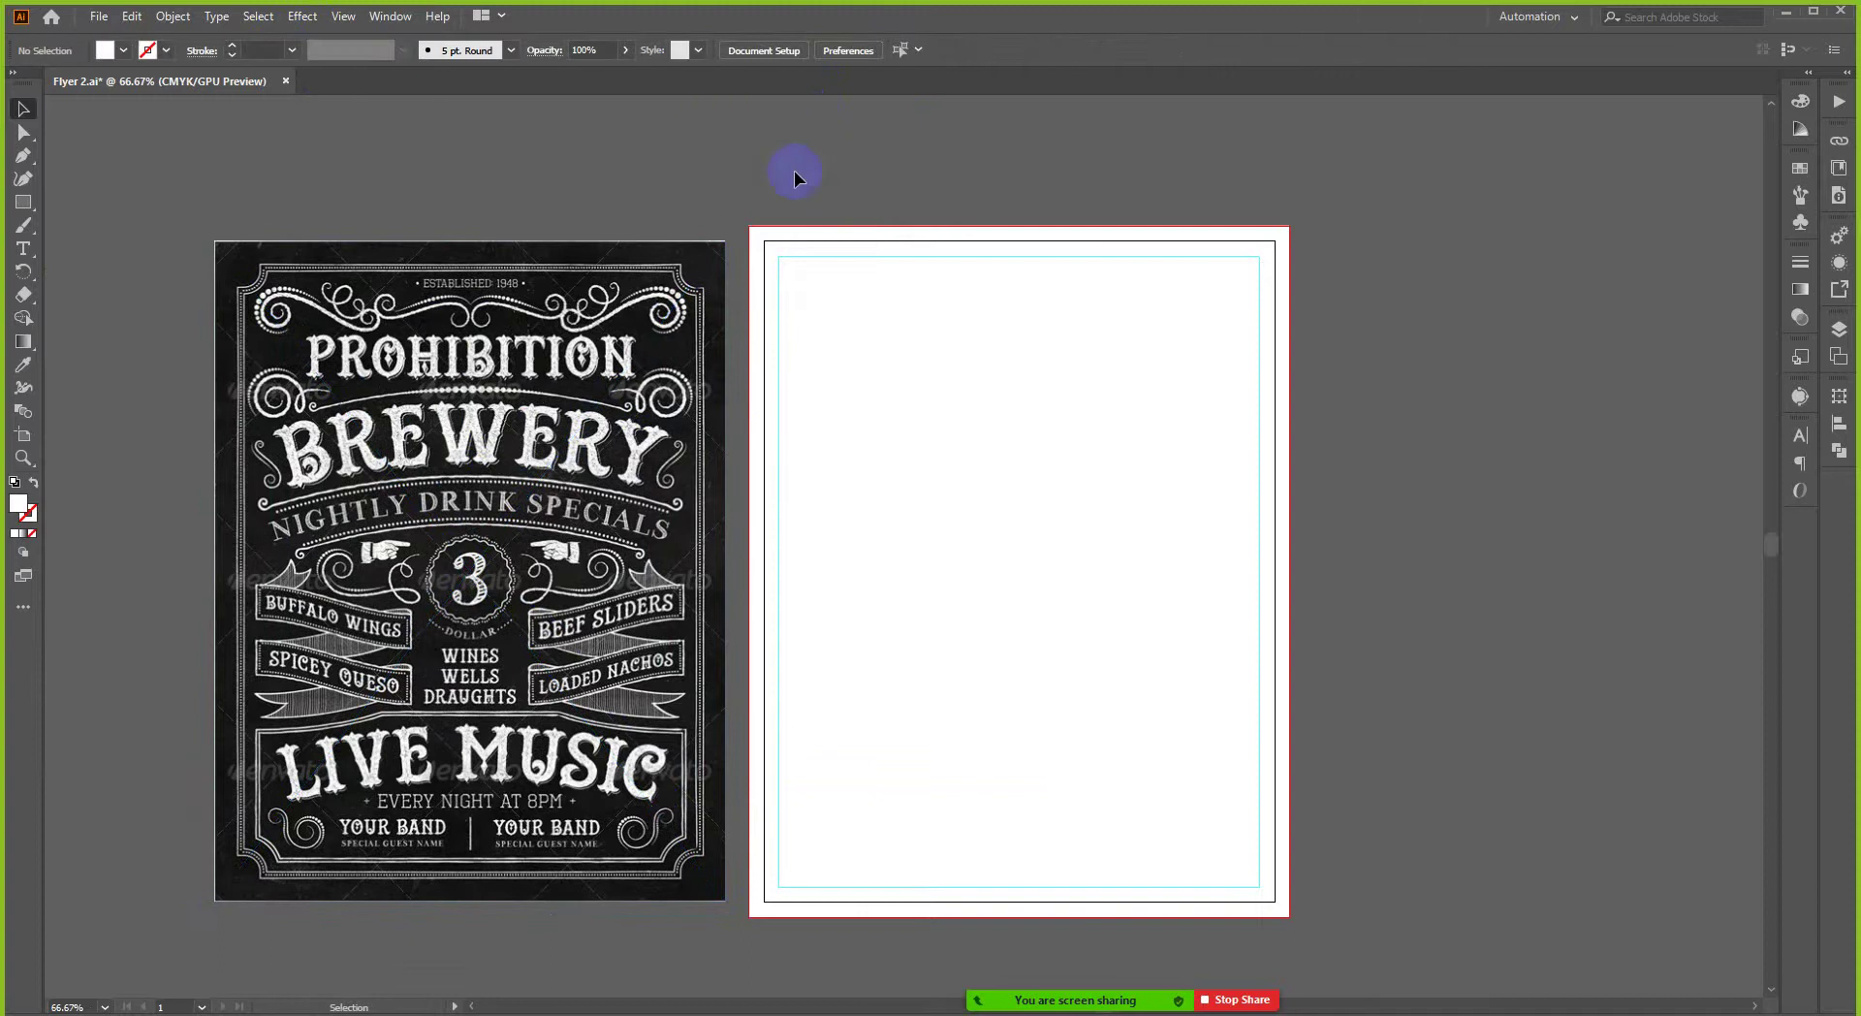
- Examine the lettering, banners and ornaments of the reference flyer at closer range
{"action": "scroll", "coordinate": [970, 201], "scroll_direction": "down", "scroll_amount": 1}
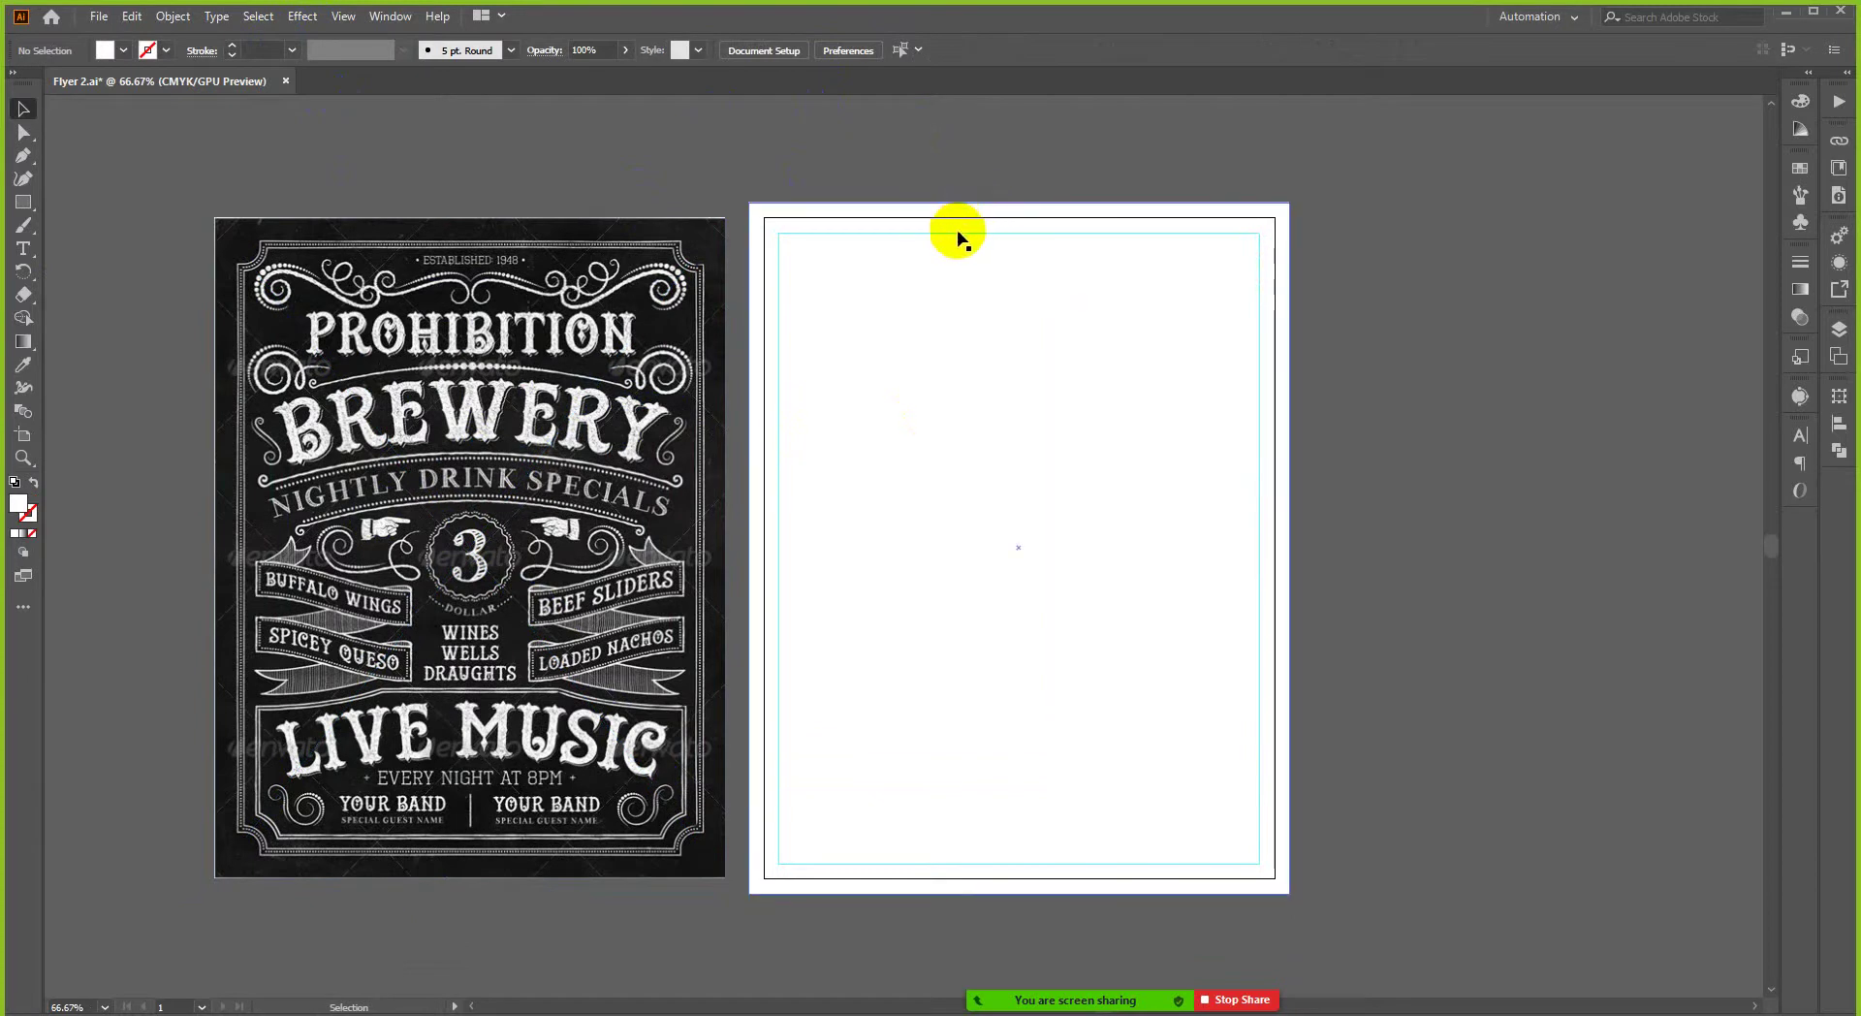
{"action": "scroll", "coordinate": [415, 278], "scroll_direction": "up", "scroll_amount": 1}
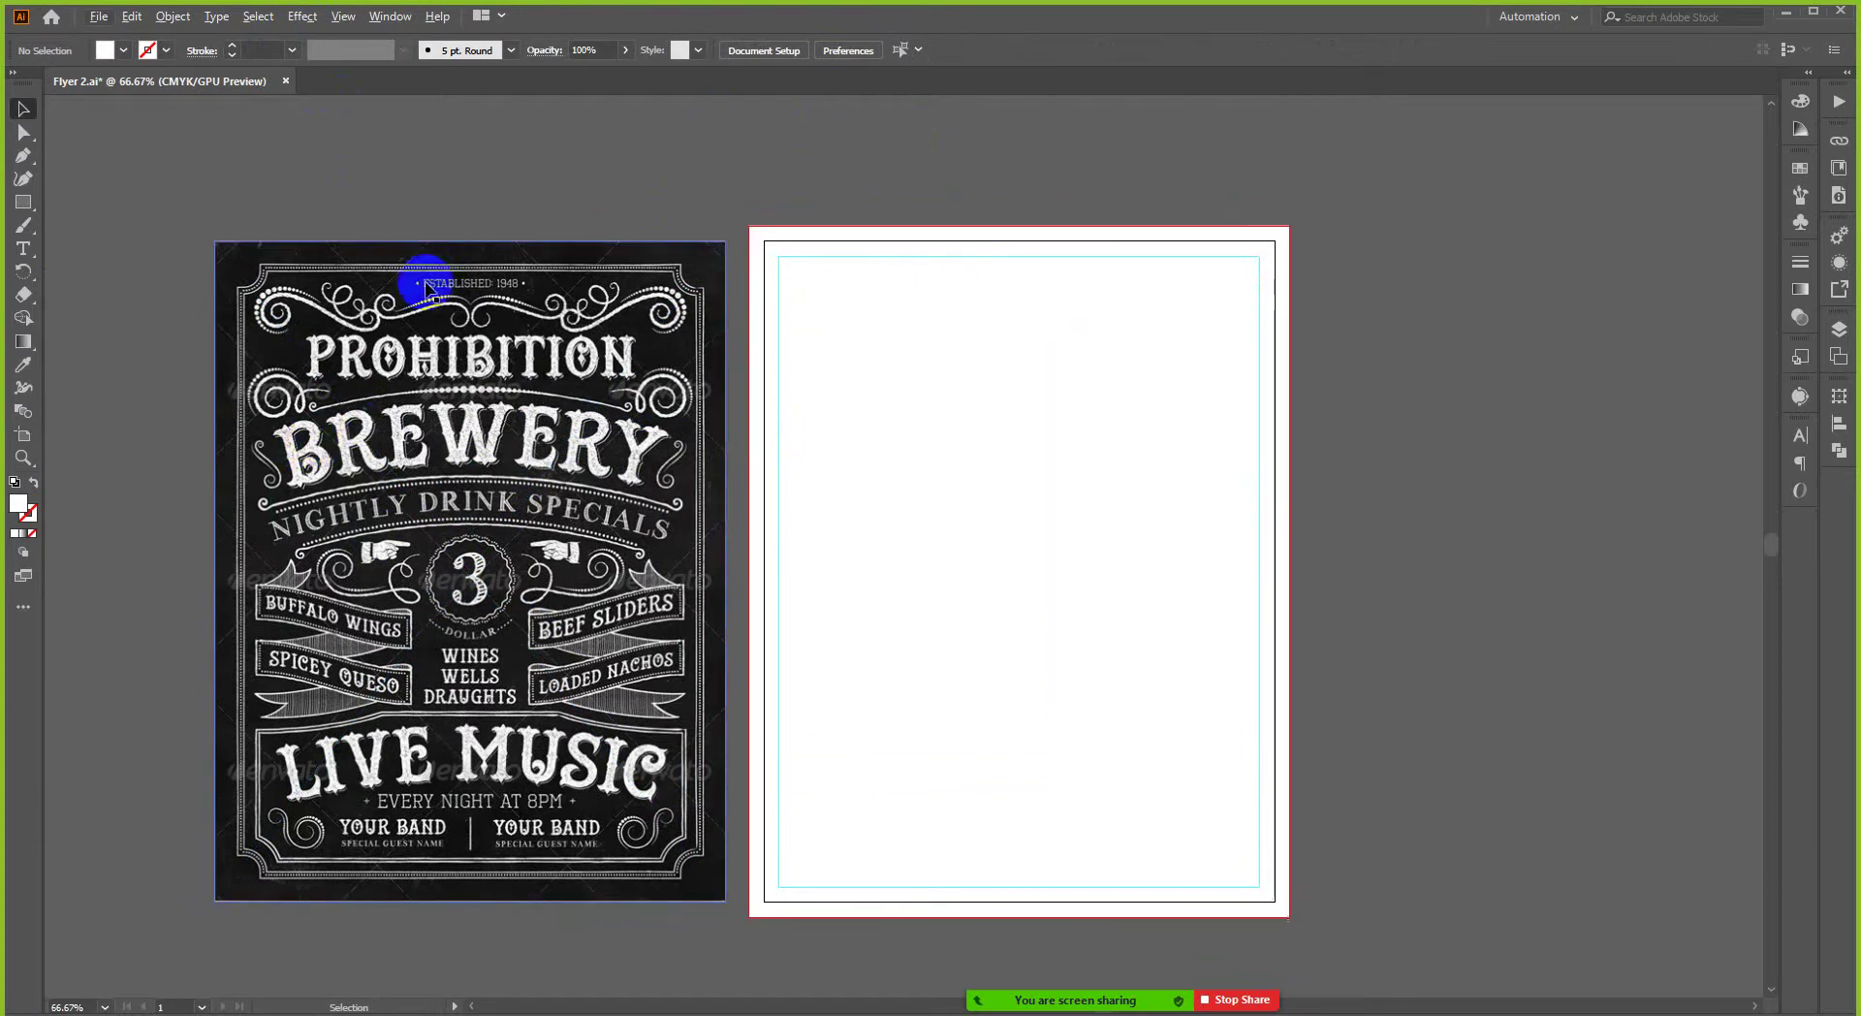
{"action": "scroll", "coordinate": [478, 478], "scroll_direction": "down", "scroll_amount": 2}
{"action": "scroll", "coordinate": [478, 478], "scroll_direction": "up", "scroll_amount": 1, "text": "alt"}
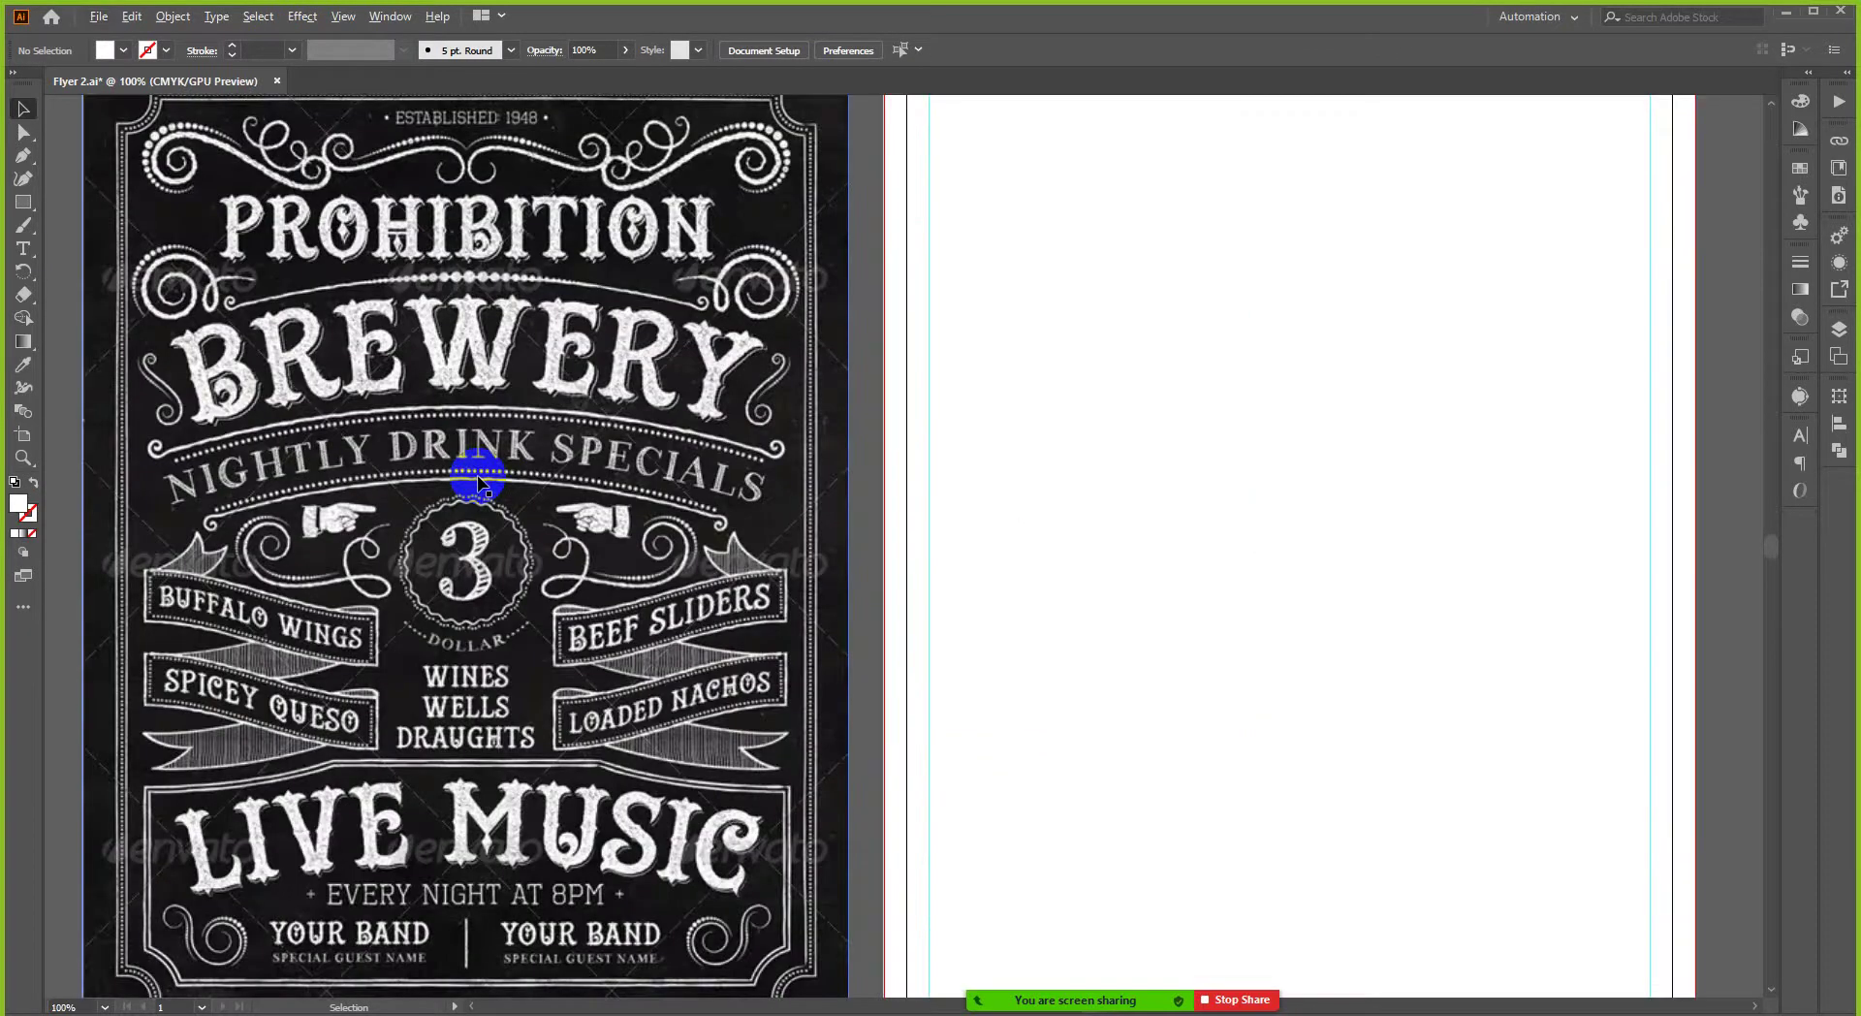
{"action": "scroll", "coordinate": [478, 478], "scroll_direction": "down", "scroll_amount": 1, "text": "alt"}
{"action": "scroll", "coordinate": [480, 482], "scroll_direction": "up", "scroll_amount": 1}
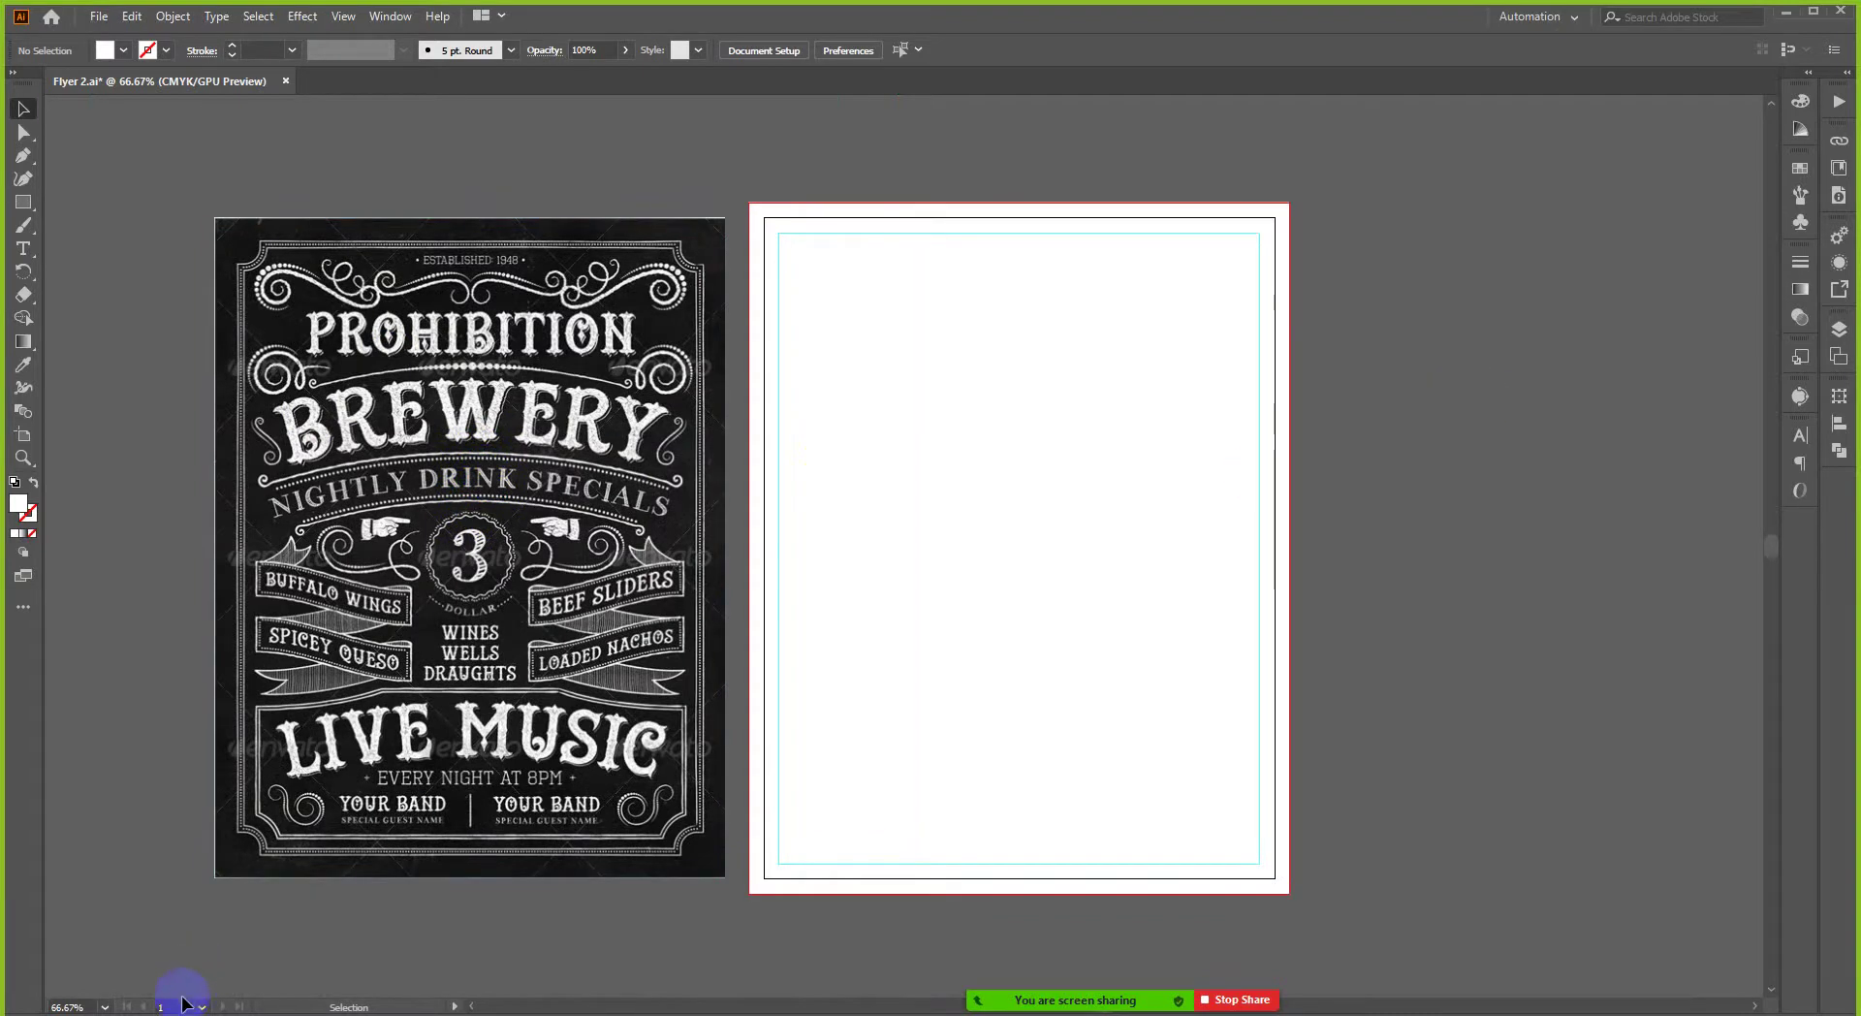
- Switch to the browser and download the Handy George font from its DaFont page, saving handygeorge.zip
{"action": "mouse_move", "coordinate": [160, 1014]}
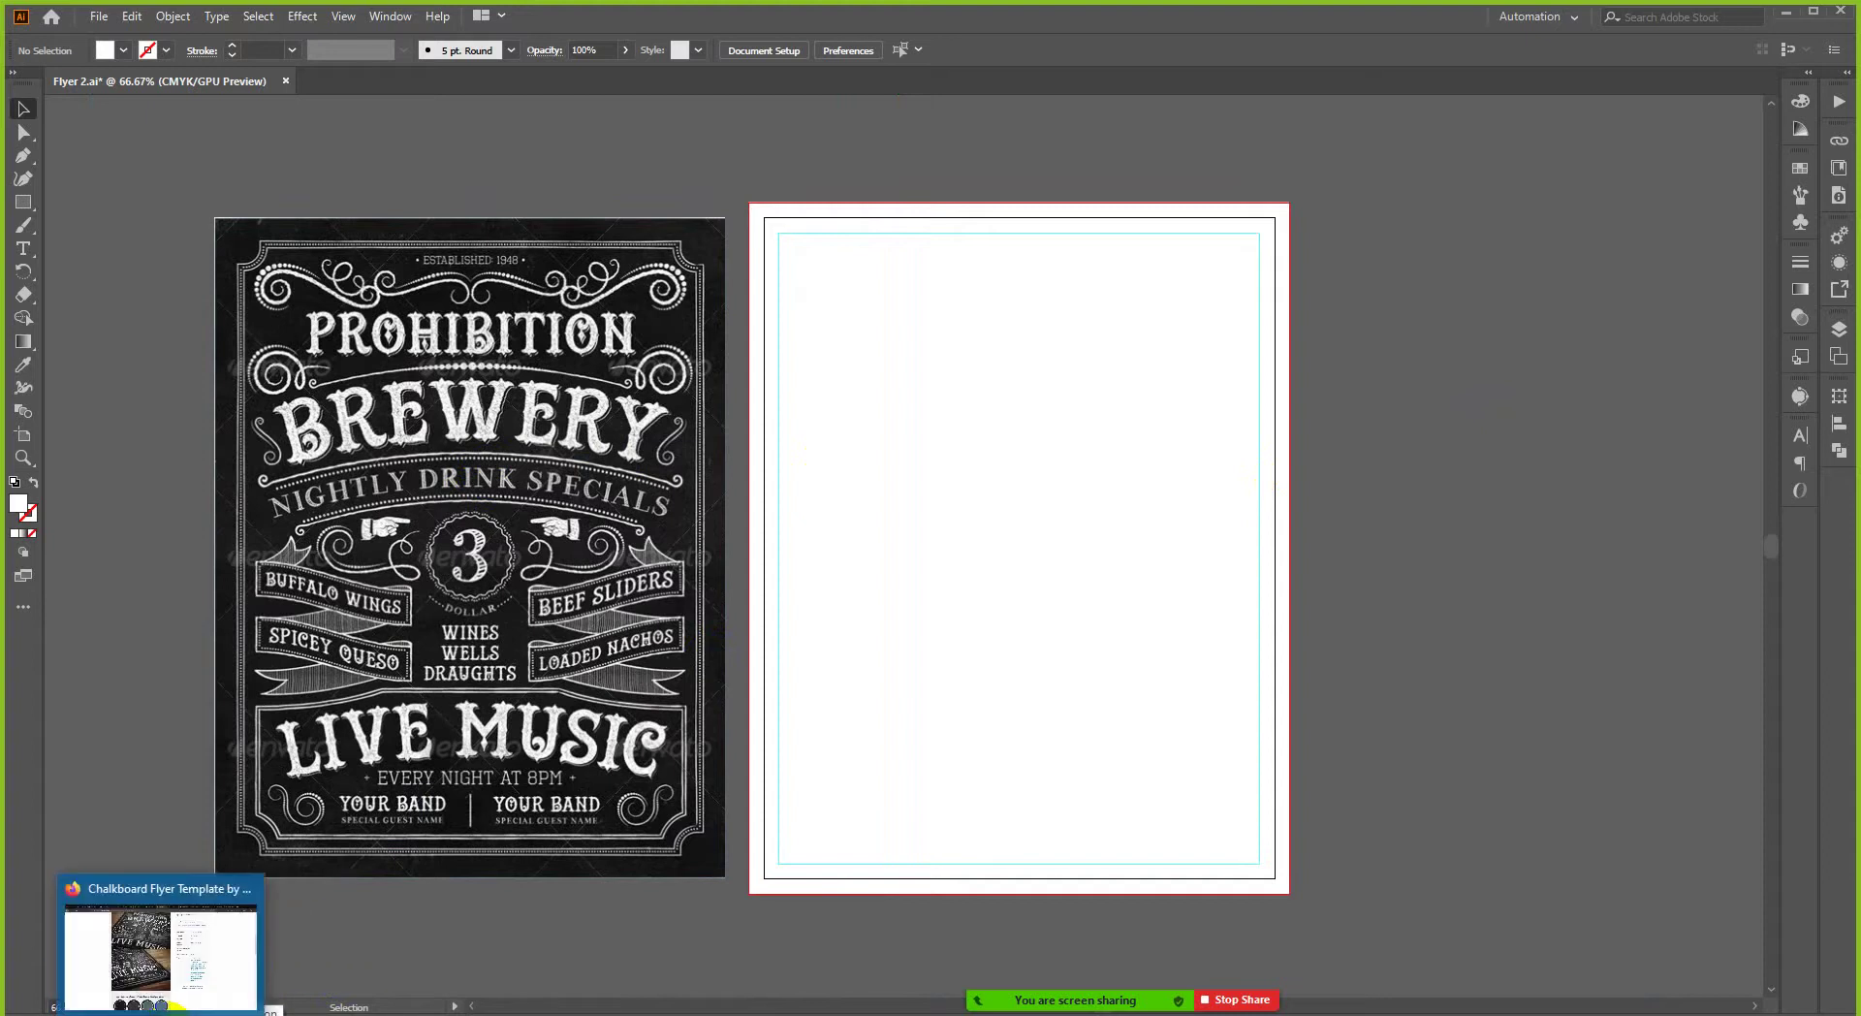
{"action": "left_click", "coordinate": [165, 1012]}
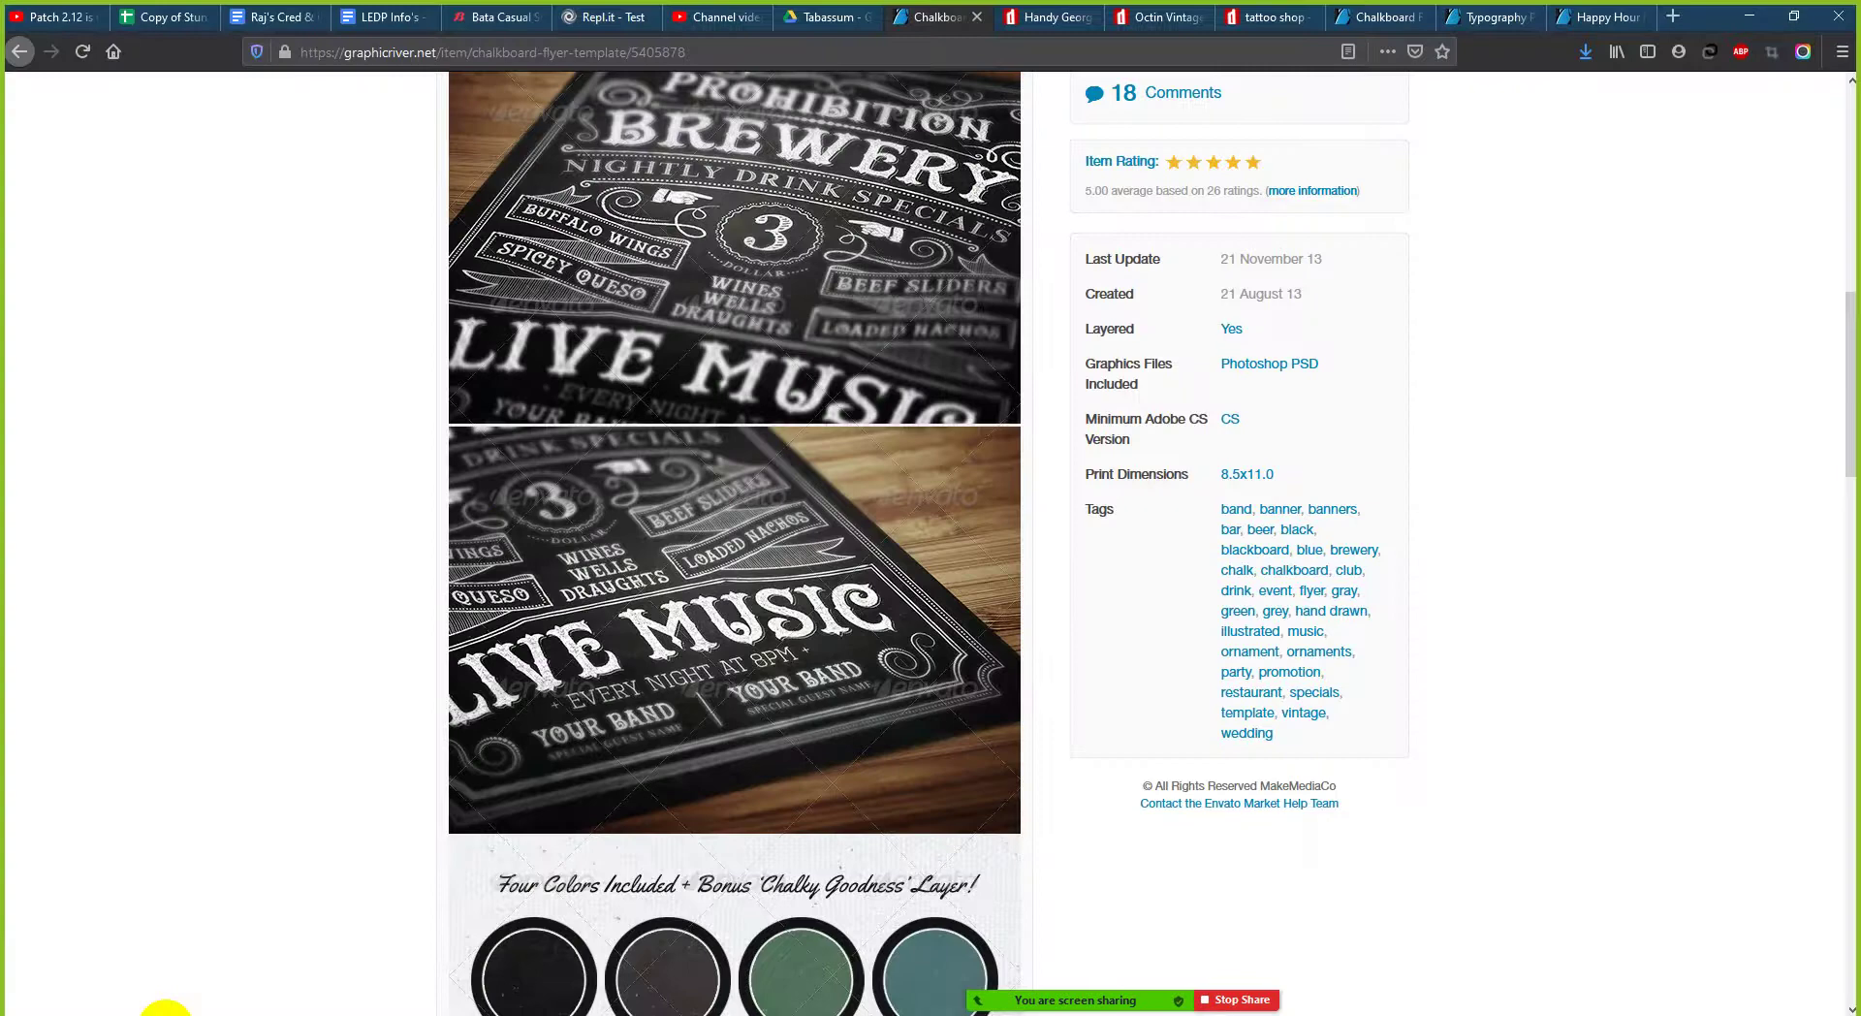
{"action": "left_click", "coordinate": [1055, 18]}
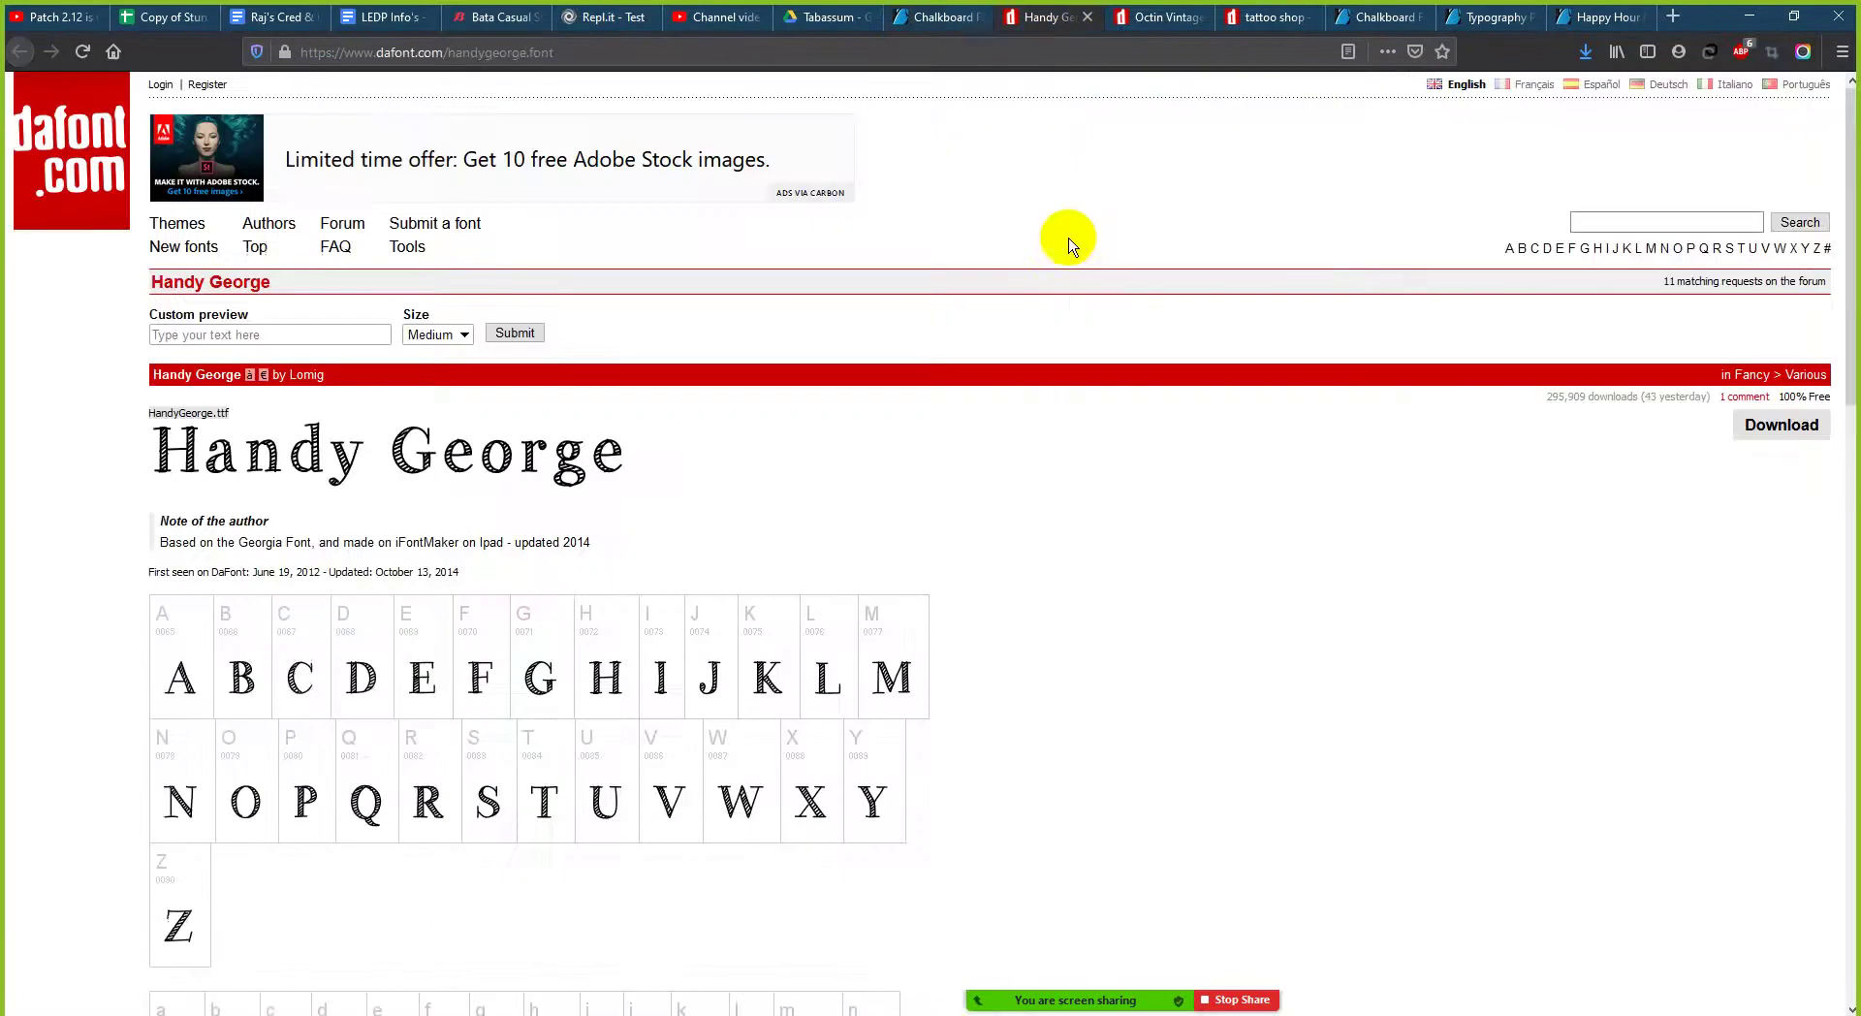
{"action": "left_click", "coordinate": [1781, 424]}
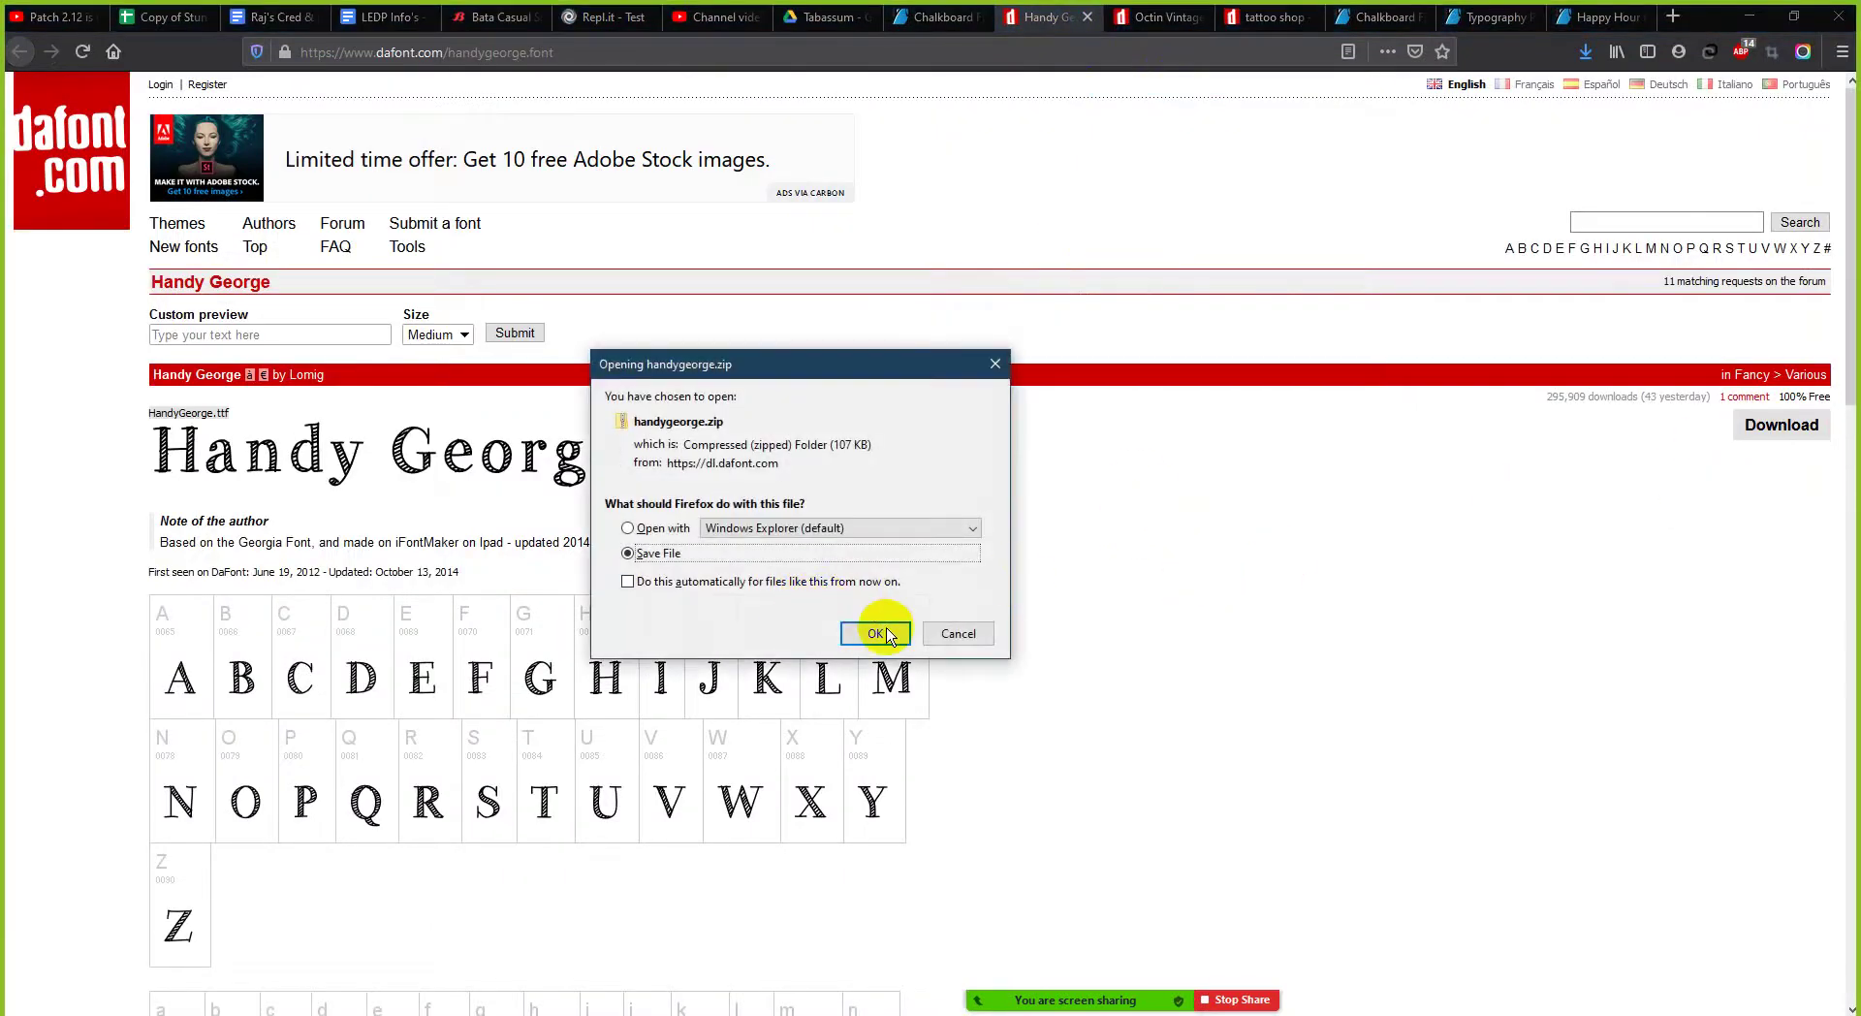
{"action": "left_click", "coordinate": [875, 634]}
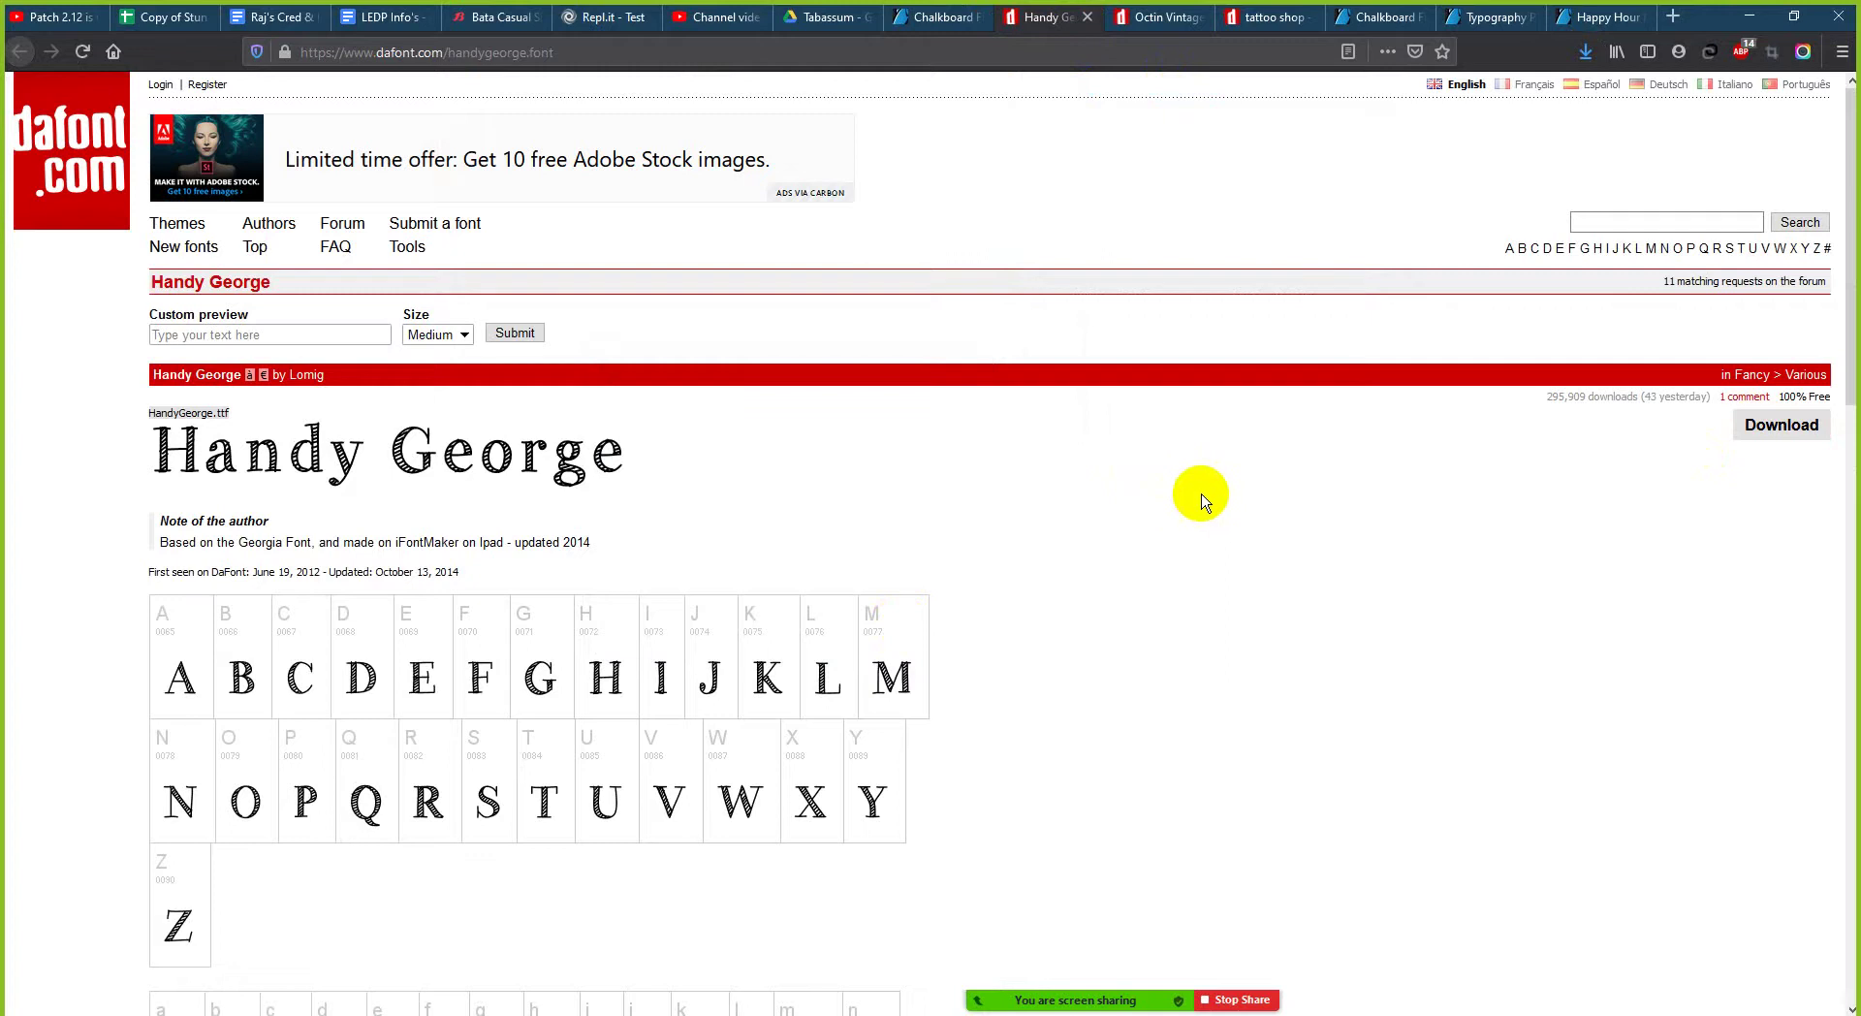
- Open the downloaded handygeorge.zip and install the HandyGeorge font from it
{"action": "left_click", "coordinate": [1586, 52]}
{"action": "left_click", "coordinate": [1571, 103]}
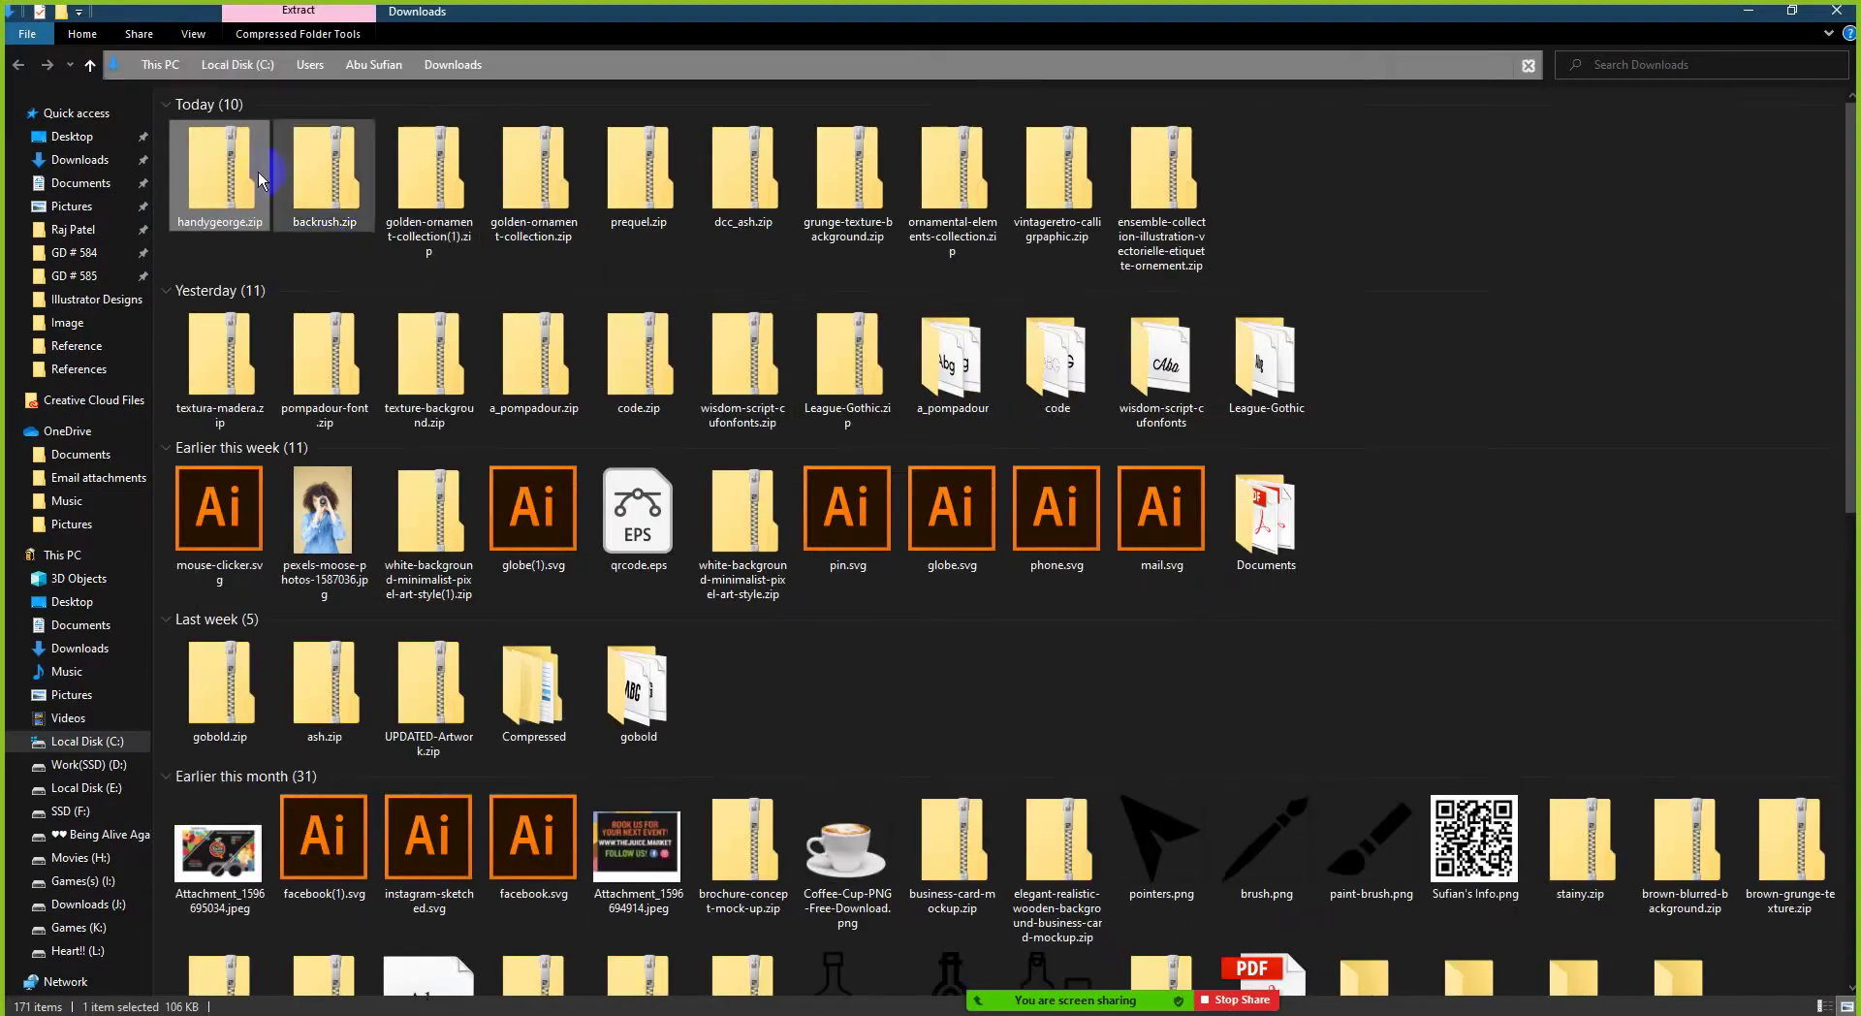
{"action": "double_click", "coordinate": [241, 167]}
{"action": "double_click", "coordinate": [252, 130]}
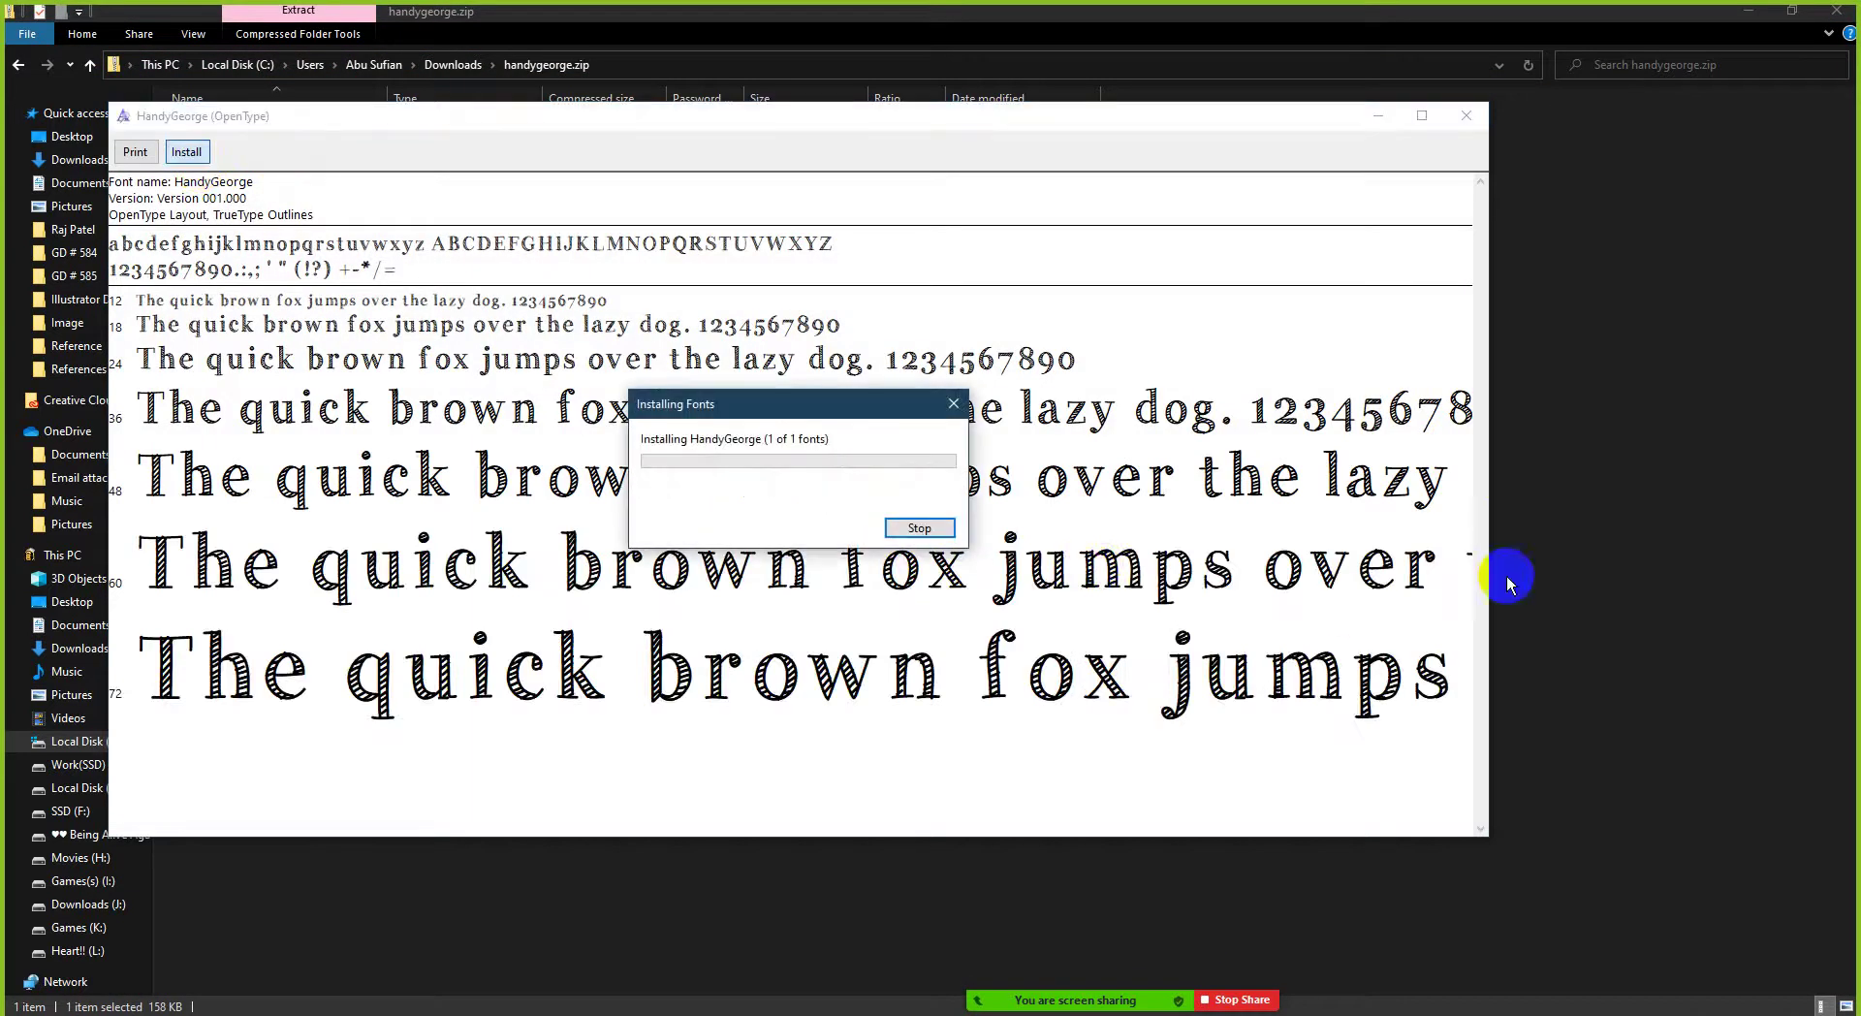
- Close the font preview and archive, then download Octin Vintage Free from its DaFont page, saving octin_vintage_free.zip
{"action": "left_click", "coordinate": [1466, 117]}
{"action": "left_click", "coordinate": [1842, 11]}
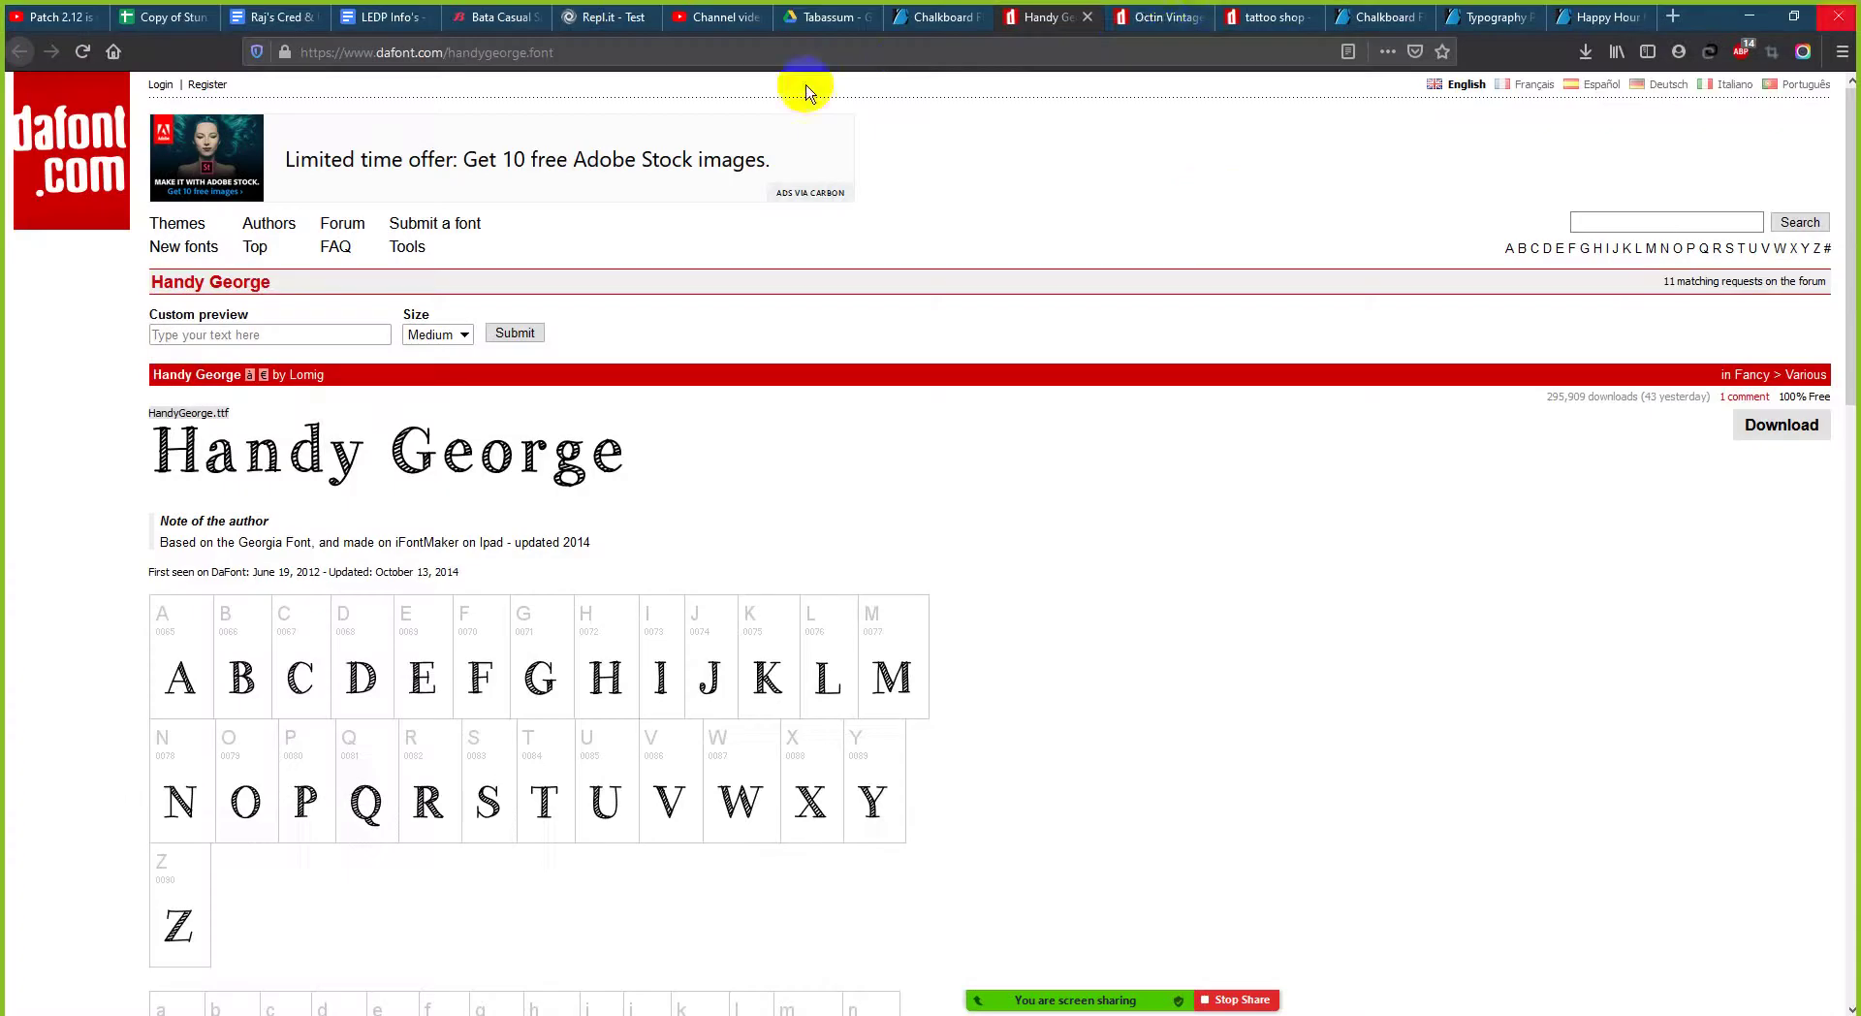
{"action": "left_click", "coordinate": [1152, 18]}
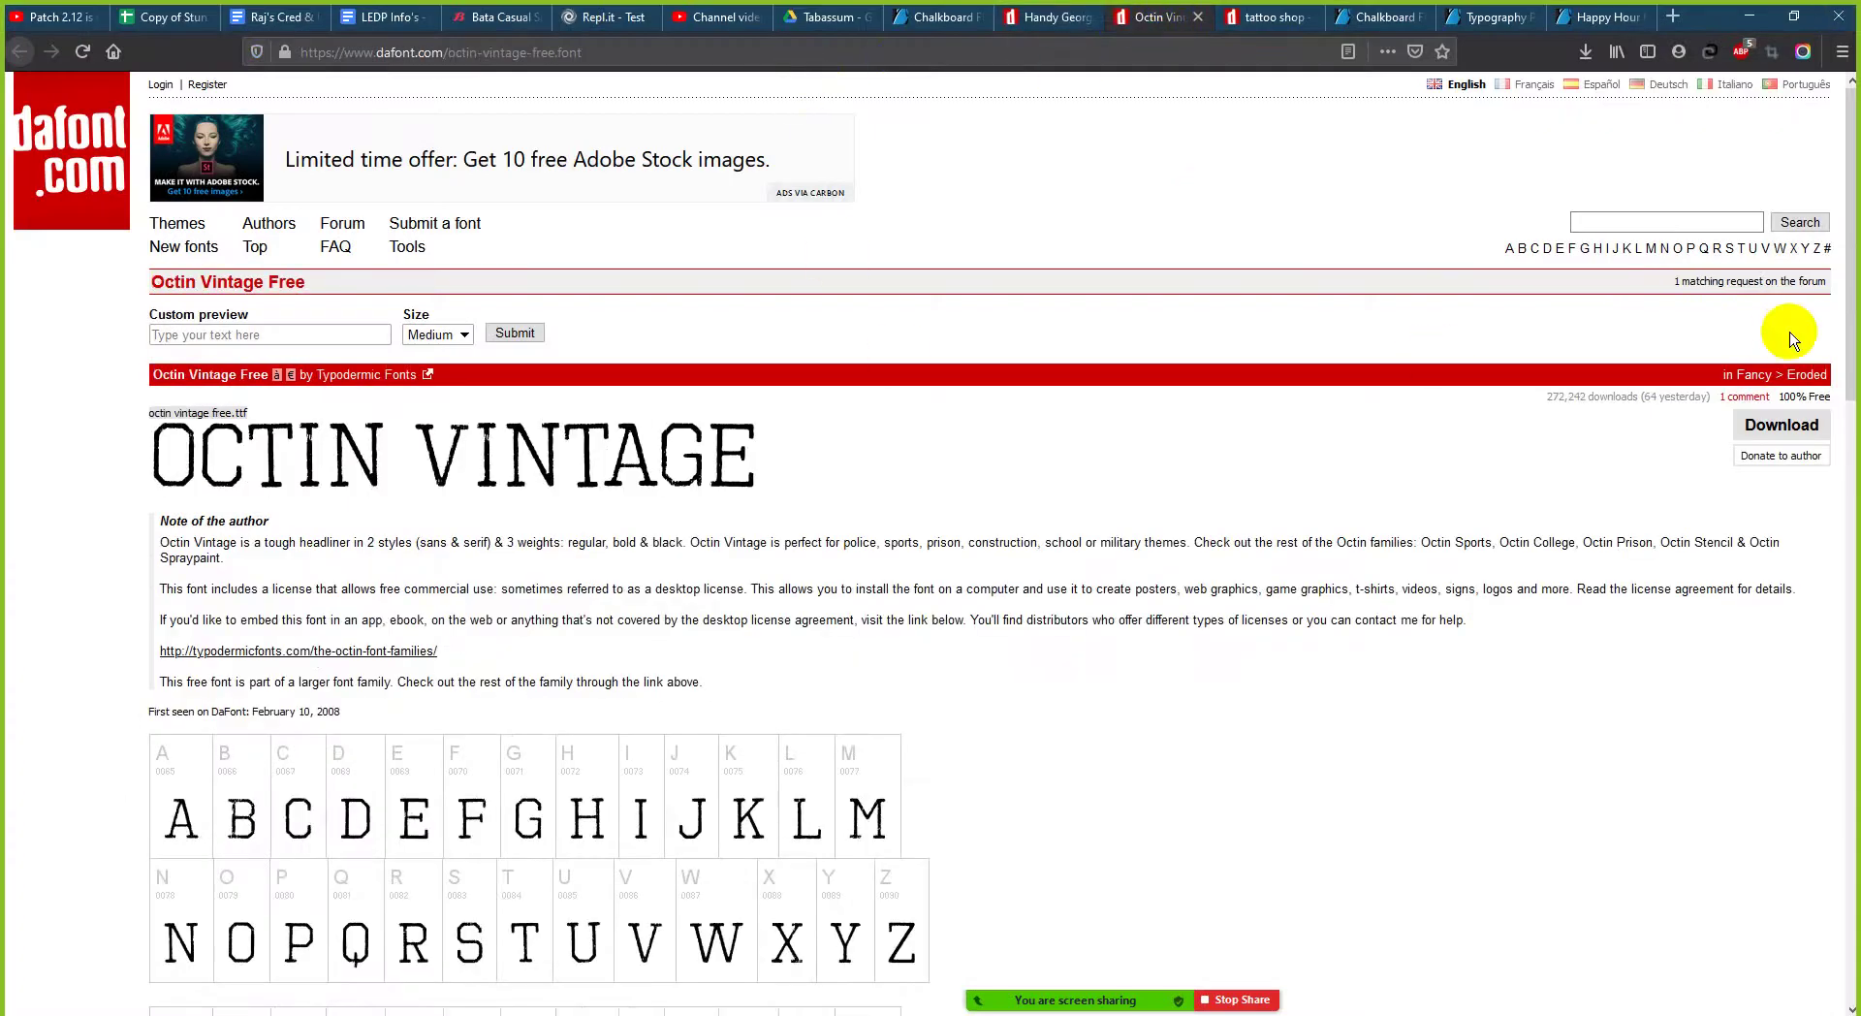
{"action": "left_click", "coordinate": [1781, 425]}
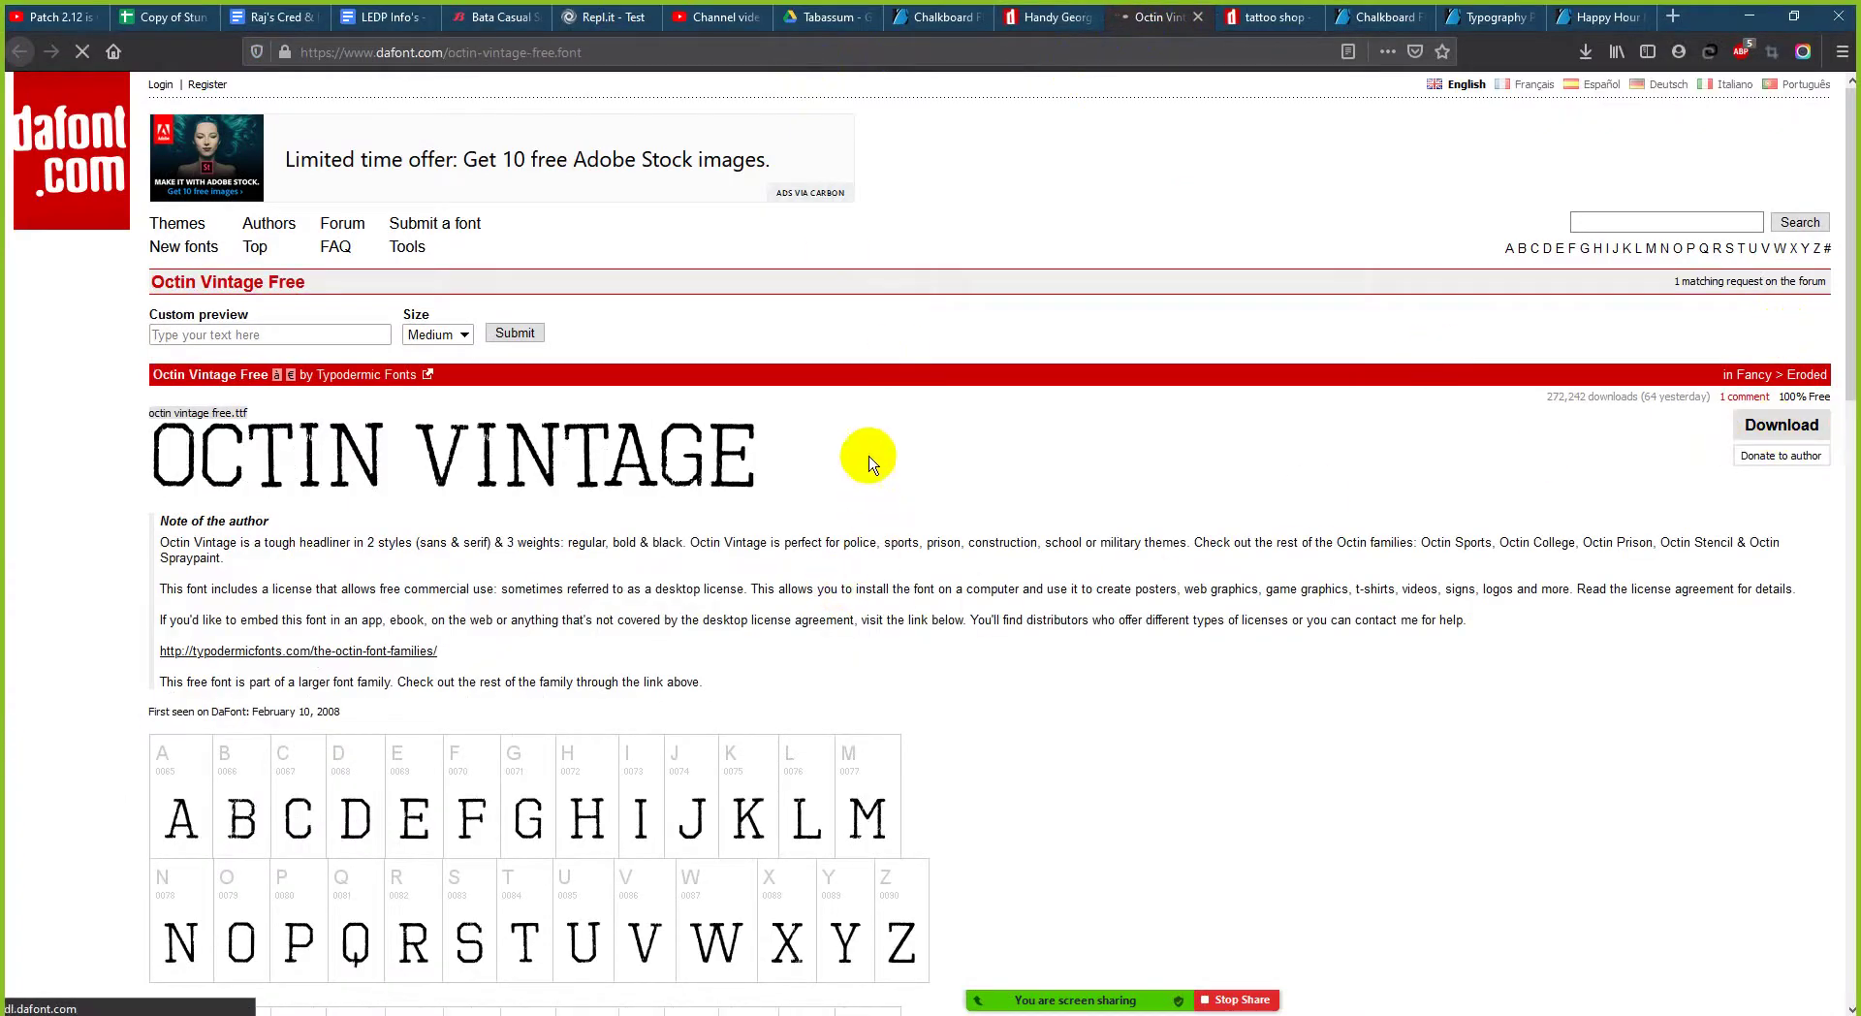
{"action": "left_click", "coordinate": [660, 554]}
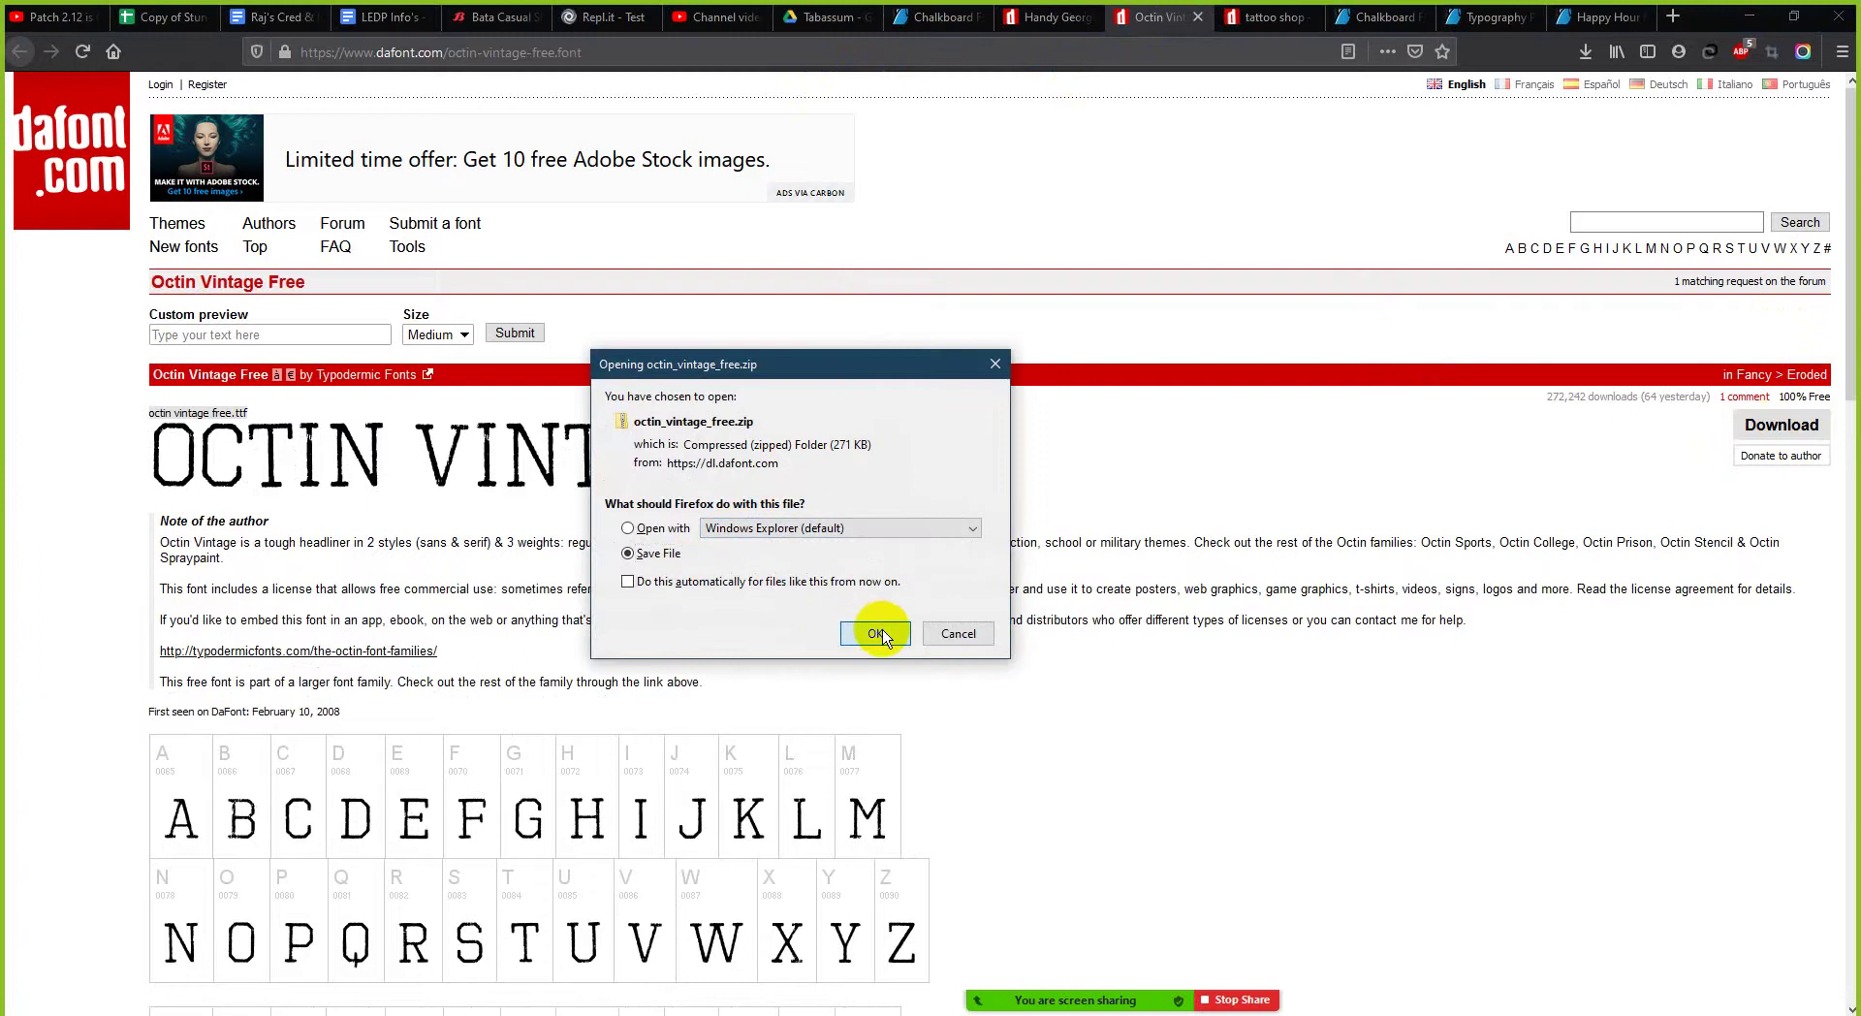
{"action": "left_click", "coordinate": [860, 632]}
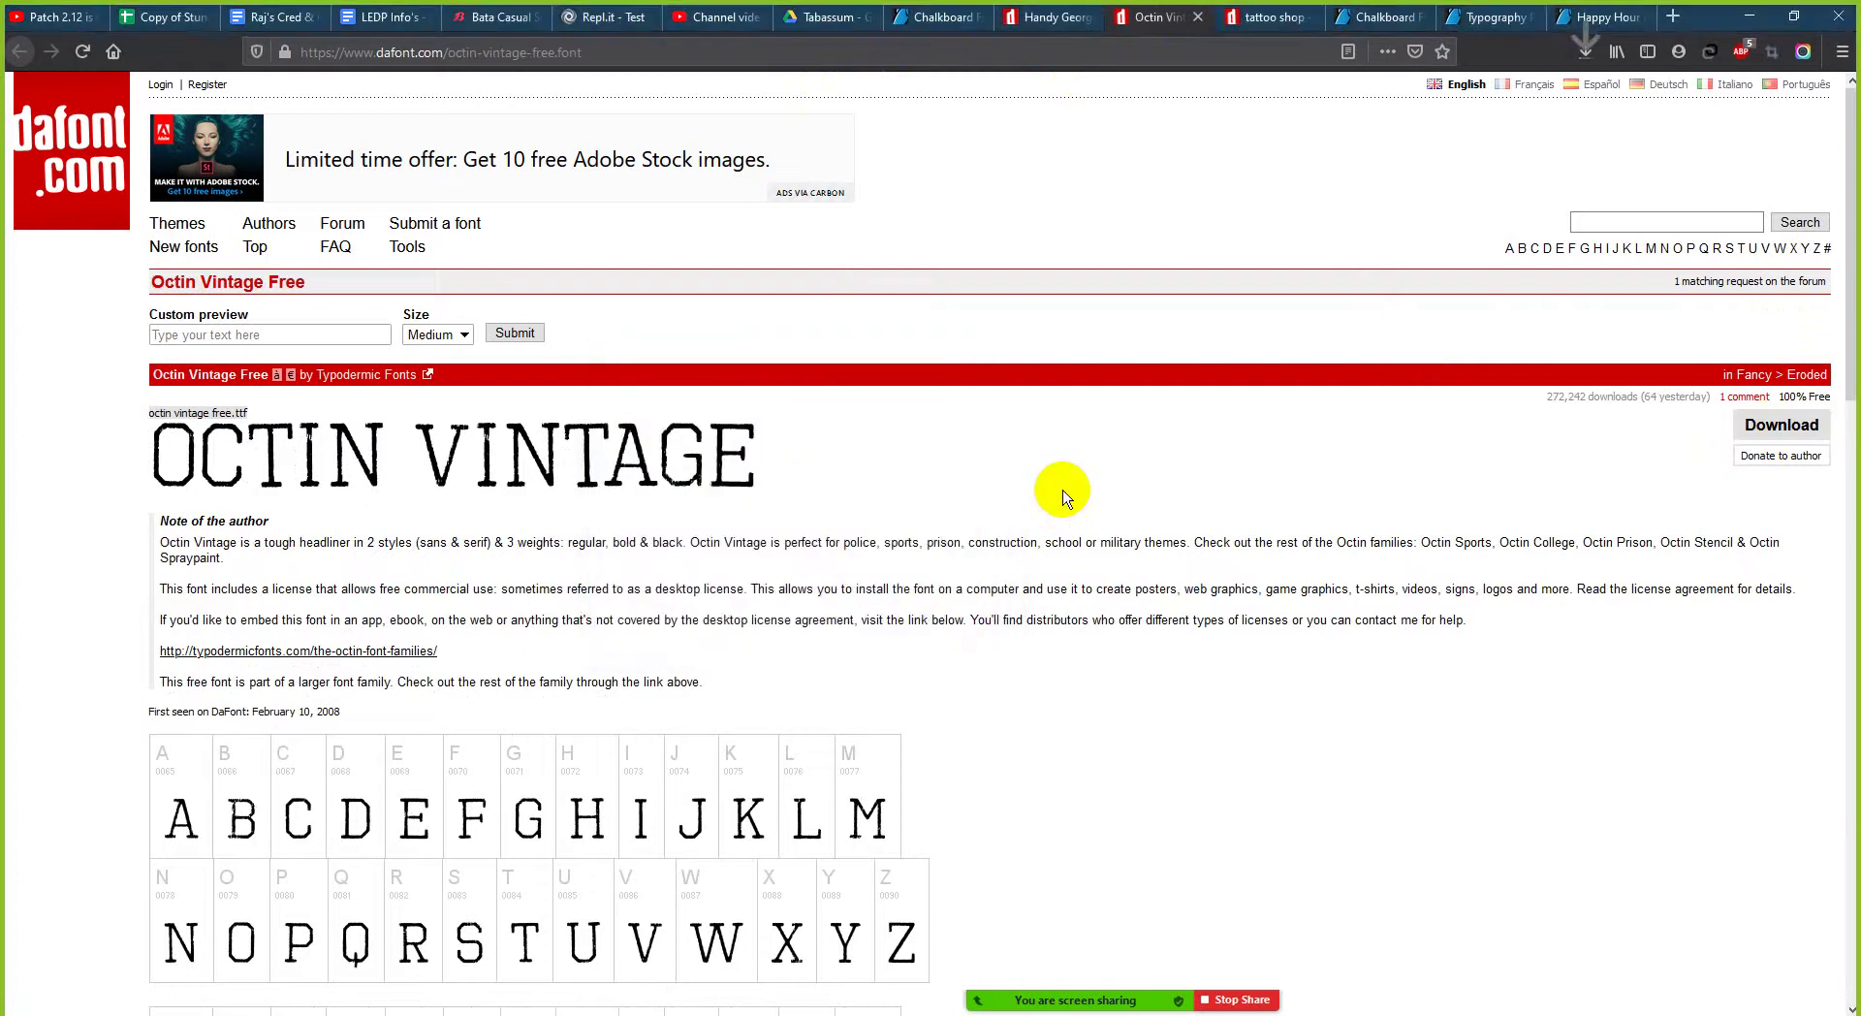
- Download the Tattoo Shop font from the DaFont search results, saving tattoo_shop.zip
{"action": "left_click", "coordinate": [1260, 18]}
{"action": "left_click", "coordinate": [1819, 620]}
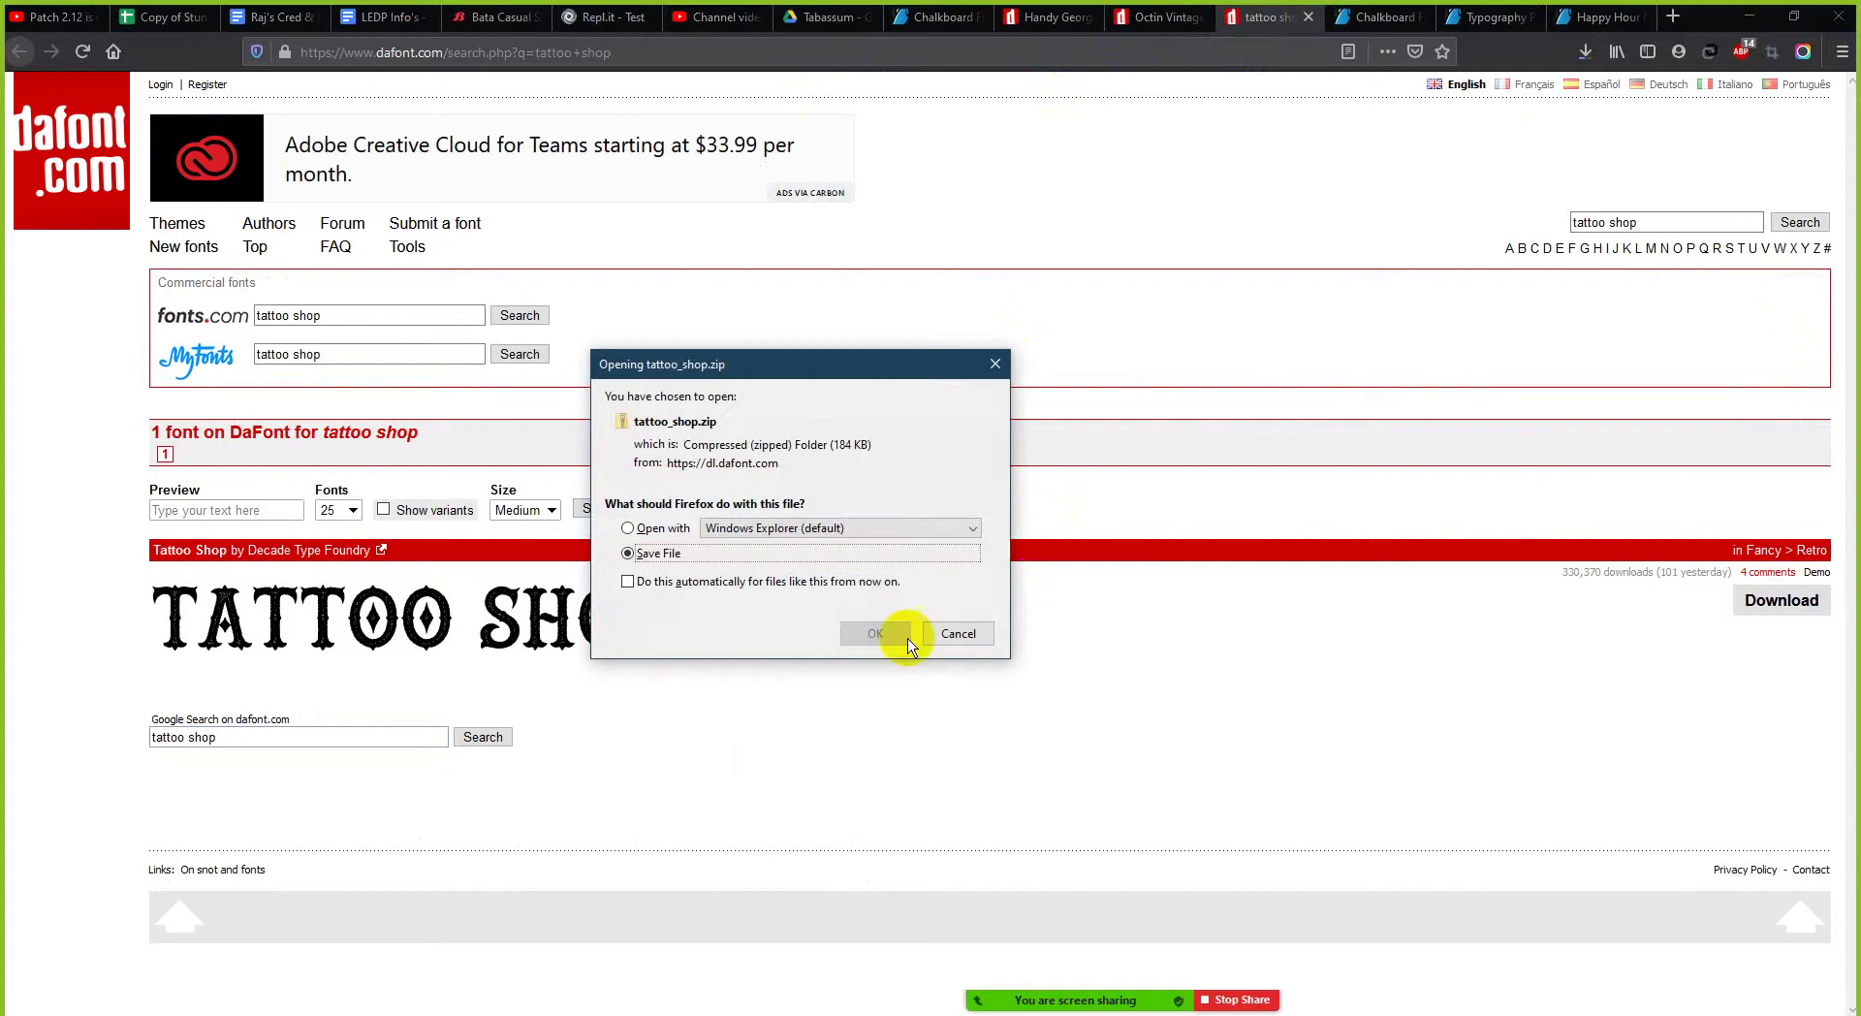
{"action": "left_click", "coordinate": [876, 633]}
- Install the Tattoo Shop font from the downloaded tattoo_shop.zip and close its DaFont page
{"action": "left_click", "coordinate": [1582, 53]}
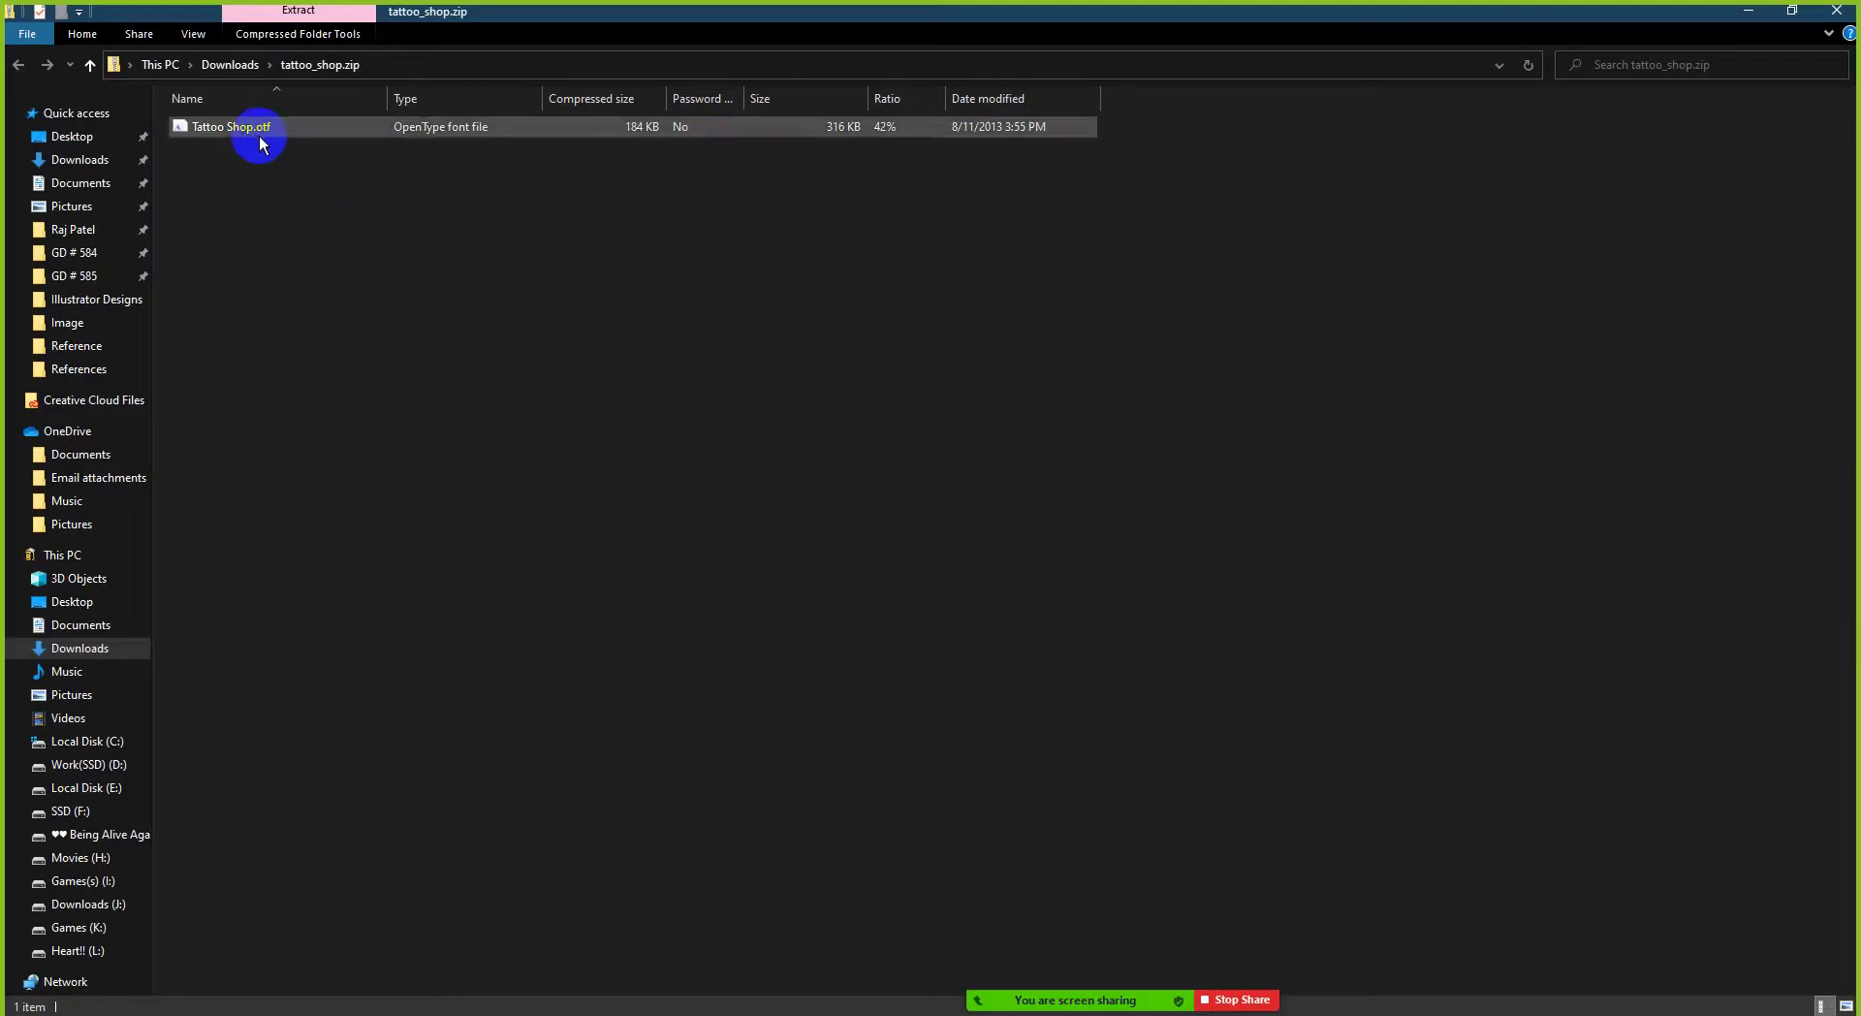
{"action": "left_click", "coordinate": [258, 133]}
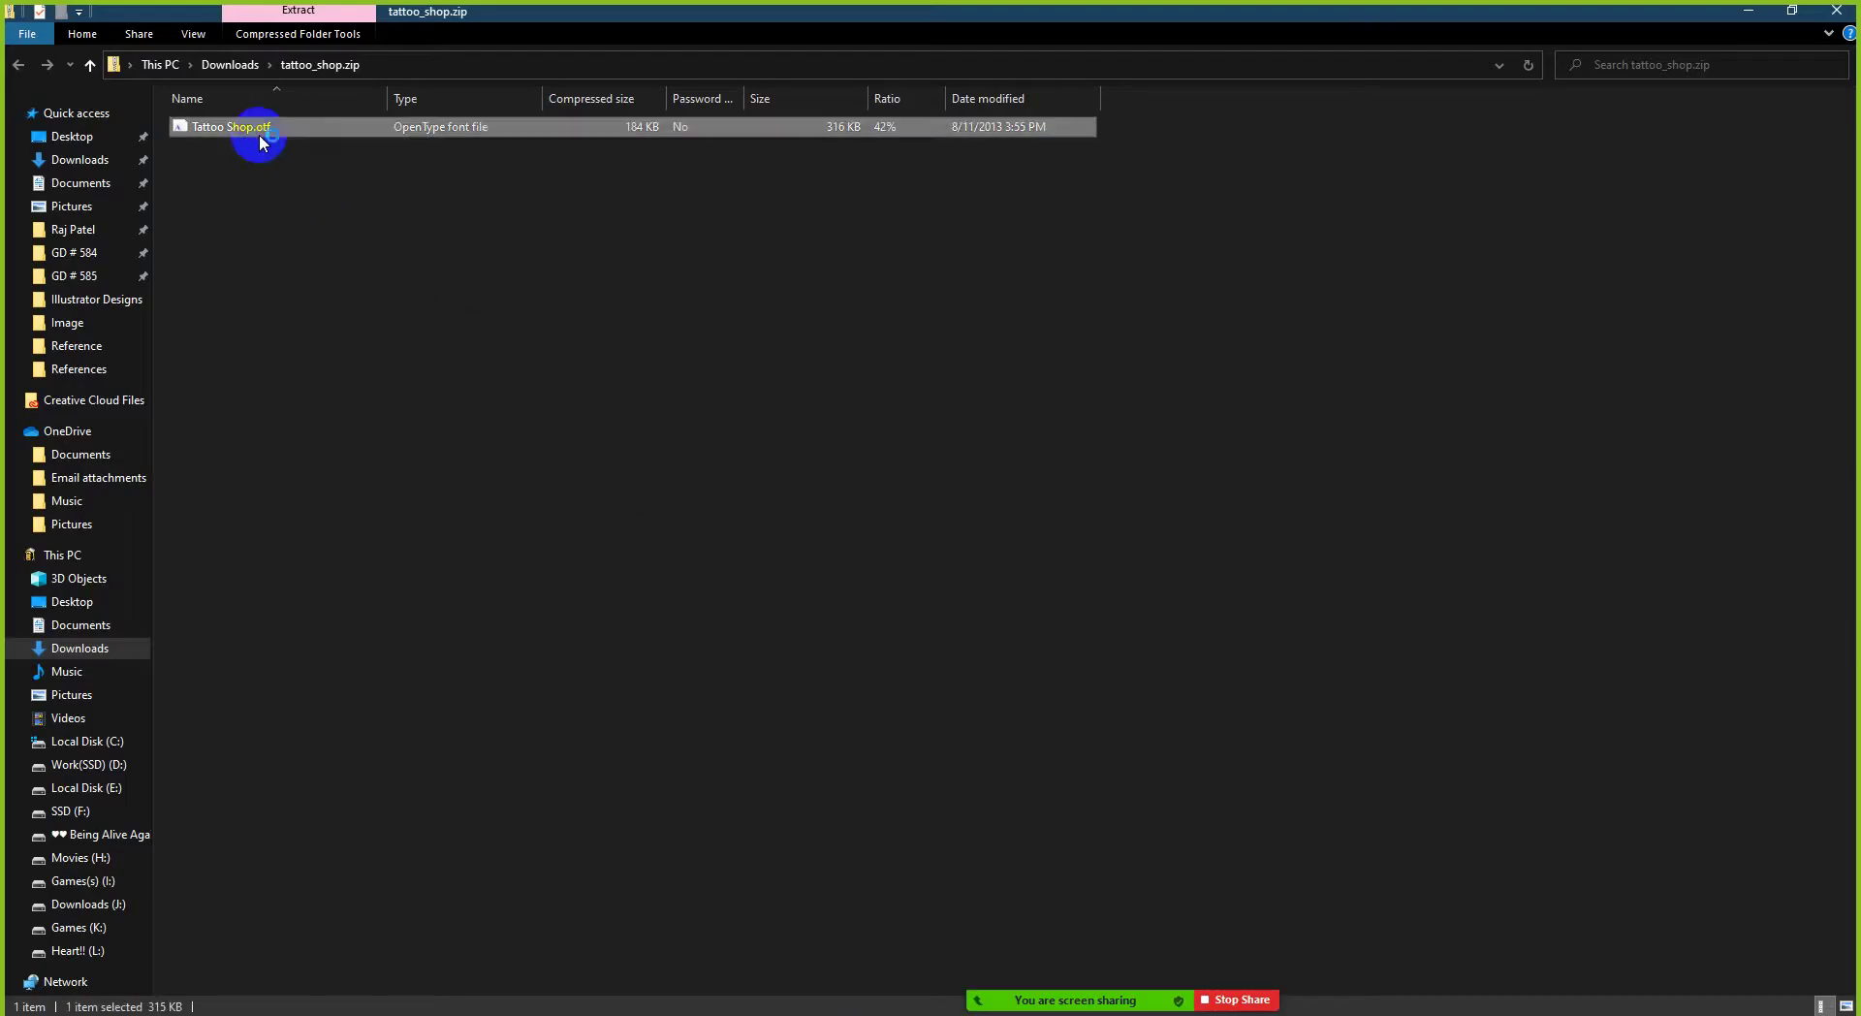
{"action": "double_click", "coordinate": [258, 132]}
{"action": "left_click", "coordinate": [211, 177]}
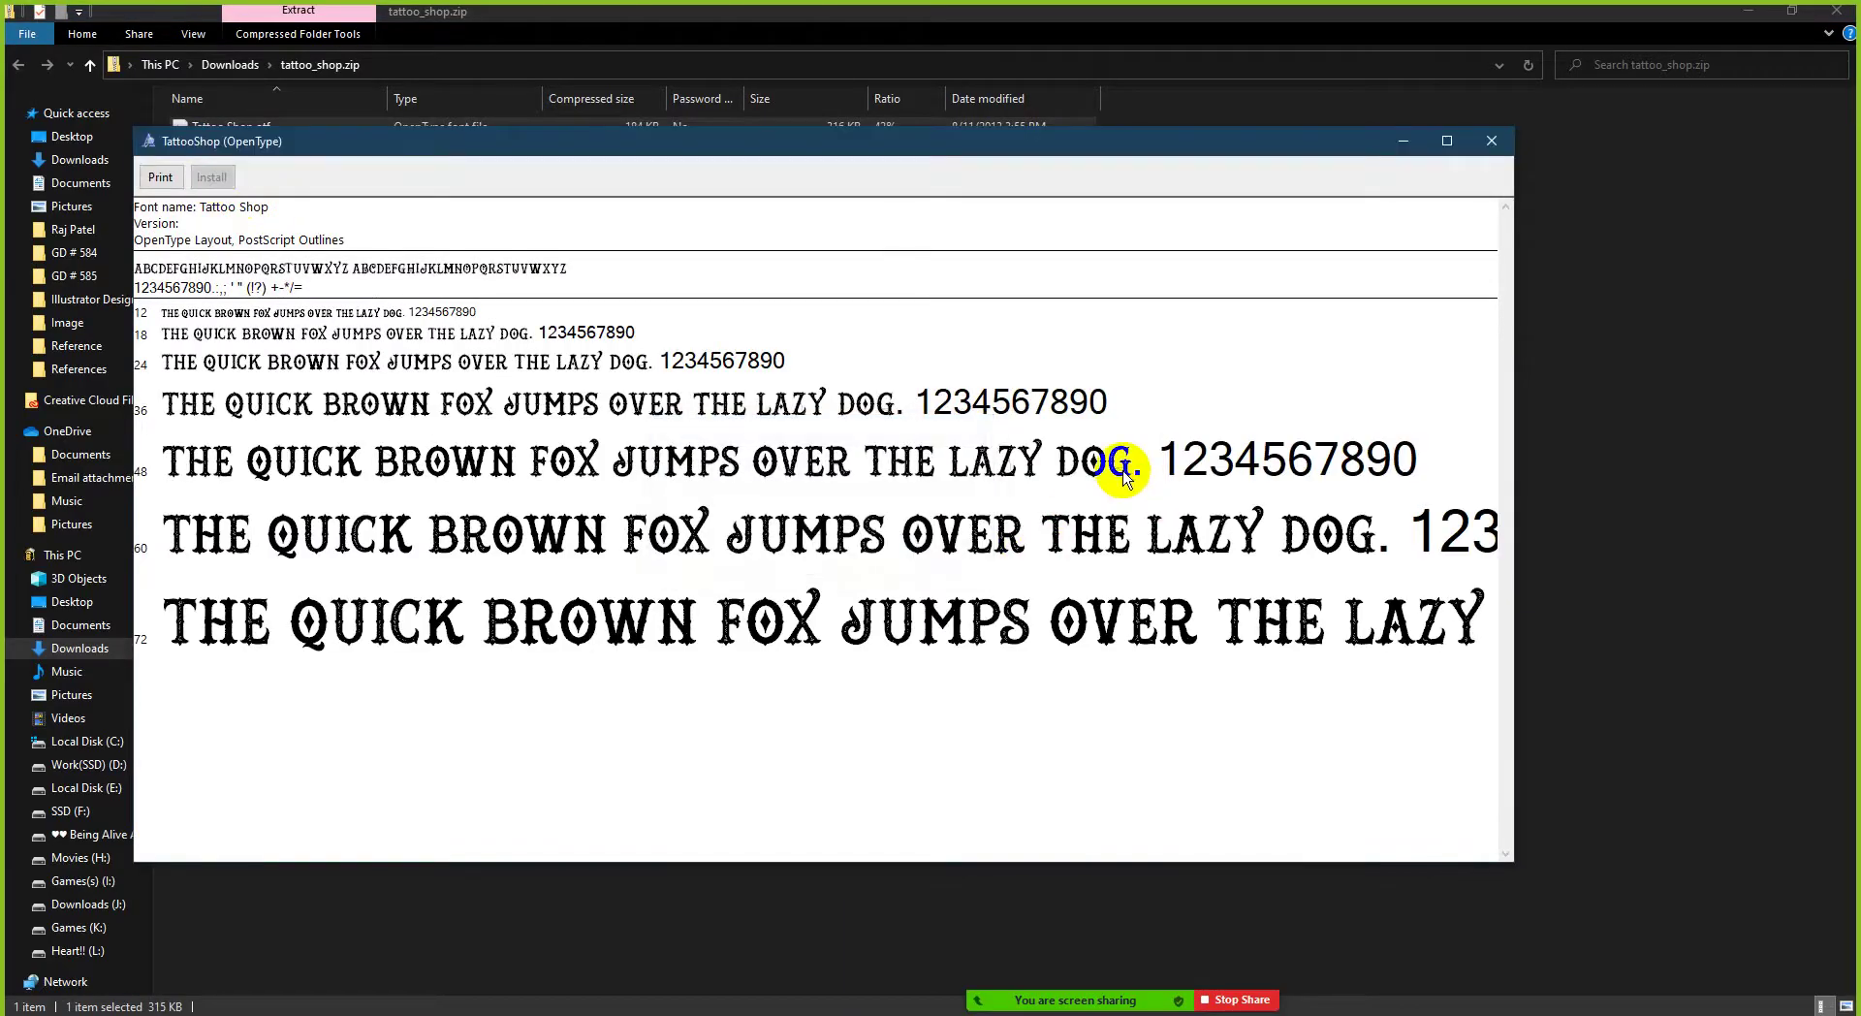
{"action": "left_click", "coordinate": [1492, 141]}
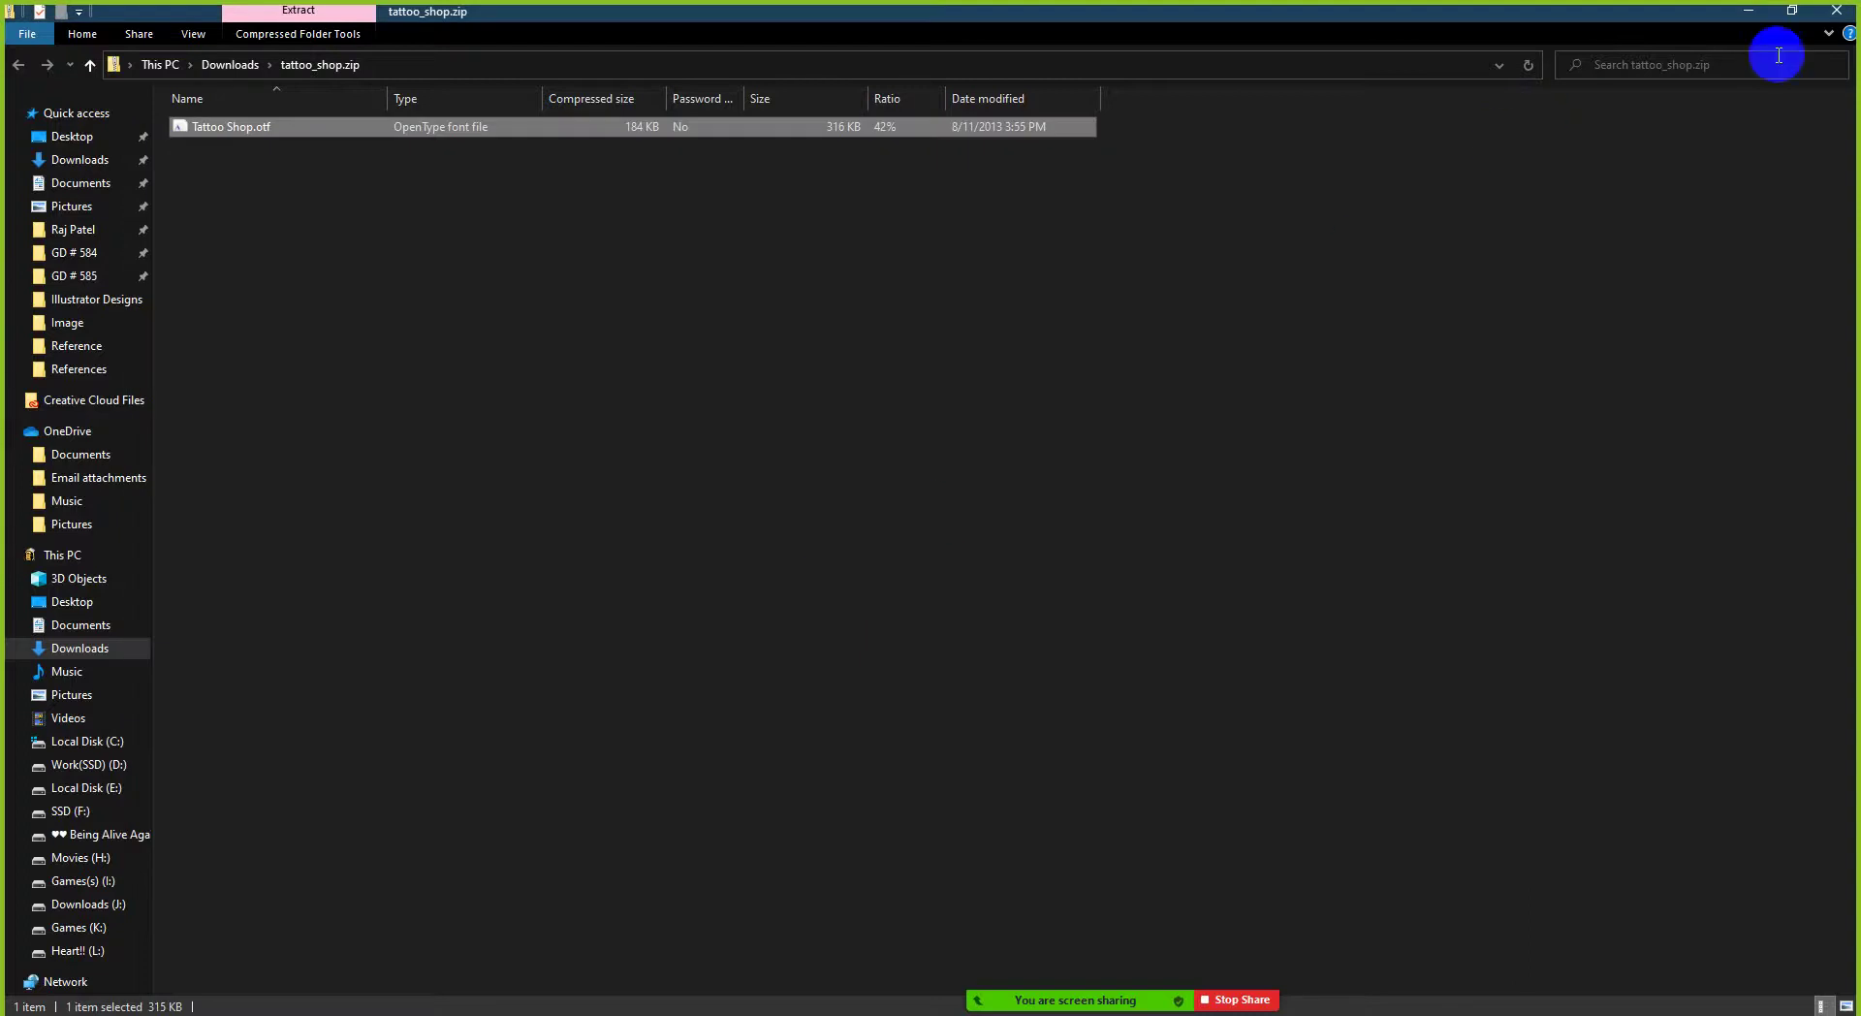
{"action": "left_click", "coordinate": [1836, 10]}
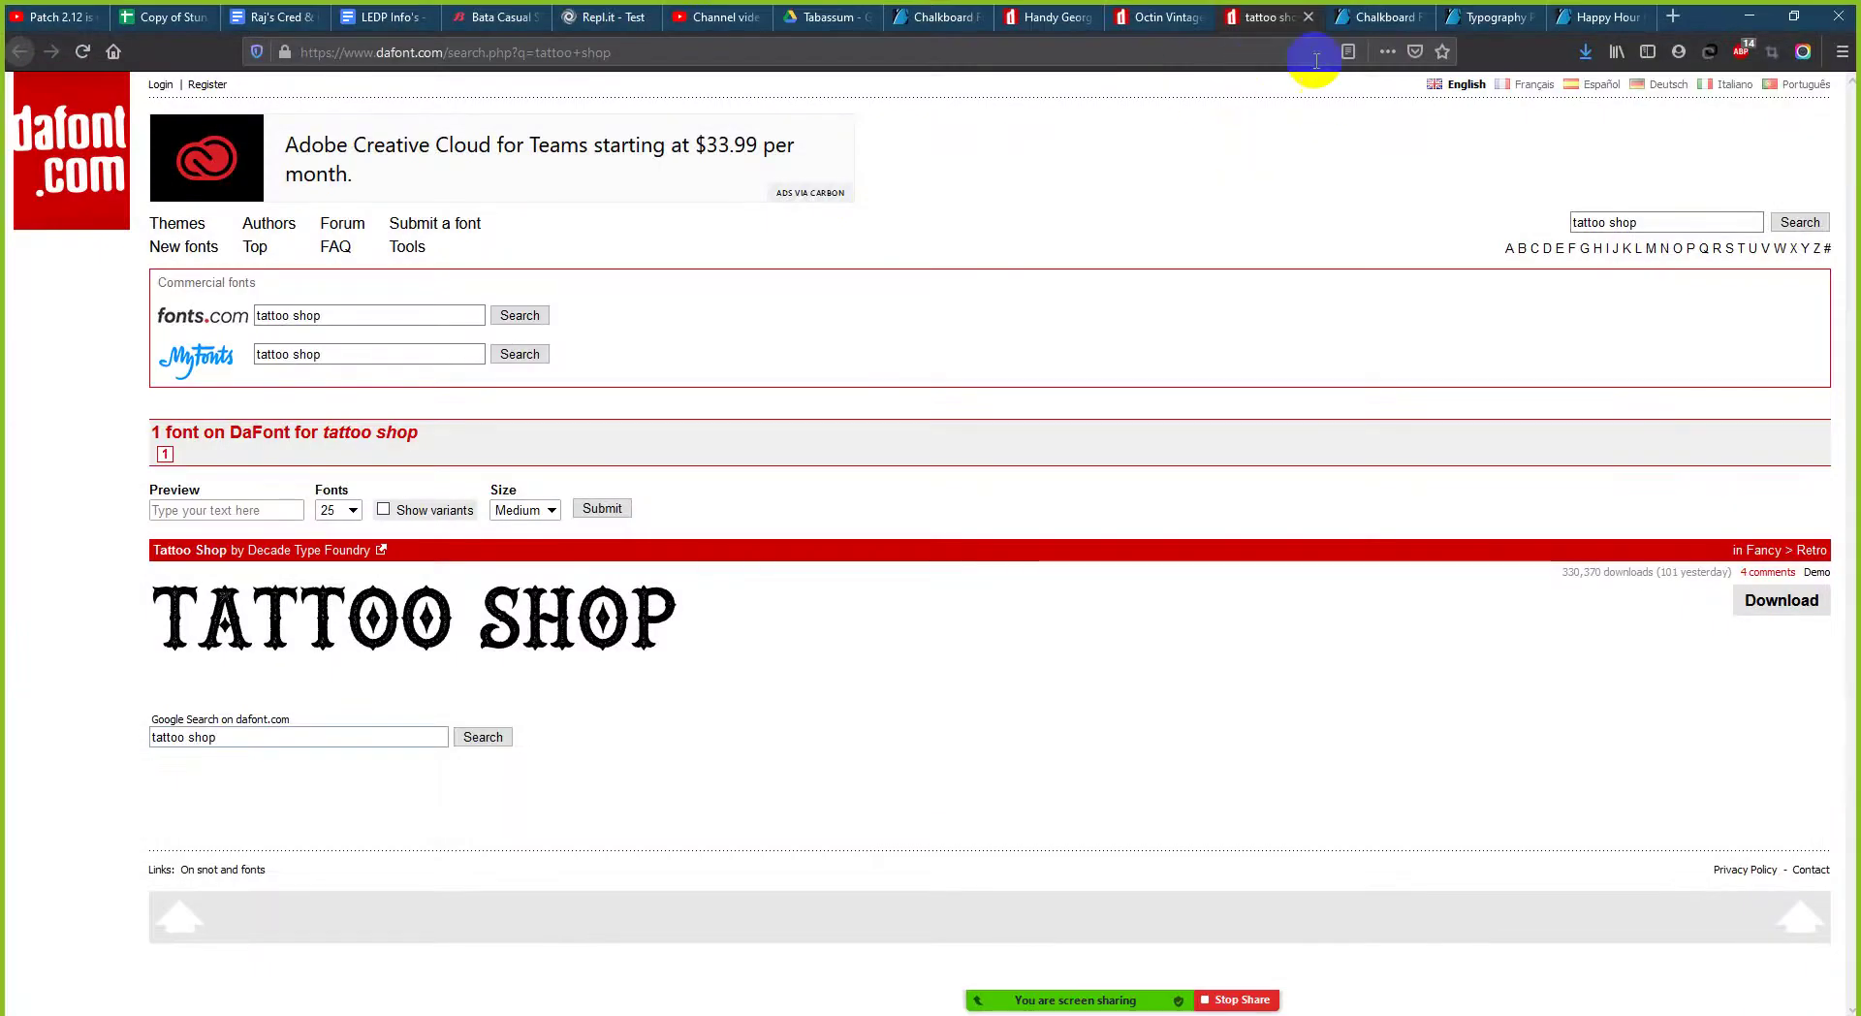
{"action": "left_click", "coordinate": [1313, 17]}
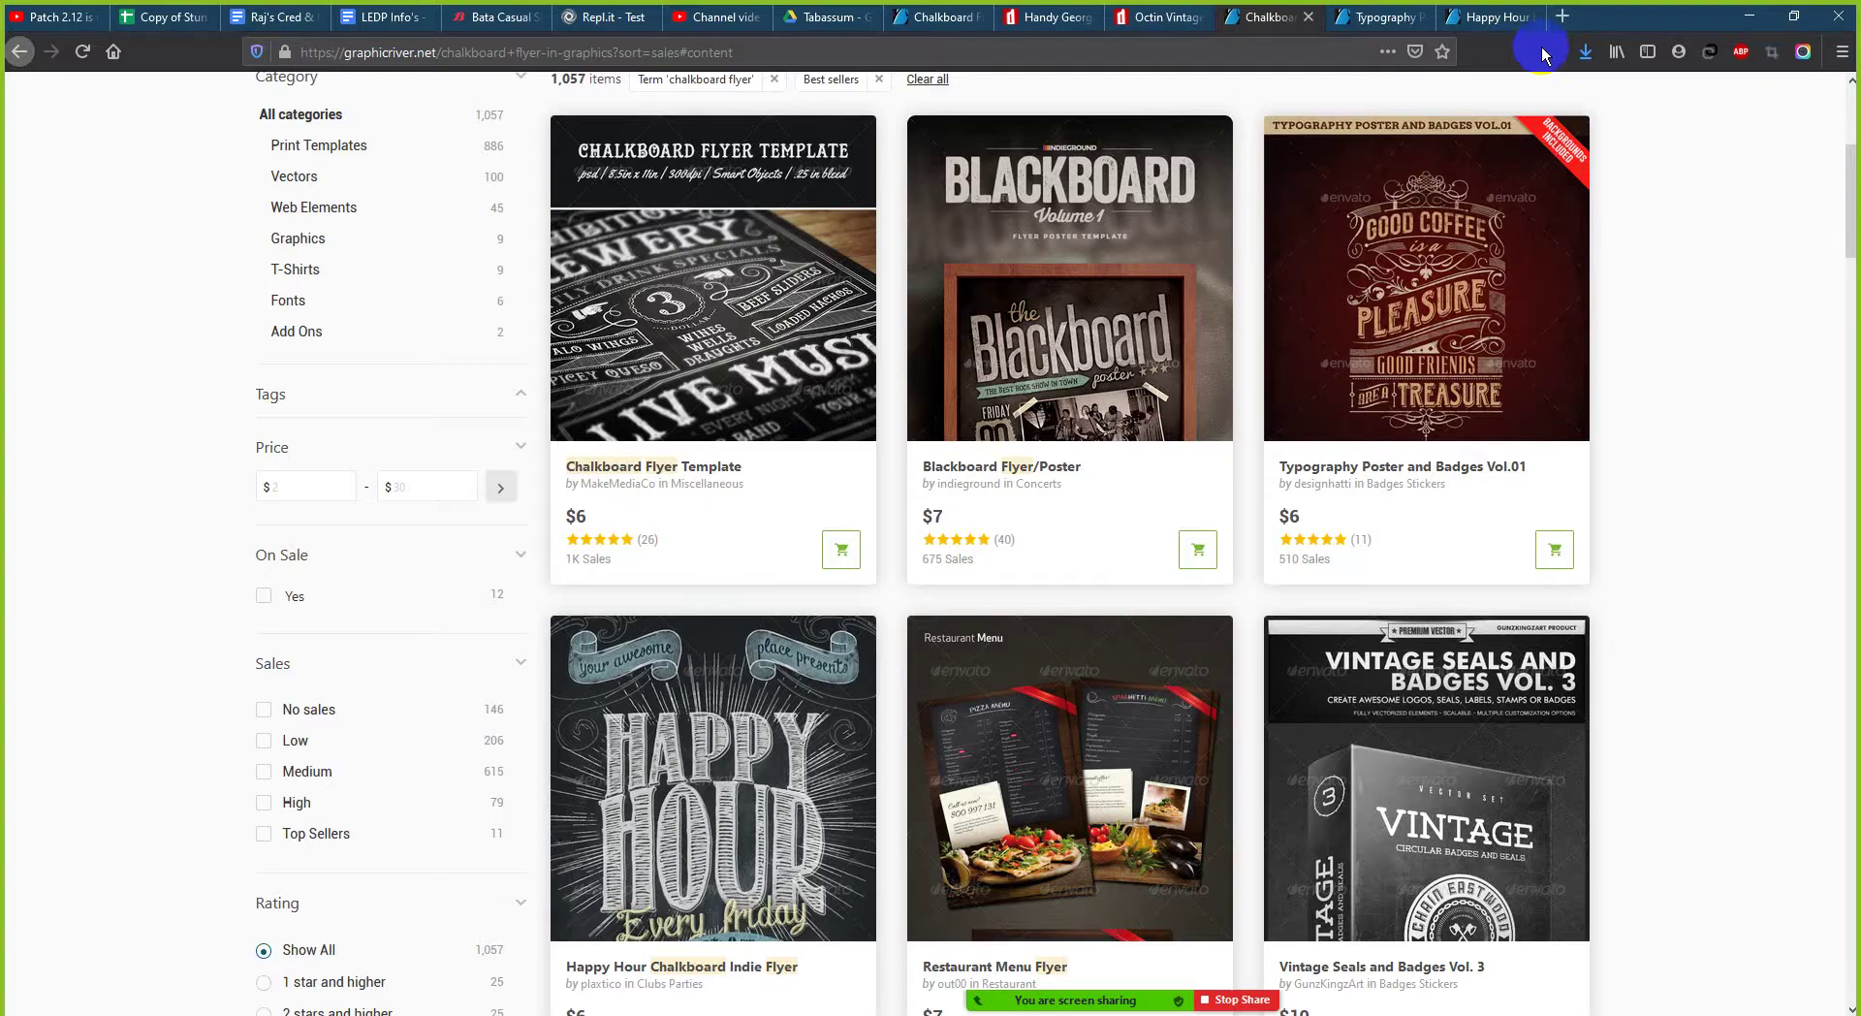
- Open octin_vintage_free.zip in the Downloads folder and install the Octin Vintage Free font from it
{"action": "left_click", "coordinate": [1585, 51]}
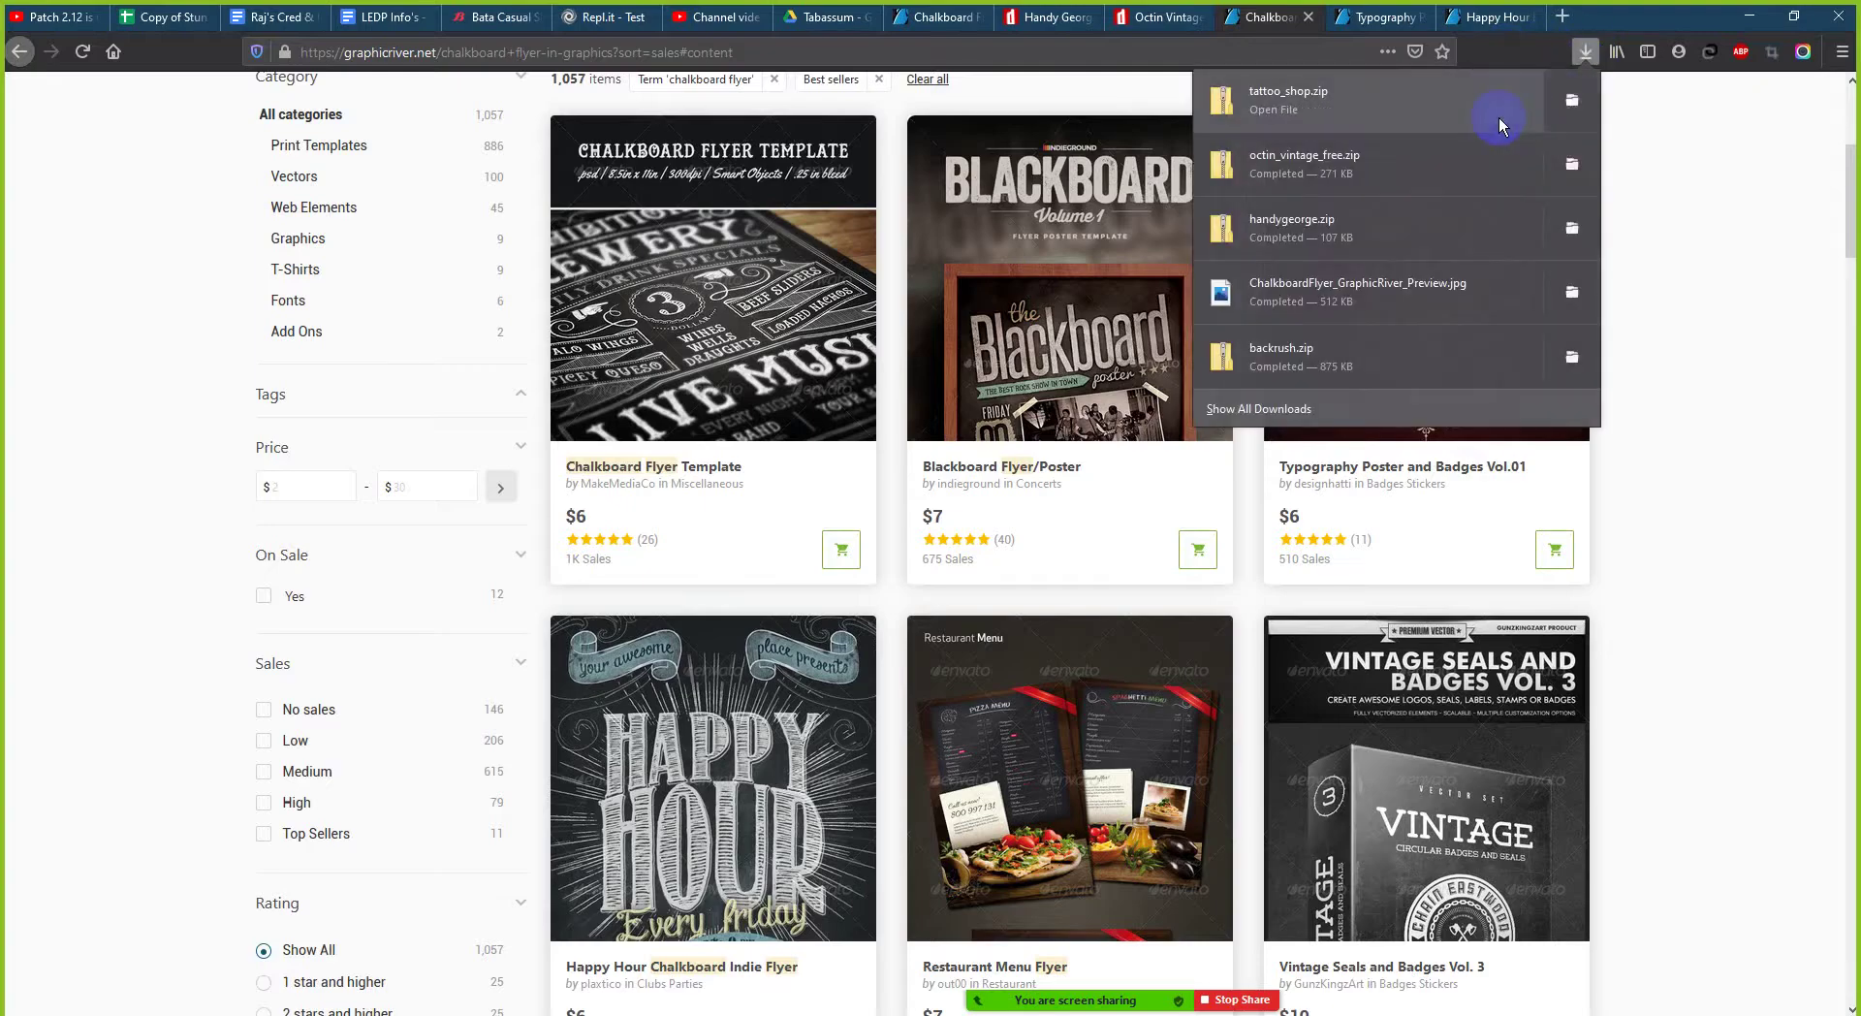
{"action": "left_click", "coordinate": [1572, 166]}
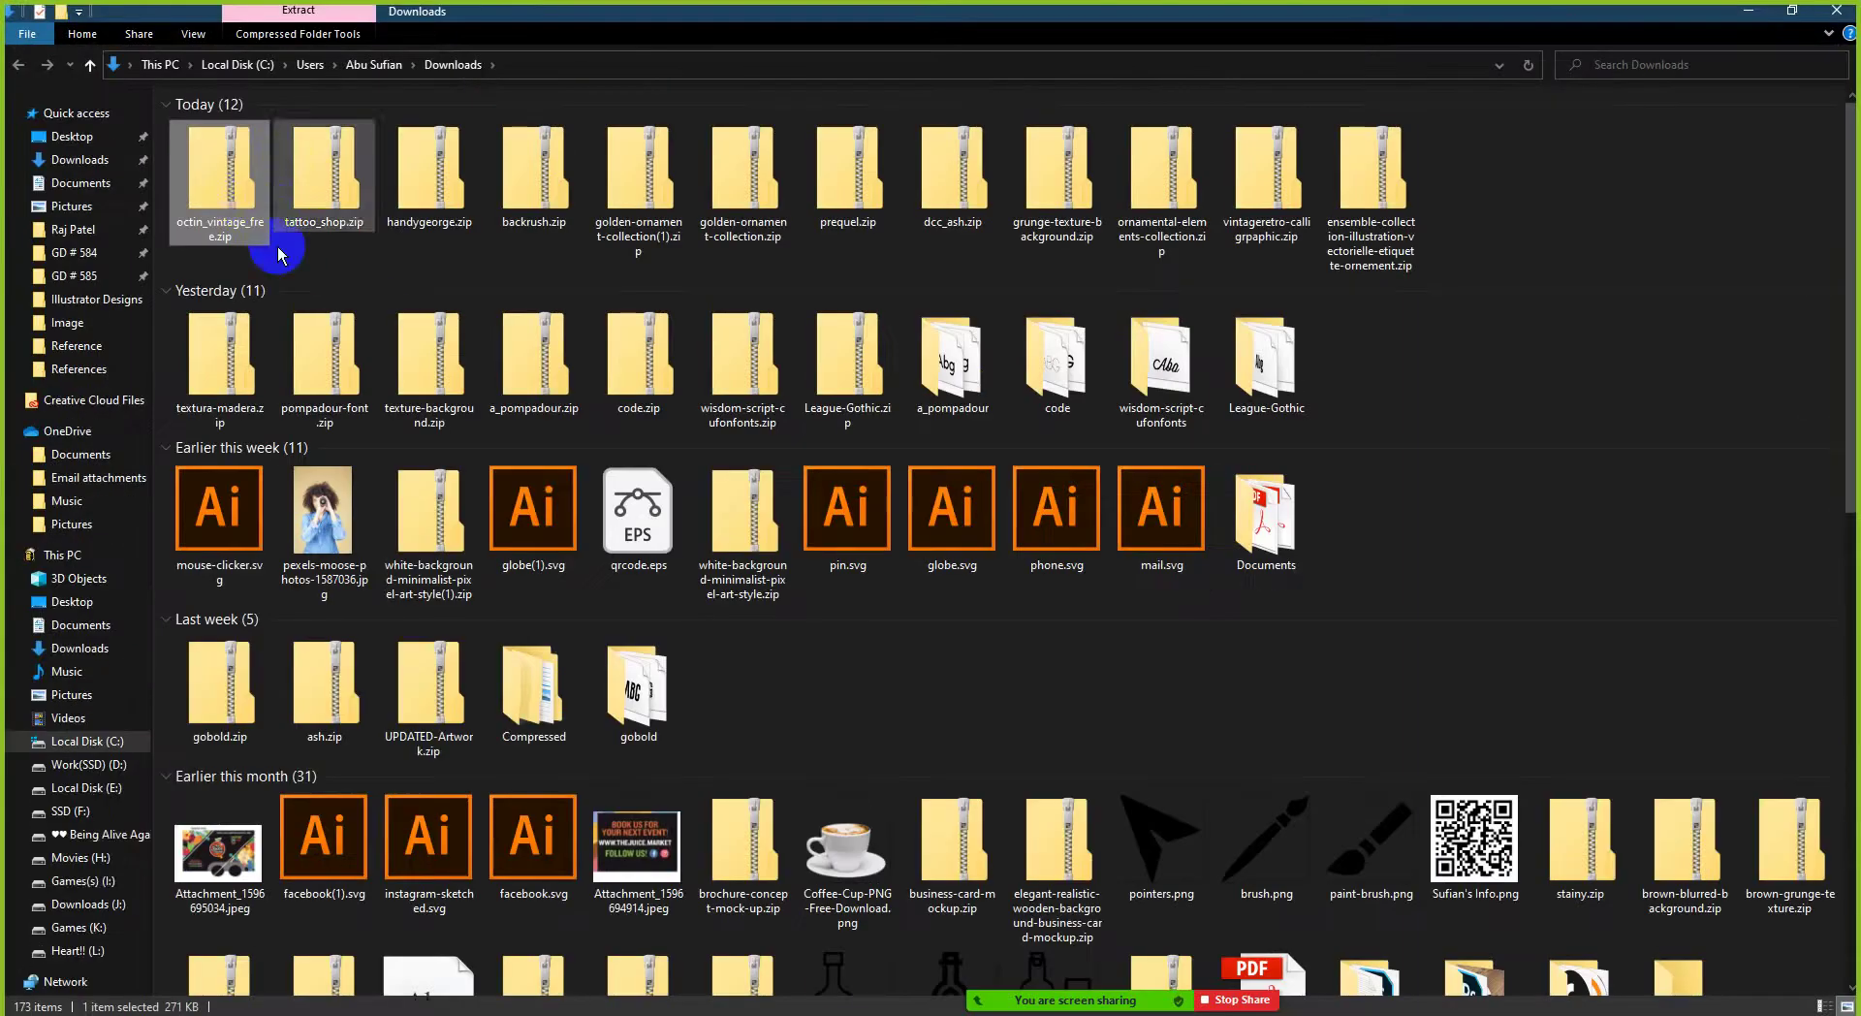
{"action": "double_click", "coordinate": [225, 184]}
{"action": "double_click", "coordinate": [260, 130]}
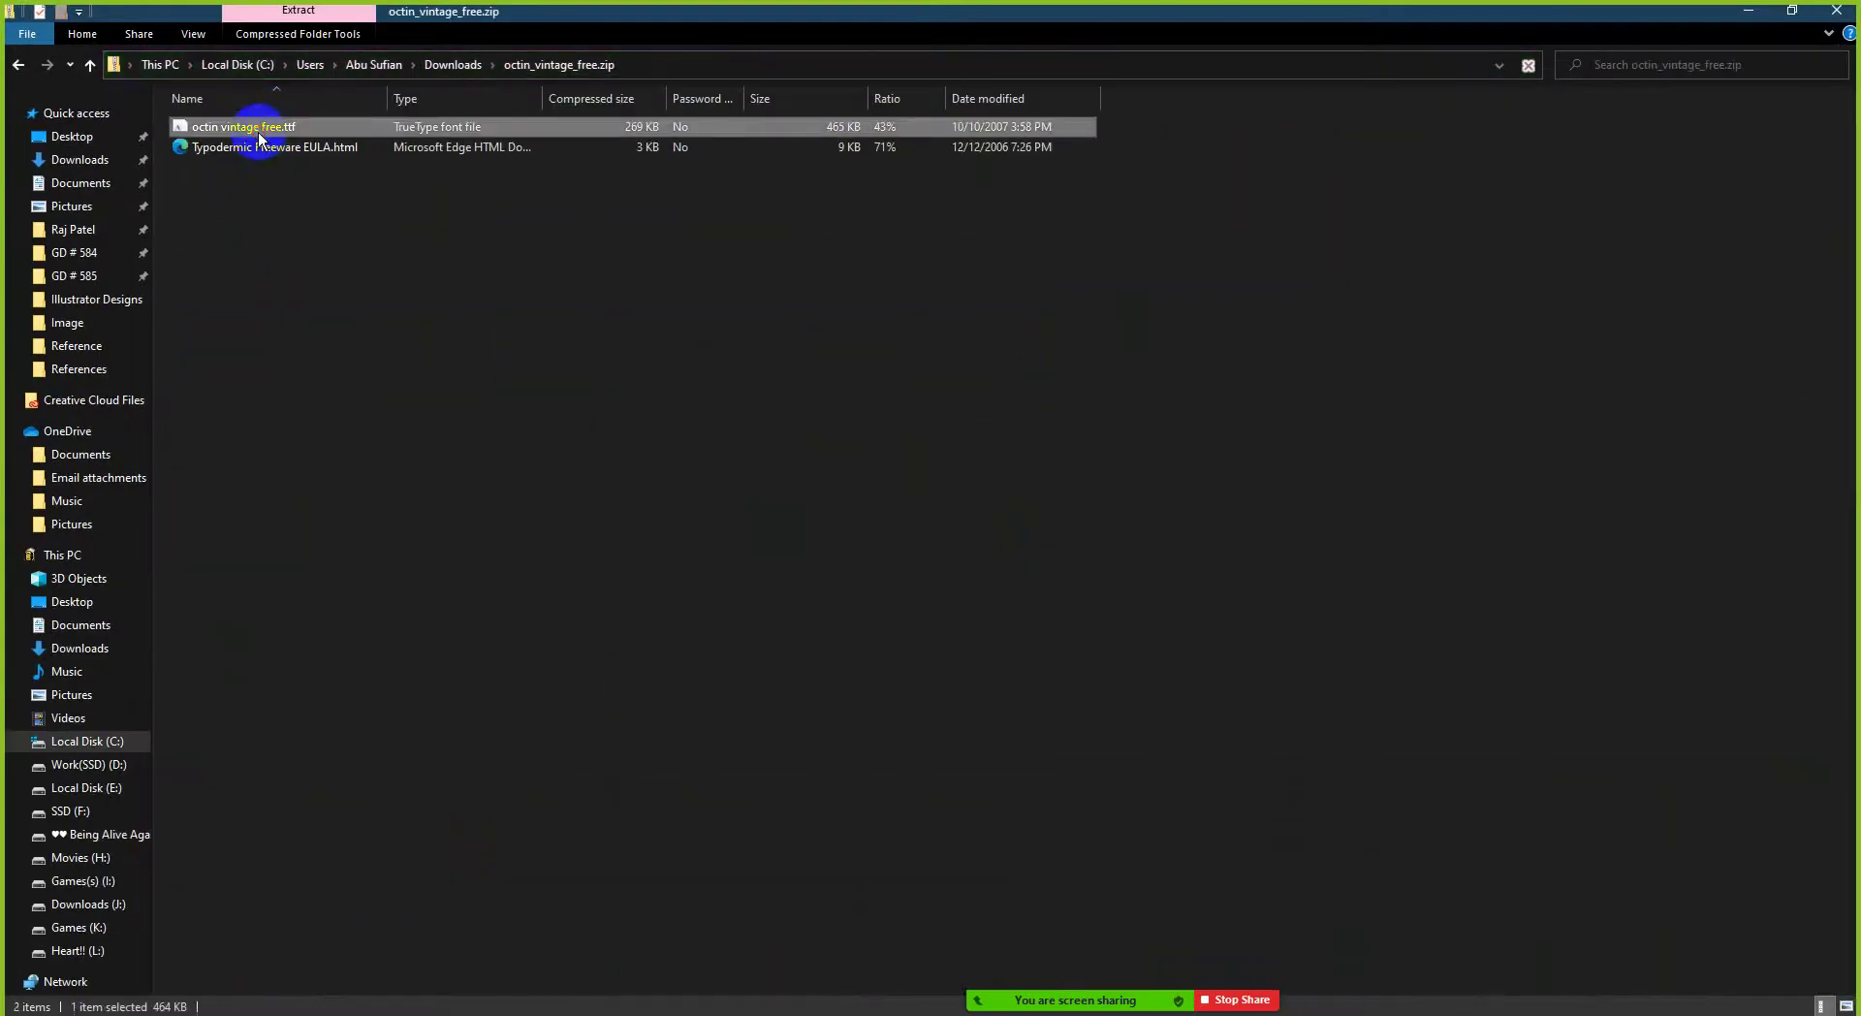
{"action": "left_click", "coordinate": [236, 202]}
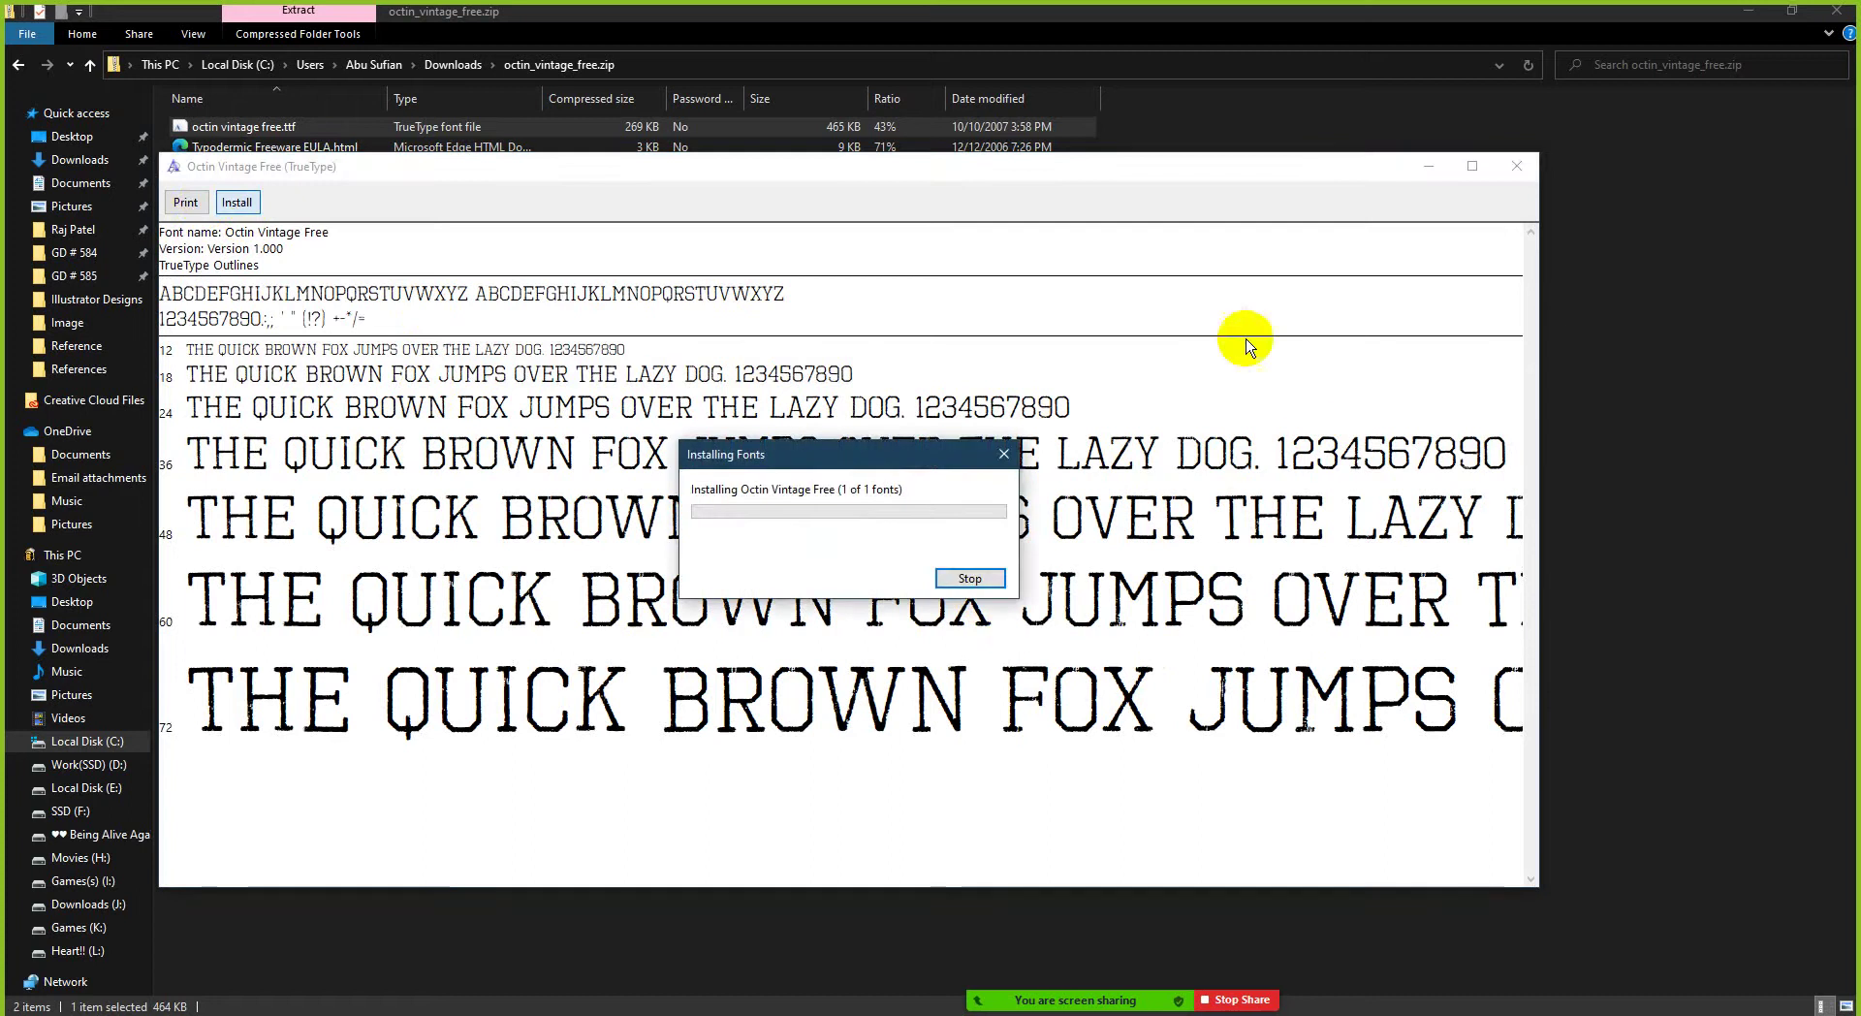
{"action": "left_click", "coordinate": [1534, 173]}
{"action": "left_click", "coordinate": [1829, 17]}
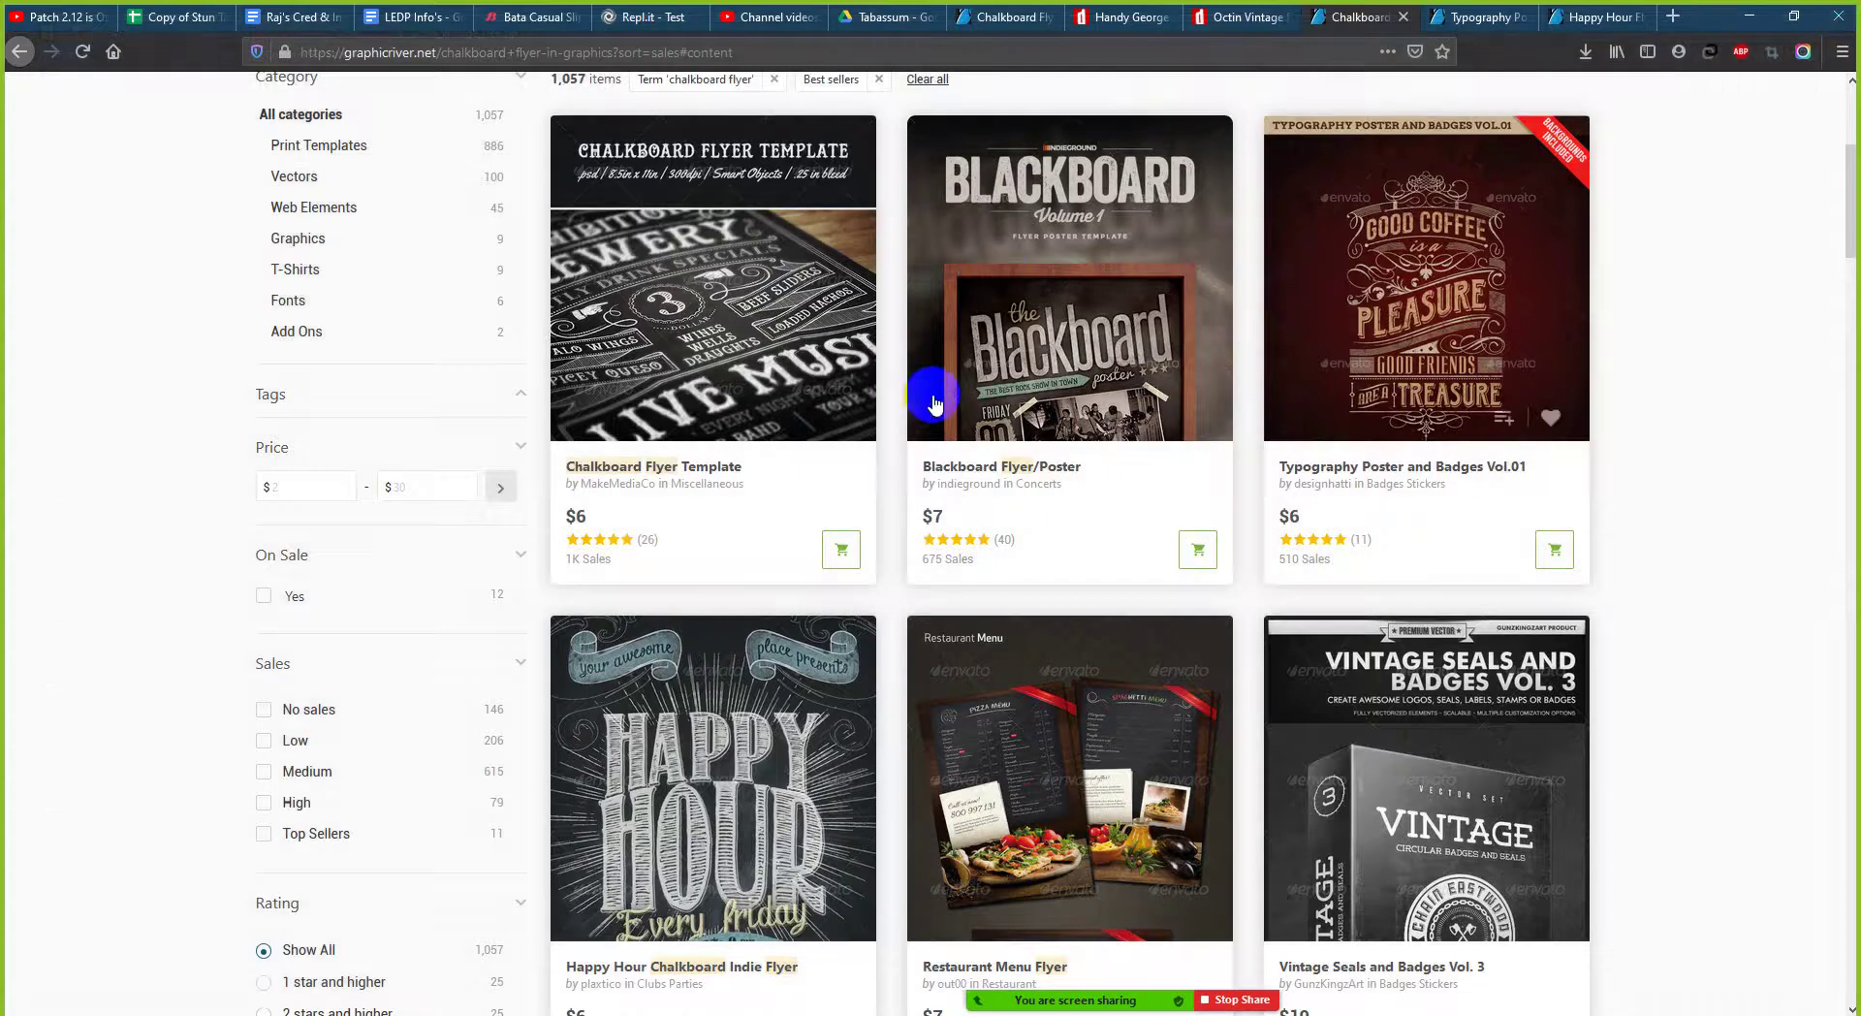
- Close the Handy George and Octin Vintage font pages and switch to Illustrator
{"action": "left_click", "coordinate": [1233, 20]}
{"action": "left_click", "coordinate": [1144, 17]}
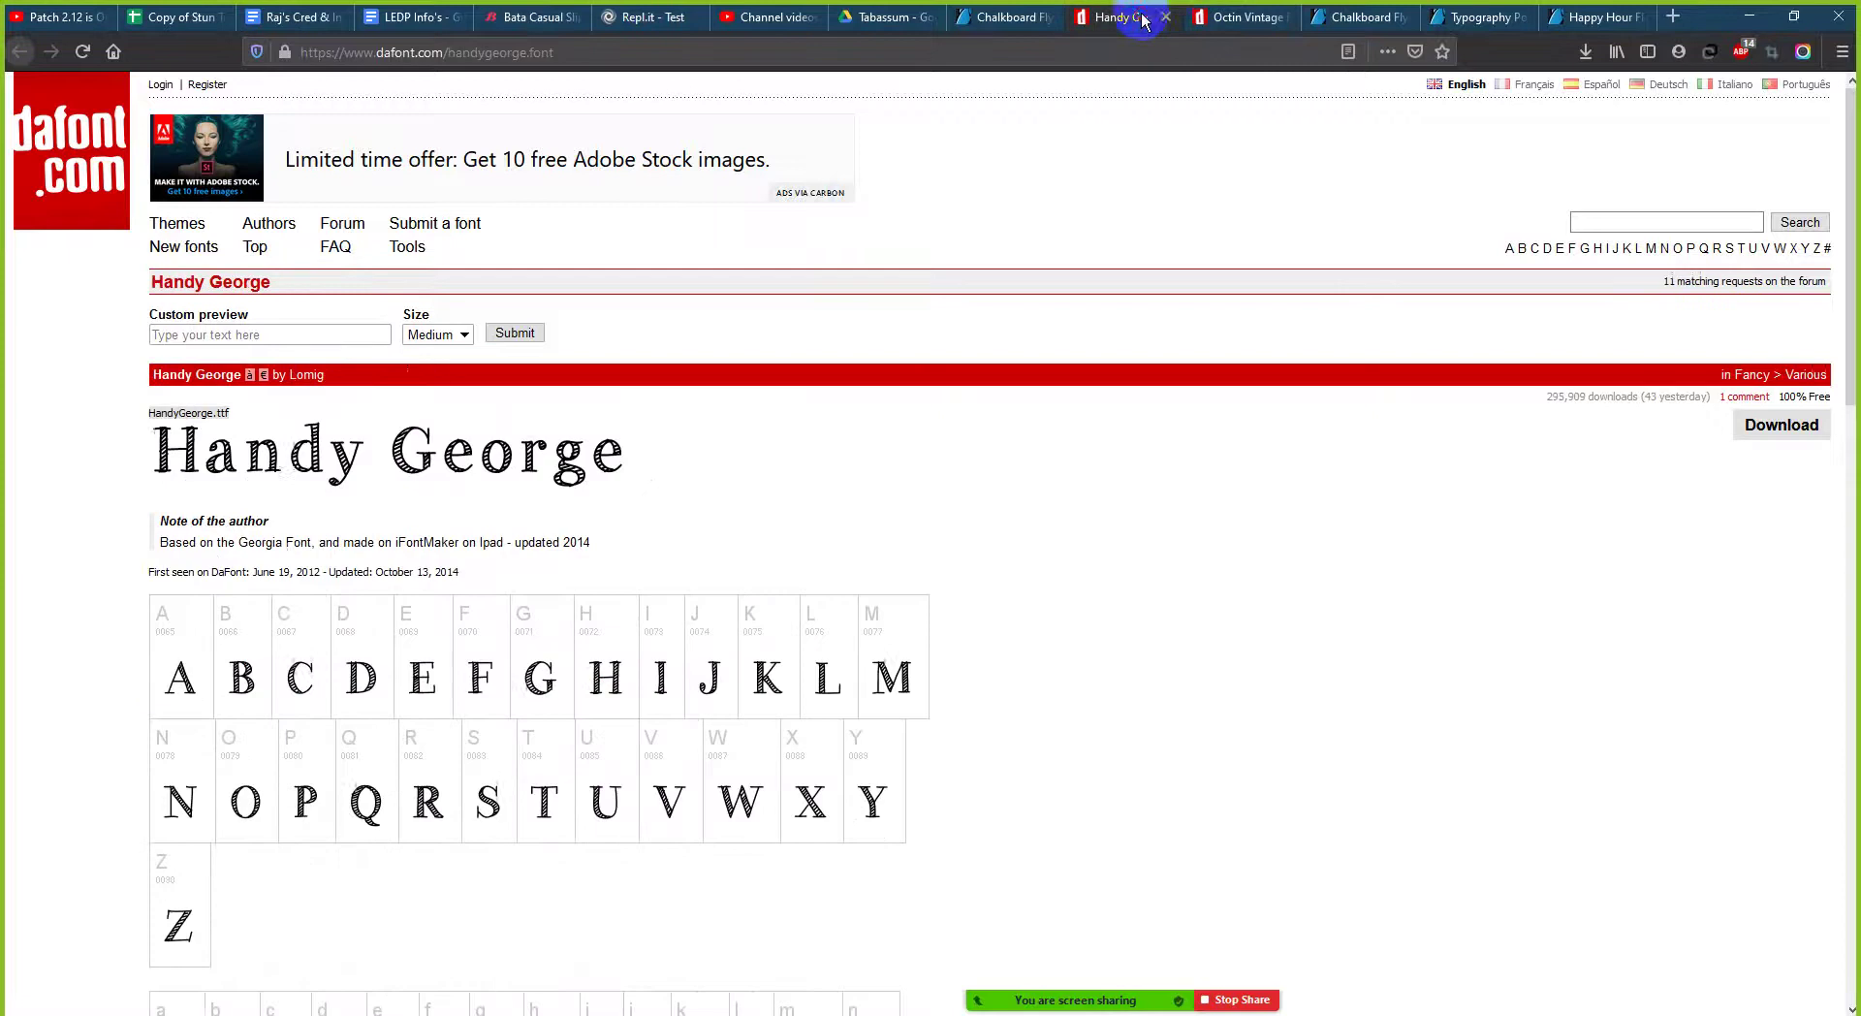
{"action": "left_click", "coordinate": [1167, 18]}
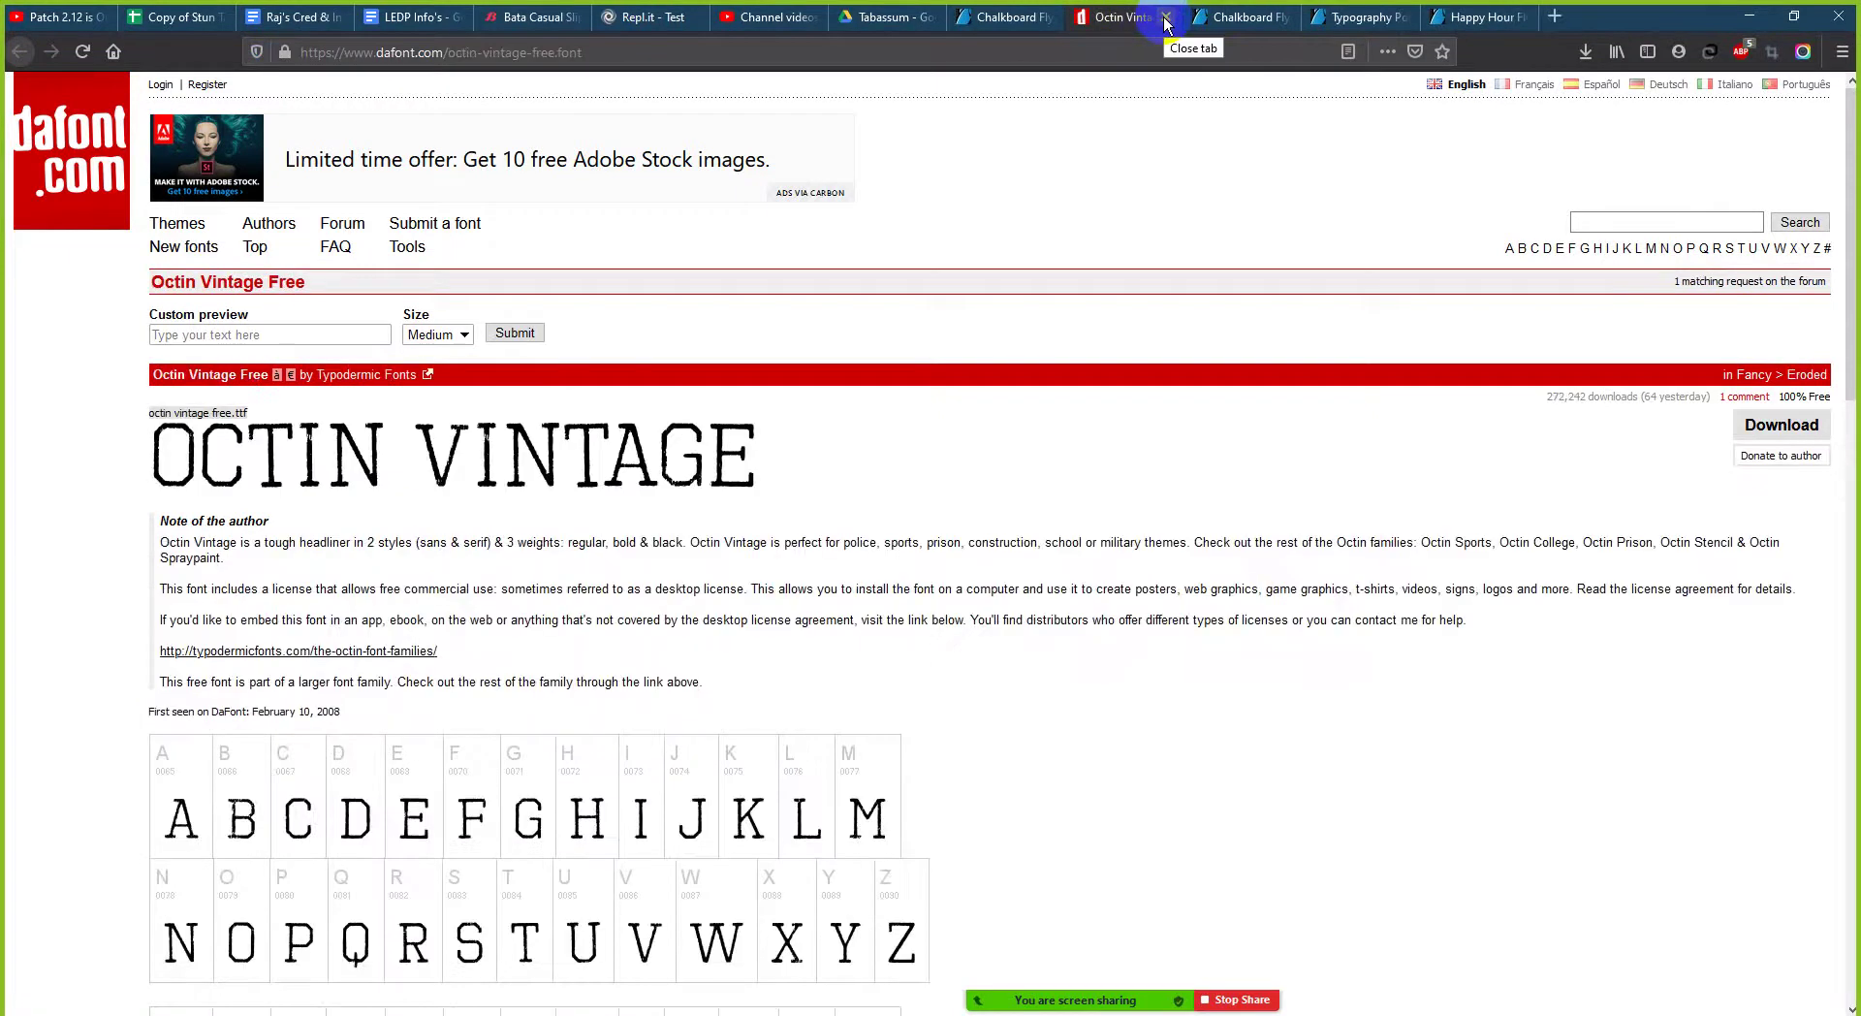
{"action": "left_click", "coordinate": [1167, 19]}
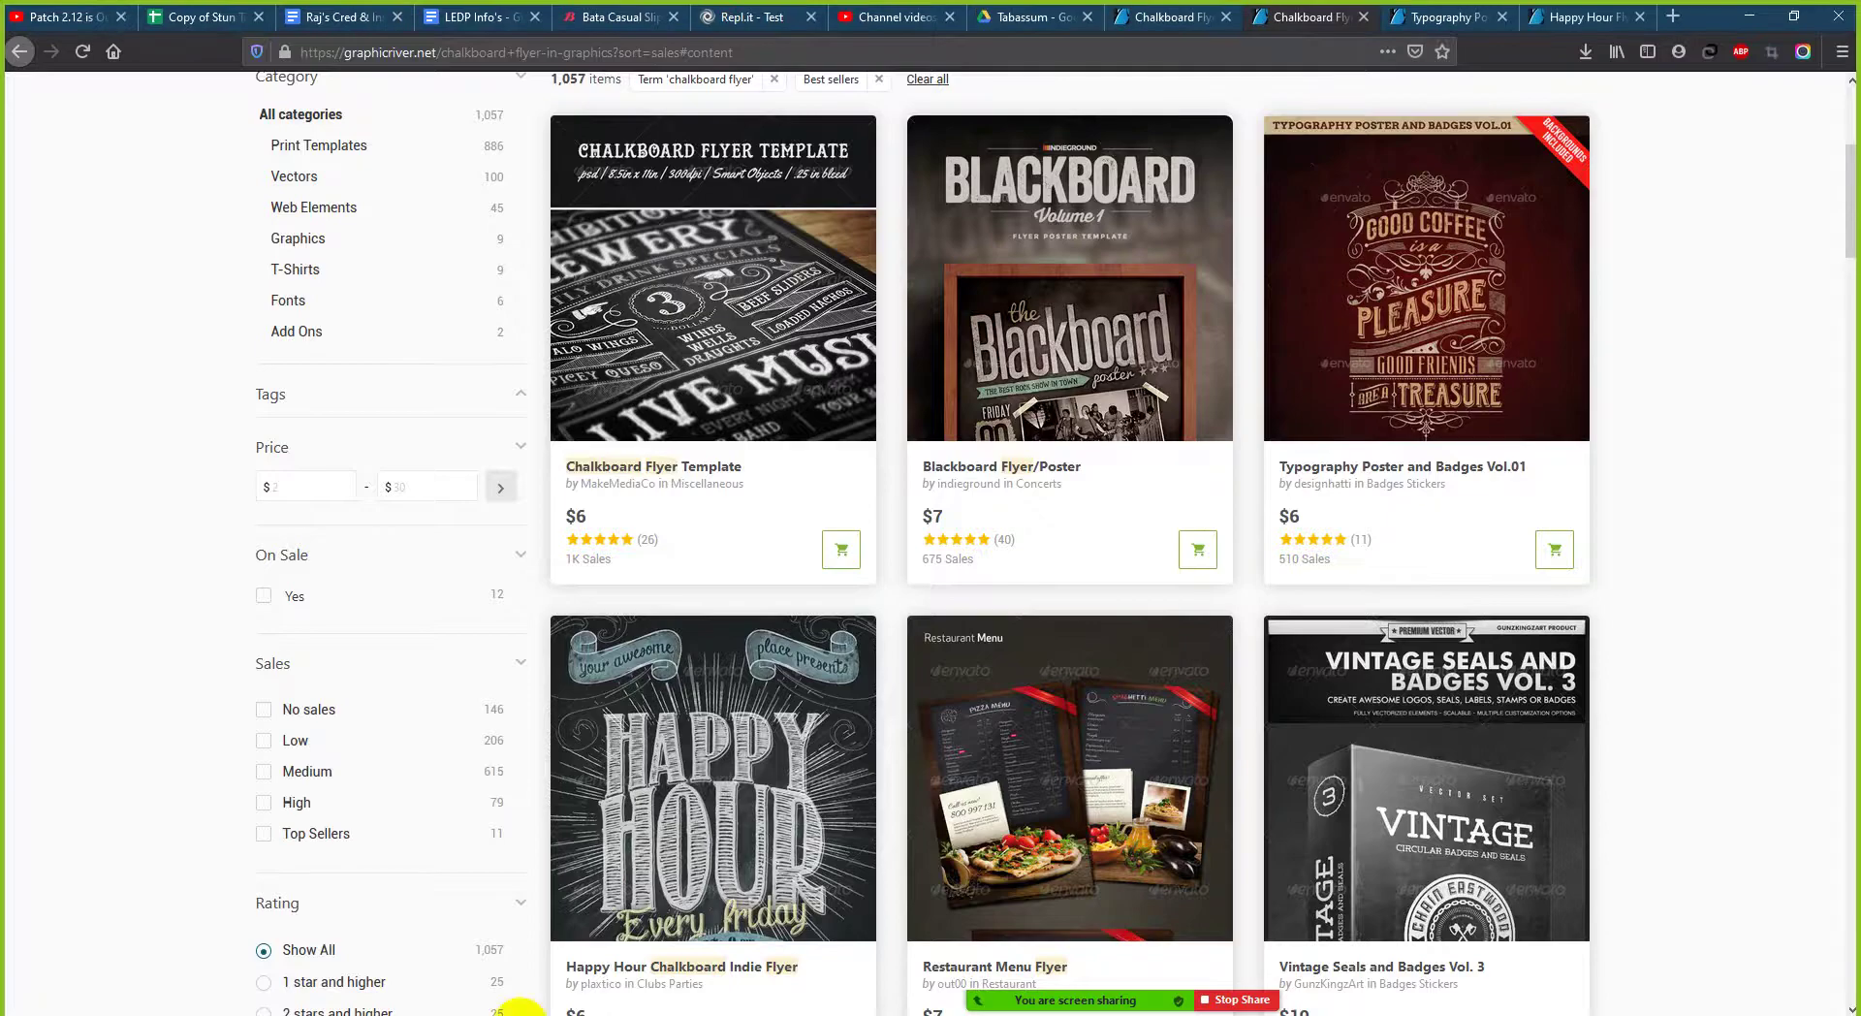
{"action": "mouse_move", "coordinate": [411, 997]}
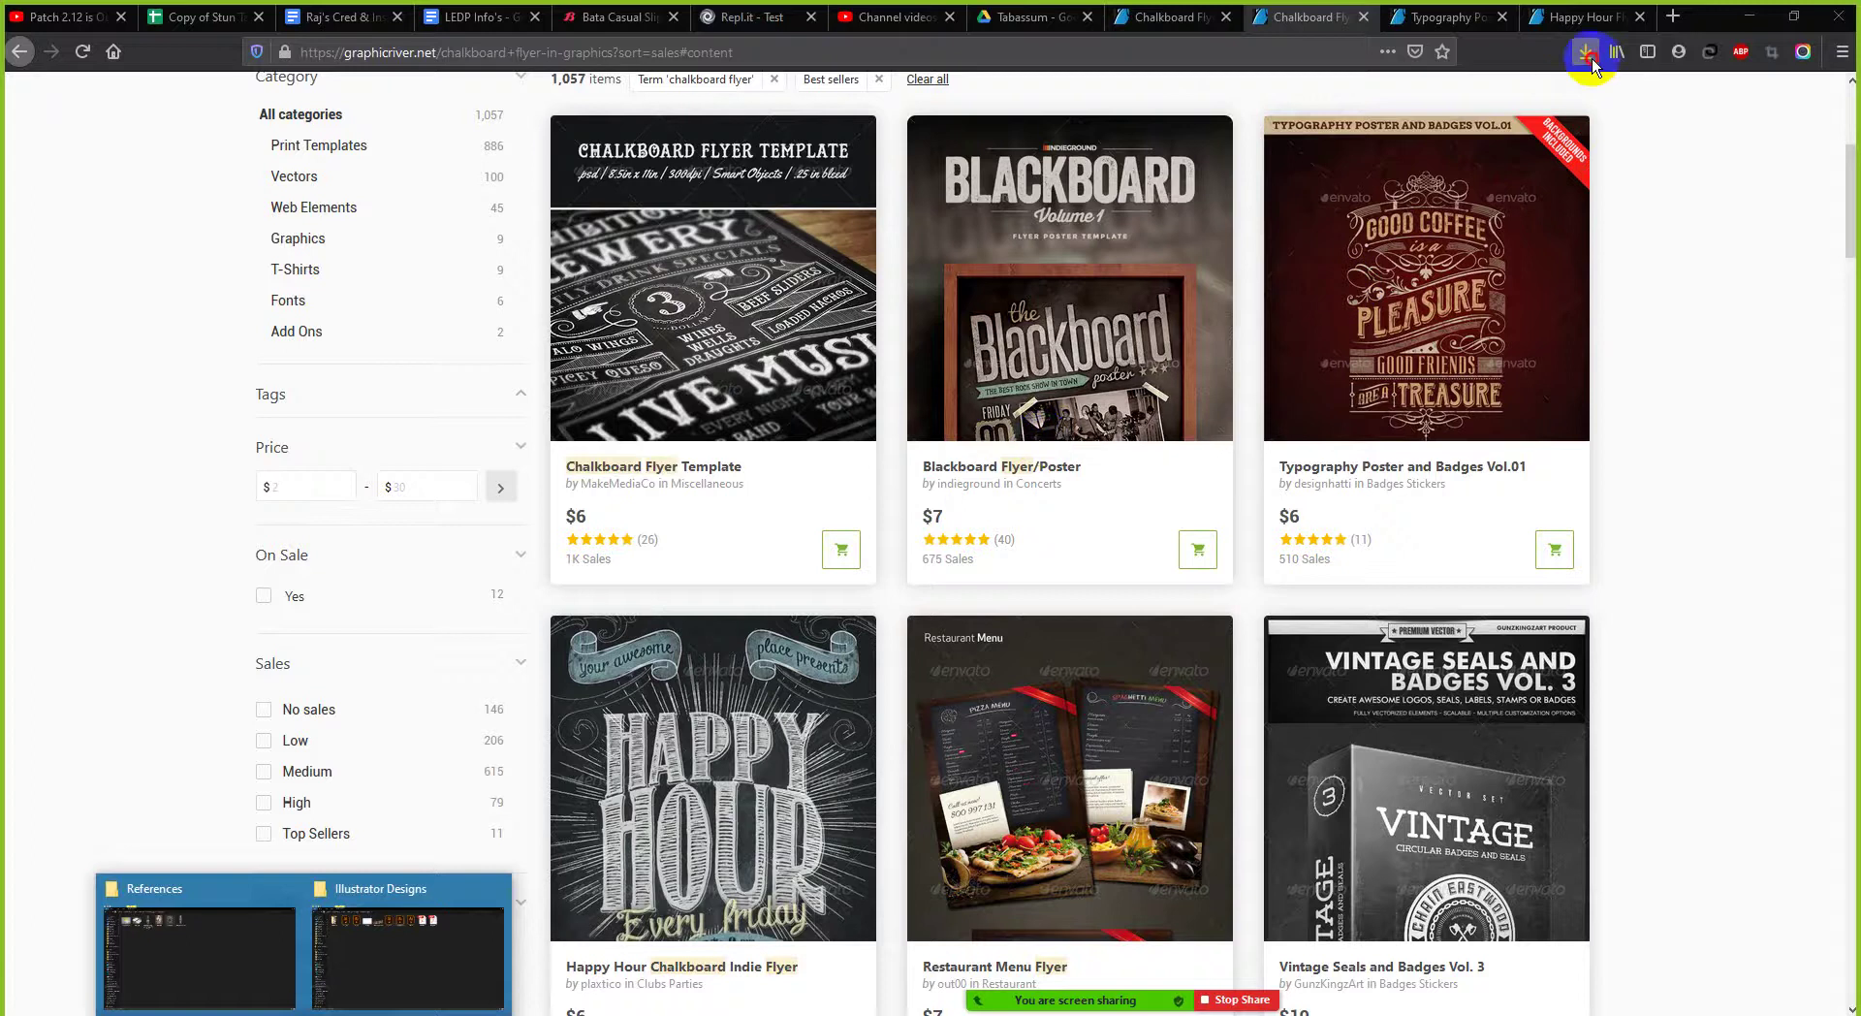
{"action": "left_click", "coordinate": [1587, 56]}
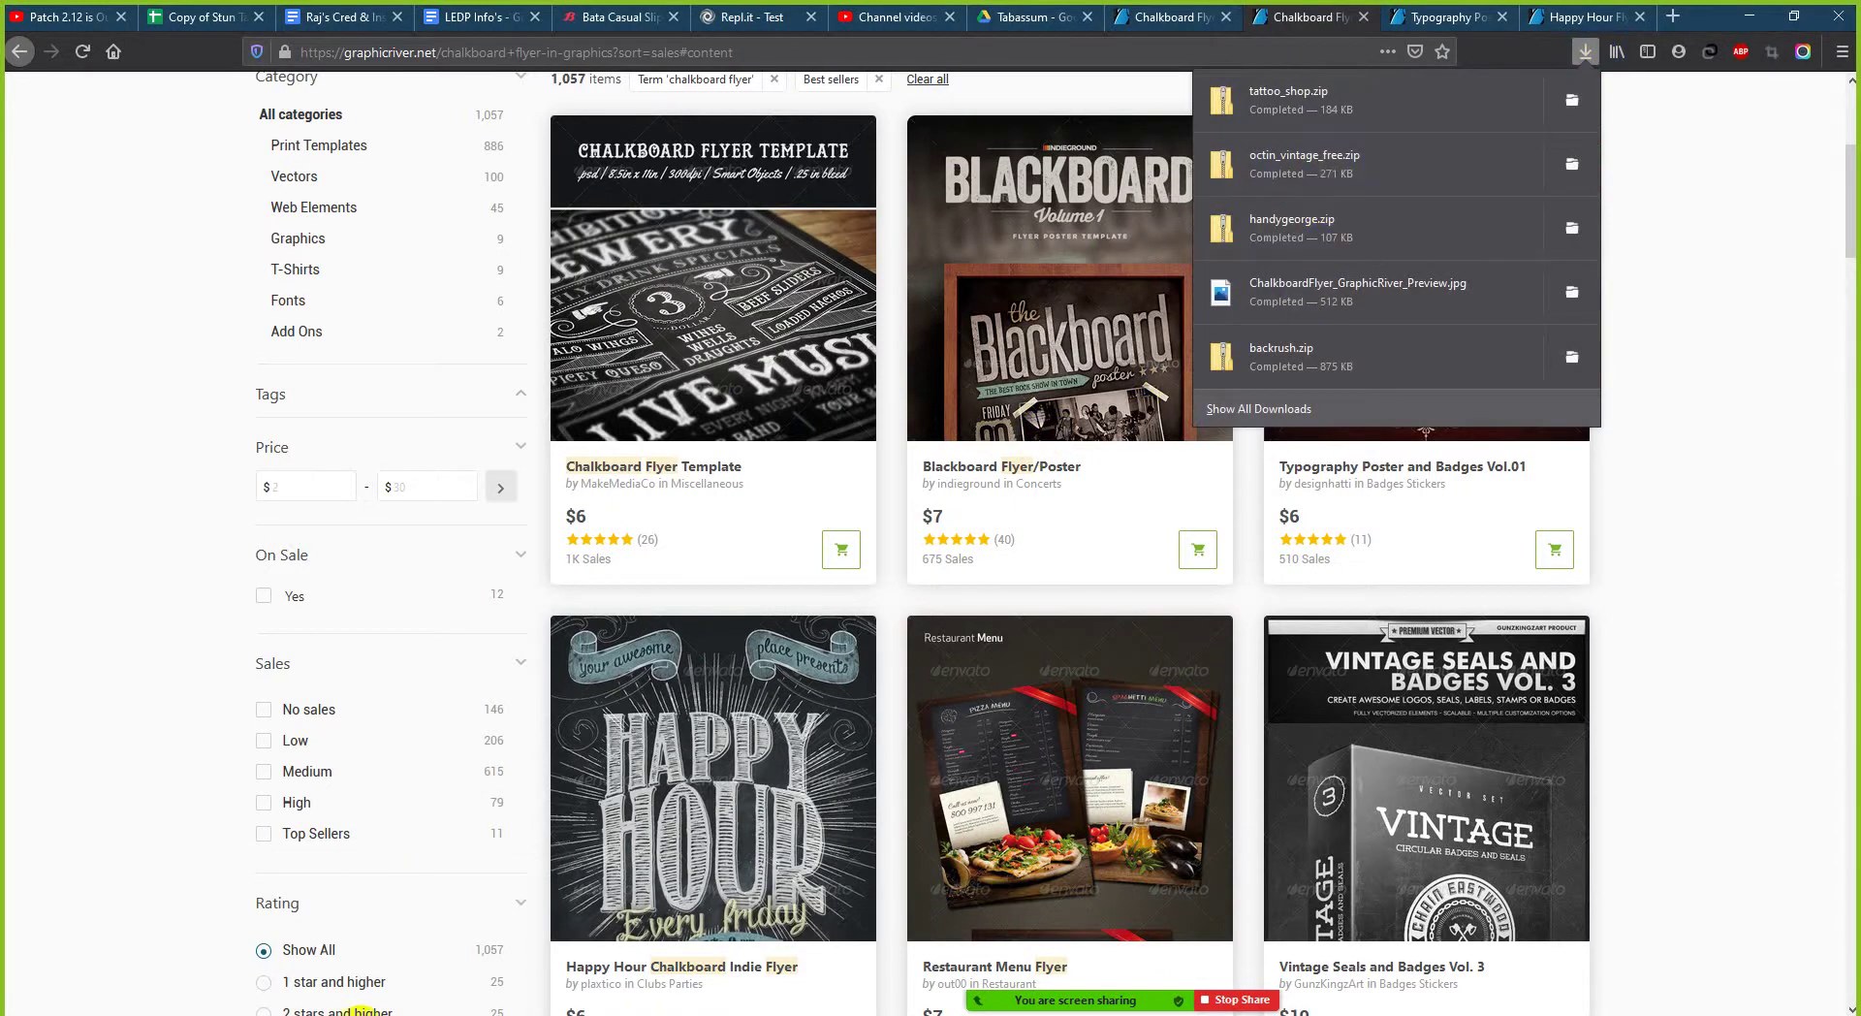
{"action": "key", "text": "alt+Tab"}
- Place three separate Lorem ipsum point-text placeholders one below another above the blank artboard
{"action": "left_click", "coordinate": [885, 591]}
{"action": "key", "text": "ctrl+minus"}
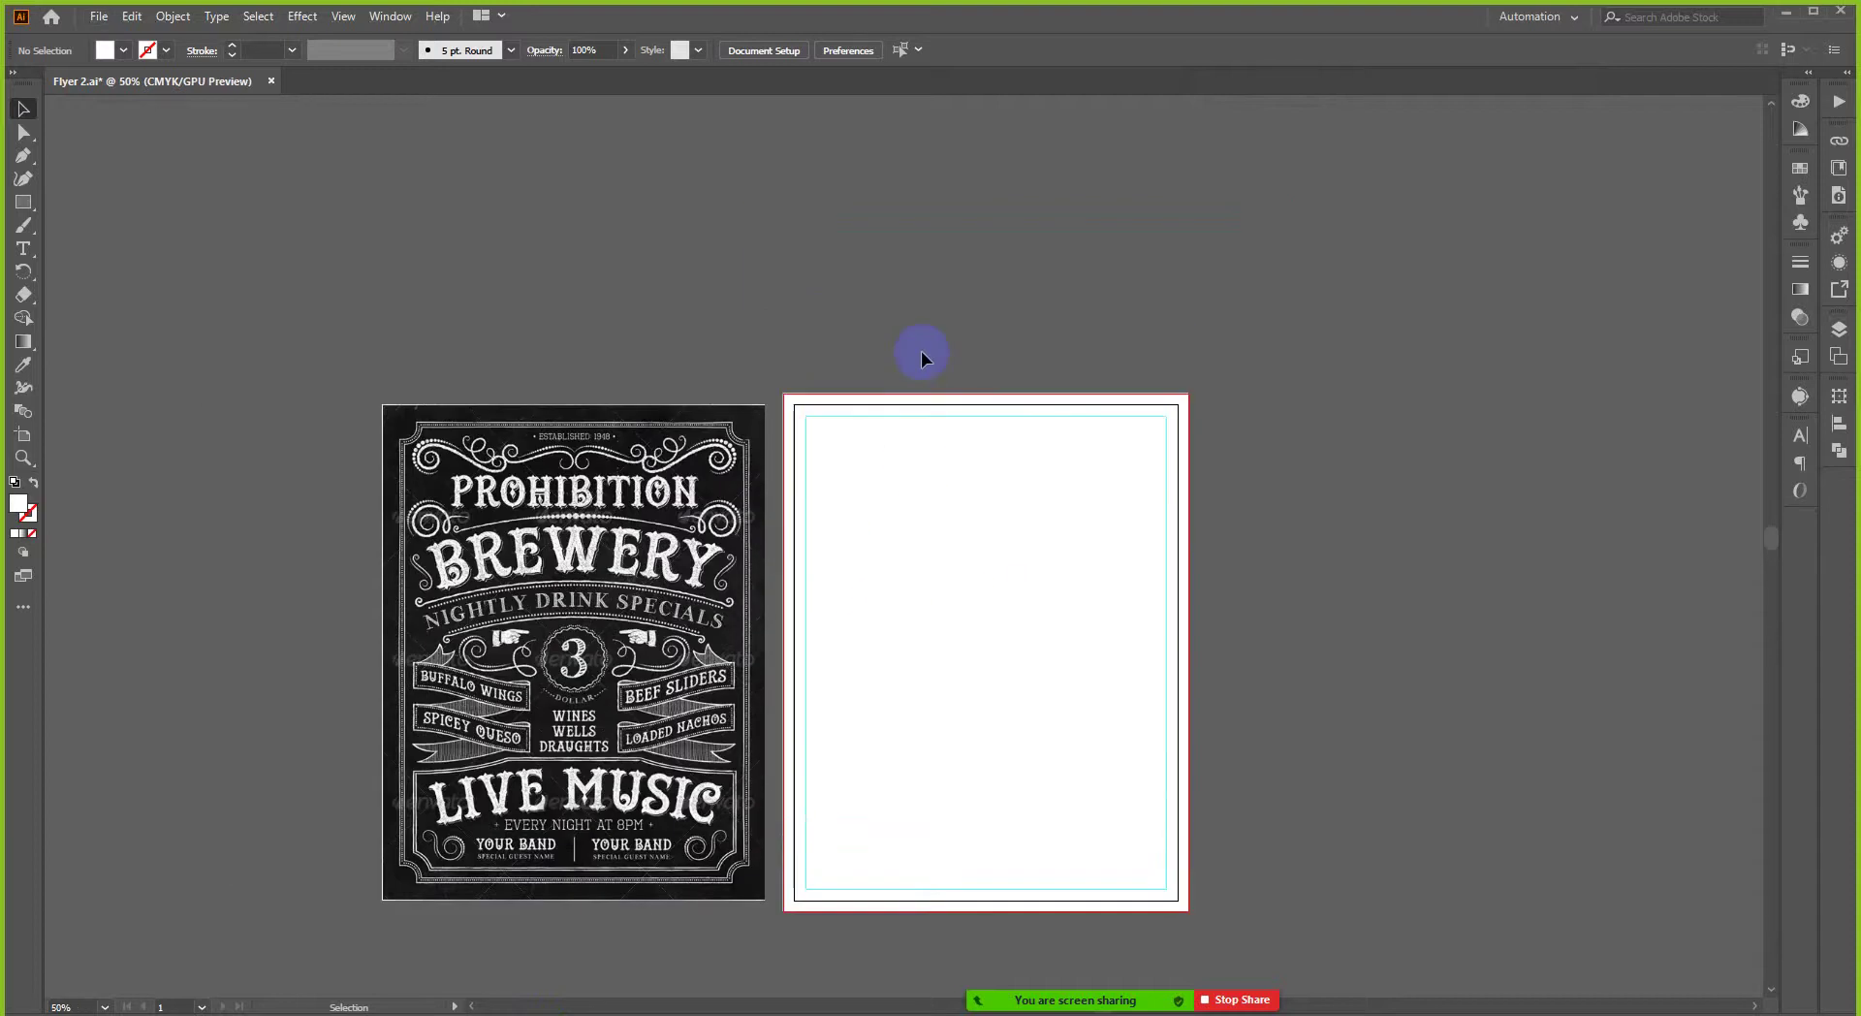
{"action": "key", "text": "t"}
{"action": "left_click", "coordinate": [816, 237]}
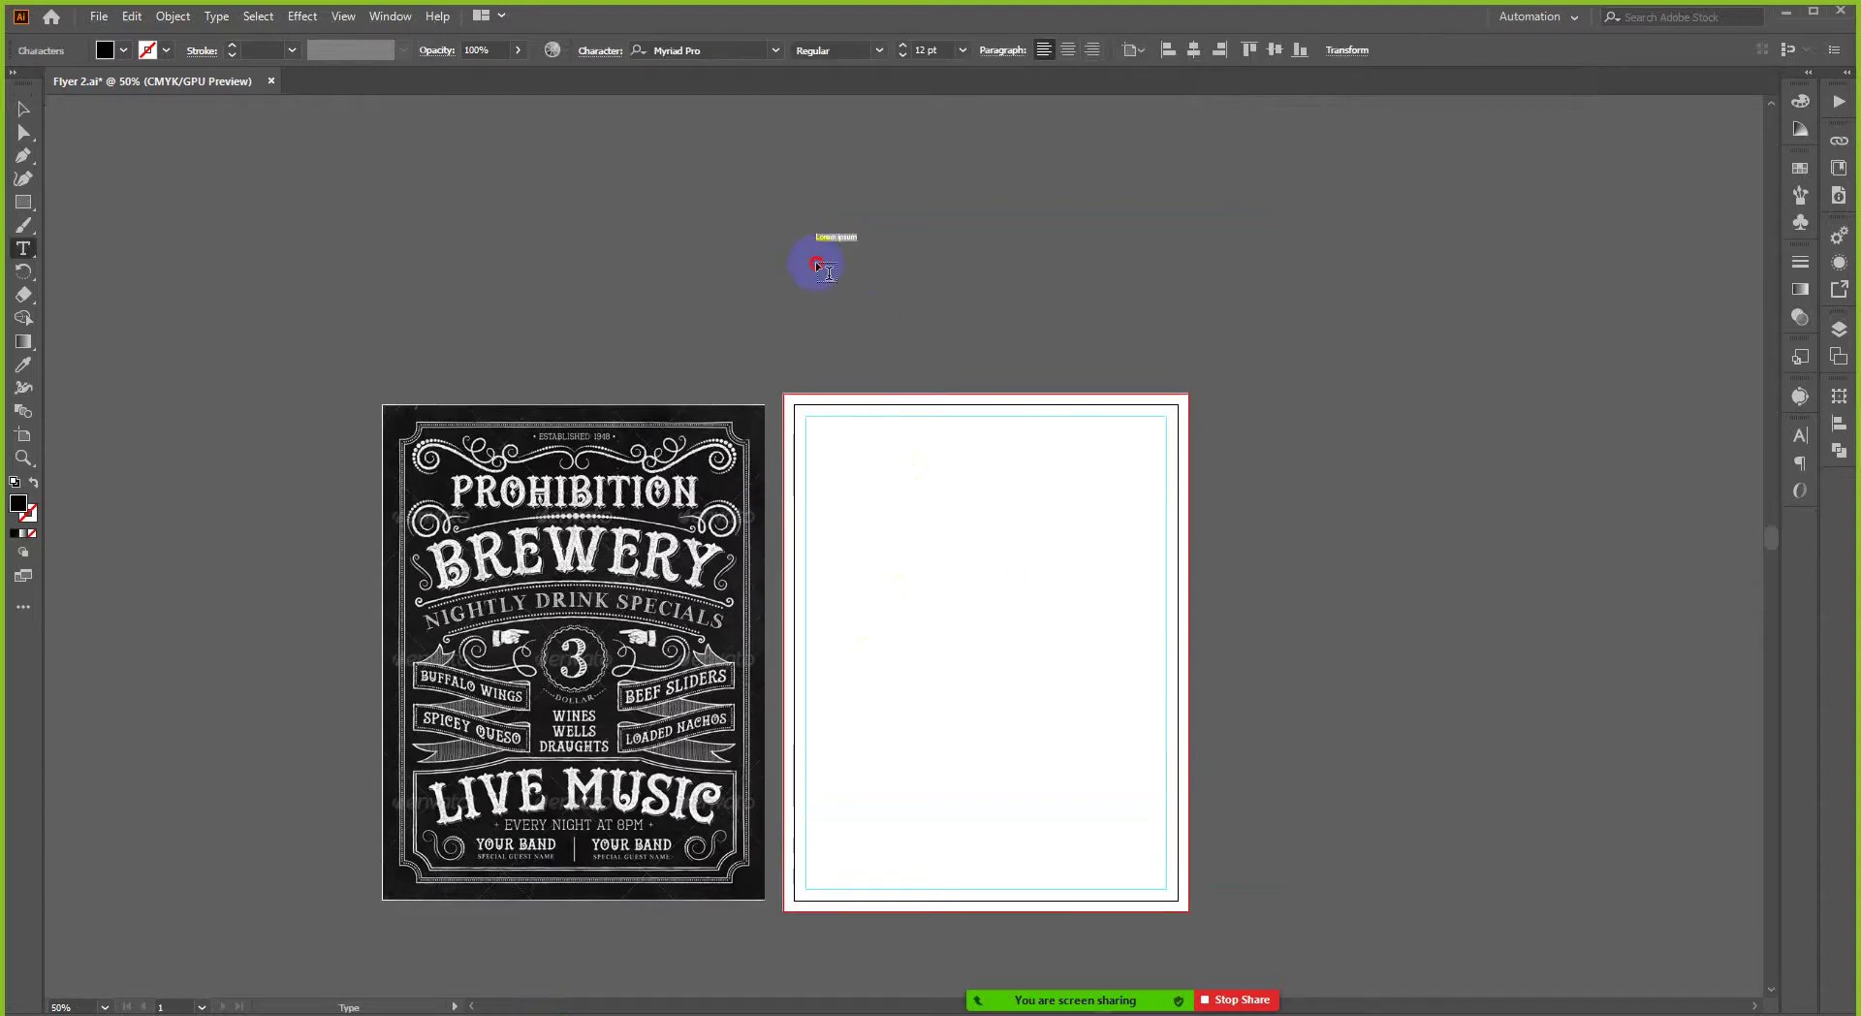
{"action": "left_click", "coordinate": [817, 264], "text": "ctrl"}
{"action": "left_click", "coordinate": [817, 262]}
{"action": "left_click", "coordinate": [818, 288], "text": "ctrl"}
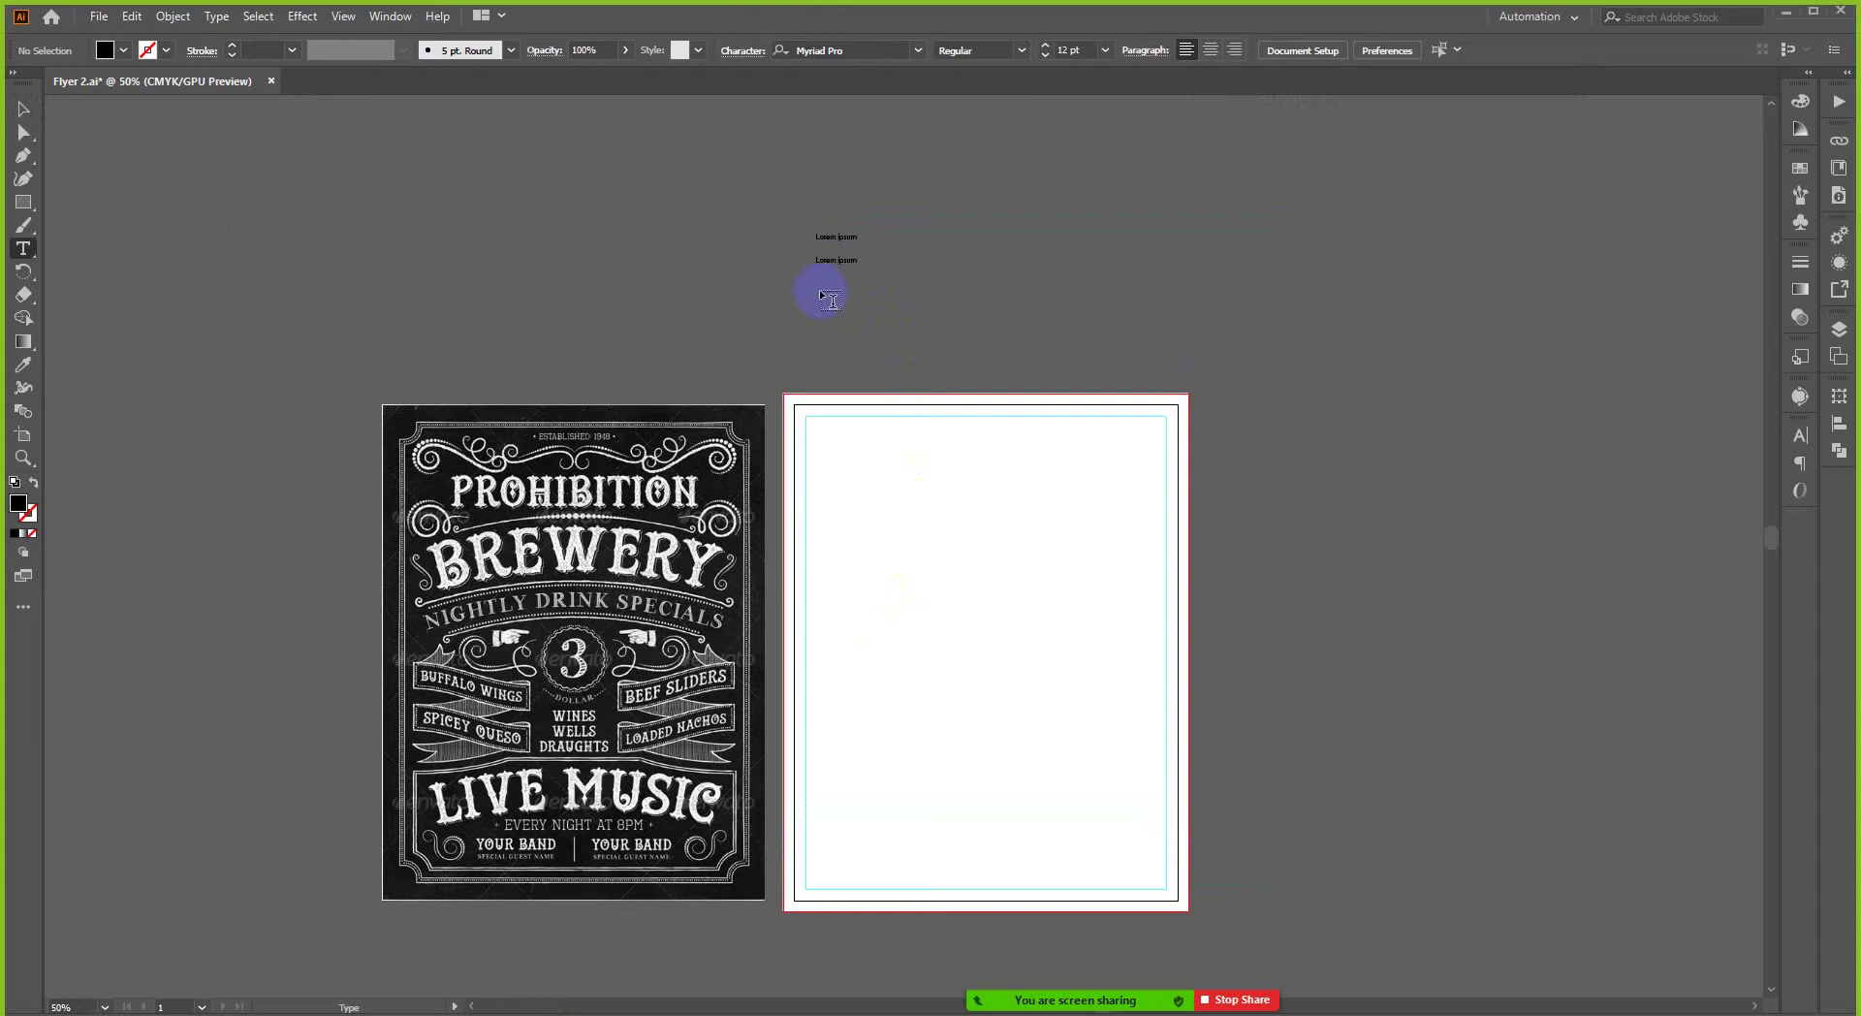
{"action": "left_click", "coordinate": [819, 289]}
{"action": "left_click", "coordinate": [764, 312], "text": "ctrl"}
- Select all three placeholder texts and set their font size to 60 pt
{"action": "key", "text": "v"}
{"action": "left_click", "coordinate": [804, 206]}
{"action": "left_click_drag", "start_coordinate": [805, 206], "coordinate": [935, 341]}
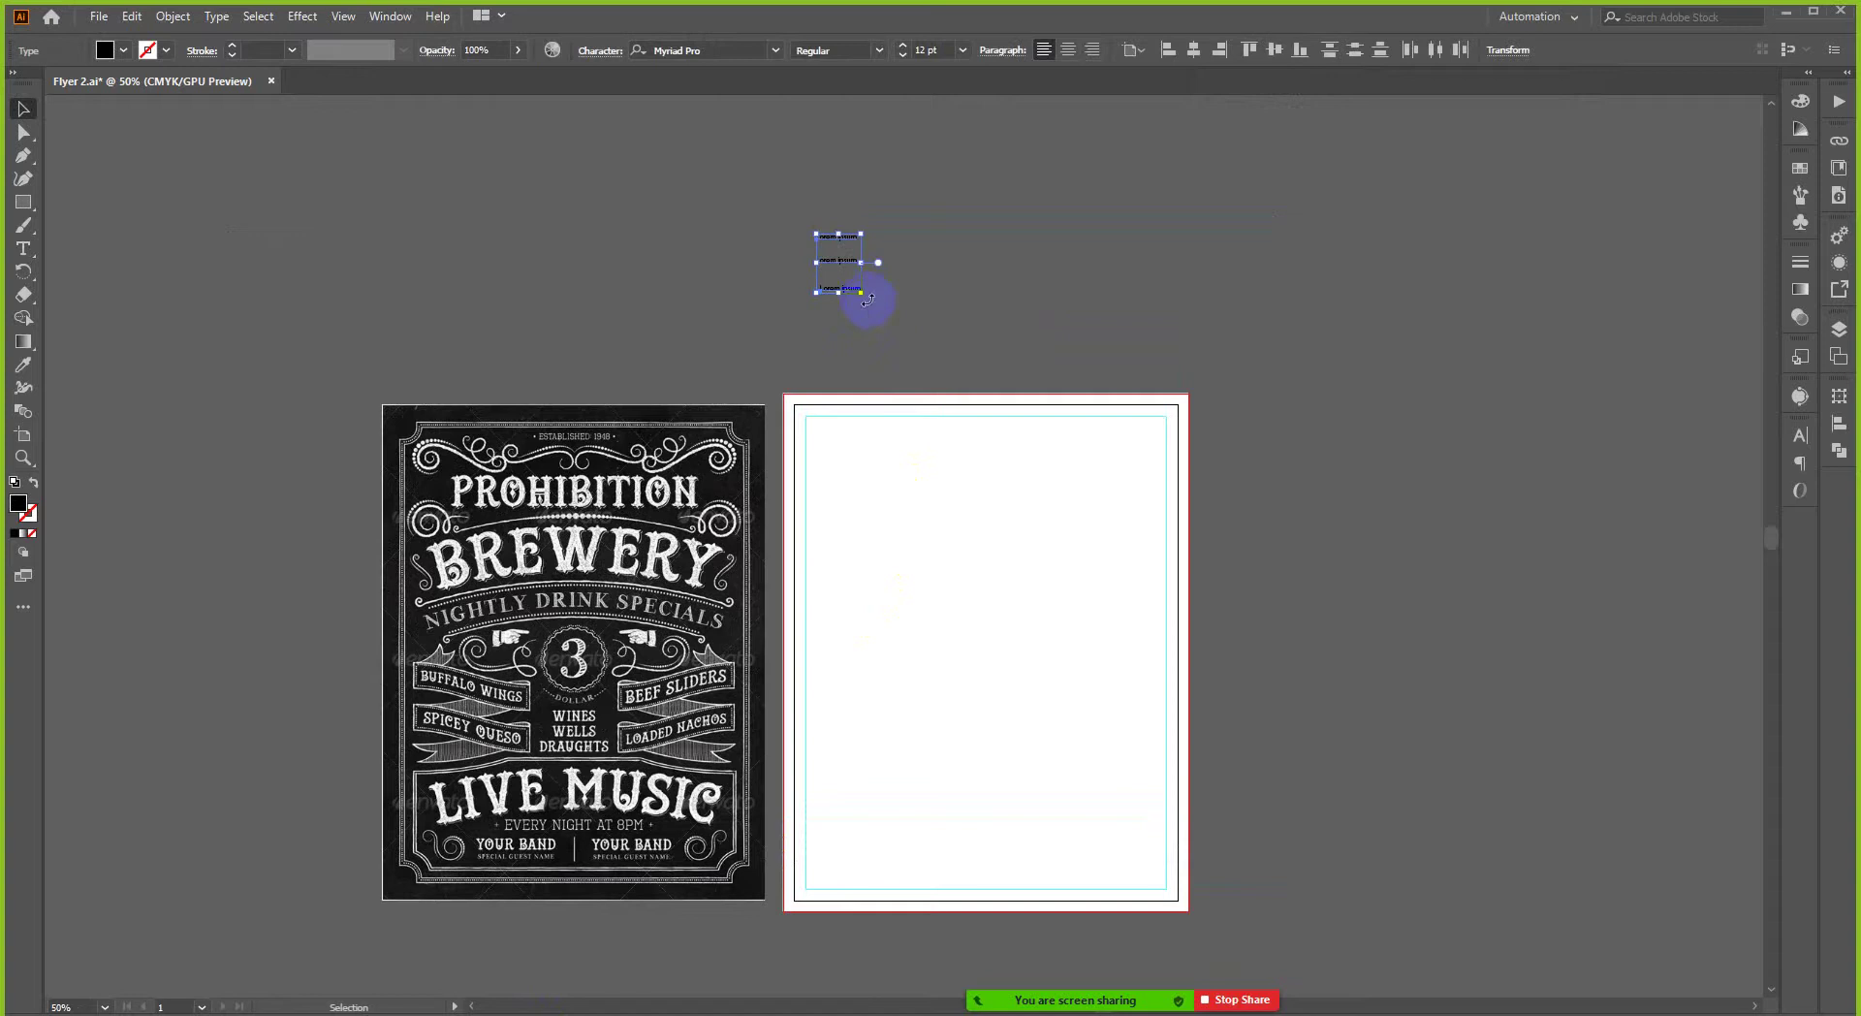
{"action": "left_click_drag", "start_coordinate": [862, 292], "coordinate": [1055, 311]}
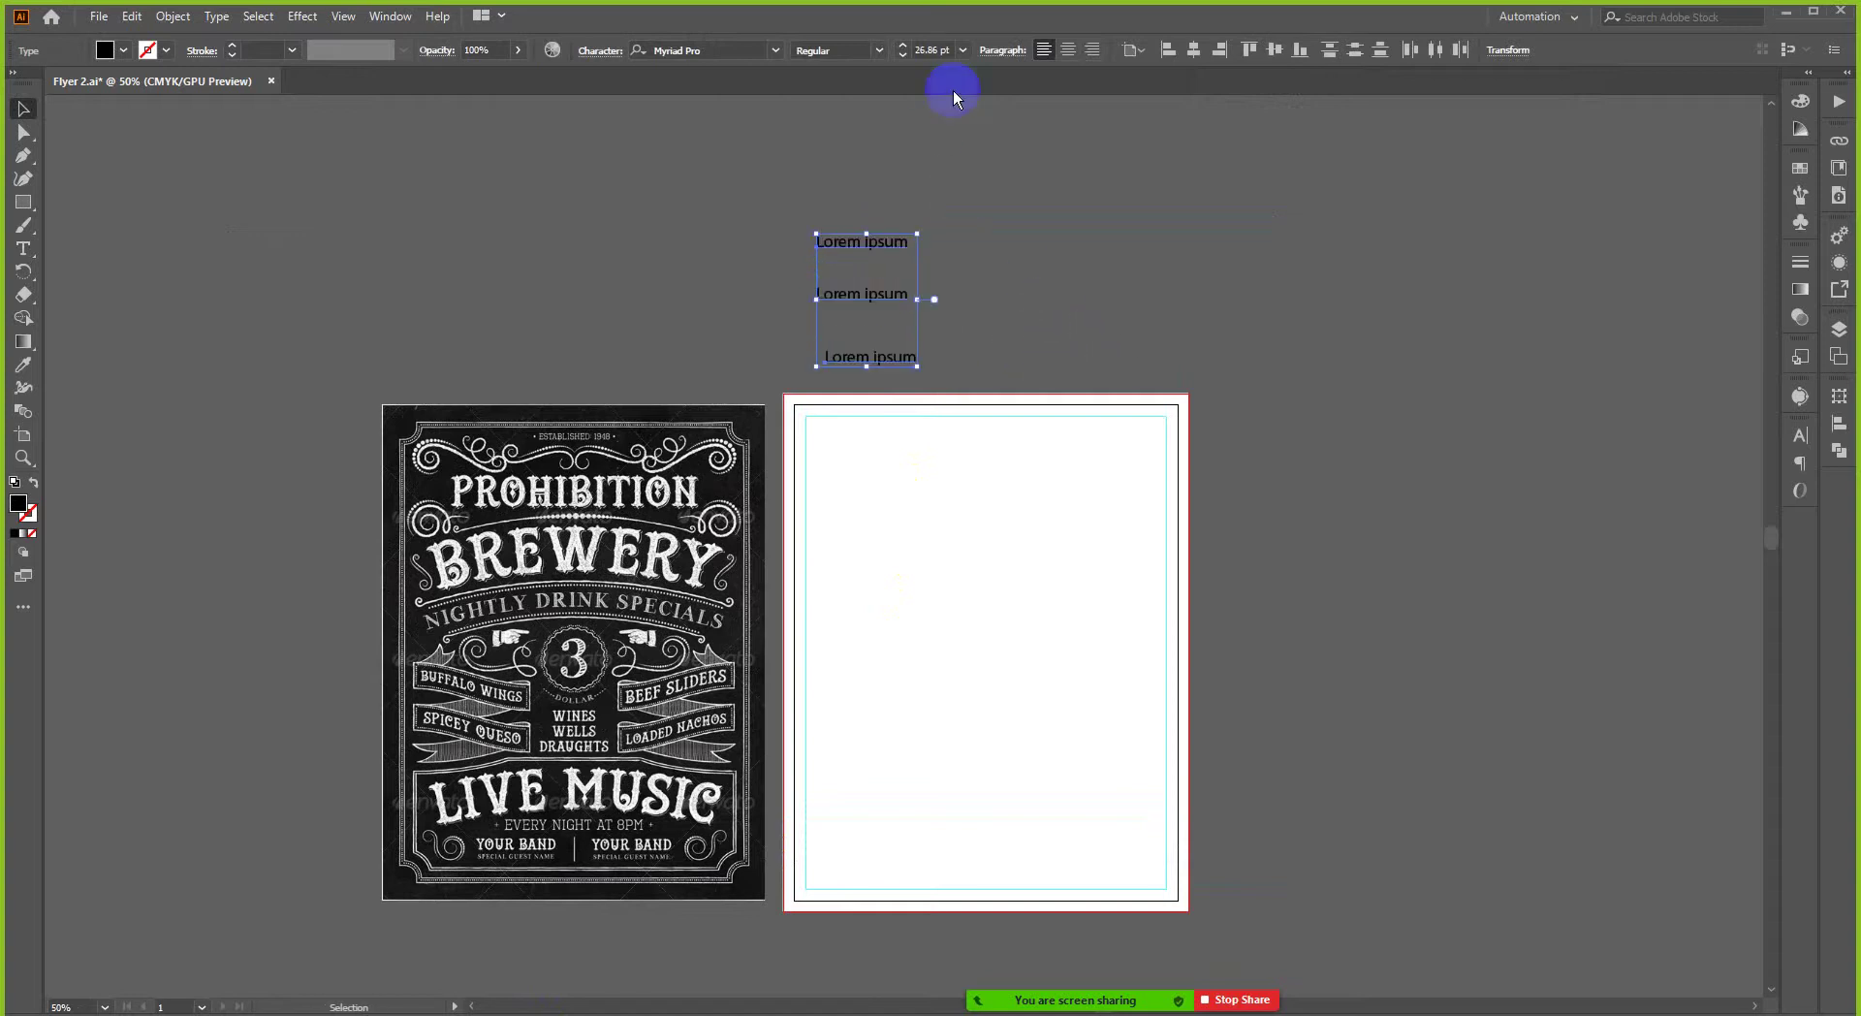
{"action": "left_click", "coordinate": [963, 50]}
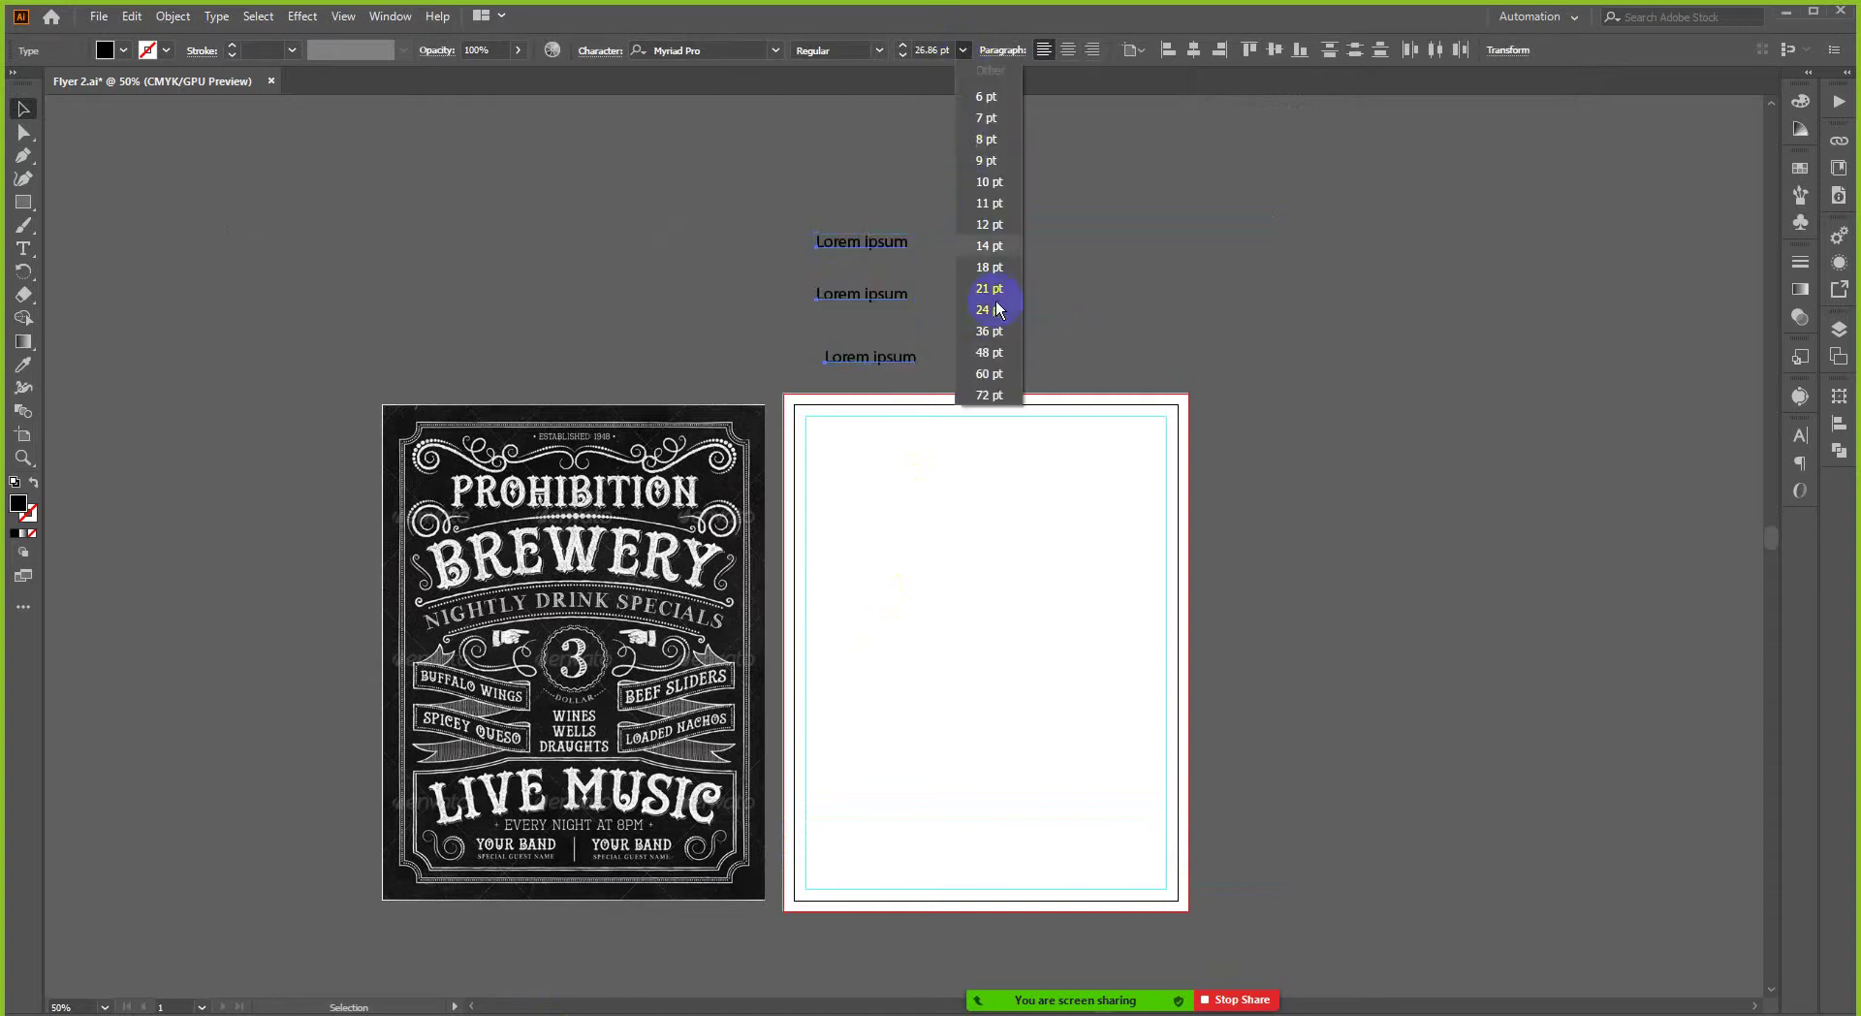
{"action": "left_click", "coordinate": [997, 372]}
- Apply the Tattoo Shop font to the first placeholder text
{"action": "scroll", "coordinate": [1070, 319], "scroll_direction": "up", "scroll_amount": 1}
{"action": "scroll", "coordinate": [1027, 290], "scroll_direction": "up", "scroll_amount": 2}
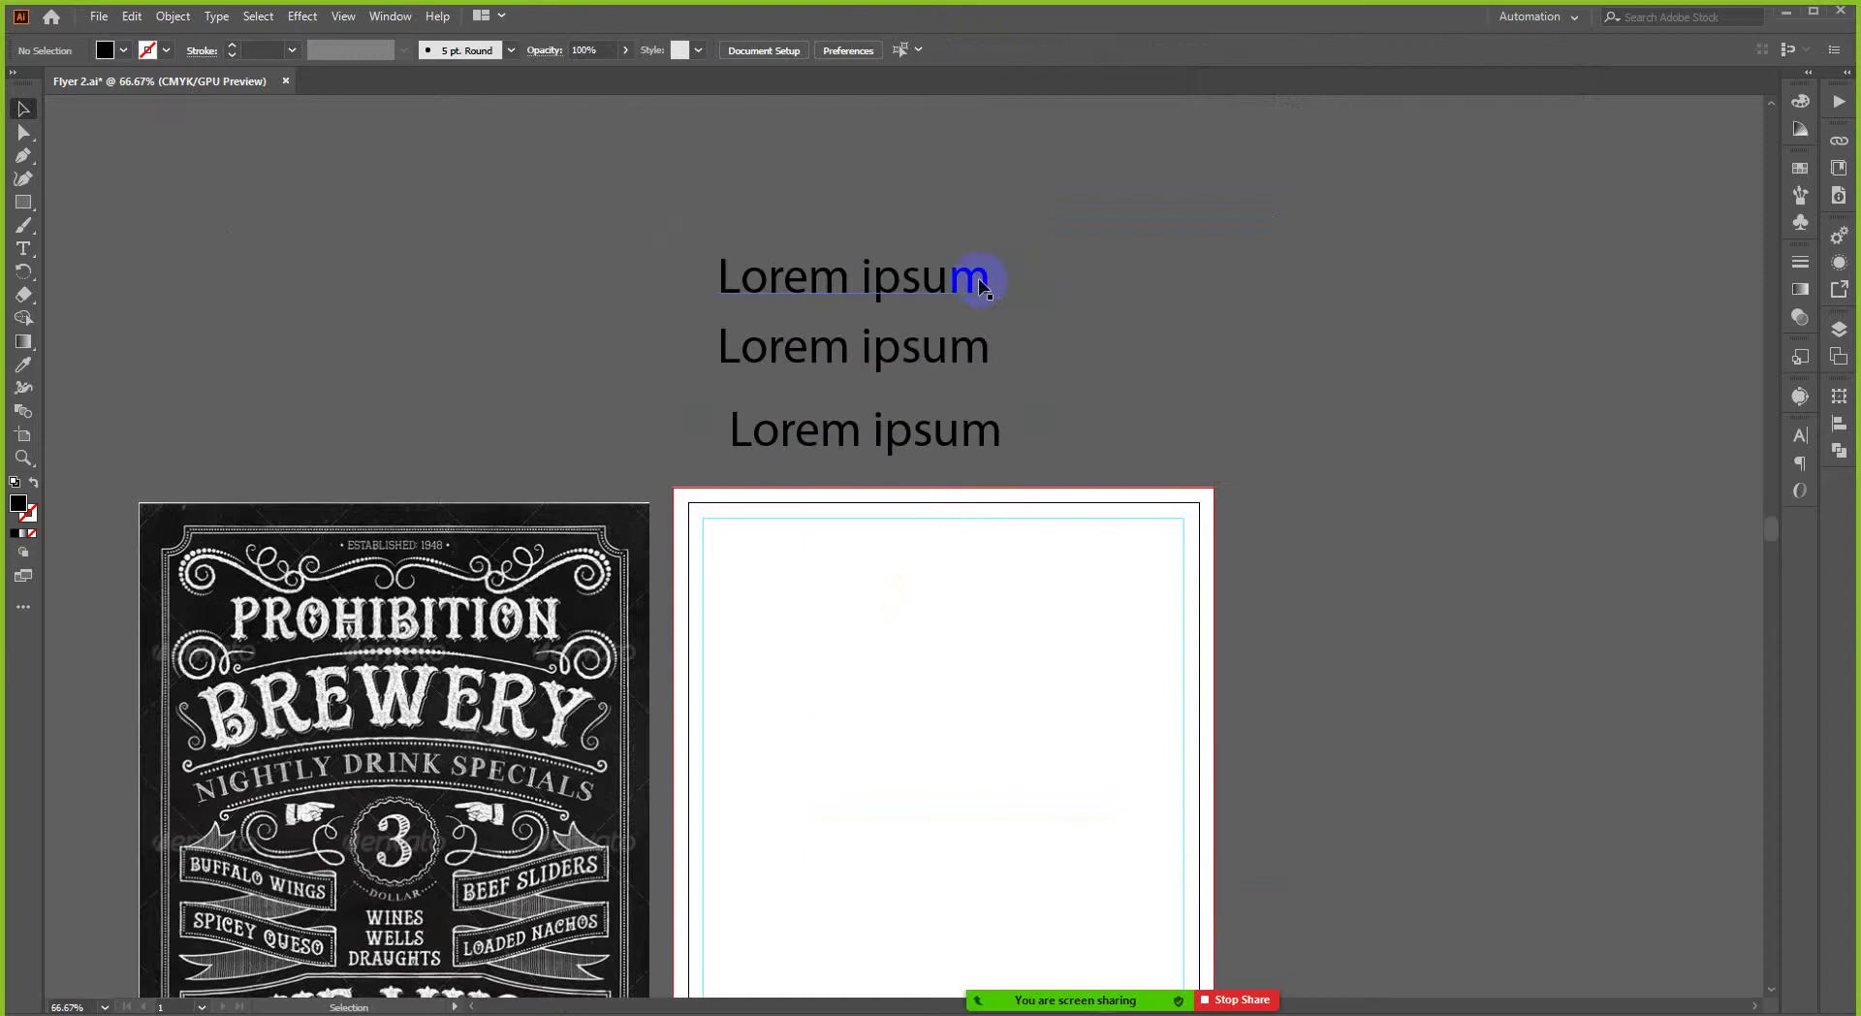
{"action": "left_click", "coordinate": [976, 275]}
{"action": "left_click", "coordinate": [1800, 436]}
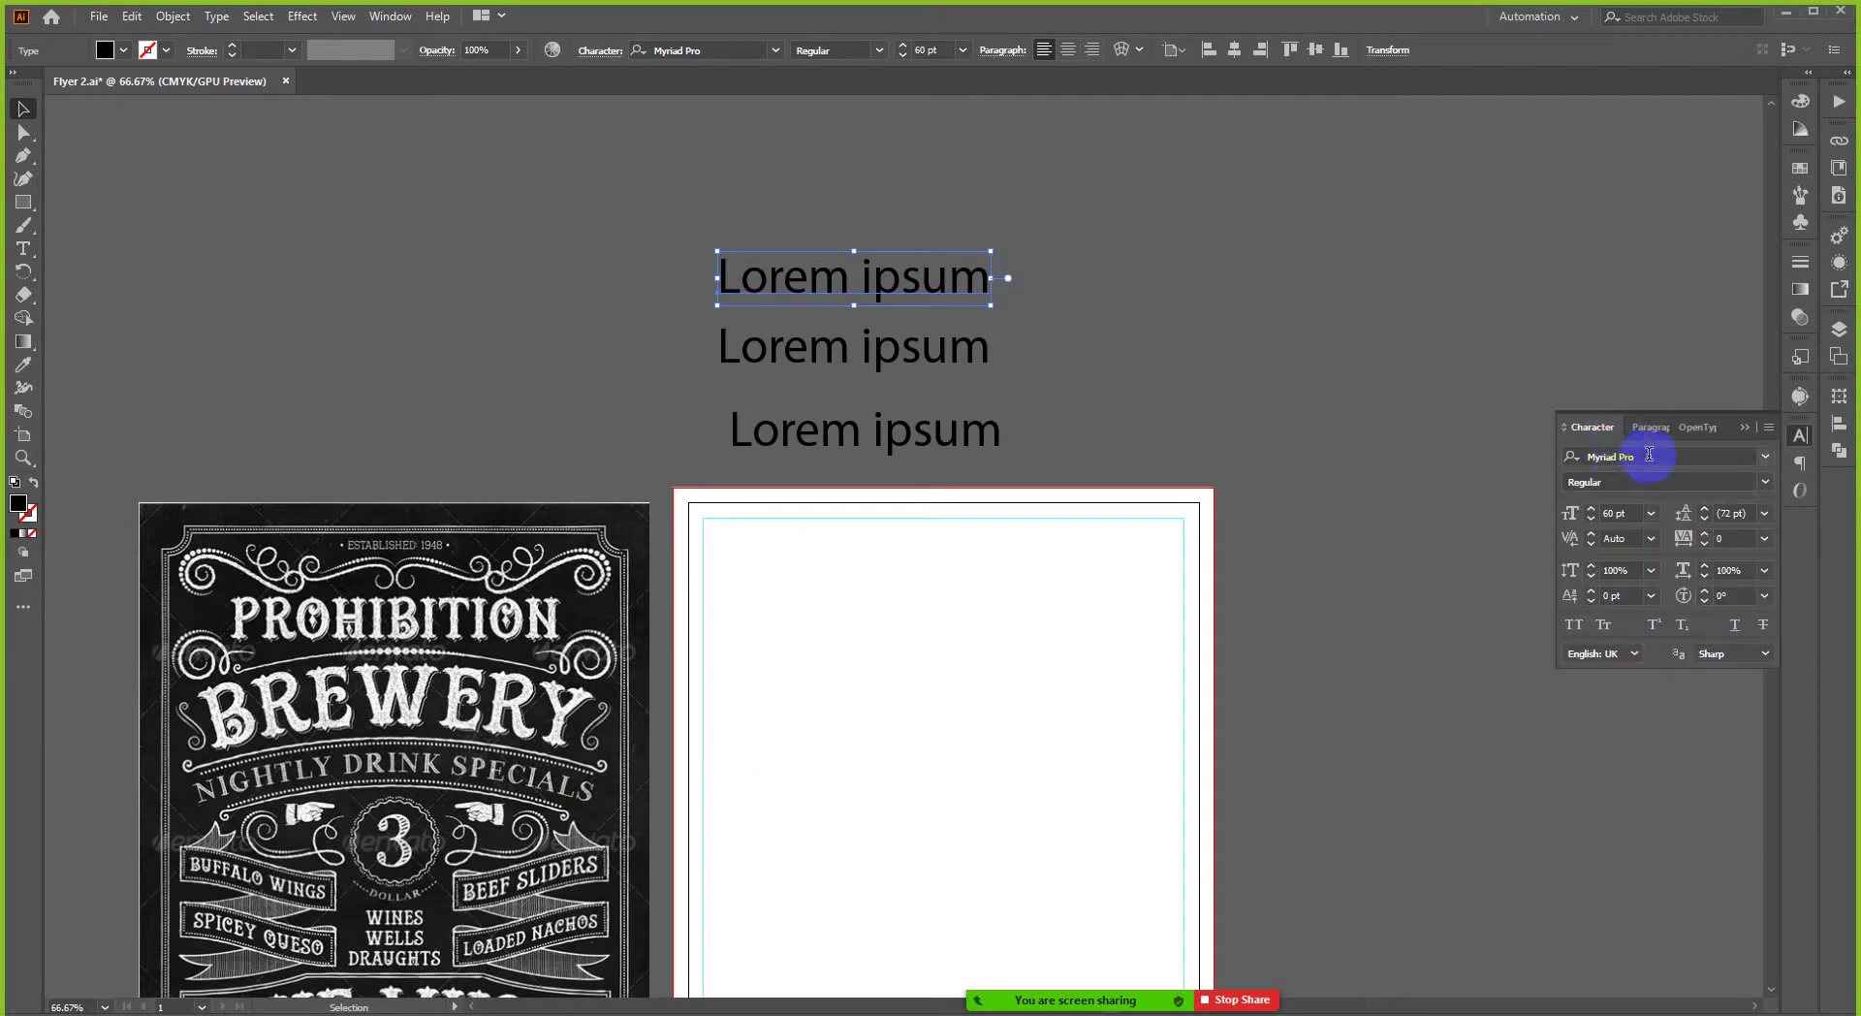
{"action": "left_click", "coordinate": [1647, 454]}
{"action": "type", "text": "Tat"}
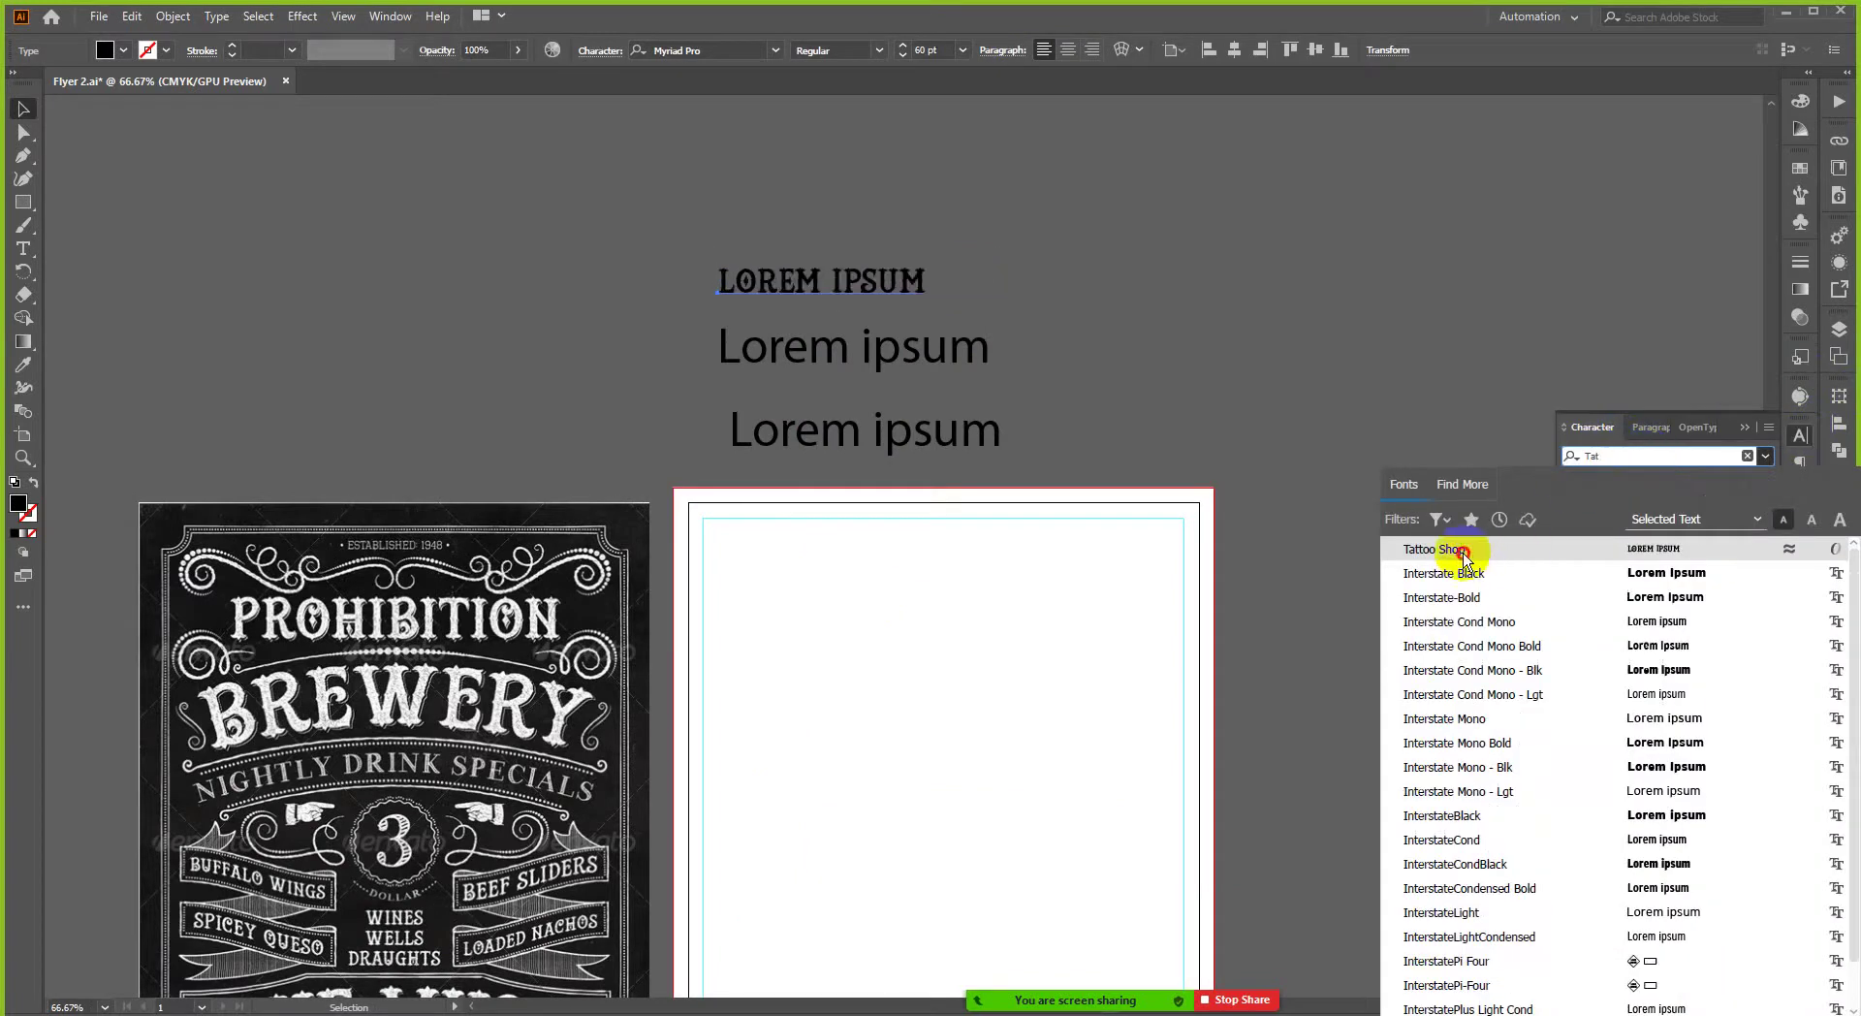
{"action": "left_click", "coordinate": [1508, 554]}
- Apply the HandyGeorge font to the second placeholder text
{"action": "left_click", "coordinate": [921, 361]}
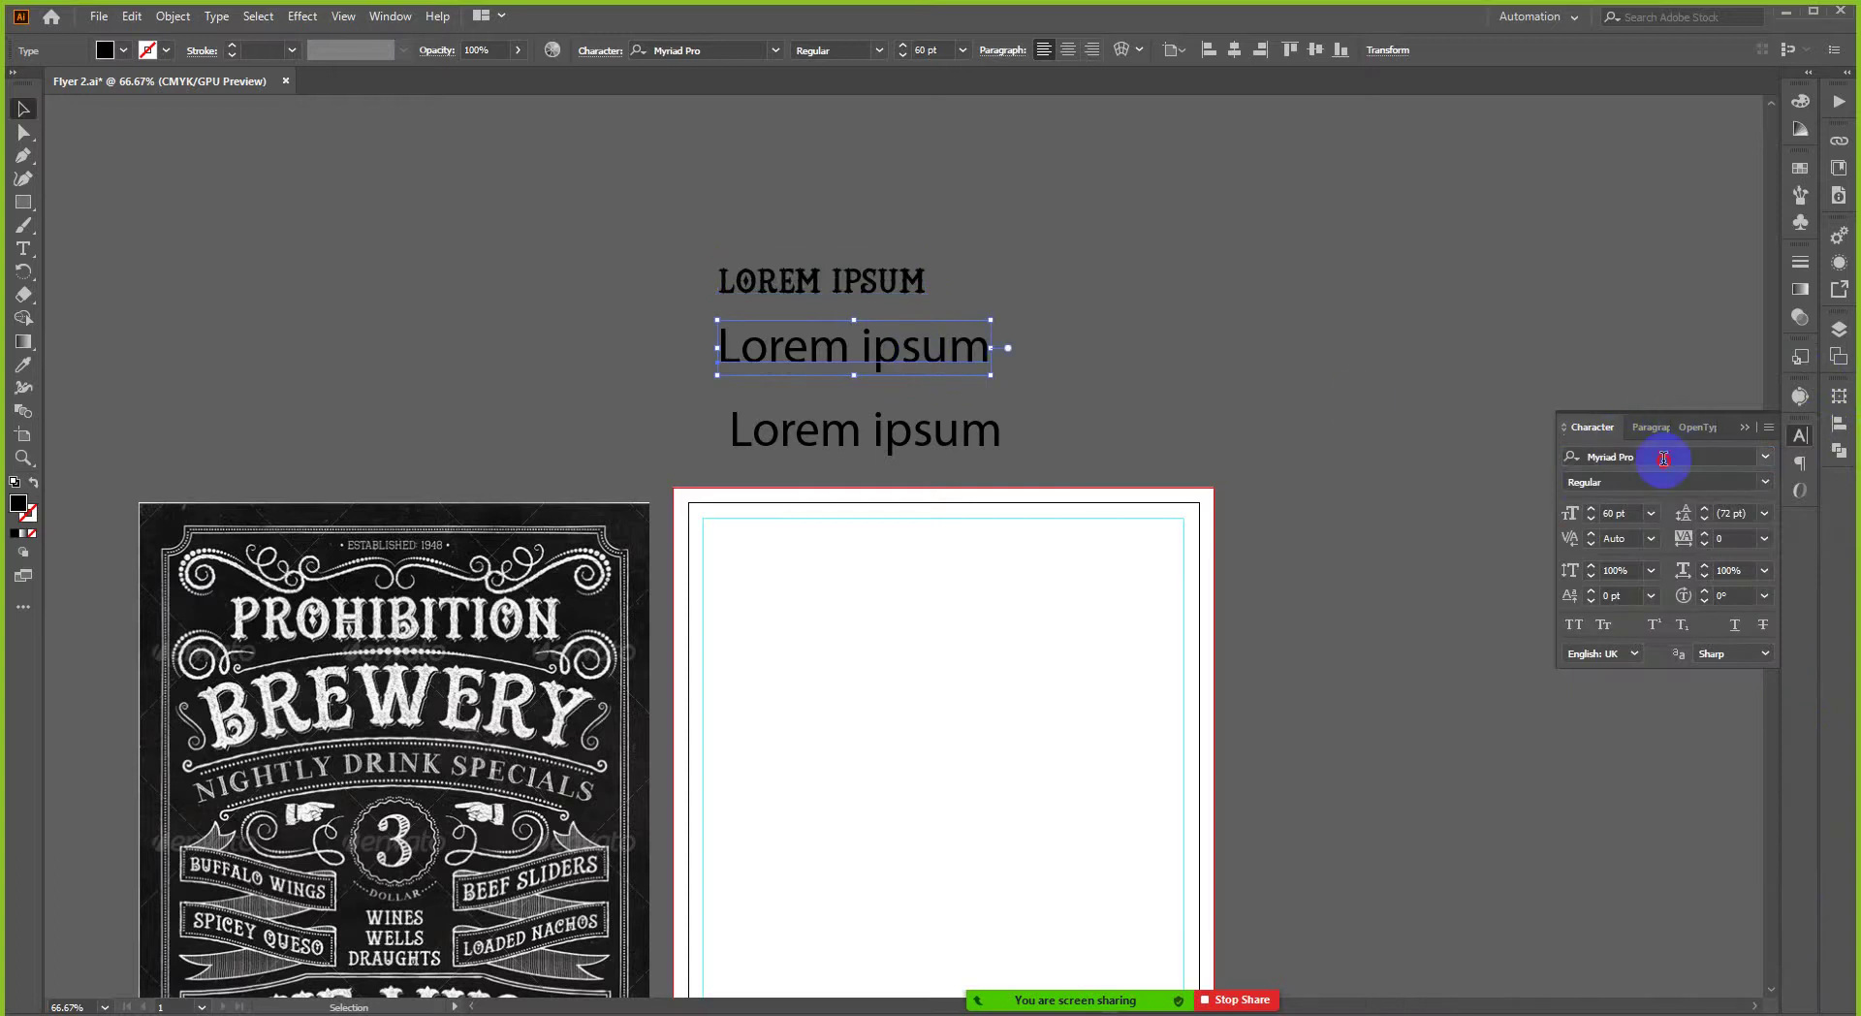
{"action": "left_click", "coordinate": [1663, 458]}
{"action": "type", "text": "Hand"}
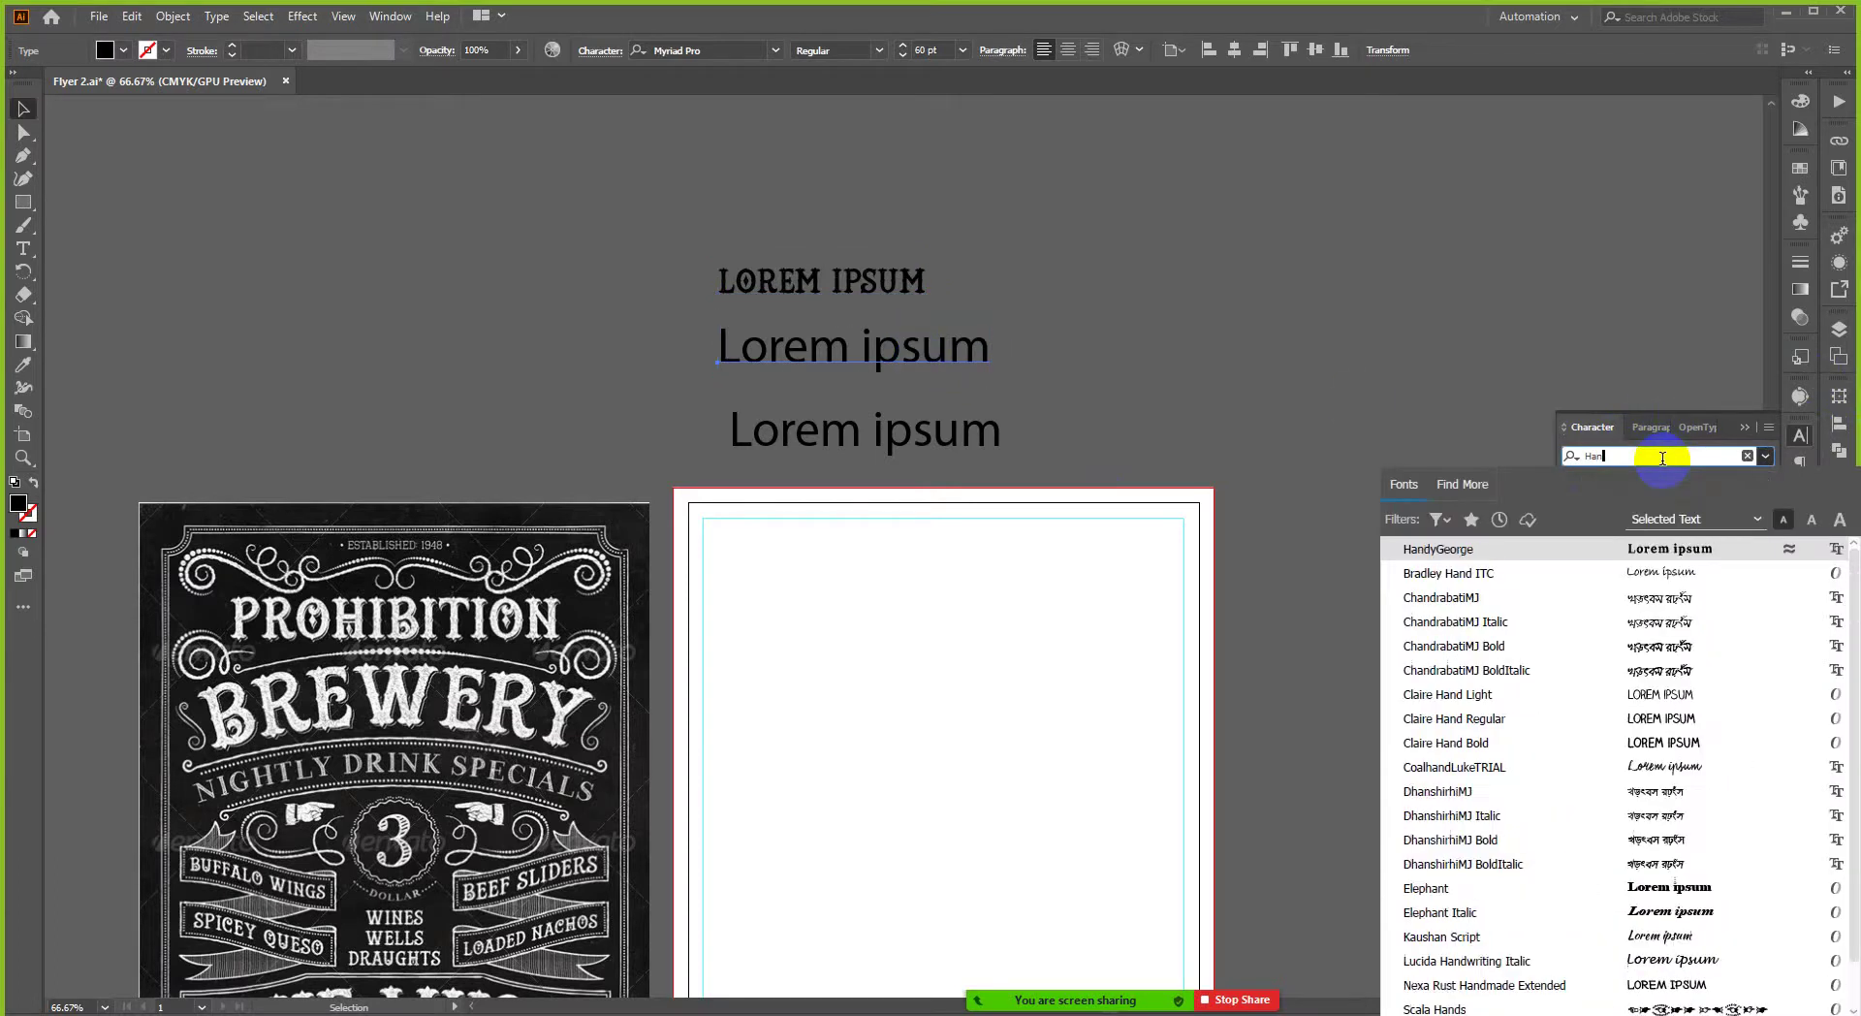
{"action": "left_click", "coordinate": [1441, 550]}
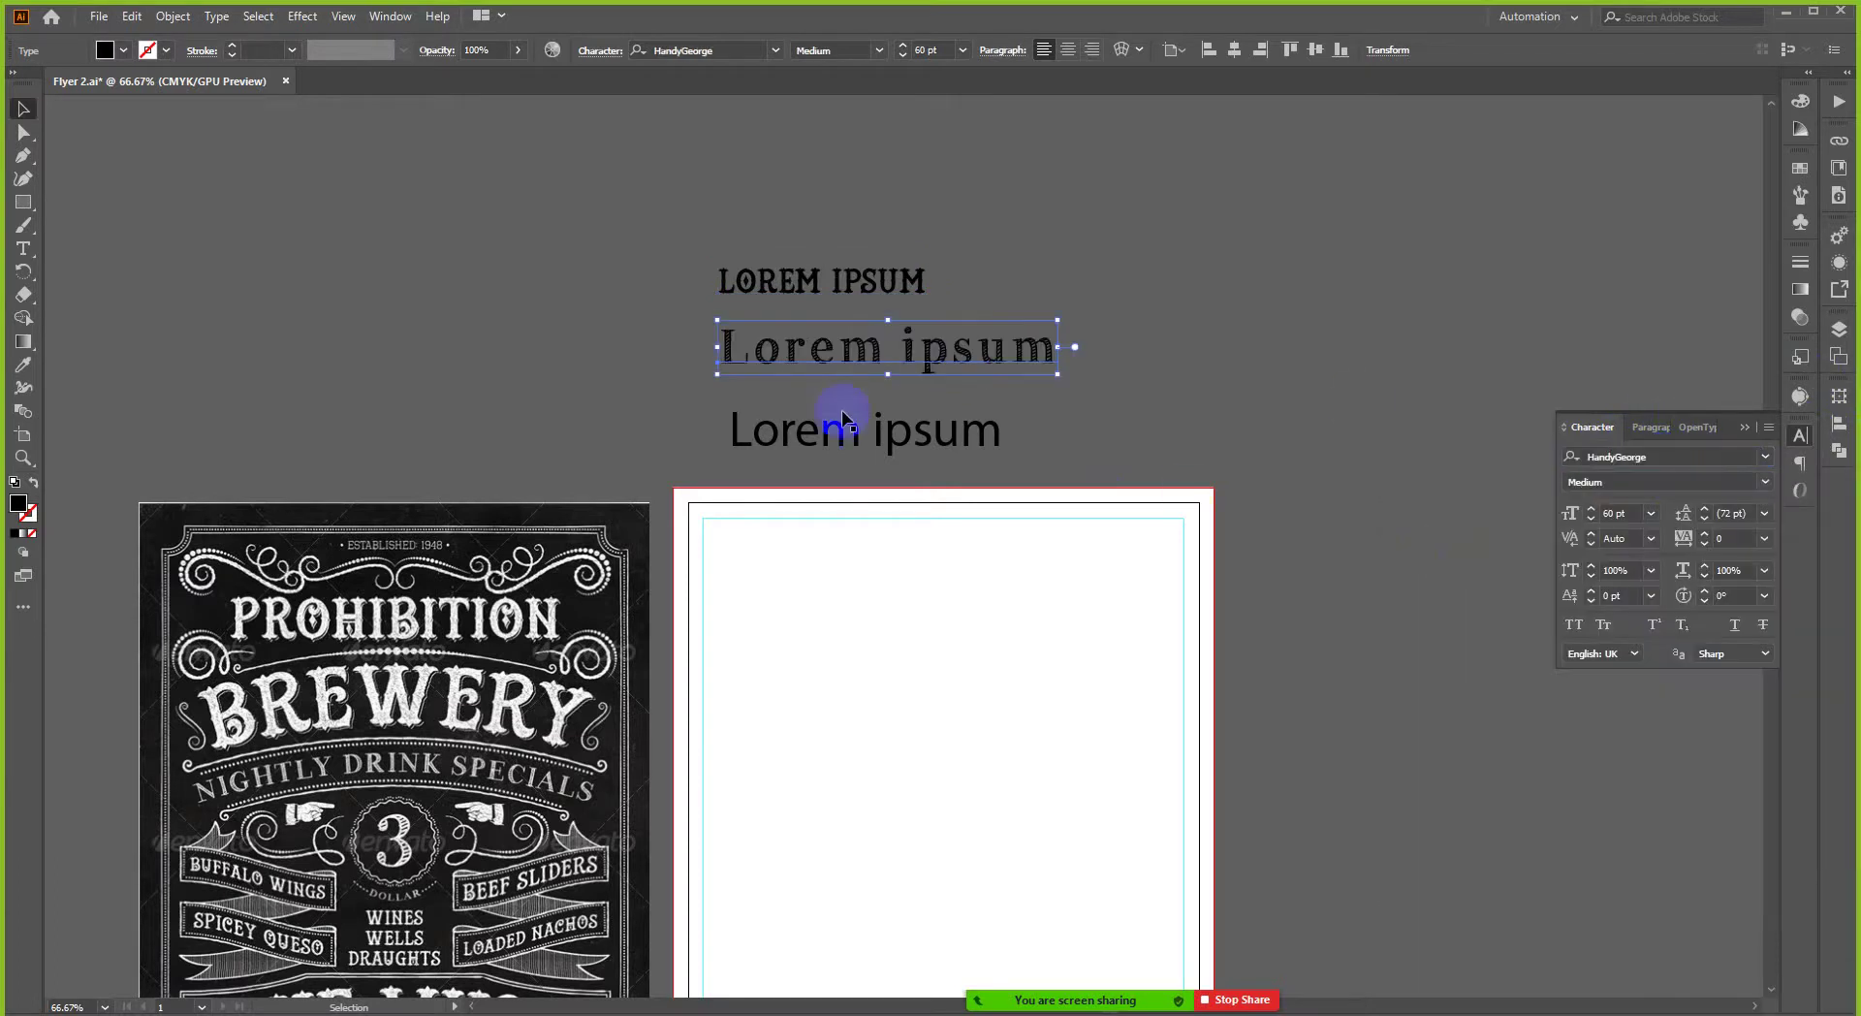
- Apply the Octin Vintage Free font to the third placeholder text and deselect it
{"action": "left_click", "coordinate": [896, 428]}
{"action": "left_click", "coordinate": [1693, 449]}
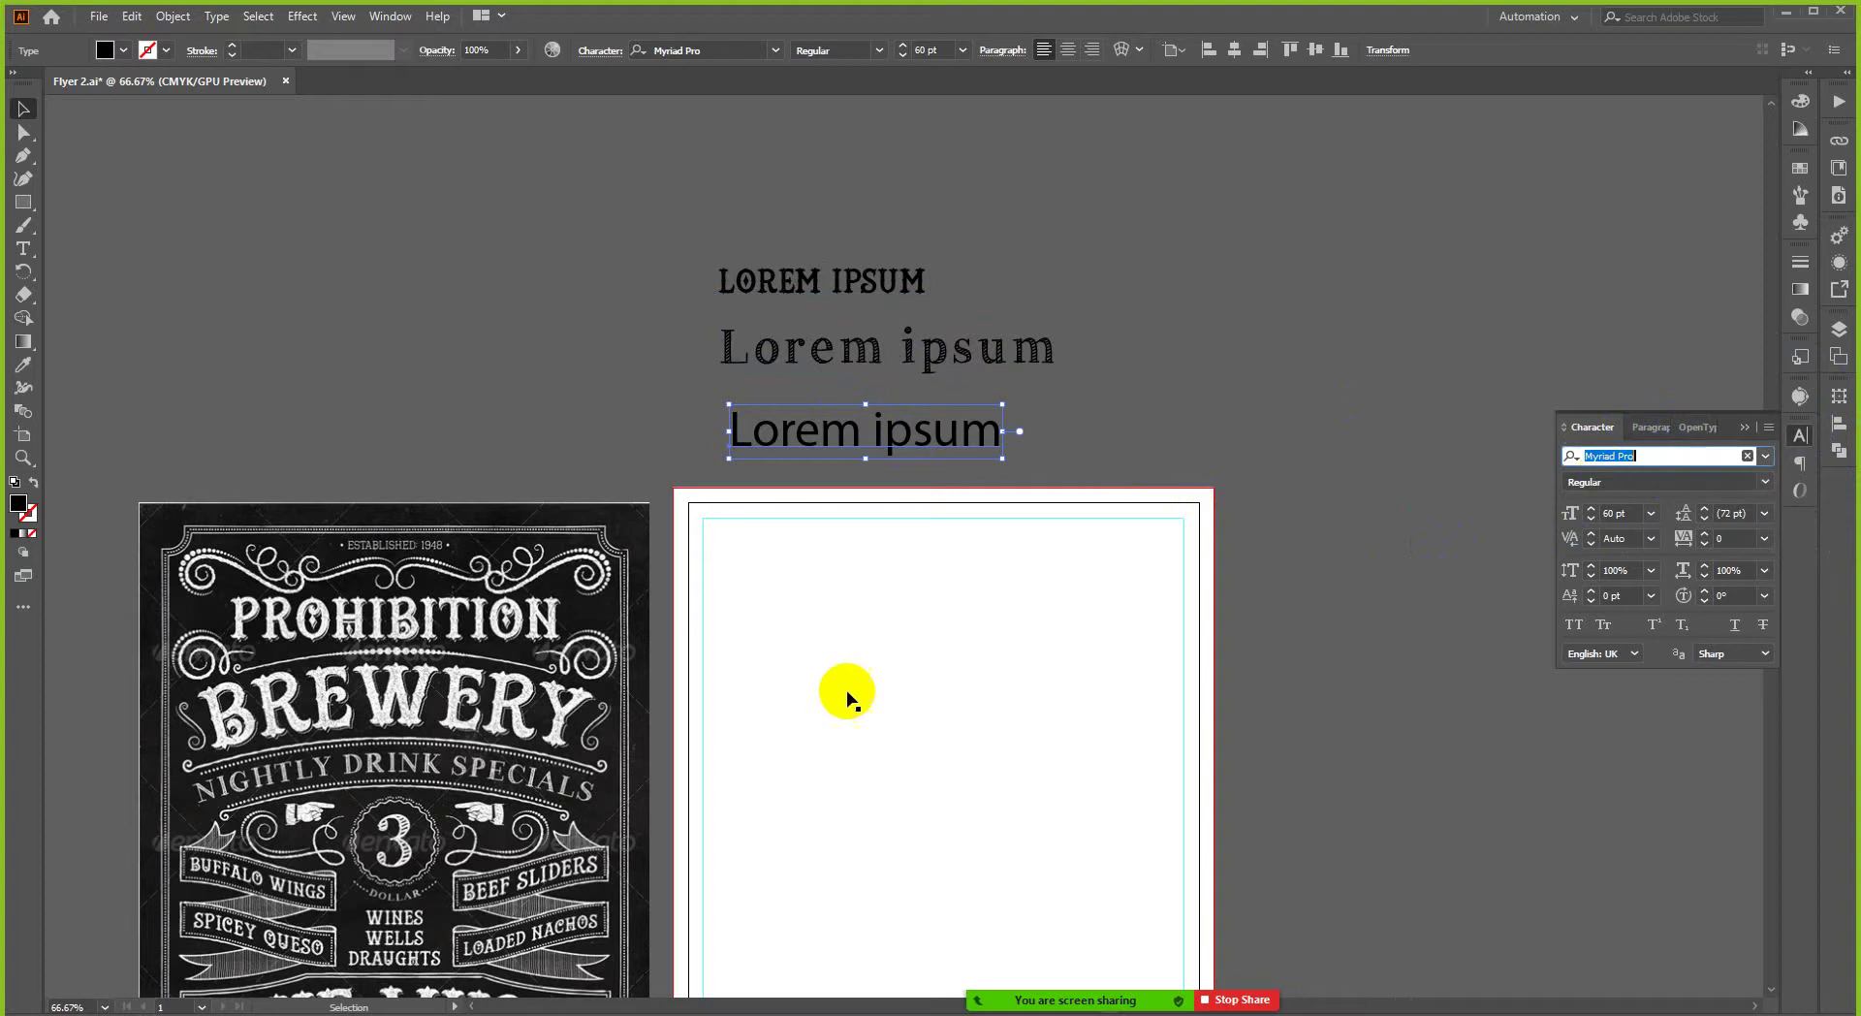
{"action": "type", "text": "octi"}
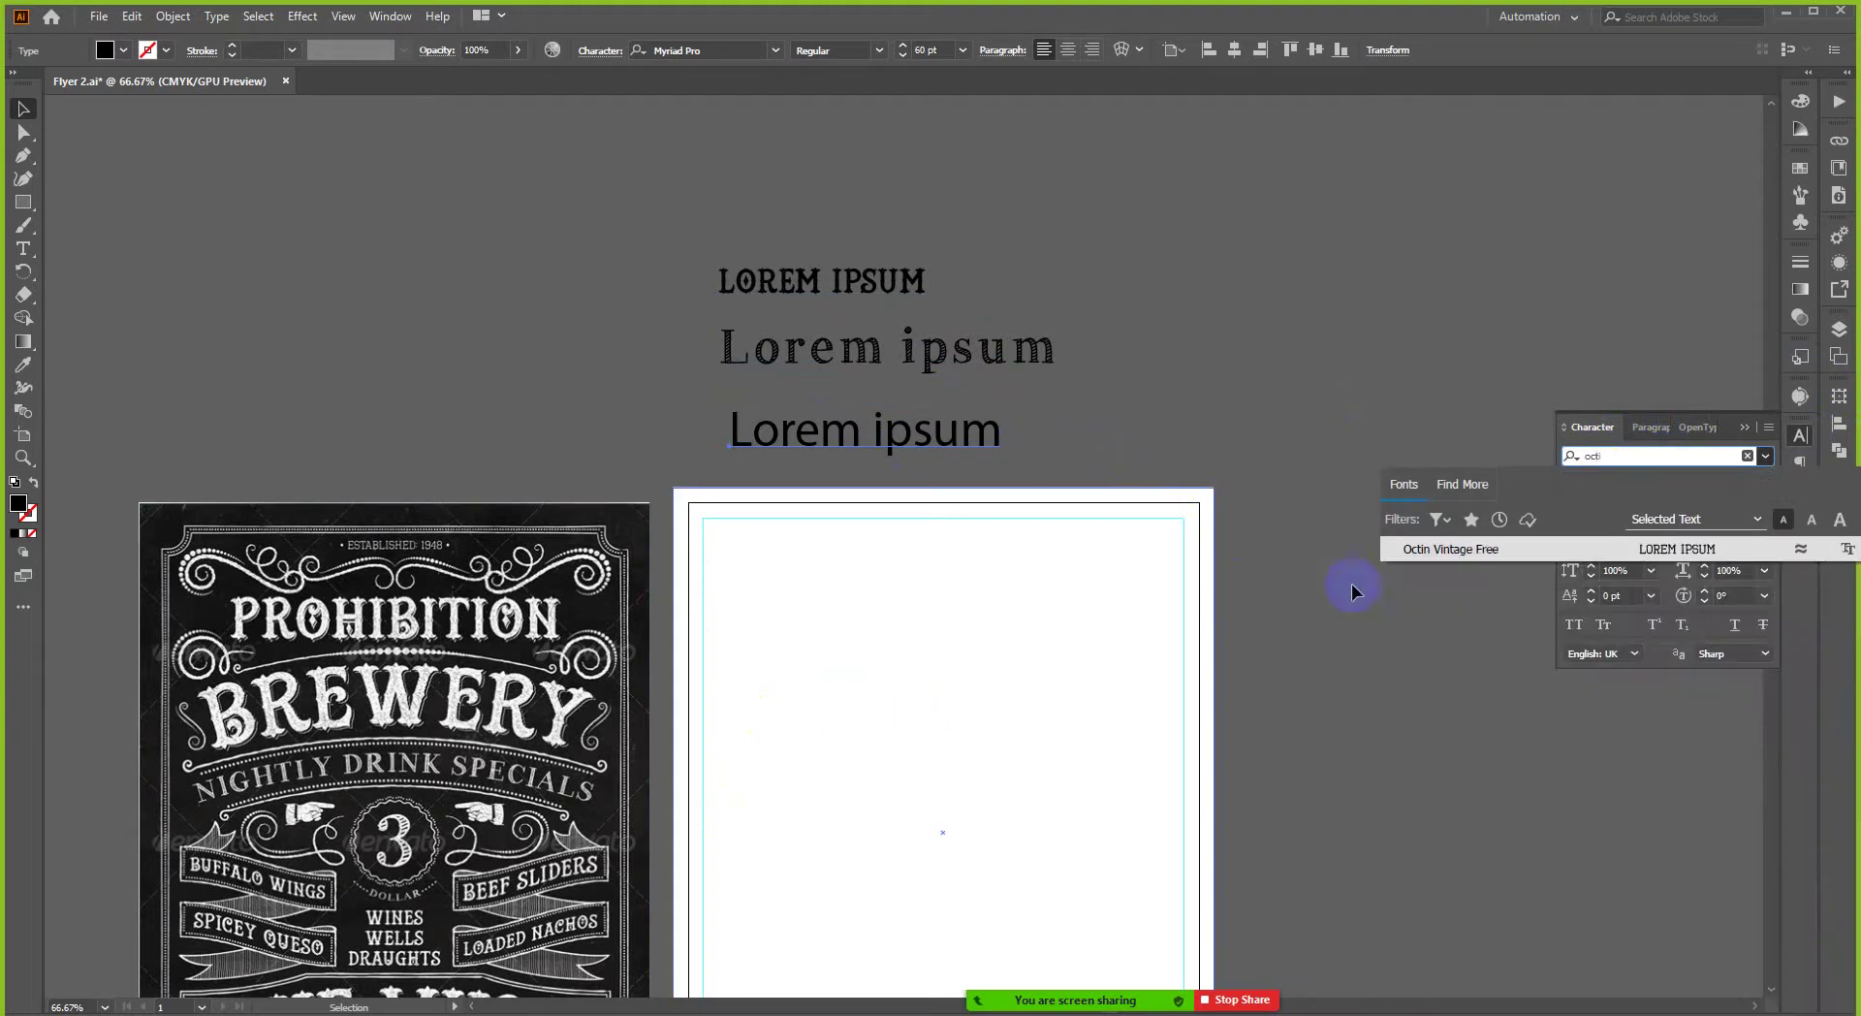
{"action": "left_click", "coordinate": [1434, 549]}
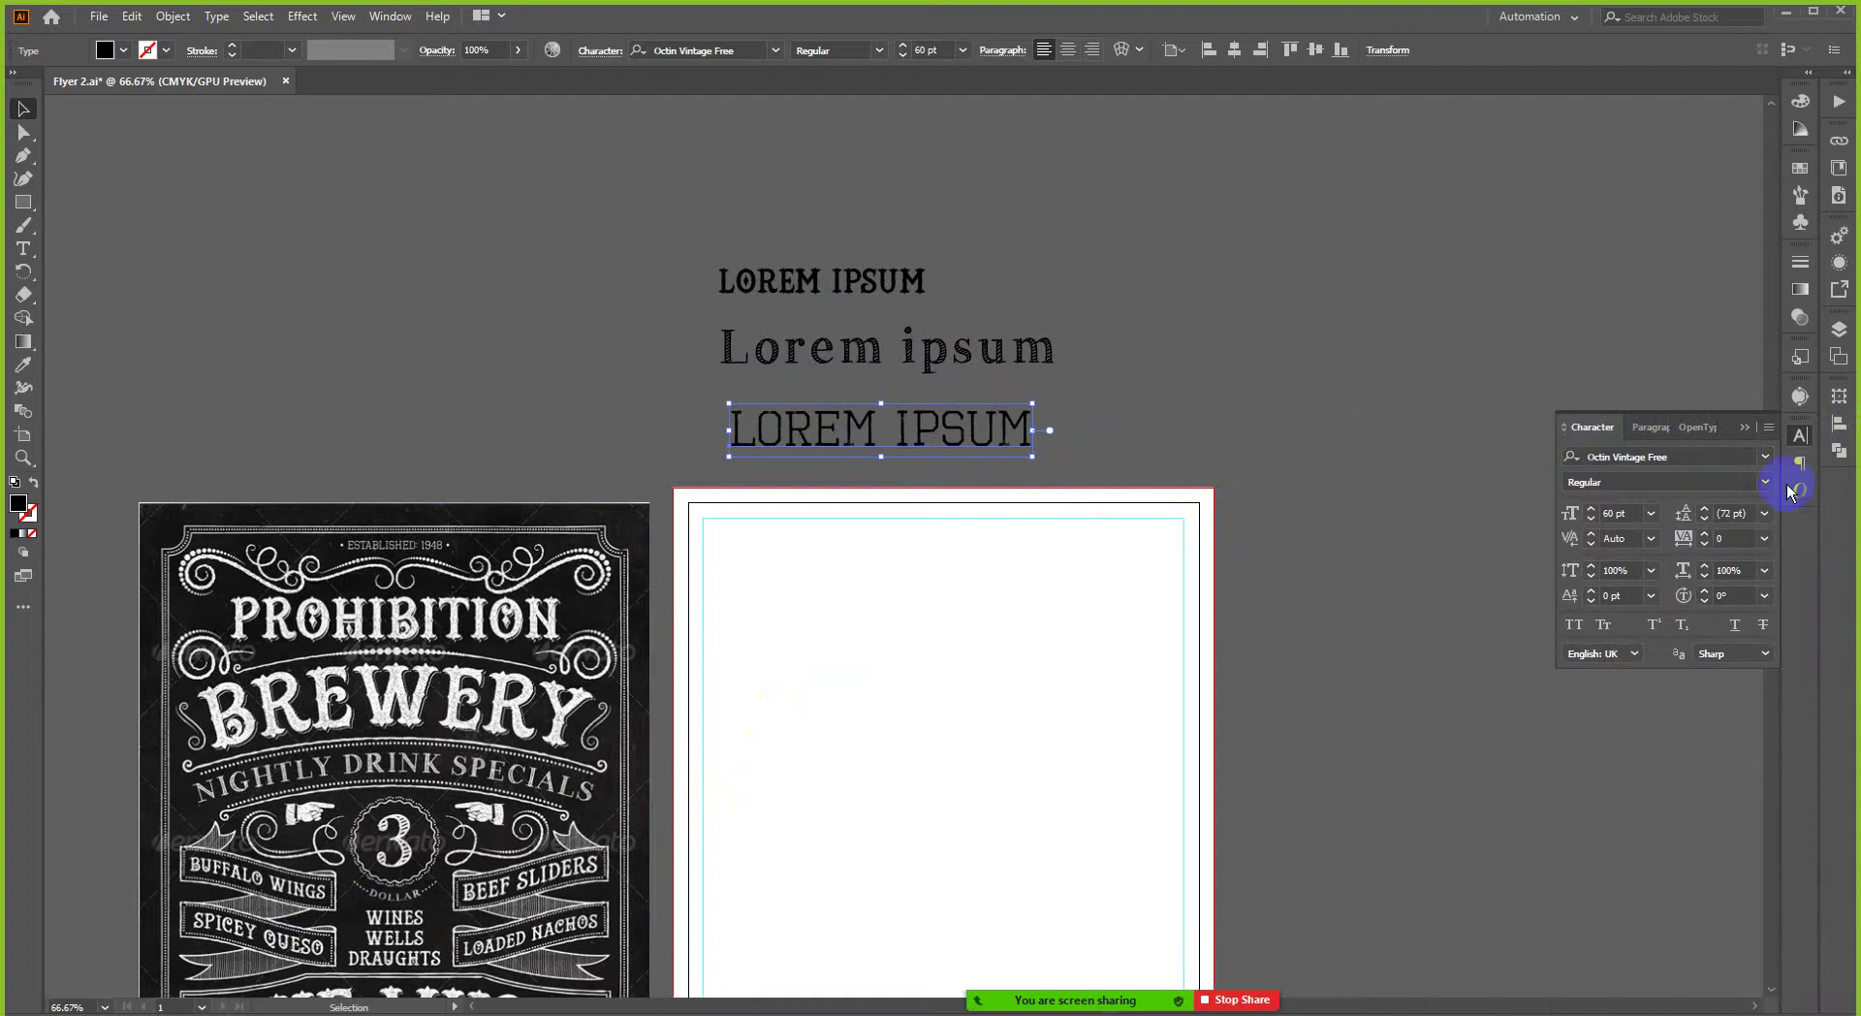
{"action": "left_click", "coordinate": [1812, 442]}
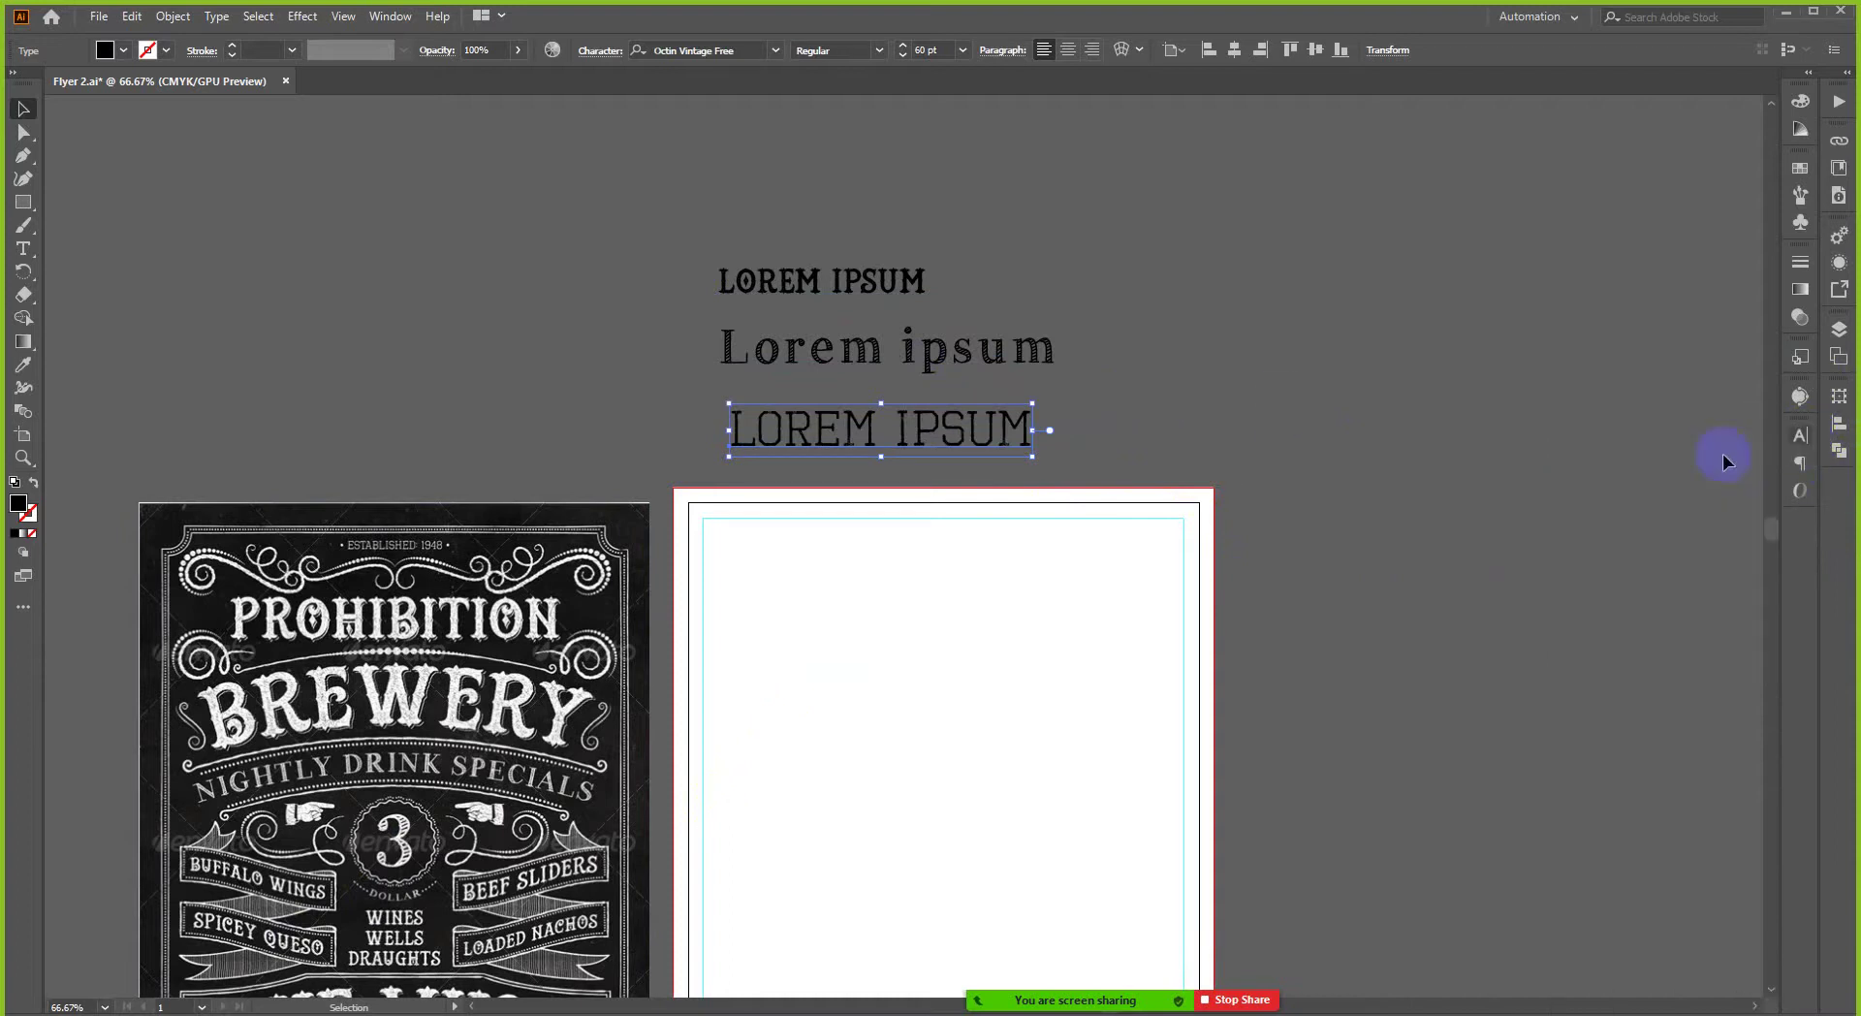
{"action": "left_click", "coordinate": [1093, 372]}
- Examine the chalkboard reference flyer beside the blank artboard, up close on its upper ornaments, border and headline lettering
{"action": "scroll", "coordinate": [934, 432], "scroll_direction": "down", "scroll_amount": 2}
{"action": "scroll", "coordinate": [922, 427], "scroll_direction": "down", "scroll_amount": 1}
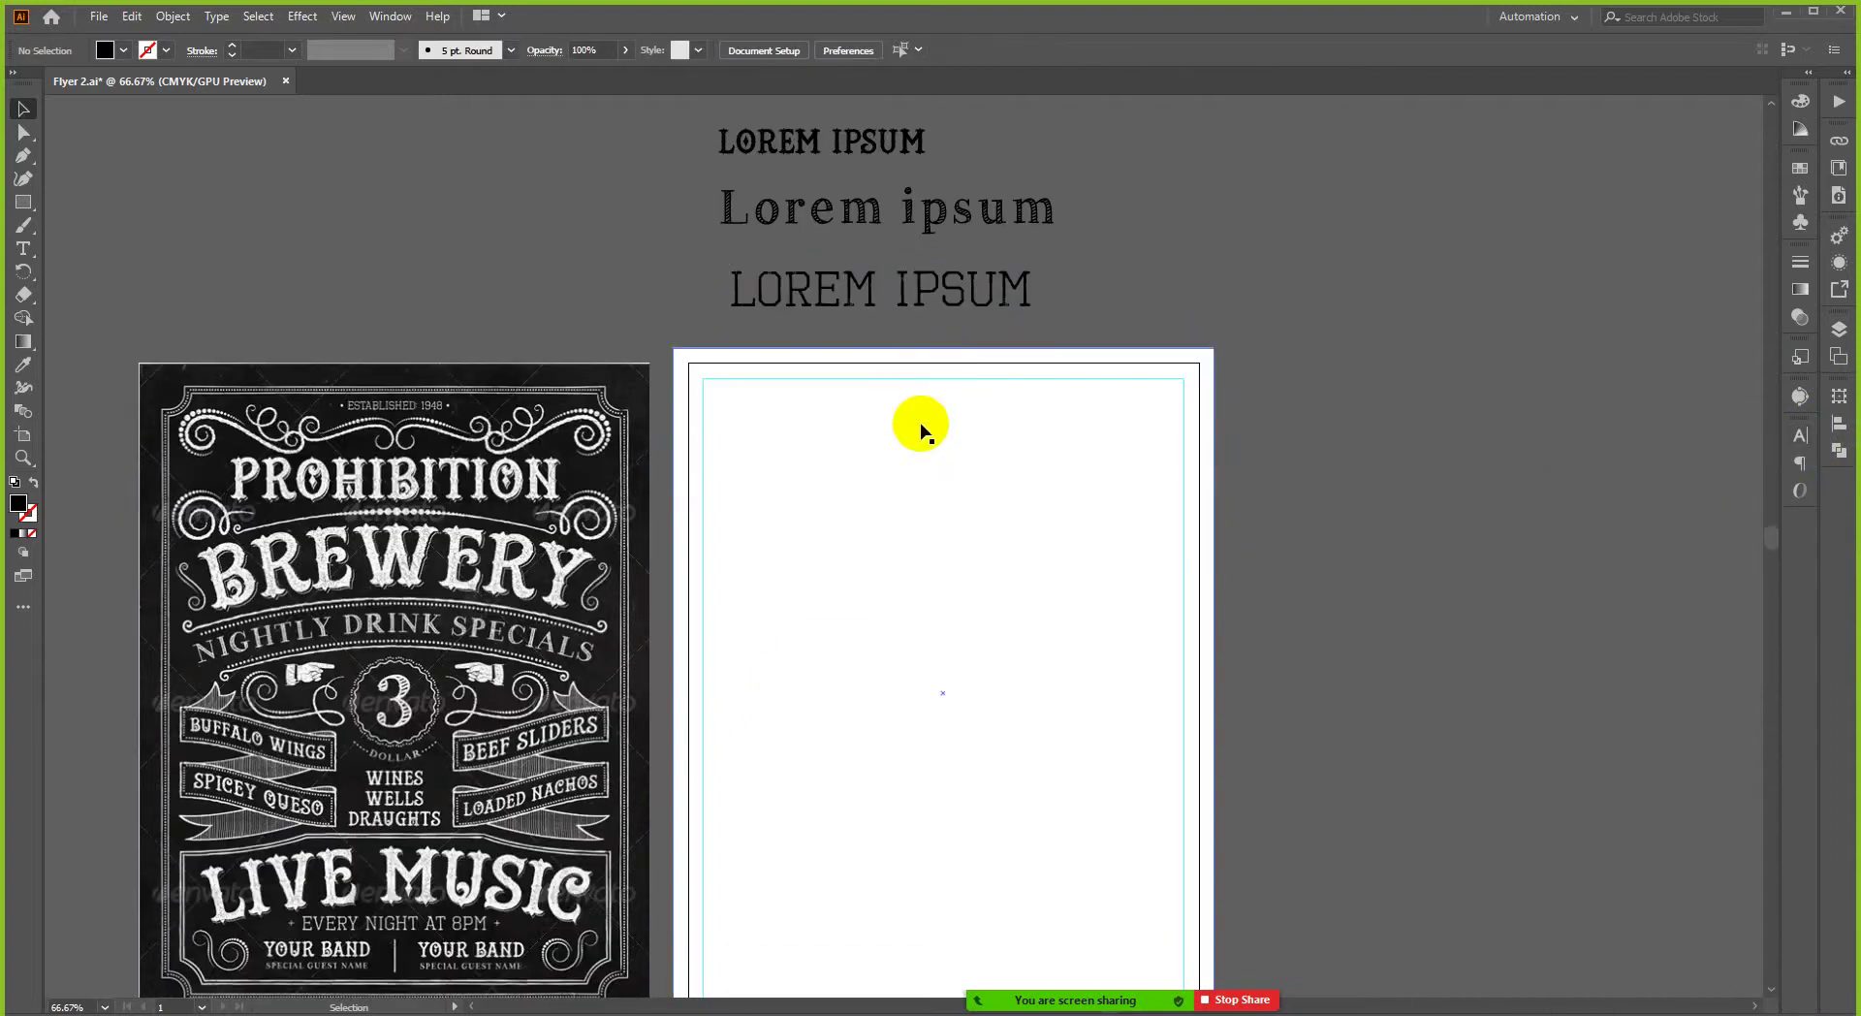
{"action": "scroll", "coordinate": [922, 415], "scroll_direction": "up", "scroll_amount": 1}
{"action": "left_click", "coordinate": [1205, 298]}
{"action": "left_click", "coordinate": [739, 444]}
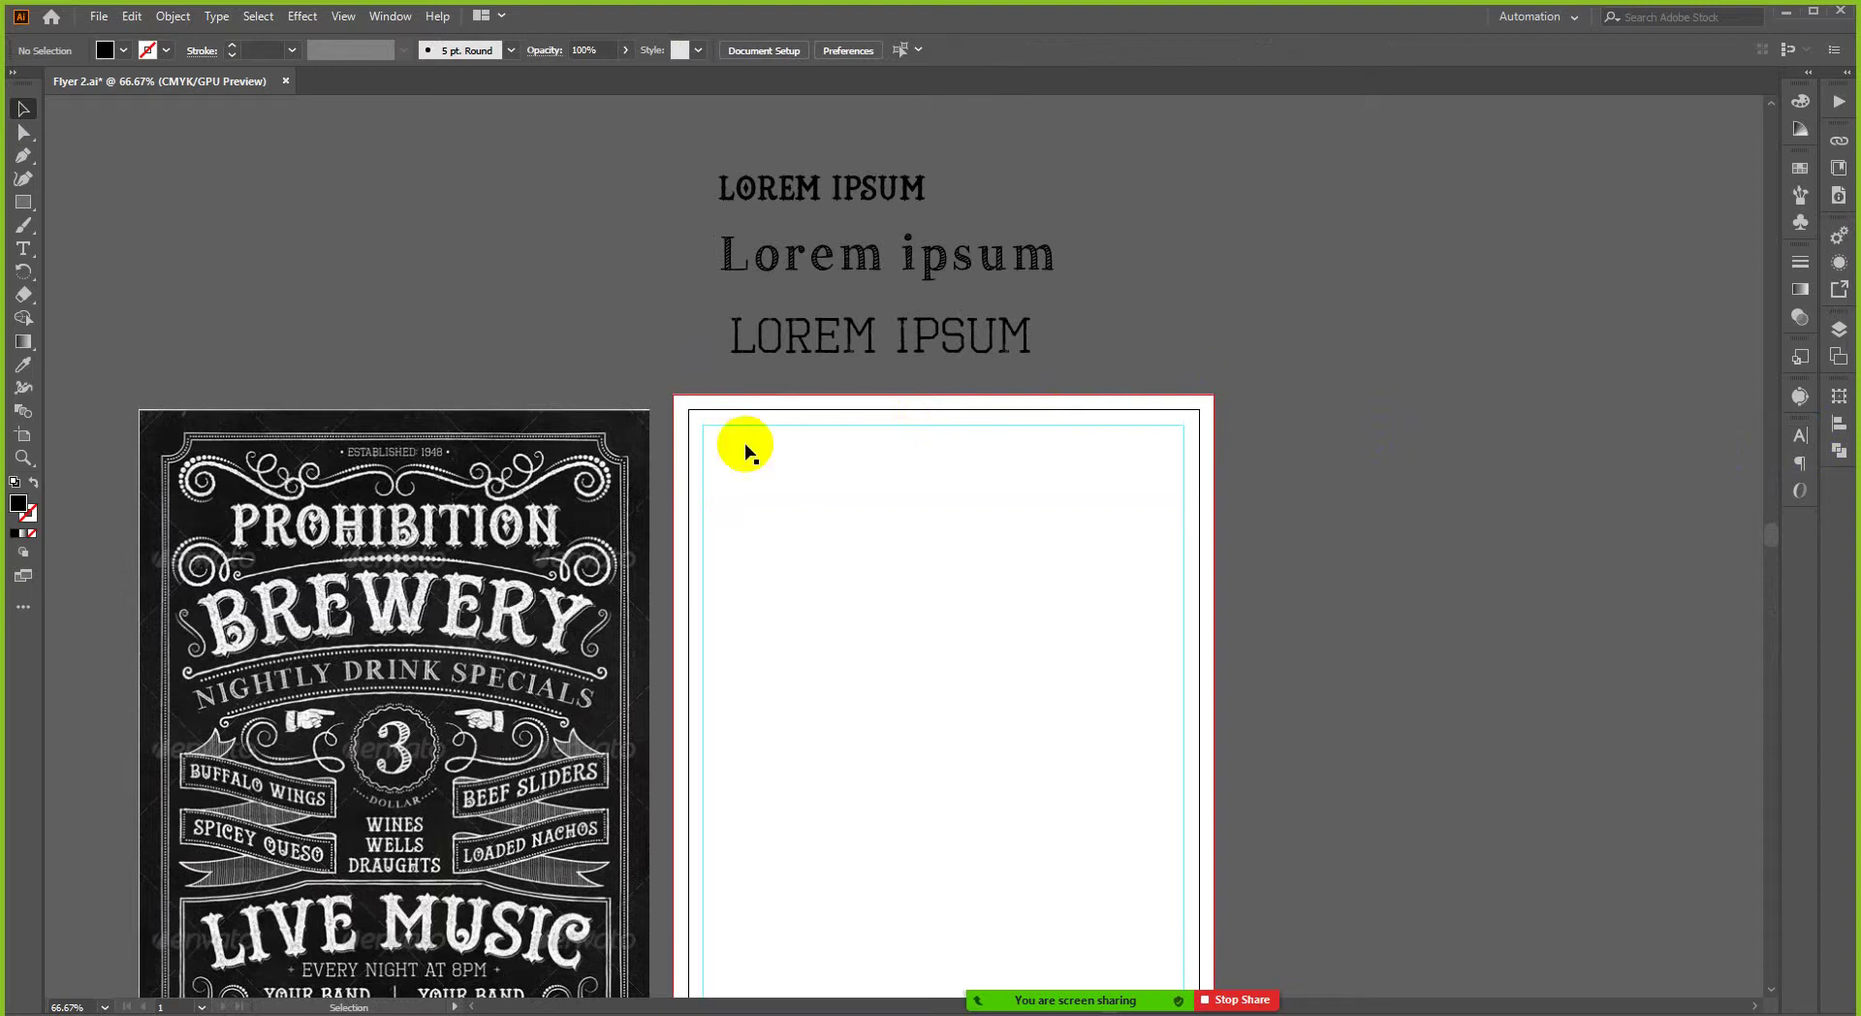
{"action": "scroll", "coordinate": [585, 419], "scroll_direction": "down", "scroll_amount": 4}
{"action": "scroll", "coordinate": [499, 369], "scroll_direction": "up", "scroll_amount": 1}
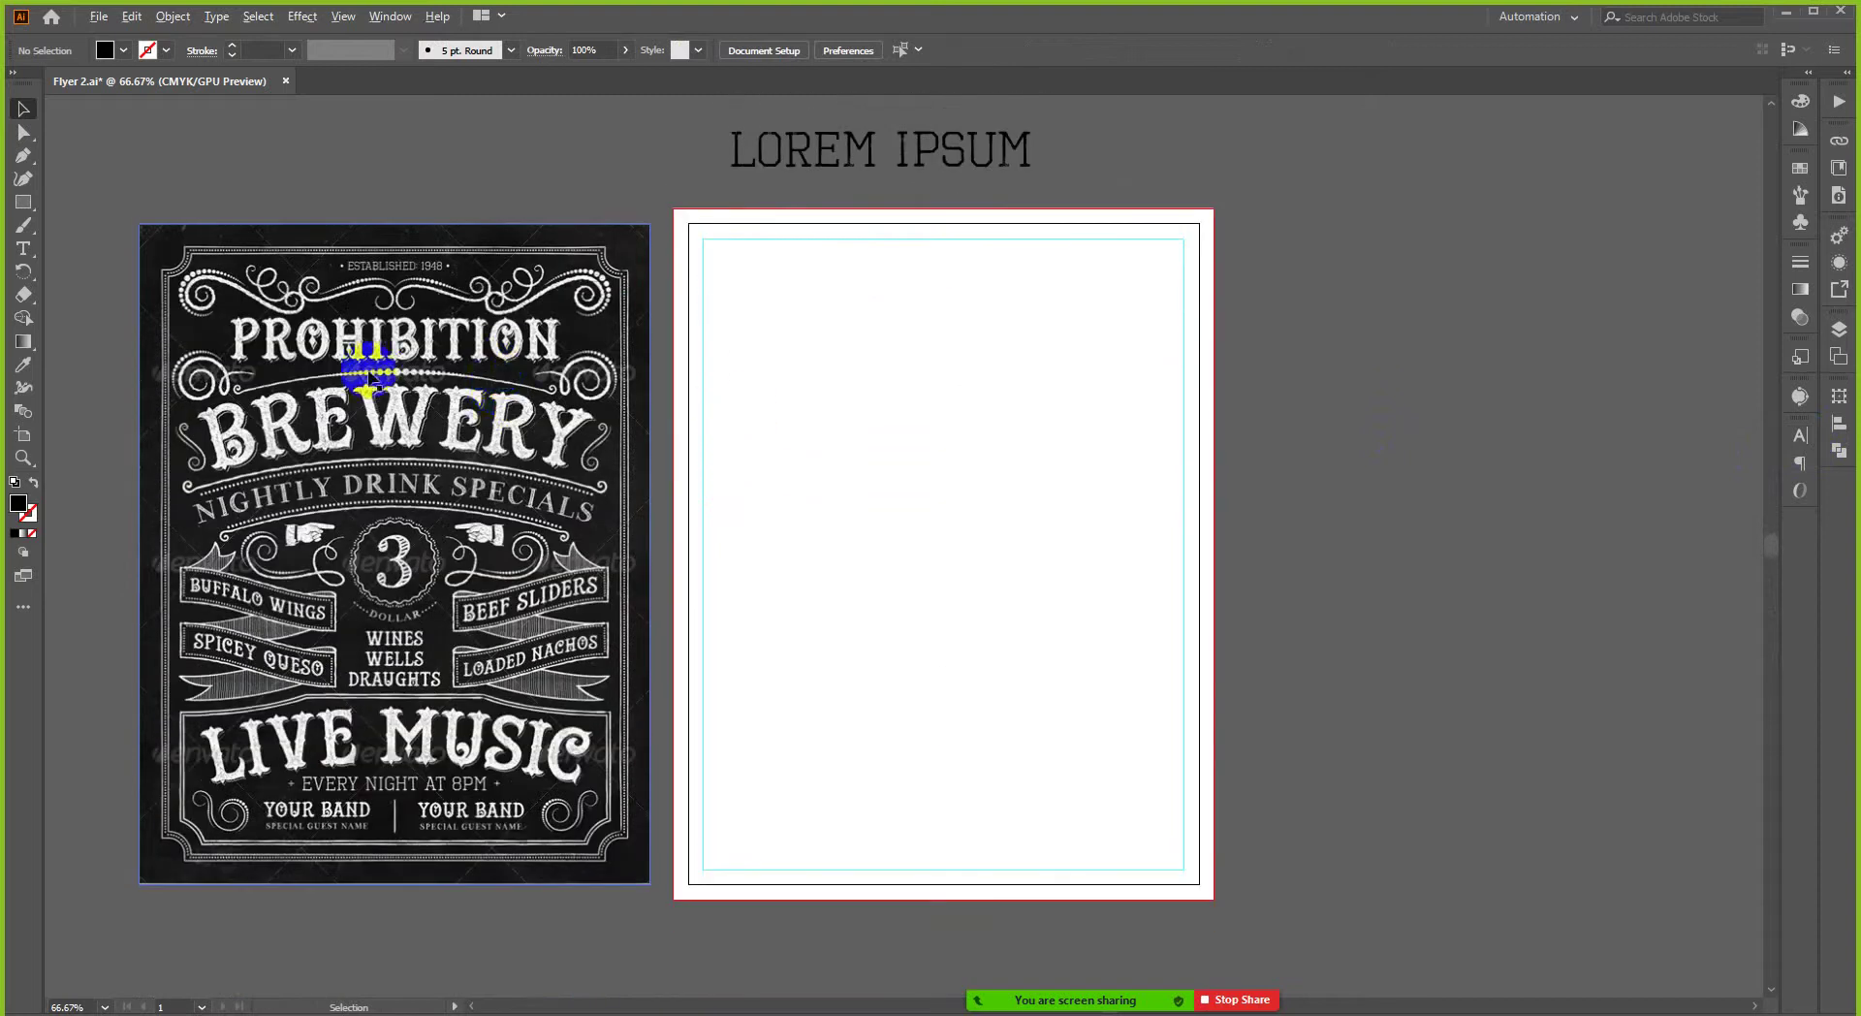
{"action": "scroll", "coordinate": [365, 366], "scroll_direction": "up", "scroll_amount": 1}
{"action": "scroll", "coordinate": [519, 361], "scroll_direction": "left", "scroll_amount": 2}
{"action": "scroll", "coordinate": [532, 291], "scroll_direction": "left", "scroll_amount": 1}
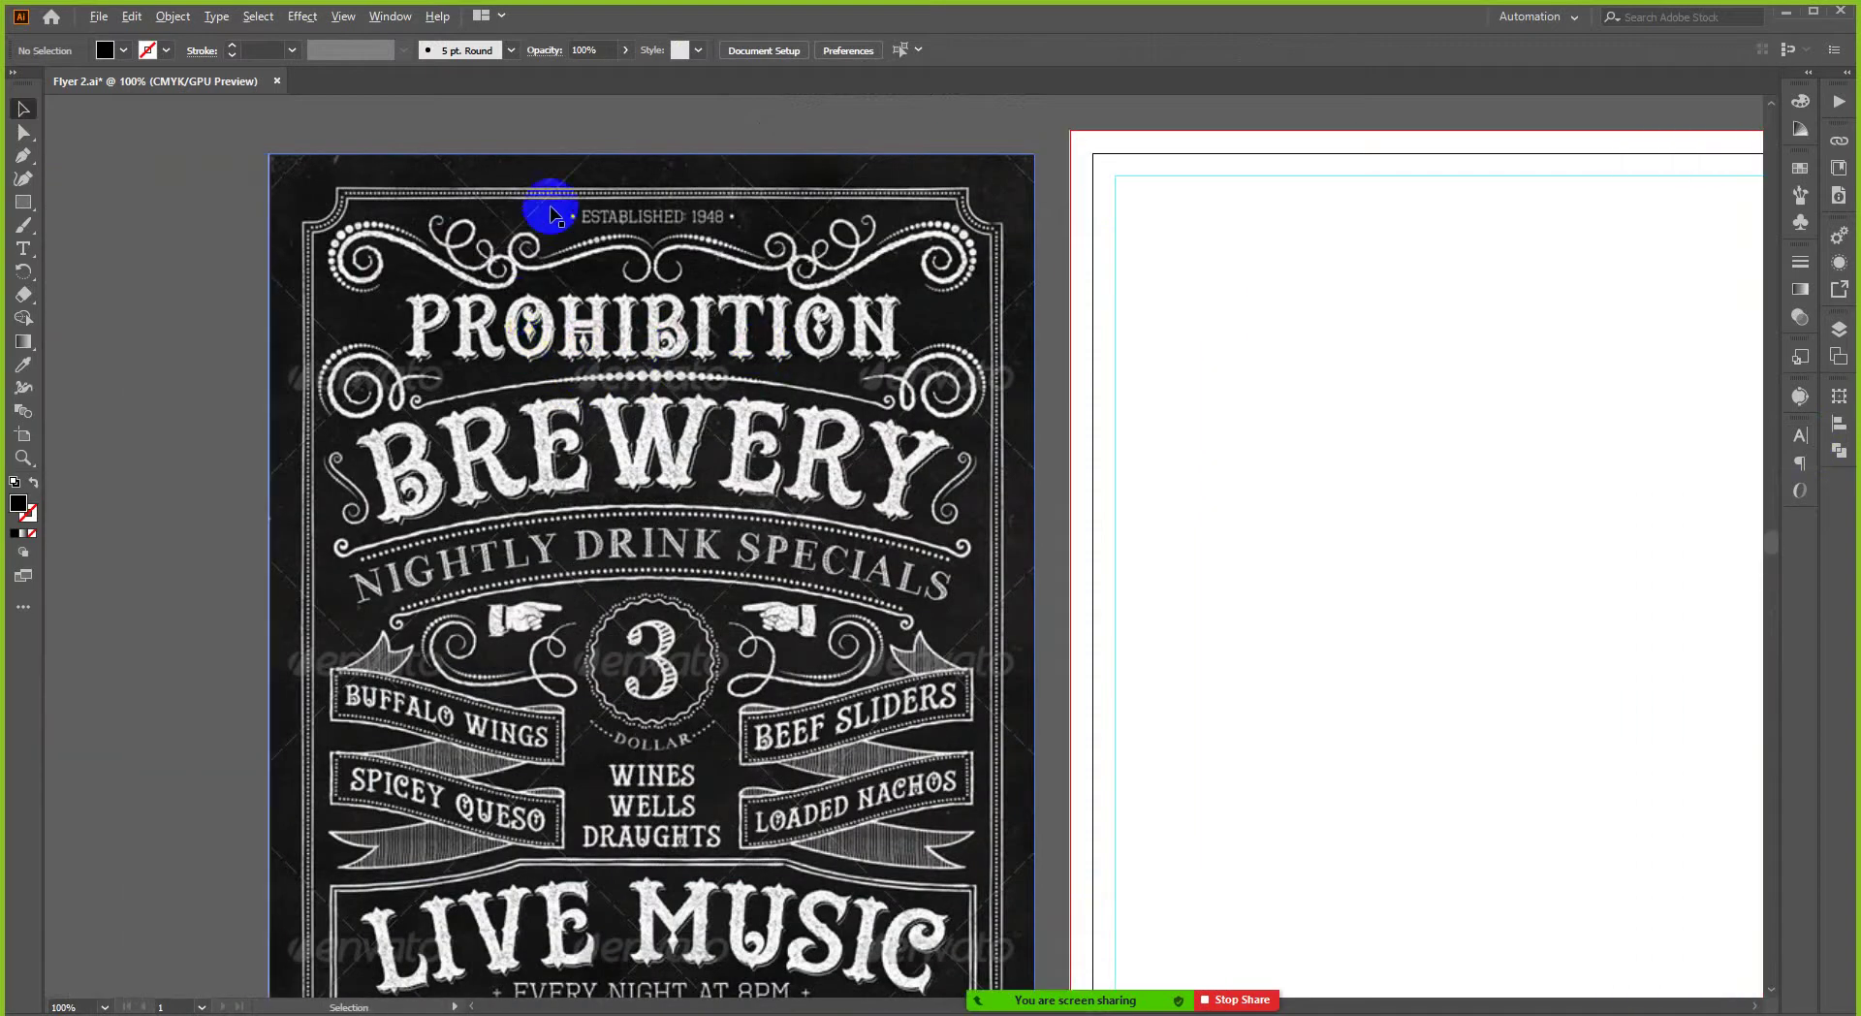
{"action": "scroll", "coordinate": [540, 187], "scroll_direction": "up", "scroll_amount": 2}
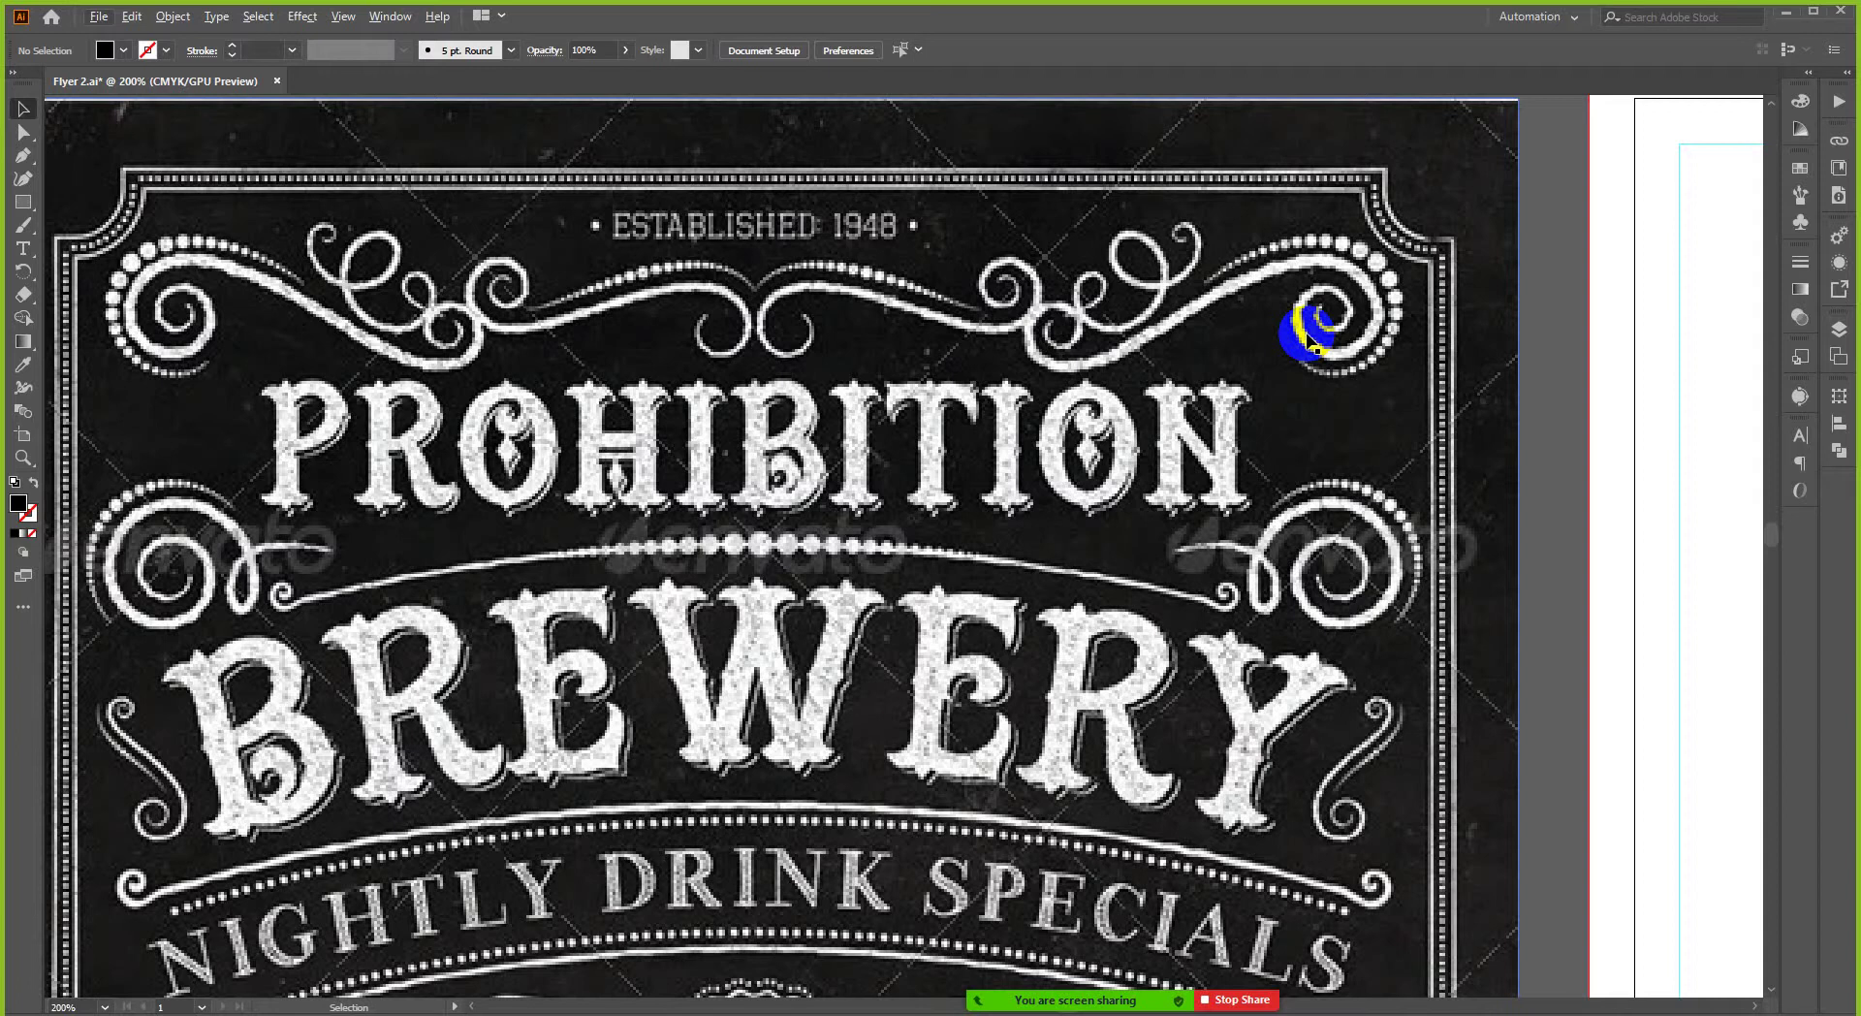
{"action": "left_click", "coordinate": [1058, 959]}
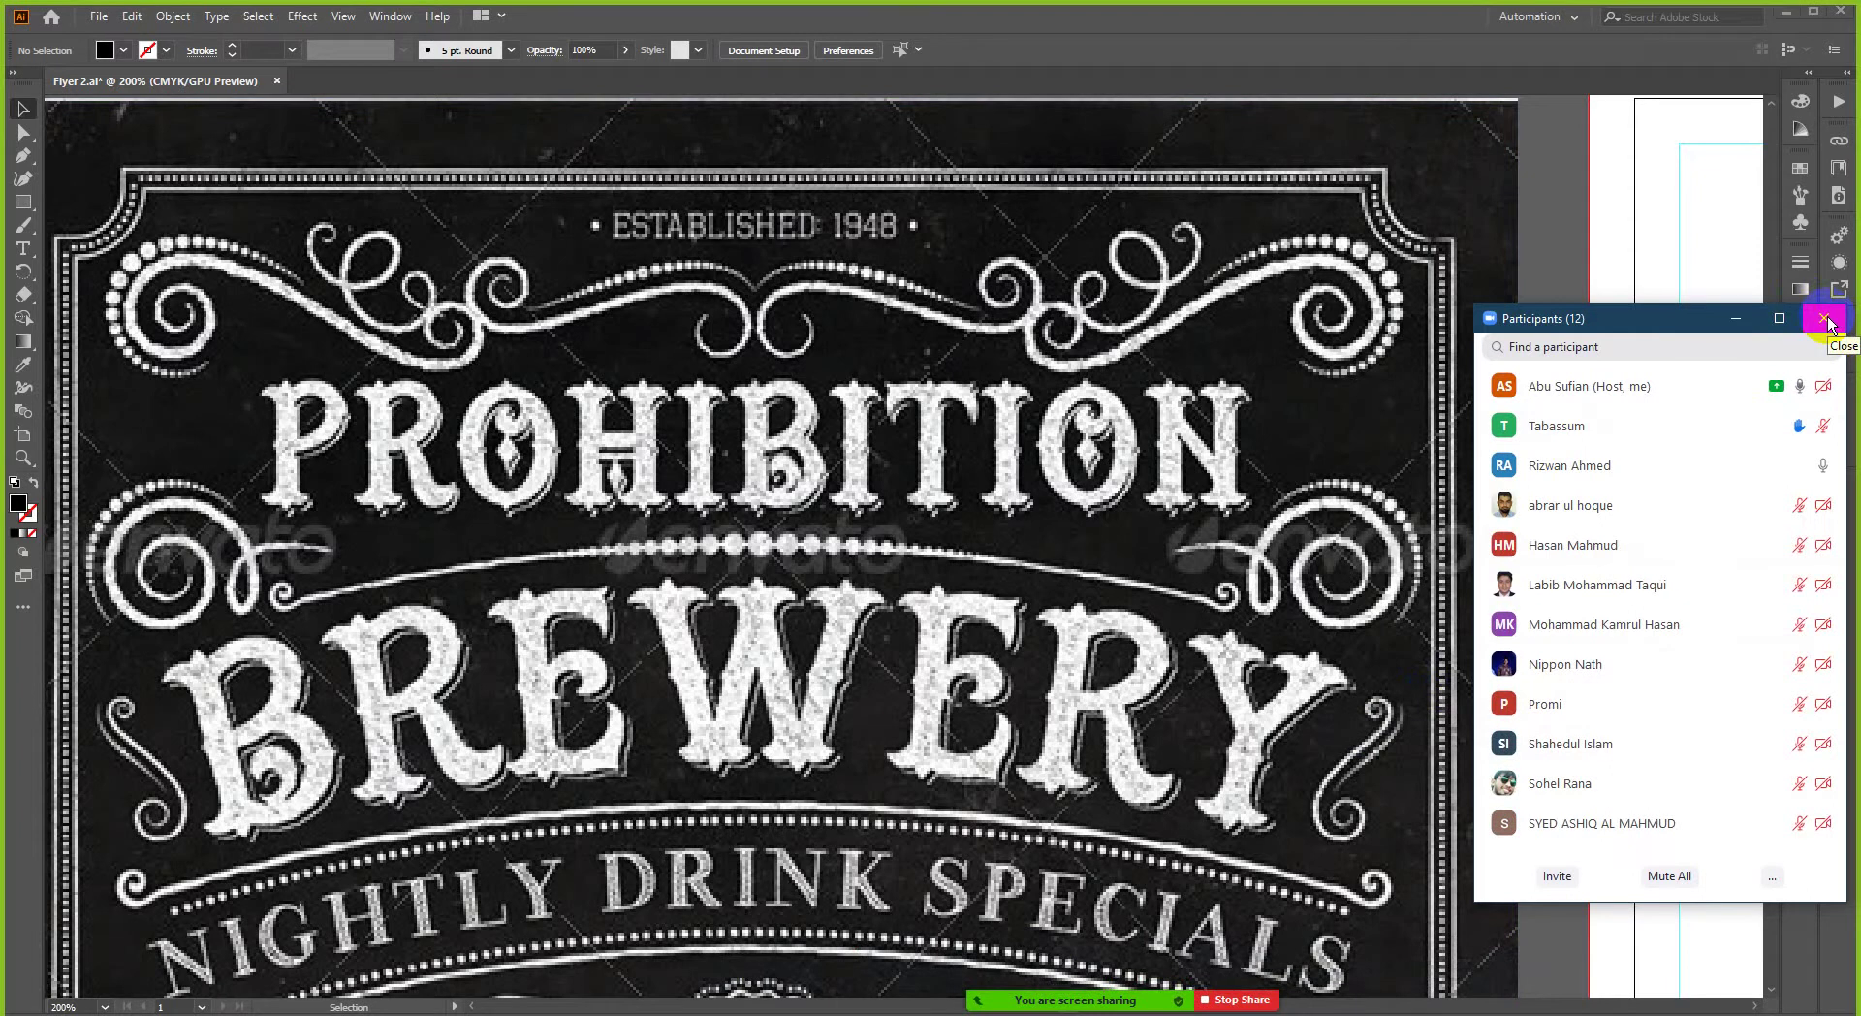
{"action": "left_click", "coordinate": [1826, 321]}
{"action": "left_click", "coordinate": [901, 506]}
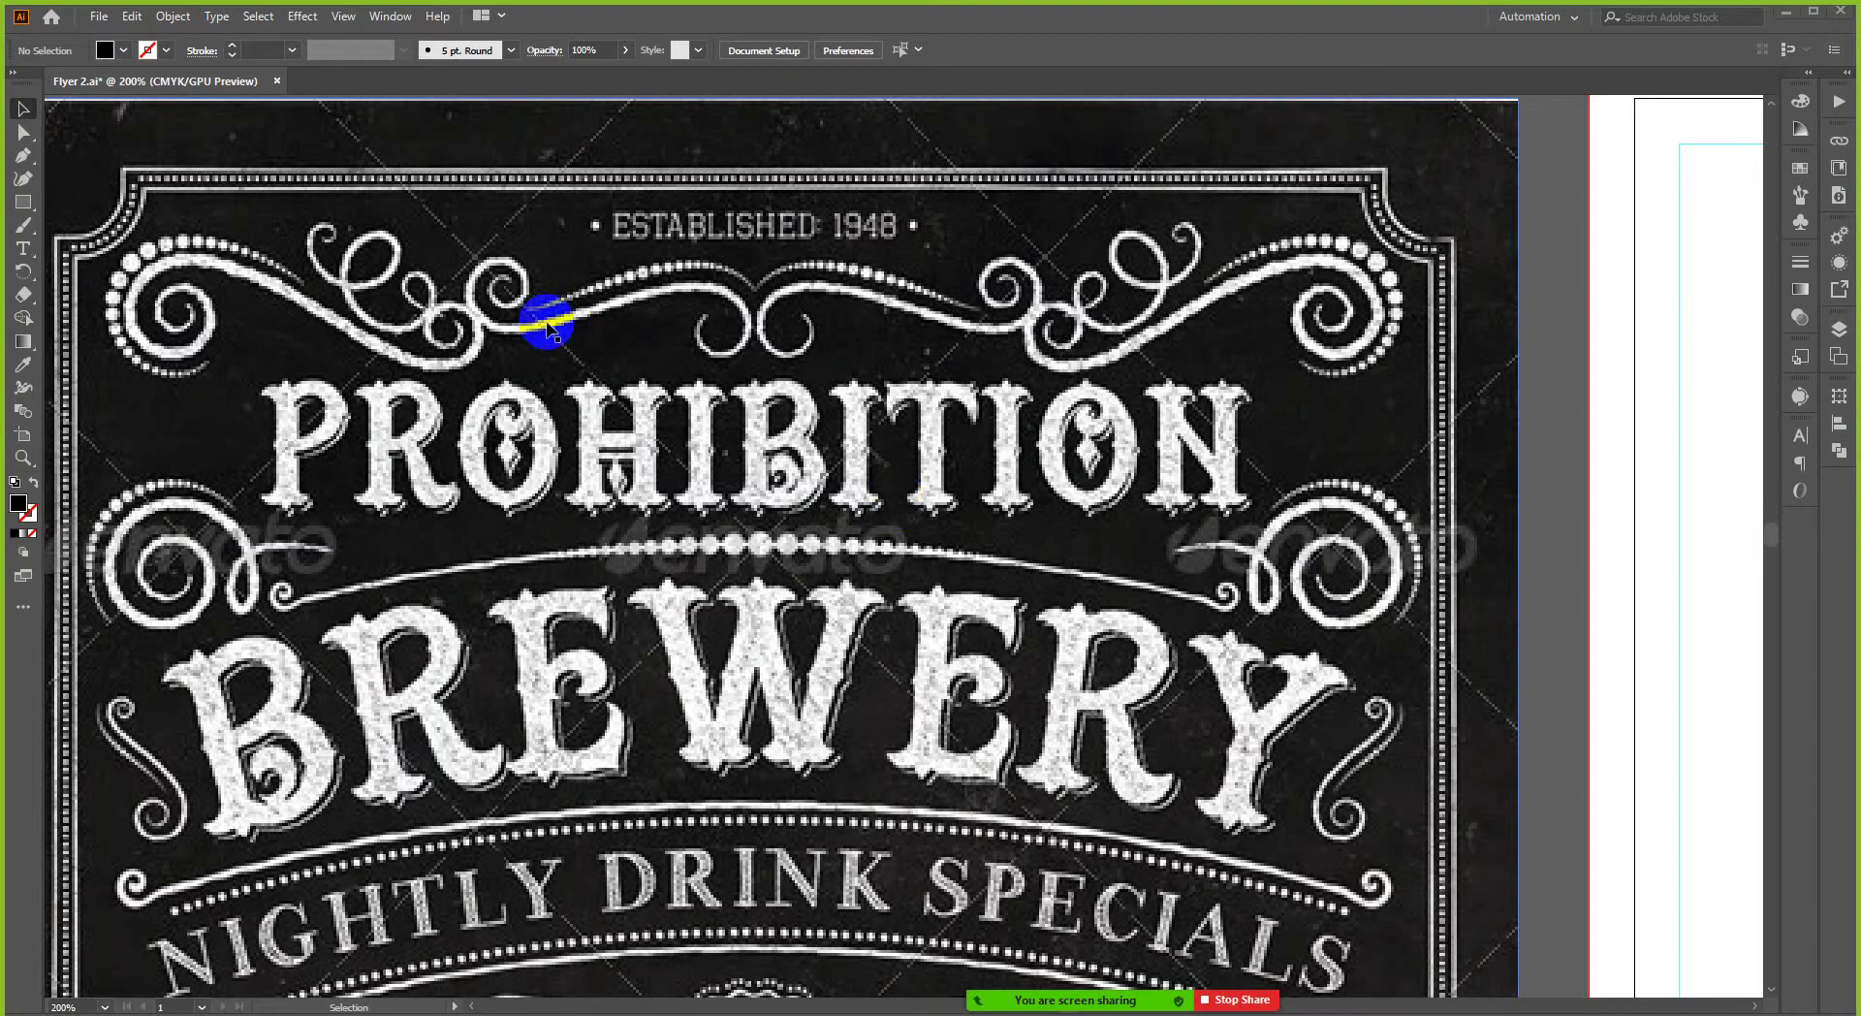
{"action": "scroll", "coordinate": [543, 309], "scroll_direction": "down", "scroll_amount": 2, "text": "alt"}
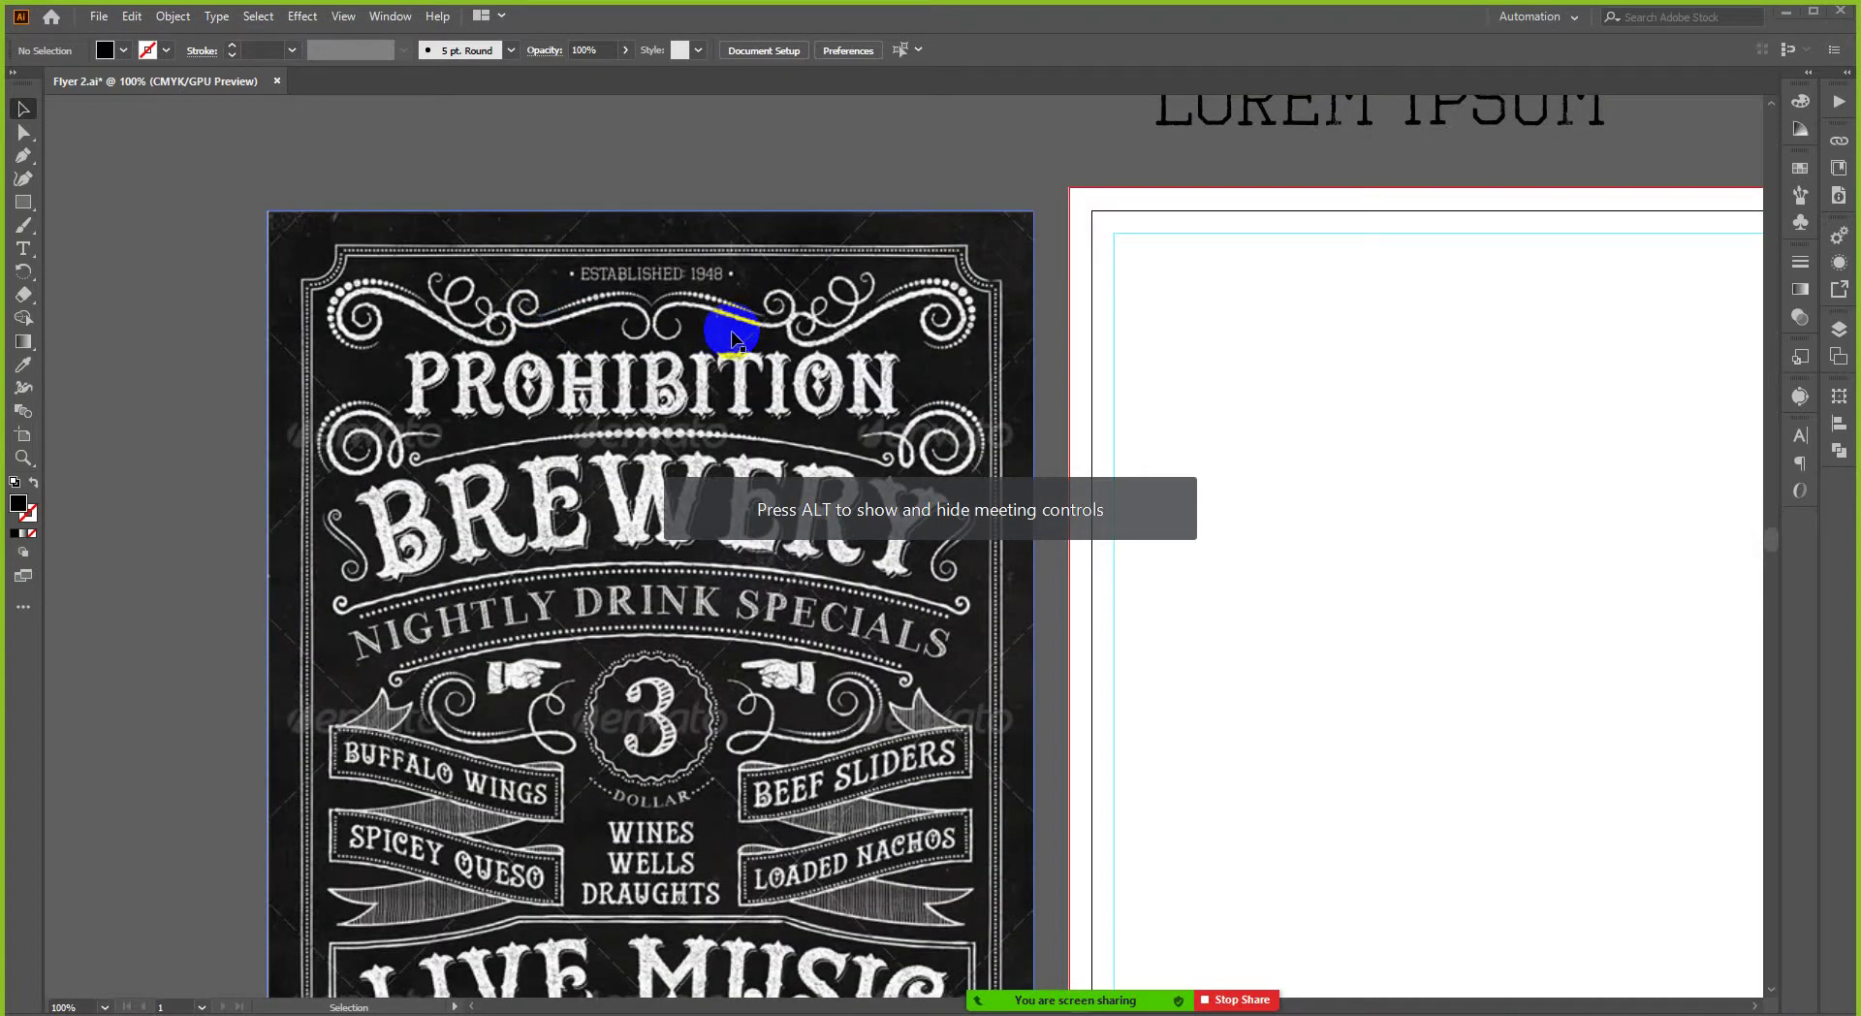
- Switch to Firefox, open freepik.com in a new tab and search it for "floral elements"
{"action": "key", "text": "a"}
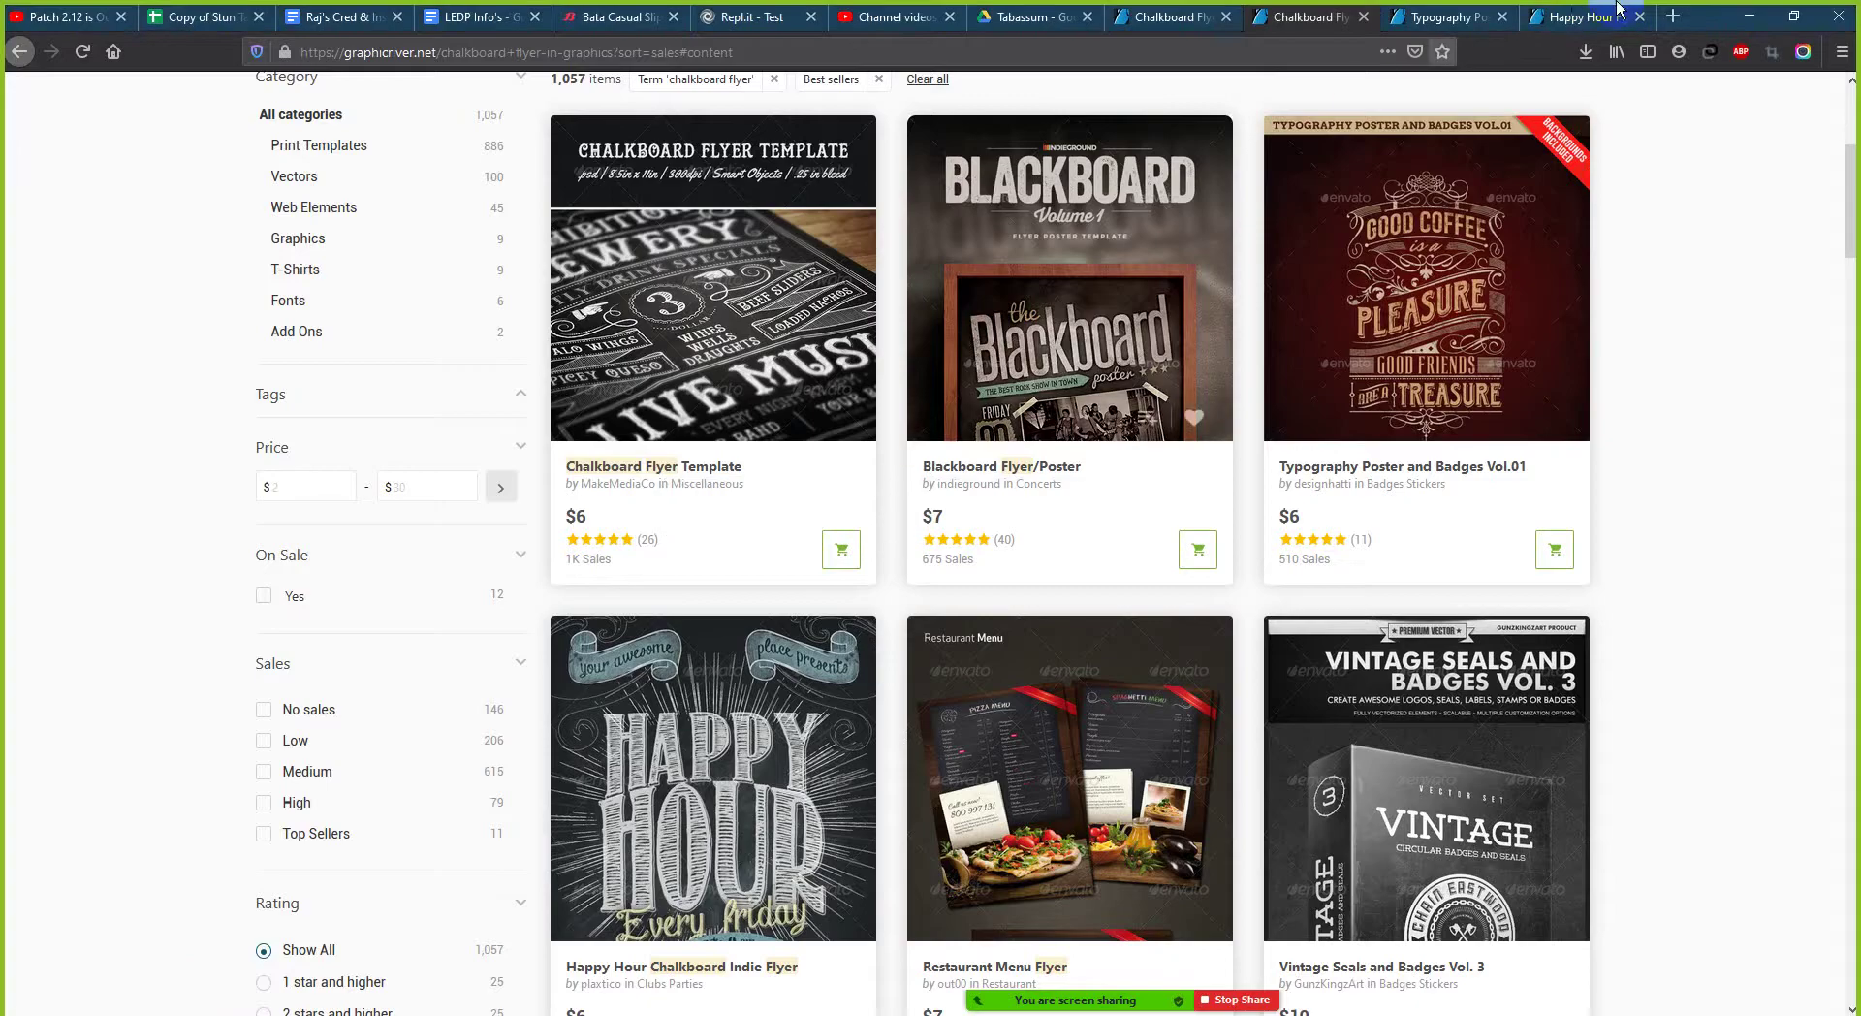
{"action": "key", "text": "ctrl+t"}
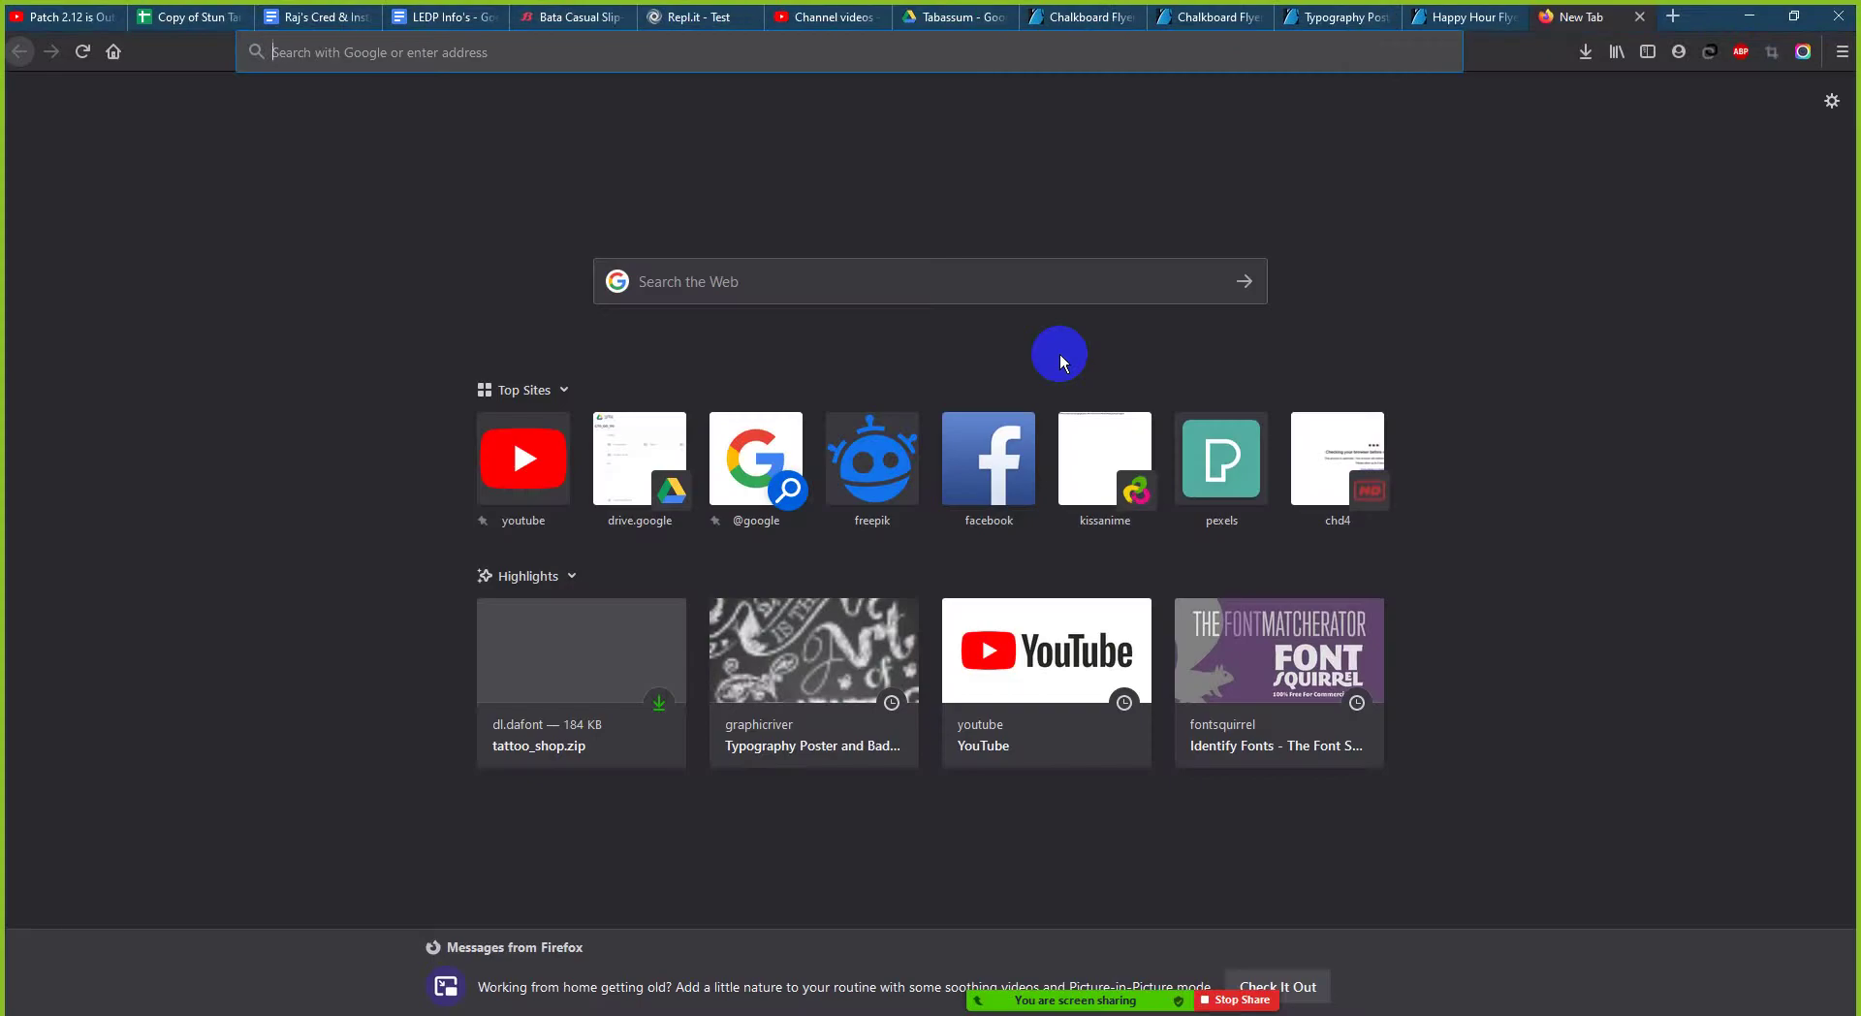
{"action": "type", "text": "freepik.com/"}
{"action": "key", "text": "Return"}
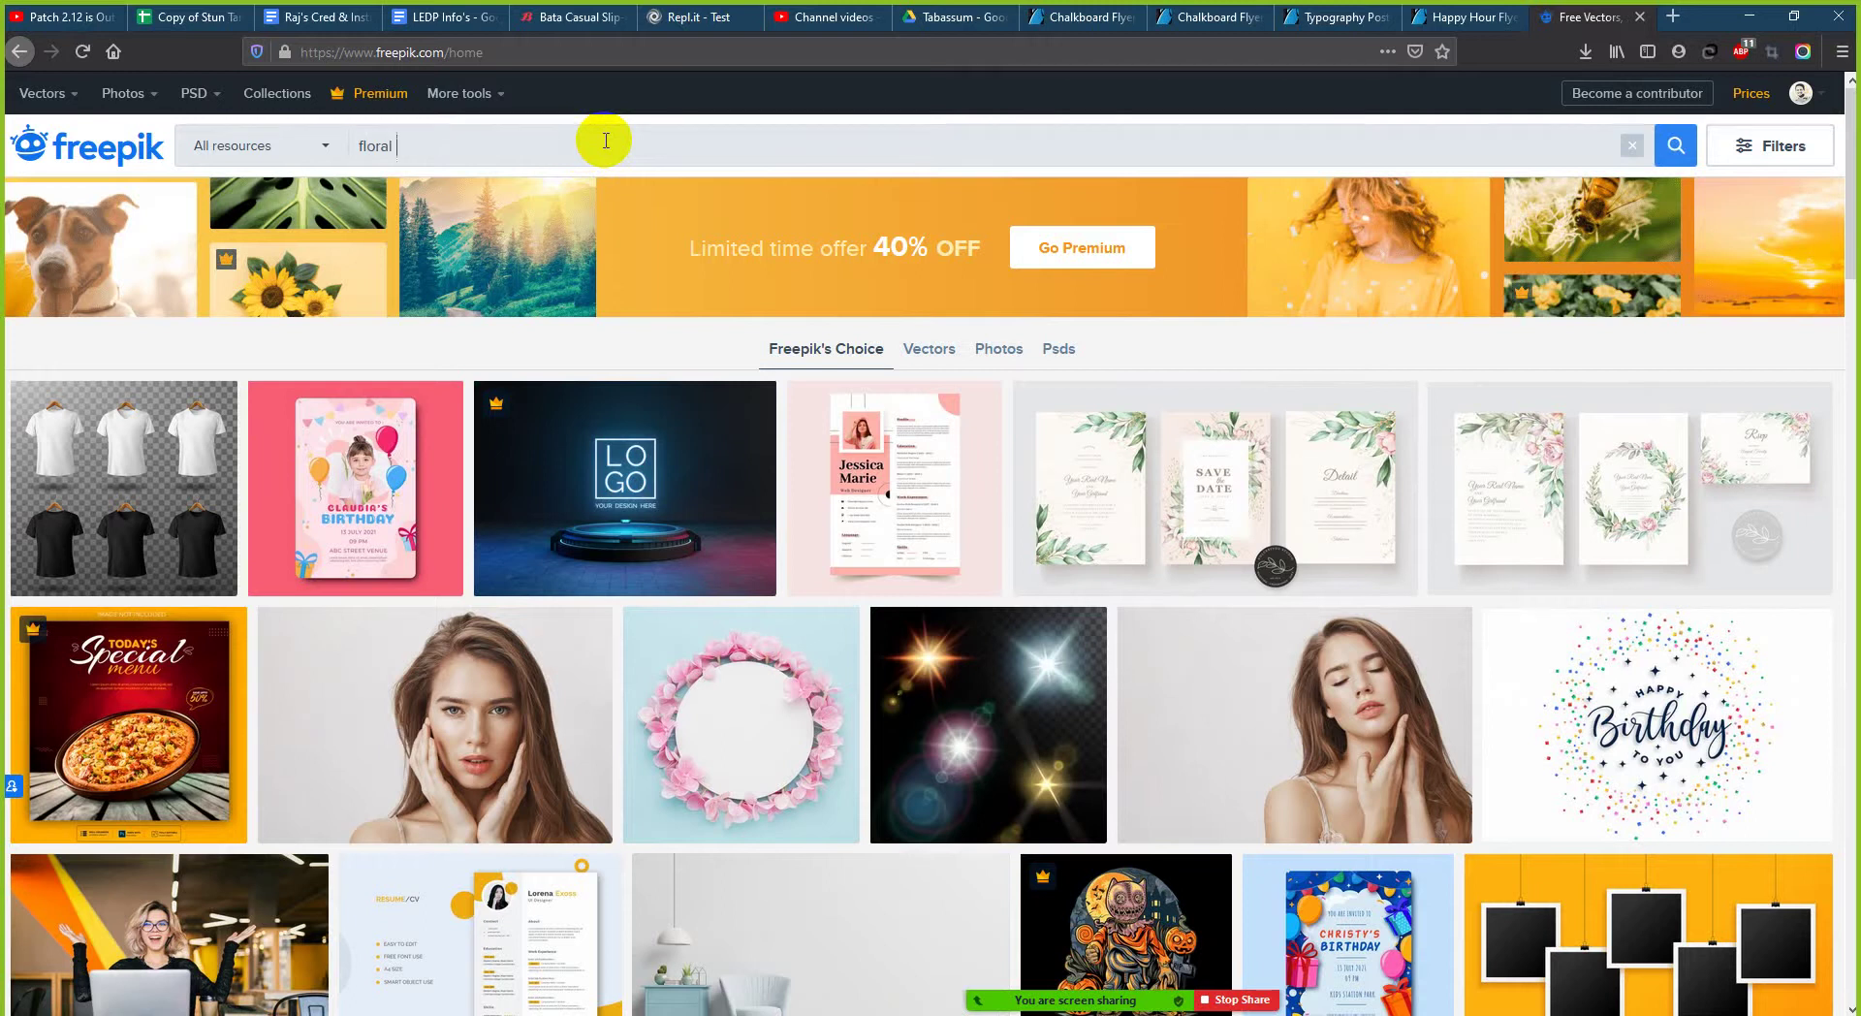
{"action": "type", "text": "ele"}
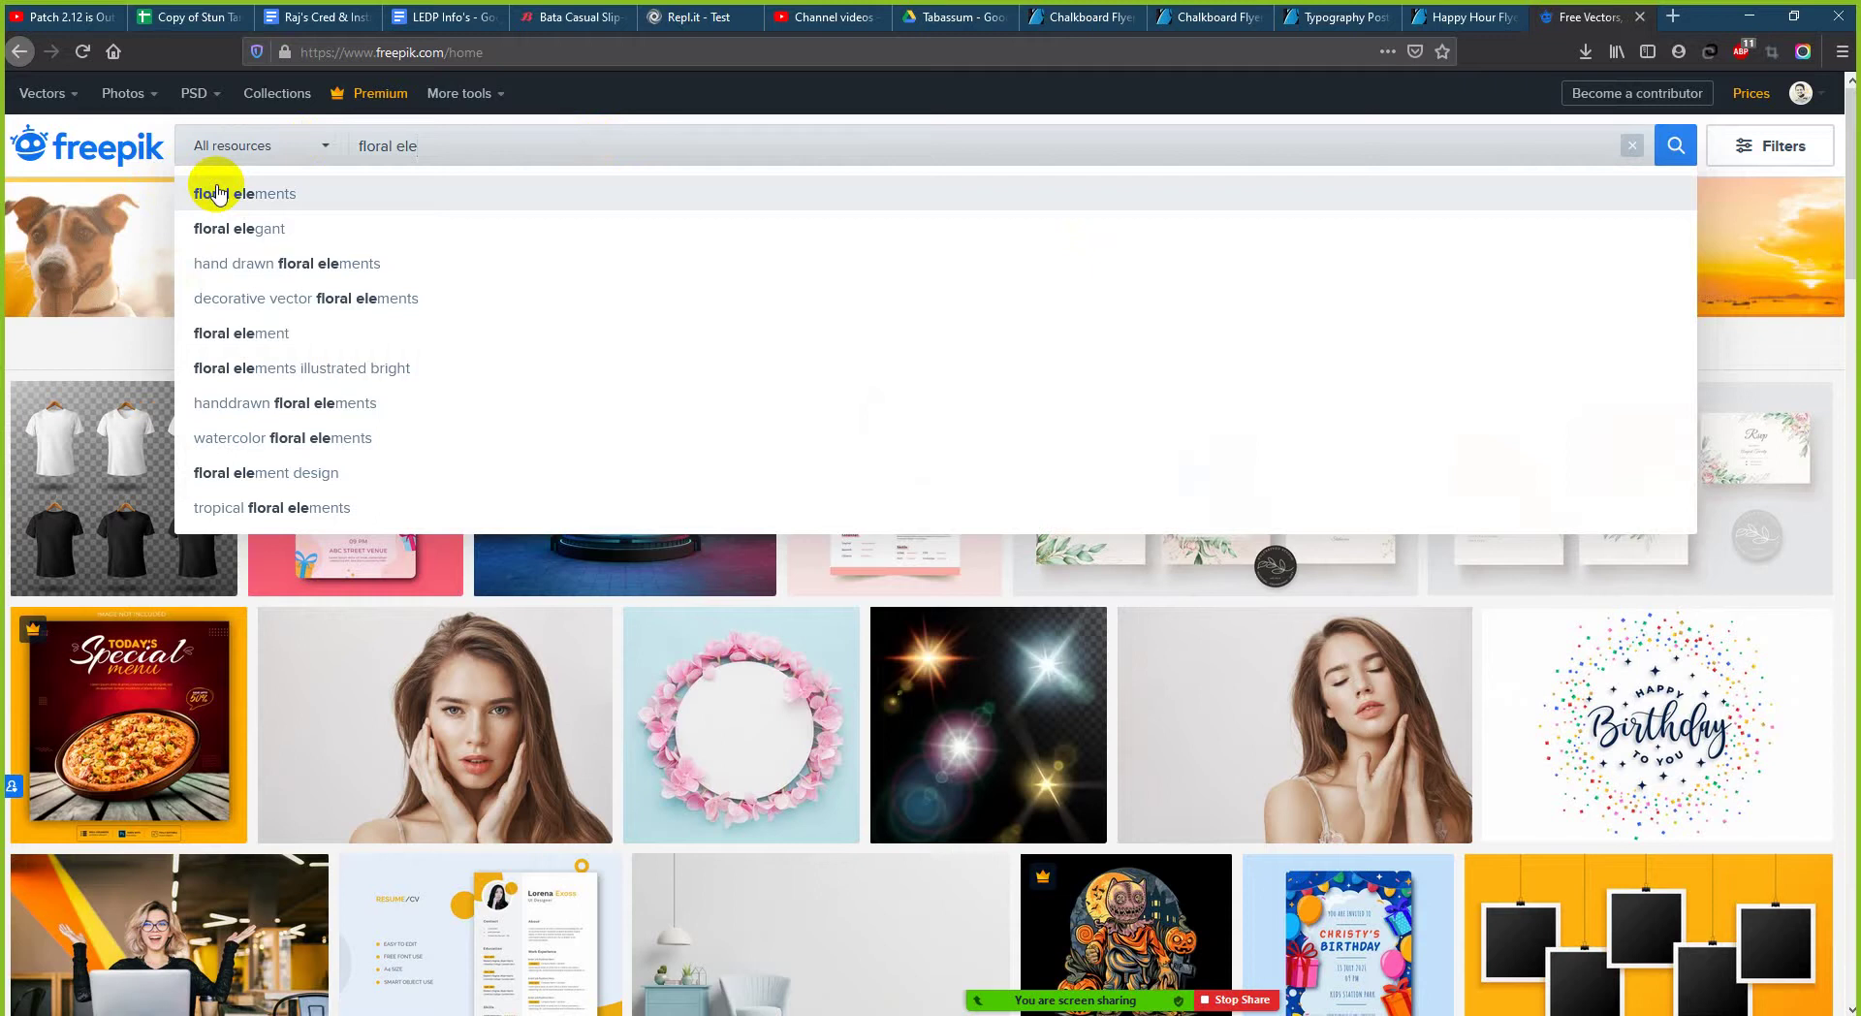
{"action": "left_click", "coordinate": [217, 193]}
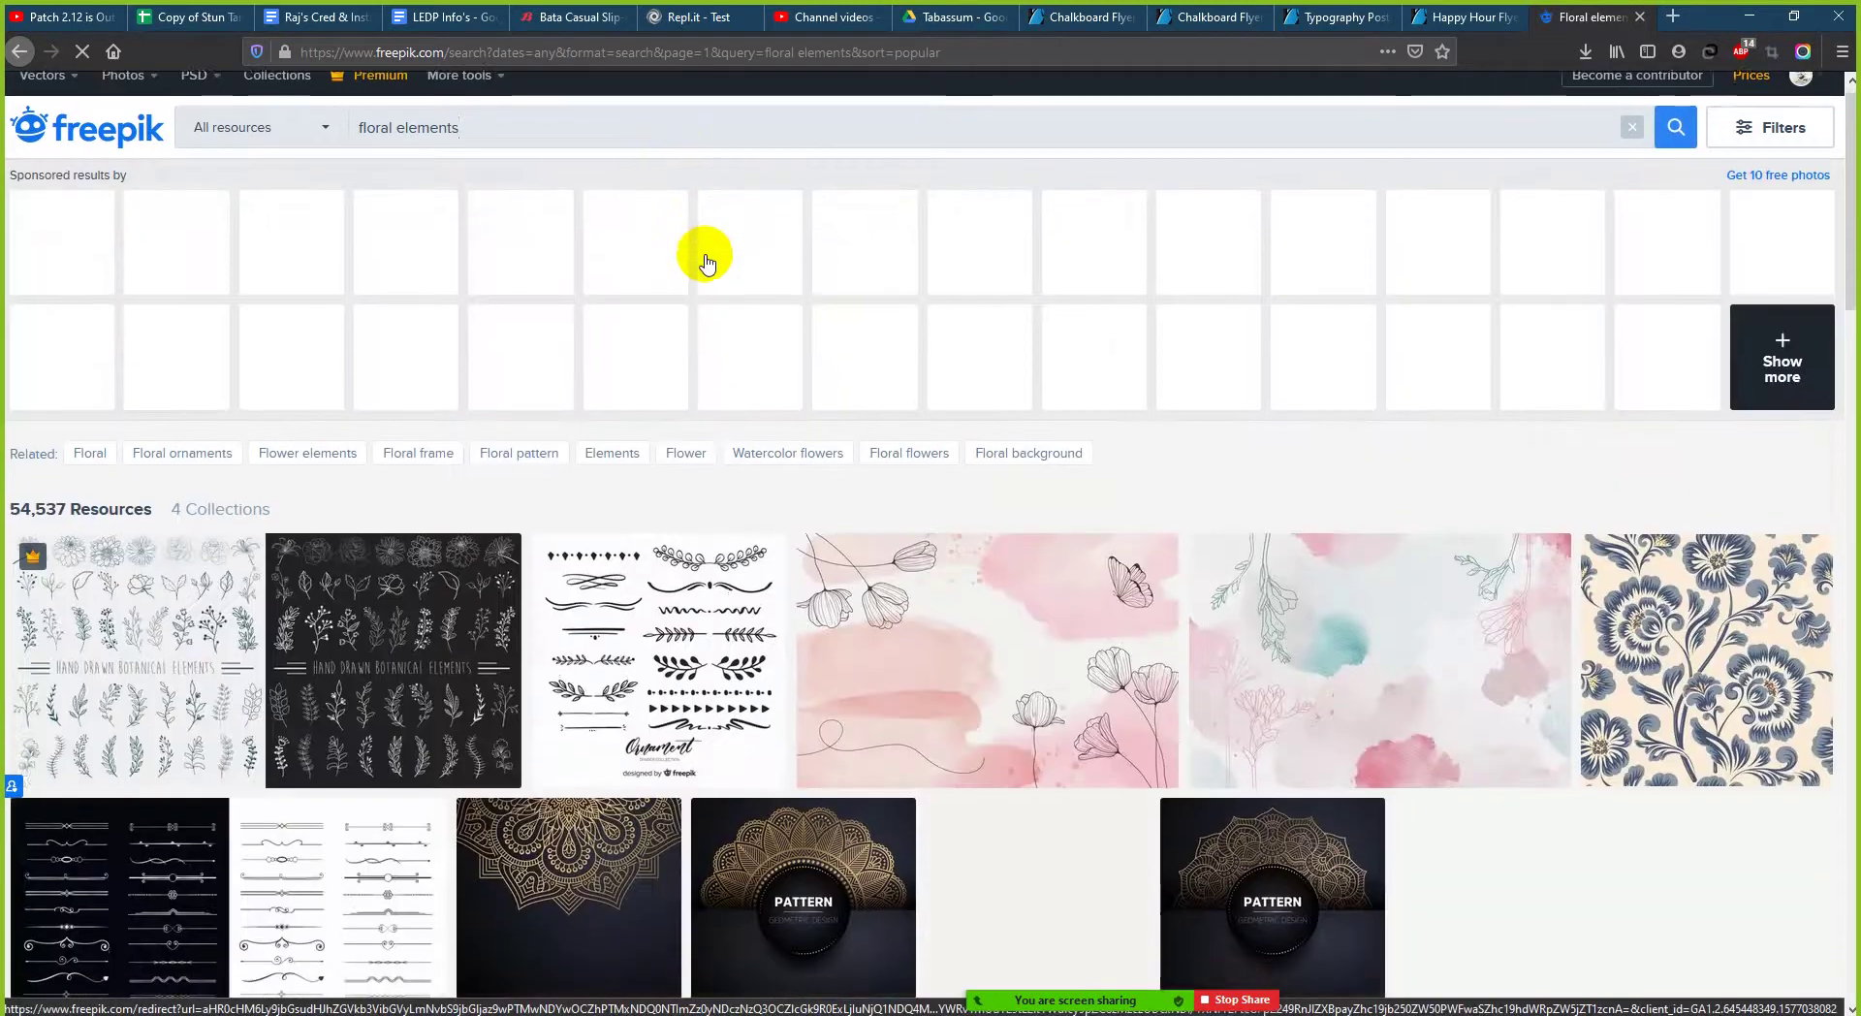
- Look through the first page of floral elements results for ornaments that suit the flyer
{"action": "scroll", "coordinate": [706, 262], "scroll_direction": "down", "scroll_amount": 5}
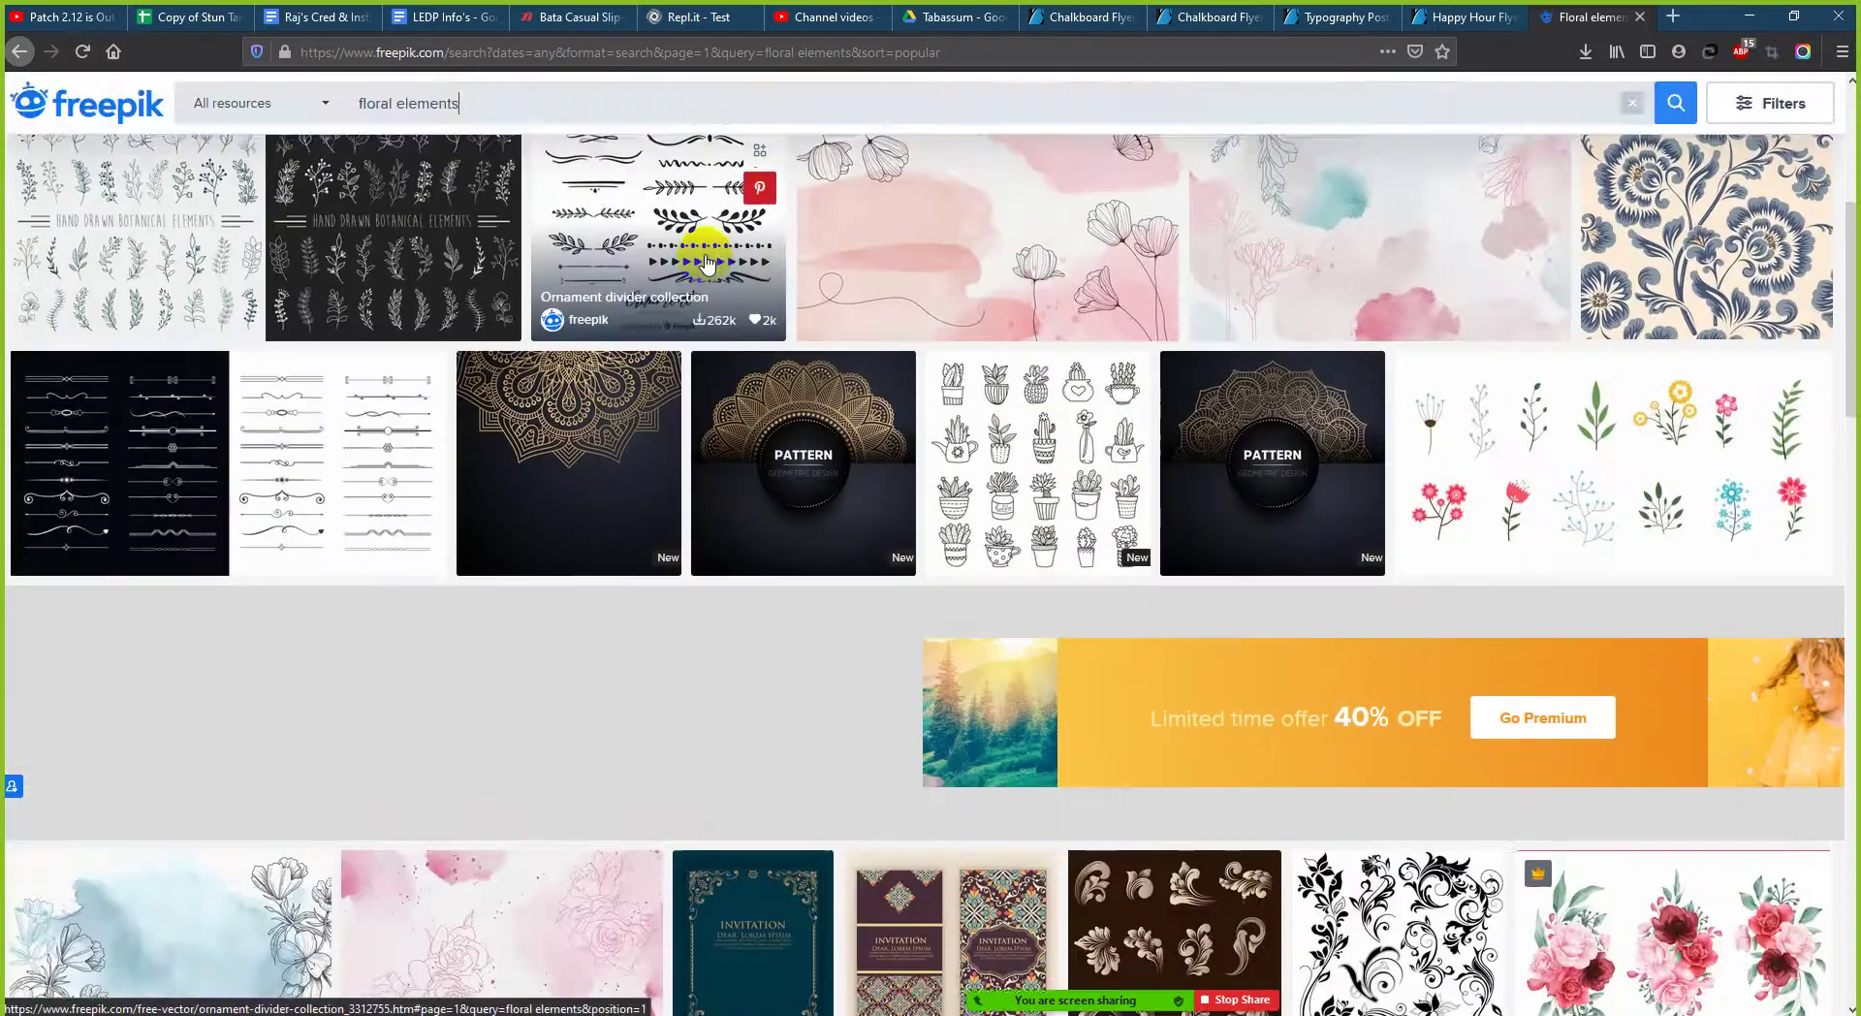
{"action": "scroll", "coordinate": [706, 261], "scroll_direction": "down", "scroll_amount": 6}
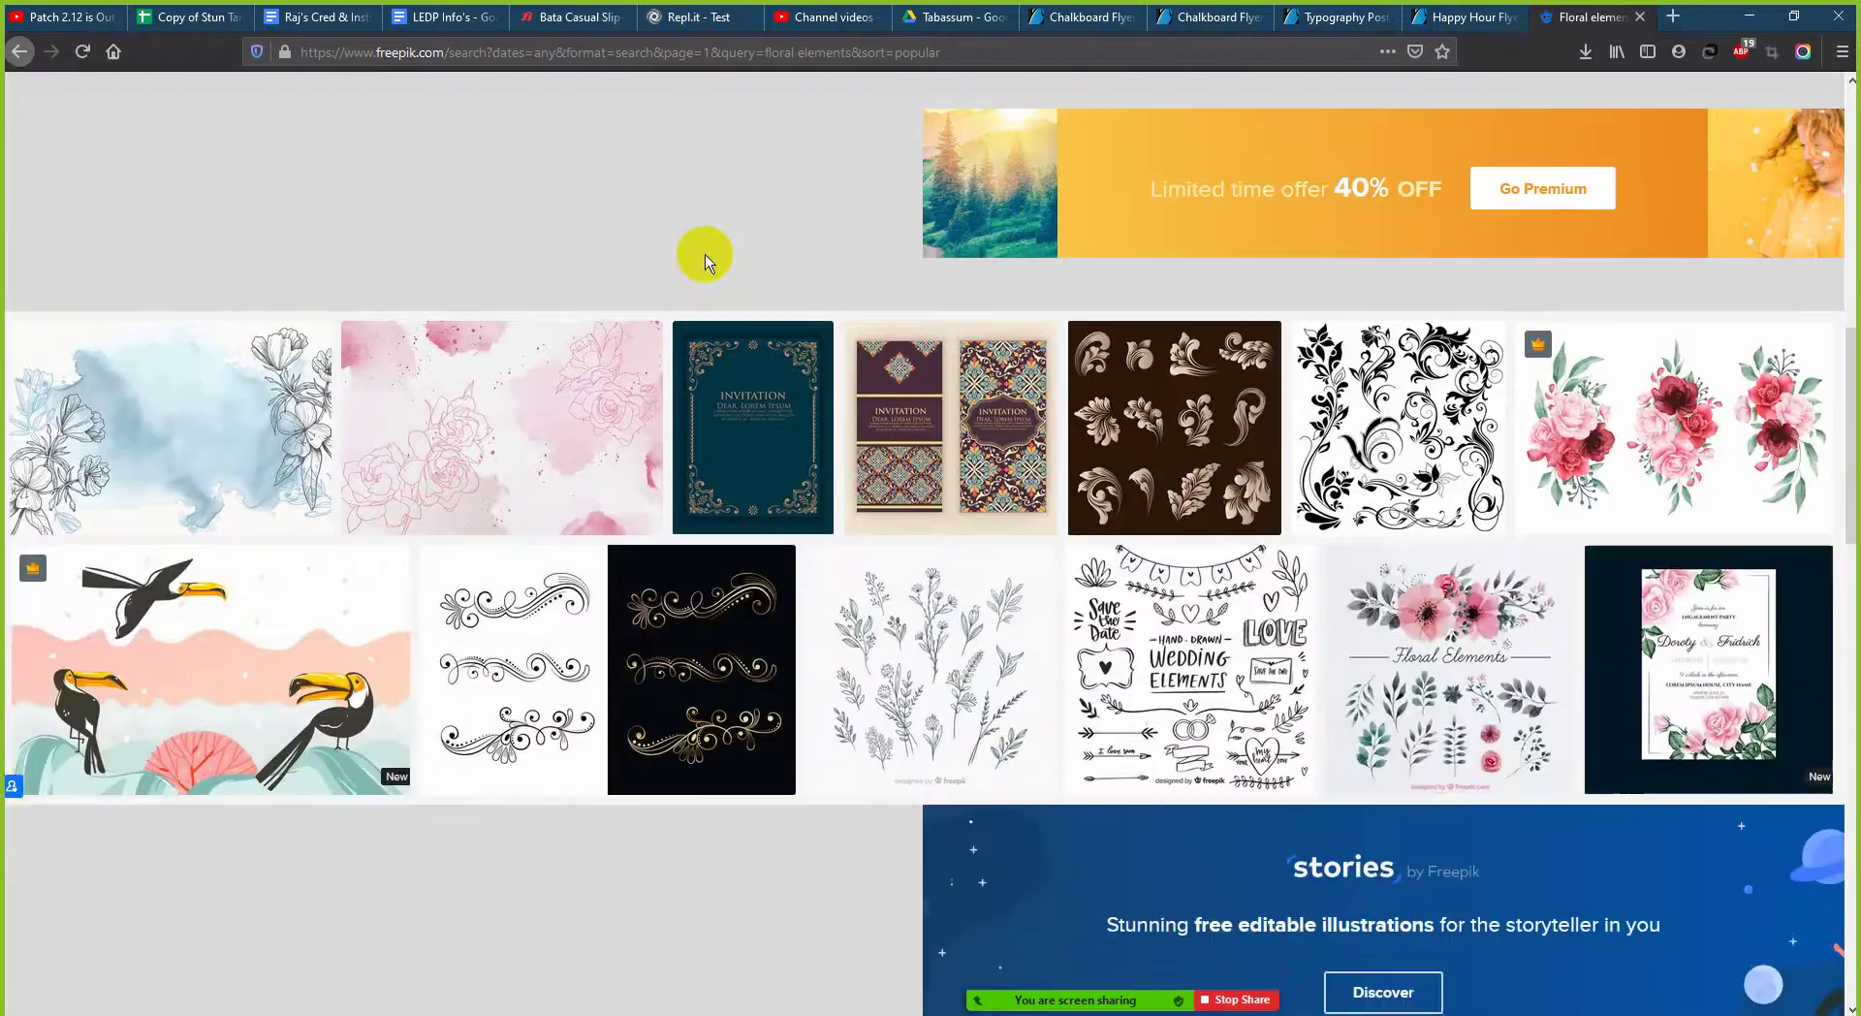
{"action": "scroll", "coordinate": [704, 260], "scroll_direction": "down", "scroll_amount": 8}
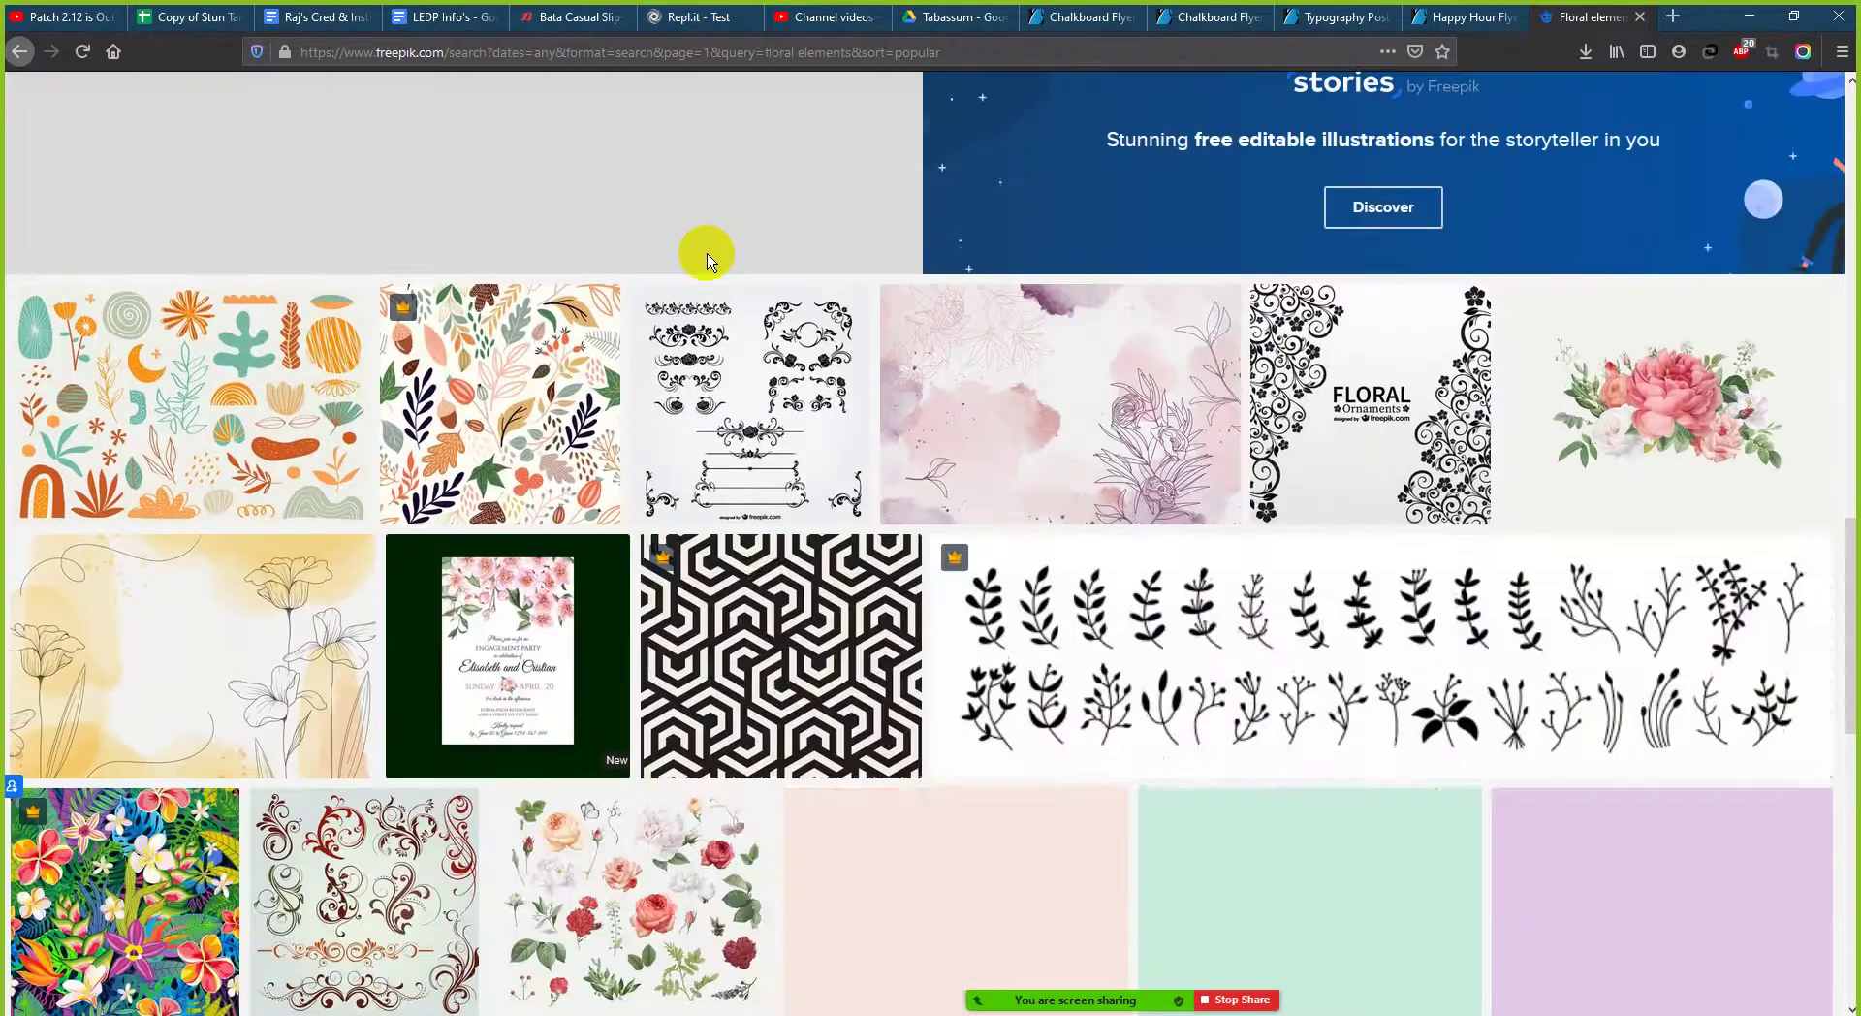
{"action": "scroll", "coordinate": [706, 260], "scroll_direction": "down", "scroll_amount": 7}
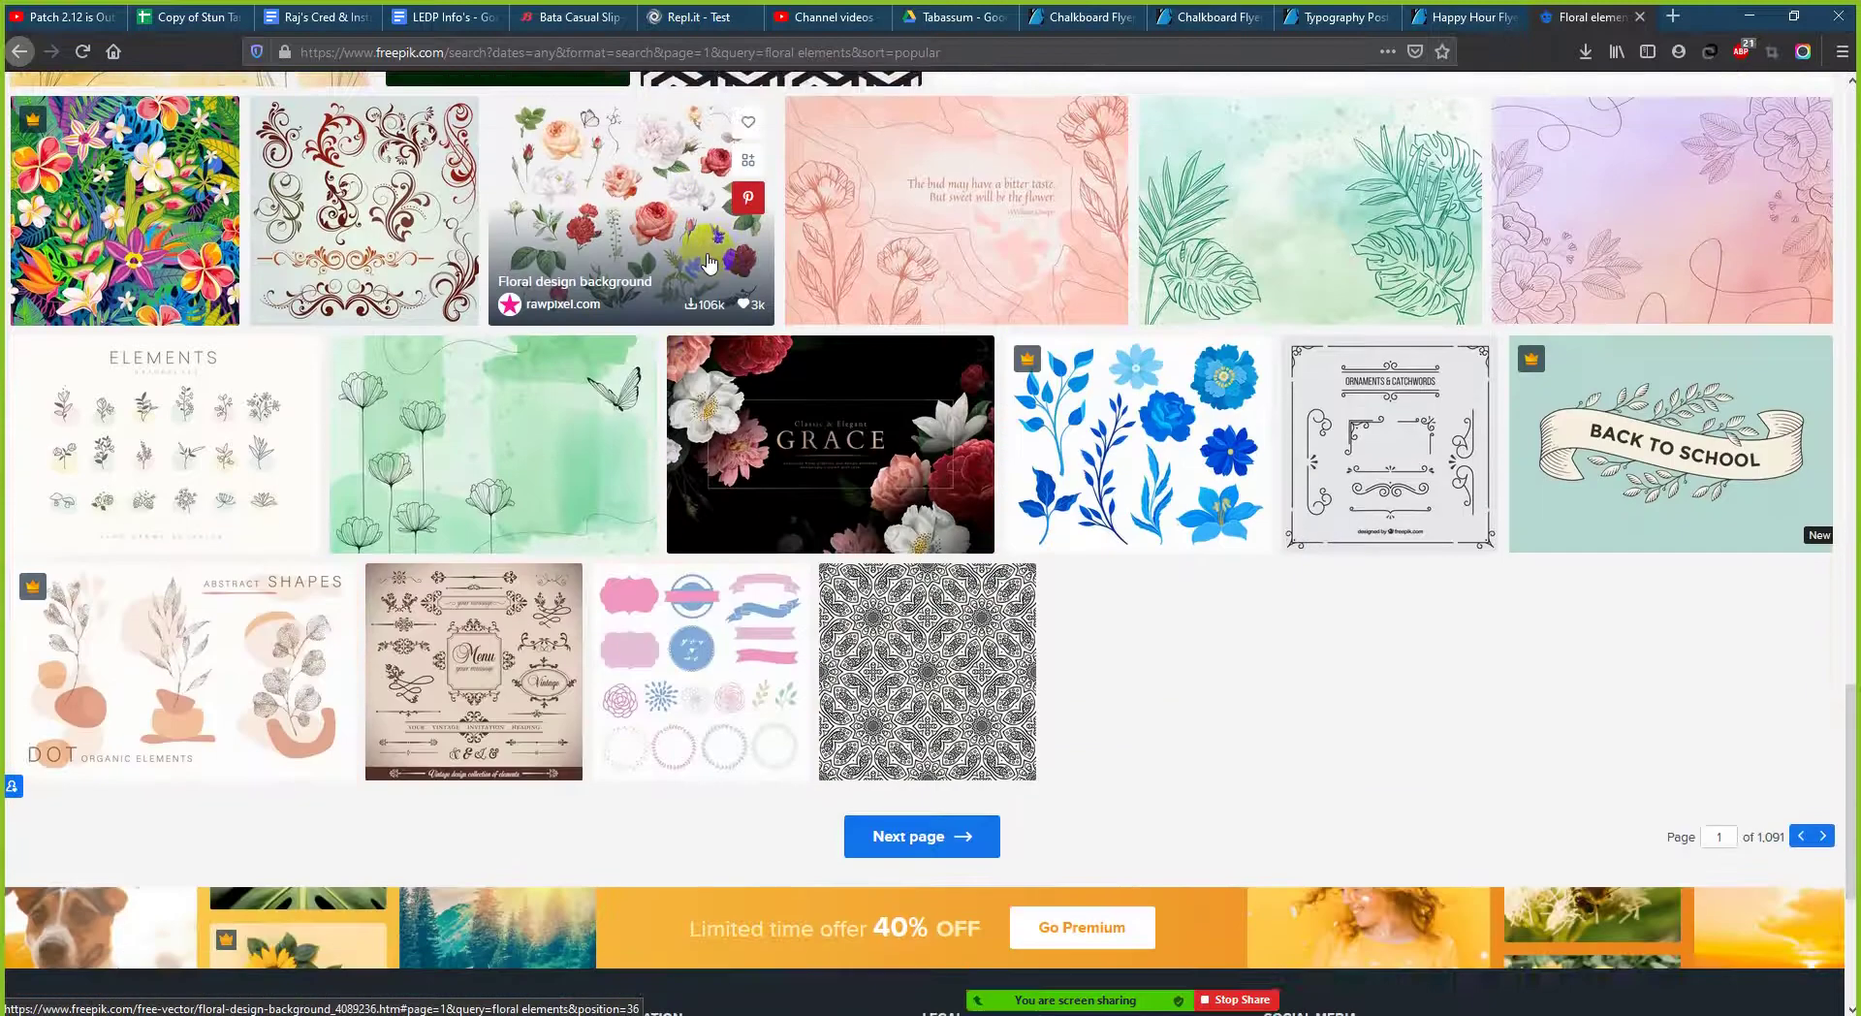
{"action": "scroll", "coordinate": [707, 262], "scroll_direction": "down", "scroll_amount": 2}
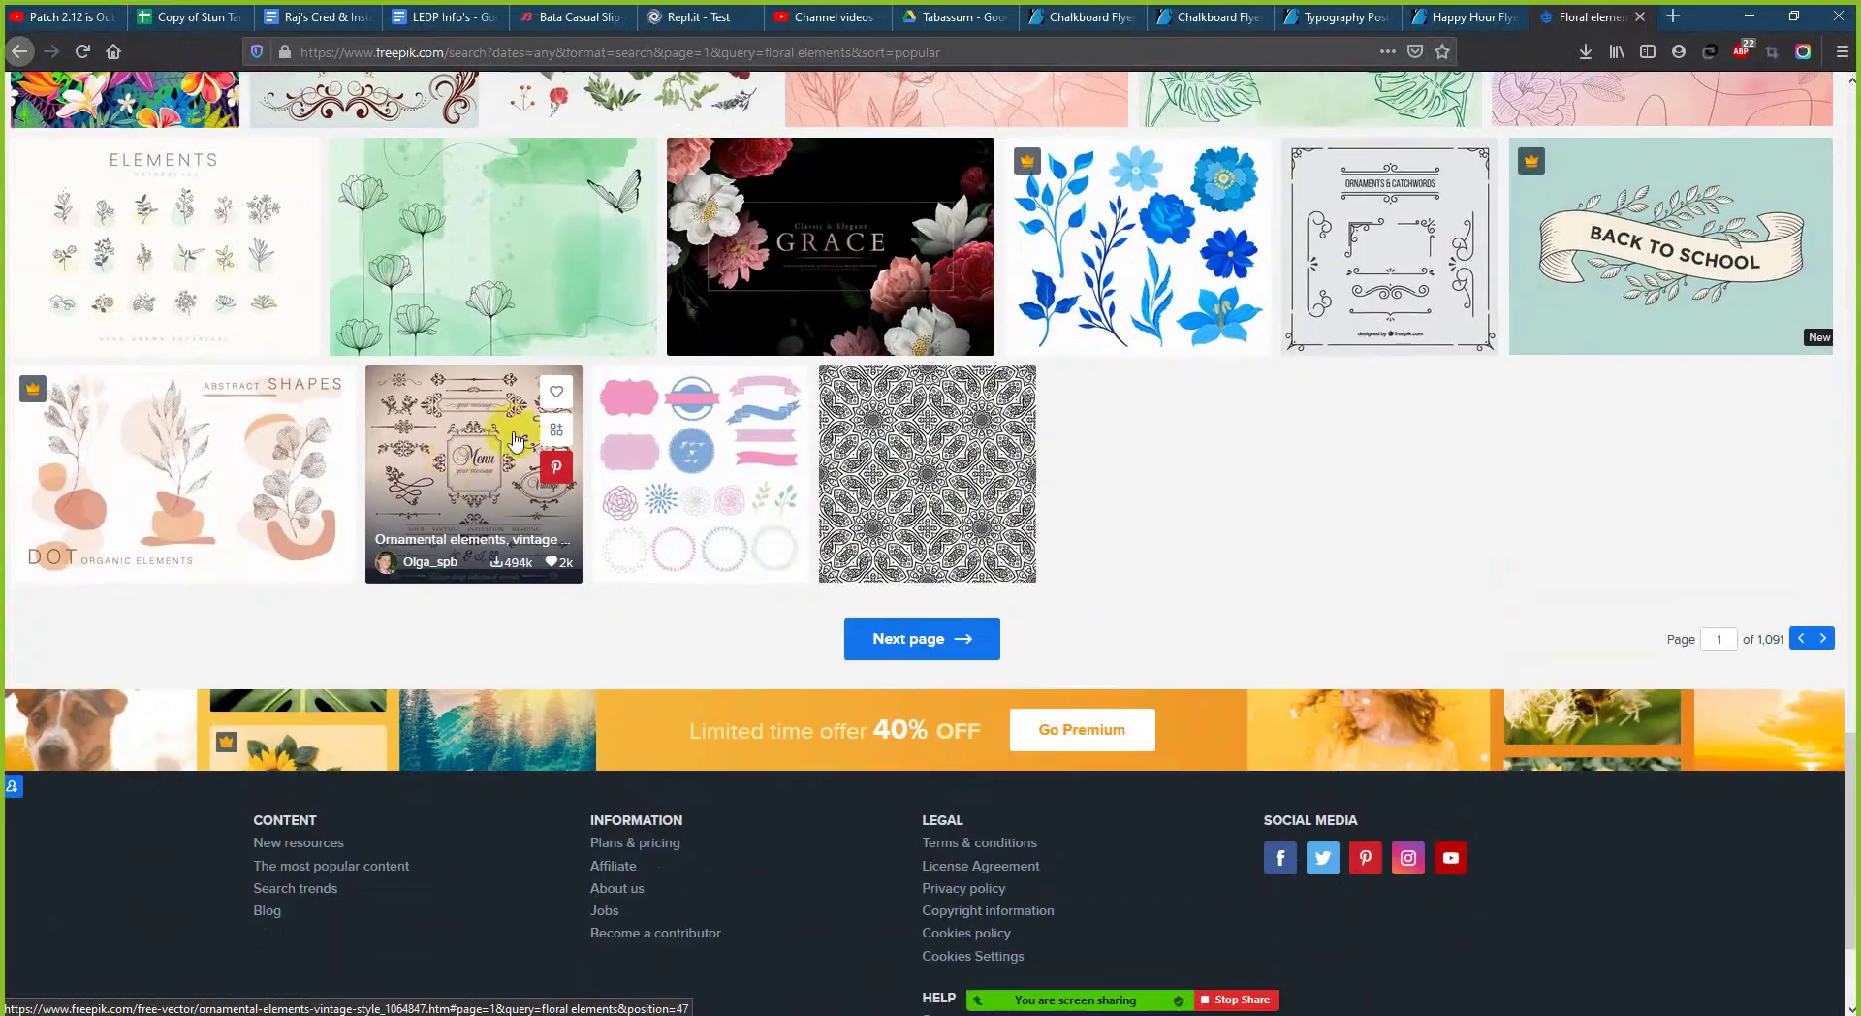
{"action": "scroll", "coordinate": [515, 441], "scroll_direction": "up", "scroll_amount": 20}
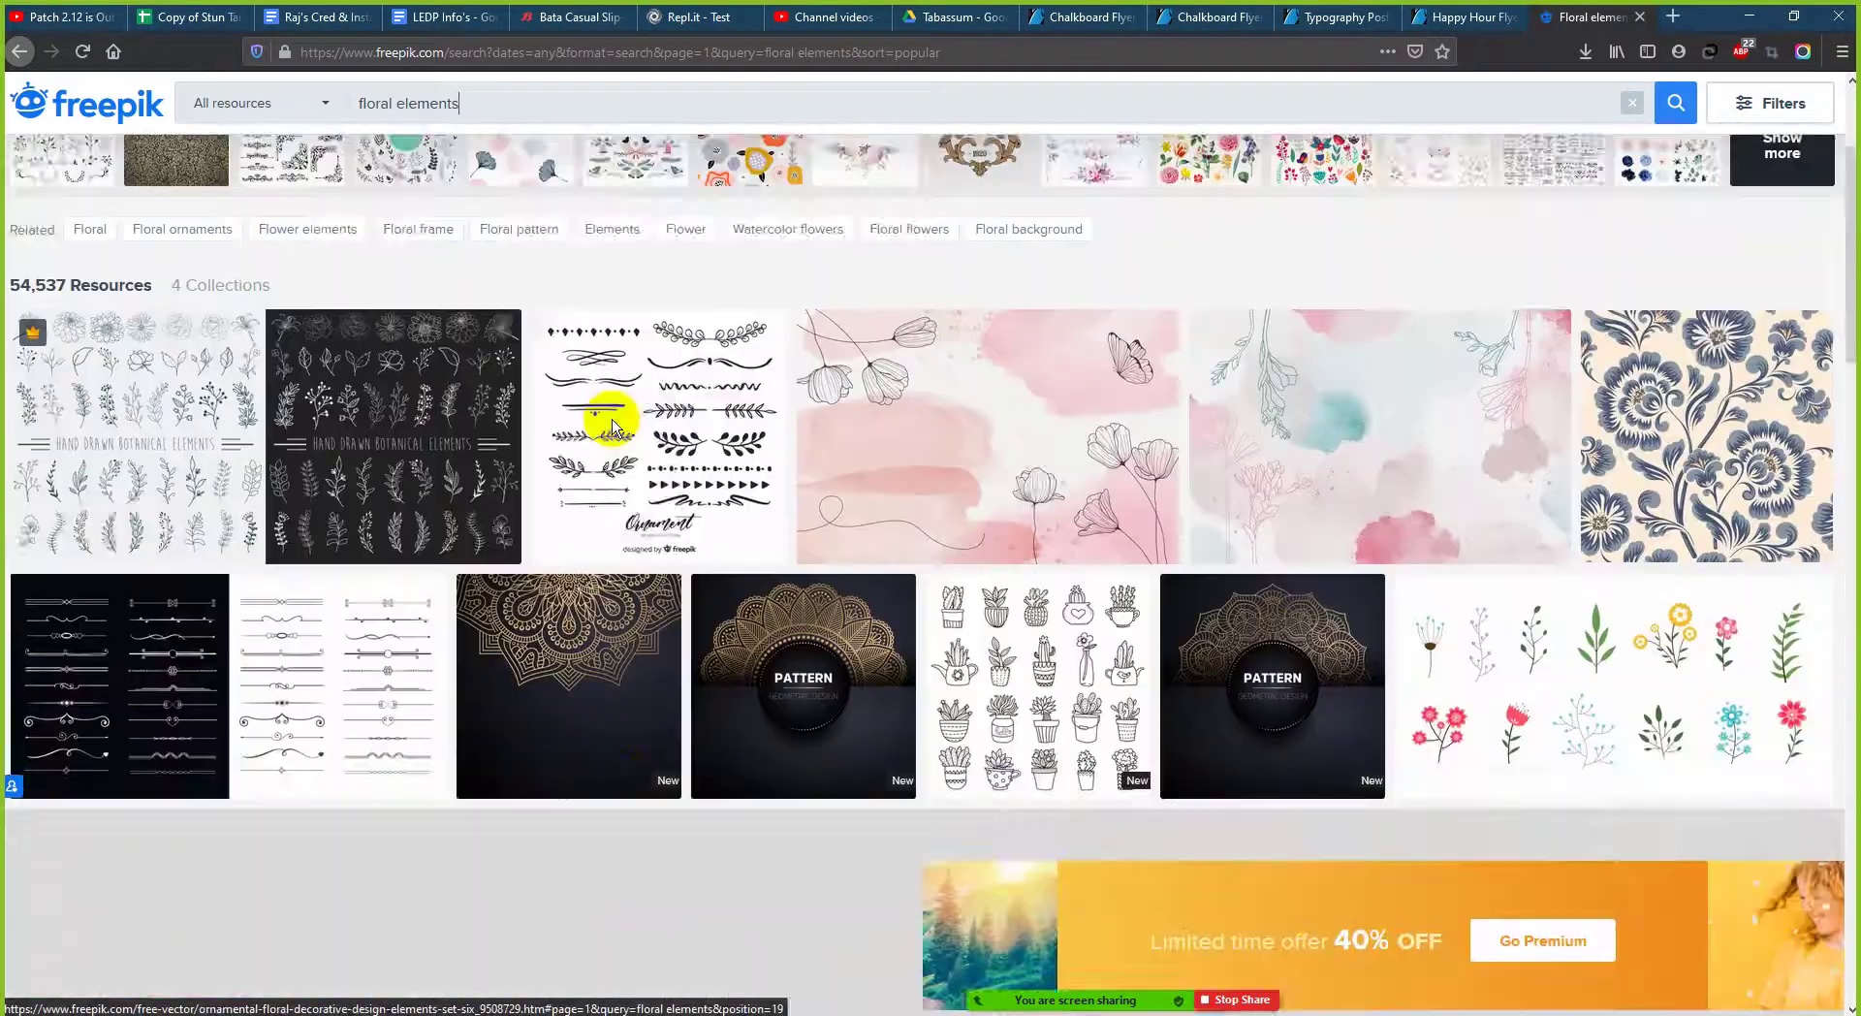
{"action": "scroll", "coordinate": [612, 425], "scroll_direction": "up", "scroll_amount": 3}
{"action": "scroll", "coordinate": [615, 417], "scroll_direction": "down", "scroll_amount": 1}
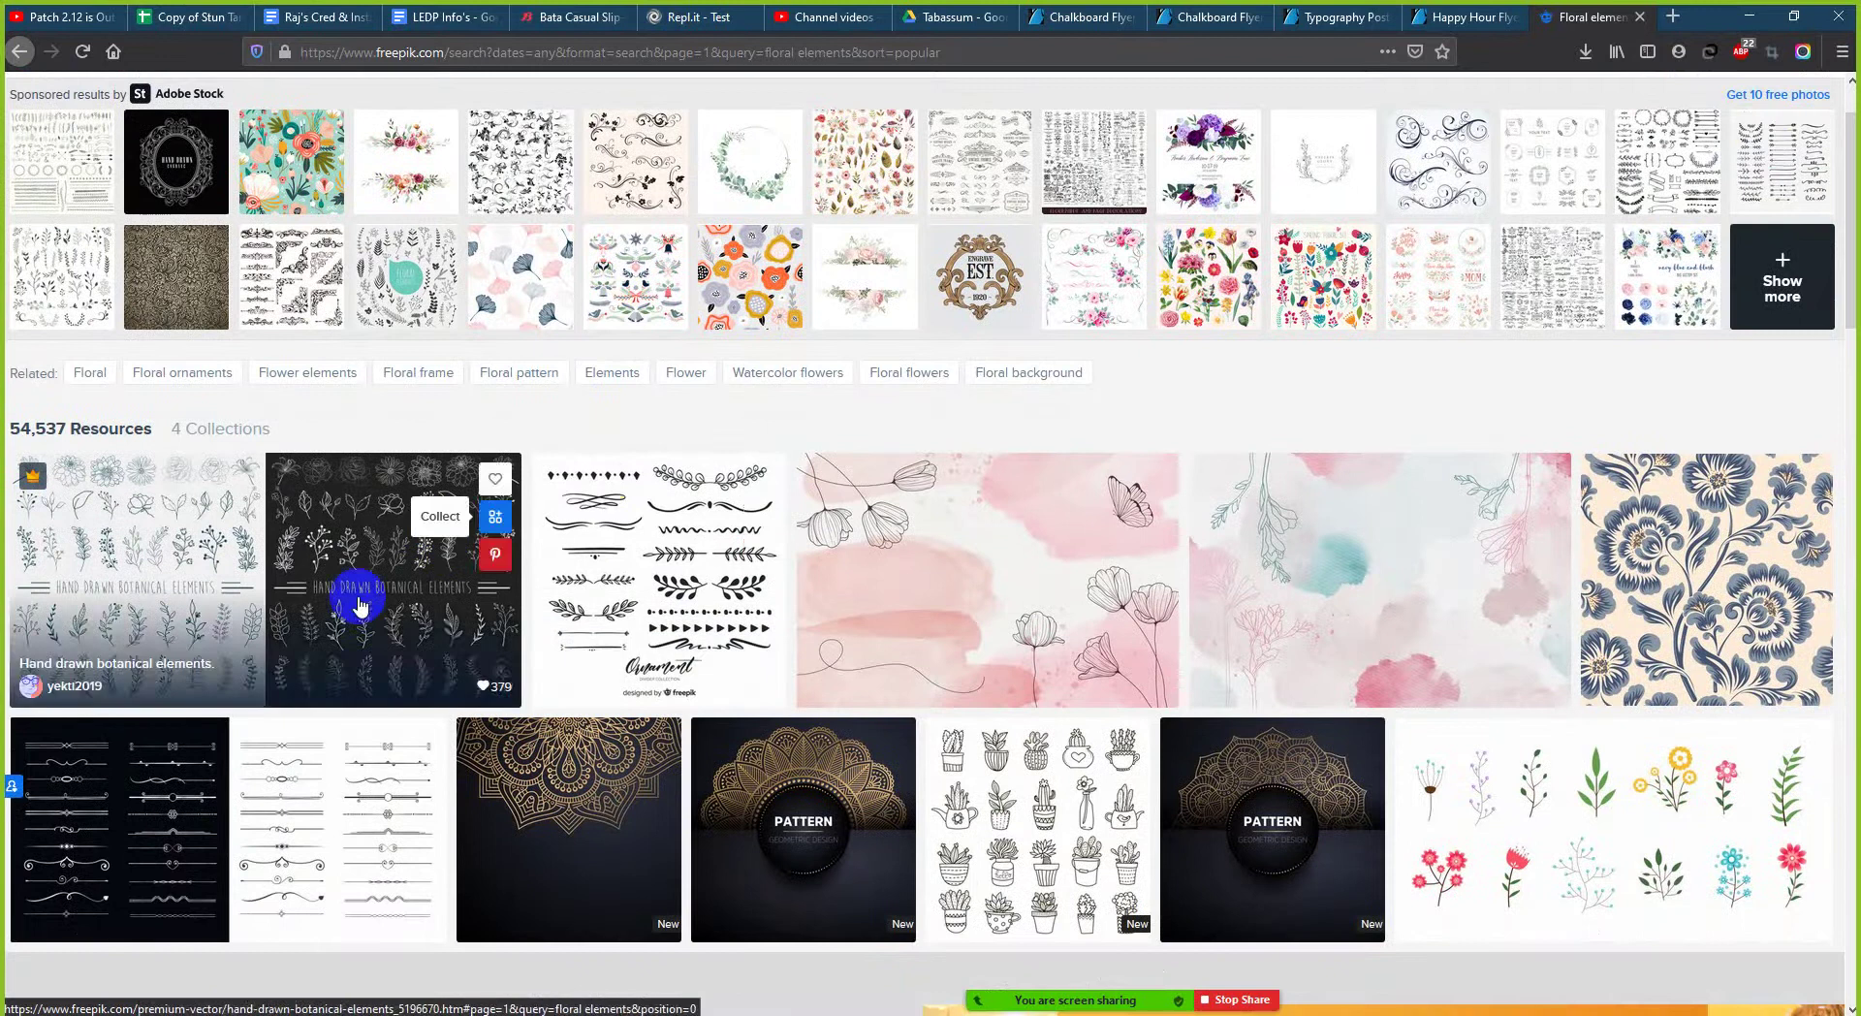
{"action": "scroll", "coordinate": [252, 746], "scroll_direction": "up", "scroll_amount": 1}
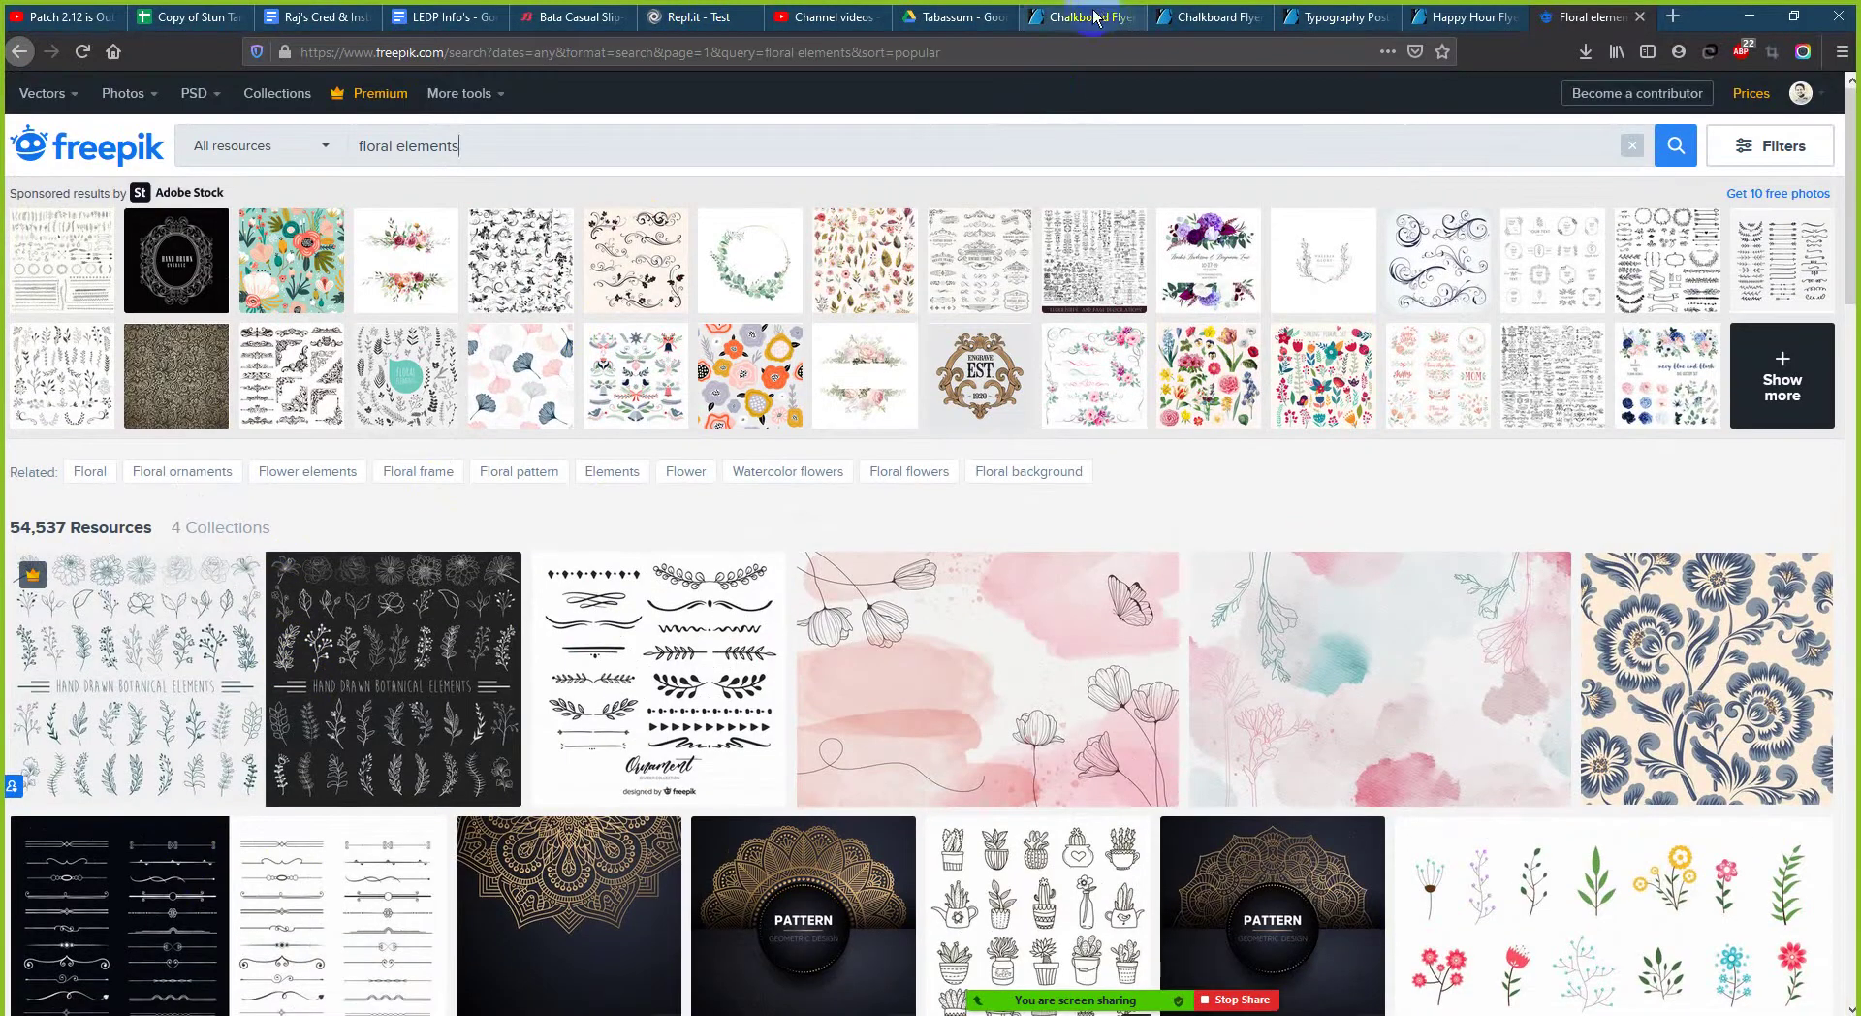
- Switch back to Illustrator and examine the reference flyer's swirls, ribbons, border and chalkboard background against the blank page
{"action": "key", "text": "alt+Tab"}
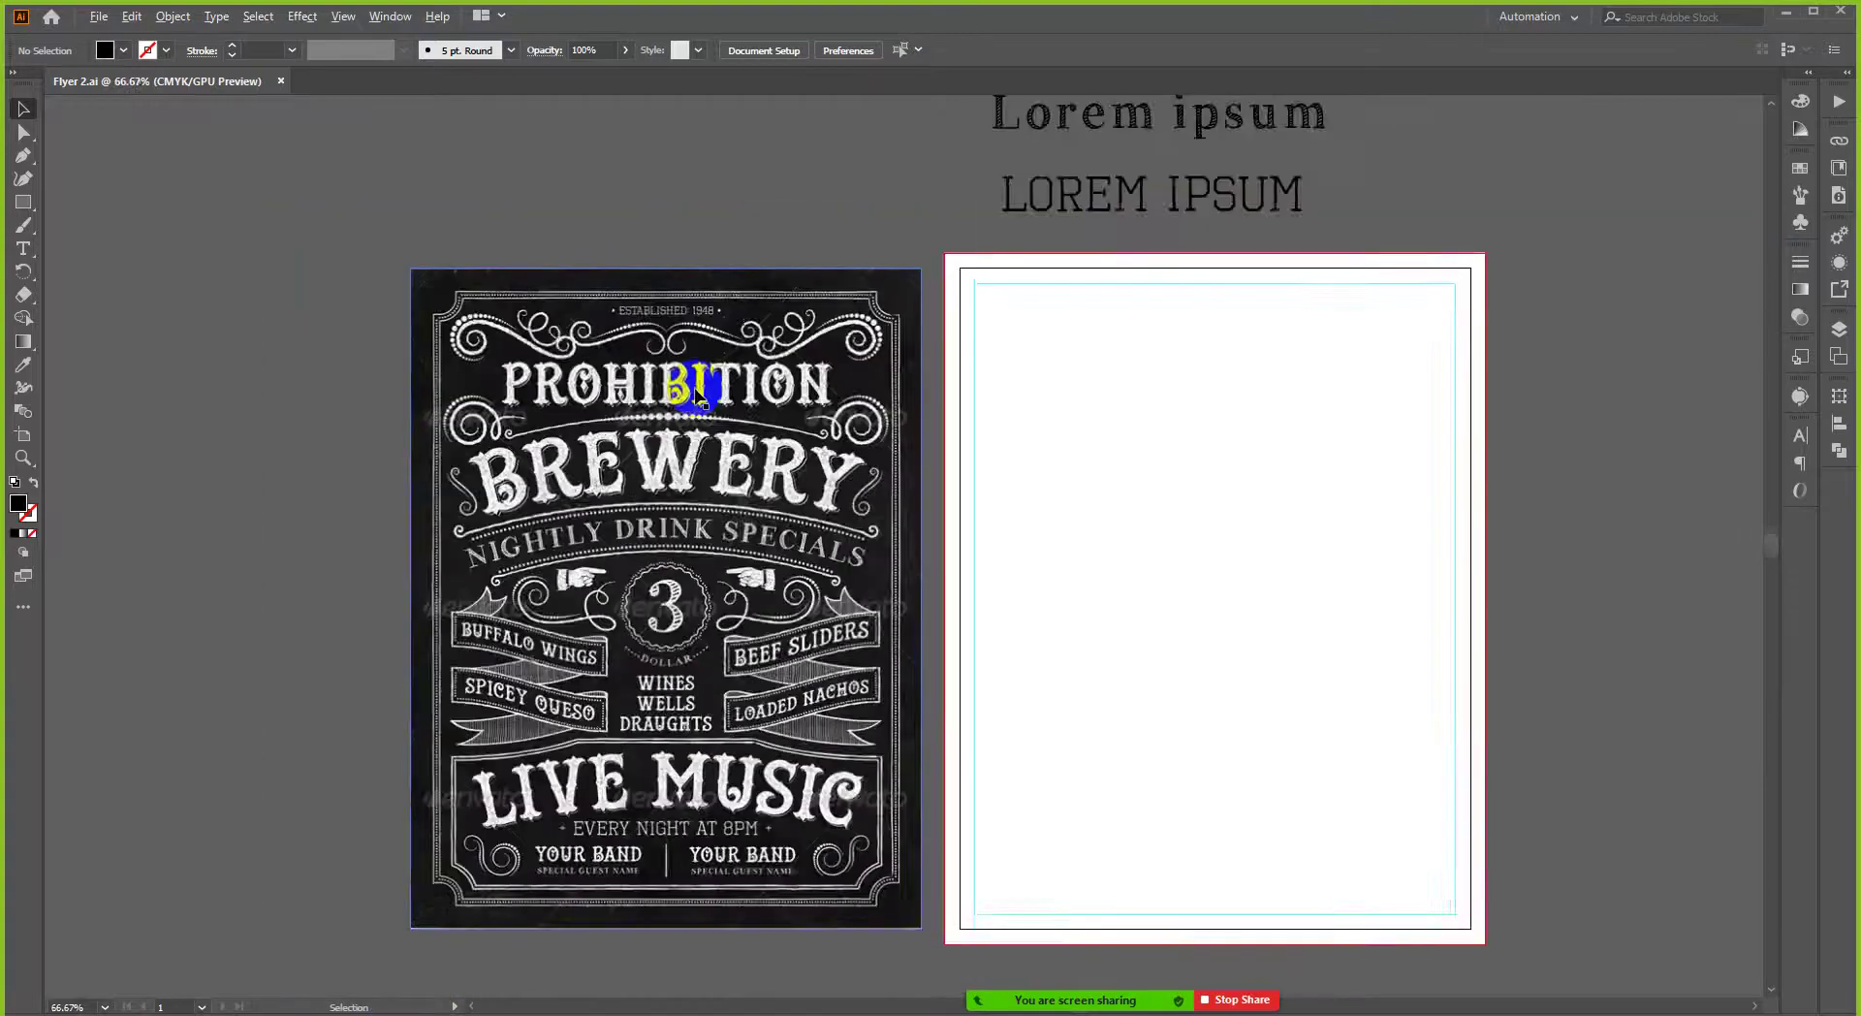
{"action": "scroll", "coordinate": [736, 543], "scroll_direction": "down", "scroll_amount": 1}
{"action": "scroll", "coordinate": [905, 511], "scroll_direction": "up", "scroll_amount": 2}
{"action": "scroll", "coordinate": [977, 456], "scroll_direction": "up", "scroll_amount": 3}
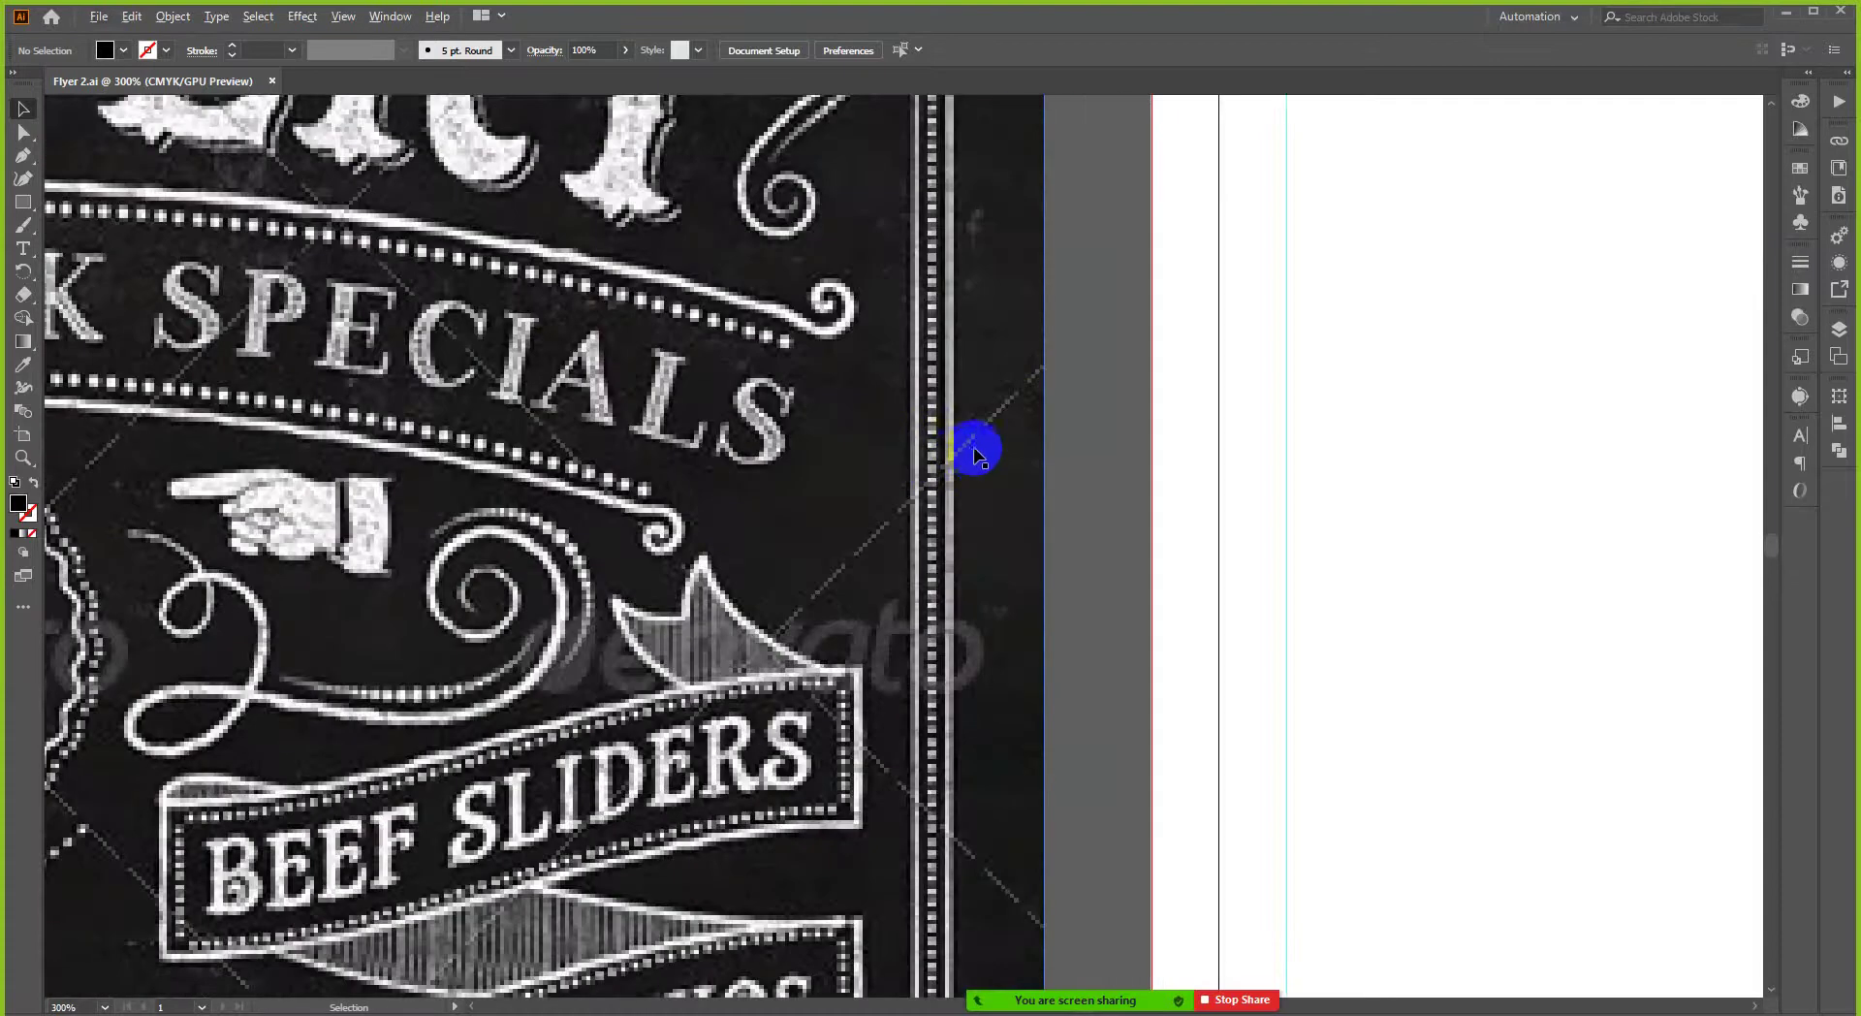
{"action": "scroll", "coordinate": [975, 456], "scroll_direction": "down", "scroll_amount": 3}
{"action": "scroll", "coordinate": [611, 382], "scroll_direction": "down", "scroll_amount": 1}
{"action": "scroll", "coordinate": [466, 399], "scroll_direction": "up", "scroll_amount": 1}
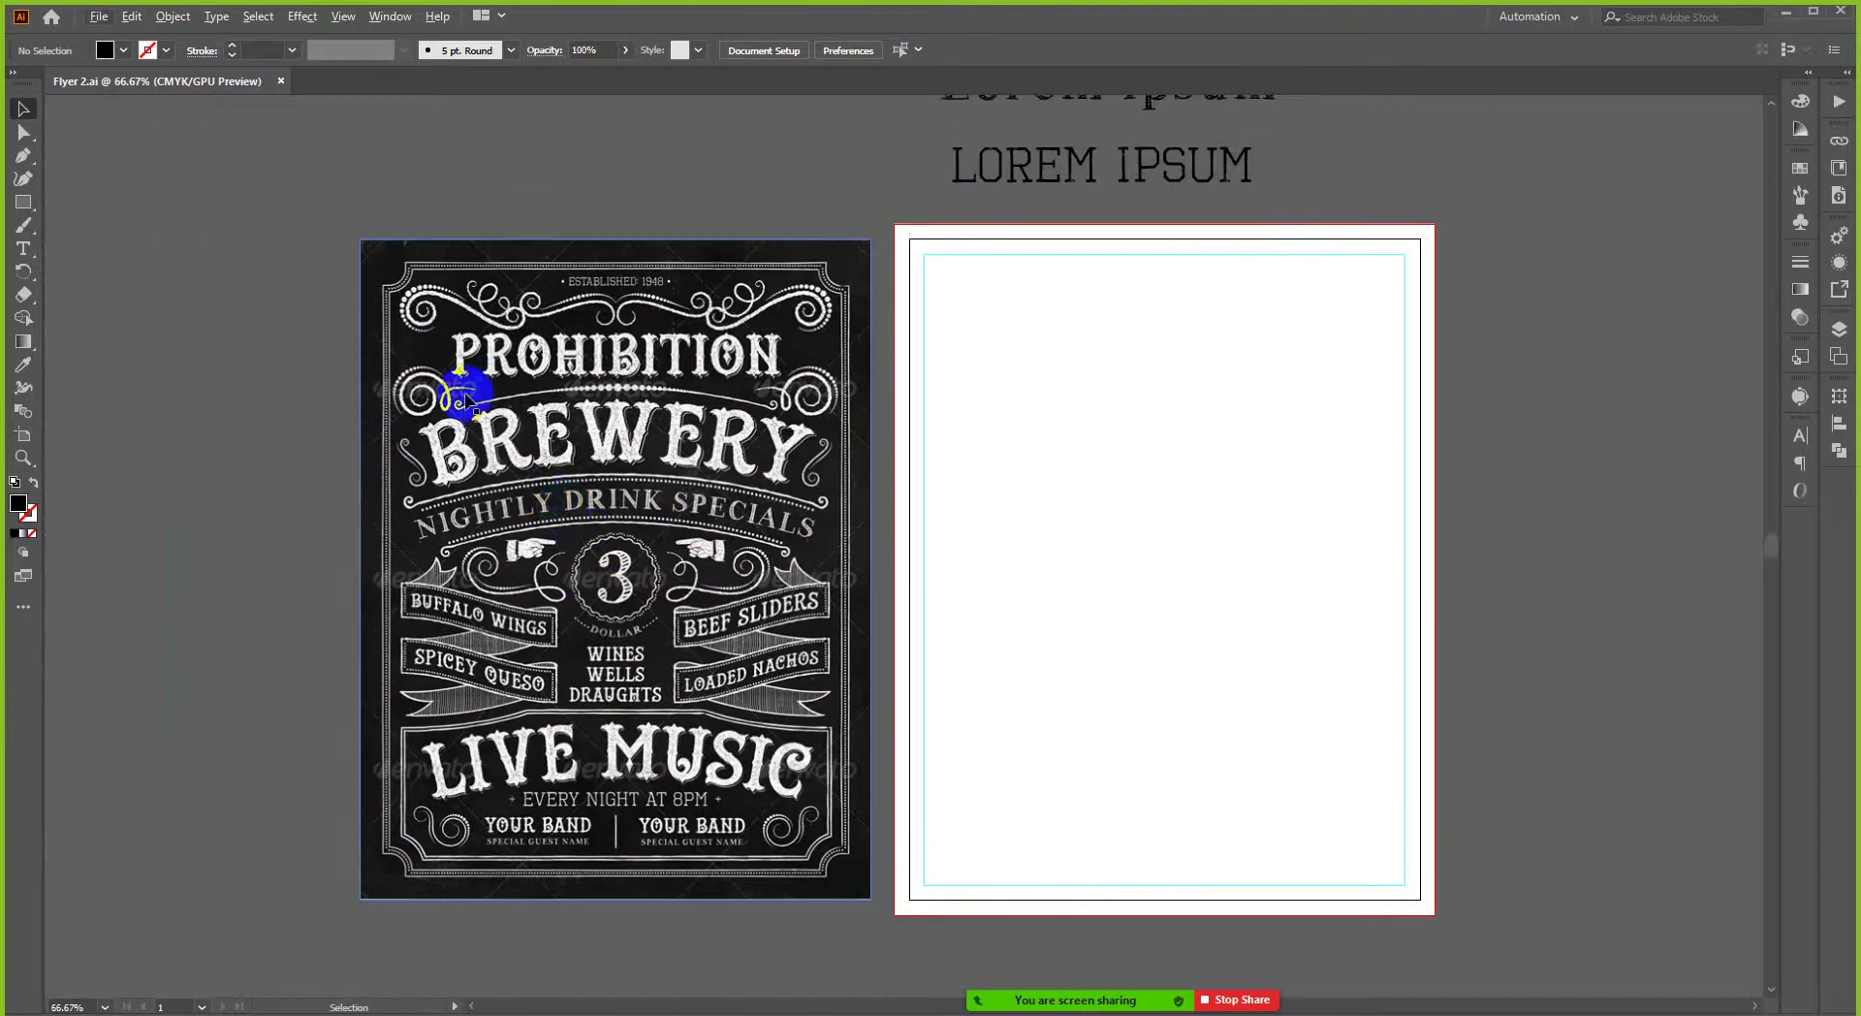
{"action": "scroll", "coordinate": [466, 400], "scroll_direction": "up", "scroll_amount": 2}
{"action": "scroll", "coordinate": [383, 323], "scroll_direction": "down", "scroll_amount": 1}
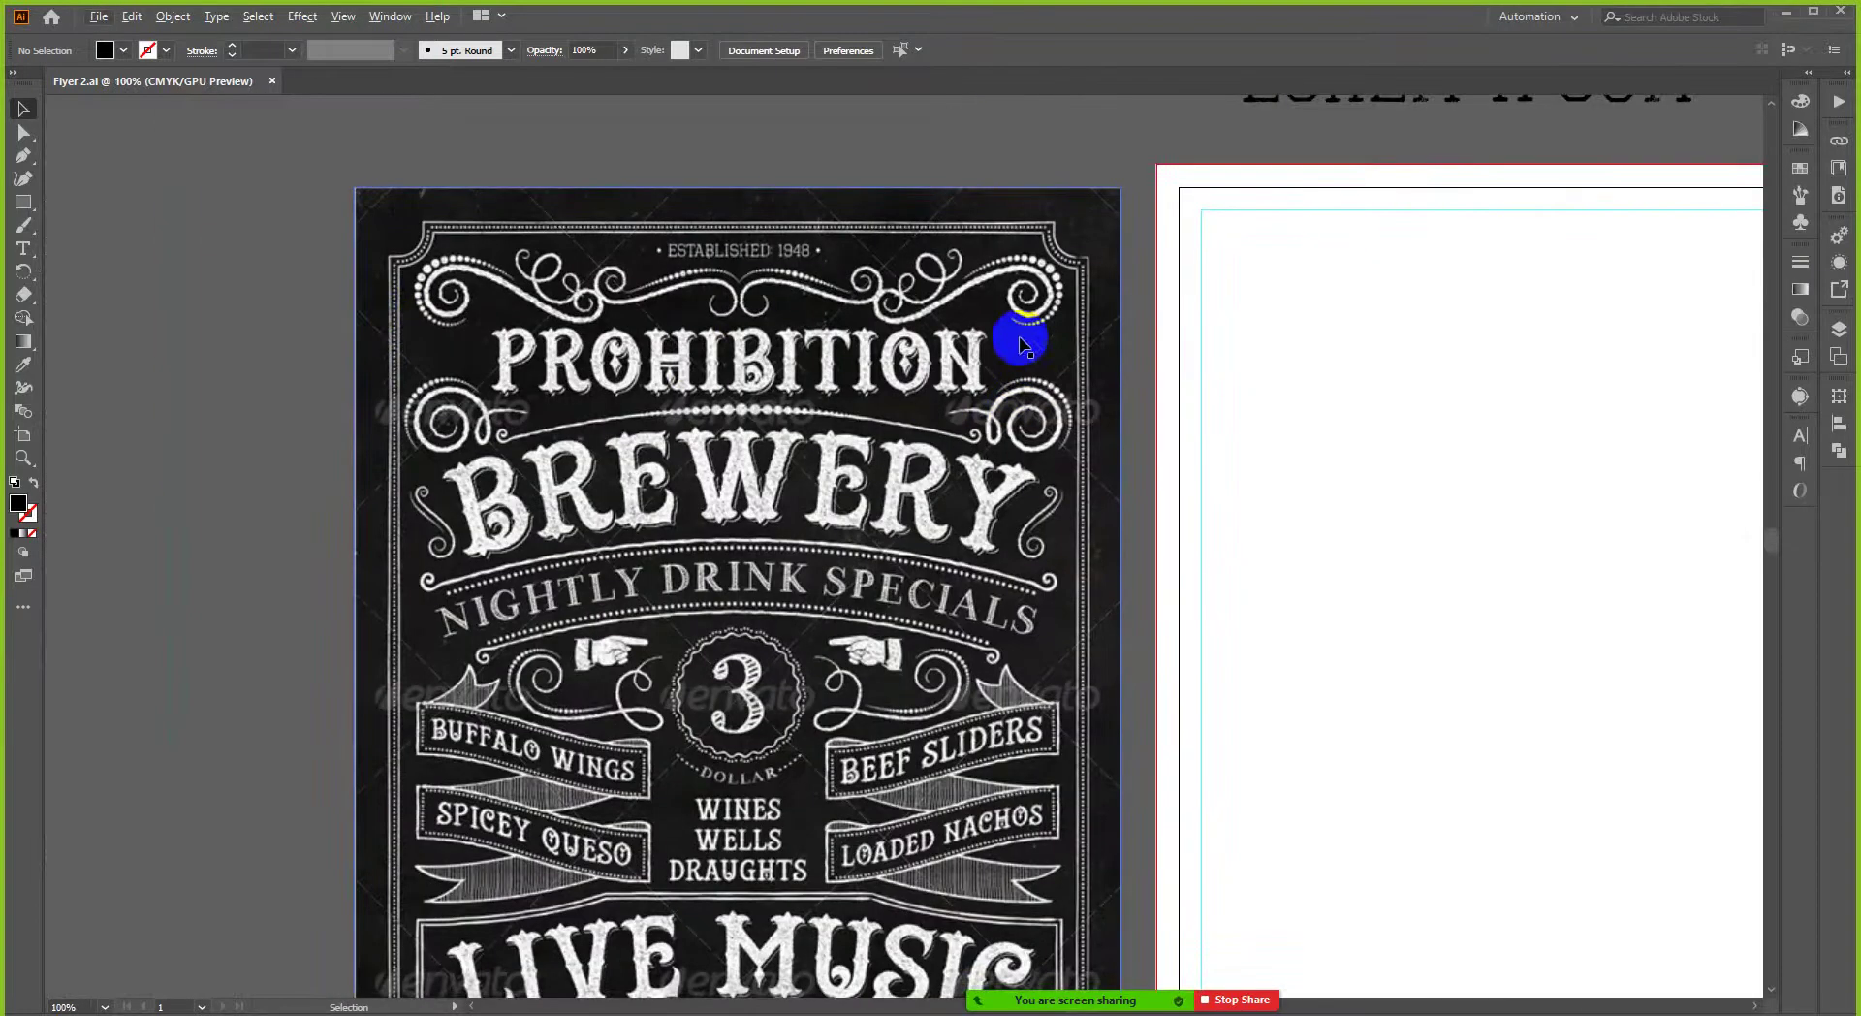
{"action": "scroll", "coordinate": [775, 365], "scroll_direction": "right", "scroll_amount": 2}
{"action": "scroll", "coordinate": [775, 397], "scroll_direction": "down", "scroll_amount": 1}
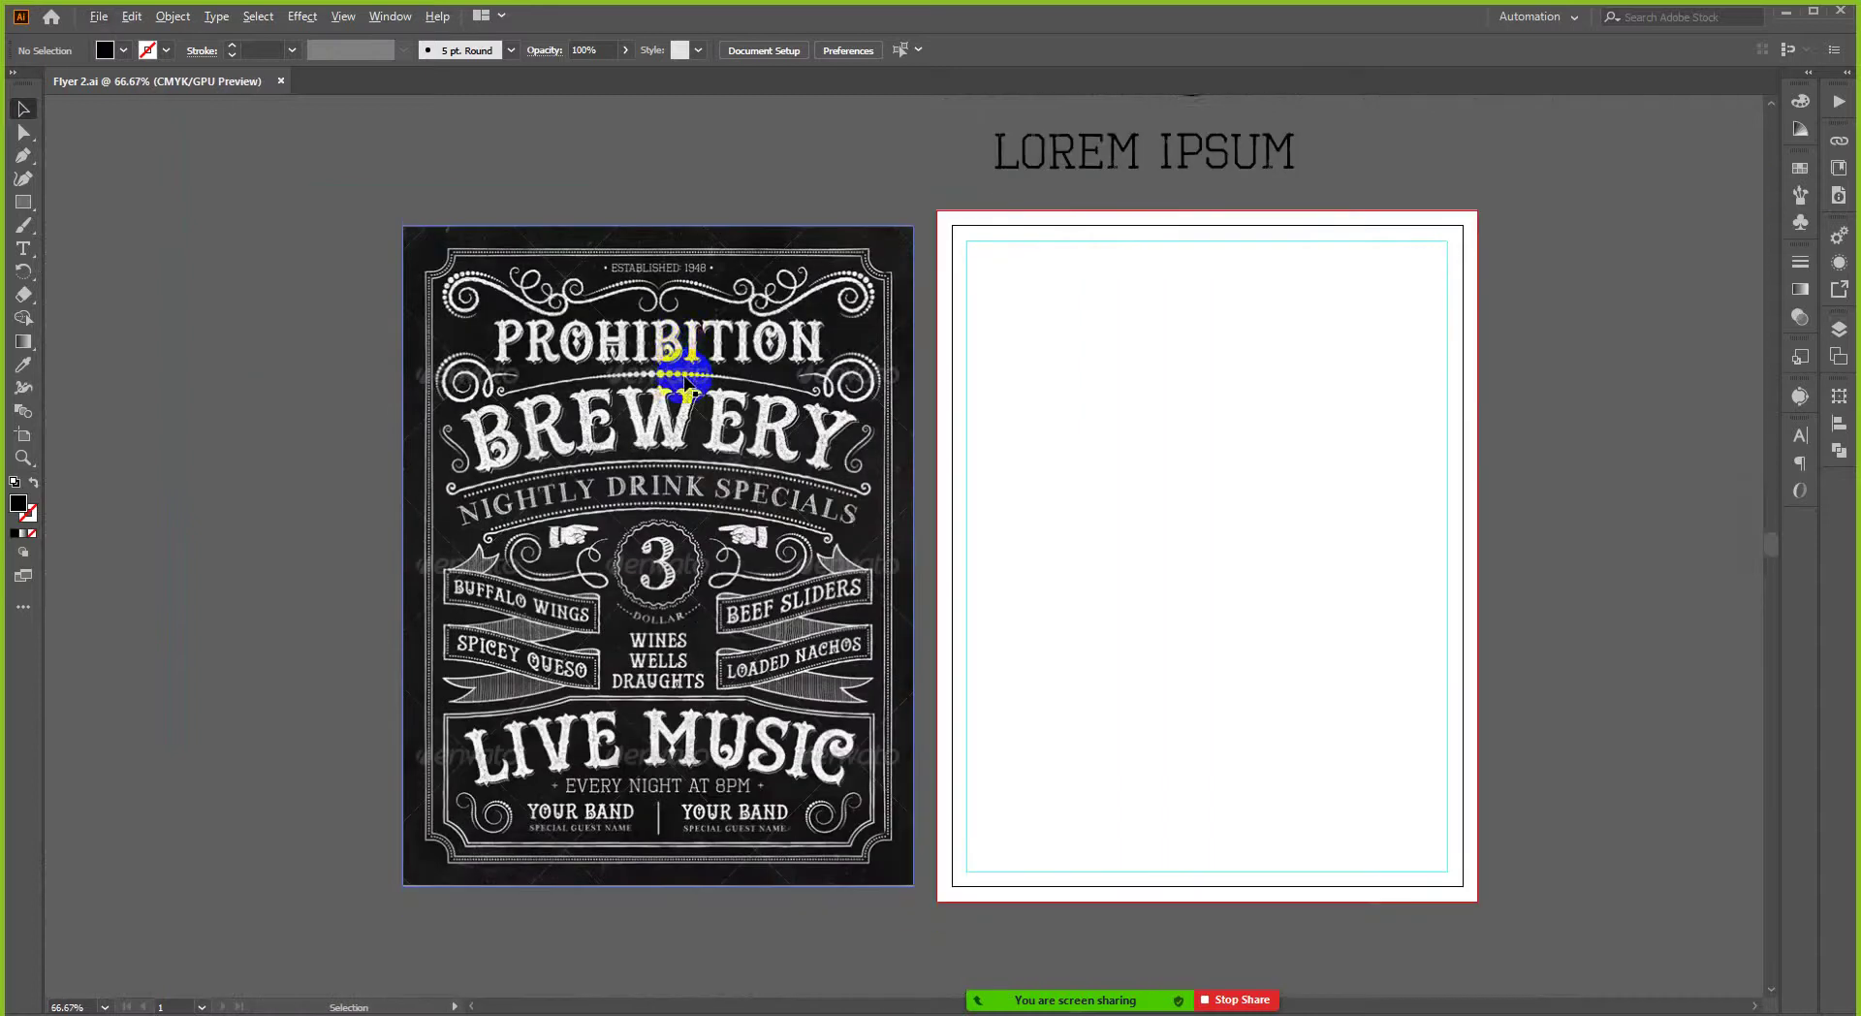
{"action": "scroll", "coordinate": [884, 397], "scroll_direction": "up", "scroll_amount": 1}
{"action": "scroll", "coordinate": [853, 398], "scroll_direction": "down", "scroll_amount": 2}
{"action": "scroll", "coordinate": [731, 412], "scroll_direction": "down", "scroll_amount": 1}
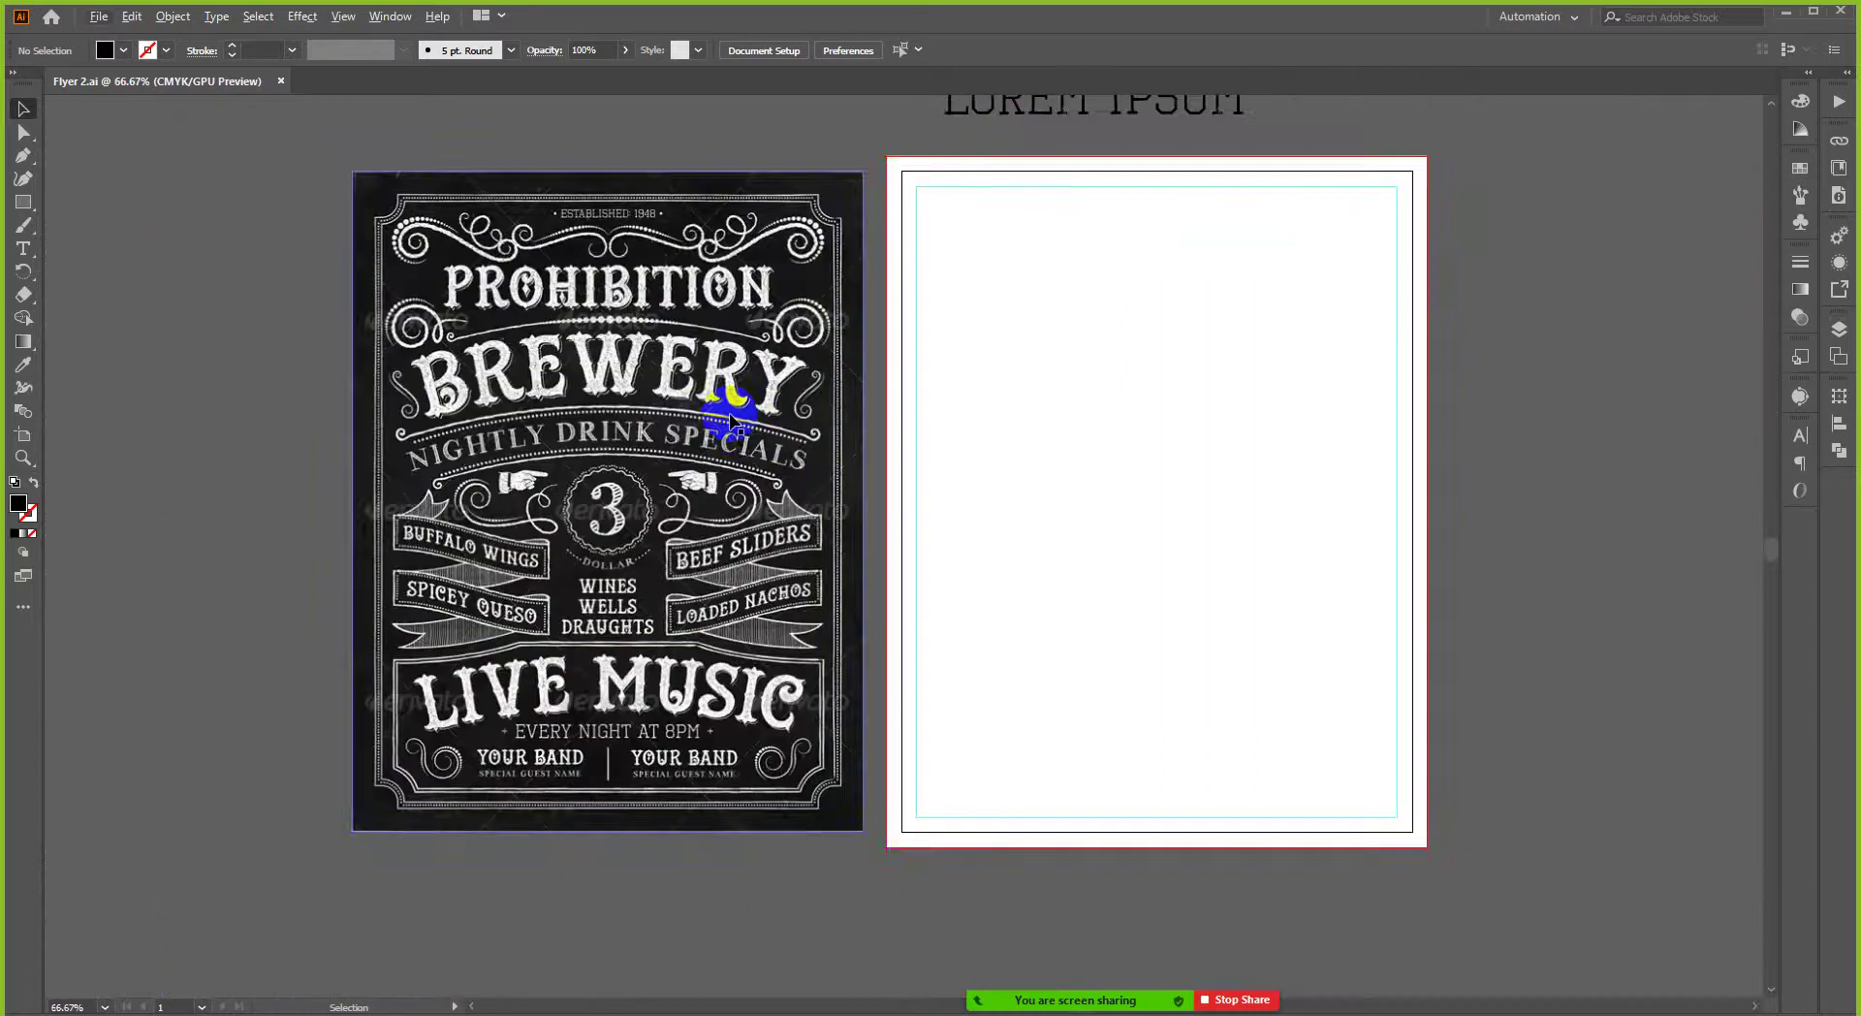
{"action": "left_click", "coordinate": [1046, 336]}
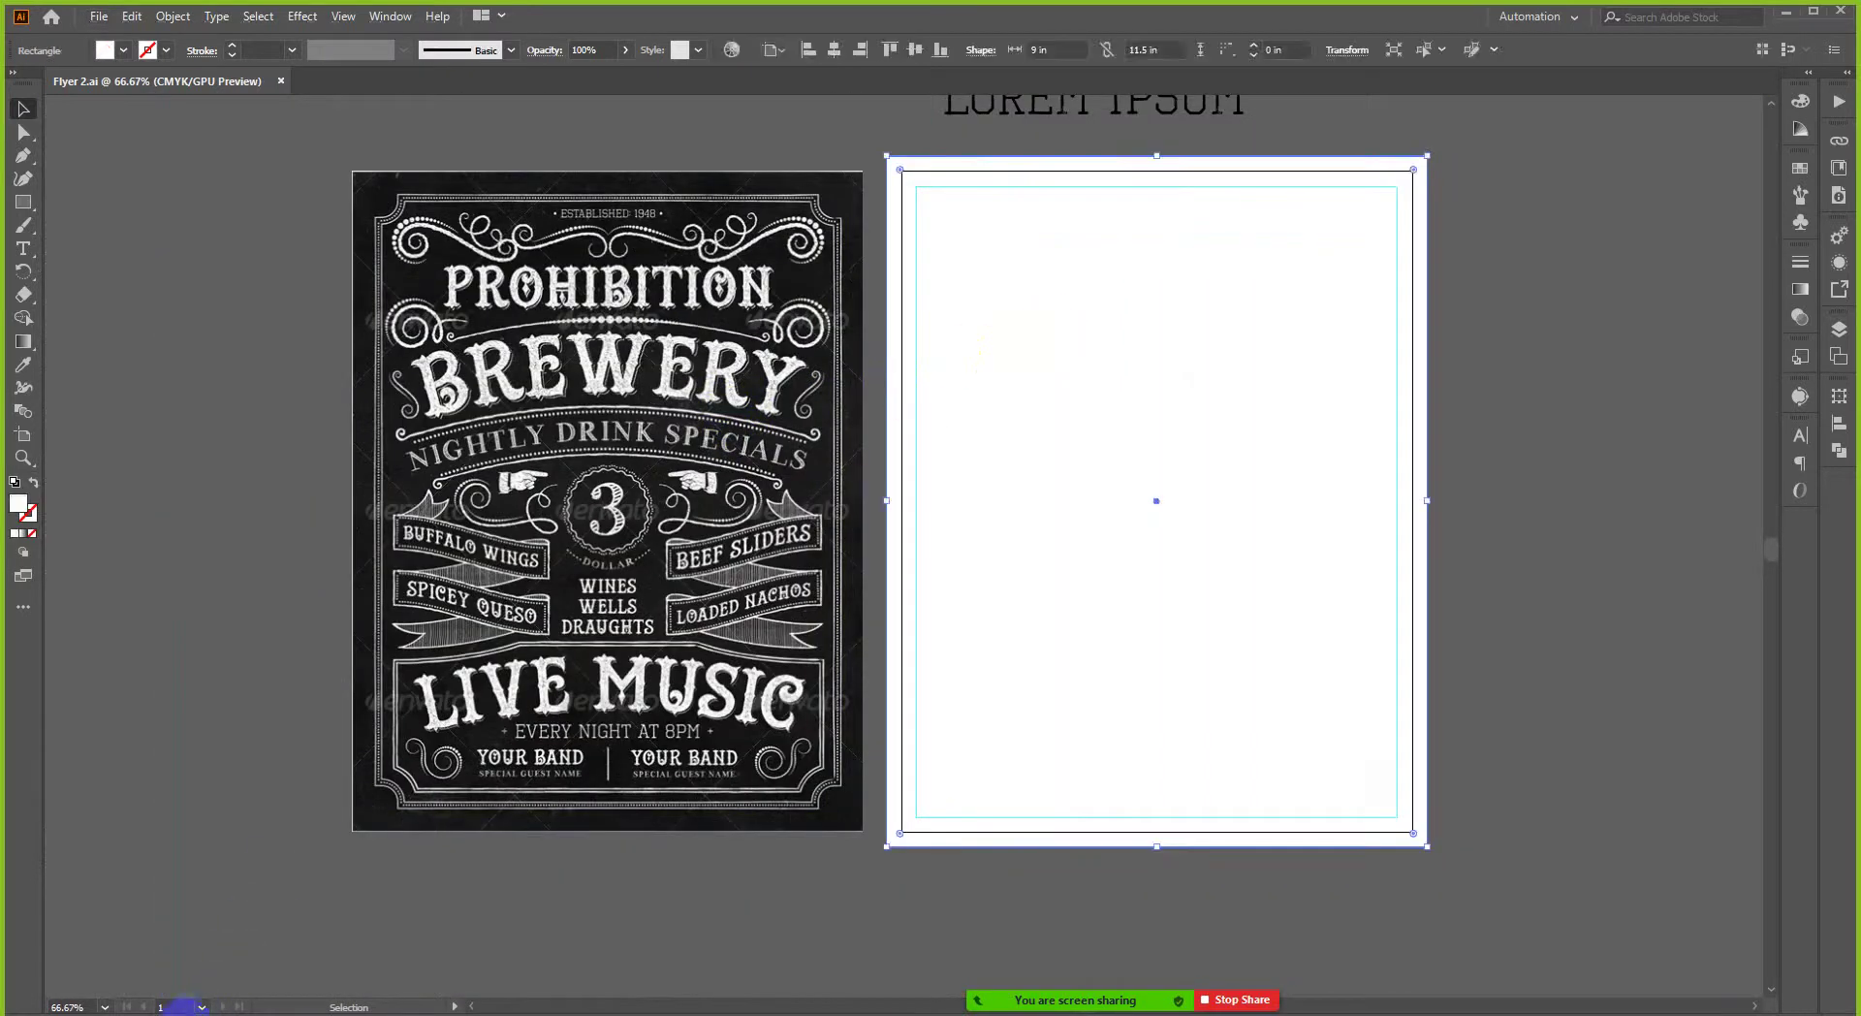
- Switch to Firefox and search Freepik for "chalkboard background"
{"action": "key", "text": "alt+Tab"}
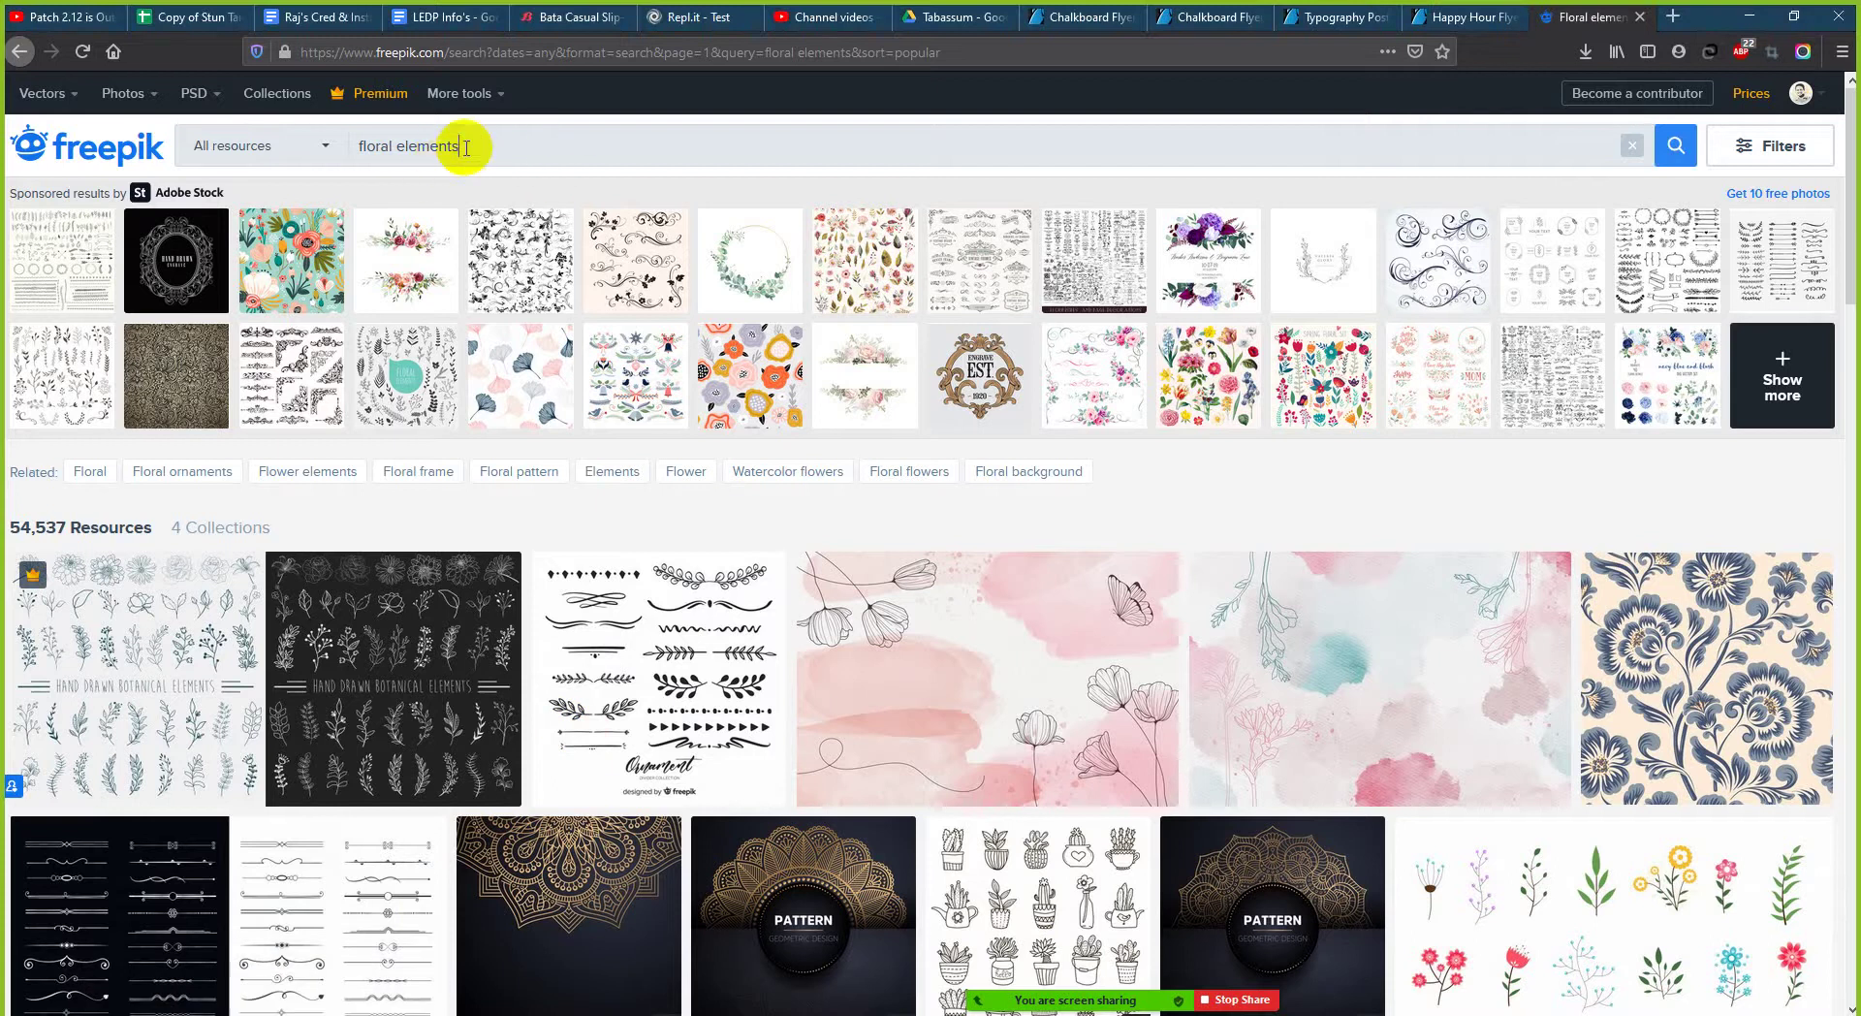
{"action": "triple_click", "coordinate": [323, 142]}
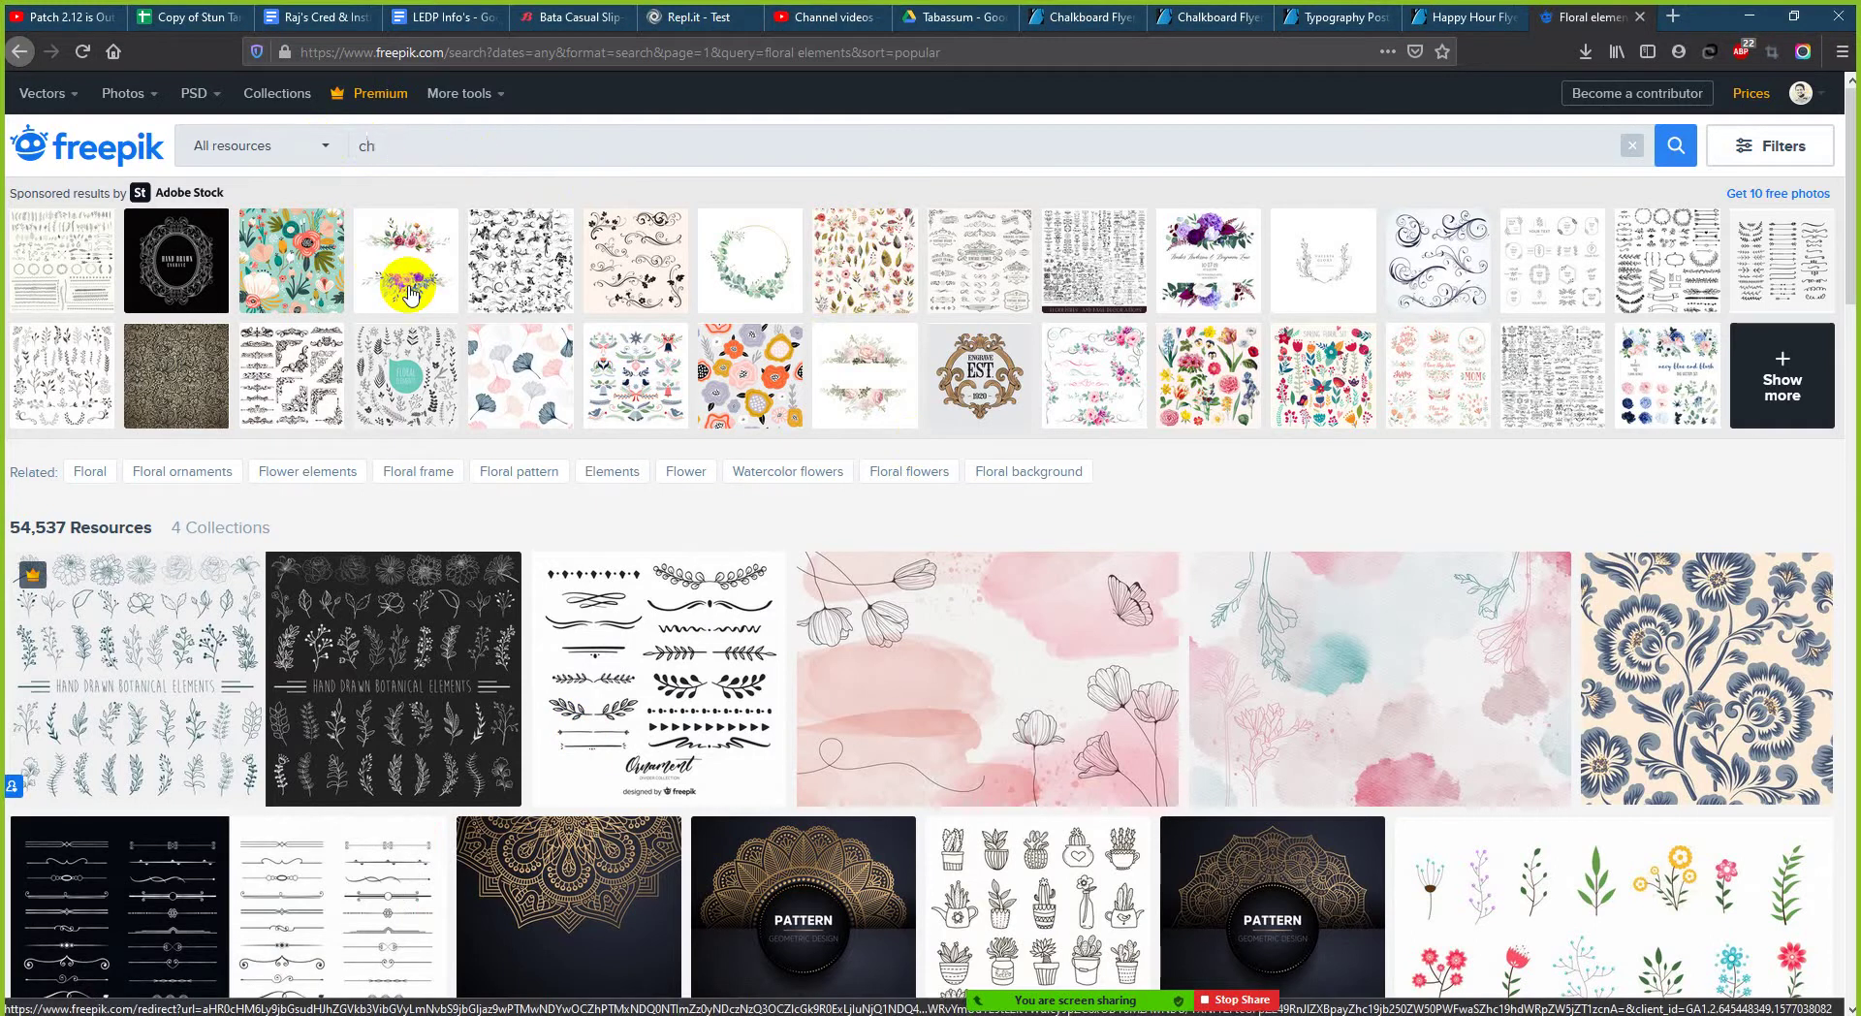
{"action": "type", "text": "chal"}
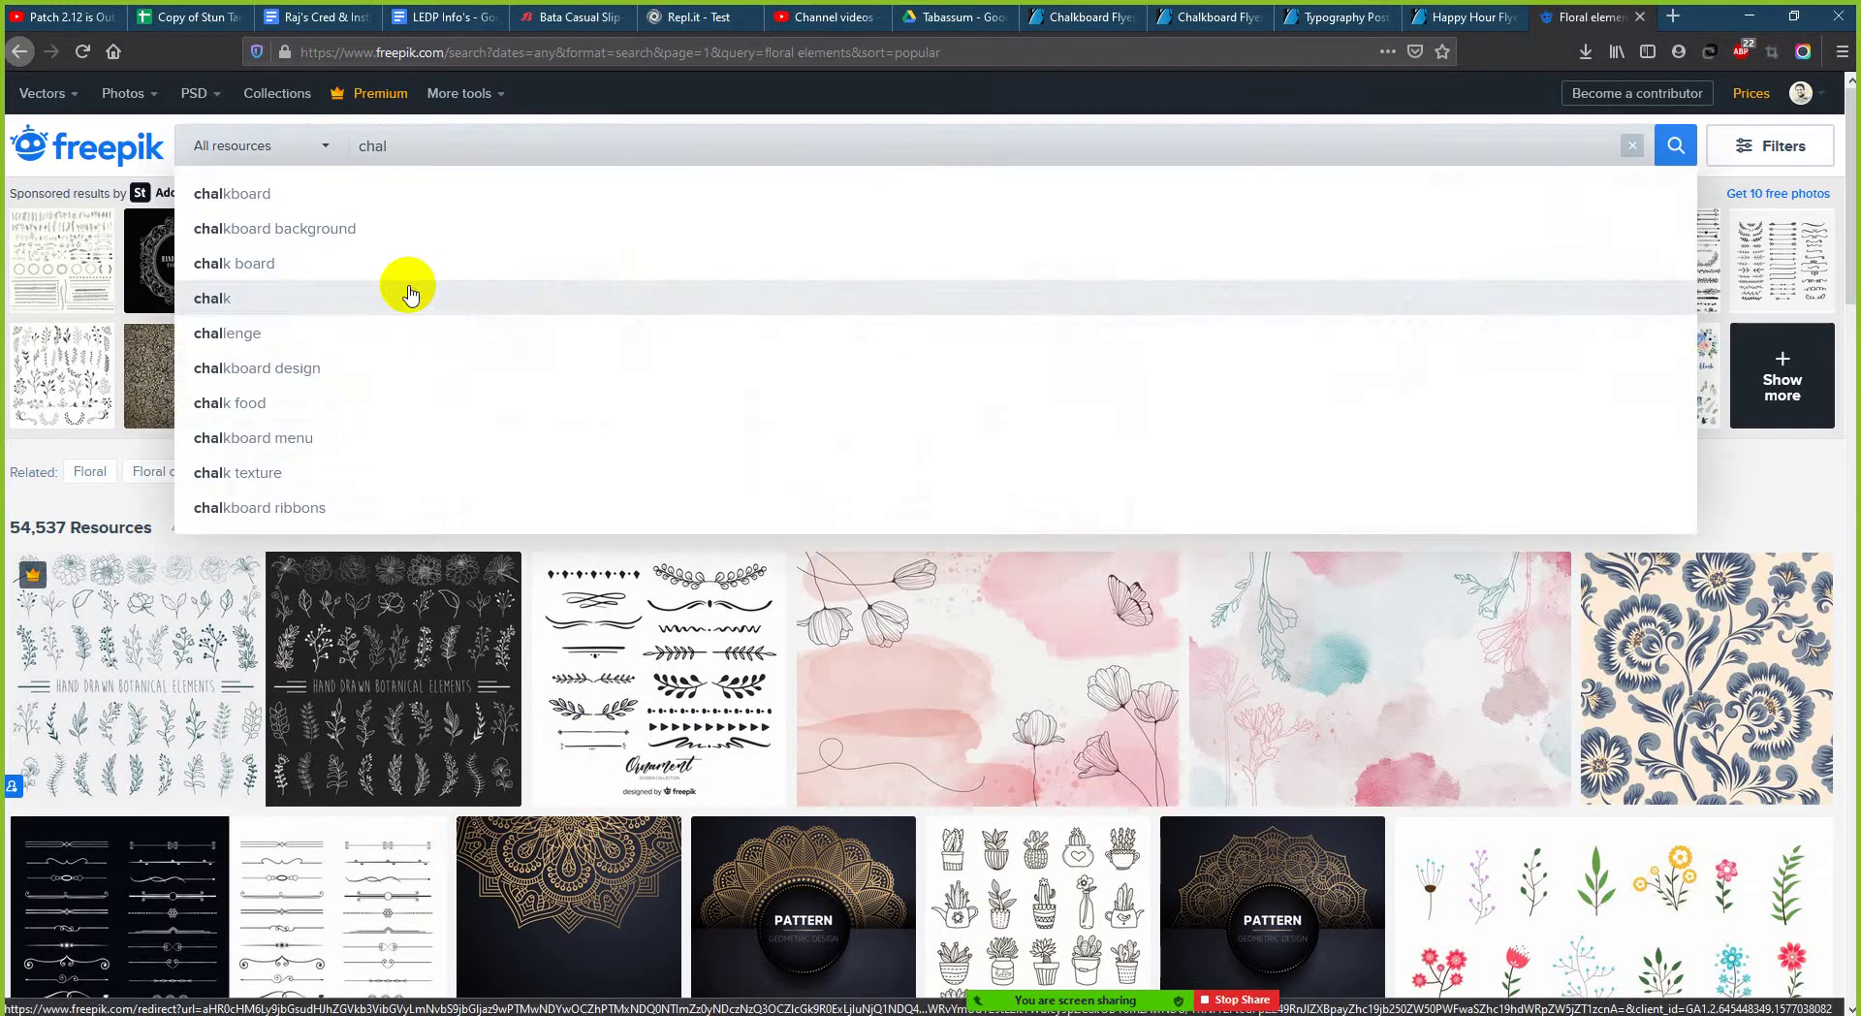
{"action": "type", "text": "kb"}
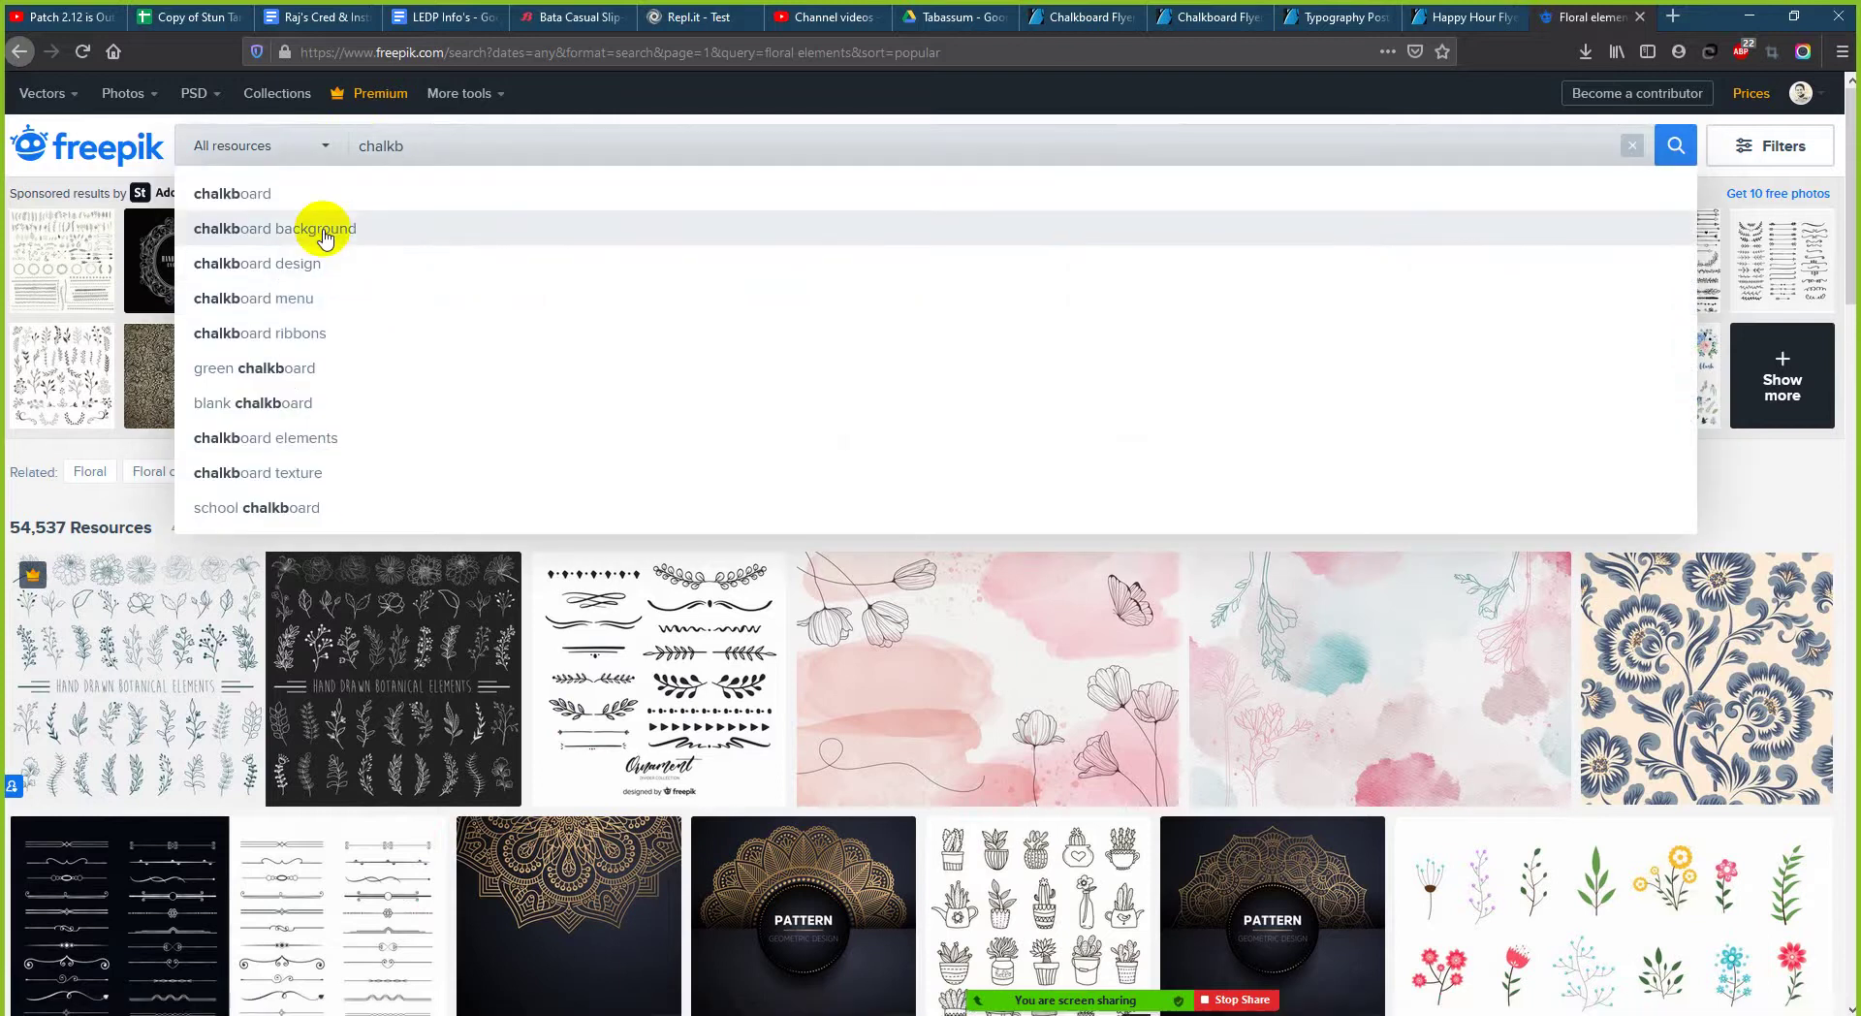
{"action": "left_click", "coordinate": [322, 238]}
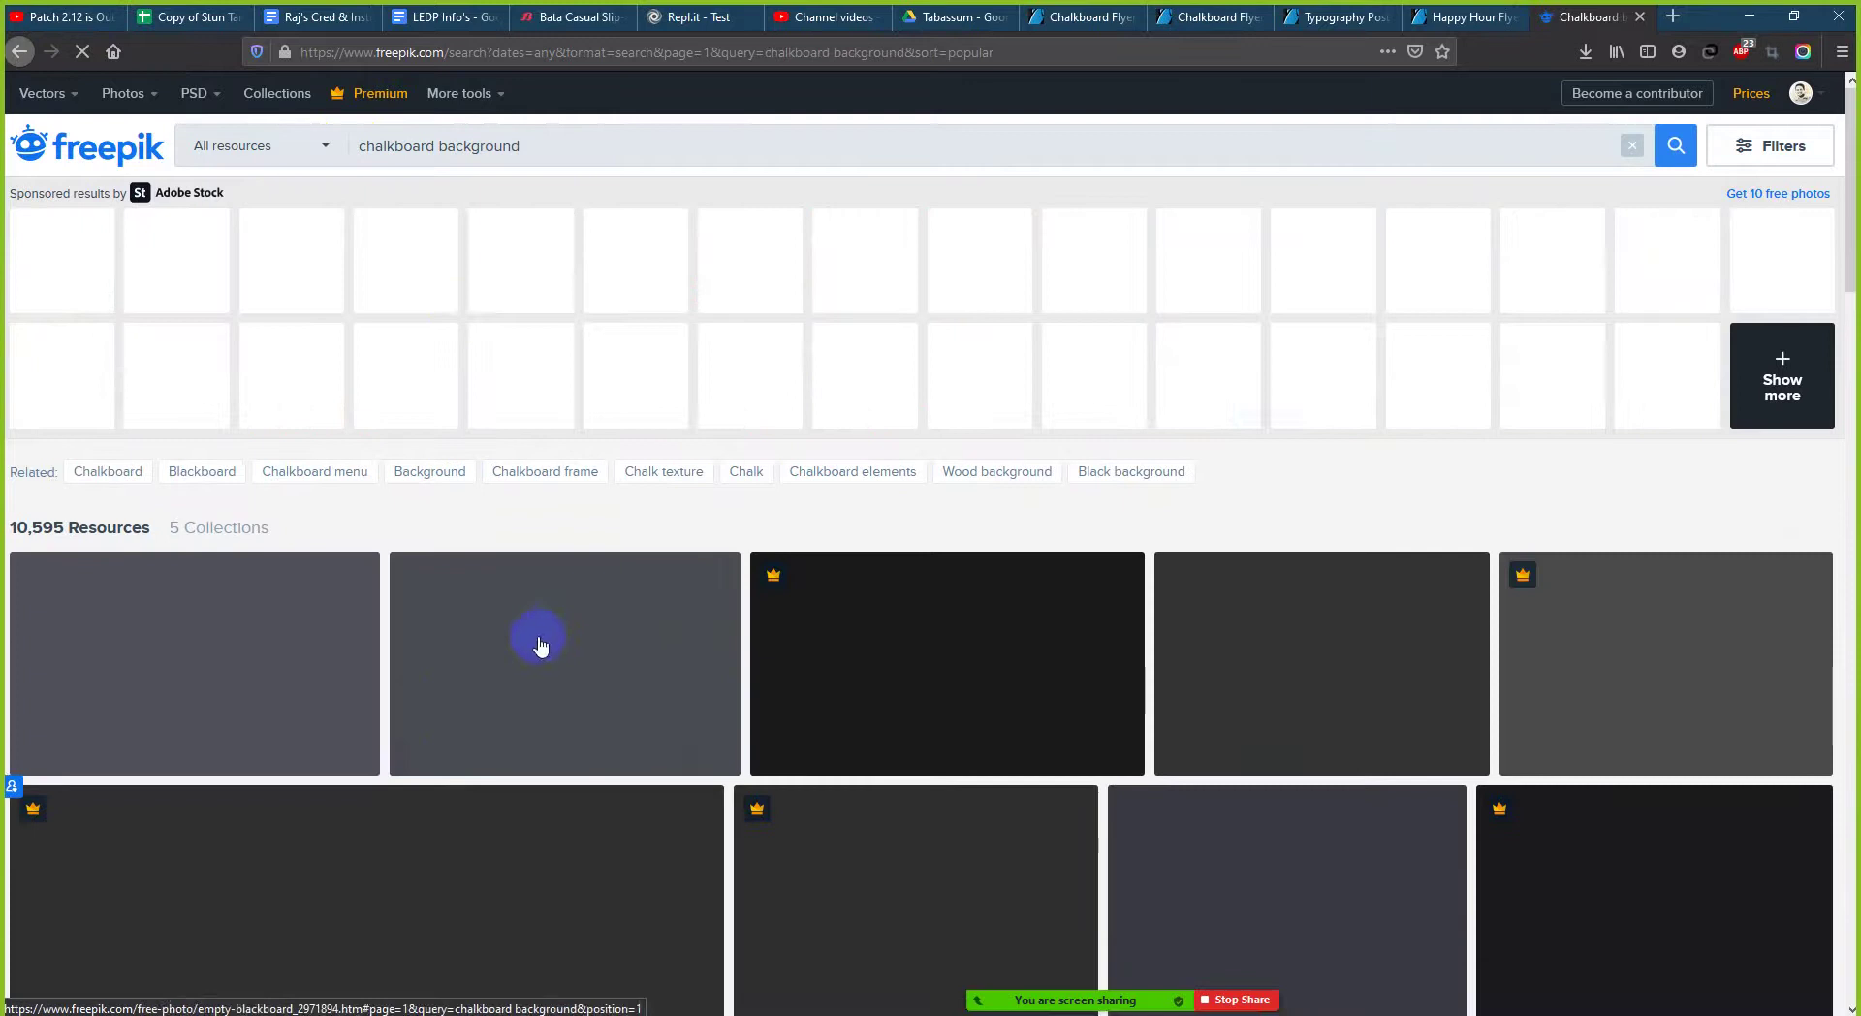
- Look through the chalkboard background results for a plain dark texture that suits the flyer
{"action": "scroll", "coordinate": [455, 307], "scroll_direction": "down", "scroll_amount": 3}
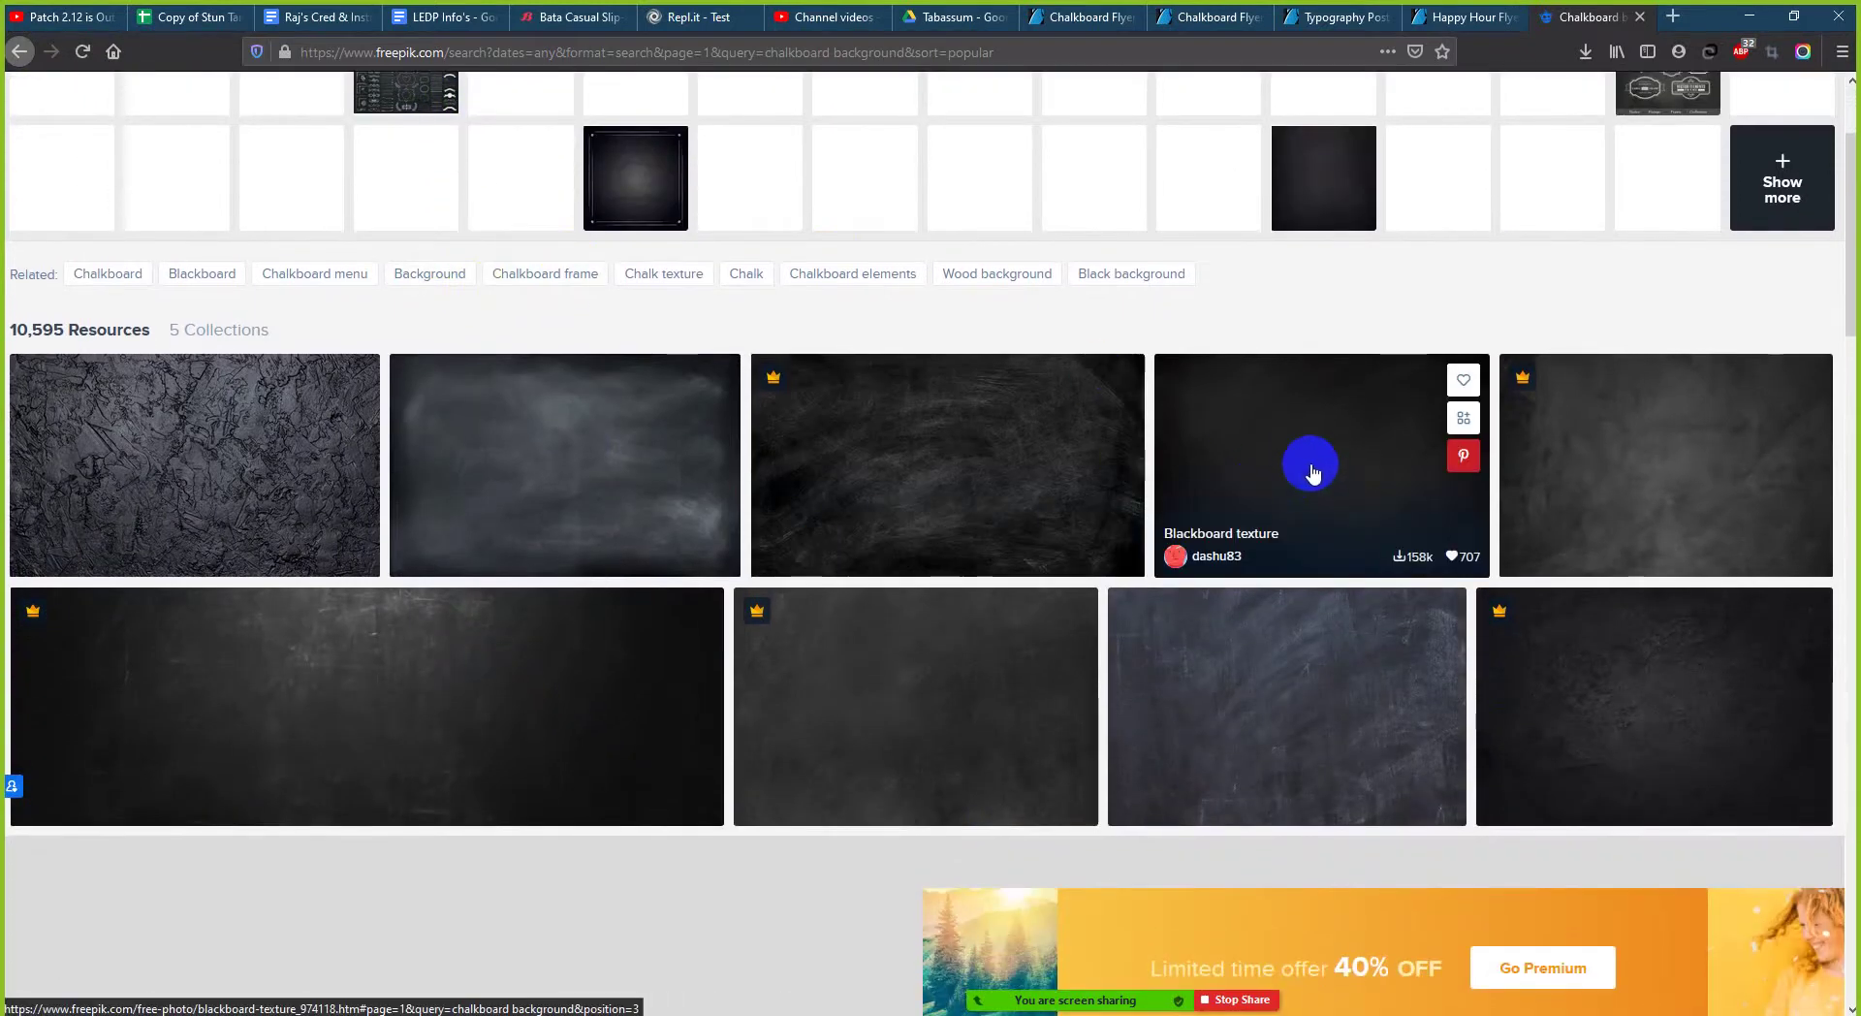
{"action": "scroll", "coordinate": [1323, 462], "scroll_direction": "down", "scroll_amount": 1}
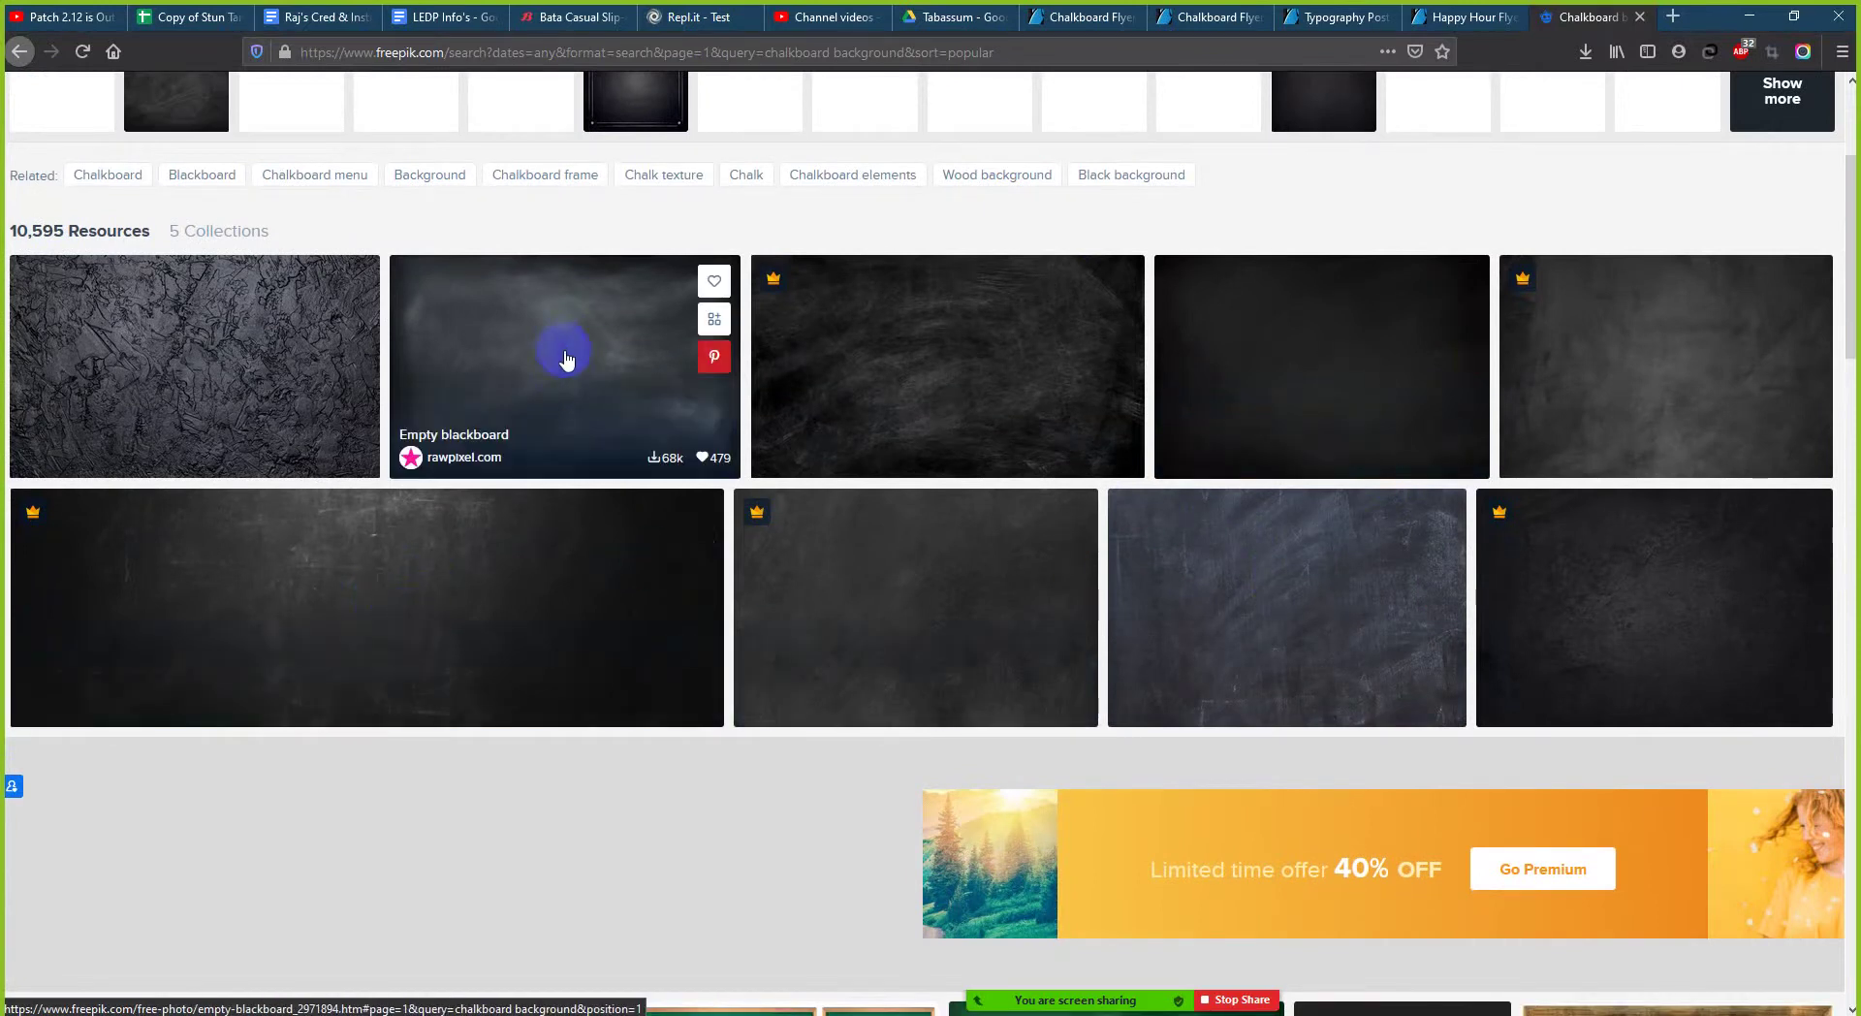
{"action": "scroll", "coordinate": [1234, 378], "scroll_direction": "down", "scroll_amount": 5}
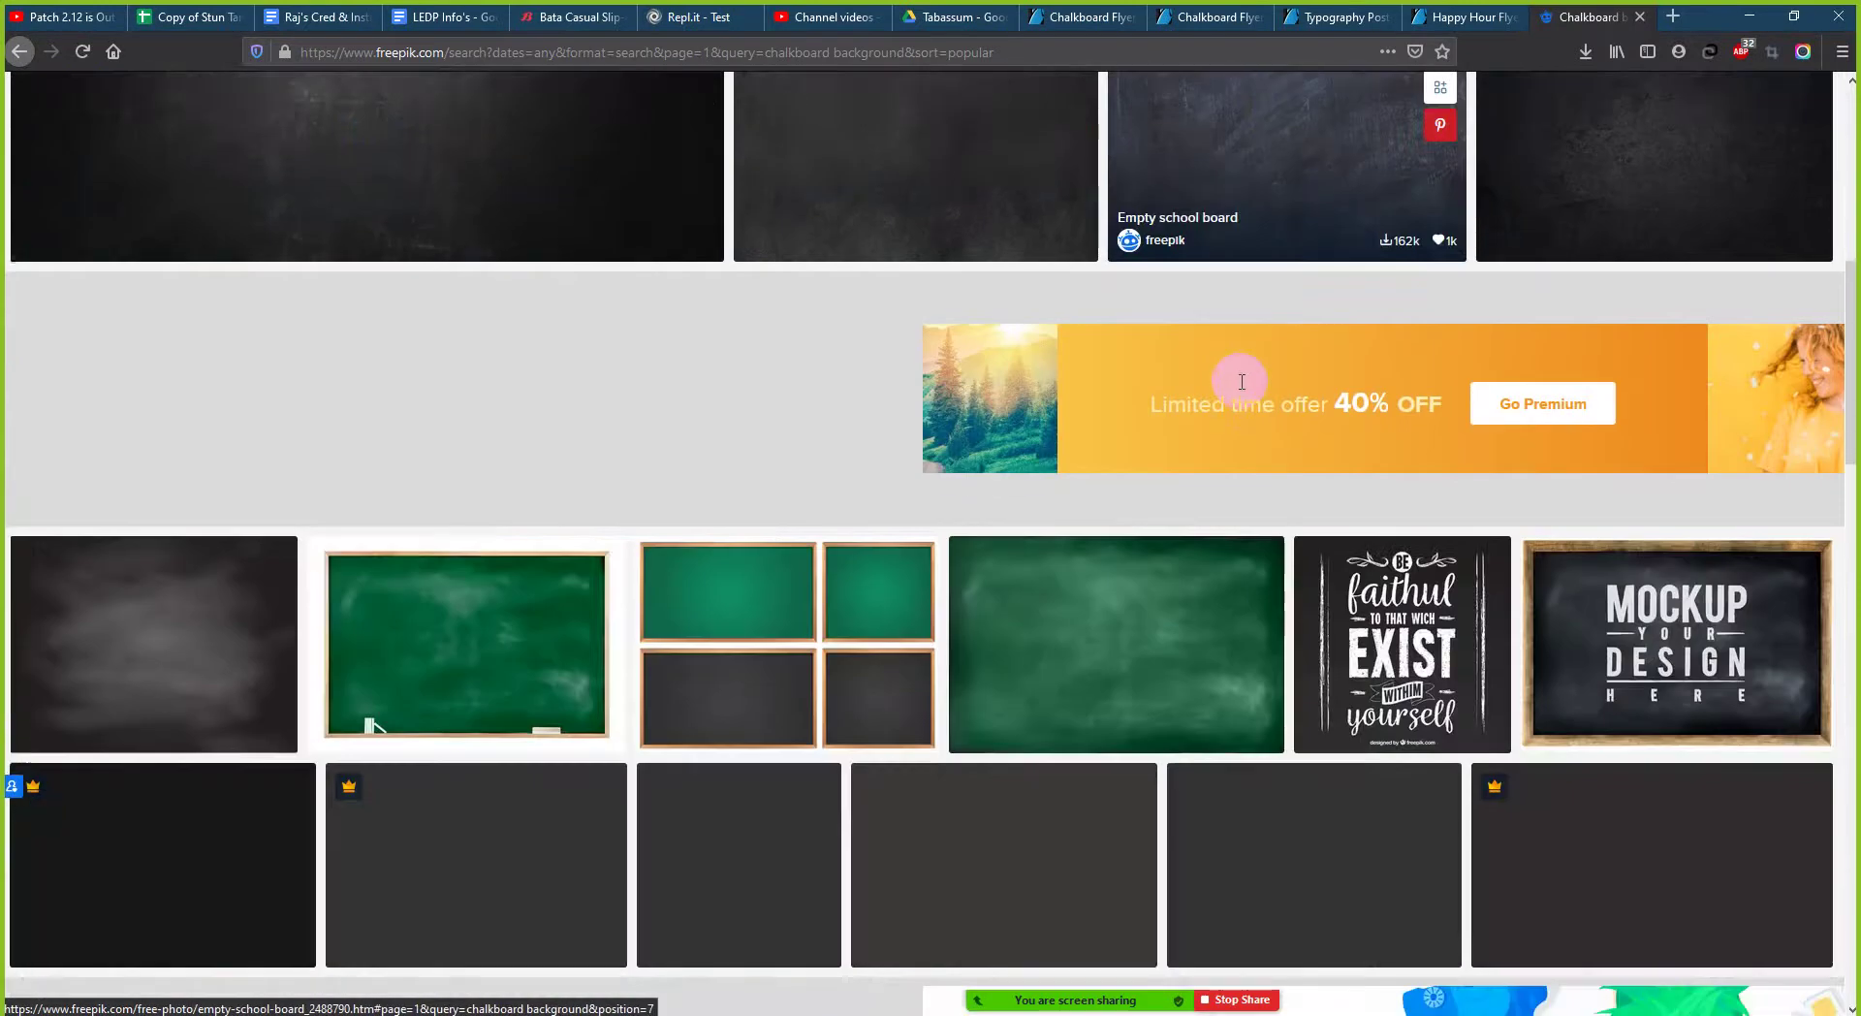
{"action": "scroll", "coordinate": [834, 362], "scroll_direction": "down", "scroll_amount": 1}
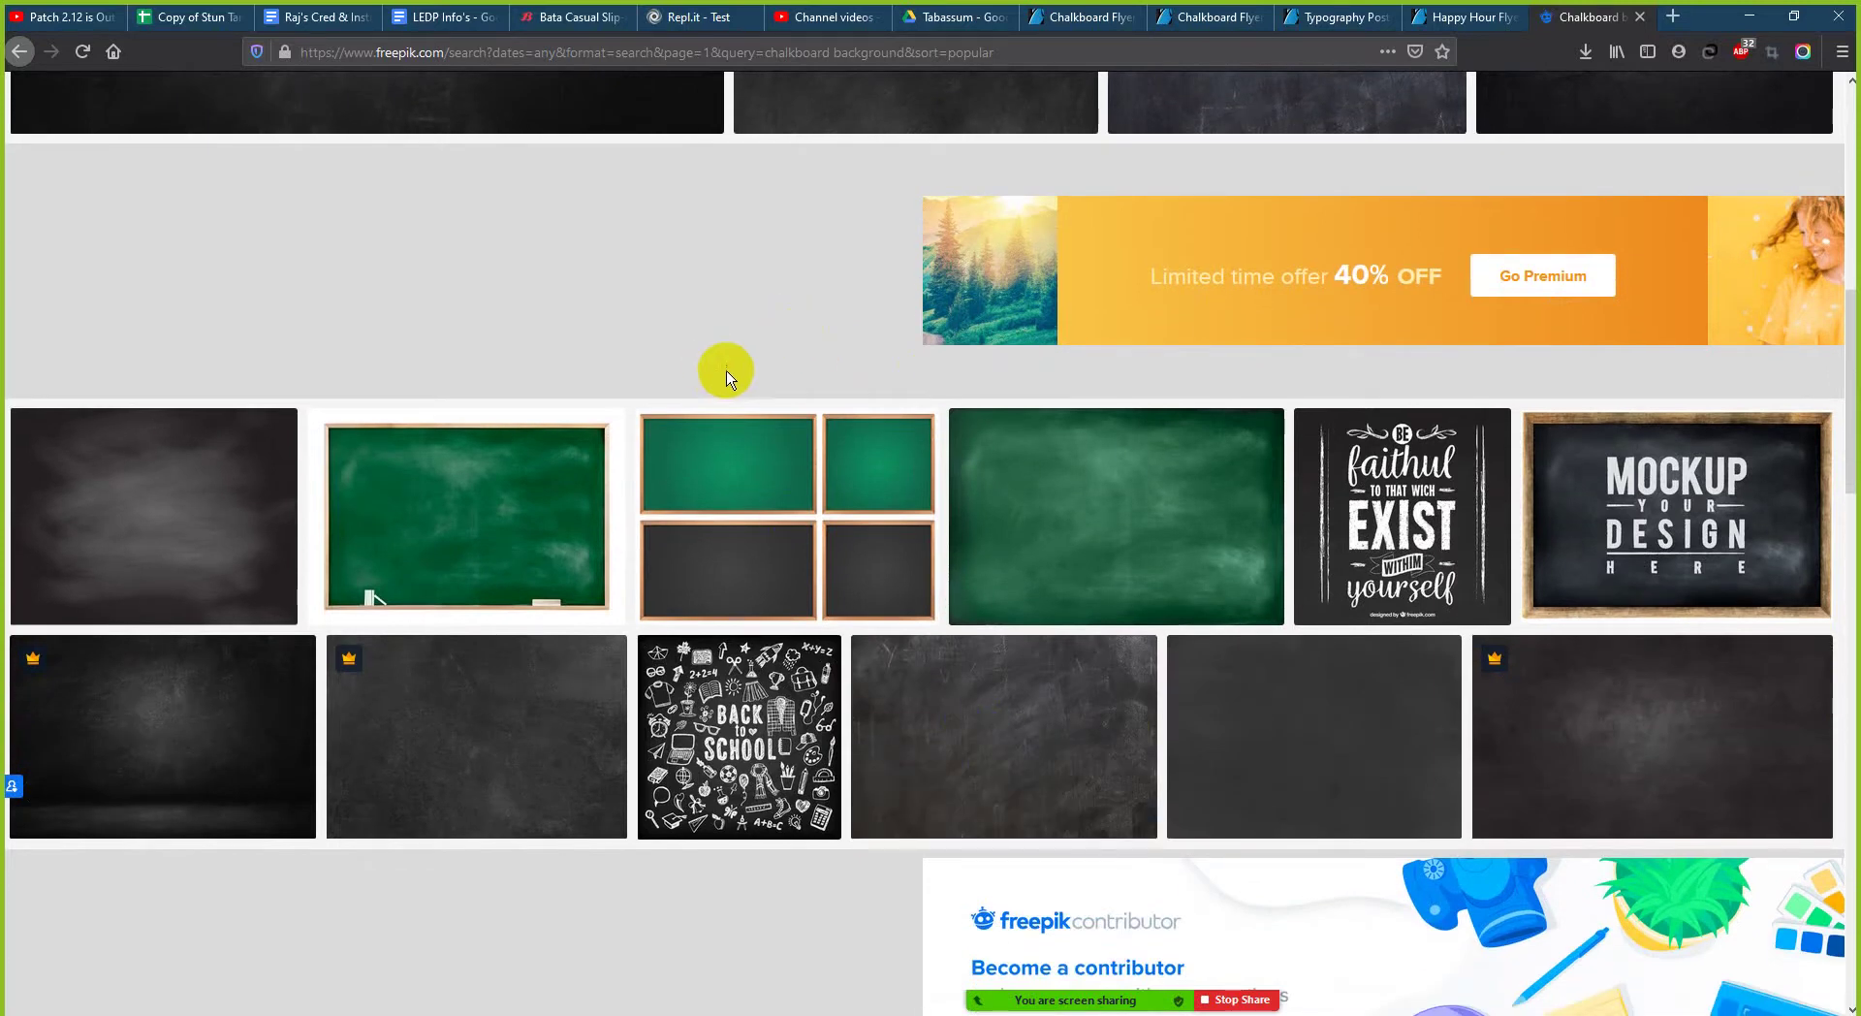
{"action": "mouse_move", "coordinate": [1281, 758]}
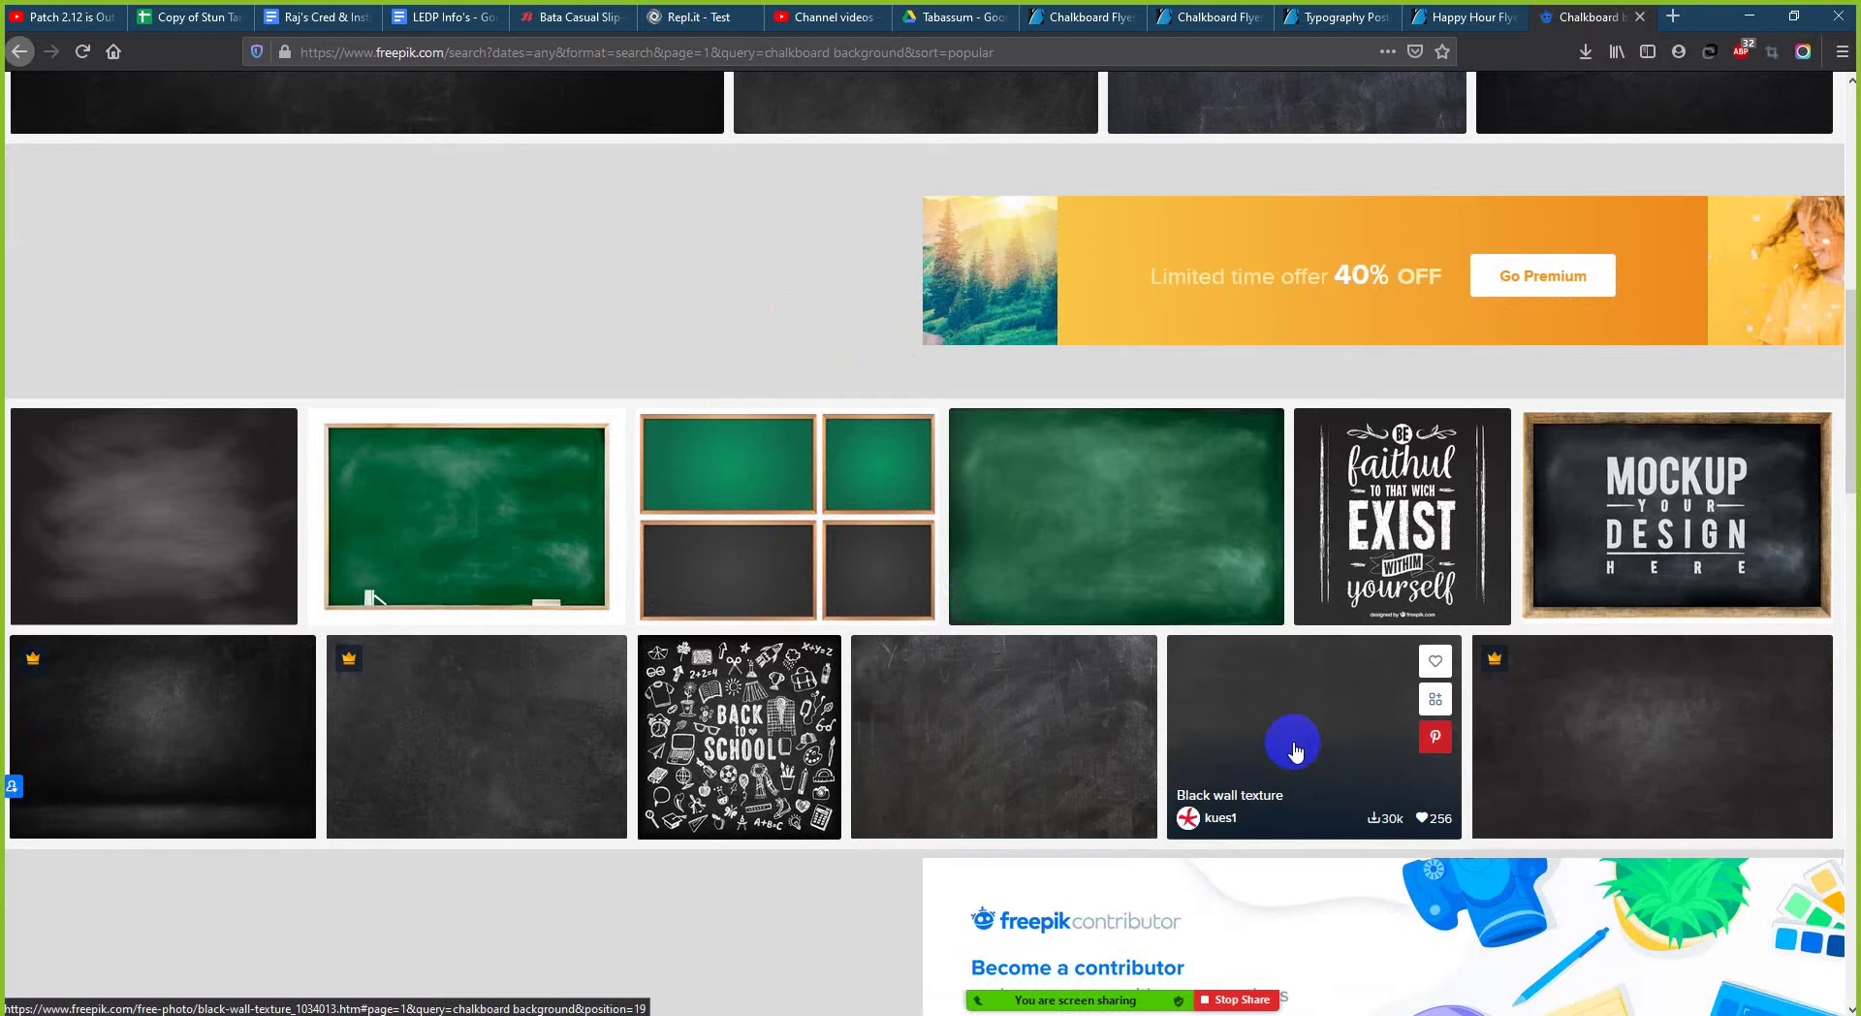
{"action": "scroll", "coordinate": [1296, 751], "scroll_direction": "up", "scroll_amount": 6}
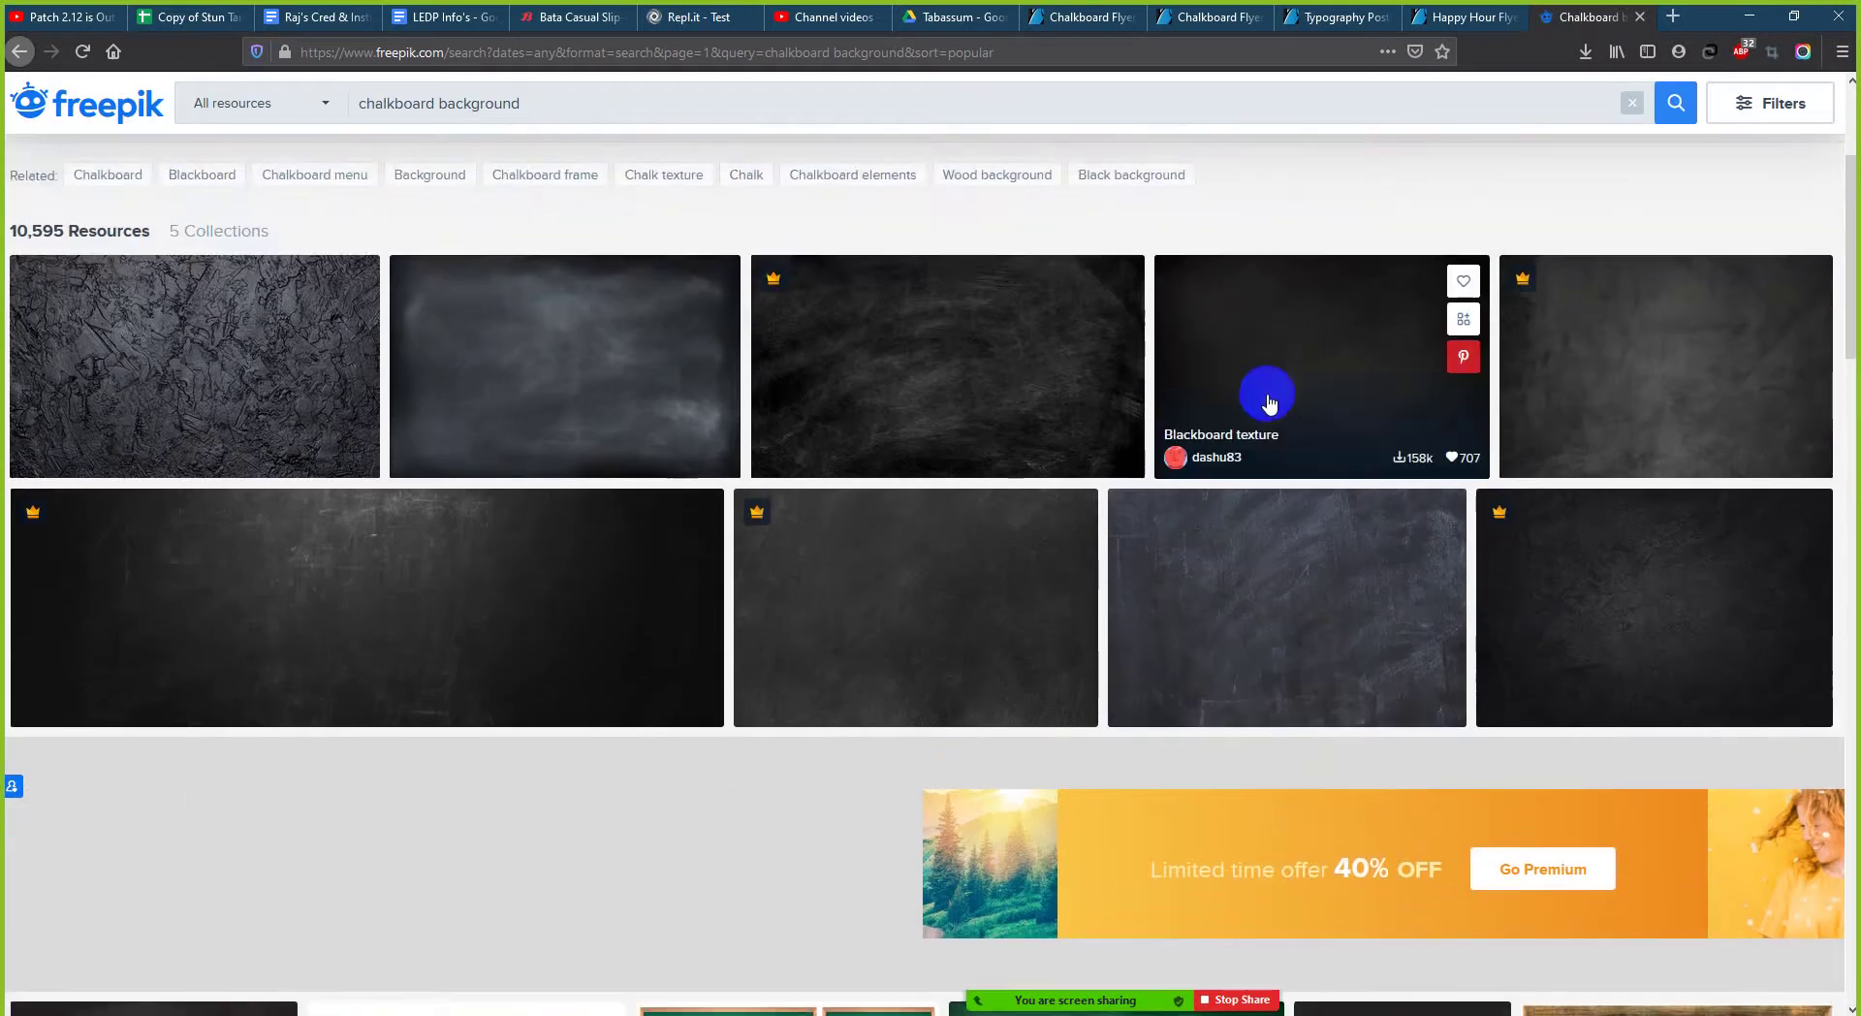
{"action": "scroll", "coordinate": [1260, 416], "scroll_direction": "down", "scroll_amount": 8}
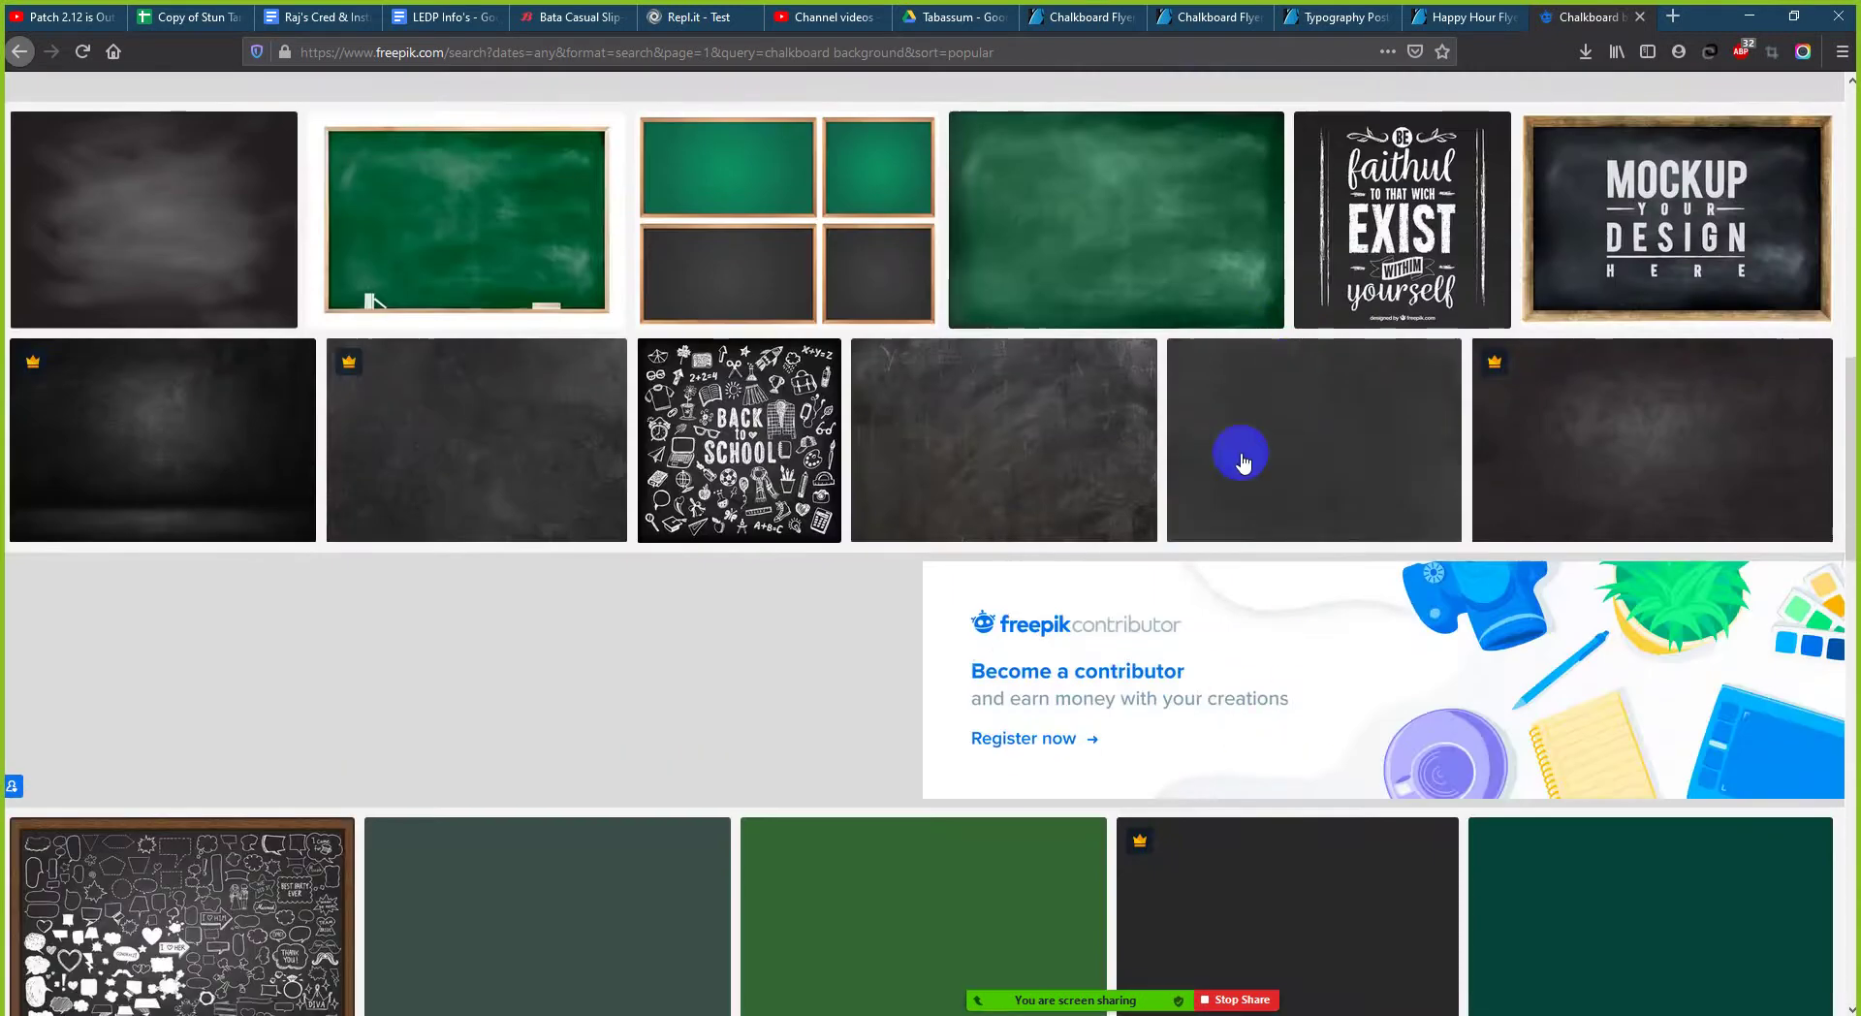
{"action": "scroll", "coordinate": [1308, 465], "scroll_direction": "up", "scroll_amount": 10}
- Open the "Blackboard texture" photo from the results in a new tab and inspect its preview page
{"action": "right_click", "coordinate": [1309, 461]}
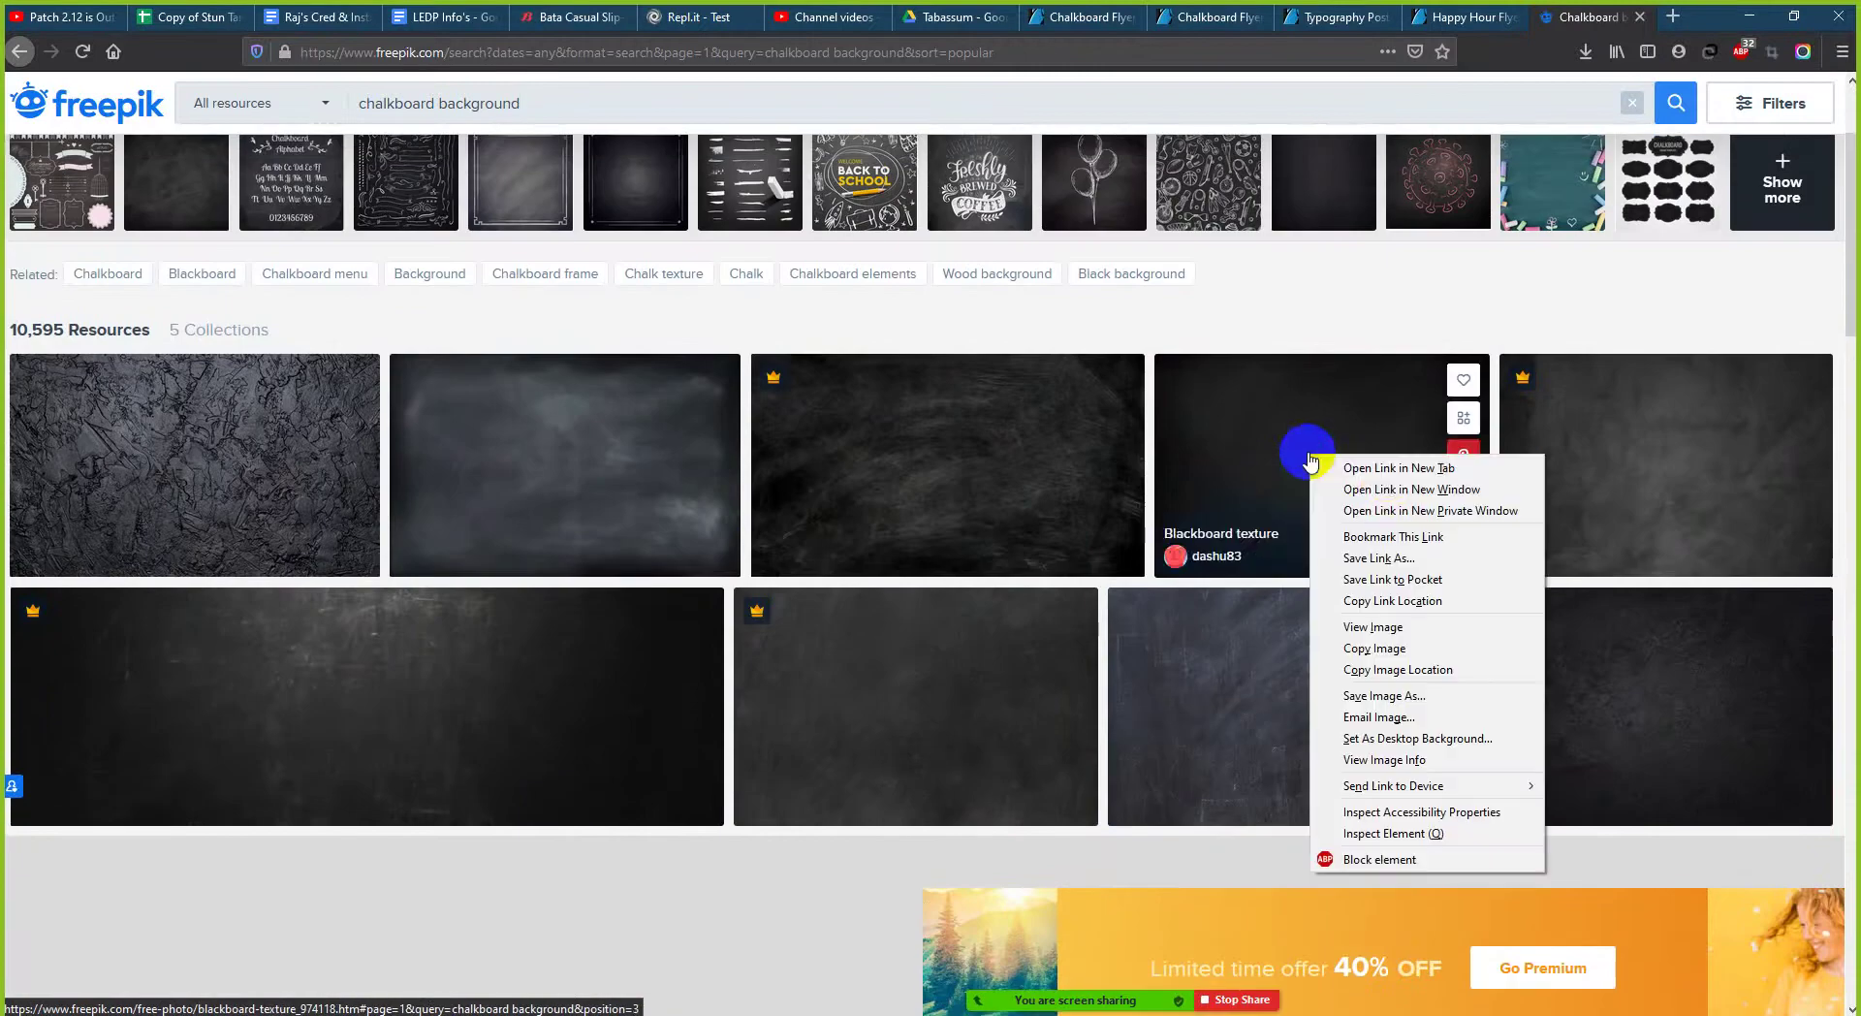
{"action": "left_click", "coordinate": [1398, 467]}
{"action": "left_click", "coordinate": [1590, 17]}
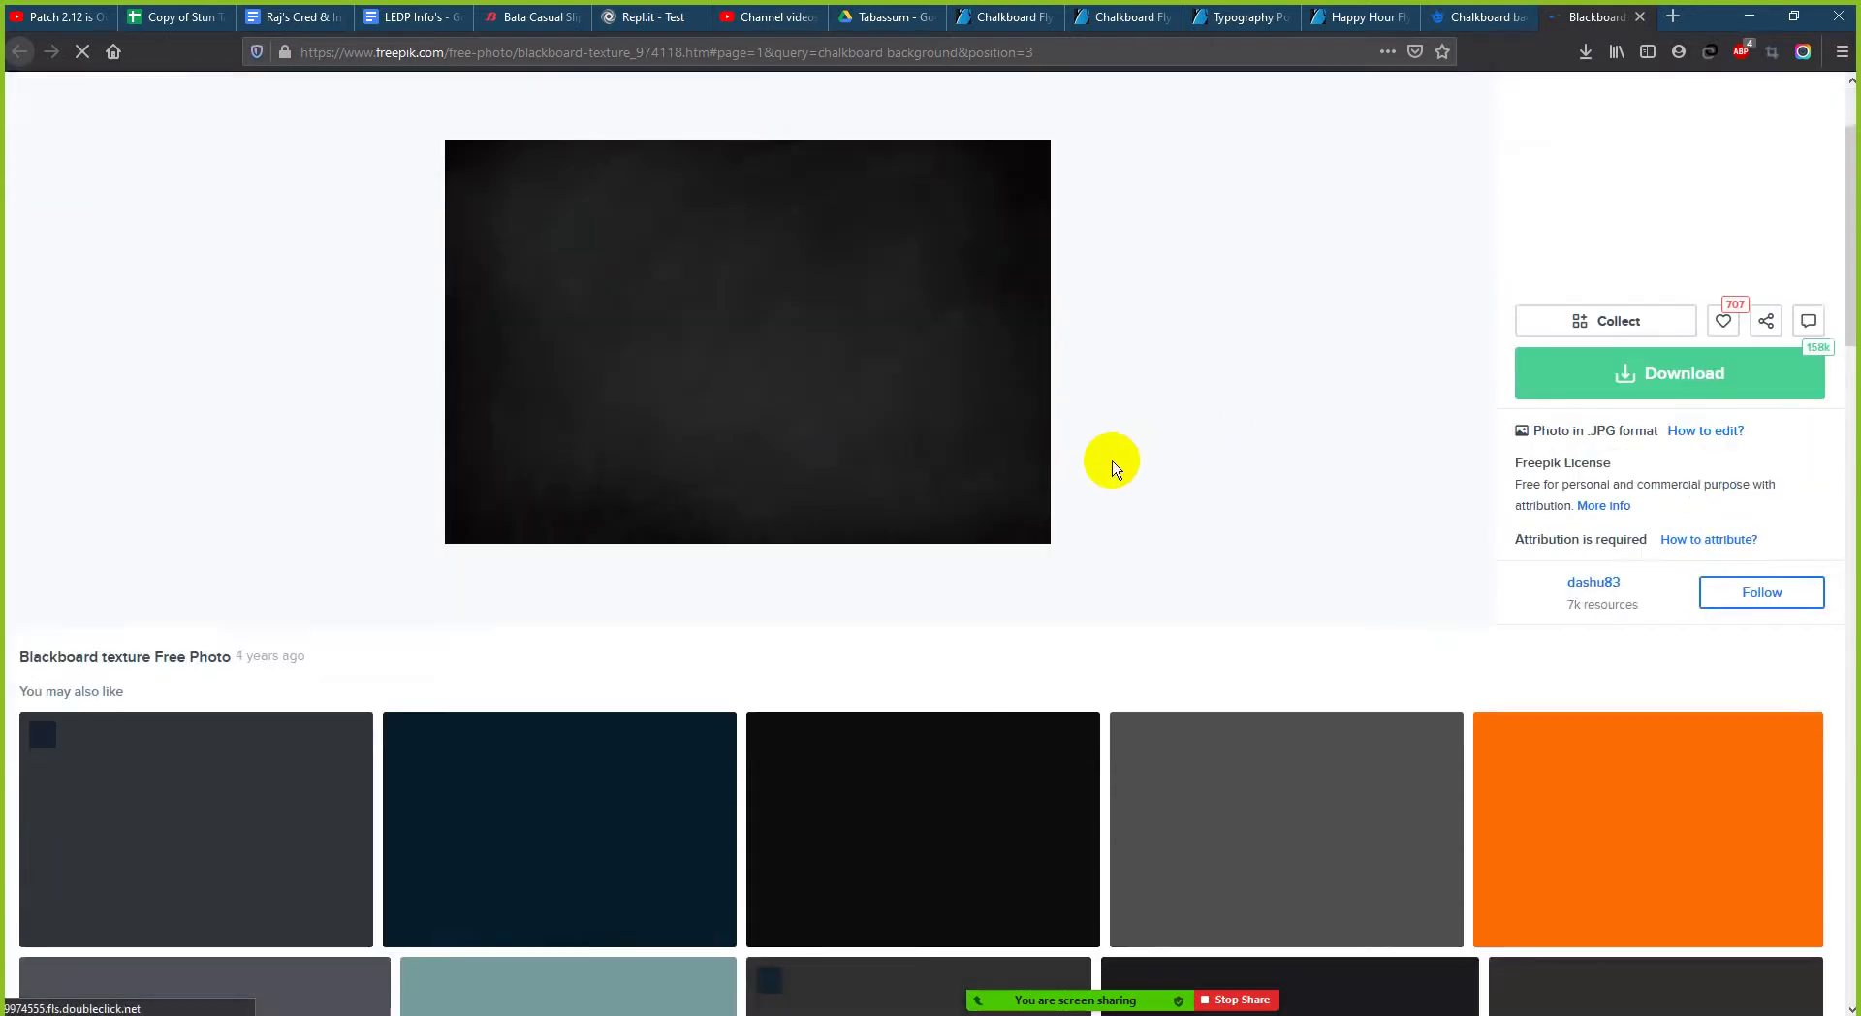
{"action": "scroll", "coordinate": [1112, 468], "scroll_direction": "down", "scroll_amount": 3}
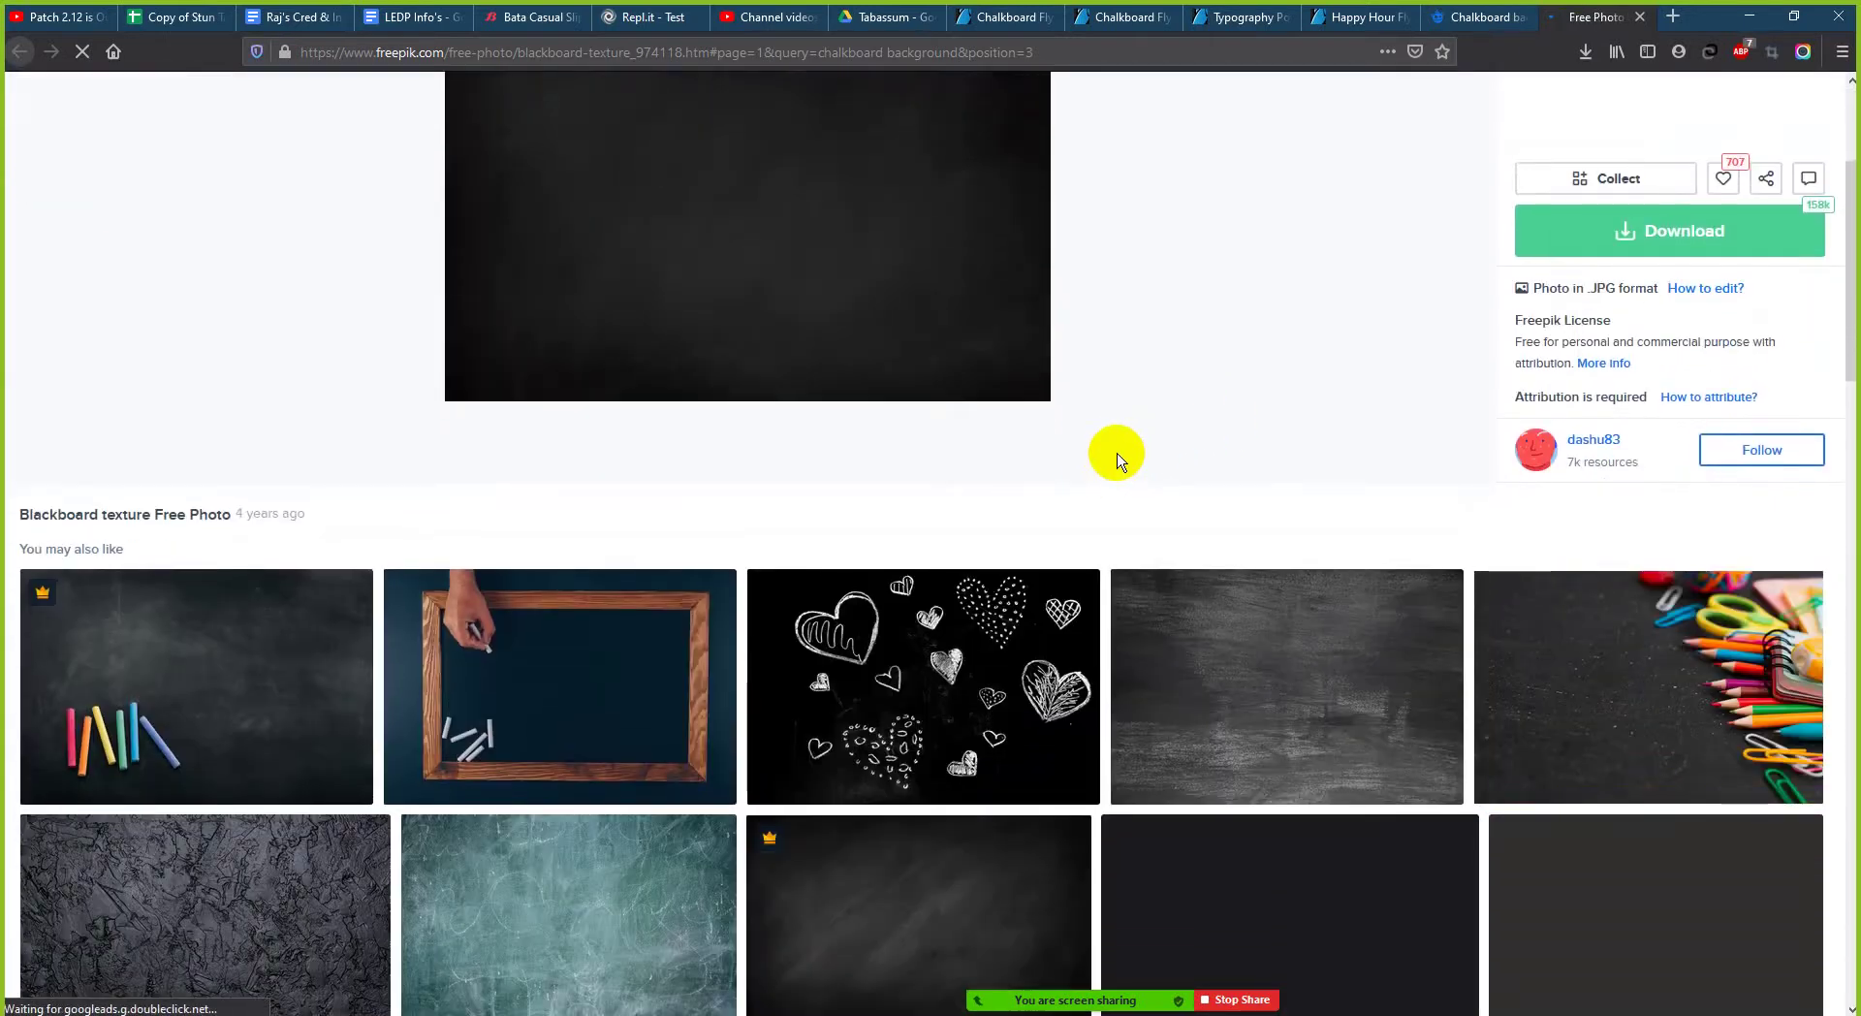
{"action": "scroll", "coordinate": [1115, 451], "scroll_direction": "down", "scroll_amount": 2}
{"action": "scroll", "coordinate": [1114, 448], "scroll_direction": "up", "scroll_amount": 4}
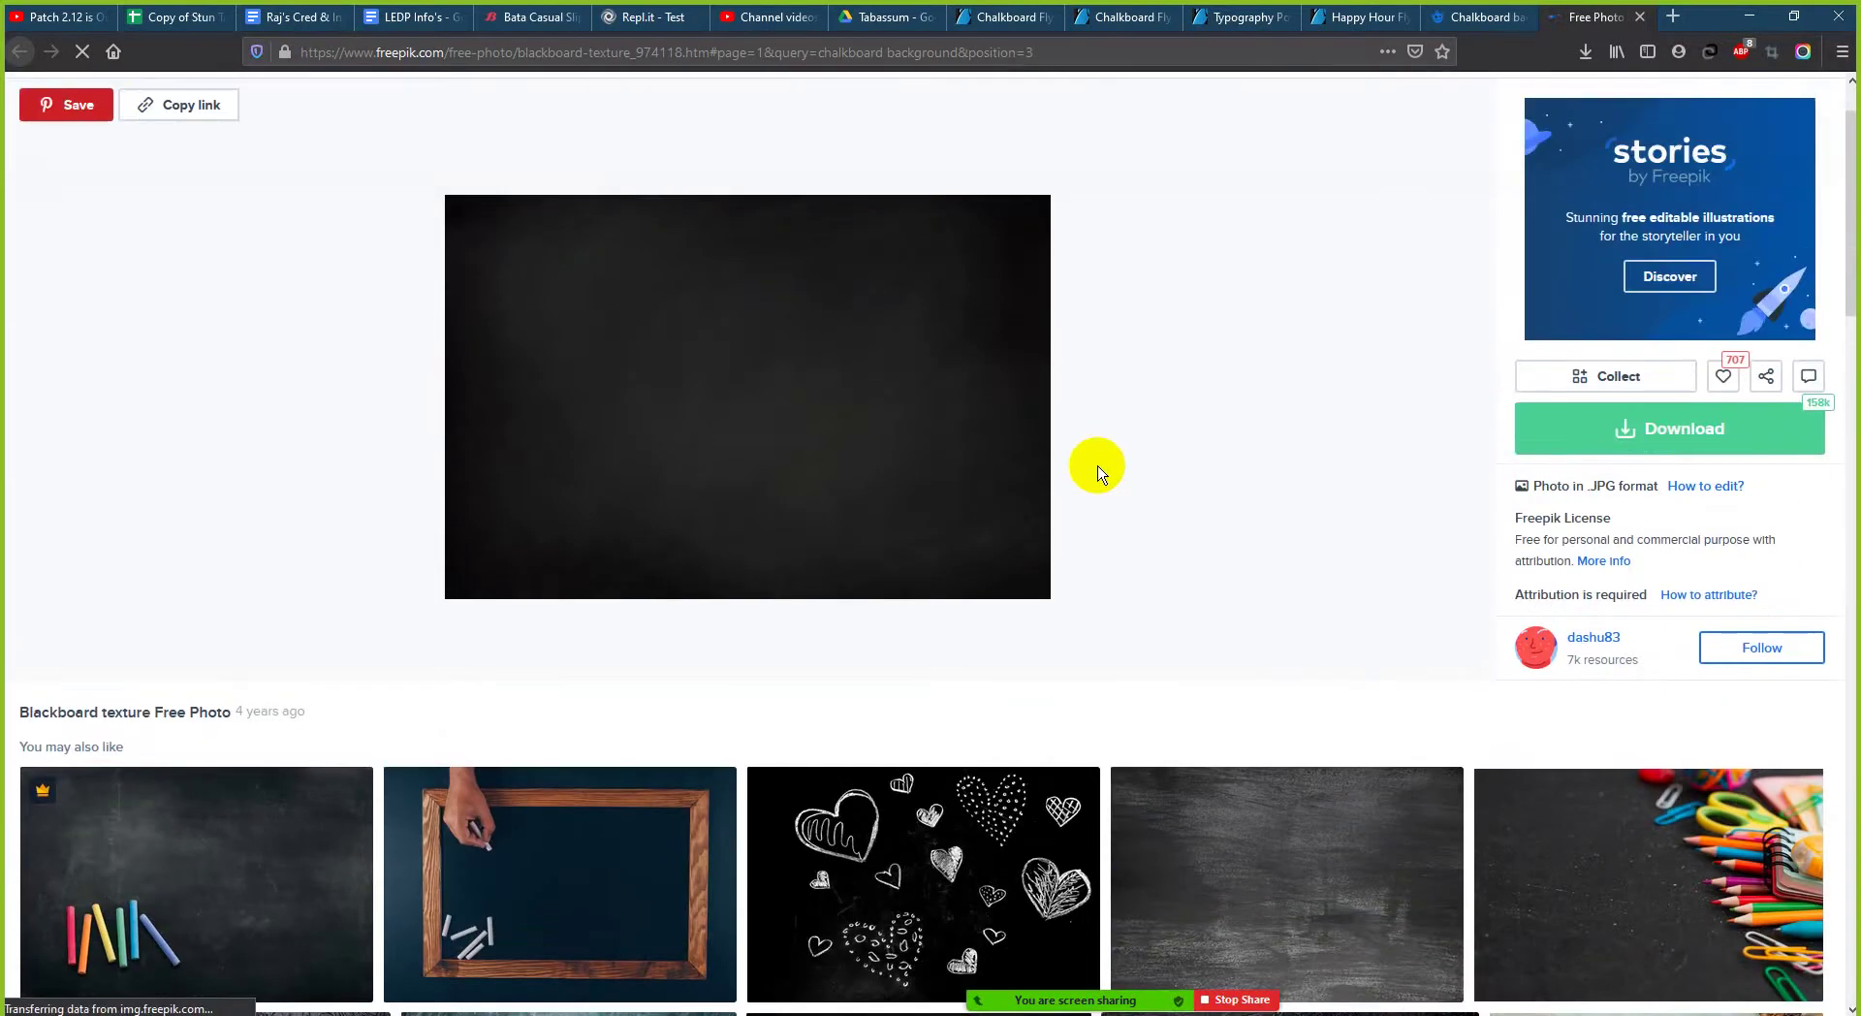
- Download the Blackboard texture photo with the free attribution option and save textura-pizarra.zip
{"action": "left_click", "coordinate": [1638, 427]}
{"action": "left_click", "coordinate": [1681, 682]}
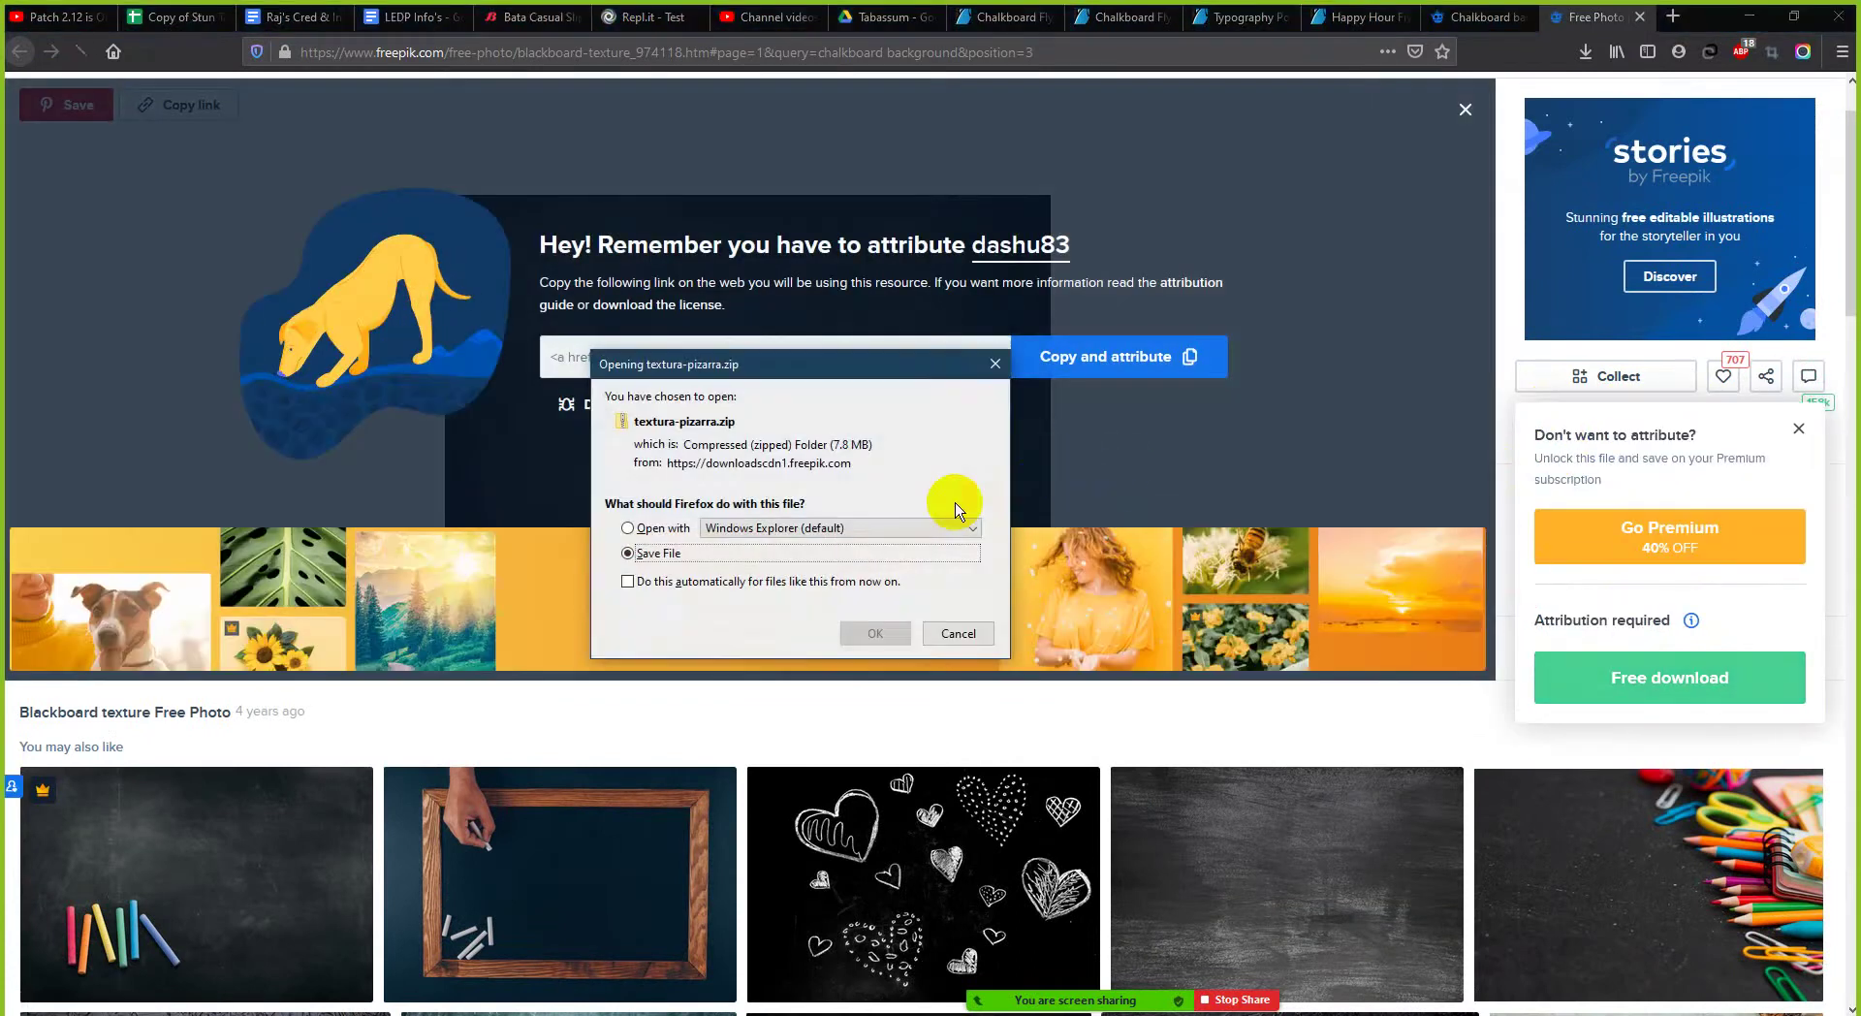
{"action": "left_click", "coordinate": [875, 633]}
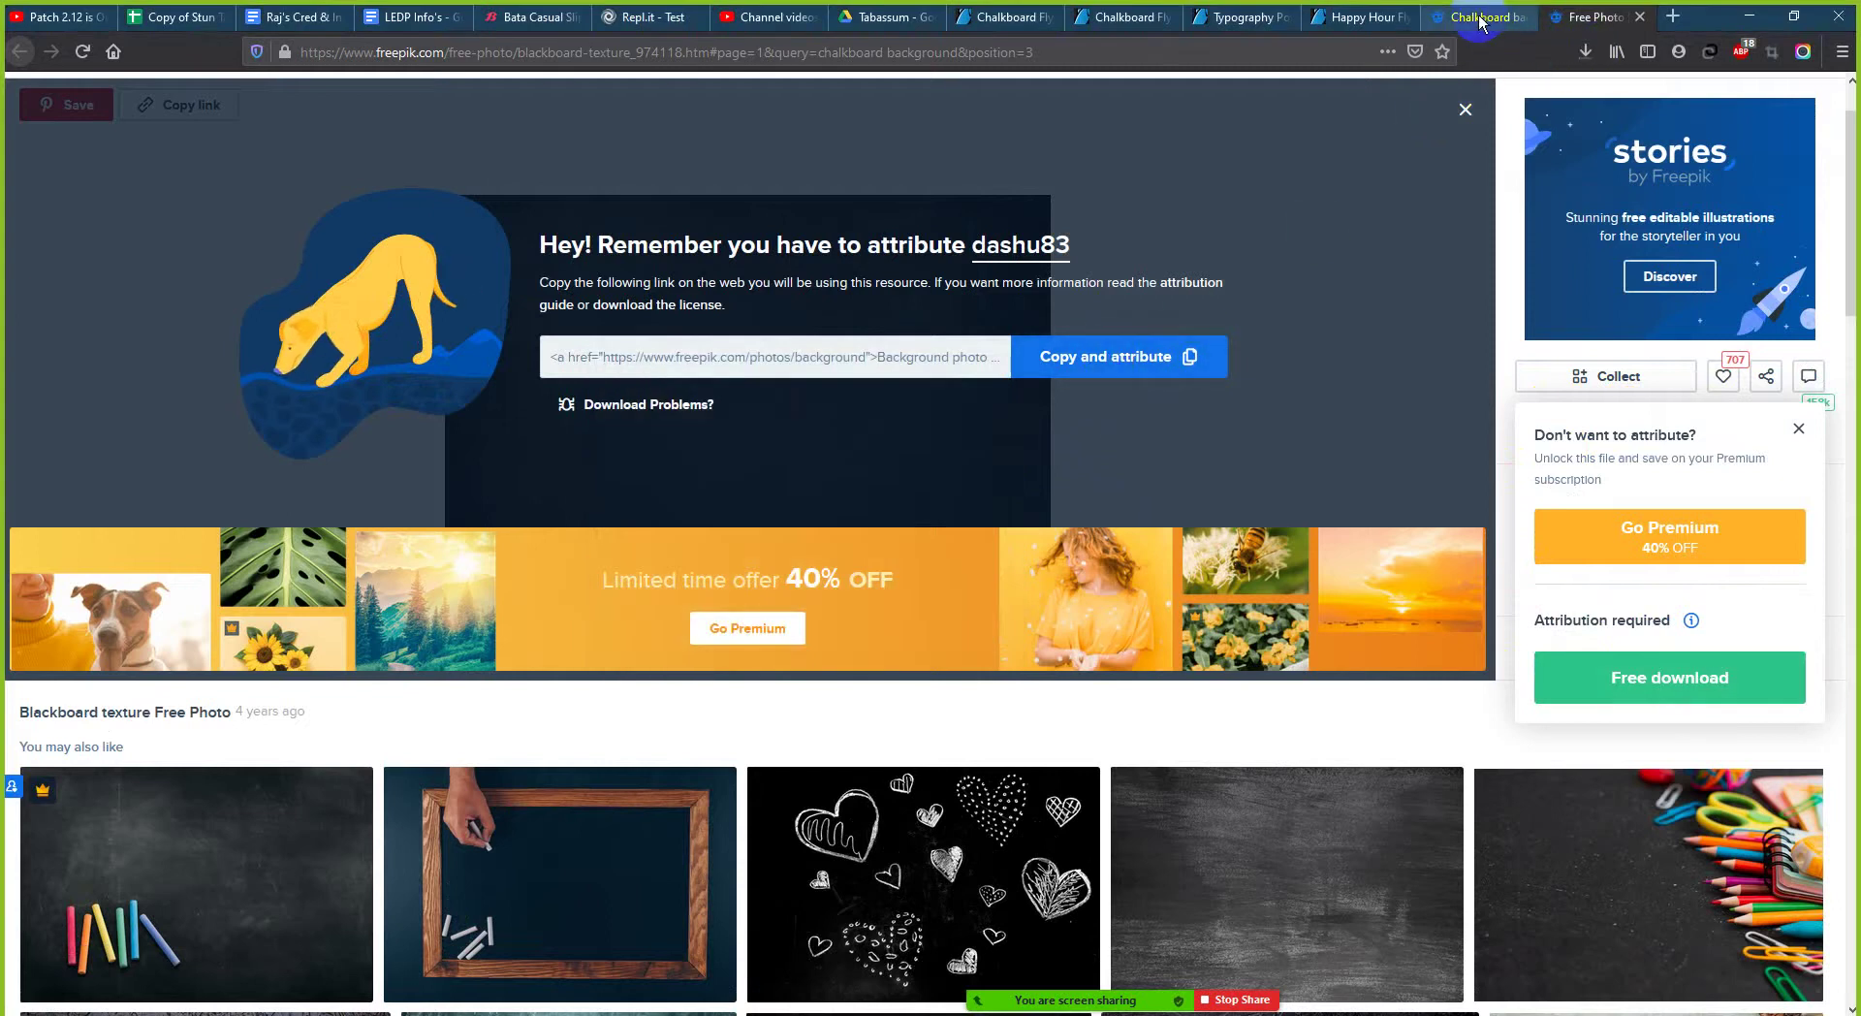
- Switch to the GraphicRiver chalkboard flyer page and examine the full flyer preview's borders and ornaments
{"action": "scroll", "coordinate": [714, 199], "scroll_direction": "up", "scroll_amount": 1}
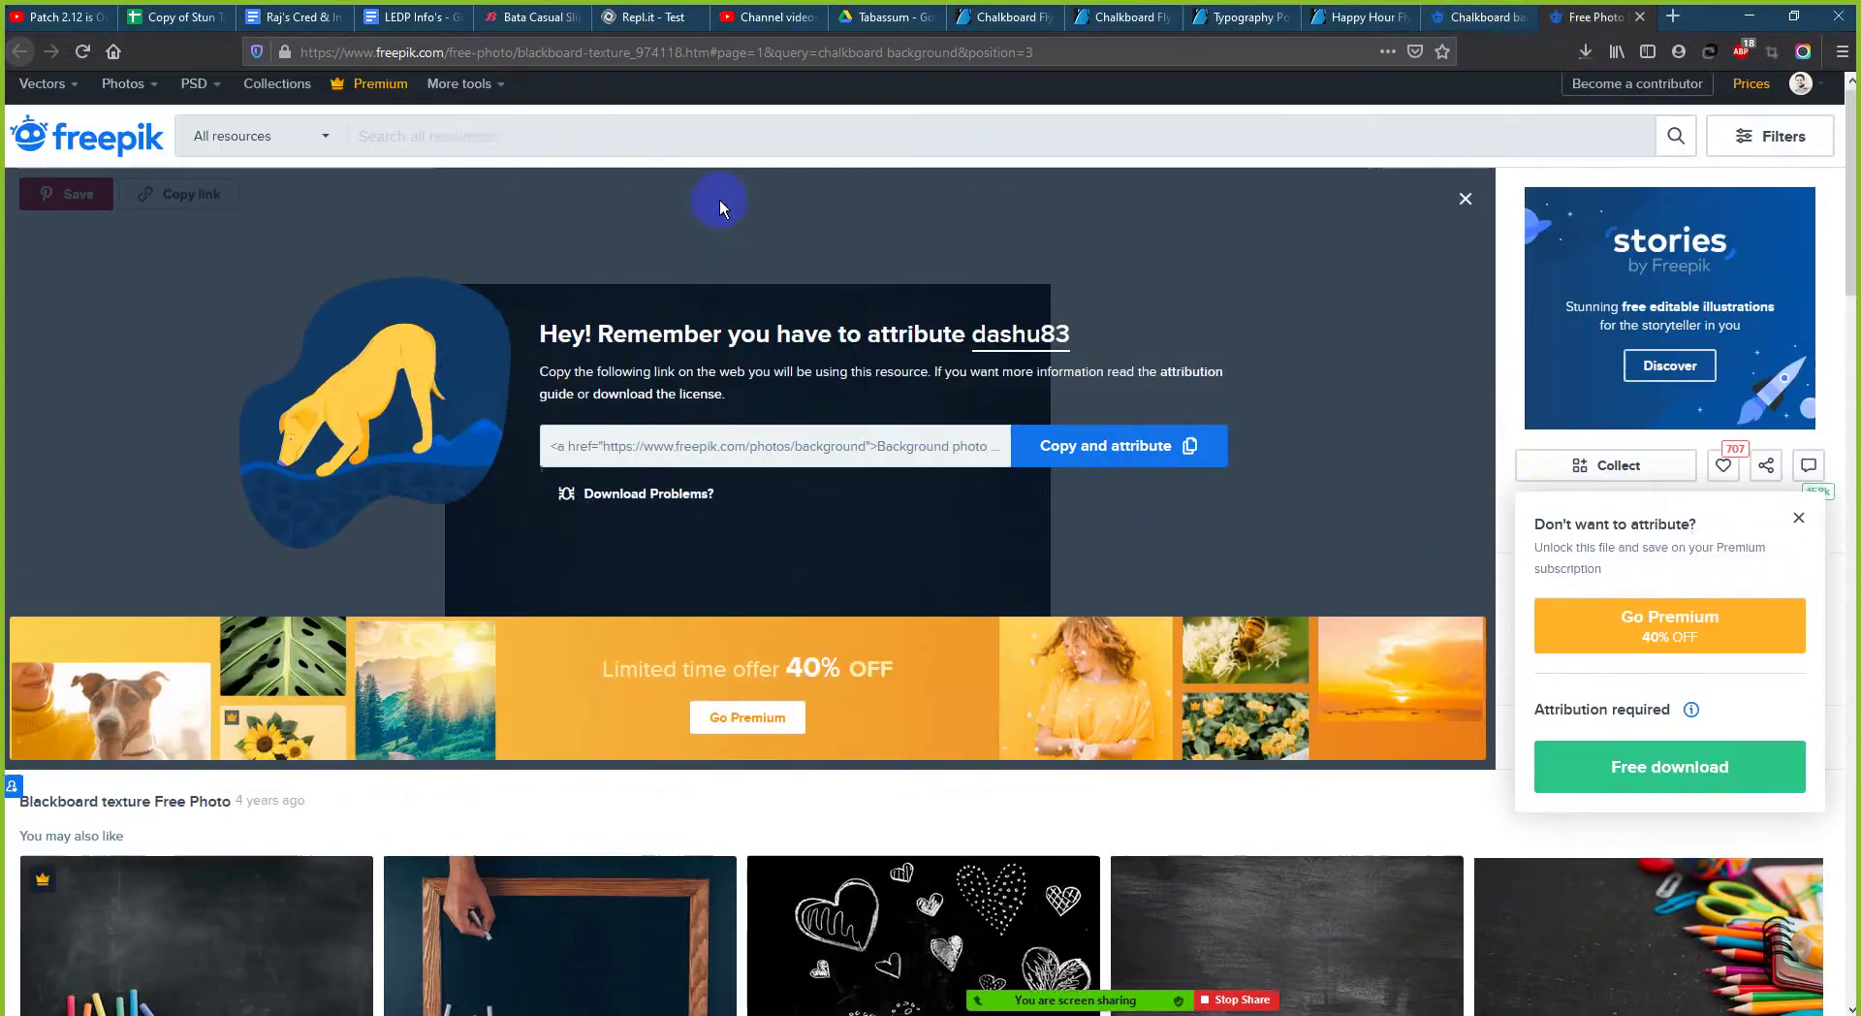
{"action": "left_click", "coordinate": [483, 169]}
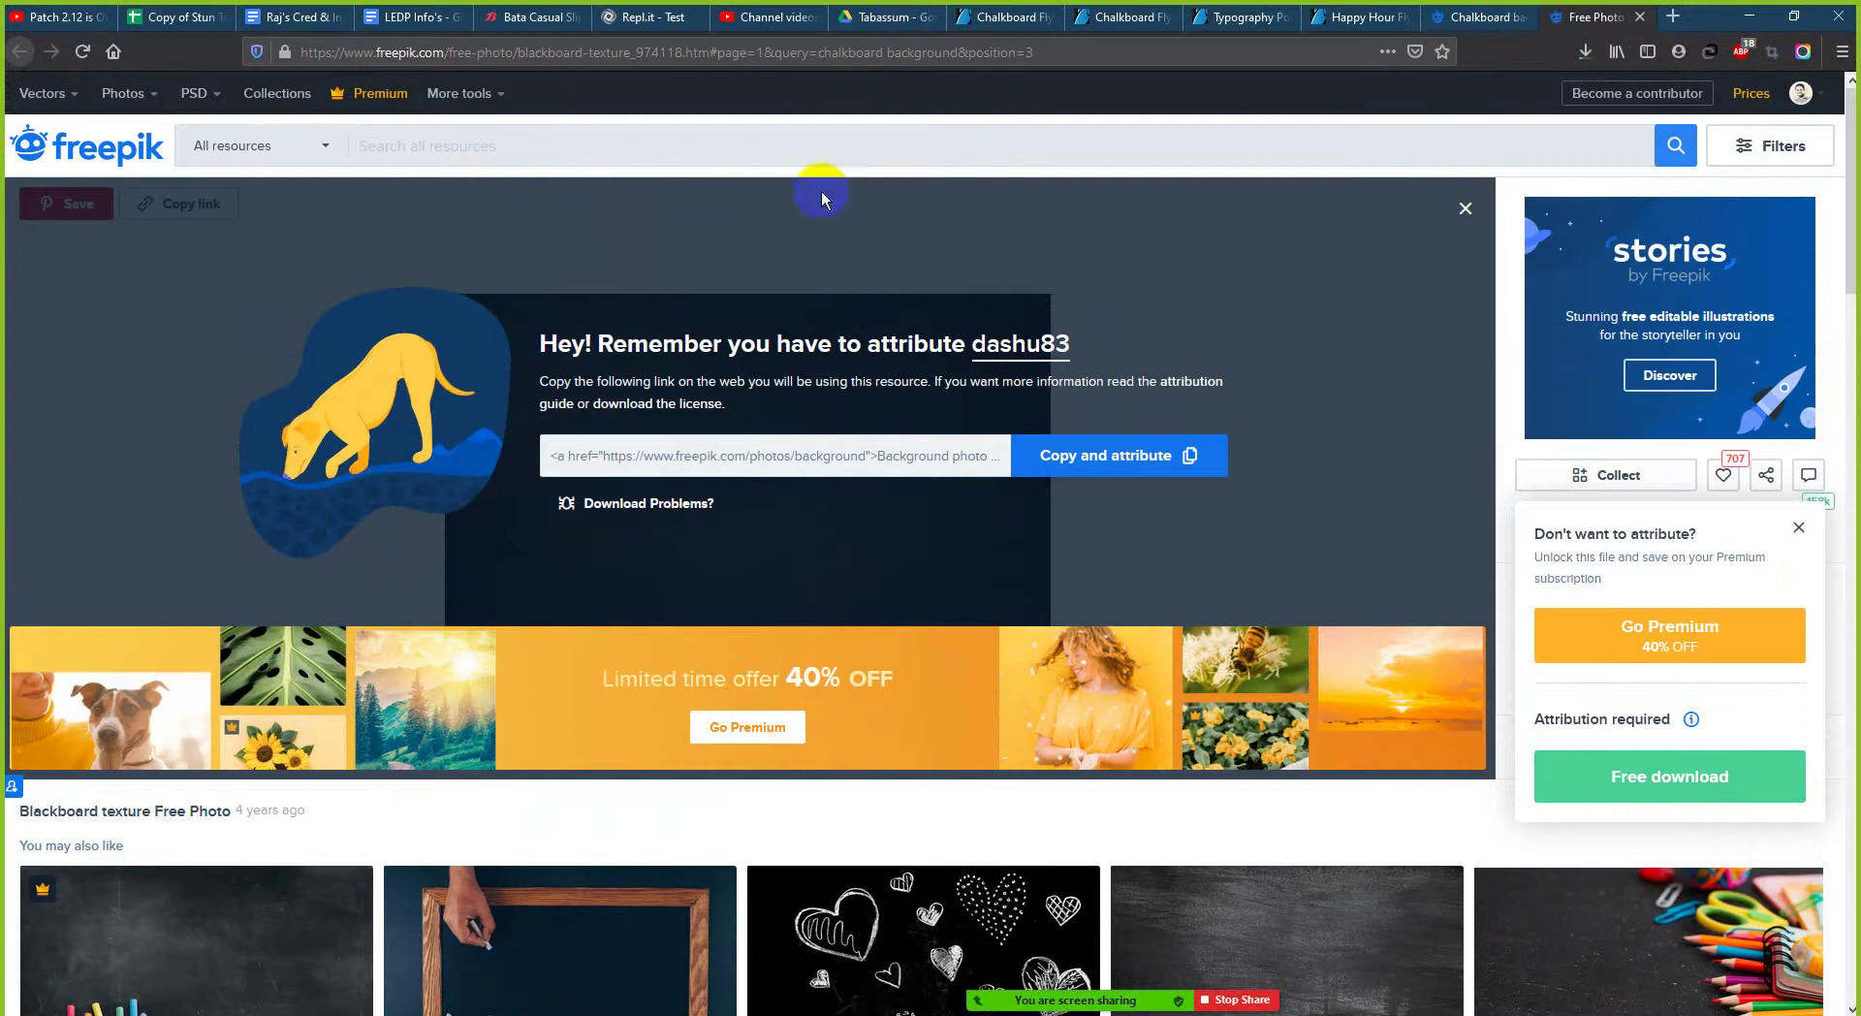
{"action": "left_click", "coordinate": [1008, 19]}
{"action": "scroll", "coordinate": [877, 354], "scroll_direction": "down", "scroll_amount": 10}
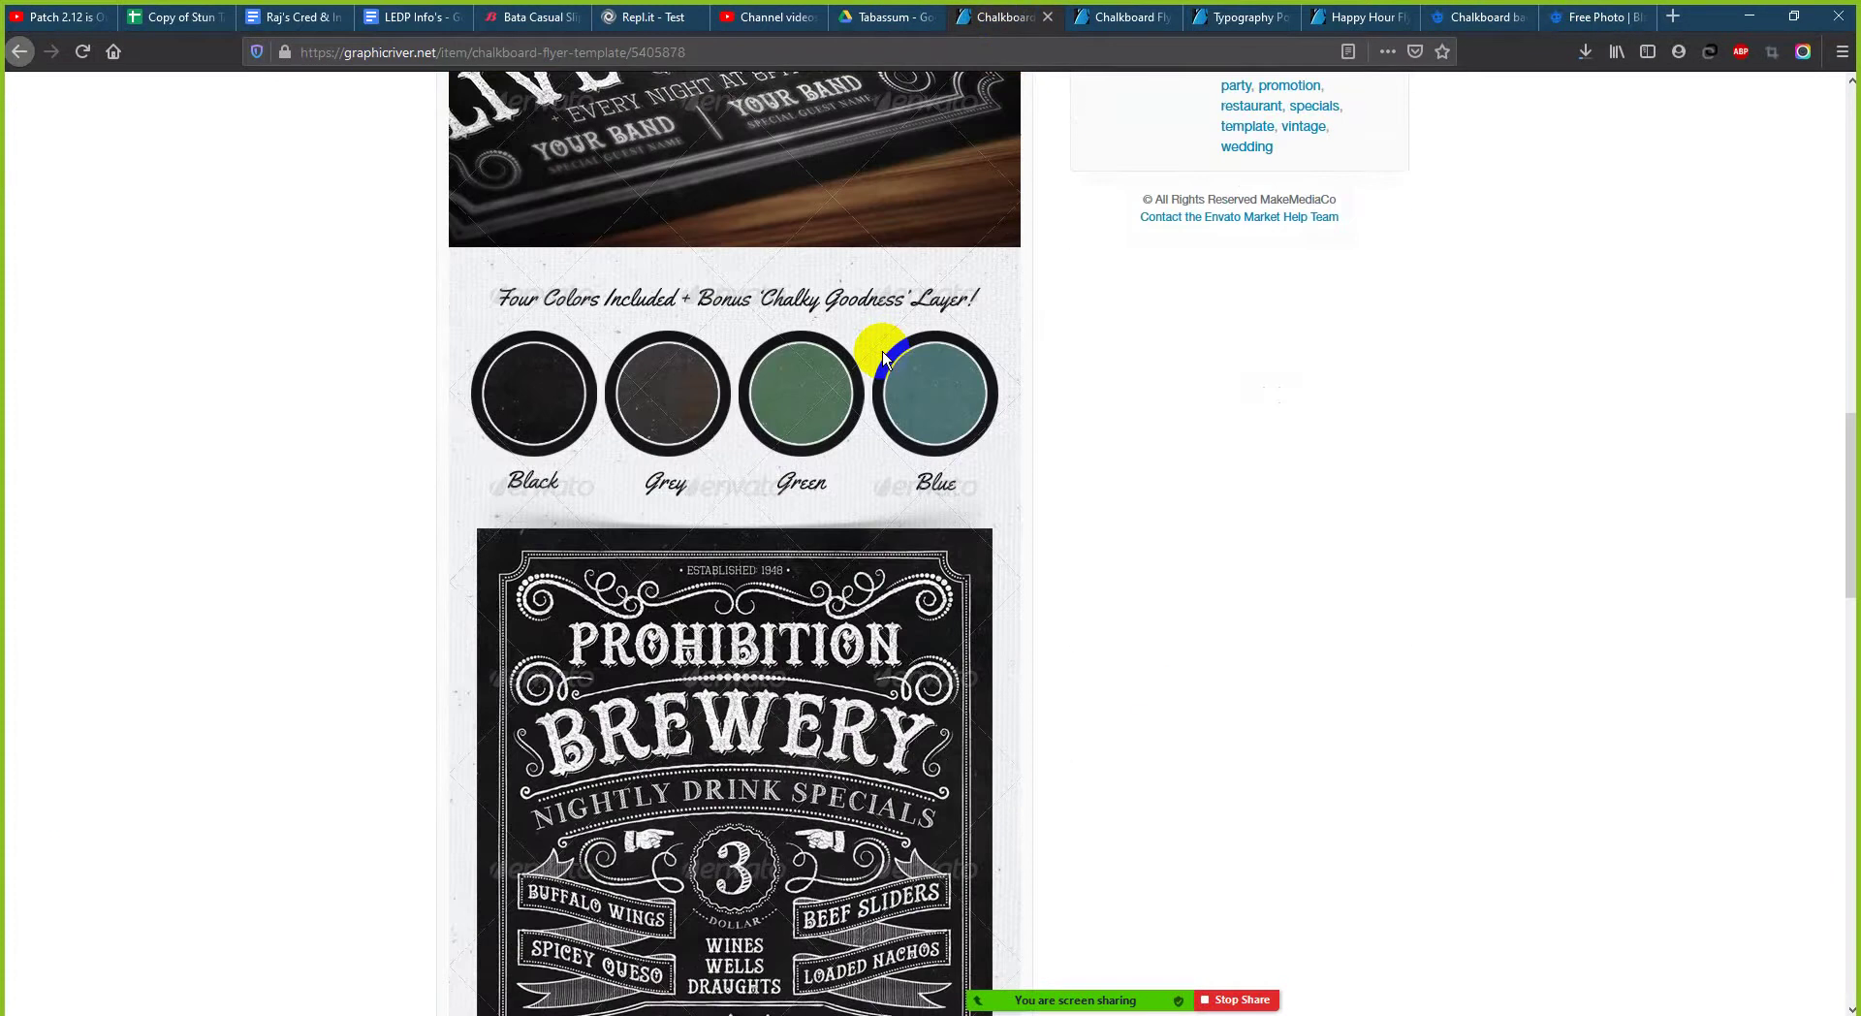
{"action": "scroll", "coordinate": [882, 351], "scroll_direction": "up", "scroll_amount": 3}
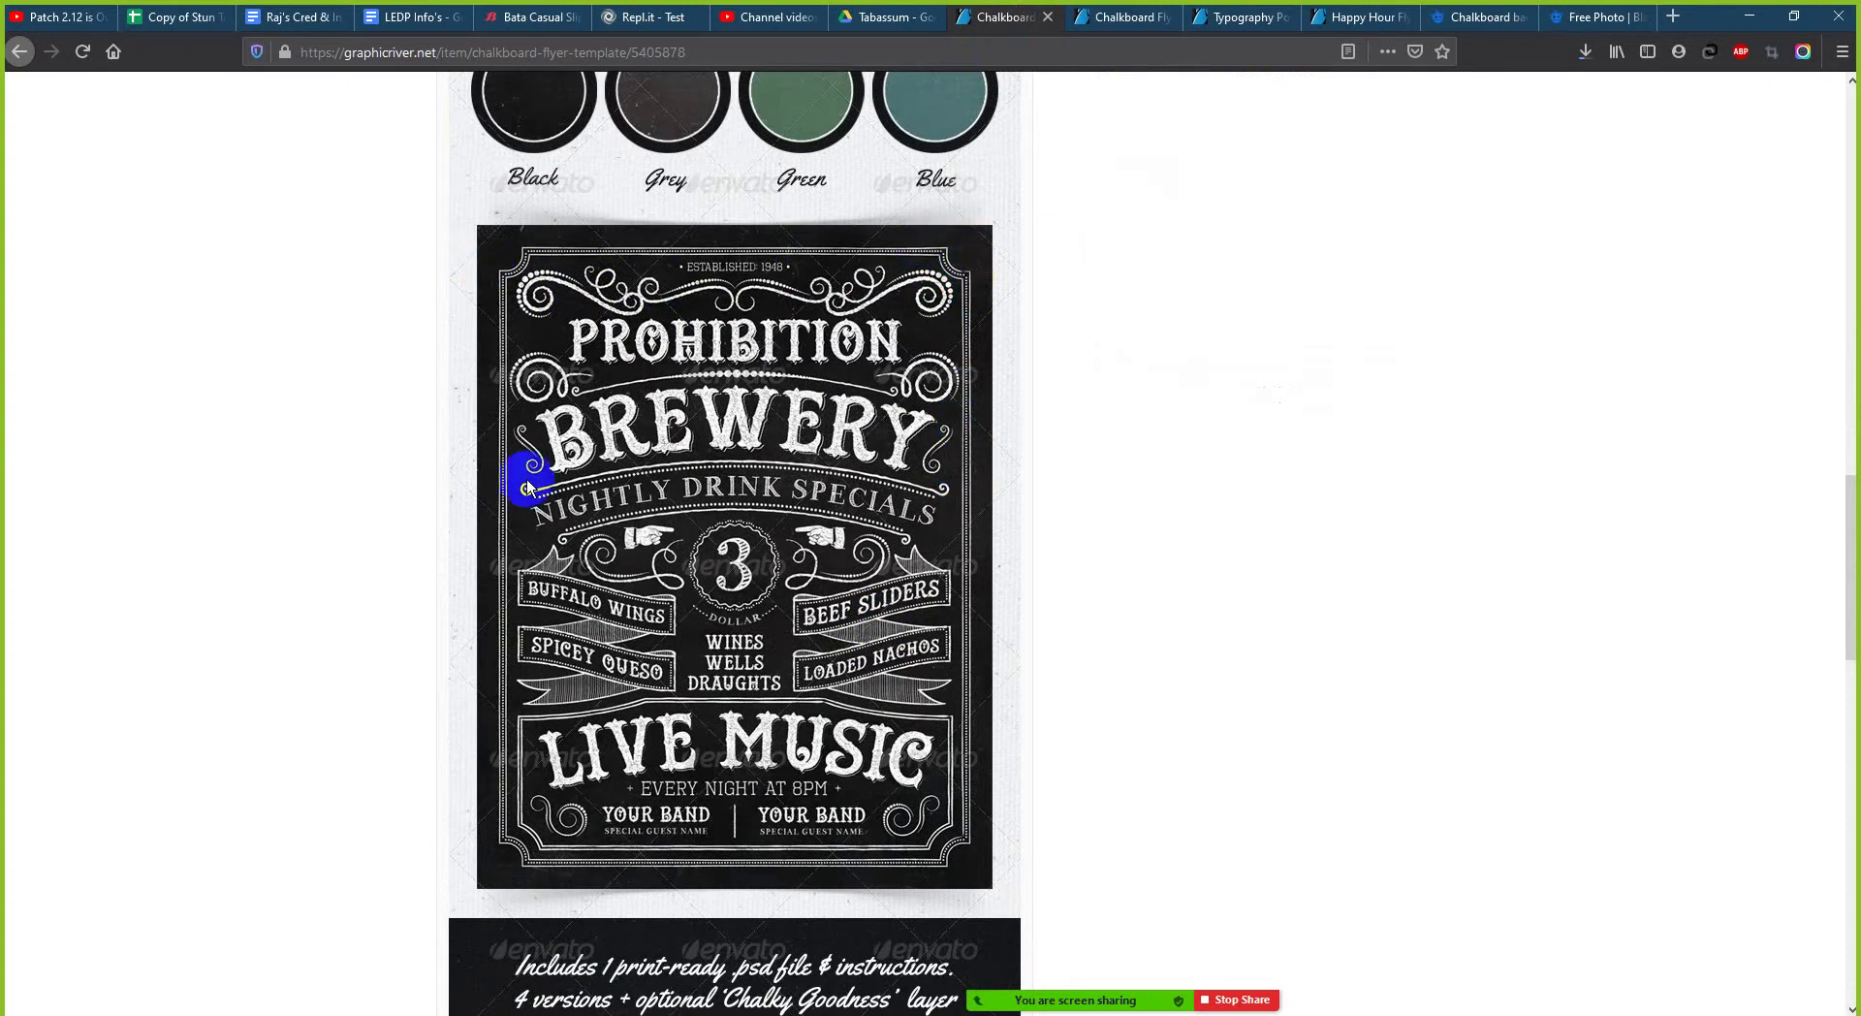
- Return to the Freepik photo page and search for "hand drawn borders"
{"action": "left_click", "coordinate": [1577, 22]}
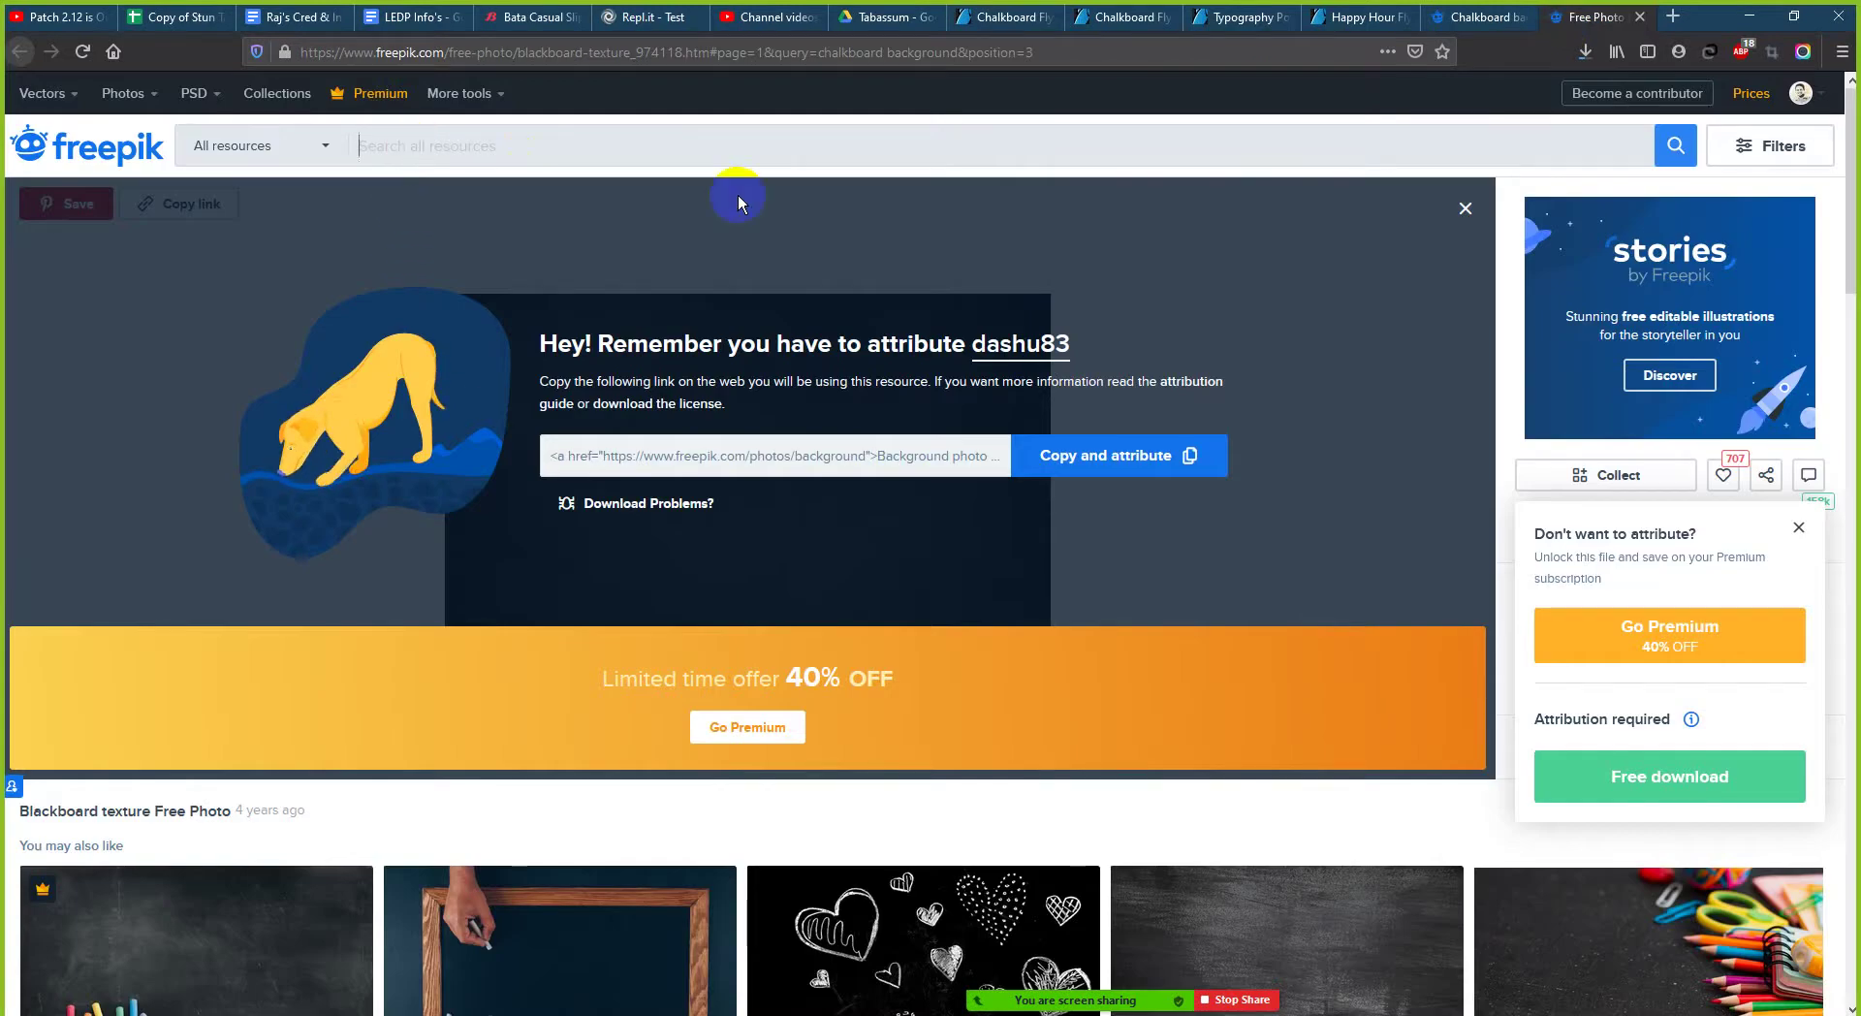
{"action": "type", "text": "han"}
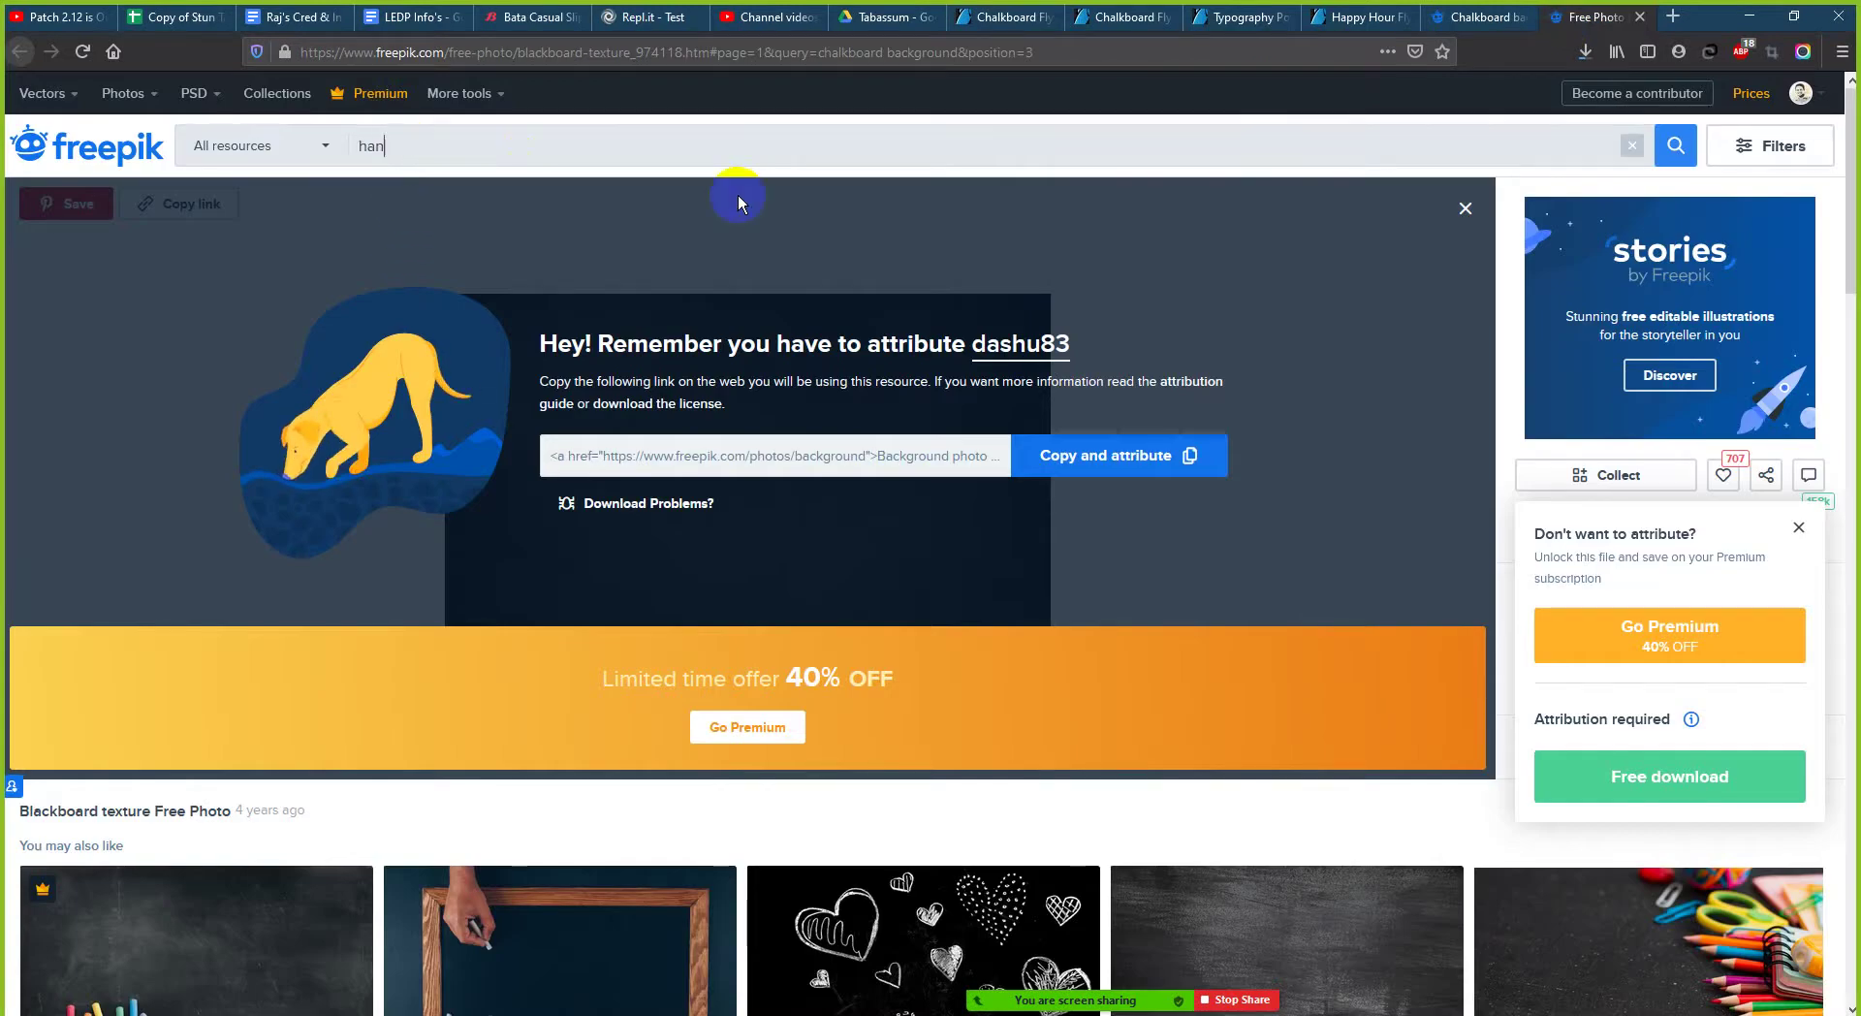
{"action": "type", "text": "d"}
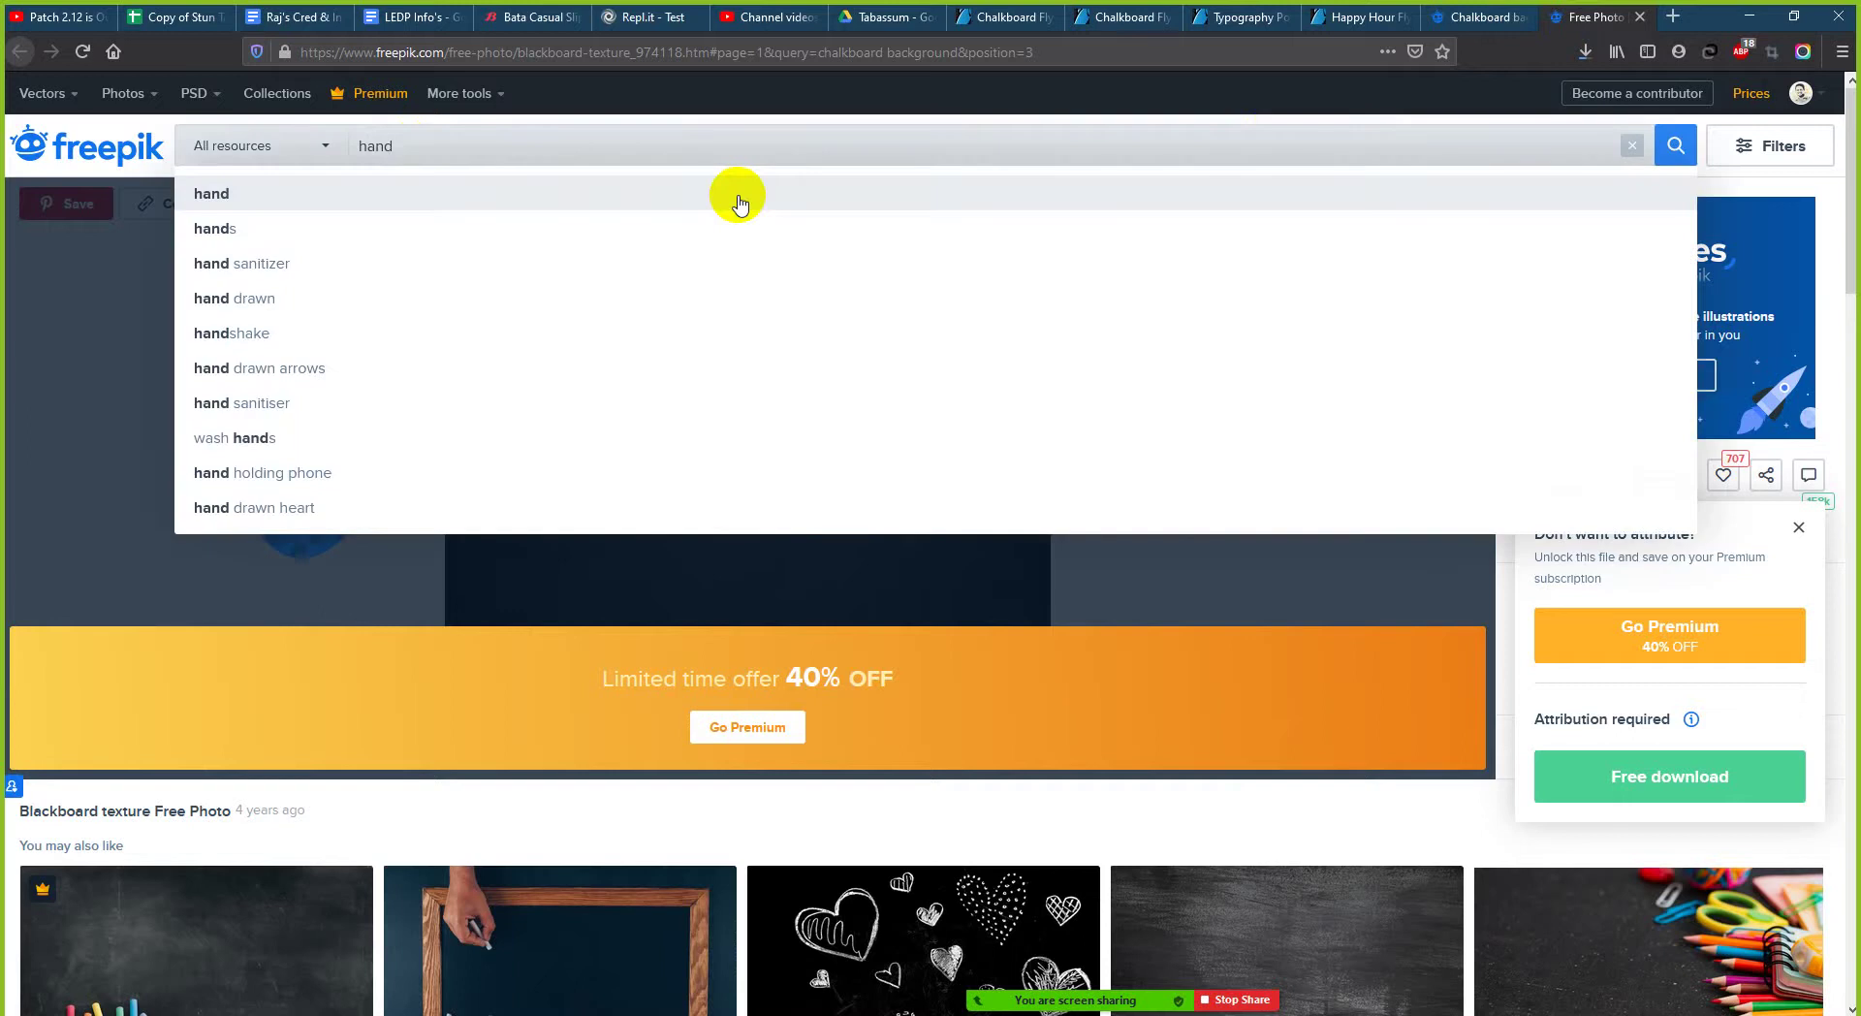
{"action": "key", "text": "Down"}
{"action": "key", "text": "Down"}
{"action": "key", "text": "Down"}
{"action": "key", "text": "Down"}
{"action": "key", "text": "Down"}
{"action": "key", "text": "Down"}
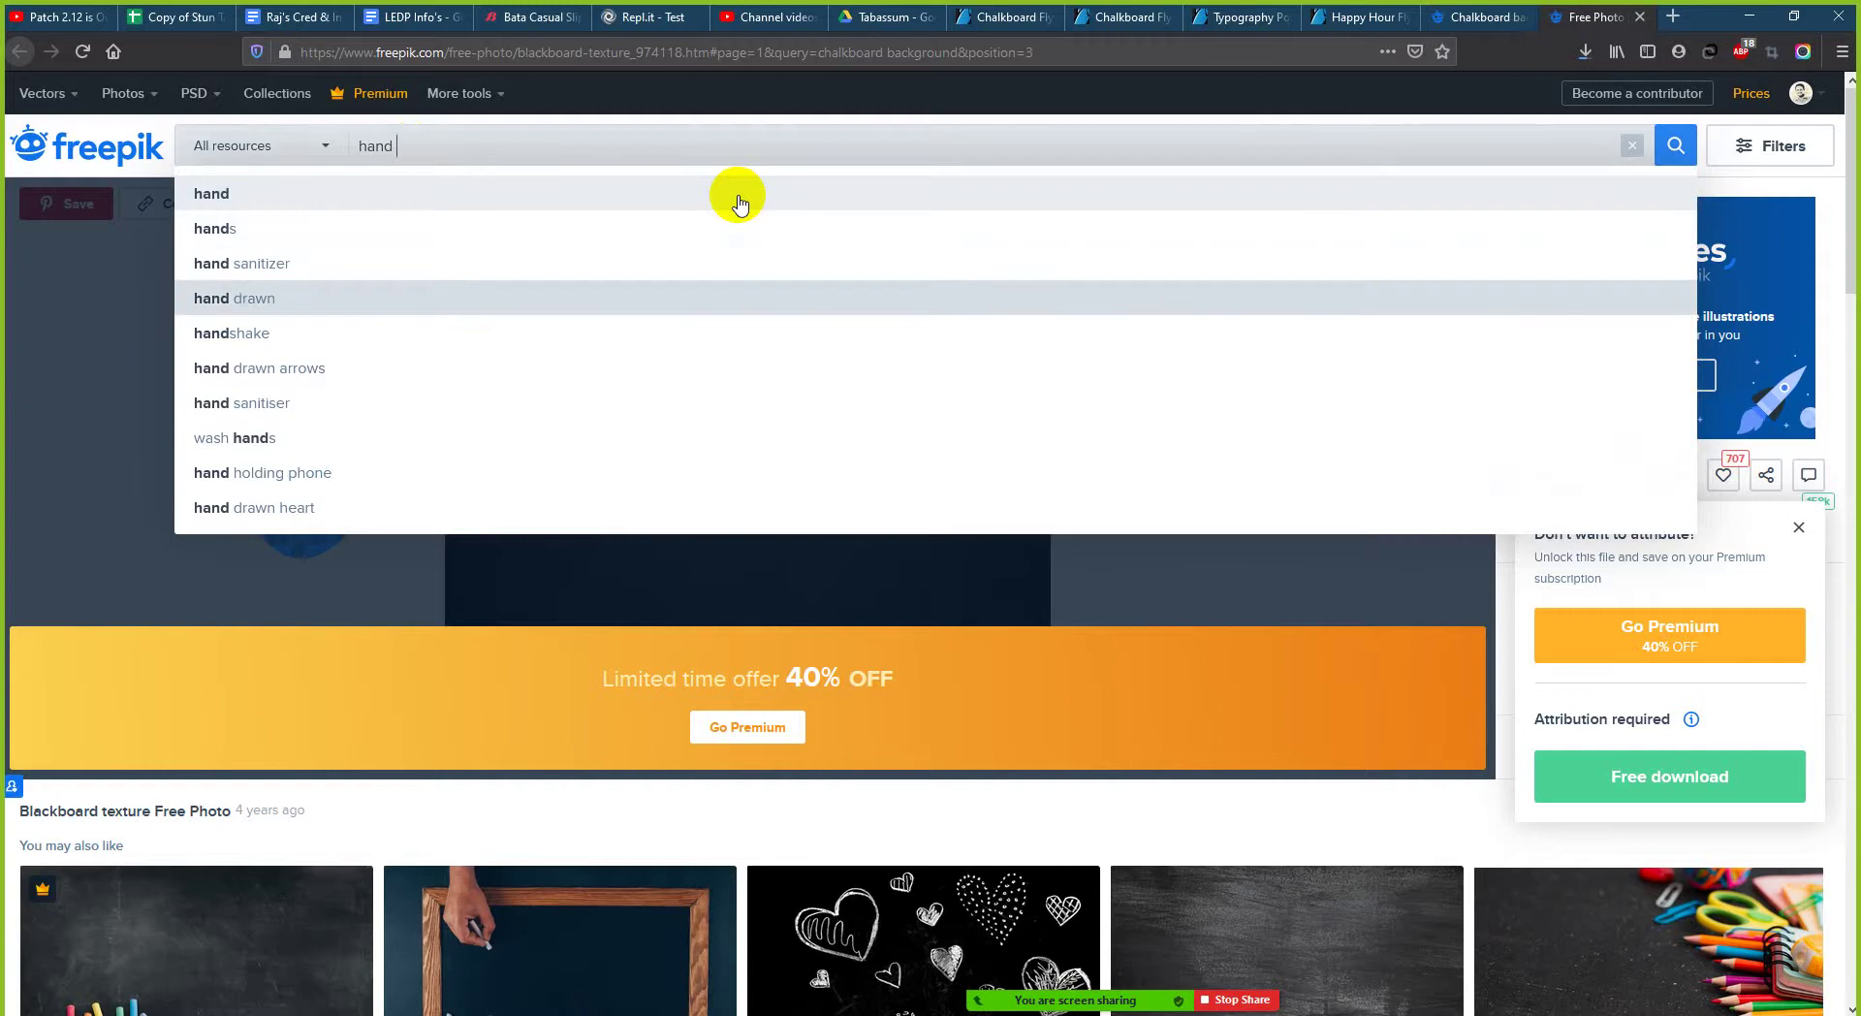
{"action": "left_click", "coordinate": [740, 201]}
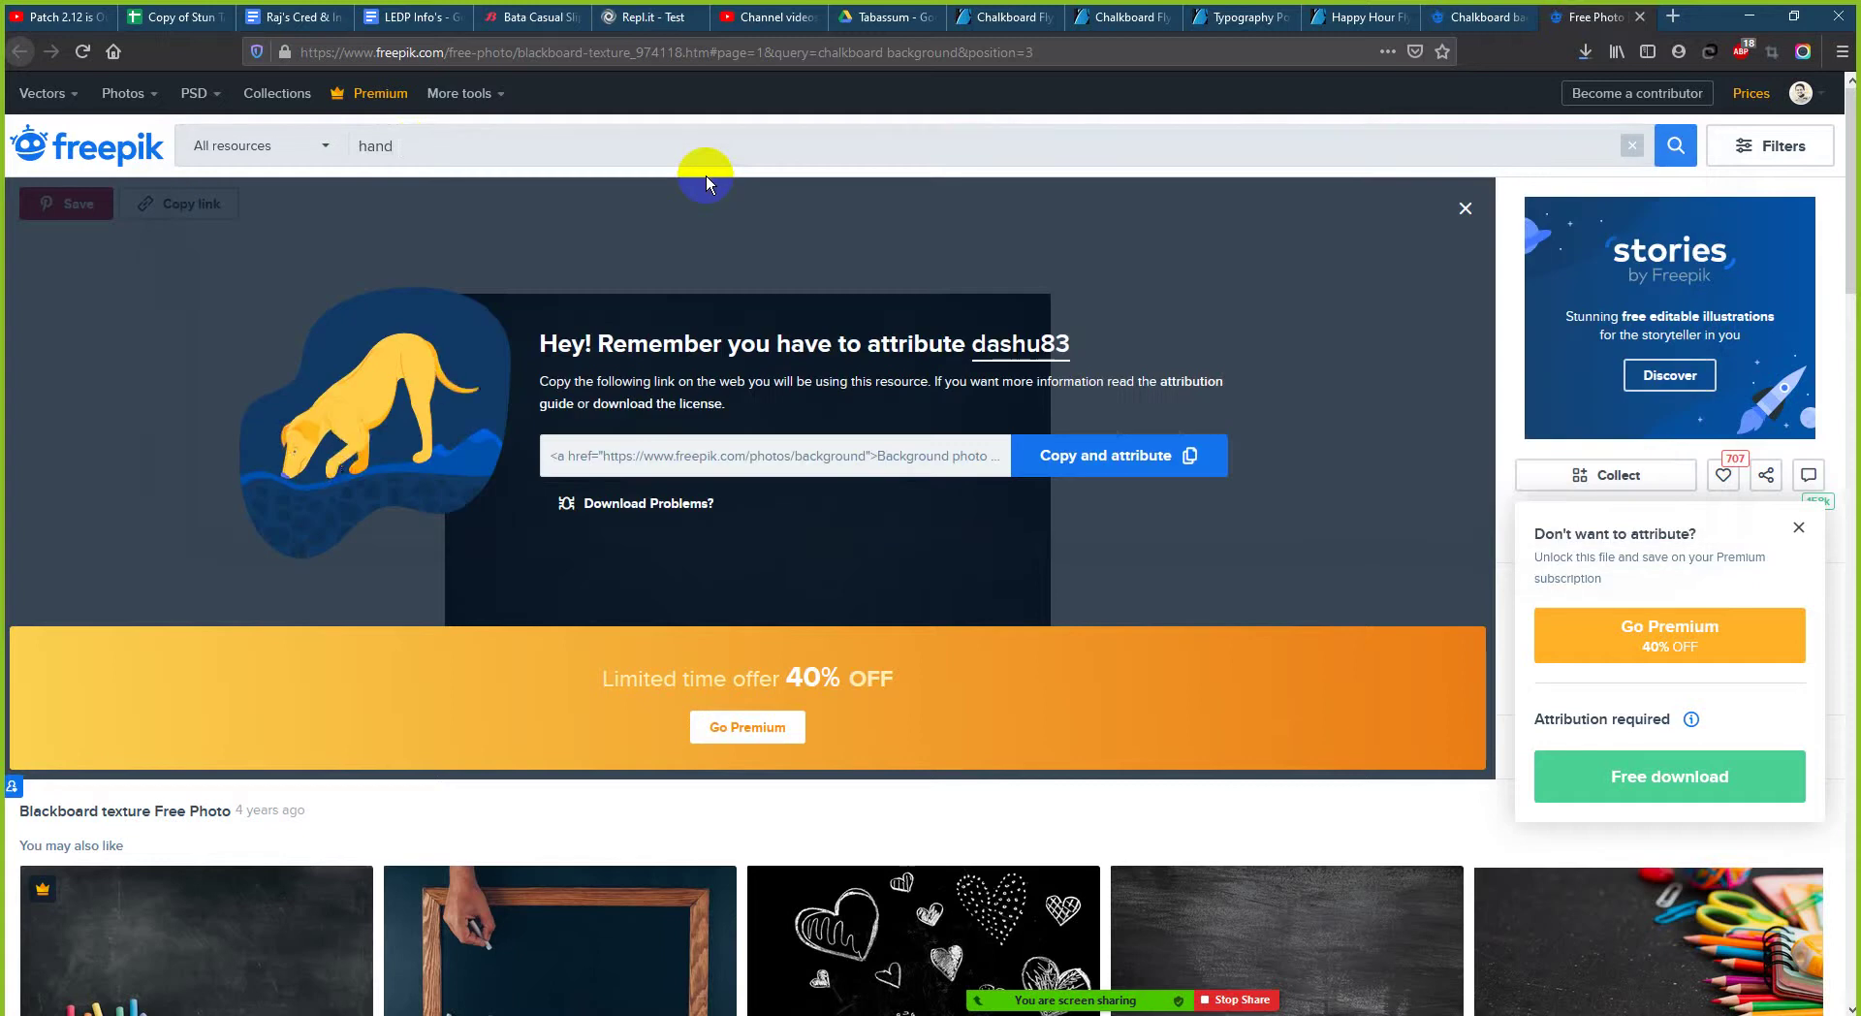
{"action": "type", "text": "dr"}
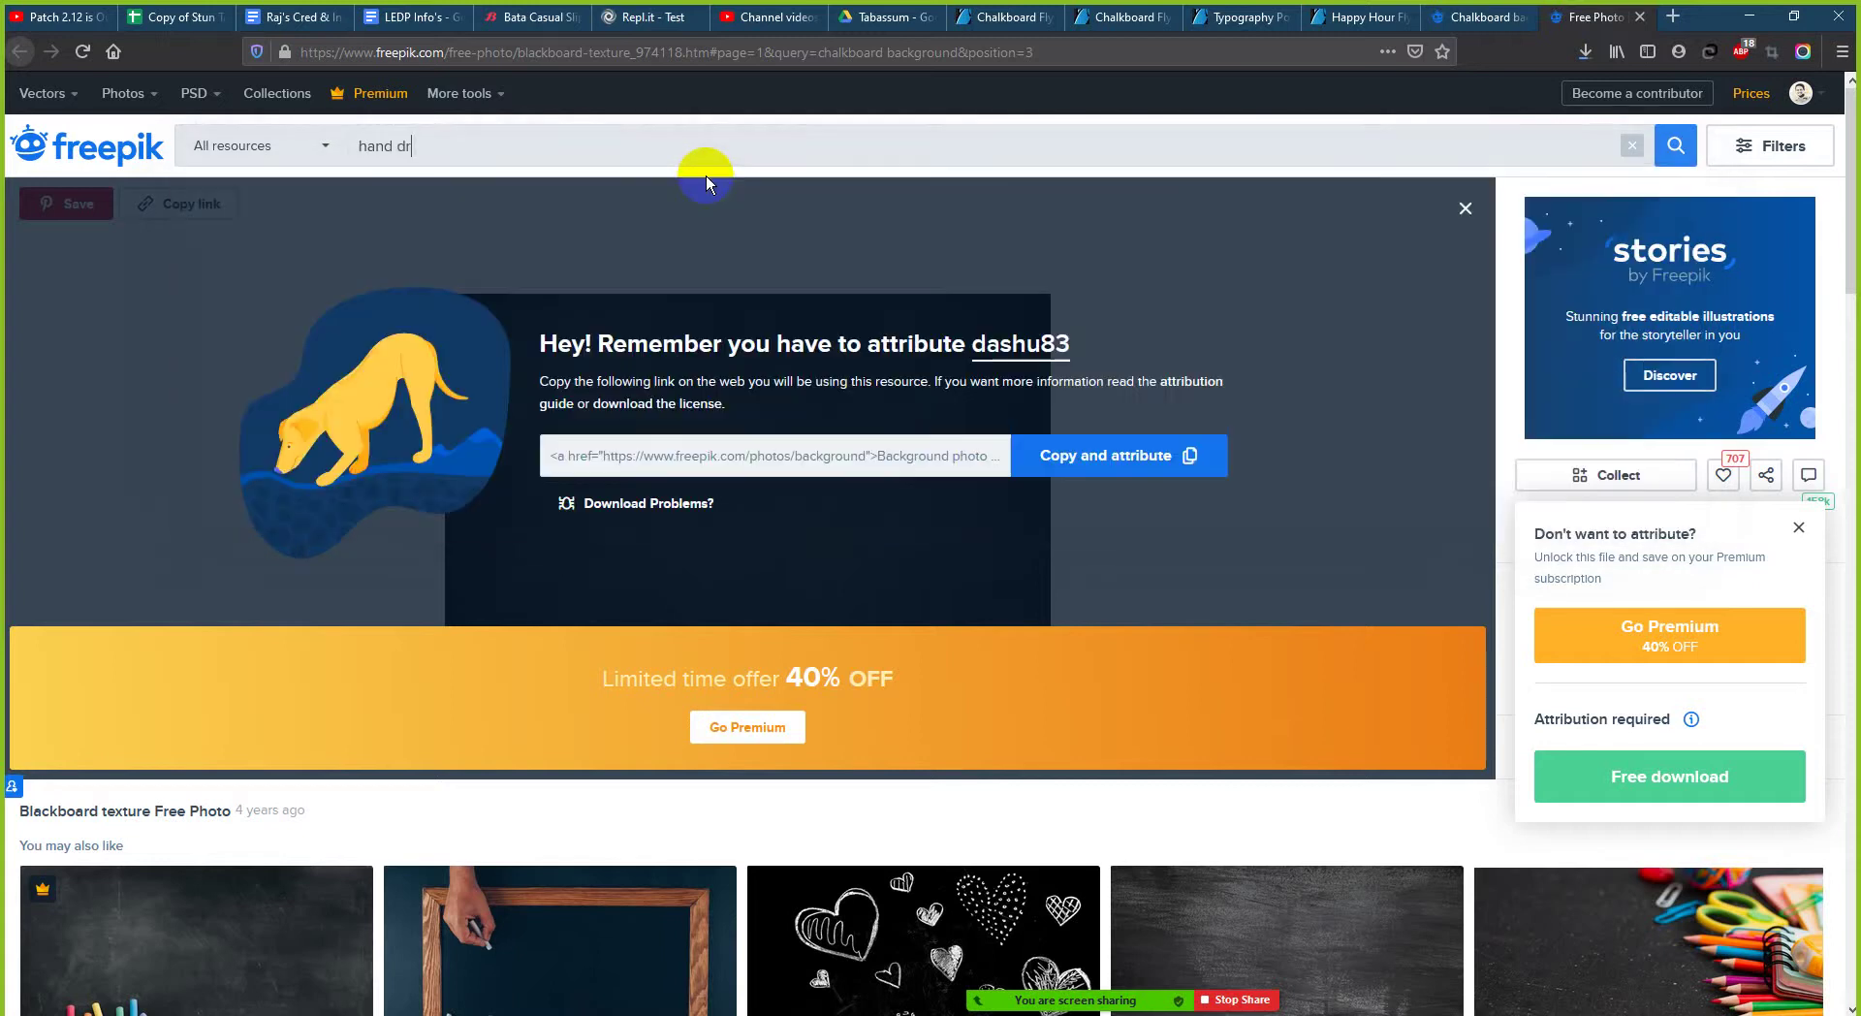
{"action": "type", "text": "awn"}
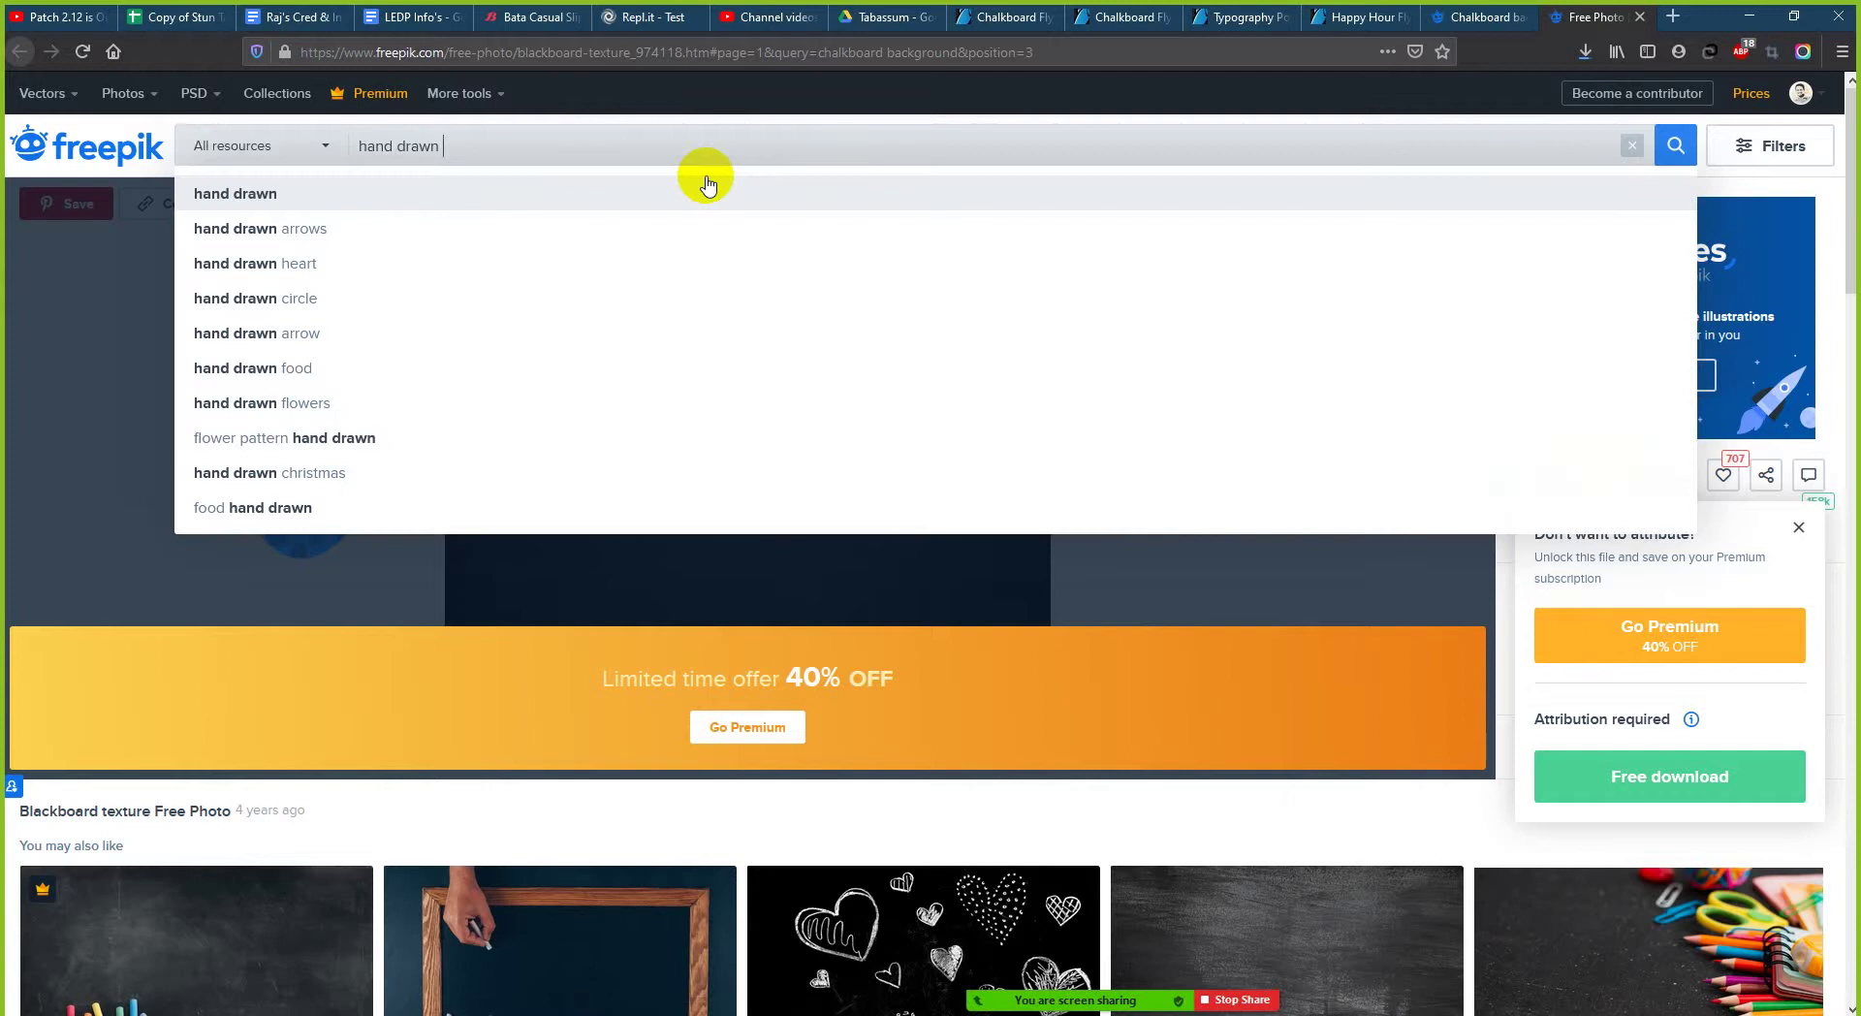
{"action": "type", "text": " borders"}
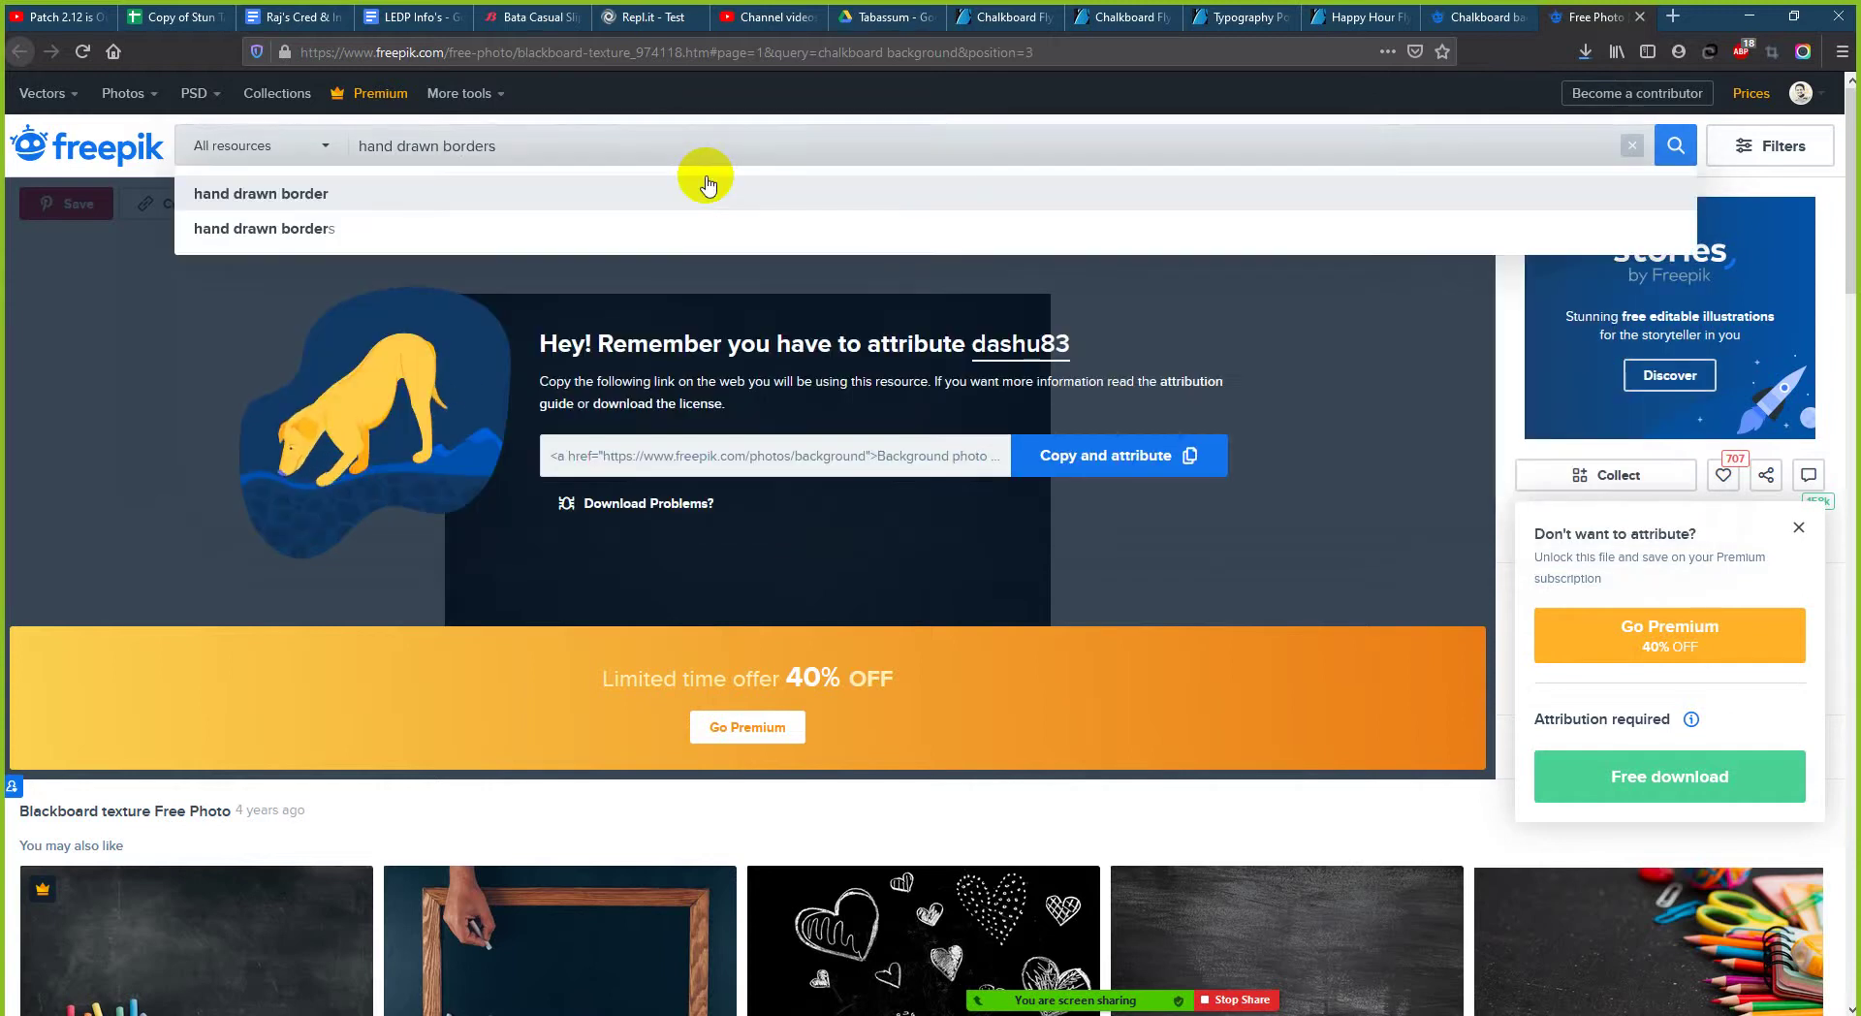
{"action": "key", "text": "Return"}
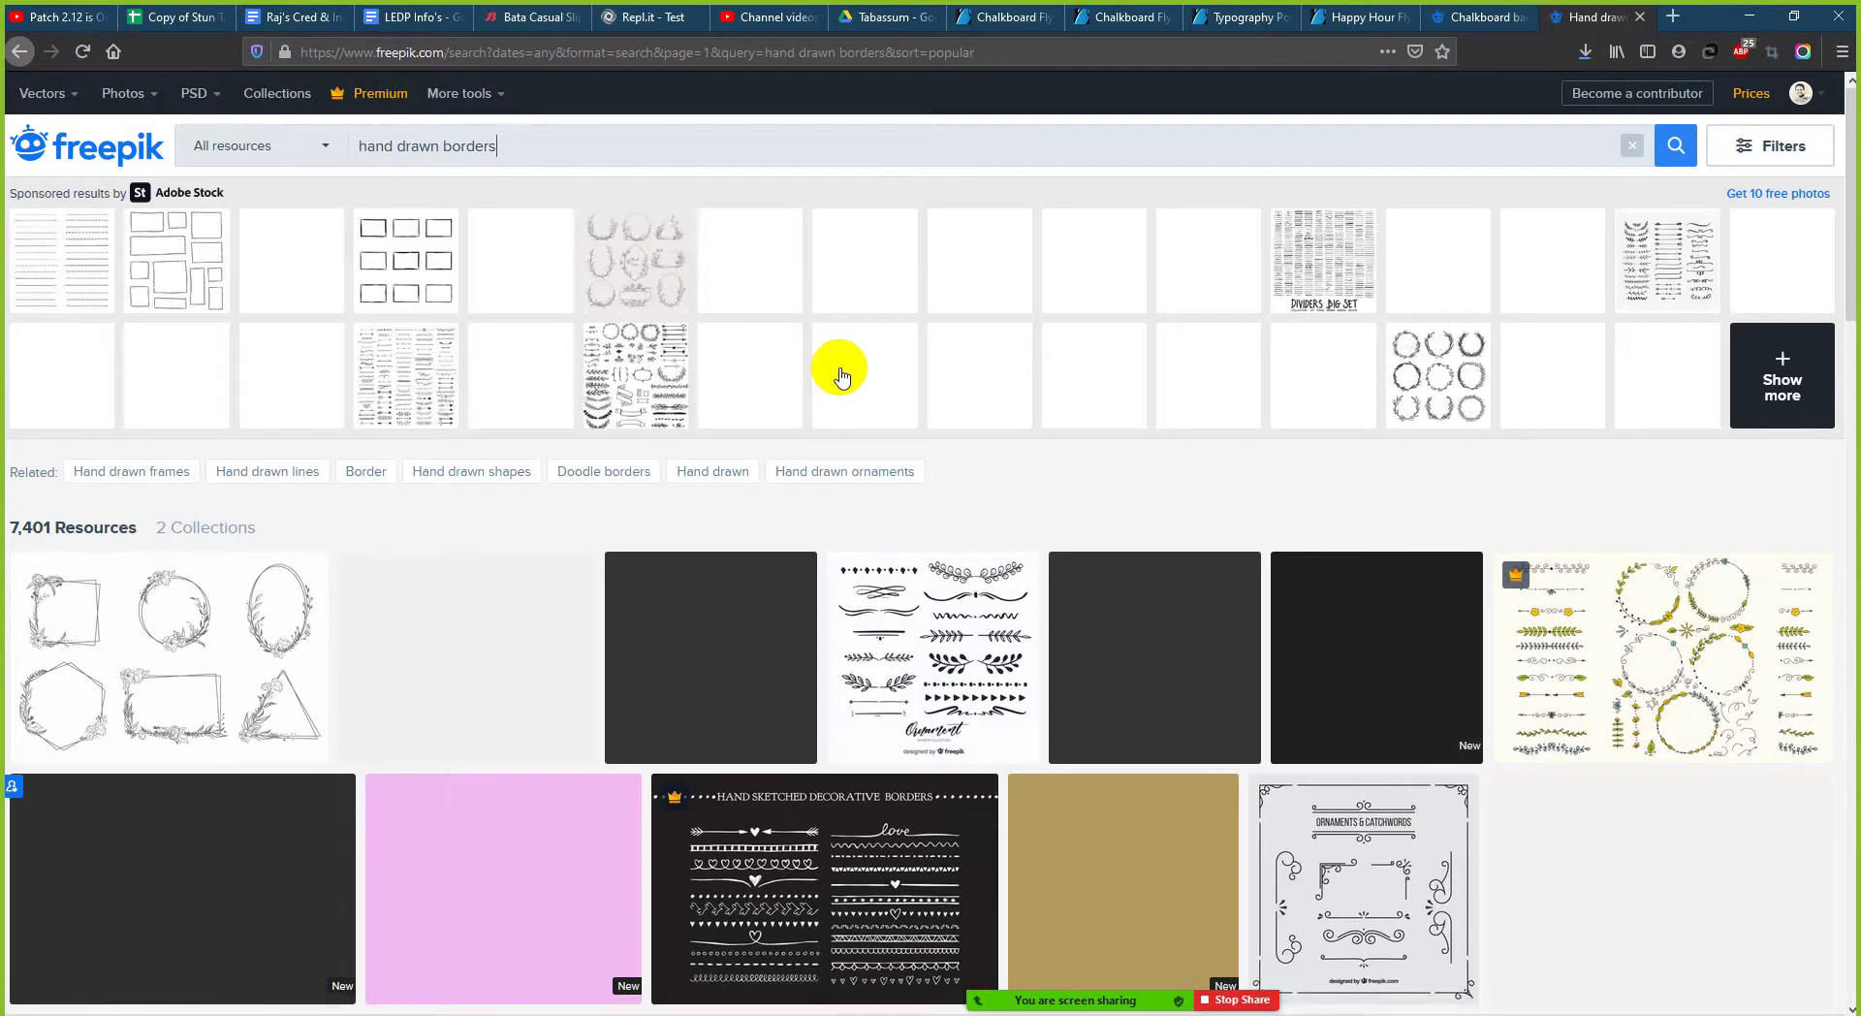
- Look through the hand drawn borders results for frames and dividers that match the flyer
{"action": "scroll", "coordinate": [841, 376], "scroll_direction": "down", "scroll_amount": 2}
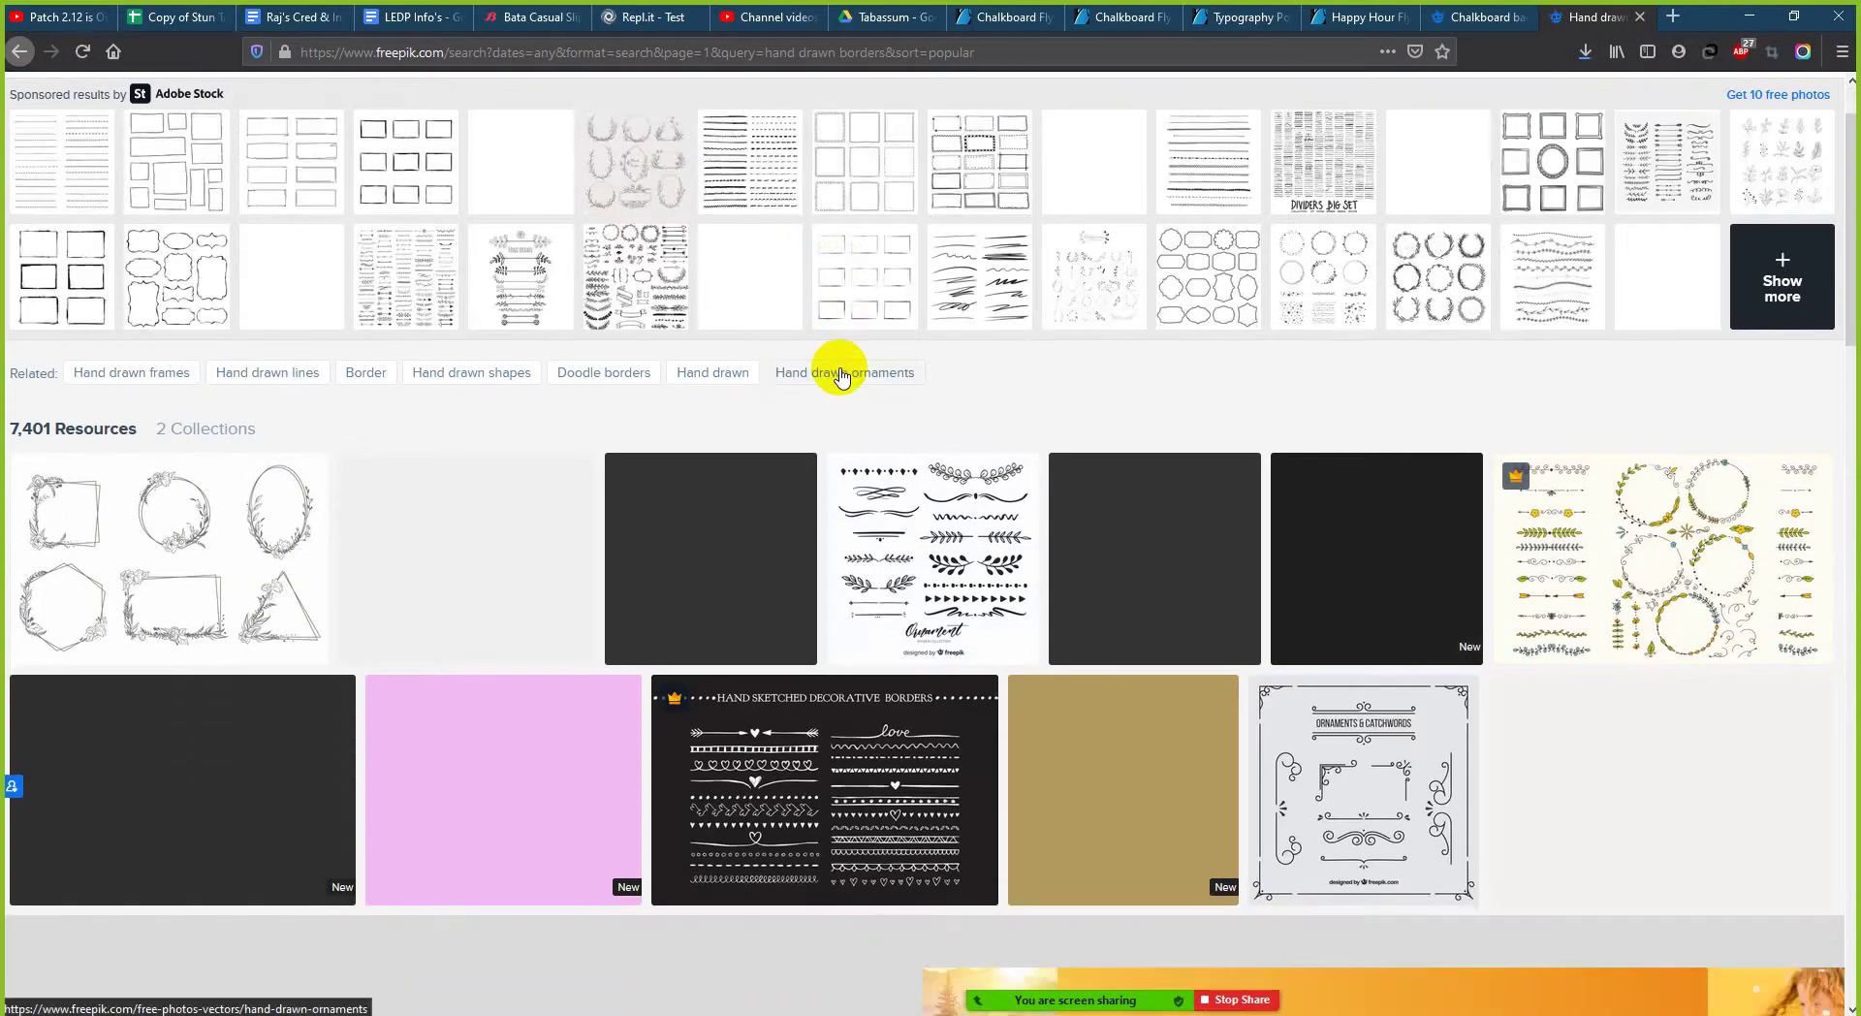
{"action": "scroll", "coordinate": [840, 376], "scroll_direction": "down", "scroll_amount": 3}
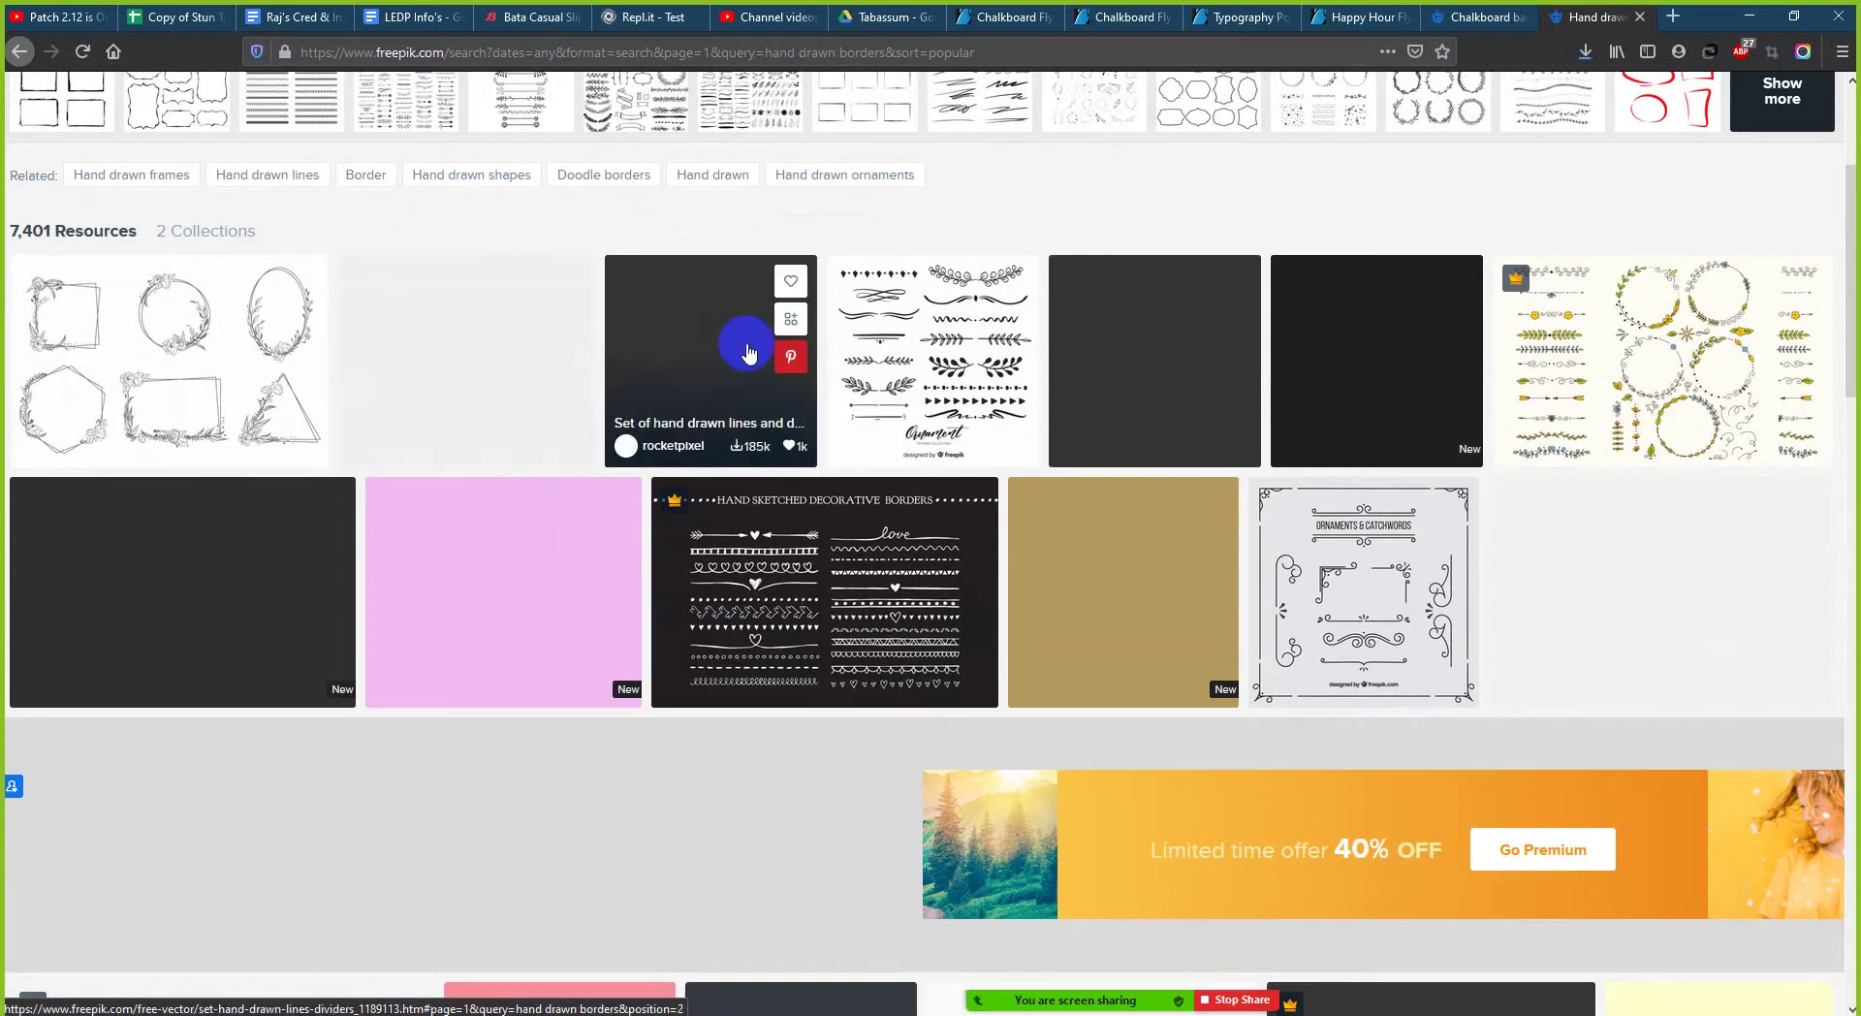
{"action": "scroll", "coordinate": [739, 345], "scroll_direction": "down", "scroll_amount": 6}
{"action": "scroll", "coordinate": [982, 535], "scroll_direction": "down", "scroll_amount": 2}
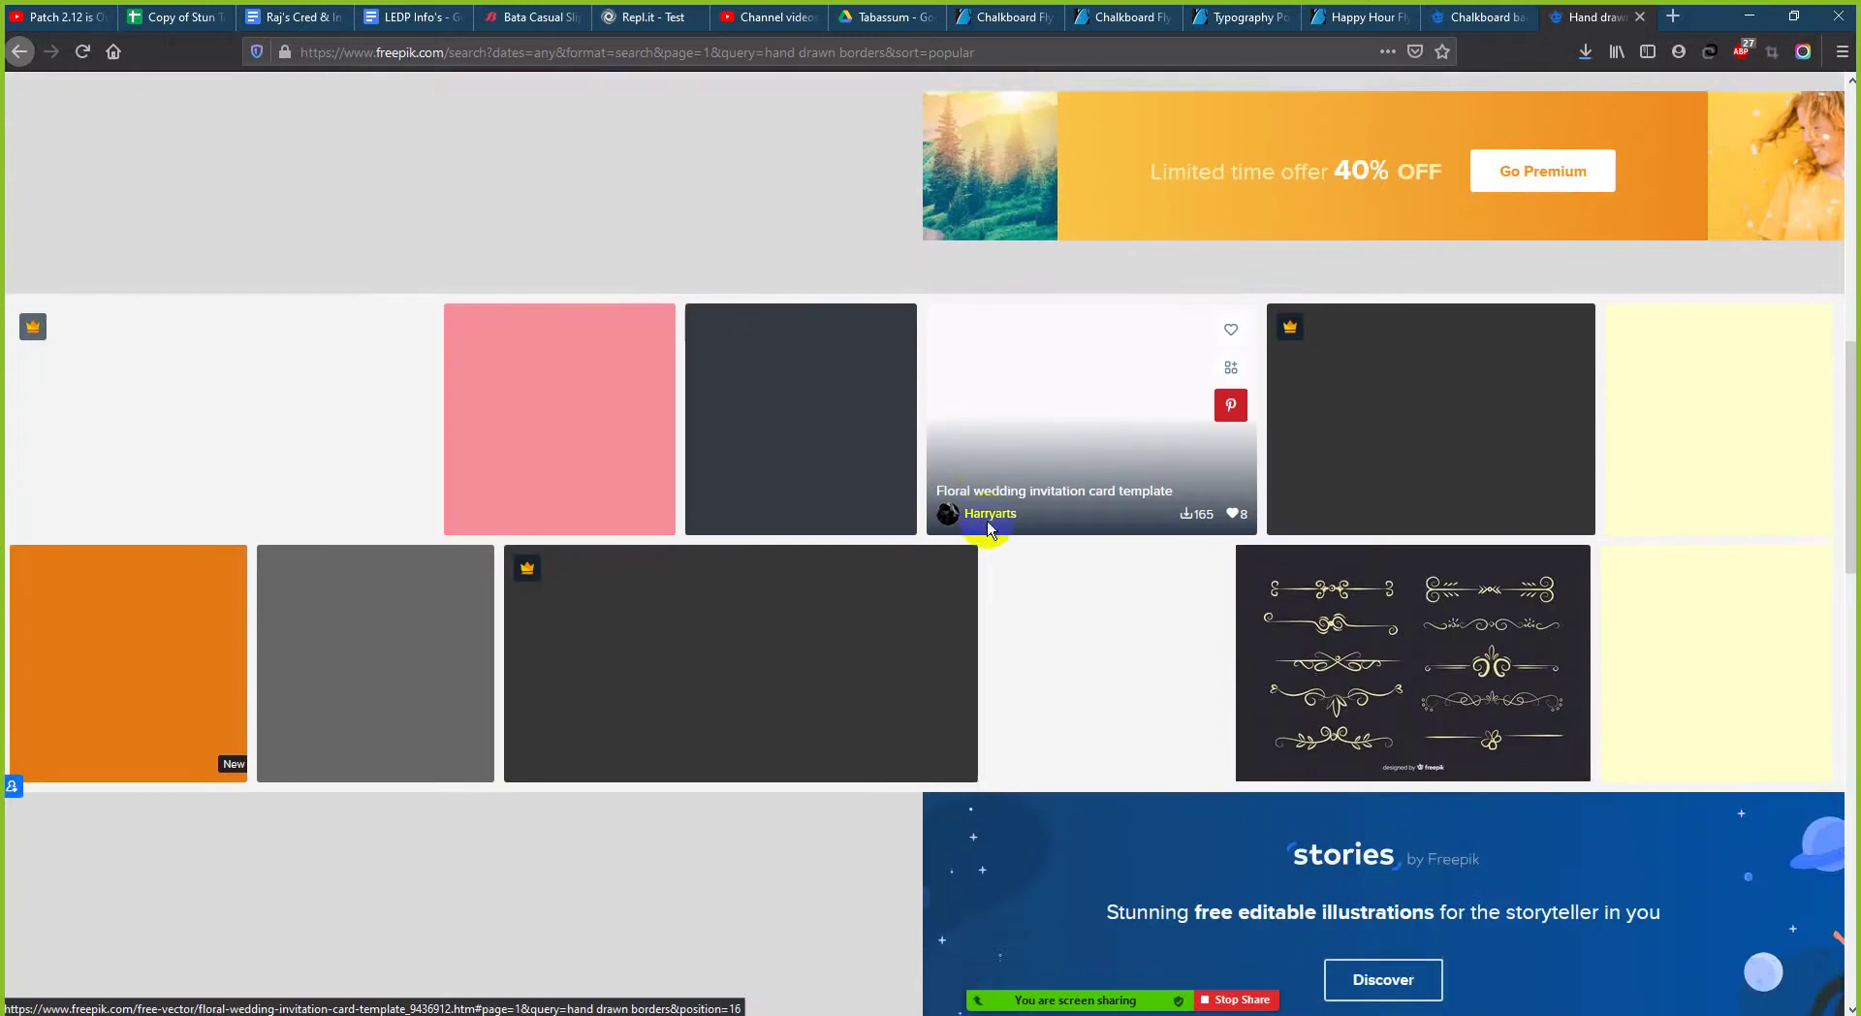
{"action": "scroll", "coordinate": [987, 531], "scroll_direction": "up", "scroll_amount": 3}
{"action": "scroll", "coordinate": [987, 528], "scroll_direction": "up", "scroll_amount": 7}
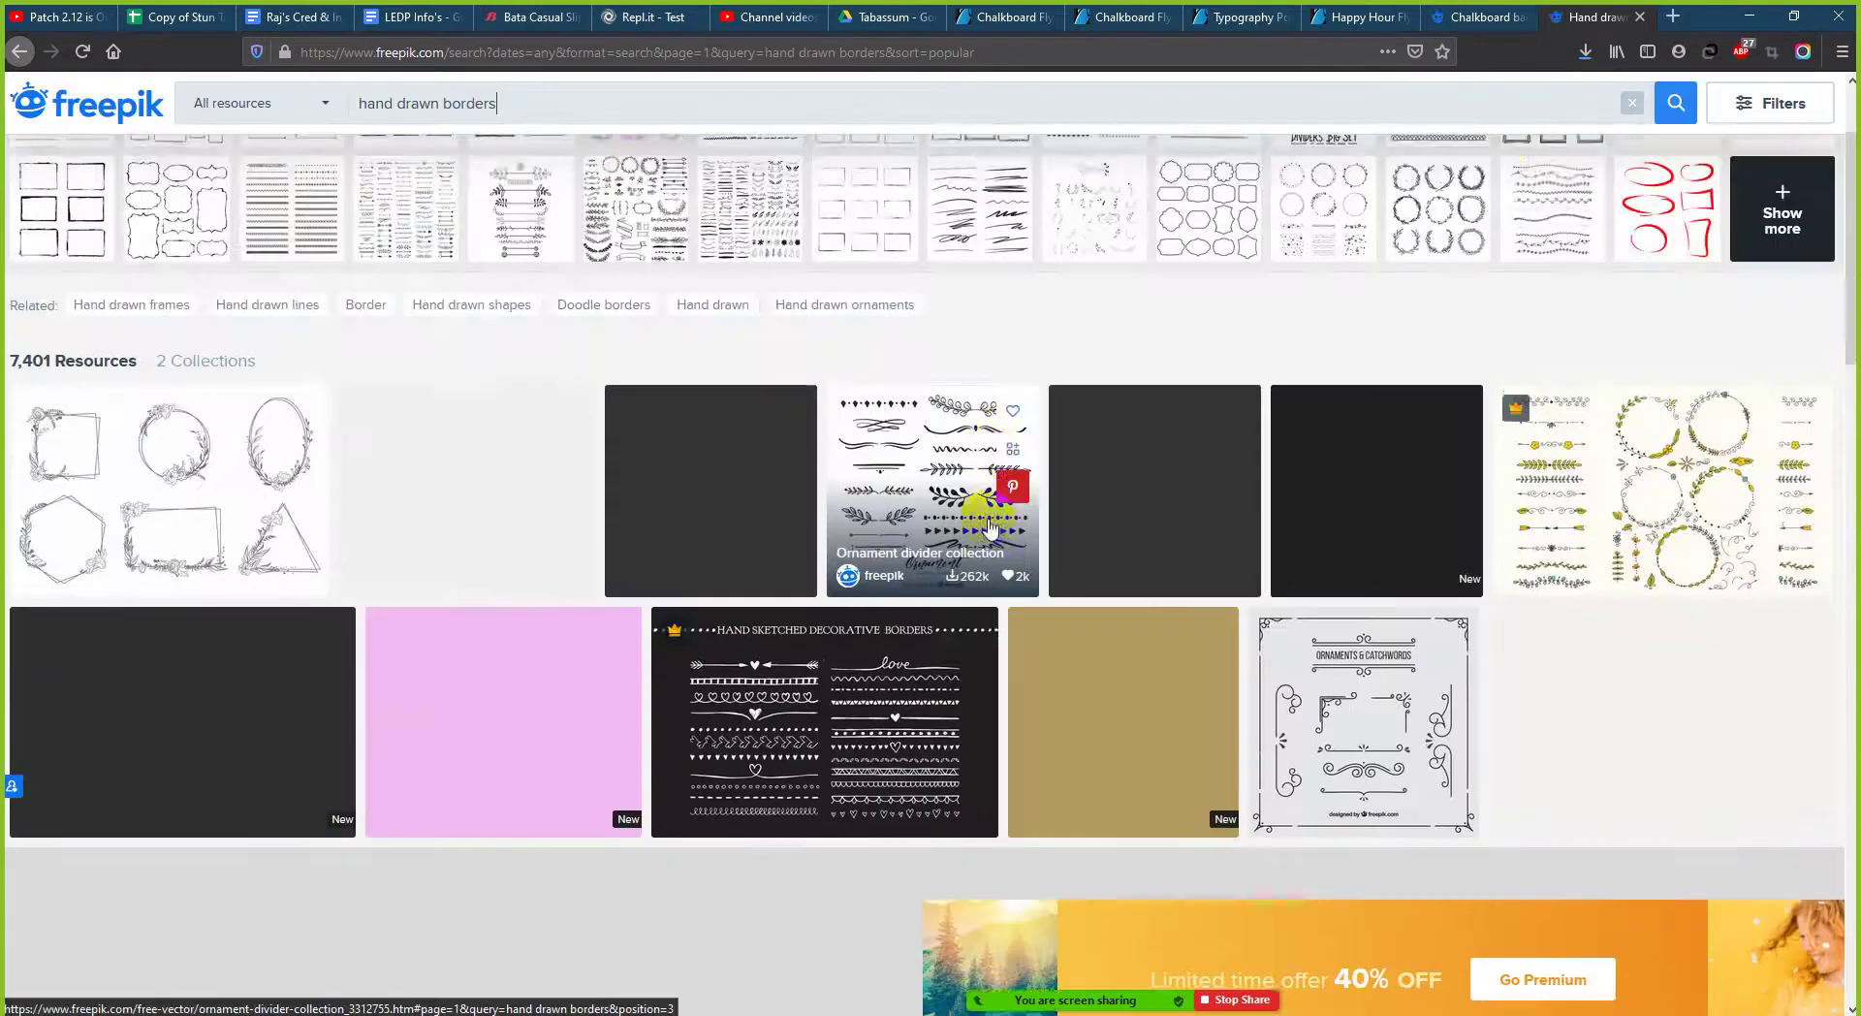
- Check the textura-pizarra.zip download progress and look through the hand drawn borders results for matching frames and dividers
{"action": "left_click", "coordinate": [1586, 52]}
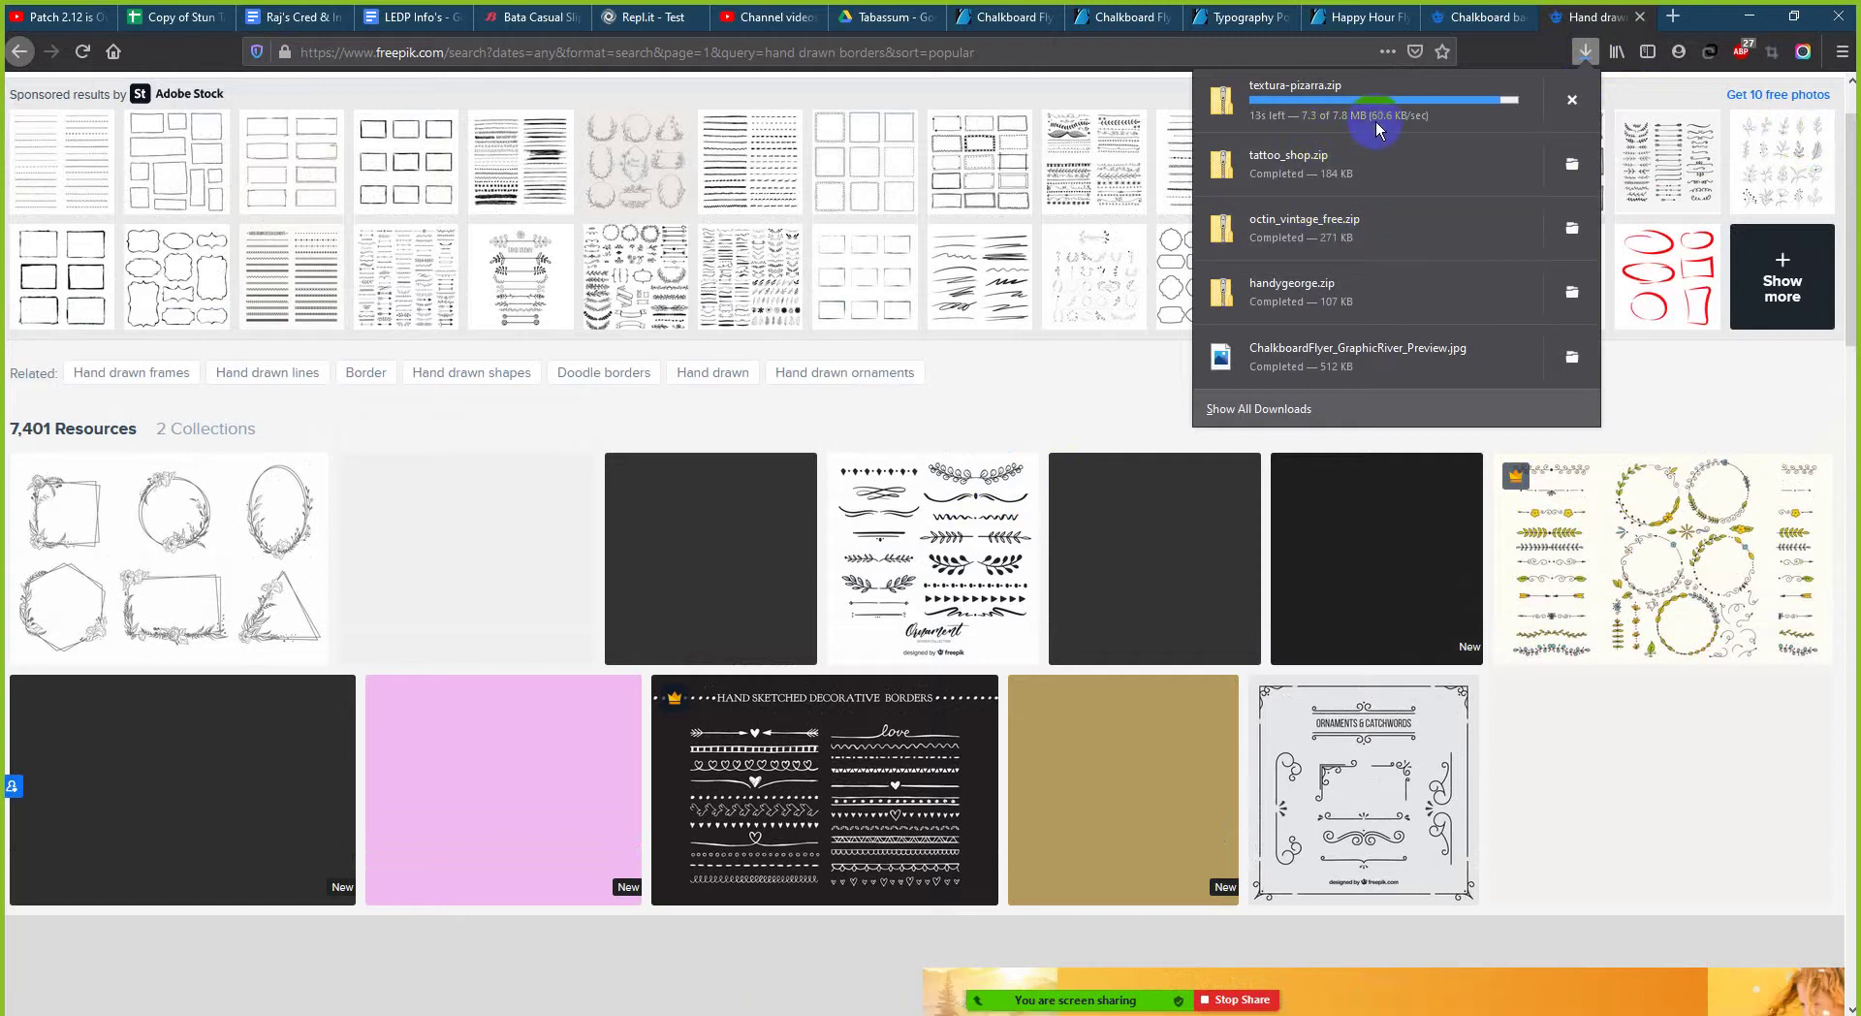
{"action": "left_click", "coordinate": [1500, 34]}
{"action": "left_click", "coordinate": [1595, 16]}
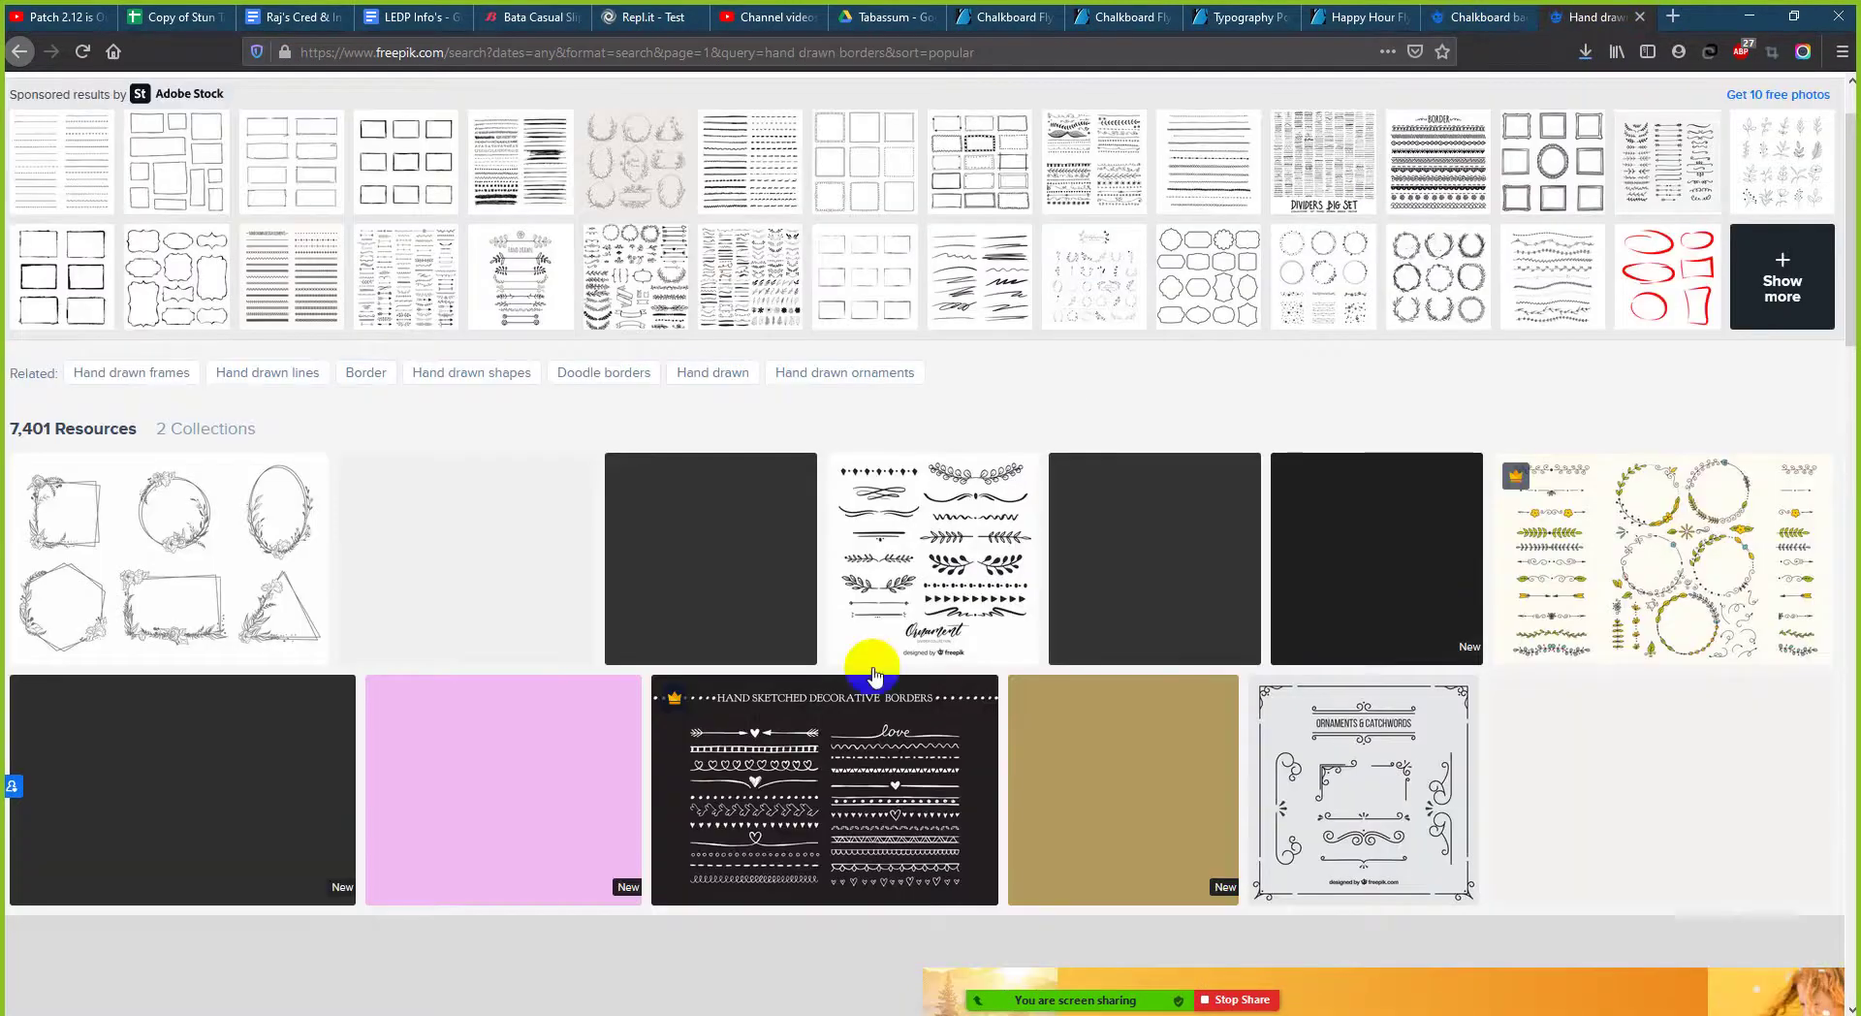
{"action": "scroll", "coordinate": [843, 693], "scroll_direction": "down", "scroll_amount": 1}
{"action": "scroll", "coordinate": [843, 693], "scroll_direction": "down", "scroll_amount": 10}
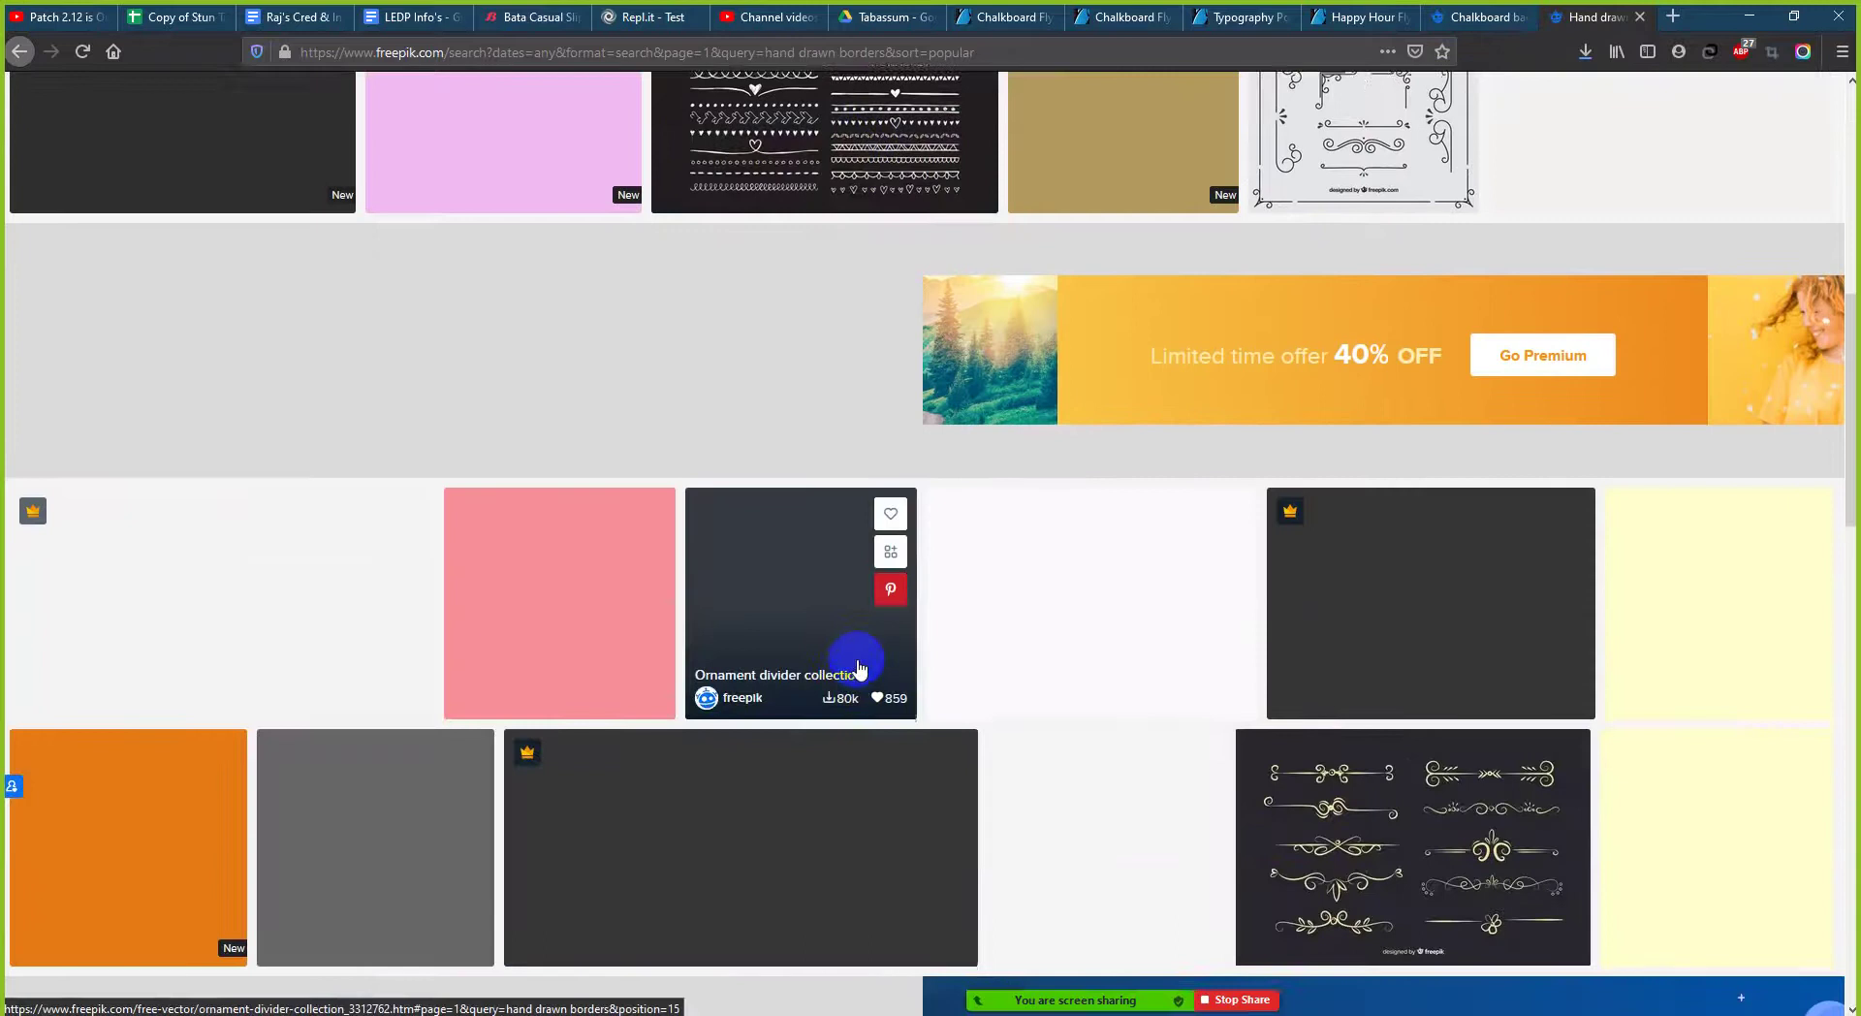
{"action": "scroll", "coordinate": [871, 665], "scroll_direction": "down", "scroll_amount": 4}
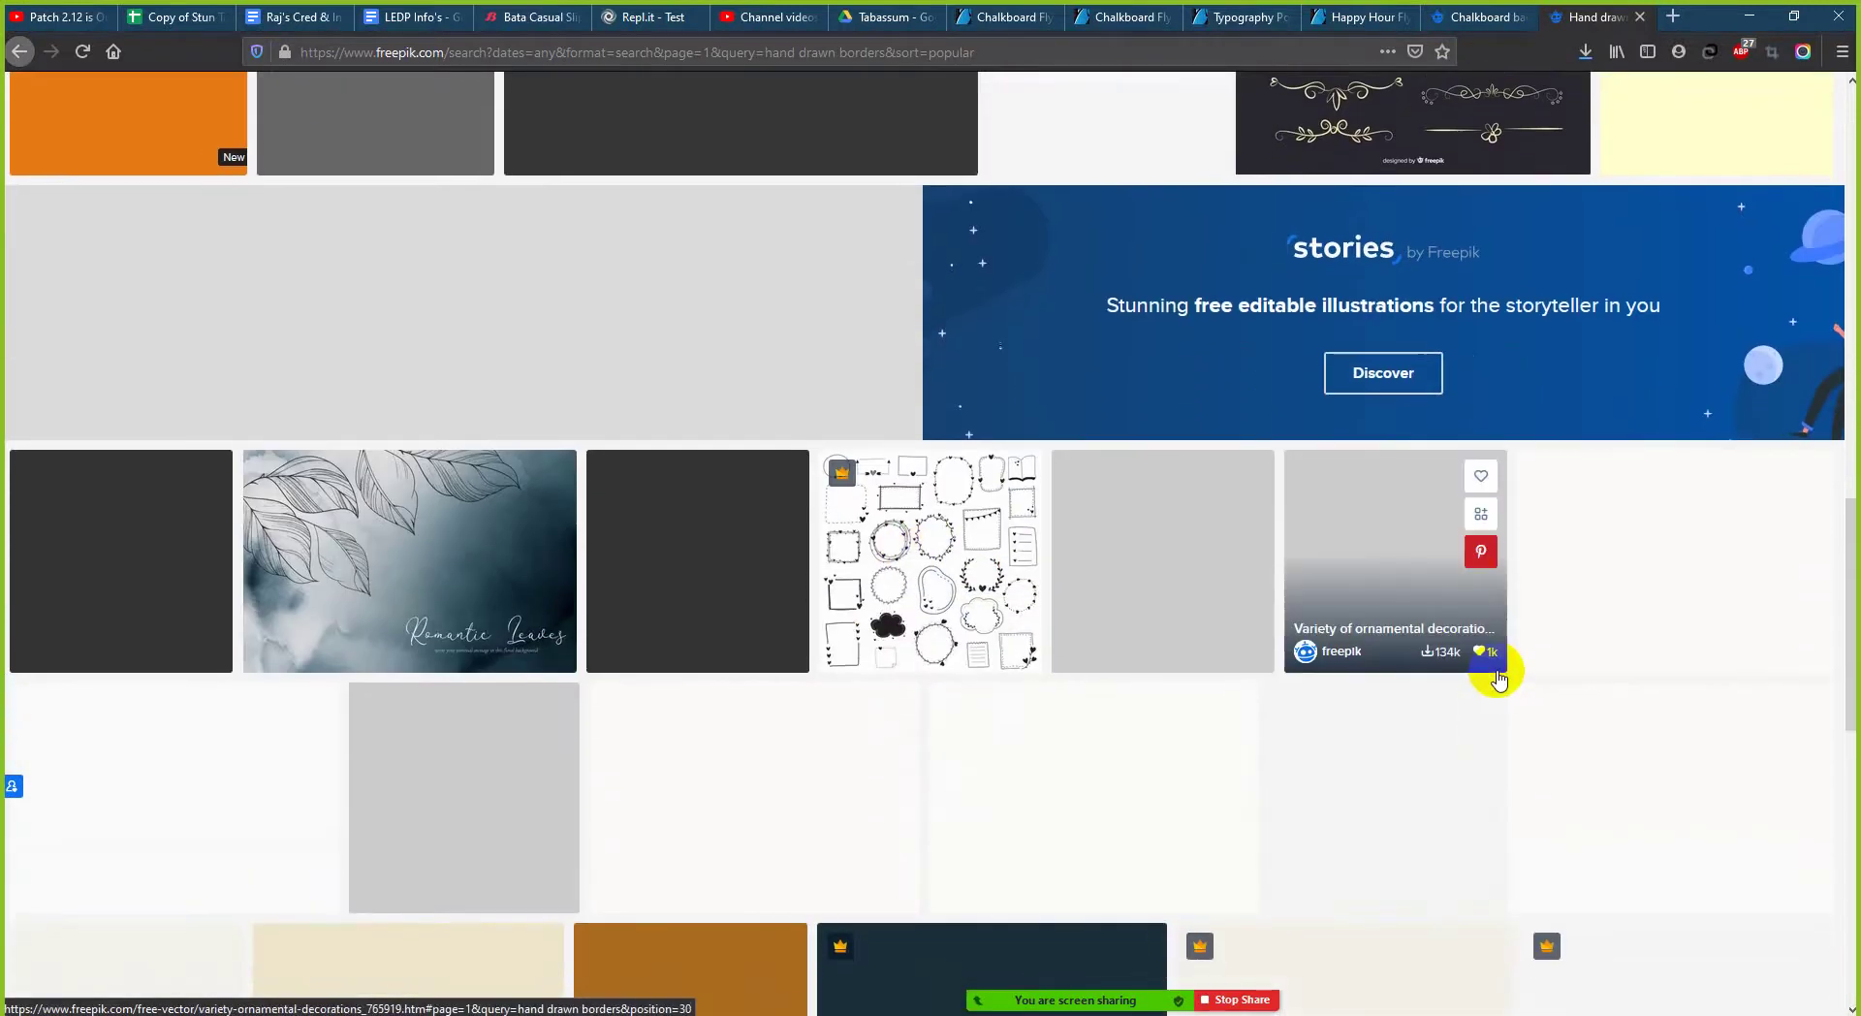
{"action": "scroll", "coordinate": [1498, 678], "scroll_direction": "down", "scroll_amount": 5}
{"action": "scroll", "coordinate": [1500, 678], "scroll_direction": "up", "scroll_amount": 7}
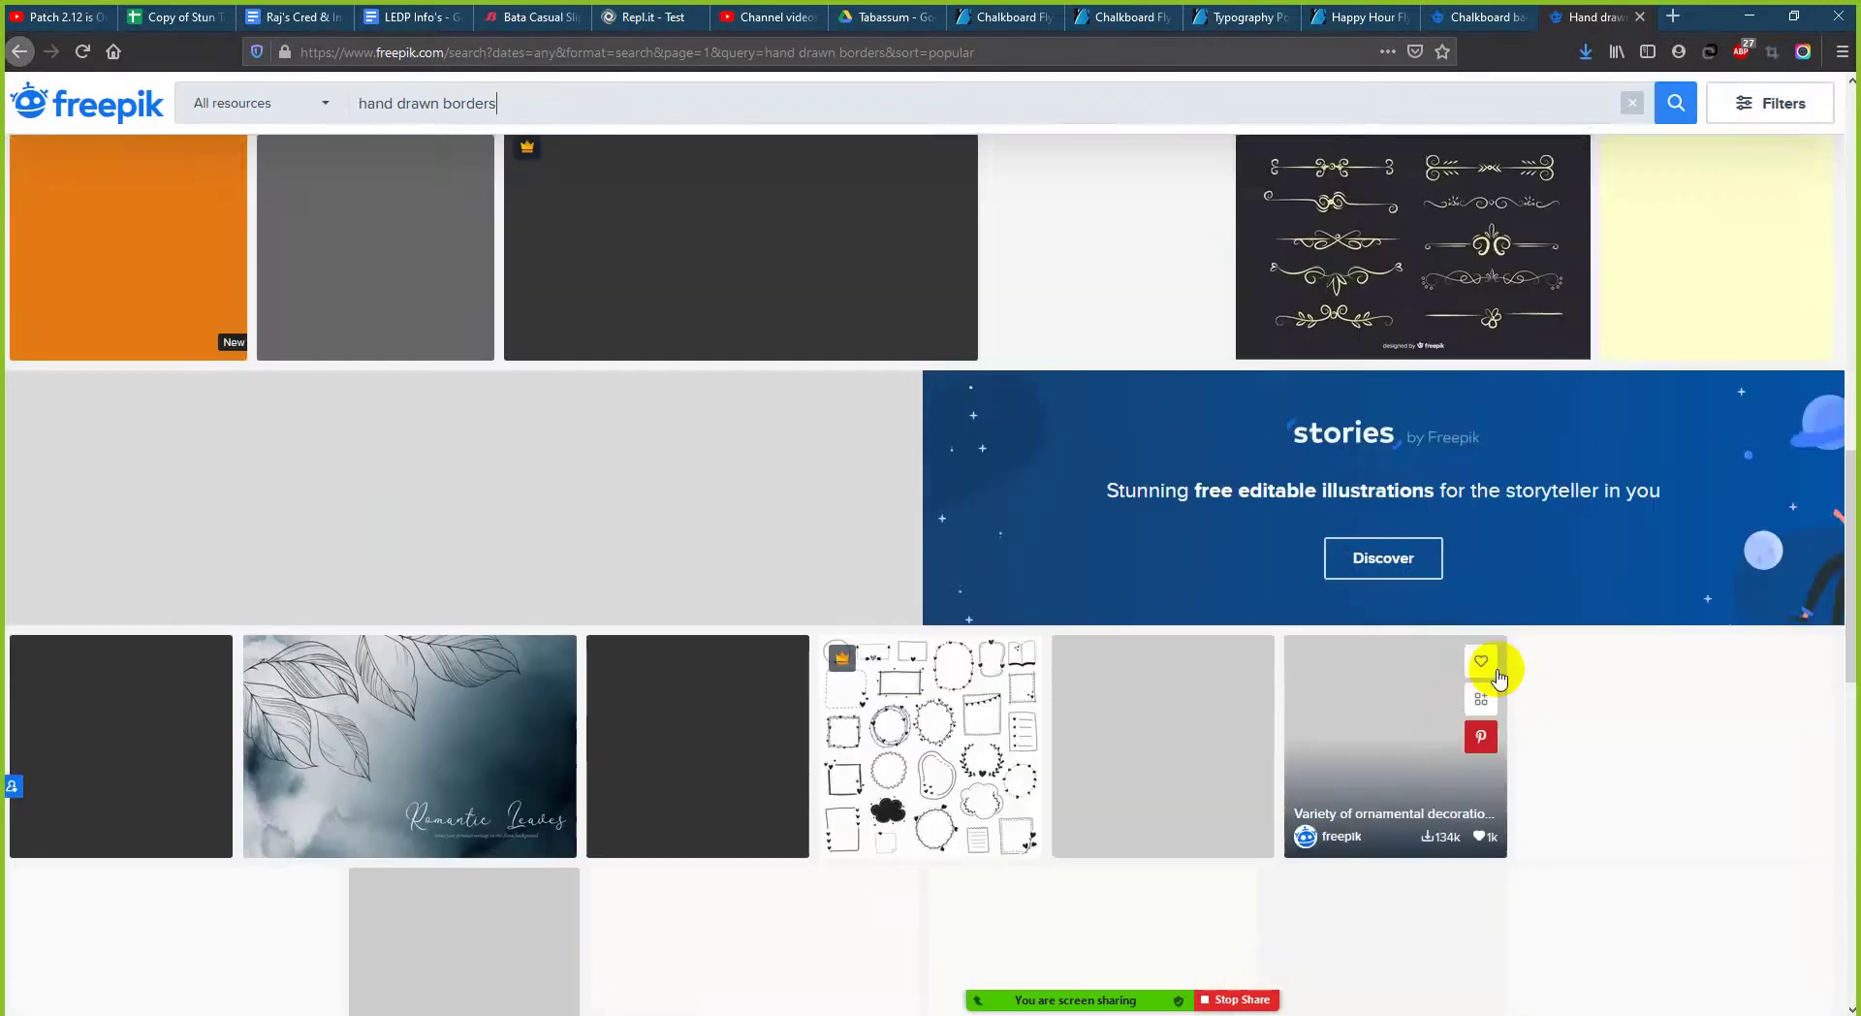
{"action": "scroll", "coordinate": [1497, 678], "scroll_direction": "up", "scroll_amount": 6}
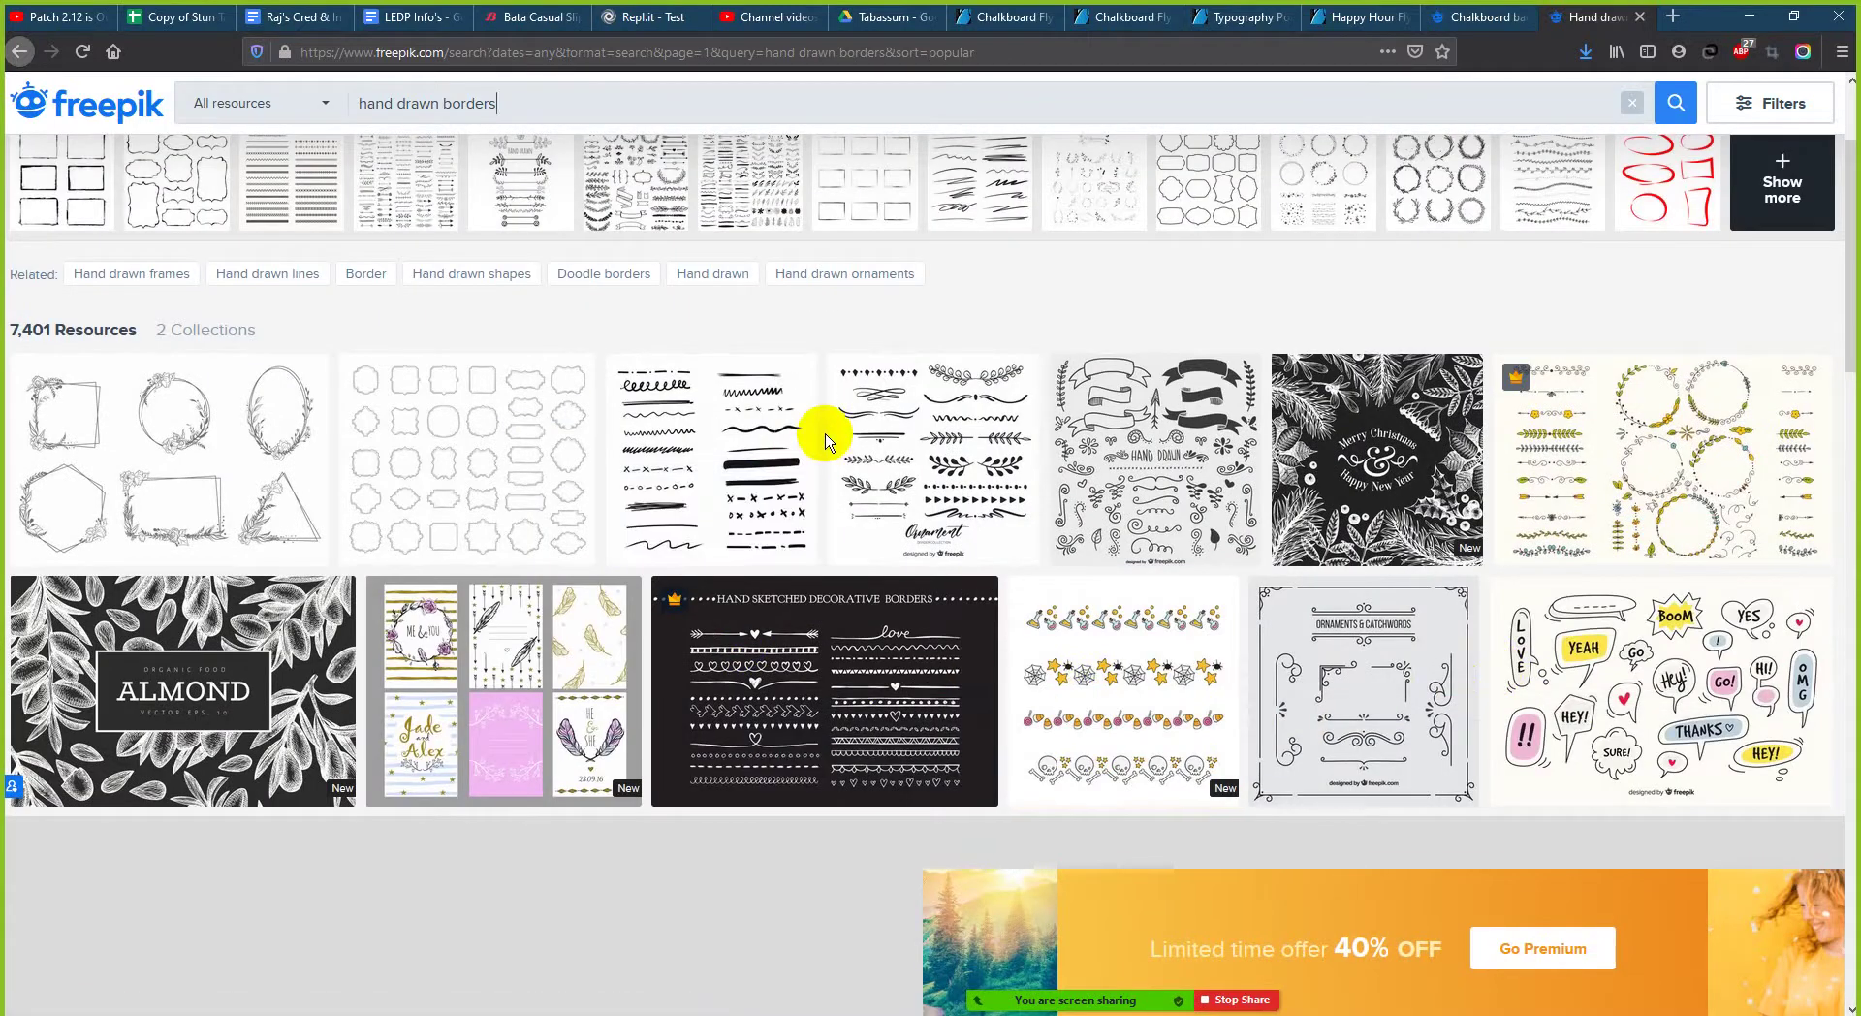
{"action": "scroll", "coordinate": [825, 441], "scroll_direction": "down", "scroll_amount": 2}
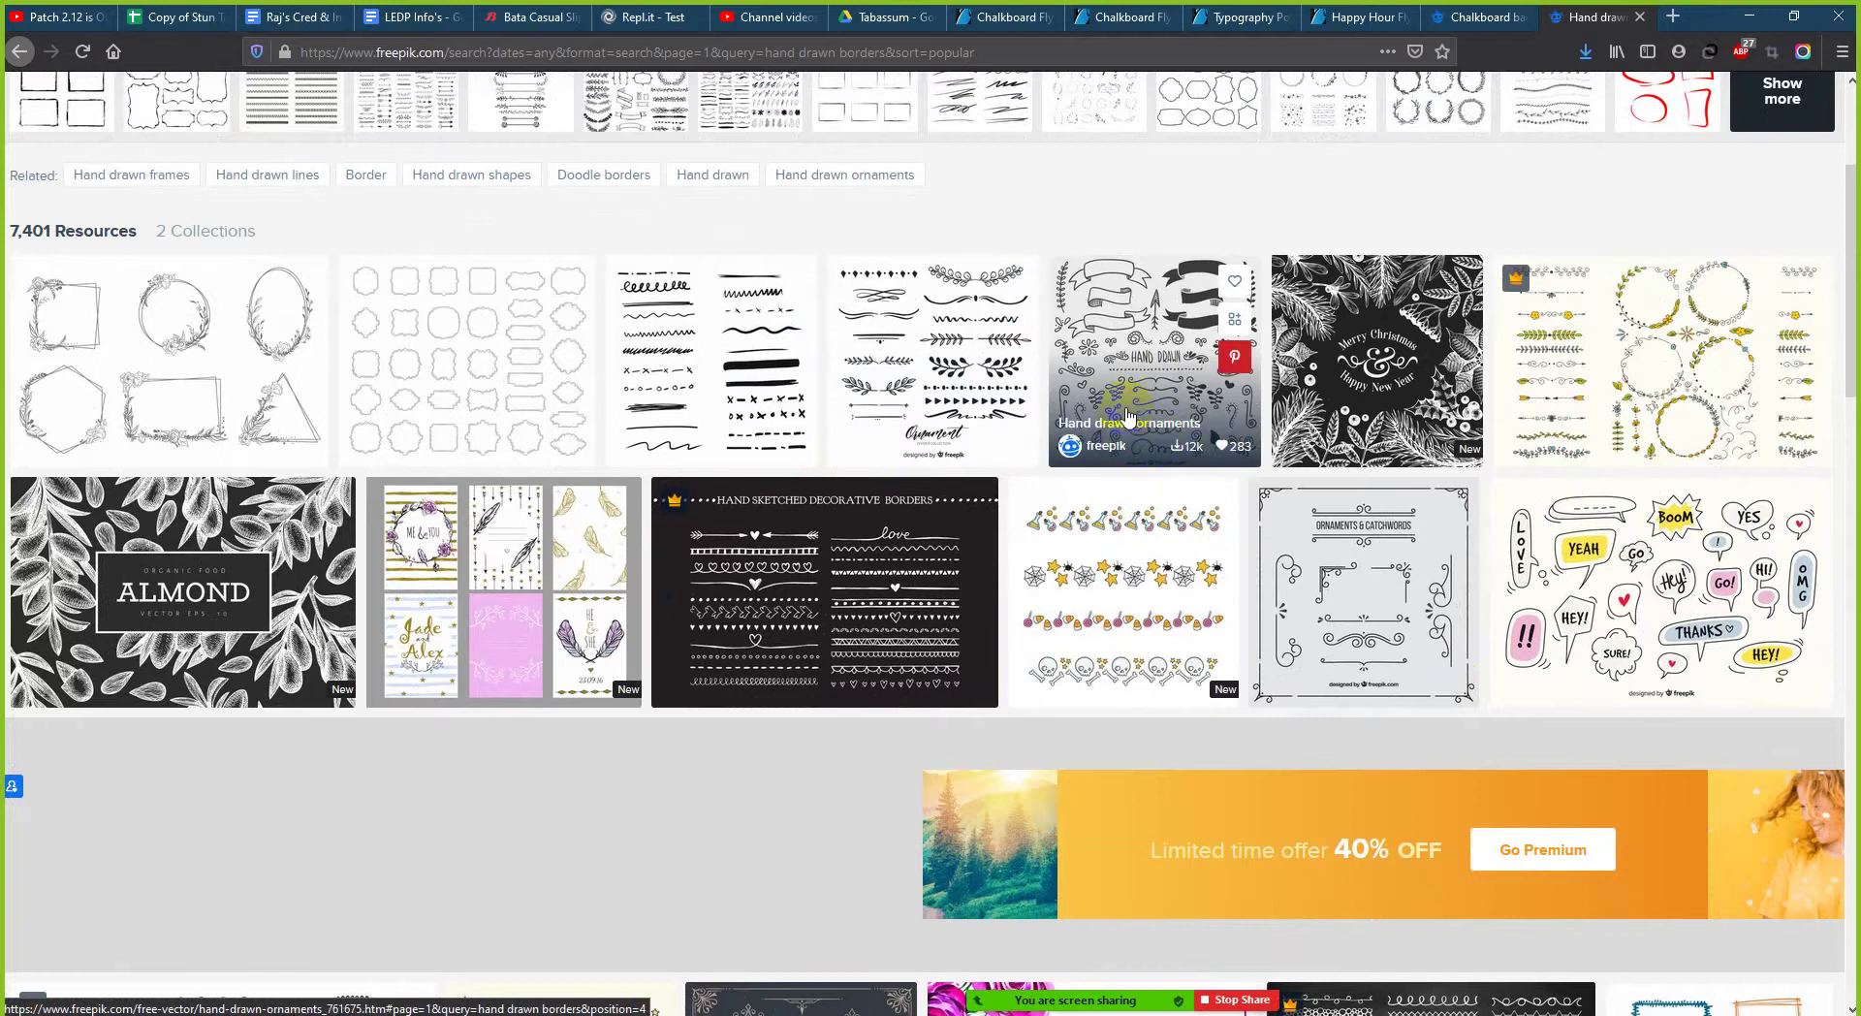
{"action": "scroll", "coordinate": [1140, 366], "scroll_direction": "down", "scroll_amount": 6}
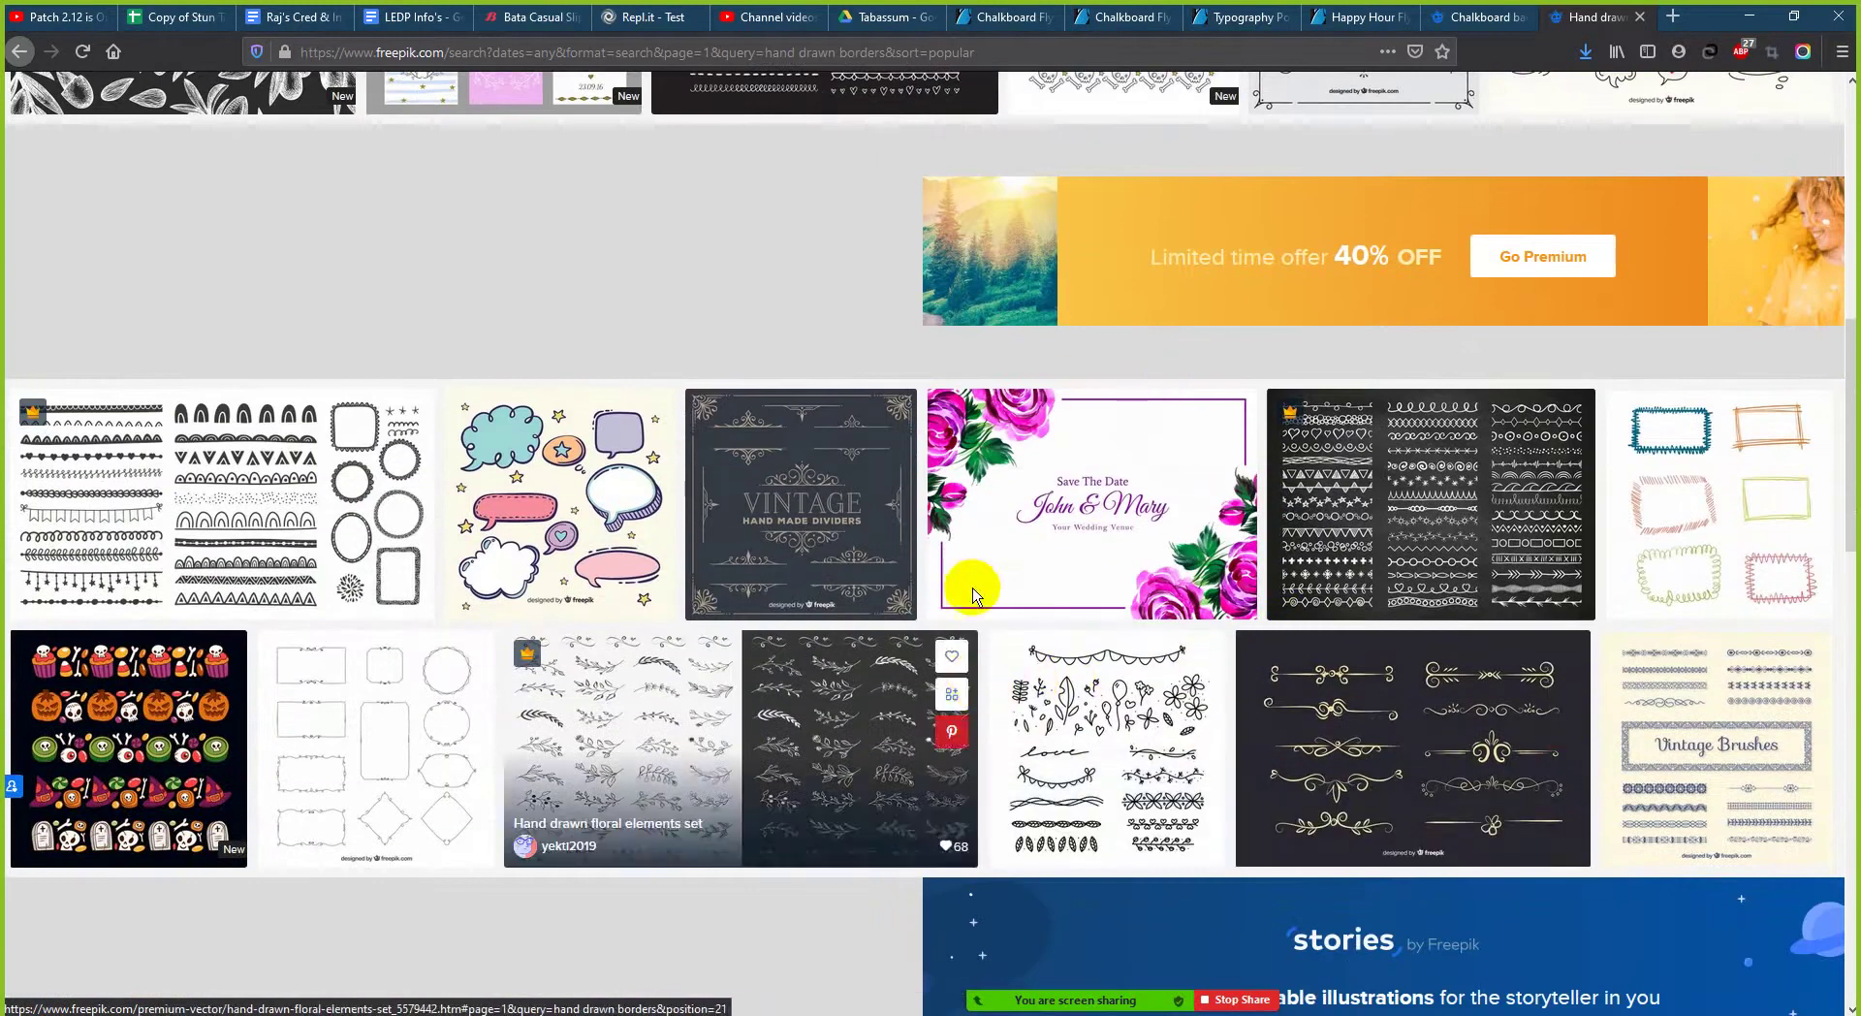
{"action": "scroll", "coordinate": [962, 475], "scroll_direction": "down", "scroll_amount": 3}
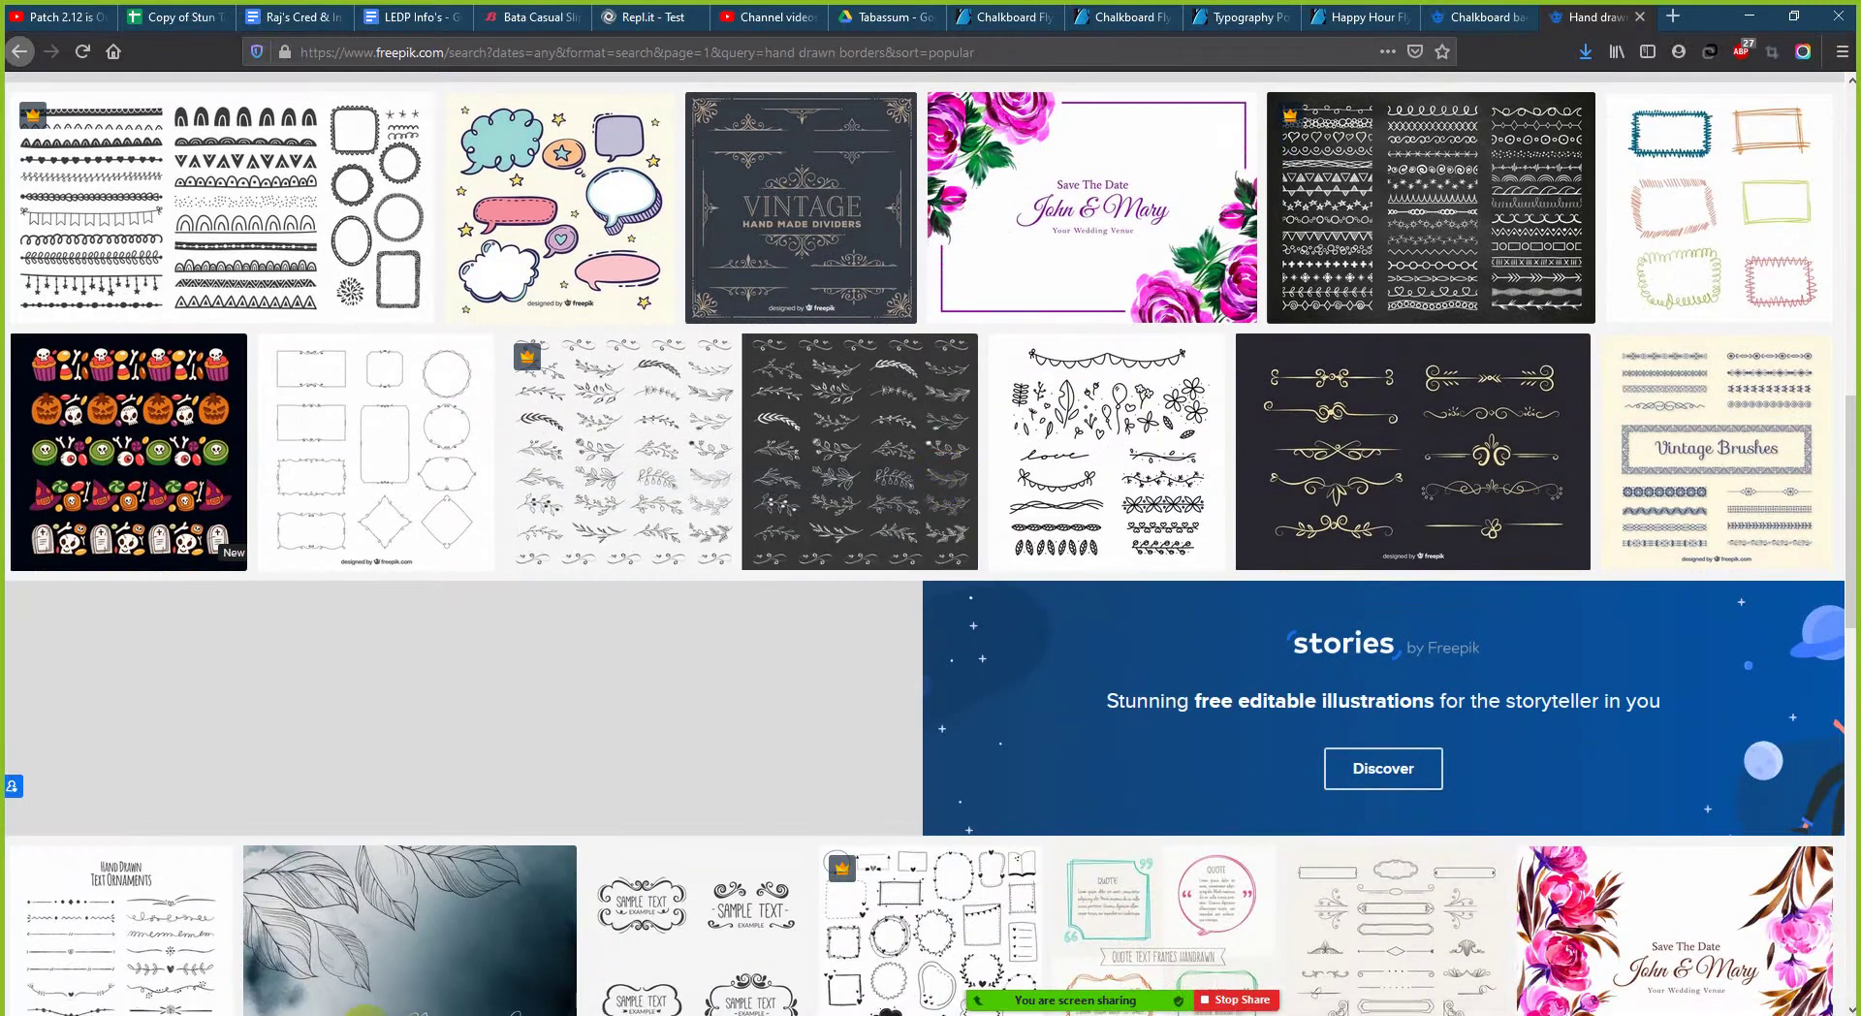
- Glance at the reference flyer in Illustrator and compare its ornaments with the remaining hand drawn borders results on the Freepik page
{"action": "left_click", "coordinate": [378, 1013]}
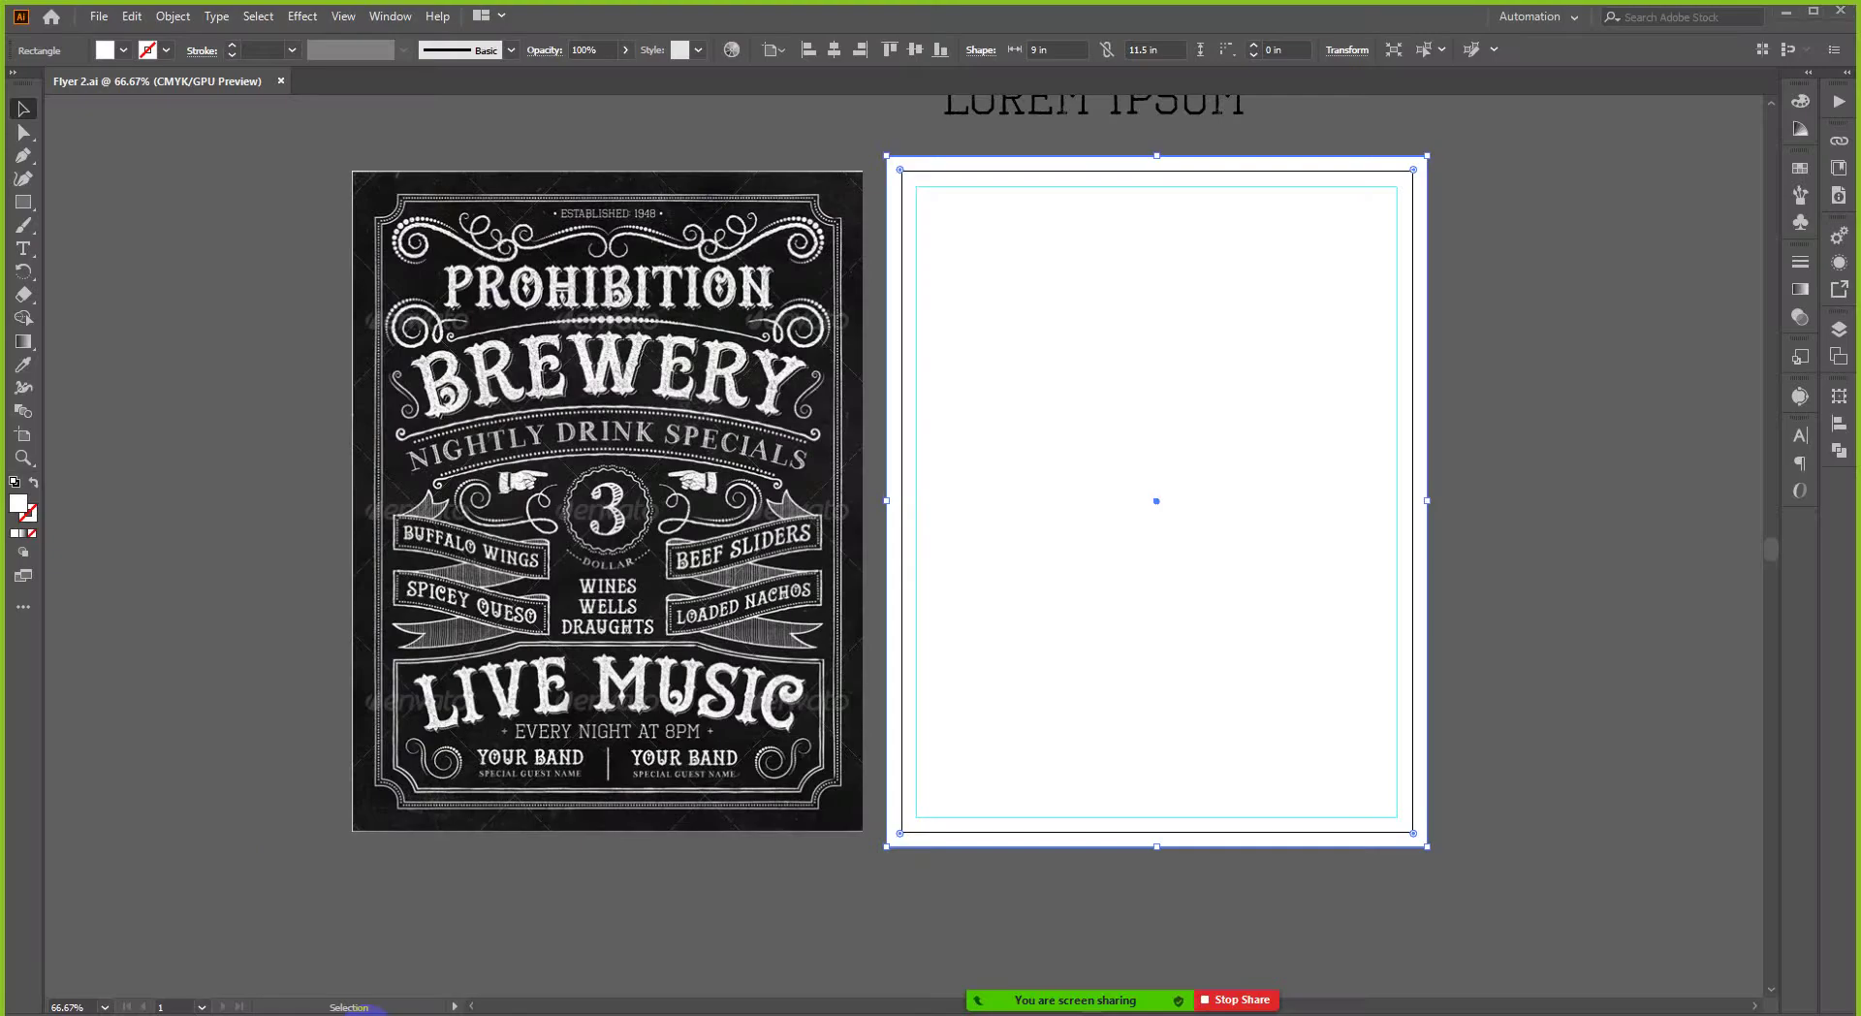
{"action": "key", "text": "alt+Tab"}
{"action": "scroll", "coordinate": [457, 717], "scroll_direction": "down", "scroll_amount": 5}
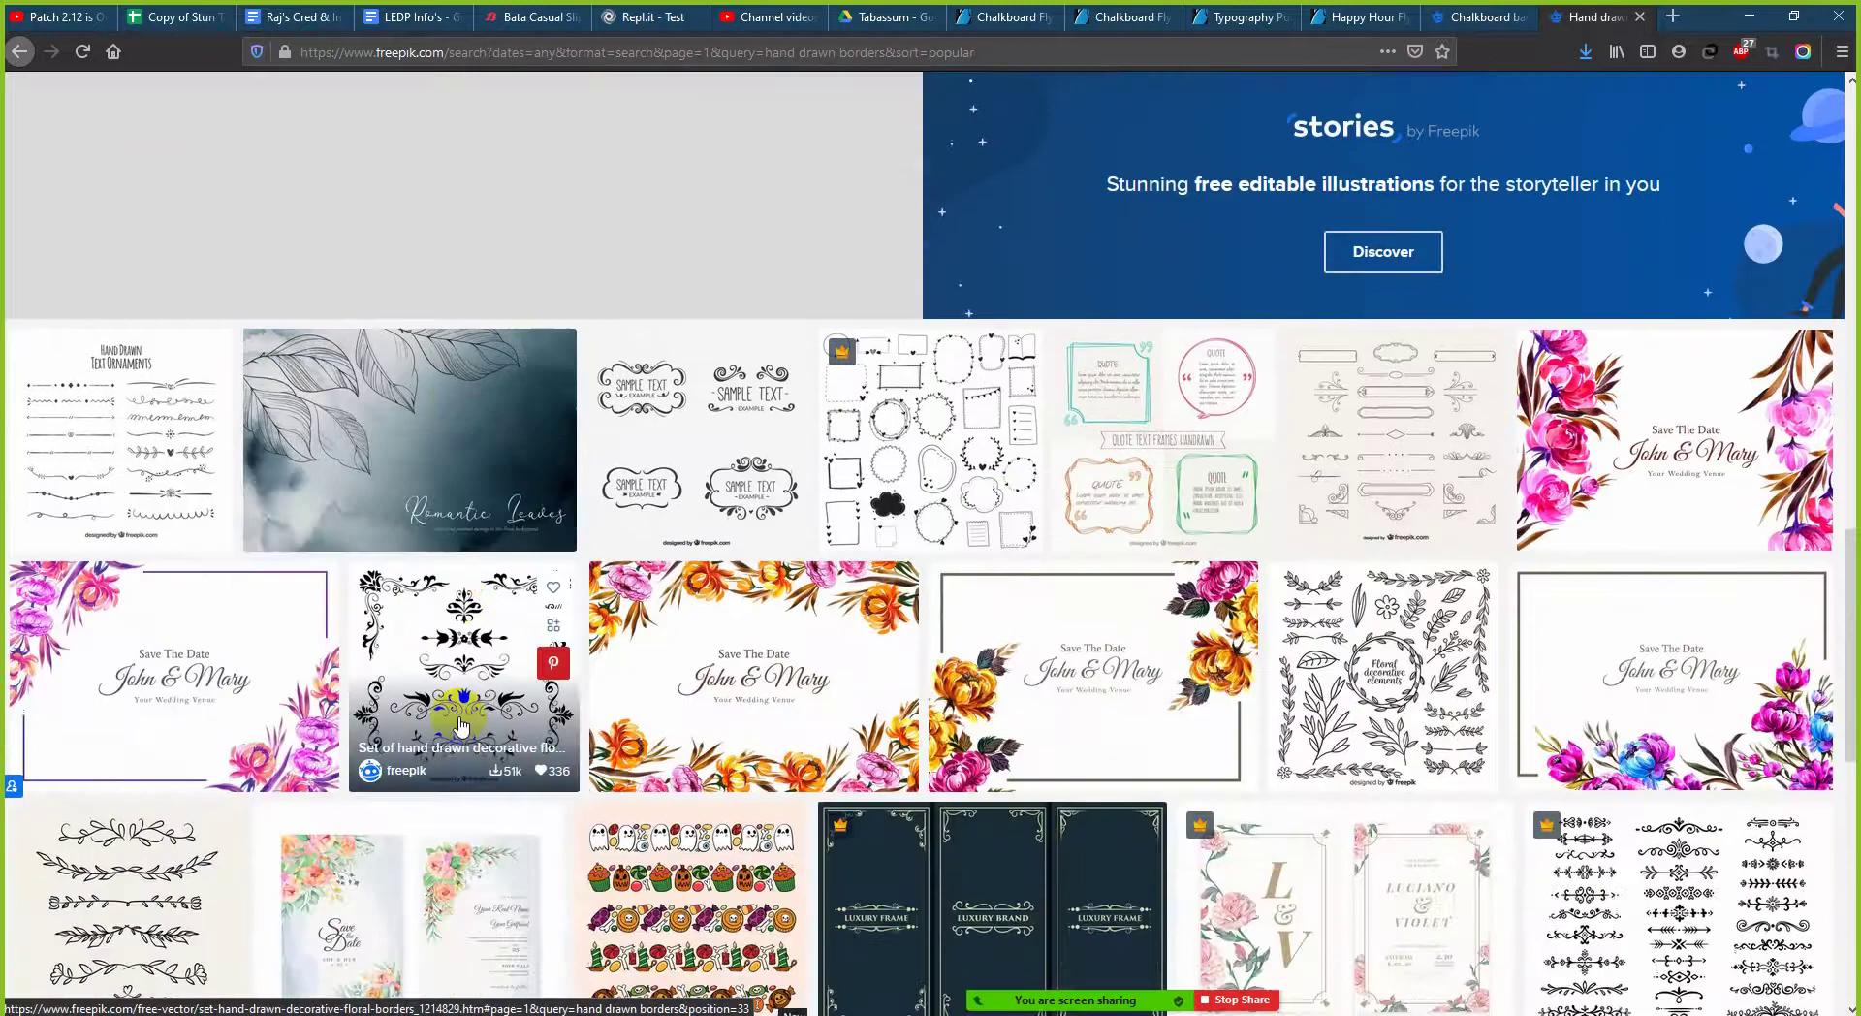
{"action": "scroll", "coordinate": [461, 725], "scroll_direction": "down", "scroll_amount": 3}
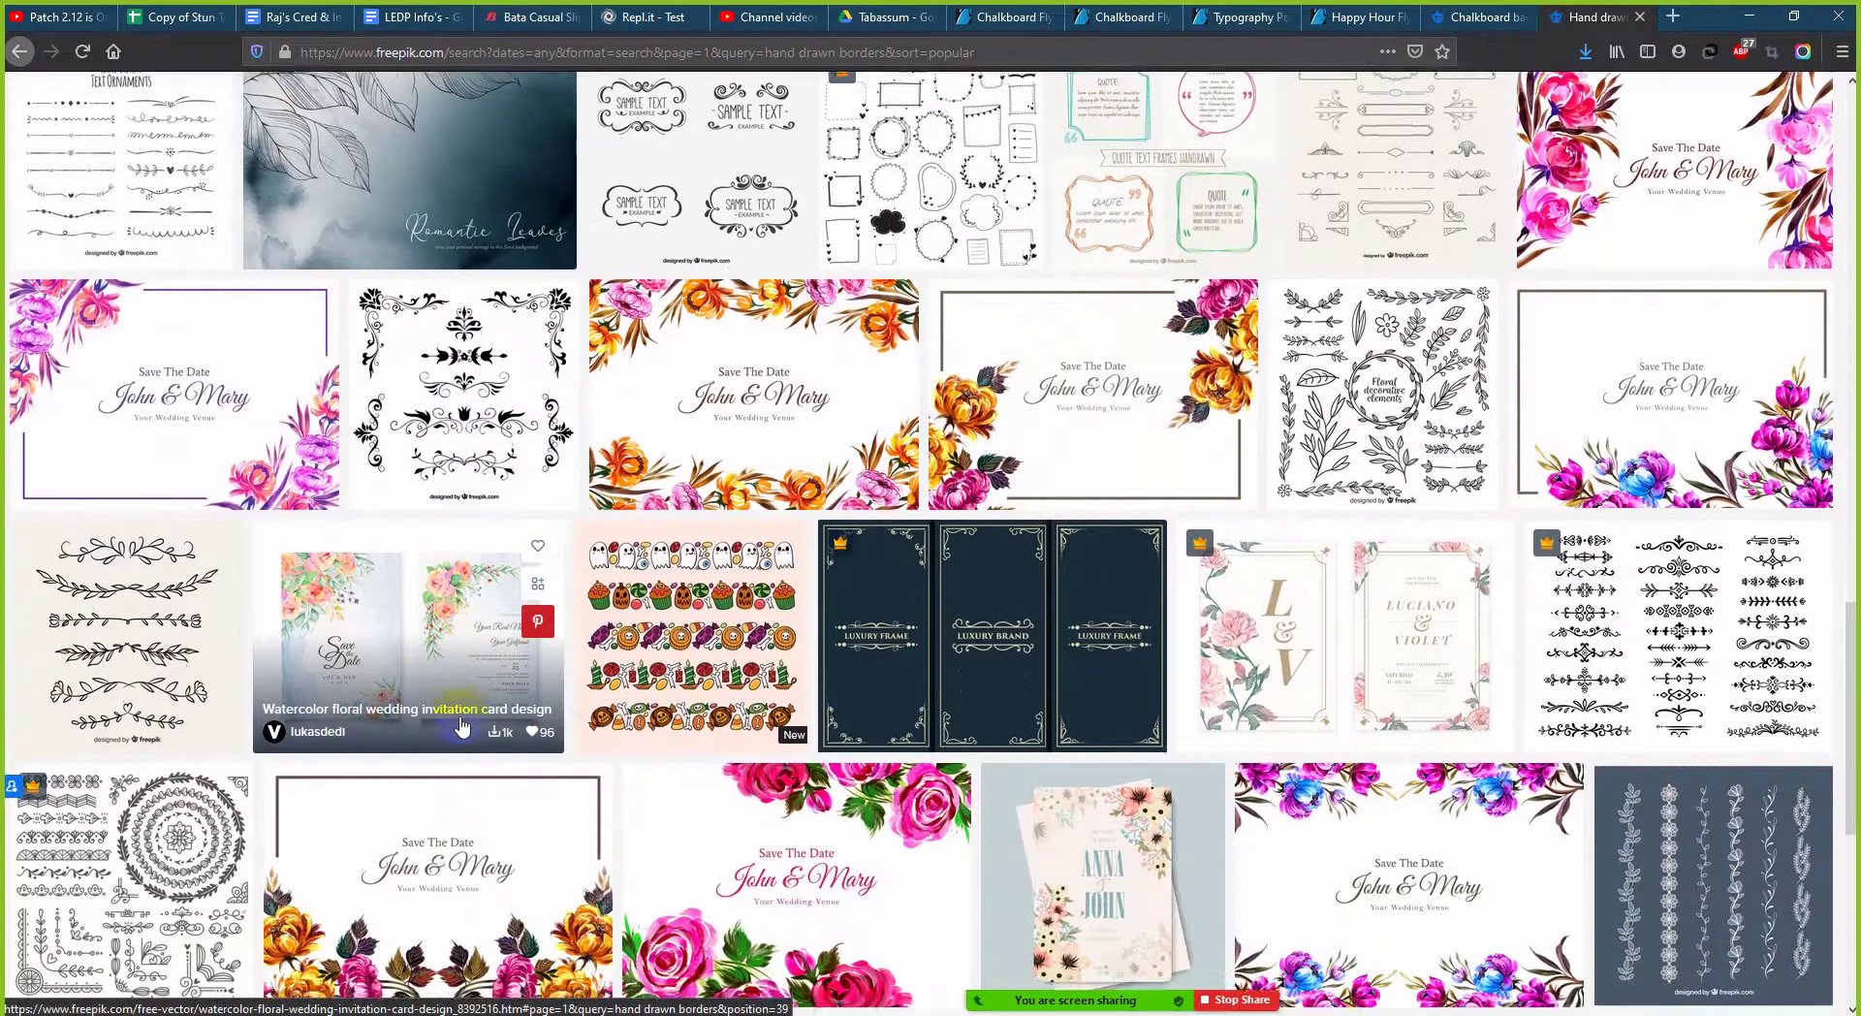
{"action": "scroll", "coordinate": [462, 725], "scroll_direction": "down", "scroll_amount": 2}
{"action": "scroll", "coordinate": [461, 725], "scroll_direction": "down", "scroll_amount": 4}
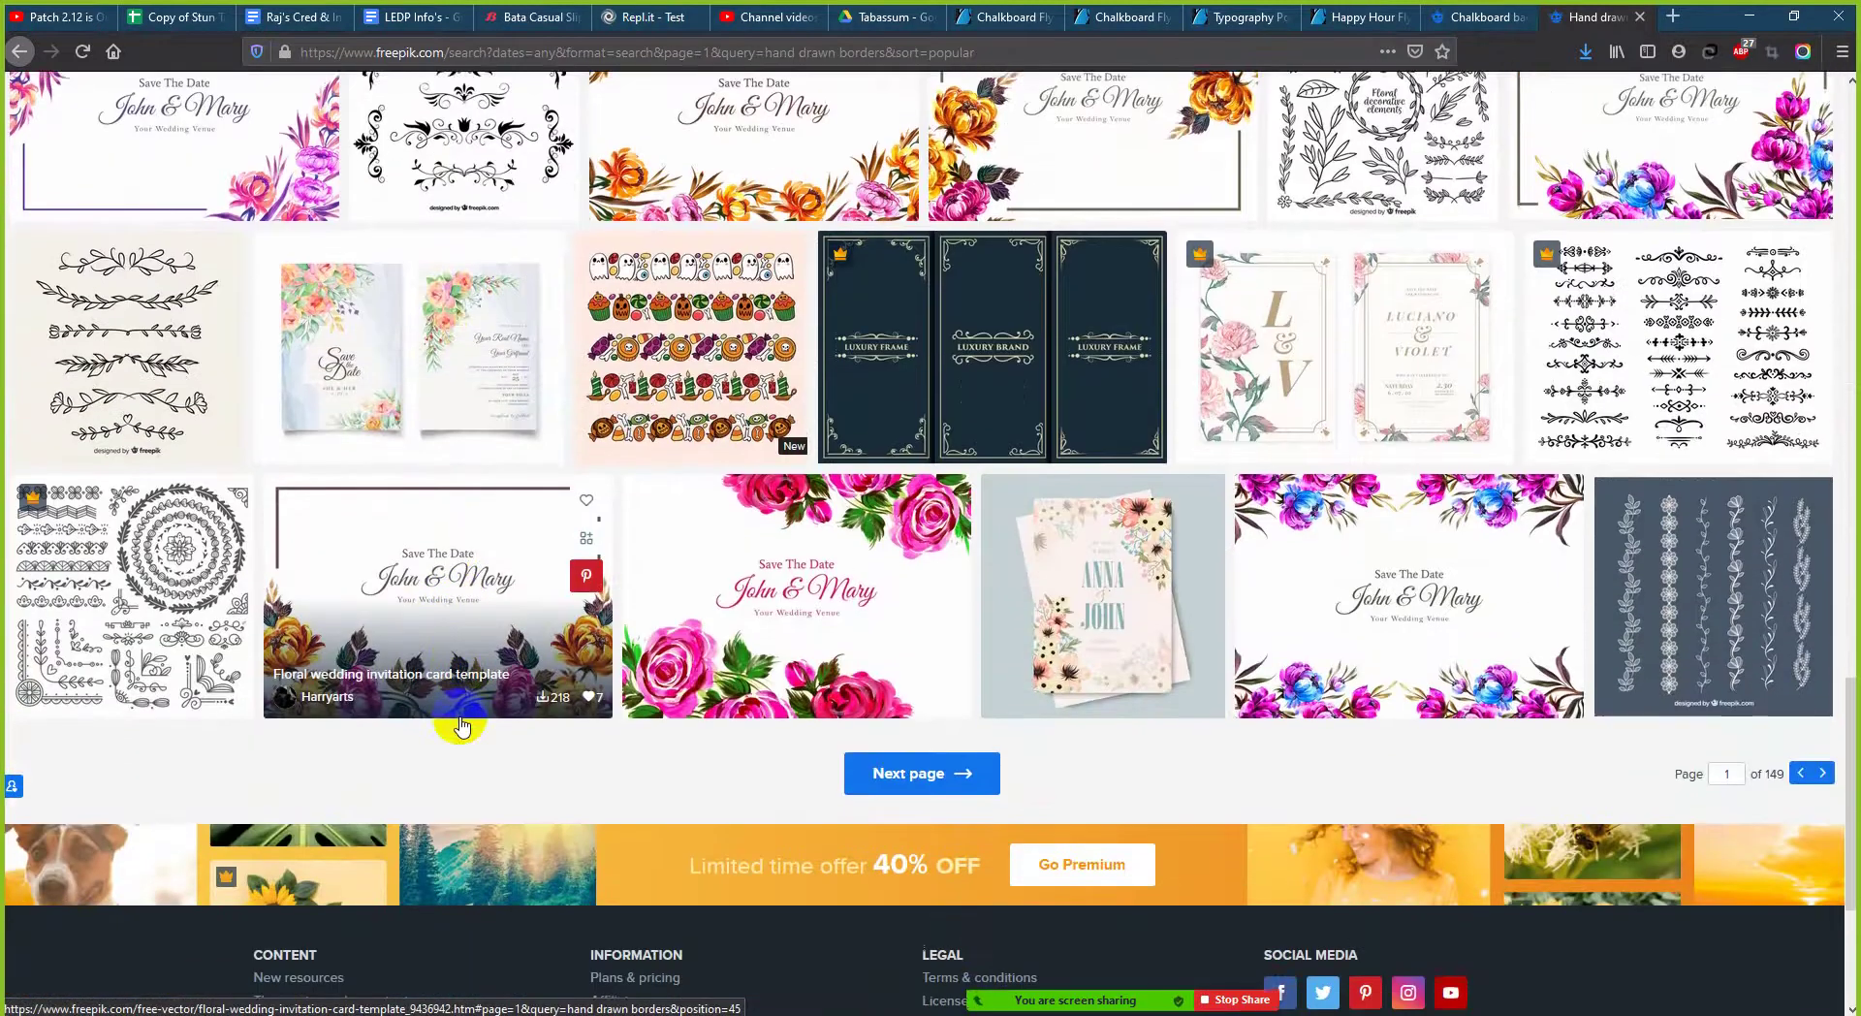
{"action": "scroll", "coordinate": [460, 717], "scroll_direction": "up", "scroll_amount": 9}
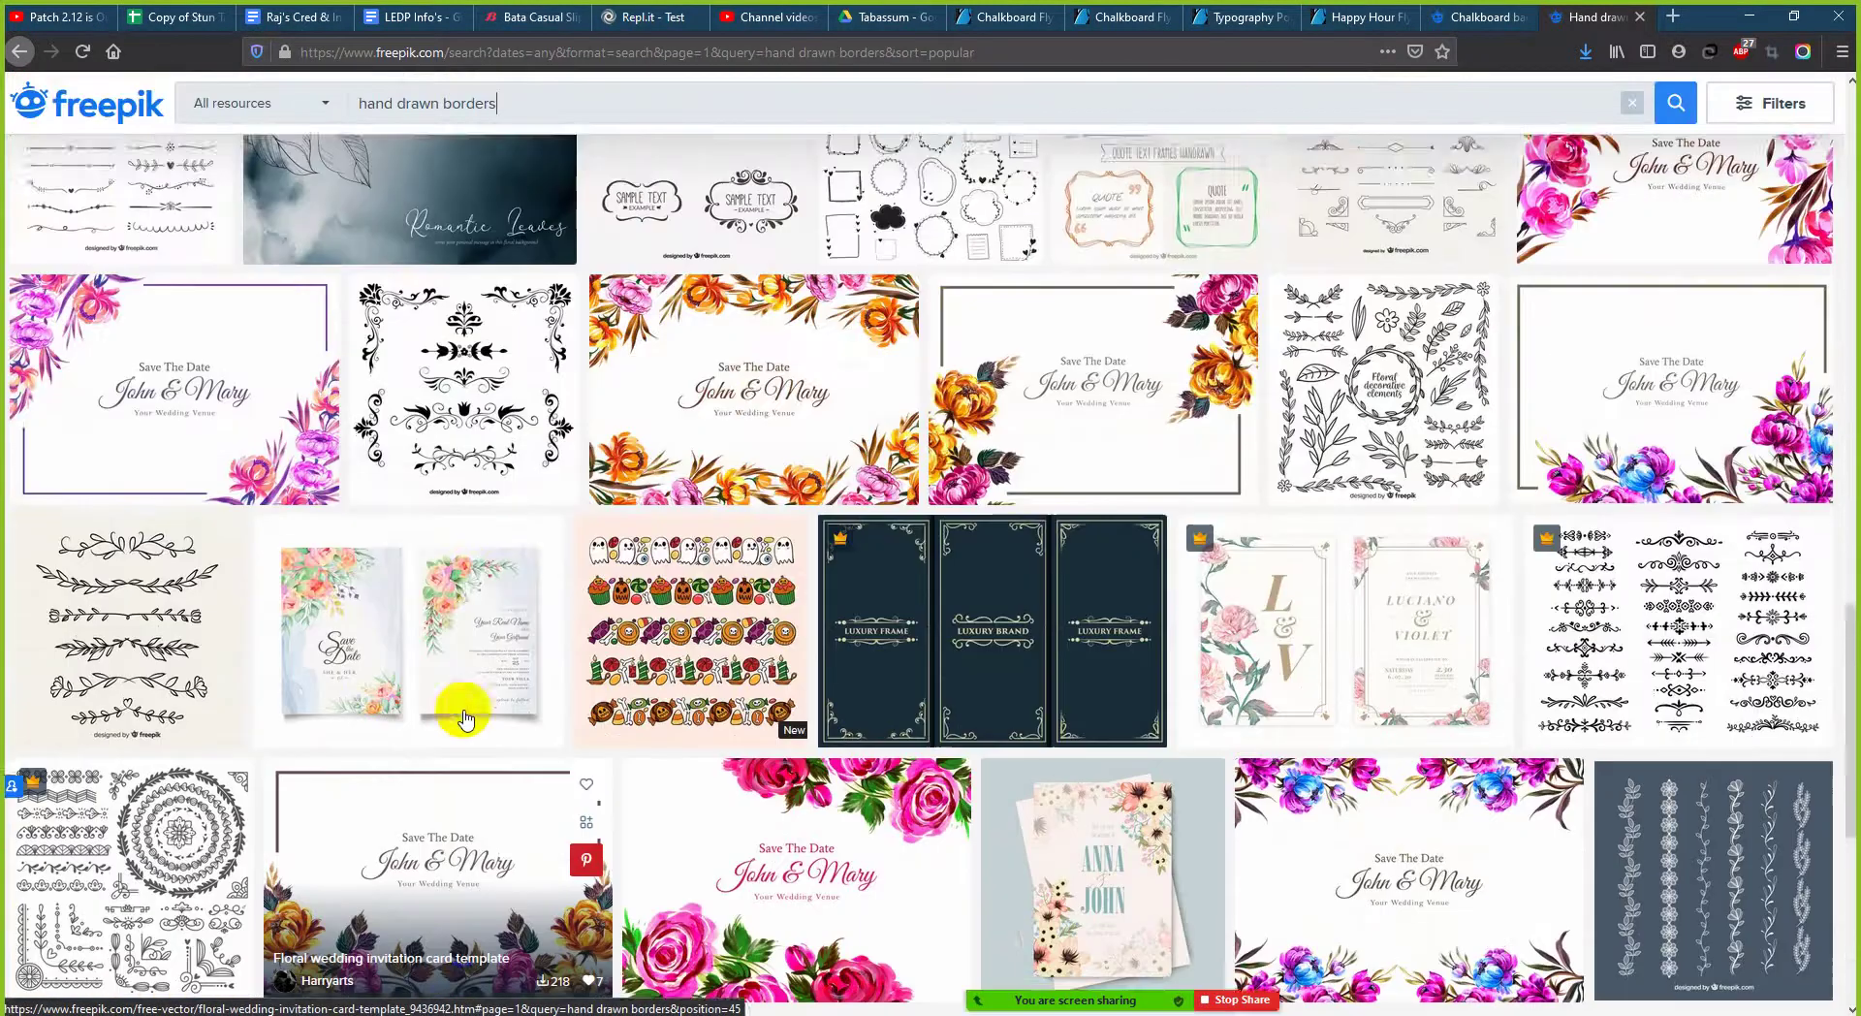
{"action": "scroll", "coordinate": [471, 707], "scroll_direction": "up", "scroll_amount": 2}
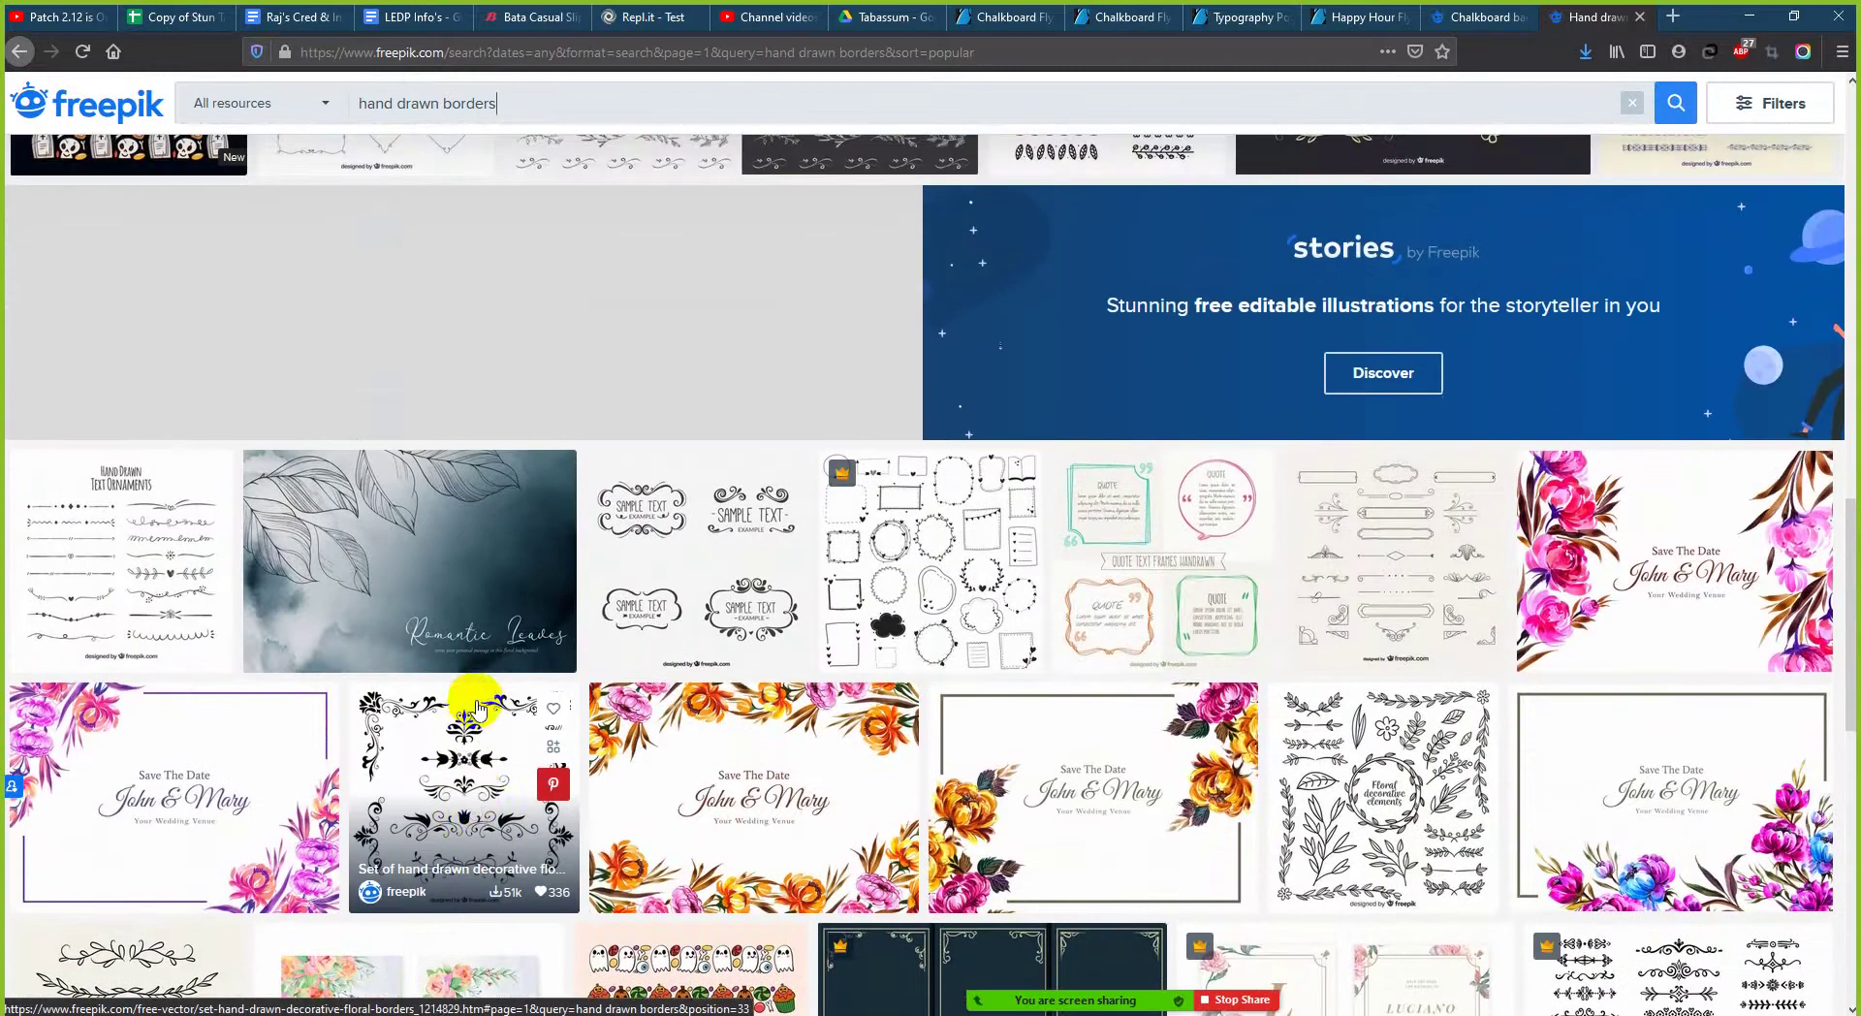
{"action": "scroll", "coordinate": [671, 623], "scroll_direction": "up", "scroll_amount": 6}
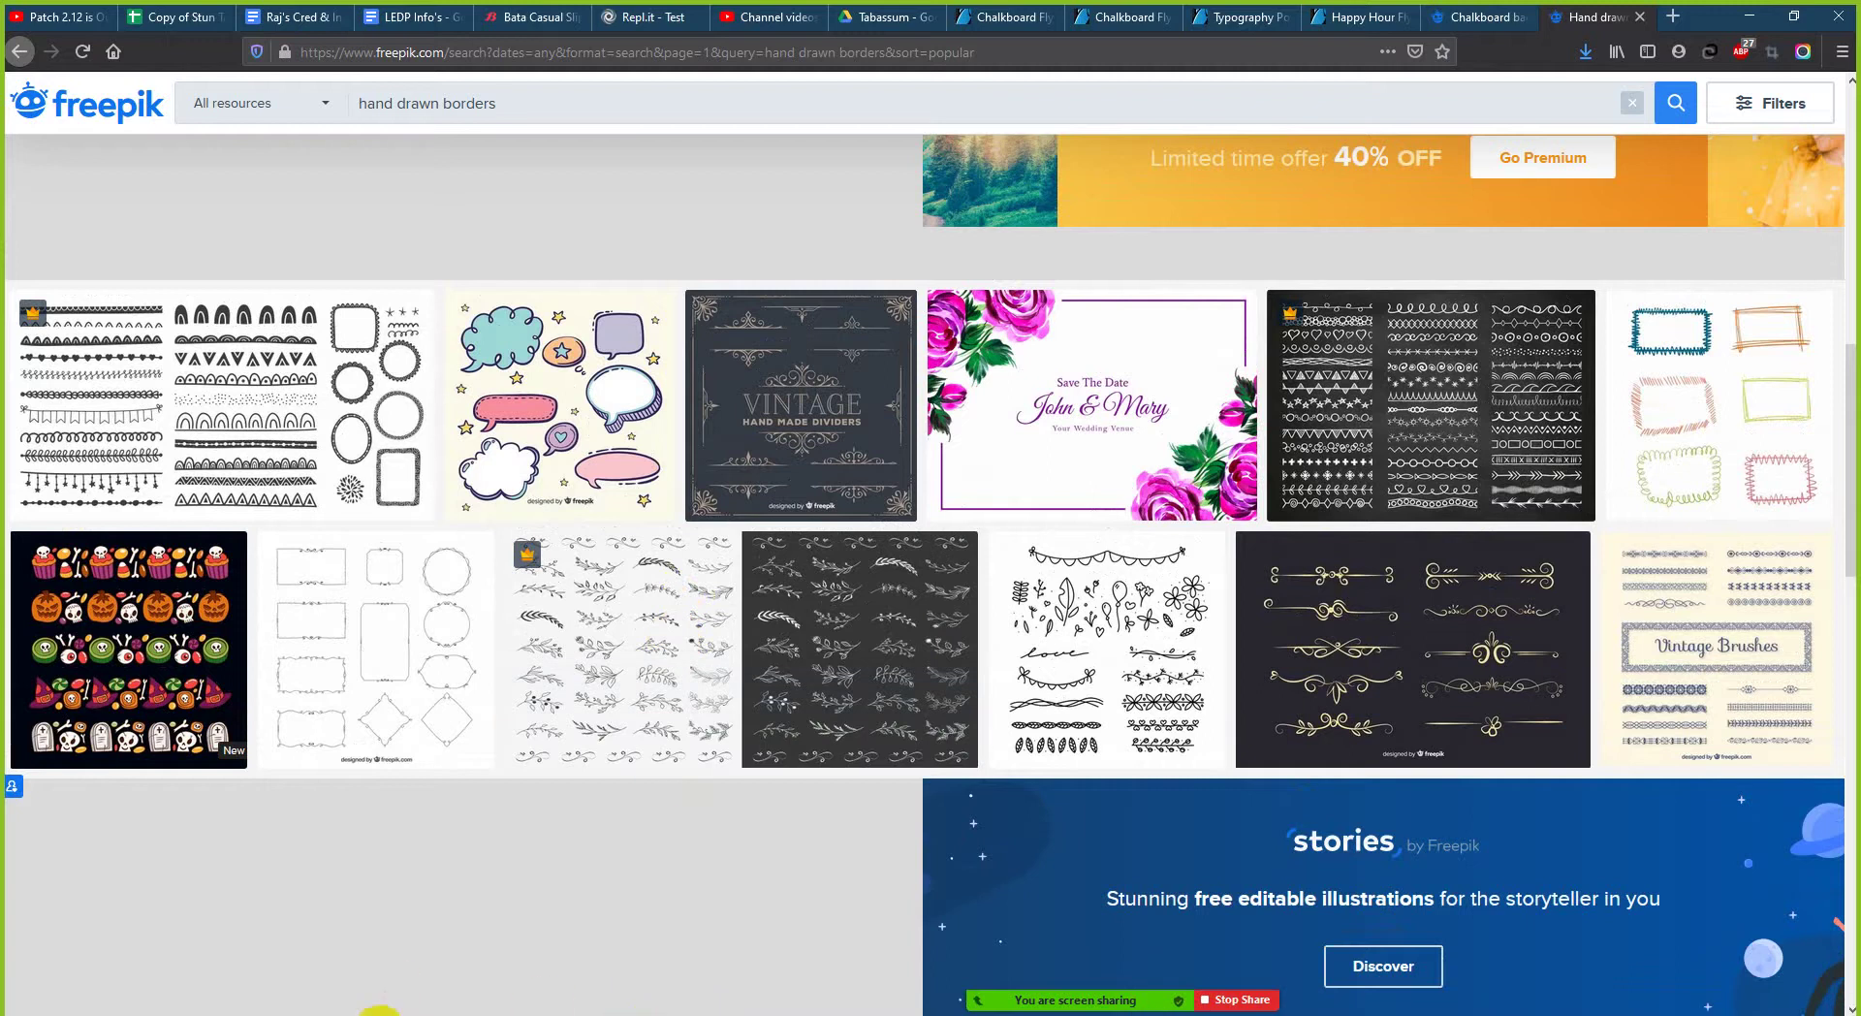
- Switch to Illustrator and draw a rectangle along the blank artboard's inner margin guides, aligning its left edge for an 8 in width
{"action": "key", "text": "alt+Tab"}
{"action": "scroll", "coordinate": [460, 270], "scroll_direction": "up", "scroll_amount": 2}
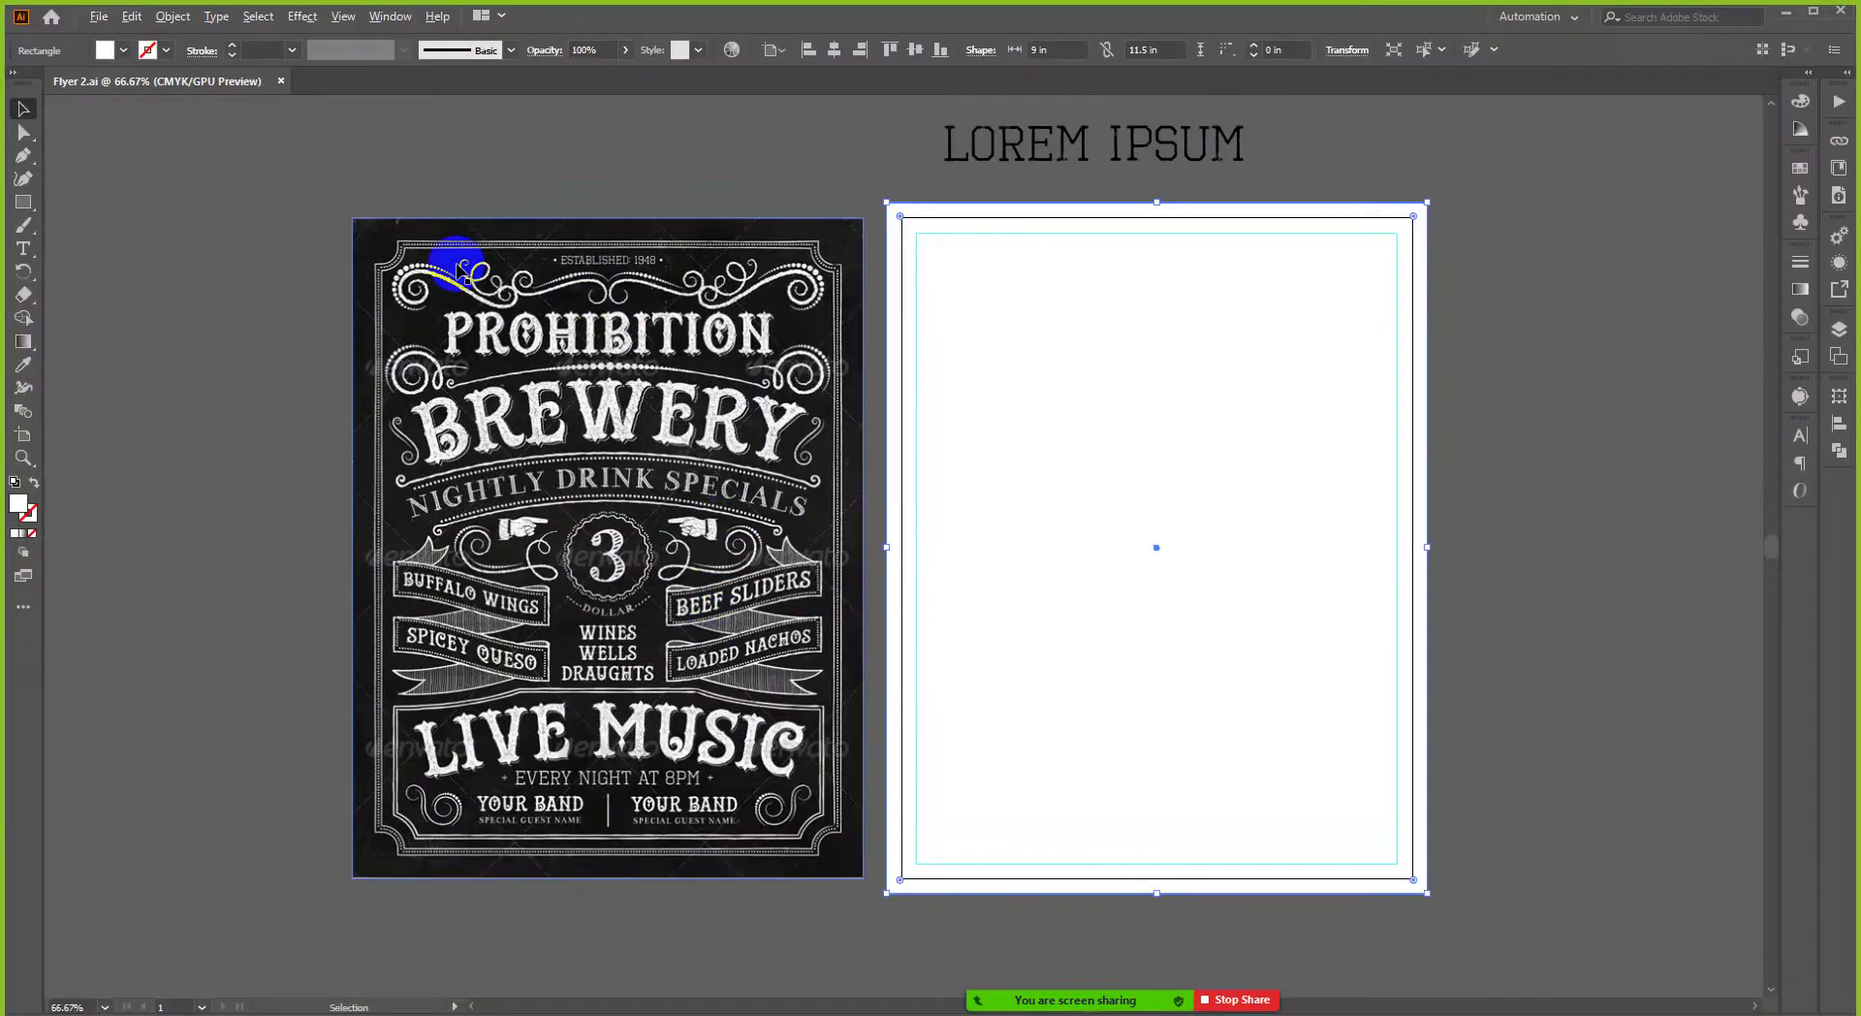
{"action": "scroll", "coordinate": [396, 247], "scroll_direction": "up", "scroll_amount": 2}
{"action": "scroll", "coordinate": [444, 266], "scroll_direction": "down", "scroll_amount": 1}
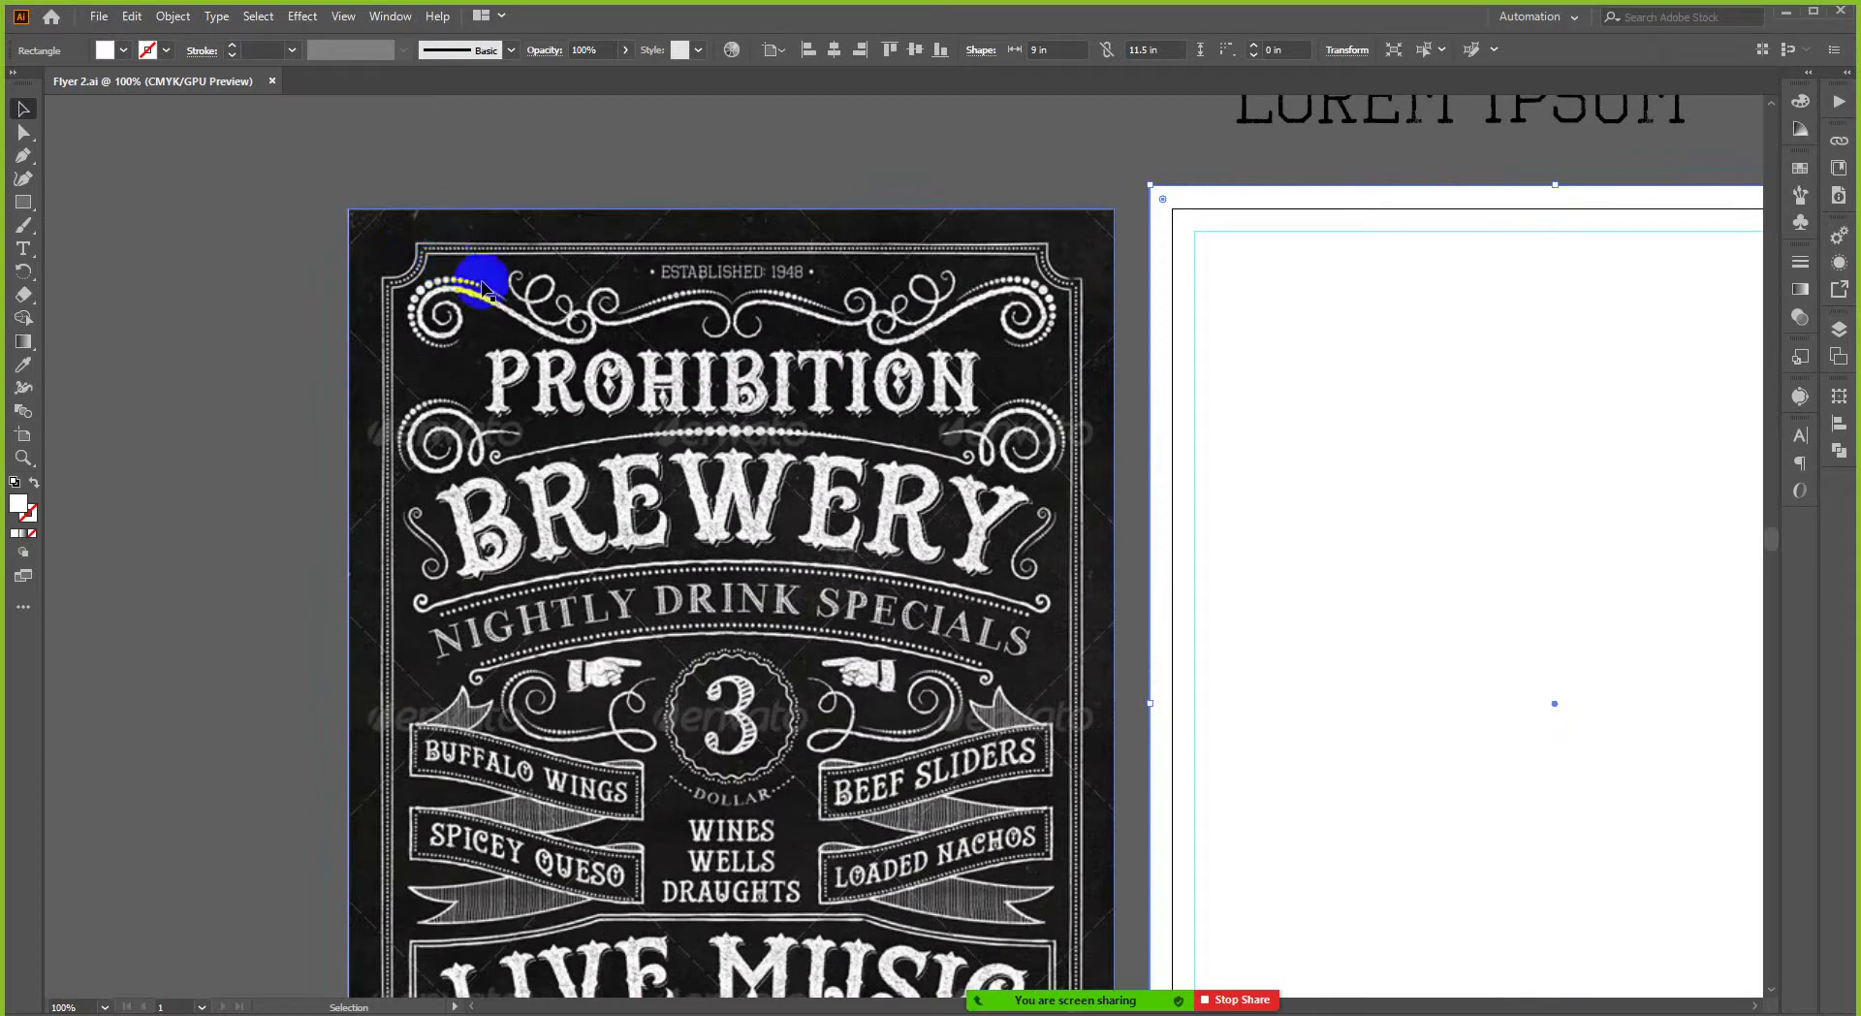
{"action": "scroll", "coordinate": [187, 288], "scroll_direction": "down", "scroll_amount": 1}
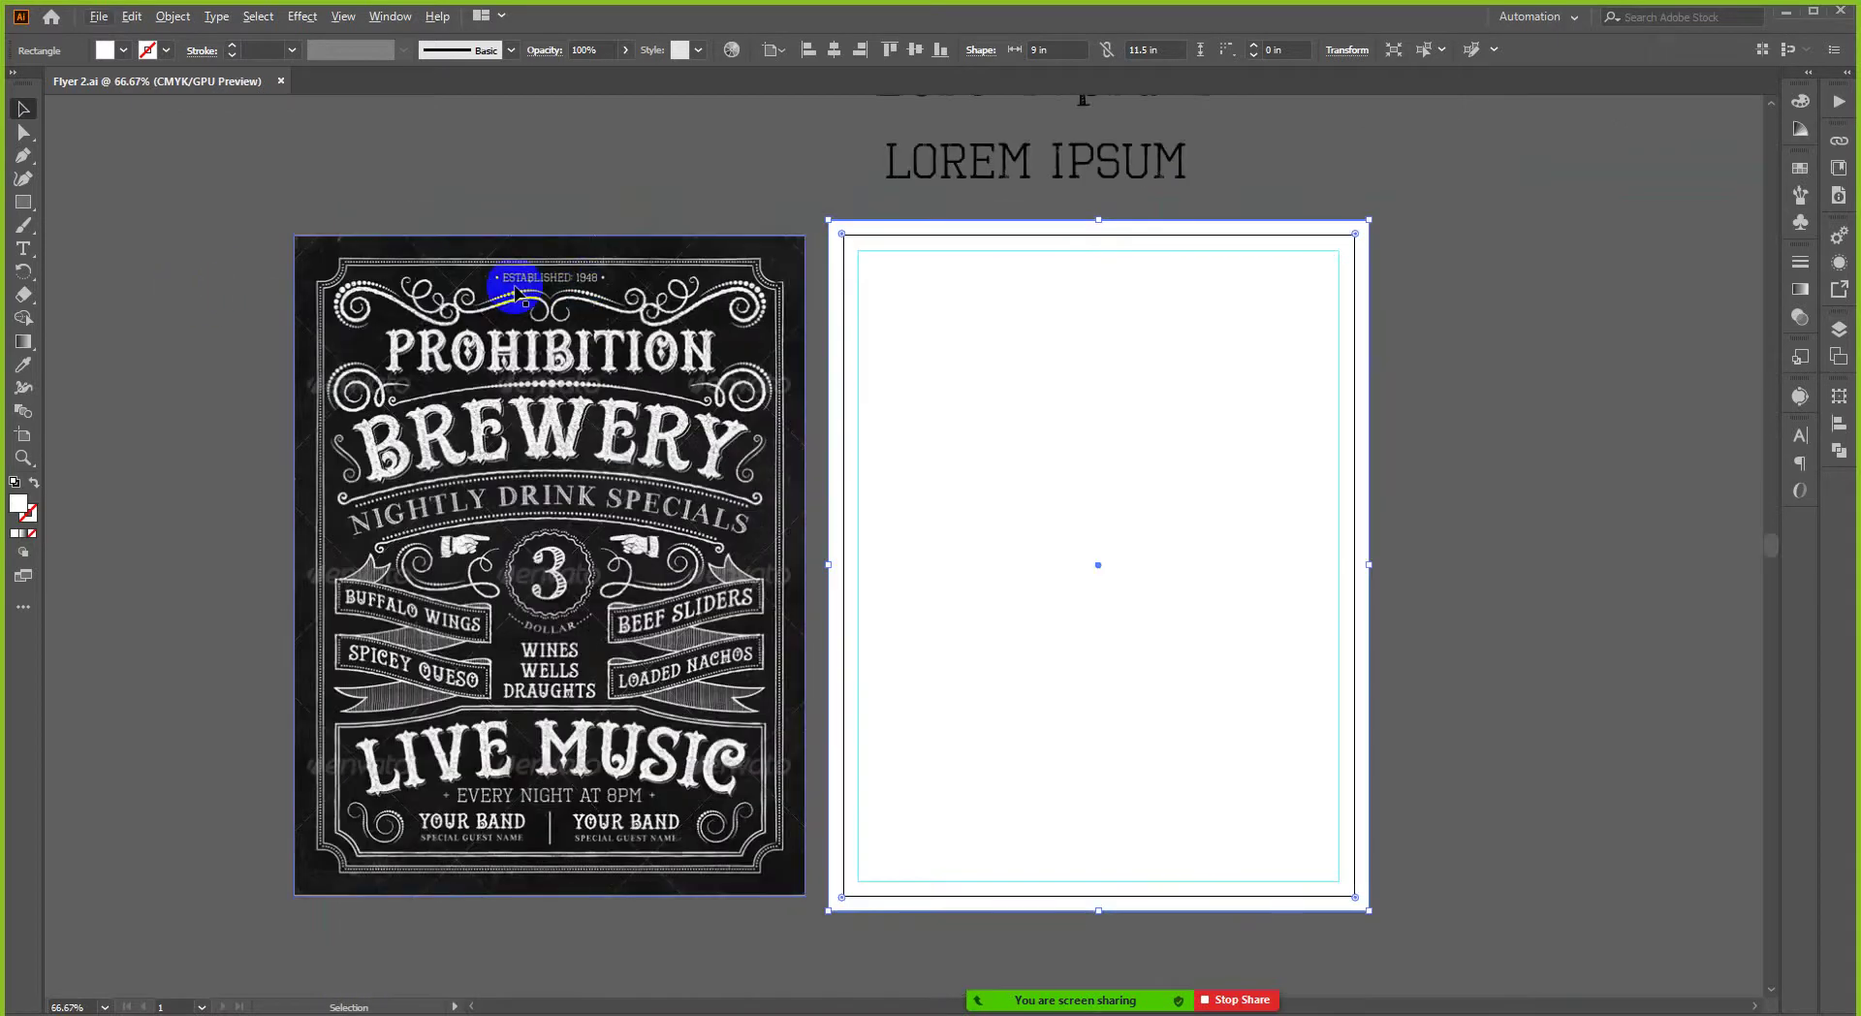
{"action": "left_click", "coordinate": [189, 258]}
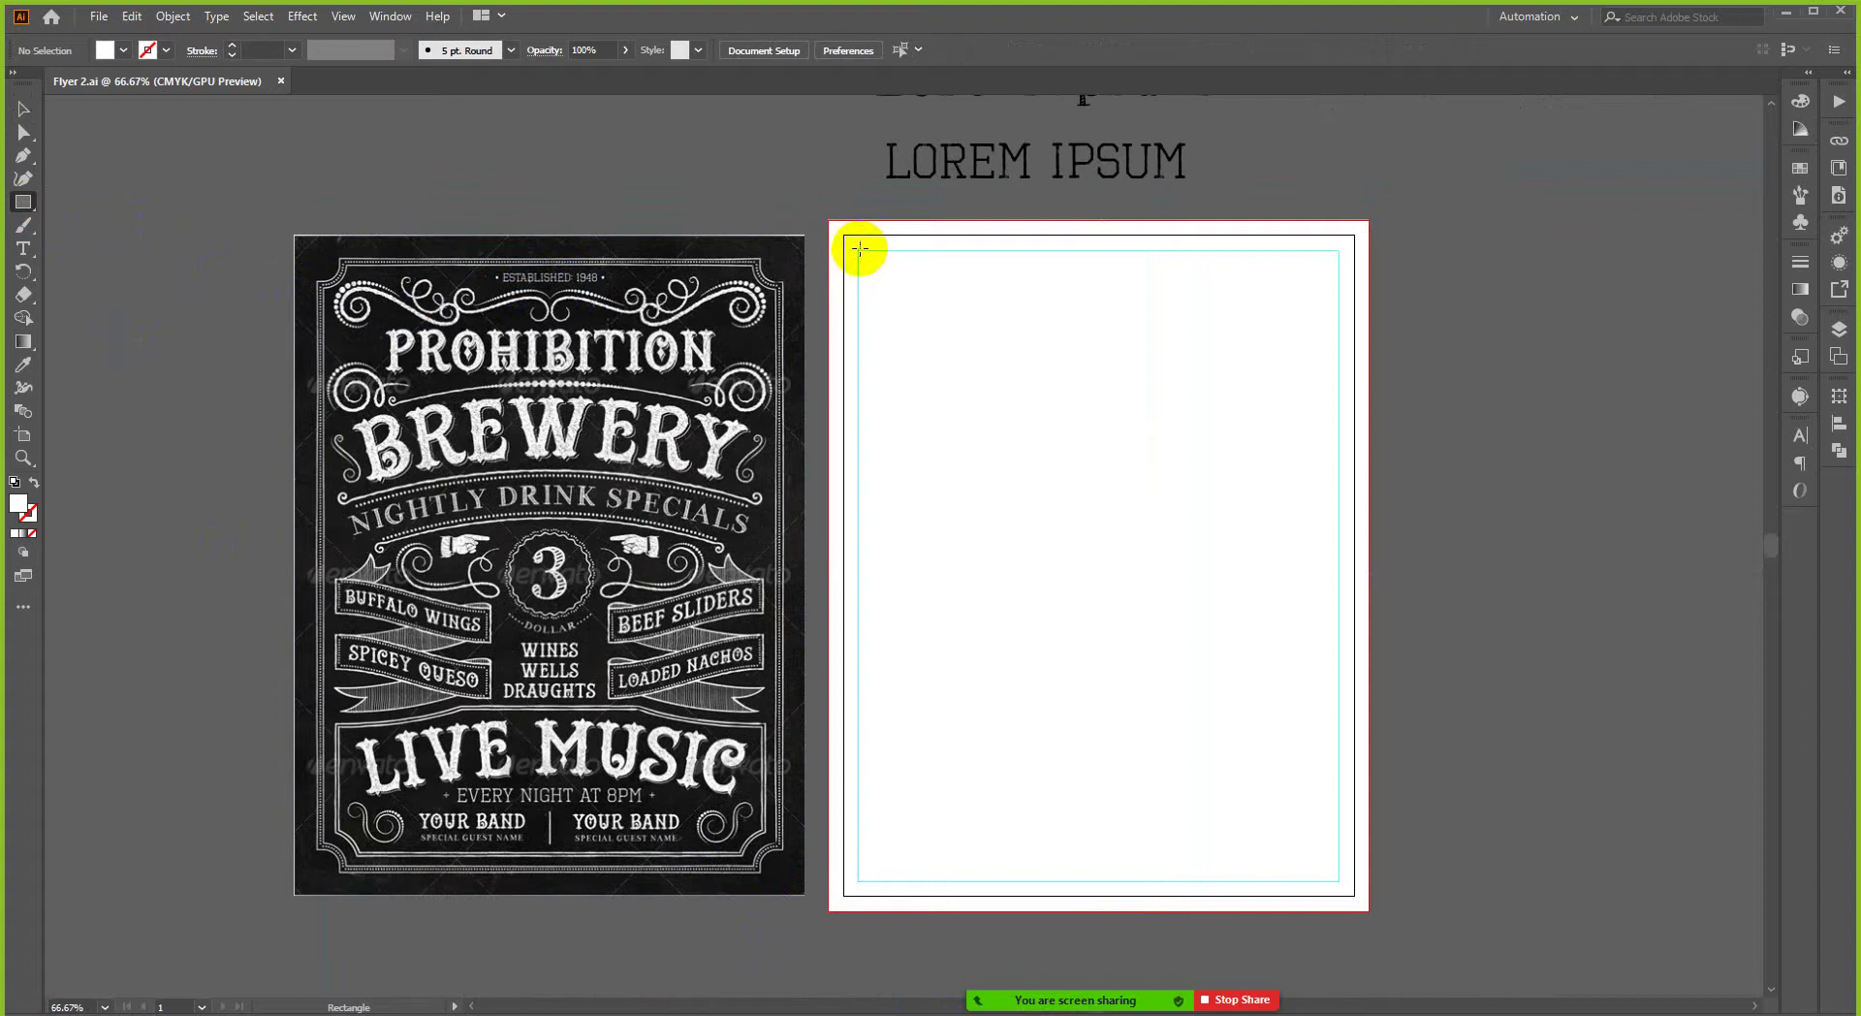
{"action": "left_click_drag", "start_coordinate": [860, 250], "coordinate": [1338, 882]}
{"action": "scroll", "coordinate": [848, 577], "scroll_direction": "up", "scroll_amount": 5}
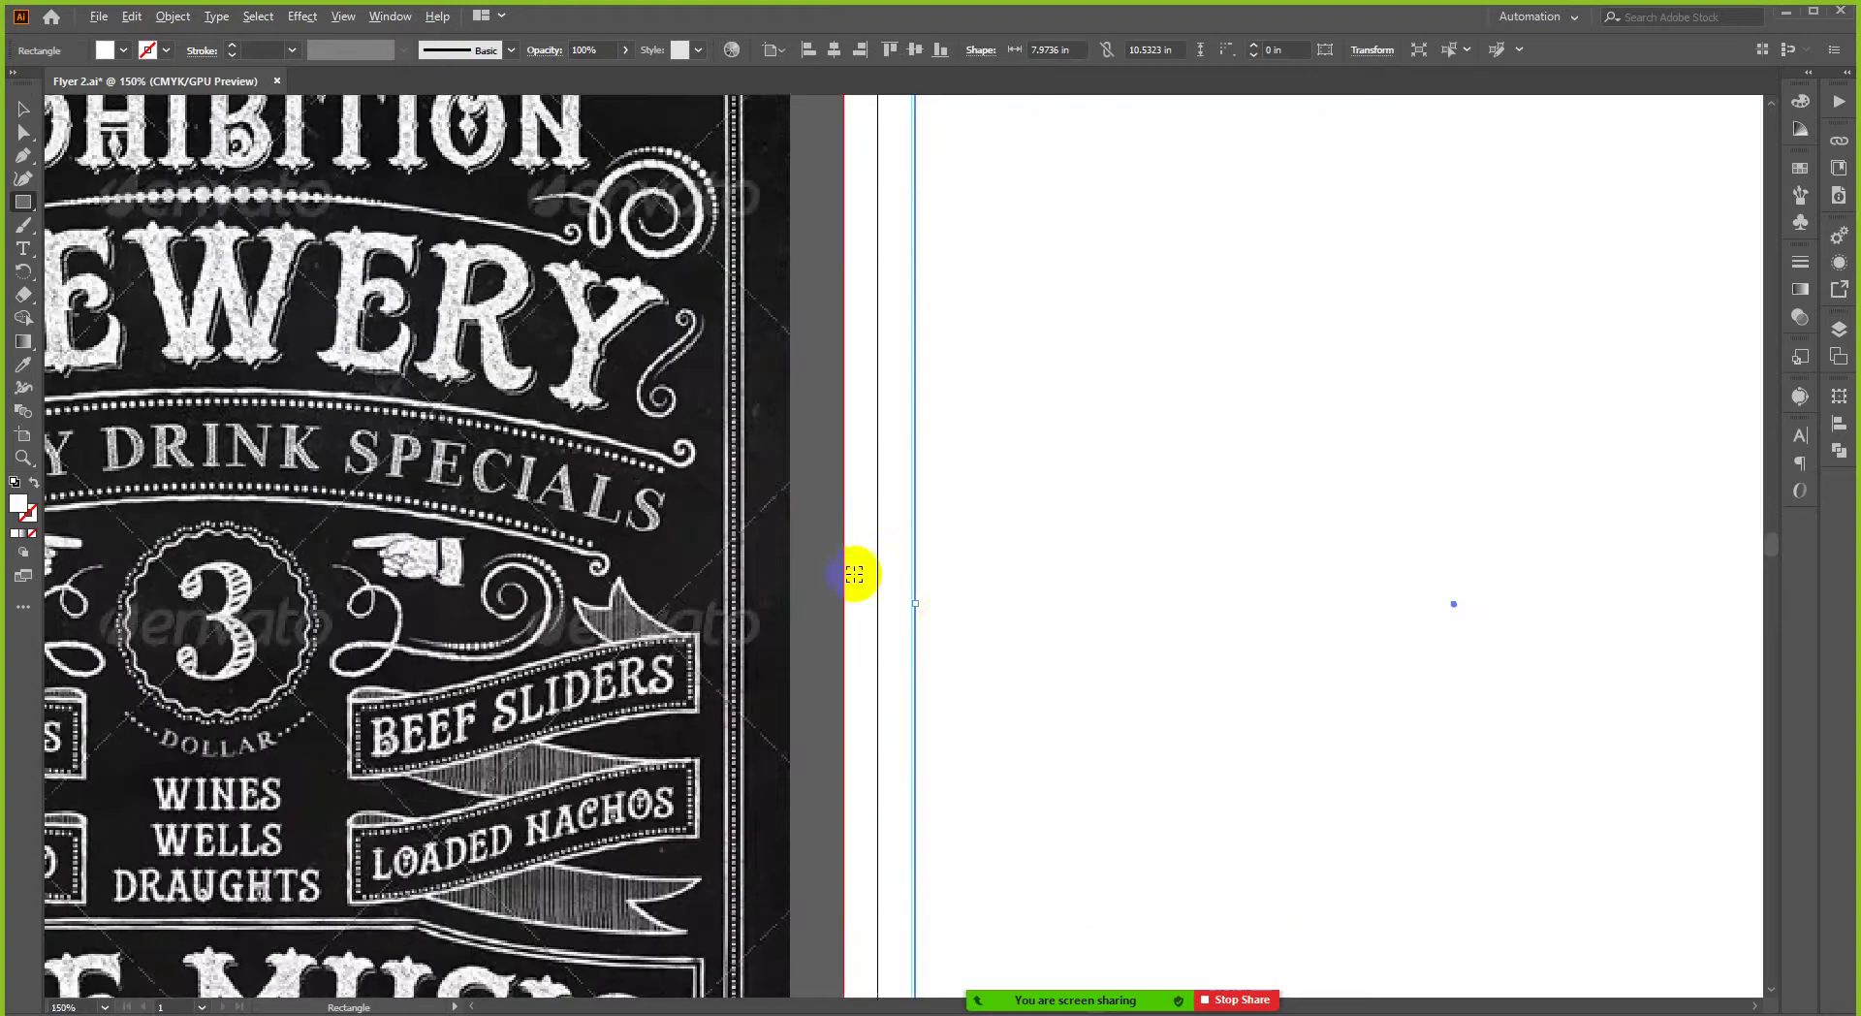
{"action": "left_click_drag", "start_coordinate": [884, 587], "coordinate": [881, 581]}
- Align the rectangle's bottom and top edges with the margin guides so it is 10.5 in high
{"action": "scroll", "coordinate": [884, 601], "scroll_direction": "down", "scroll_amount": 4}
{"action": "scroll", "coordinate": [1085, 797], "scroll_direction": "down", "scroll_amount": 2}
{"action": "scroll", "coordinate": [1085, 797], "scroll_direction": "up", "scroll_amount": 8}
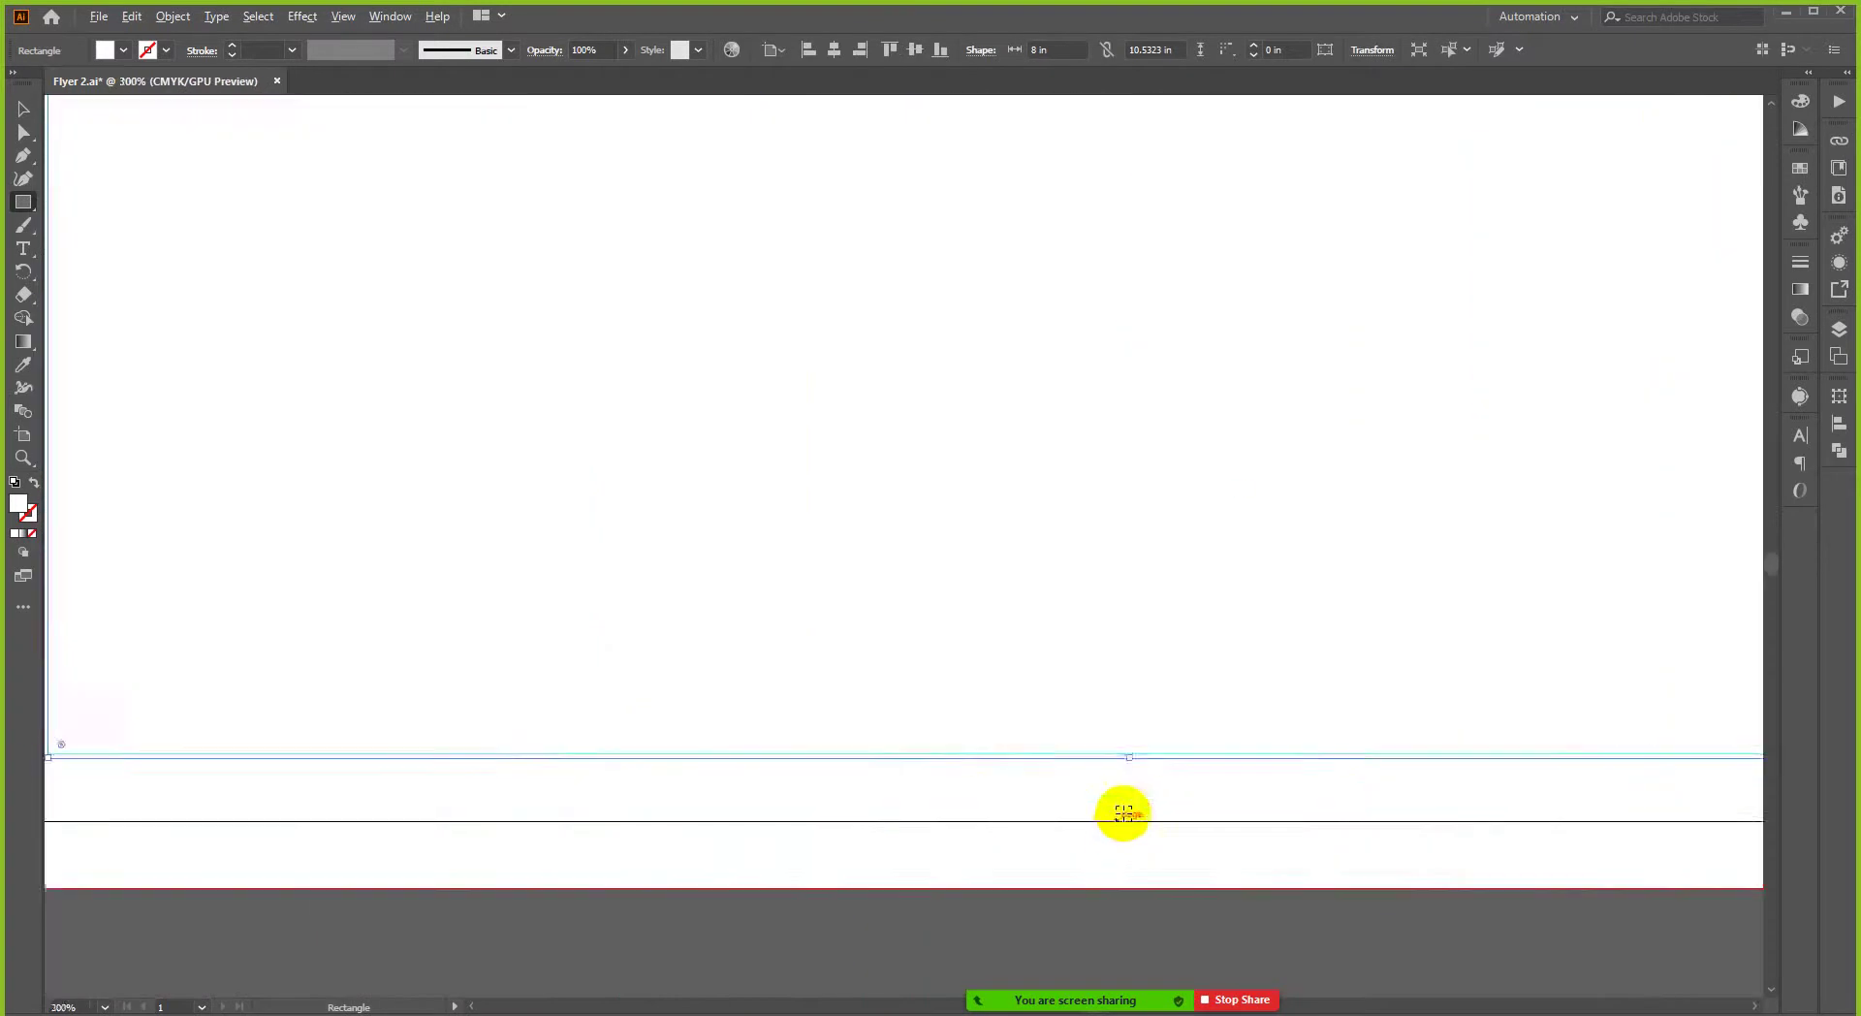
{"action": "left_click_drag", "start_coordinate": [1140, 752], "coordinate": [1134, 736]}
{"action": "scroll", "coordinate": [1135, 736], "scroll_direction": "down", "scroll_amount": 8}
{"action": "scroll", "coordinate": [1143, 224], "scroll_direction": "up", "scroll_amount": 8}
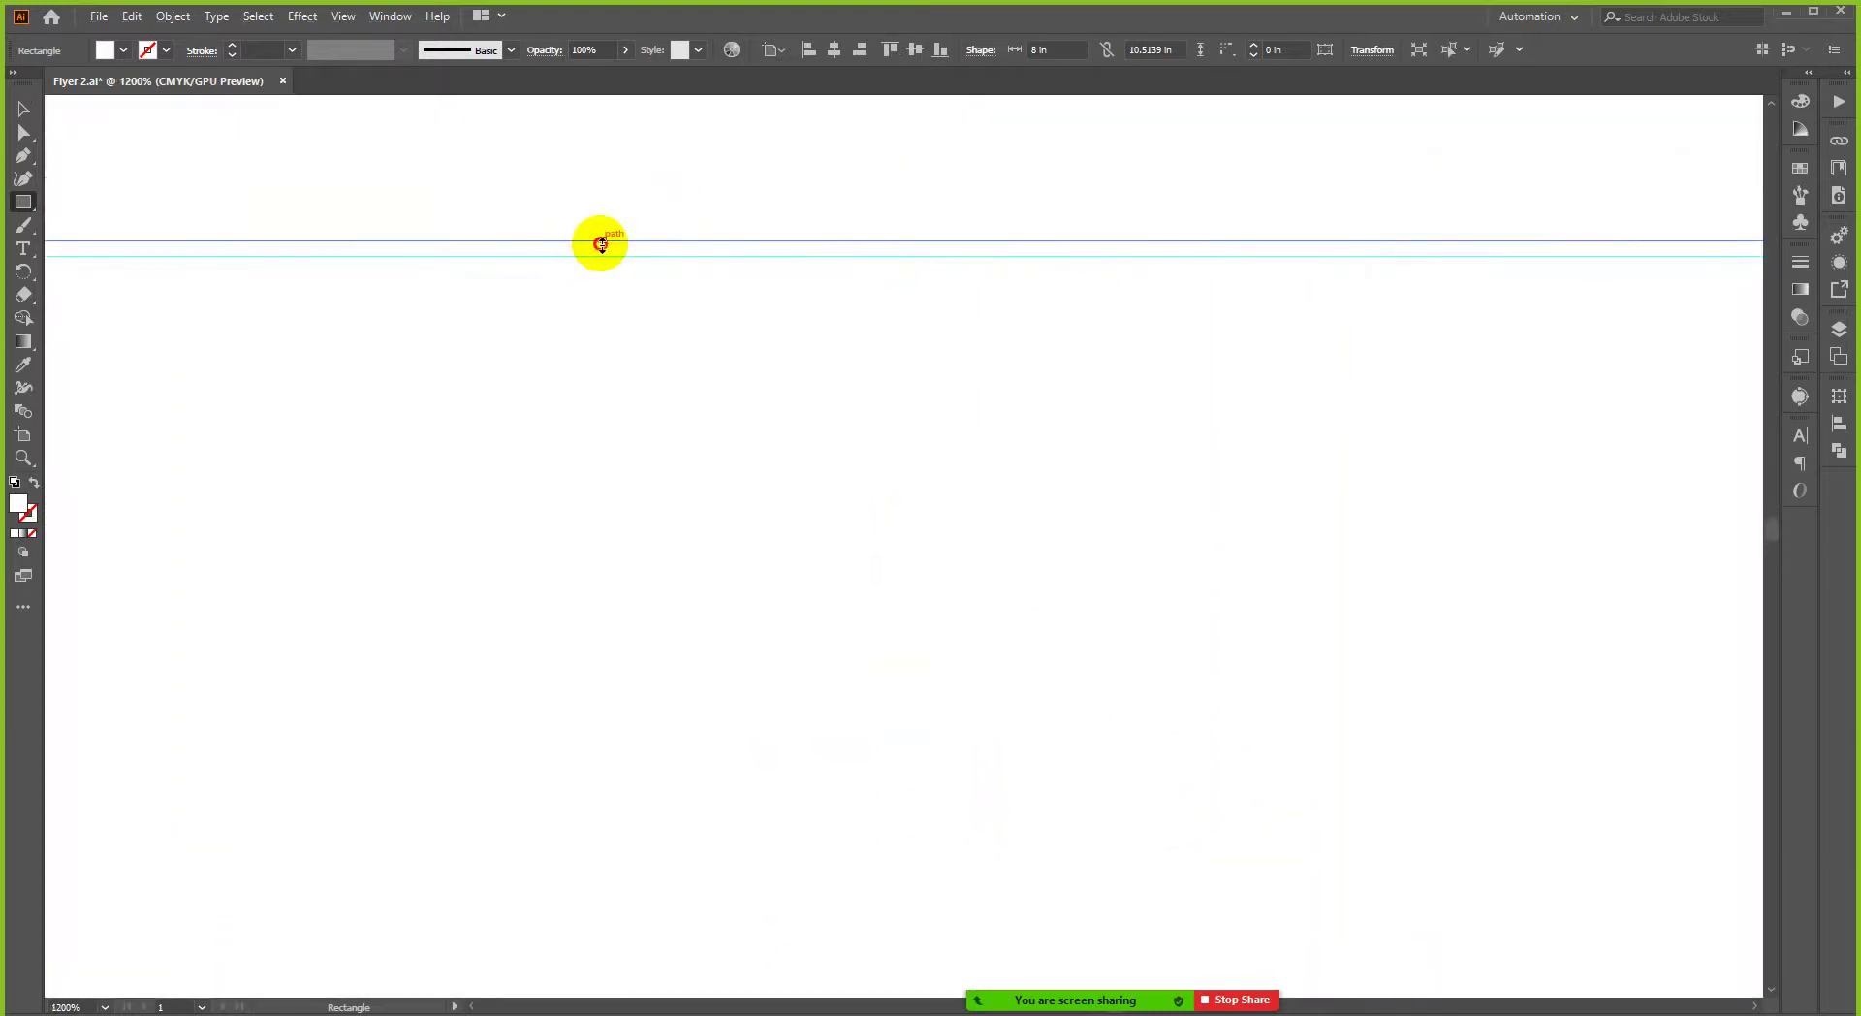
{"action": "left_click_drag", "start_coordinate": [601, 244], "coordinate": [602, 256]}
{"action": "scroll", "coordinate": [723, 321], "scroll_direction": "down", "scroll_amount": 6}
{"action": "scroll", "coordinate": [722, 321], "scroll_direction": "down", "scroll_amount": 1}
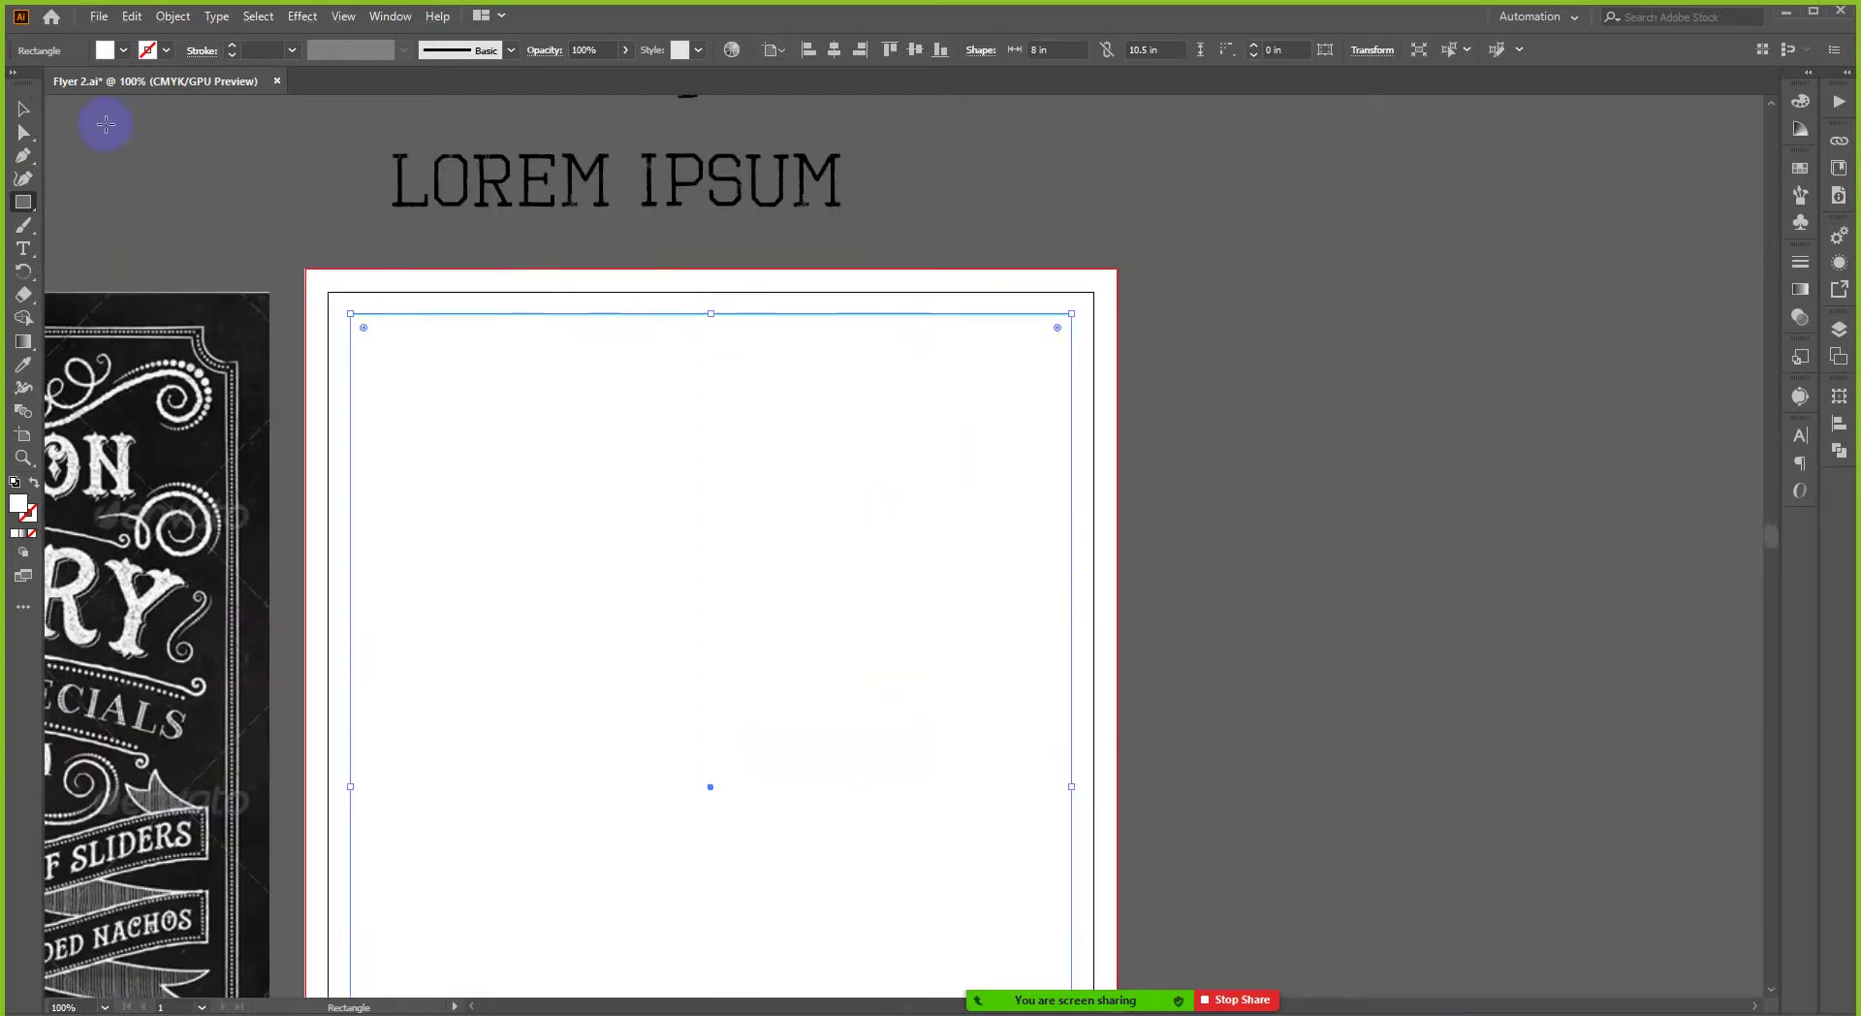
- Give the margin rectangle no fill and a light grey 4 pt stroke, and deselect it
{"action": "left_click", "coordinate": [24, 110]}
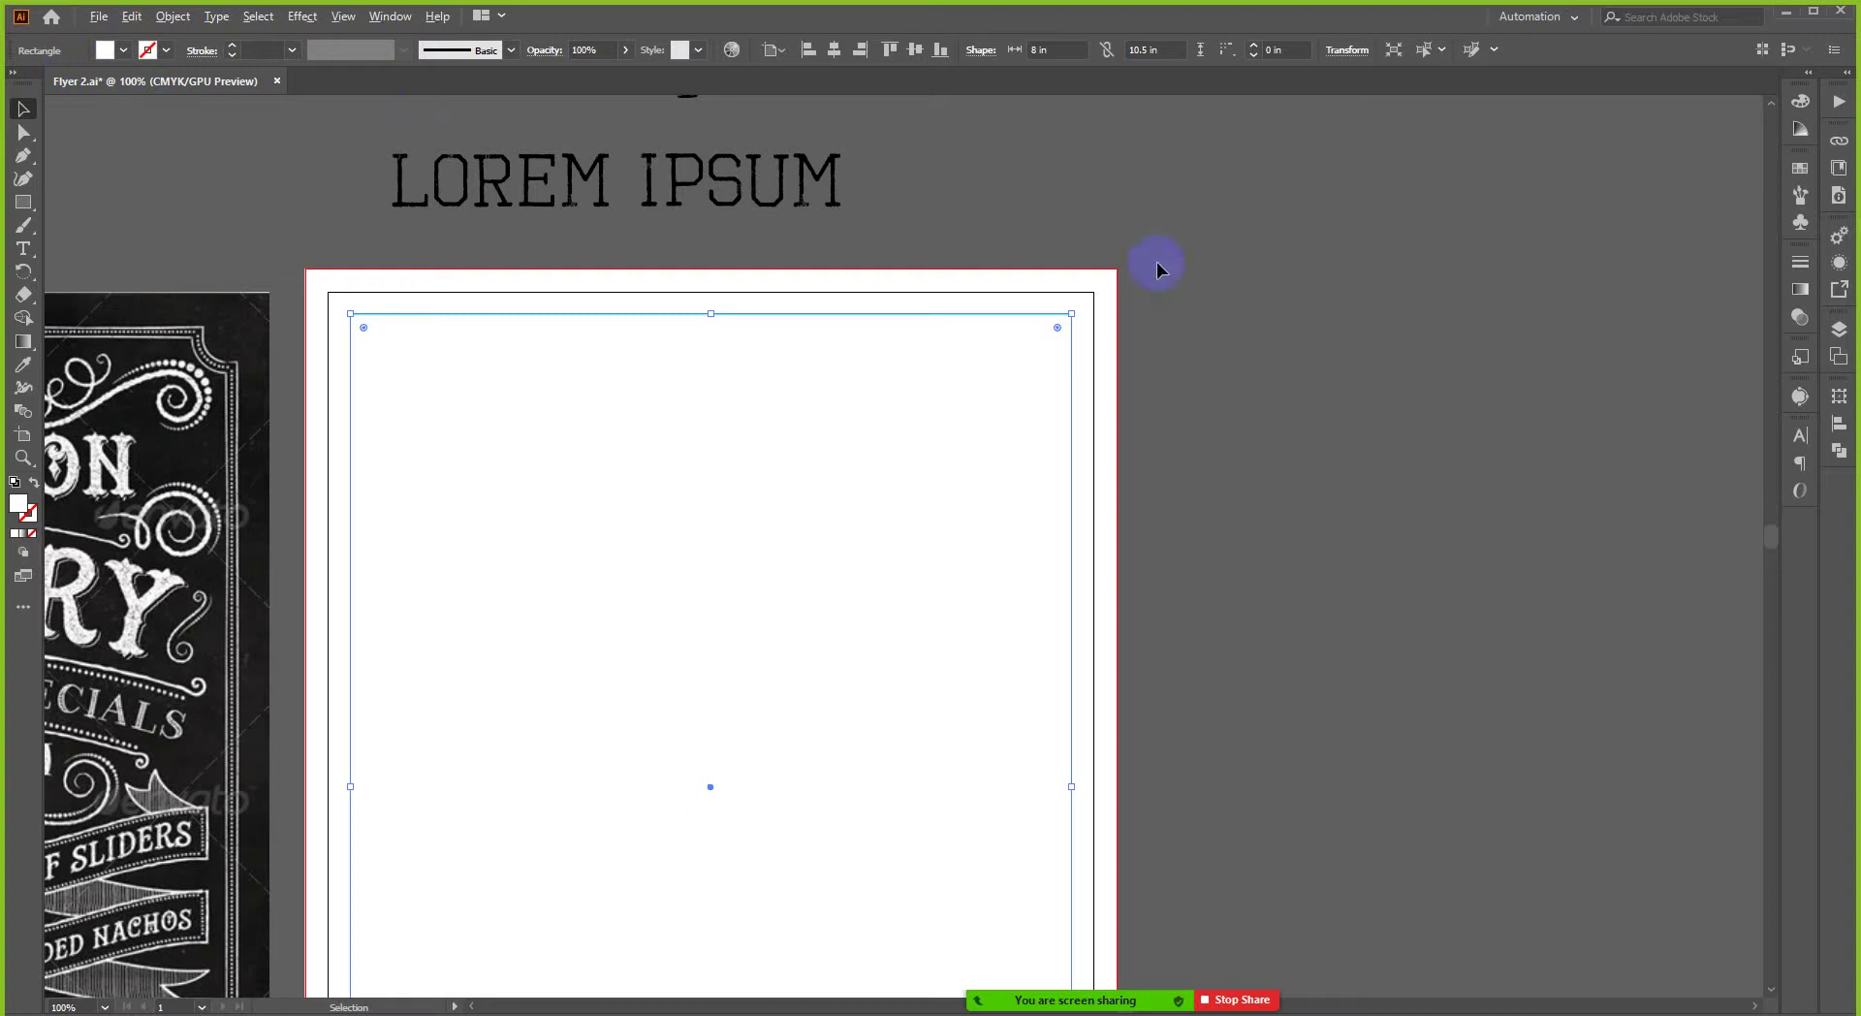
{"action": "scroll", "coordinate": [1161, 269], "scroll_direction": "down", "scroll_amount": 1}
{"action": "scroll", "coordinate": [648, 322], "scroll_direction": "up", "scroll_amount": 1}
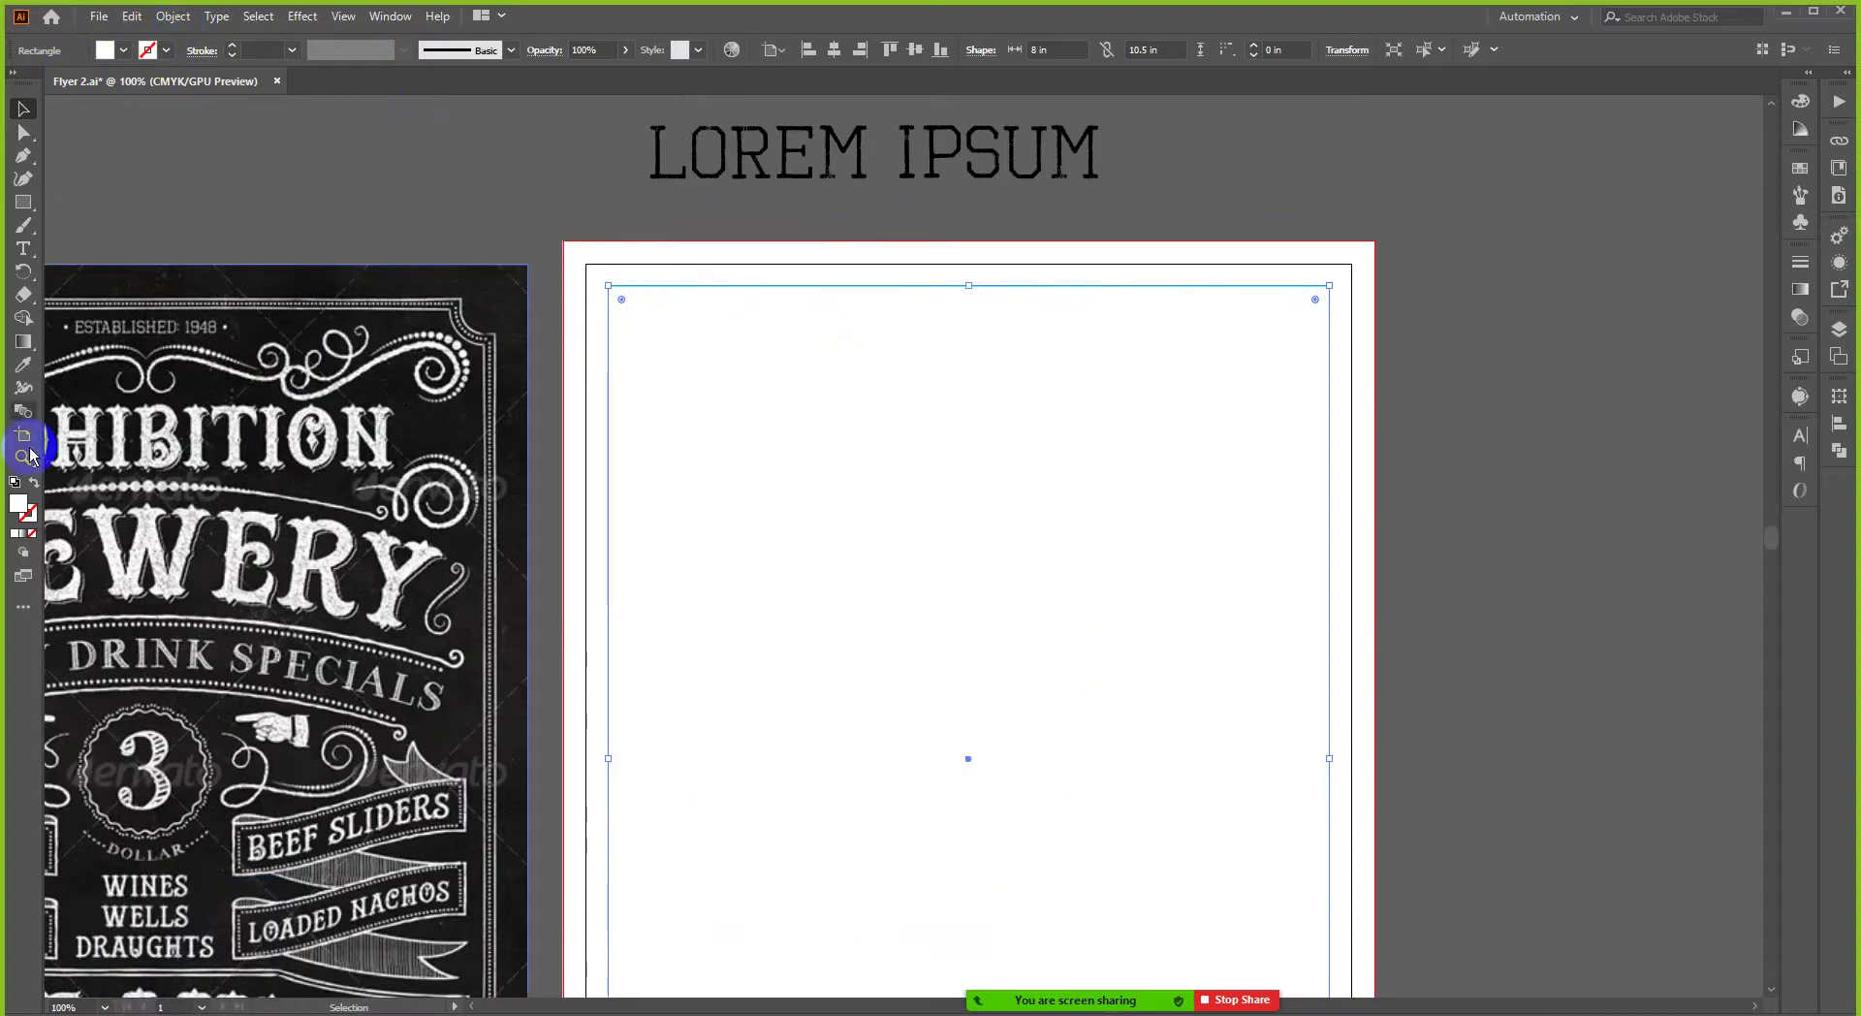
{"action": "left_click", "coordinate": [34, 483]}
{"action": "left_click", "coordinate": [169, 51]}
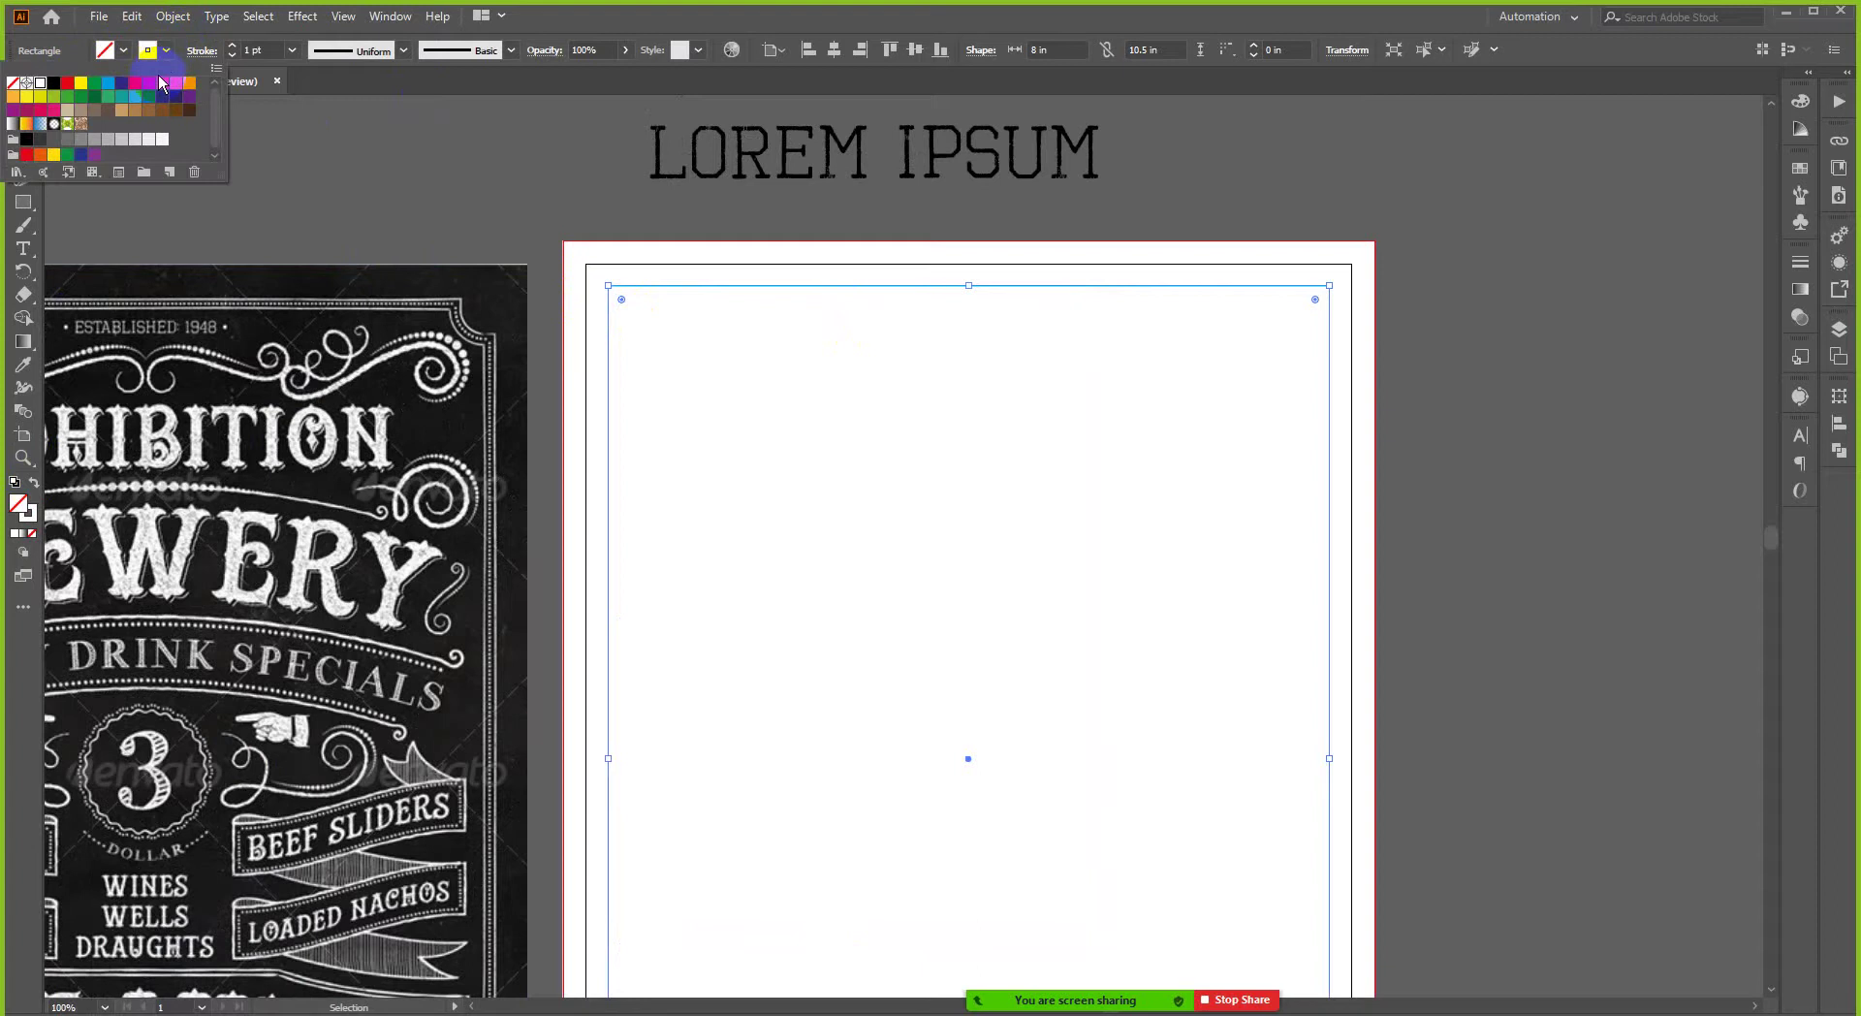
{"action": "left_click", "coordinate": [121, 140]}
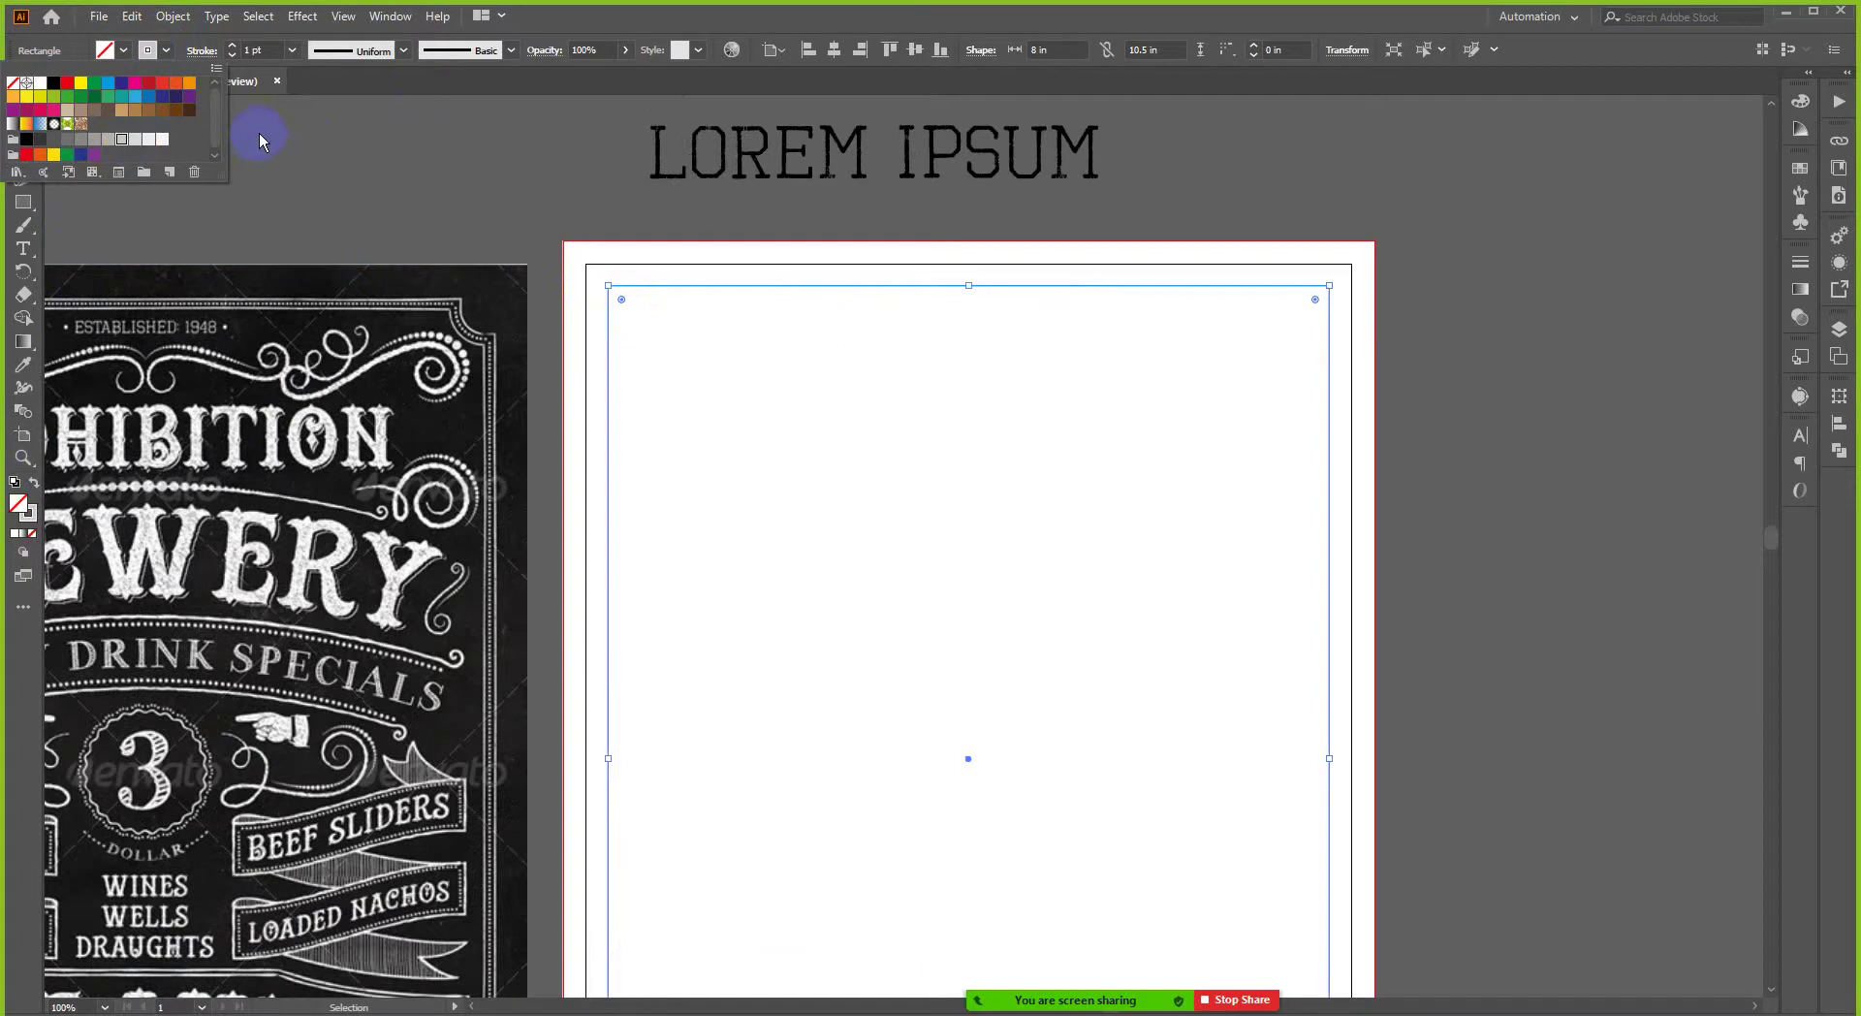
{"action": "left_click", "coordinate": [260, 85]}
{"action": "left_click", "coordinate": [231, 45]}
{"action": "left_click", "coordinate": [232, 45]}
{"action": "left_click", "coordinate": [231, 46]}
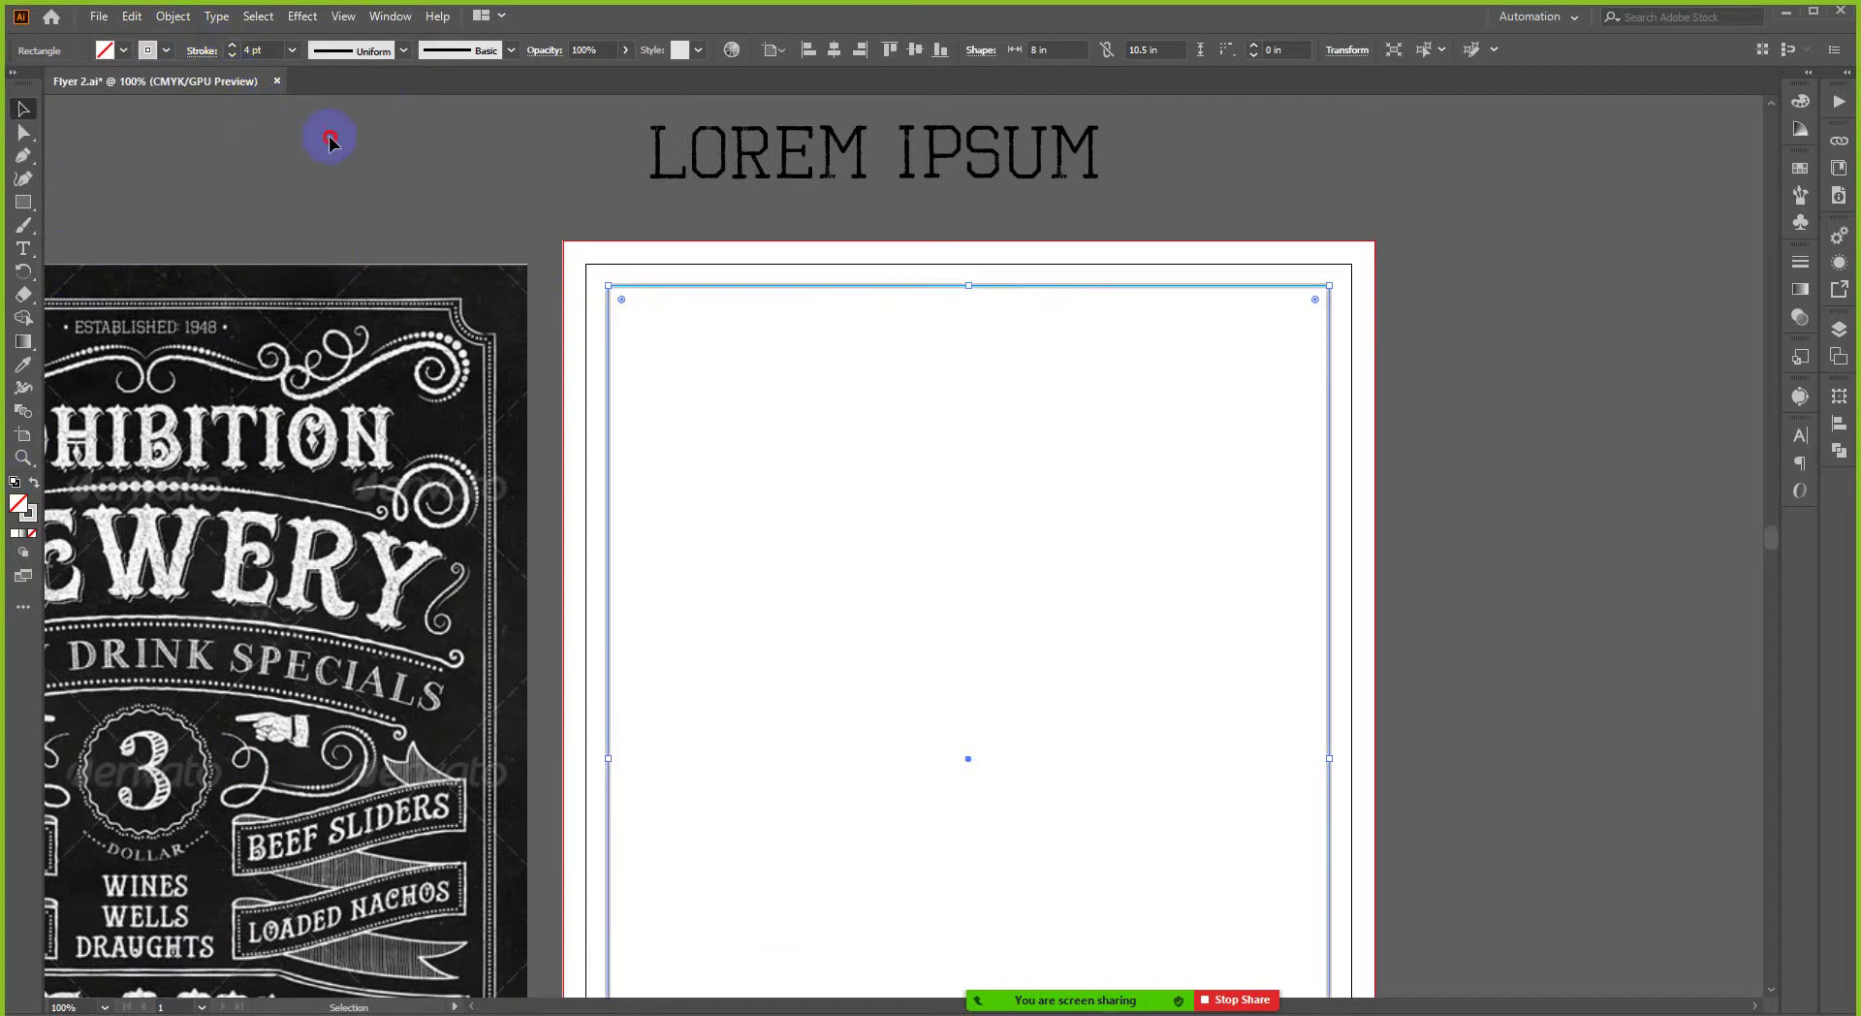
{"action": "left_click", "coordinate": [329, 144]}
- Switch to the browser, show the downloaded textura-pizarra.zip in its folder and open the archive
{"action": "scroll", "coordinate": [1108, 424], "scroll_direction": "down", "scroll_amount": 1}
{"action": "scroll", "coordinate": [1108, 425], "scroll_direction": "down", "scroll_amount": 1}
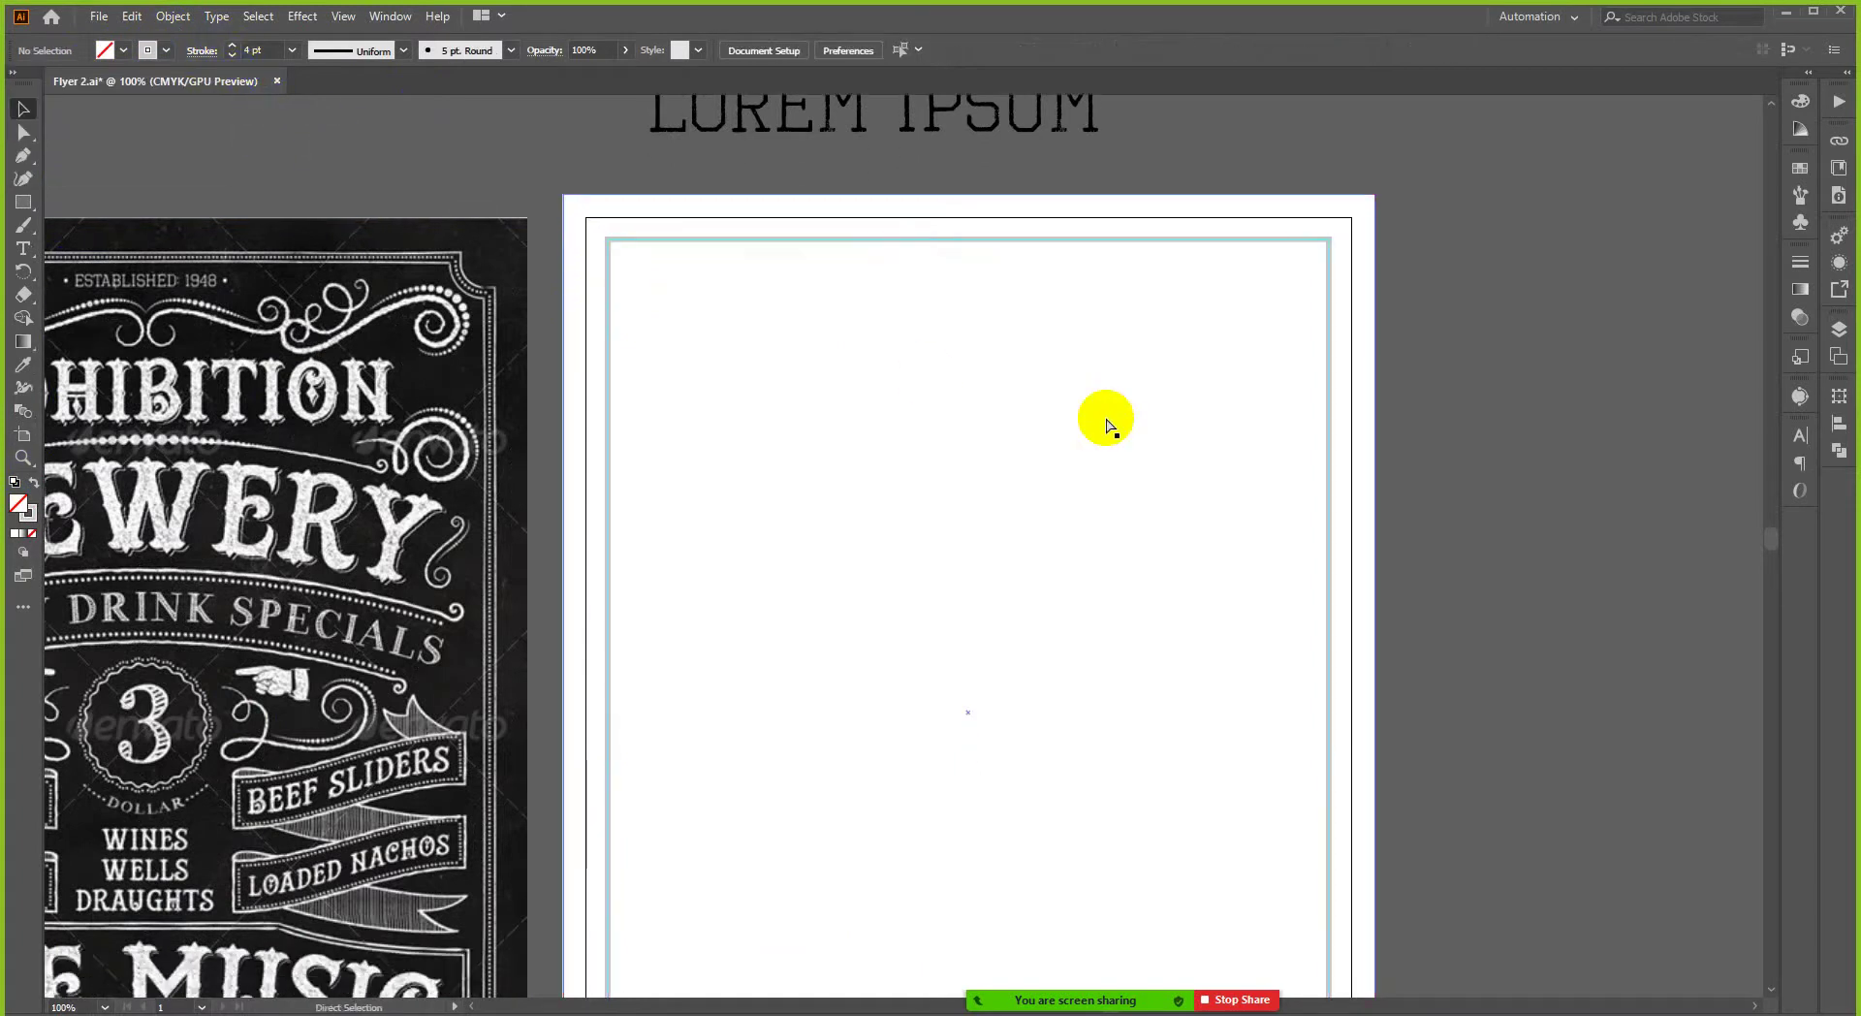
{"action": "scroll", "coordinate": [1093, 412], "scroll_direction": "down", "scroll_amount": 2}
{"action": "scroll", "coordinate": [1058, 469], "scroll_direction": "down", "scroll_amount": 1, "text": "alt"}
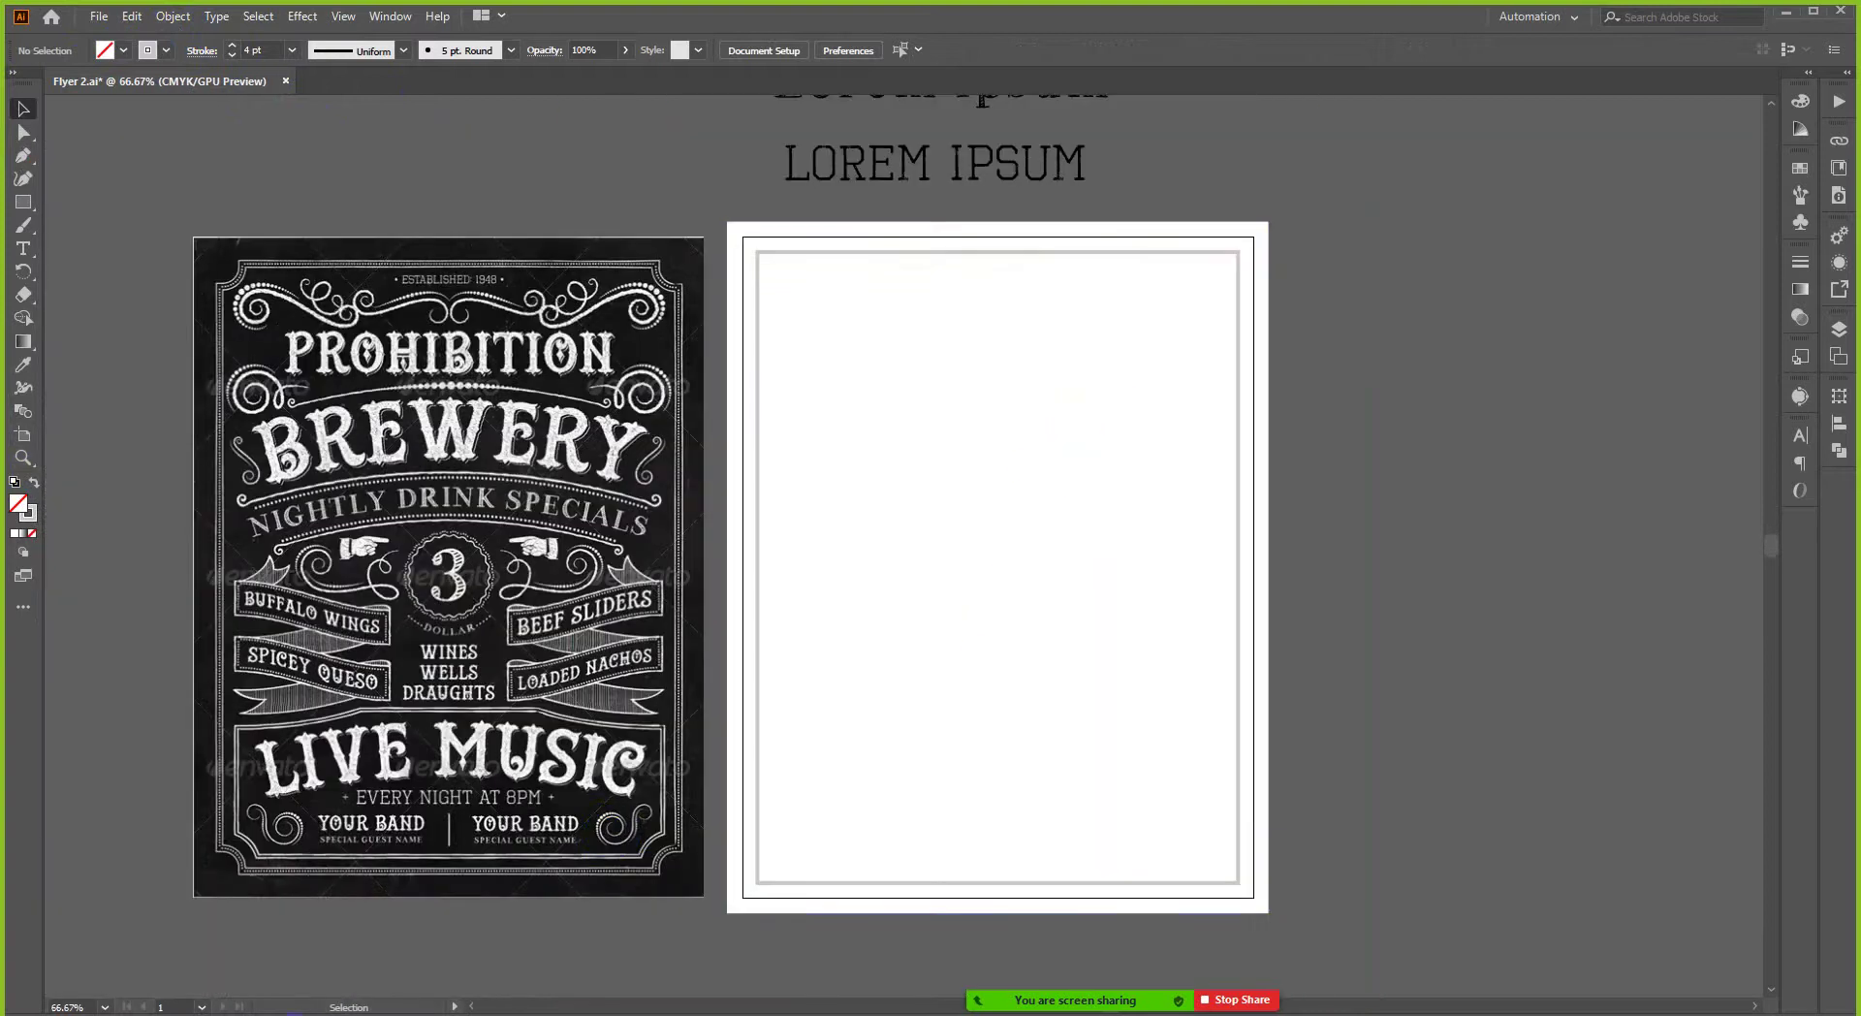
{"action": "key", "text": "alt+Tab"}
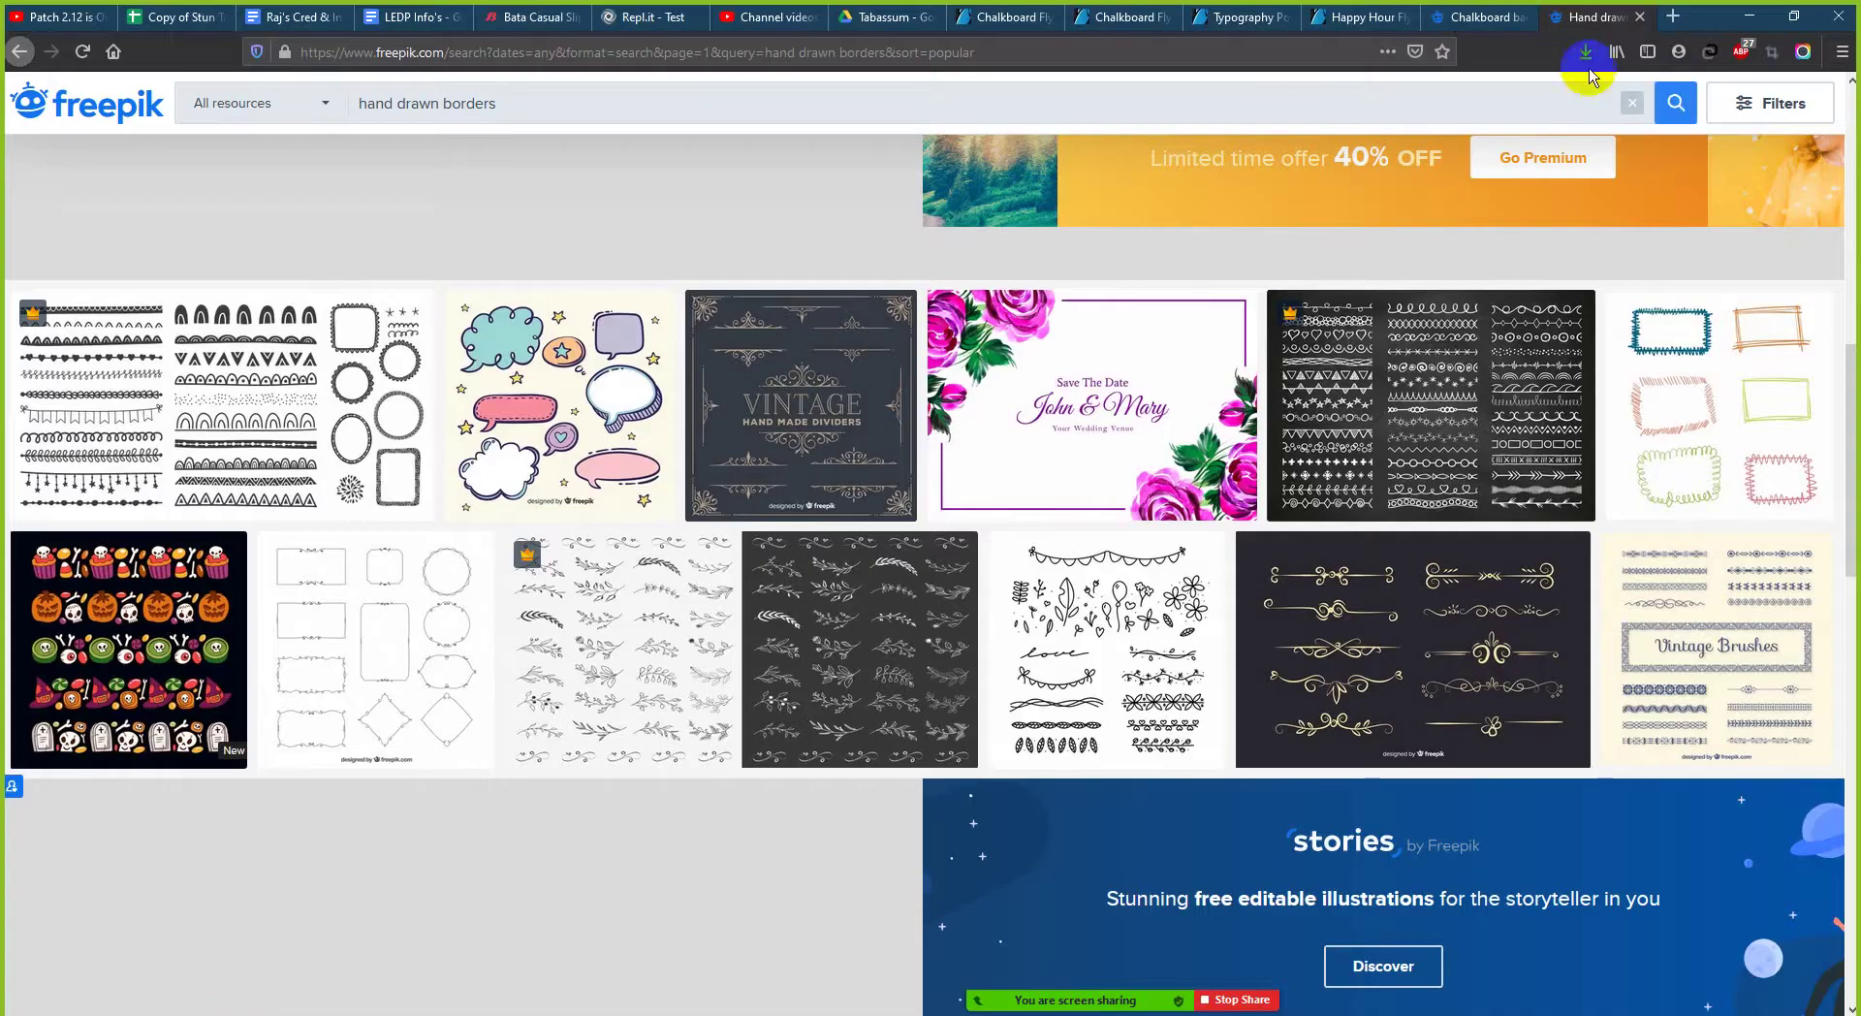
{"action": "left_click", "coordinate": [1585, 51]}
{"action": "left_click", "coordinate": [1572, 101]}
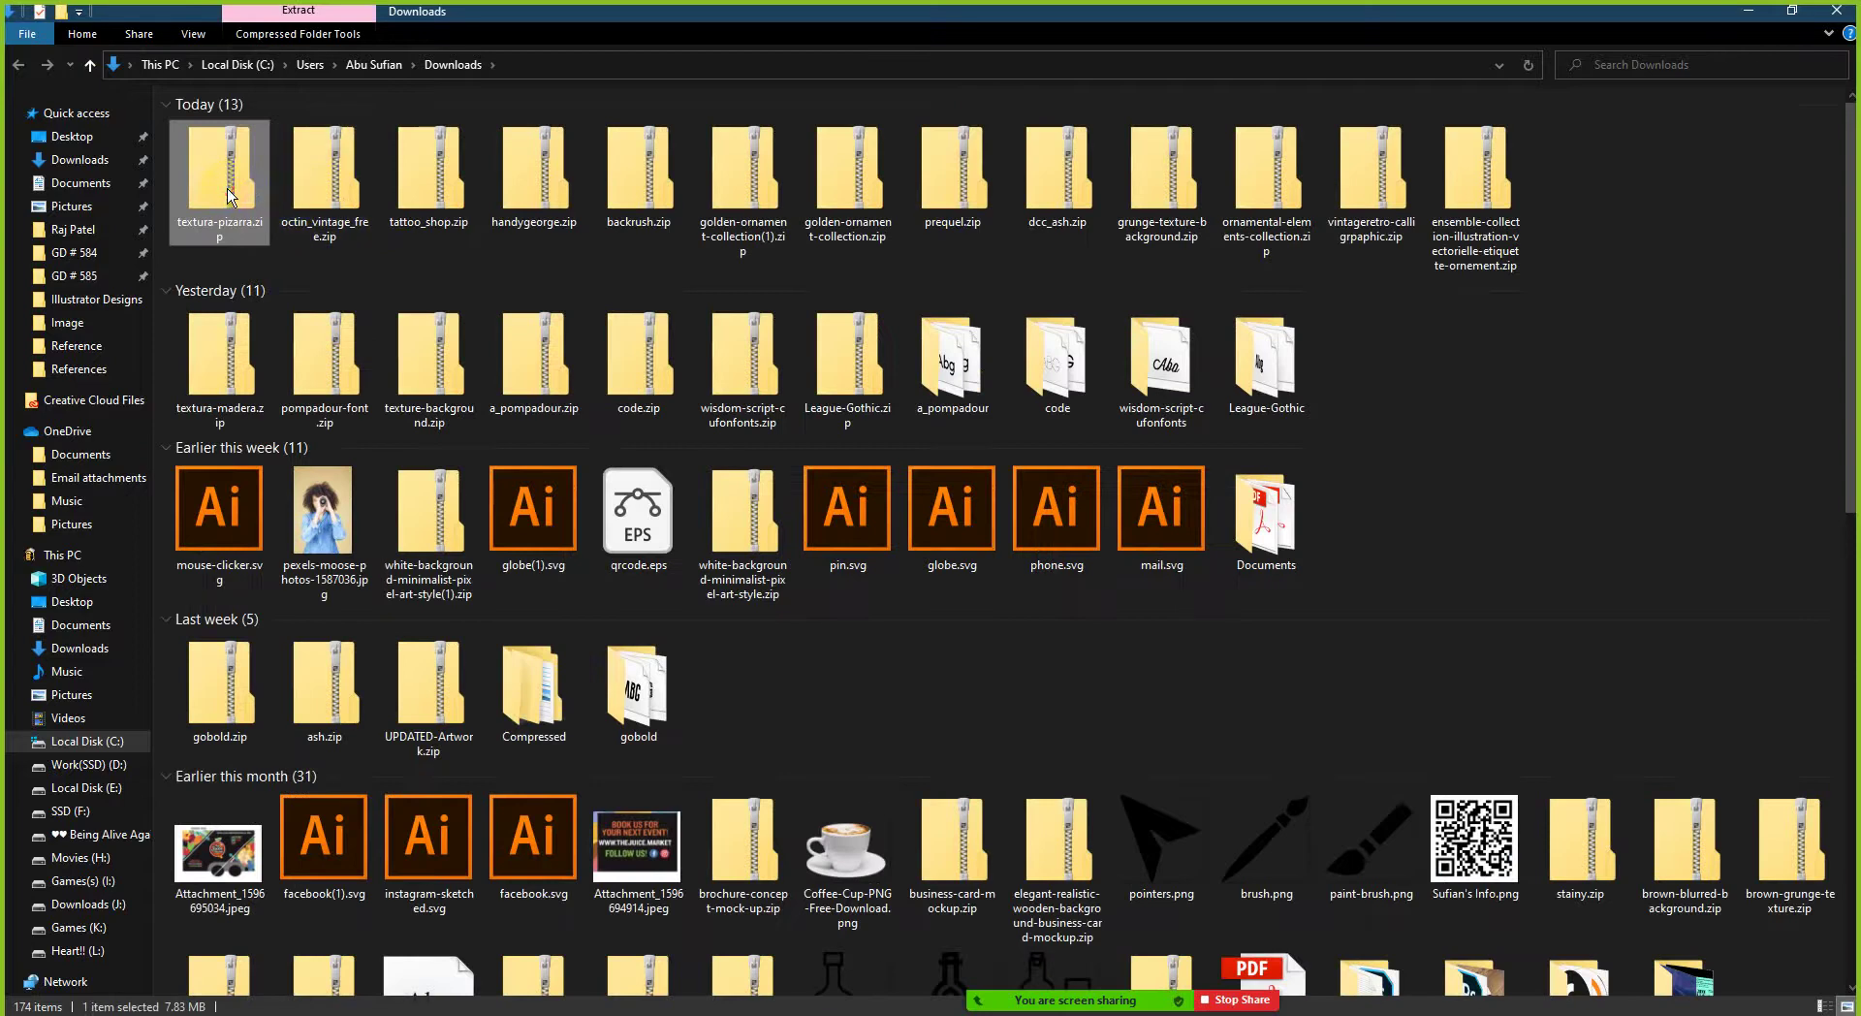
{"action": "double_click", "coordinate": [230, 197]}
- Copy OGA3KG0.jpg from the textura-pizarra.zip archive into the Image folder of GD # 584
{"action": "left_click", "coordinate": [236, 168]}
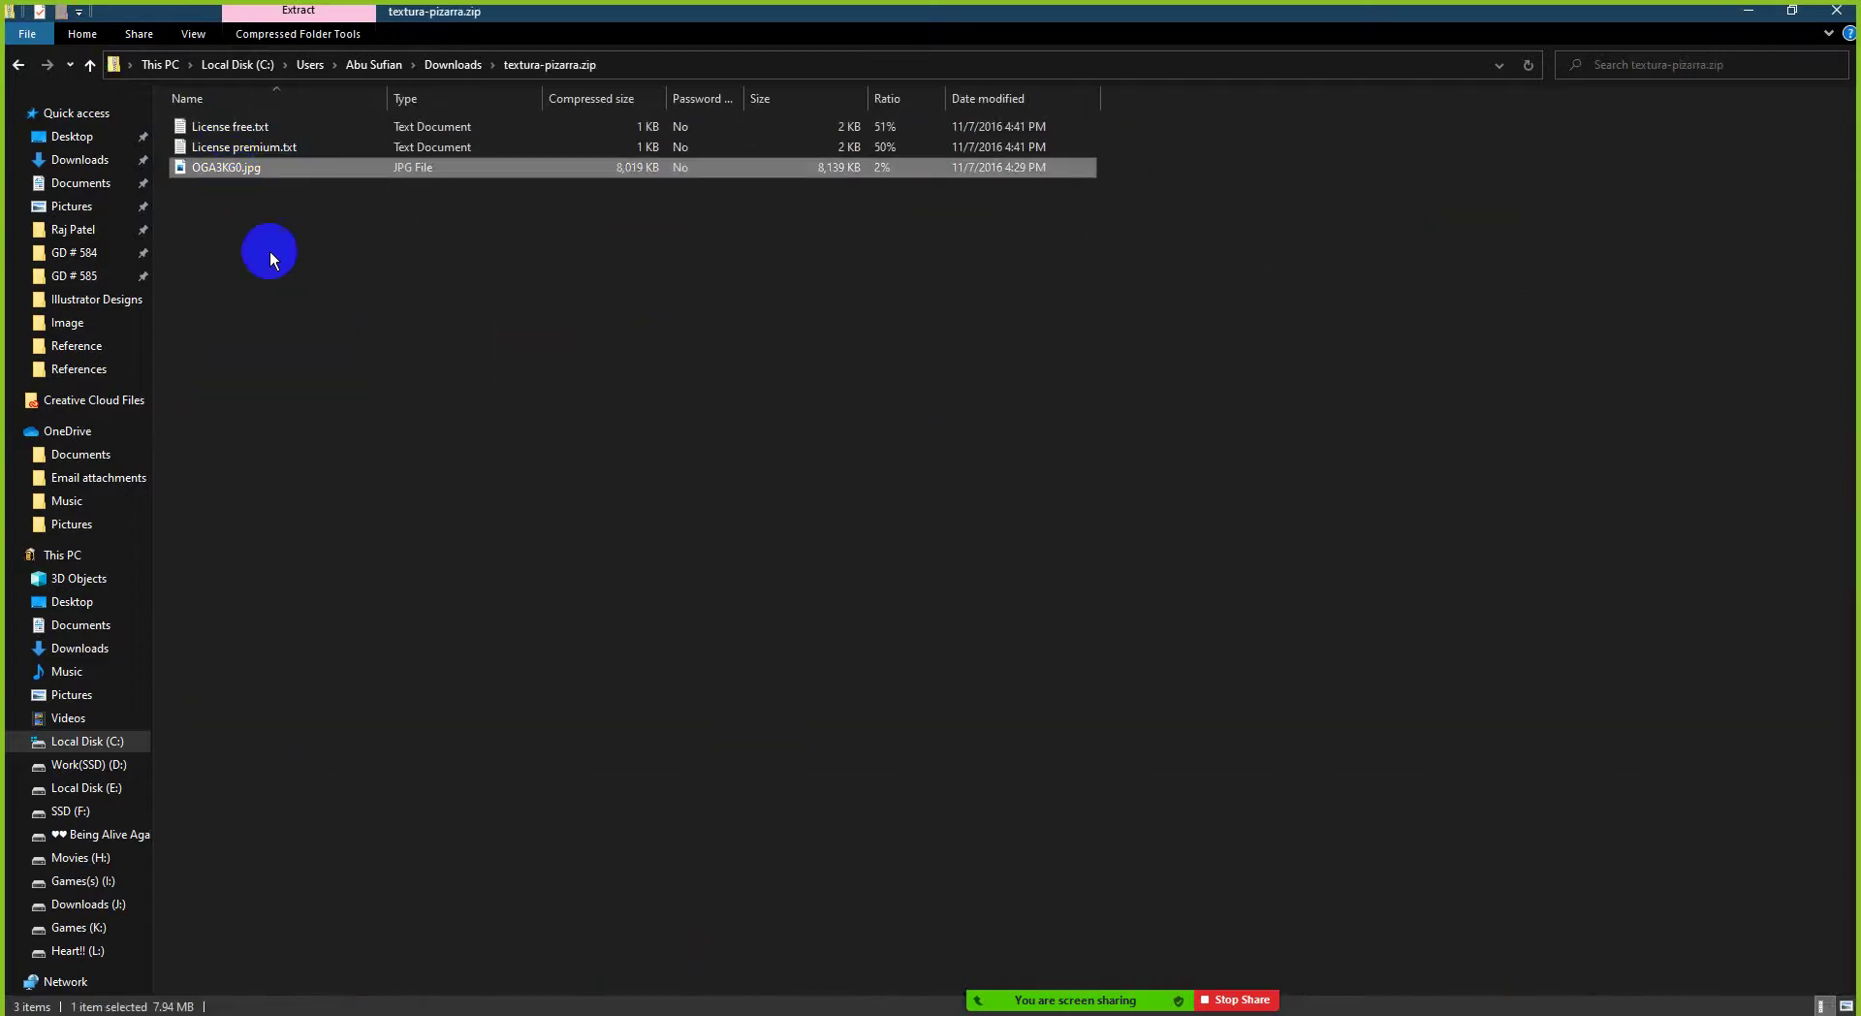
{"action": "mouse_move", "coordinate": [270, 994]}
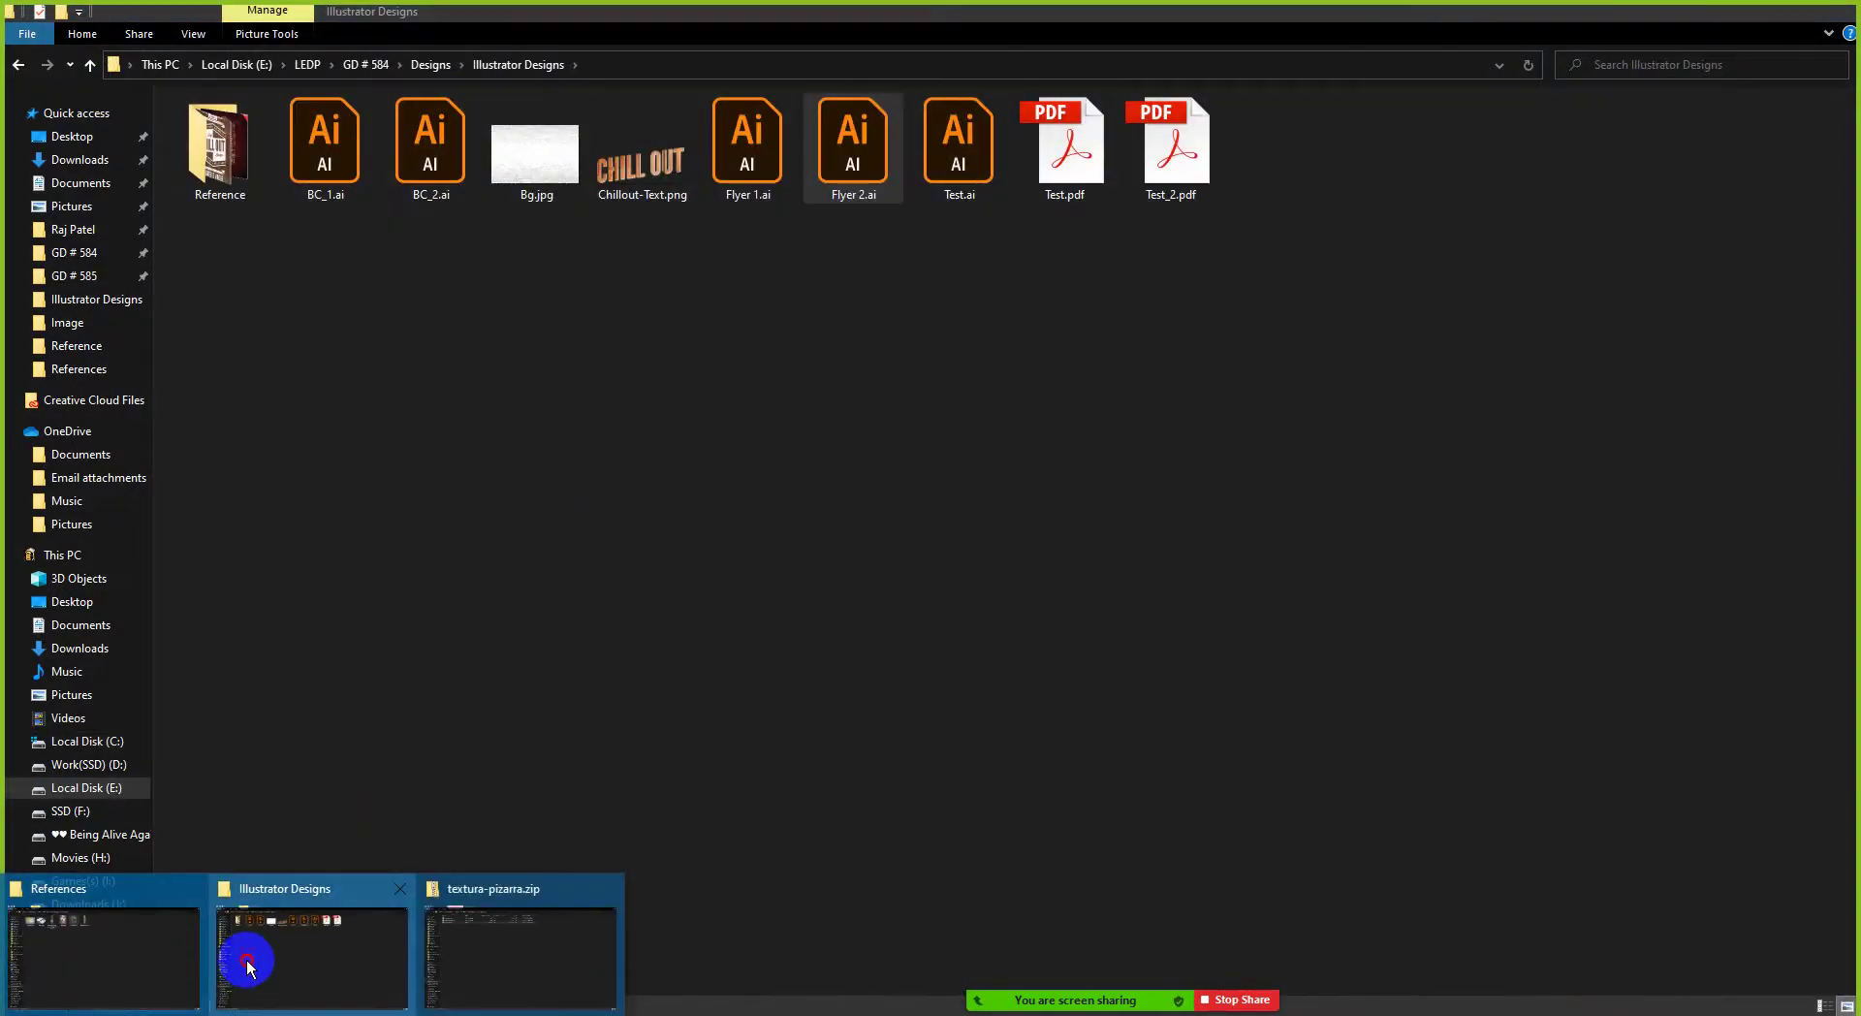
{"action": "left_click", "coordinate": [245, 960]}
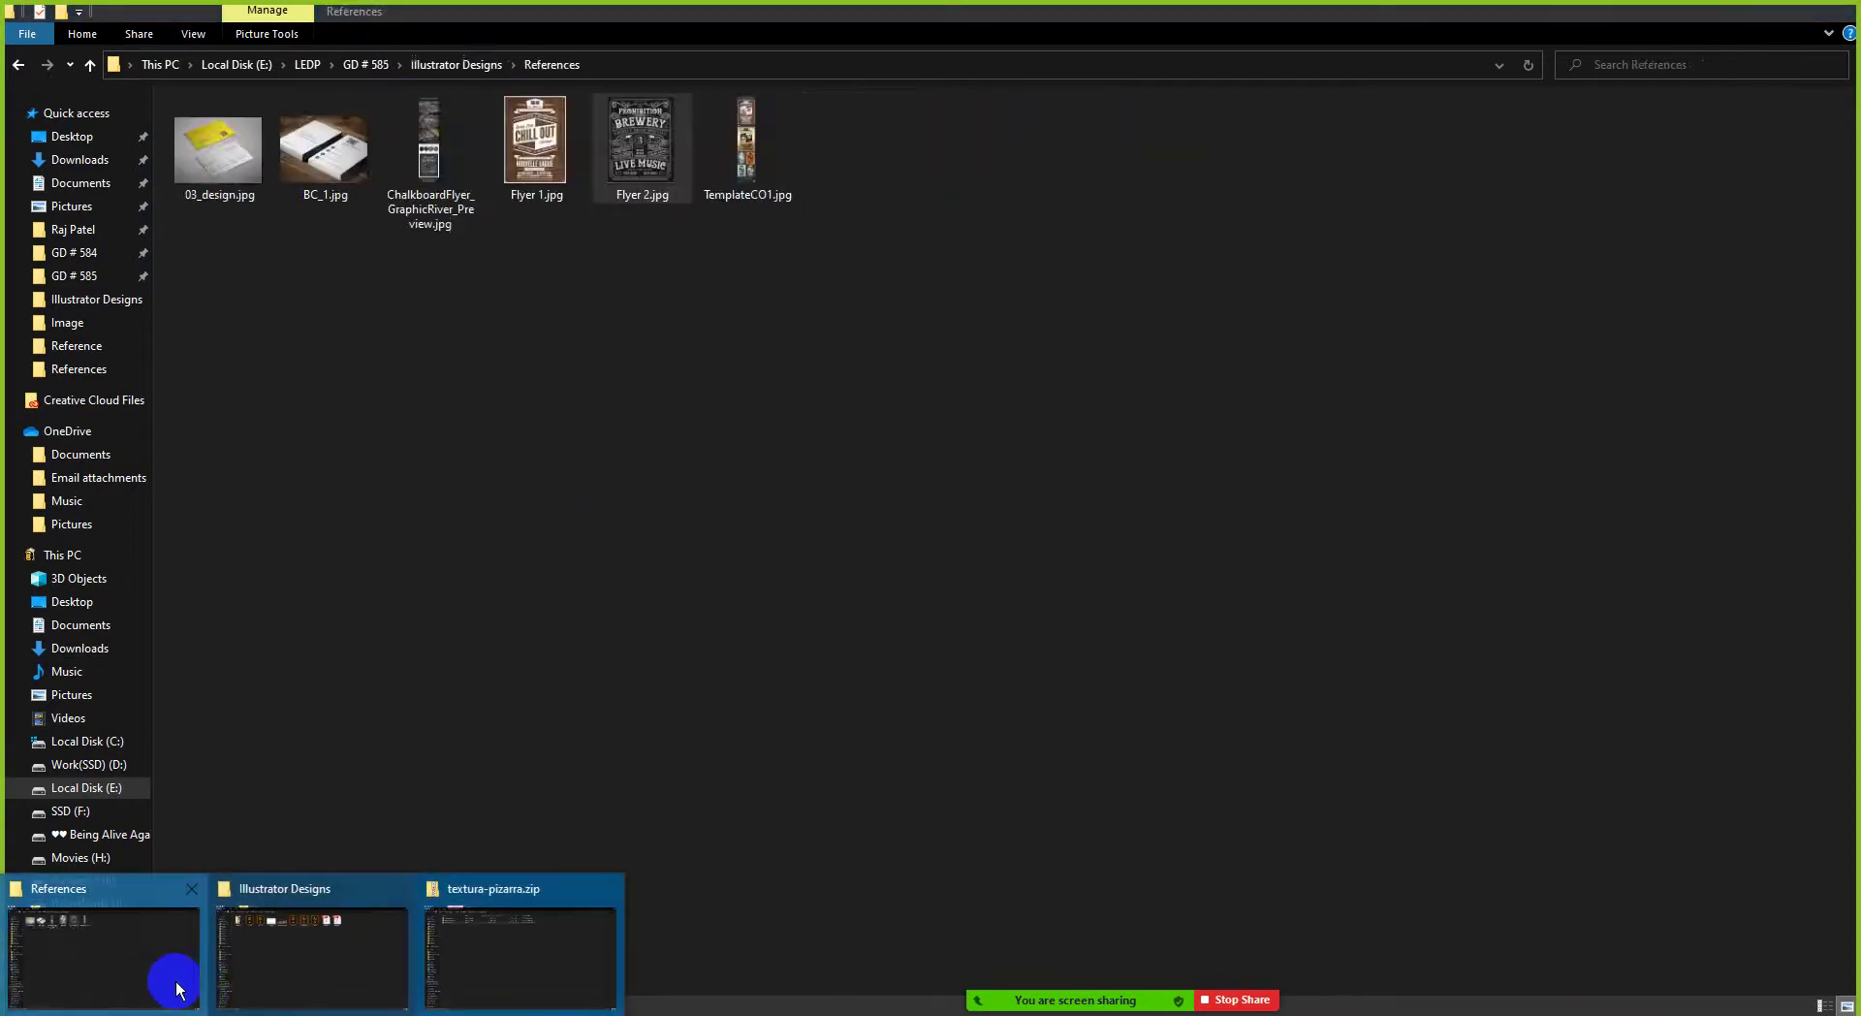
{"action": "left_click", "coordinate": [428, 65]}
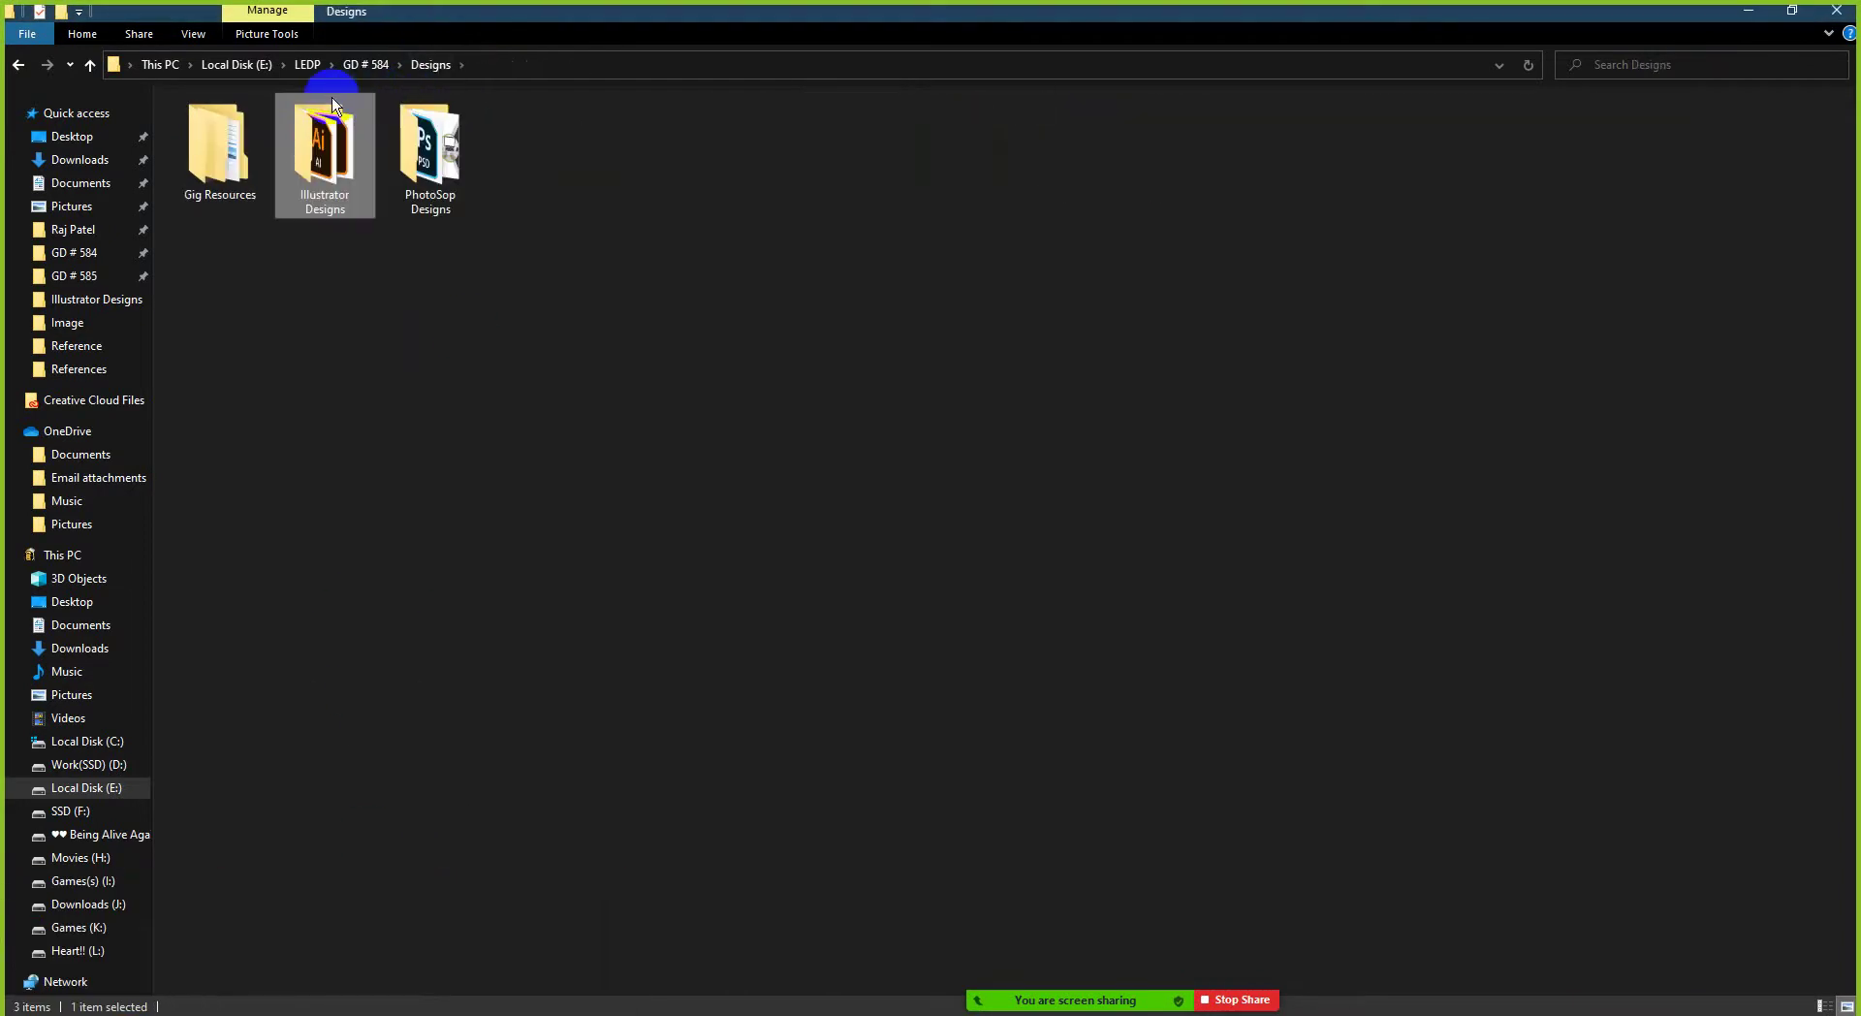
{"action": "left_click", "coordinate": [365, 65]}
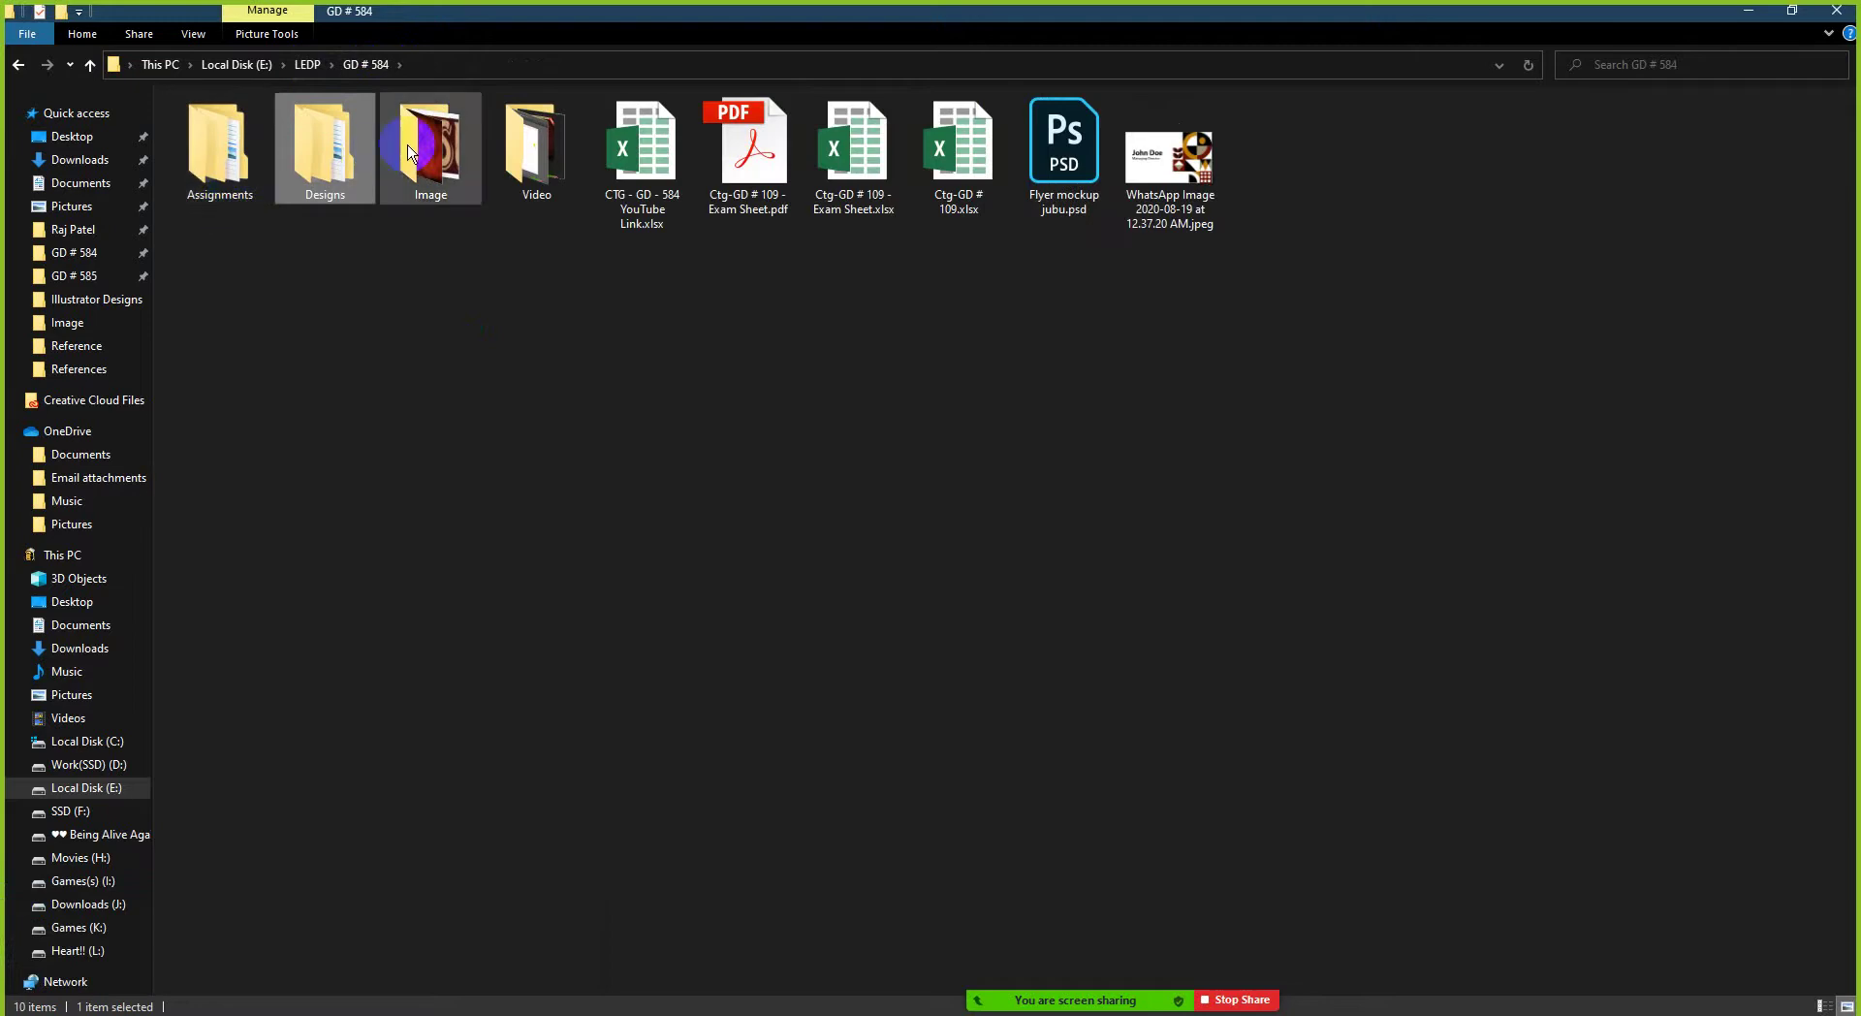
{"action": "left_click", "coordinate": [441, 148]}
{"action": "double_click", "coordinate": [441, 149]}
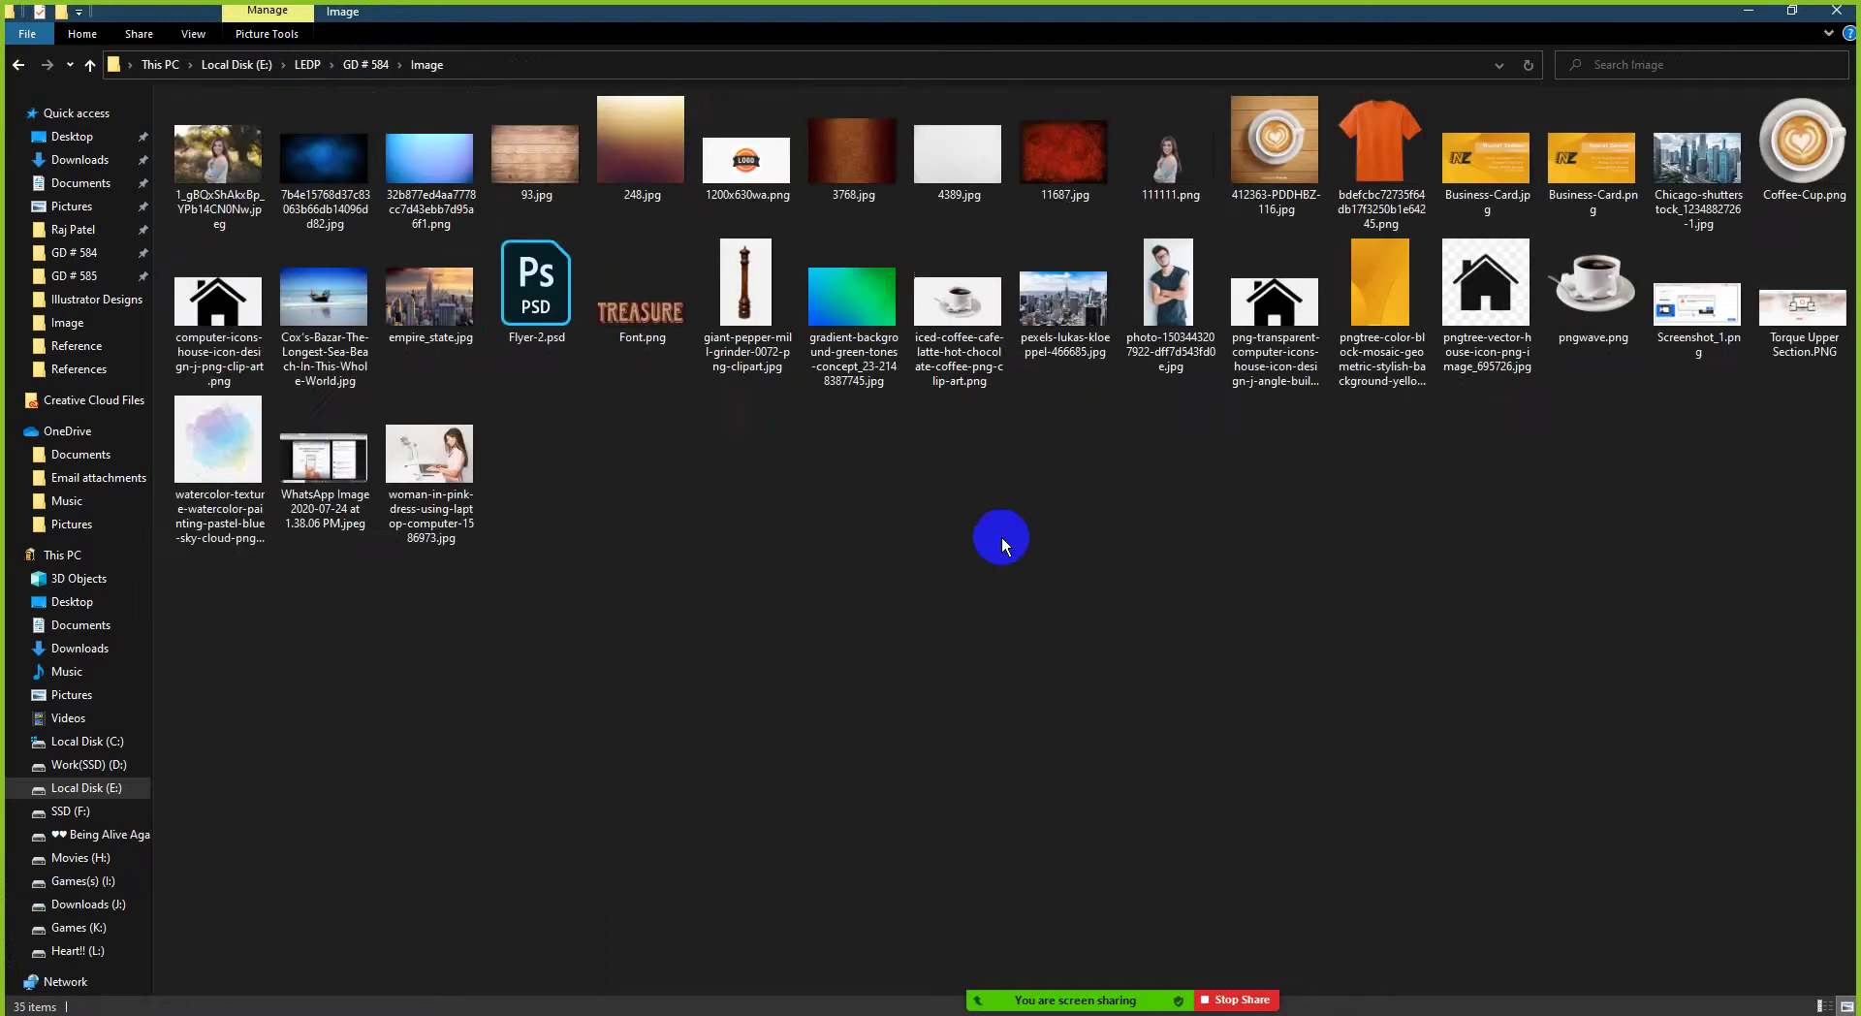
{"action": "key", "text": "ctrl+v"}
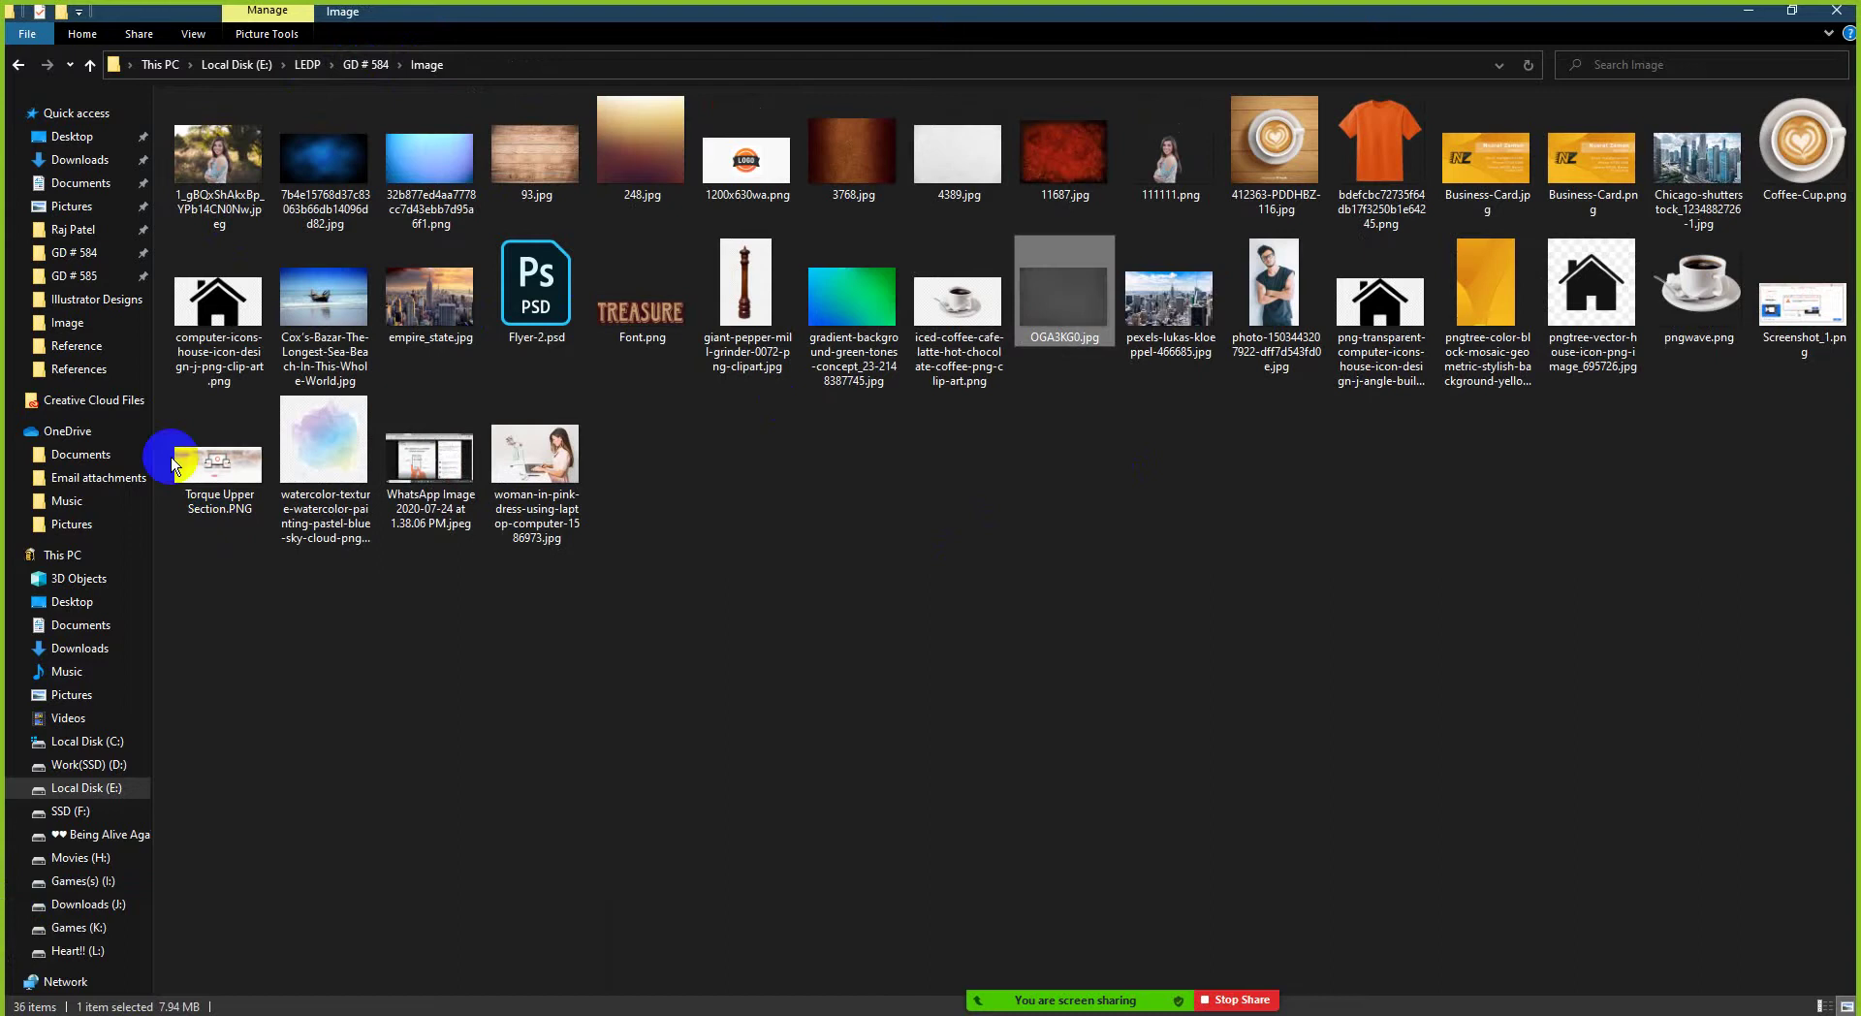
- Paste a copy of OGA3KG0.jpg into the Images folder of GD # 585
{"action": "left_click", "coordinate": [82, 277]}
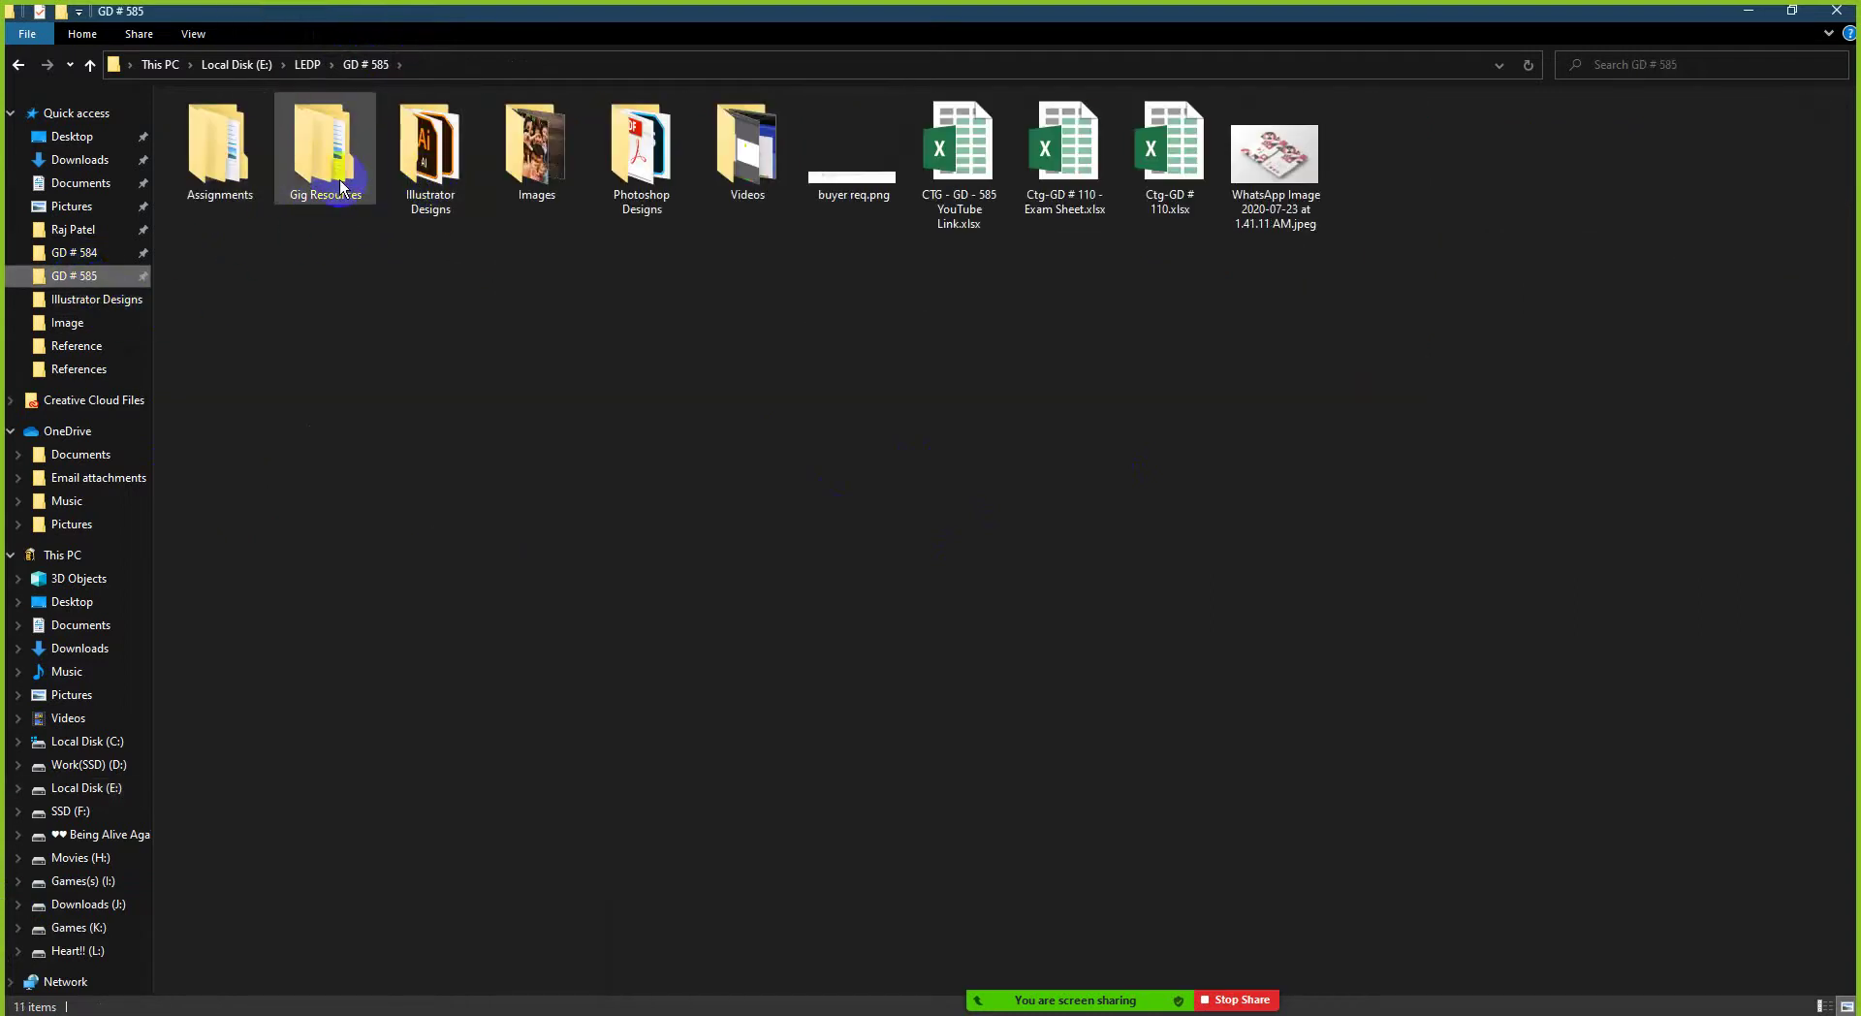
{"action": "double_click", "coordinate": [524, 155]}
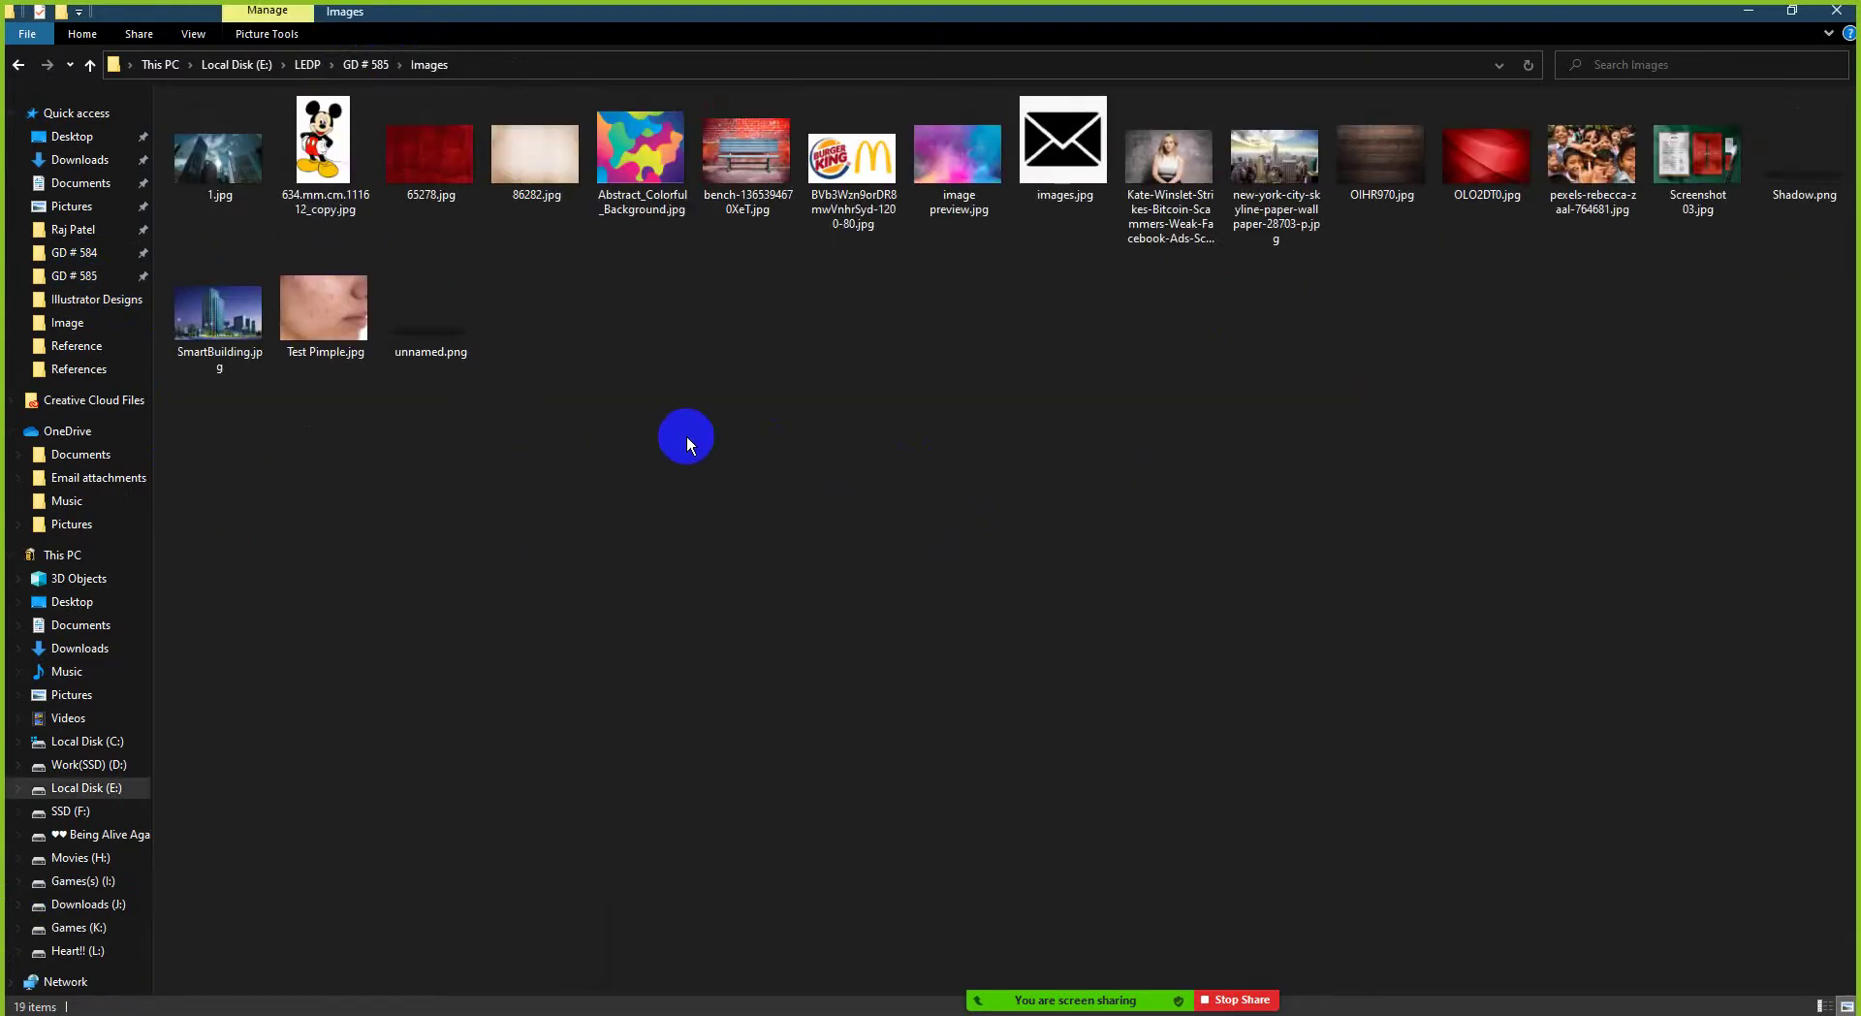
{"action": "key", "text": "ctrl+v"}
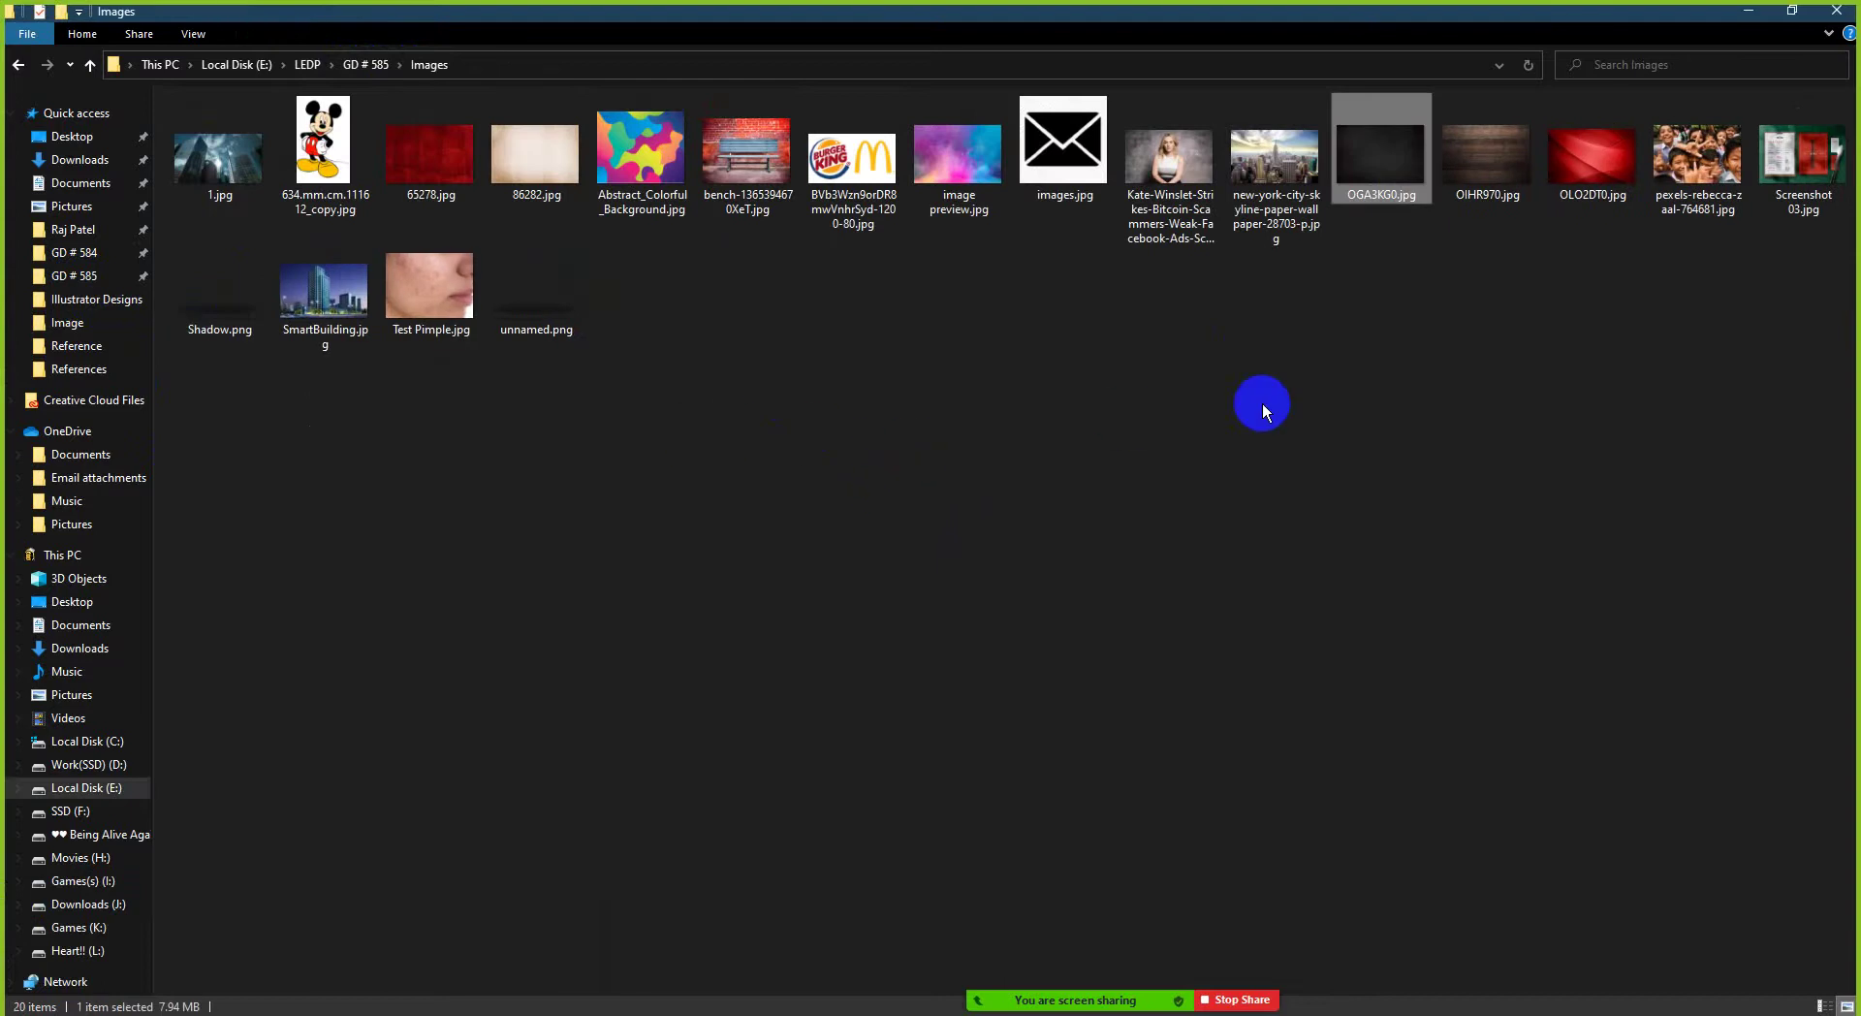
- Place OGA3KG0.jpg from the folder into the Illustrator flyer document, rotate it 90° to portrait and centre it on the artboard
{"action": "left_click_drag", "start_coordinate": [1371, 179], "coordinate": [842, 618]}
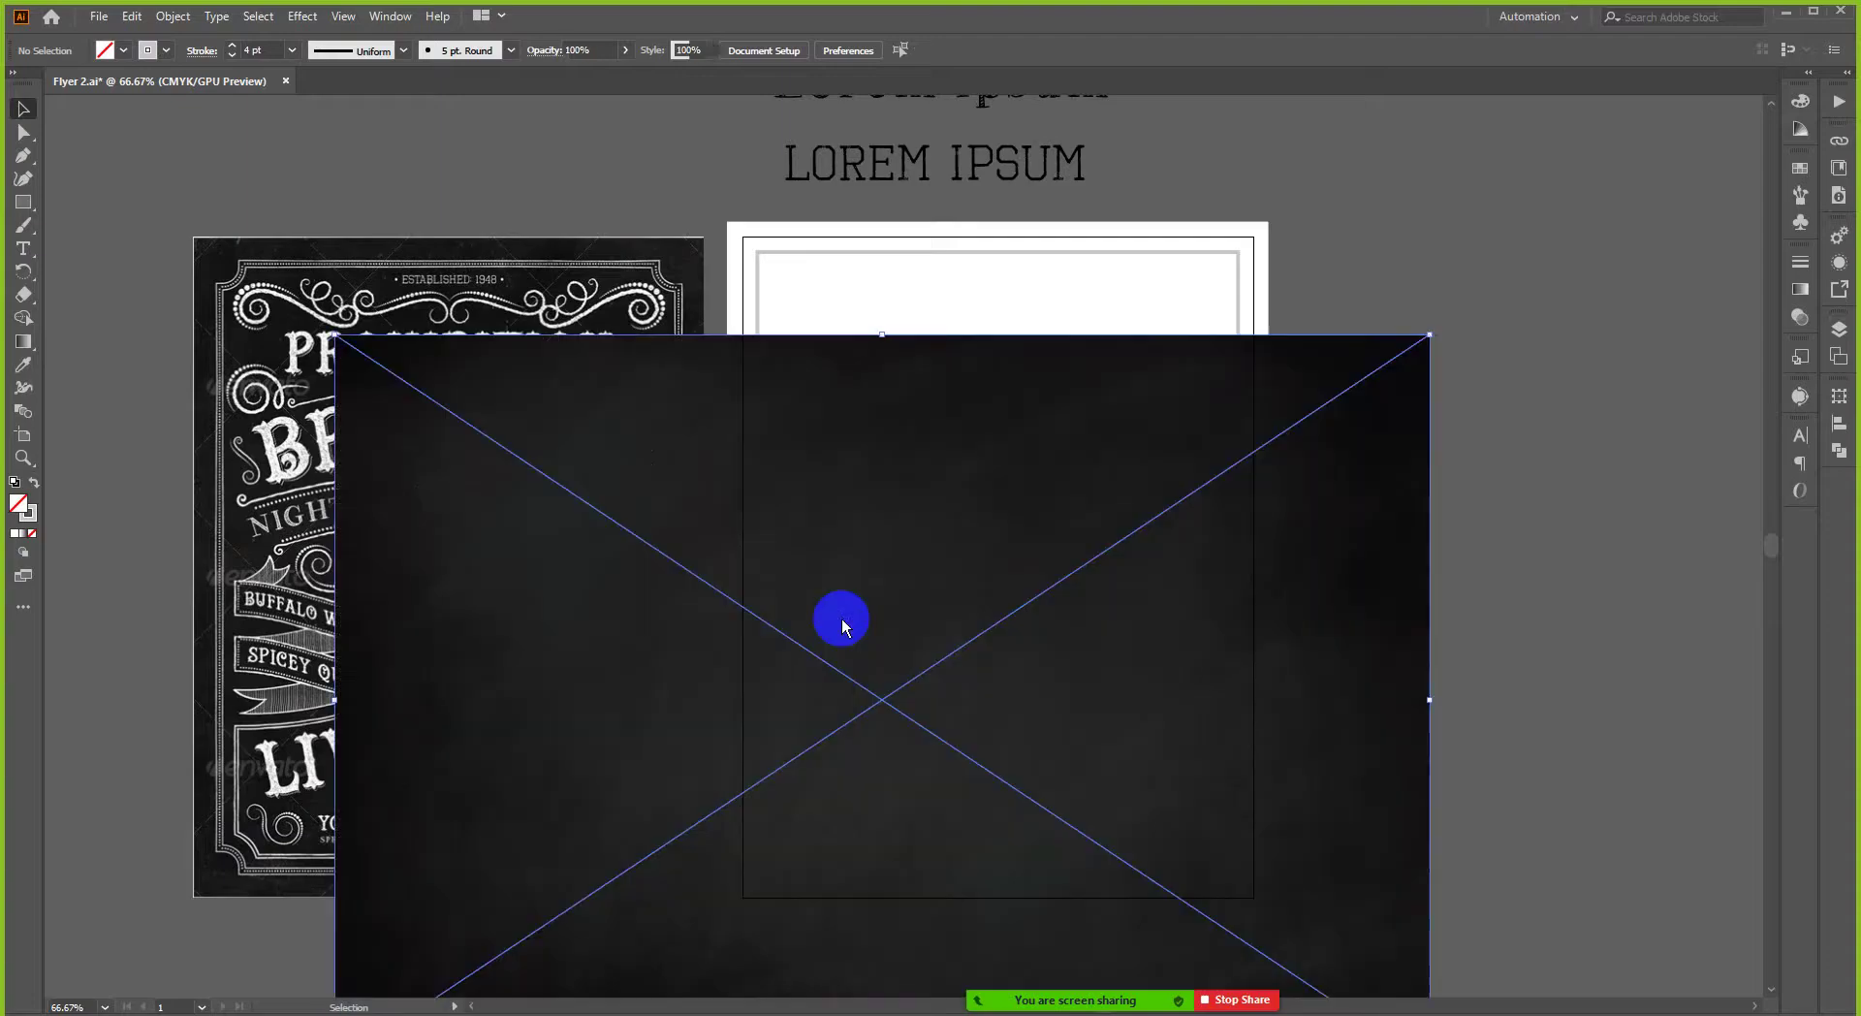
{"action": "scroll", "coordinate": [839, 525], "scroll_direction": "down", "scroll_amount": 1}
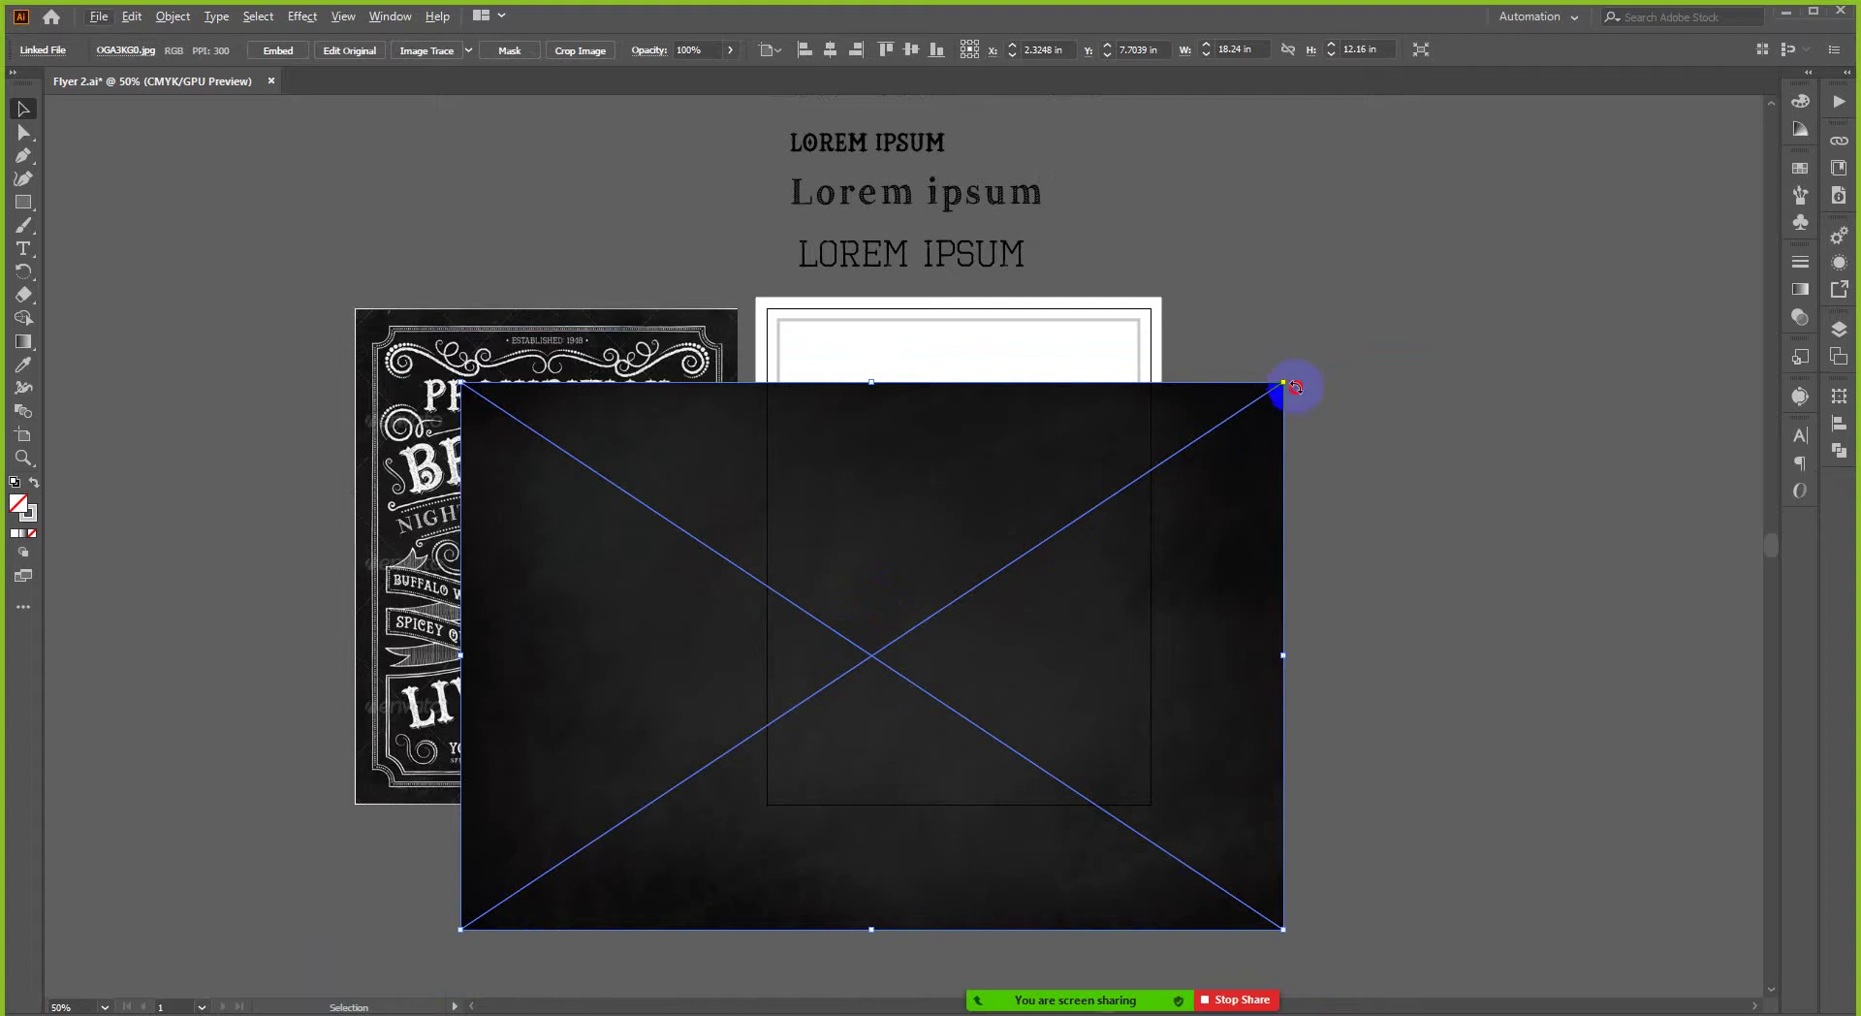
{"action": "left_click_drag", "start_coordinate": [1296, 387], "coordinate": [1143, 950]}
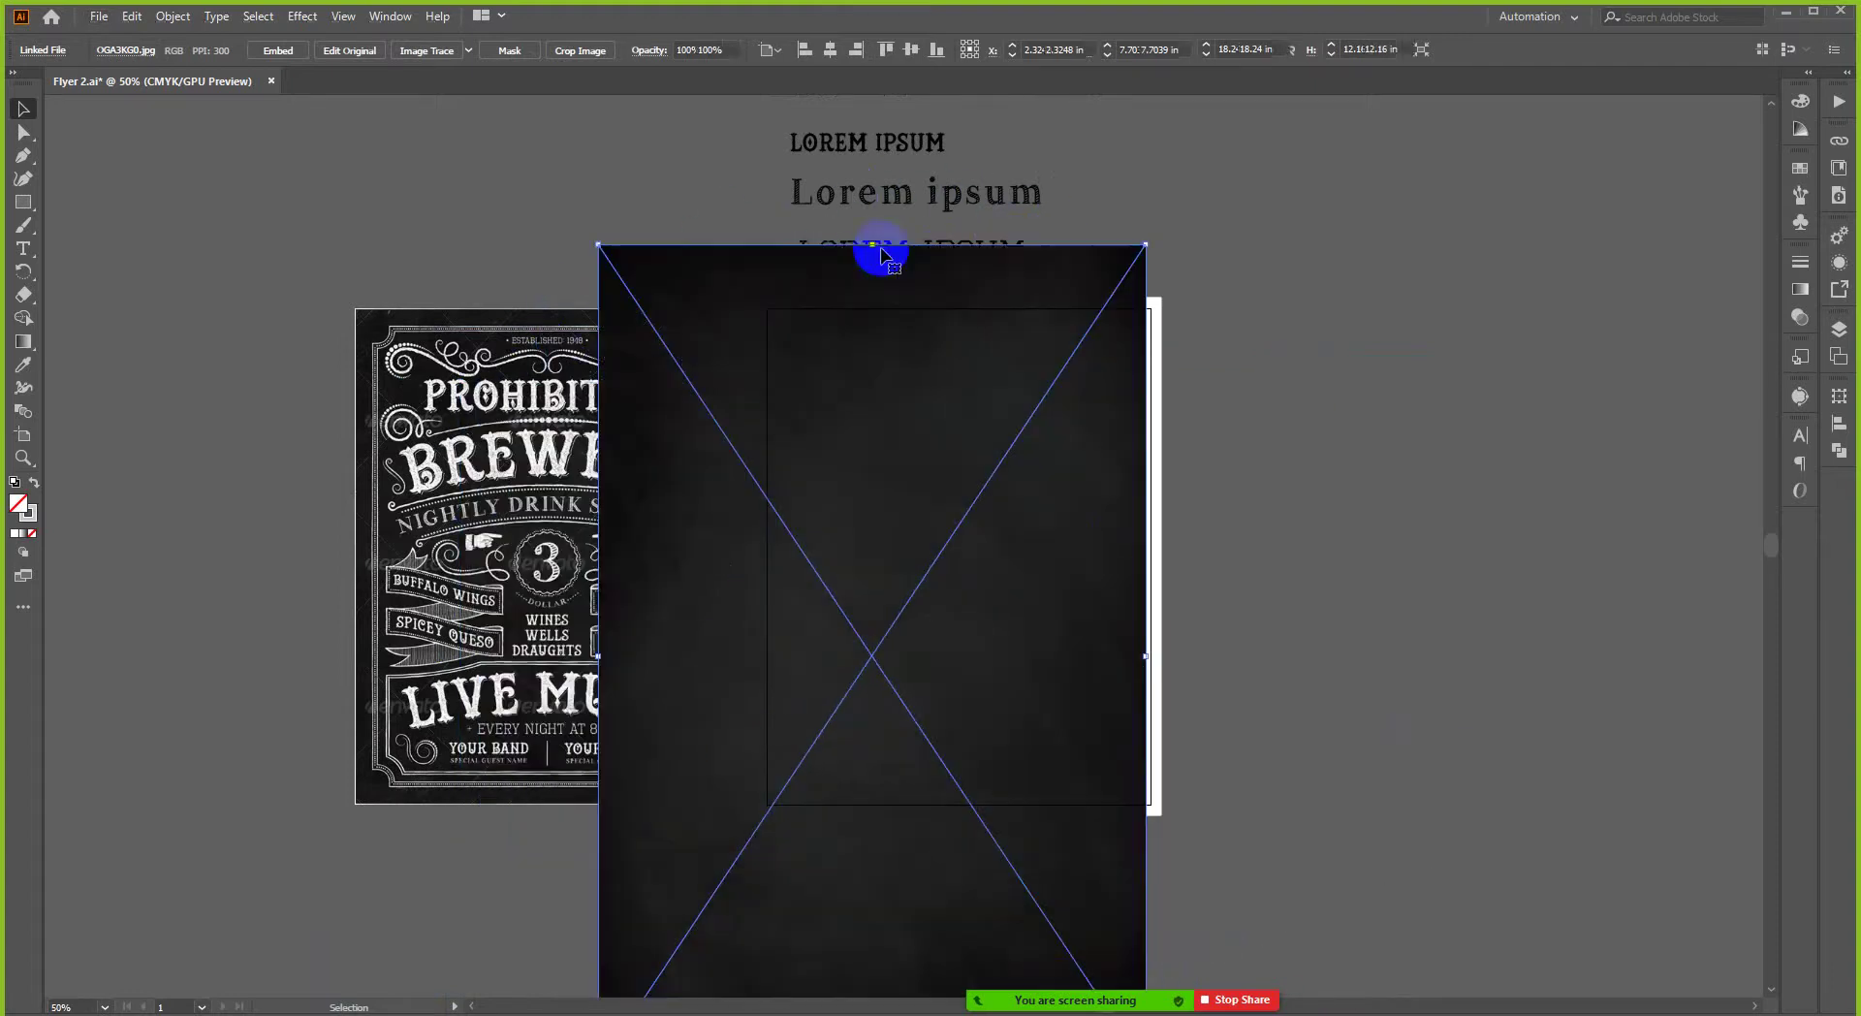
{"action": "left_click", "coordinate": [845, 52]}
{"action": "left_click", "coordinate": [932, 49]}
{"action": "scroll", "coordinate": [1101, 262], "scroll_direction": "up", "scroll_amount": 2}
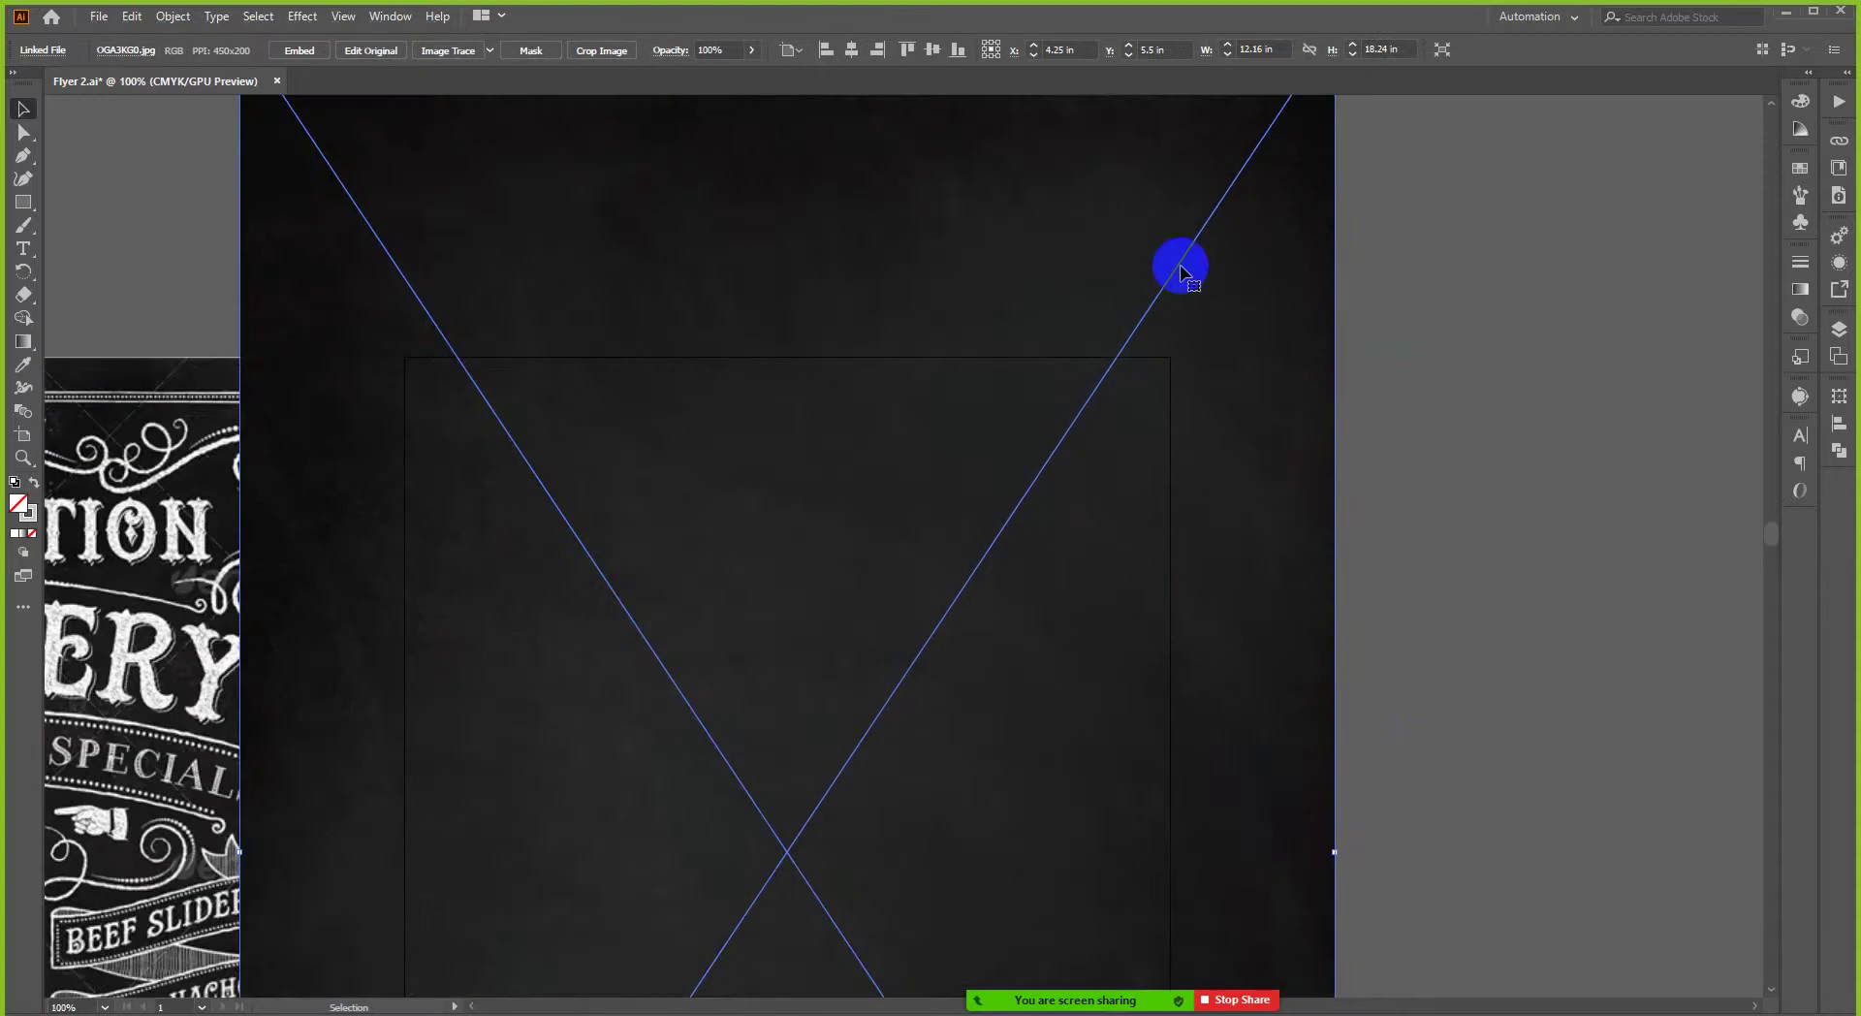
- Embed the chalkboard image and scale it about its centre to about 9.31 × 13.97 in so it covers the flyer and its bleed
{"action": "left_click", "coordinate": [301, 51]}
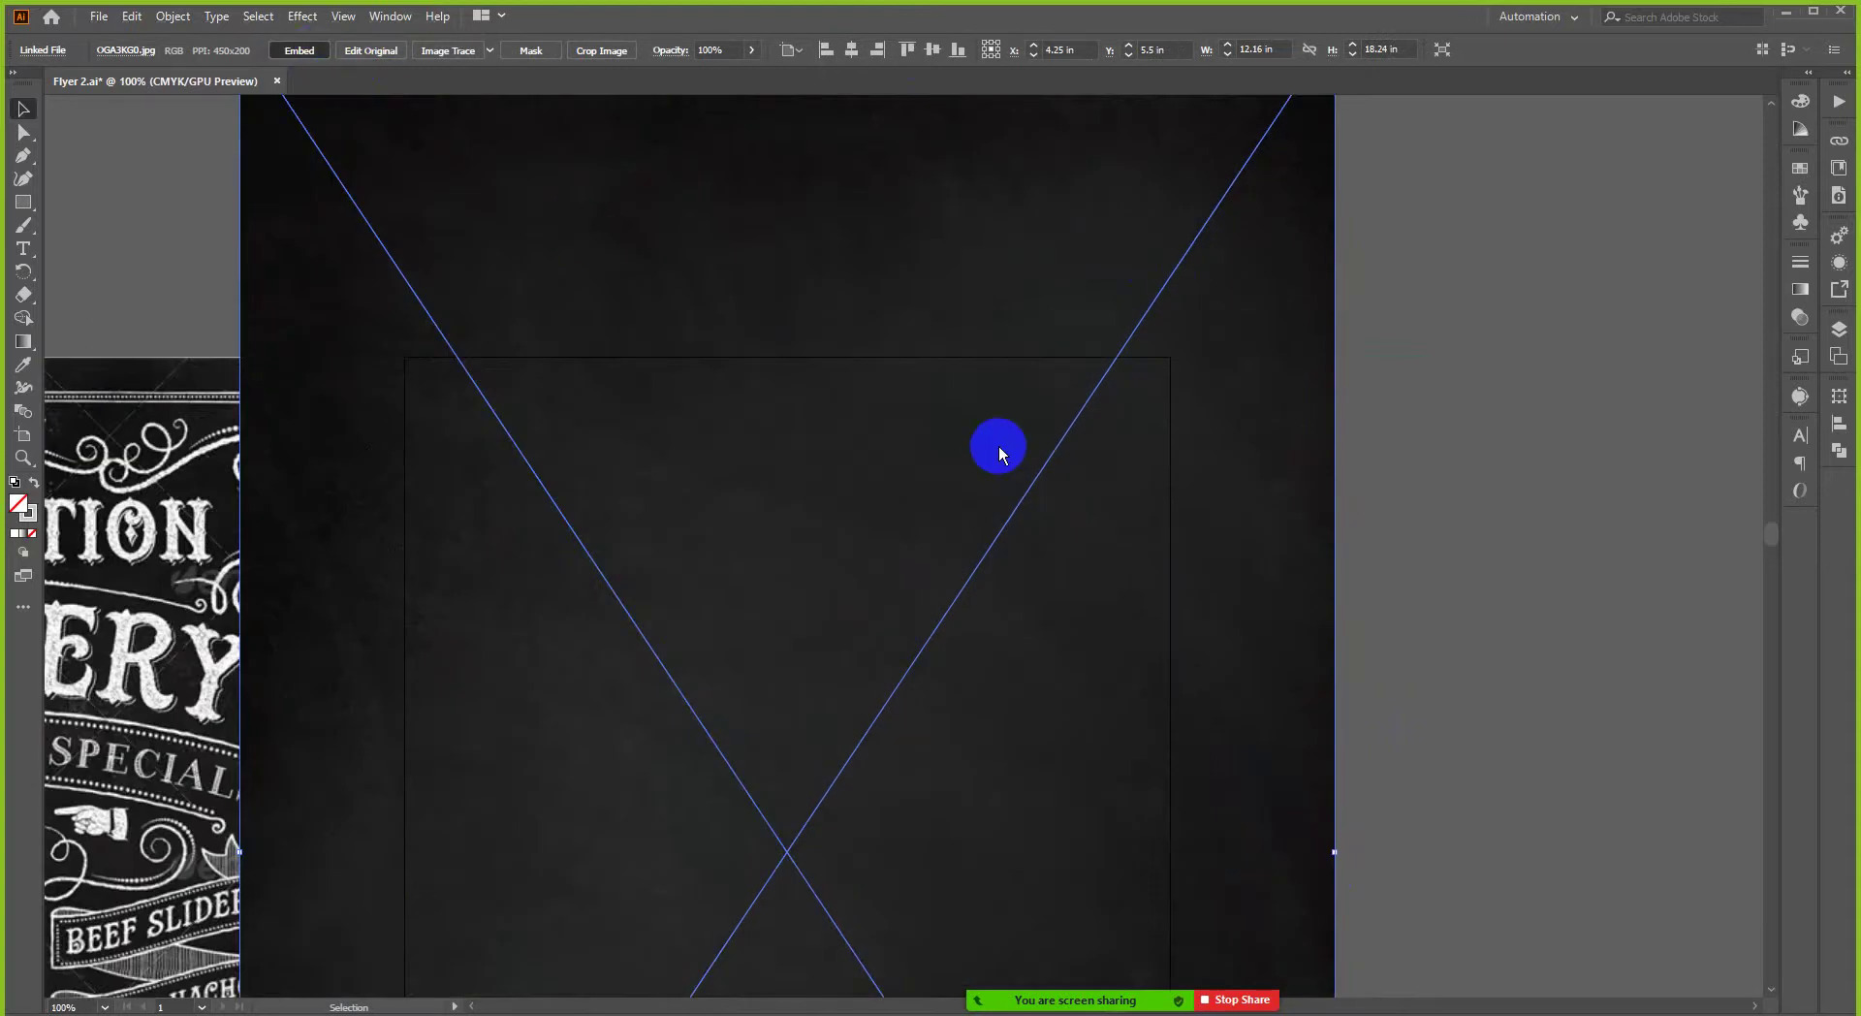
{"action": "scroll", "coordinate": [998, 446], "scroll_direction": "down", "scroll_amount": 1}
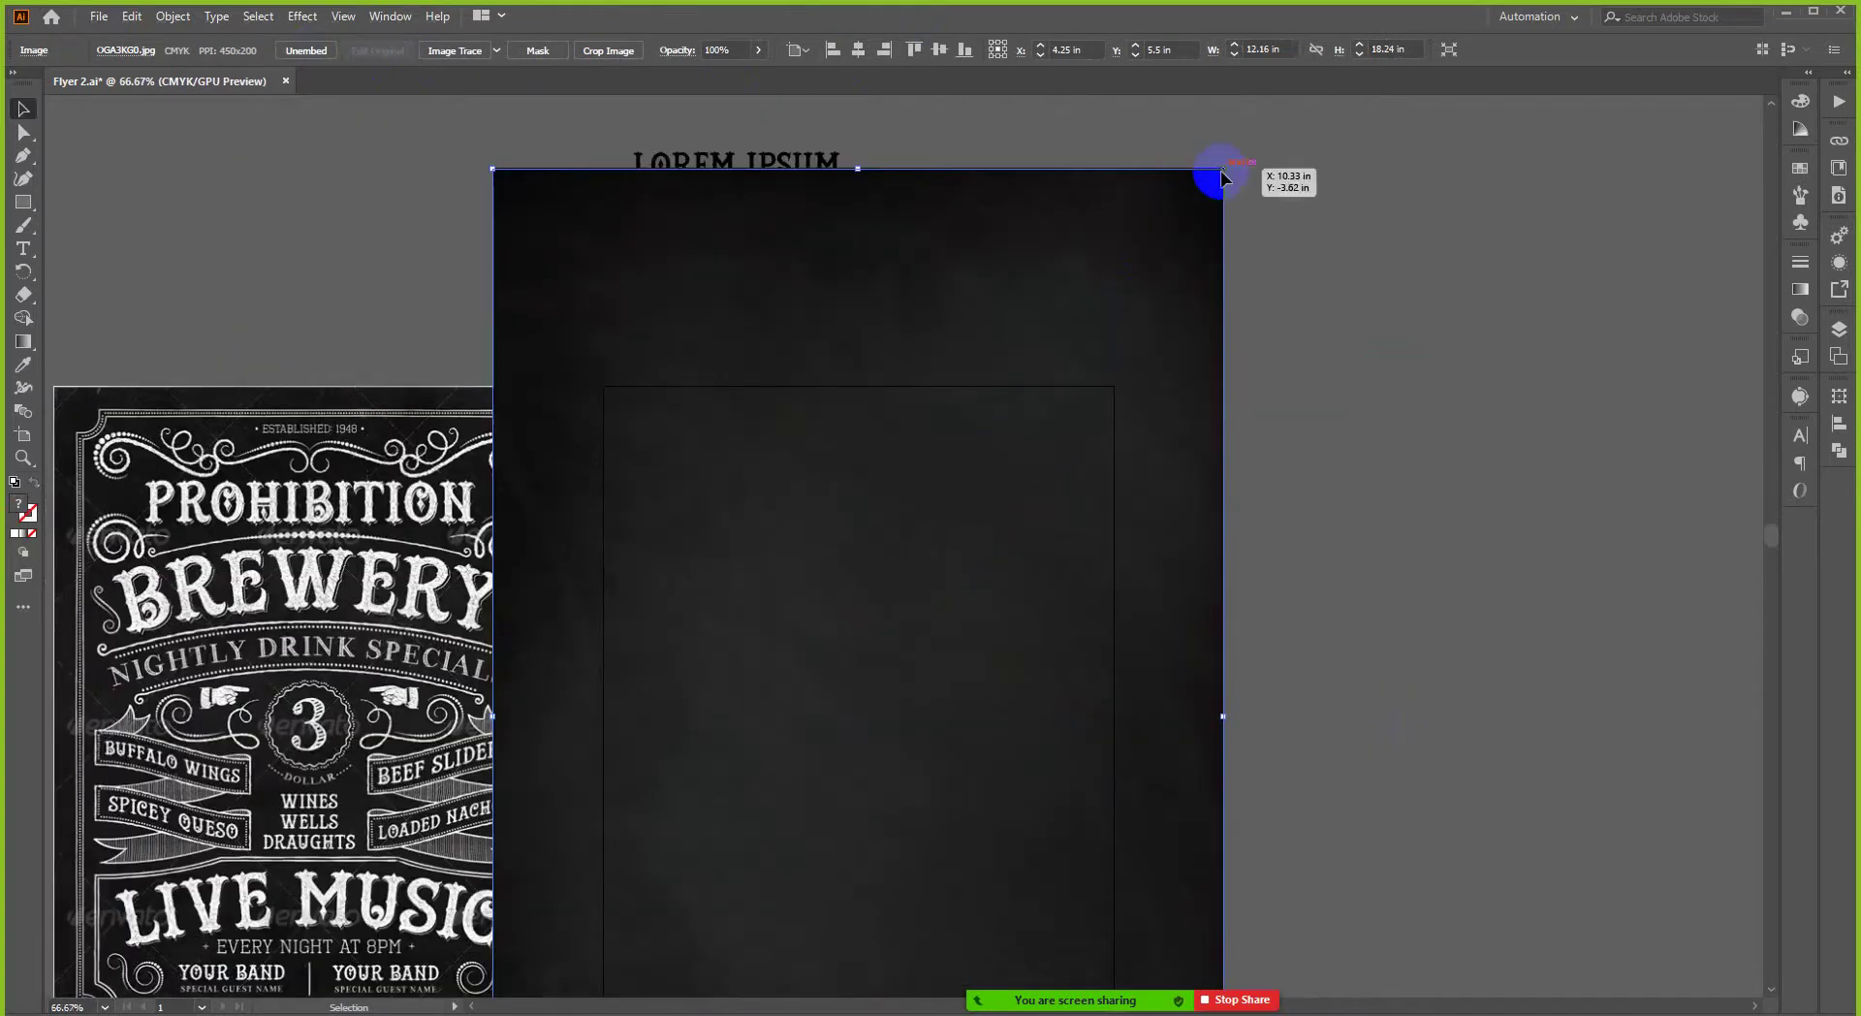
{"action": "left_click_drag", "start_coordinate": [1222, 174], "coordinate": [1129, 325]}
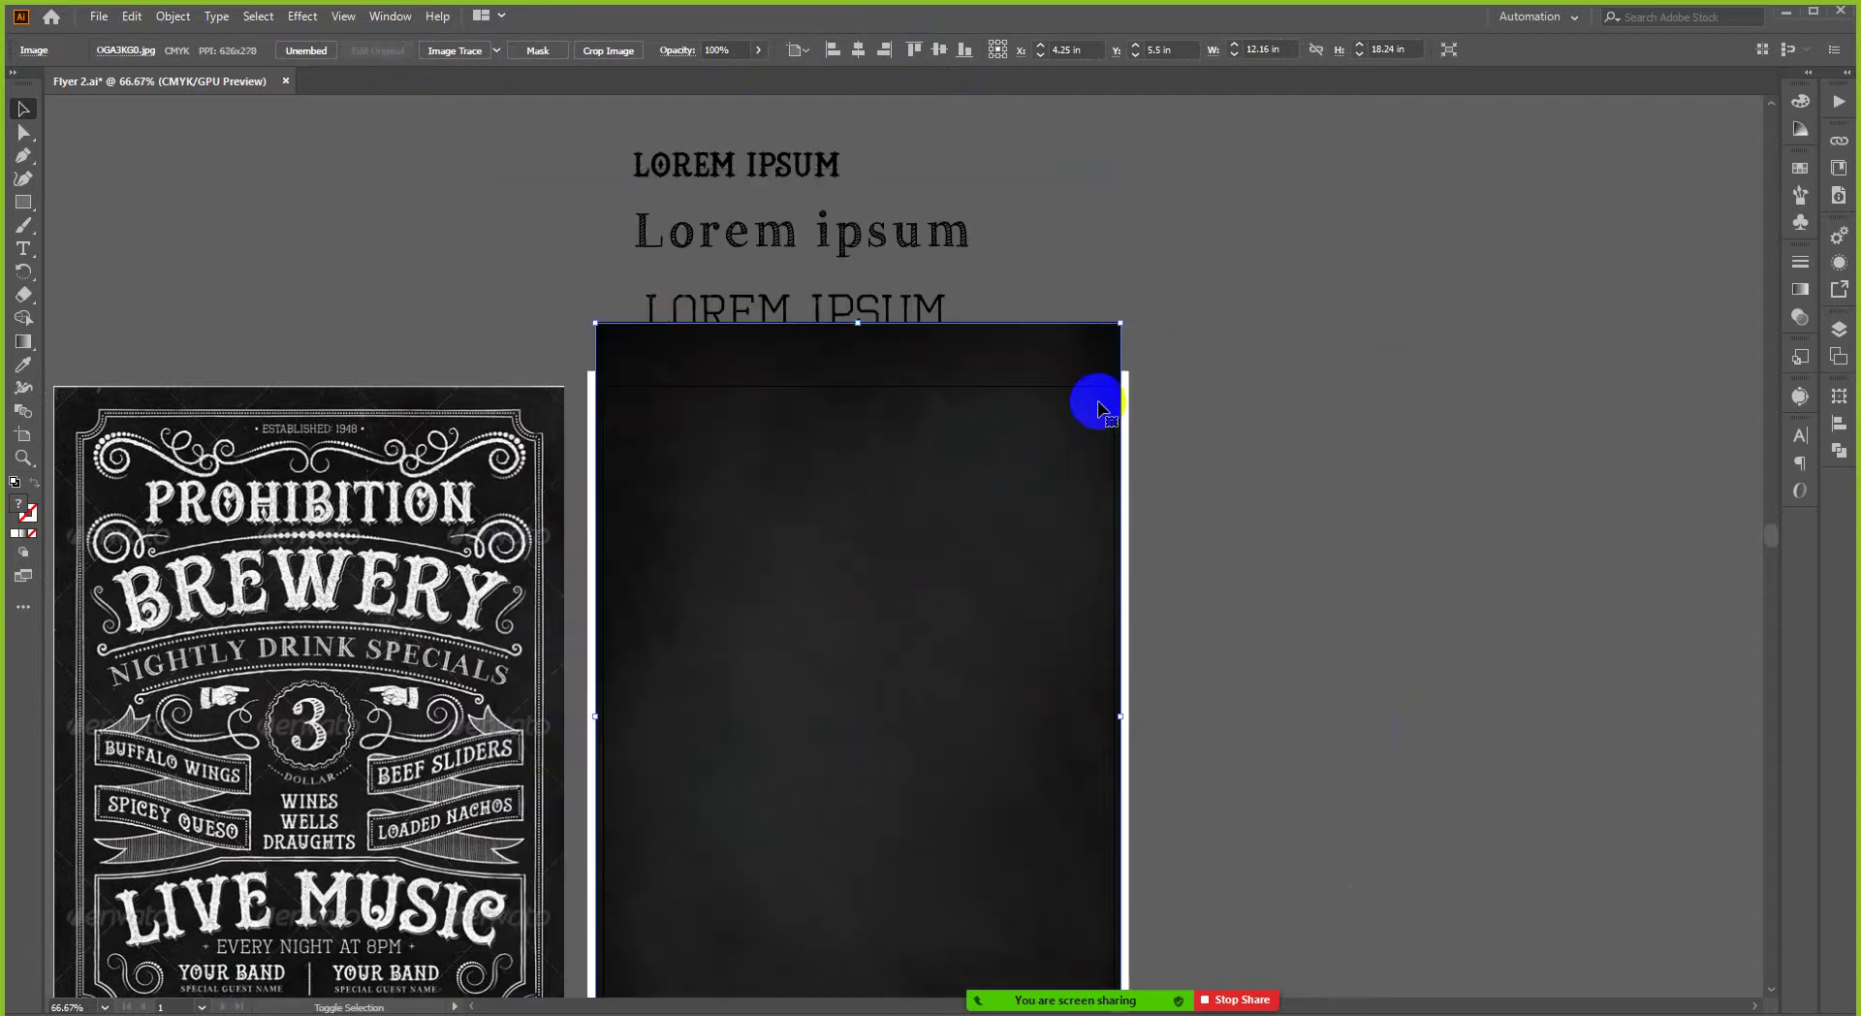
{"action": "scroll", "coordinate": [959, 701], "scroll_direction": "up", "scroll_amount": 2}
{"action": "scroll", "coordinate": [988, 635], "scroll_direction": "down", "scroll_amount": 1}
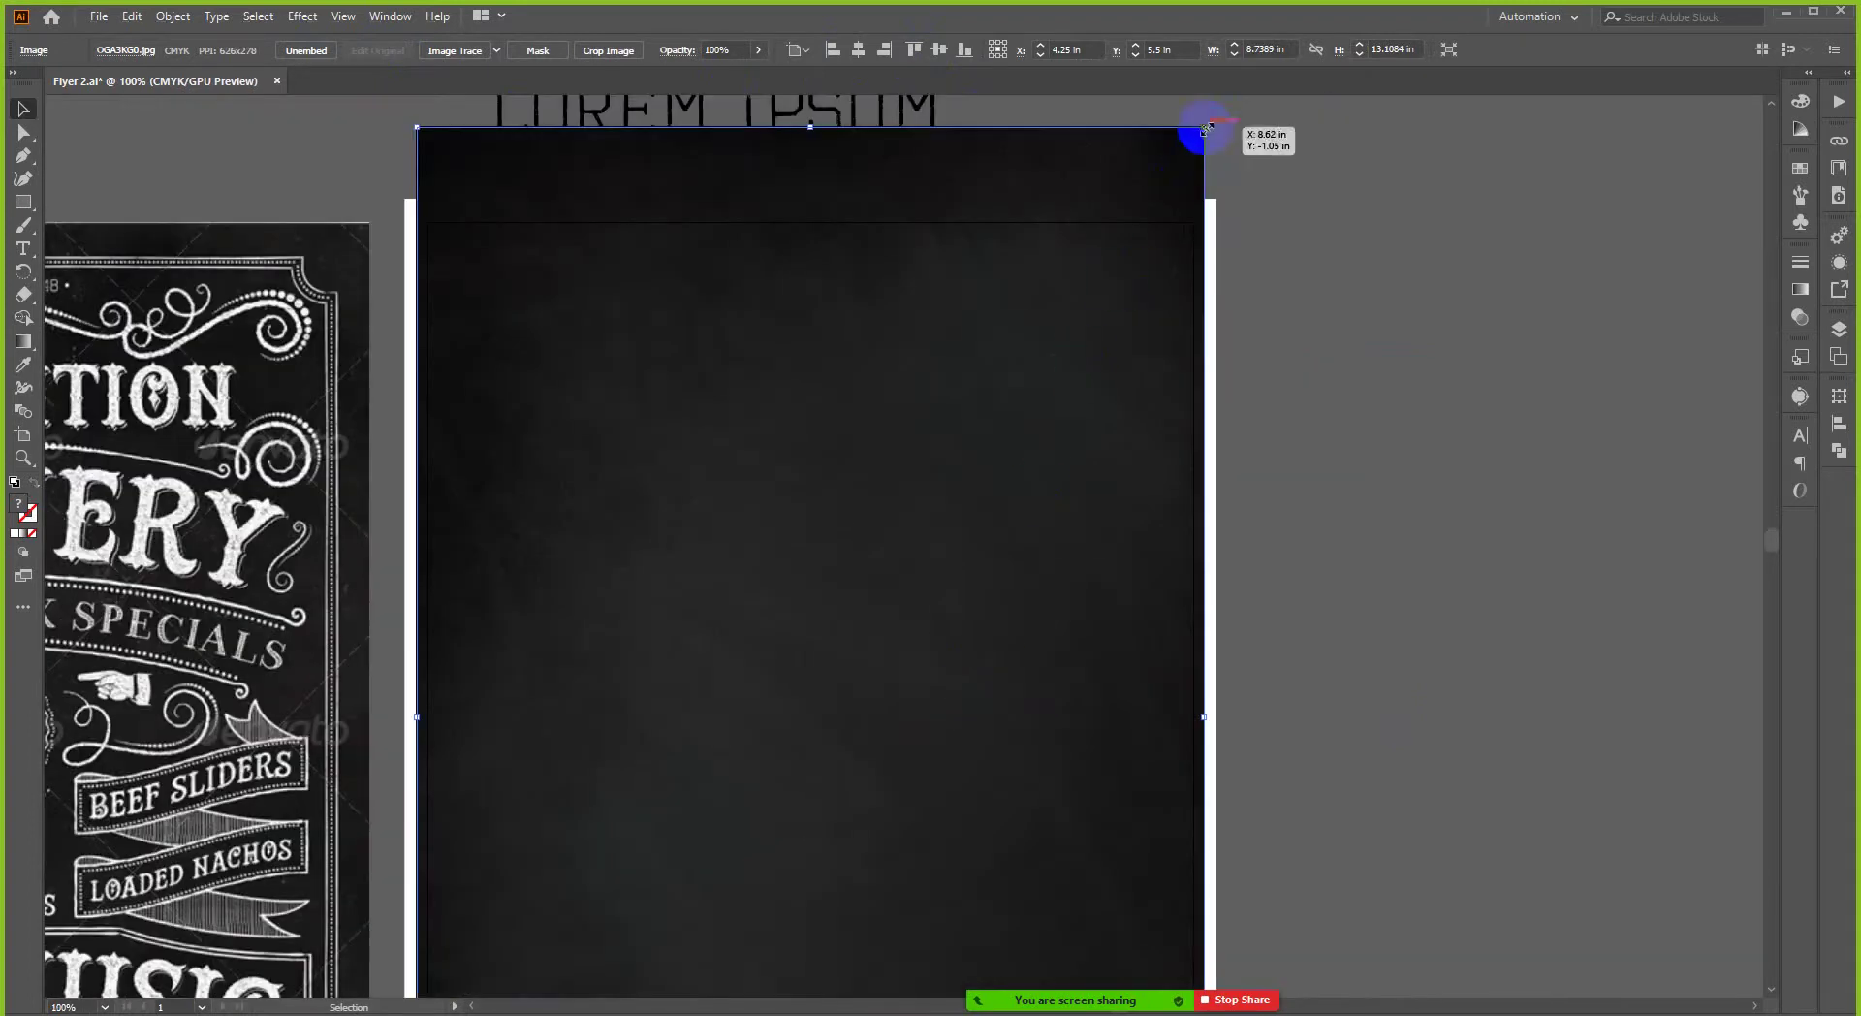
{"action": "left_click_drag", "start_coordinate": [1212, 116], "coordinate": [1192, 357]}
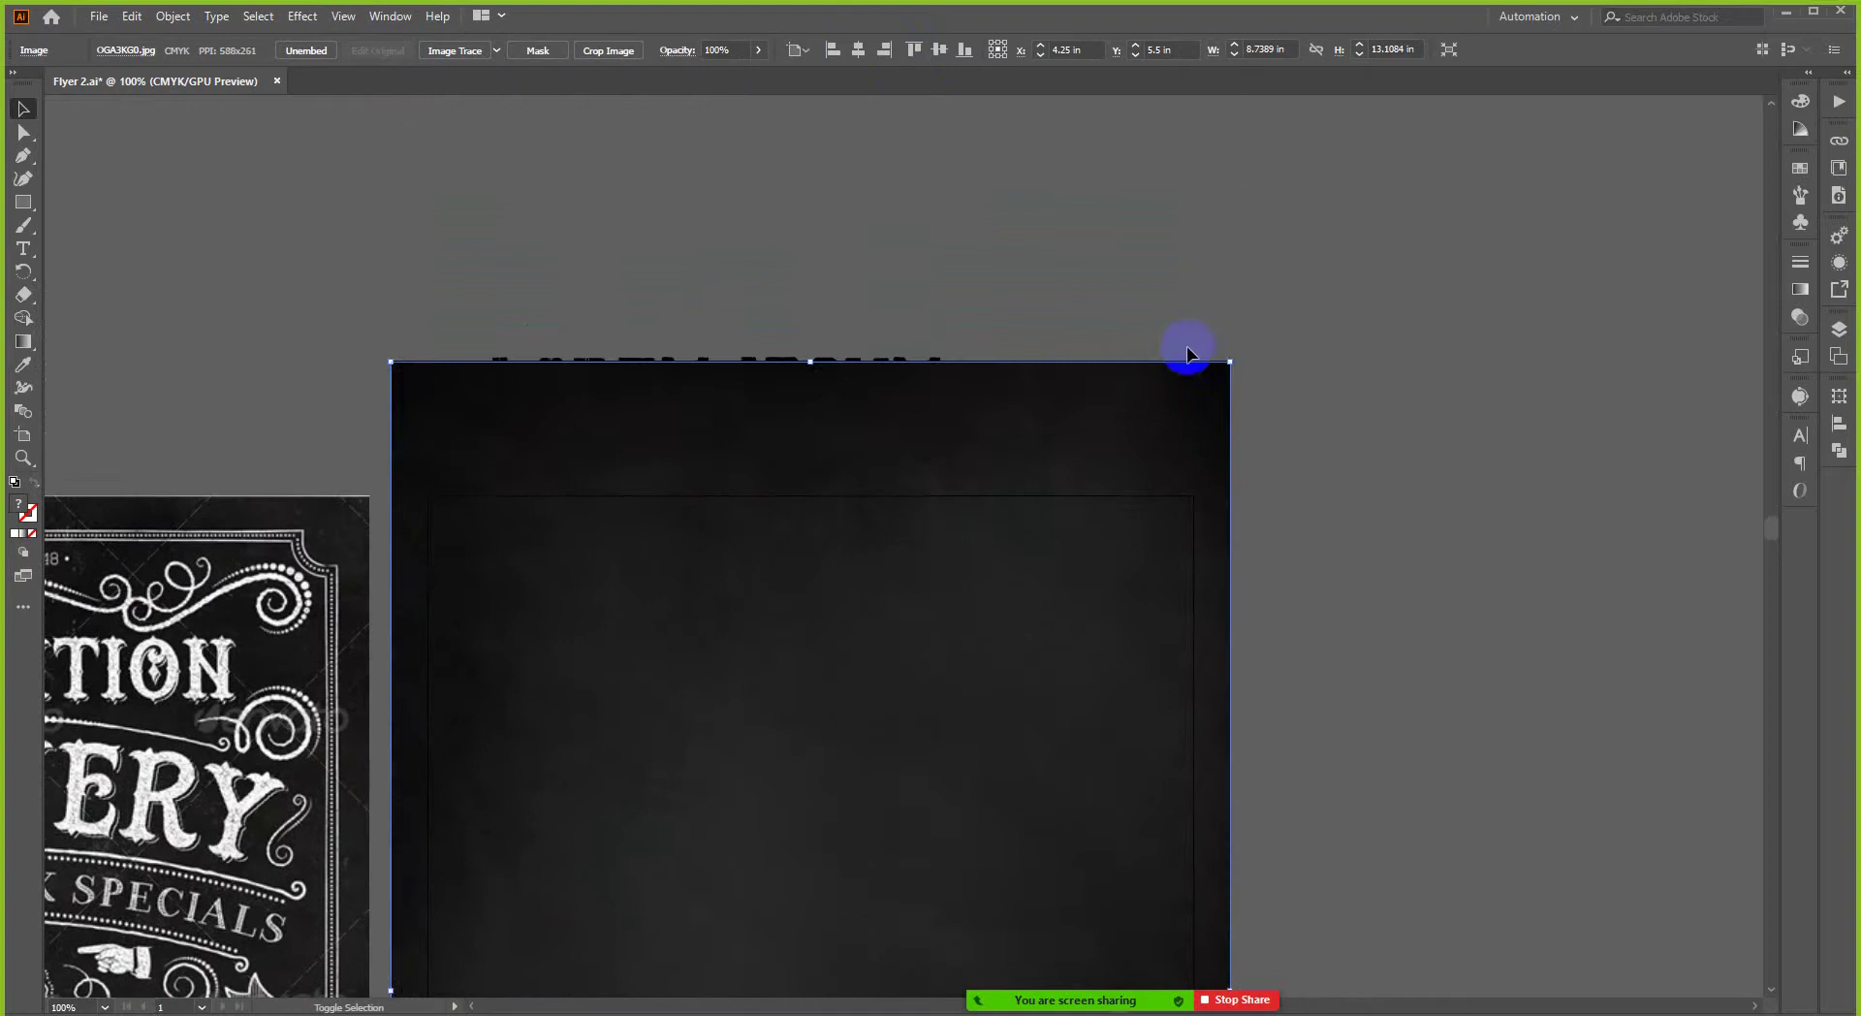
{"action": "scroll", "coordinate": [923, 665], "scroll_direction": "down", "scroll_amount": 2}
{"action": "scroll", "coordinate": [950, 620], "scroll_direction": "up", "scroll_amount": 1}
{"action": "scroll", "coordinate": [989, 553], "scroll_direction": "down", "scroll_amount": 3}
{"action": "scroll", "coordinate": [959, 582], "scroll_direction": "down", "scroll_amount": 1}
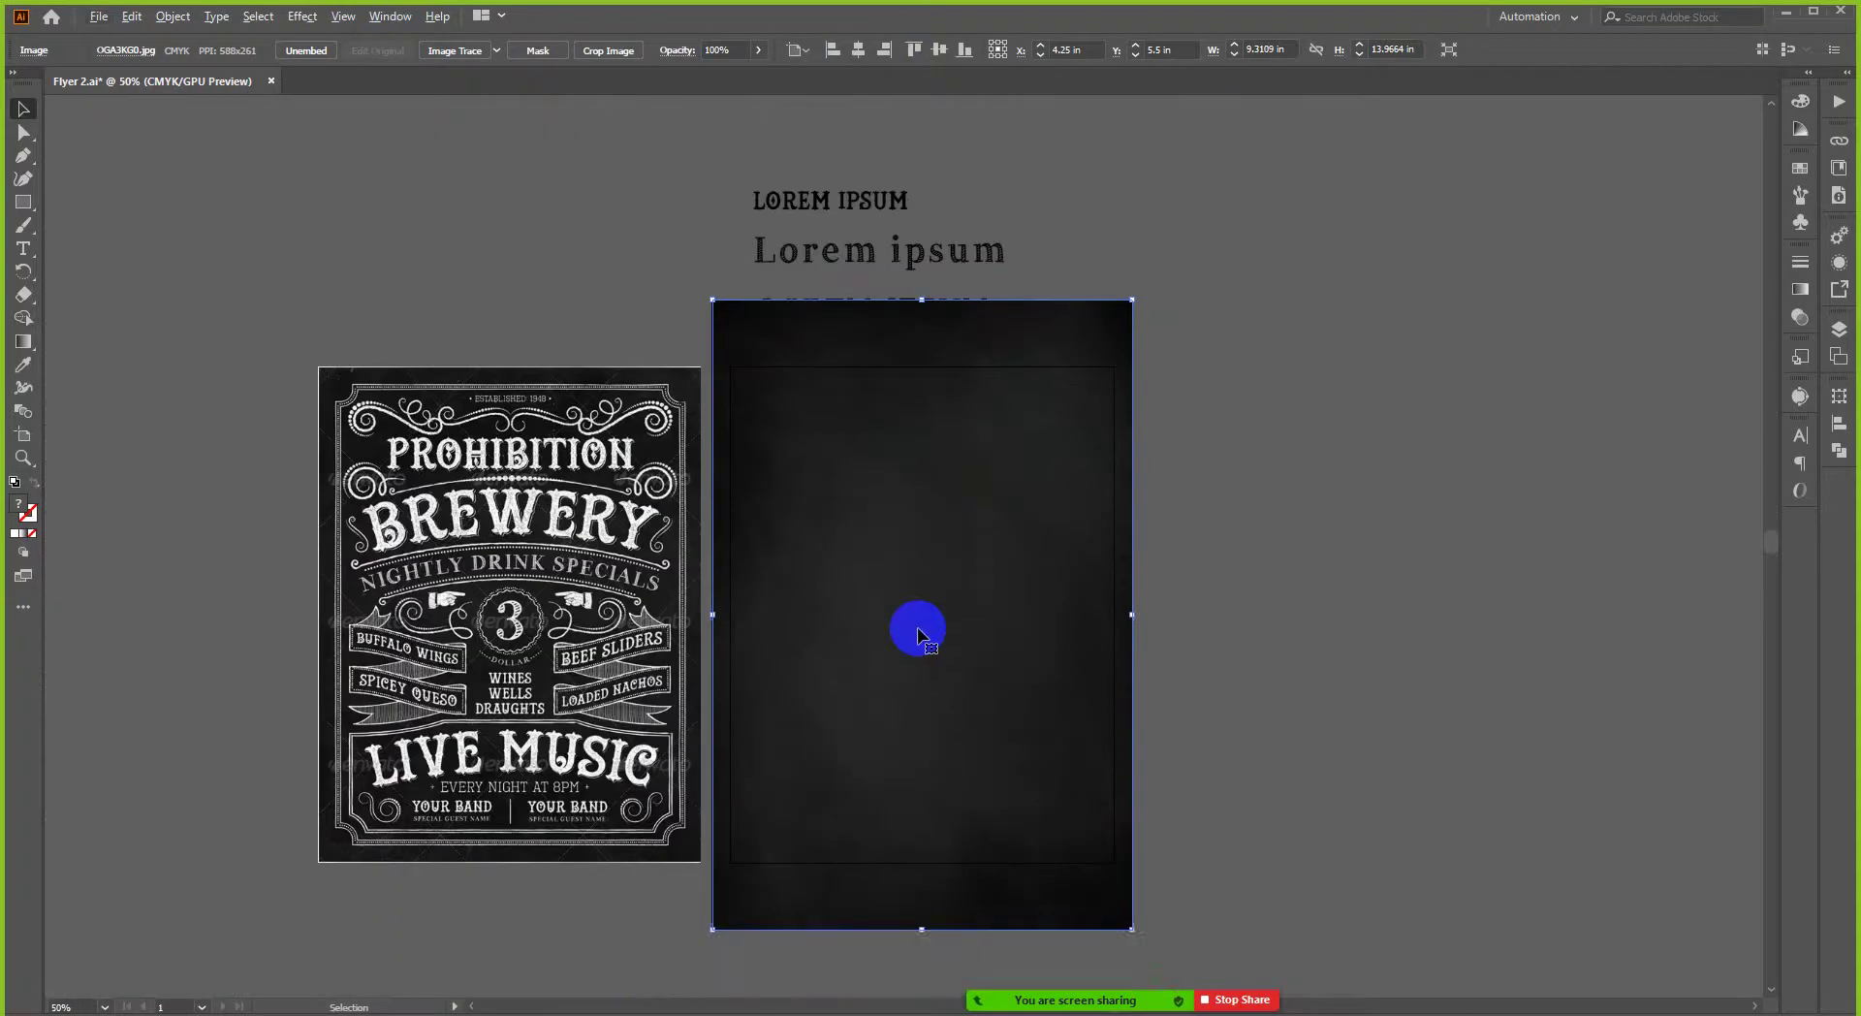
{"action": "scroll", "coordinate": [907, 621], "scroll_direction": "up", "scroll_amount": 1}
{"action": "scroll", "coordinate": [900, 606], "scroll_direction": "up", "scroll_amount": 1}
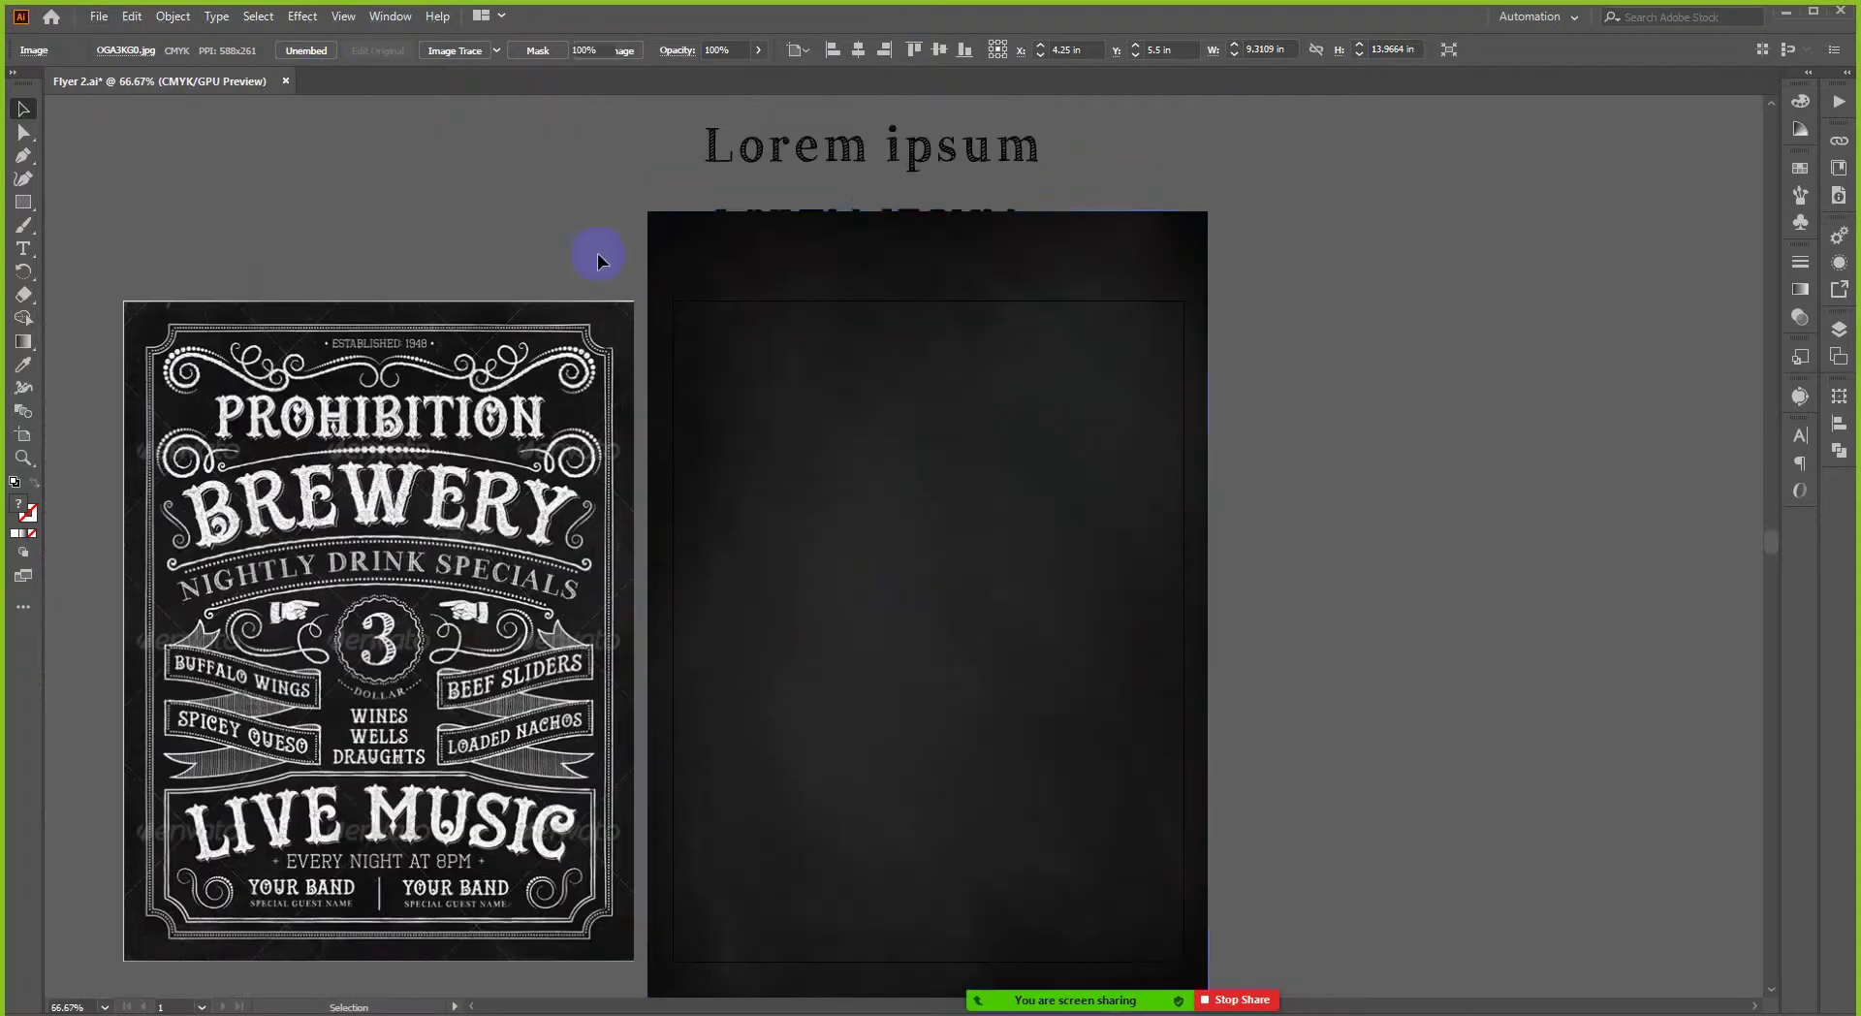
- Set the chalkboard image's opacity to 90%
{"action": "left_click", "coordinate": [625, 247]}
{"action": "left_click", "coordinate": [713, 227]}
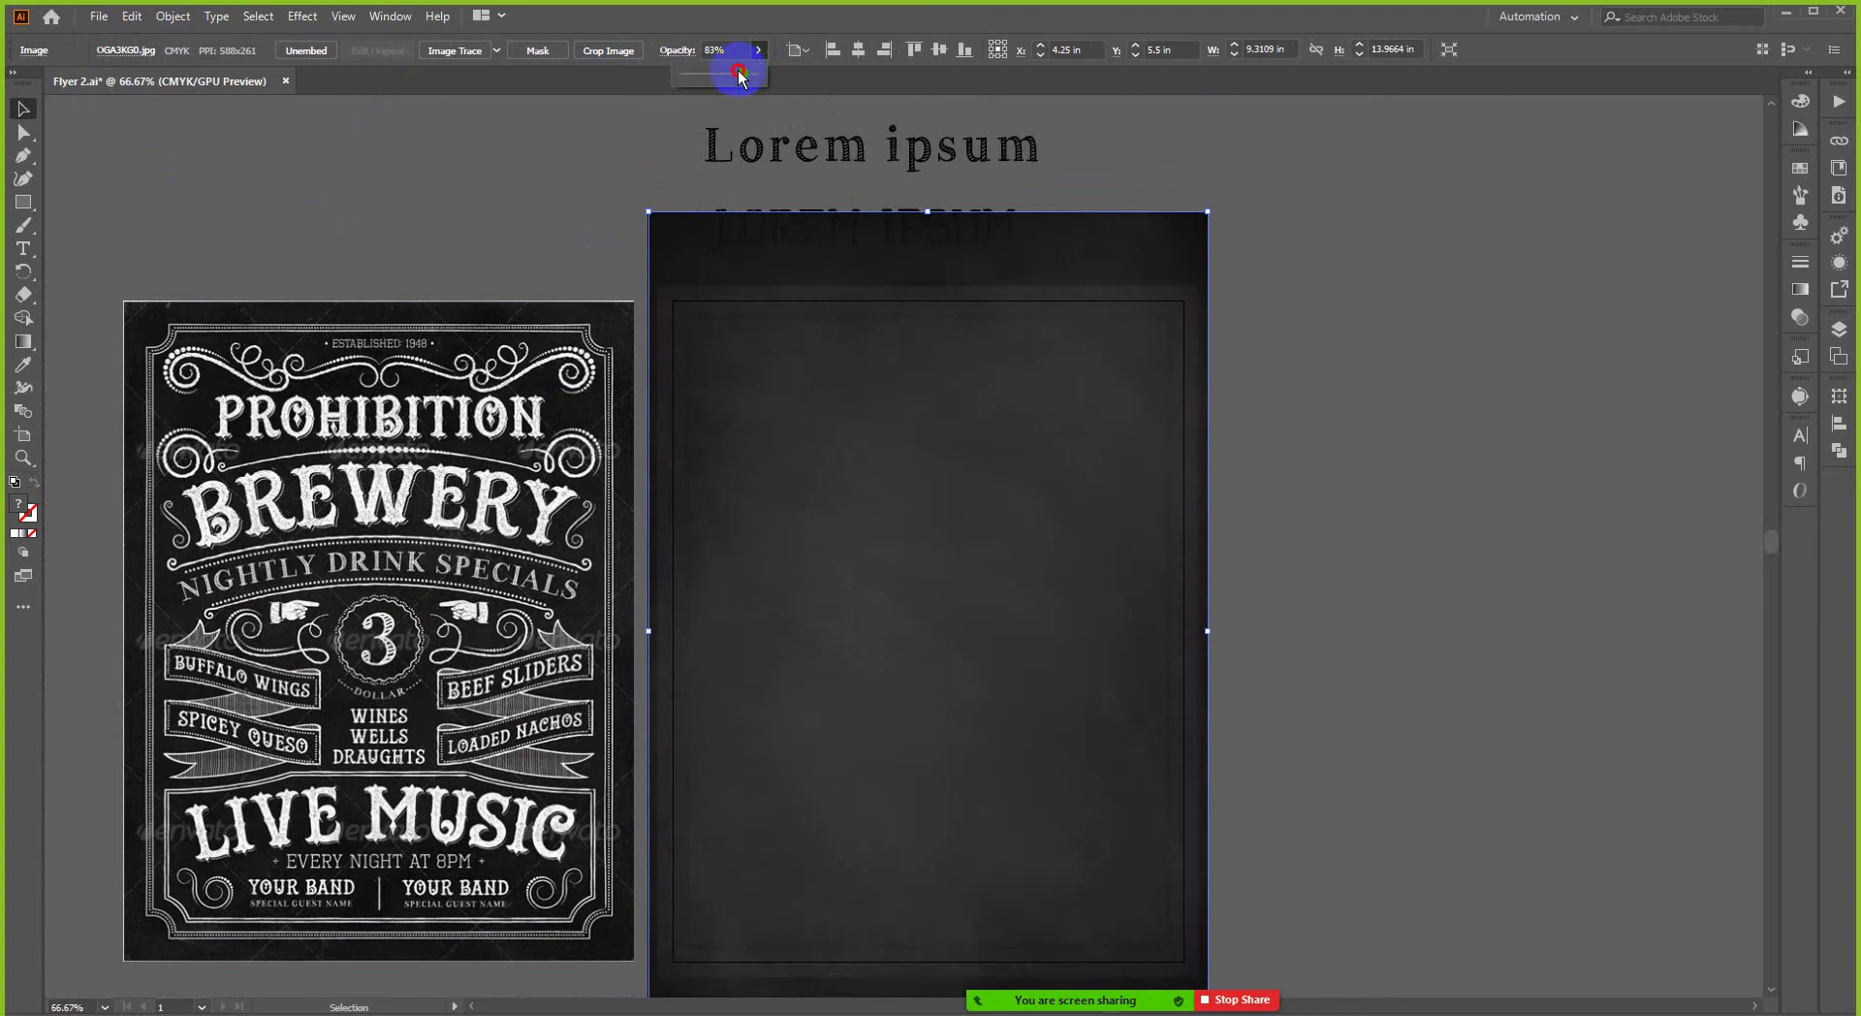
{"action": "left_click_drag", "start_coordinate": [739, 75], "coordinate": [748, 75]}
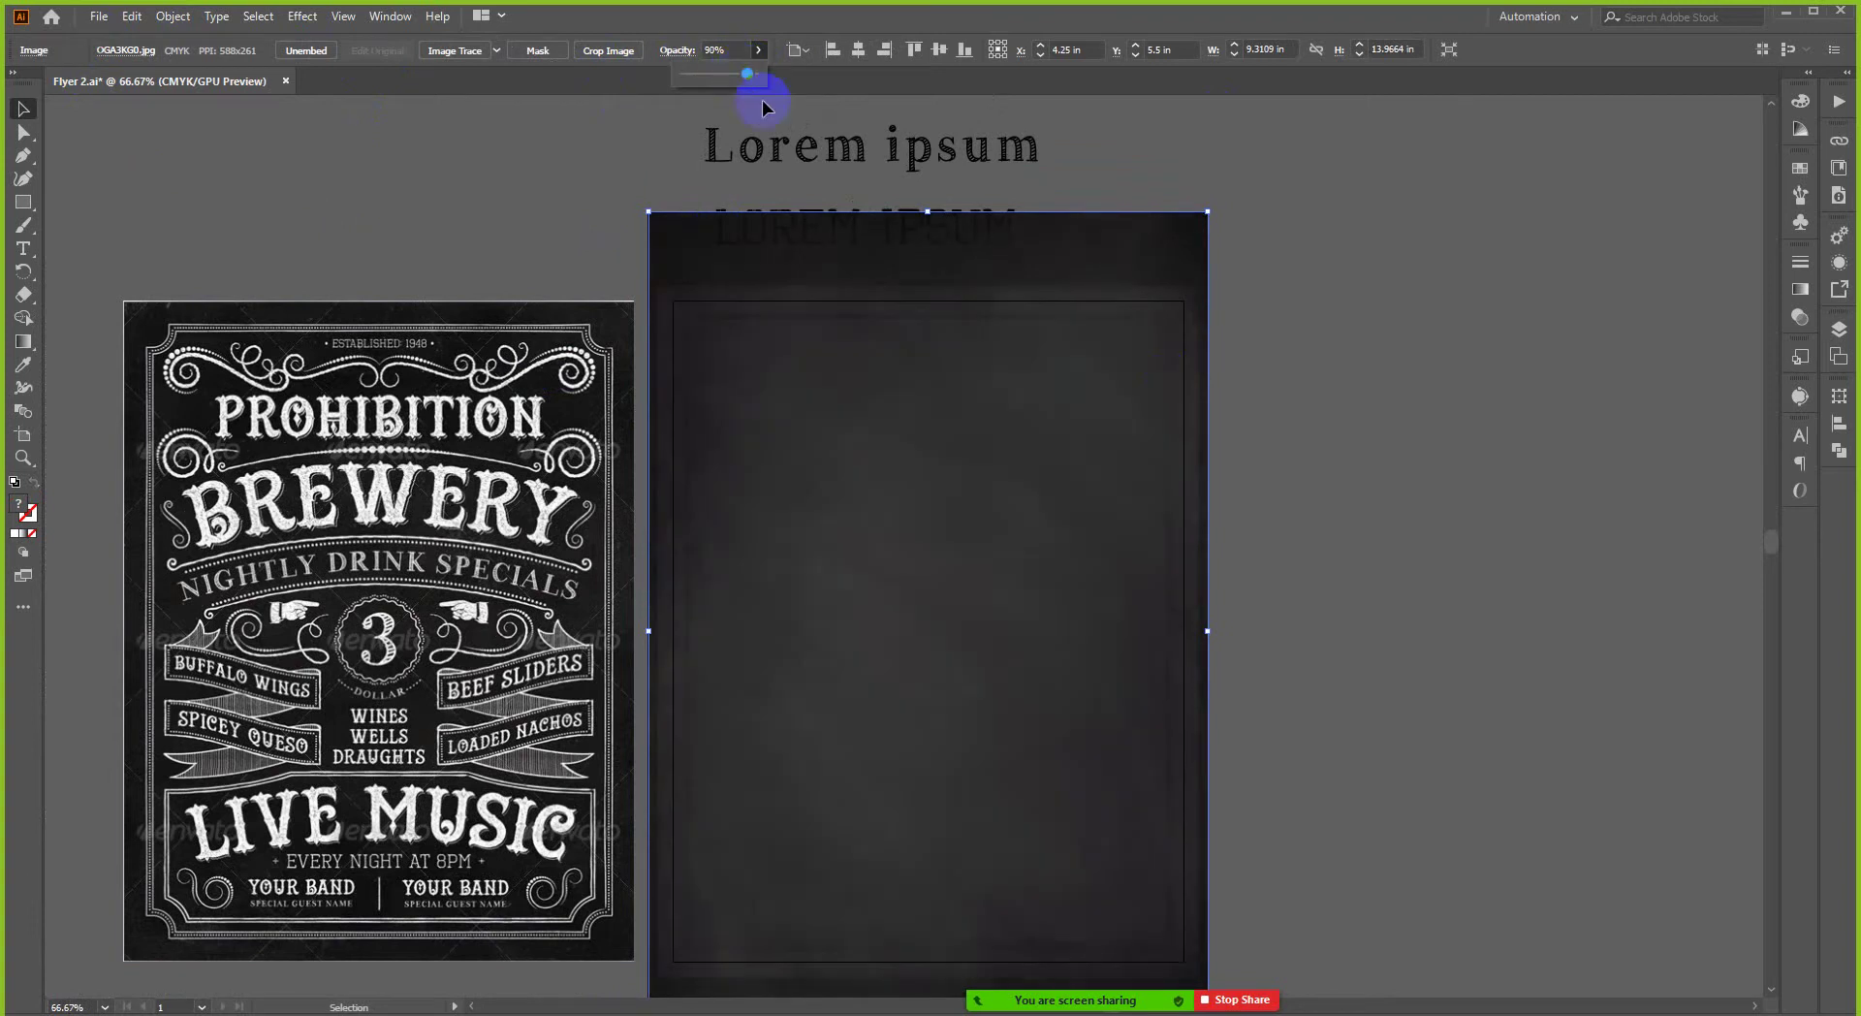
{"action": "left_click", "coordinate": [1376, 433]}
{"action": "scroll", "coordinate": [1197, 498], "scroll_direction": "down", "scroll_amount": 3}
{"action": "scroll", "coordinate": [1355, 492], "scroll_direction": "up", "scroll_amount": 1}
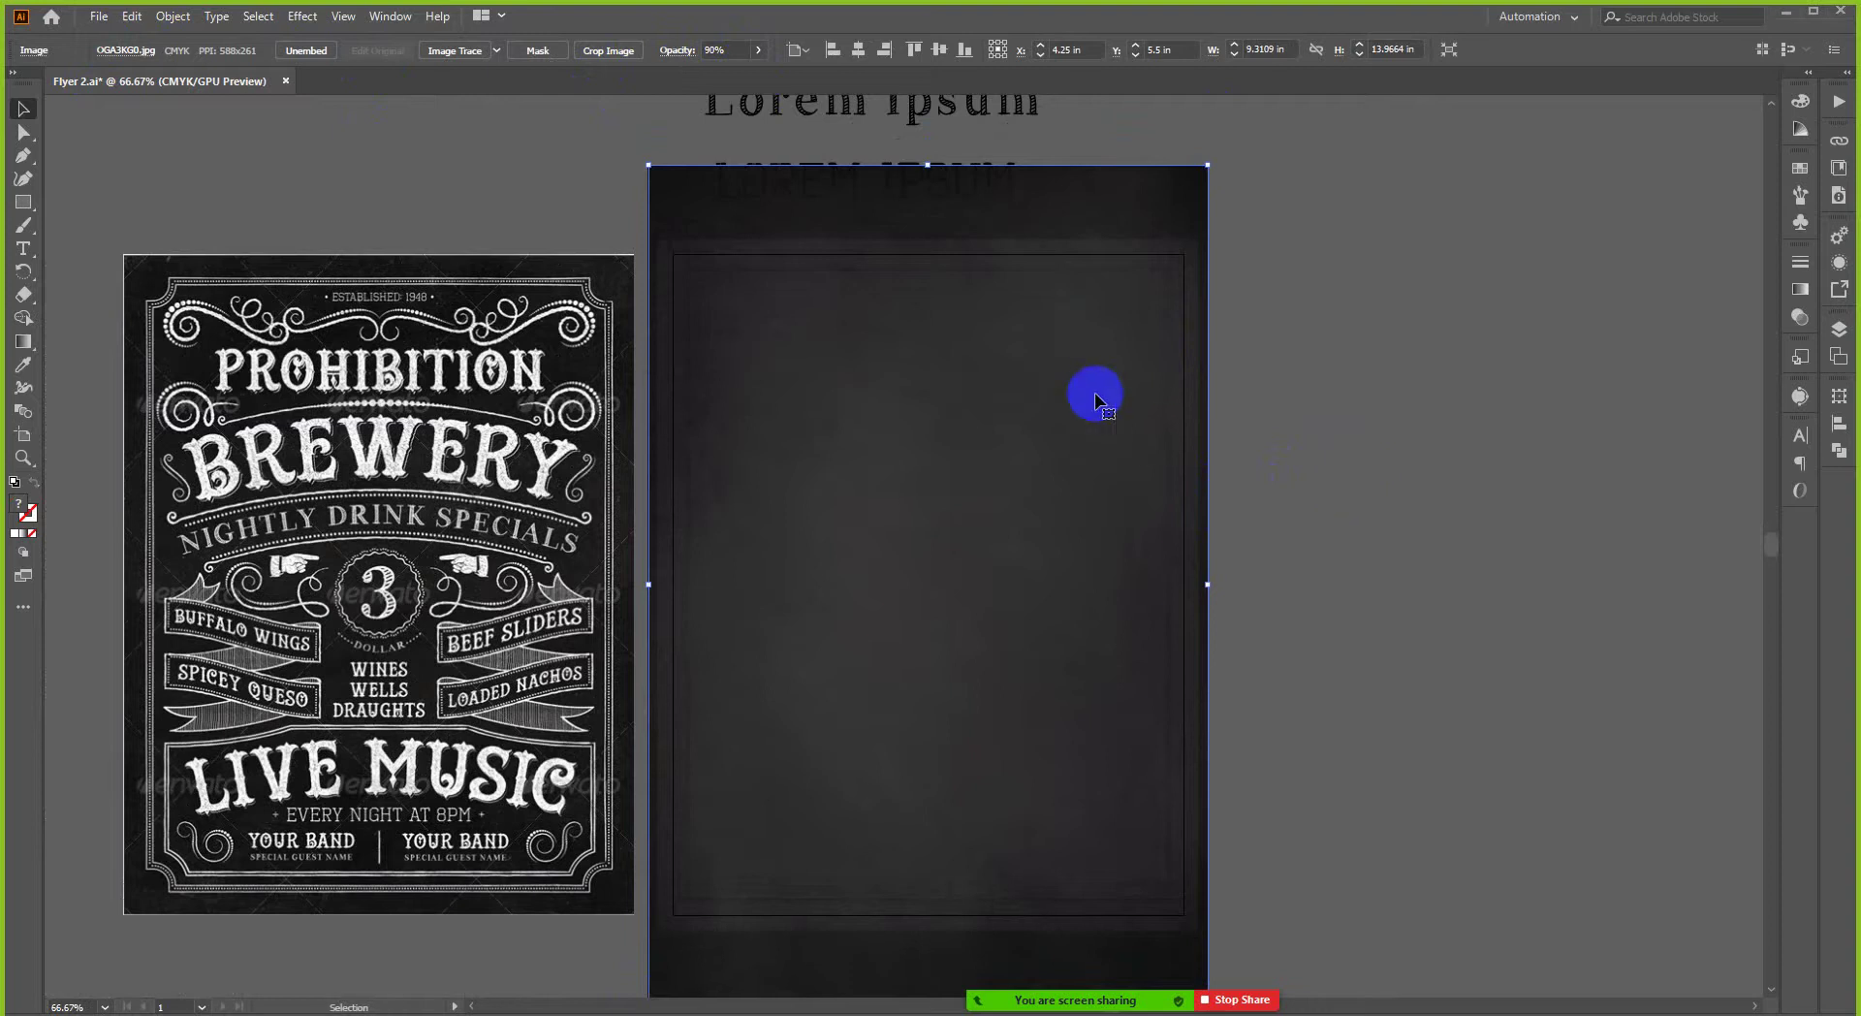
- Send the chalkboard image to the back and clip it with the white 9 × 11.5 in background rectangle as its mask
{"action": "key", "text": "ctrl+shift+bracketleft"}
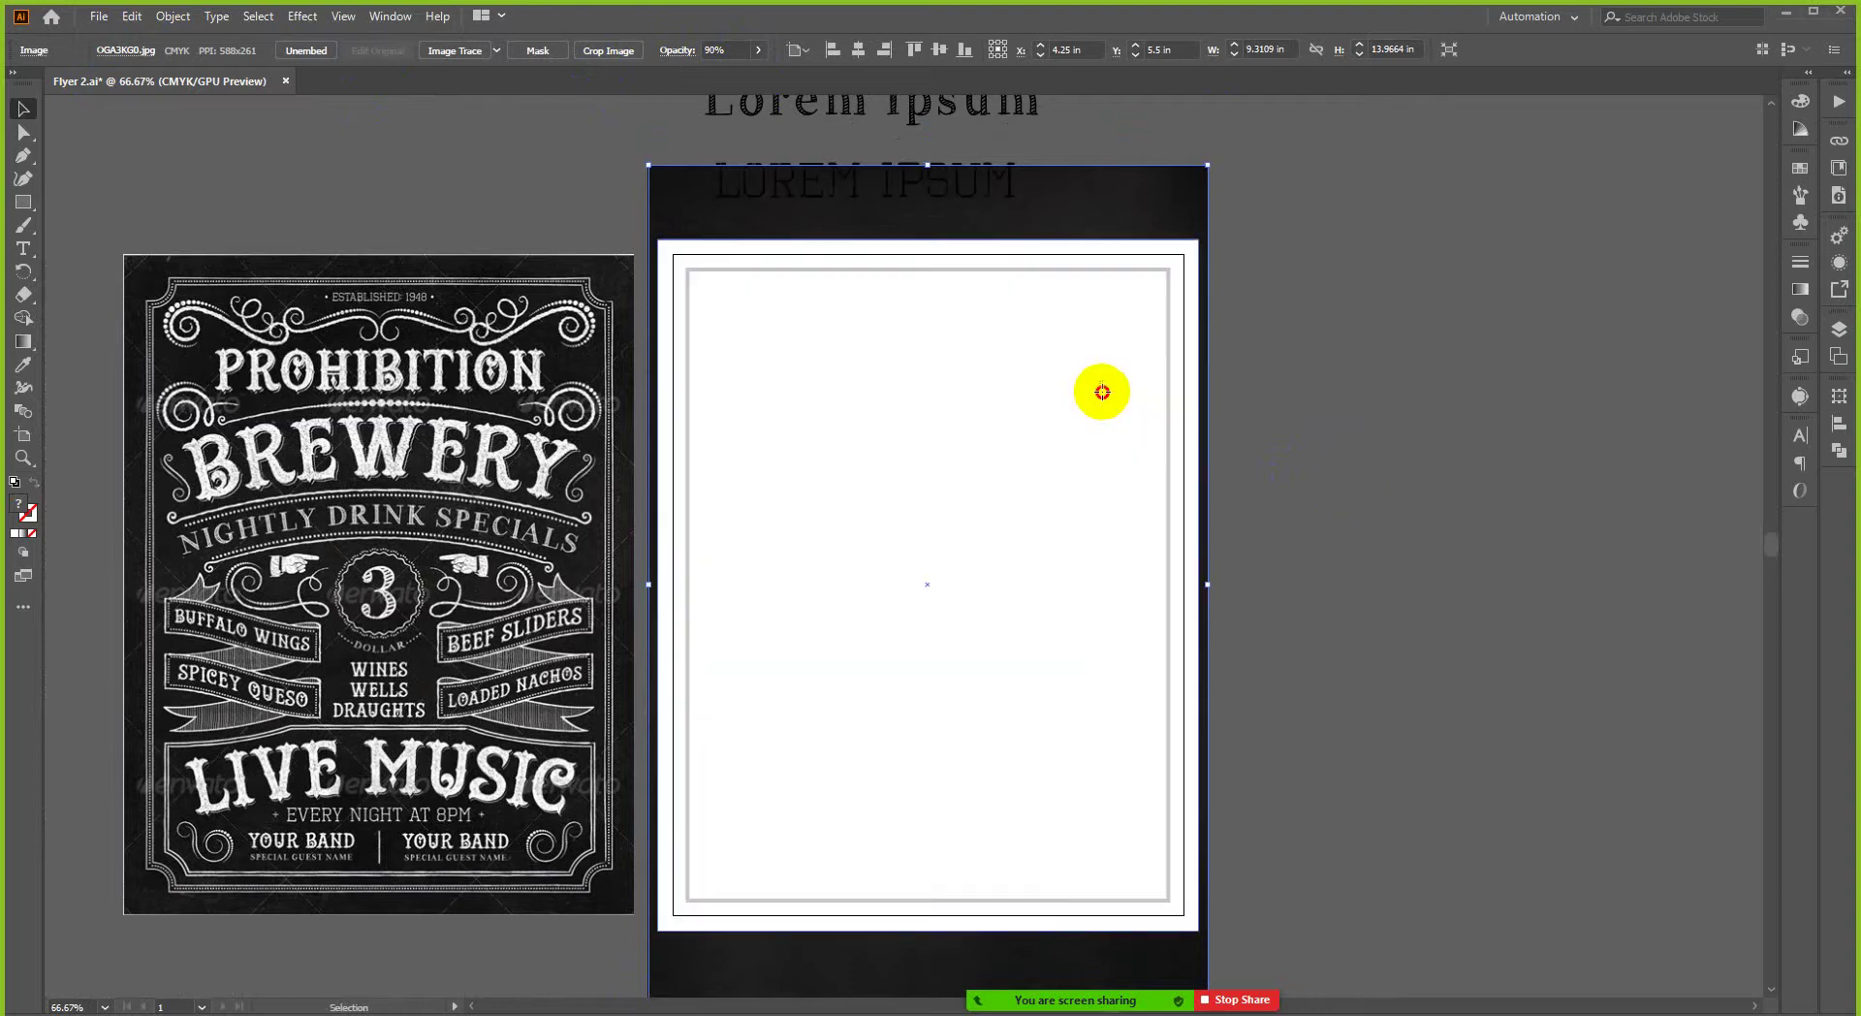
{"action": "left_click", "coordinate": [1101, 393]}
{"action": "key", "text": "ctrl+shift+a"}
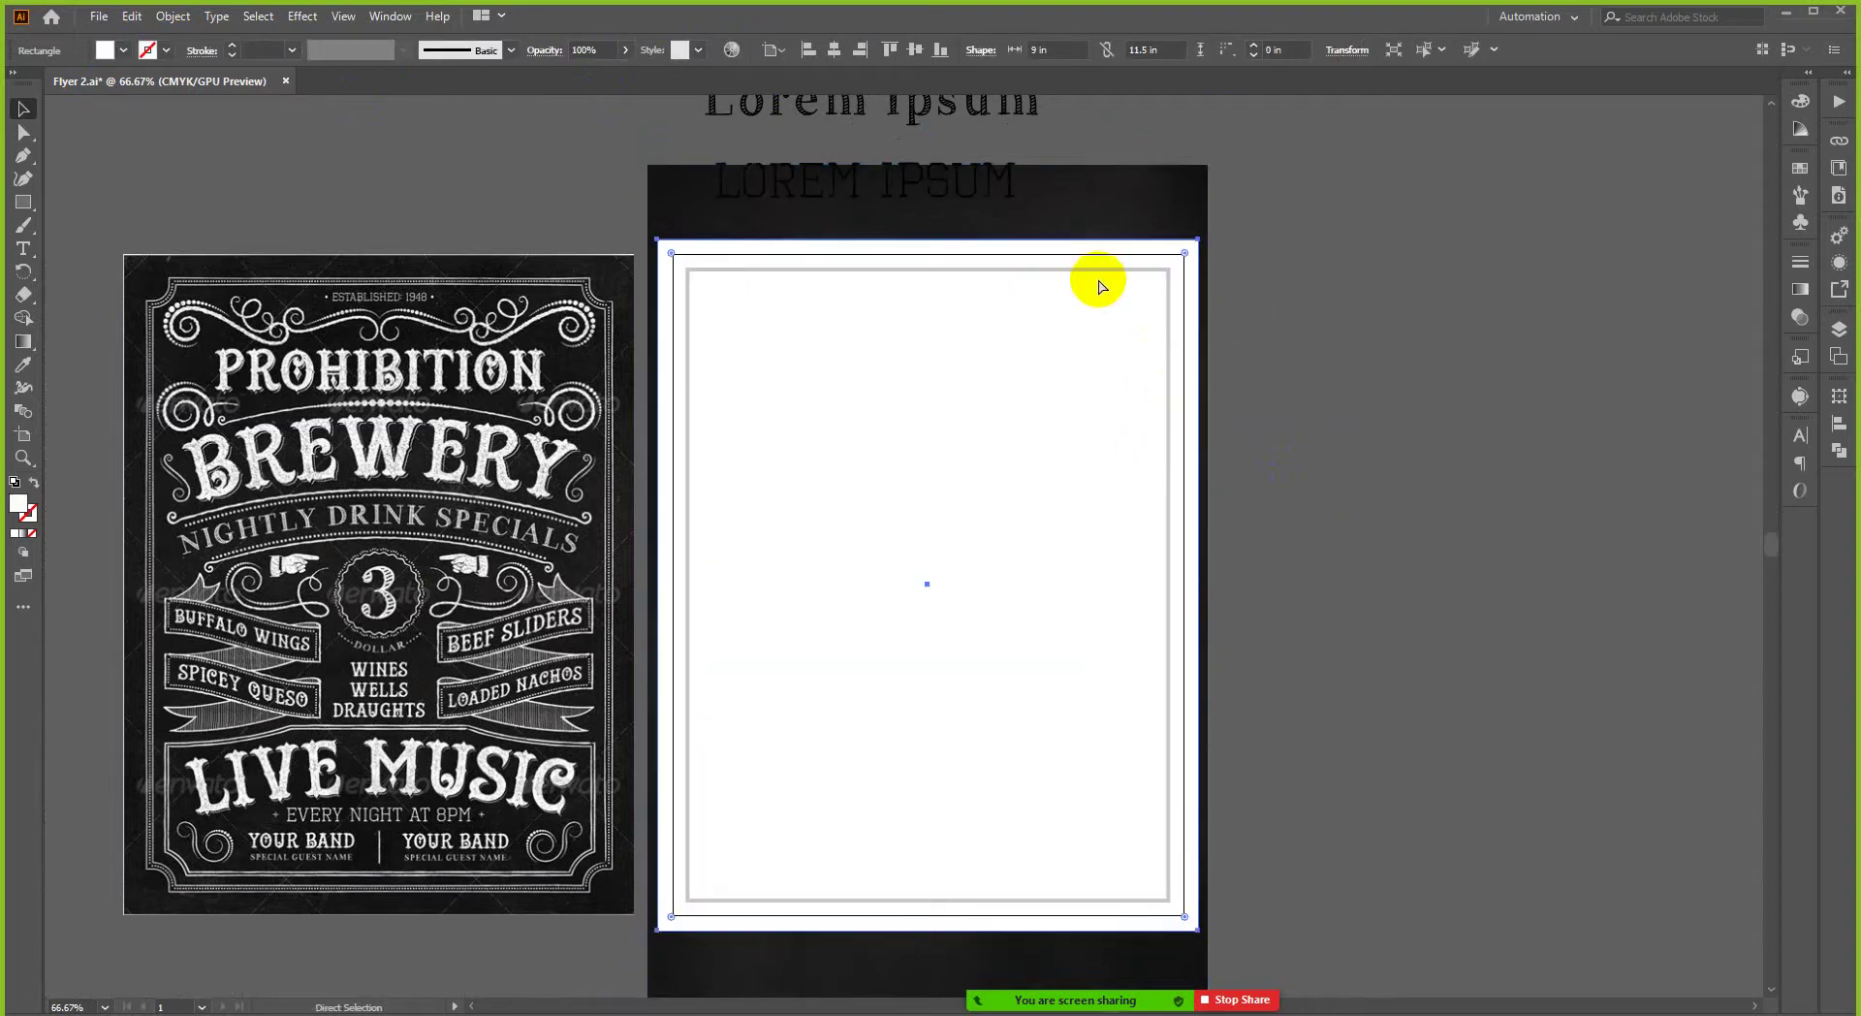
{"action": "left_click", "coordinate": [1150, 300]}
{"action": "left_click", "coordinate": [1151, 195], "text": "shift"}
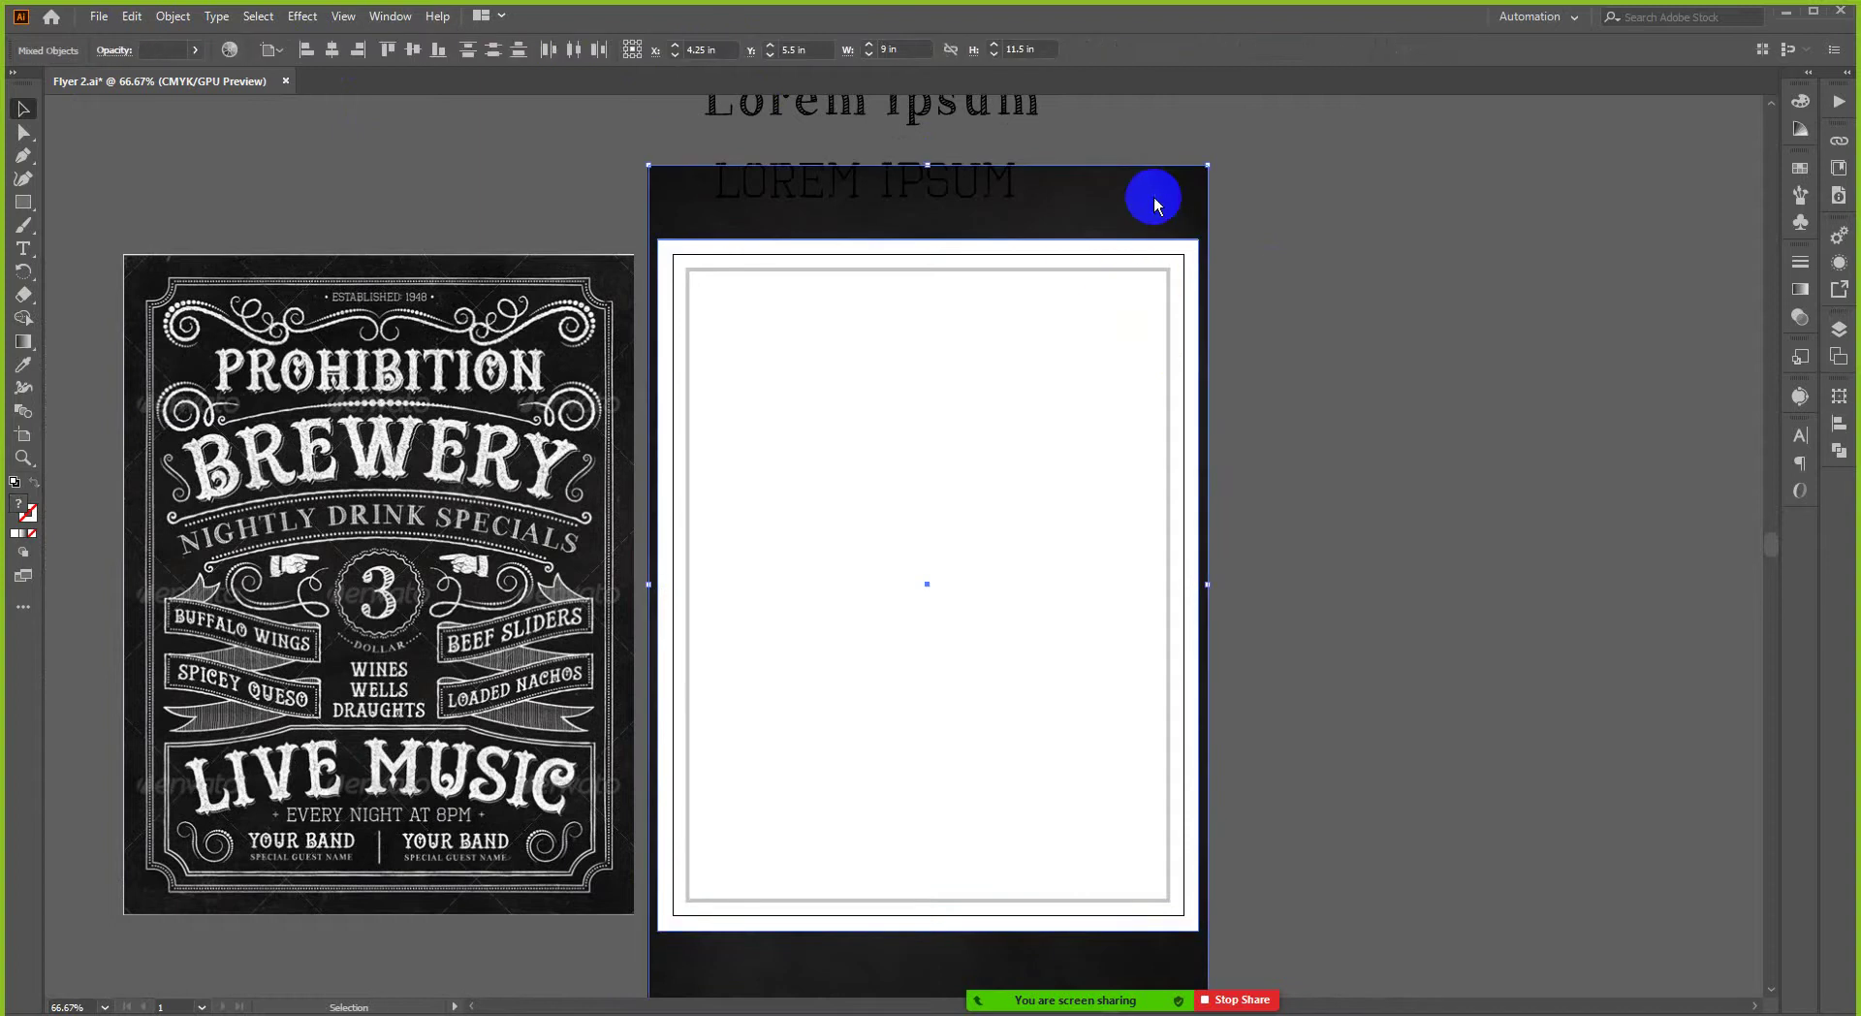
{"action": "right_click", "coordinate": [1154, 197]}
{"action": "left_click", "coordinate": [1248, 365]}
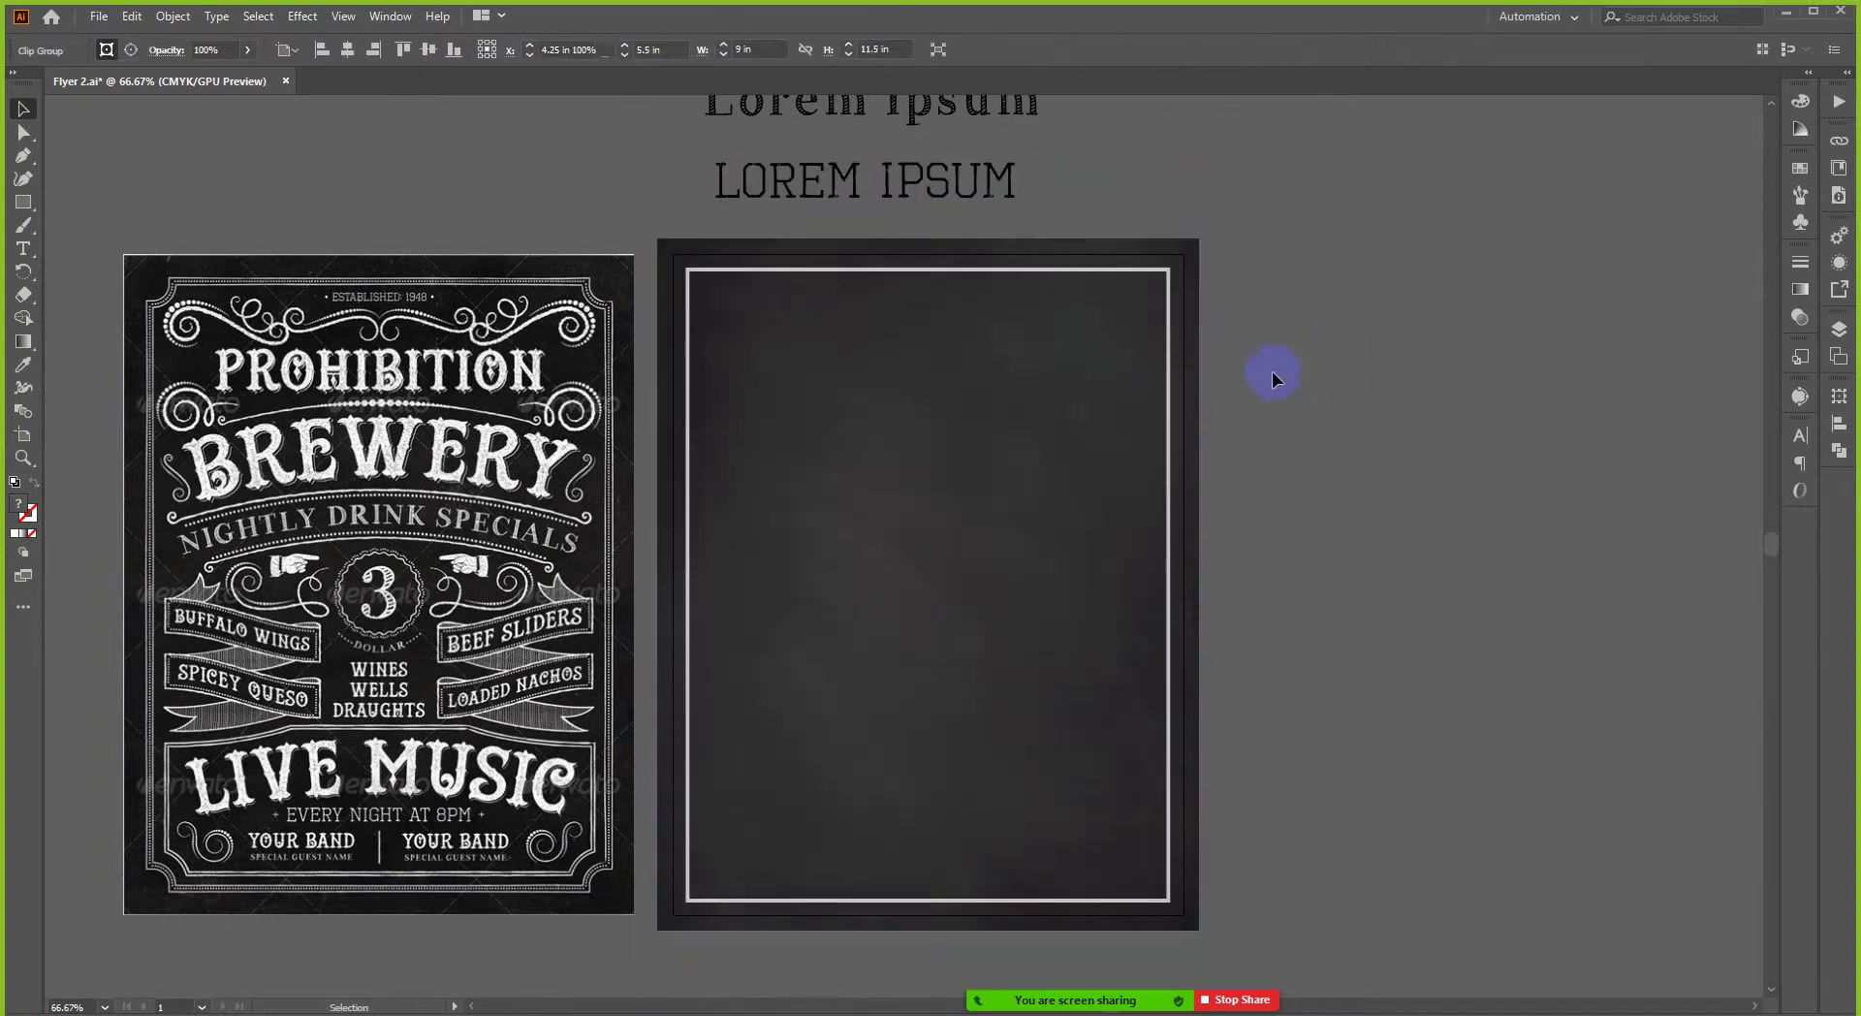
{"action": "left_click", "coordinate": [1271, 374]}
- Change the stroke colour of the 8 × 10.5 in border frame to white and deselect it
{"action": "scroll", "coordinate": [1270, 374], "scroll_direction": "down", "scroll_amount": 1}
{"action": "scroll", "coordinate": [903, 263], "scroll_direction": "up", "scroll_amount": 1}
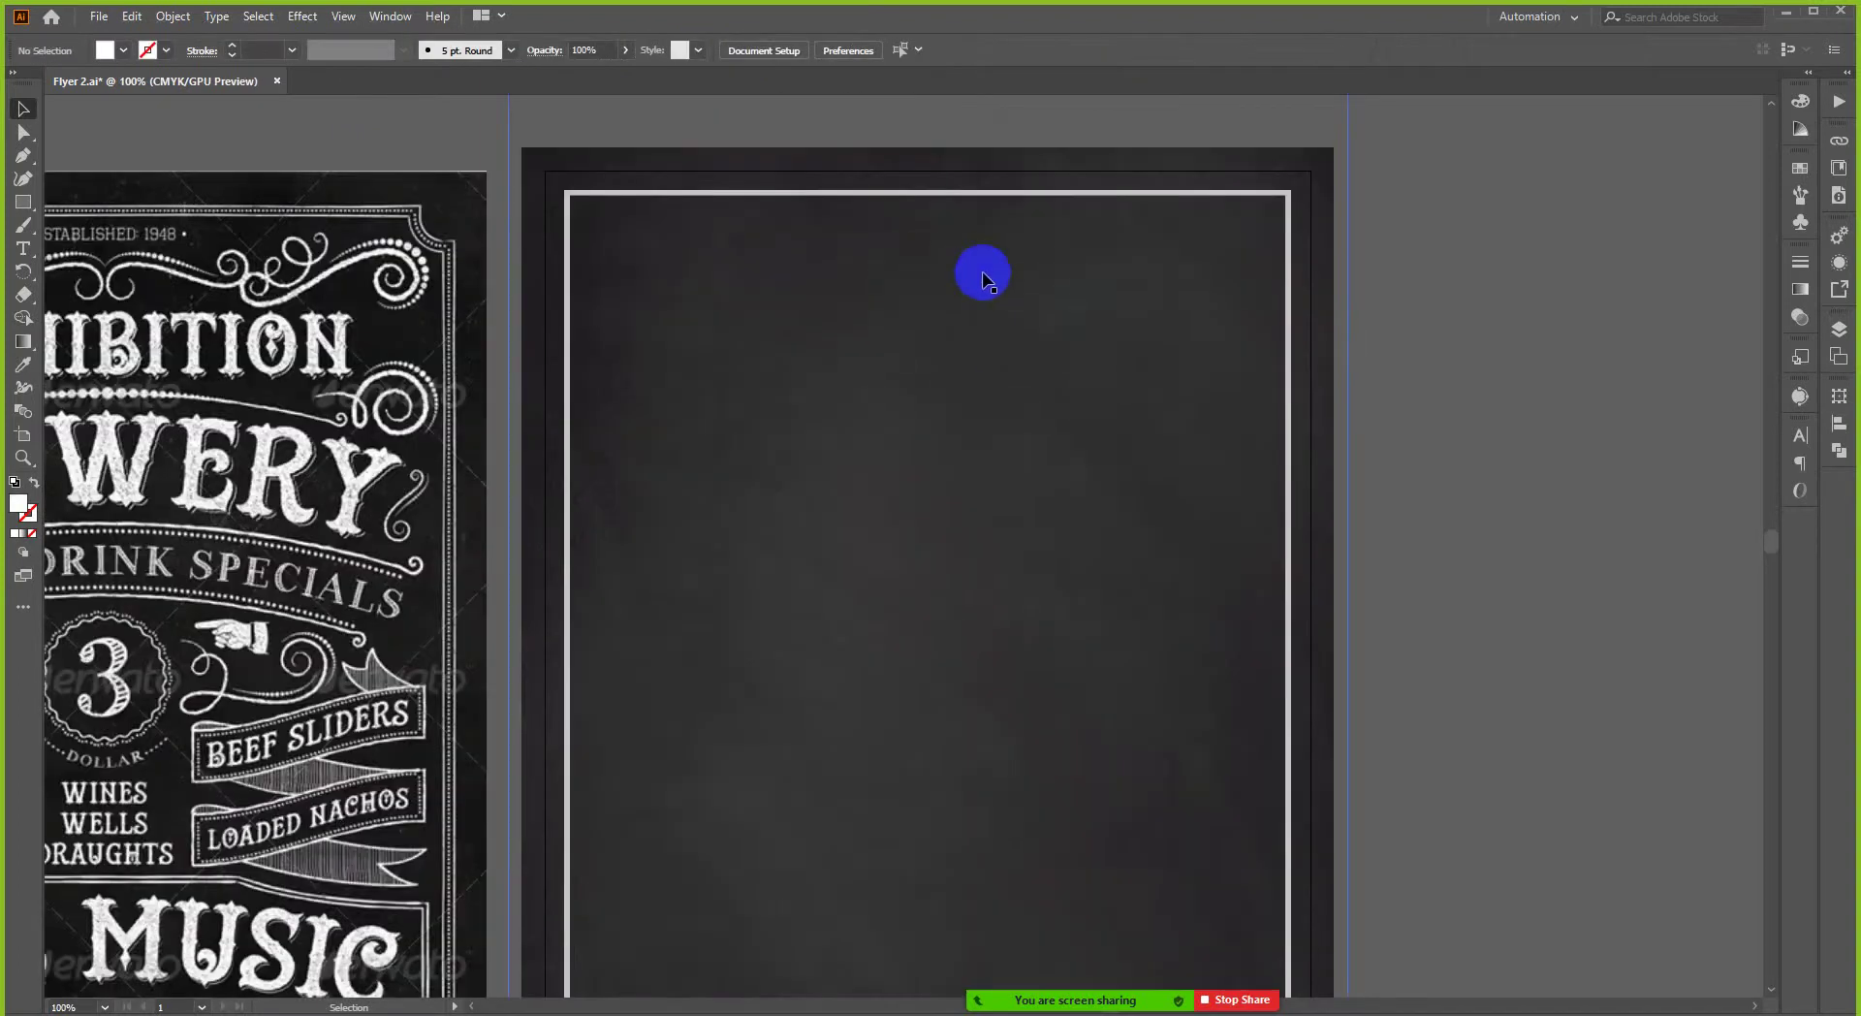
{"action": "left_click", "coordinate": [1213, 193]}
{"action": "left_click", "coordinate": [166, 55]}
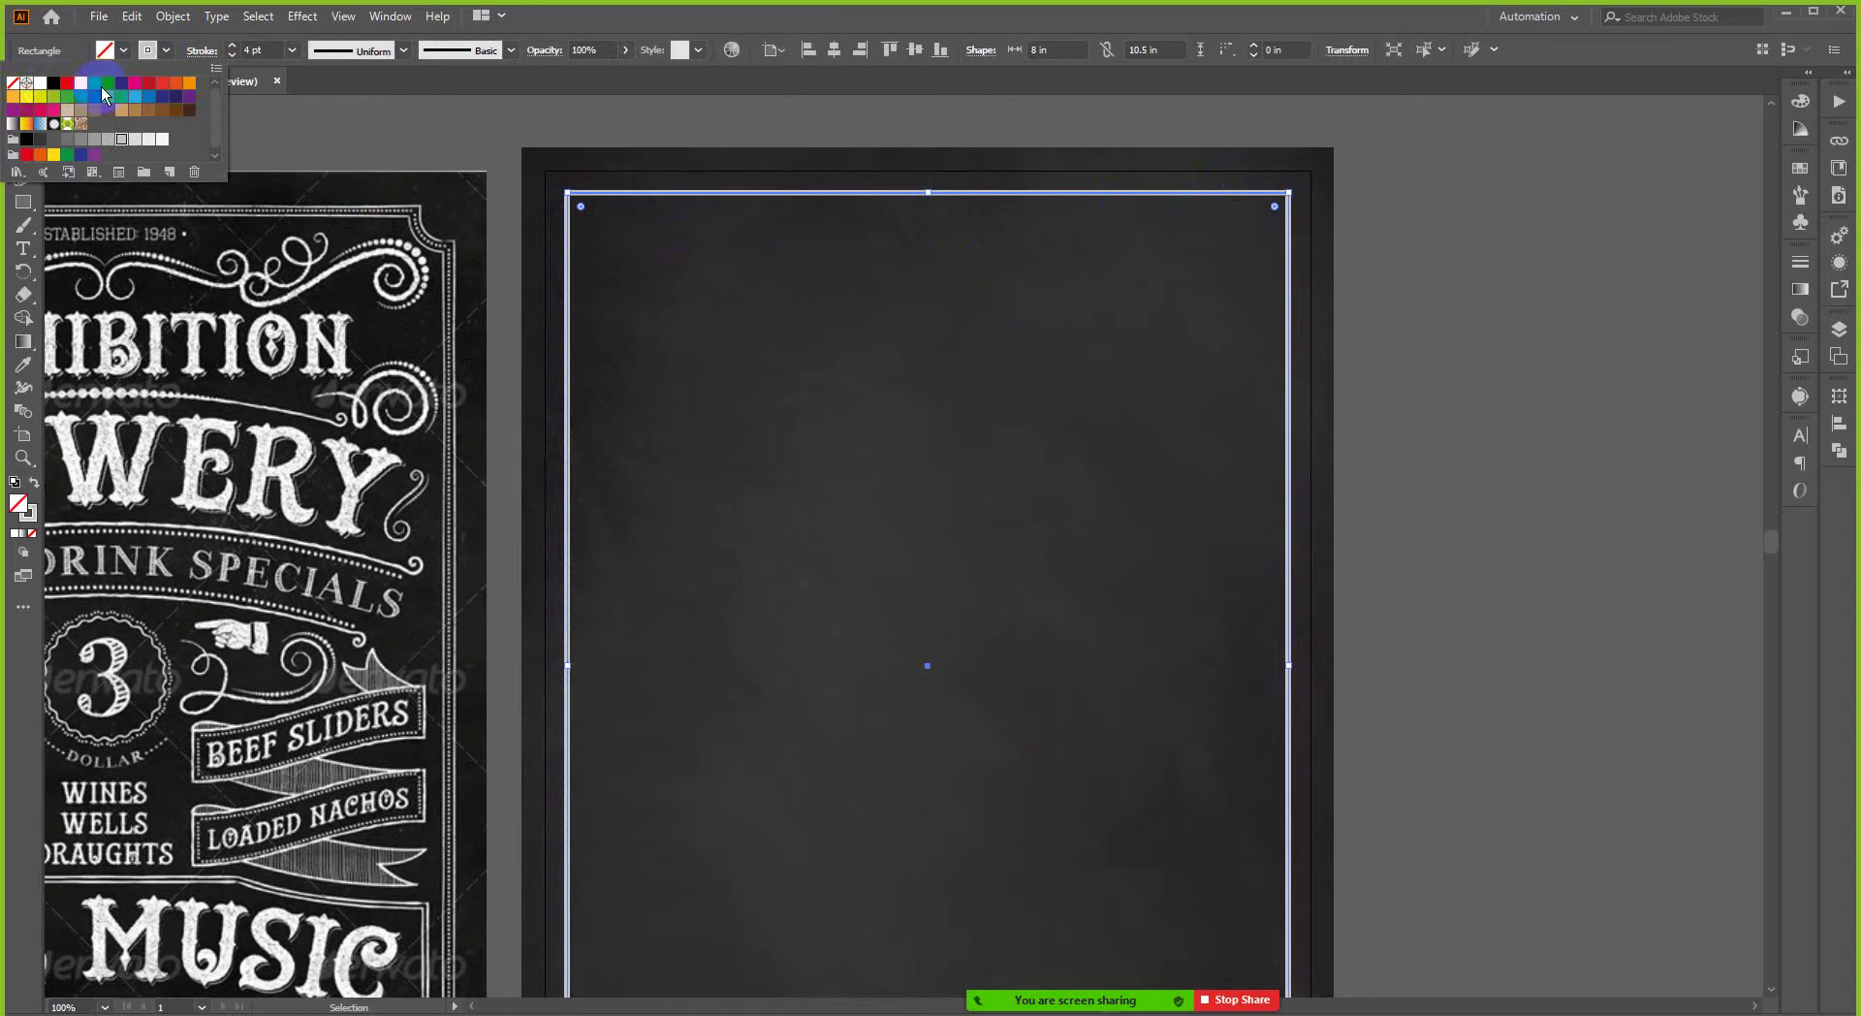
{"action": "left_click", "coordinate": [39, 82]}
{"action": "left_click", "coordinate": [1446, 218]}
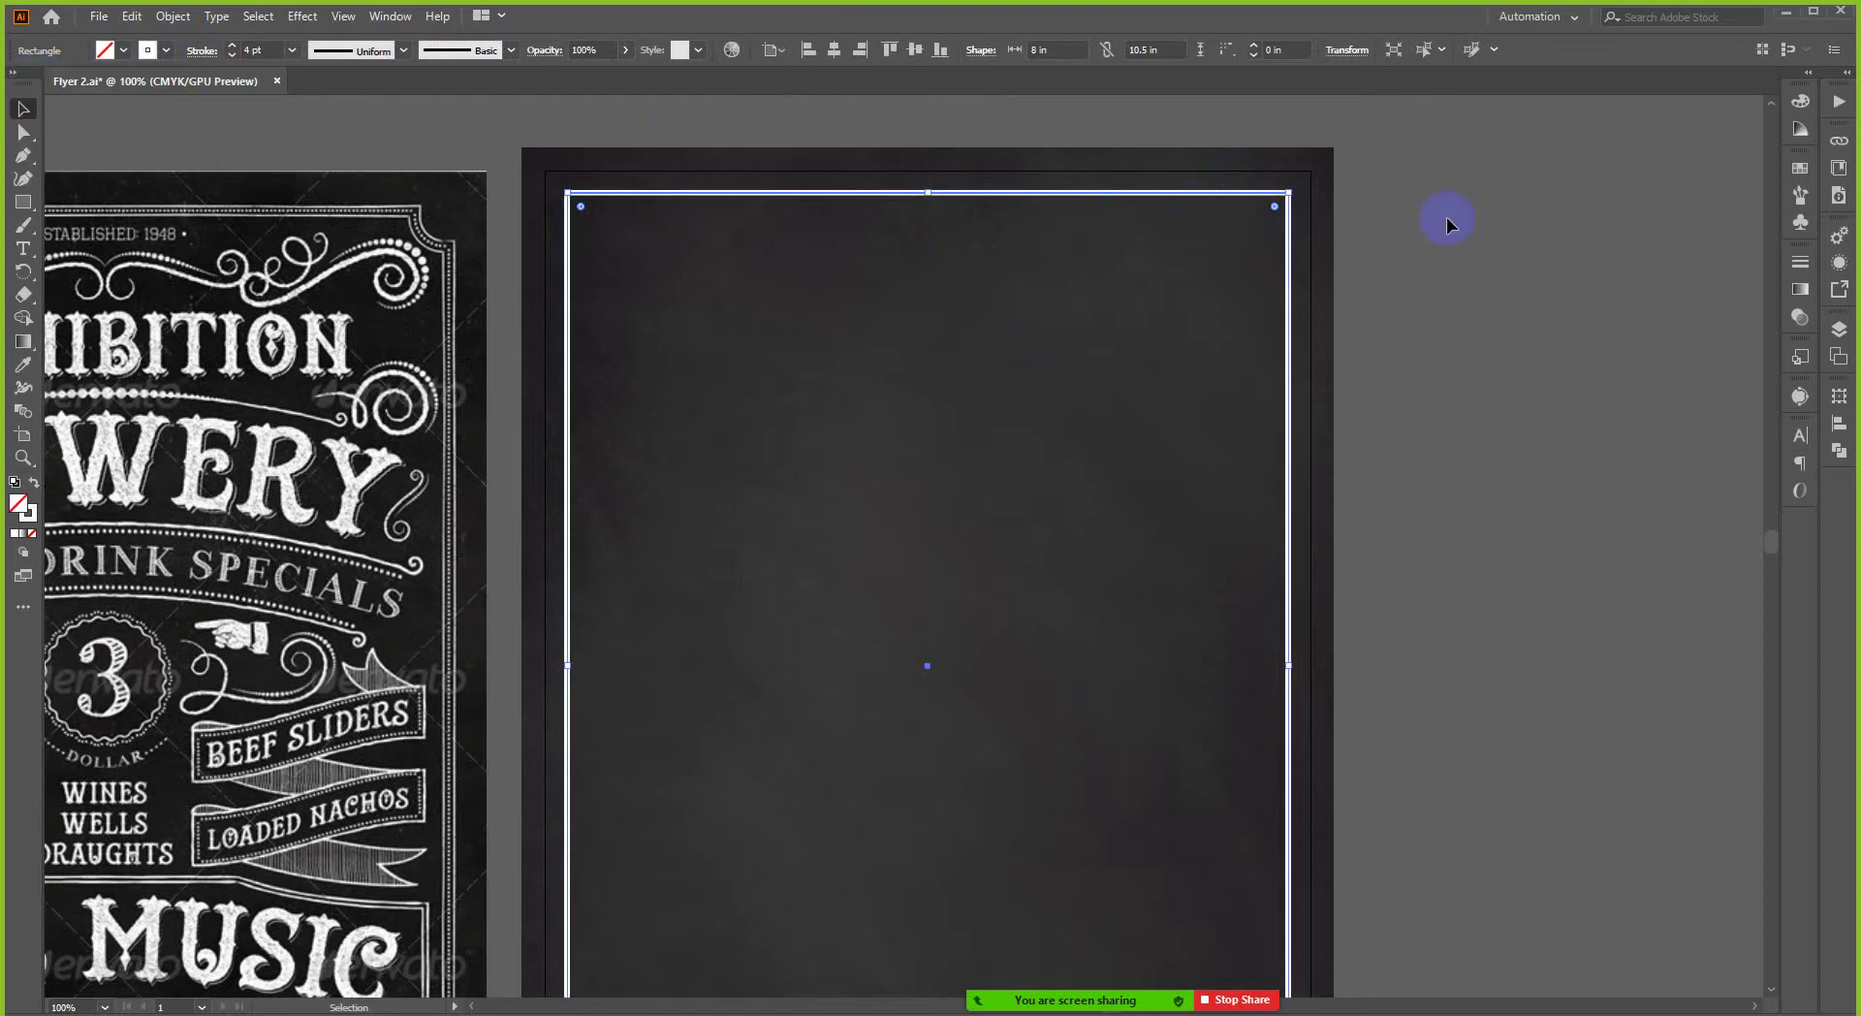
{"action": "left_click", "coordinate": [1446, 217]}
- Examine the reference flyer's border near its upper-right corner, including the concave corner shape and the dotted line between the outlines
{"action": "scroll", "coordinate": [1300, 225], "scroll_direction": "down", "scroll_amount": 1}
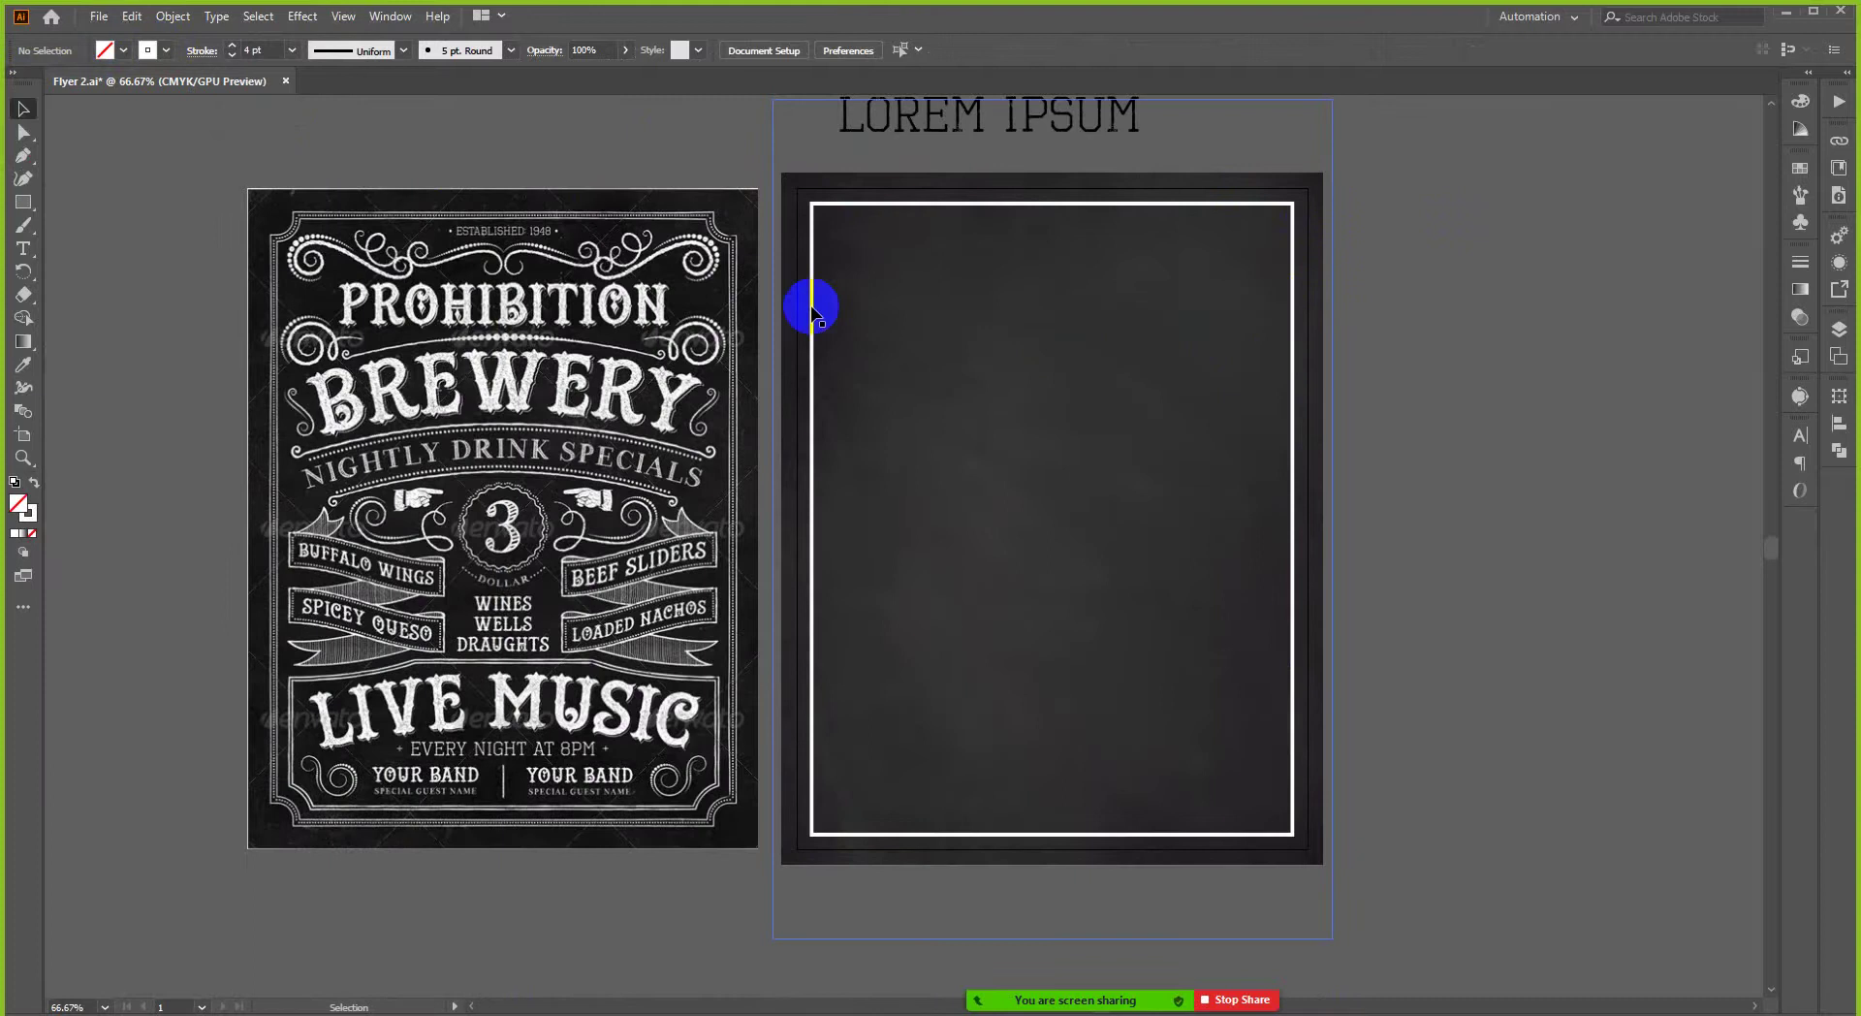
{"action": "scroll", "coordinate": [718, 210], "scroll_direction": "up", "scroll_amount": 2}
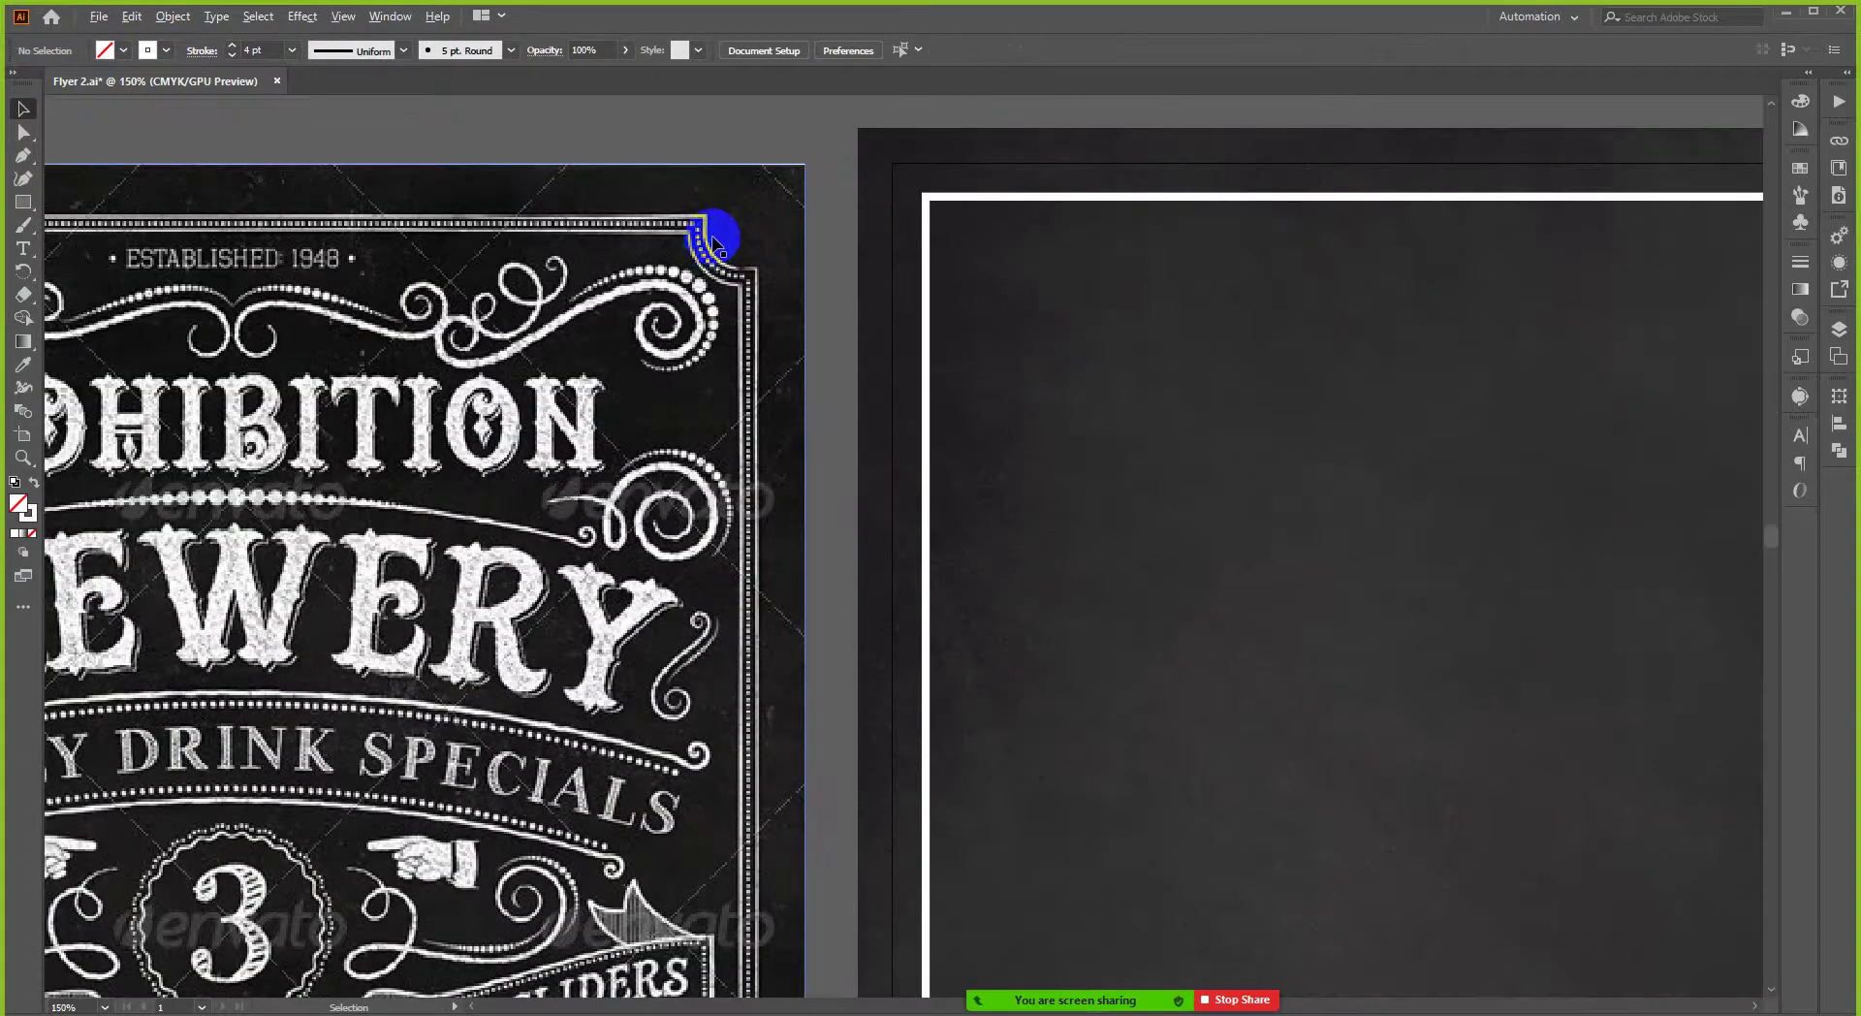
{"action": "scroll", "coordinate": [715, 240], "scroll_direction": "up", "scroll_amount": 2}
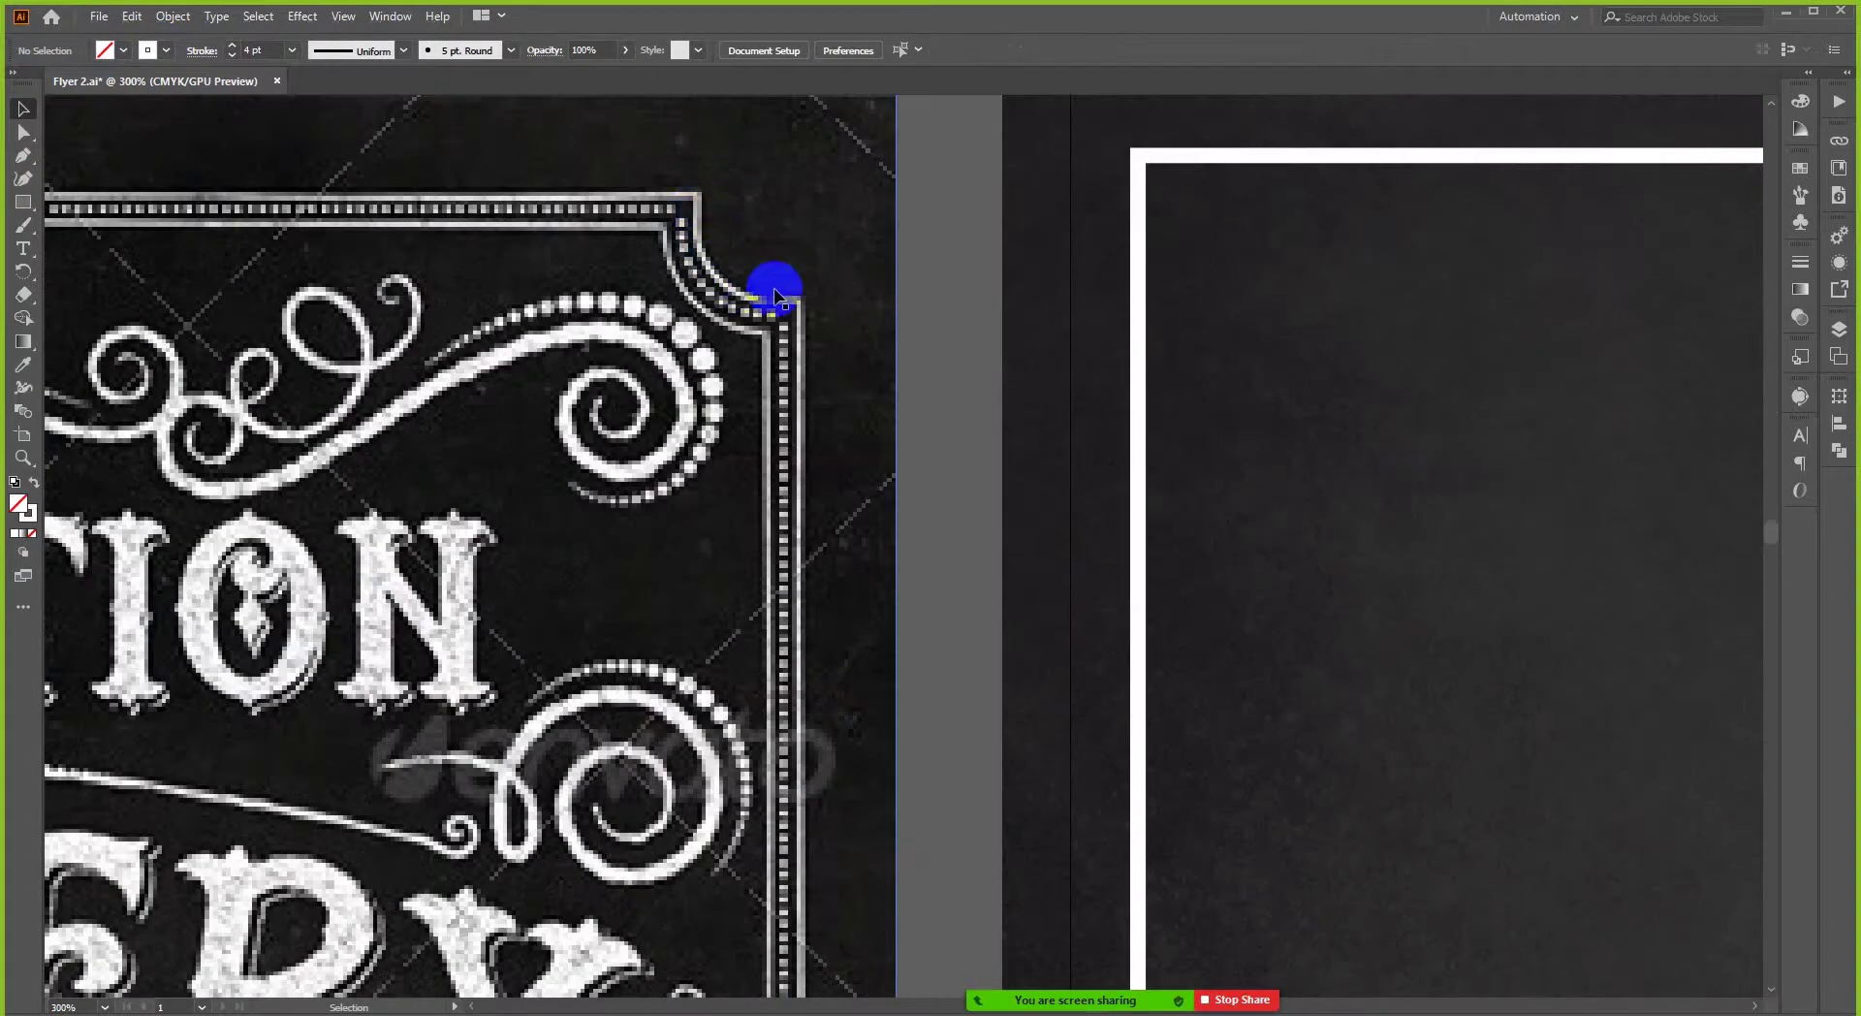
{"action": "scroll", "coordinate": [775, 291], "scroll_direction": "down", "scroll_amount": 4}
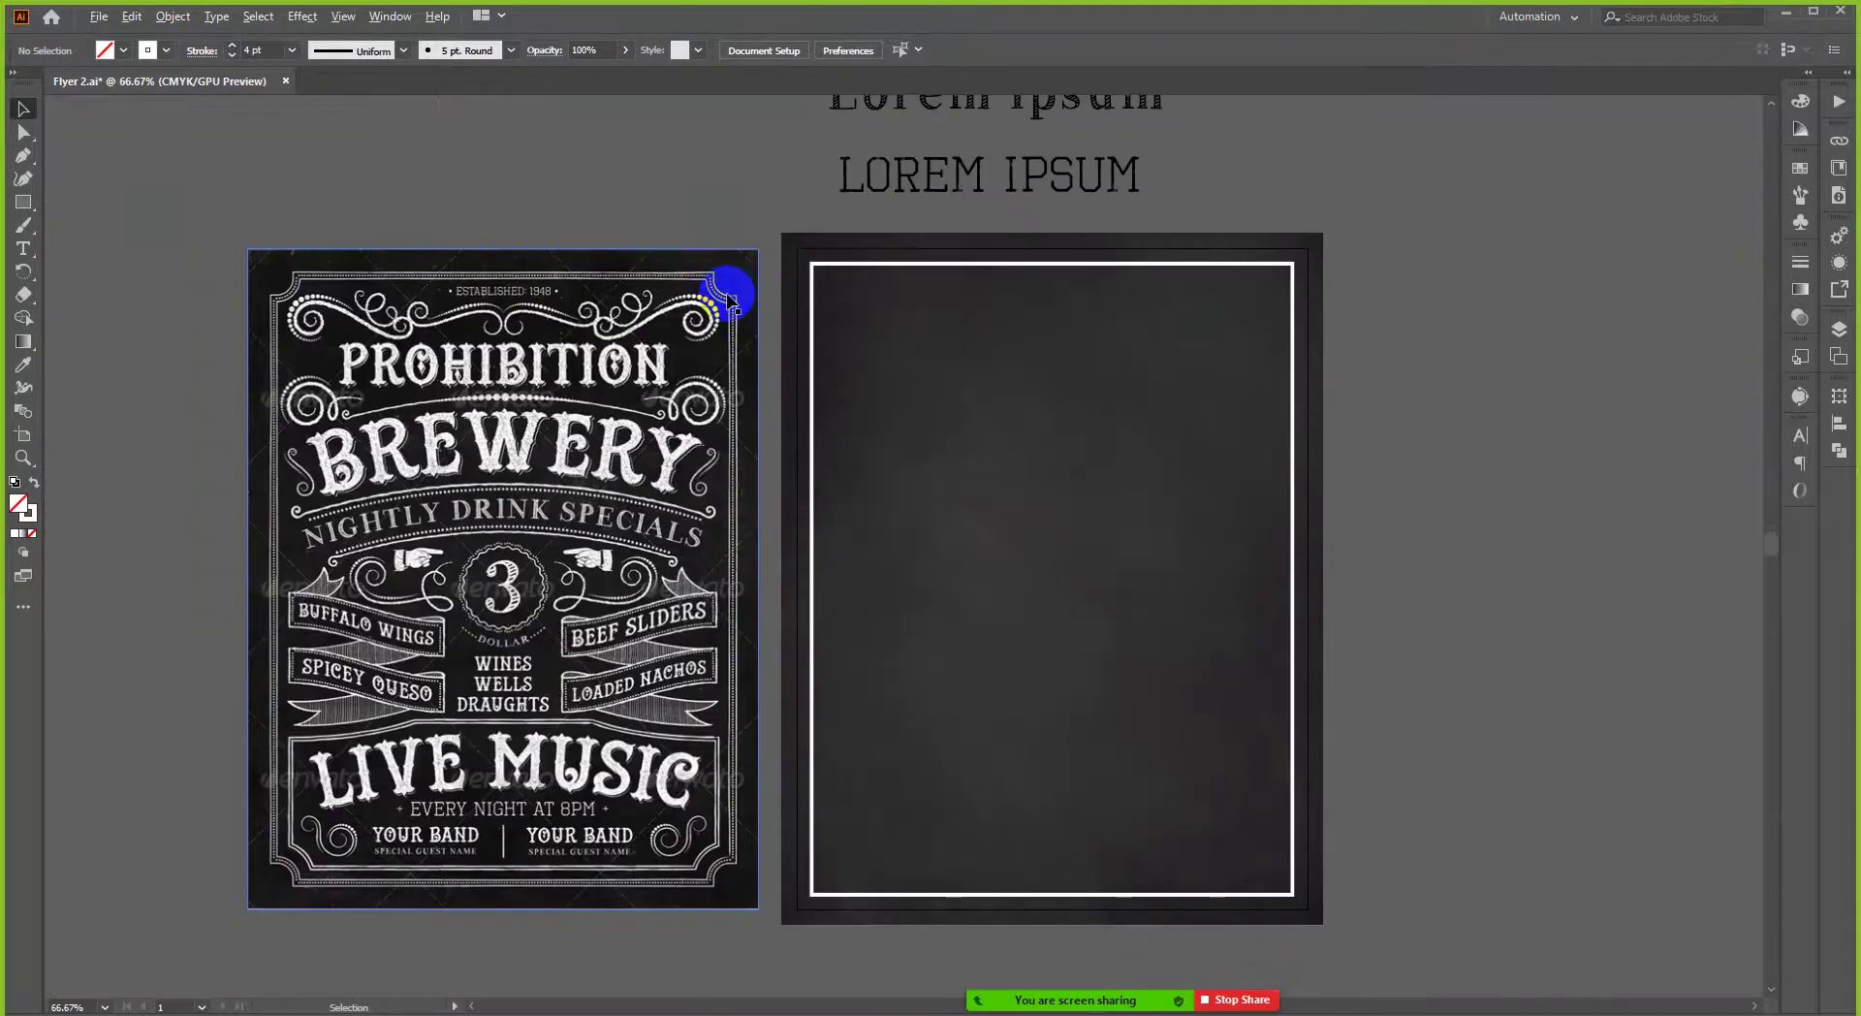
- Draw a square of about 1.03 in with a white stroke outside the flyer, beside its upper-right corner
{"action": "scroll", "coordinate": [729, 293], "scroll_direction": "up", "scroll_amount": 1}
{"action": "scroll", "coordinate": [727, 291], "scroll_direction": "down", "scroll_amount": 1}
{"action": "scroll", "coordinate": [1289, 257], "scroll_direction": "up", "scroll_amount": 2}
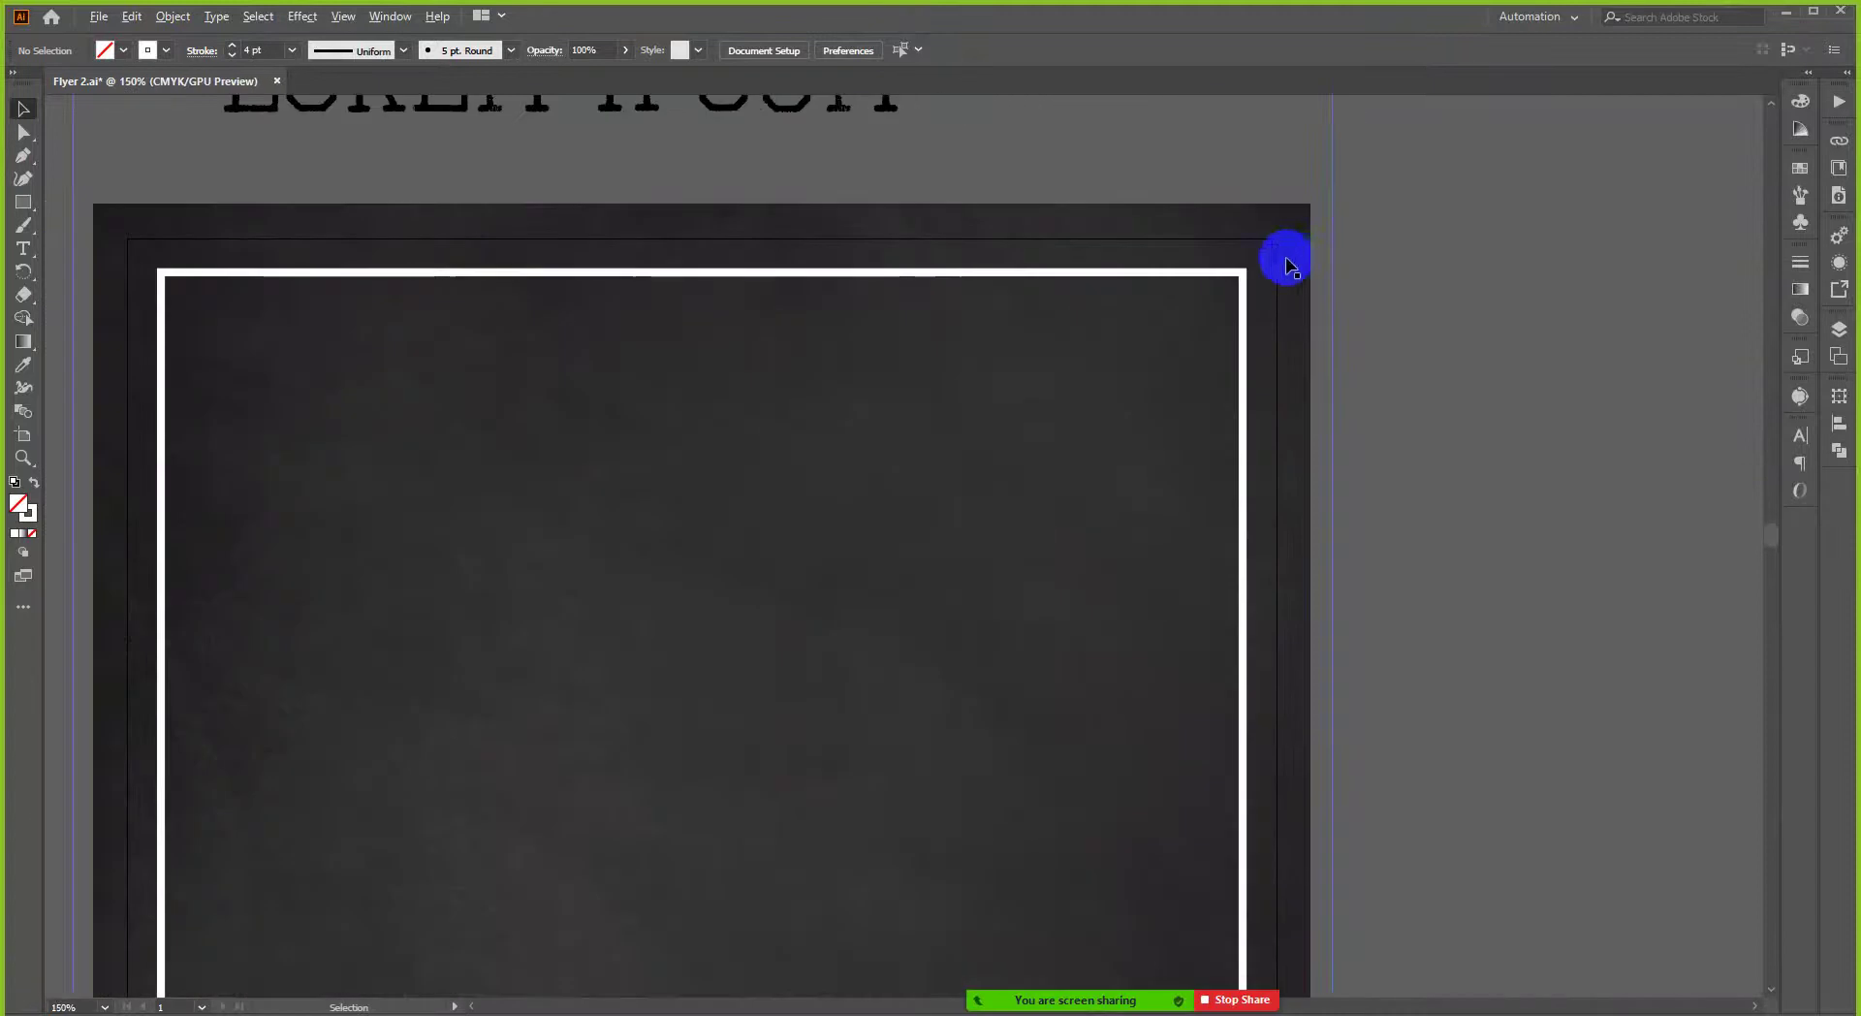
{"action": "left_click", "coordinate": [23, 202]}
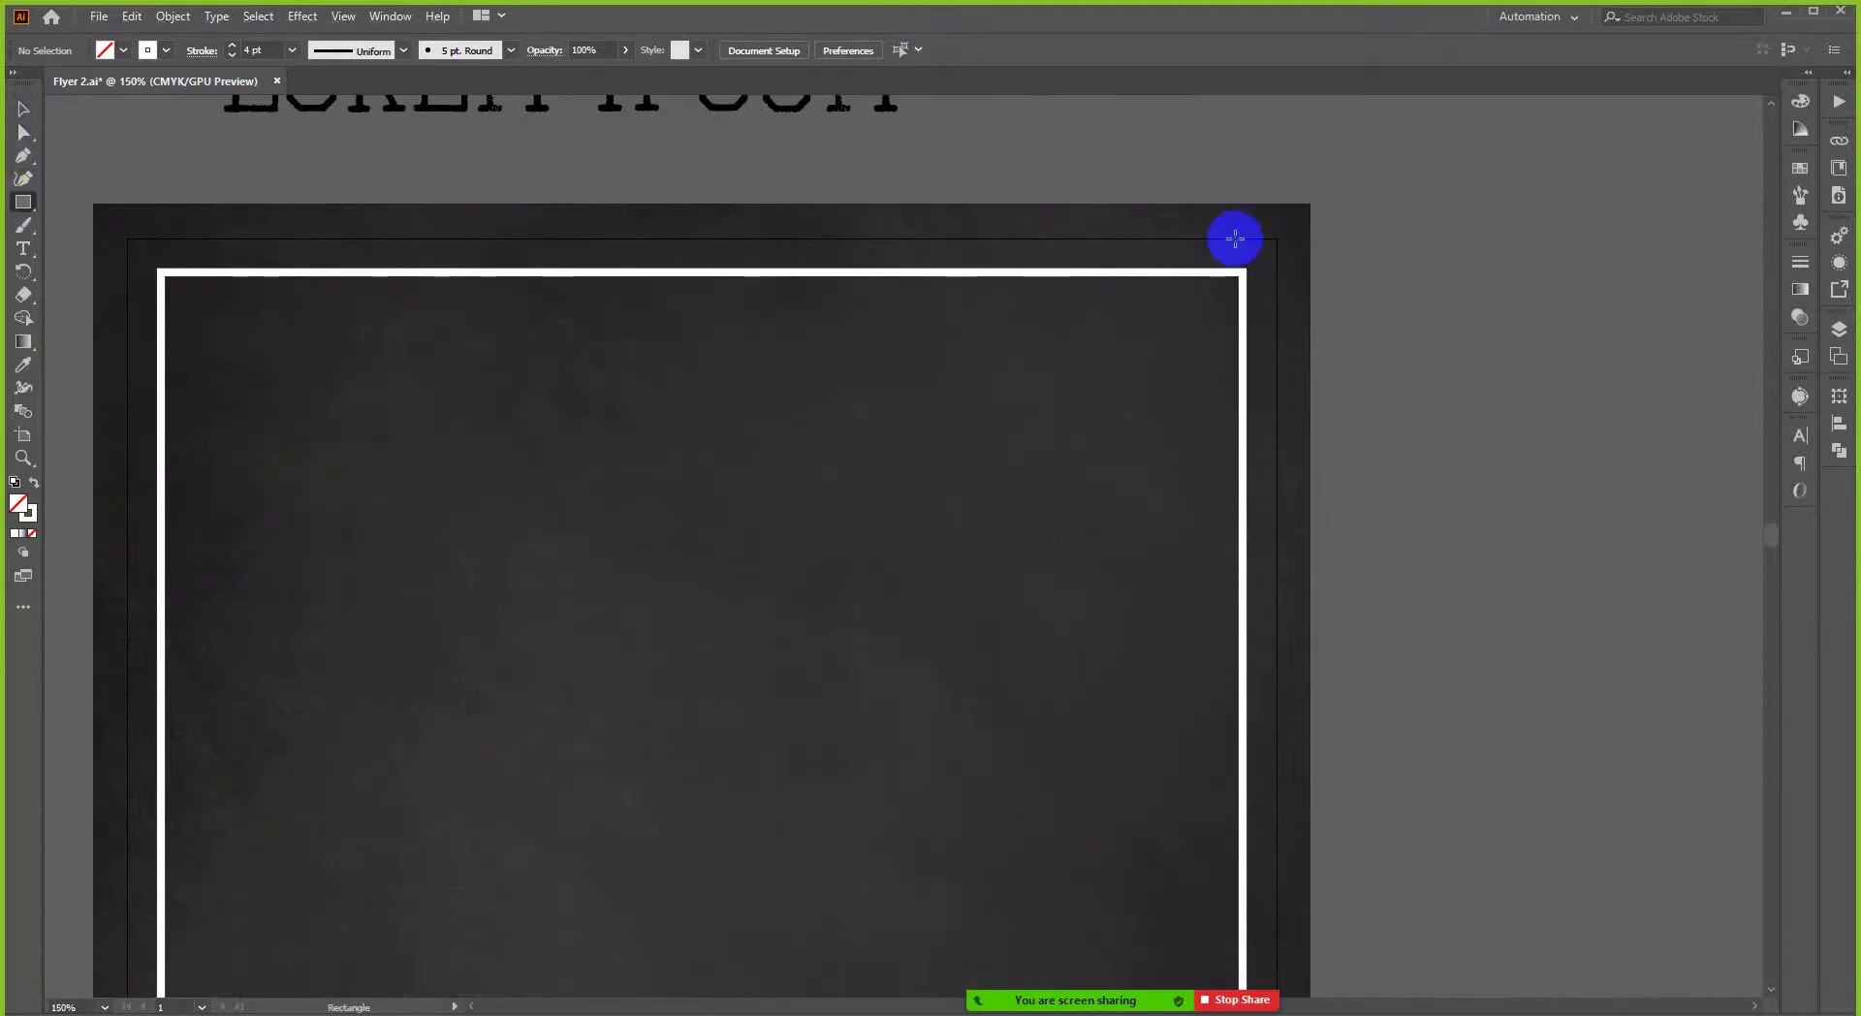
{"action": "left_click_drag", "start_coordinate": [1377, 220], "coordinate": [1479, 360]}
{"action": "left_click", "coordinate": [24, 110]}
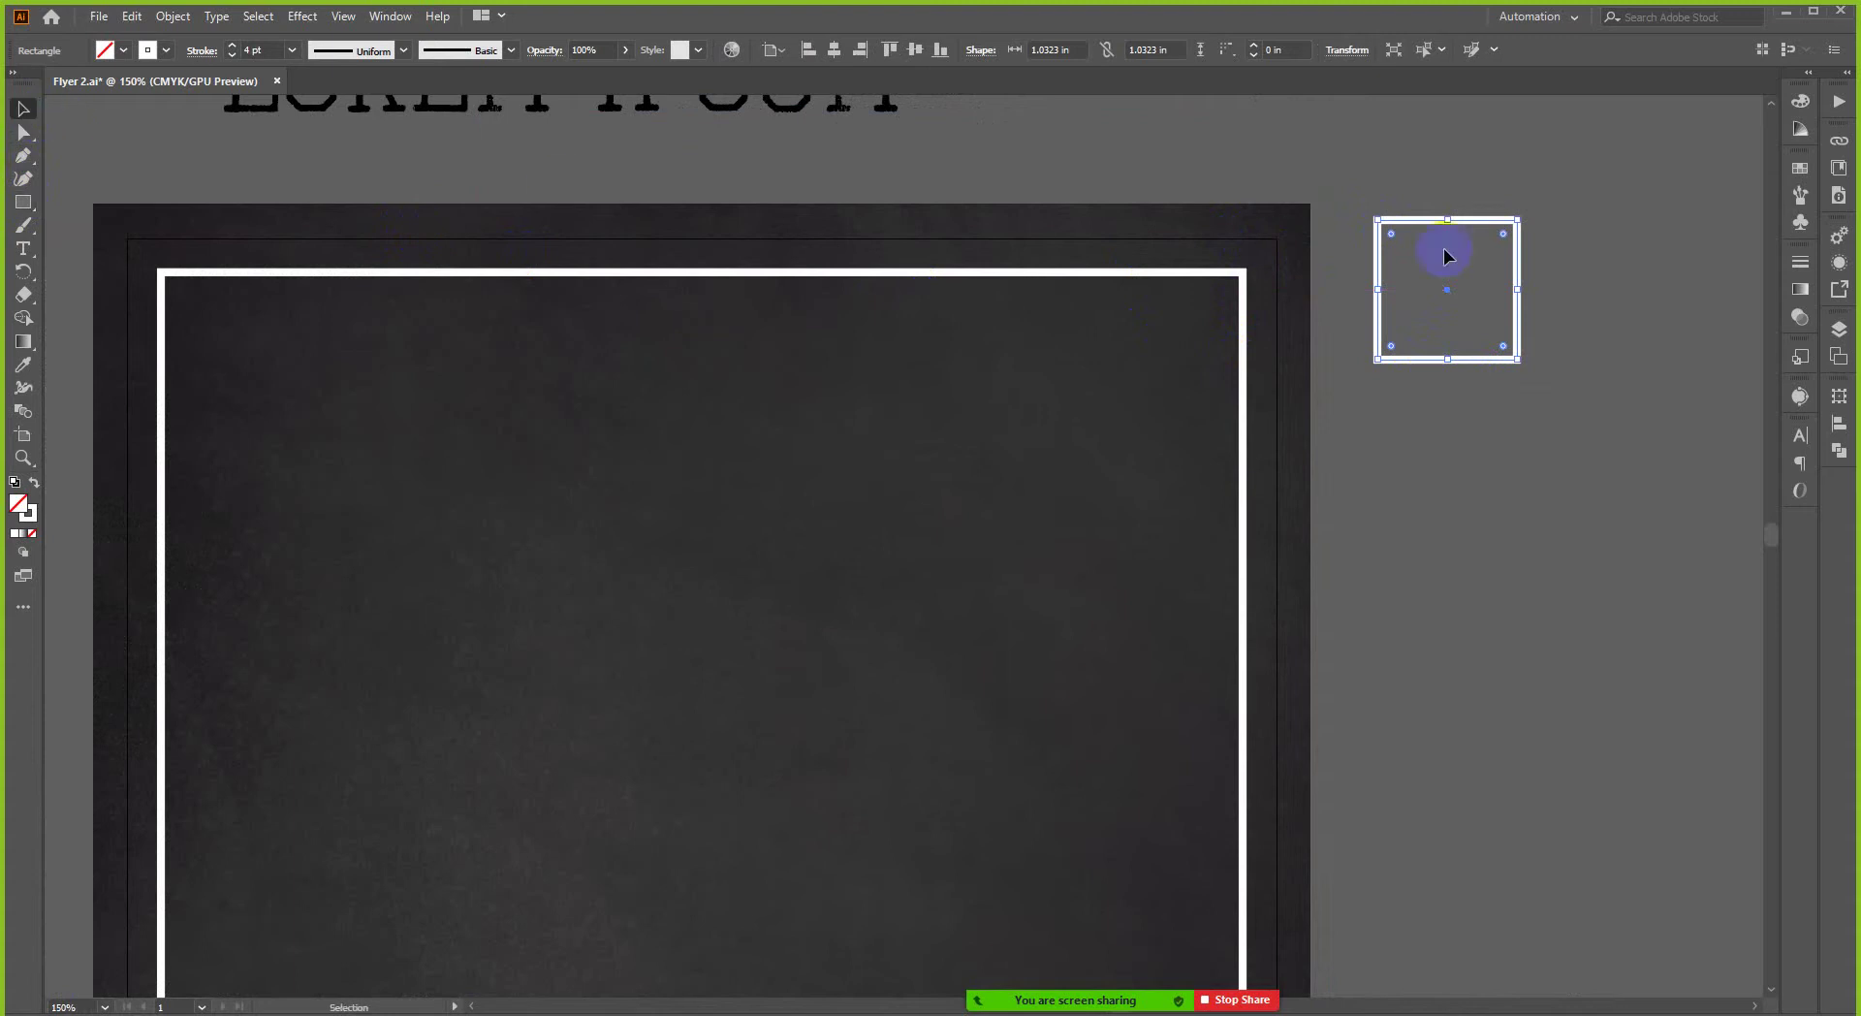
- Round the square's corners to a radius of about 0.24 in and swap its white stroke to the fill
{"action": "left_click_drag", "start_coordinate": [1391, 347], "coordinate": [1413, 326]}
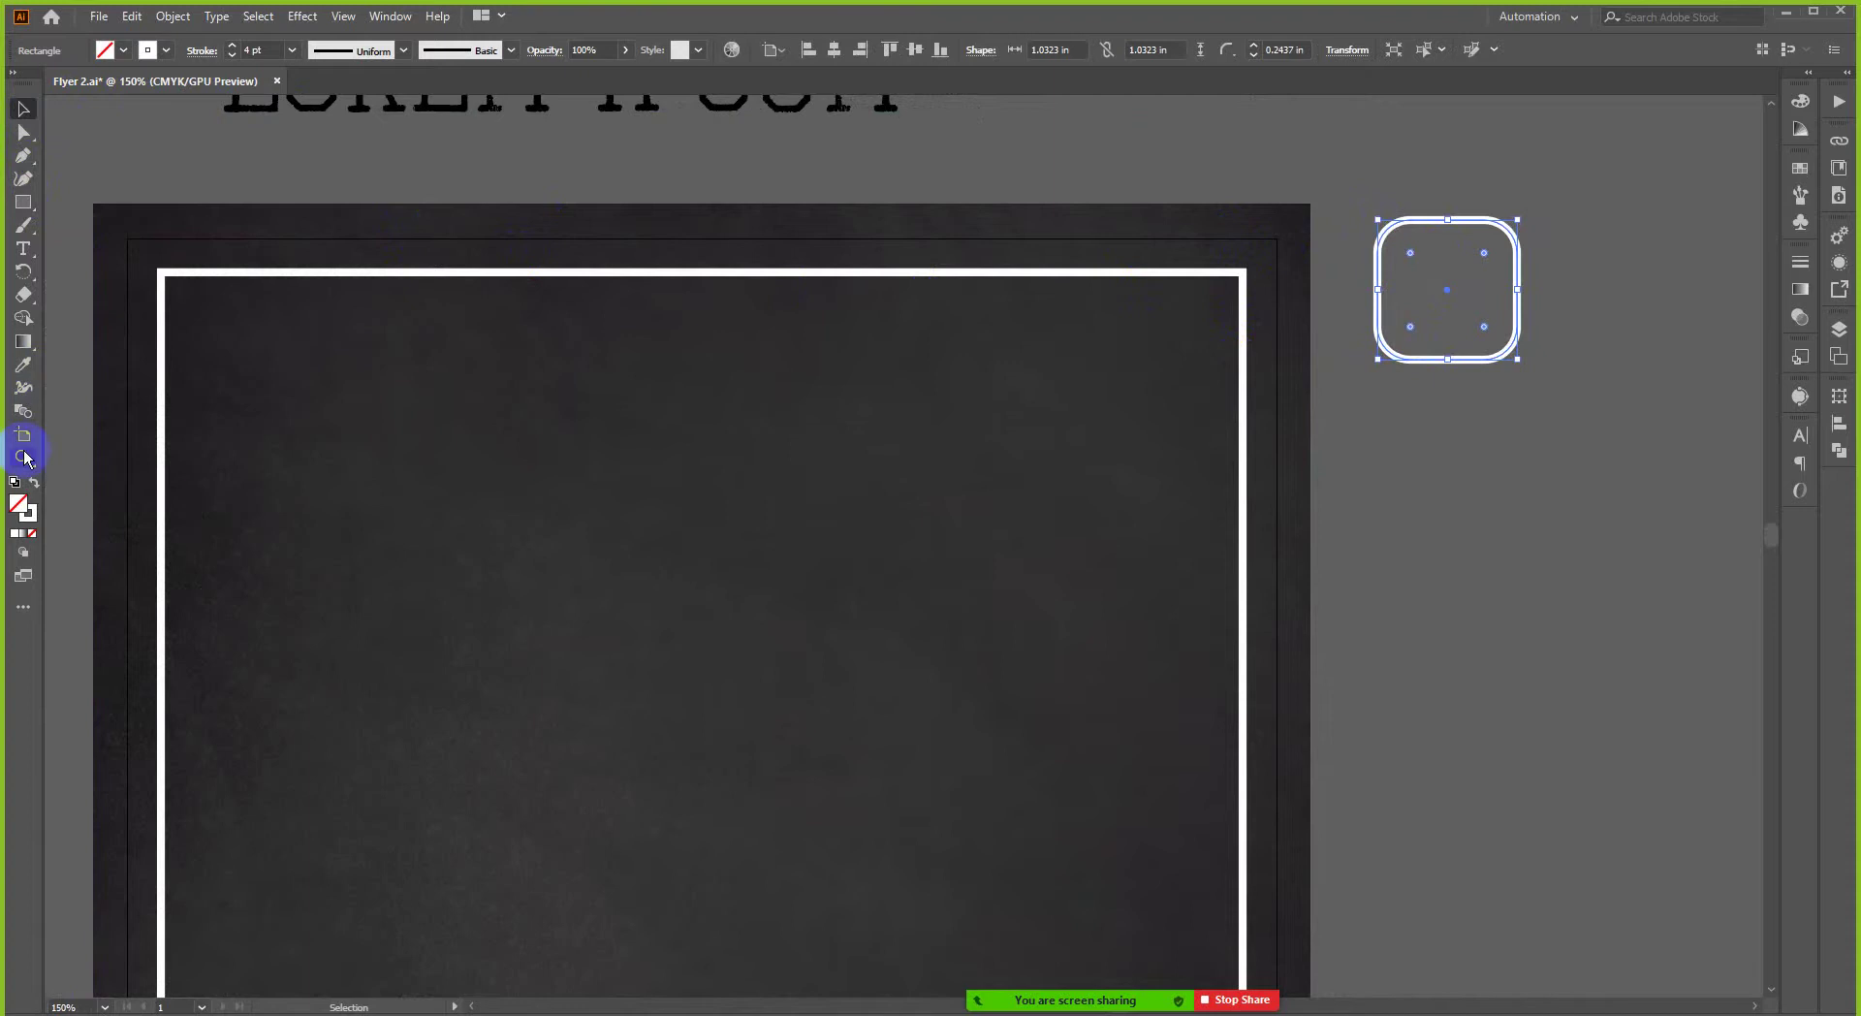
{"action": "left_click", "coordinate": [35, 483]}
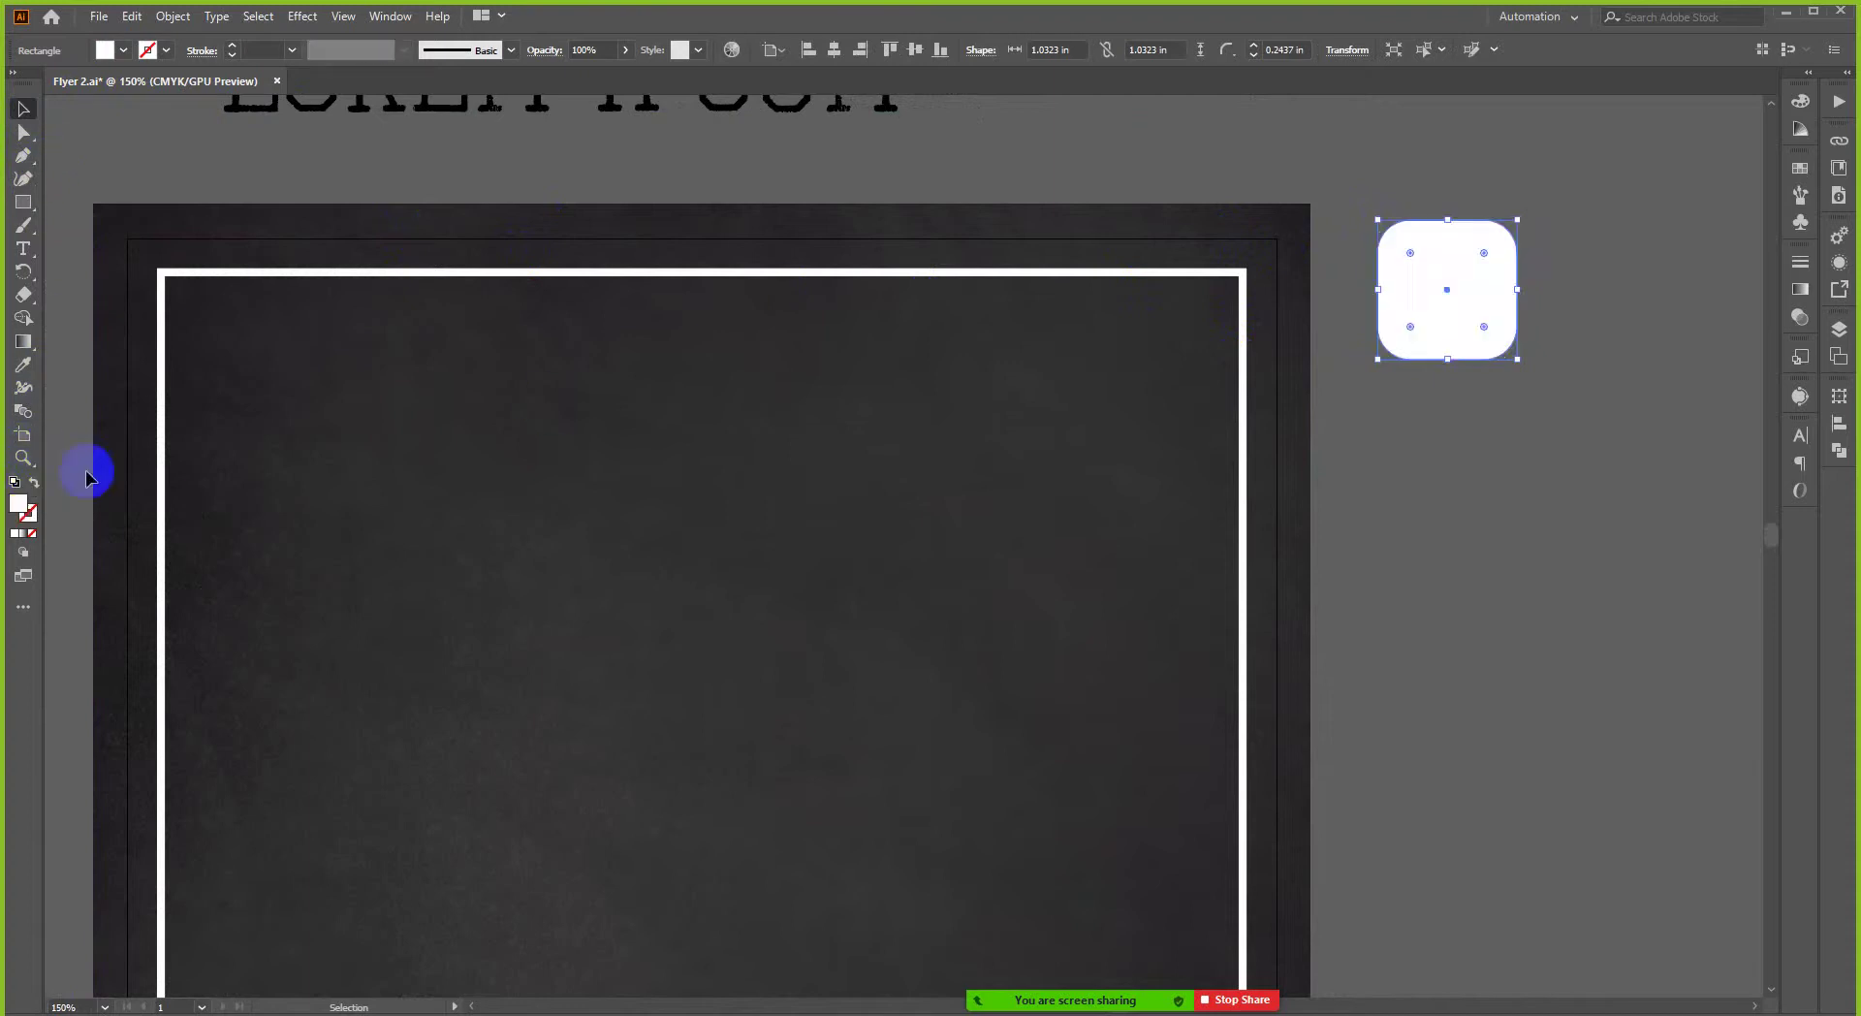
{"action": "left_click", "coordinate": [1525, 395]}
- Move the white rounded square onto the border frame so it is centred on the frame's upper-right corner
{"action": "mouse_move", "coordinate": [1454, 301]}
{"action": "left_mouse_down"}
{"action": "mouse_move", "coordinate": [1305, 300]}
{"action": "mouse_move", "coordinate": [1288, 278]}
{"action": "left_mouse_up"}
{"action": "scroll", "coordinate": [1250, 279], "scroll_direction": "up", "scroll_amount": 1}
{"action": "scroll", "coordinate": [1267, 277], "scroll_direction": "down", "scroll_amount": 1}
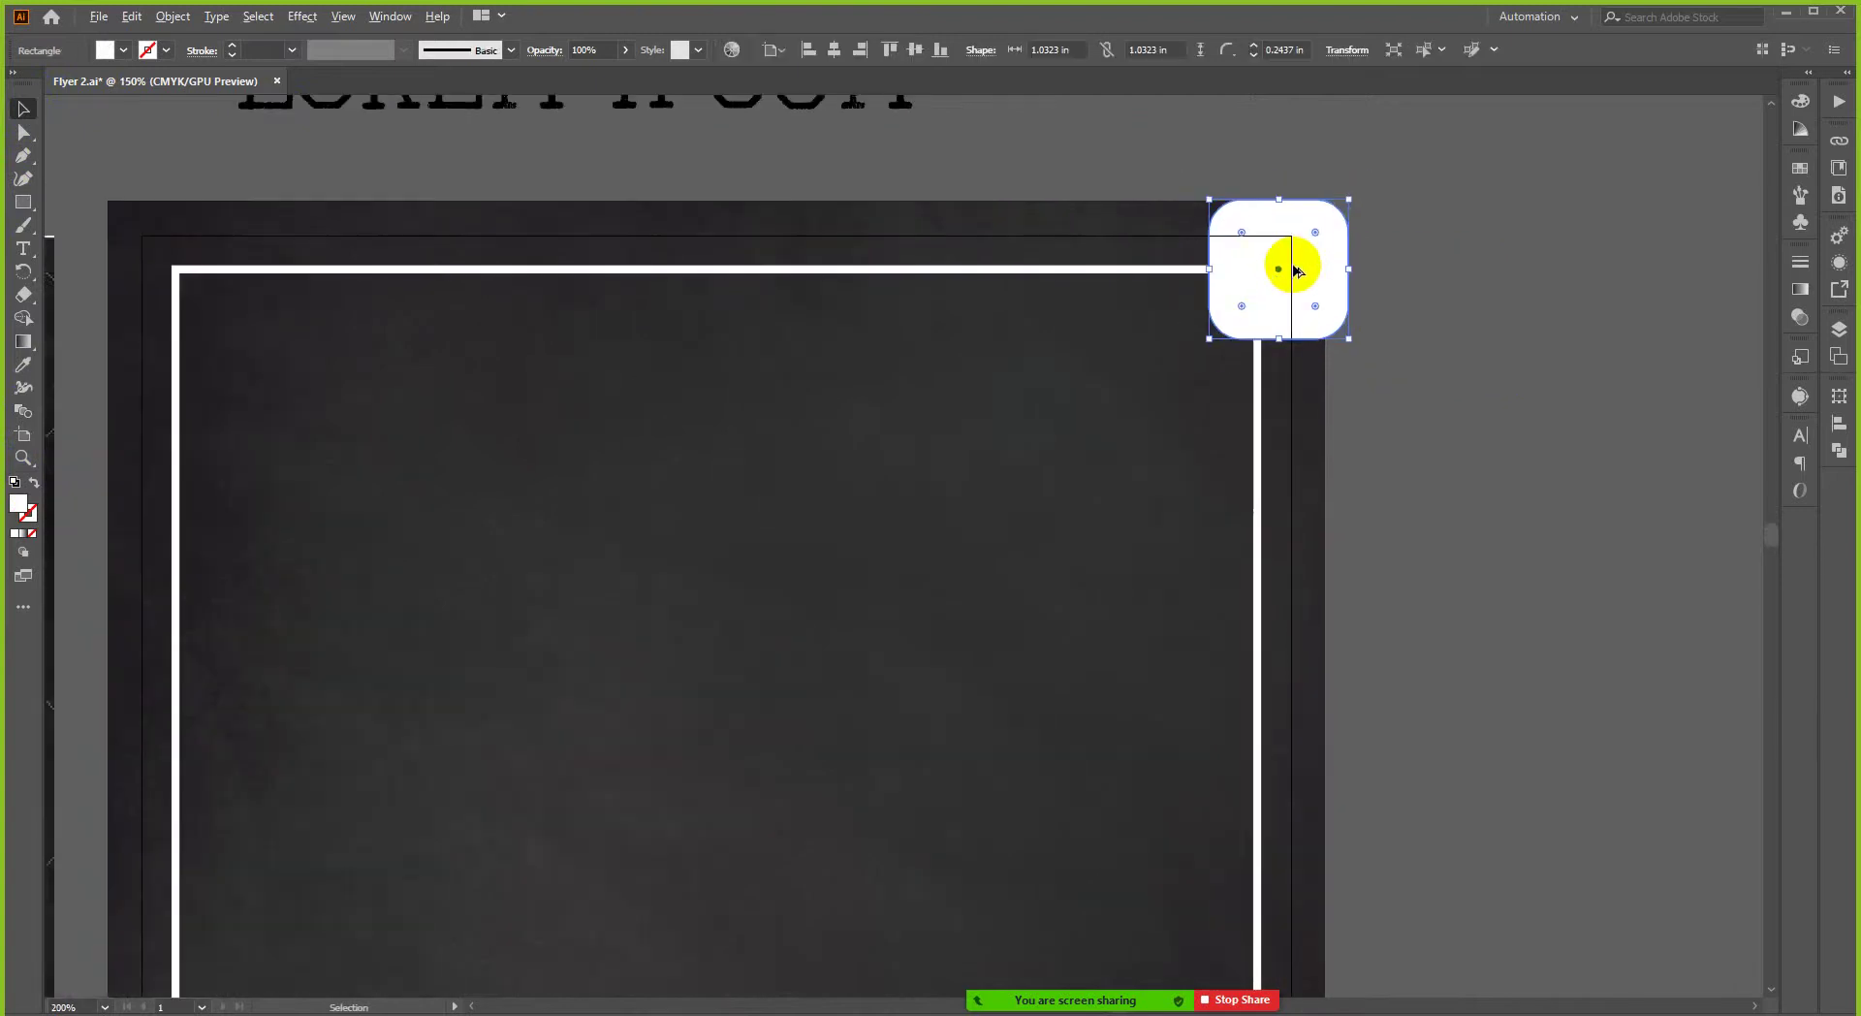
{"action": "scroll", "coordinate": [1267, 286], "scroll_direction": "up", "scroll_amount": 2}
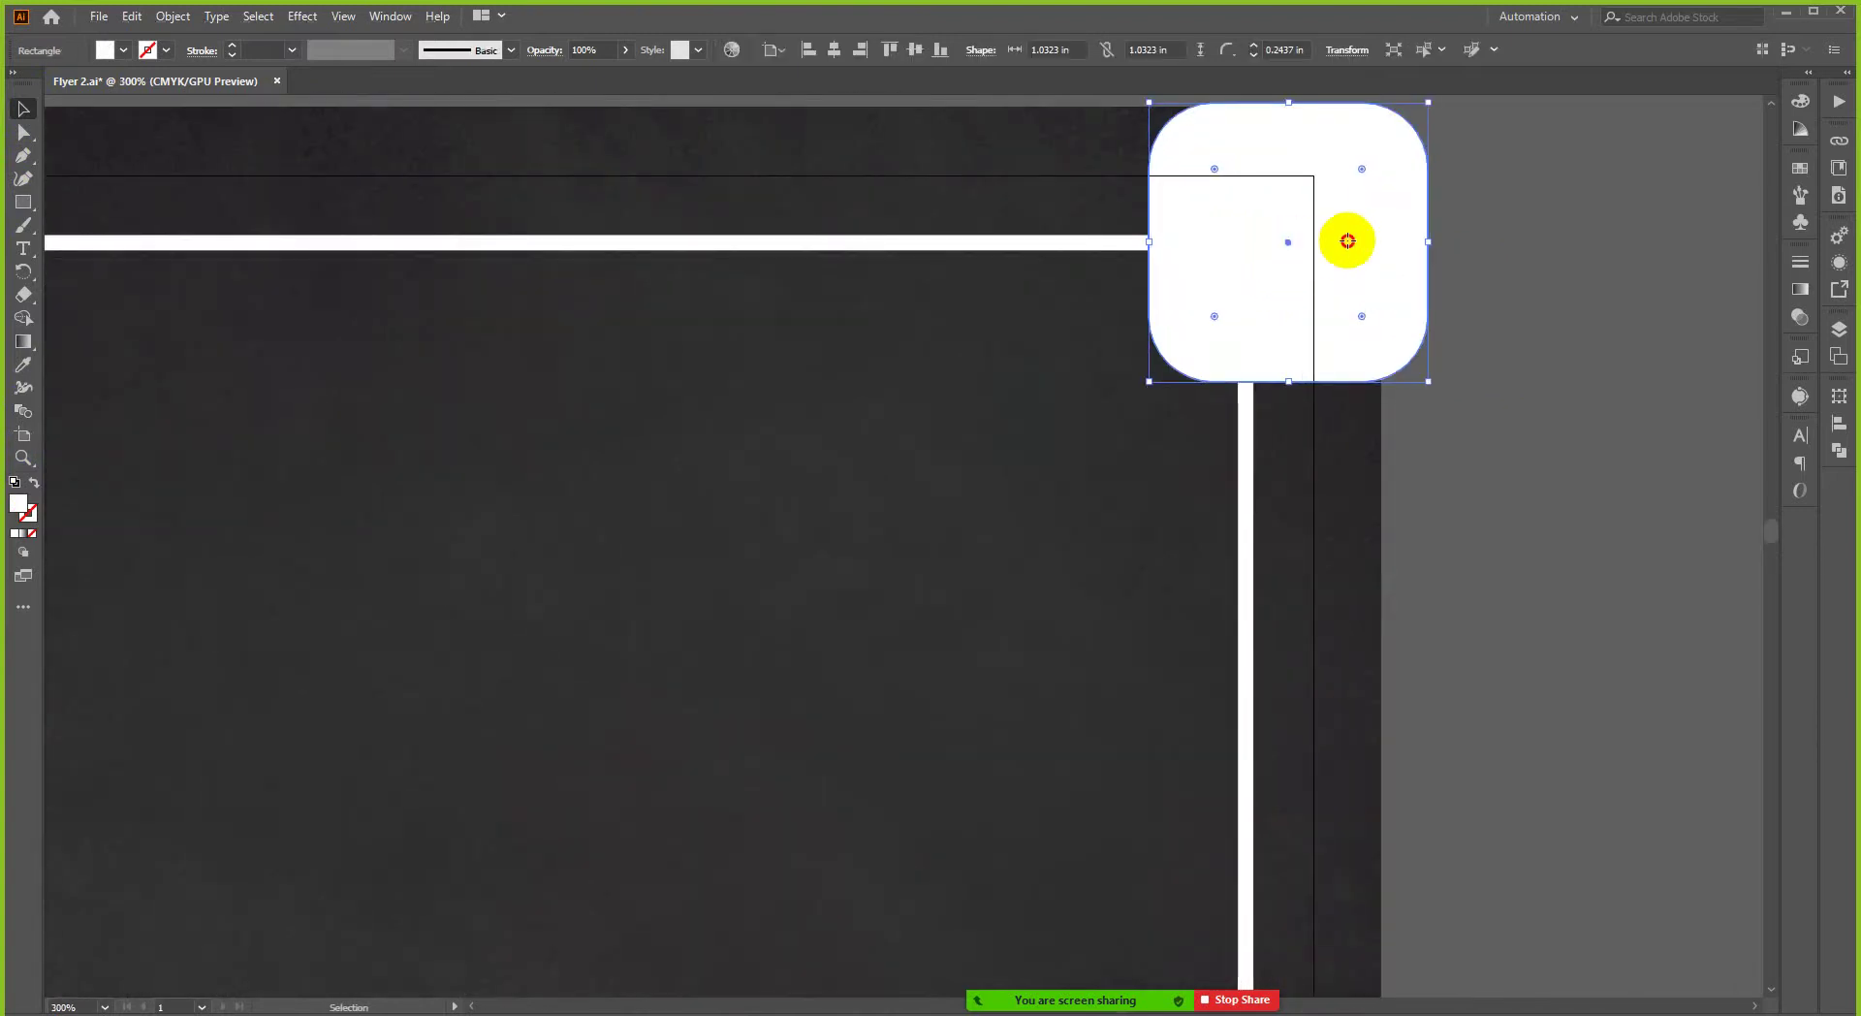
{"action": "left_click_drag", "start_coordinate": [1348, 240], "coordinate": [1309, 255]}
{"action": "scroll", "coordinate": [1309, 255], "scroll_direction": "down", "scroll_amount": 4}
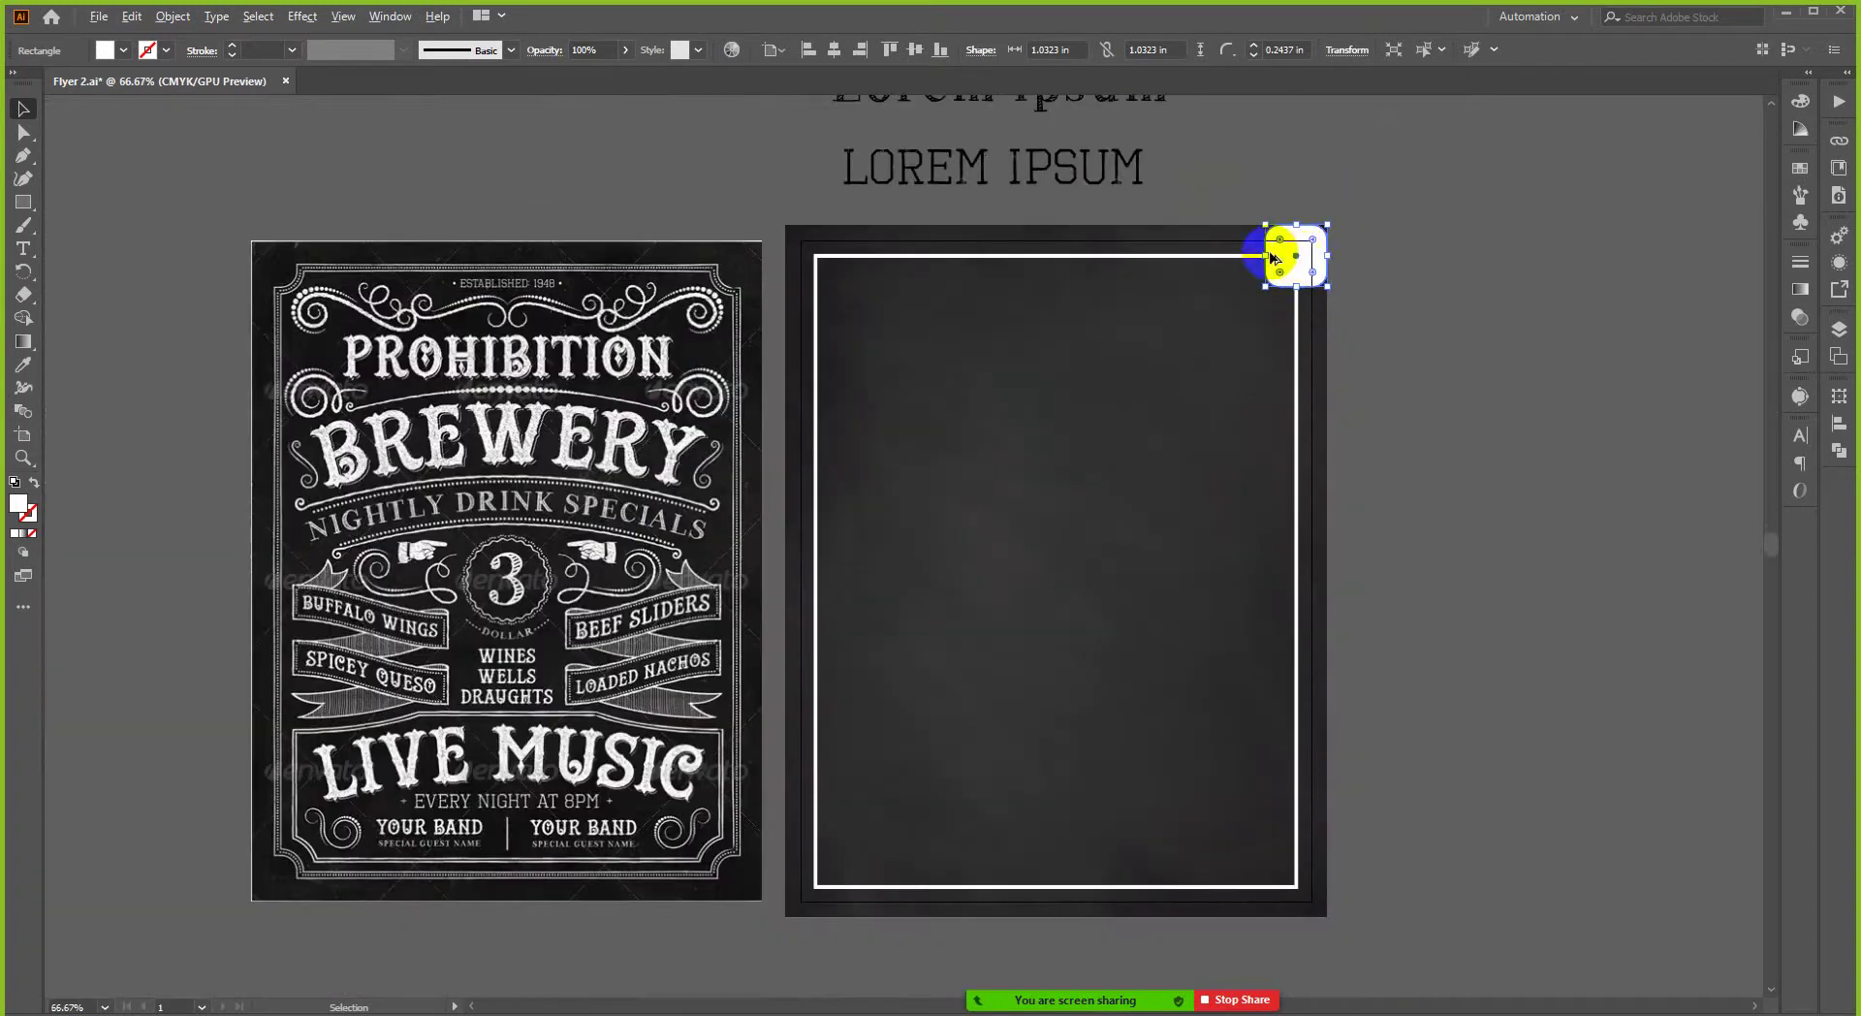
{"action": "scroll", "coordinate": [1272, 257], "scroll_direction": "up", "scroll_amount": 2}
- Increase the white square's corner radius to the maximum so that it forms a full circle
{"action": "left_click_drag", "start_coordinate": [1295, 297], "coordinate": [1308, 274]}
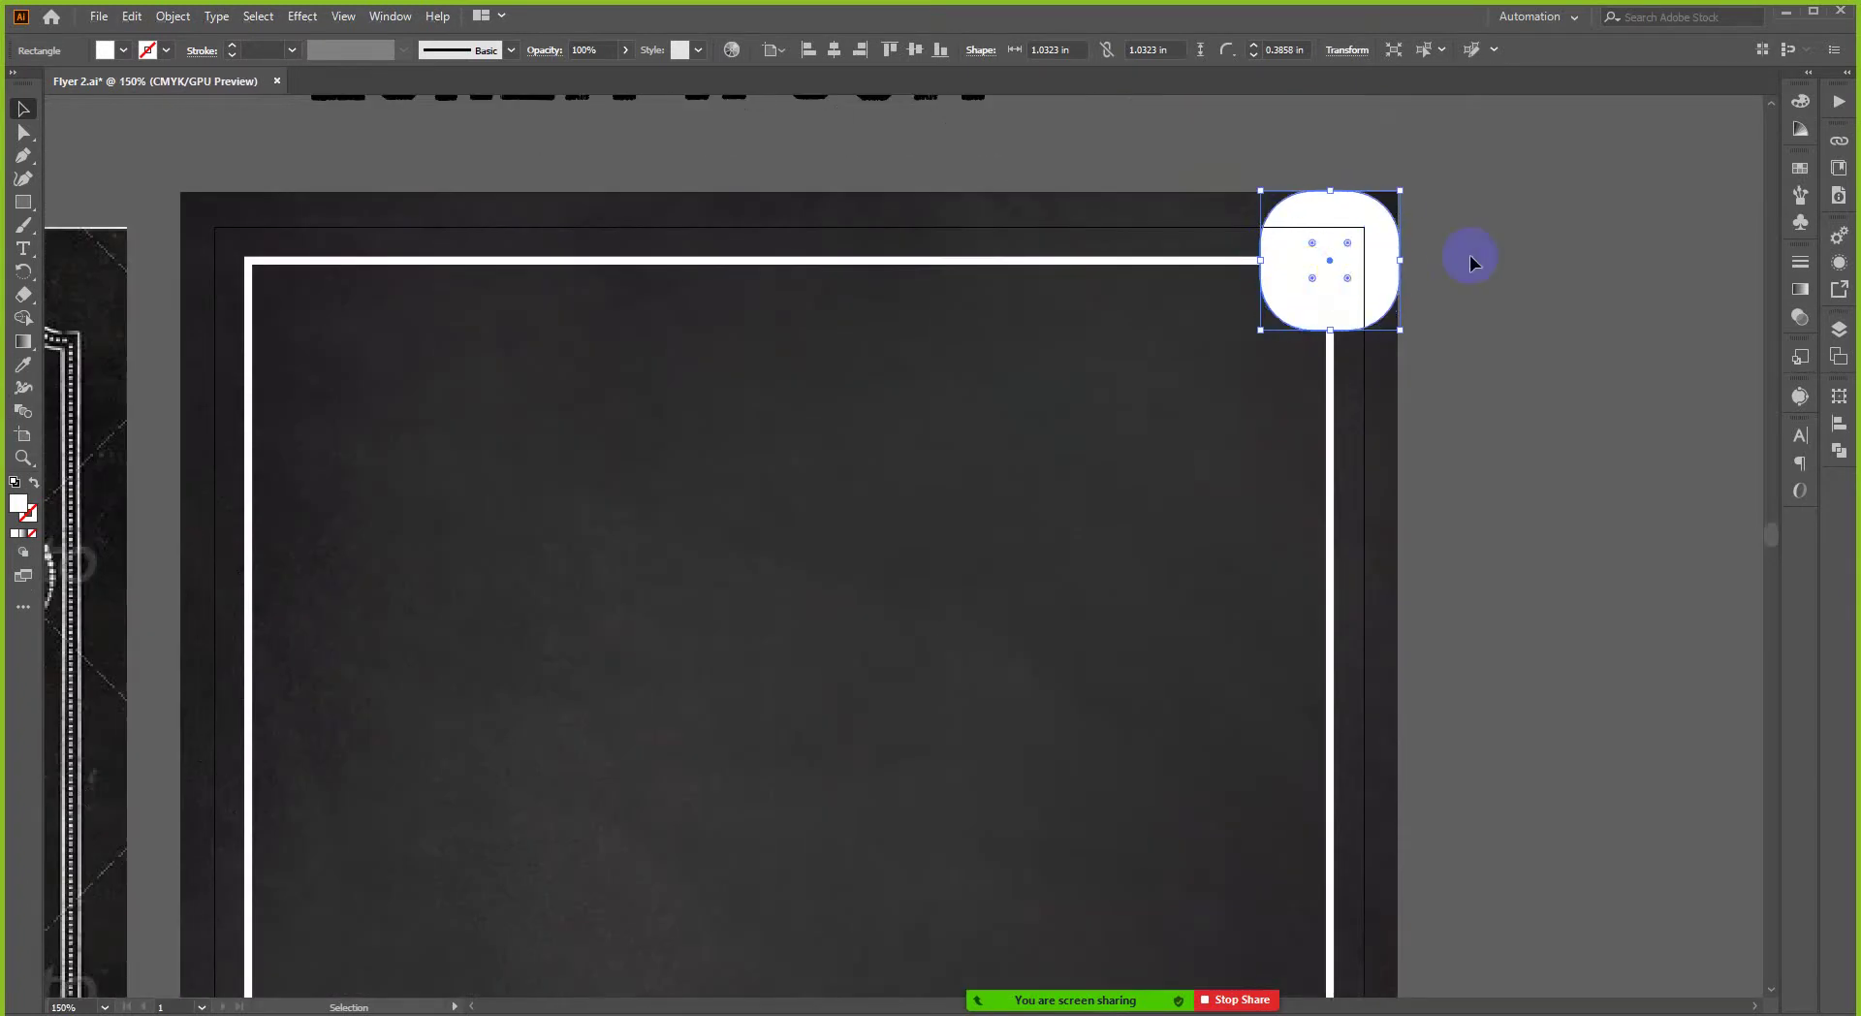
{"action": "left_click", "coordinate": [1508, 254]}
{"action": "scroll", "coordinate": [1510, 253], "scroll_direction": "down", "scroll_amount": 1}
{"action": "scroll", "coordinate": [1463, 257], "scroll_direction": "down", "scroll_amount": 1}
{"action": "scroll", "coordinate": [1425, 274], "scroll_direction": "up", "scroll_amount": 3}
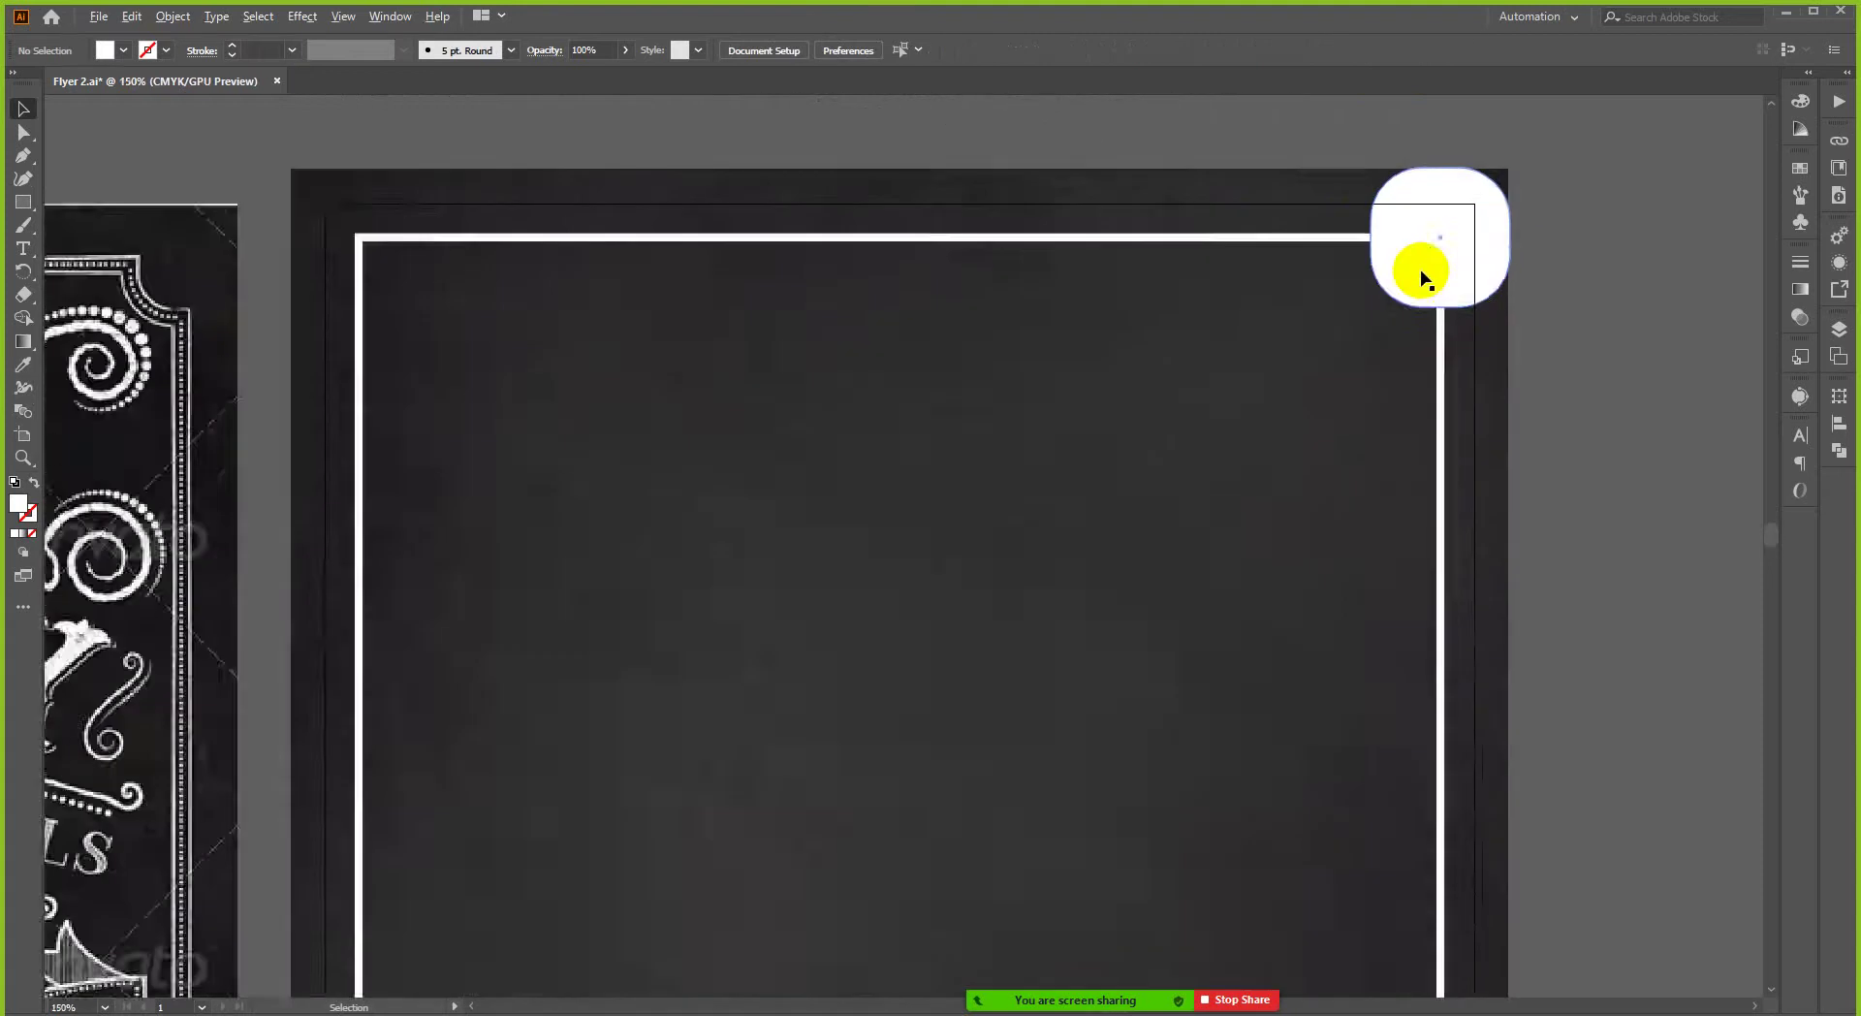
{"action": "left_click", "coordinate": [1399, 288]}
{"action": "left_click_drag", "start_coordinate": [1353, 317], "coordinate": [1383, 308]}
{"action": "key", "text": "ctrl+z"}
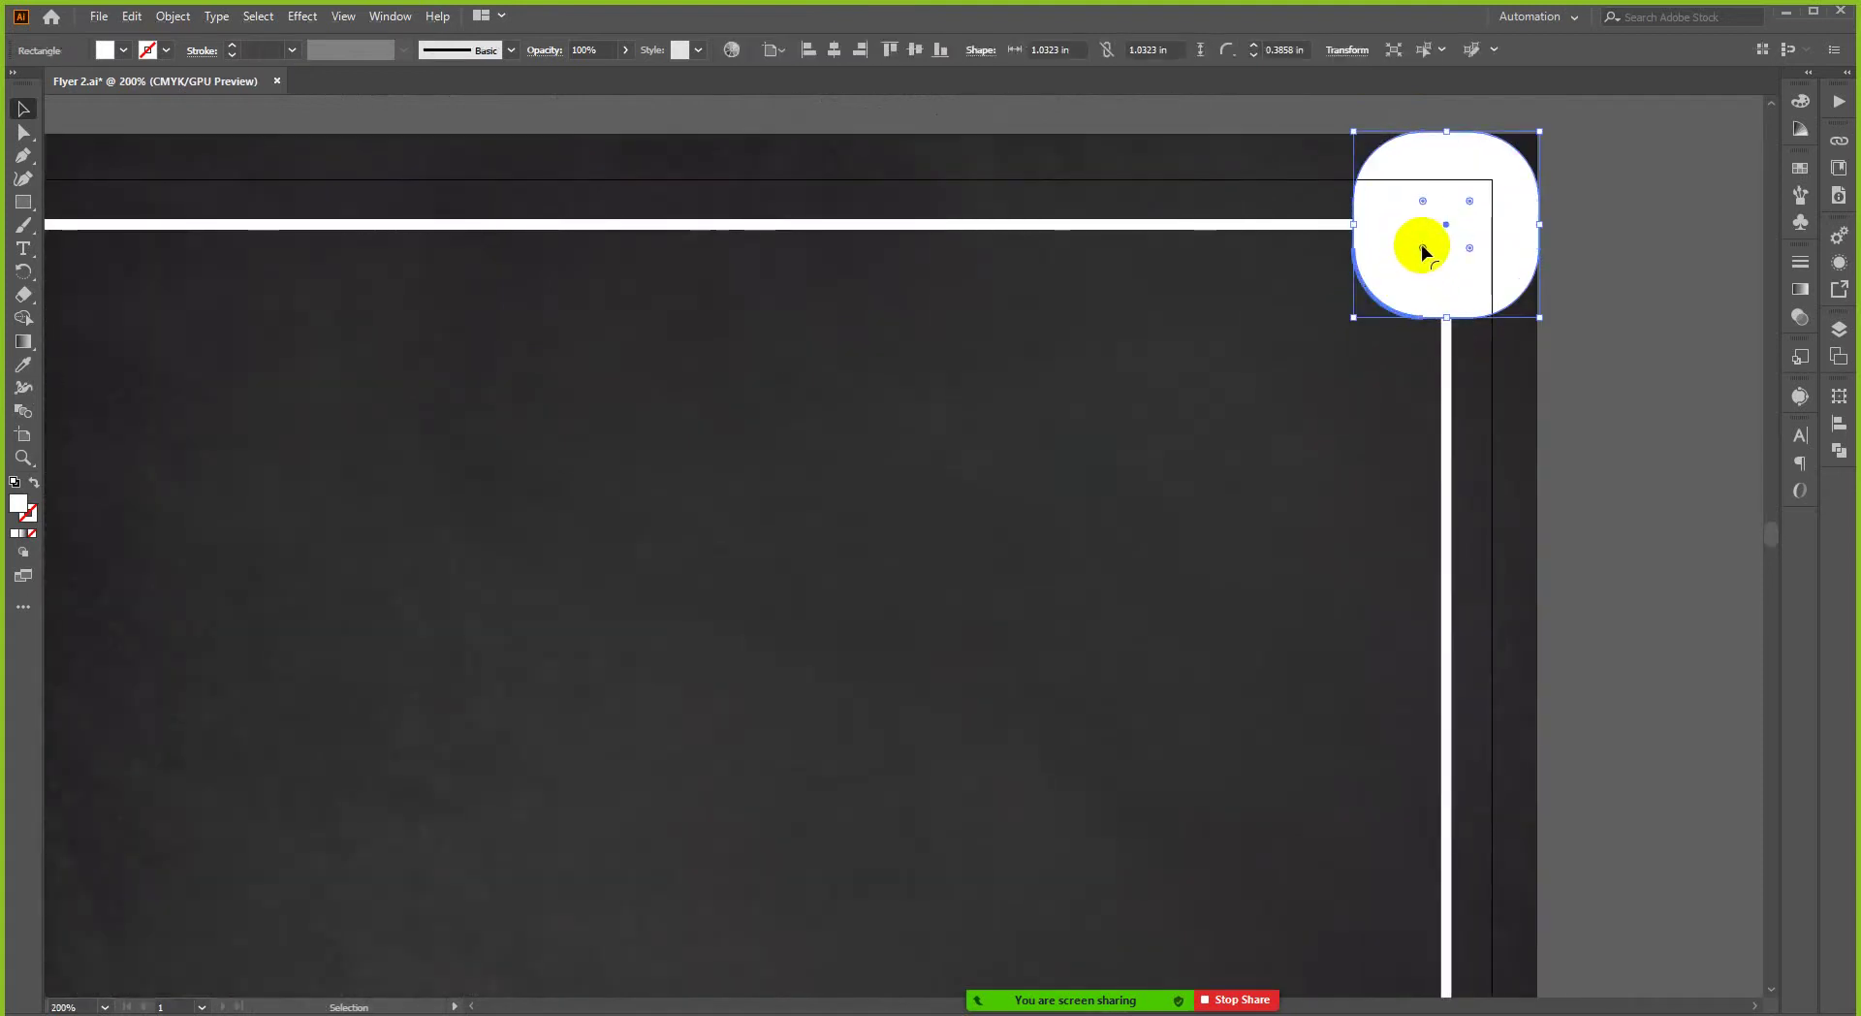
{"action": "left_click_drag", "start_coordinate": [1421, 250], "coordinate": [1444, 229]}
{"action": "scroll", "coordinate": [1587, 274], "scroll_direction": "down", "scroll_amount": 1, "text": "alt"}
{"action": "left_click", "coordinate": [1588, 271]}
{"action": "scroll", "coordinate": [1588, 272], "scroll_direction": "up", "scroll_amount": 2}
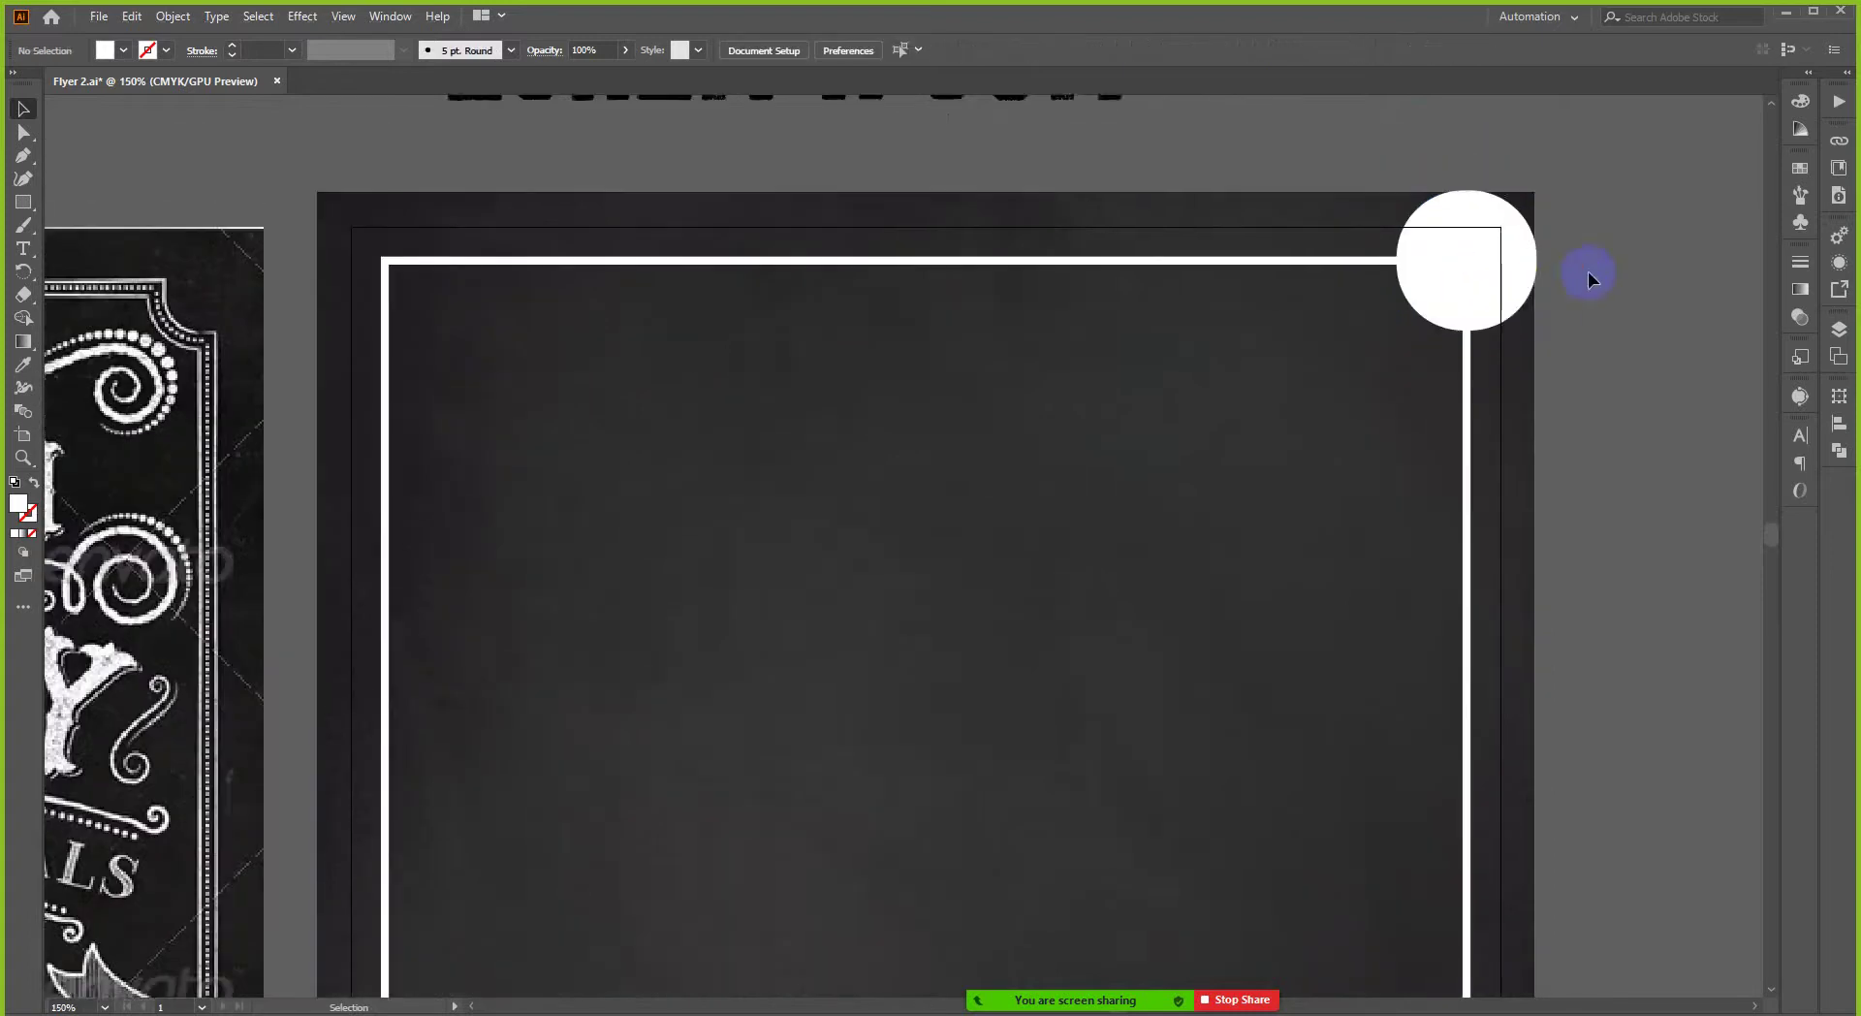
- Use Shape Builder on the circle and border frame to cut a concave quarter circle into the frame's upper-right corner
{"action": "scroll", "coordinate": [1500, 334], "scroll_direction": "up", "scroll_amount": 1, "text": "alt"}
{"action": "left_click", "coordinate": [1495, 295]}
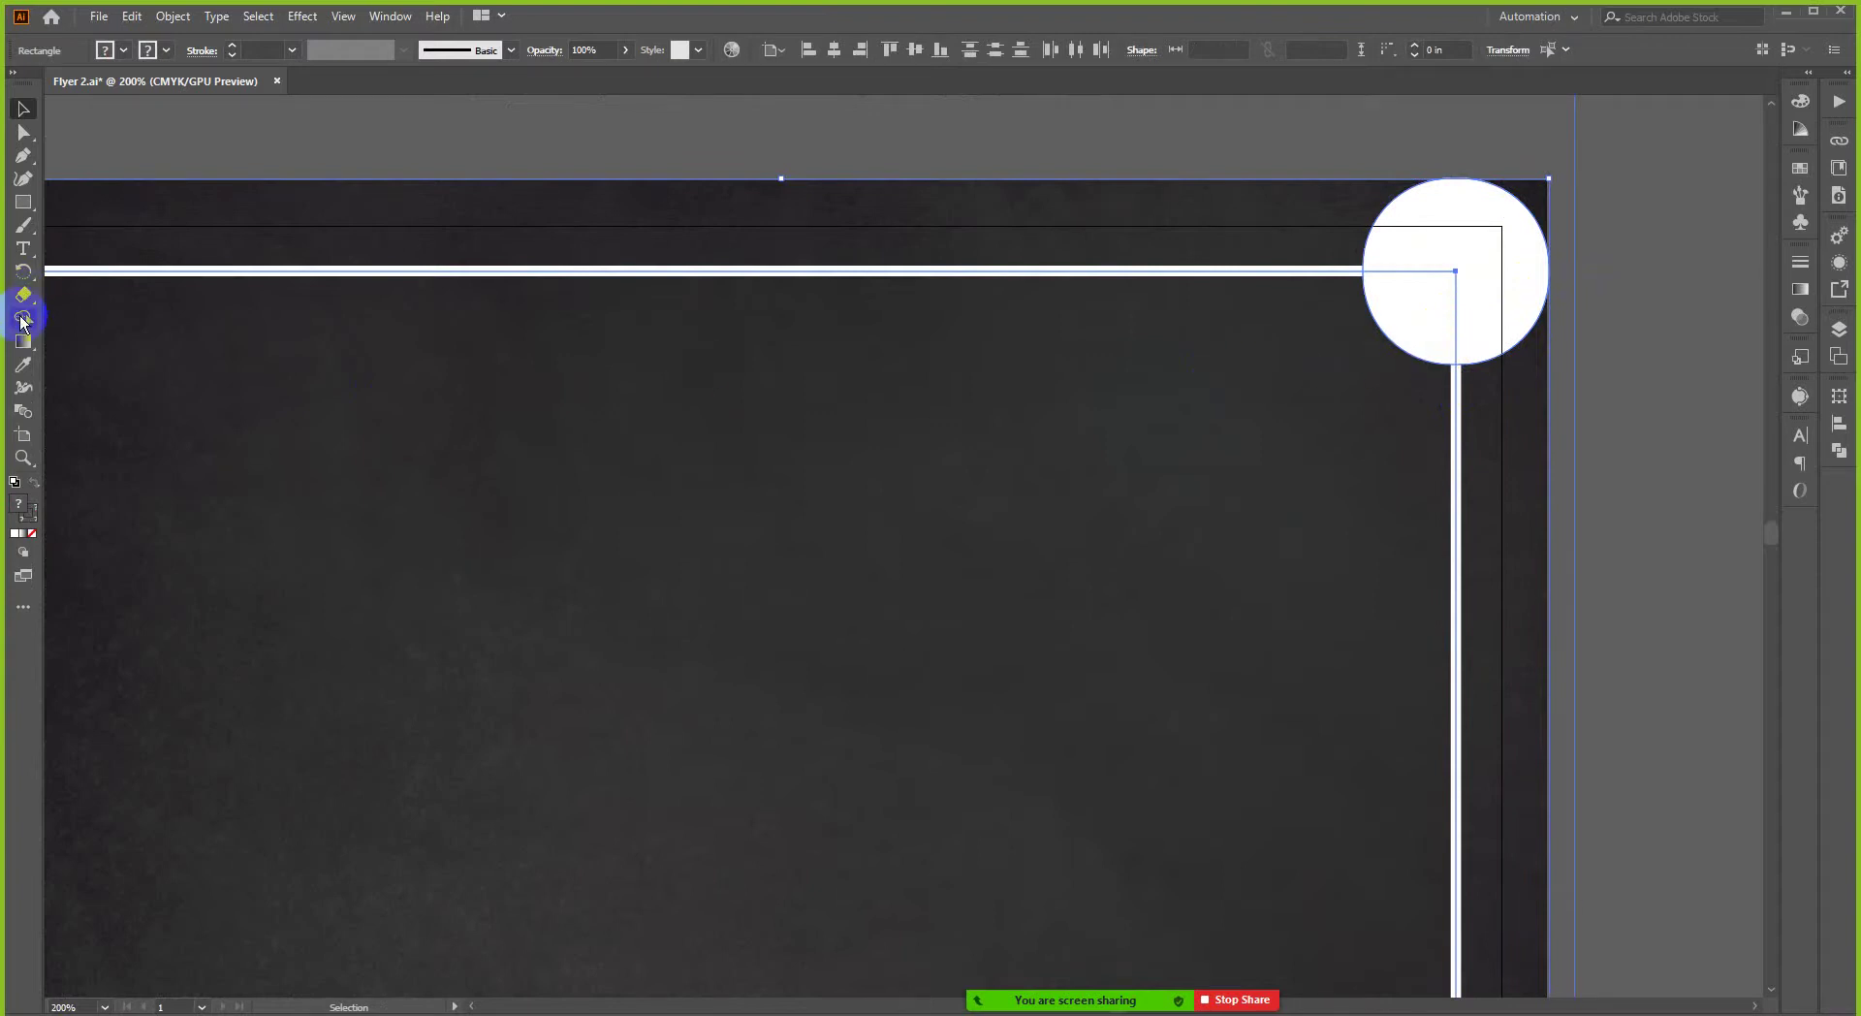
{"action": "left_click", "coordinate": [22, 320]}
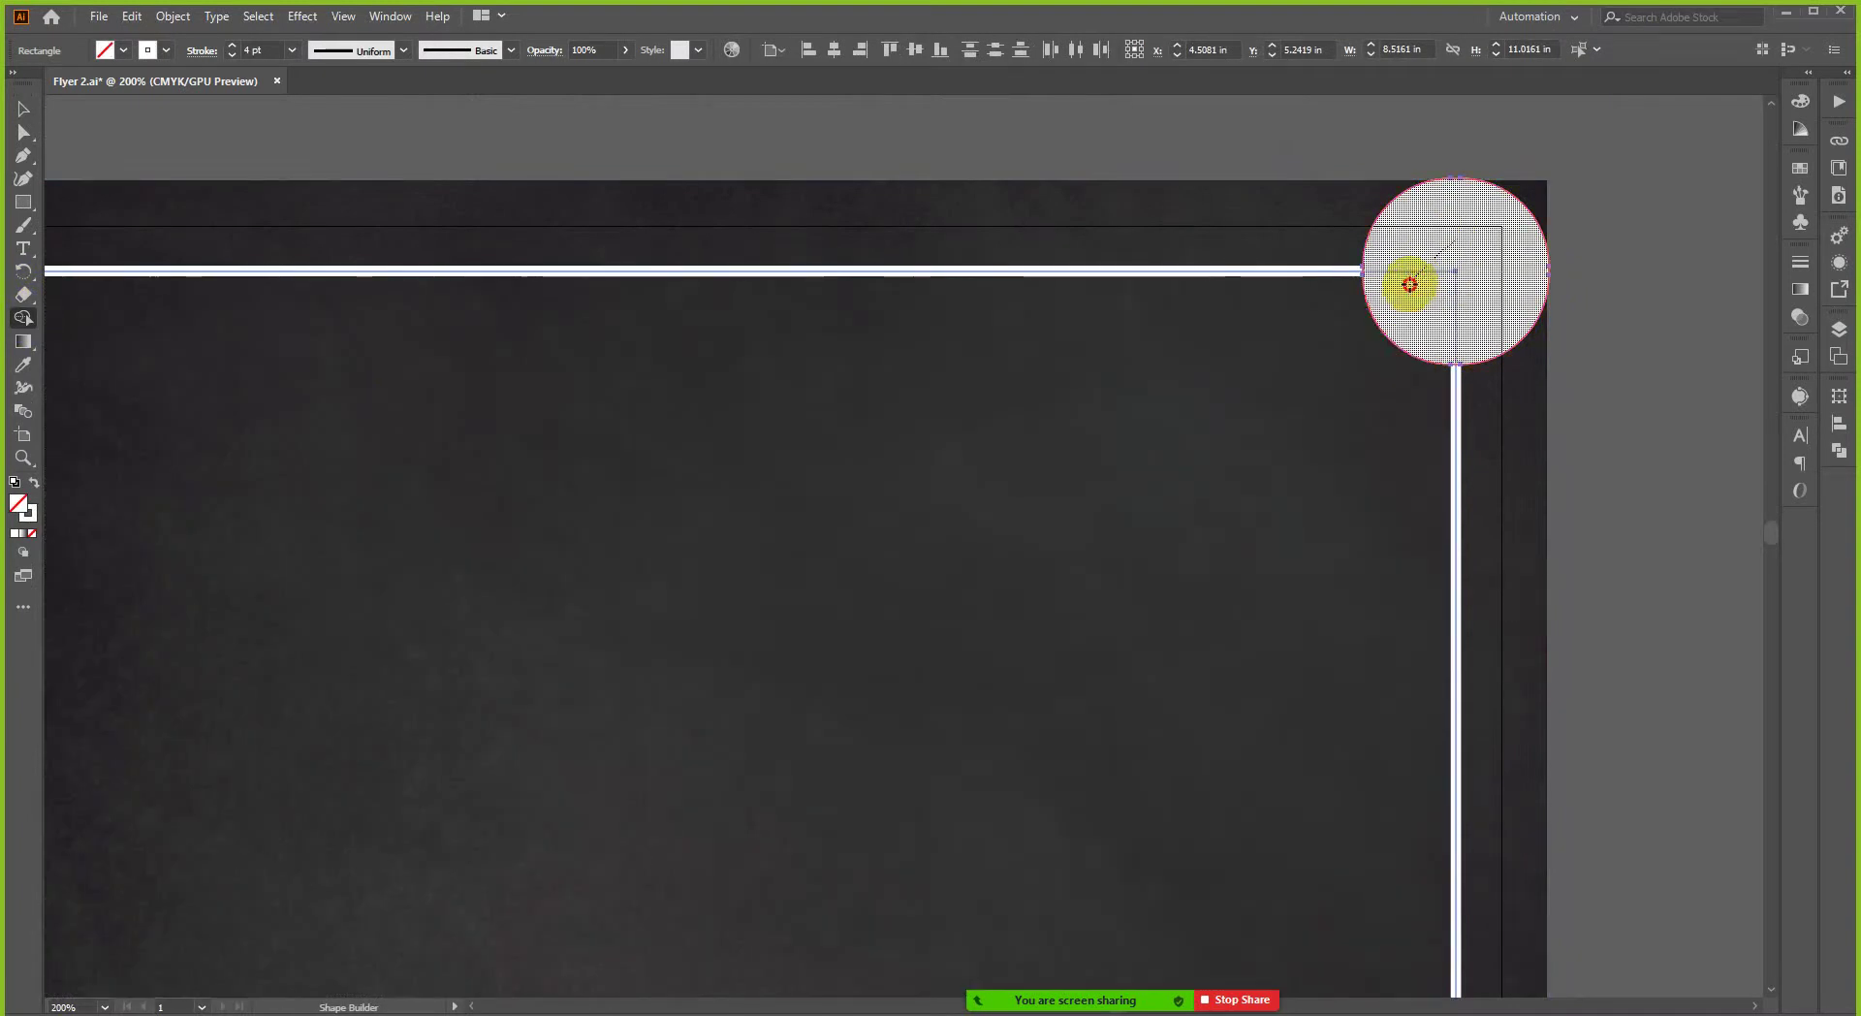
{"action": "left_click", "coordinate": [1396, 284]}
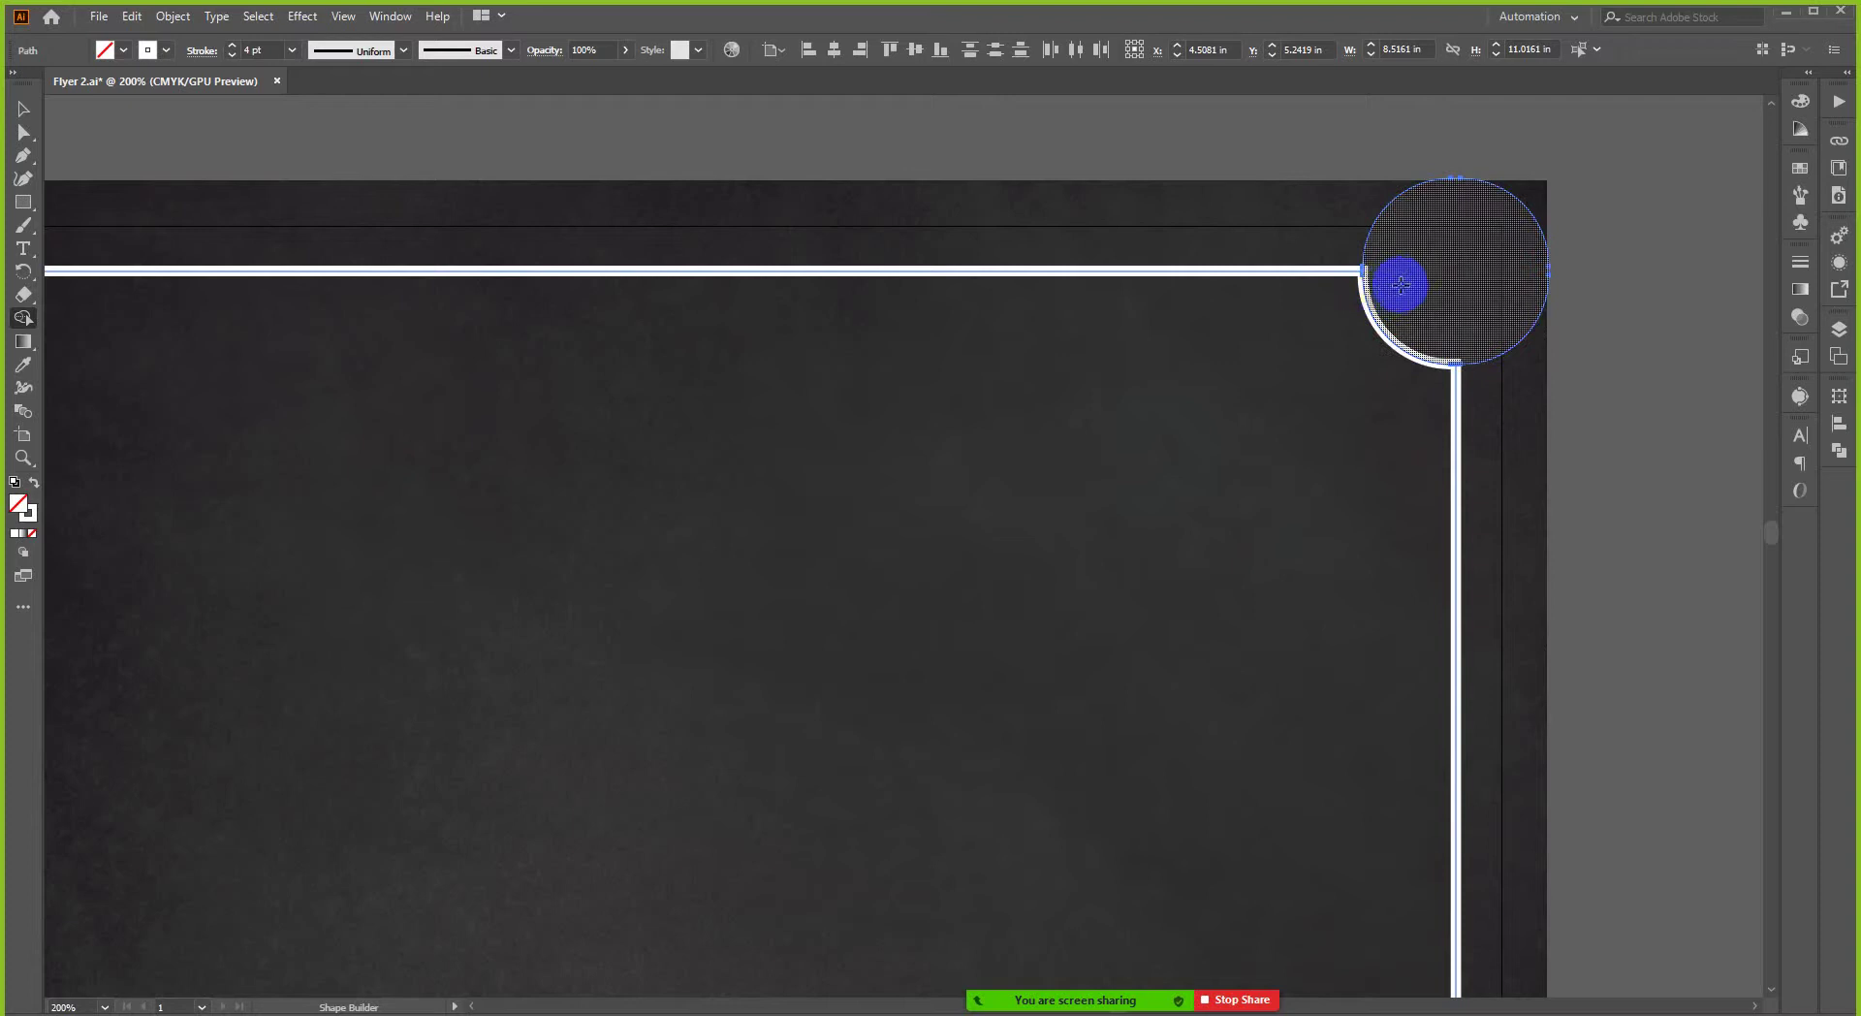
{"action": "key", "text": "v"}
{"action": "left_click", "coordinate": [1537, 215]}
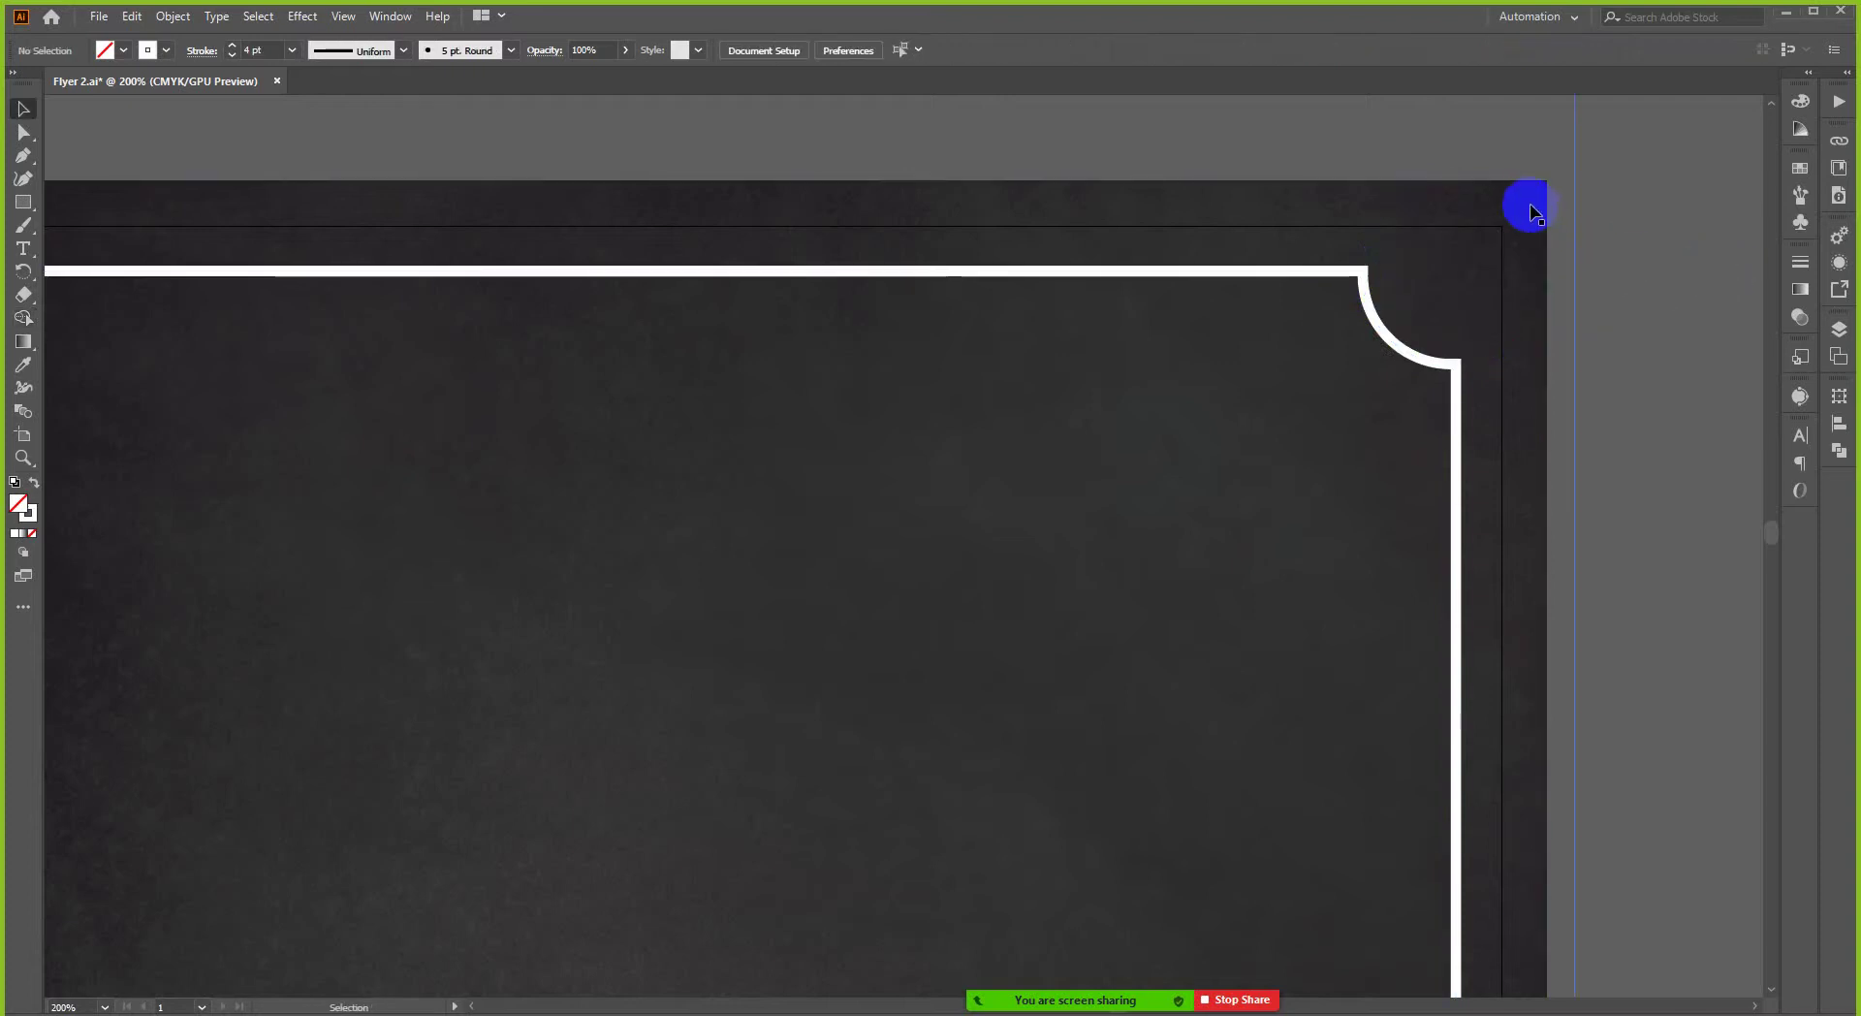
{"action": "left_click", "coordinate": [1529, 204]}
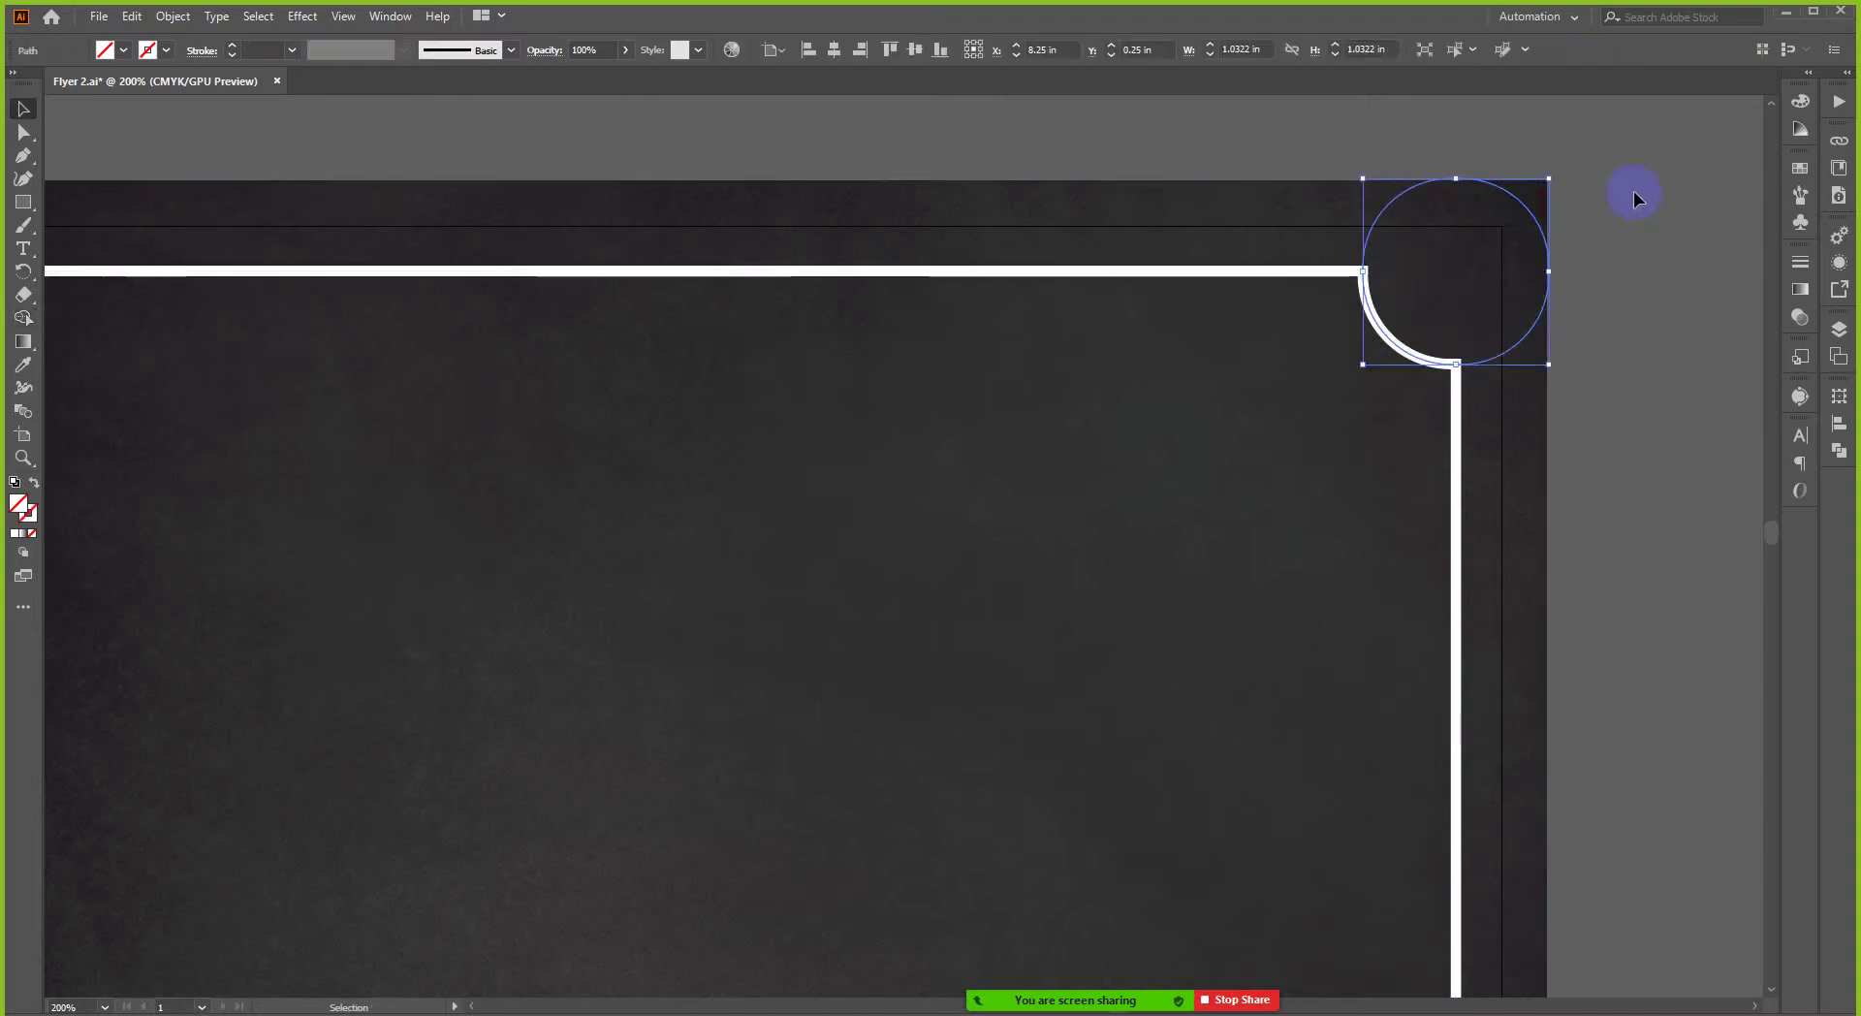
{"action": "key", "text": "Delete"}
{"action": "scroll", "coordinate": [1514, 236], "scroll_direction": "down", "scroll_amount": 2}
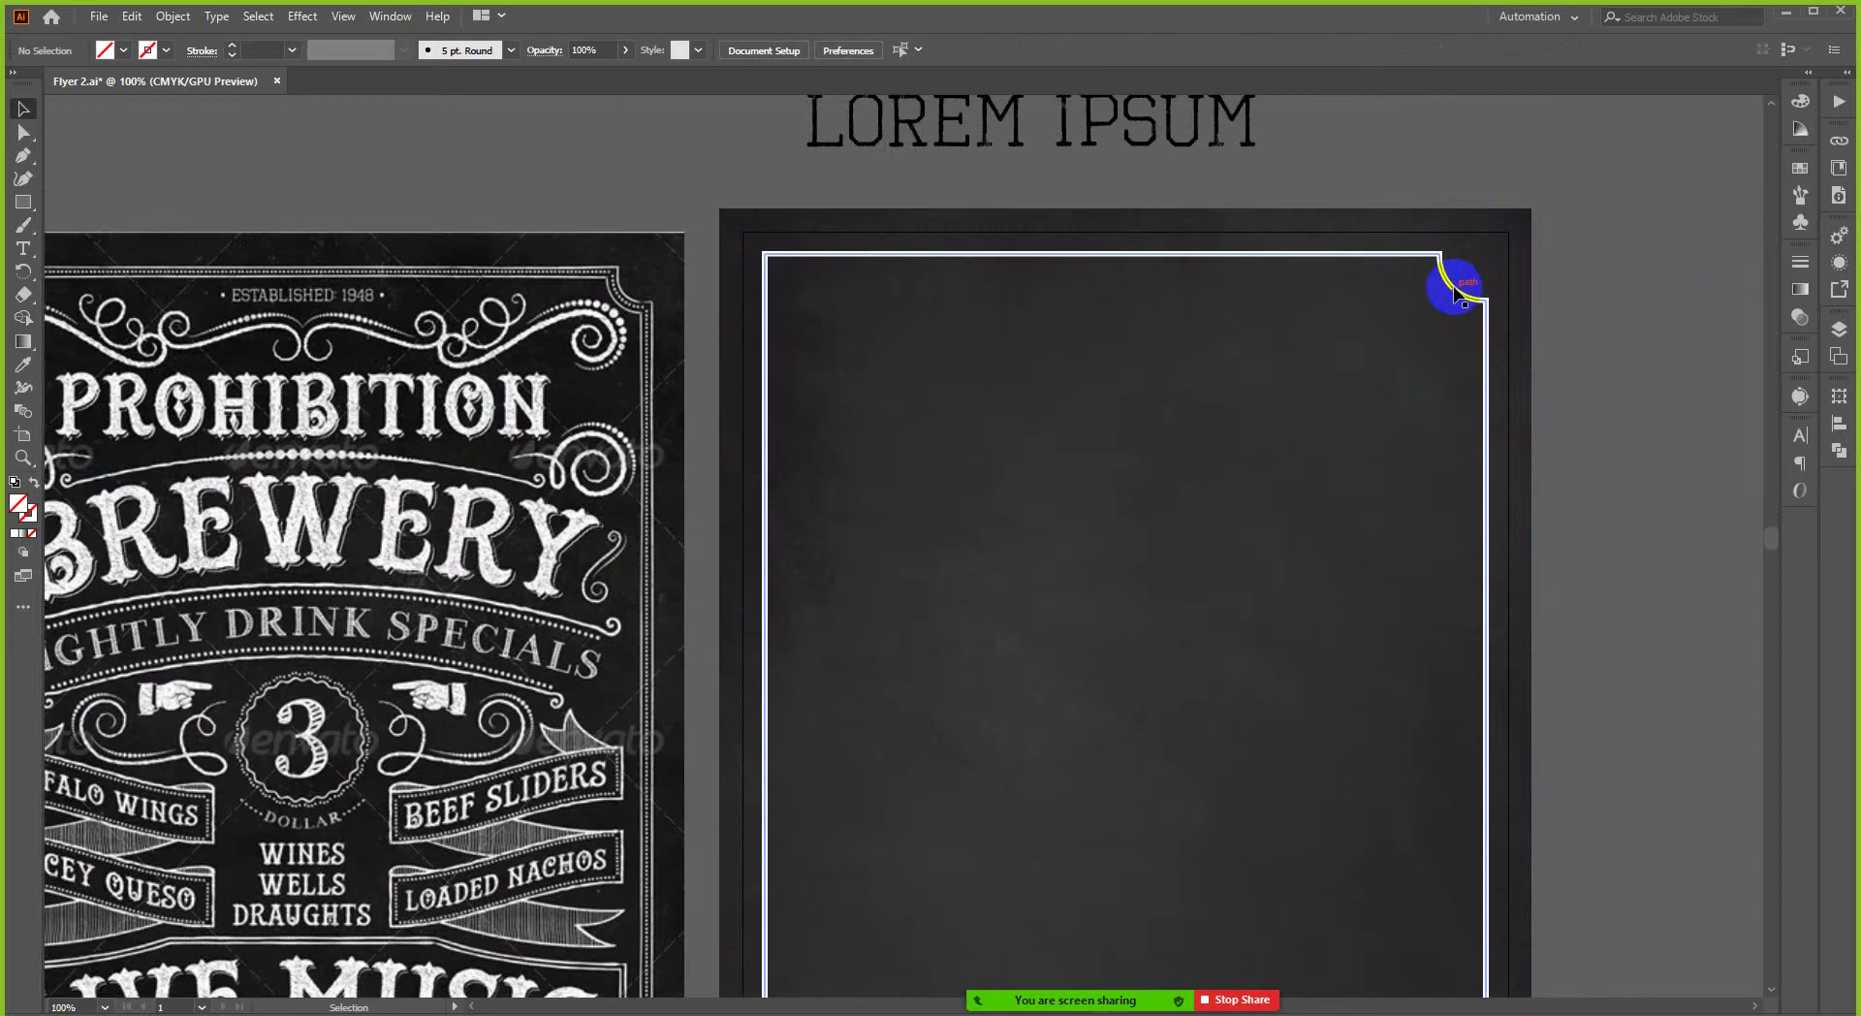
{"action": "scroll", "coordinate": [1454, 292], "scroll_direction": "up", "scroll_amount": 2}
{"action": "scroll", "coordinate": [1453, 293], "scroll_direction": "down", "scroll_amount": 1}
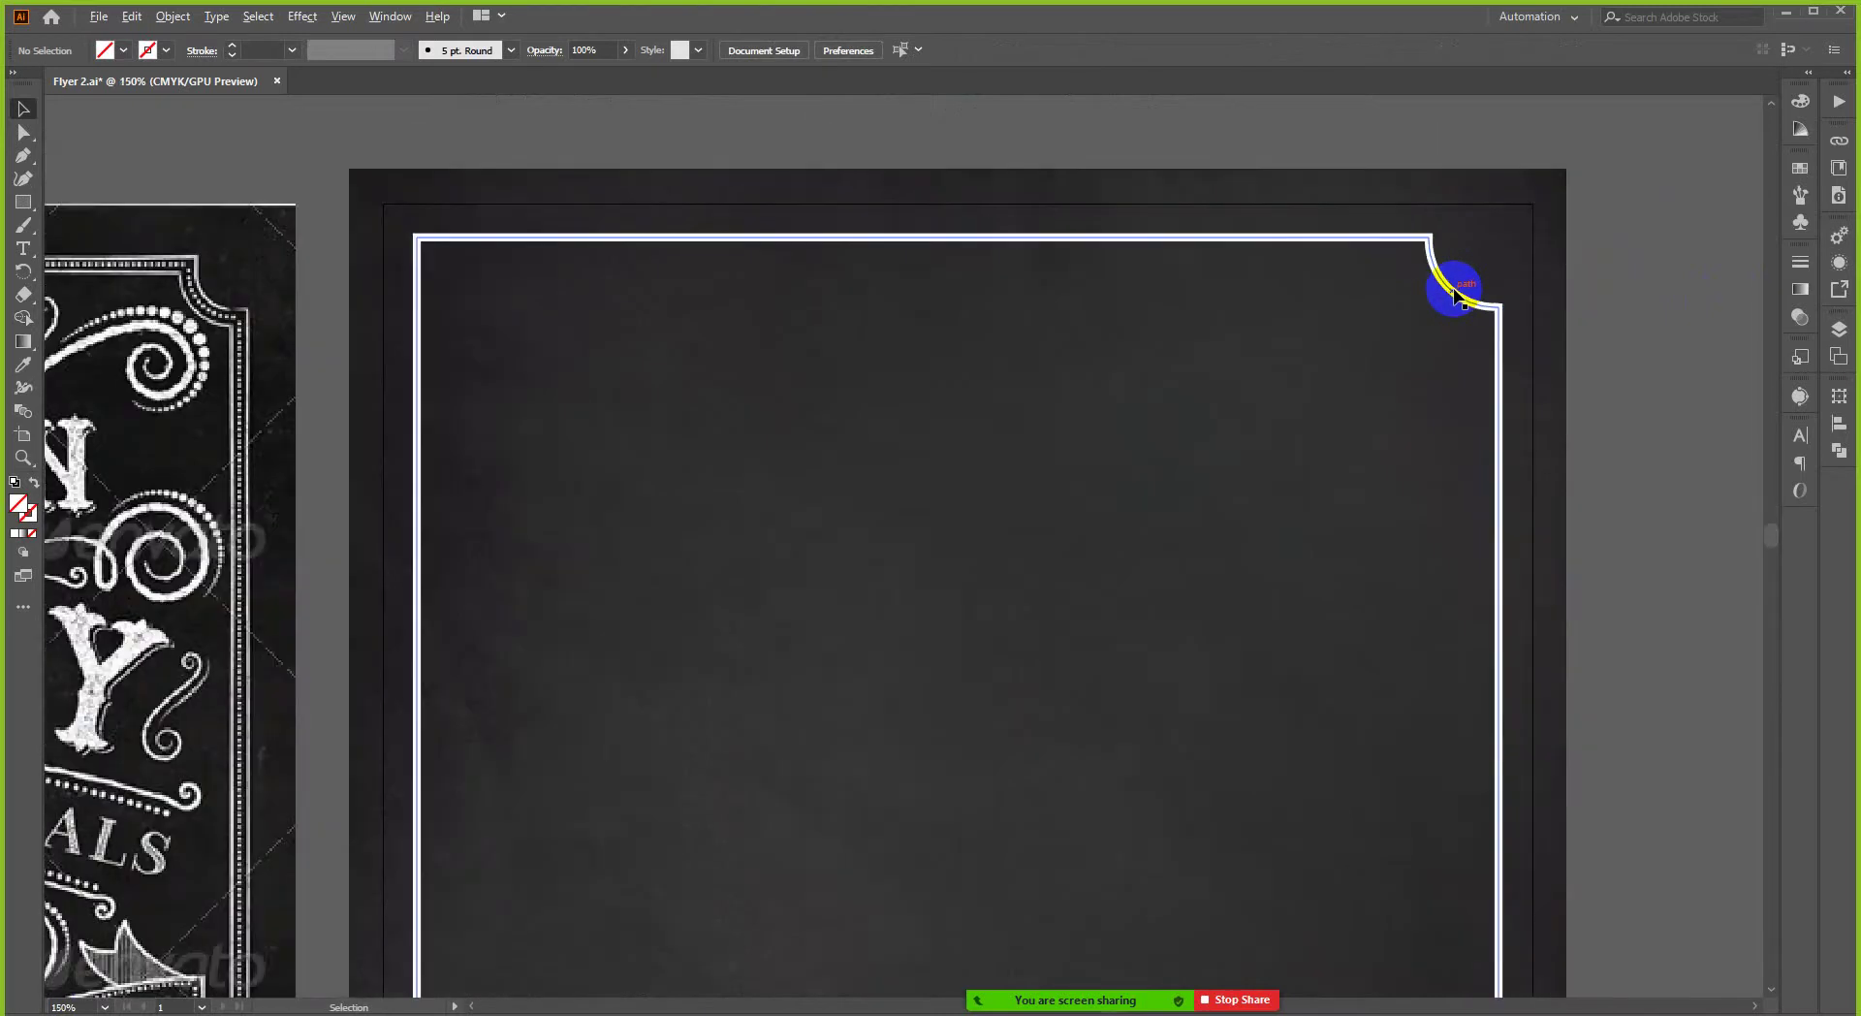
{"action": "scroll", "coordinate": [1455, 291], "scroll_direction": "down", "scroll_amount": 1}
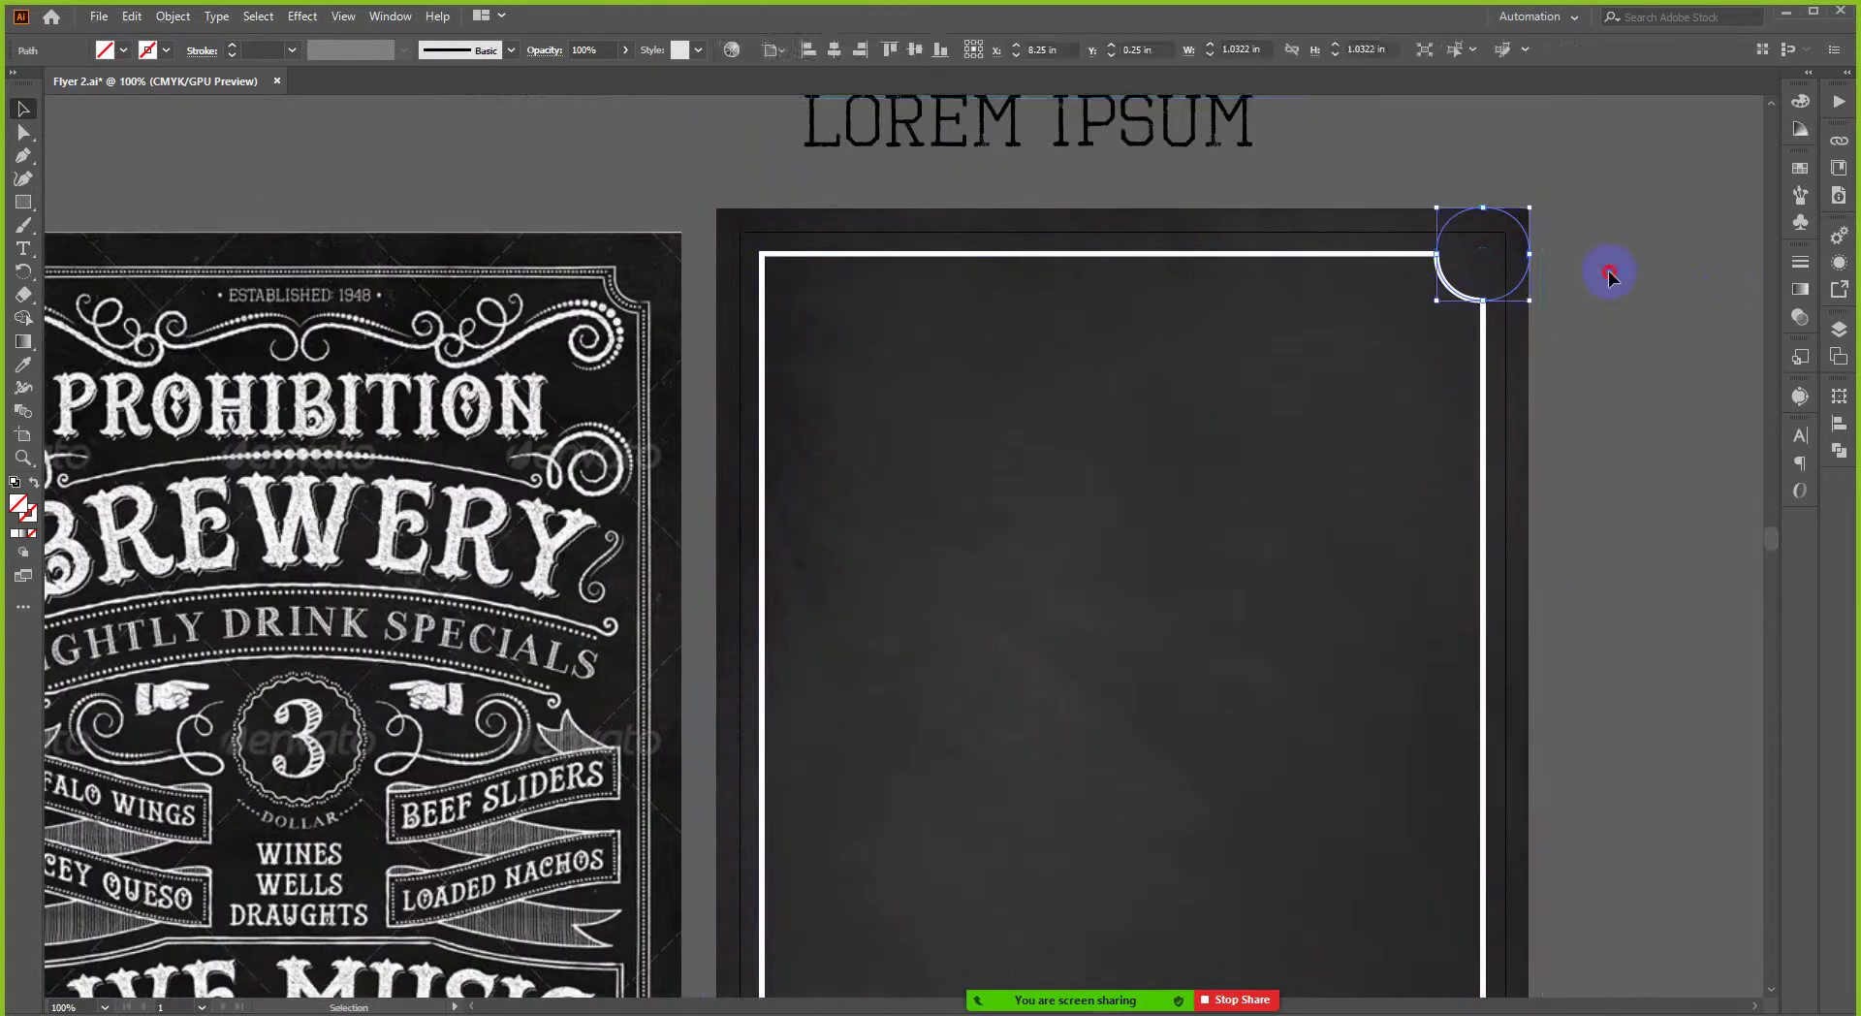
{"action": "scroll", "coordinate": [1514, 254], "scroll_direction": "up", "scroll_amount": 1}
- Give the unfilled circle left at the frame's upper-right corner a white fill and deselect it
{"action": "left_click", "coordinate": [1521, 215]}
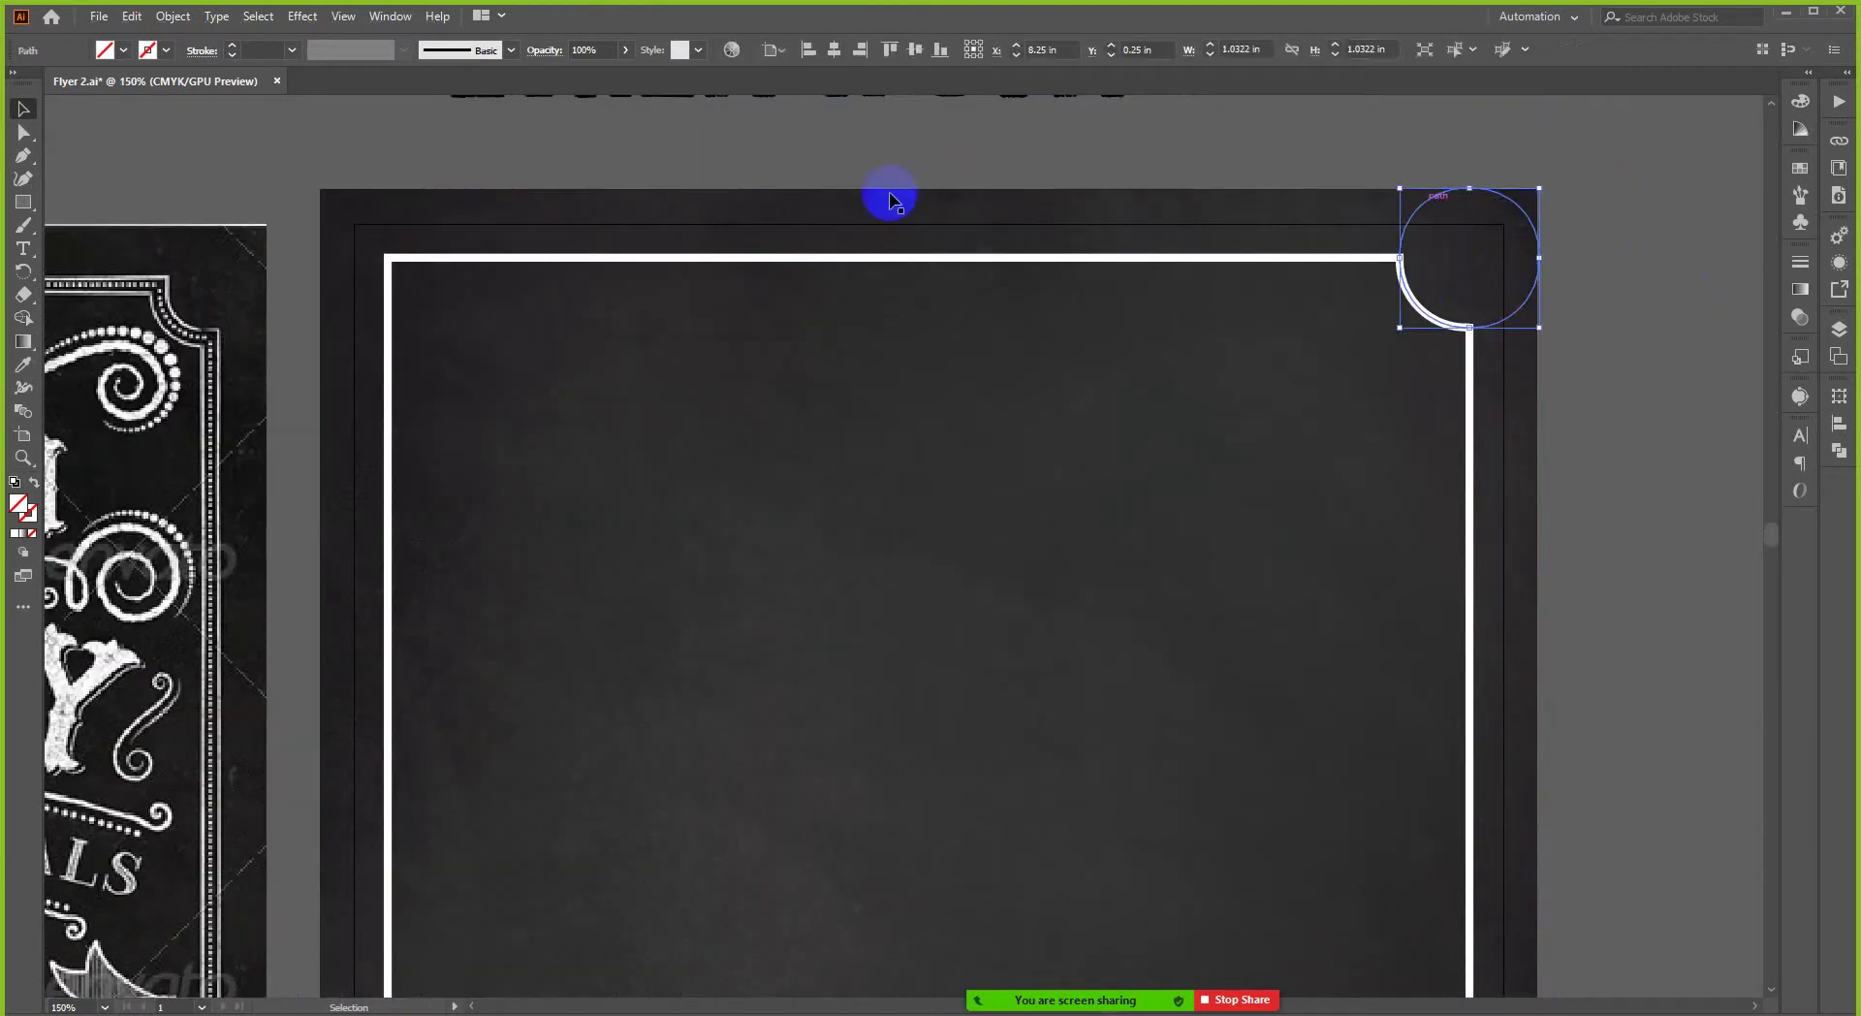
{"action": "key", "text": "shift+x"}
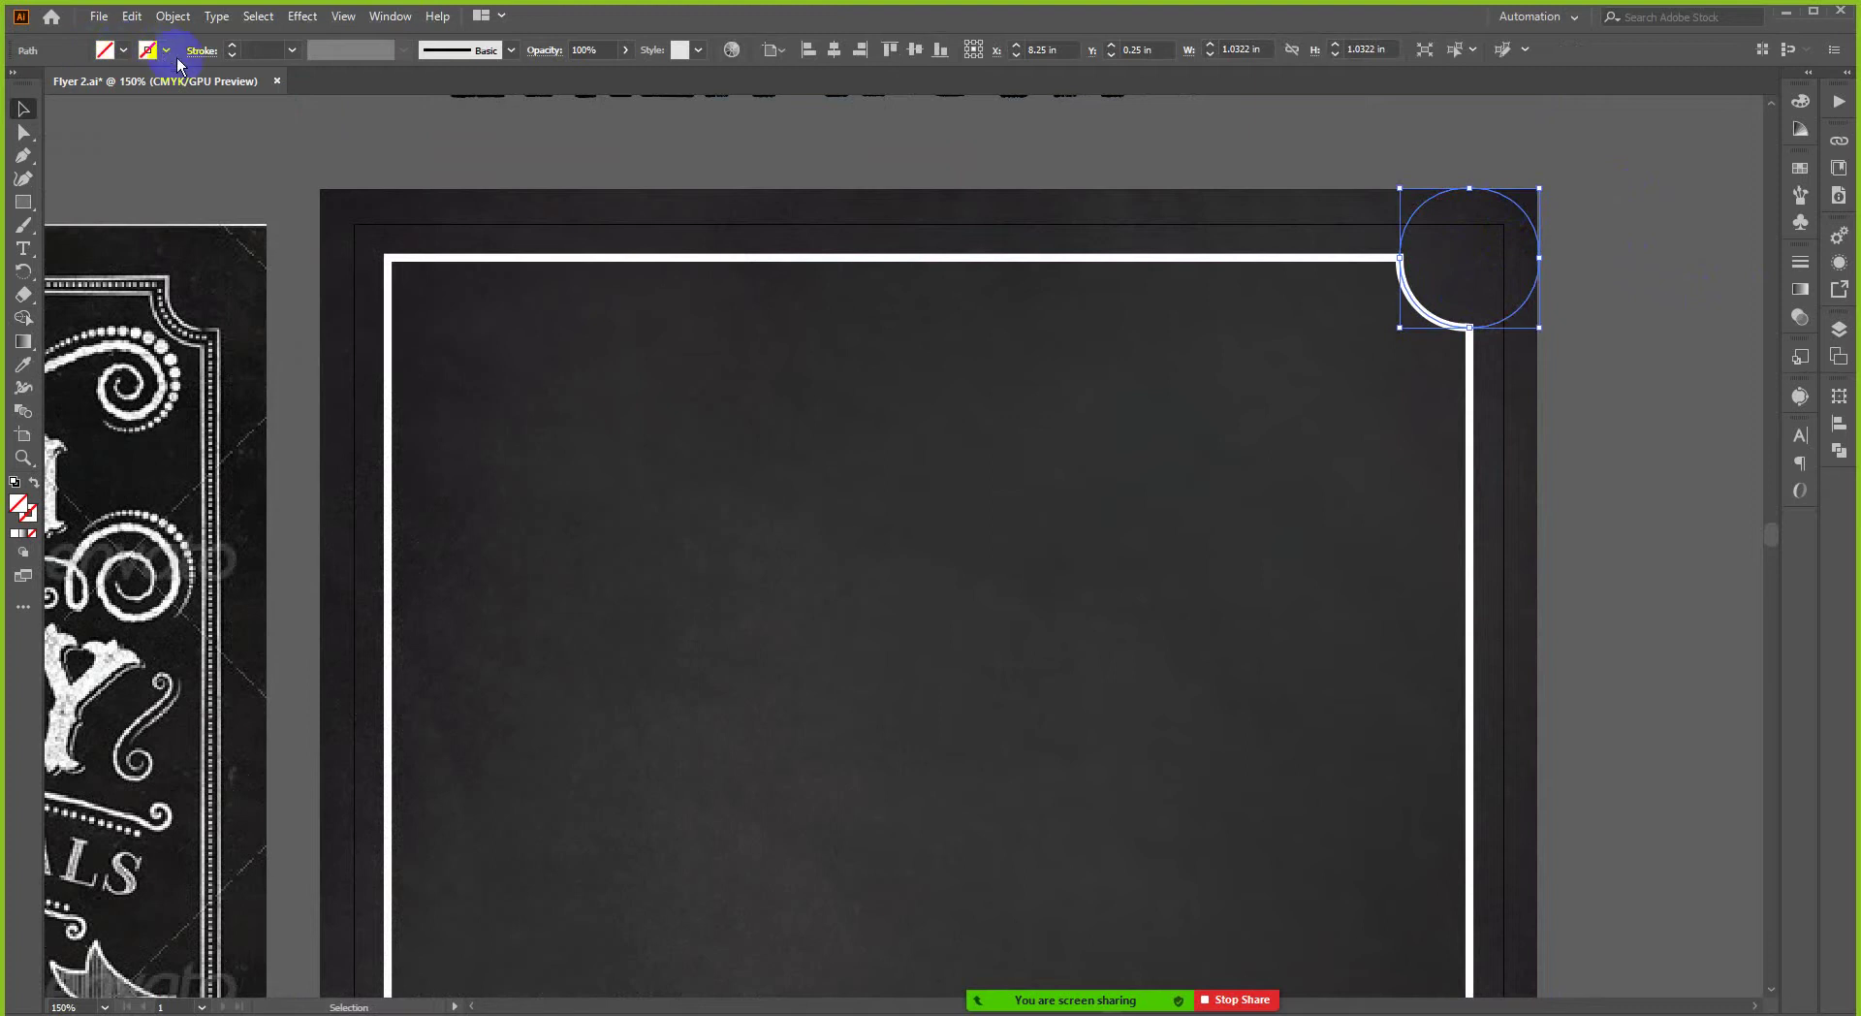
{"action": "left_click", "coordinate": [123, 50]}
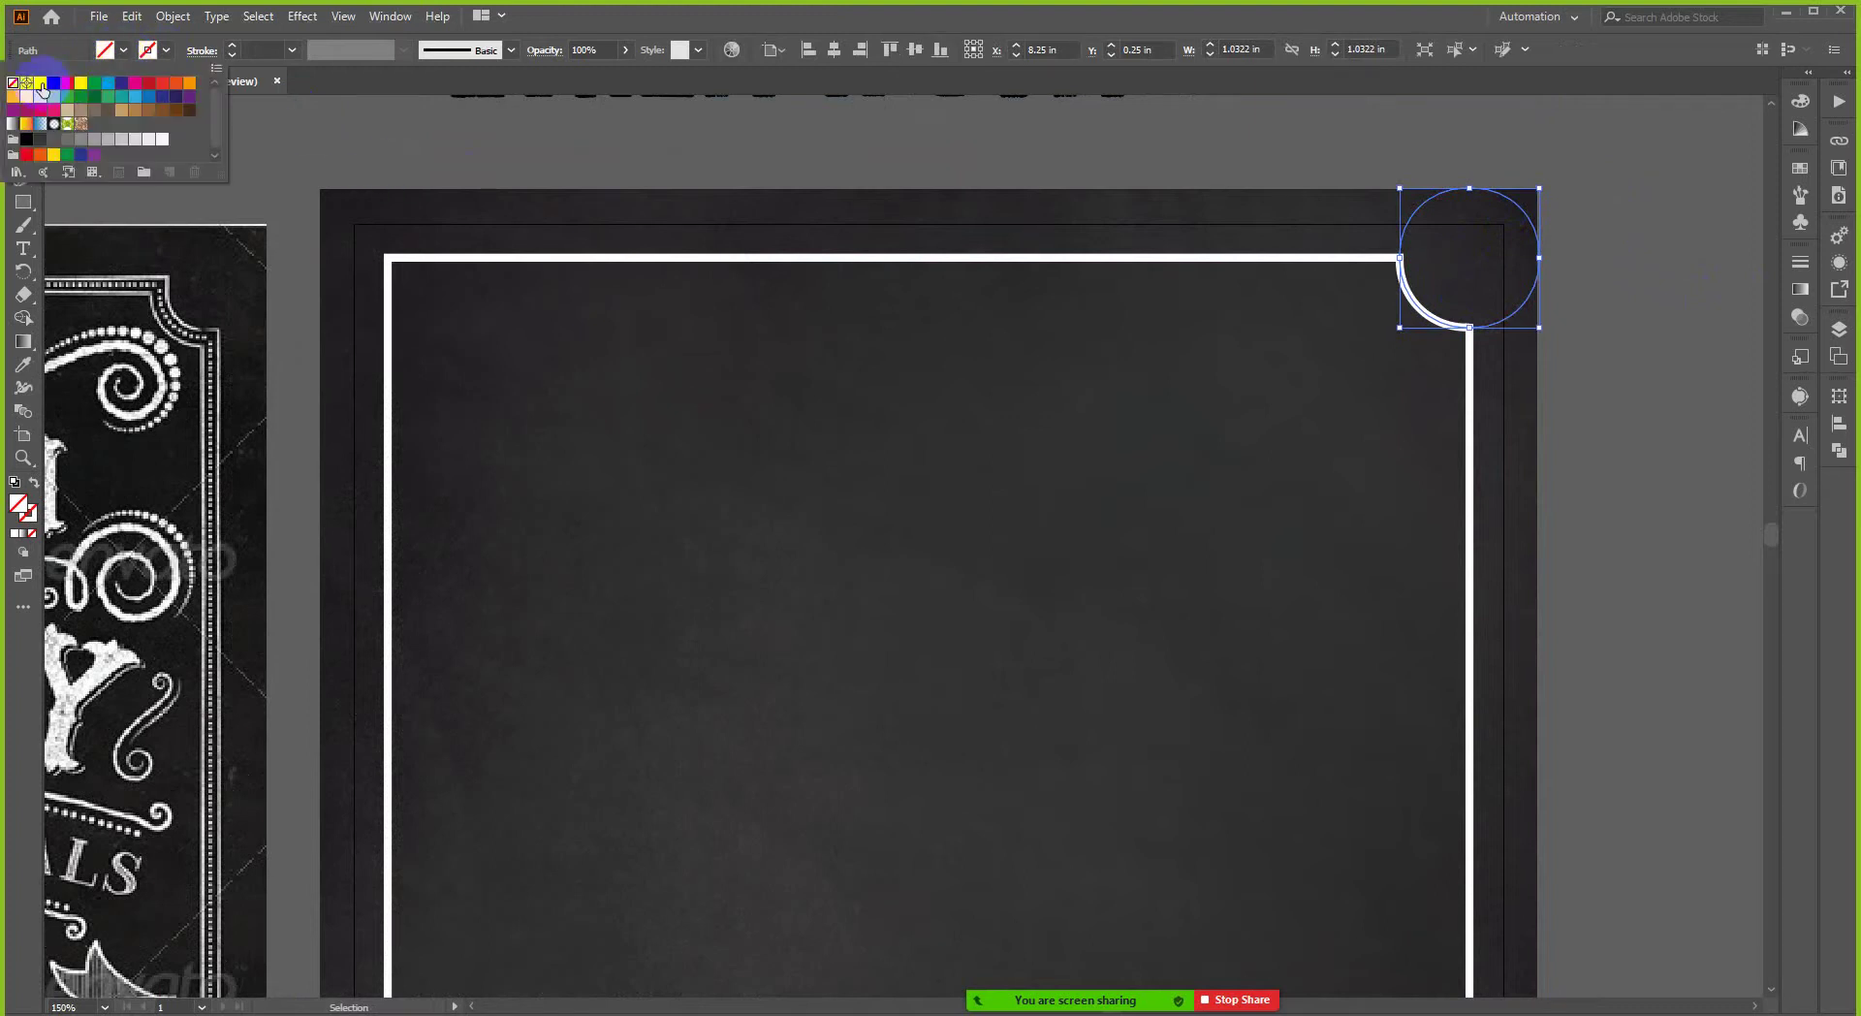
{"action": "left_click", "coordinate": [39, 82]}
{"action": "left_click", "coordinate": [590, 157]}
{"action": "left_click", "coordinate": [1317, 175]}
- Move the white circle to the border frame's upper-left corner, centred at X 0.25 in and Y 0.25 in
{"action": "scroll", "coordinate": [1463, 216], "scroll_direction": "down", "scroll_amount": 1}
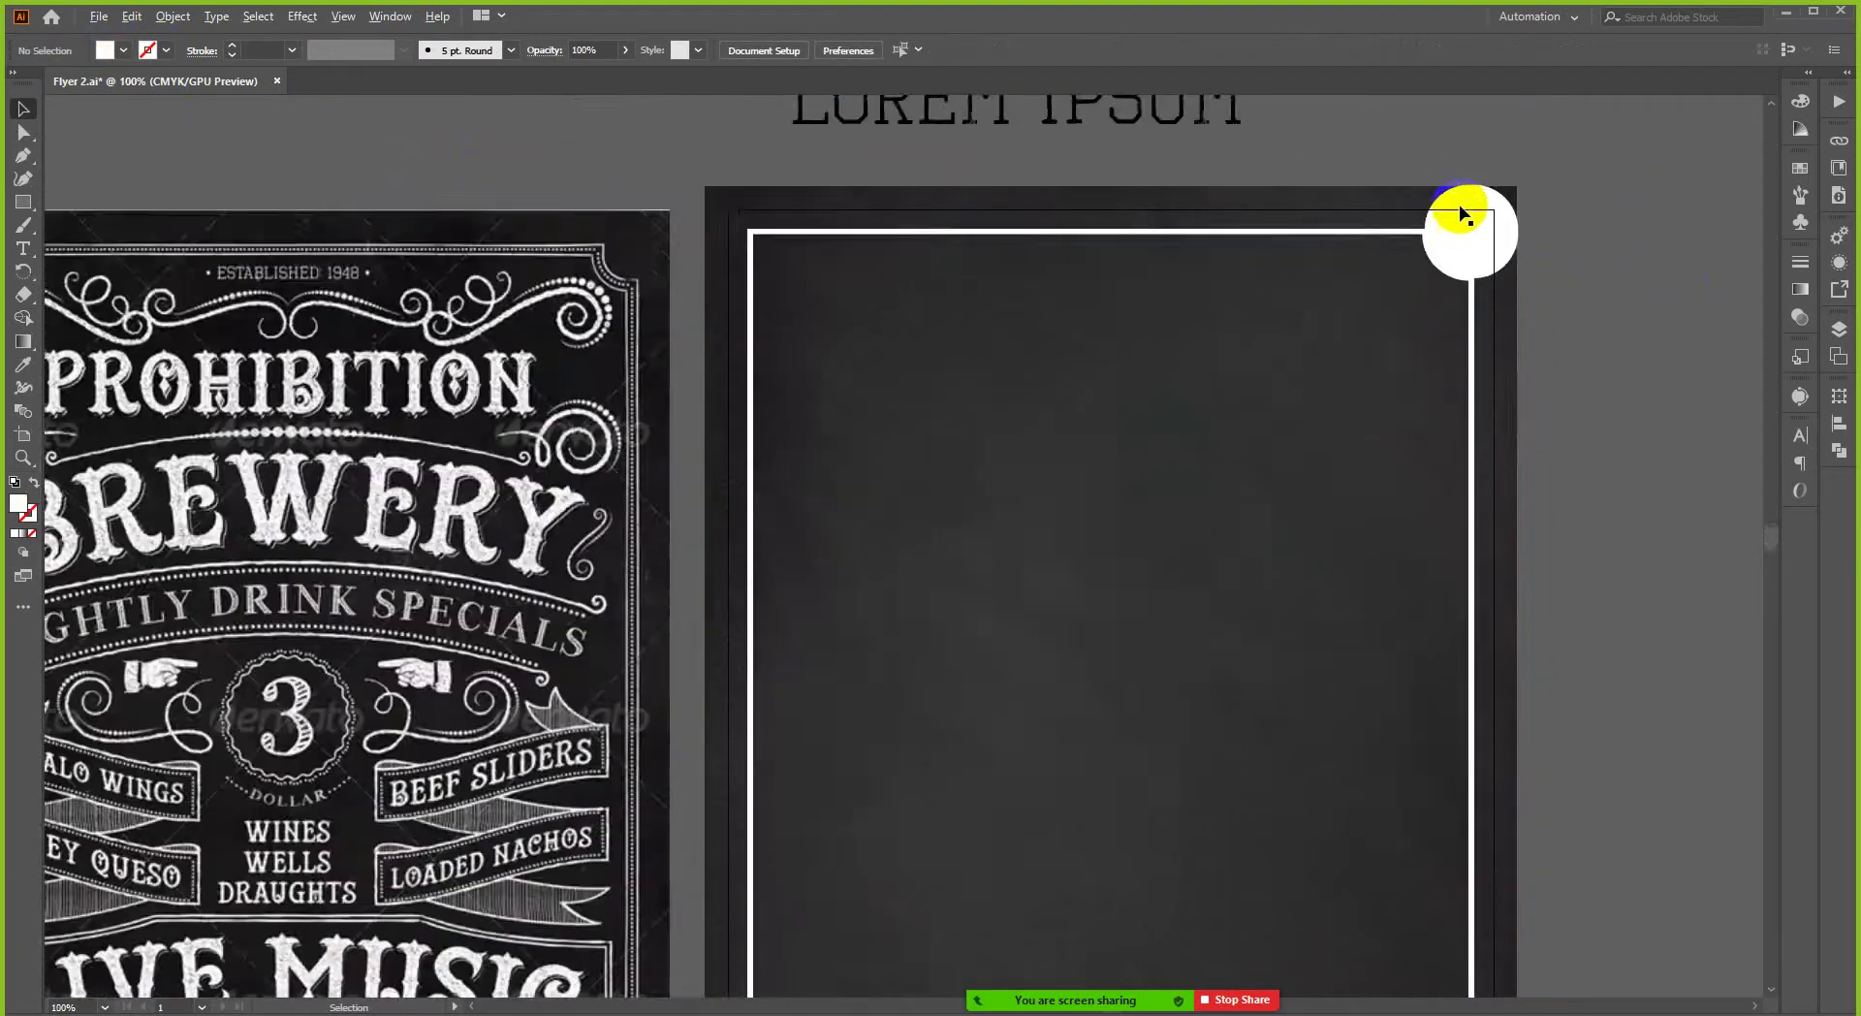
{"action": "scroll", "coordinate": [1471, 236], "scroll_direction": "up", "scroll_amount": 1}
{"action": "left_click_drag", "start_coordinate": [1472, 235], "coordinate": [389, 275]}
{"action": "scroll", "coordinate": [399, 276], "scroll_direction": "up", "scroll_amount": 1}
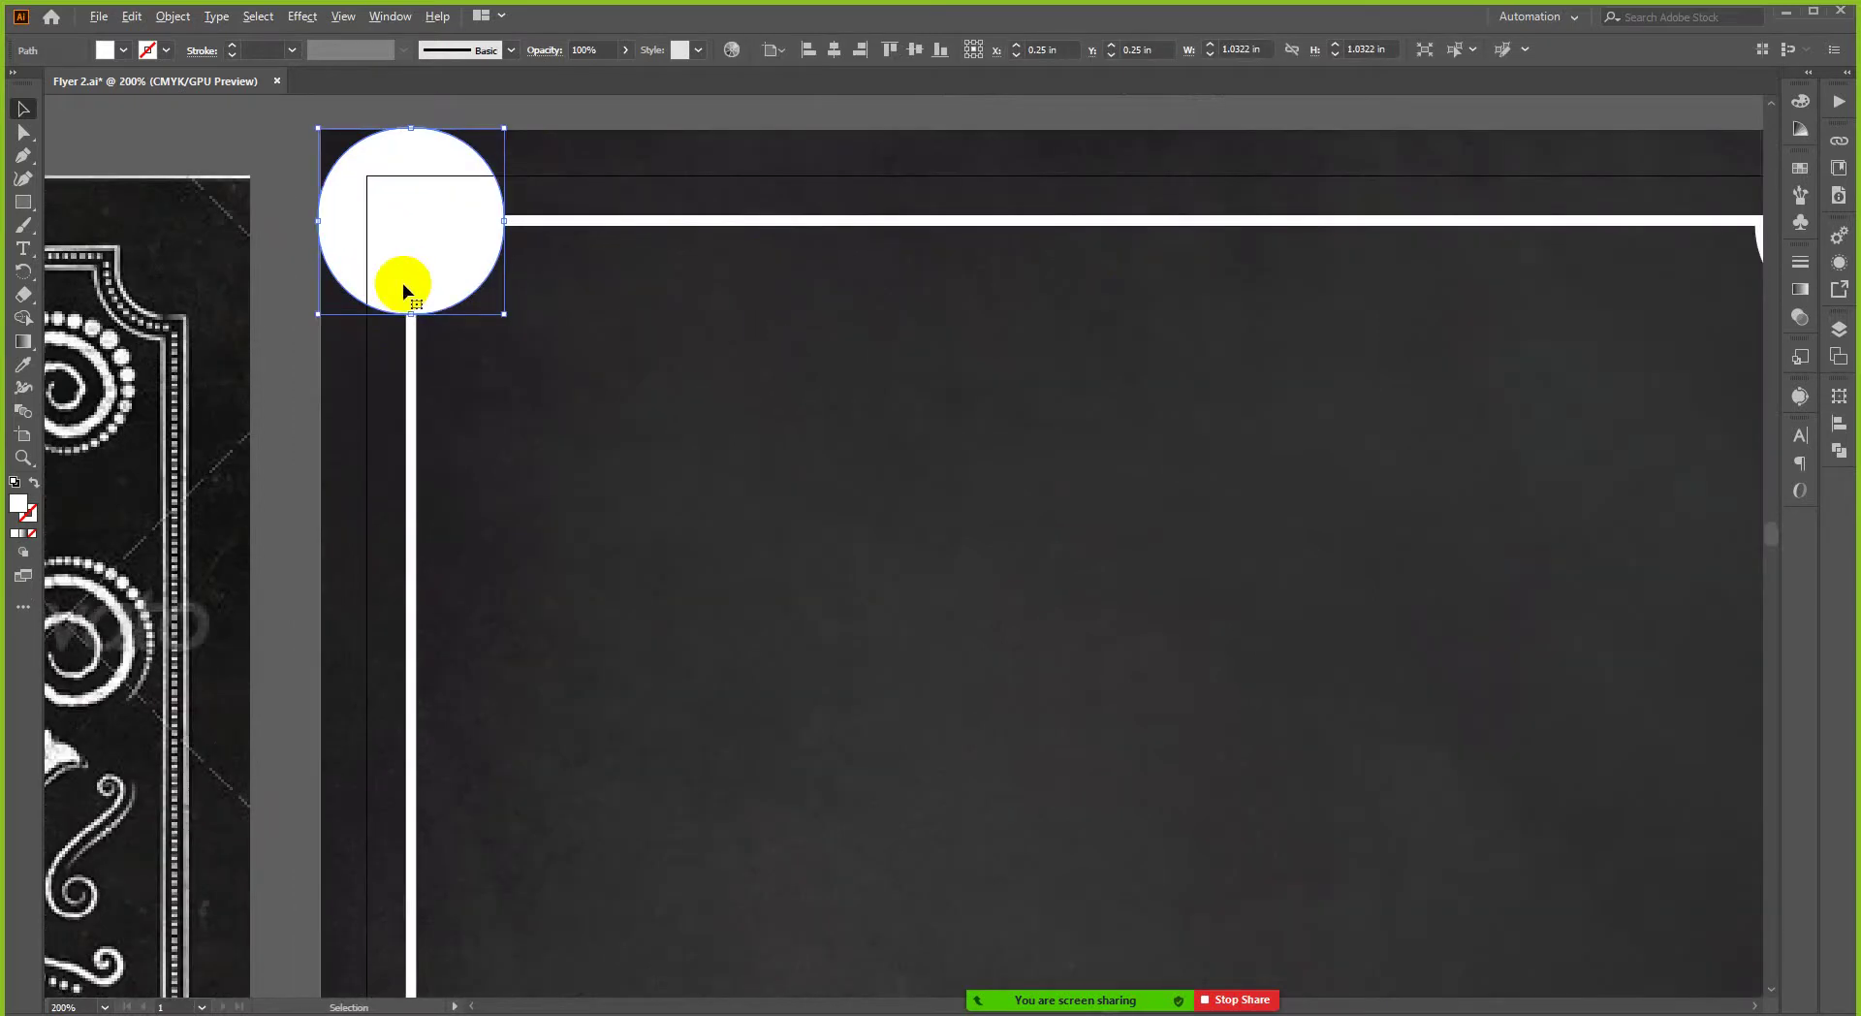
{"action": "left_click", "coordinate": [411, 361]}
{"action": "scroll", "coordinate": [457, 236], "scroll_direction": "down", "scroll_amount": 2}
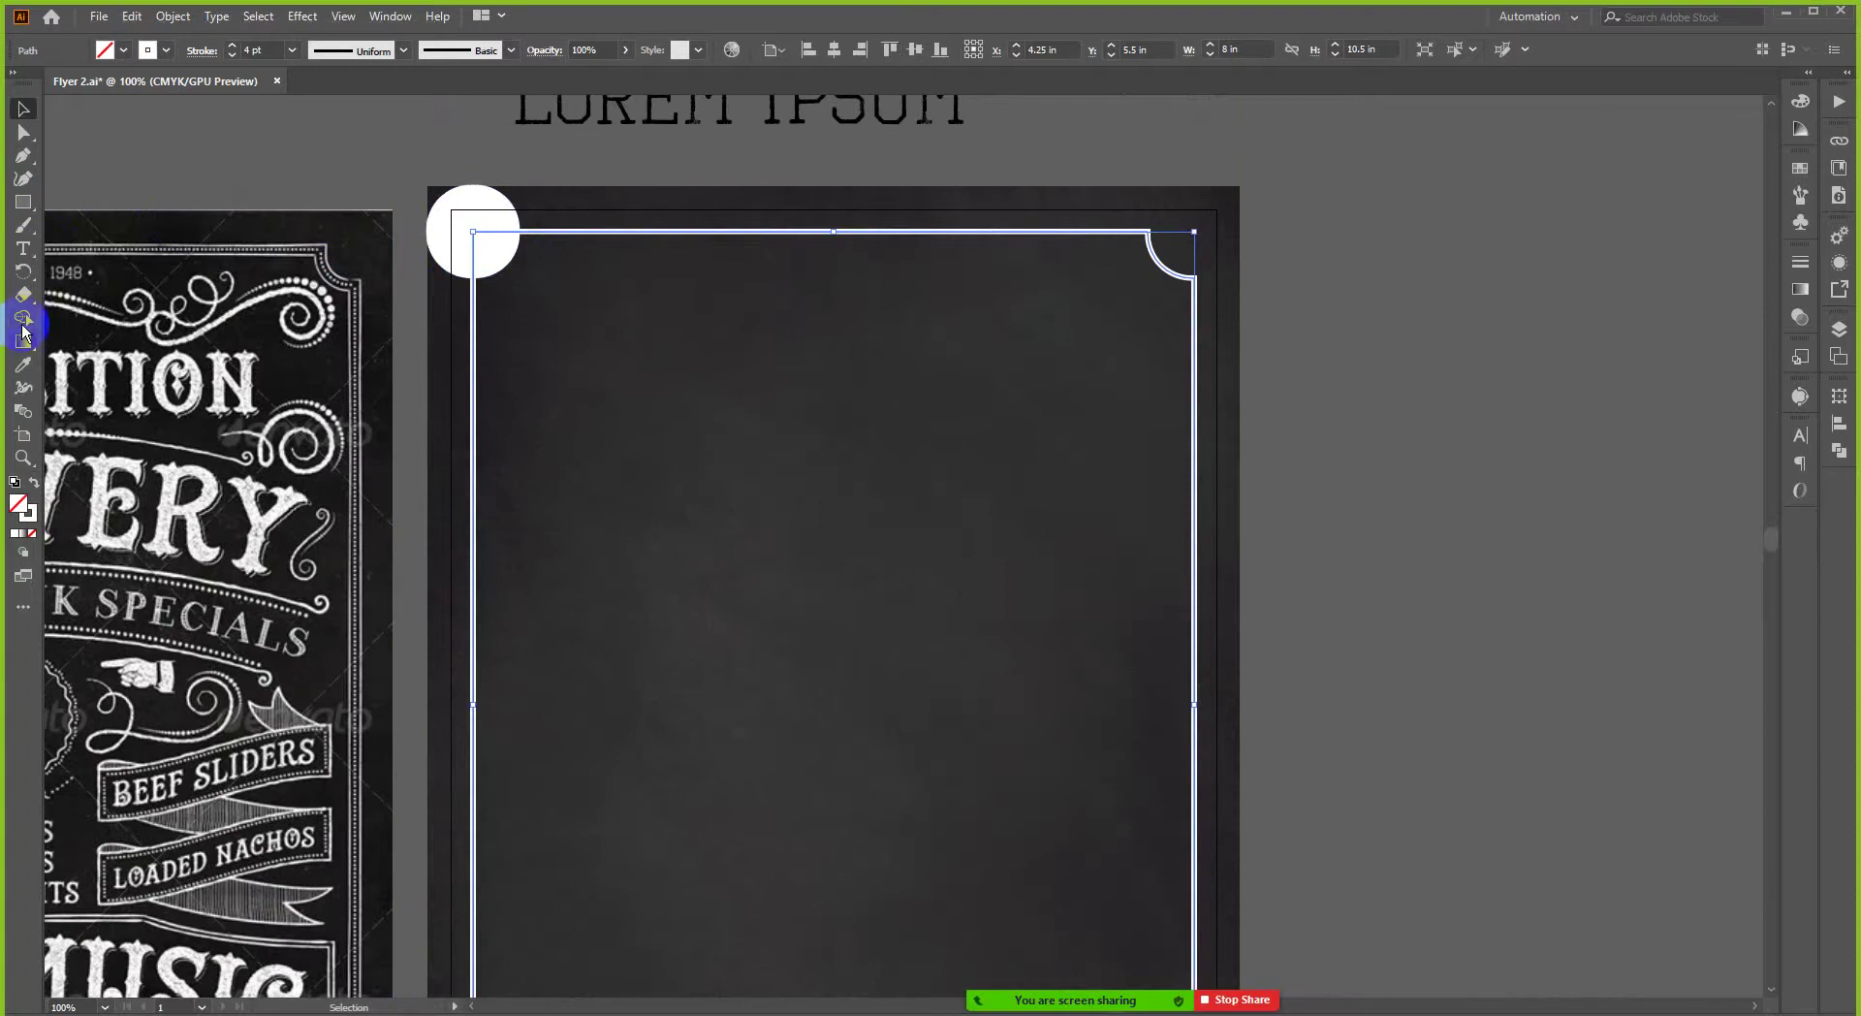
{"action": "left_click", "coordinate": [23, 322]}
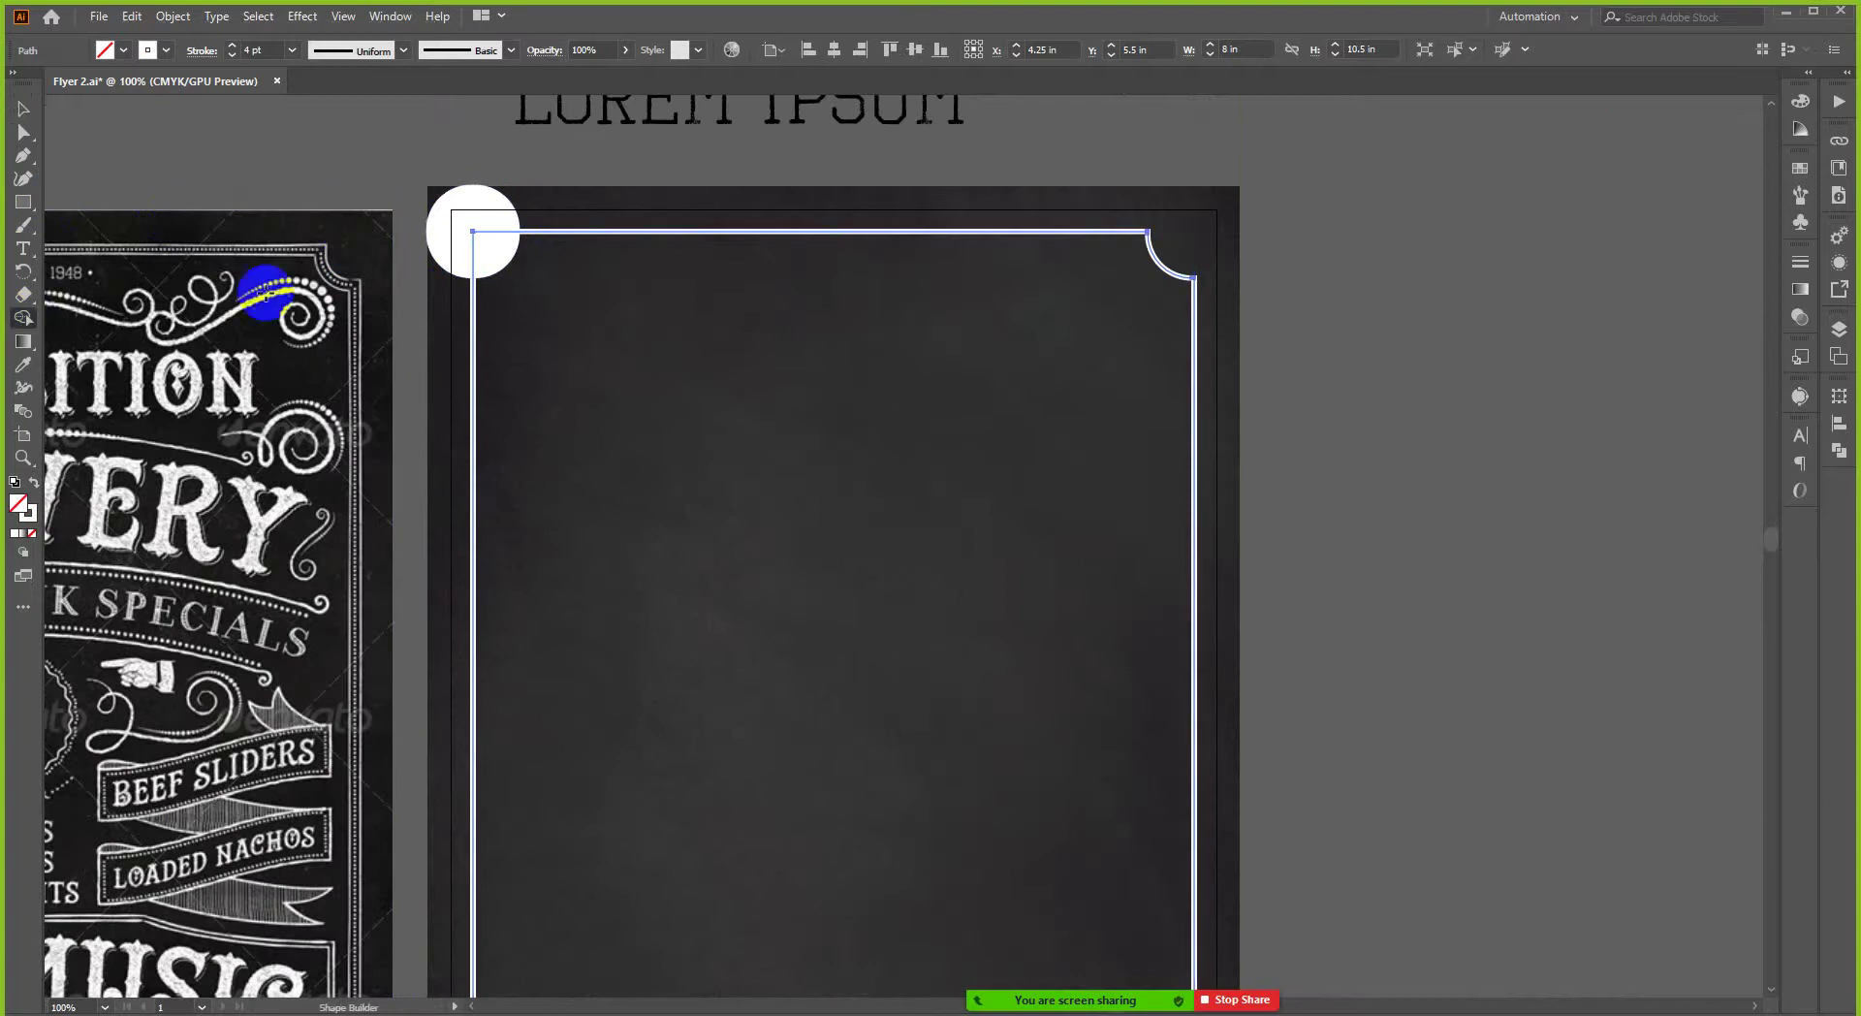
{"action": "left_click", "coordinate": [484, 242]}
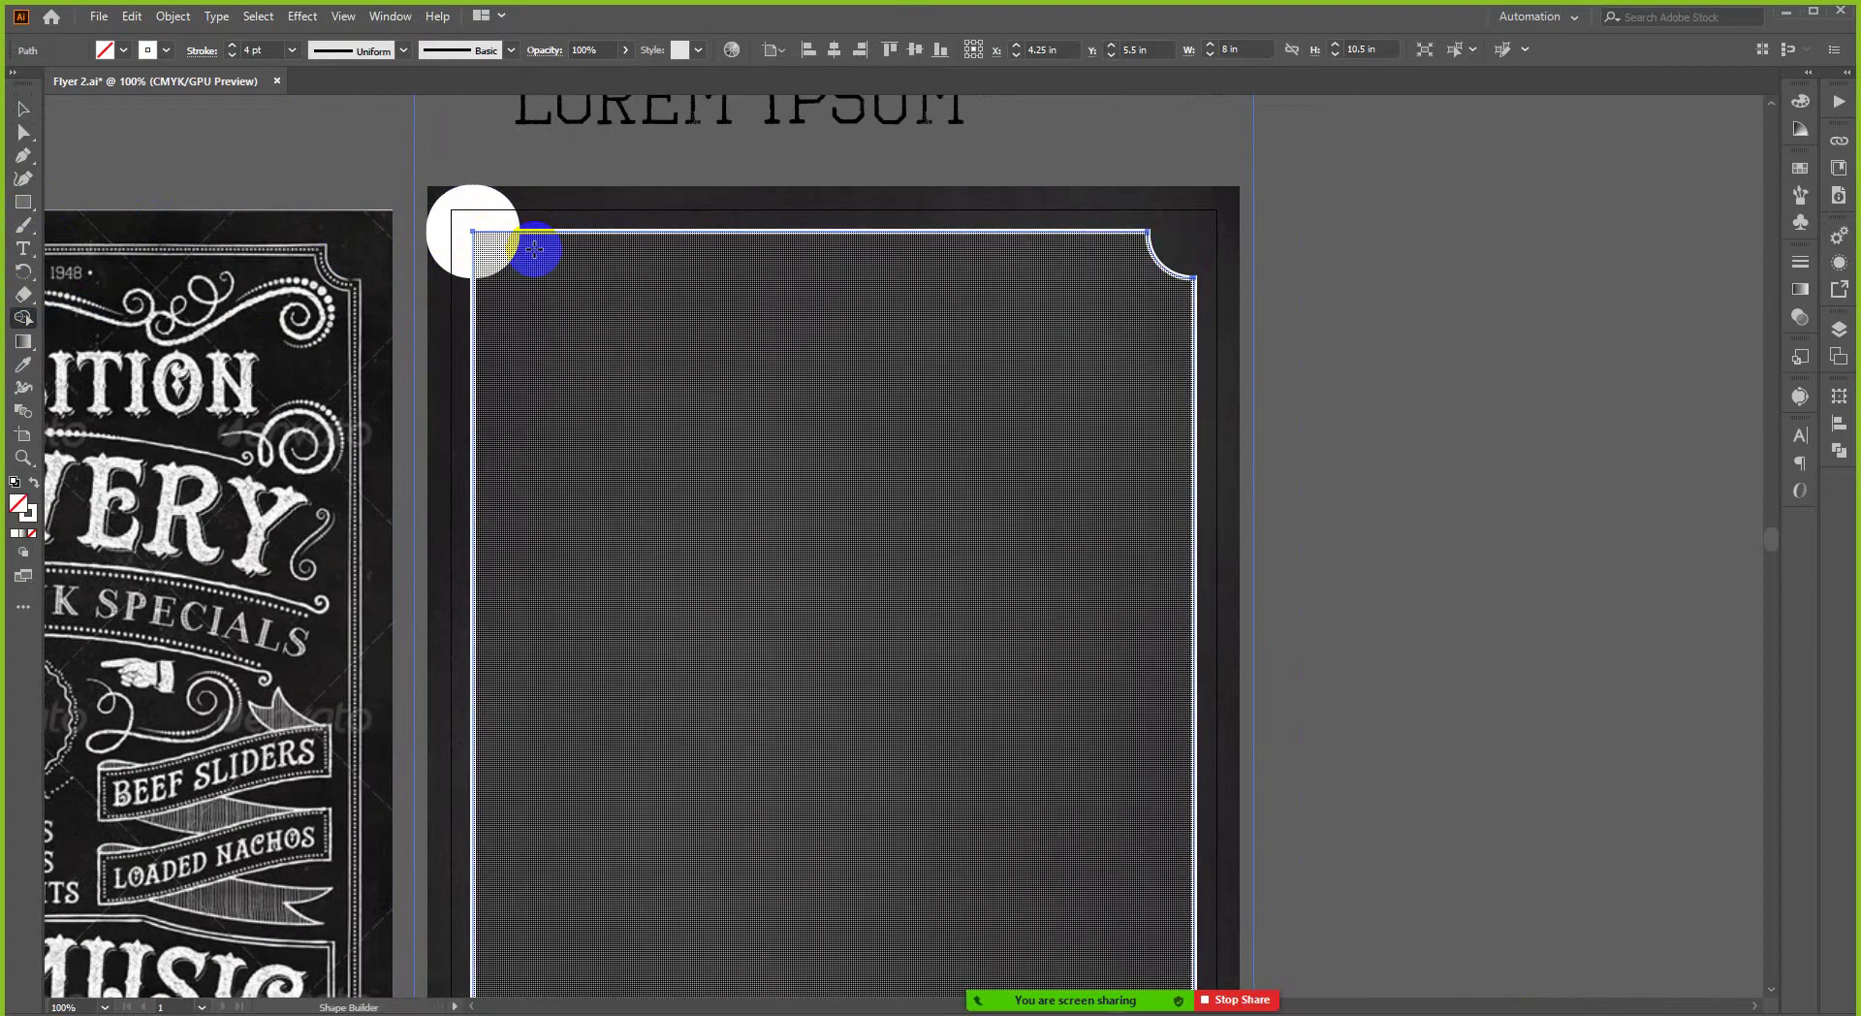
{"action": "key", "text": "v"}
- Cut the circle's overlap out of the frame's upper-left corner with Shape Builder, using both shapes as the selection
{"action": "left_click", "coordinate": [470, 229], "text": "shift"}
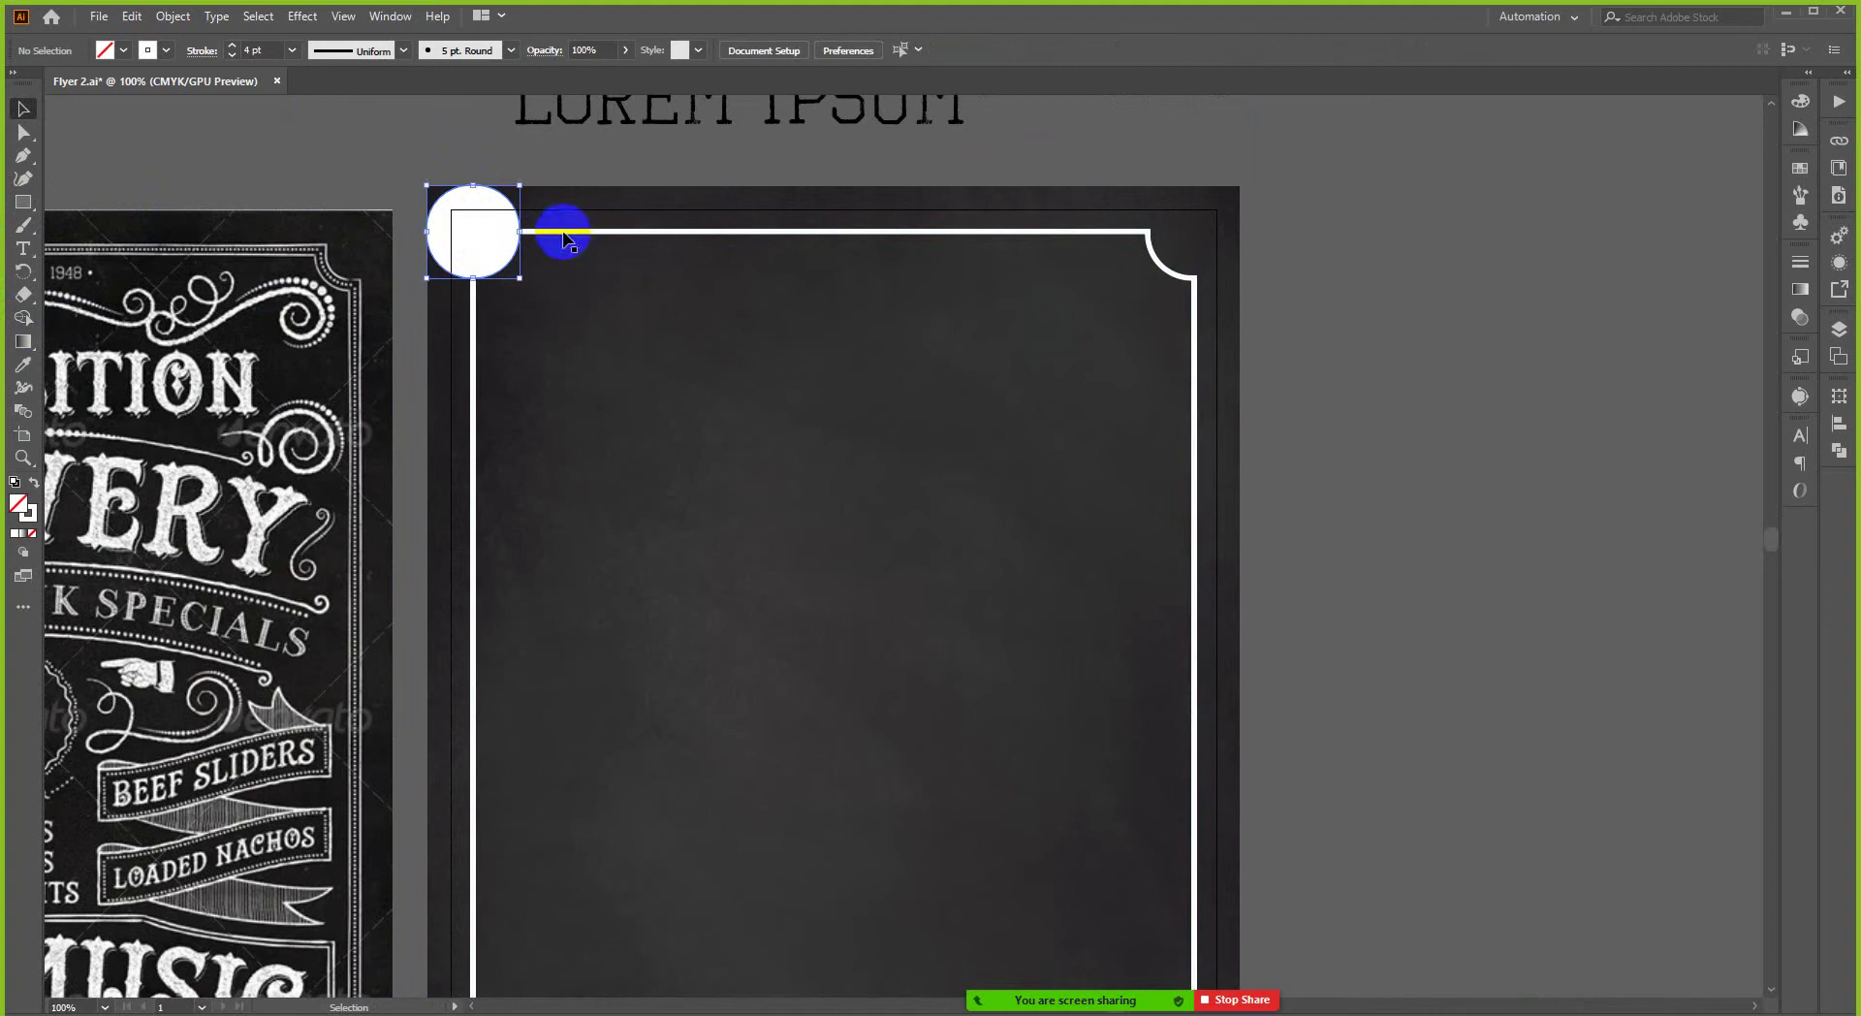
{"action": "left_click", "coordinate": [26, 318]}
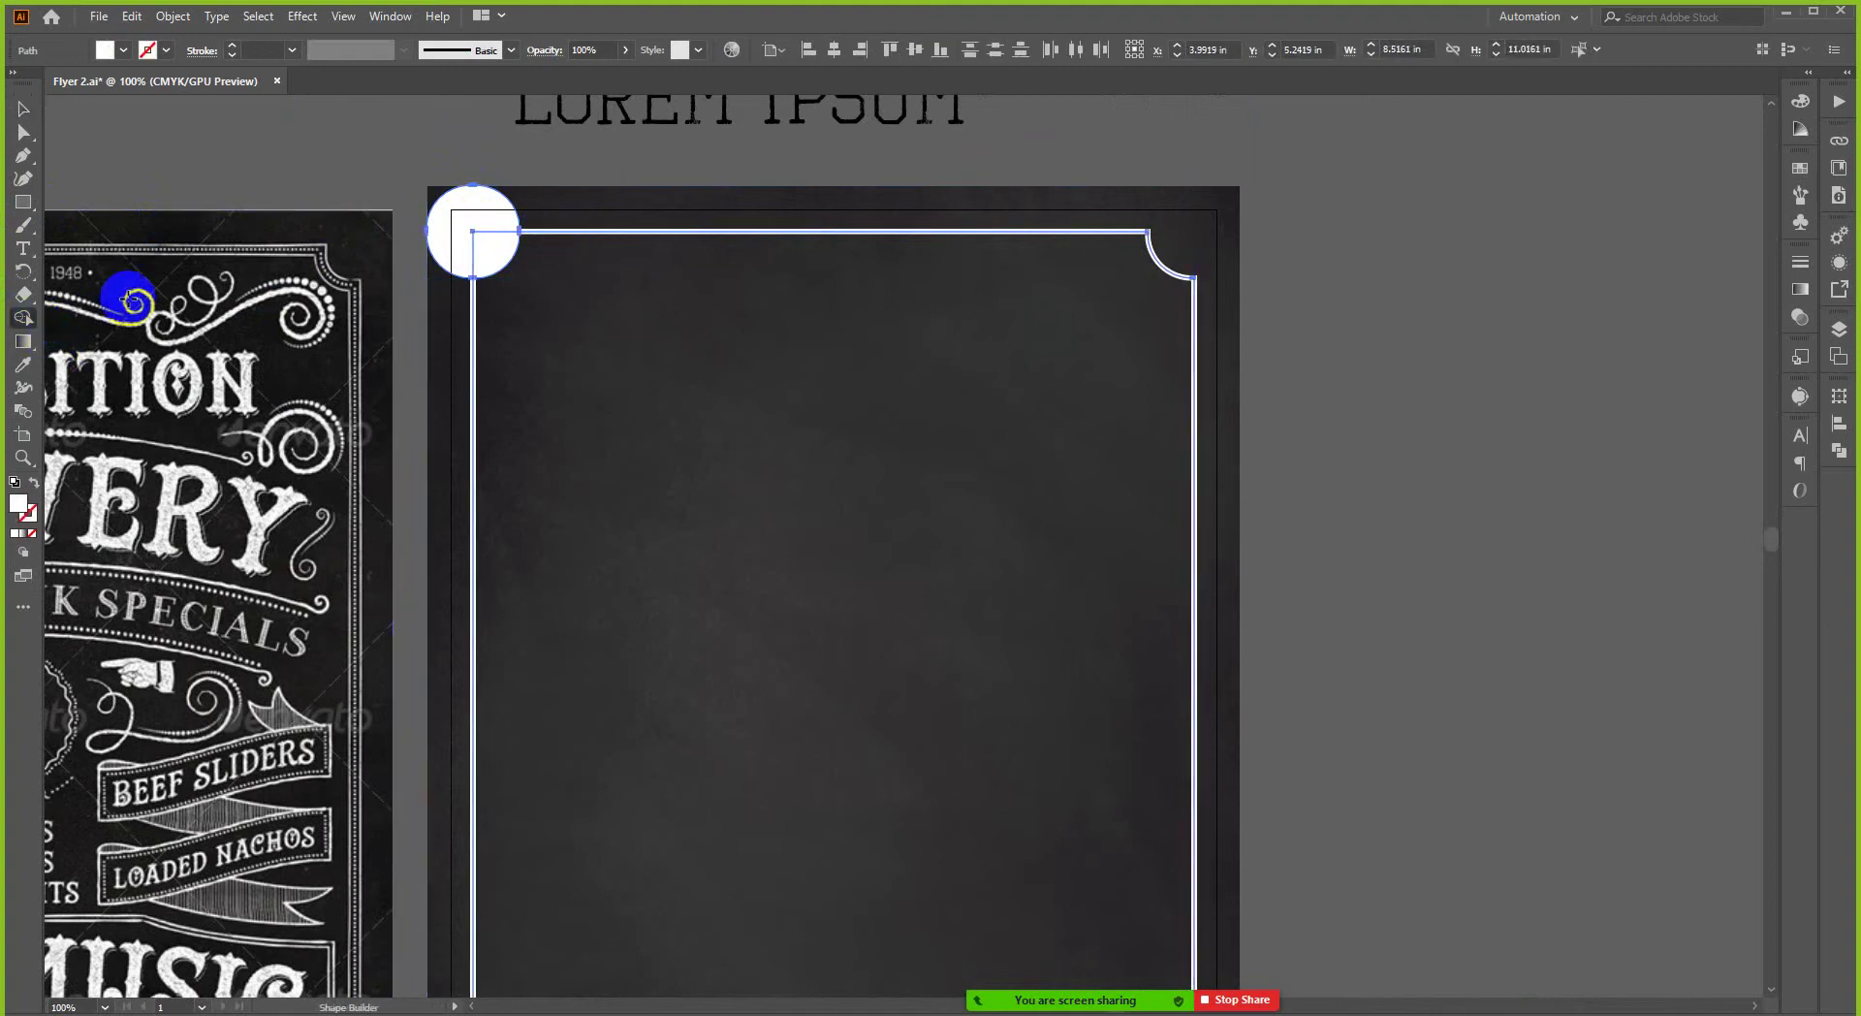
{"action": "left_click", "coordinate": [494, 250]}
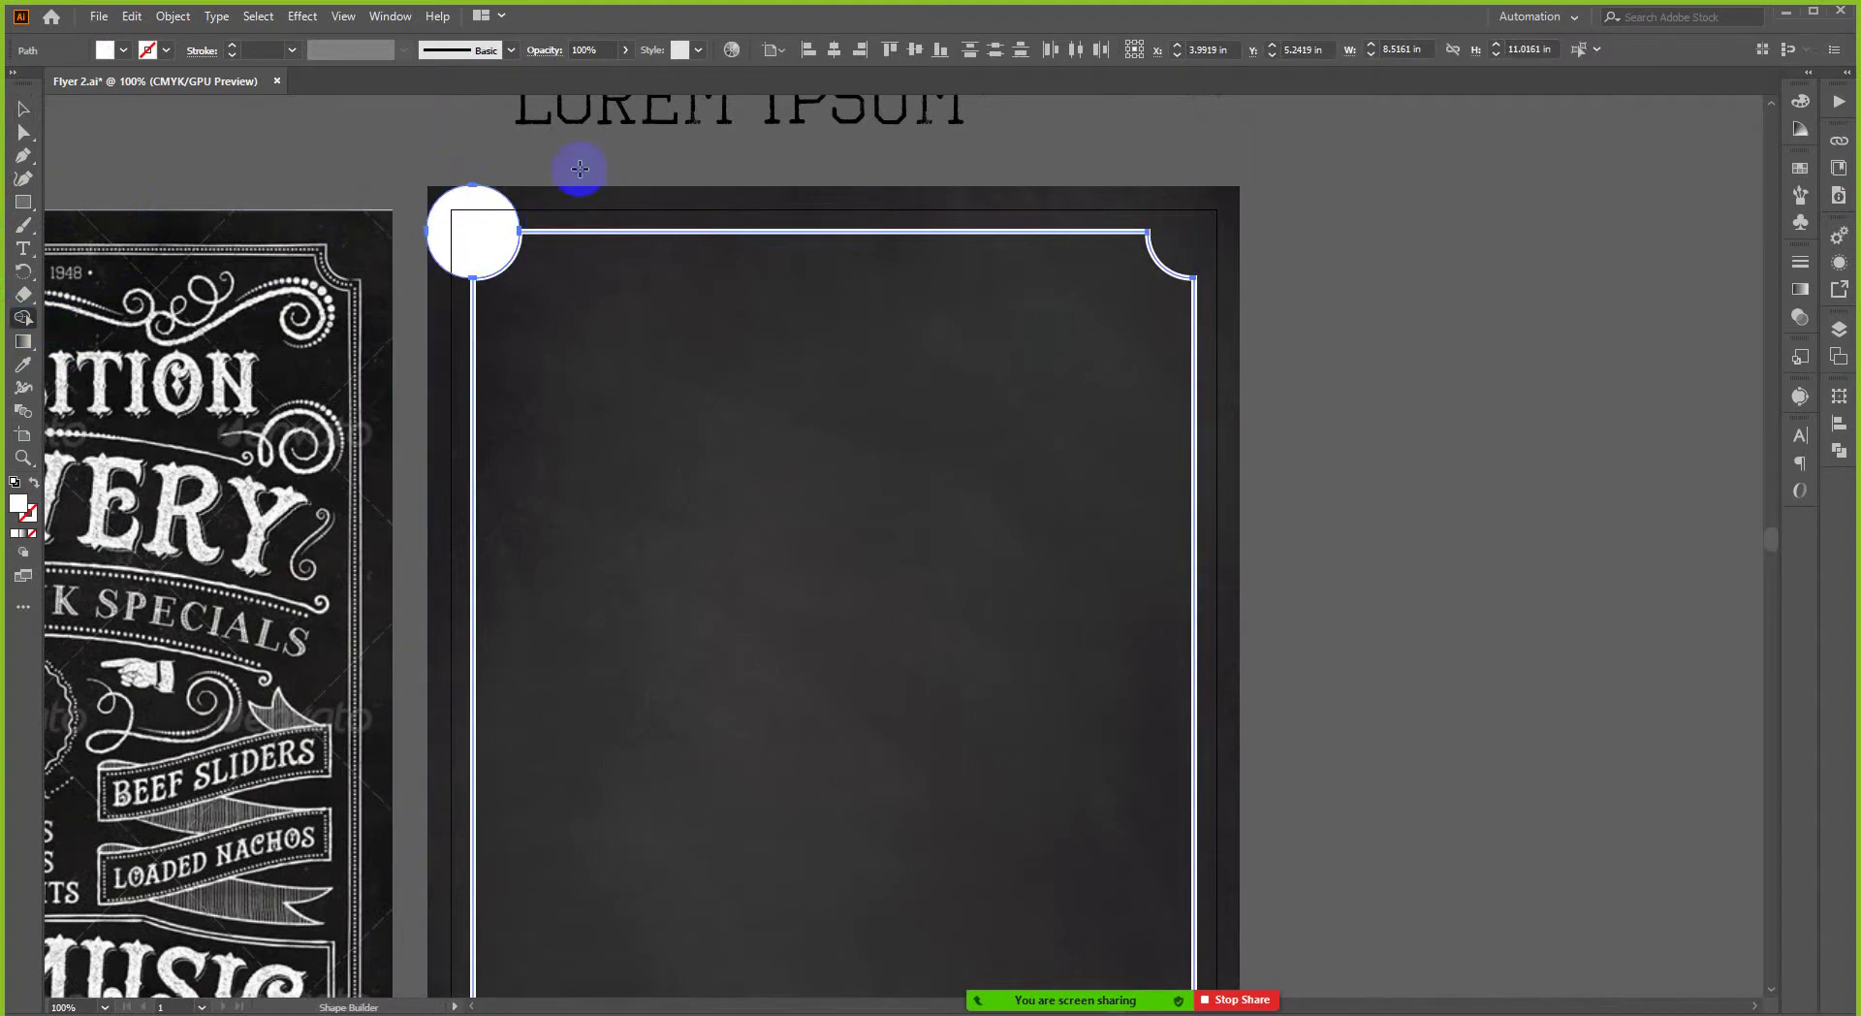
{"action": "key", "text": "v"}
- Move the white circle down to the border frame's lower-left corner, centred at X 0.25 in and Y 10.75 in
{"action": "scroll", "coordinate": [494, 229], "scroll_direction": "down", "scroll_amount": 4}
{"action": "left_click", "coordinate": [491, 231]}
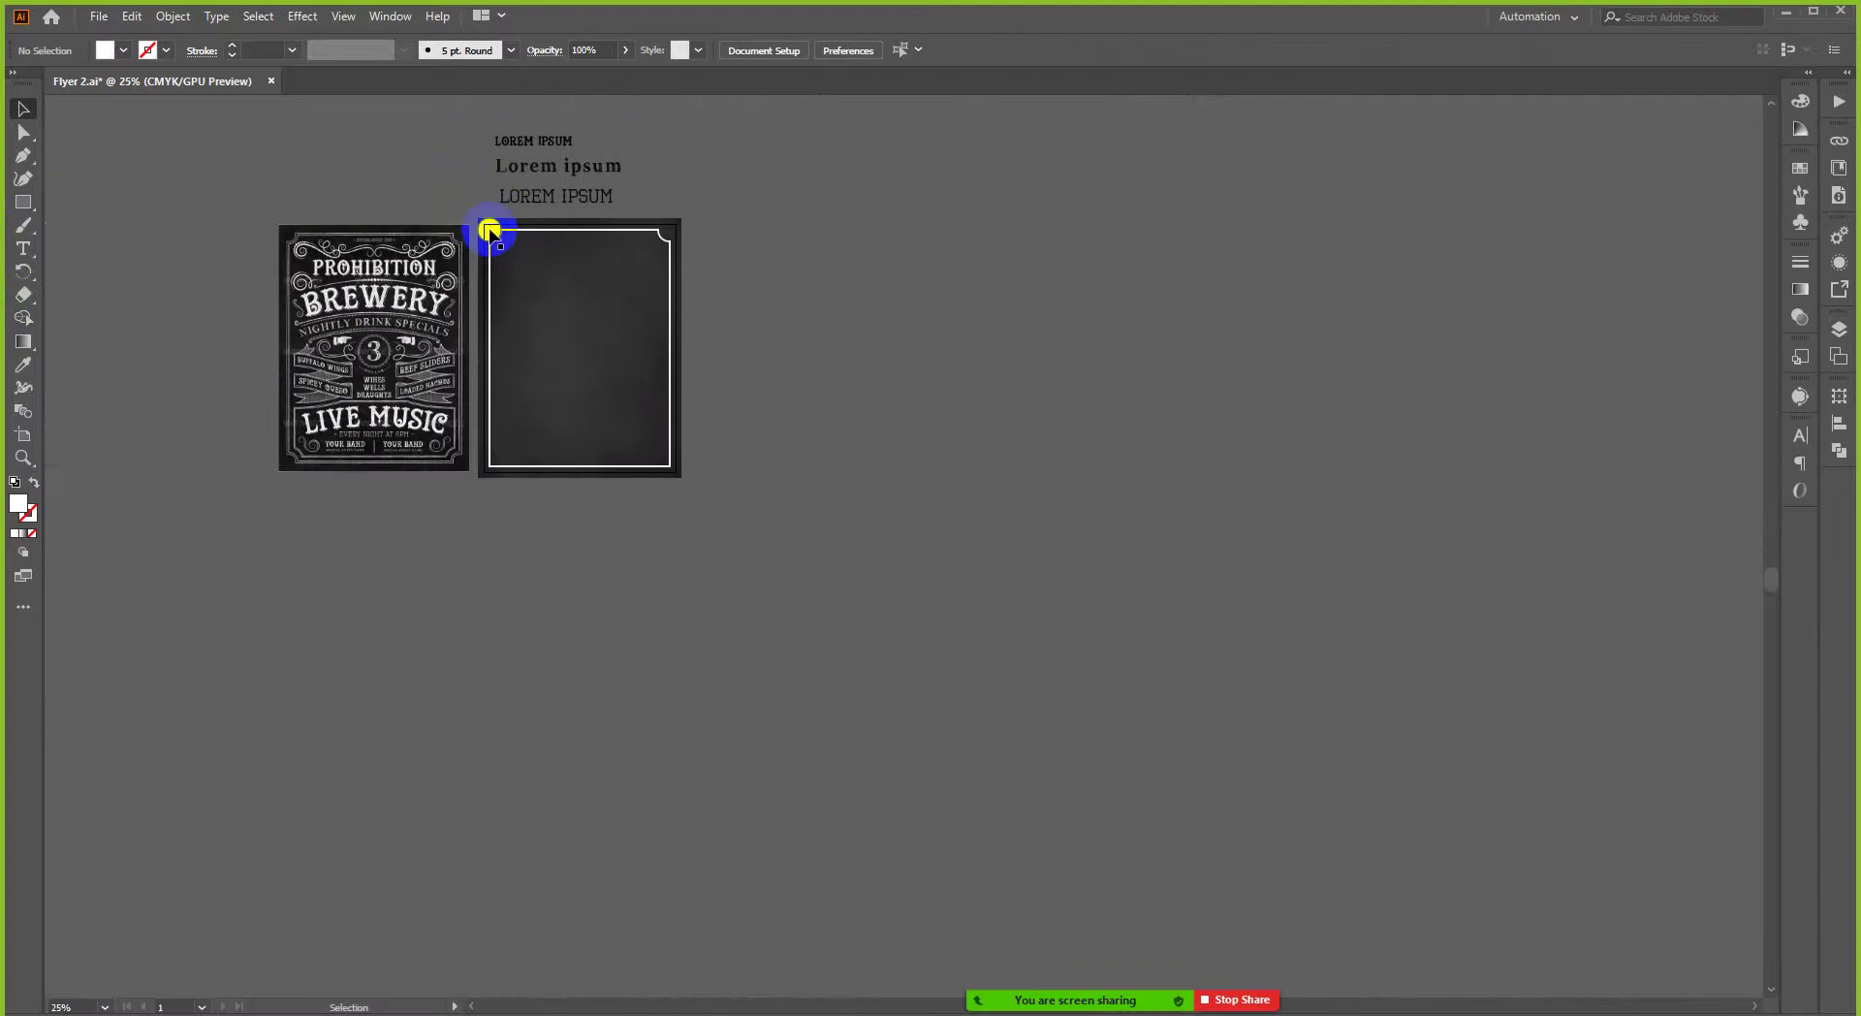
{"action": "left_click_drag", "start_coordinate": [490, 231], "coordinate": [511, 434]}
{"action": "scroll", "coordinate": [477, 478], "scroll_direction": "up", "scroll_amount": 6}
{"action": "scroll", "coordinate": [524, 436], "scroll_direction": "down", "scroll_amount": 3}
- Select the circle together with the frame and cut a concave lower-left corner into the frame with Shape Builder
{"action": "left_click", "coordinate": [614, 446], "text": "shift"}
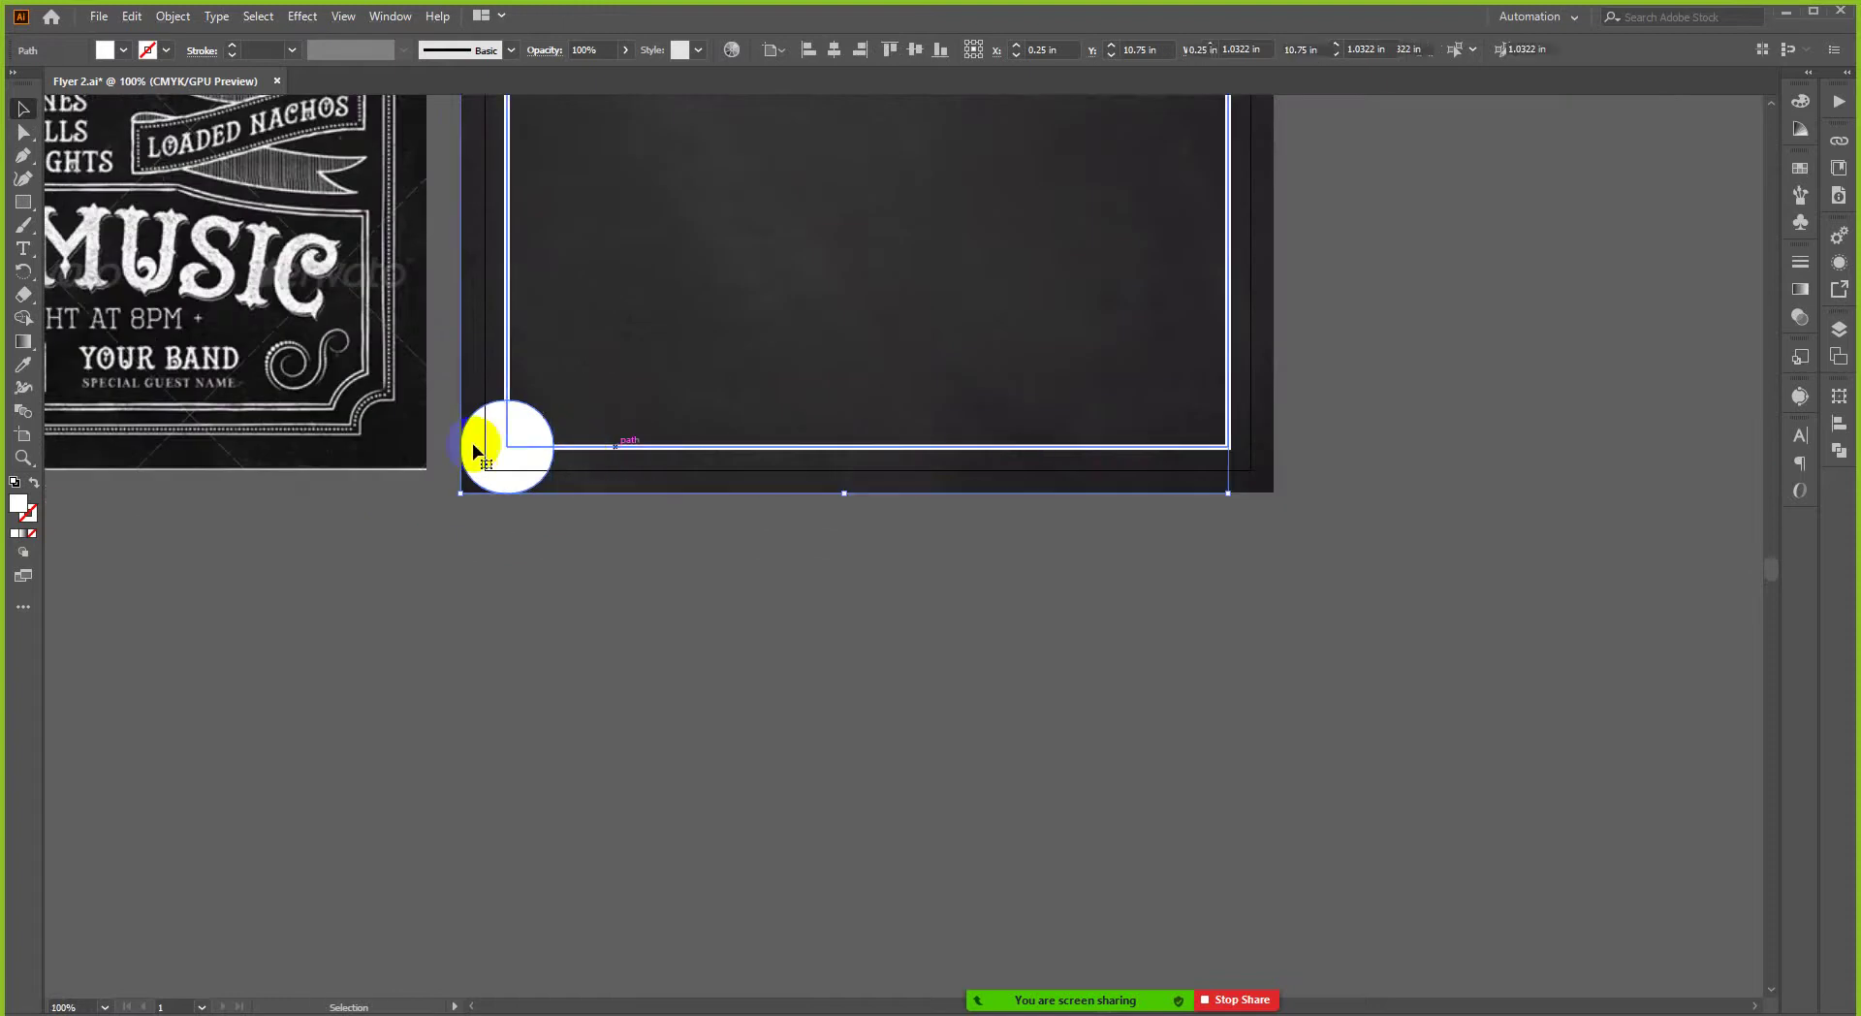
{"action": "left_click", "coordinate": [60, 238], "text": "shift"}
{"action": "left_click", "coordinate": [23, 320]}
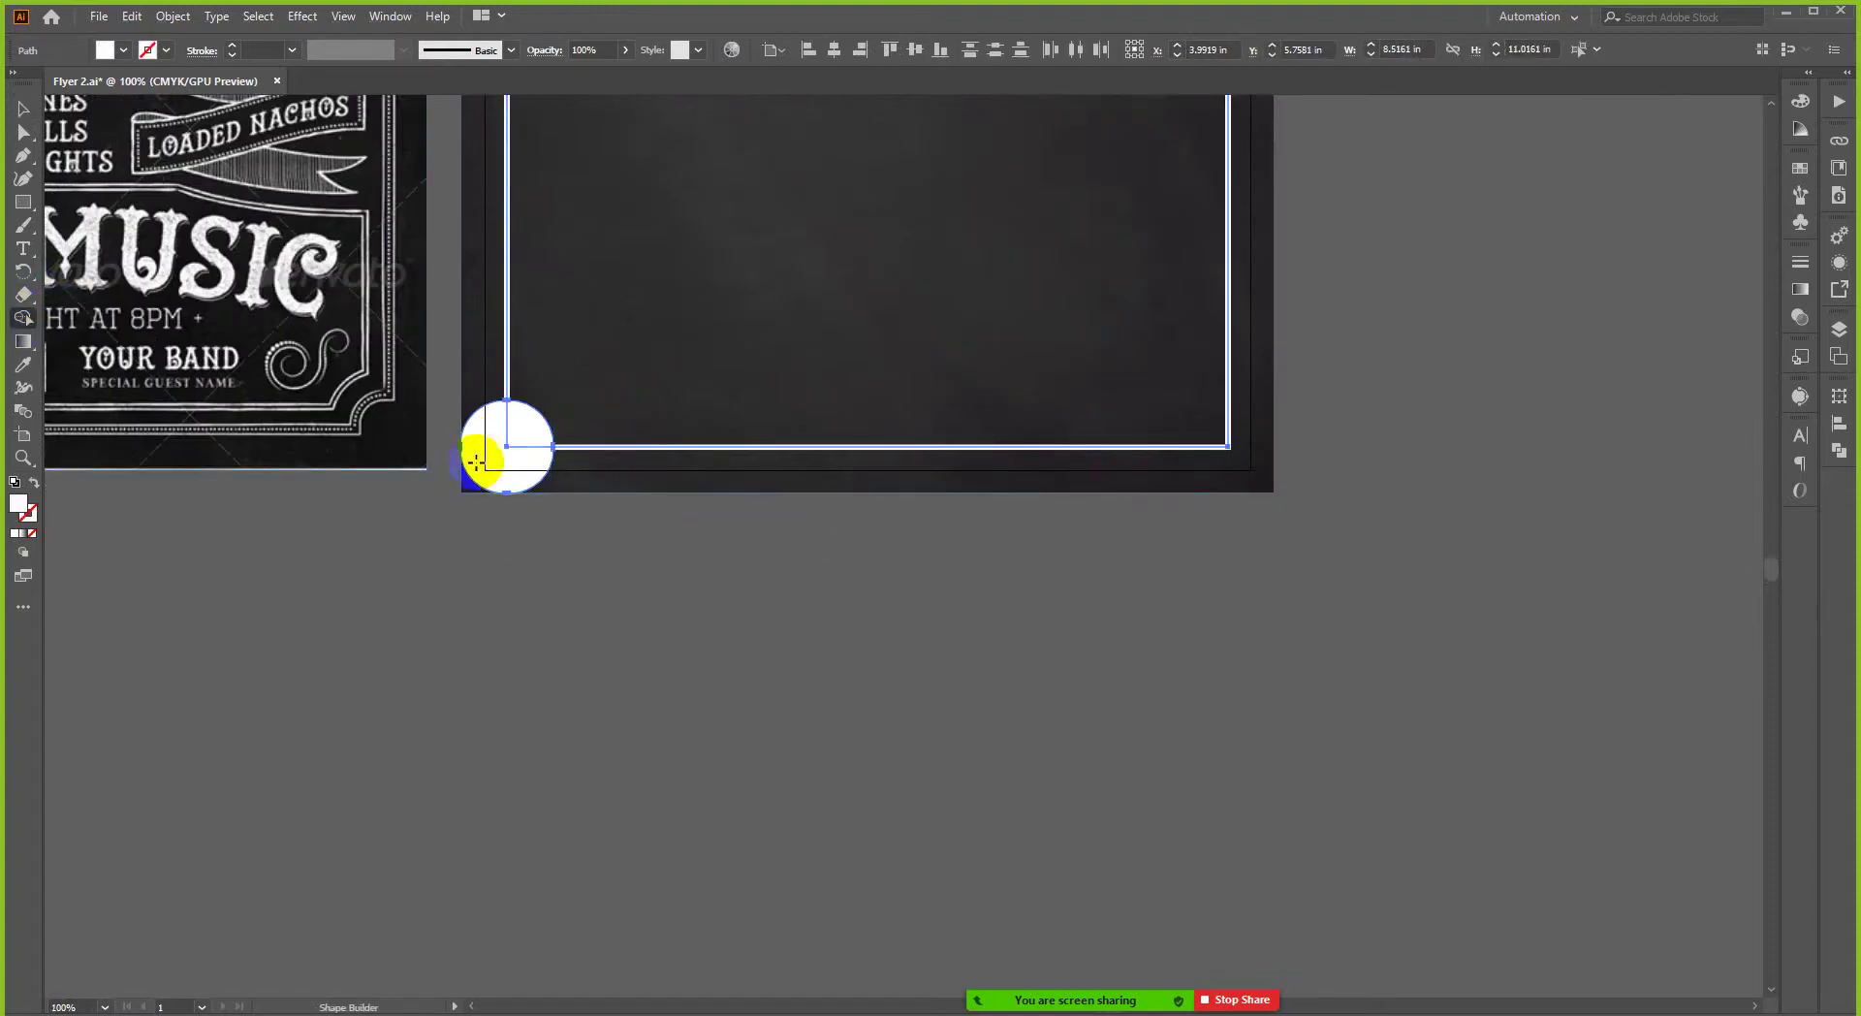
{"action": "left_click", "coordinate": [534, 449]}
{"action": "key", "text": "v"}
- Move the white circle across to the border frame's lower-right corner, at about X 8.23 in and Y 10.75 in
{"action": "left_click_drag", "start_coordinate": [611, 456], "coordinate": [1247, 463]}
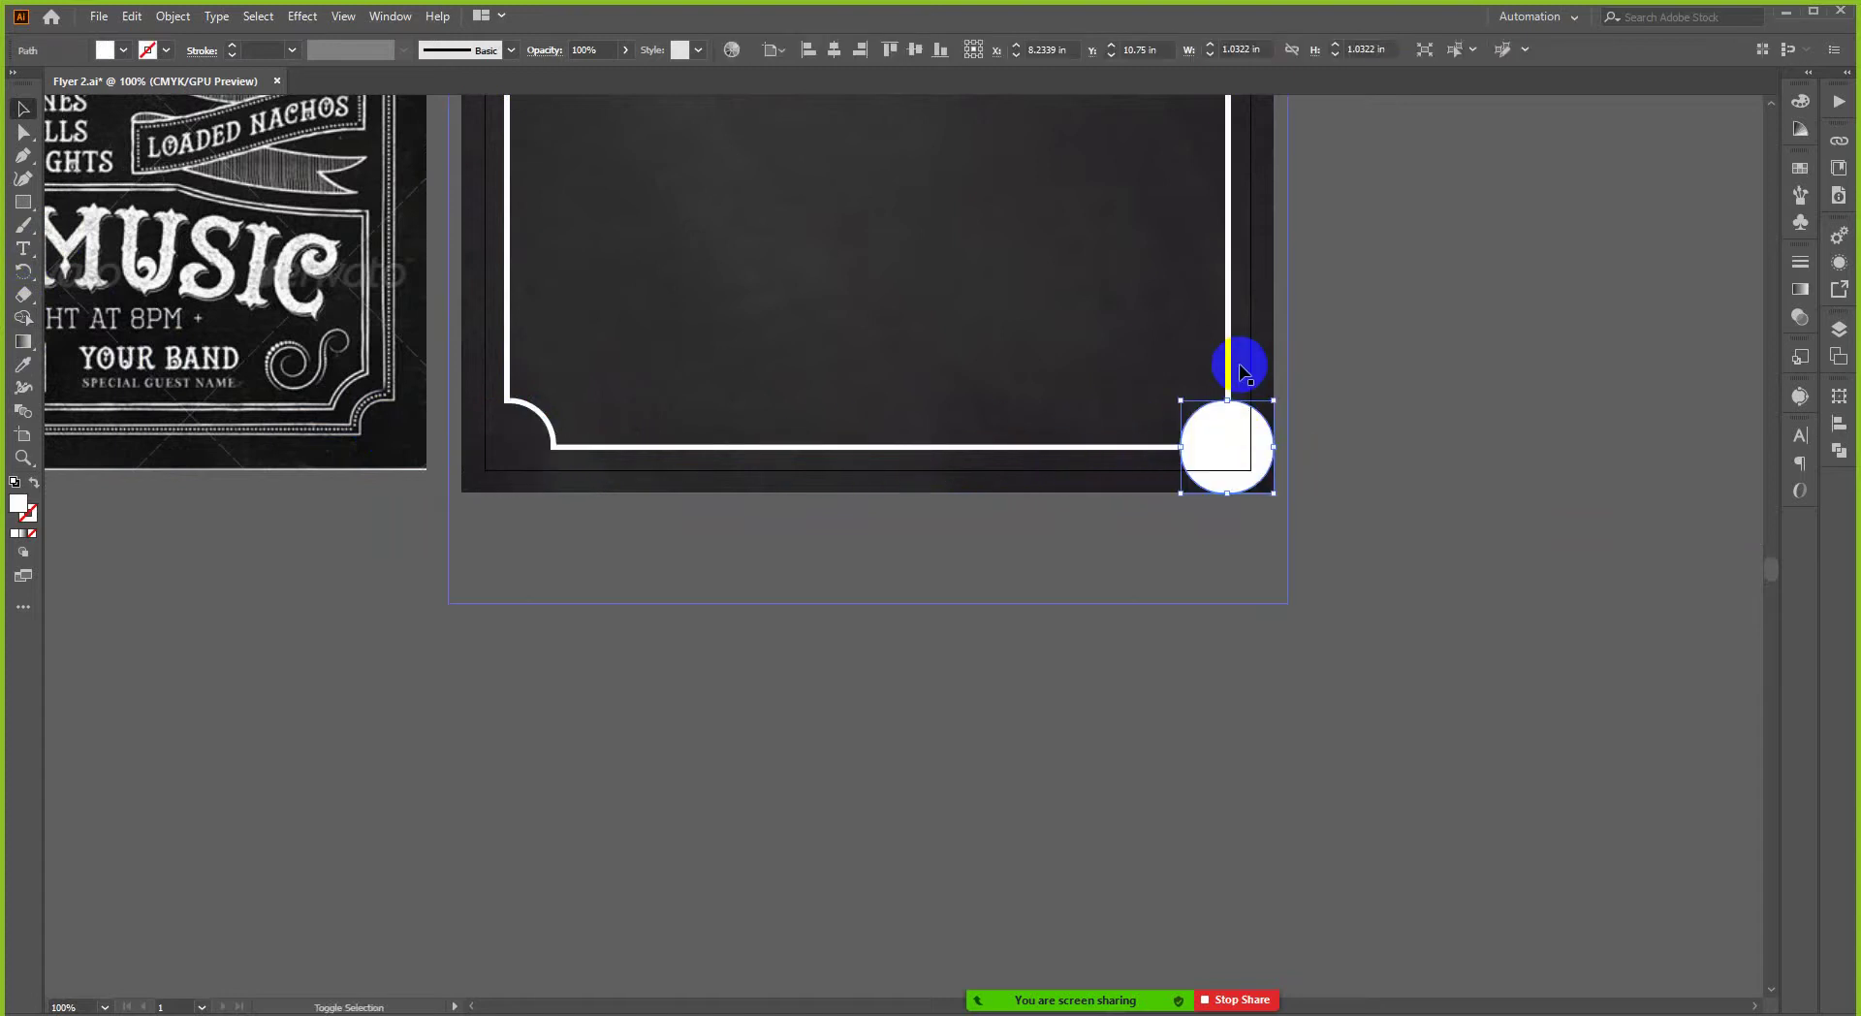
- Select the frame together with the circle and cut a concave lower-right corner into the frame with Shape Builder
{"action": "left_click", "coordinate": [1229, 363], "text": "shift"}
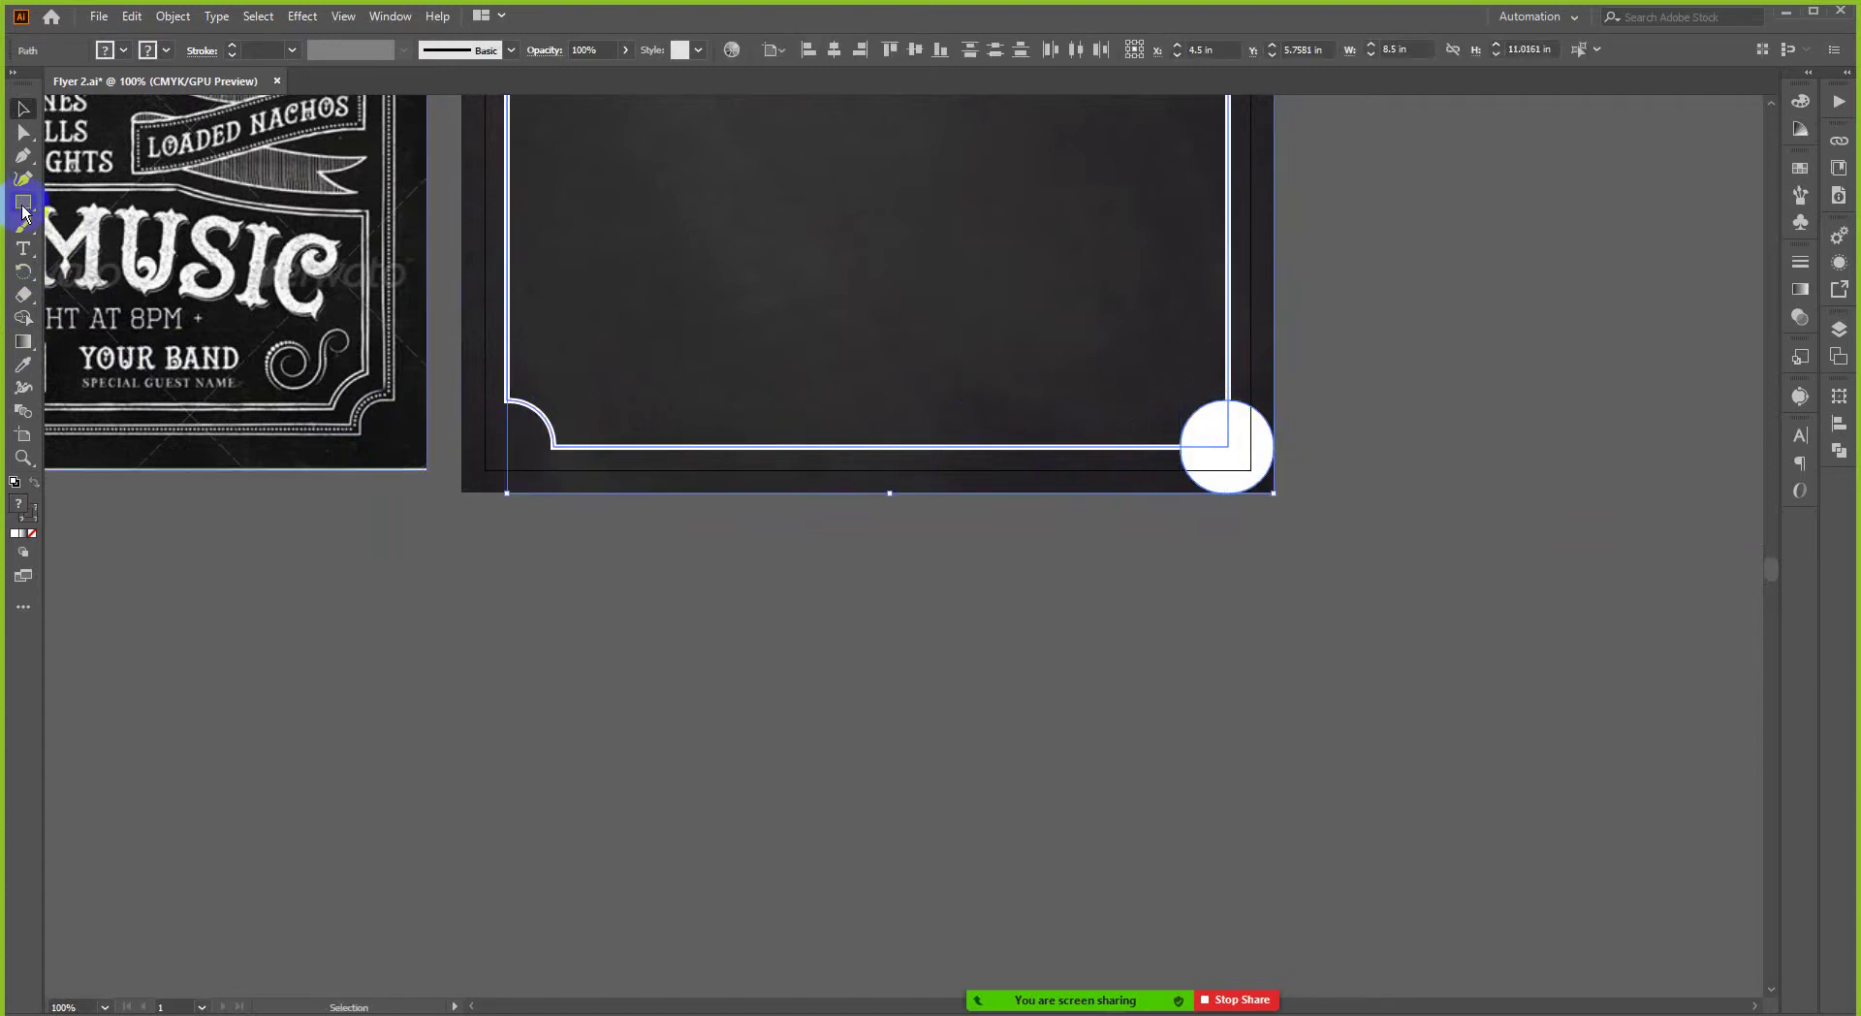
{"action": "left_click", "coordinate": [24, 318]}
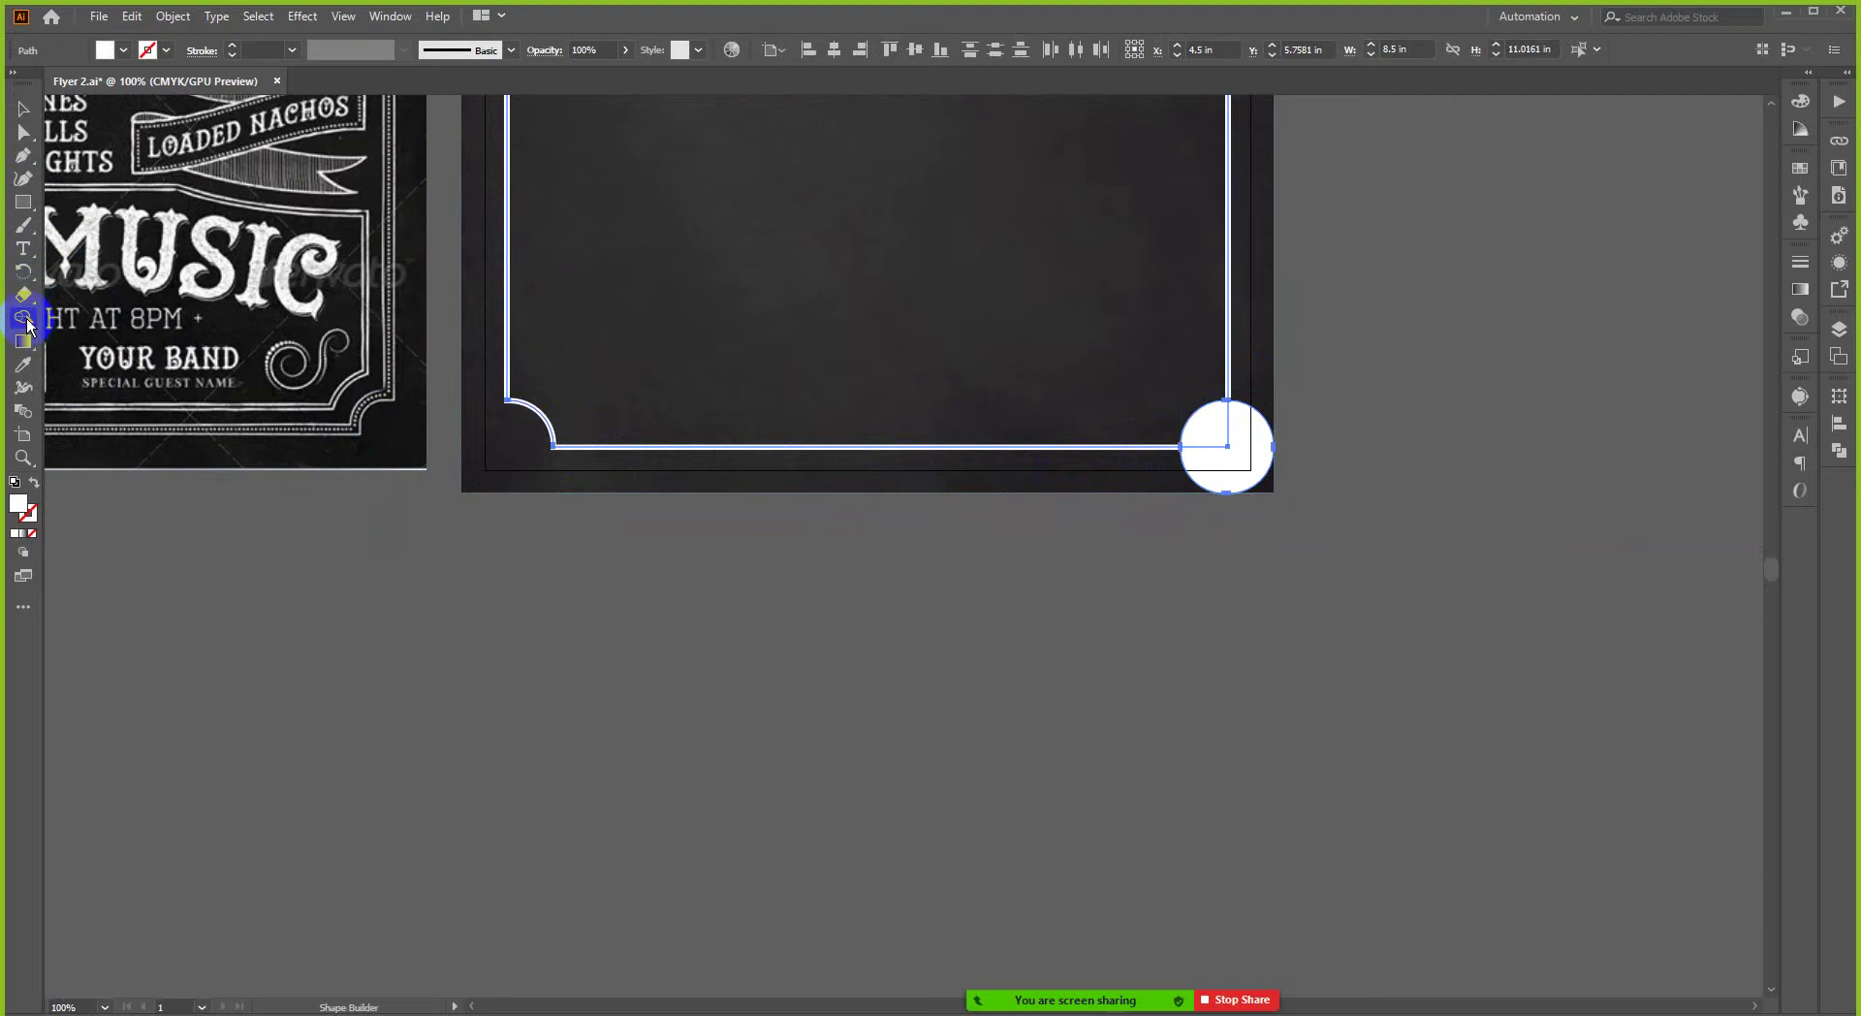
{"action": "left_click", "coordinate": [1228, 460]}
{"action": "mouse_move", "coordinate": [1227, 459]}
{"action": "left_mouse_down"}
{"action": "mouse_move", "coordinate": [1247, 436]}
{"action": "mouse_move", "coordinate": [1213, 432]}
{"action": "mouse_move", "coordinate": [1237, 557]}
{"action": "left_mouse_up"}
{"action": "left_click", "coordinate": [1231, 528]}
- Delete the leftover white circle from the frame's lower-right corner
{"action": "key", "text": "v"}
{"action": "left_click", "coordinate": [1225, 440]}
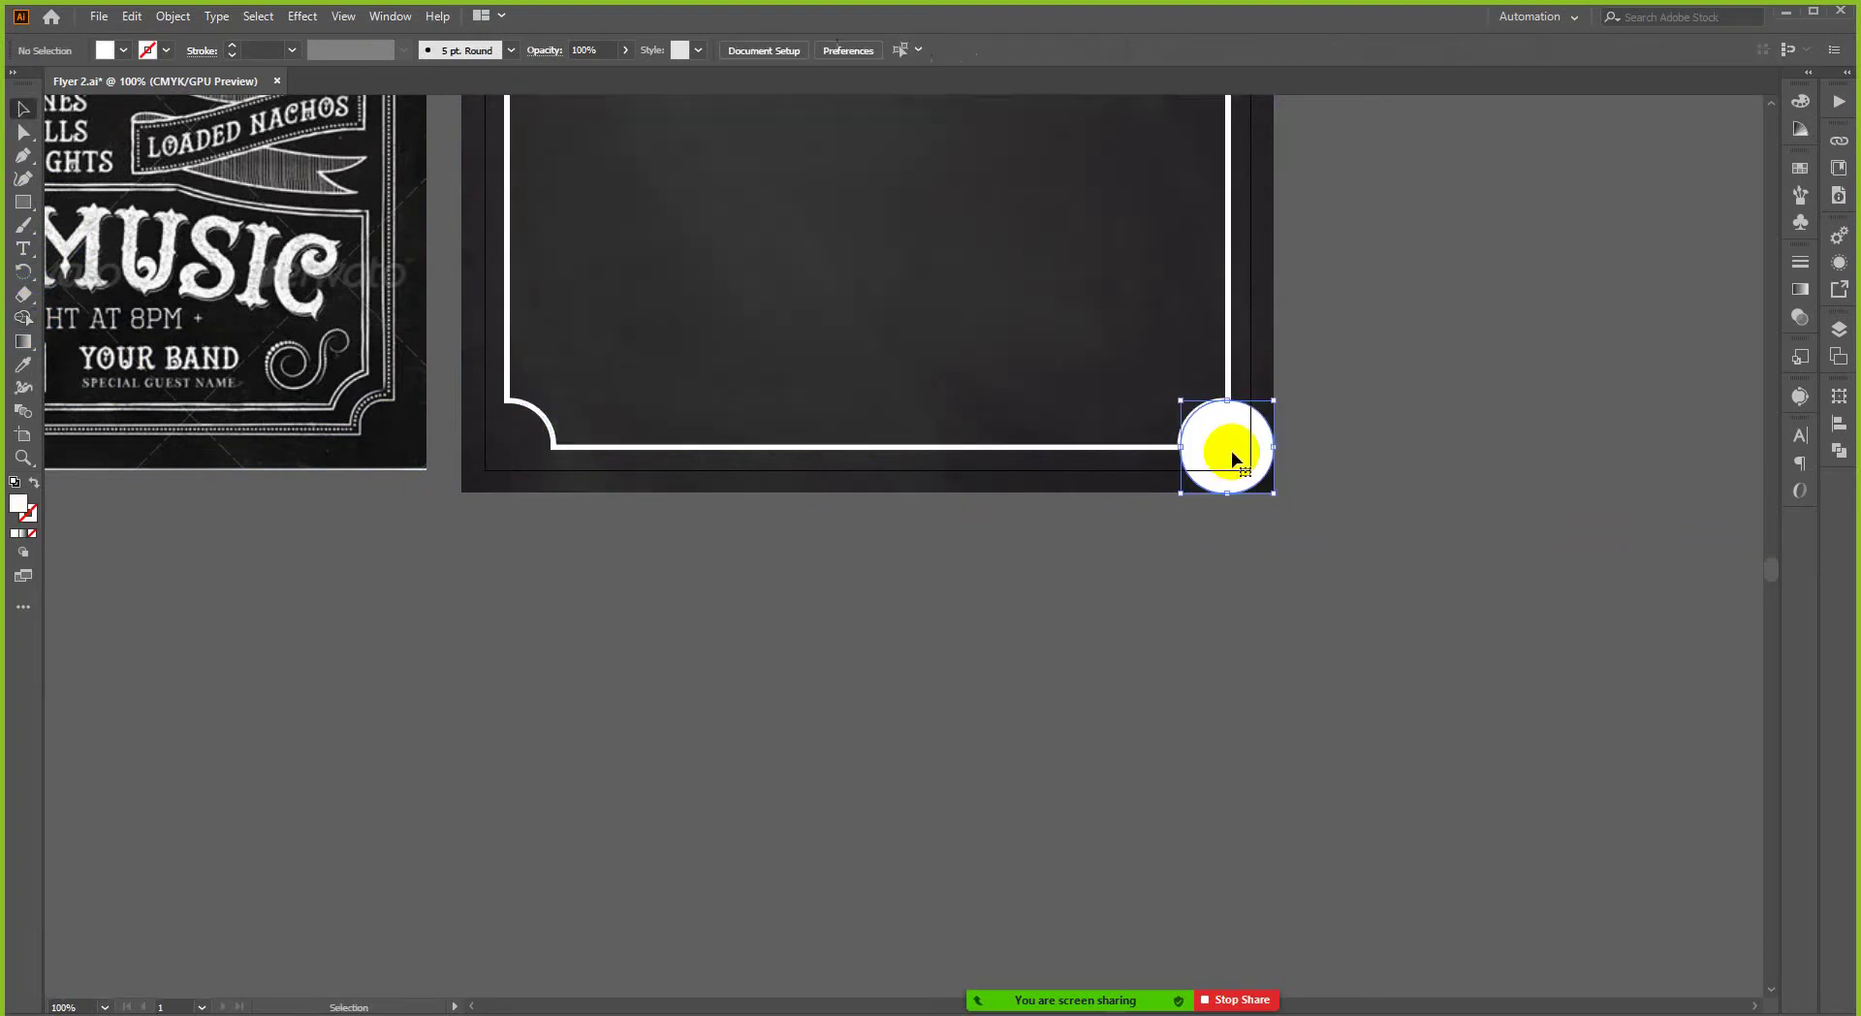
{"action": "key", "text": "Delete"}
- Reduce the white border frame's stroke weight to 2 pt
{"action": "scroll", "coordinate": [986, 467], "scroll_direction": "up", "scroll_amount": 8}
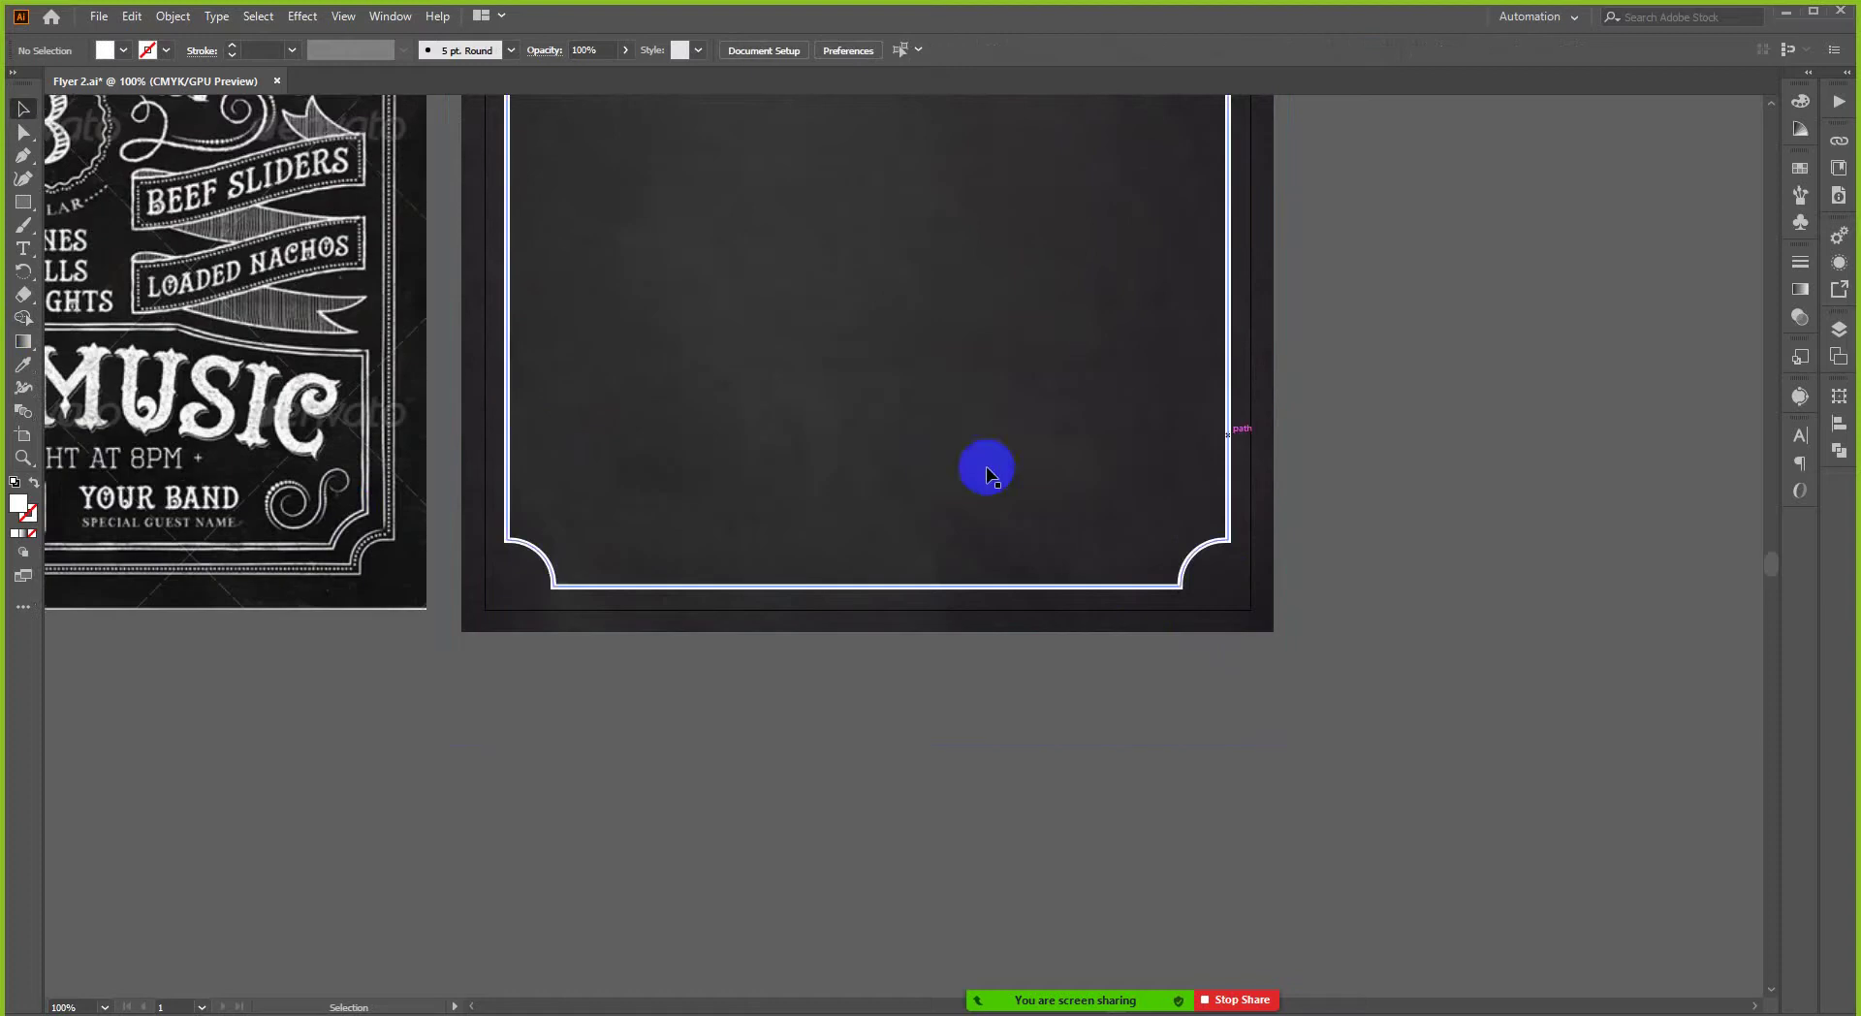
{"action": "scroll", "coordinate": [721, 403], "scroll_direction": "down", "scroll_amount": 1, "text": "alt"}
{"action": "scroll", "coordinate": [779, 394], "scroll_direction": "up", "scroll_amount": 2}
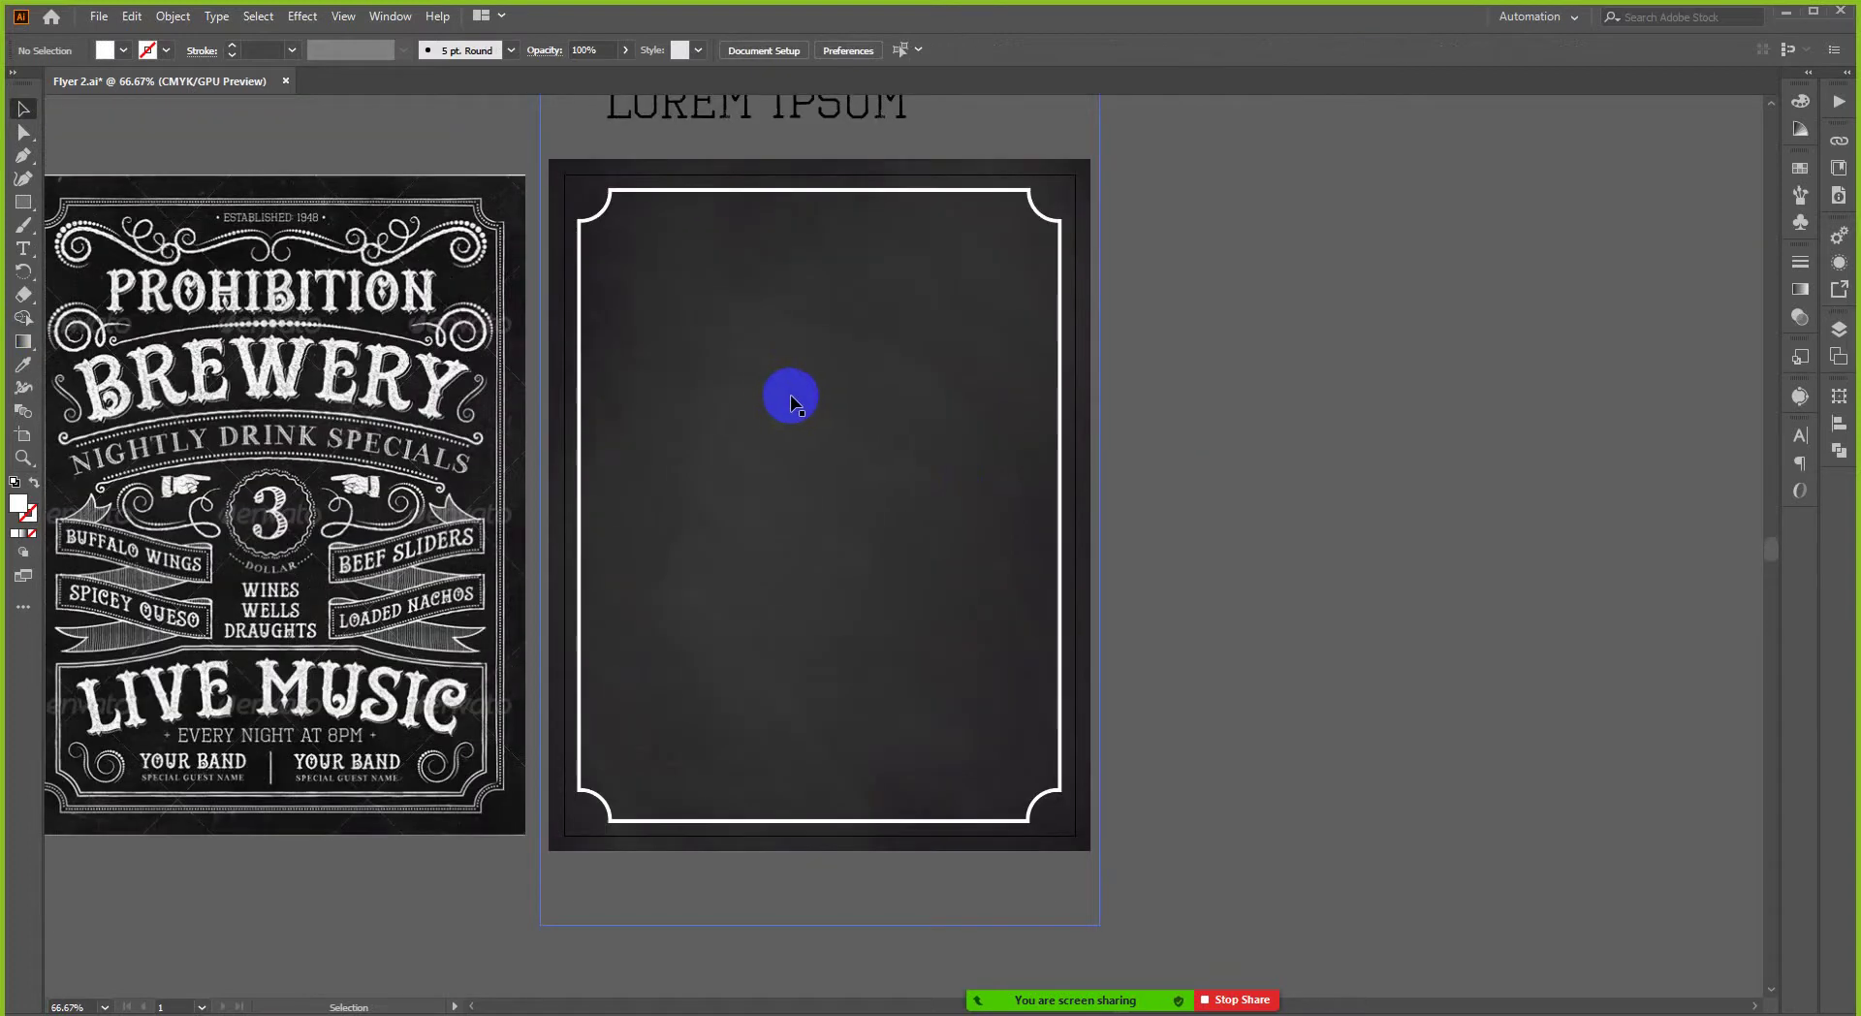
{"action": "scroll", "coordinate": [957, 410], "scroll_direction": "up", "scroll_amount": 1}
{"action": "scroll", "coordinate": [927, 424], "scroll_direction": "left", "scroll_amount": 2}
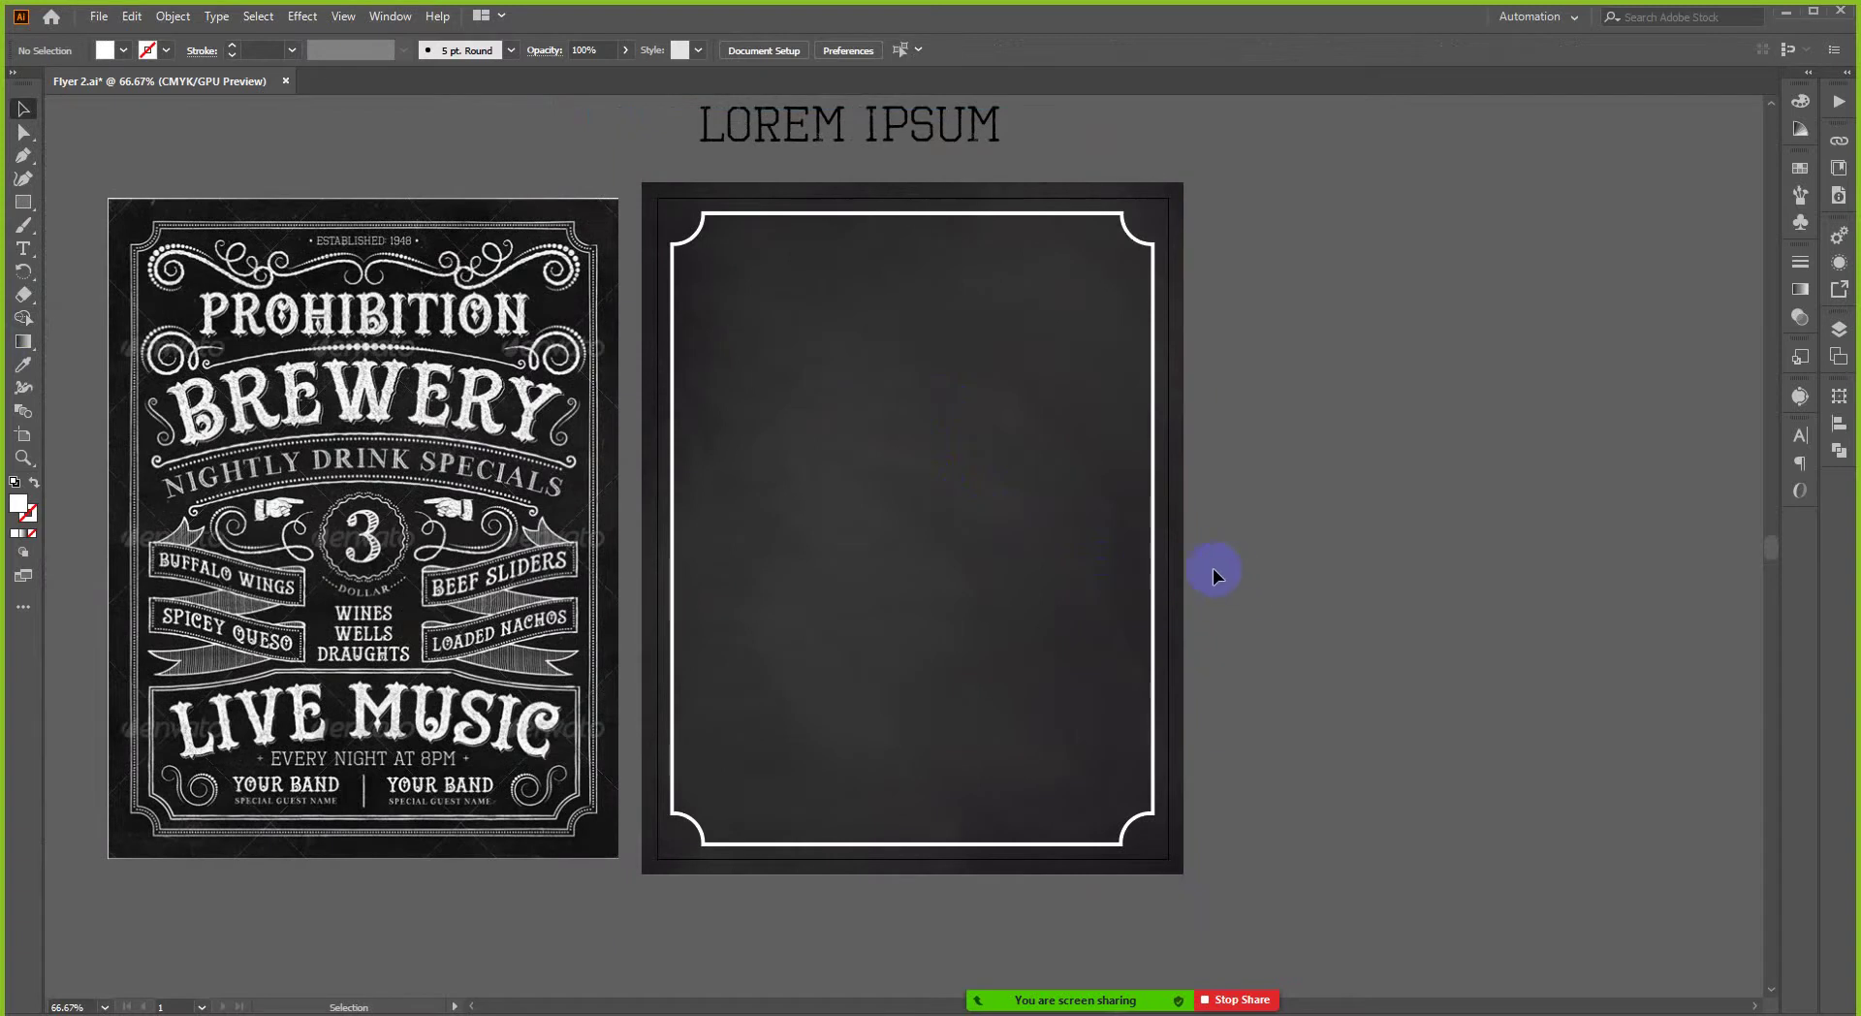
{"action": "left_click", "coordinate": [676, 322]}
{"action": "scroll", "coordinate": [1116, 244], "scroll_direction": "up", "scroll_amount": 1}
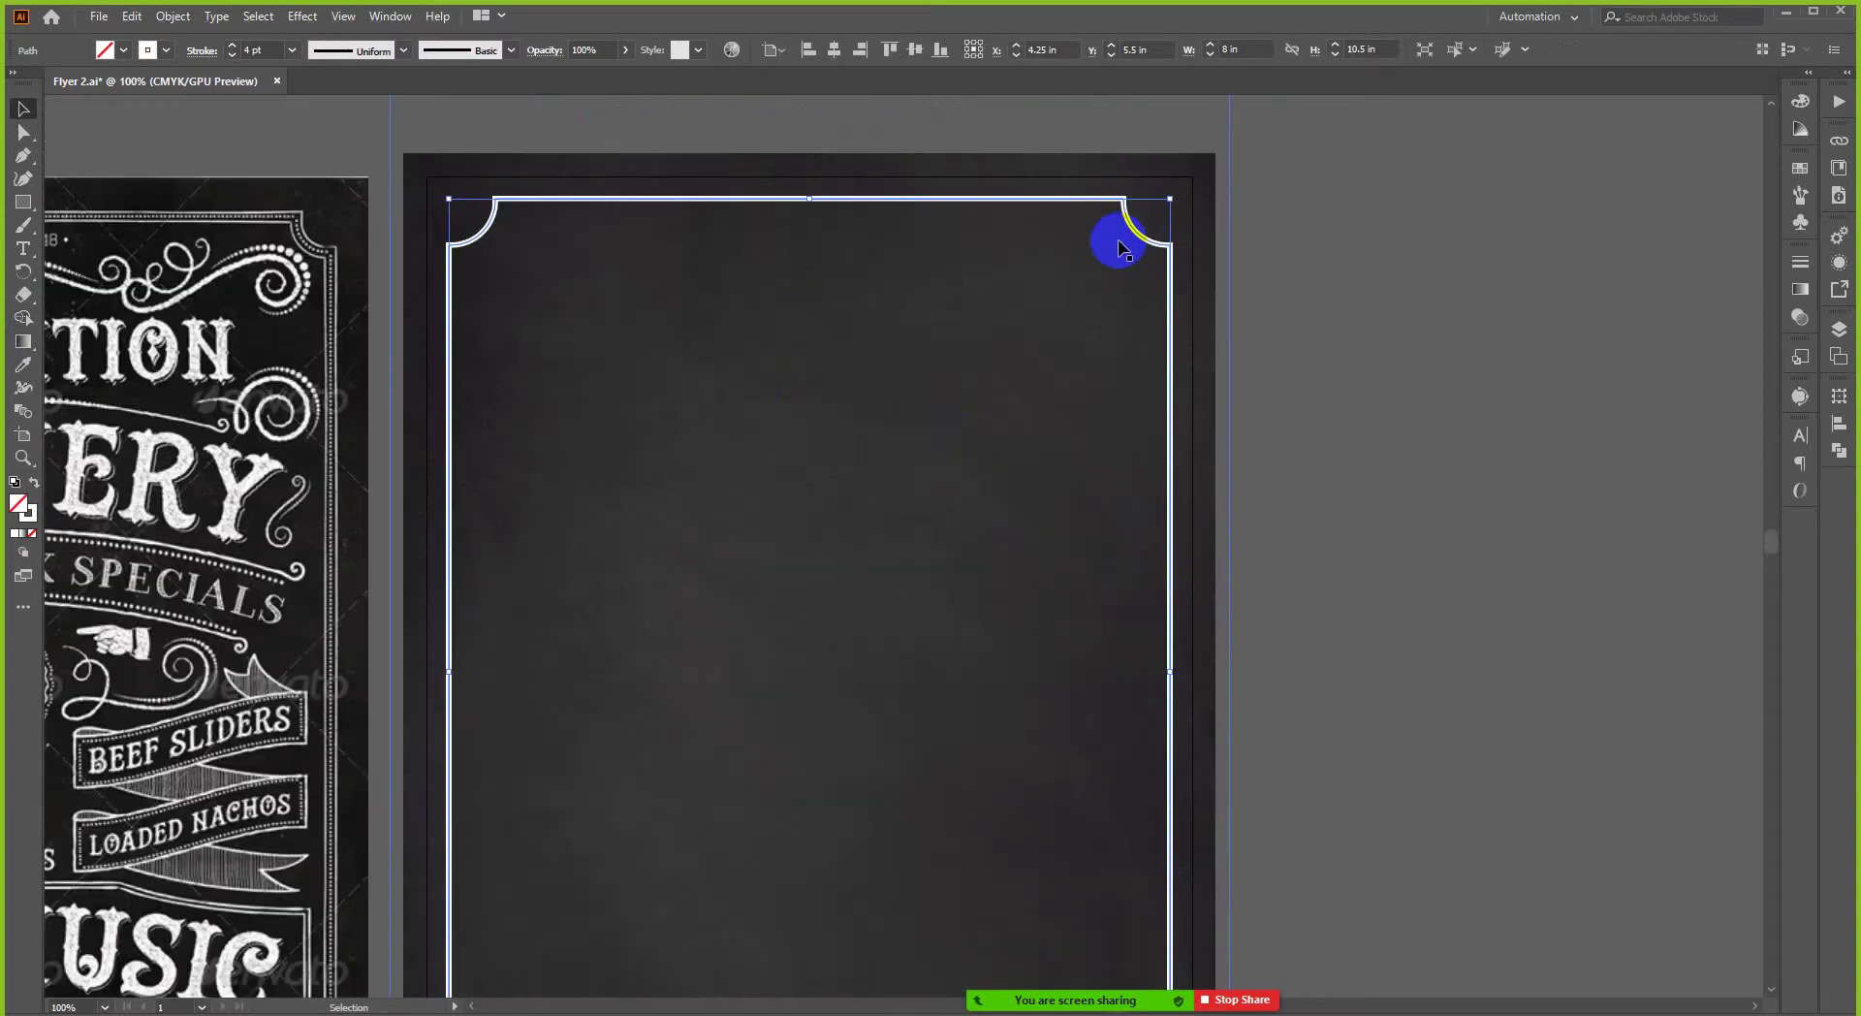
{"action": "scroll", "coordinate": [1117, 244], "scroll_direction": "up", "scroll_amount": 1}
{"action": "scroll", "coordinate": [1212, 214], "scroll_direction": "down", "scroll_amount": 1}
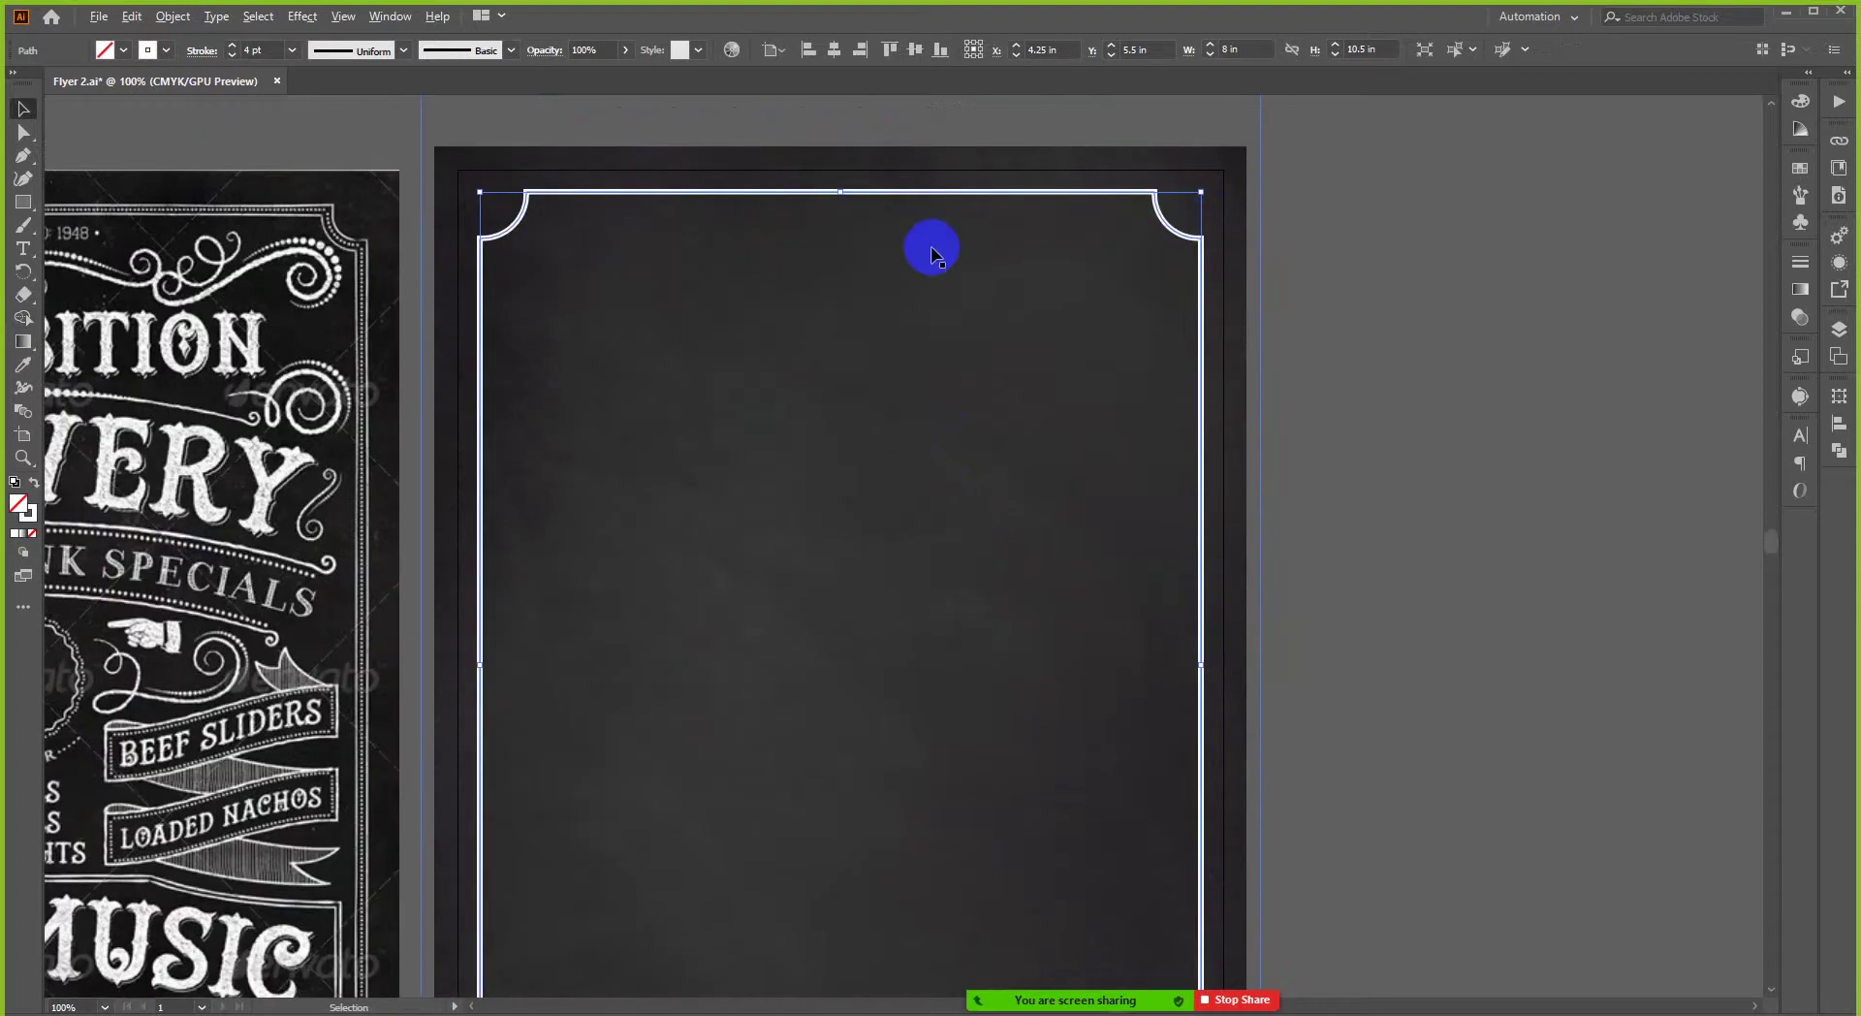
{"action": "scroll", "coordinate": [1076, 218], "scroll_direction": "up", "scroll_amount": 1}
{"action": "scroll", "coordinate": [857, 217], "scroll_direction": "down", "scroll_amount": 1}
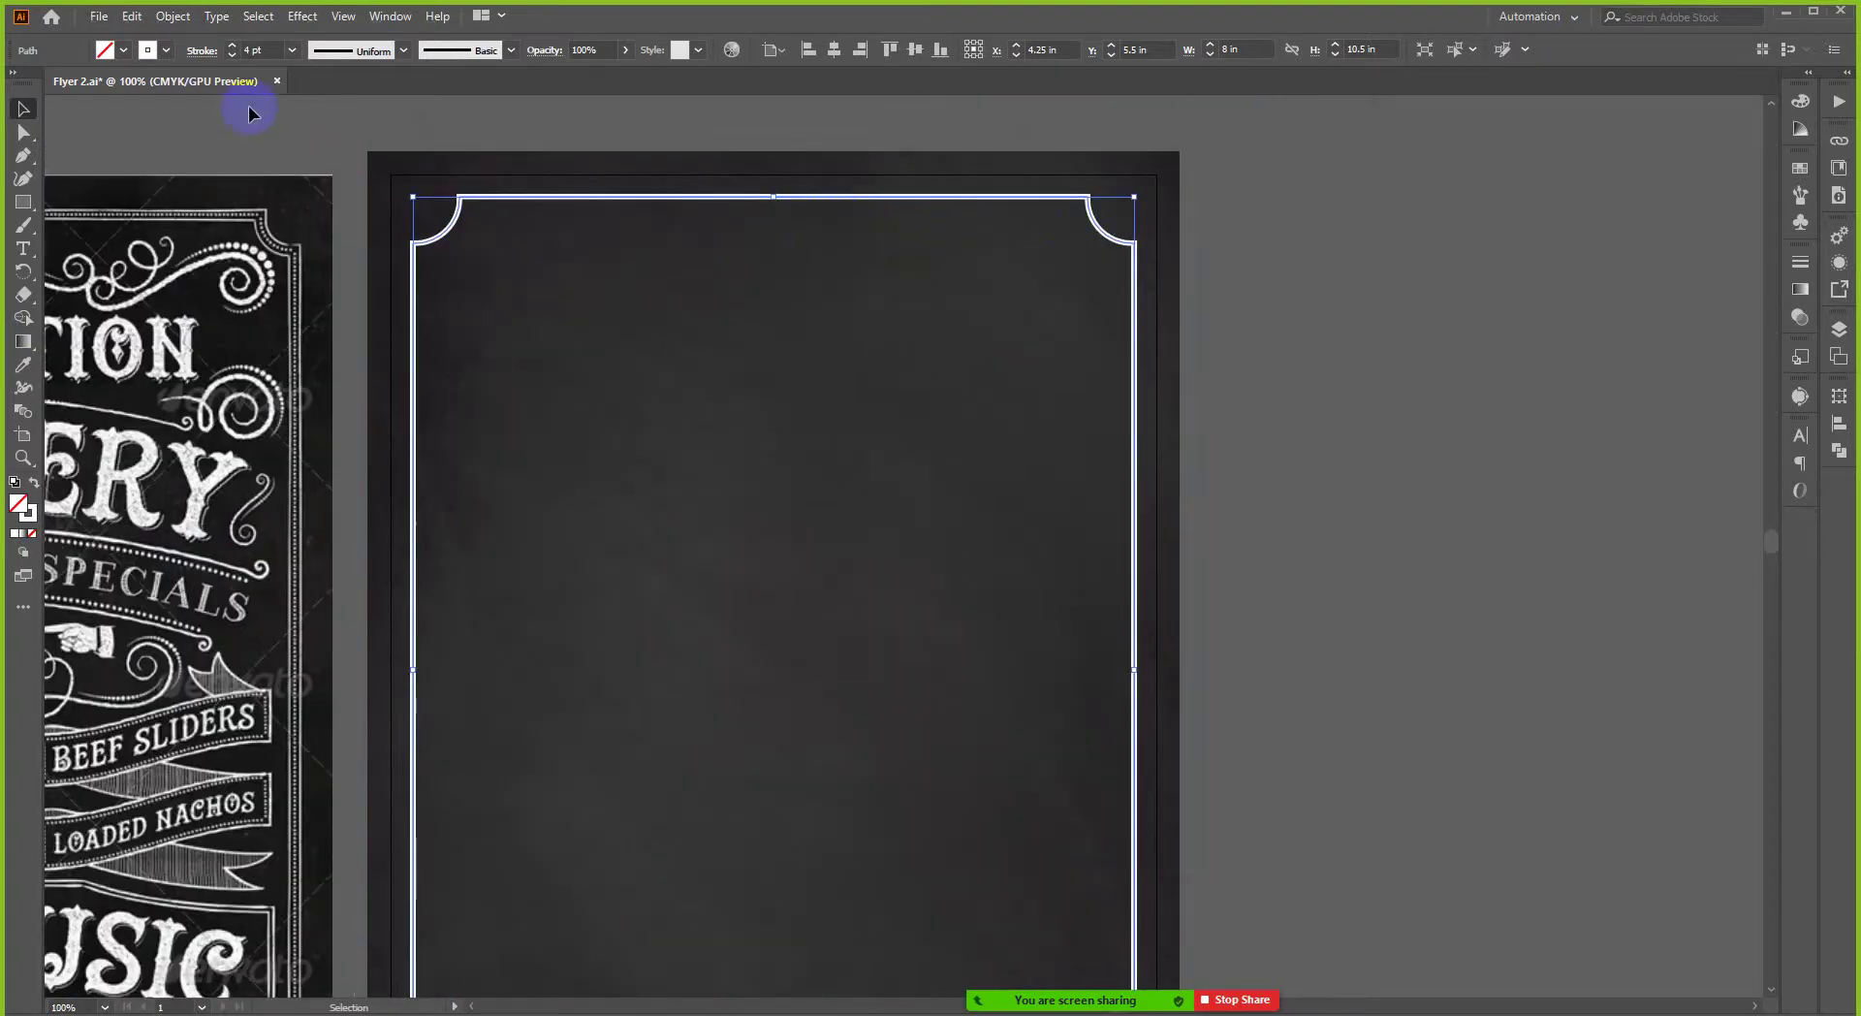
{"action": "left_click", "coordinate": [233, 56]}
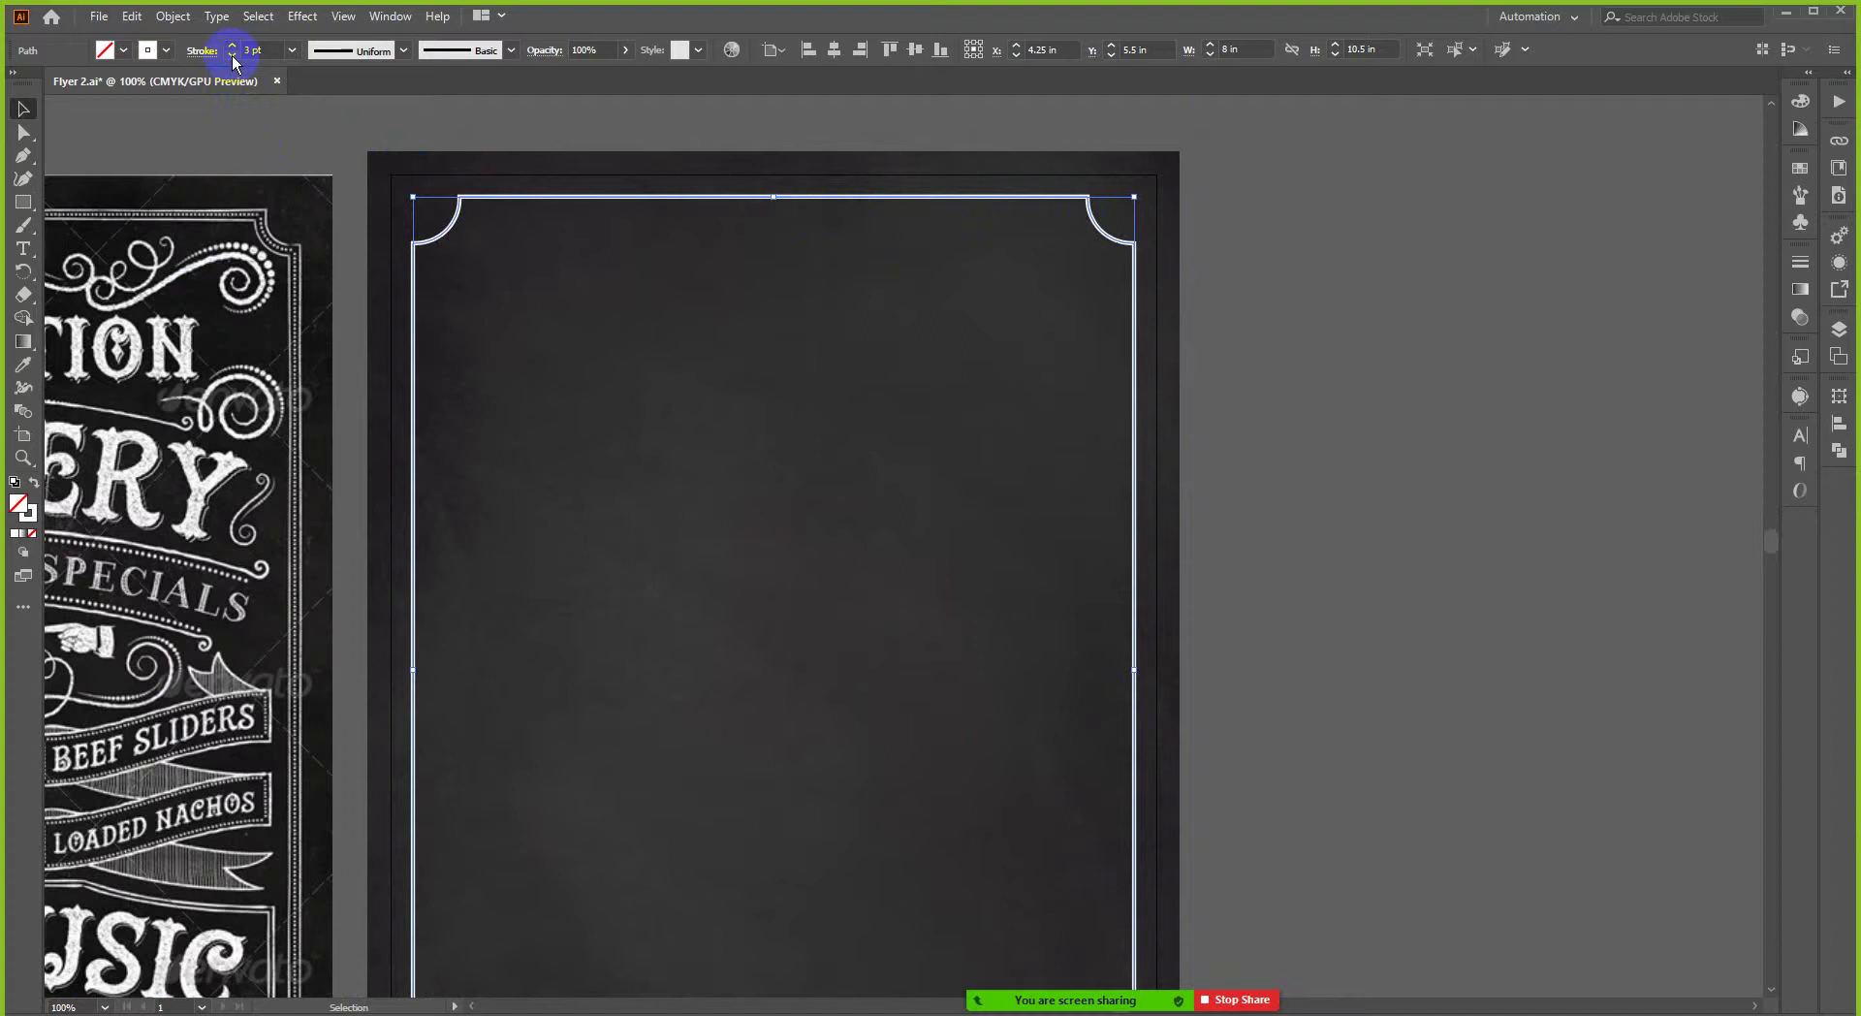
{"action": "left_click", "coordinate": [233, 55]}
{"action": "left_click", "coordinate": [1274, 330]}
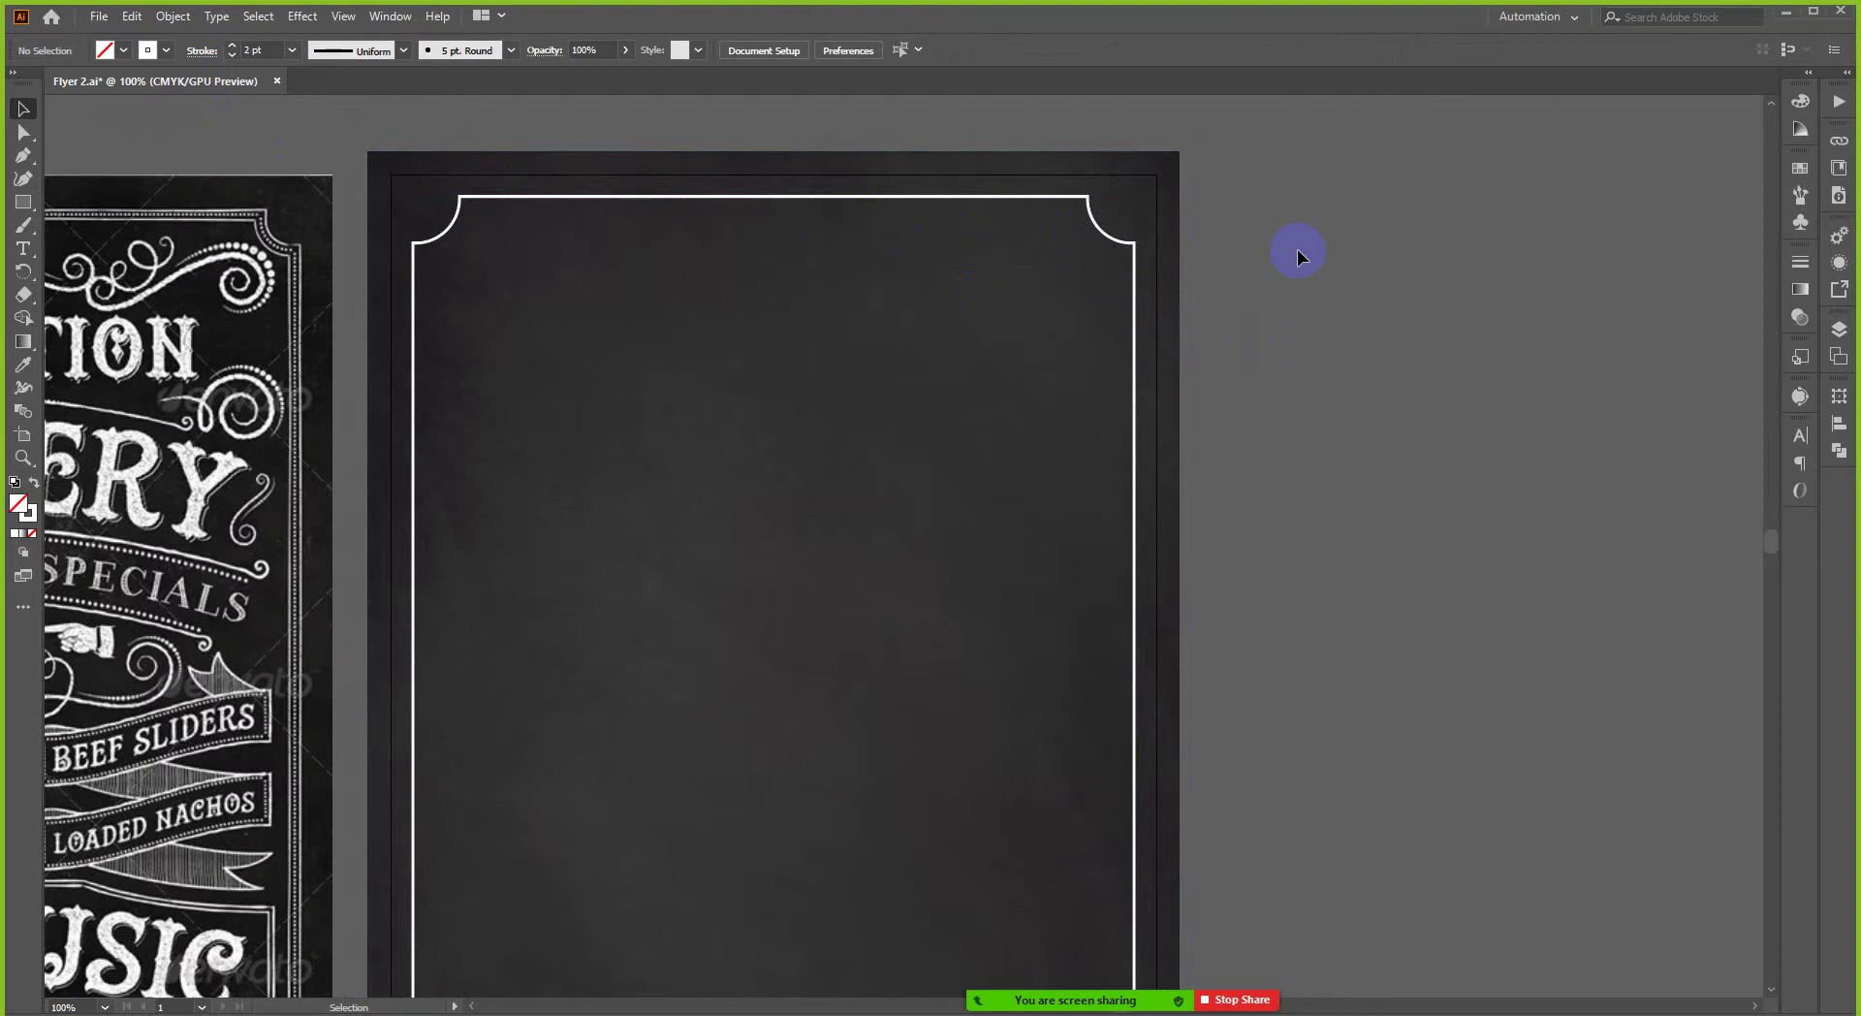
- Set the border frame's stroke weight to 6 pt and align the stroke to the inside of its path
{"action": "left_click", "coordinate": [1094, 223]}
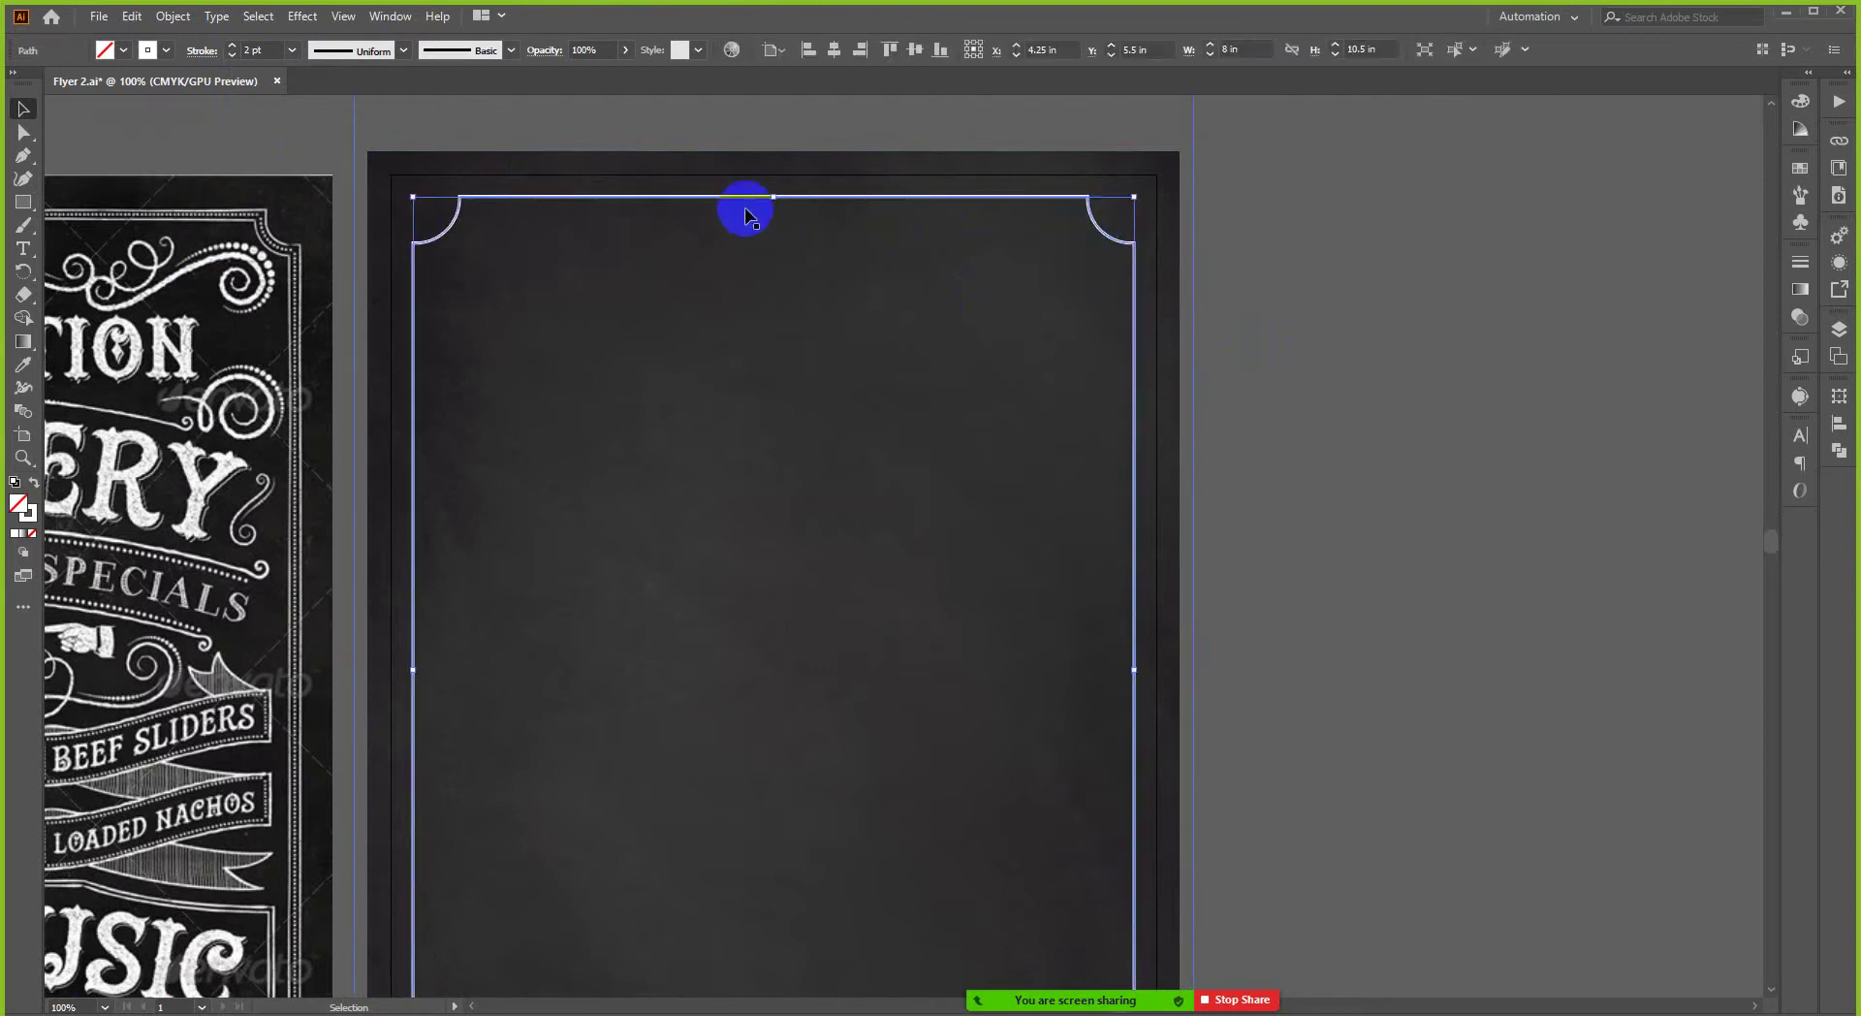
{"action": "left_click", "coordinate": [231, 45]}
{"action": "left_click", "coordinate": [231, 45]}
{"action": "left_click", "coordinate": [231, 44]}
{"action": "left_click", "coordinate": [231, 45]}
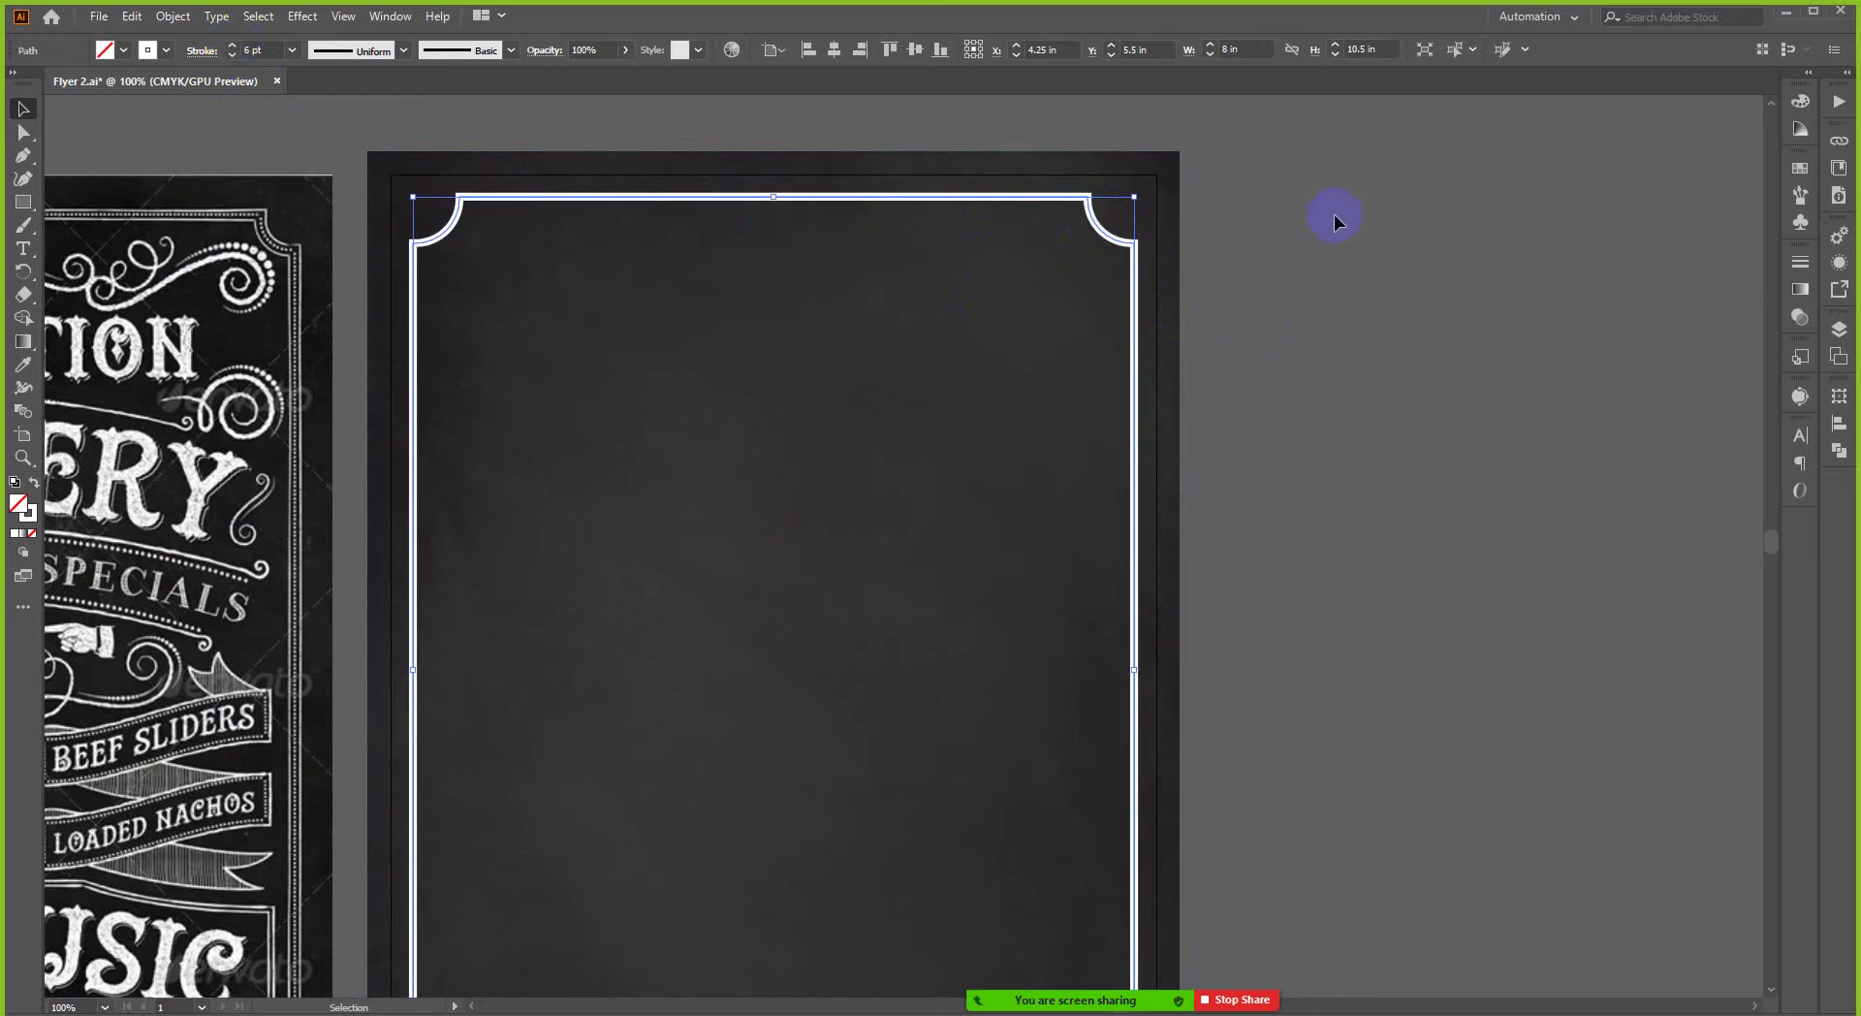
{"action": "left_click", "coordinate": [1803, 268]}
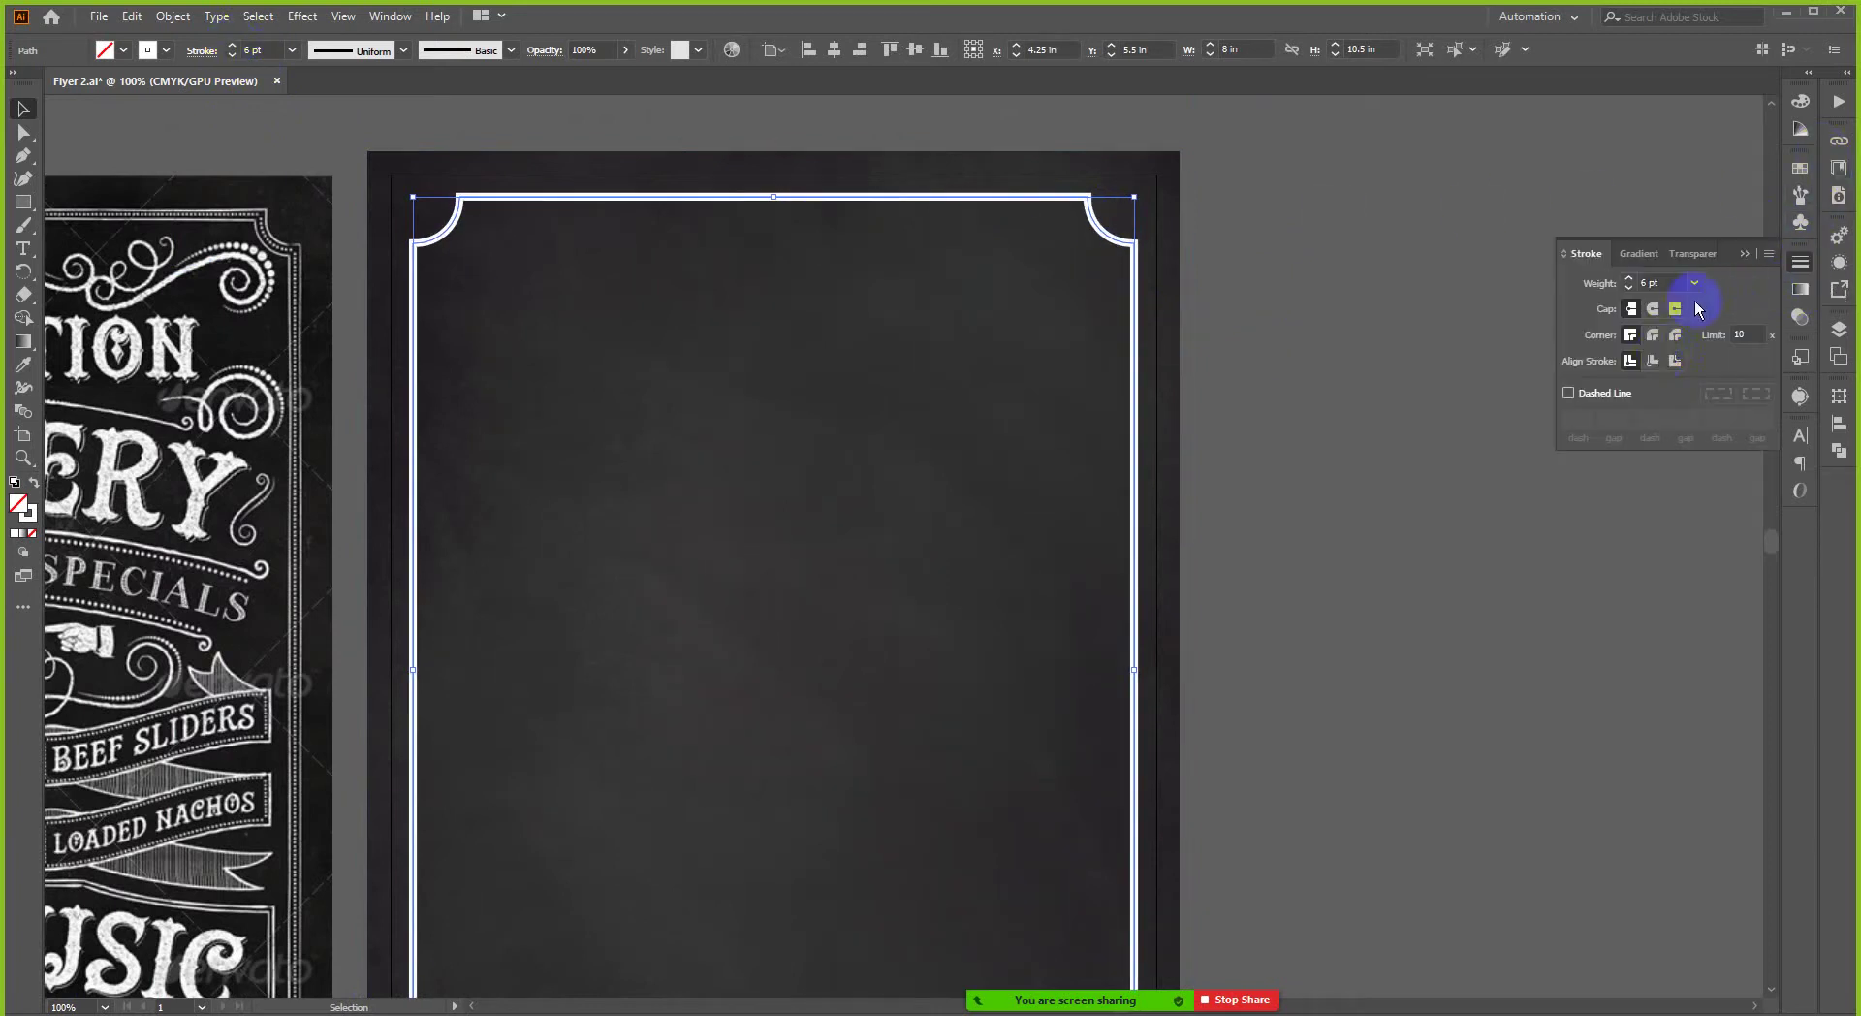
{"action": "left_click", "coordinate": [1652, 360]}
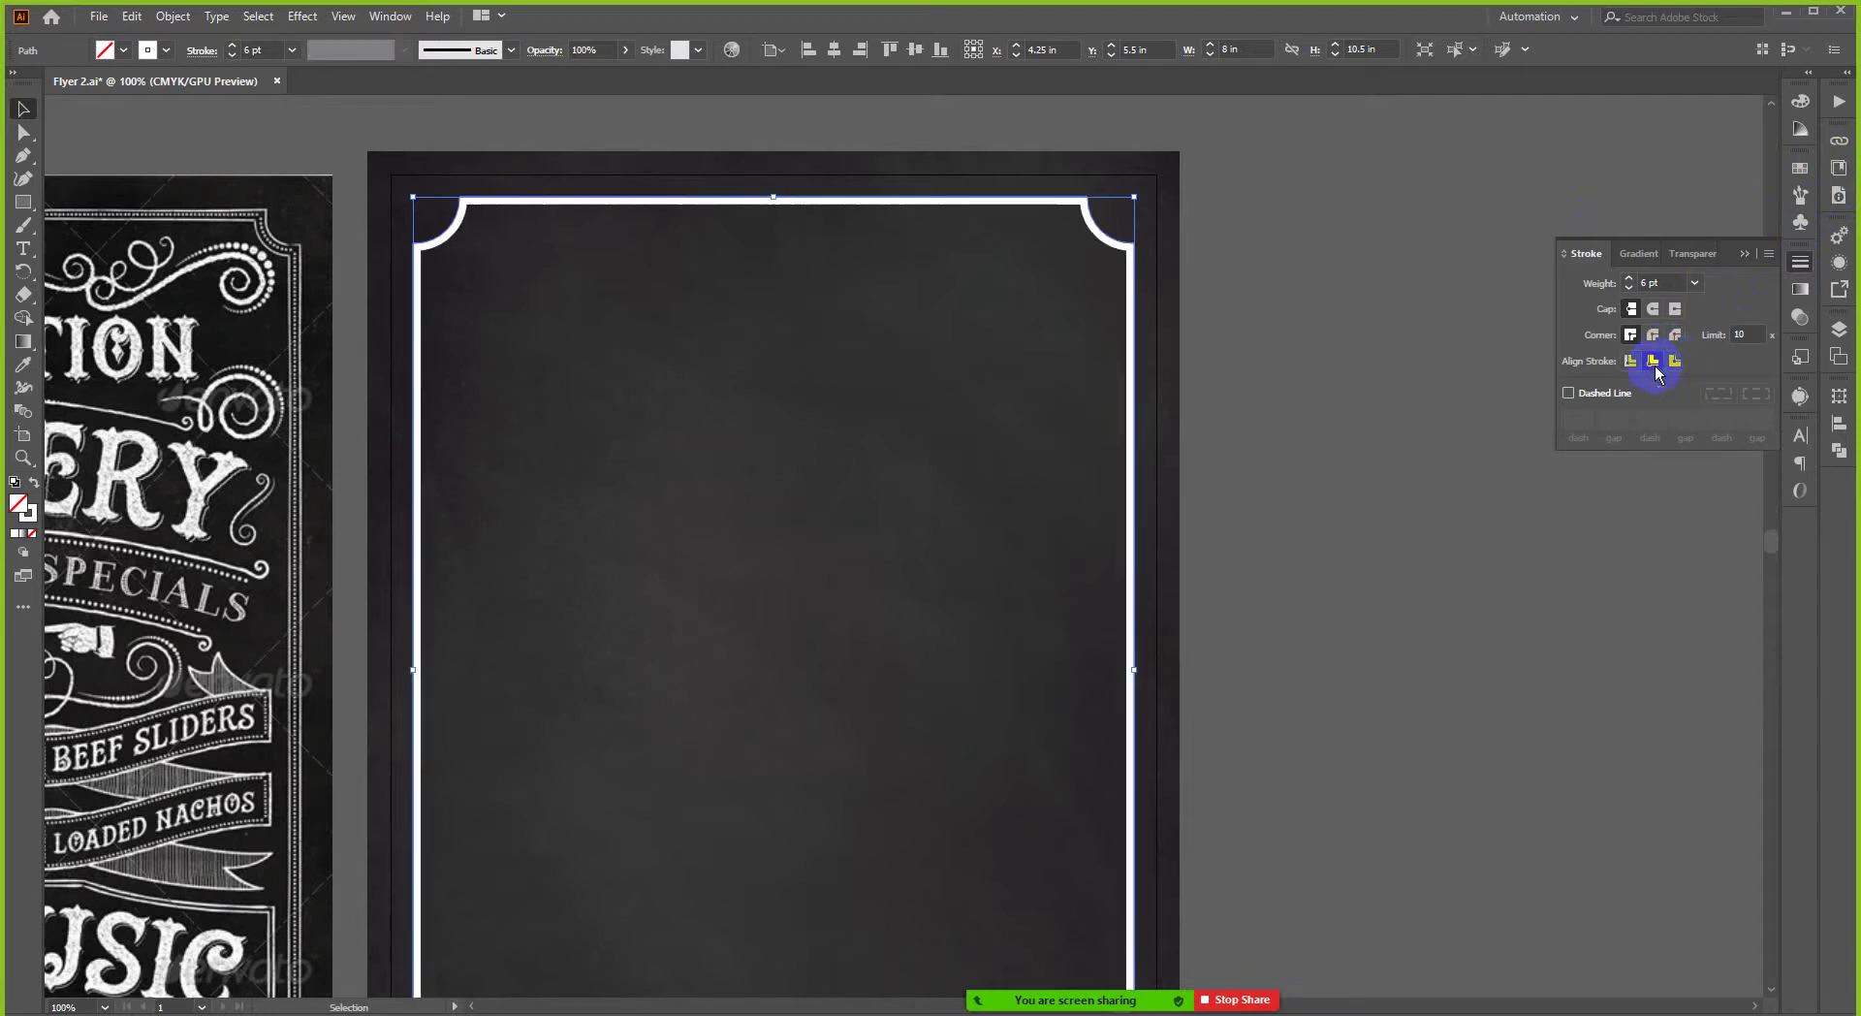
{"action": "left_click", "coordinate": [1801, 262]}
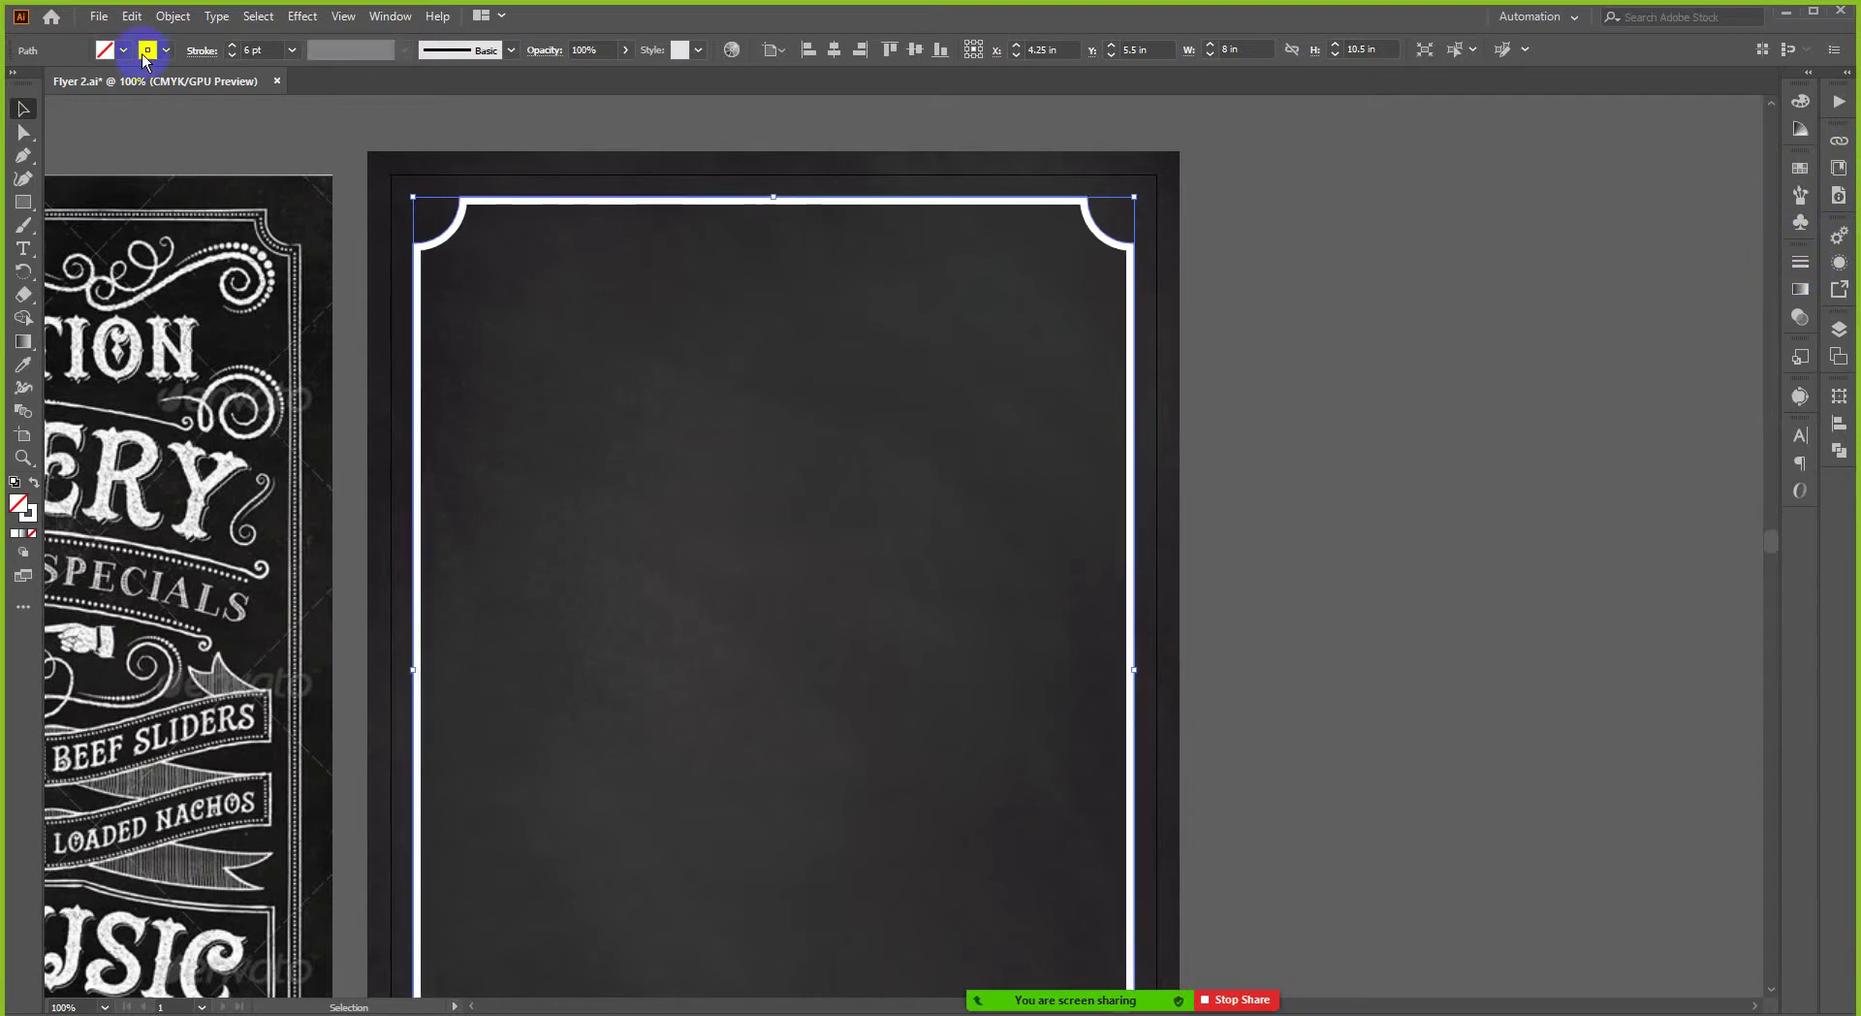
- Thicken the border frame's inside-aligned stroke to 10 pt
{"action": "left_click", "coordinate": [232, 47]}
{"action": "left_click", "coordinate": [233, 47]}
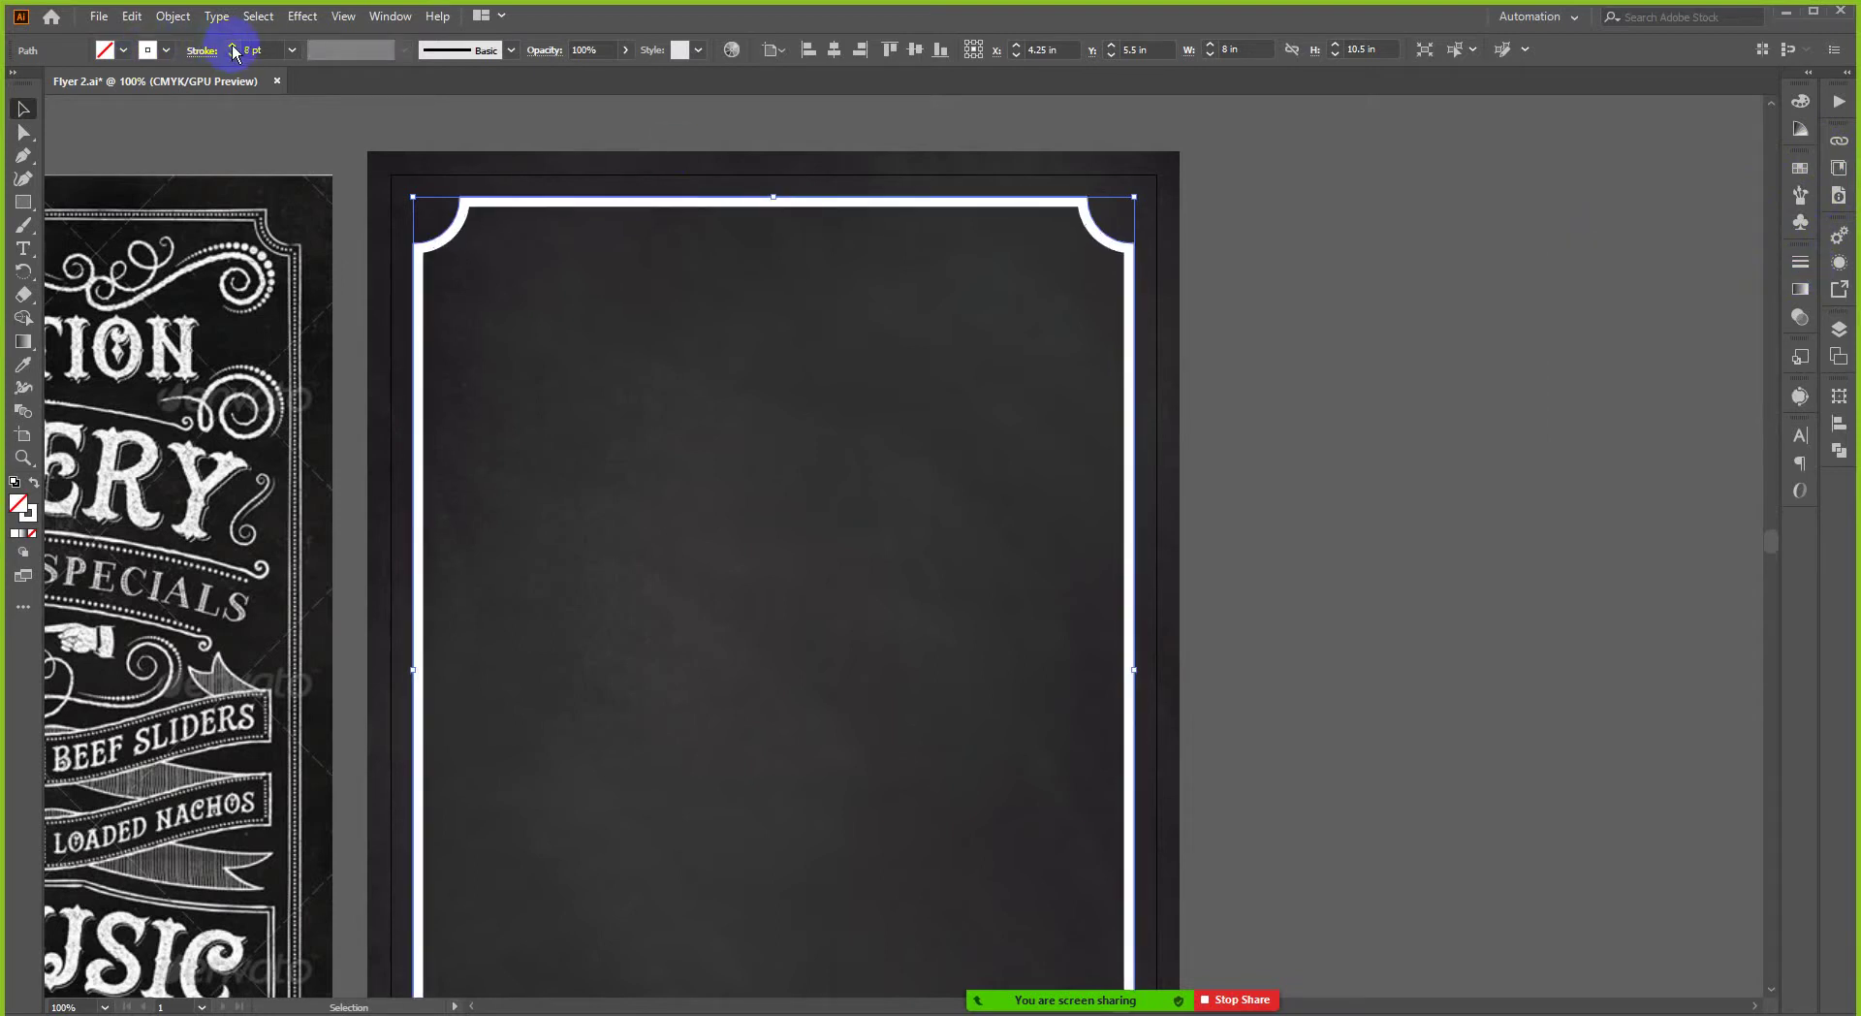
{"action": "left_click", "coordinate": [233, 47]}
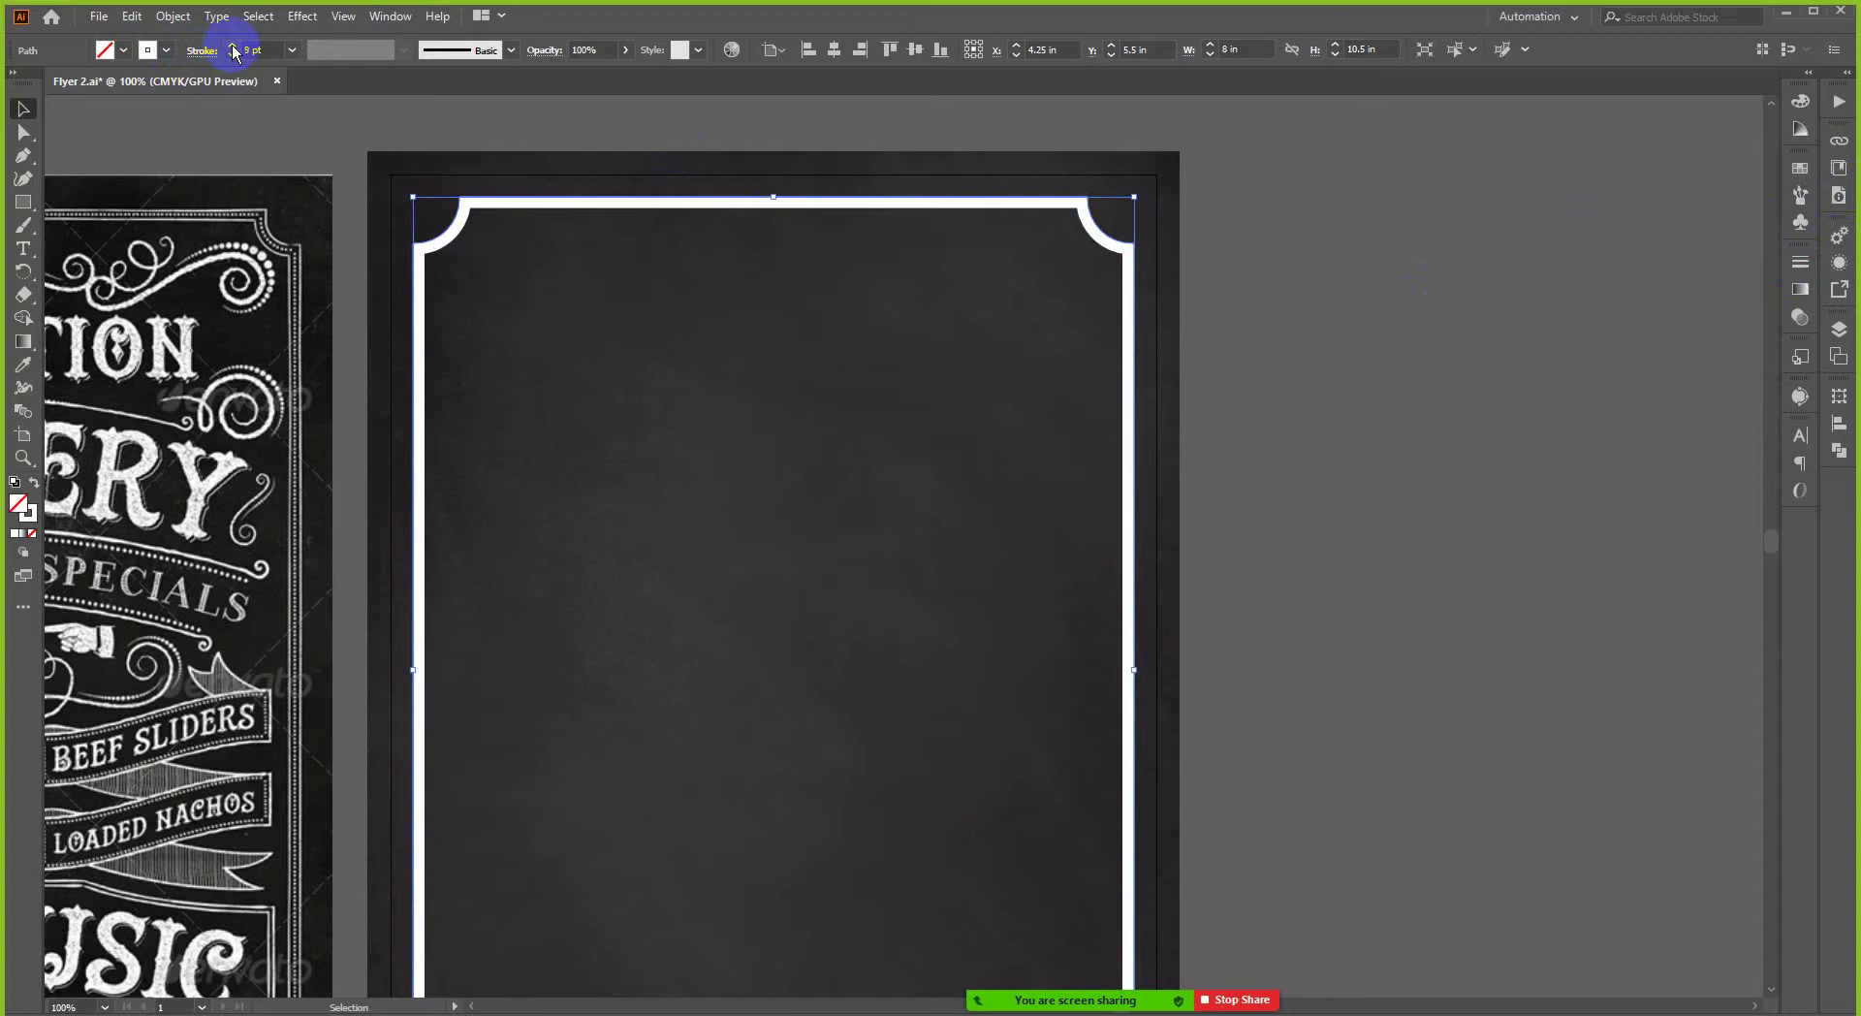
{"action": "scroll", "coordinate": [306, 247], "scroll_direction": "up", "scroll_amount": 1}
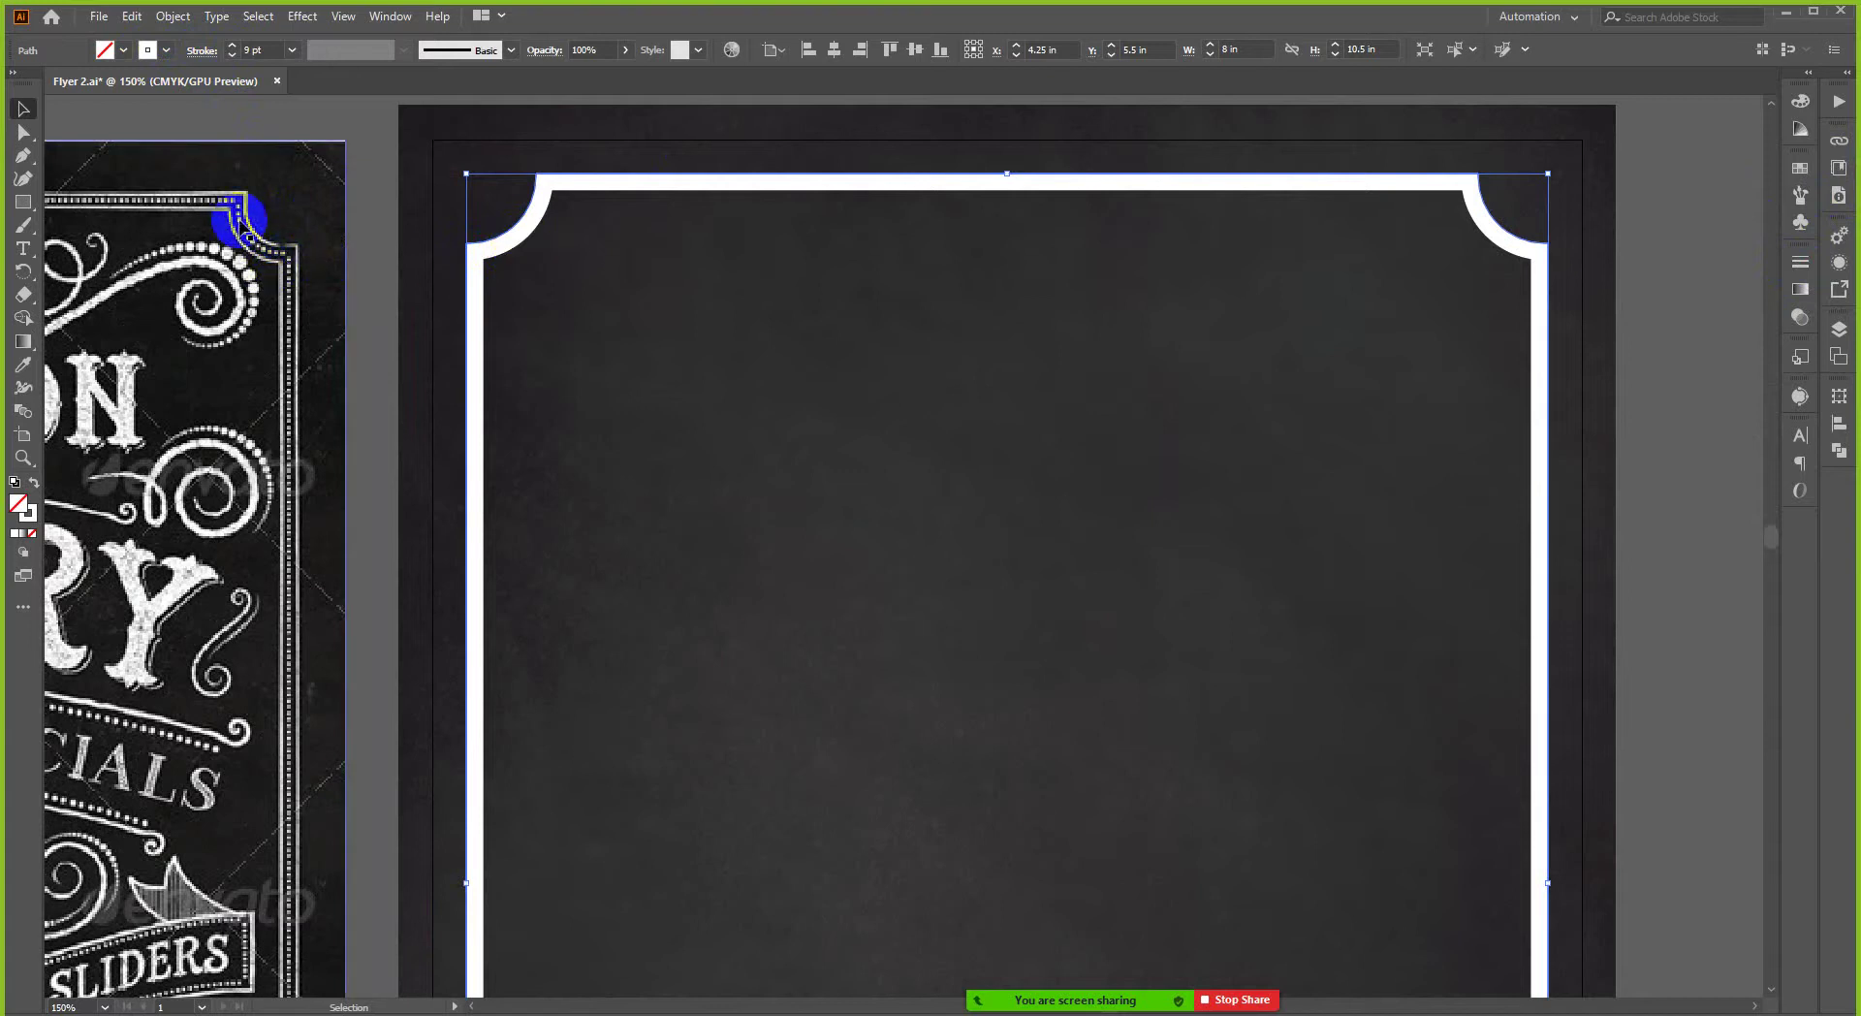
{"action": "scroll", "coordinate": [603, 260], "scroll_direction": "down", "scroll_amount": 1}
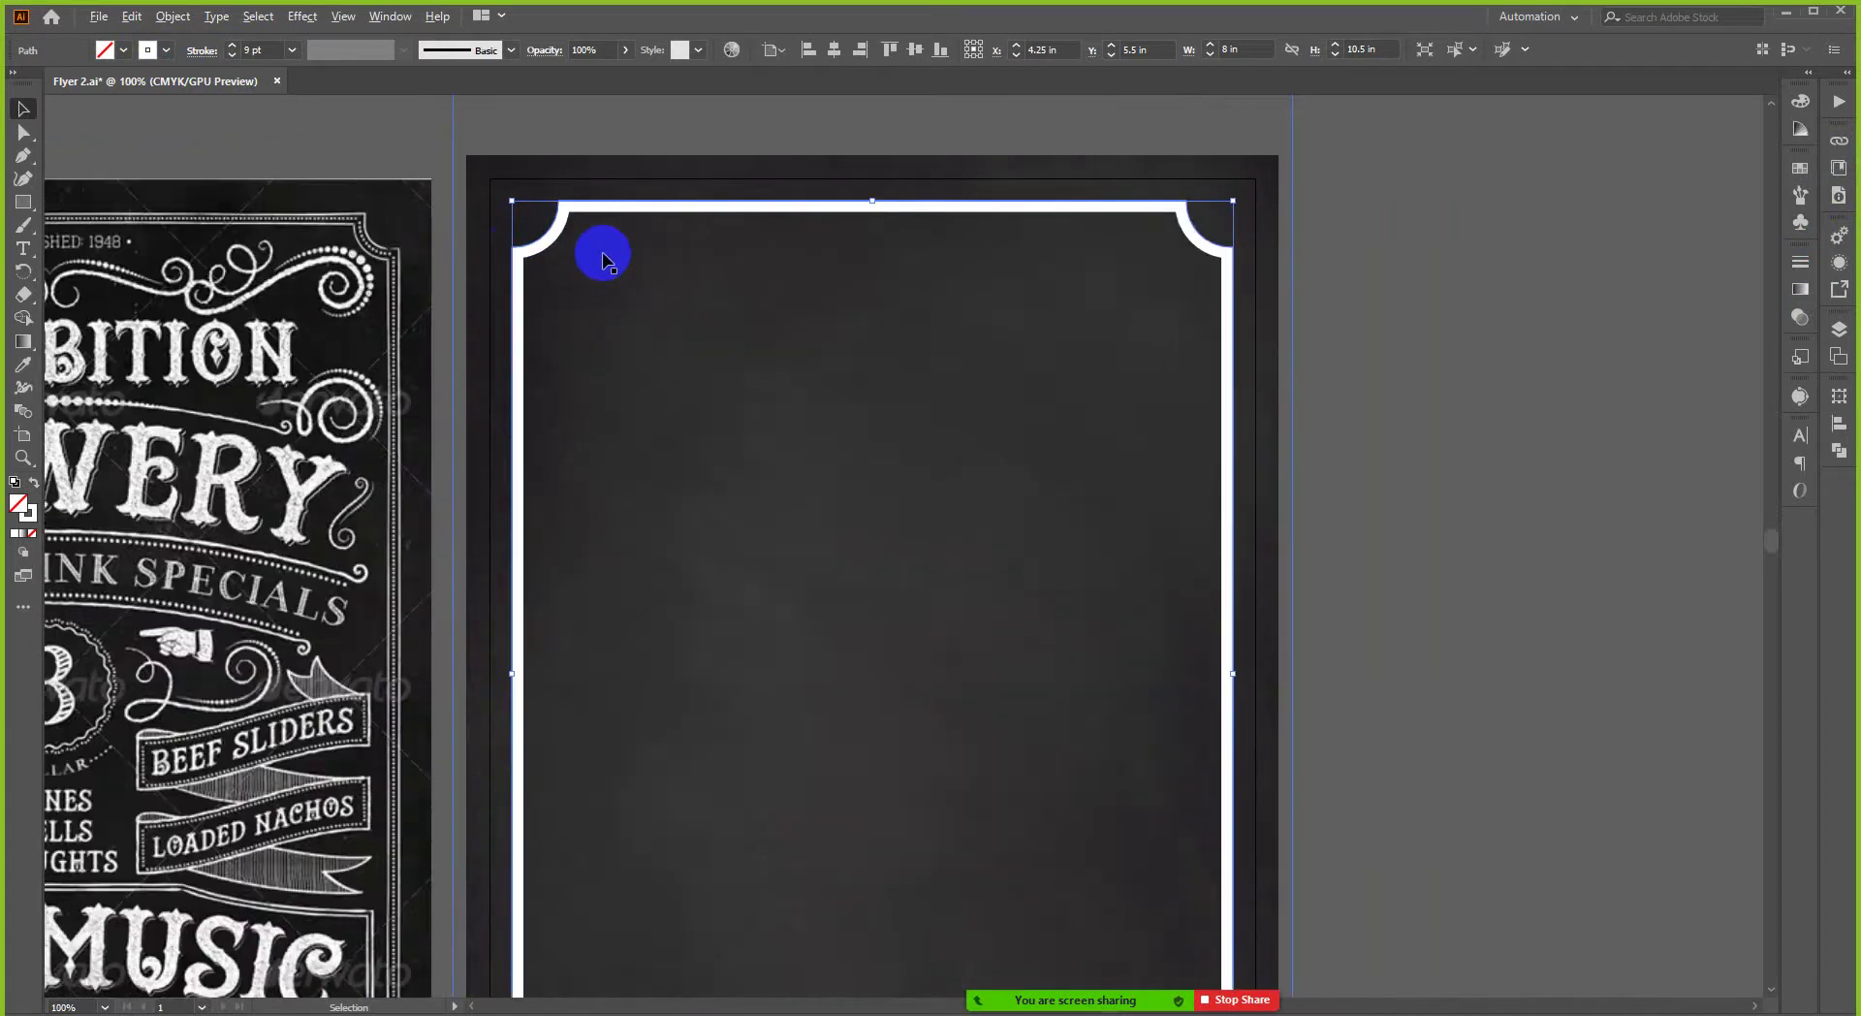
{"action": "scroll", "coordinate": [494, 257], "scroll_direction": "up", "scroll_amount": 1}
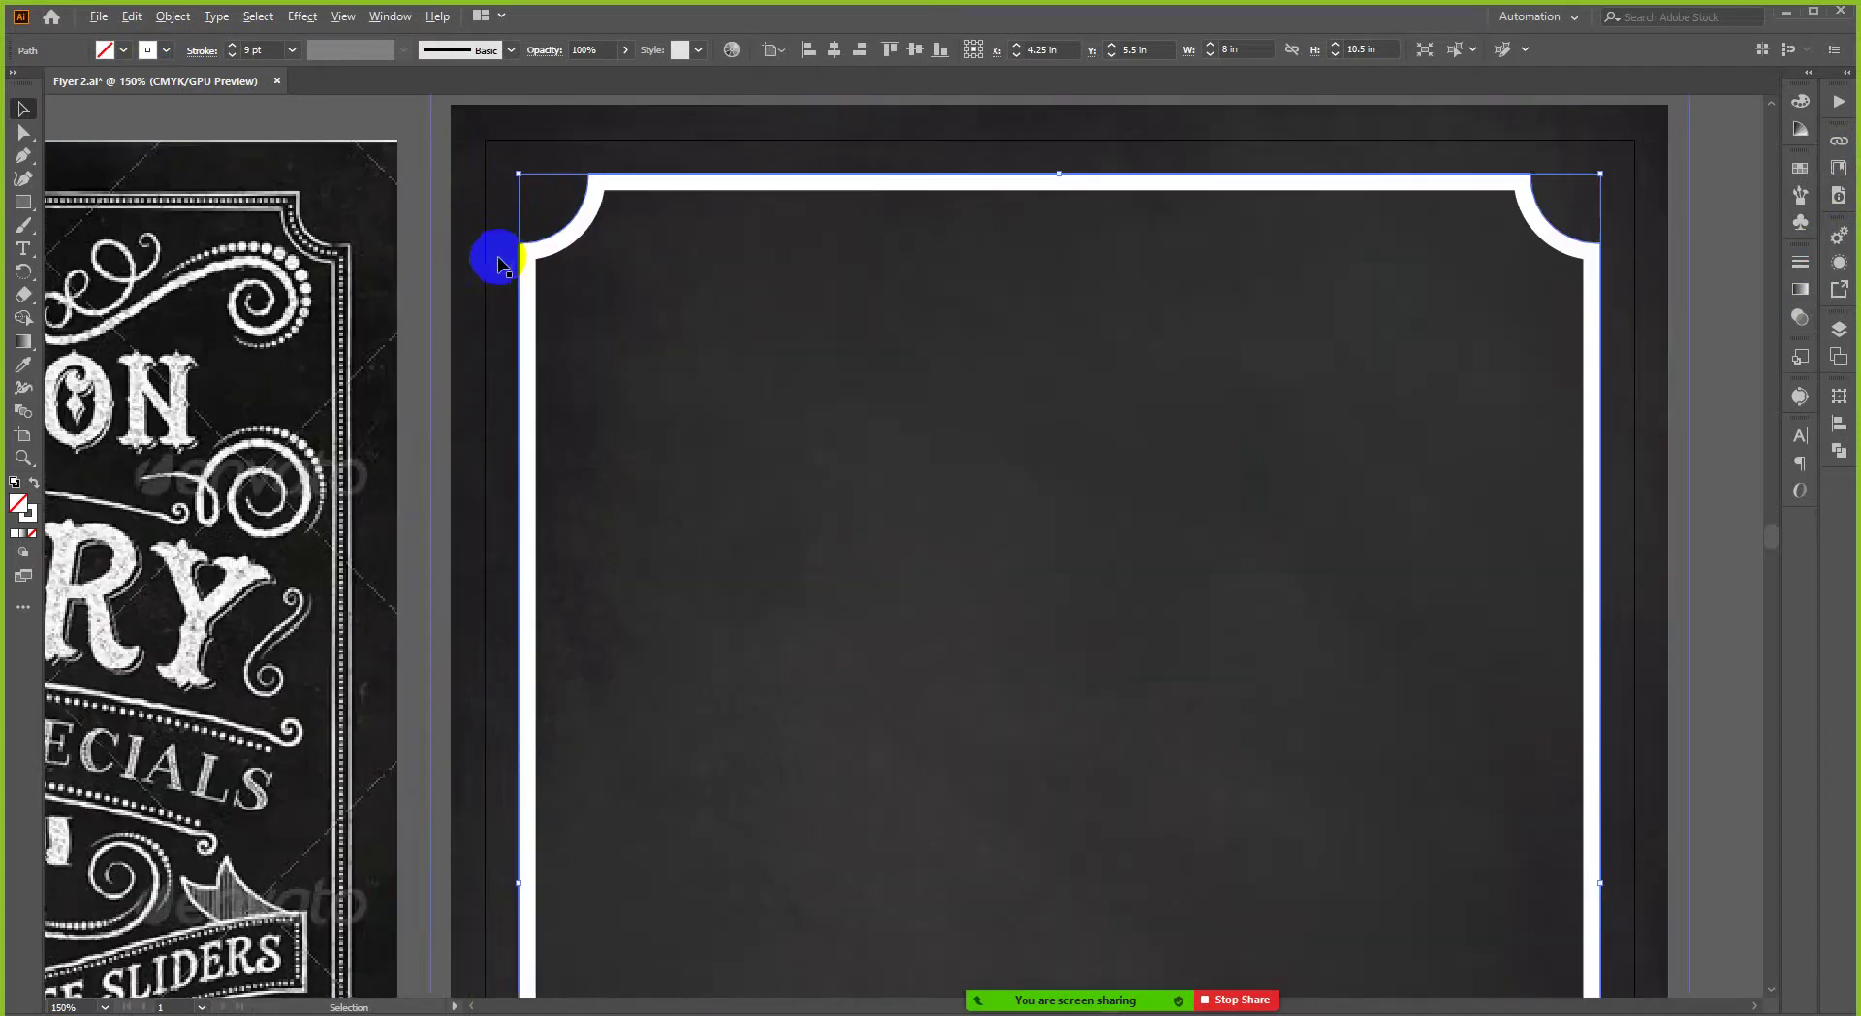
{"action": "left_click", "coordinate": [232, 46]}
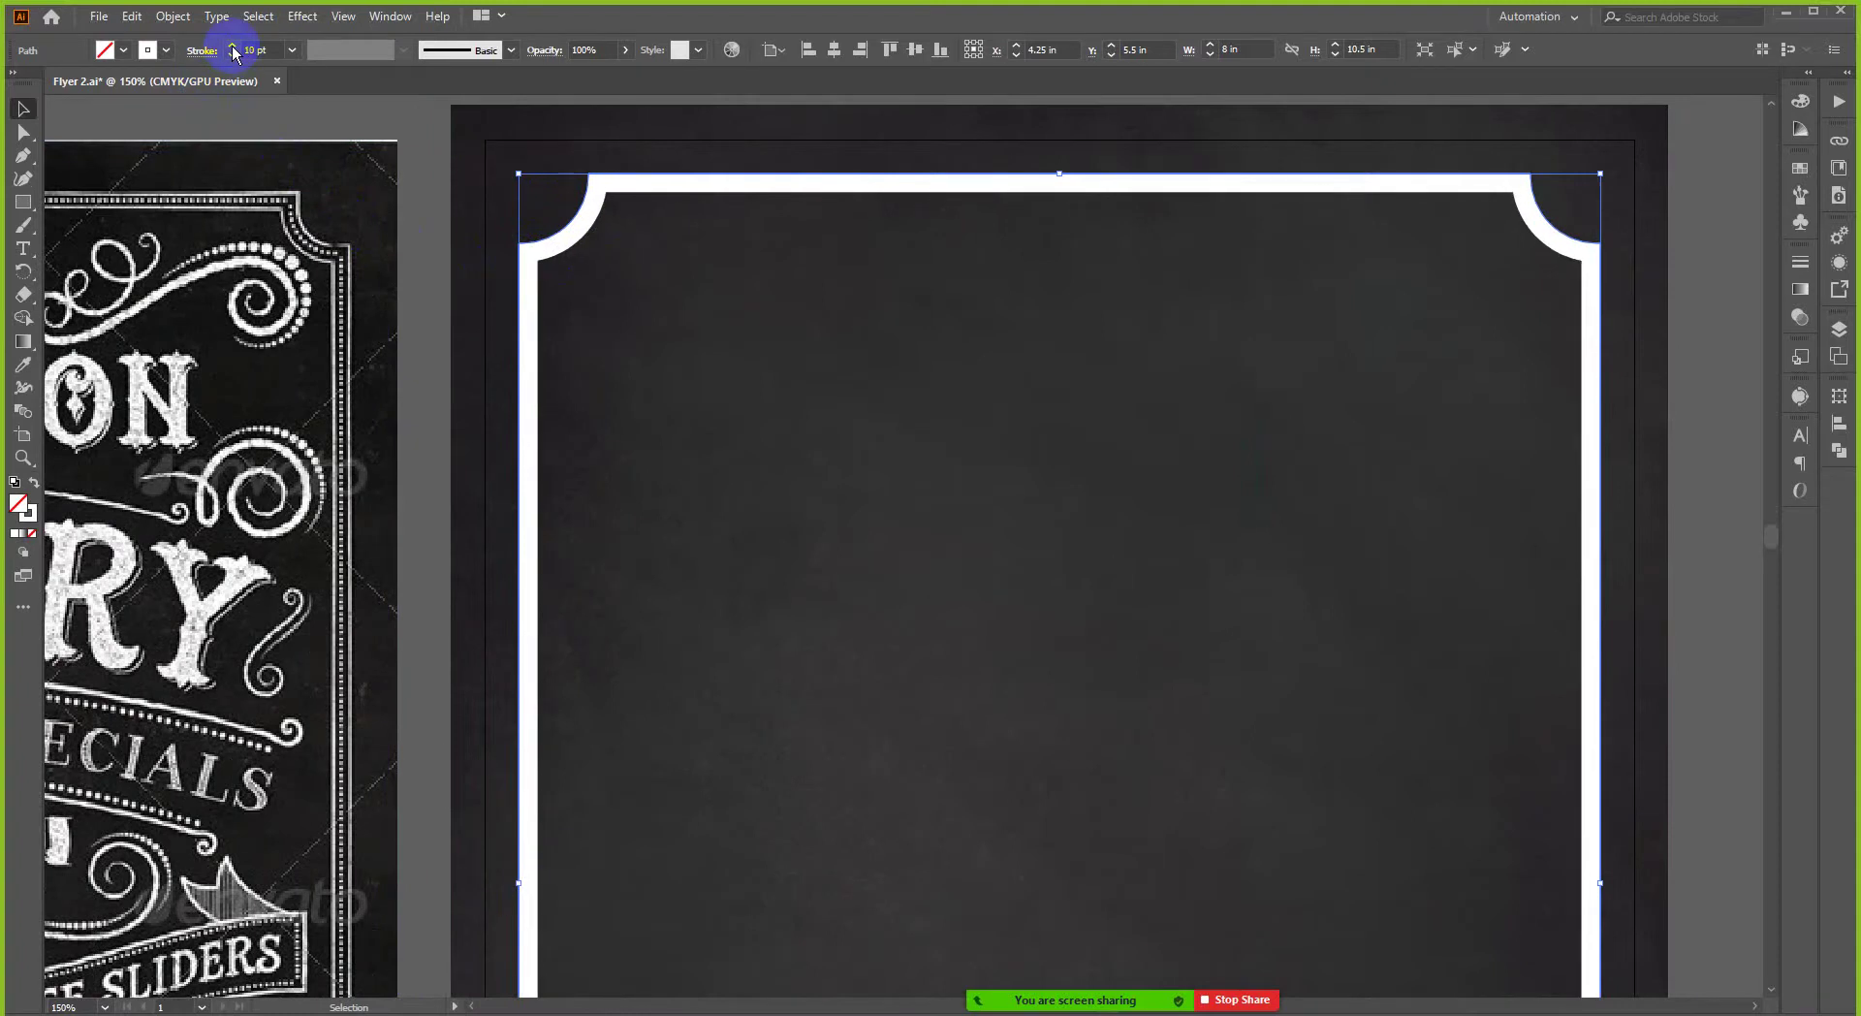
{"action": "left_click", "coordinate": [233, 55]}
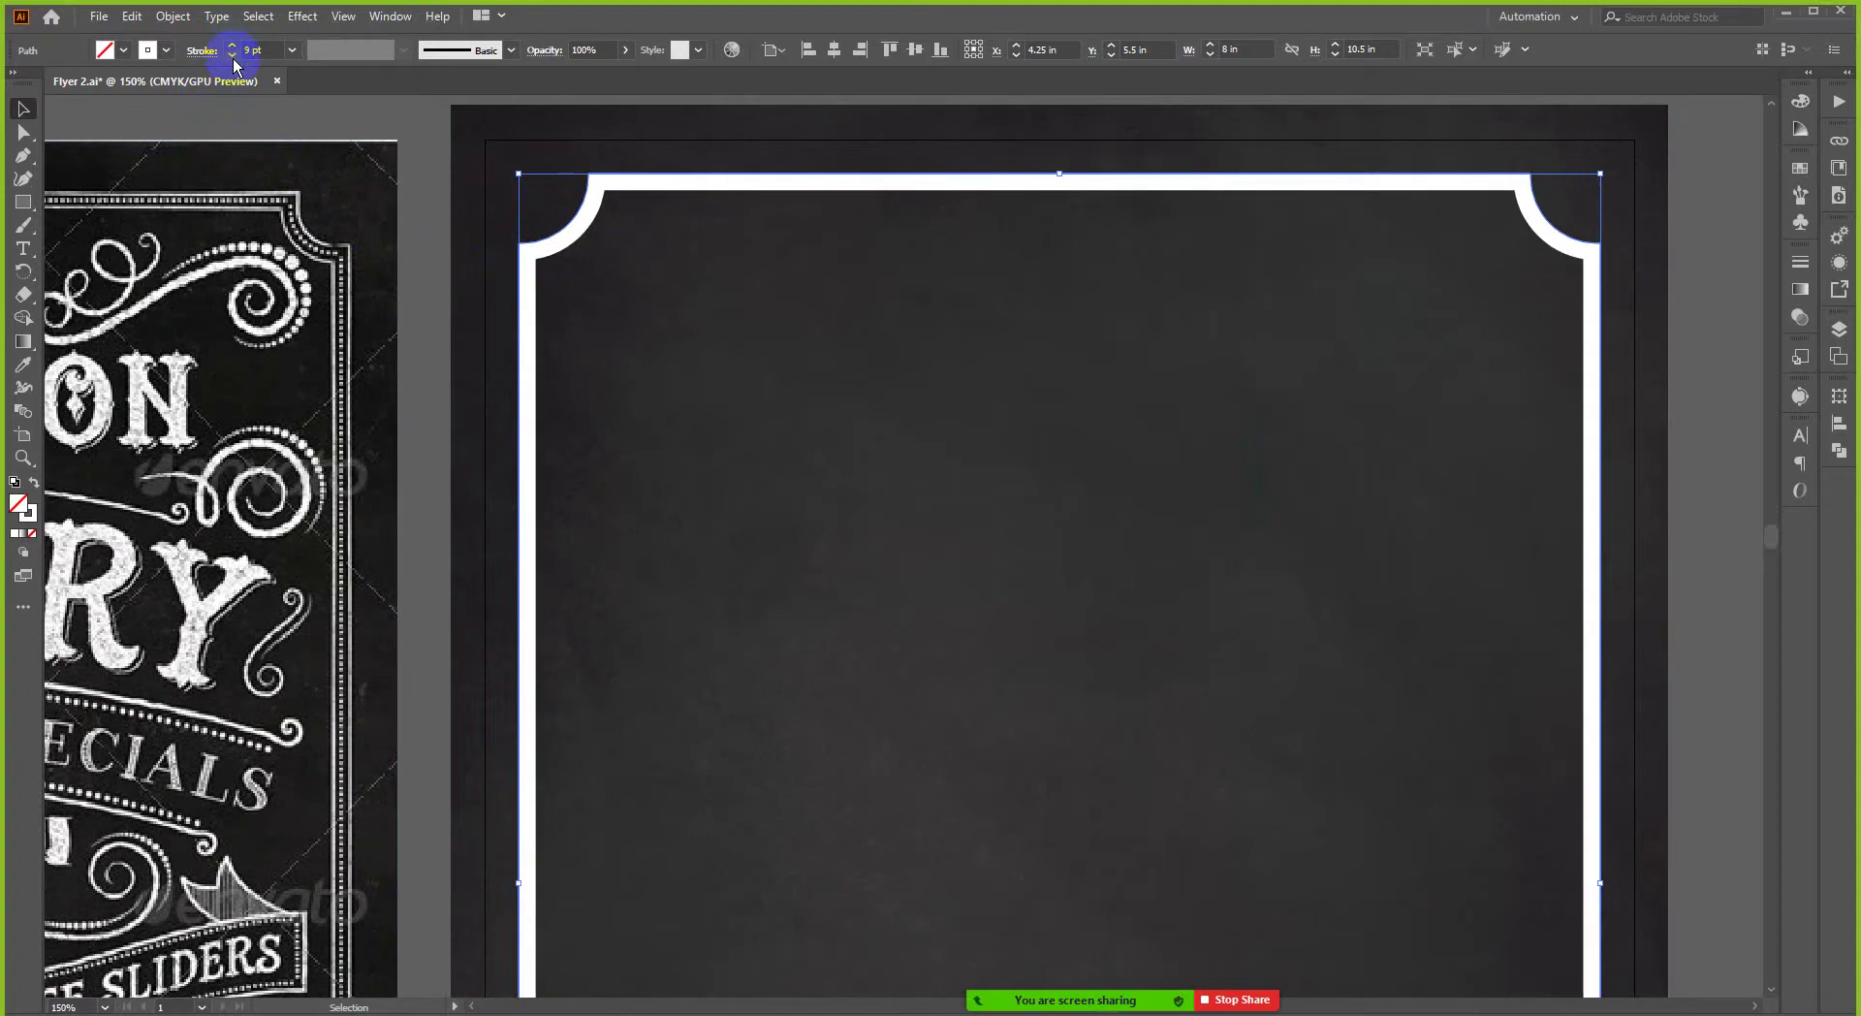
{"action": "left_click", "coordinate": [233, 46]}
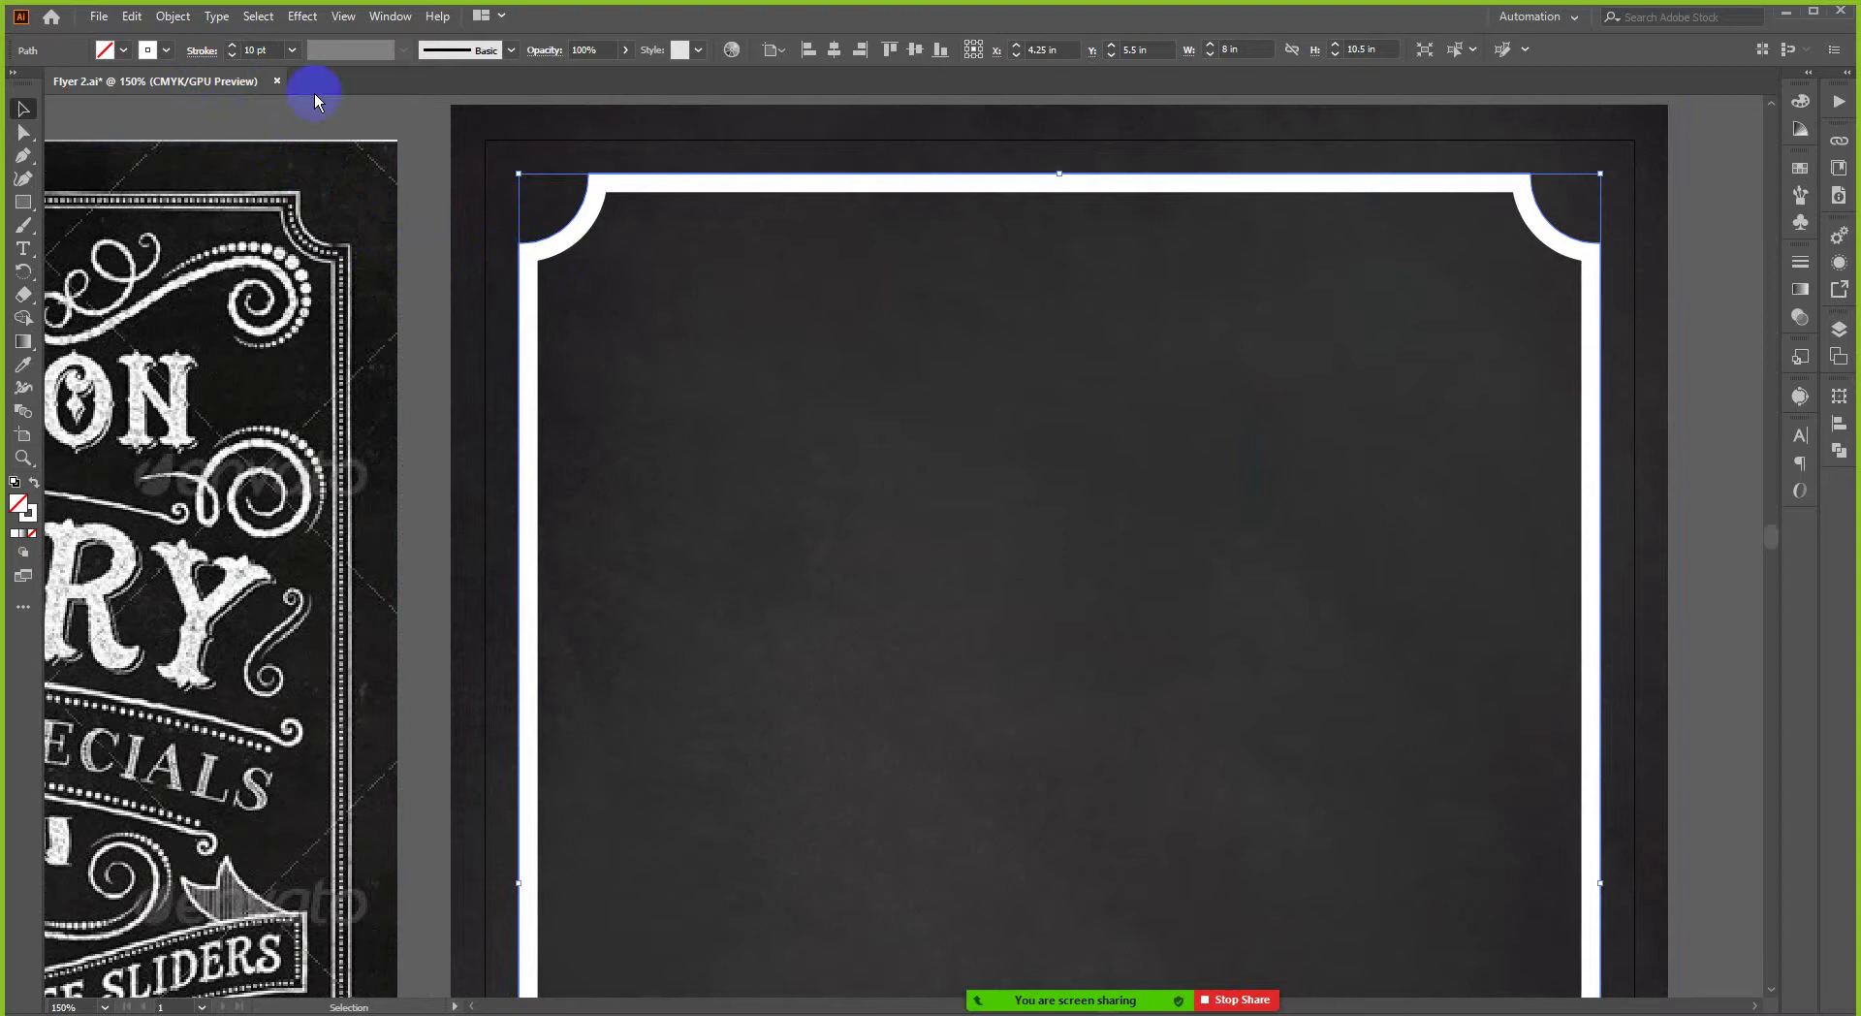
{"action": "left_click", "coordinate": [434, 149]}
- Expand the appearance of the border frame so its thick stroke becomes a filled white shape
{"action": "key", "text": "ctrl+1"}
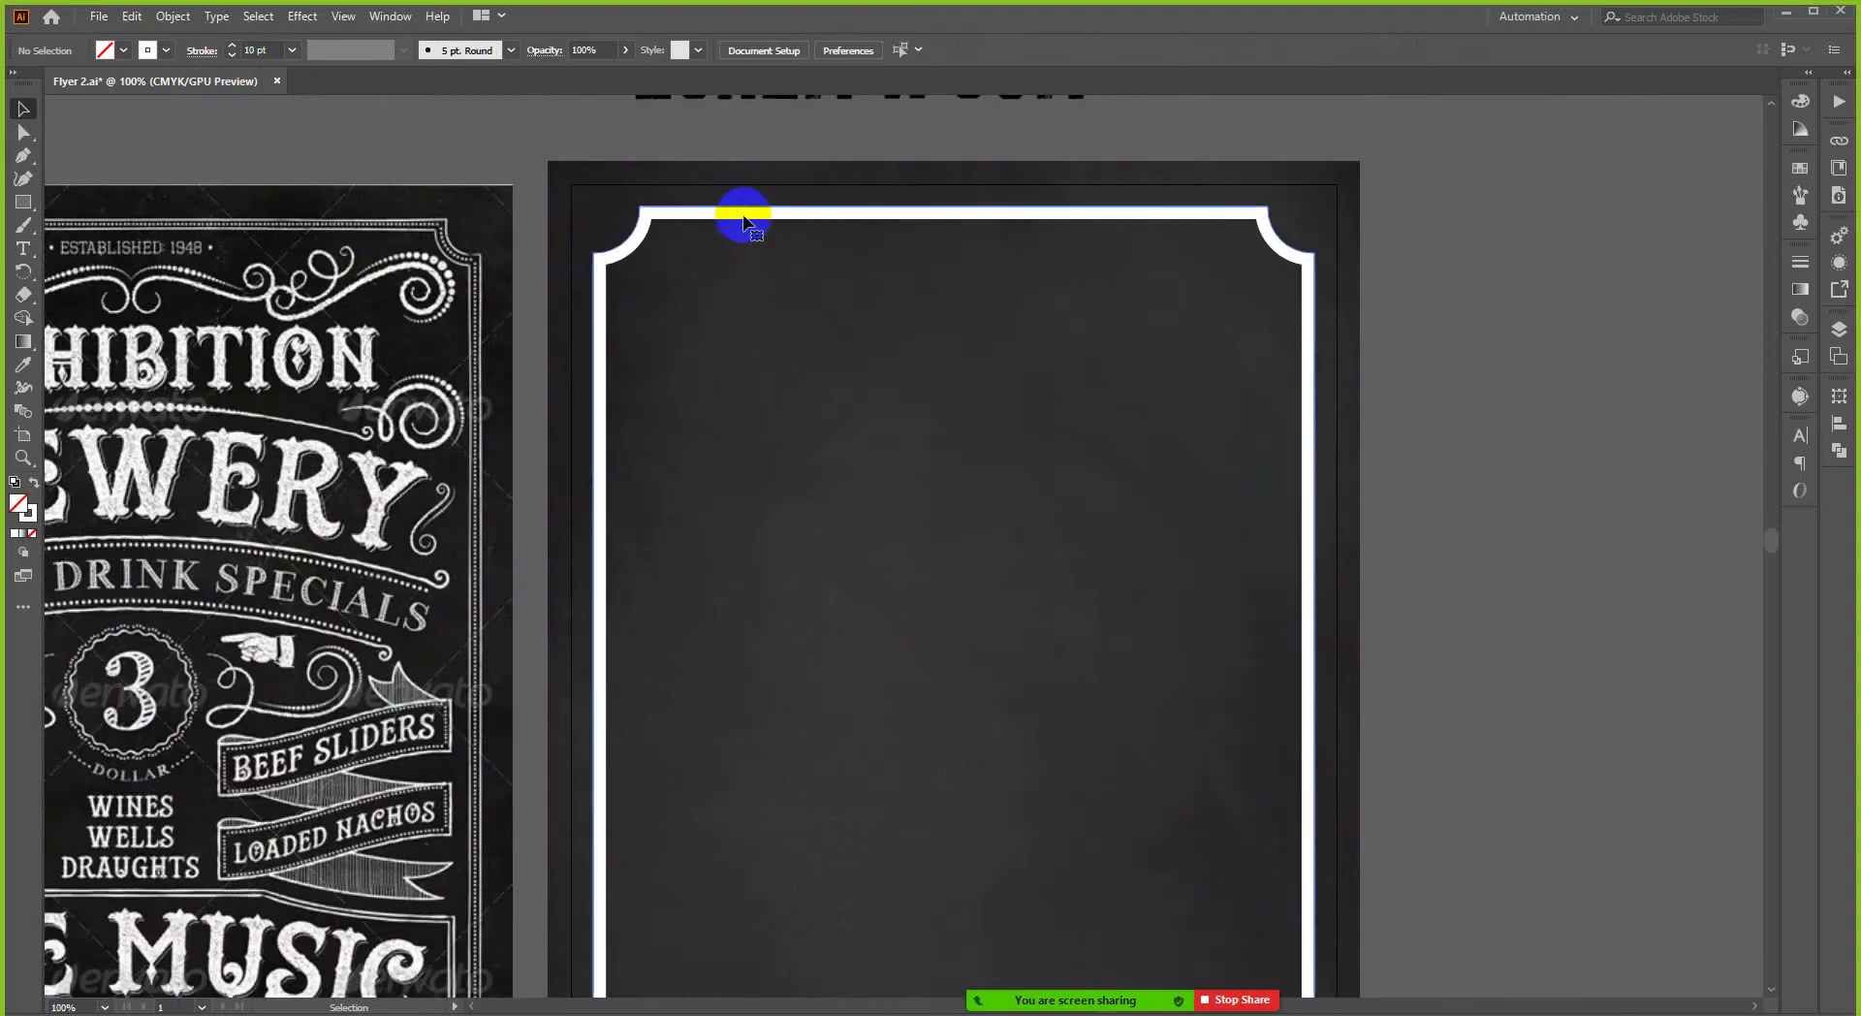
{"action": "left_click", "coordinate": [743, 215]}
{"action": "left_click", "coordinate": [175, 17]}
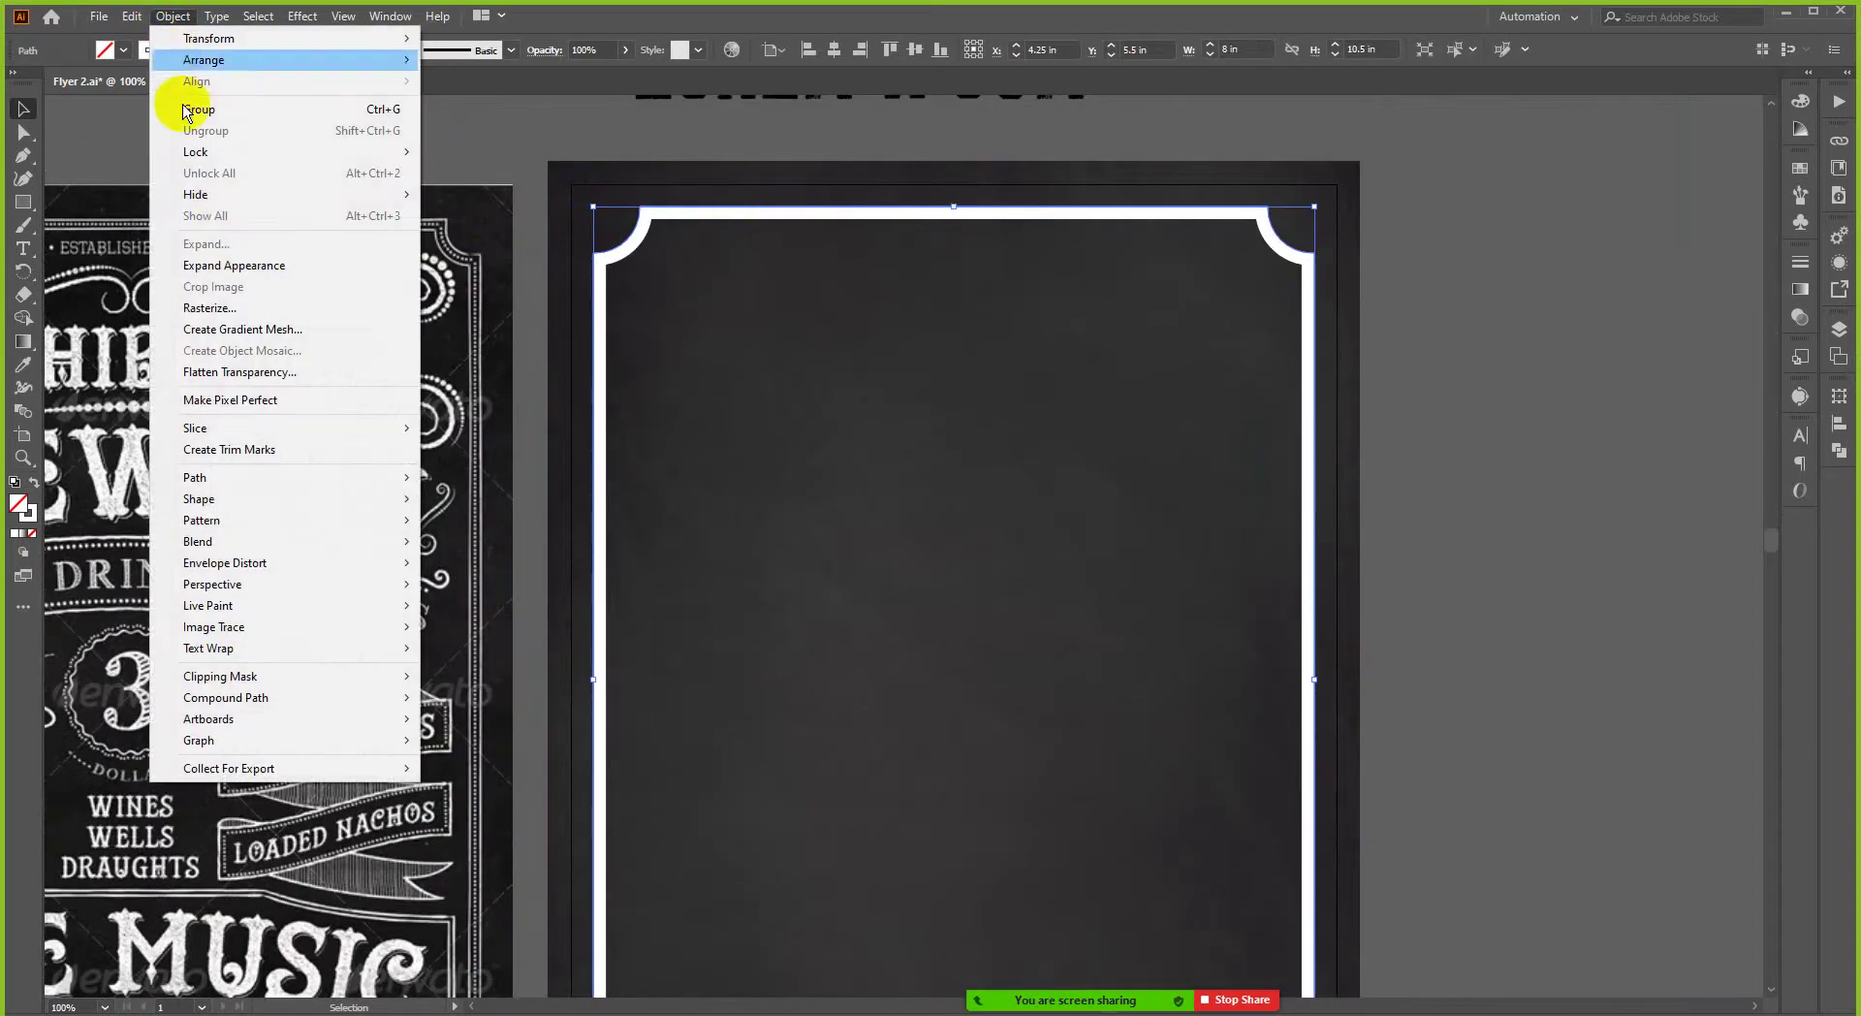
{"action": "left_click", "coordinate": [237, 265]}
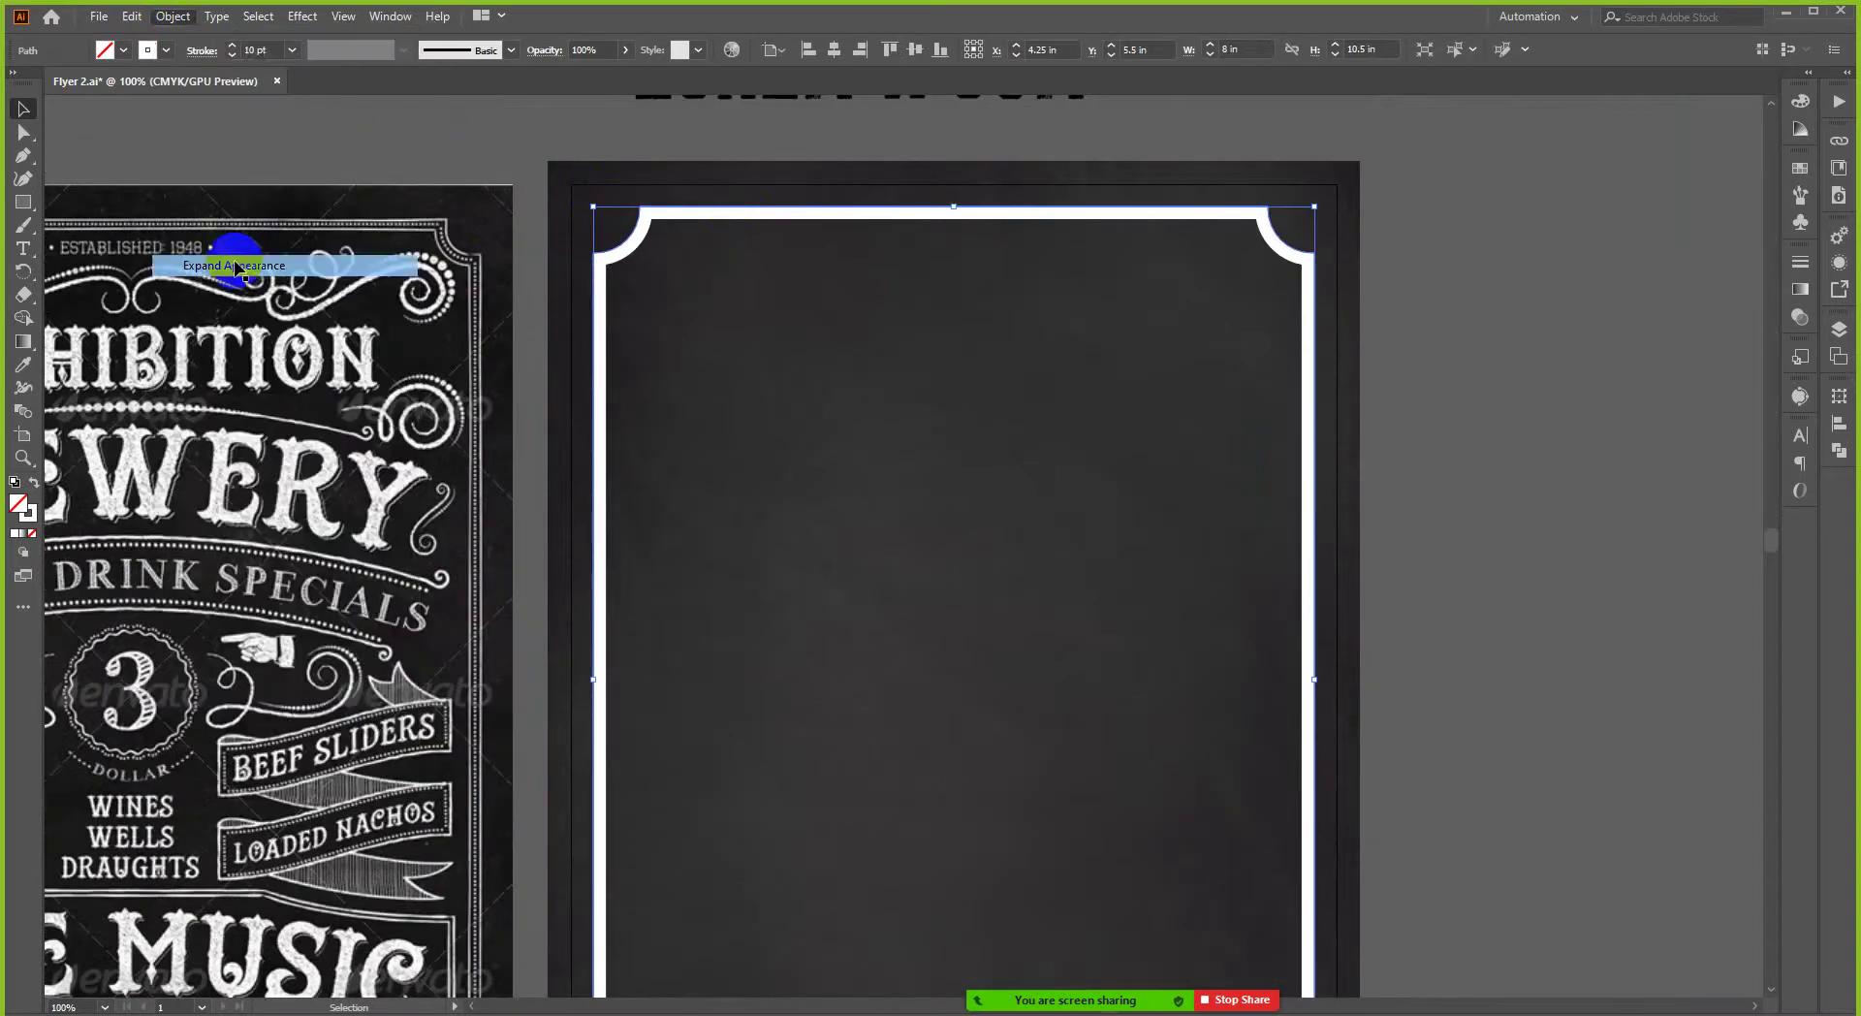
{"action": "left_click", "coordinate": [1445, 329]}
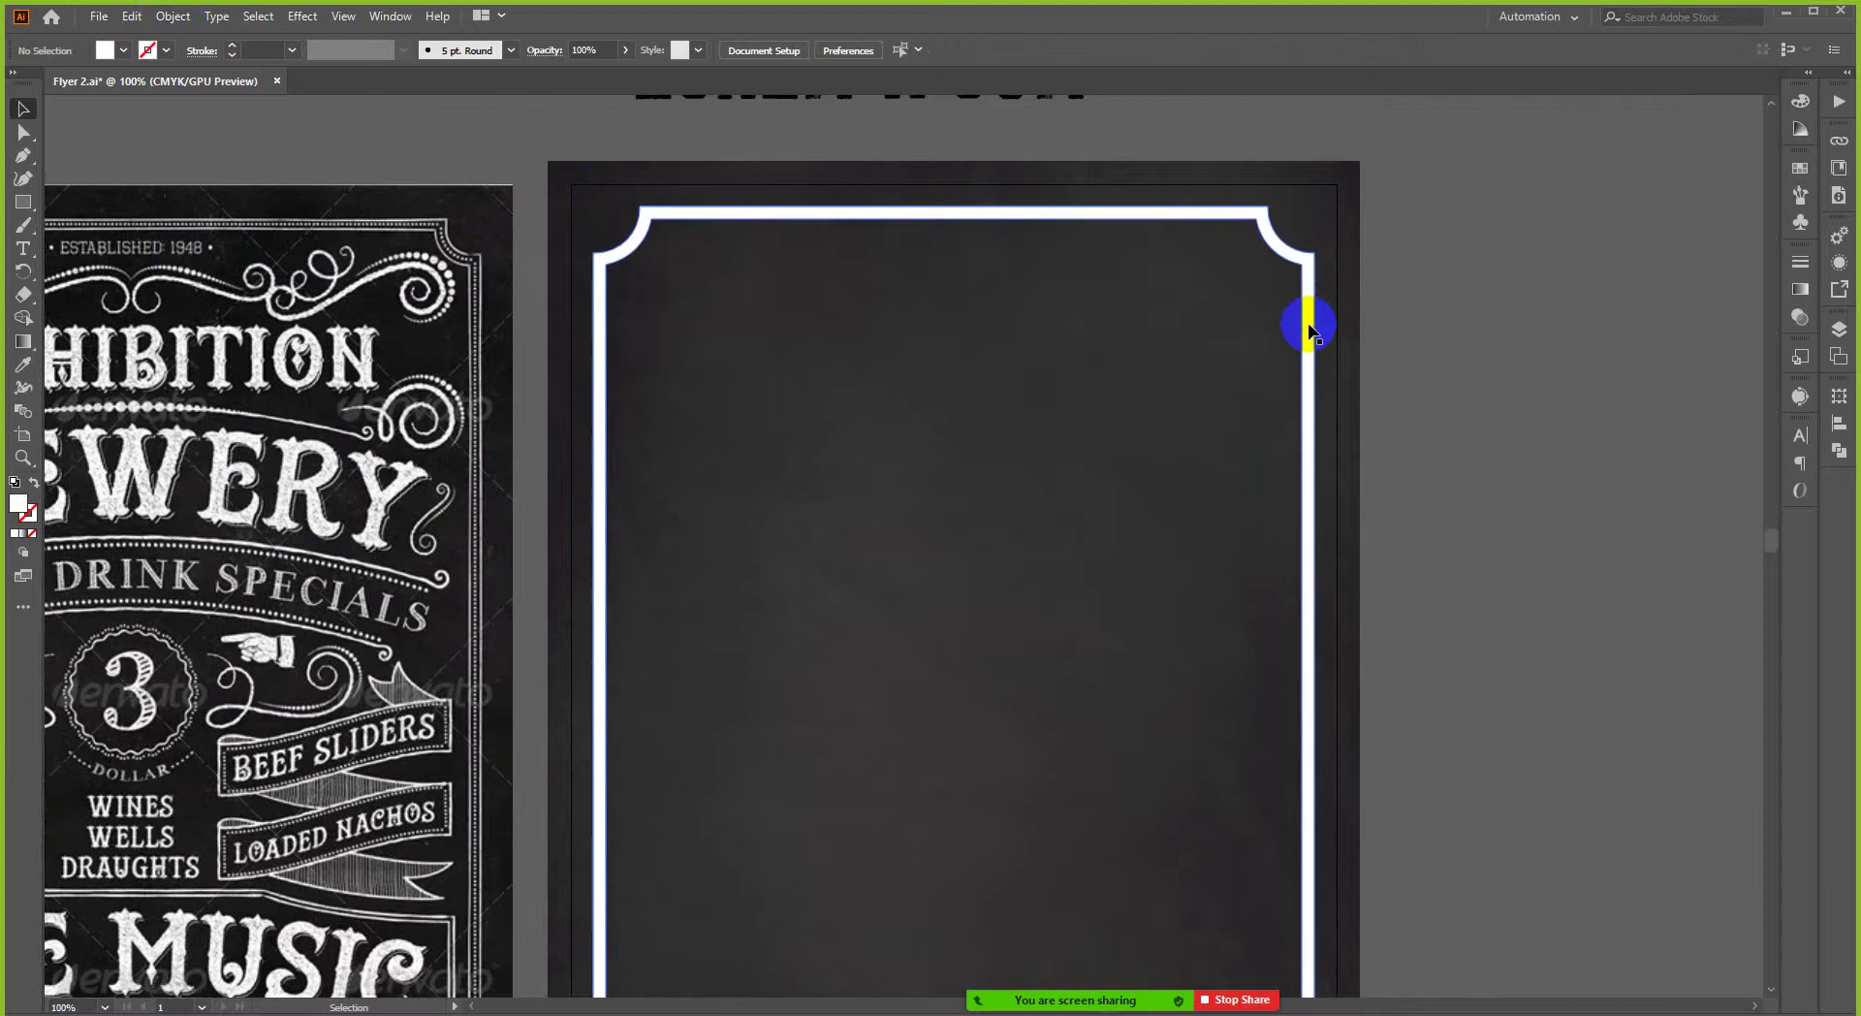
- Swap the expanded frame's fill and stroke to make a double outline with a 1 pt white stroke and no fill
{"action": "left_click", "coordinate": [36, 484]}
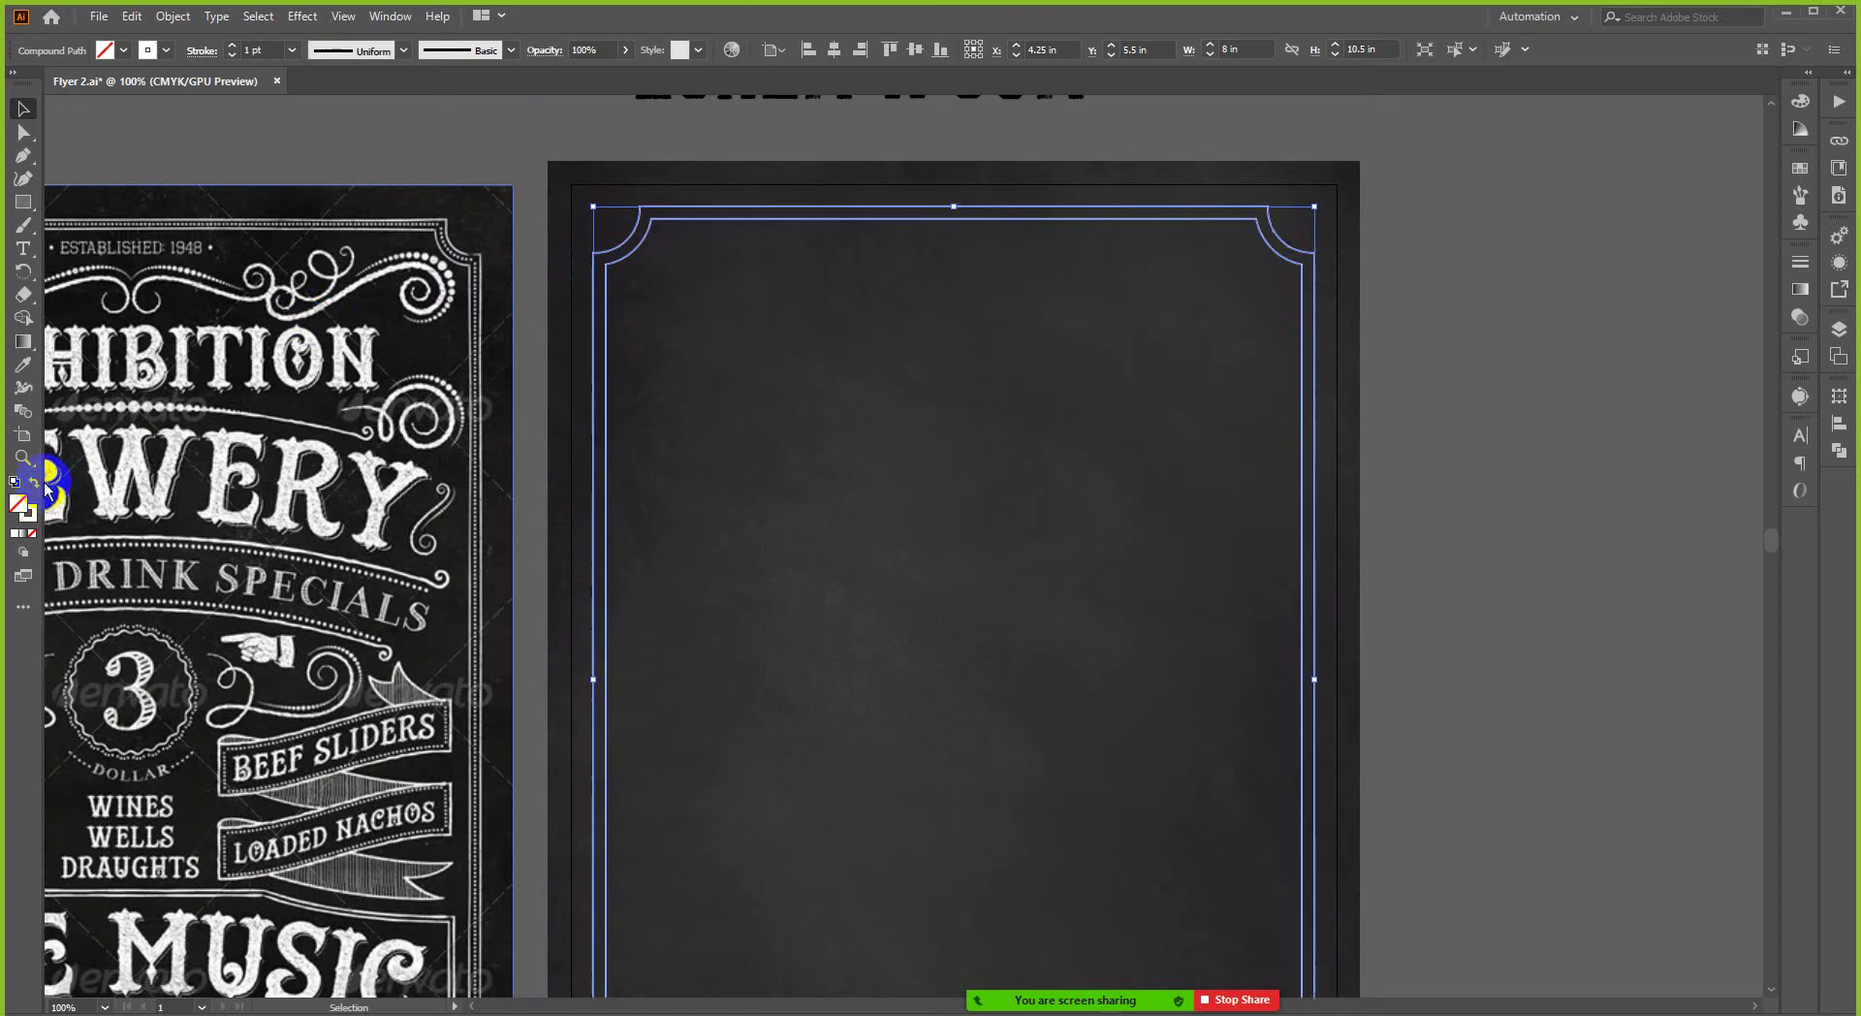
{"action": "left_click", "coordinate": [463, 131]}
{"action": "scroll", "coordinate": [464, 132], "scroll_direction": "down", "scroll_amount": 1}
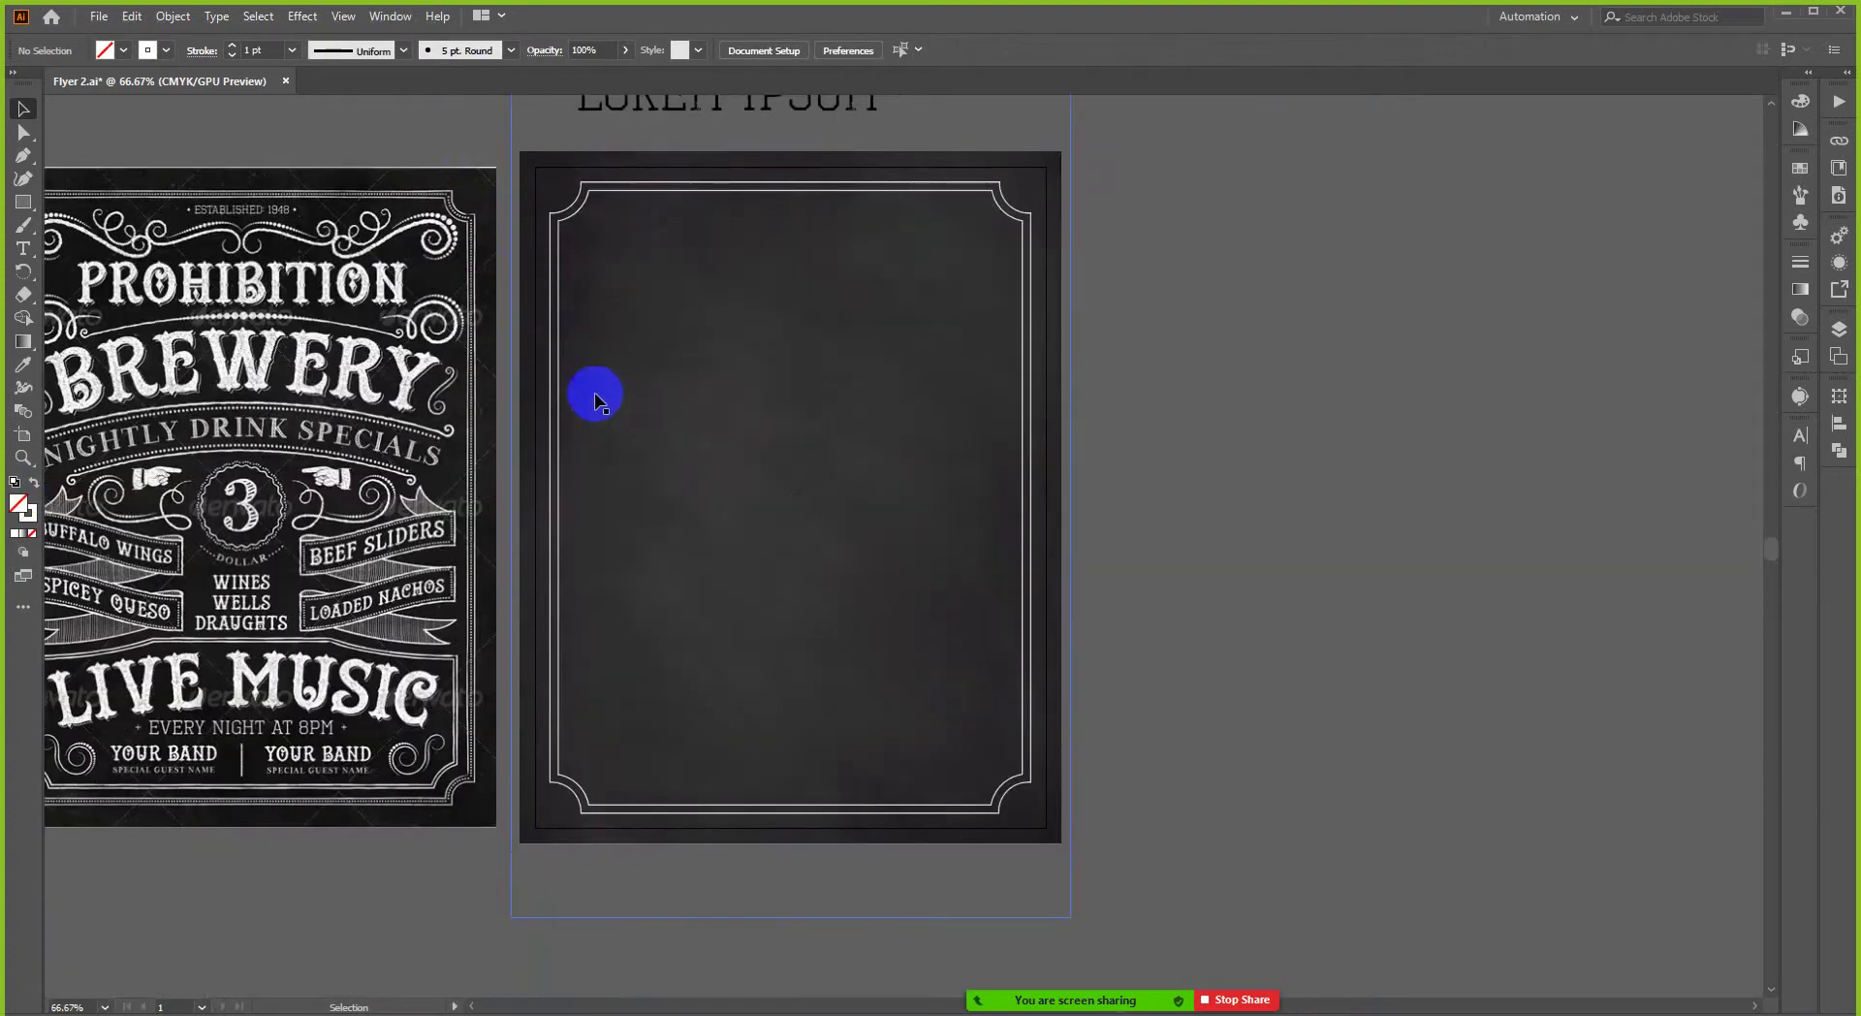
{"action": "scroll", "coordinate": [605, 393], "scroll_direction": "up", "scroll_amount": 1}
{"action": "scroll", "coordinate": [617, 392], "scroll_direction": "left", "scroll_amount": 2}
{"action": "scroll", "coordinate": [677, 418], "scroll_direction": "up", "scroll_amount": 1}
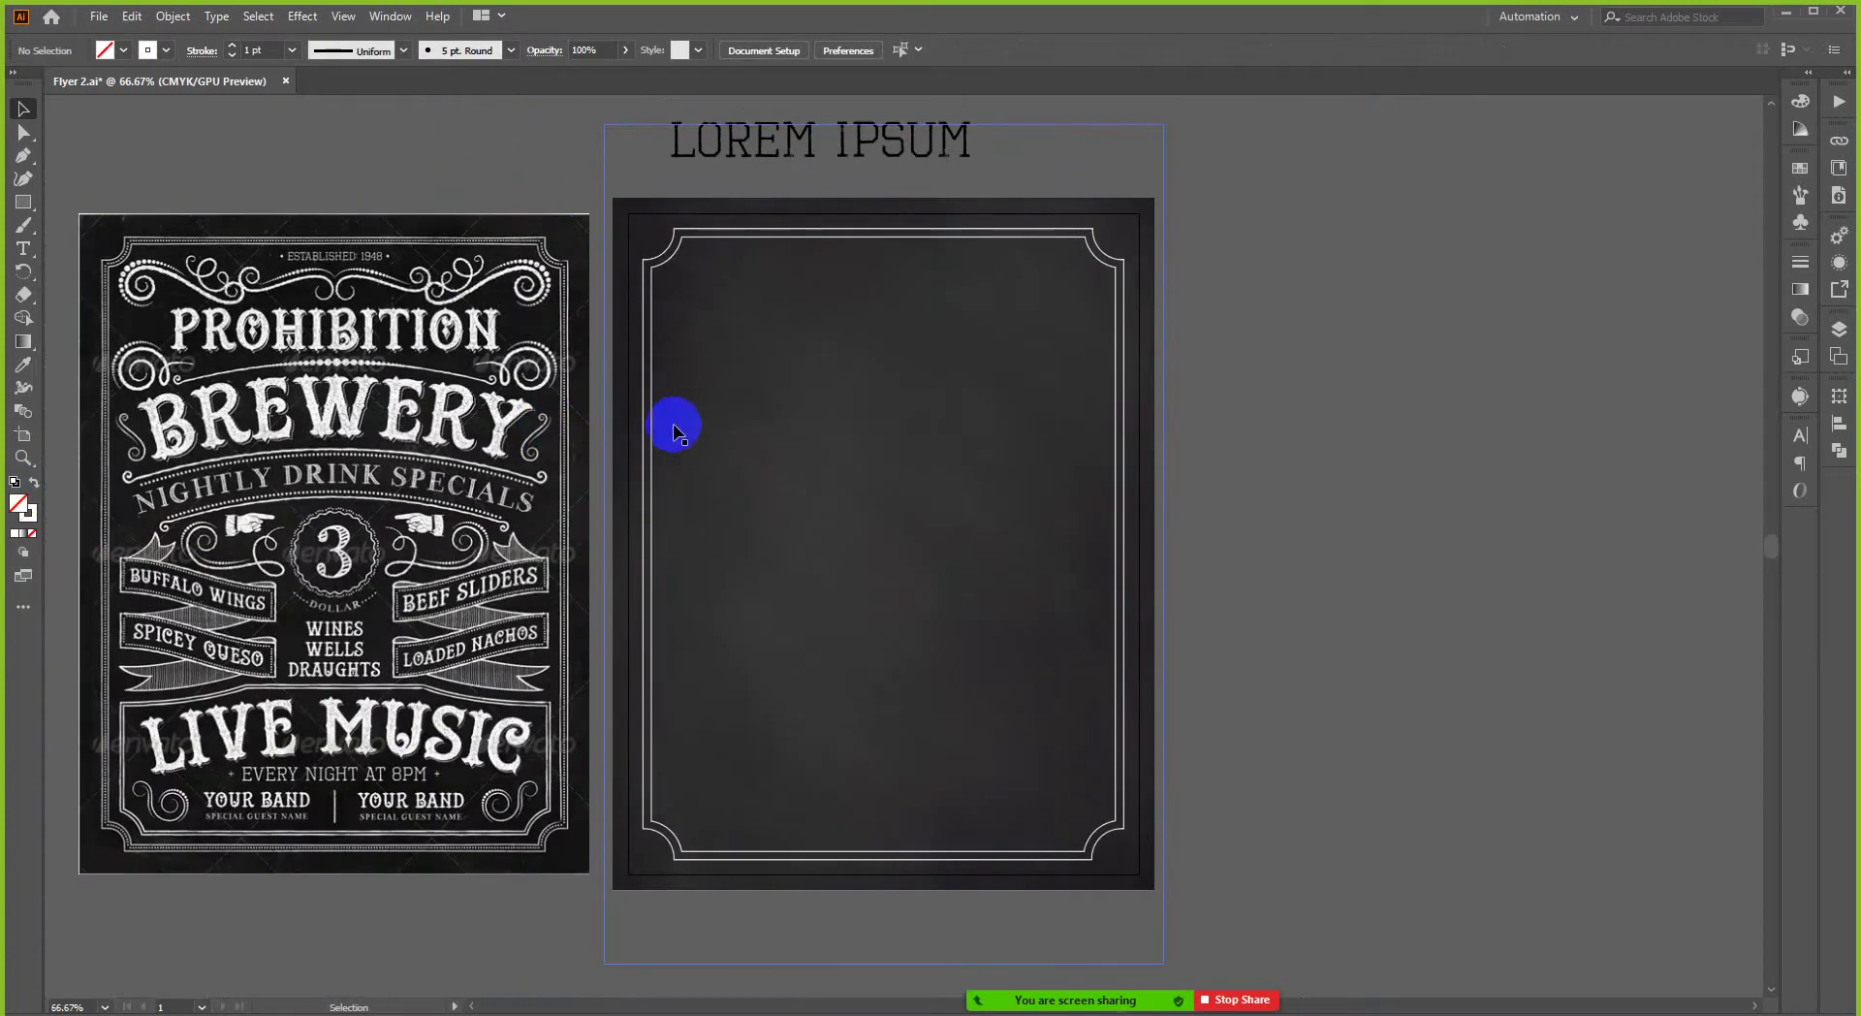
- Center the double-line border frame horizontally on the artboard
{"action": "left_click", "coordinate": [653, 369]}
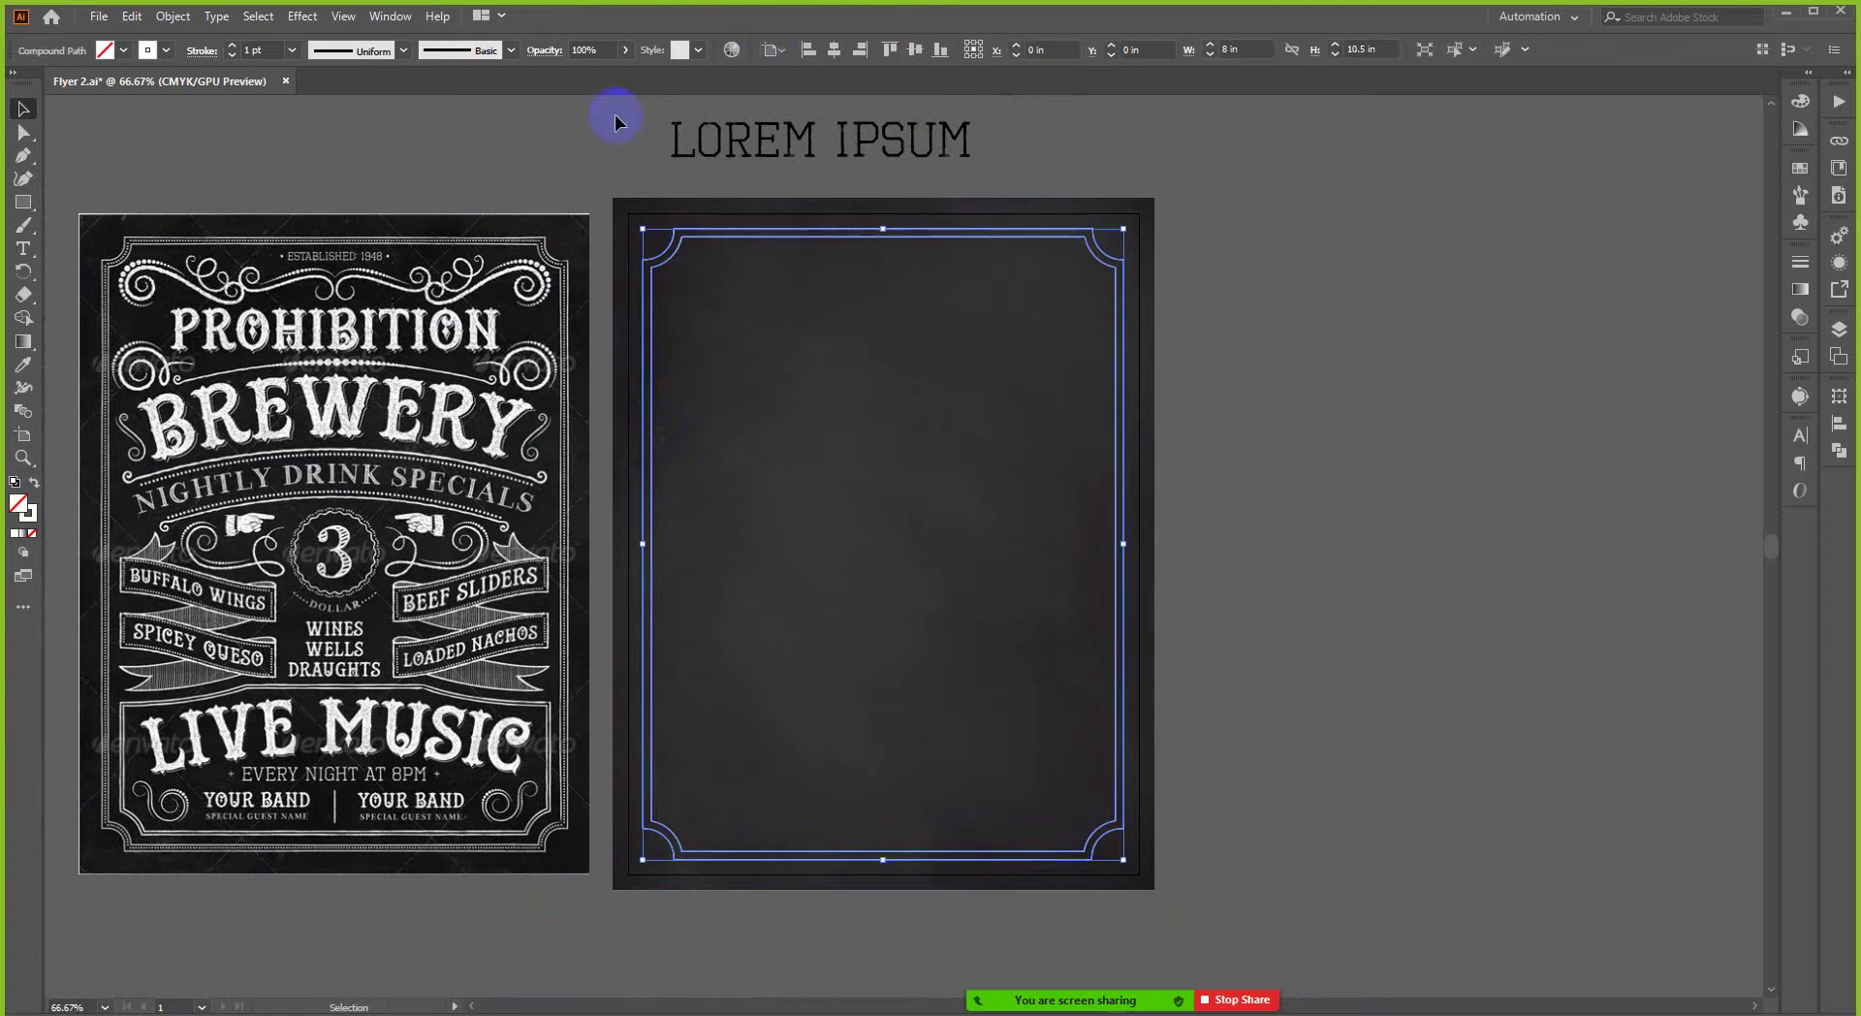
{"action": "left_click", "coordinate": [835, 50]}
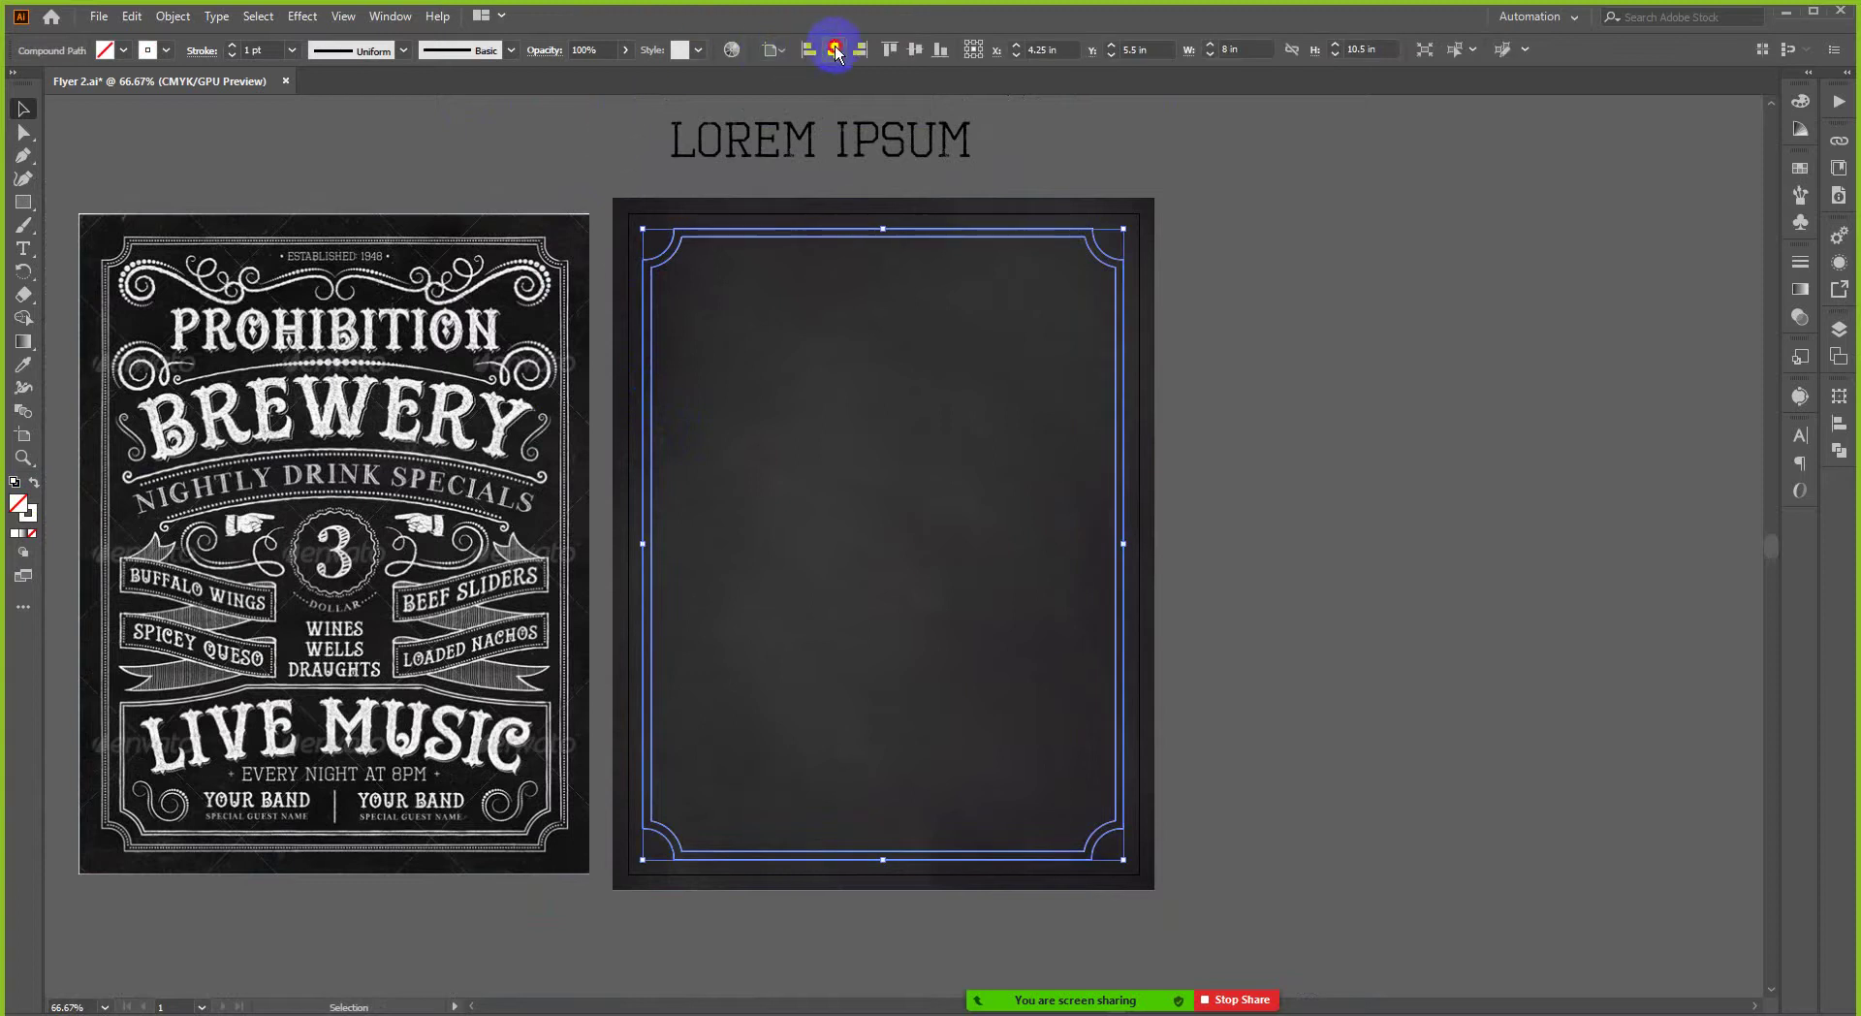
{"action": "left_click", "coordinate": [1276, 320]}
{"action": "scroll", "coordinate": [671, 295], "scroll_direction": "up", "scroll_amount": 1}
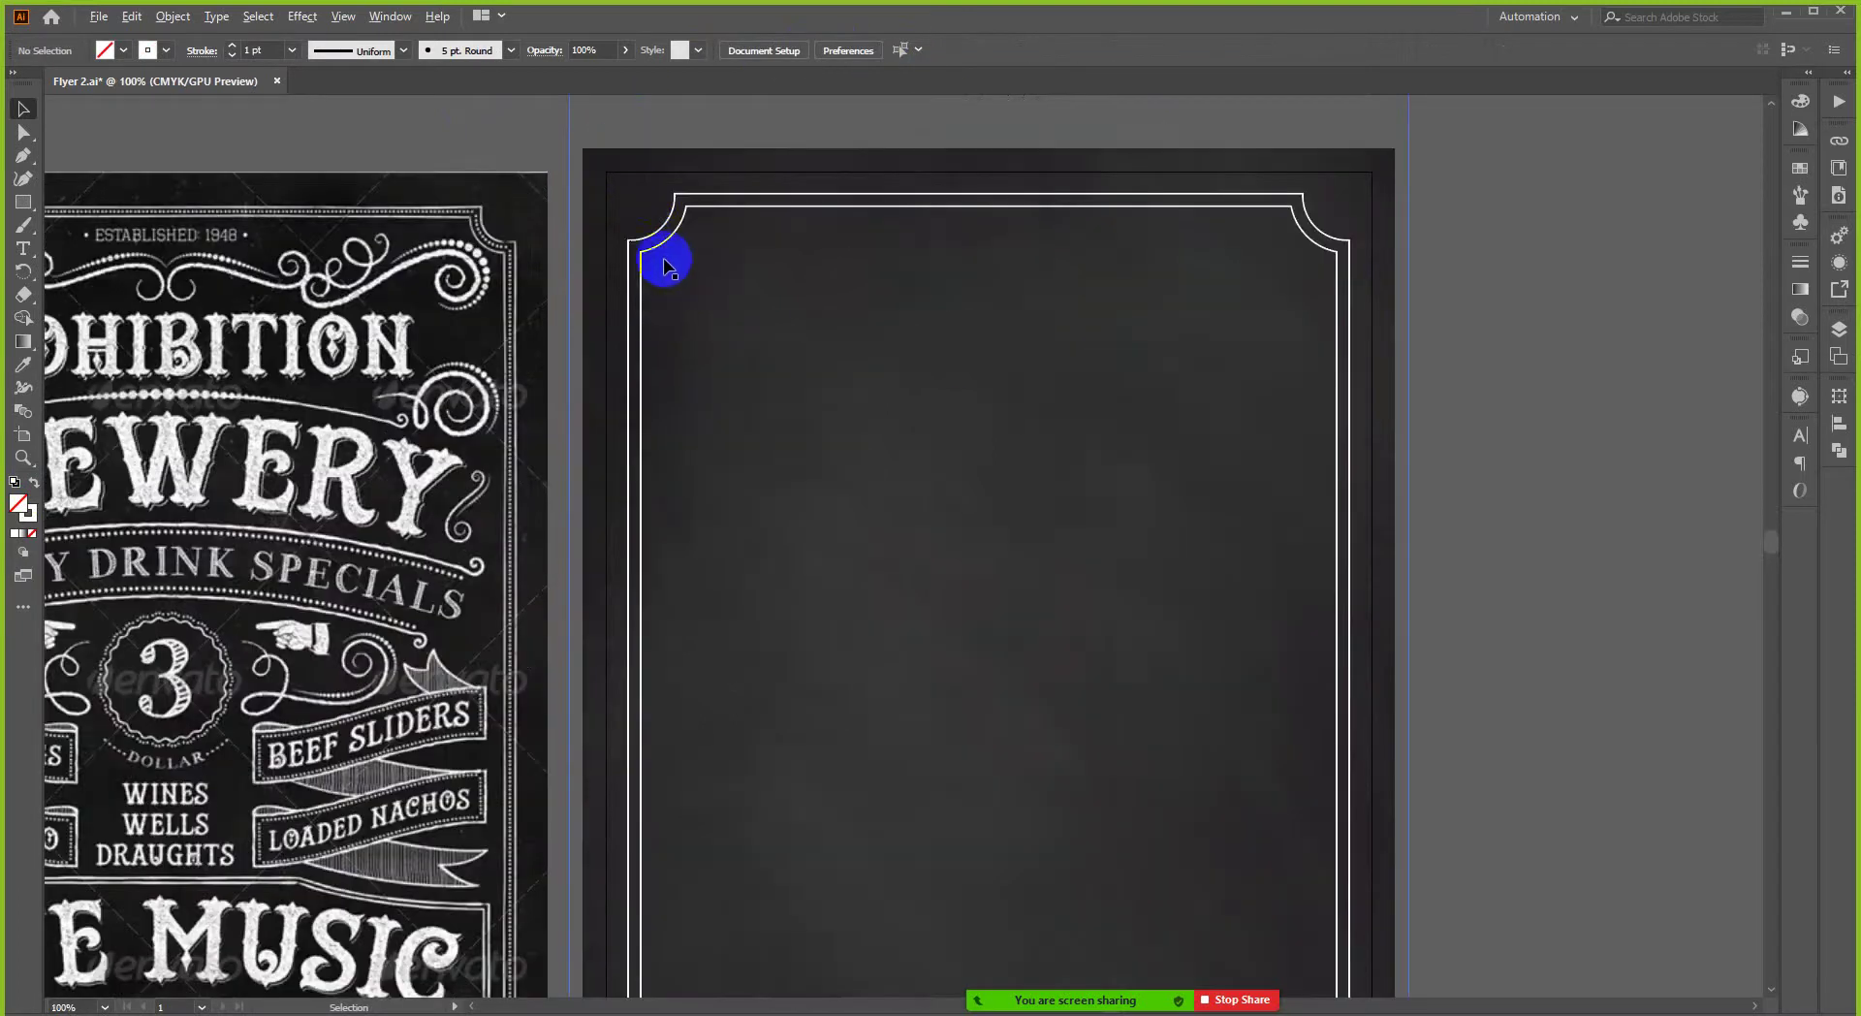
{"action": "scroll", "coordinate": [642, 222], "scroll_direction": "up", "scroll_amount": 1}
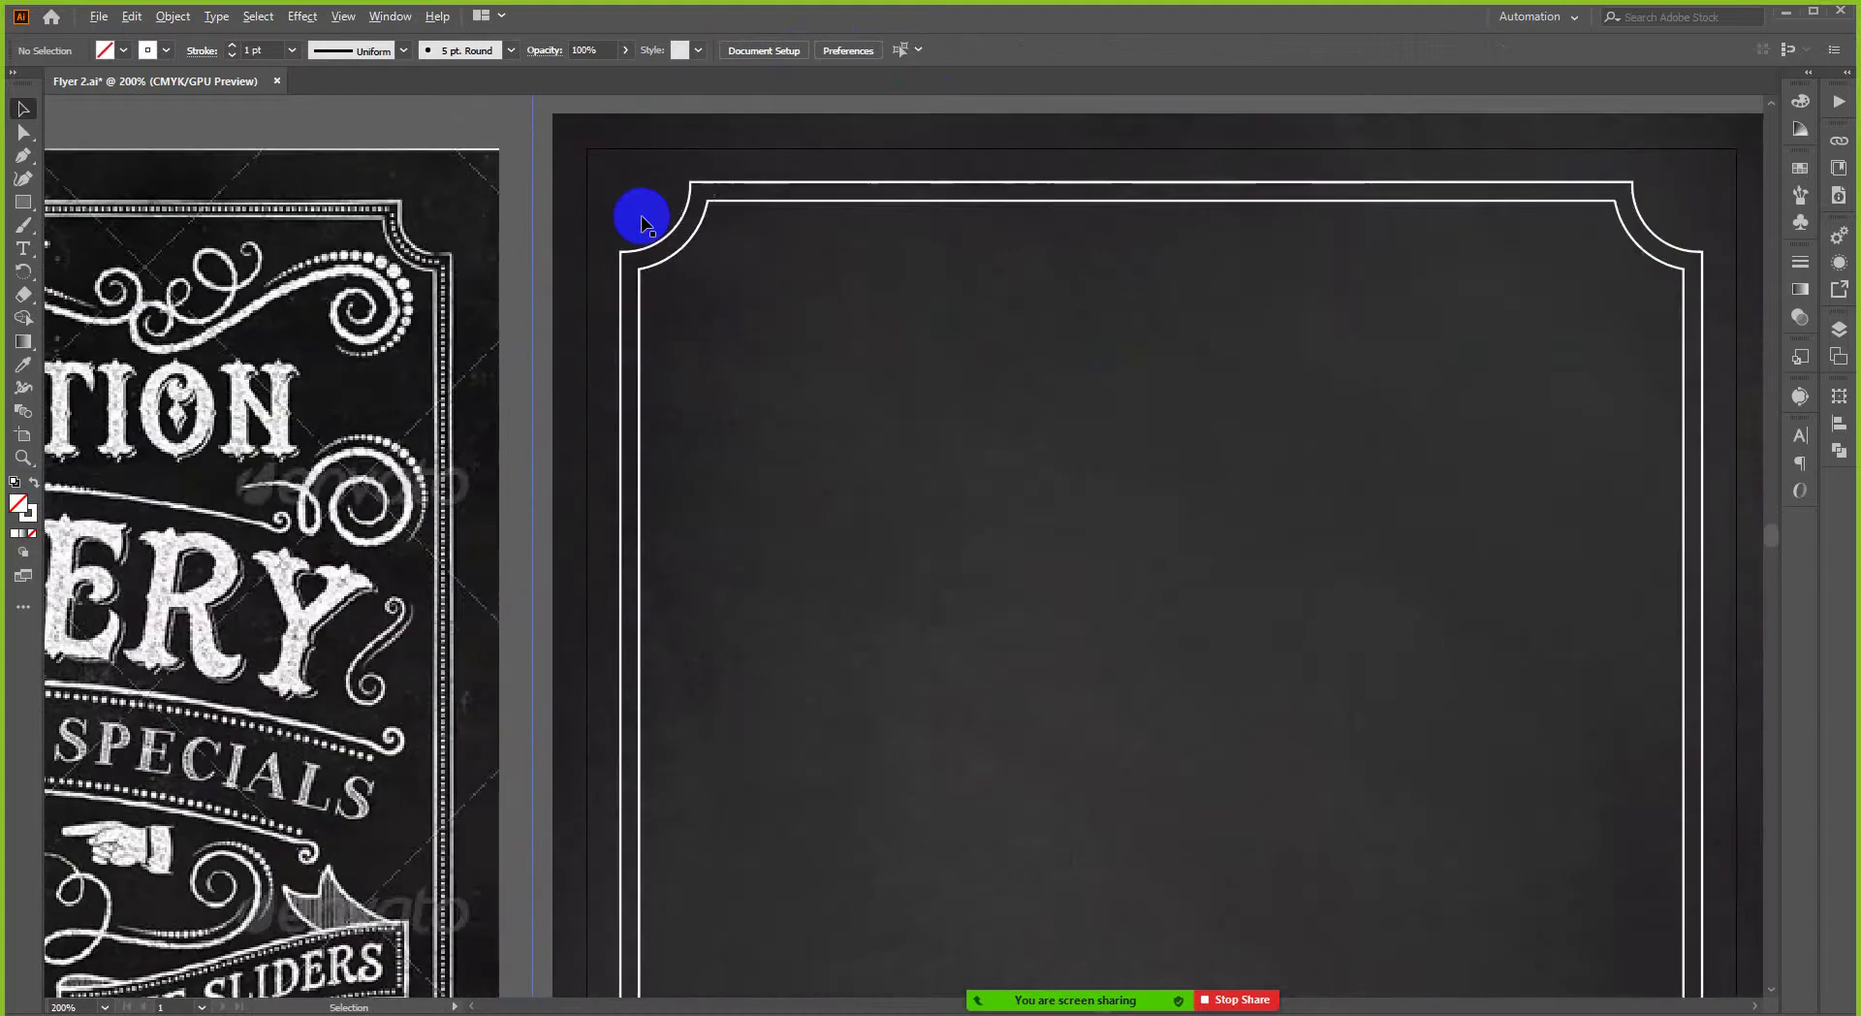
- Expand the fill and stroke of the double-line border frame into outlined shapes
{"action": "scroll", "coordinate": [643, 222], "scroll_direction": "down", "scroll_amount": 1}
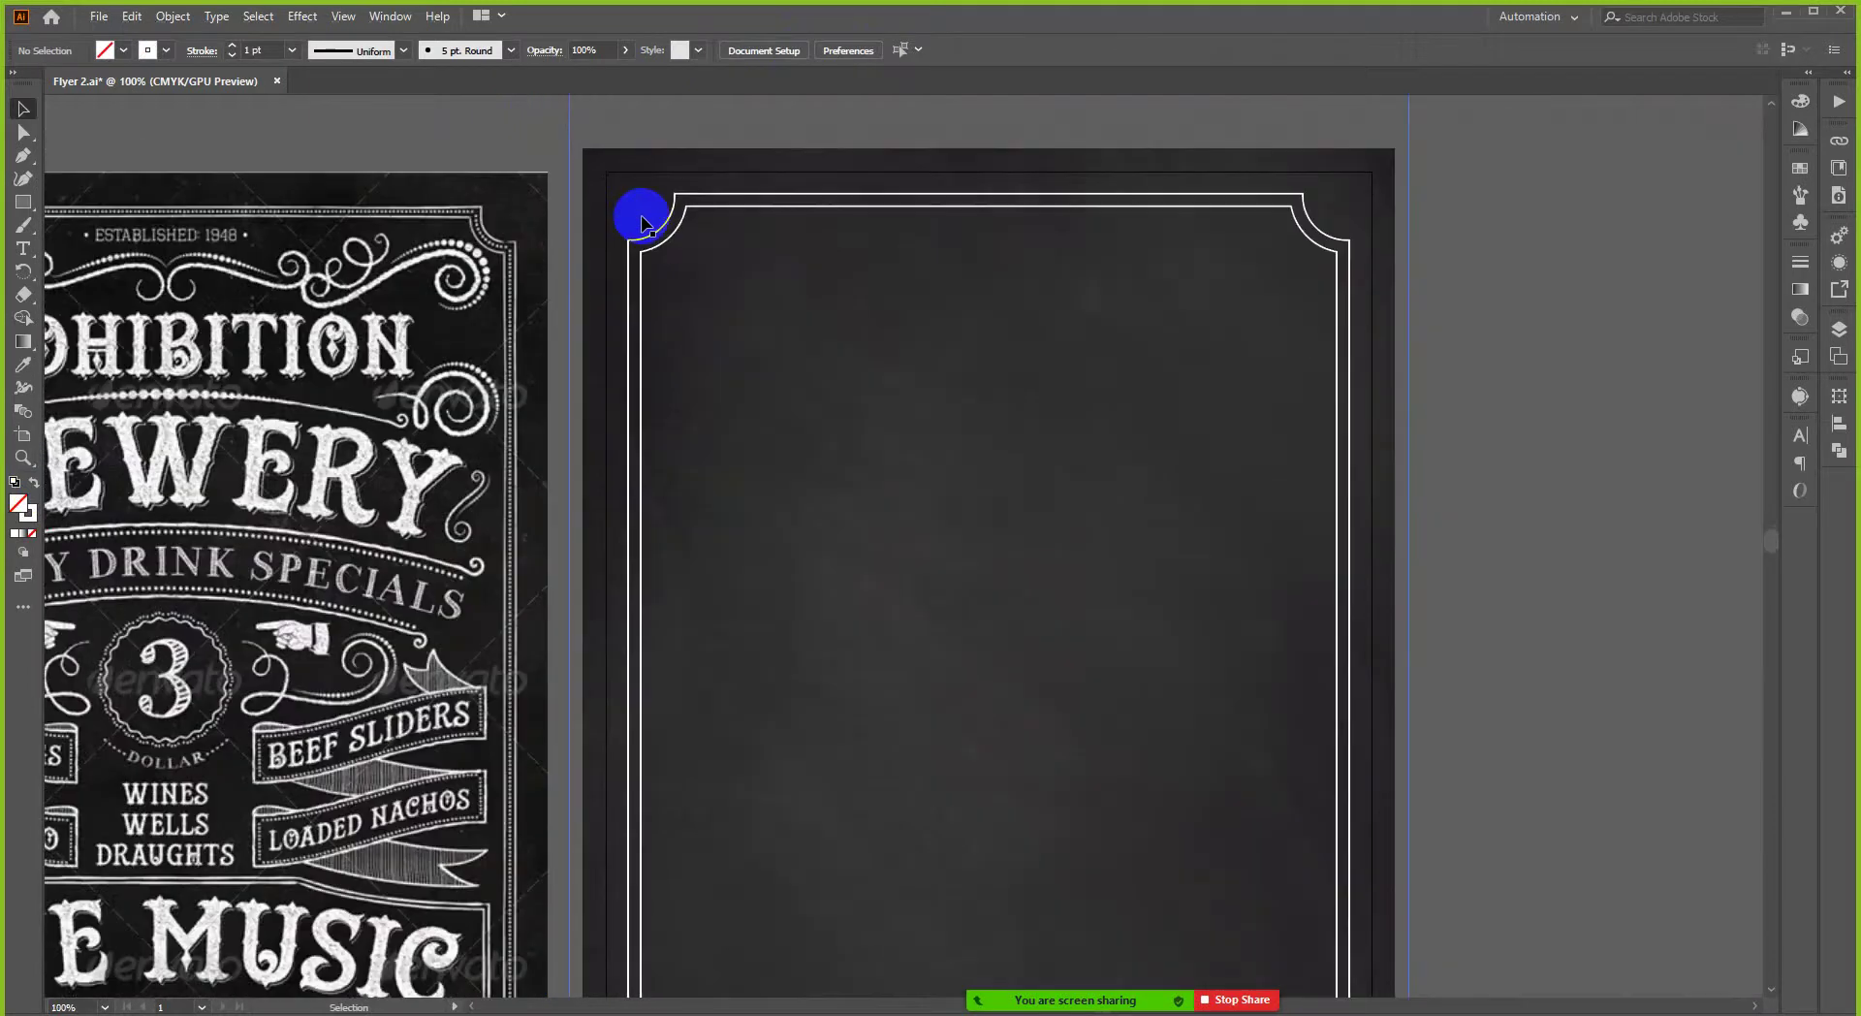
{"action": "left_click", "coordinate": [725, 207]}
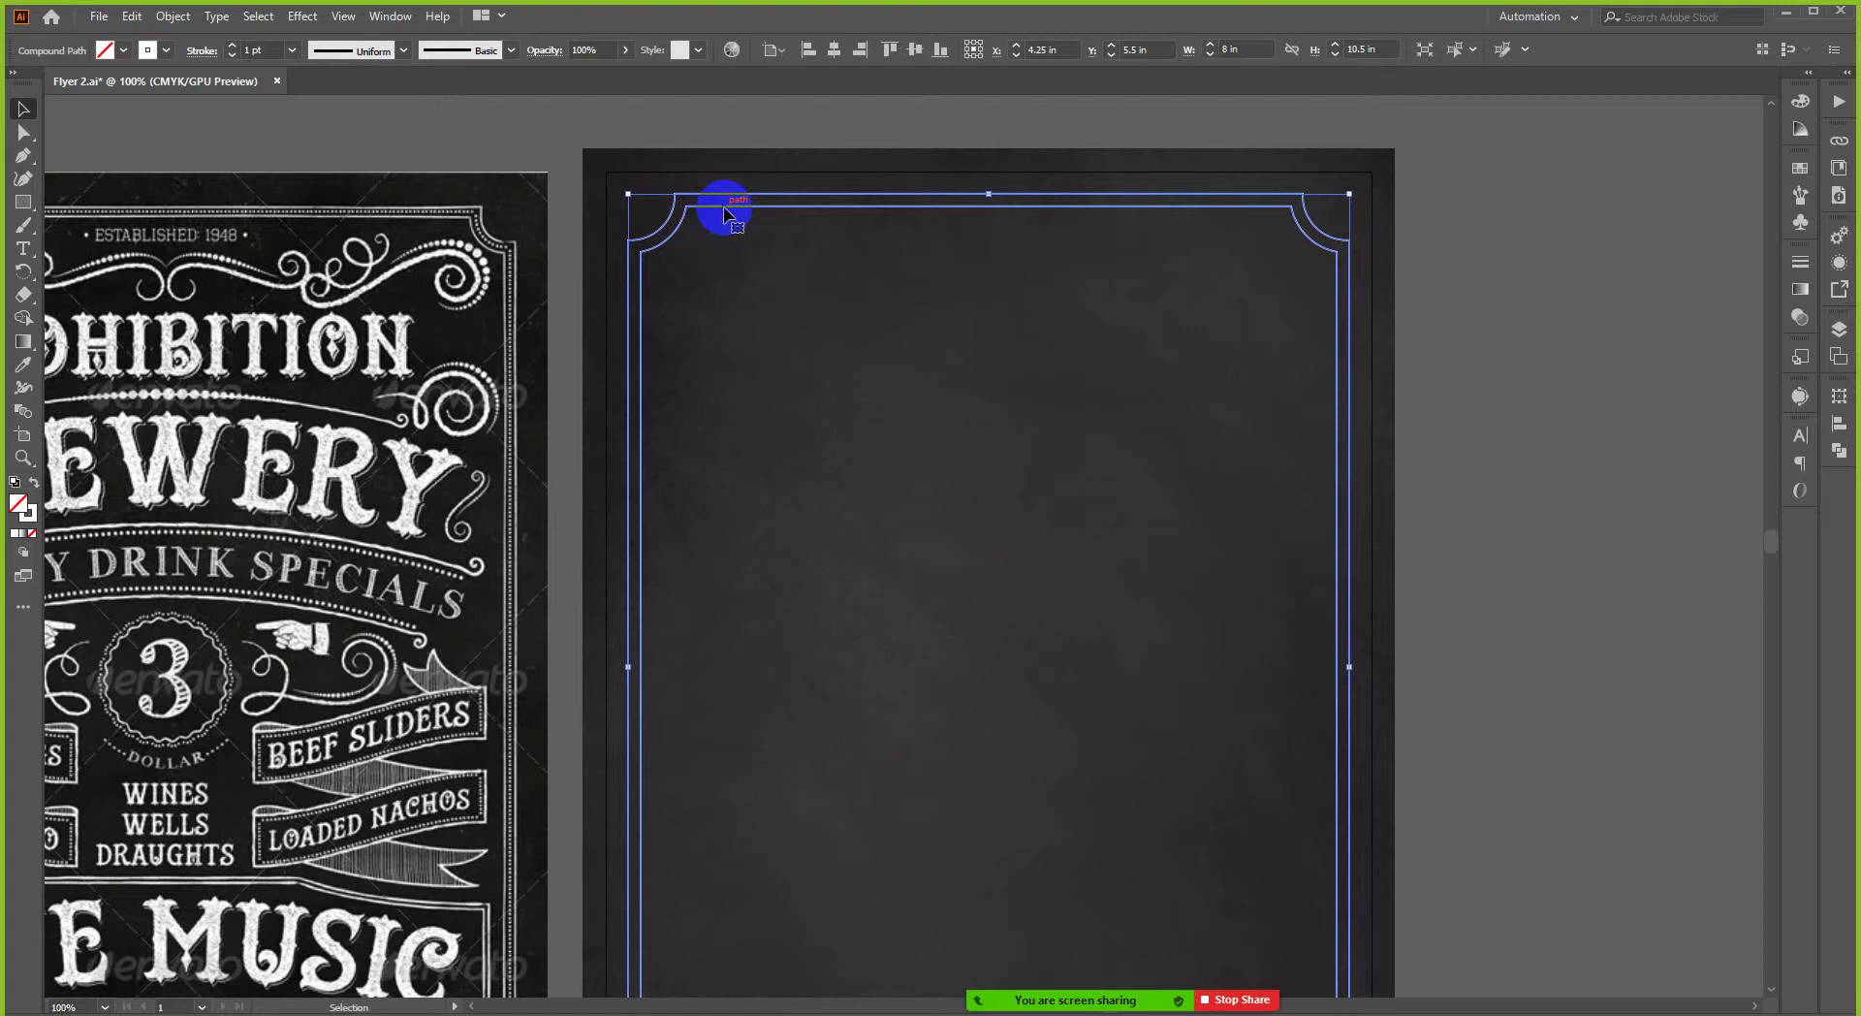
{"action": "left_click", "coordinate": [174, 17]}
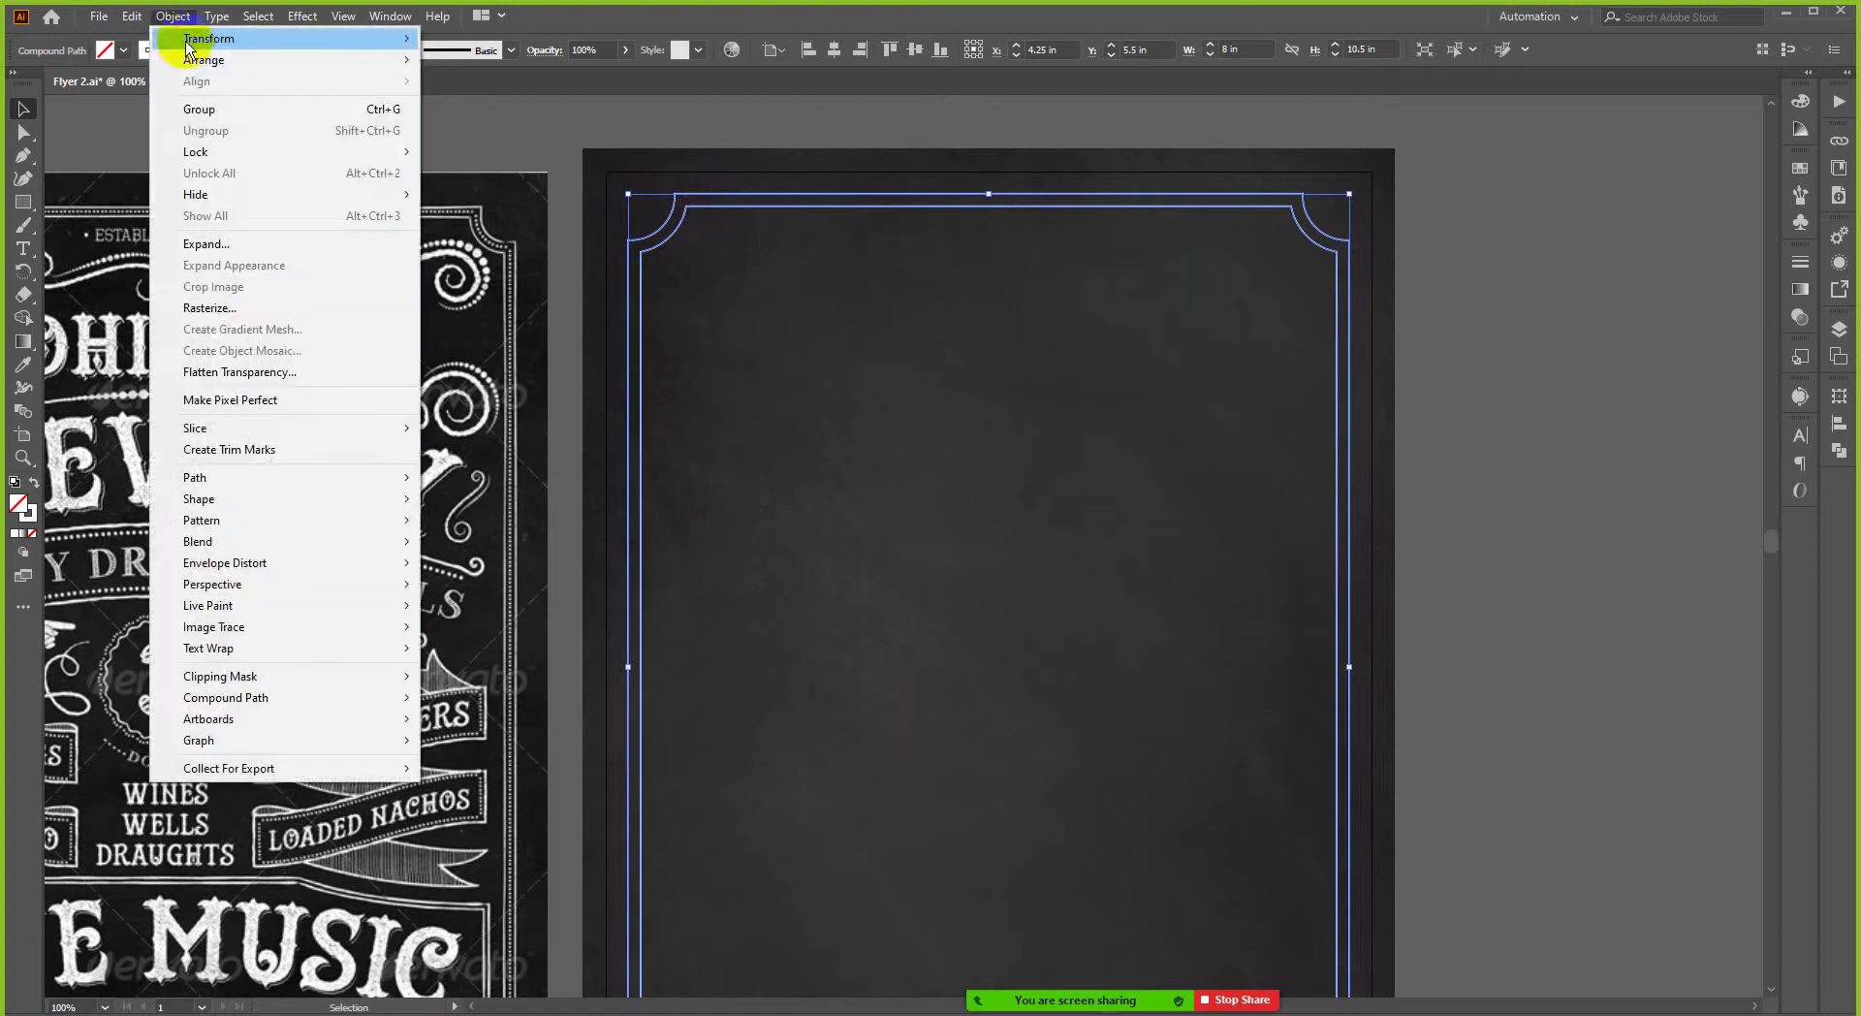
{"action": "left_click", "coordinate": [223, 246]}
{"action": "left_click", "coordinate": [885, 631]}
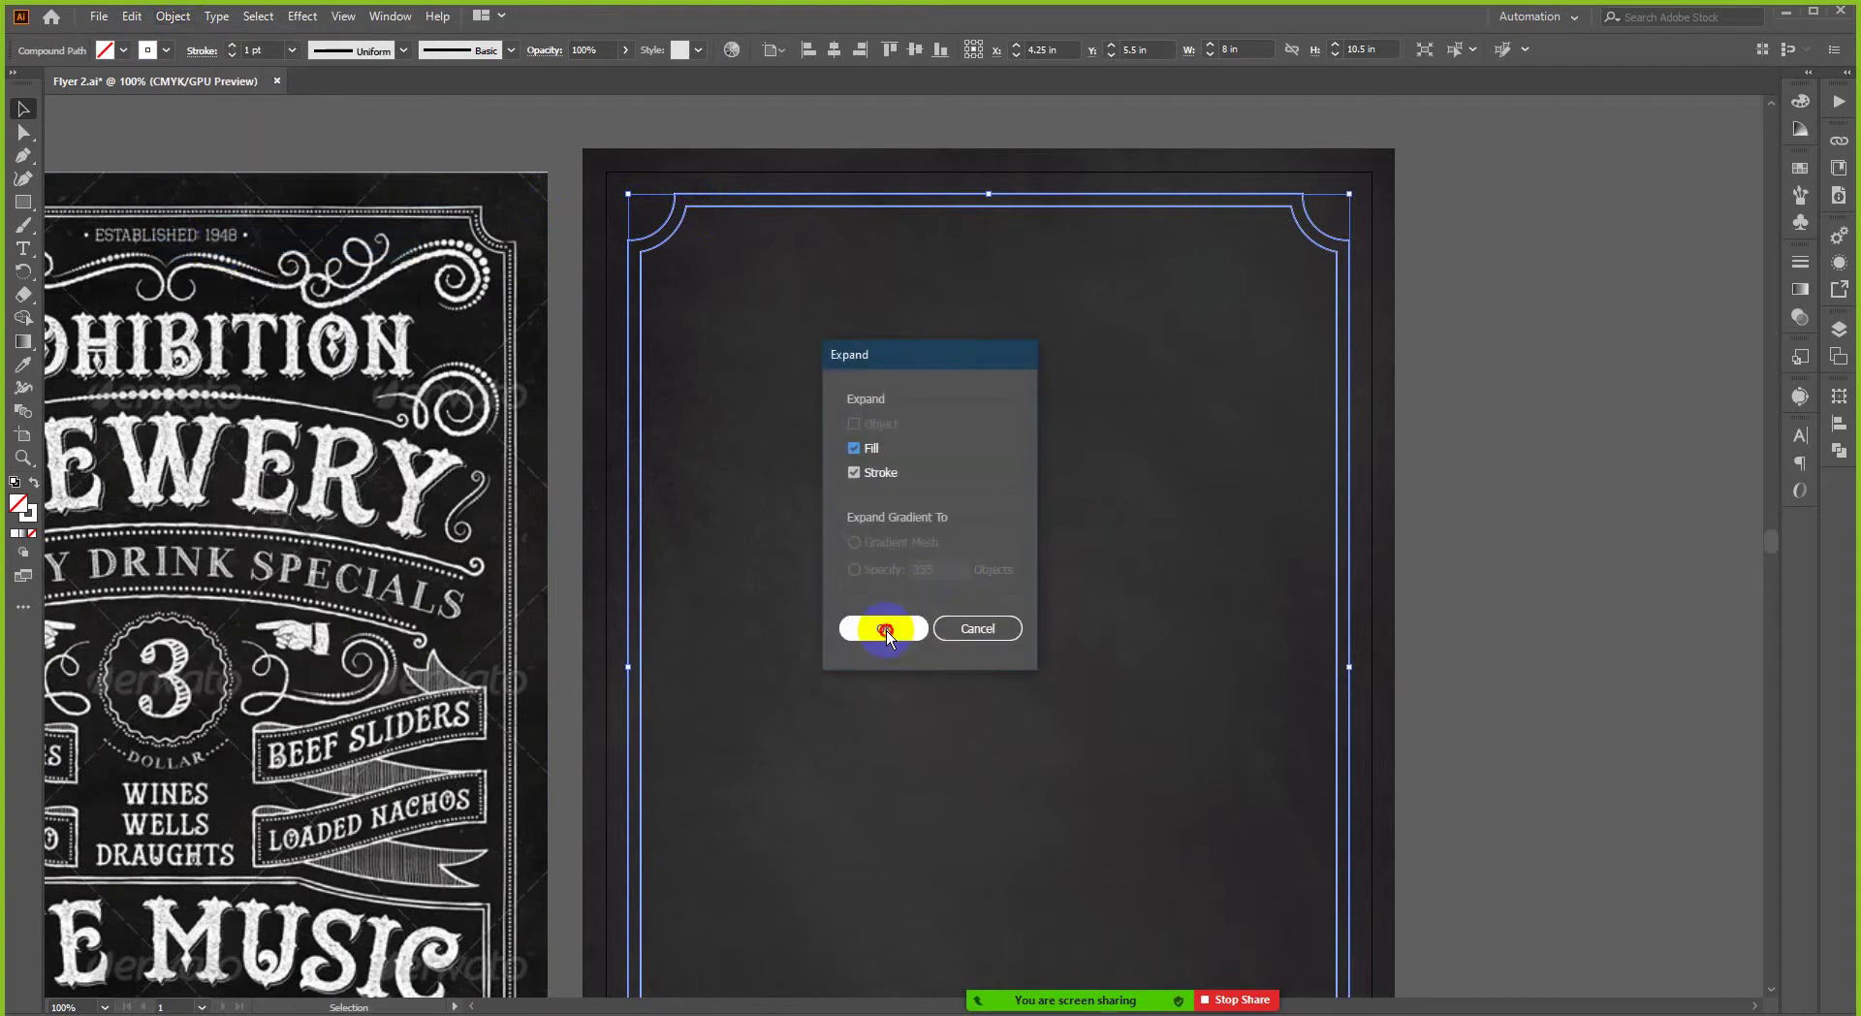
{"action": "left_click", "coordinate": [1526, 446]}
- Ungroup the expanded border frame and try releasing its compound path
{"action": "left_click", "coordinate": [1334, 293]}
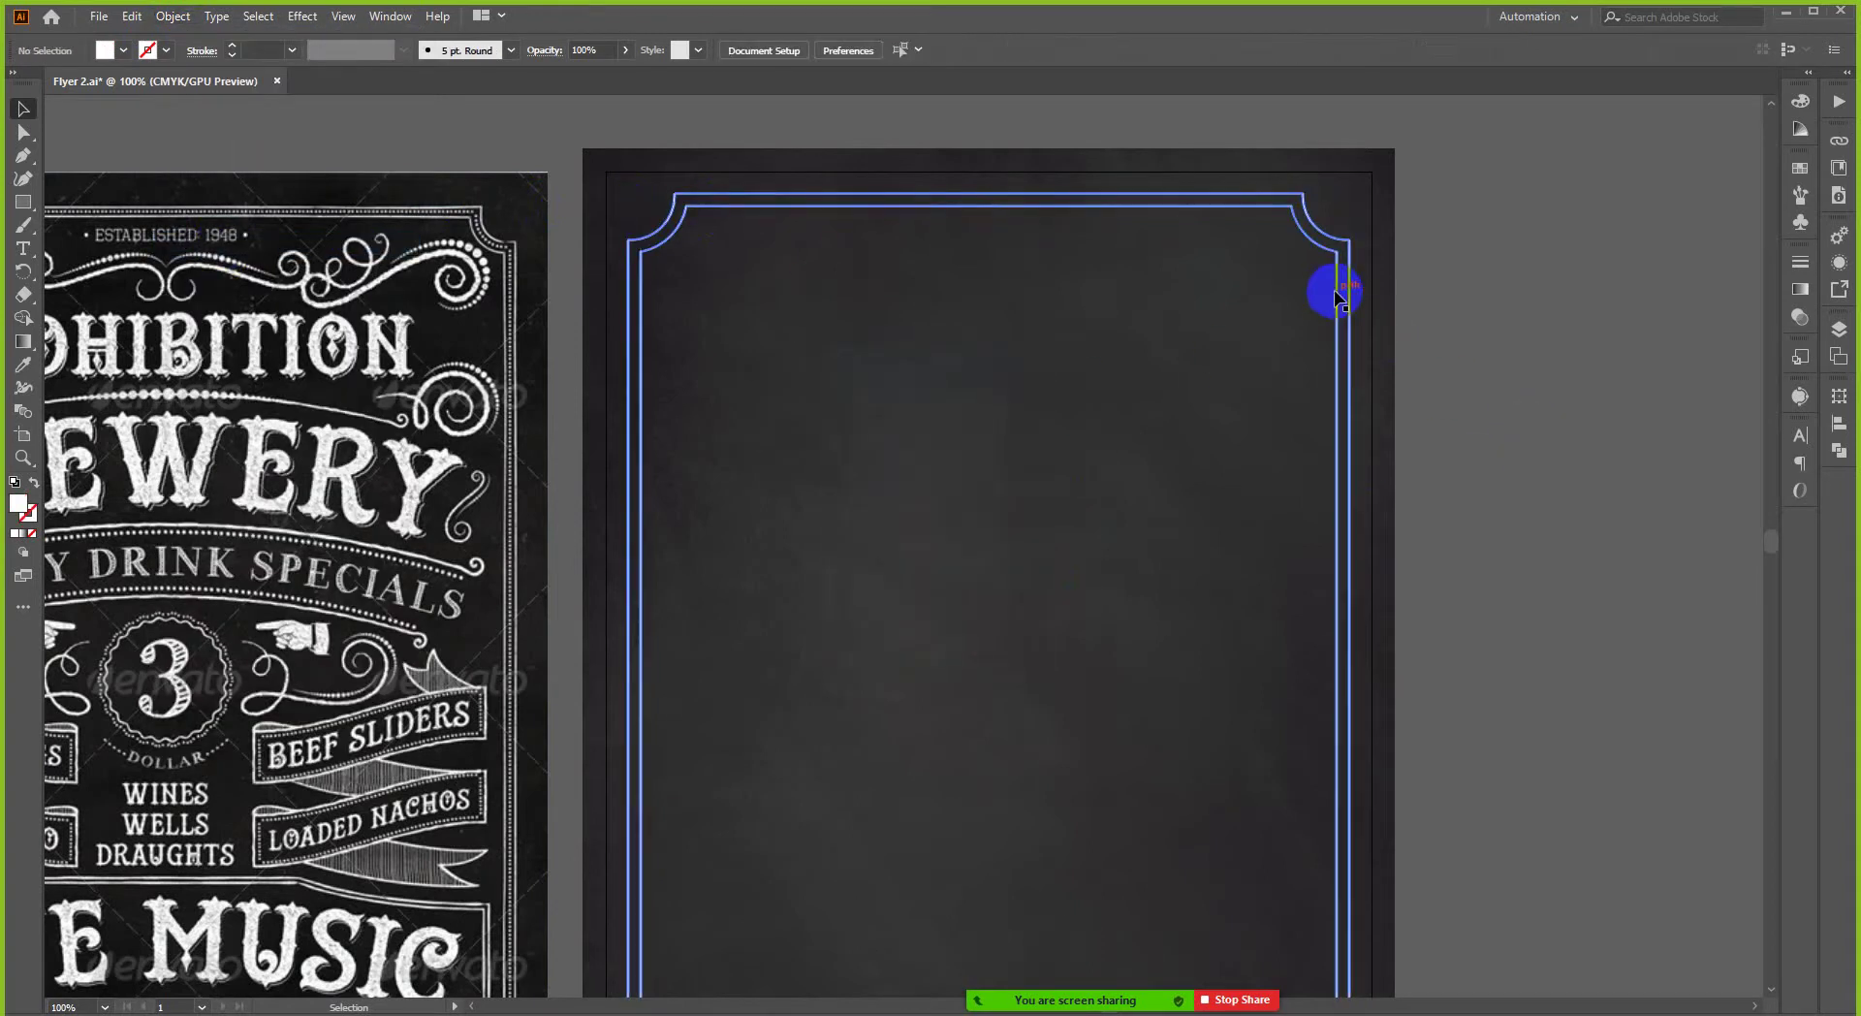
{"action": "right_click", "coordinate": [1335, 293]}
{"action": "left_click", "coordinate": [1386, 444]}
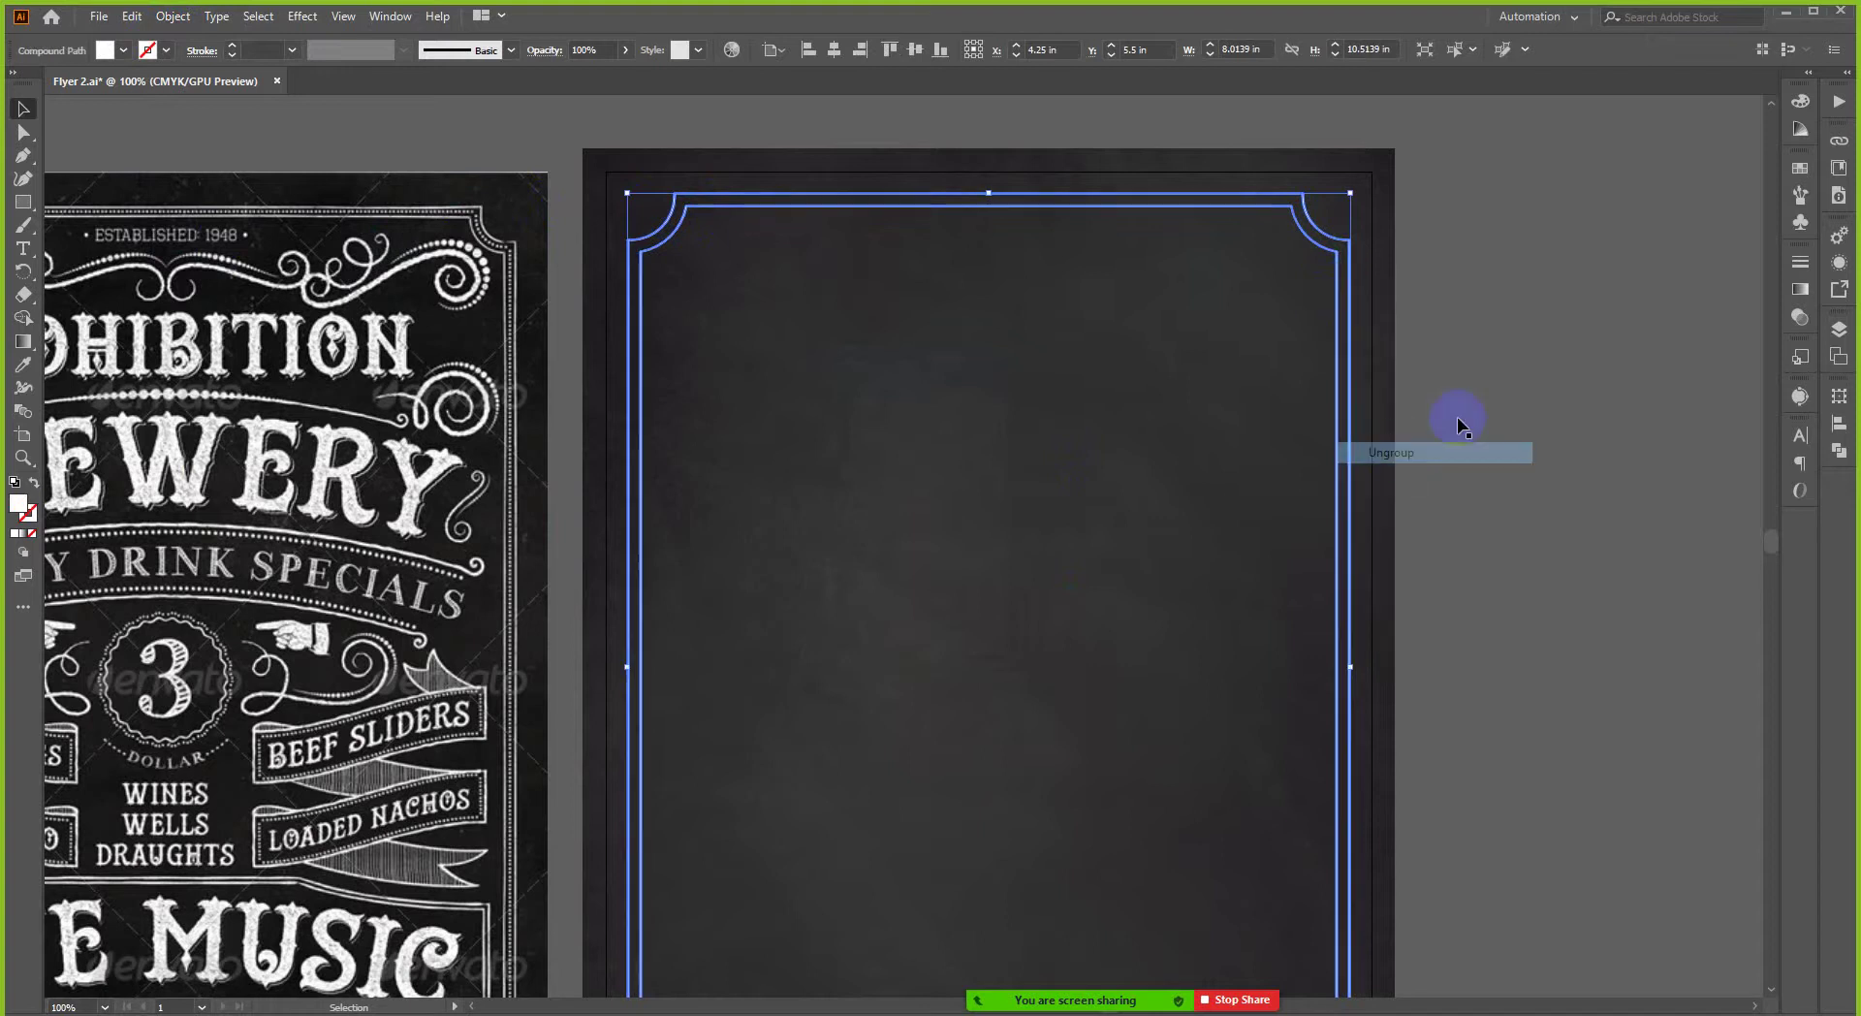
{"action": "right_click", "coordinate": [1338, 378]}
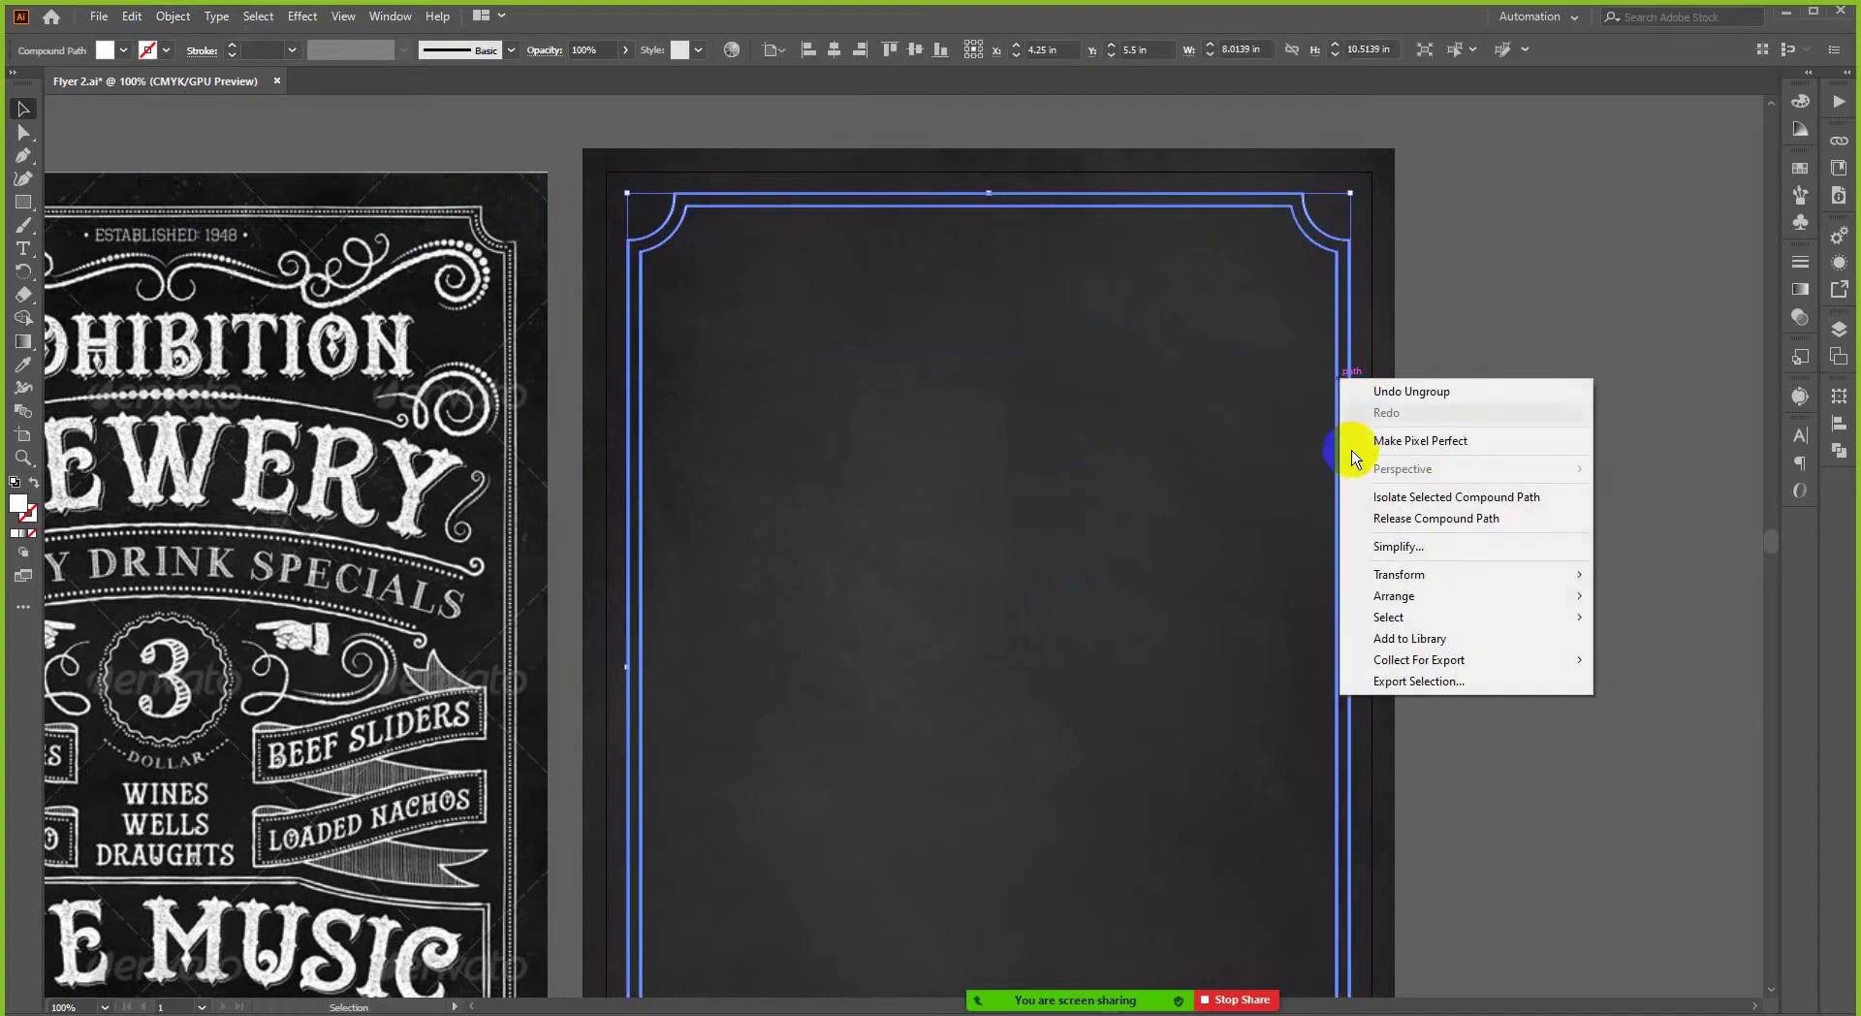
{"action": "left_click", "coordinate": [1416, 518]}
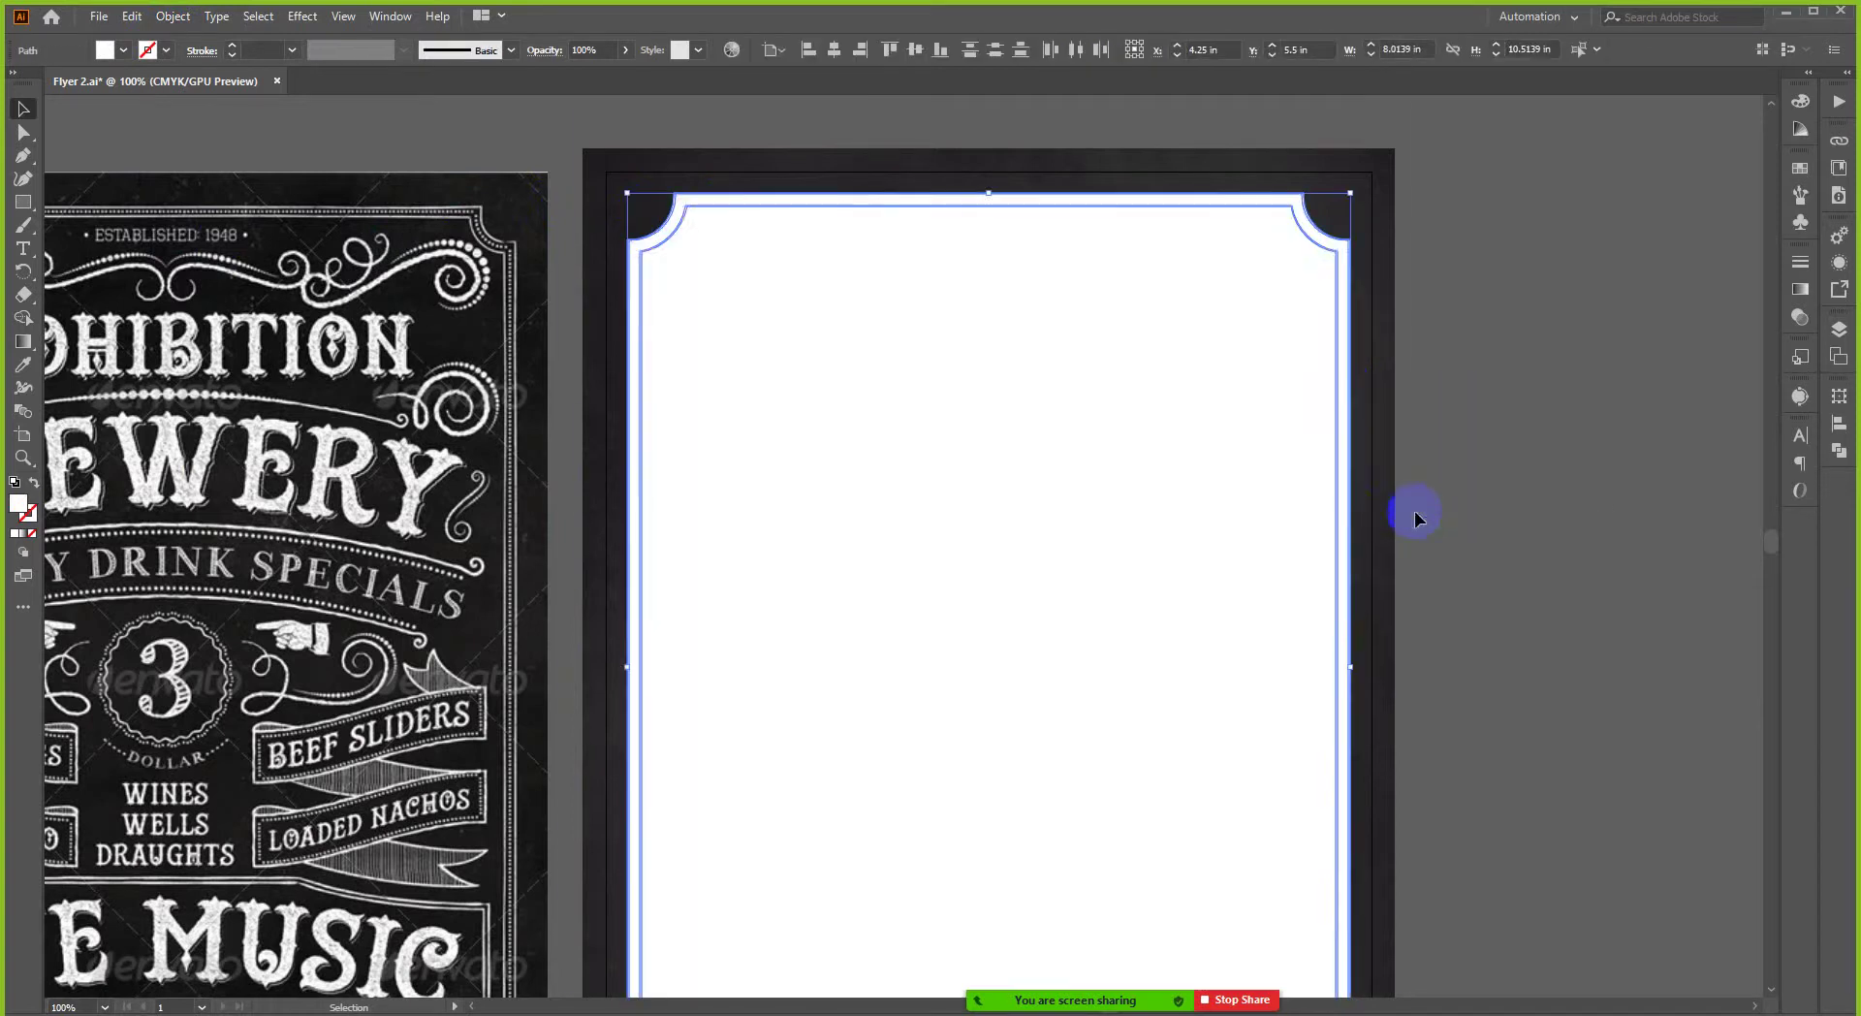
{"action": "left_click", "coordinate": [1503, 424]}
- Isolate the expanded border's compound path and remove the contours of its inner line
{"action": "left_click", "coordinate": [1341, 374]}
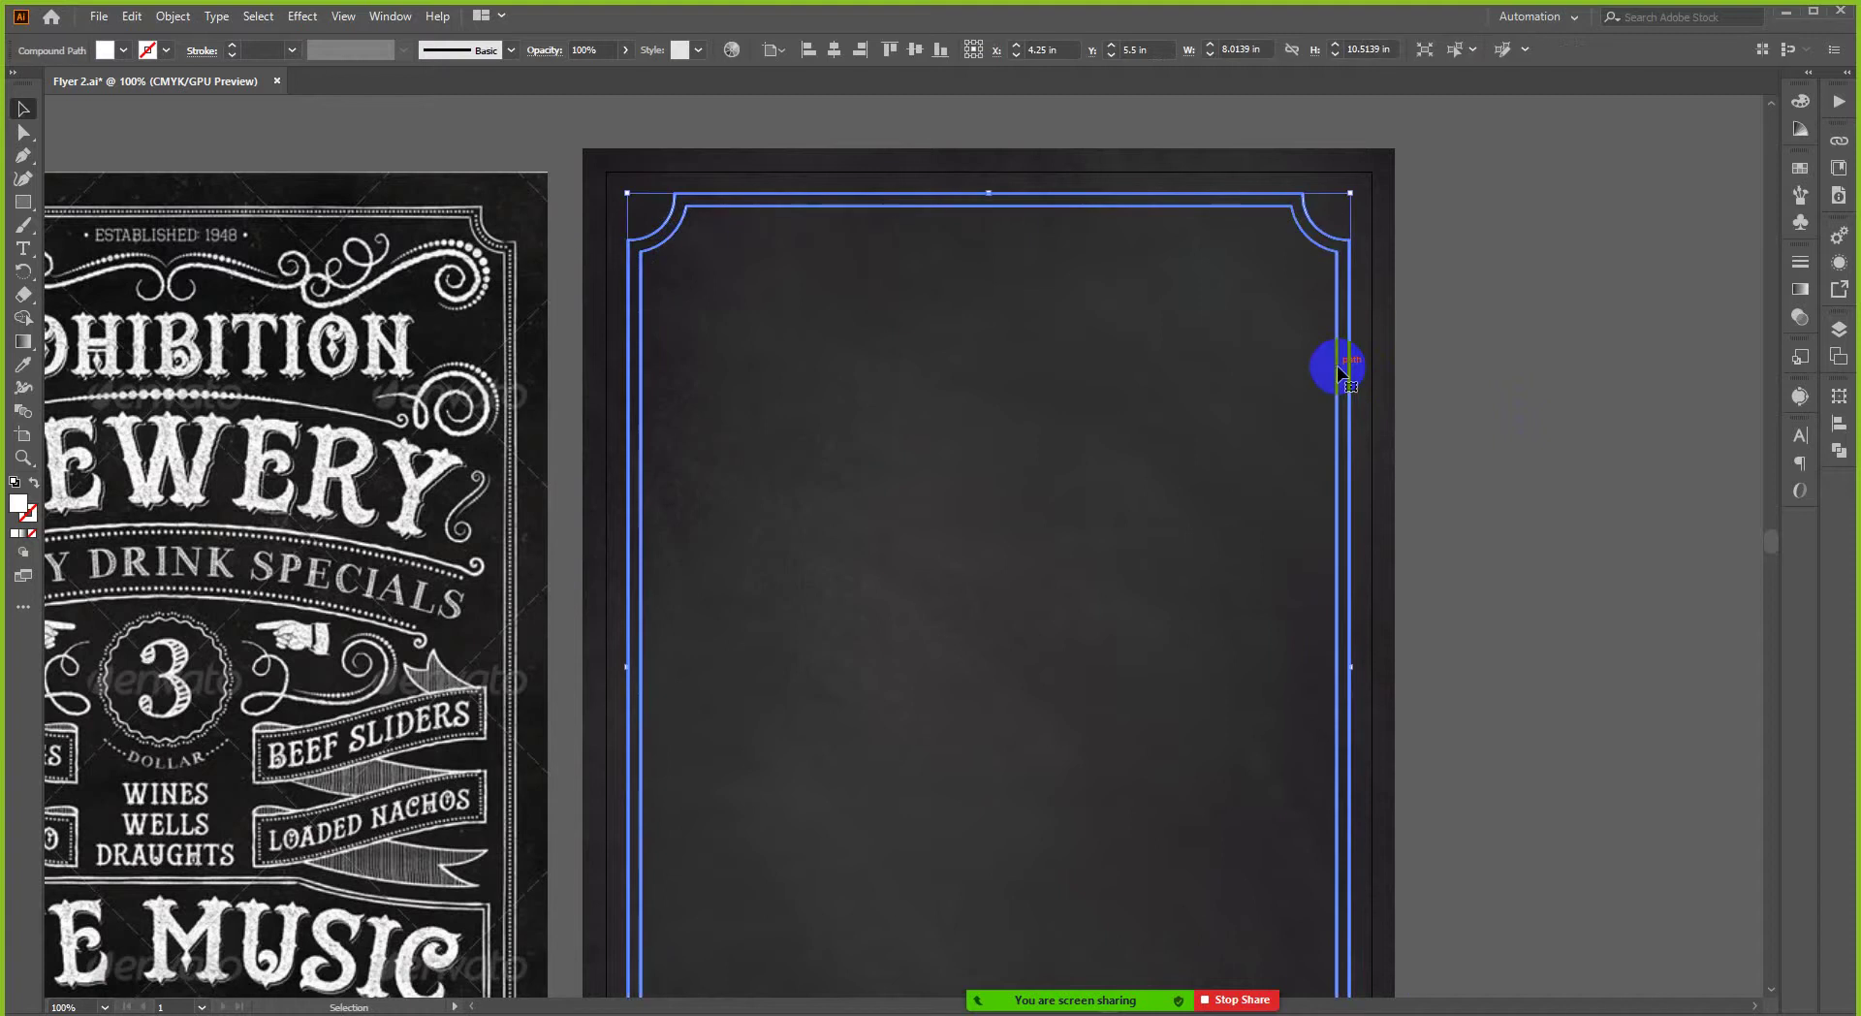
{"action": "double_click", "coordinate": [1338, 373]}
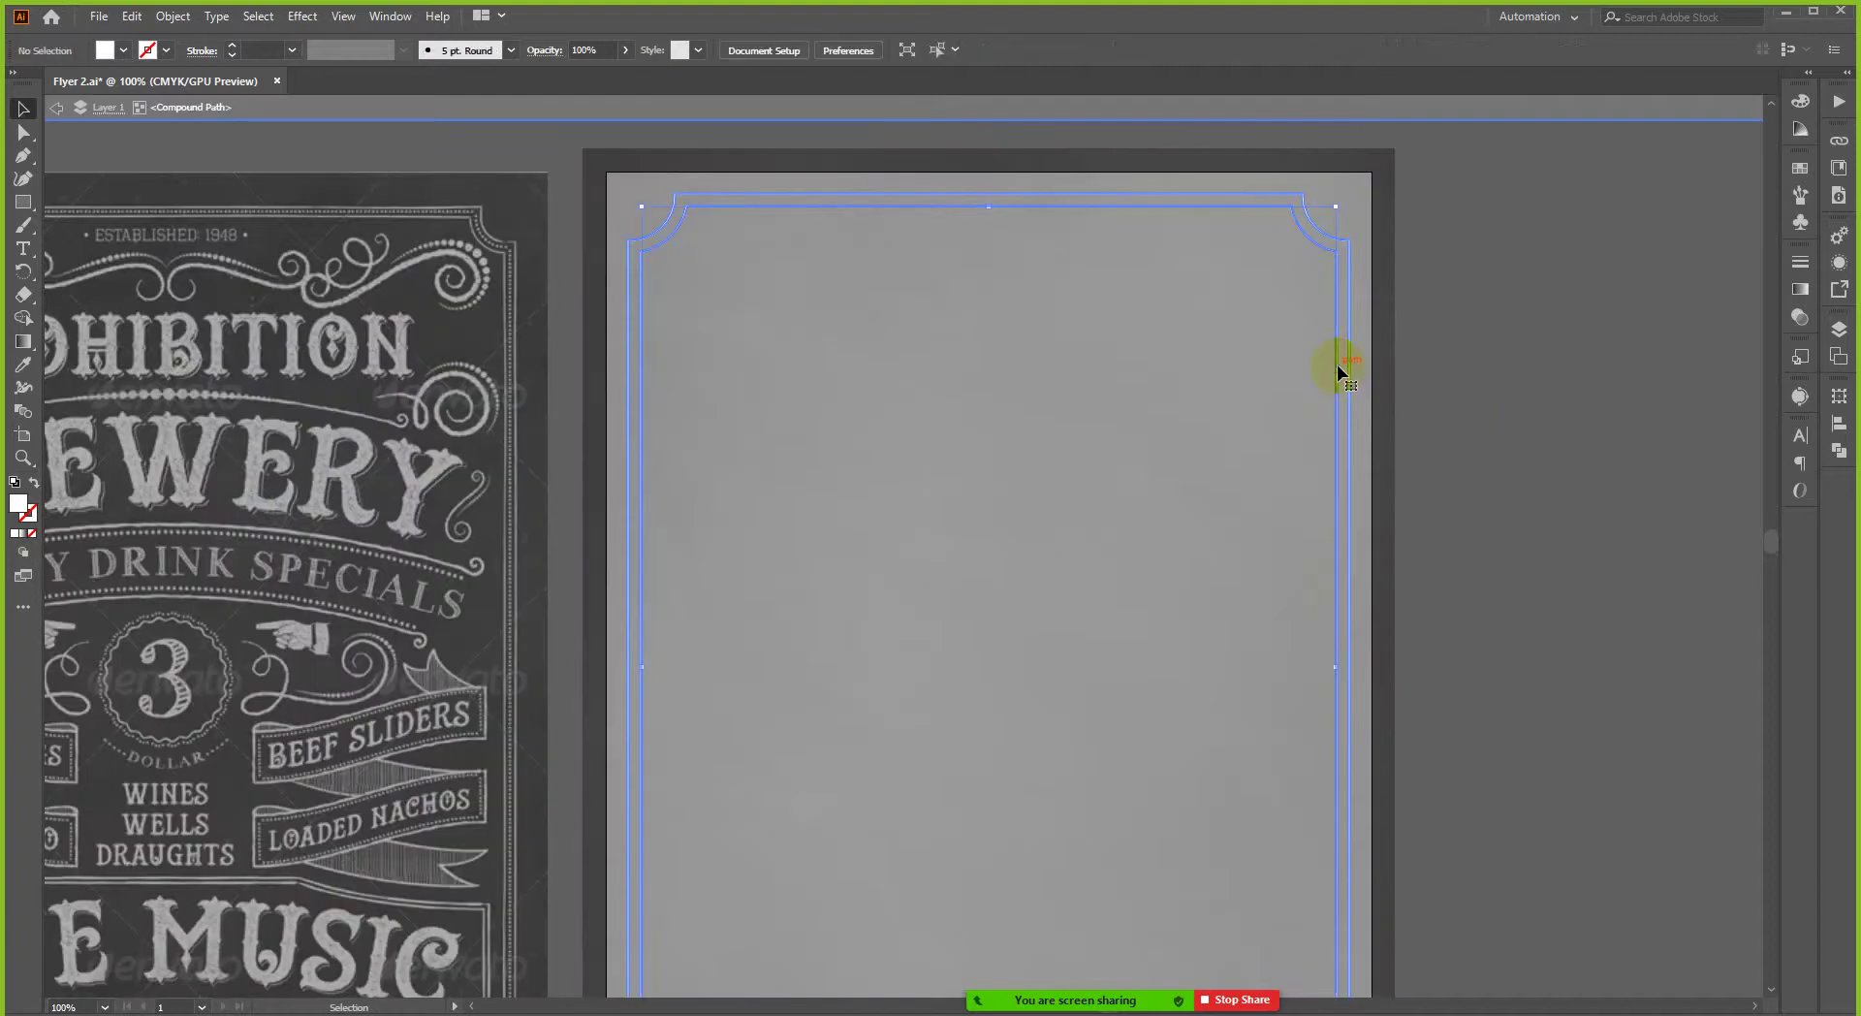
{"action": "left_click", "coordinate": [1336, 364]}
{"action": "left_click", "coordinate": [1413, 368]}
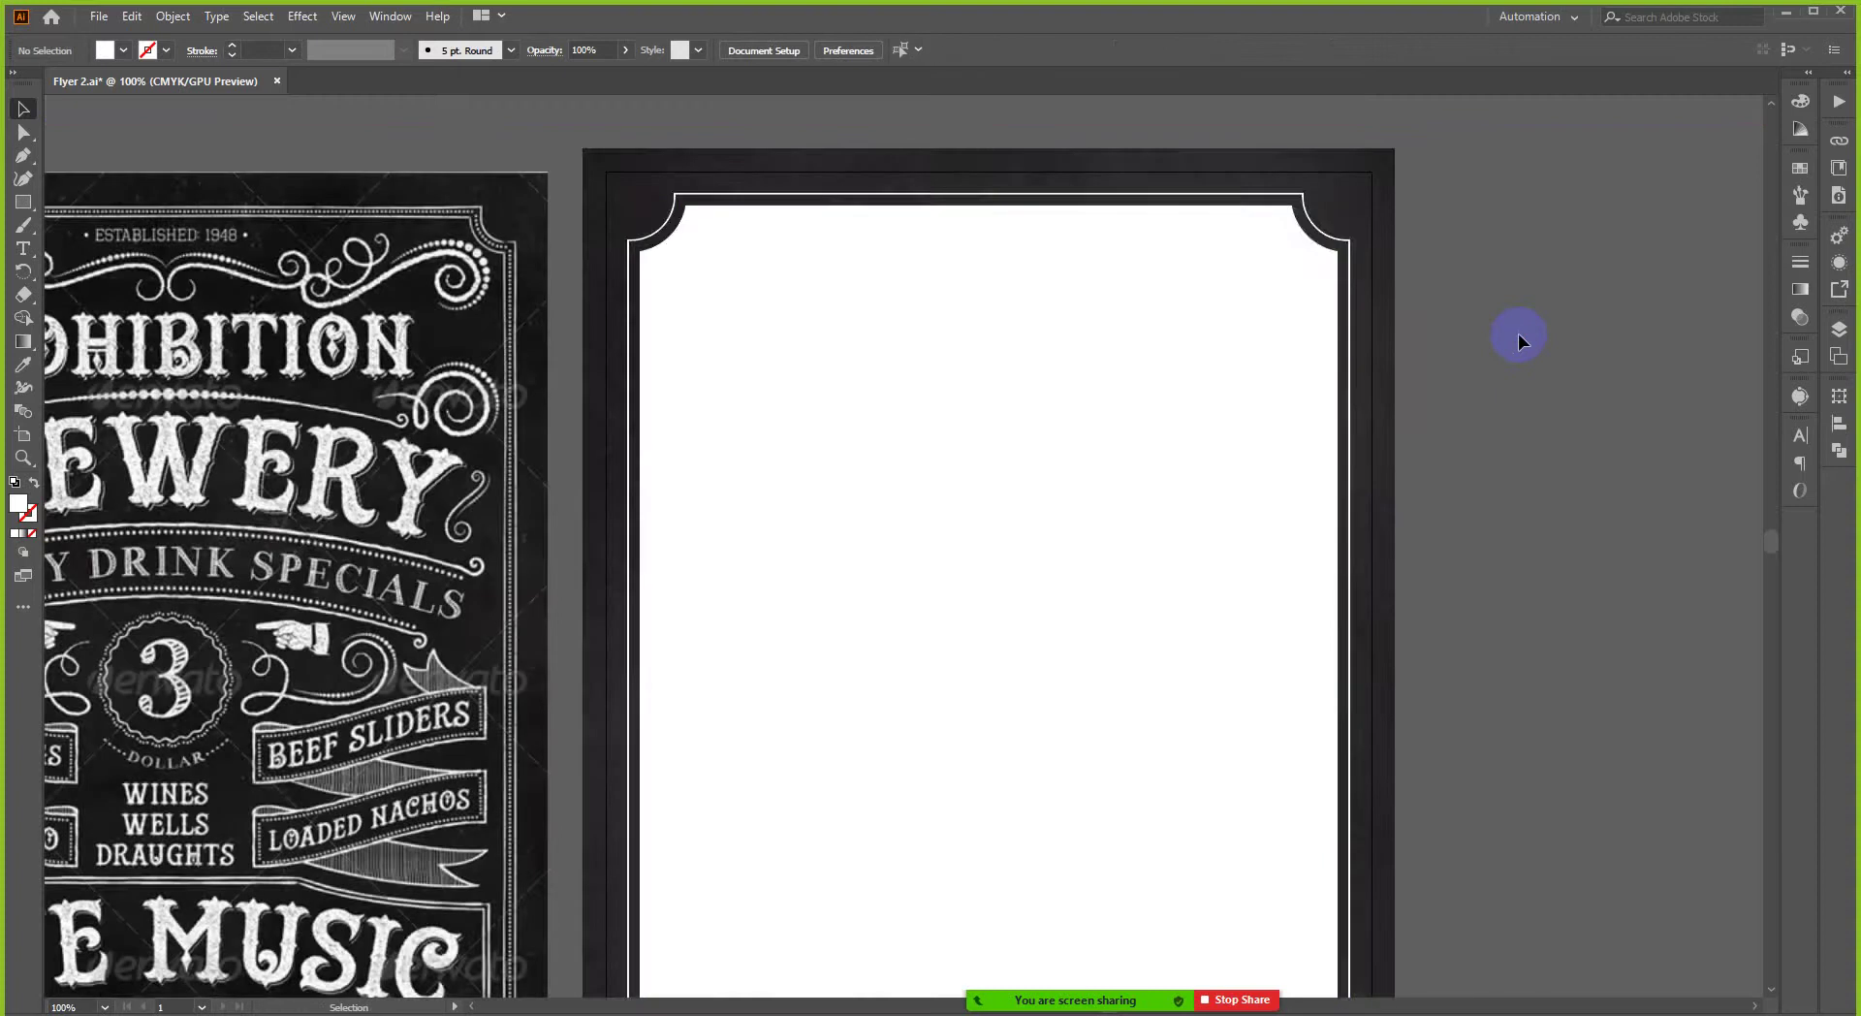
{"action": "left_click", "coordinate": [1233, 331]}
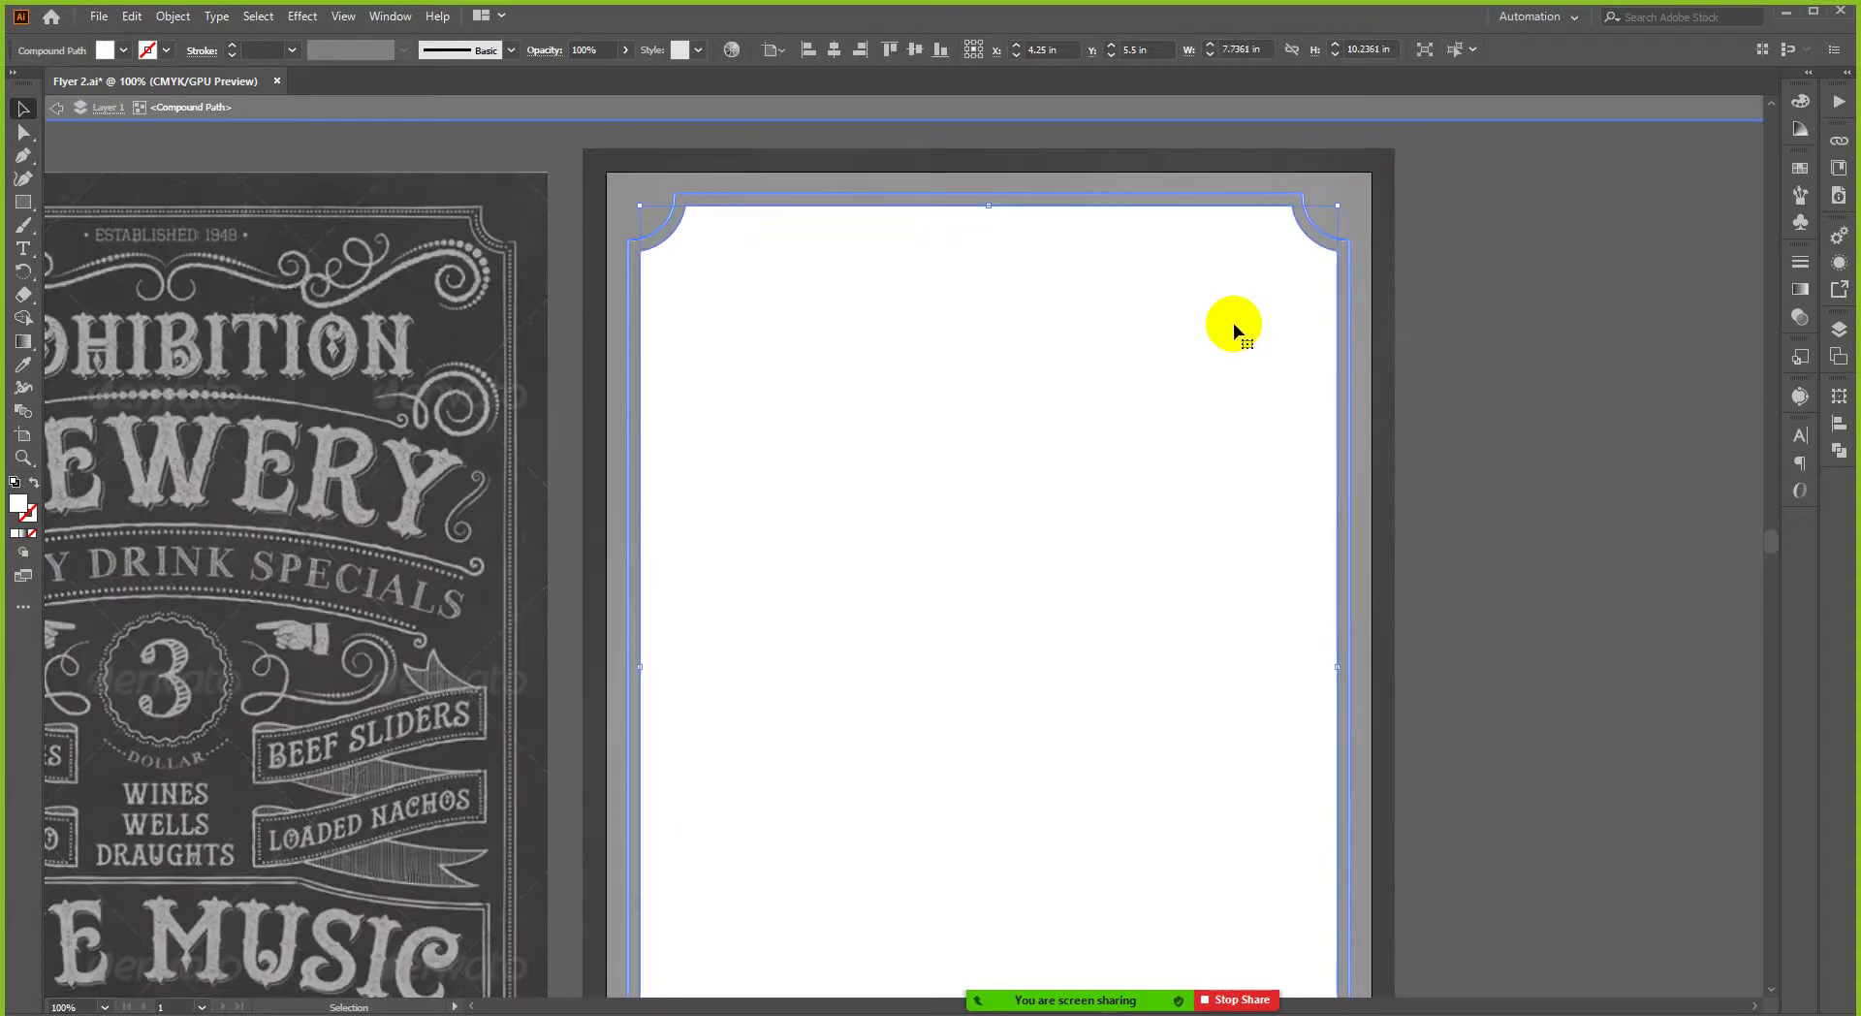
{"action": "key", "text": "Delete"}
{"action": "key", "text": "ctrl+minus"}
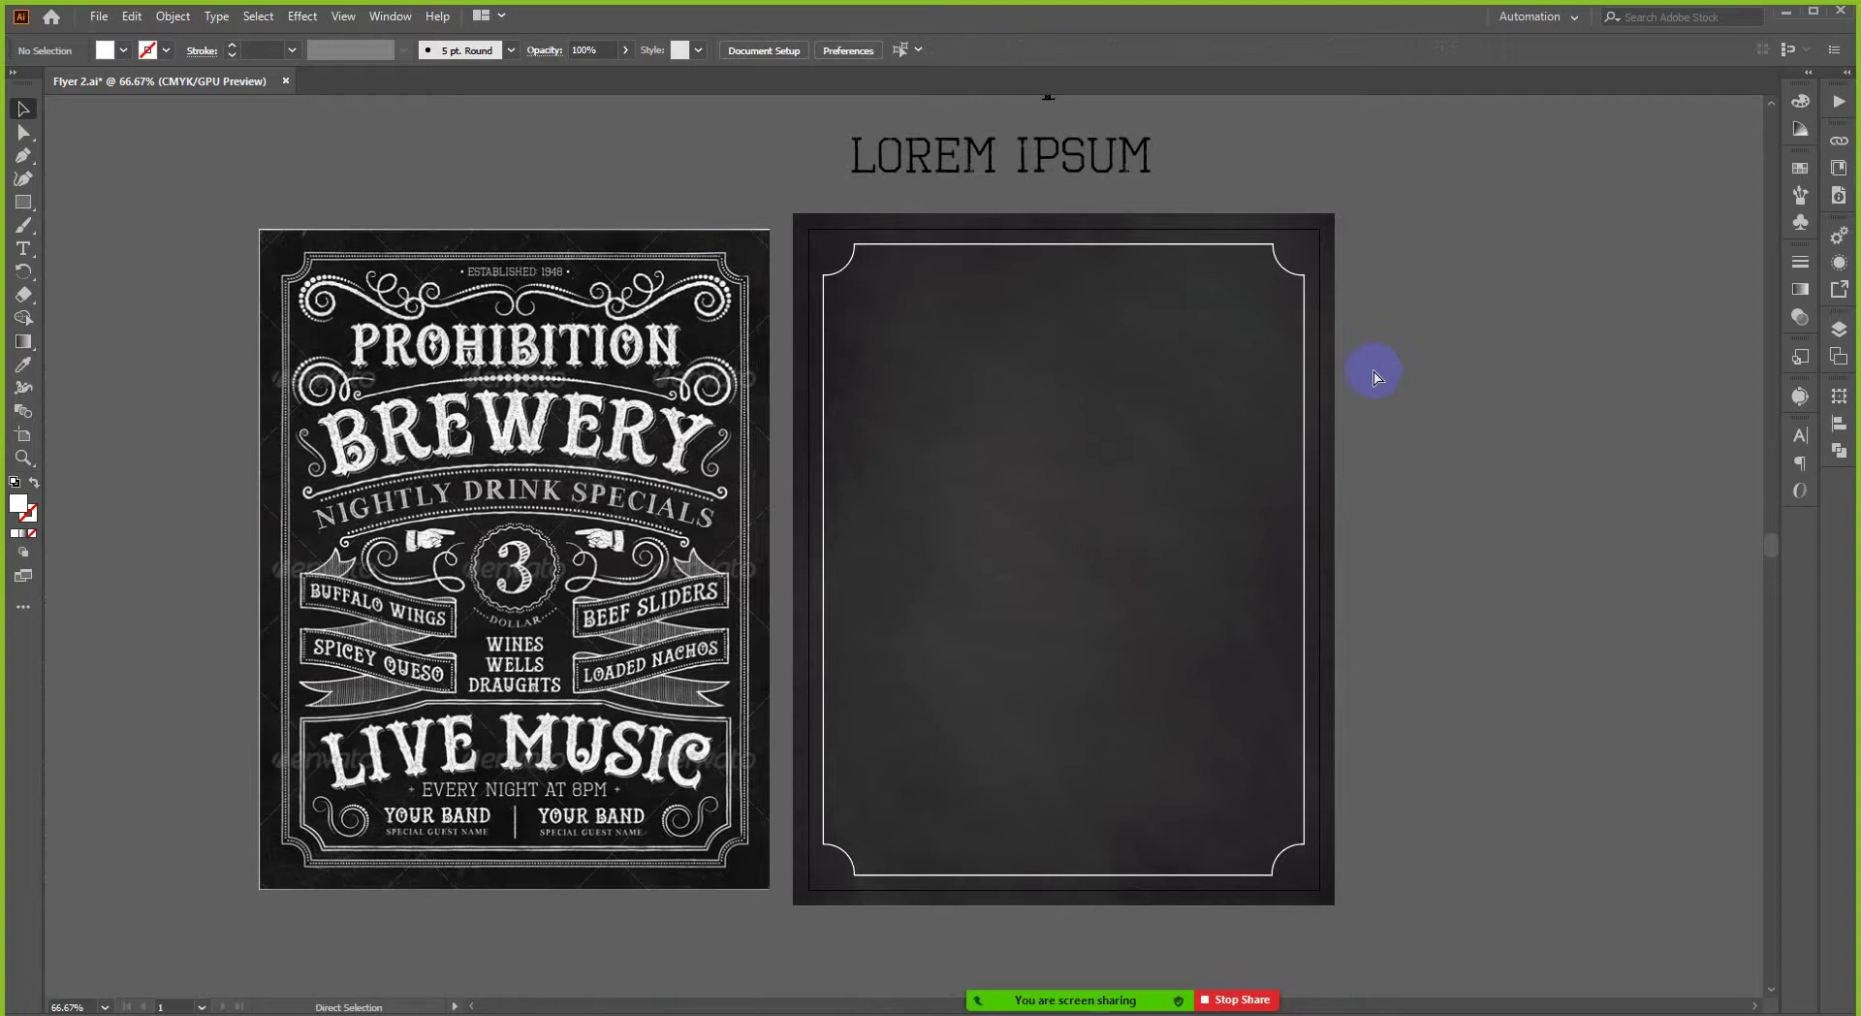
- Undo the last deletion and swap the fill and stroke of the white inner shape to leave it as an outline
{"action": "key", "text": "ctrl+z"}
{"action": "left_click", "coordinate": [1231, 332]}
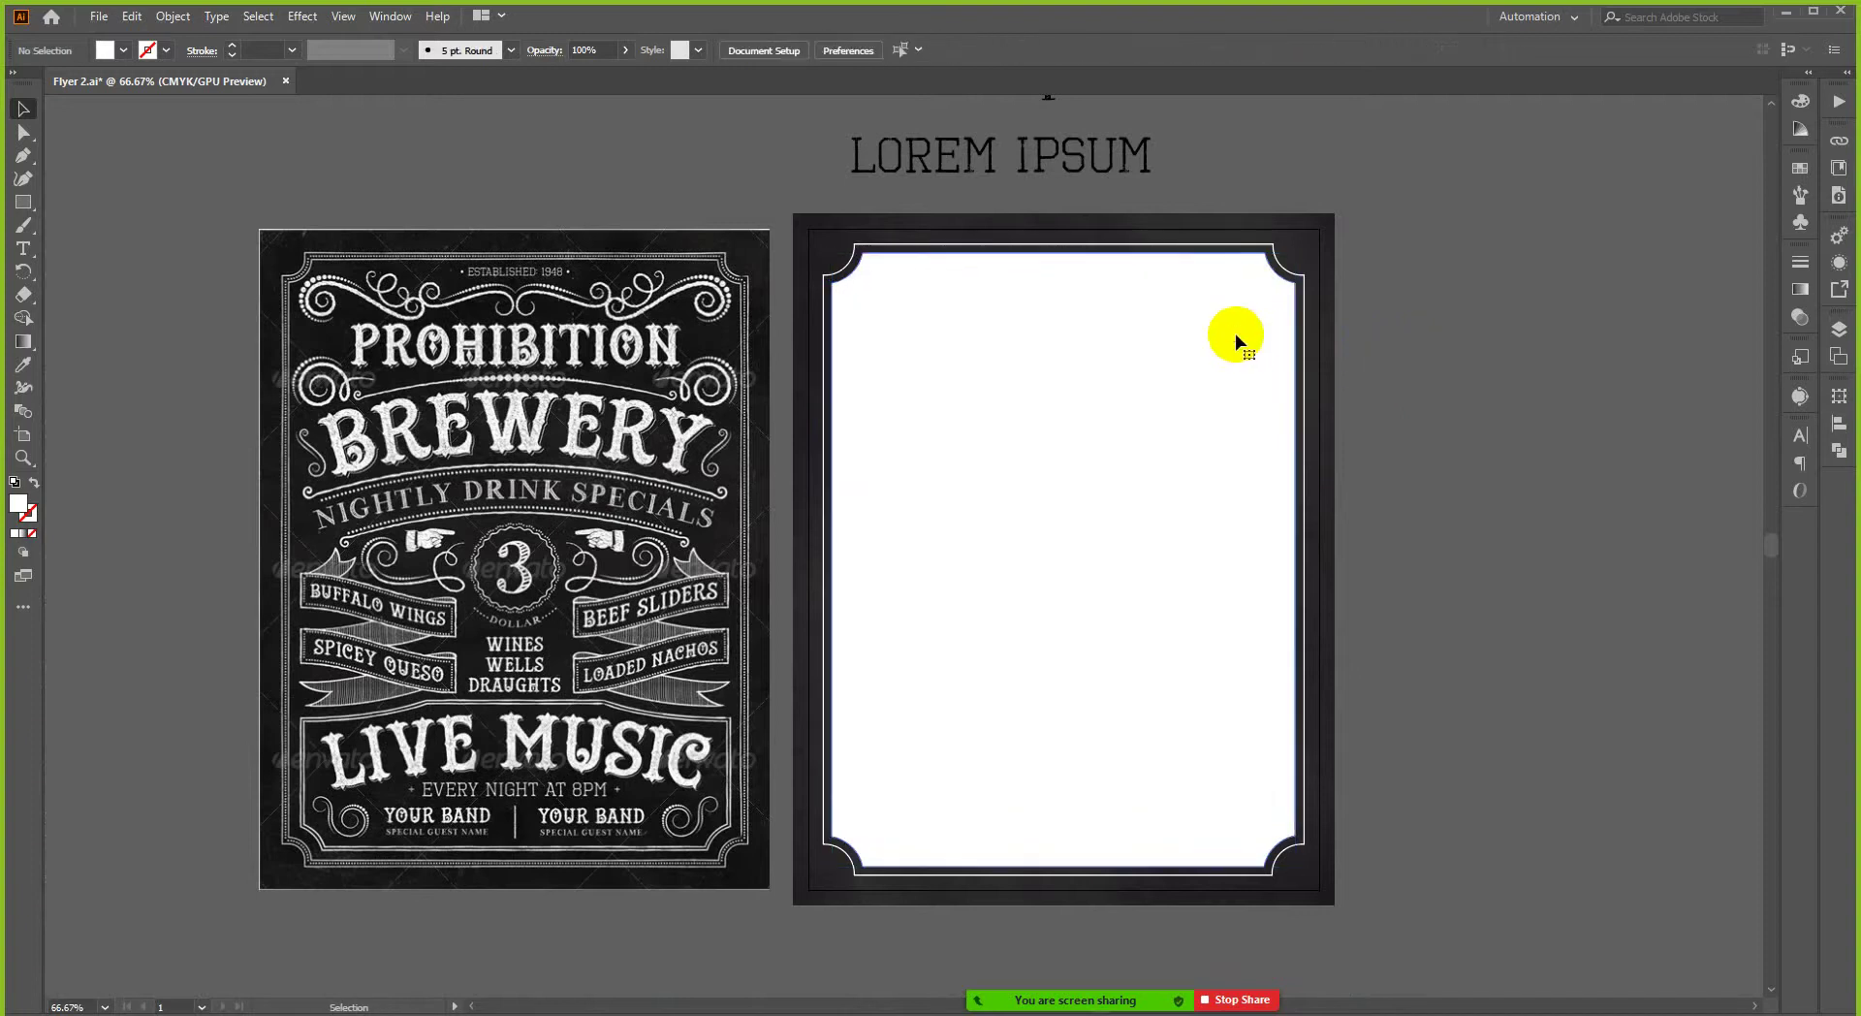
{"action": "left_click", "coordinate": [996, 352]}
{"action": "left_click", "coordinate": [24, 502]}
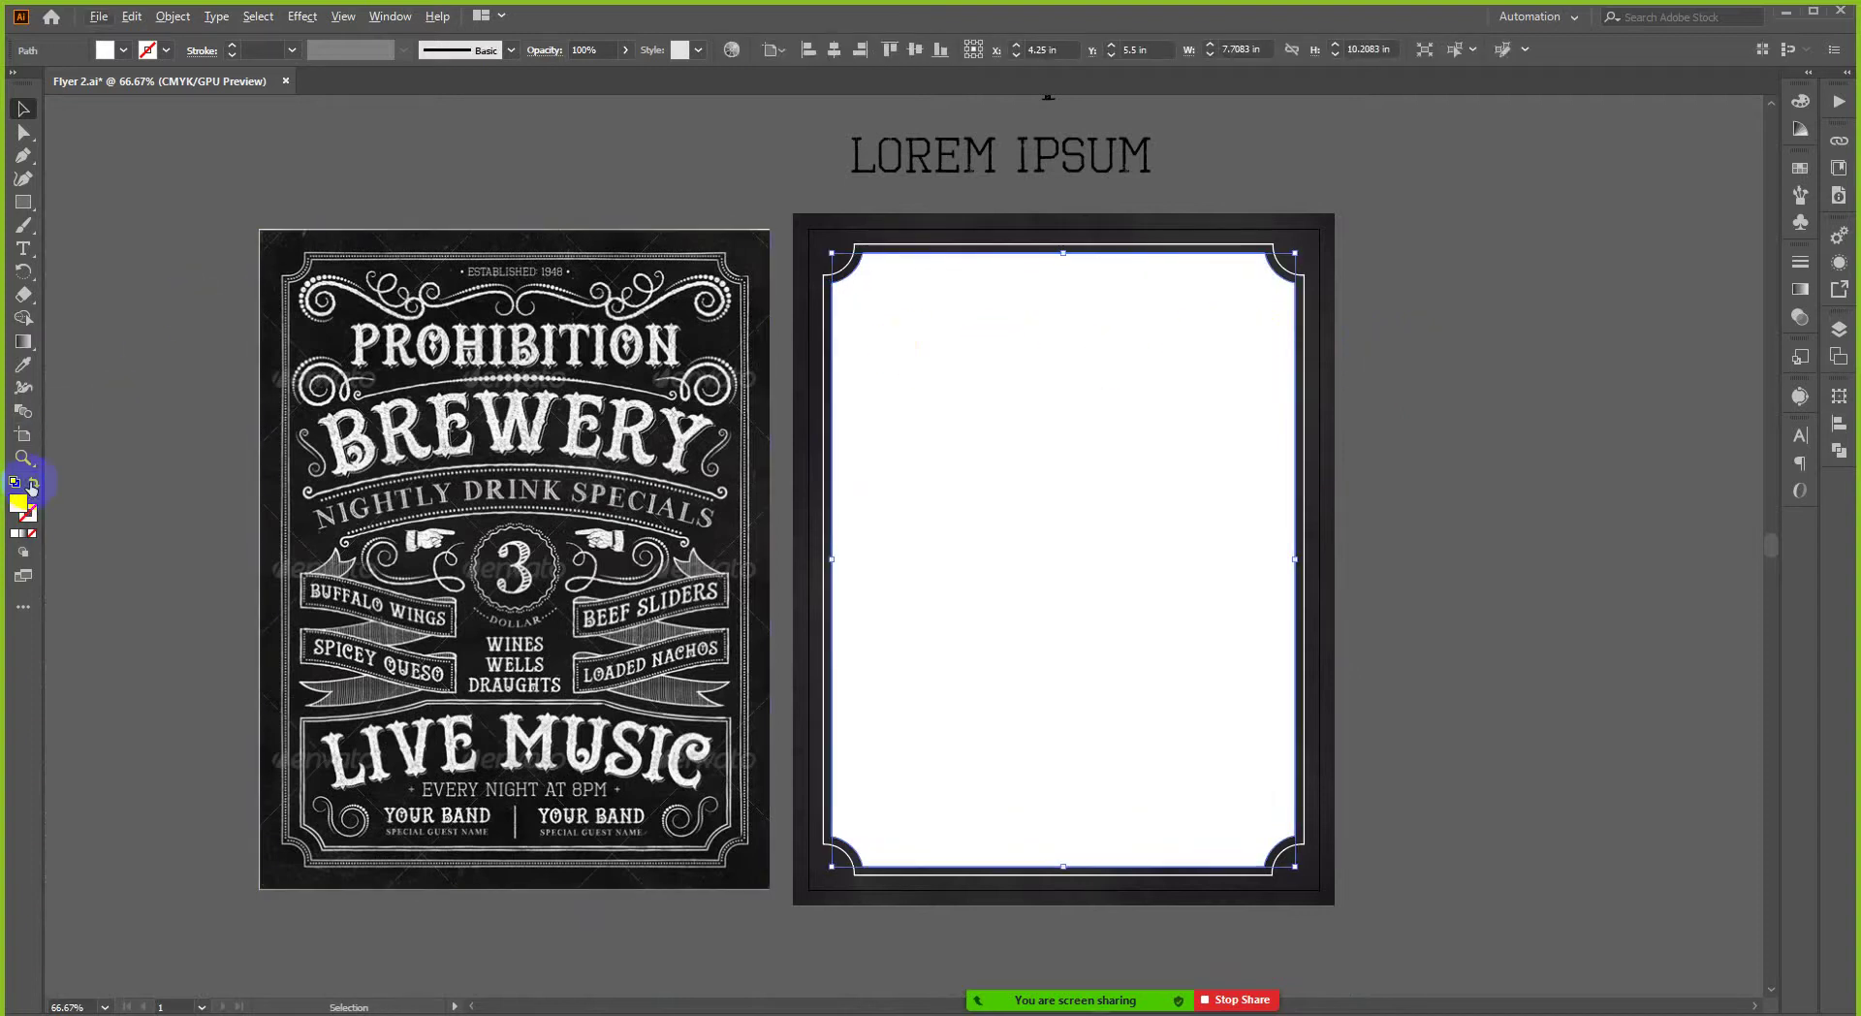
{"action": "left_click", "coordinate": [33, 484]}
{"action": "left_click", "coordinate": [220, 303]}
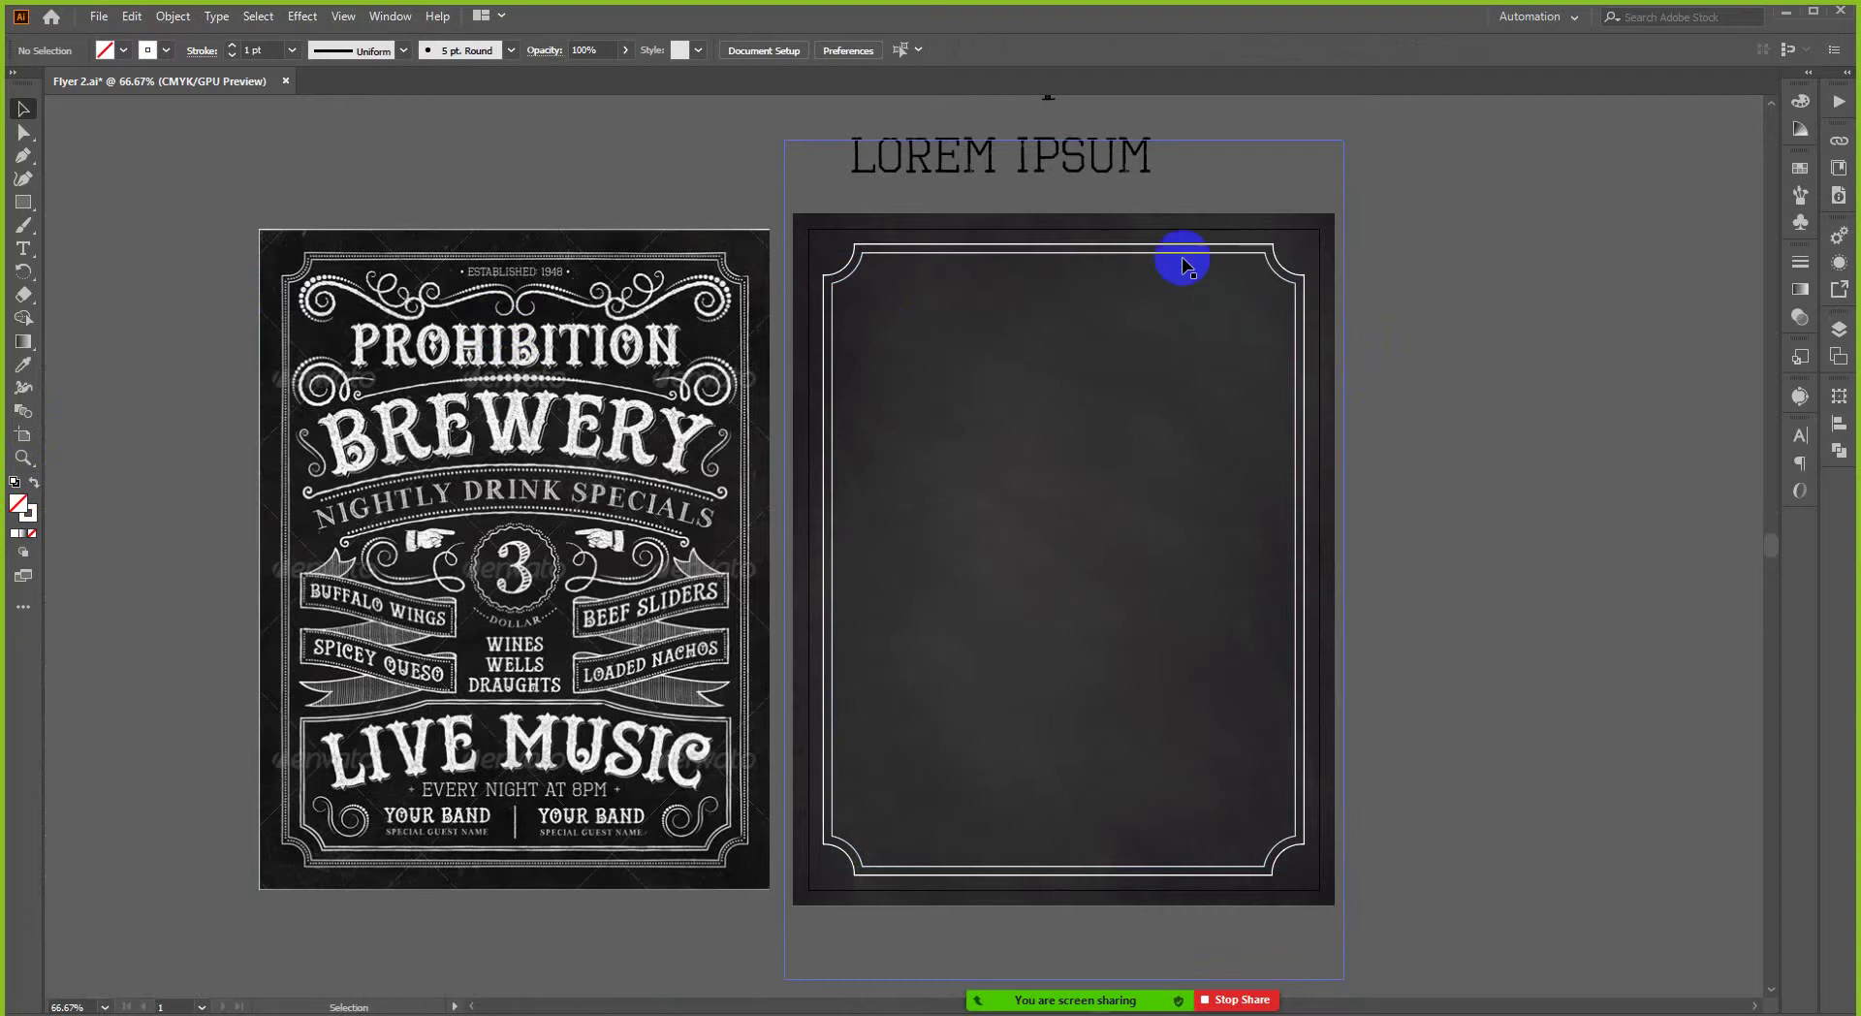
- Undo the edits to the expanded border back to the unexpanded double-line frame with its 1 pt stroke
{"action": "scroll", "coordinate": [1182, 262], "scroll_direction": "up", "scroll_amount": 2}
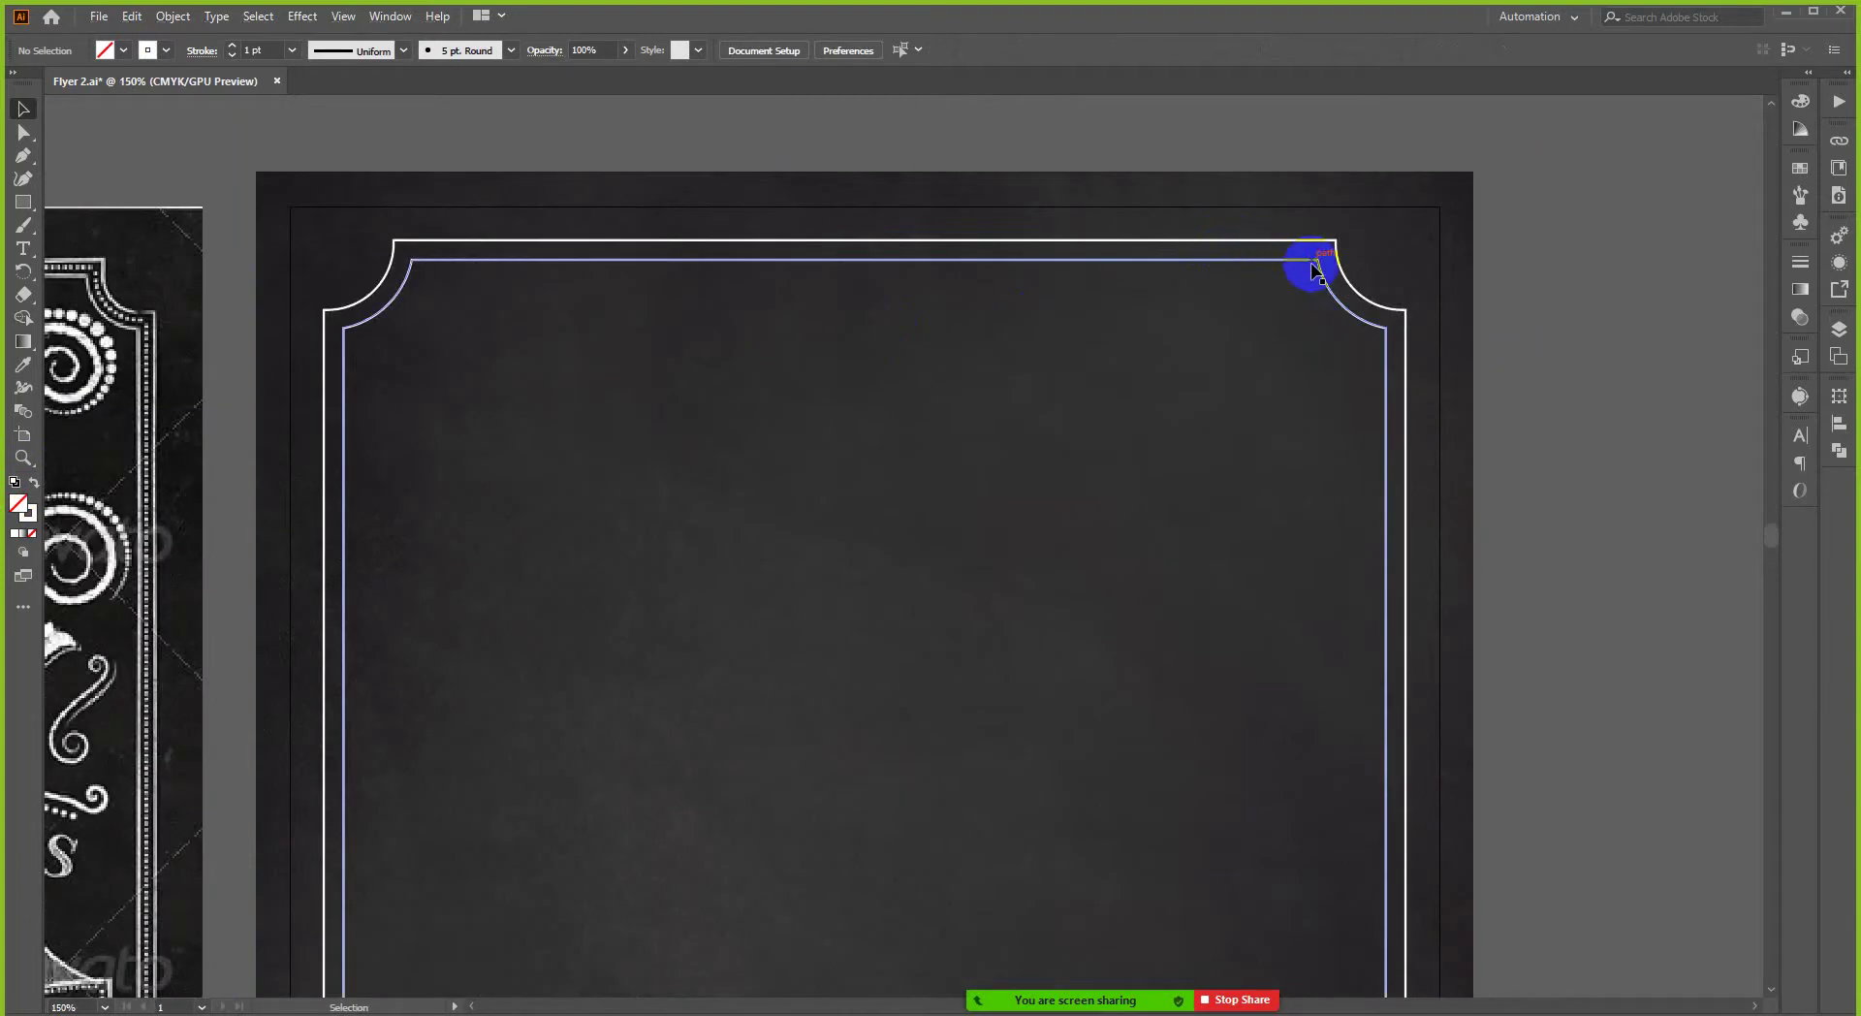
{"action": "left_click", "coordinate": [1176, 324]}
{"action": "left_click", "coordinate": [1166, 359]}
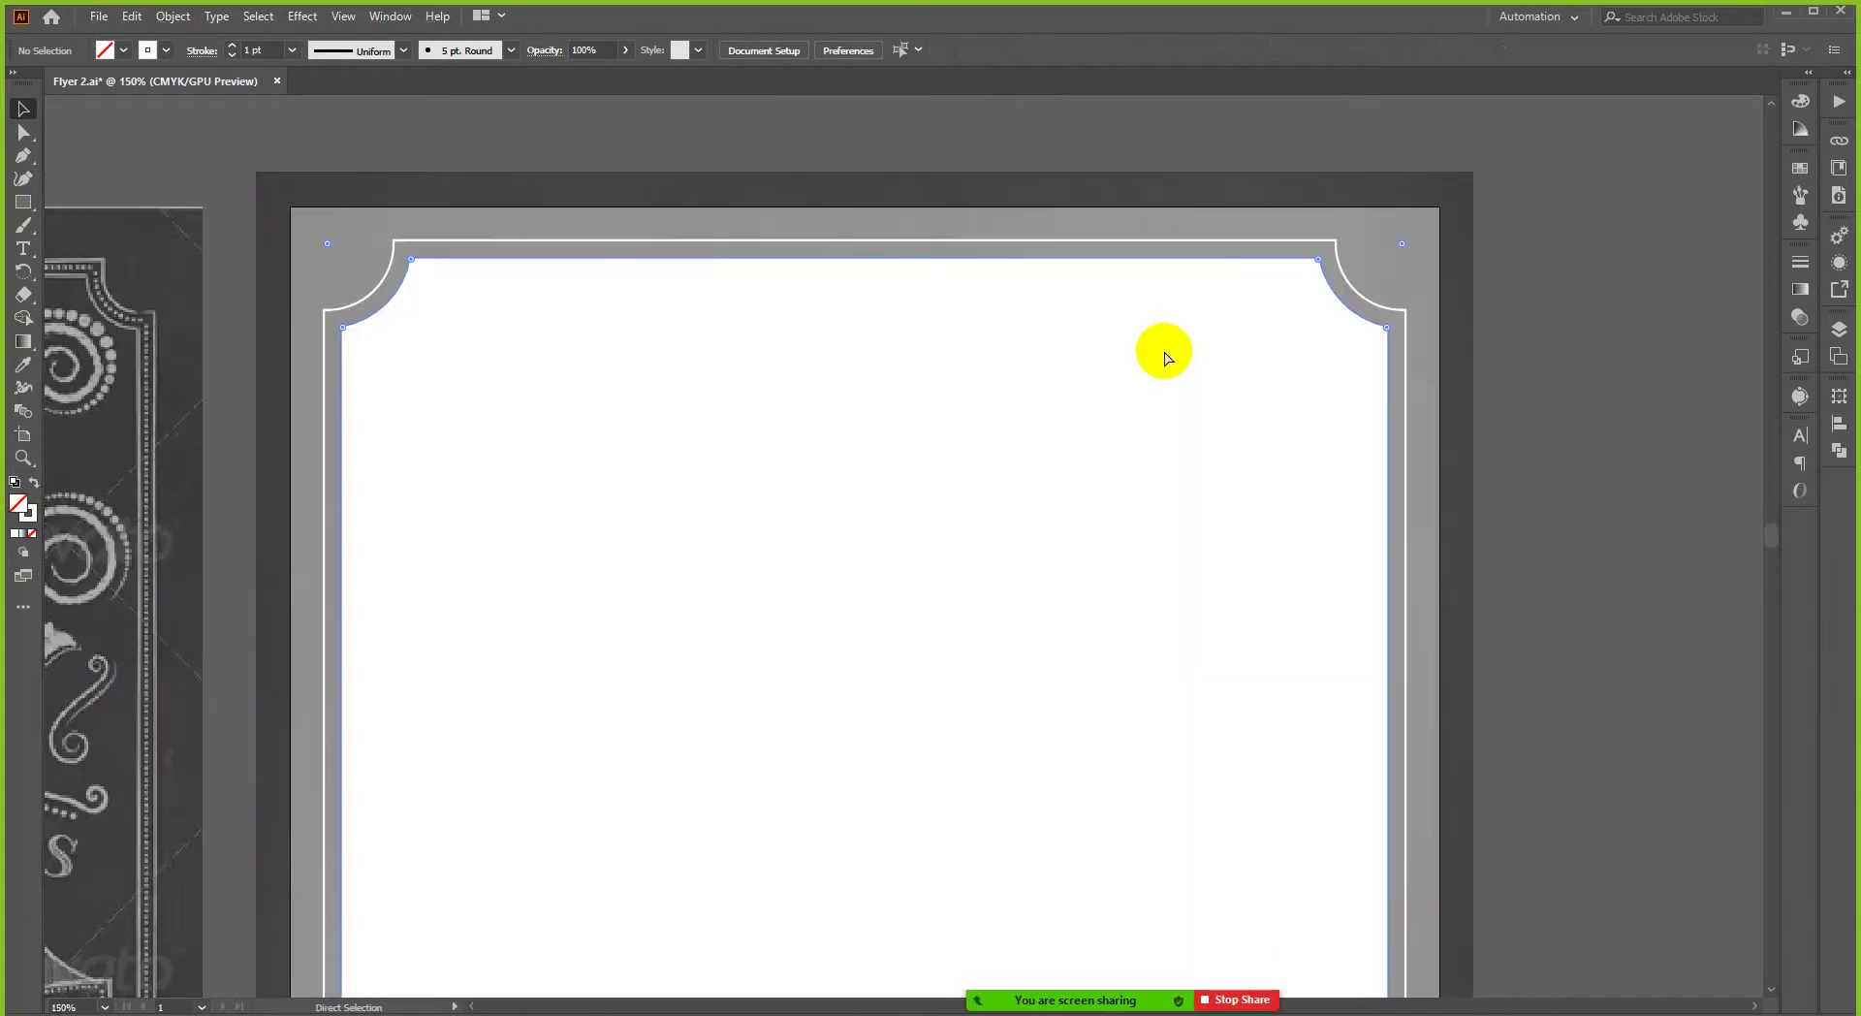
{"action": "left_click", "coordinate": [1166, 358], "text": "ctrl"}
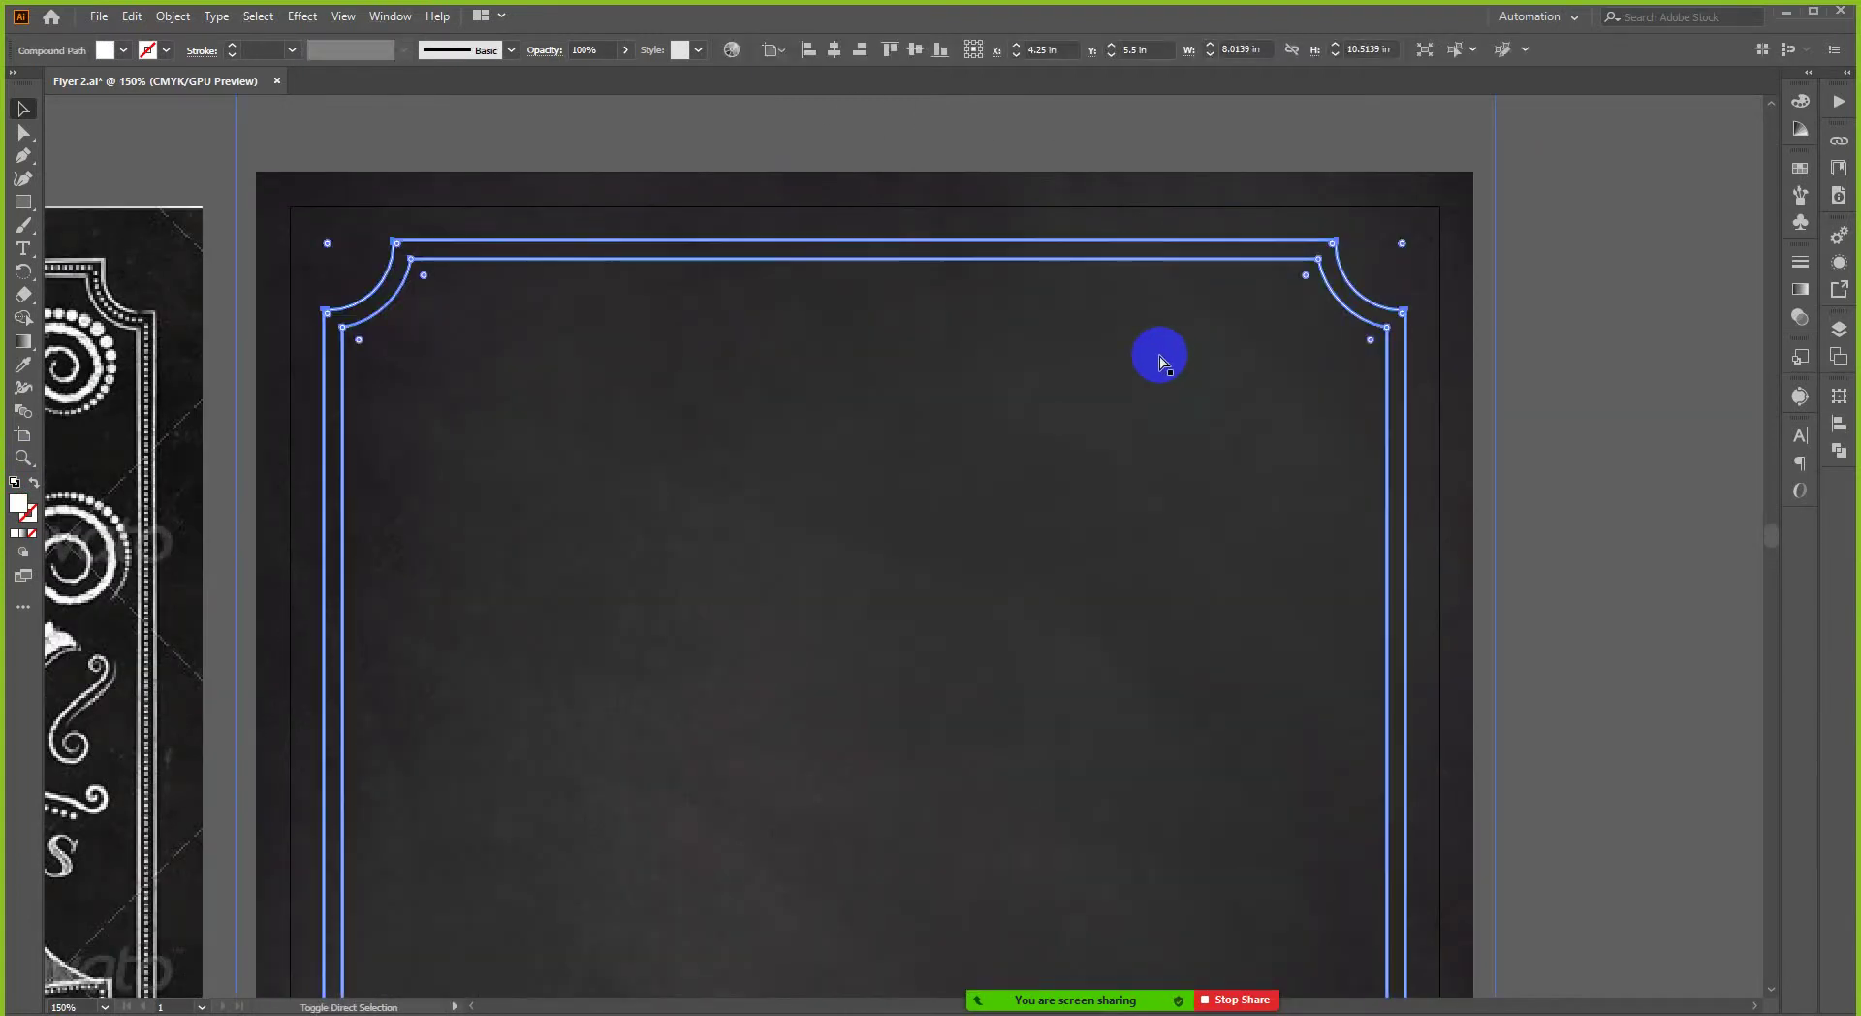
{"action": "left_click", "coordinate": [1163, 361]}
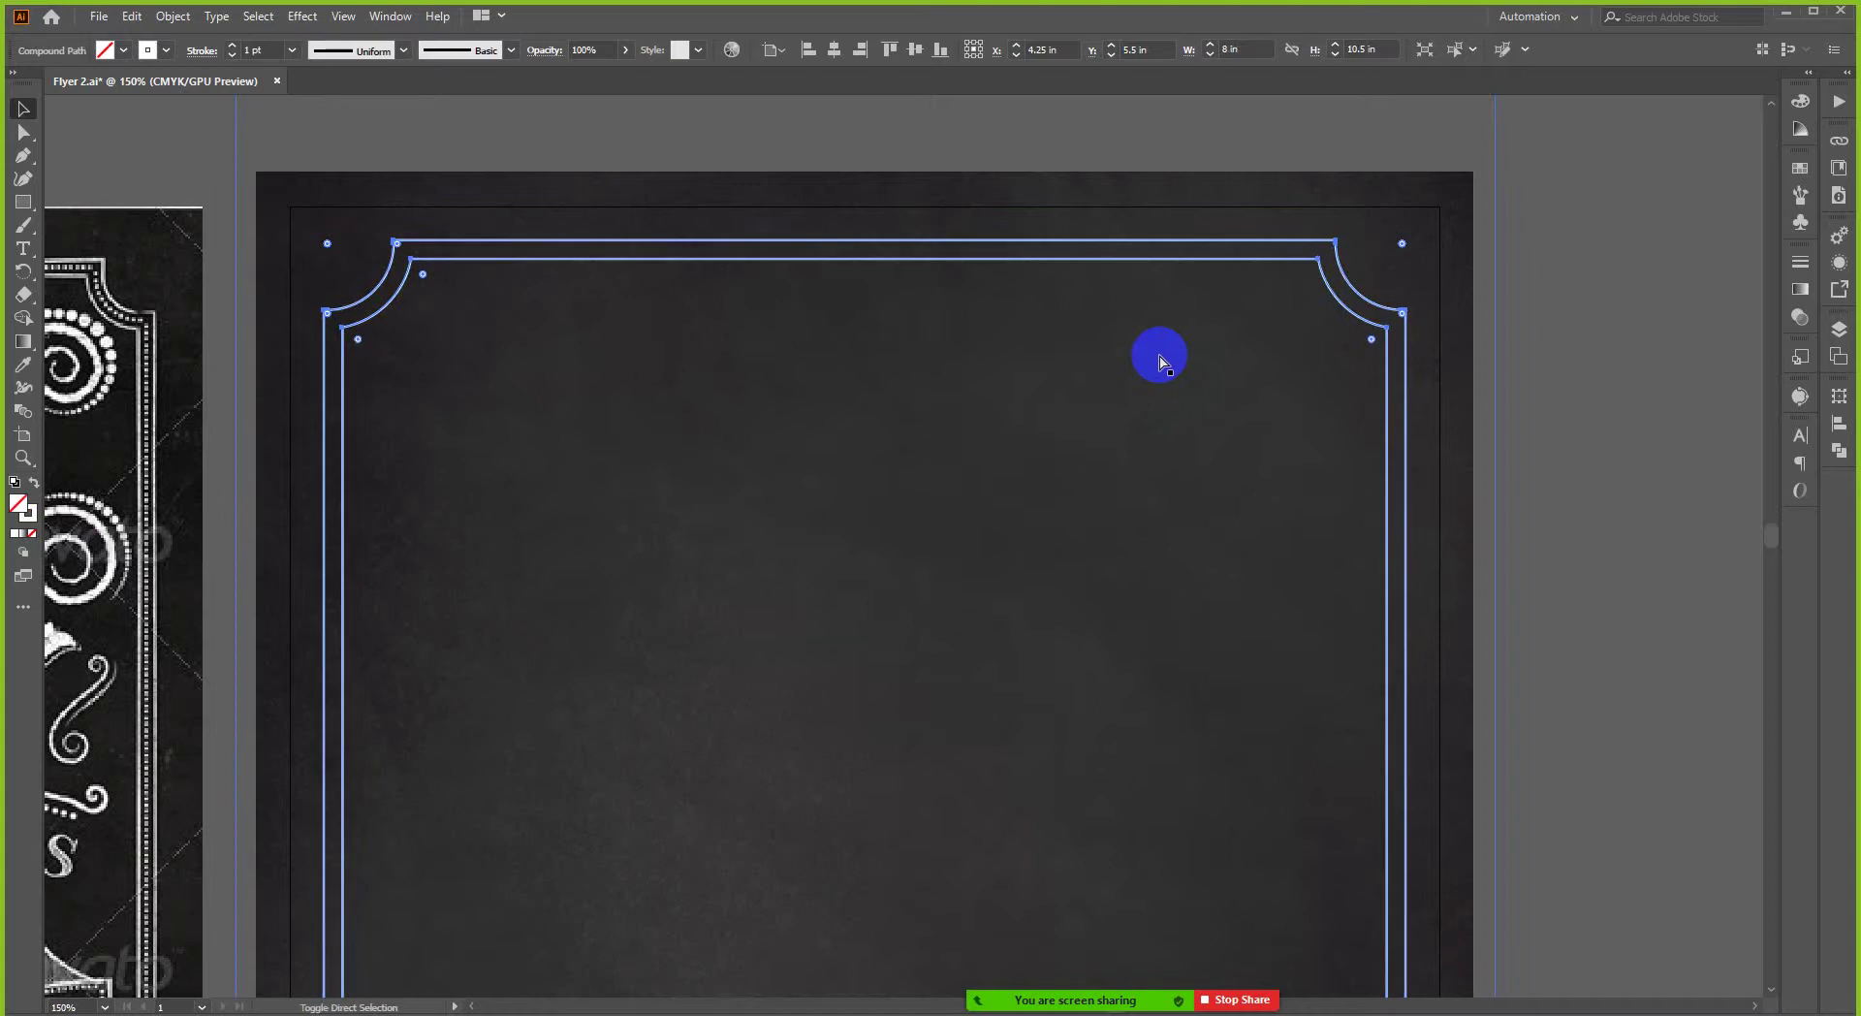
{"action": "left_click", "coordinate": [1163, 361]}
{"action": "left_click", "coordinate": [1247, 340]}
{"action": "left_click", "coordinate": [1319, 313]}
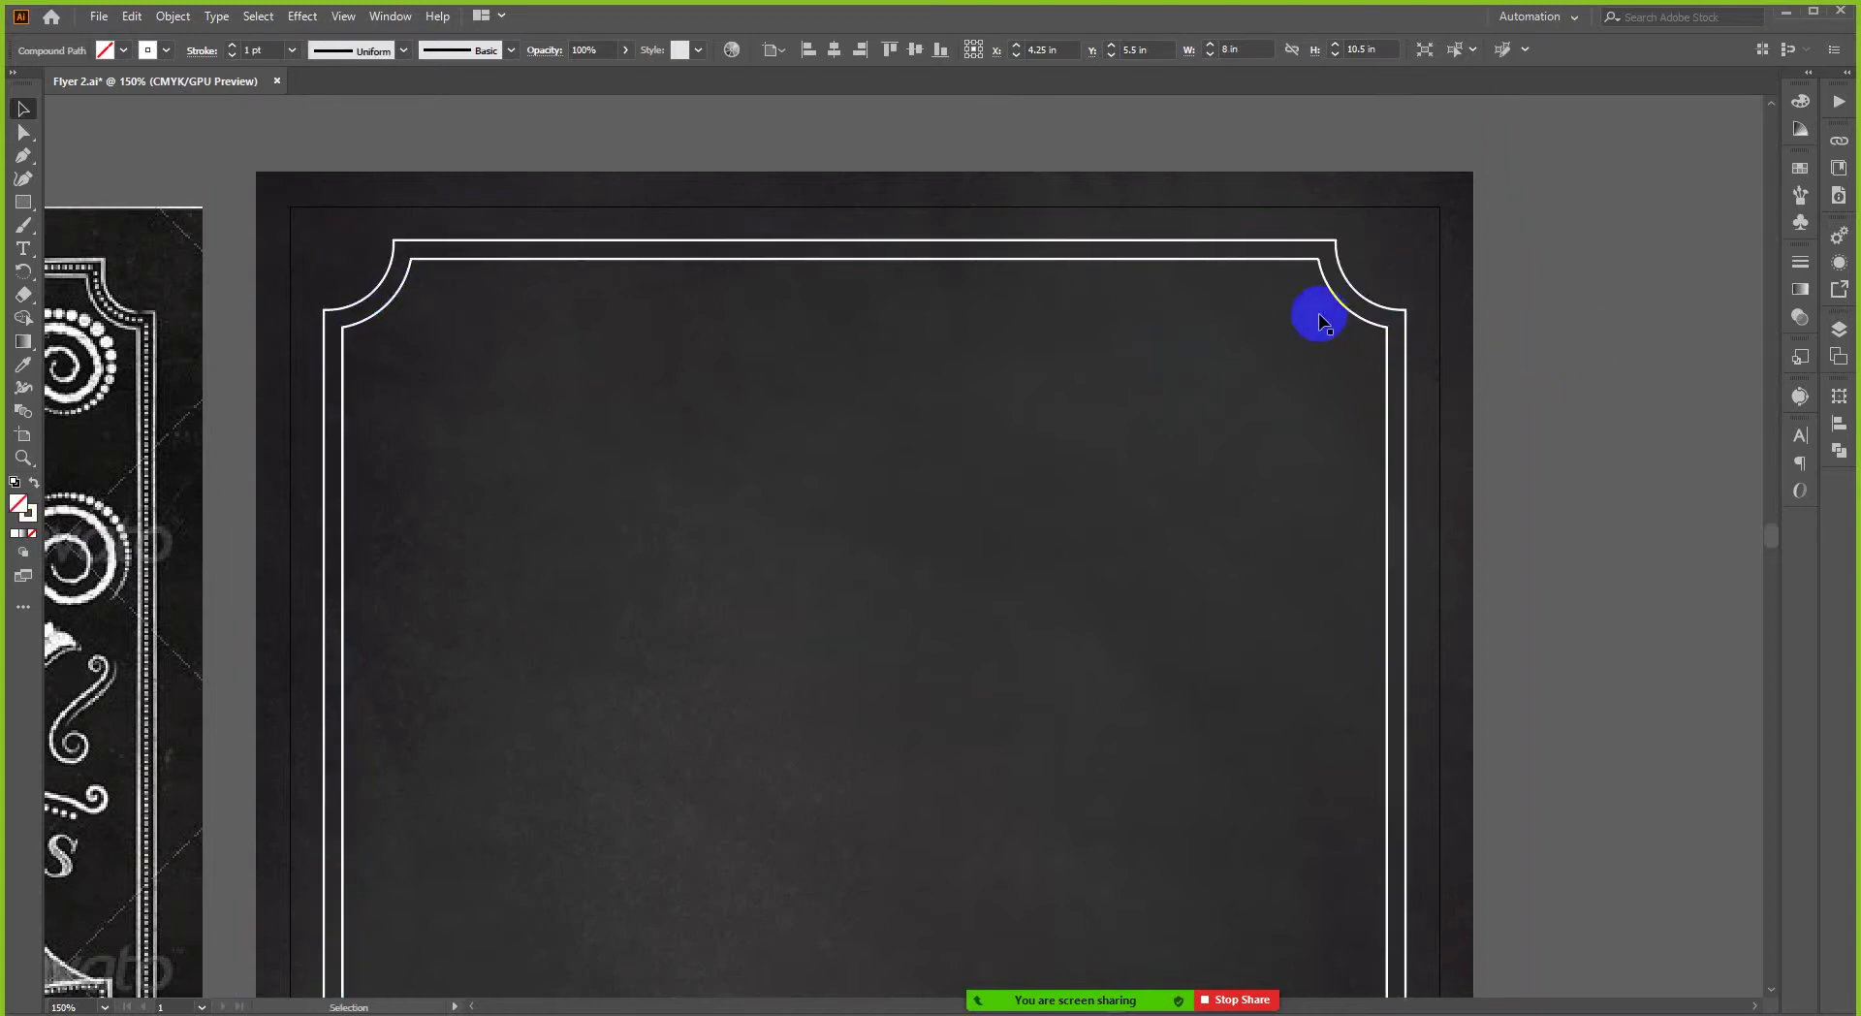
- Compare the double-line border's edges and corners with the border of the reference flyer
{"action": "scroll", "coordinate": [1171, 271], "scroll_direction": "down", "scroll_amount": 1}
{"action": "scroll", "coordinate": [1207, 371], "scroll_direction": "down", "scroll_amount": 1}
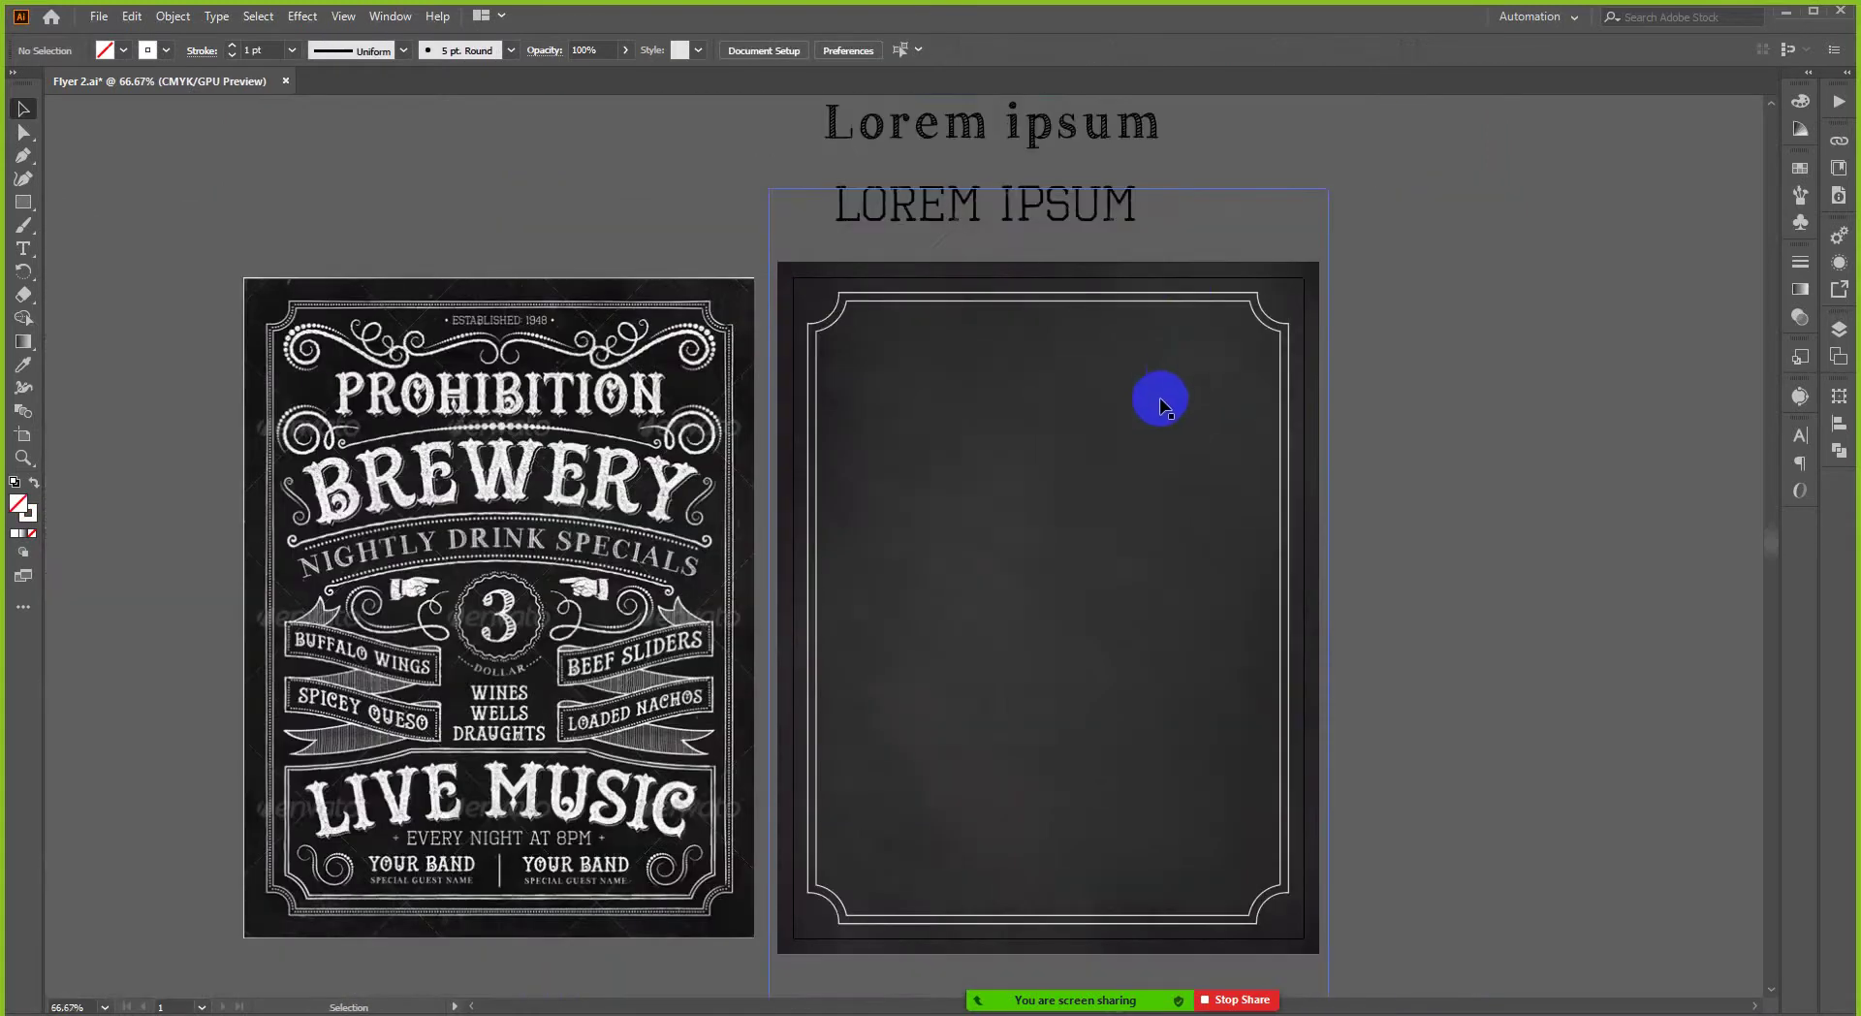
{"action": "scroll", "coordinate": [999, 446], "scroll_direction": "down", "scroll_amount": 1}
{"action": "scroll", "coordinate": [998, 446], "scroll_direction": "up", "scroll_amount": 1}
{"action": "scroll", "coordinate": [995, 446], "scroll_direction": "down", "scroll_amount": 1}
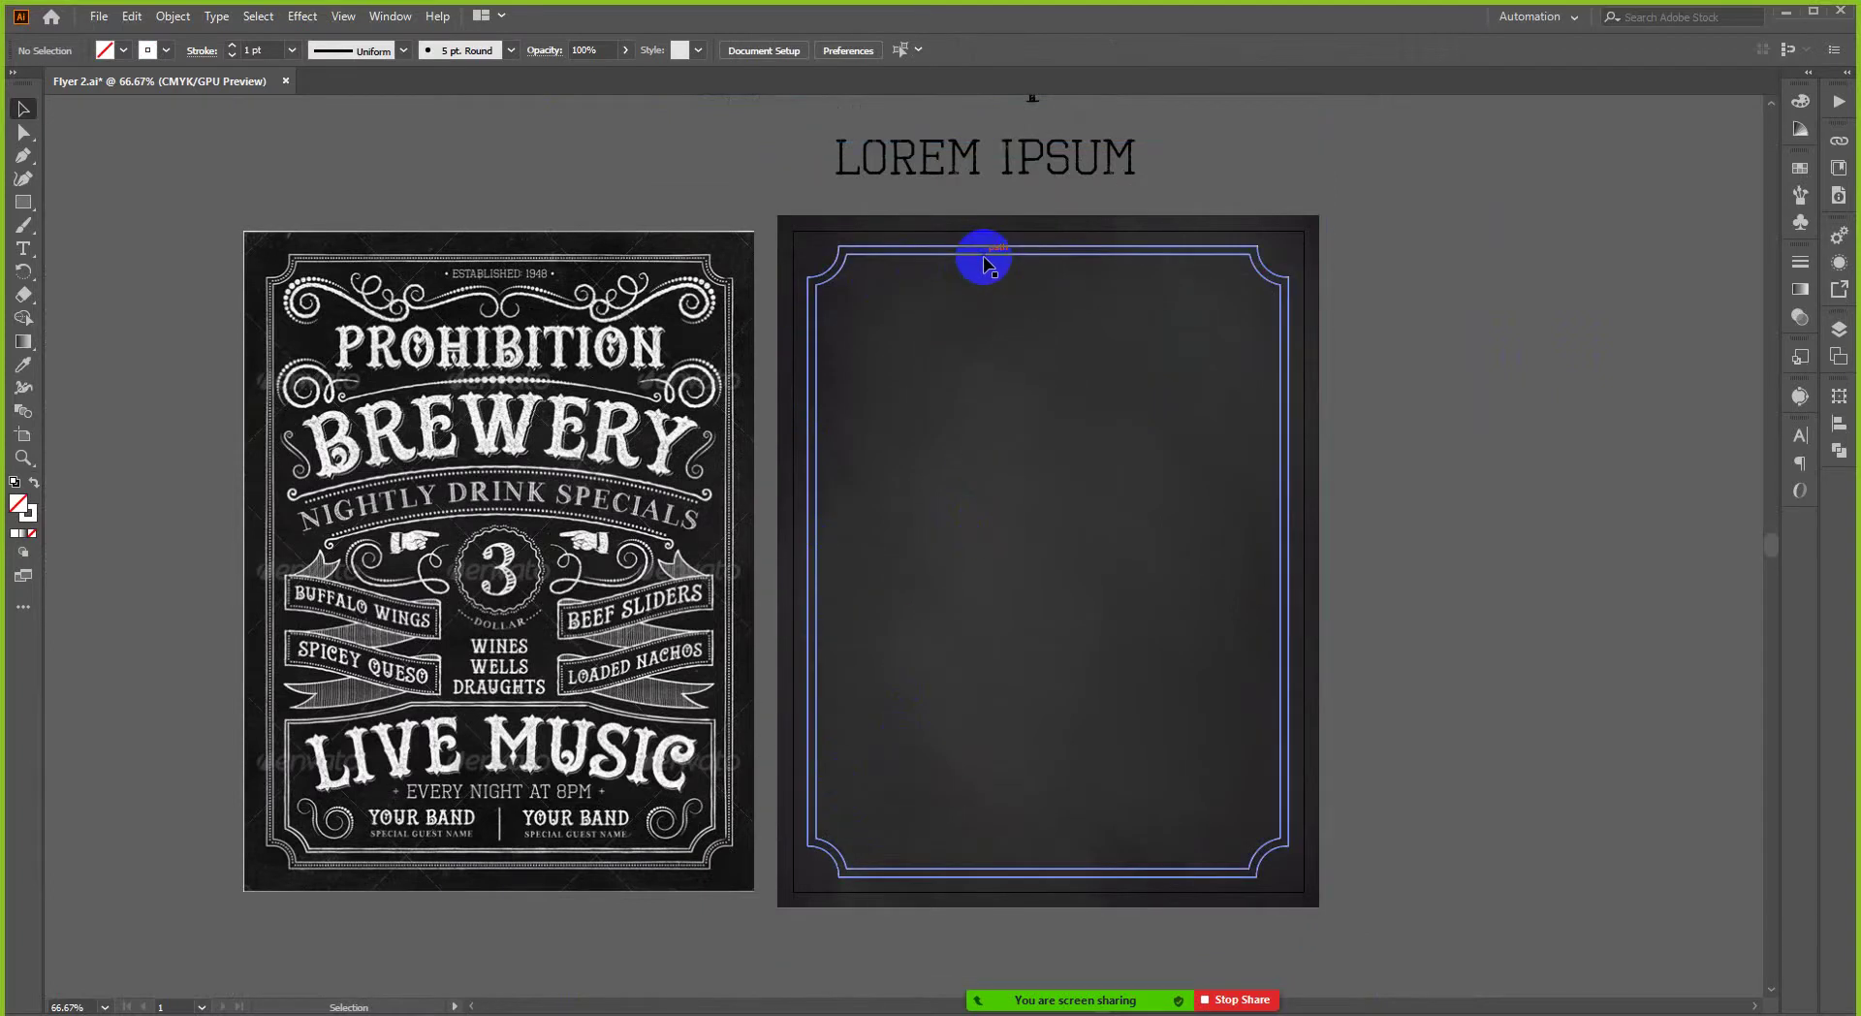
{"action": "scroll", "coordinate": [950, 254], "scroll_direction": "up", "scroll_amount": 3}
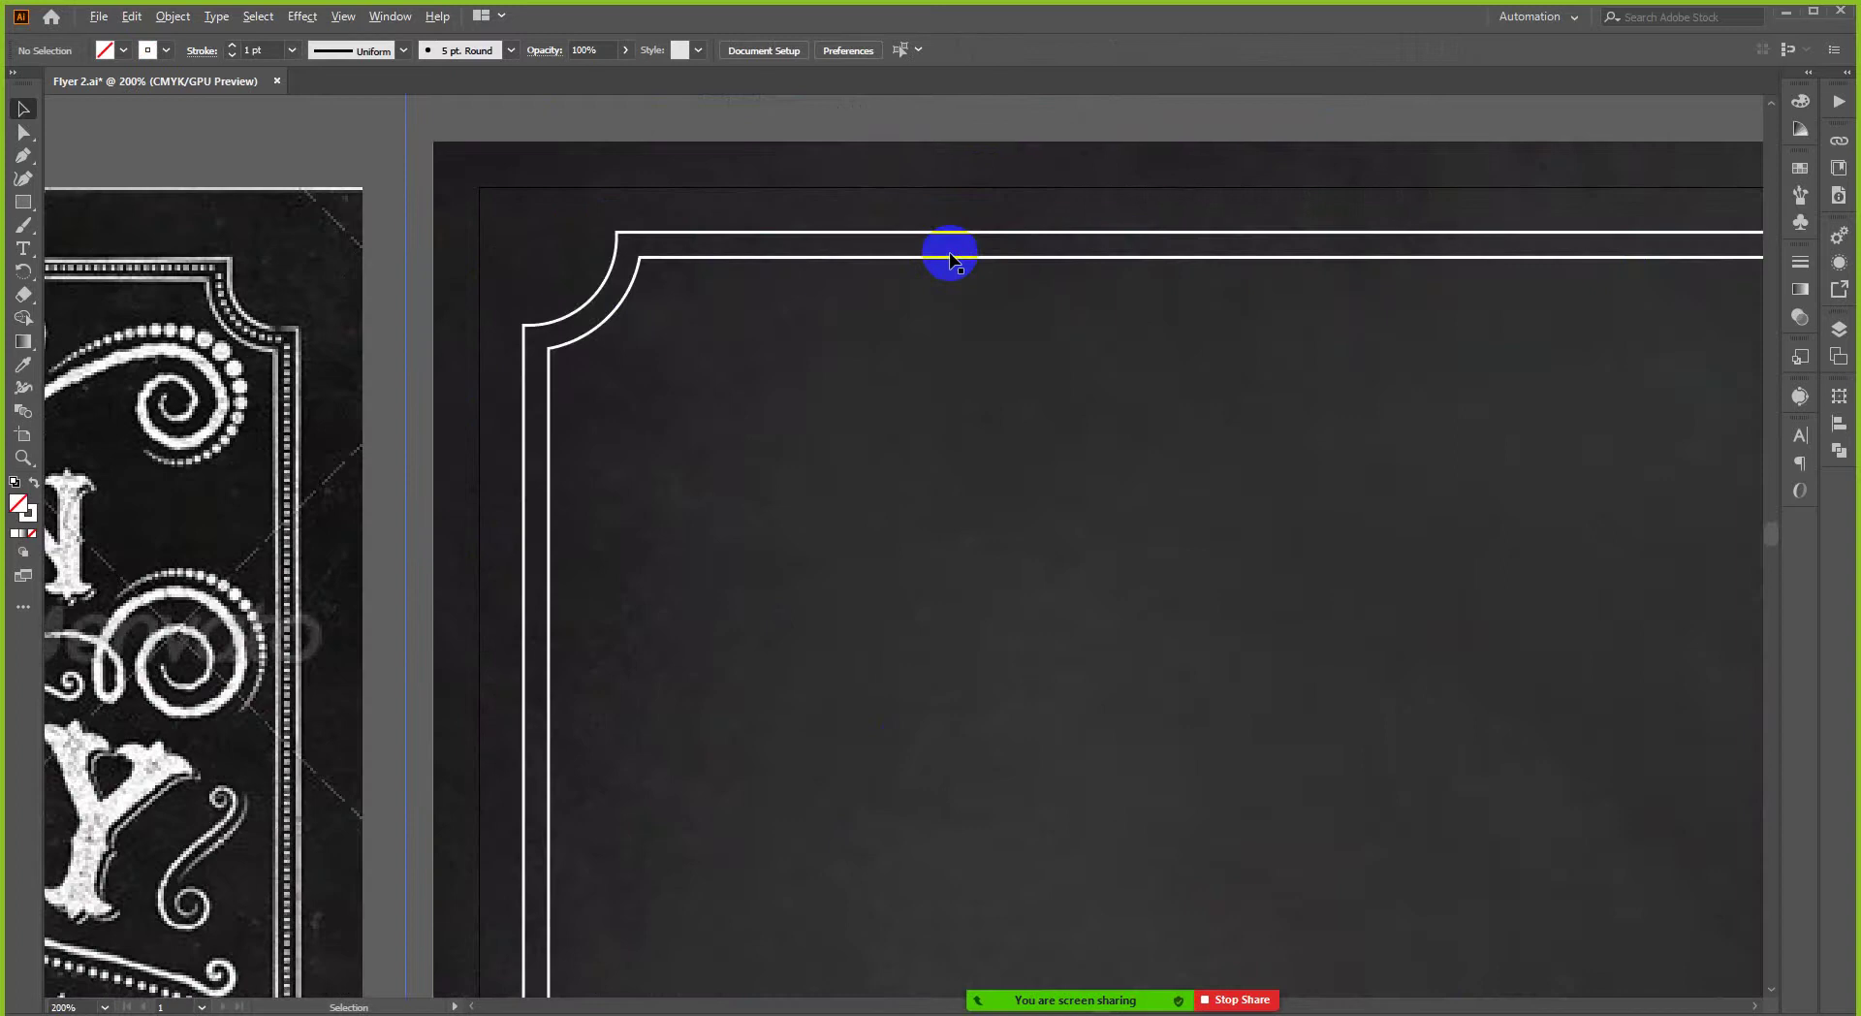
{"action": "scroll", "coordinate": [950, 254], "scroll_direction": "down", "scroll_amount": 1}
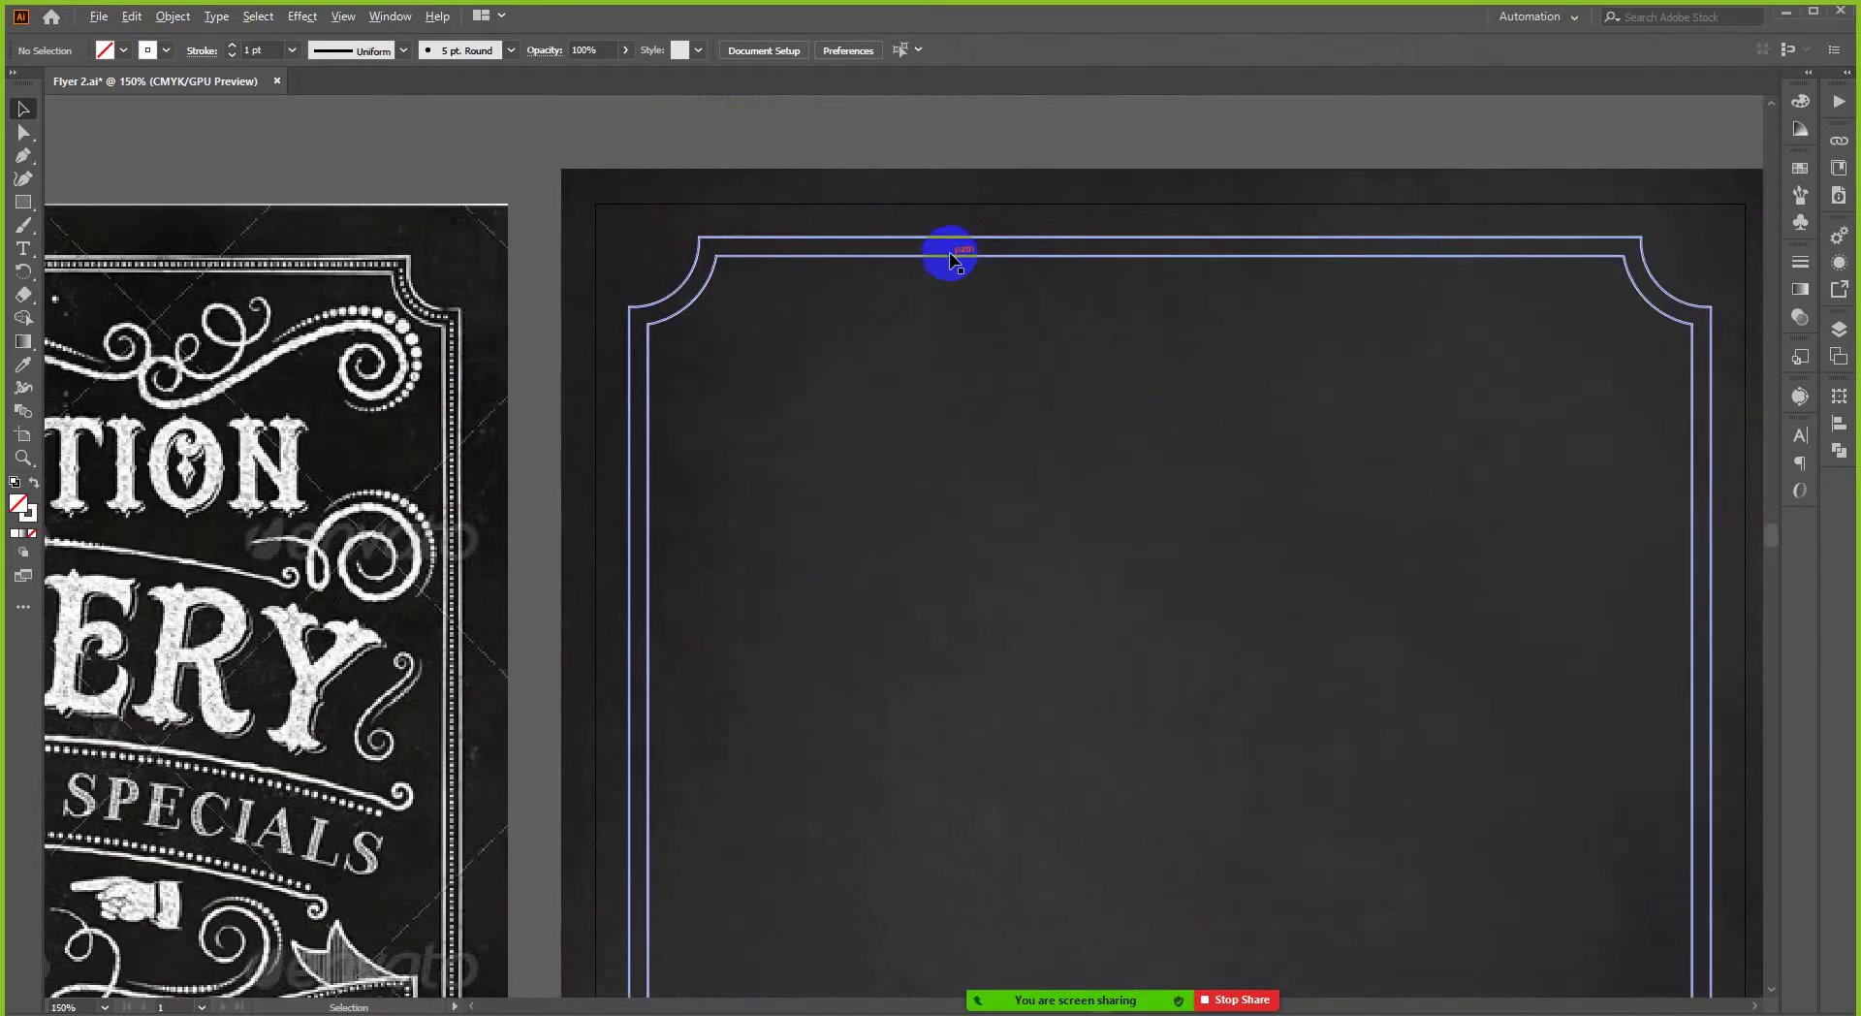
{"action": "left_click", "coordinate": [948, 256]}
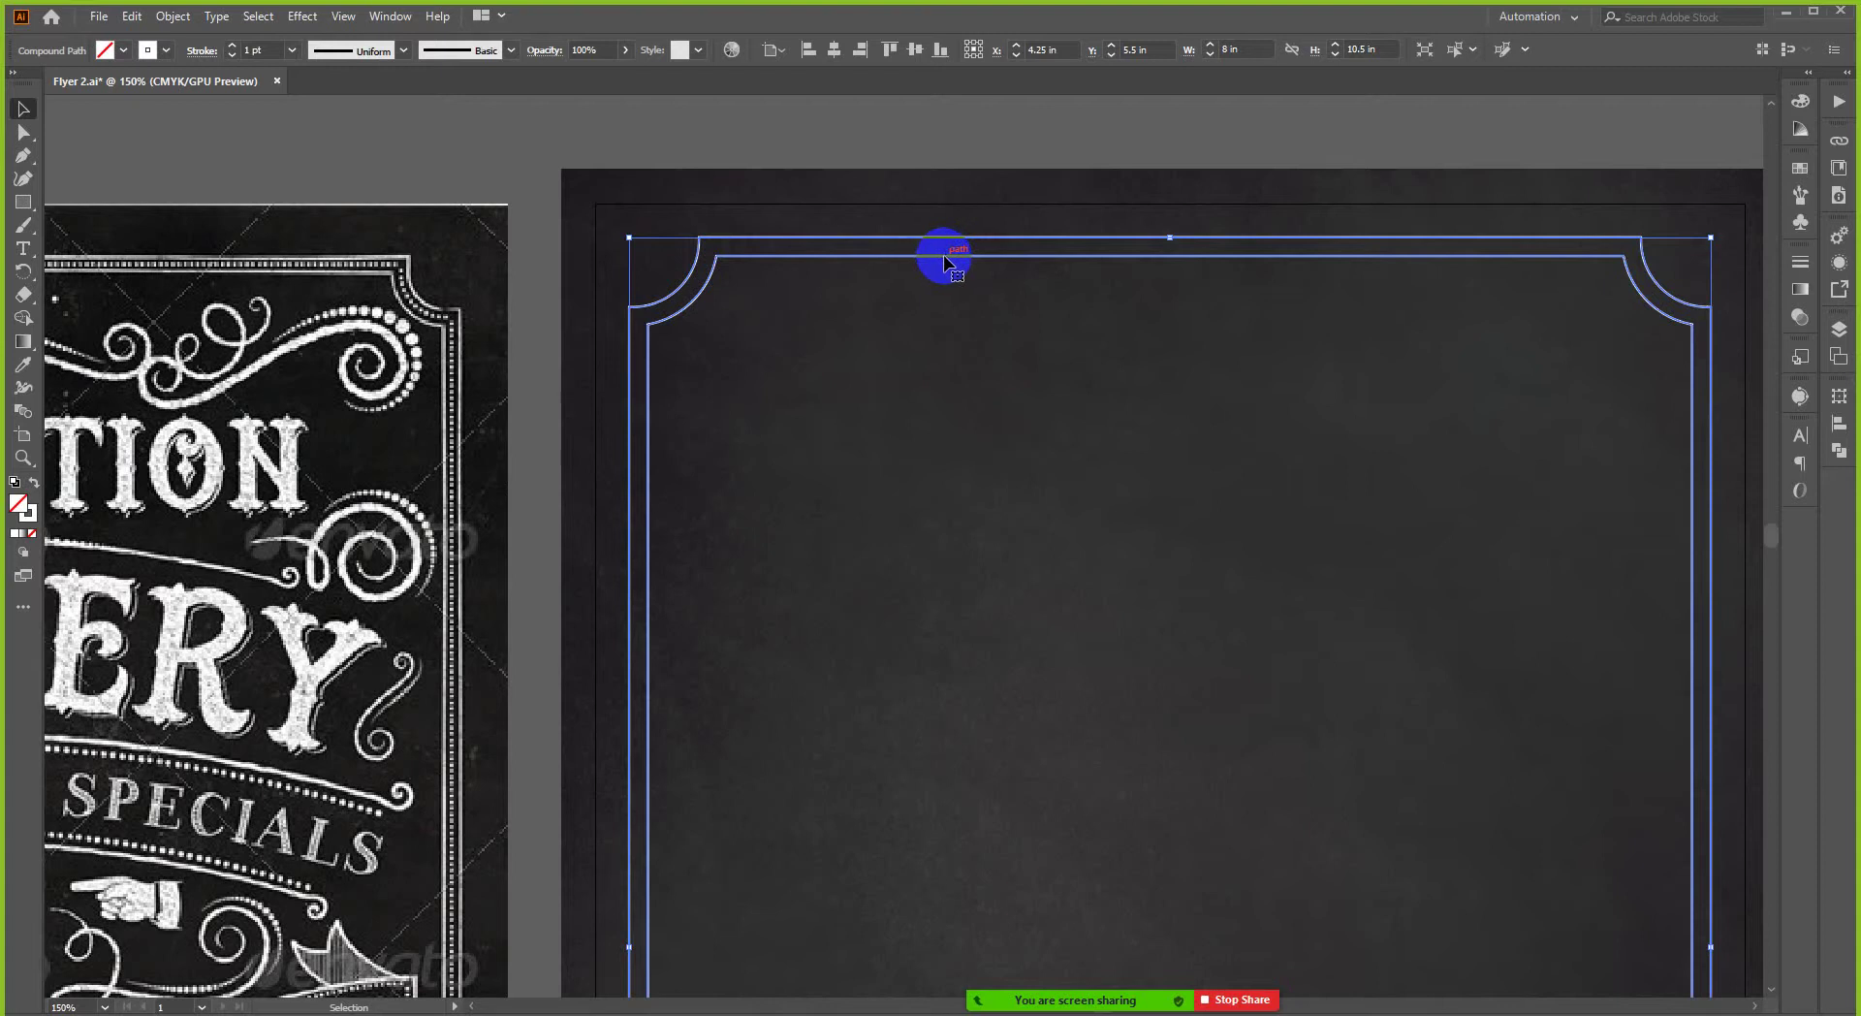
{"action": "left_click", "coordinate": [710, 124]}
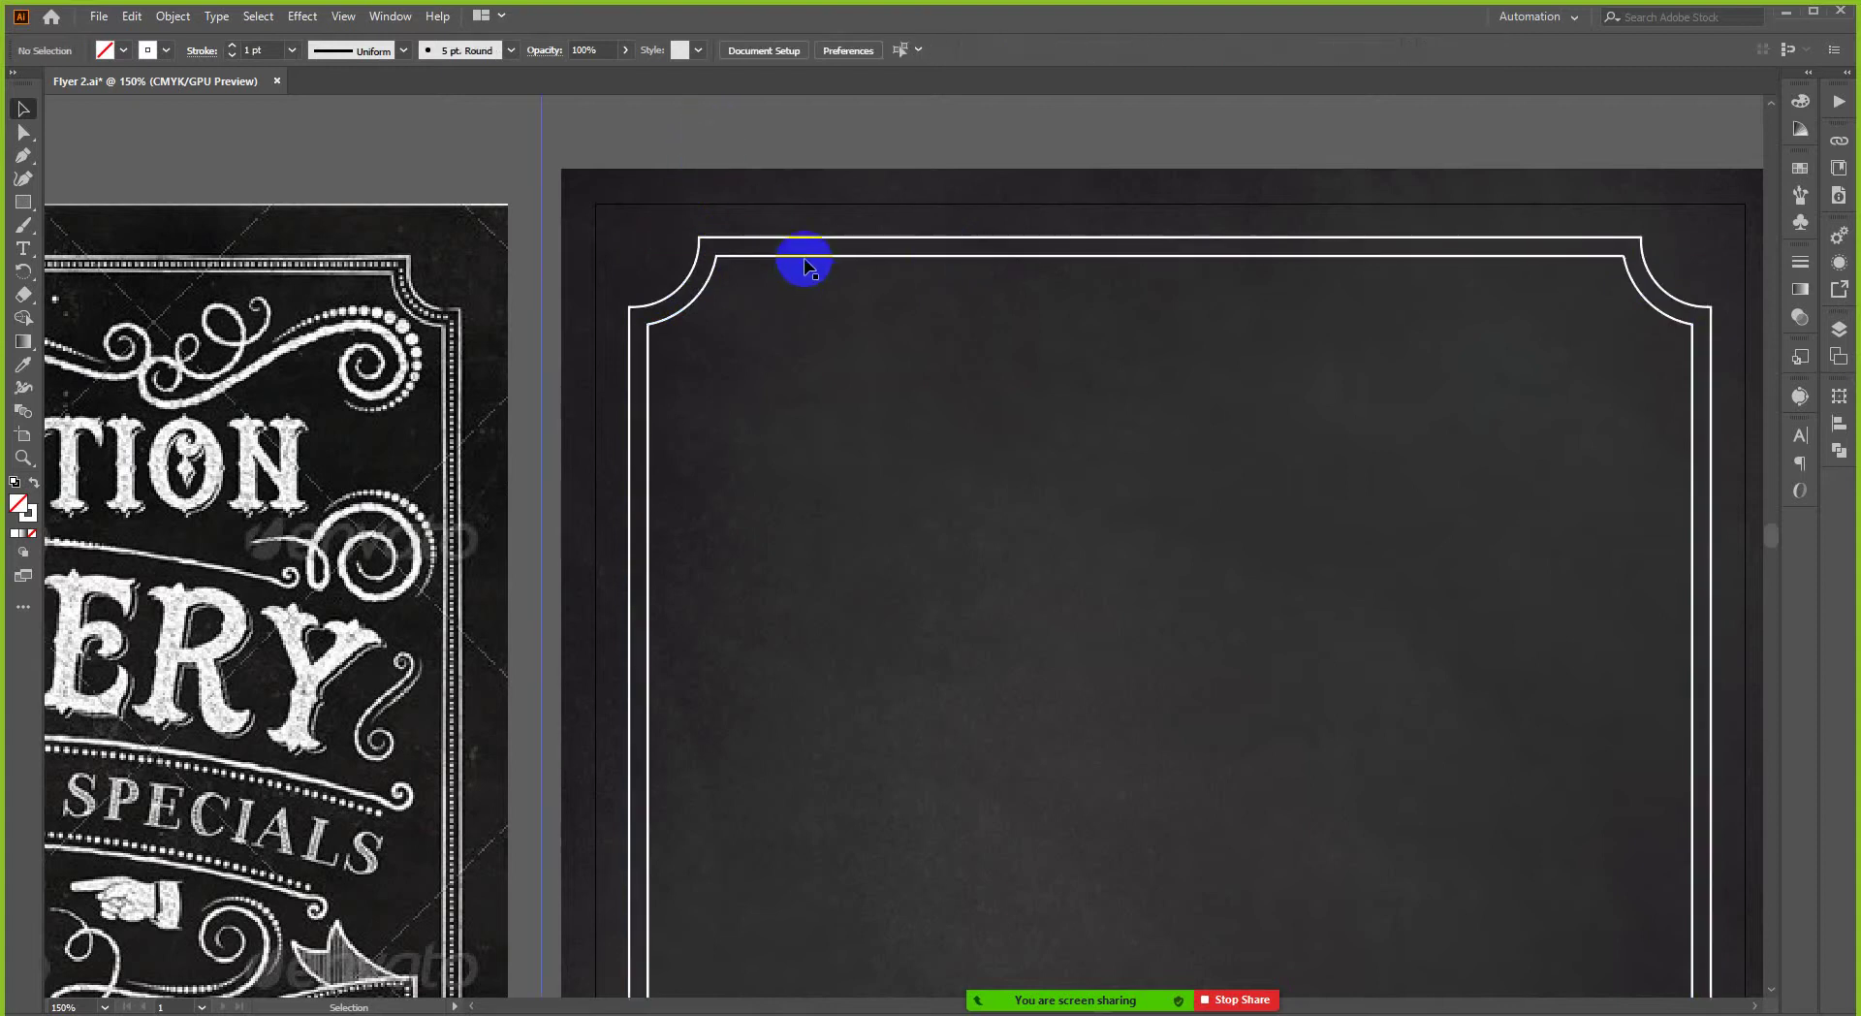
{"action": "left_click", "coordinate": [805, 260]}
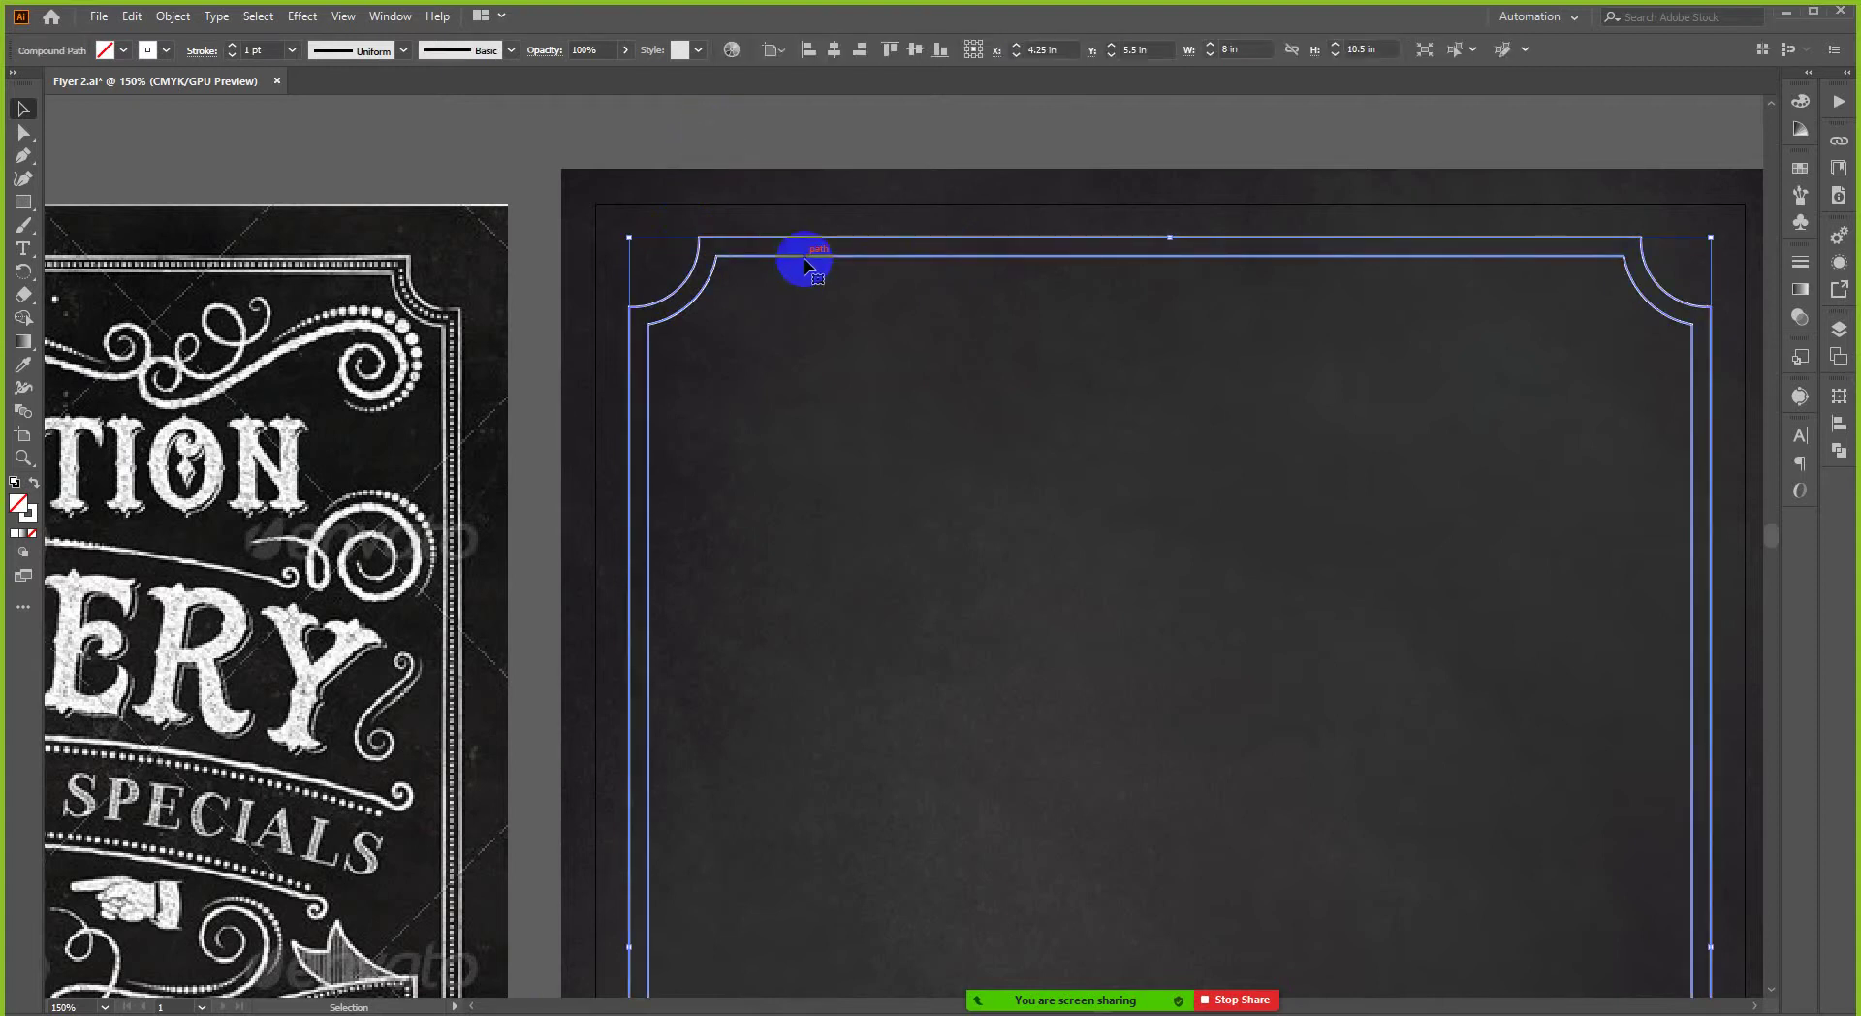
{"action": "left_click", "coordinate": [812, 120]}
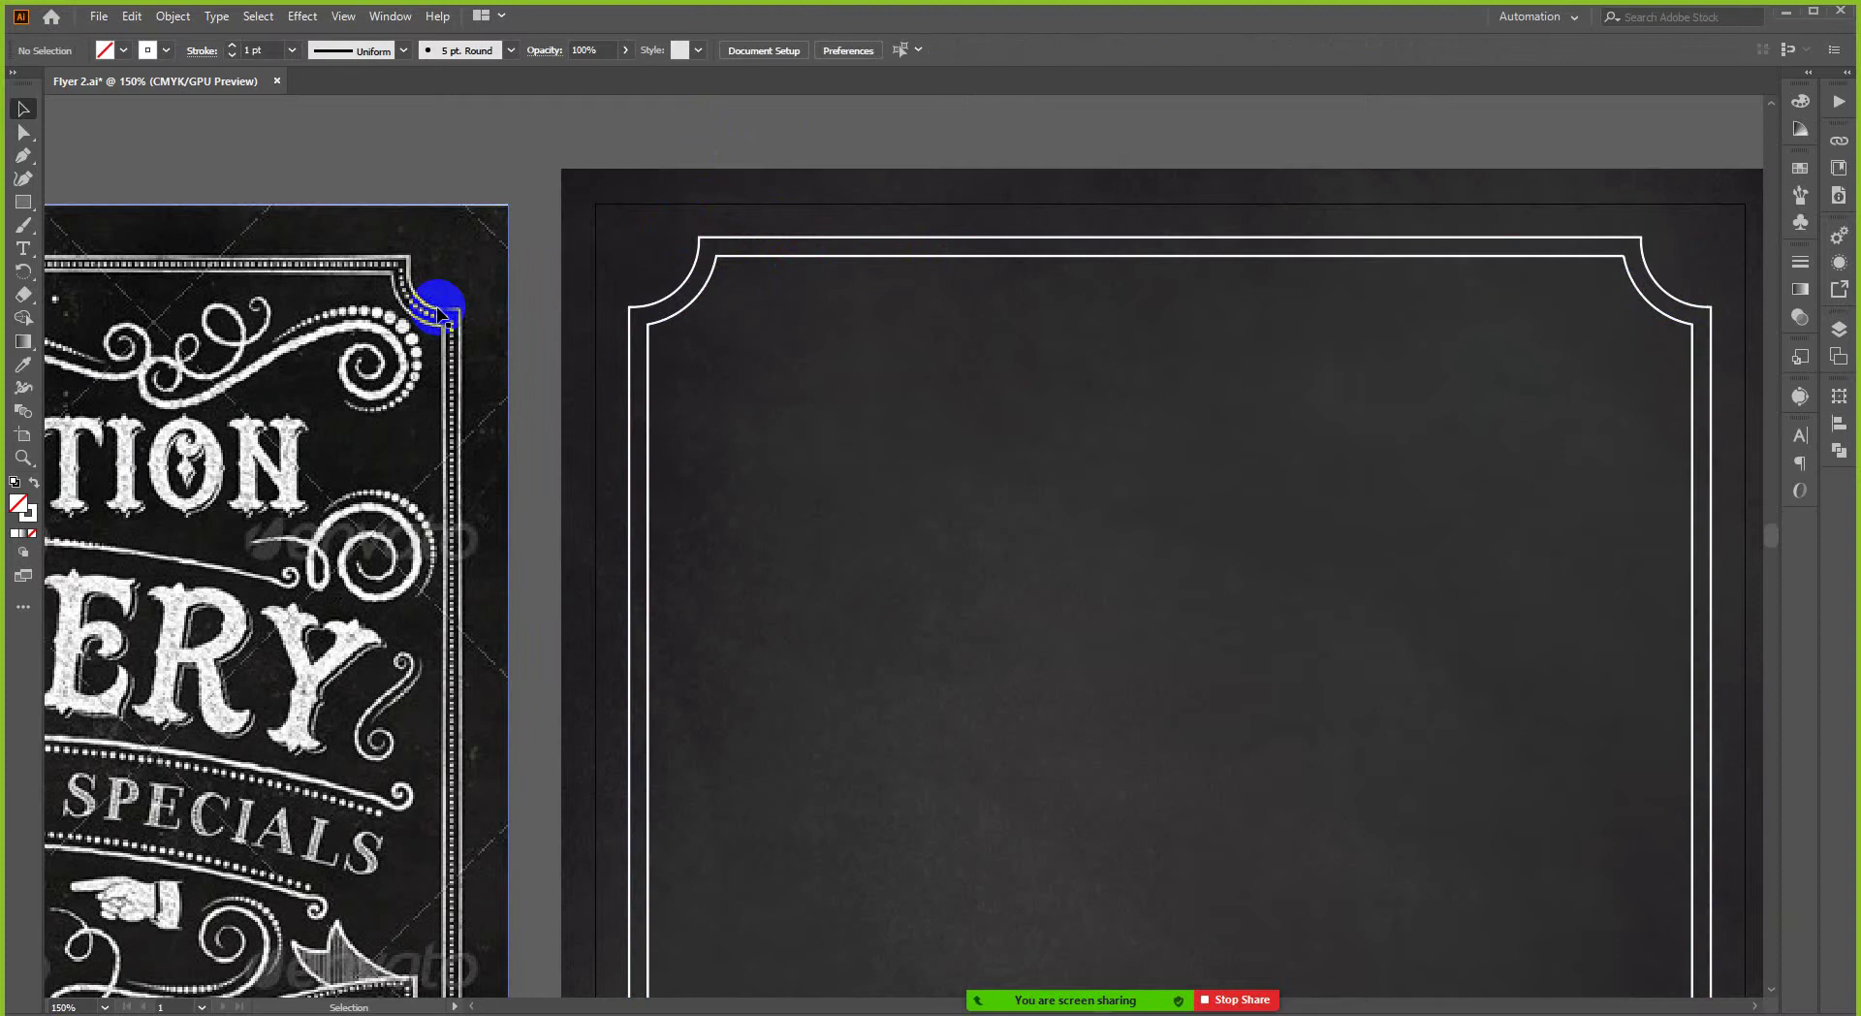
- Try the 5 pt. Round and 3 pt. Oval brushes on the border frame and reset its brush to Basic
{"action": "left_click", "coordinate": [801, 258]}
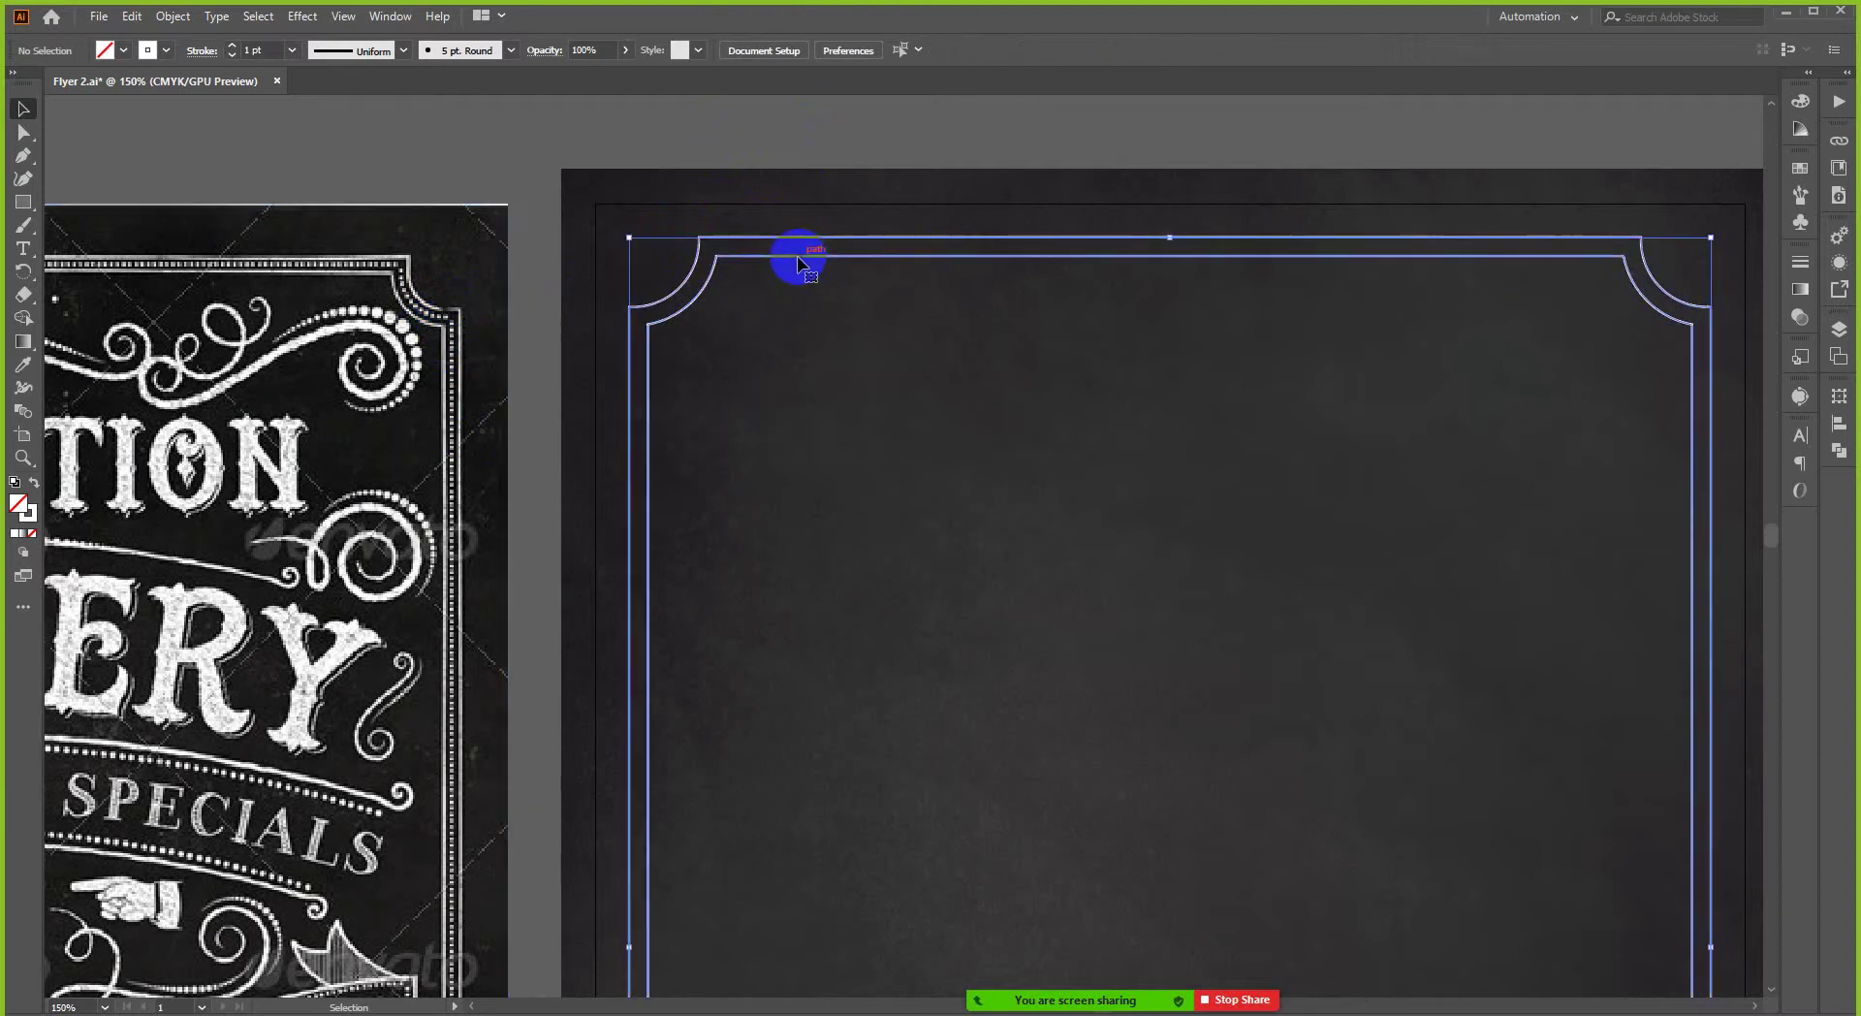
{"action": "left_click", "coordinate": [511, 52]}
{"action": "left_click", "coordinate": [511, 51]}
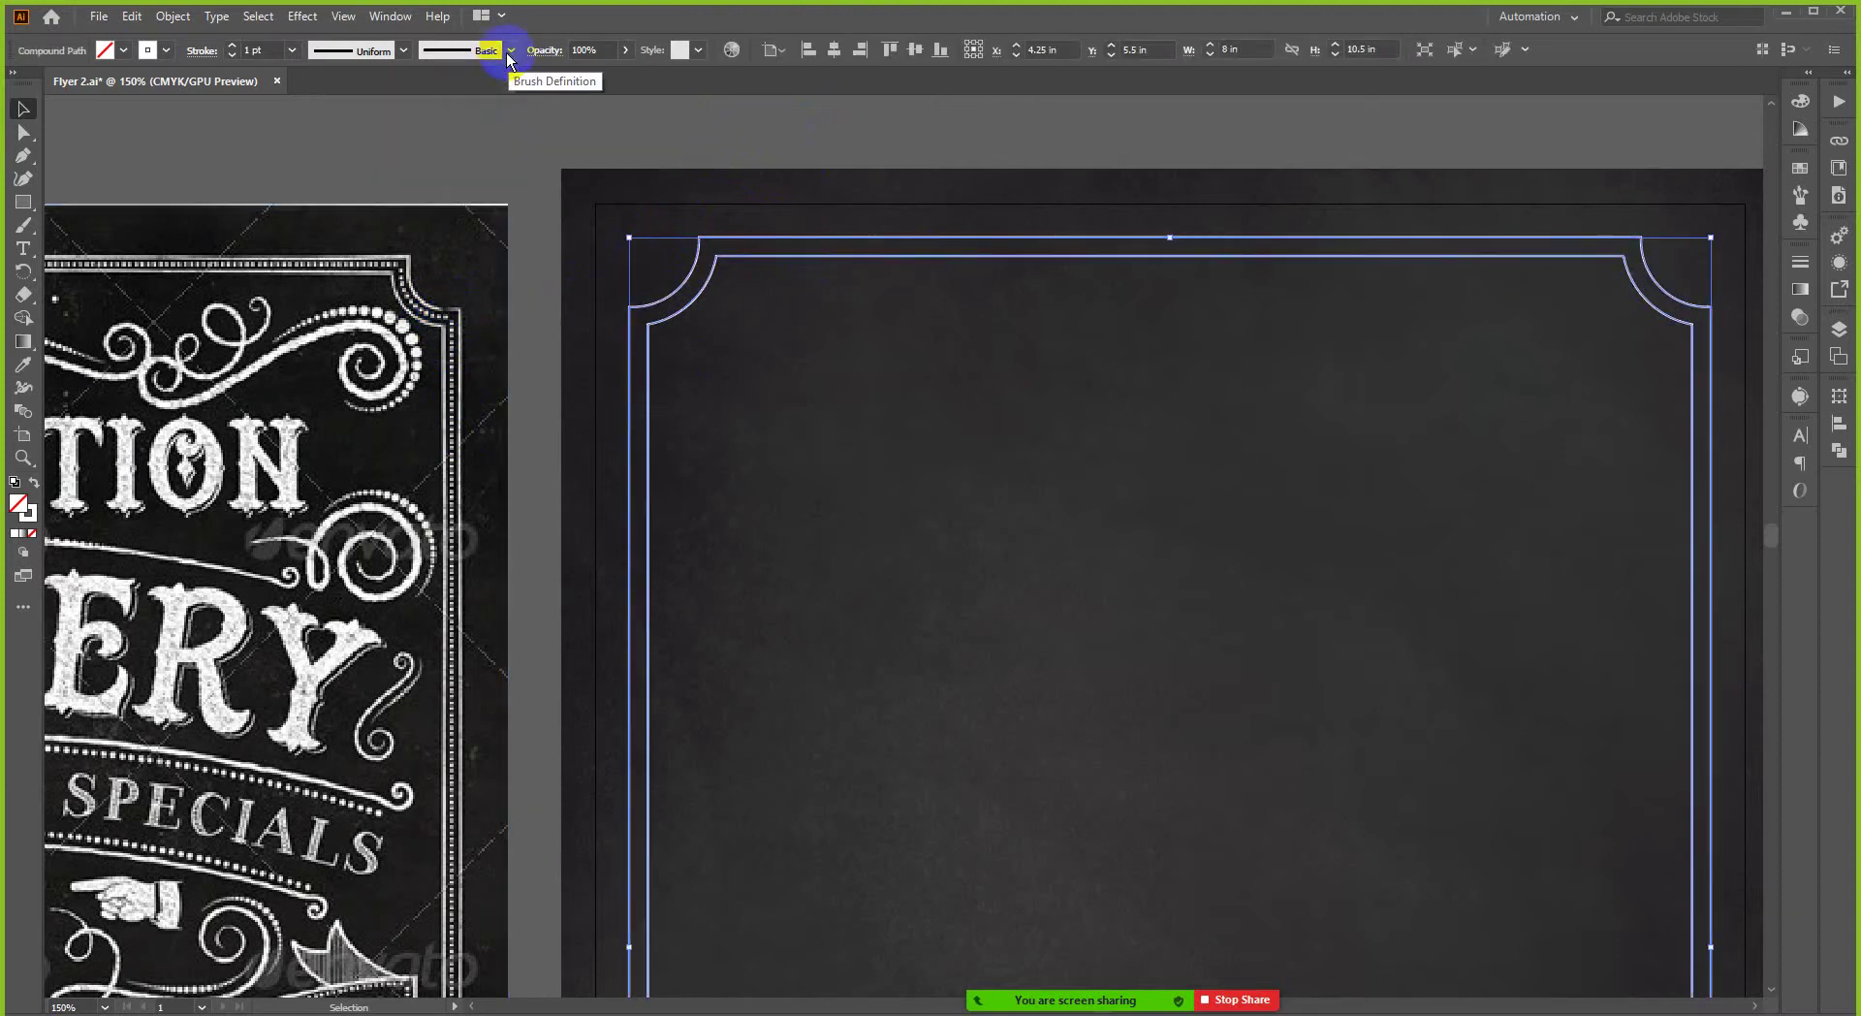
{"action": "left_click", "coordinate": [511, 51]}
{"action": "left_click", "coordinate": [337, 97]}
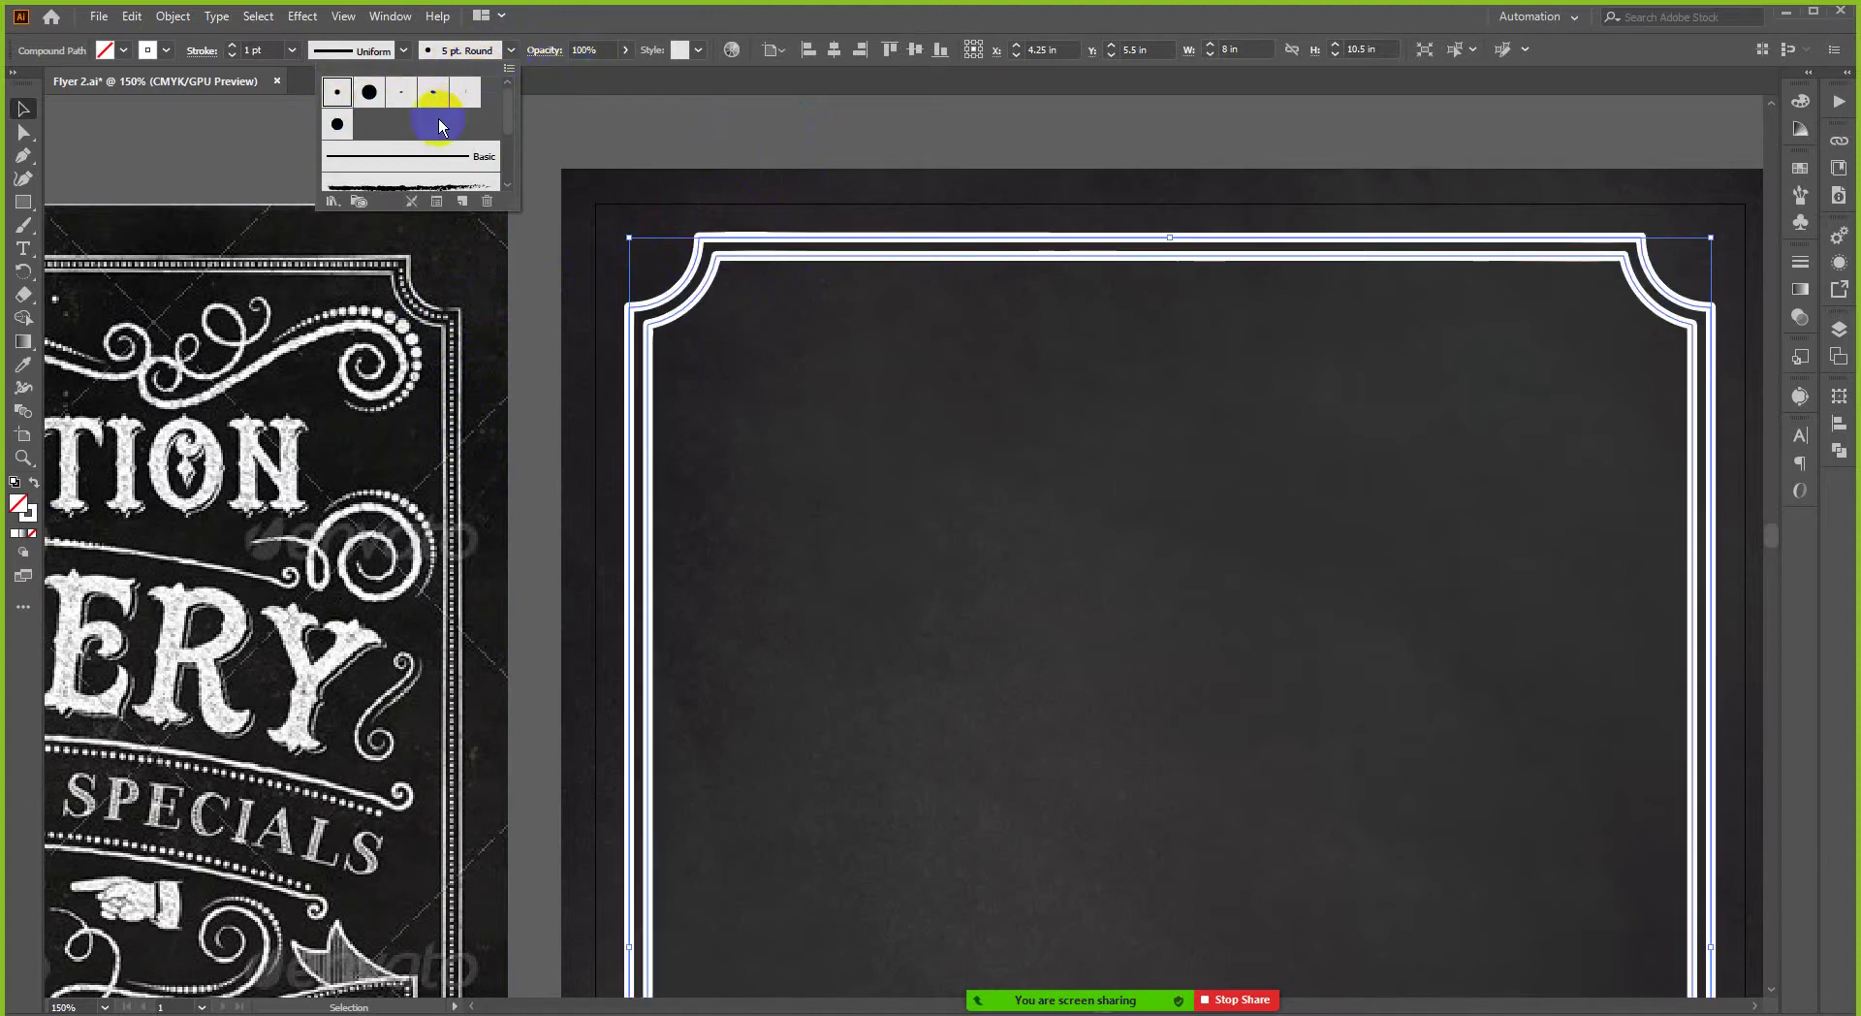
{"action": "left_click", "coordinate": [400, 94]}
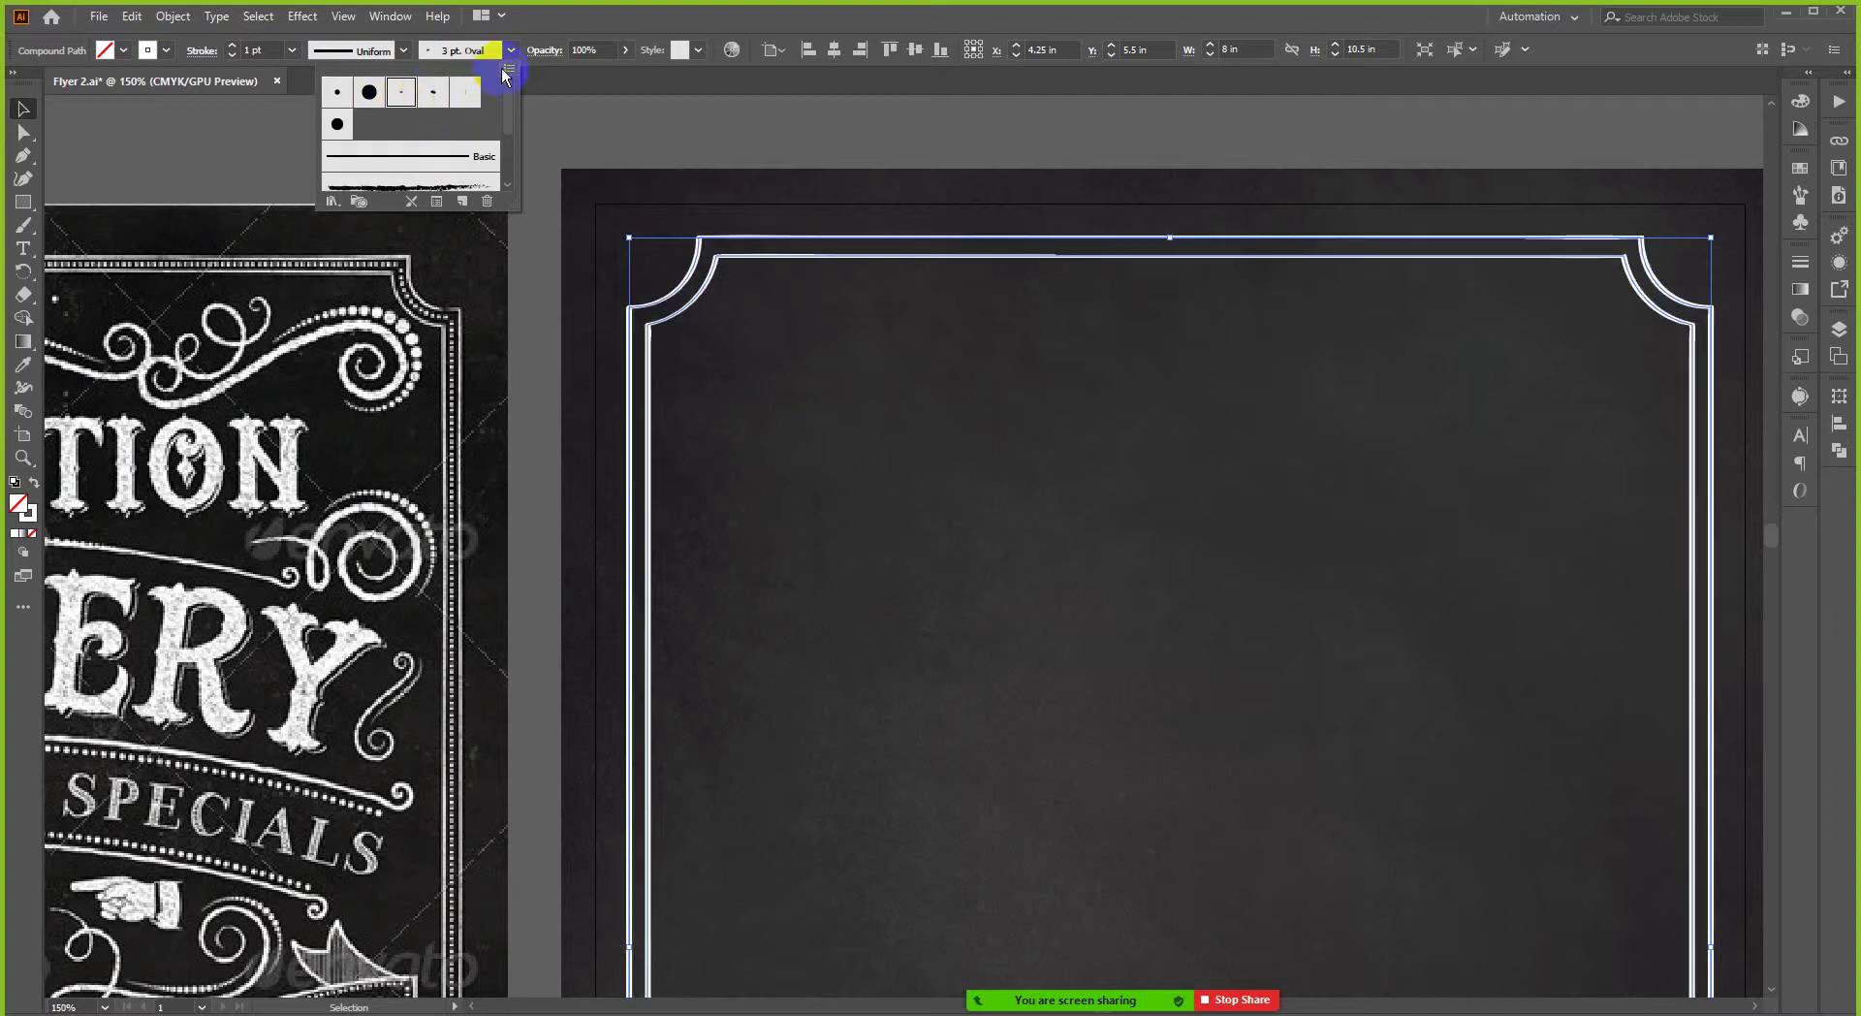
{"action": "left_click", "coordinate": [398, 156]}
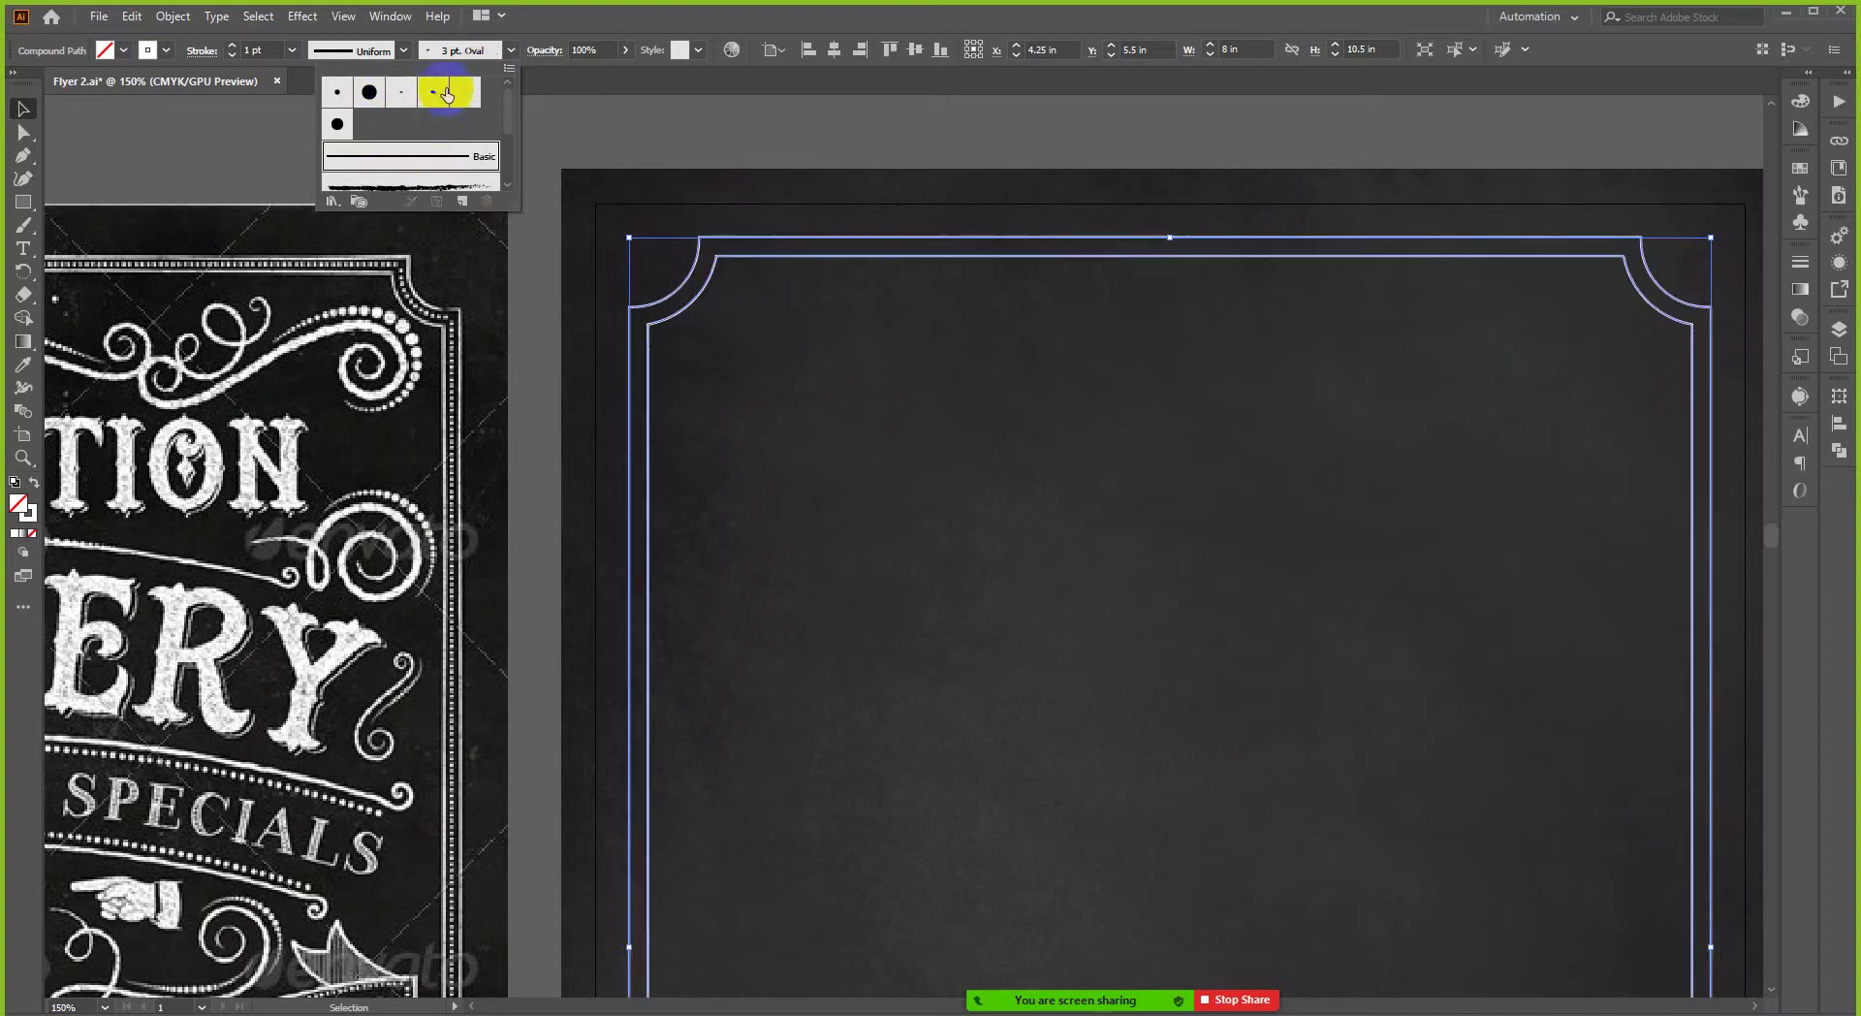
{"action": "left_click", "coordinate": [510, 53]}
- Try a dashed stroke with 5 pt dashes on the double-line border frame
{"action": "left_click", "coordinate": [405, 53]}
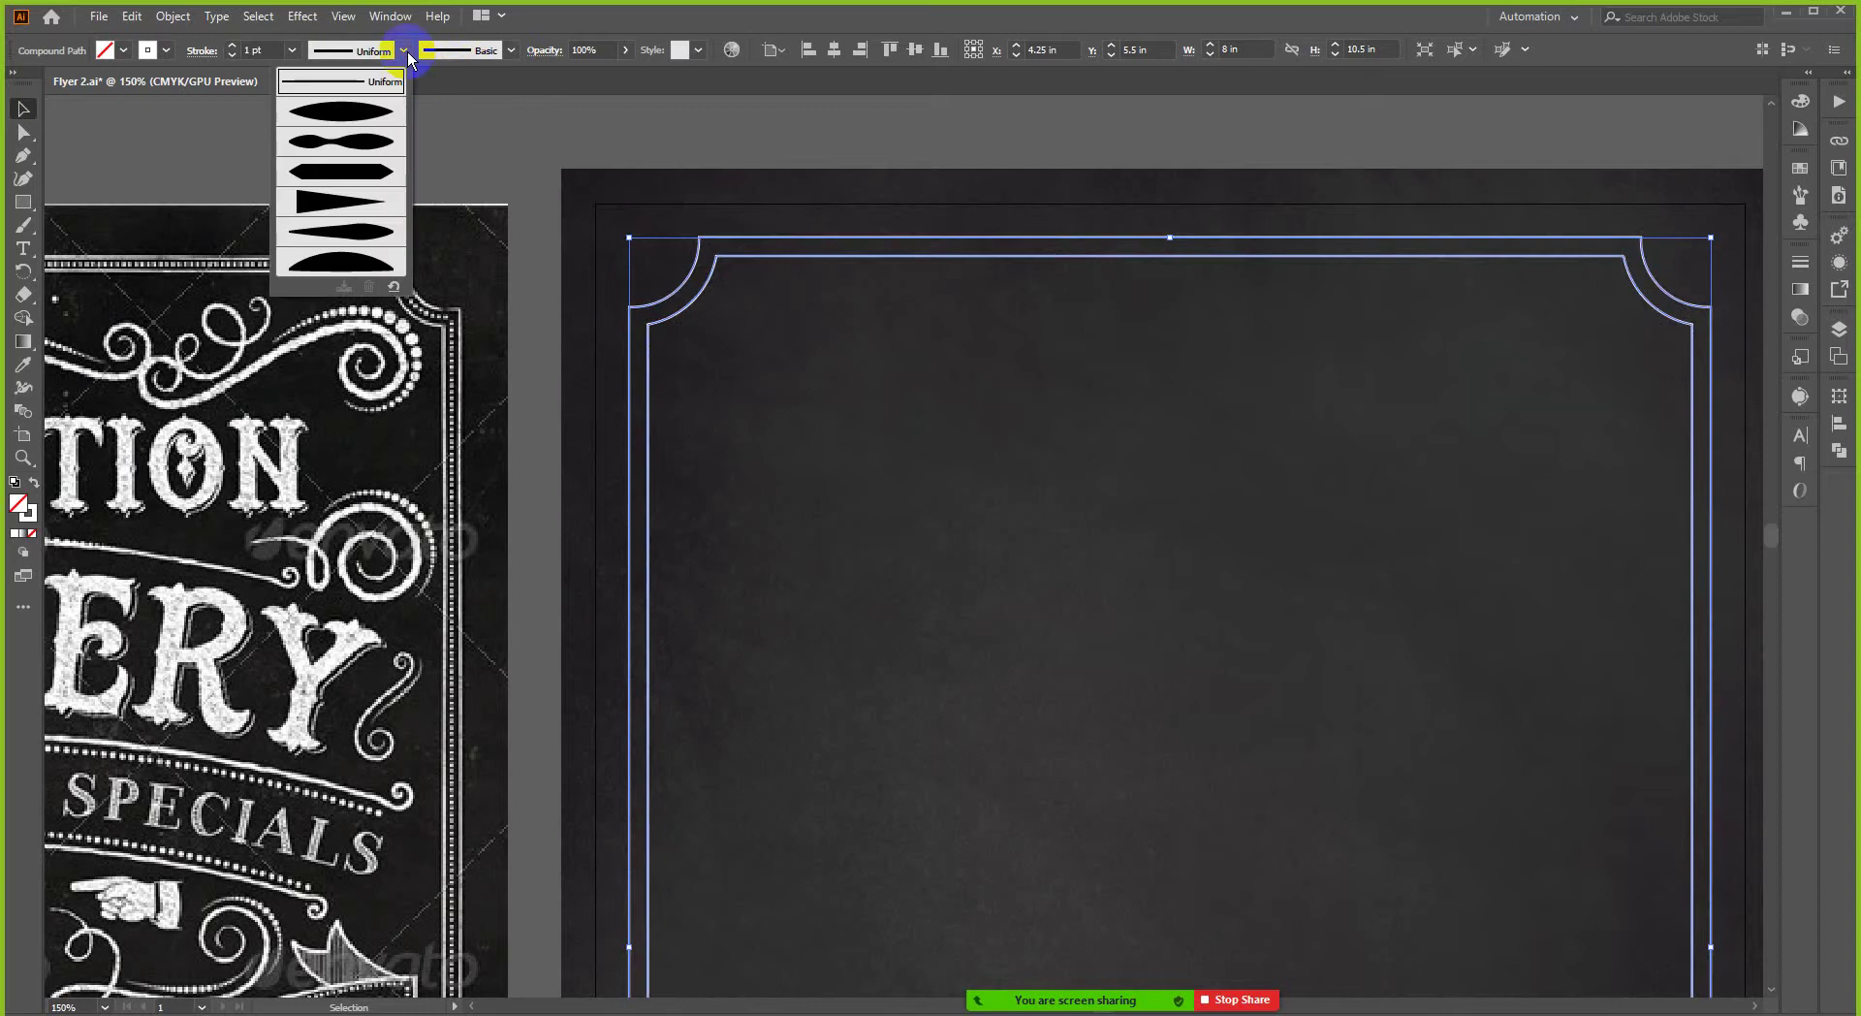
{"action": "left_click", "coordinate": [407, 56]}
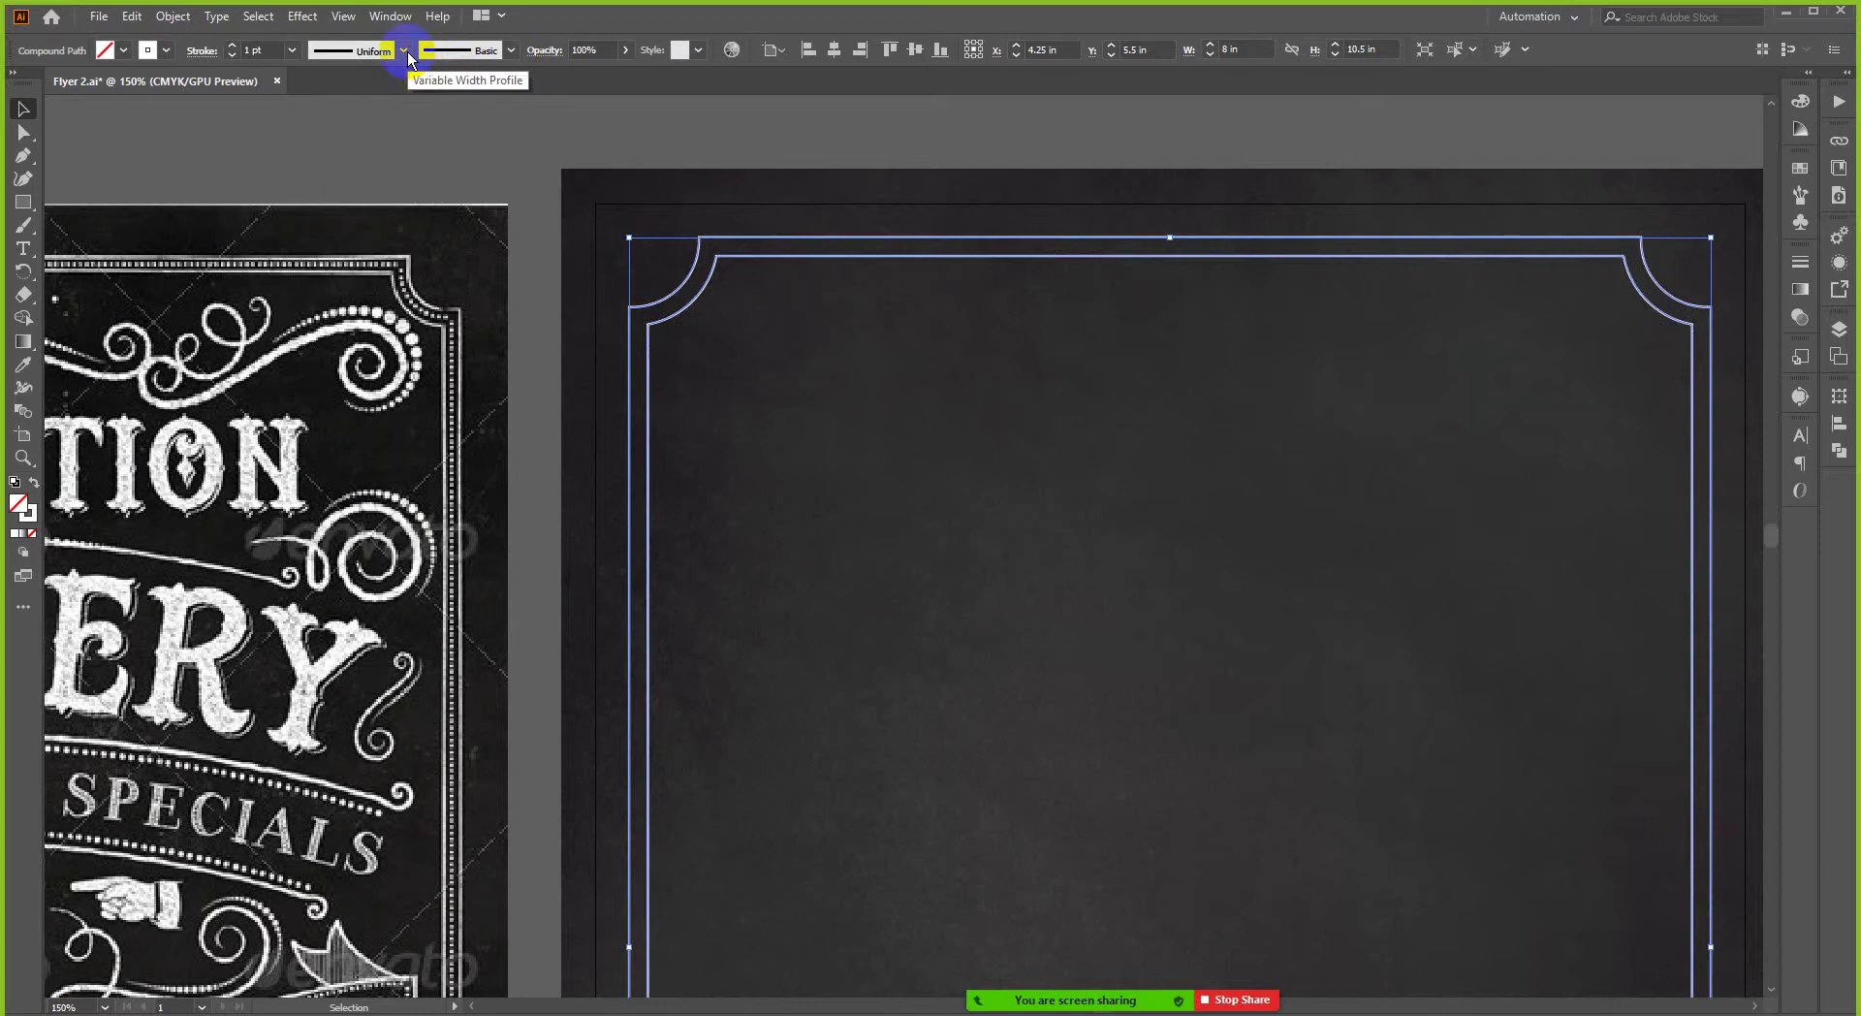
{"action": "left_click", "coordinate": [1800, 262]}
{"action": "left_click", "coordinate": [1568, 392]}
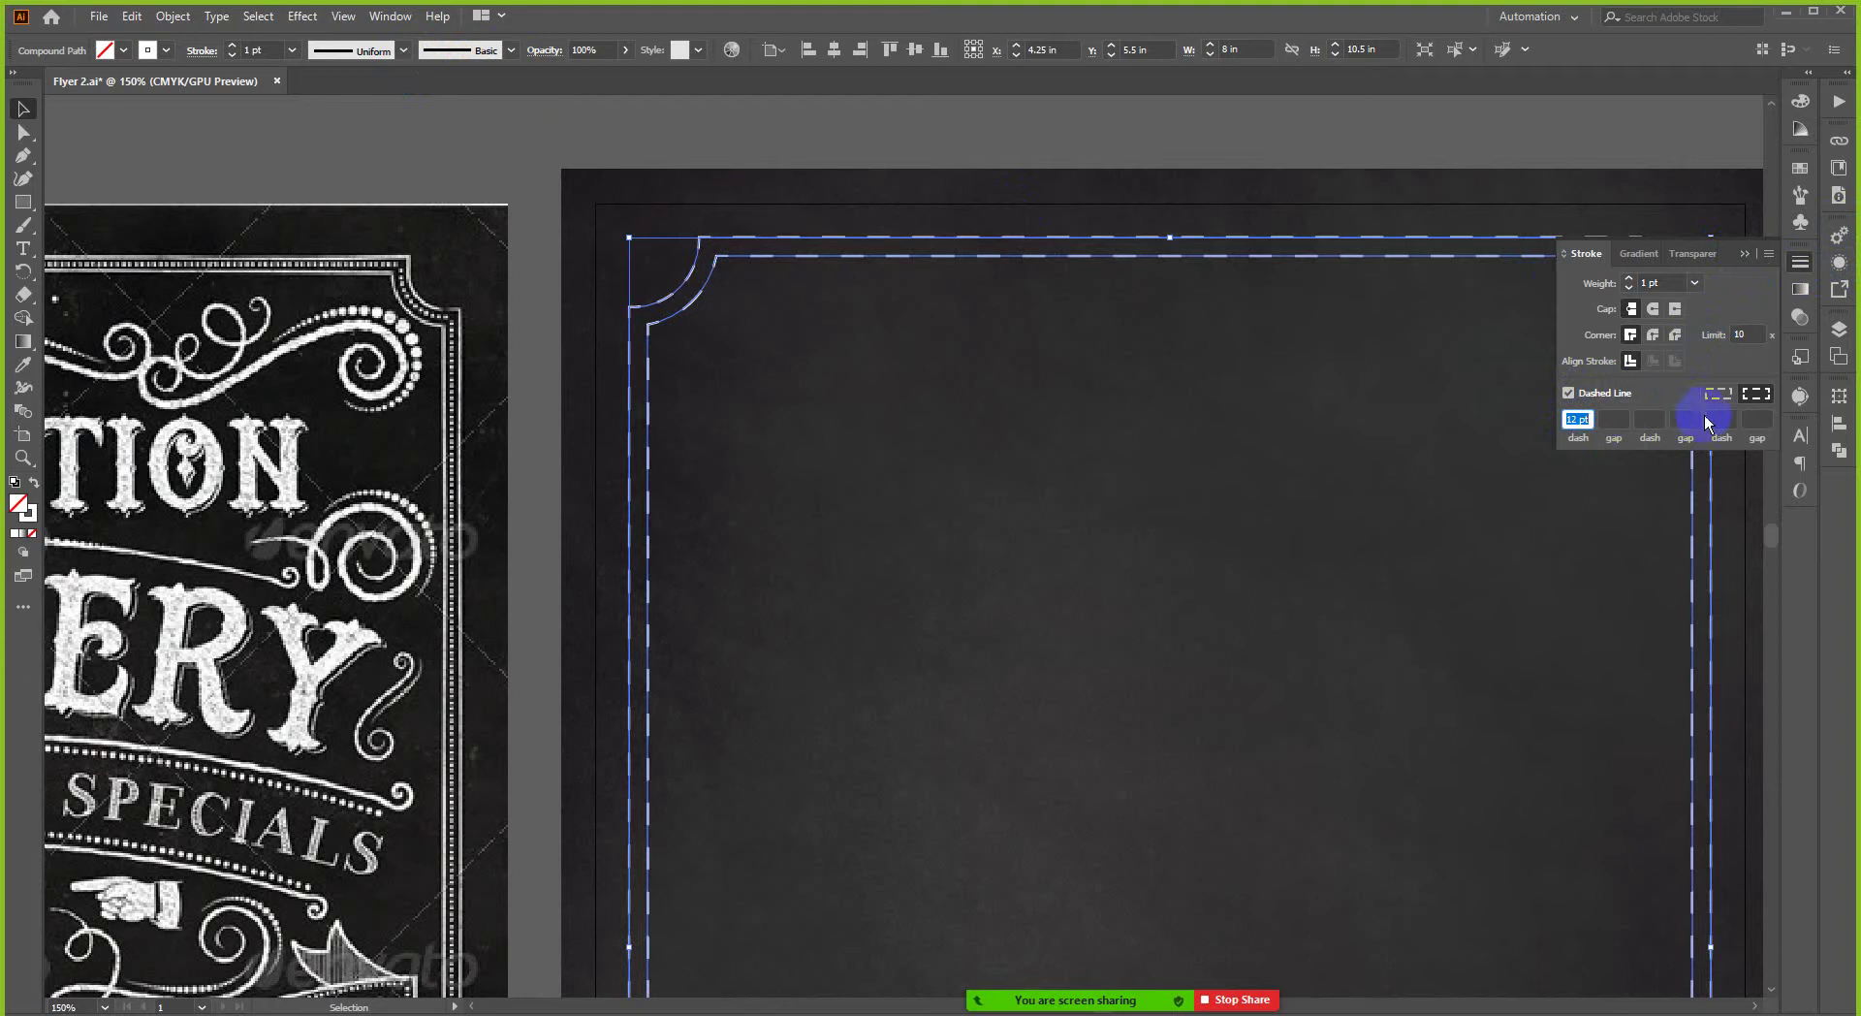
{"action": "type", "text": "5"}
{"action": "left_click", "coordinate": [1600, 427]}
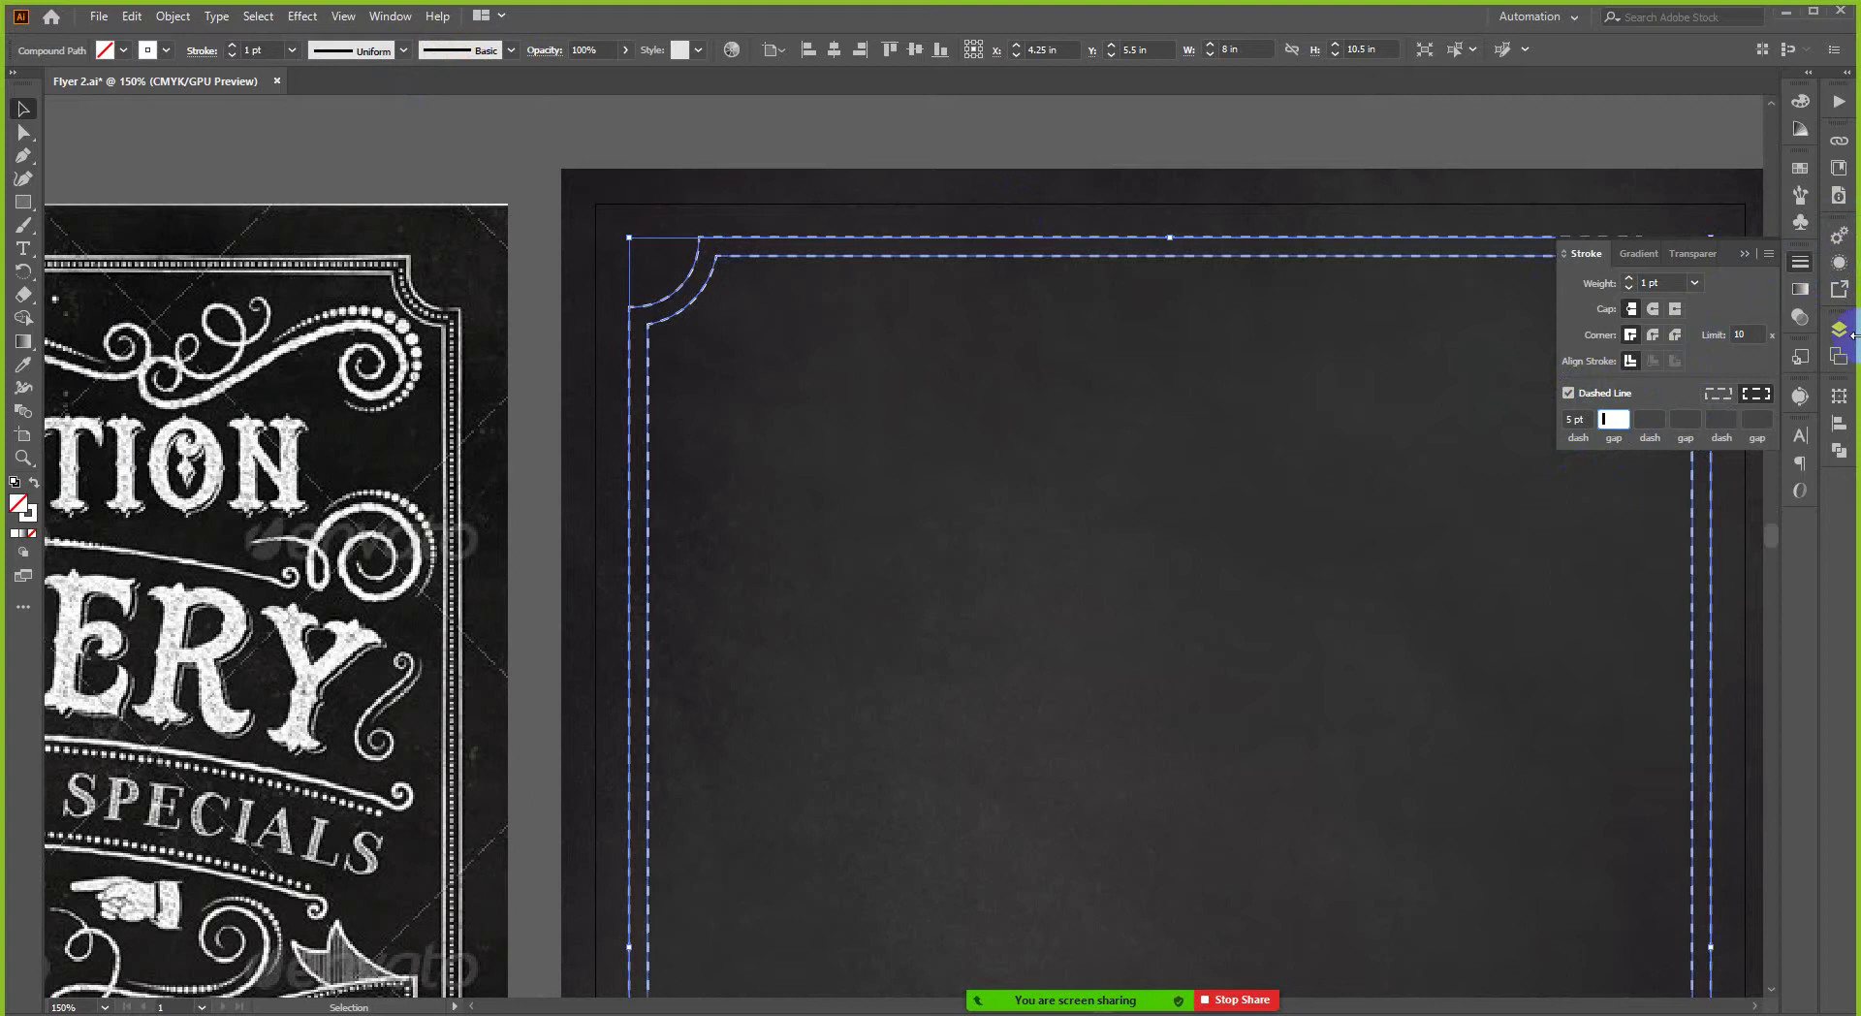
{"action": "left_click", "coordinate": [1800, 263]}
{"action": "left_click", "coordinate": [1473, 142]}
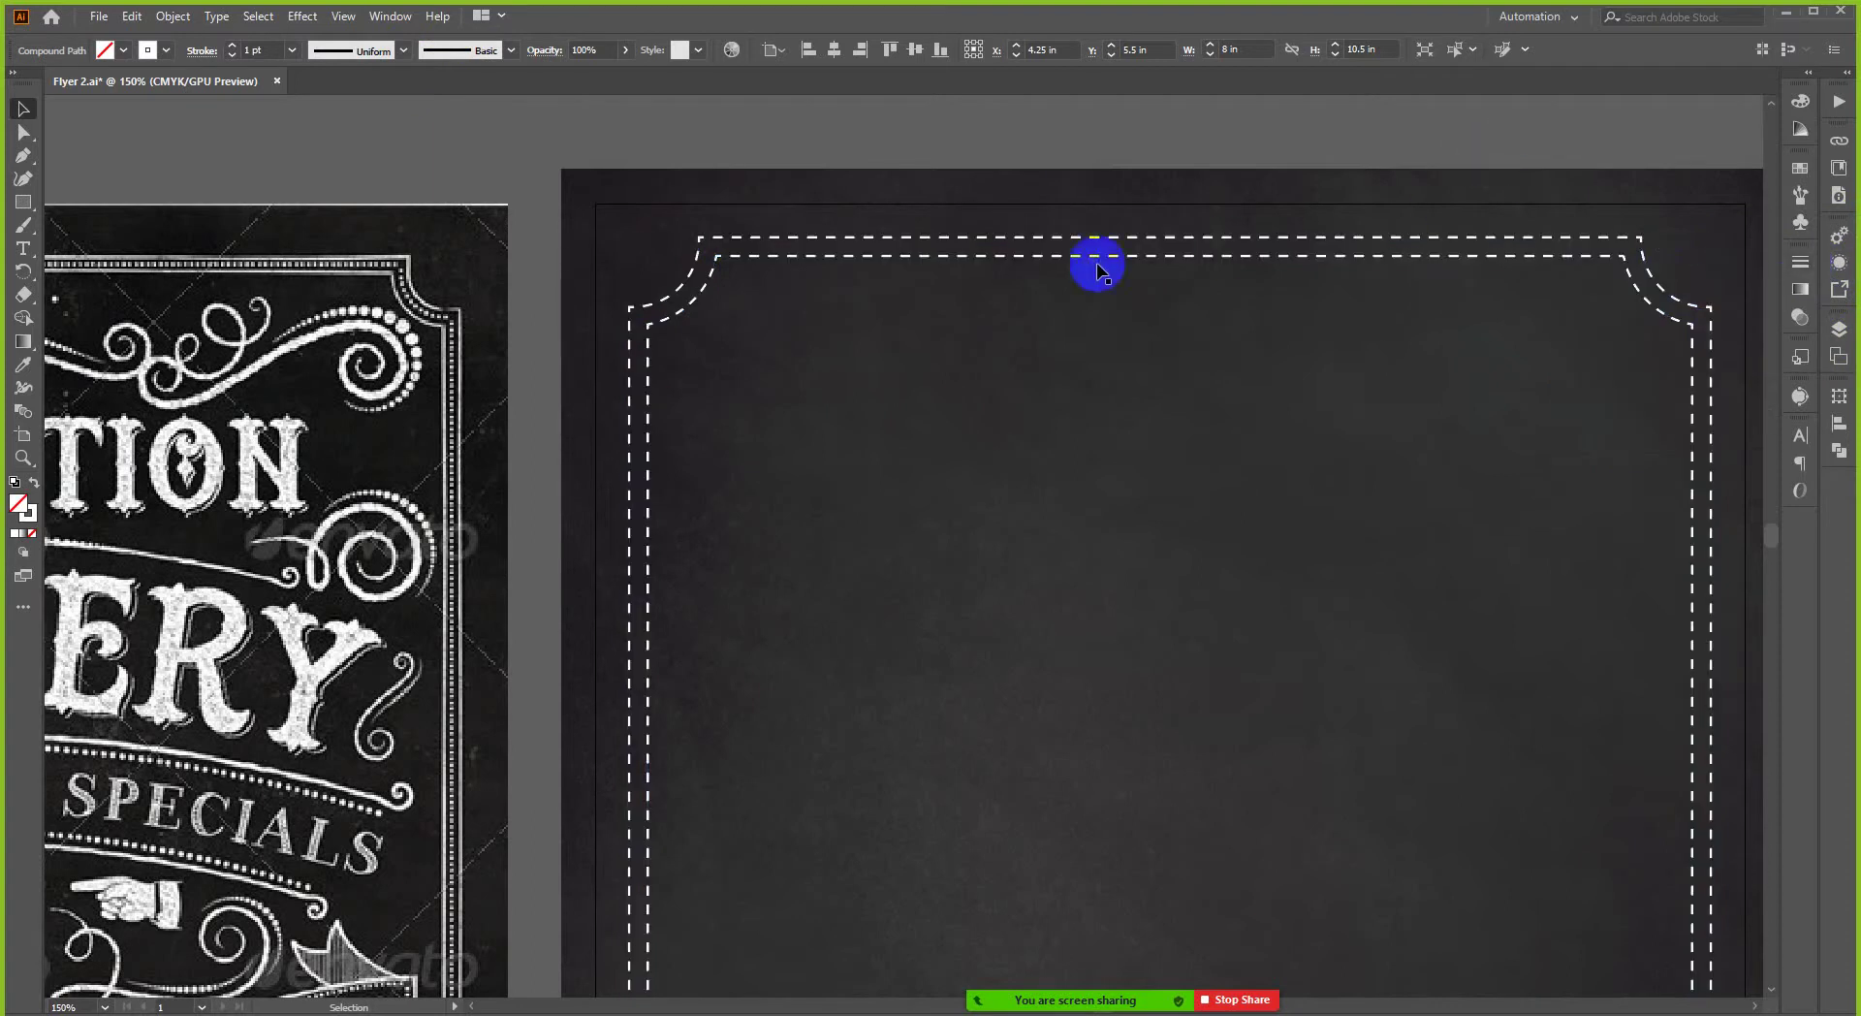
- Compare the dashed frame with the reference flyer's border and undo the dashed stroke
{"action": "left_click_drag", "start_coordinate": [1064, 263], "coordinate": [1312, 256]}
{"action": "left_click", "coordinate": [1313, 256]}
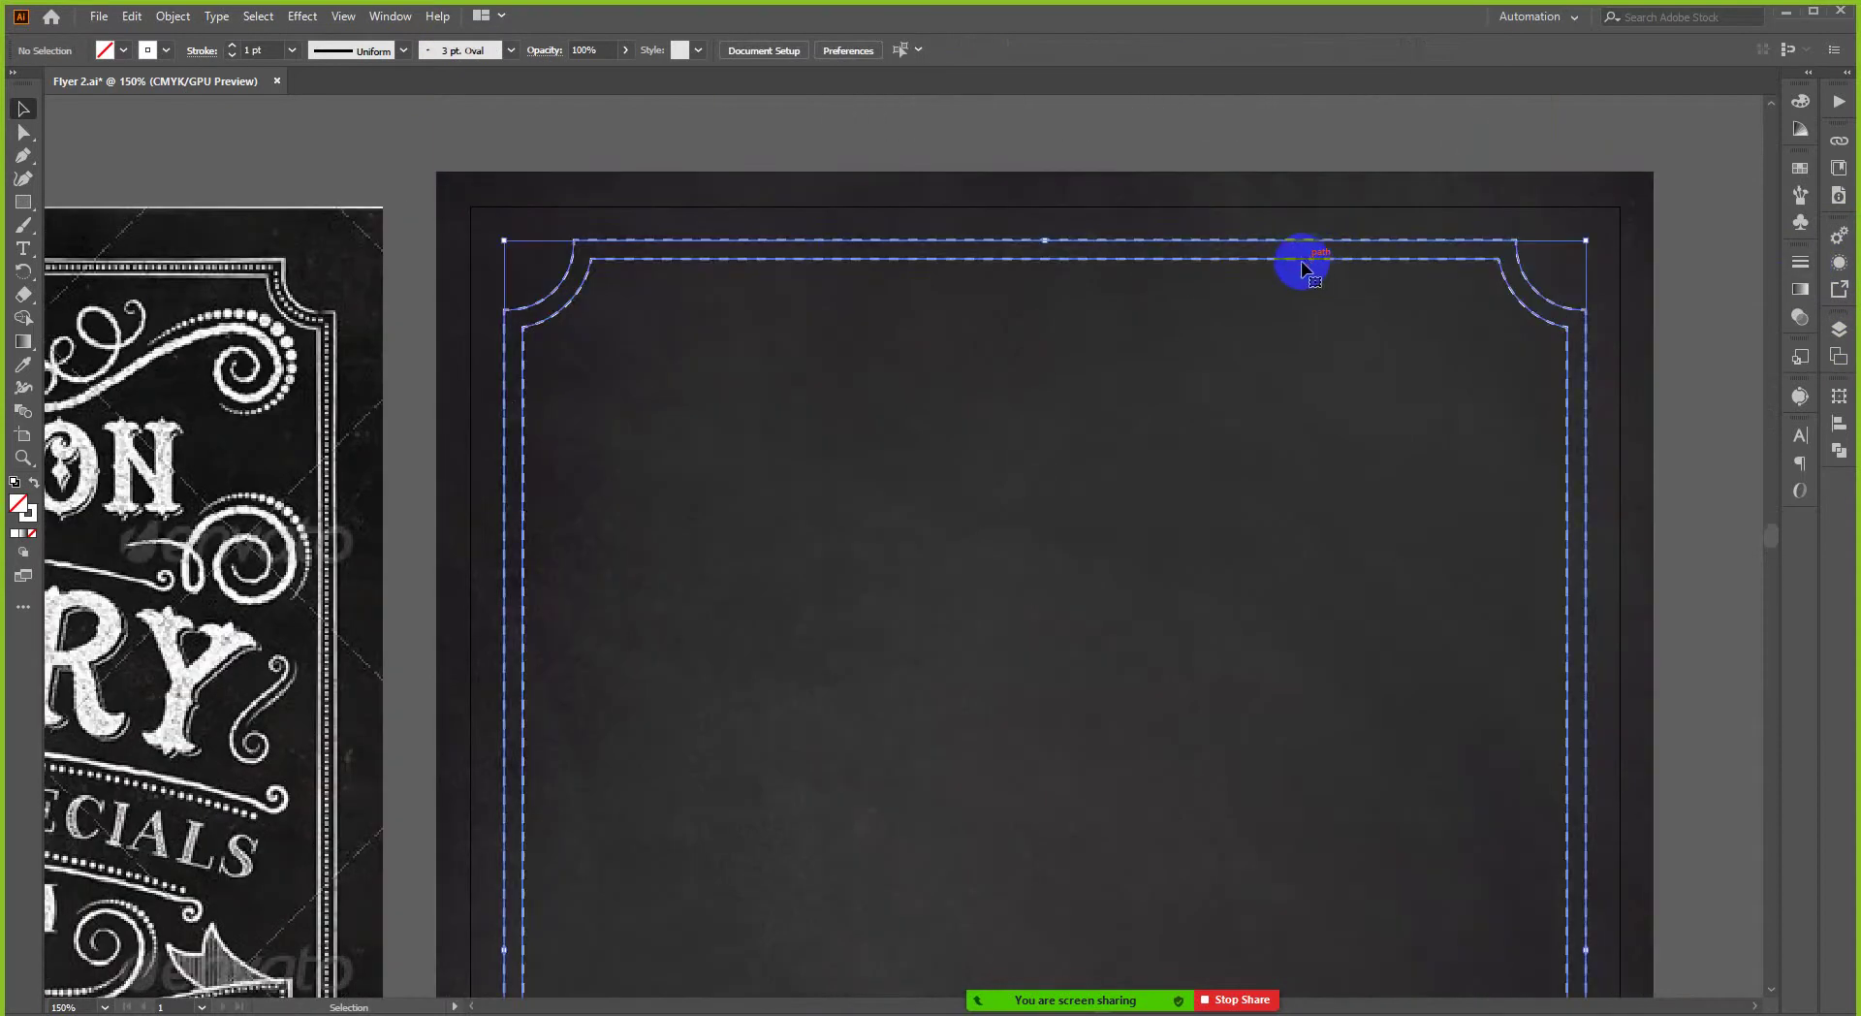
{"action": "scroll", "coordinate": [1248, 277], "scroll_direction": "down", "scroll_amount": 1}
{"action": "left_click", "coordinate": [1388, 233]}
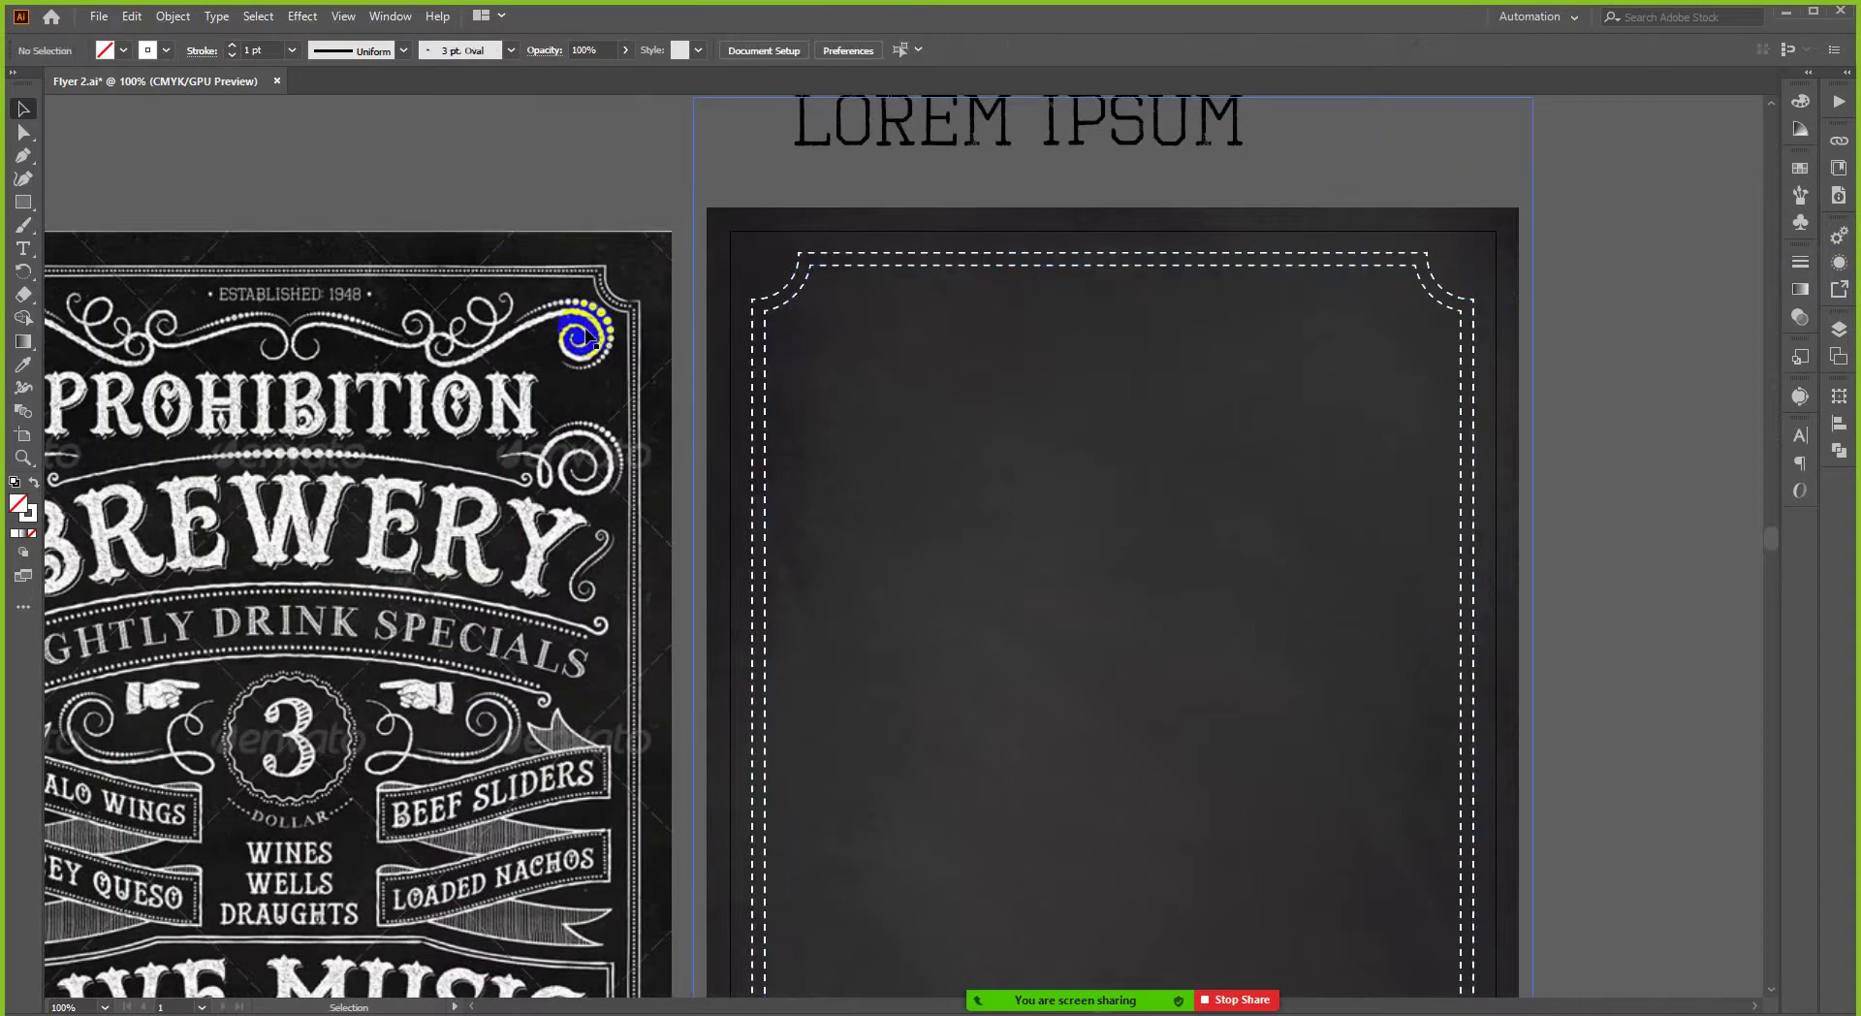
- Release the double-line frame's compound path so that its inner and outer outlines are separate paths
{"action": "left_click", "coordinate": [1476, 330]}
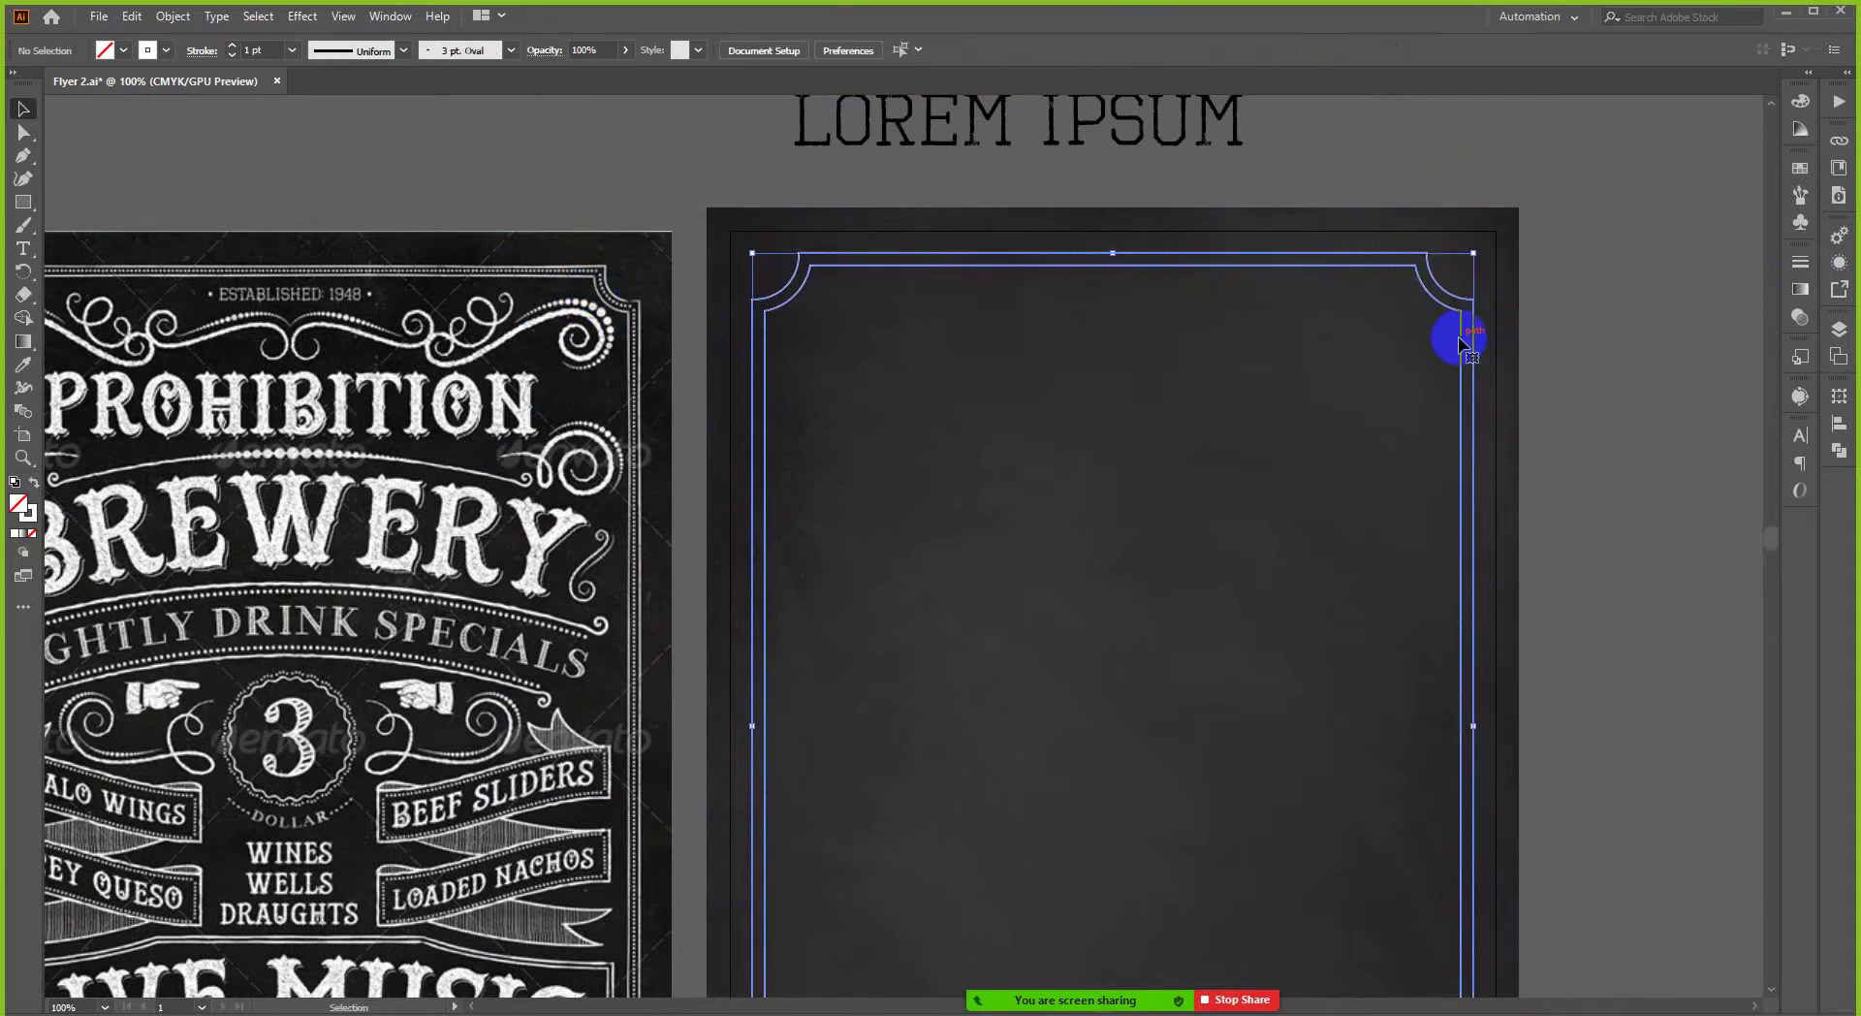
{"action": "right_click", "coordinate": [1461, 341]}
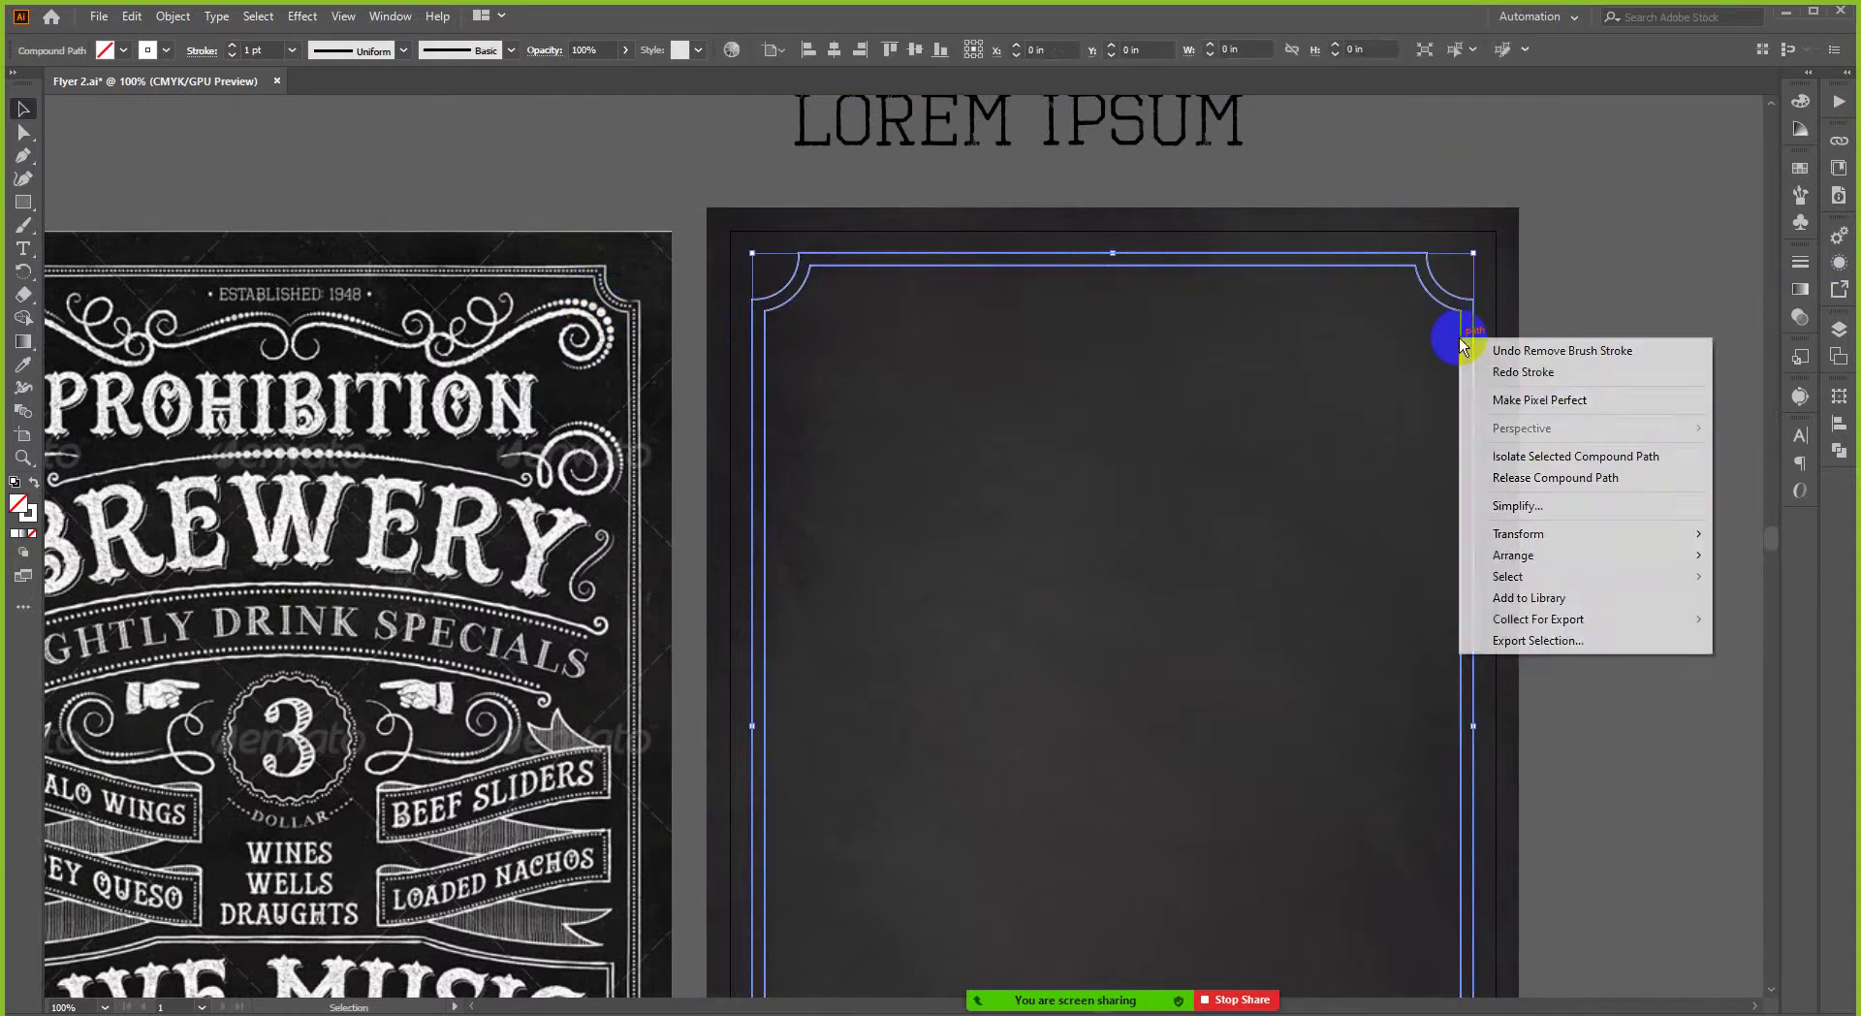
{"action": "left_click", "coordinate": [1533, 478]}
{"action": "left_click", "coordinate": [1591, 361]}
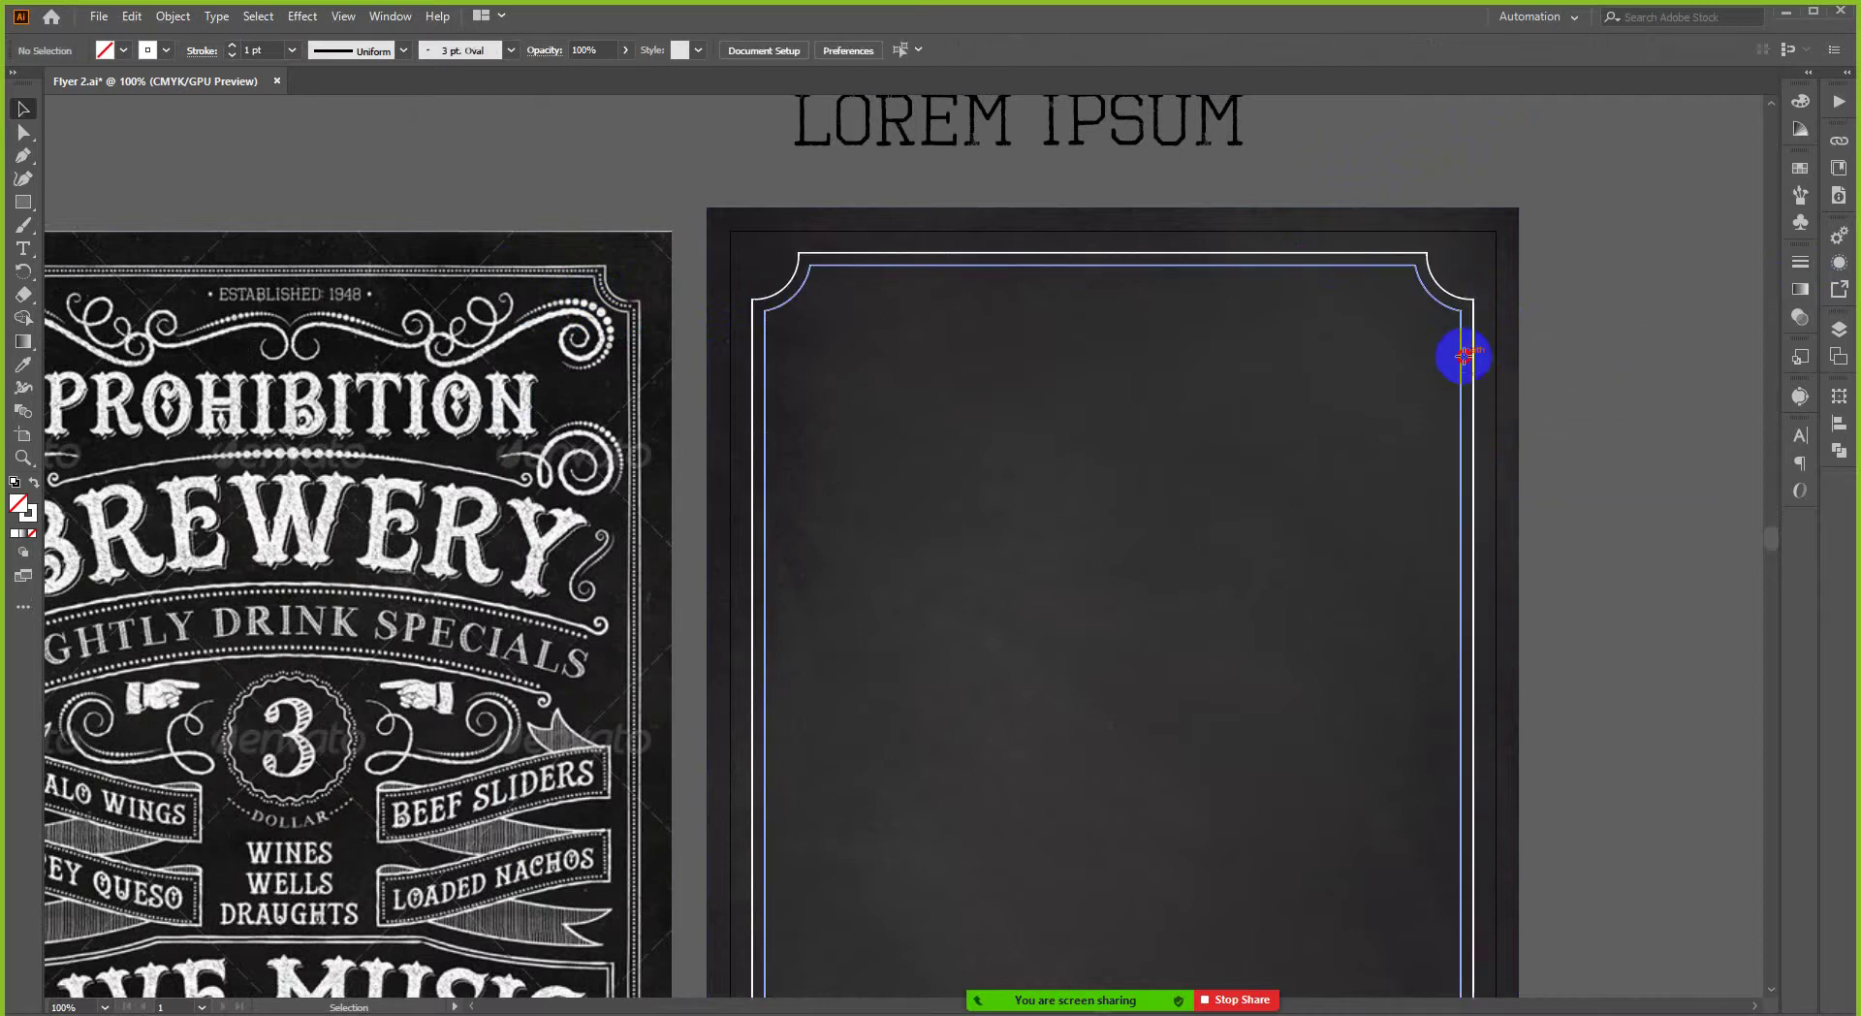
- Try offsetting the inner border outline by 0.05 in with the preview on, and cancel the offset
{"action": "left_click", "coordinate": [1464, 356]}
{"action": "scroll", "coordinate": [1435, 283], "scroll_direction": "up", "scroll_amount": 1}
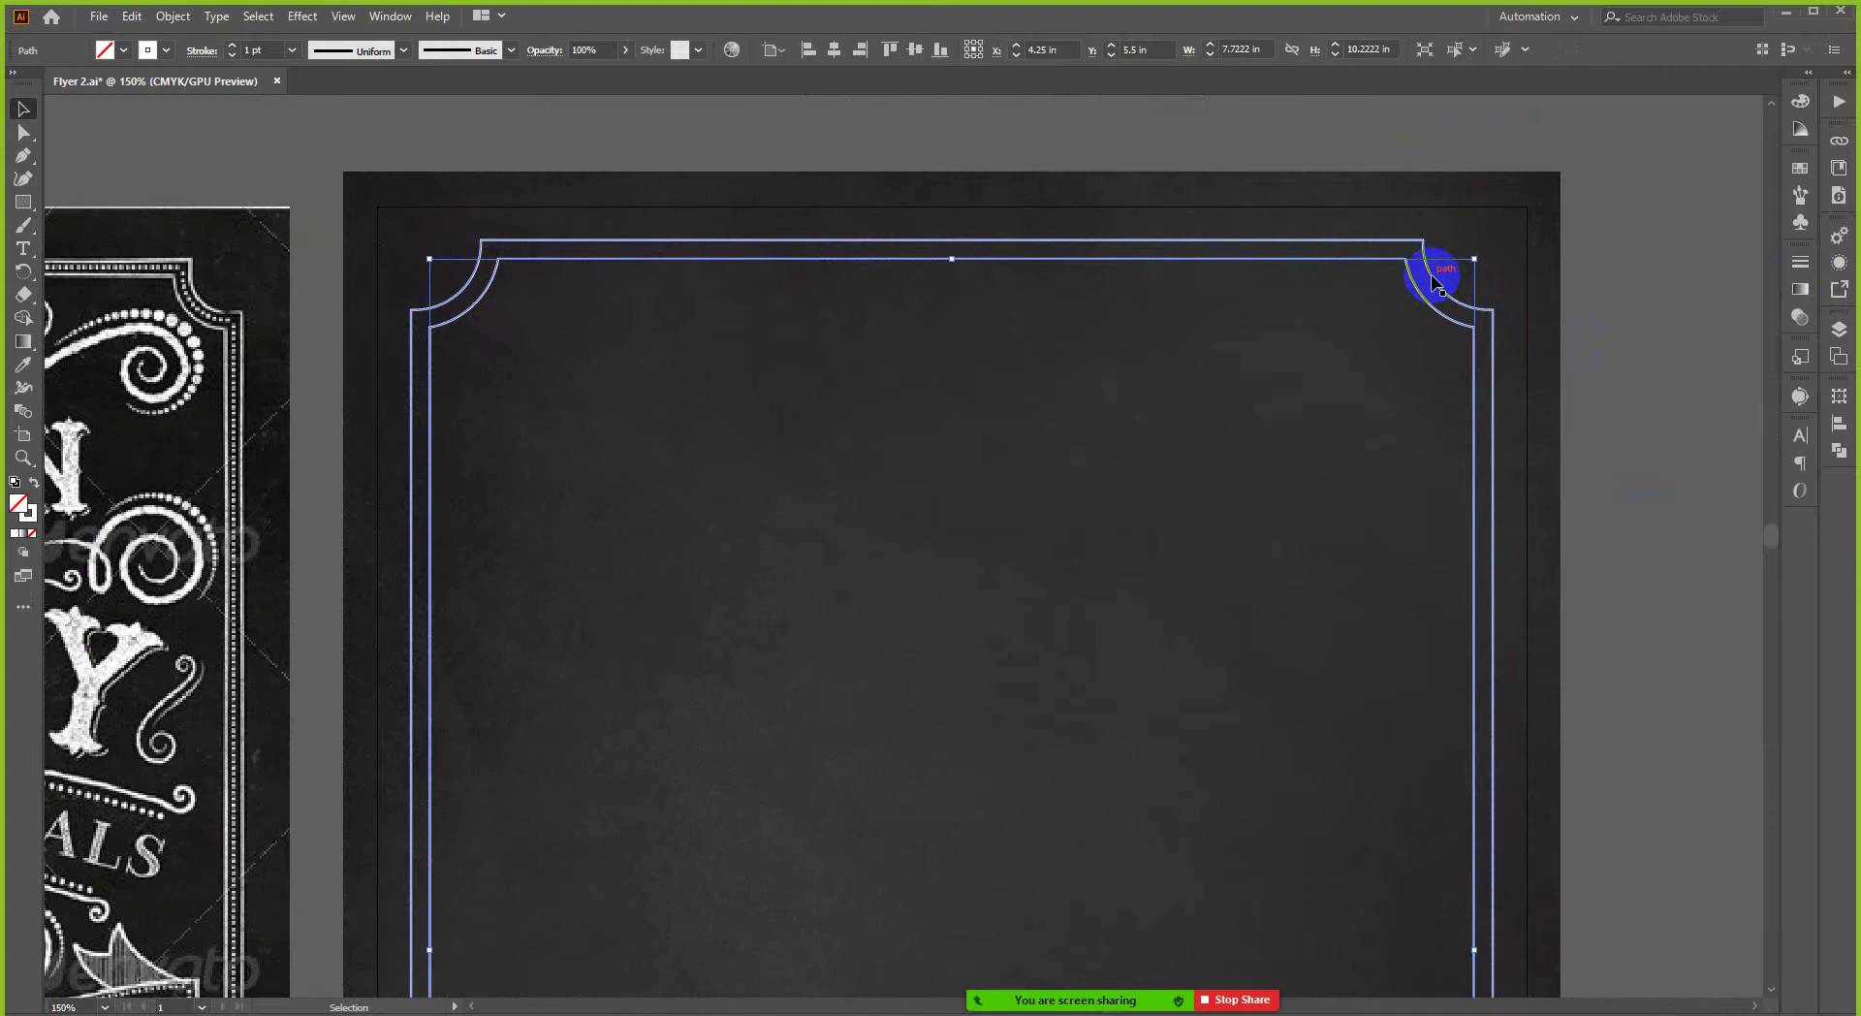
{"action": "left_click", "coordinate": [1380, 316]}
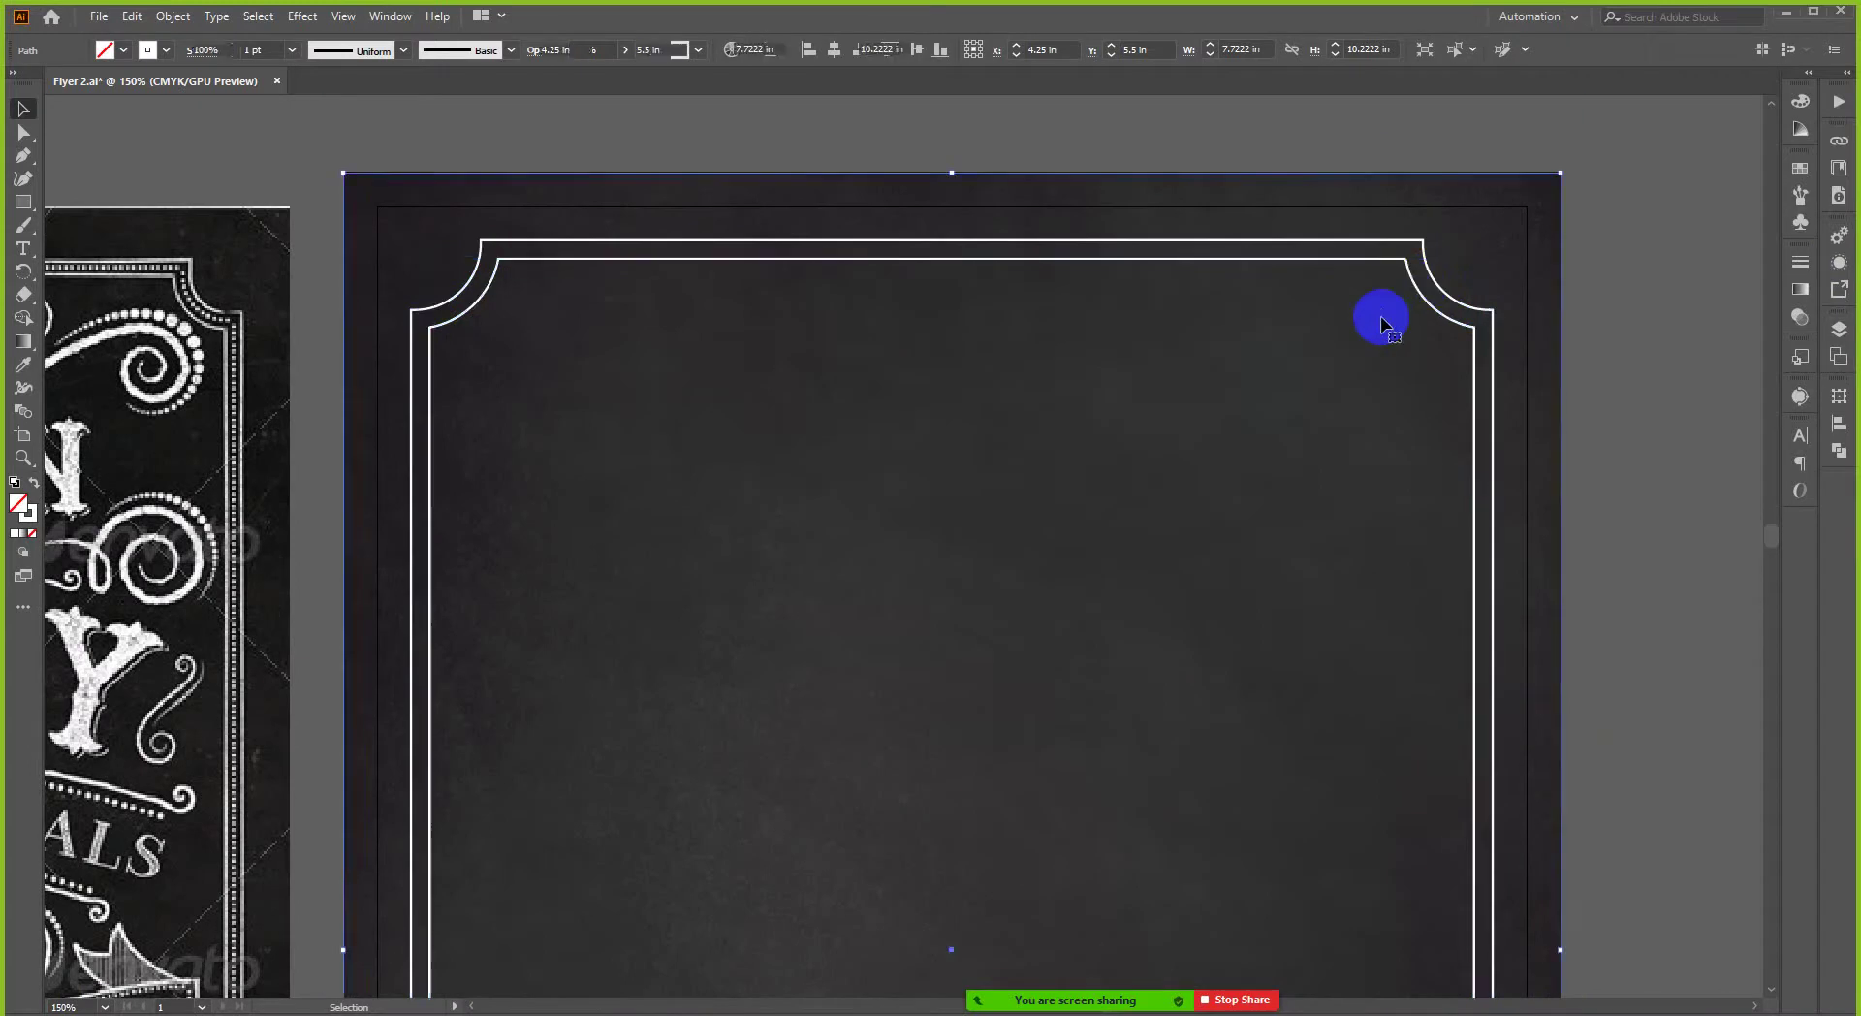
{"action": "left_click", "coordinate": [1421, 299]}
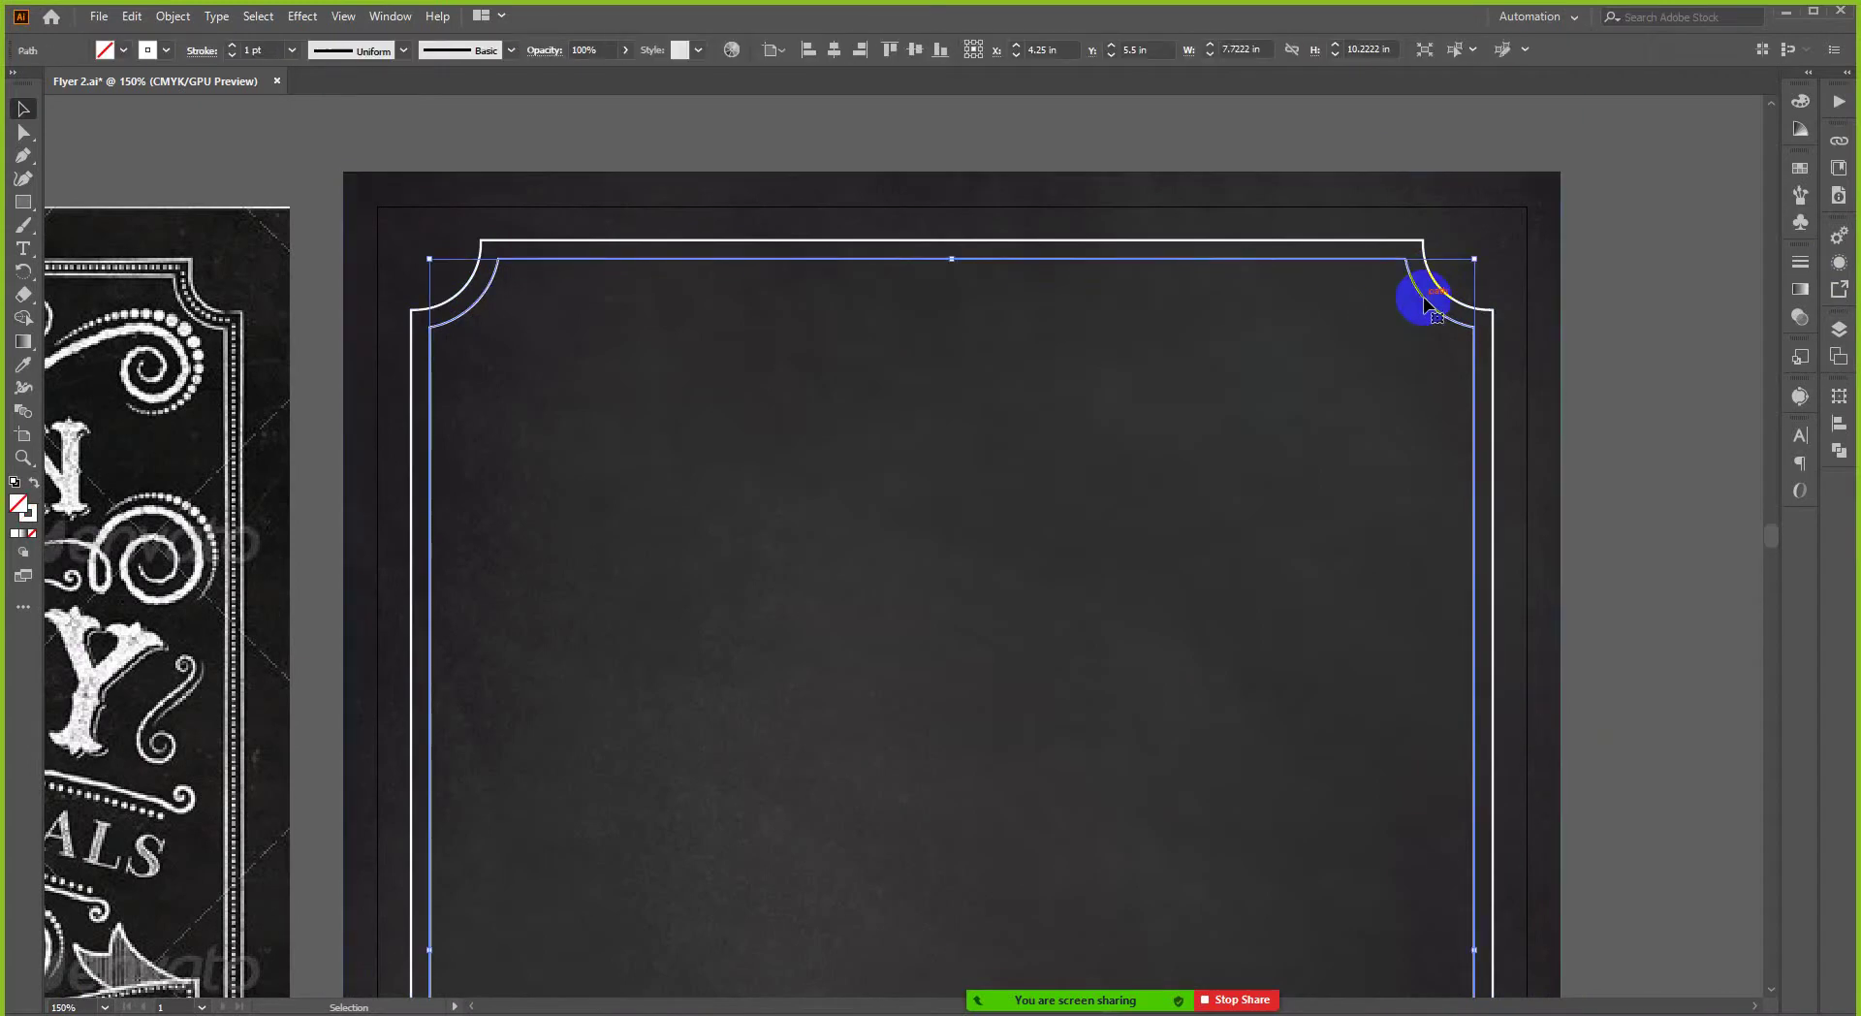
{"action": "left_click", "coordinate": [182, 19]}
{"action": "mouse_move", "coordinate": [233, 478]}
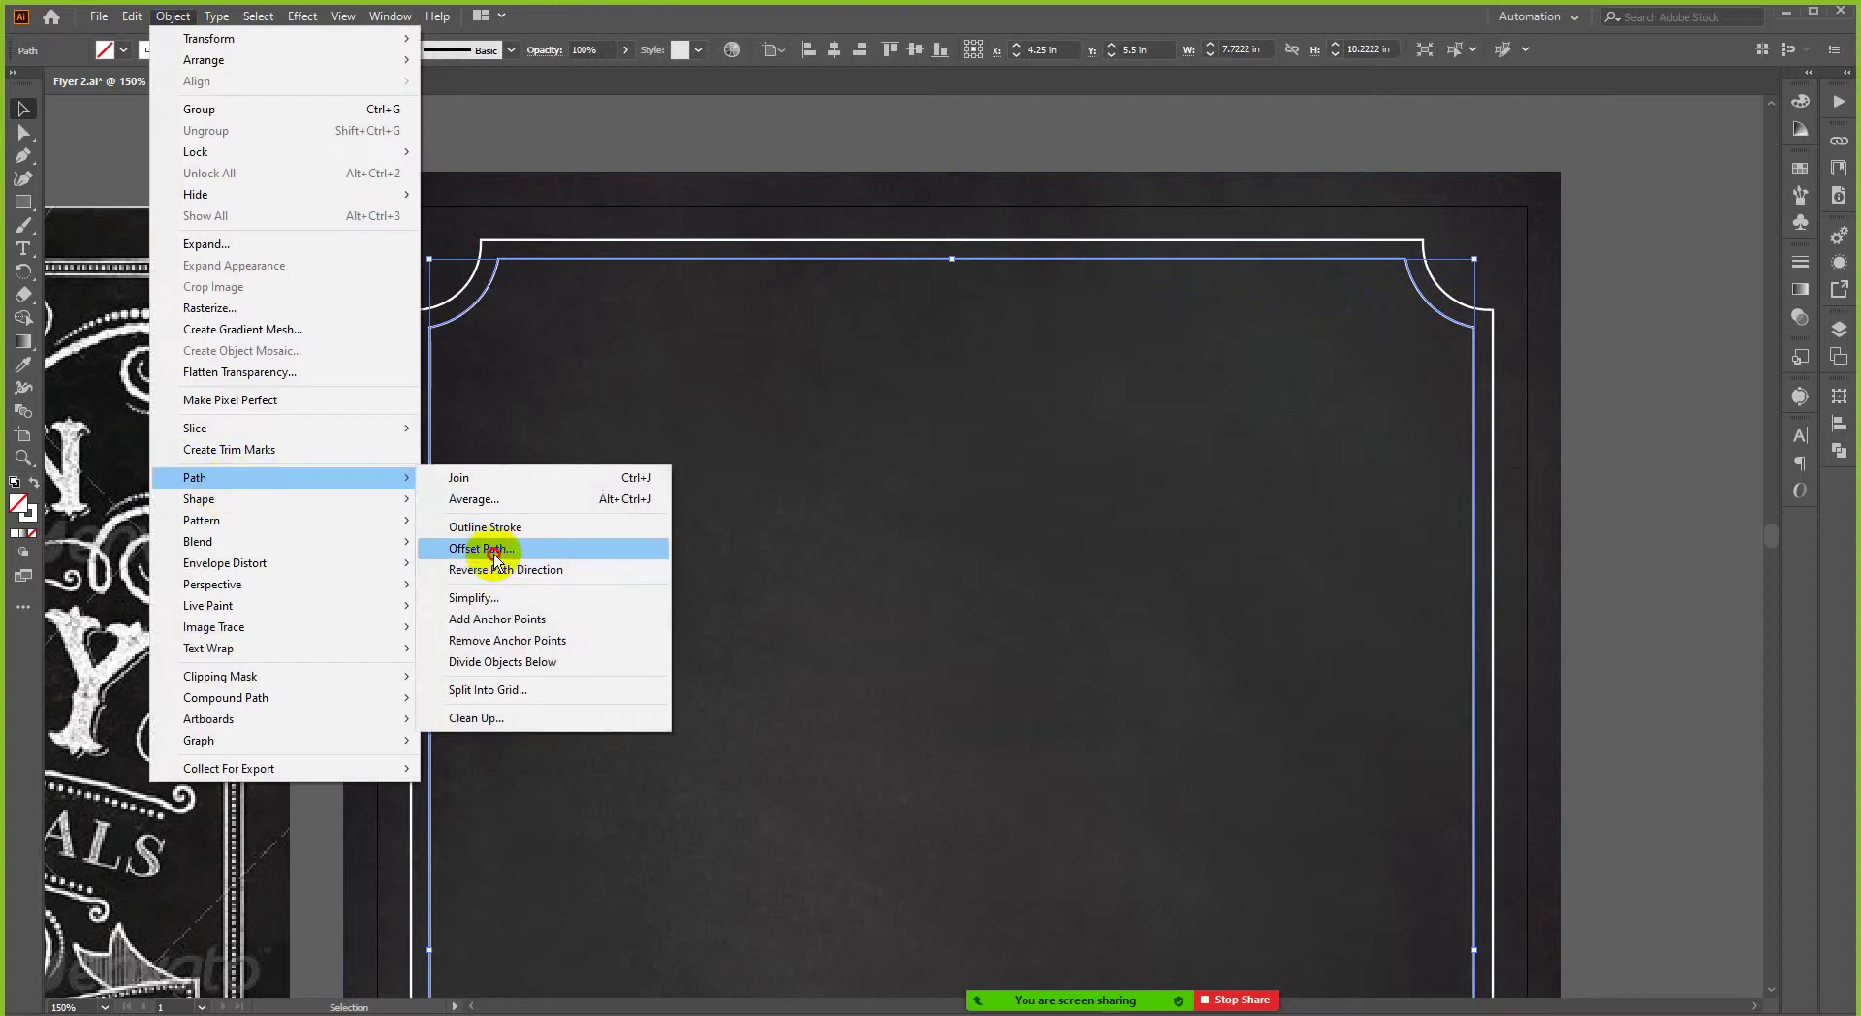
{"action": "left_click", "coordinate": [492, 548]}
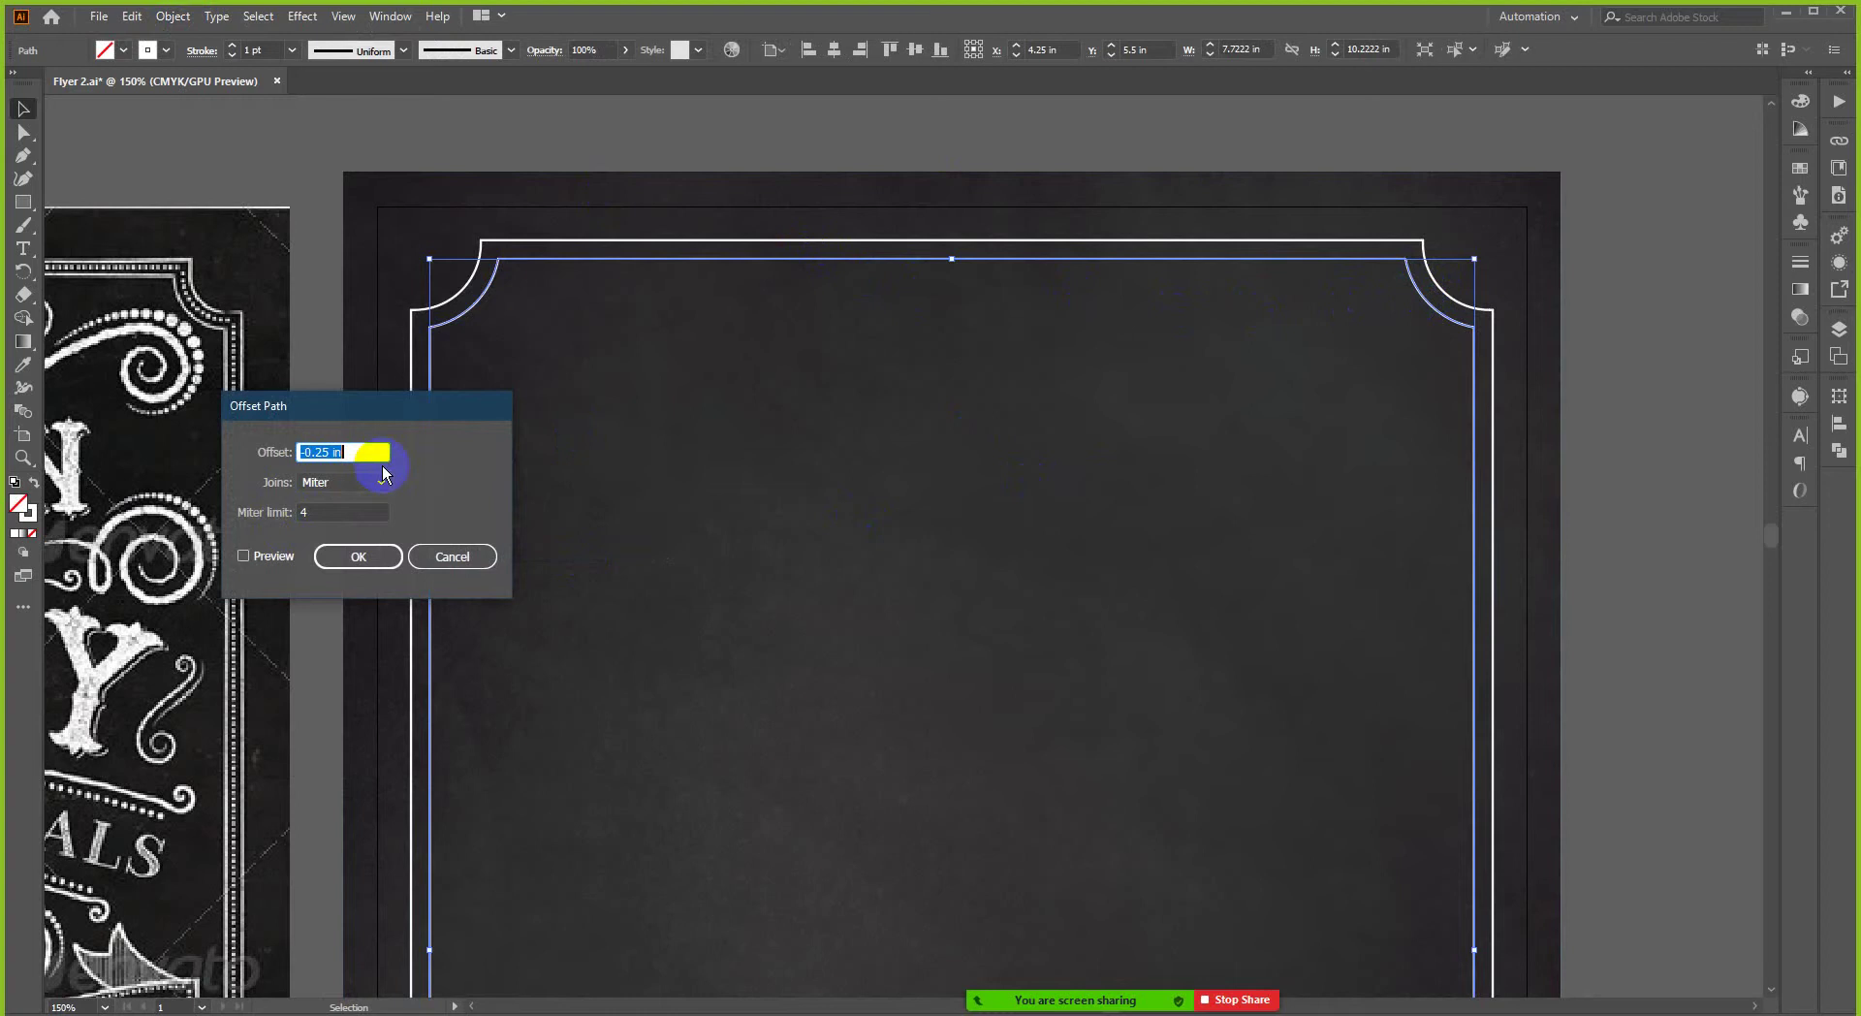
{"action": "type", "text": "-.05"}
{"action": "left_click", "coordinate": [244, 556]}
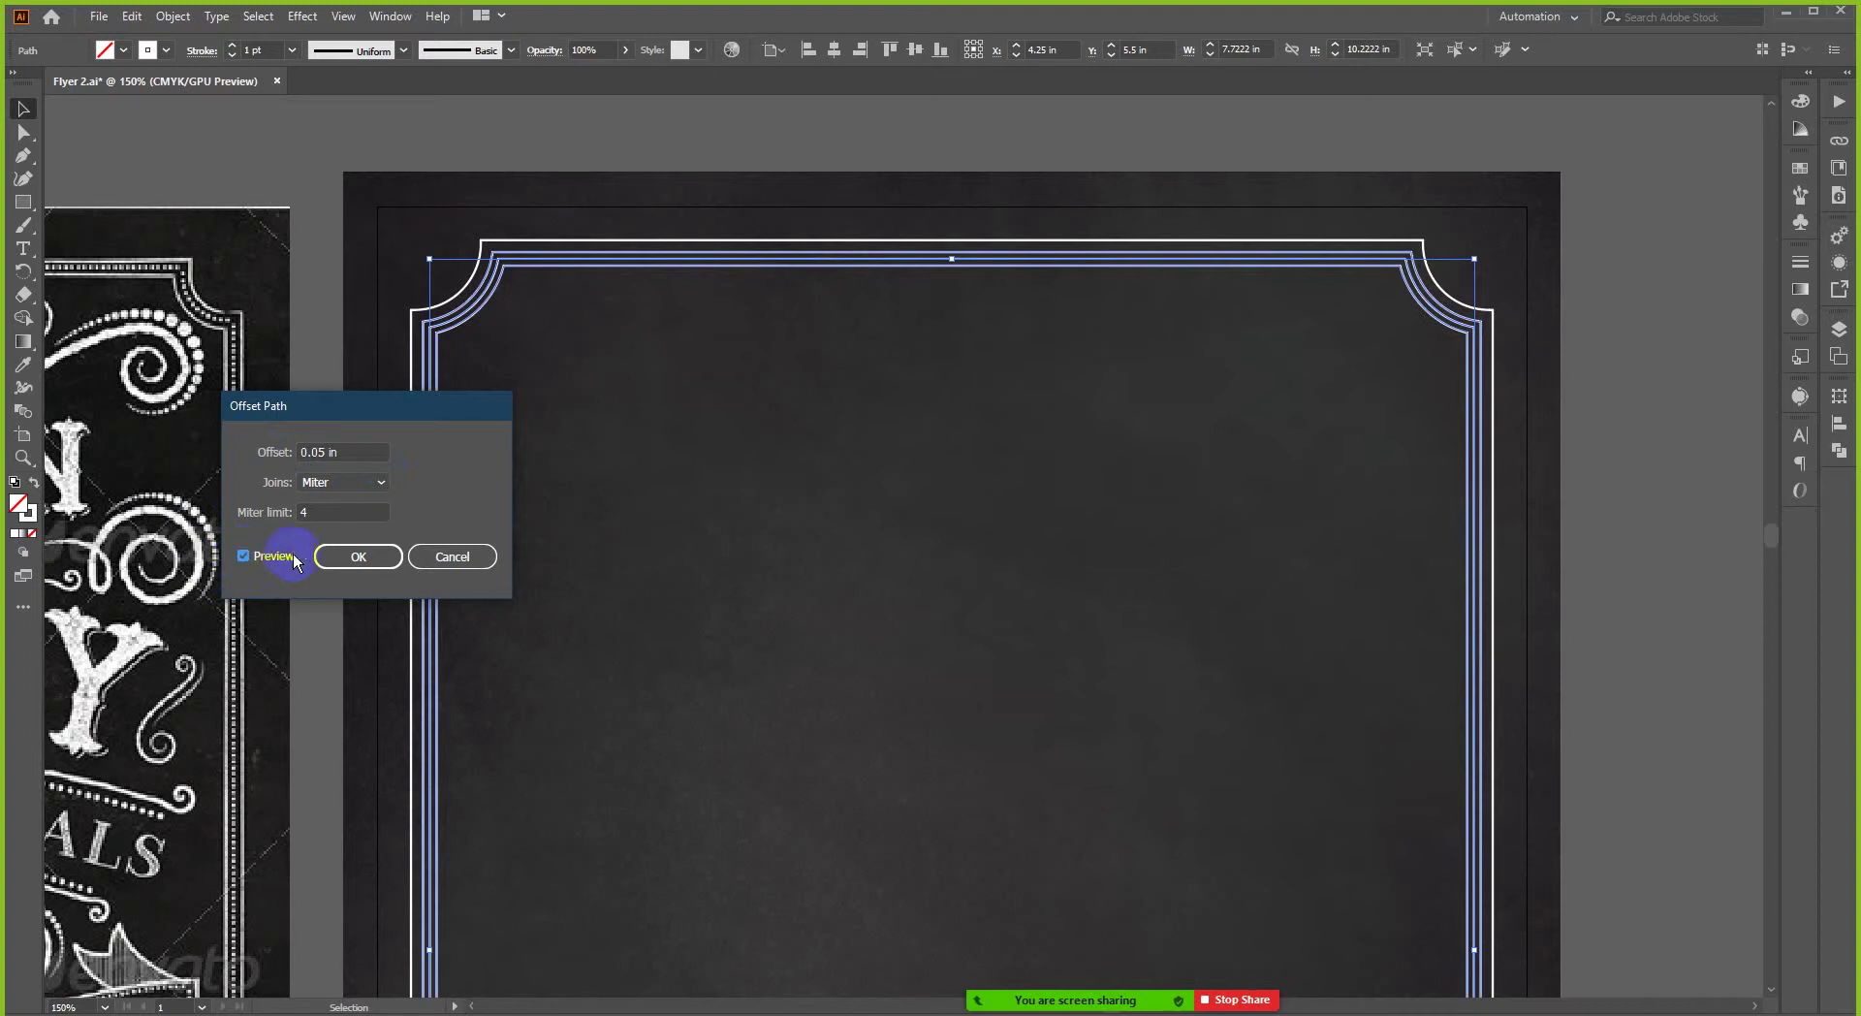
{"action": "left_click", "coordinate": [475, 558]}
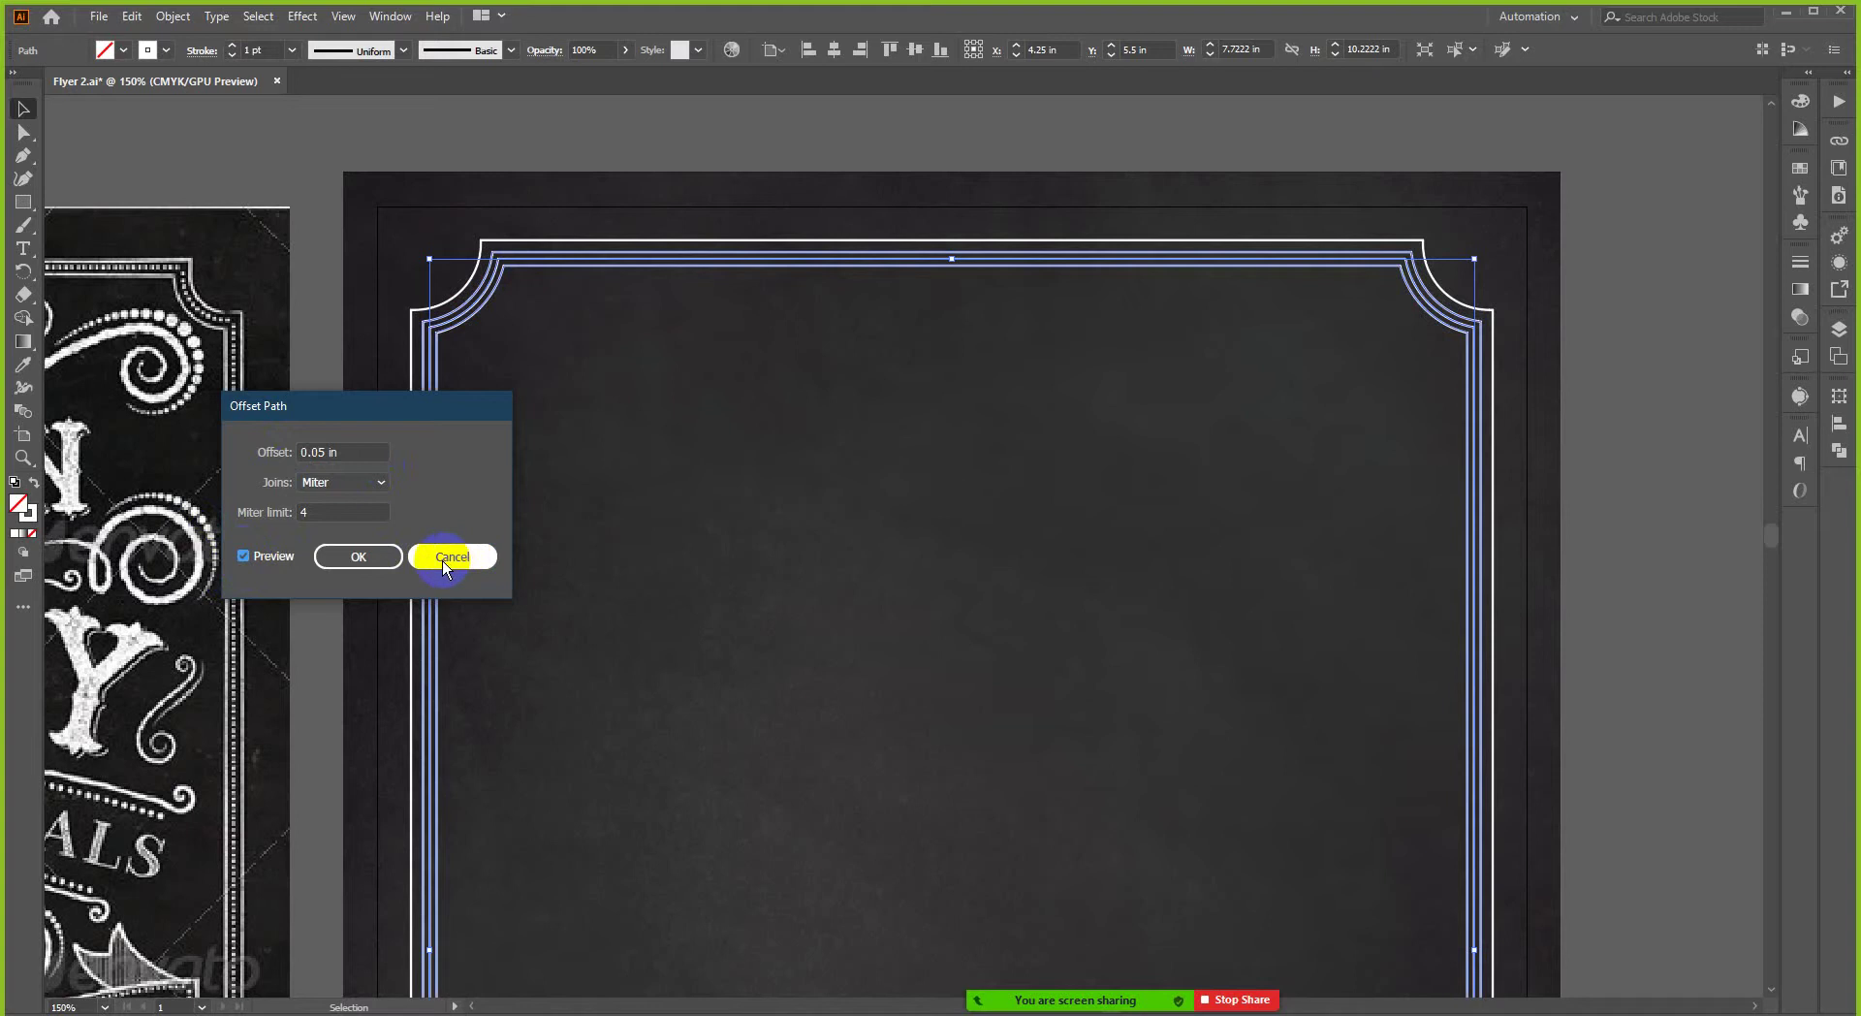
{"action": "left_click", "coordinate": [1645, 406]}
{"action": "left_click", "coordinate": [1442, 329]}
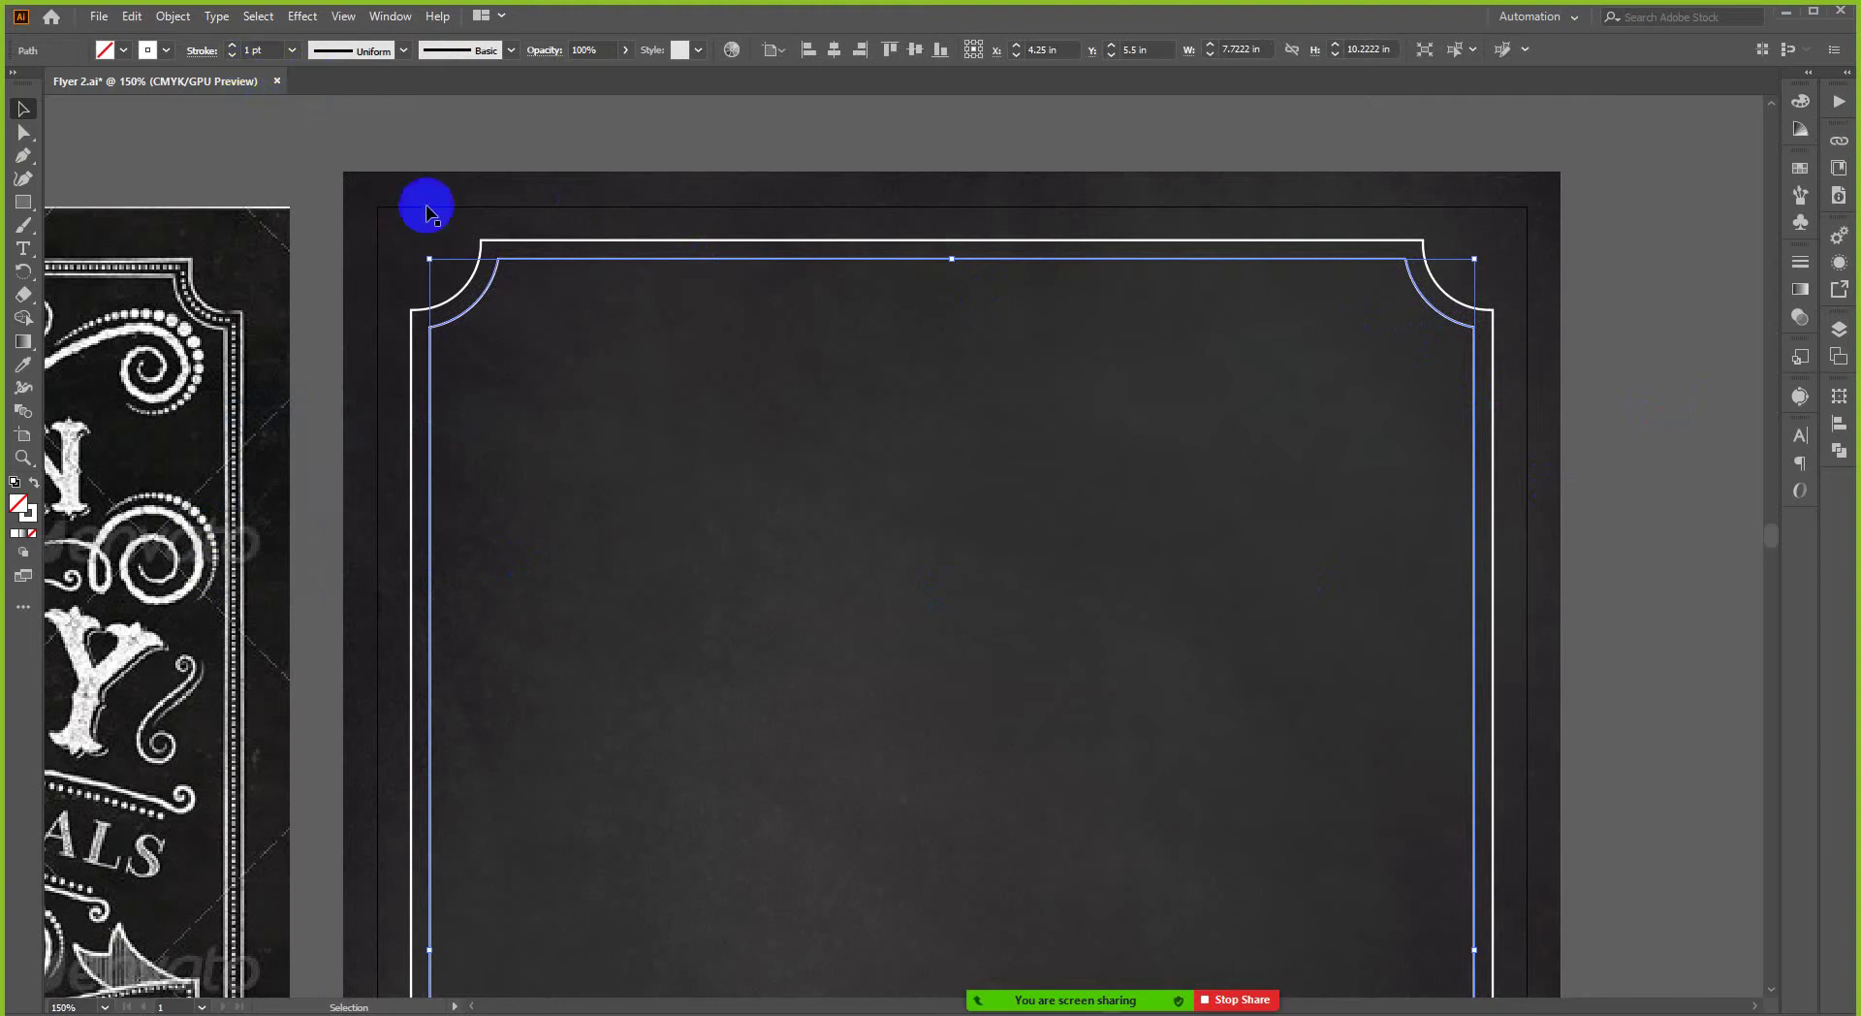
{"action": "left_click", "coordinate": [97, 17]}
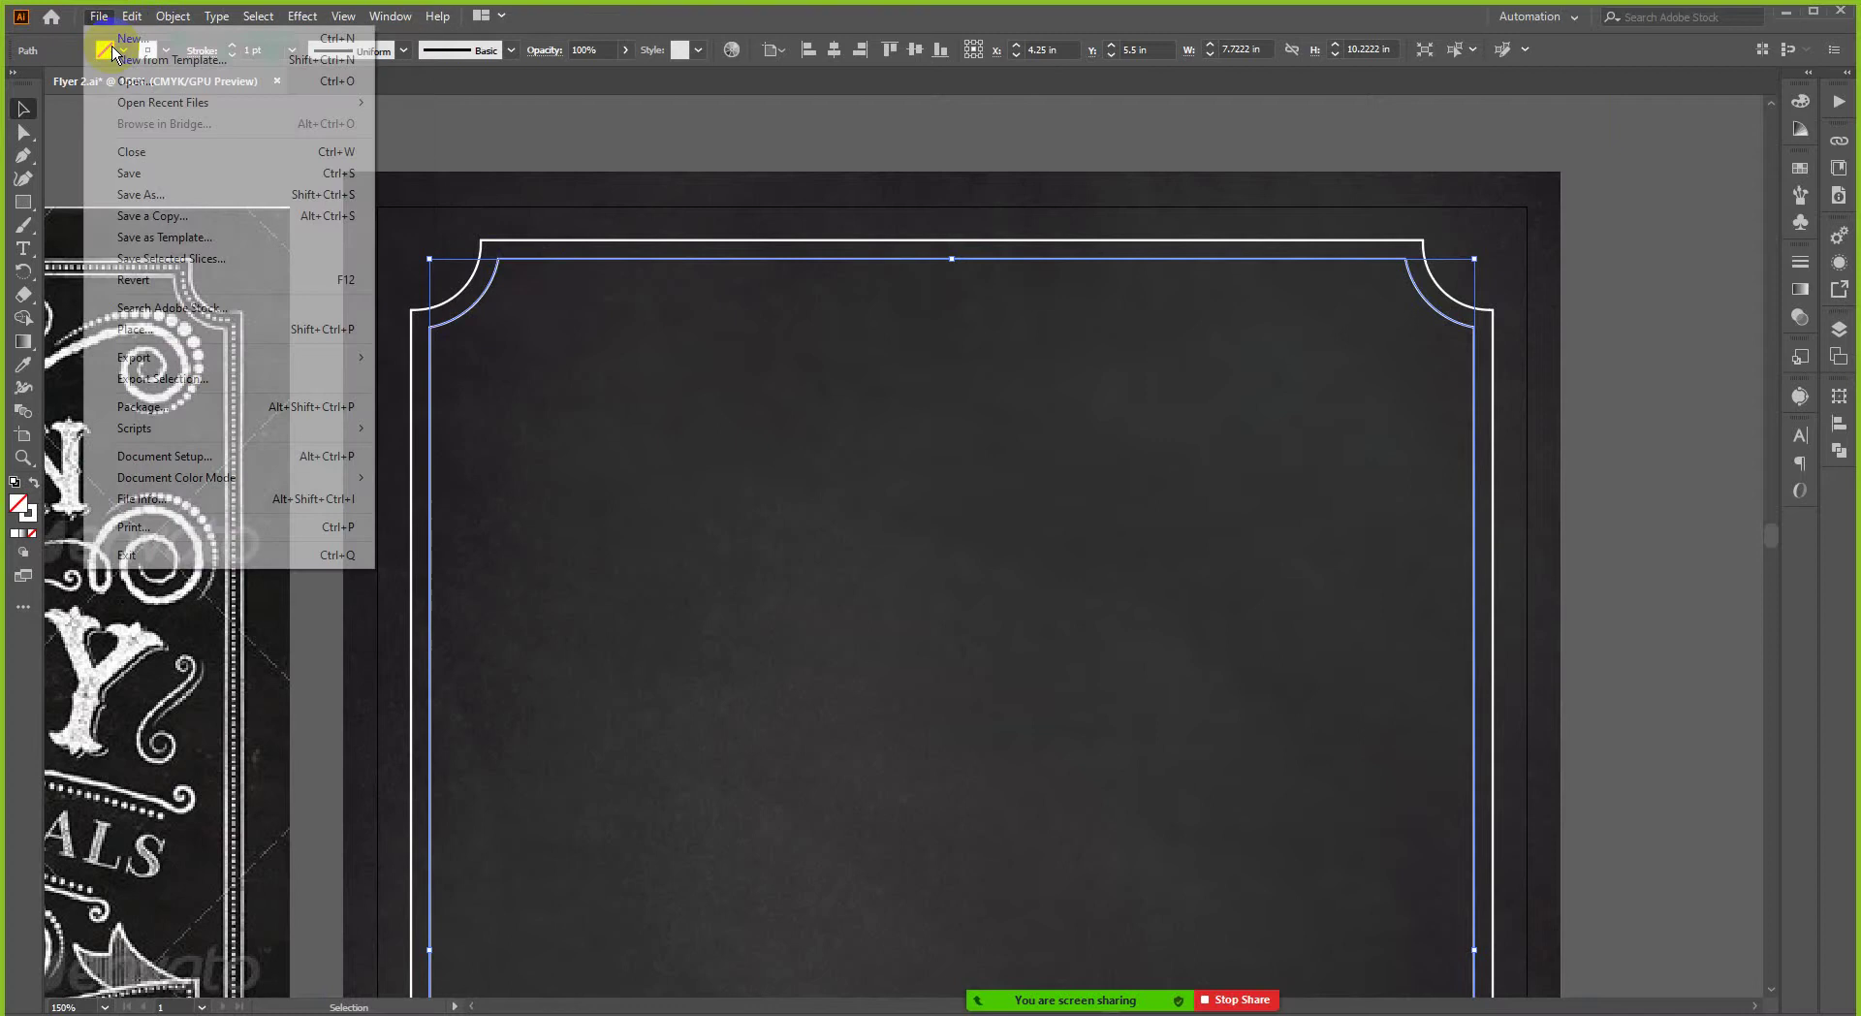
{"action": "left_click", "coordinate": [566, 126]}
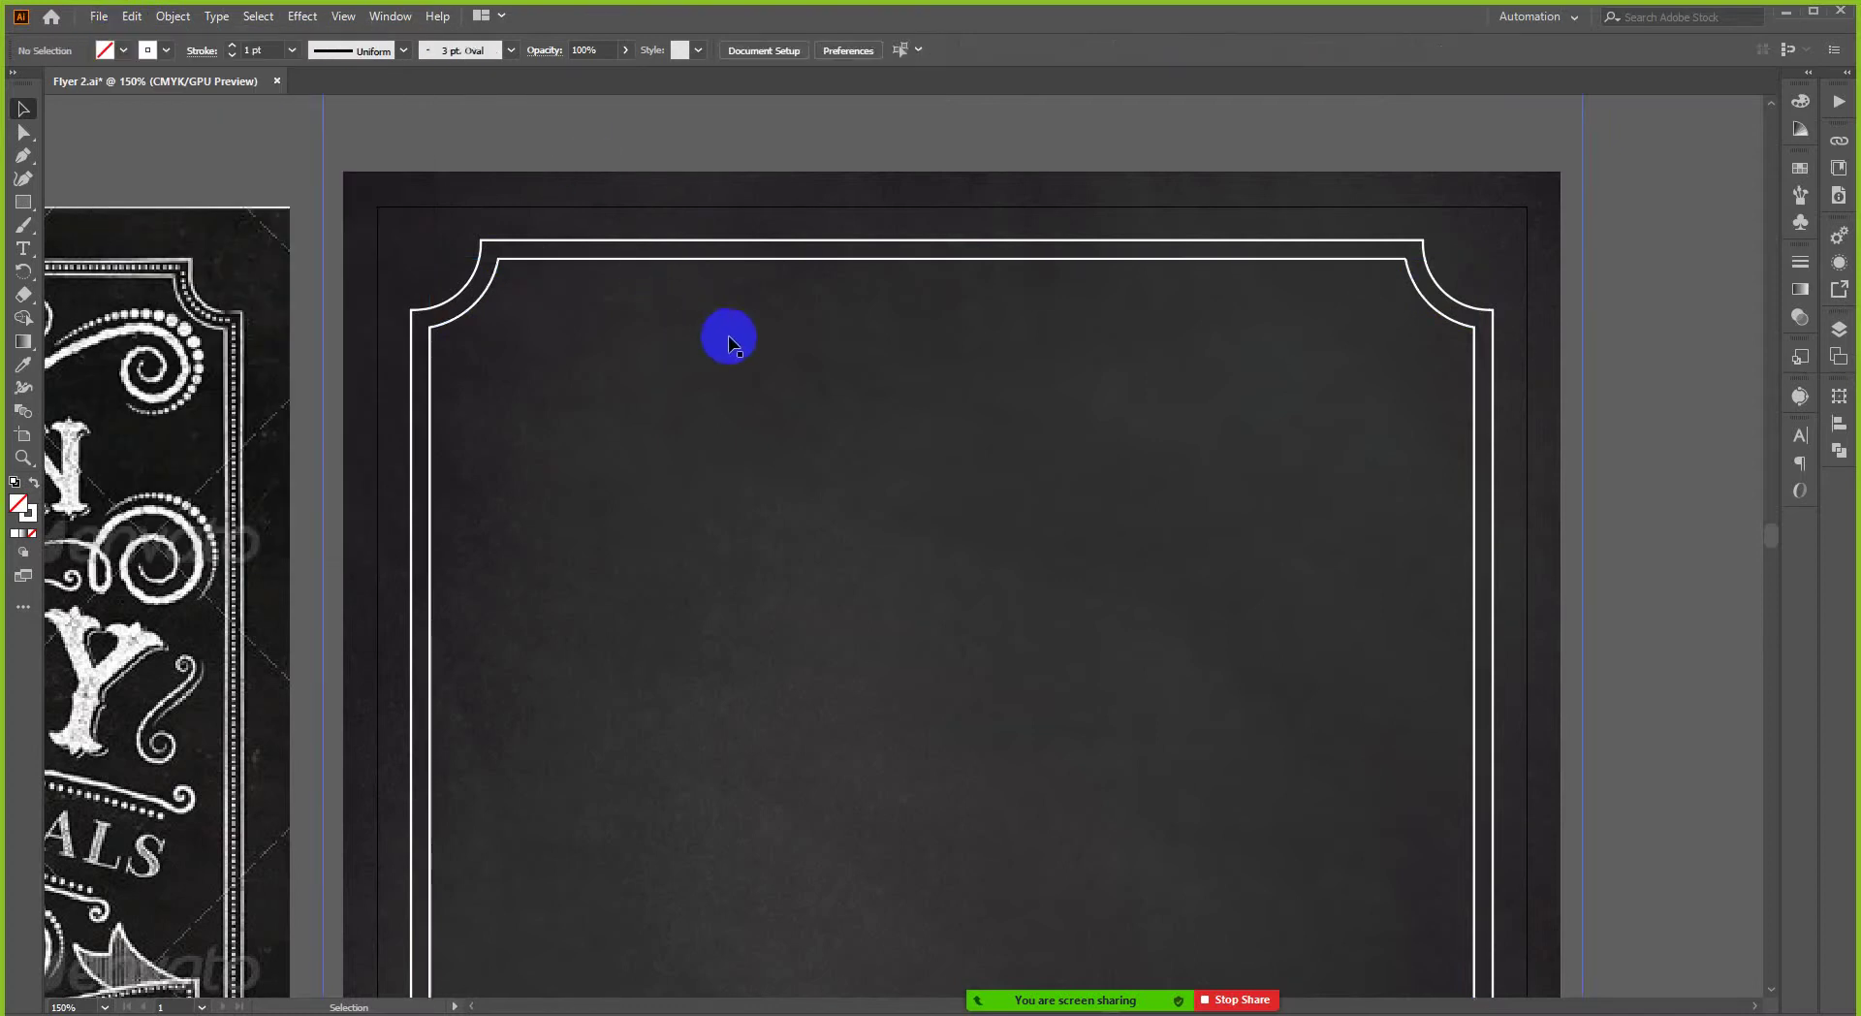
- Select the inner border outline, start Offset Path on it and look through the available join types
{"action": "left_click", "coordinate": [732, 260]}
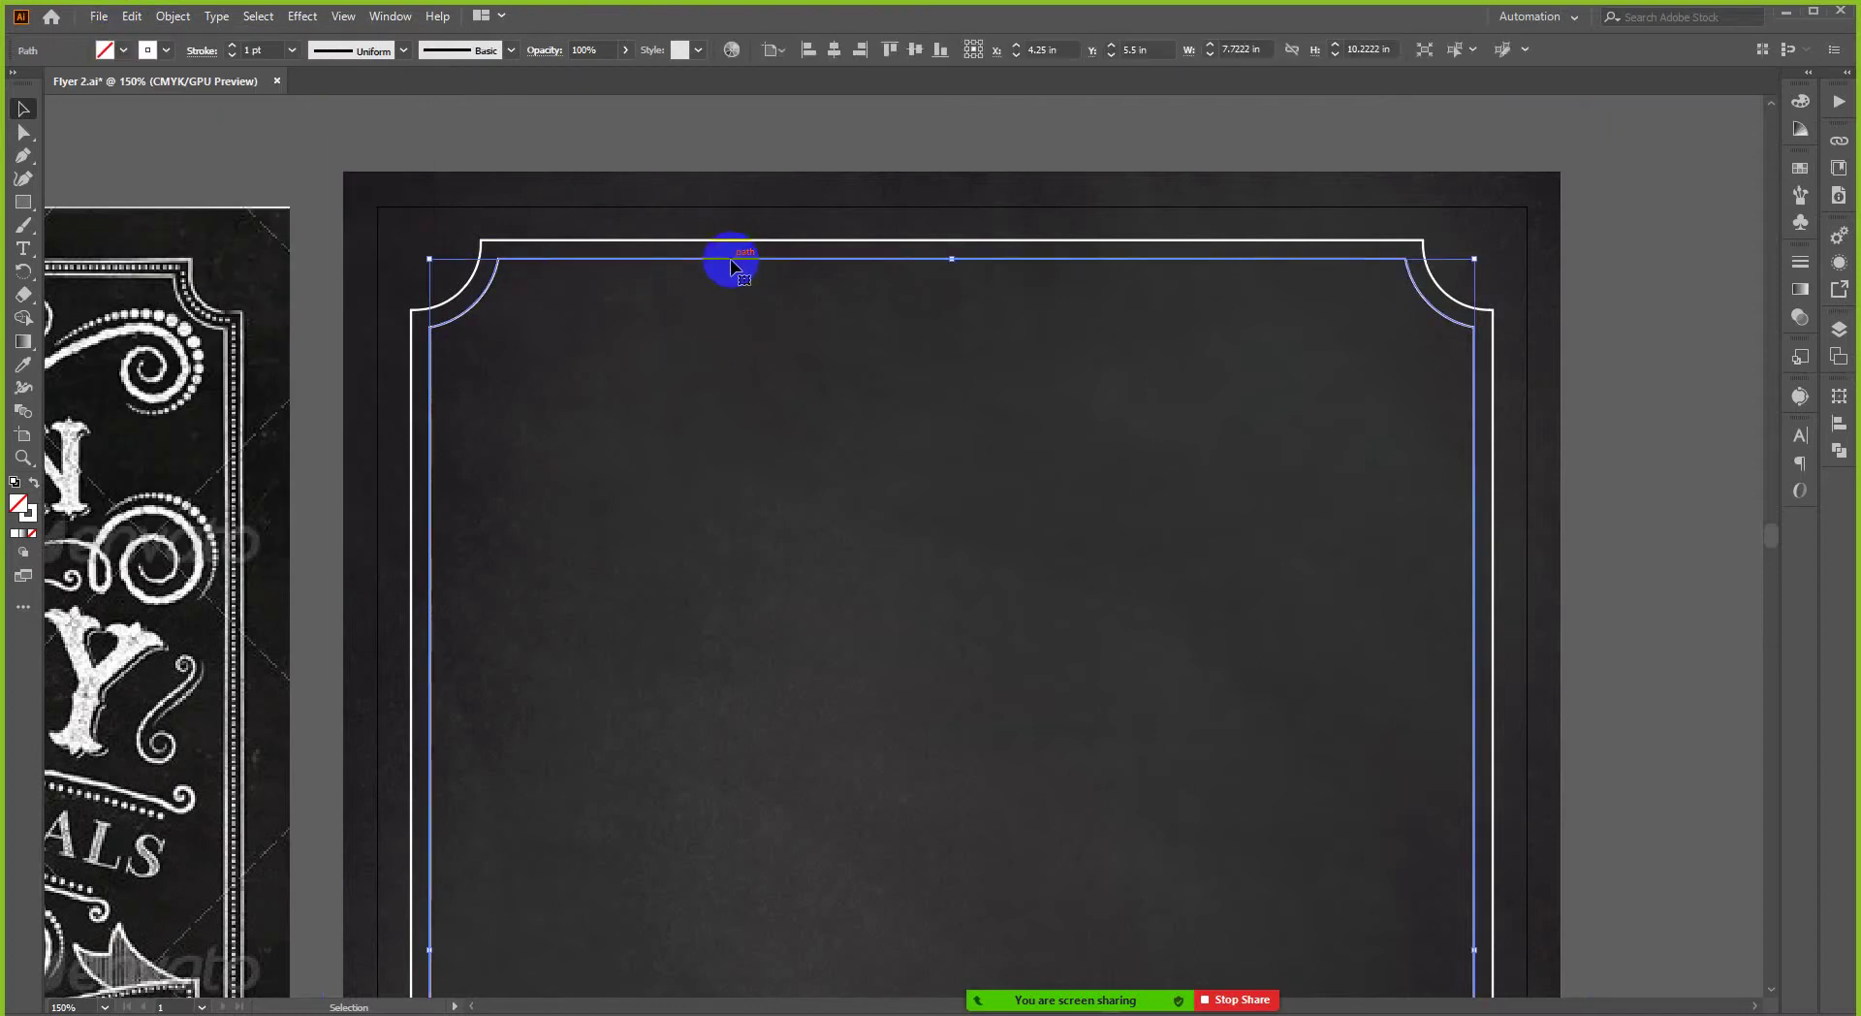
{"action": "right_click", "coordinate": [1267, 259]}
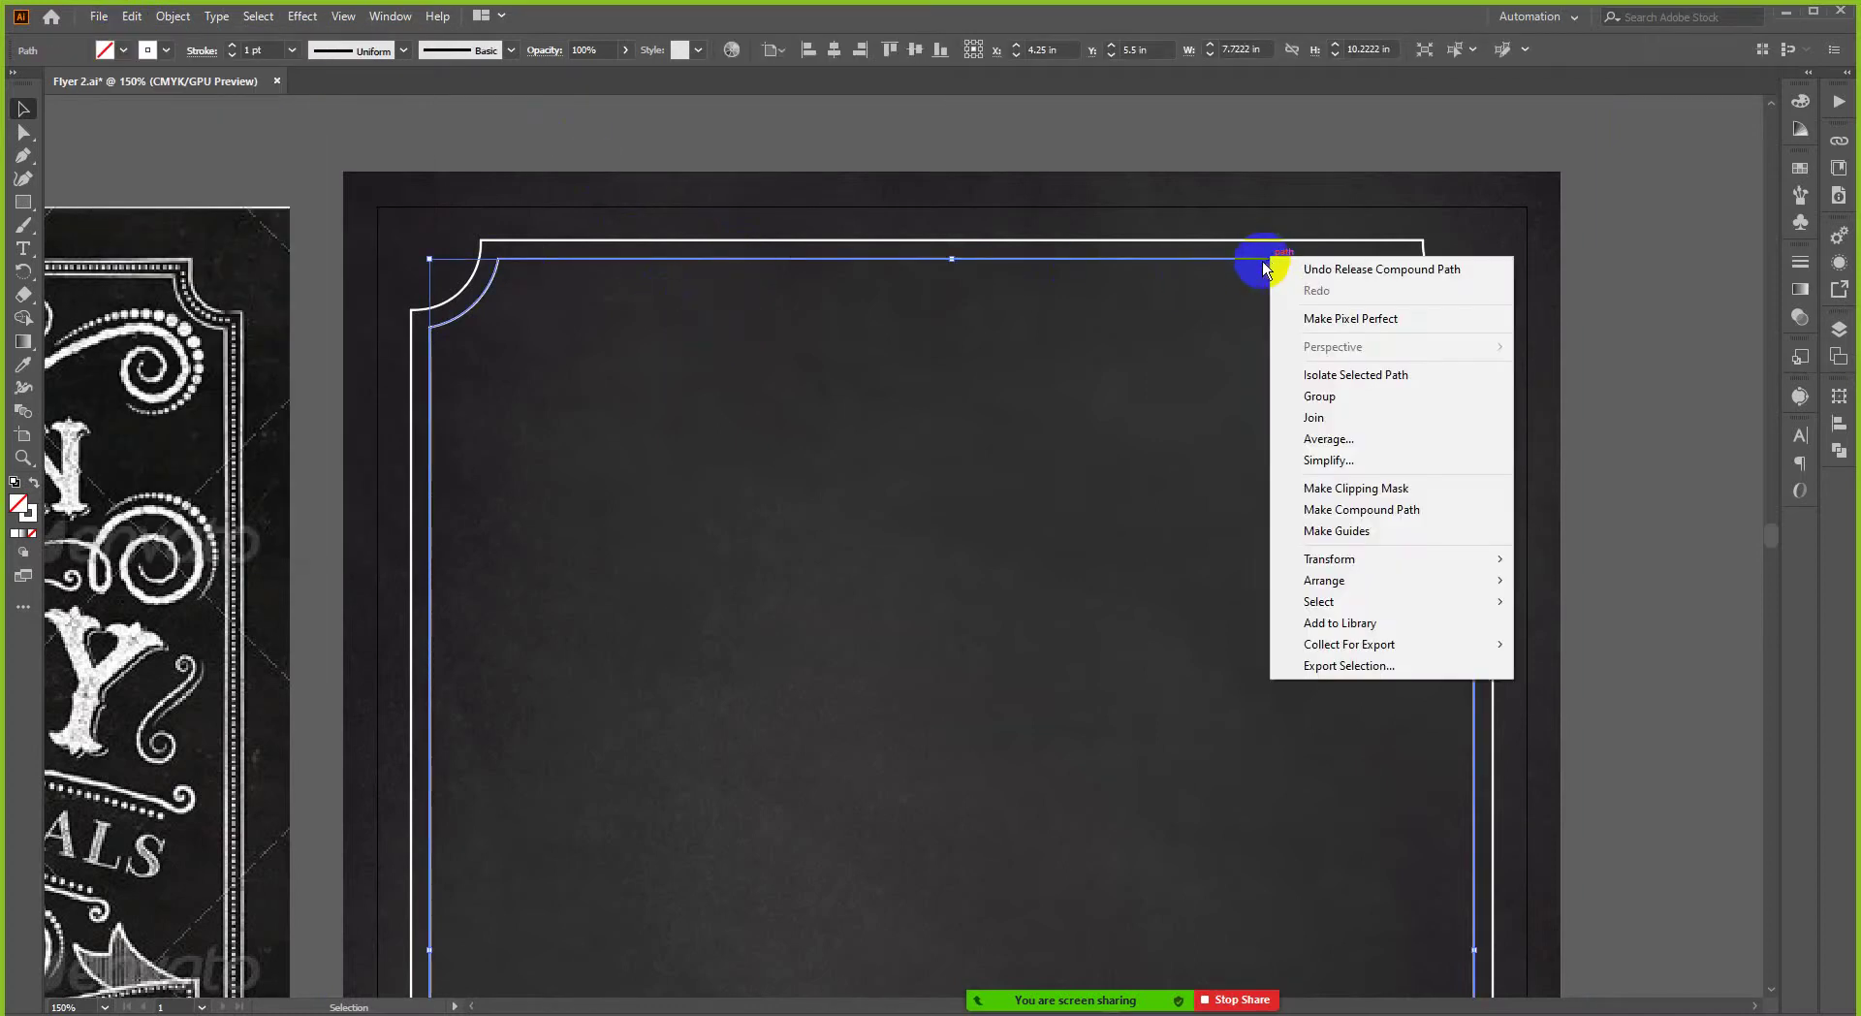
{"action": "left_click", "coordinate": [1245, 271]}
{"action": "left_click", "coordinate": [173, 17]}
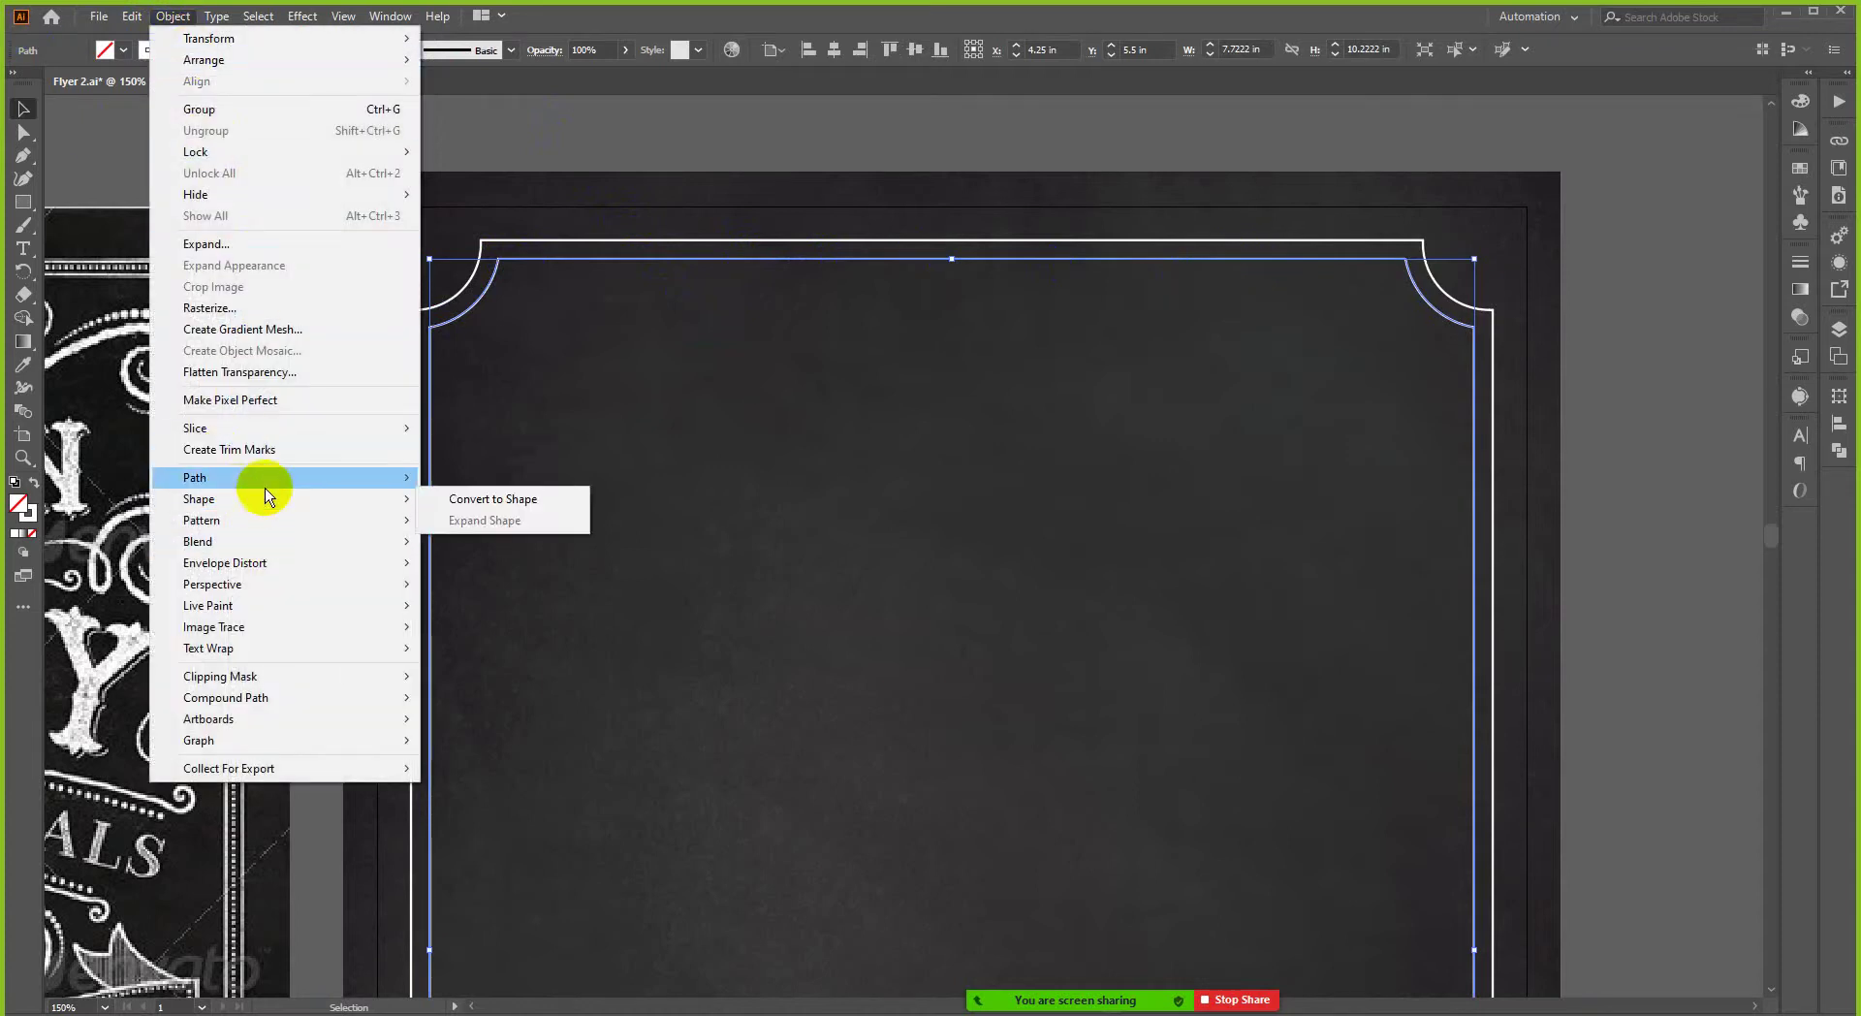
{"action": "mouse_move", "coordinate": [407, 478]}
{"action": "left_click", "coordinate": [512, 548]}
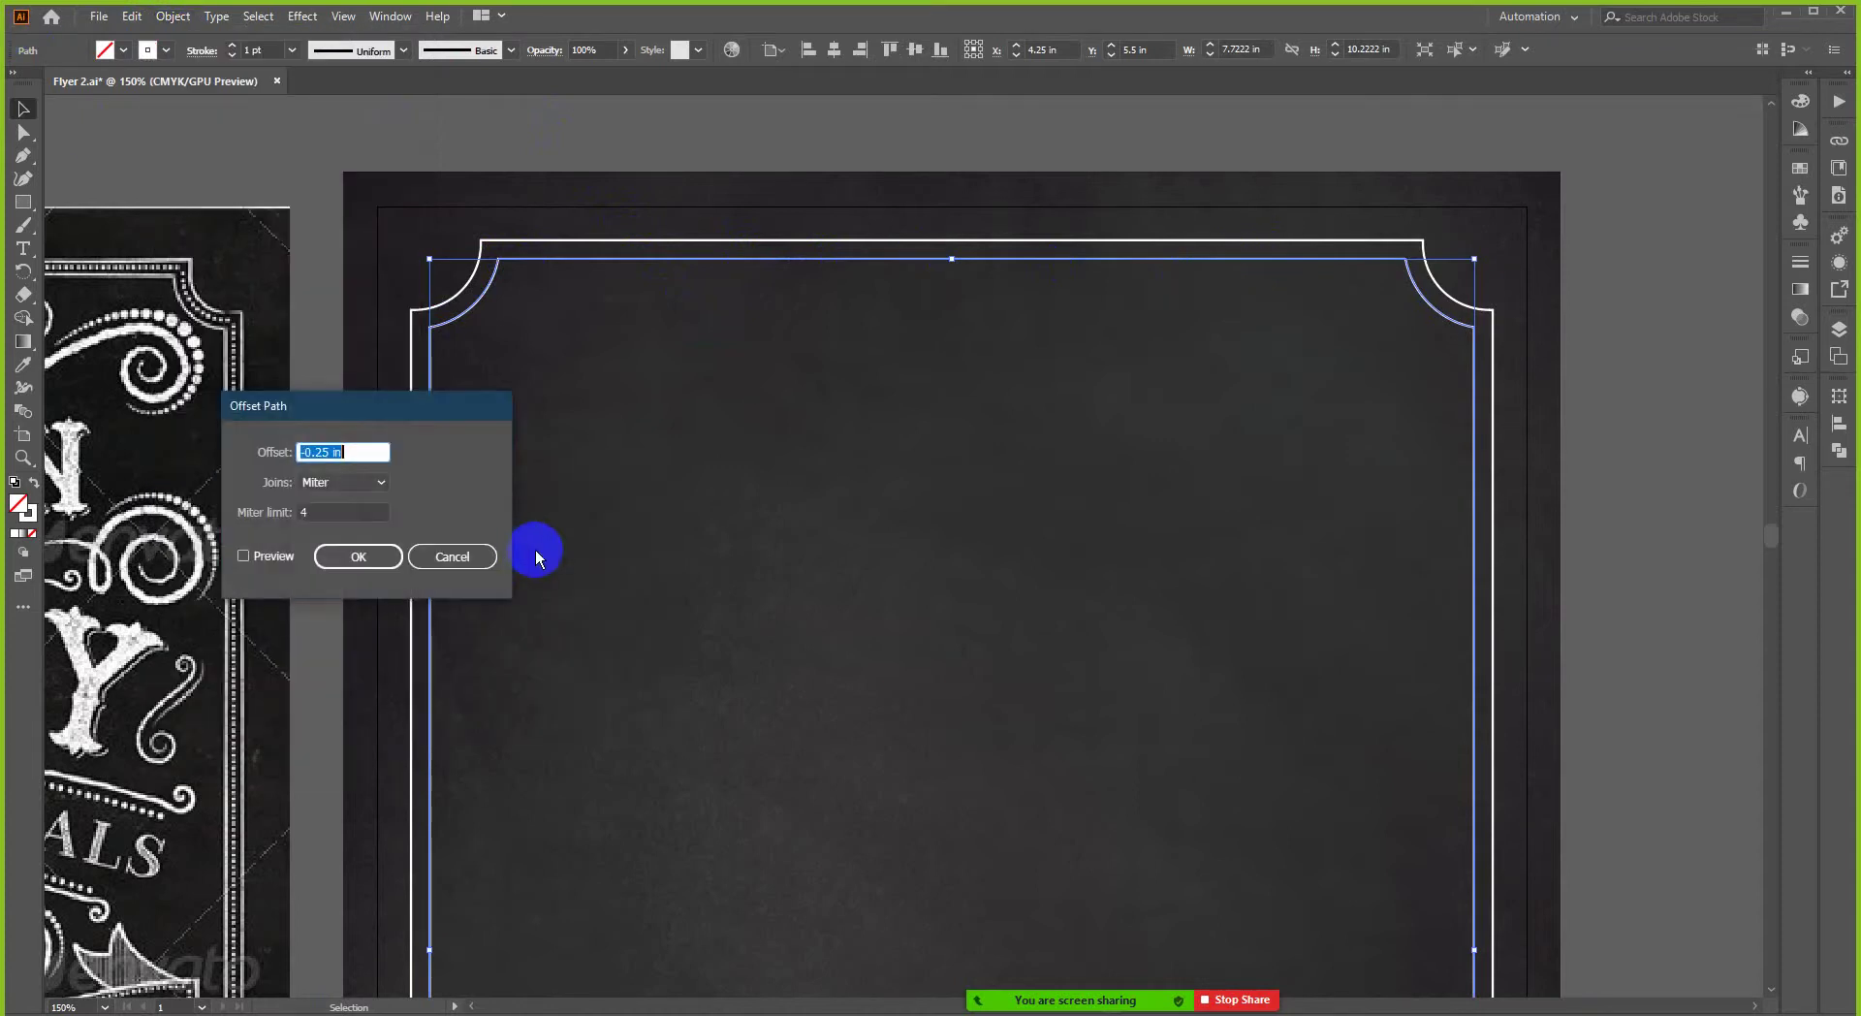
{"action": "left_click", "coordinate": [370, 481]}
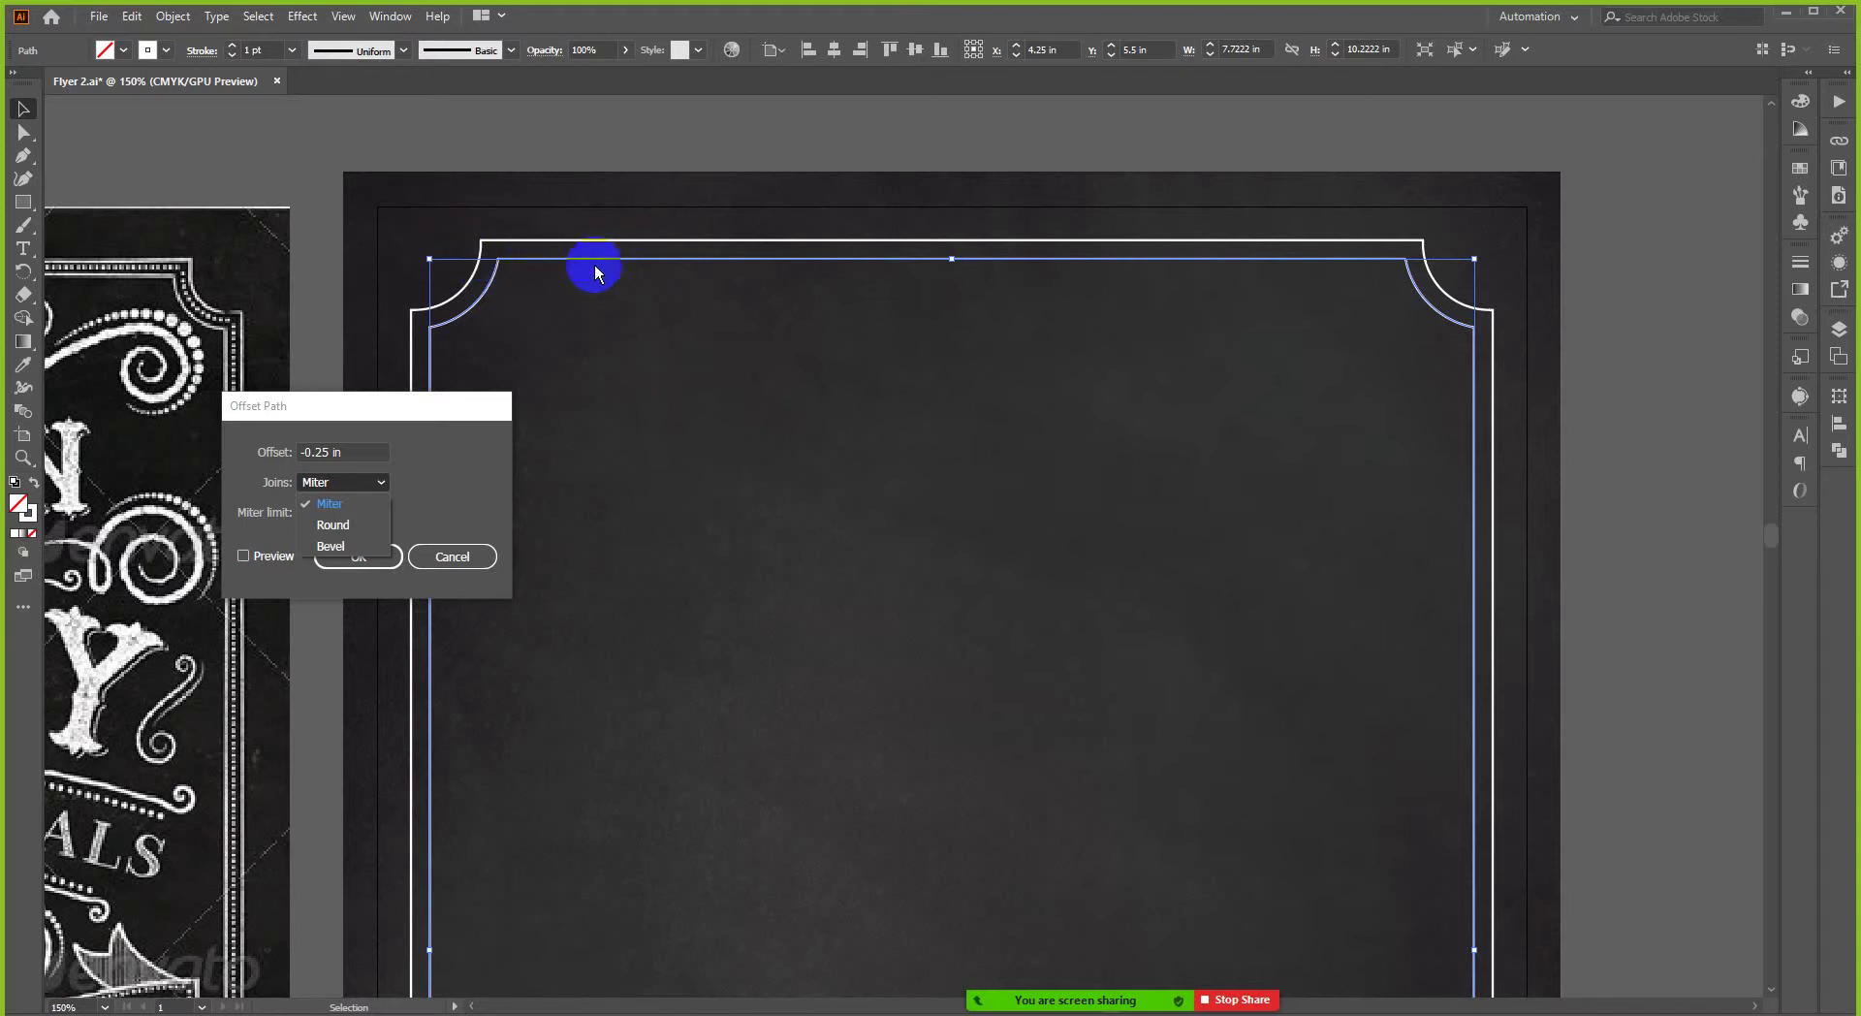
{"action": "left_click", "coordinate": [384, 482]}
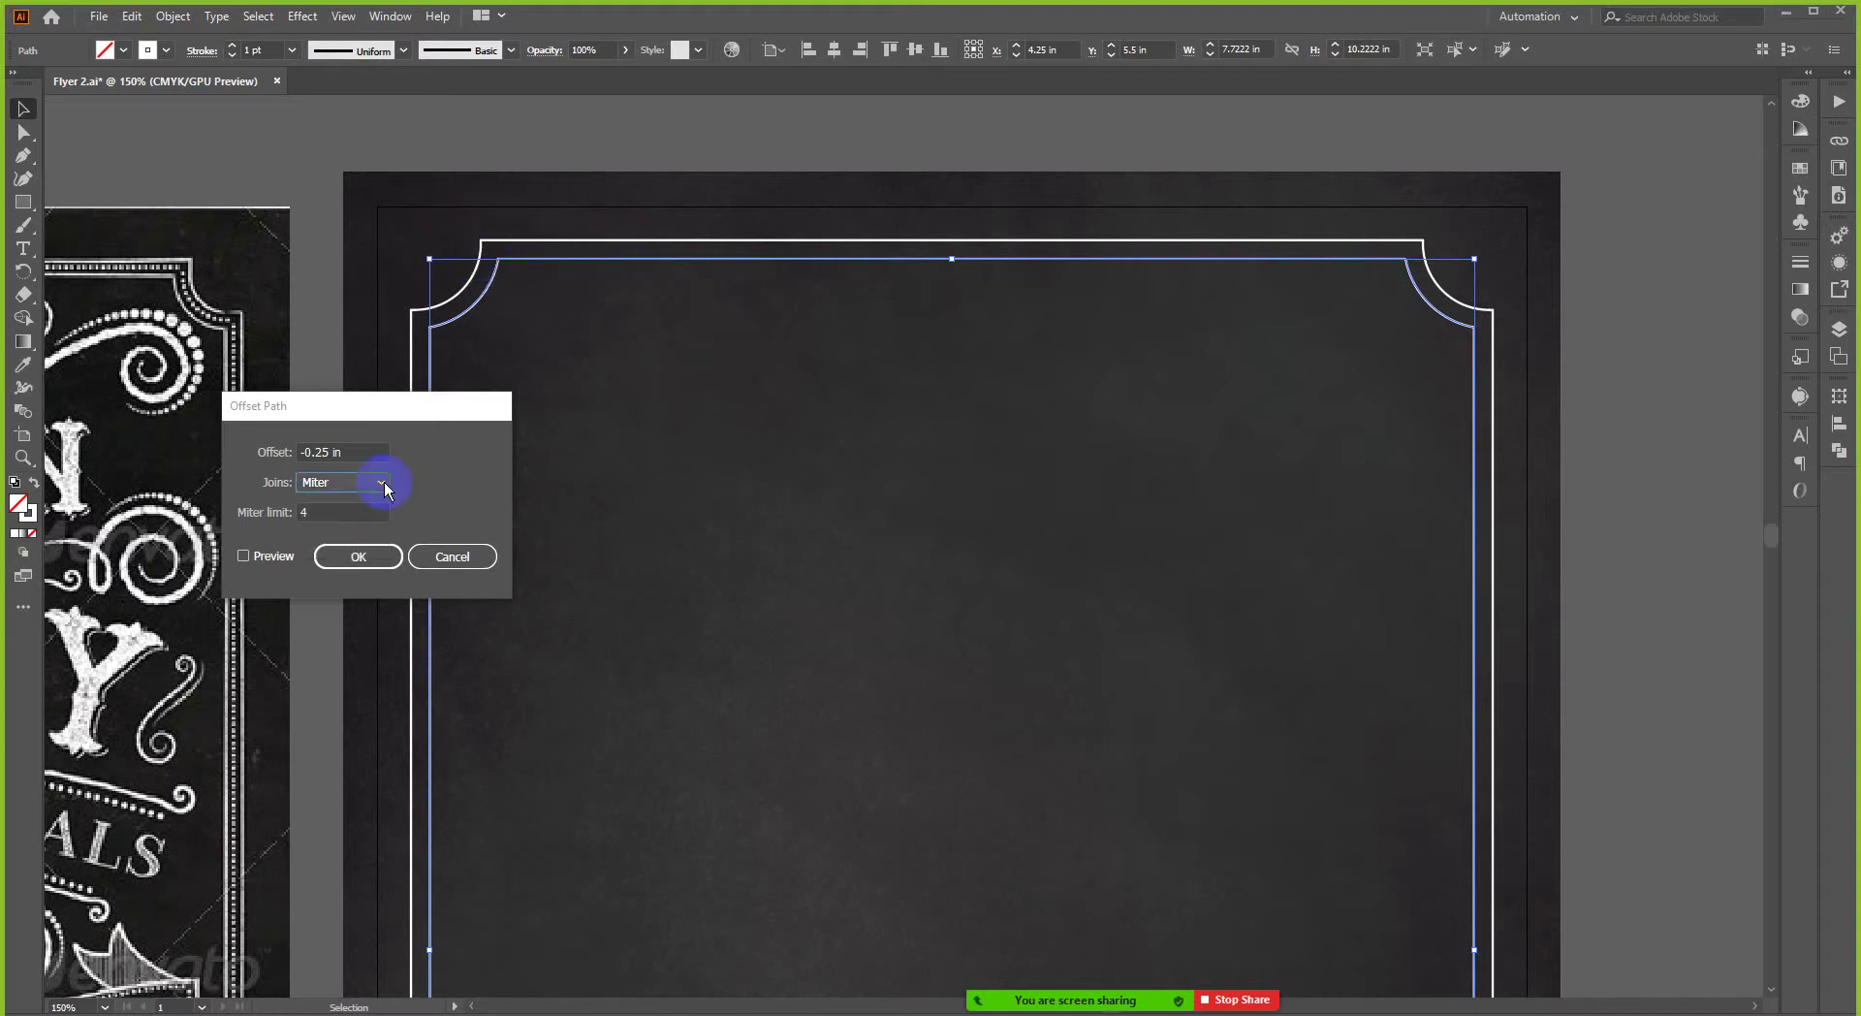
{"action": "left_click", "coordinate": [384, 481]}
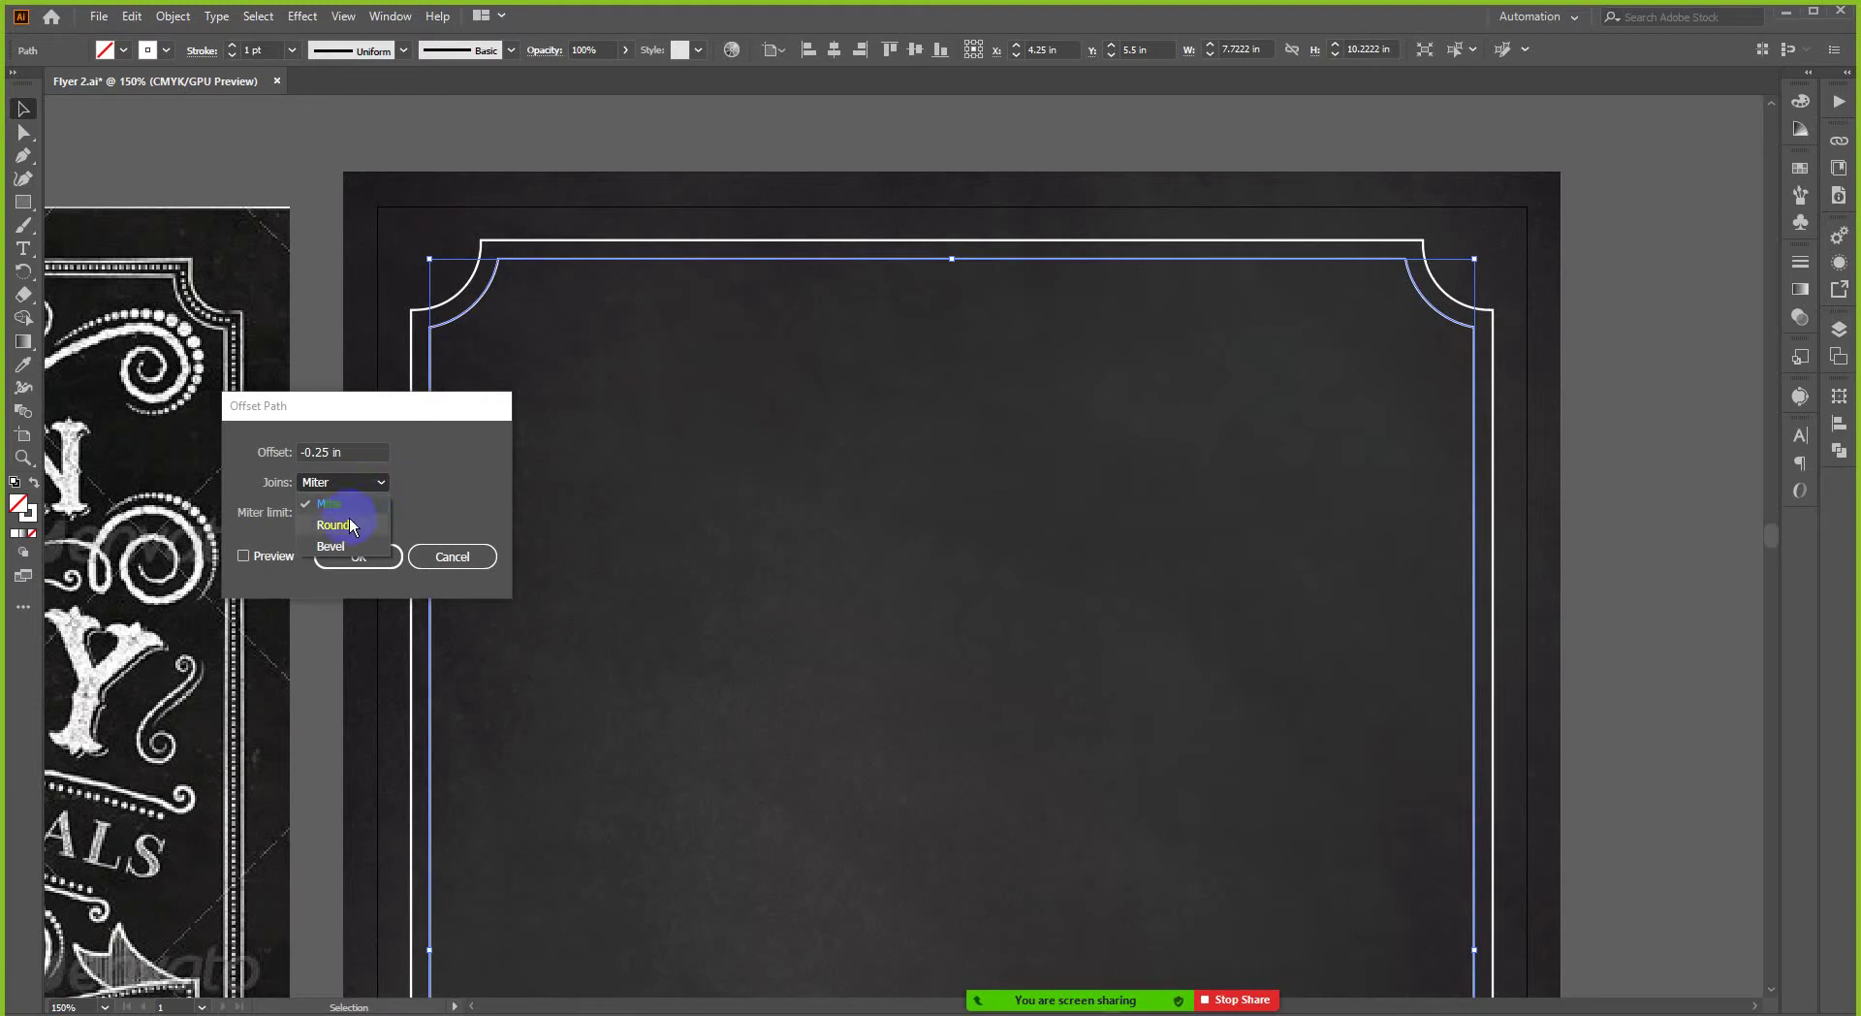
{"action": "left_click", "coordinate": [383, 483]}
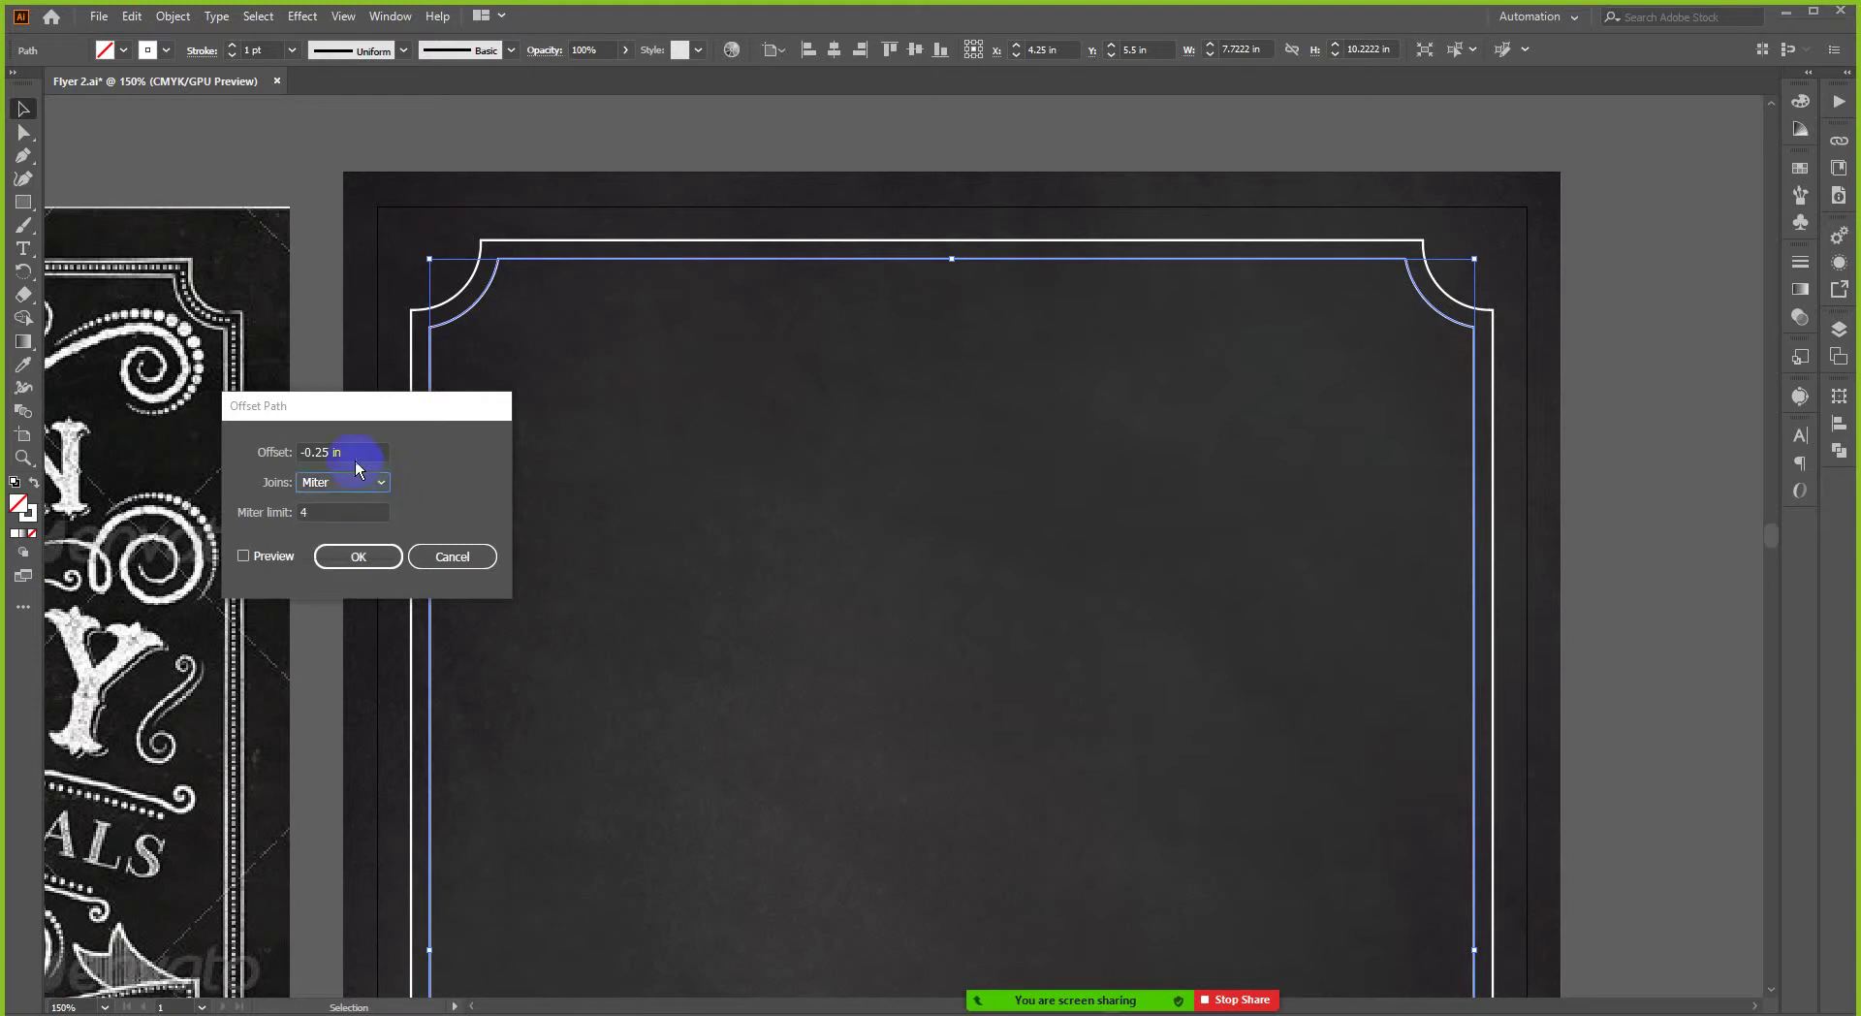
- Set the inner outline's path offset to 0.07 in and turn on the preview
{"action": "left_click", "coordinate": [368, 448]}
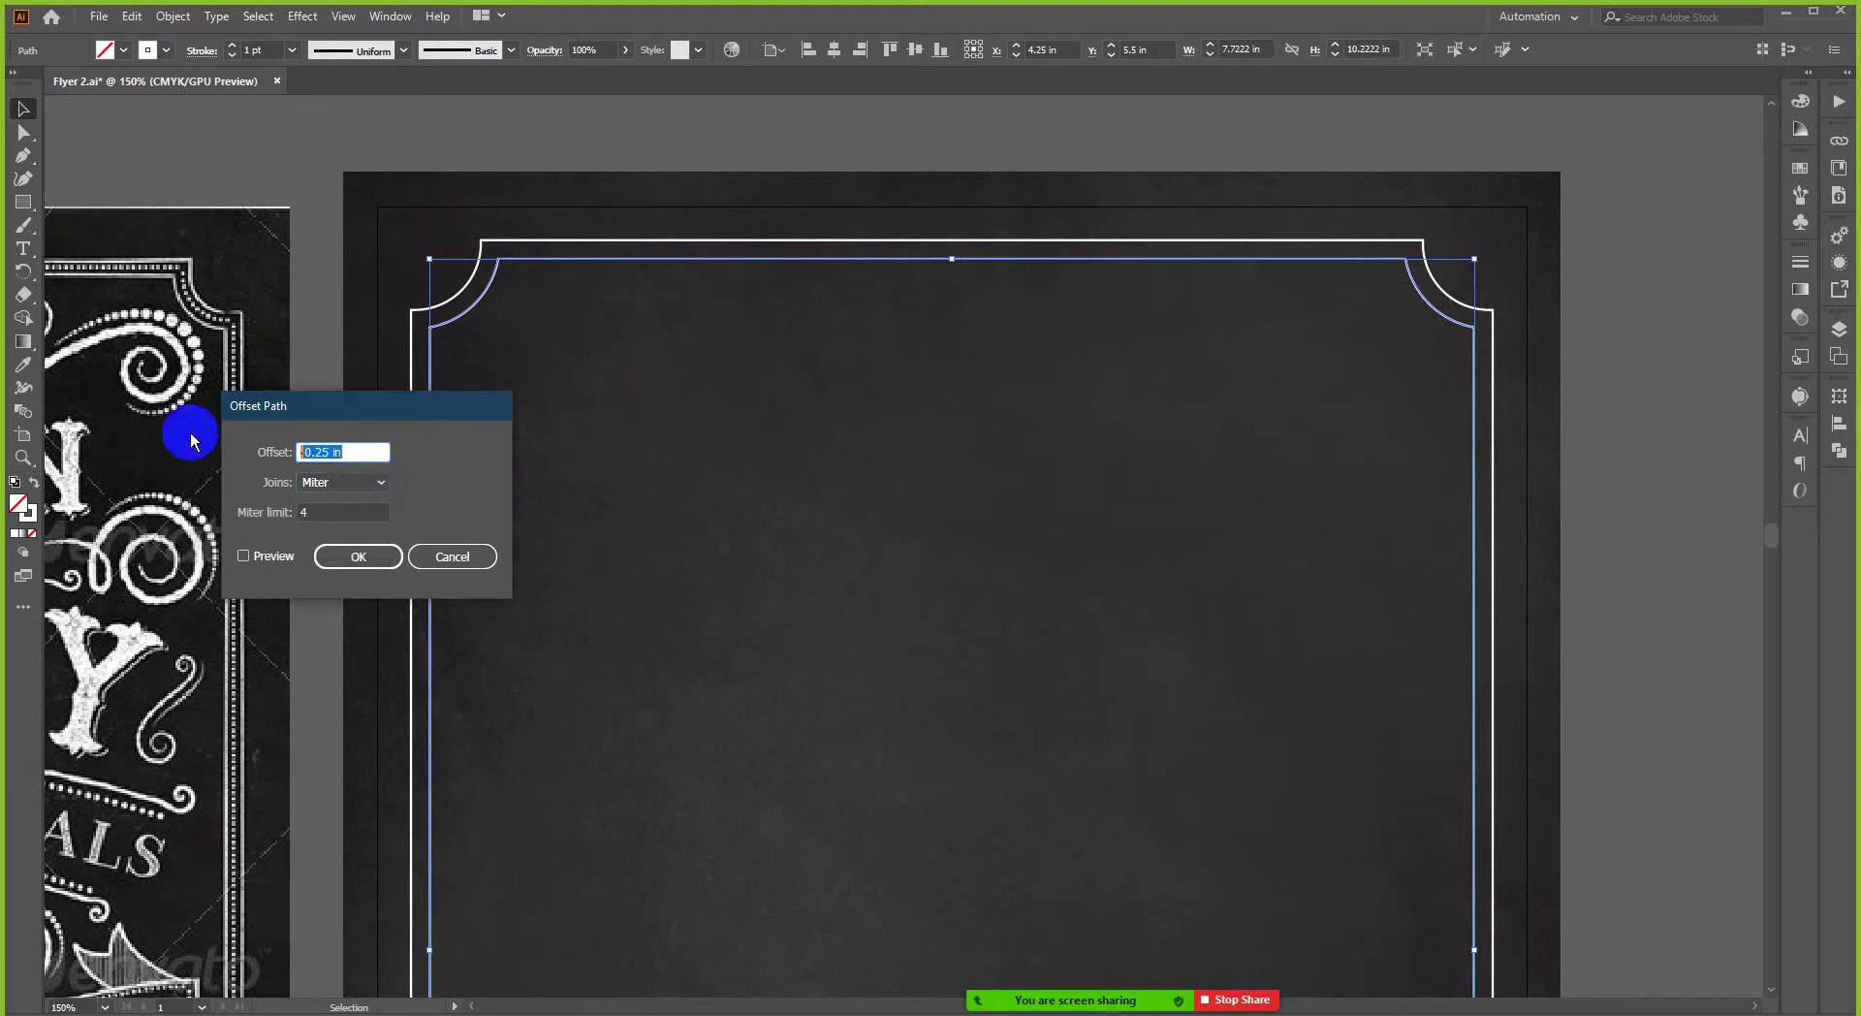
{"action": "type", "text": "0"}
{"action": "type", "text": ".07"}
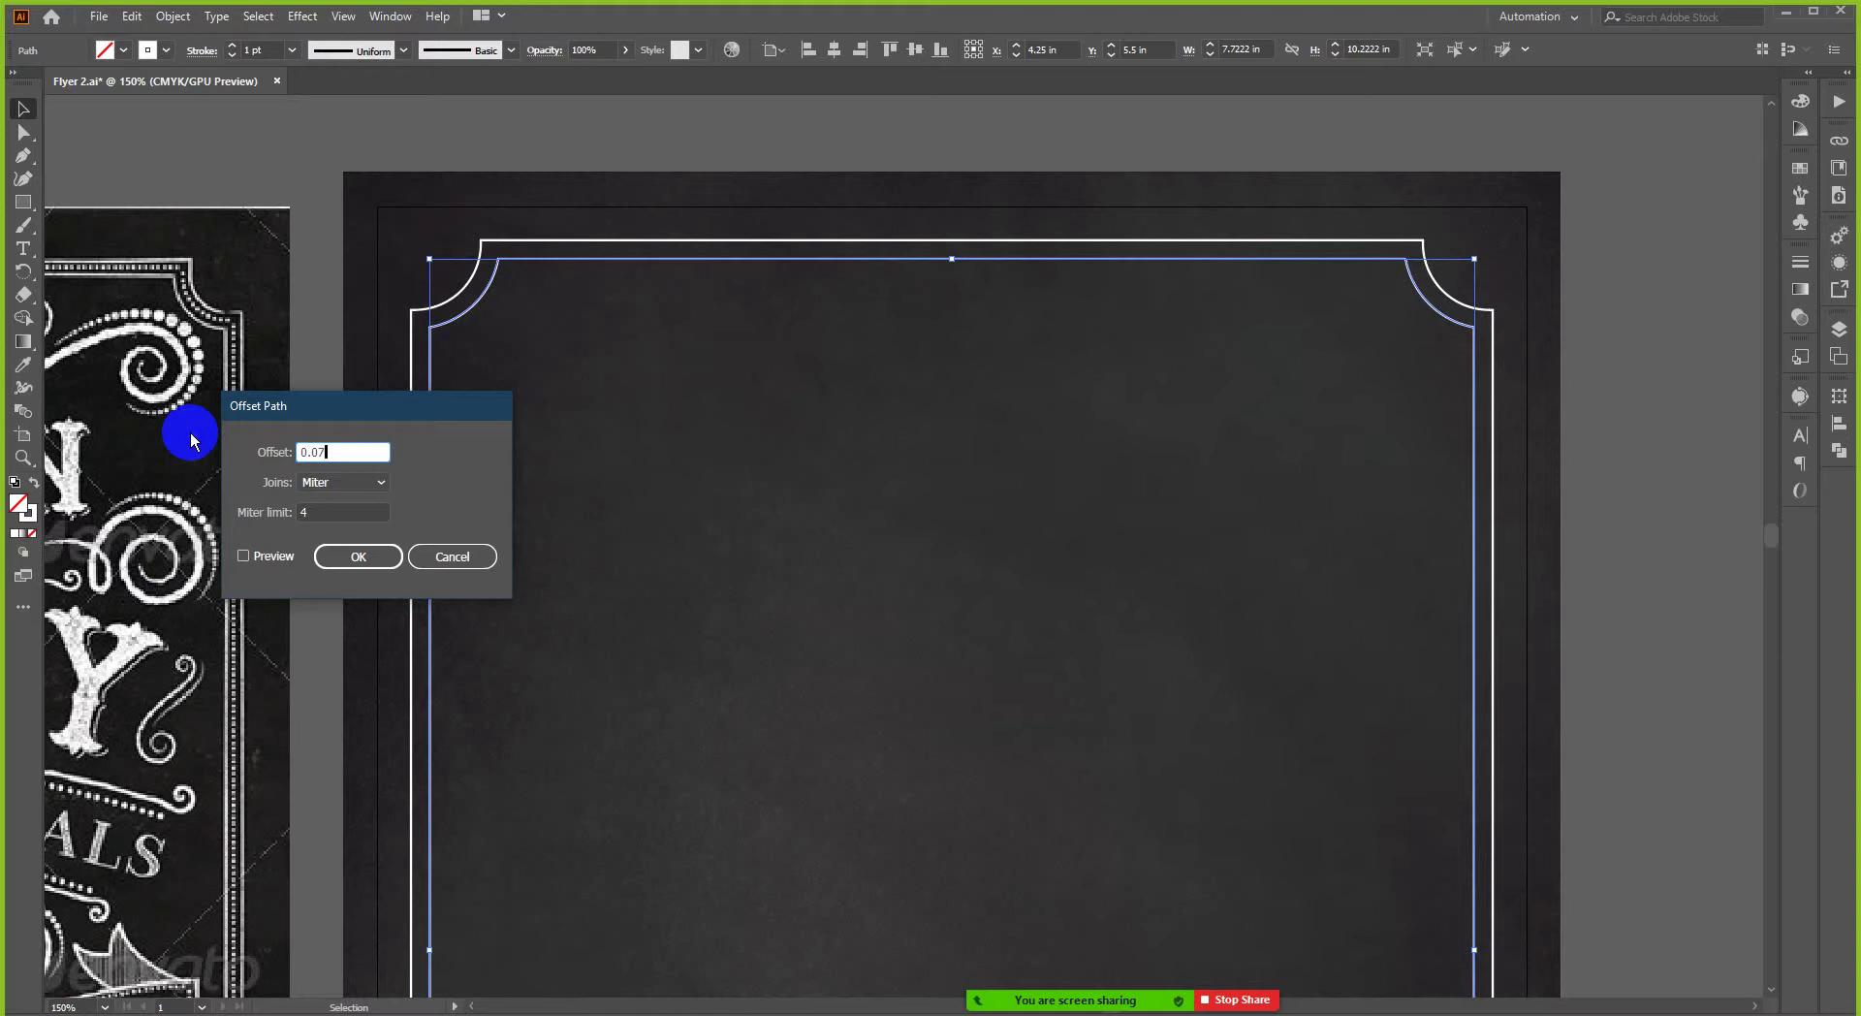
{"action": "left_click", "coordinate": [243, 556]}
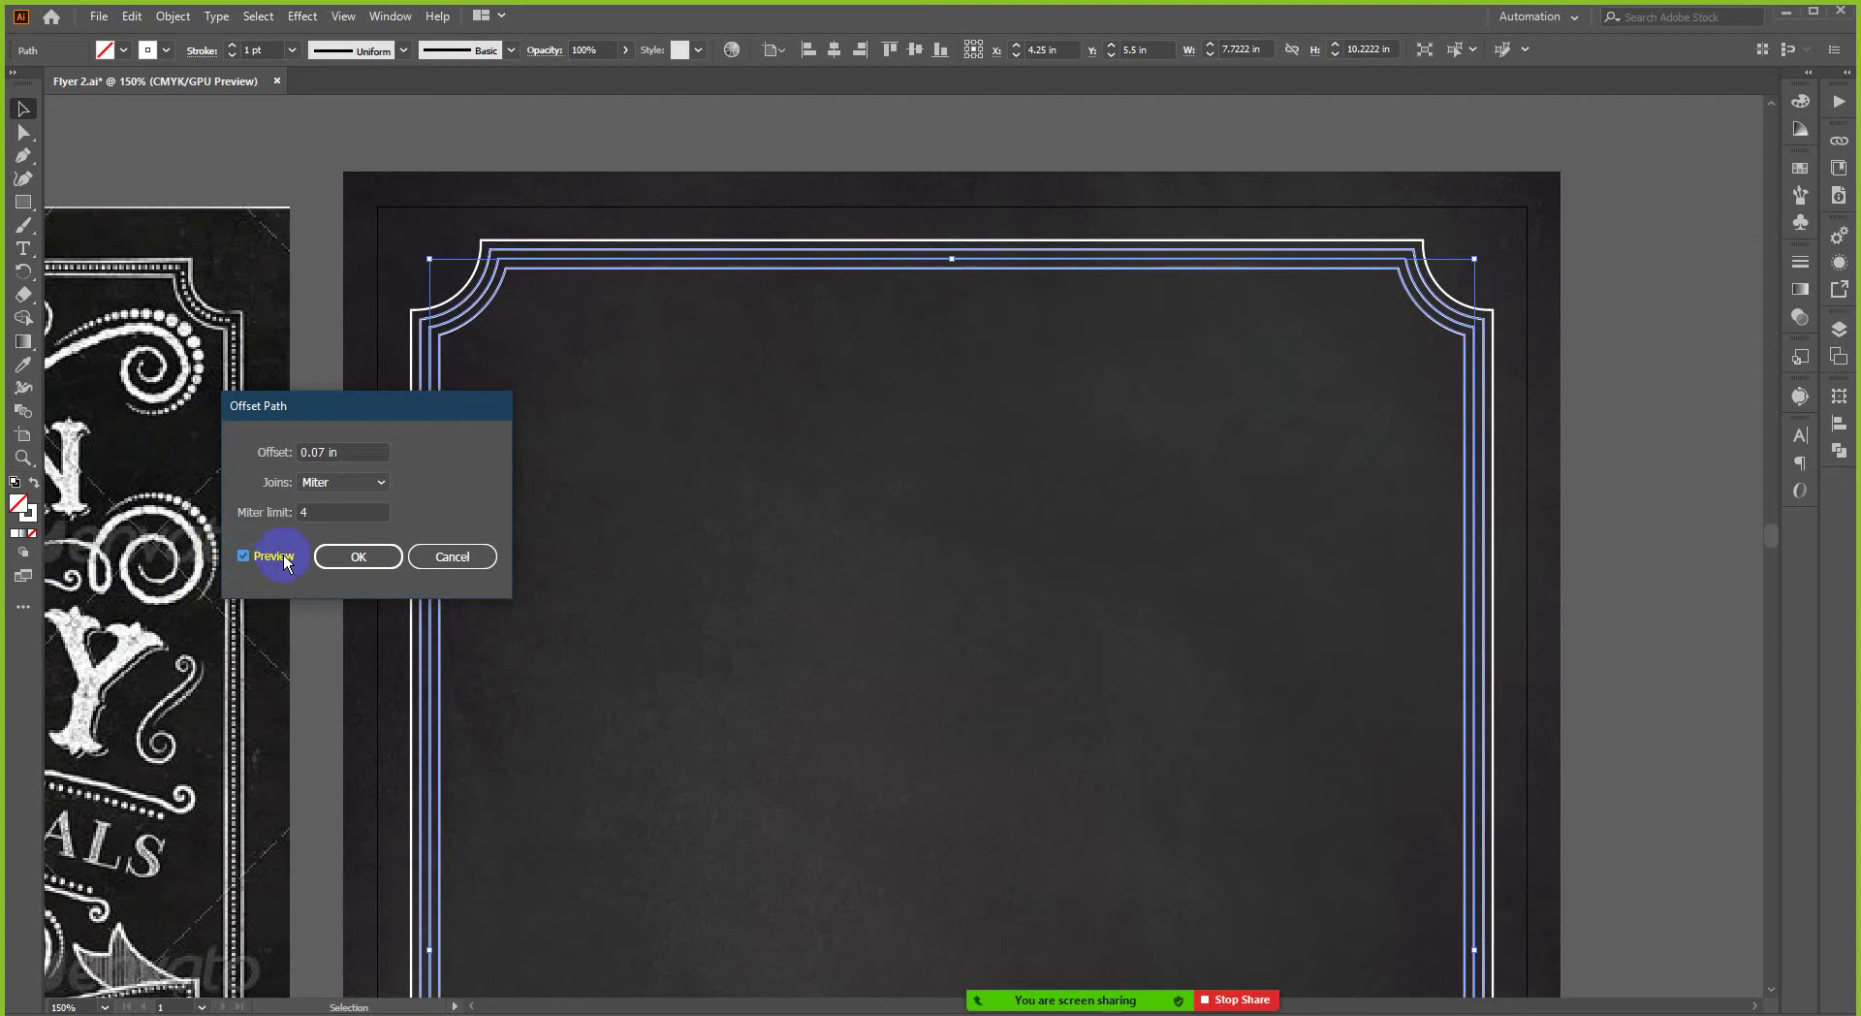
- Try Round joins in the offset preview and set the joins back to Miter
{"action": "left_click", "coordinate": [328, 513]}
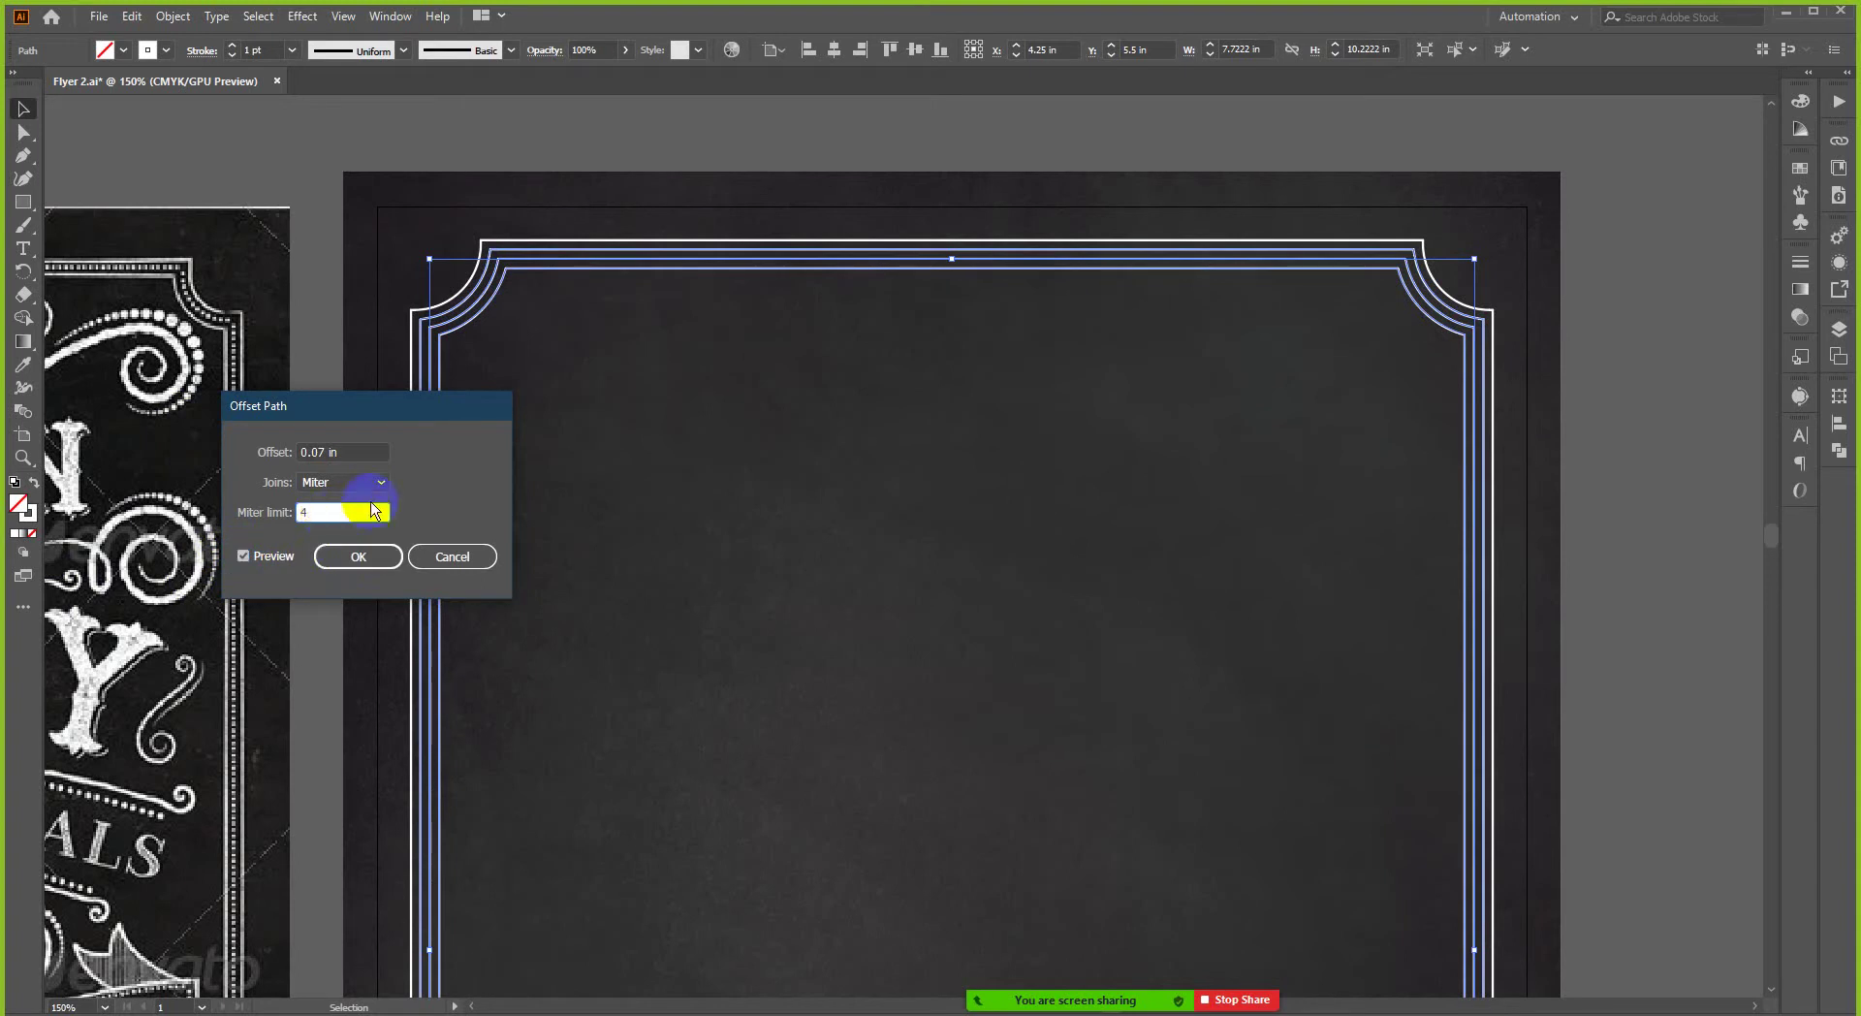
{"action": "left_click", "coordinate": [375, 486]}
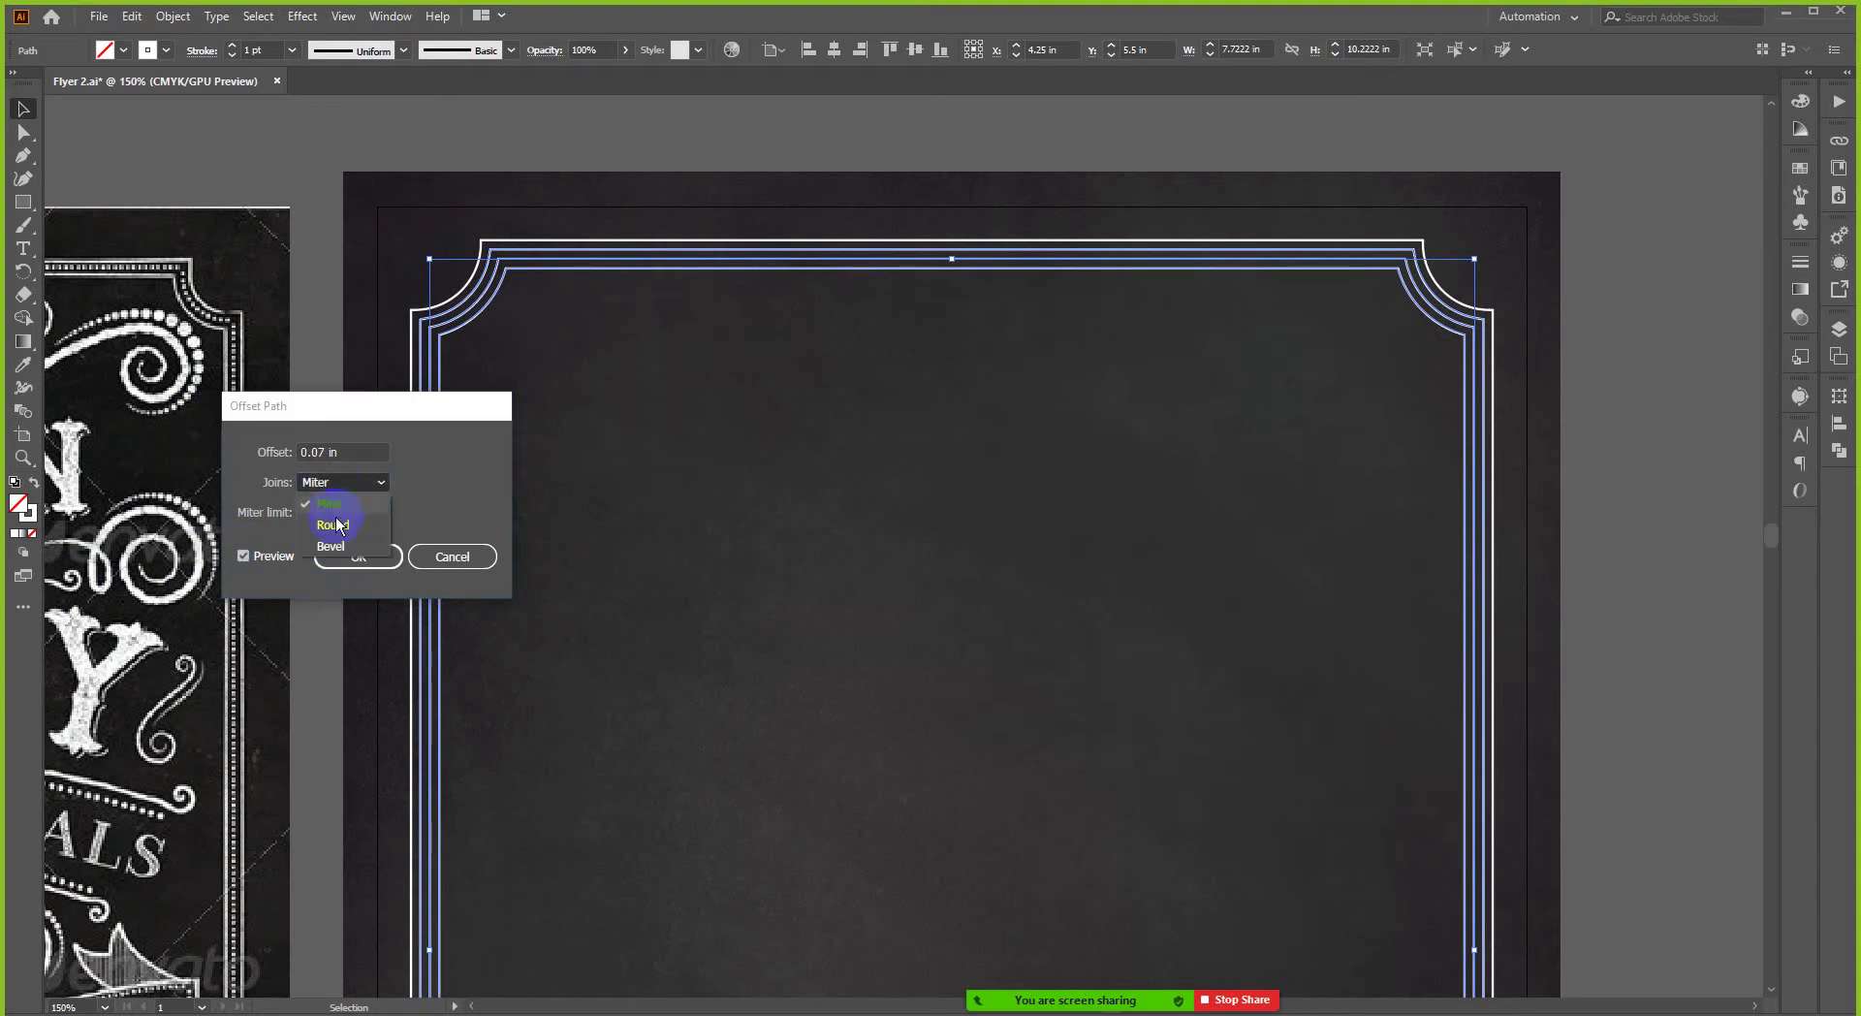
{"action": "left_click", "coordinate": [336, 506]}
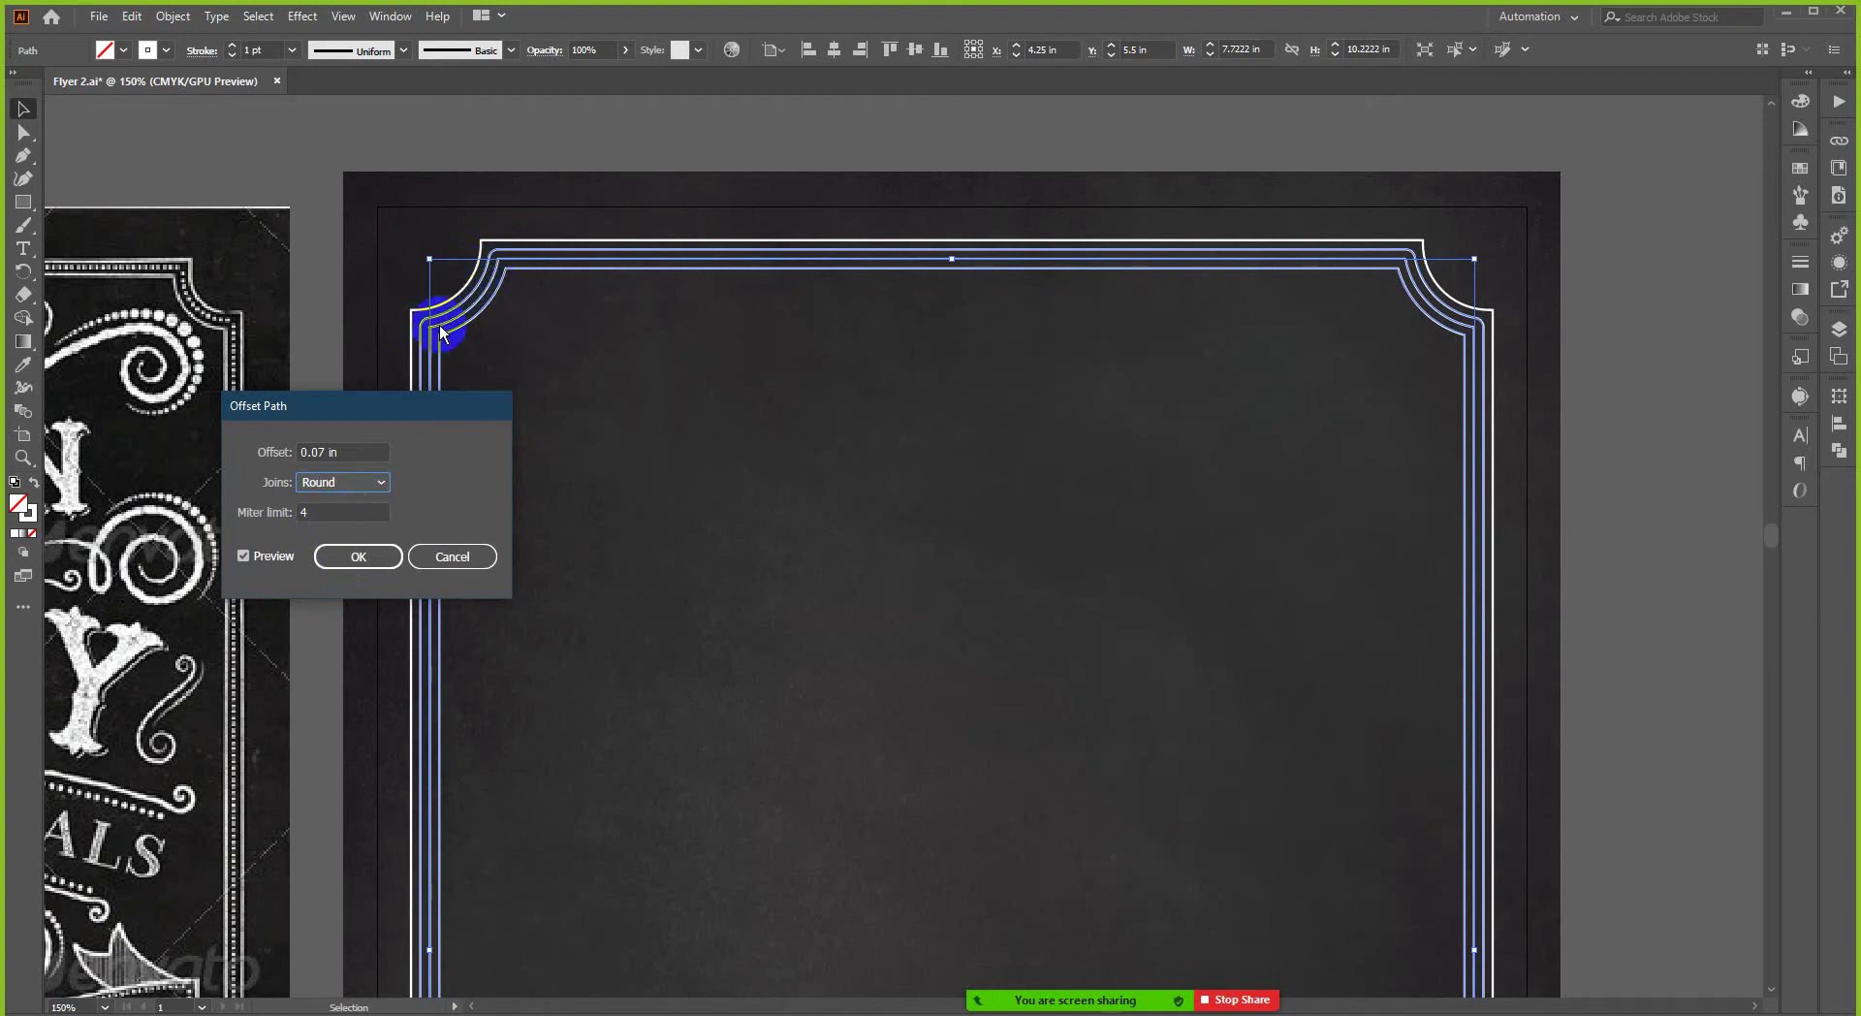
{"action": "left_click", "coordinate": [357, 482]}
{"action": "left_click", "coordinate": [339, 502]}
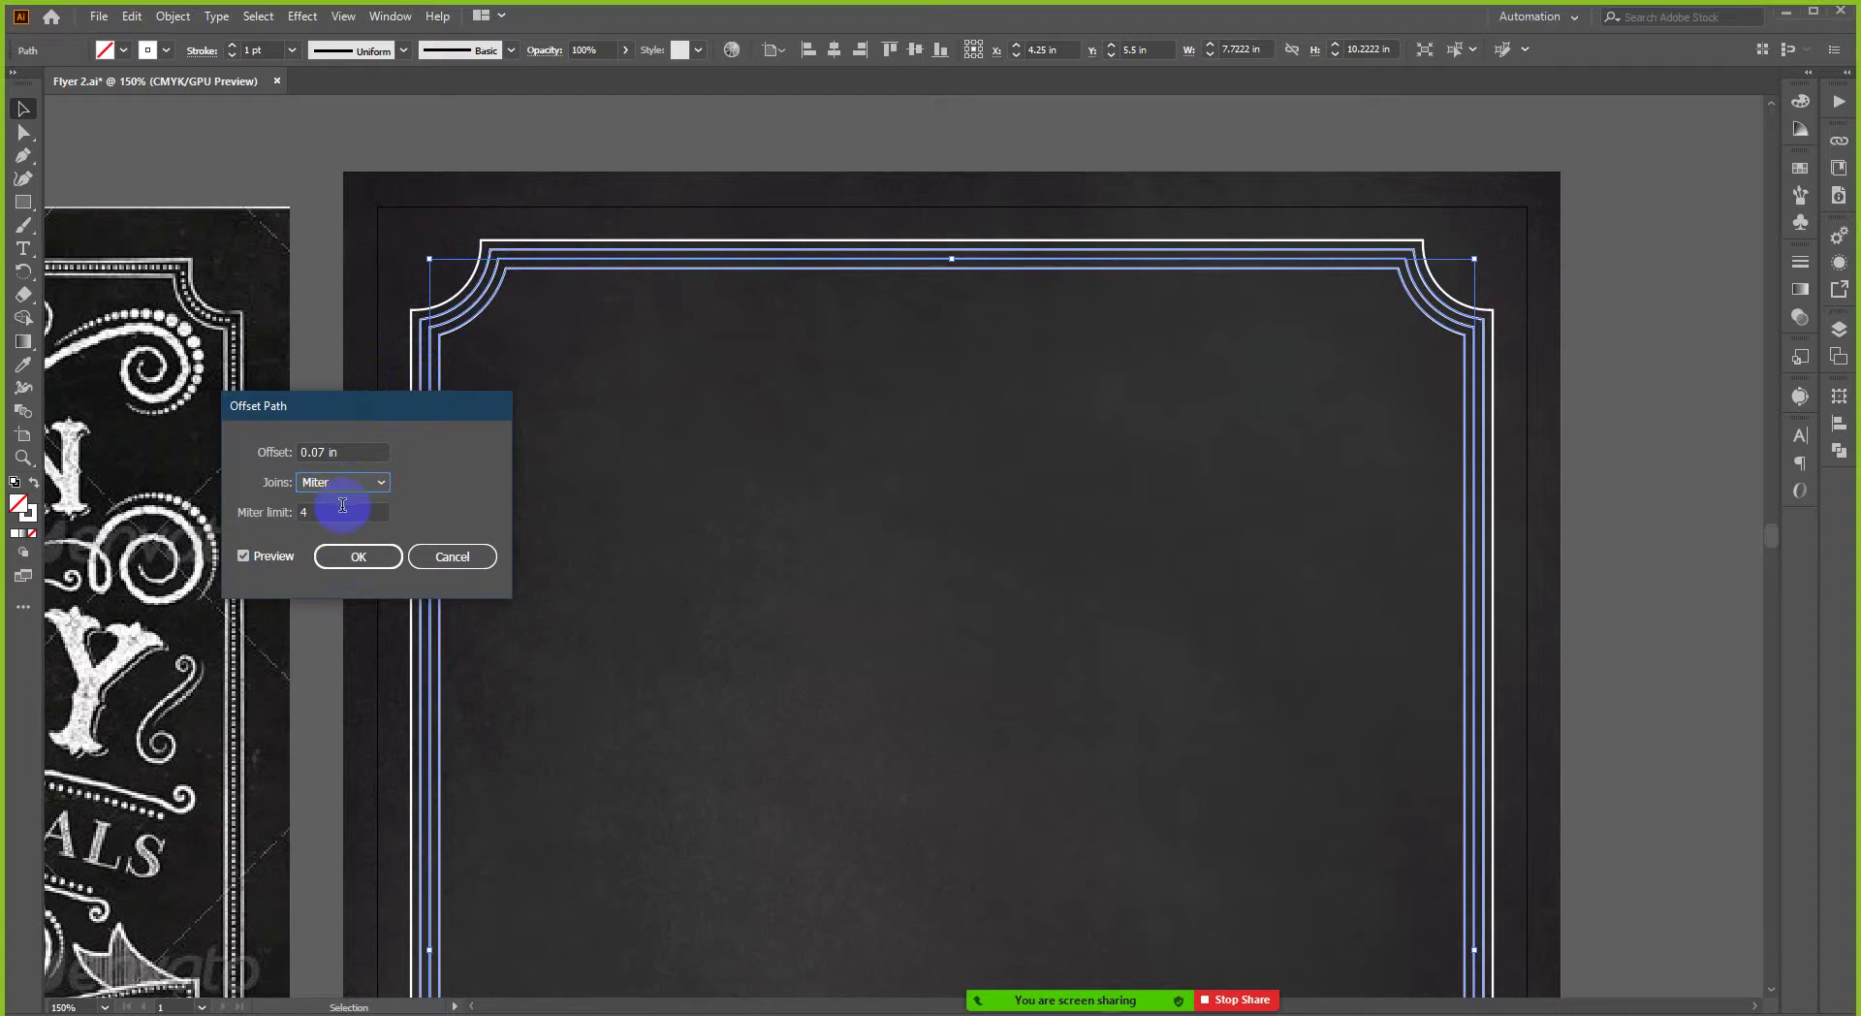
- Try a miter limit of 6 for the inner outline's offset and compare the result with the preview off and on
{"action": "double_click", "coordinate": [340, 511]}
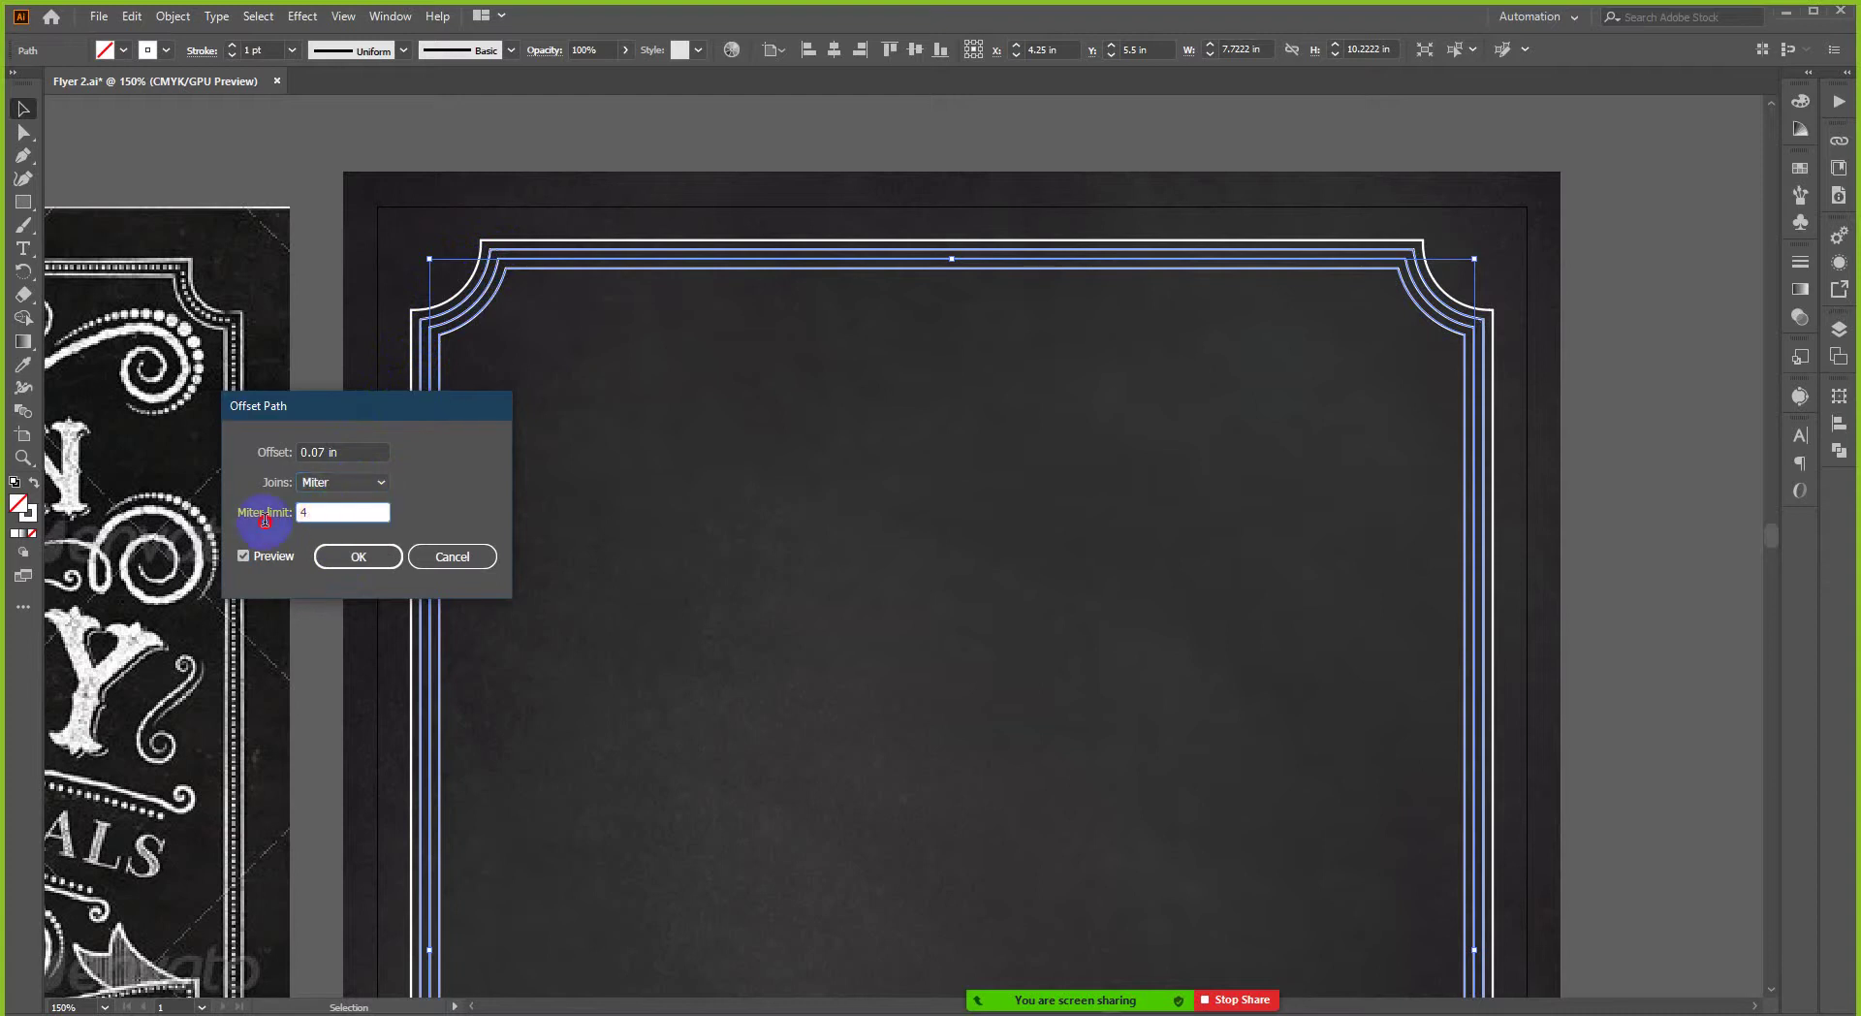
{"action": "type", "text": "6"}
{"action": "left_click", "coordinate": [245, 556]}
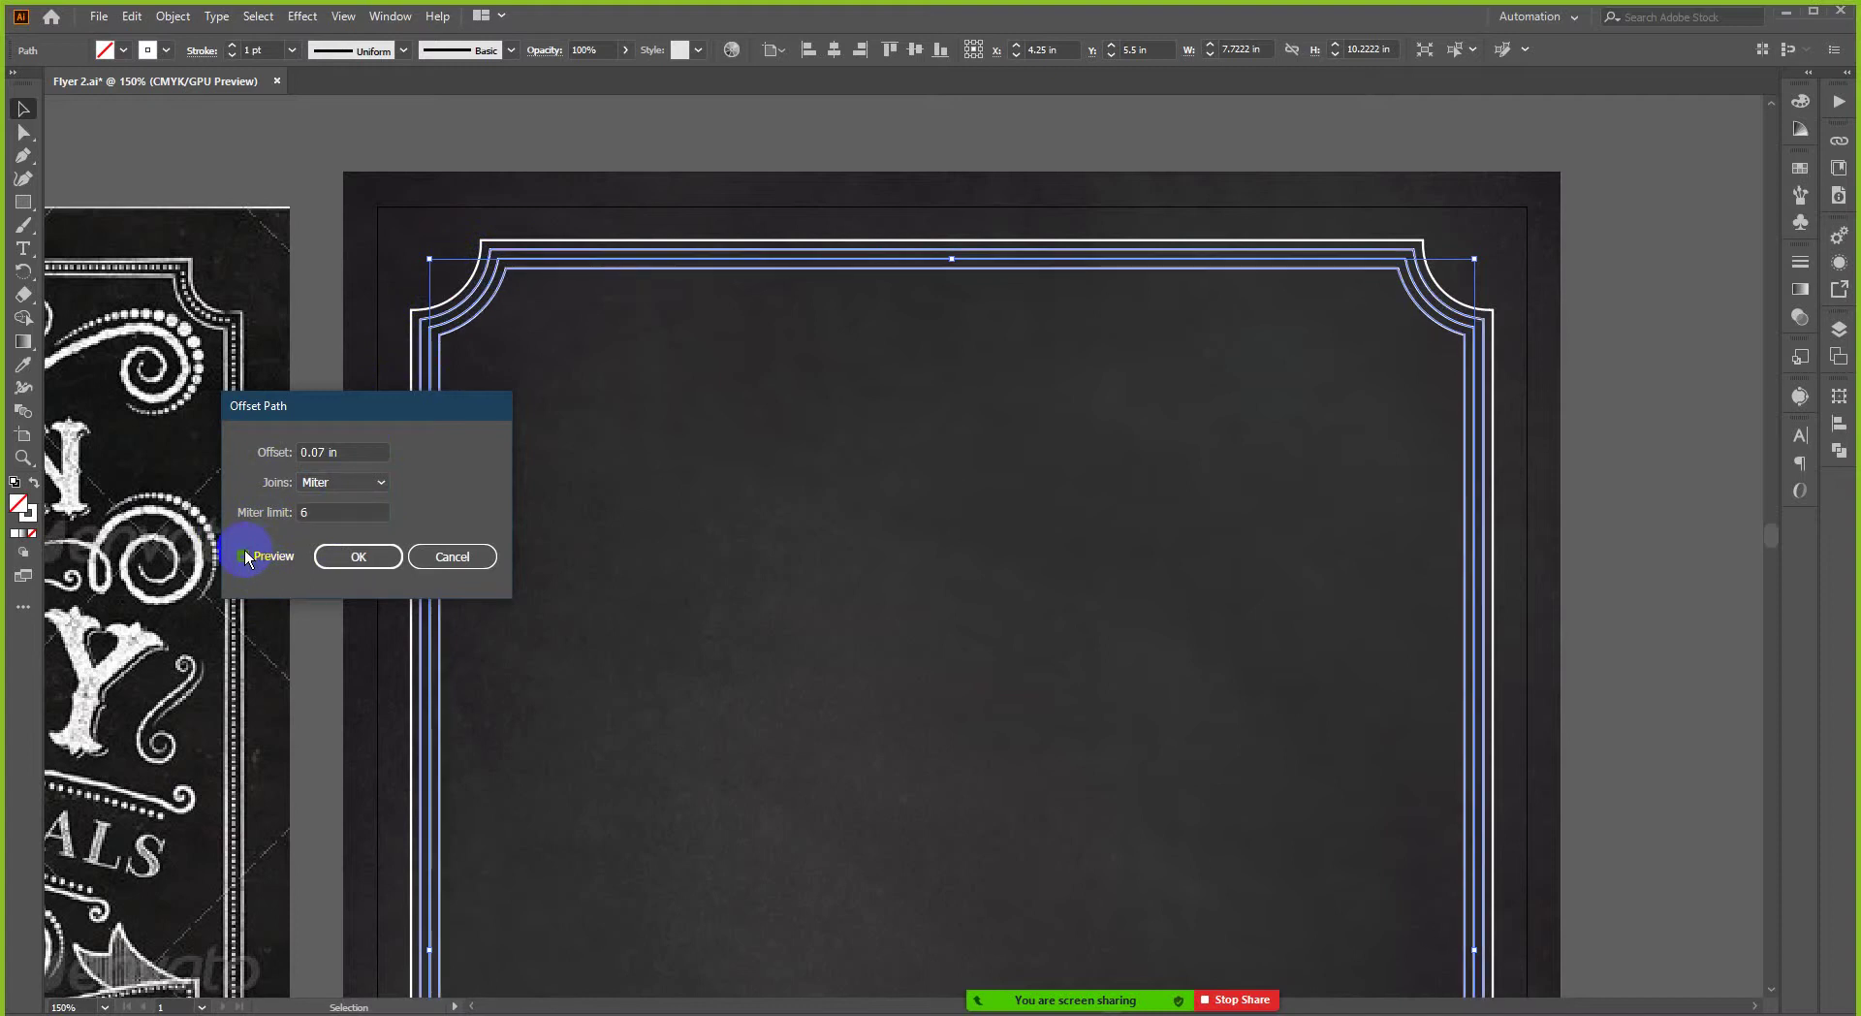
{"action": "left_click", "coordinate": [244, 557]}
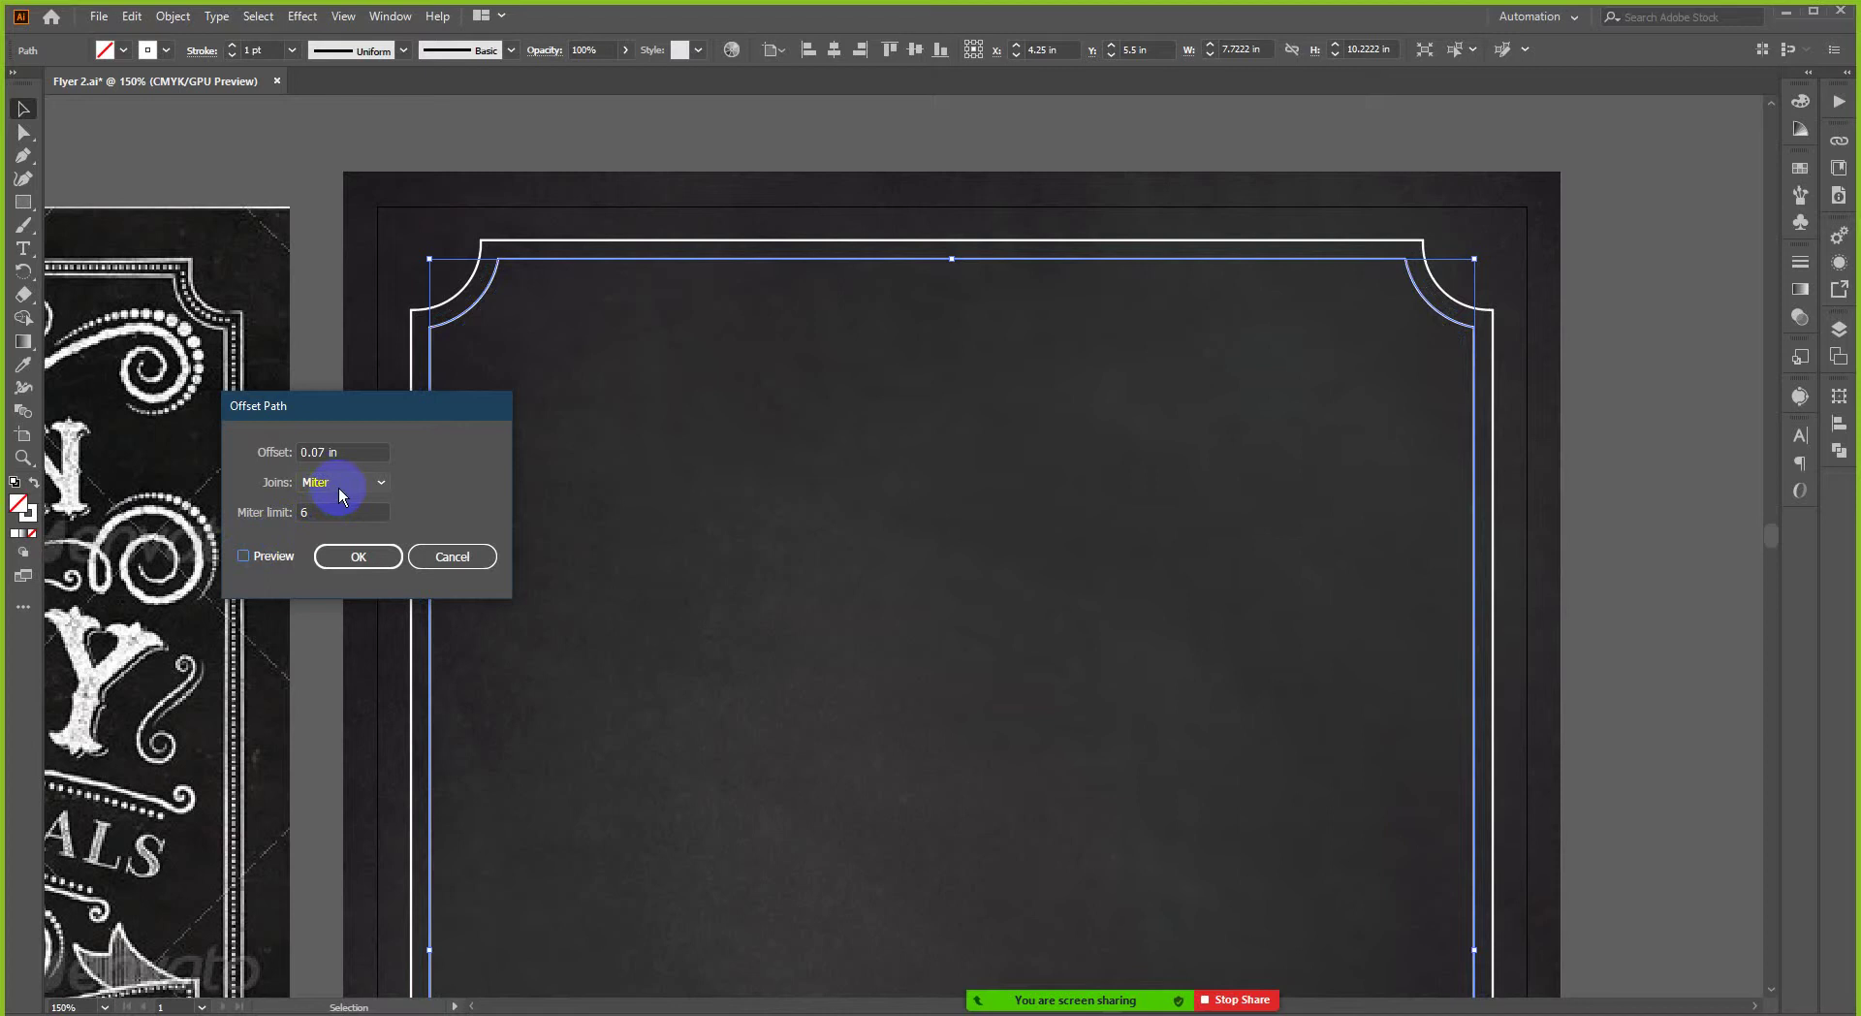
{"action": "left_click", "coordinate": [243, 556]}
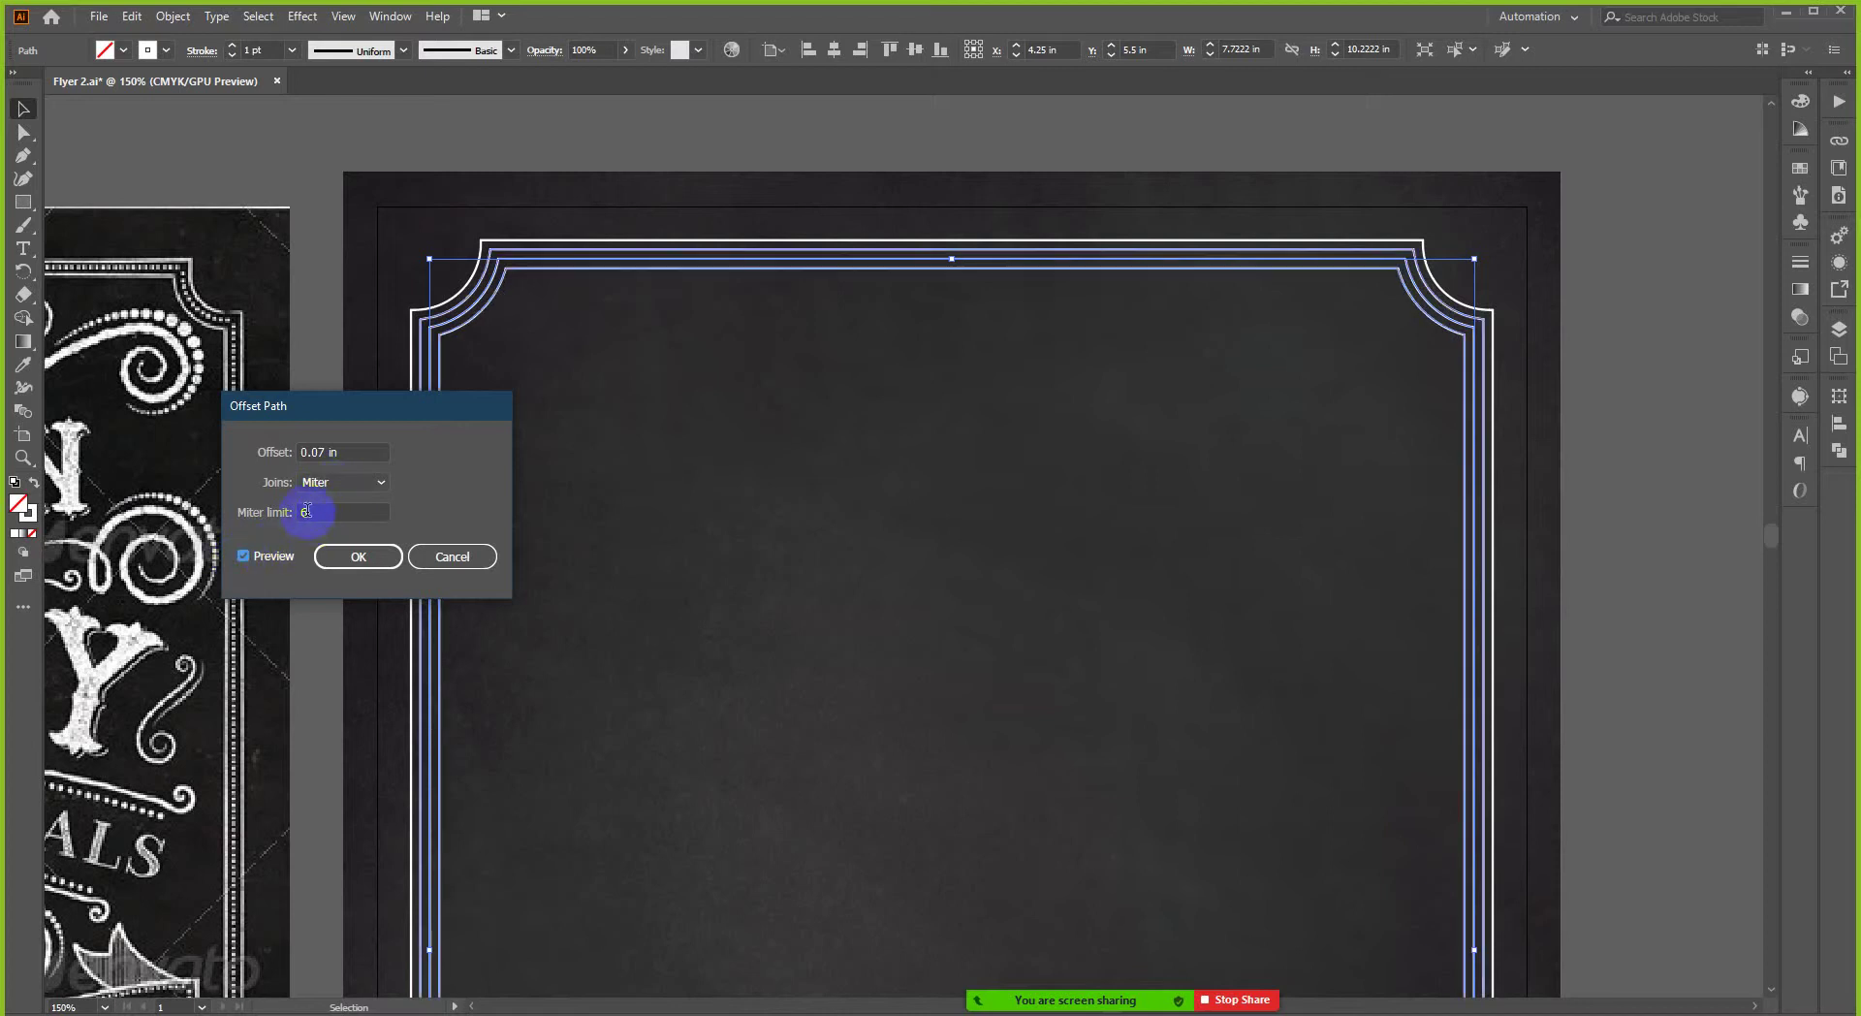
- Set the miter limit back to 4 and apply the path offset to the inner outline
{"action": "double_click", "coordinate": [306, 511]}
{"action": "type", "text": "4"}
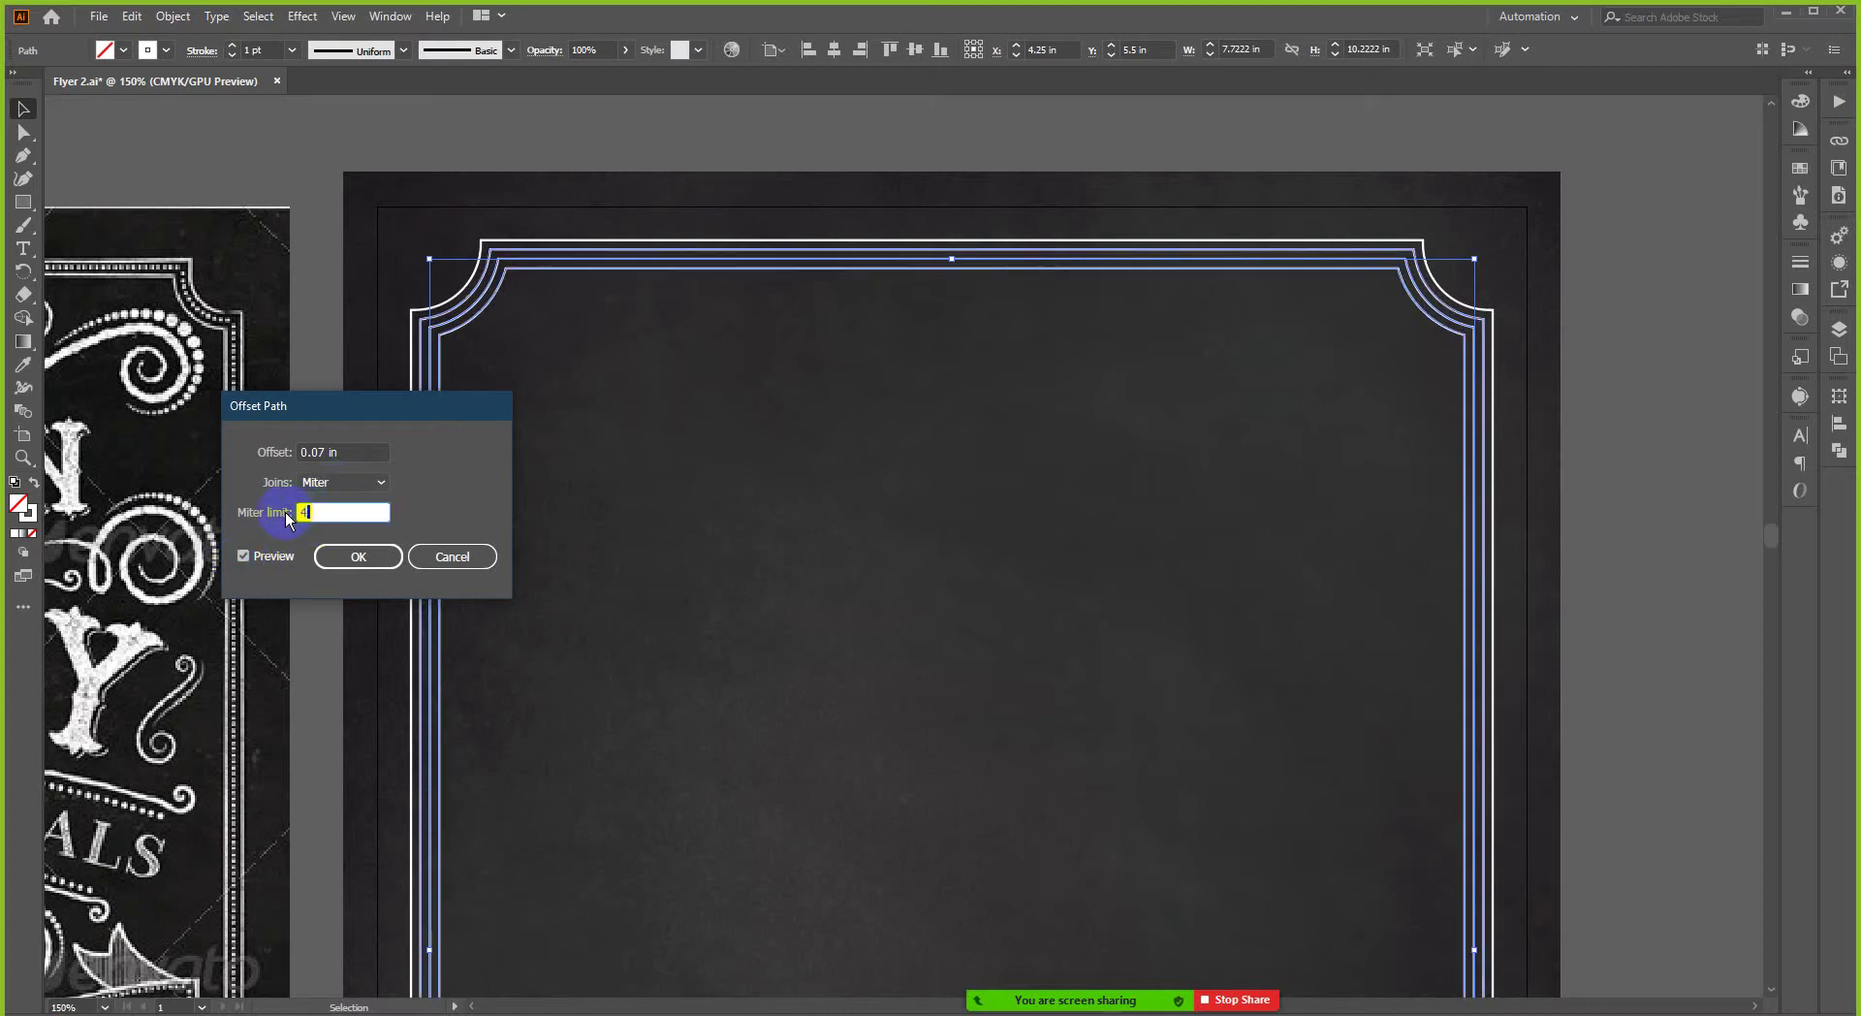
{"action": "left_click", "coordinate": [374, 415]}
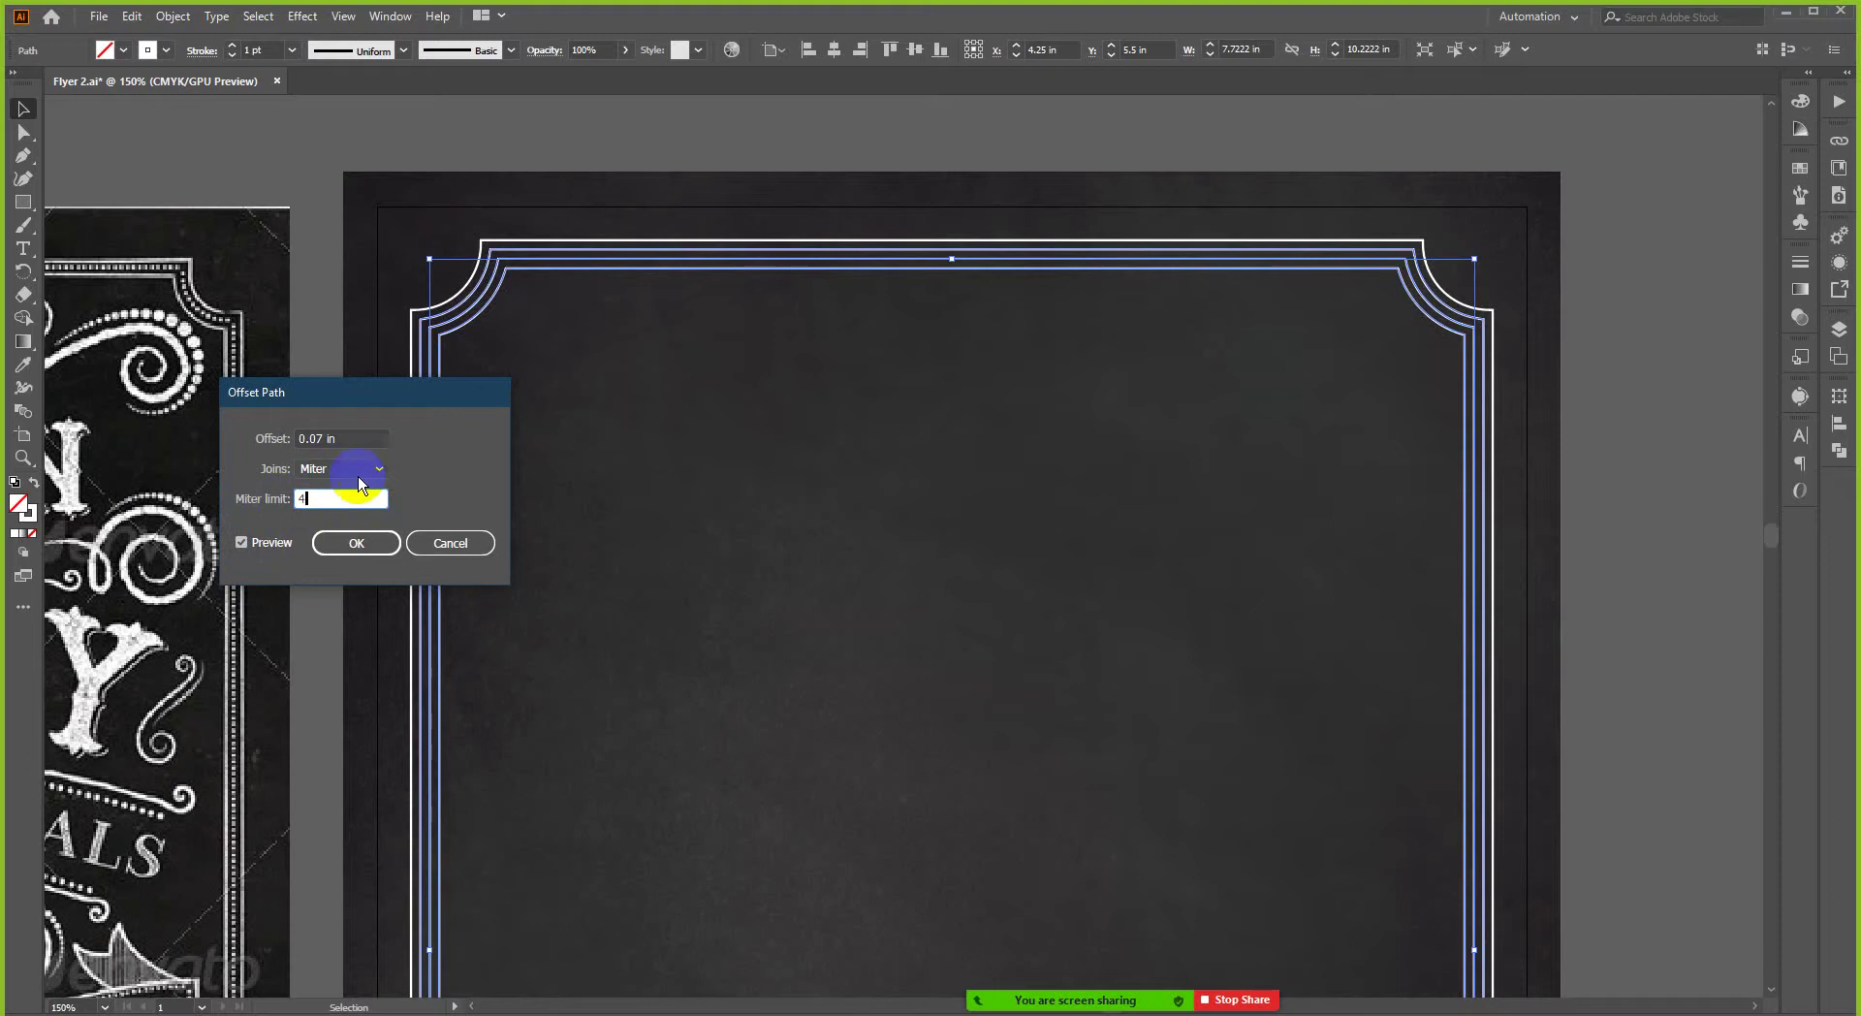
{"action": "left_click", "coordinate": [359, 552]}
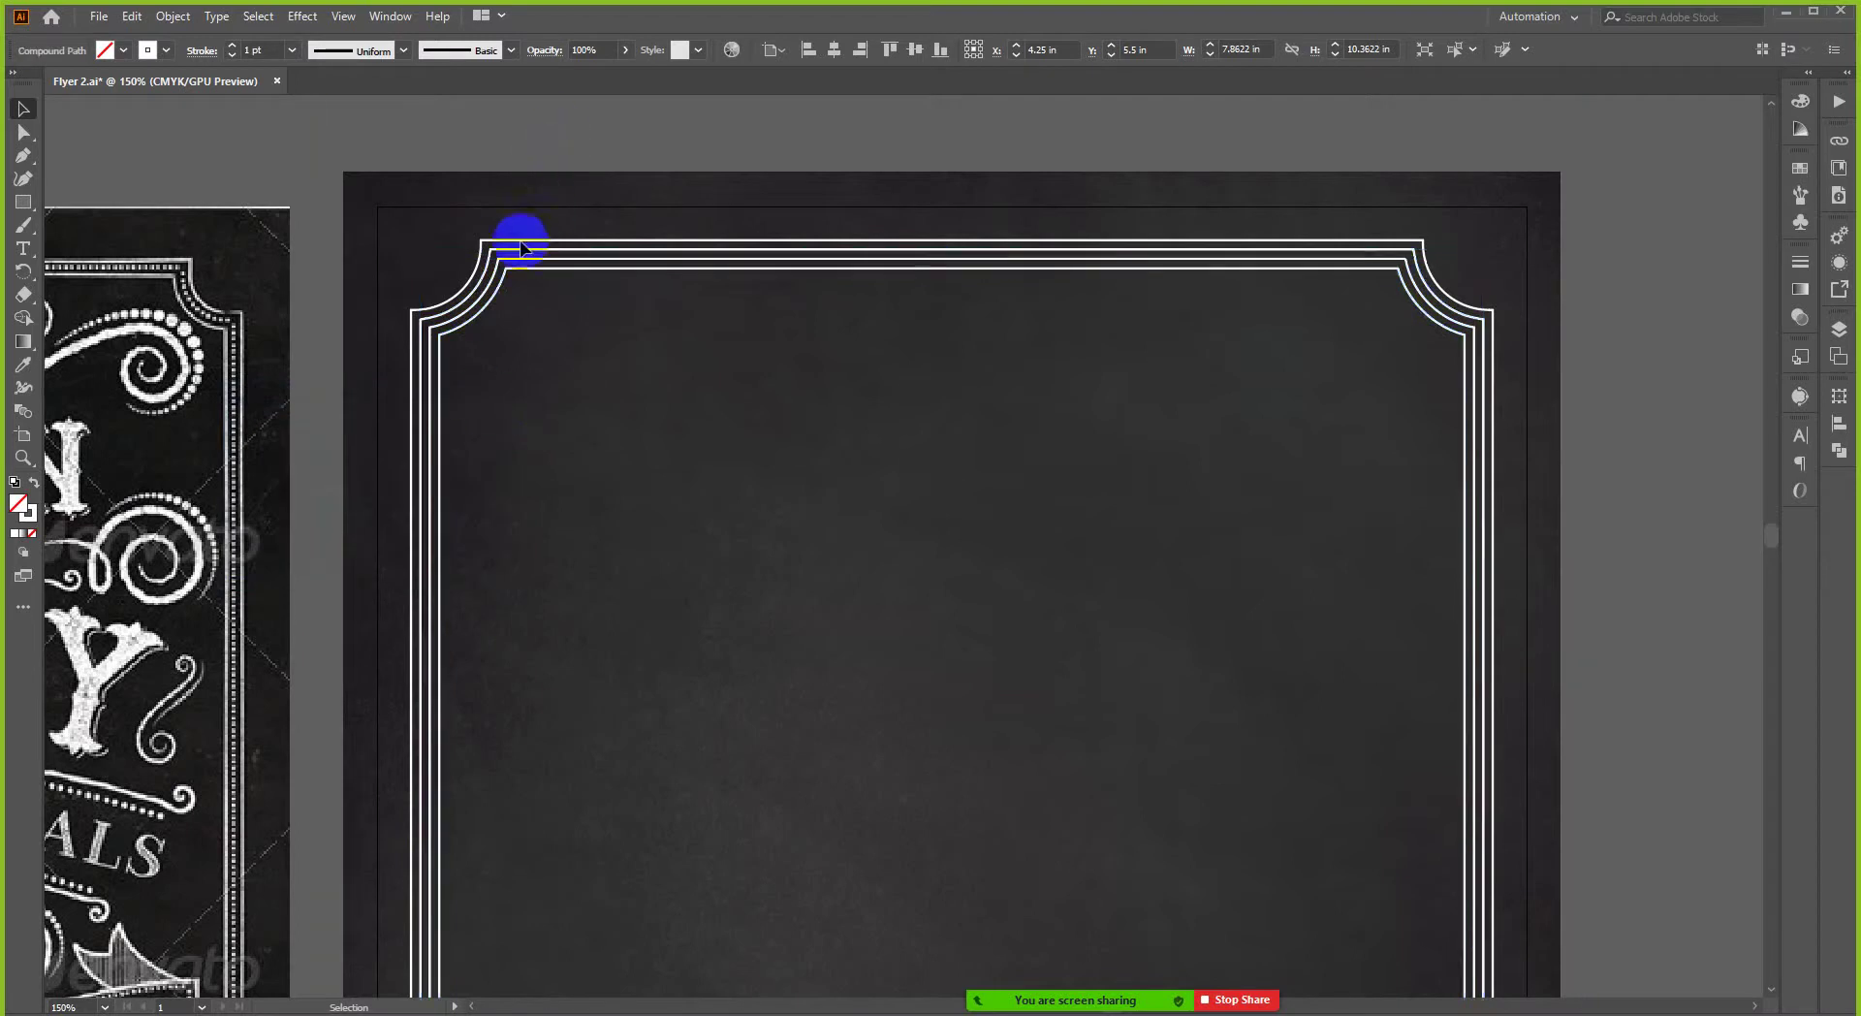
- Isolate the offset compound path, delete its innermost outline and exit isolation mode
{"action": "scroll", "coordinate": [504, 257], "scroll_direction": "up", "scroll_amount": 3}
{"action": "left_click", "coordinate": [546, 276]}
{"action": "double_click", "coordinate": [546, 276]}
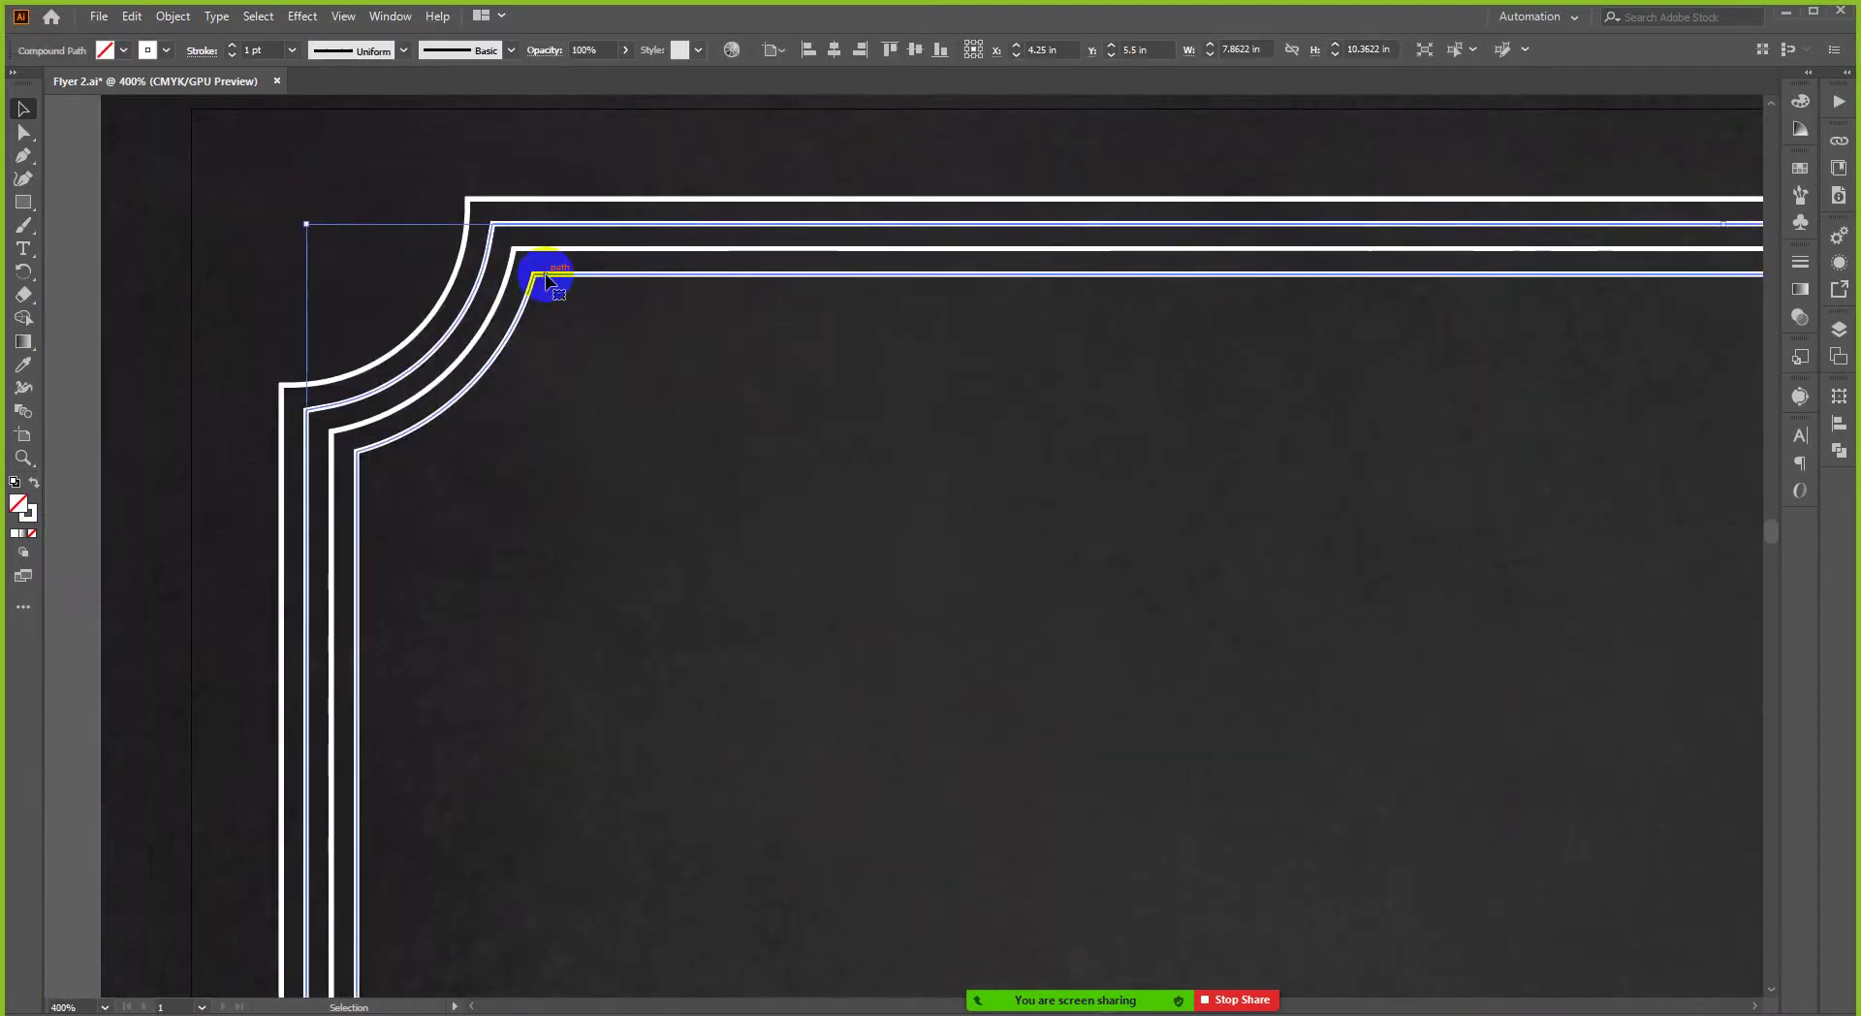
{"action": "scroll", "coordinate": [546, 279], "scroll_direction": "down", "scroll_amount": 3}
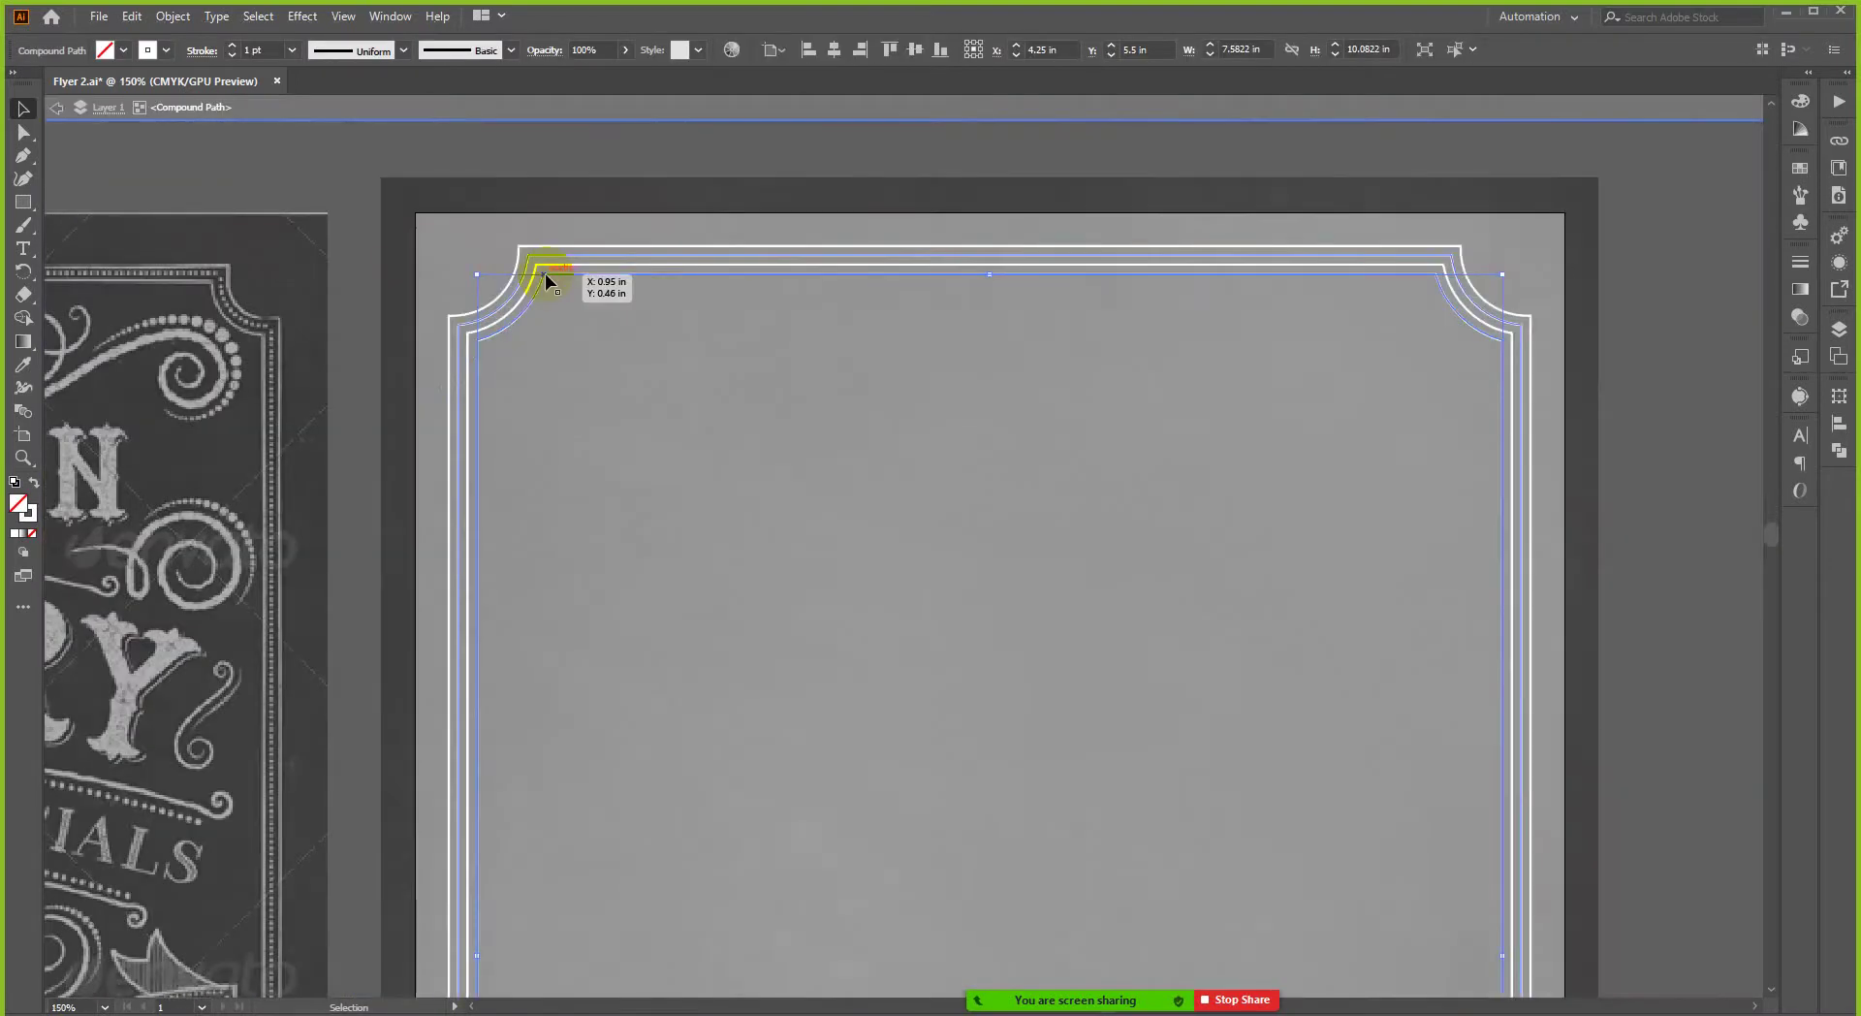
{"action": "left_click", "coordinate": [444, 269]}
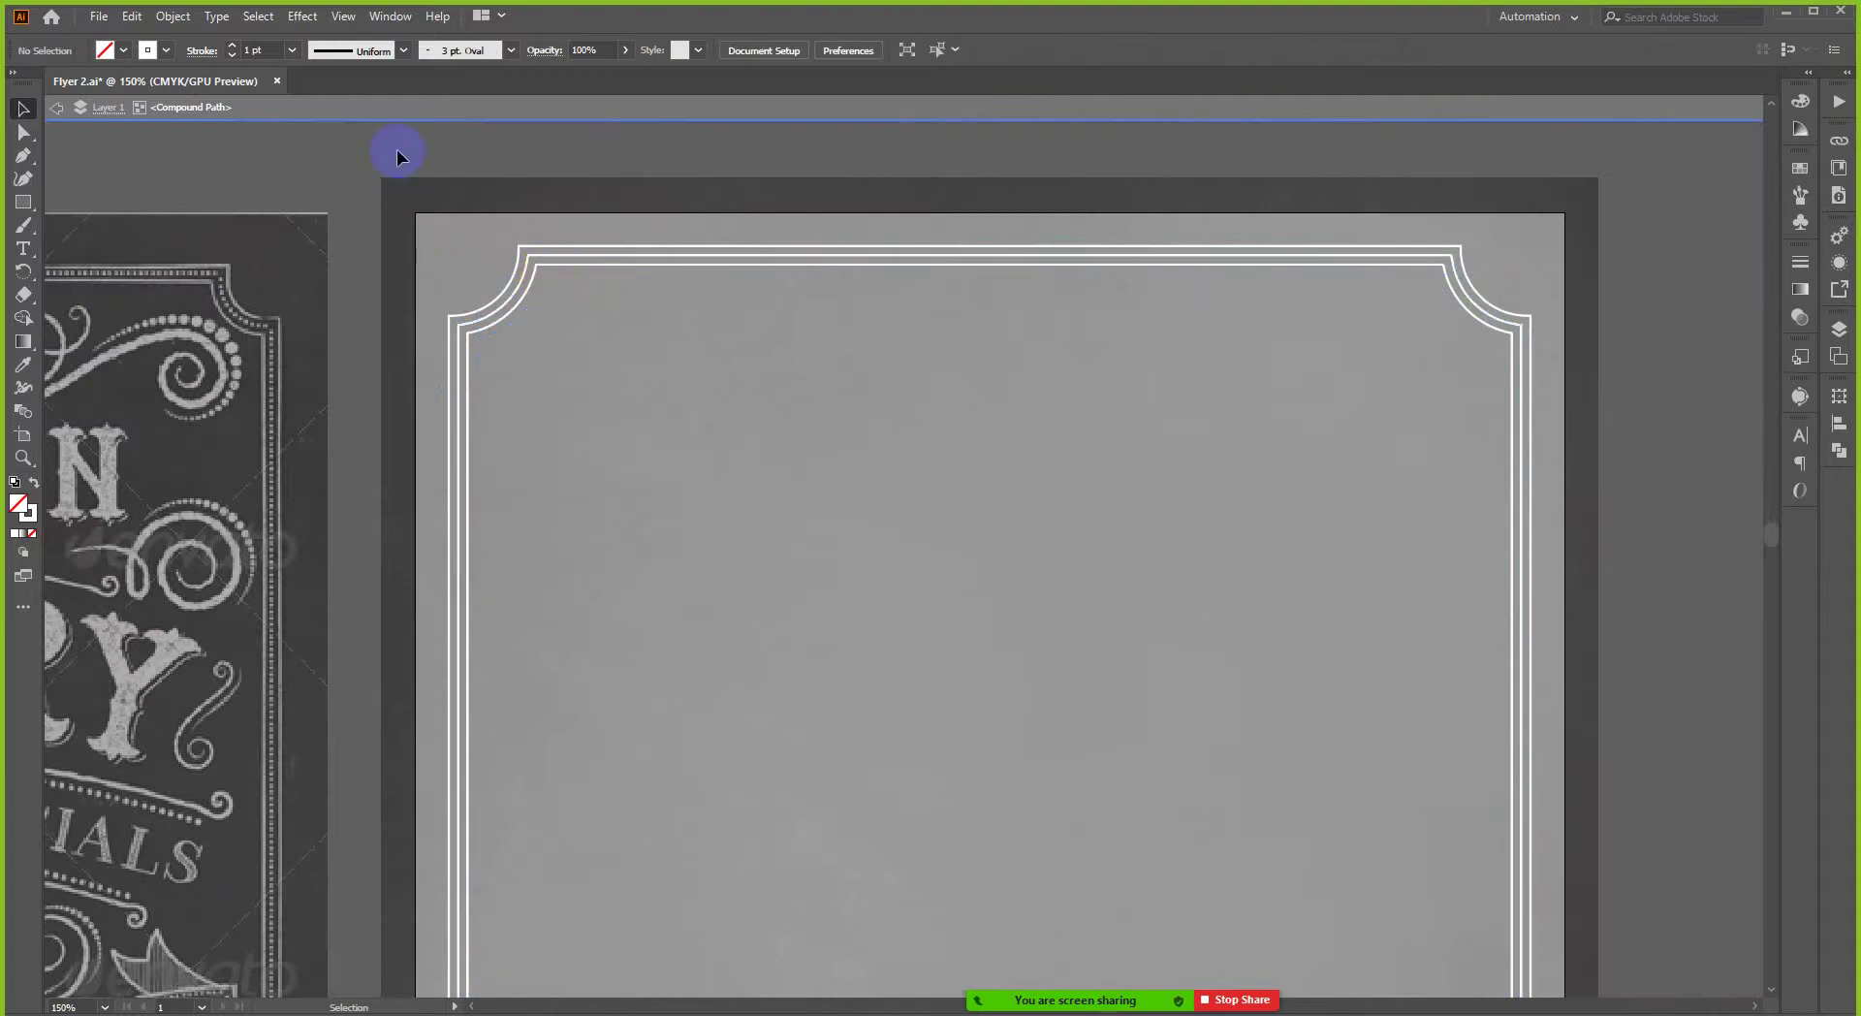
{"action": "double_click", "coordinate": [436, 187]}
- Select the middle line of the three-line border and examine its spacing at the upper corners
{"action": "left_click", "coordinate": [548, 260]}
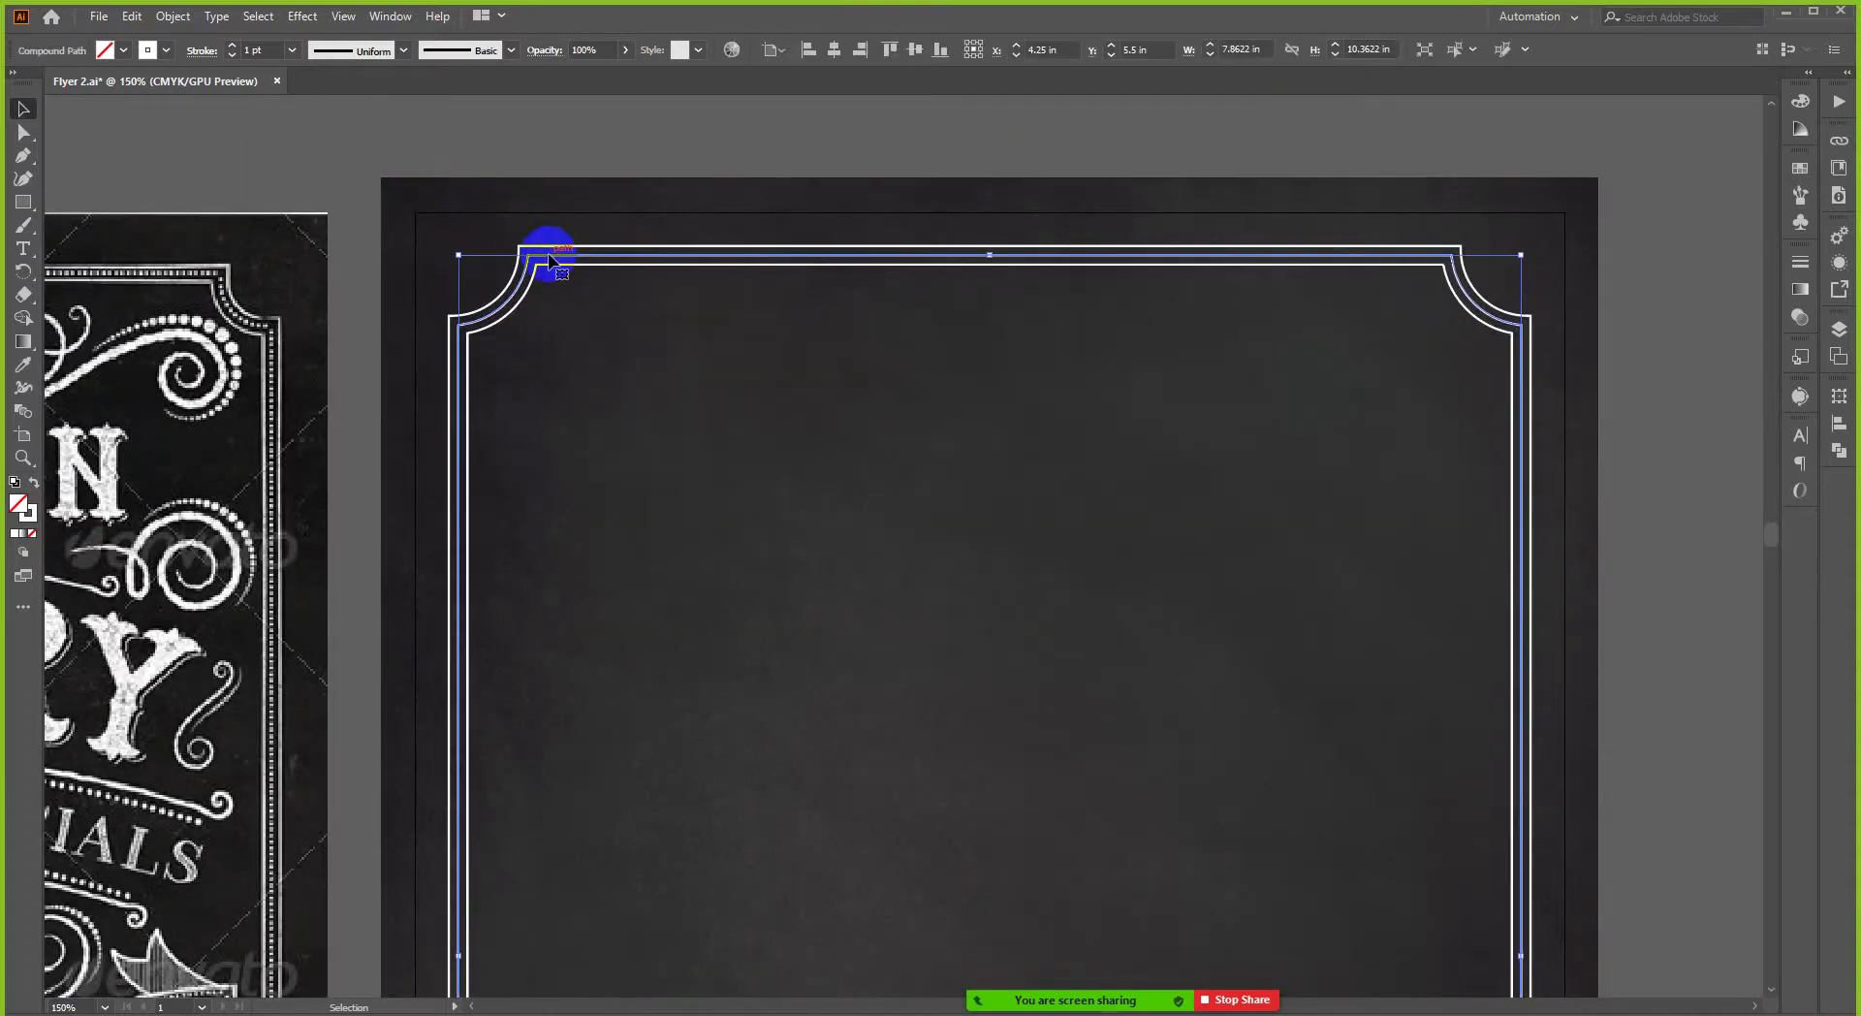
{"action": "scroll", "coordinate": [548, 259], "scroll_direction": "up", "scroll_amount": 3}
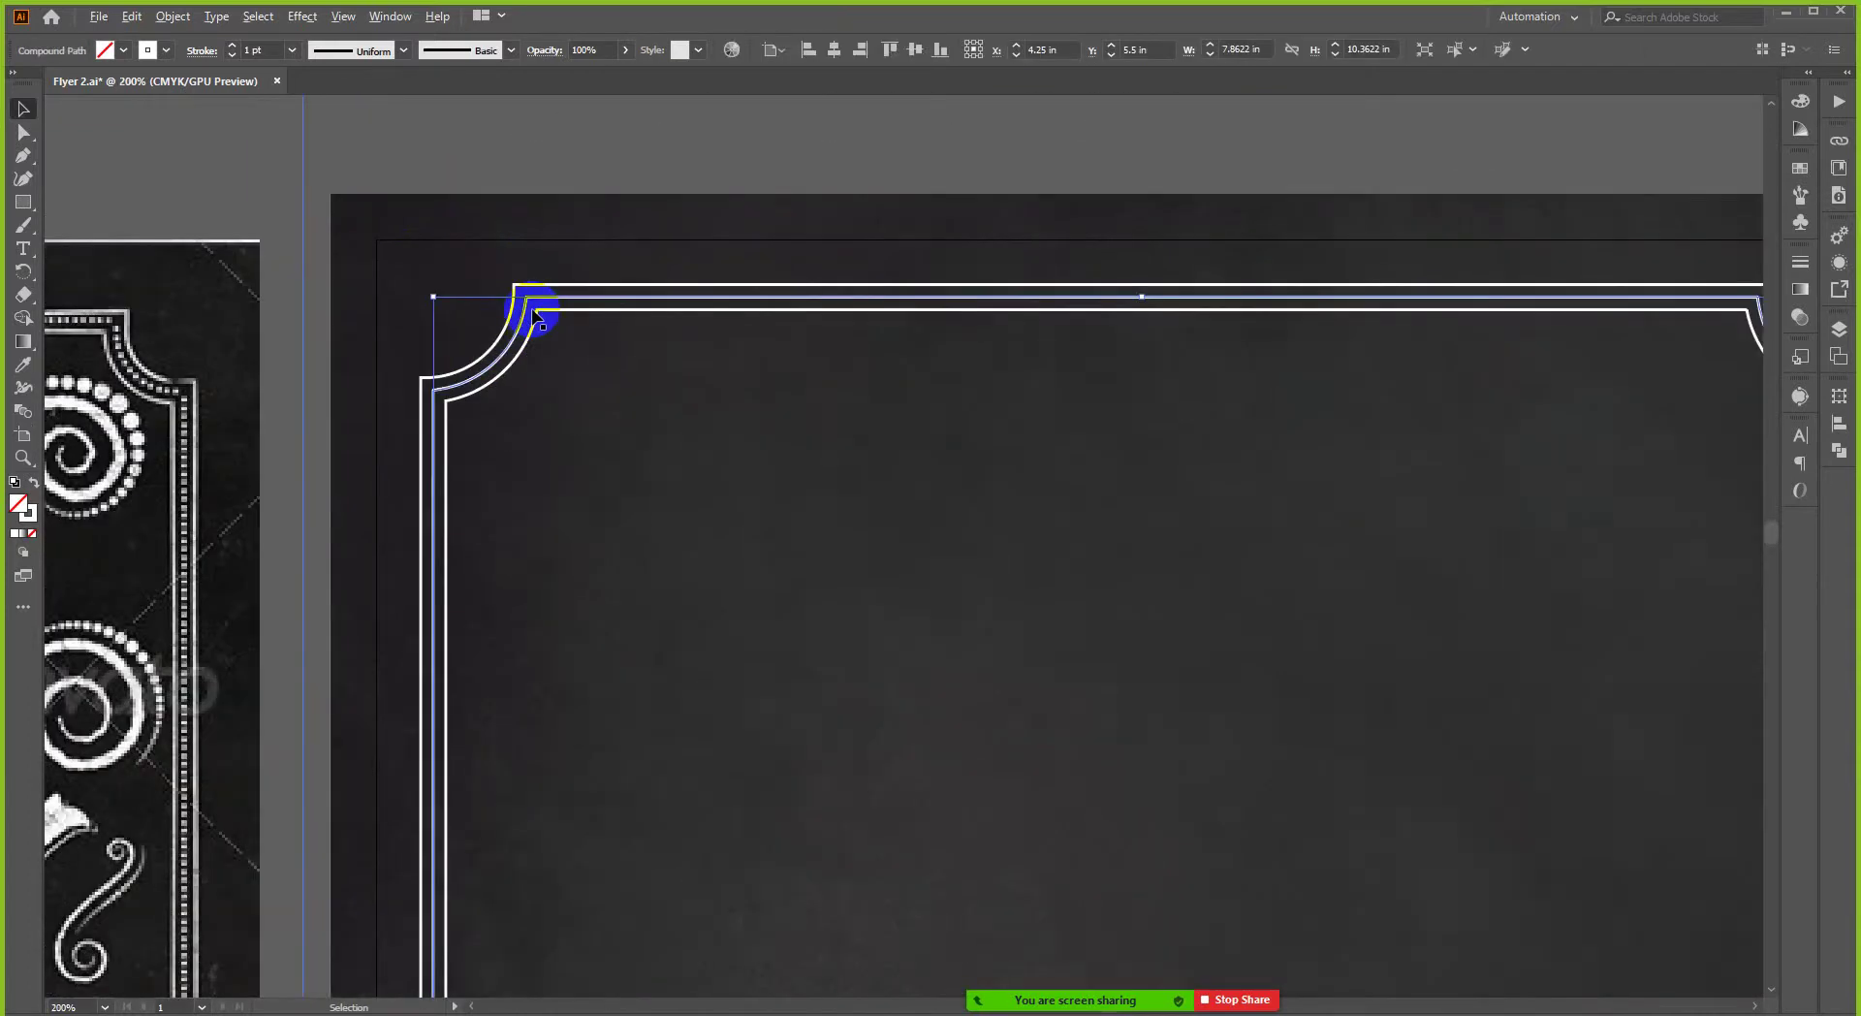
{"action": "scroll", "coordinate": [543, 286], "scroll_direction": "down", "scroll_amount": 1}
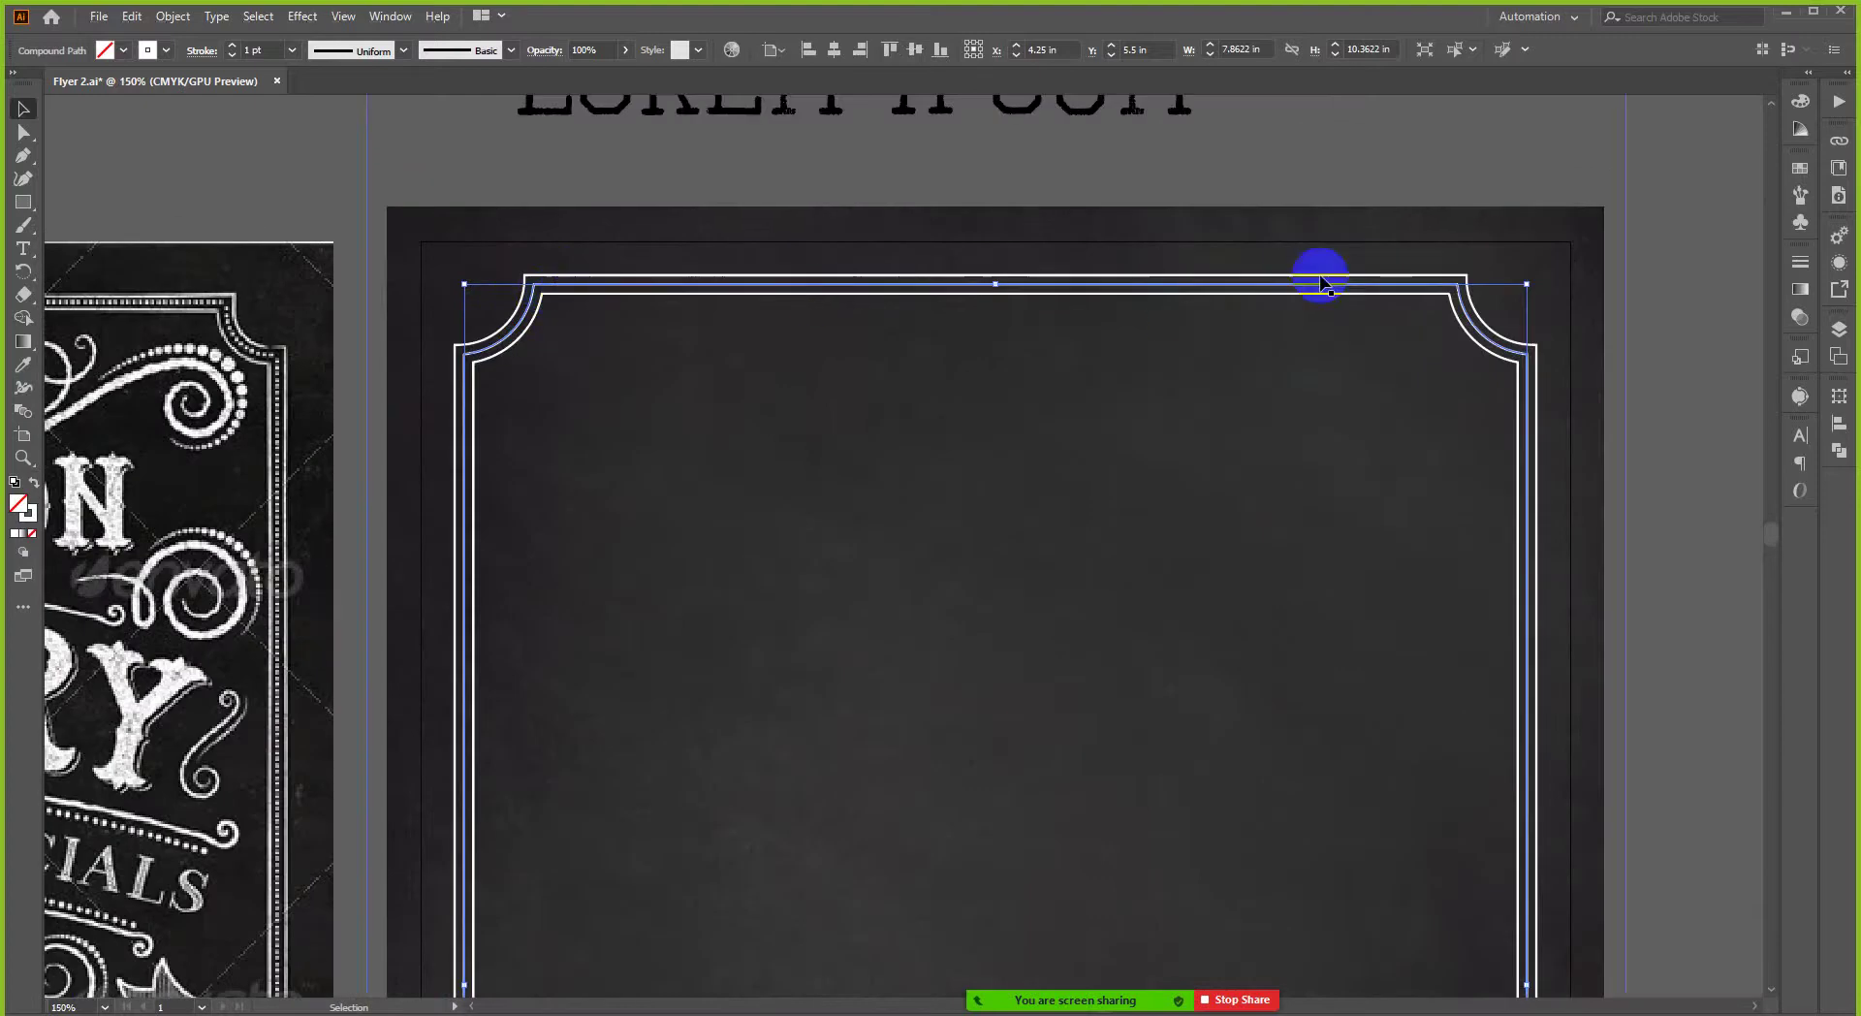
{"action": "scroll", "coordinate": [1433, 282], "scroll_direction": "up", "scroll_amount": 2}
{"action": "scroll", "coordinate": [1462, 308], "scroll_direction": "down", "scroll_amount": 1}
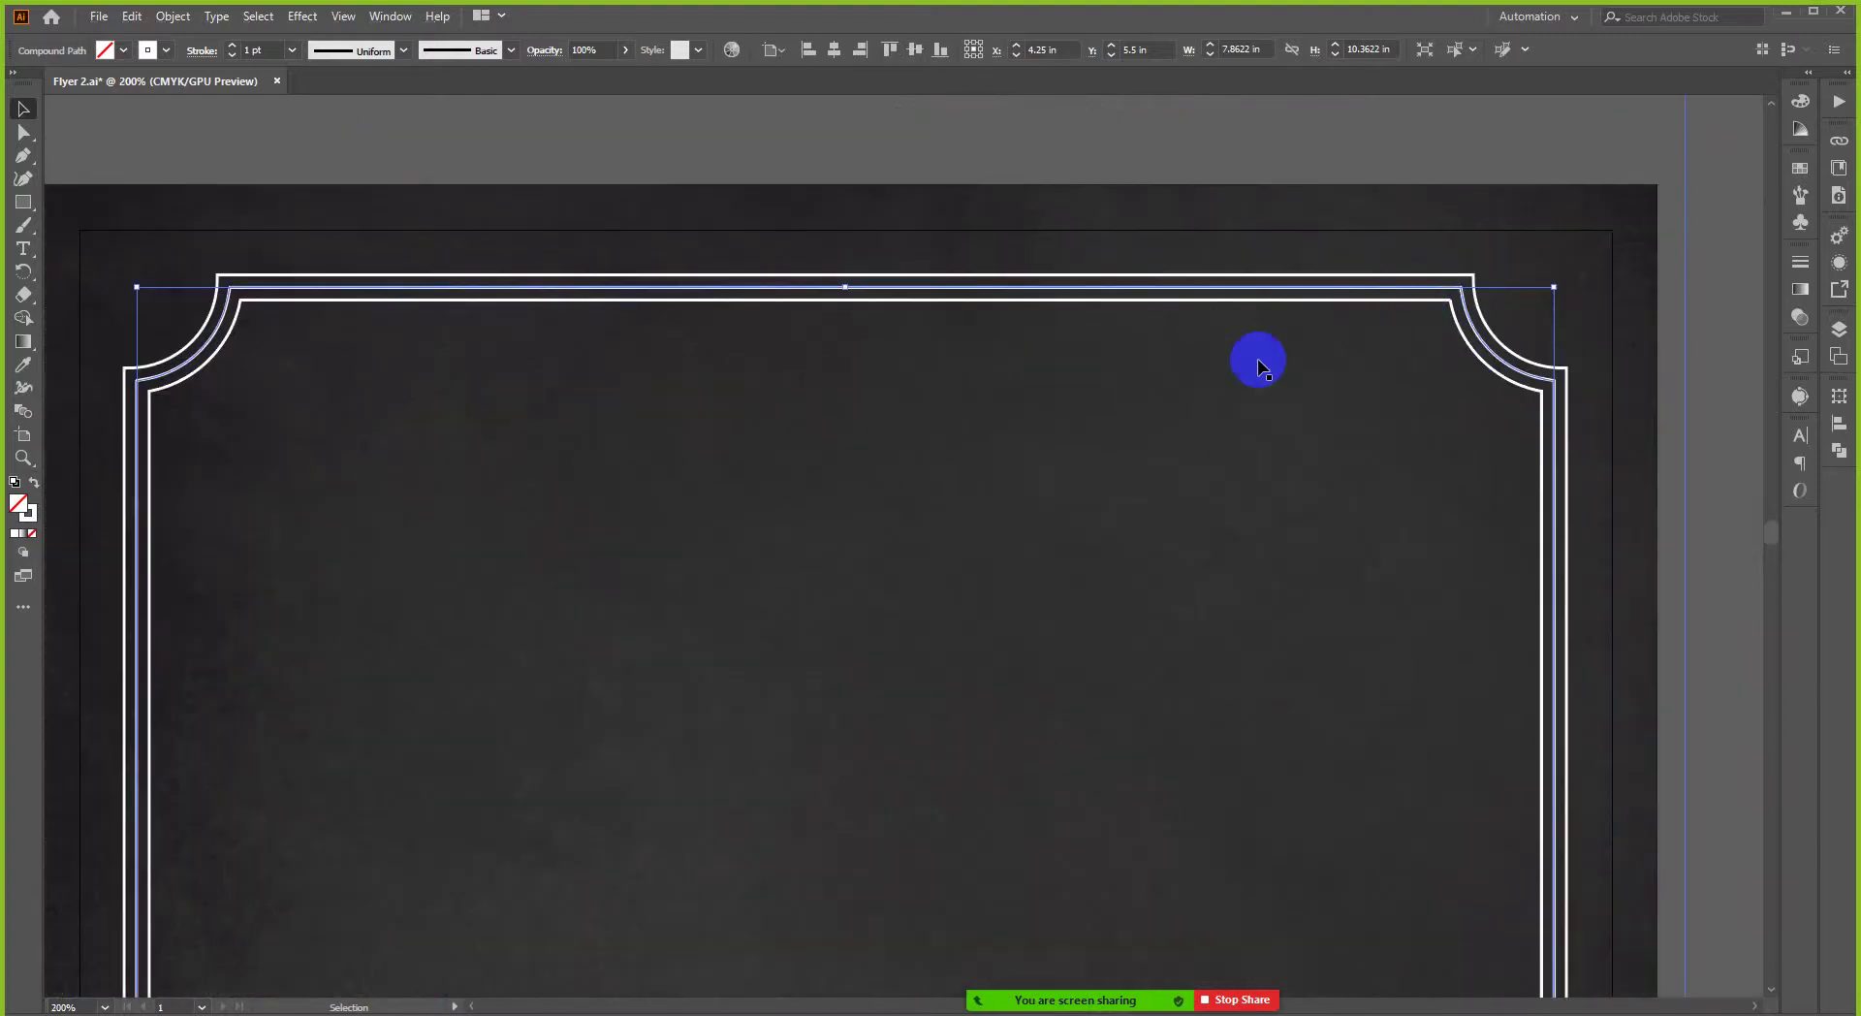
- Turn the middle border path's stroke into a dashed line with a 3 pt dash
{"action": "left_click", "coordinate": [1789, 285]}
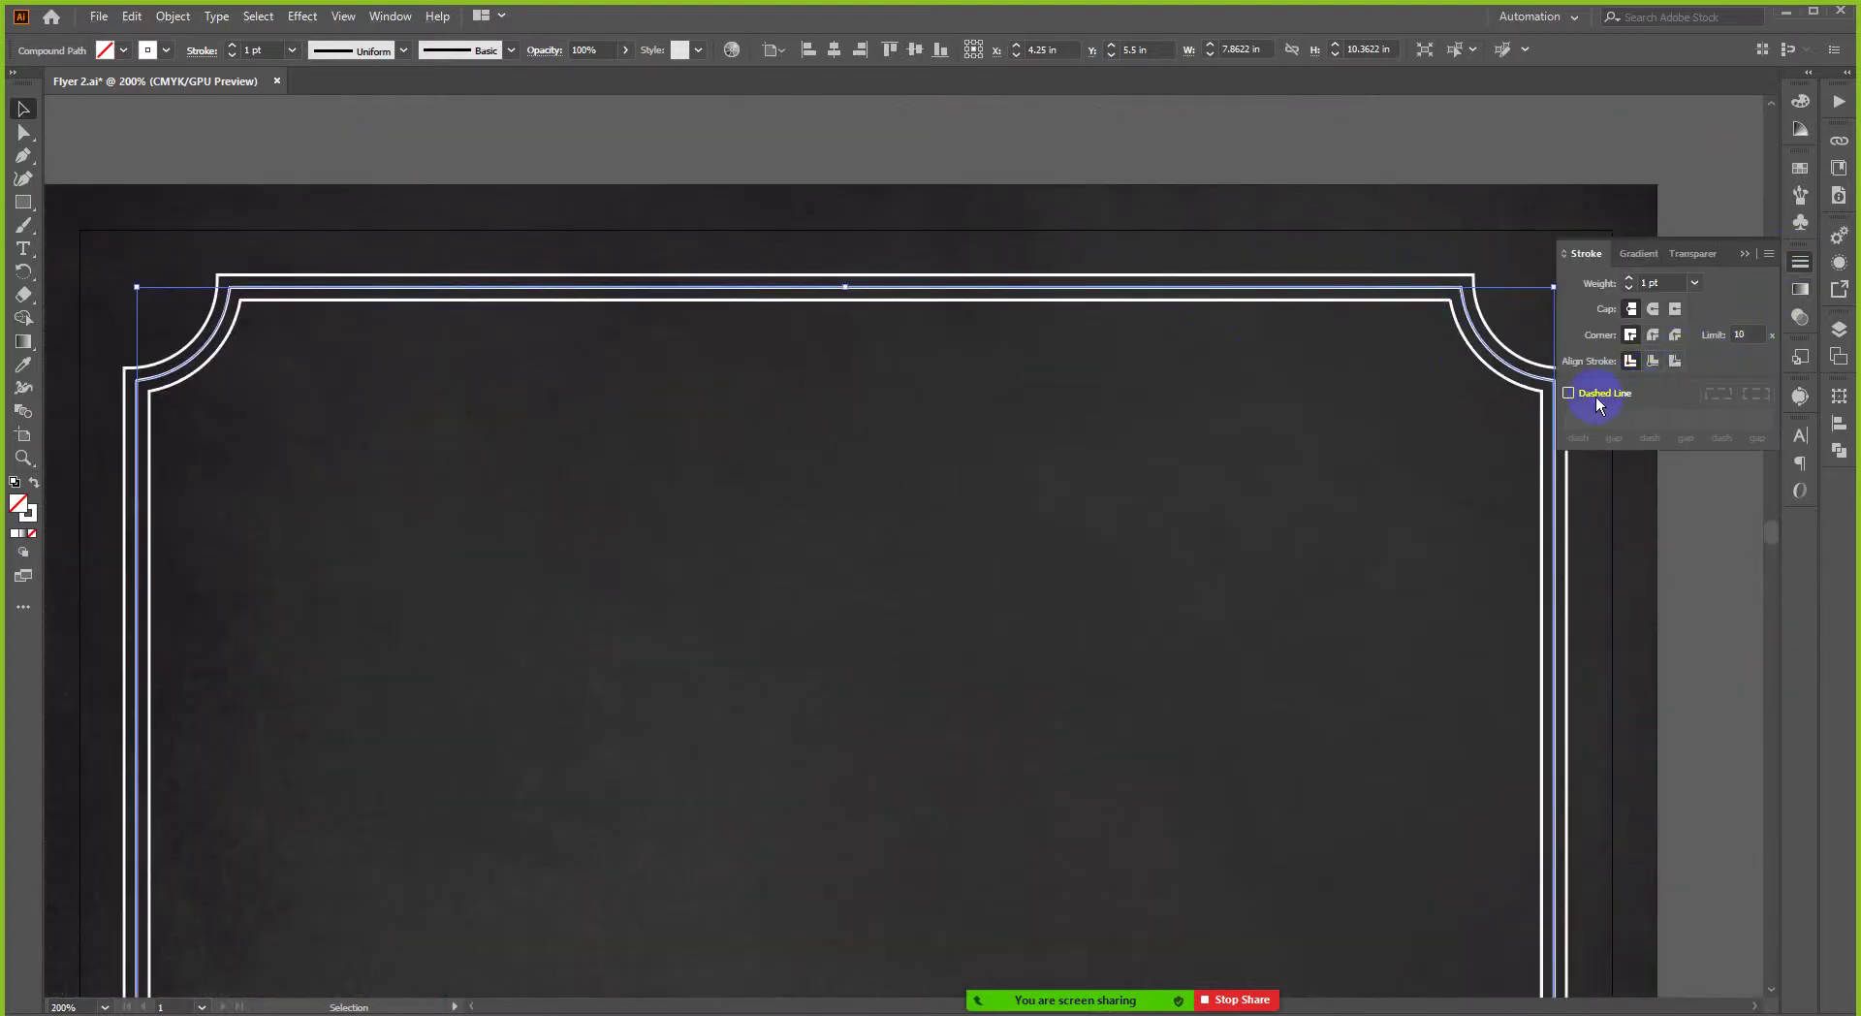
{"action": "left_click", "coordinate": [1568, 393]}
{"action": "left_click", "coordinate": [1580, 420]}
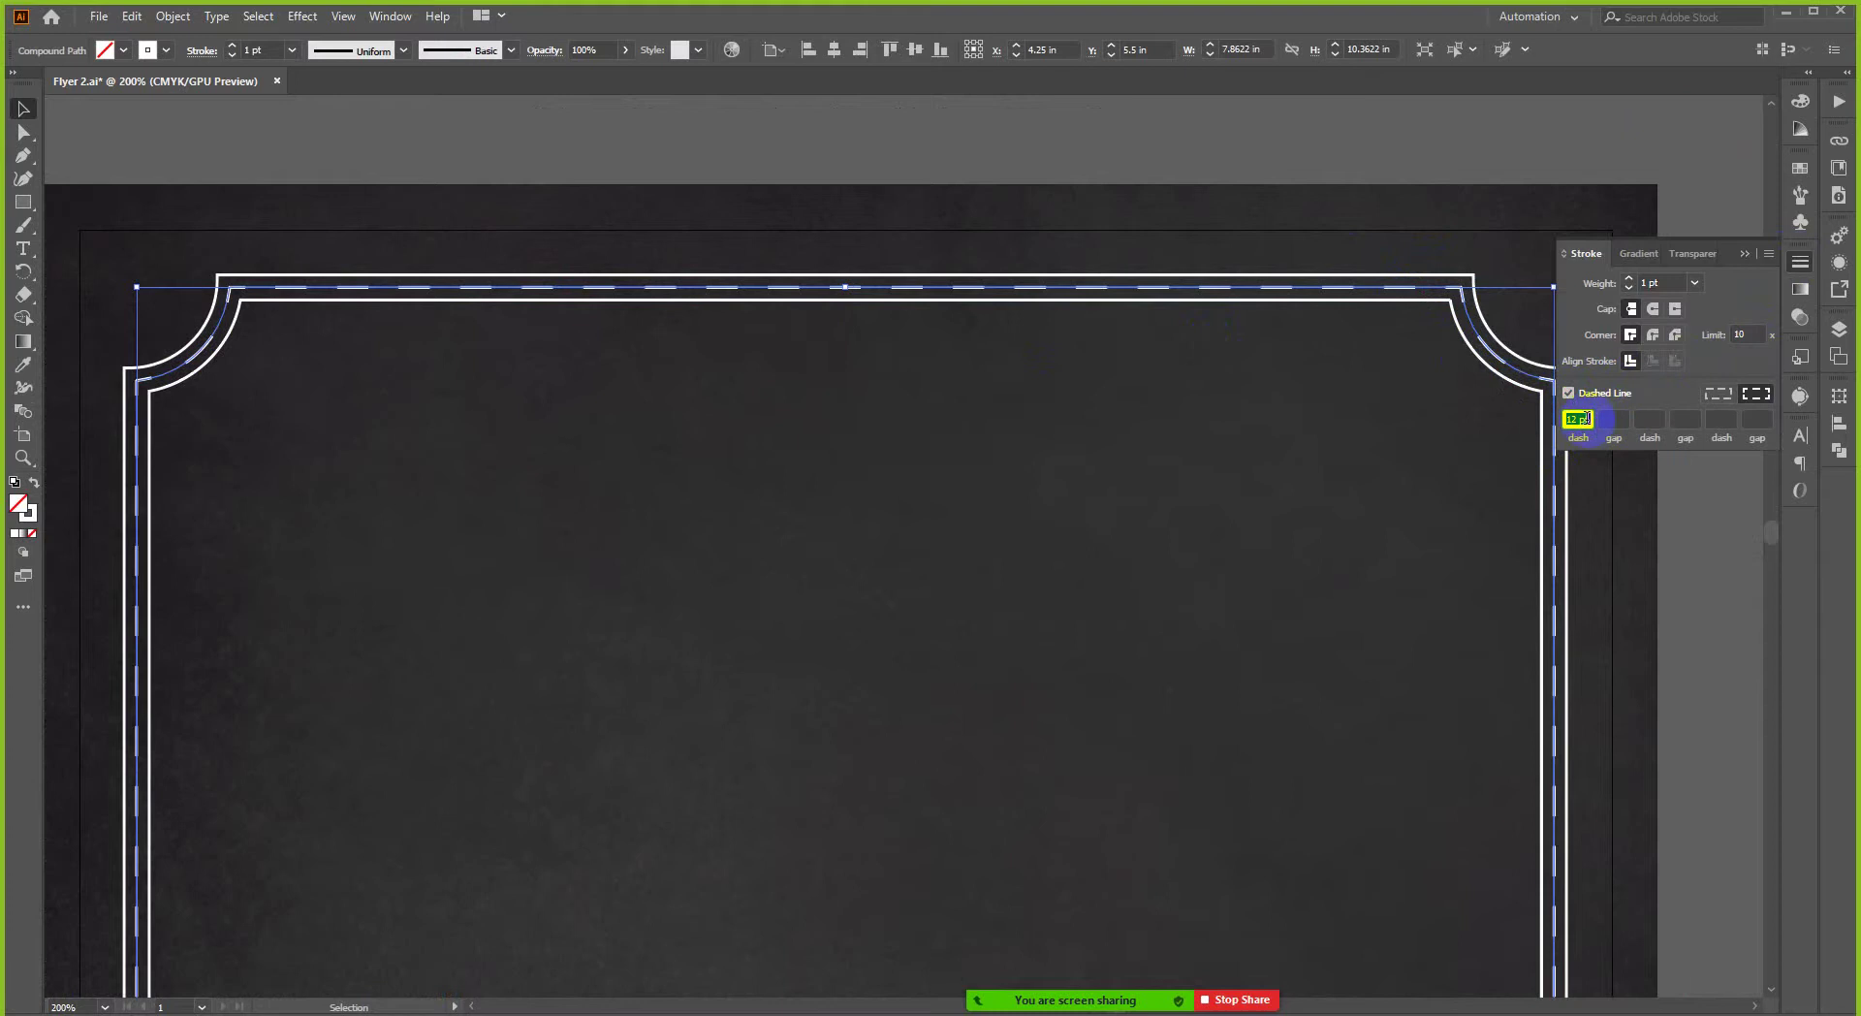
{"action": "type", "text": "3"}
{"action": "key", "text": "Tab"}
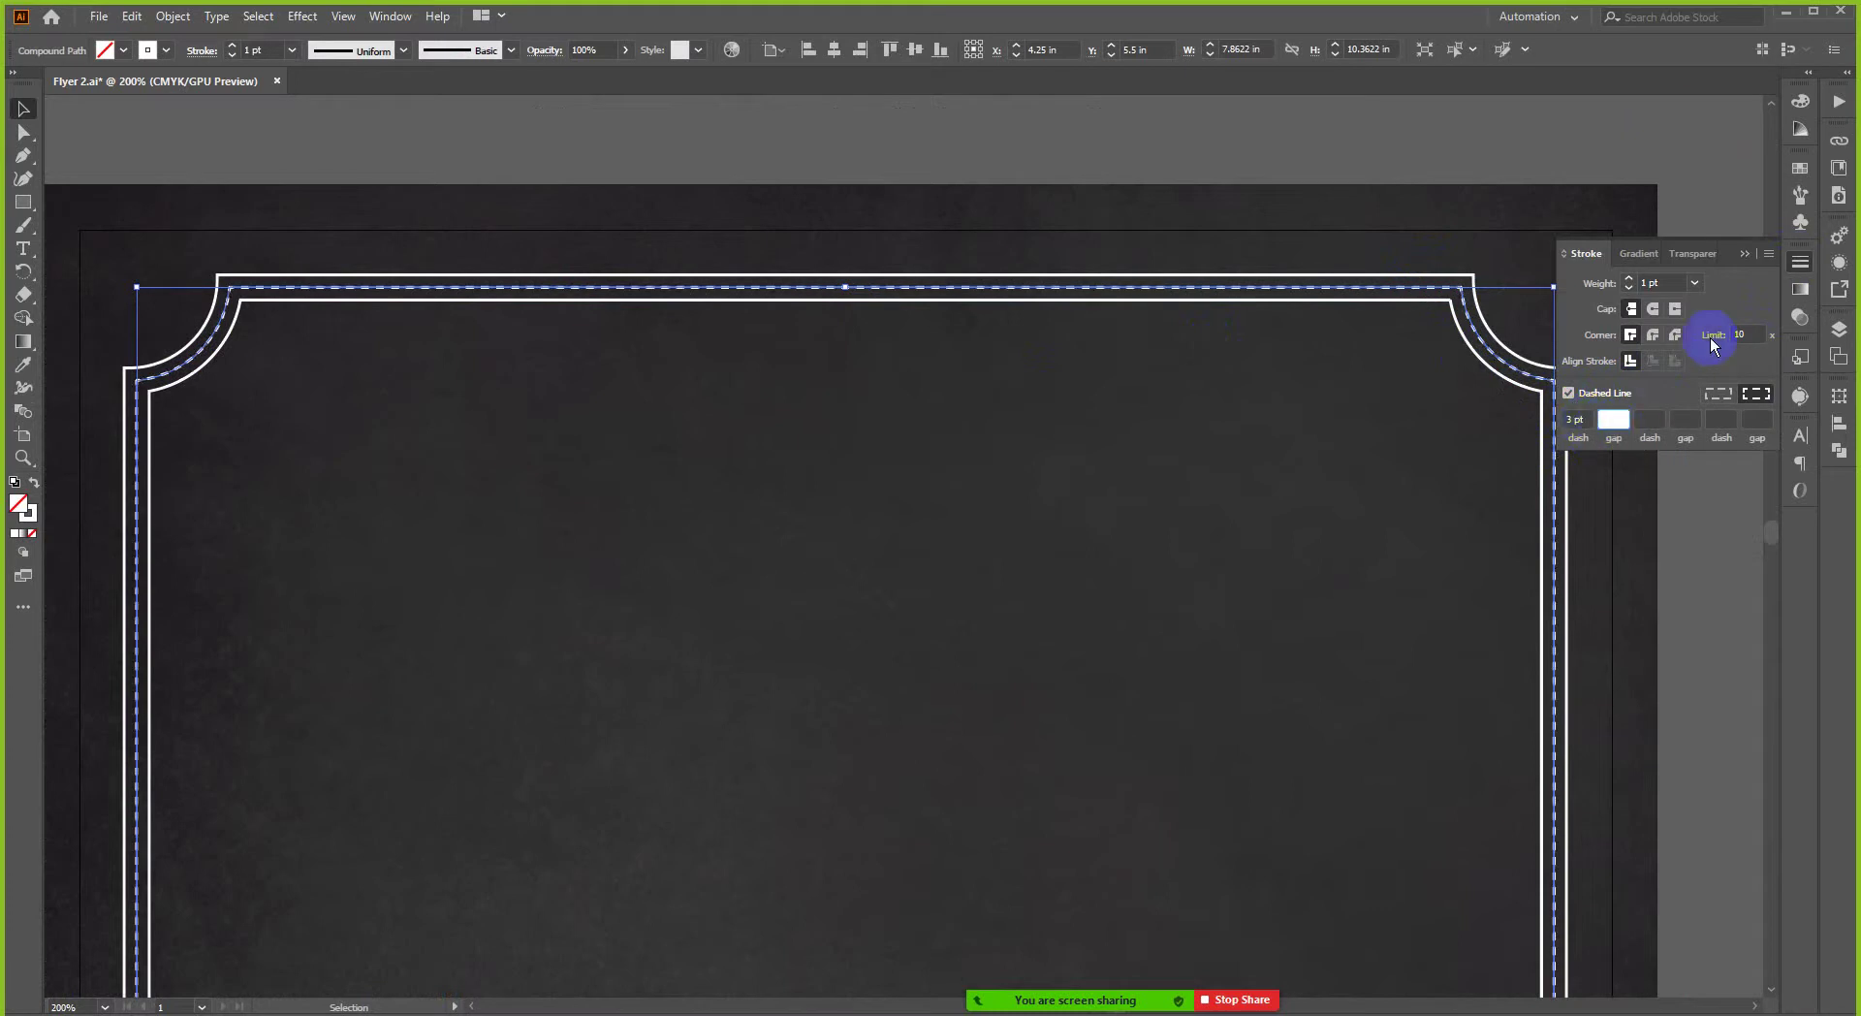
{"action": "left_click", "coordinate": [1800, 264]}
{"action": "left_click", "coordinate": [1570, 158]}
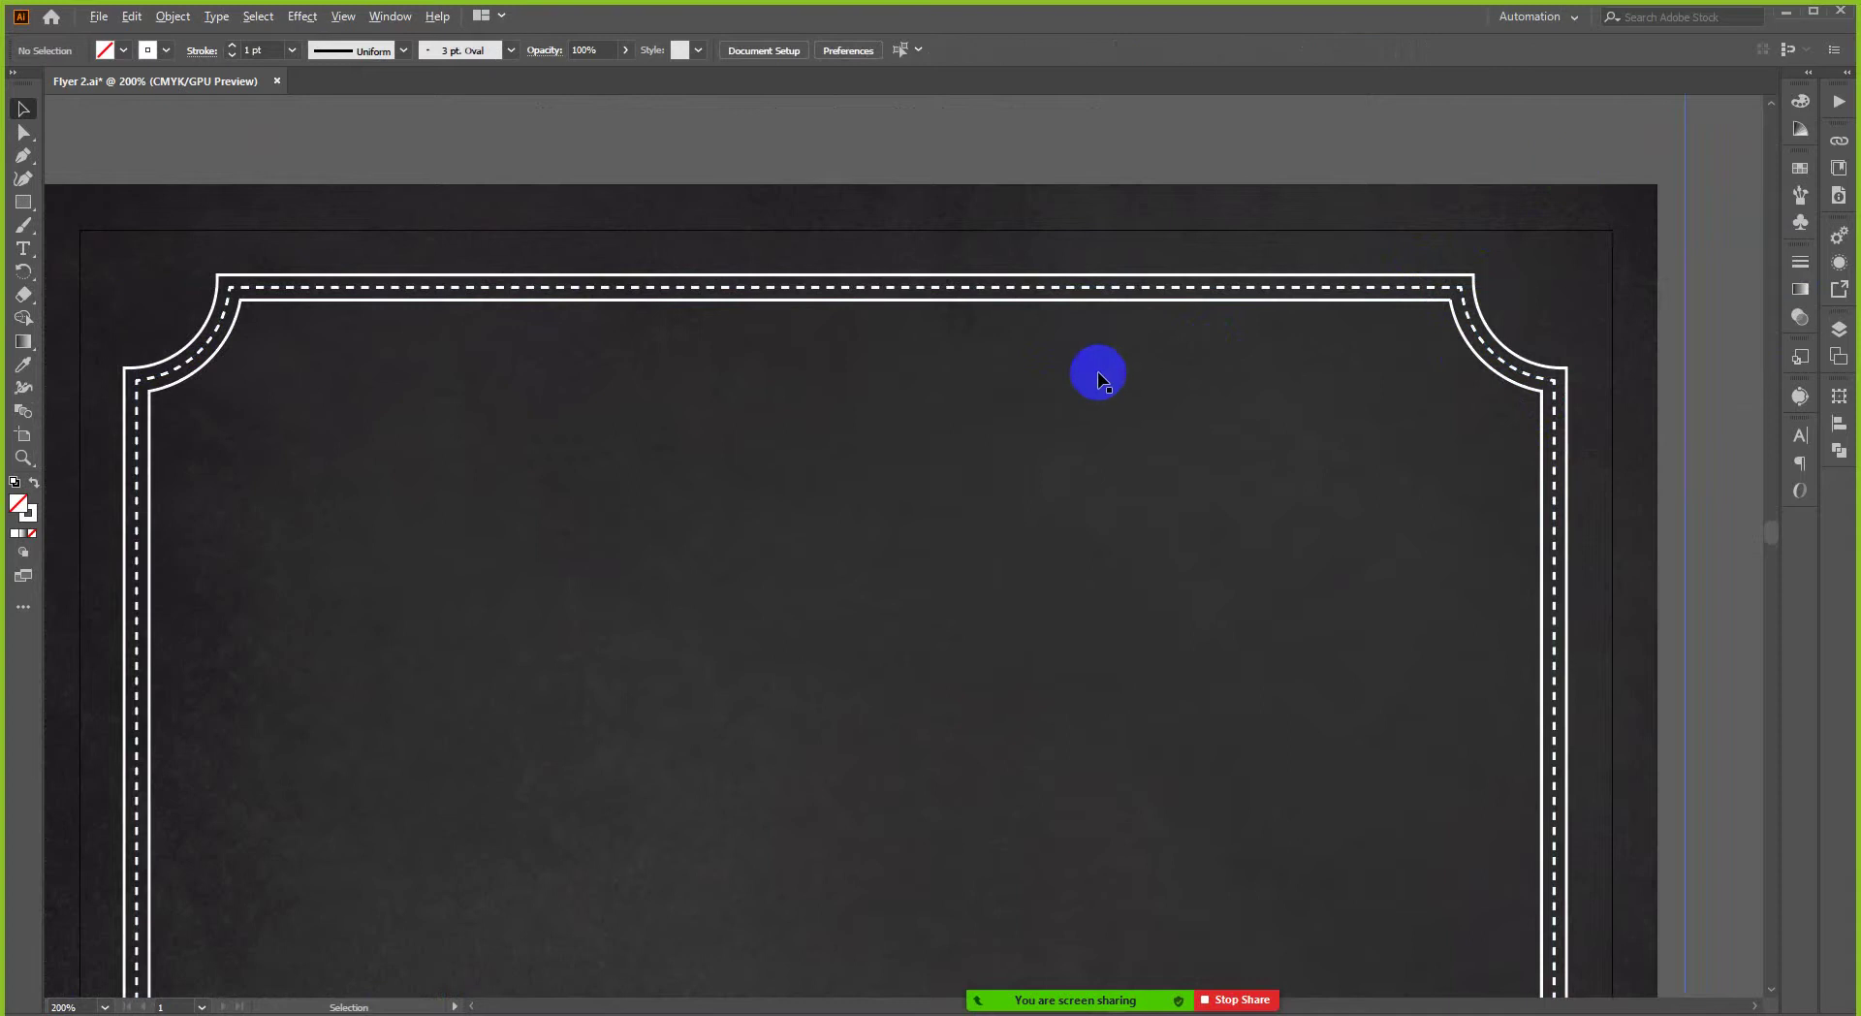
- Examine the dashed line in the reference flyer's border corner and compare it with the new border
{"action": "scroll", "coordinate": [1097, 370], "scroll_direction": "down", "scroll_amount": 1}
{"action": "scroll", "coordinate": [1150, 455], "scroll_direction": "down", "scroll_amount": 1}
{"action": "scroll", "coordinate": [1297, 420], "scroll_direction": "down", "scroll_amount": 1}
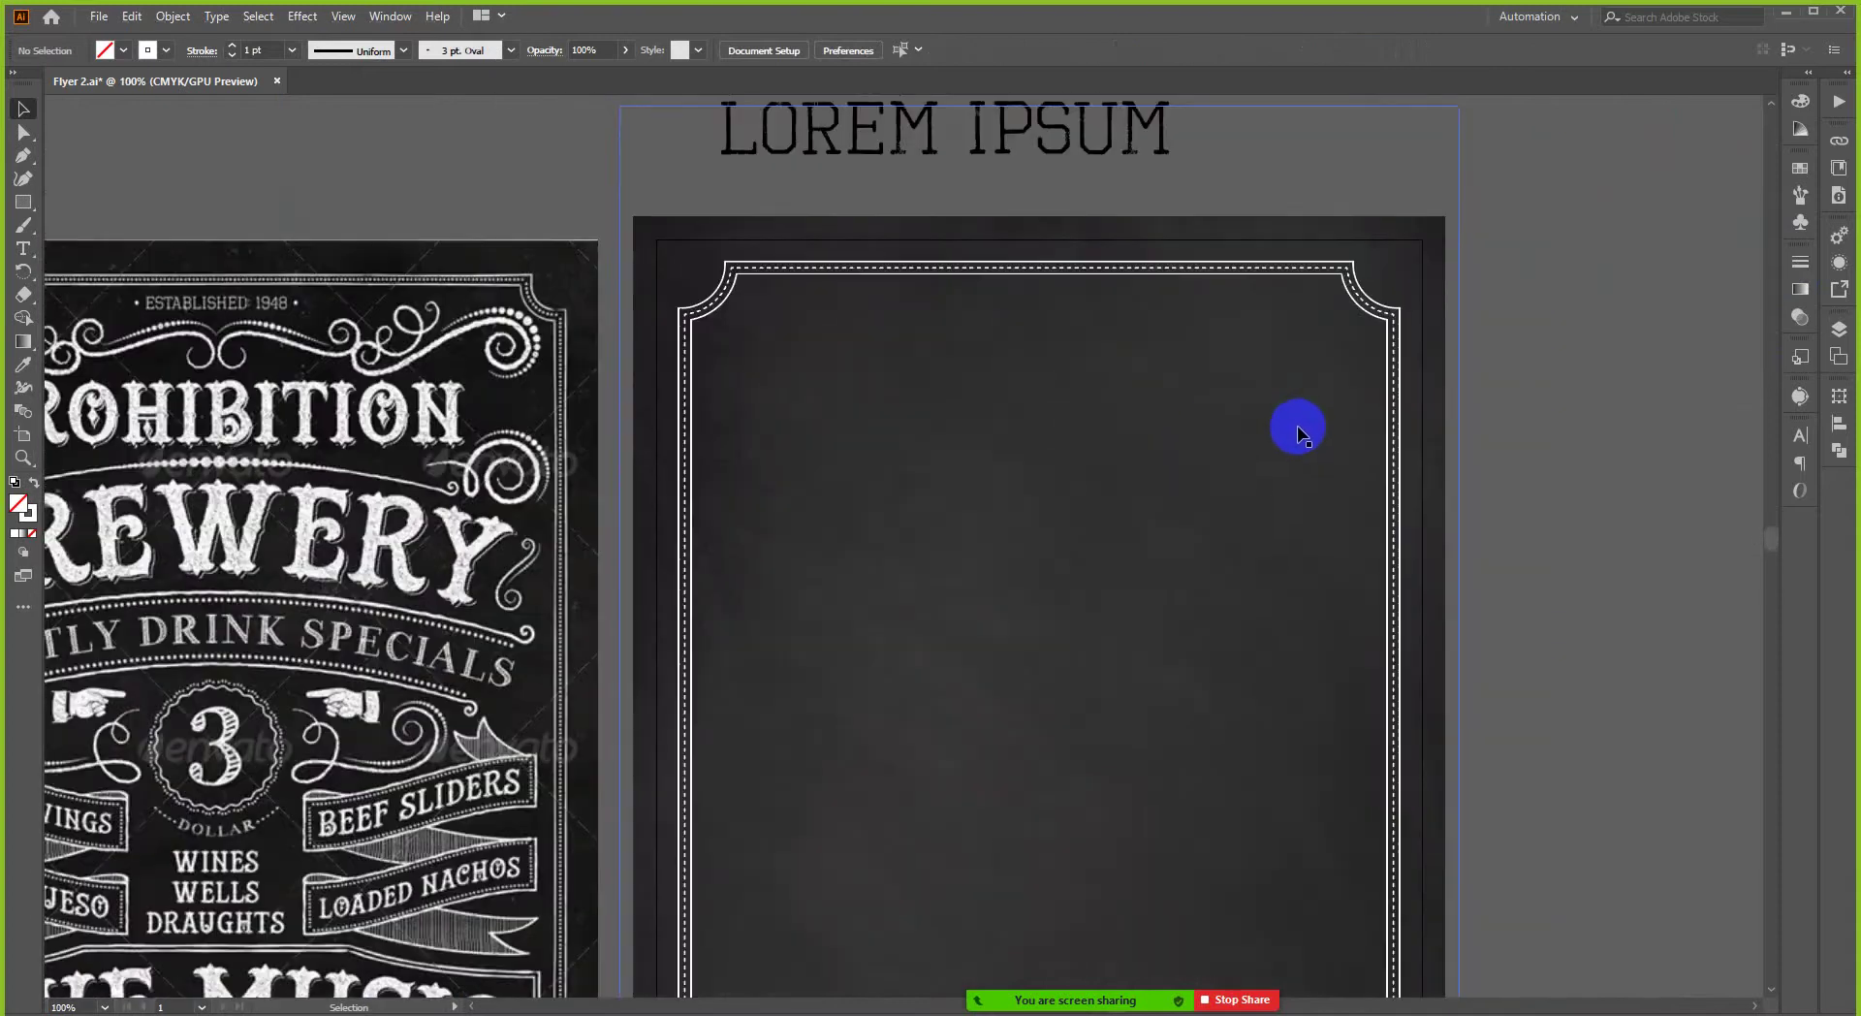
{"action": "scroll", "coordinate": [1295, 465], "scroll_direction": "down", "scroll_amount": 1}
{"action": "scroll", "coordinate": [1295, 488], "scroll_direction": "down", "scroll_amount": 1}
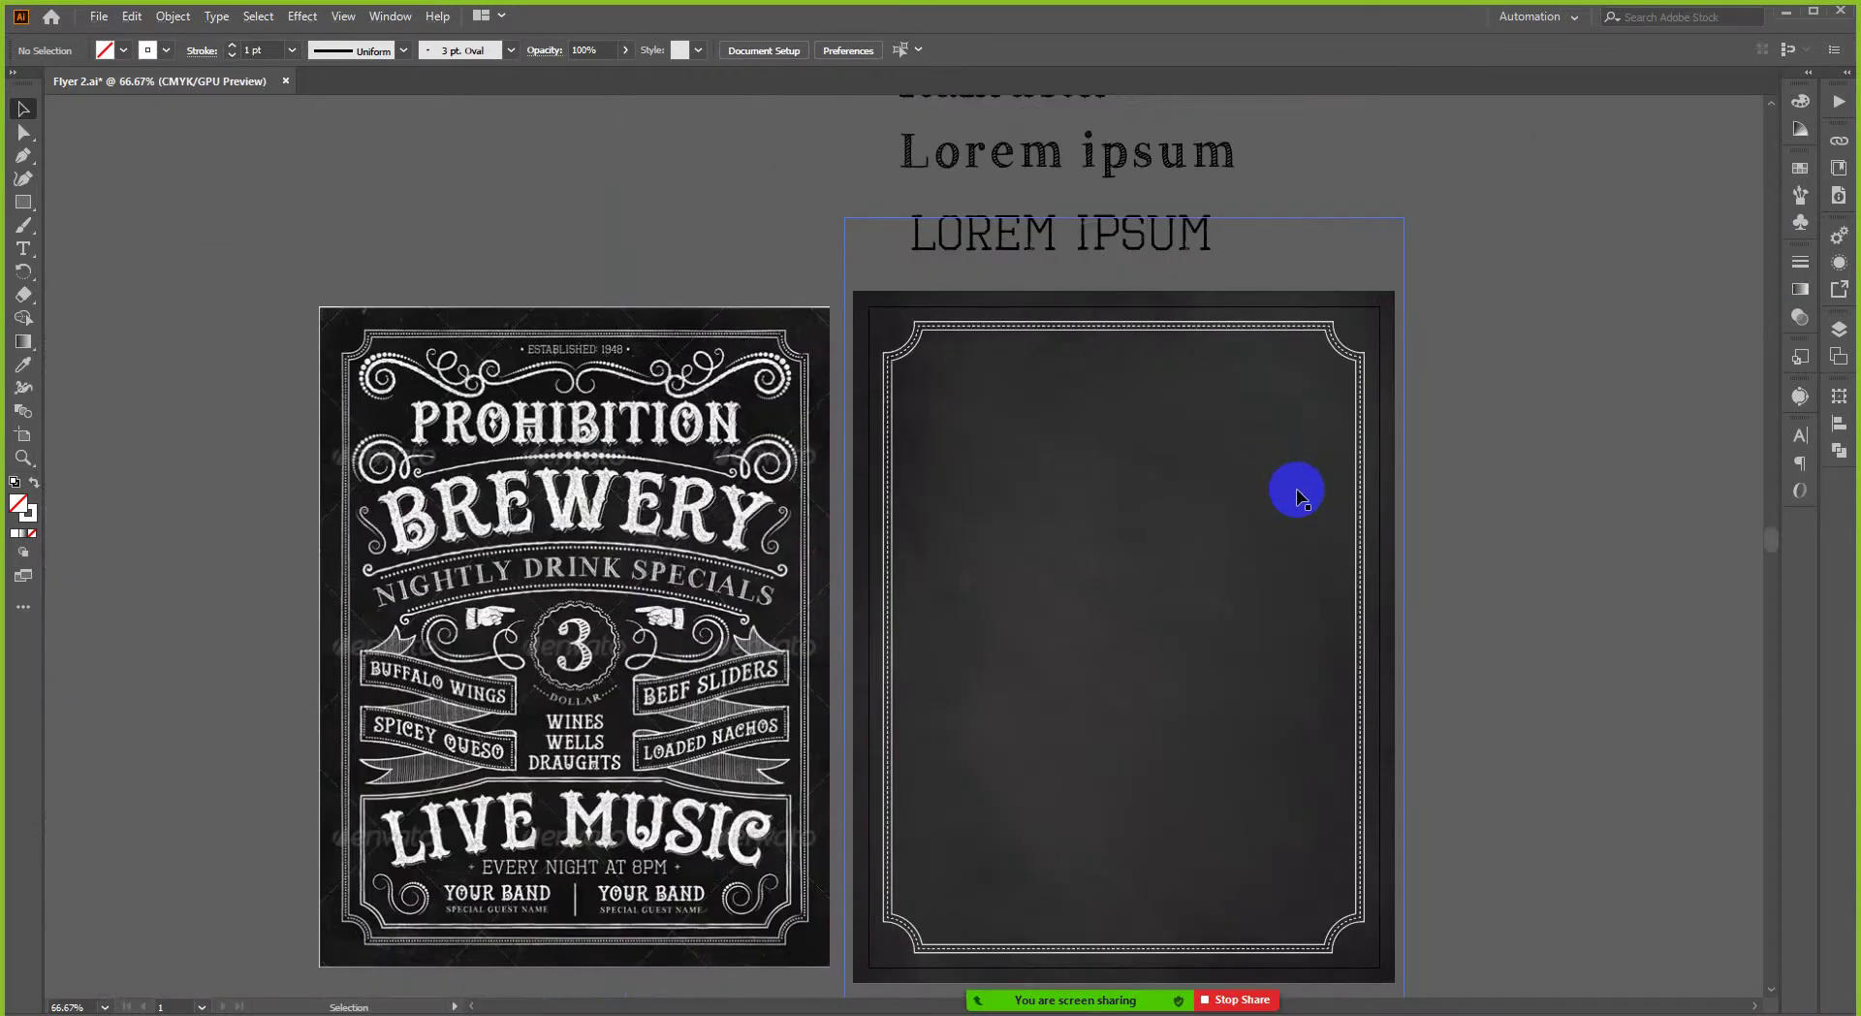
{"action": "scroll", "coordinate": [790, 283], "scroll_direction": "up", "scroll_amount": 5}
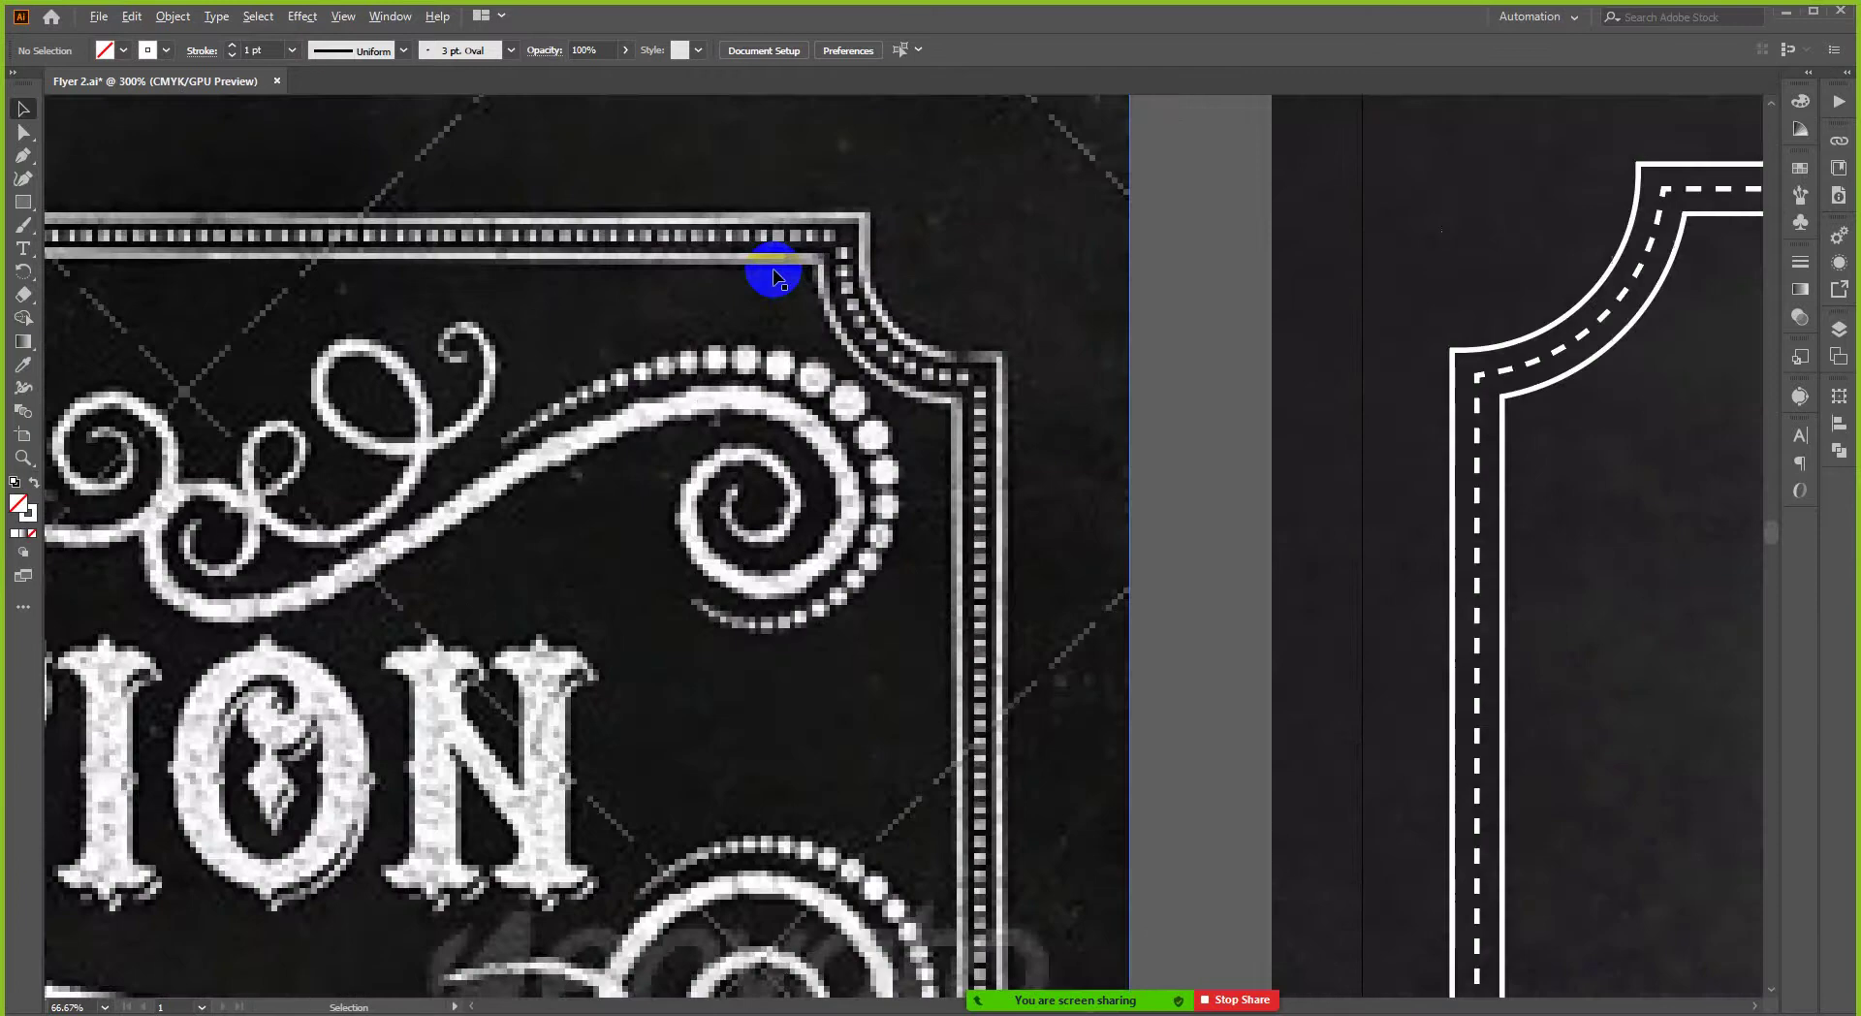
{"action": "scroll", "coordinate": [839, 260], "scroll_direction": "up", "scroll_amount": 1}
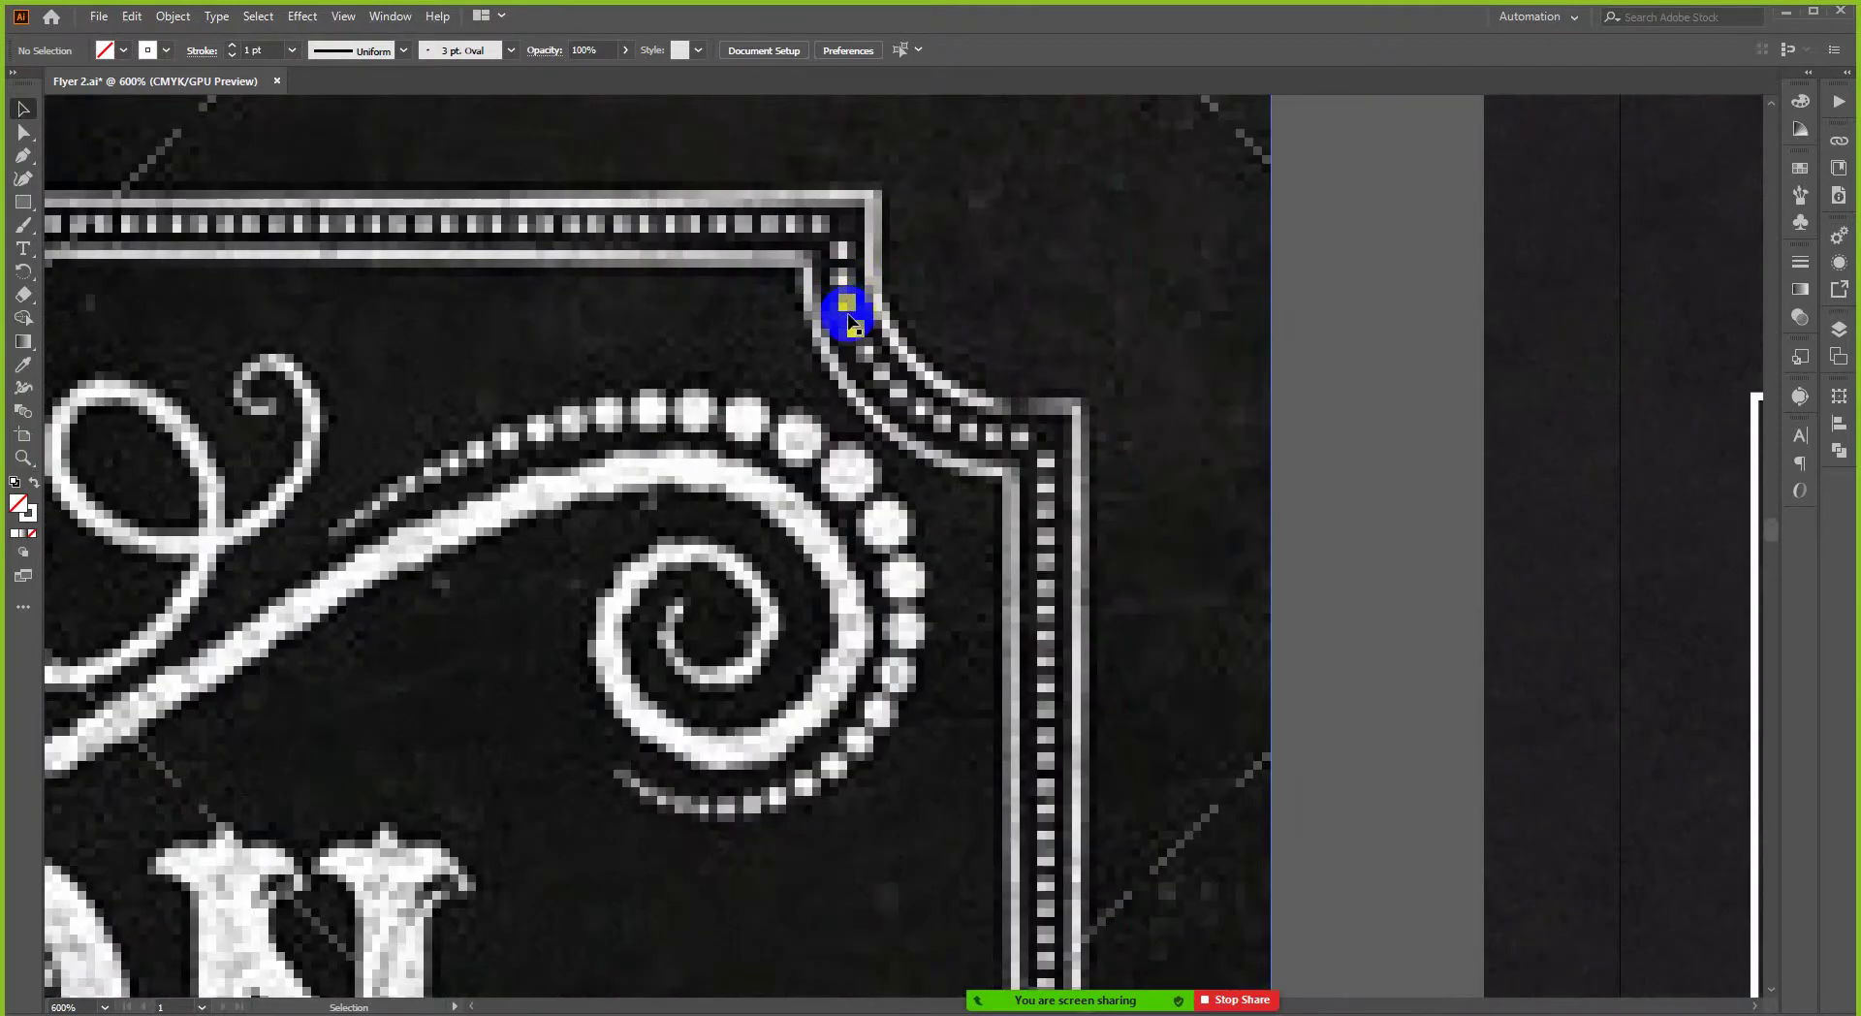
{"action": "scroll", "coordinate": [850, 315], "scroll_direction": "down", "scroll_amount": 3}
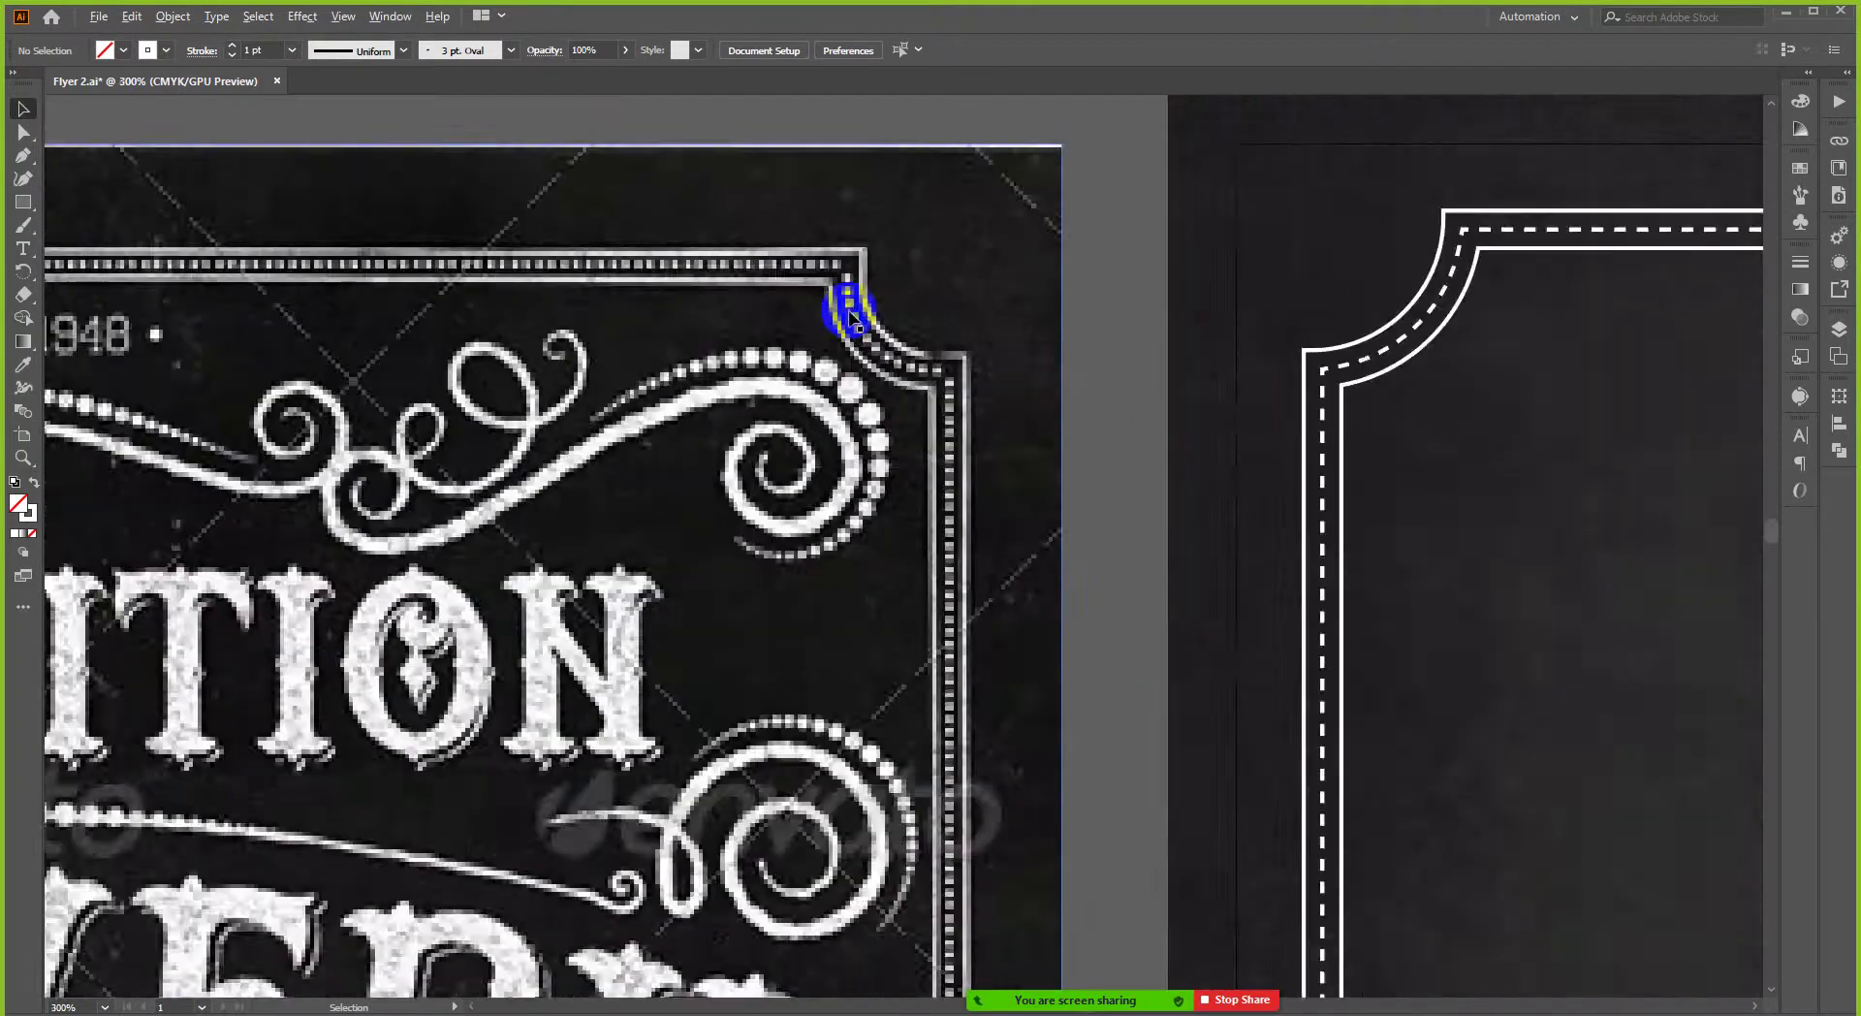
{"action": "scroll", "coordinate": [916, 394], "scroll_direction": "down", "scroll_amount": 1}
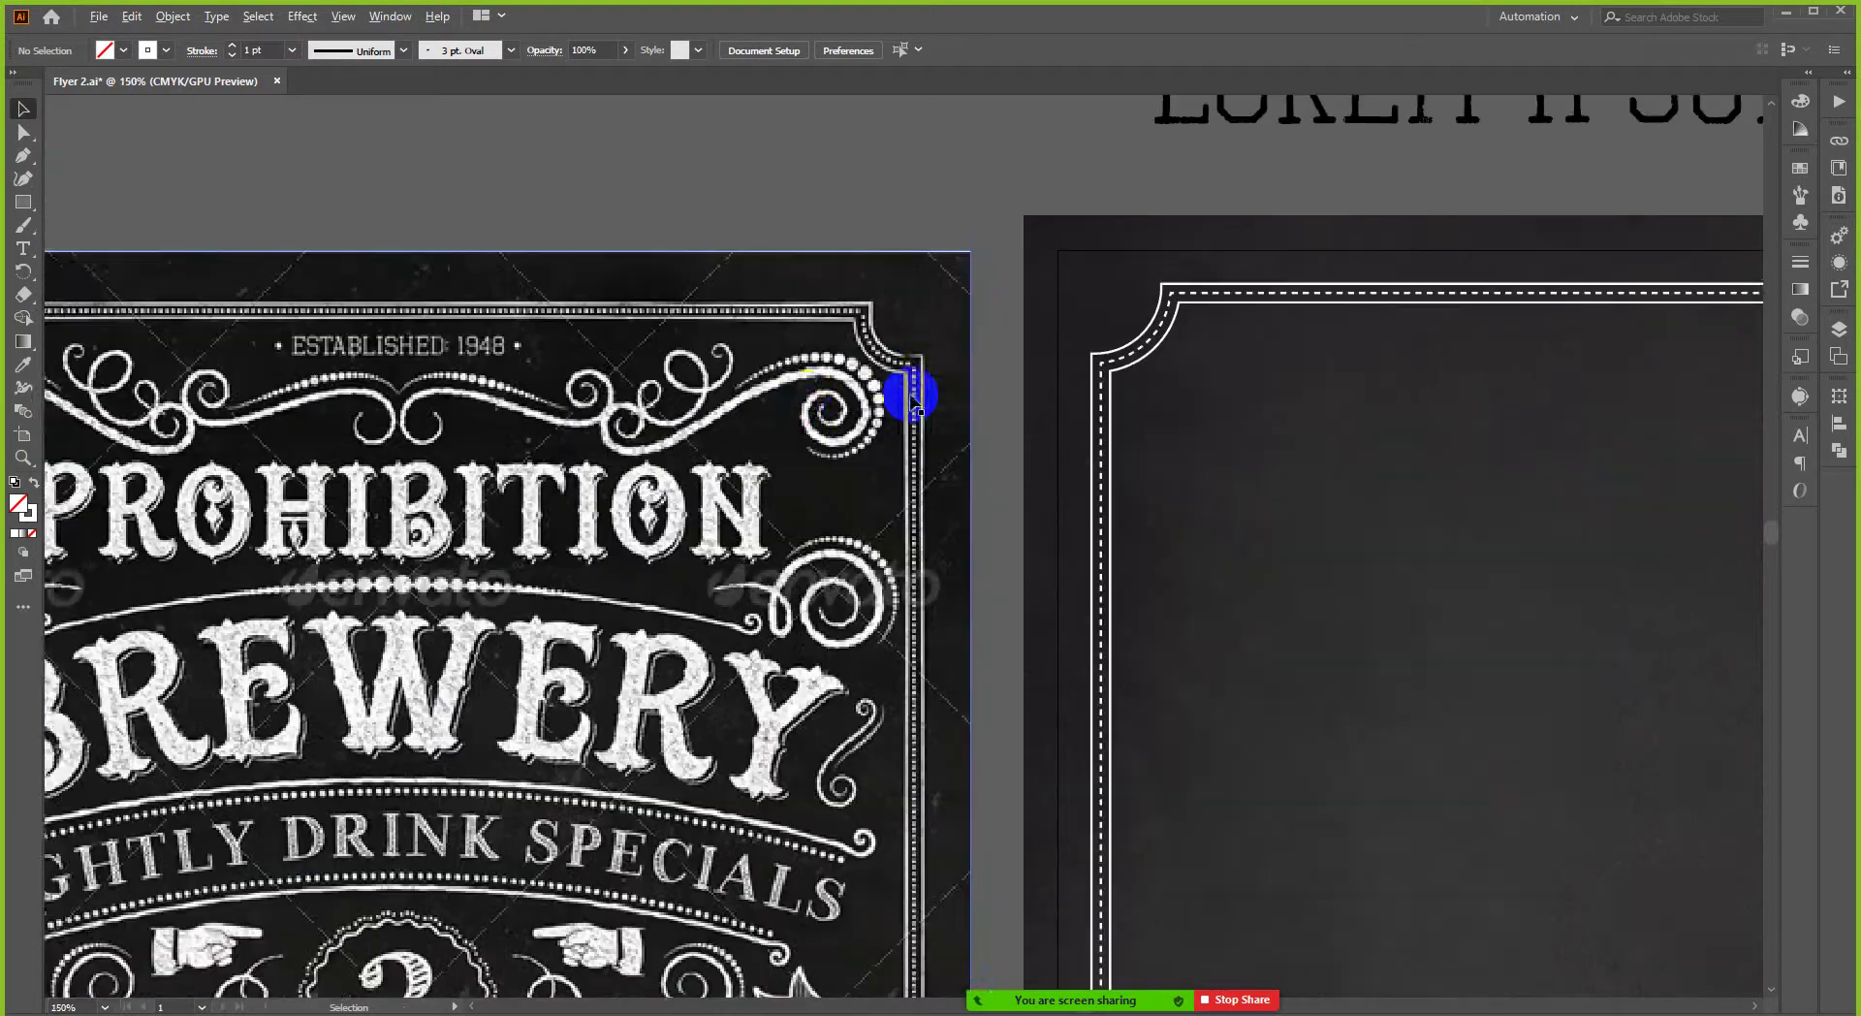
{"action": "scroll", "coordinate": [786, 405], "scroll_direction": "right", "scroll_amount": 3}
{"action": "scroll", "coordinate": [805, 391], "scroll_direction": "down", "scroll_amount": 2}
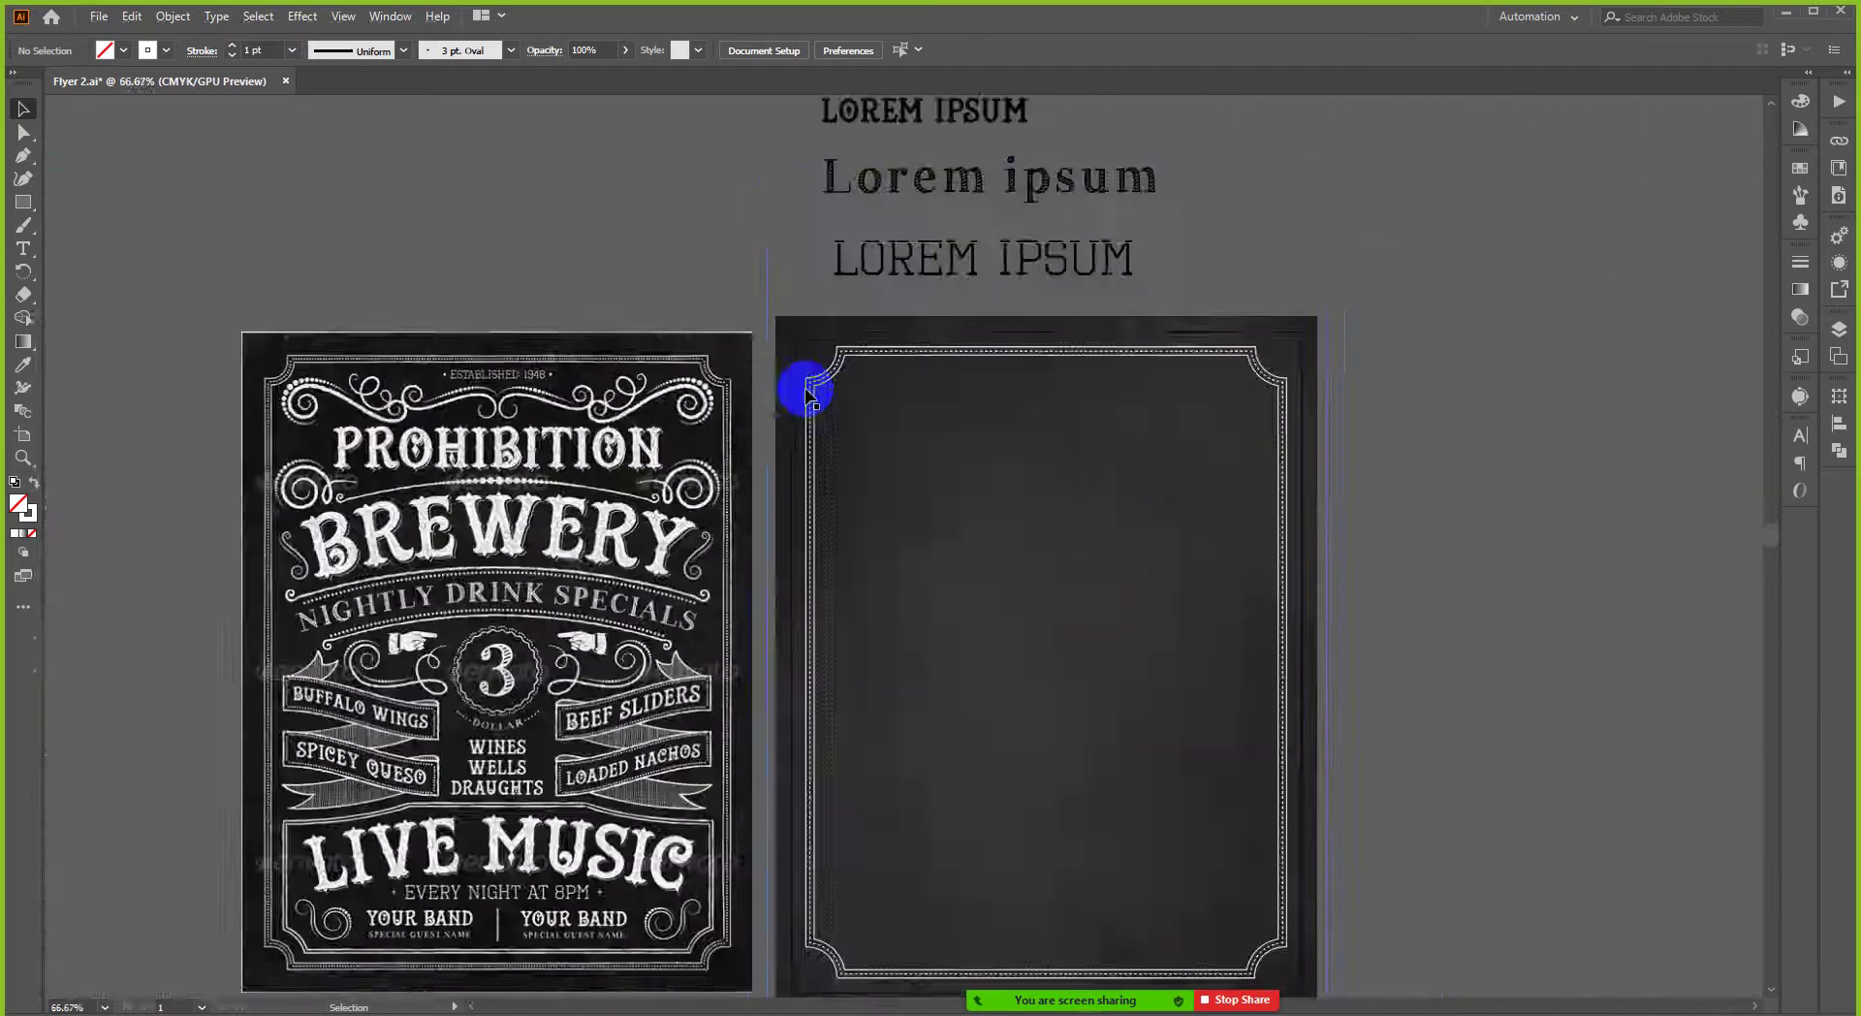
- Shorten the dash length of the middle border path to 1 pt
{"action": "scroll", "coordinate": [1273, 372], "scroll_direction": "up", "scroll_amount": 1}
{"action": "scroll", "coordinate": [1273, 371], "scroll_direction": "up", "scroll_amount": 2}
{"action": "left_click", "coordinate": [1250, 380]}
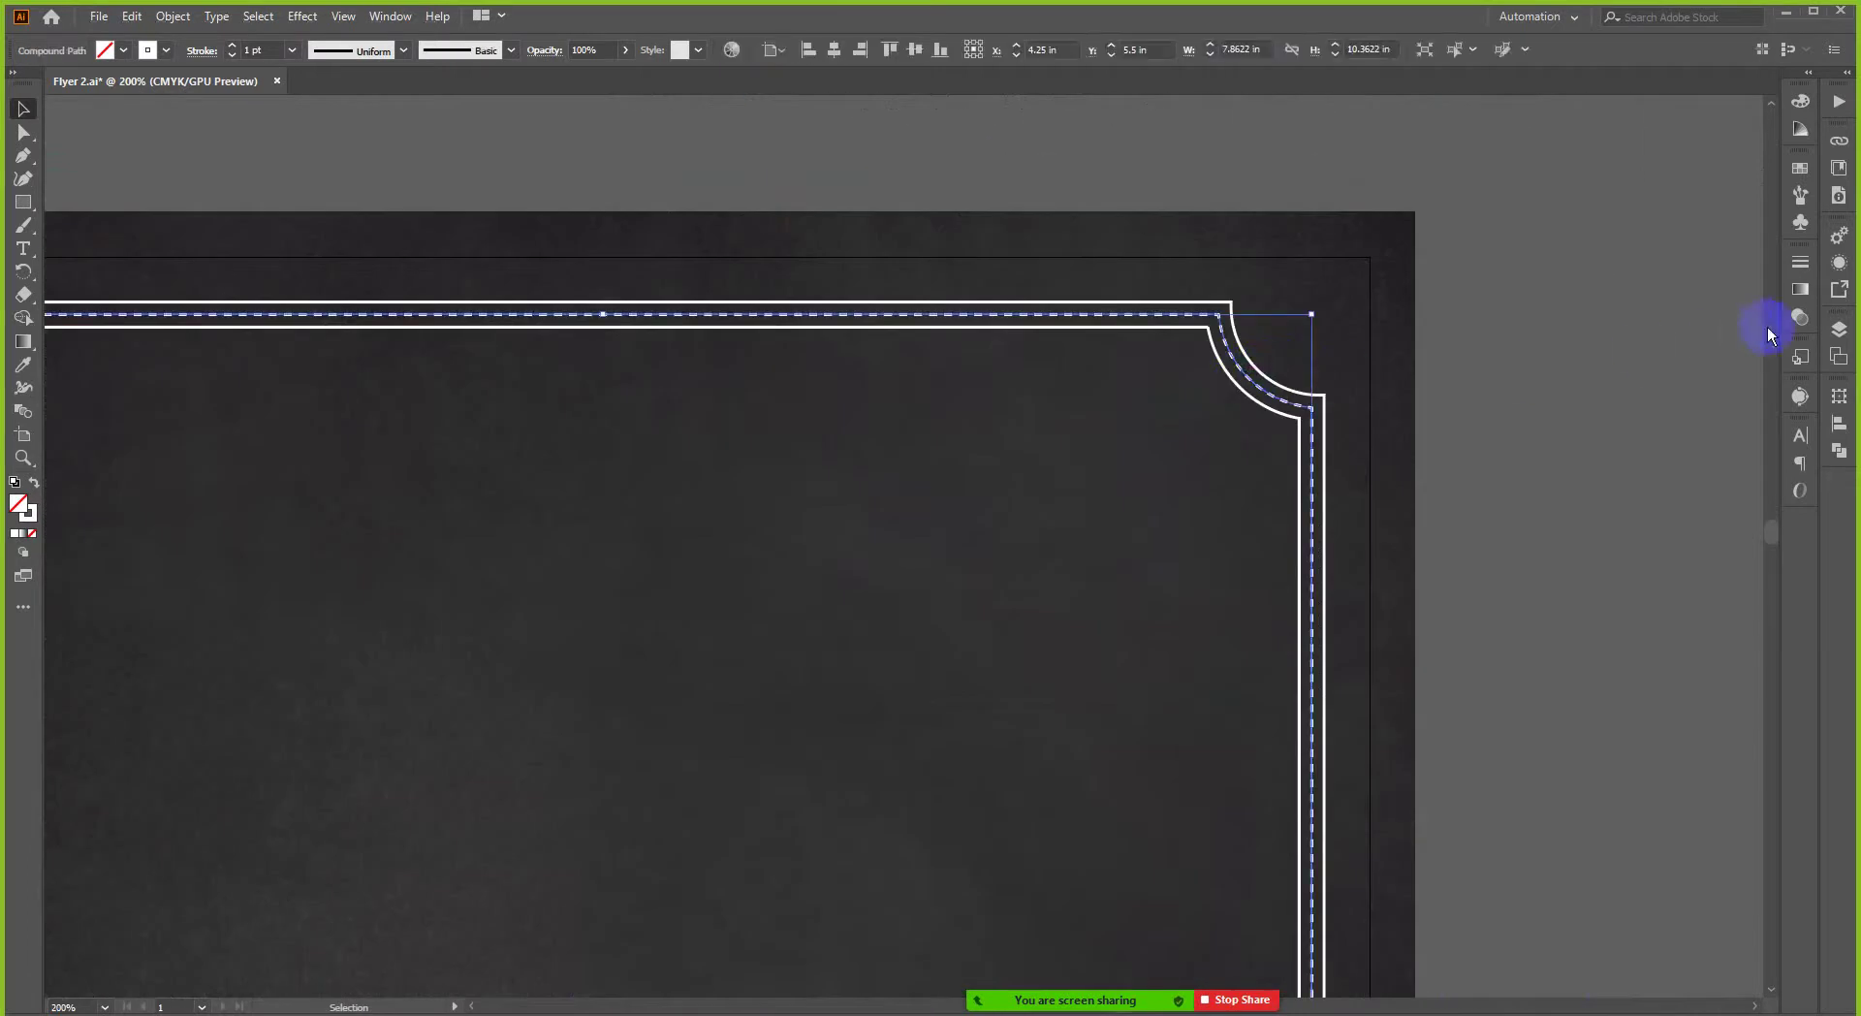
{"action": "left_click", "coordinate": [1800, 275]}
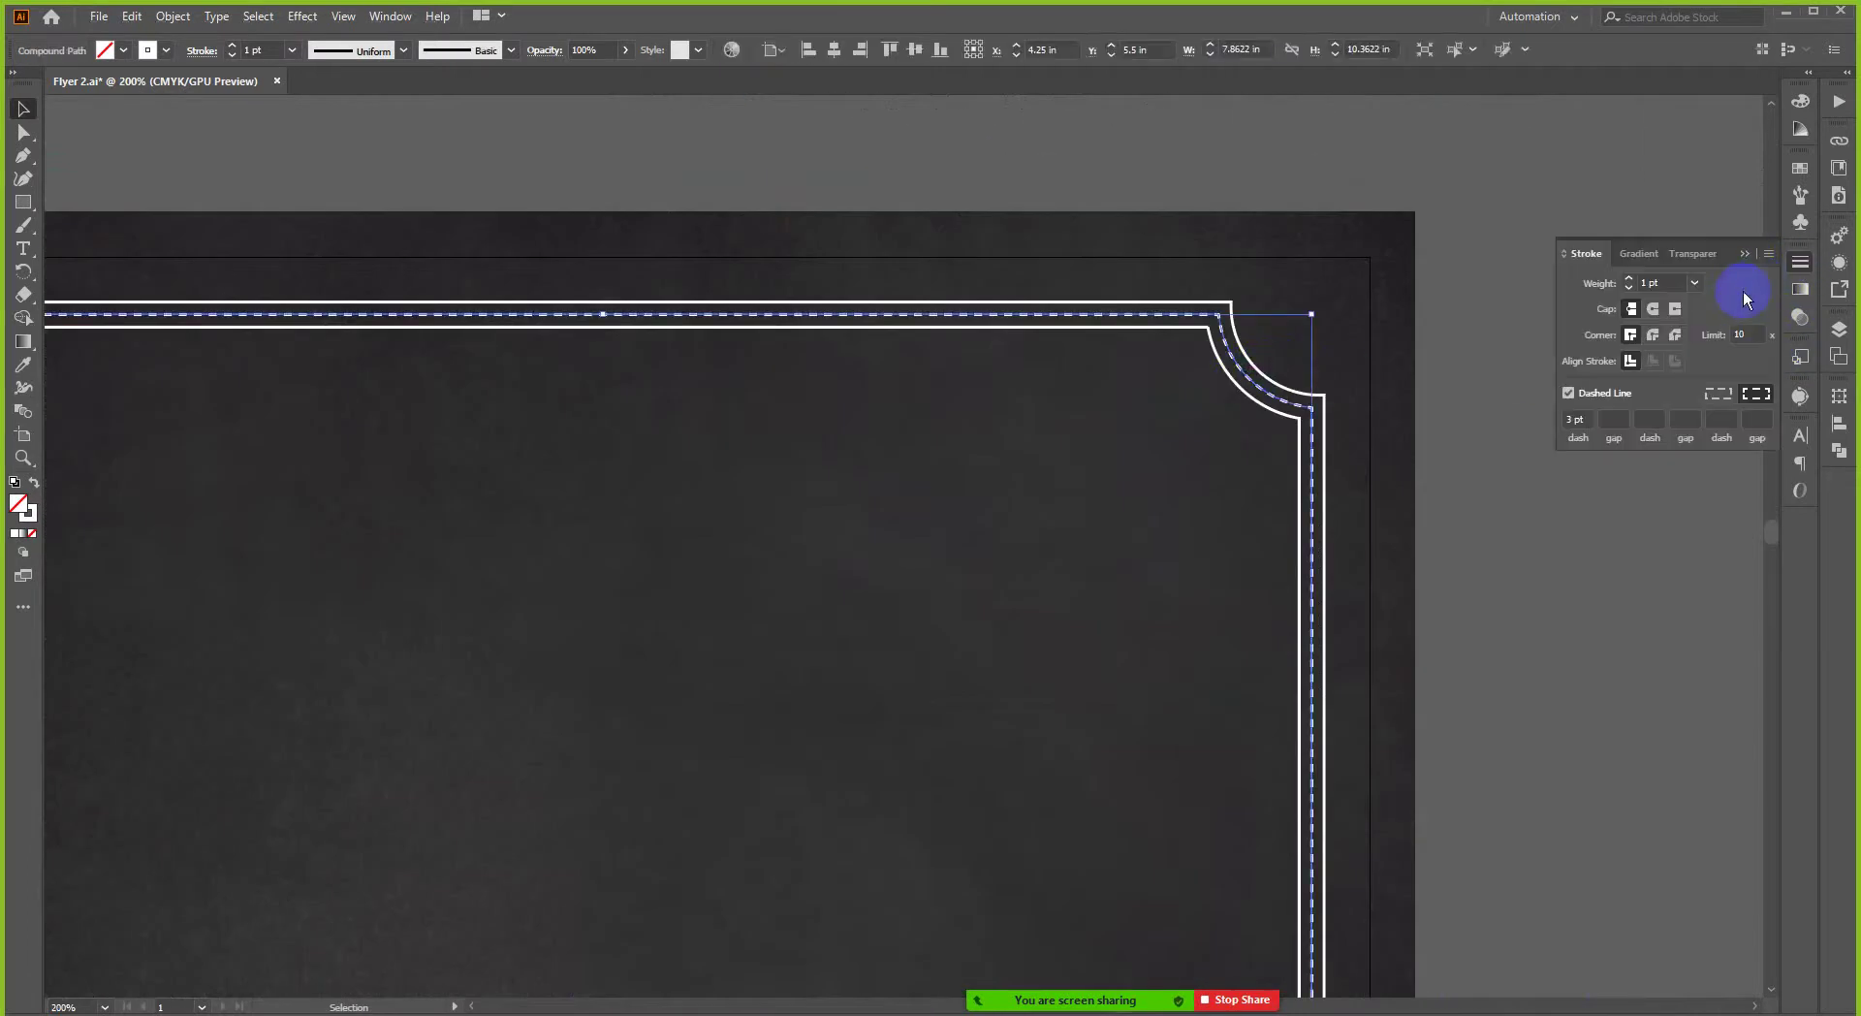
{"action": "key", "text": "shift+Tab"}
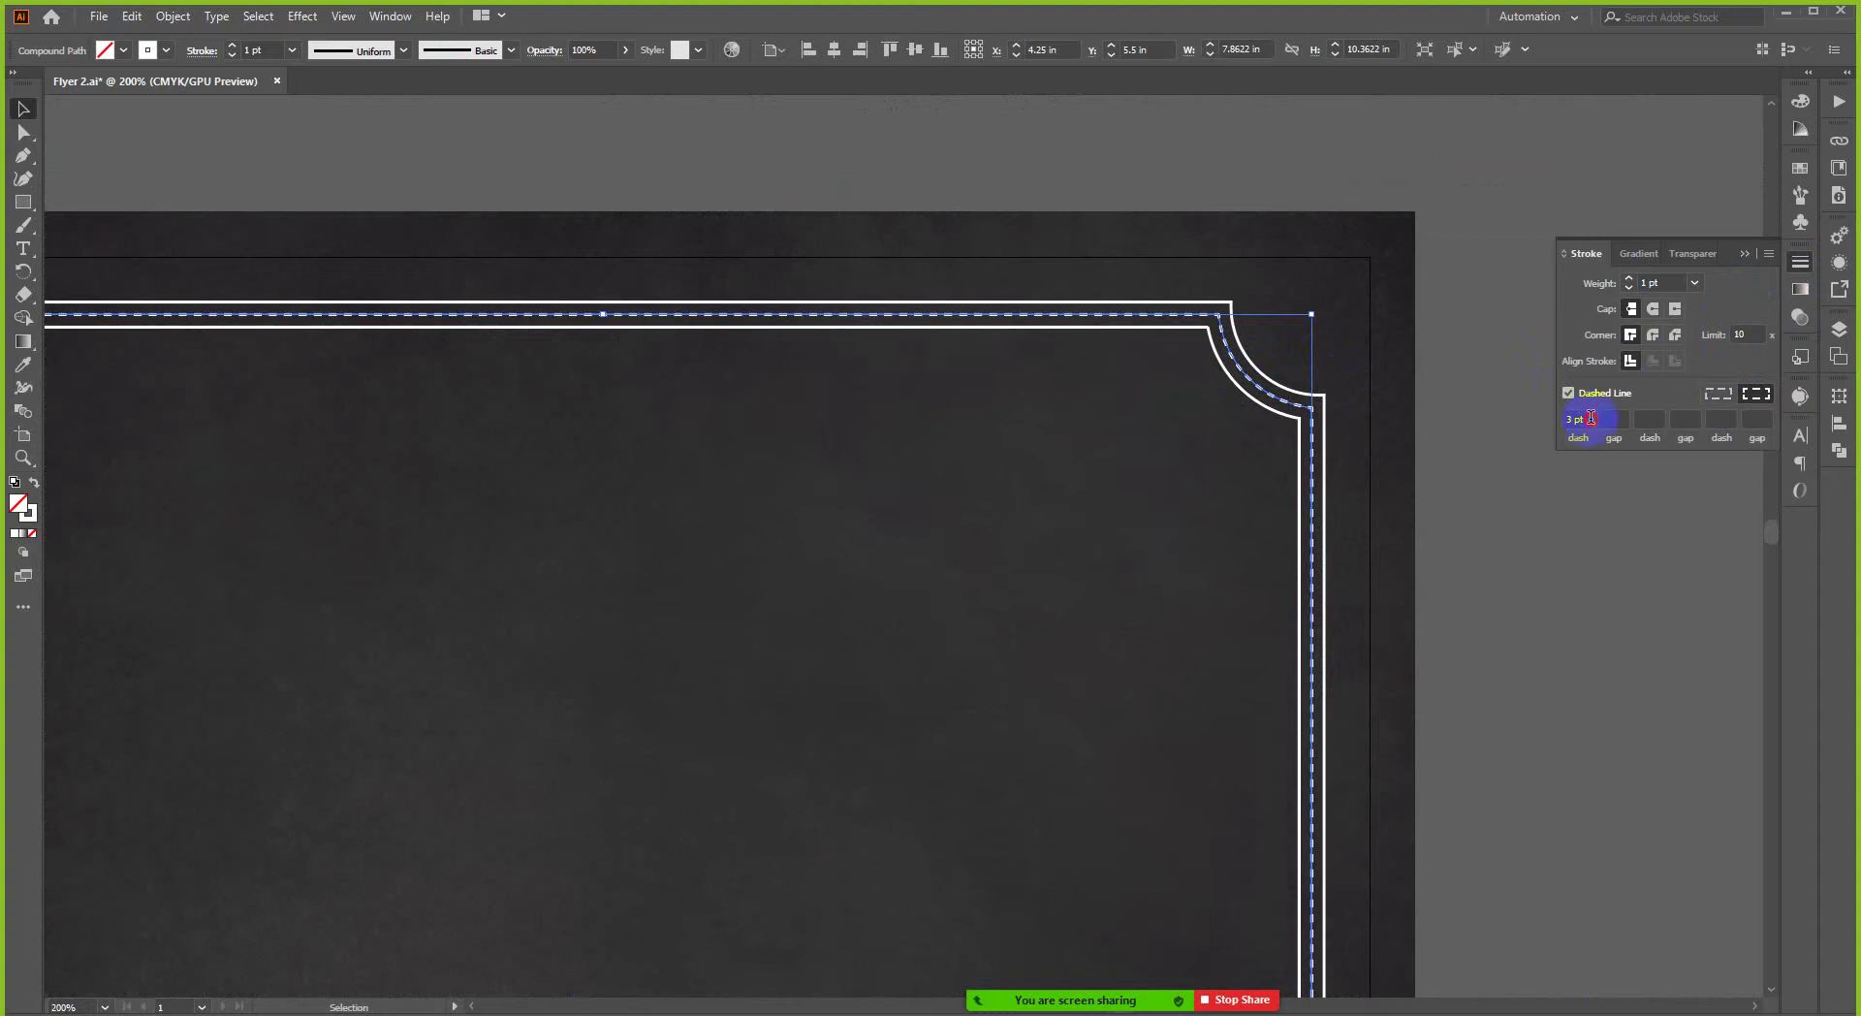
{"action": "type", "text": "1"}
{"action": "key", "text": "Tab"}
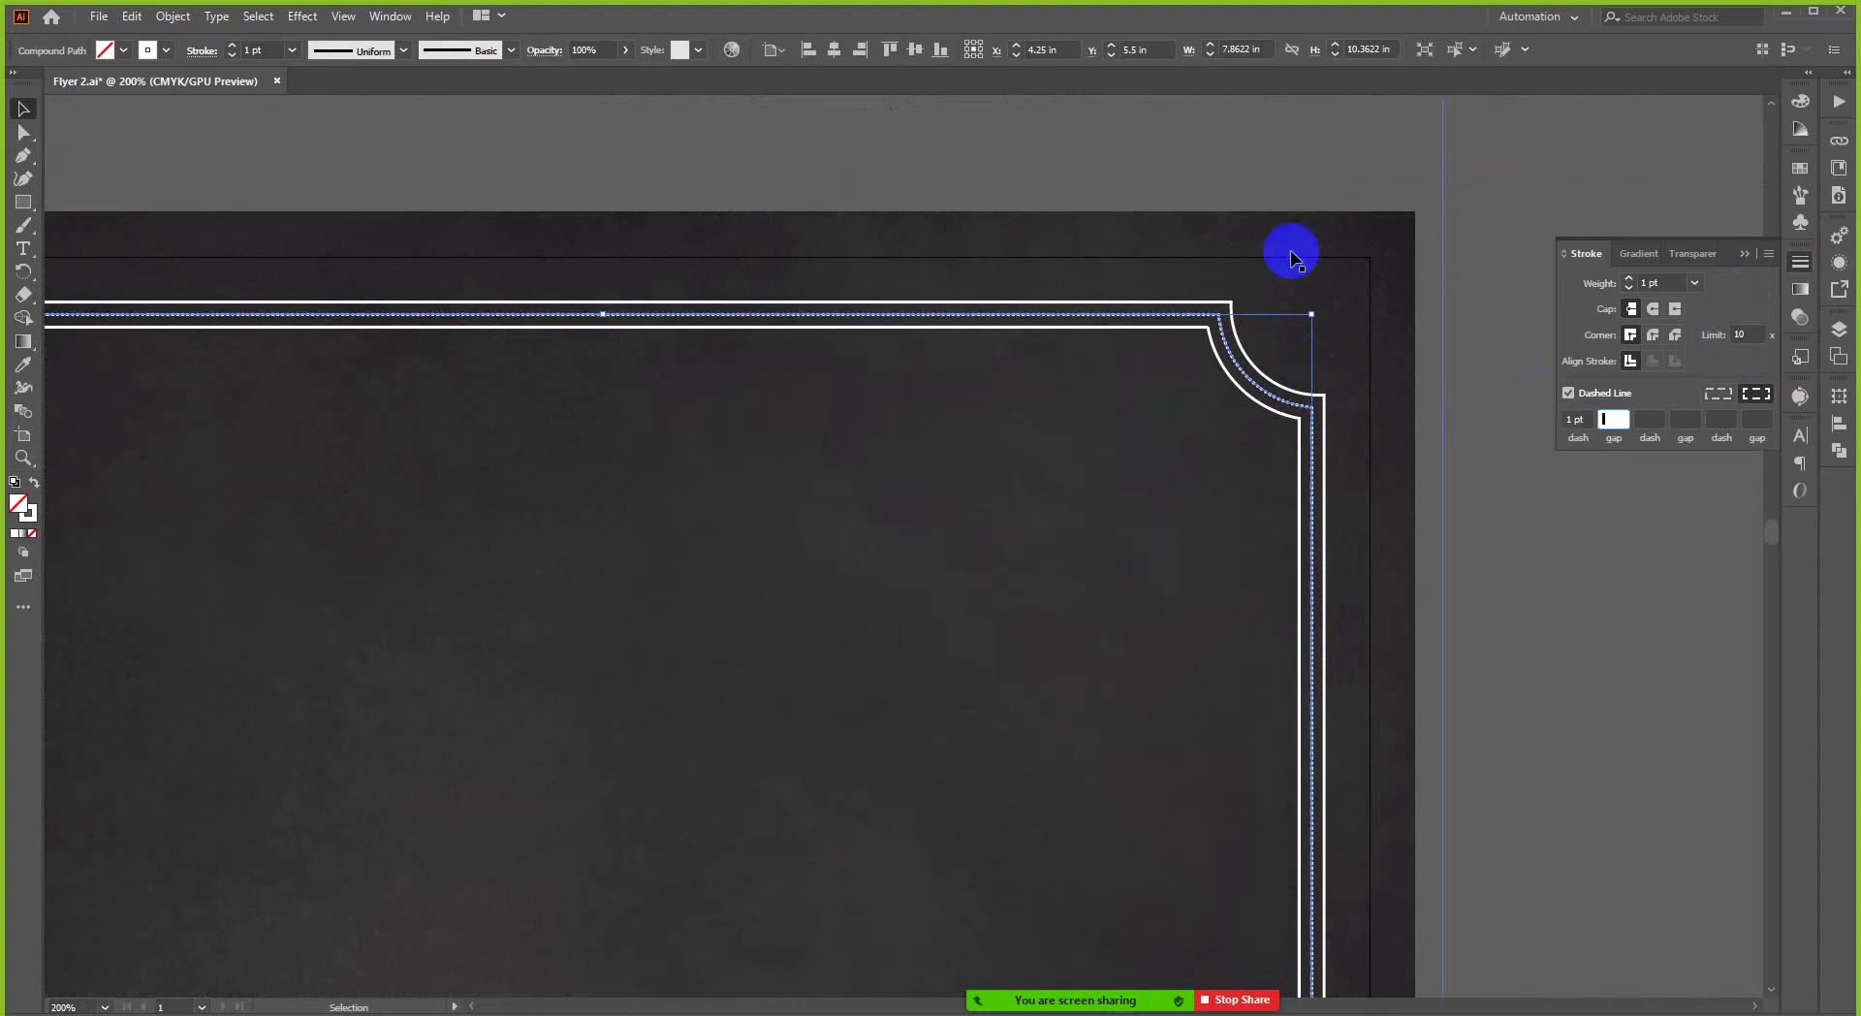
{"action": "left_click", "coordinate": [1312, 187]}
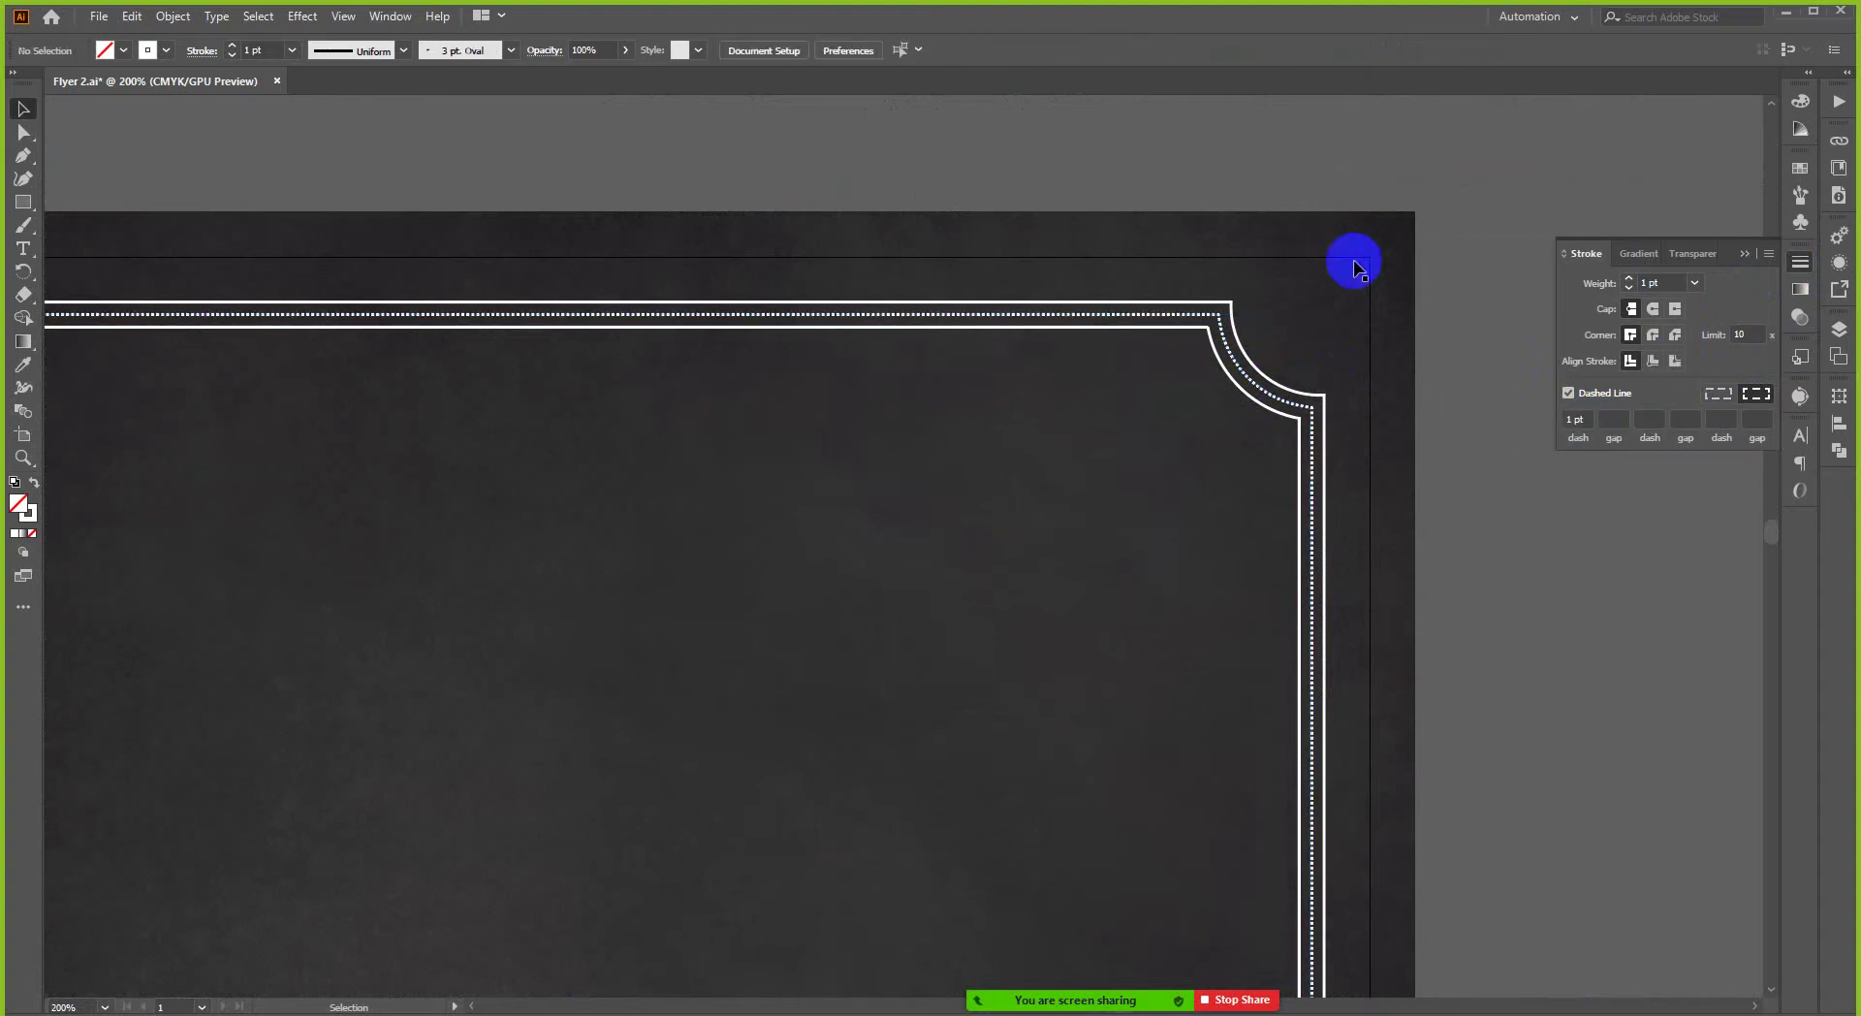
- Change the dash length of the middle border path to 2 pt
{"action": "left_click", "coordinate": [1314, 438]}
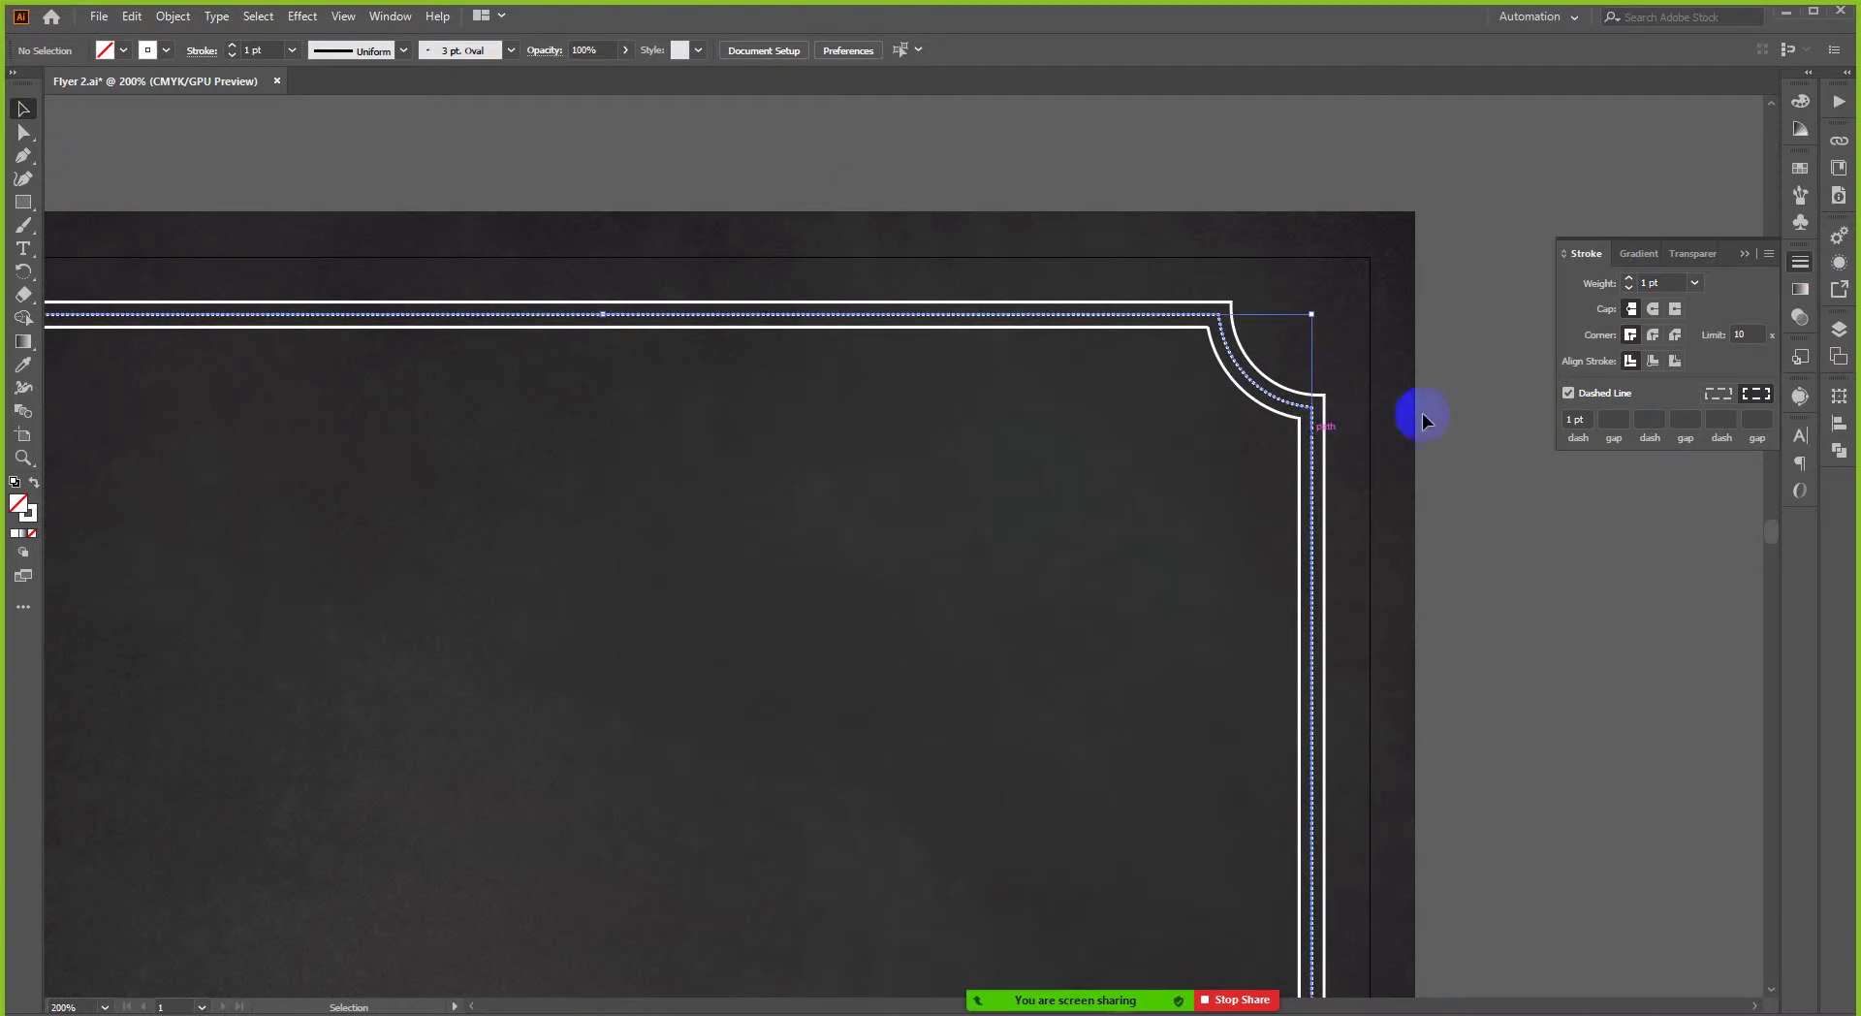
{"action": "left_click", "coordinate": [1575, 419]}
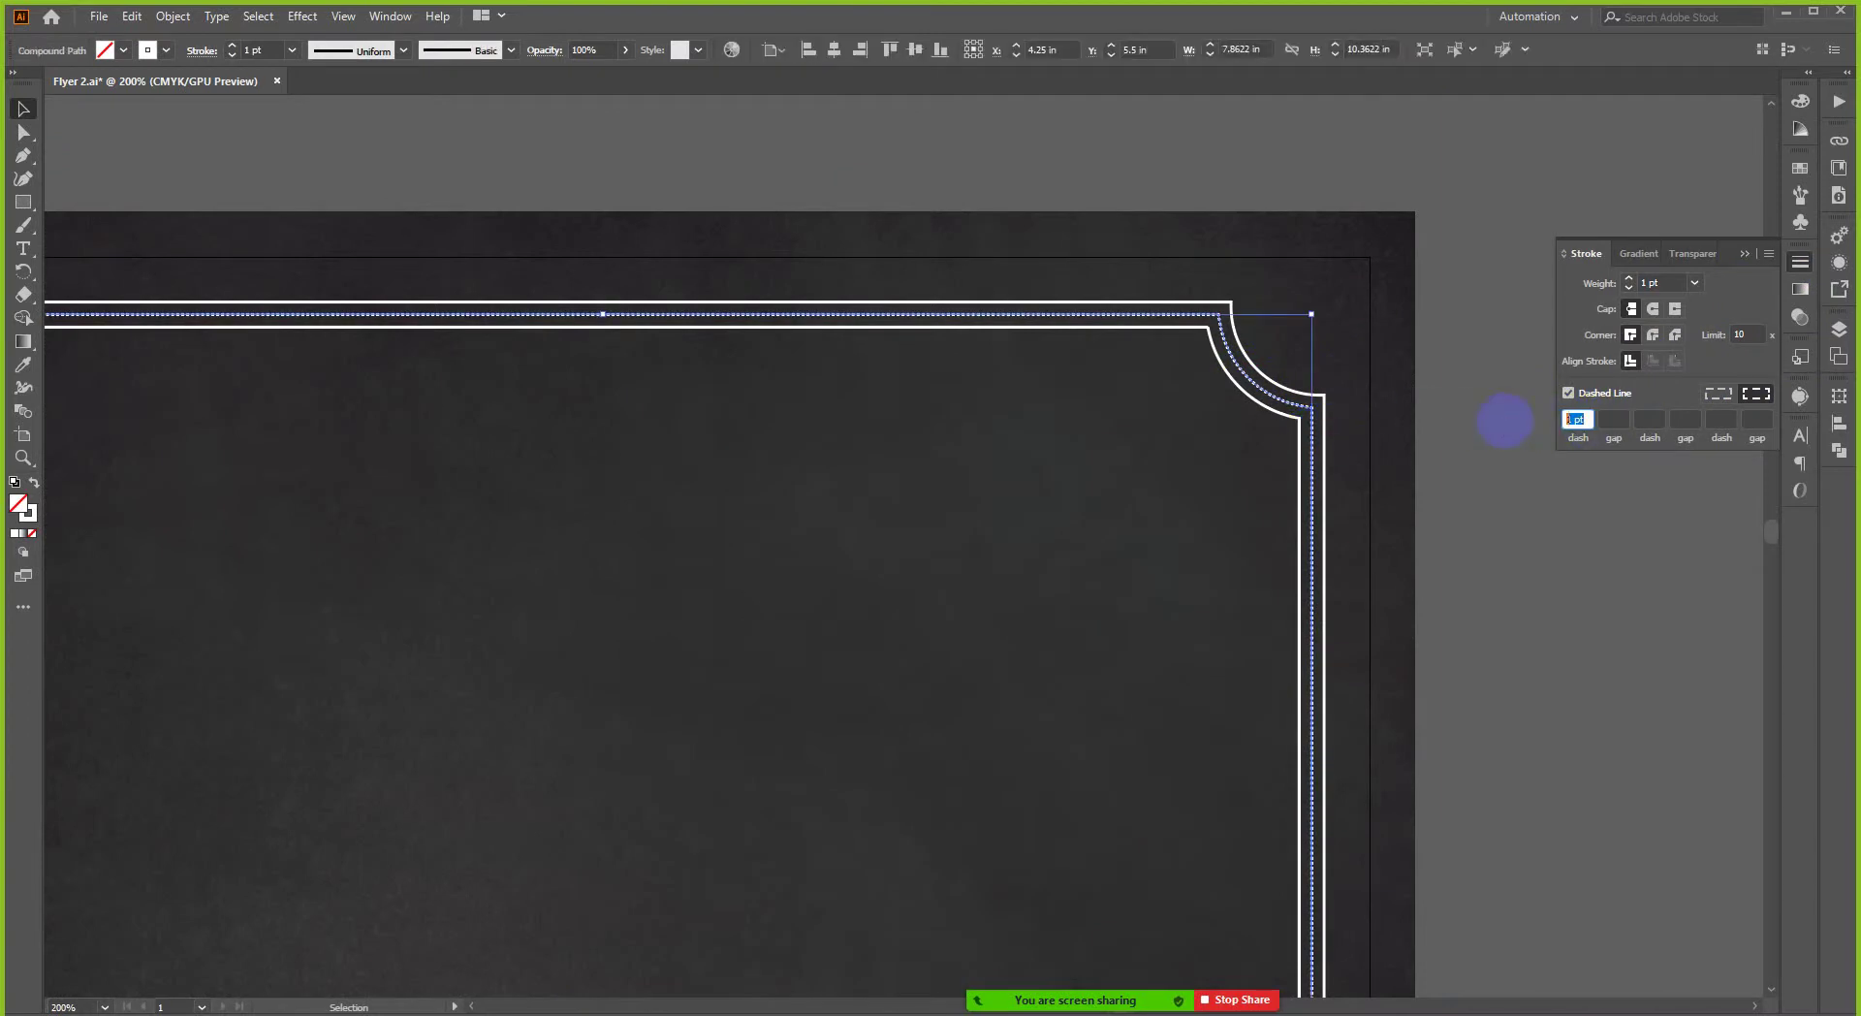
{"action": "type", "text": "2"}
{"action": "key", "text": "Return"}
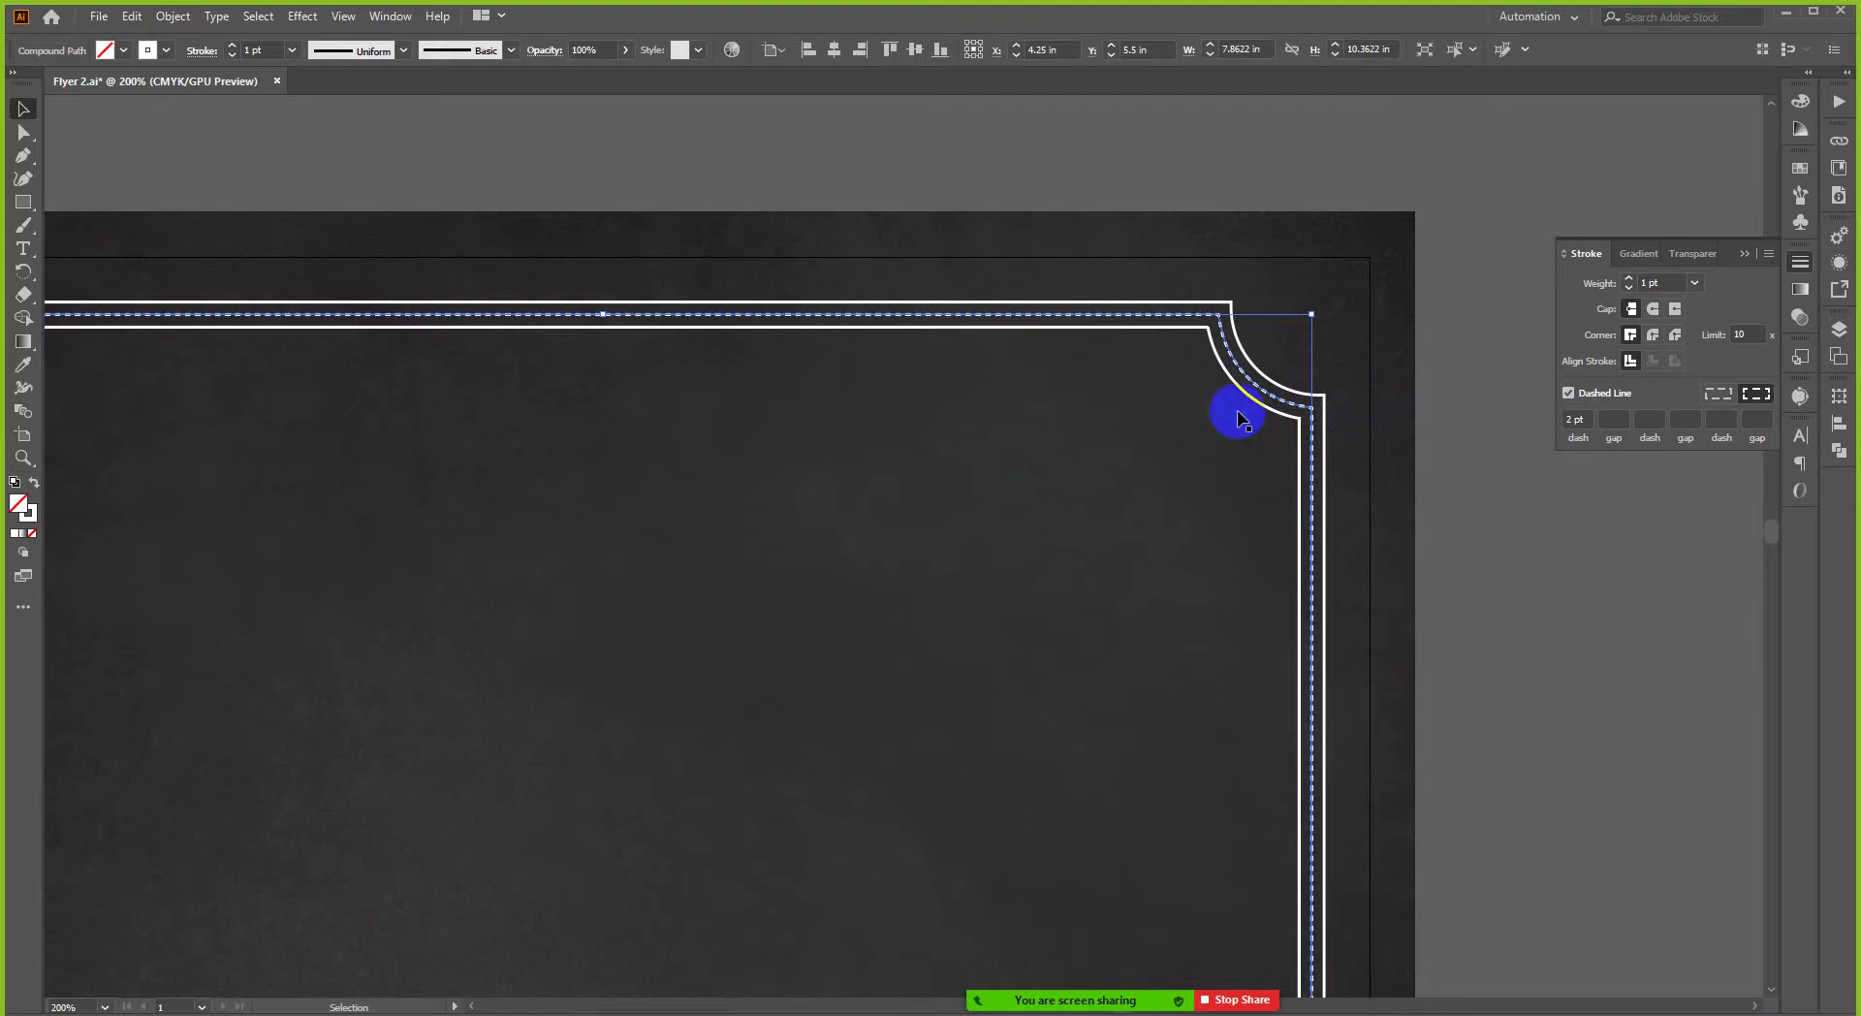
{"action": "left_click", "coordinate": [1445, 359]}
- Set both the dash and the gap of the middle border path to 1 pt
{"action": "left_click", "coordinate": [1313, 417]}
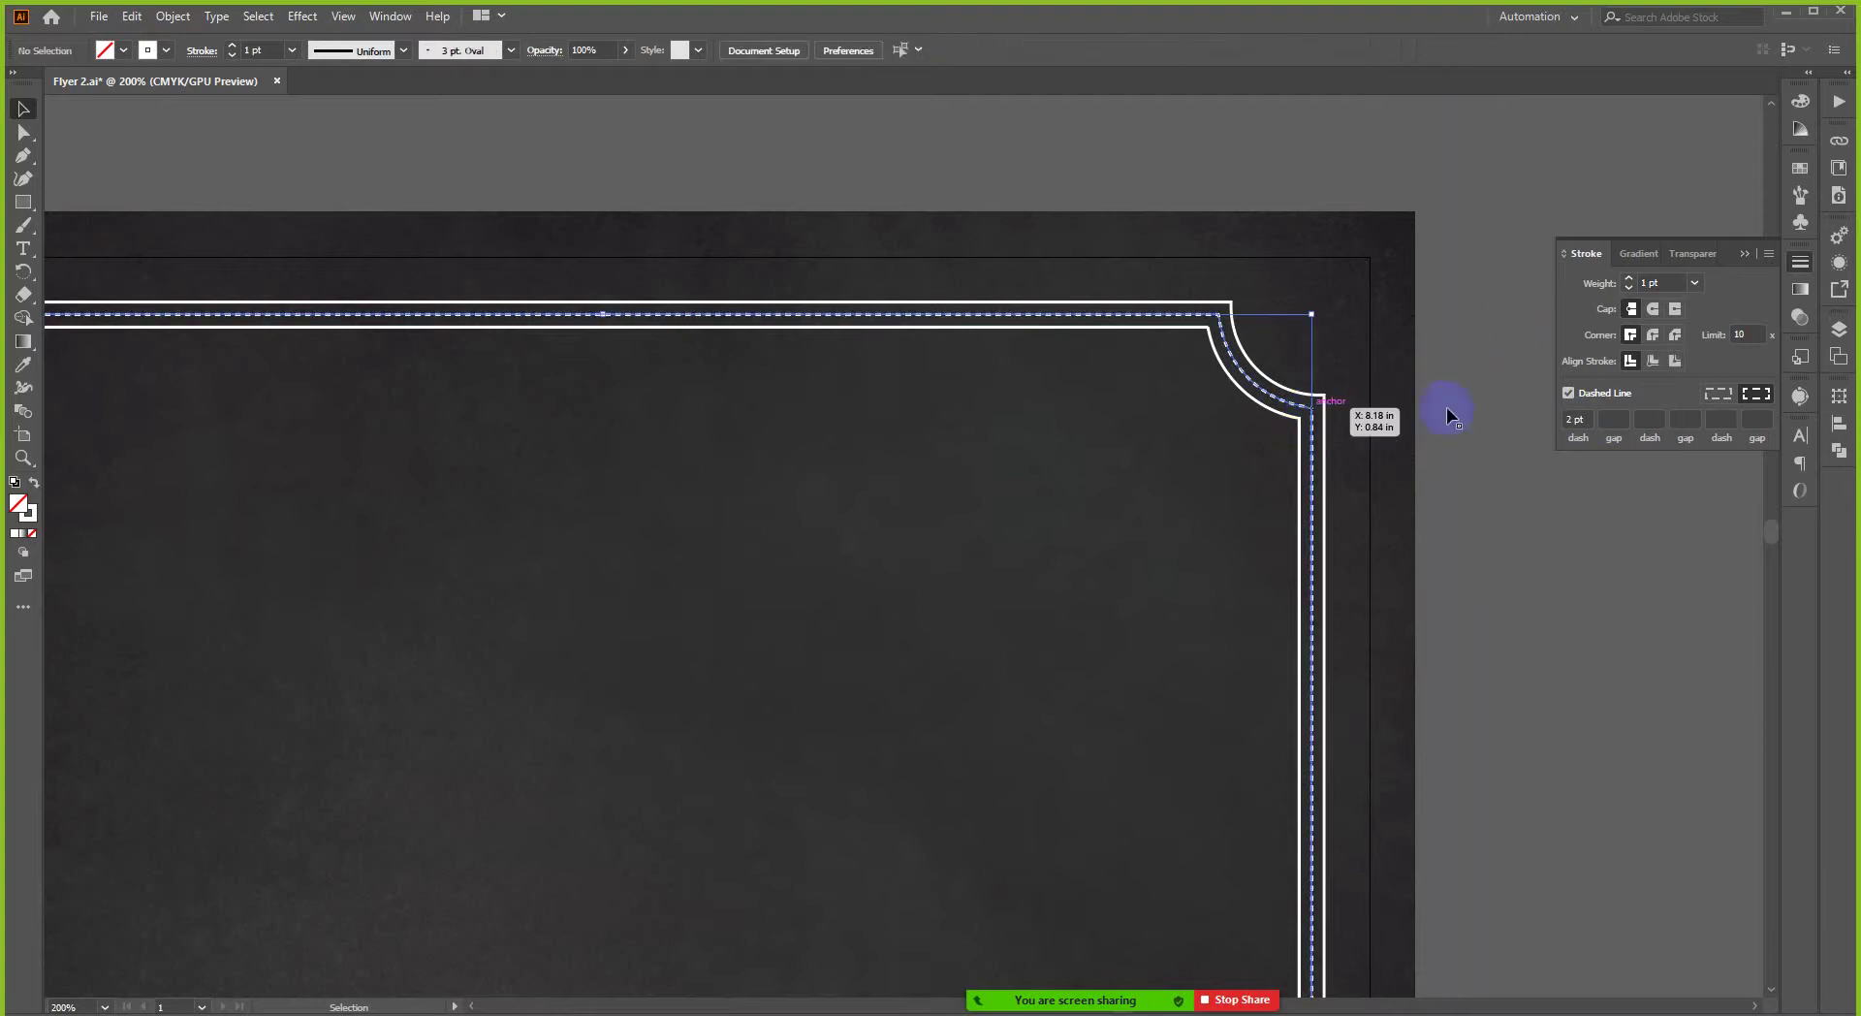
{"action": "left_click", "coordinate": [1577, 418]}
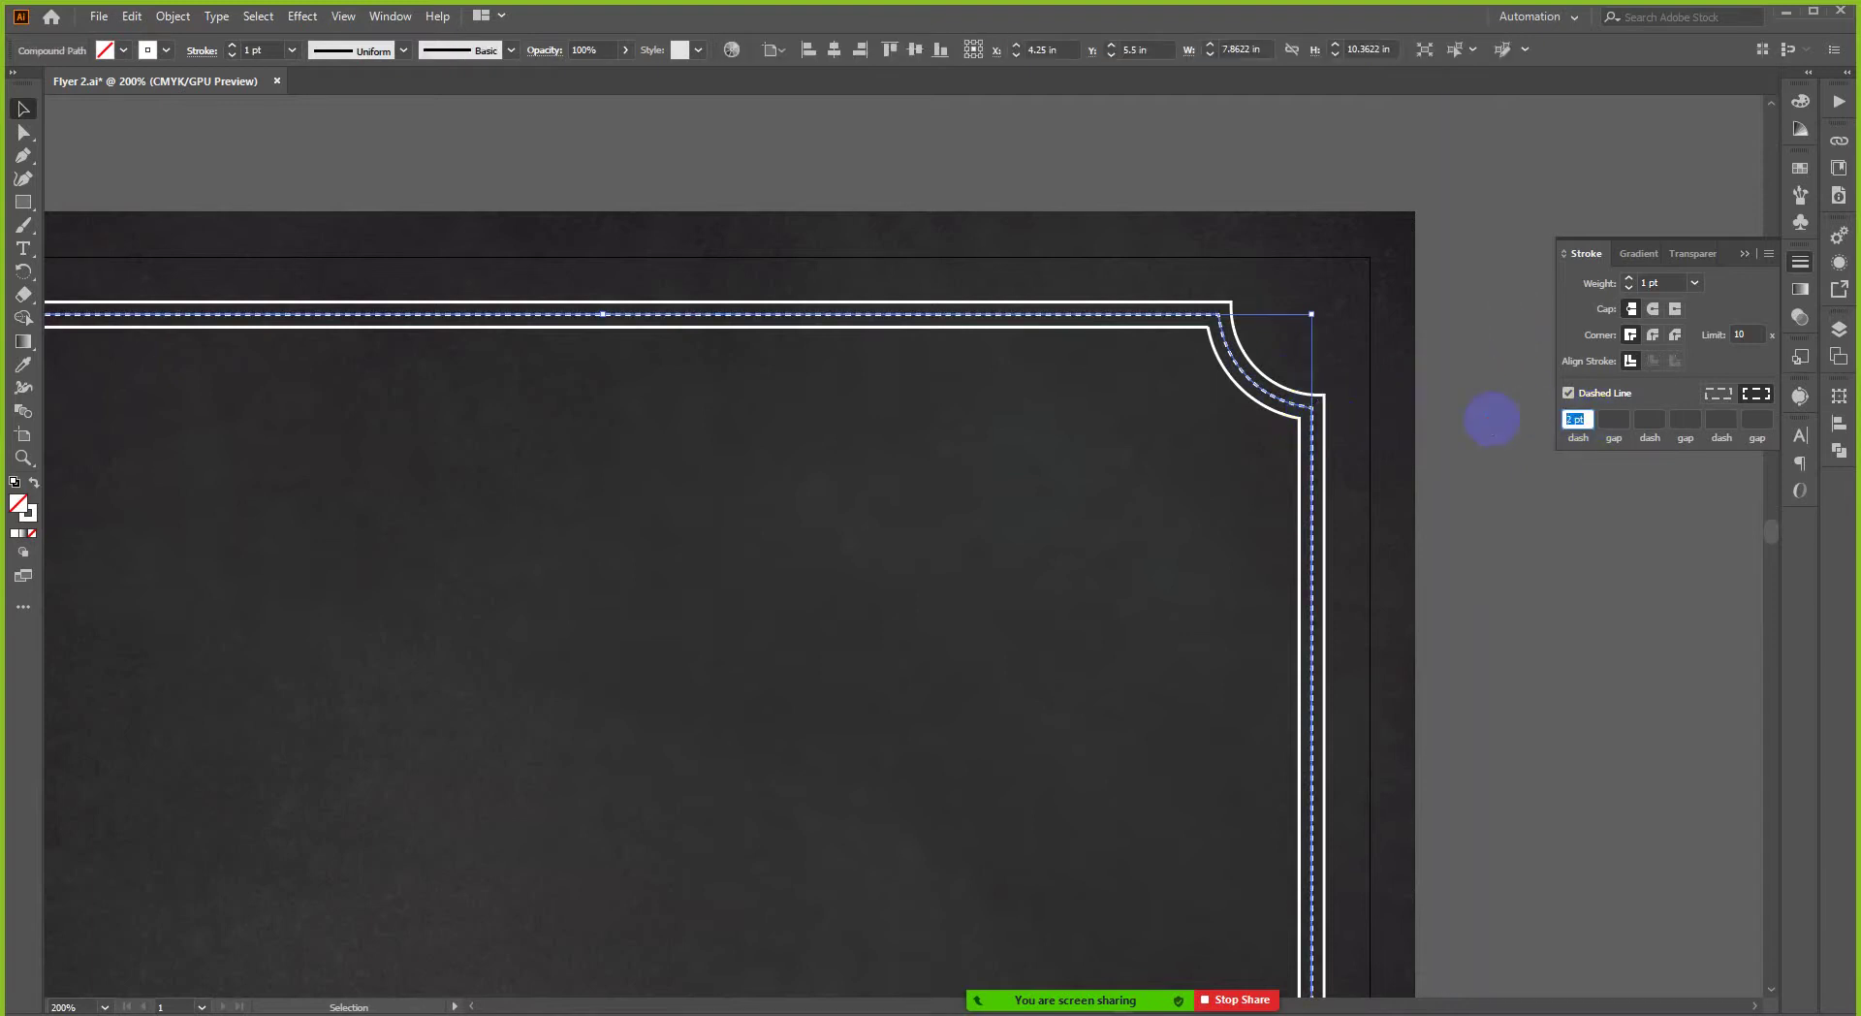
{"action": "type", "text": "1"}
{"action": "key", "text": "Tab"}
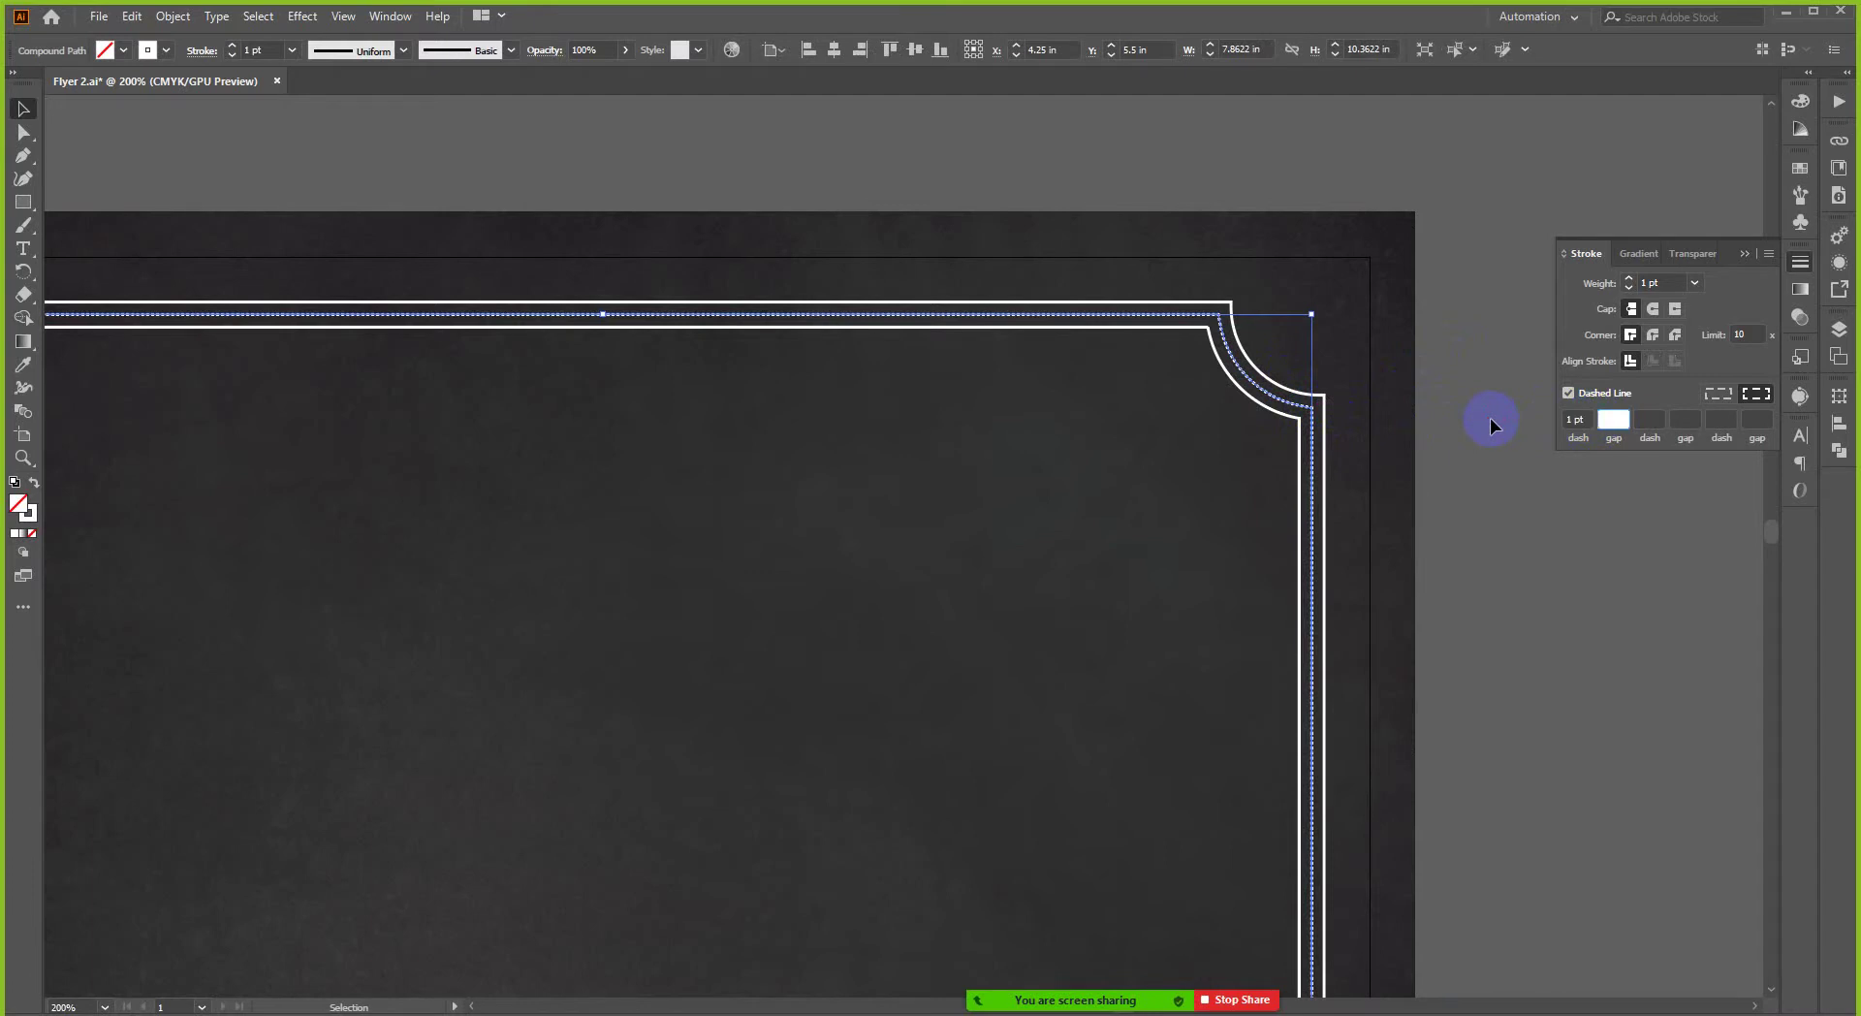
{"action": "type", "text": "1"}
{"action": "key", "text": "Return"}
- Try a 3 pt gap between the middle border path's dashes
{"action": "left_click", "coordinate": [1612, 419]}
{"action": "type", "text": "3"}
{"action": "key", "text": "Return"}
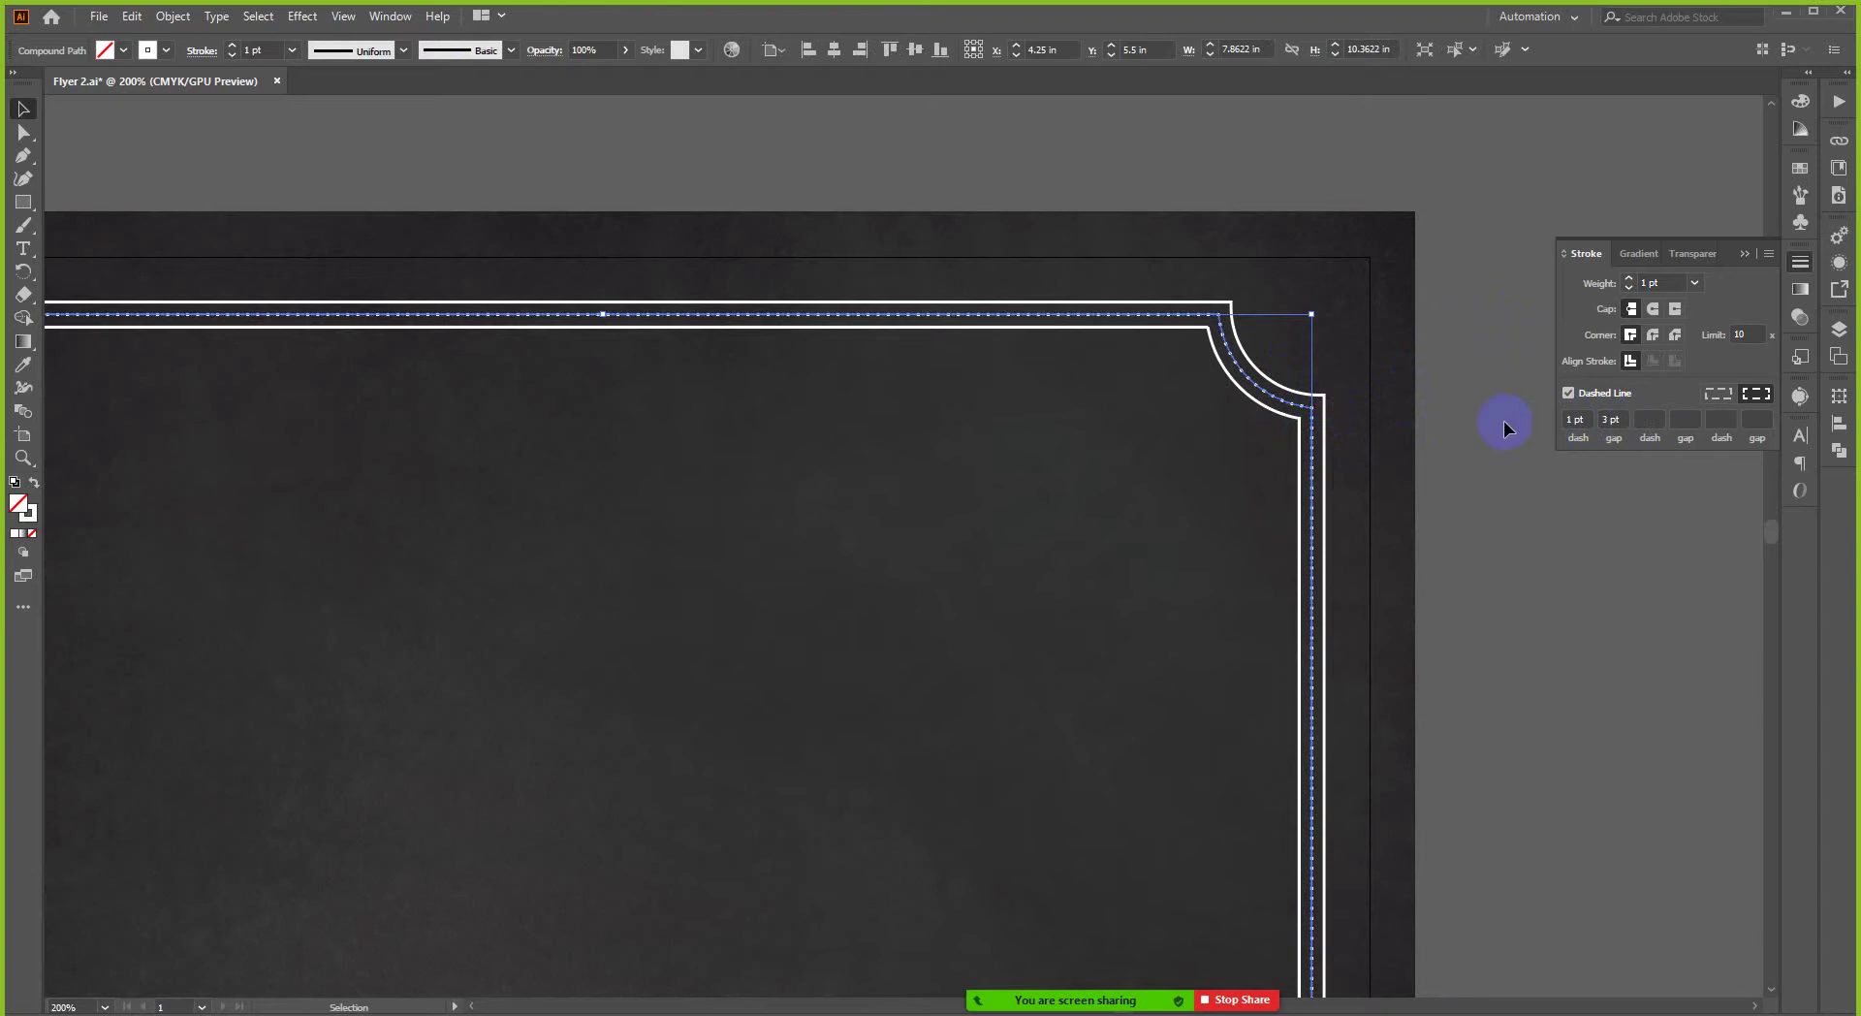
- Set the gap between the middle border path's dashes to 2 pt and check the border beside the reference flyer
{"action": "left_click", "coordinate": [1612, 419]}
{"action": "type", "text": "2"}
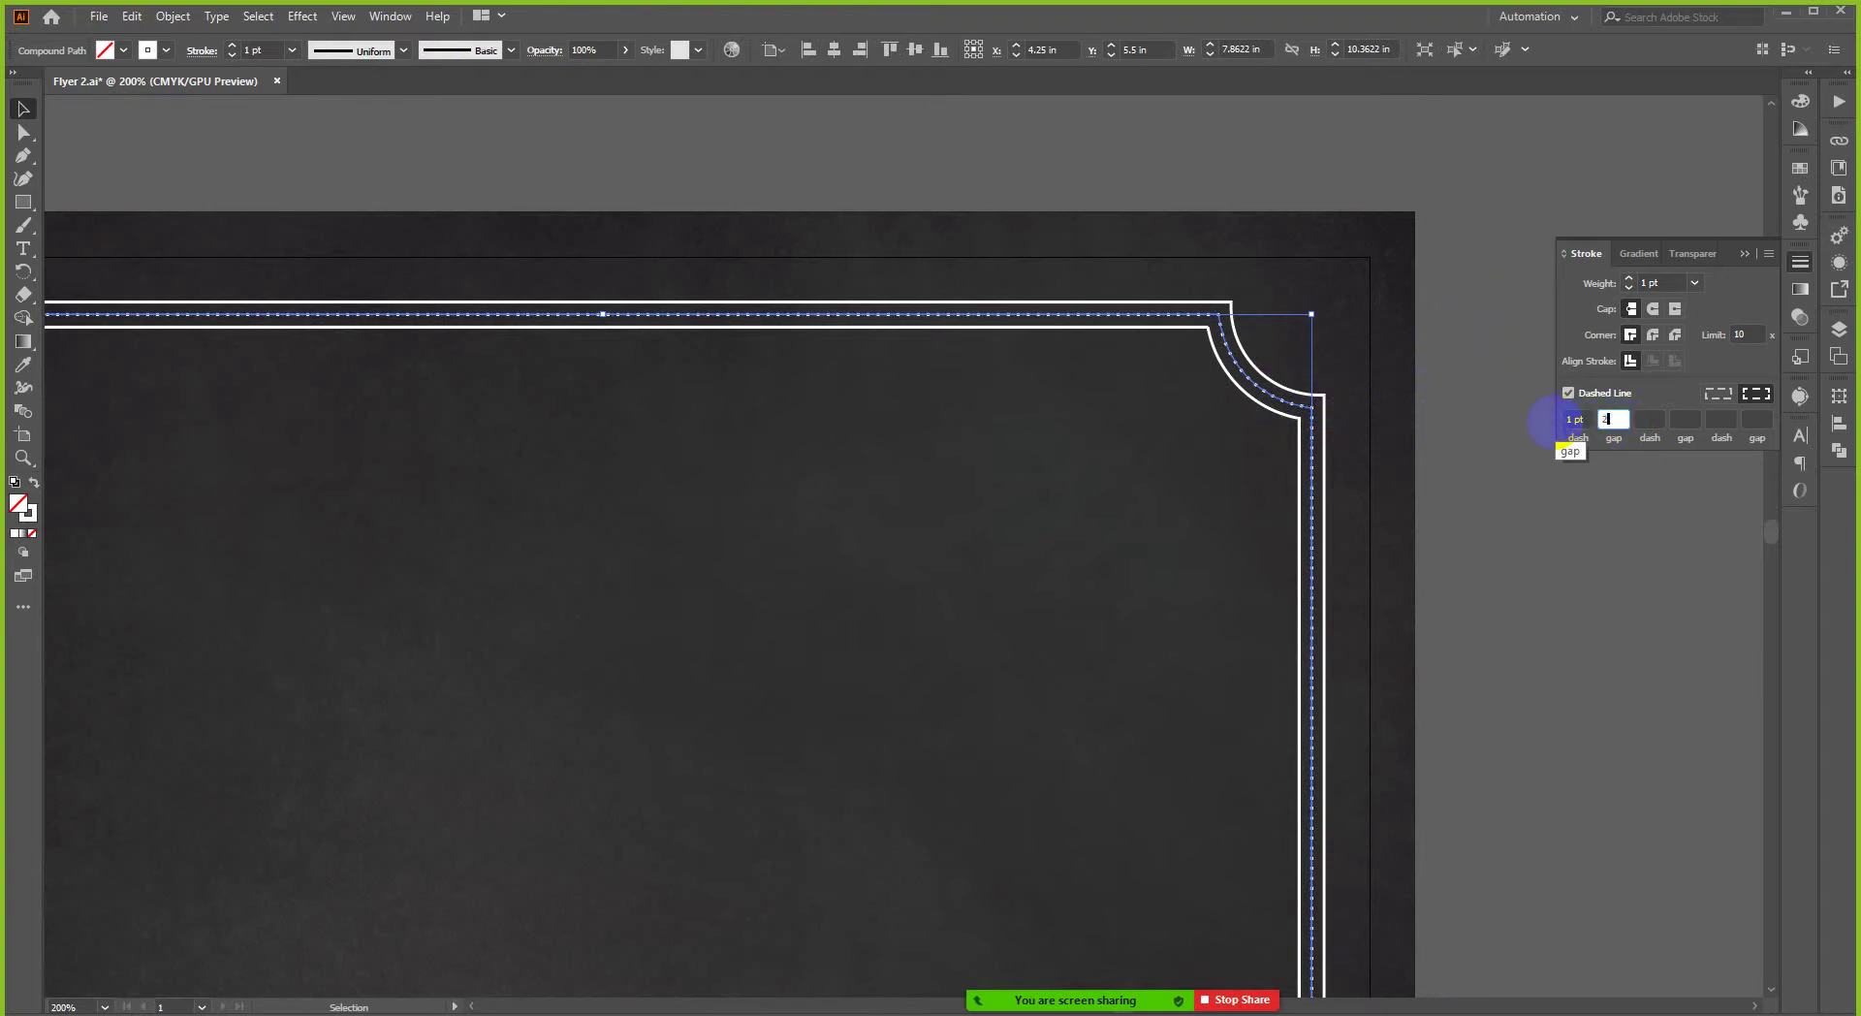
{"action": "key", "text": "Return"}
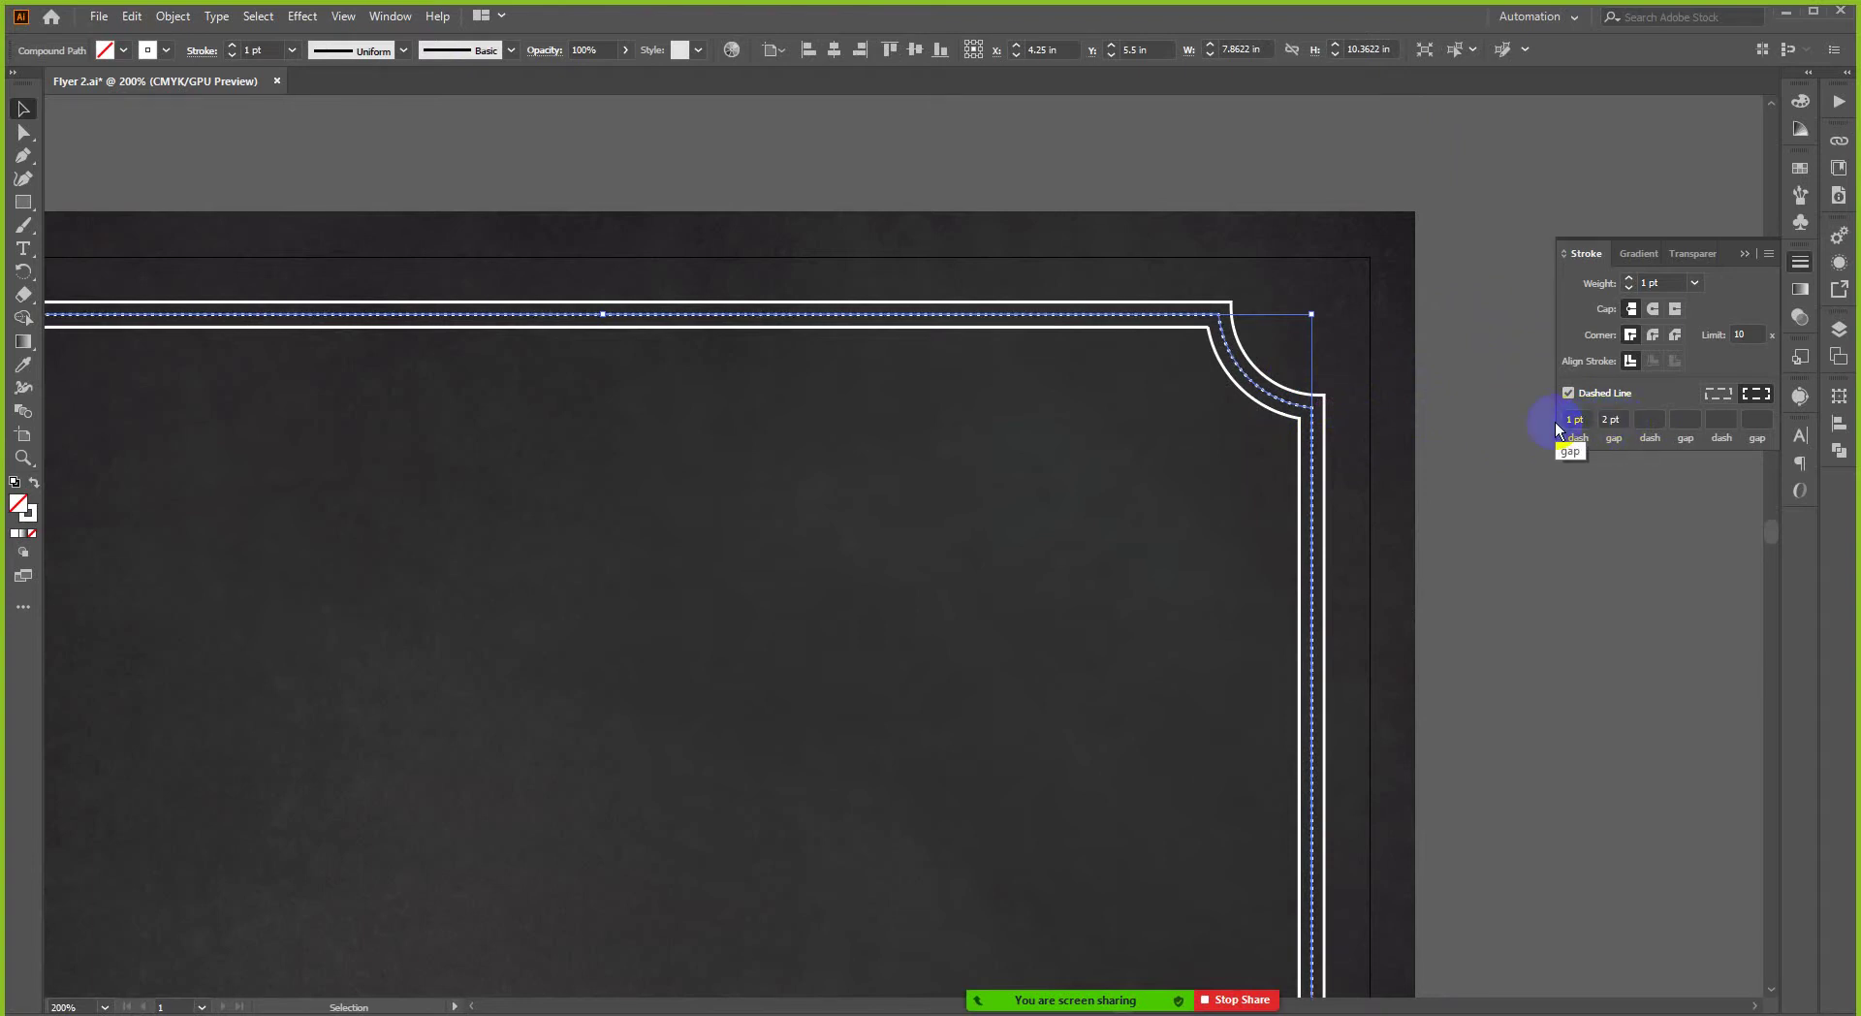
{"action": "left_click", "coordinate": [1800, 262]}
{"action": "left_click", "coordinate": [1615, 285]}
{"action": "key", "text": "ctrl+1"}
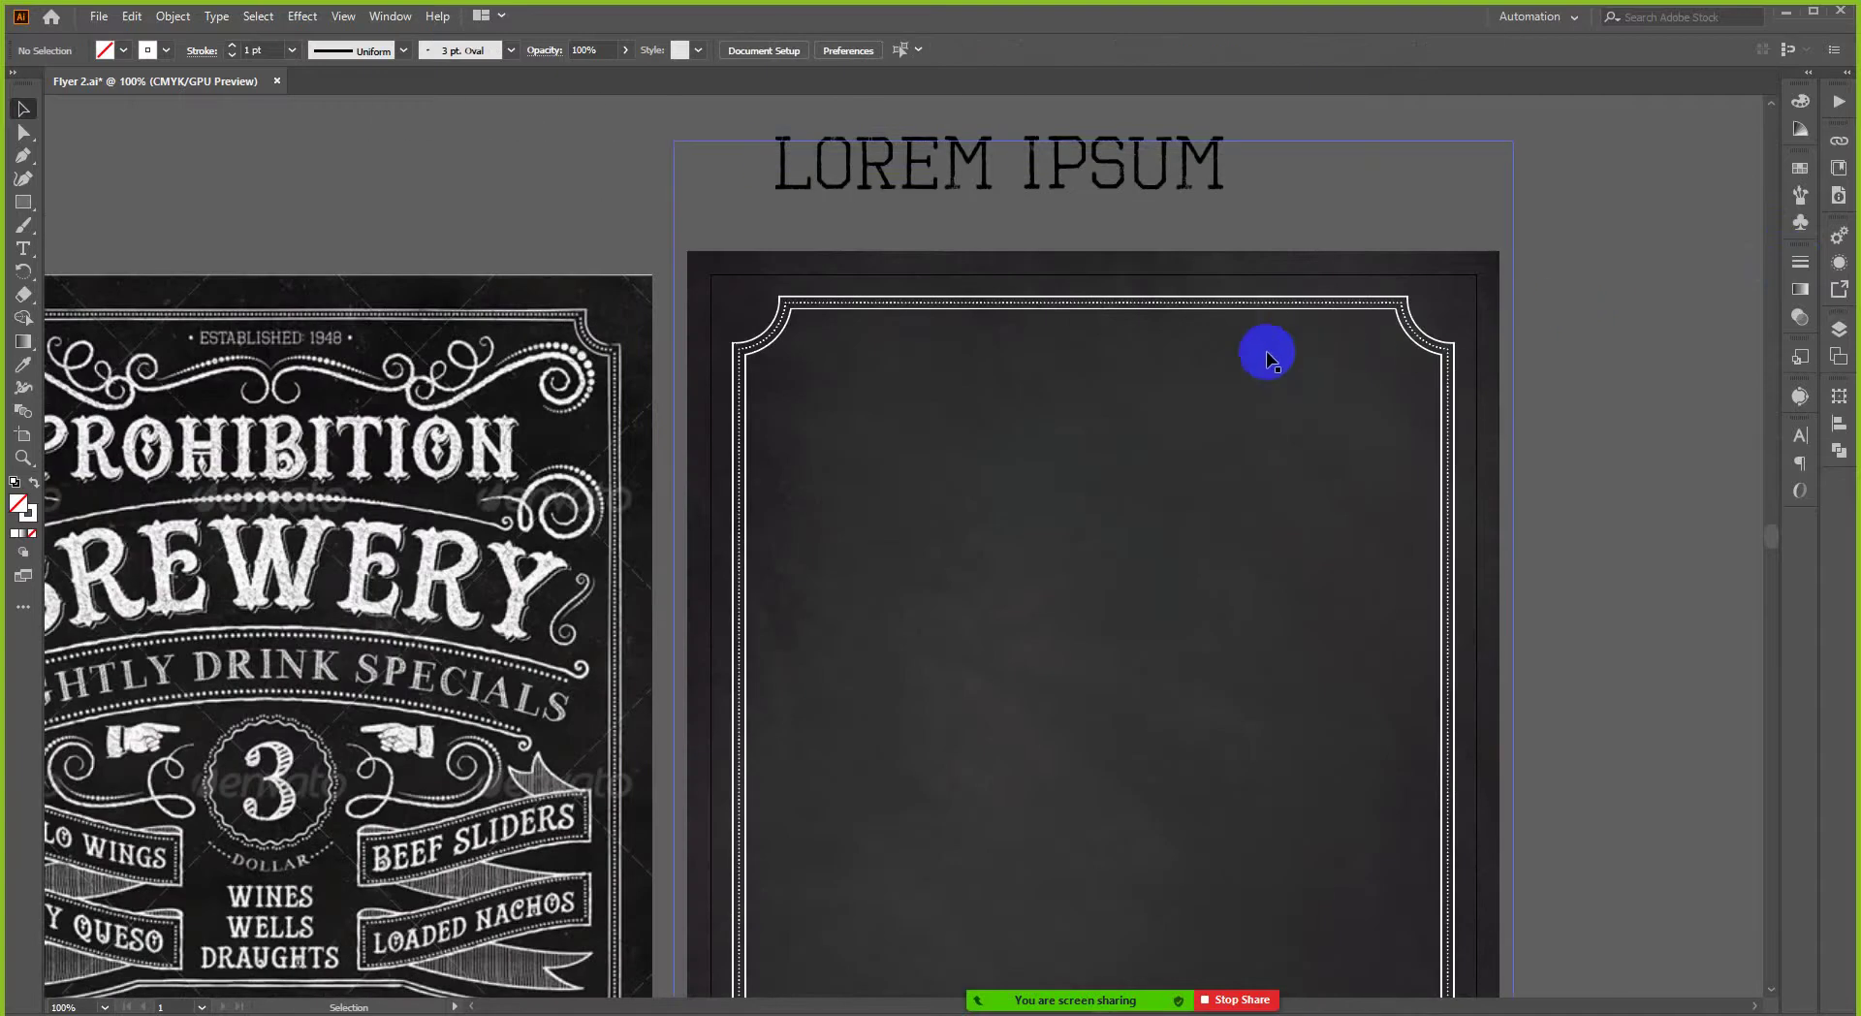
{"action": "scroll", "coordinate": [1208, 328], "scroll_direction": "up", "scroll_amount": 2}
{"action": "scroll", "coordinate": [1047, 291], "scroll_direction": "down", "scroll_amount": 1}
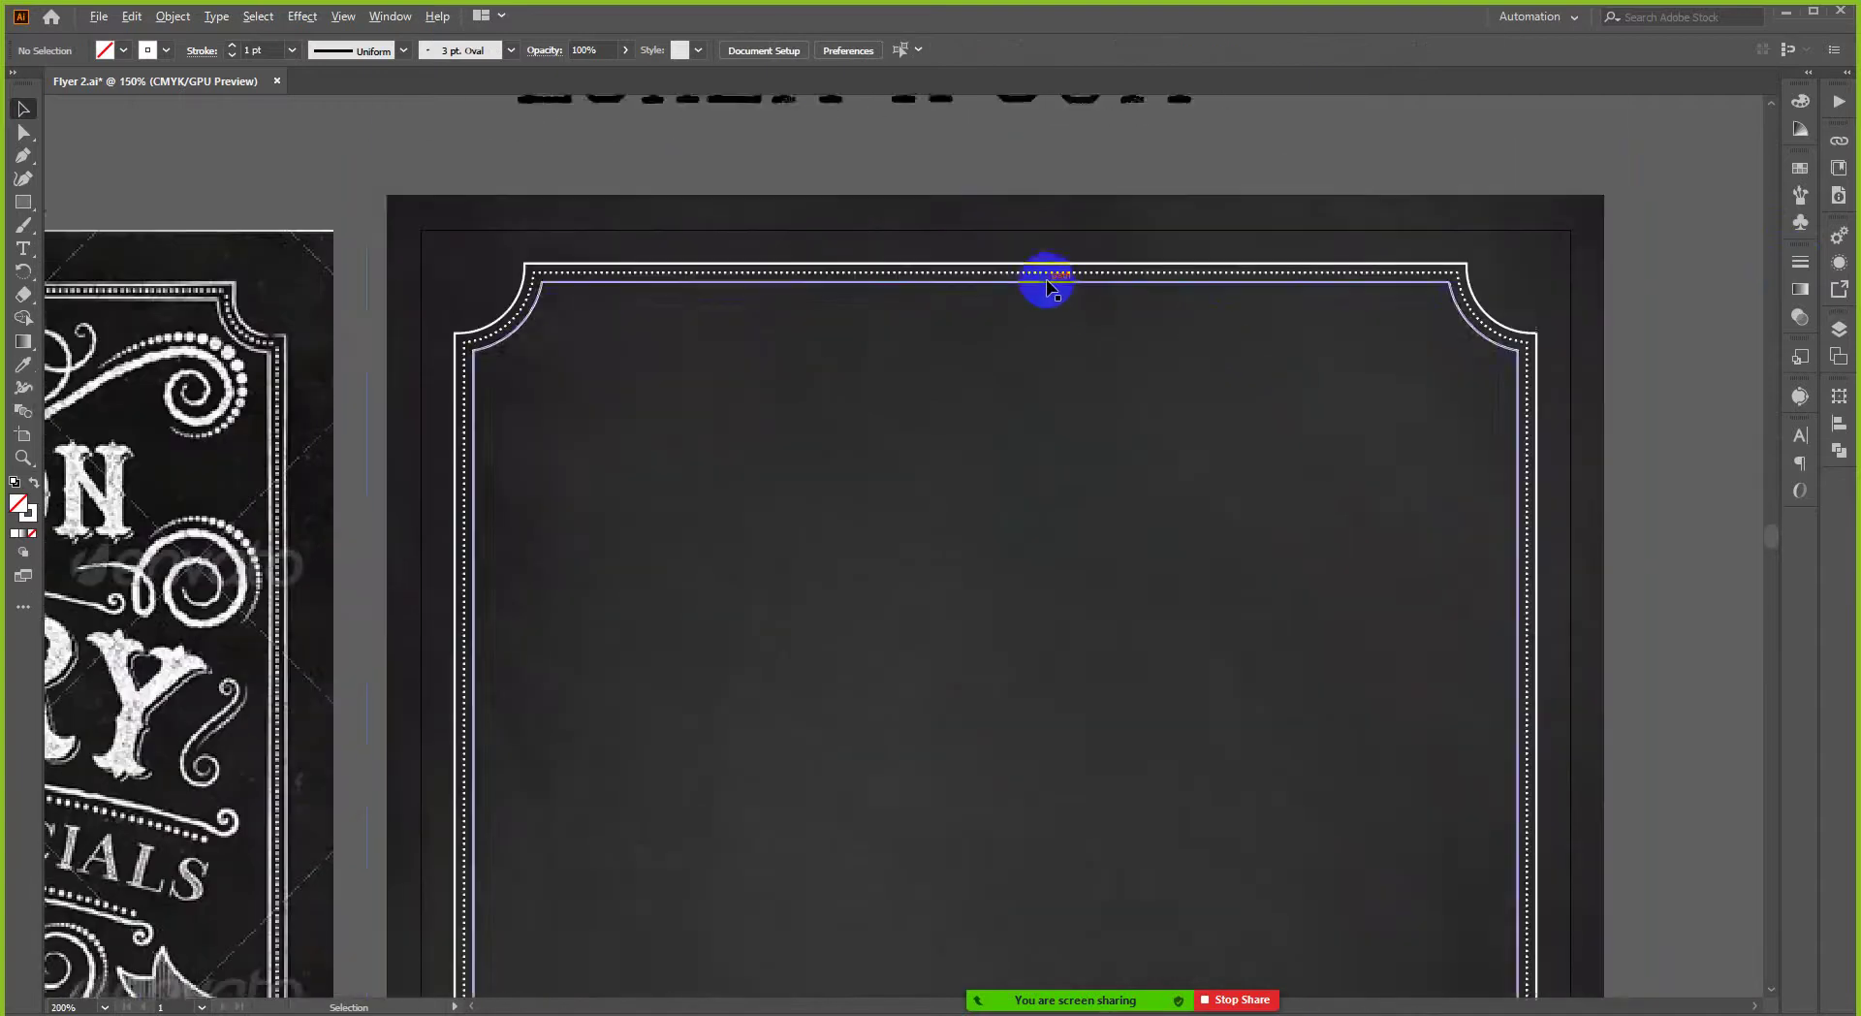
{"action": "scroll", "coordinate": [1059, 296], "scroll_direction": "down", "scroll_amount": 2}
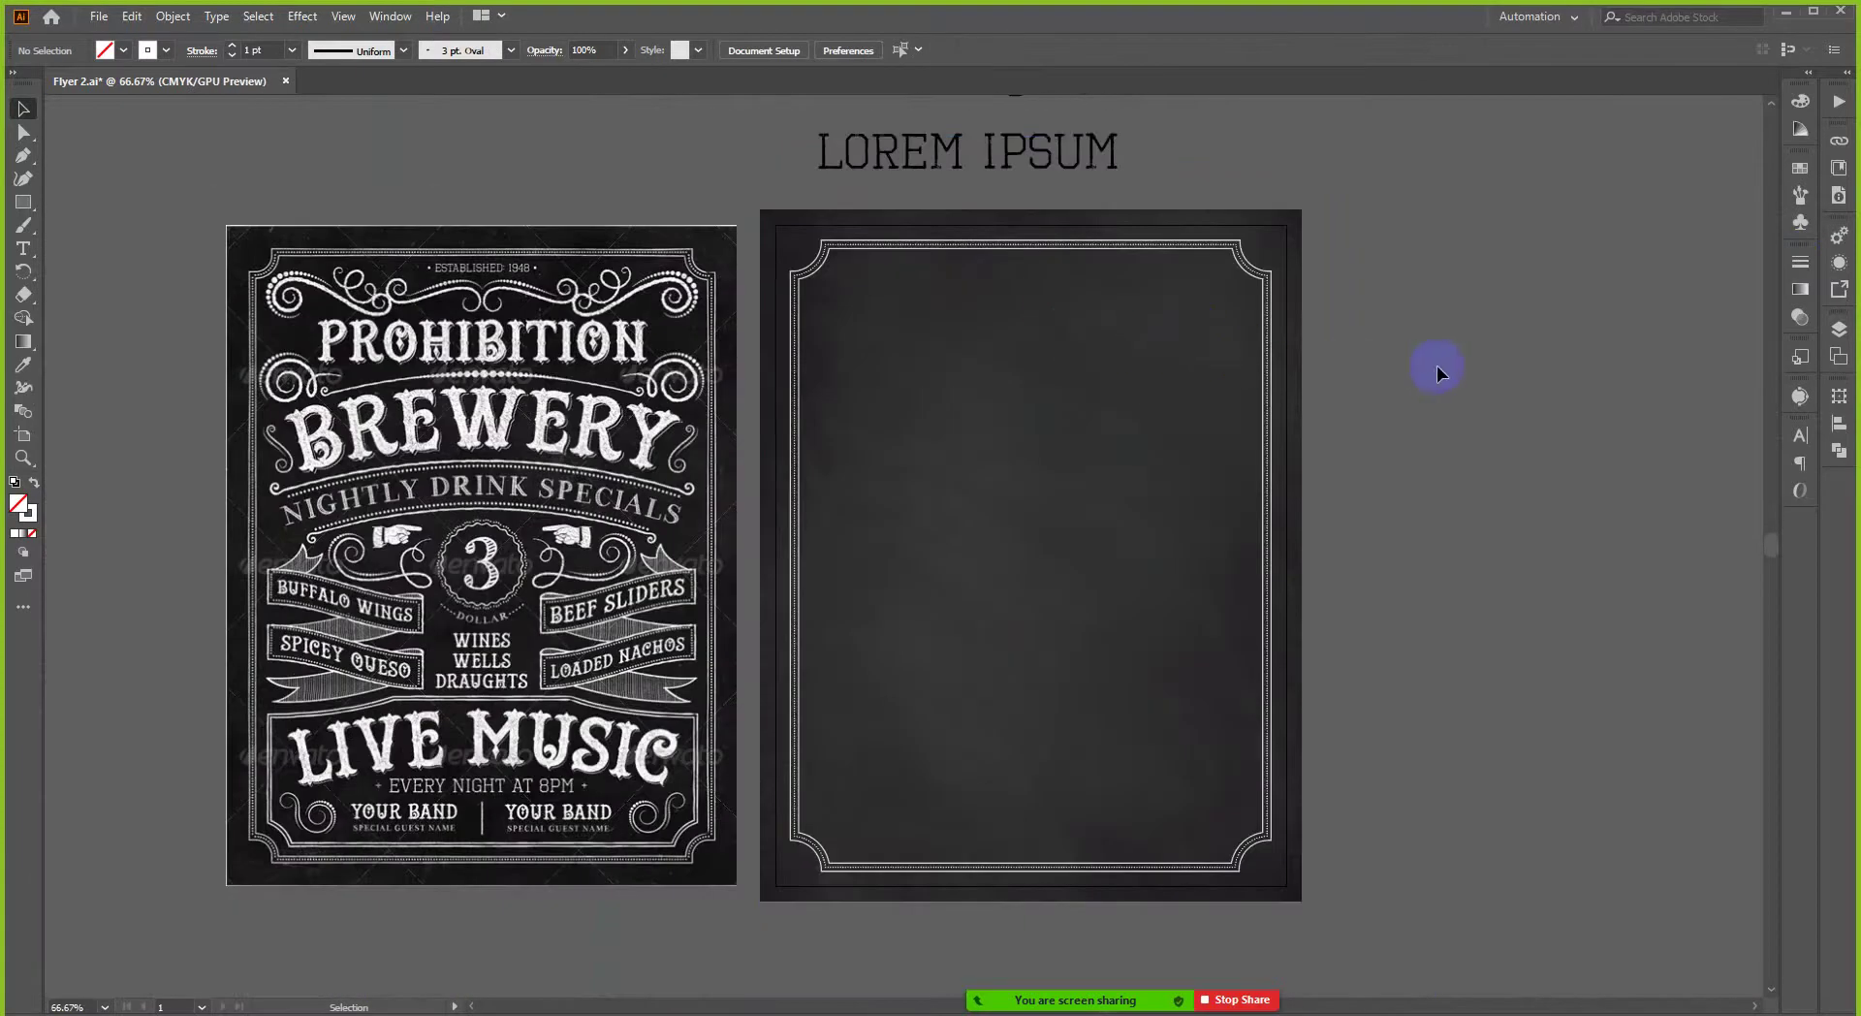
- Select the outer, dashed and inner border frames together
{"action": "scroll", "coordinate": [1223, 351], "scroll_direction": "up", "scroll_amount": 2}
{"action": "scroll", "coordinate": [1308, 295], "scroll_direction": "up", "scroll_amount": 1}
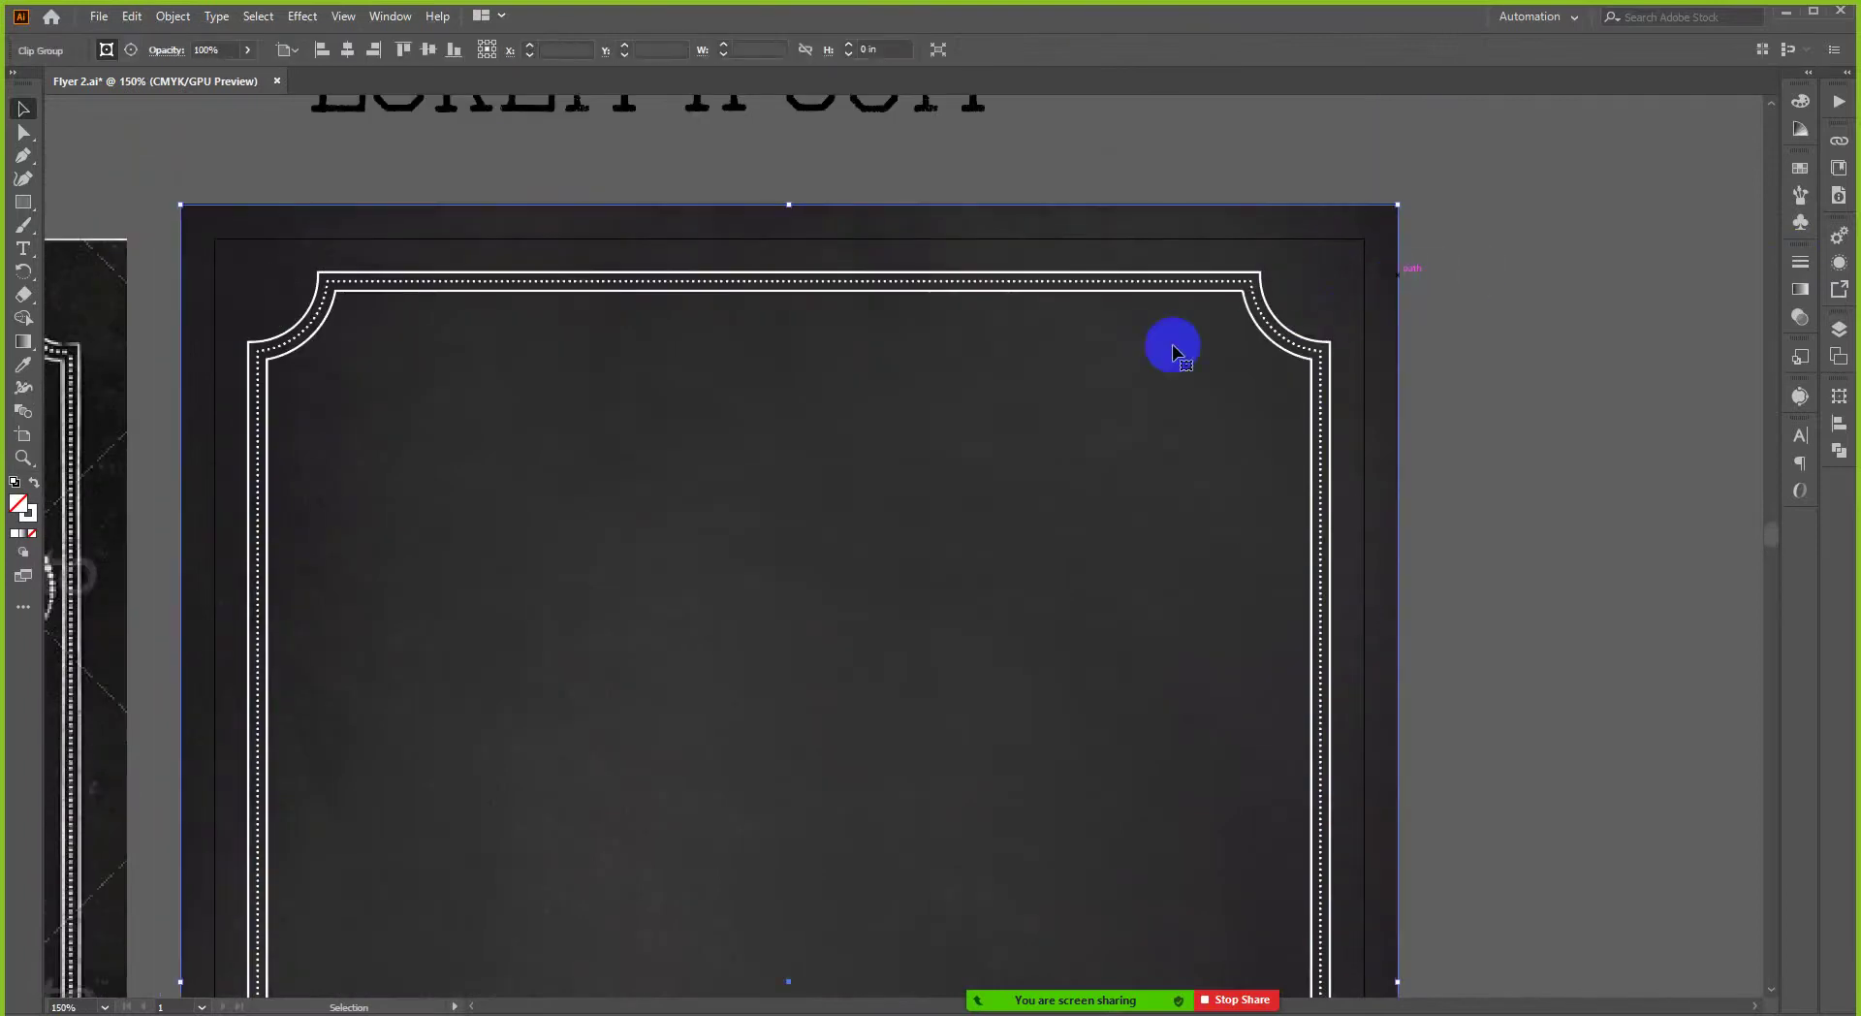
{"action": "left_click", "coordinate": [1175, 291]}
{"action": "double_click", "coordinate": [1202, 283]}
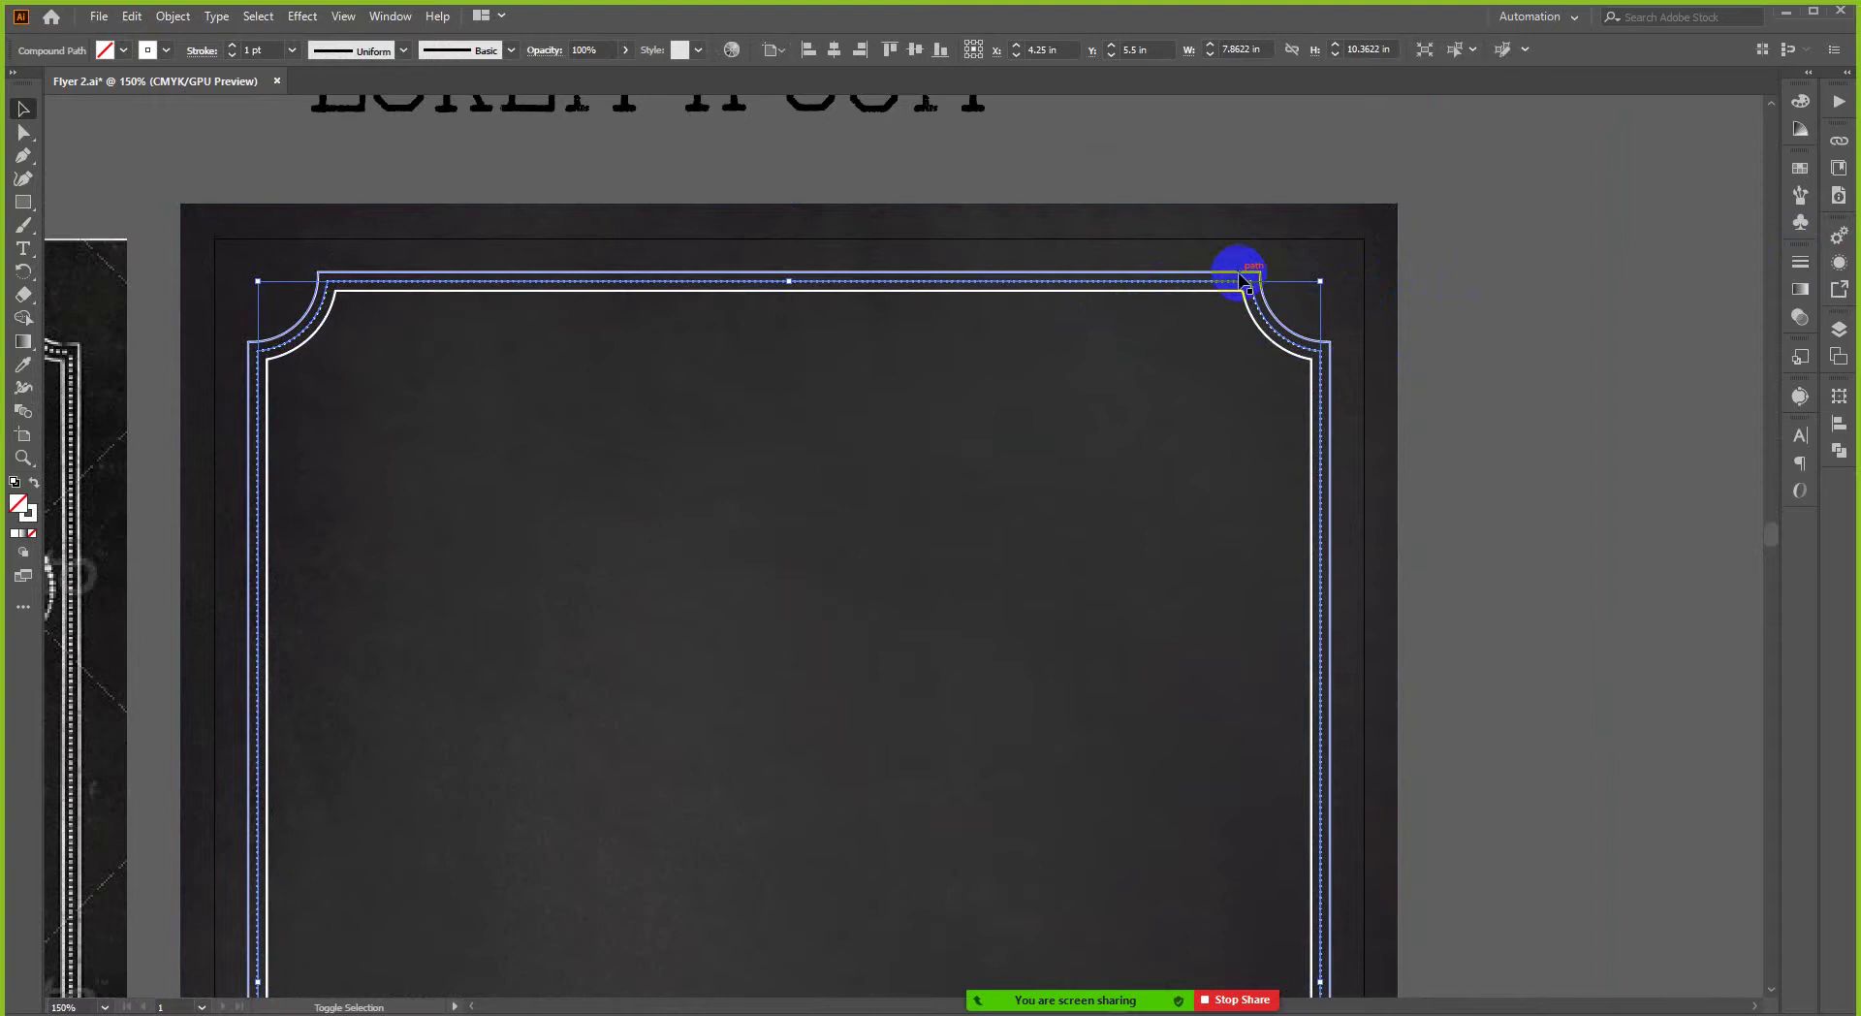
{"action": "left_click", "coordinate": [1240, 283], "text": "shift"}
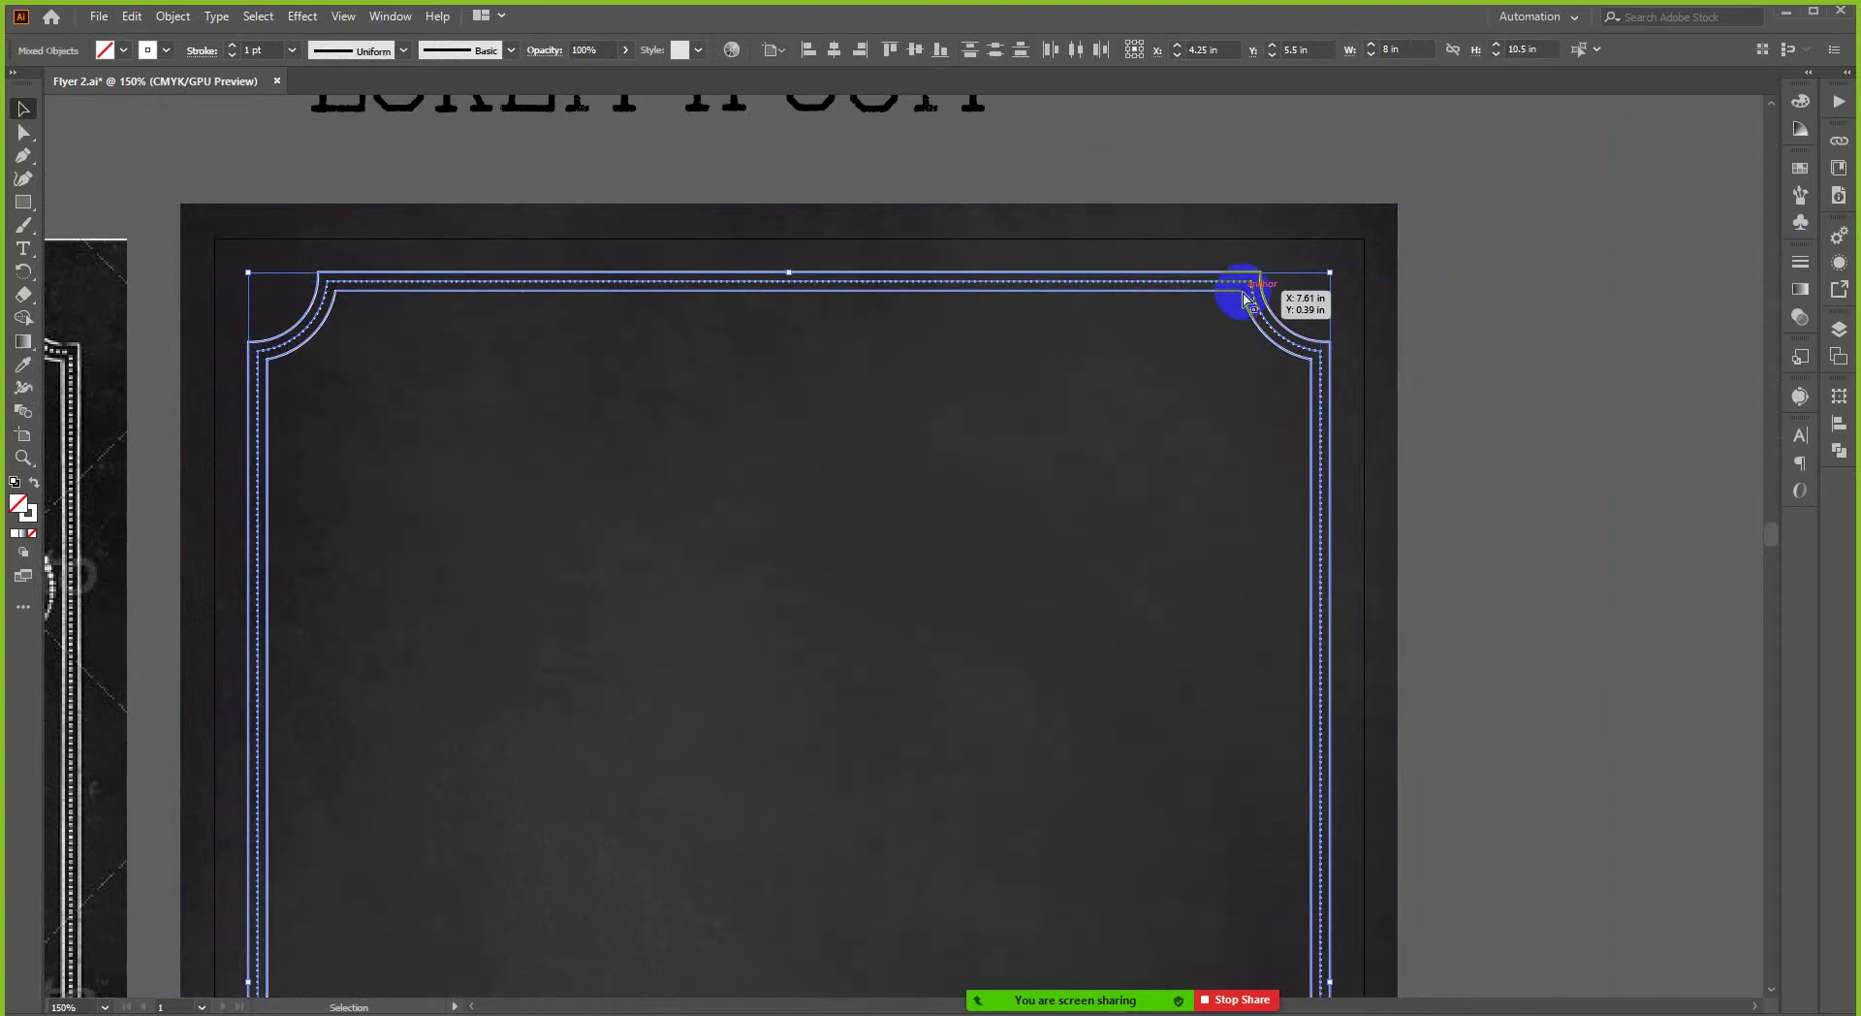
{"action": "left_click", "coordinate": [1479, 274]}
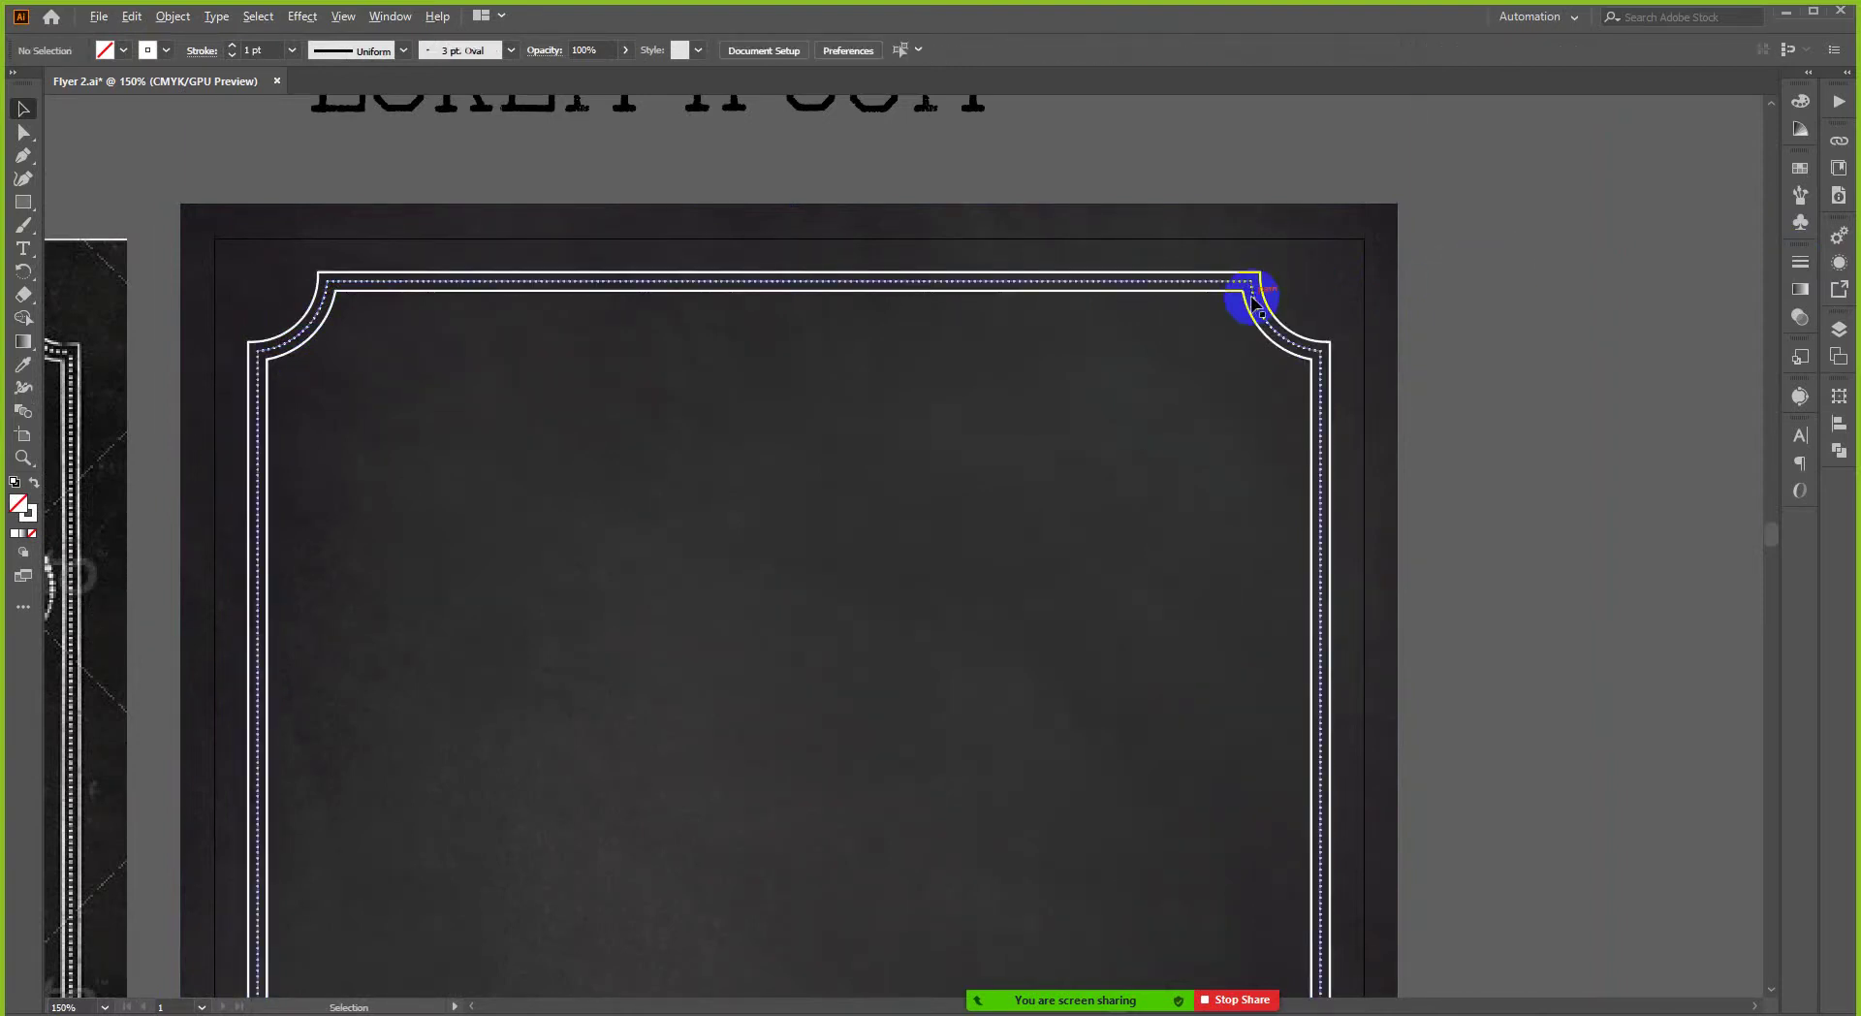
{"action": "scroll", "coordinate": [1122, 363], "scroll_direction": "down", "scroll_amount": 4}
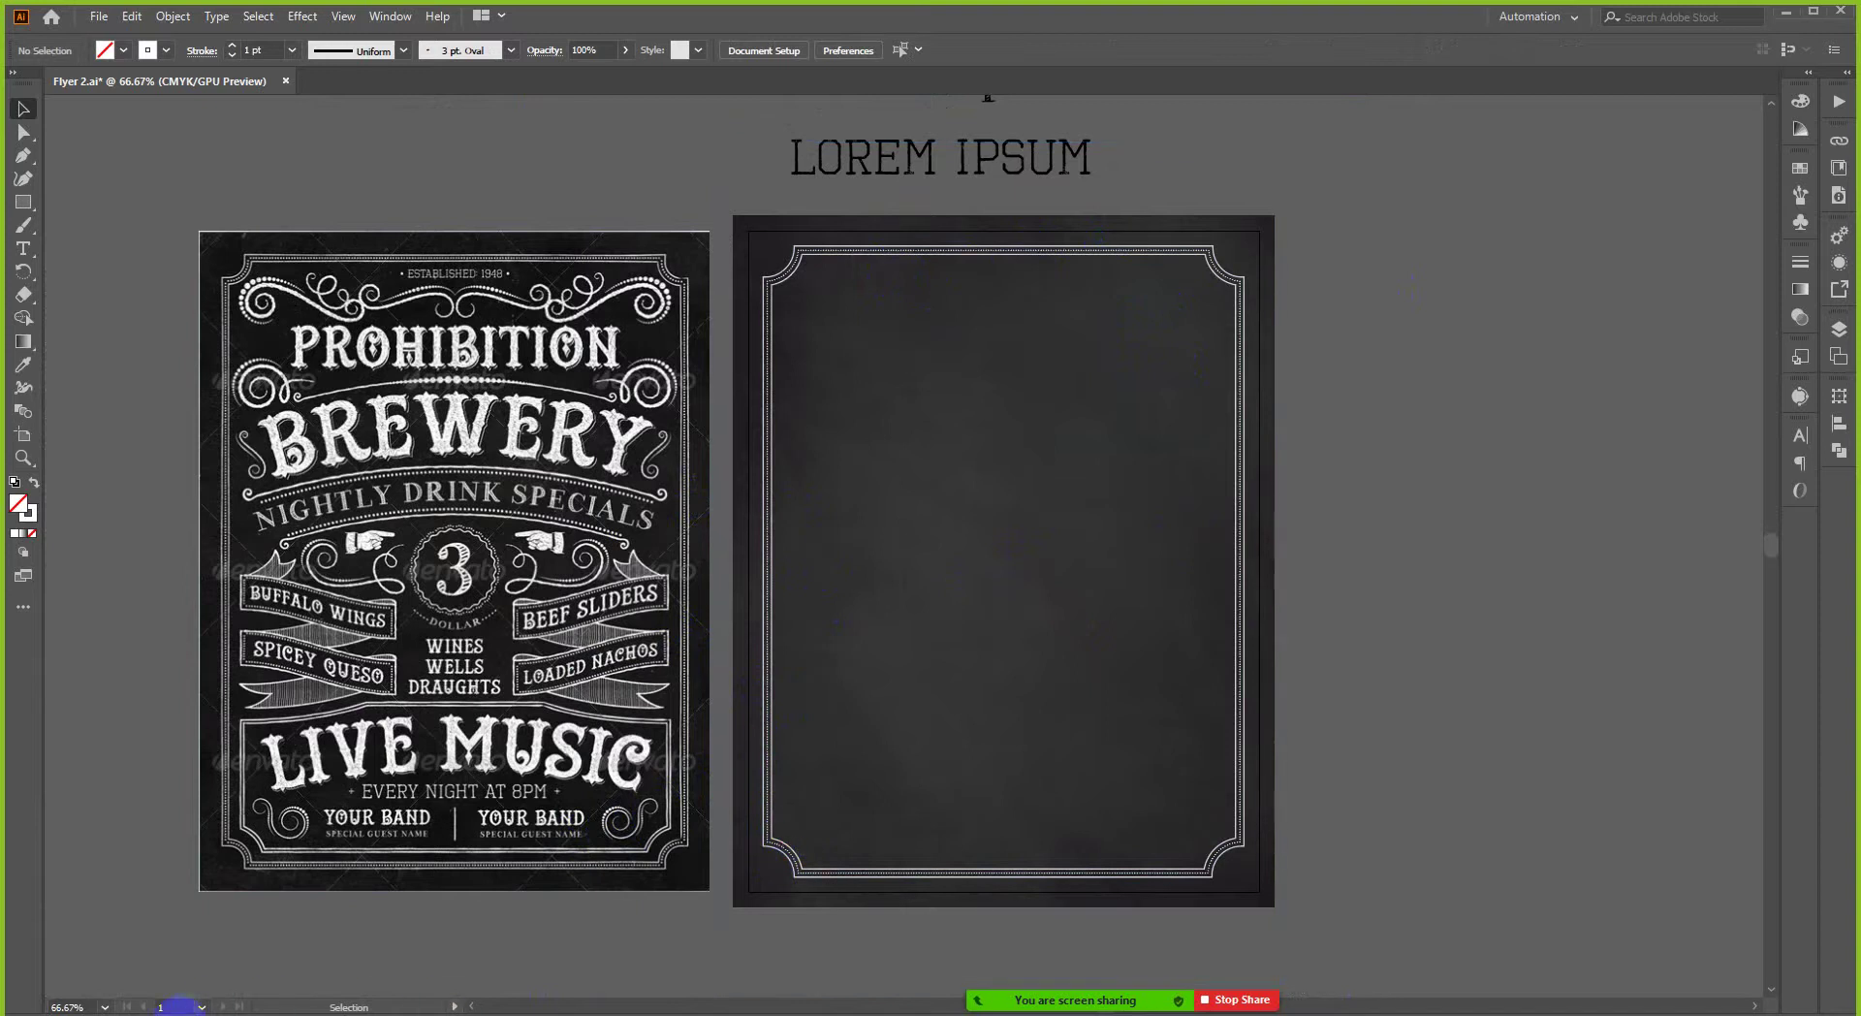
{"action": "left_click", "coordinate": [165, 1011]}
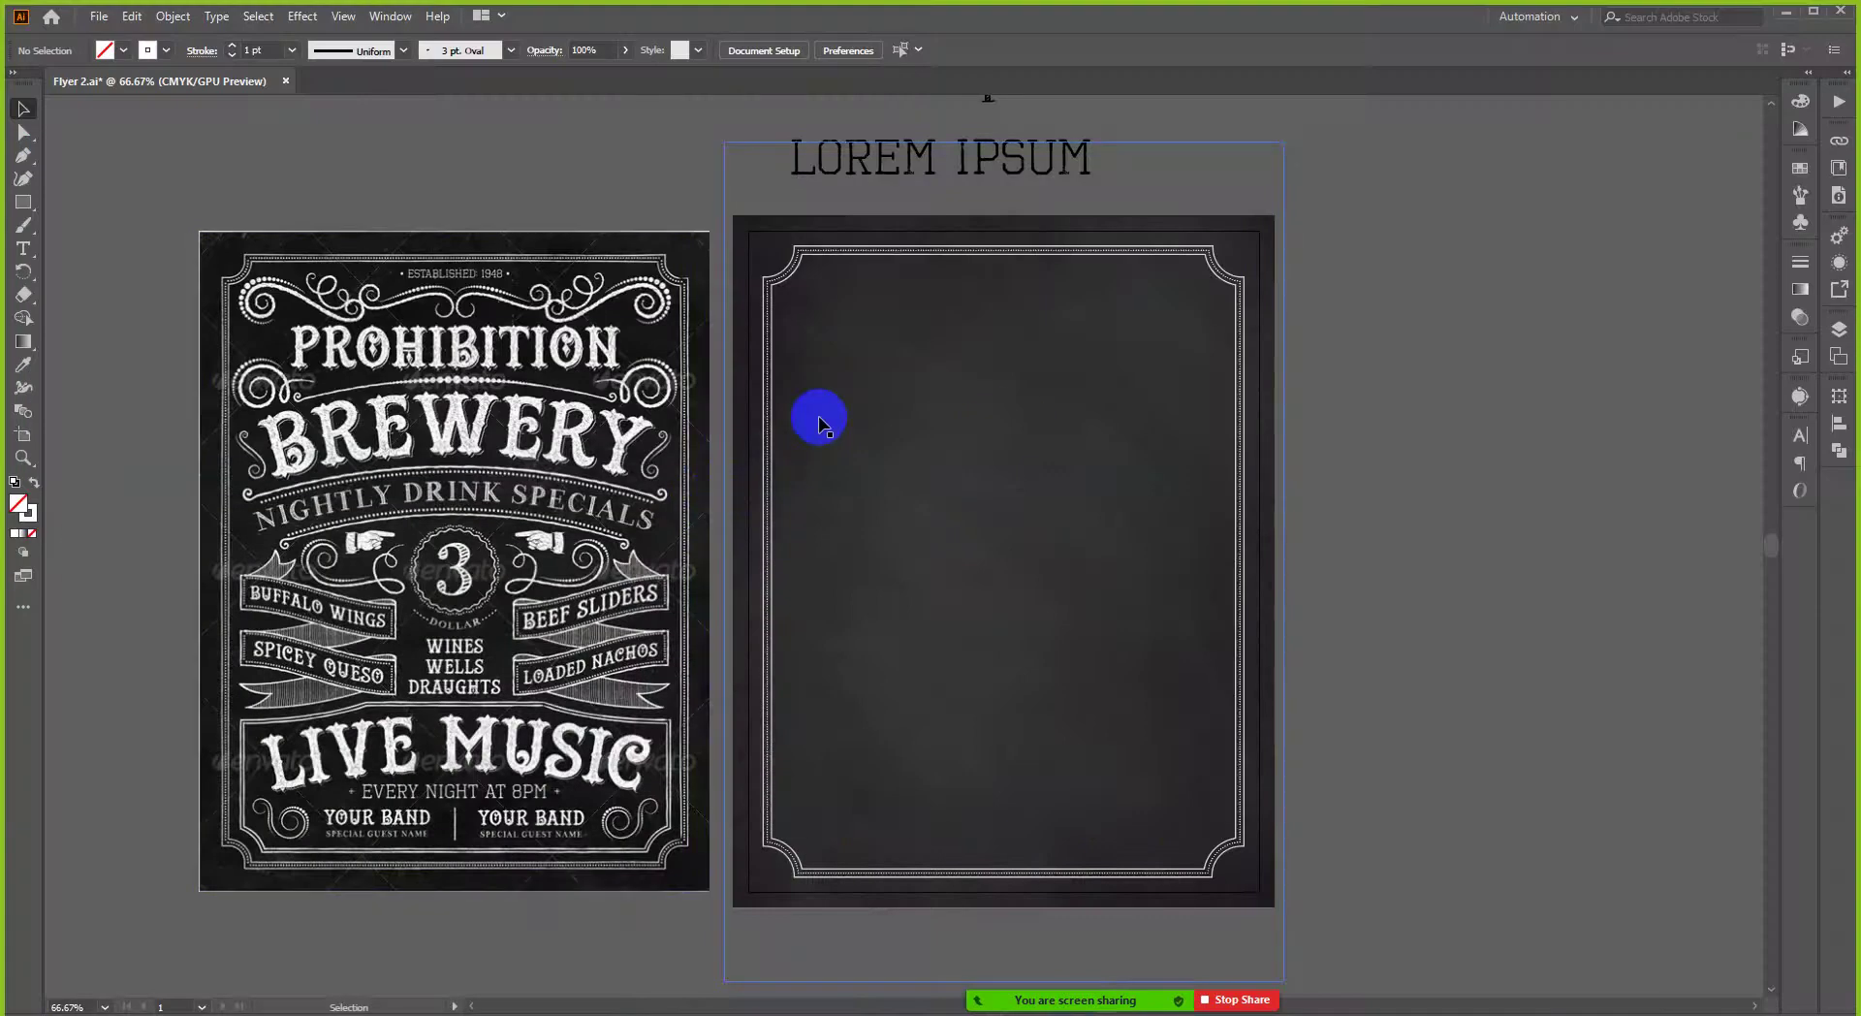
{"action": "scroll", "coordinate": [644, 393], "scroll_direction": "up", "scroll_amount": 1}
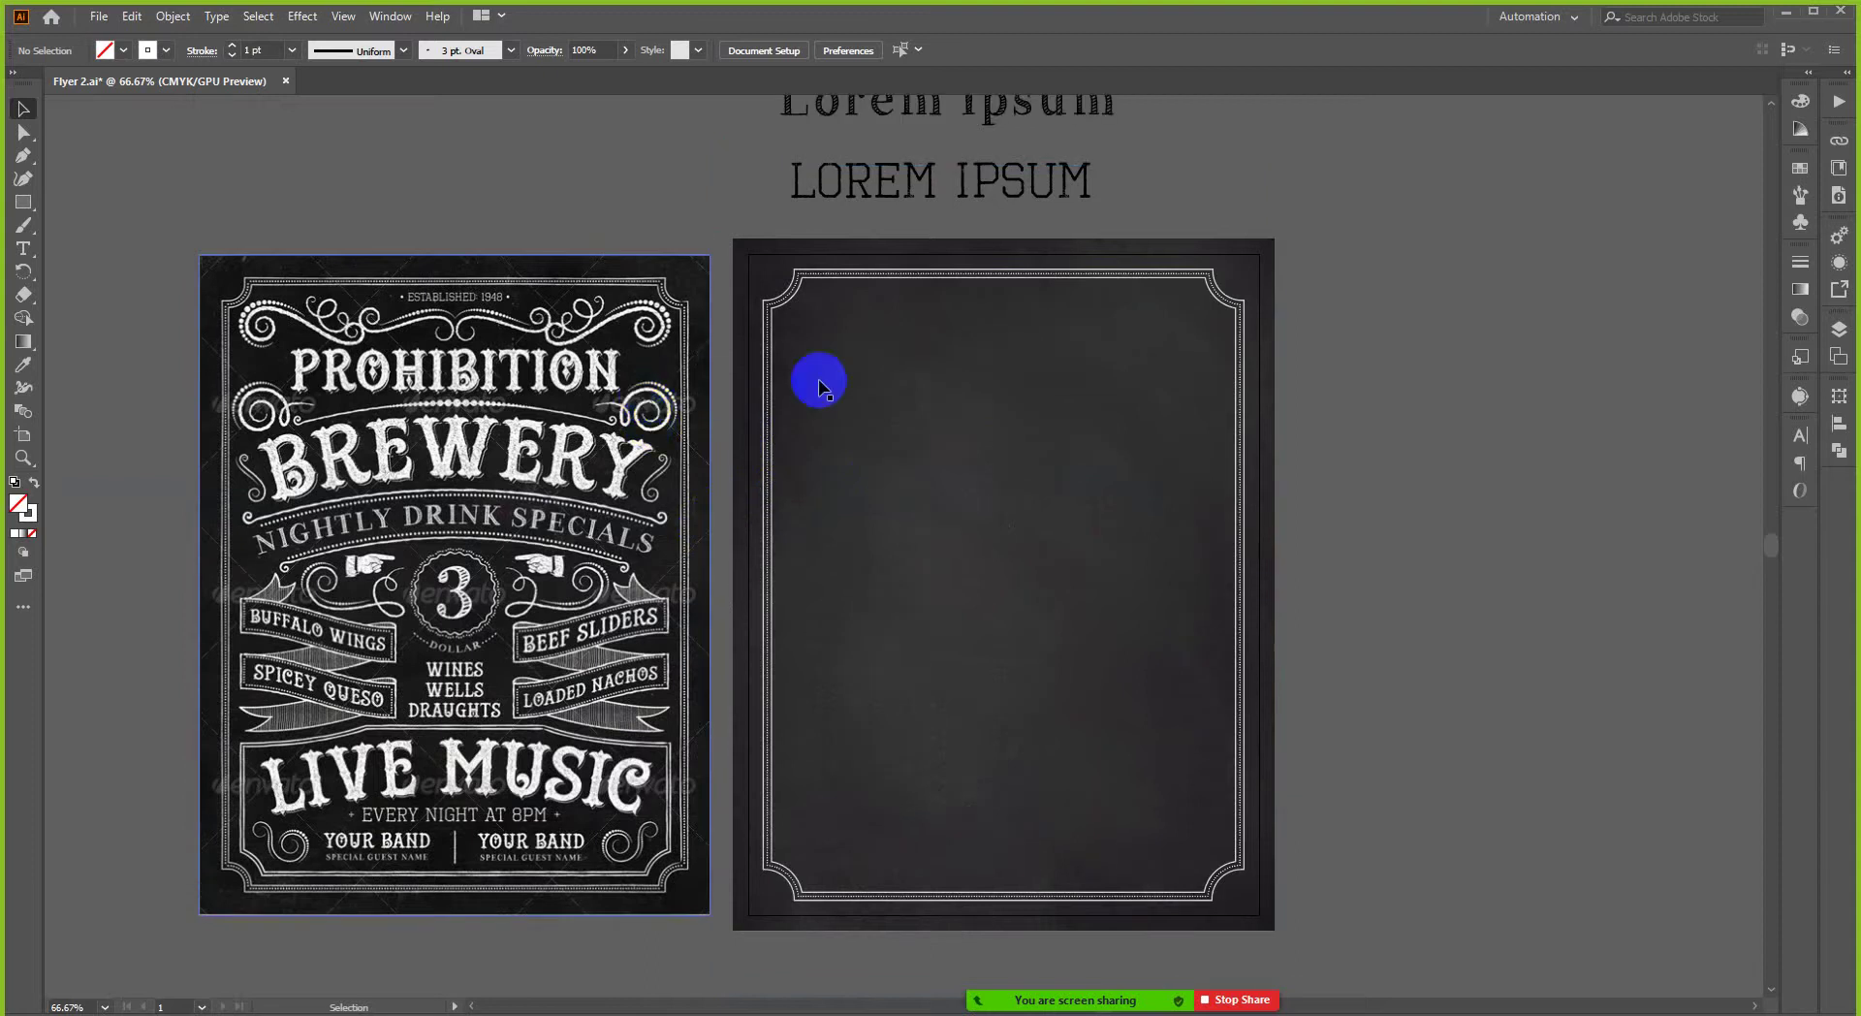
- Add the text PROHIBITION near the top of the blank chalkboard flyer
{"action": "scroll", "coordinate": [857, 381], "scroll_direction": "up", "scroll_amount": 3}
{"action": "scroll", "coordinate": [856, 376], "scroll_direction": "down", "scroll_amount": 1}
{"action": "scroll", "coordinate": [828, 390], "scroll_direction": "up", "scroll_amount": 3}
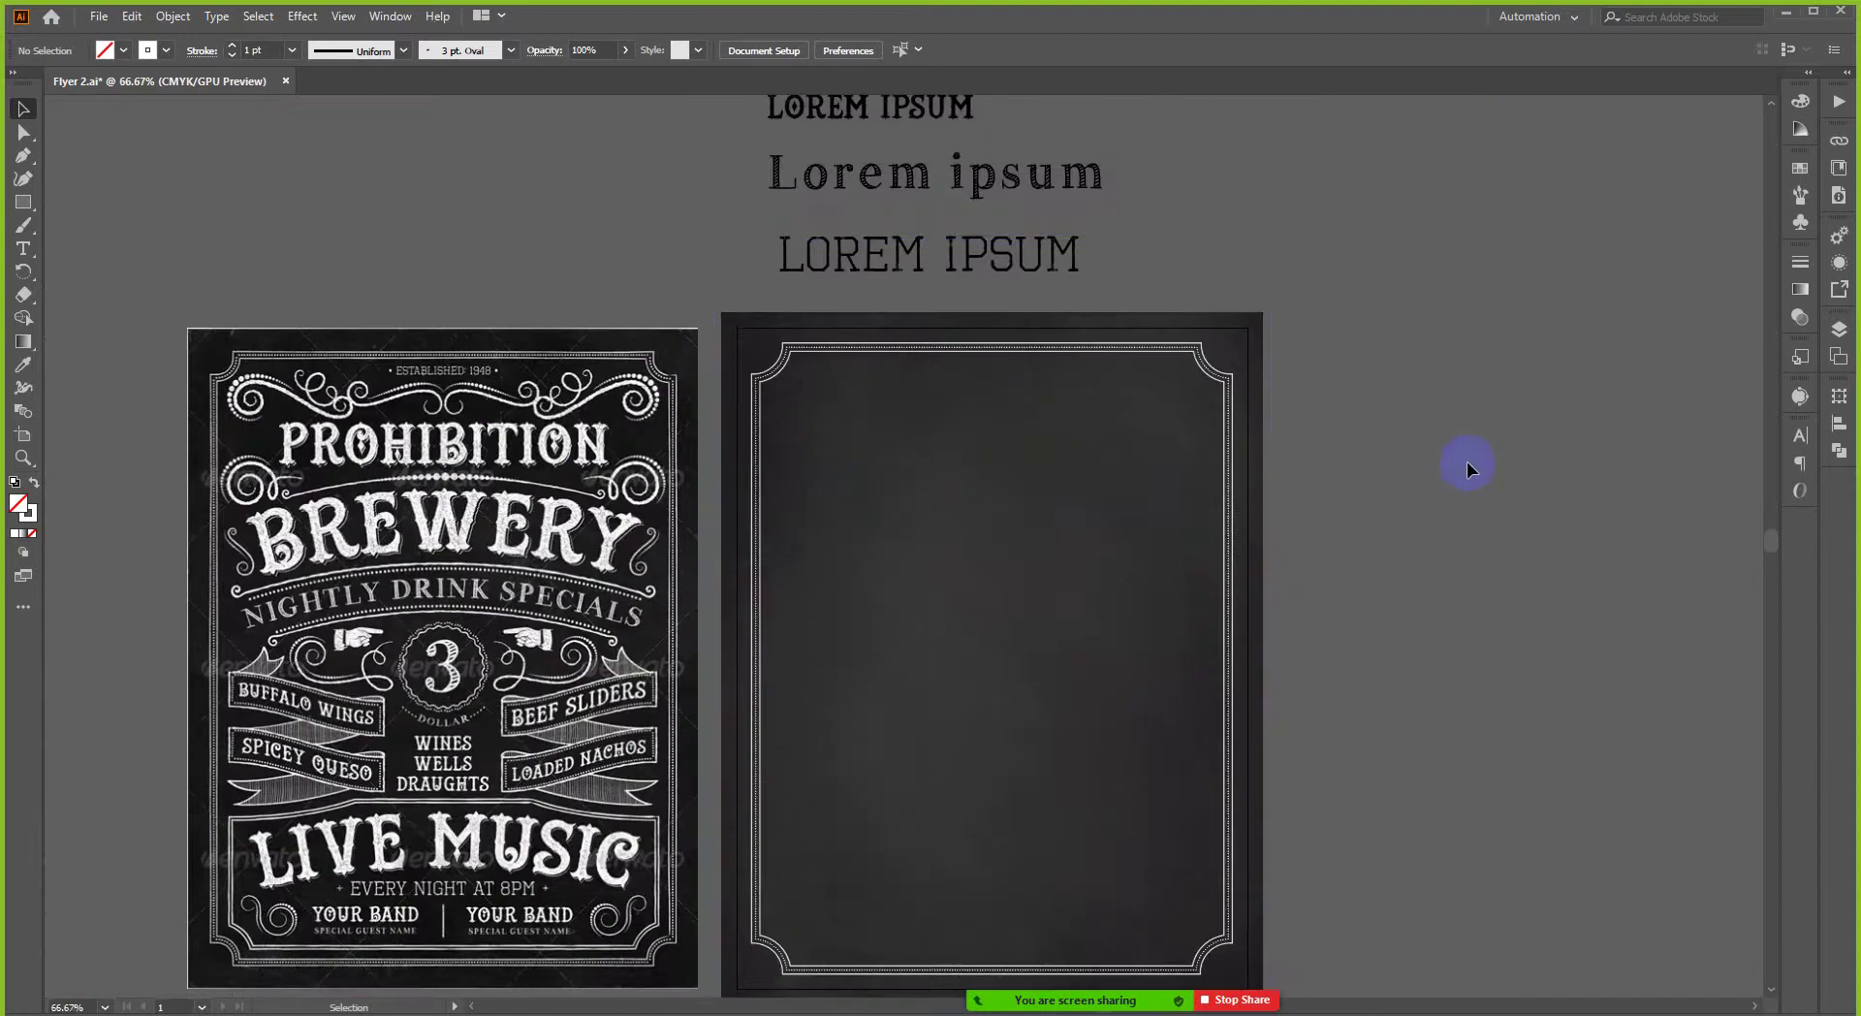
{"action": "key", "text": "t"}
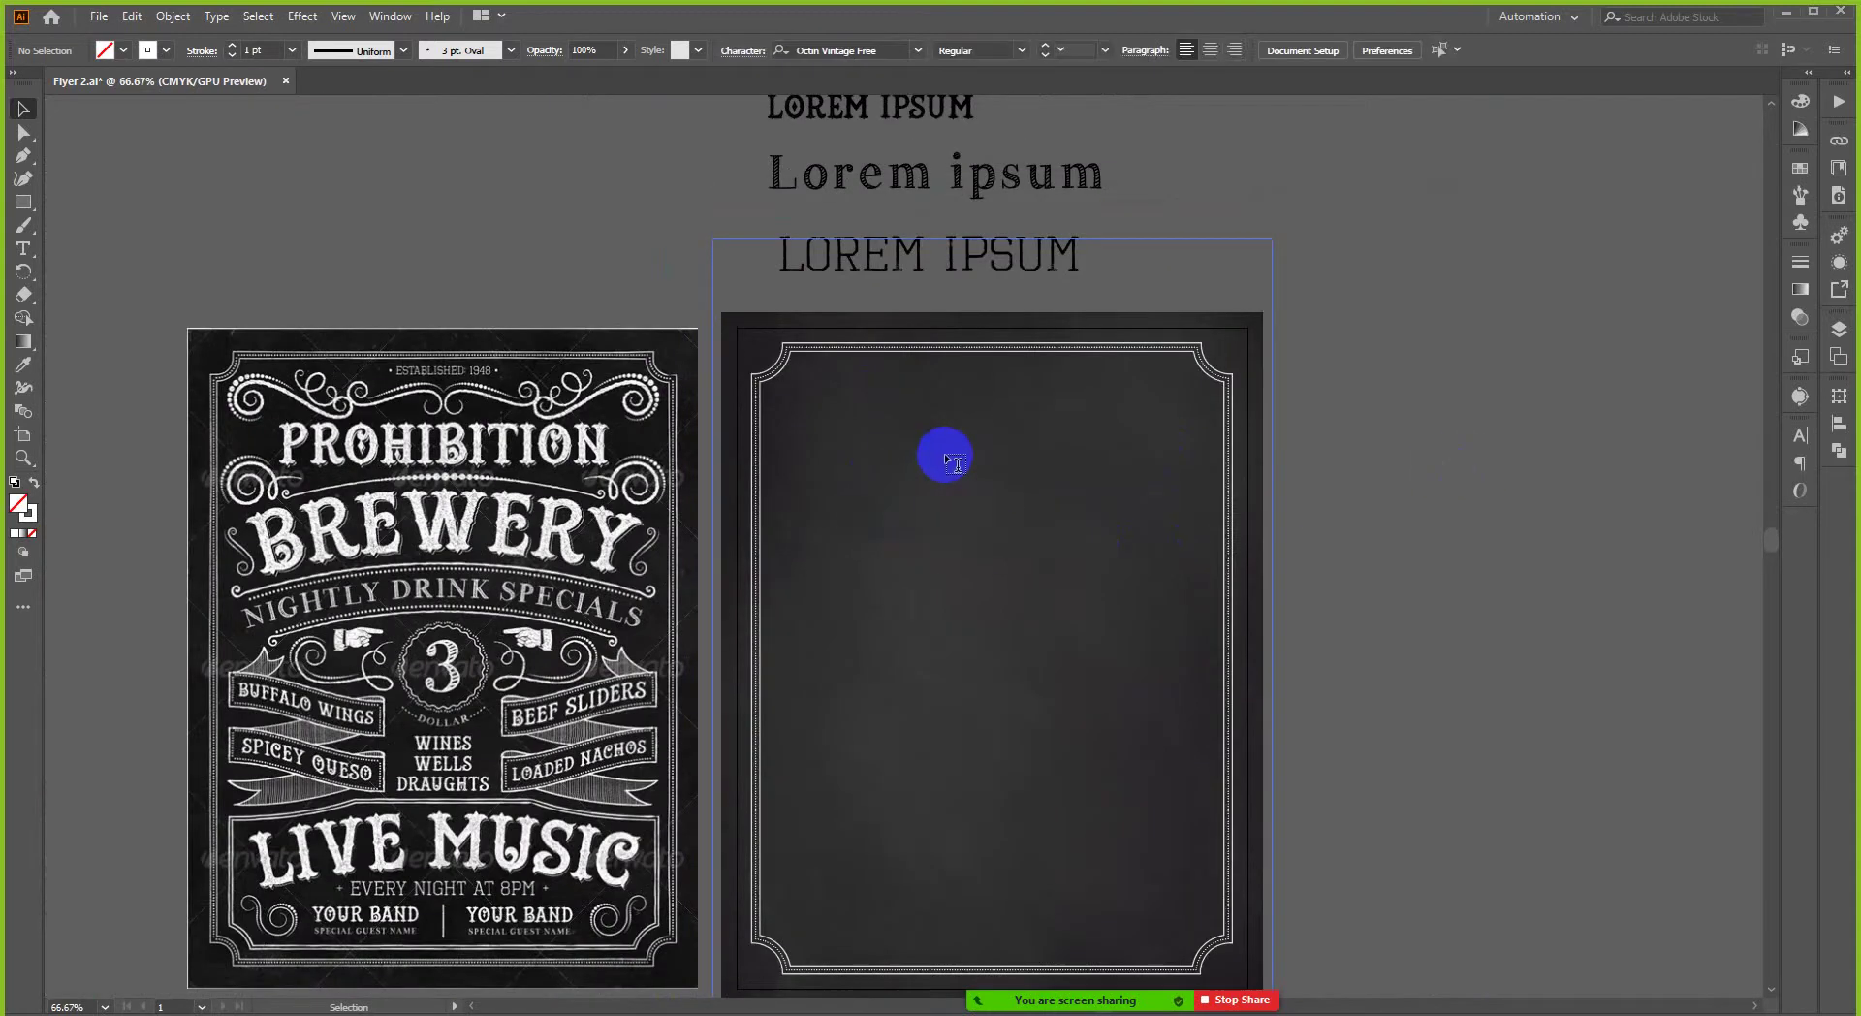
{"action": "left_click", "coordinate": [945, 455]}
{"action": "type", "text": "P"}
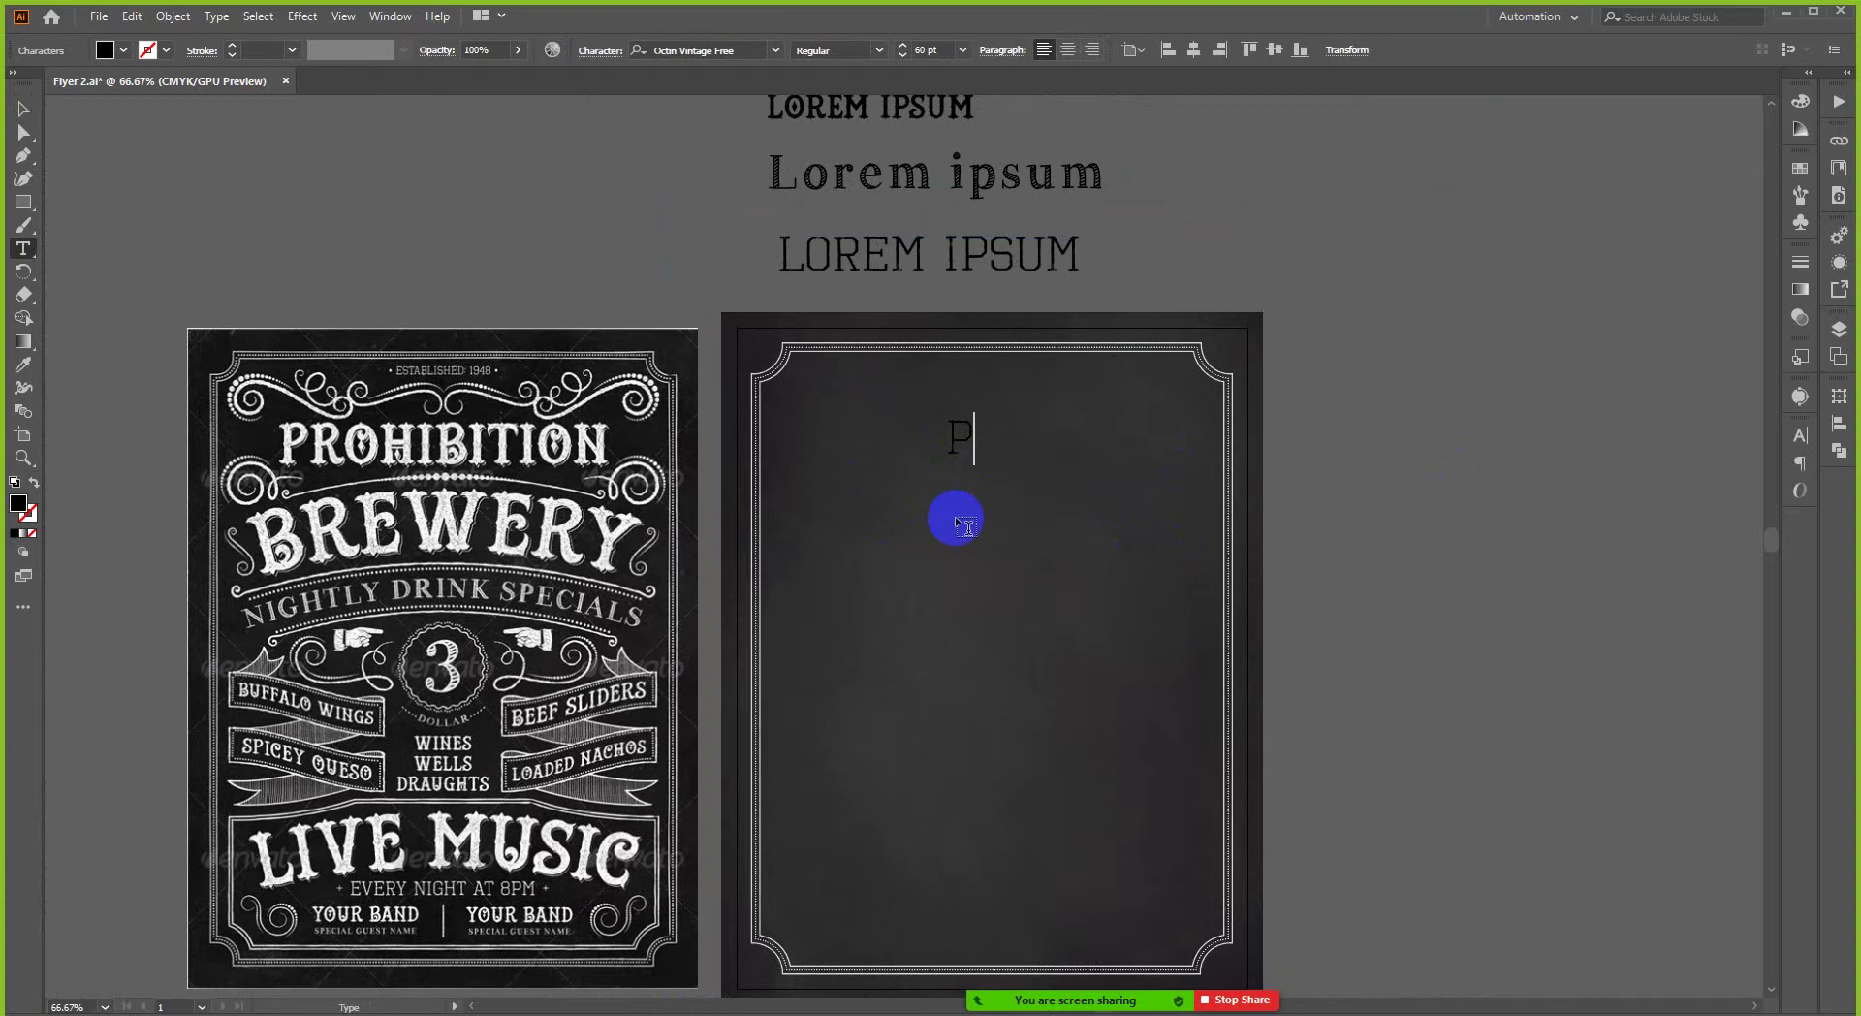
{"action": "type", "text": "ROHIBITION"}
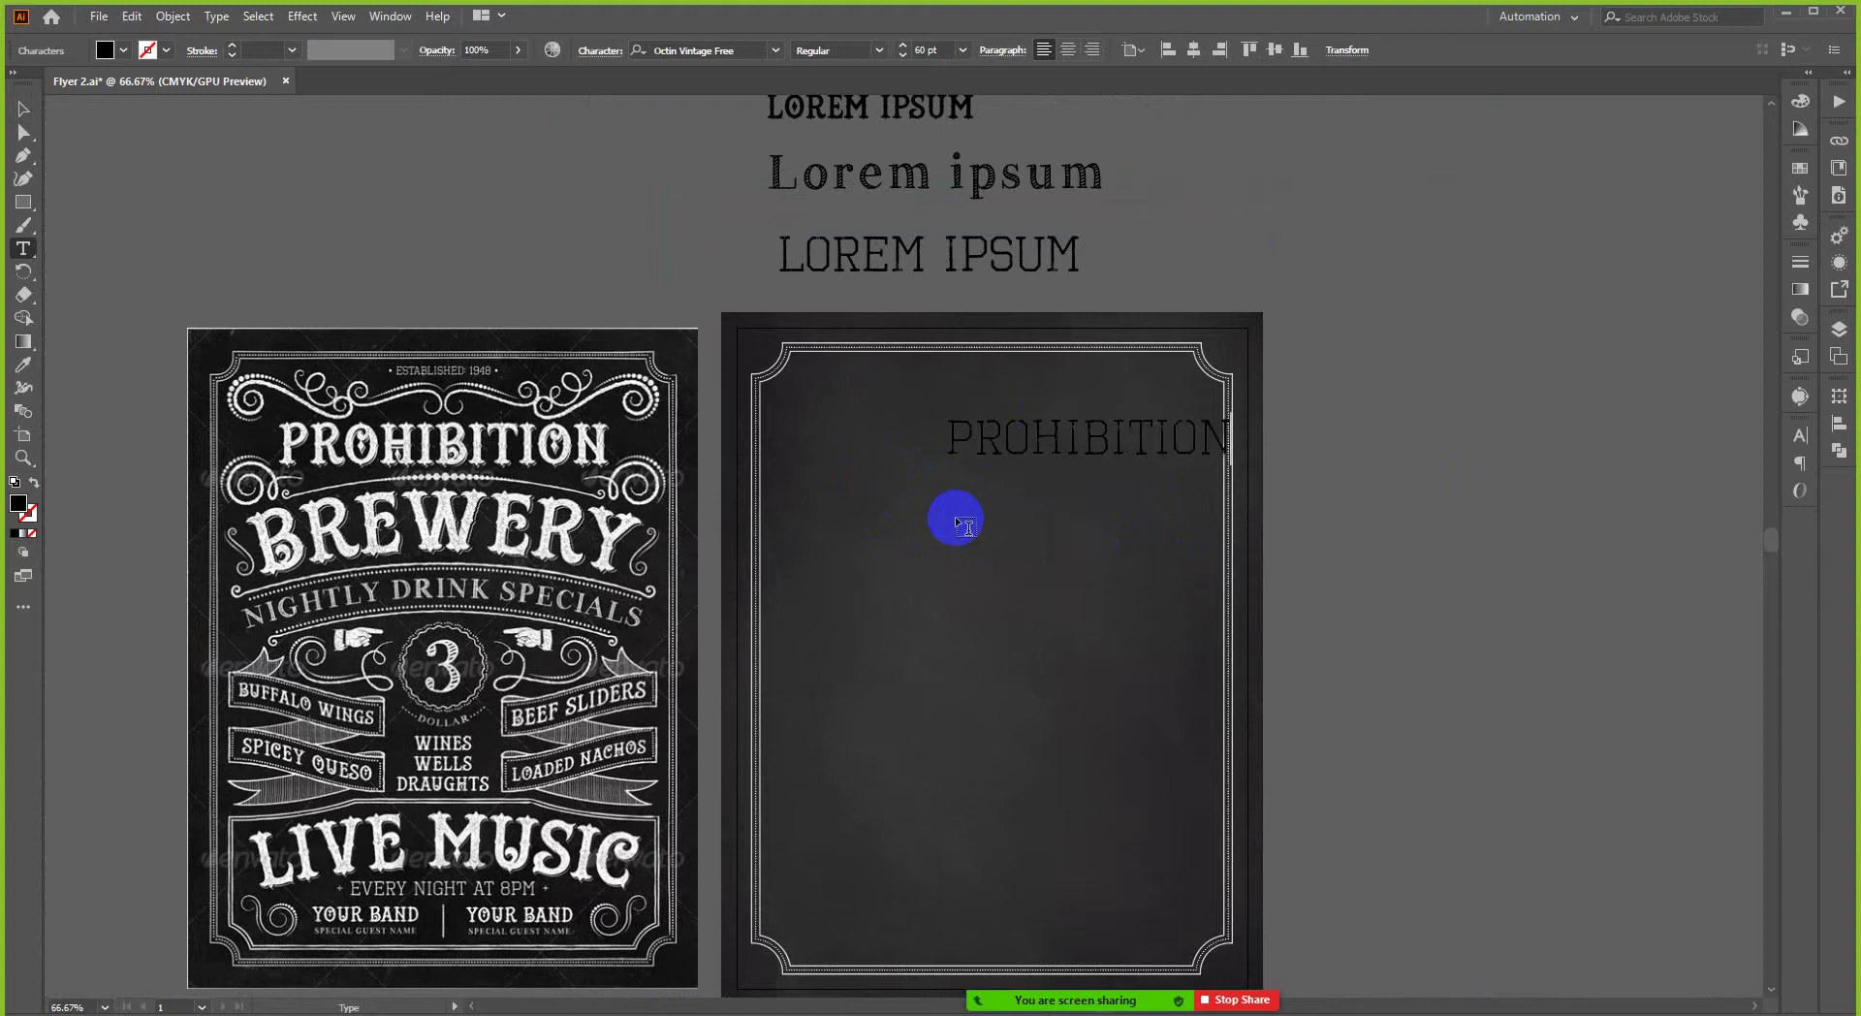
- Centre-align the PROHIBITION text horizontally on the artboard and fill it with white
{"action": "left_click", "coordinate": [23, 109]}
{"action": "left_click", "coordinate": [1066, 51]}
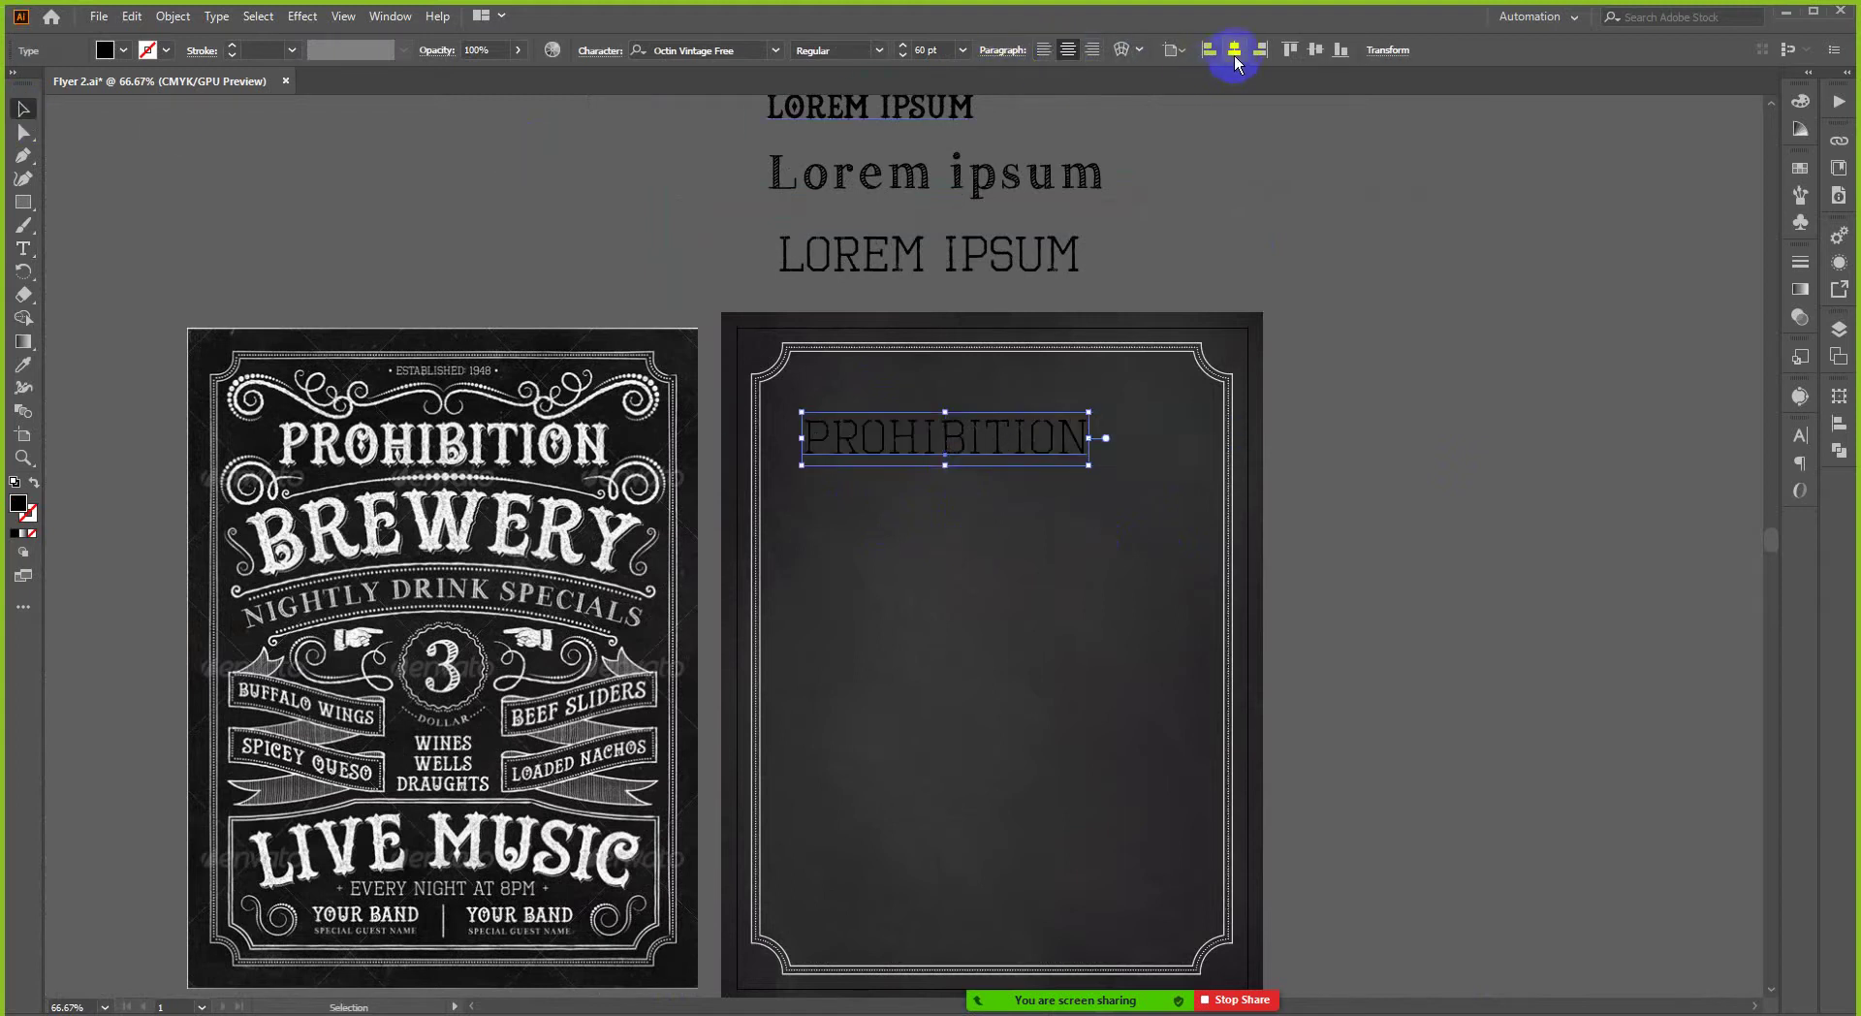
{"action": "left_click", "coordinate": [1234, 49]}
{"action": "left_click", "coordinate": [124, 53]}
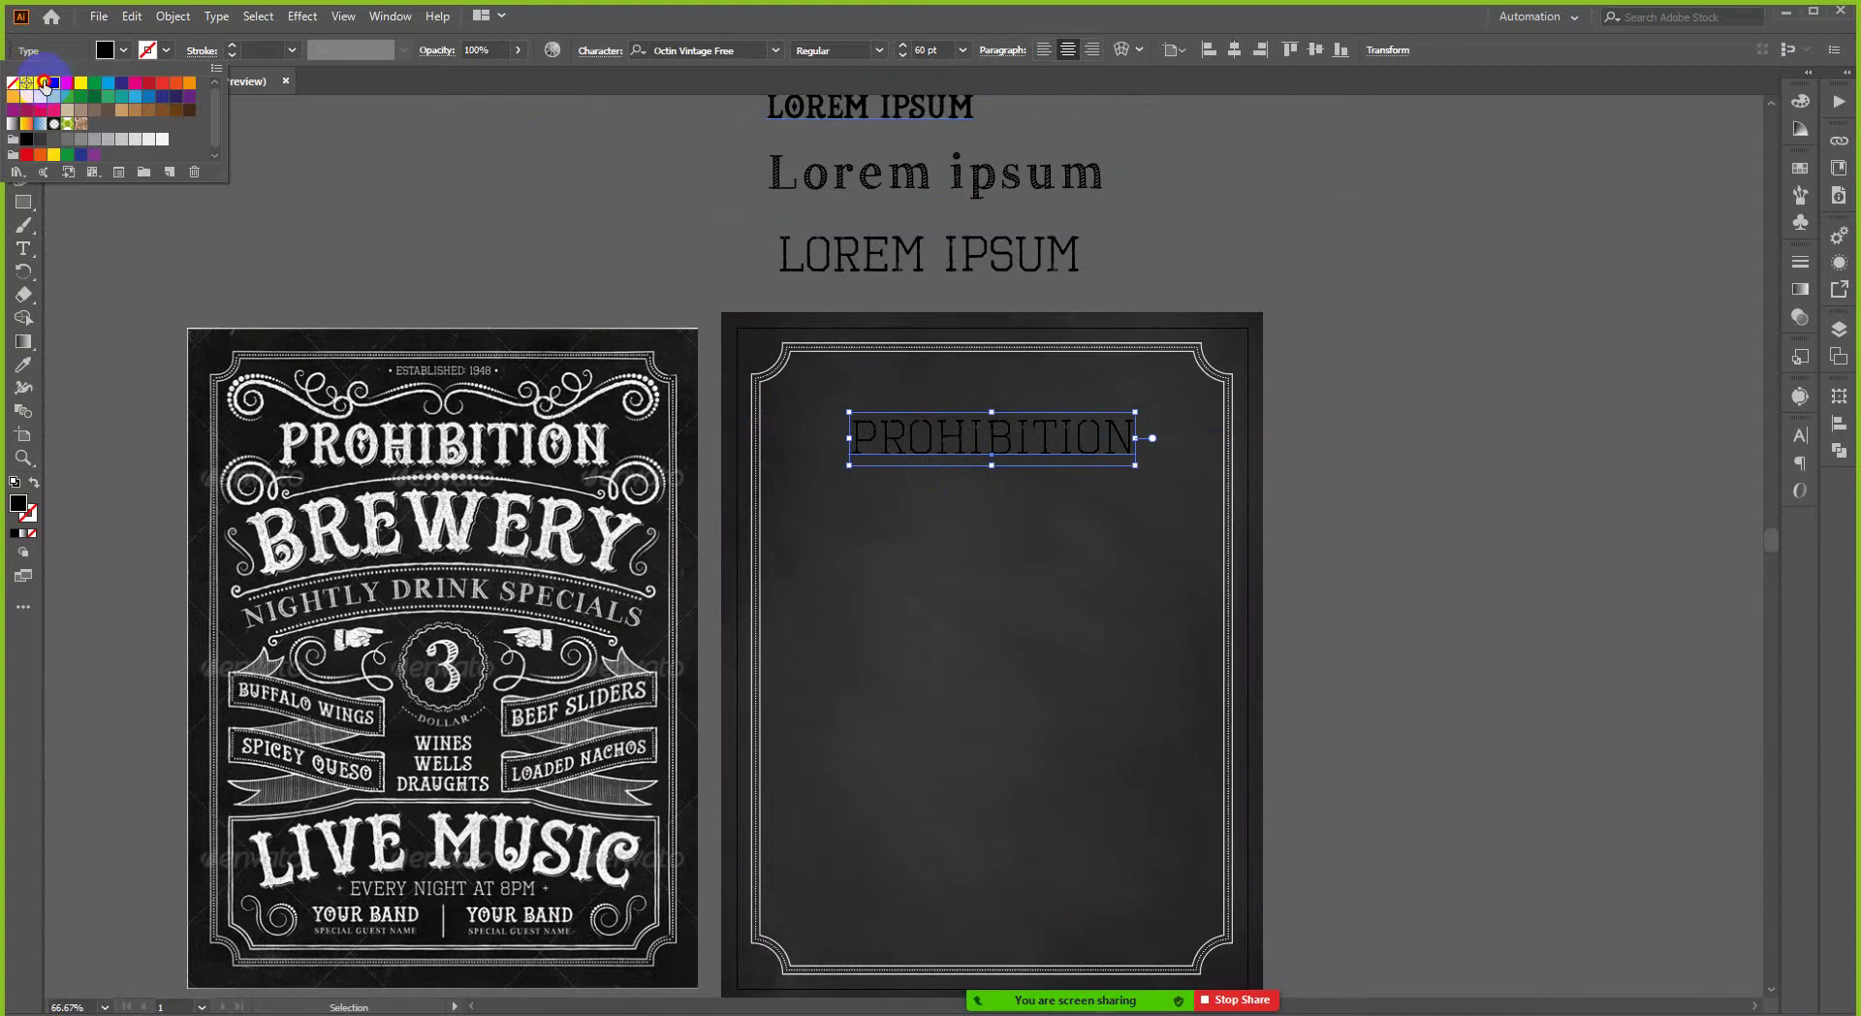
{"action": "left_click", "coordinate": [44, 84]}
{"action": "left_click", "coordinate": [437, 196]}
{"action": "left_click", "coordinate": [436, 196]}
- Select the three Lorem Ipsum font samples above the flyer and fill them with white
{"action": "scroll", "coordinate": [602, 172], "scroll_direction": "up", "scroll_amount": 2}
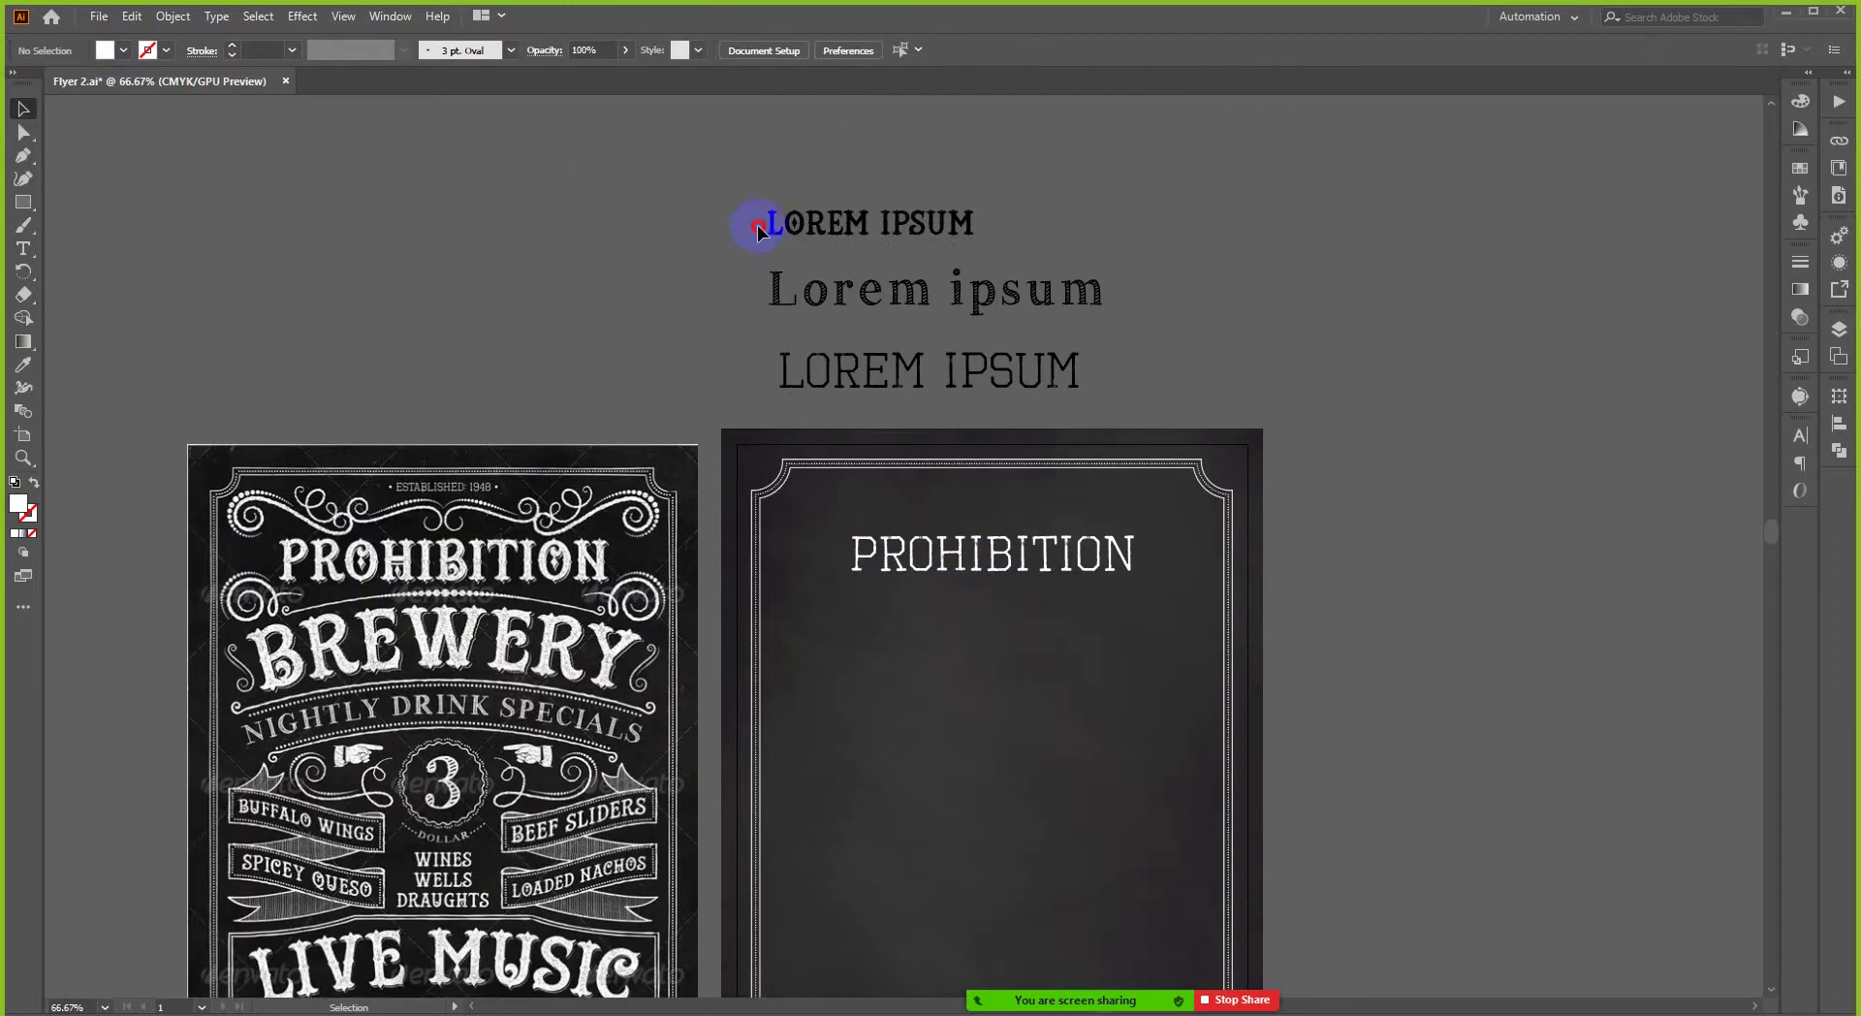
{"action": "left_click", "coordinate": [986, 397]}
{"action": "left_click", "coordinate": [124, 51]}
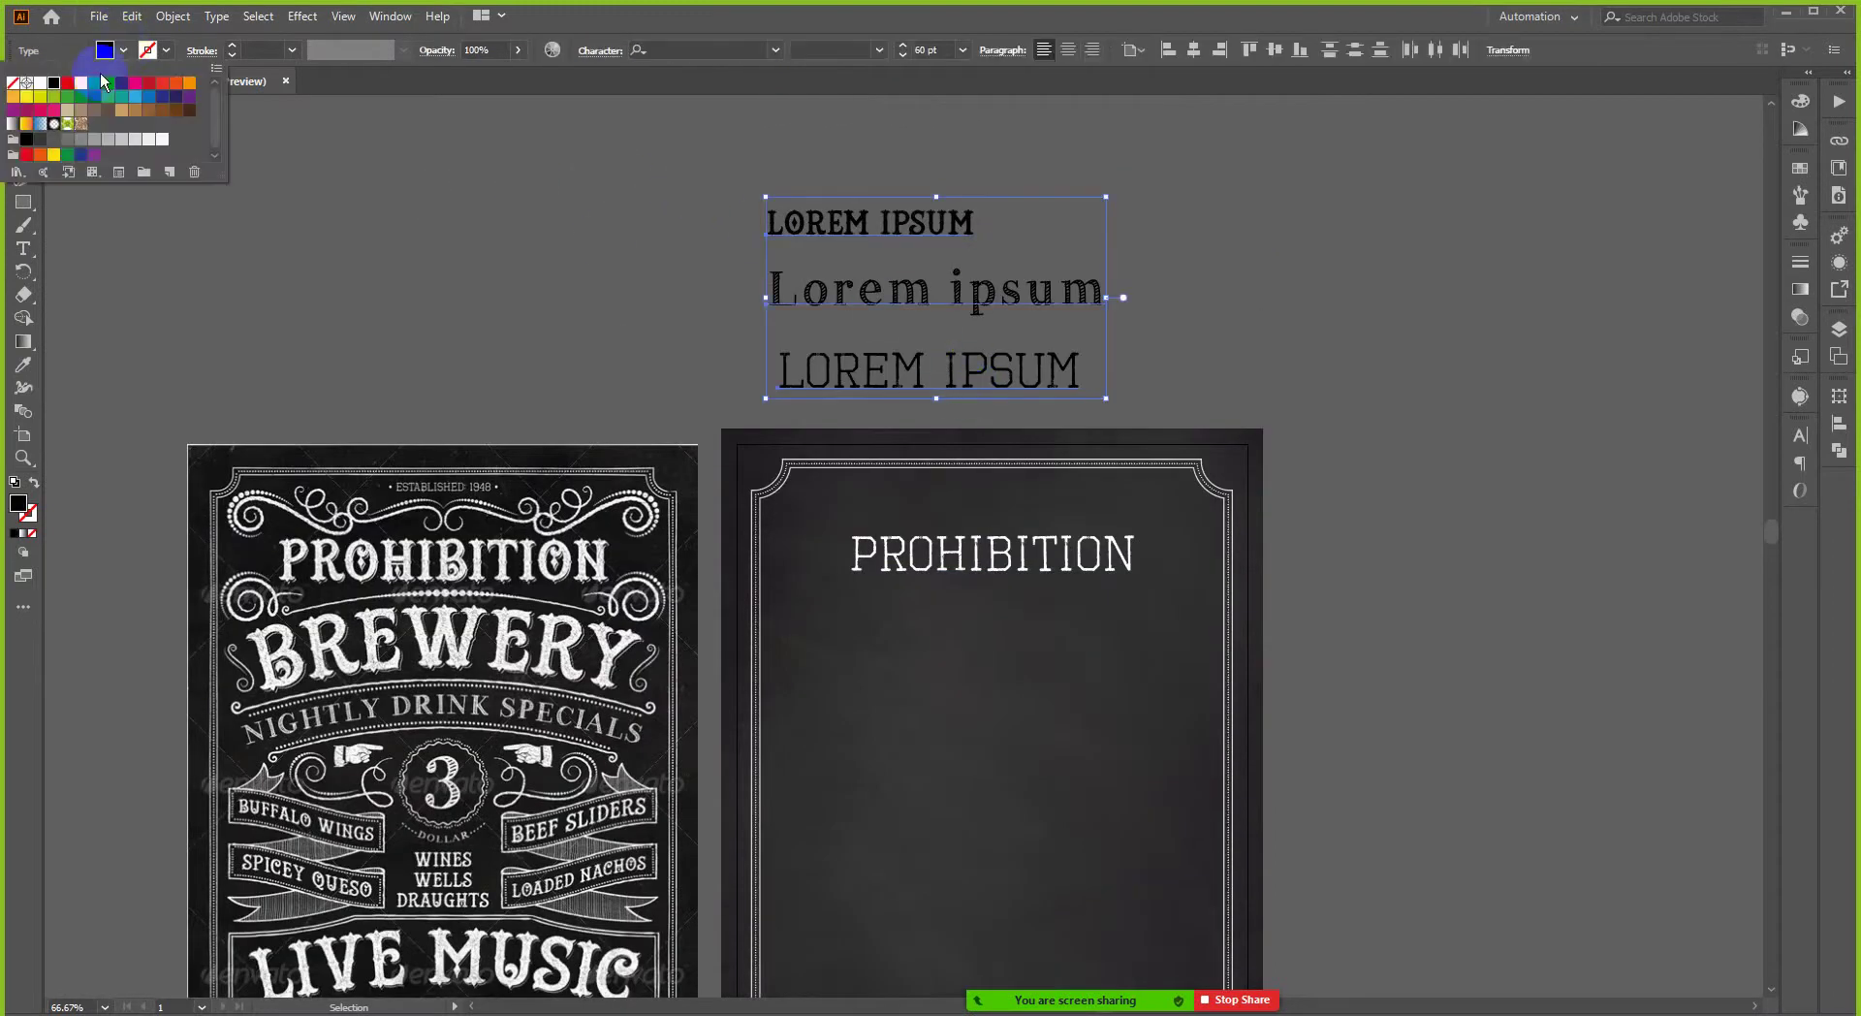
{"action": "left_click", "coordinate": [45, 84]}
{"action": "left_click", "coordinate": [440, 215]}
{"action": "left_click", "coordinate": [440, 215]}
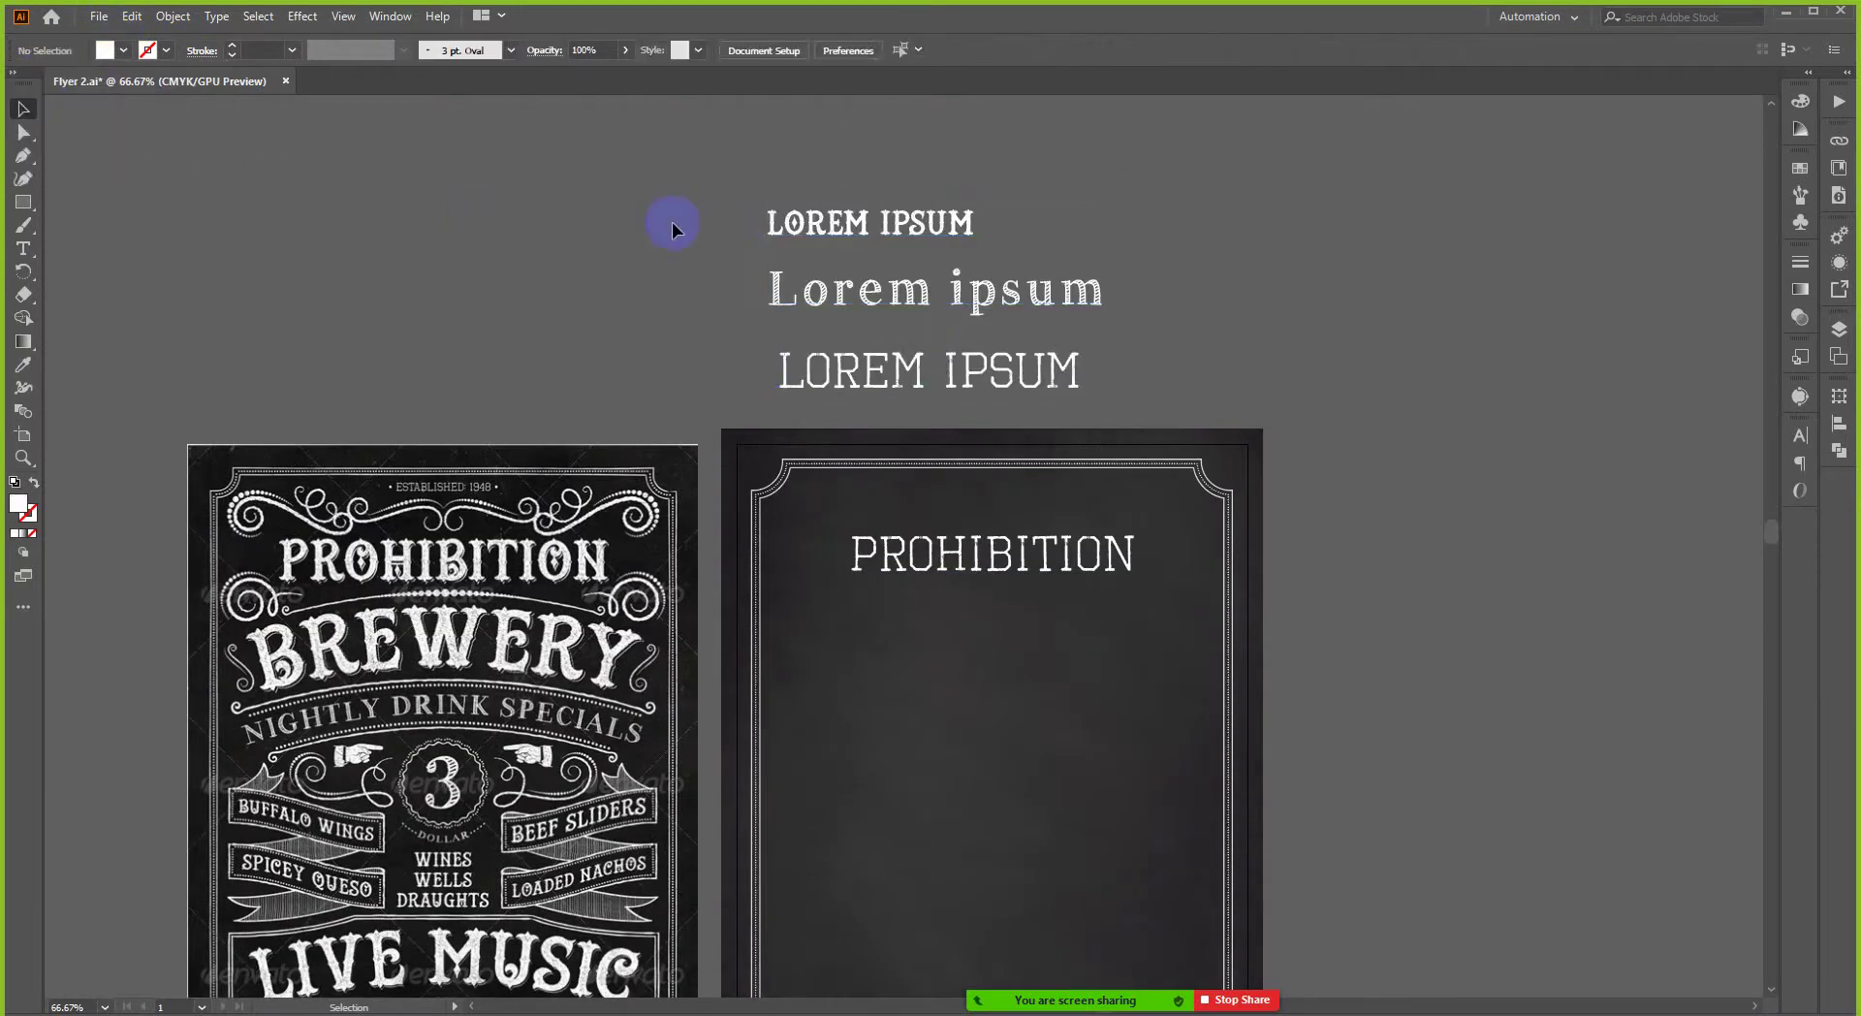
- Copy the Tattoo Shop style from the topmost Lorem Ipsum sample onto the PROHIBITION text and restore its centred paragraph alignment
{"action": "left_click", "coordinate": [822, 229]}
{"action": "left_click", "coordinate": [1078, 556]}
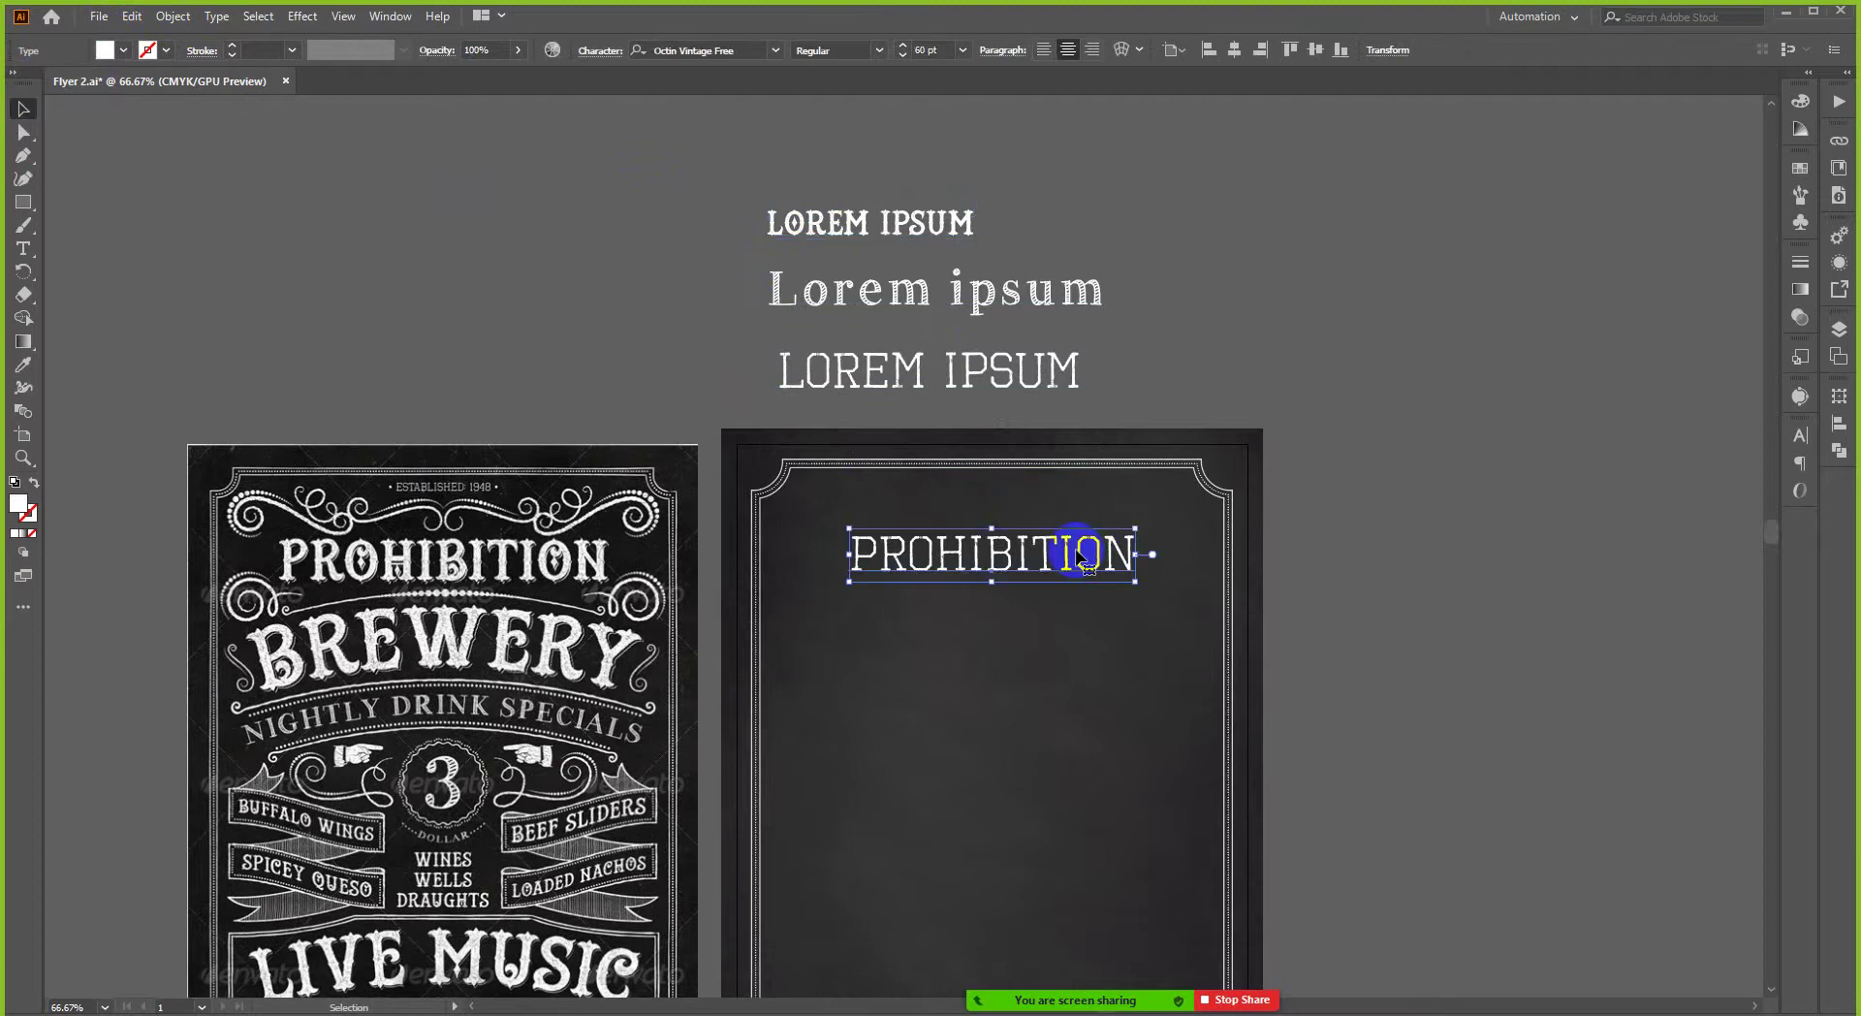
{"action": "key", "text": "i"}
{"action": "left_click", "coordinate": [943, 222]}
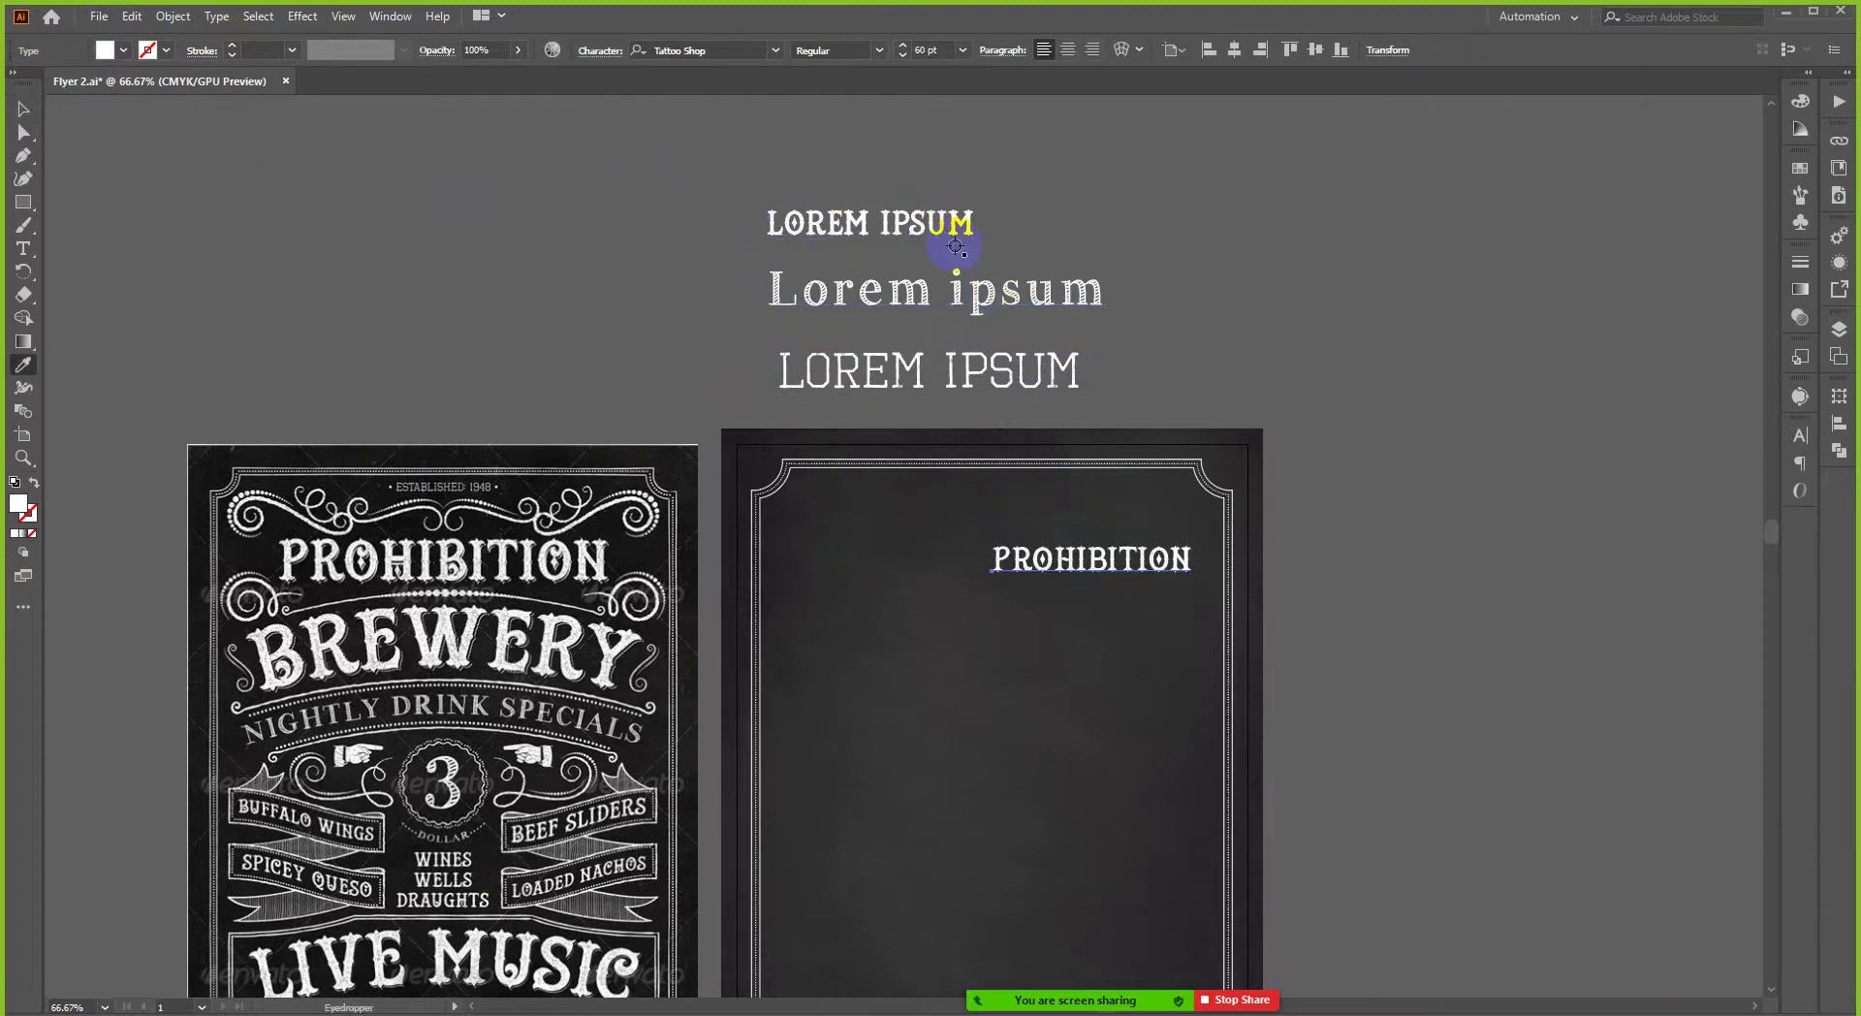
{"action": "key", "text": "v"}
{"action": "left_click", "coordinate": [1070, 50]}
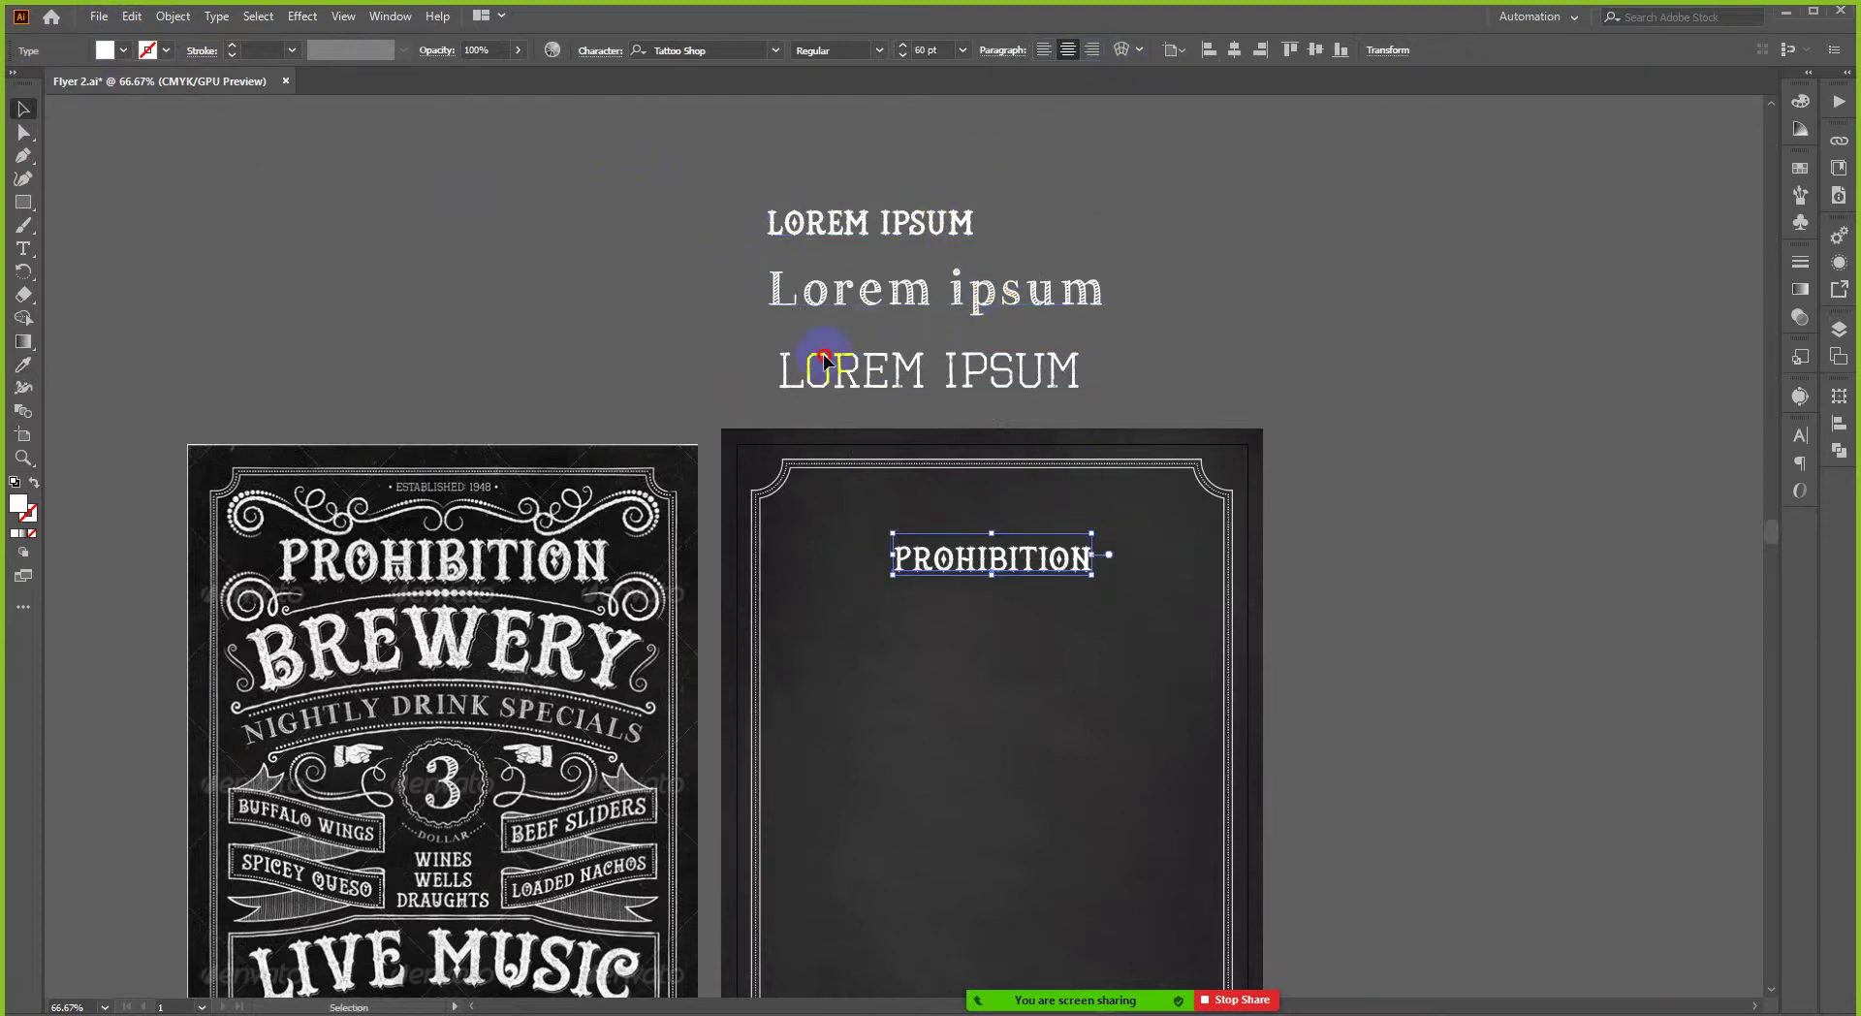
- Centre the paragraph alignment of the three Lorem Ipsum samples and align them to a common horizontal centre above the flyer
{"action": "left_click", "coordinate": [823, 361]}
{"action": "left_click", "coordinate": [1069, 49]}
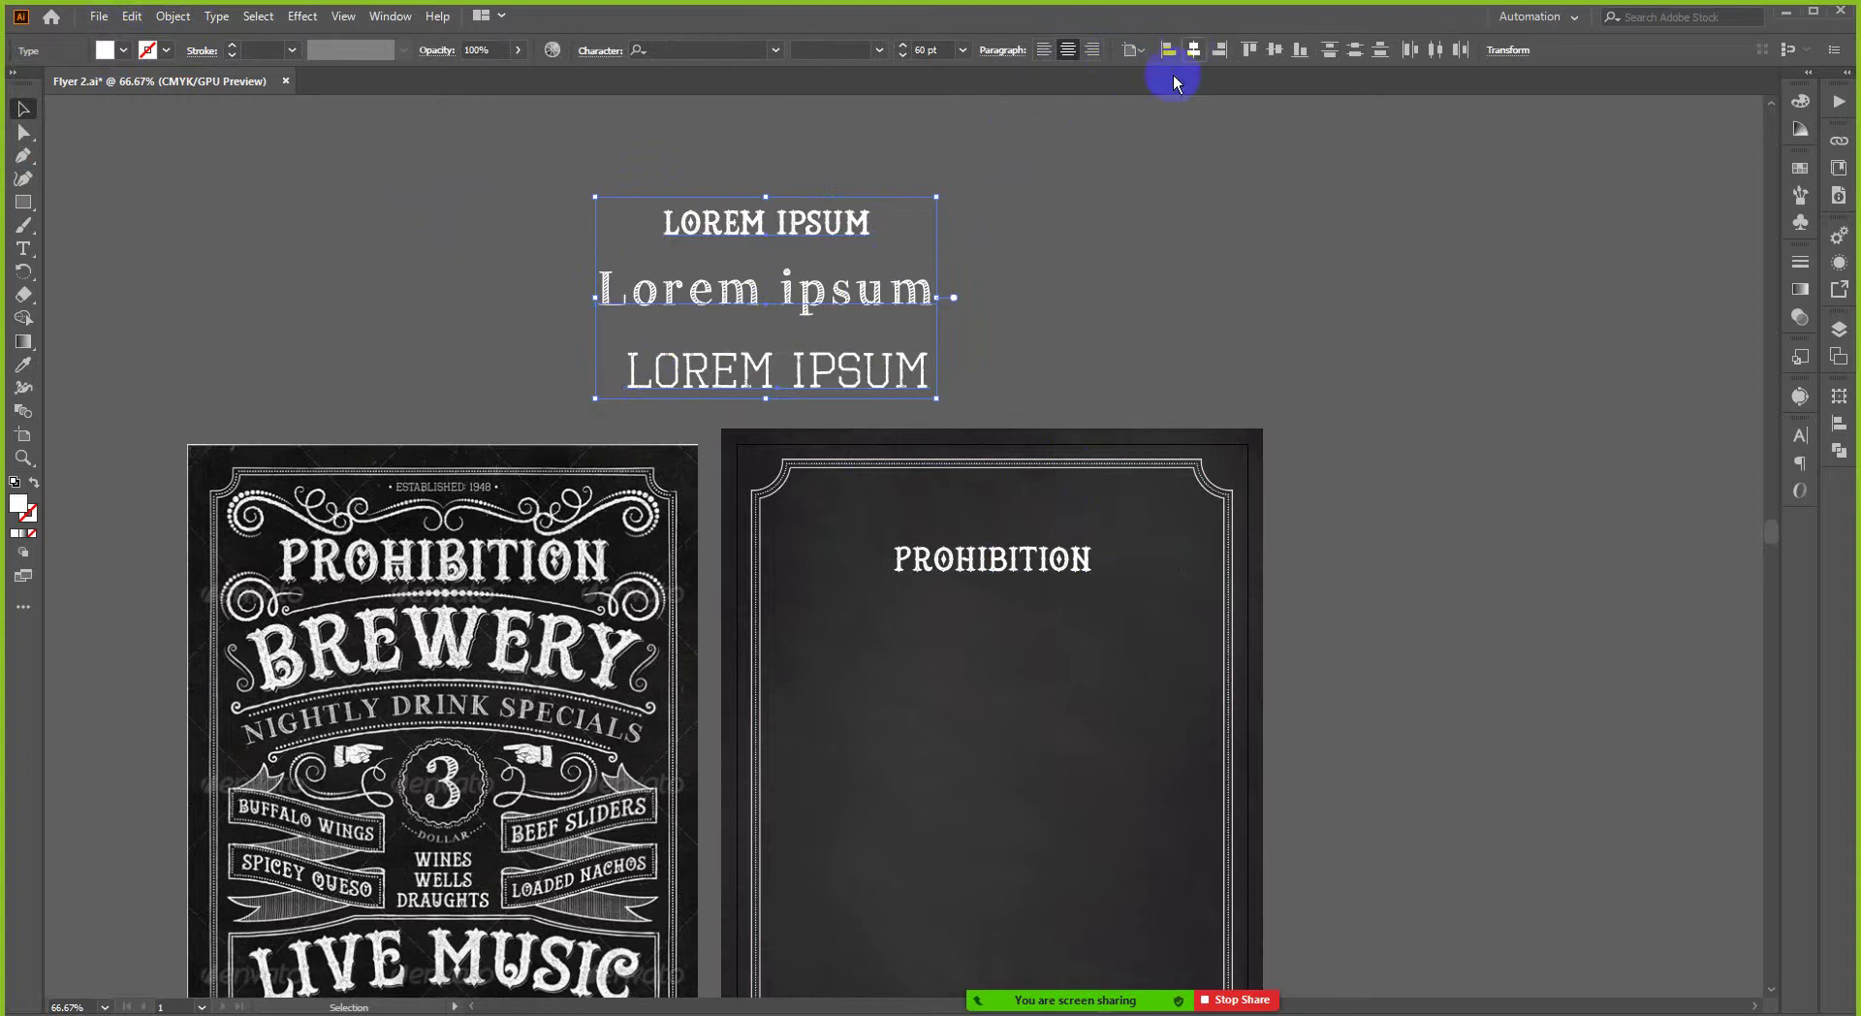
{"action": "left_click", "coordinate": [1193, 50]}
- Scale the PROHIBITION text up from its centre to about 110 pt
{"action": "left_click", "coordinate": [981, 588]}
{"action": "left_click", "coordinate": [987, 568]}
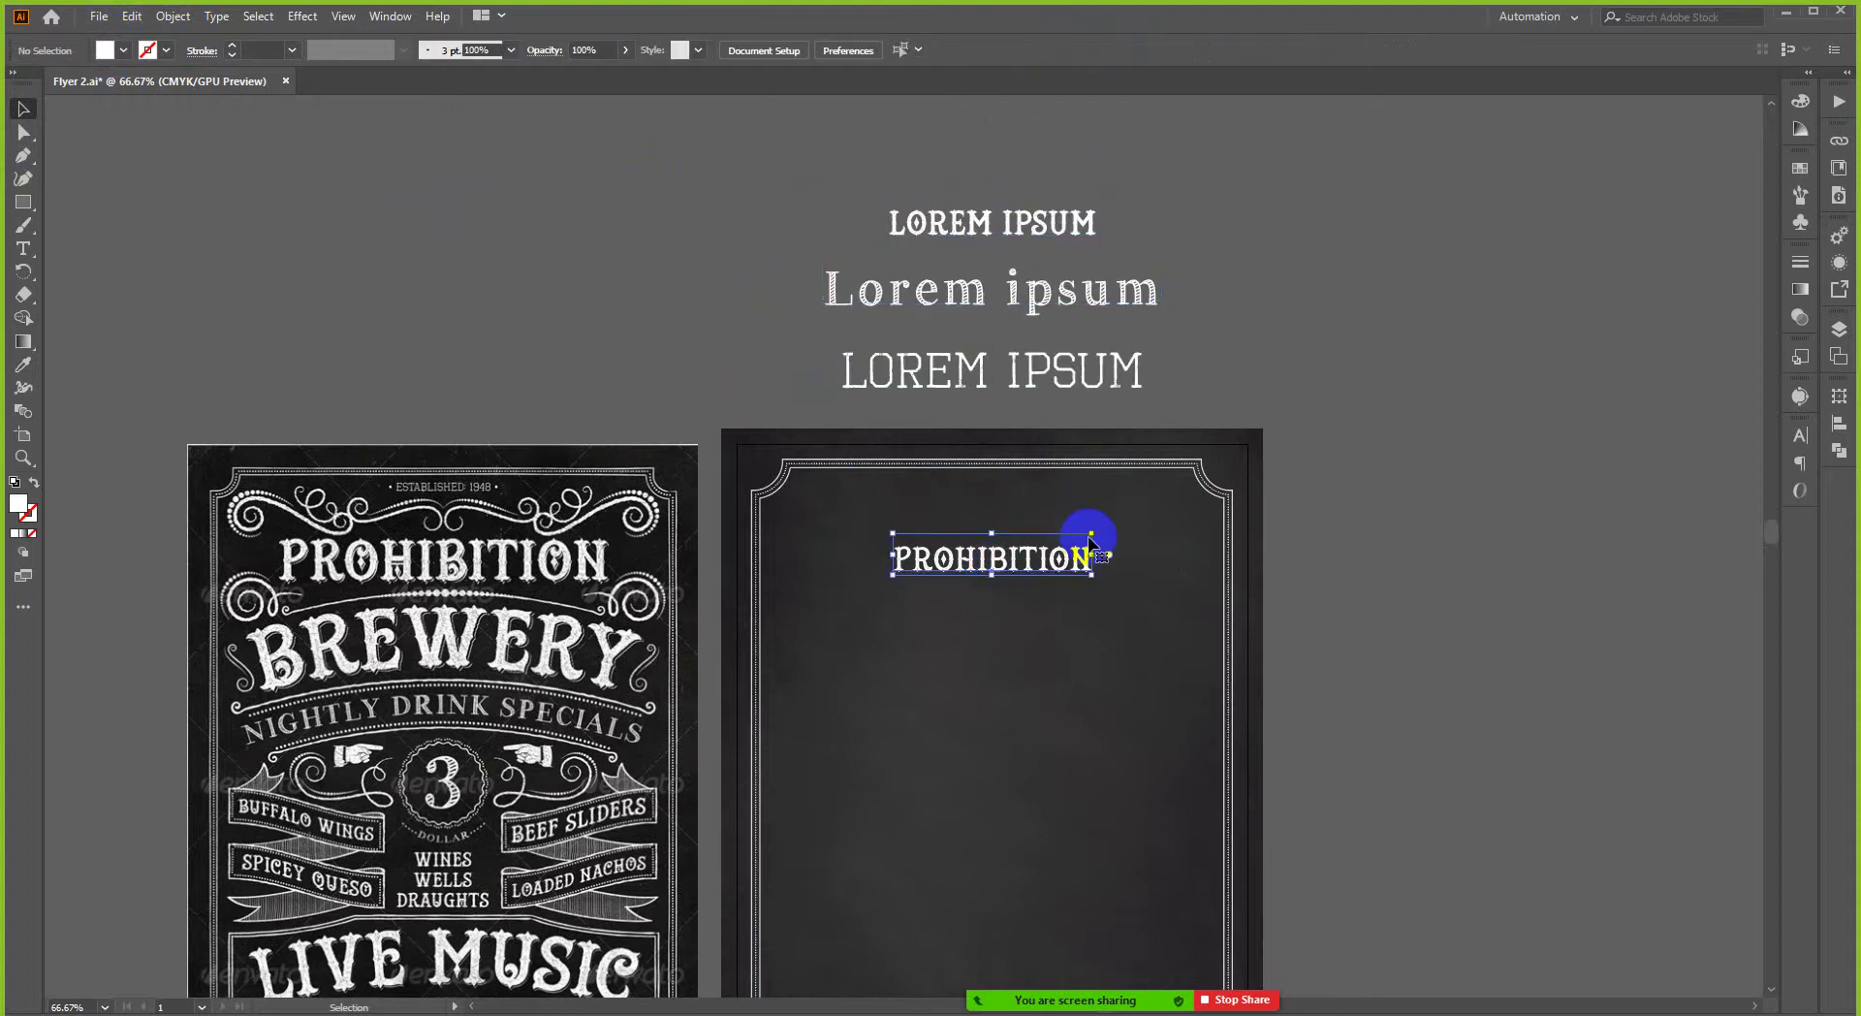
{"action": "left_click_drag", "start_coordinate": [1091, 534], "coordinate": [1175, 515]}
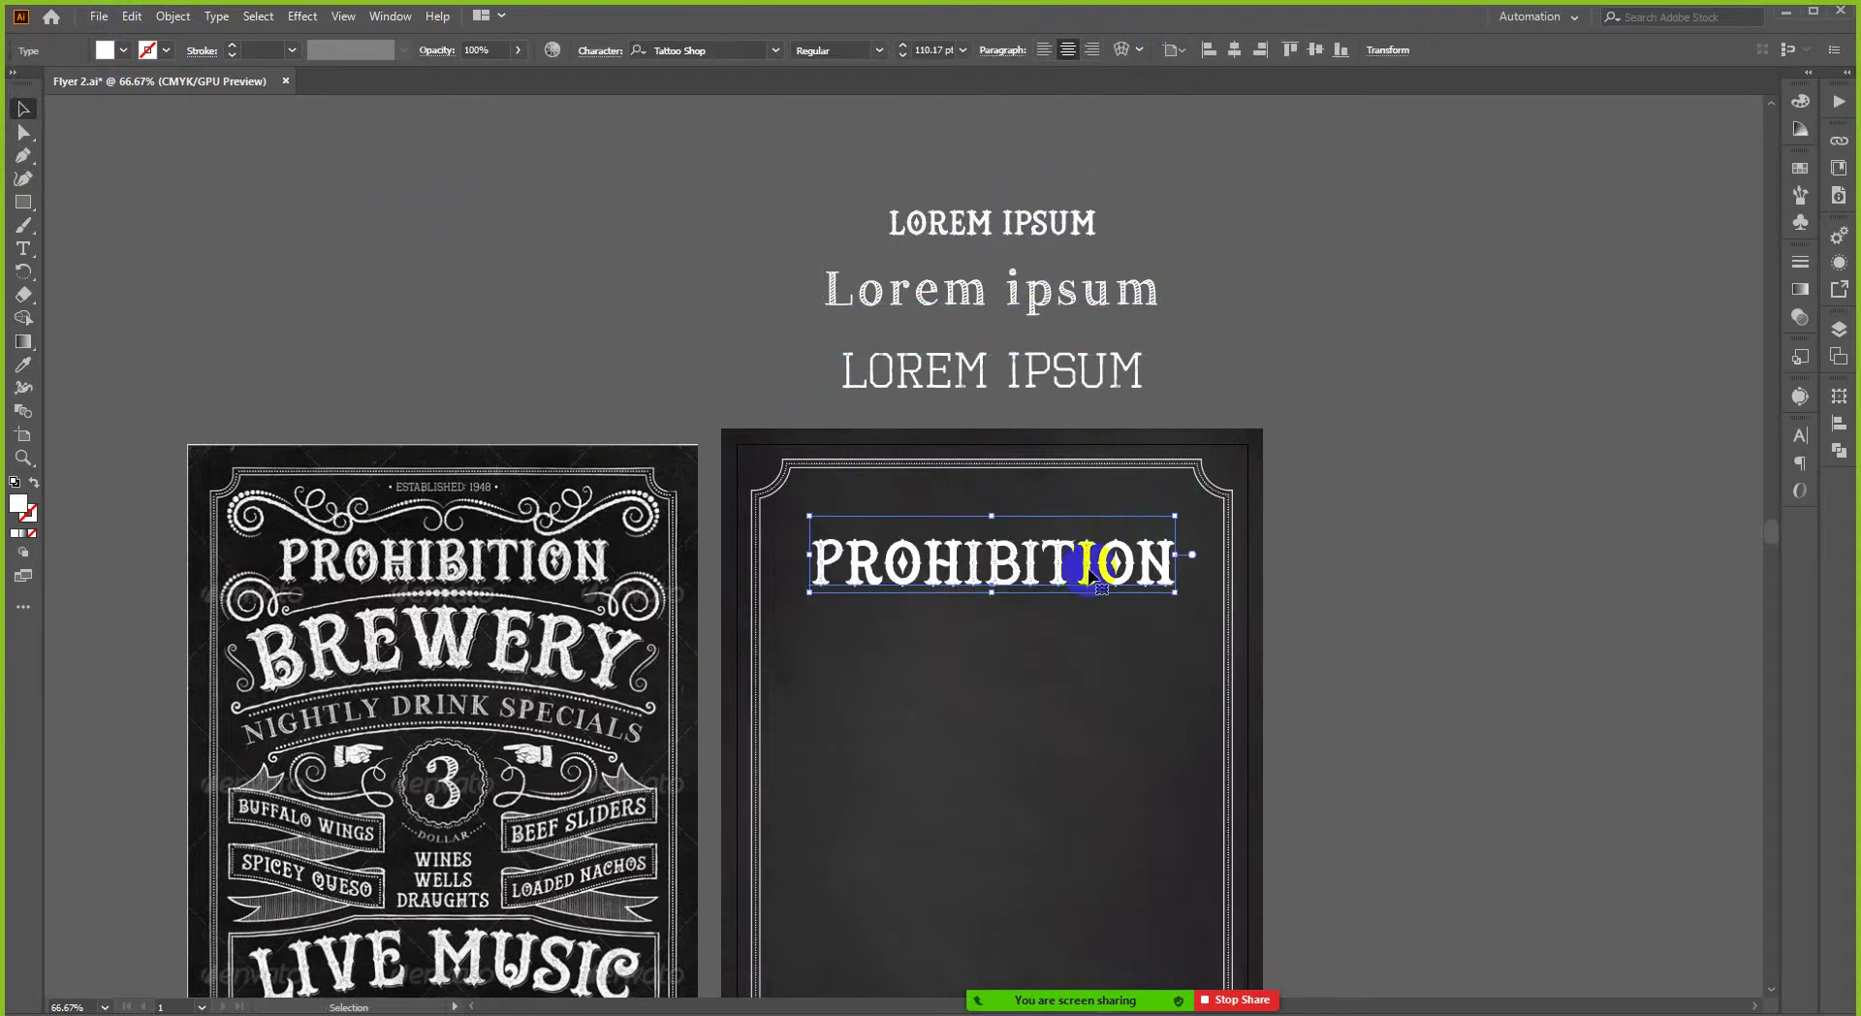
- Lay the PROHIBITION text over the reference flyer's headline and reduce its font size to 105 pt to match
{"action": "left_click_drag", "start_coordinate": [1025, 581], "coordinate": [493, 580]}
{"action": "key", "text": "ctrl+plus"}
{"action": "key", "text": "ctrl+plus"}
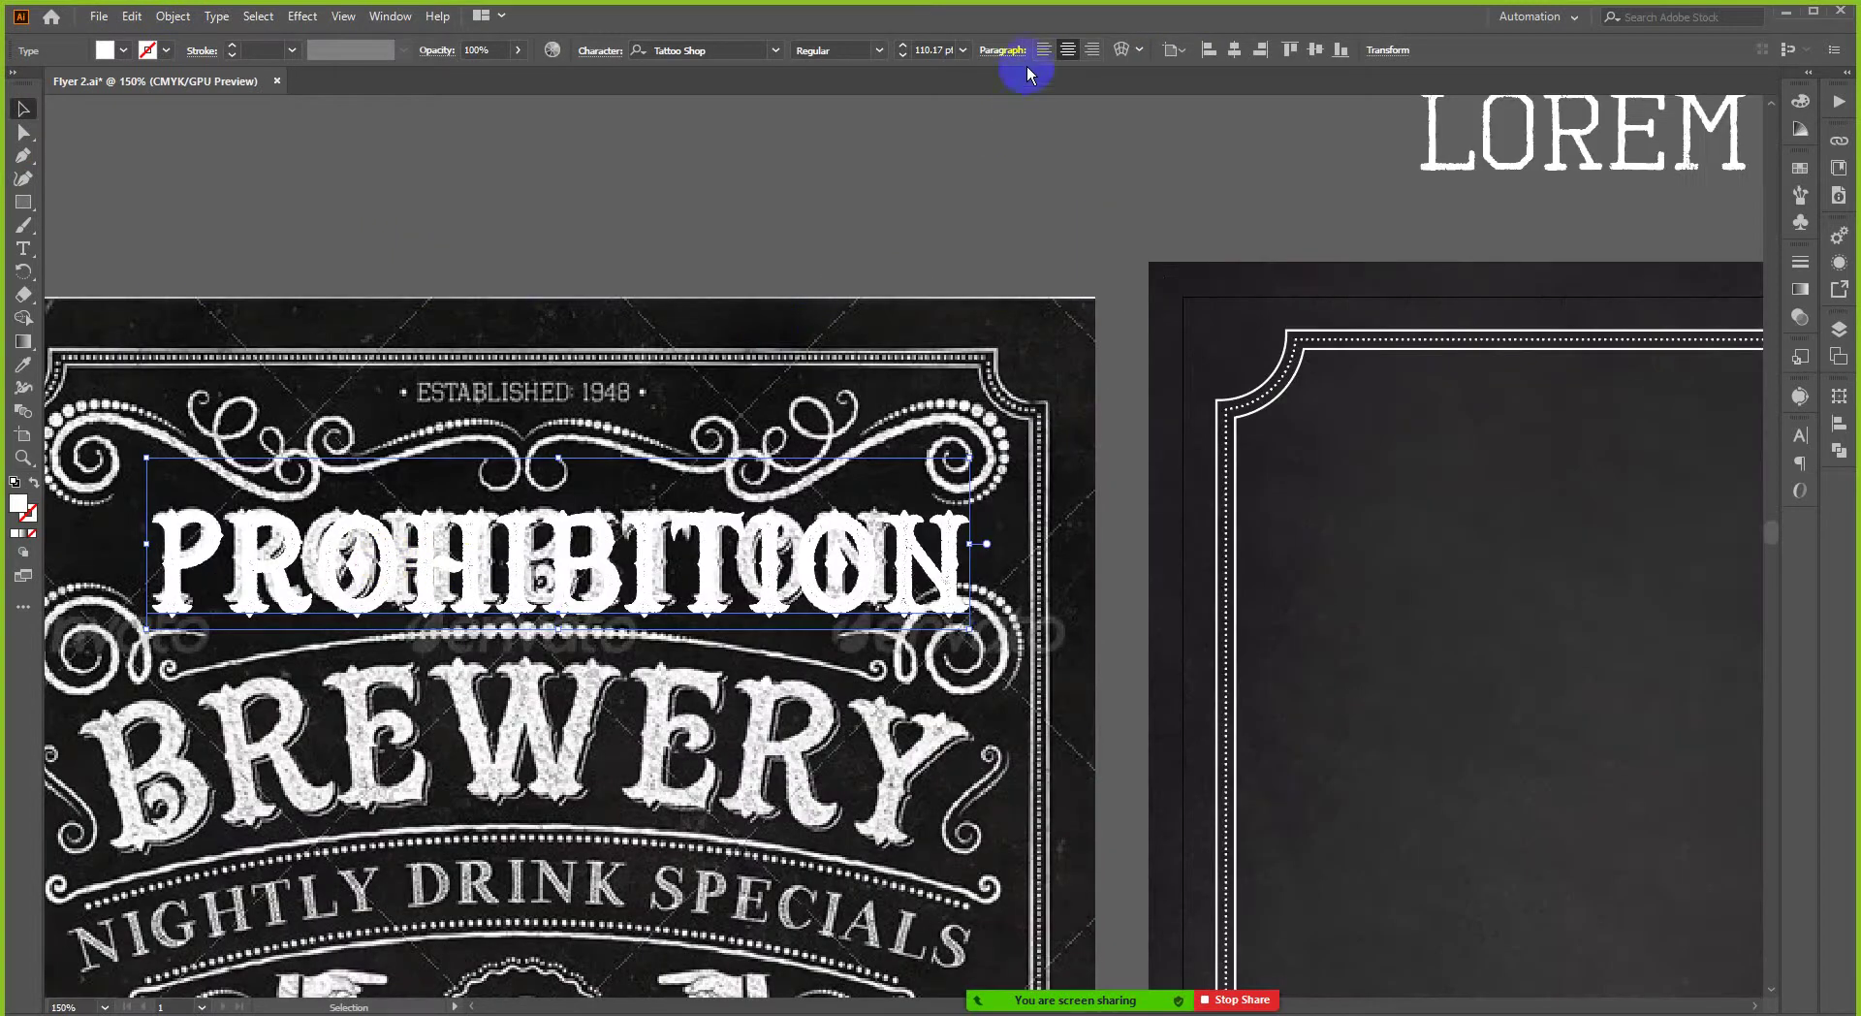
{"action": "left_click", "coordinate": [905, 59]}
{"action": "left_click", "coordinate": [905, 59]}
{"action": "left_click", "coordinate": [906, 58]}
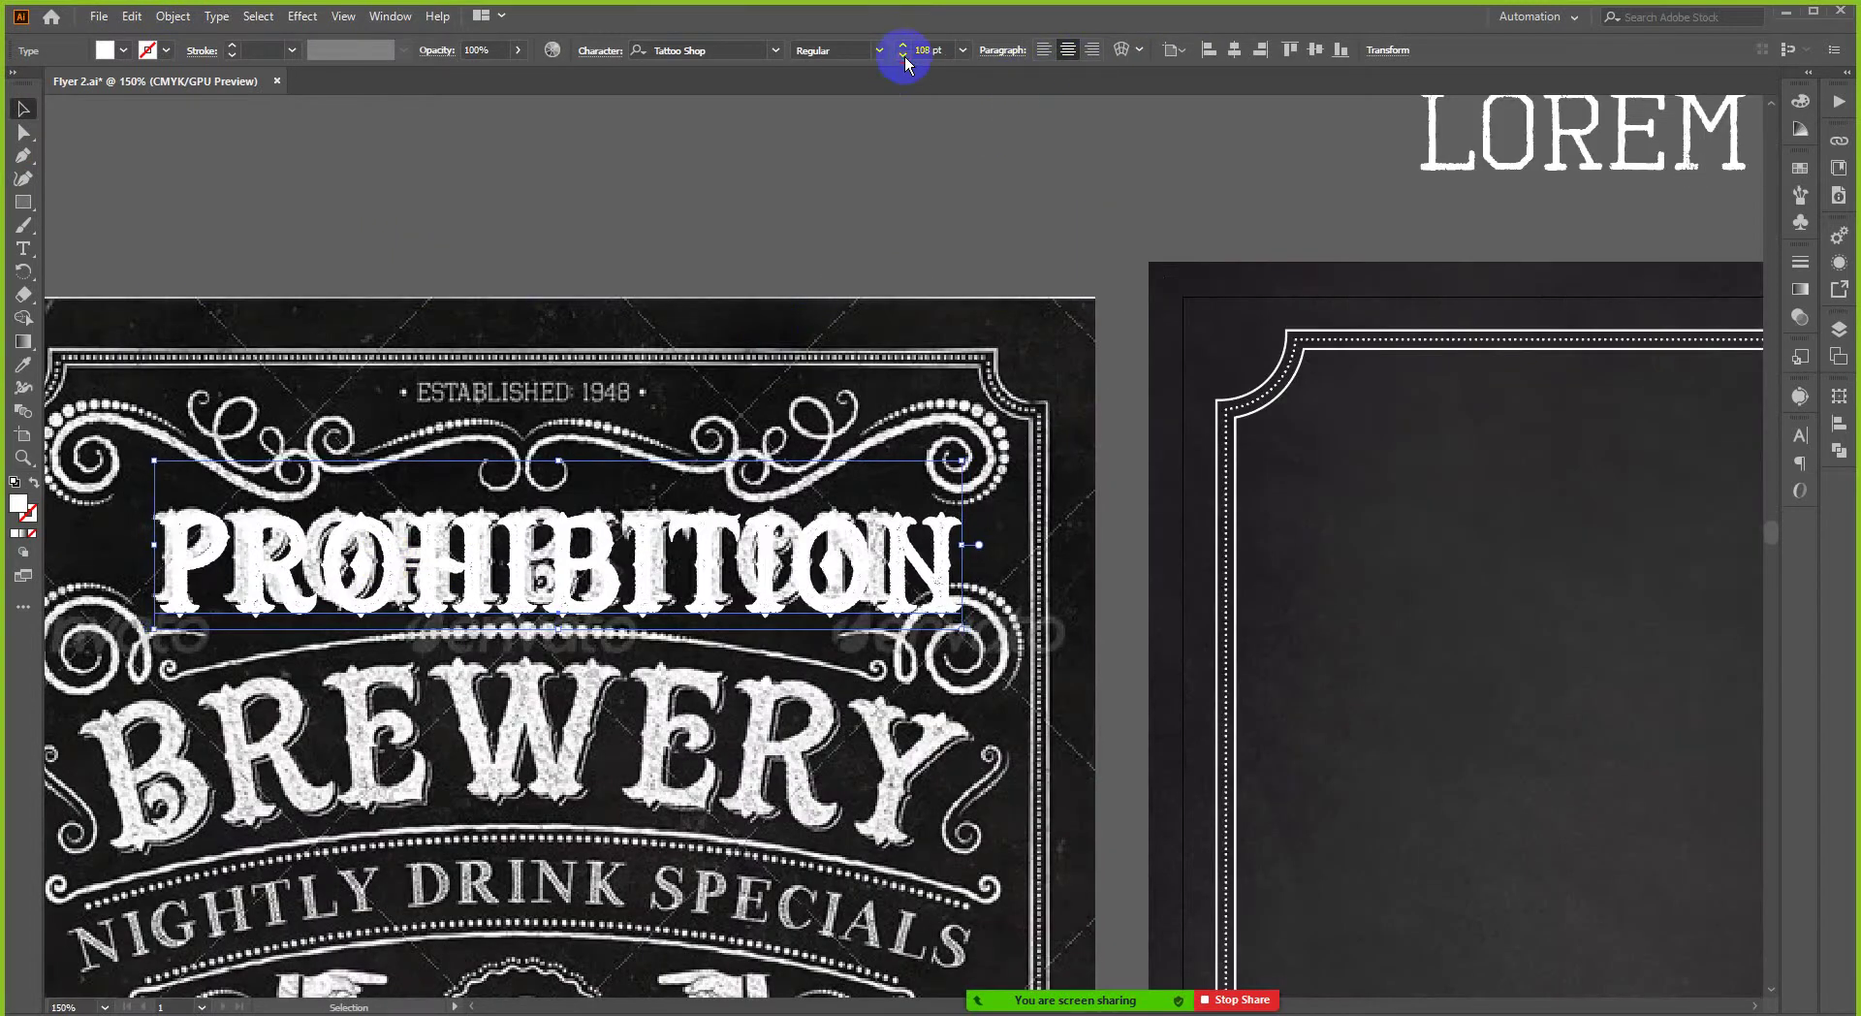
{"action": "left_click", "coordinate": [905, 58]}
{"action": "left_click", "coordinate": [905, 59]}
{"action": "left_click", "coordinate": [905, 59]}
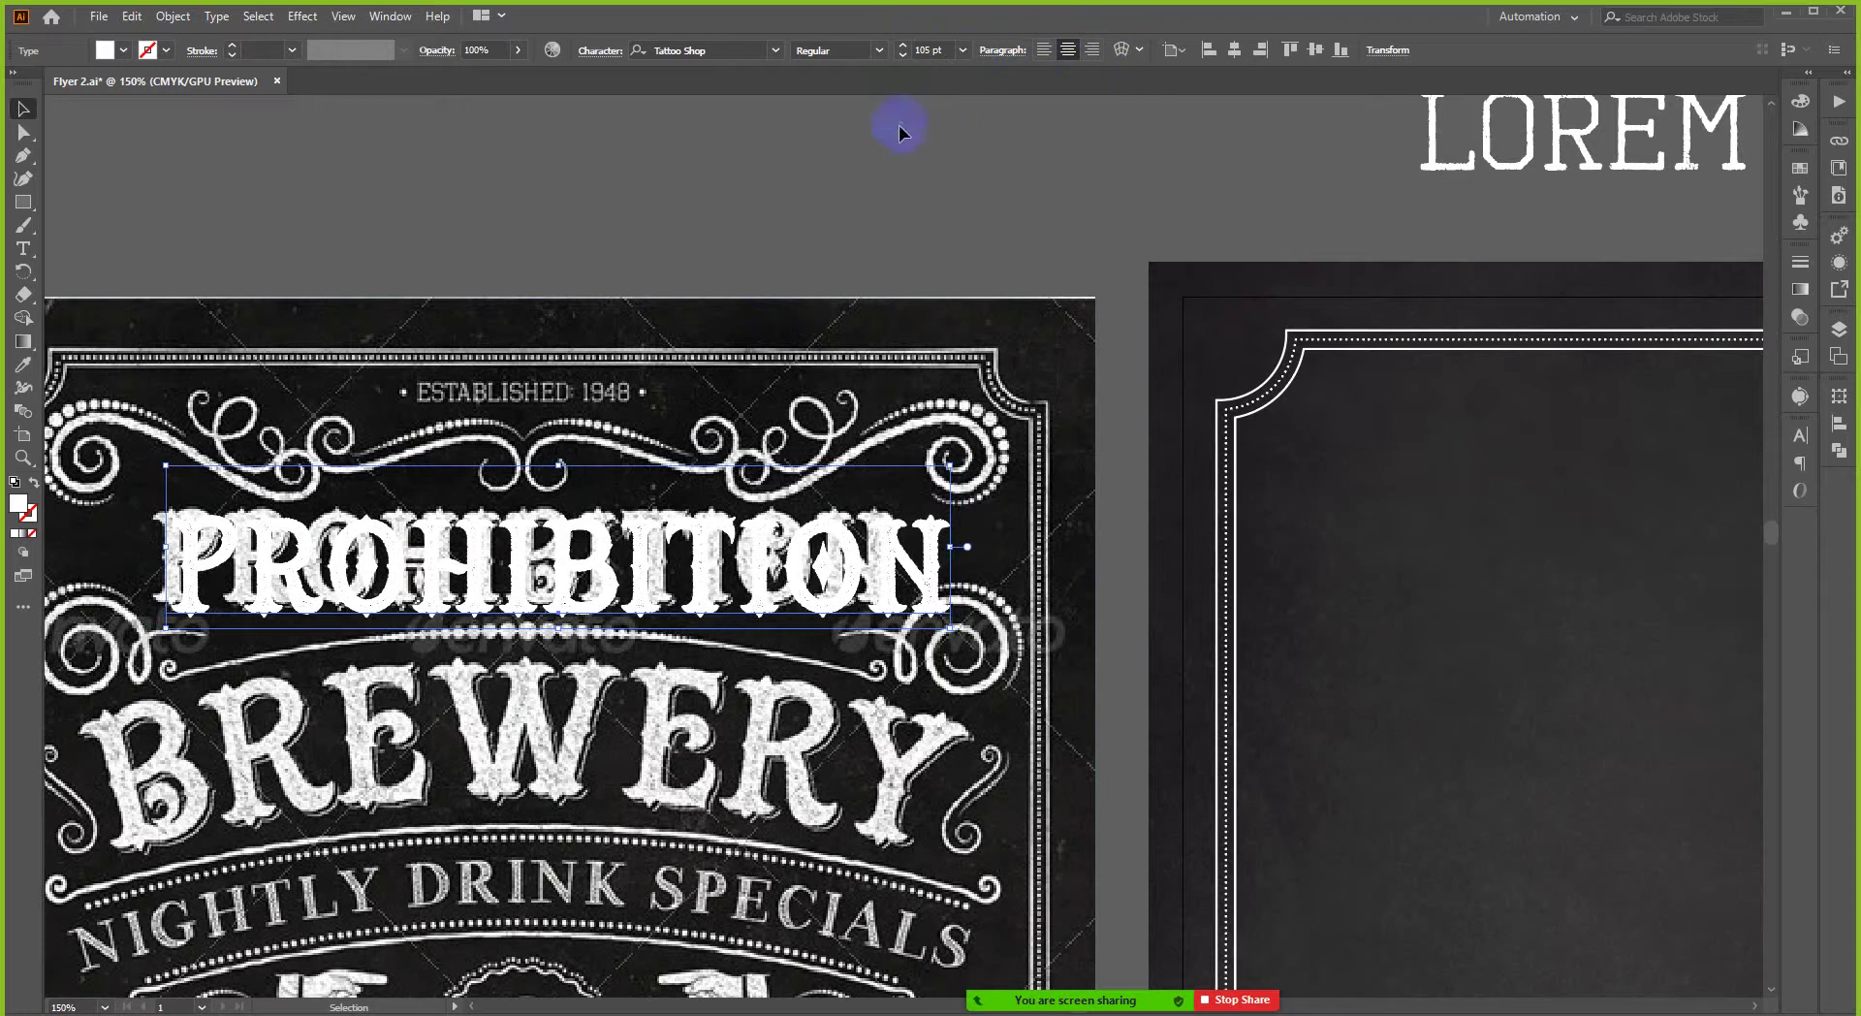
- Line up the text's first letter with the reference headline, then move the text back onto the chalkboard flyer
{"action": "scroll", "coordinate": [166, 583], "scroll_direction": "up", "scroll_amount": 2}
{"action": "left_click_drag", "start_coordinate": [210, 549], "coordinate": [184, 549]}
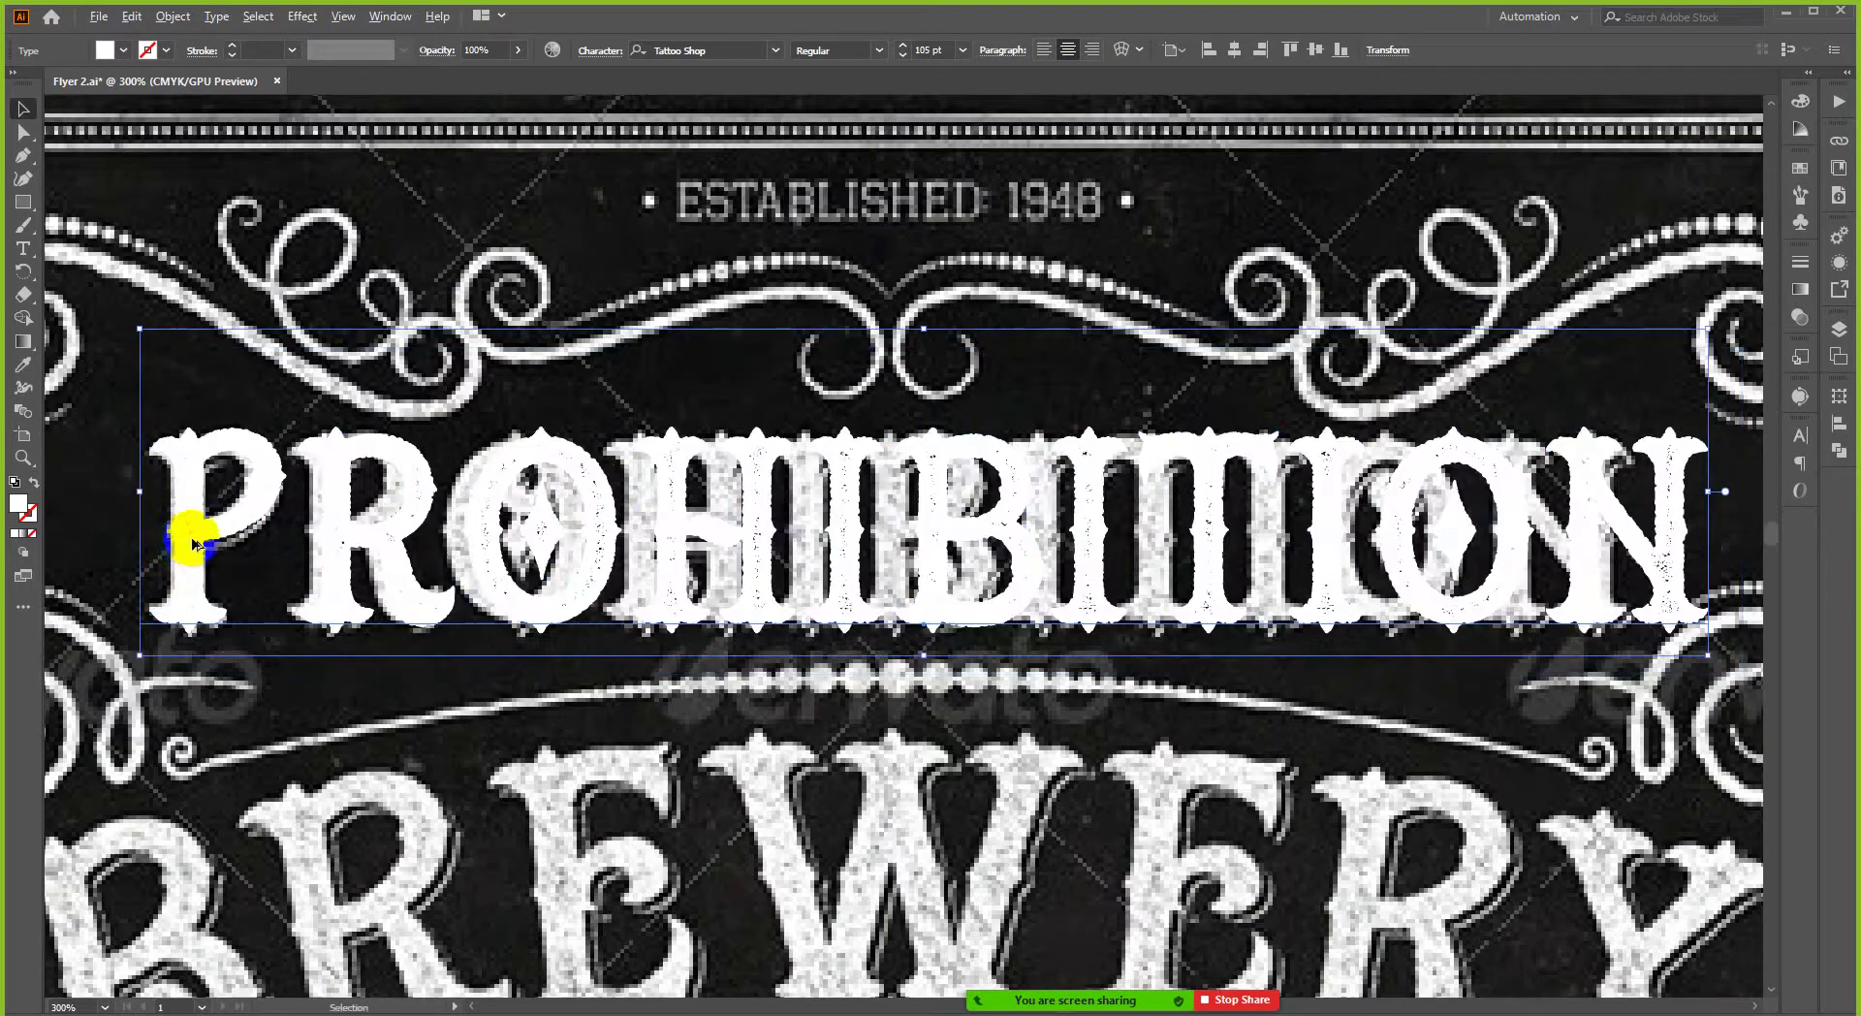
{"action": "scroll", "coordinate": [192, 543], "scroll_direction": "down", "scroll_amount": 4}
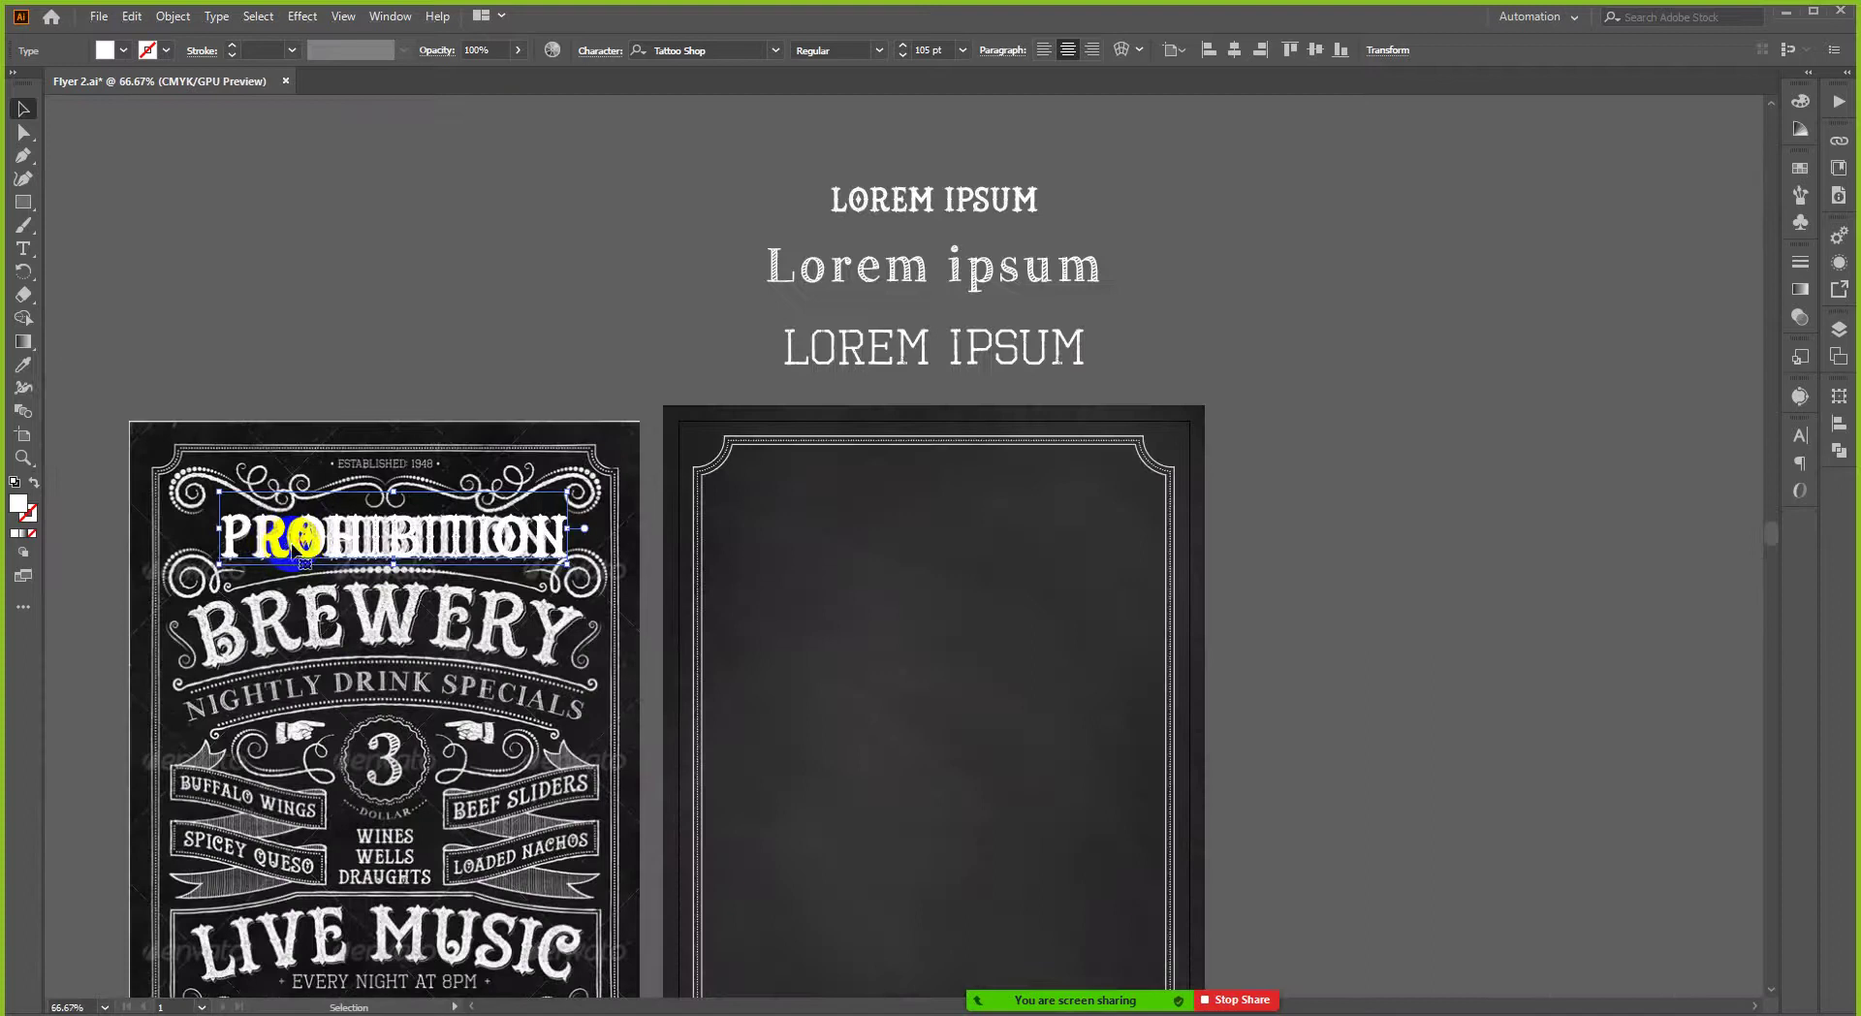
{"action": "left_click_drag", "start_coordinate": [291, 550], "coordinate": [830, 576]}
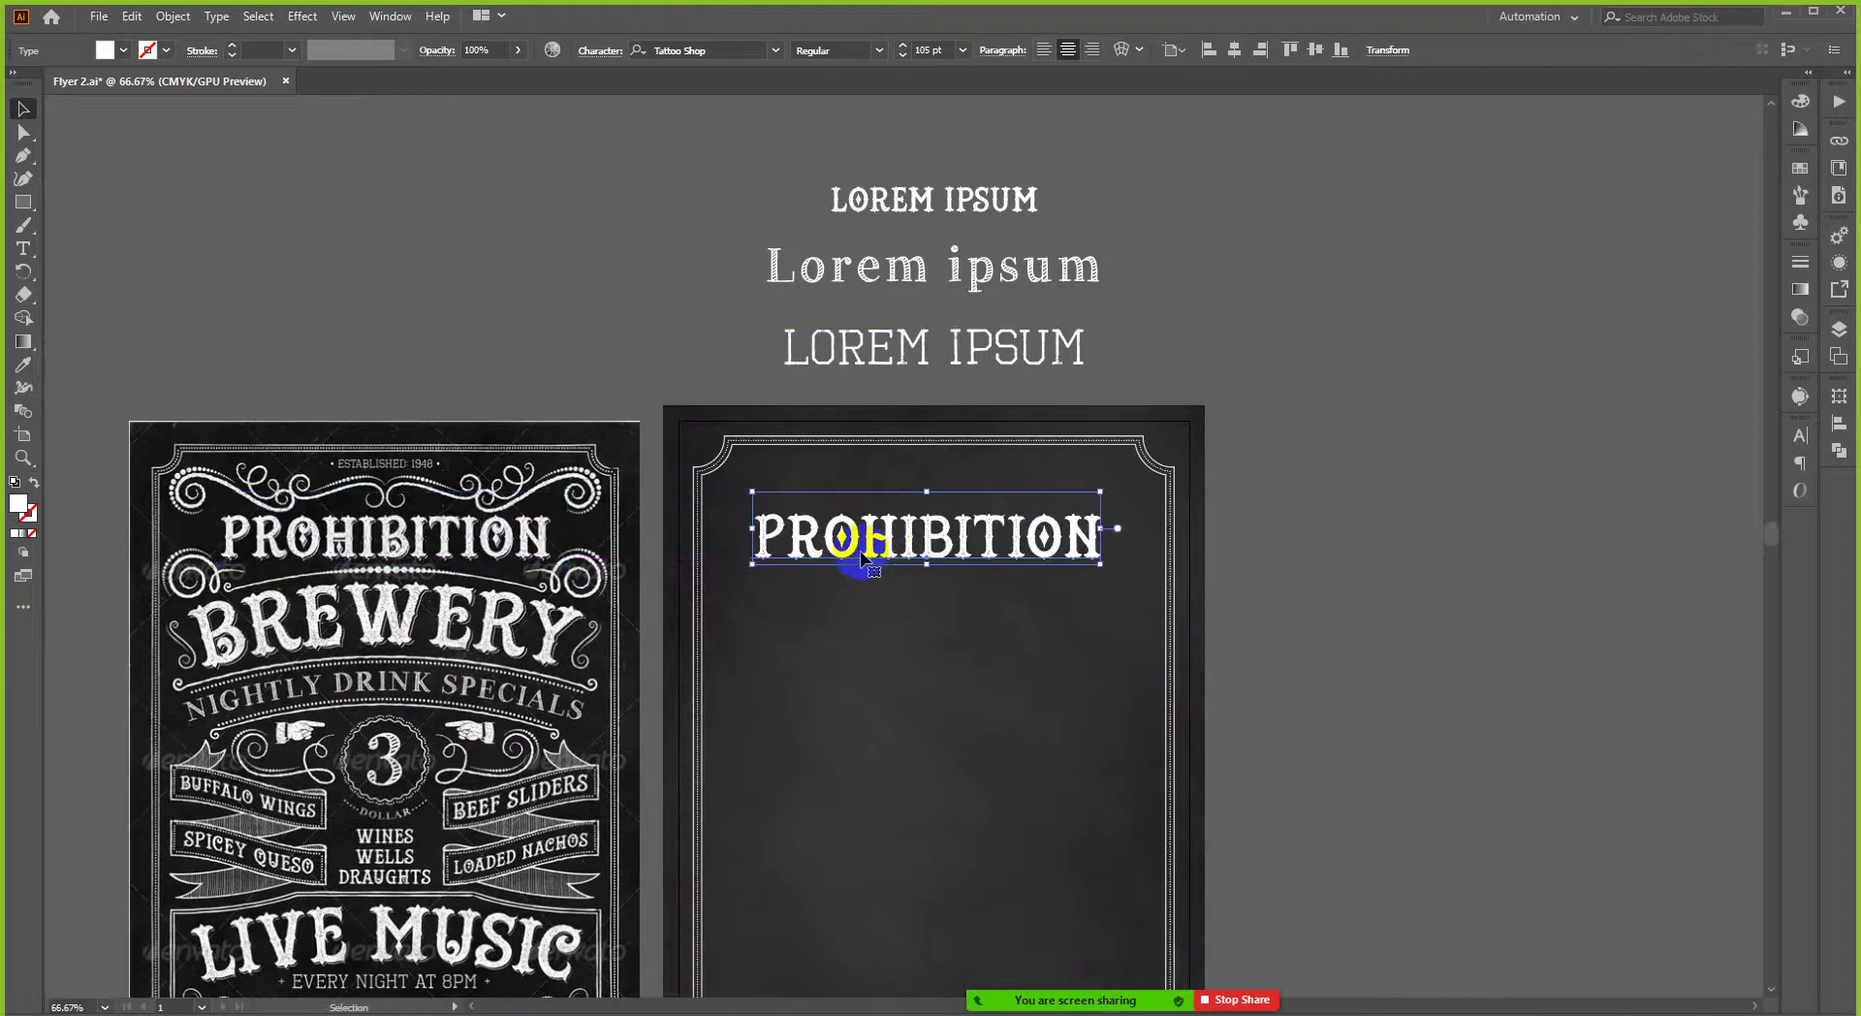
- Check the letterforms of the reference headline and duplicate the PROHIBITION text directly below the original
{"action": "scroll", "coordinate": [776, 543], "scroll_direction": "up", "scroll_amount": 1}
{"action": "scroll", "coordinate": [290, 534], "scroll_direction": "left", "scroll_amount": 1}
{"action": "scroll", "coordinate": [181, 543], "scroll_direction": "up", "scroll_amount": 1}
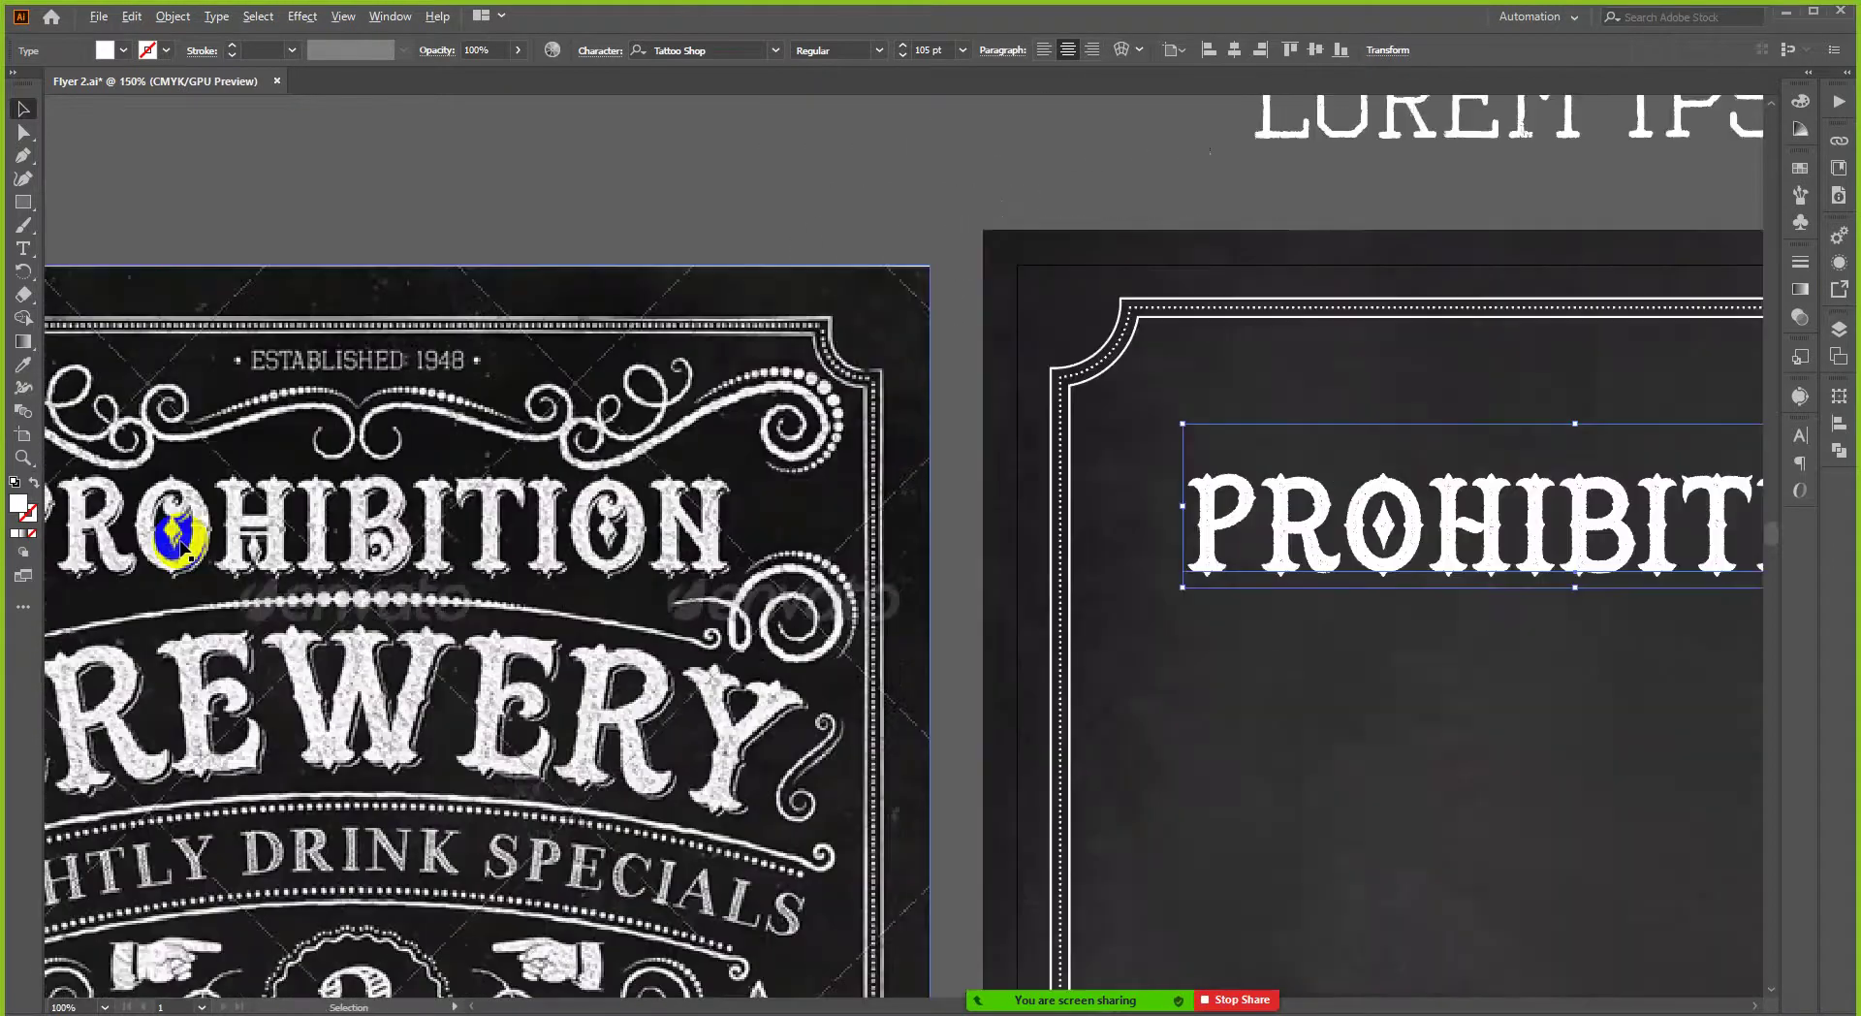
{"action": "scroll", "coordinate": [170, 524], "scroll_direction": "up", "scroll_amount": 1}
{"action": "scroll", "coordinate": [790, 511], "scroll_direction": "down", "scroll_amount": 2}
{"action": "scroll", "coordinate": [945, 469], "scroll_direction": "down", "scroll_amount": 1}
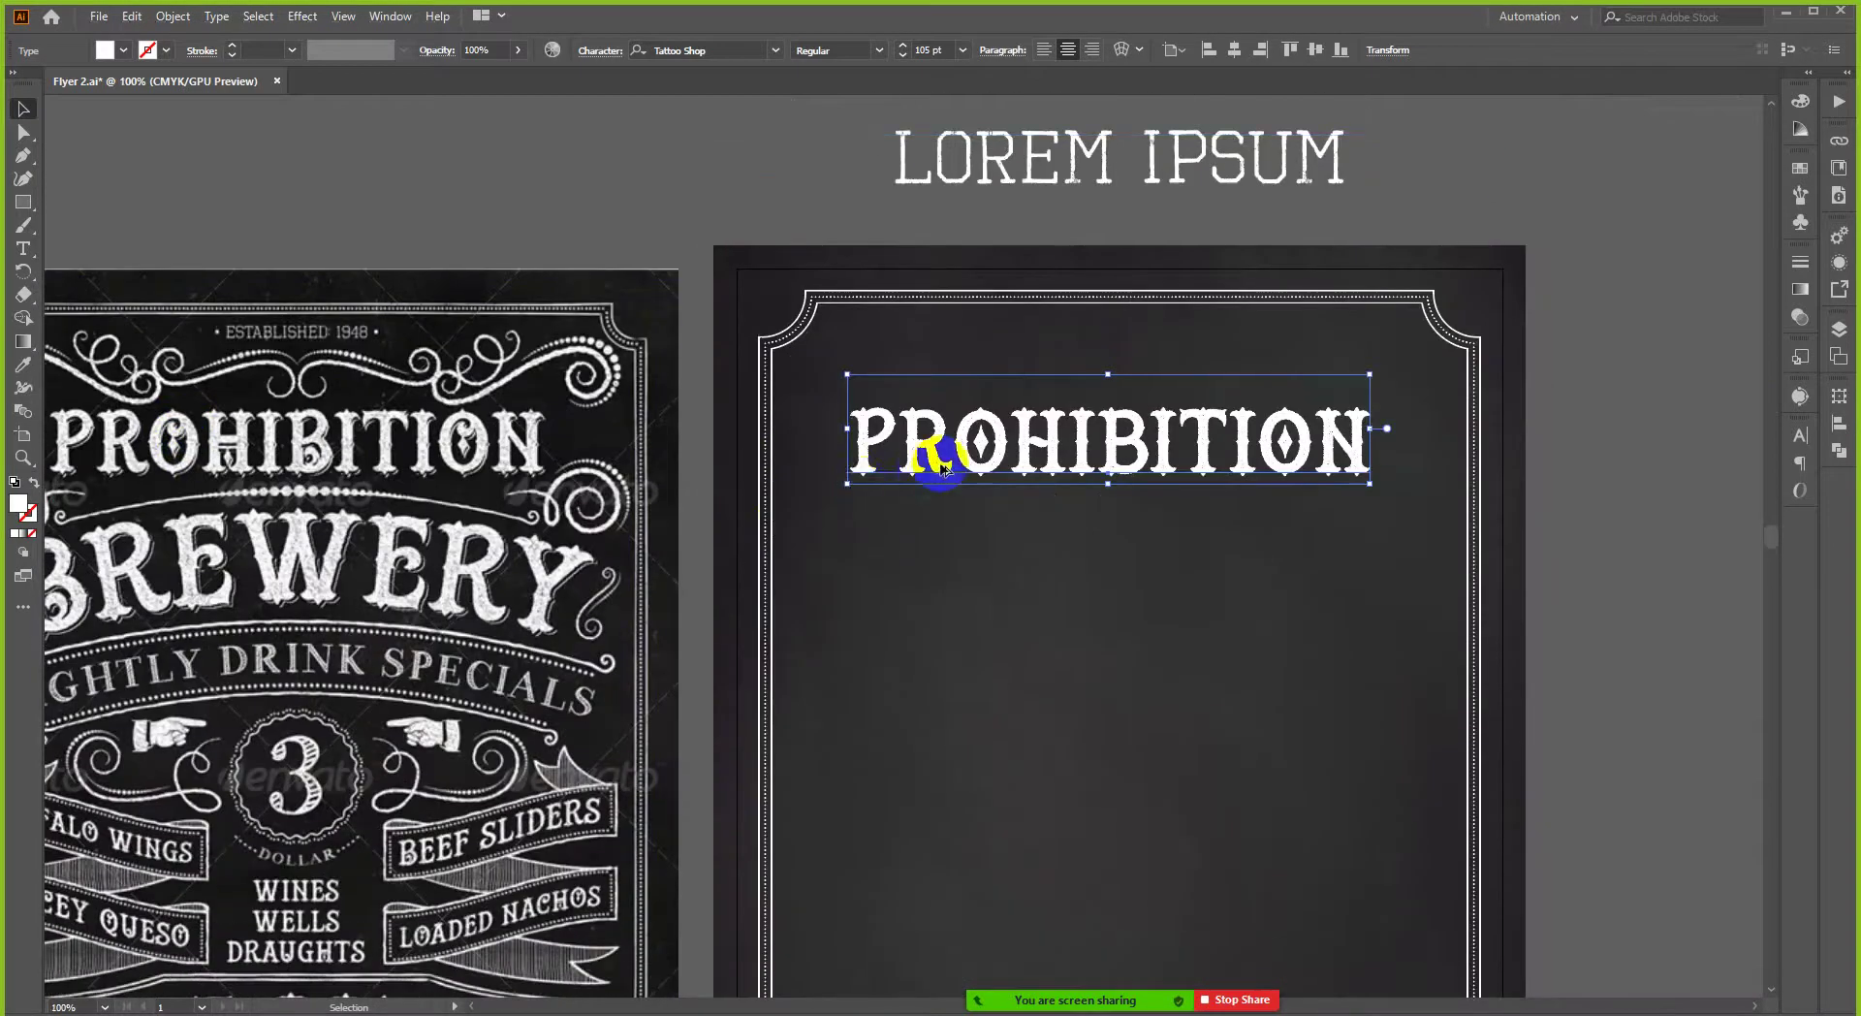
{"action": "left_click_drag", "start_coordinate": [958, 461], "coordinate": [945, 603]}
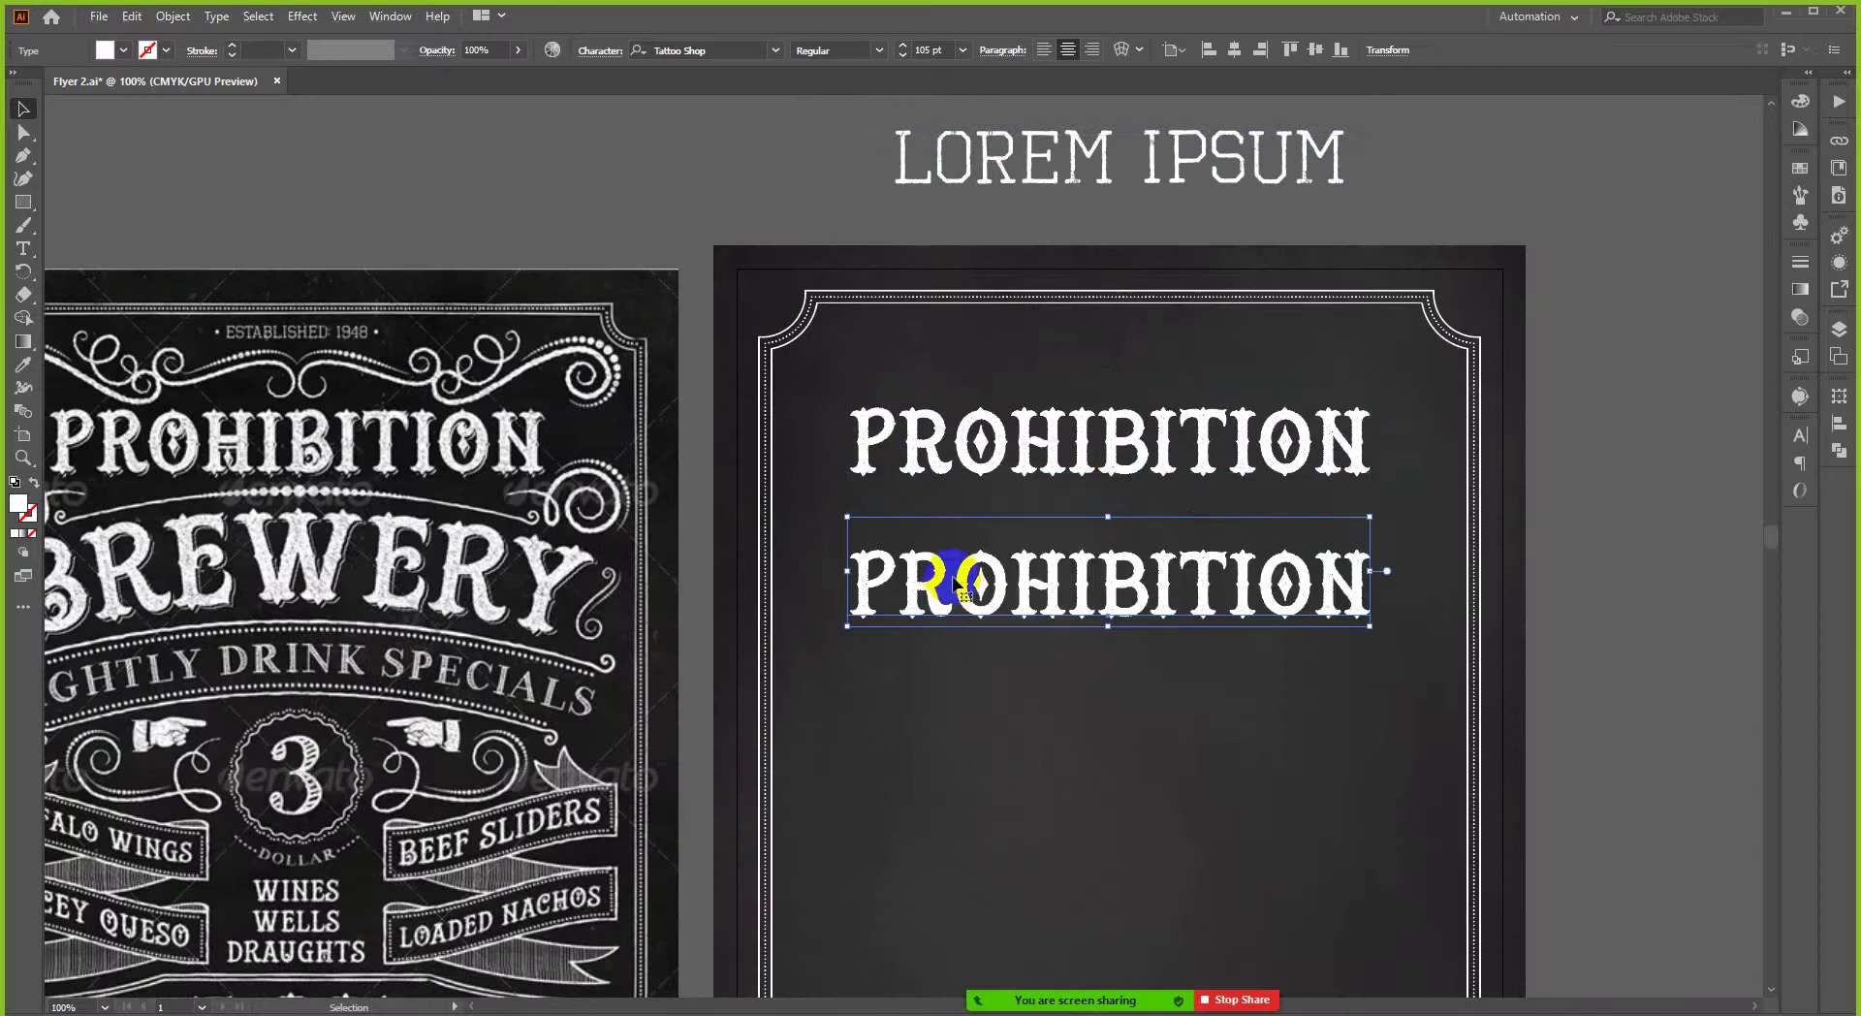
- Try replacing only the first O in the lower PROHIBITION copy with its decorative alternate letterform
{"action": "double_click", "coordinate": [981, 578]}
{"action": "key", "text": "BackSpace"}
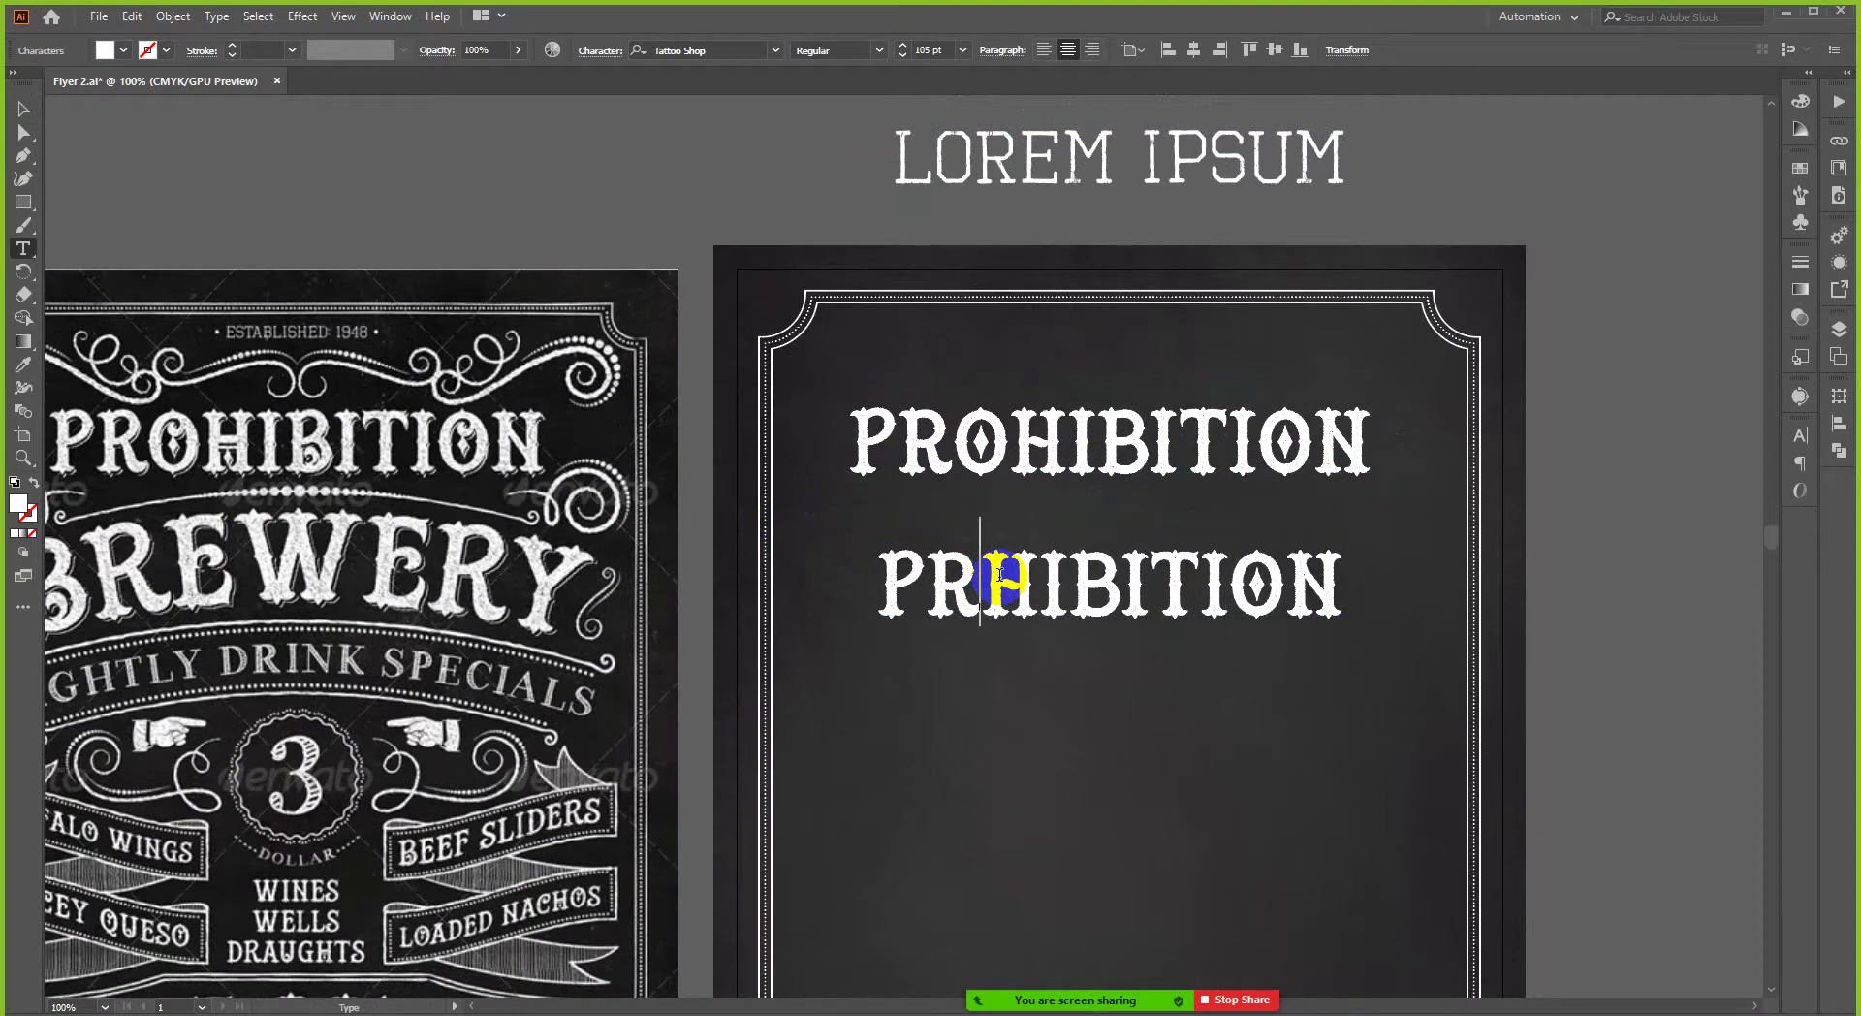
{"action": "type", "text": "0"}
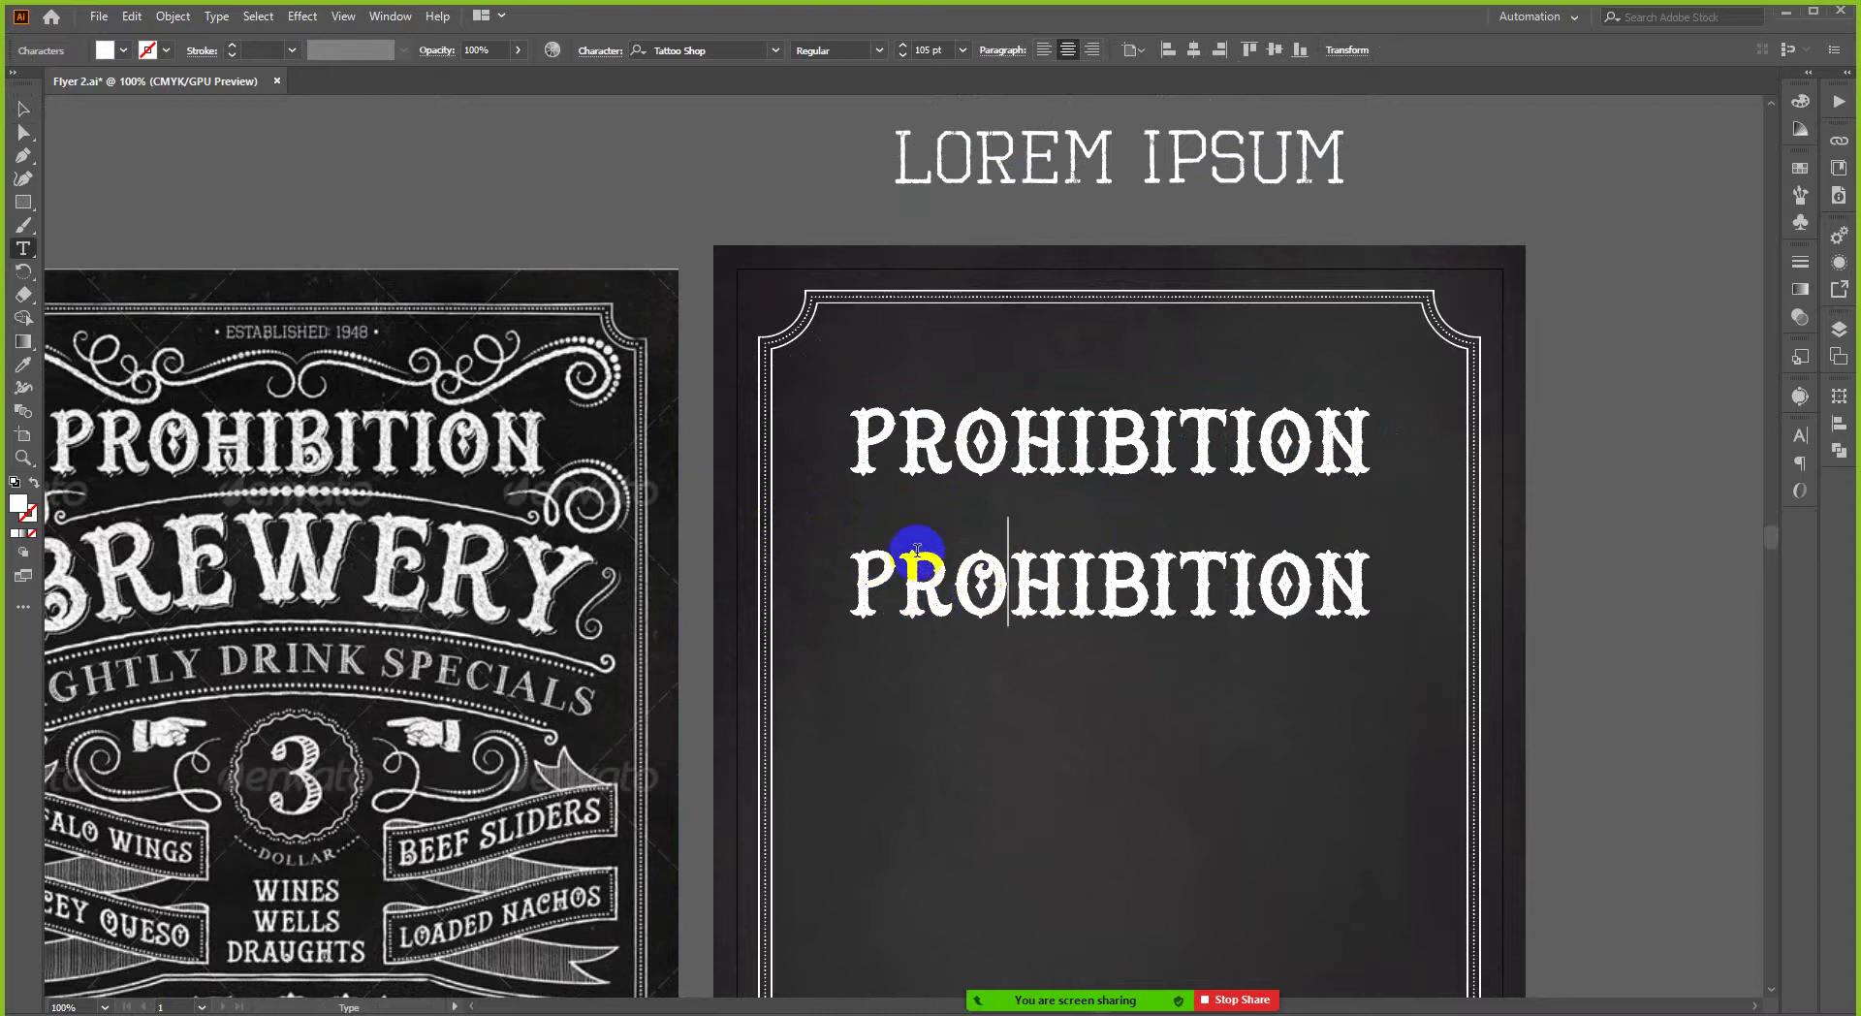
{"action": "left_click", "coordinate": [1110, 536], "text": "ctrl+alt"}
{"action": "left_click", "coordinate": [1058, 539], "text": "ctrl"}
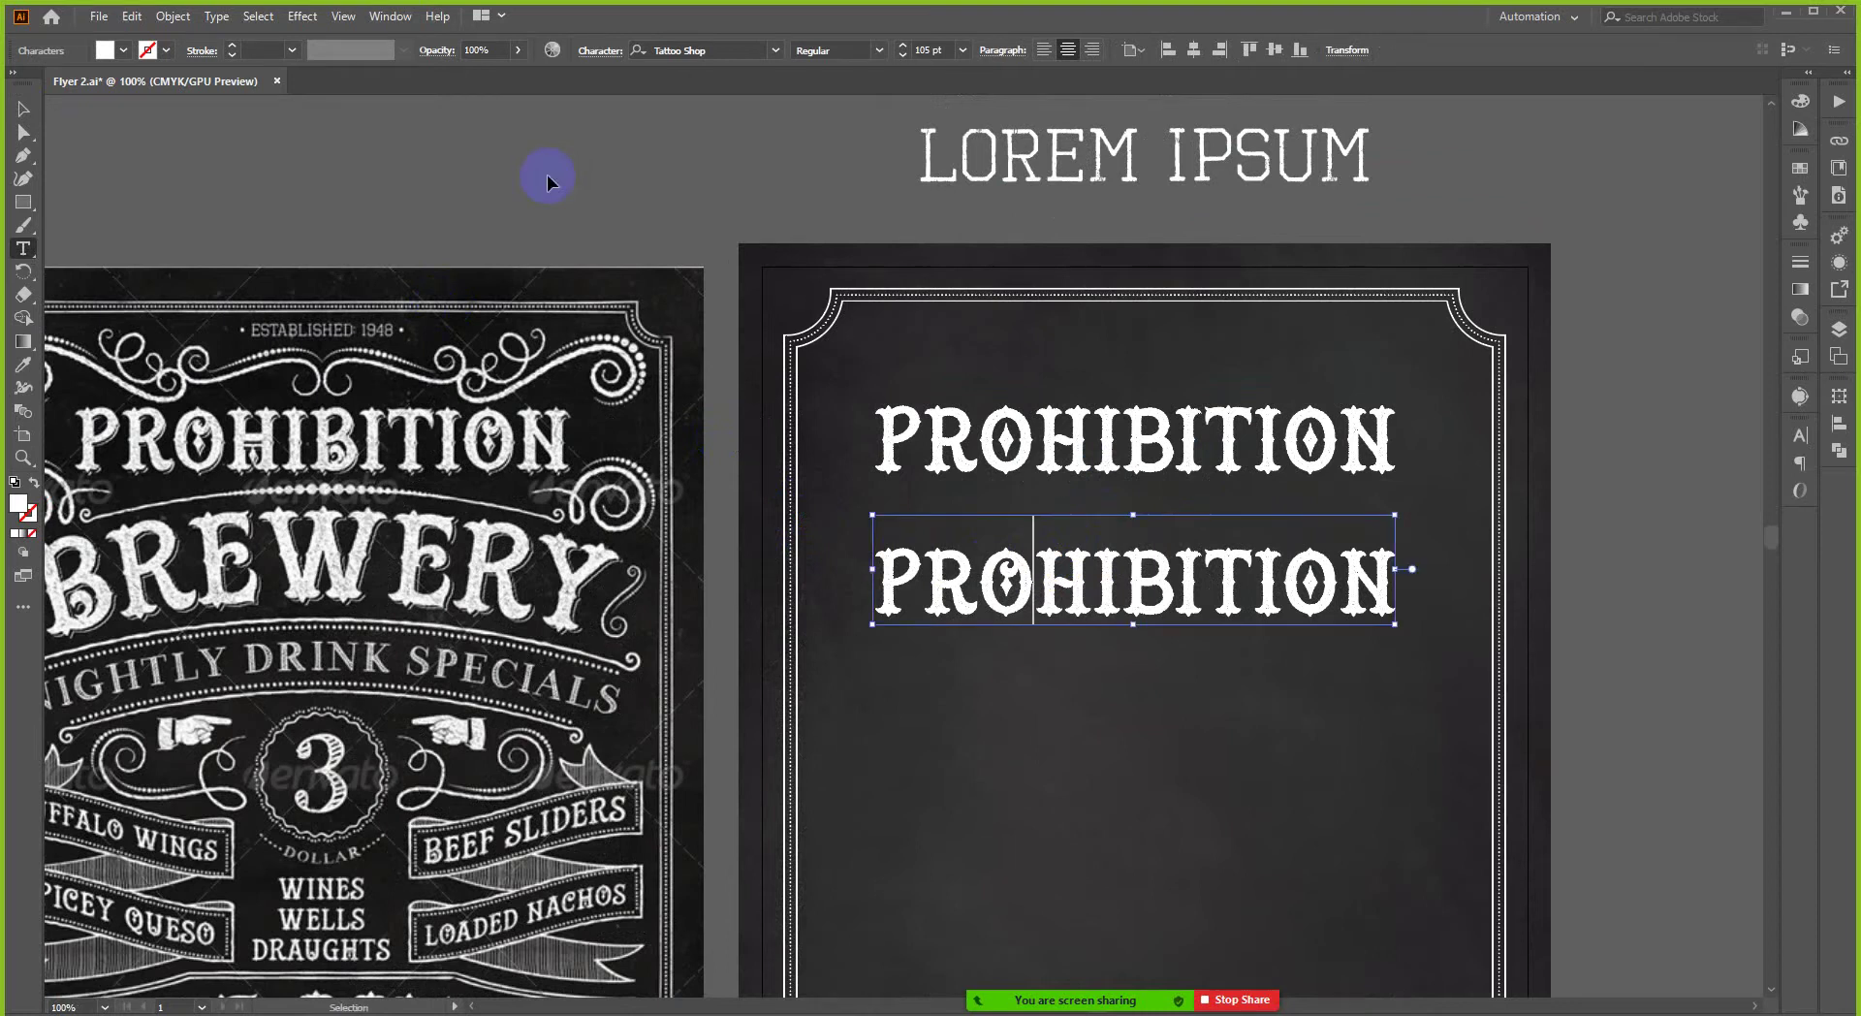
- Retype the lower copy as PROHIBITION using the font's decorative alternates for both Os, the H and the B
{"action": "key", "text": "ctrl+a"}
{"action": "key", "text": "BackSpace"}
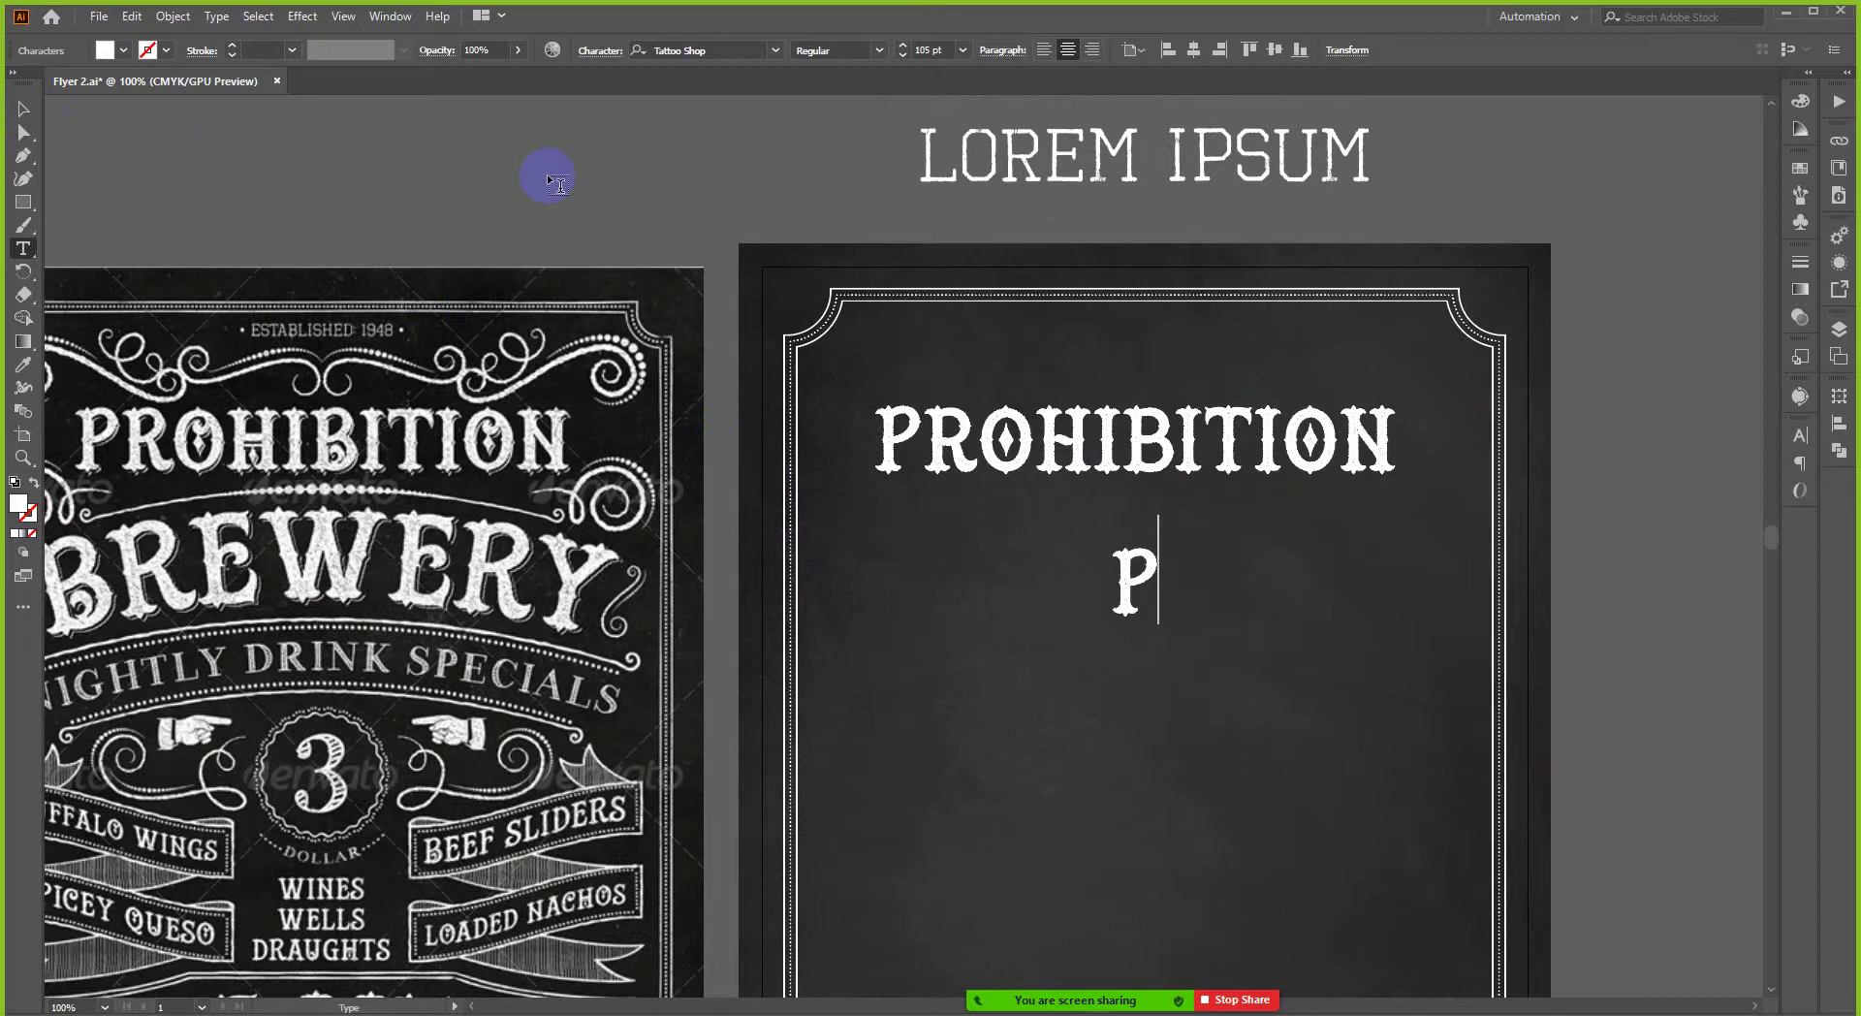
{"action": "type", "text": "PROHI"}
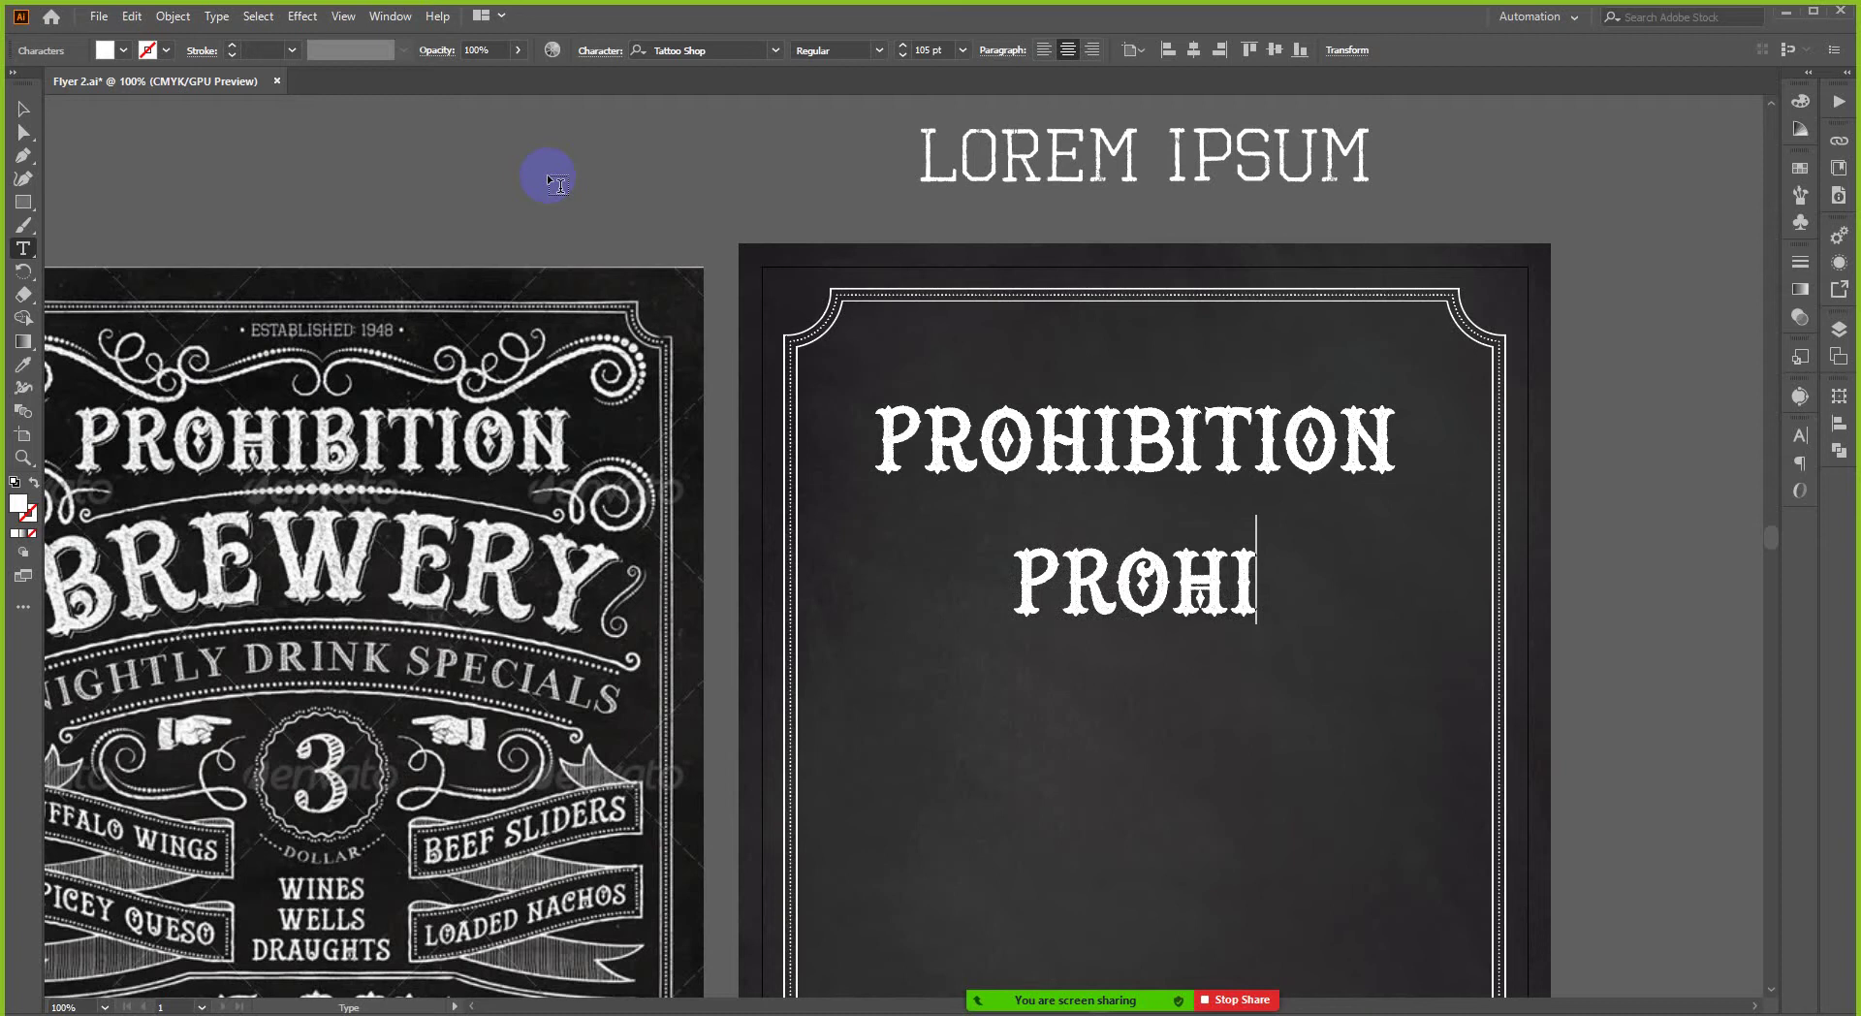
{"action": "type", "text": "BITION"}
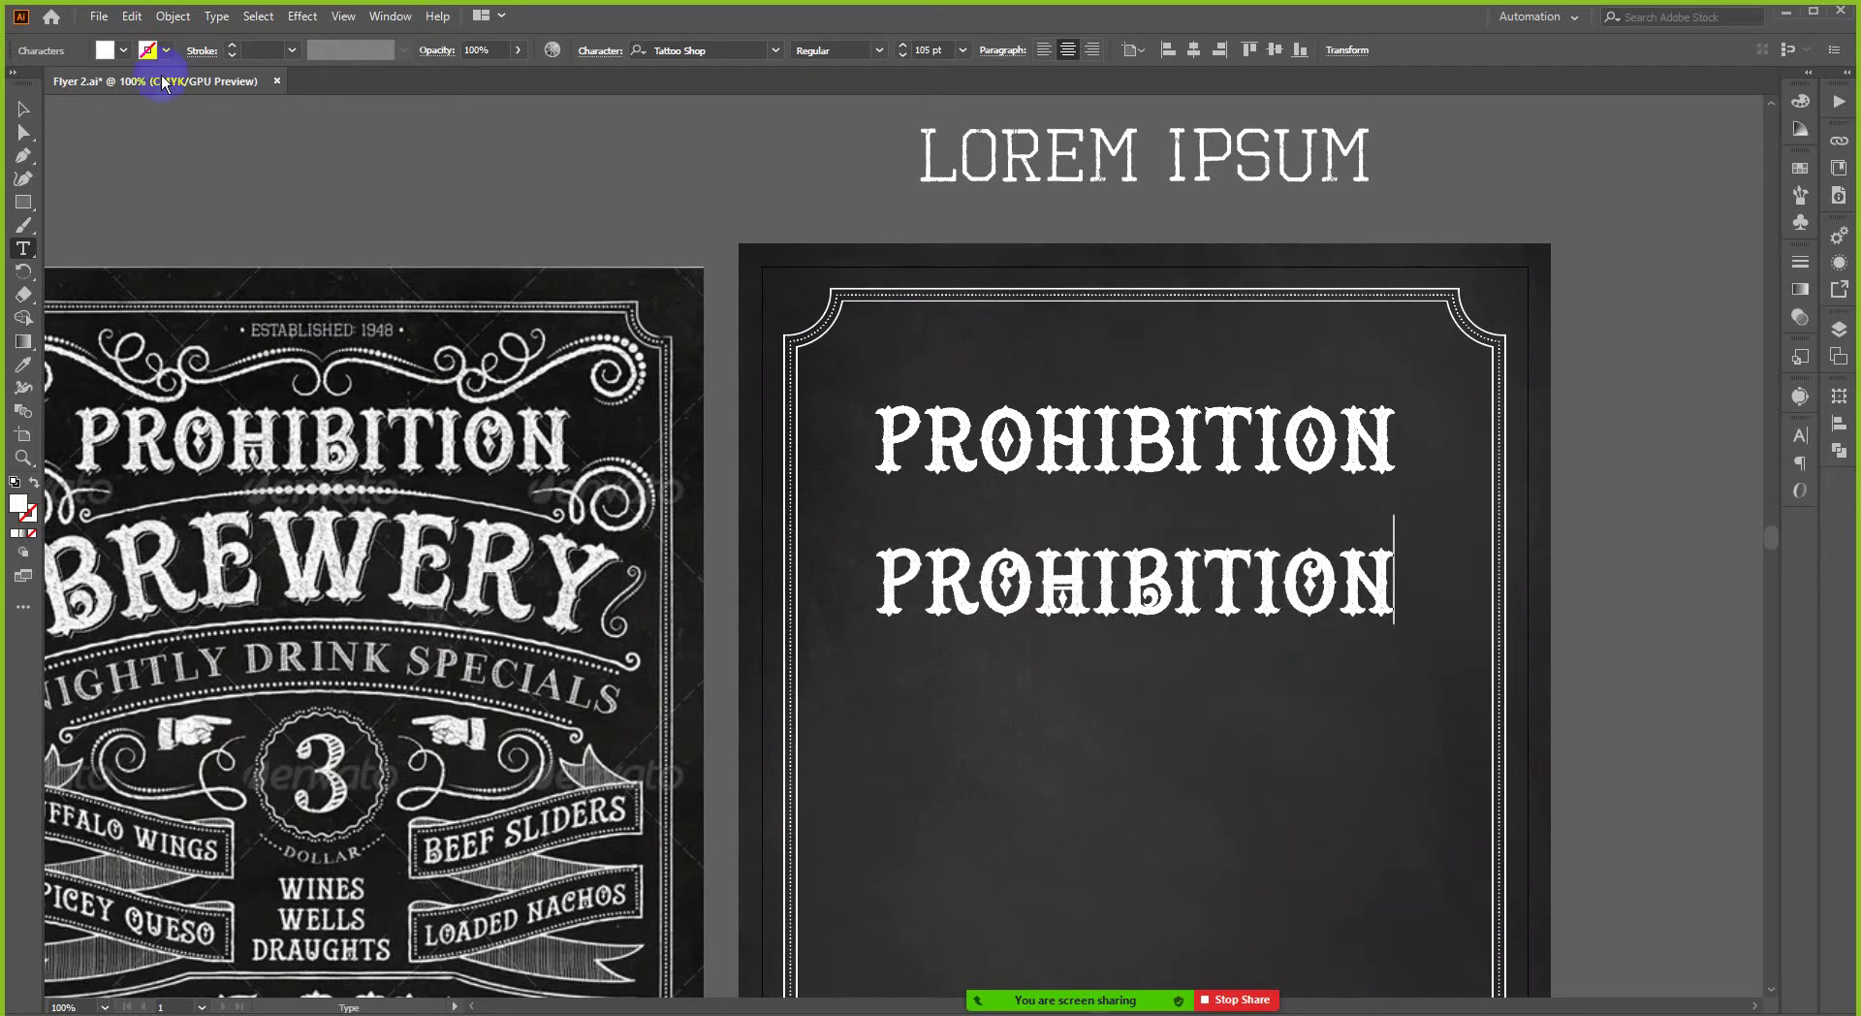
{"action": "left_click", "coordinate": [23, 108]}
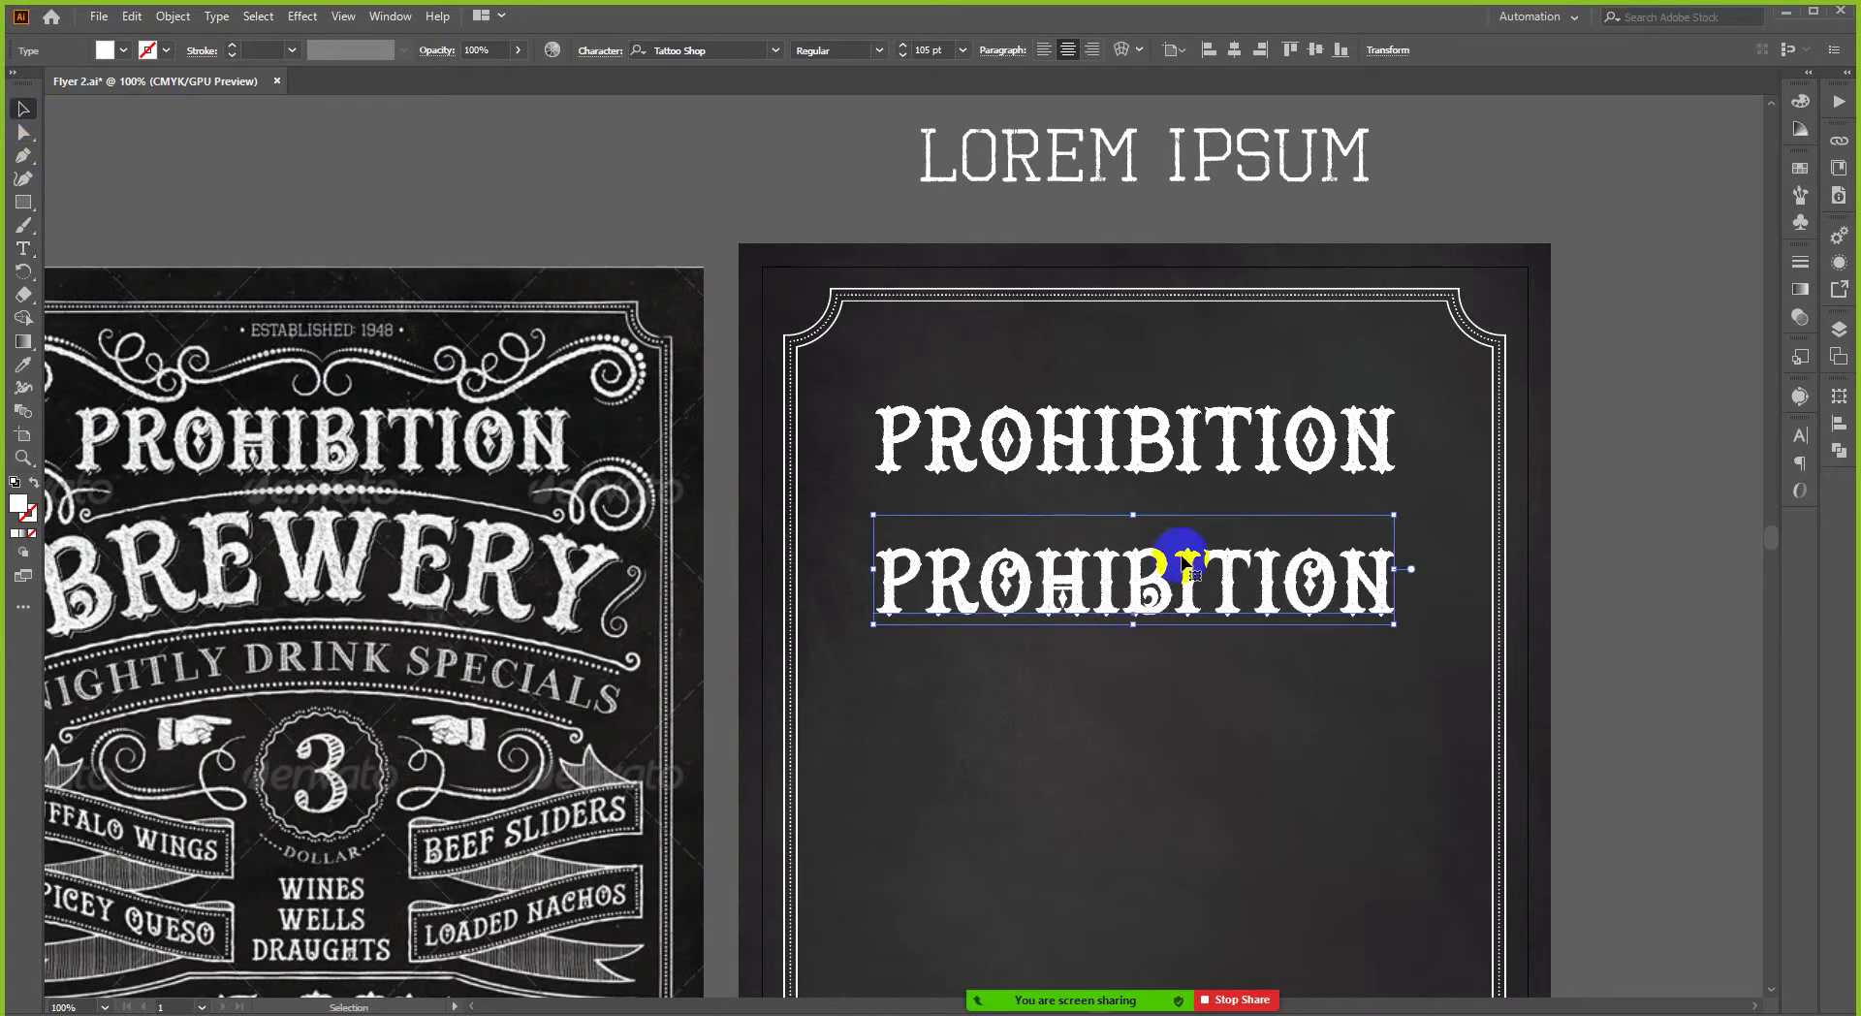
- Move the decorative PROHIBITION copy up close beneath the plain one and compare its letterforms with the reference headline
{"action": "left_click_drag", "start_coordinate": [1166, 562], "coordinate": [1170, 520]}
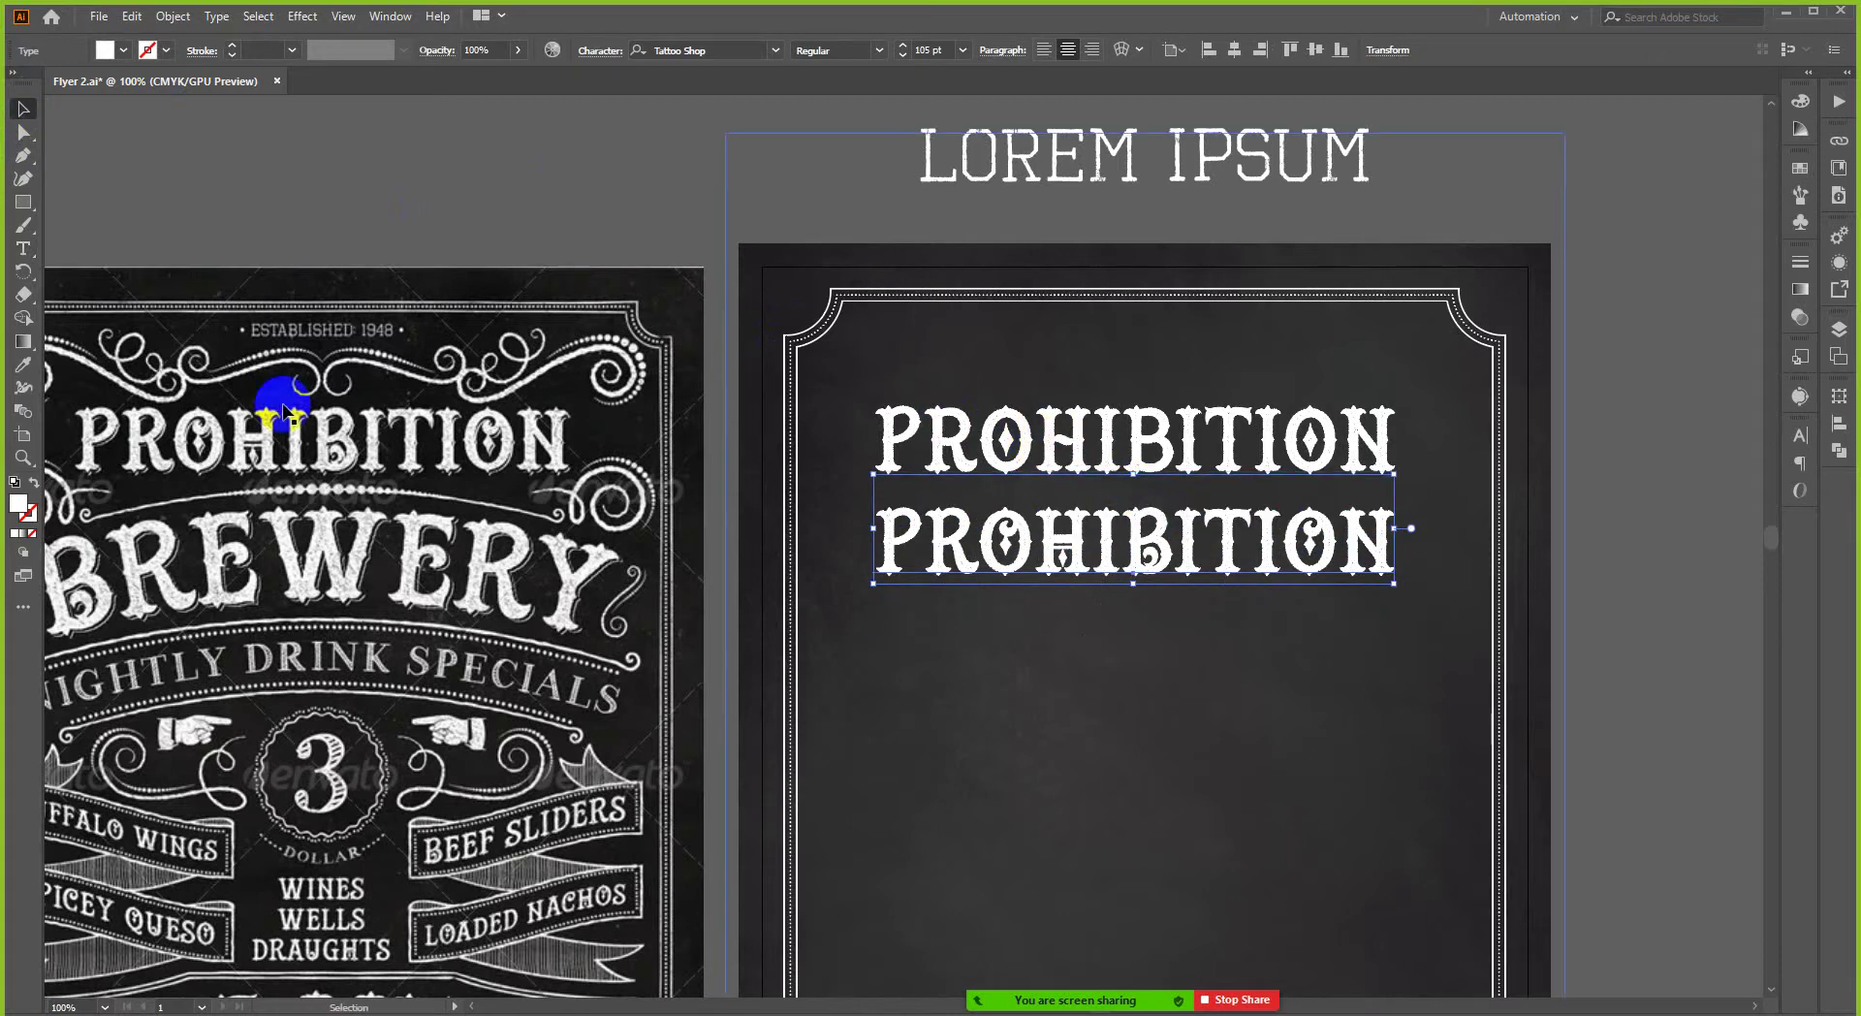
{"action": "scroll", "coordinate": [160, 423], "scroll_direction": "up", "scroll_amount": 4}
{"action": "scroll", "coordinate": [416, 428], "scroll_direction": "down", "scroll_amount": 2}
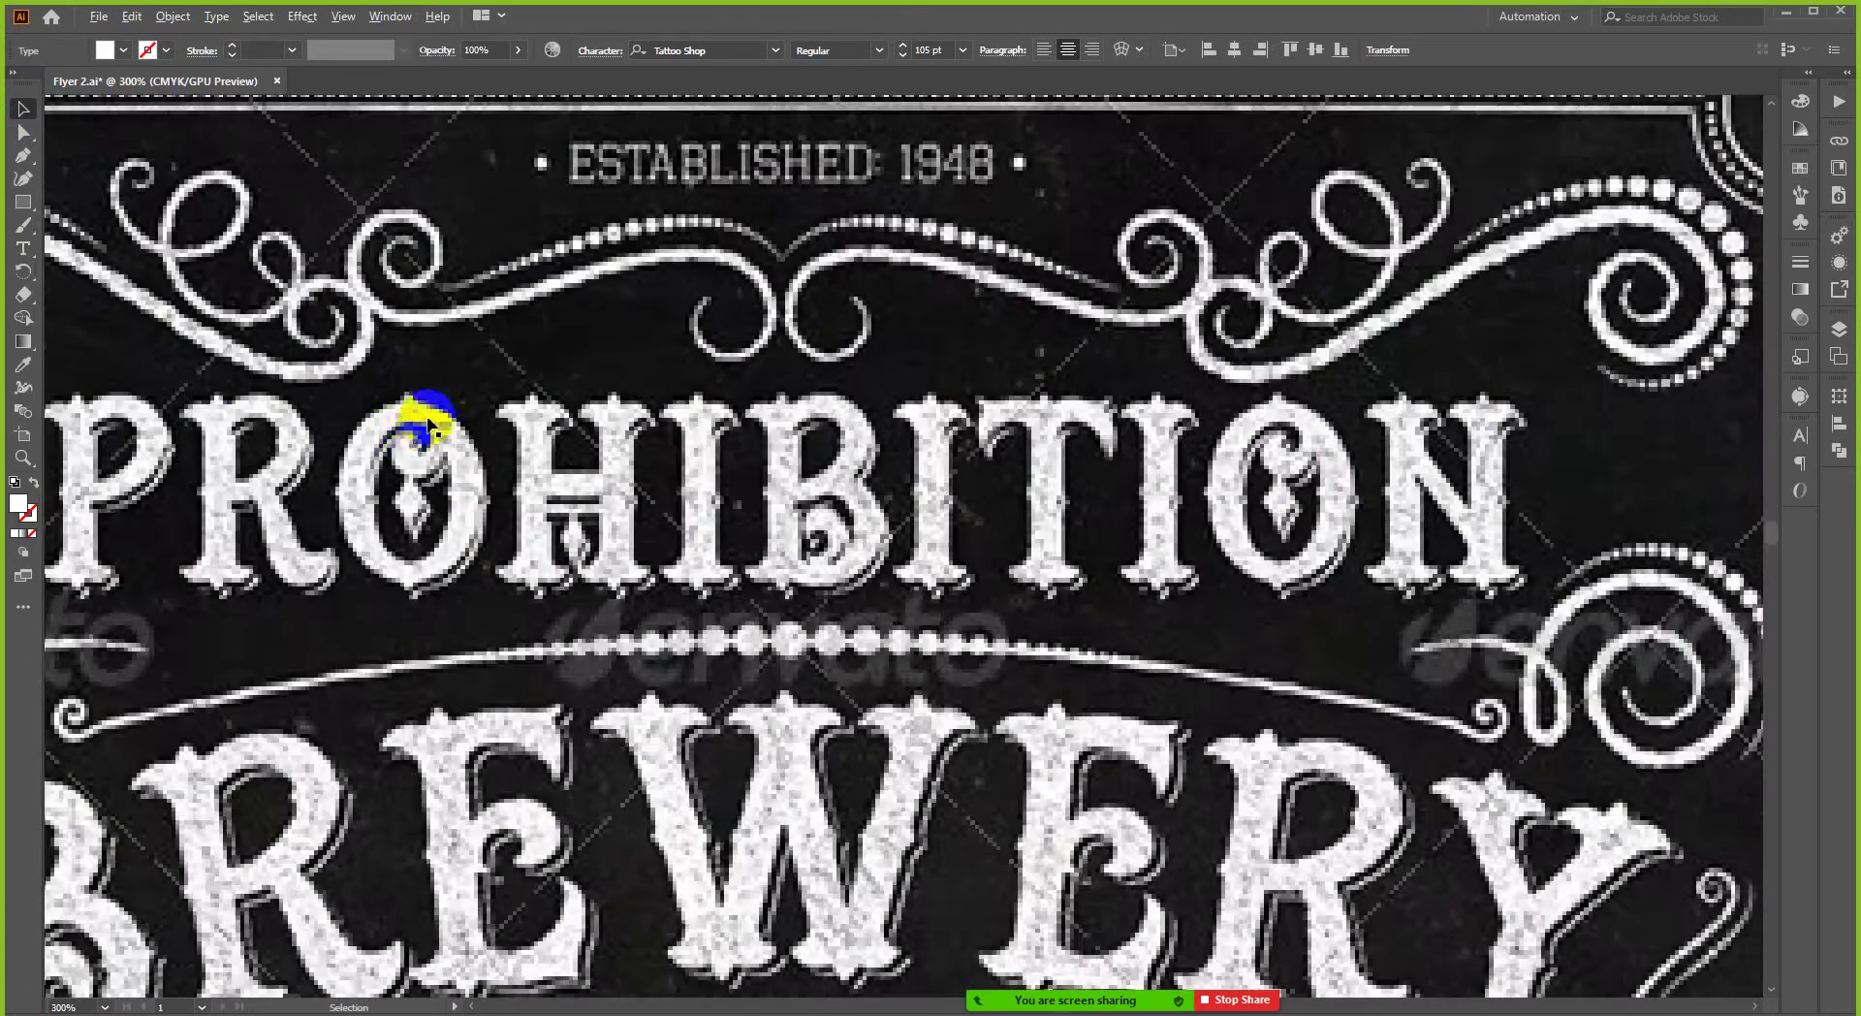
{"action": "scroll", "coordinate": [412, 444], "scroll_direction": "down", "scroll_amount": 3}
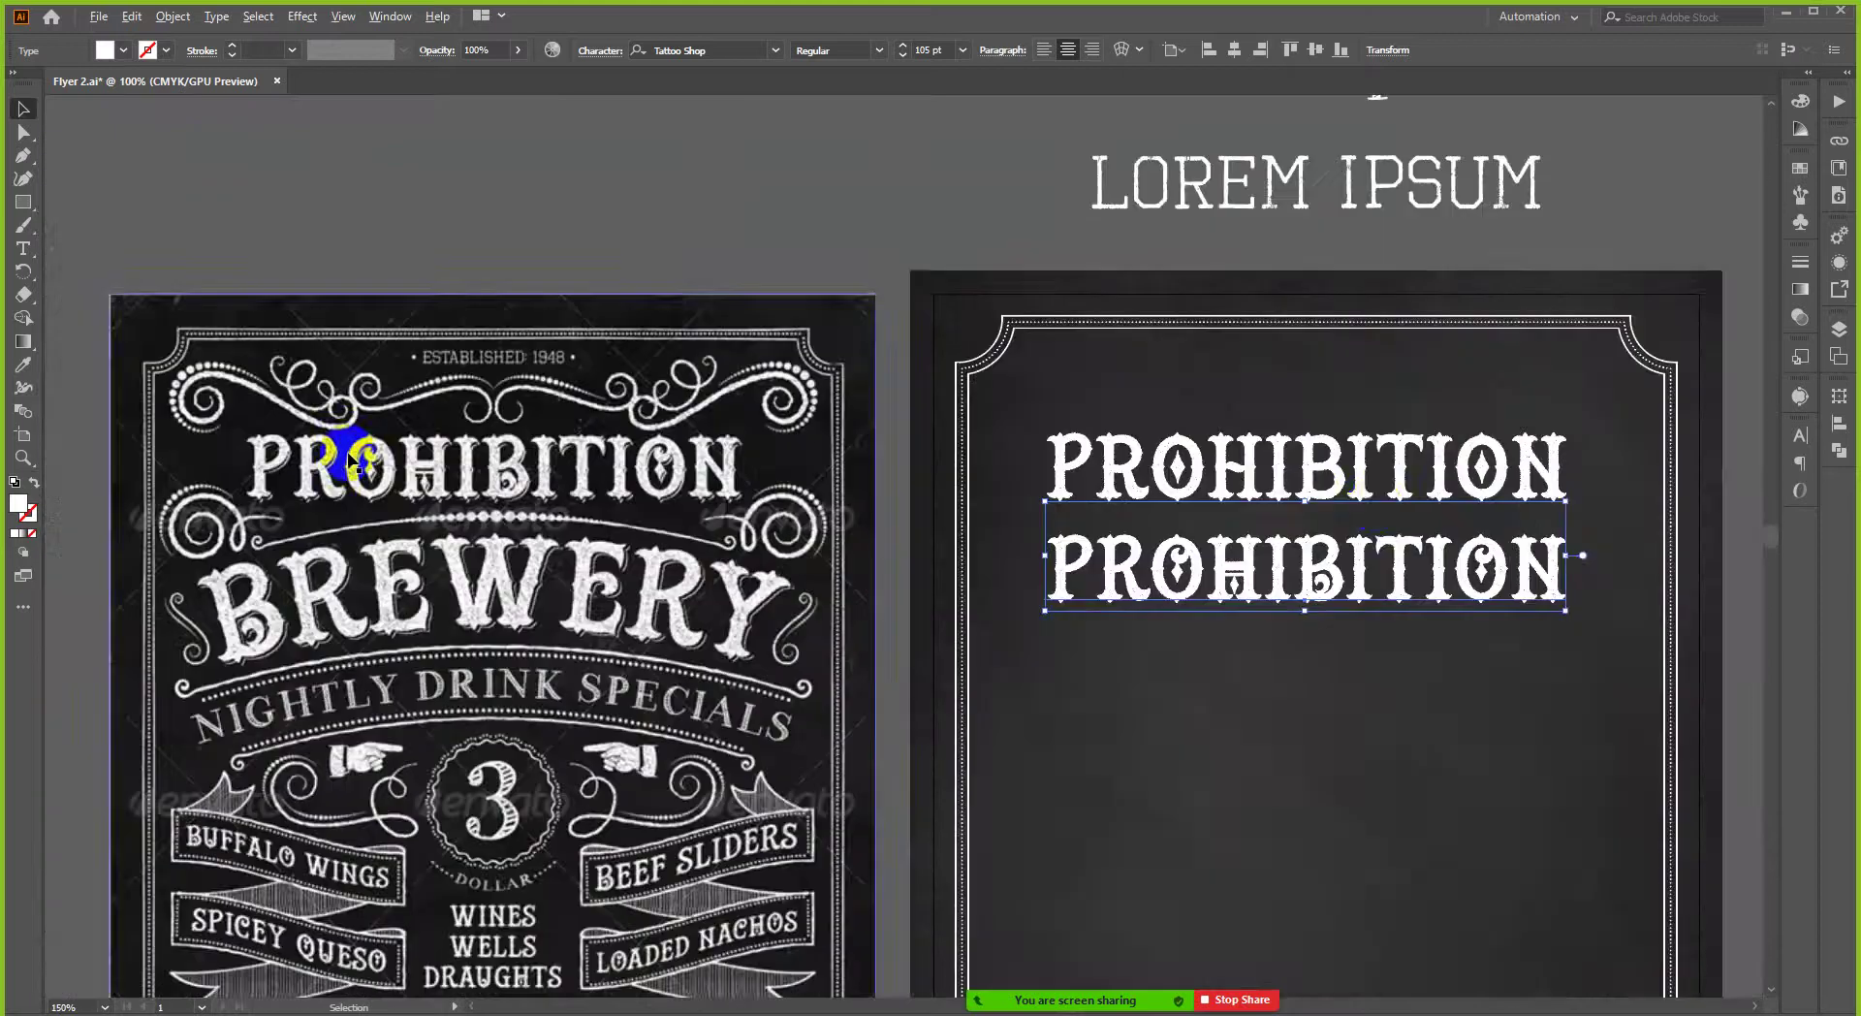
{"action": "scroll", "coordinate": [1373, 502], "scroll_direction": "up", "scroll_amount": 1}
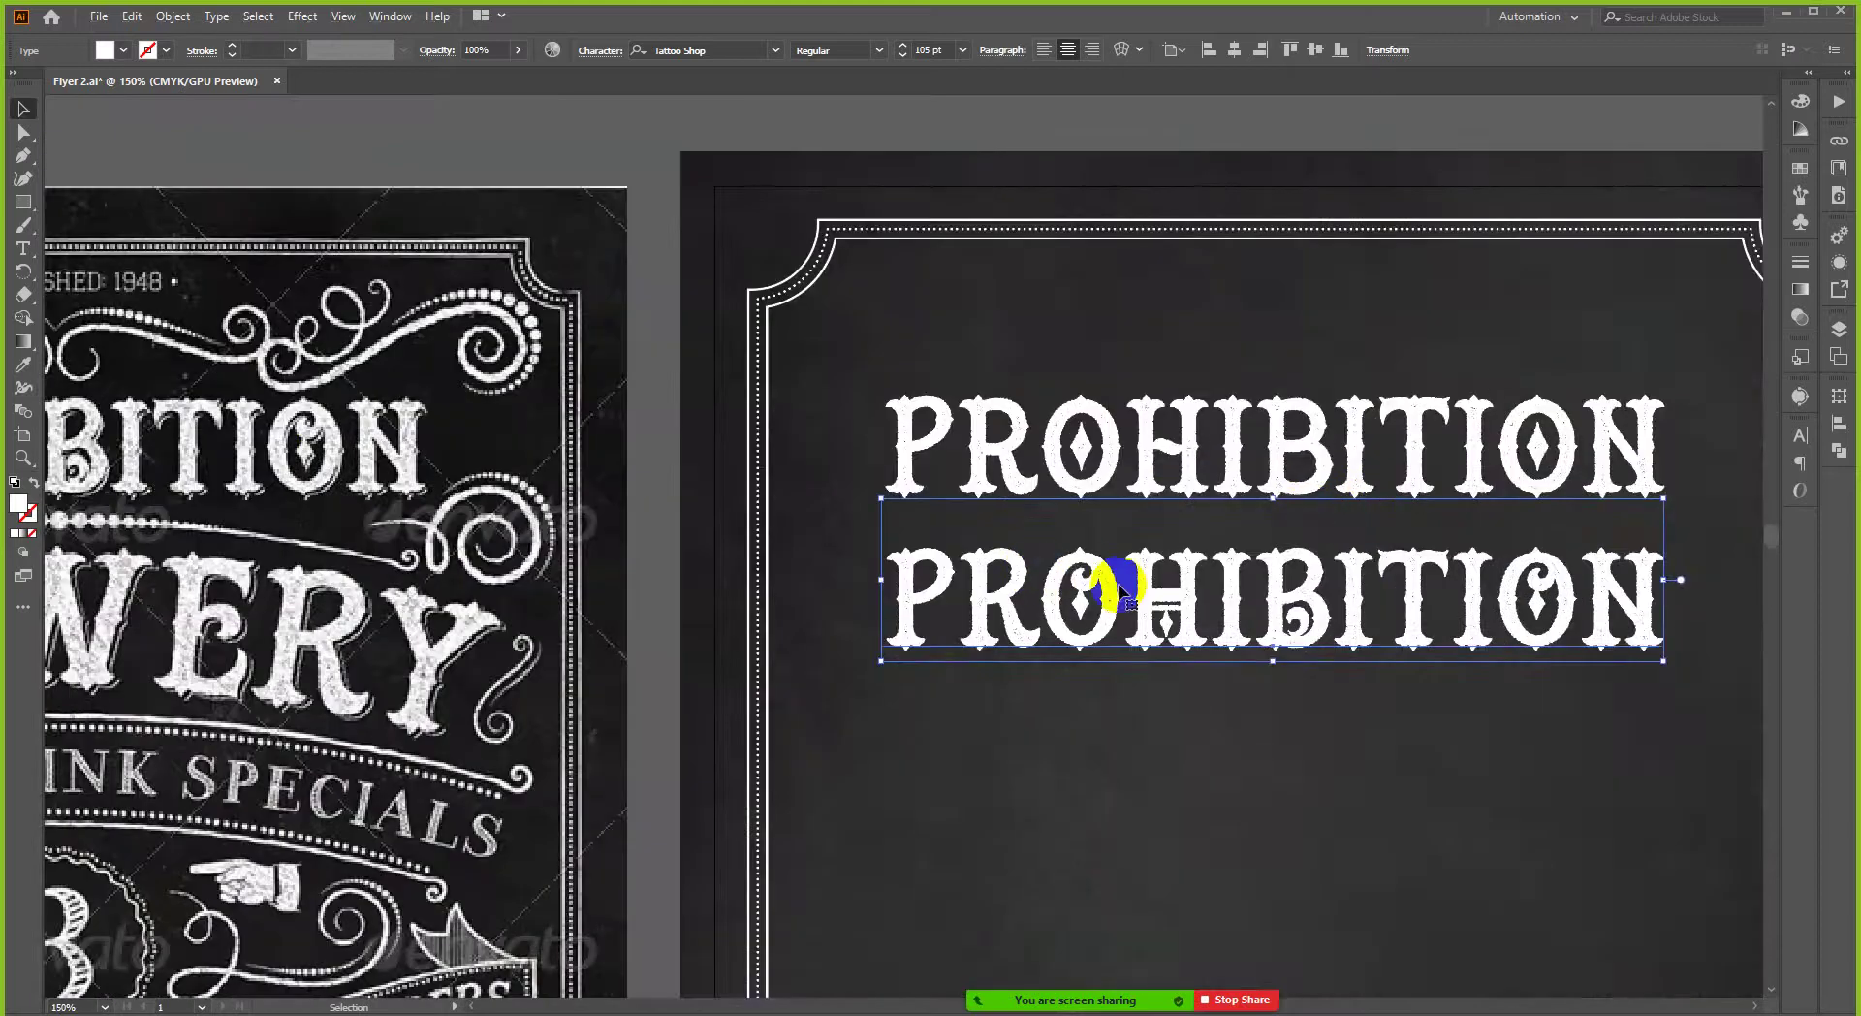
- Check the character and OpenType settings of the decorative PROHIBITION copy
{"action": "scroll", "coordinate": [1023, 582], "scroll_direction": "down", "scroll_amount": 1}
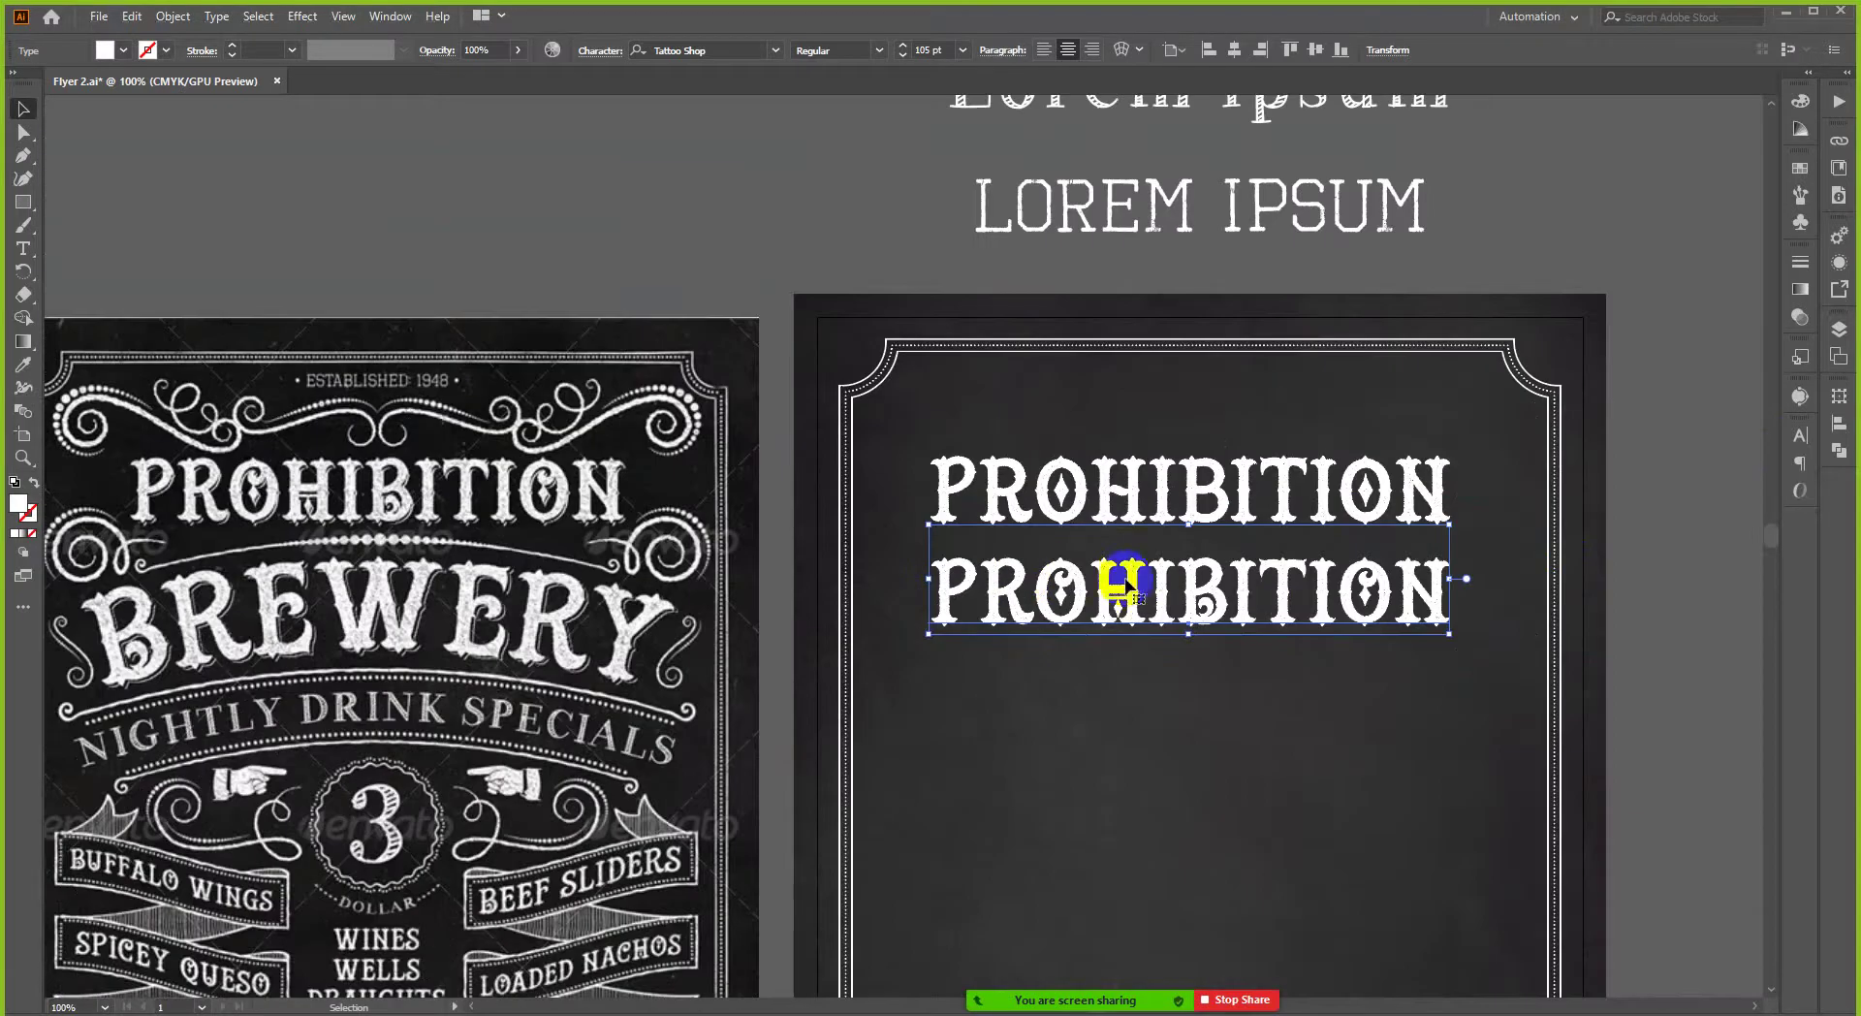
{"action": "left_click", "coordinate": [1798, 444]}
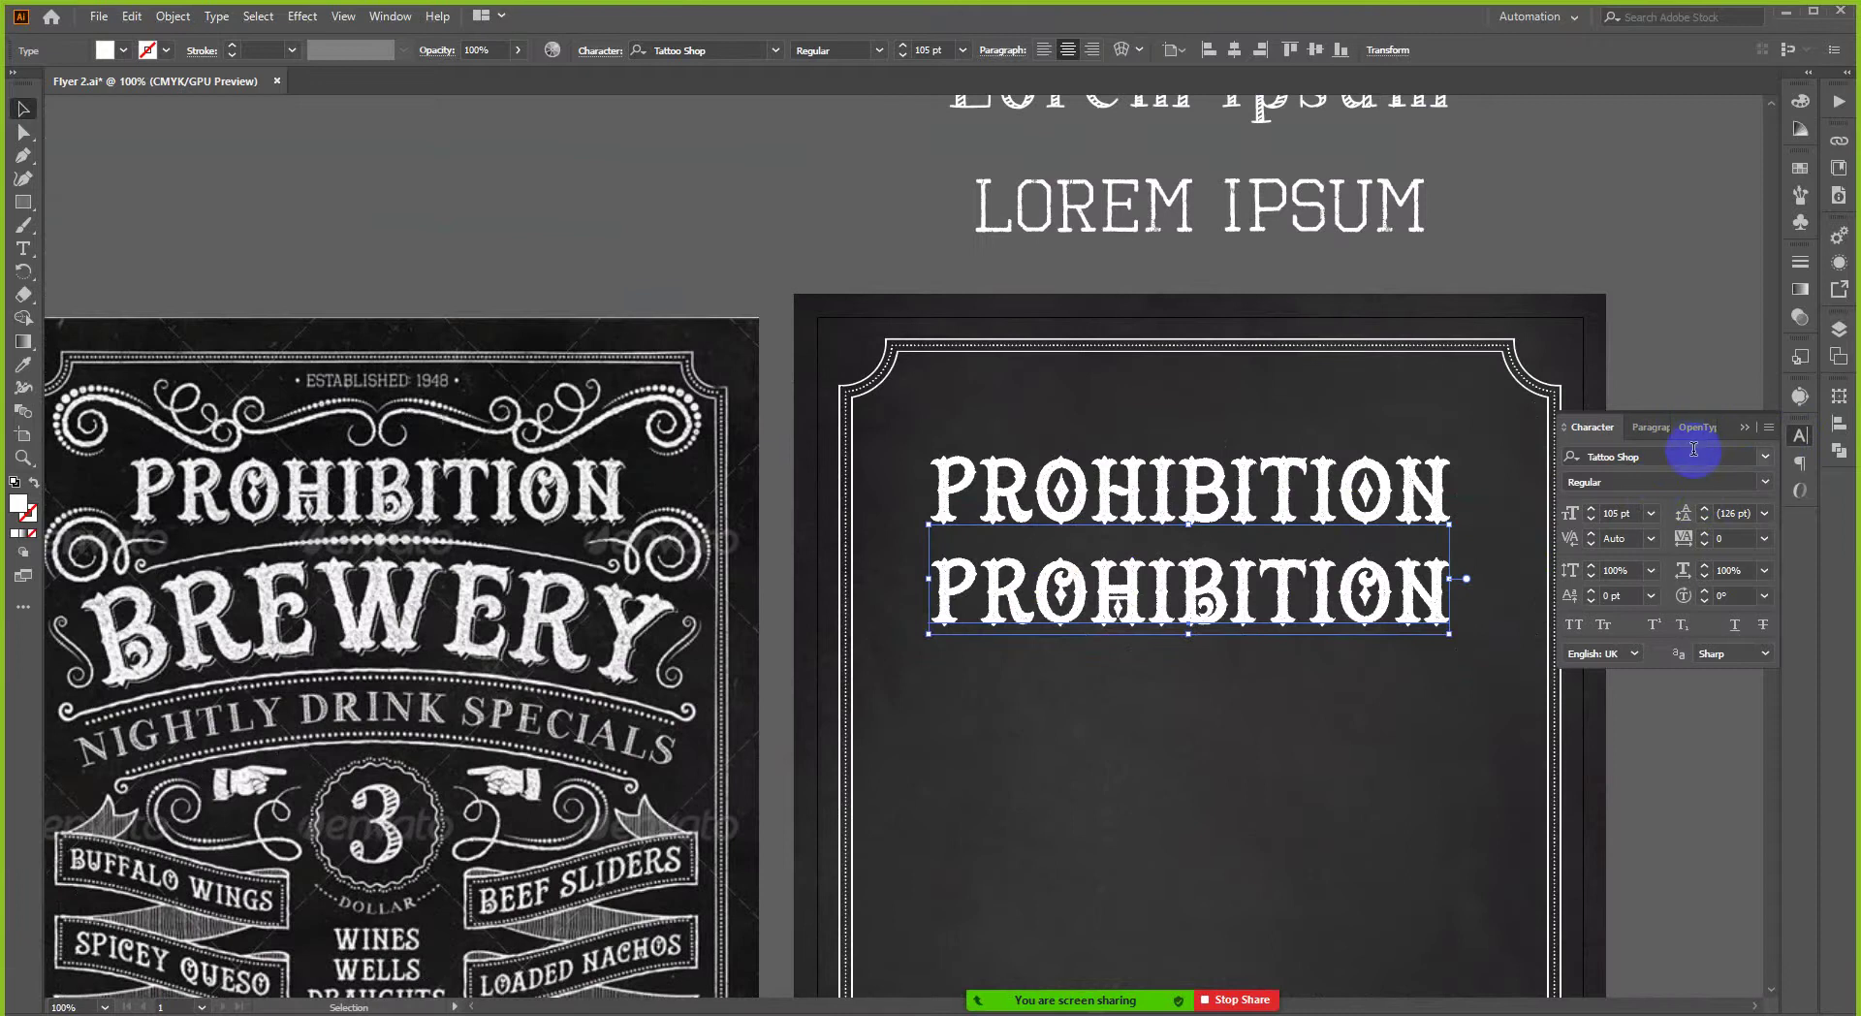
{"action": "left_click", "coordinate": [1384, 625]}
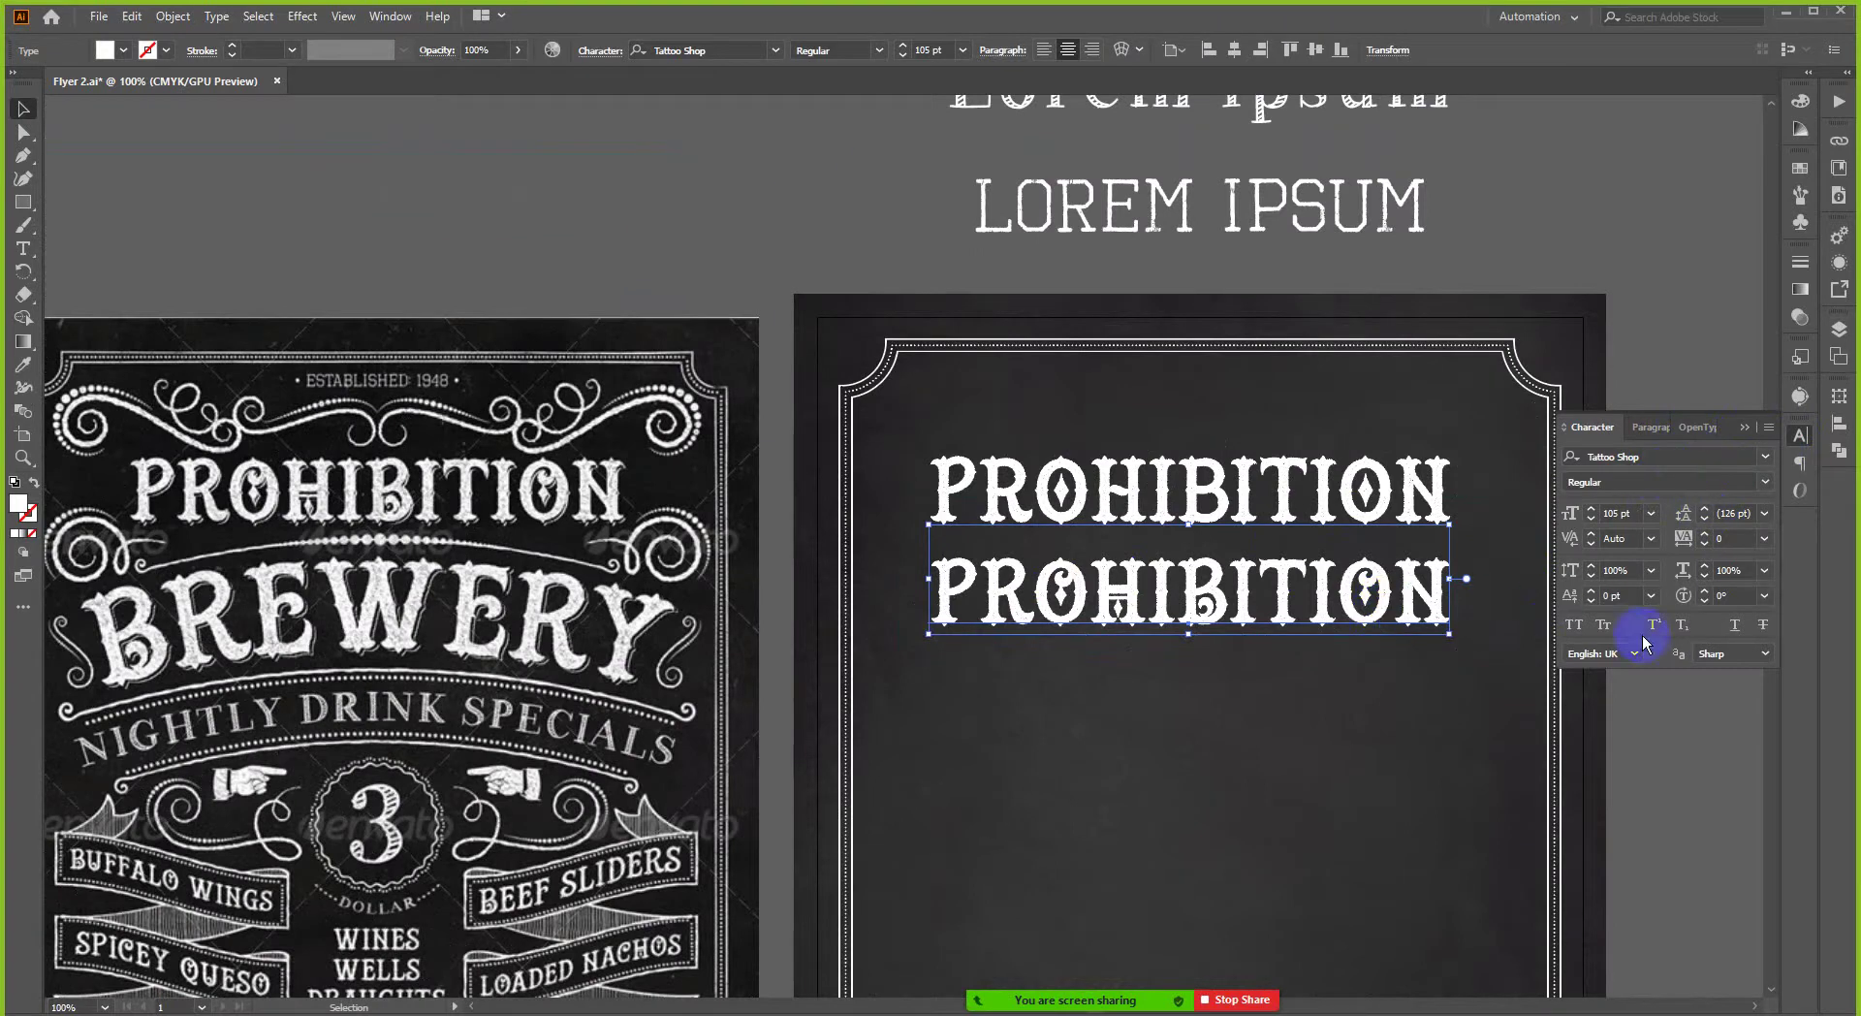
{"action": "left_click", "coordinate": [1692, 433]}
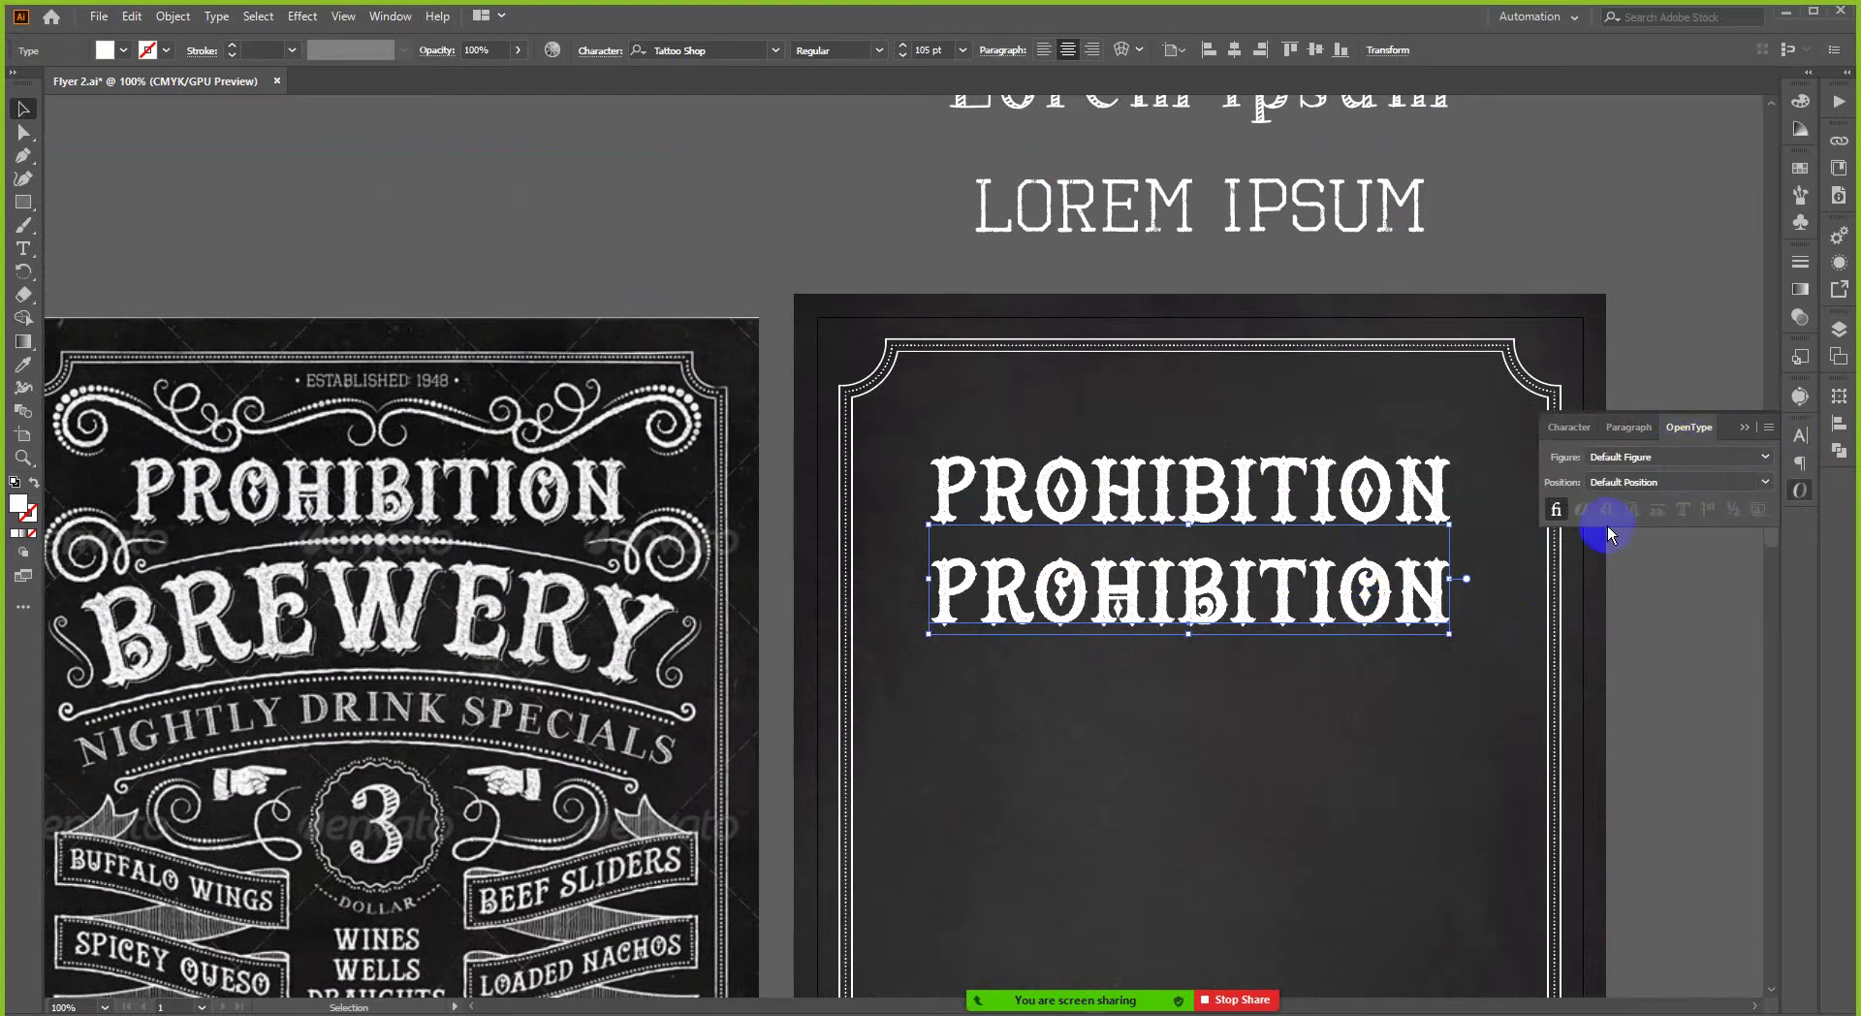
{"action": "left_click", "coordinate": [1800, 490]}
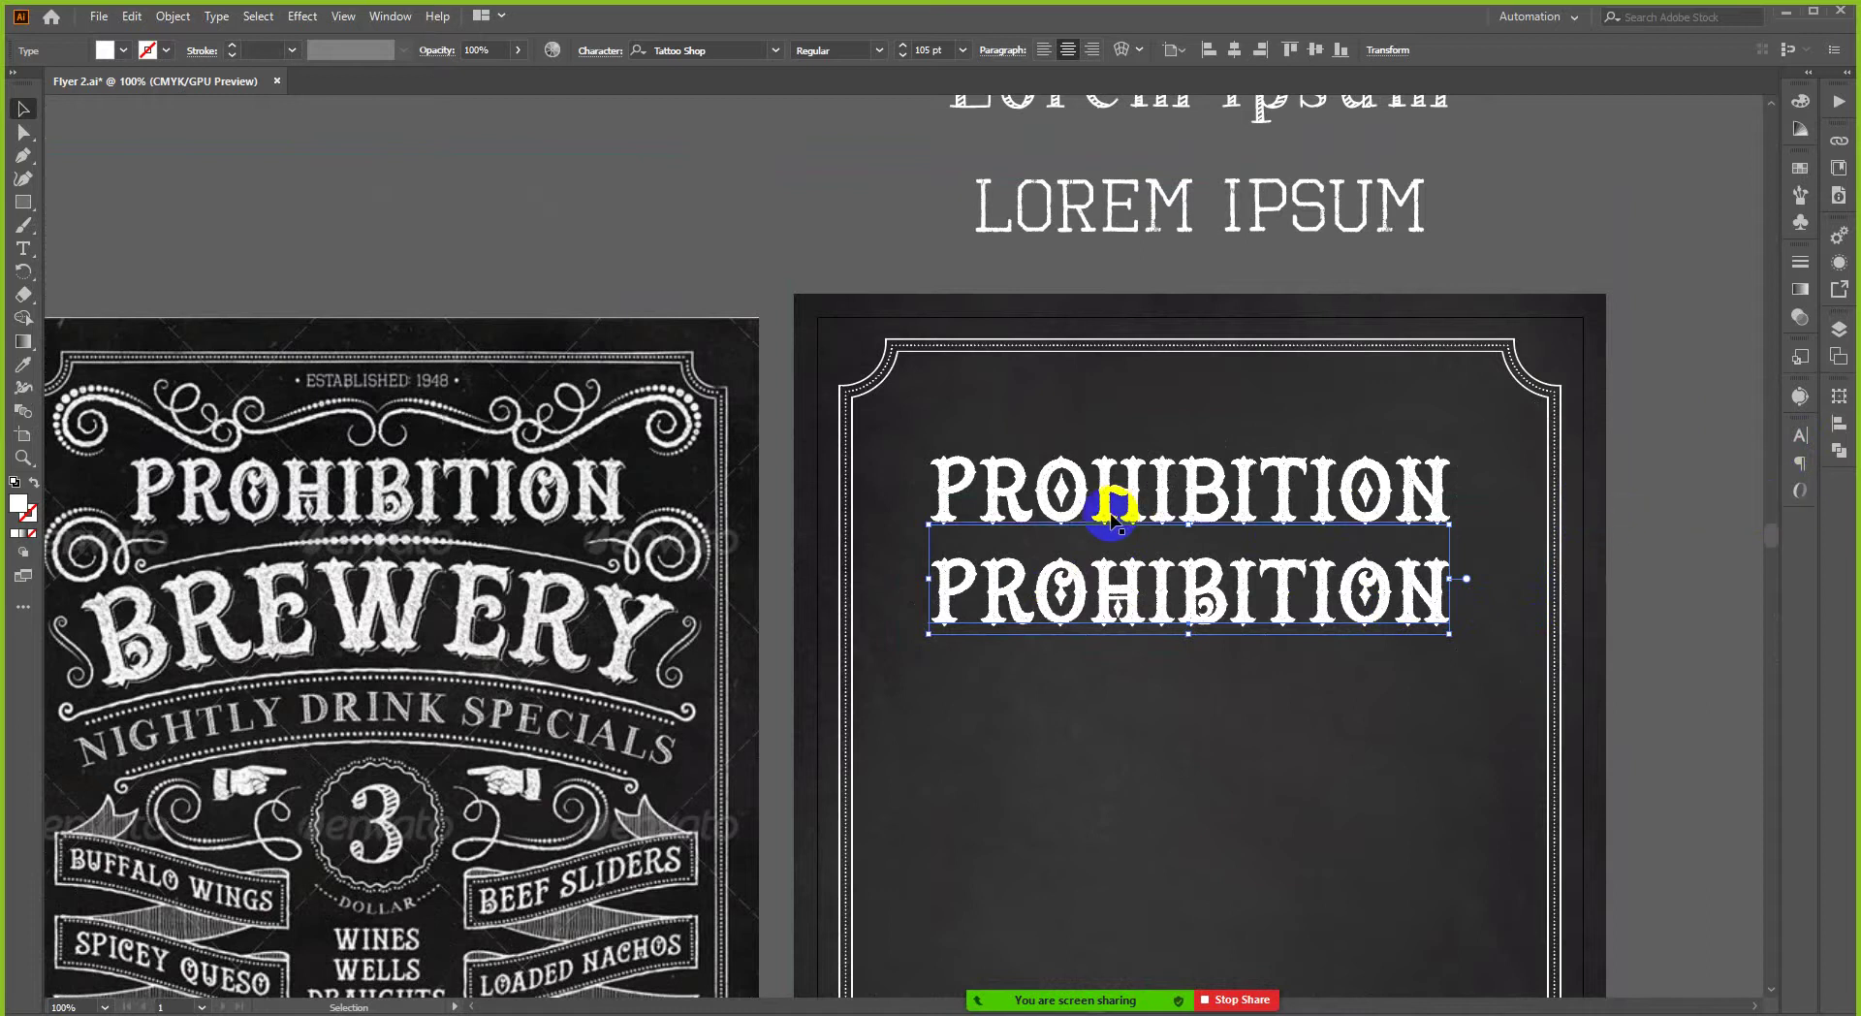
- Park the plain PROHIBITION outside the artboard, move the decorative copy up into its place and centre it horizontally
{"action": "scroll", "coordinate": [1111, 510], "scroll_direction": "down", "scroll_amount": 1}
{"action": "scroll", "coordinate": [1200, 549], "scroll_direction": "up", "scroll_amount": 1}
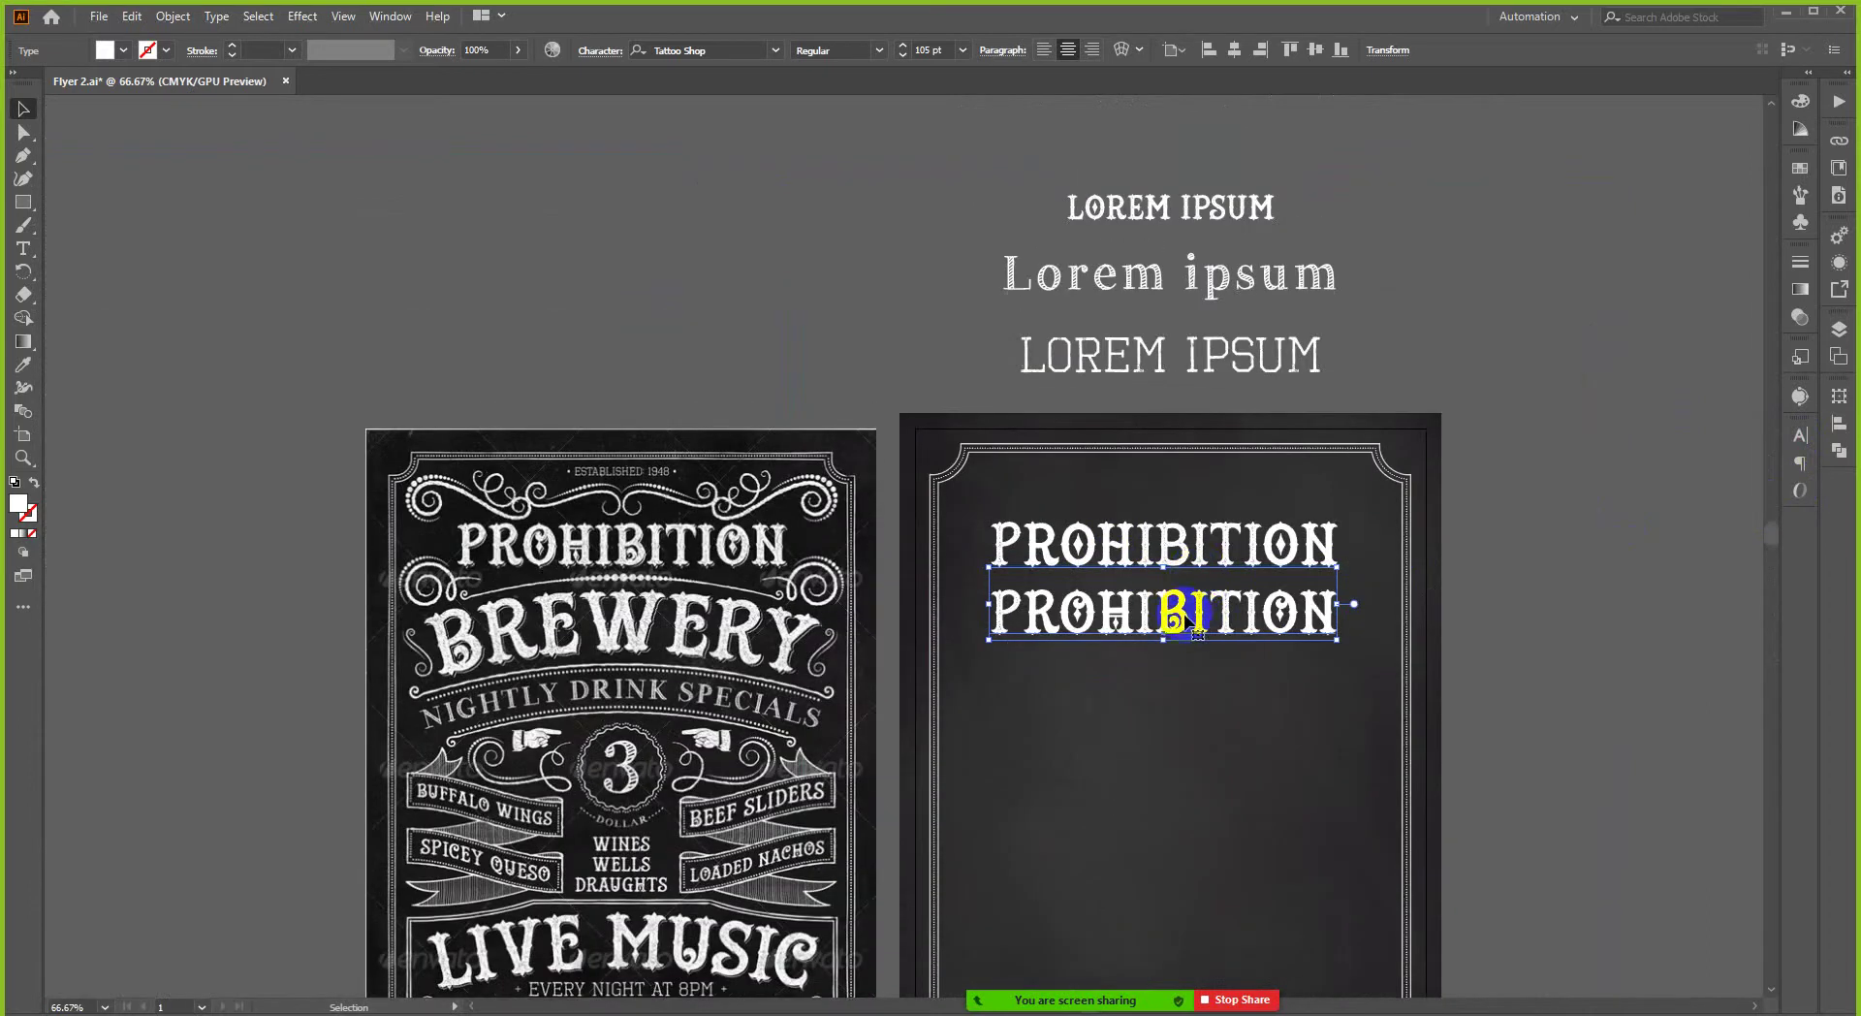
{"action": "left_click_drag", "start_coordinate": [1178, 547], "coordinate": [1647, 513]}
{"action": "left_click_drag", "start_coordinate": [1241, 605], "coordinate": [1226, 528]}
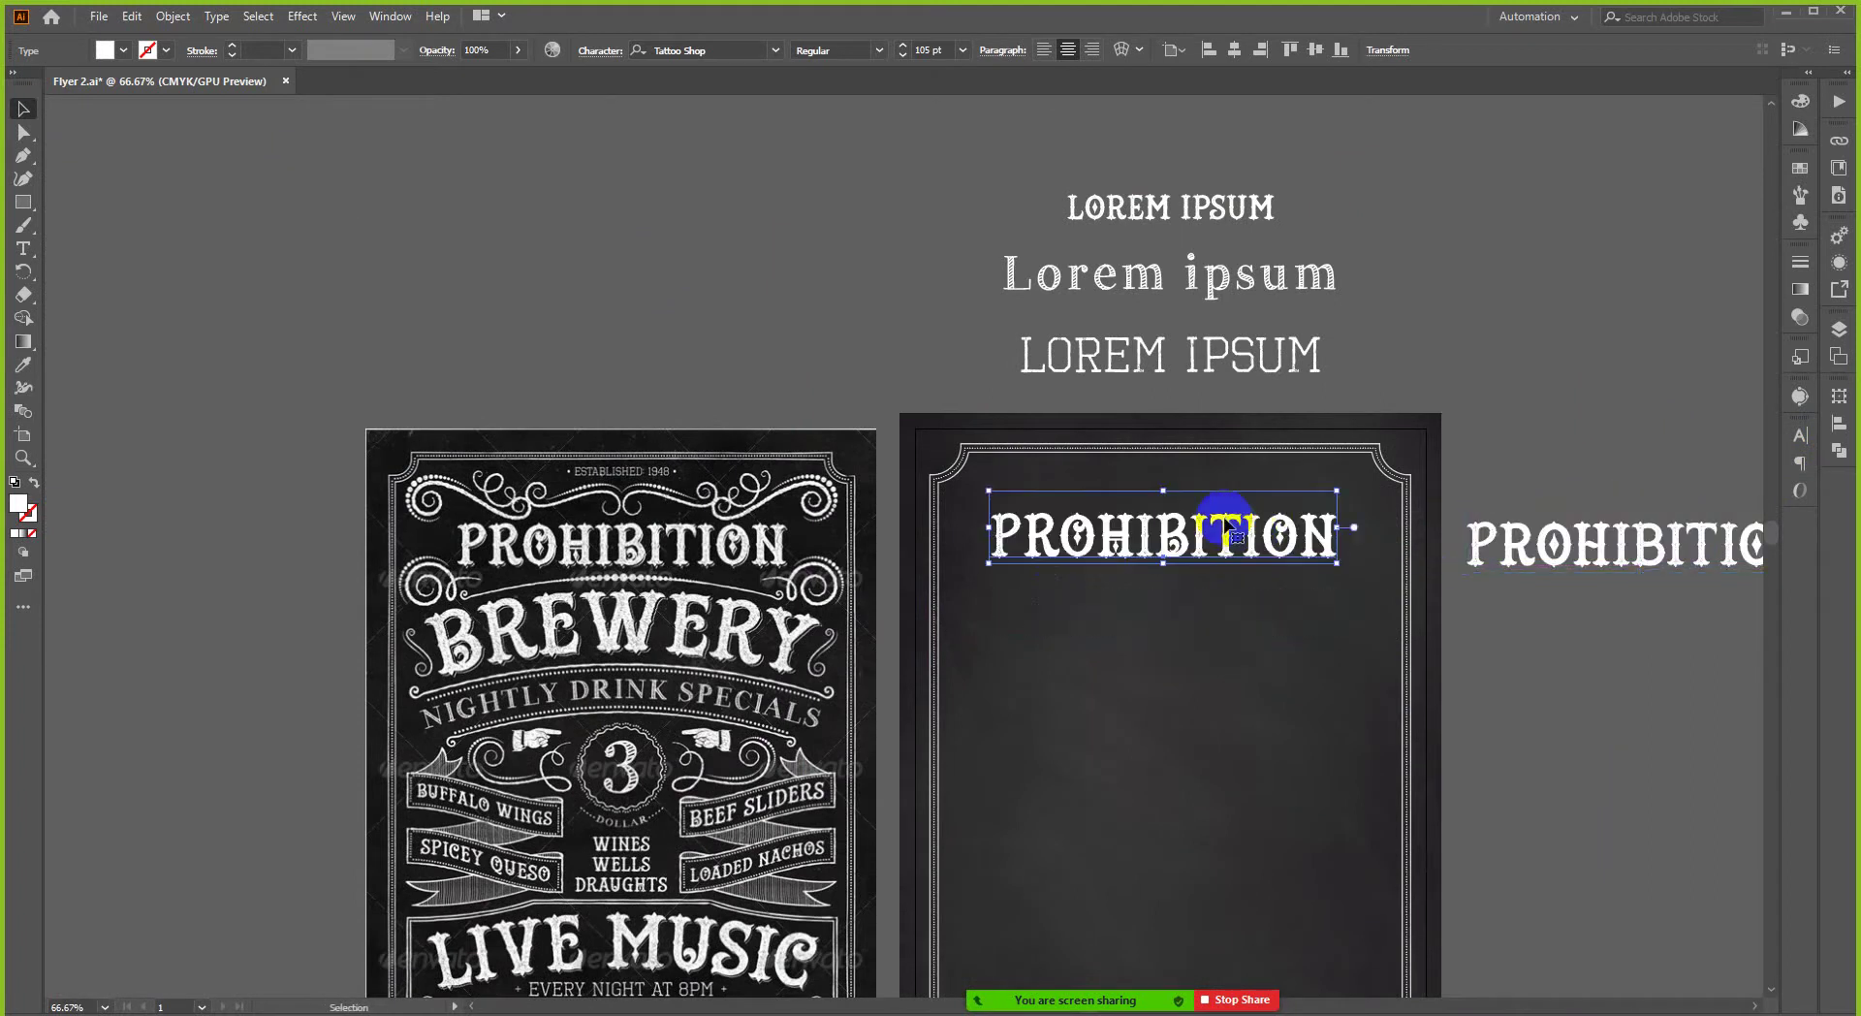
{"action": "left_click", "coordinate": [1234, 50]}
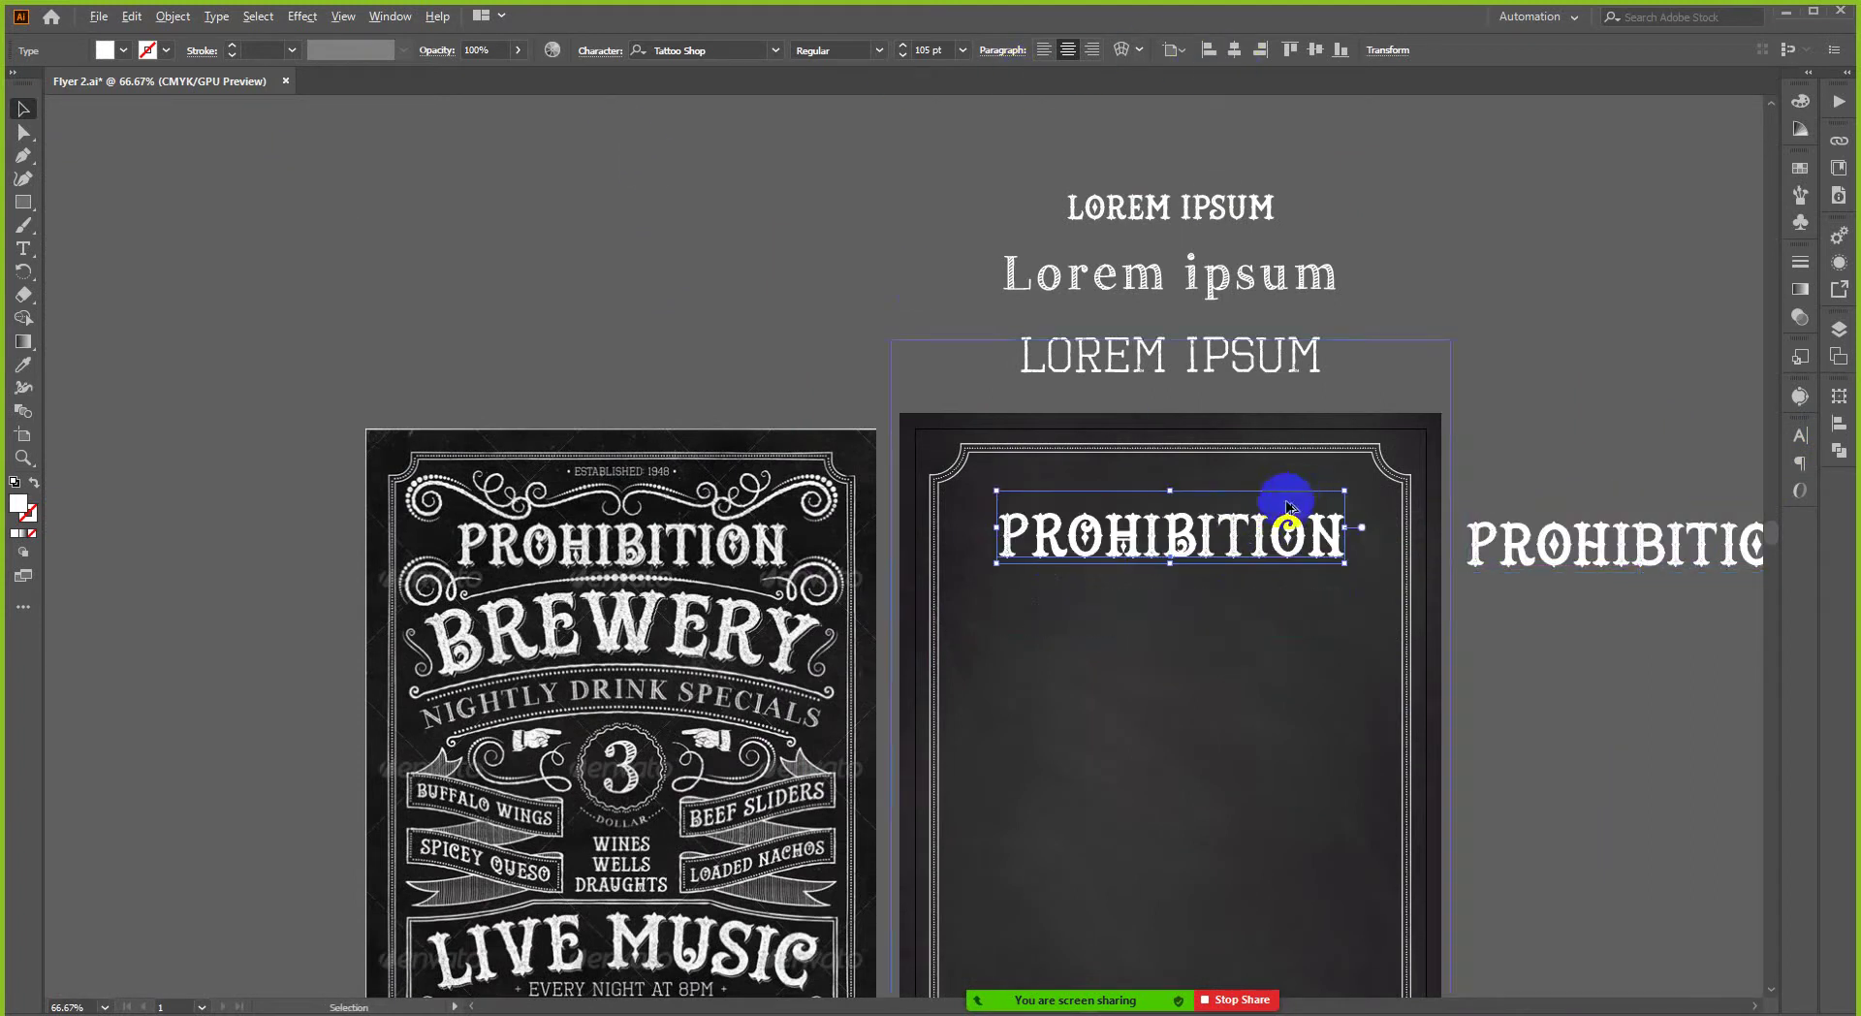
{"action": "scroll", "coordinate": [1249, 539], "scroll_direction": "up", "scroll_amount": 2}
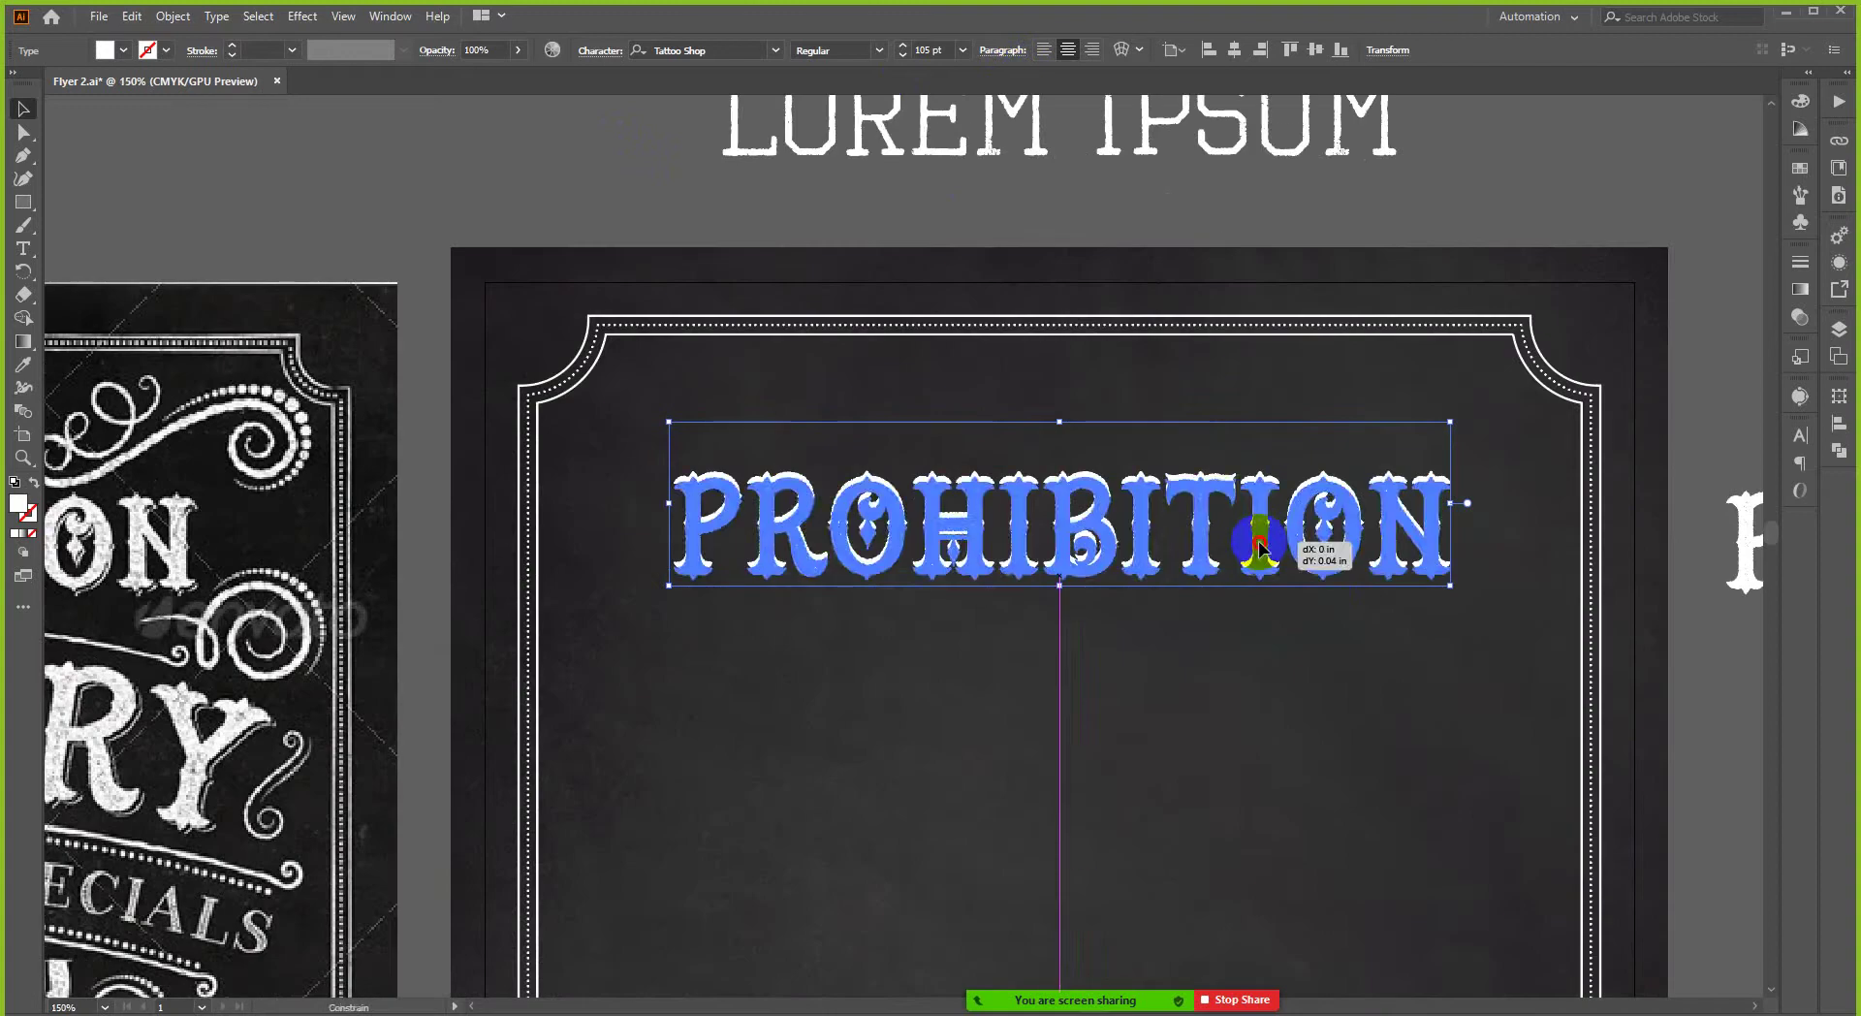
{"action": "scroll", "coordinate": [1246, 520], "scroll_direction": "down", "scroll_amount": 2}
{"action": "scroll", "coordinate": [769, 520], "scroll_direction": "up", "scroll_amount": 1}
- Lay the decorative PROHIBITION over the reference headline to compare their widths and letter spacing
{"action": "left_click_drag", "start_coordinate": [1139, 549], "coordinate": [352, 540]}
{"action": "scroll", "coordinate": [341, 527], "scroll_direction": "up", "scroll_amount": 4}
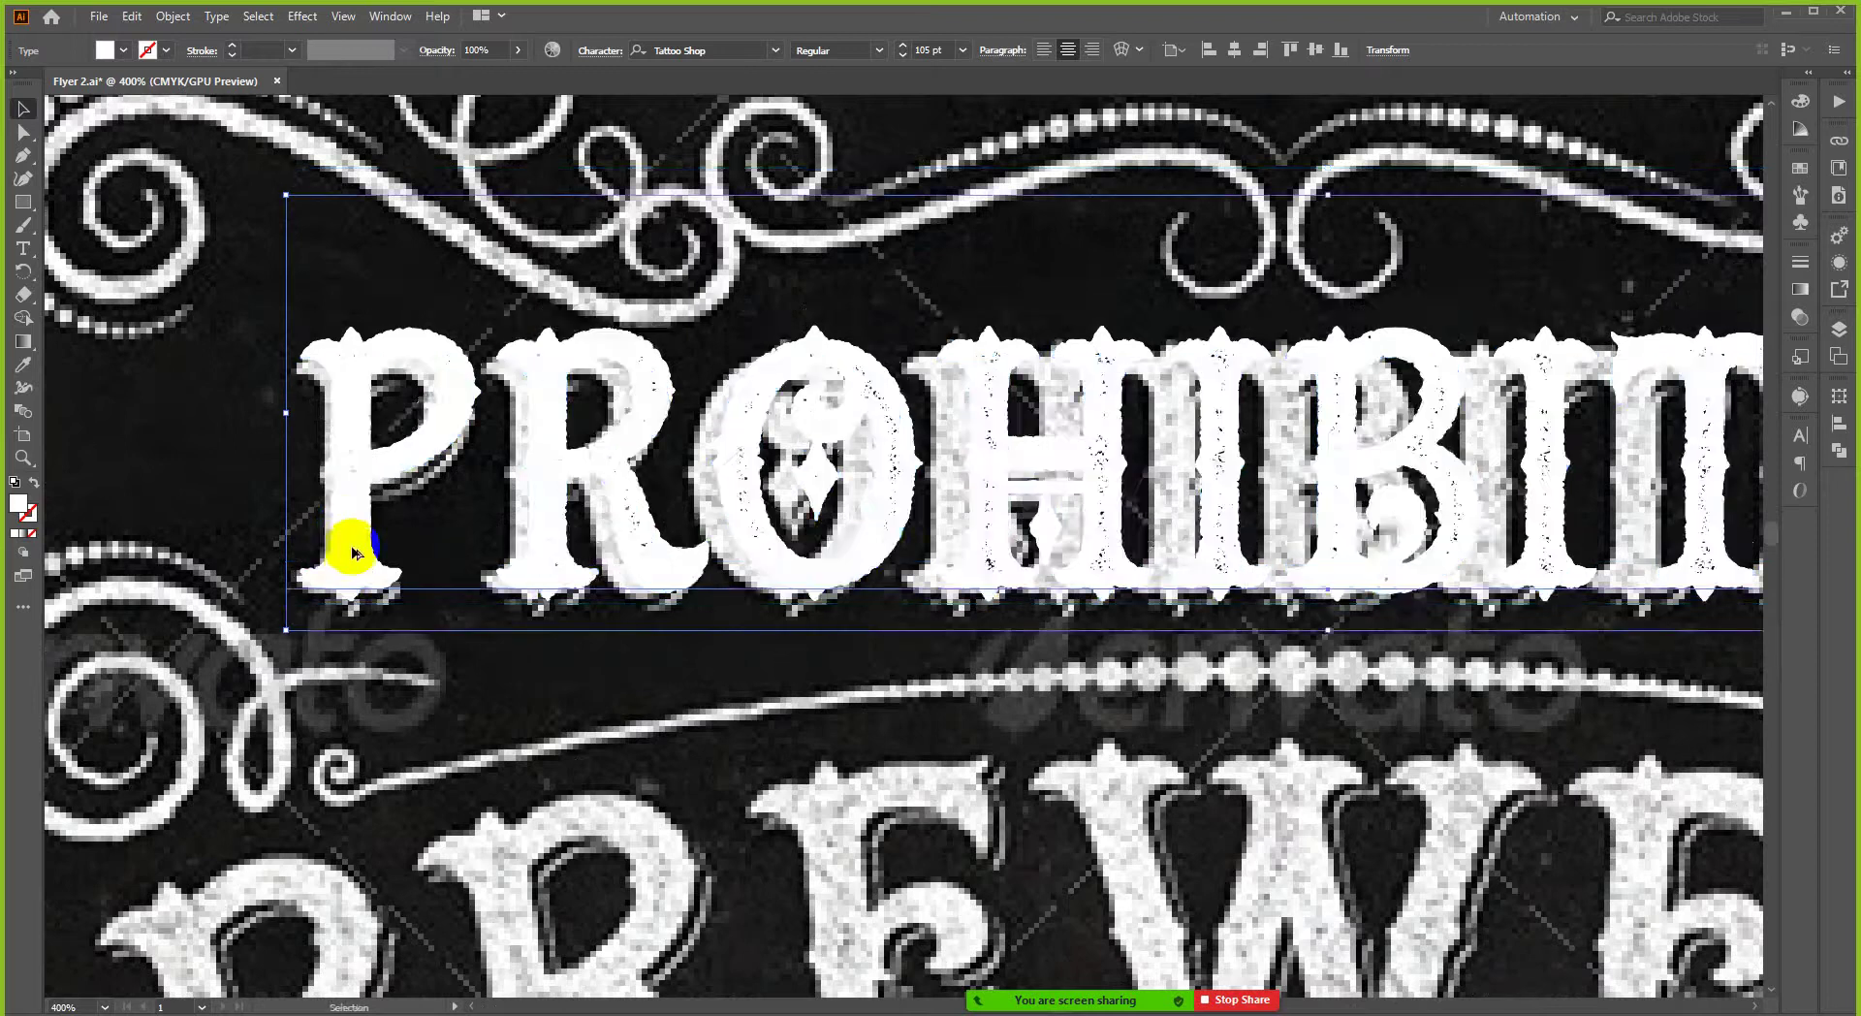
{"action": "scroll", "coordinate": [368, 535], "scroll_direction": "down", "scroll_amount": 2}
{"action": "left_click_drag", "start_coordinate": [1299, 500], "coordinate": [1236, 502]}
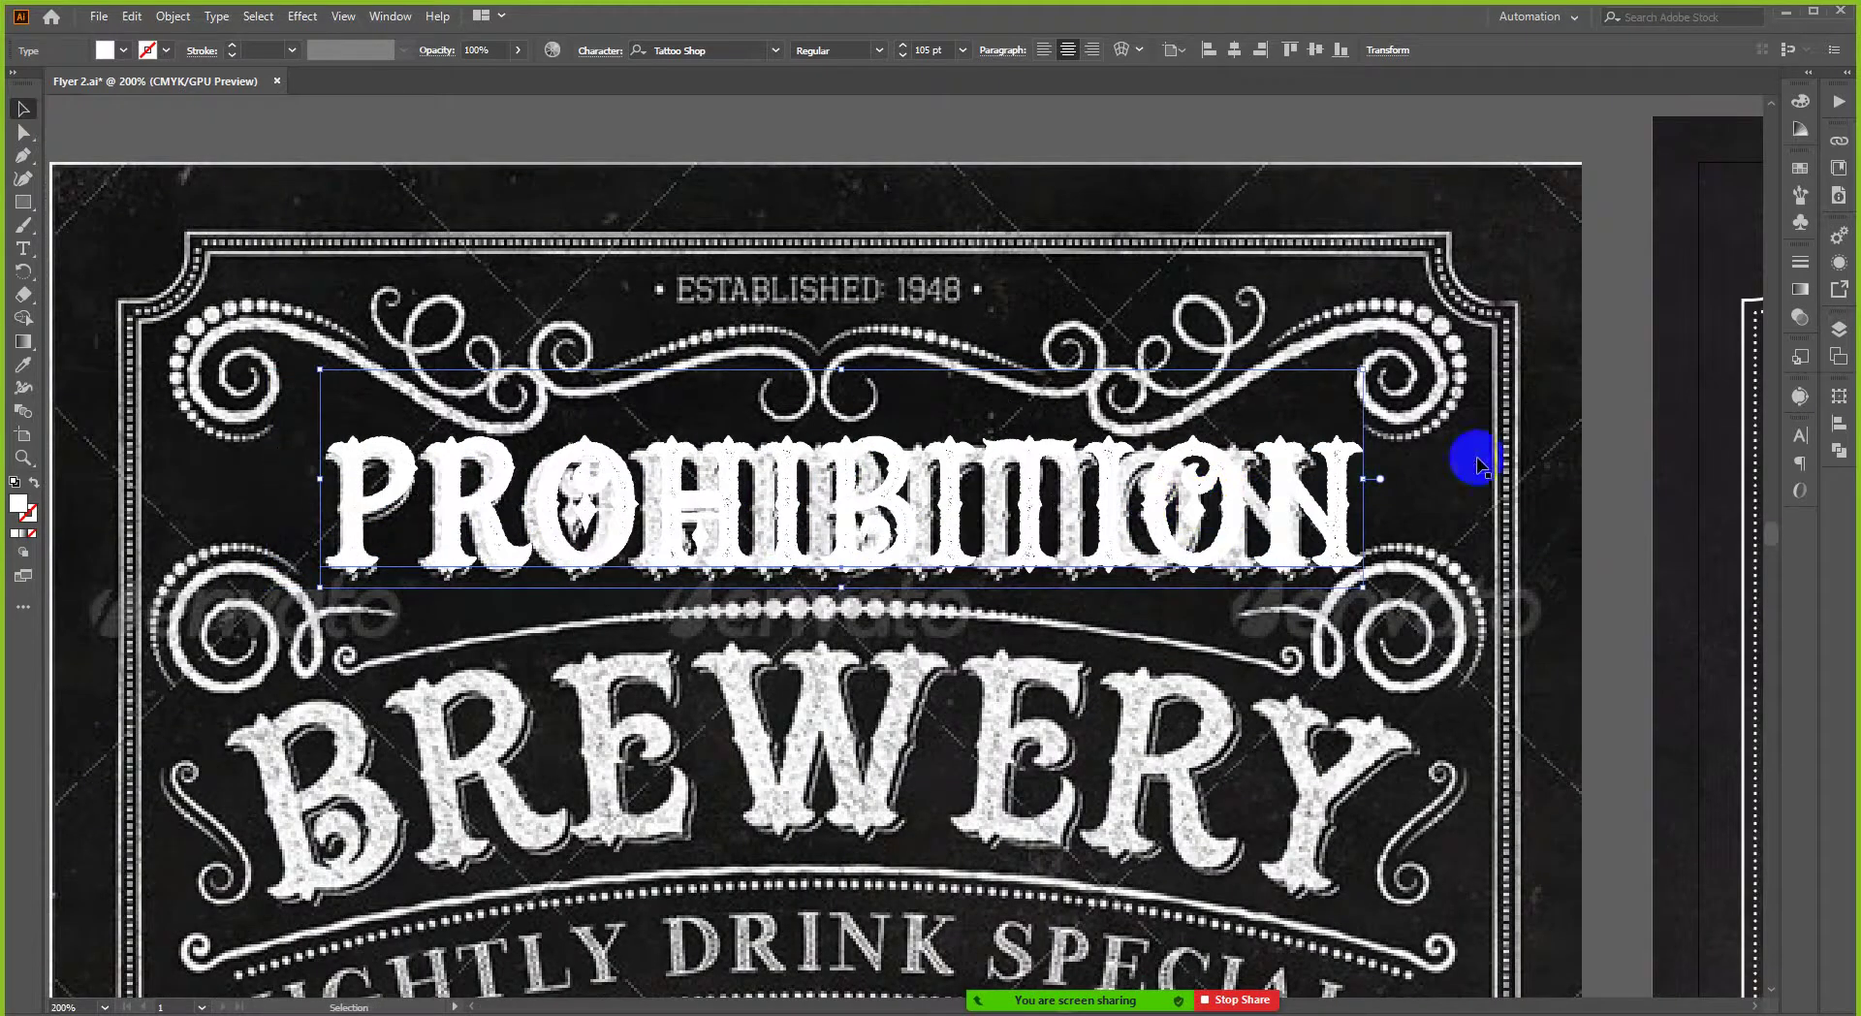
- Set the decorative PROHIBITION's tracking to -14 and realign it over the reference headline's first letter
{"action": "left_click", "coordinate": [1800, 436]}
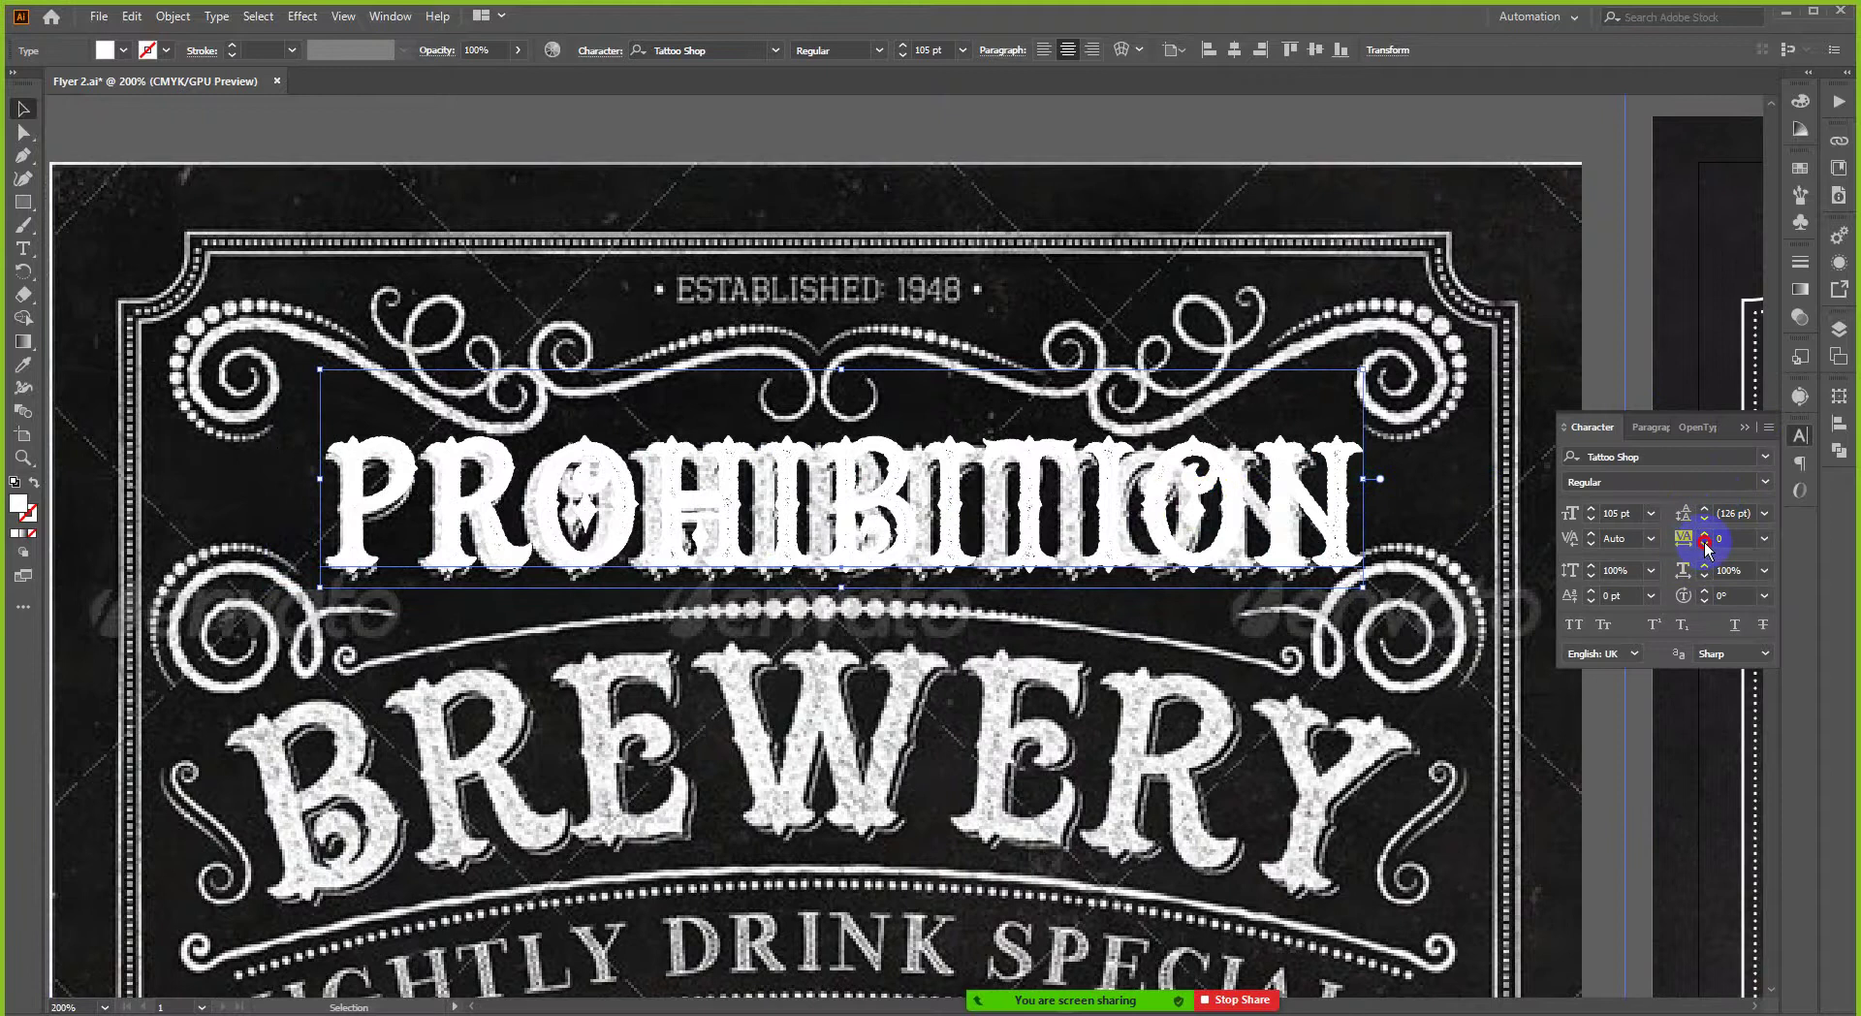
{"action": "left_click_drag", "start_coordinate": [1706, 548], "coordinate": [1517, 554]}
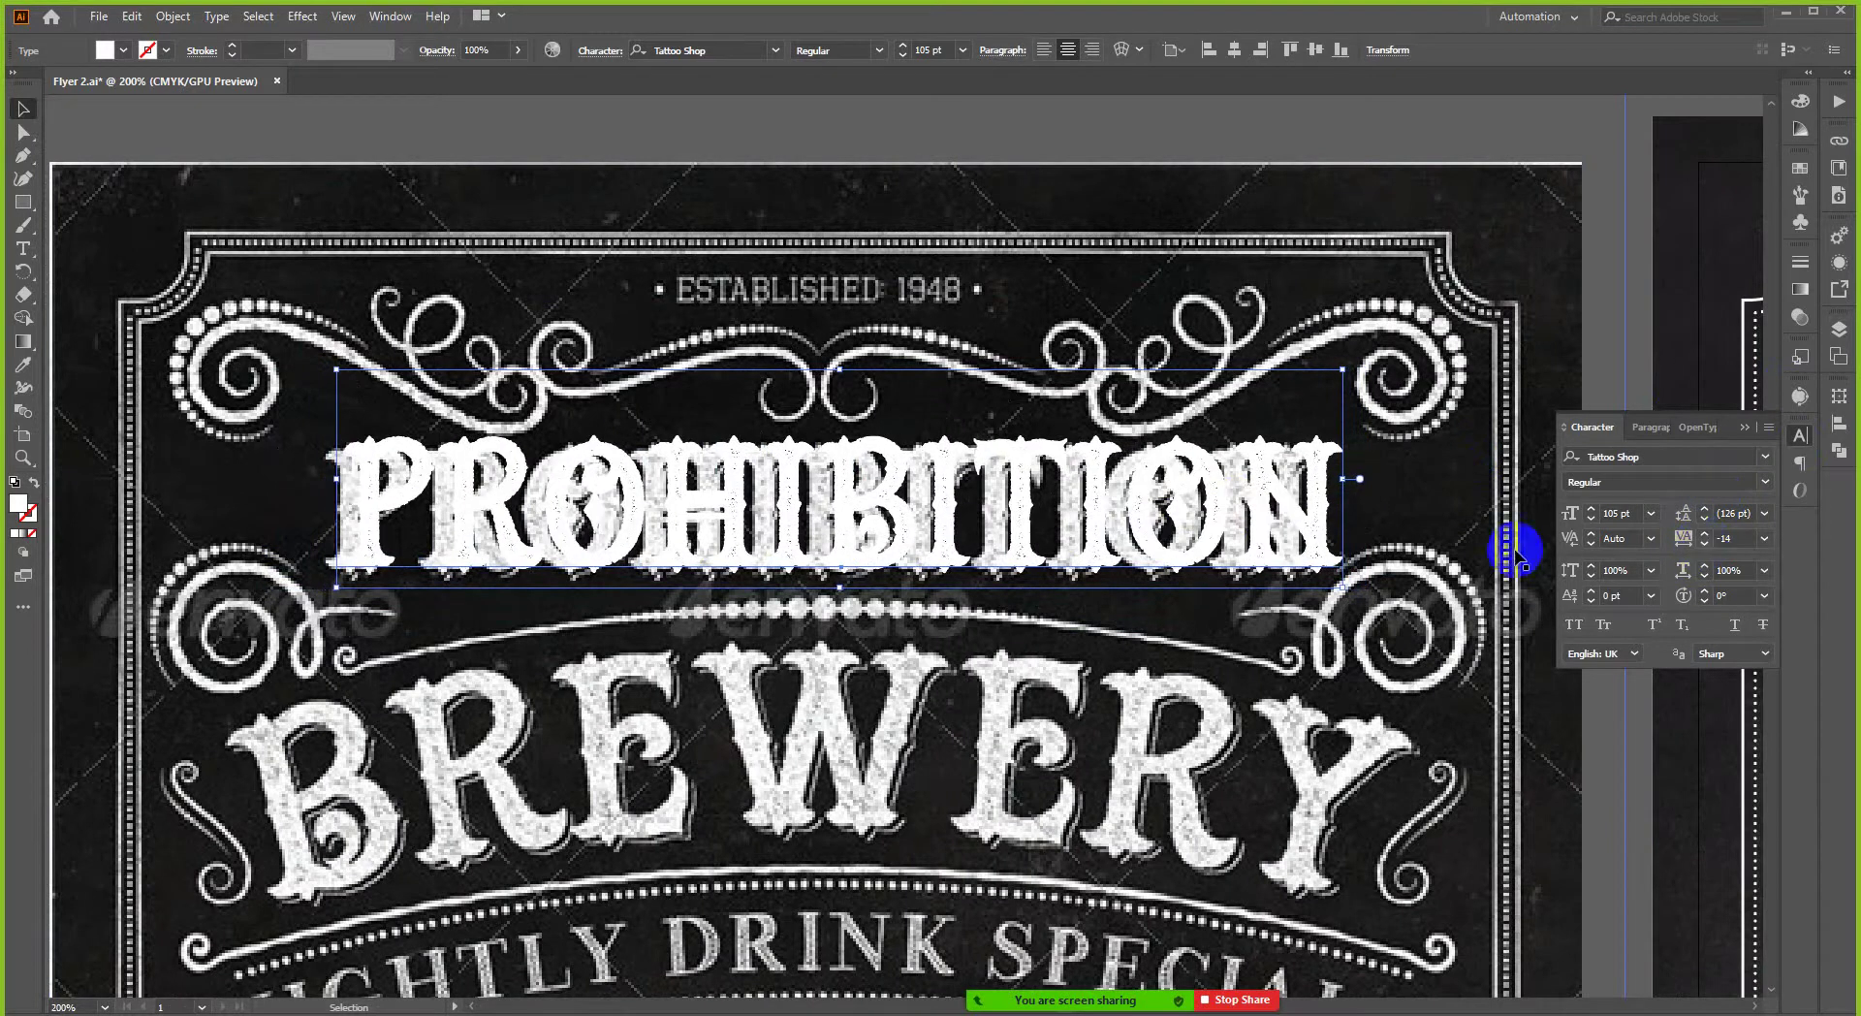
{"action": "scroll", "coordinate": [320, 507], "scroll_direction": "up", "scroll_amount": 1}
{"action": "mouse_move", "coordinate": [403, 524]}
{"action": "left_mouse_down"}
{"action": "mouse_move", "coordinate": [342, 527]}
{"action": "mouse_move", "coordinate": [383, 529]}
{"action": "left_mouse_up"}
- Compare the overlaid PROHIBITION with the reference headline and return it to the artboard, centred horizontally
{"action": "scroll", "coordinate": [415, 531], "scroll_direction": "down", "scroll_amount": 2}
{"action": "scroll", "coordinate": [353, 543], "scroll_direction": "up", "scroll_amount": 1}
{"action": "scroll", "coordinate": [351, 543], "scroll_direction": "up", "scroll_amount": 2}
{"action": "scroll", "coordinate": [357, 489], "scroll_direction": "down", "scroll_amount": 3}
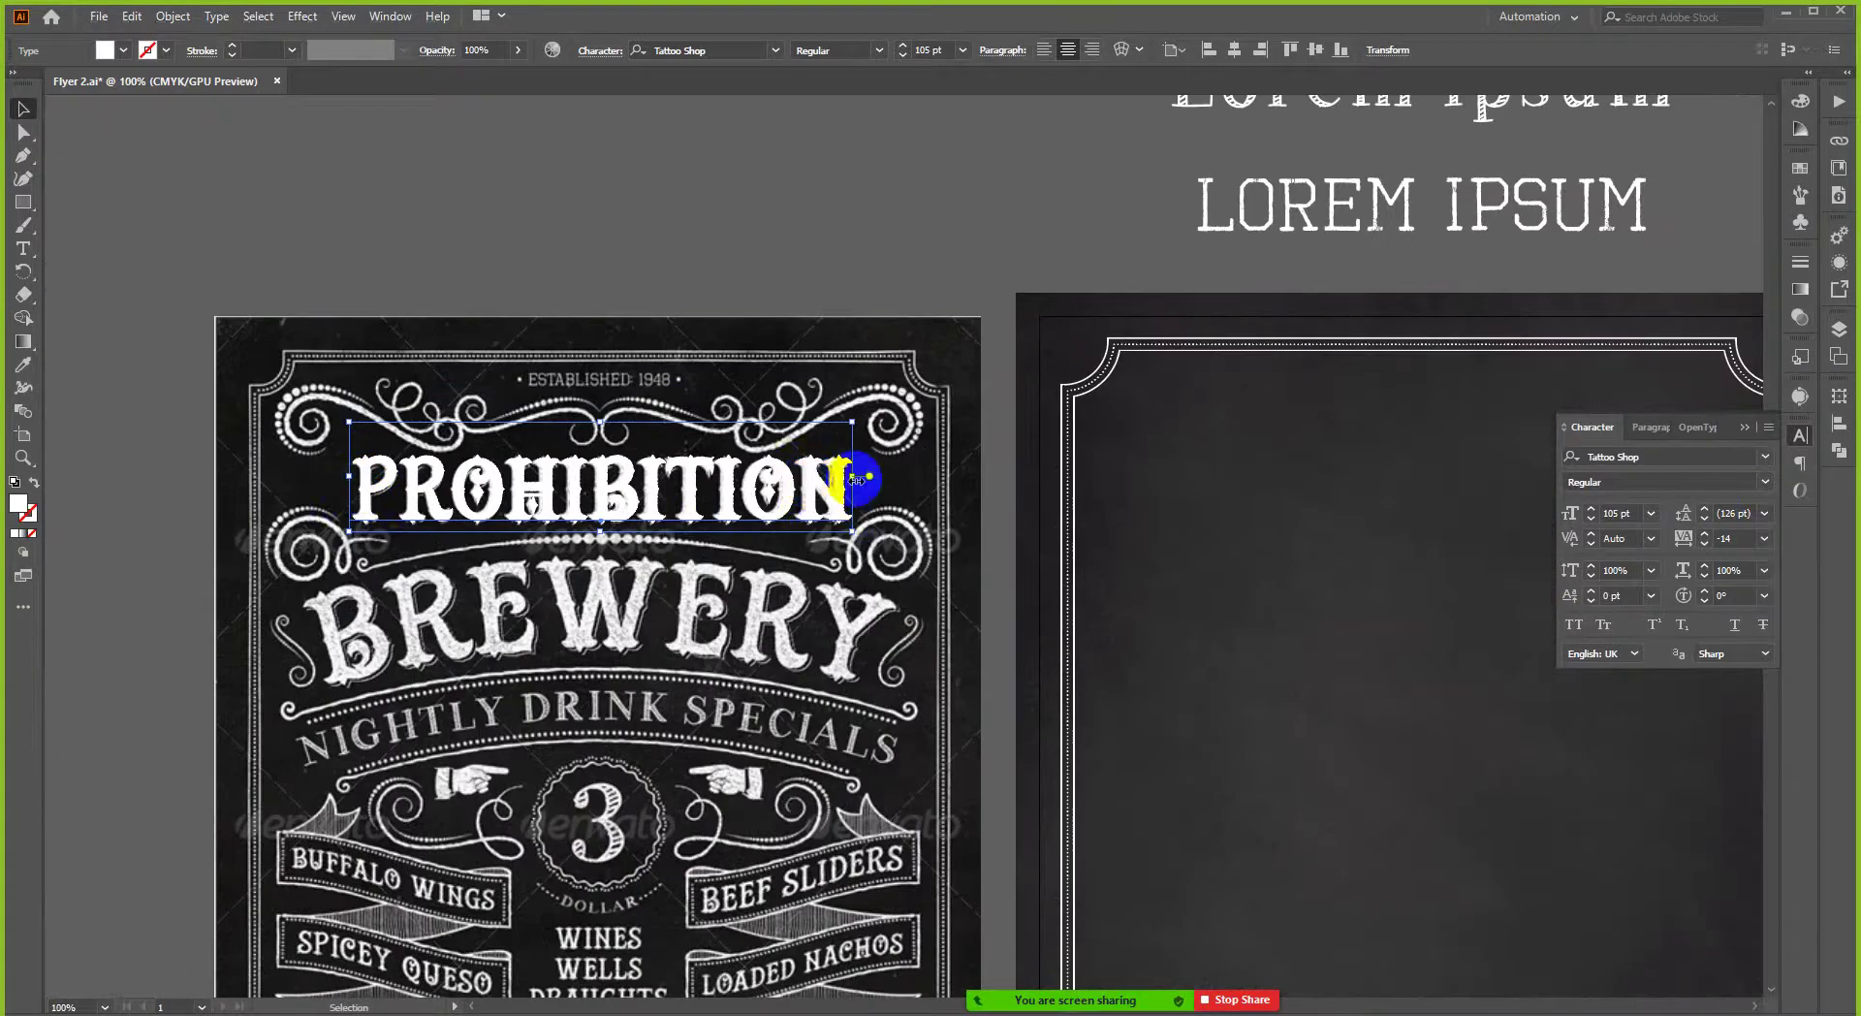
{"action": "left_click", "coordinate": [1233, 51]}
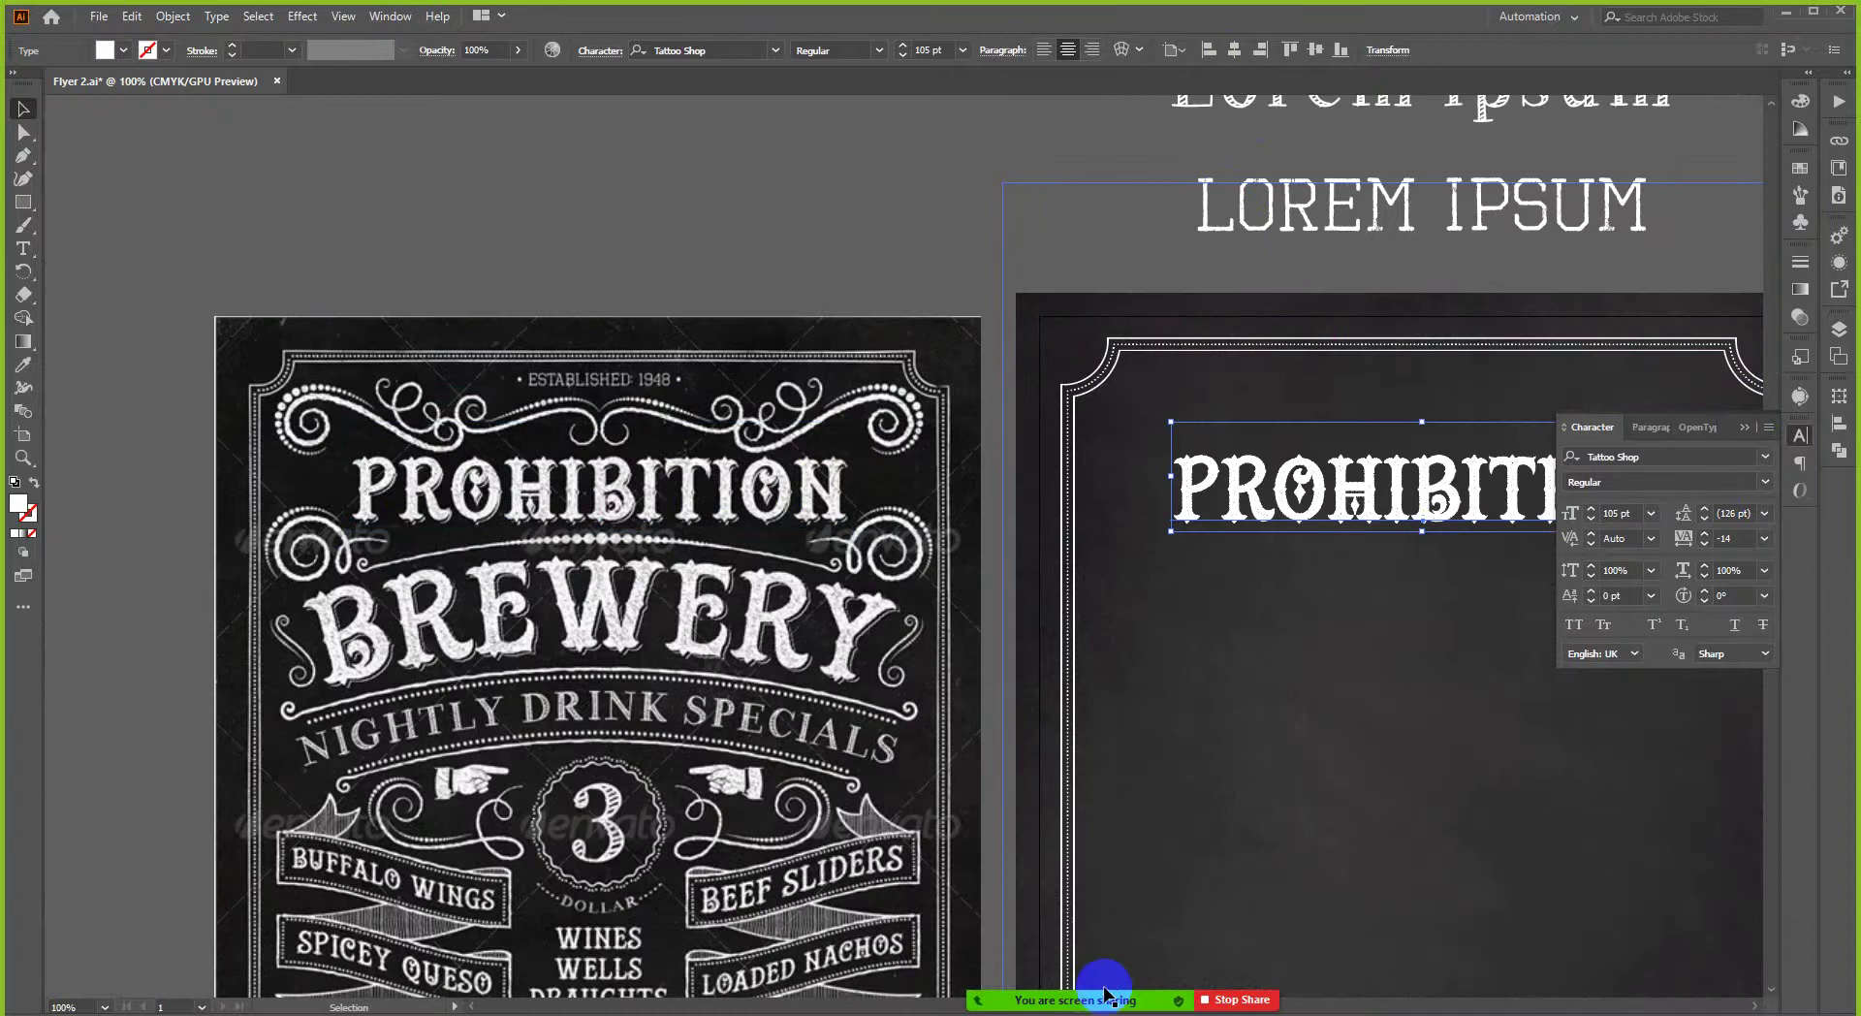
- Switch to the Zoom participants list, mute the participant whose microphone is active, and minimise the list
{"action": "left_click", "coordinate": [1070, 965]}
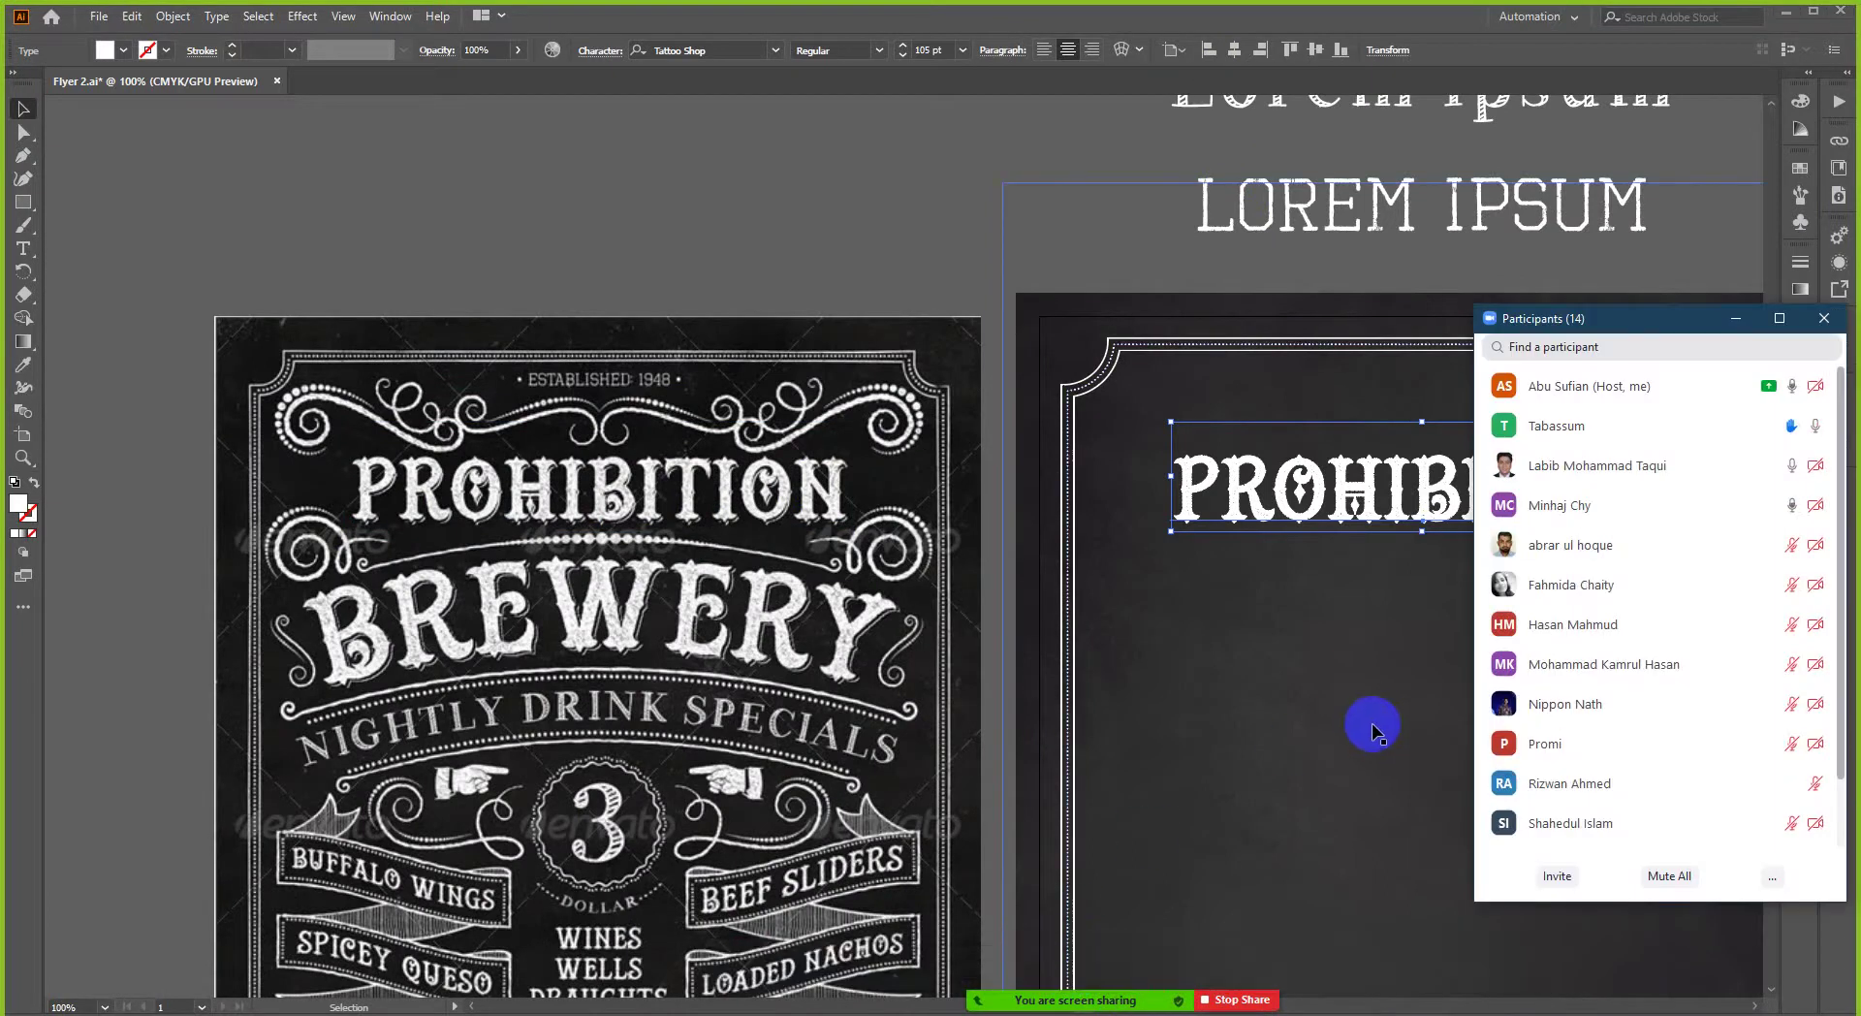
{"action": "mouse_move", "coordinate": [1757, 473]}
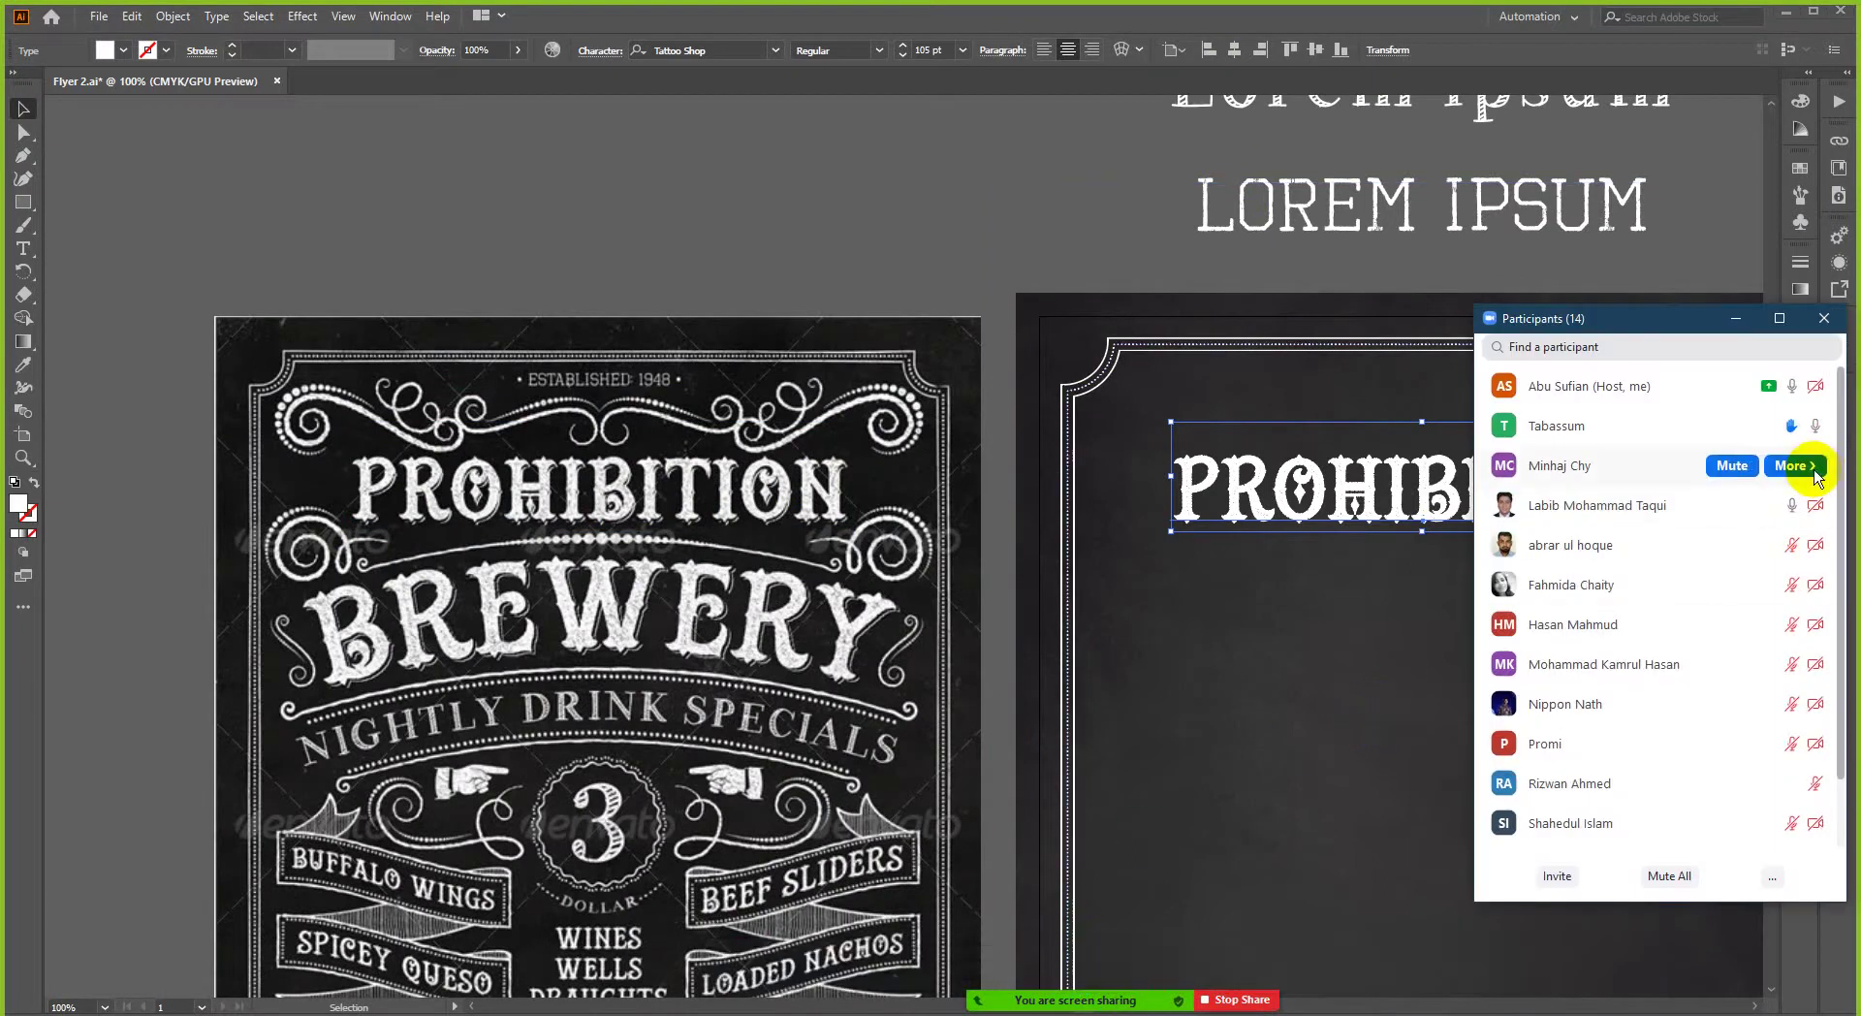
{"action": "left_click", "coordinate": [1726, 473]}
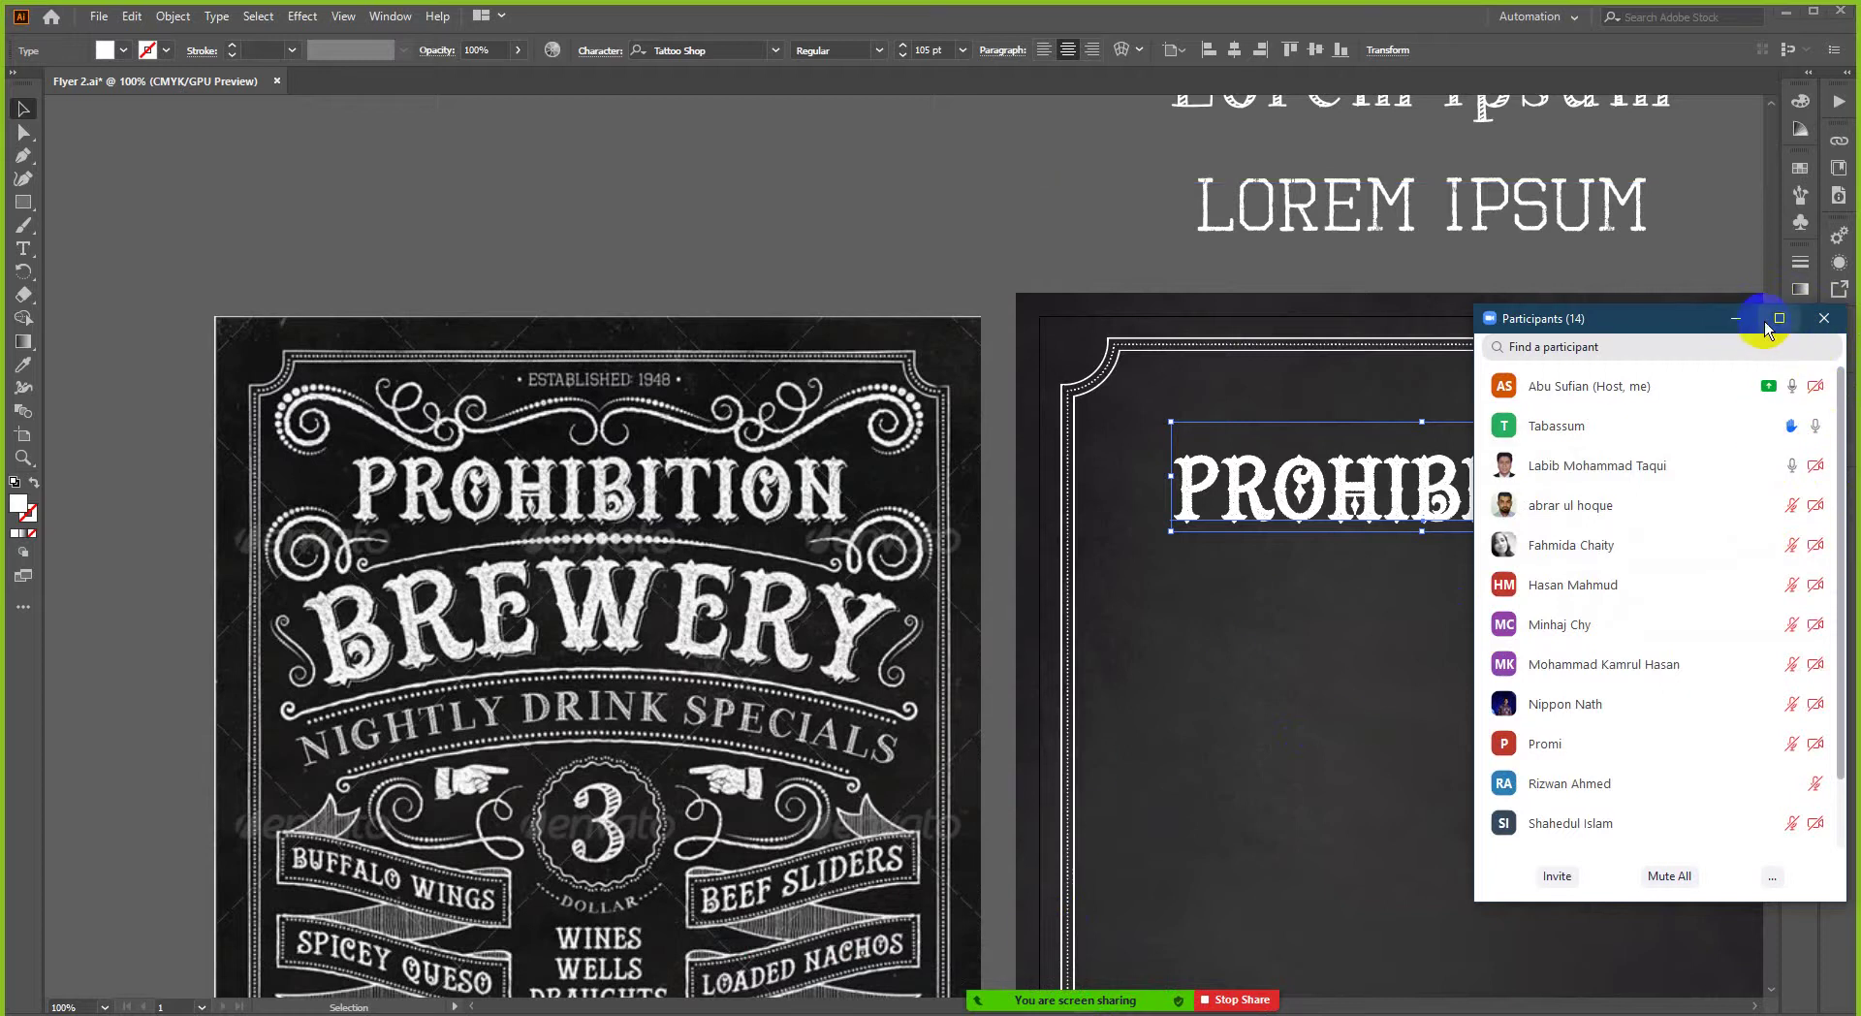
{"action": "left_click", "coordinate": [1736, 319]}
- Put the character settings away, compare the centred PROHIBITION headline with the reference flyer, and deselect it
{"action": "scroll", "coordinate": [665, 324], "scroll_direction": "down", "scroll_amount": 1}
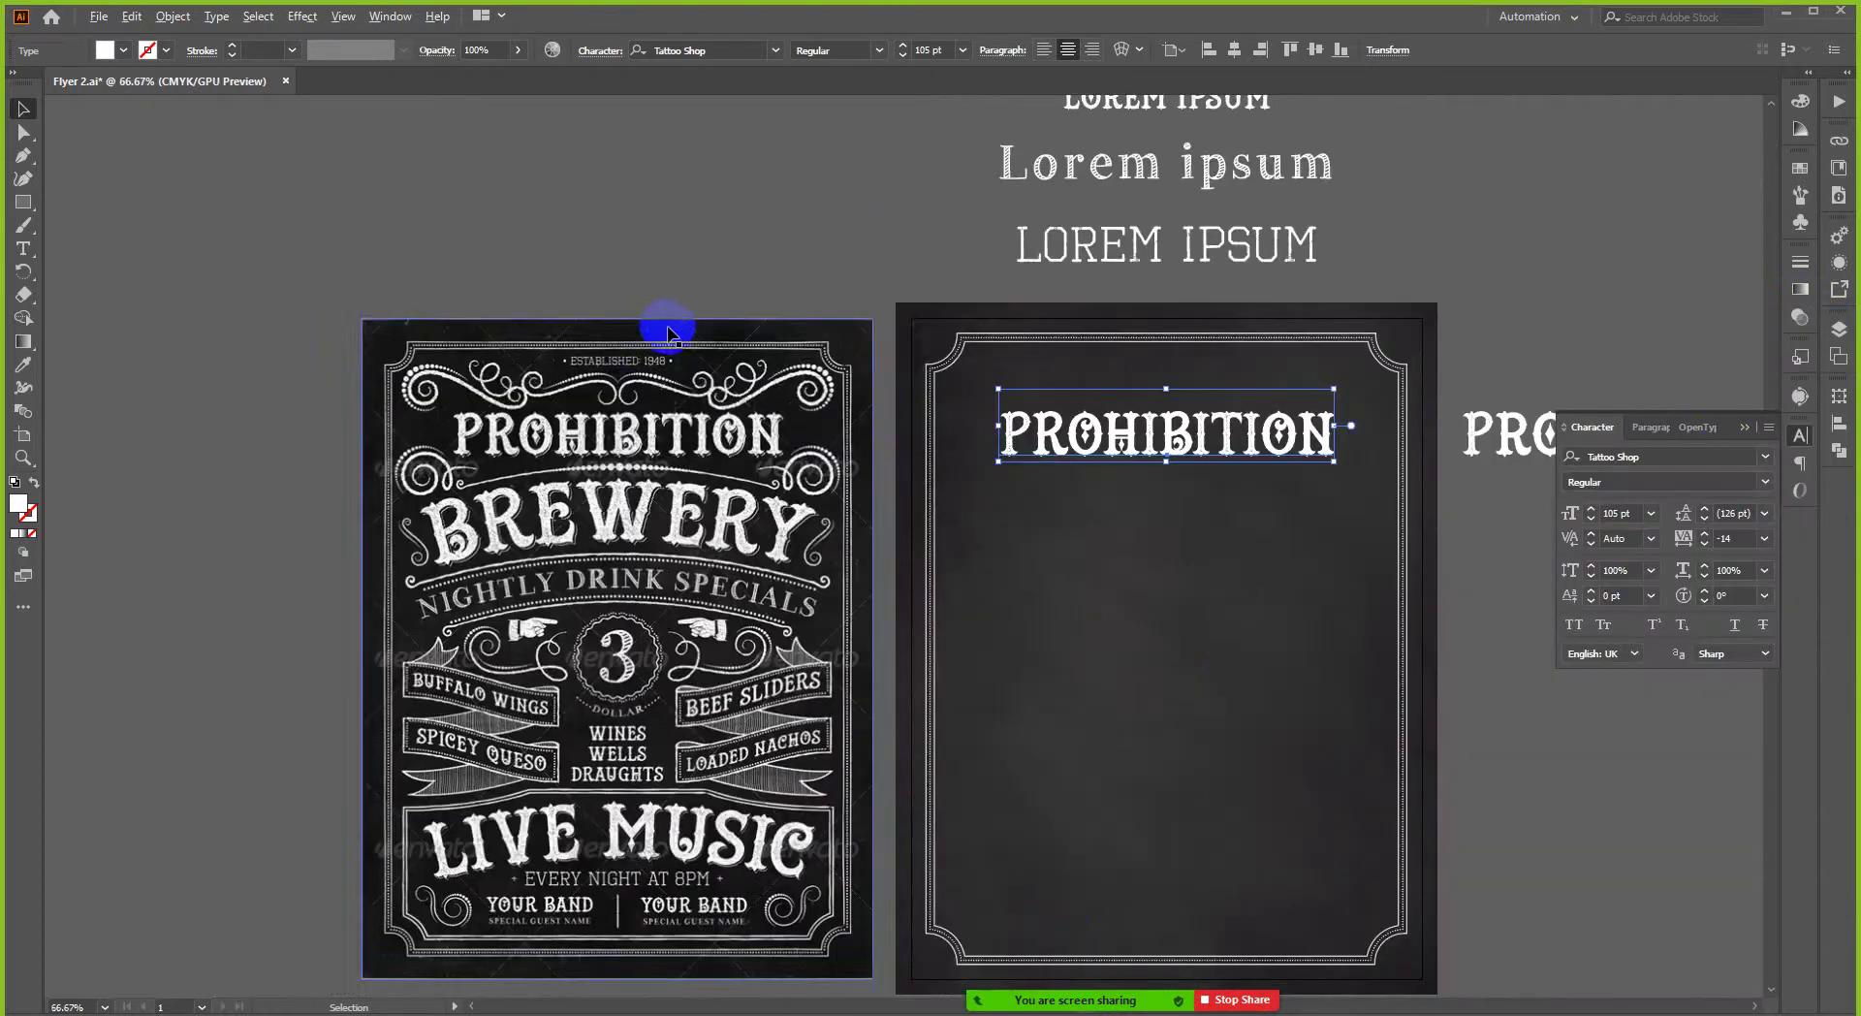
{"action": "left_click", "coordinate": [1800, 441]}
{"action": "scroll", "coordinate": [1238, 469], "scroll_direction": "up", "scroll_amount": 1}
{"action": "scroll", "coordinate": [1181, 447], "scroll_direction": "up", "scroll_amount": 1}
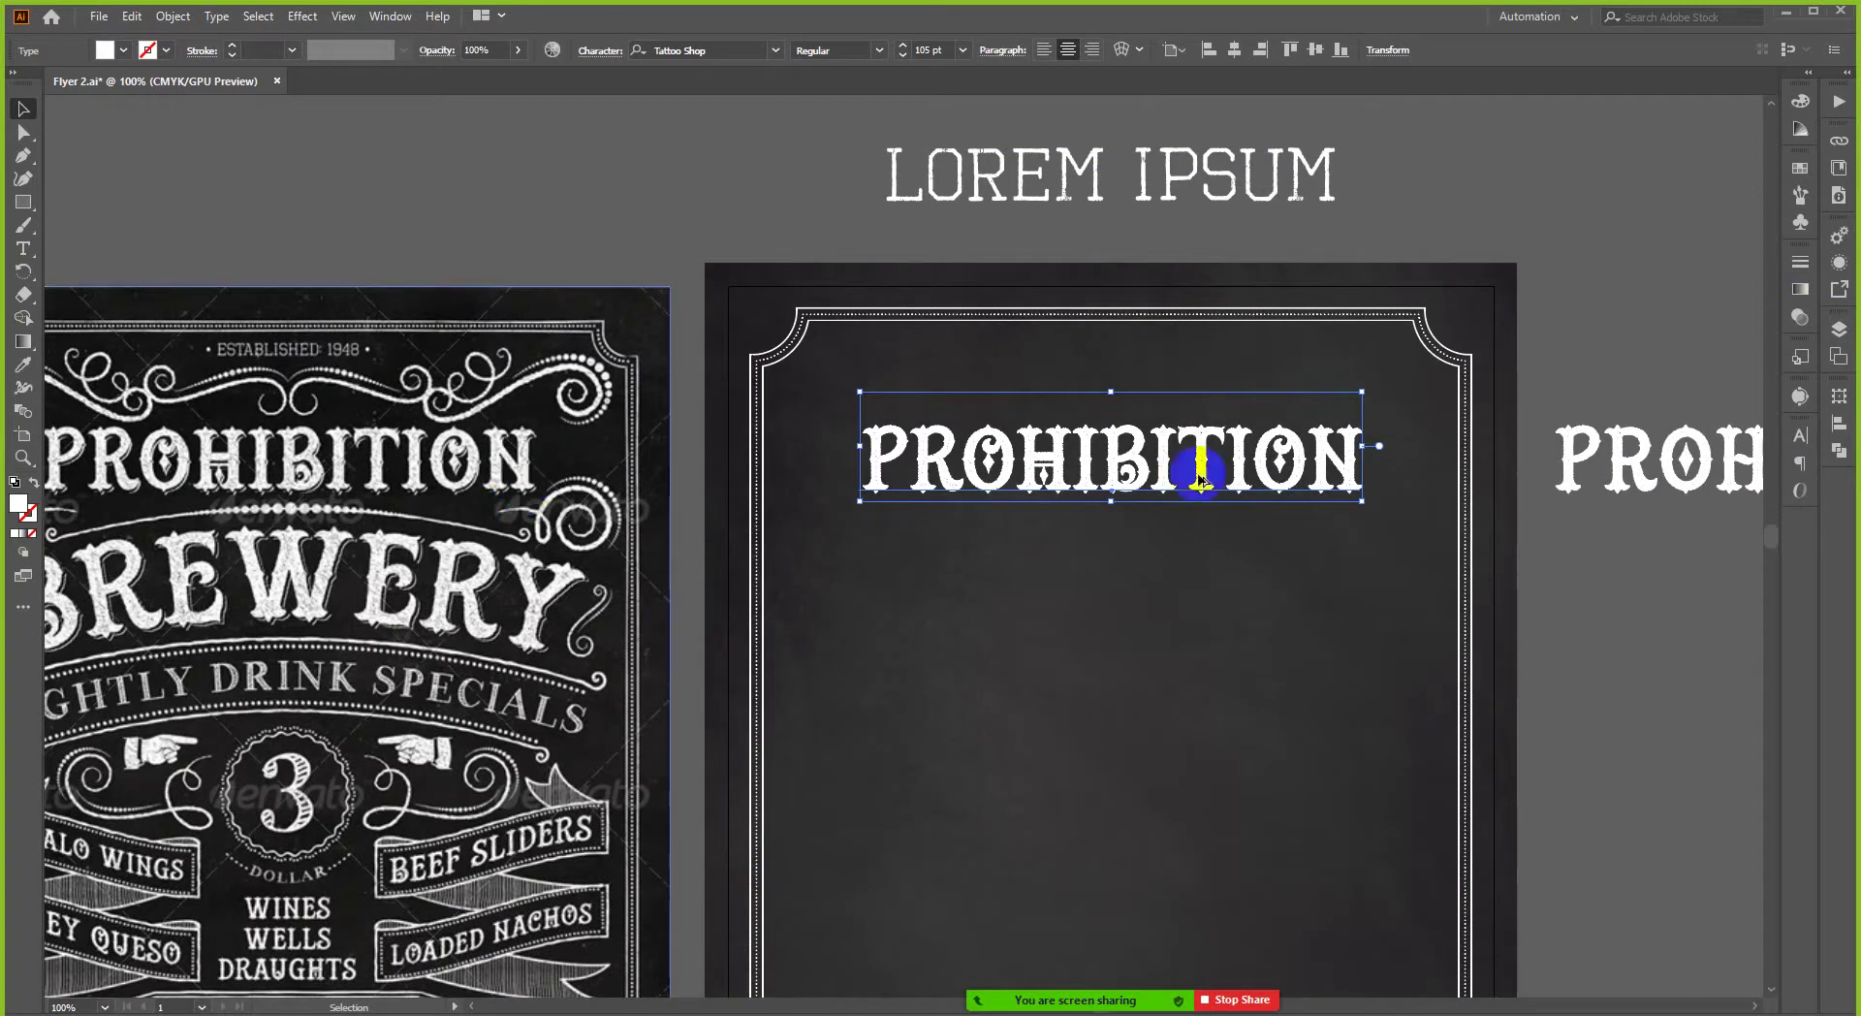
{"action": "scroll", "coordinate": [1285, 466], "scroll_direction": "down", "scroll_amount": 1}
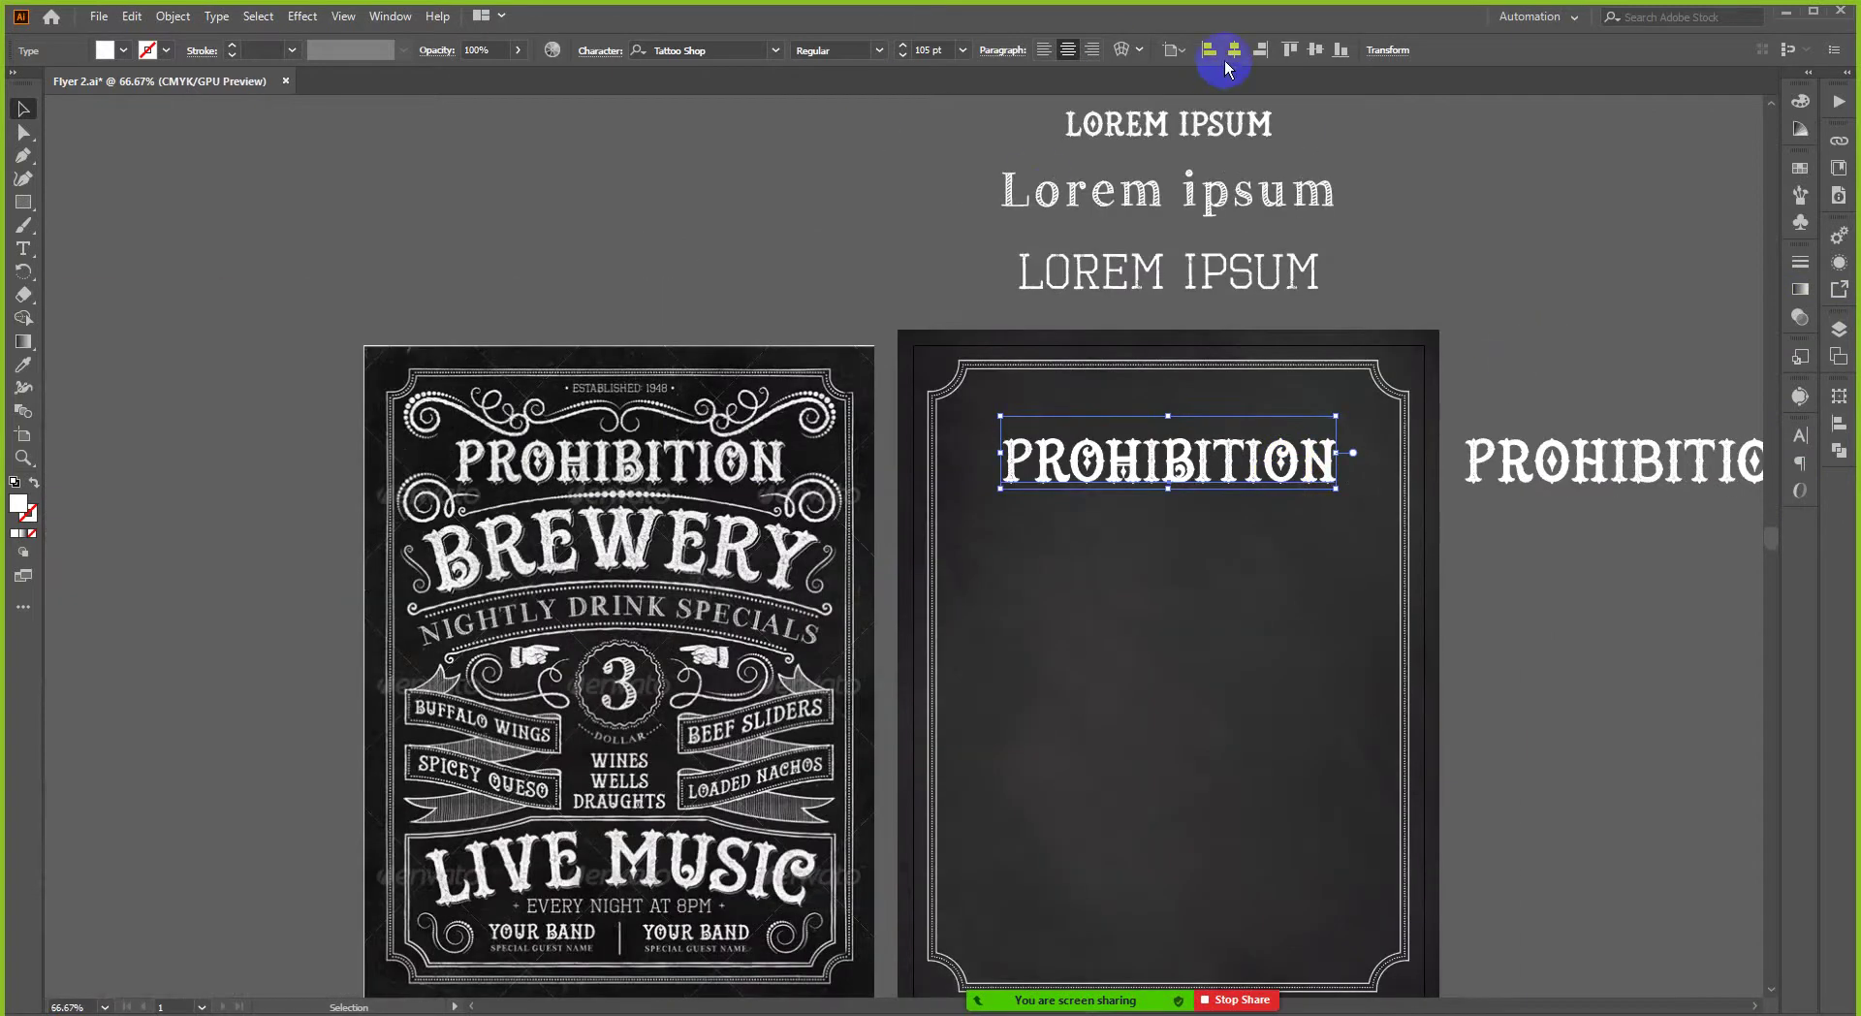
{"action": "left_click", "coordinate": [1413, 423]}
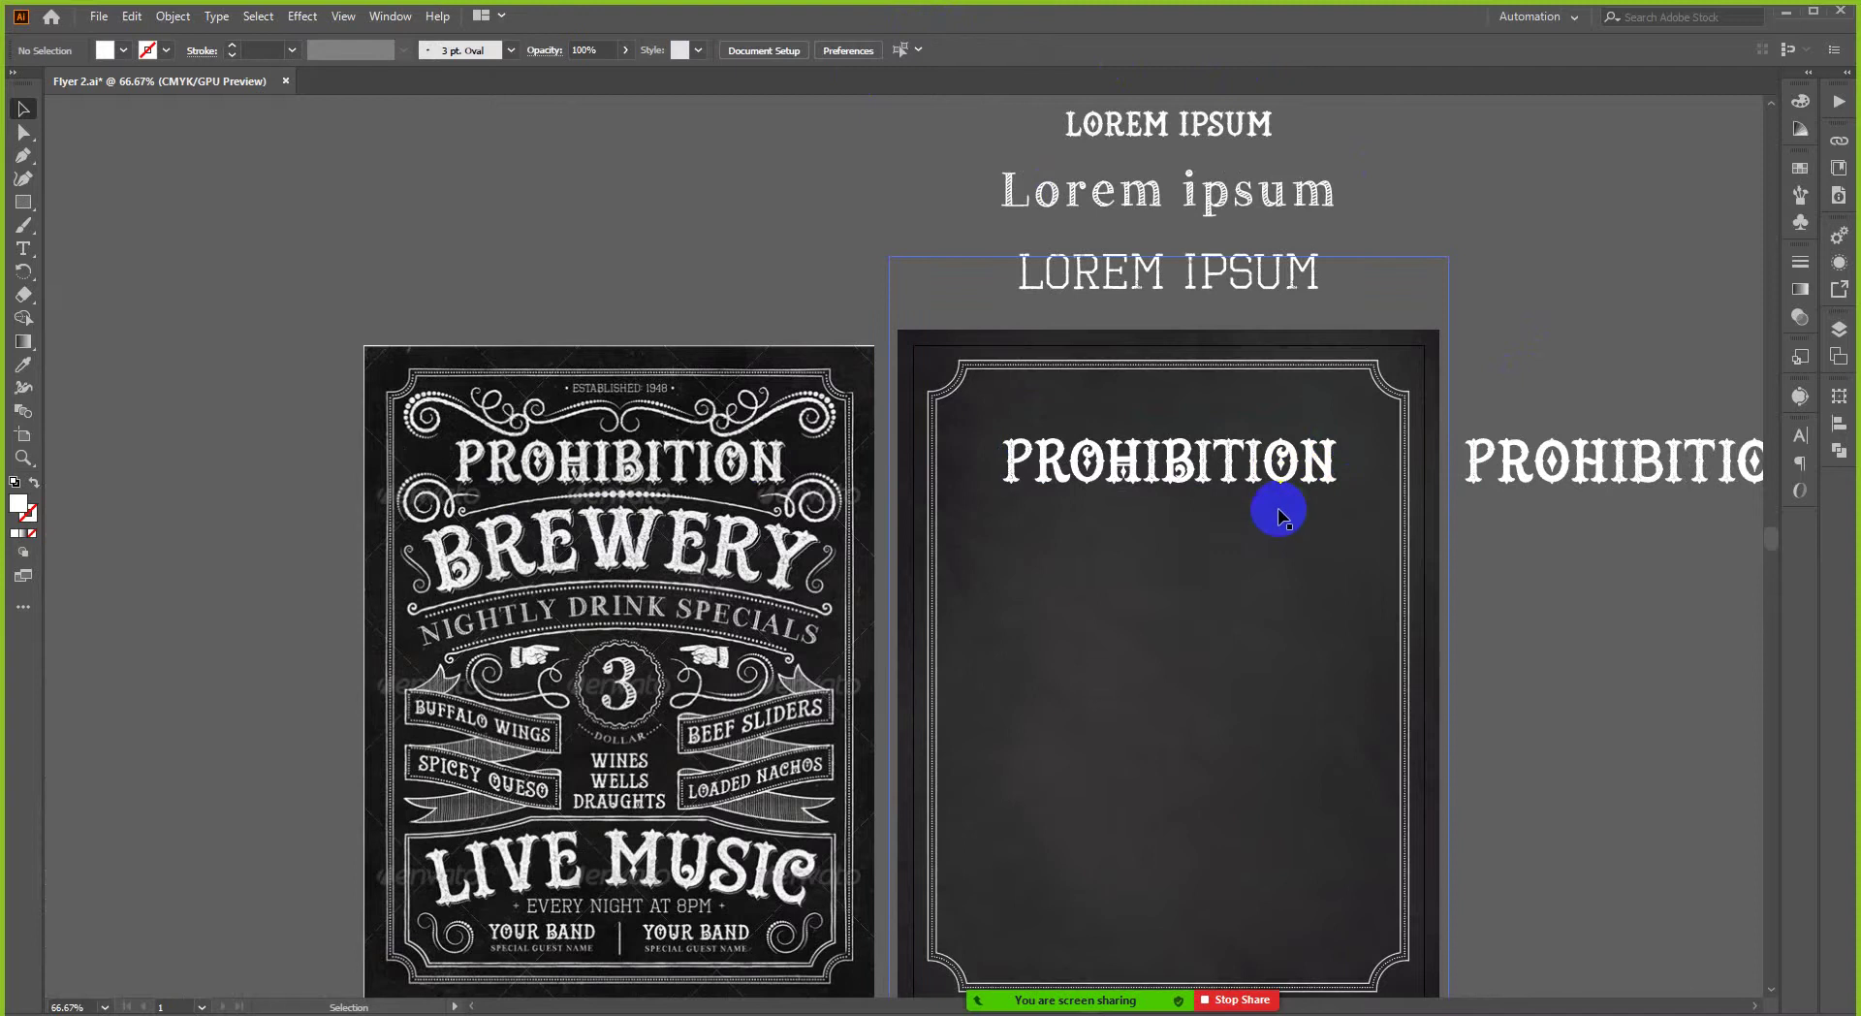
- Duplicate the decorative PROHIBITION headline directly below itself and retype the copy as BREWERY
{"action": "scroll", "coordinate": [1086, 514], "scroll_direction": "right", "scroll_amount": 2}
{"action": "left_click", "coordinate": [1070, 465]}
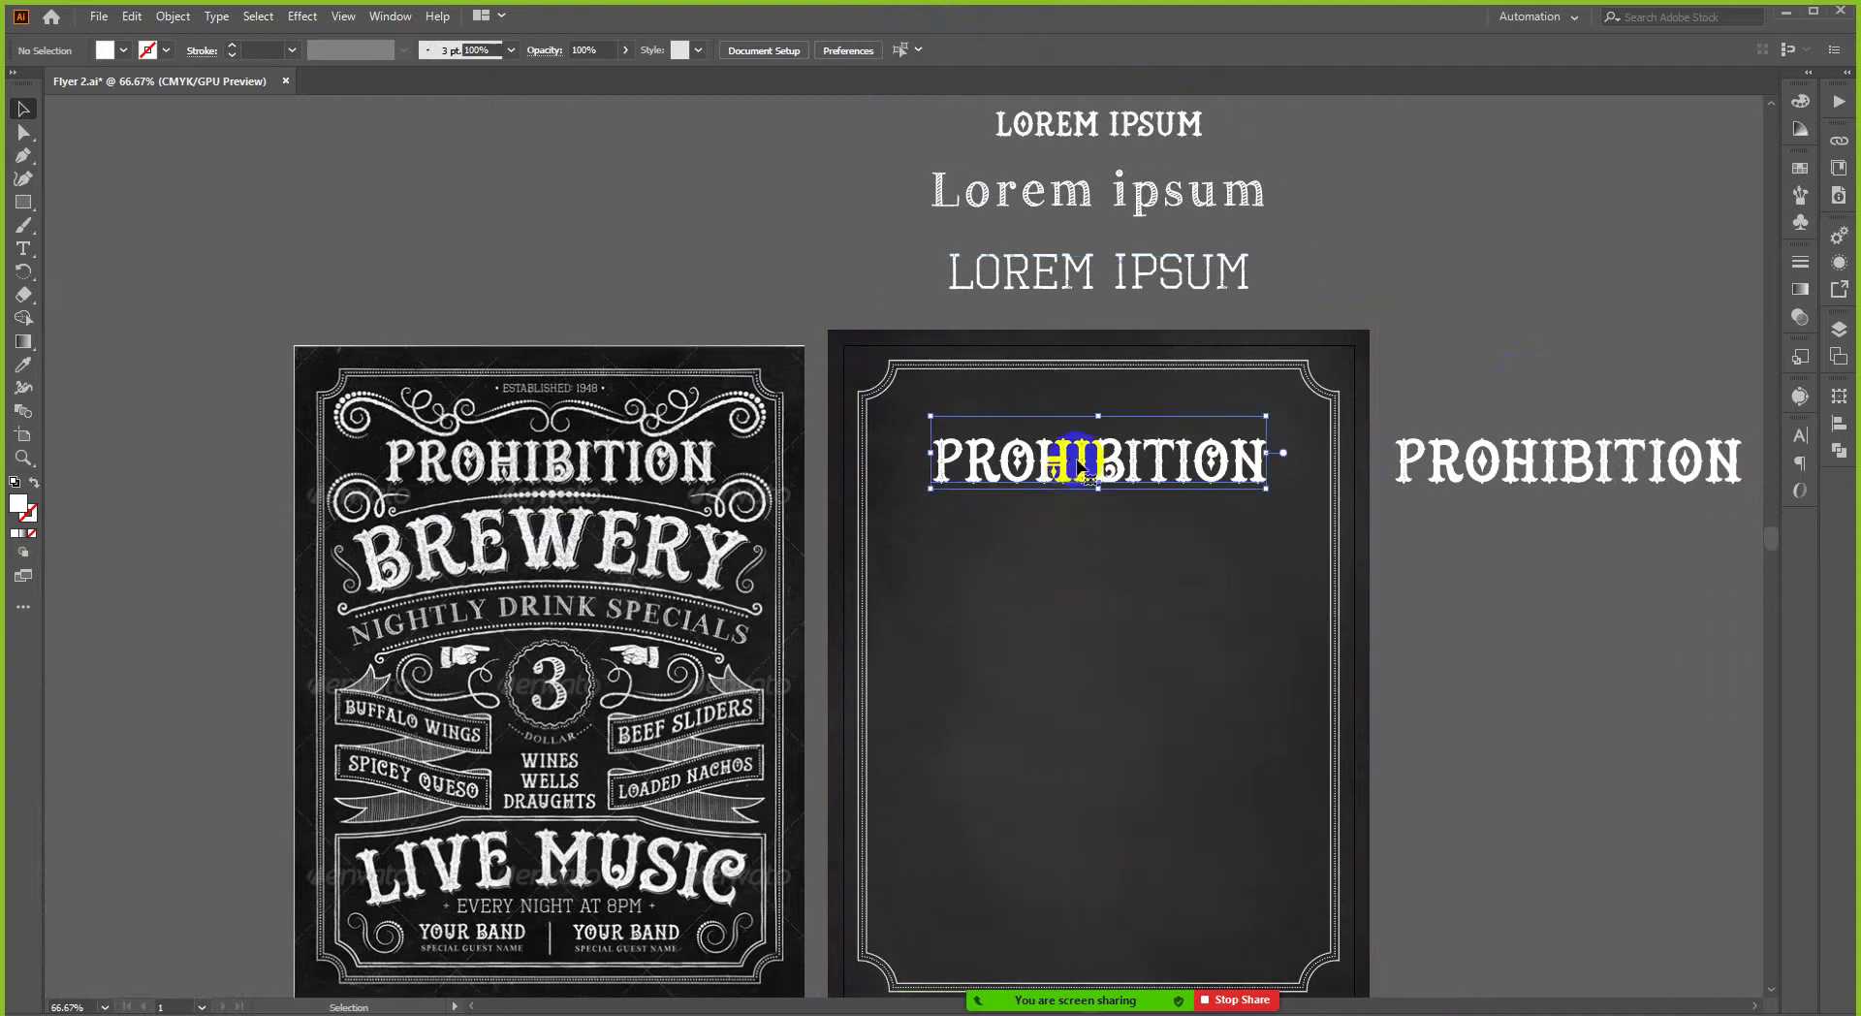
{"action": "left_click_drag", "start_coordinate": [1074, 467], "coordinate": [1078, 560]}
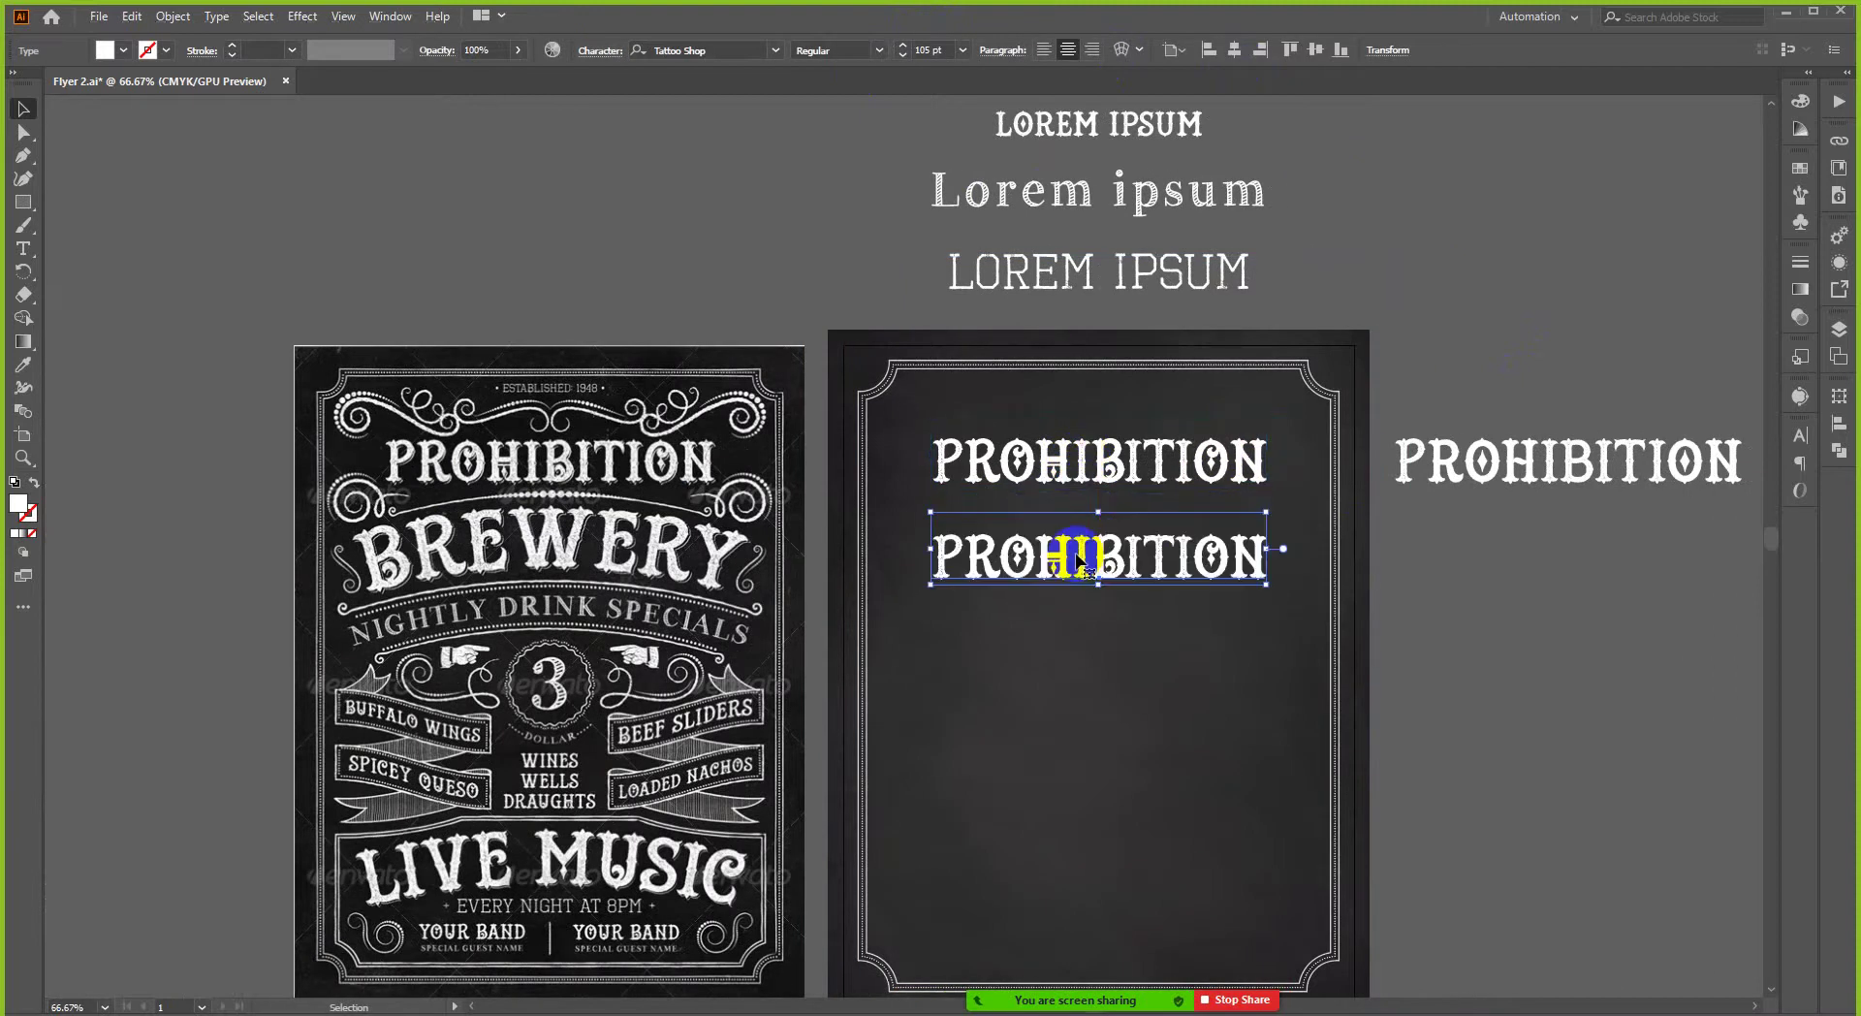
{"action": "key", "text": "t"}
{"action": "left_click", "coordinate": [1093, 558]}
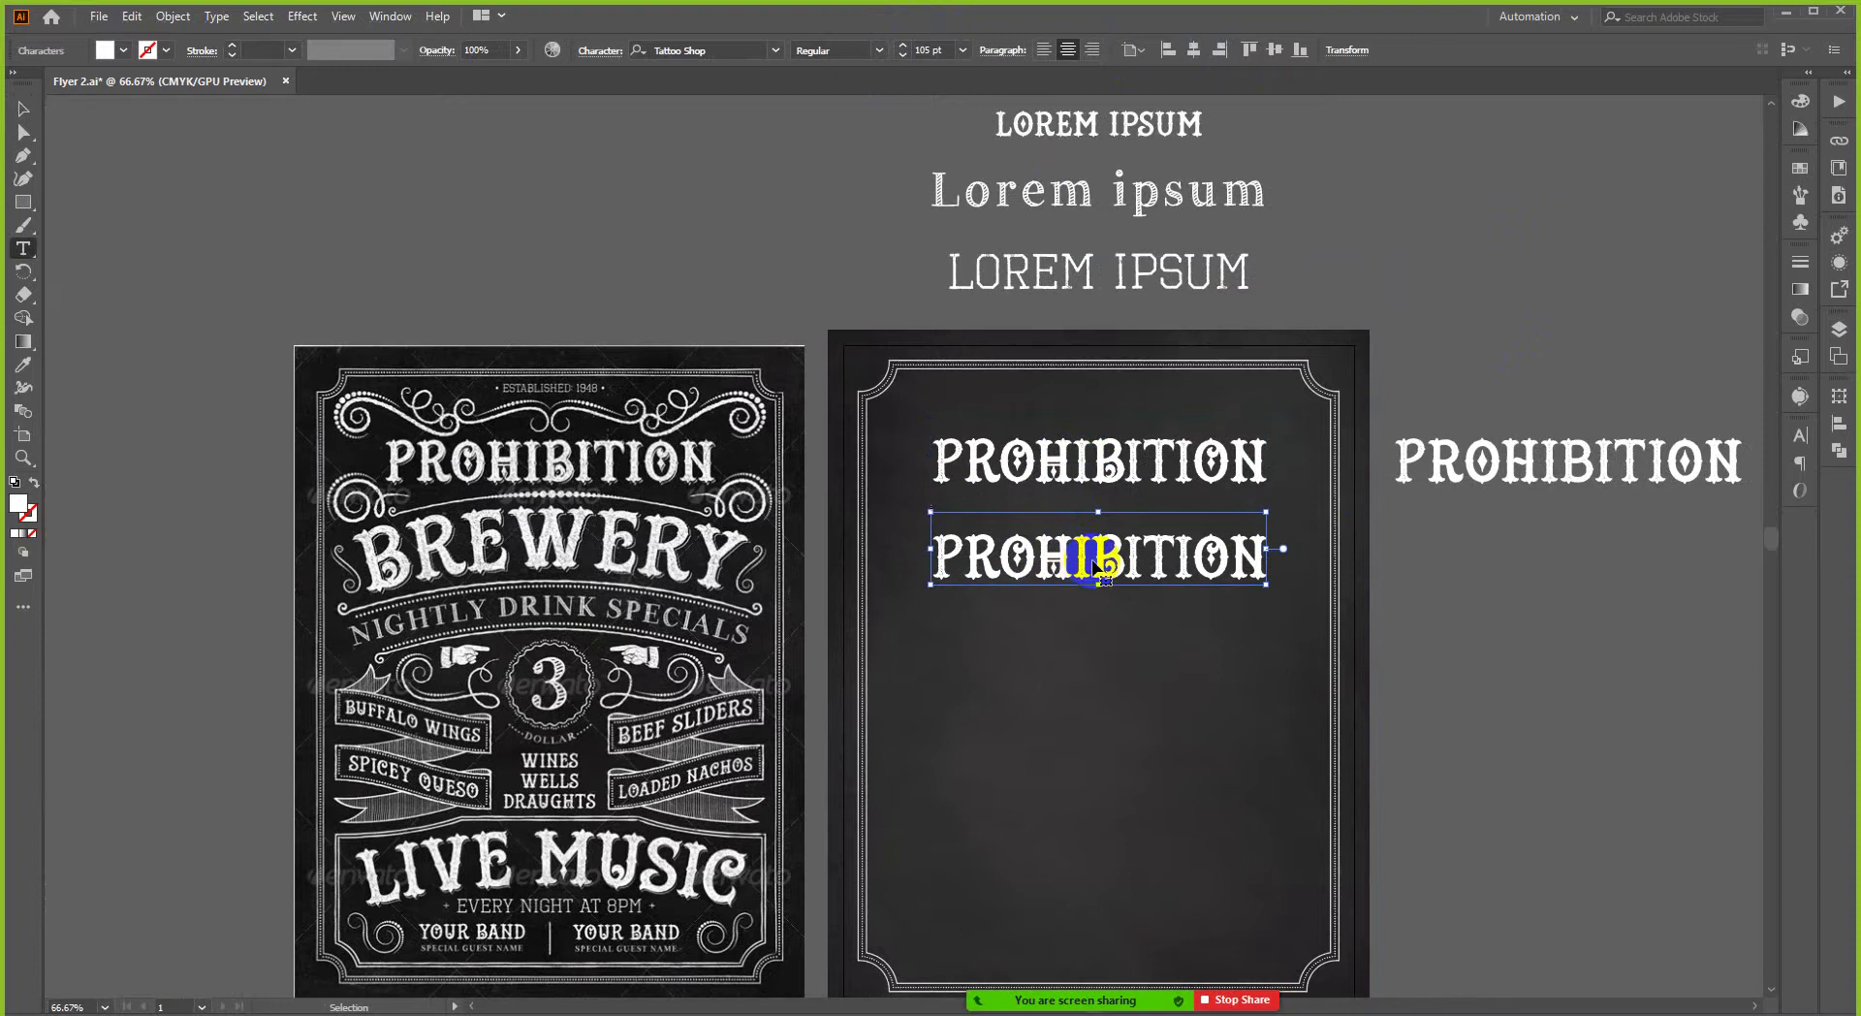
{"action": "double_click", "coordinate": [1093, 557]}
{"action": "type", "text": "BRE"}
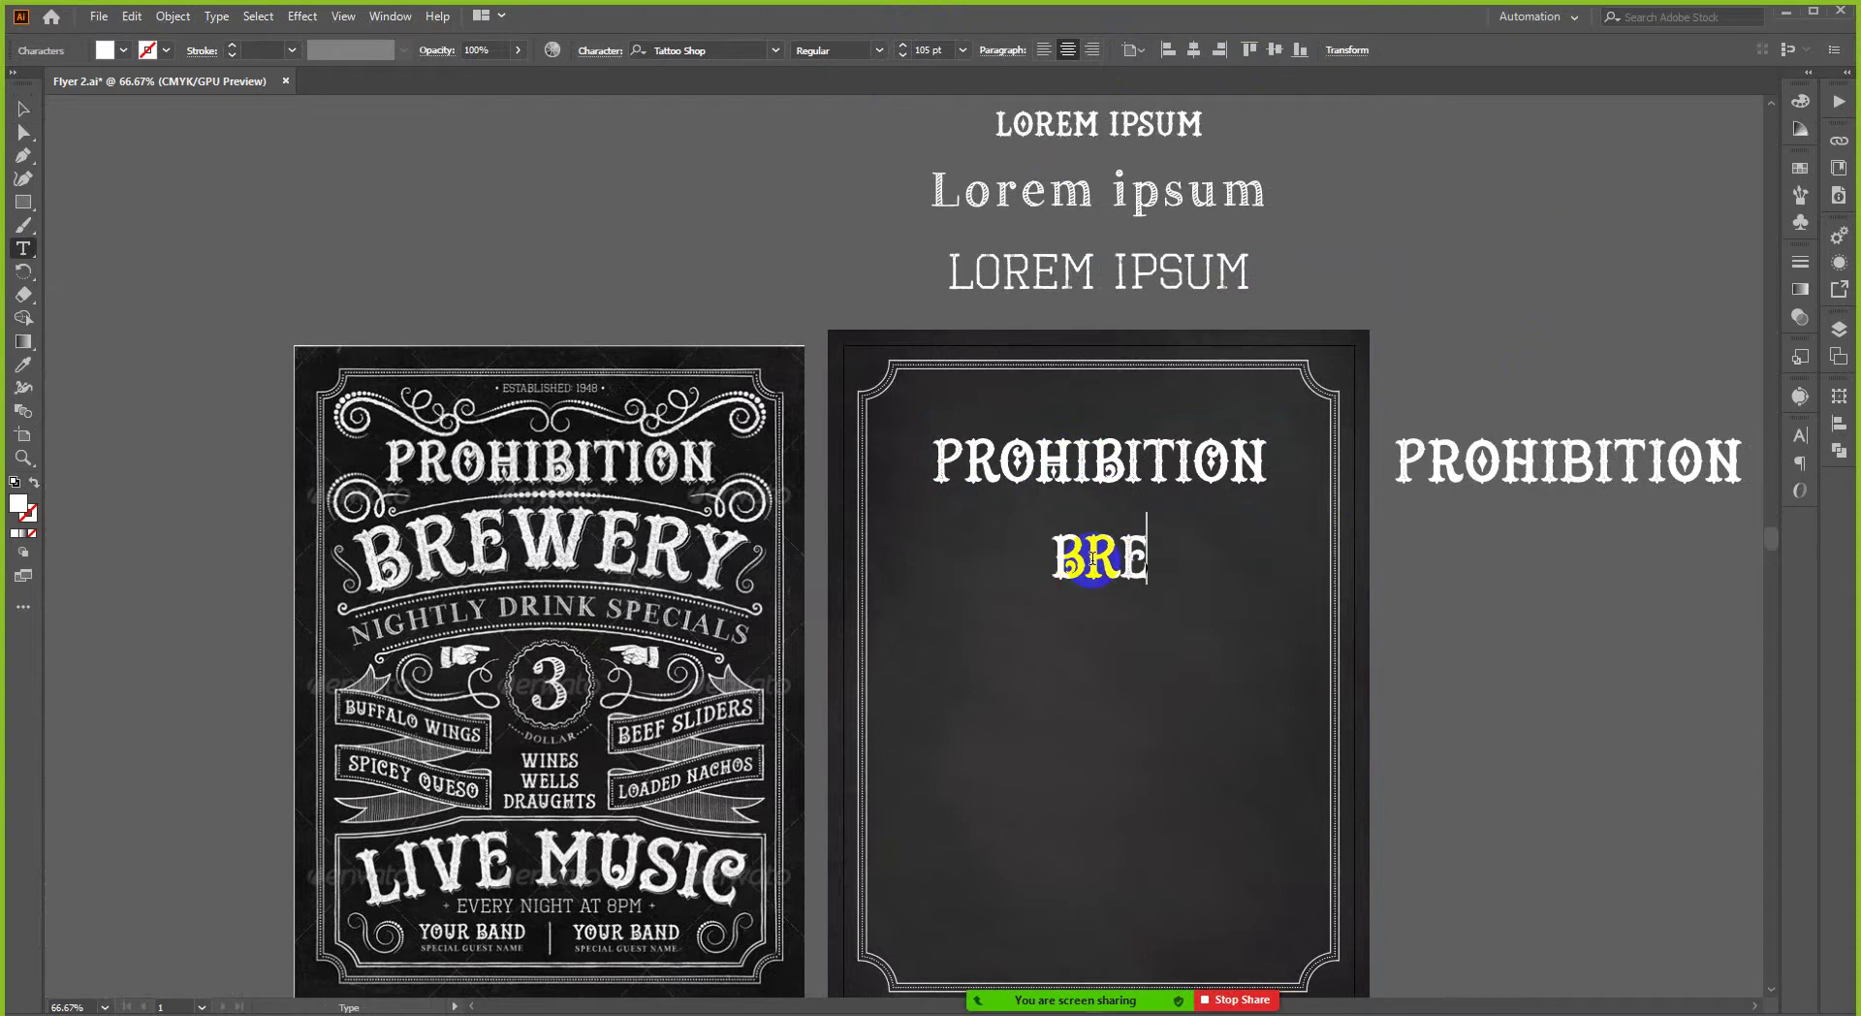
{"action": "type", "text": "WERY"}
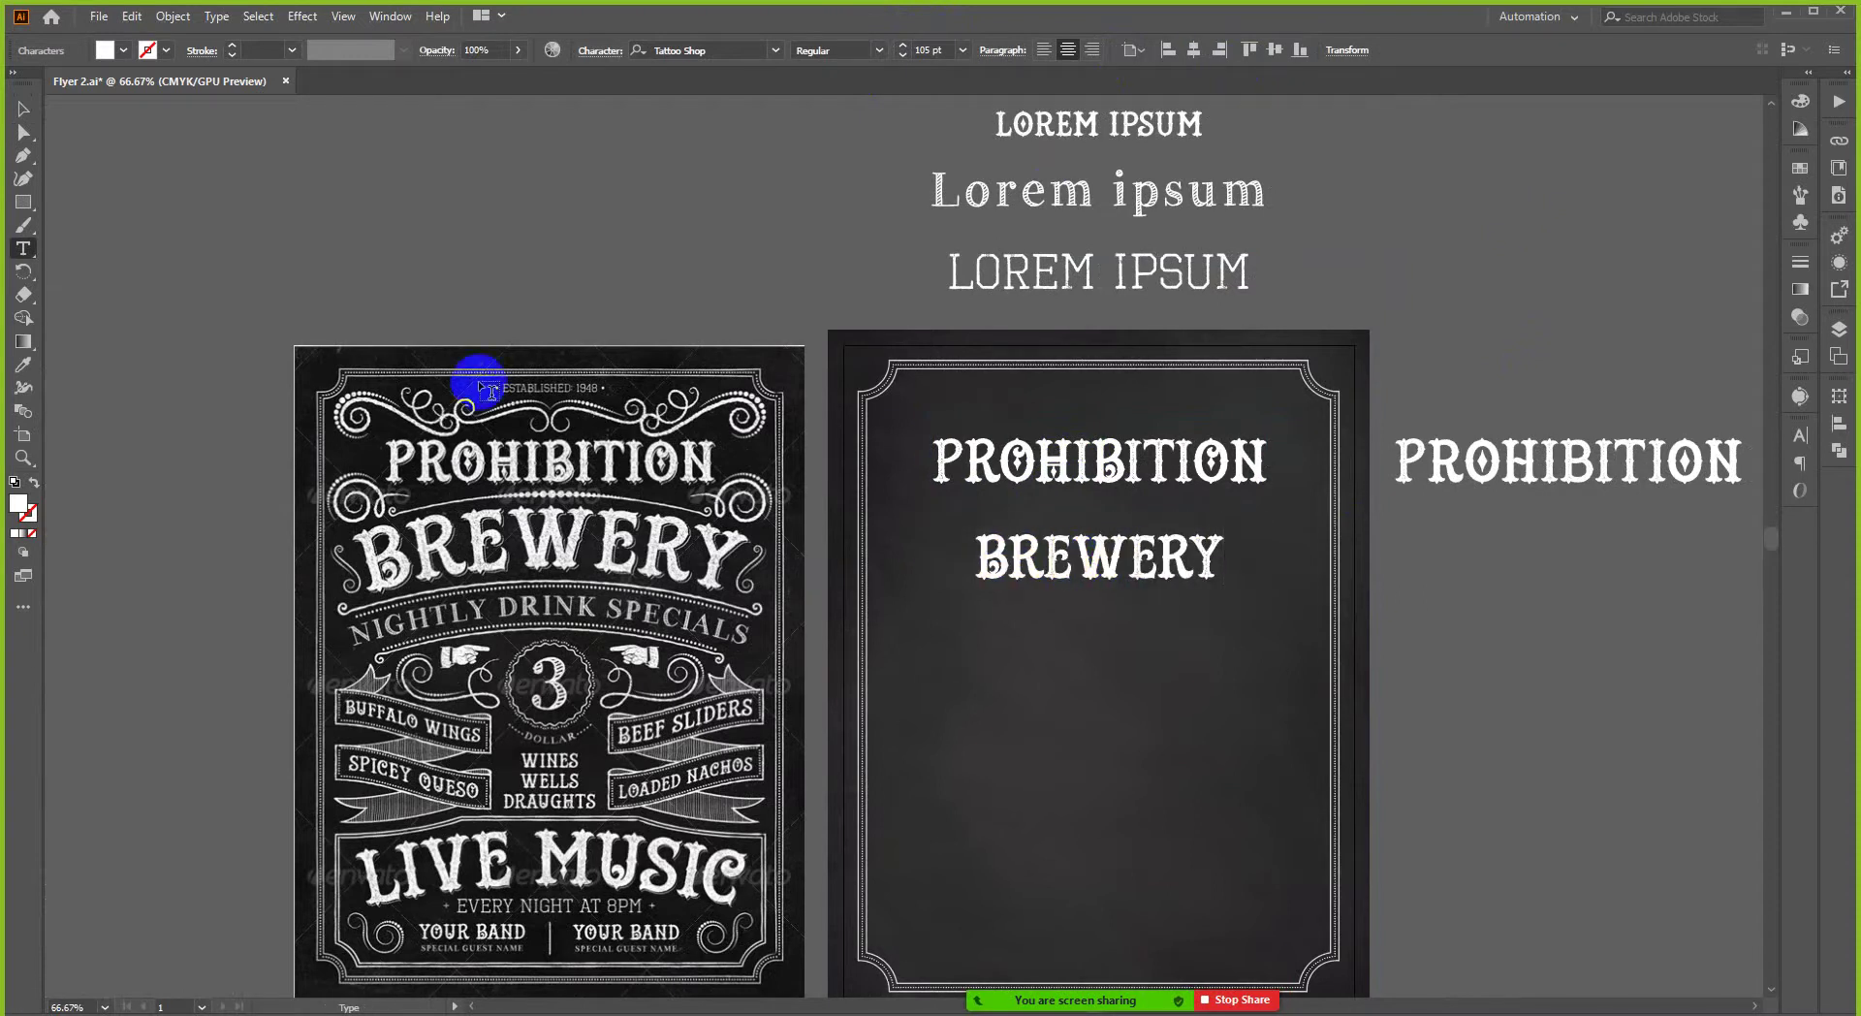
{"action": "left_click", "coordinate": [24, 109]}
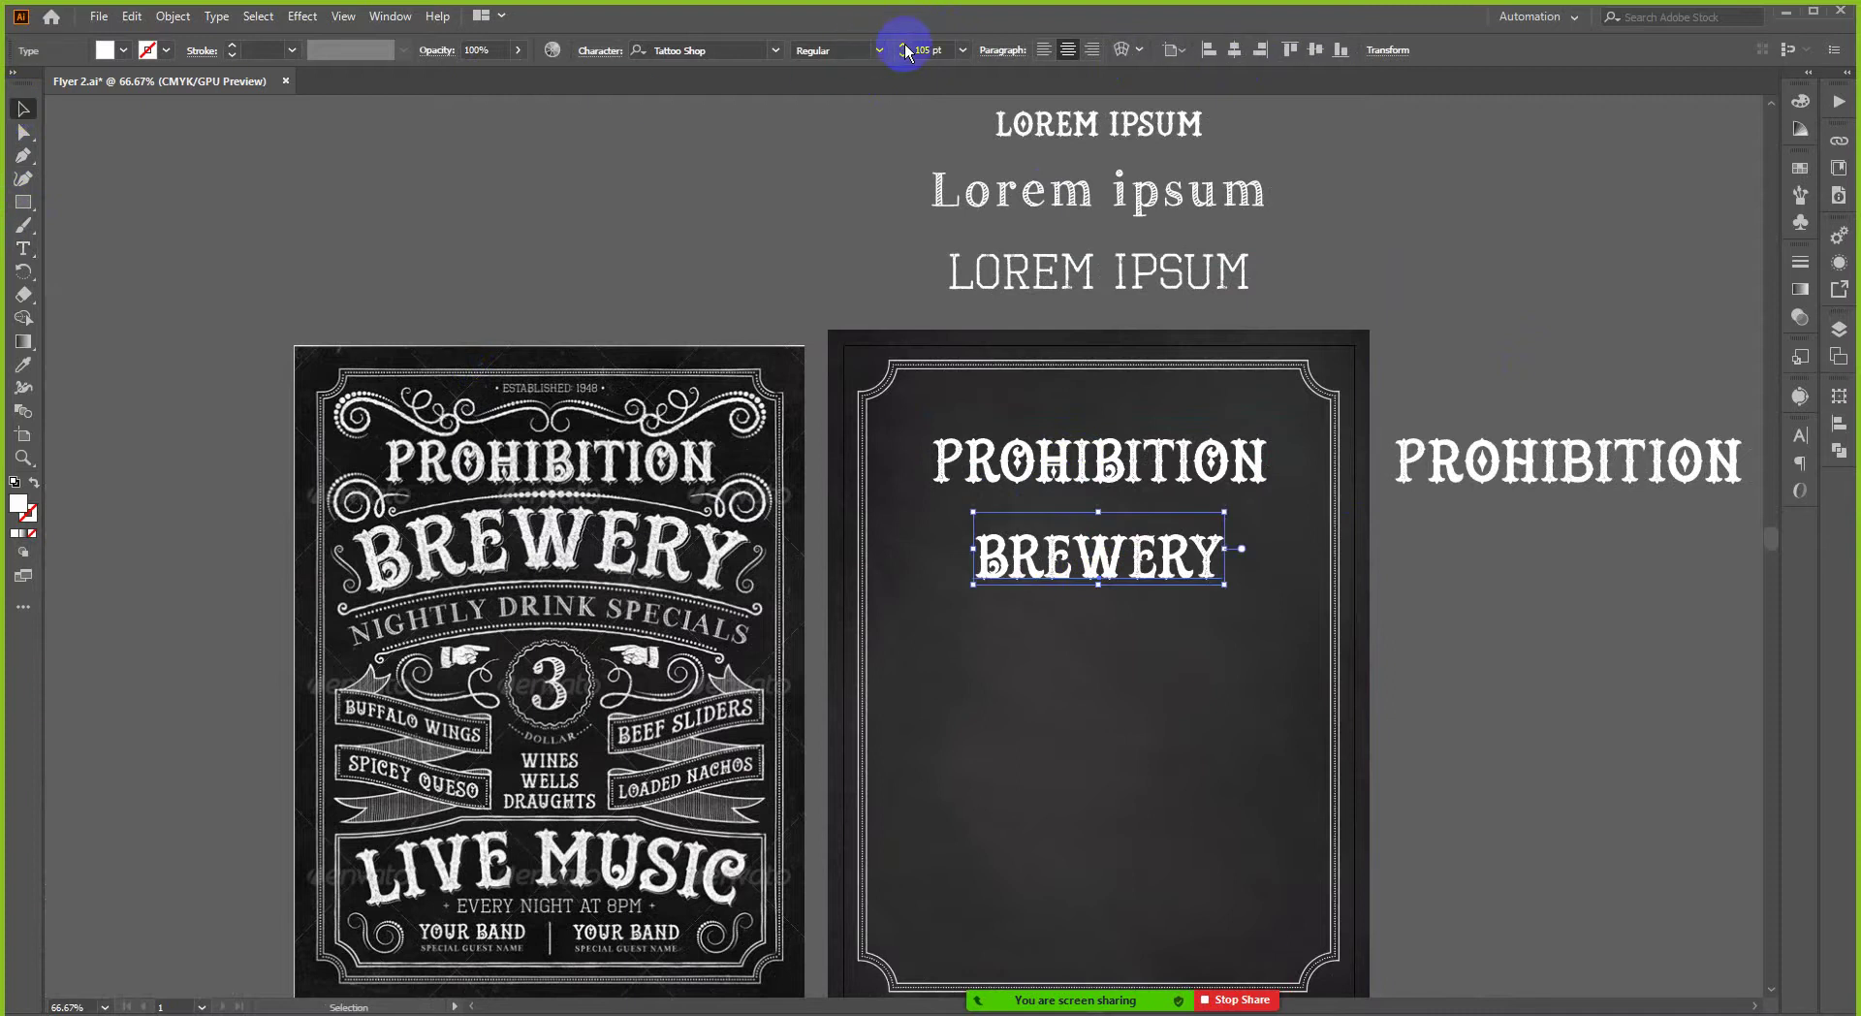
- Enlarge the BREWERY text to 154 pt and move it slightly down beneath PROHIBITION
{"action": "left_click_drag", "start_coordinate": [904, 45], "coordinate": [904, 44]}
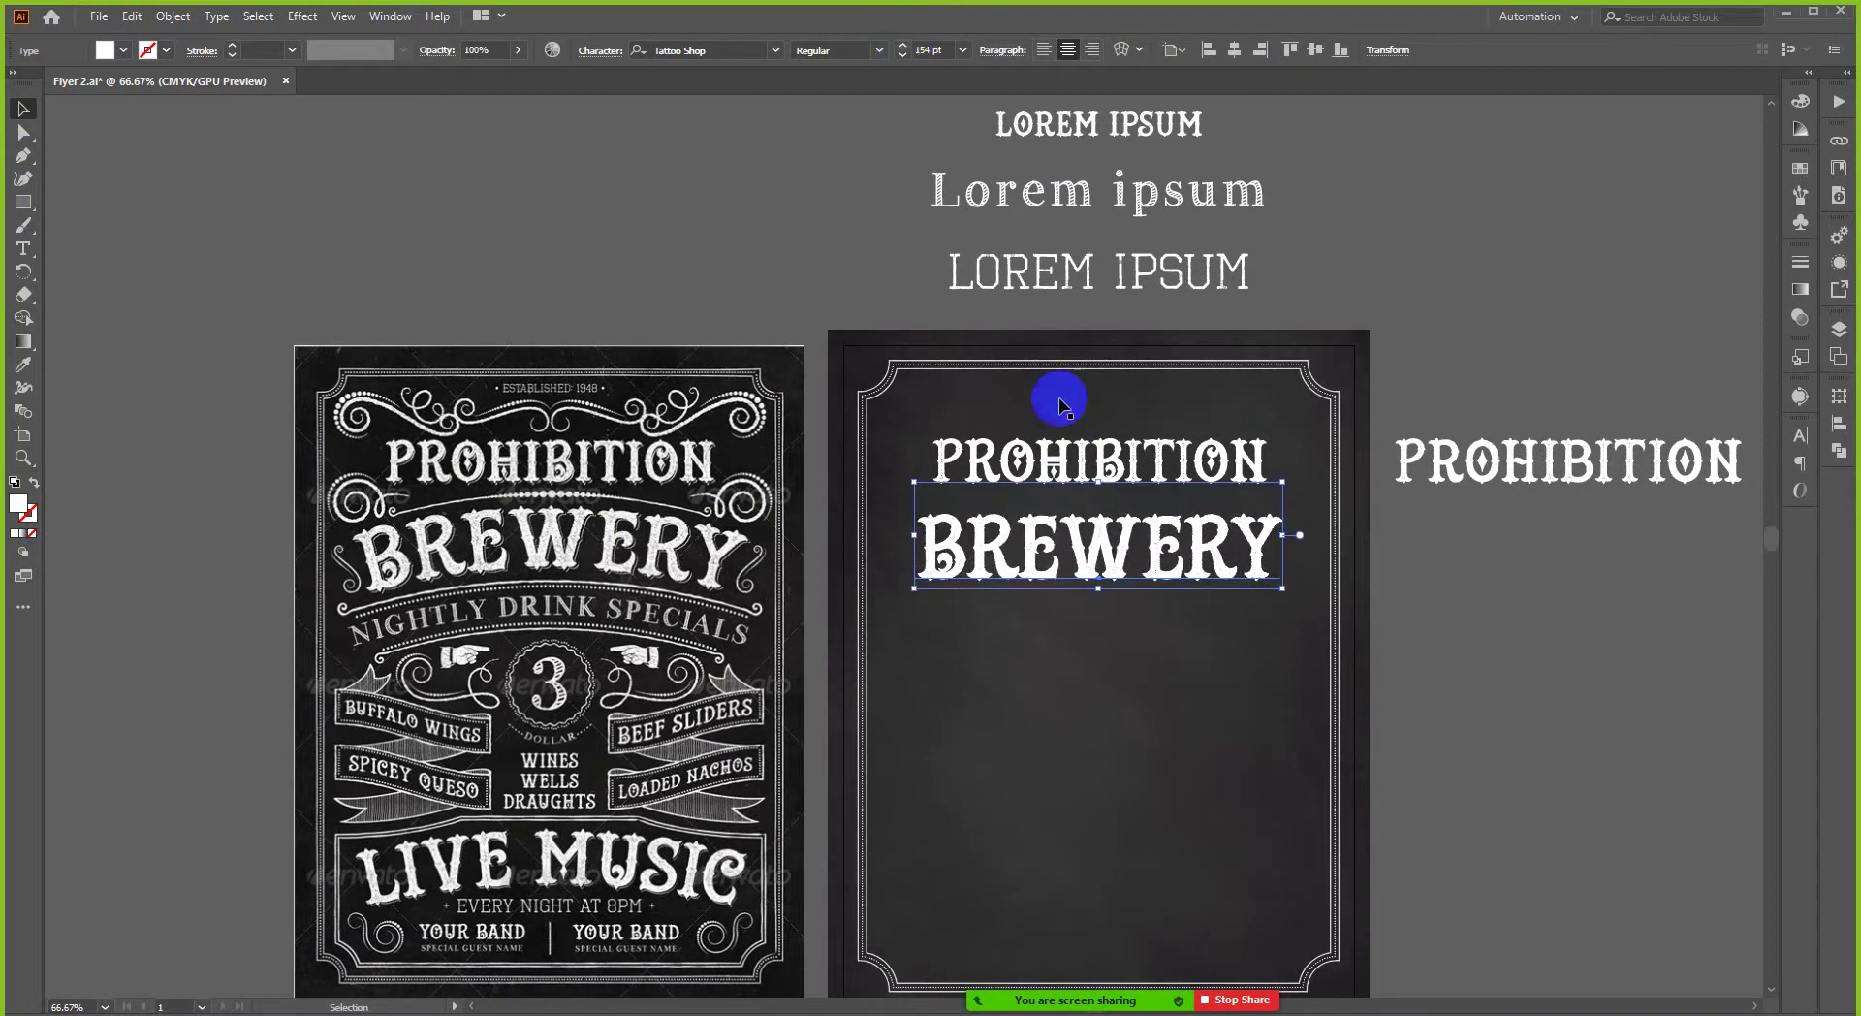
{"action": "left_click_drag", "start_coordinate": [1110, 562], "coordinate": [1110, 577]}
{"action": "left_click", "coordinate": [1536, 642]}
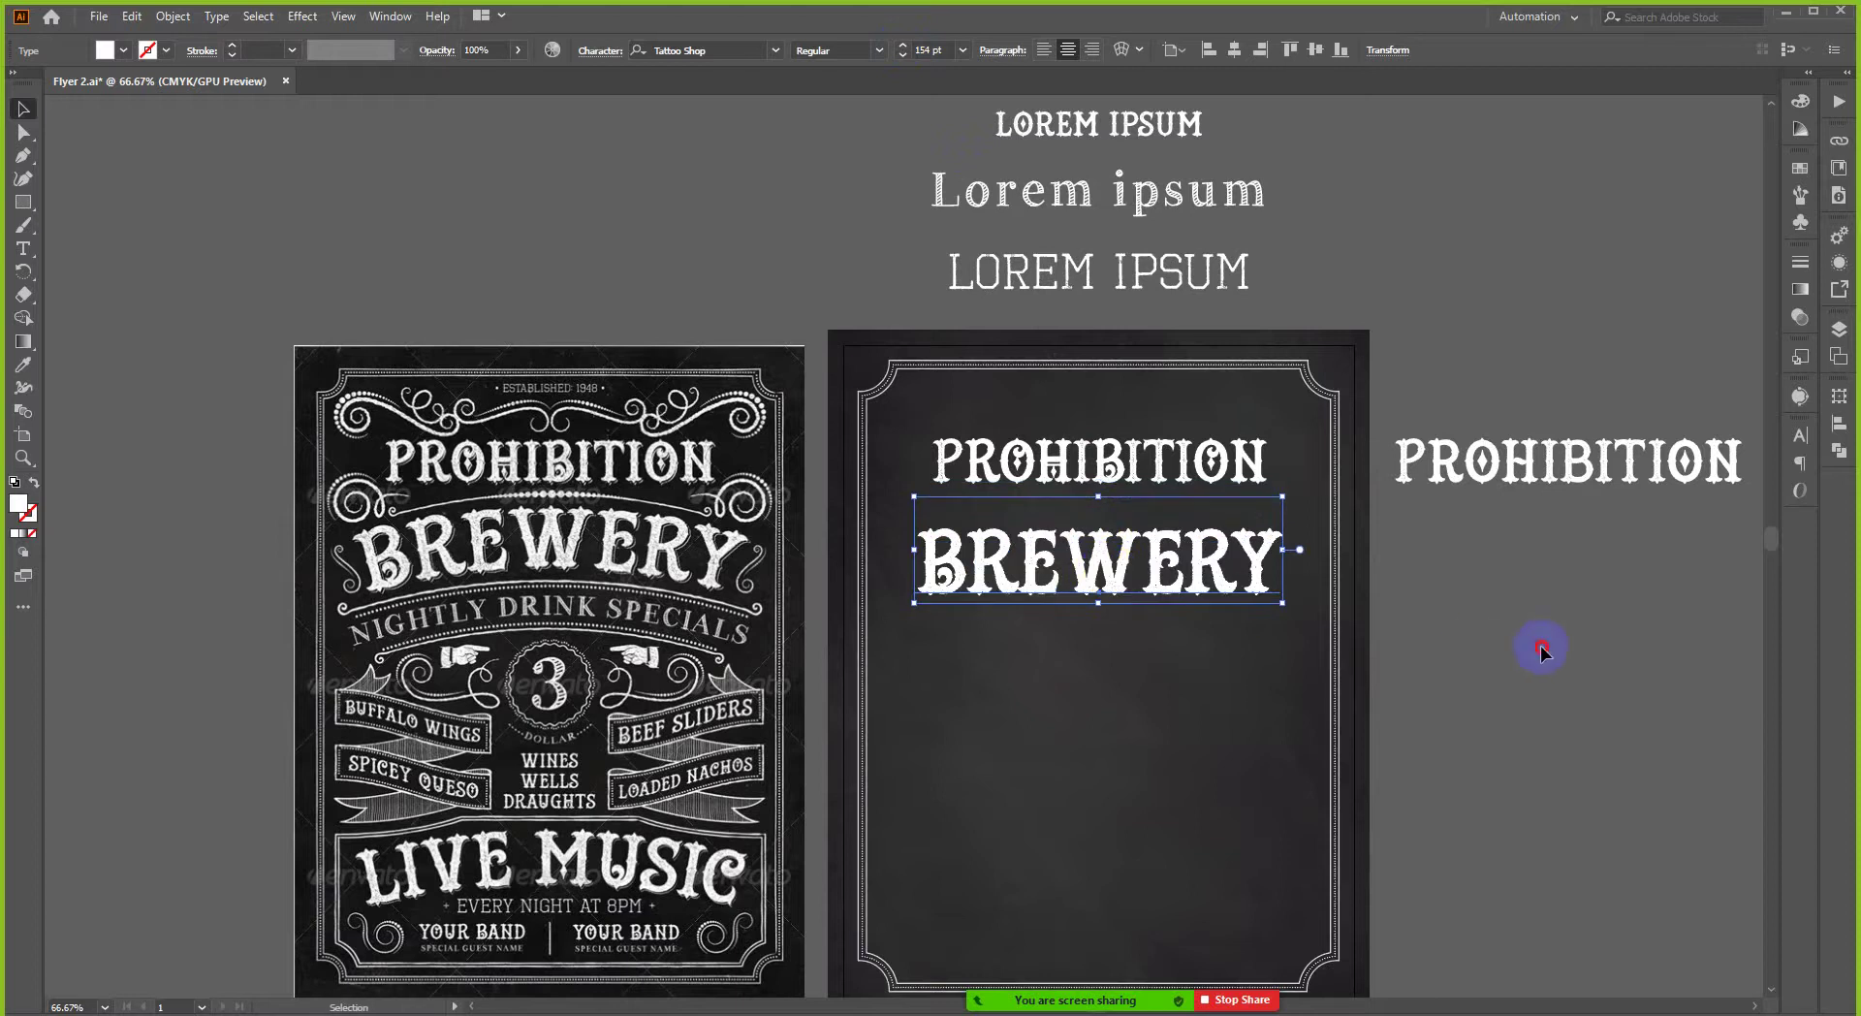
{"action": "left_click", "coordinate": [1183, 587]}
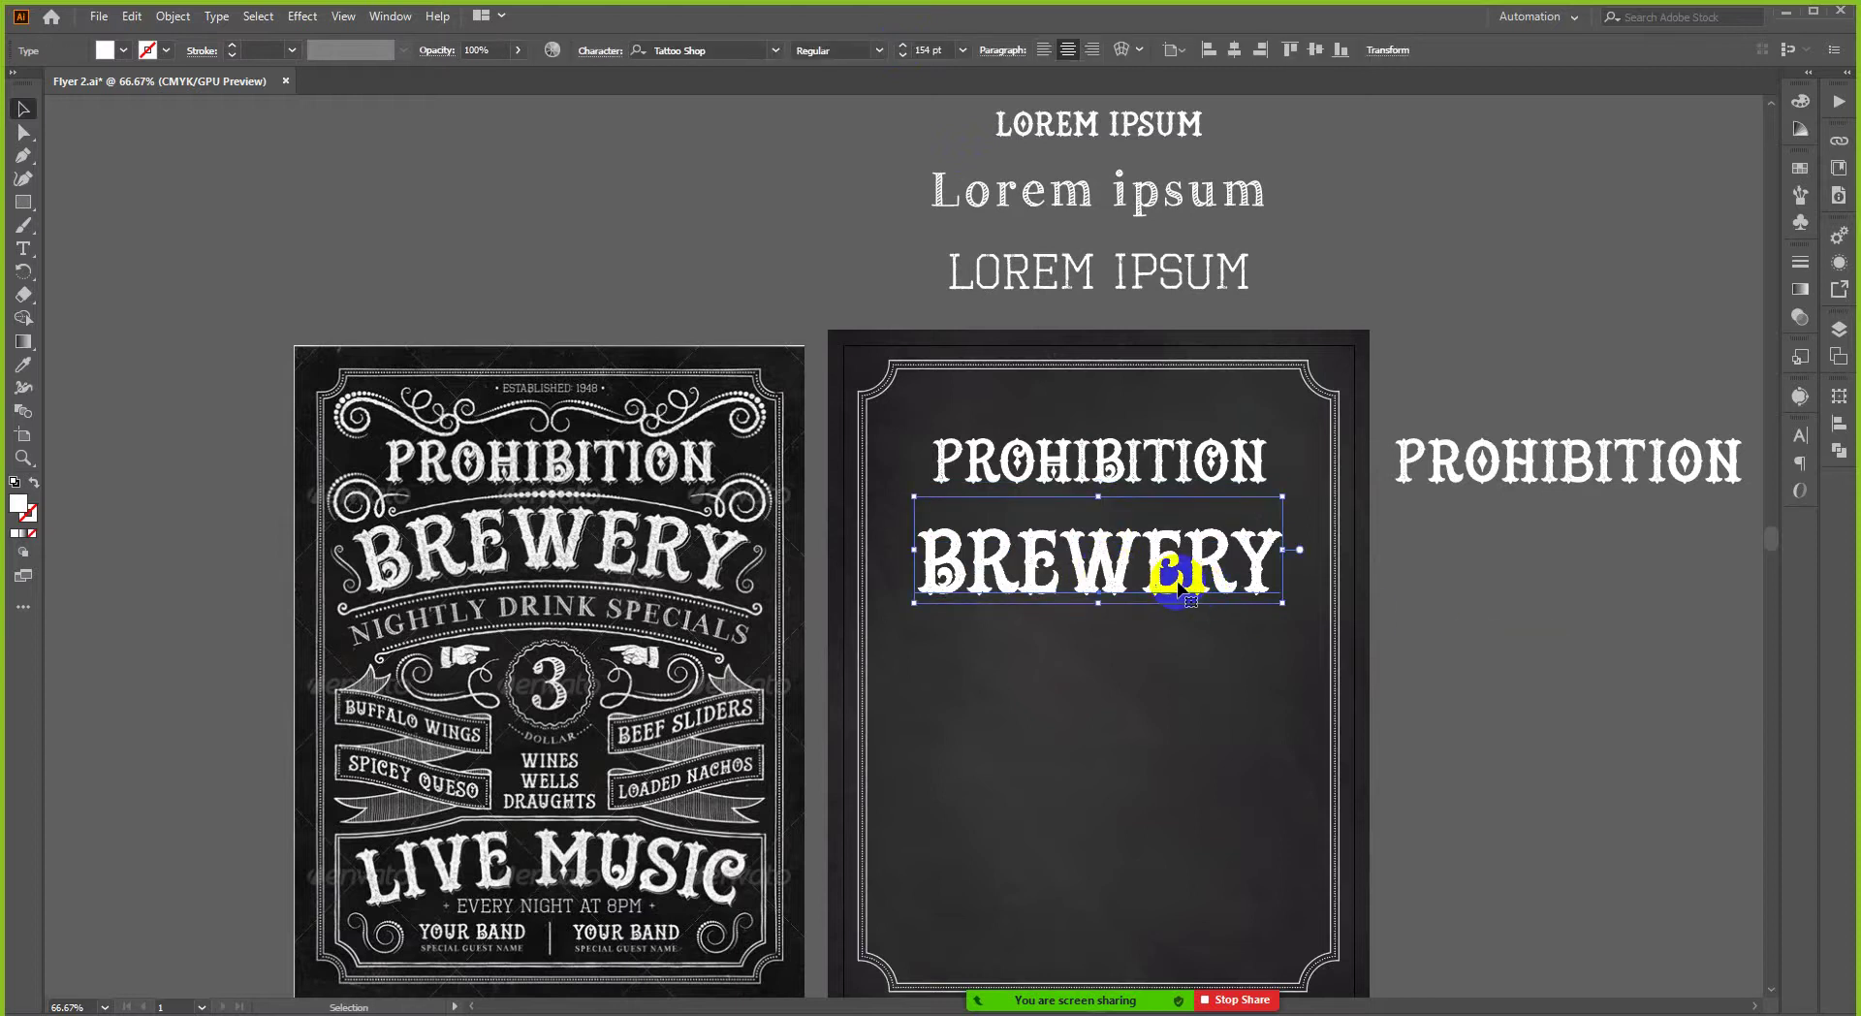
{"action": "scroll", "coordinate": [1181, 586], "scroll_direction": "up", "scroll_amount": 1}
{"action": "left_click", "coordinate": [402, 603]}
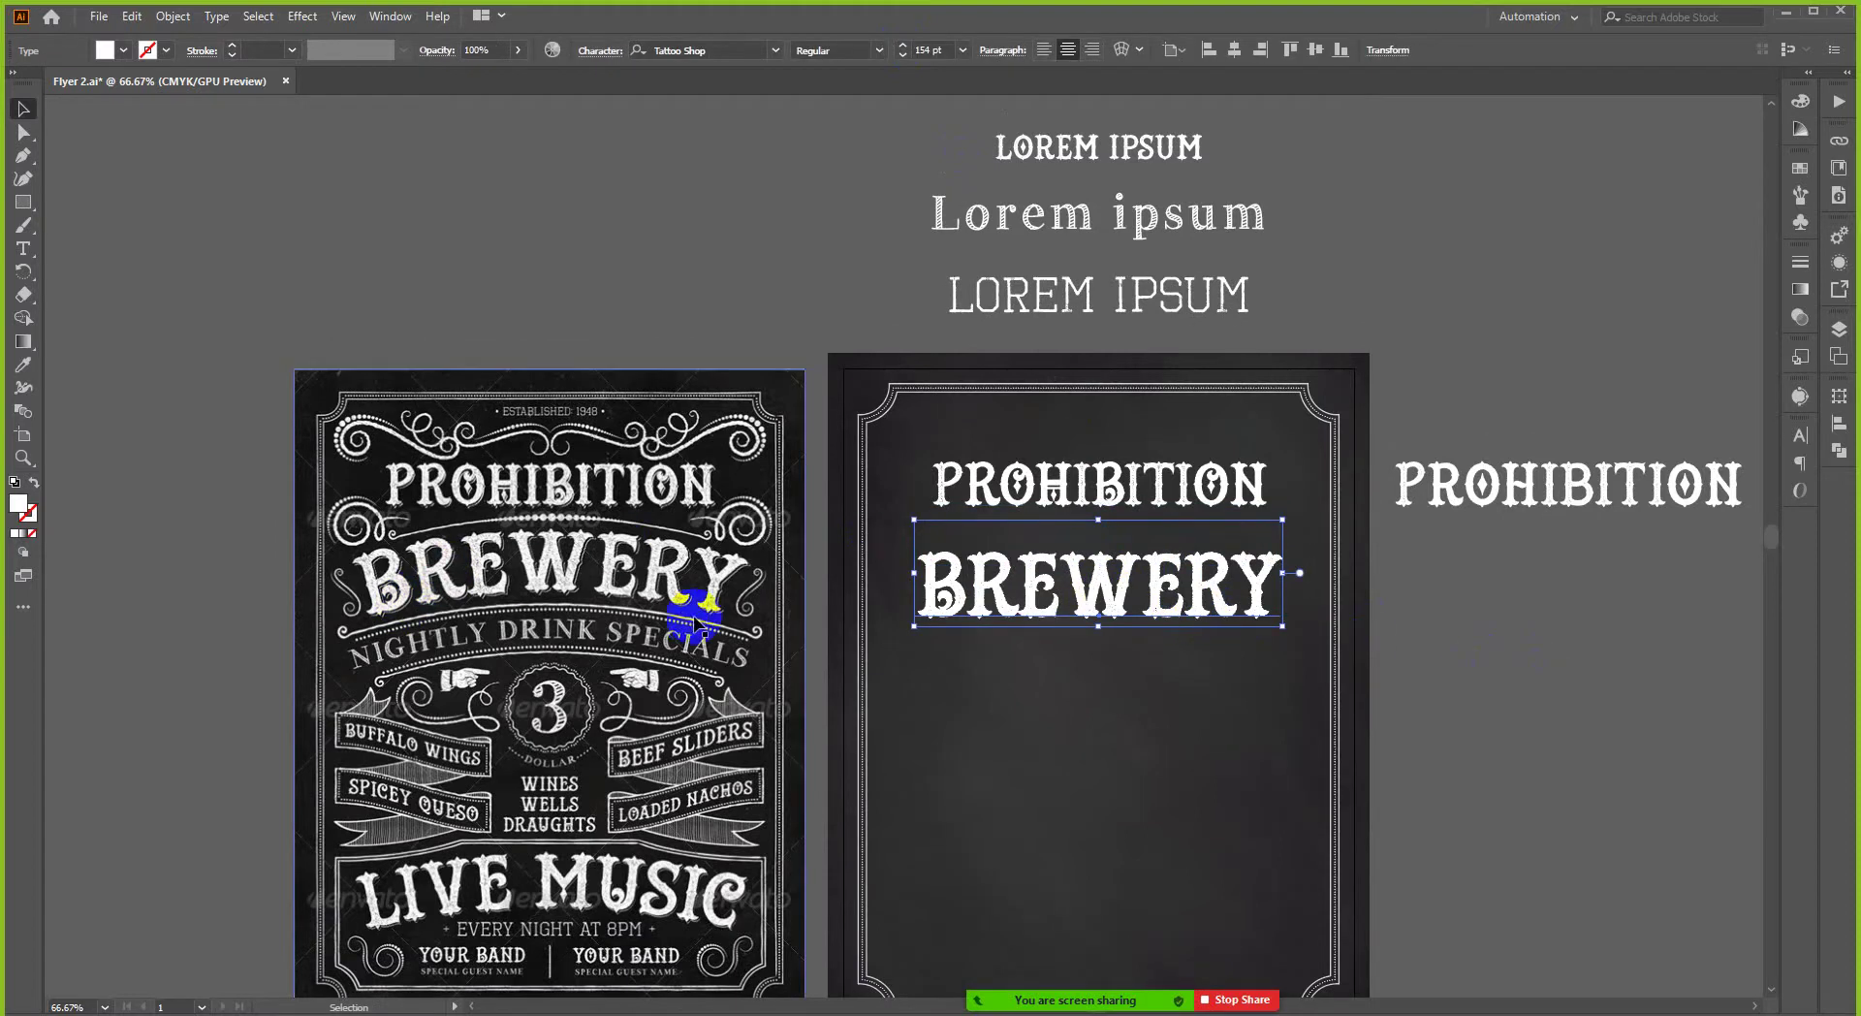
{"action": "left_click", "coordinate": [648, 586]}
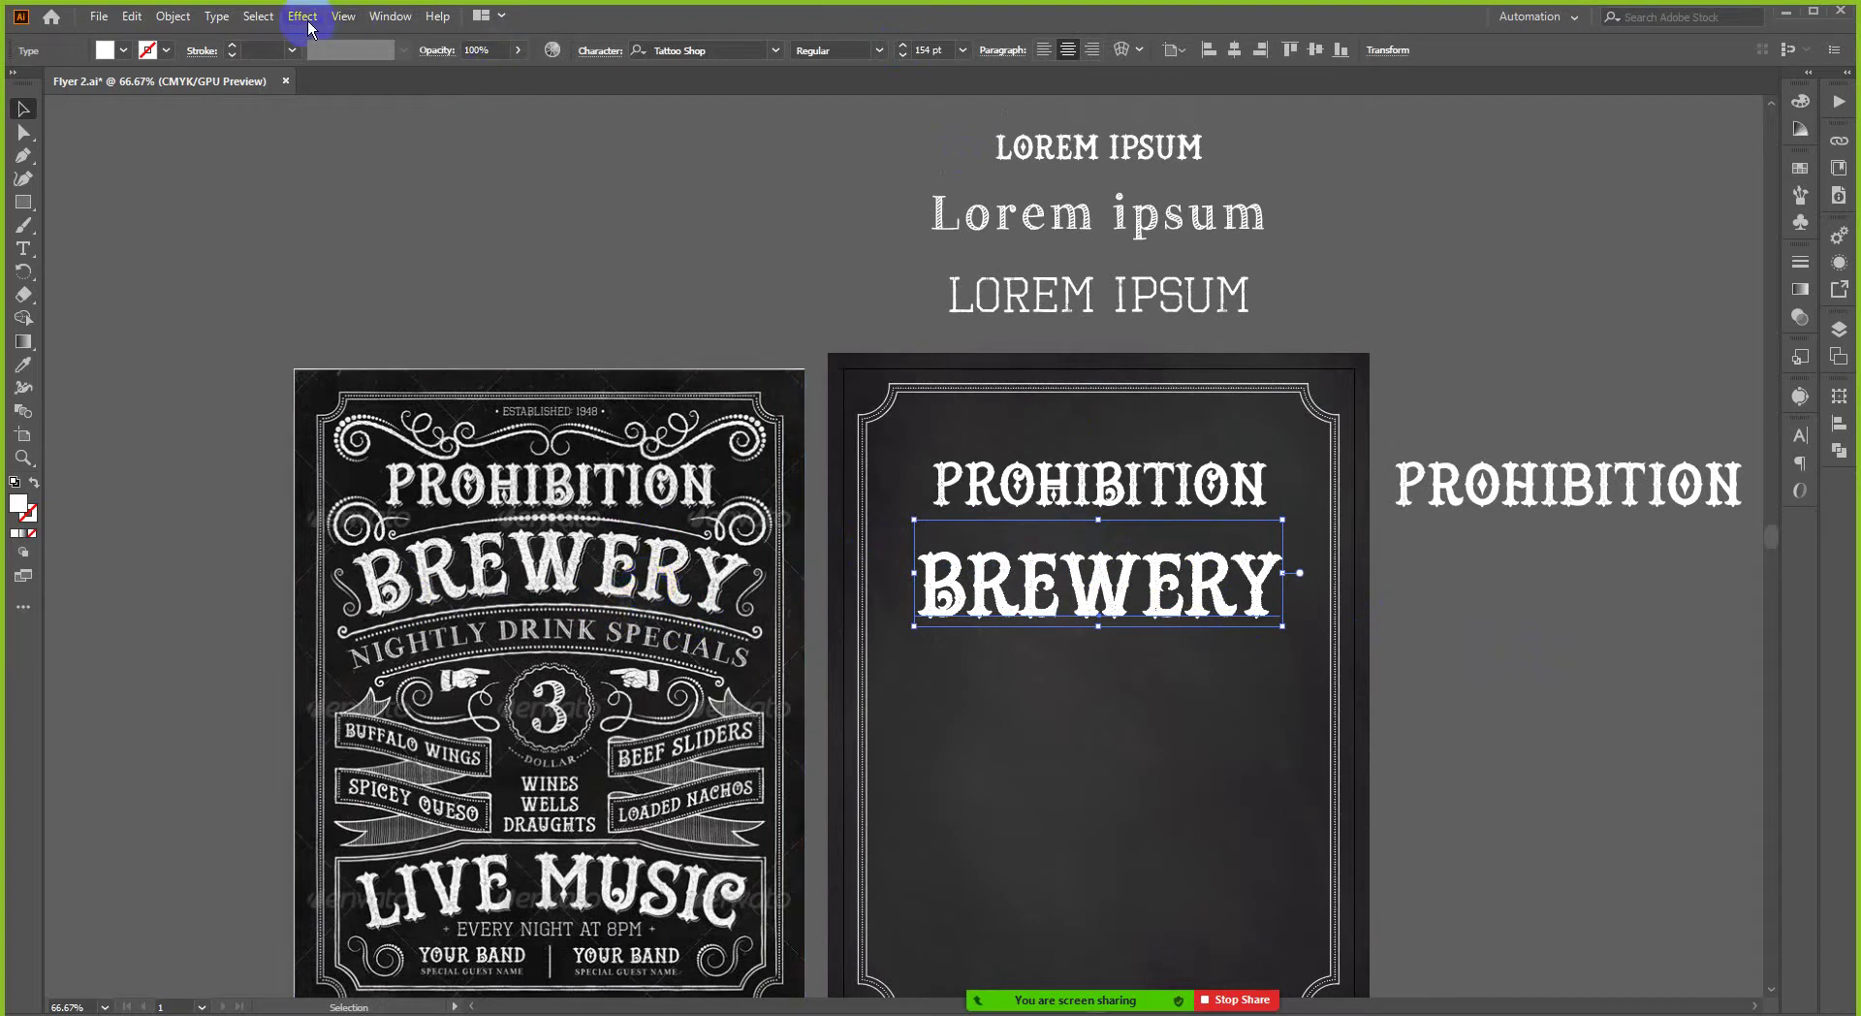
{"action": "left_click", "coordinate": [1138, 52]}
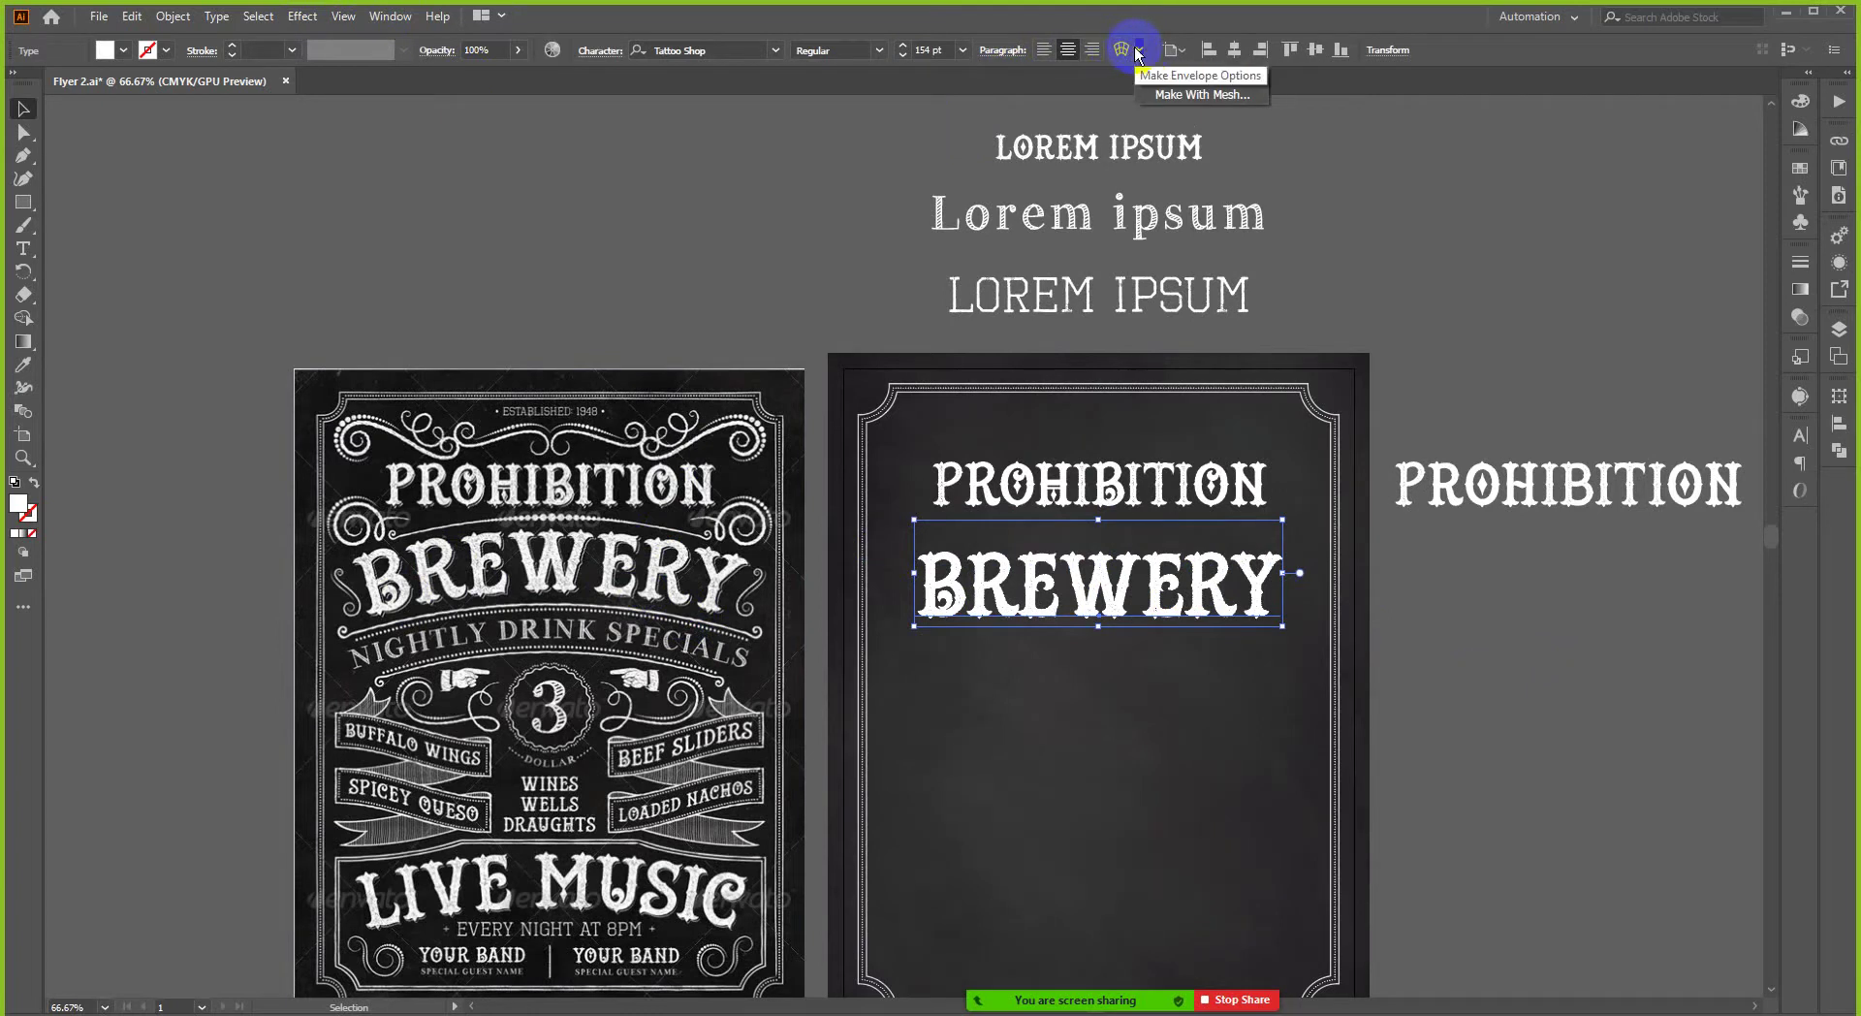
{"action": "left_click", "coordinate": [1125, 53]}
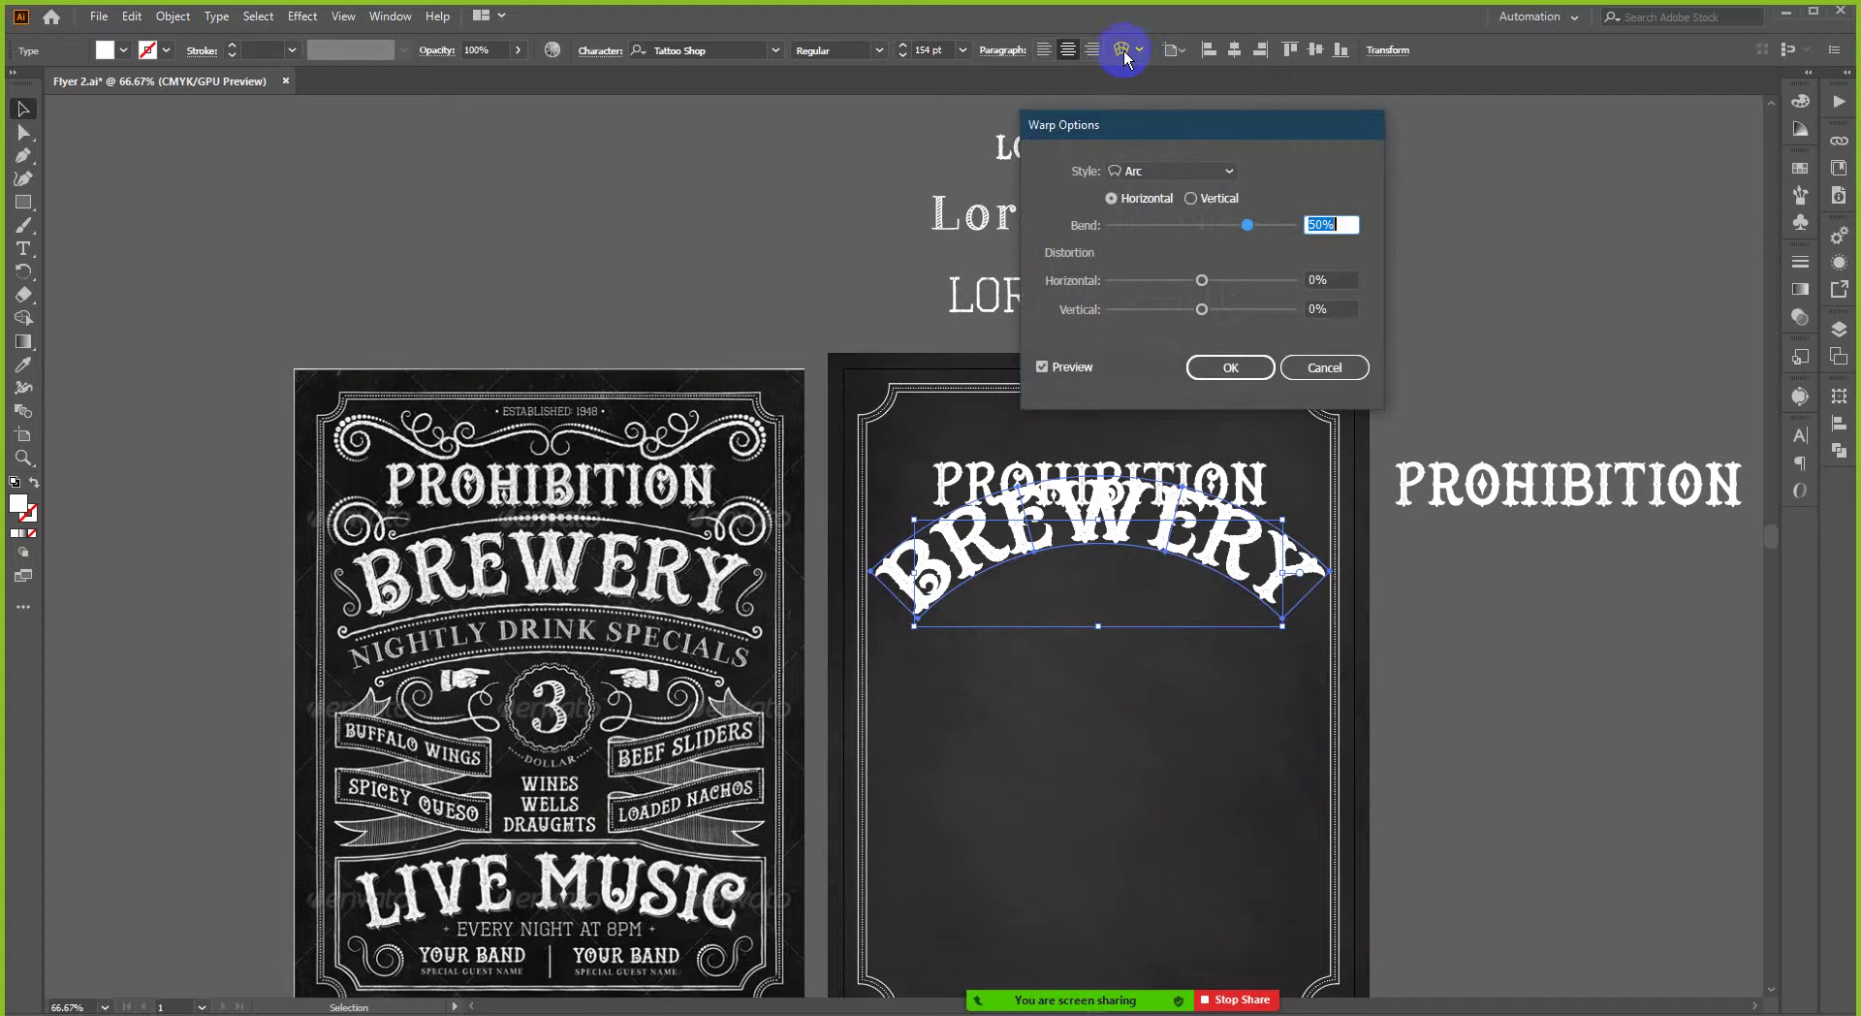
{"action": "left_click", "coordinate": [1318, 369]}
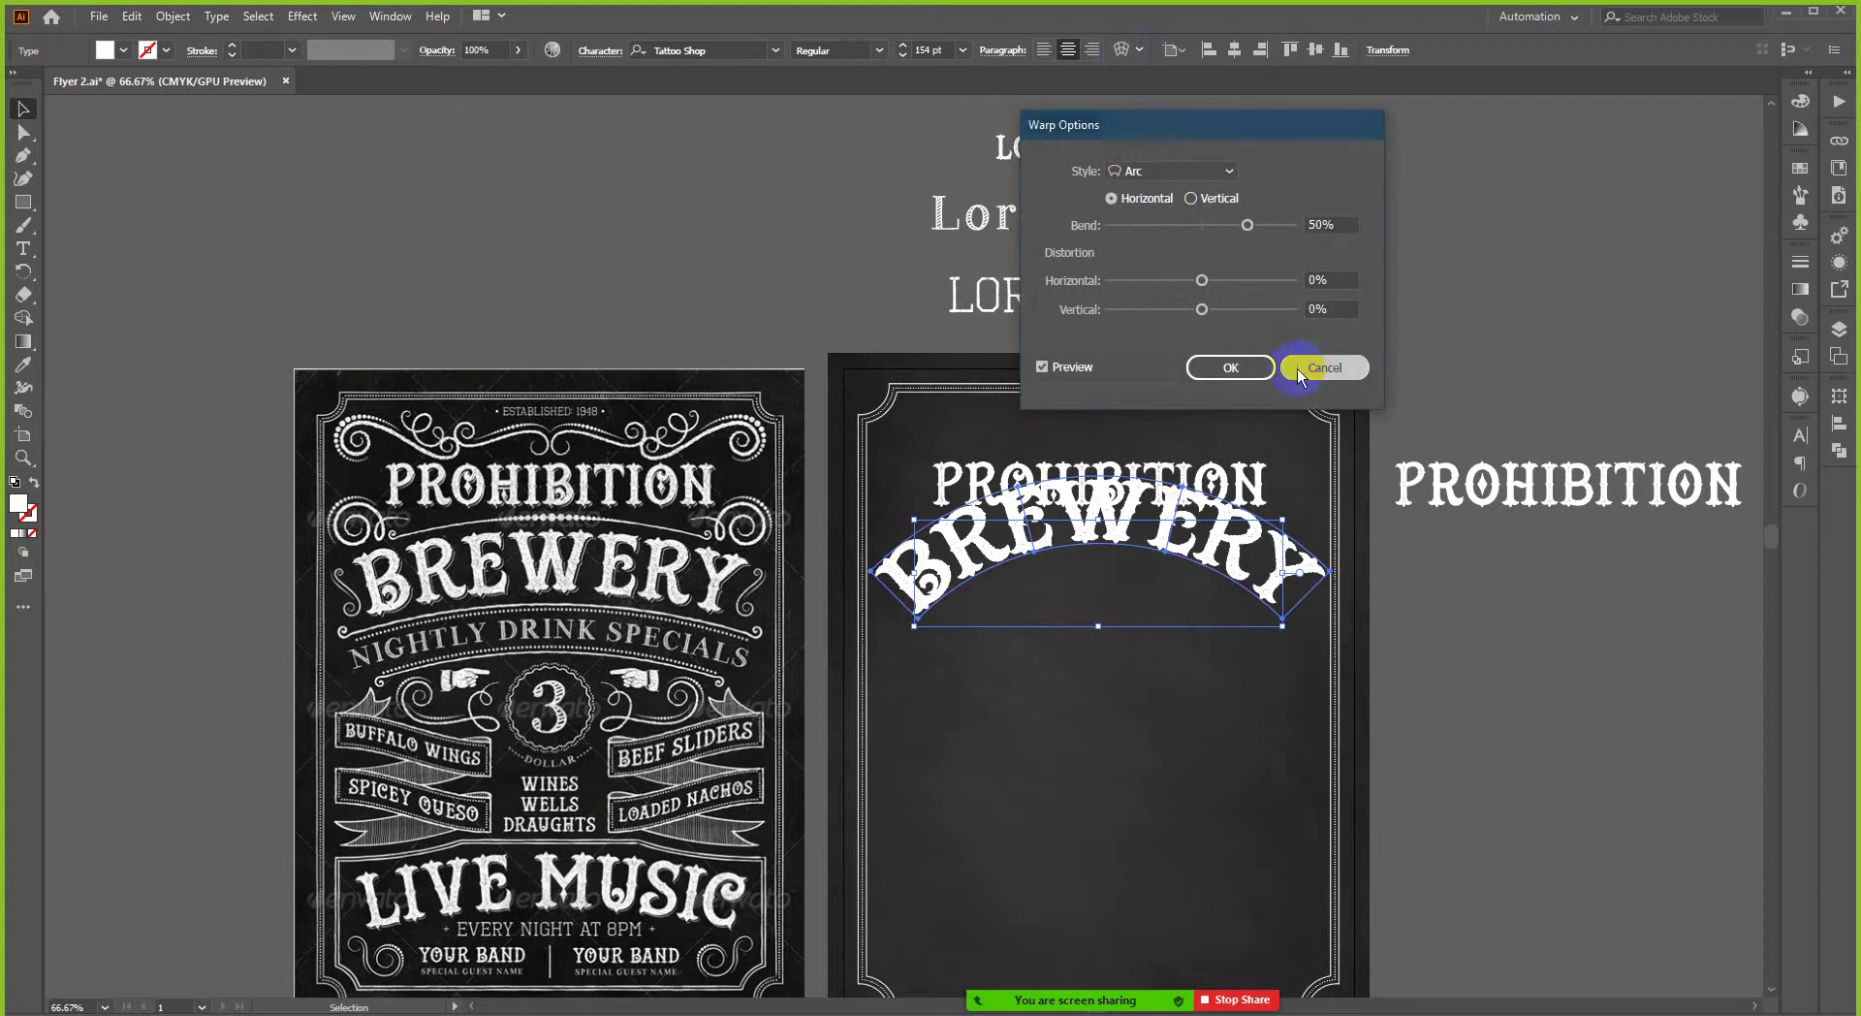
- Apply a horizontal Arc warp effect with a 15% bend to the BREWERY text
{"action": "left_click", "coordinate": [289, 19]}
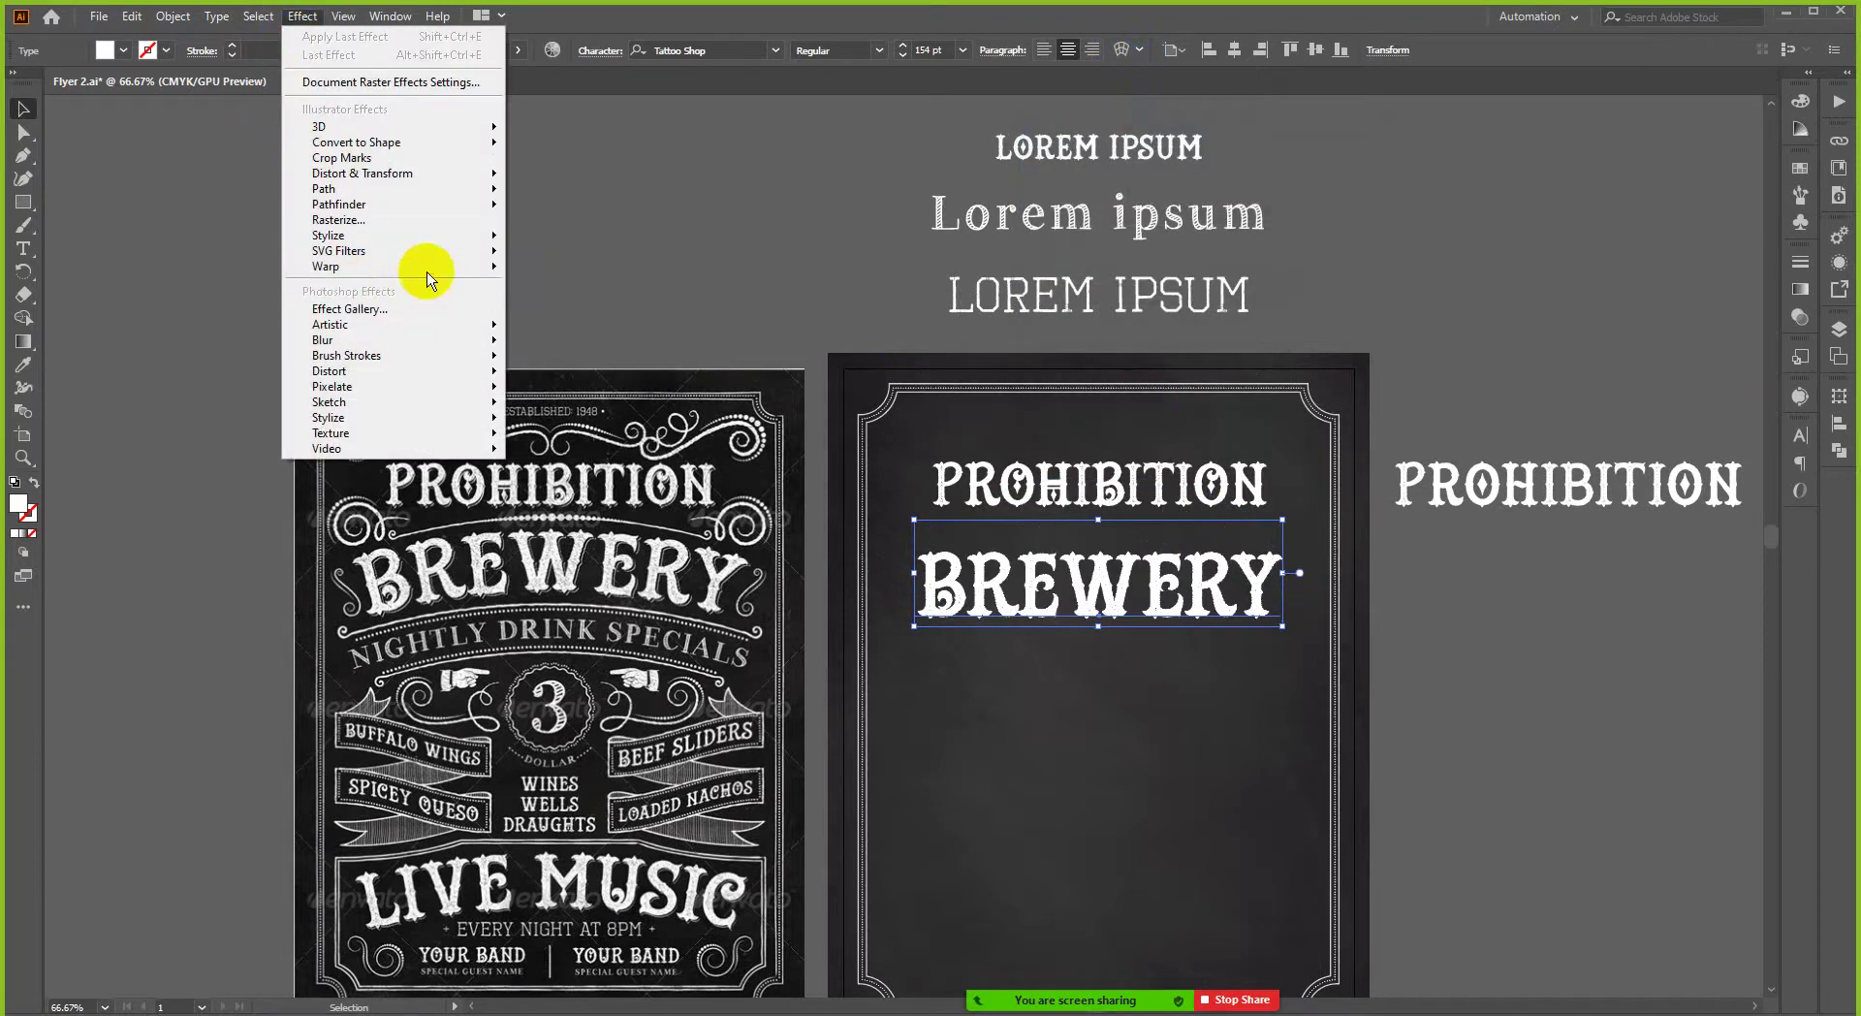
{"action": "mouse_move", "coordinate": [449, 279]}
{"action": "left_click", "coordinate": [558, 269]}
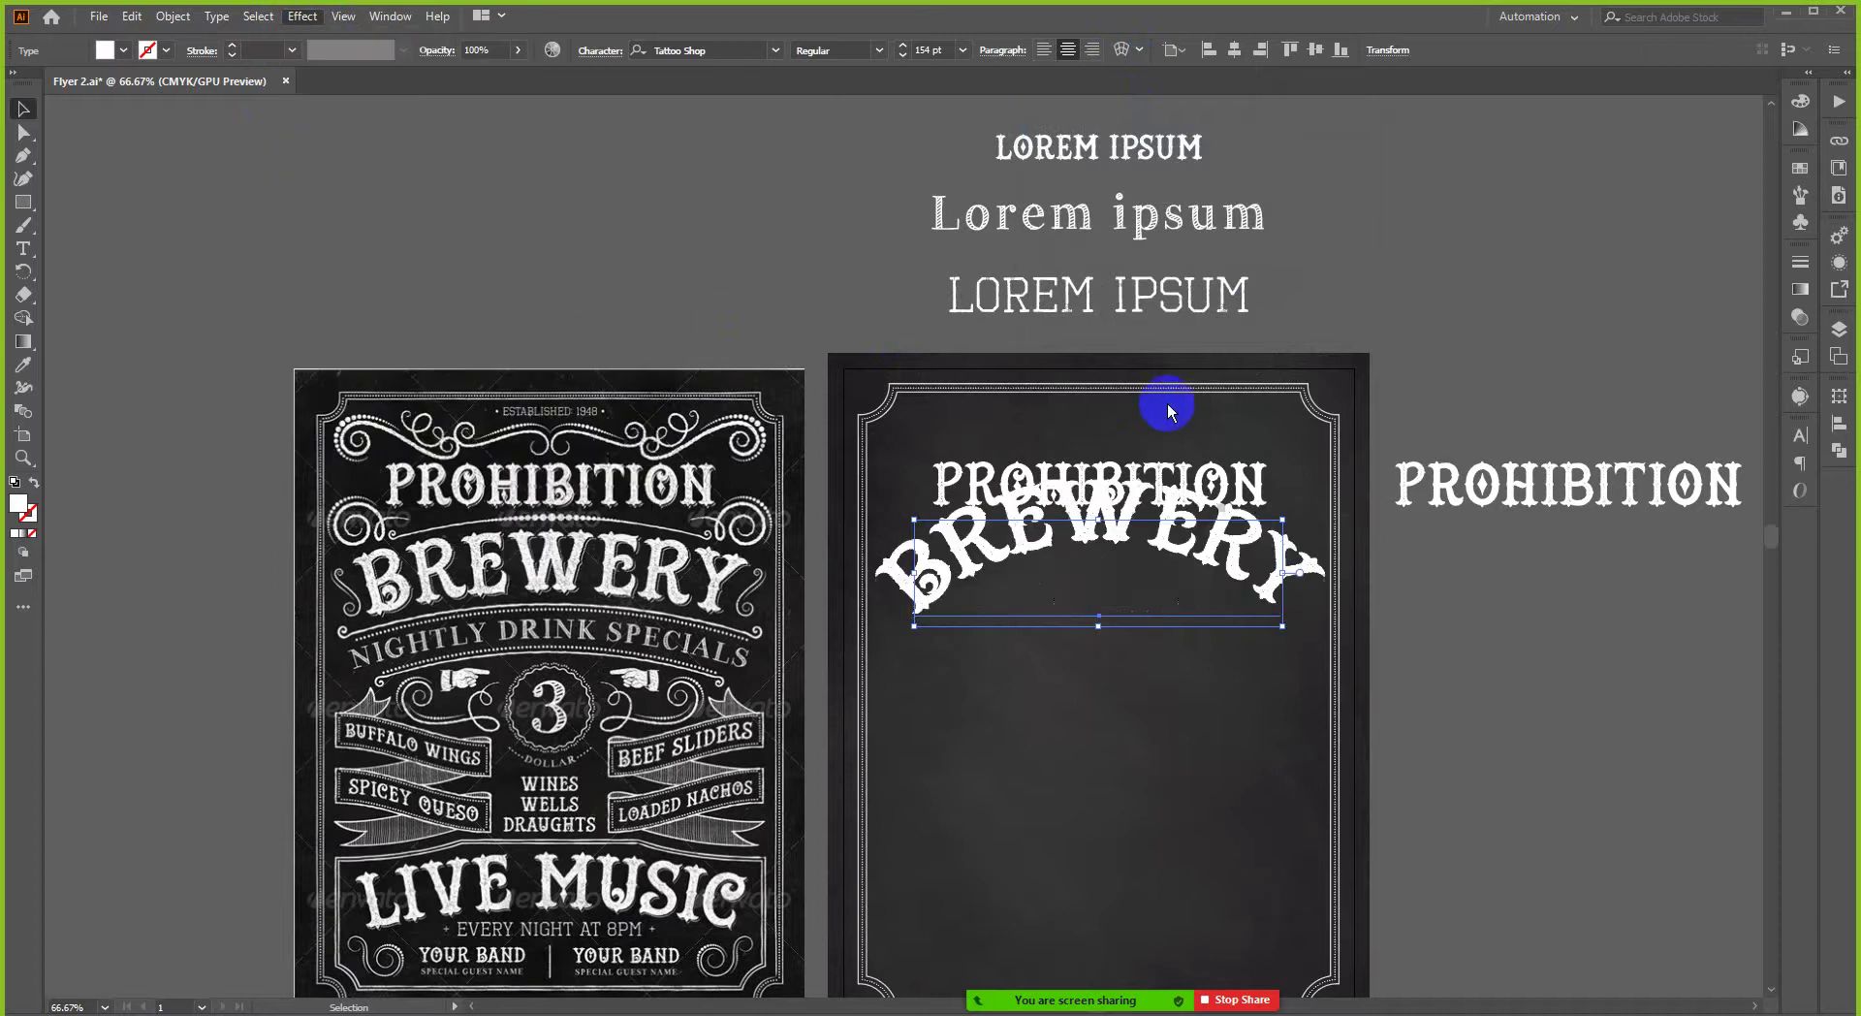
{"action": "left_click_drag", "start_coordinate": [1241, 126], "coordinate": [729, 147]}
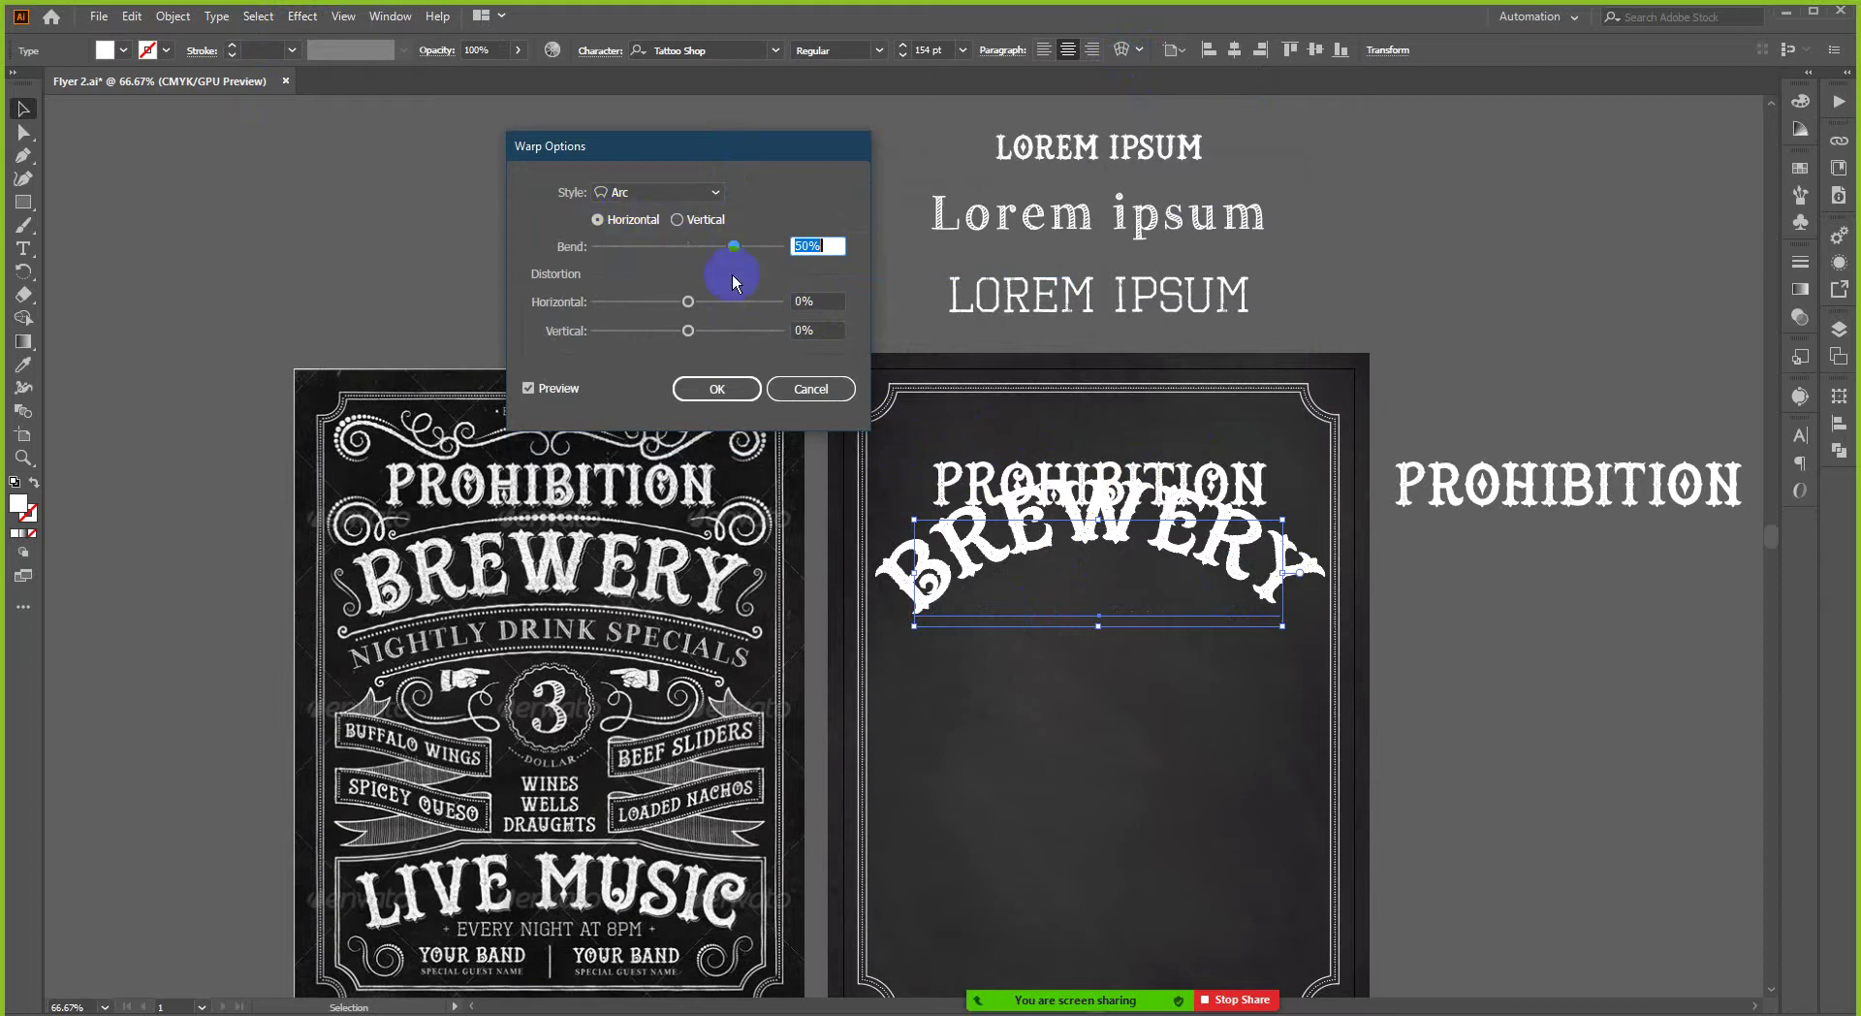
{"action": "left_click", "coordinate": [625, 198]}
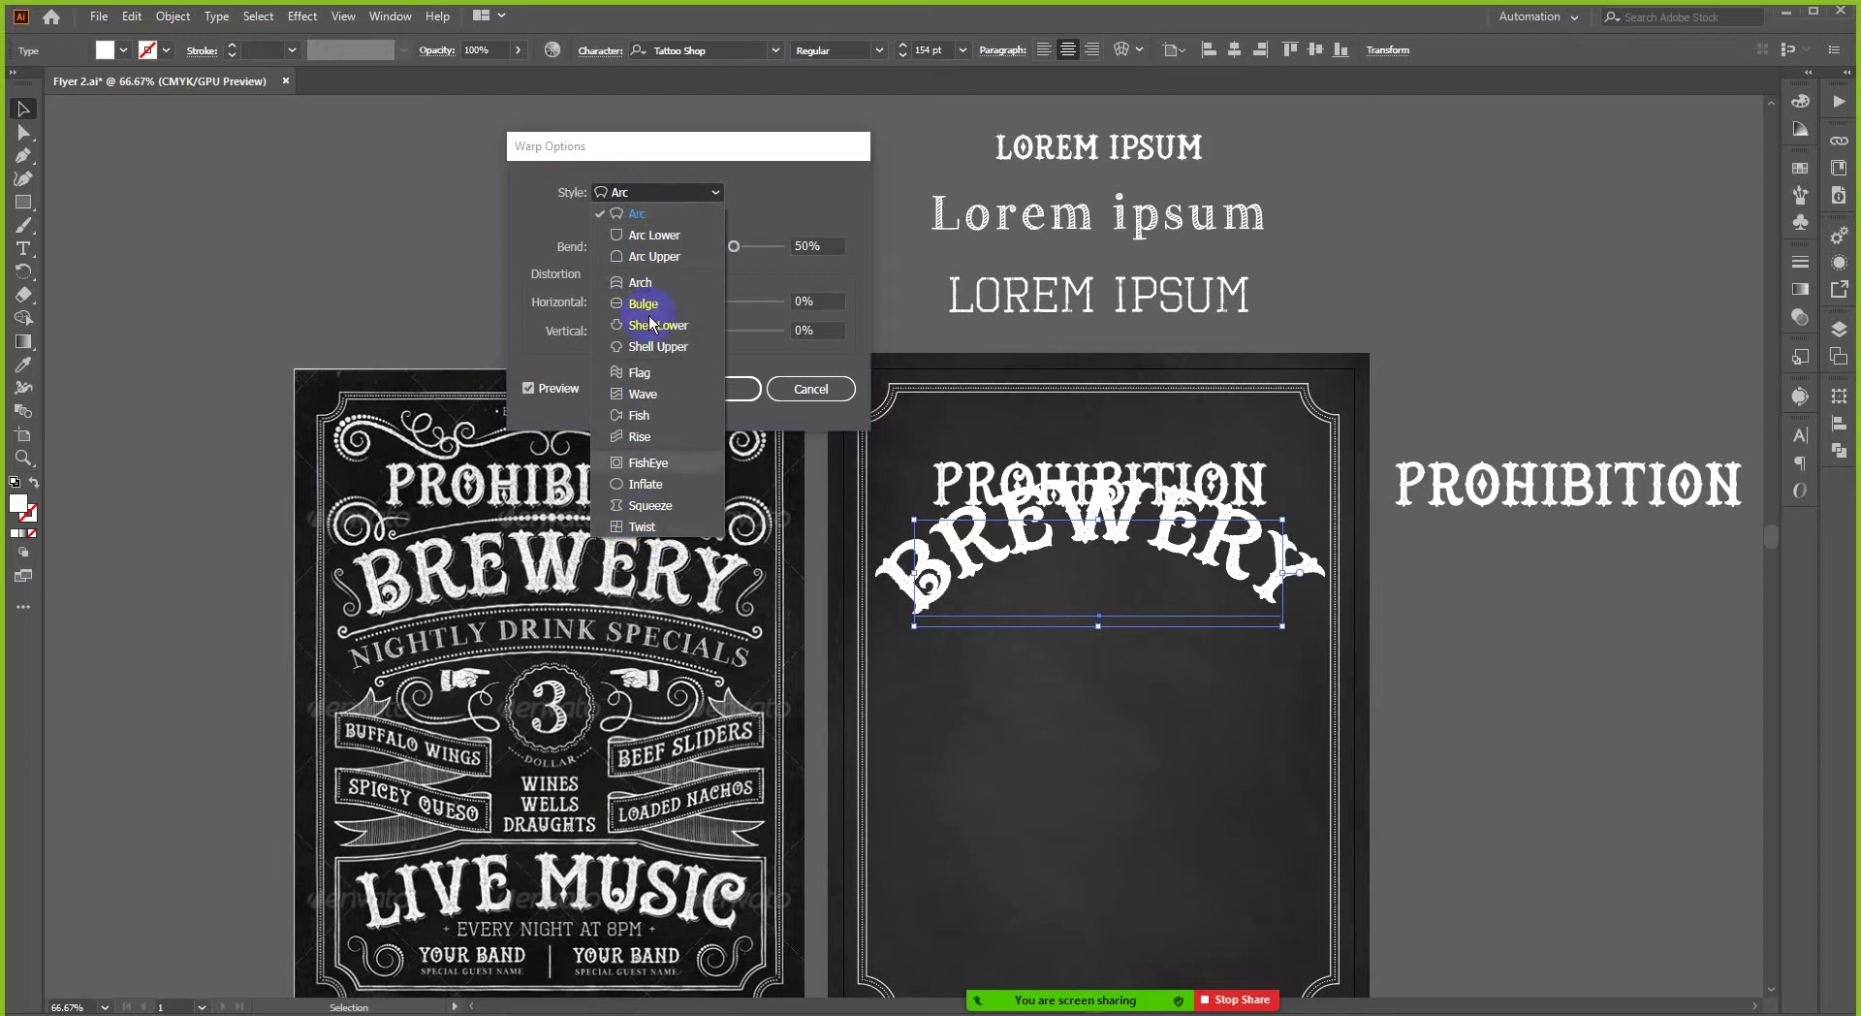
{"action": "left_click", "coordinate": [685, 190]}
{"action": "left_click", "coordinate": [729, 246]}
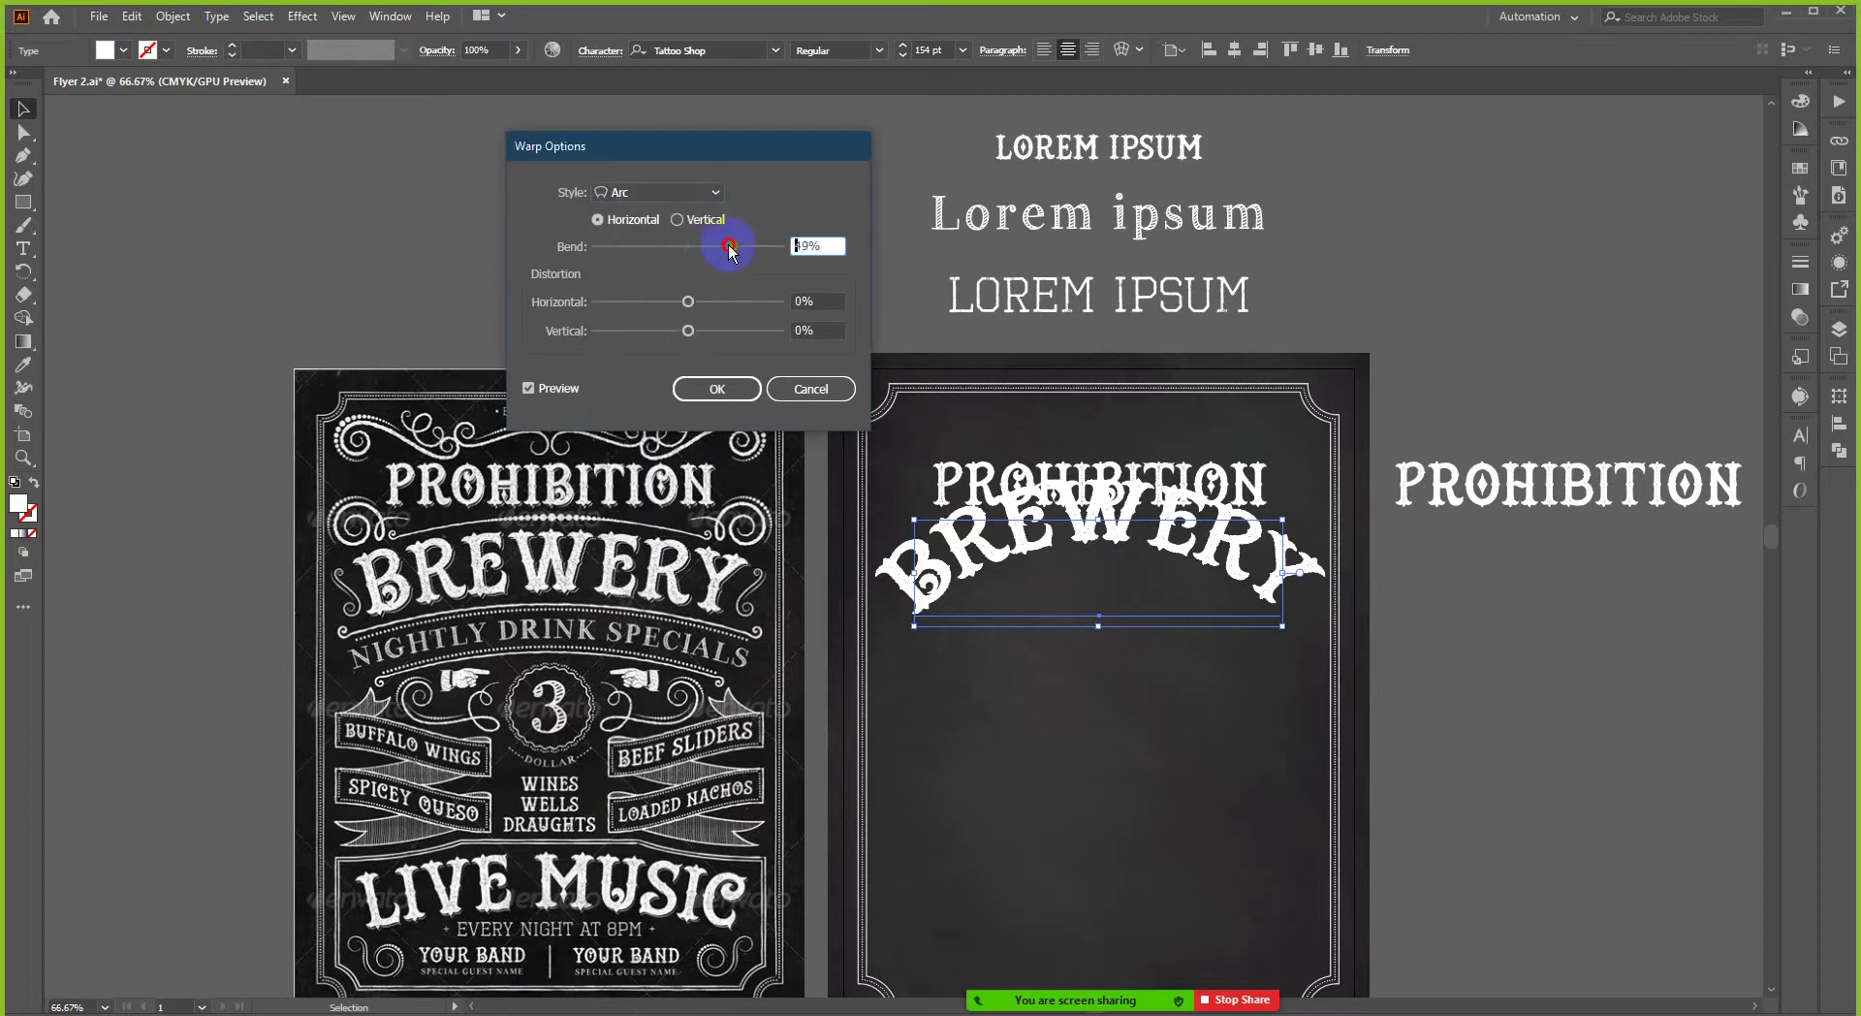
{"action": "left_click_drag", "start_coordinate": [729, 246], "coordinate": [710, 247]}
{"action": "left_click_drag", "start_coordinate": [709, 248], "coordinate": [704, 250]}
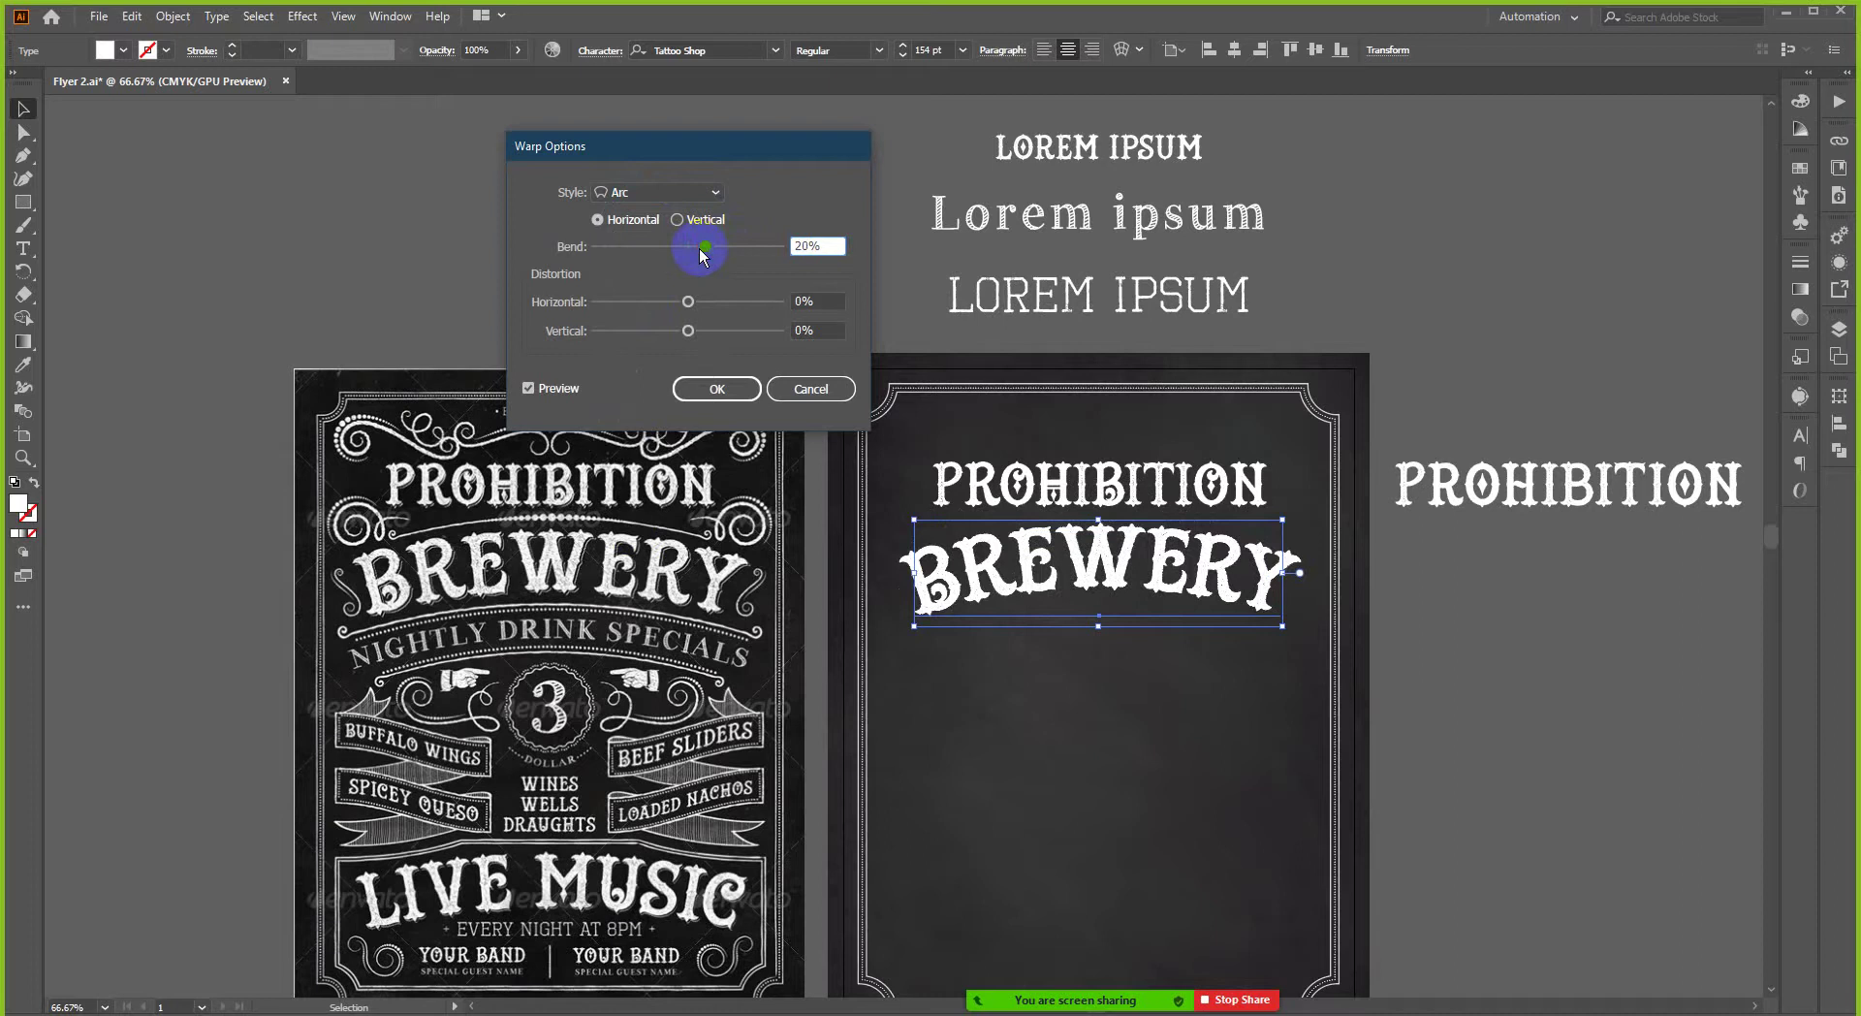
{"action": "double_click", "coordinate": [817, 245]}
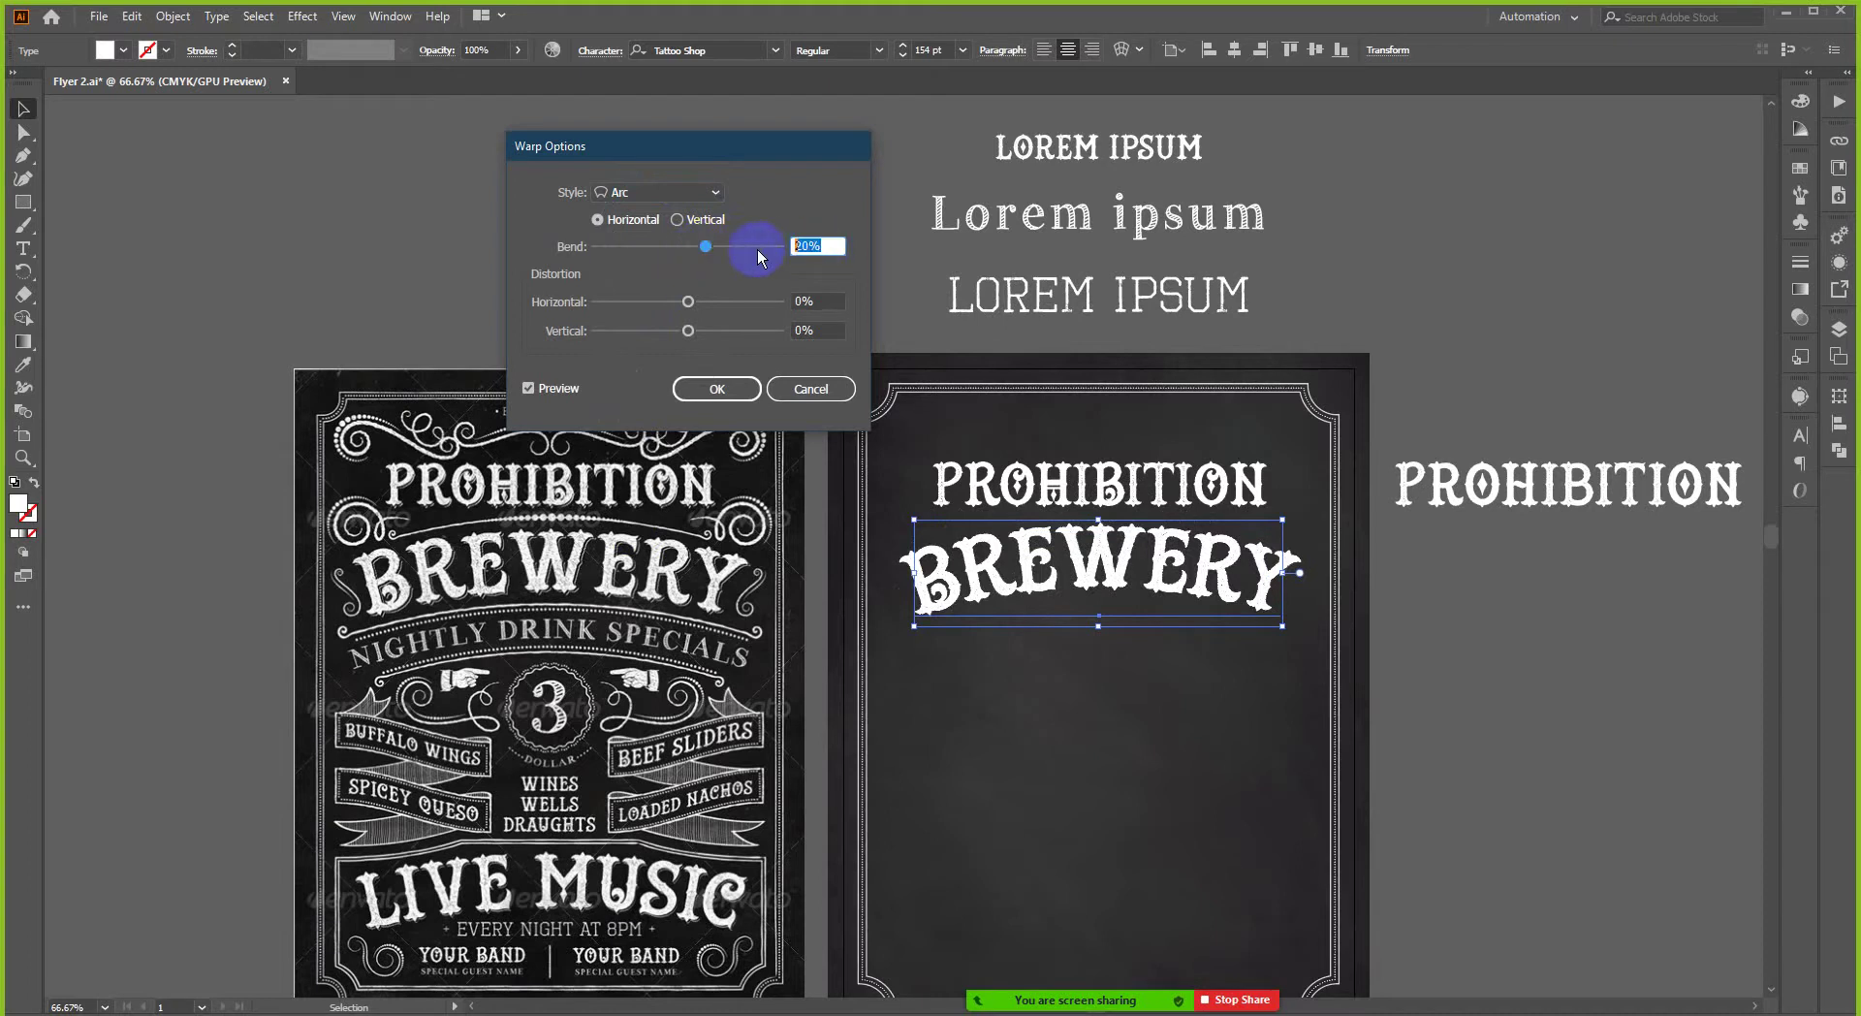
{"action": "type", "text": "15"}
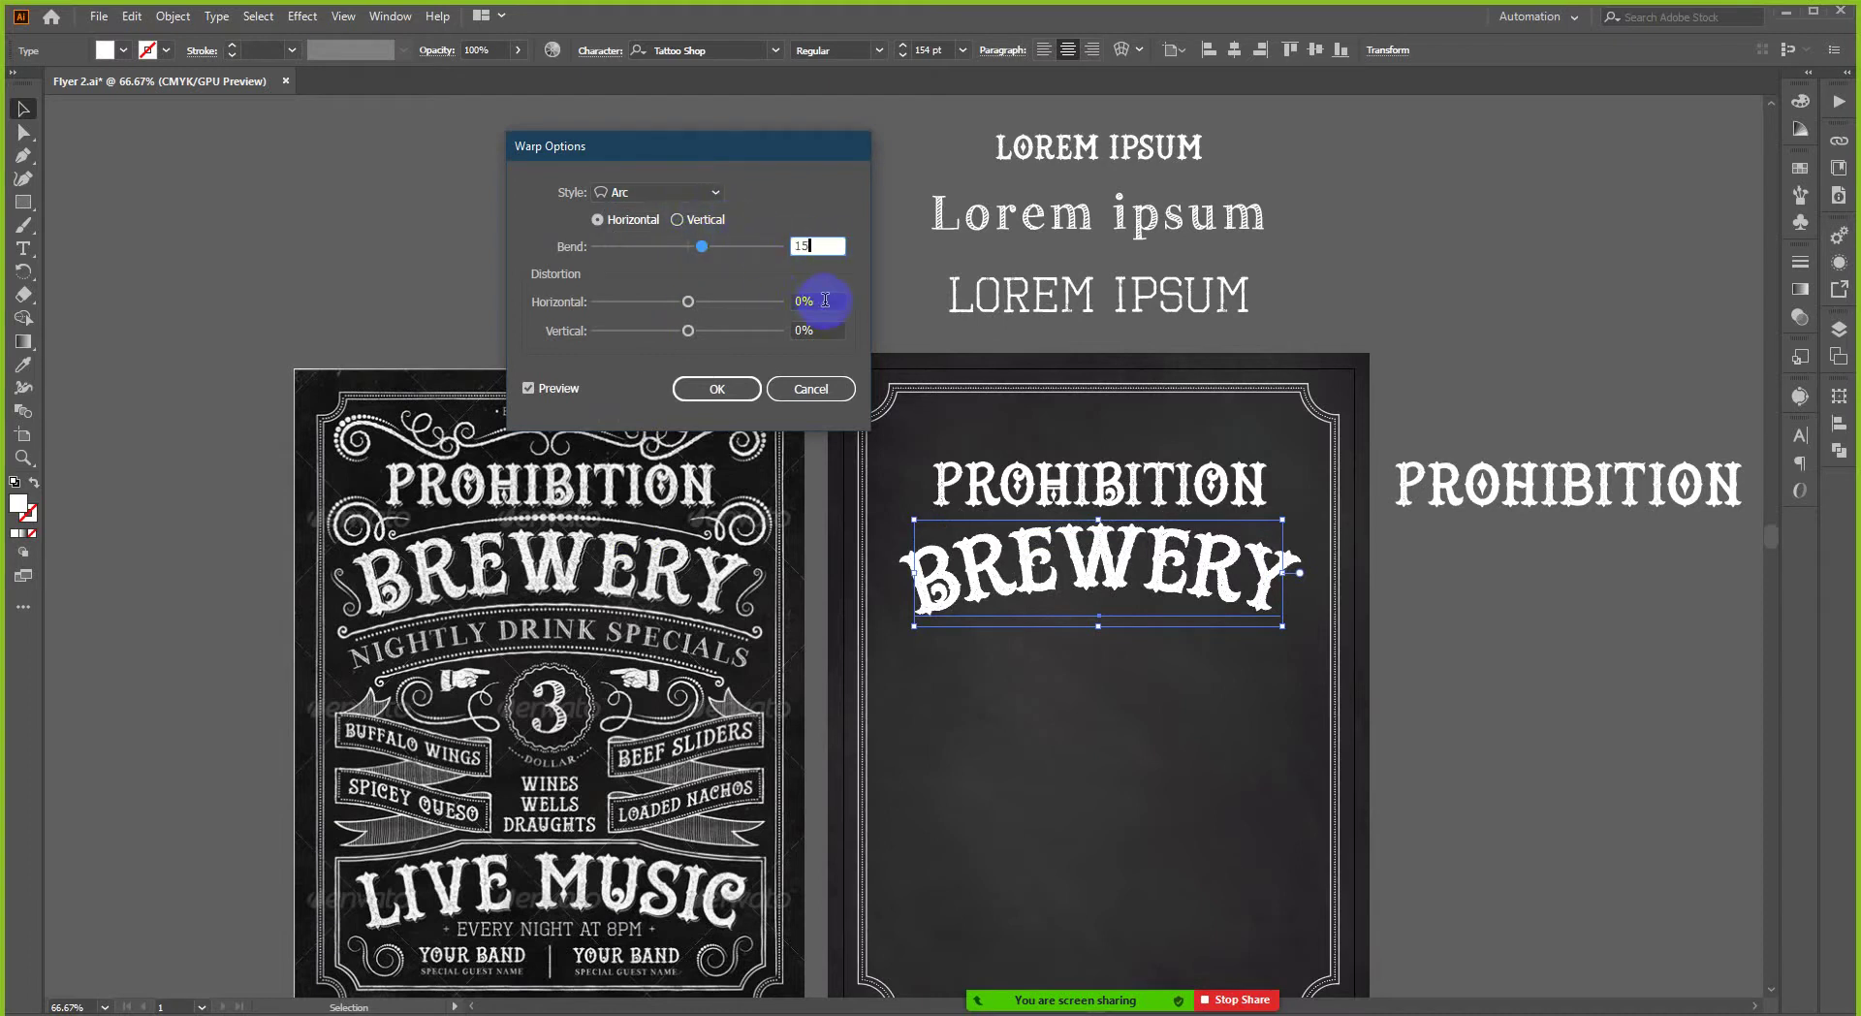
{"action": "left_click", "coordinate": [821, 254]}
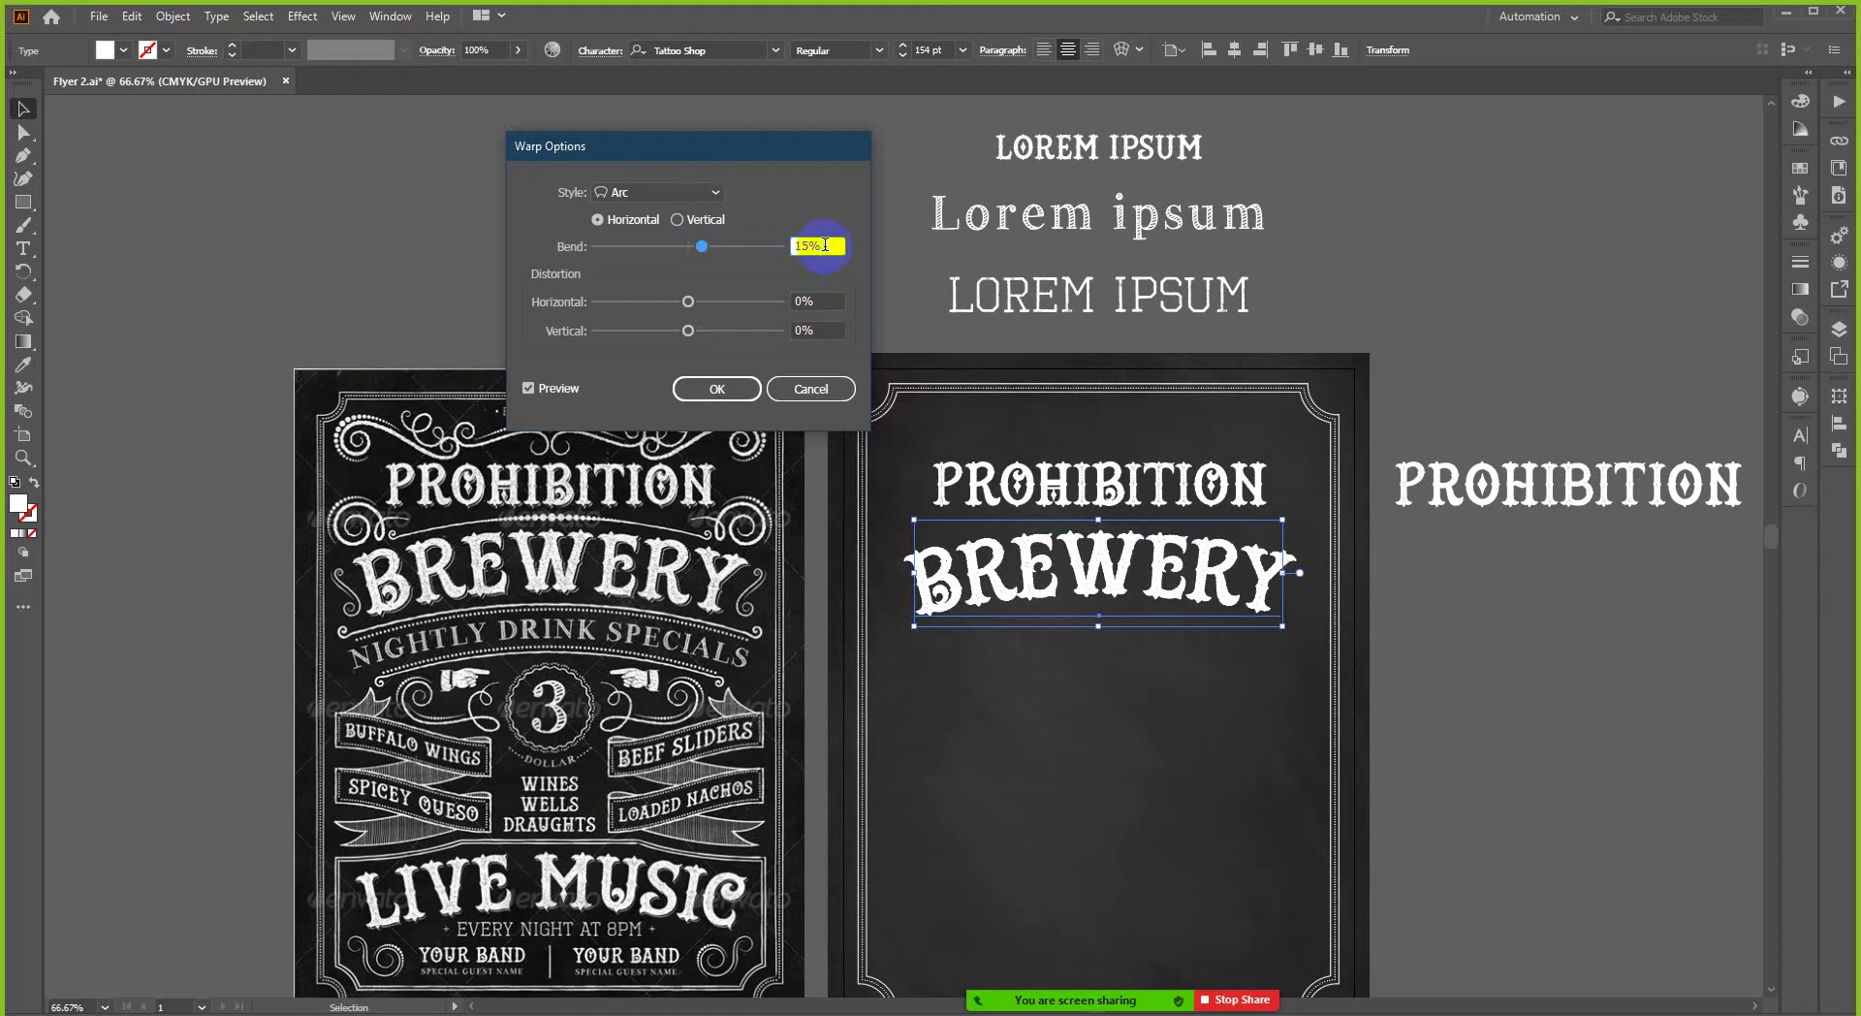
{"action": "left_click", "coordinate": [718, 388]}
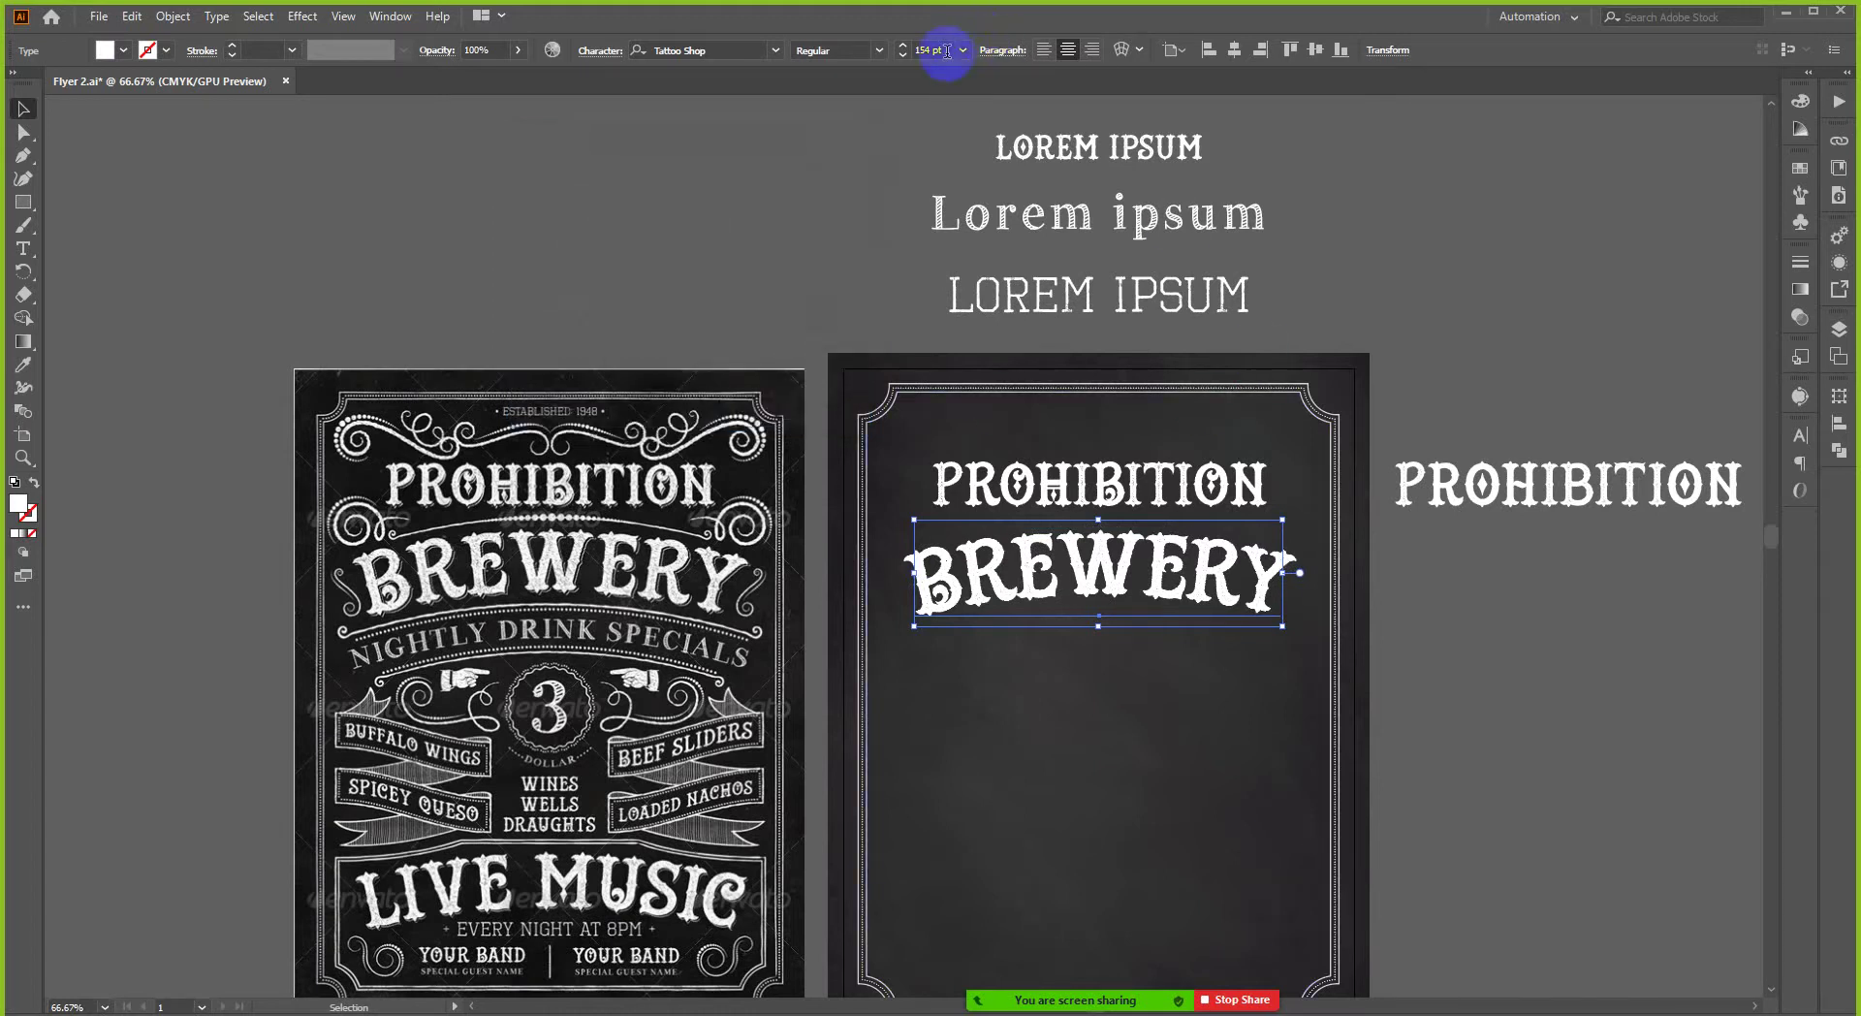
- Enlarge the arched BREWERY text to 162 pt
{"action": "left_click", "coordinate": [904, 50]}
{"action": "left_click", "coordinate": [904, 51]}
{"action": "left_click", "coordinate": [904, 50]}
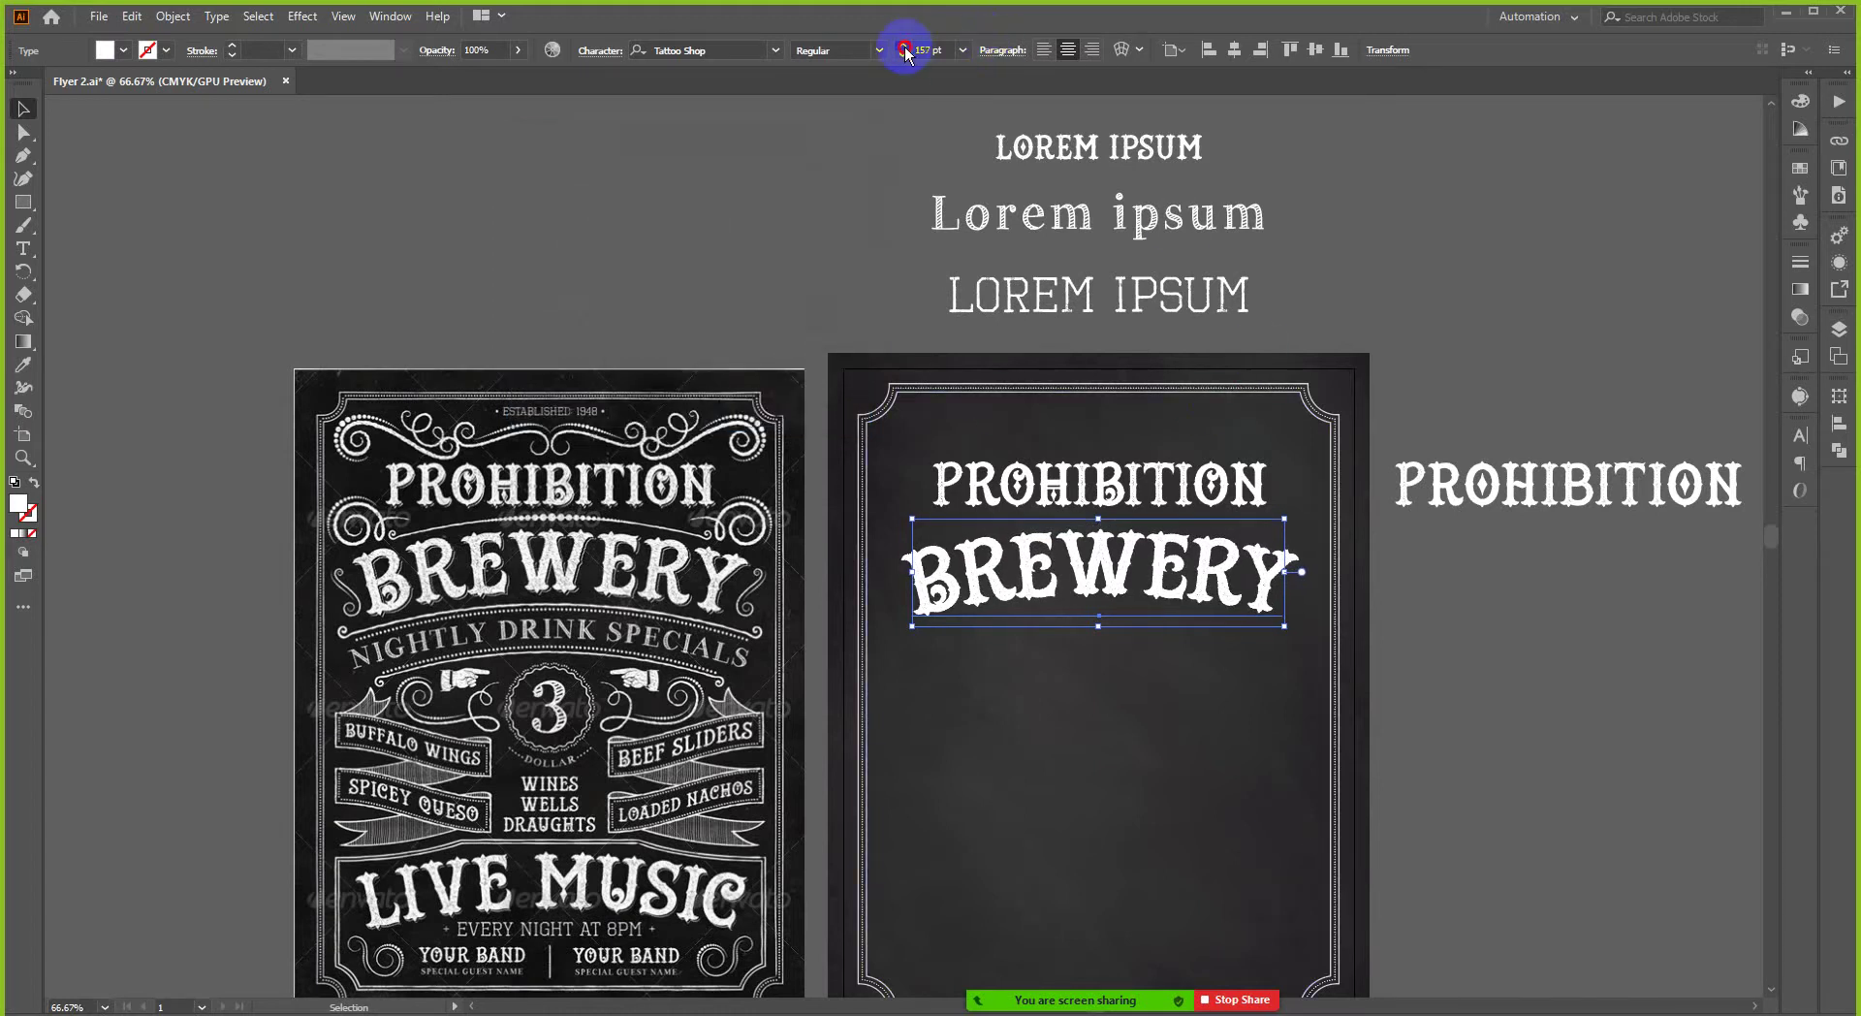
{"action": "left_click", "coordinate": [904, 50]}
{"action": "left_click", "coordinate": [904, 50]}
{"action": "left_click", "coordinate": [905, 51]}
{"action": "left_click", "coordinate": [905, 50]}
- Place the arched BREWERY text over the reference flyer's BREWERY and reduce it to 155 pt to match
{"action": "left_click_drag", "start_coordinate": [1091, 572], "coordinate": [503, 605]}
{"action": "scroll", "coordinate": [503, 605], "scroll_direction": "up", "scroll_amount": 3}
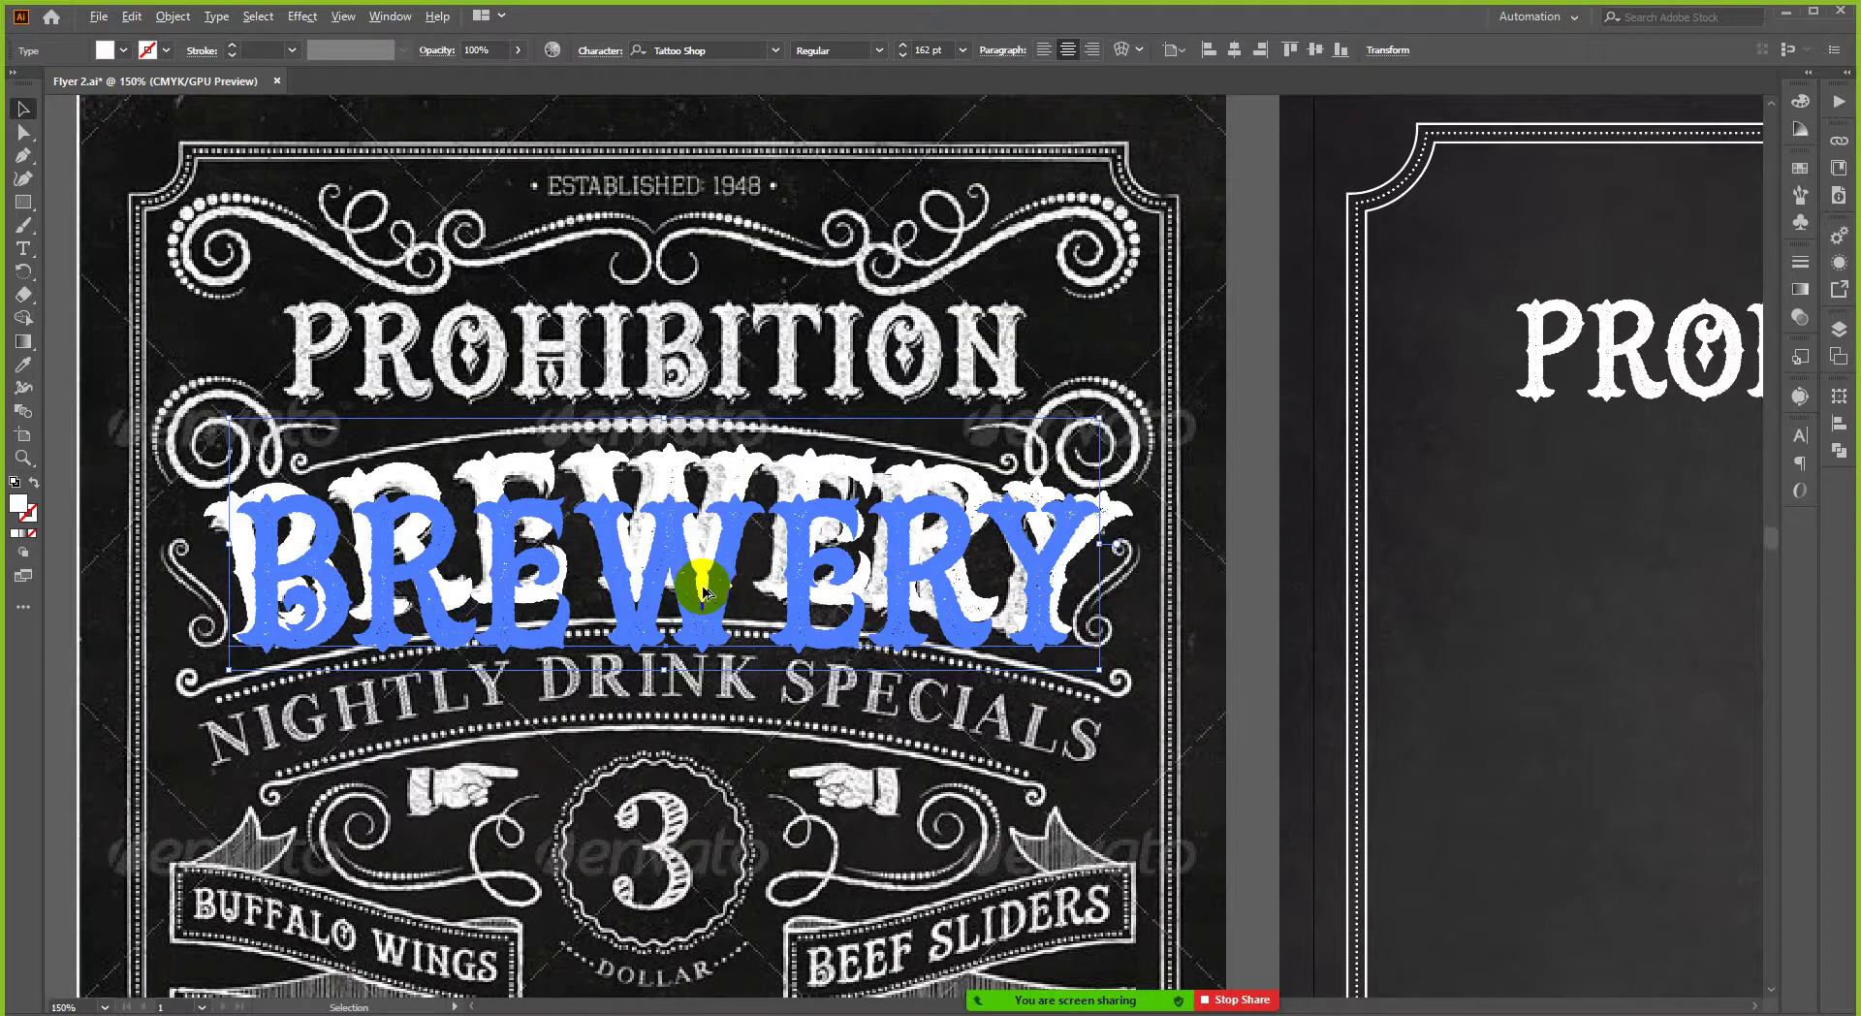
{"action": "scroll", "coordinate": [717, 581], "scroll_direction": "down", "scroll_amount": 2}
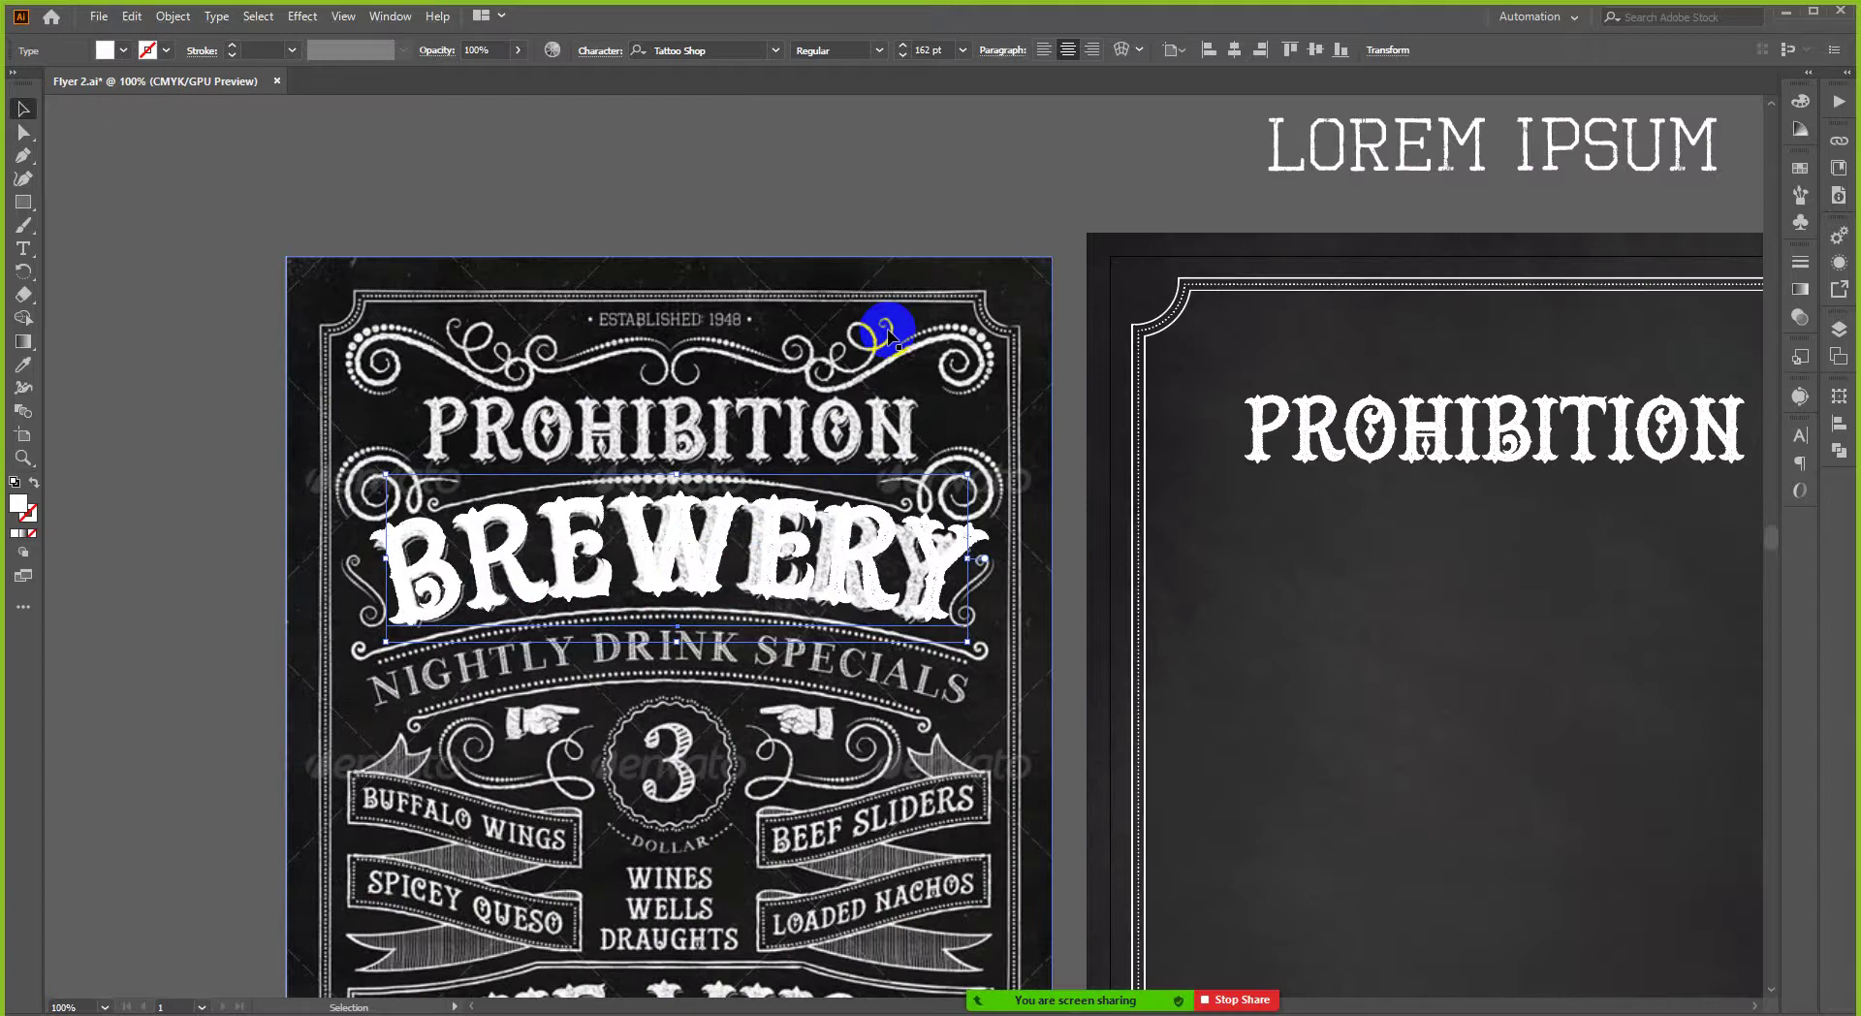
{"action": "key", "text": "Left"}
{"action": "key", "text": "Left"}
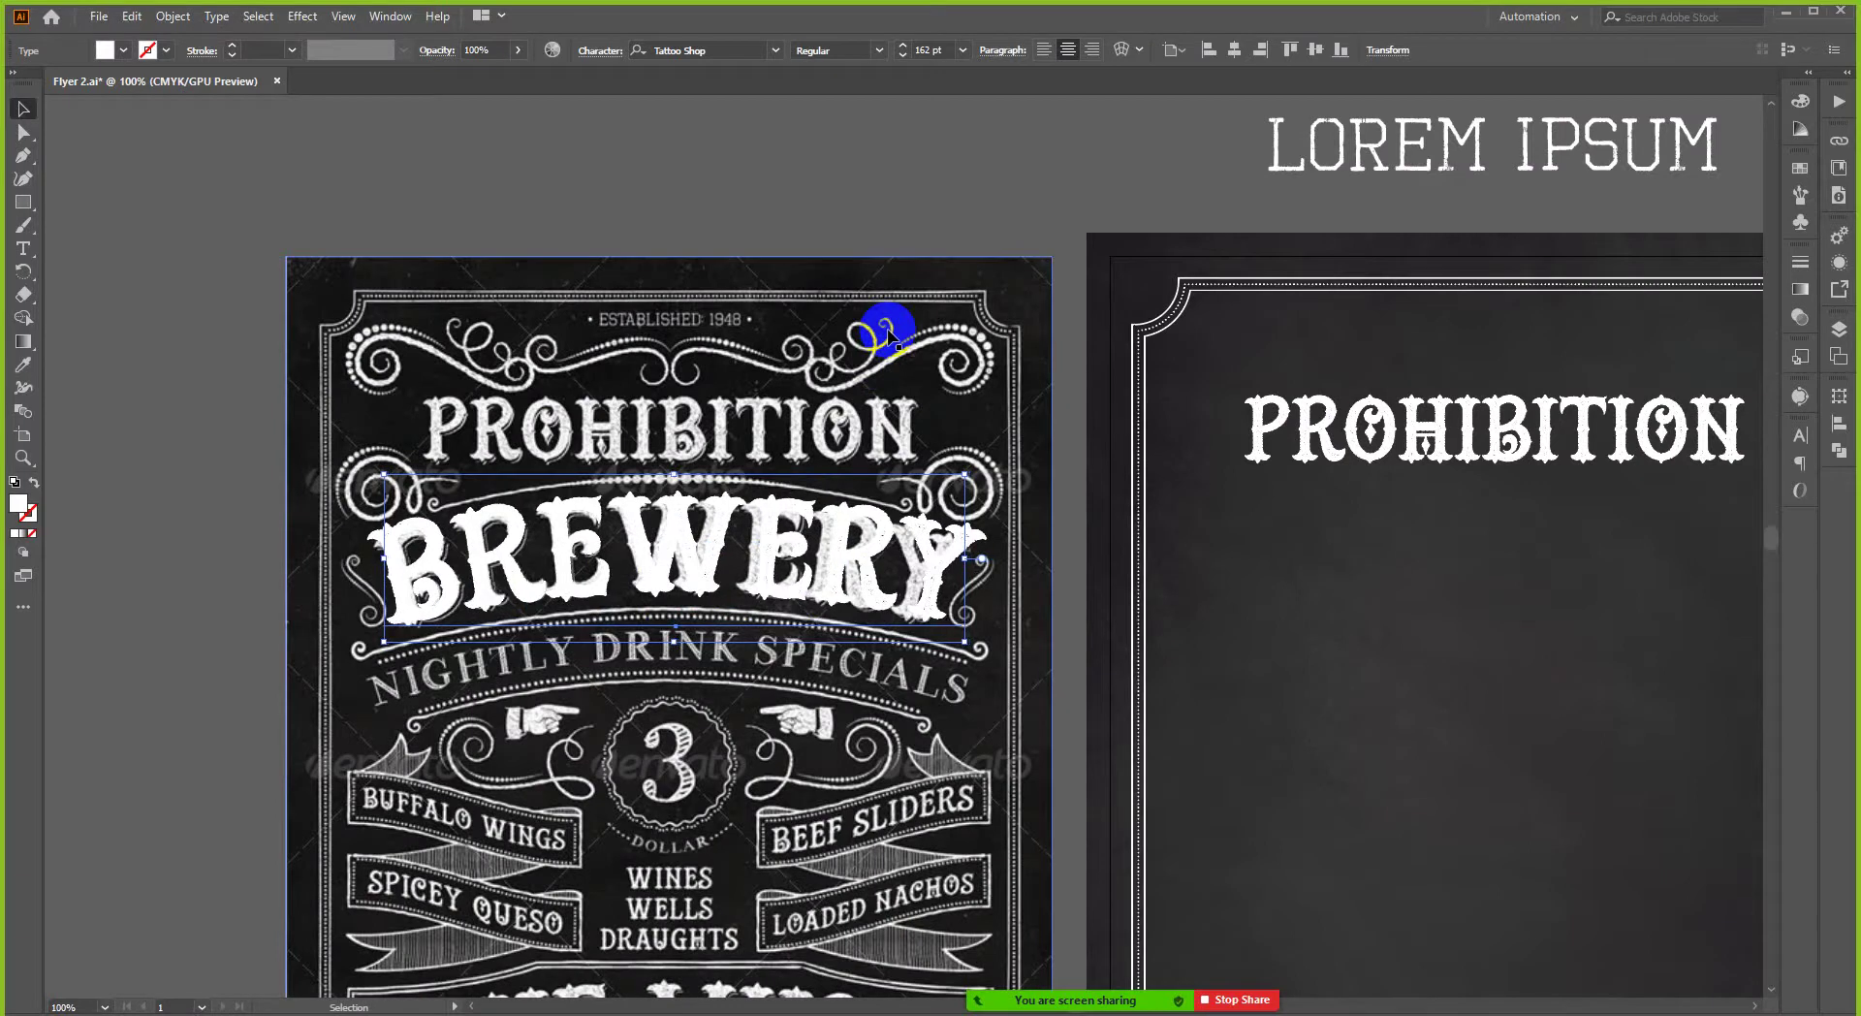
{"action": "left_click", "coordinate": [902, 56]}
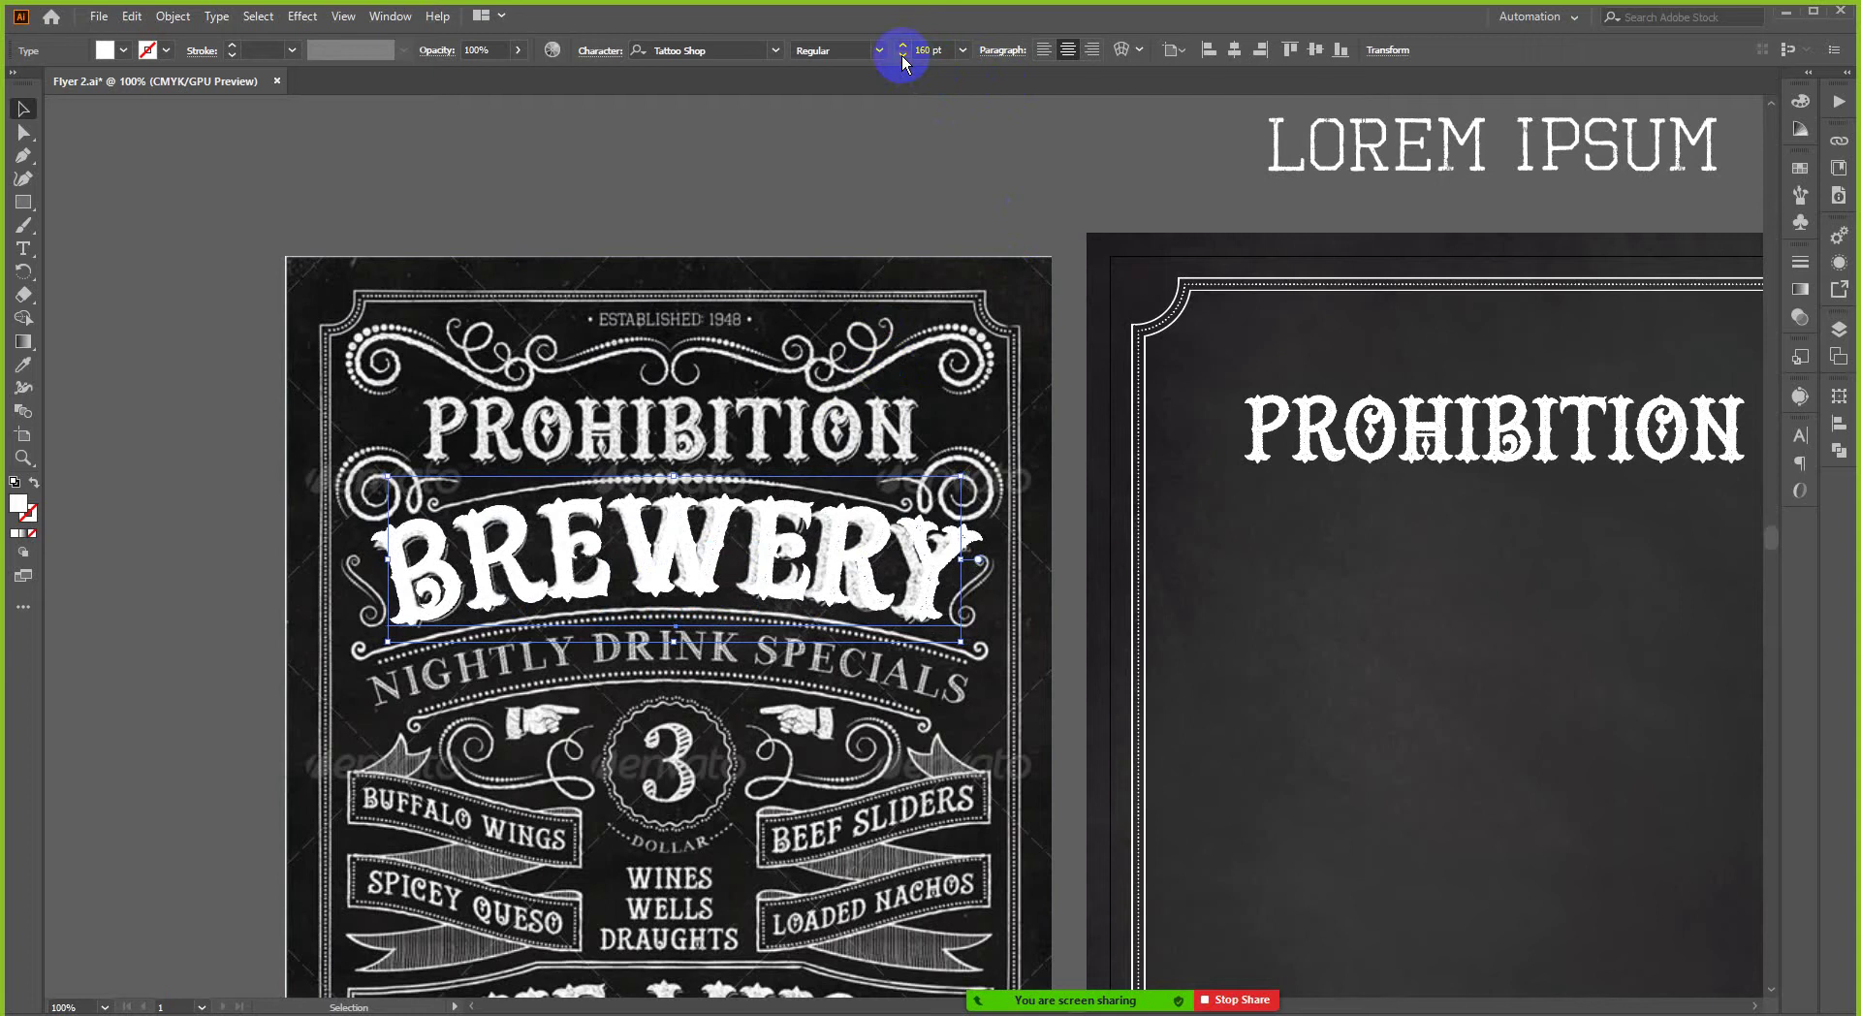
{"action": "left_click", "coordinate": [903, 56]}
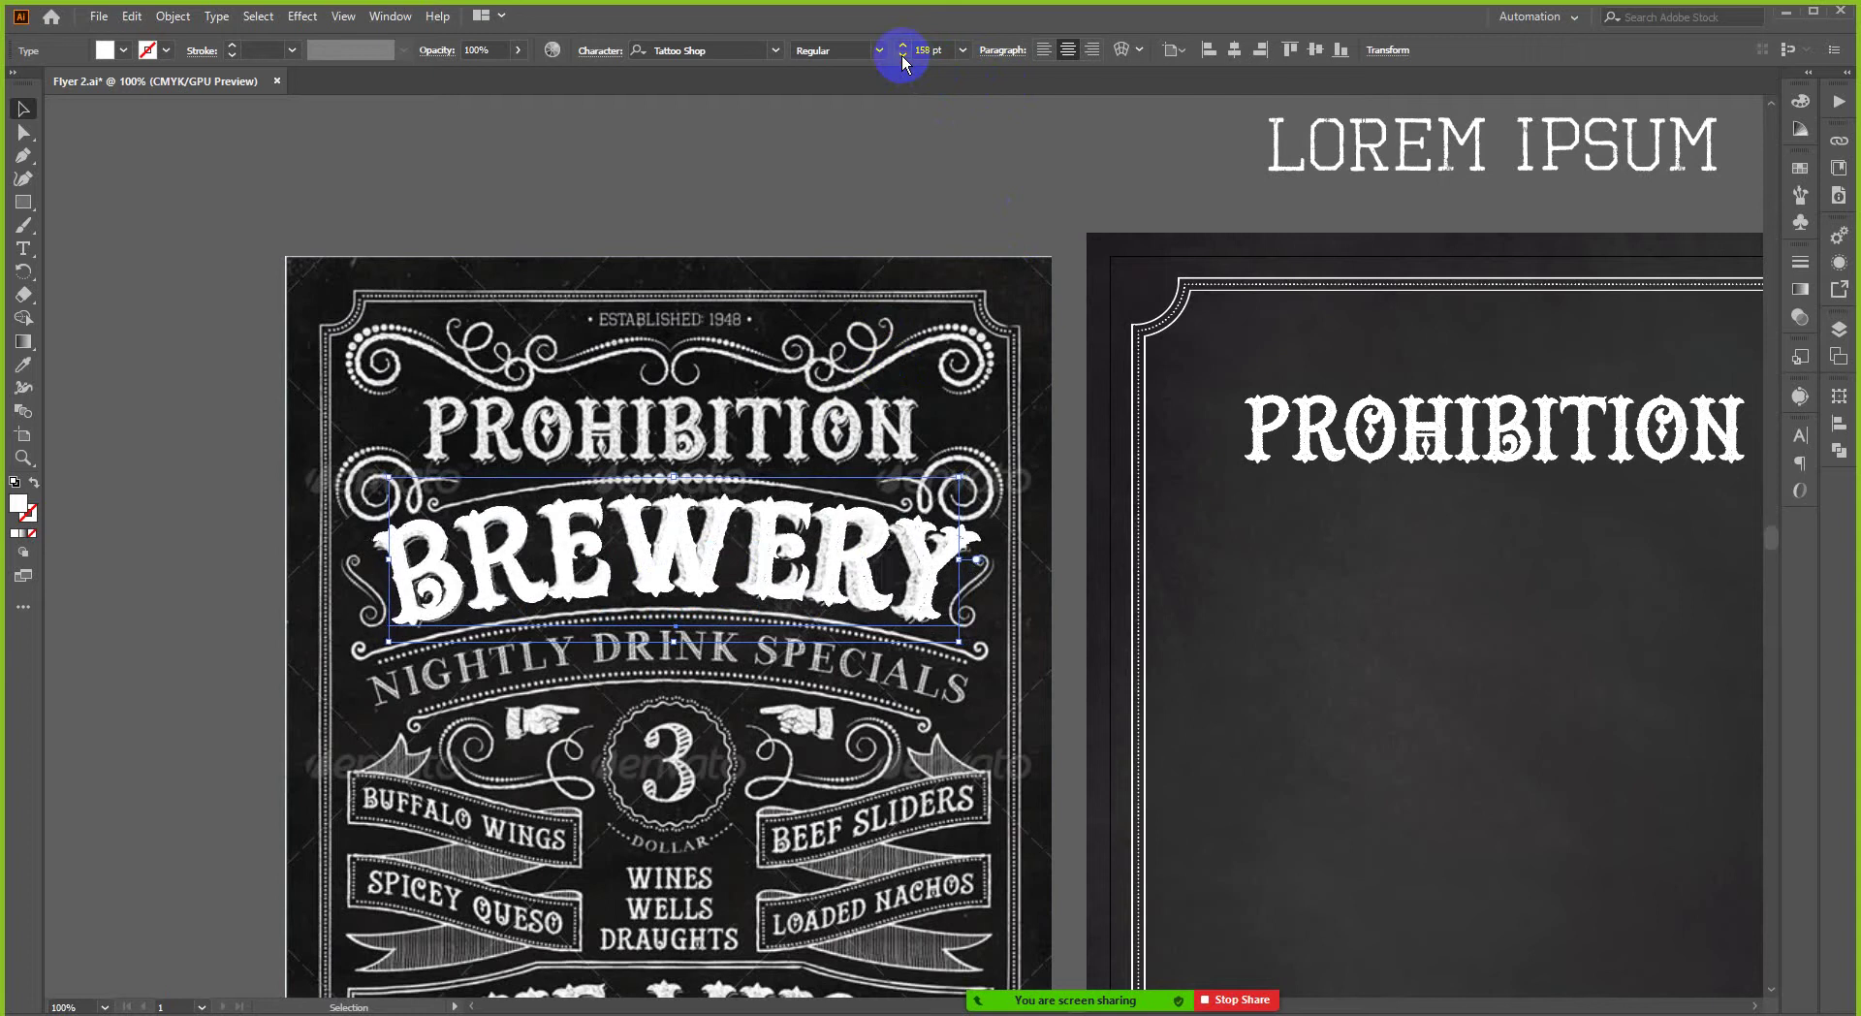
{"action": "left_click", "coordinate": [903, 56]}
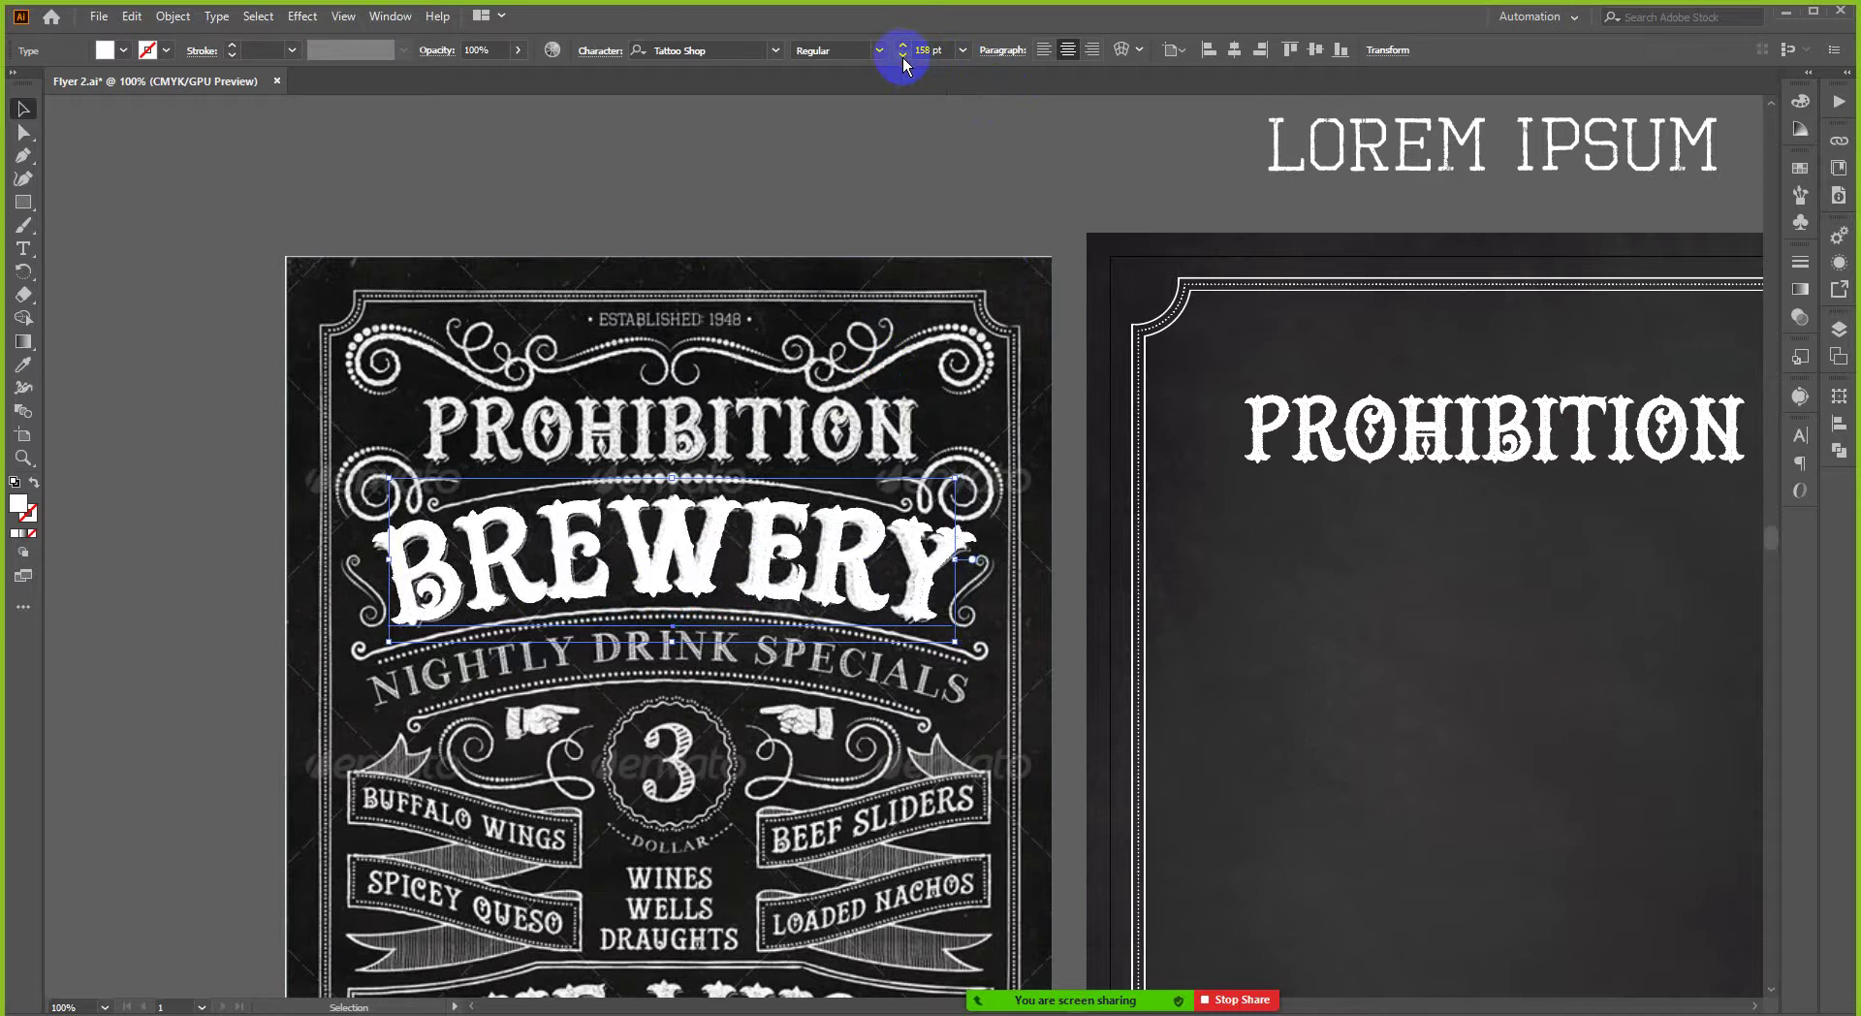
{"action": "left_click", "coordinate": [902, 56]}
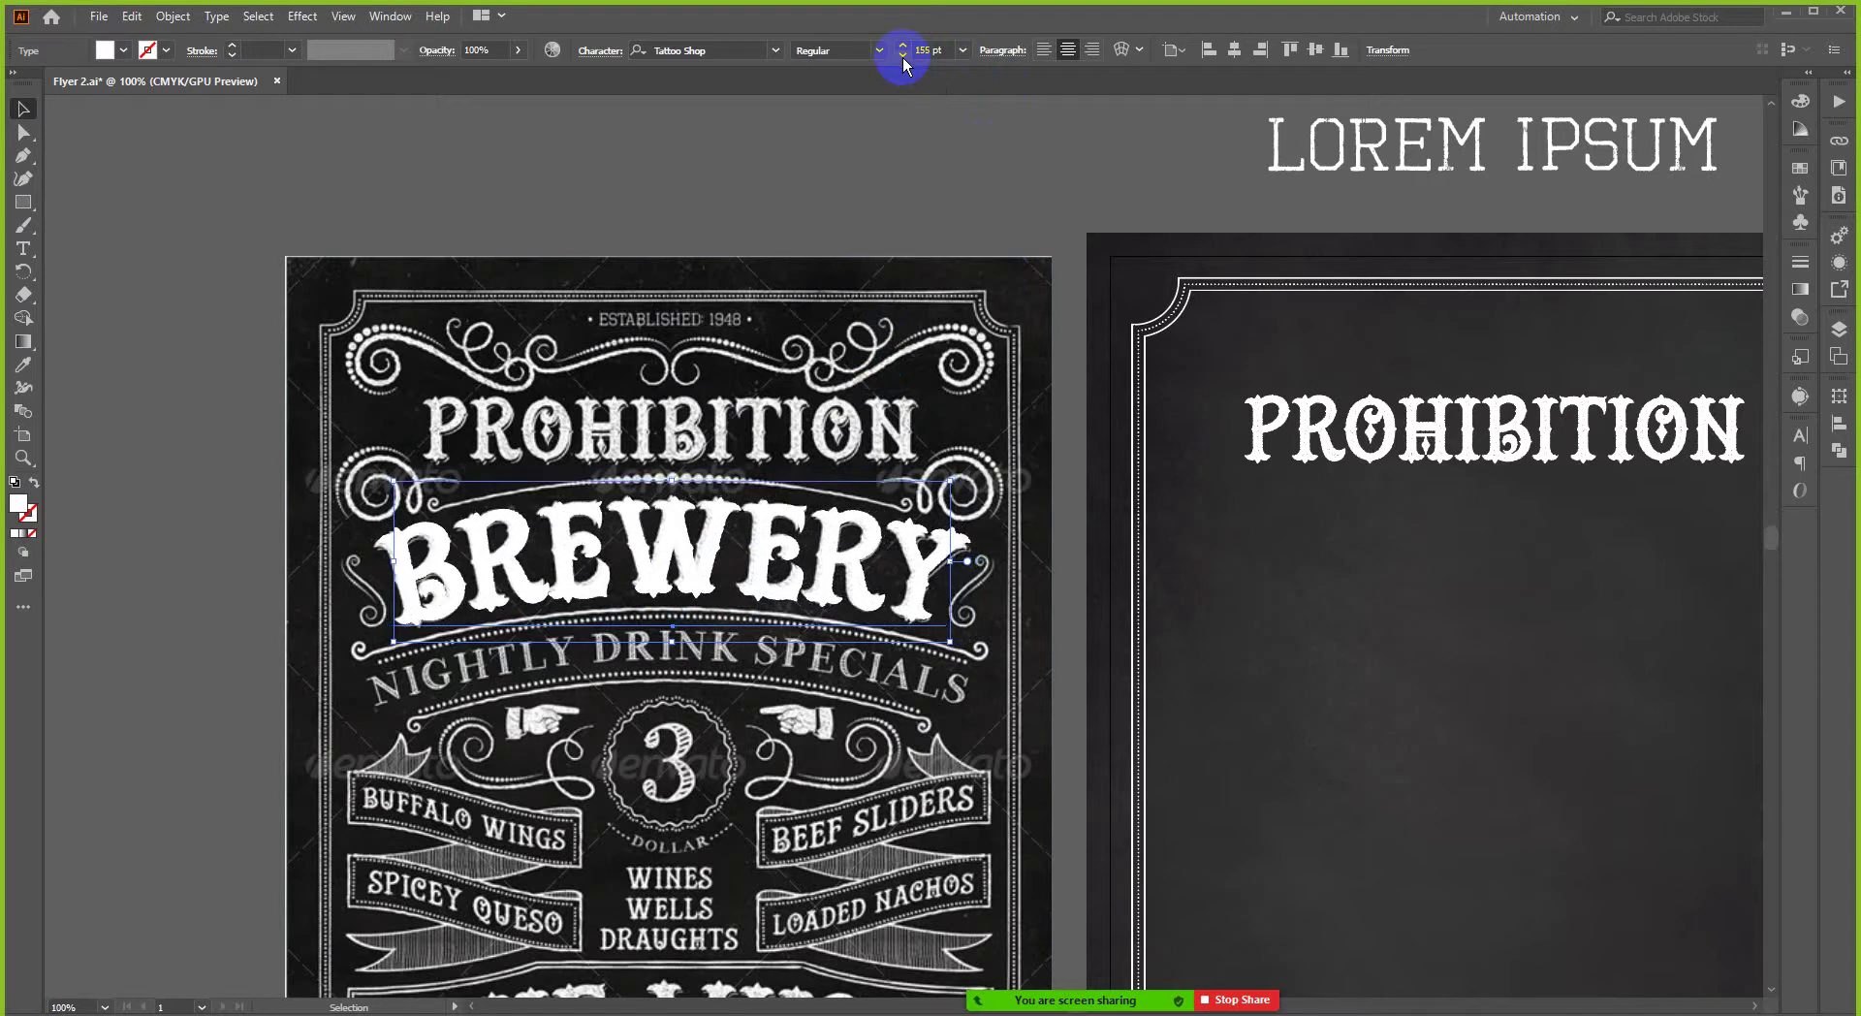
- Move the arched BREWERY text back onto the chalkboard, centred beneath PROHIBITION, and deselect it
{"action": "key", "text": "ctrl+minus"}
{"action": "key", "text": "ctrl+minus"}
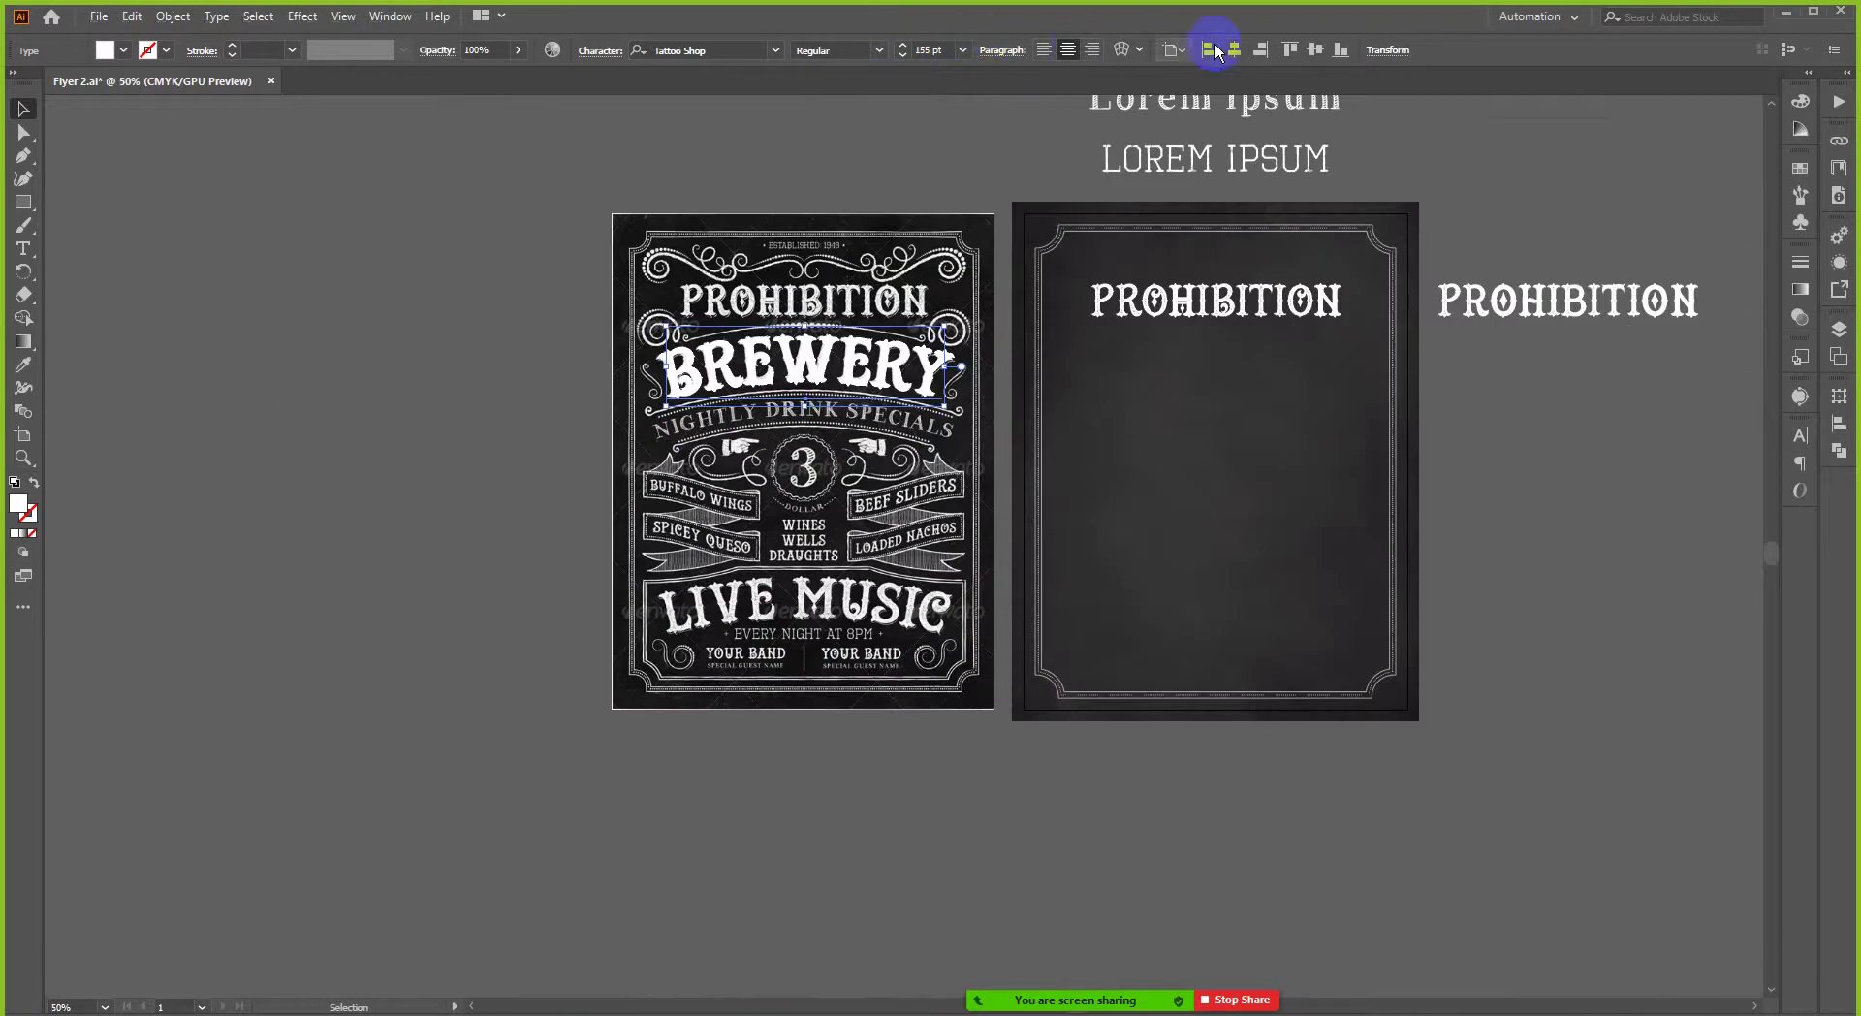
{"action": "key", "text": "ctrl+v"}
{"action": "scroll", "coordinate": [1370, 392], "scroll_direction": "up", "scroll_amount": 1}
{"action": "scroll", "coordinate": [1347, 397], "scroll_direction": "up", "scroll_amount": 1, "text": "alt"}
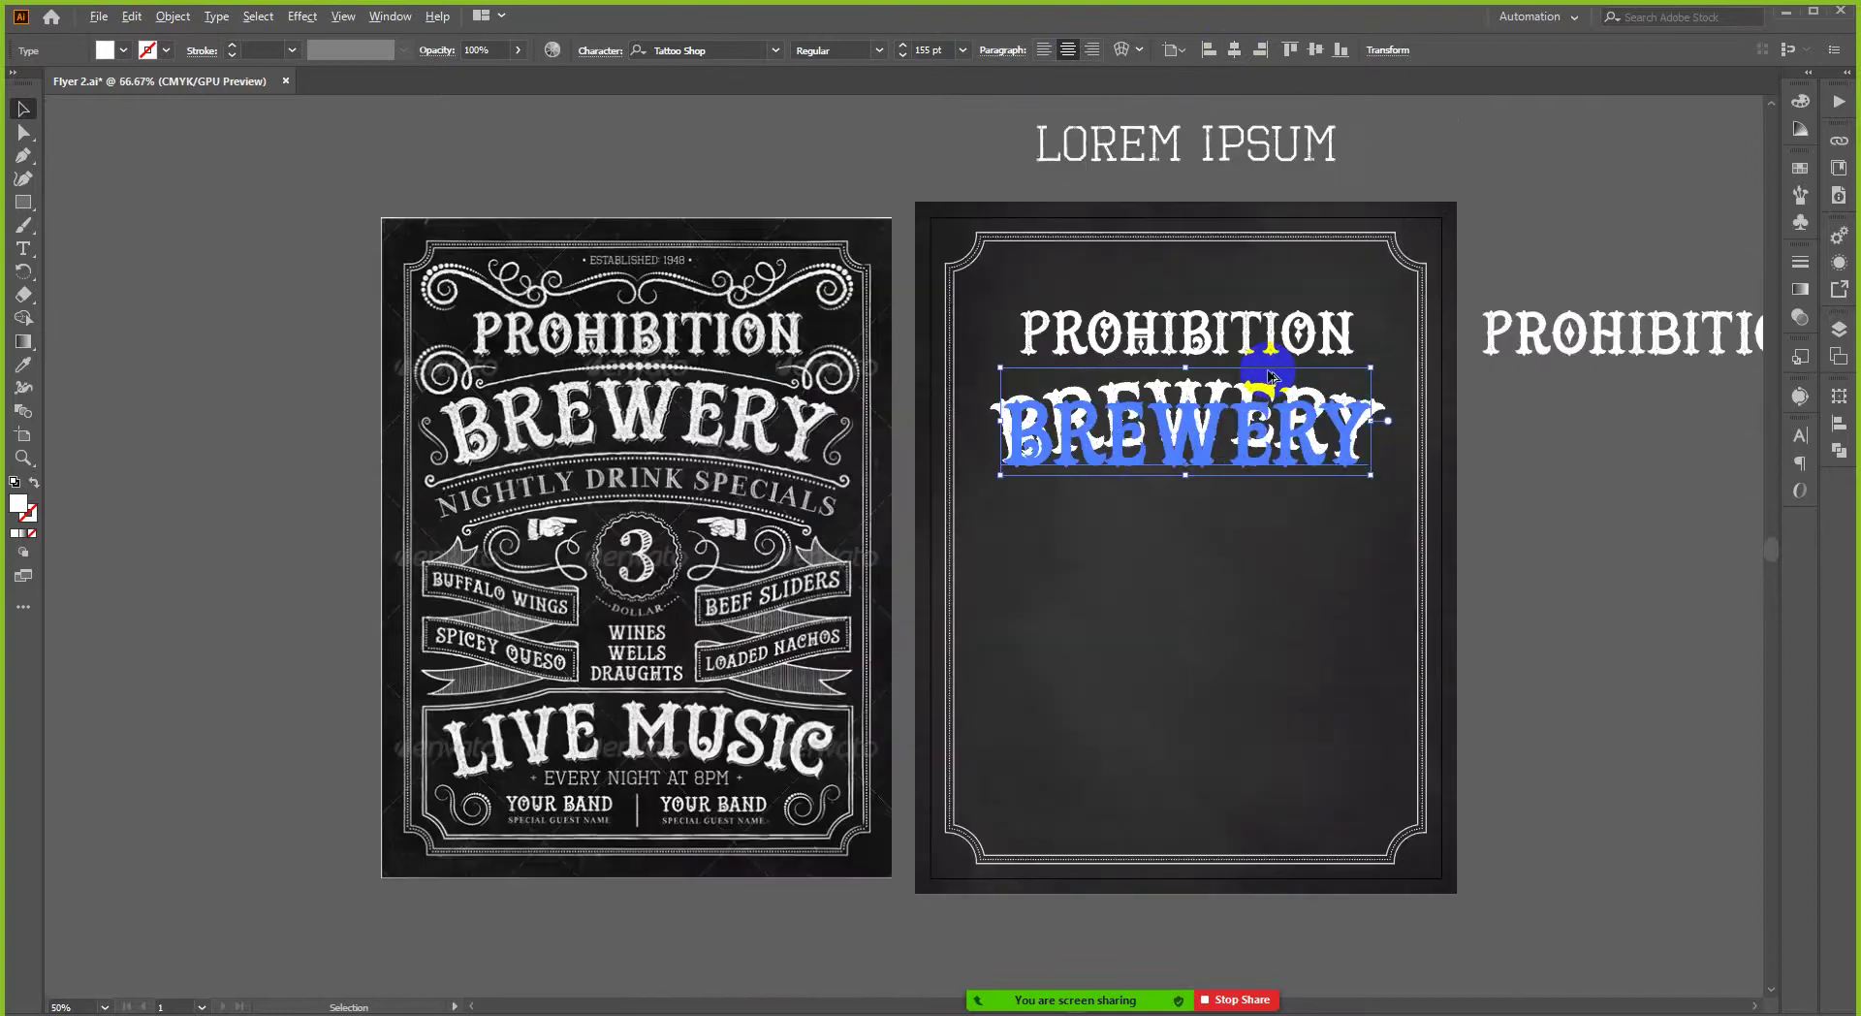
{"action": "left_click", "coordinate": [1576, 462]}
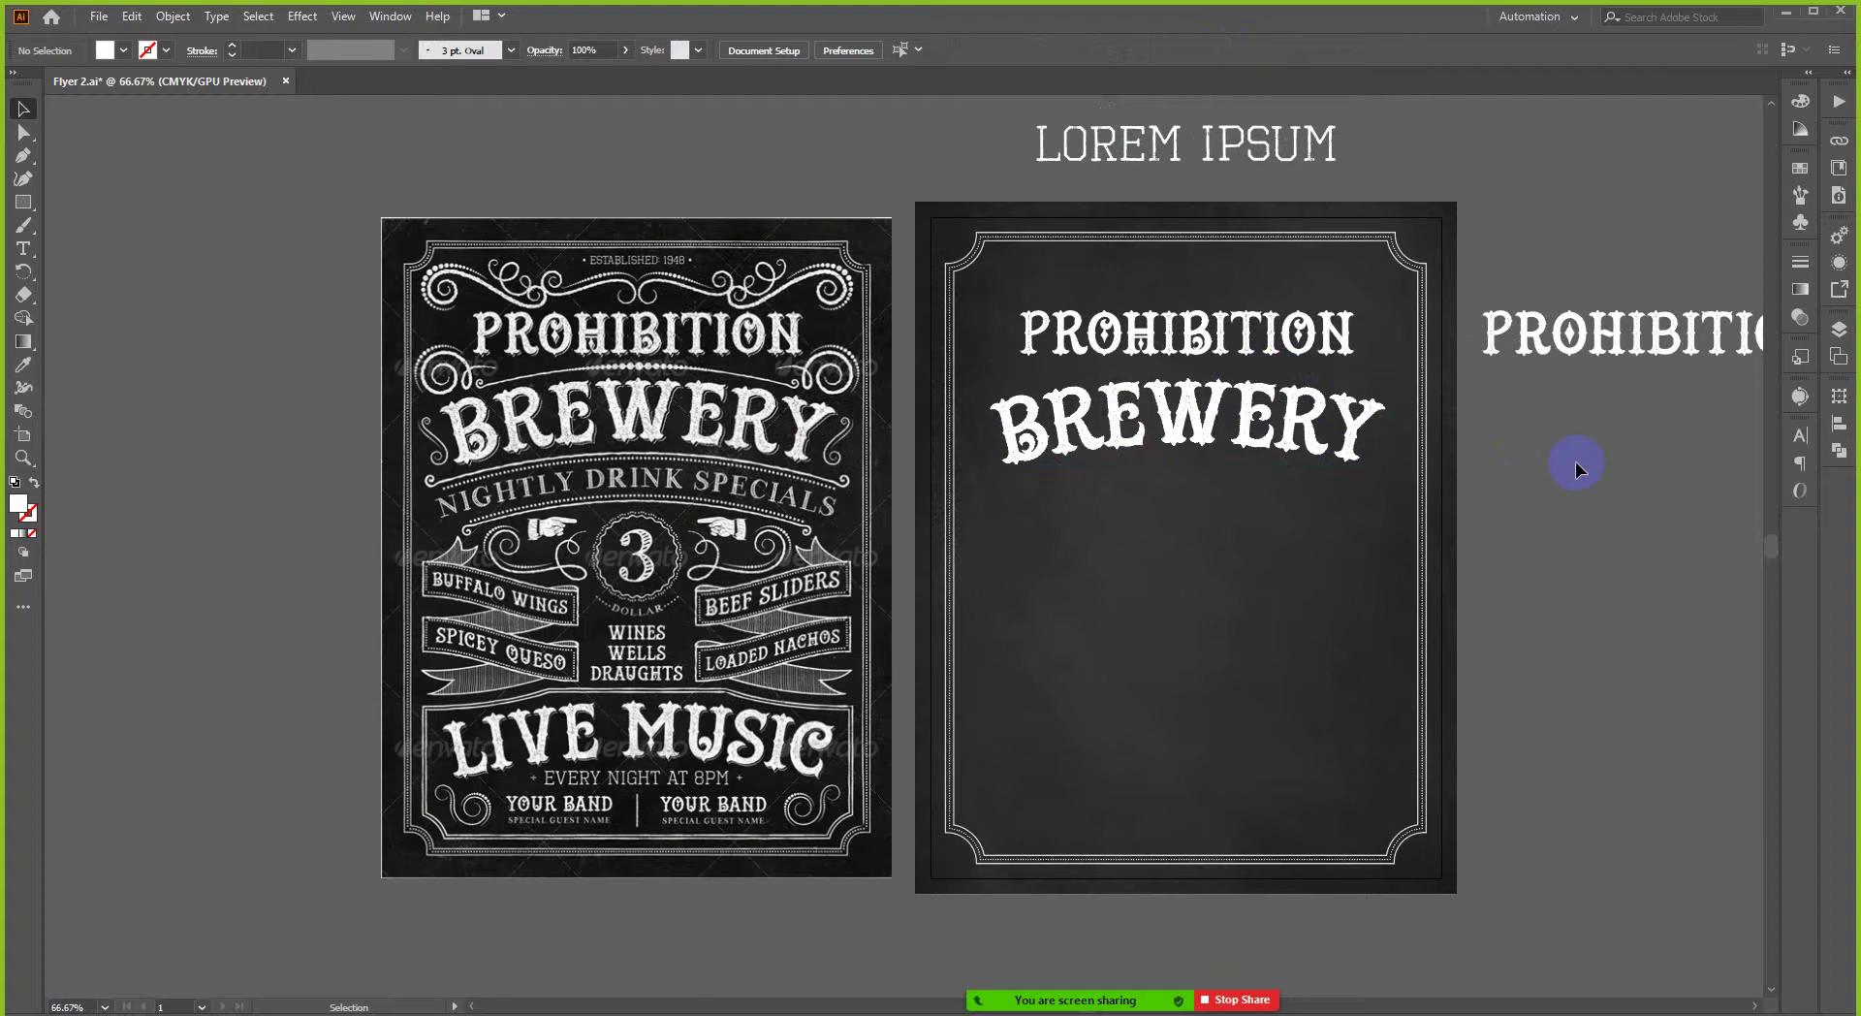
- Duplicate the arched BREWERY text directly below itself on the chalkboard
{"action": "left_click", "coordinate": [1338, 450]}
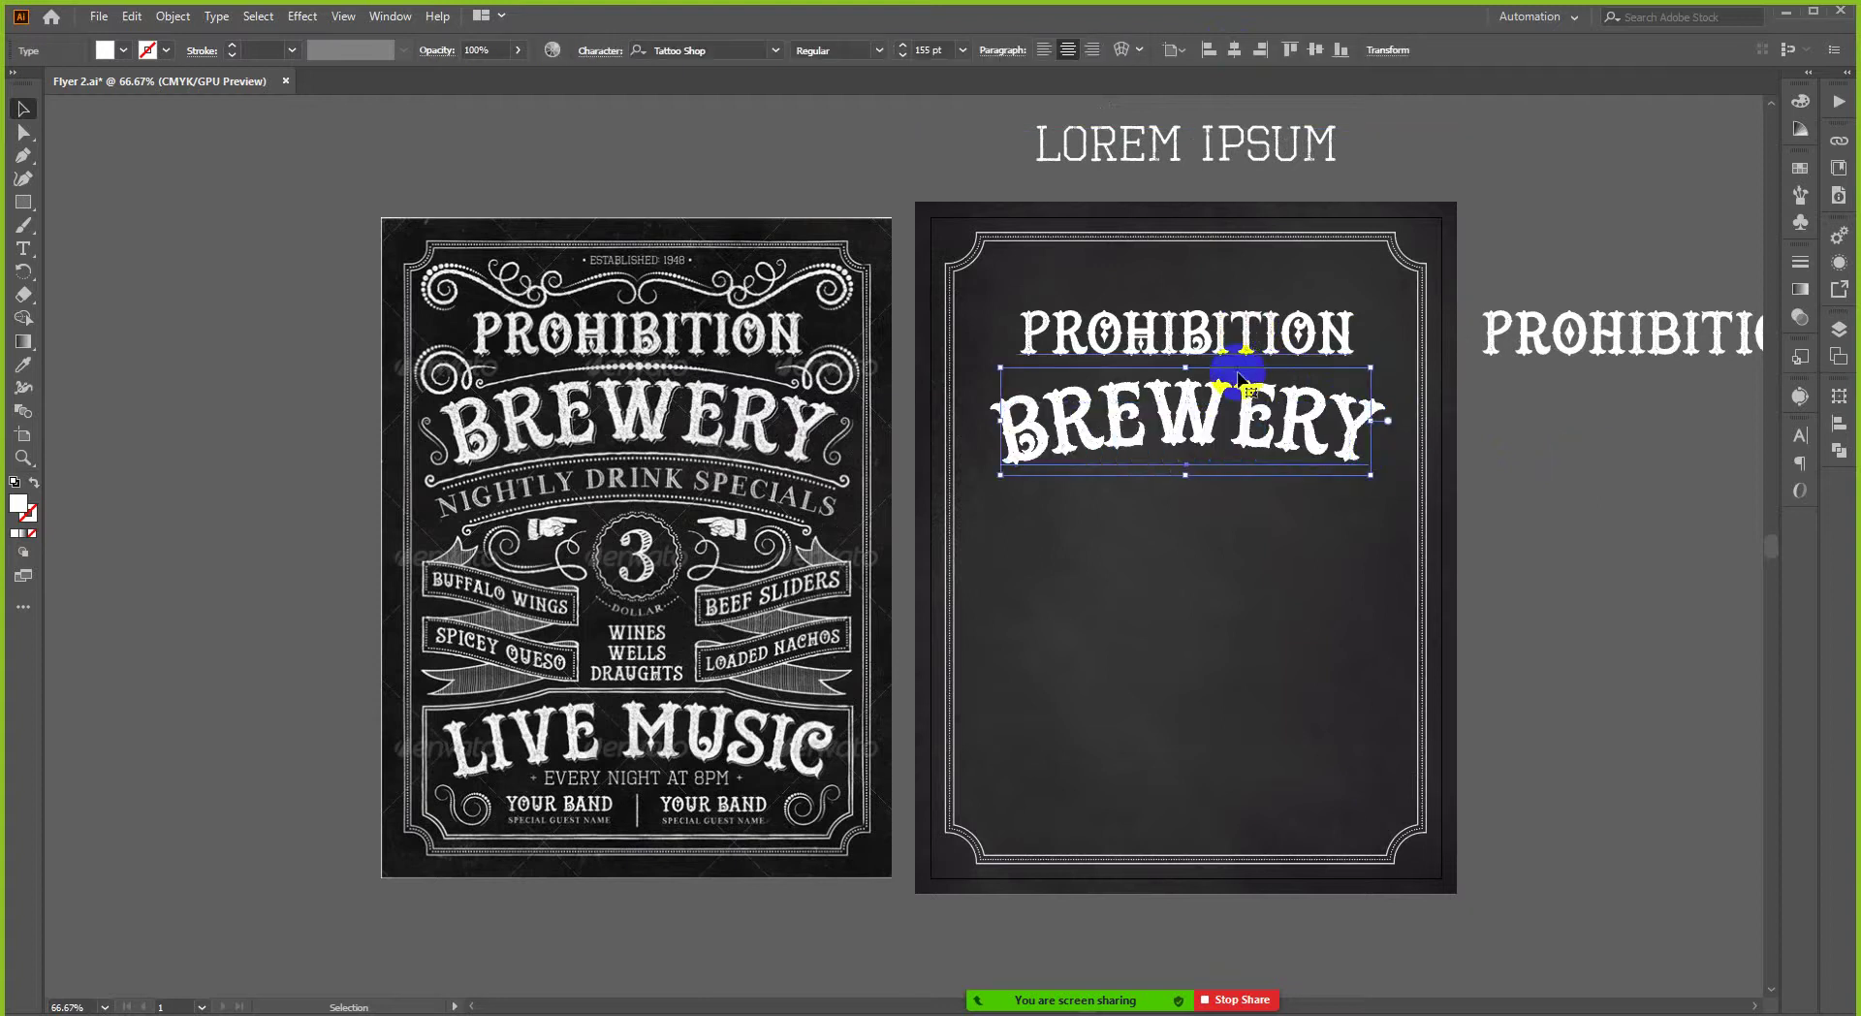
{"action": "left_click", "coordinate": [1249, 473]}
{"action": "left_click_drag", "start_coordinate": [1248, 473], "coordinate": [1246, 565]}
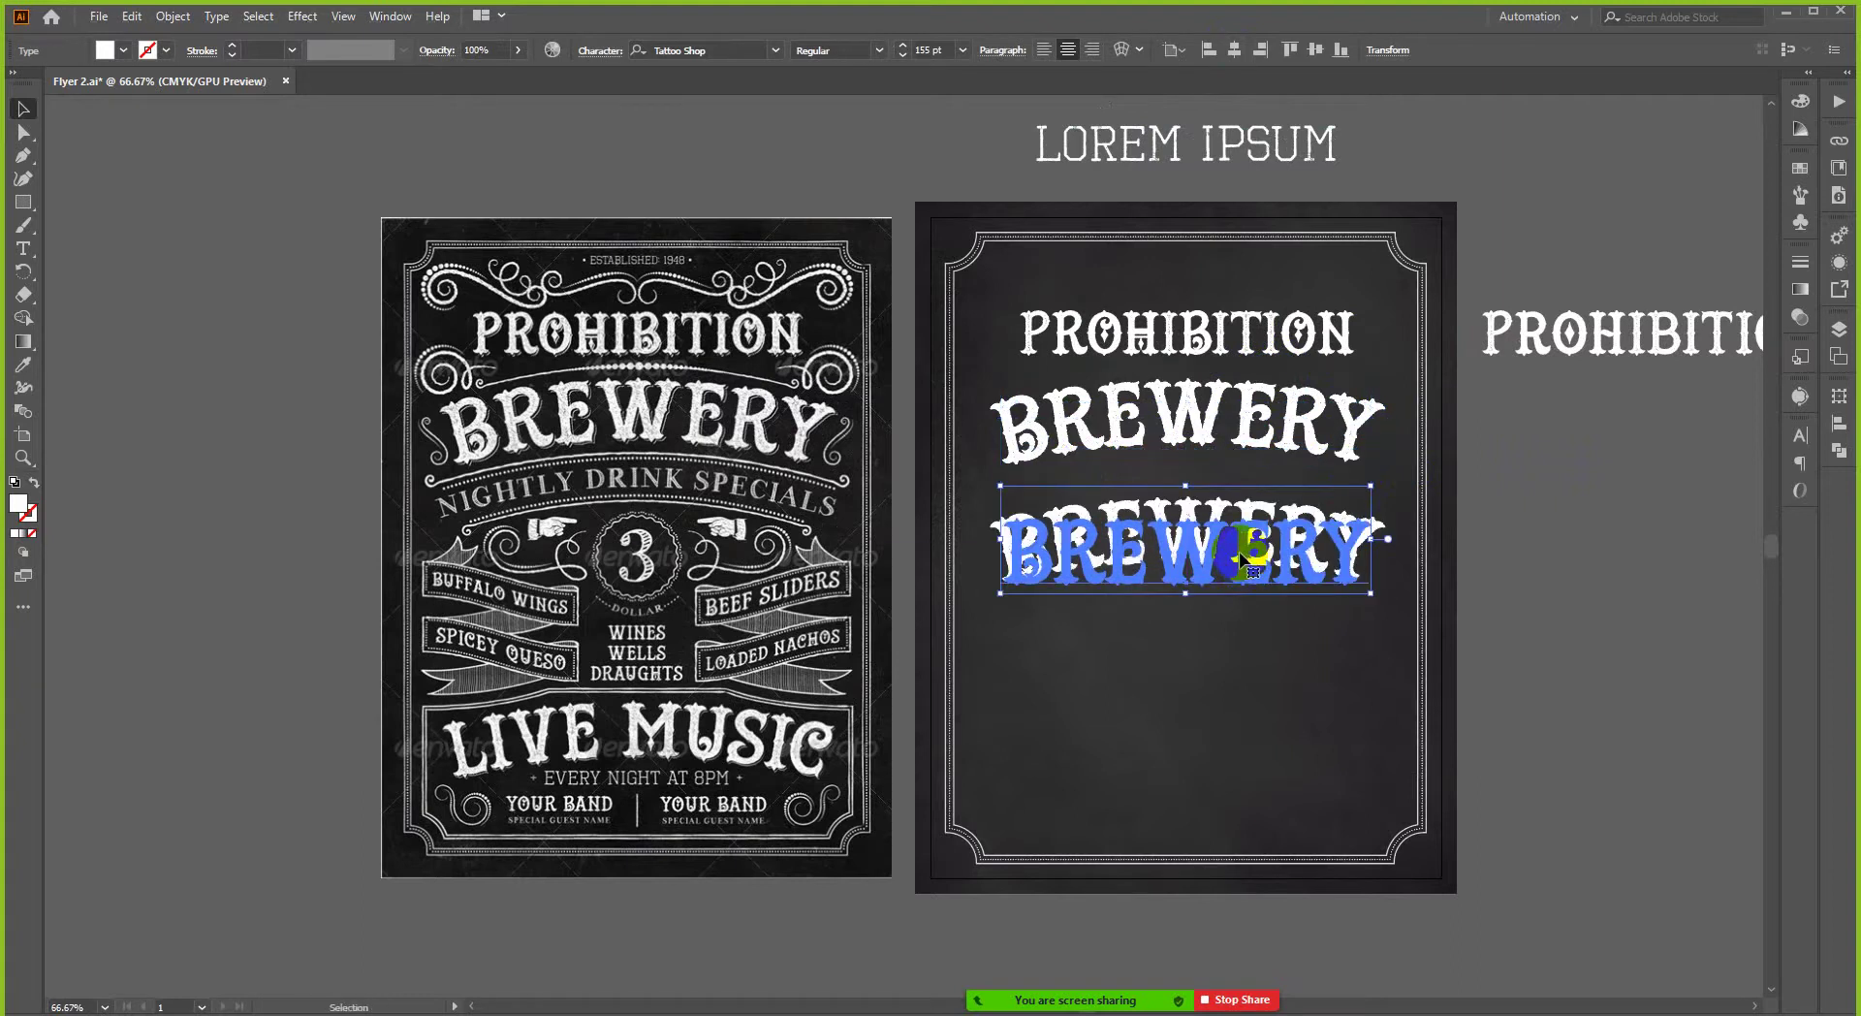
- Replace the wording of the duplicated BREWERY text with NIGHTLY DRINK SPECIALS
{"action": "double_click", "coordinate": [1218, 560]}
{"action": "double_click", "coordinate": [1219, 560]}
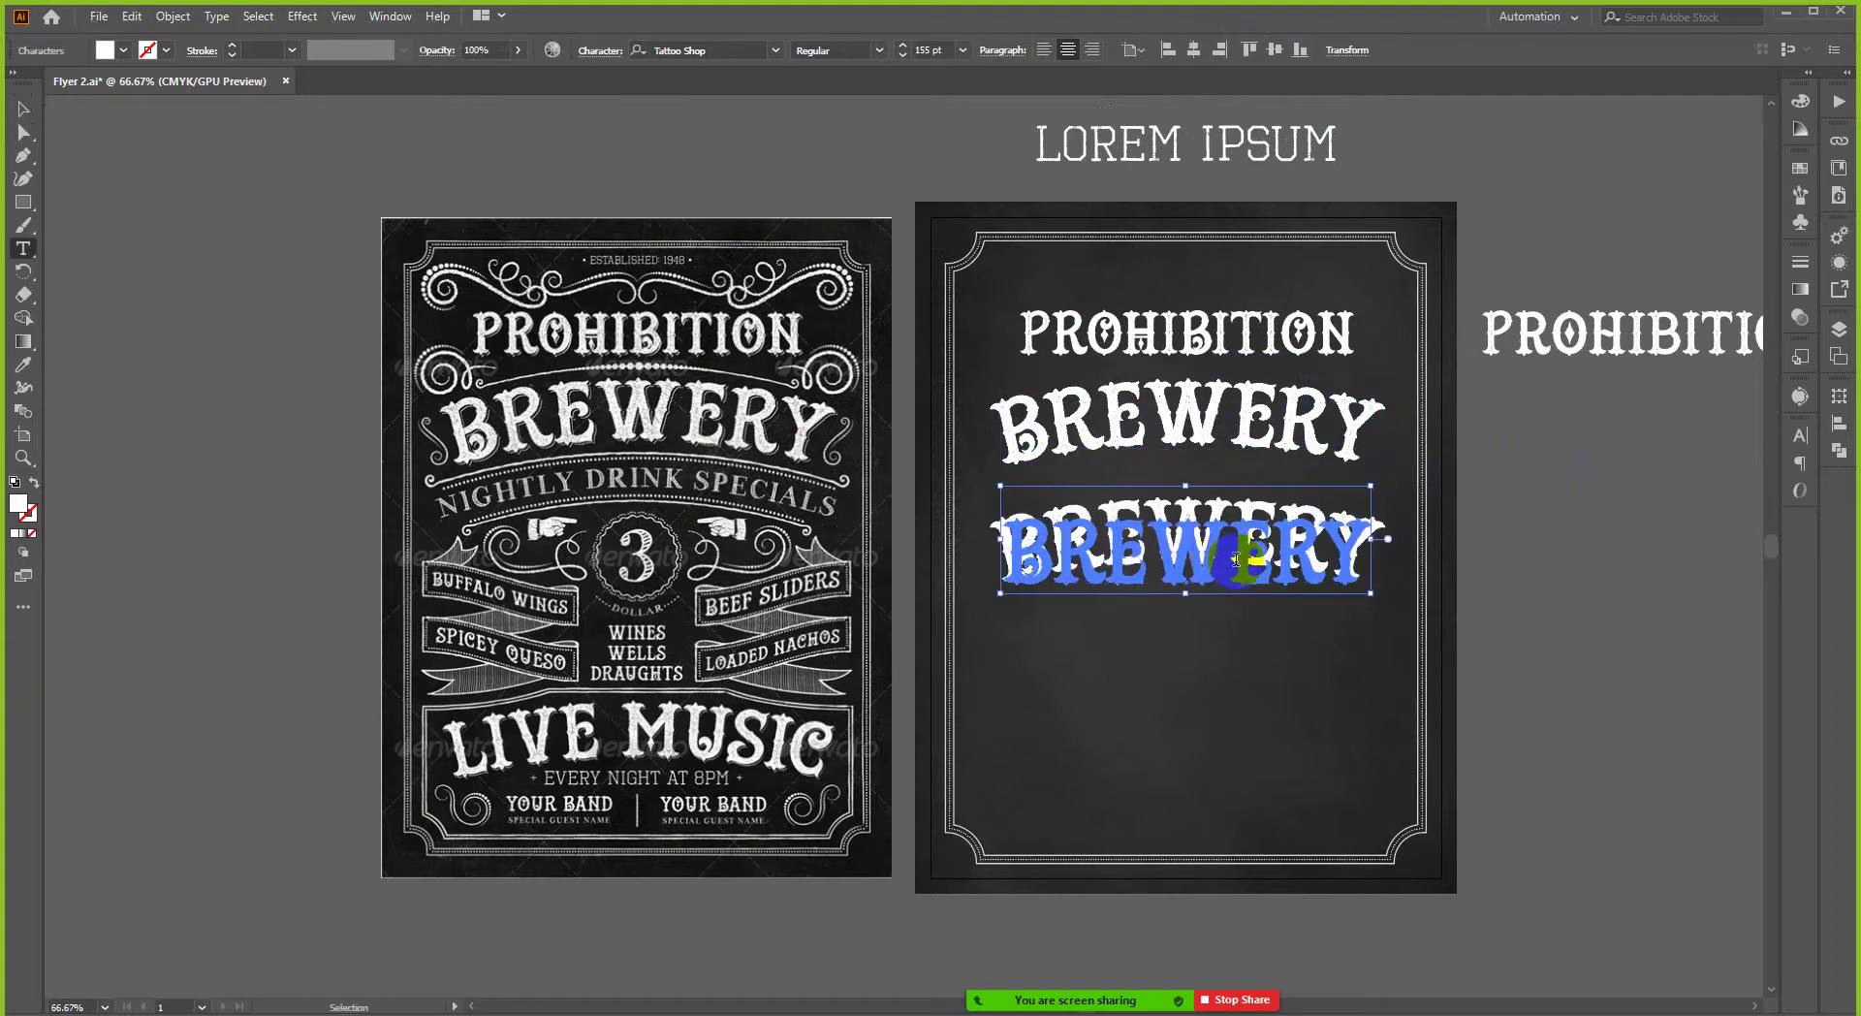
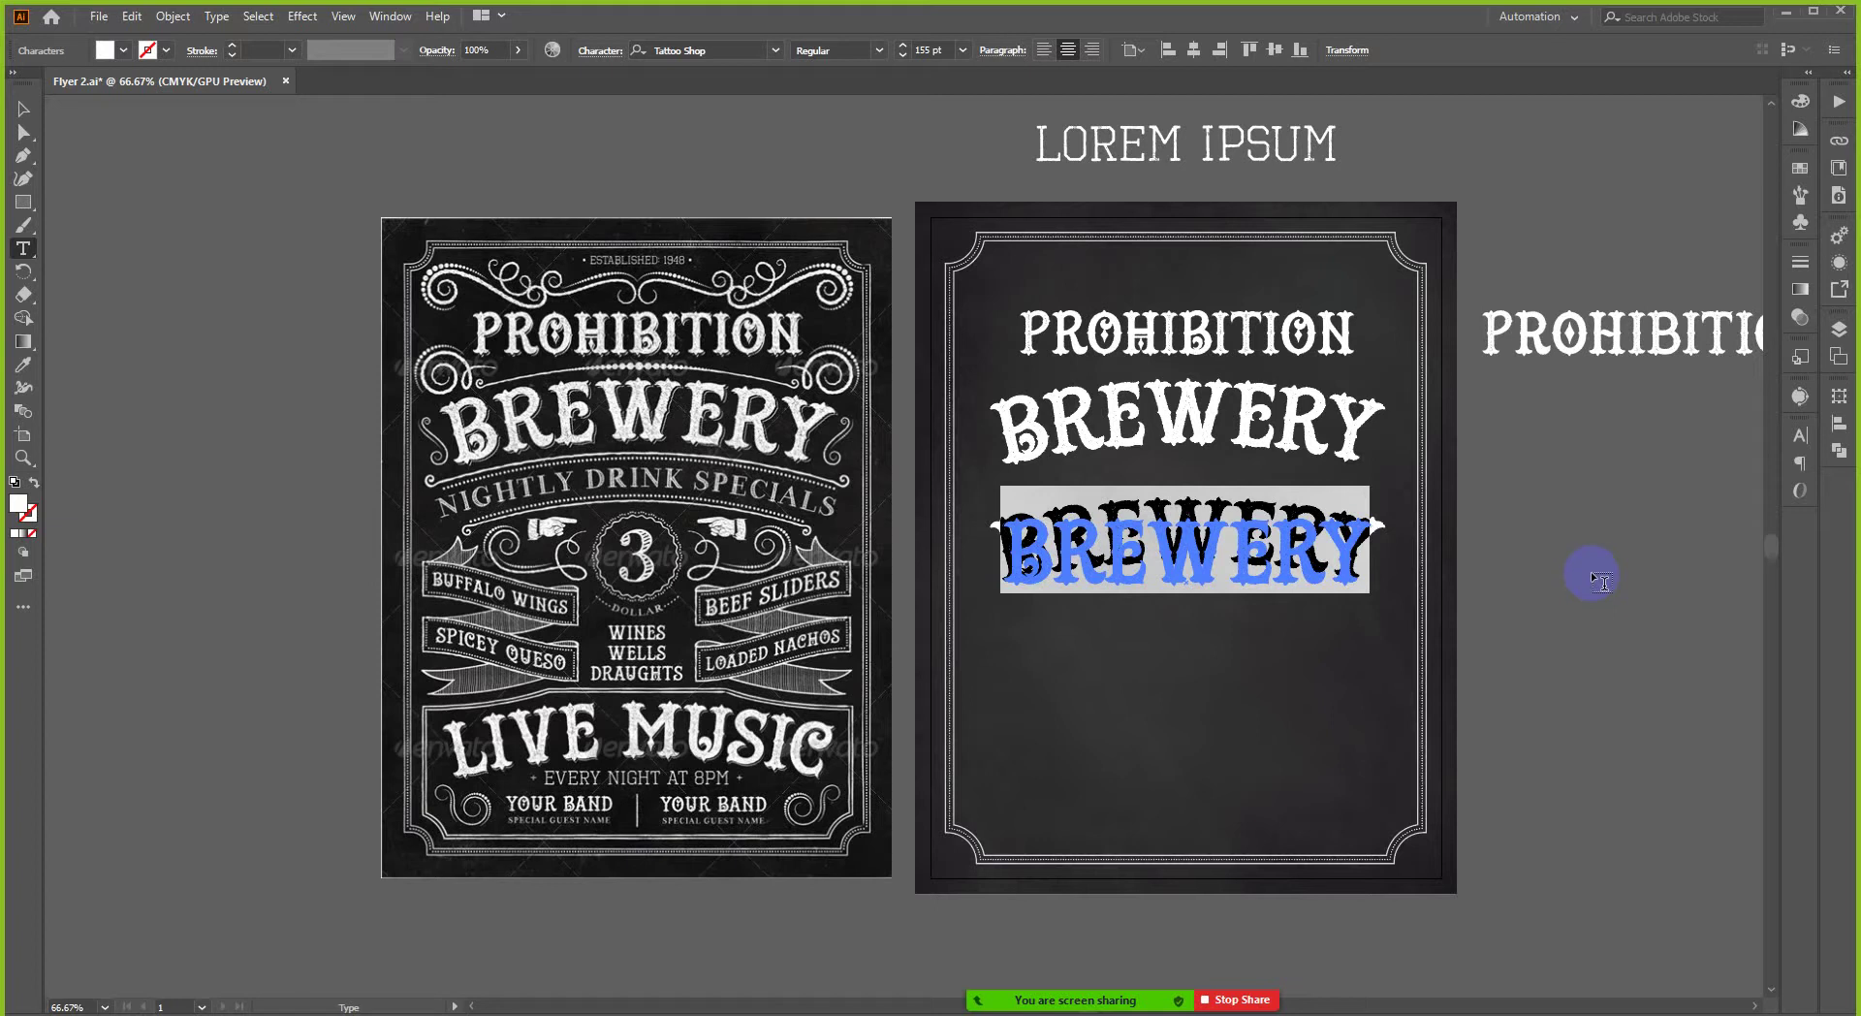
{"action": "type", "text": "NI"}
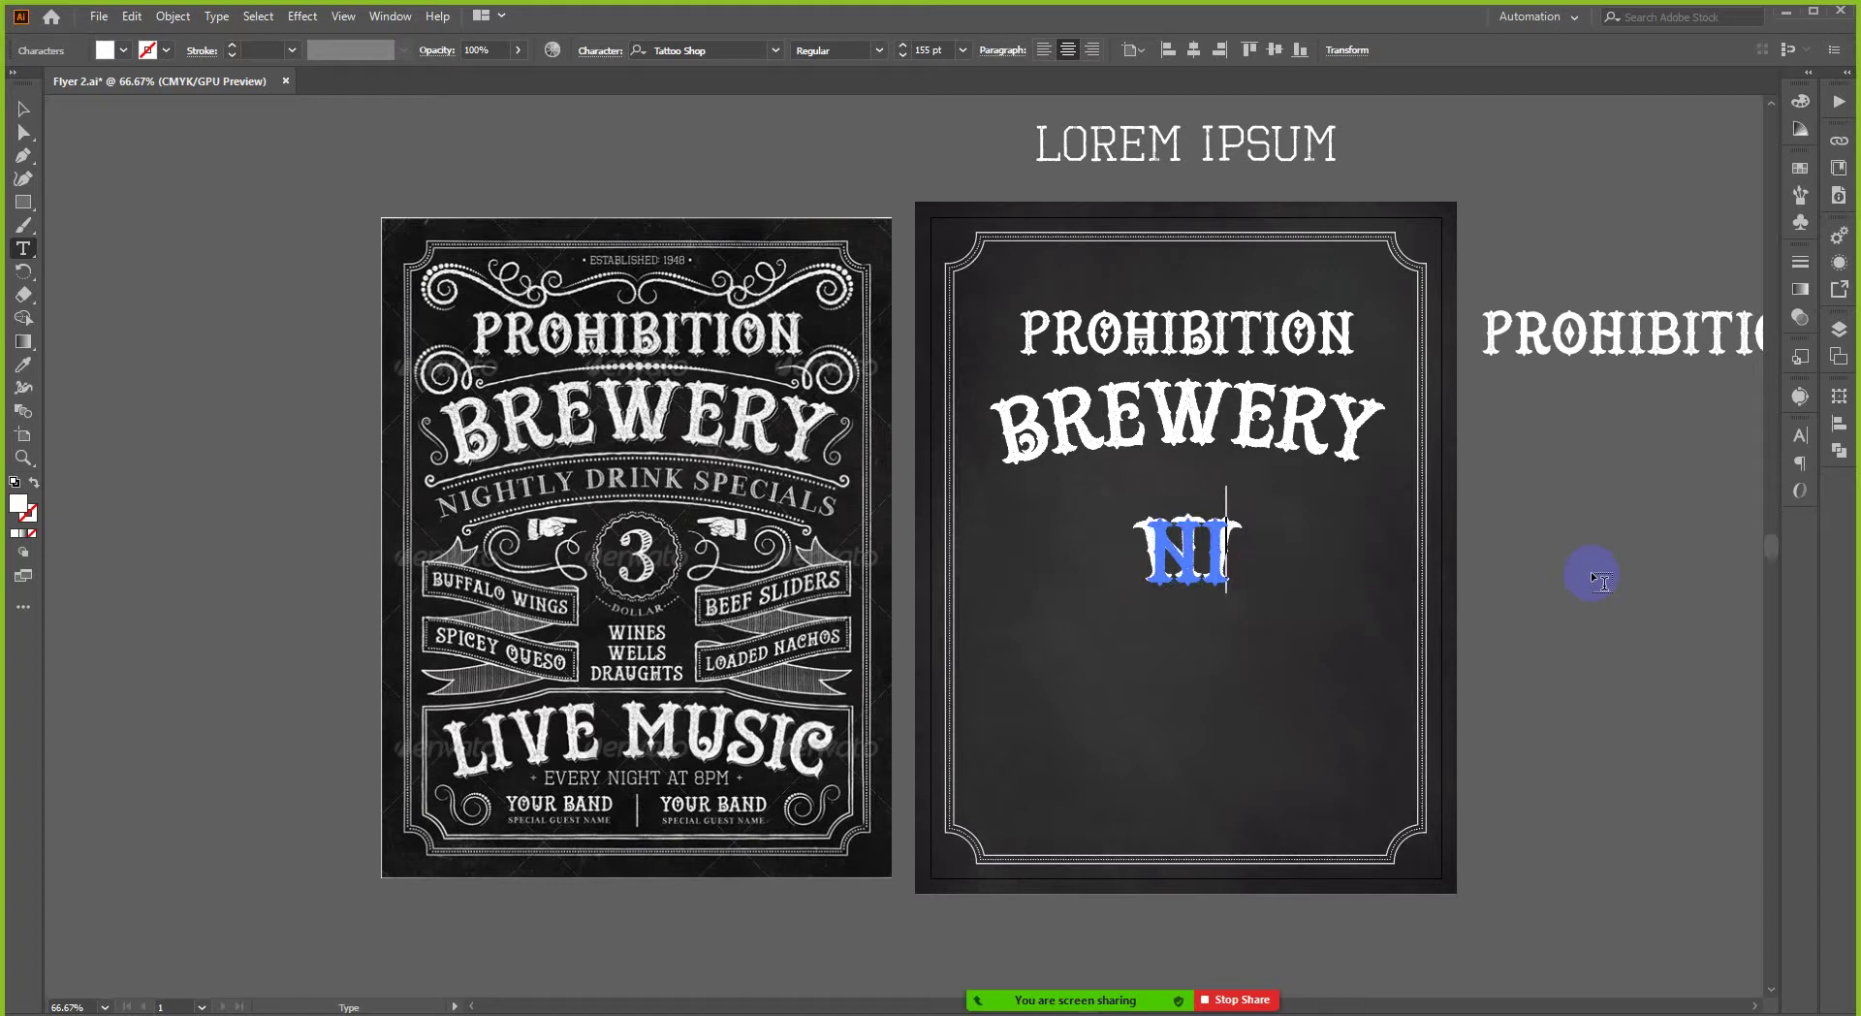
{"action": "type", "text": "GHT"}
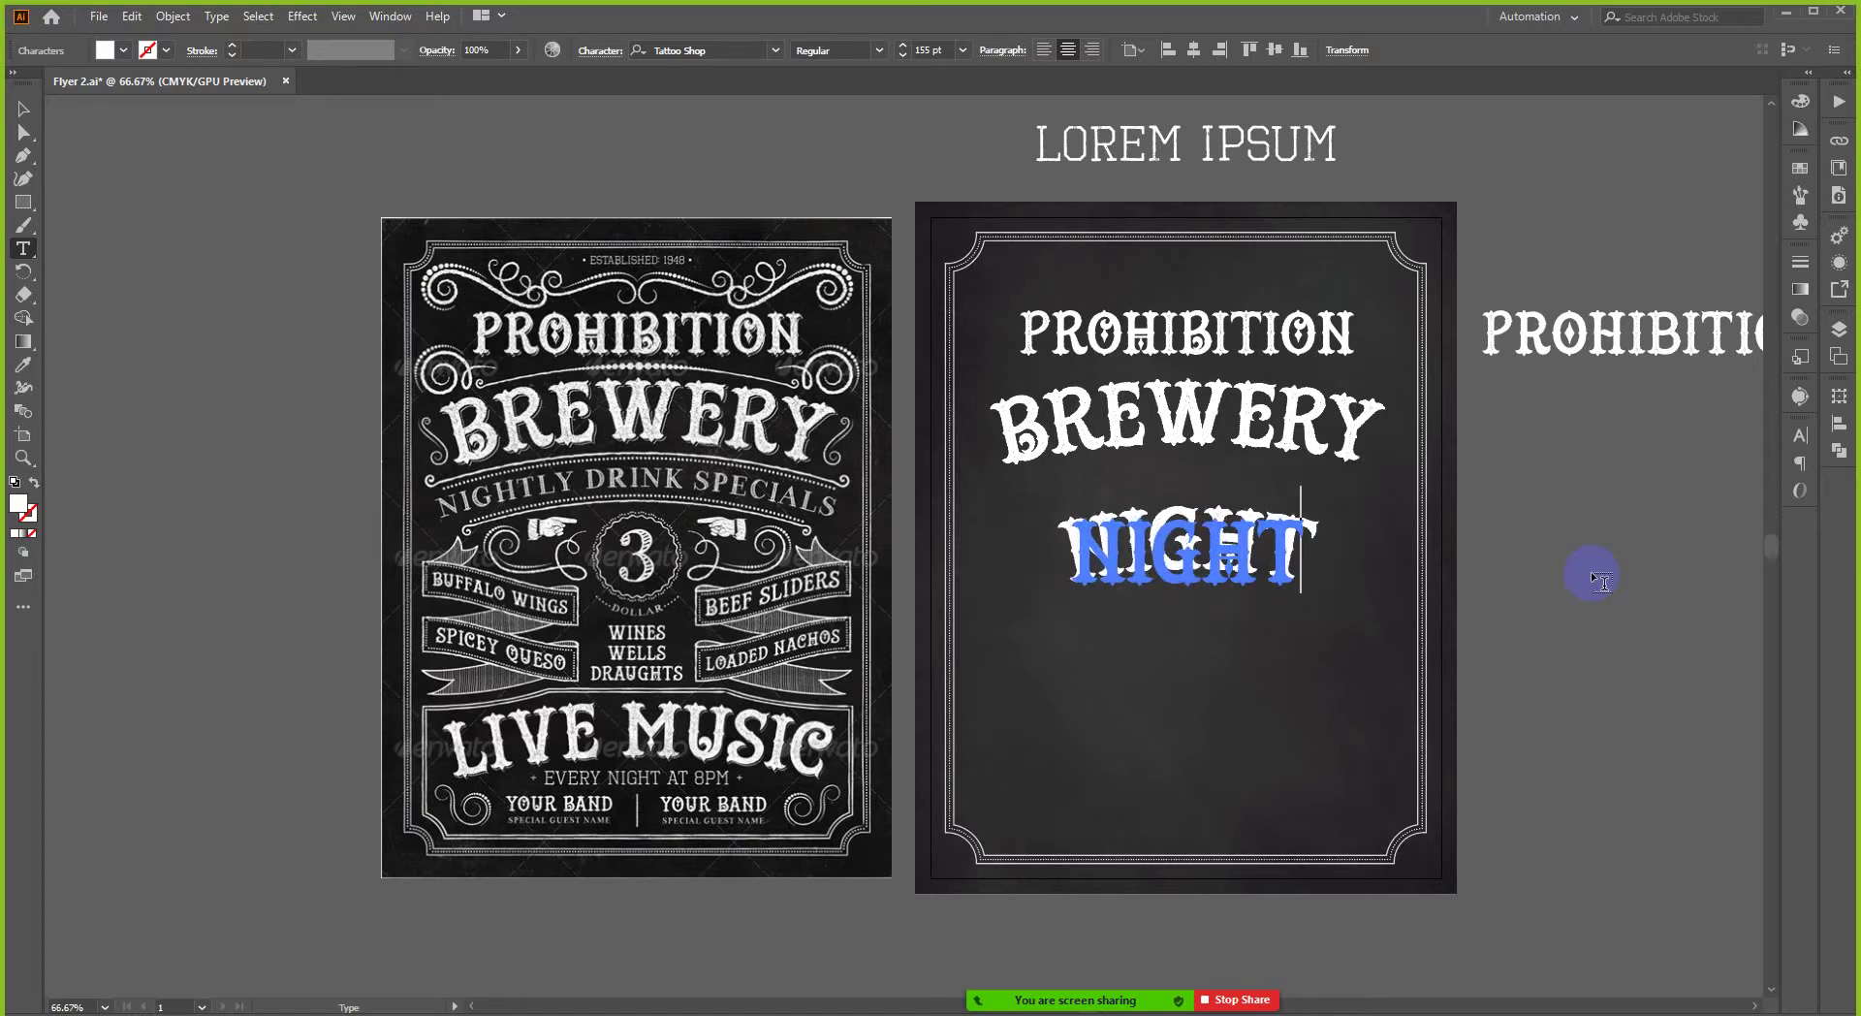
{"action": "type", "text": "LY"}
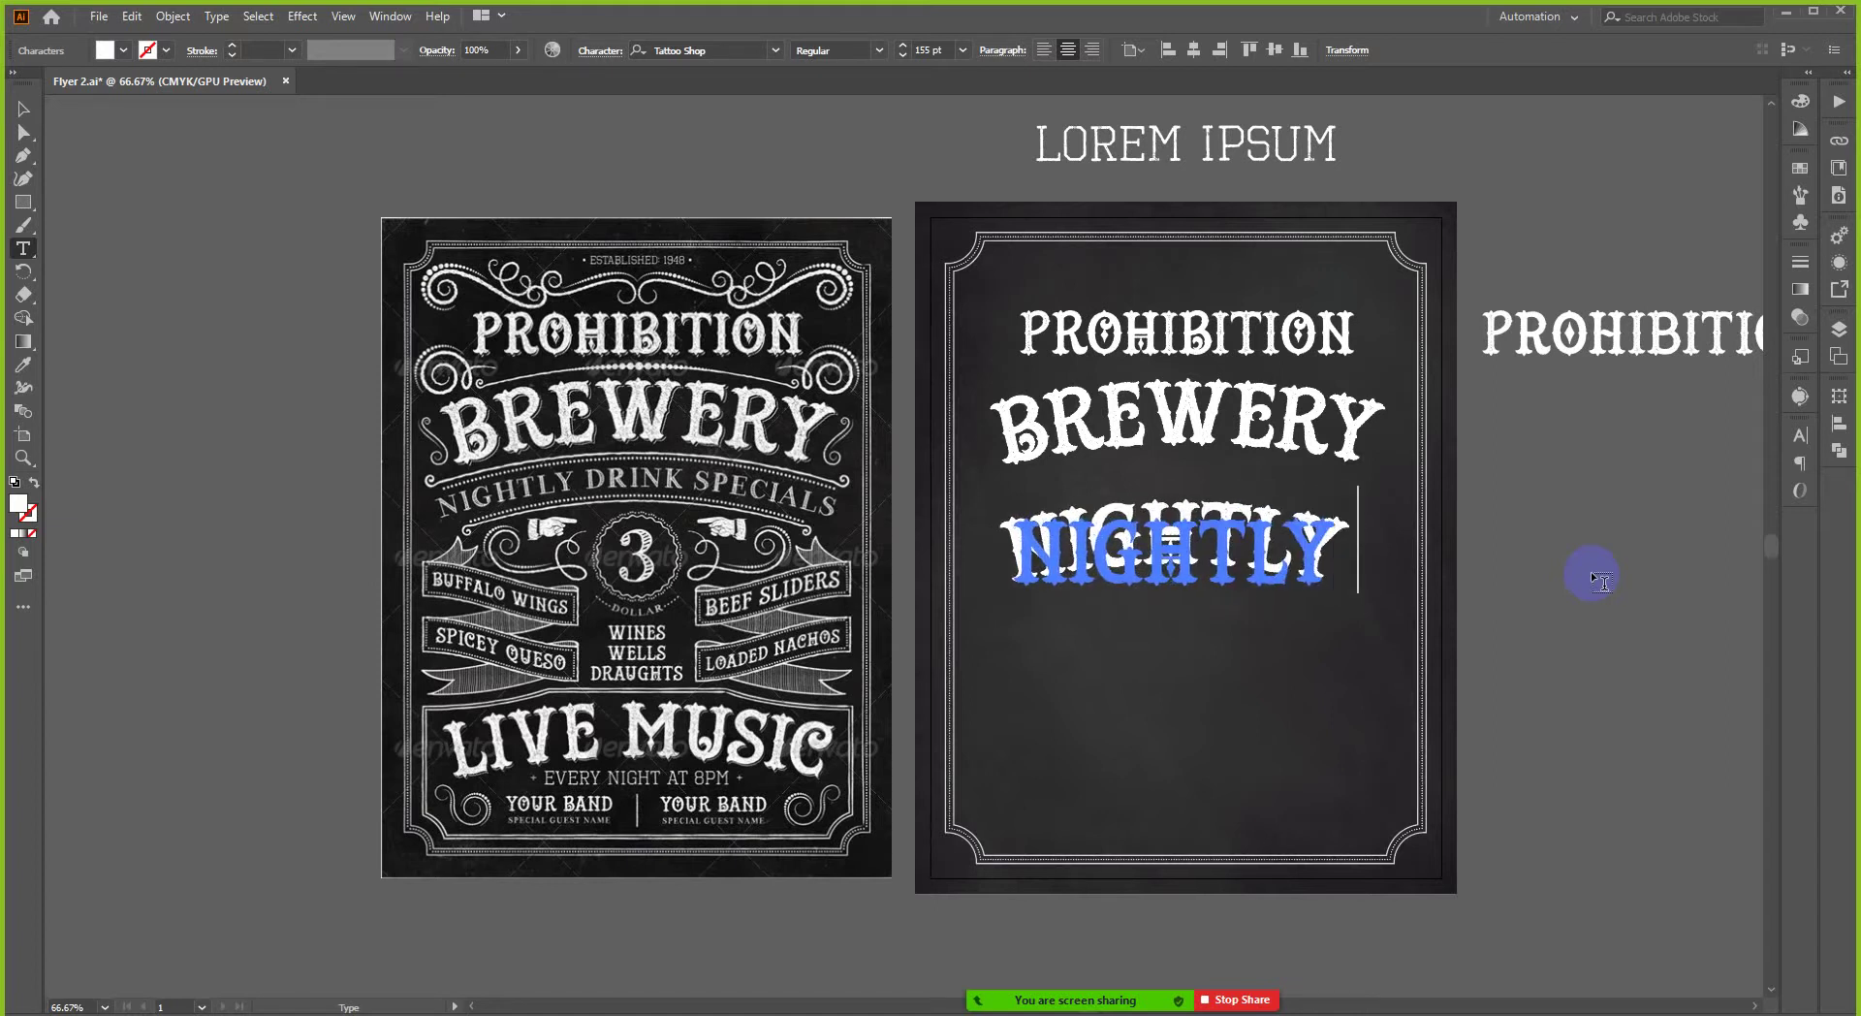
{"action": "type", "text": " DRIN"}
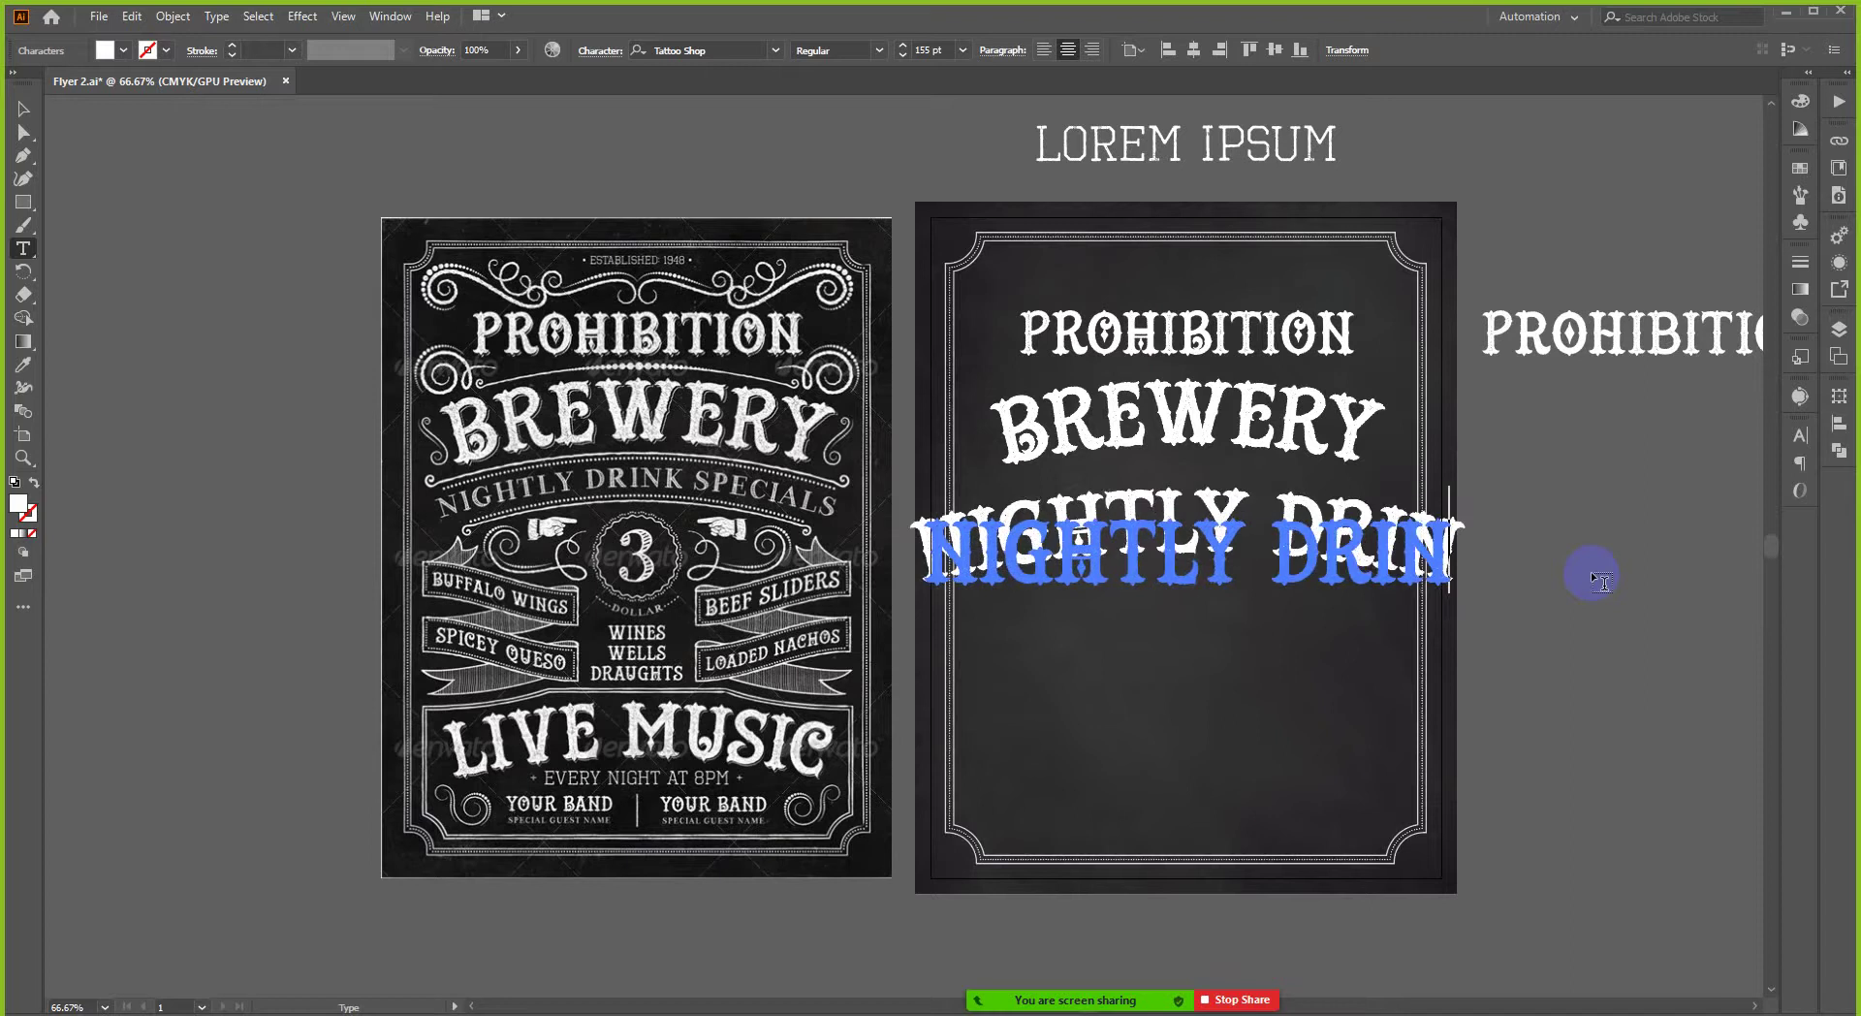
{"action": "type", "text": "K SPECI"}
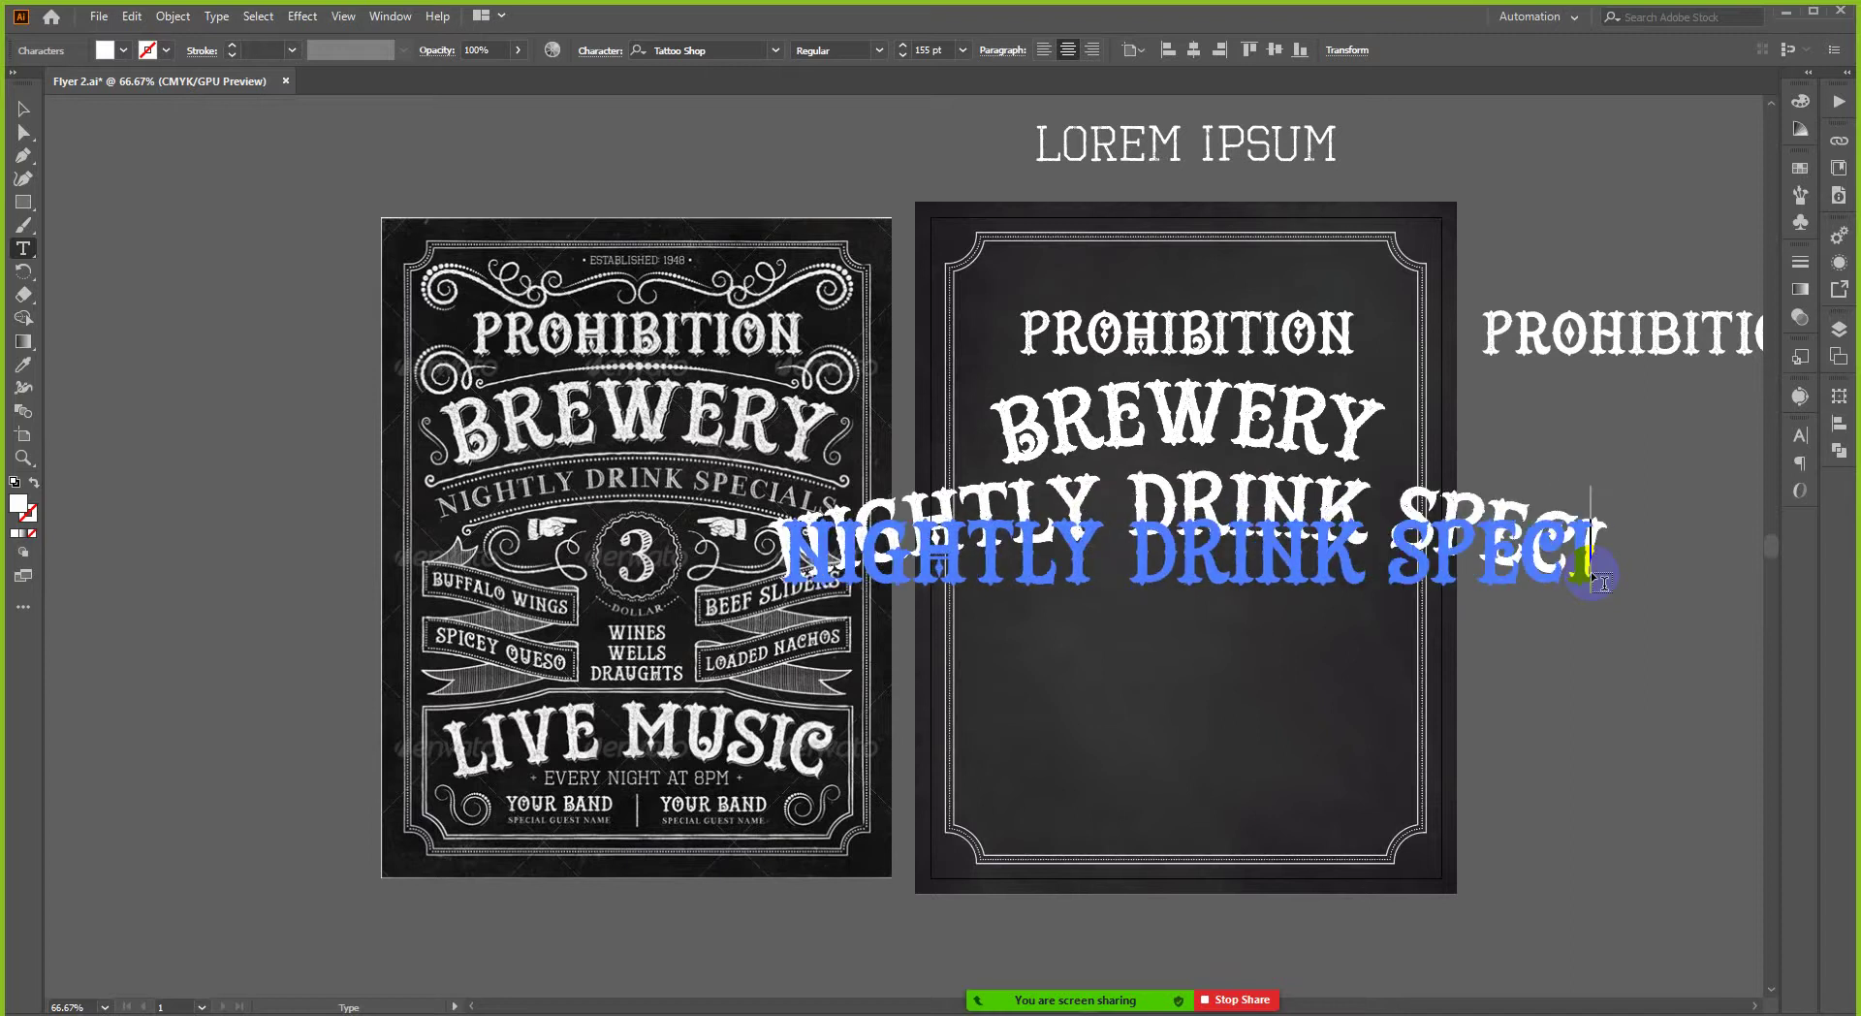
{"action": "type", "text": "ALS"}
{"action": "left_click", "coordinate": [23, 109]}
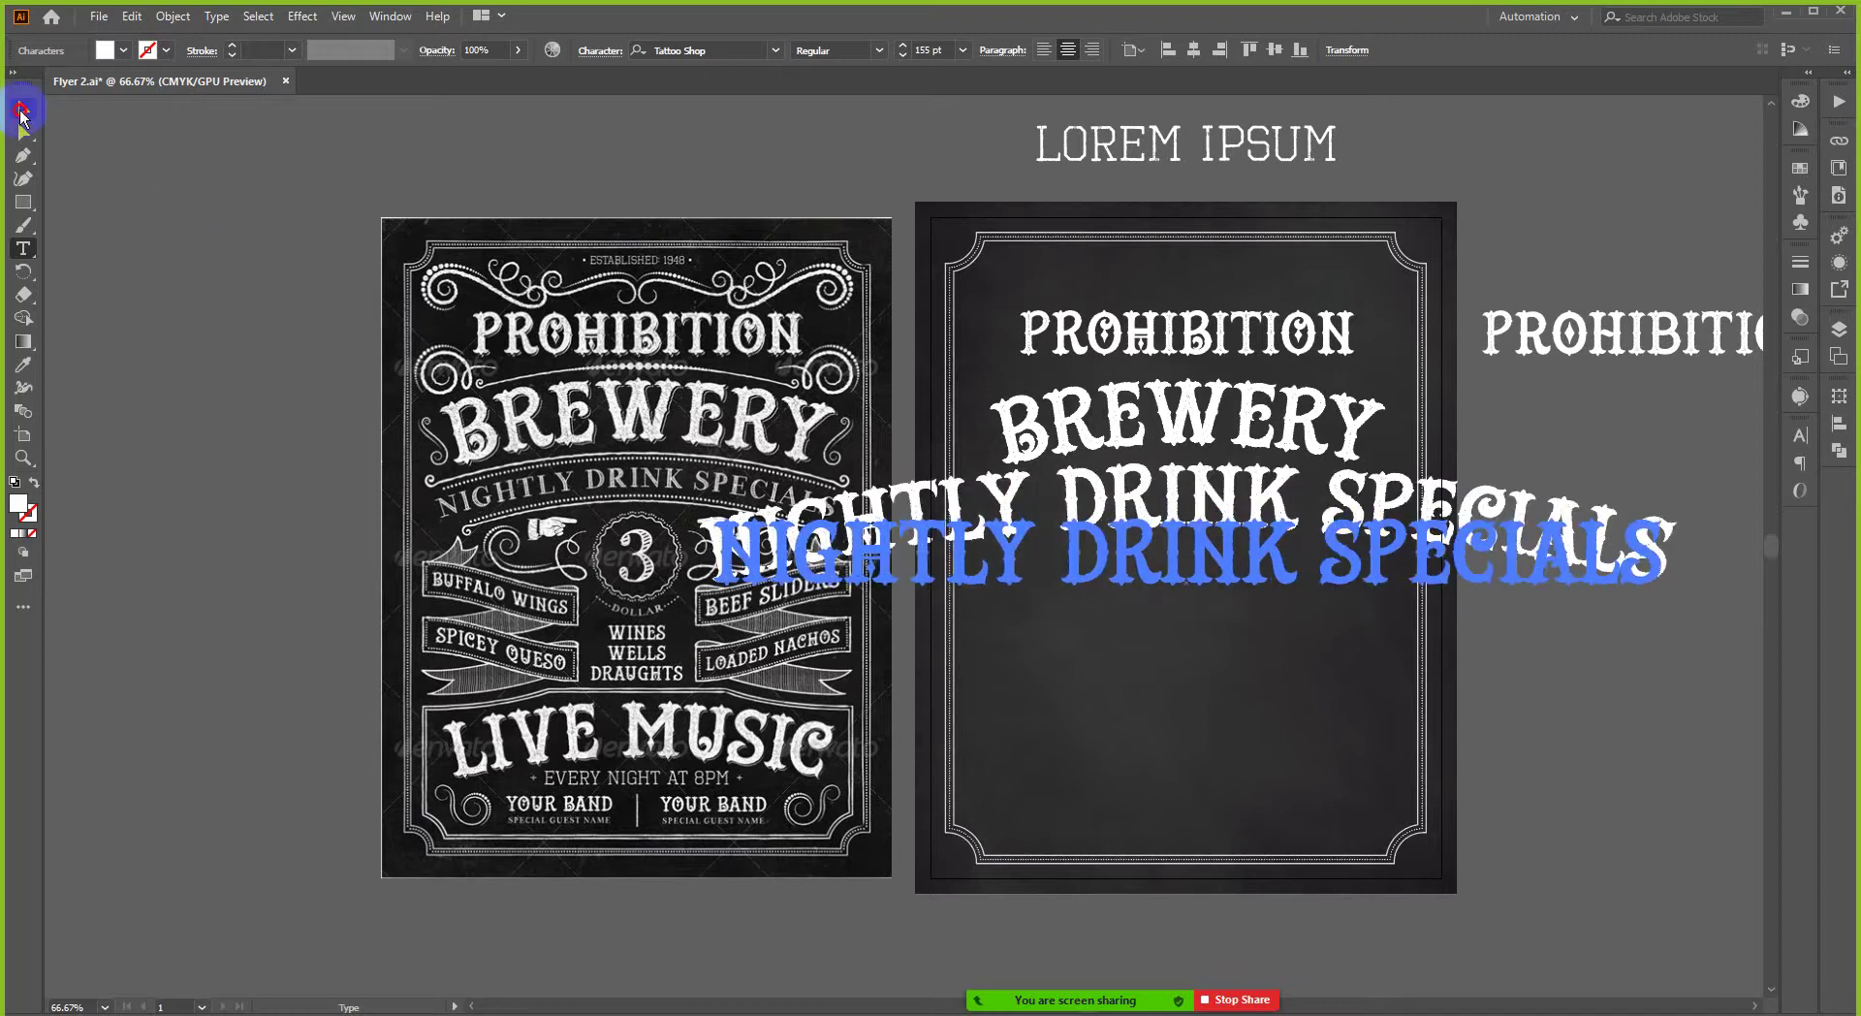
- Copy the HandyGeorge Medium type style from the "Lorem ipsum" sample above the chalkboard onto the NIGHTLY DRINK SPECIALS text with the Eyedropper
{"action": "left_click", "coordinate": [1481, 557]}
{"action": "scroll", "coordinate": [1326, 427], "scroll_direction": "up", "scroll_amount": 1}
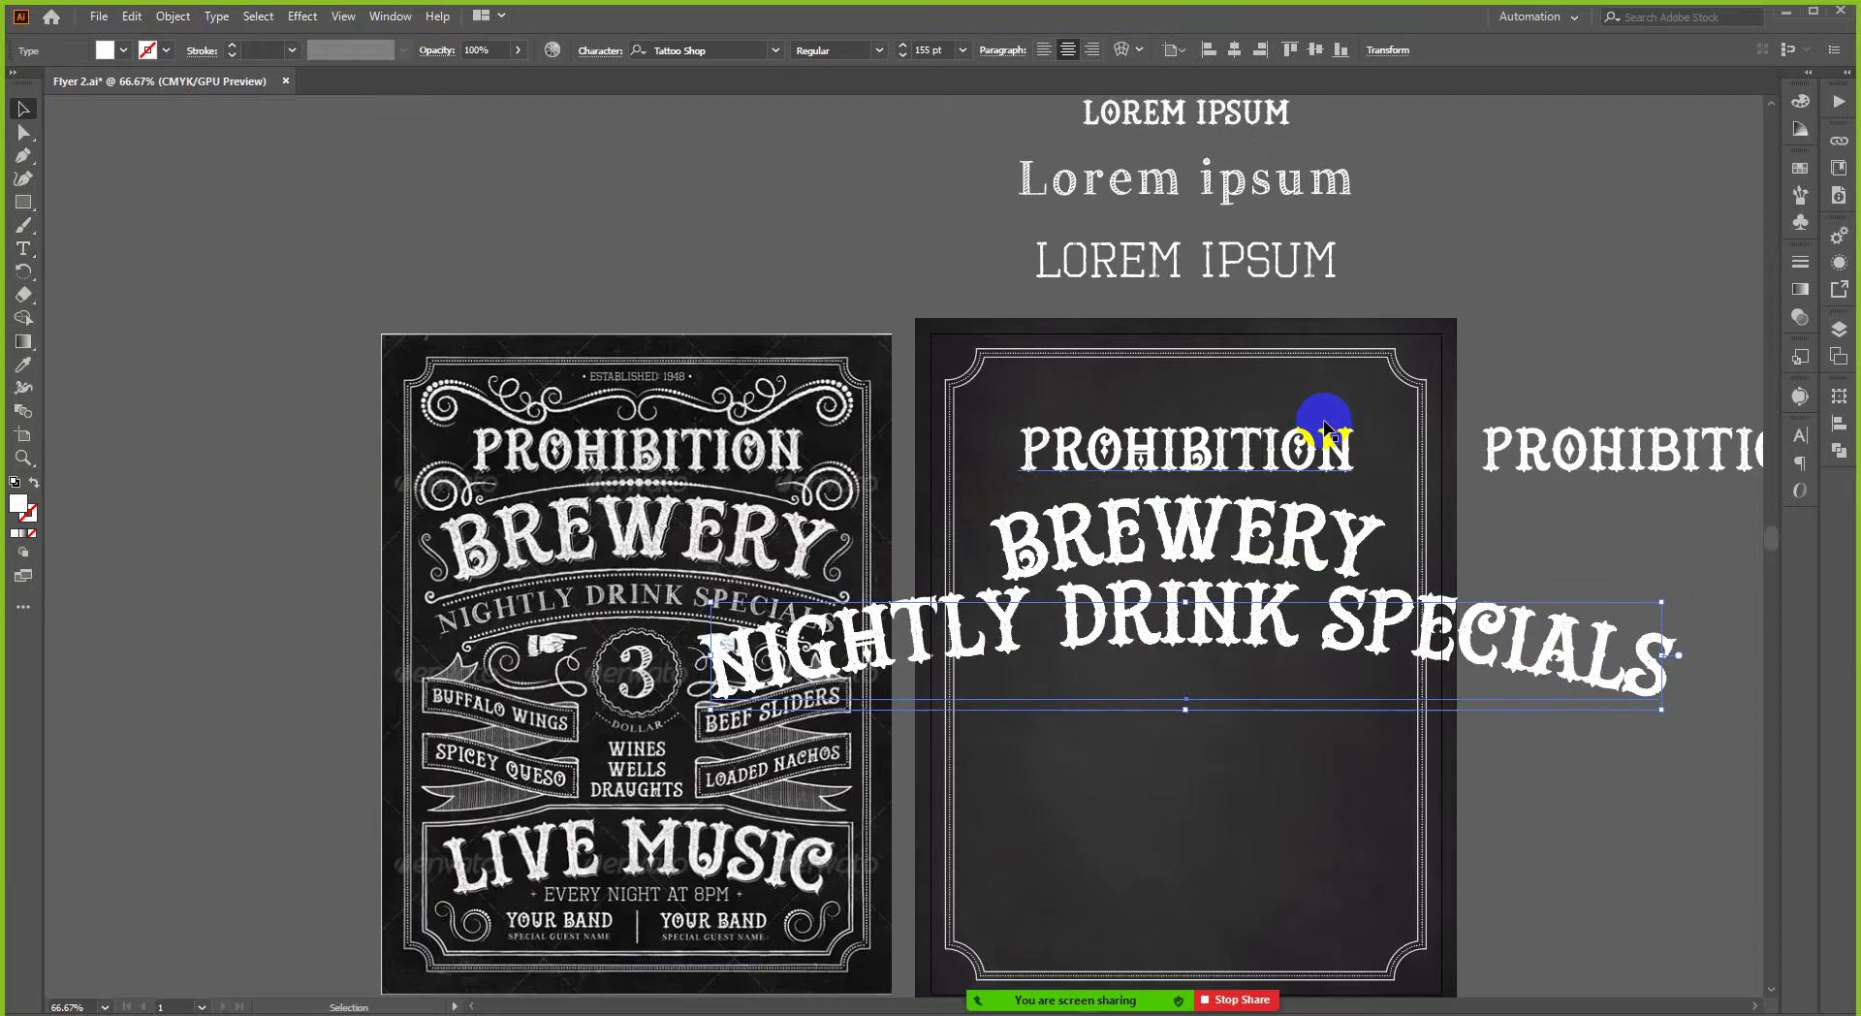
{"action": "key", "text": "i"}
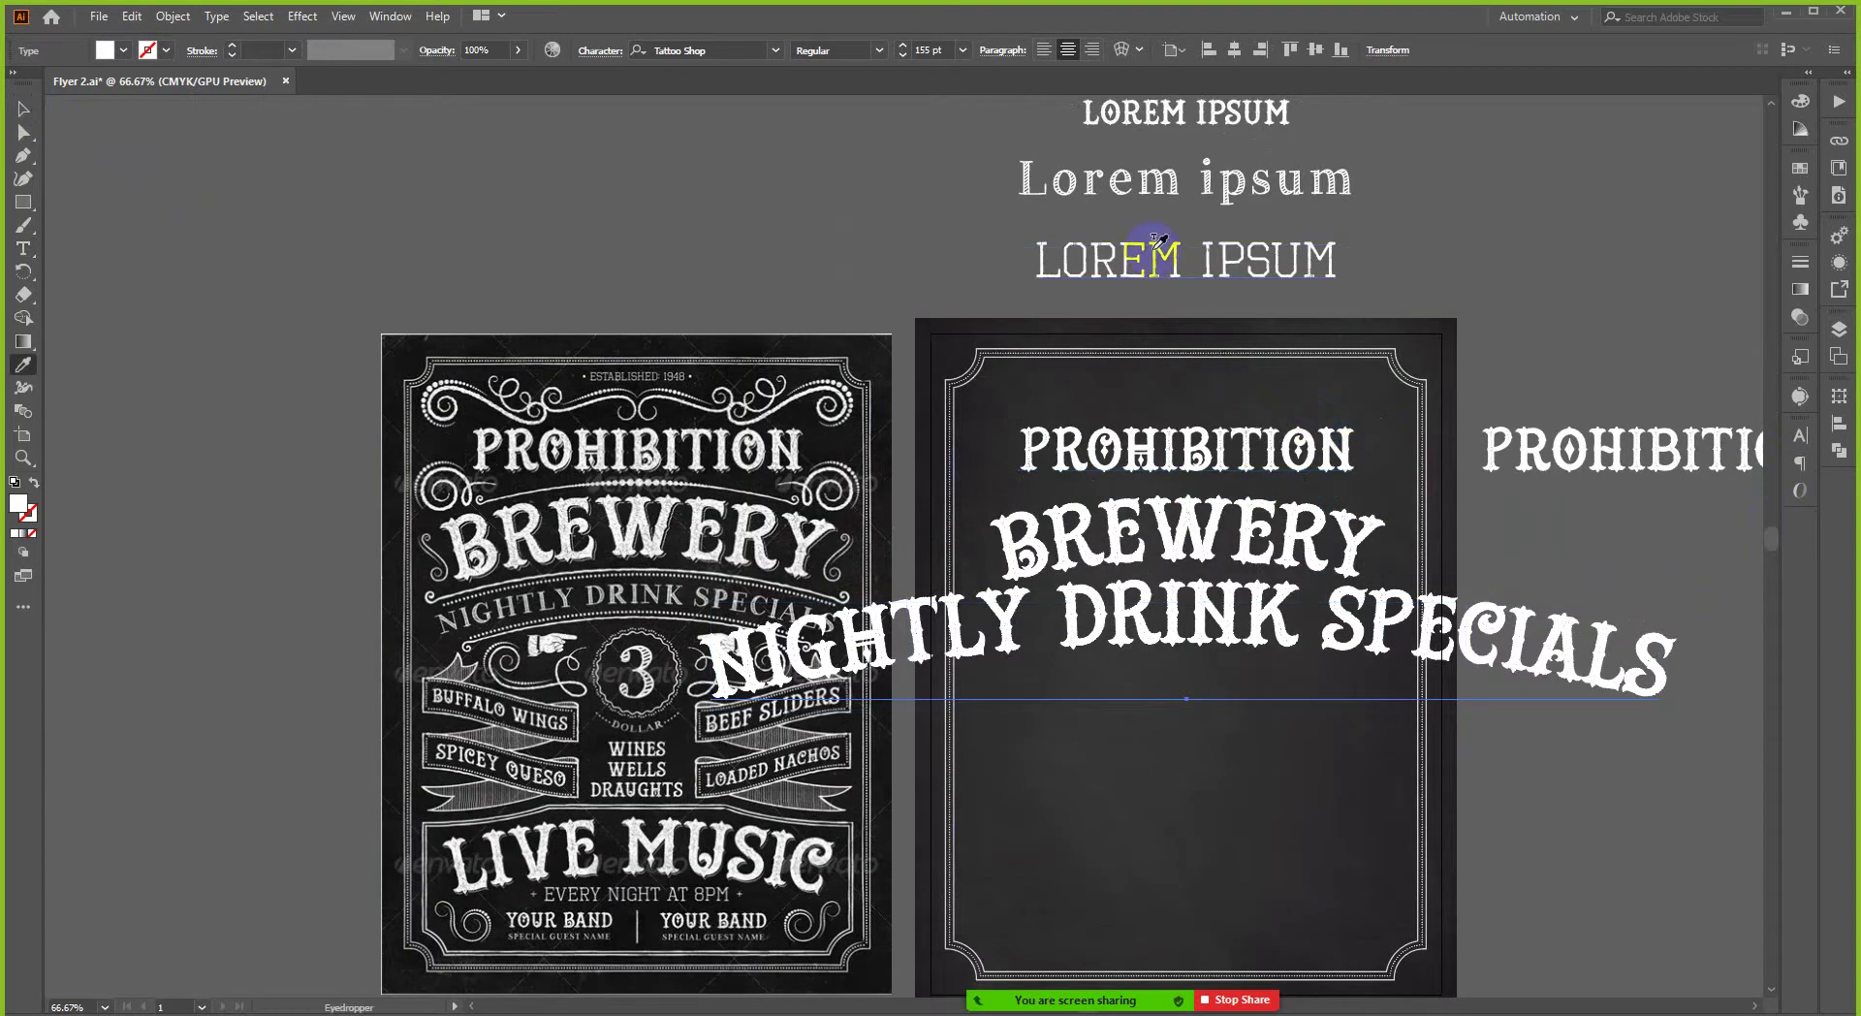
{"action": "left_click", "coordinate": [1160, 187]}
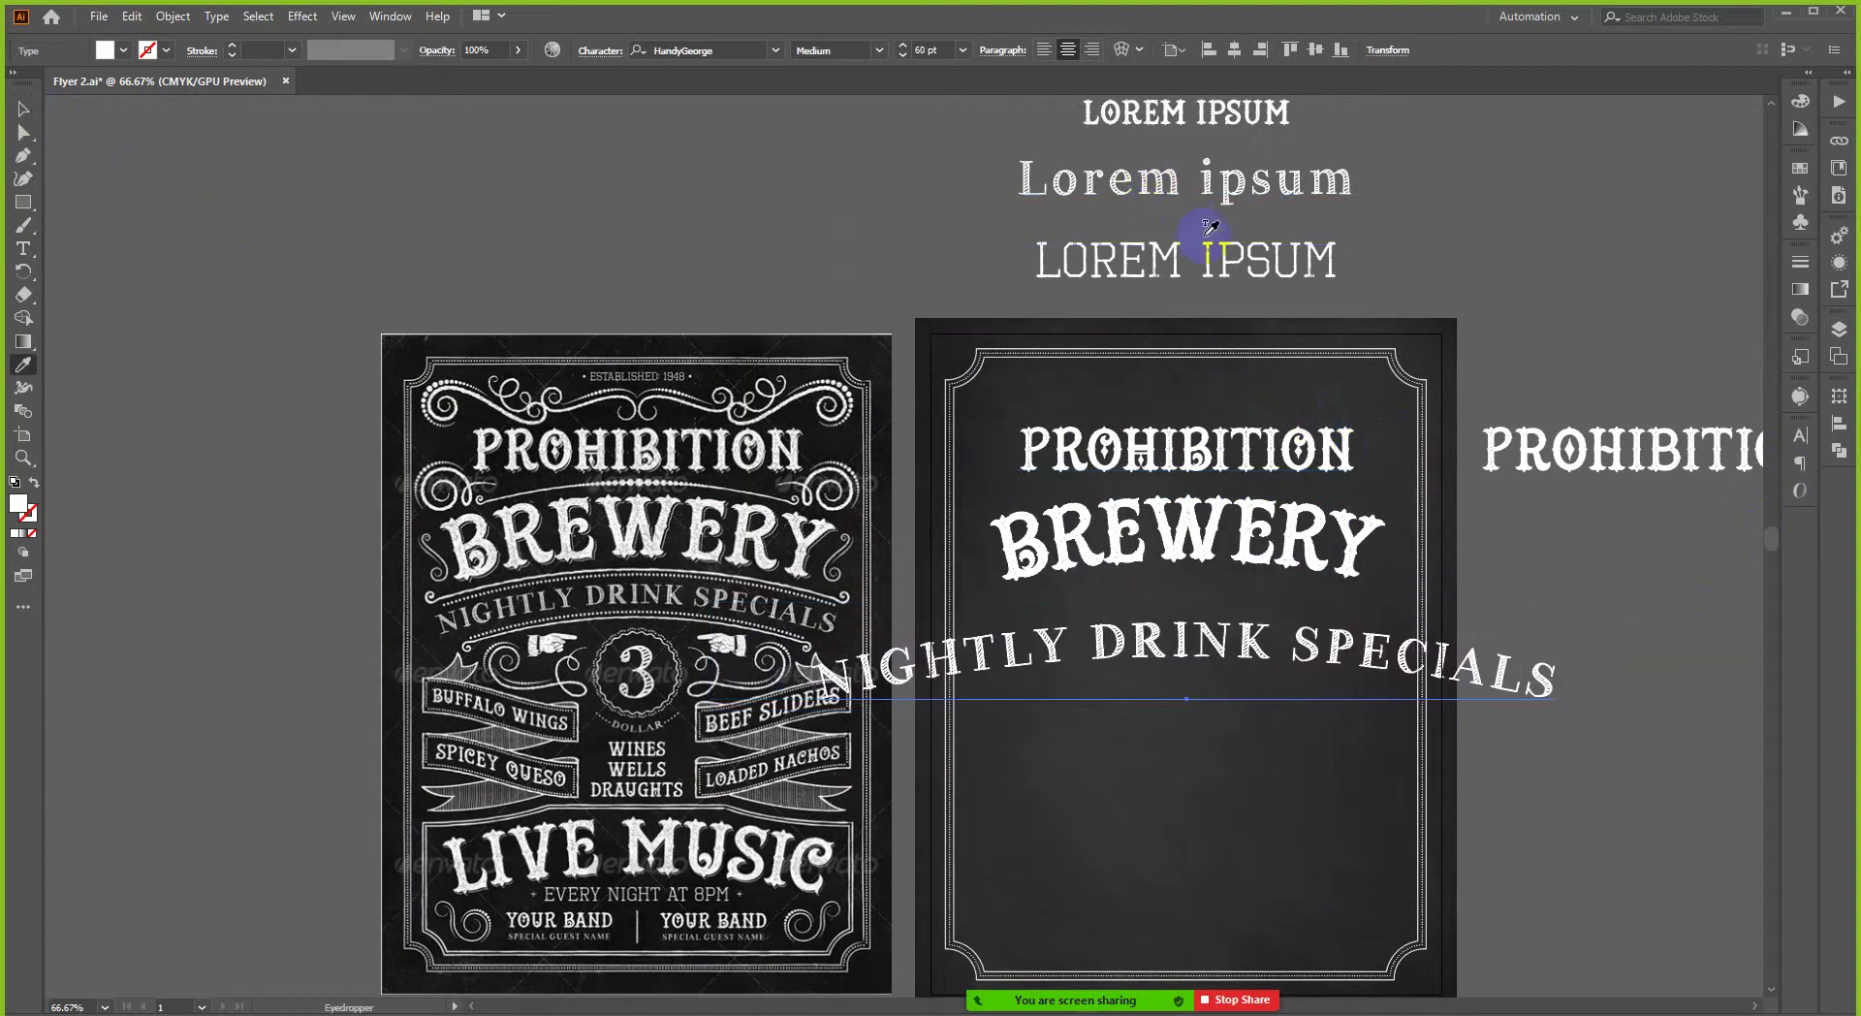
{"action": "key", "text": "v"}
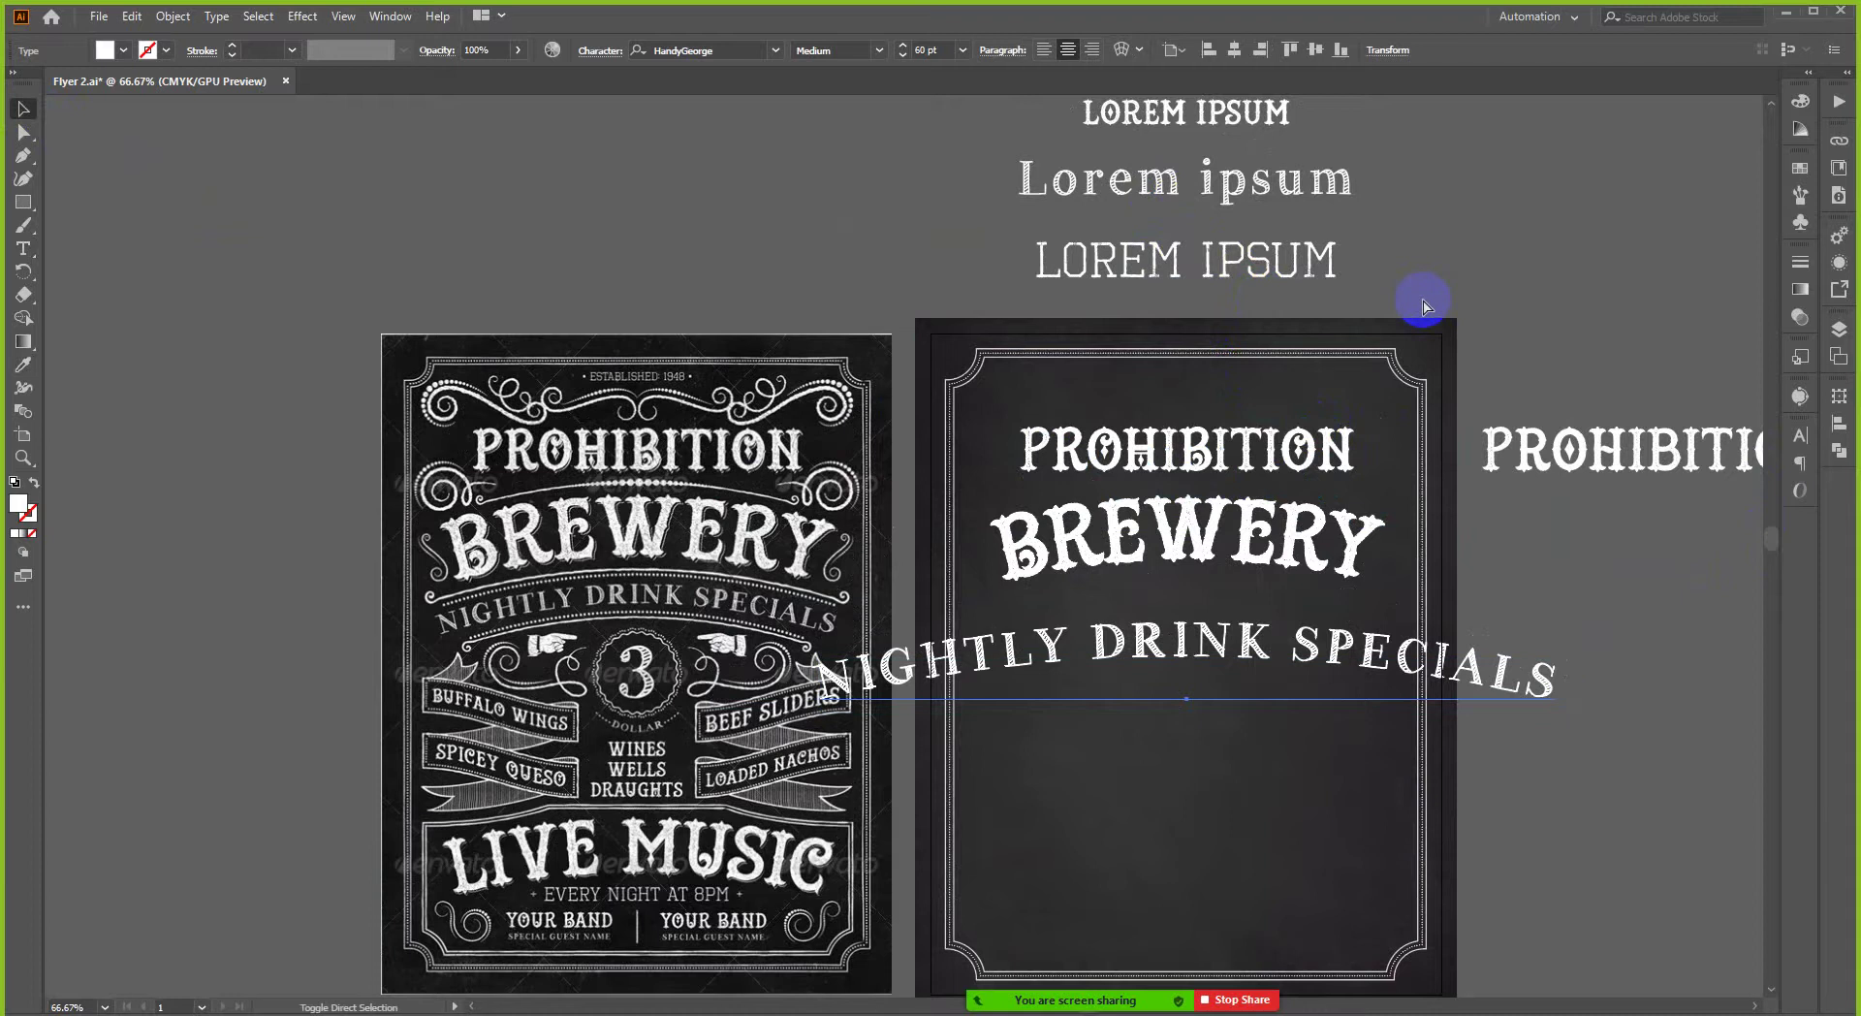
- Reduce the NIGHTLY DRINK SPECIALS text step by step to 28 pt
{"action": "key", "text": "ctrl+shift+comma"}
{"action": "key", "text": "ctrl+shift+comma"}
{"action": "key", "text": "ctrl+shift+comma"}
{"action": "key", "text": "ctrl+shift+comma"}
{"action": "key", "text": "ctrl+shift+comma"}
{"action": "key", "text": "ctrl+shift+comma"}
{"action": "key", "text": "ctrl+shift+comma"}
{"action": "key", "text": "ctrl+shift+comma"}
{"action": "key", "text": "ctrl+shift+comma"}
{"action": "key", "text": "ctrl+shift+comma"}
{"action": "key", "text": "ctrl+shift+comma"}
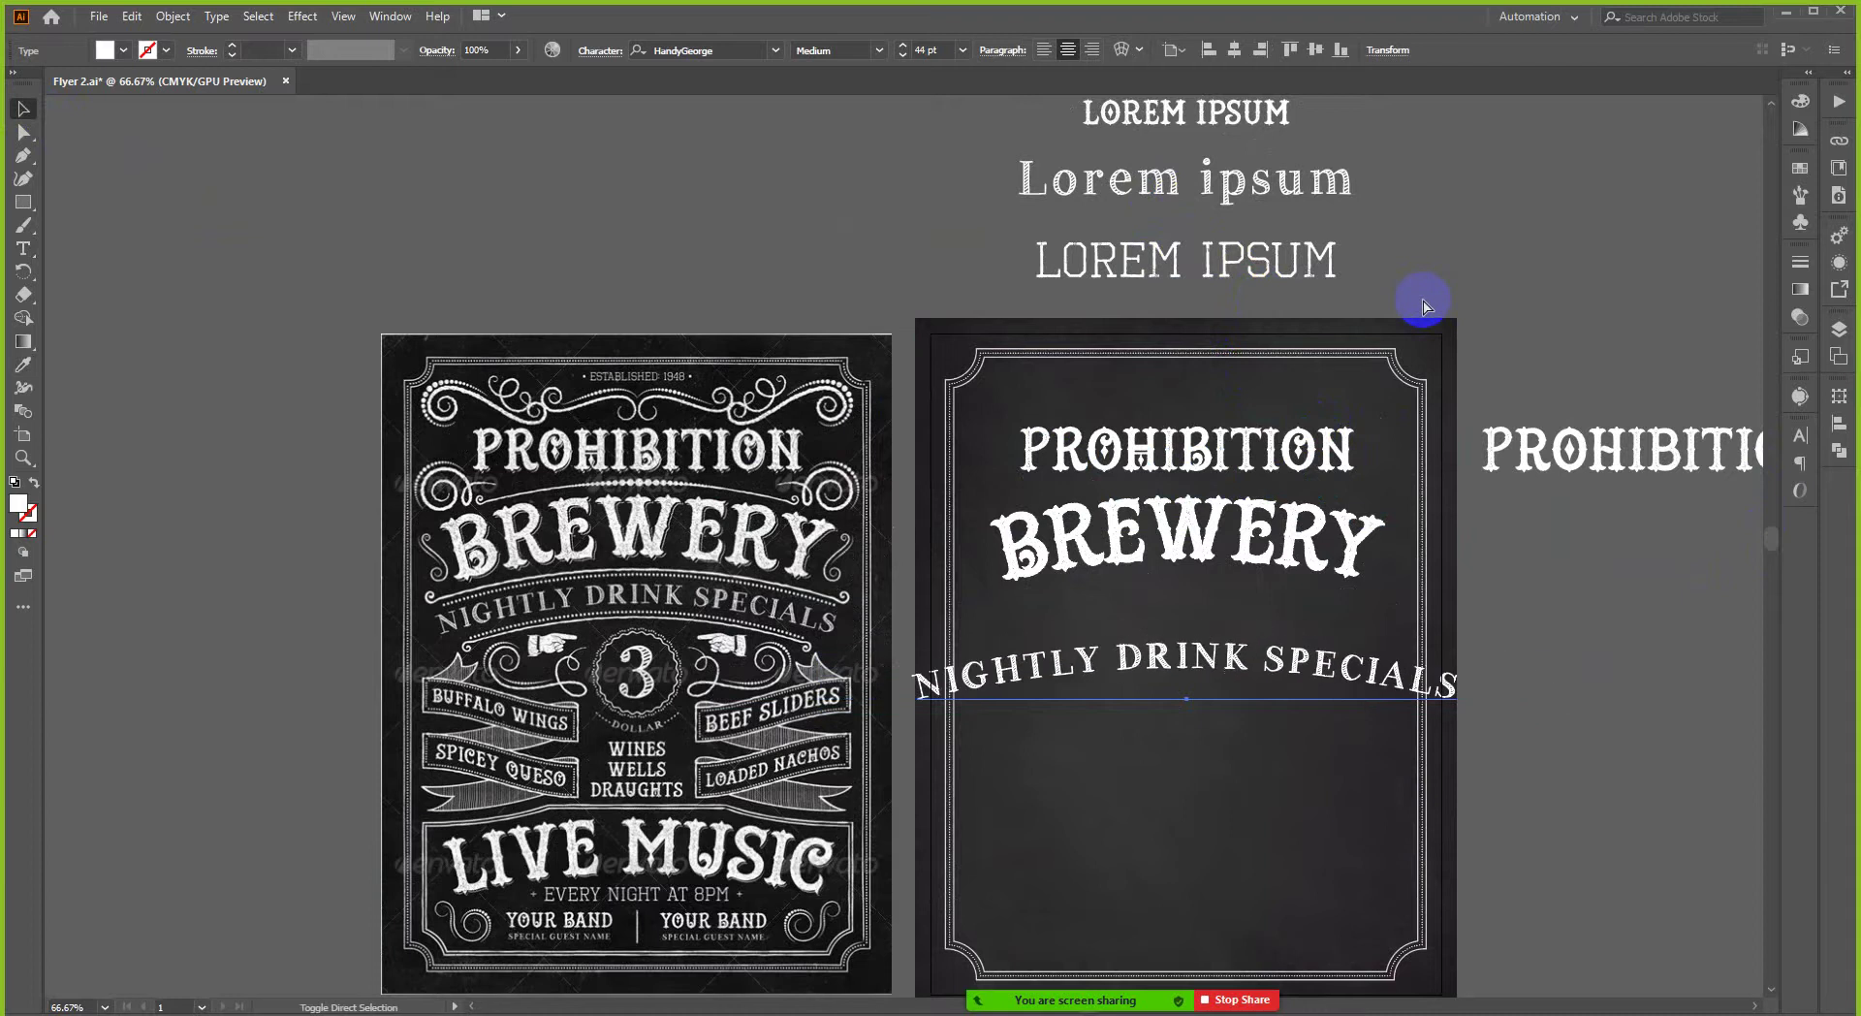
{"action": "key", "text": "ctrl+shift+comma"}
{"action": "key", "text": "ctrl+shift+comma"}
{"action": "key", "text": "ctrl+shift+comma"}
{"action": "key", "text": "ctrl+shift+comma"}
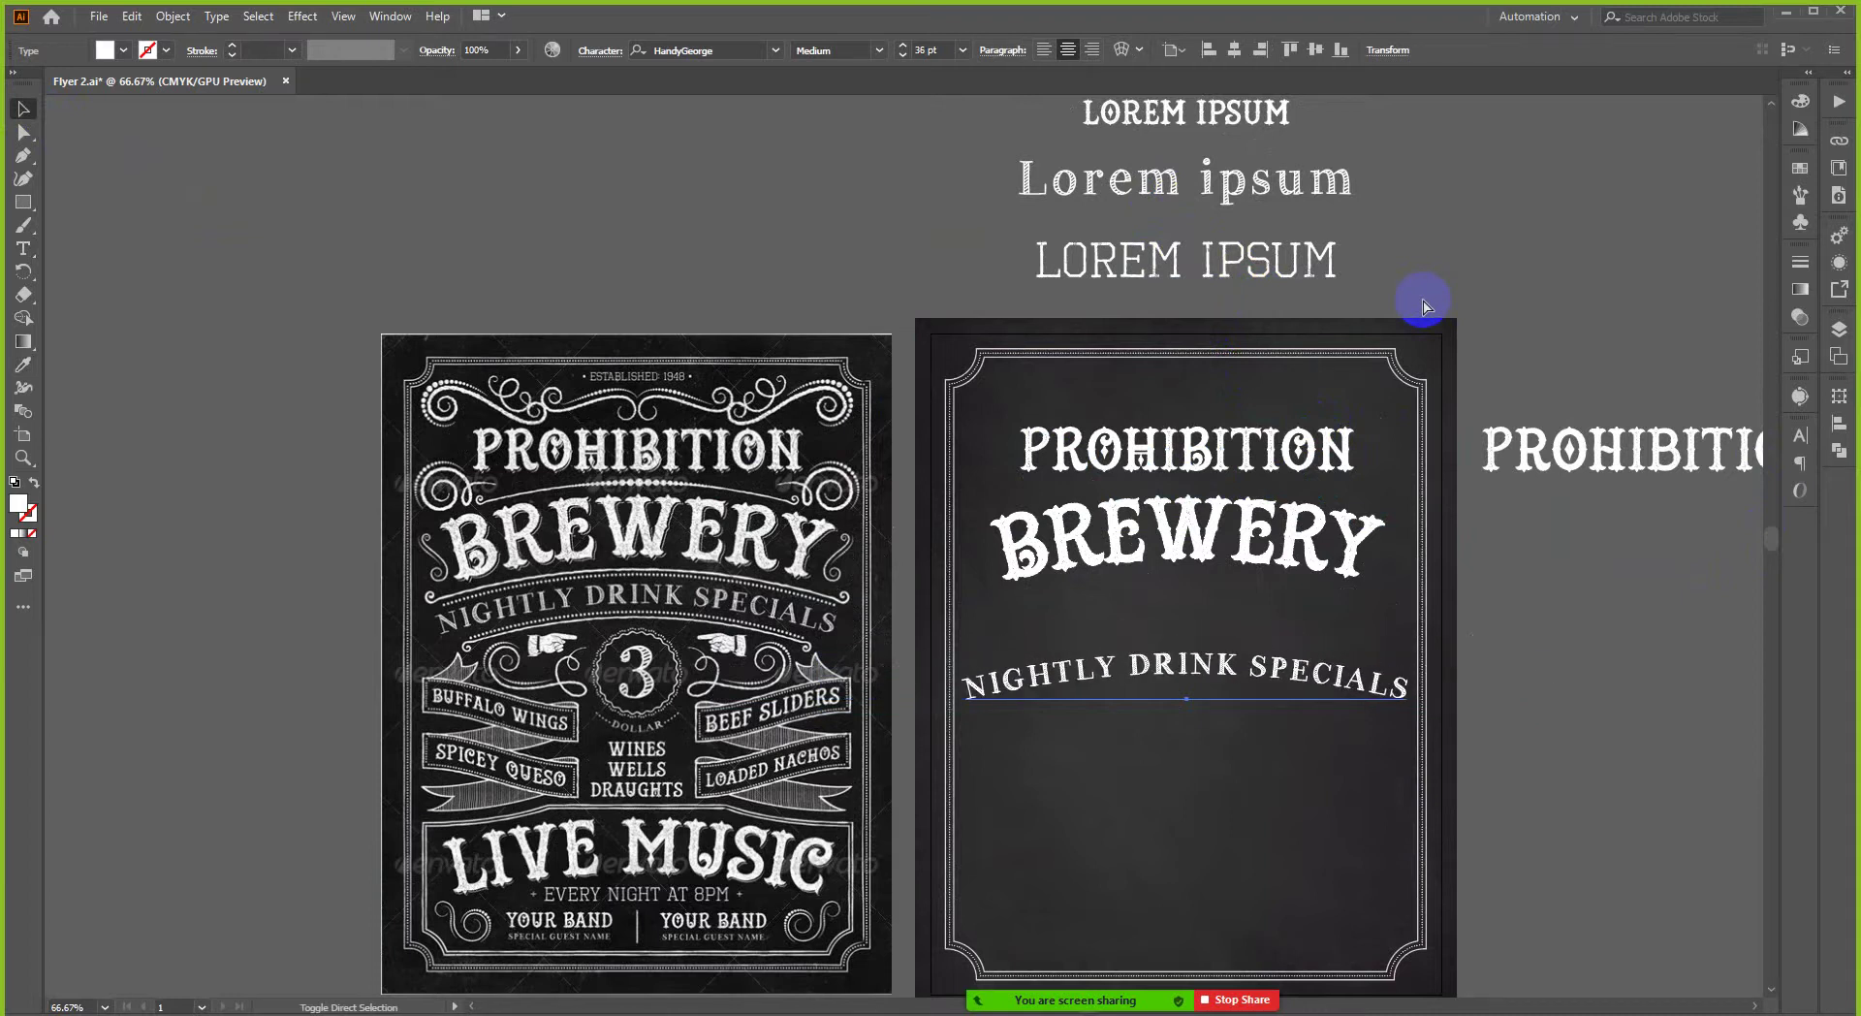
{"action": "key", "text": "ctrl+shift+comma"}
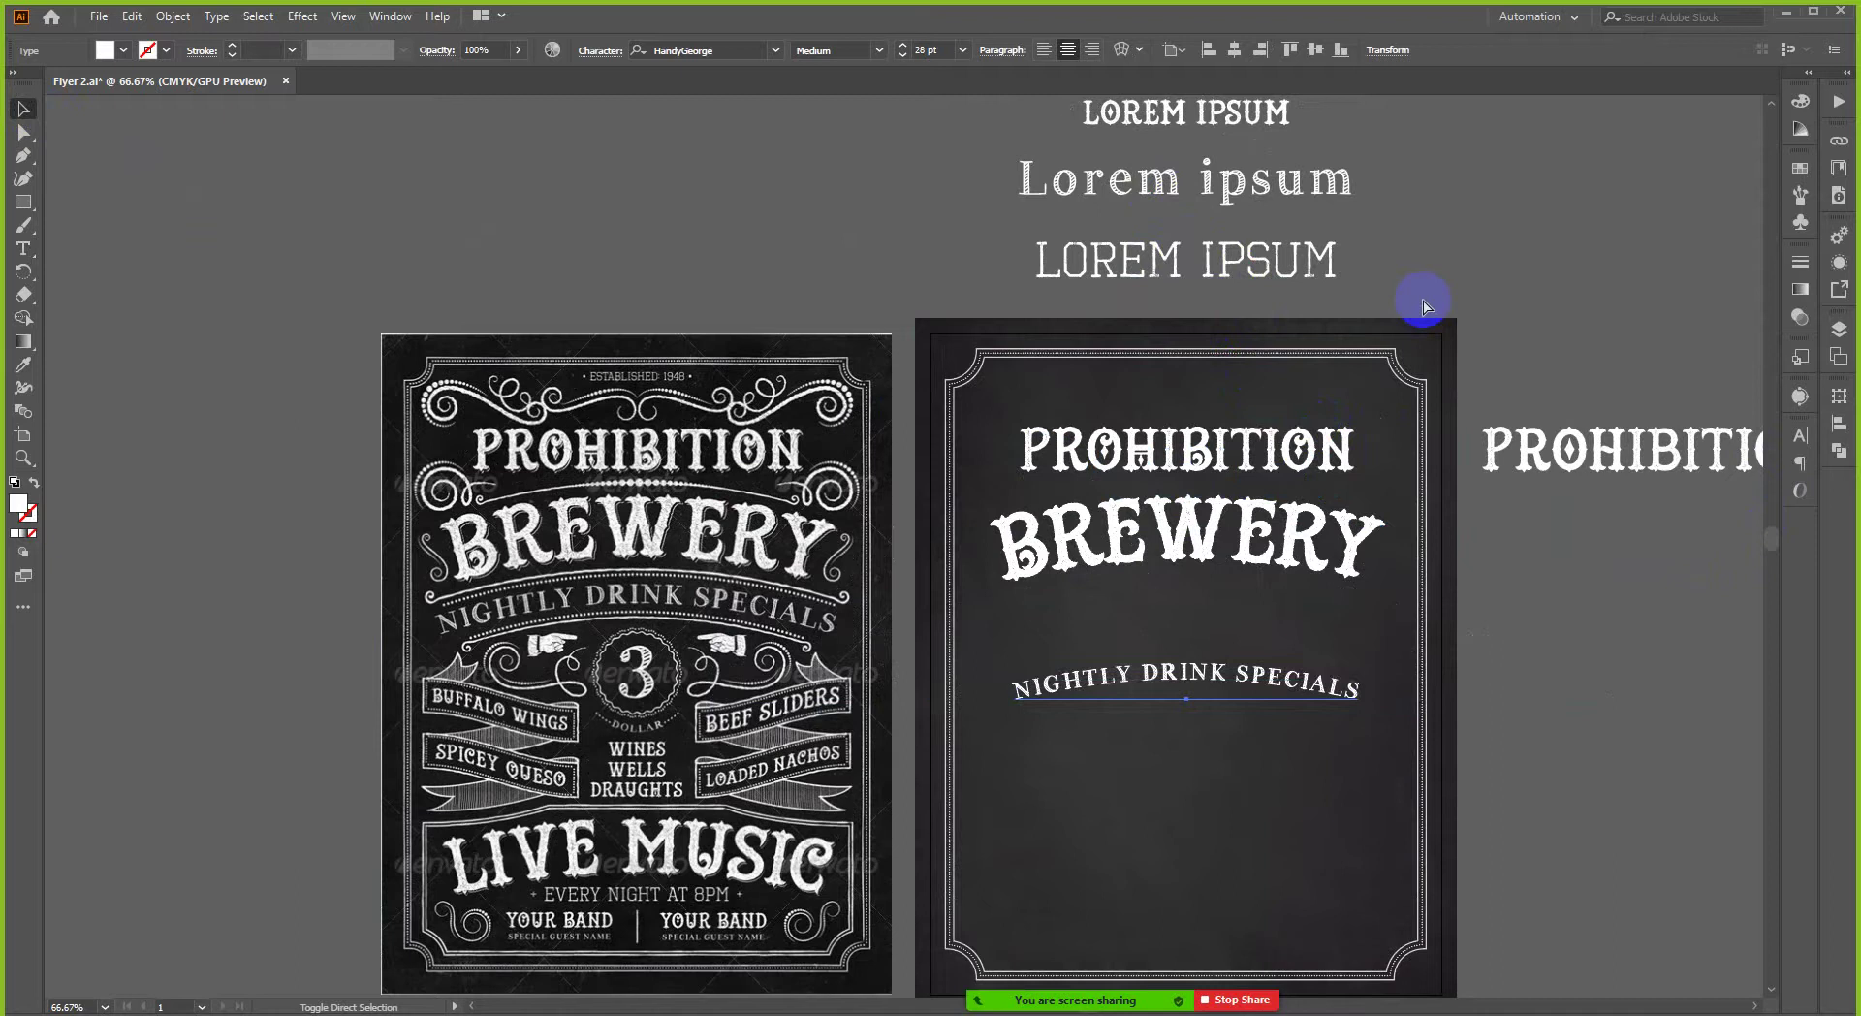
- Set the tracking of the NIGHTLY DRINK SPECIALS text to -50
{"action": "left_click", "coordinate": [1800, 435]}
{"action": "left_click", "coordinate": [1764, 539]}
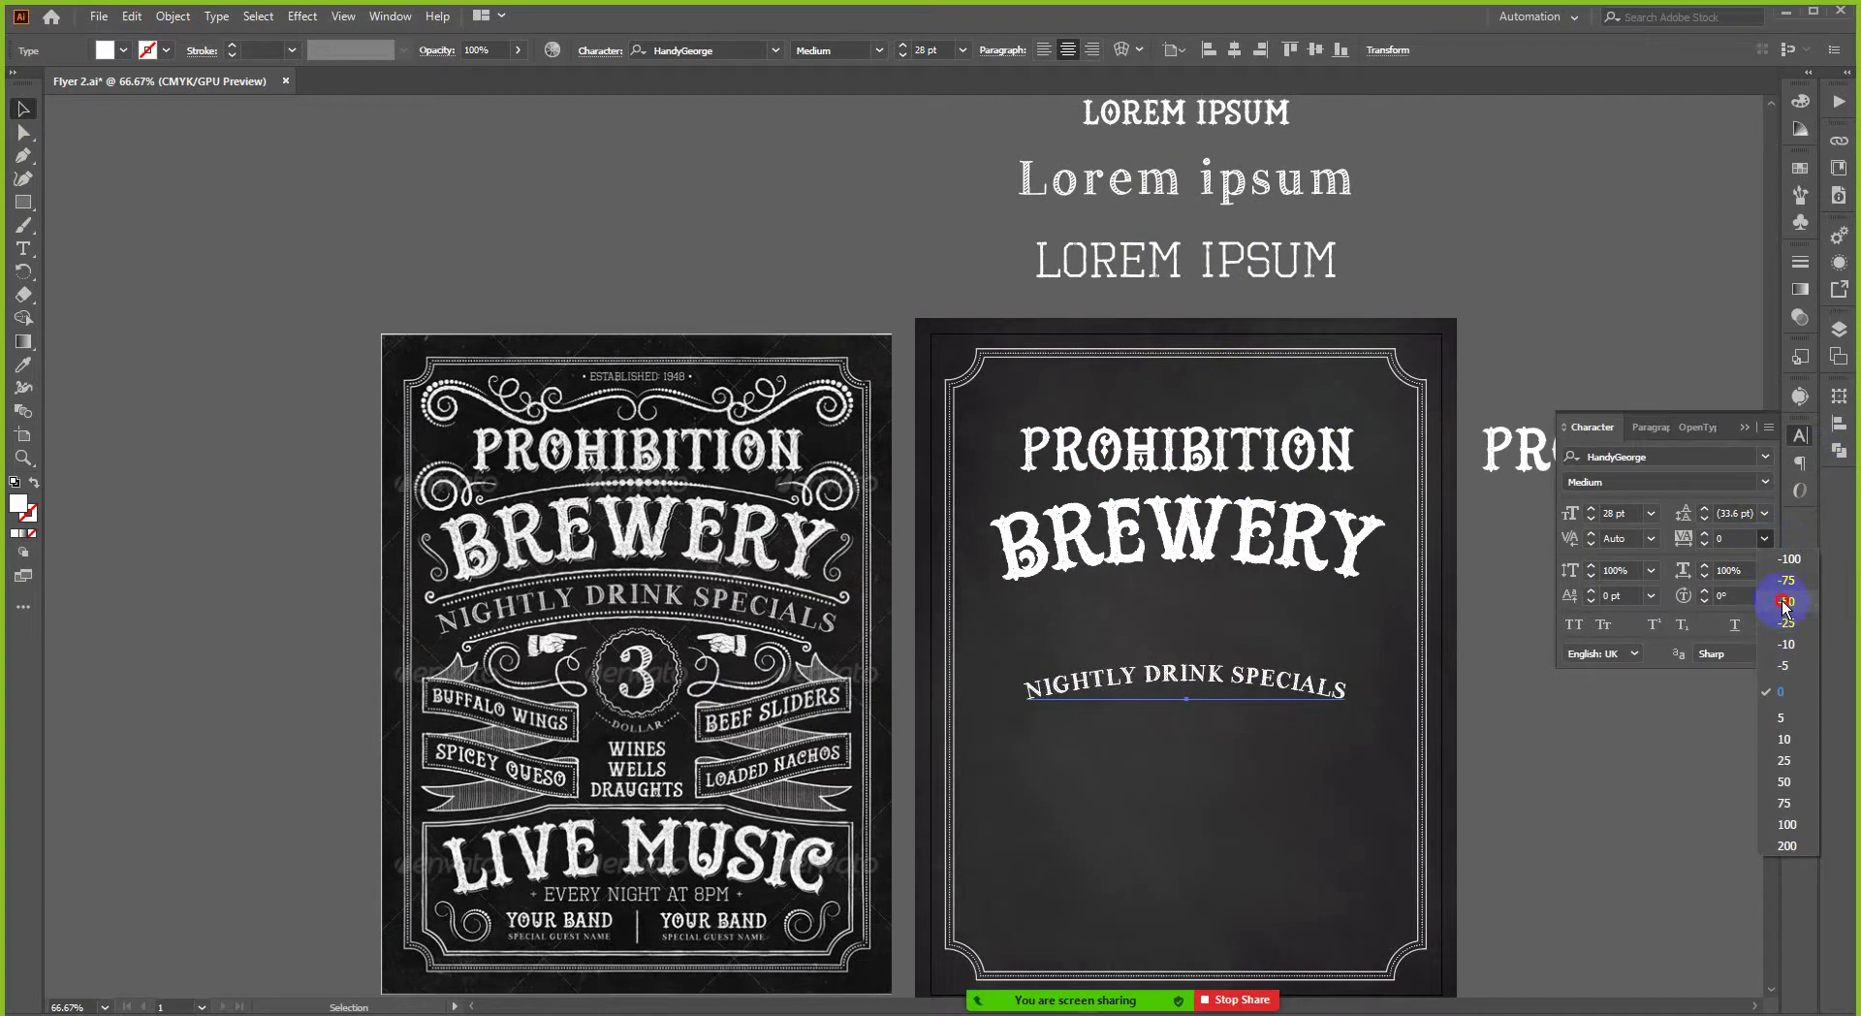
{"action": "left_click", "coordinate": [1783, 602]}
- Place the NIGHTLY DRINK SPECIALS text over the matching line on the reference flyer and enlarge it to 35 pt
{"action": "left_click_drag", "start_coordinate": [1121, 678], "coordinate": [566, 605]}
{"action": "key", "text": "ctrl+equal"}
{"action": "key", "text": "ctrl+equal"}
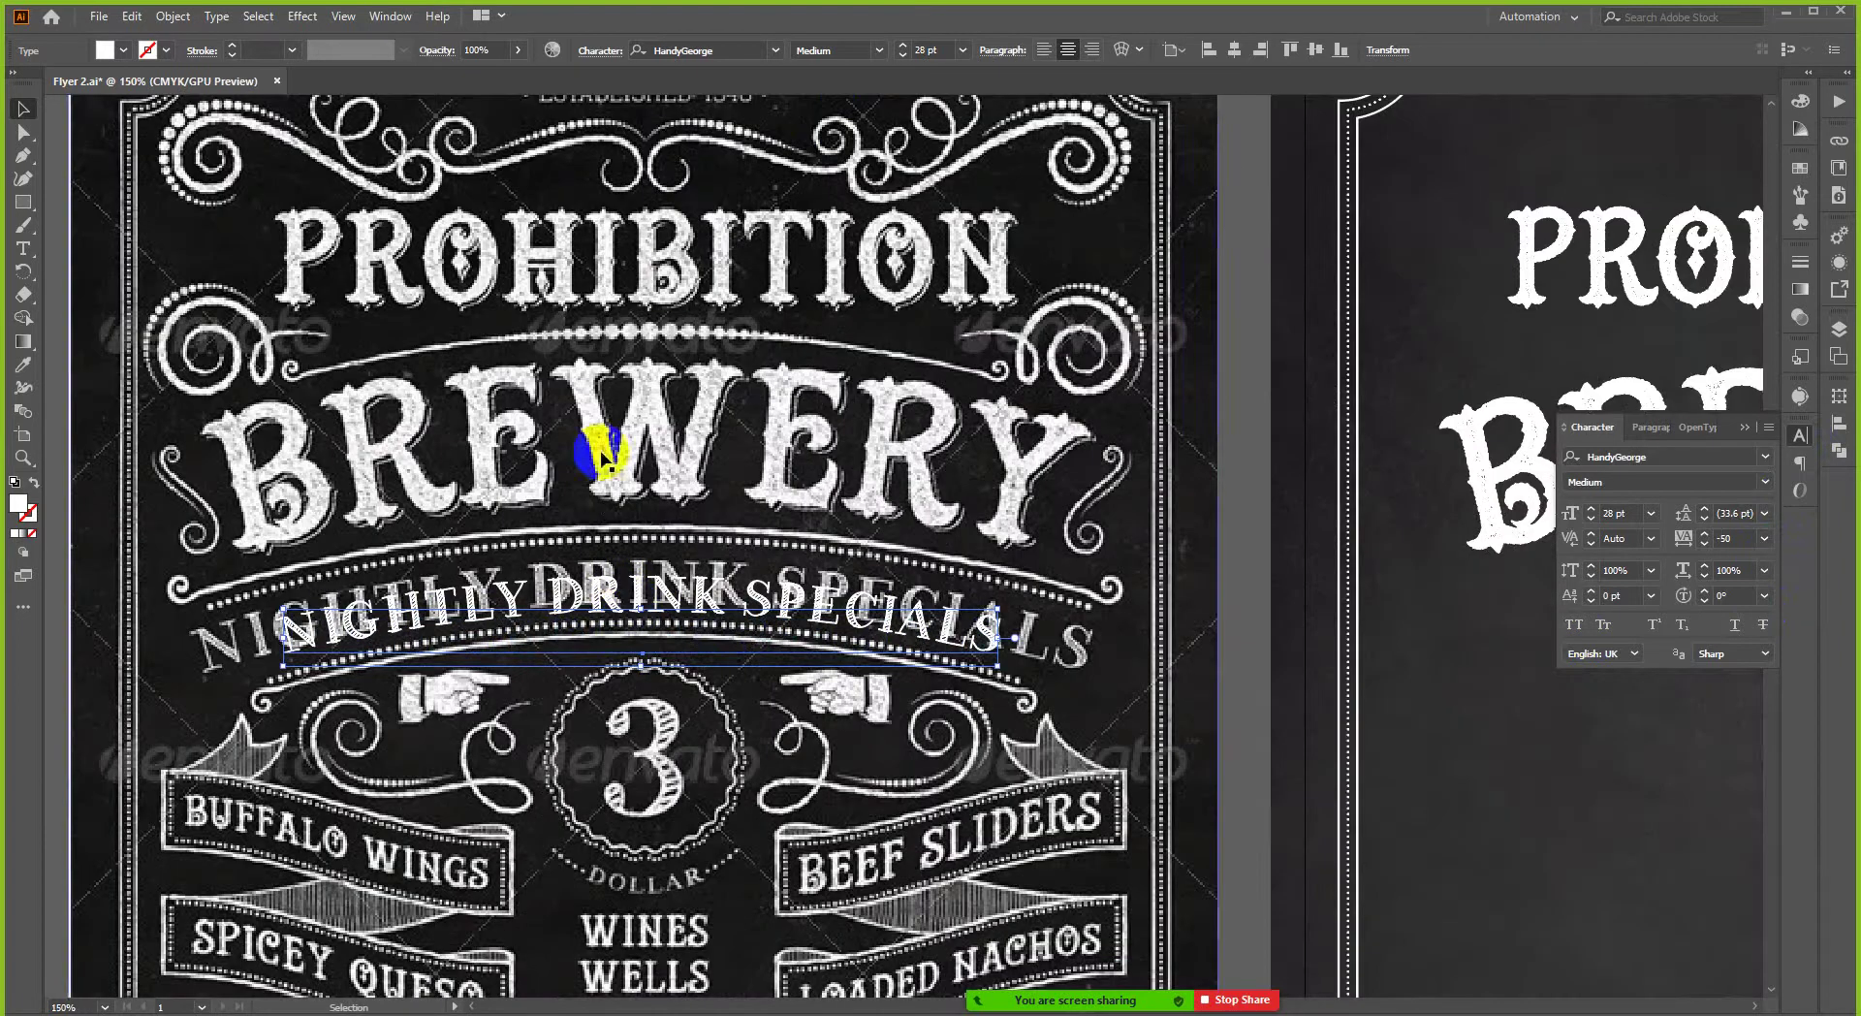
{"action": "left_click", "coordinate": [904, 46]}
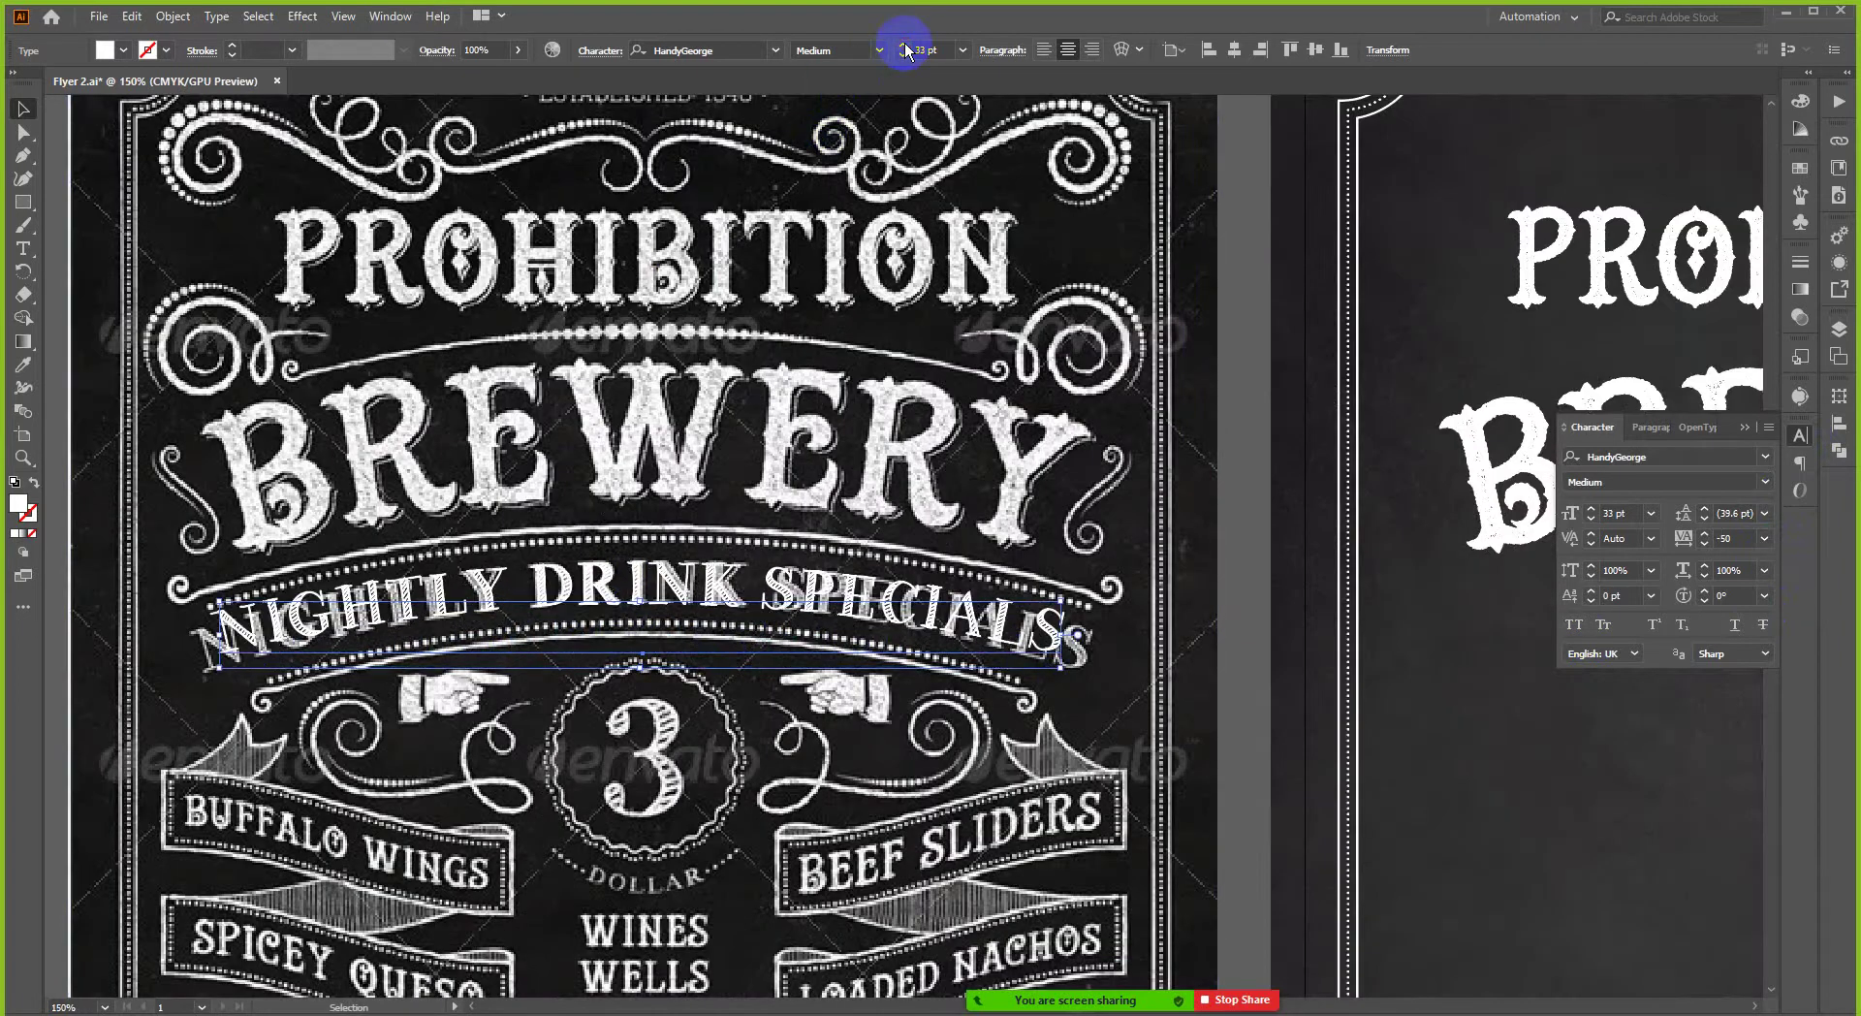
{"action": "left_click", "coordinate": [904, 46]}
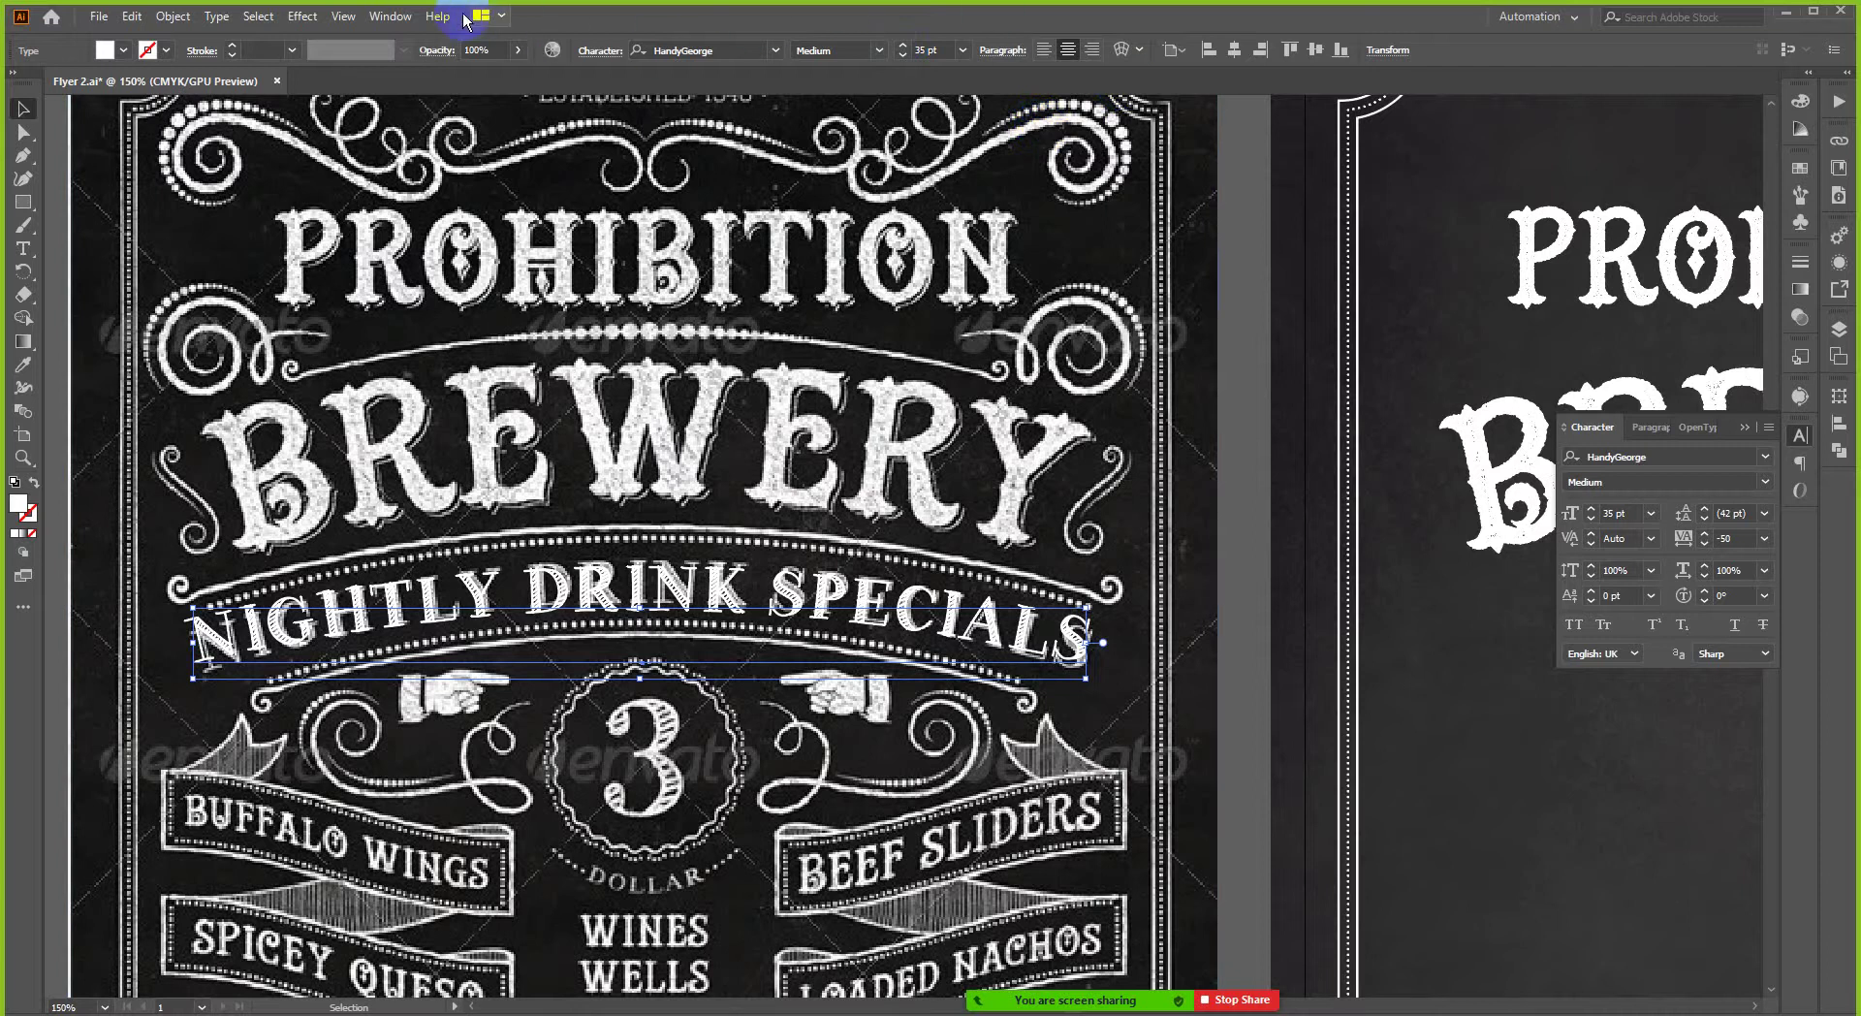
{"action": "left_click", "coordinate": [1800, 435]}
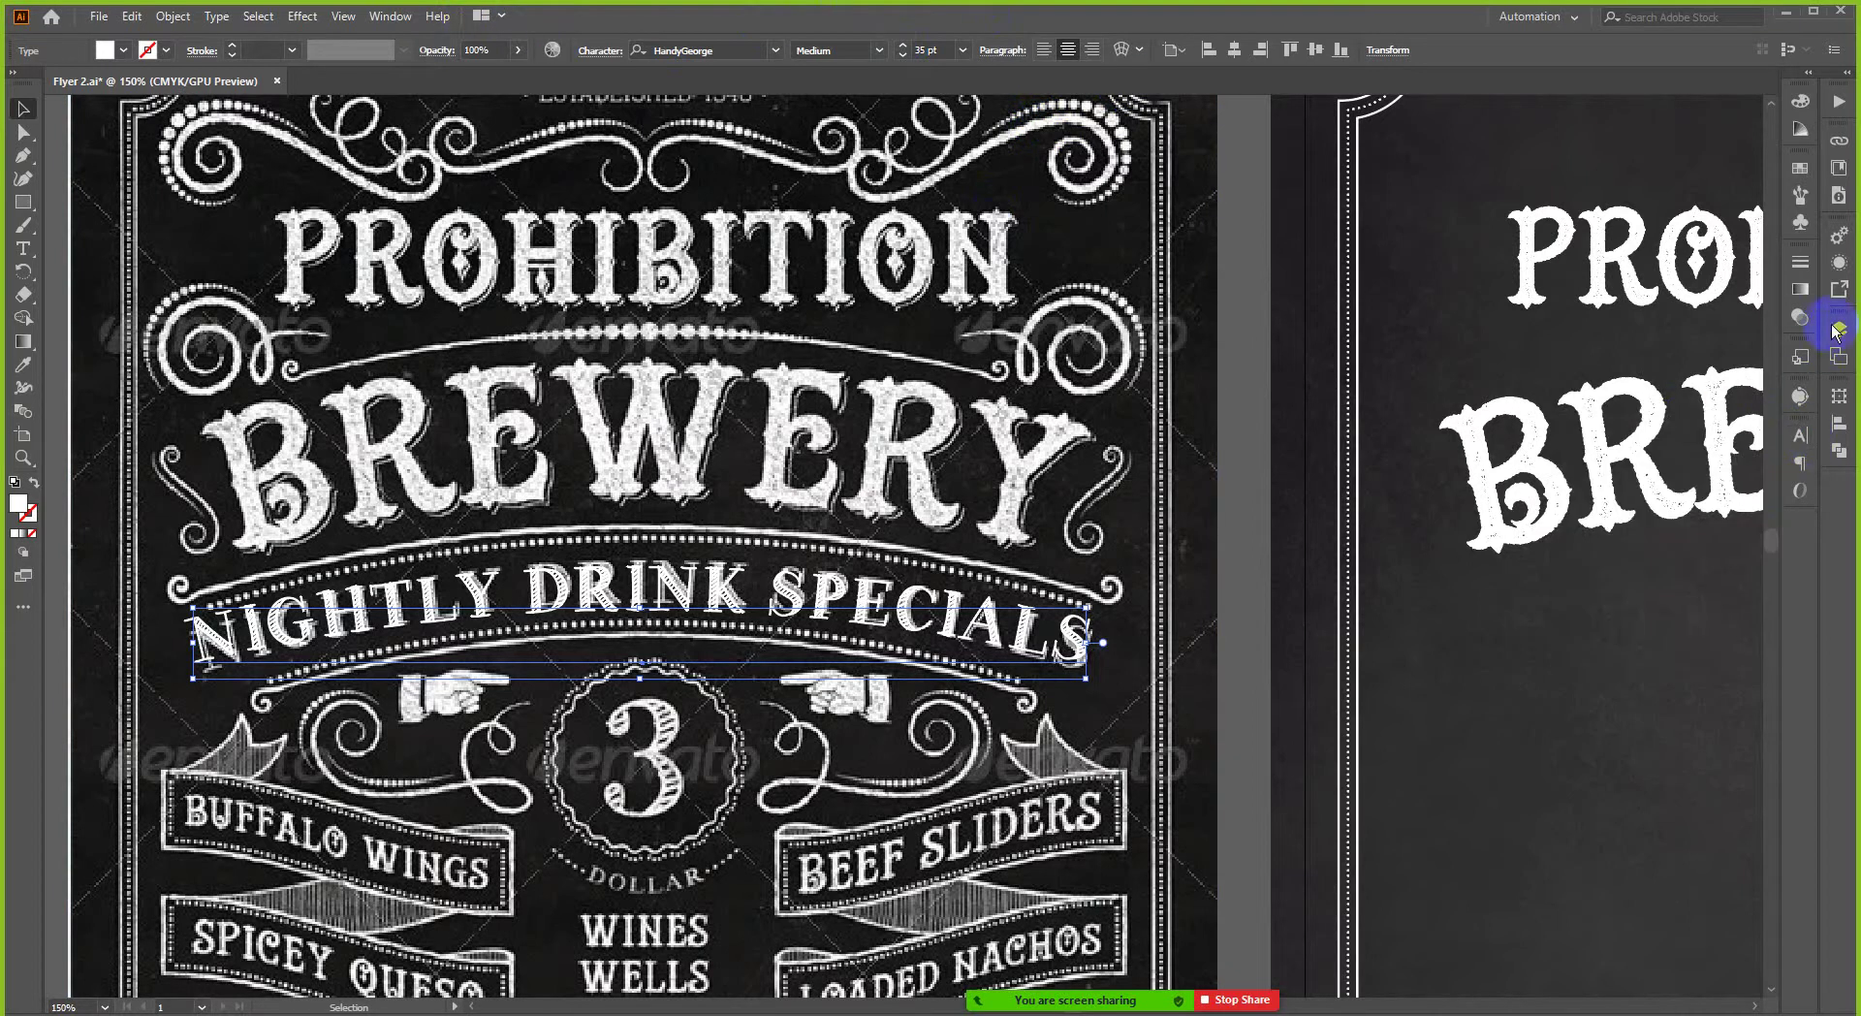
- Edit the Arc warp on the NIGHTLY DRINK SPECIALS text, setting its horizontal bend to 20% to follow the reference curve
{"action": "left_click", "coordinate": [1838, 265]}
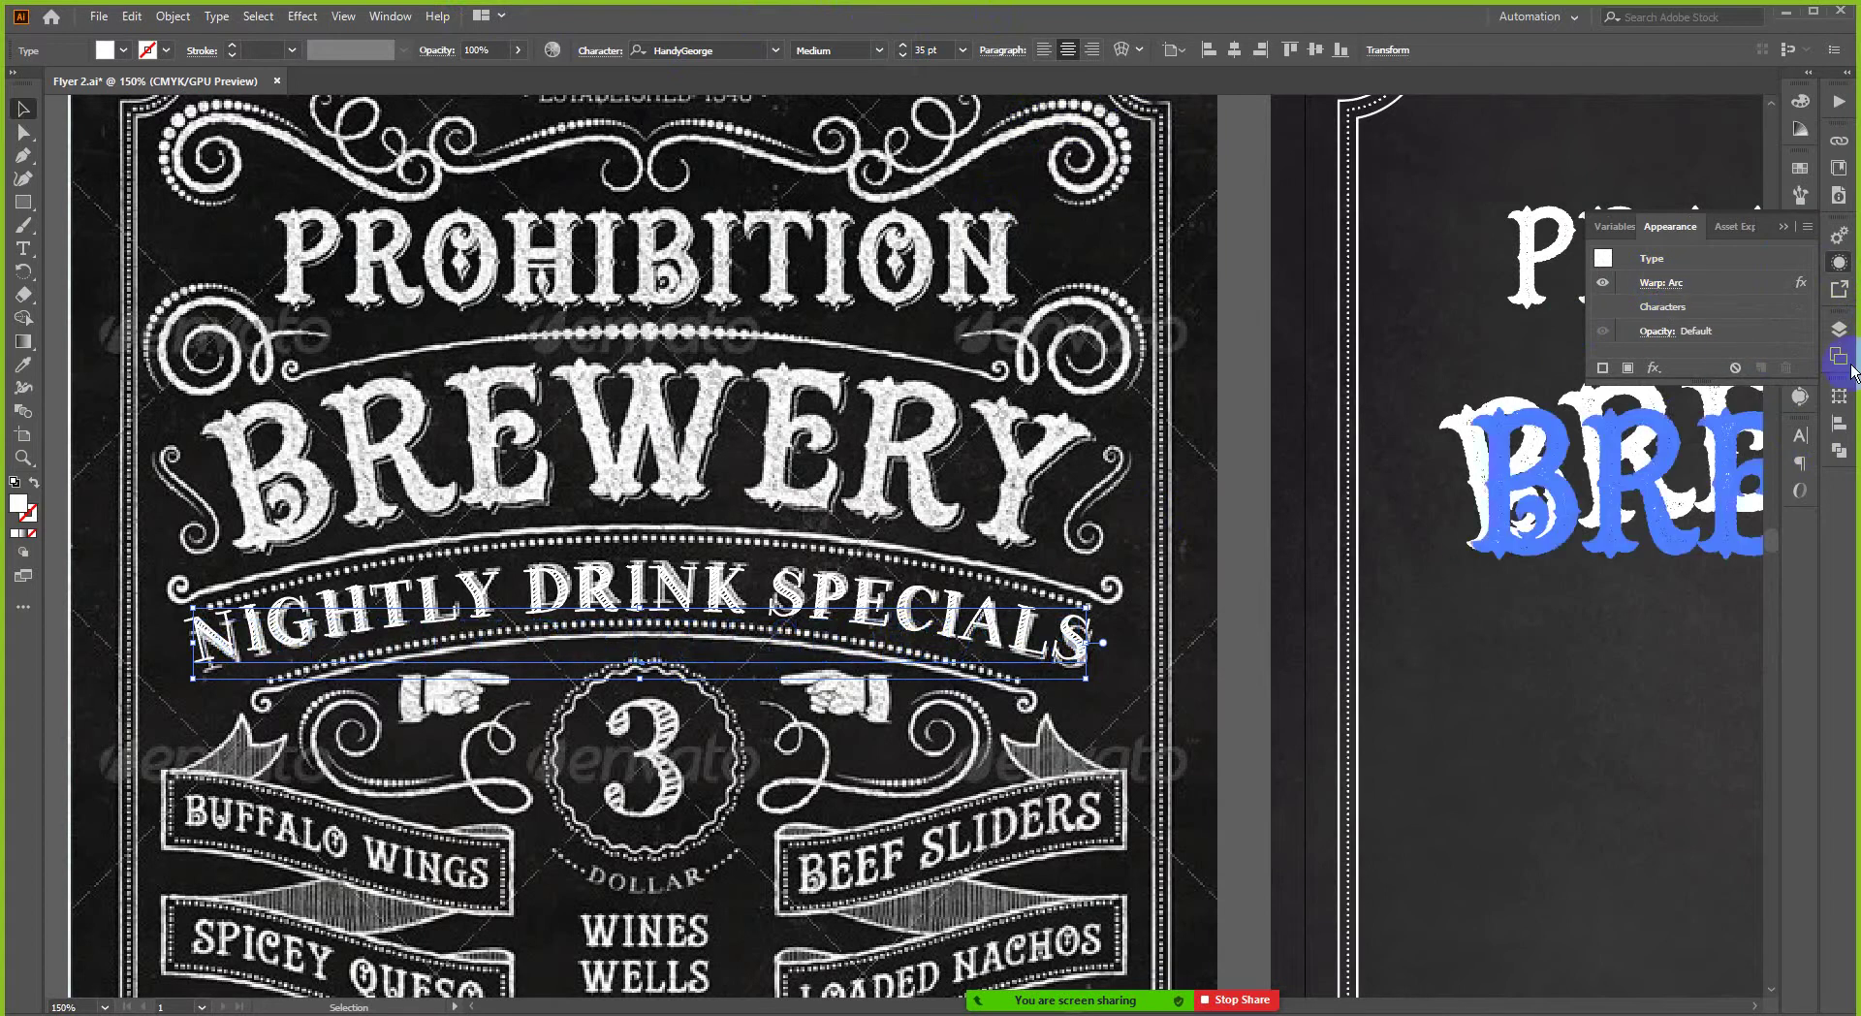
{"action": "left_click", "coordinate": [1839, 264]}
{"action": "left_click", "coordinate": [1658, 263]}
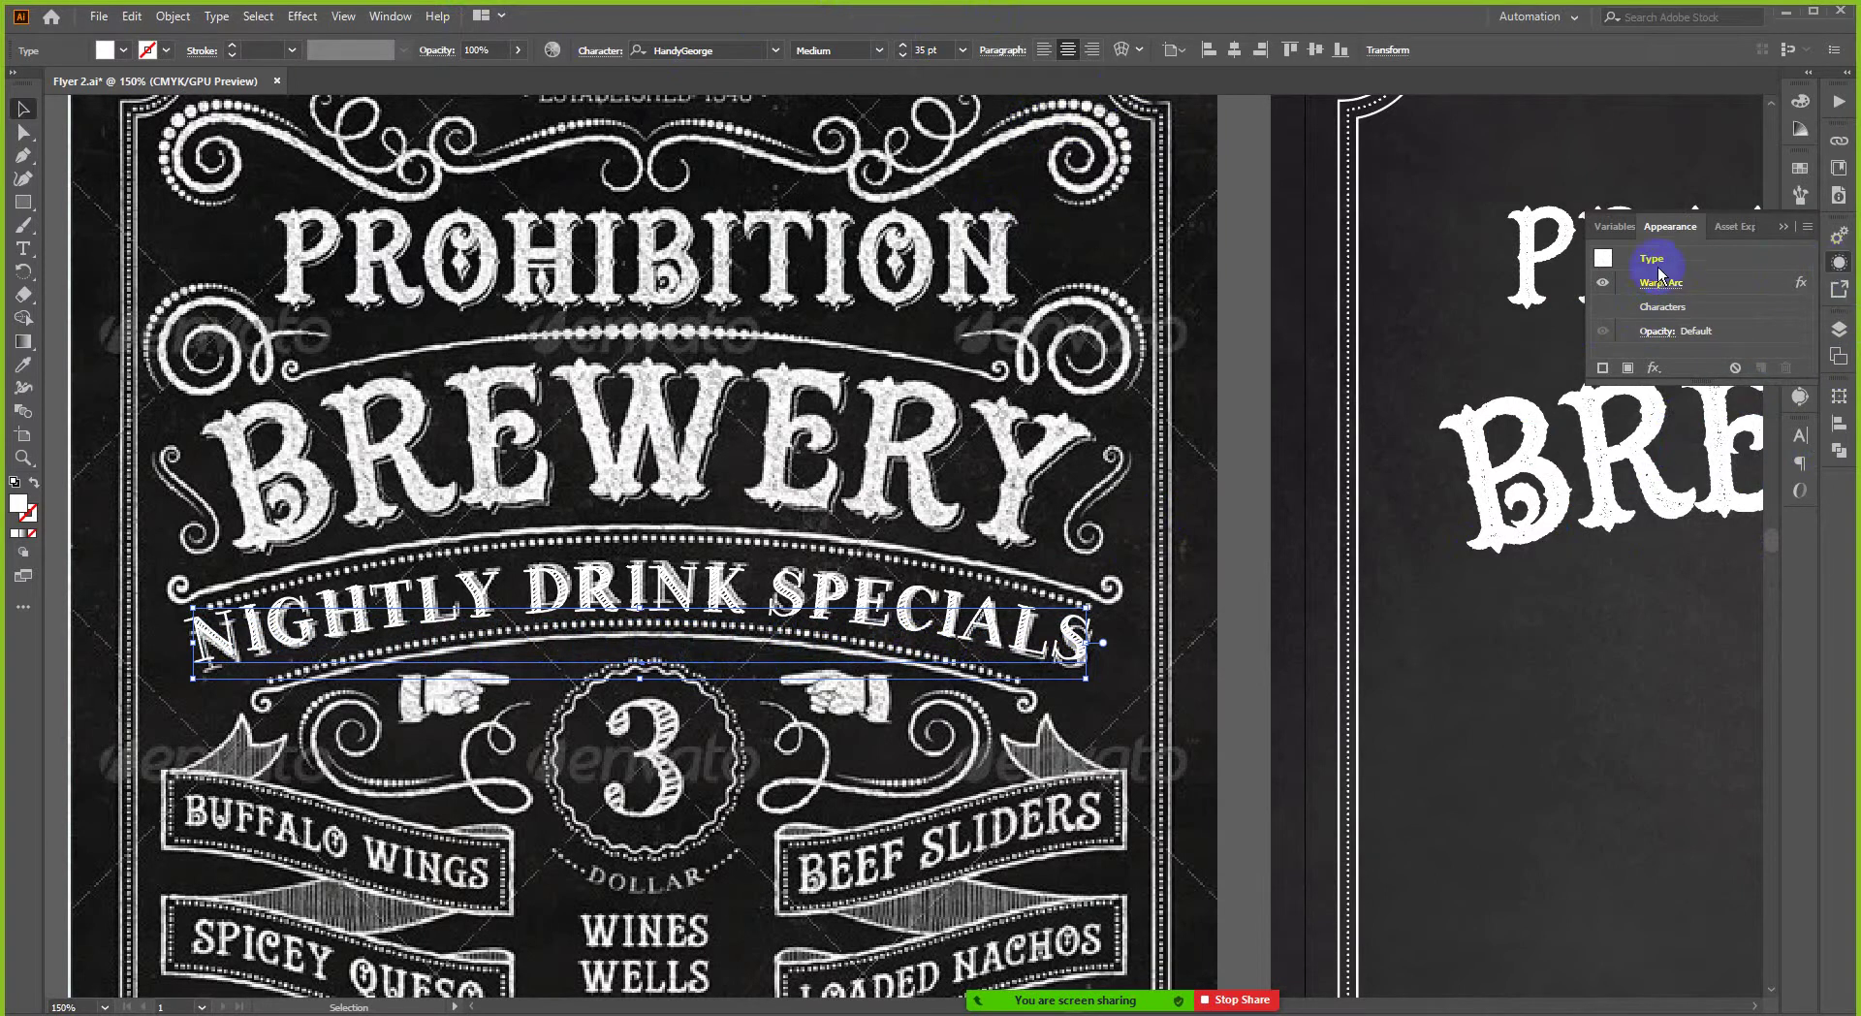
{"action": "left_click", "coordinate": [1665, 282]}
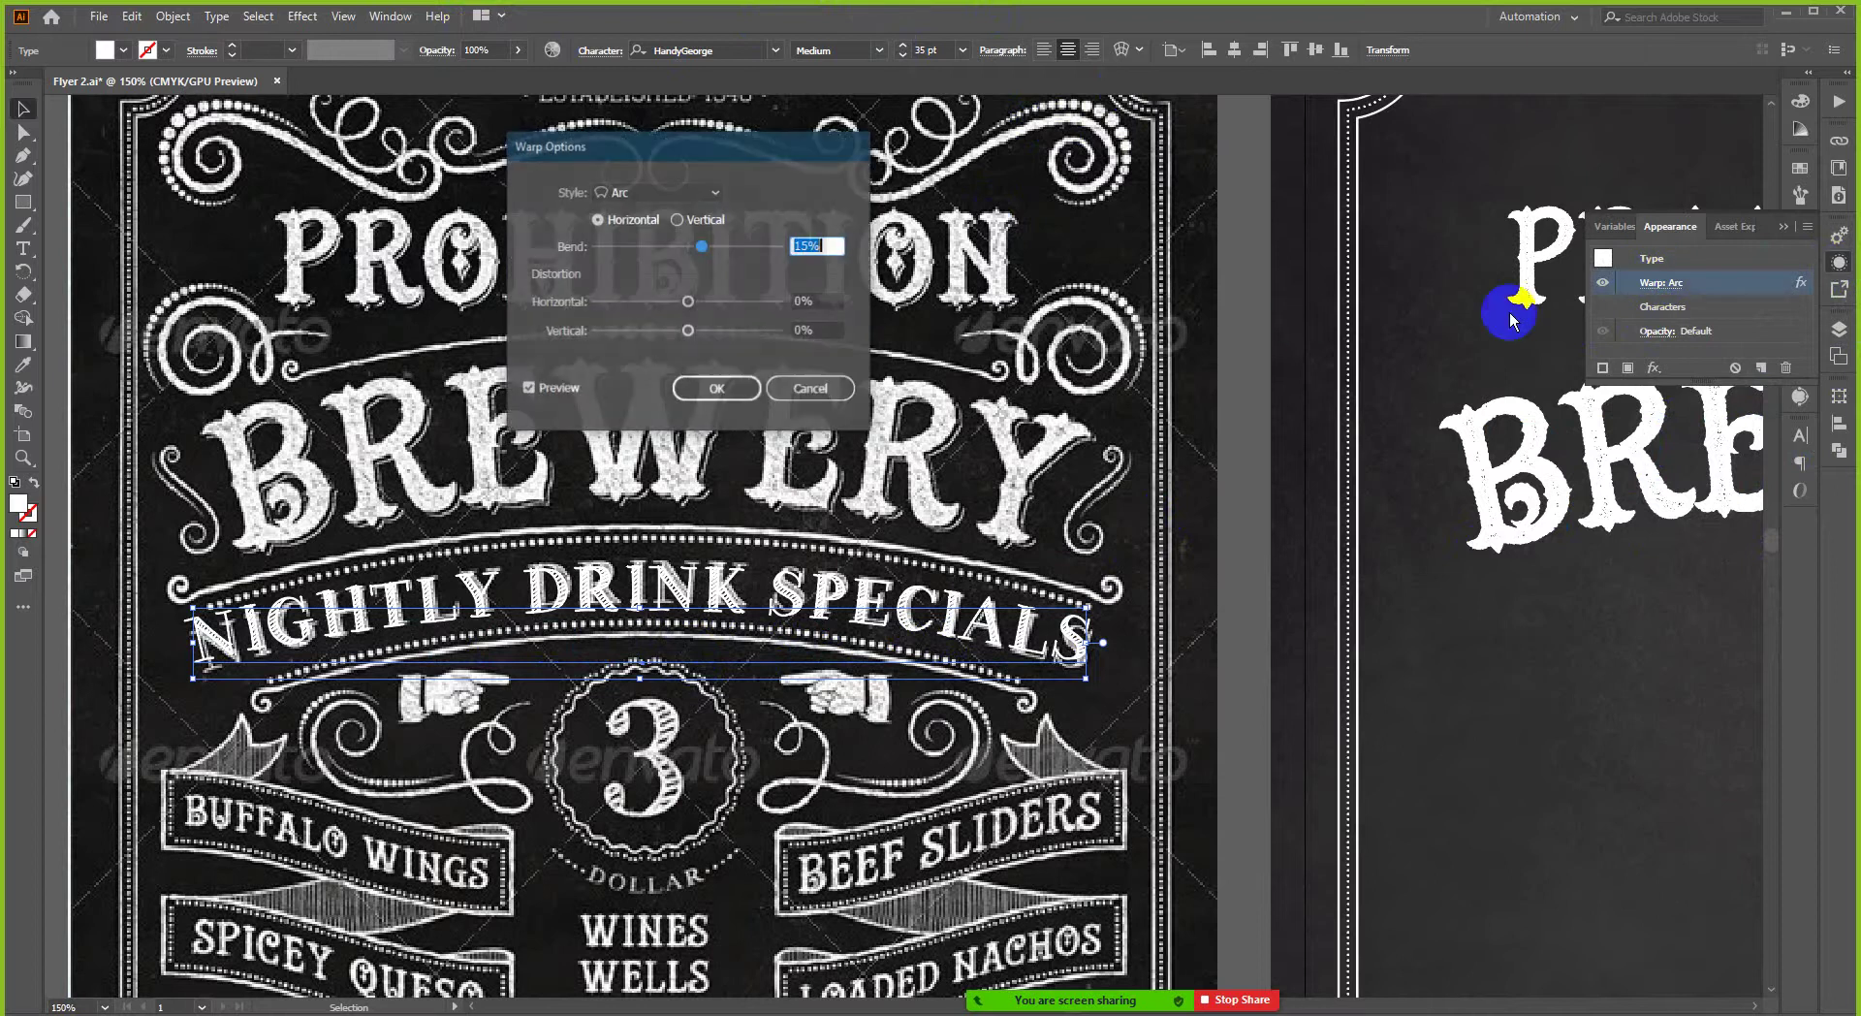
{"action": "left_click_drag", "start_coordinate": [765, 160], "coordinate": [1432, 221]}
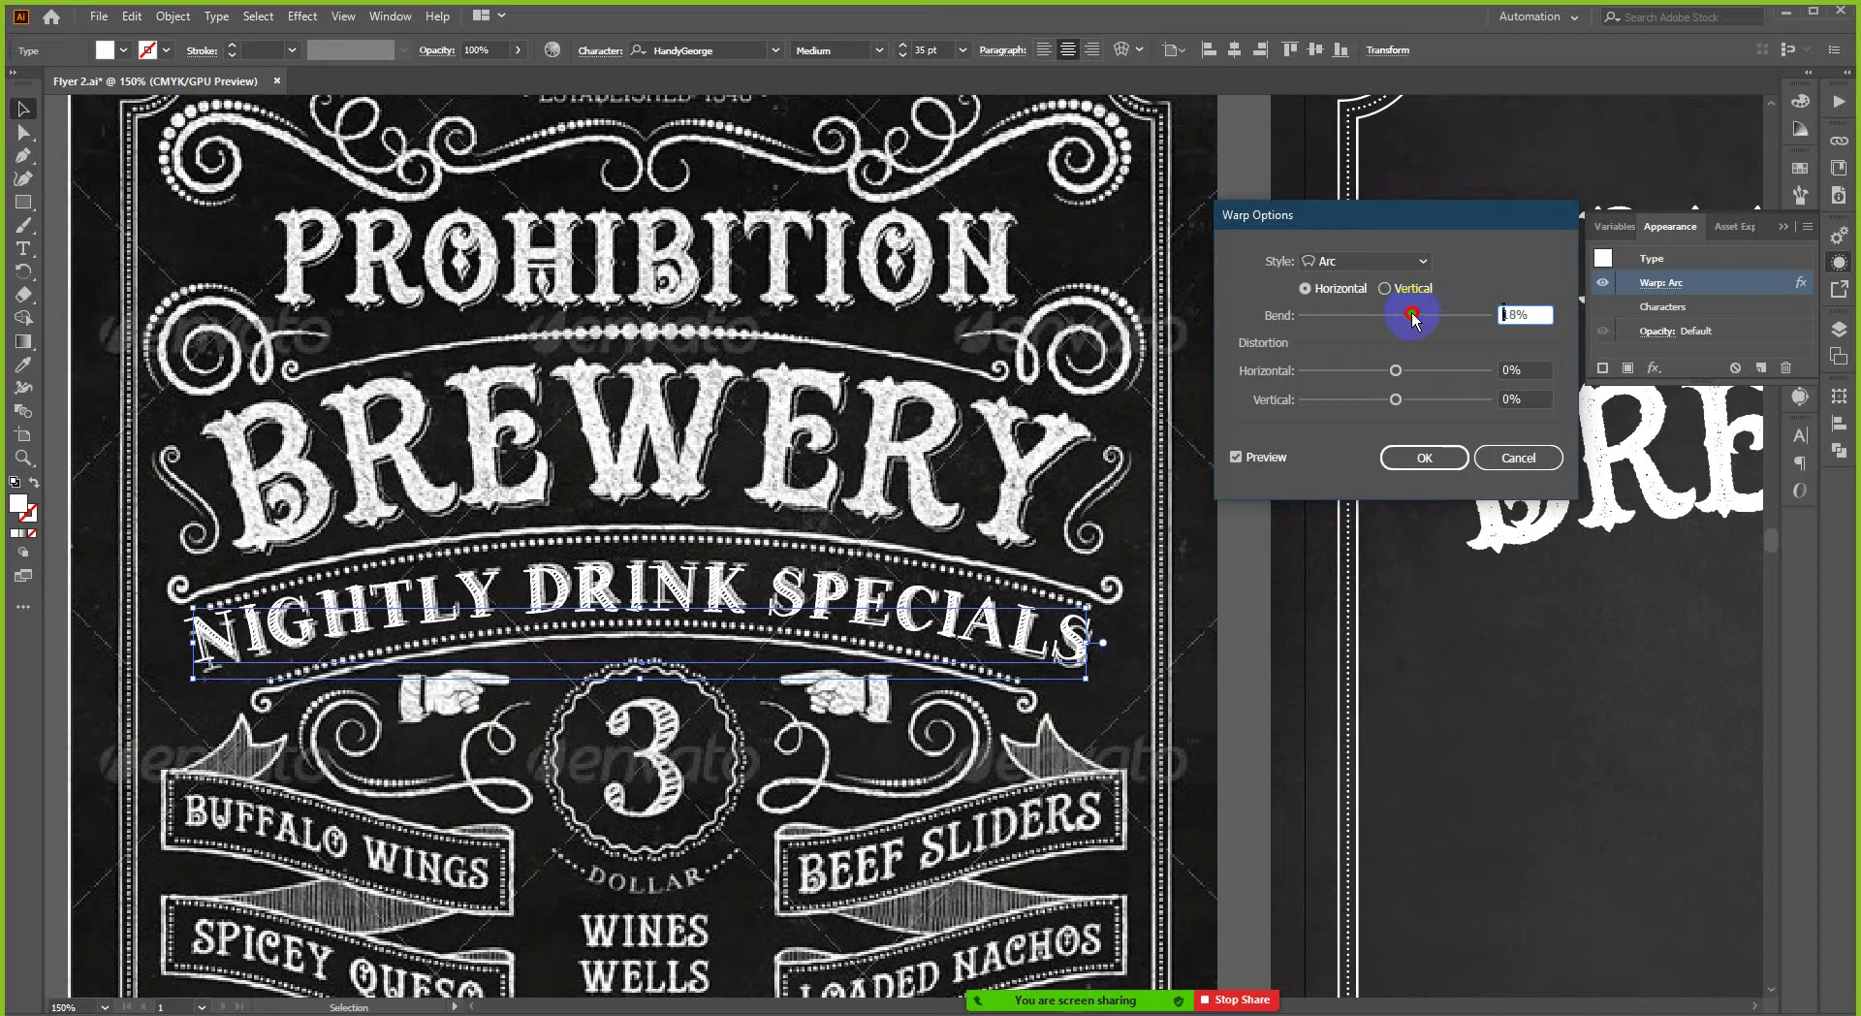
{"action": "left_click_drag", "start_coordinate": [1412, 316], "coordinate": [1411, 314]}
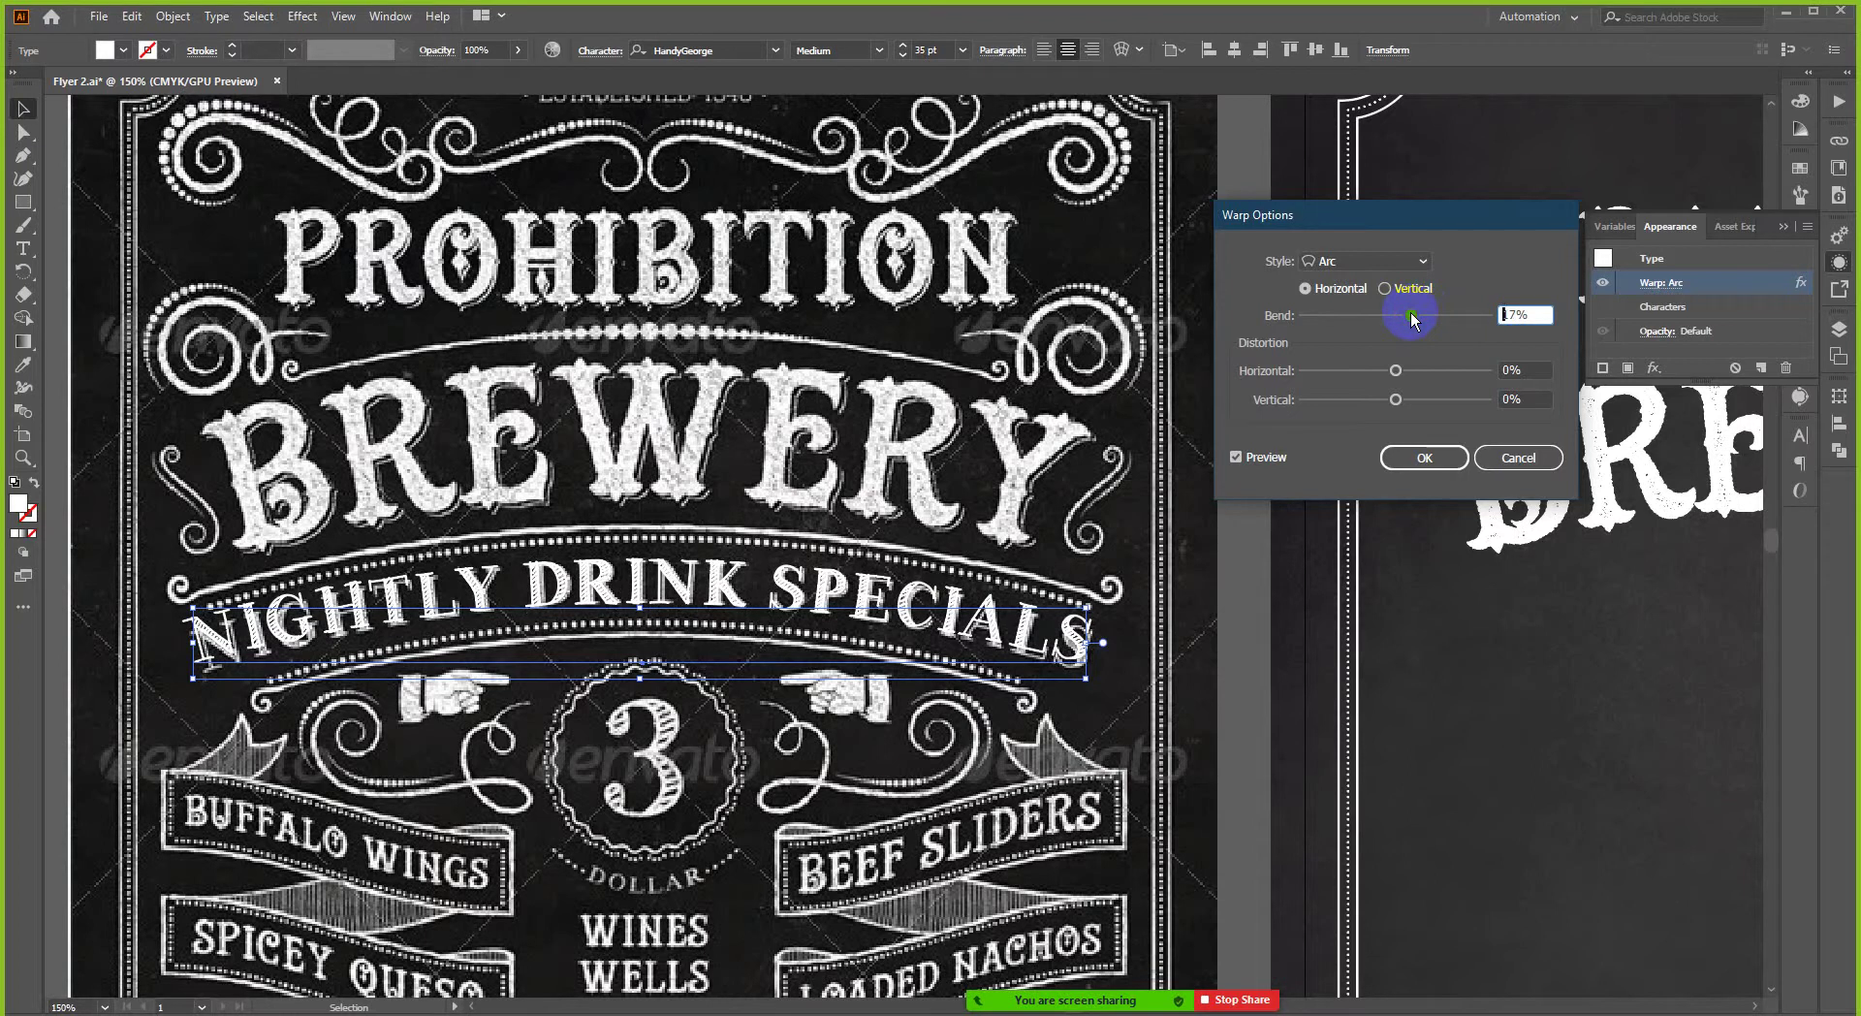
{"action": "left_click_drag", "start_coordinate": [1415, 316], "coordinate": [1415, 316]}
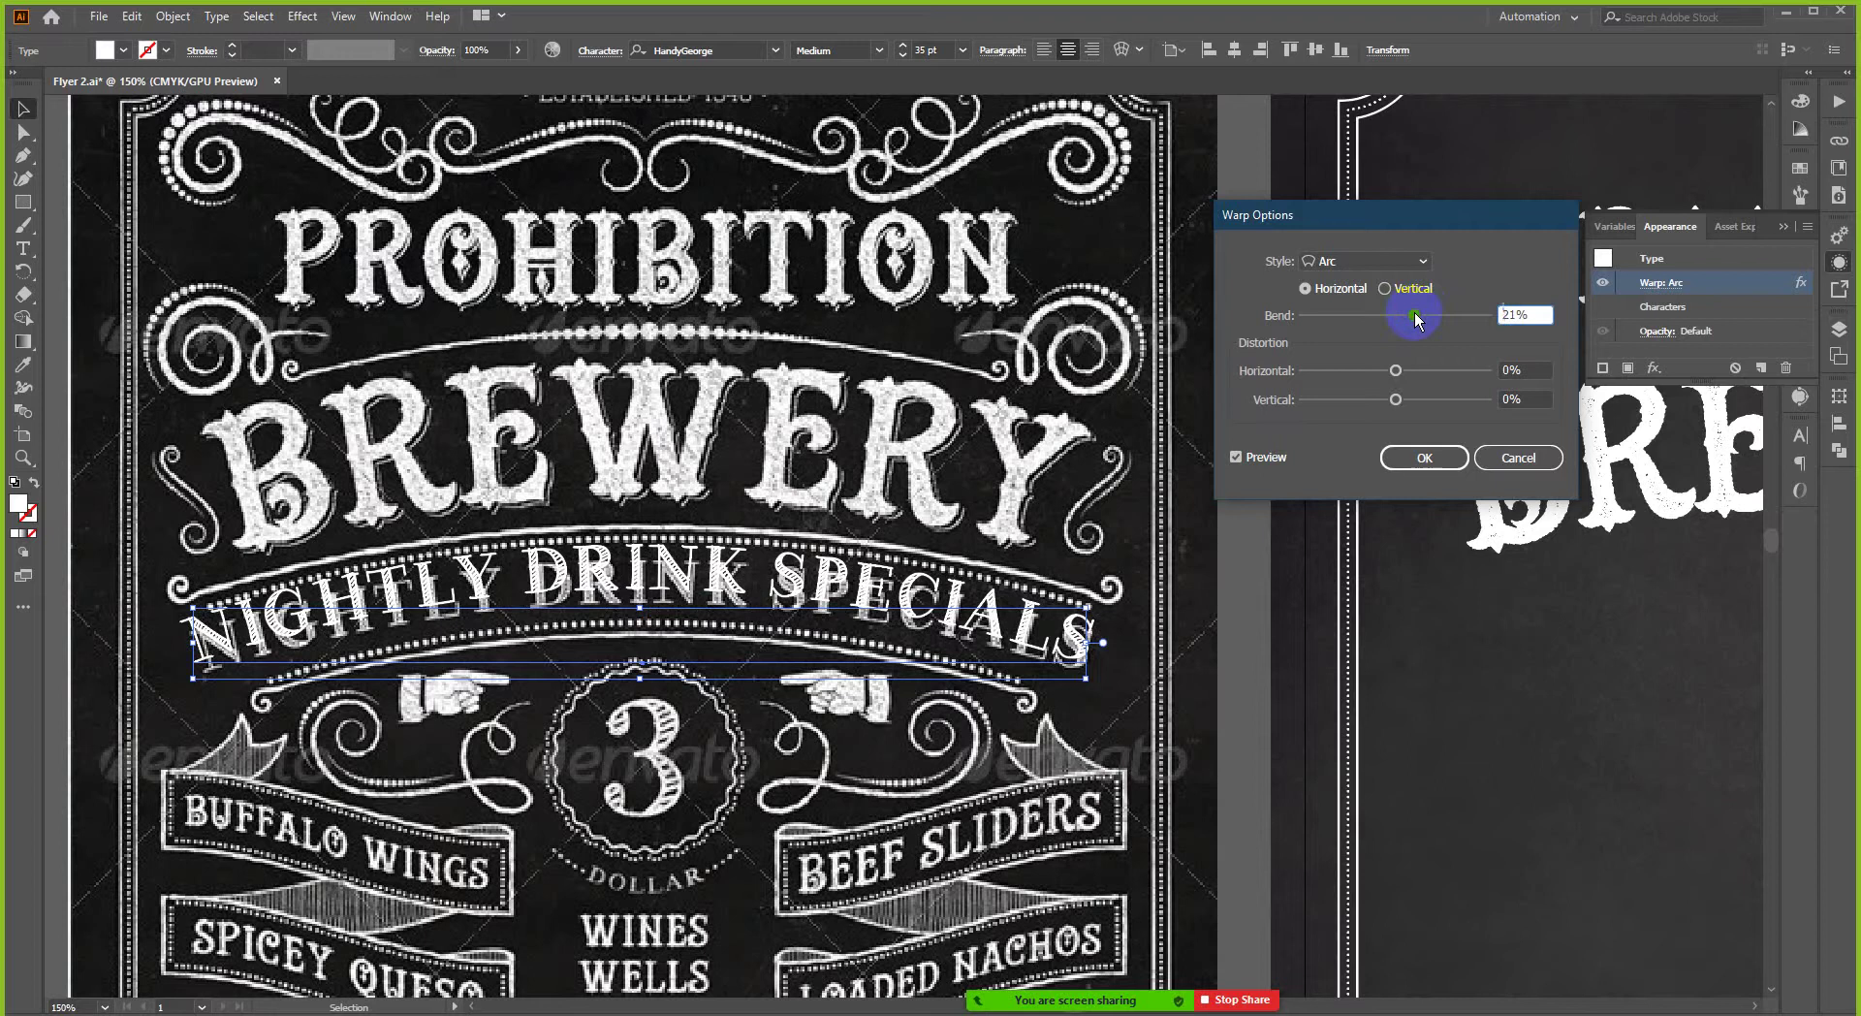
{"action": "double_click", "coordinate": [1525, 314]}
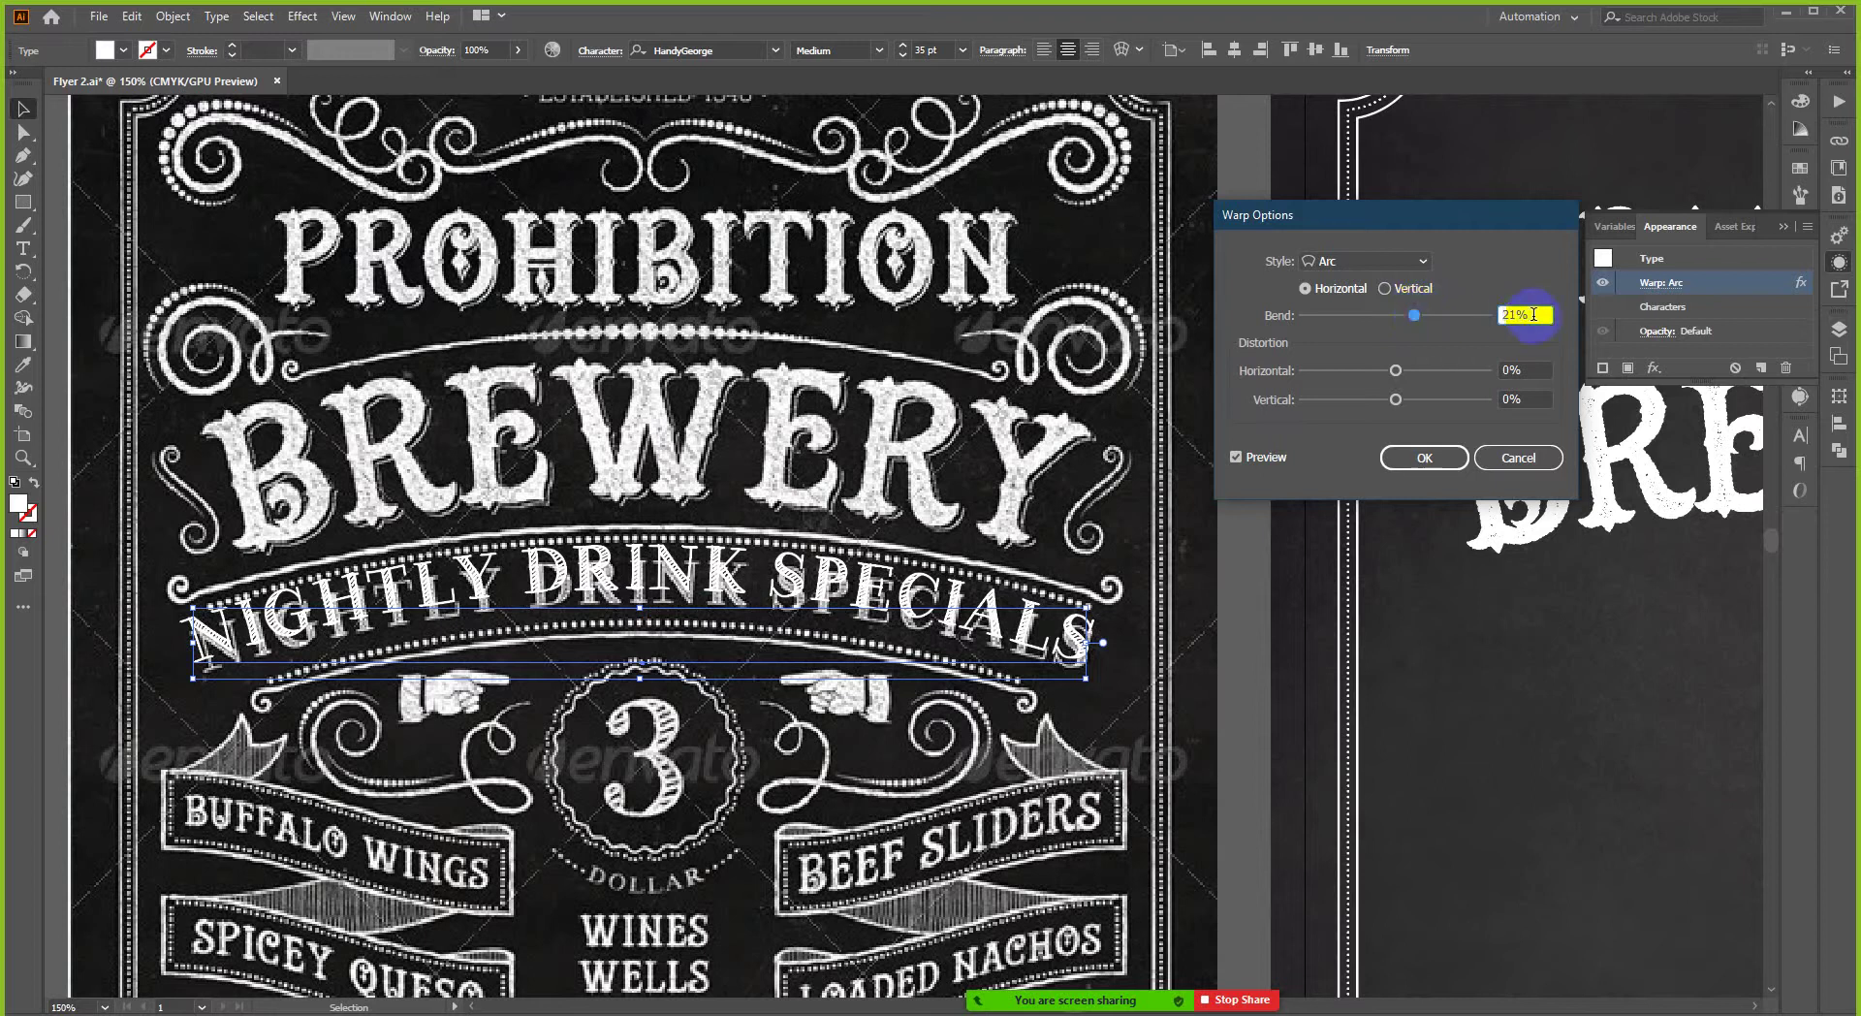
{"action": "key", "text": "Down"}
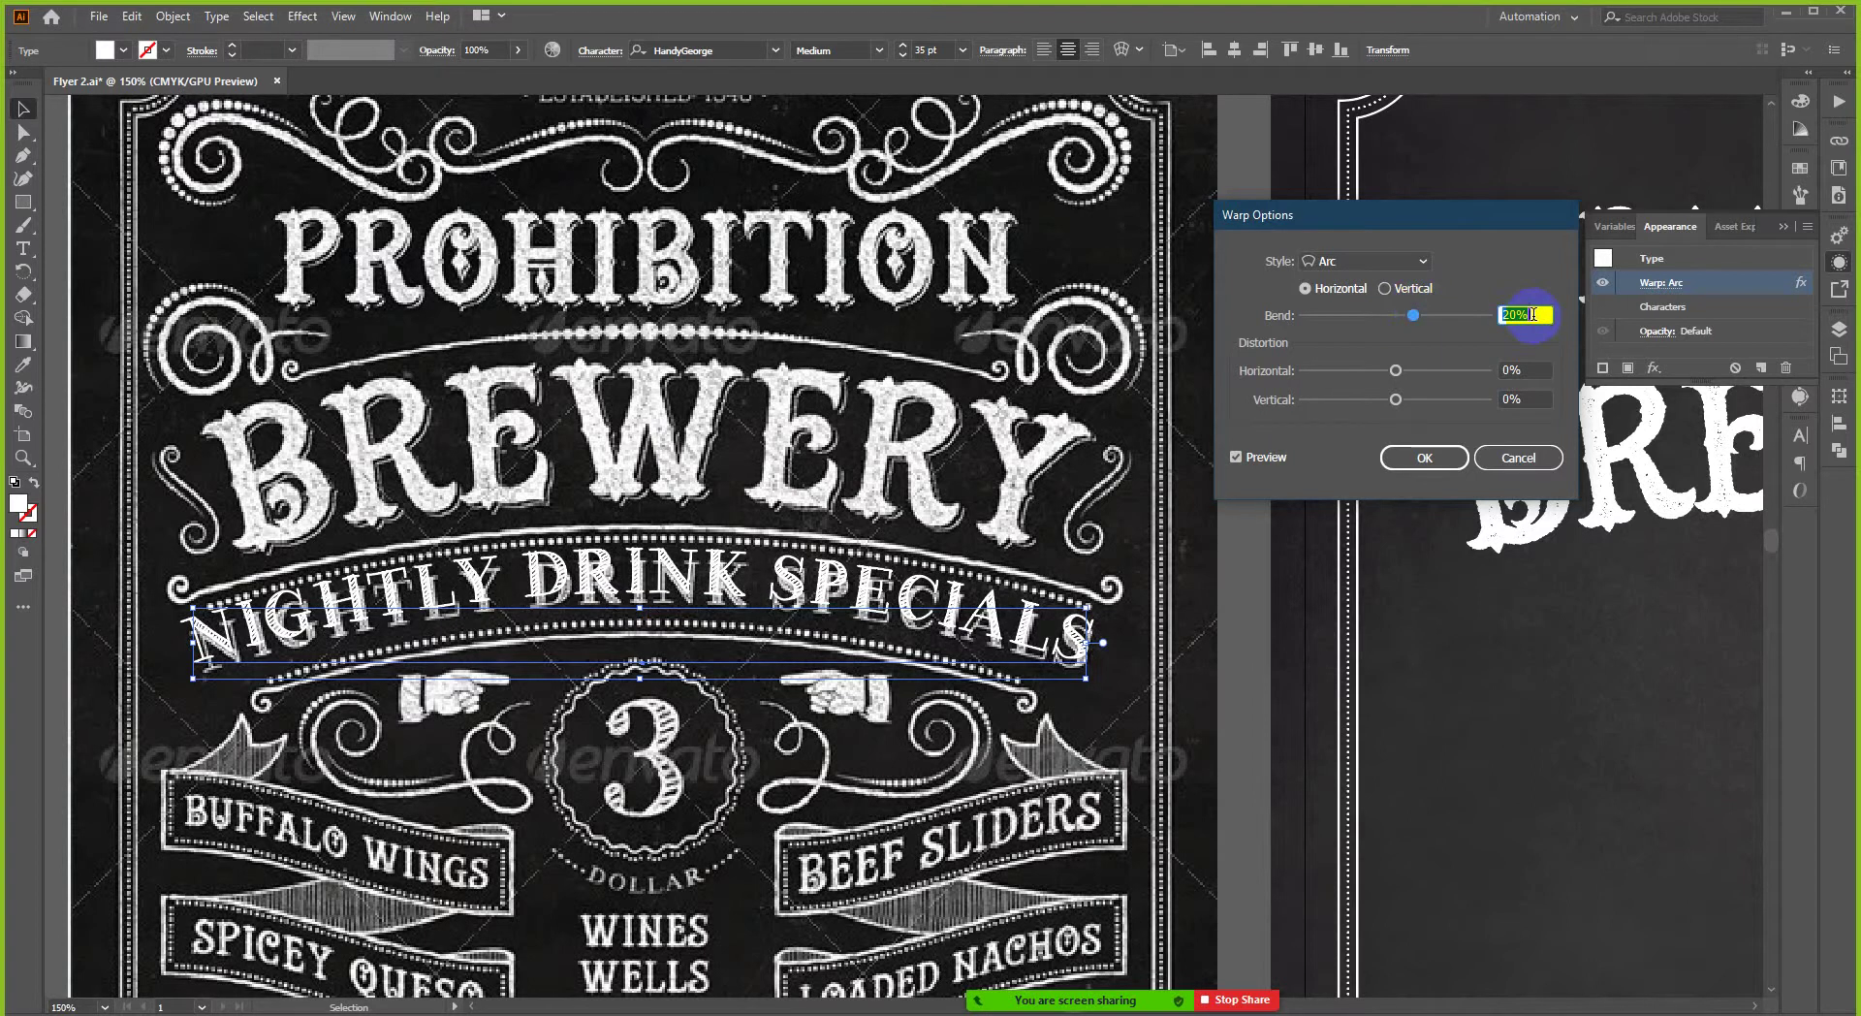
{"action": "key", "text": "Return"}
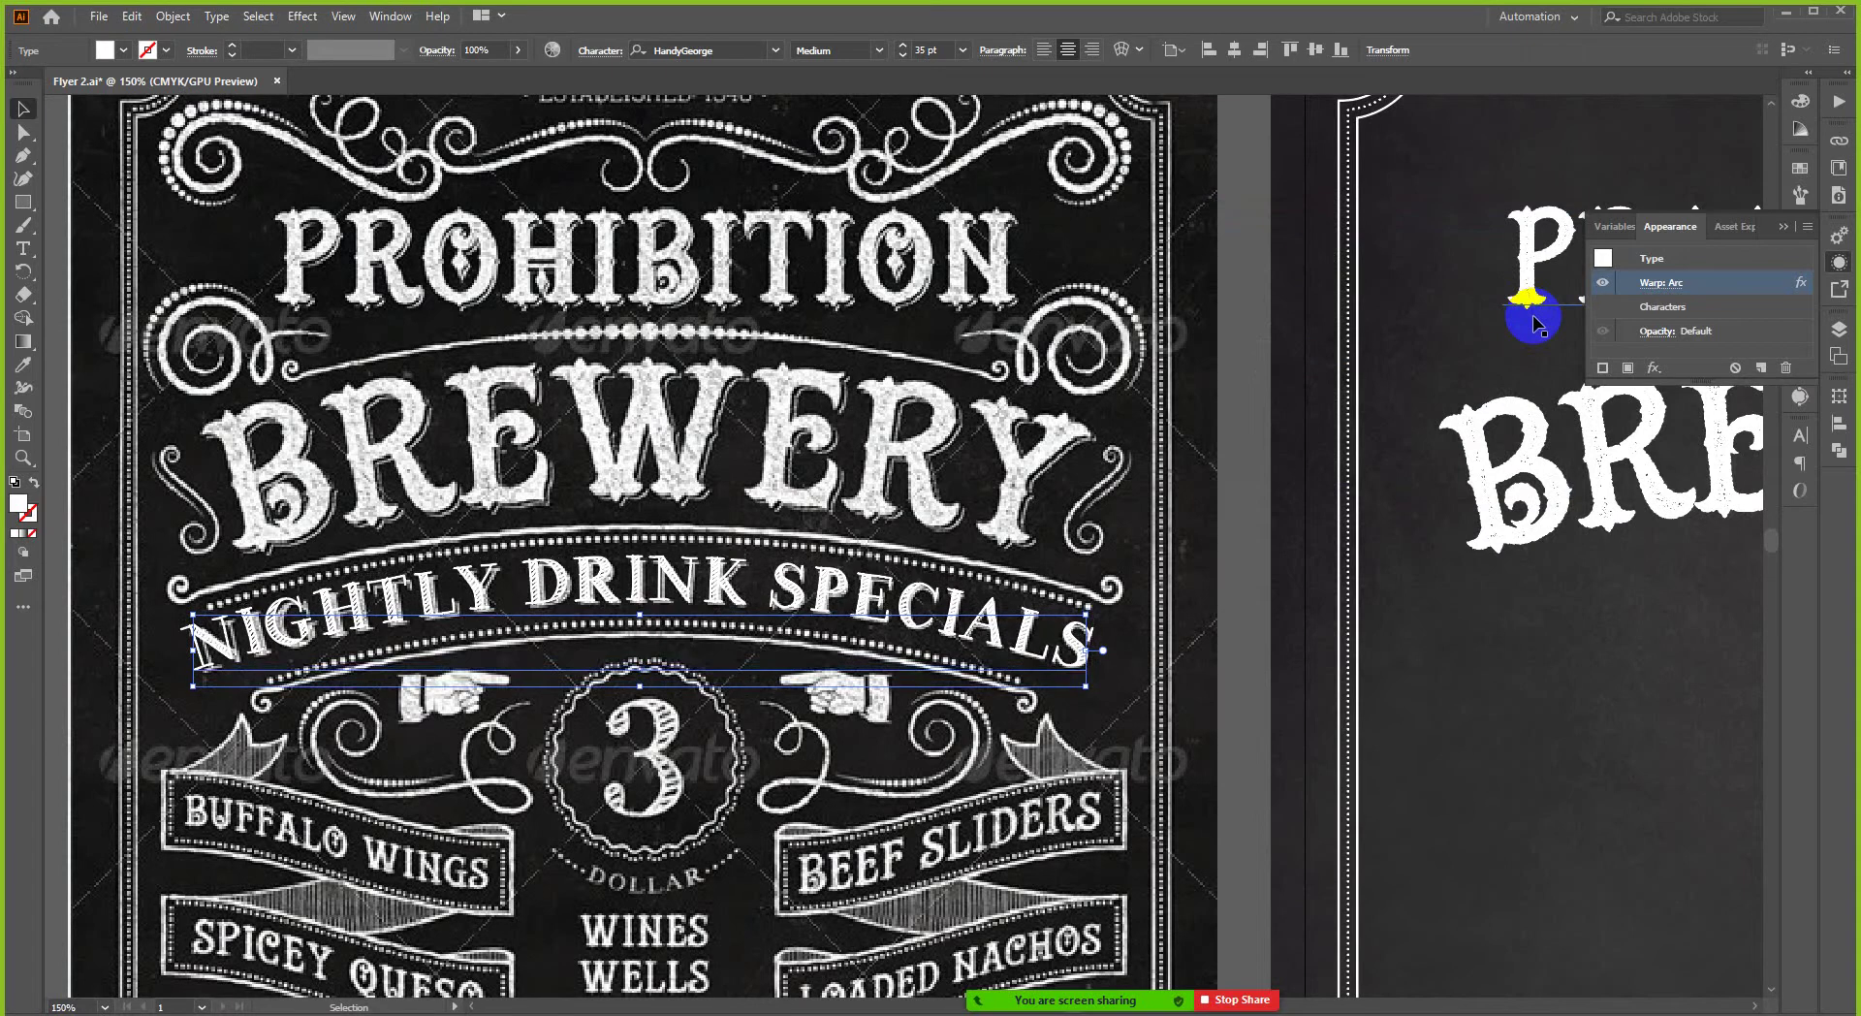
- Nudge the NIGHTLY DRINK SPECIALS text slightly down and right over the reference line and set its size to 34.5 pt
{"action": "key", "text": "Down"}
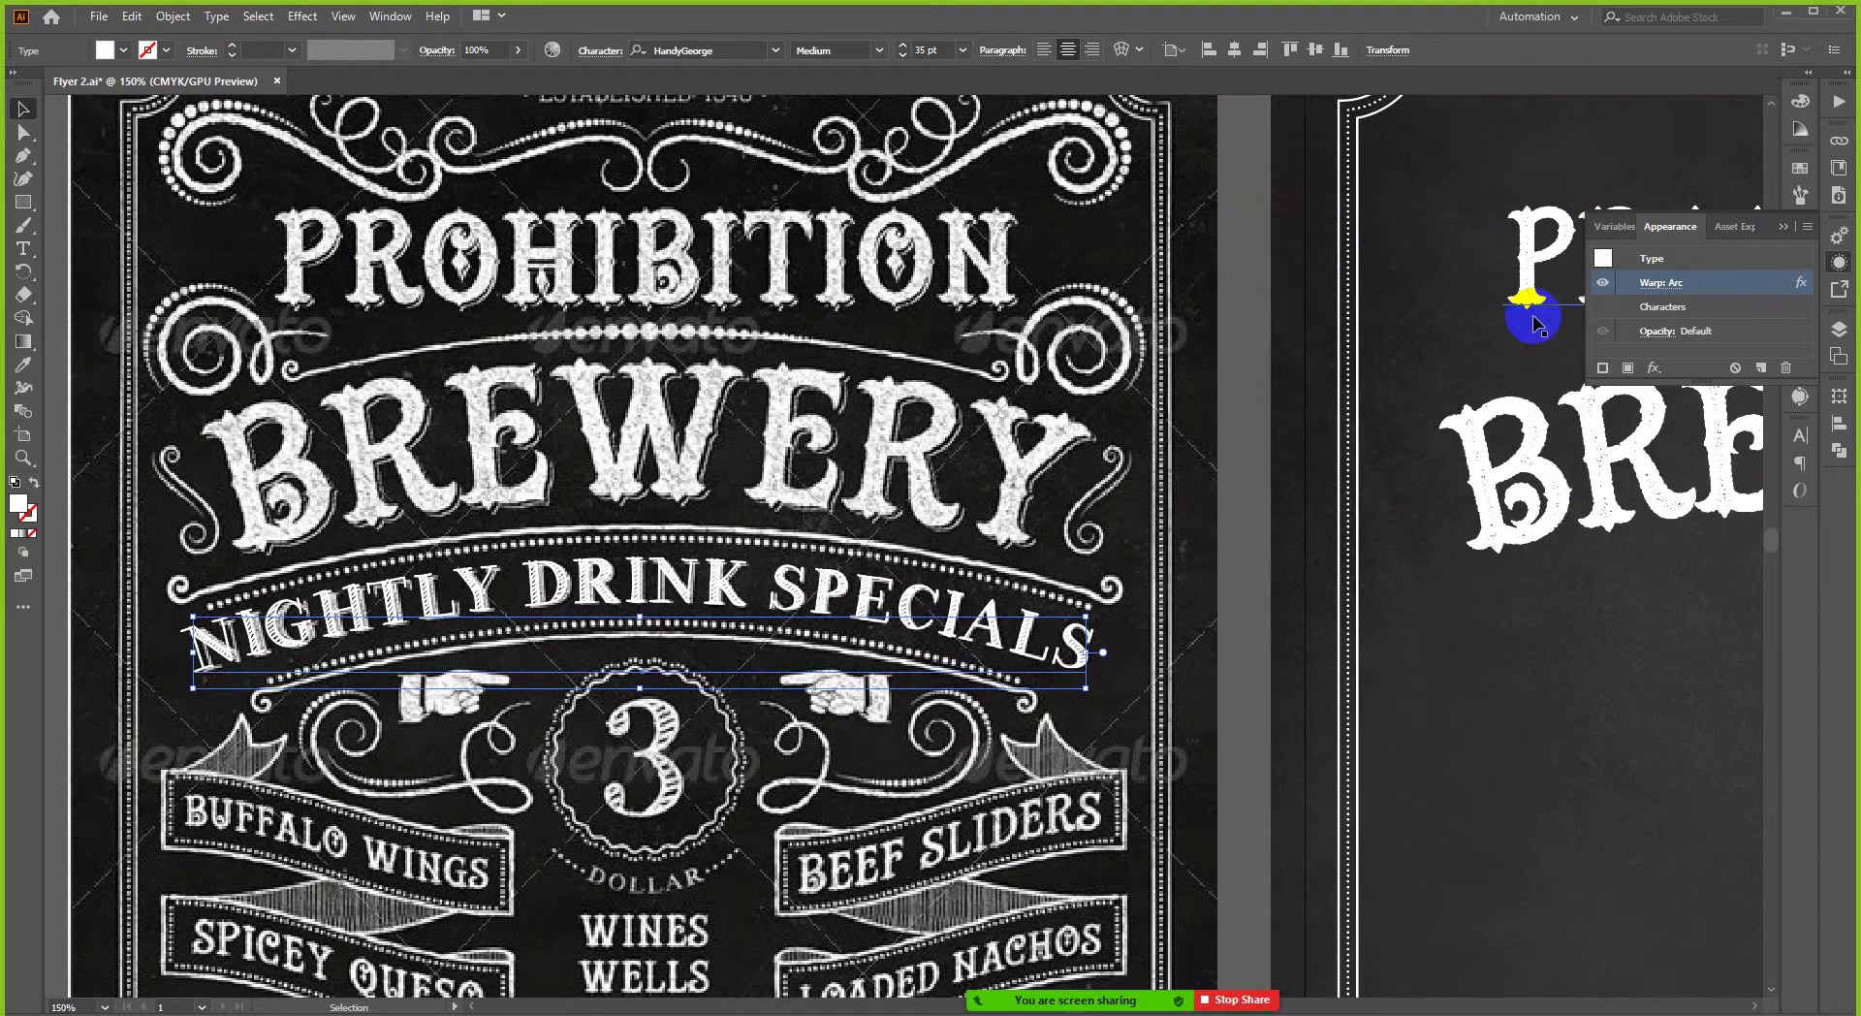
{"action": "key", "text": "Right"}
{"action": "key", "text": "Right"}
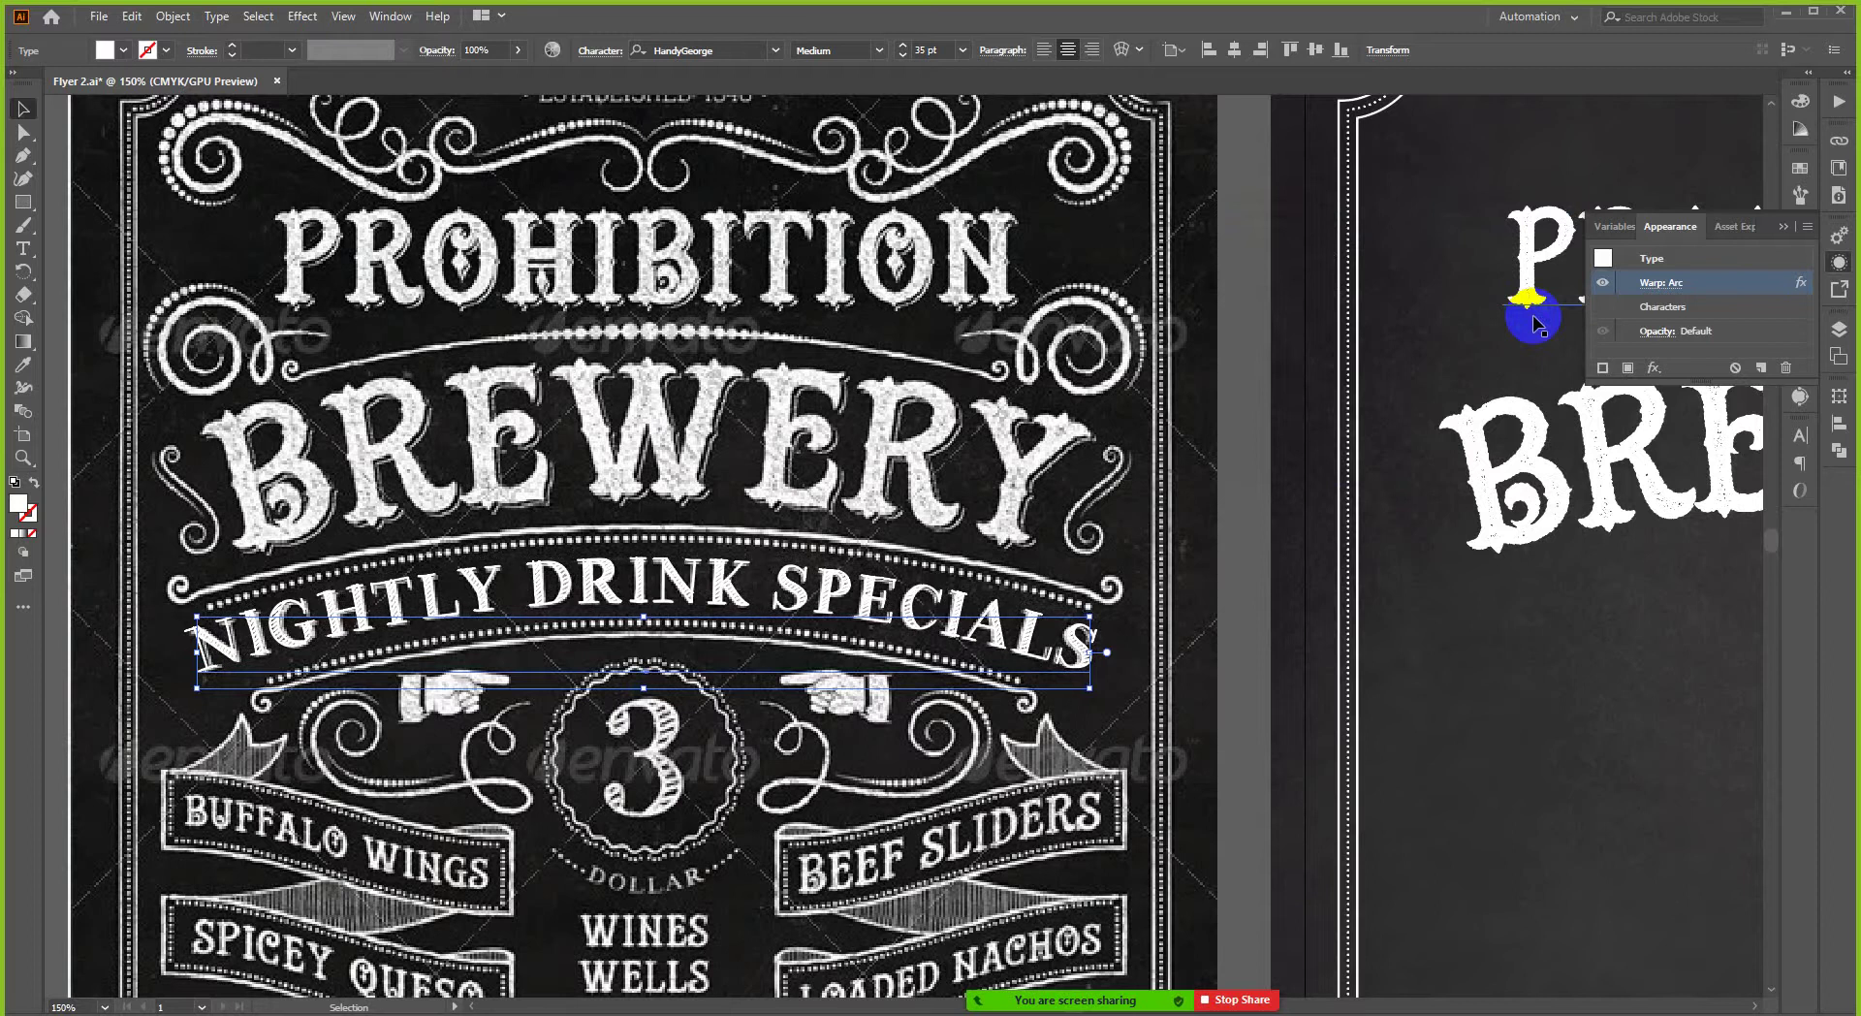
{"action": "left_click", "coordinate": [907, 56]}
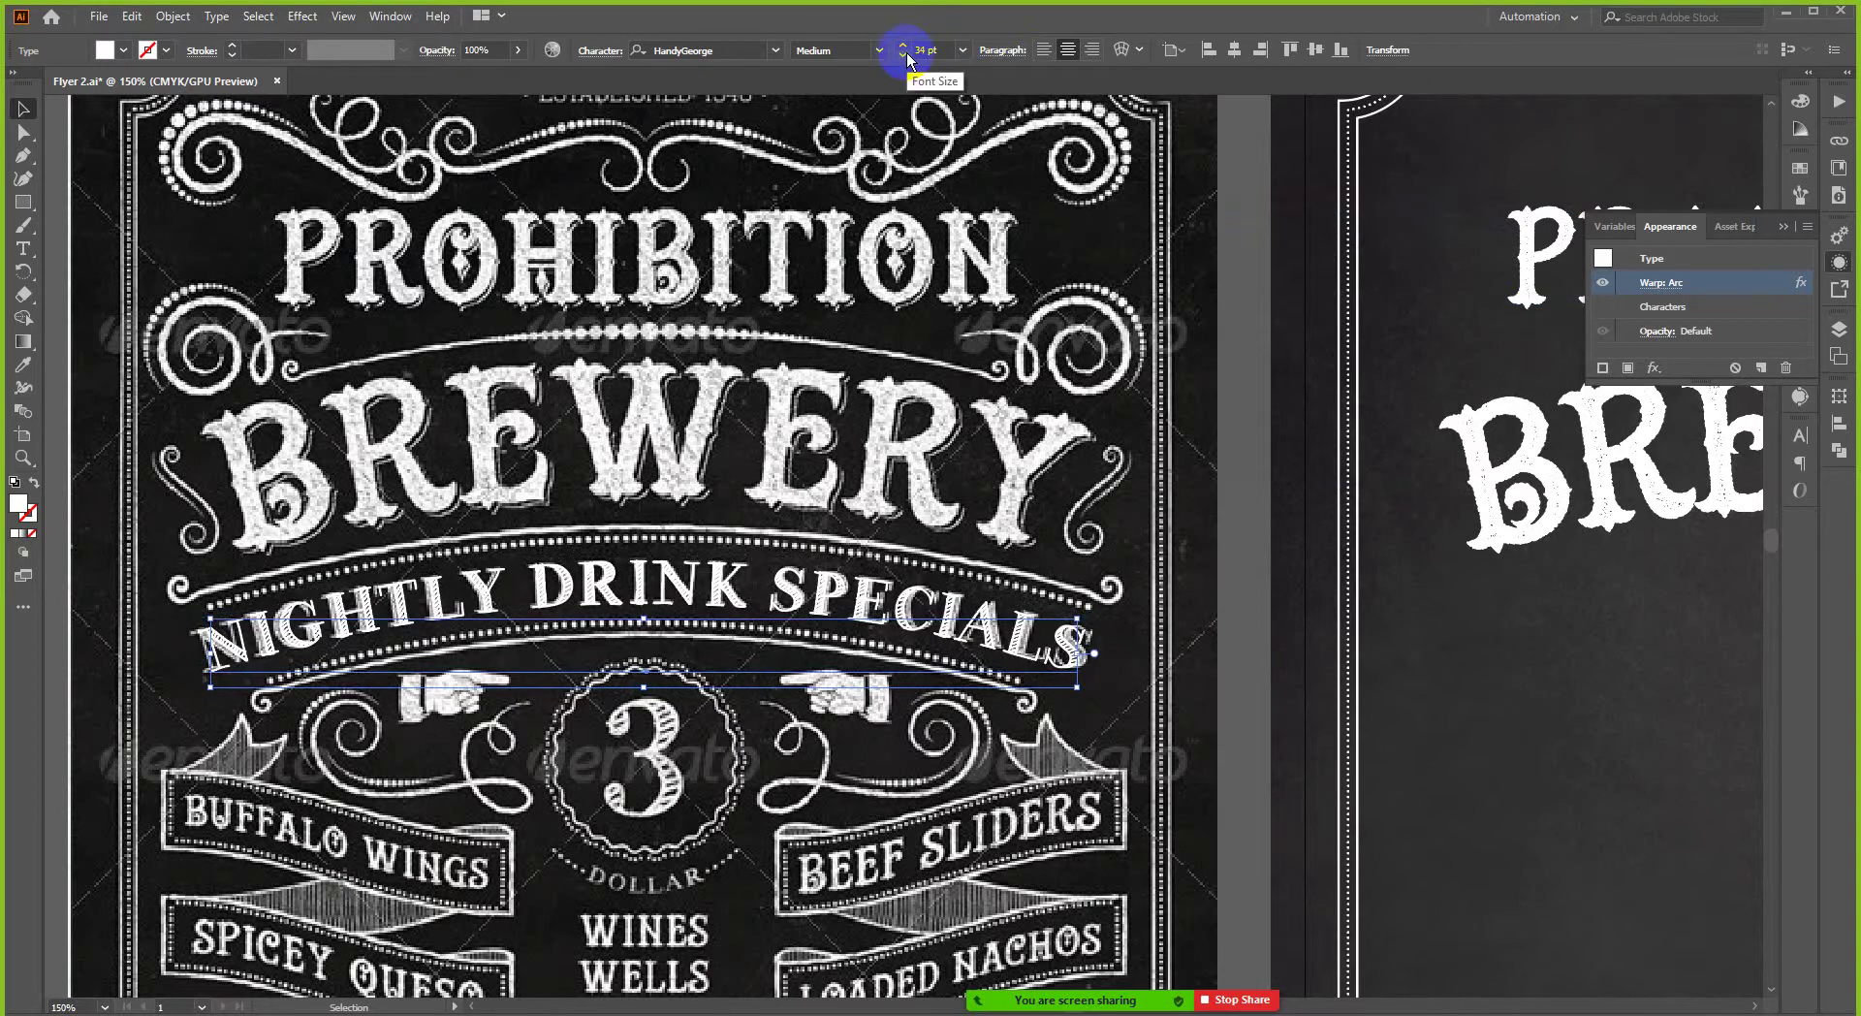
{"action": "left_click", "coordinate": [903, 45]}
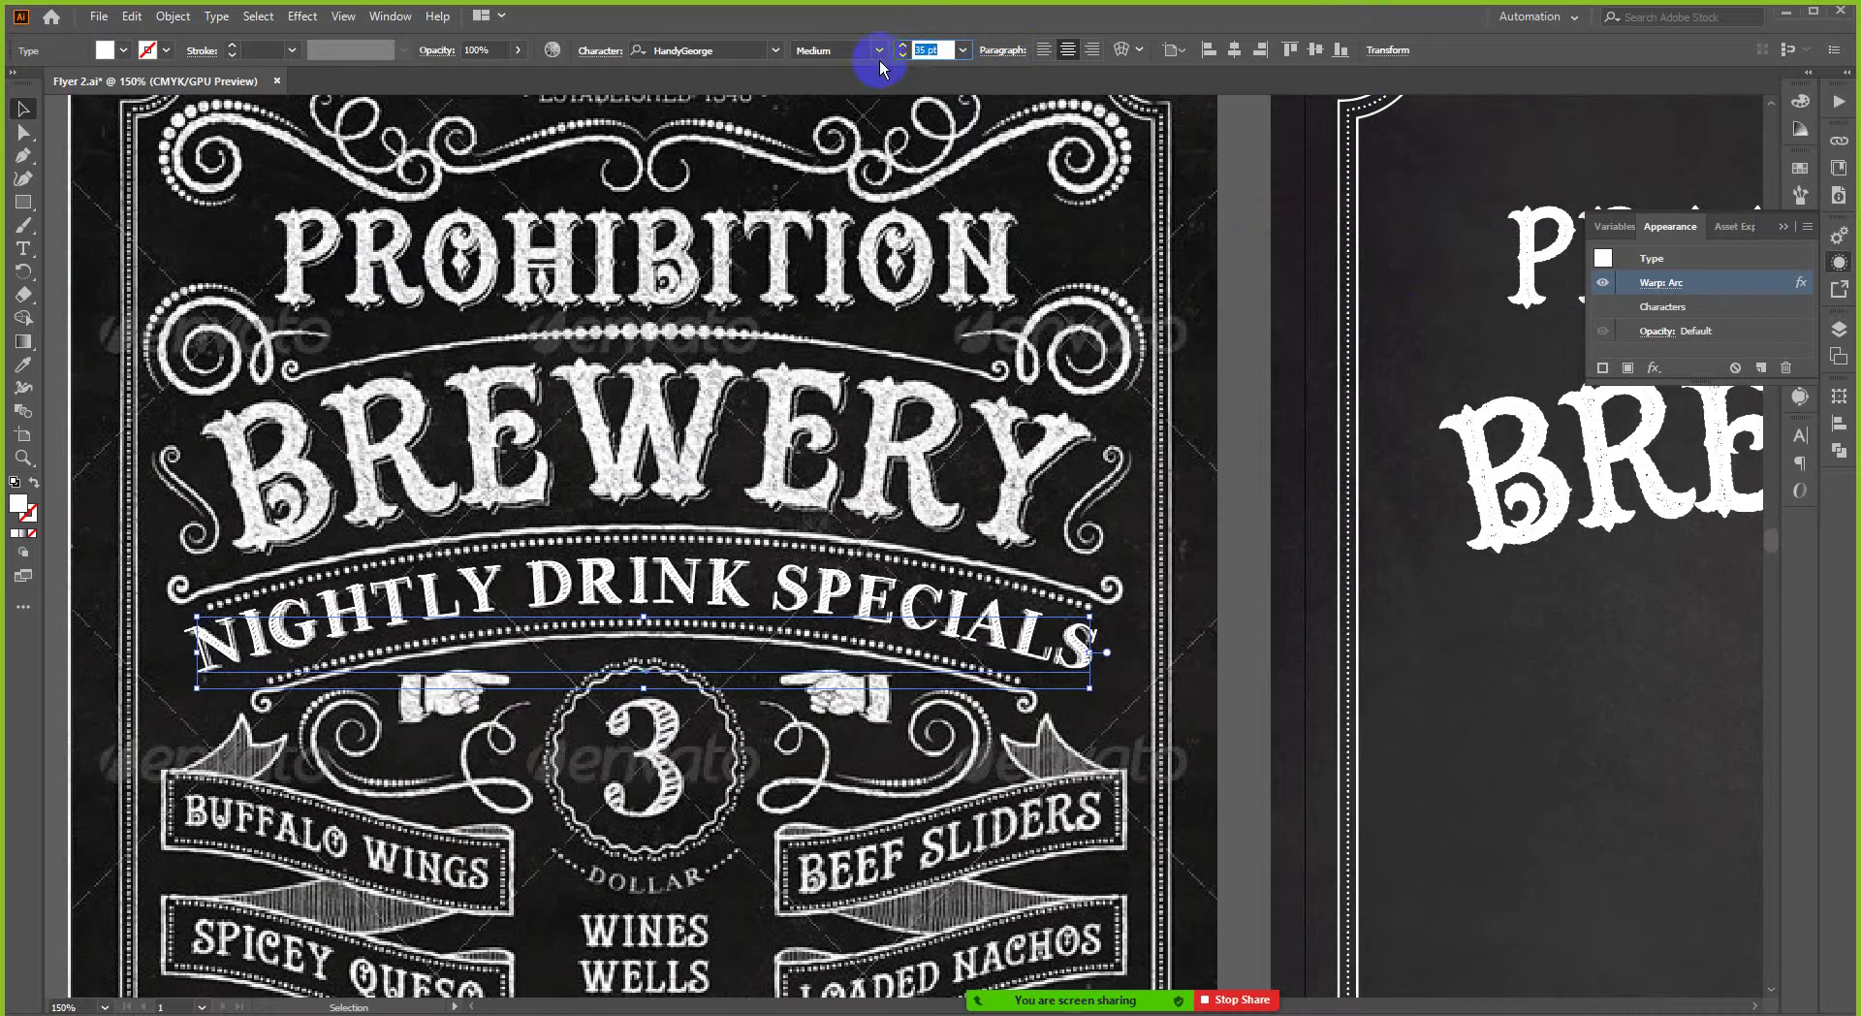
{"action": "type", "text": "34.5"}
{"action": "key", "text": "Return"}
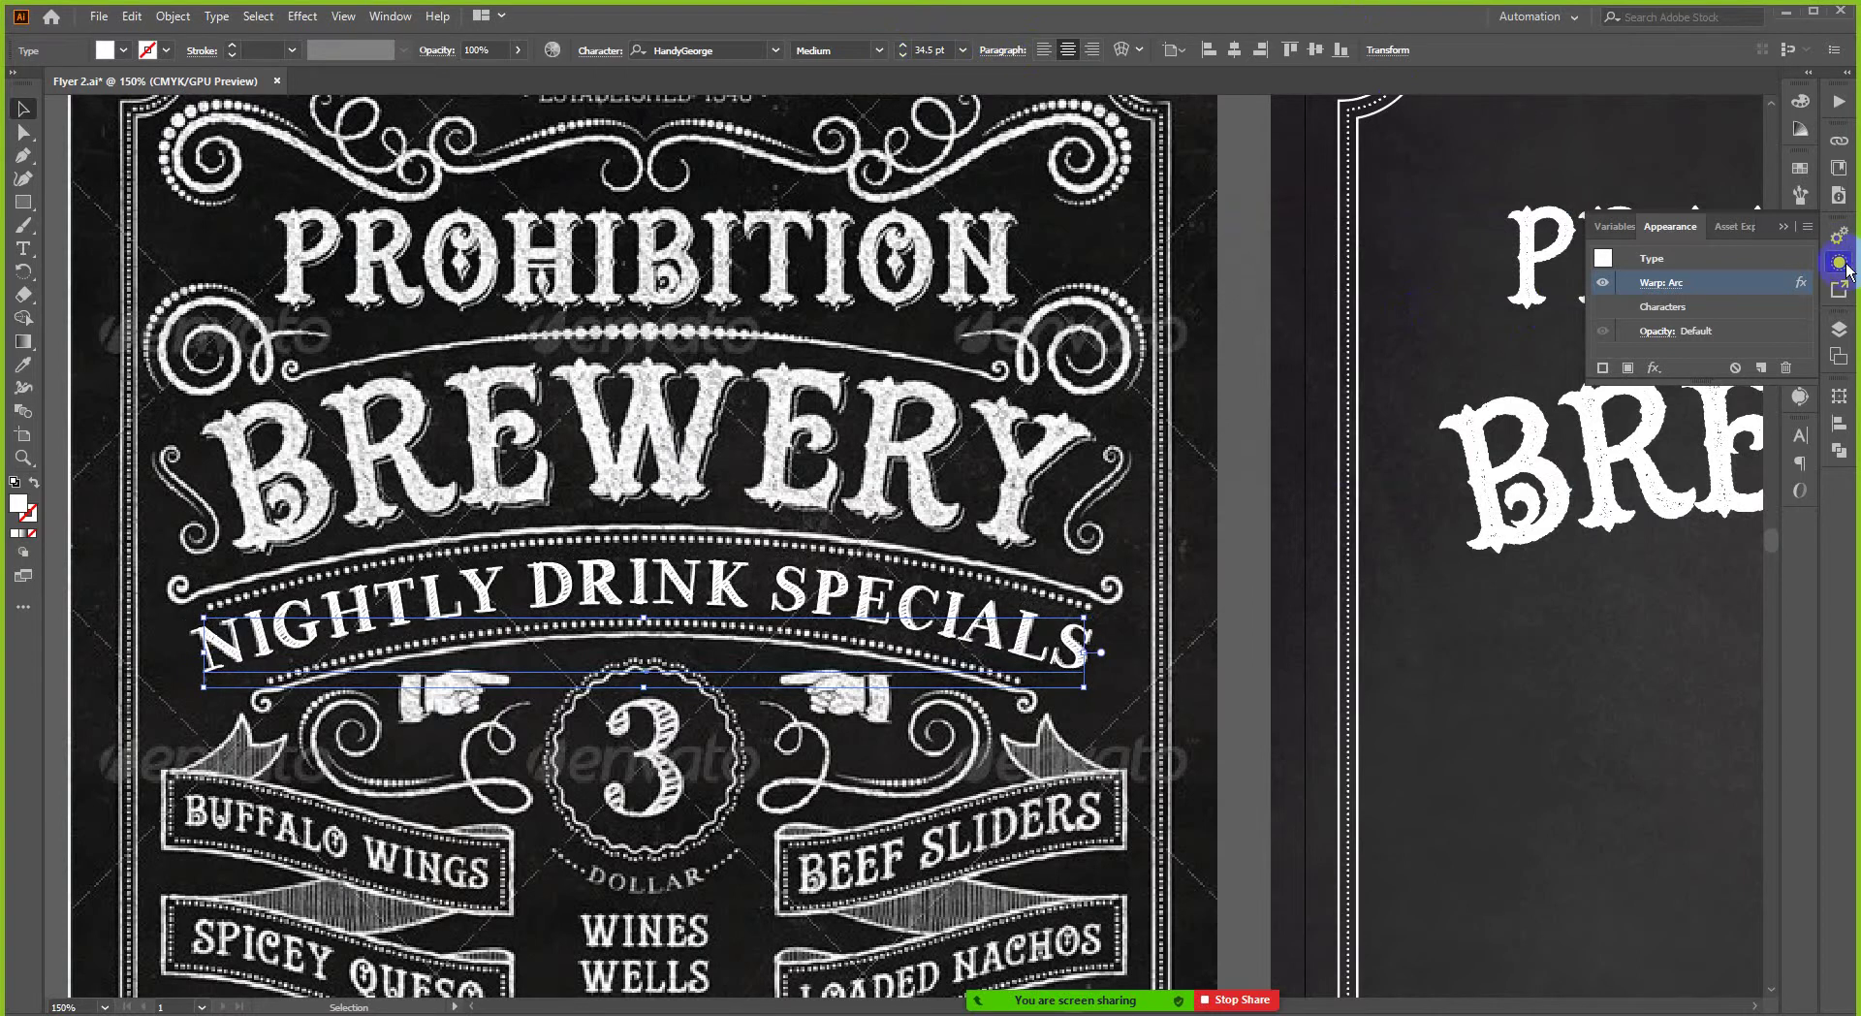
{"action": "scroll", "coordinate": [935, 365], "scroll_direction": "down", "scroll_amount": 2}
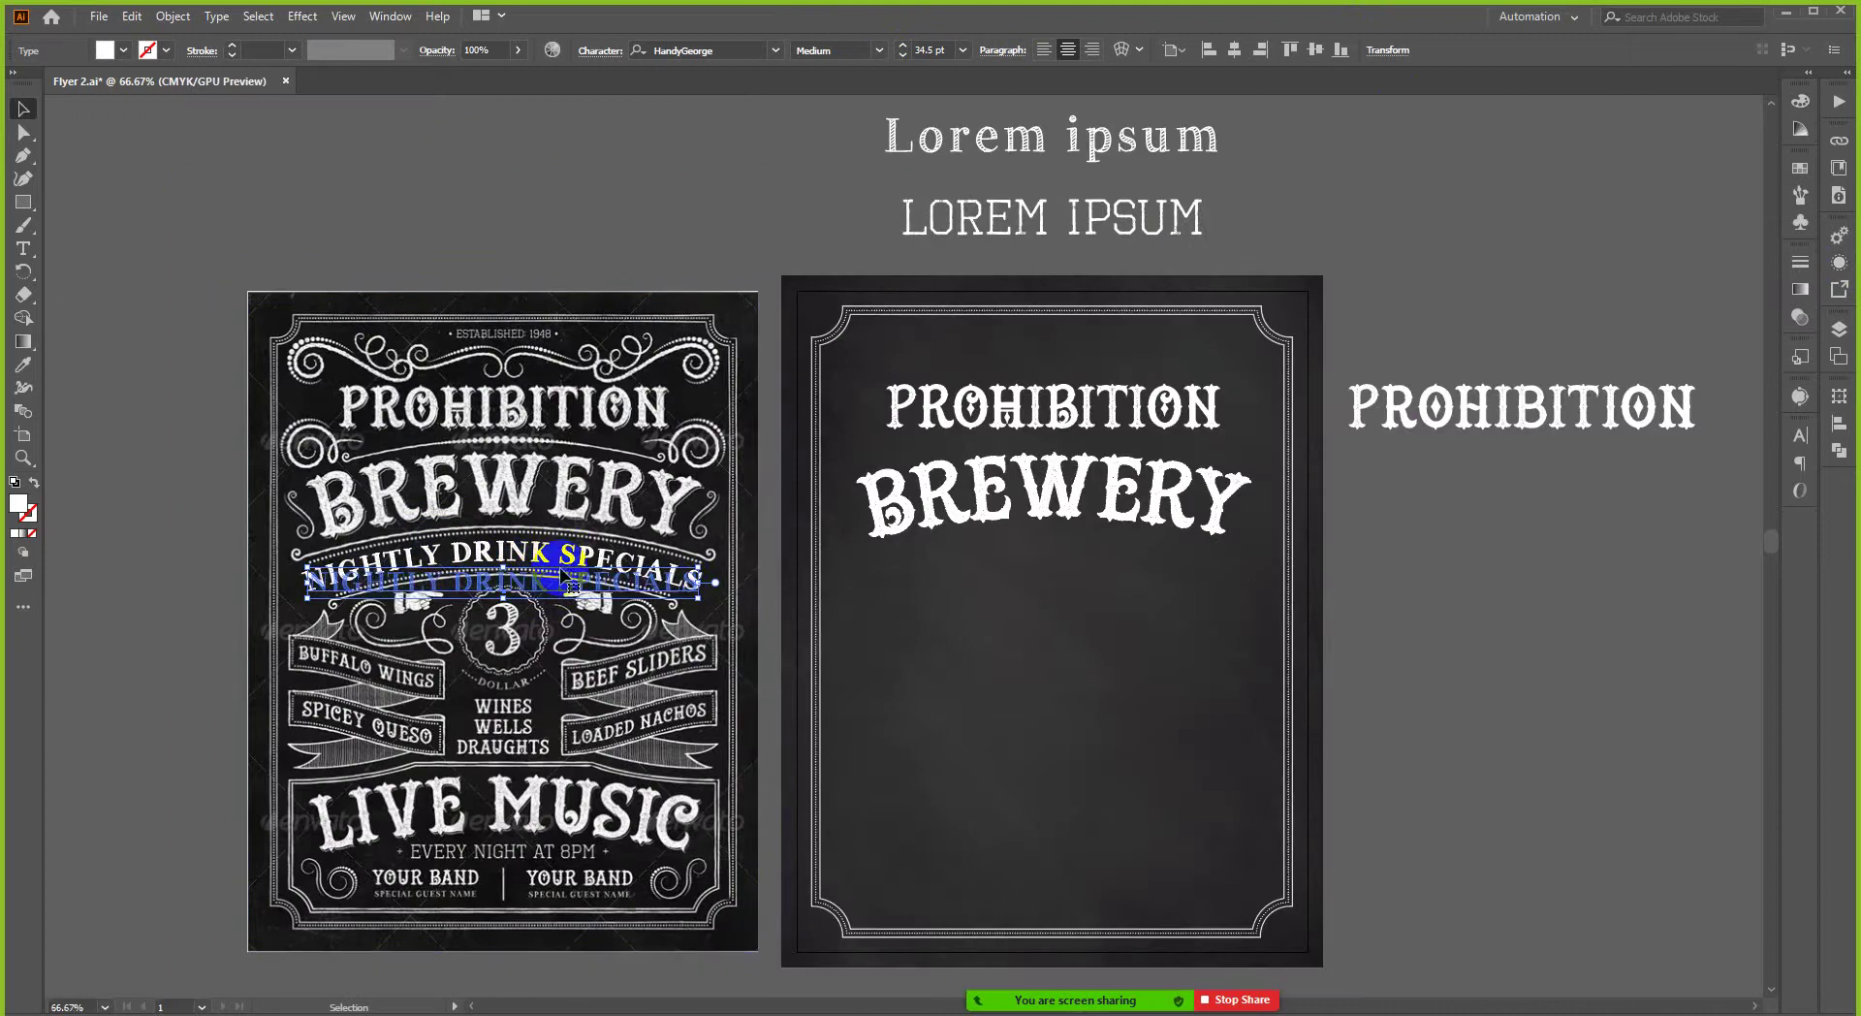
- Move the NIGHTLY DRINK SPECIALS text onto the chalkboard, directly beneath BREWERY
{"action": "left_click_drag", "start_coordinate": [562, 579], "coordinate": [1112, 632]}
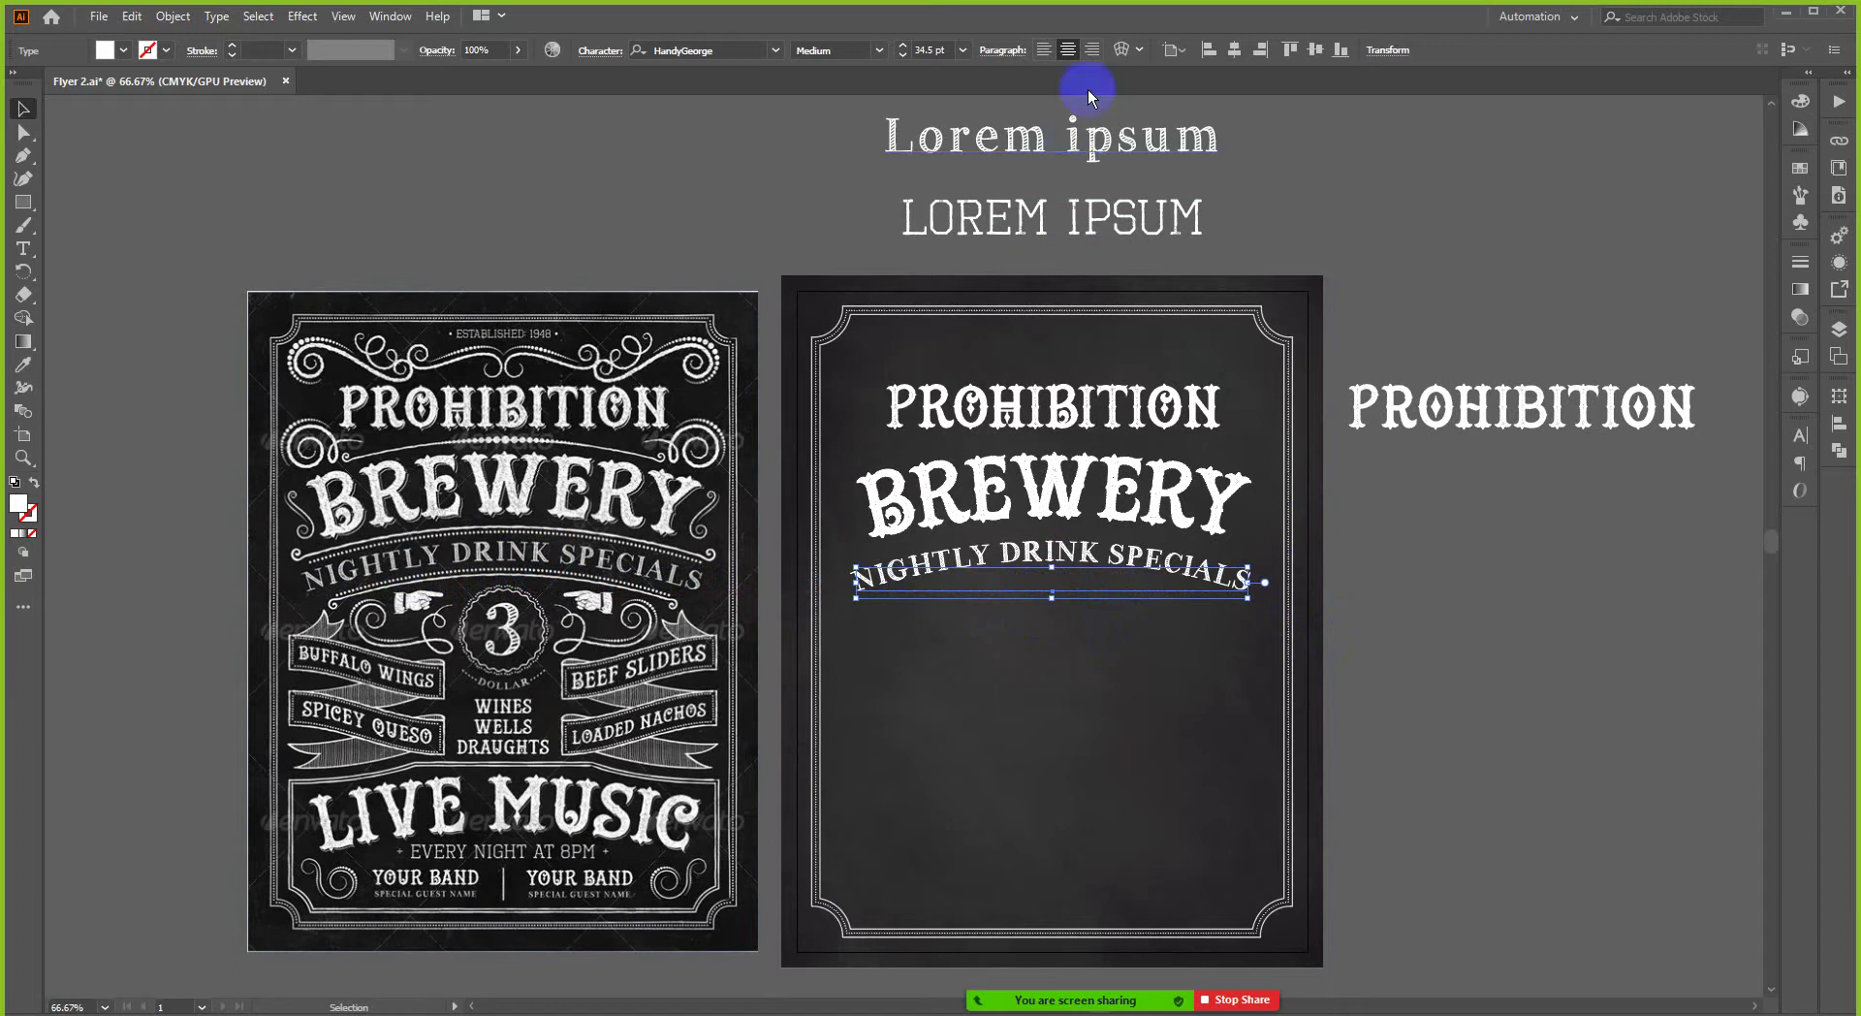
{"action": "left_click", "coordinate": [1412, 635]}
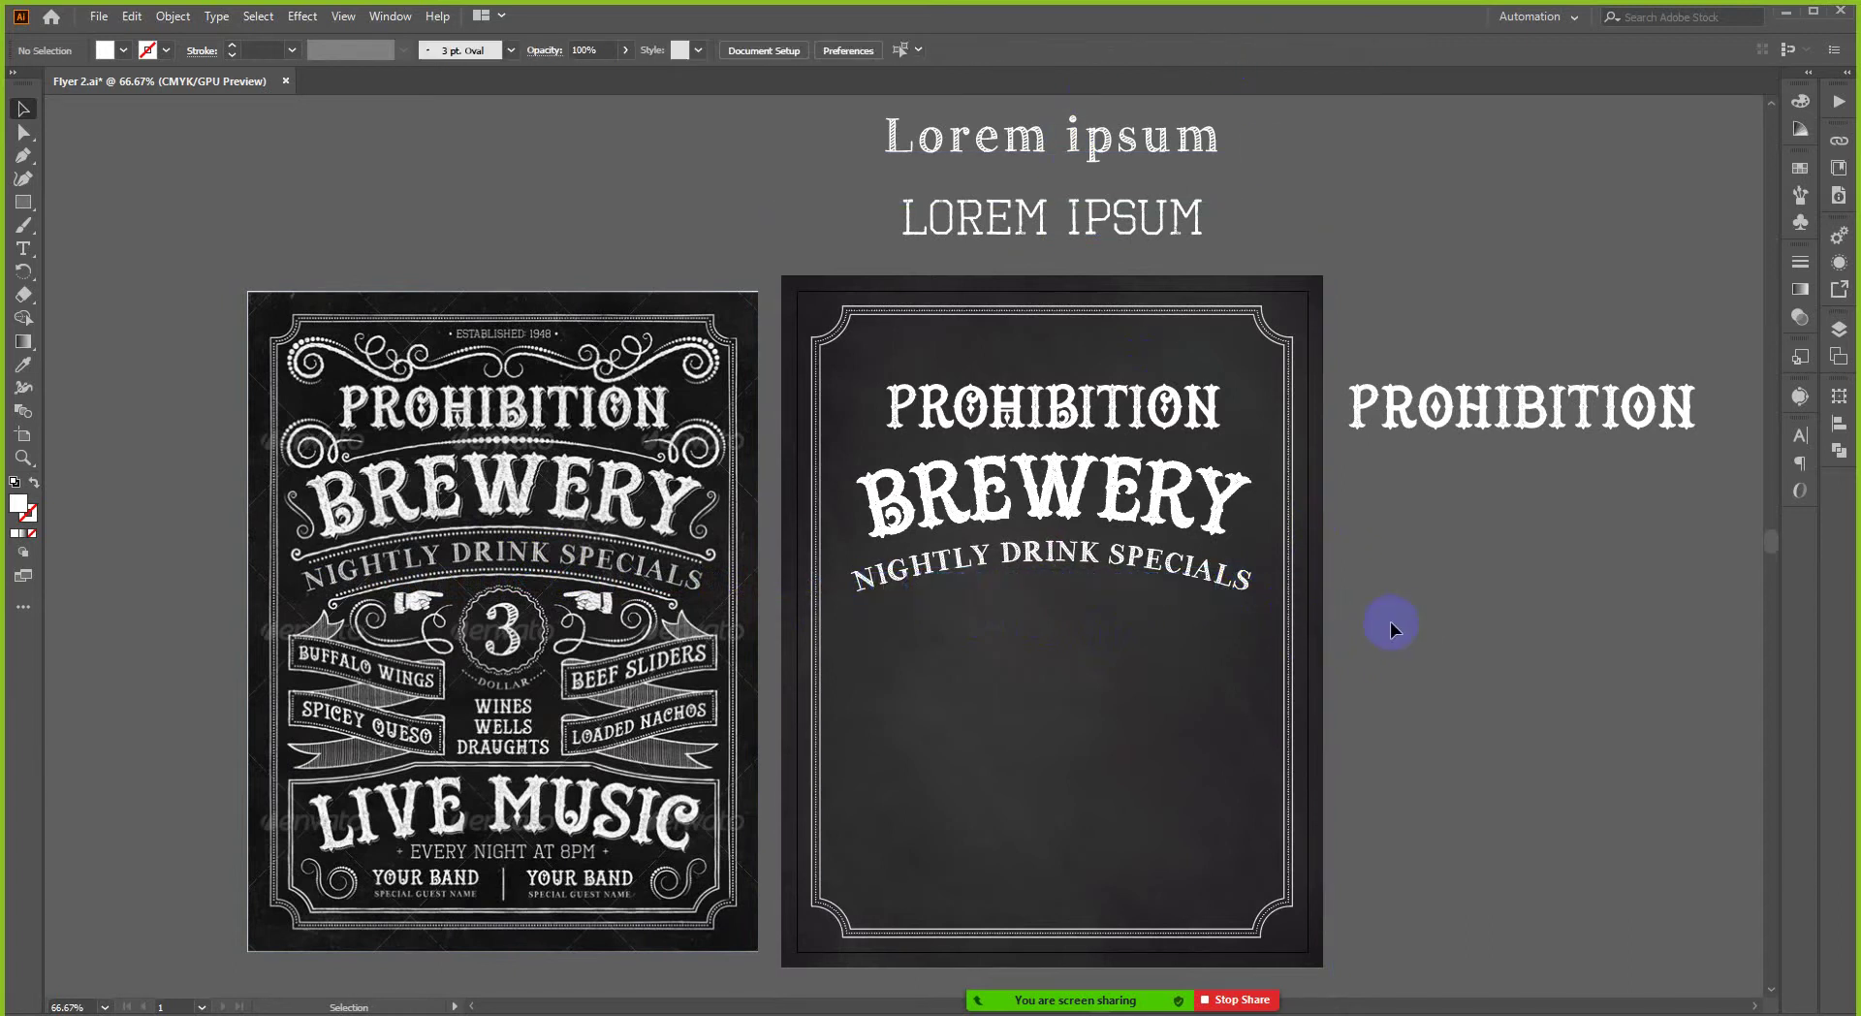
- Add a new text line reading ETABLISHED 1948 in the empty area above the reference flyer
{"action": "scroll", "coordinate": [1121, 553], "scroll_direction": "up", "scroll_amount": 1}
{"action": "scroll", "coordinate": [524, 387], "scroll_direction": "up", "scroll_amount": 2}
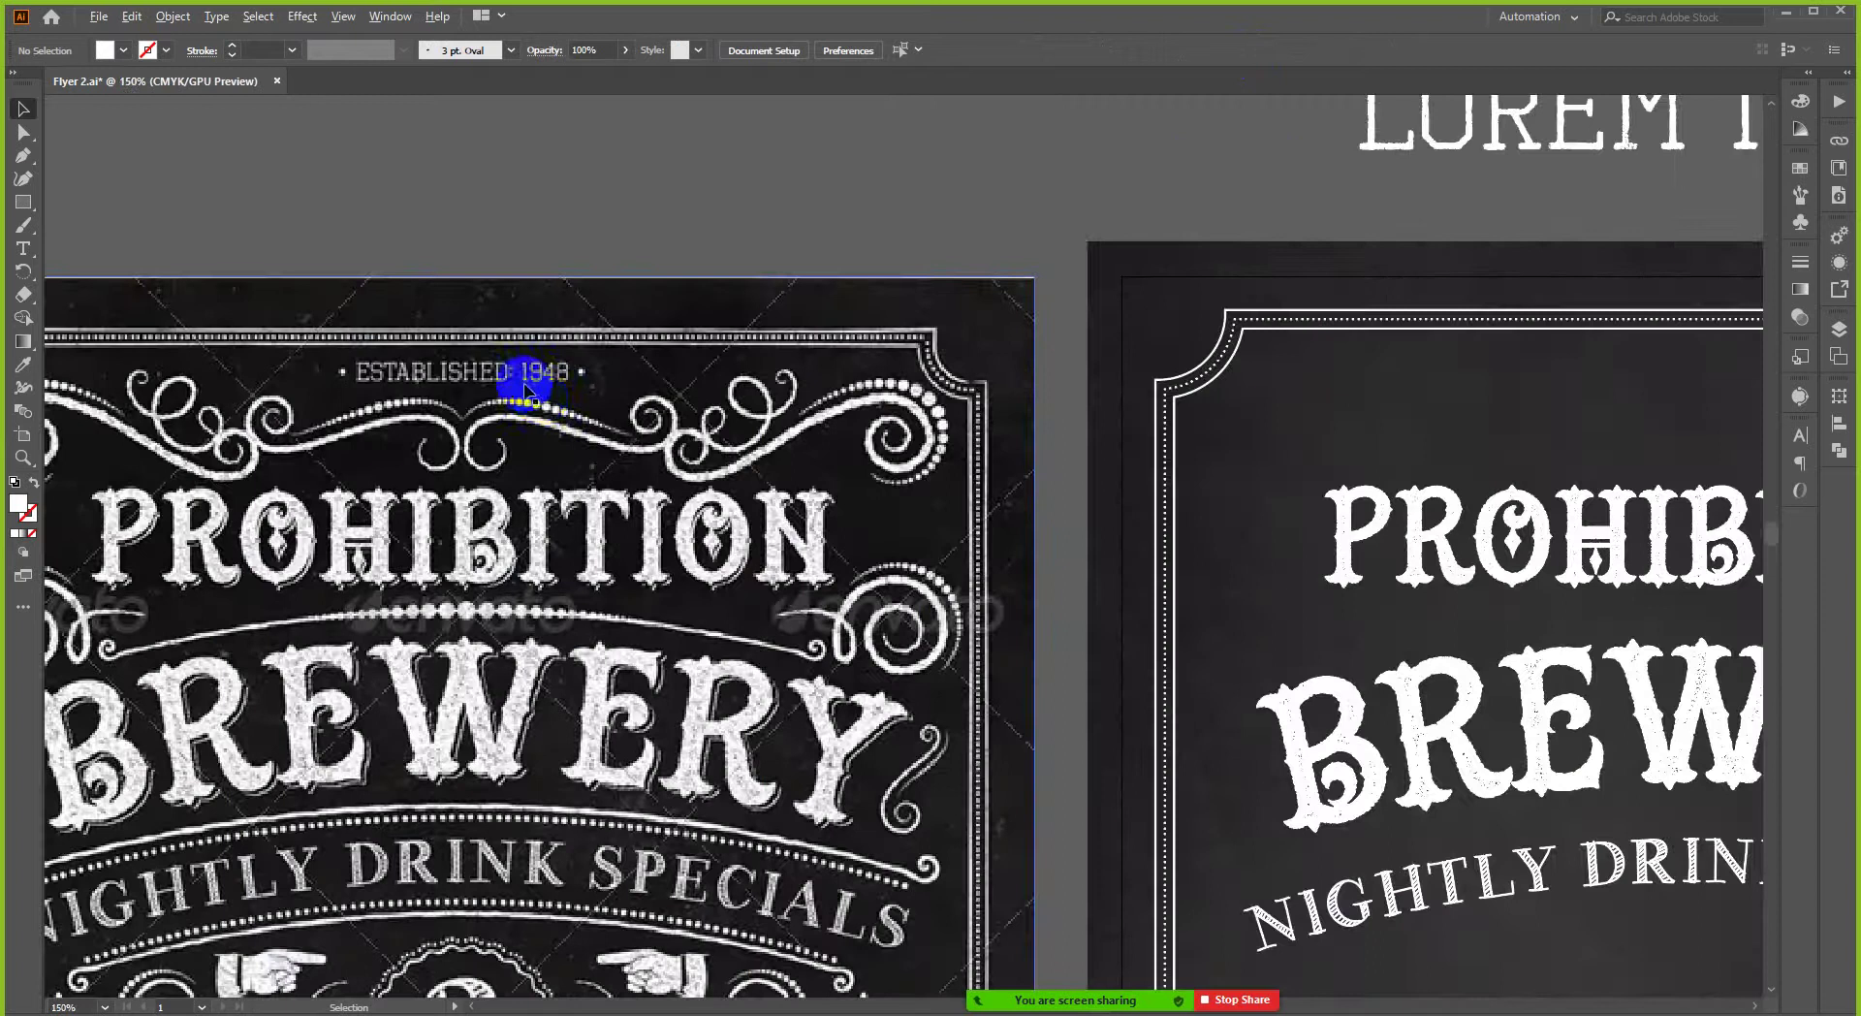
{"action": "scroll", "coordinate": [531, 390], "scroll_direction": "up", "scroll_amount": 2}
{"action": "scroll", "coordinate": [579, 385], "scroll_direction": "up", "scroll_amount": 1}
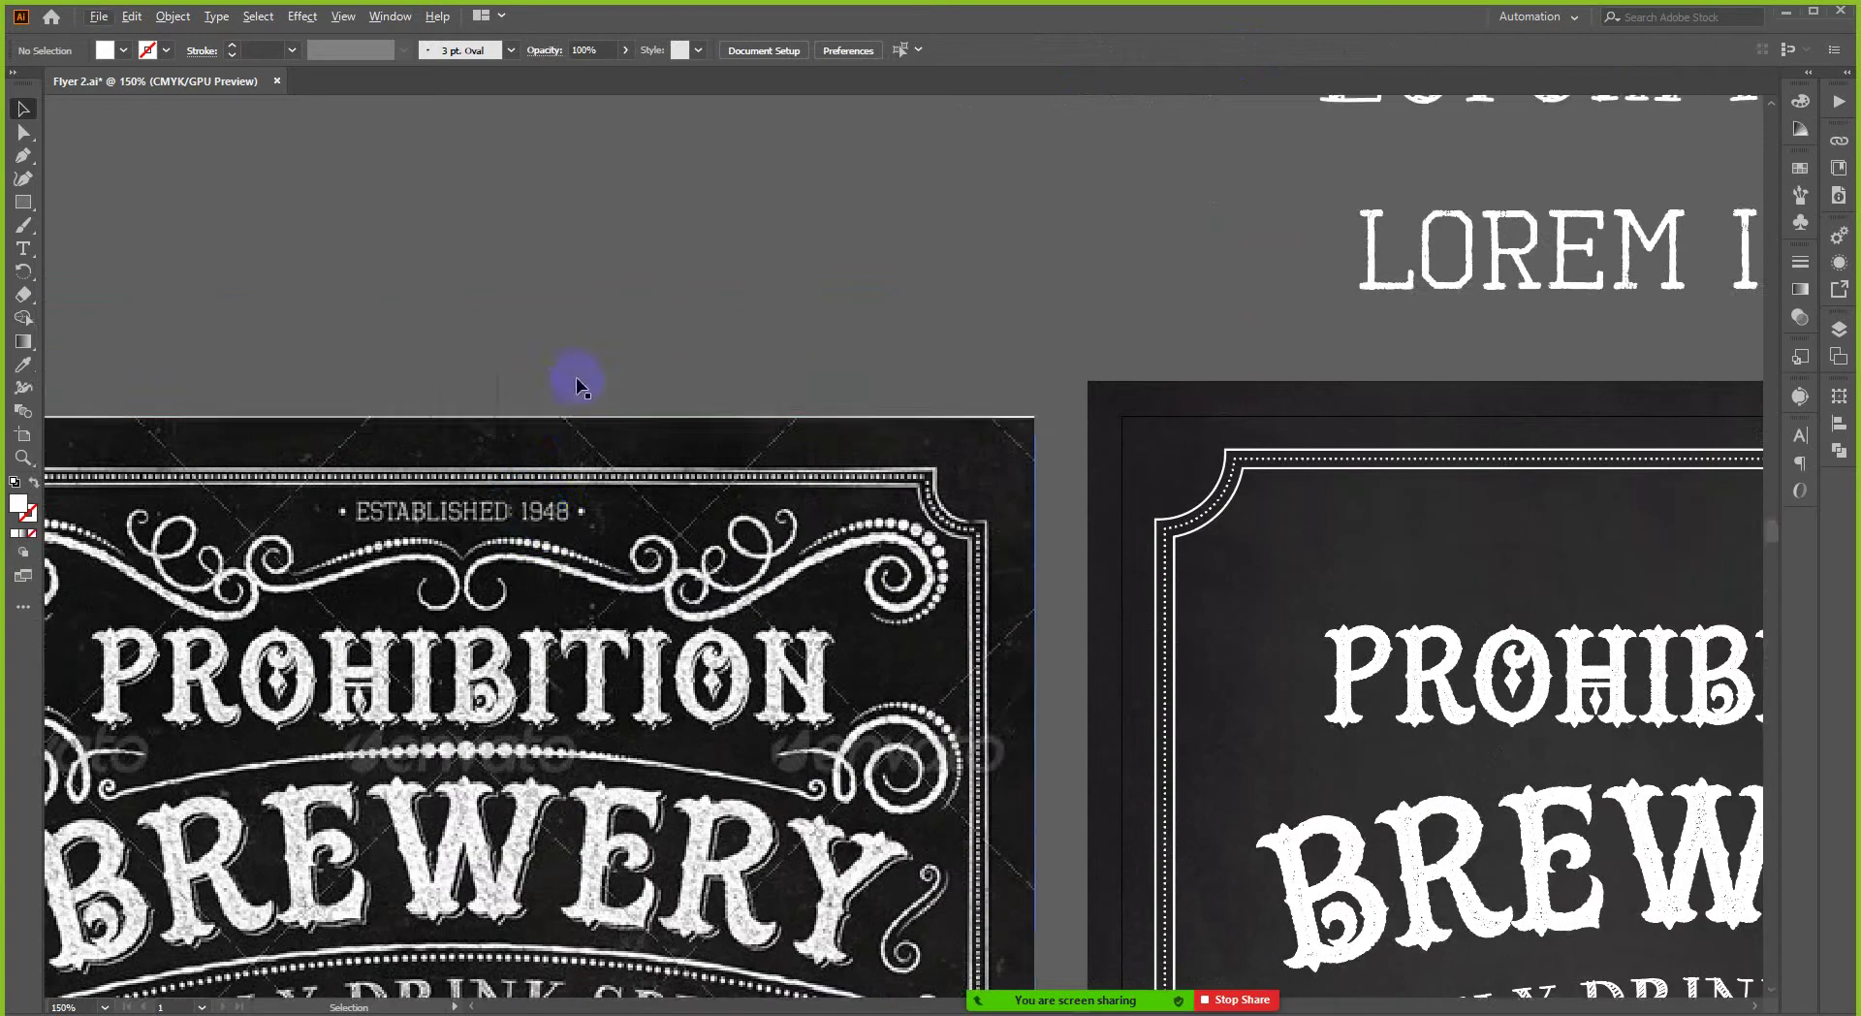
{"action": "key", "text": "alt+t"}
{"action": "key", "text": "Escape"}
{"action": "key", "text": "t"}
{"action": "left_click", "coordinate": [636, 296]}
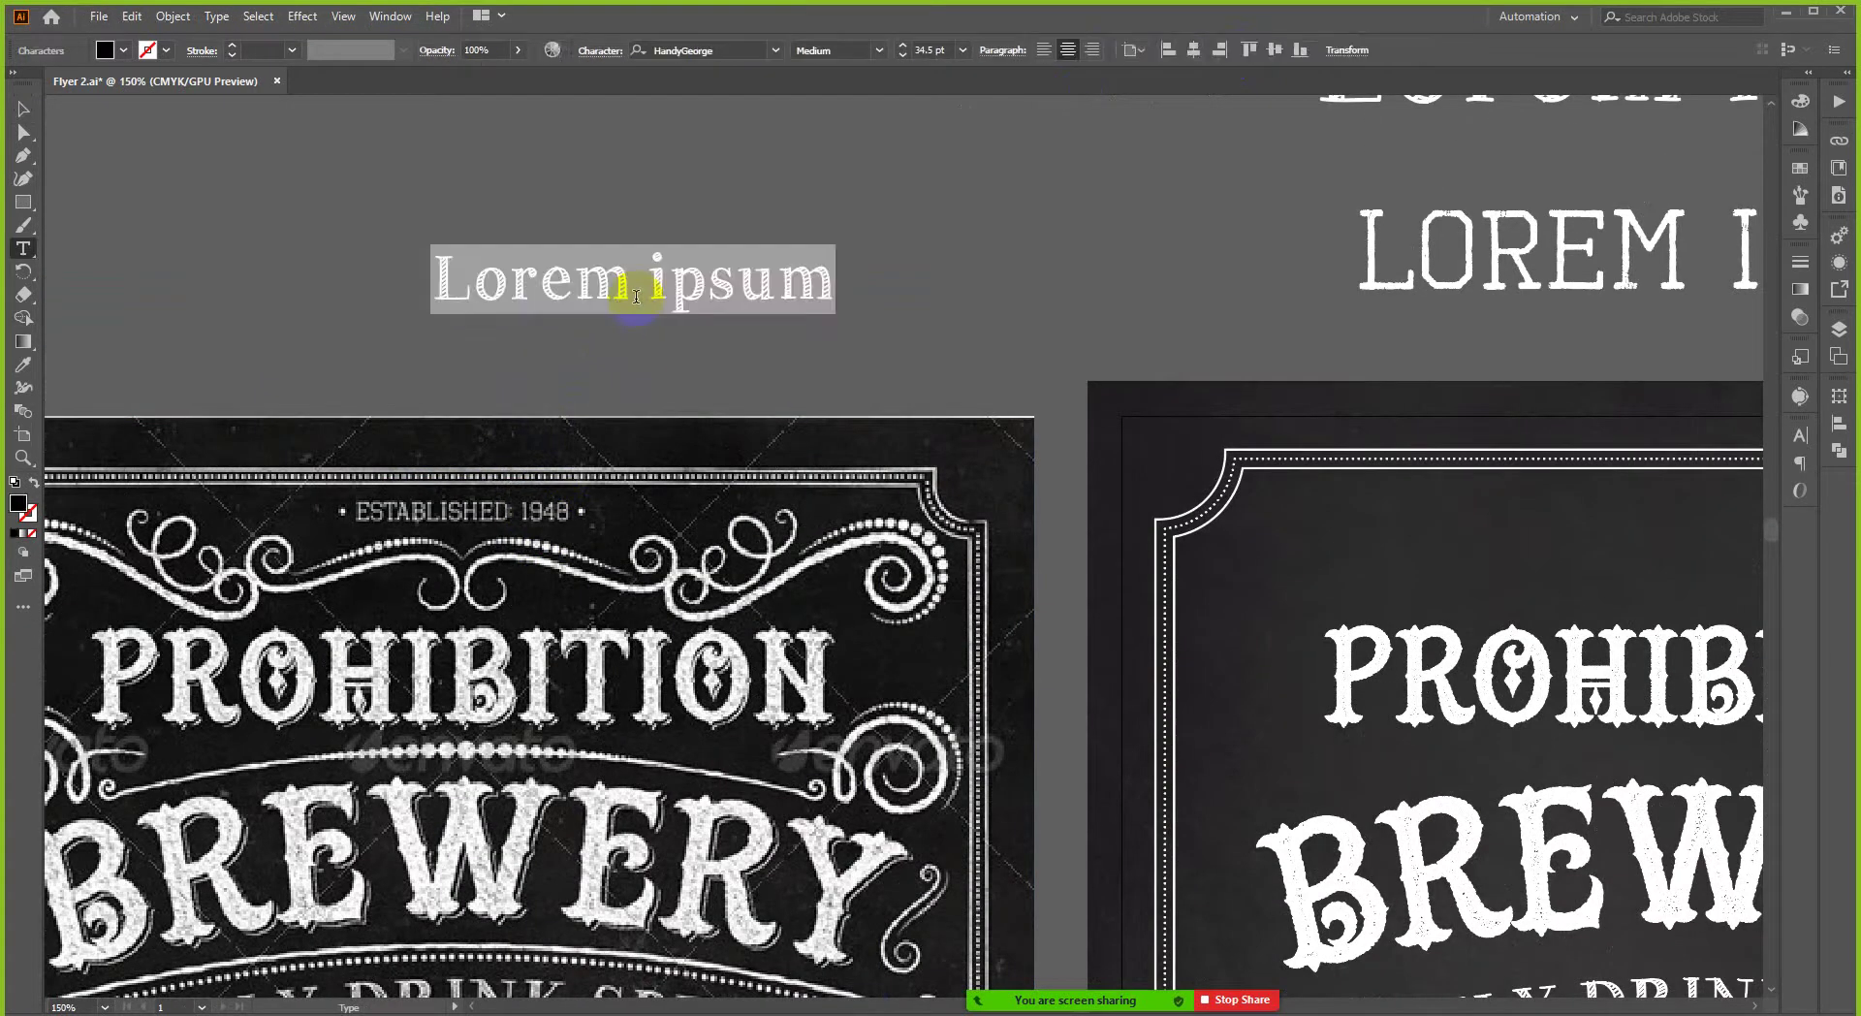
{"action": "type", "text": "ETAB"}
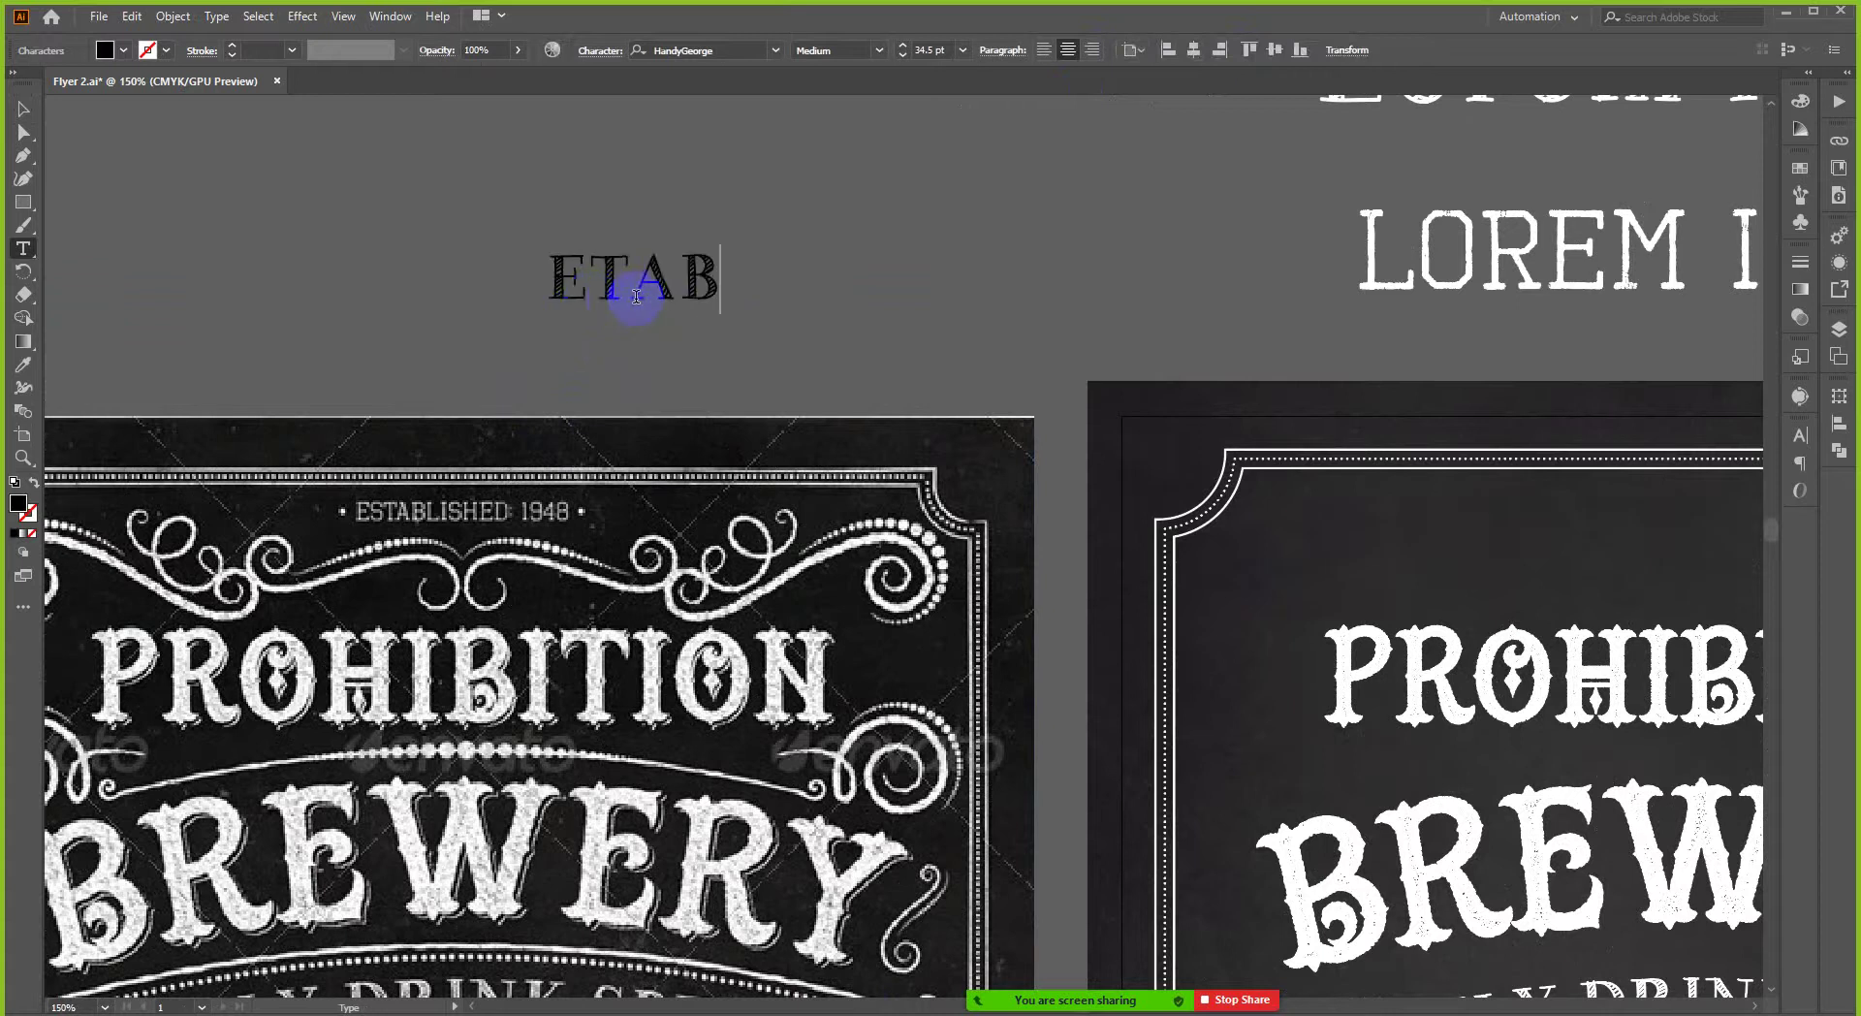
{"action": "type", "text": "LISHED"}
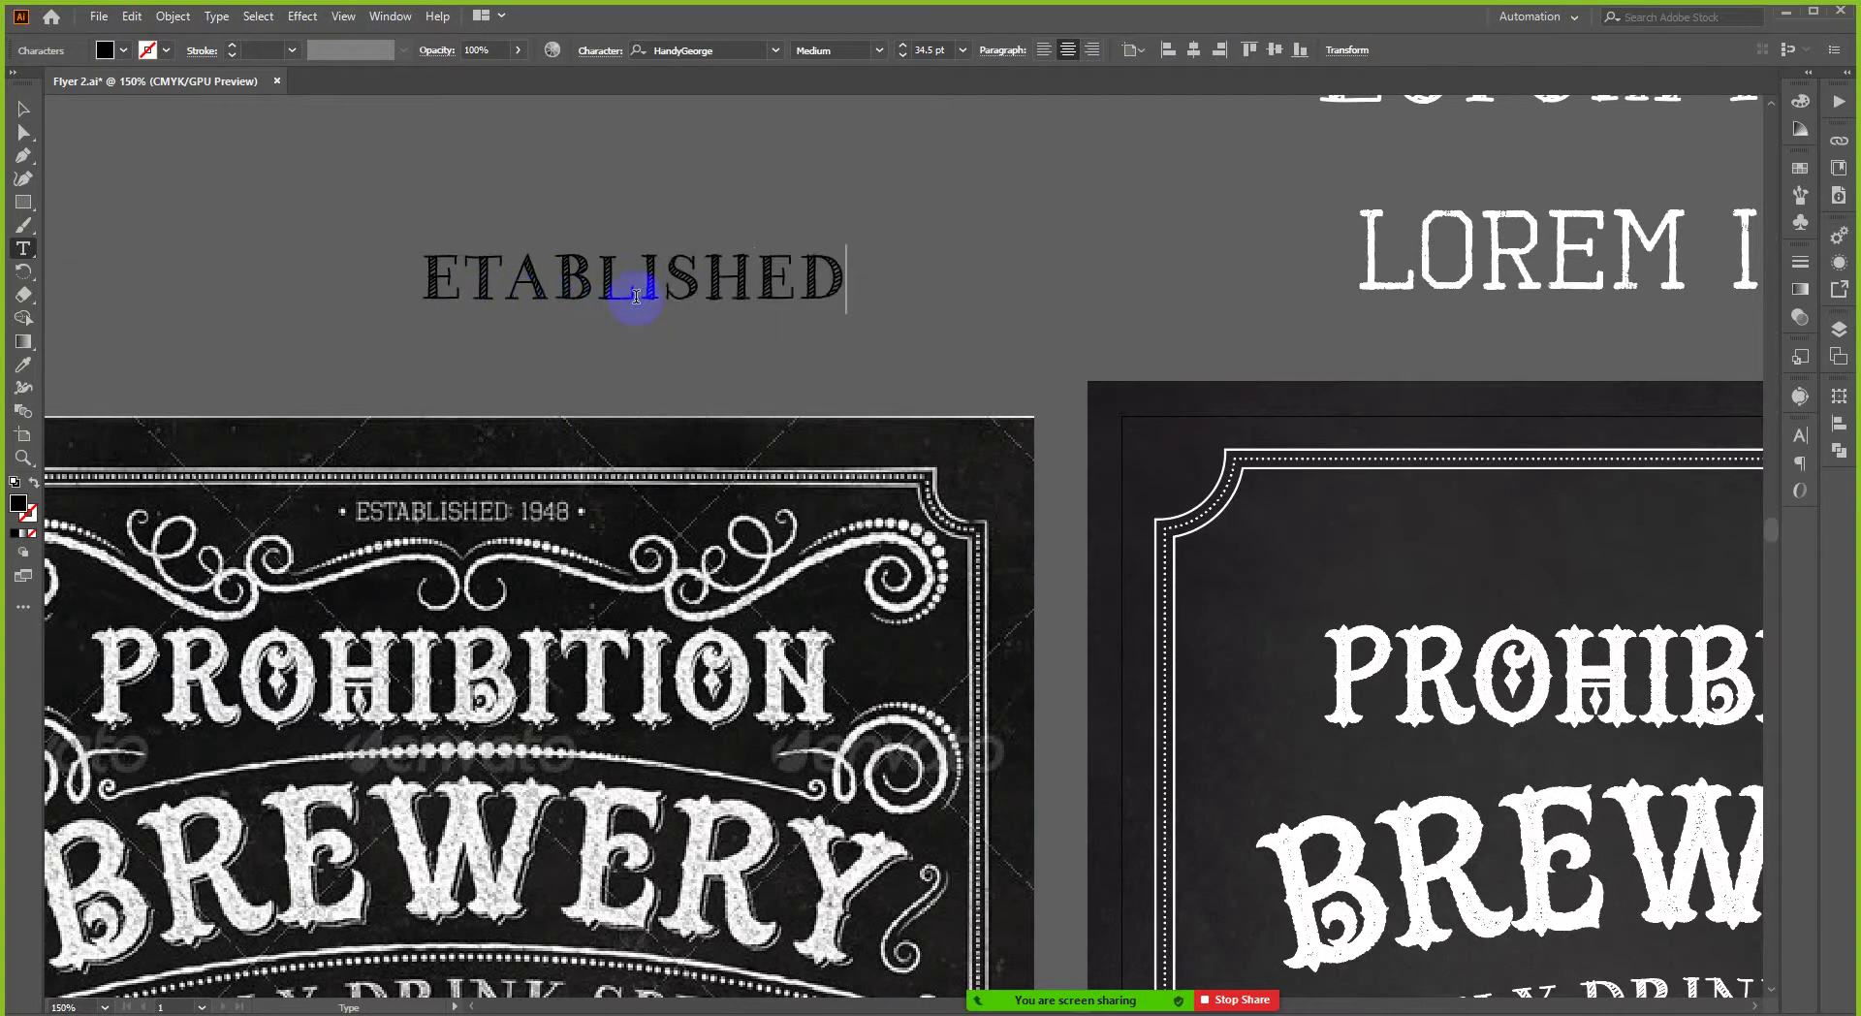
{"action": "type", "text": " 1"}
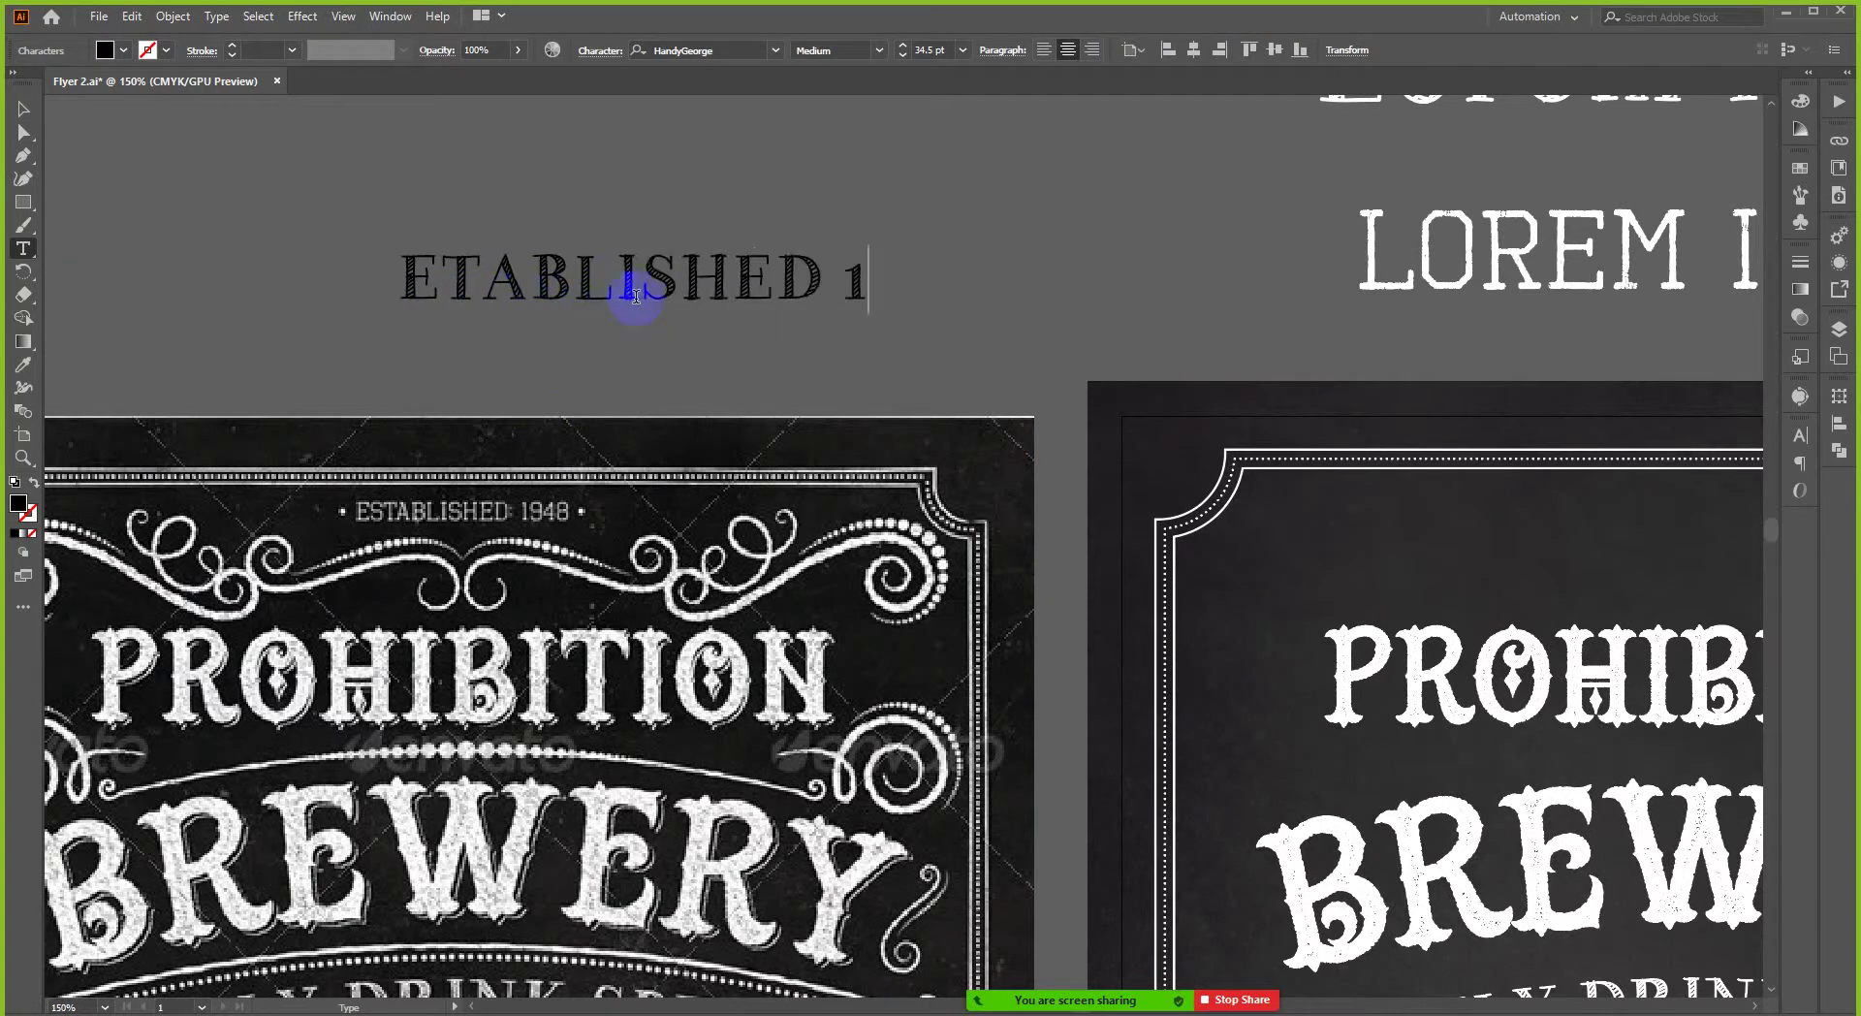
{"action": "type", "text": "948"}
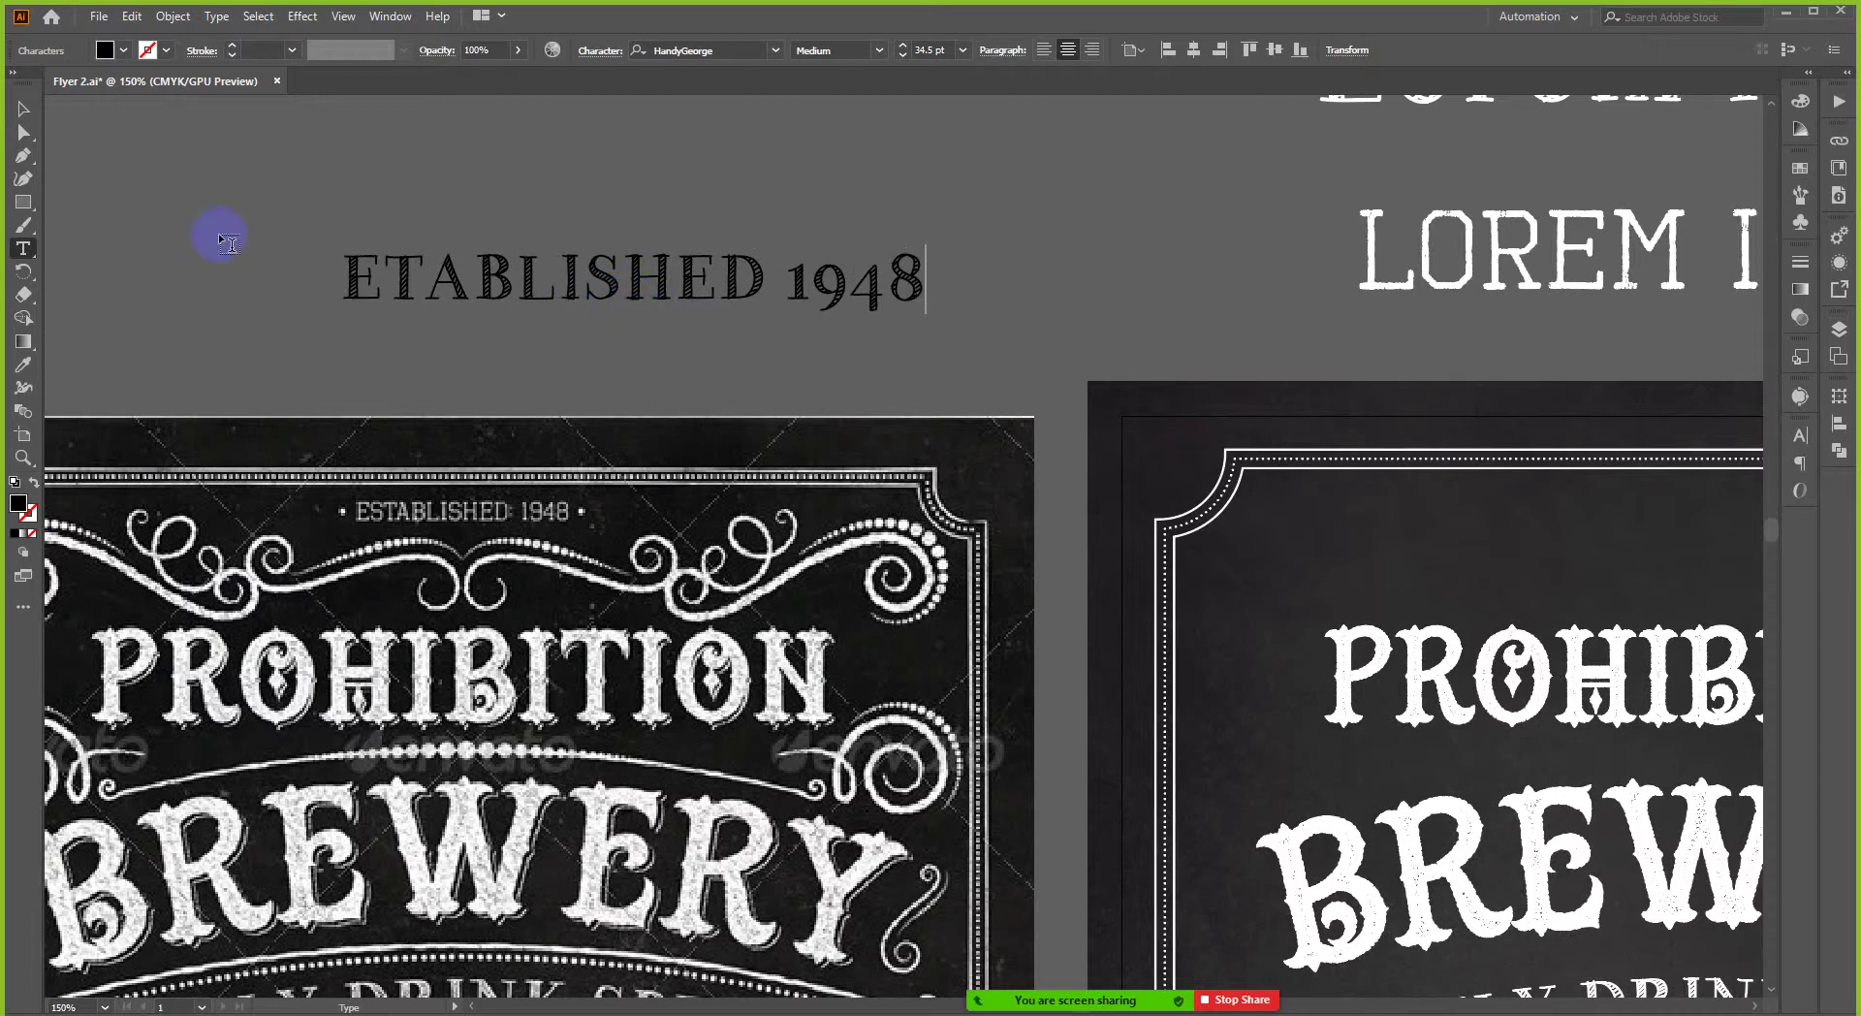
{"action": "left_click", "coordinate": [24, 108]}
- Copy the white Octin Vintage Free text style from the LOREM IPSUM sample onto the ETABLISHED 1948 line with the Eyedropper
{"action": "scroll", "coordinate": [397, 359], "scroll_direction": "down", "scroll_amount": 1}
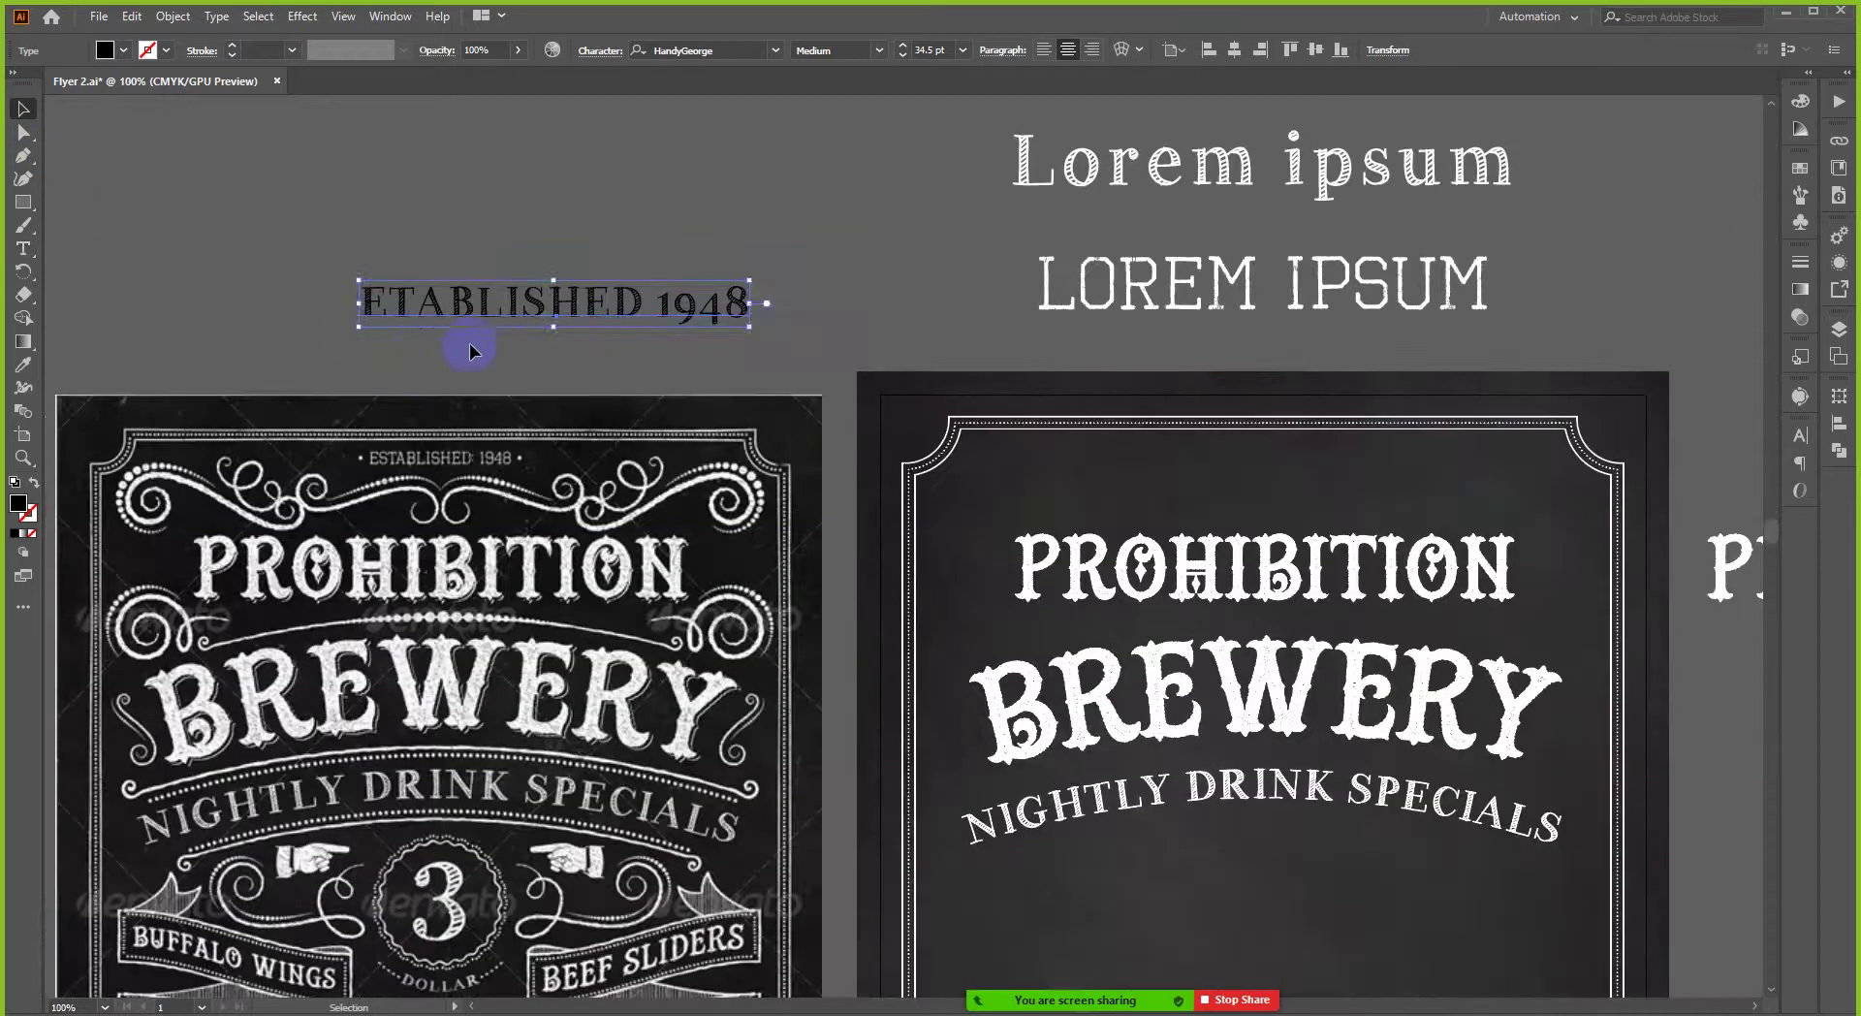
{"action": "key", "text": "i"}
{"action": "left_click", "coordinate": [1070, 303]}
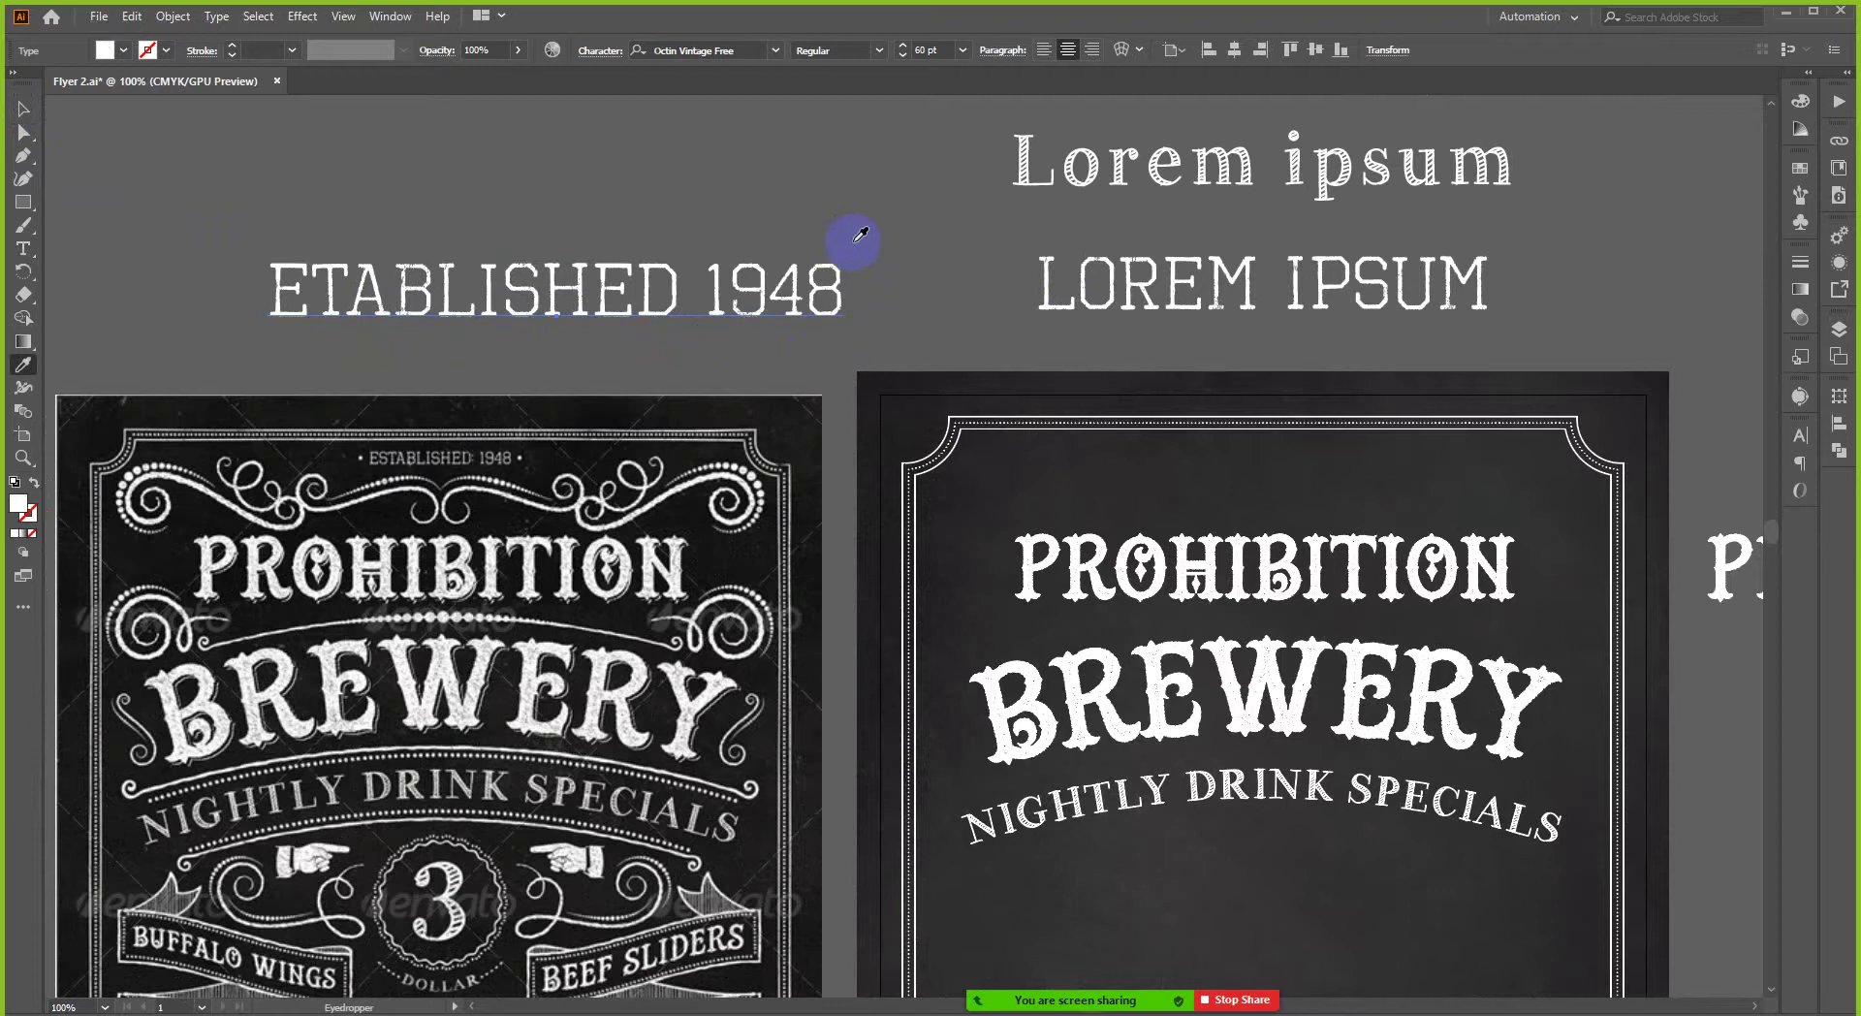
{"action": "key", "text": "v"}
{"action": "left_click", "coordinate": [765, 211]}
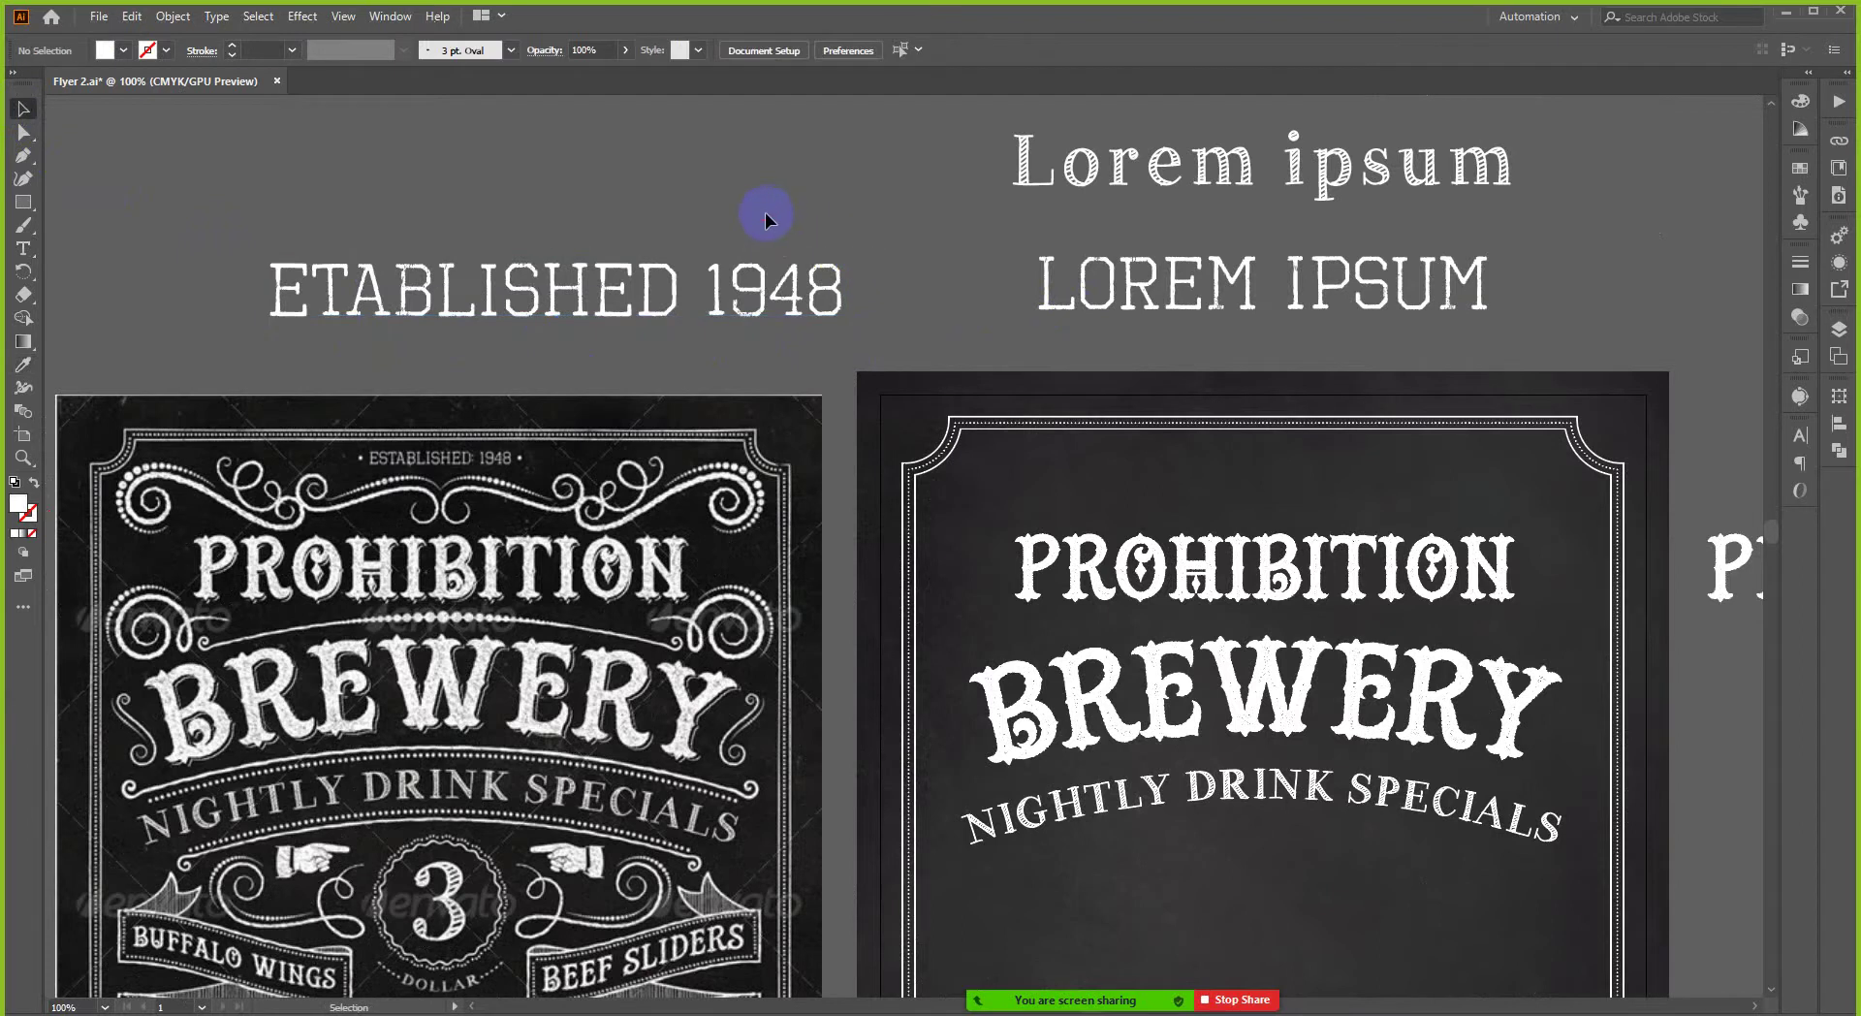
{"action": "scroll", "coordinate": [491, 468], "scroll_direction": "up", "scroll_amount": 1}
{"action": "scroll", "coordinate": [492, 469], "scroll_direction": "down", "scroll_amount": 1}
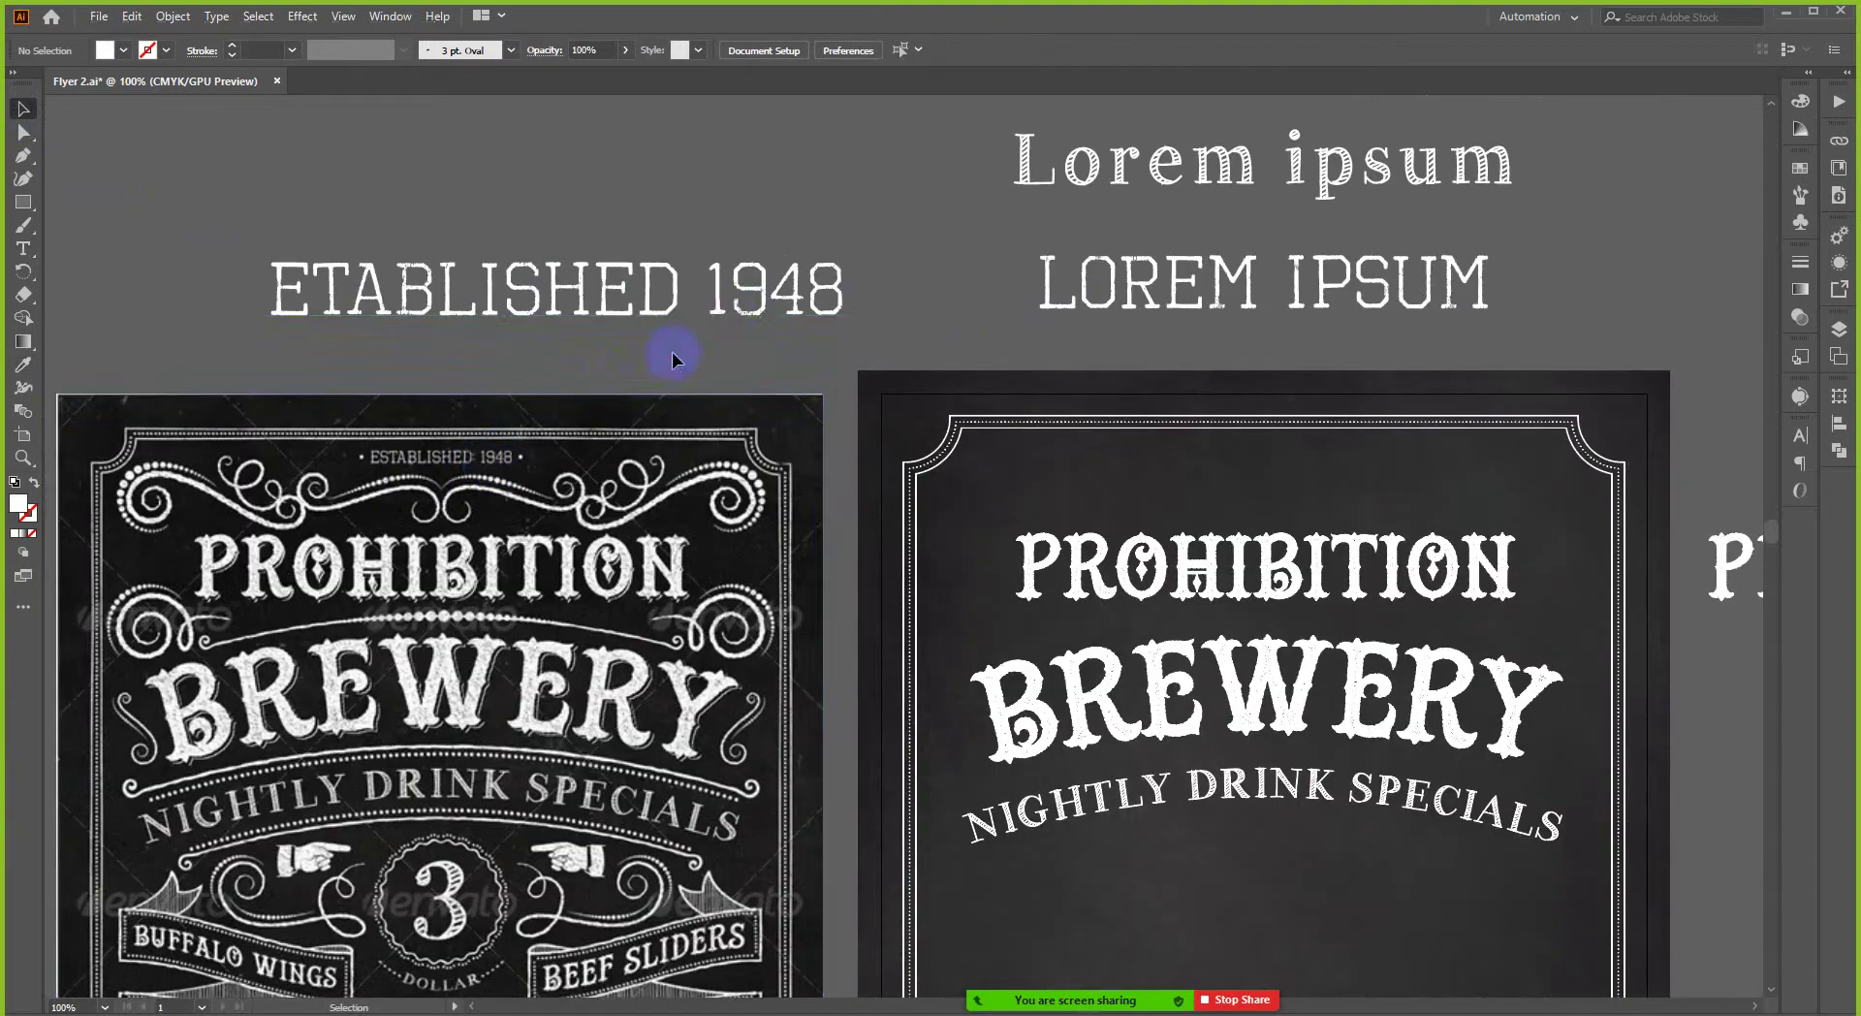
- Centre the ETABLISHED 1948 text horizontally on the artboard and move it down inside the chalkboard's upper border
{"action": "left_click", "coordinate": [734, 320]}
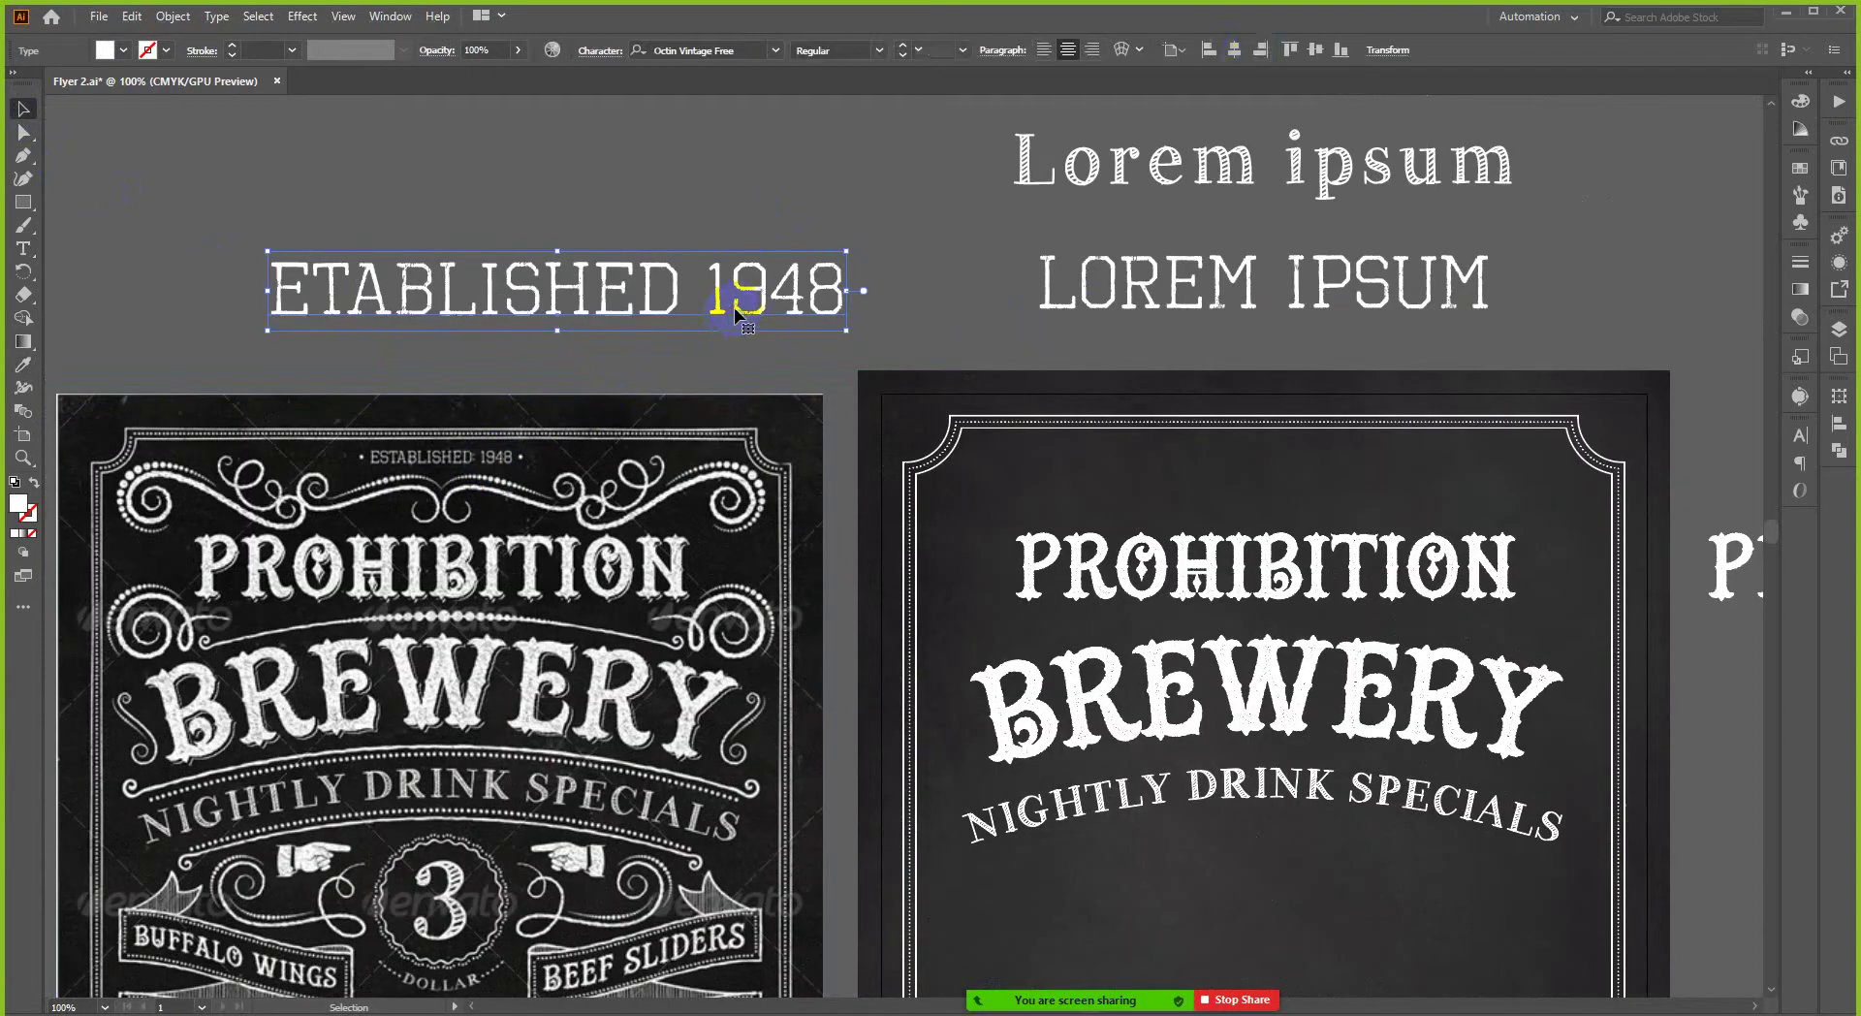
{"action": "left_click", "coordinate": [1234, 50]}
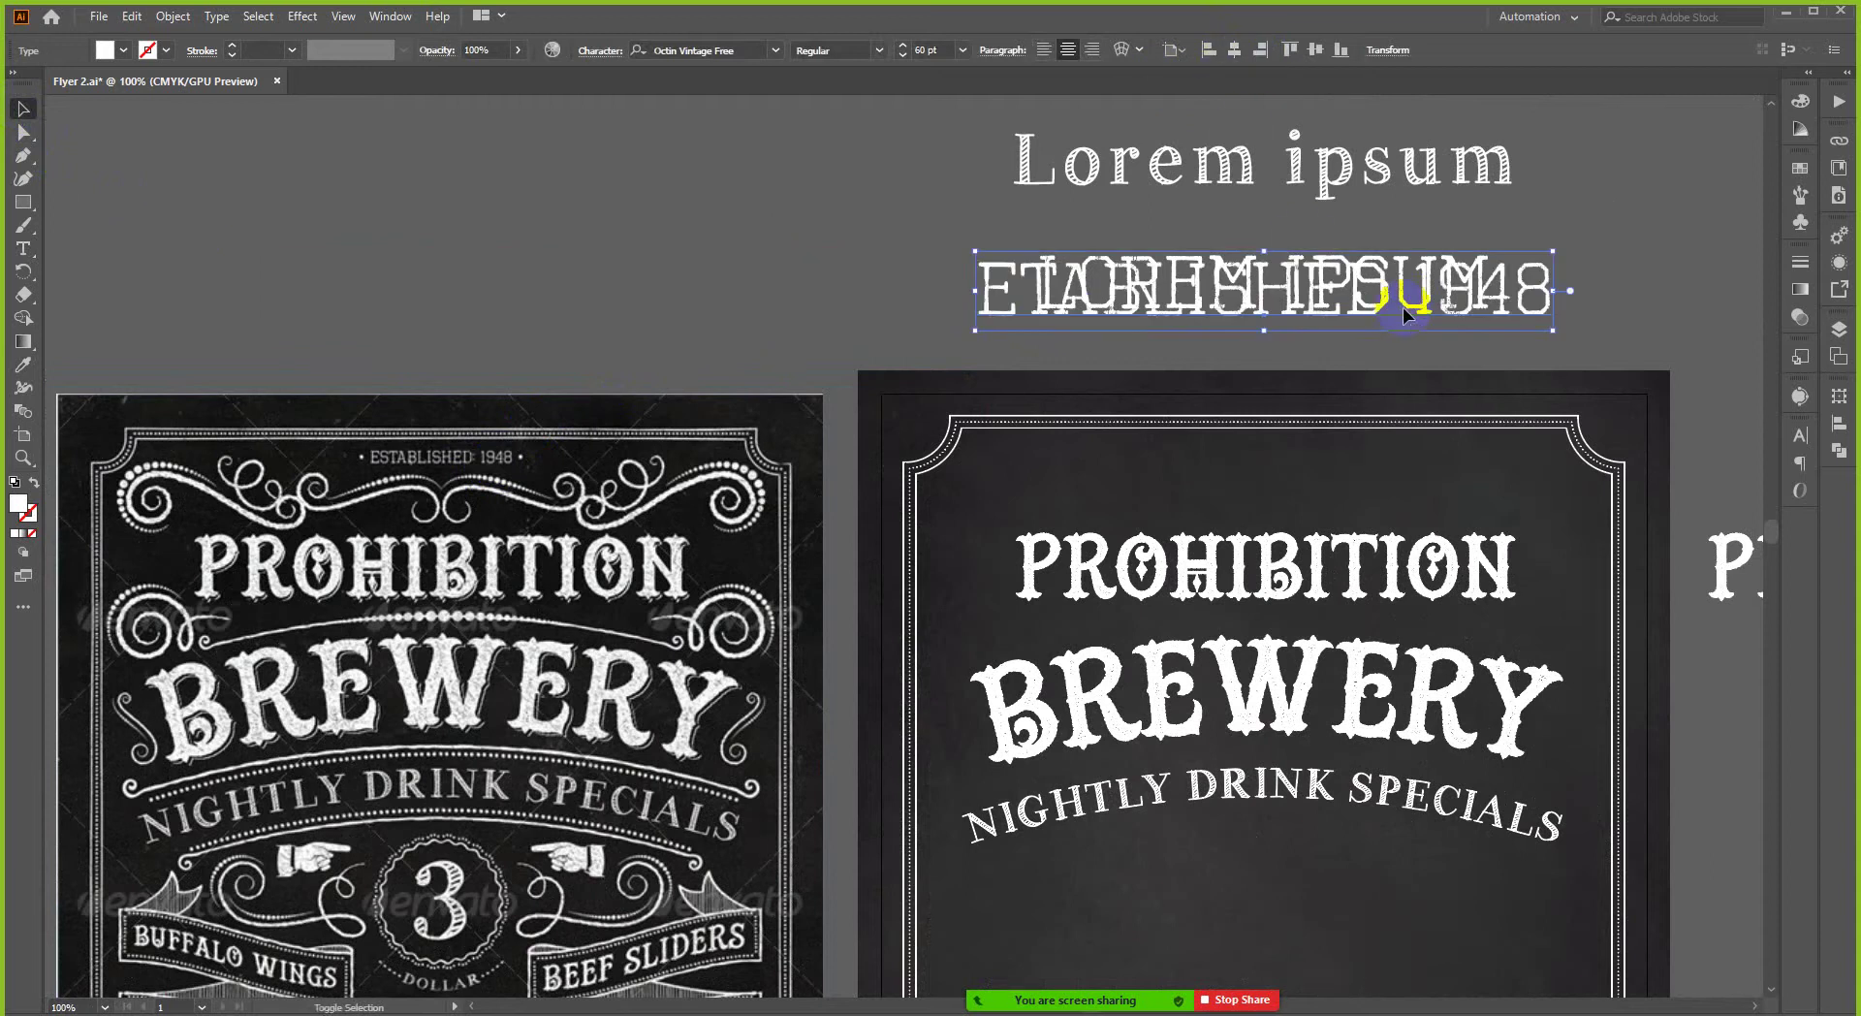
{"action": "key", "text": "shift+Down"}
{"action": "key", "text": "shift+Down"}
{"action": "key", "text": "shift+Down"}
{"action": "key", "text": "shift+Down"}
{"action": "key", "text": "shift+Down"}
{"action": "key", "text": "shift+Down"}
{"action": "key", "text": "shift+Down"}
{"action": "key", "text": "shift+Down"}
{"action": "key", "text": "shift+Down"}
{"action": "key", "text": "shift+Down"}
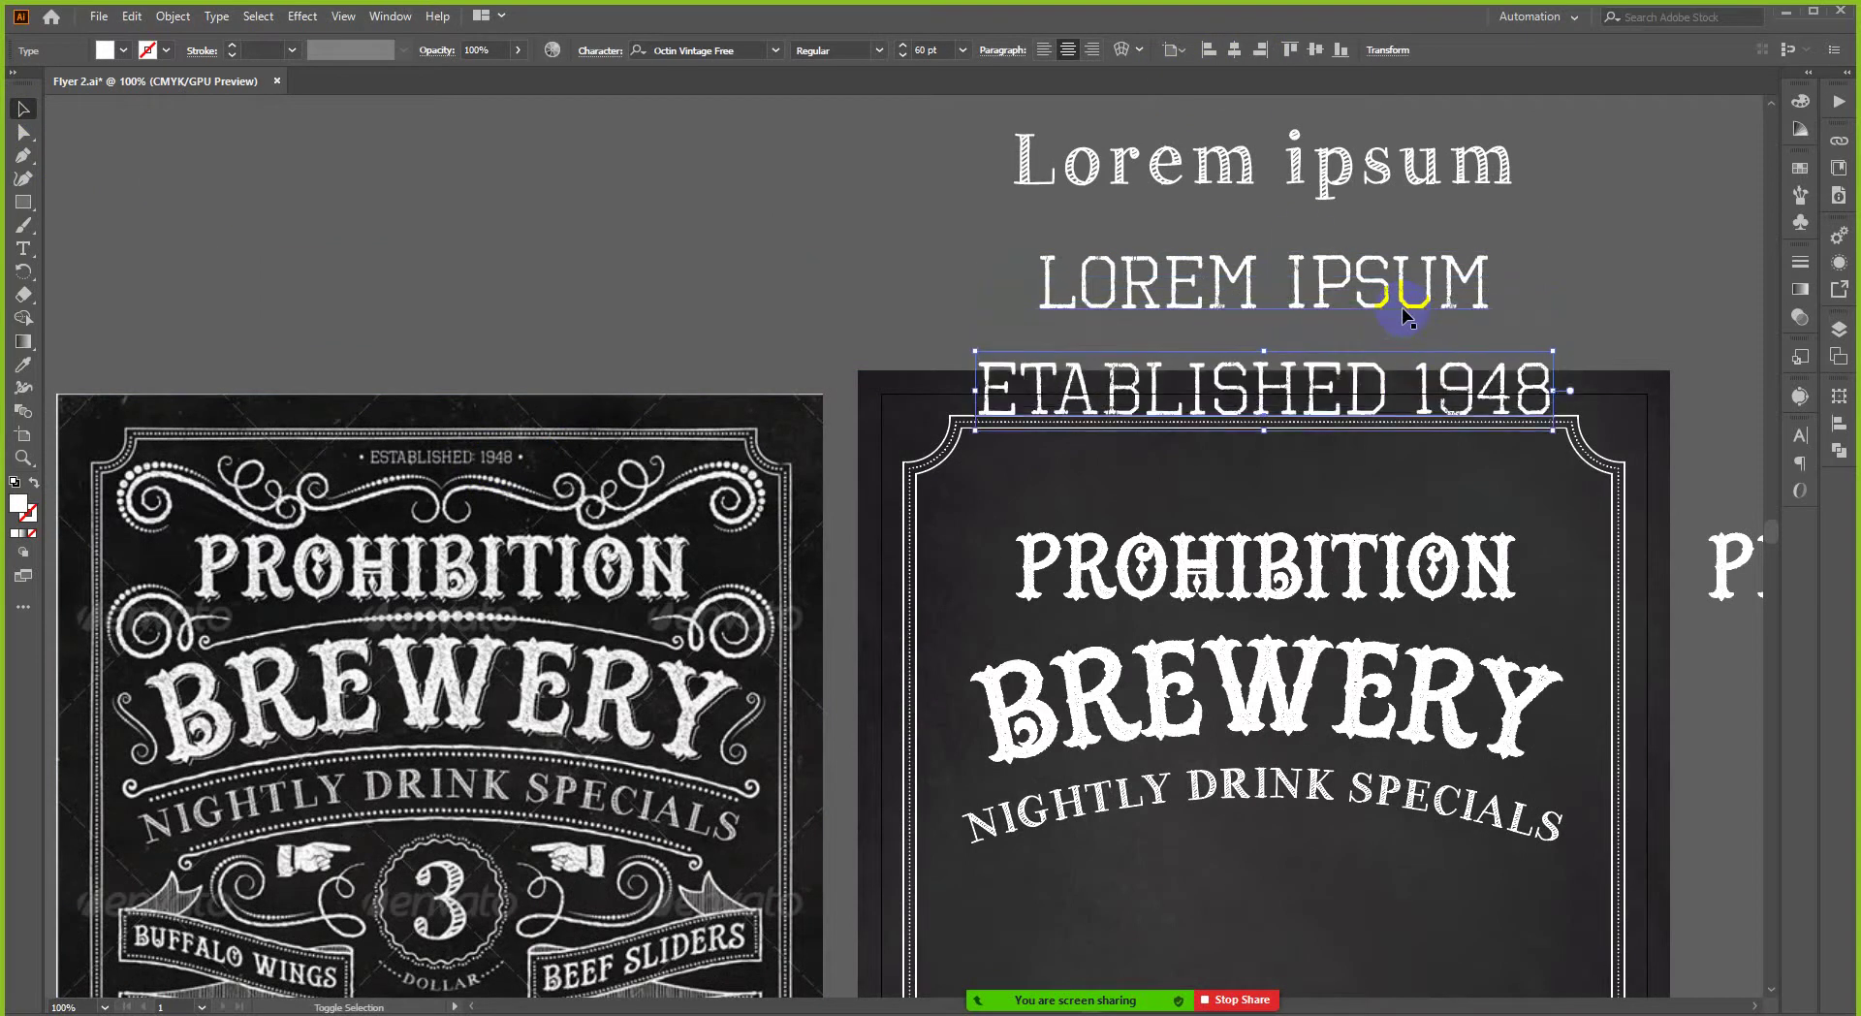
{"action": "key", "text": "shift+Down"}
{"action": "key", "text": "shift+Down"}
{"action": "key", "text": "shift+Down"}
{"action": "key", "text": "shift+Down"}
{"action": "key", "text": "shift+Down"}
{"action": "key", "text": "shift+Down"}
{"action": "key", "text": "shift+Down"}
- Reduce the font size of the ETABLISHED 1948 text to 18 pt
{"action": "key", "text": "ctrl+shift+a"}
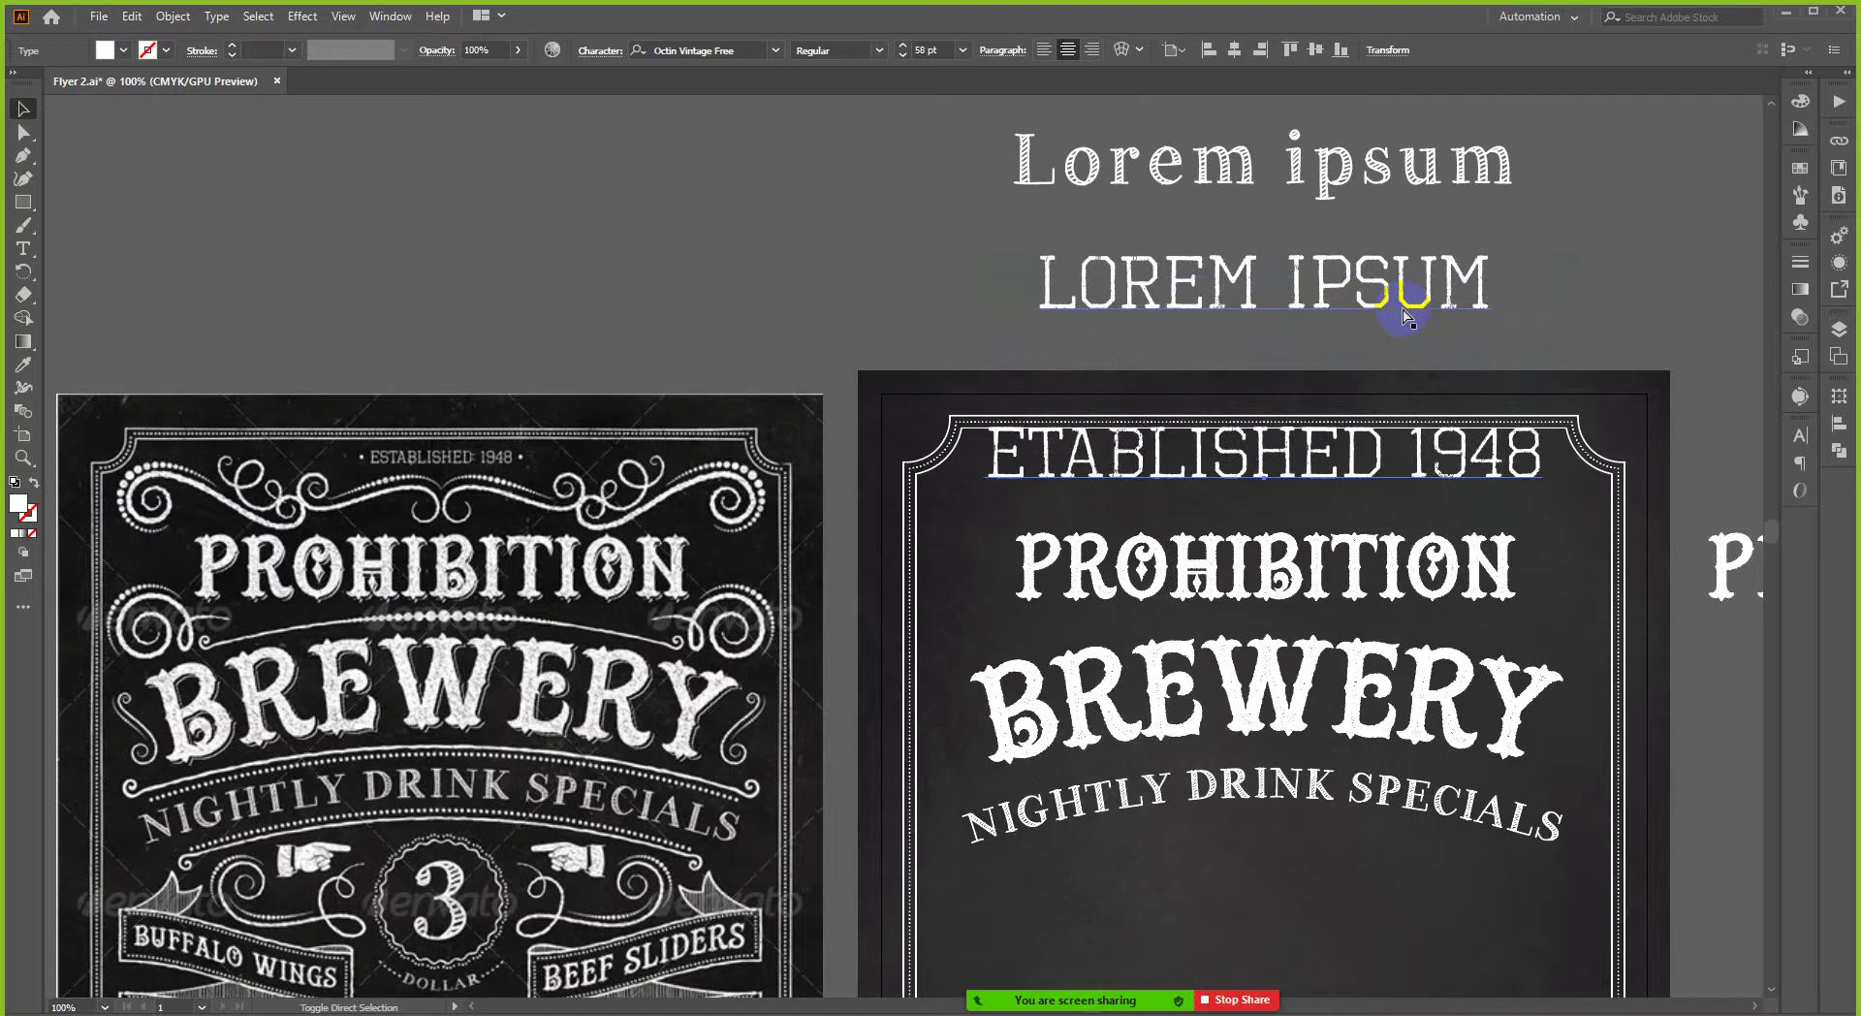
{"action": "key", "text": "ctrl+shift+comma"}
{"action": "key", "text": "ctrl+shift+comma"}
{"action": "key", "text": "ctrl+shift+comma"}
{"action": "key", "text": "ctrl+shift+comma"}
{"action": "key", "text": "ctrl+shift+comma"}
{"action": "key", "text": "ctrl+shift+comma"}
{"action": "key", "text": "ctrl+shift+comma"}
{"action": "key", "text": "ctrl+shift+comma"}
{"action": "key", "text": "ctrl+shift+comma"}
{"action": "key", "text": "ctrl+shift+comma"}
{"action": "key", "text": "ctrl+shift+comma"}
{"action": "key", "text": "ctrl+shift+comma"}
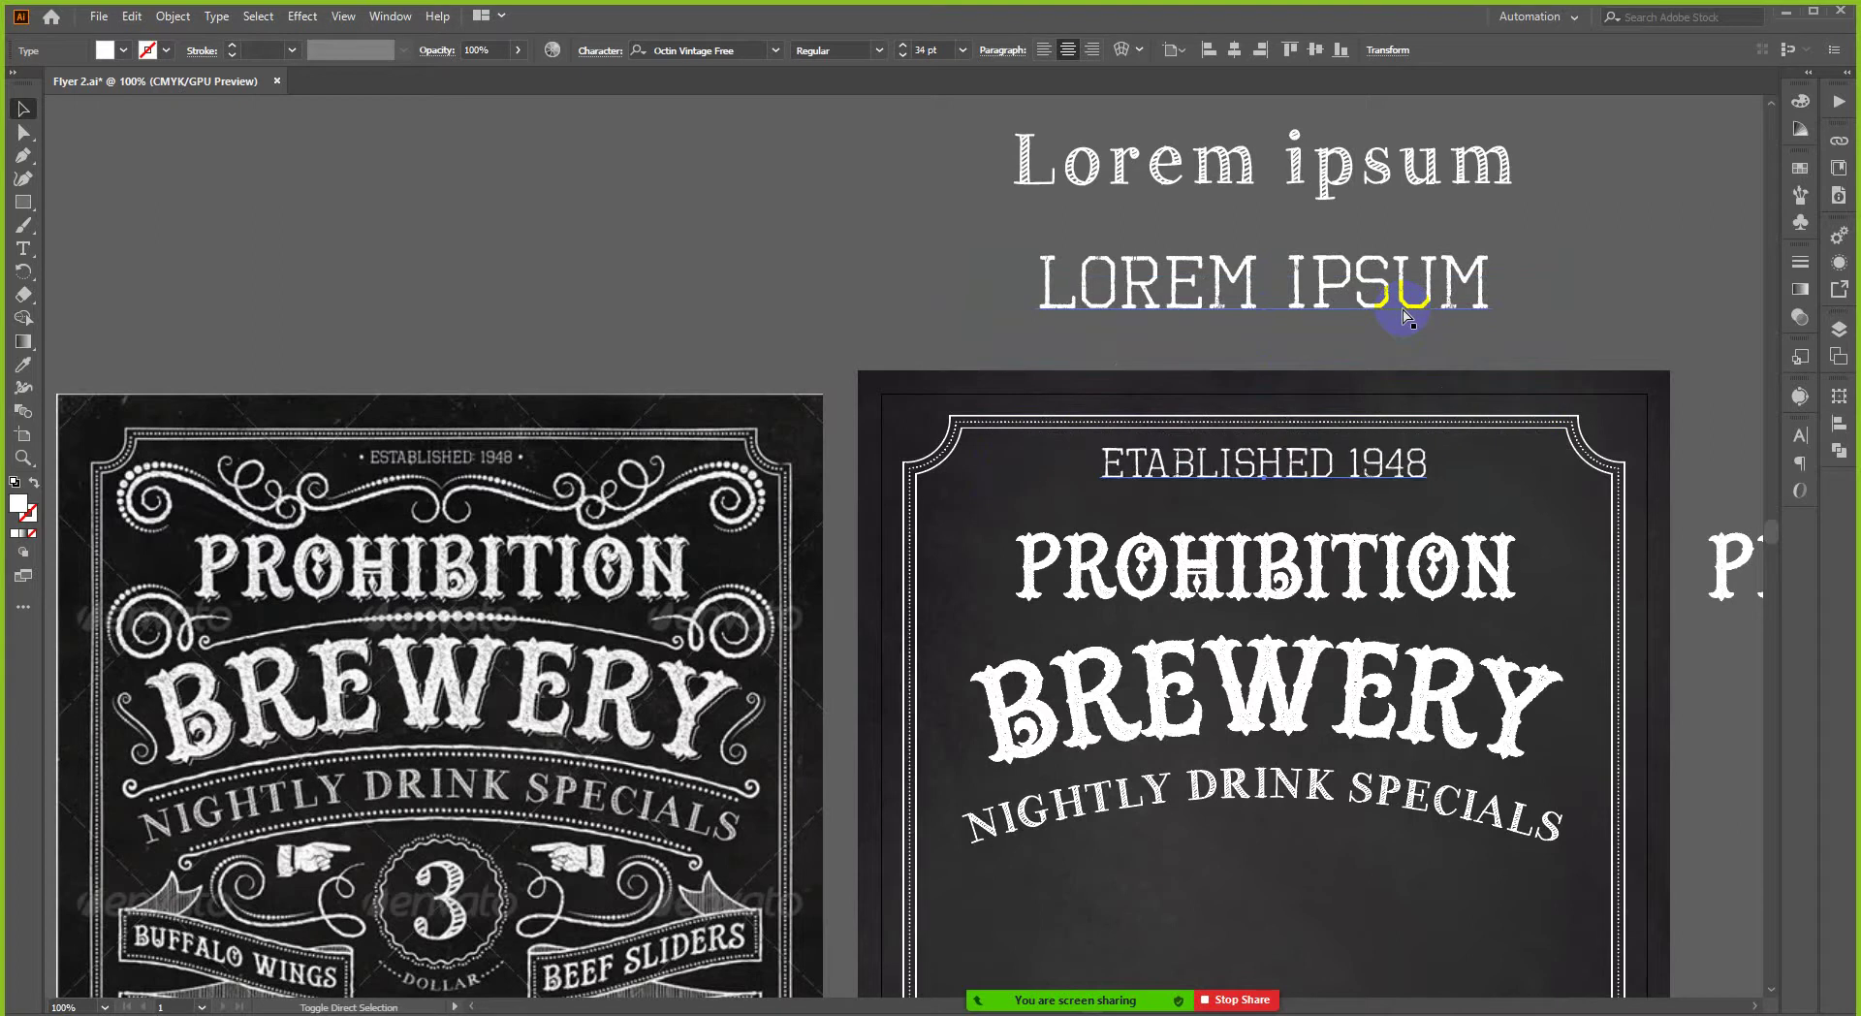
{"action": "key", "text": "ctrl+shift+comma"}
{"action": "key", "text": "ctrl+shift+comma"}
{"action": "key", "text": "ctrl+shift+comma"}
{"action": "key", "text": "ctrl+shift+comma"}
{"action": "key", "text": "ctrl+shift+comma"}
{"action": "key", "text": "ctrl+shift+comma"}
{"action": "key", "text": "ctrl+shift+comma"}
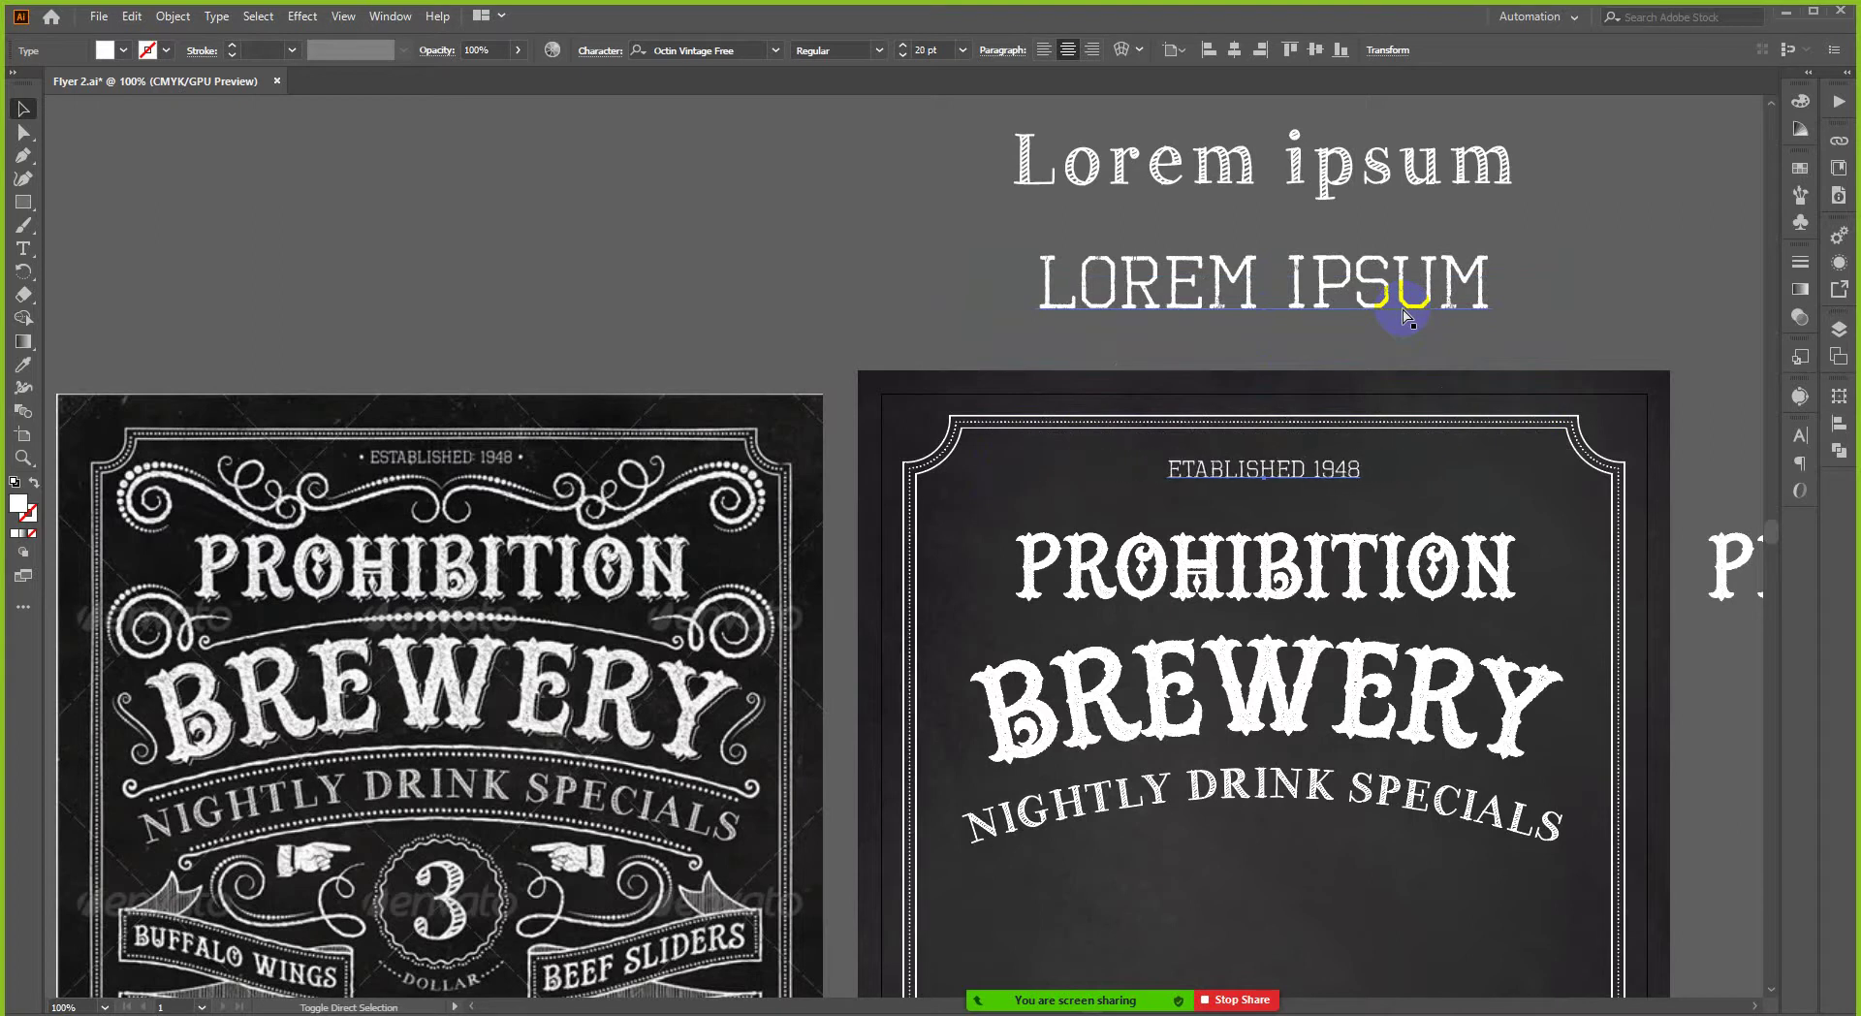
{"action": "key", "text": "ctrl+shift+comma"}
{"action": "key", "text": "Escape"}
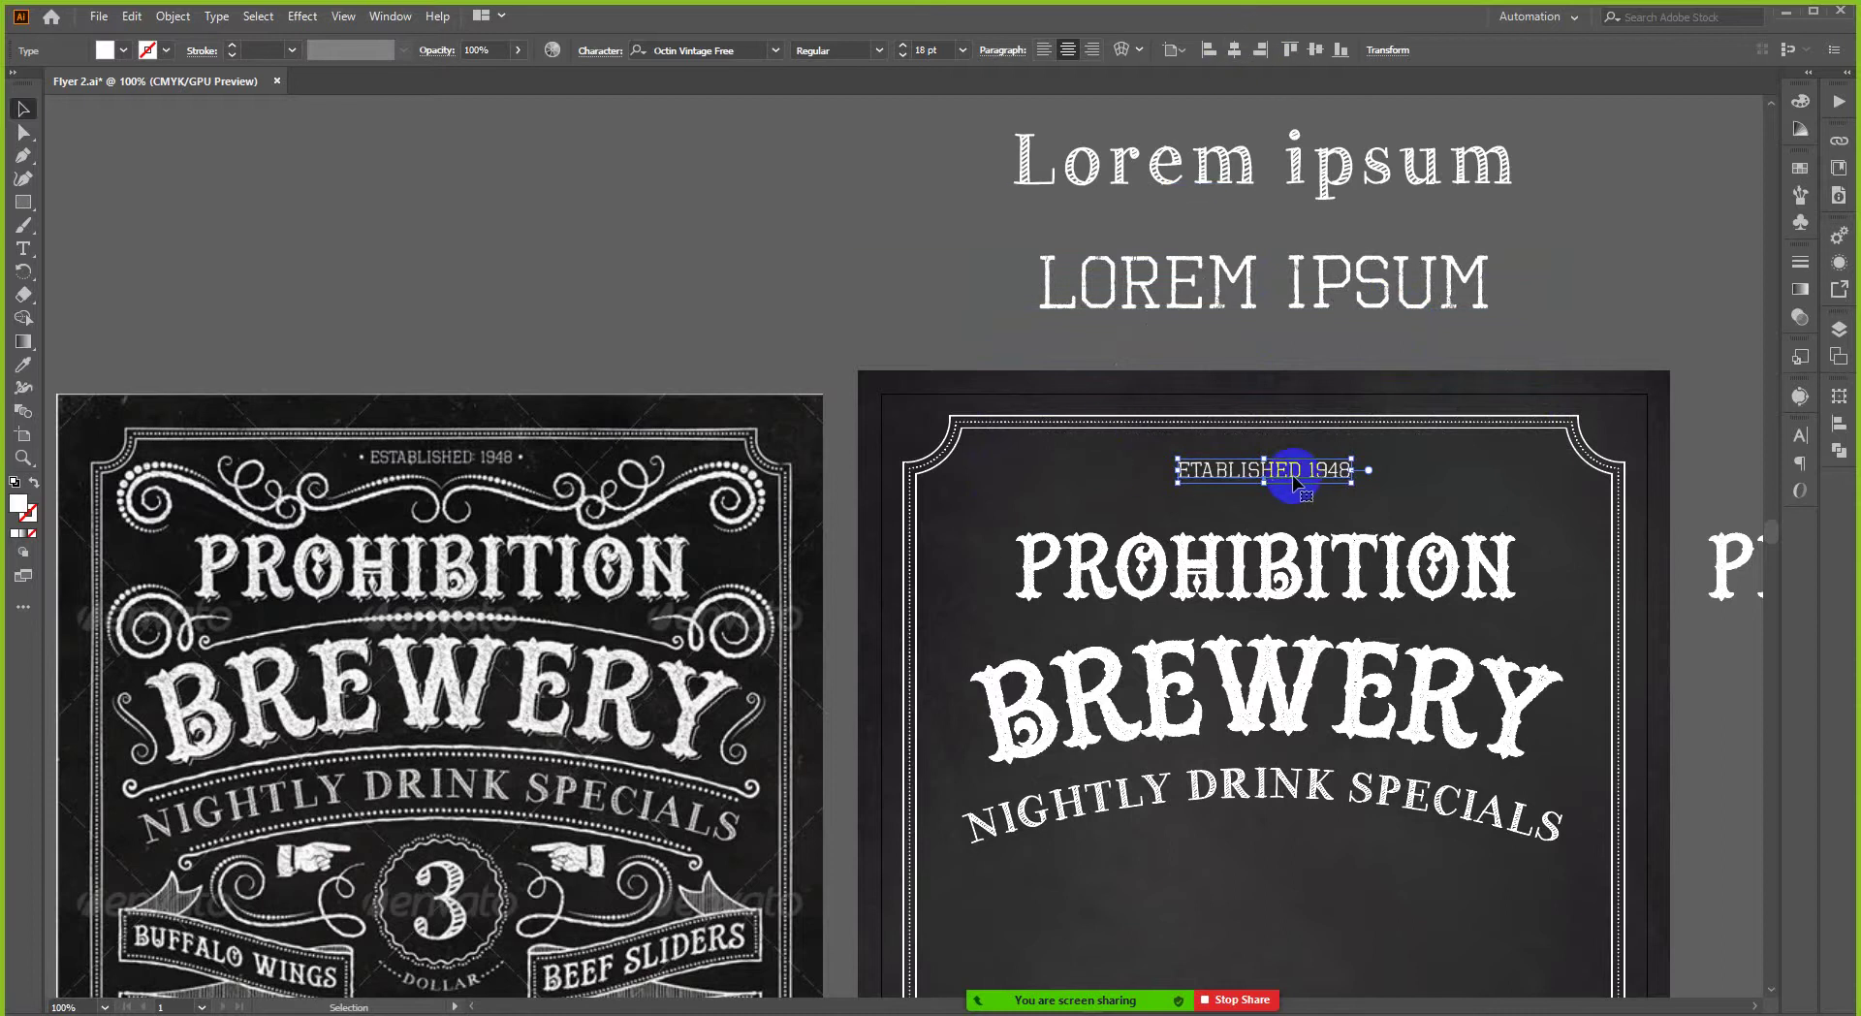
- Place the ETABLISHED 1948 text over the matching line on the reference flyer and match its size at 15 pt
{"action": "left_click_drag", "start_coordinate": [1294, 477], "coordinate": [477, 475]}
{"action": "scroll", "coordinate": [401, 456], "scroll_direction": "up", "scroll_amount": 5}
{"action": "left_click_drag", "start_coordinate": [562, 521], "coordinate": [553, 518]}
{"action": "scroll", "coordinate": [553, 519], "scroll_direction": "down", "scroll_amount": 1}
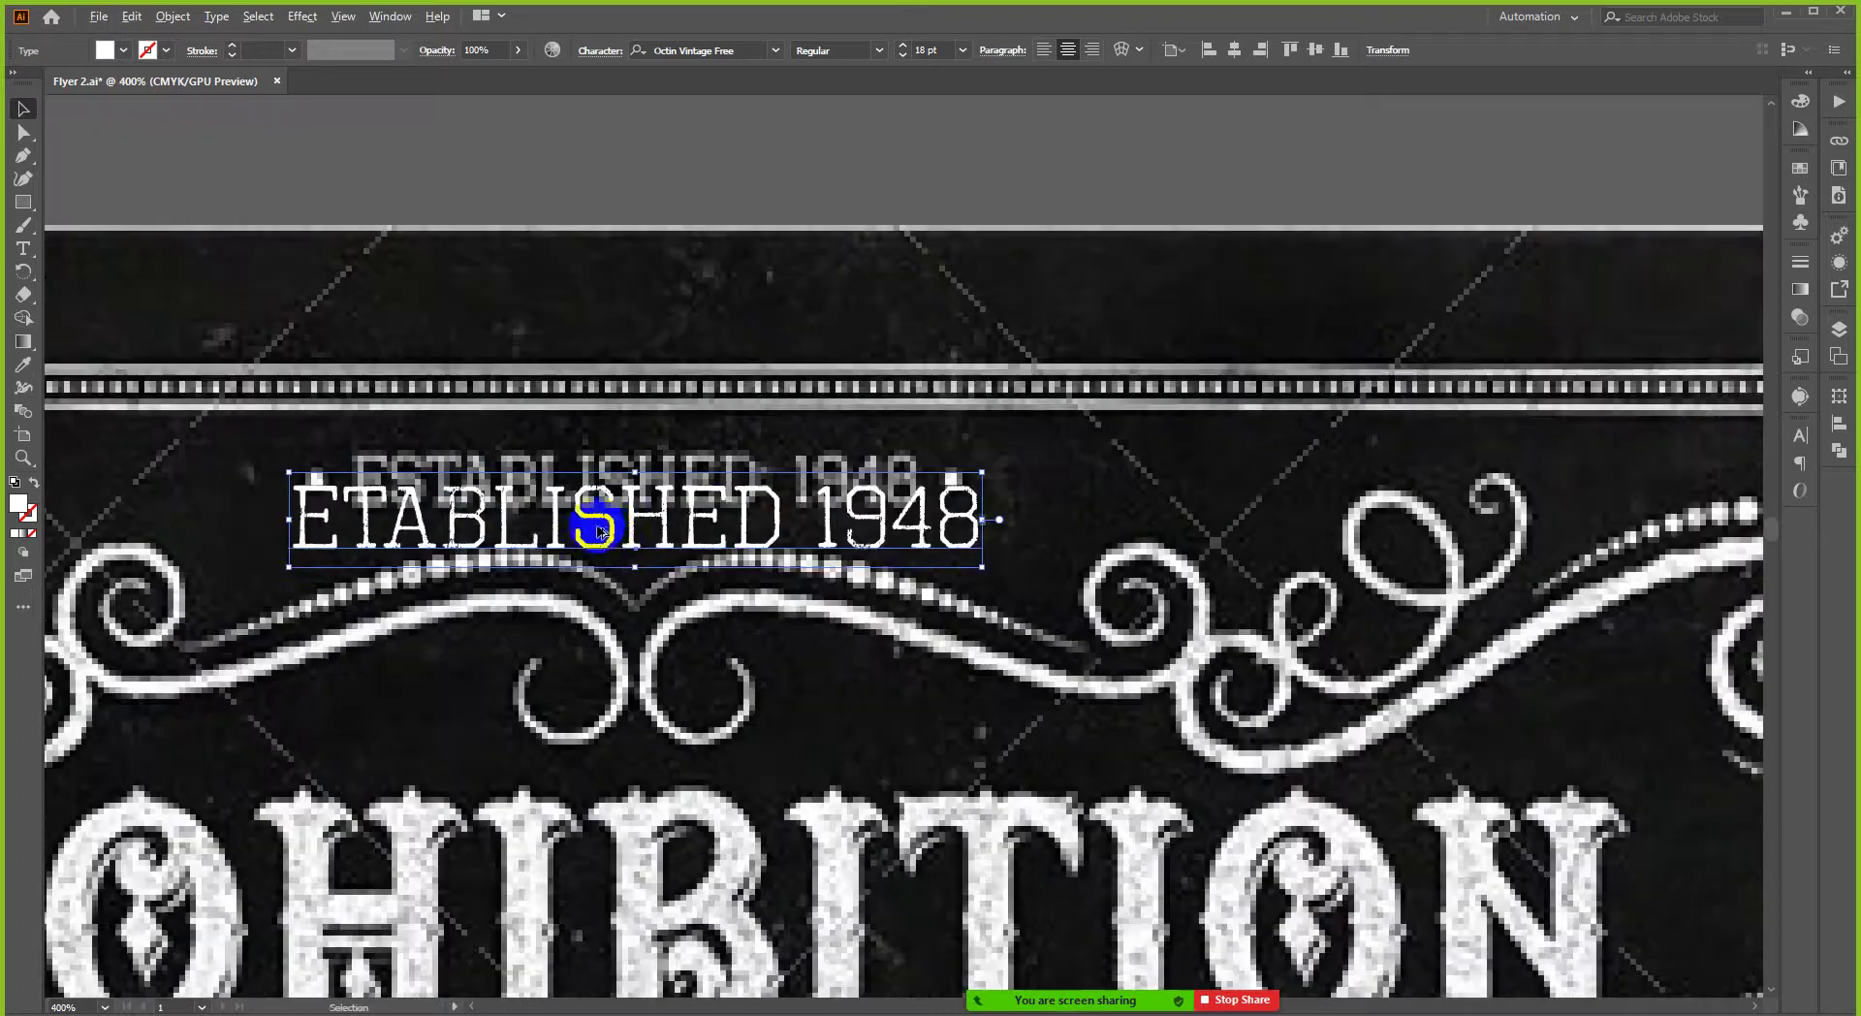
{"action": "left_click", "coordinate": [902, 57]}
{"action": "left_click", "coordinate": [903, 56]}
{"action": "left_click", "coordinate": [903, 56]}
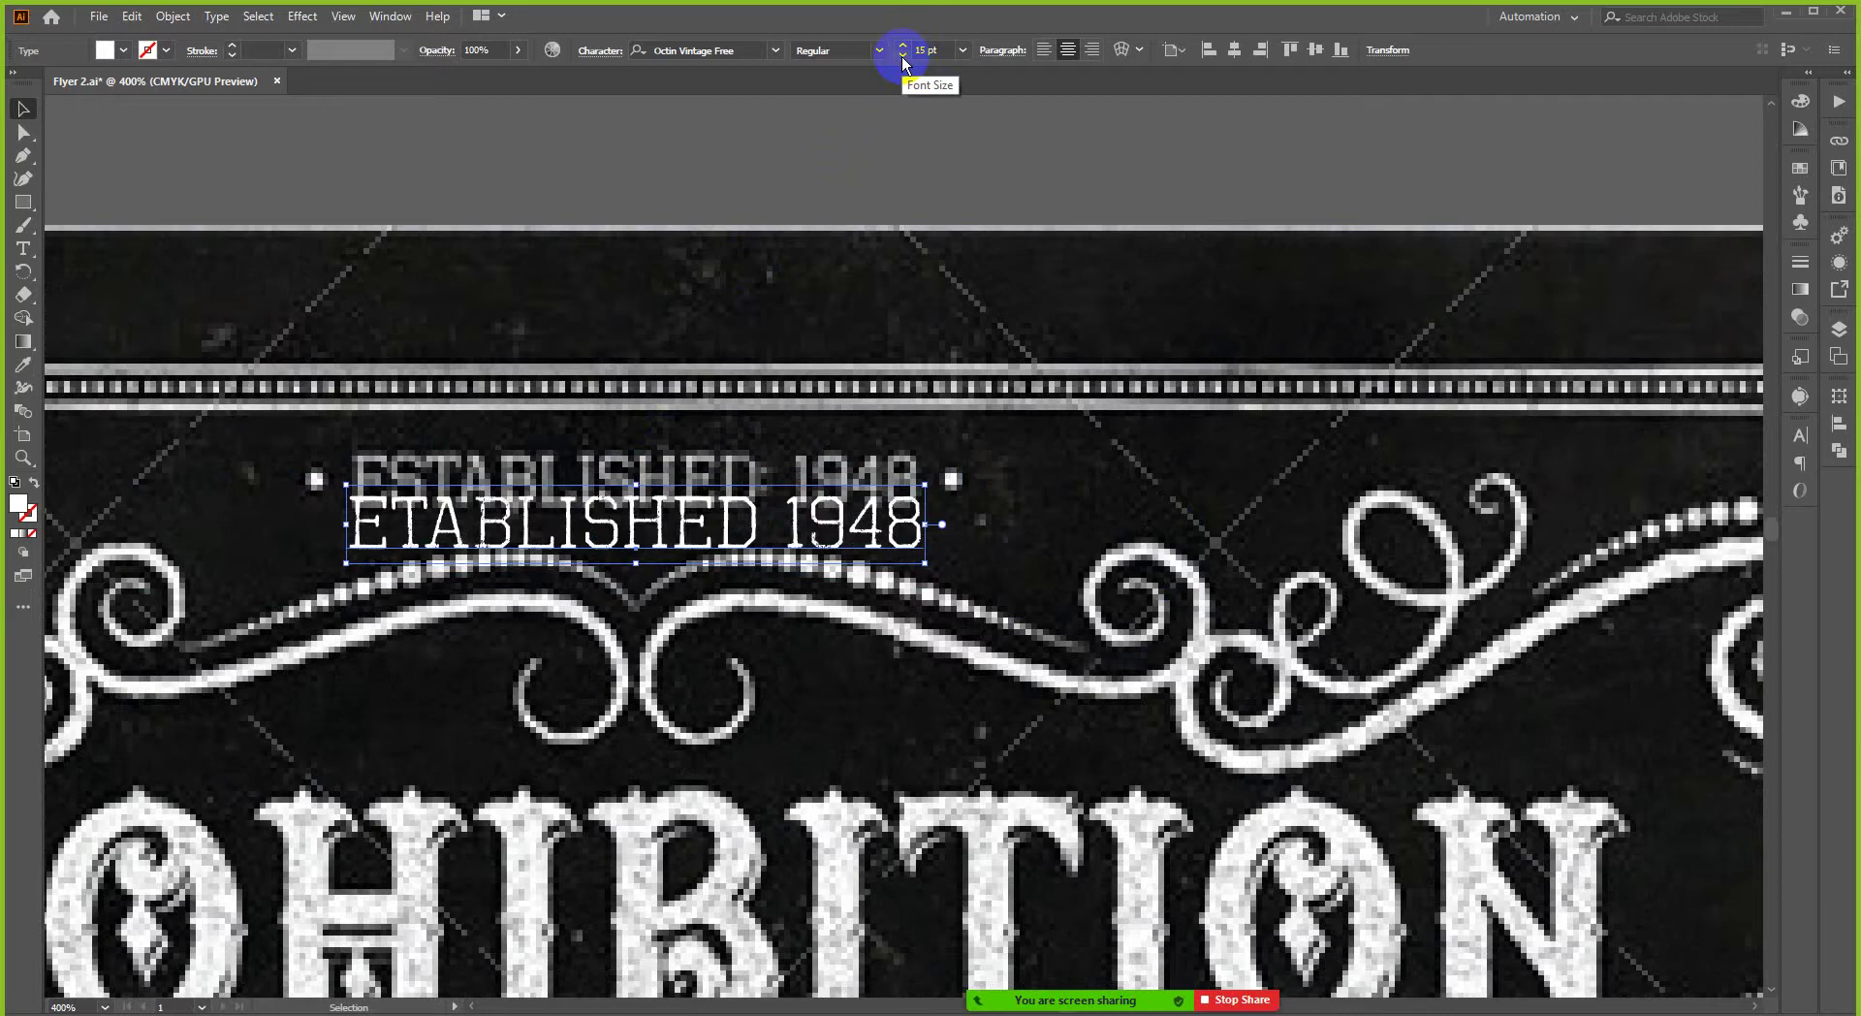
{"action": "left_click", "coordinate": [903, 56]}
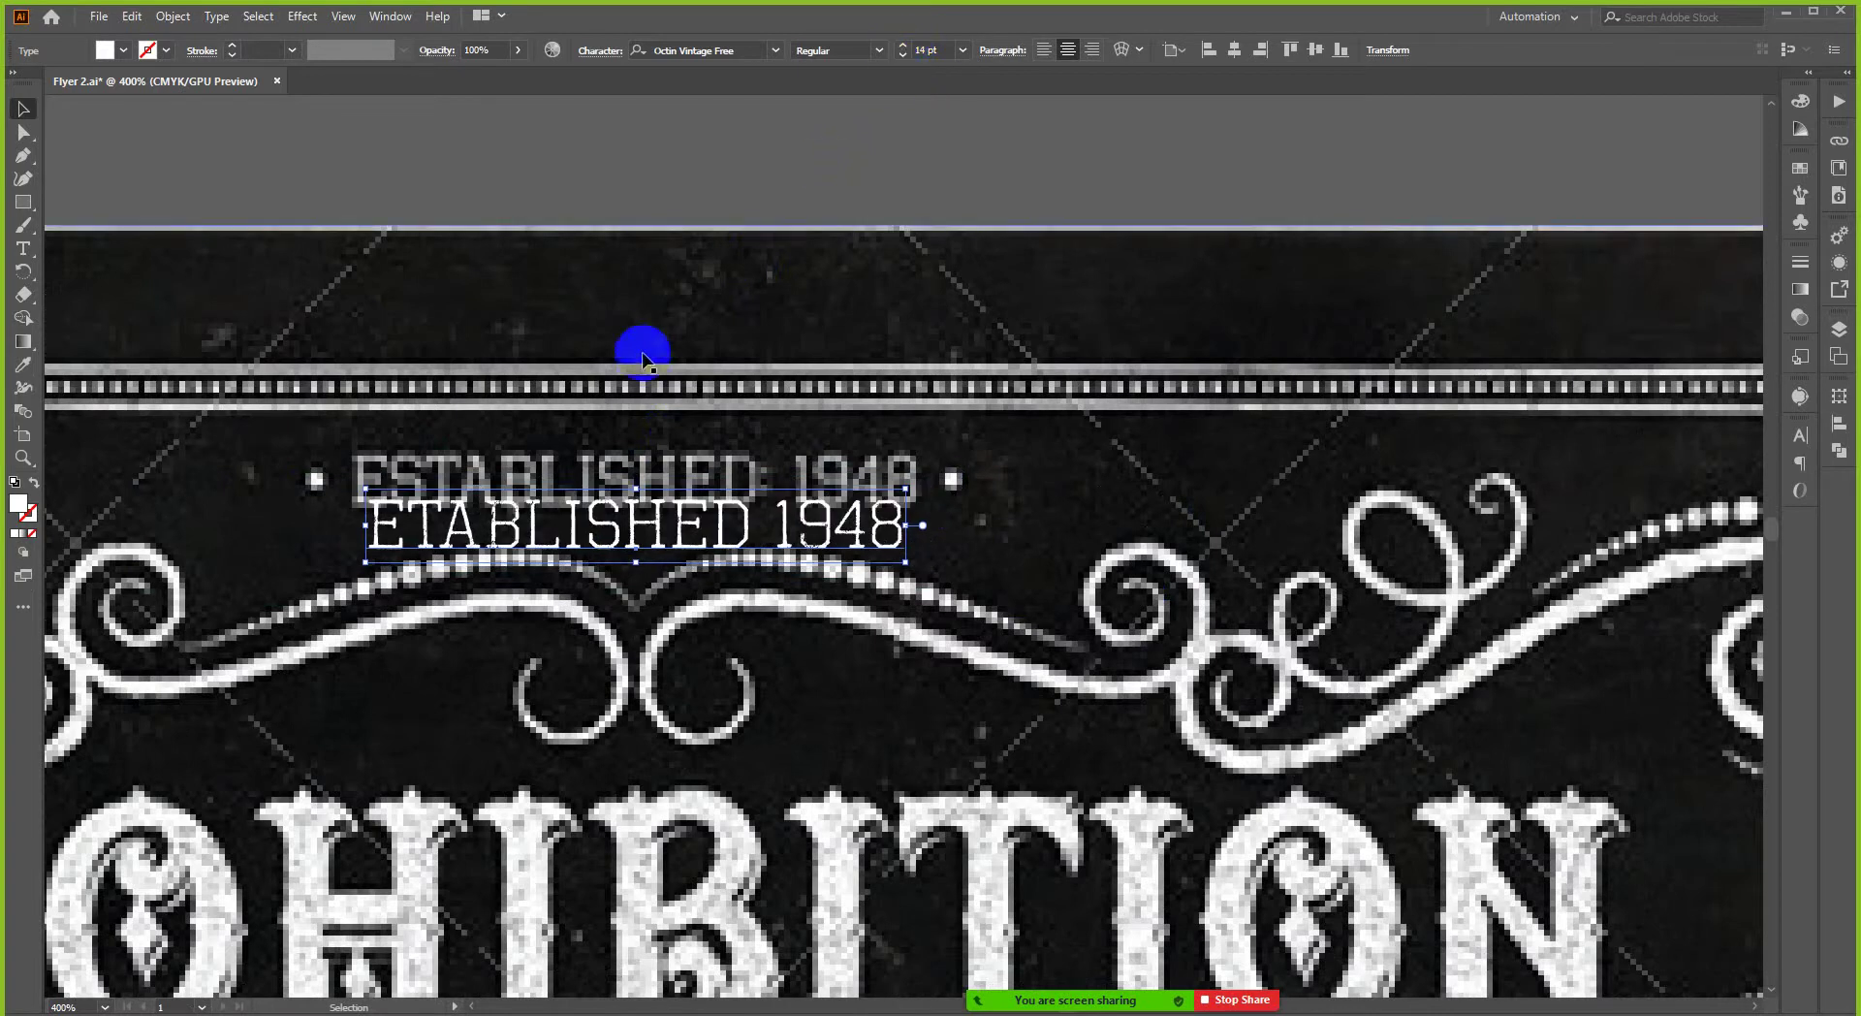
{"action": "left_click", "coordinate": [903, 45]}
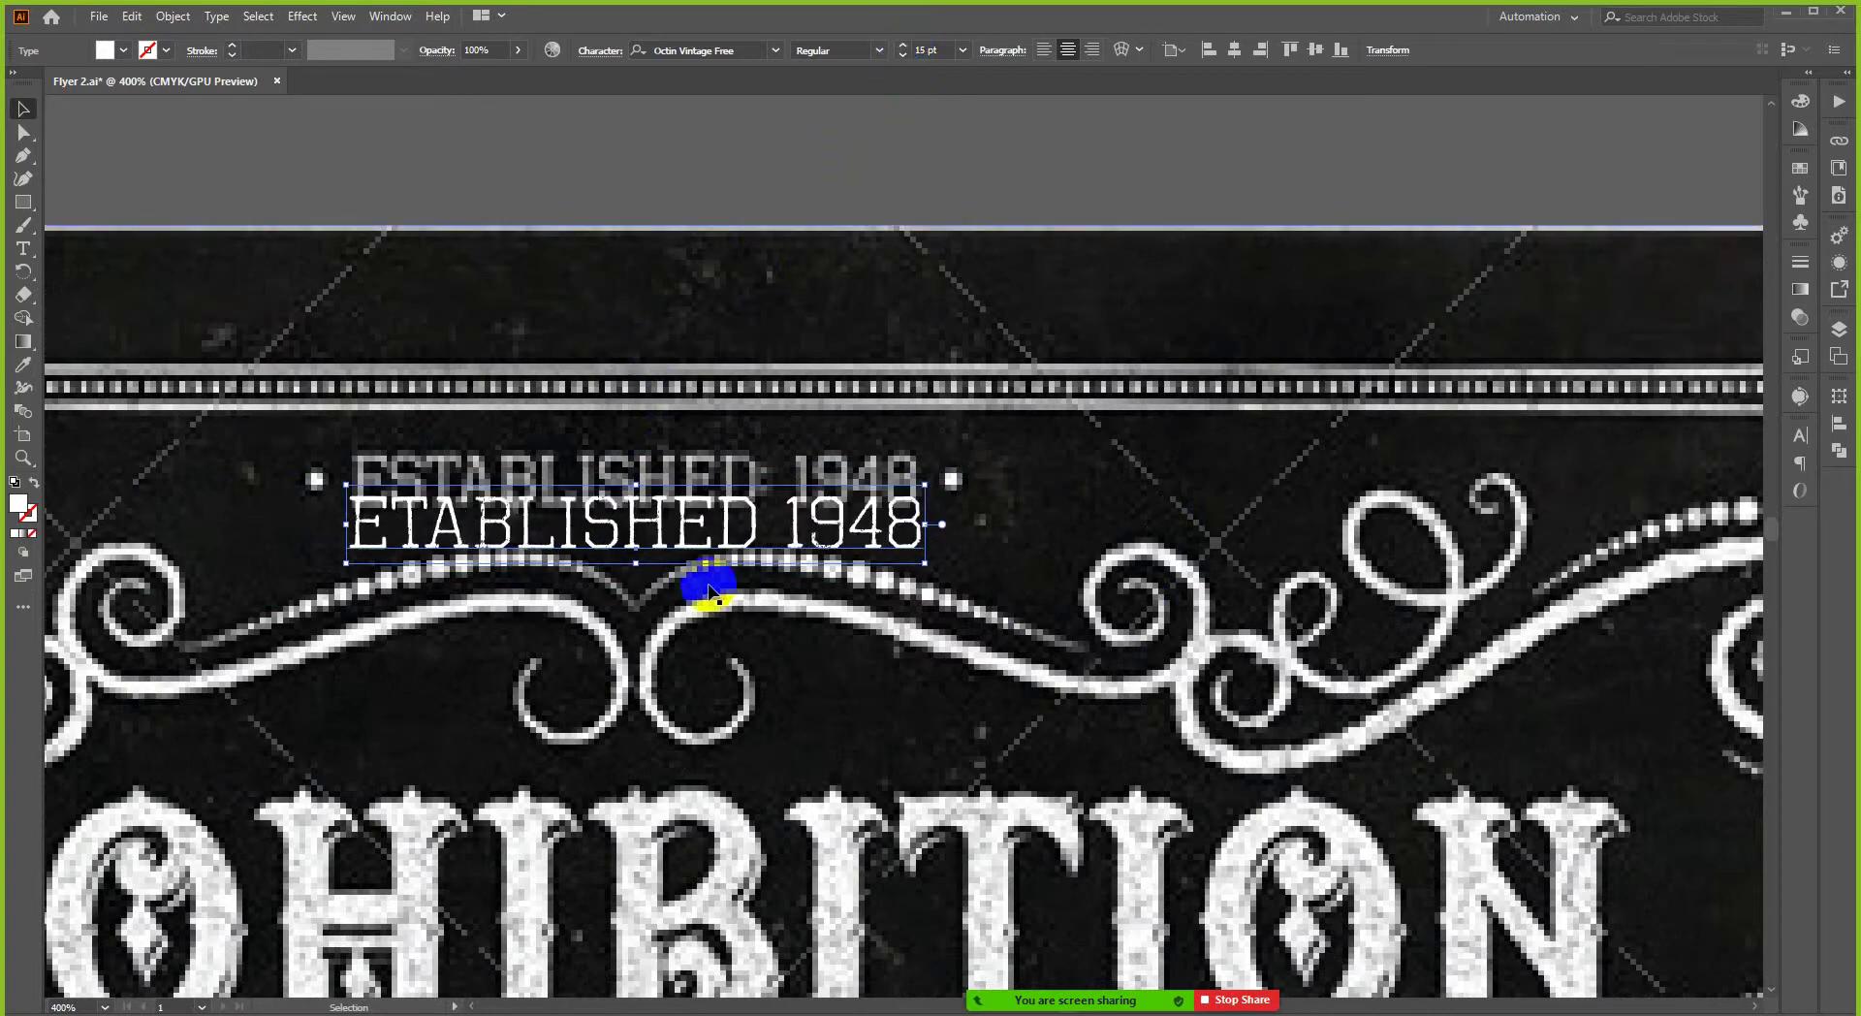
- Move the small text line back to the chalkboard above PROHIBITION and correct its spelling to ESTABLISHED 1948
{"action": "left_click_drag", "start_coordinate": [630, 530], "coordinate": [1411, 551]}
{"action": "scroll", "coordinate": [625, 514], "scroll_direction": "down", "scroll_amount": 4}
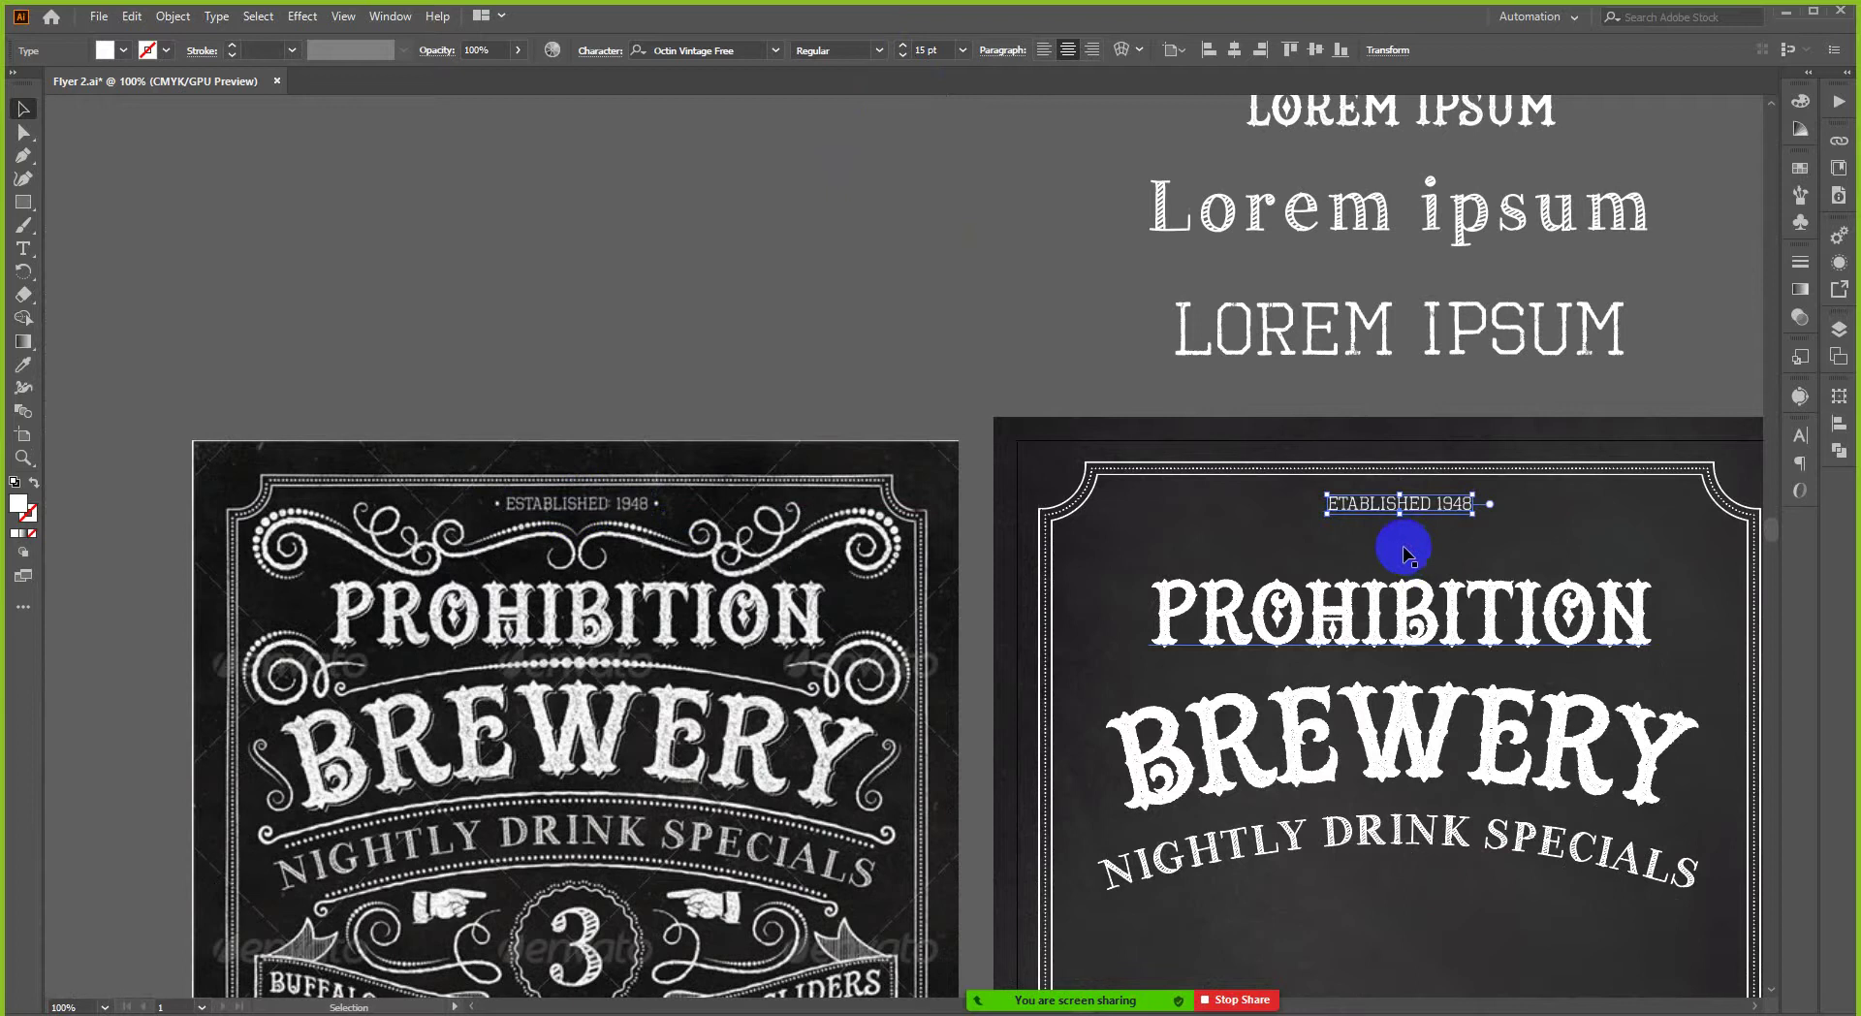
{"action": "scroll", "coordinate": [1487, 507], "scroll_direction": "up", "scroll_amount": 2}
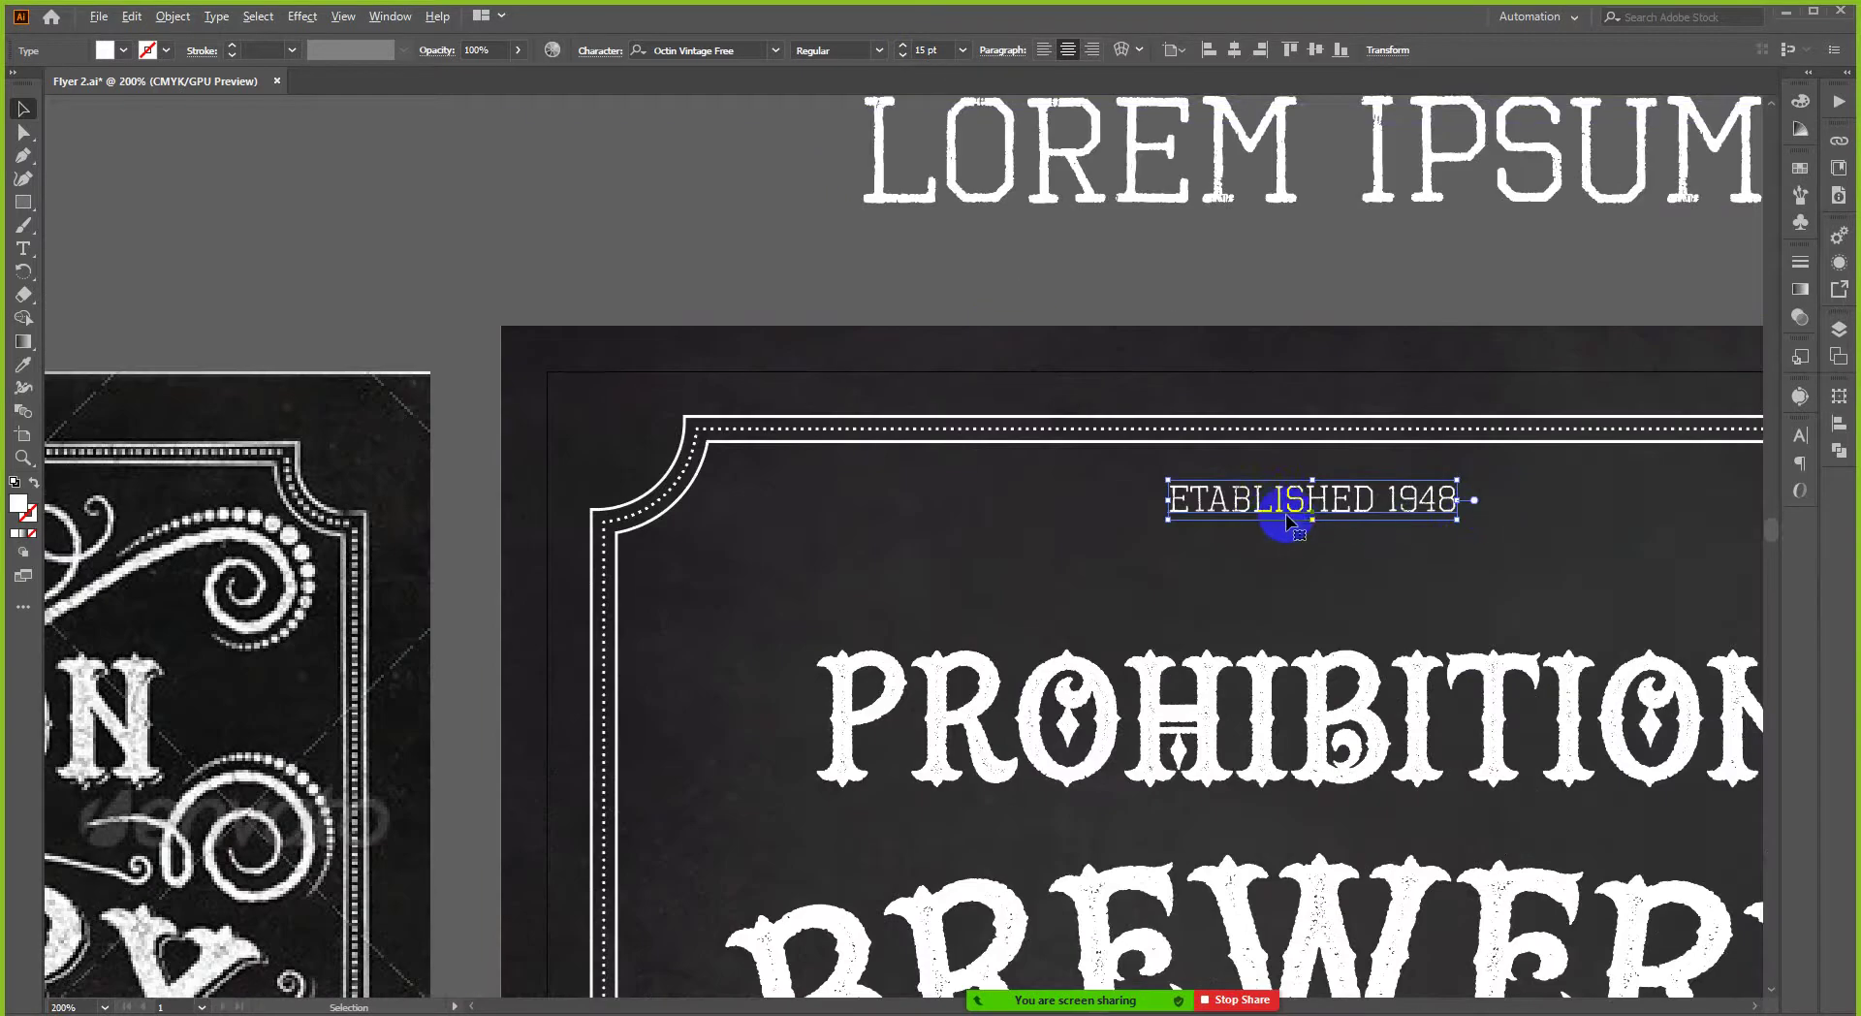
{"action": "double_click", "coordinate": [1173, 502]}
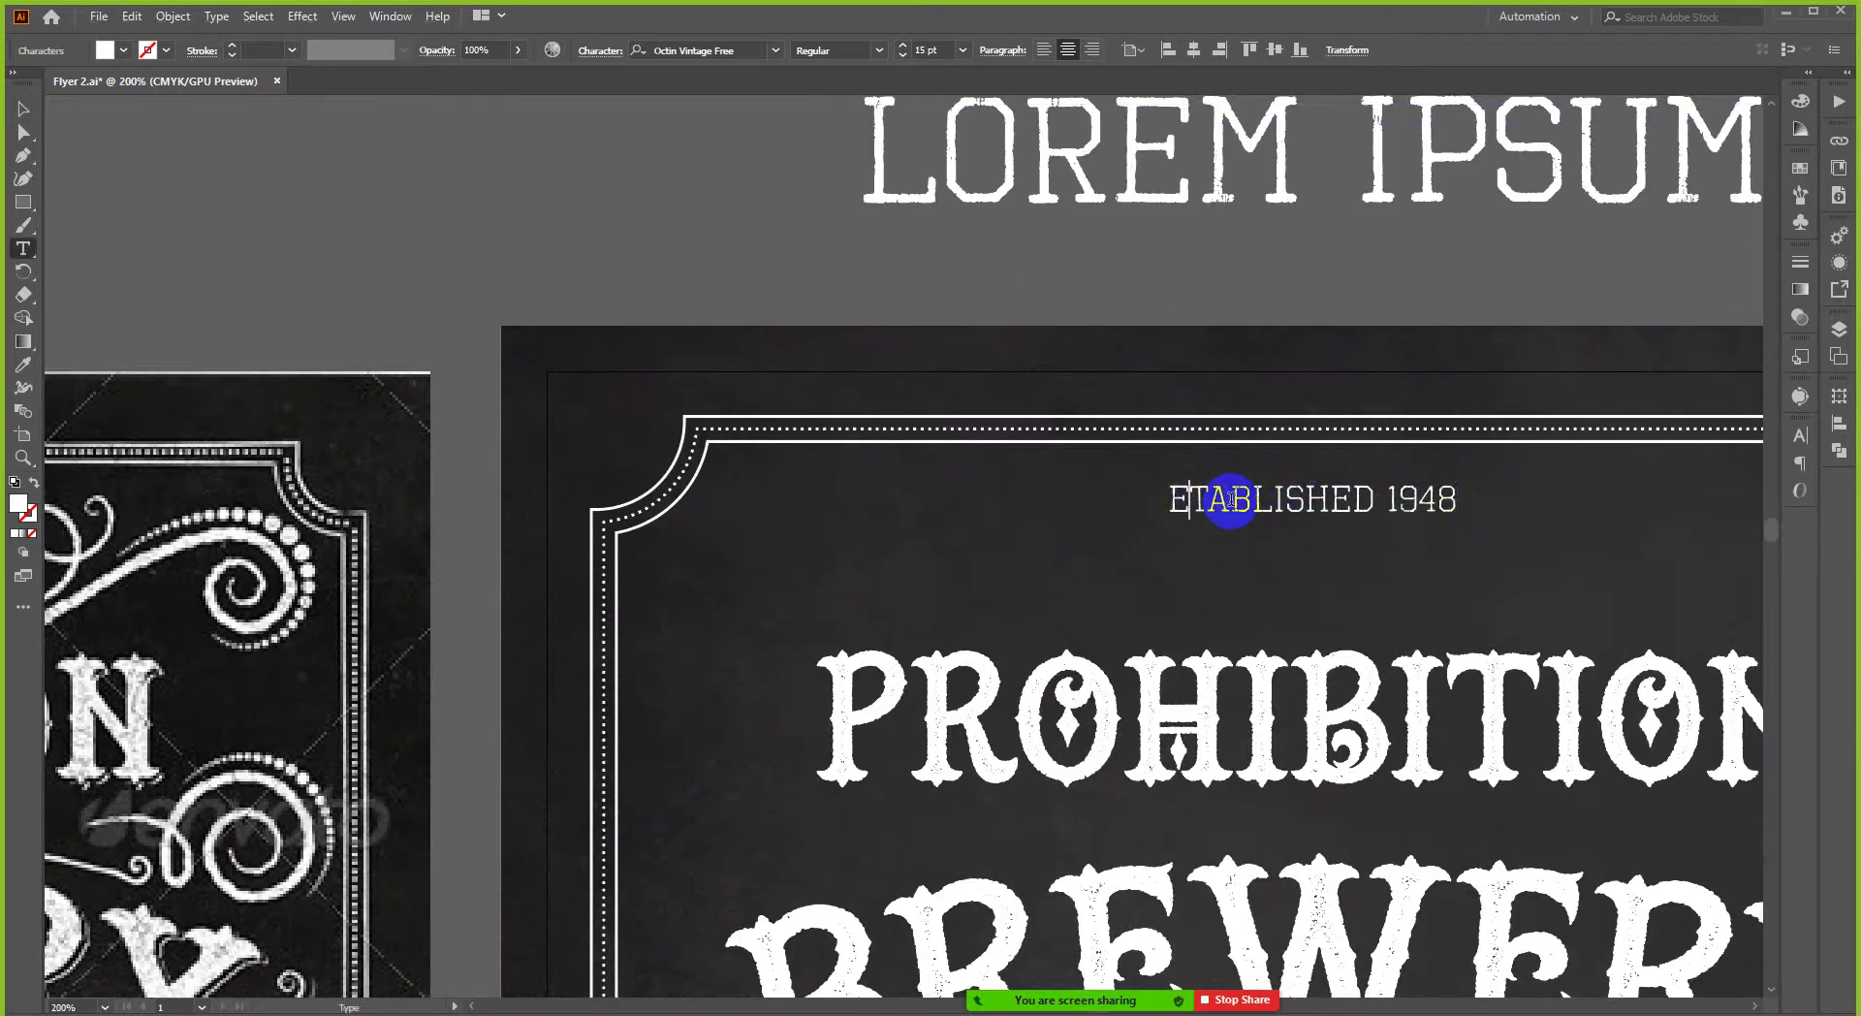
{"action": "type", "text": "S"}
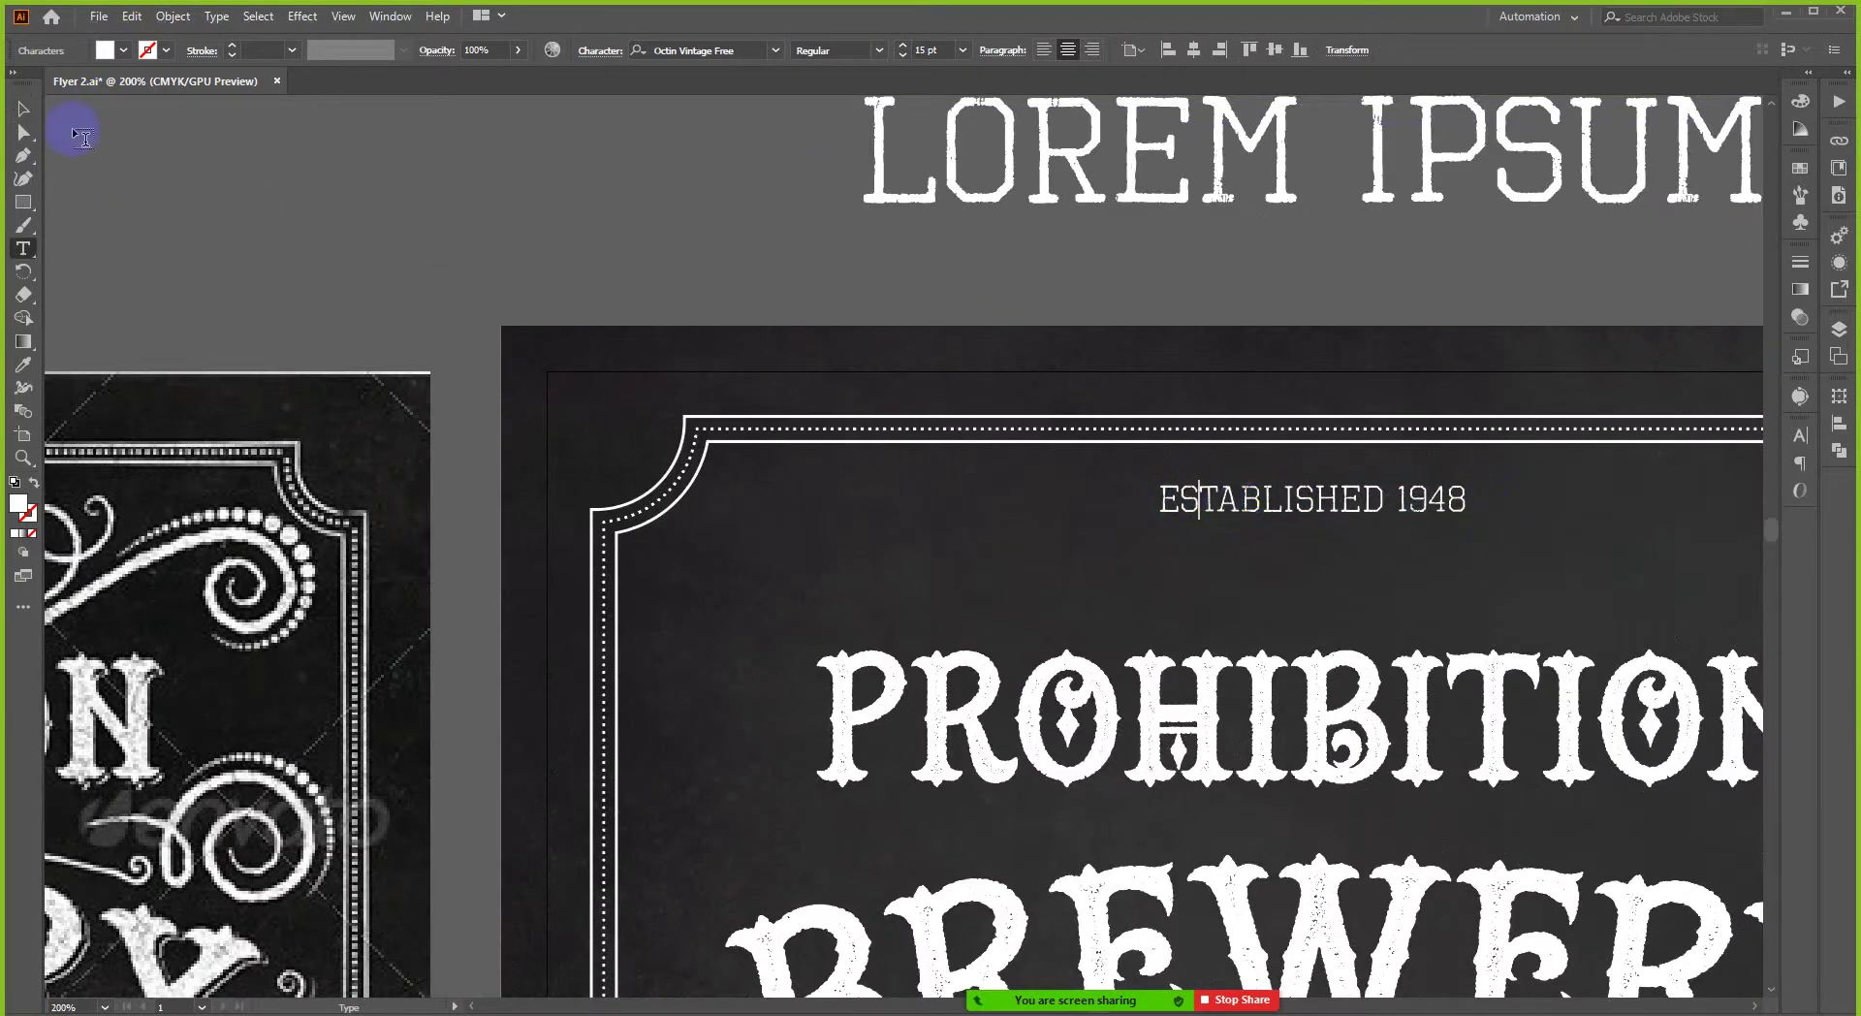
{"action": "left_click", "coordinate": [19, 111]}
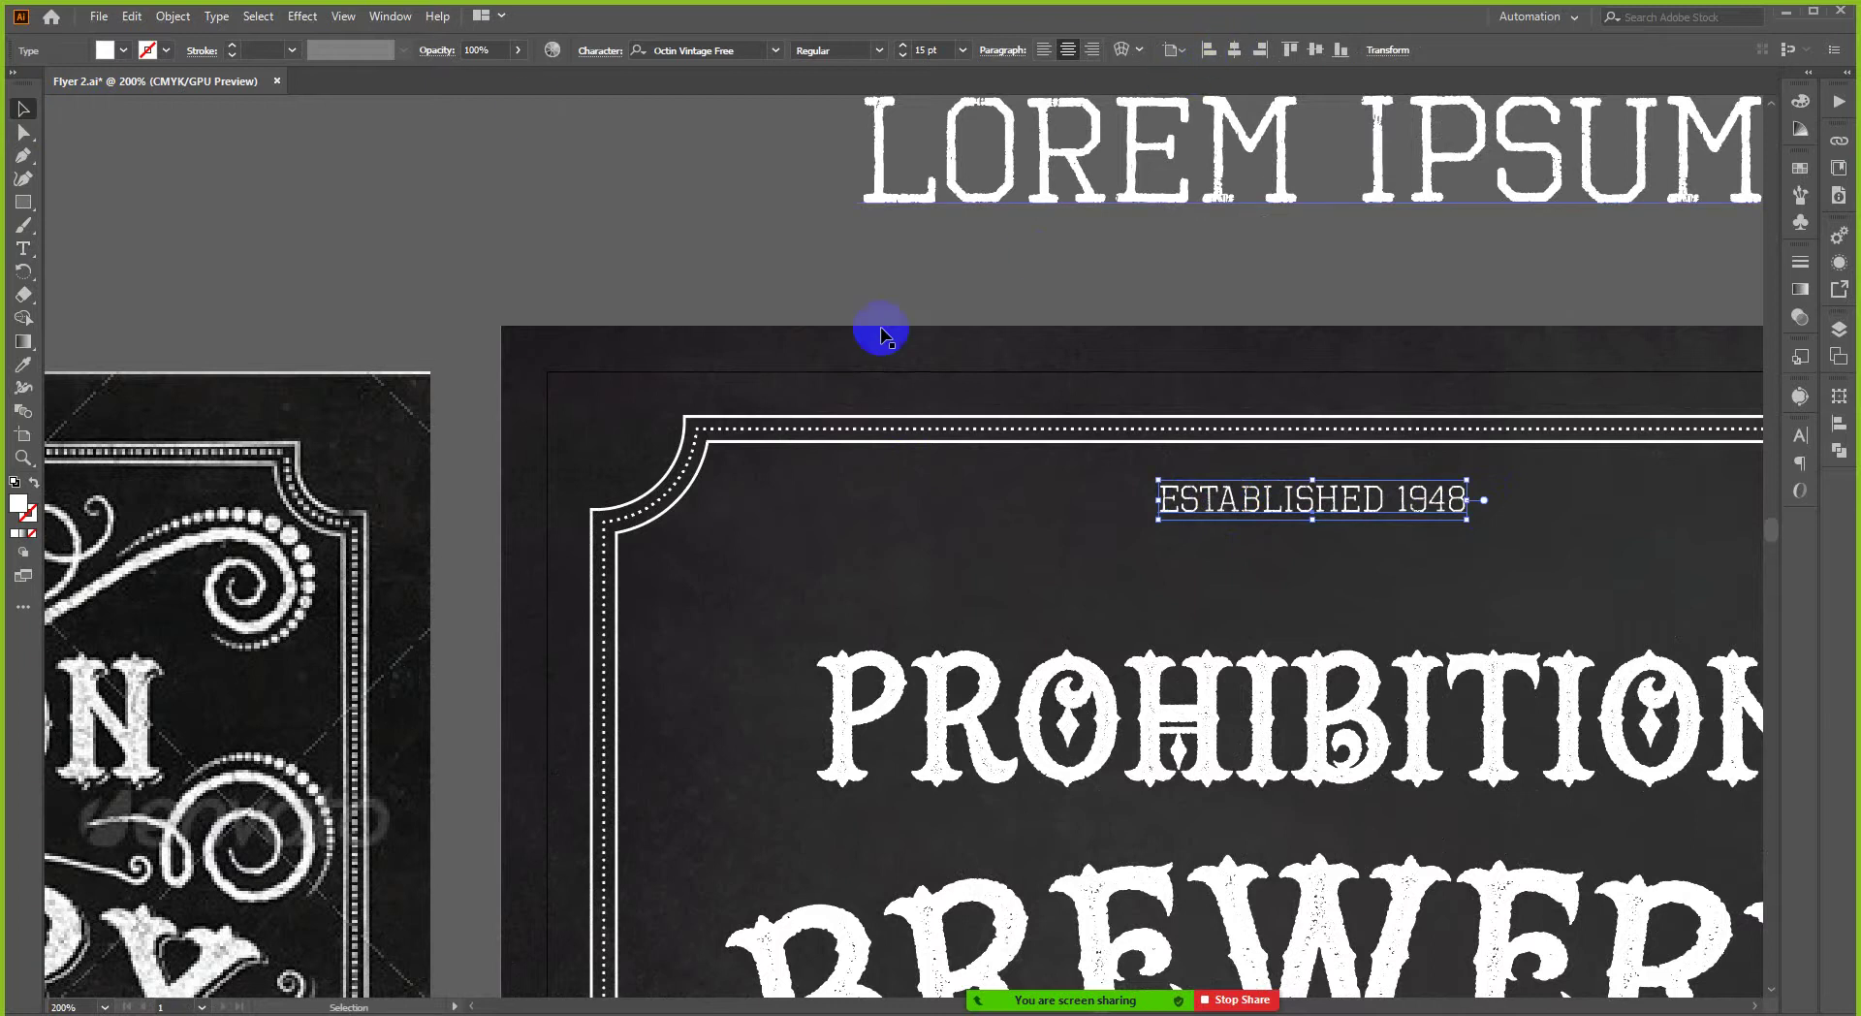
{"action": "scroll", "coordinate": [901, 330], "scroll_direction": "down", "scroll_amount": 2}
{"action": "left_click", "coordinate": [1476, 256]}
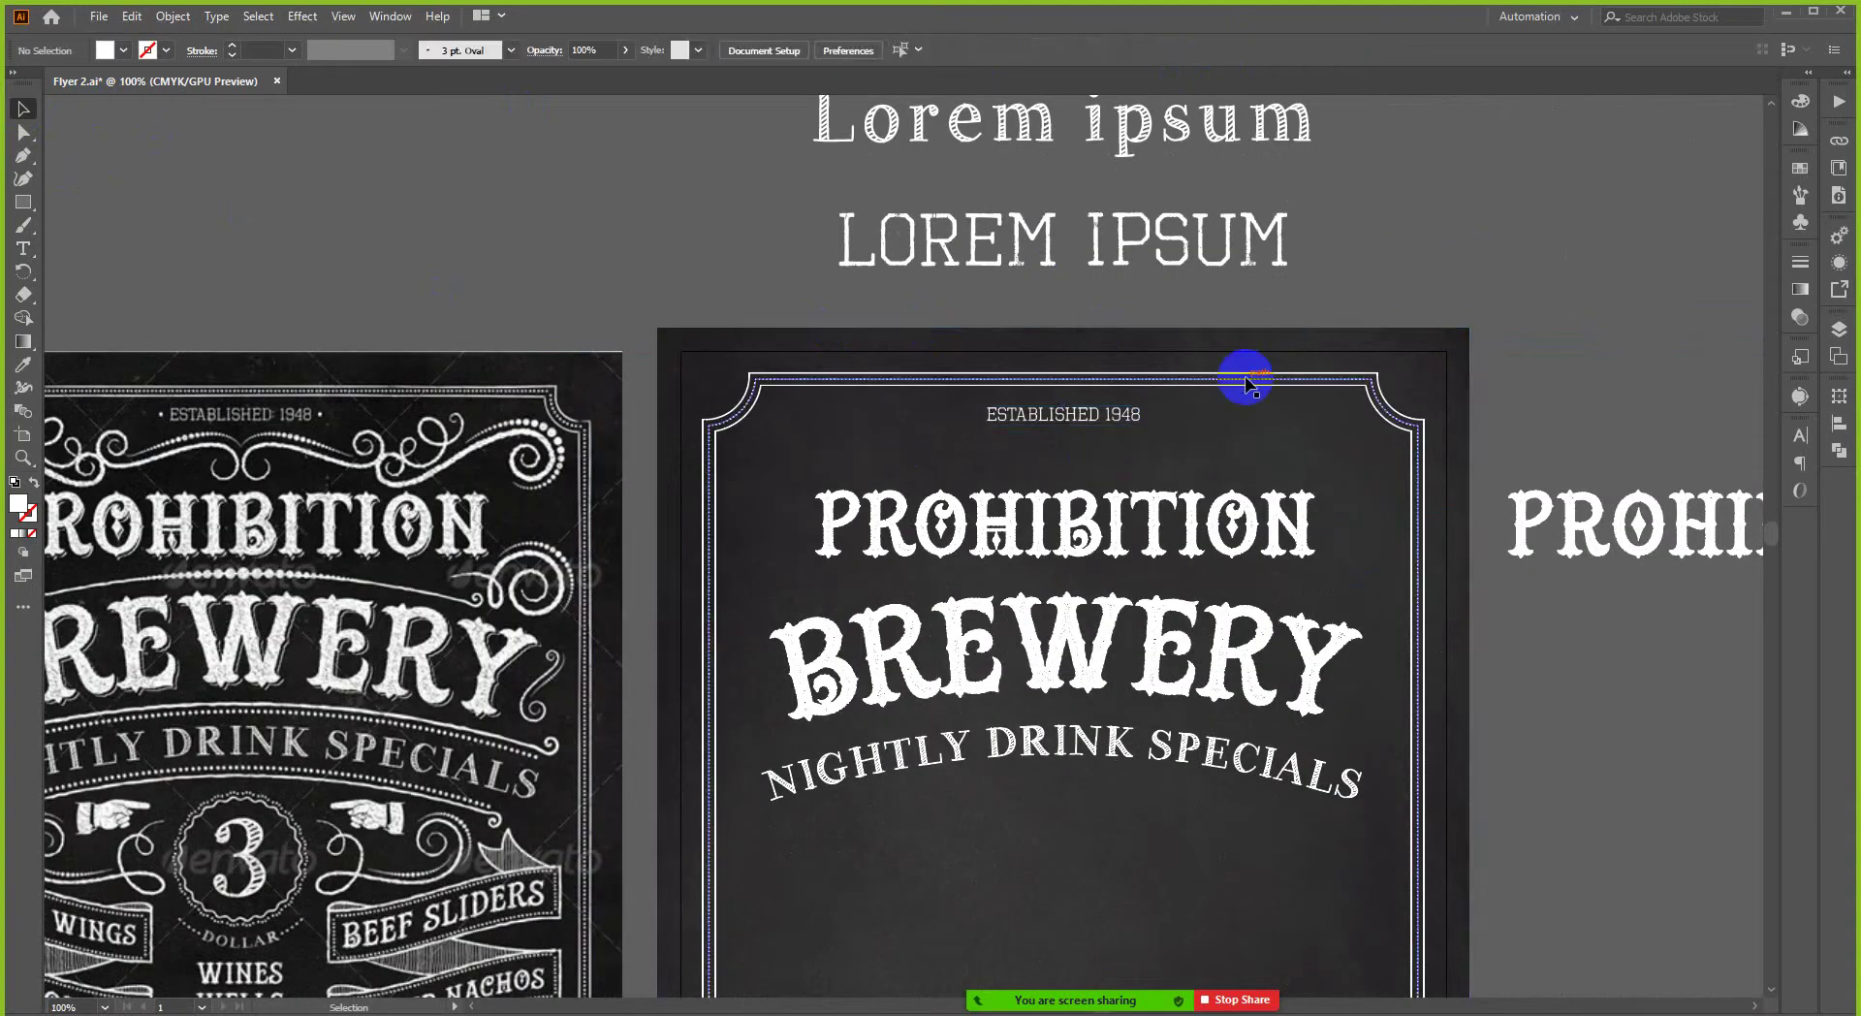
- Draw a small white circle about 0.043 in wide just after 1948 in the ESTABLISHED line with the Ellipse tool
{"action": "scroll", "coordinate": [1247, 385], "scroll_direction": "down", "scroll_amount": 2}
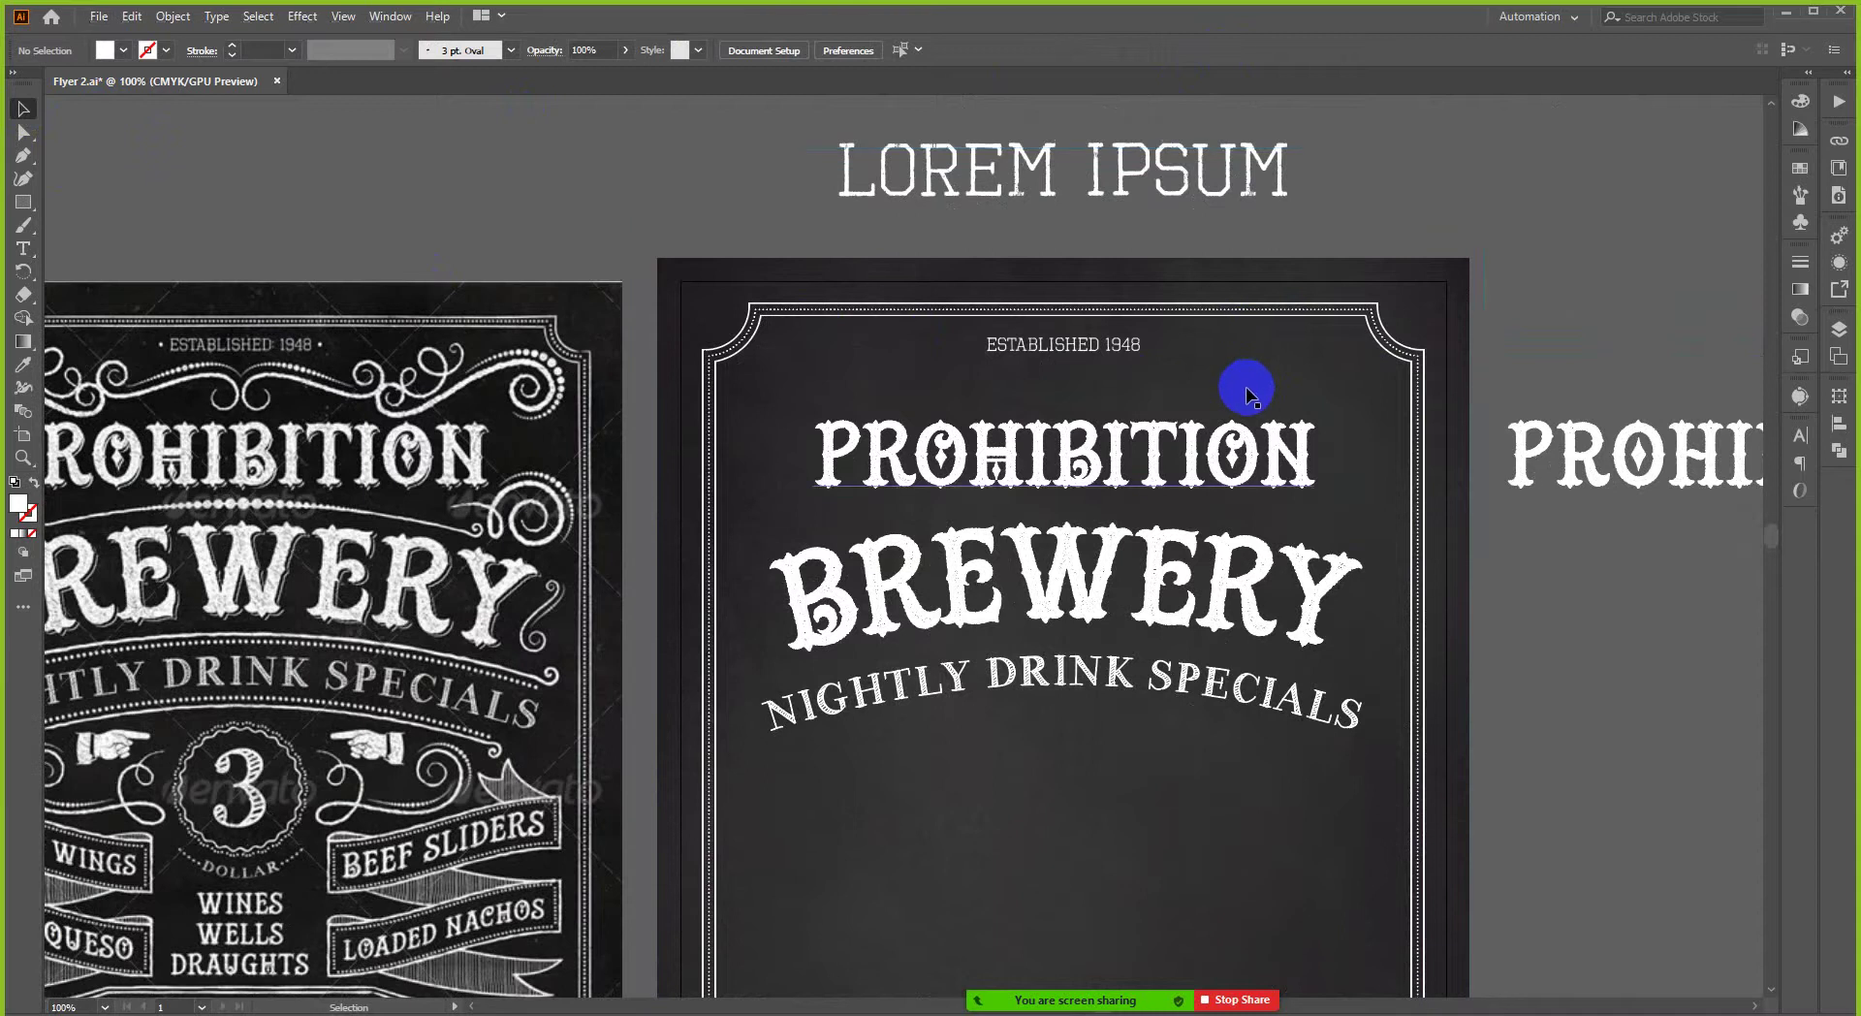
{"action": "scroll", "coordinate": [1179, 376], "scroll_direction": "down", "scroll_amount": 1}
{"action": "scroll", "coordinate": [1168, 368], "scroll_direction": "up", "scroll_amount": 2}
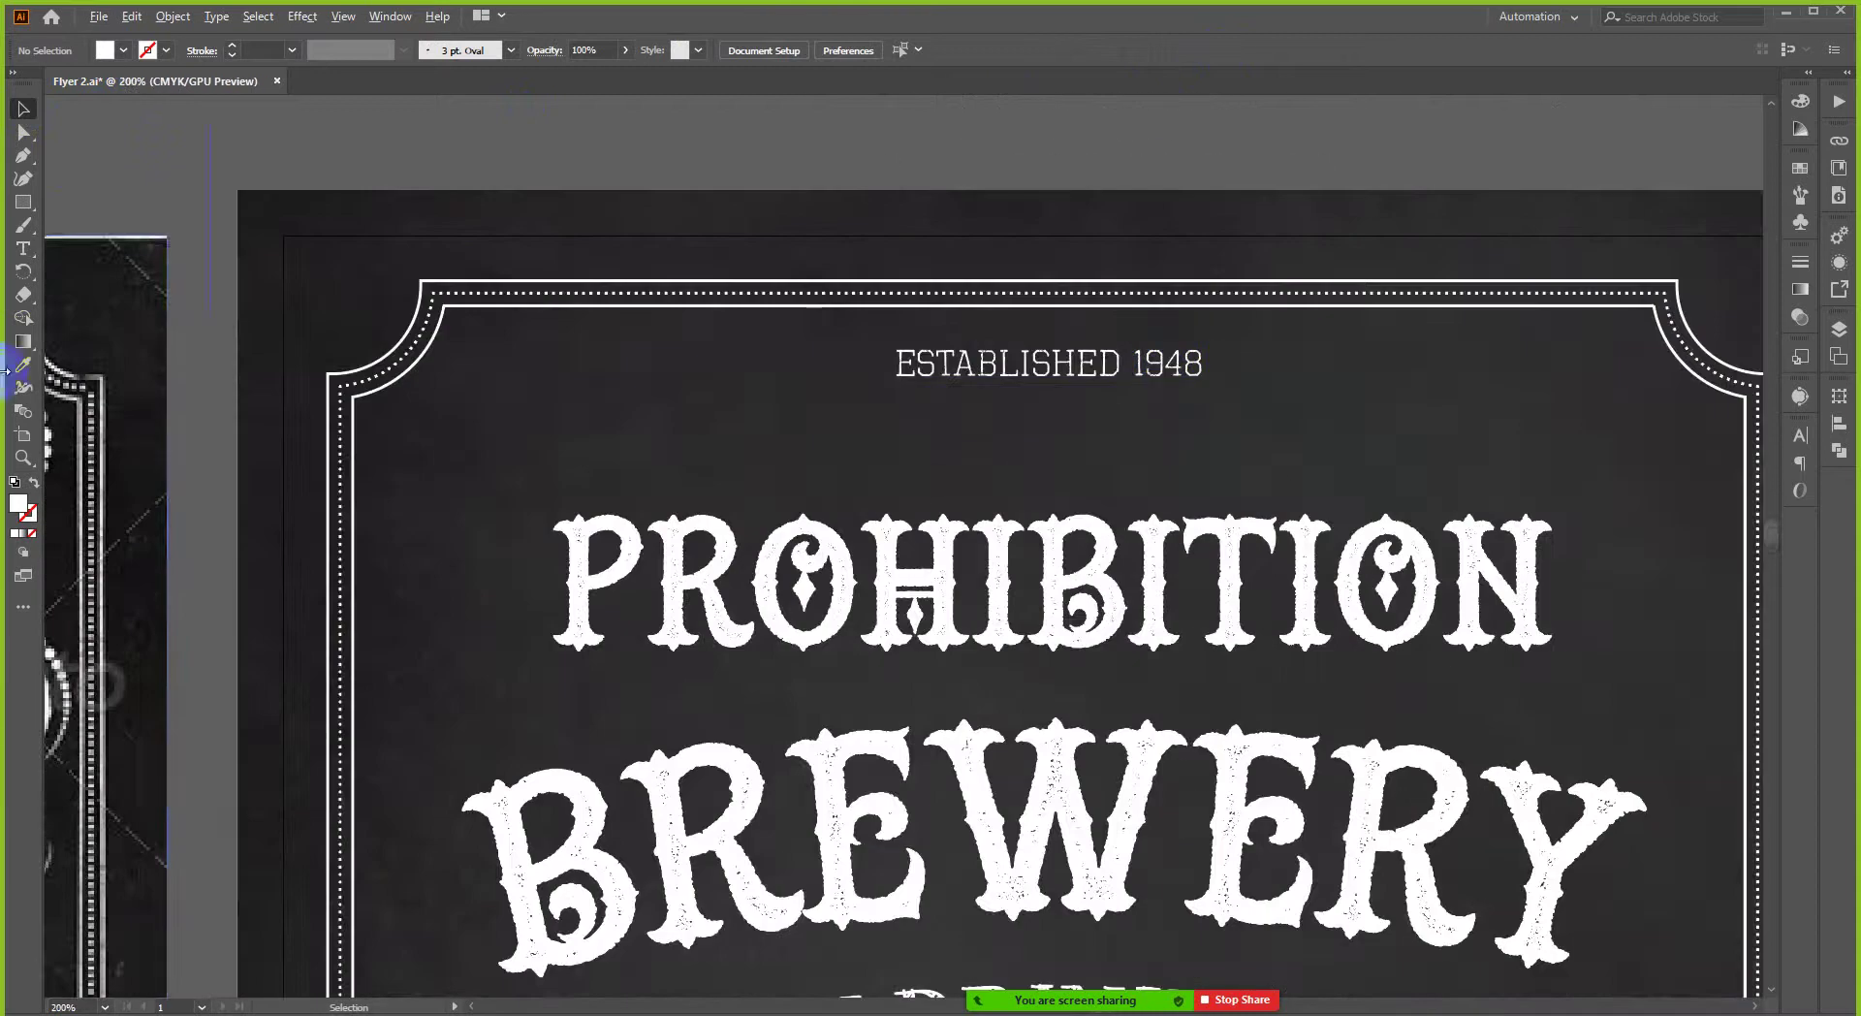
{"action": "left_click", "coordinate": [24, 201]}
{"action": "left_click", "coordinate": [85, 229]}
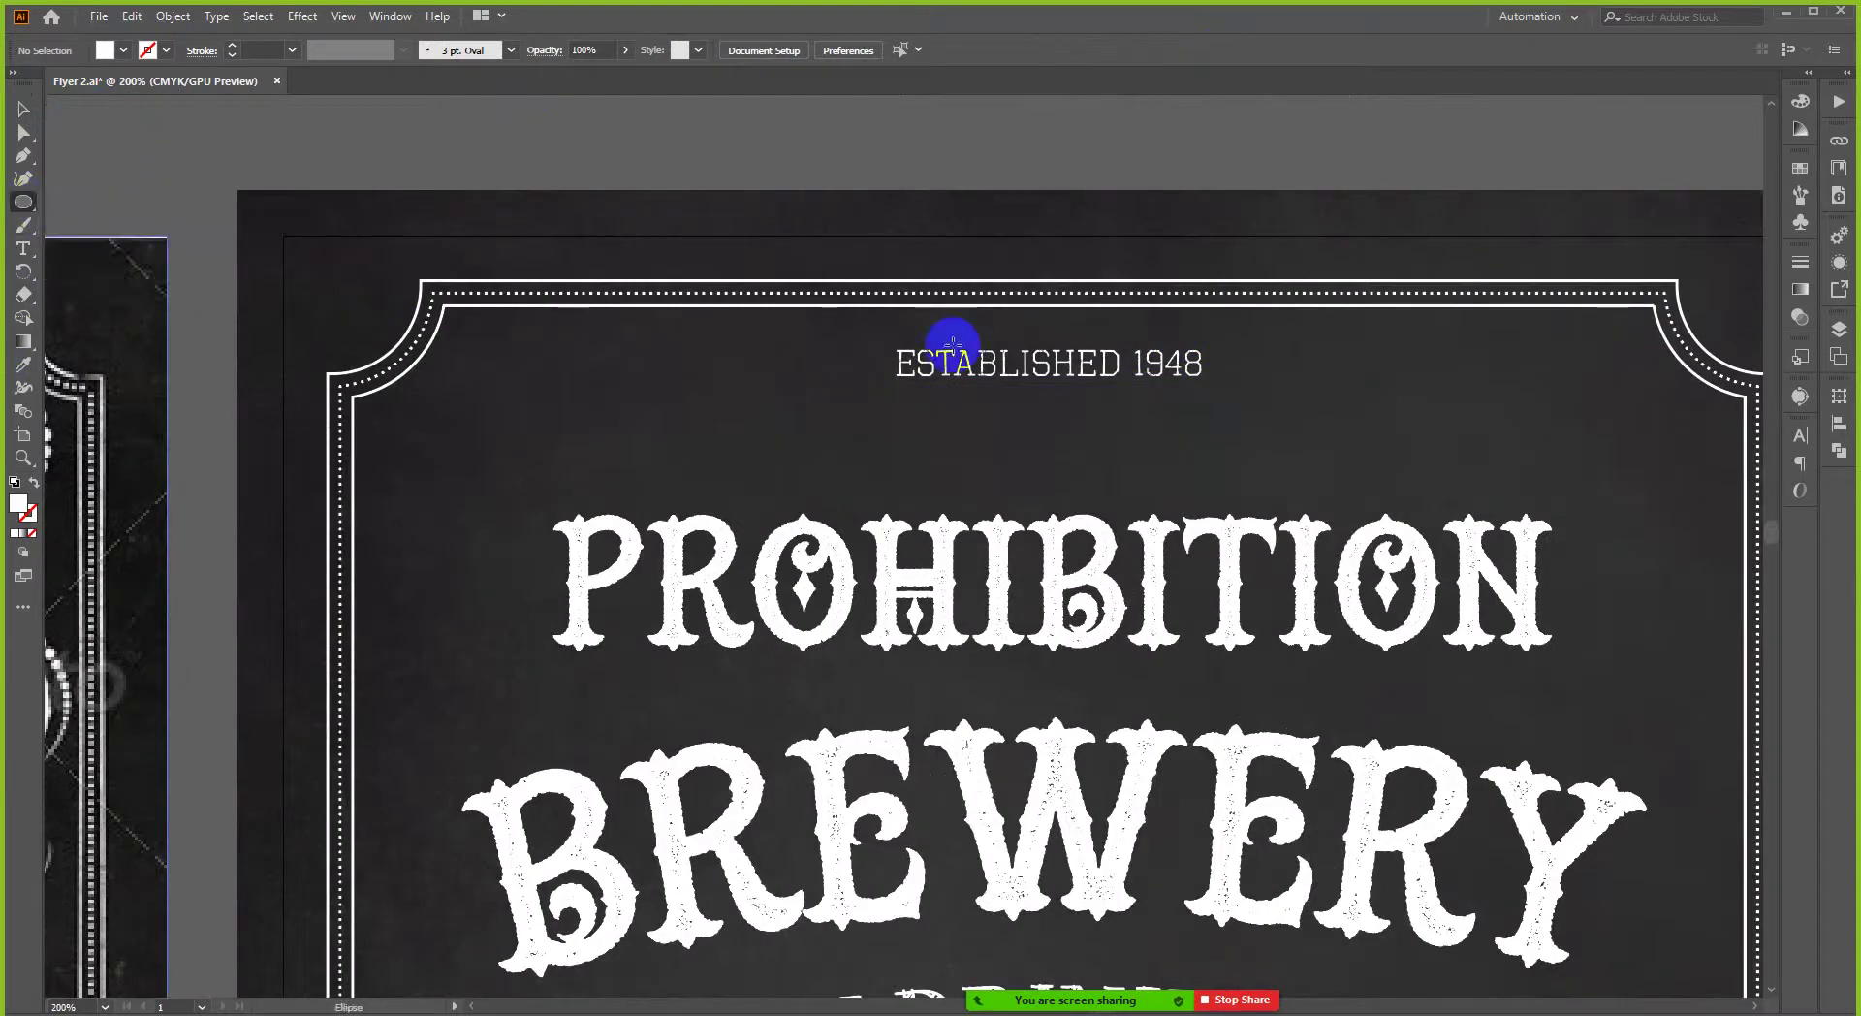
{"action": "scroll", "coordinate": [1260, 373], "scroll_direction": "up", "scroll_amount": 1}
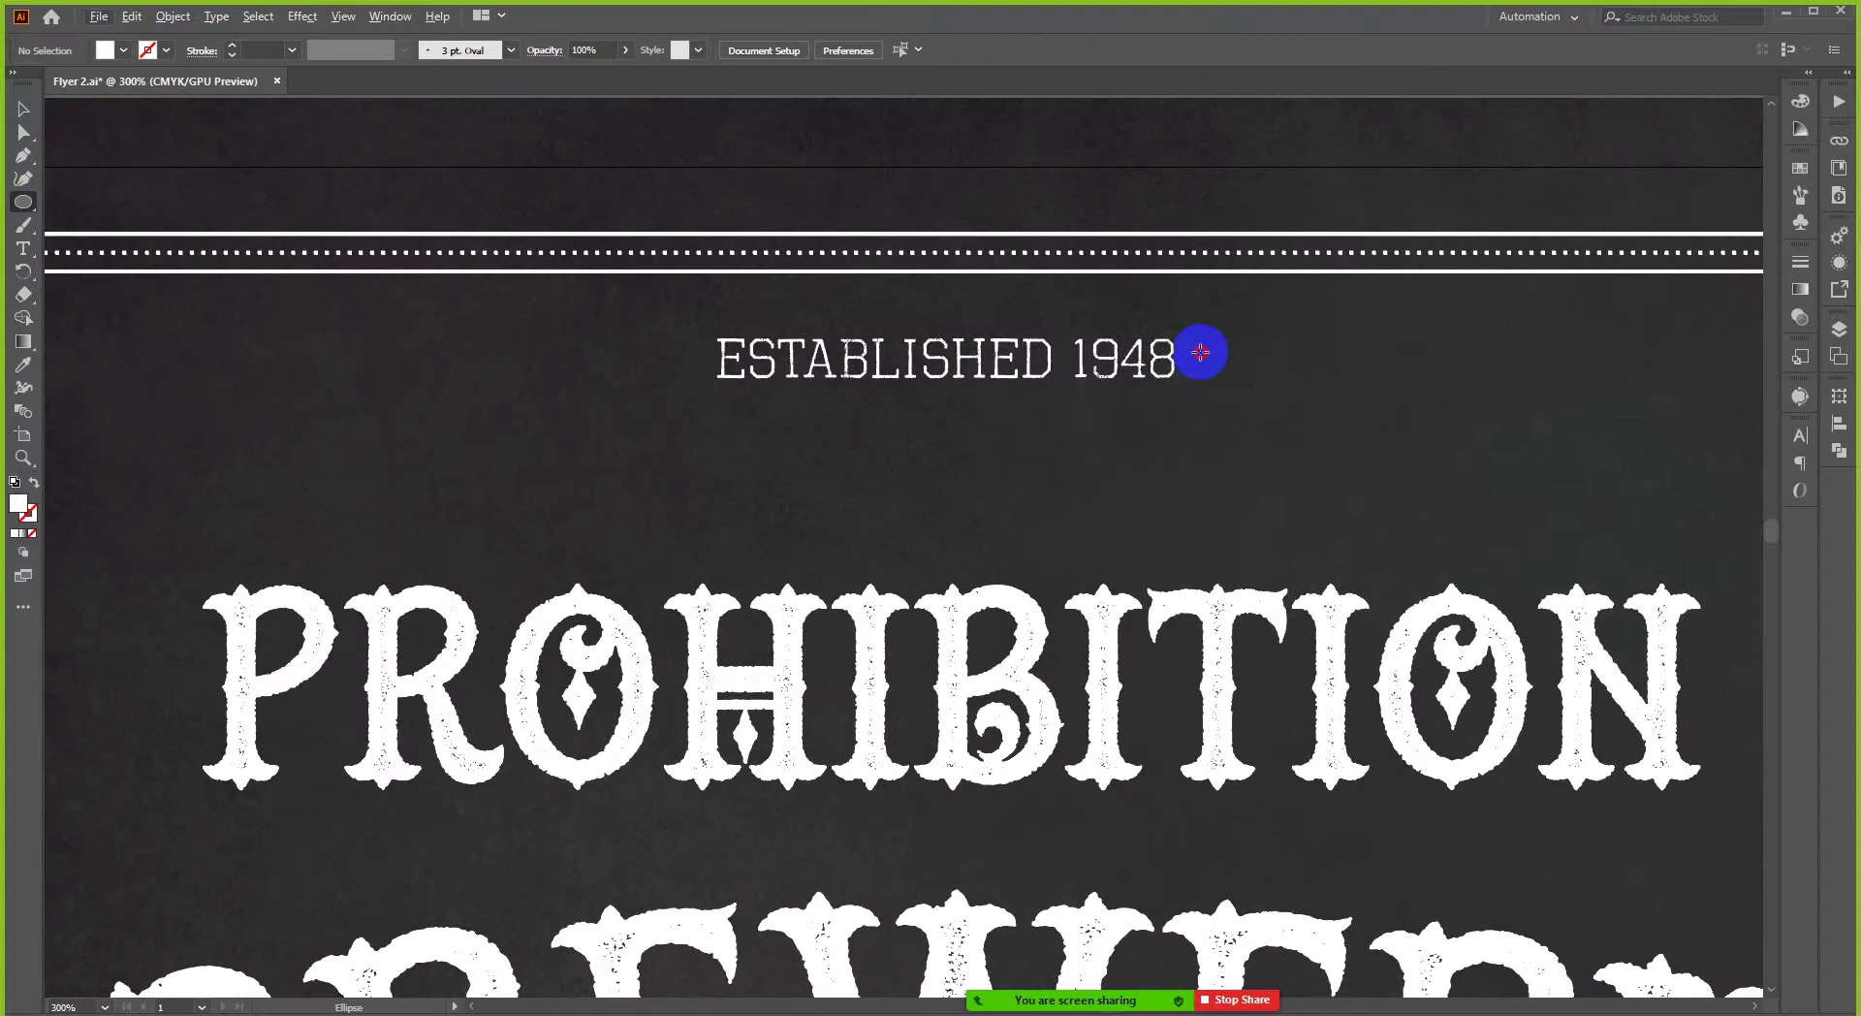
{"action": "left_click_drag", "start_coordinate": [1200, 352], "coordinate": [1213, 364]}
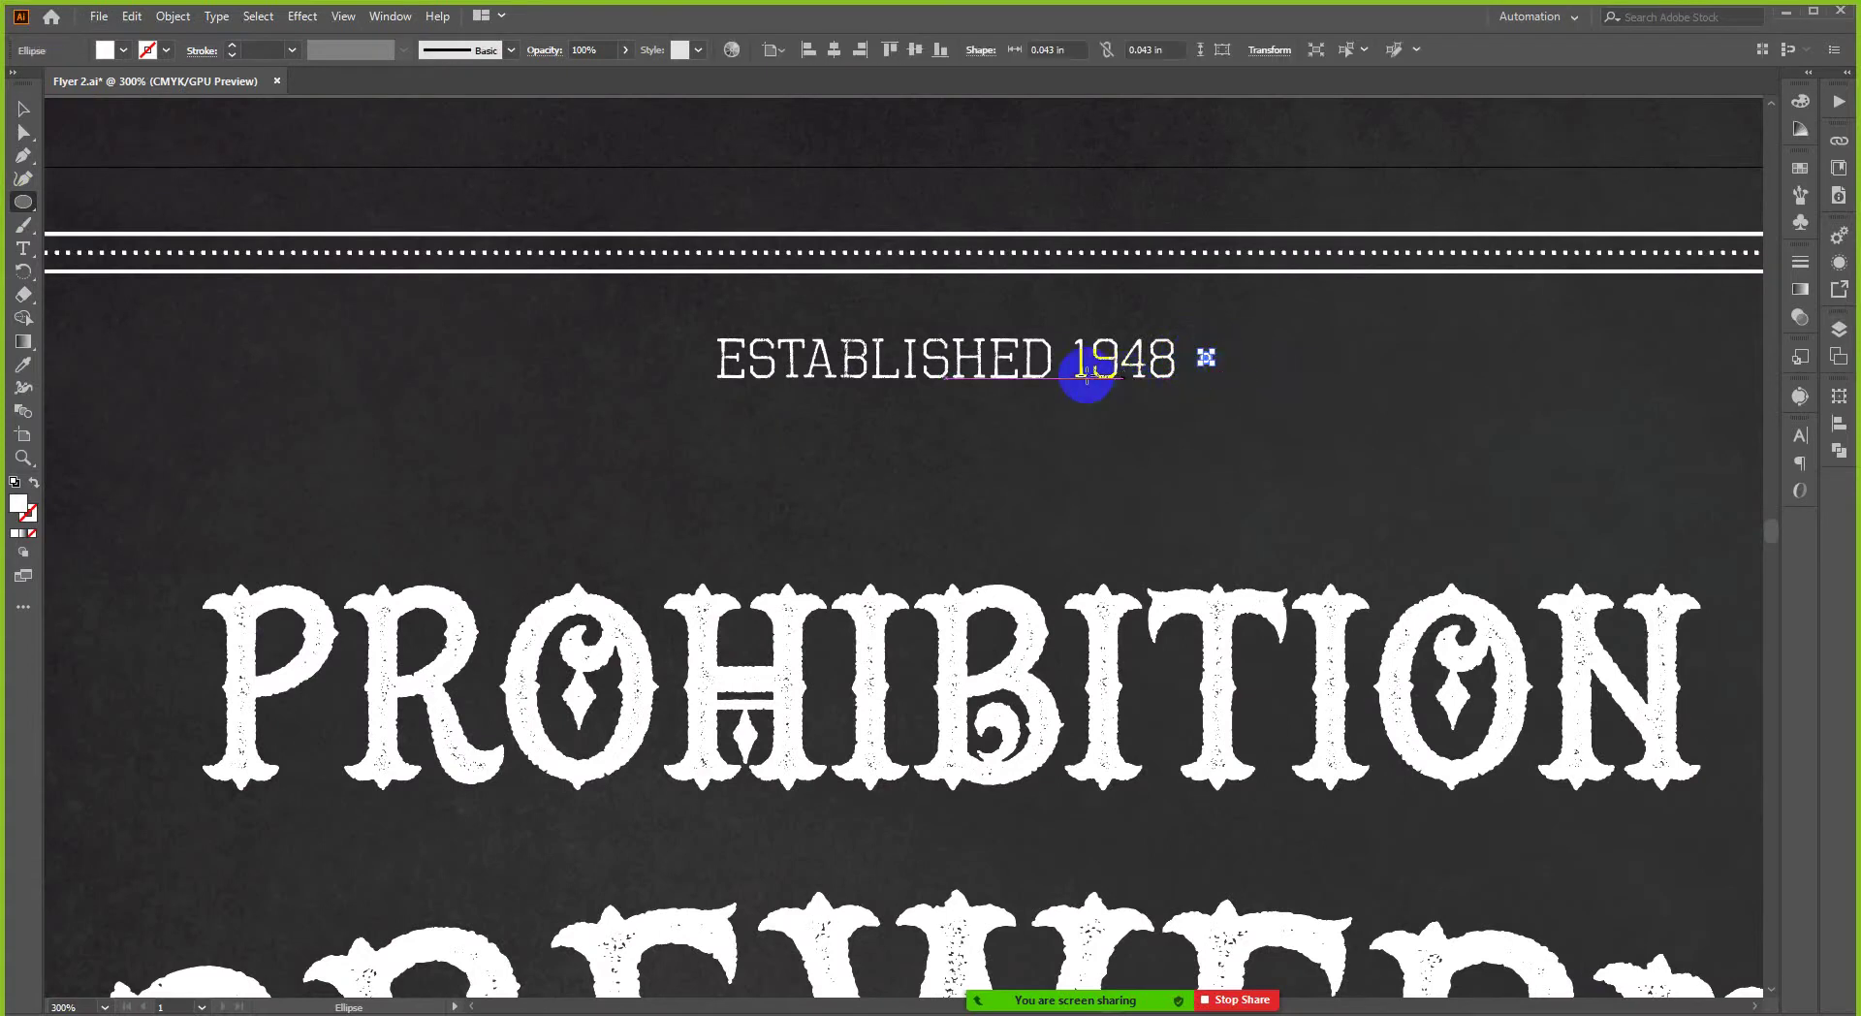
- Duplicate the small white dot to the opposite side of the line, just before ESTABLISHED
{"action": "key", "text": "v"}
{"action": "scroll", "coordinate": [1154, 357], "scroll_direction": "up", "scroll_amount": 4}
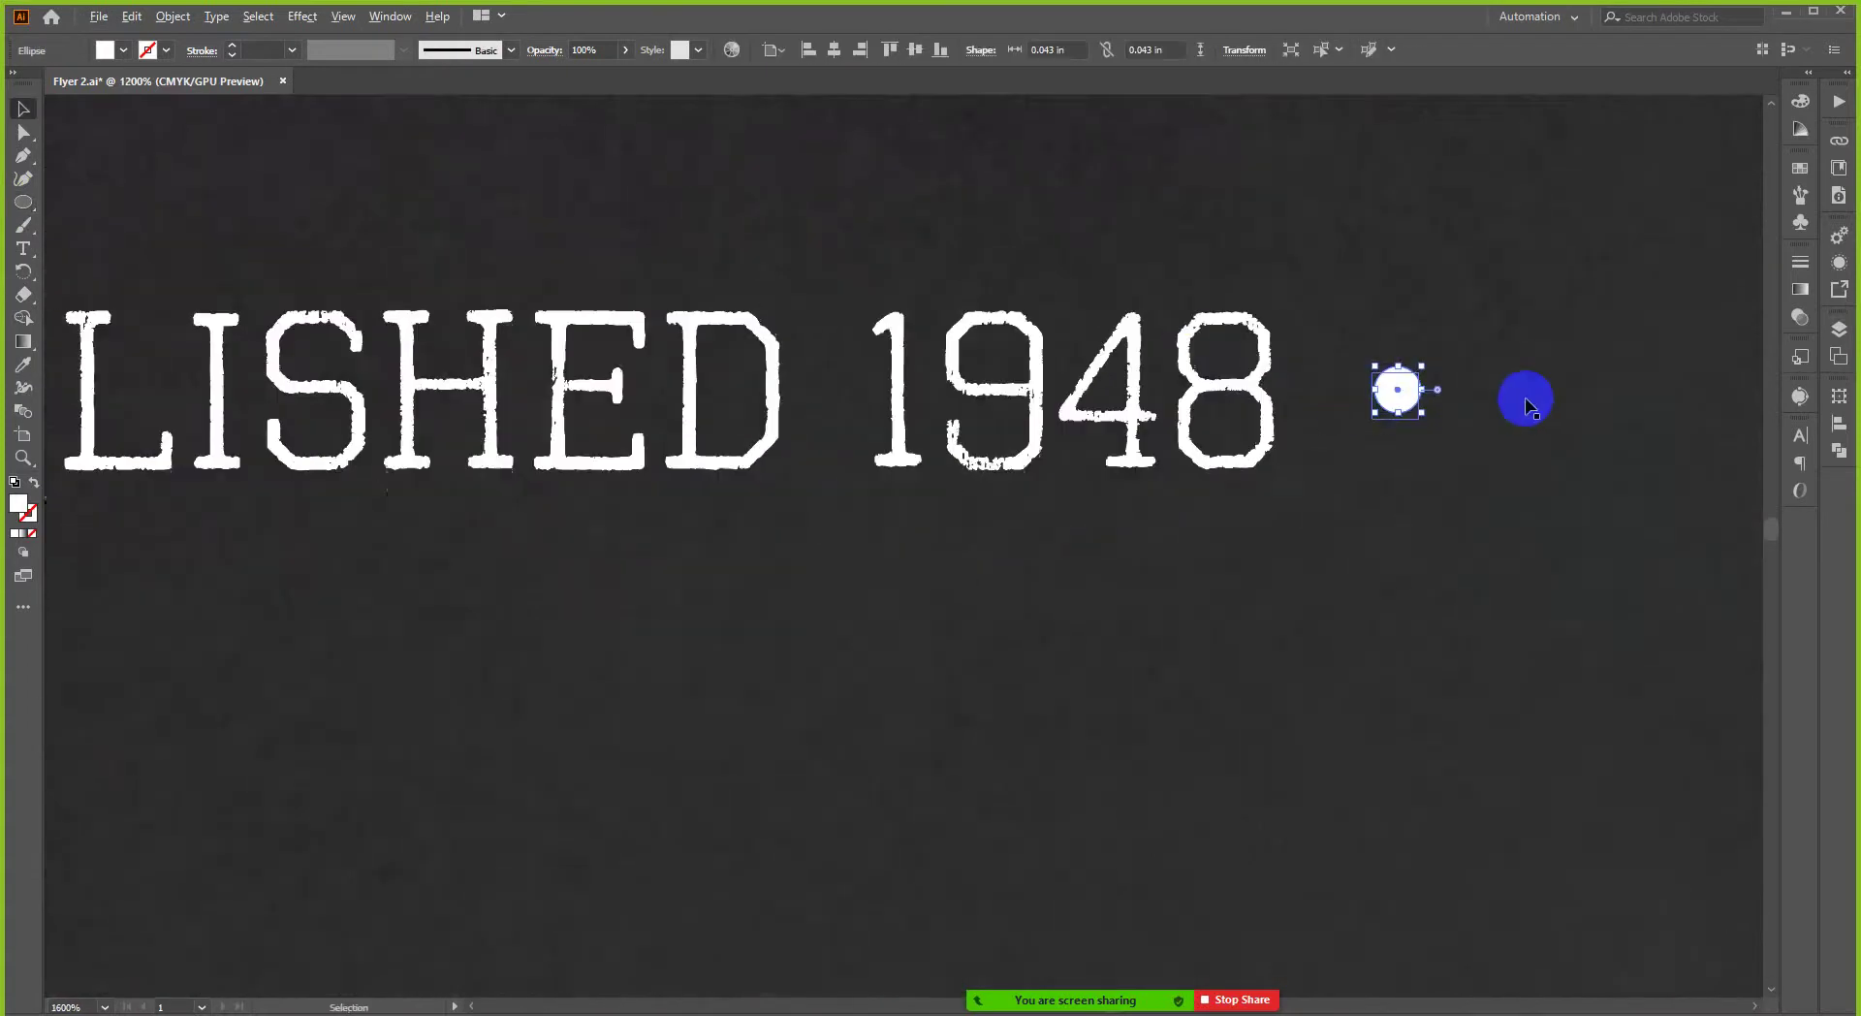
{"action": "scroll", "coordinate": [1527, 402], "scroll_direction": "down", "scroll_amount": 2}
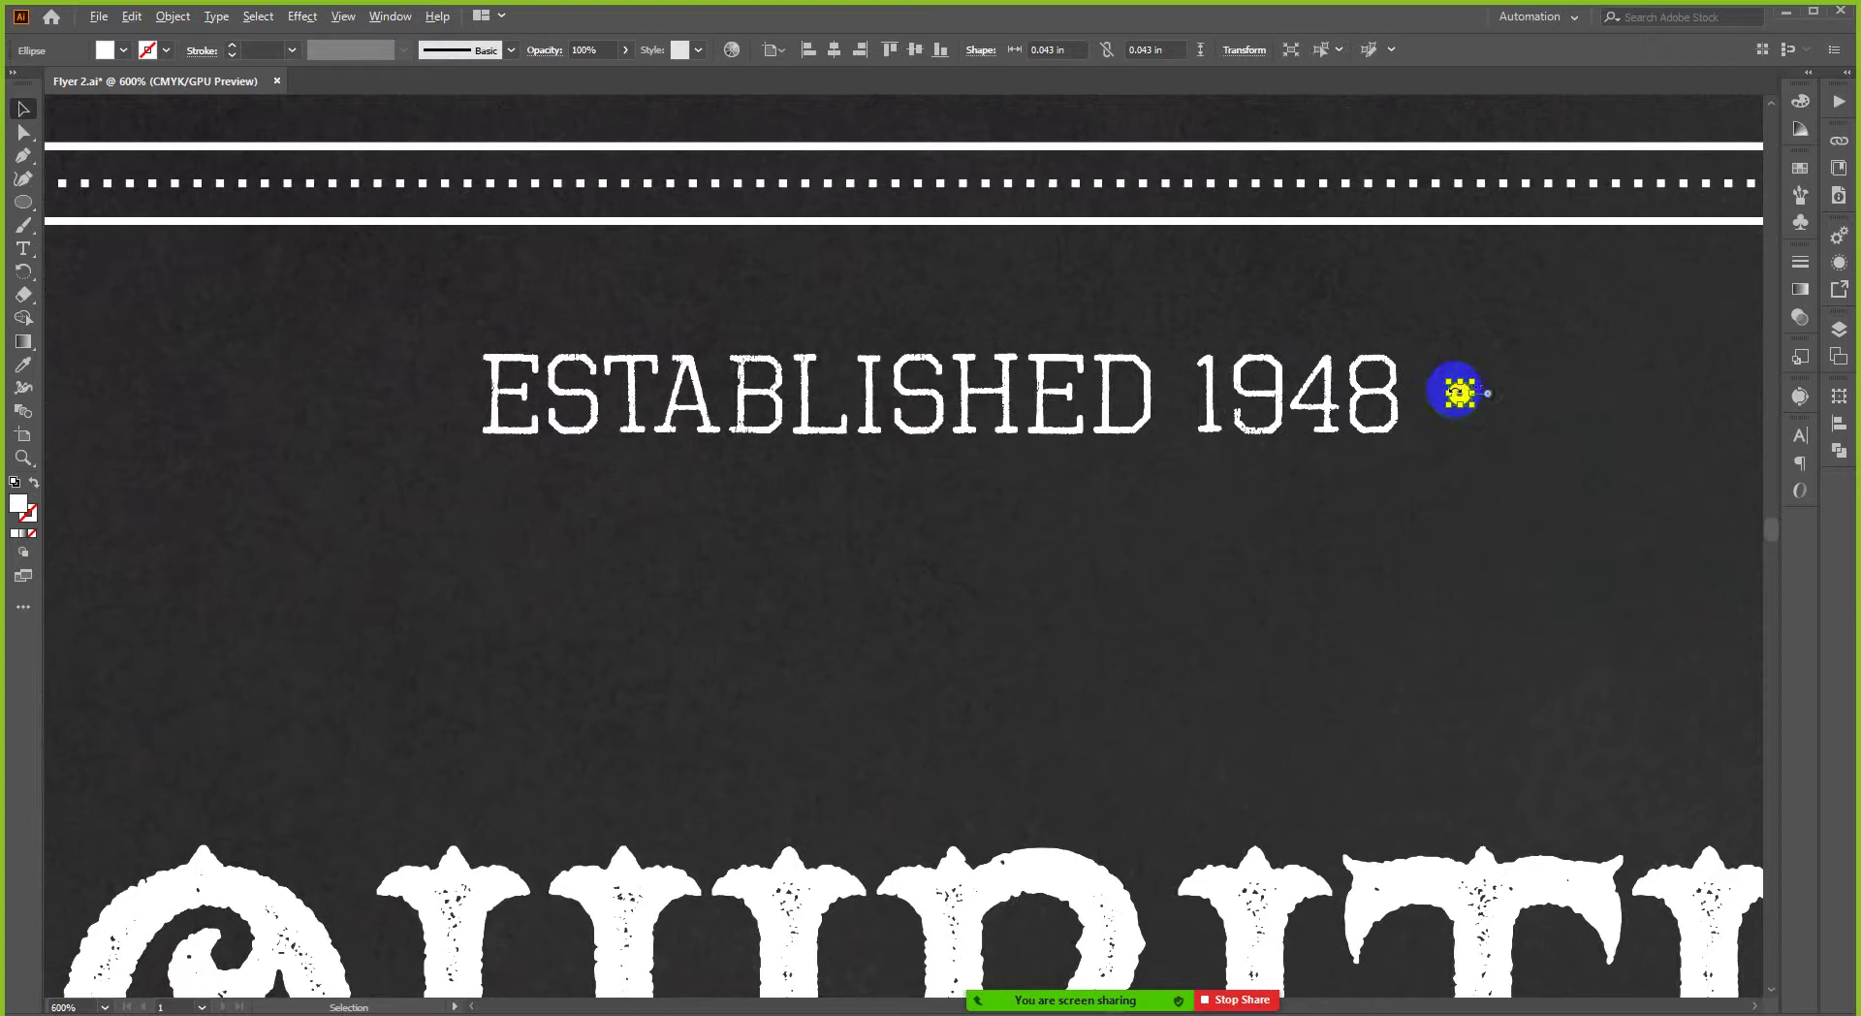
{"action": "scroll", "coordinate": [1462, 394], "scroll_direction": "up", "scroll_amount": 2}
{"action": "left_click_drag", "start_coordinate": [1489, 393], "coordinate": [270, 411]}
{"action": "scroll", "coordinate": [274, 407], "scroll_direction": "down", "scroll_amount": 2}
{"action": "scroll", "coordinate": [274, 407], "scroll_direction": "down", "scroll_amount": 1}
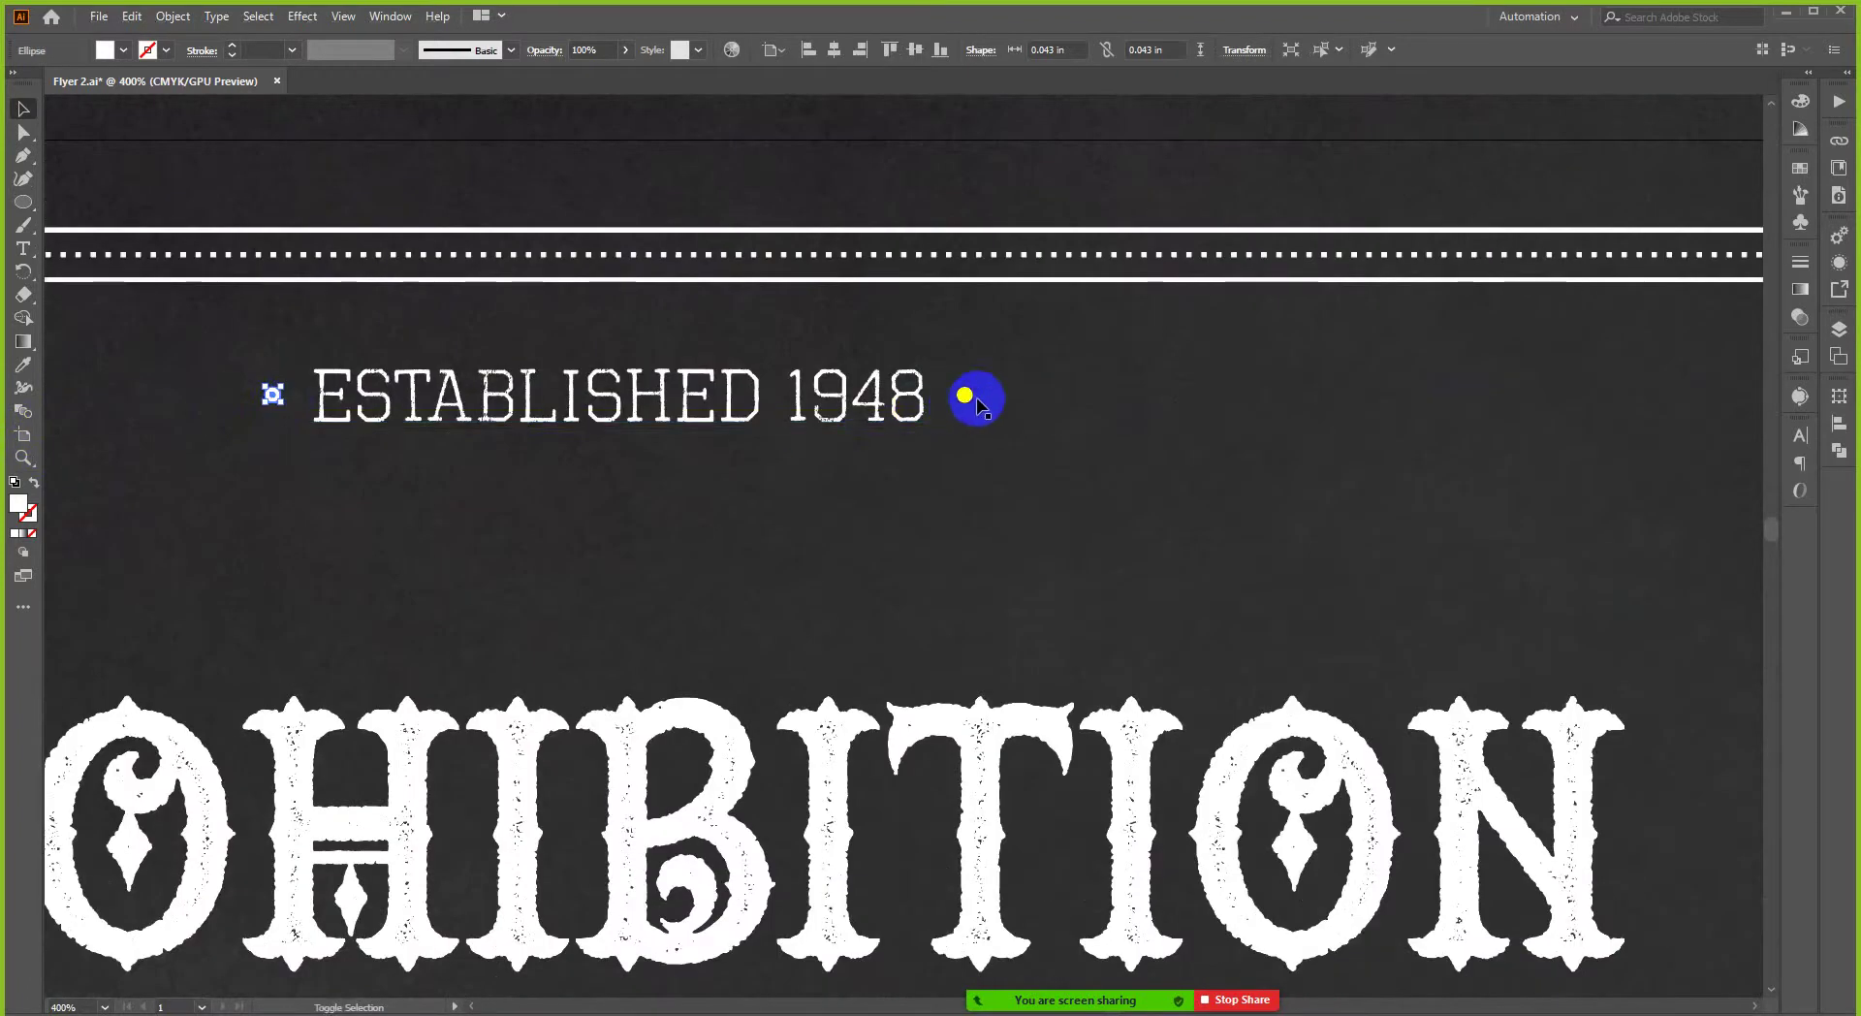
- Group the two dots flanking ESTABLISHED 1948 and center the group horizontally on the artboard
{"action": "left_click", "coordinate": [967, 394], "text": "shift"}
{"action": "key", "text": "ctrl+g"}
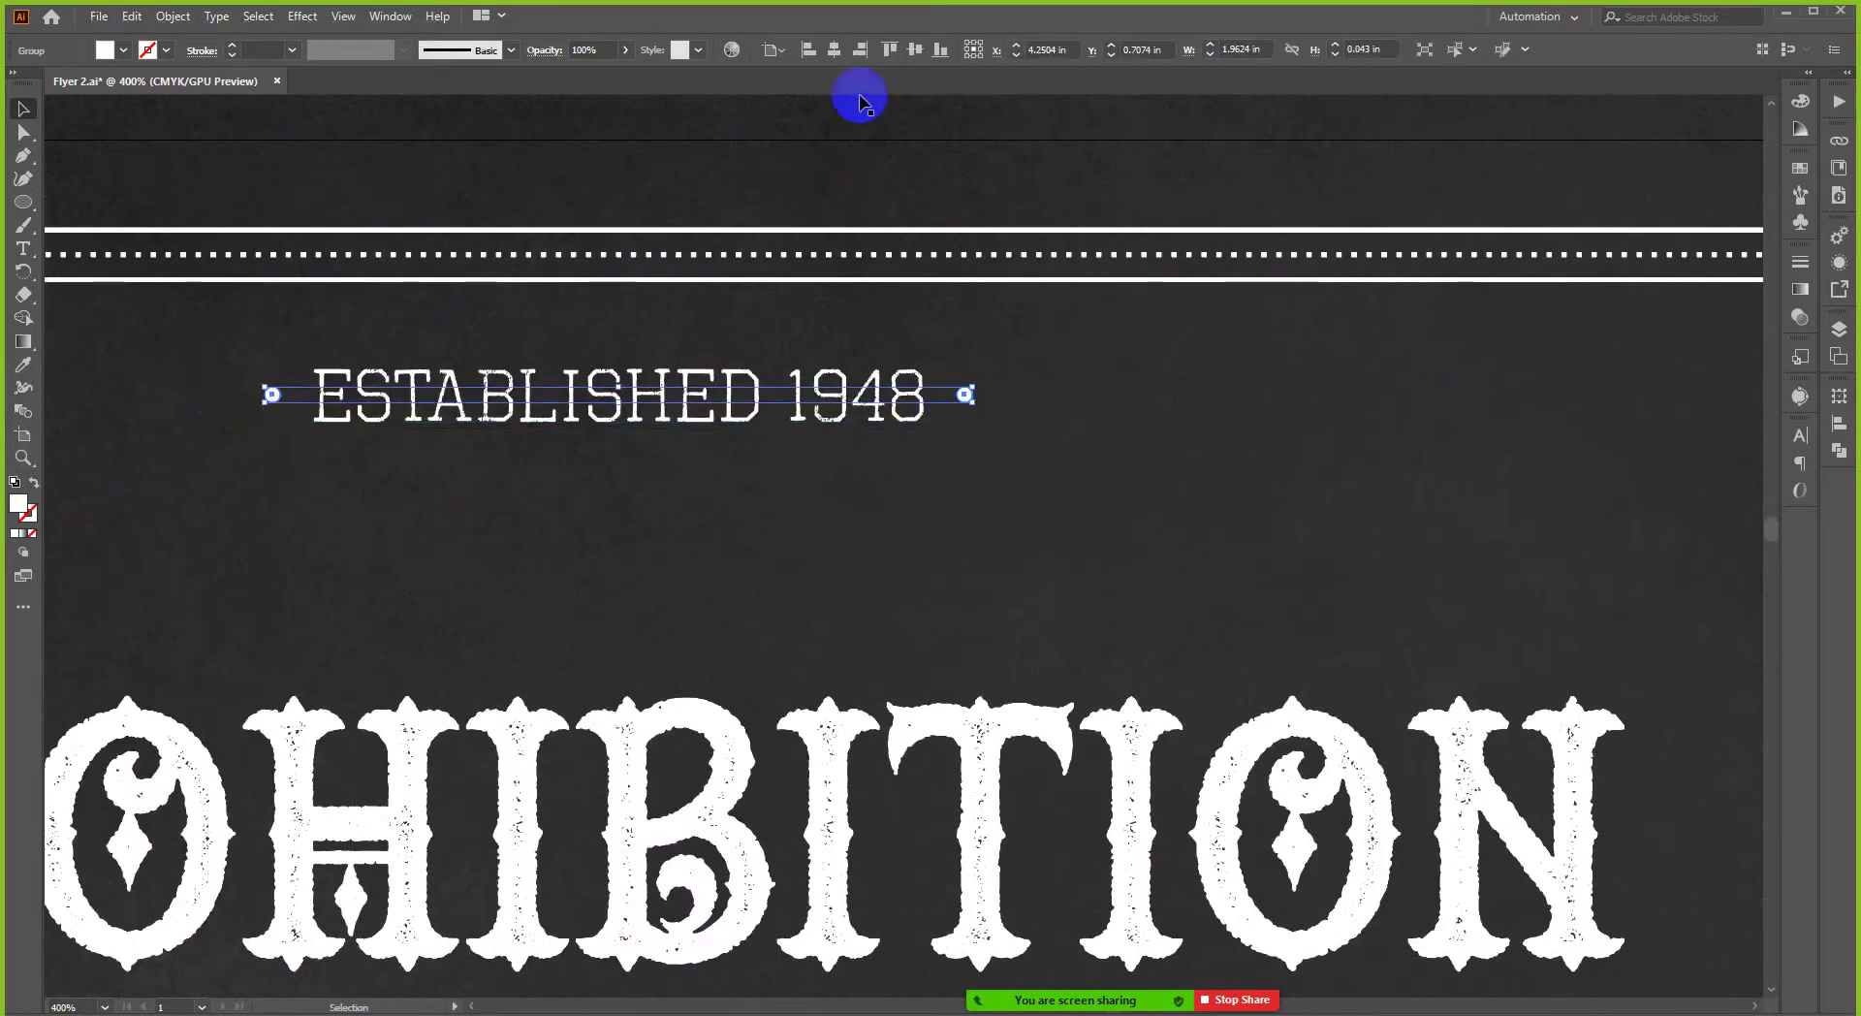
{"action": "left_click", "coordinate": [833, 49]}
{"action": "scroll", "coordinate": [1005, 361], "scroll_direction": "down", "scroll_amount": 2}
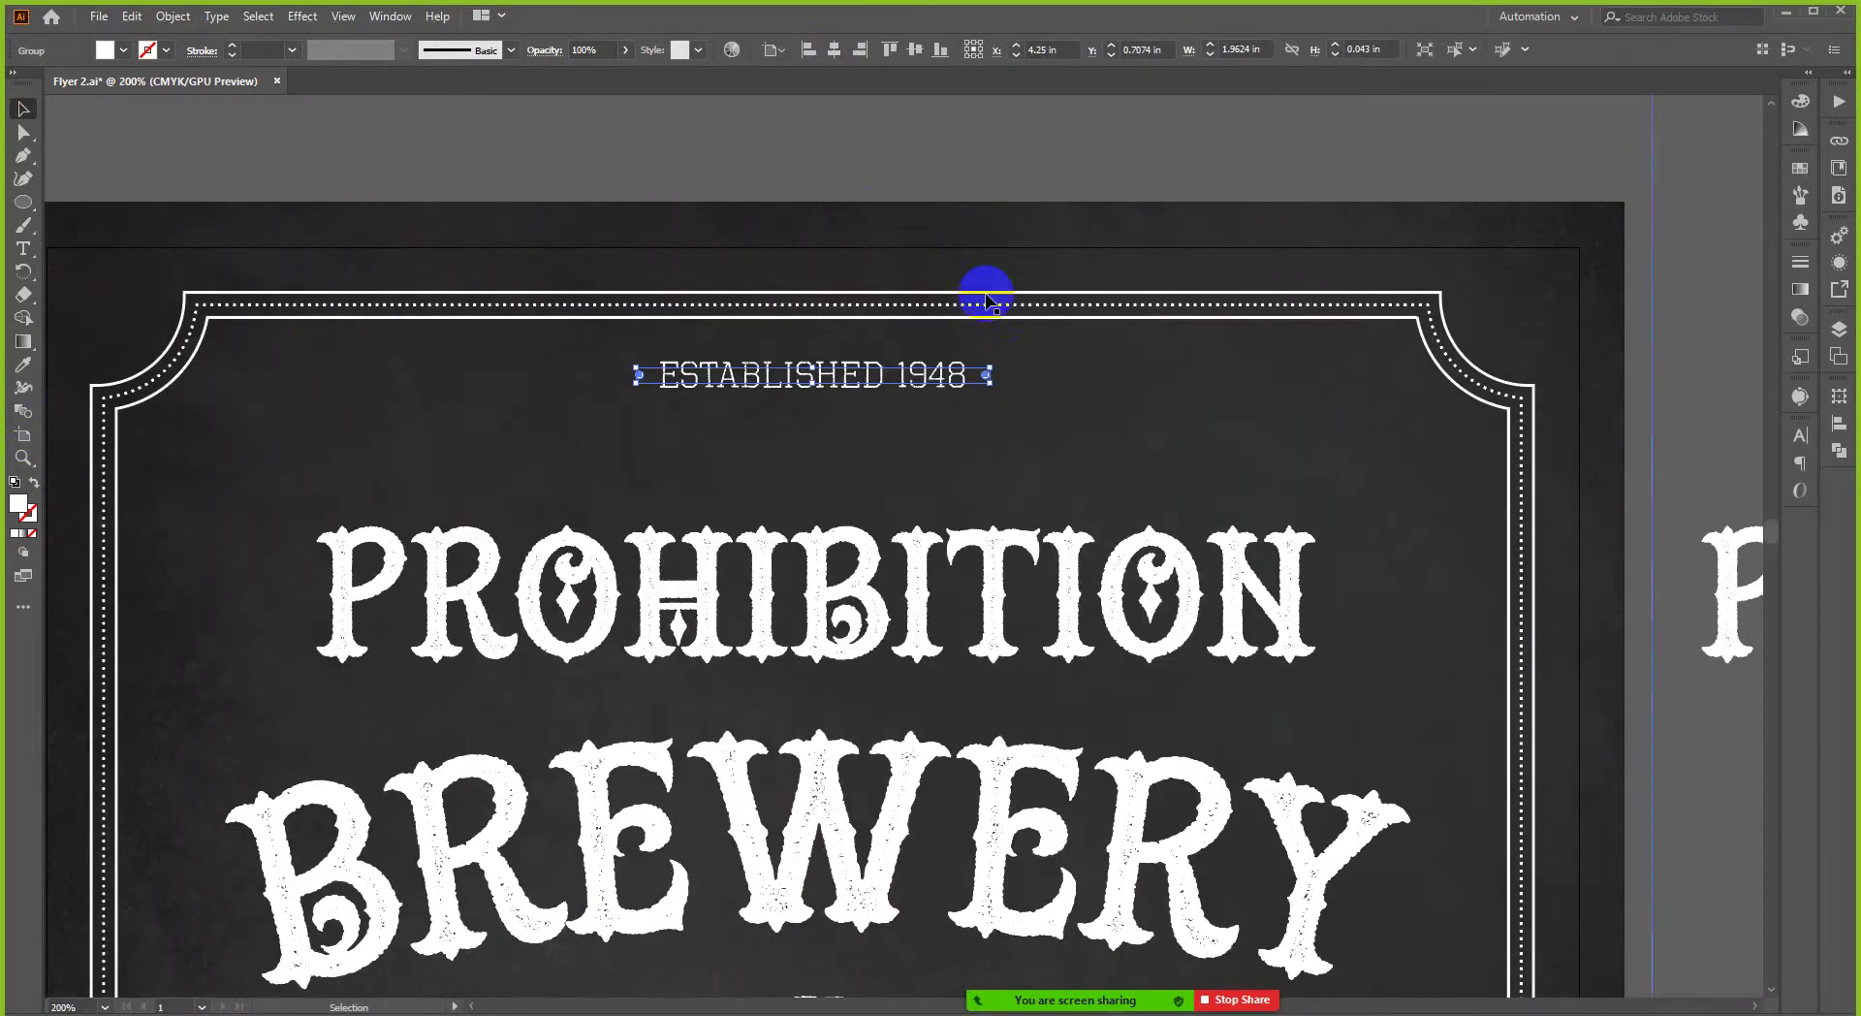
{"action": "scroll", "coordinate": [997, 406], "scroll_direction": "down", "scroll_amount": 2}
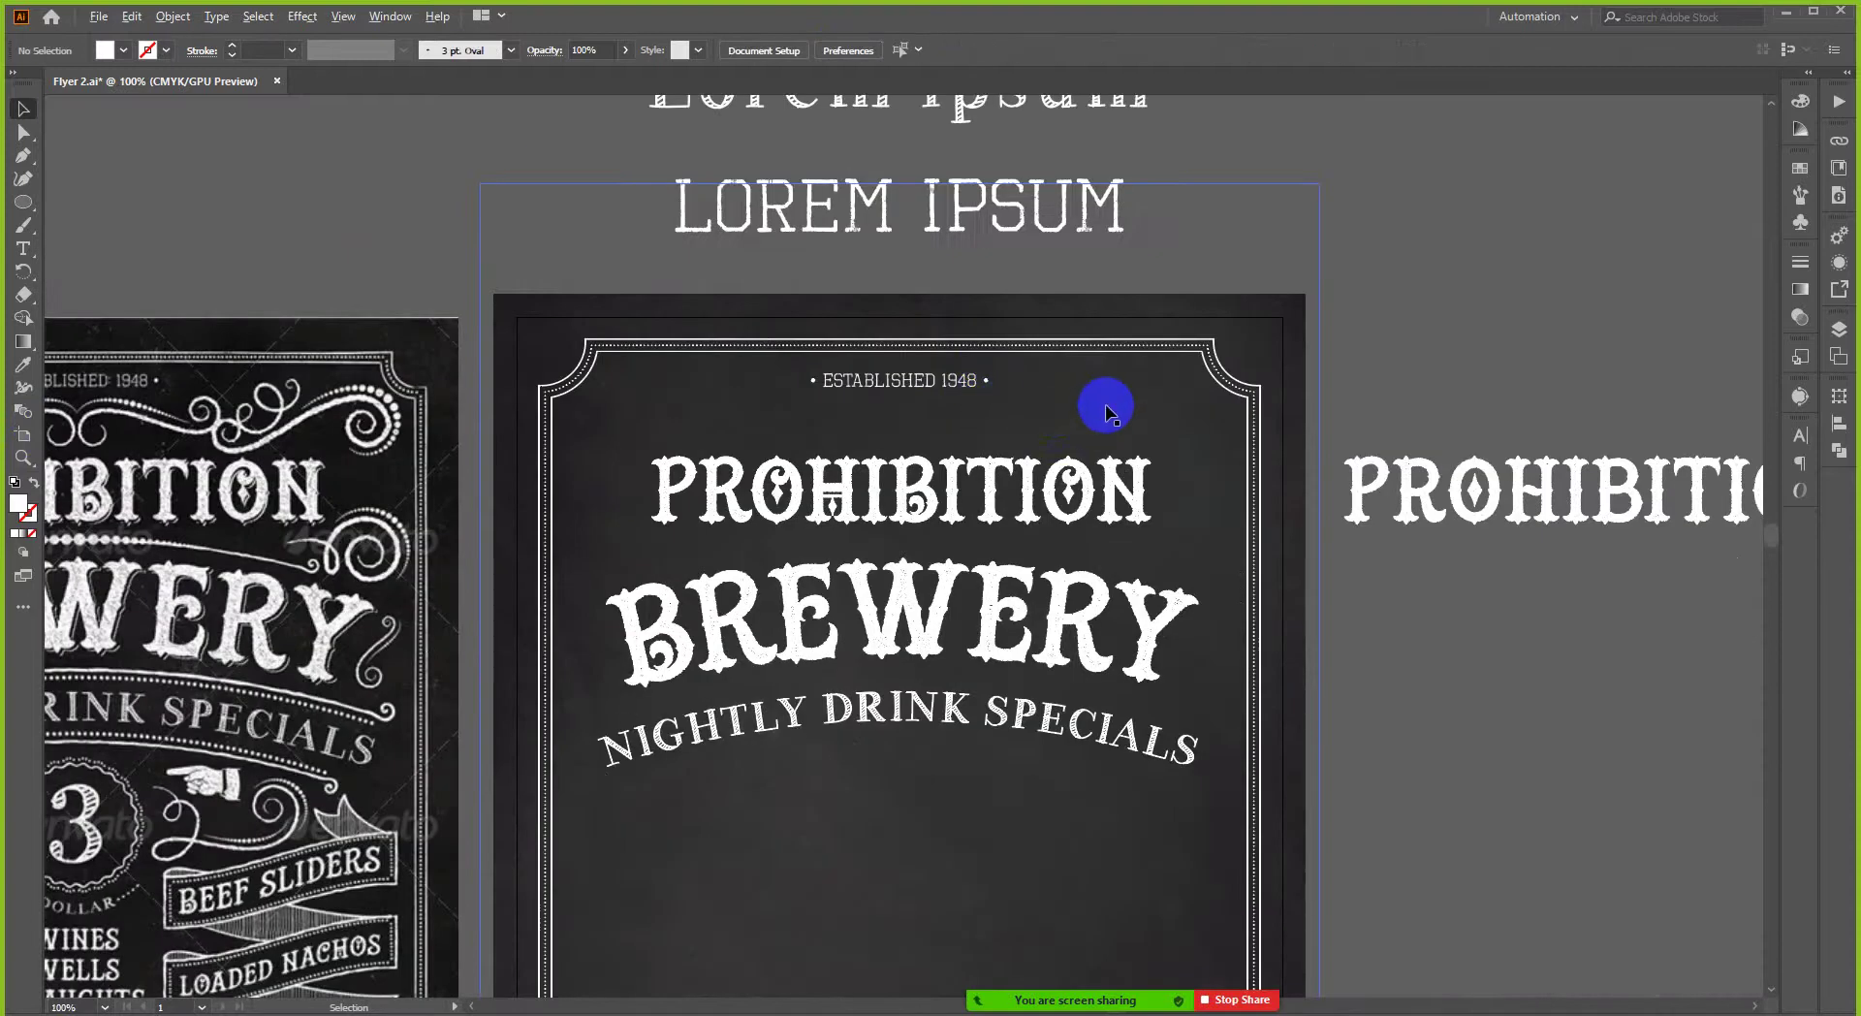
{"action": "scroll", "coordinate": [1105, 402], "scroll_direction": "down", "scroll_amount": 1}
- Align the ESTABLISHED 1948 text and its pair of dots by their vertical centers
{"action": "scroll", "coordinate": [917, 391], "scroll_direction": "up", "scroll_amount": 4}
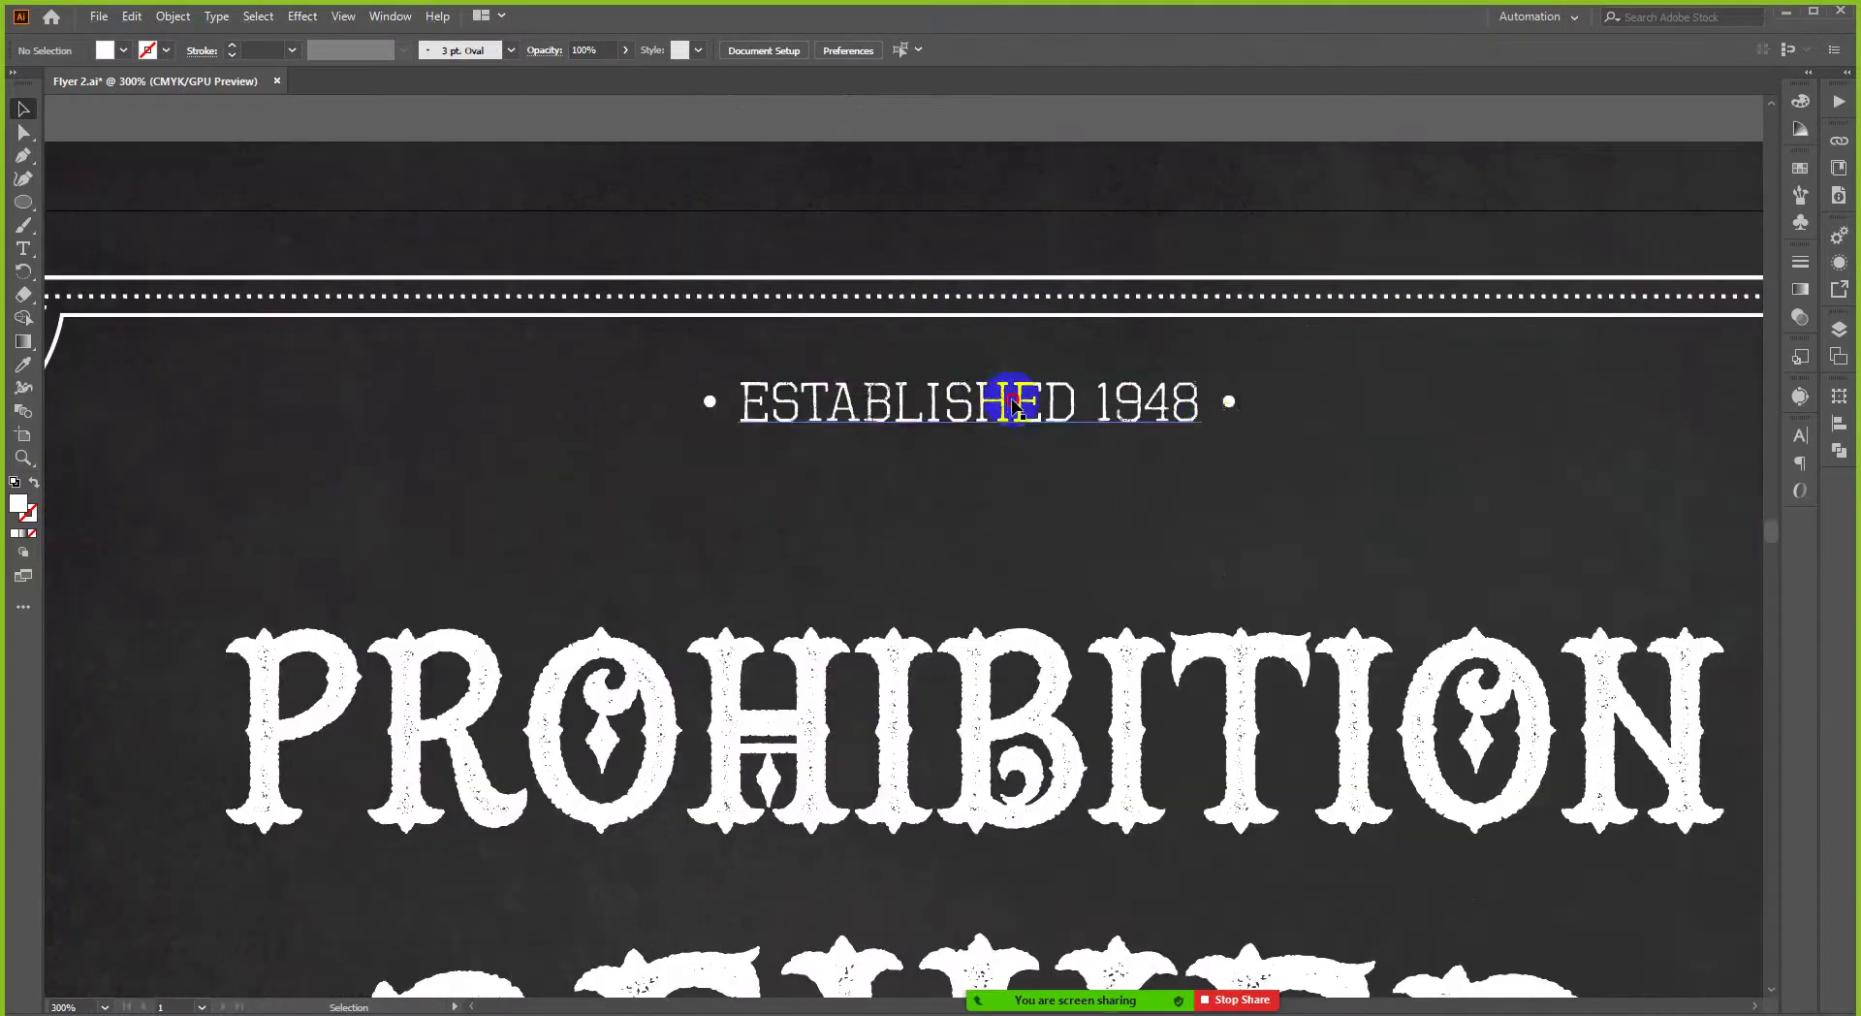
{"action": "left_click", "coordinate": [1009, 405]}
{"action": "scroll", "coordinate": [1227, 406], "scroll_direction": "up", "scroll_amount": 1}
{"action": "left_click", "coordinate": [1229, 397], "text": "shift"}
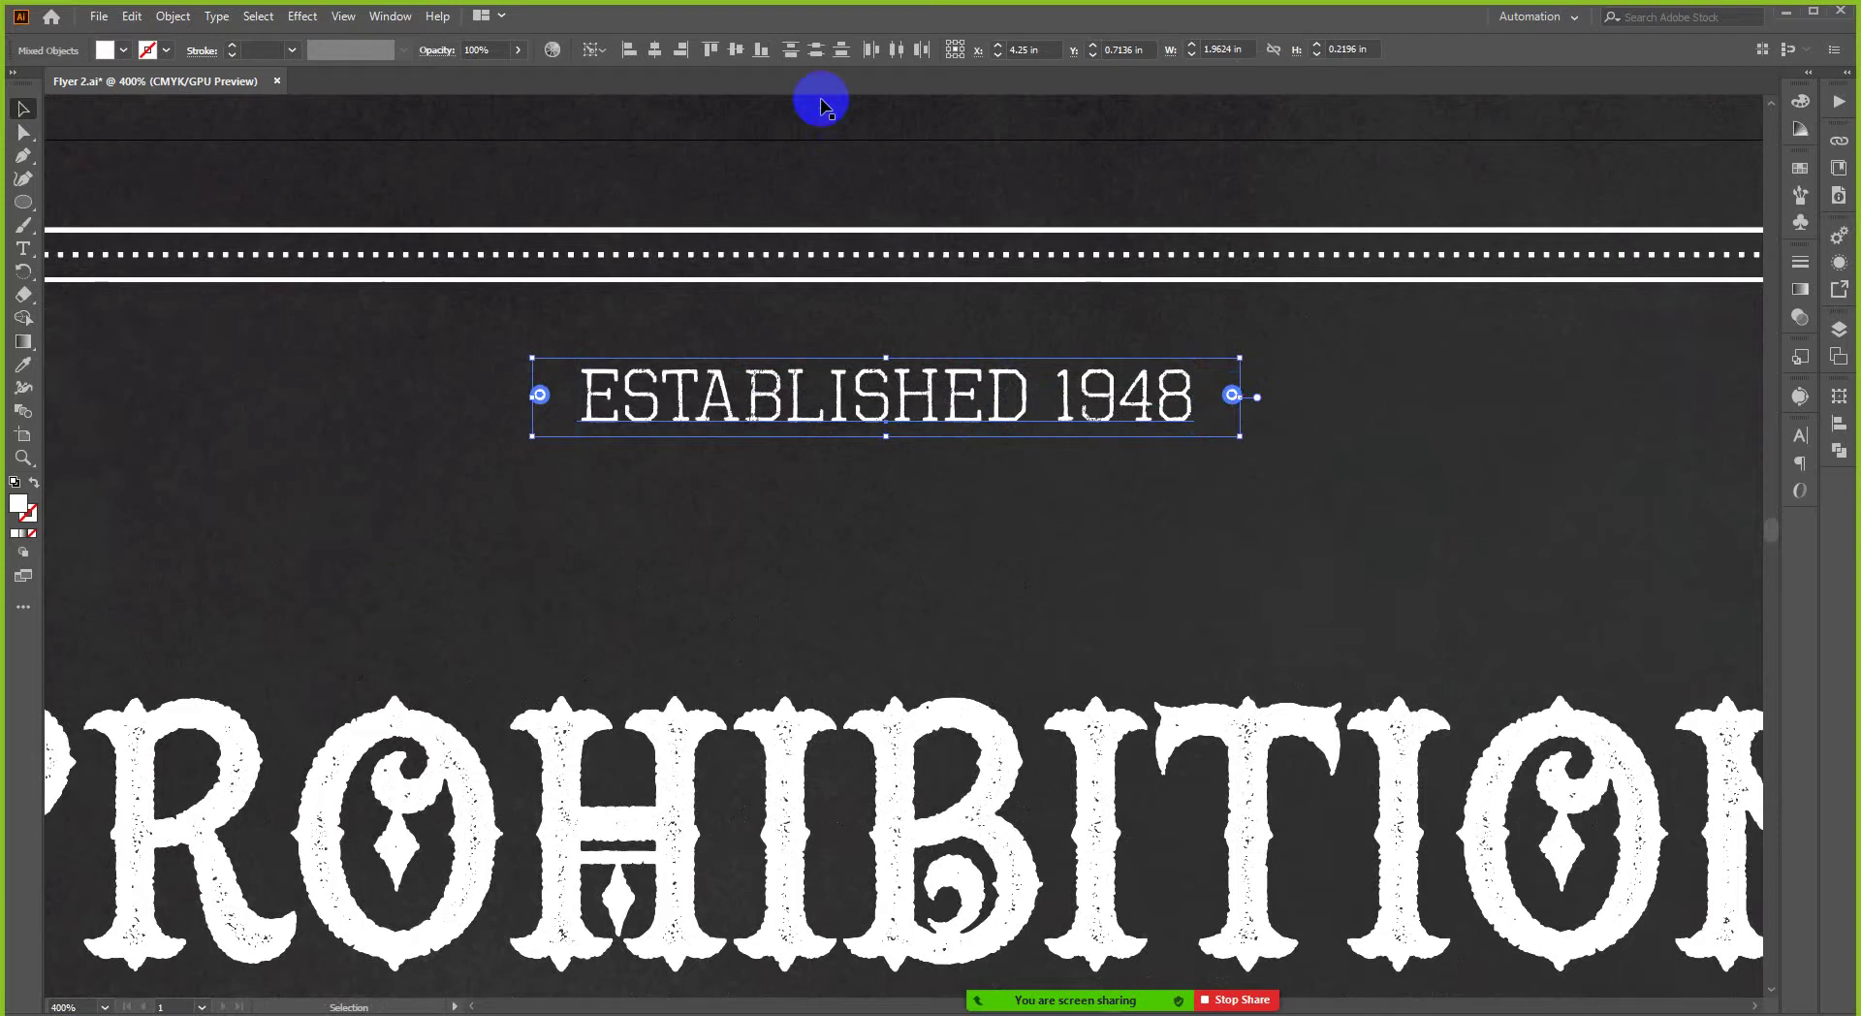
{"action": "left_click", "coordinate": [736, 49]}
{"action": "left_click", "coordinate": [968, 365]}
{"action": "scroll", "coordinate": [955, 365], "scroll_direction": "down", "scroll_amount": 2}
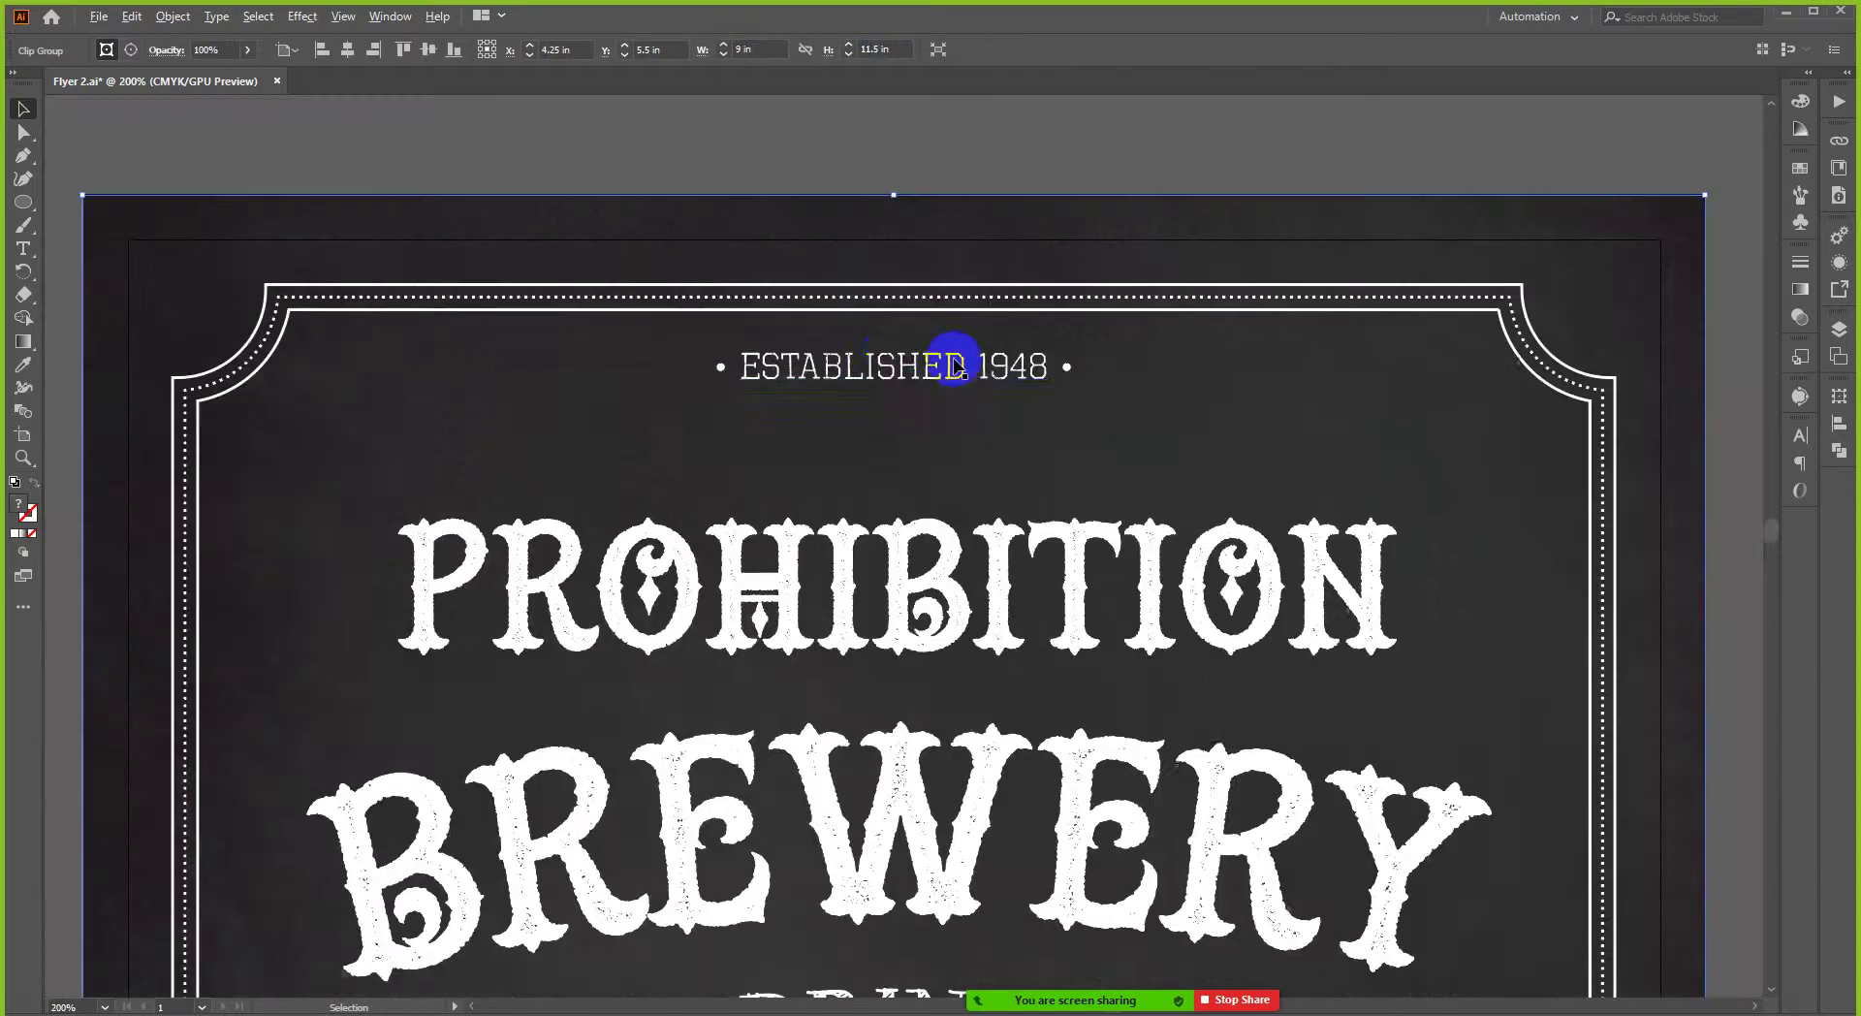
{"action": "scroll", "coordinate": [918, 348], "scroll_direction": "down", "scroll_amount": 1}
{"action": "left_click", "coordinate": [957, 228]}
- Group the ESTABLISHED 1948 text together with its two dots
{"action": "scroll", "coordinate": [969, 345], "scroll_direction": "up", "scroll_amount": 2}
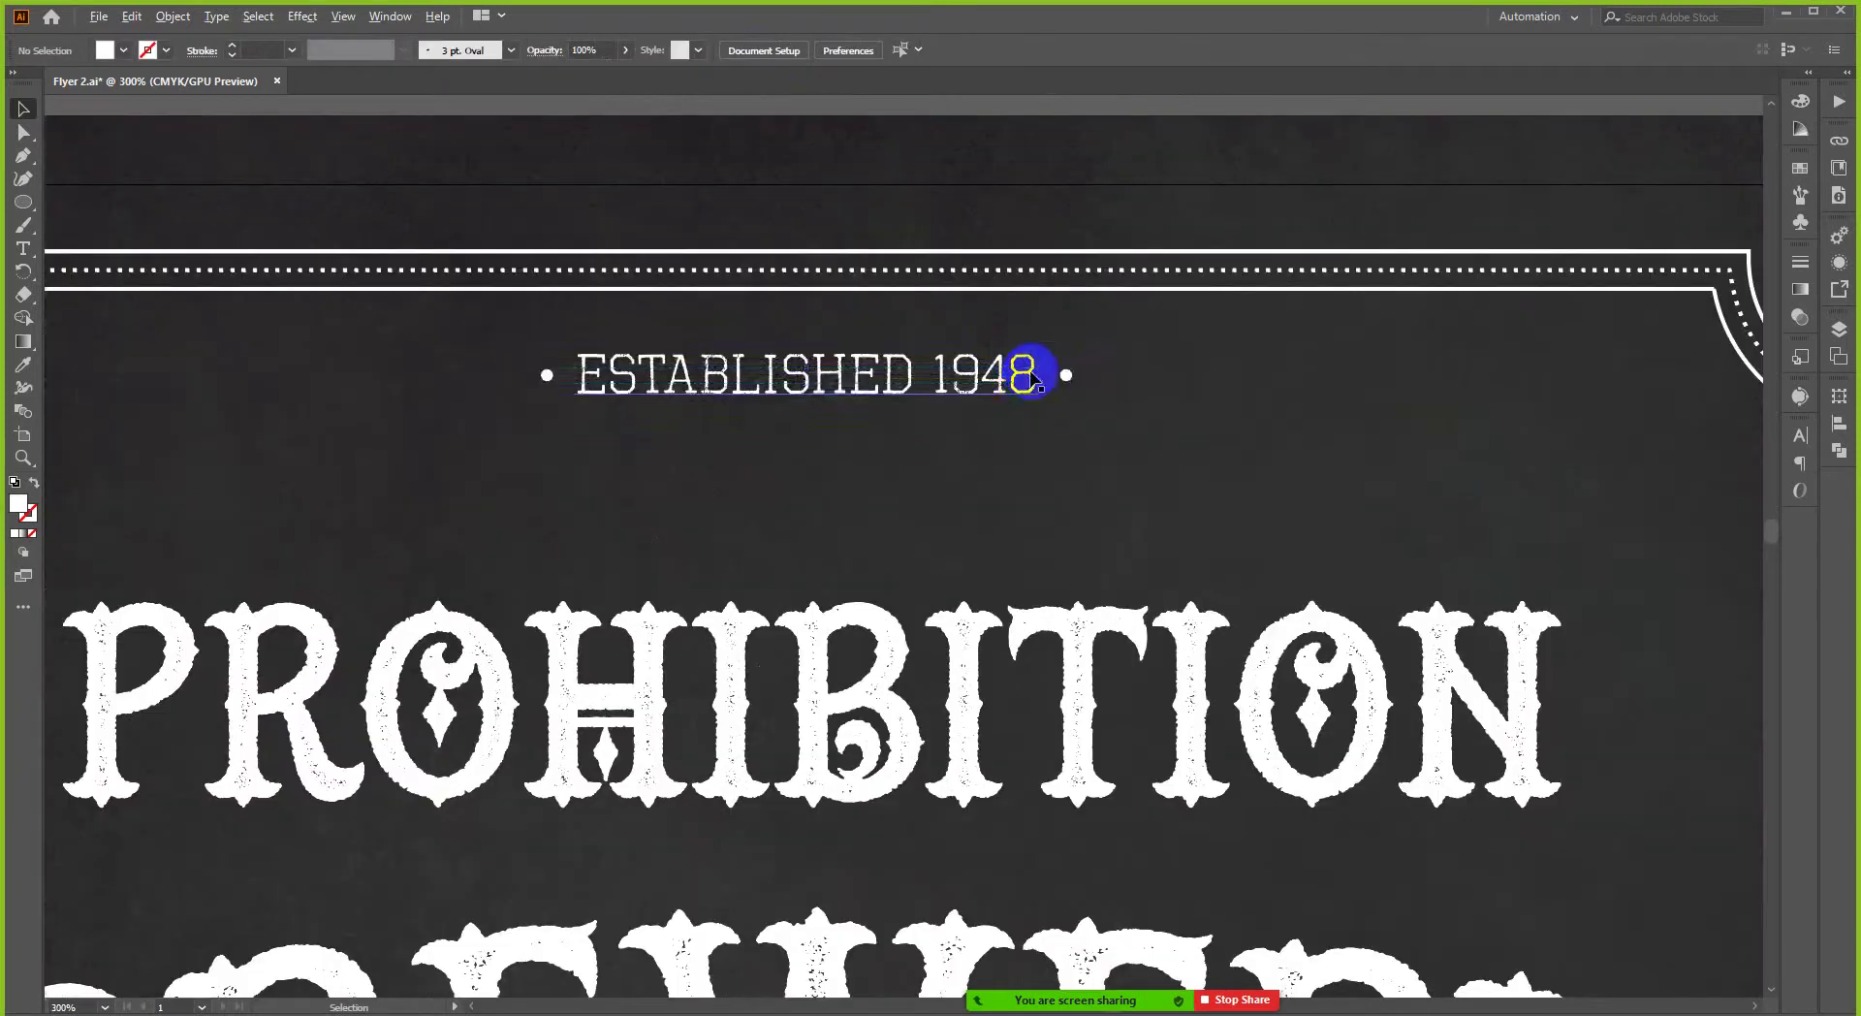
{"action": "left_click", "coordinate": [996, 389]}
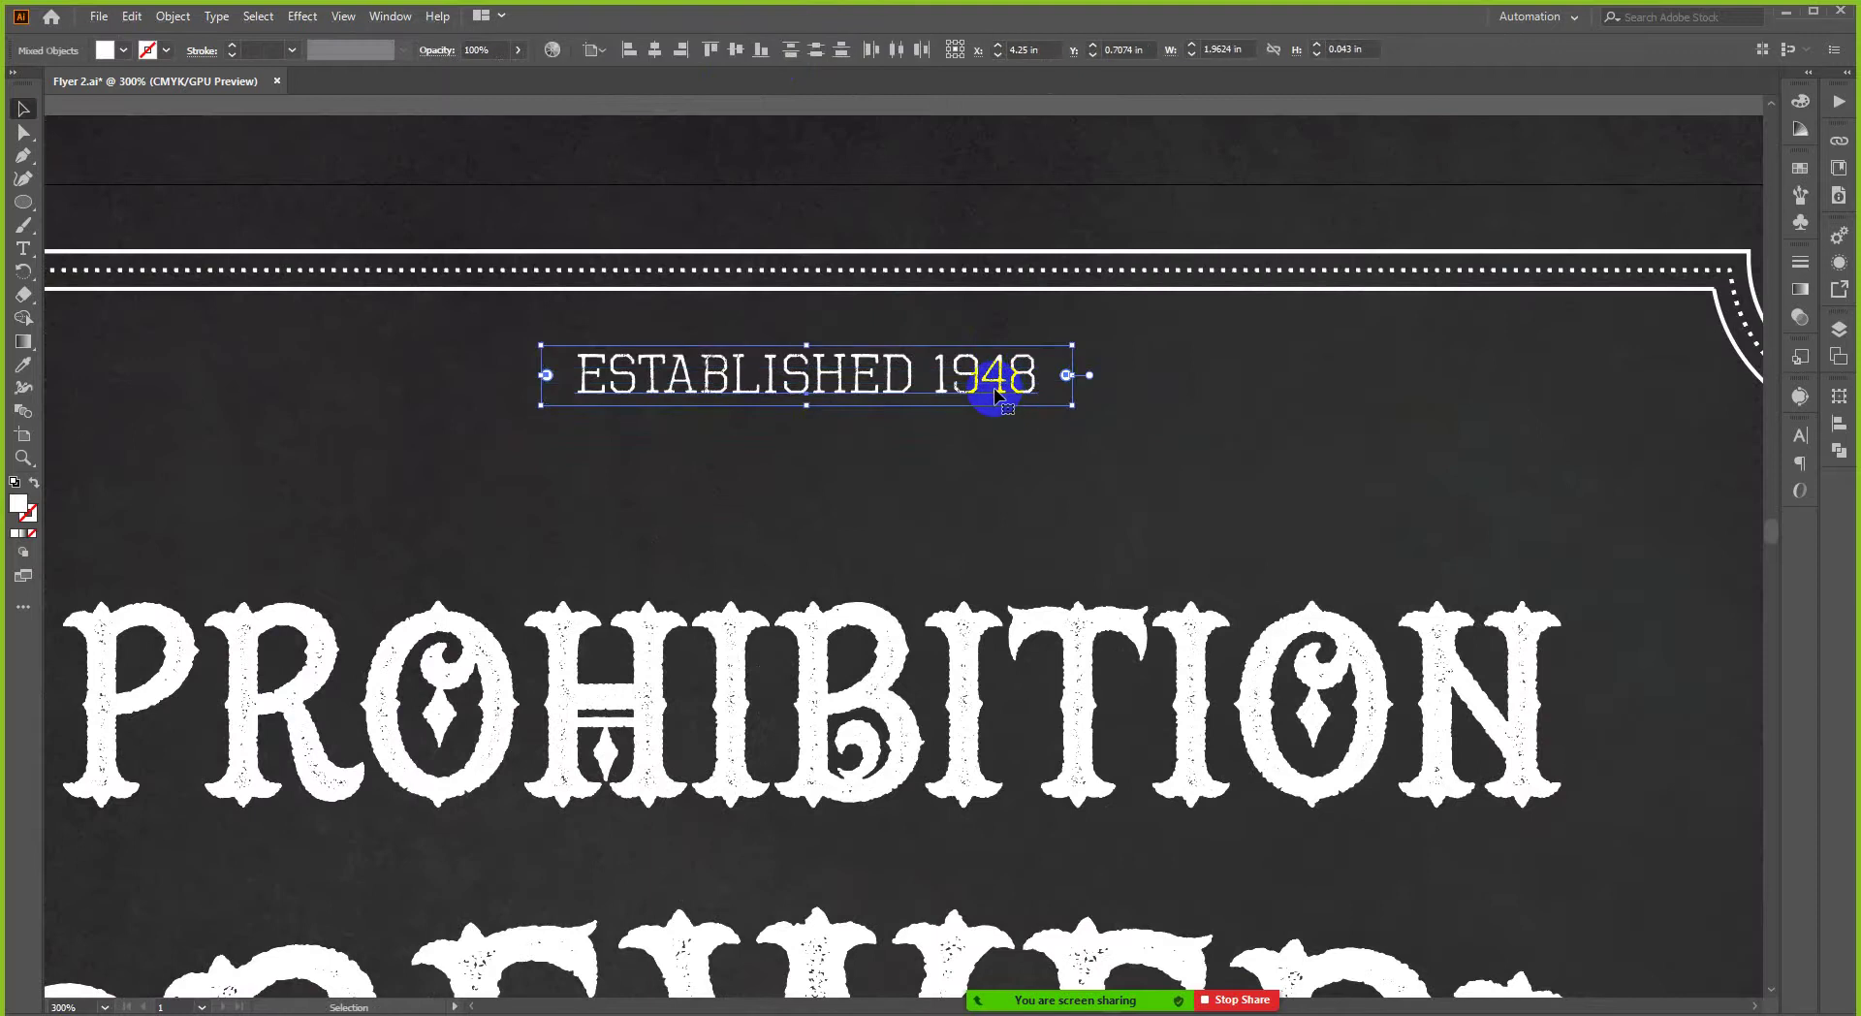
{"action": "left_click", "coordinate": [986, 201]}
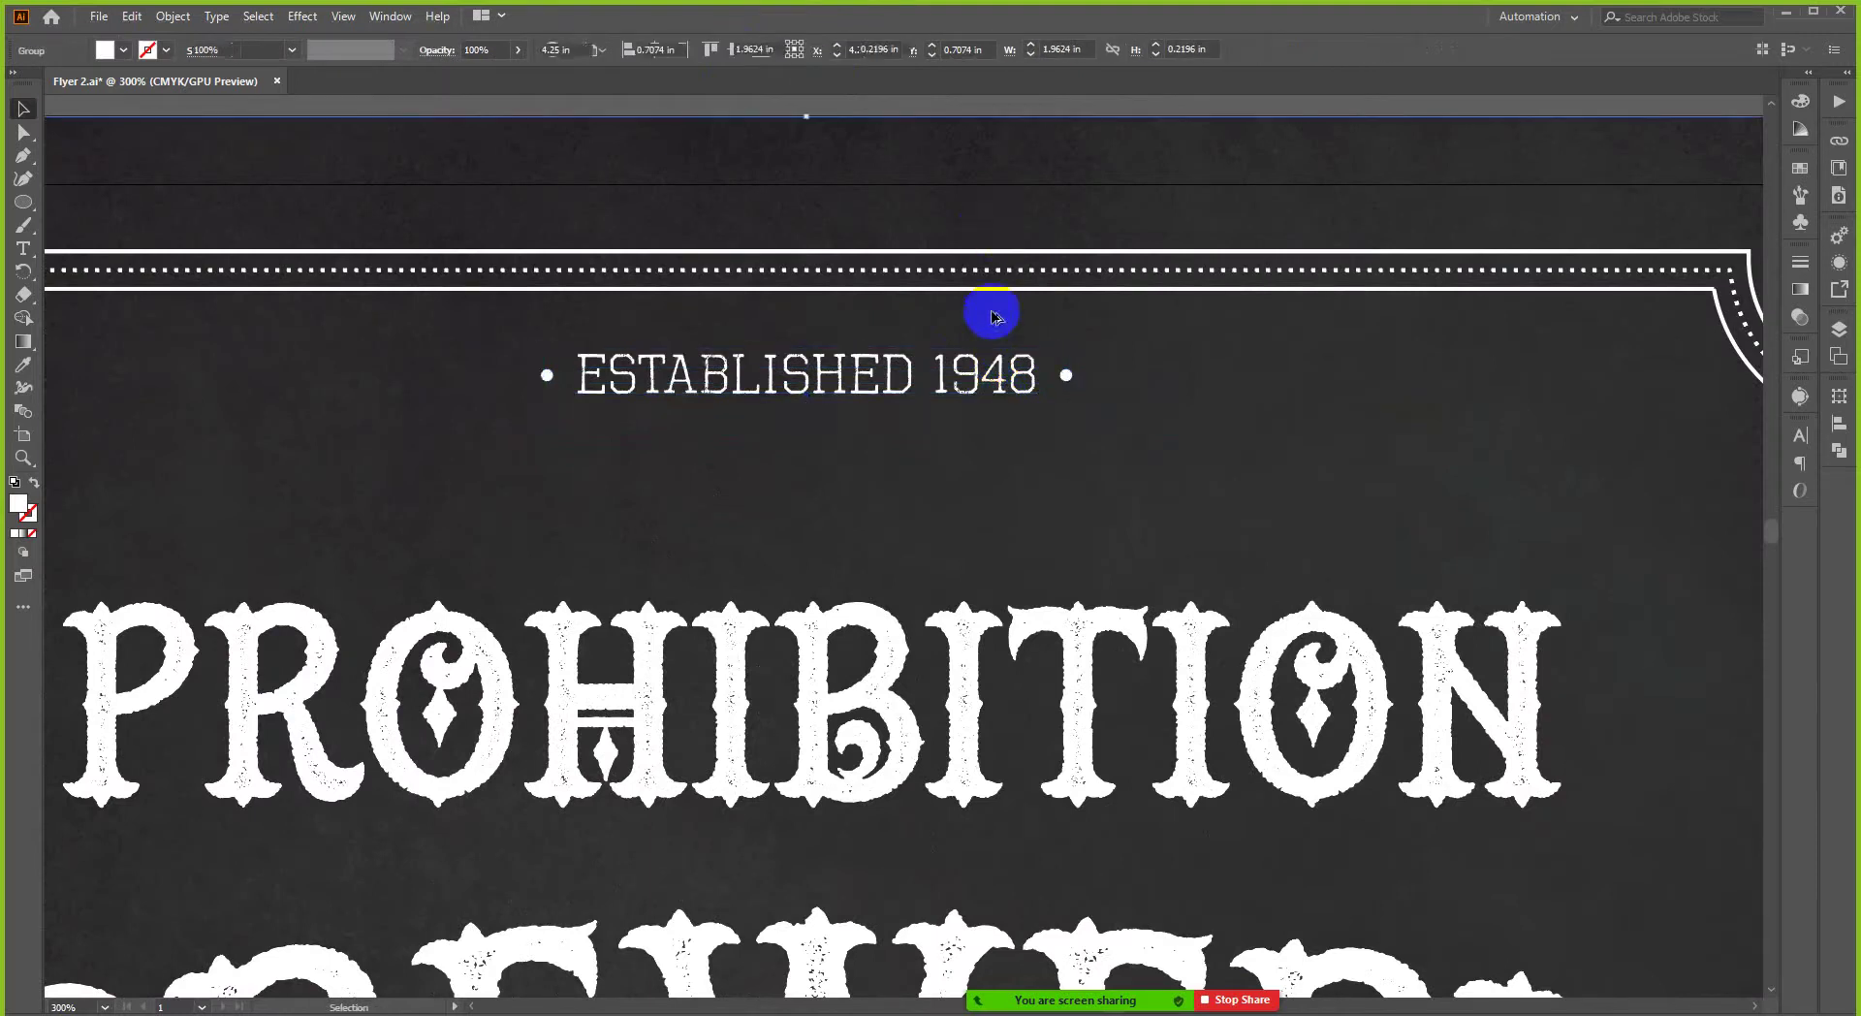
{"action": "scroll", "coordinate": [1008, 194], "scroll_direction": "down", "scroll_amount": 2}
{"action": "left_click", "coordinate": [1032, 281]}
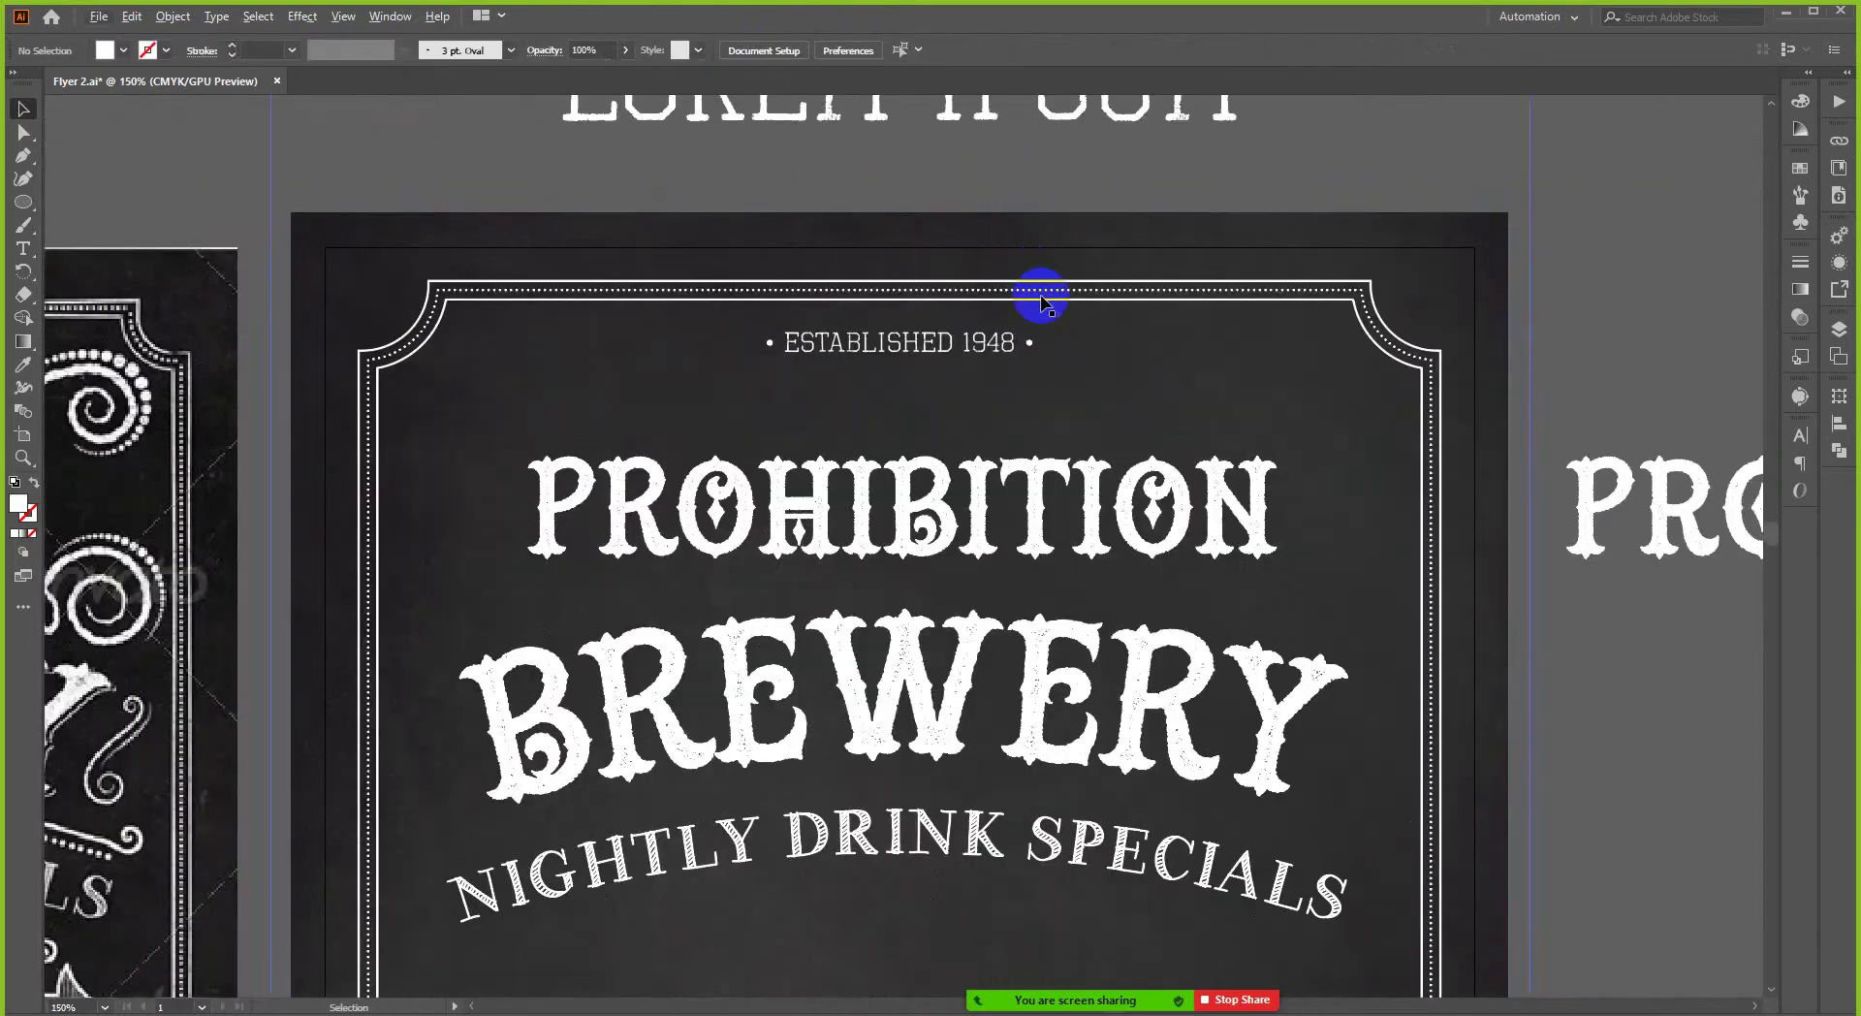
{"action": "left_click", "coordinate": [1042, 293]}
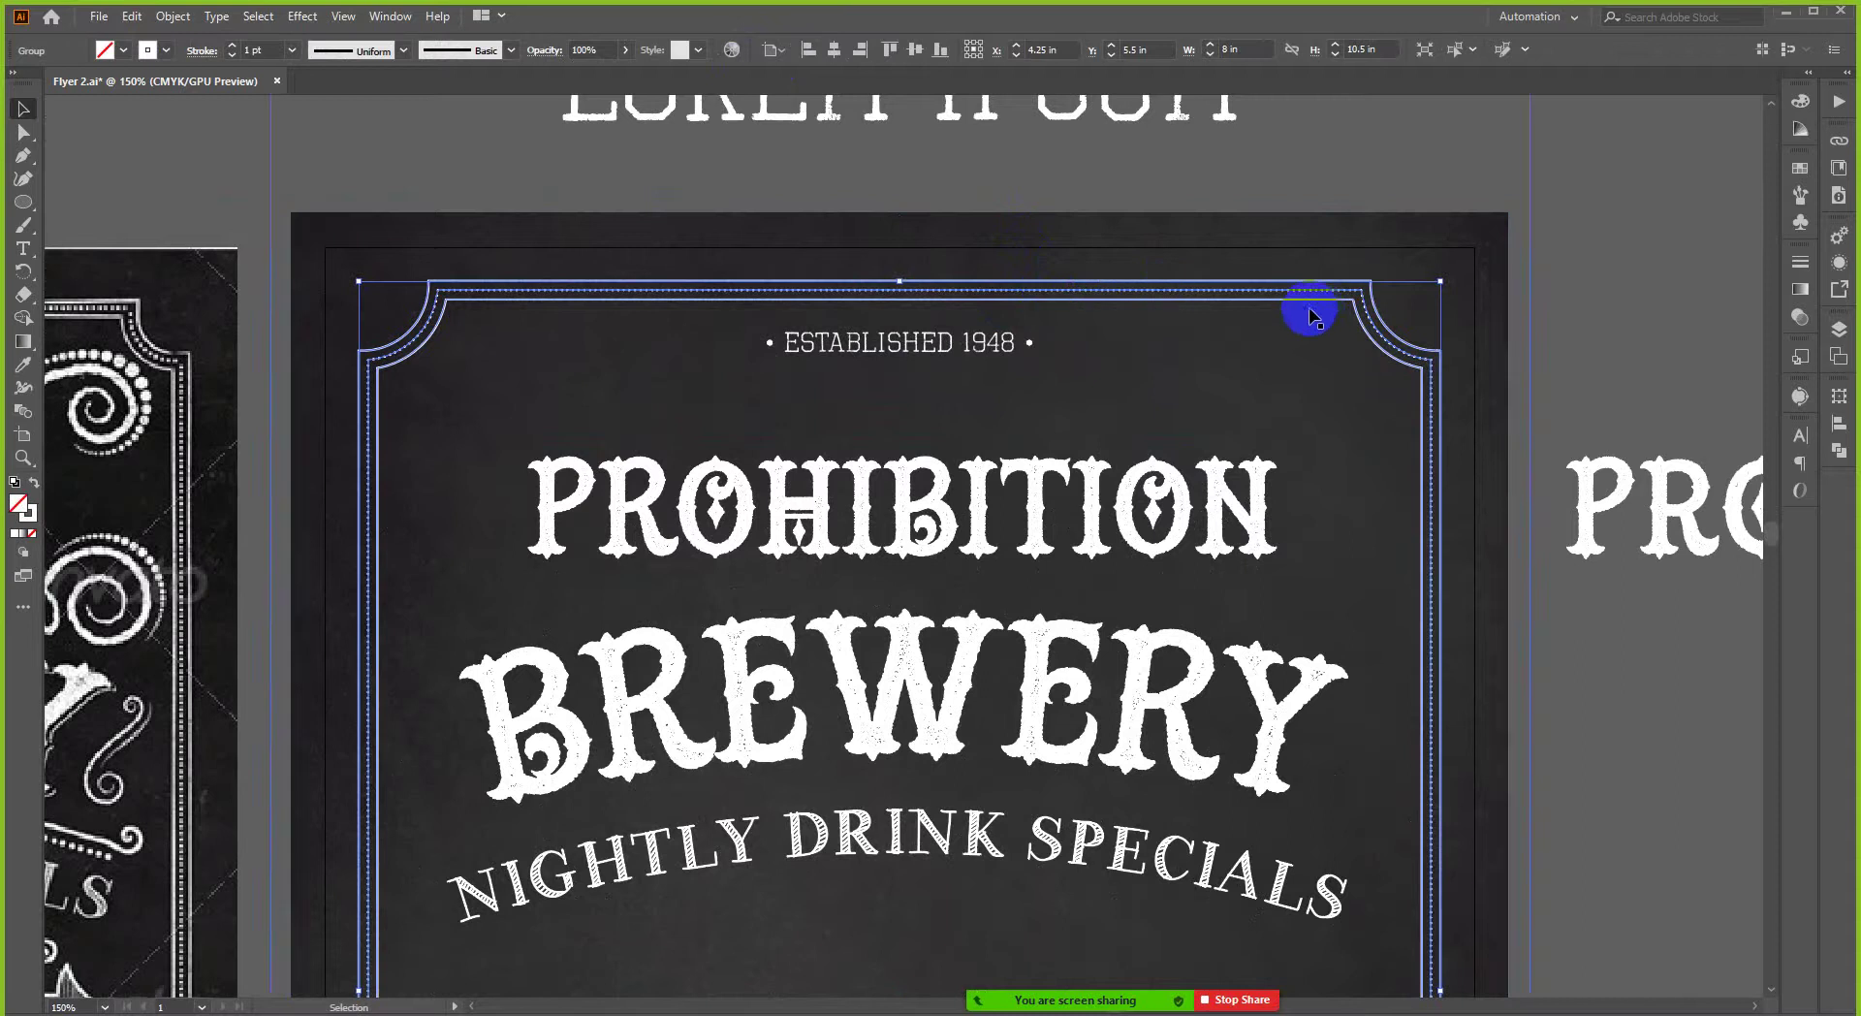
{"action": "left_click", "coordinate": [1257, 158]}
{"action": "scroll", "coordinate": [1018, 324], "scroll_direction": "down", "scroll_amount": 1}
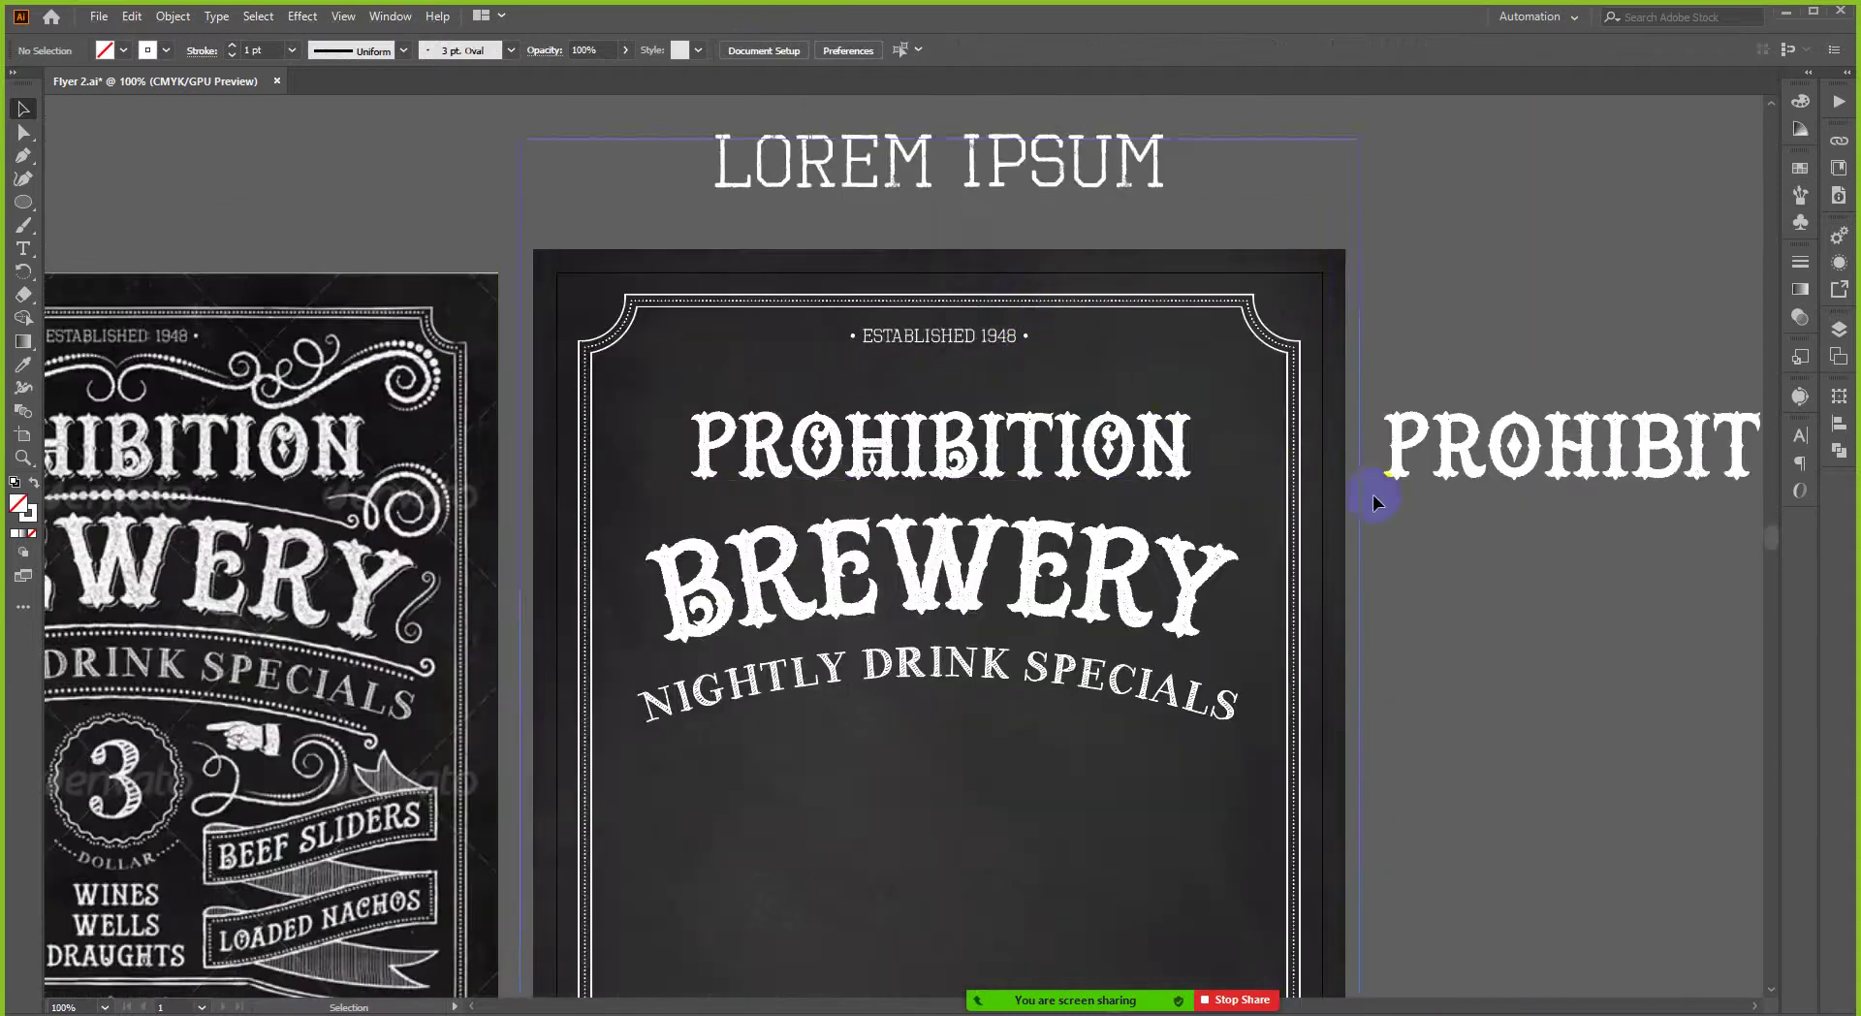
- Duplicate the arched BREWERY text into the lower part of the chalkboard, directly below the original
{"action": "scroll", "coordinate": [1452, 574], "scroll_direction": "down", "scroll_amount": 1}
{"action": "scroll", "coordinate": [1386, 575], "scroll_direction": "down", "scroll_amount": 3}
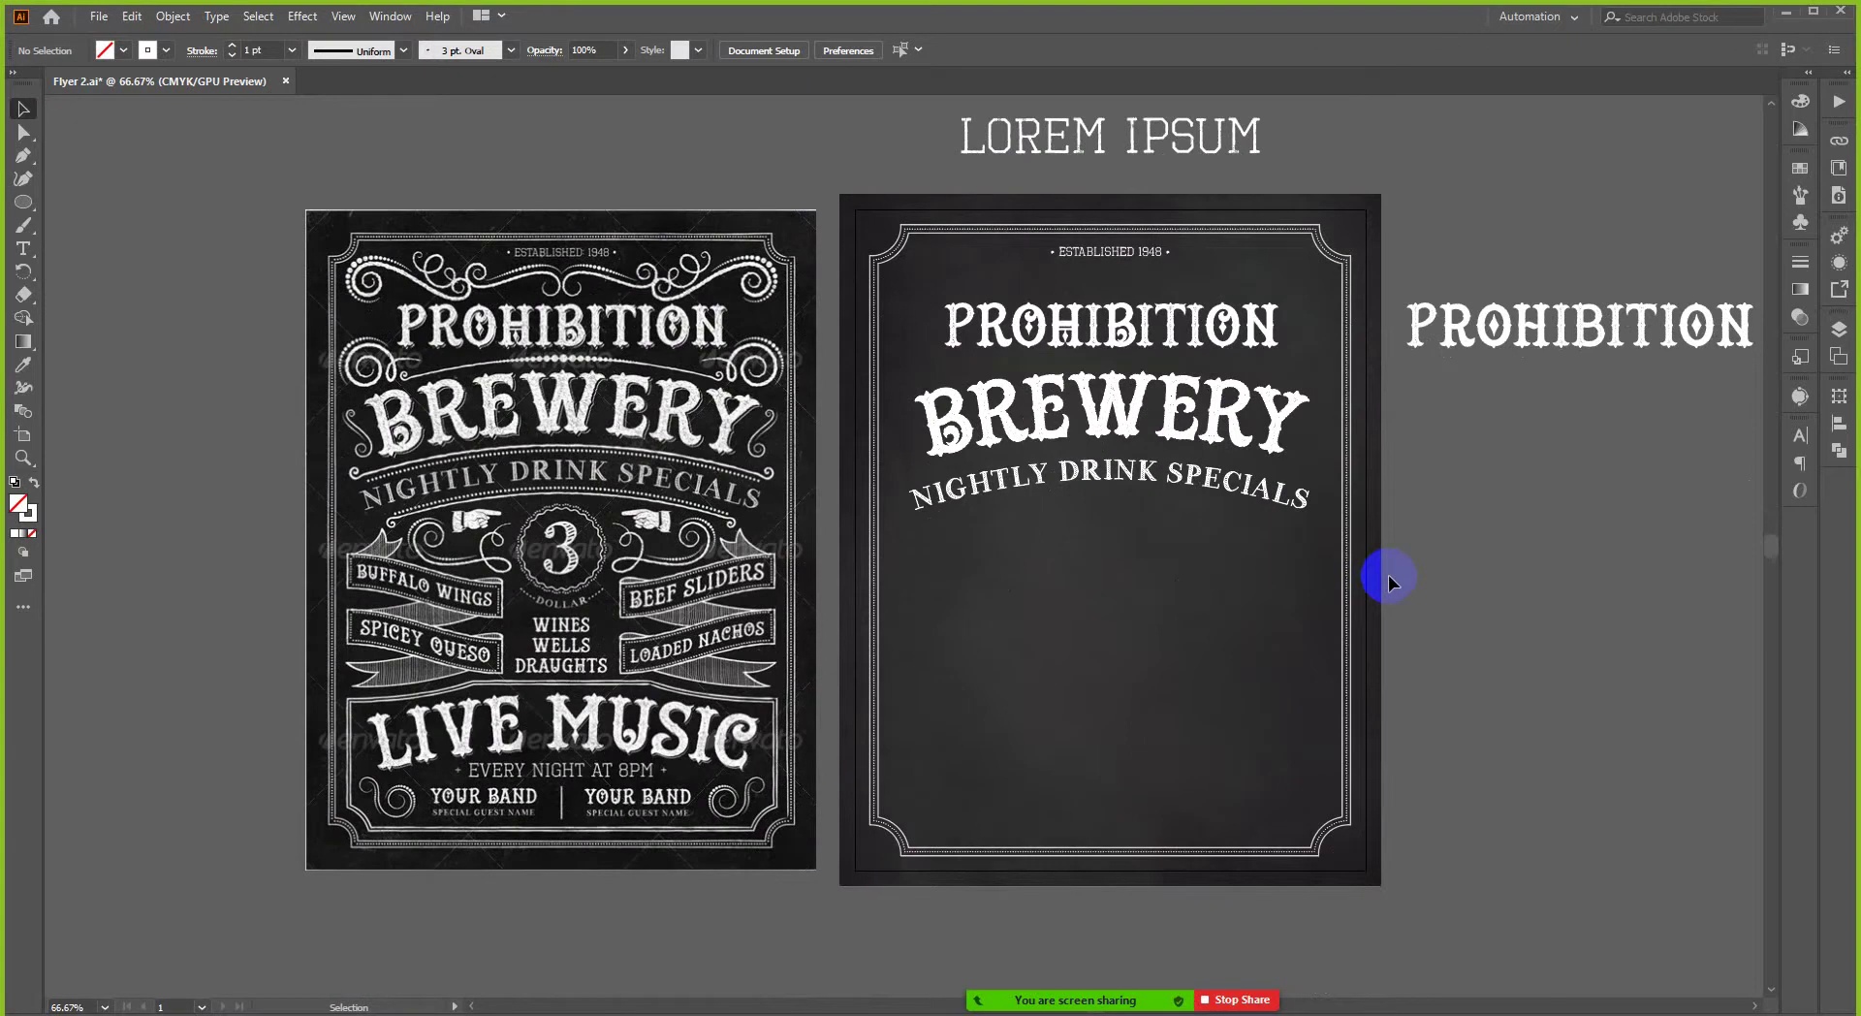
{"action": "left_click_drag", "start_coordinate": [1009, 468], "coordinate": [1109, 398]}
{"action": "left_click_drag", "start_coordinate": [1102, 731], "coordinate": [1102, 736]}
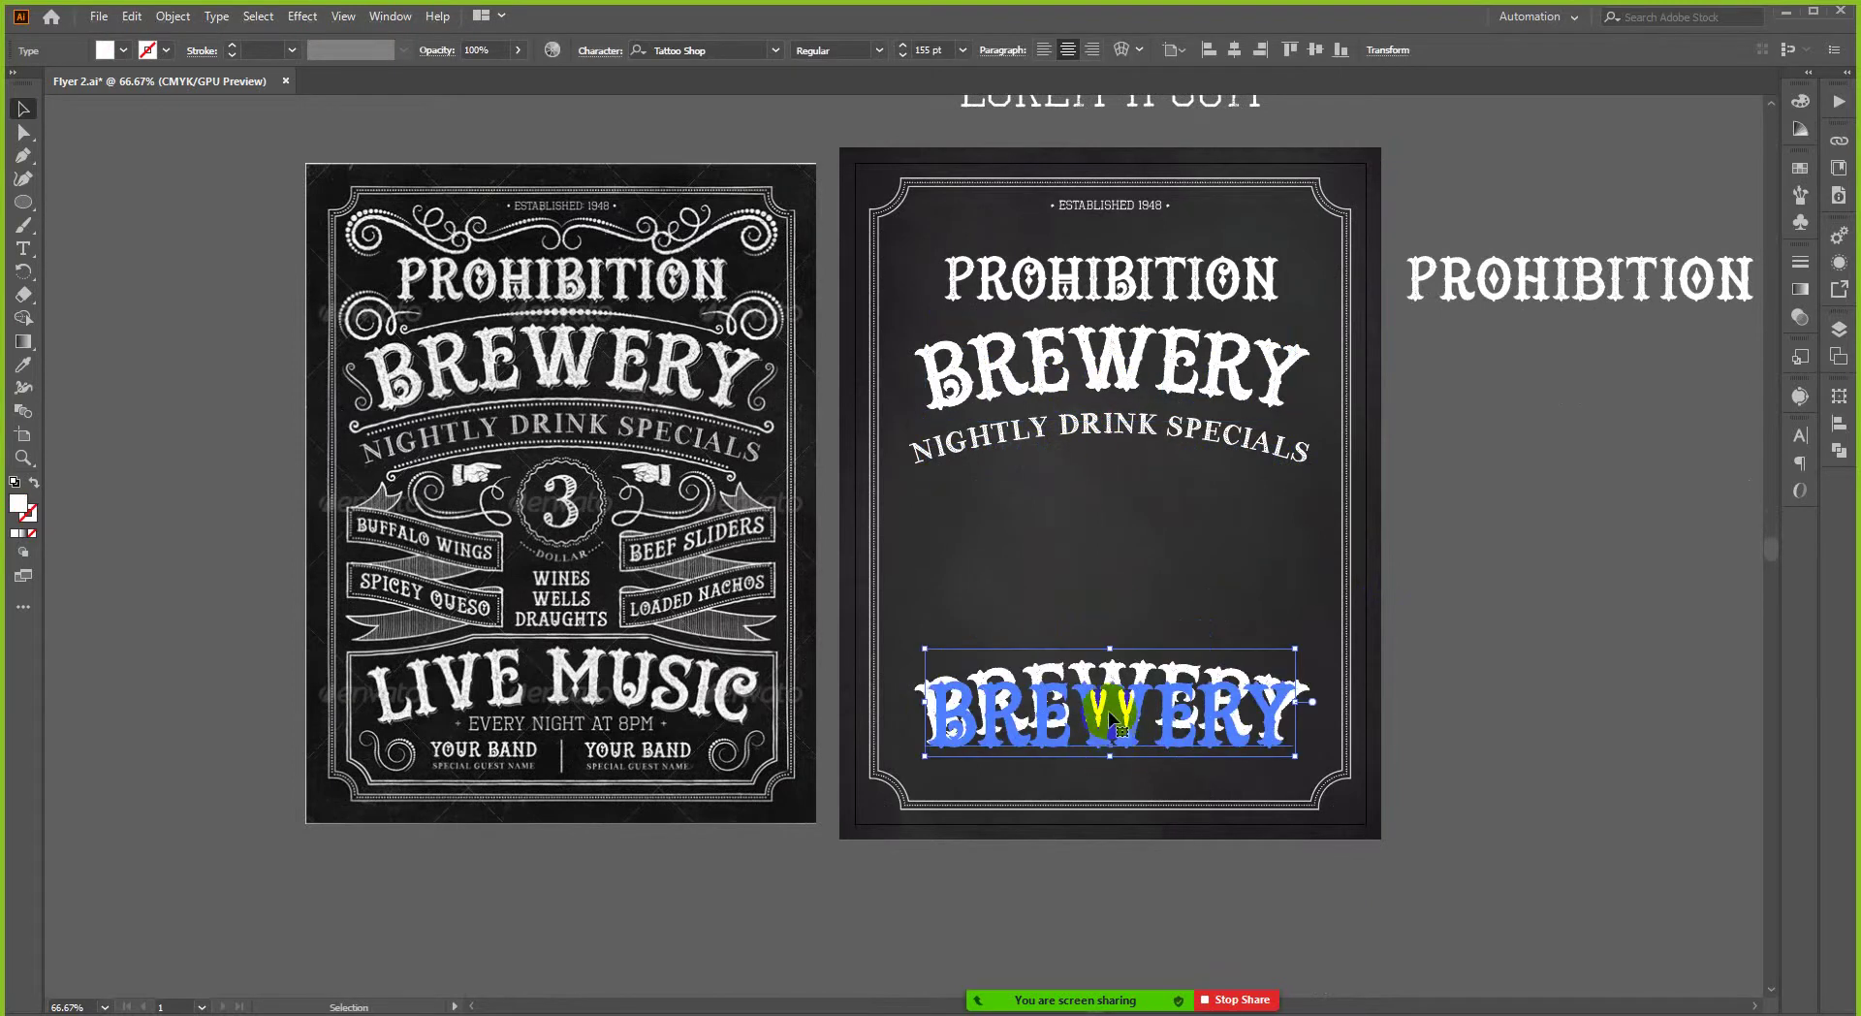
- Replace the wording of the copied BREWERY text with LIVE MUSIC
{"action": "key", "text": "t"}
{"action": "double_click", "coordinate": [1123, 725]}
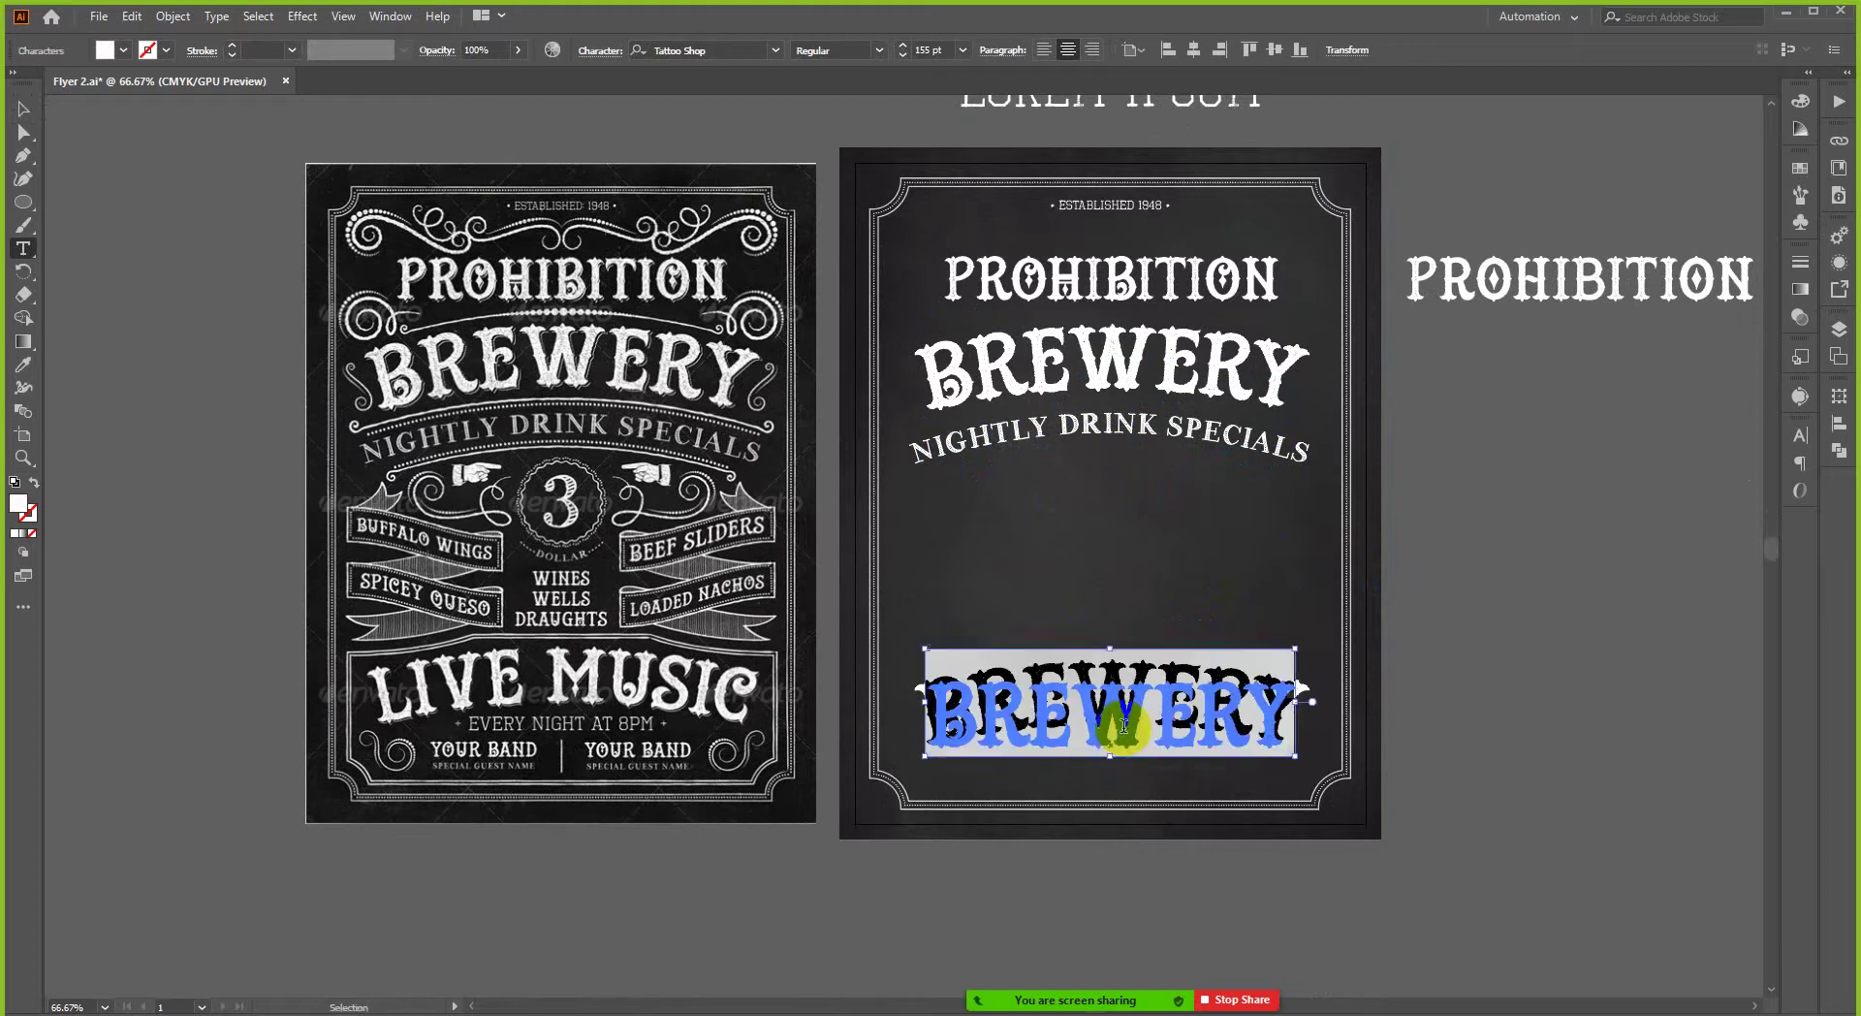
{"action": "type", "text": "LI"}
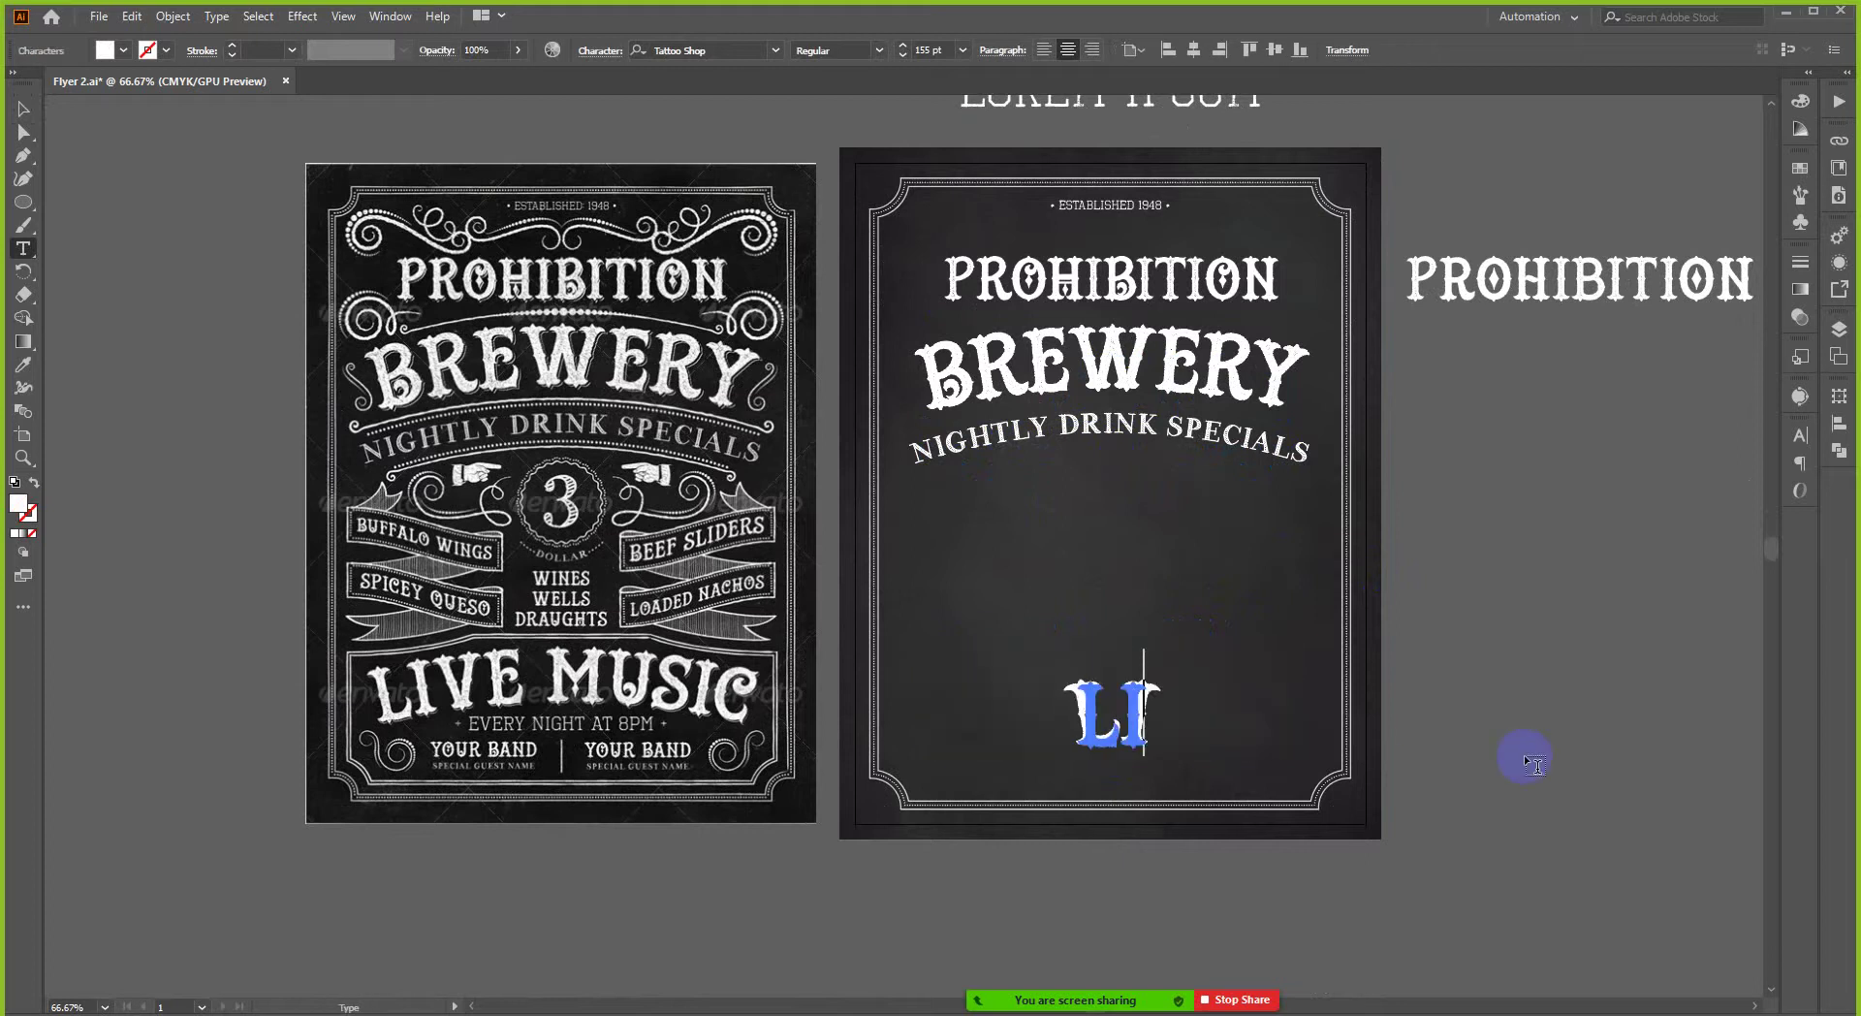
{"action": "type", "text": "VE M"}
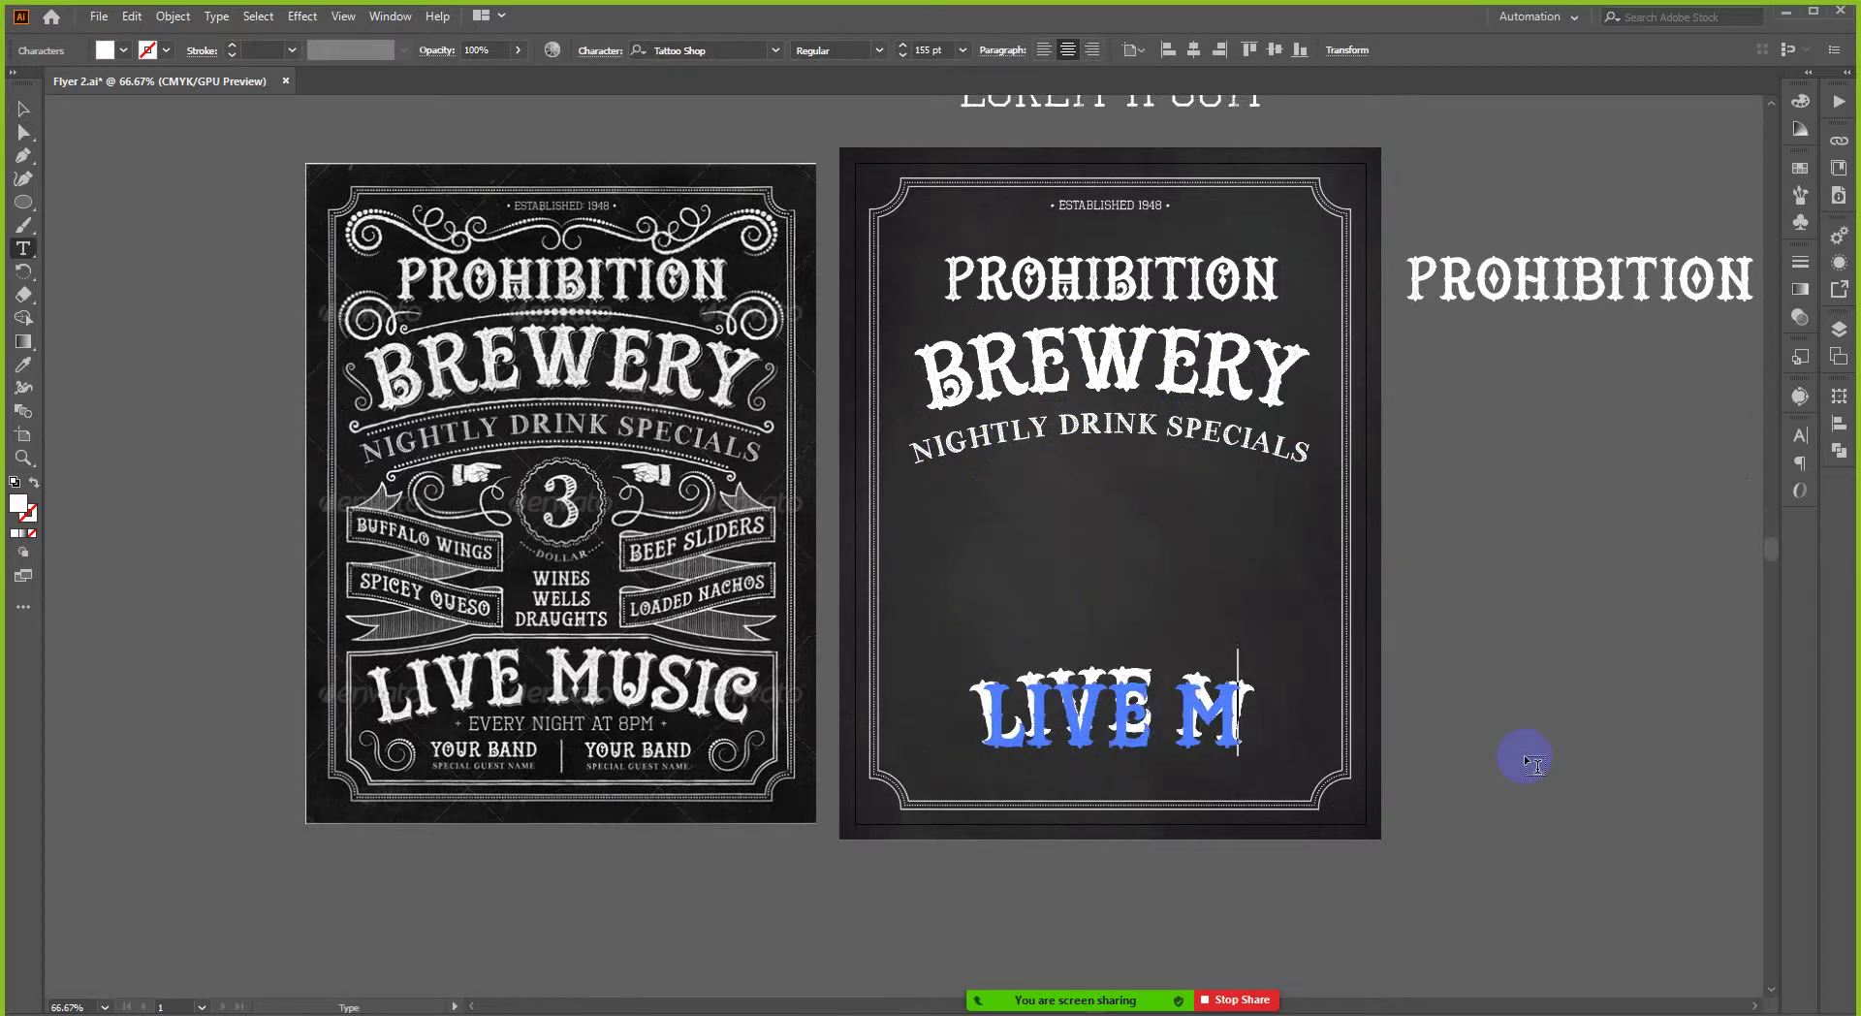
{"action": "type", "text": "USIC"}
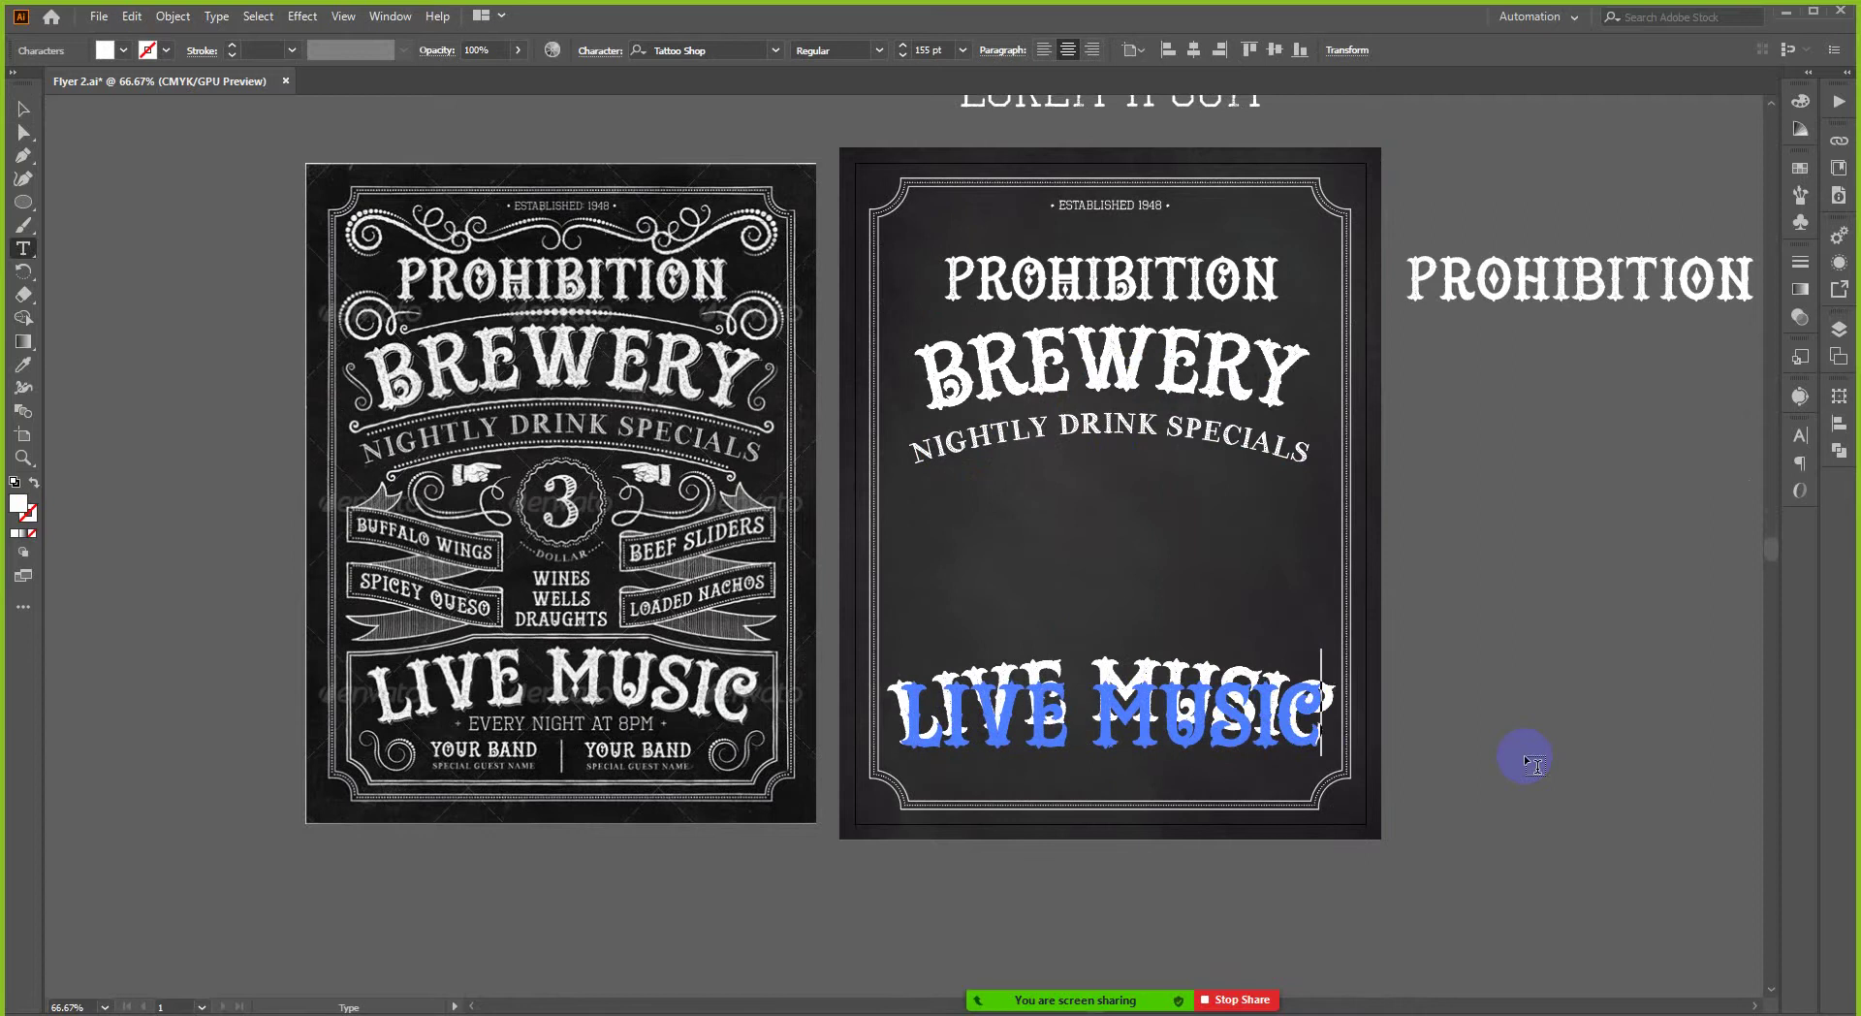
{"action": "left_click", "coordinate": [19, 112]}
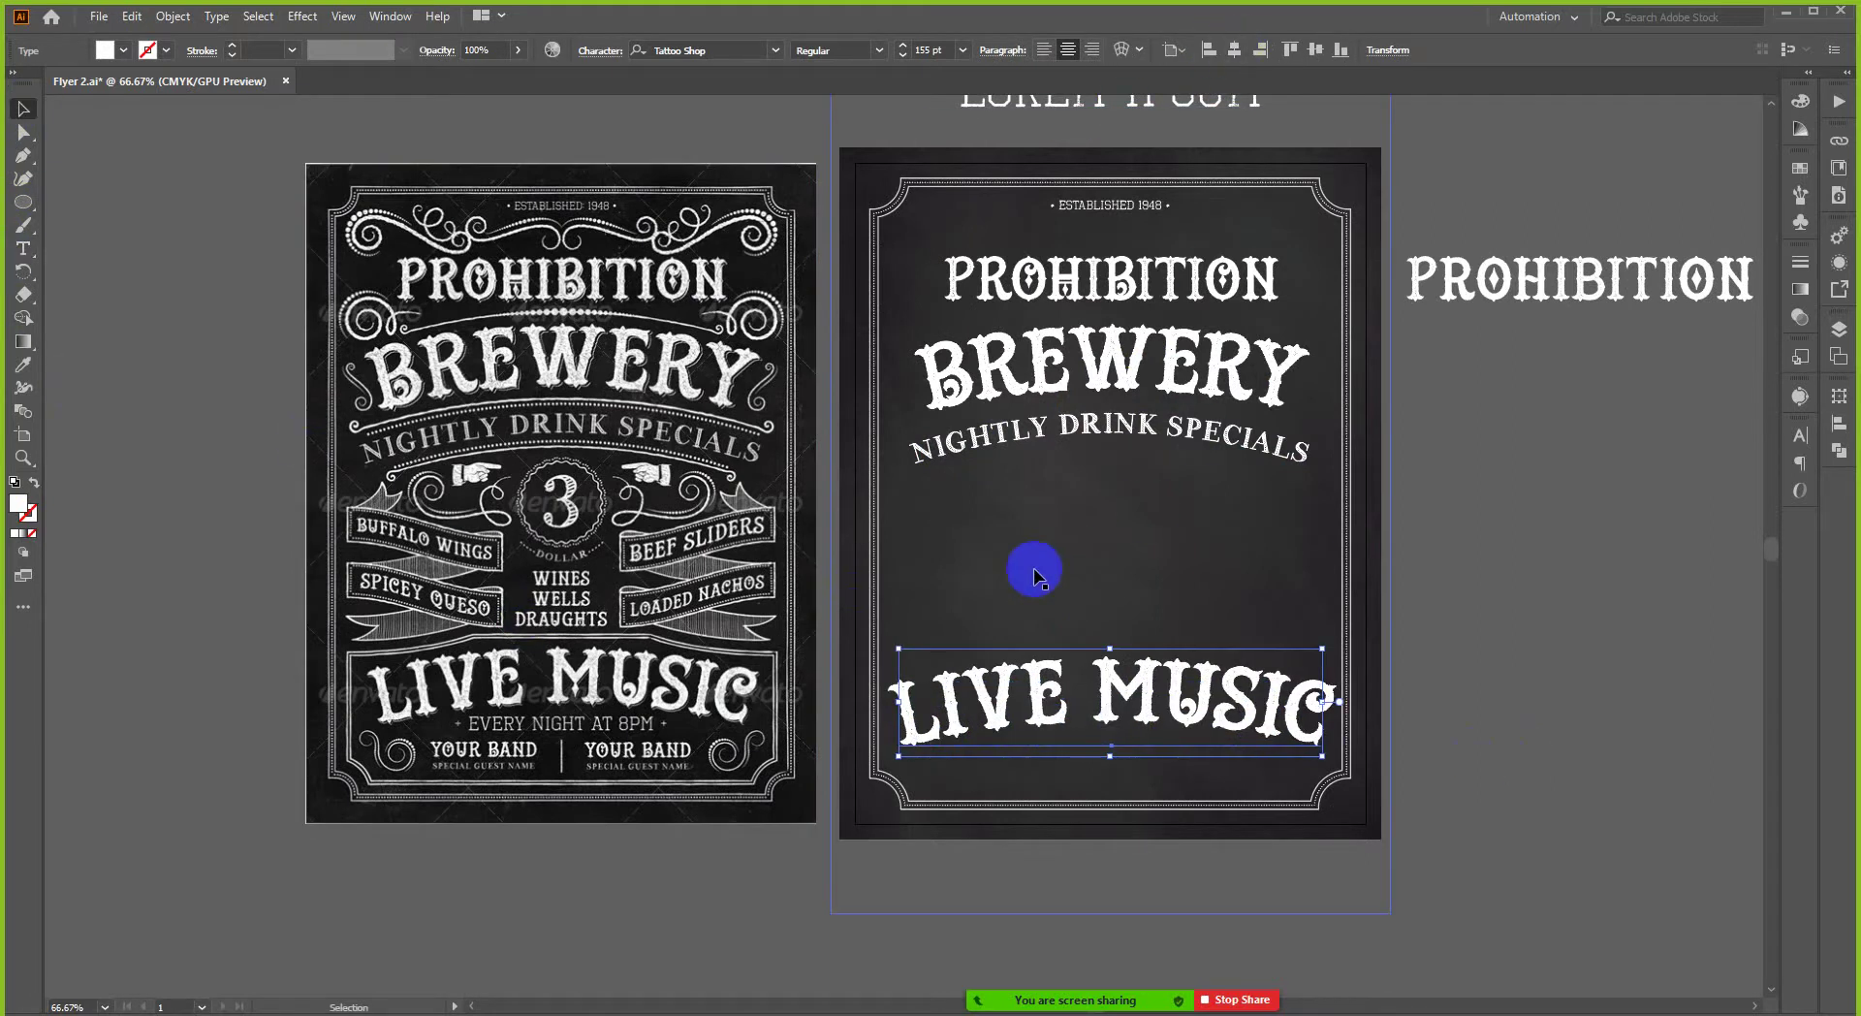
- Place the LIVE MUSIC text over the matching line on the reference flyer and reduce its font size to 134 pt
{"action": "left_click_drag", "start_coordinate": [1028, 688], "coordinate": [427, 724]}
{"action": "scroll", "coordinate": [426, 723], "scroll_direction": "up", "scroll_amount": 2}
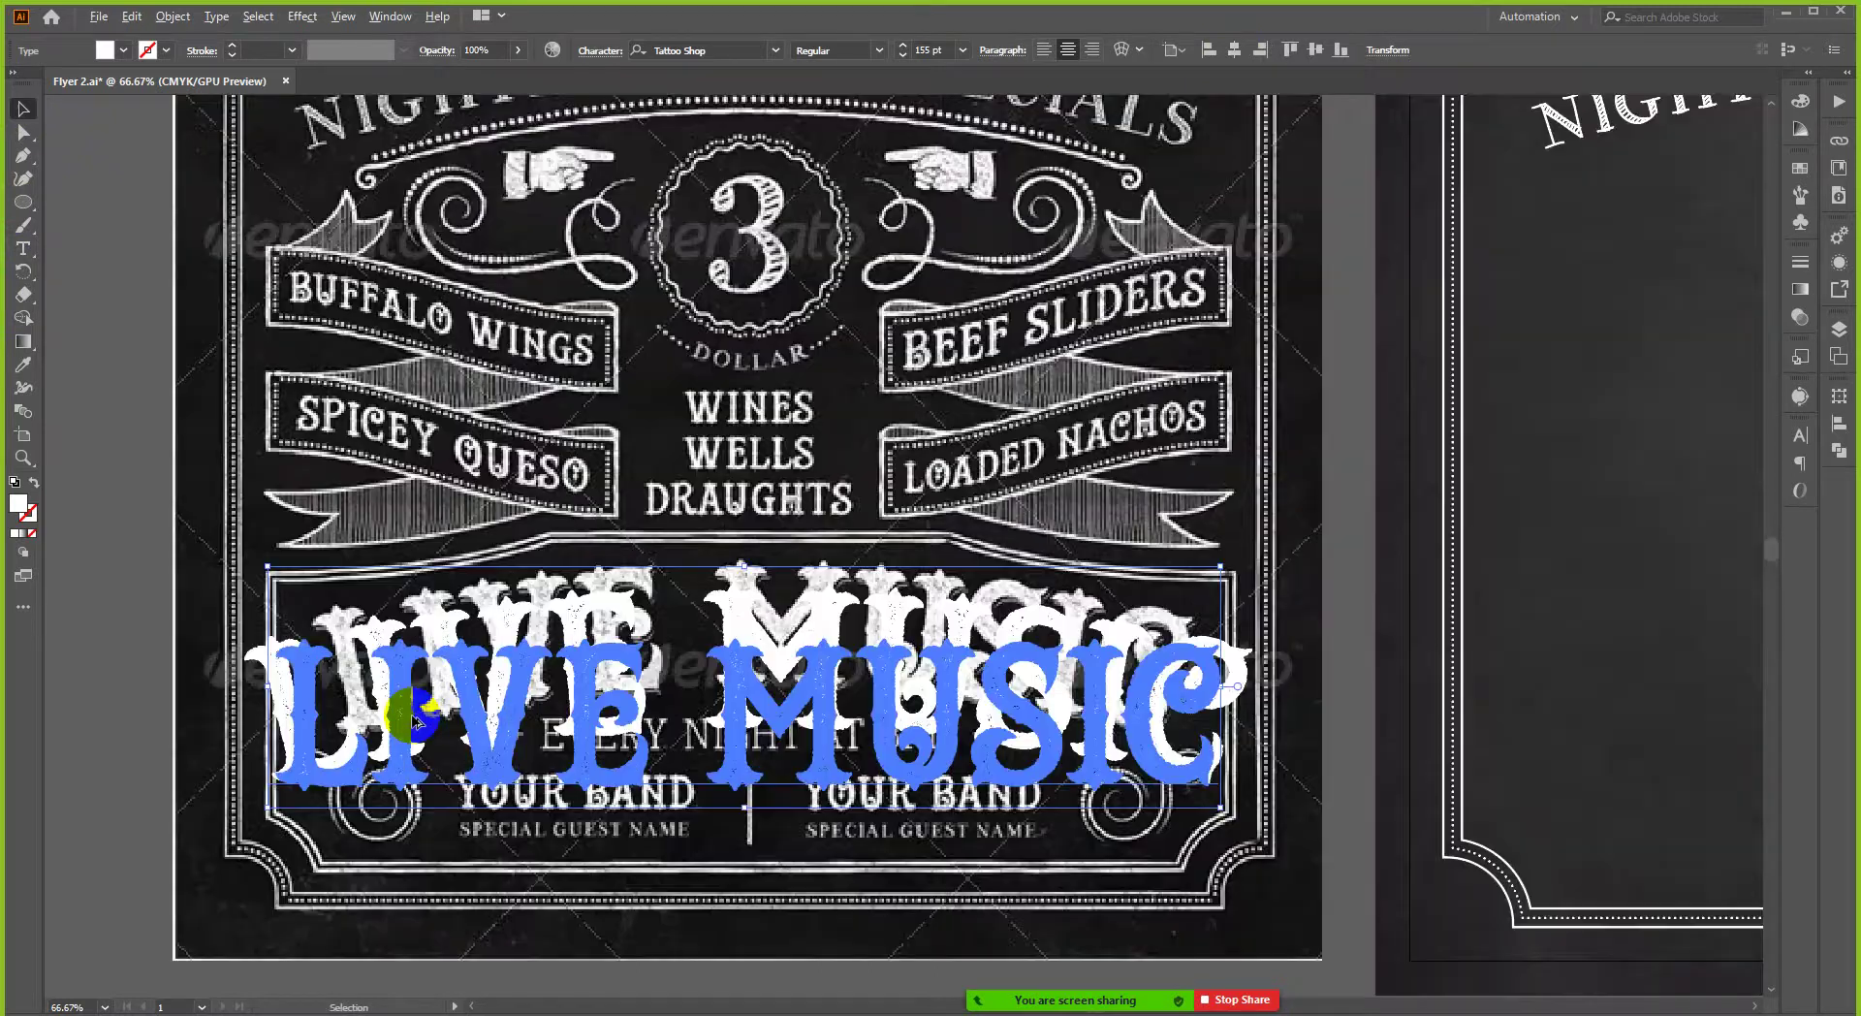
{"action": "left_click", "coordinate": [903, 56]}
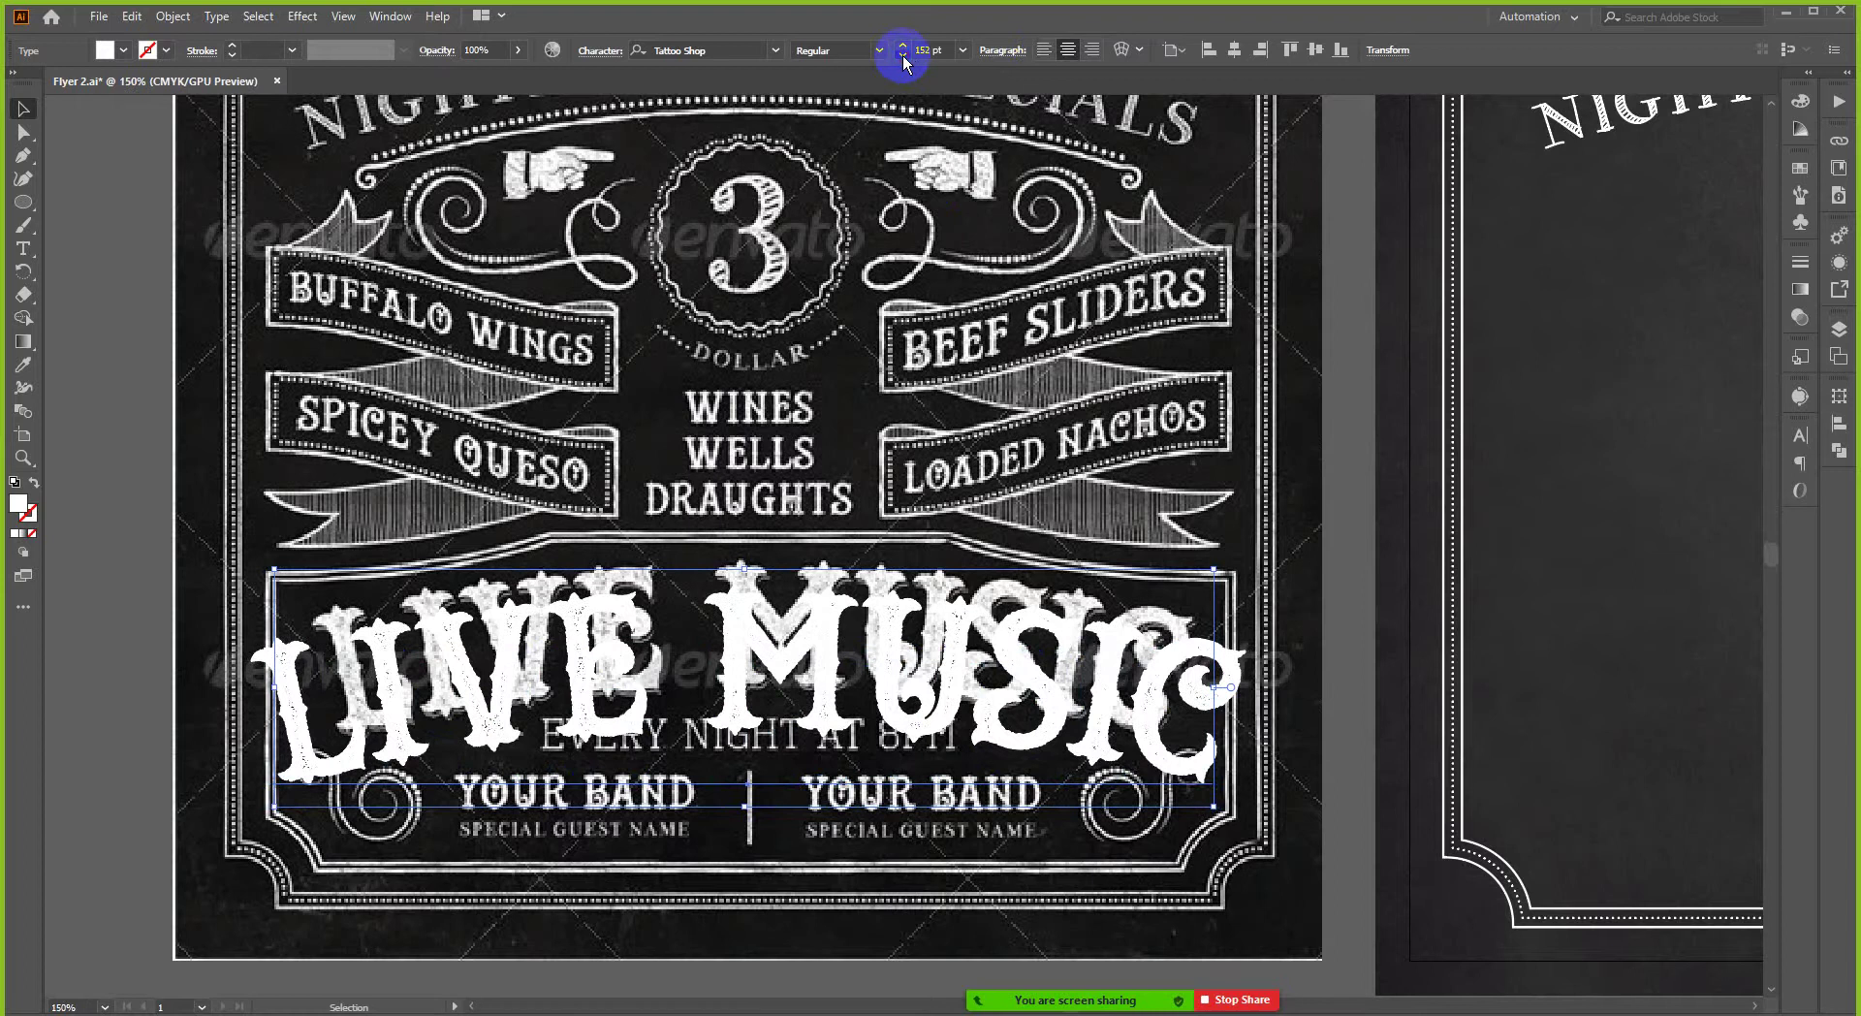
{"action": "left_click", "coordinate": [903, 58]}
{"action": "left_click", "coordinate": [904, 57]}
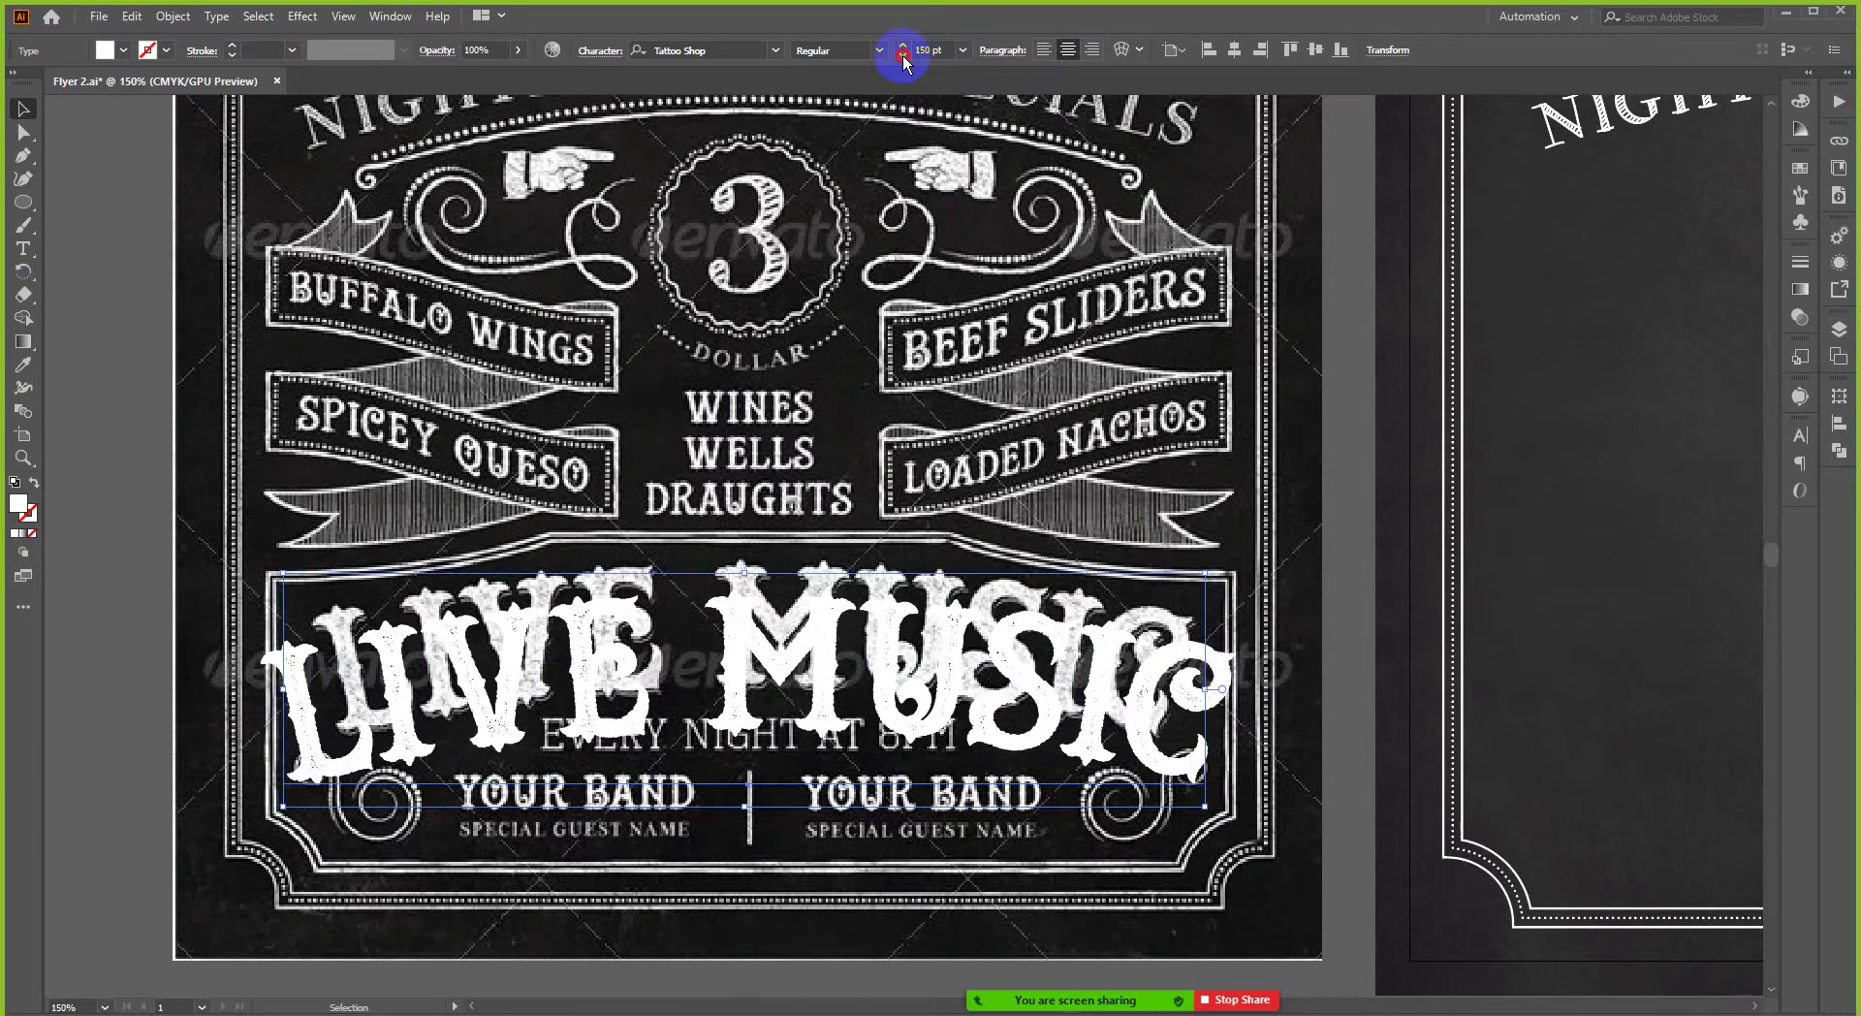
{"action": "left_click", "coordinate": [903, 58]}
{"action": "left_click", "coordinate": [903, 58]}
{"action": "left_click", "coordinate": [903, 58]}
{"action": "left_click", "coordinate": [904, 58]}
{"action": "left_click", "coordinate": [903, 58]}
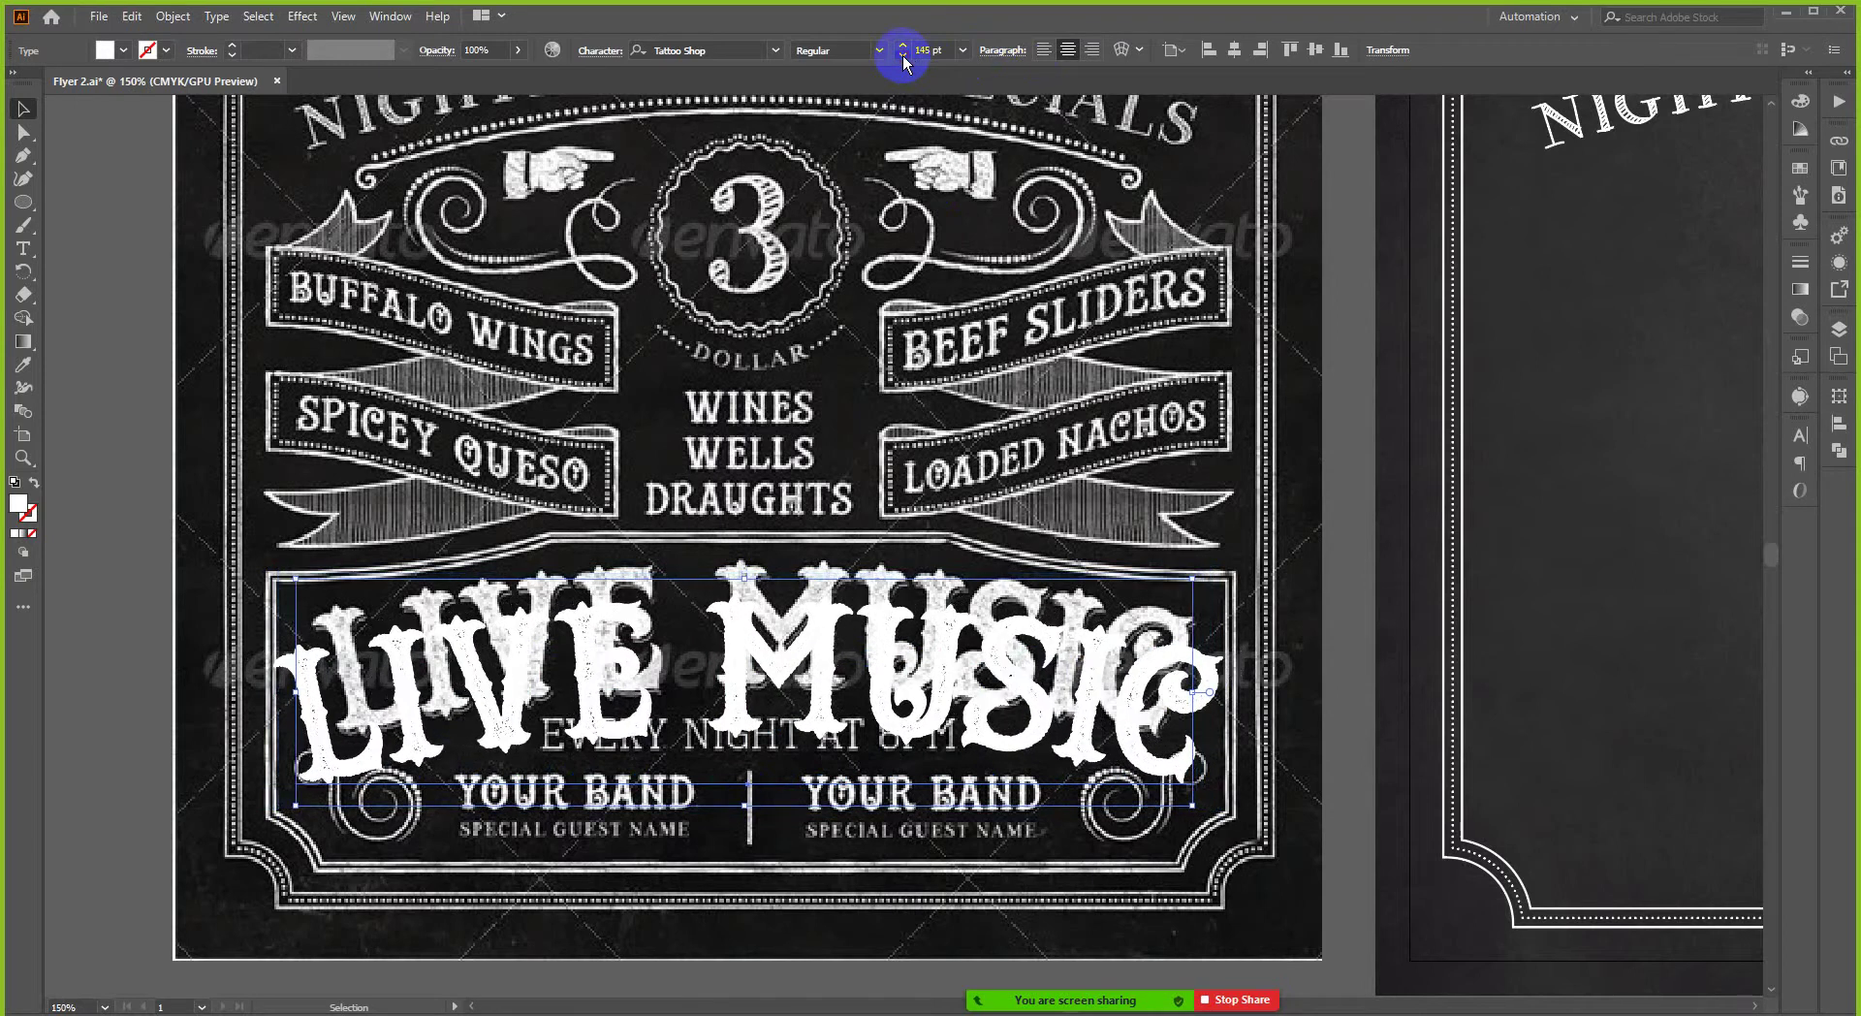
{"action": "left_click", "coordinate": [903, 58]}
{"action": "left_click", "coordinate": [903, 58]}
{"action": "left_click", "coordinate": [903, 59]}
{"action": "left_click", "coordinate": [903, 58]}
{"action": "left_click", "coordinate": [904, 58]}
{"action": "left_click", "coordinate": [904, 58]}
{"action": "left_click", "coordinate": [904, 58]}
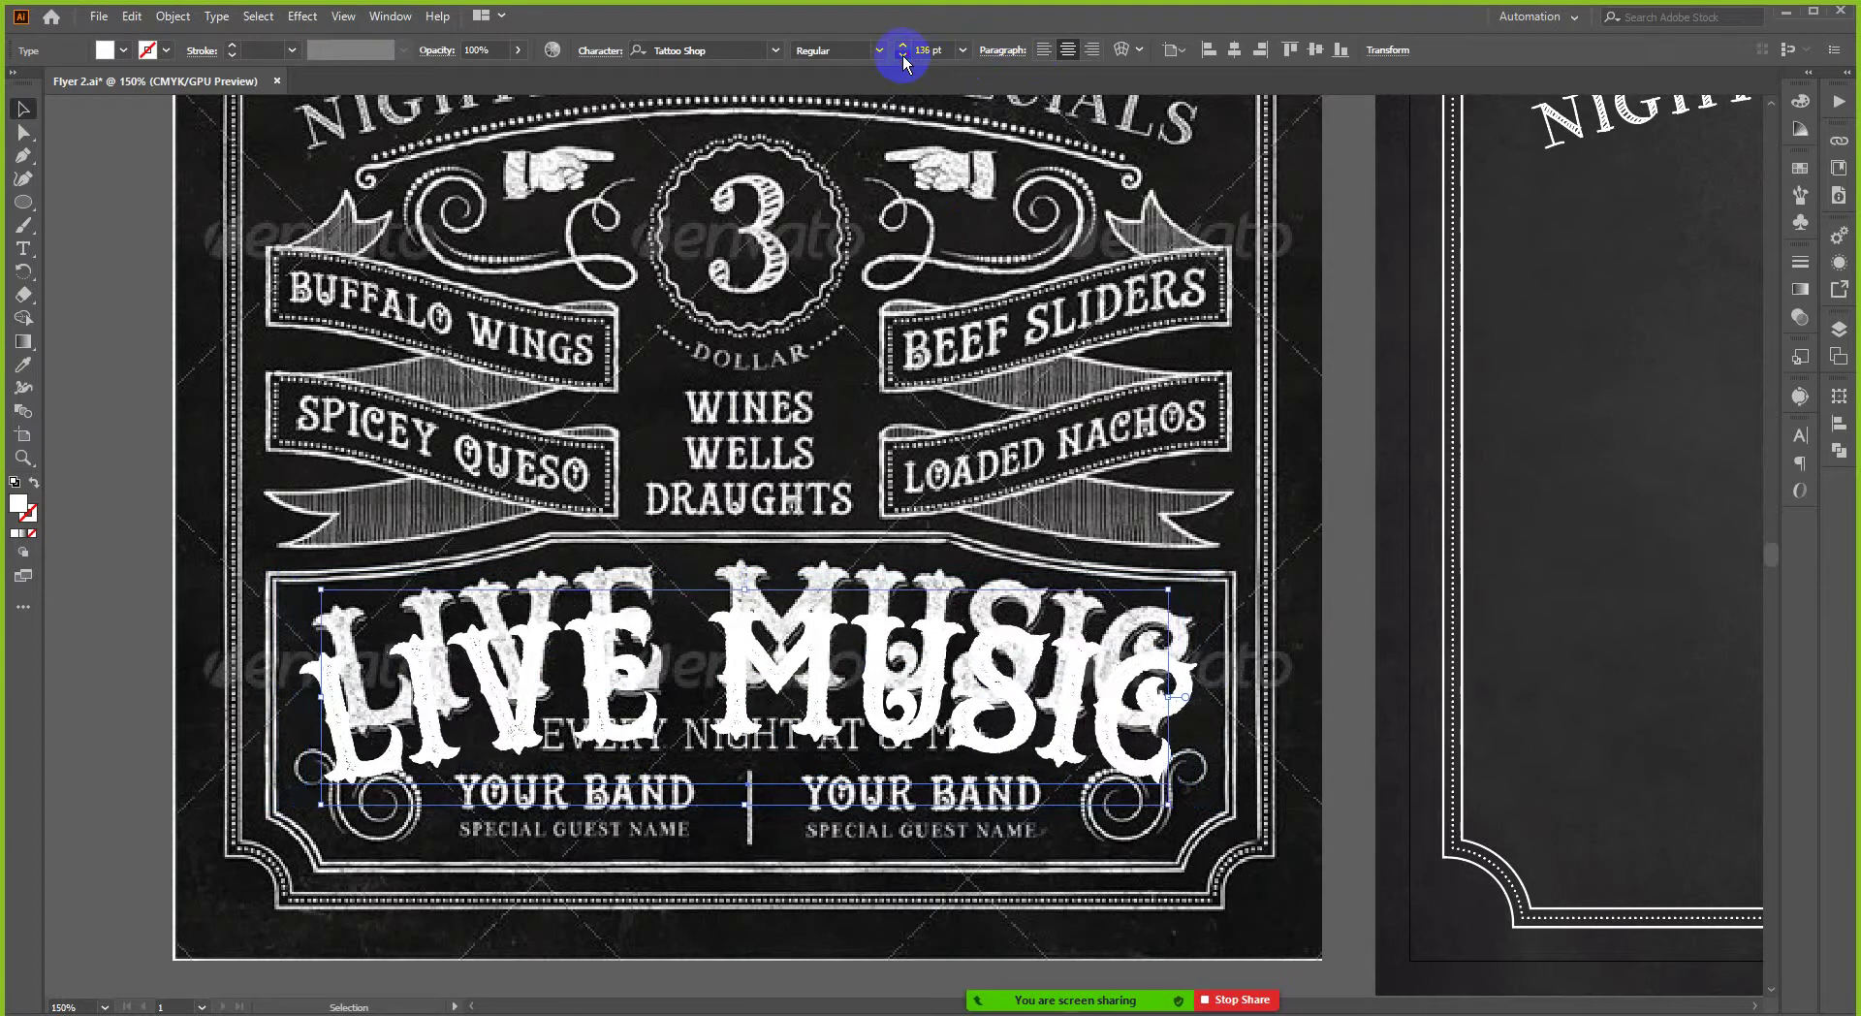
{"action": "left_click", "coordinate": [904, 58]}
{"action": "left_click", "coordinate": [903, 58]}
{"action": "left_click", "coordinate": [904, 58]}
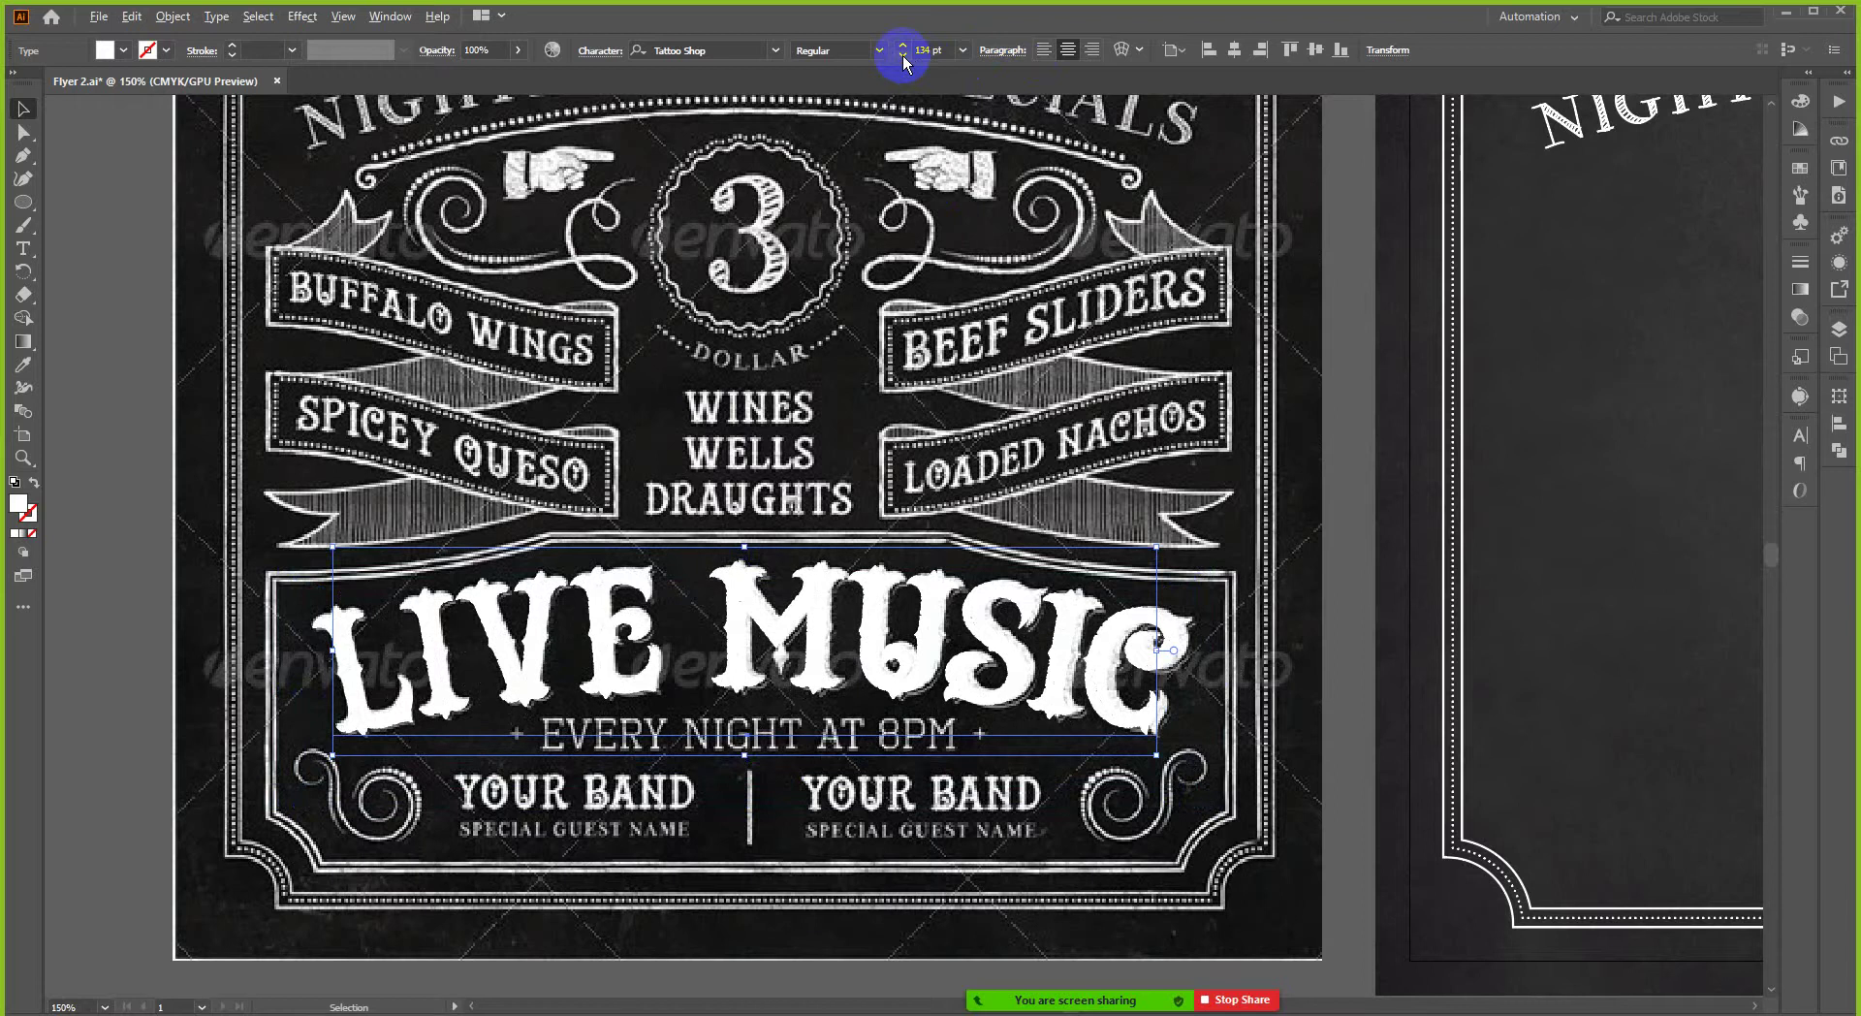
- Move the LIVE MUSIC text straight across to the lower part of the chalkboard and center it horizontally on the artboard
{"action": "key", "text": "ctrl+minus"}
{"action": "key", "text": "ctrl+minus"}
{"action": "key", "text": "ctrl+minus"}
{"action": "scroll", "coordinate": [1007, 378], "scroll_direction": "up", "scroll_amount": 3}
{"action": "triple_click", "coordinate": [766, 558]}
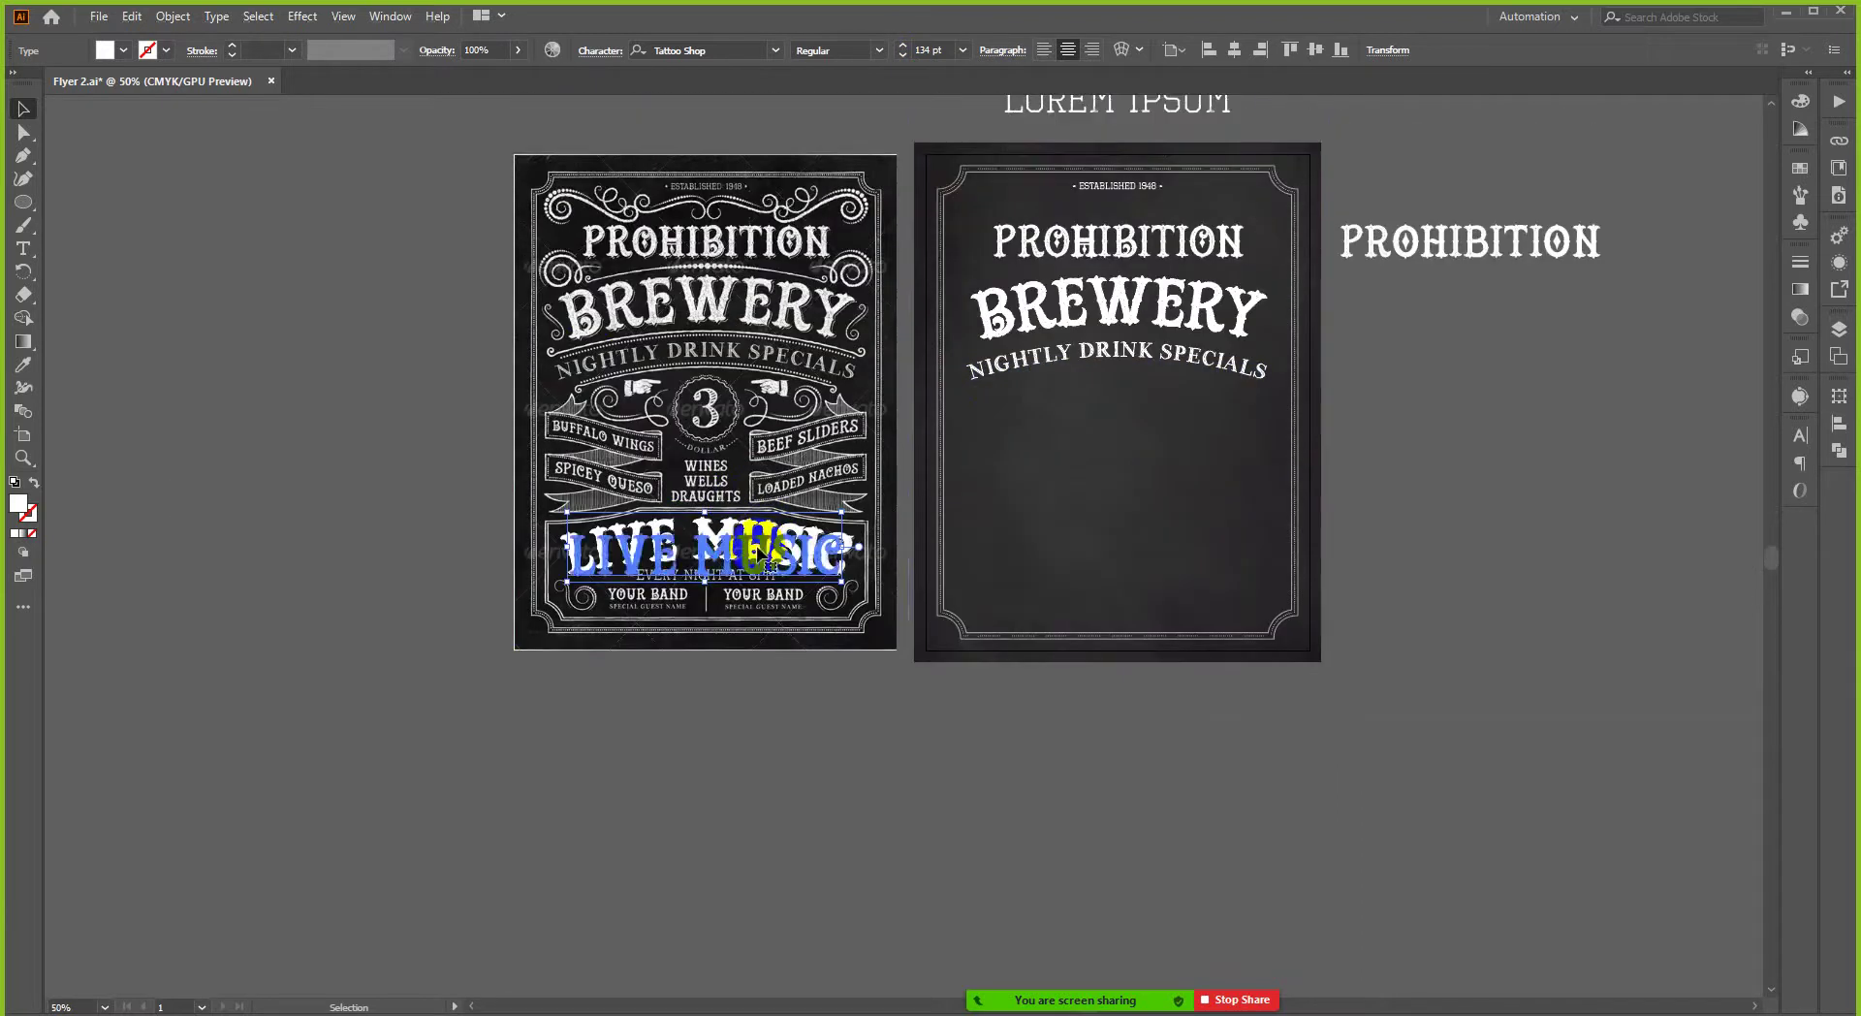
{"action": "left_click_drag", "start_coordinate": [779, 565], "coordinate": [1183, 568]}
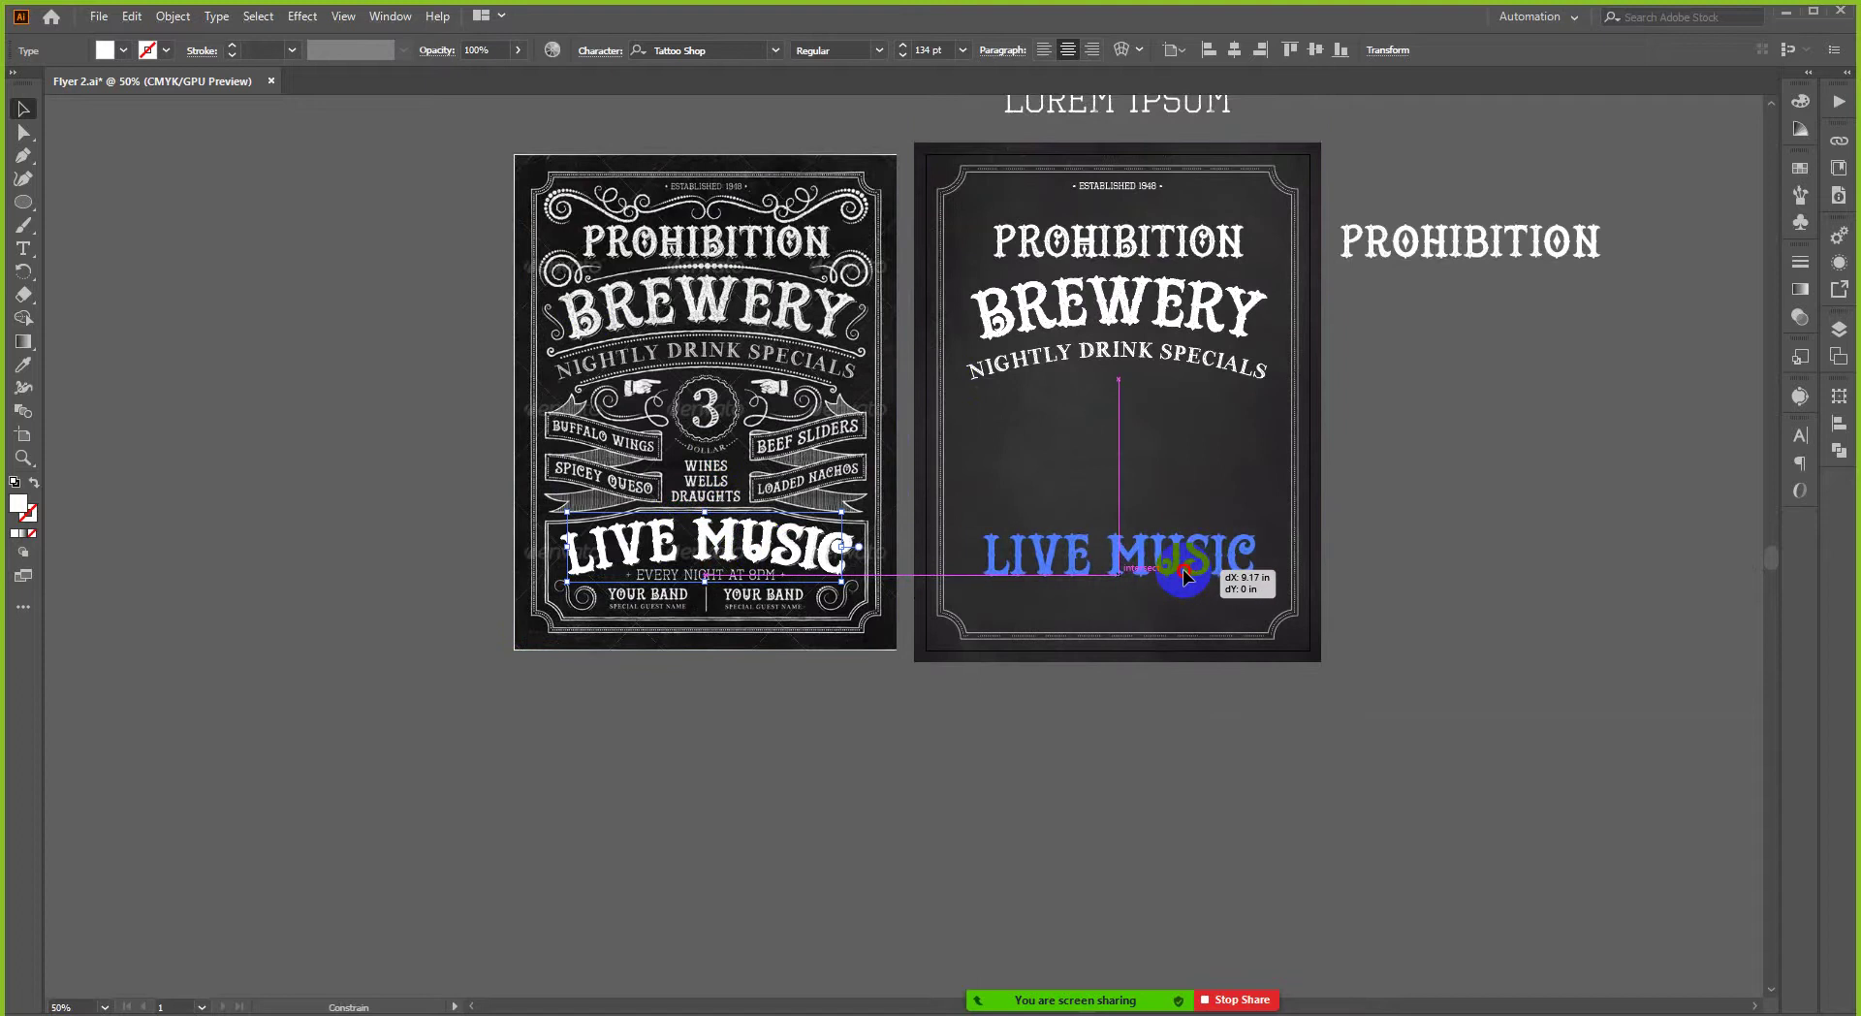
{"action": "left_click_drag", "start_coordinate": [1066, 209], "coordinate": [1072, 54]}
{"action": "left_click", "coordinate": [1234, 49]}
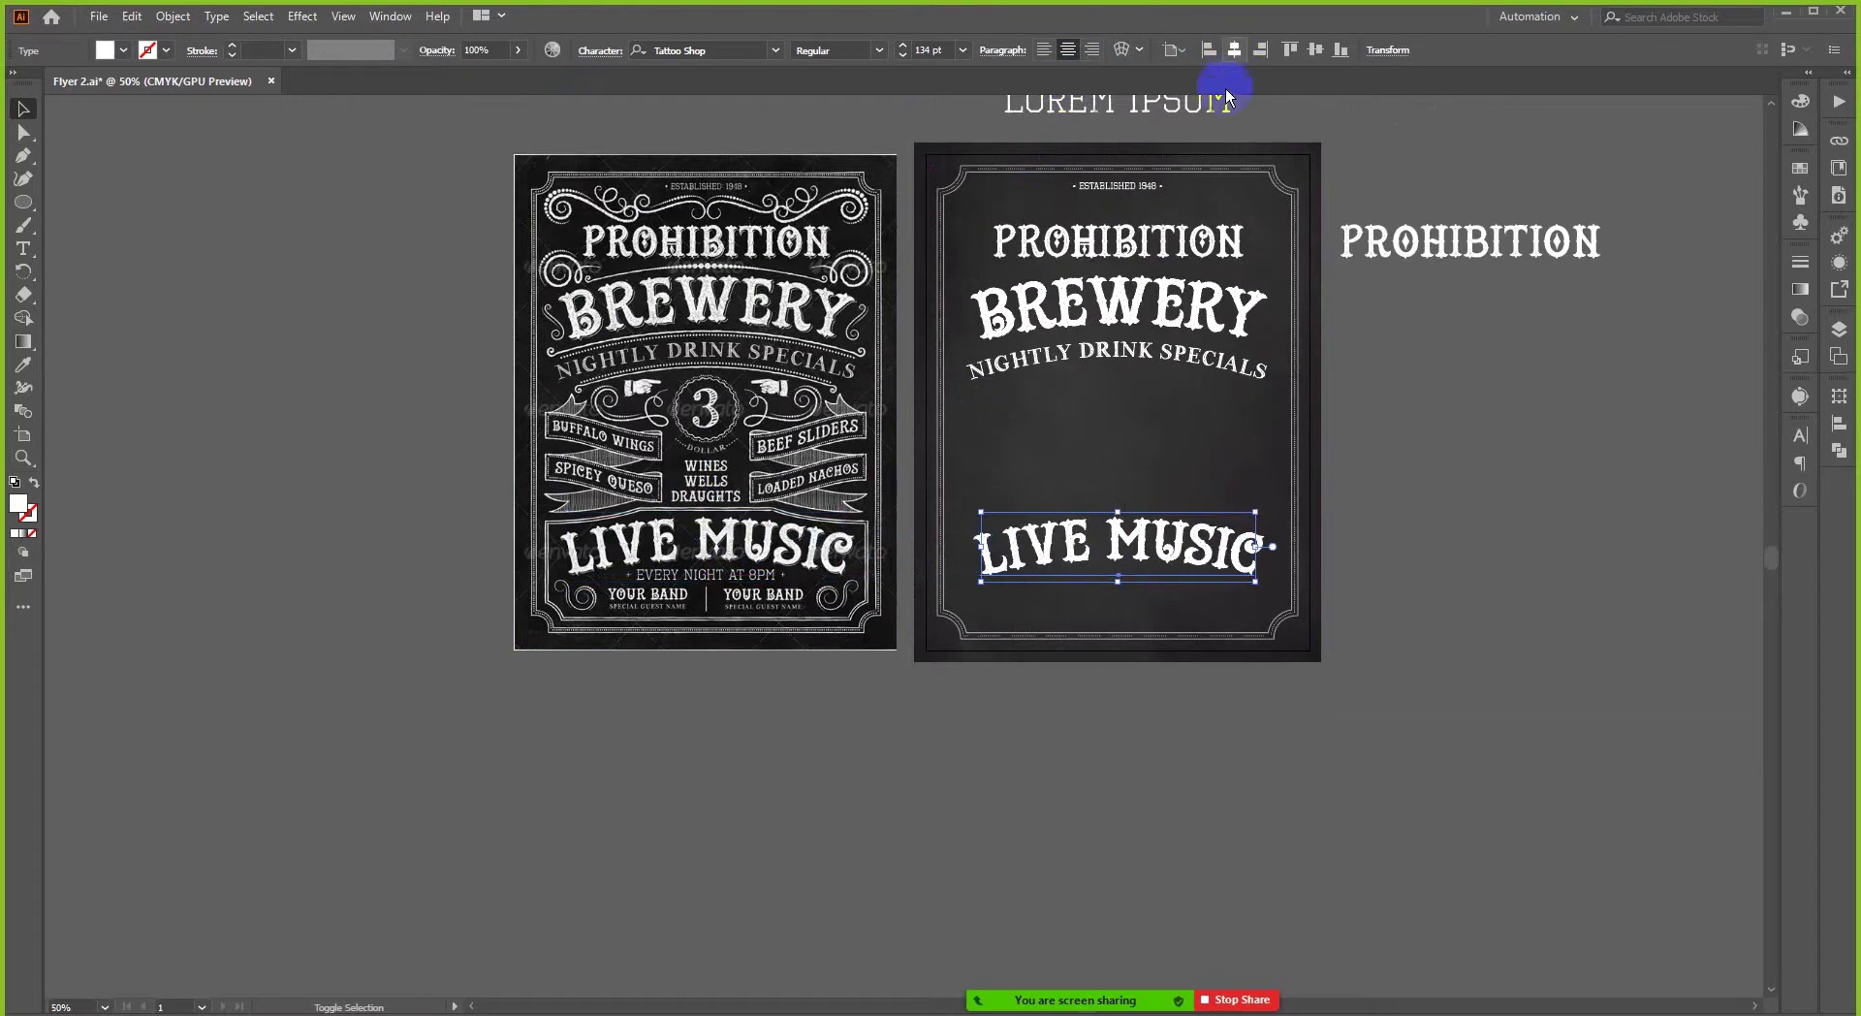
{"action": "left_click_drag", "start_coordinate": [1250, 573], "coordinate": [1202, 597]}
{"action": "scroll", "coordinate": [1246, 532], "scroll_direction": "up", "scroll_amount": 1}
{"action": "scroll", "coordinate": [1030, 578], "scroll_direction": "up", "scroll_amount": 1}
{"action": "scroll", "coordinate": [1202, 596], "scroll_direction": "up", "scroll_amount": 1}
{"action": "left_click", "coordinate": [1109, 762]}
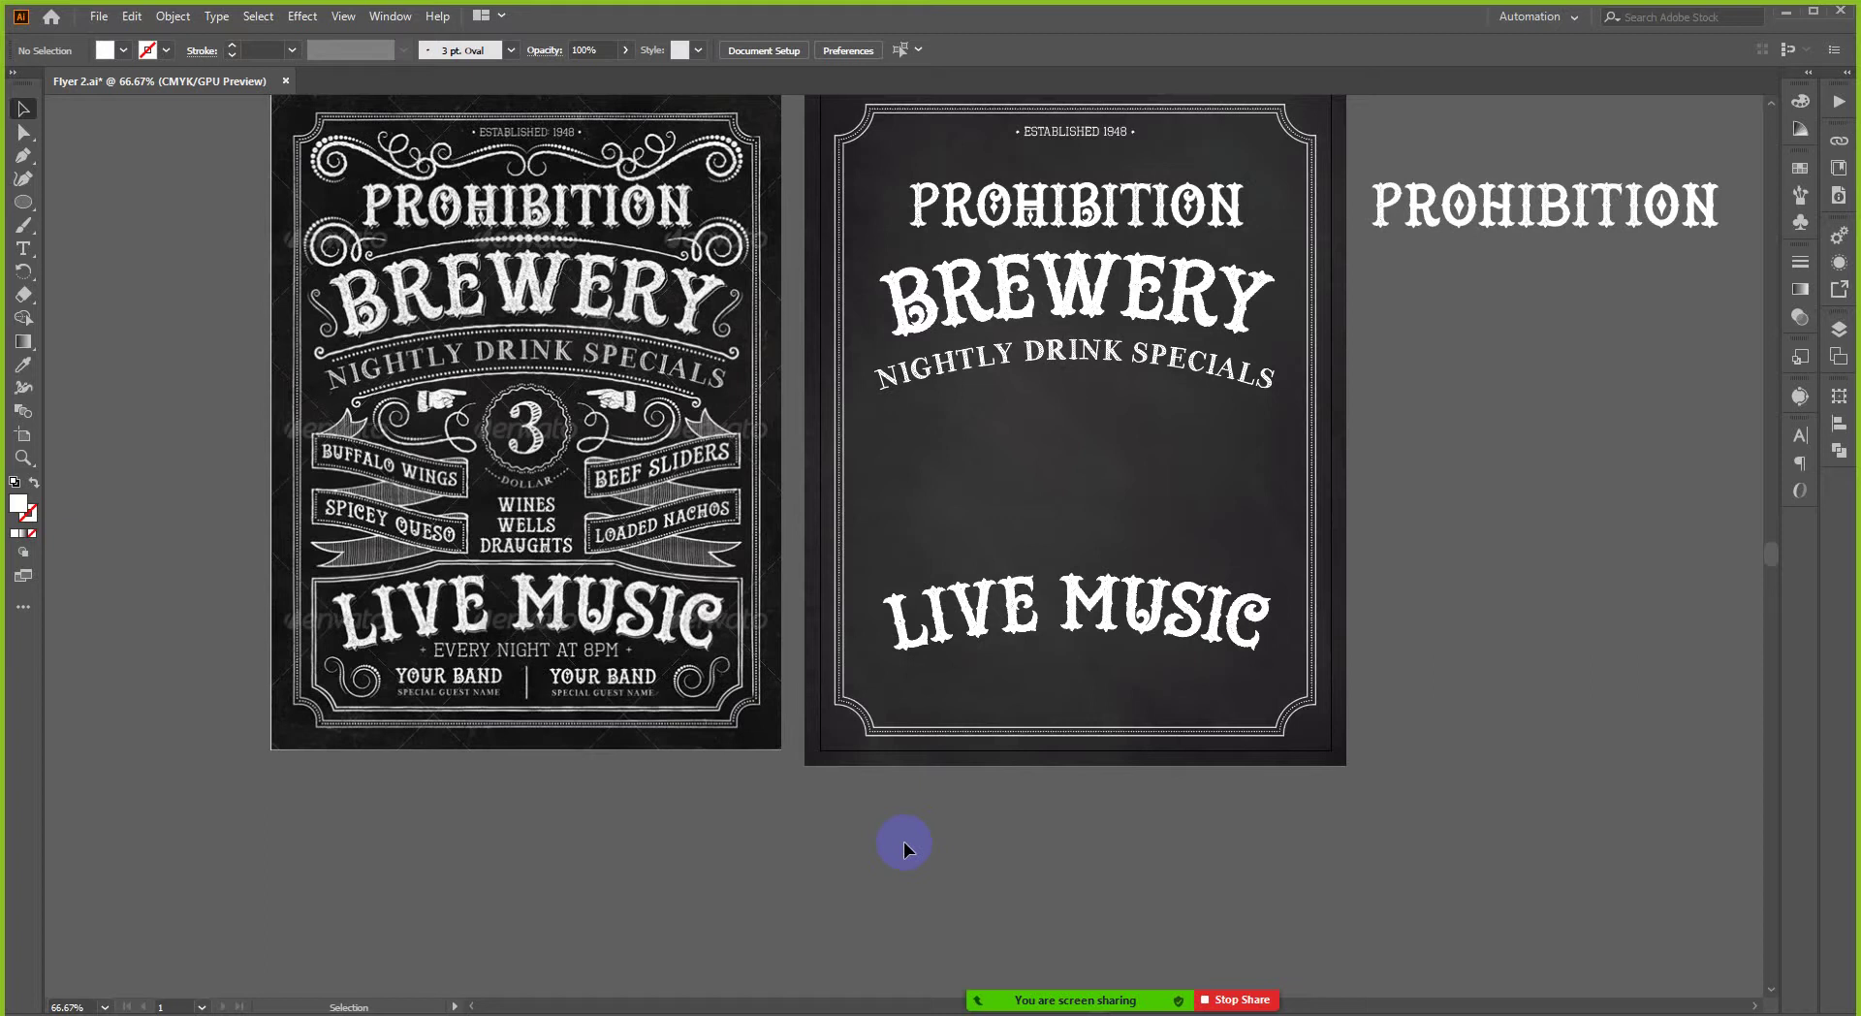
- Examine the stepped frame around LIVE MUSIC on the reference flyer and compare it with the lower part of the chalkboard layout
{"action": "scroll", "coordinate": [678, 746], "scroll_direction": "up", "scroll_amount": 2}
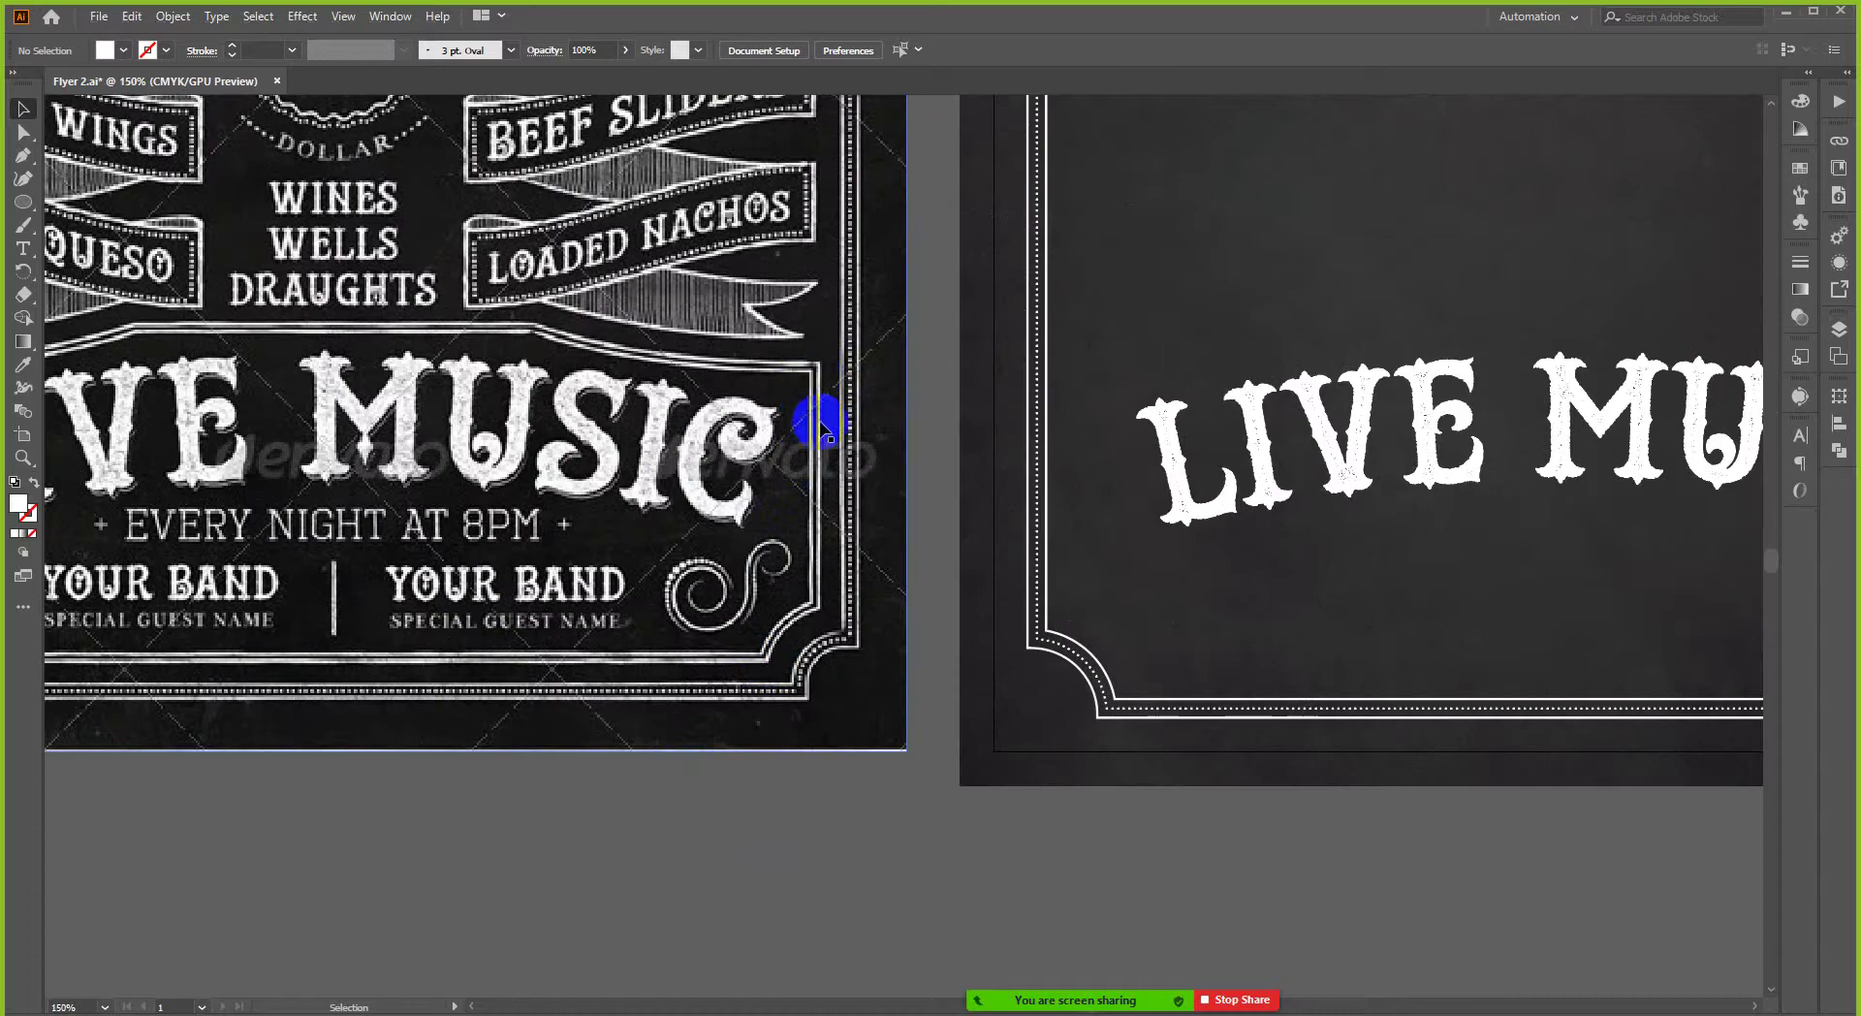
{"action": "scroll", "coordinate": [814, 612], "scroll_direction": "down", "scroll_amount": 1}
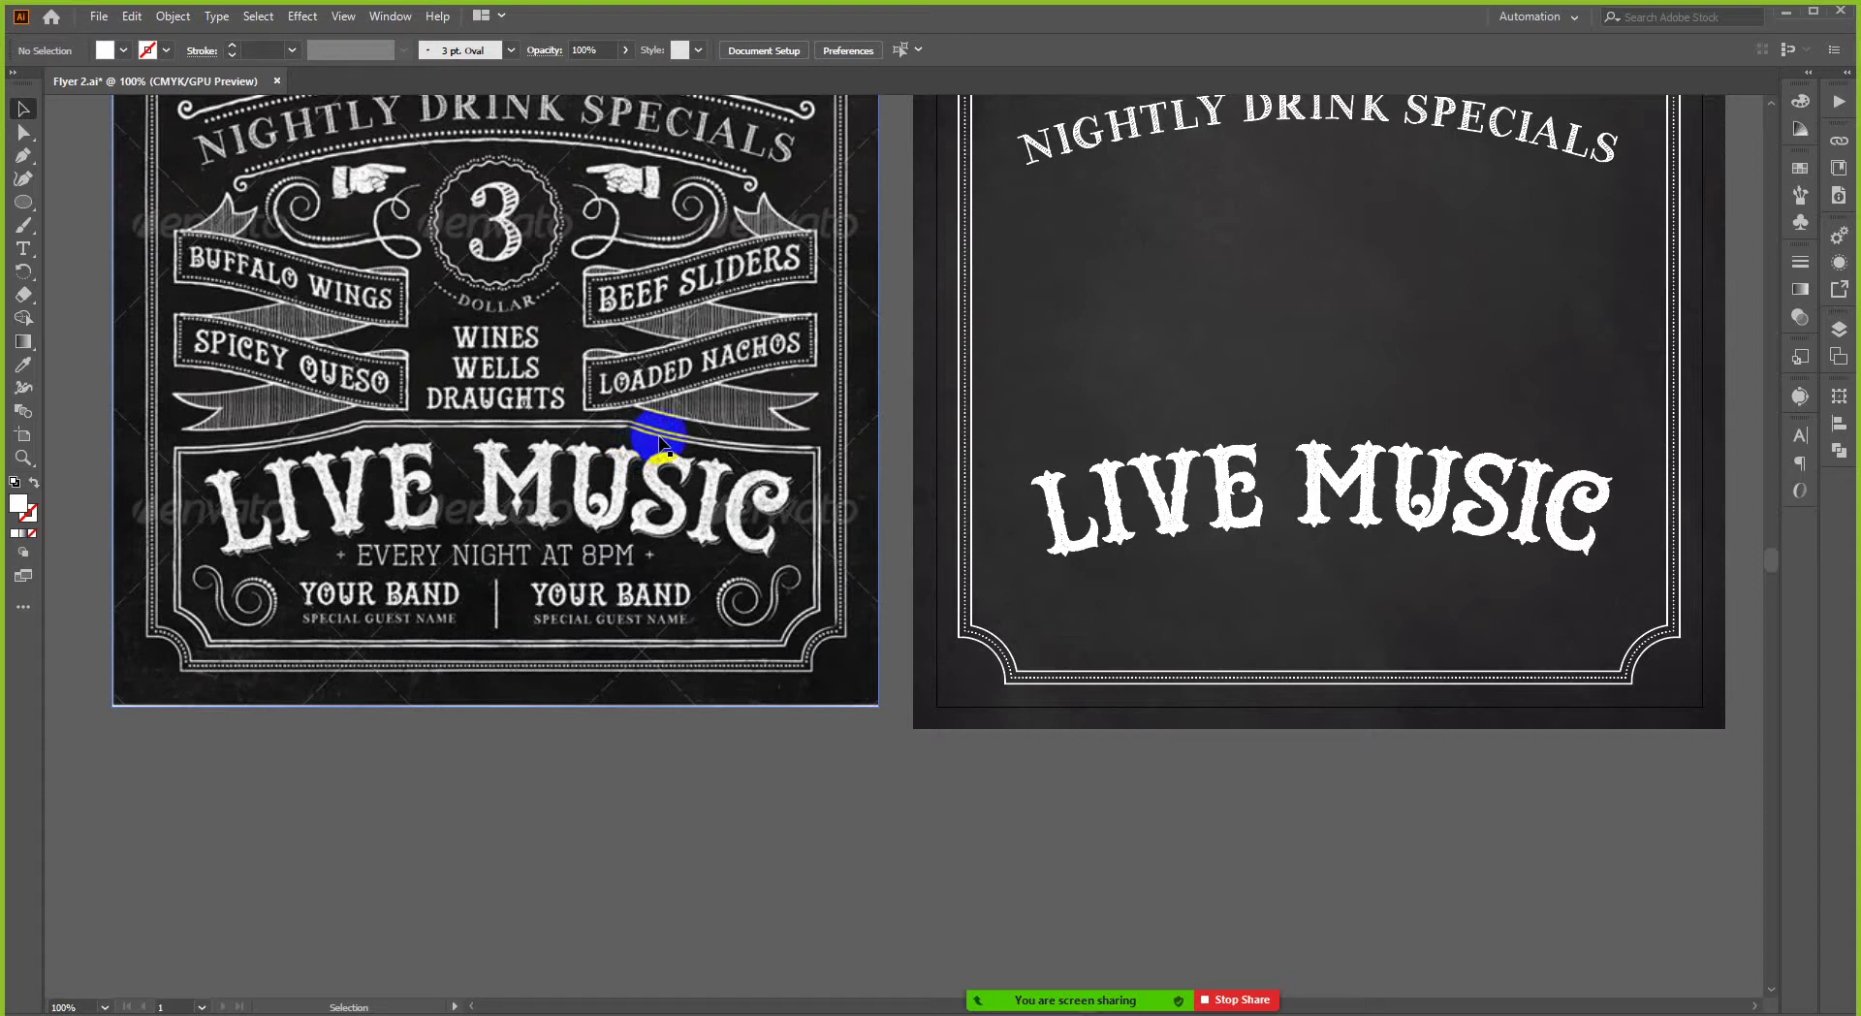
{"action": "left_click", "coordinate": [968, 578]}
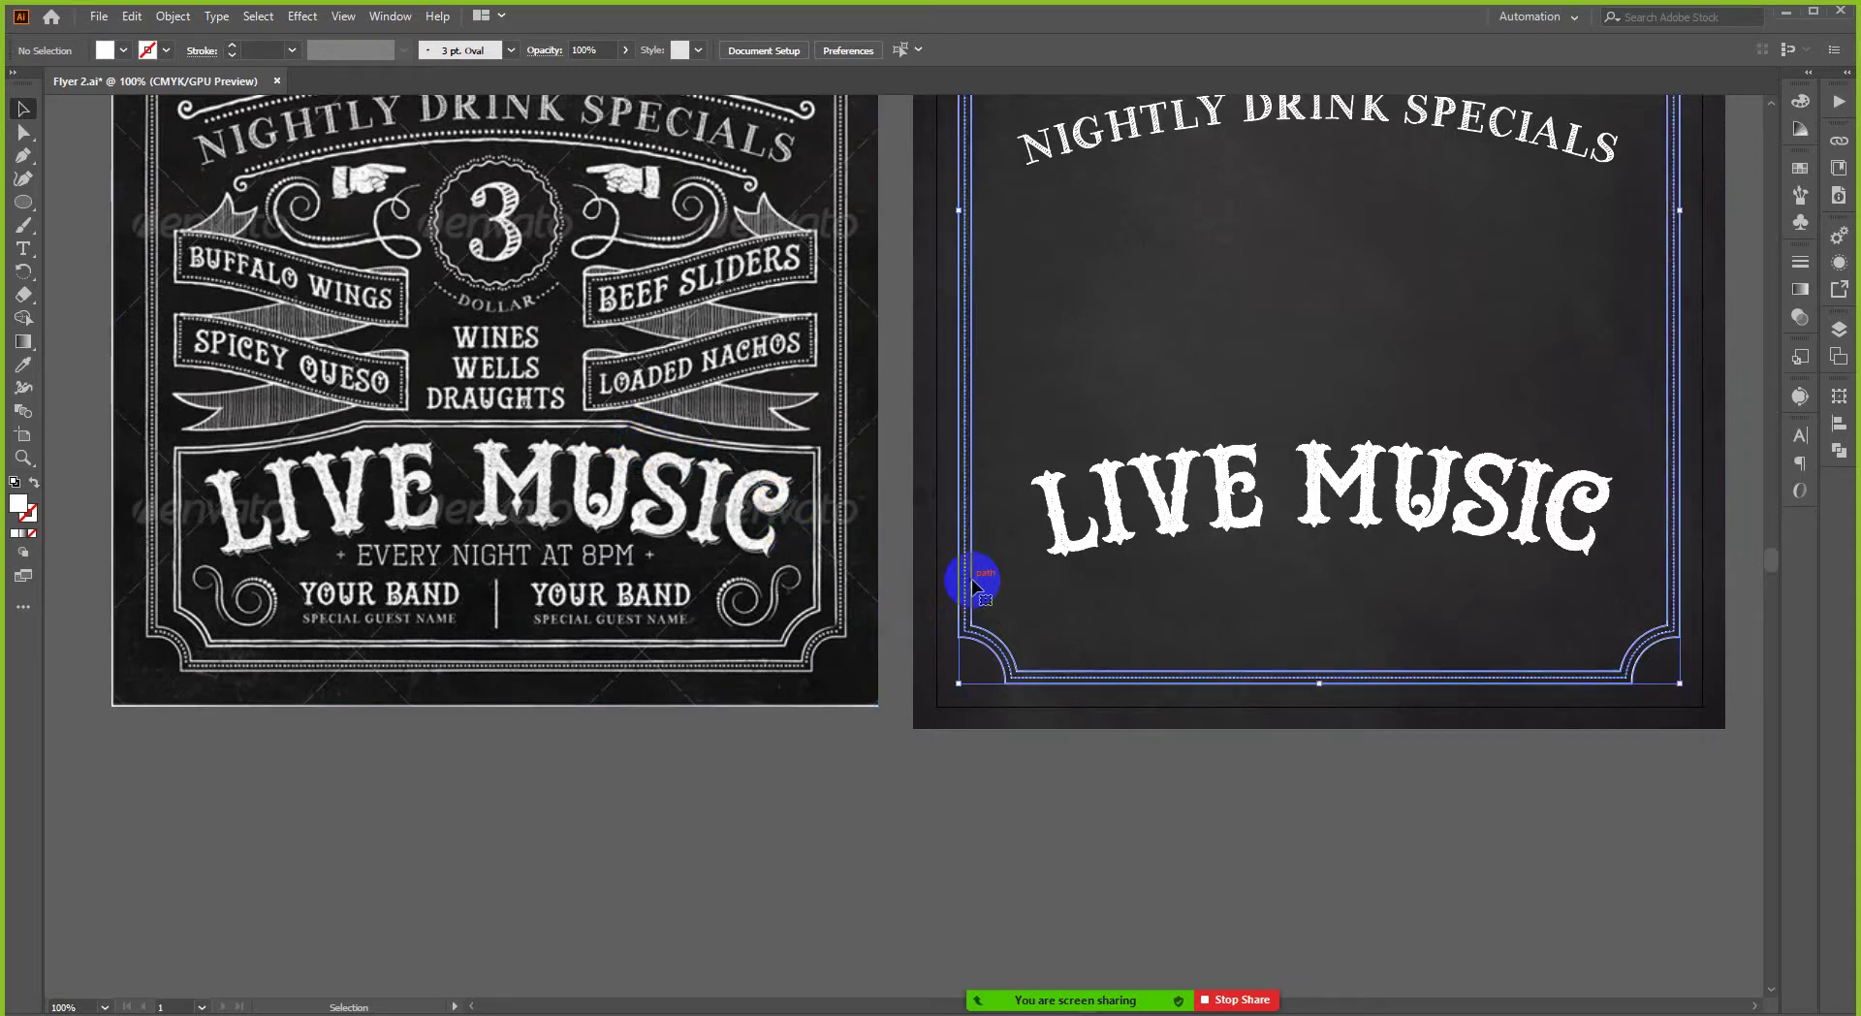
{"action": "left_click", "coordinate": [959, 771]}
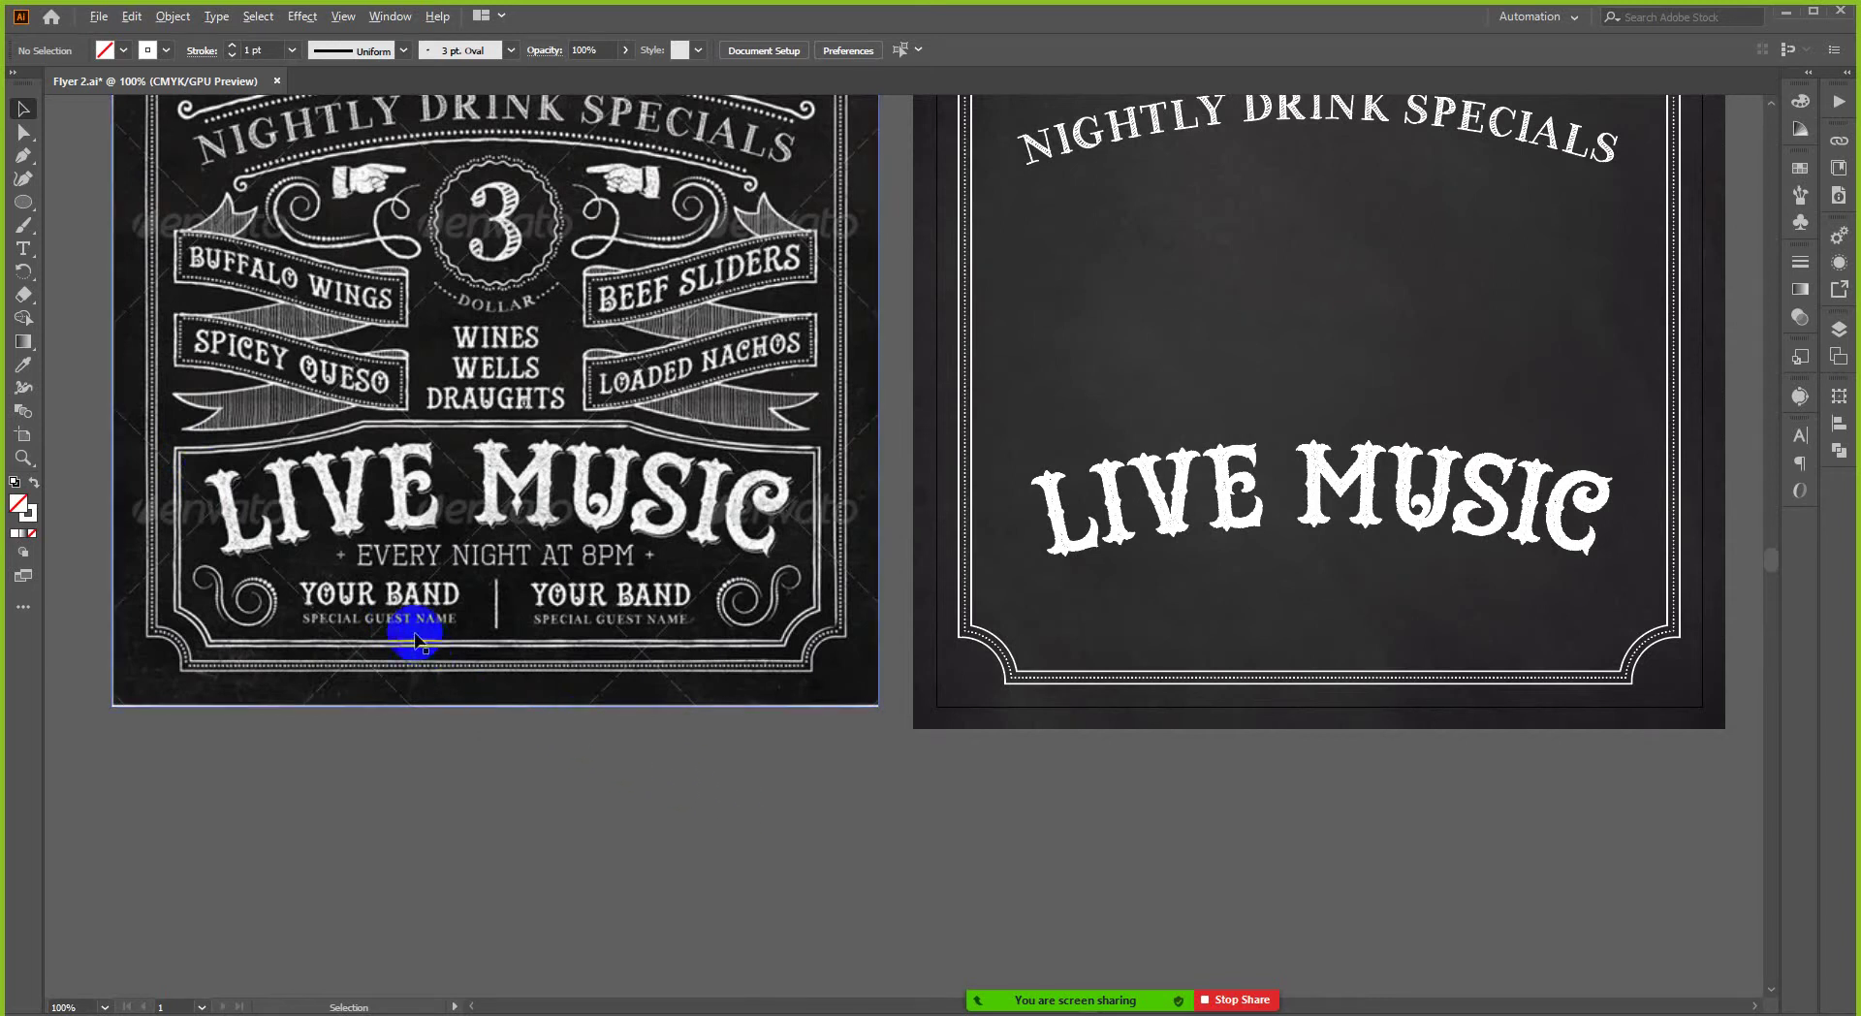
{"action": "scroll", "coordinate": [417, 630], "scroll_direction": "down", "scroll_amount": 1}
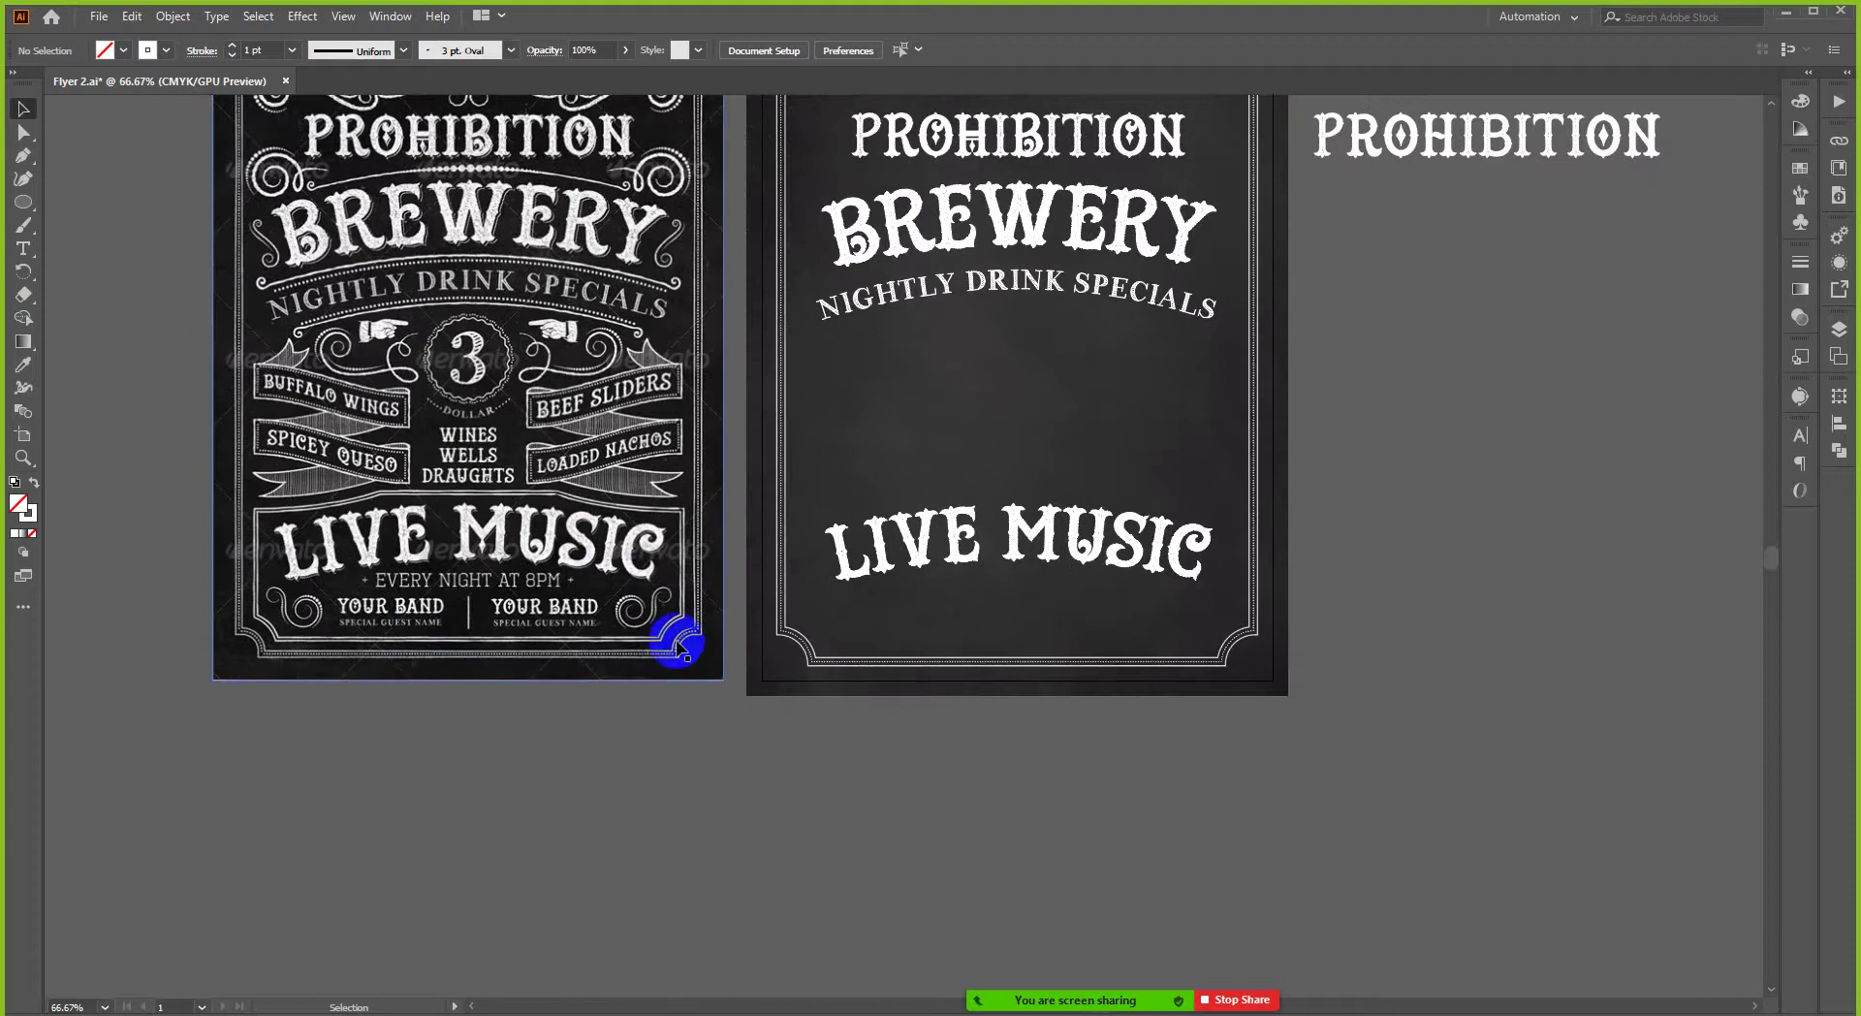
{"action": "scroll", "coordinate": [669, 631], "scroll_direction": "up", "scroll_amount": 2}
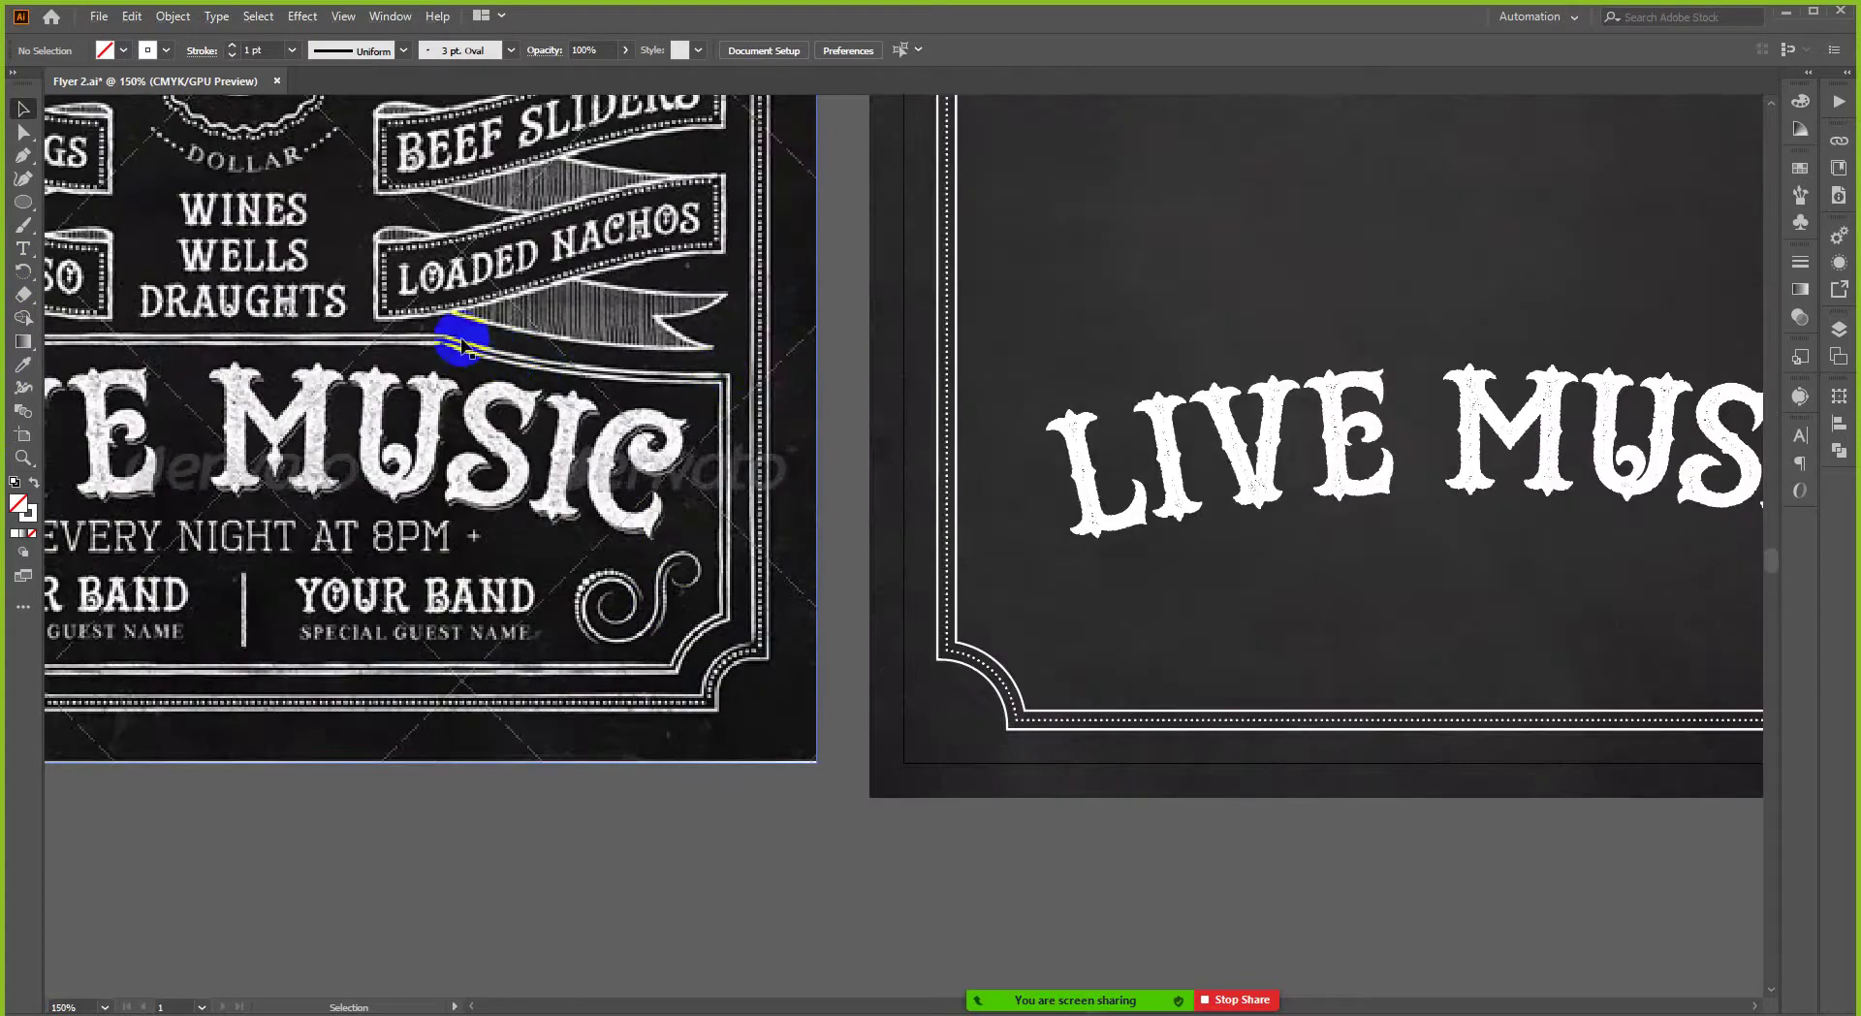
{"action": "scroll", "coordinate": [766, 436], "scroll_direction": "down", "scroll_amount": 1}
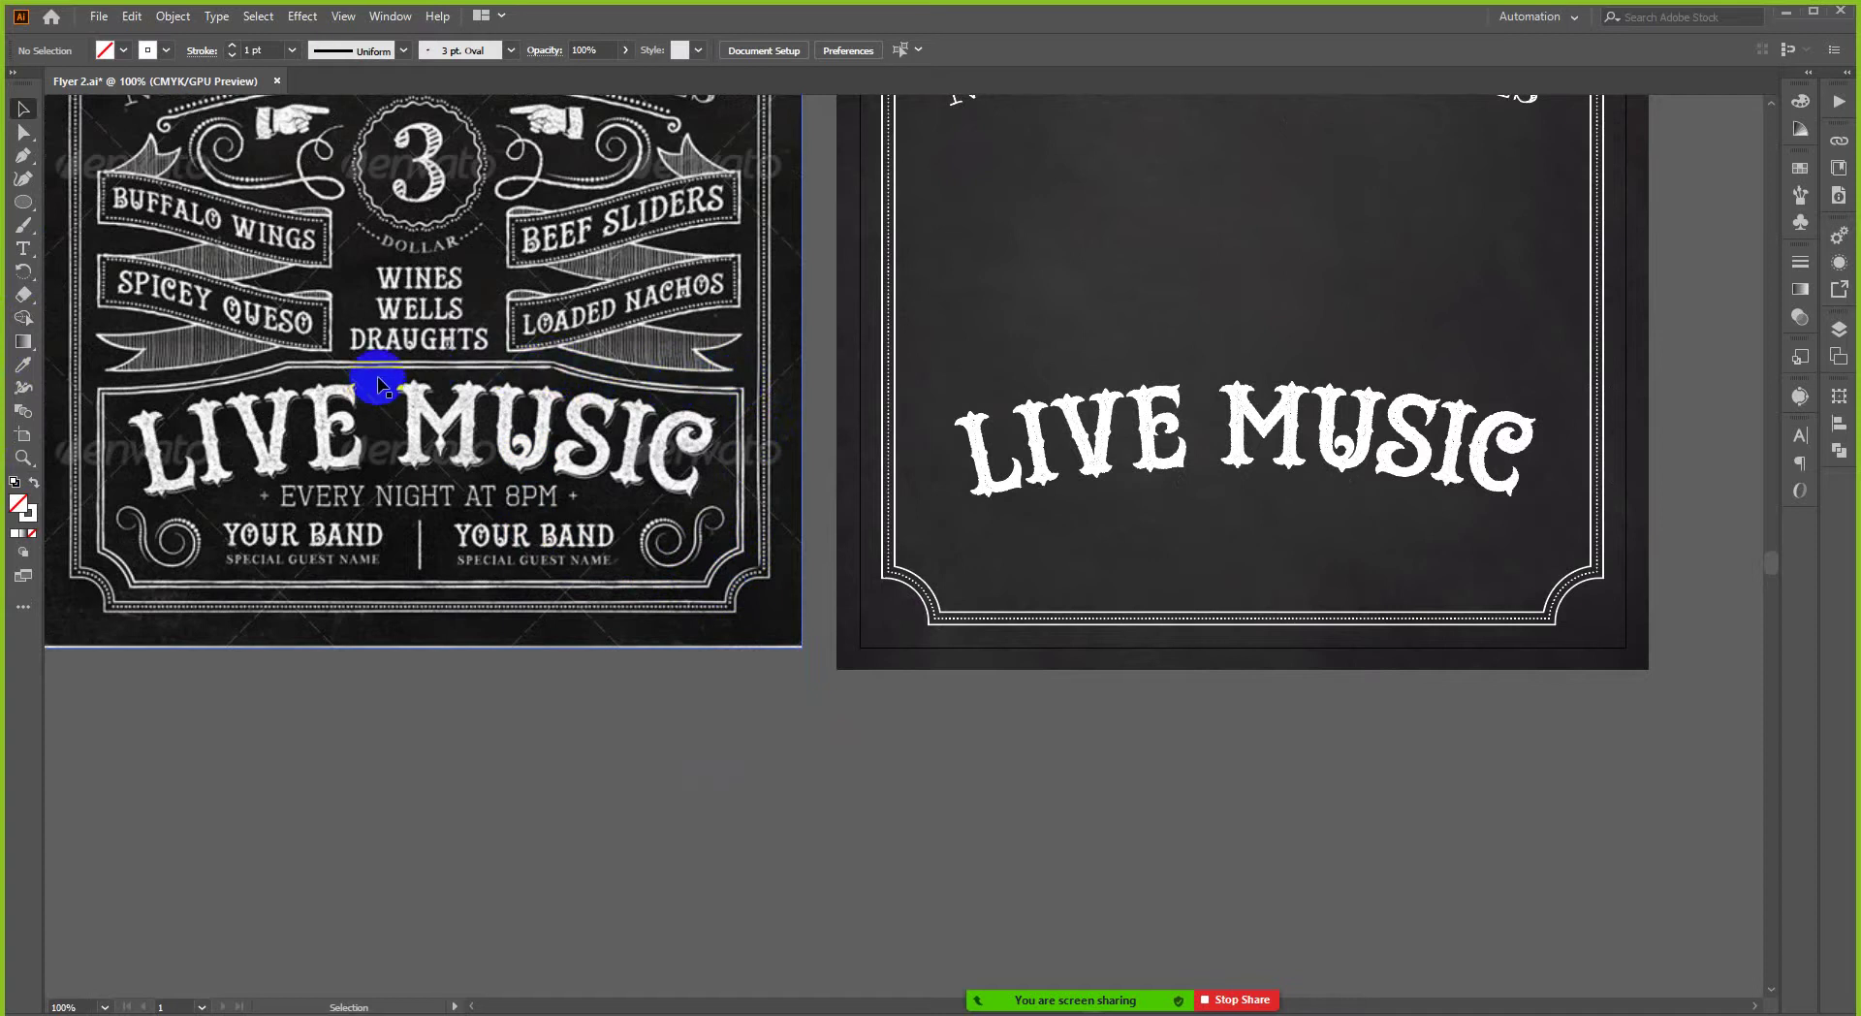
{"action": "scroll", "coordinate": [511, 368], "scroll_direction": "up", "scroll_amount": 2}
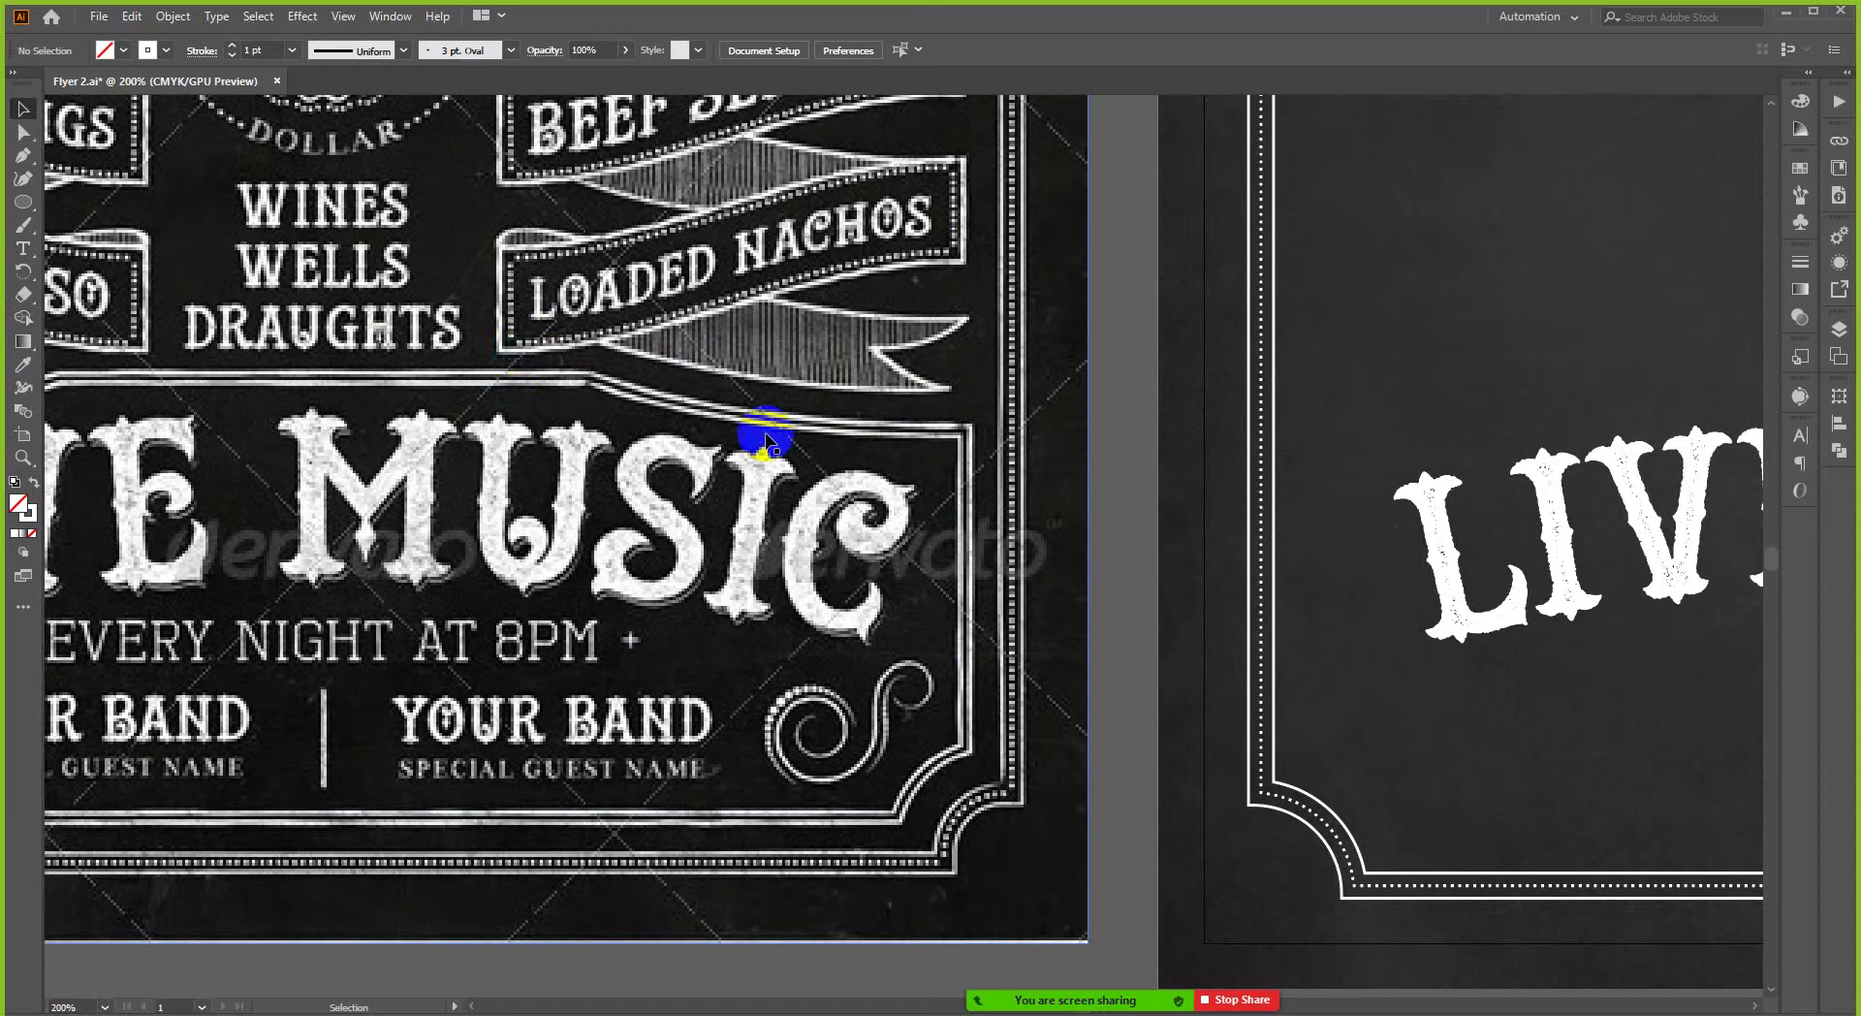
{"action": "scroll", "coordinate": [981, 444], "scroll_direction": "down", "scroll_amount": 1}
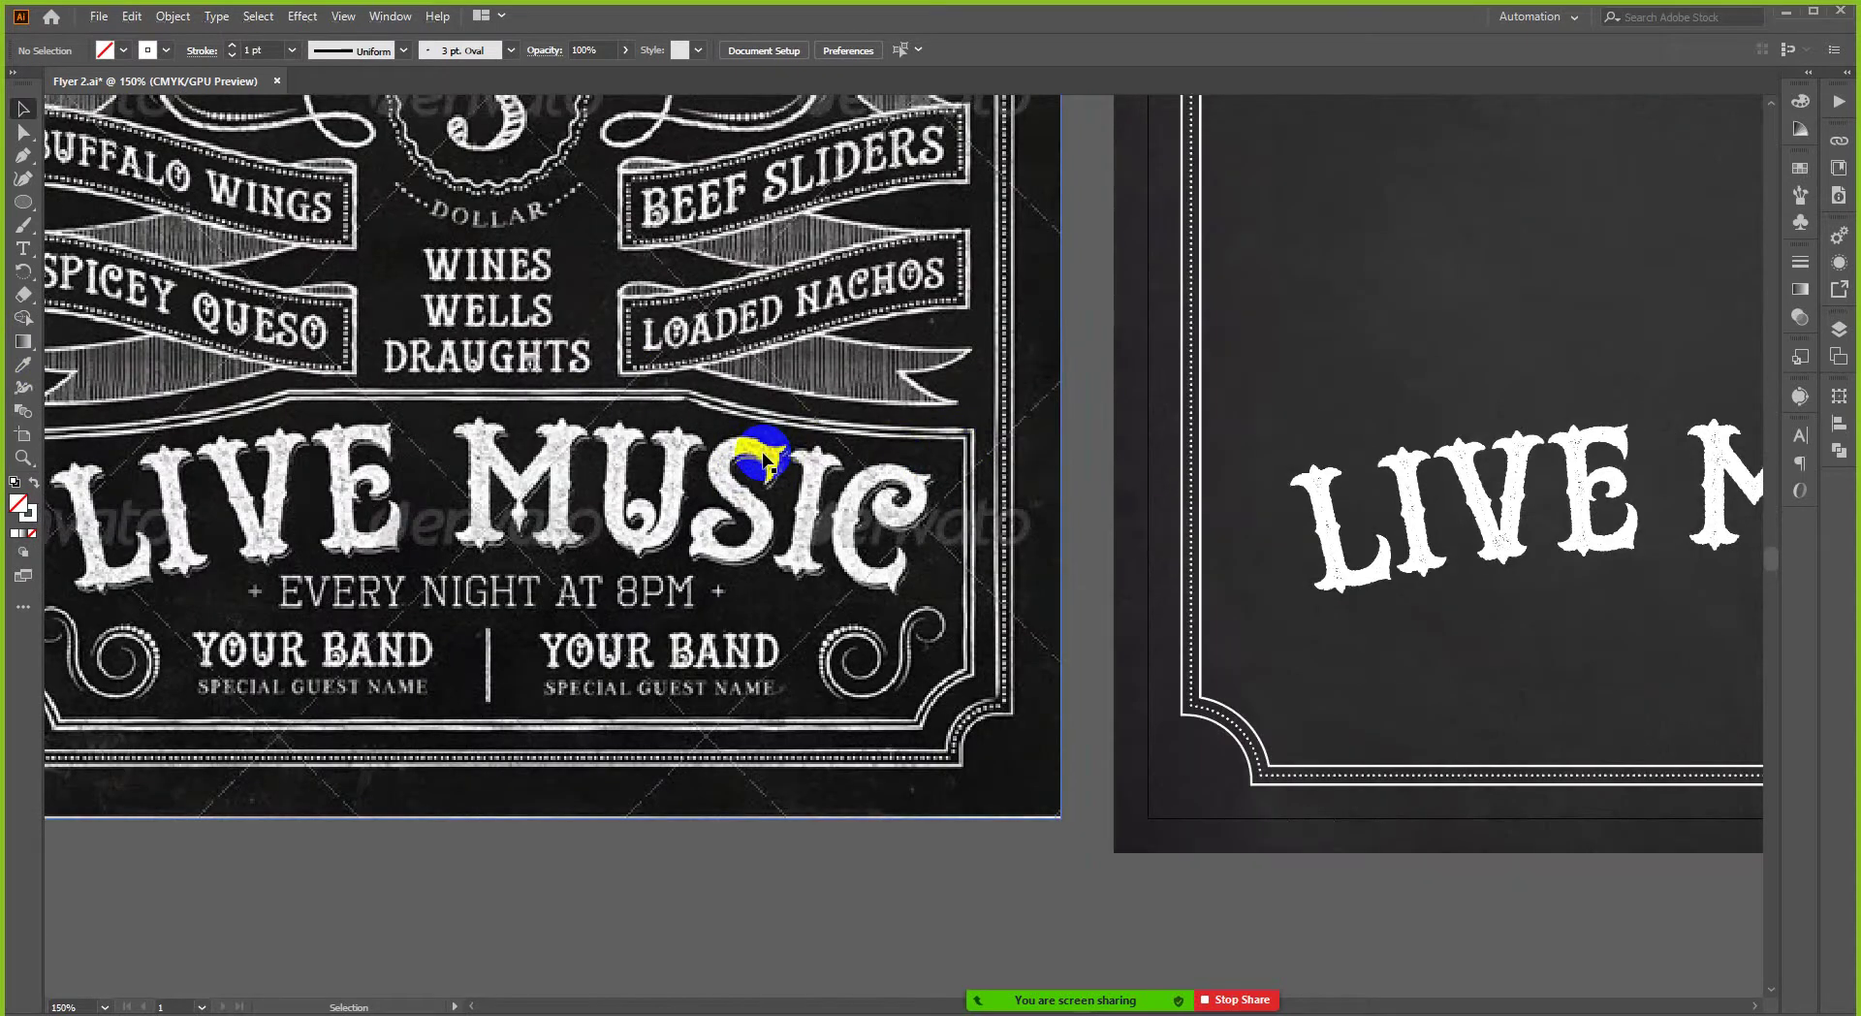
{"action": "scroll", "coordinate": [766, 456], "scroll_direction": "down", "scroll_amount": 1}
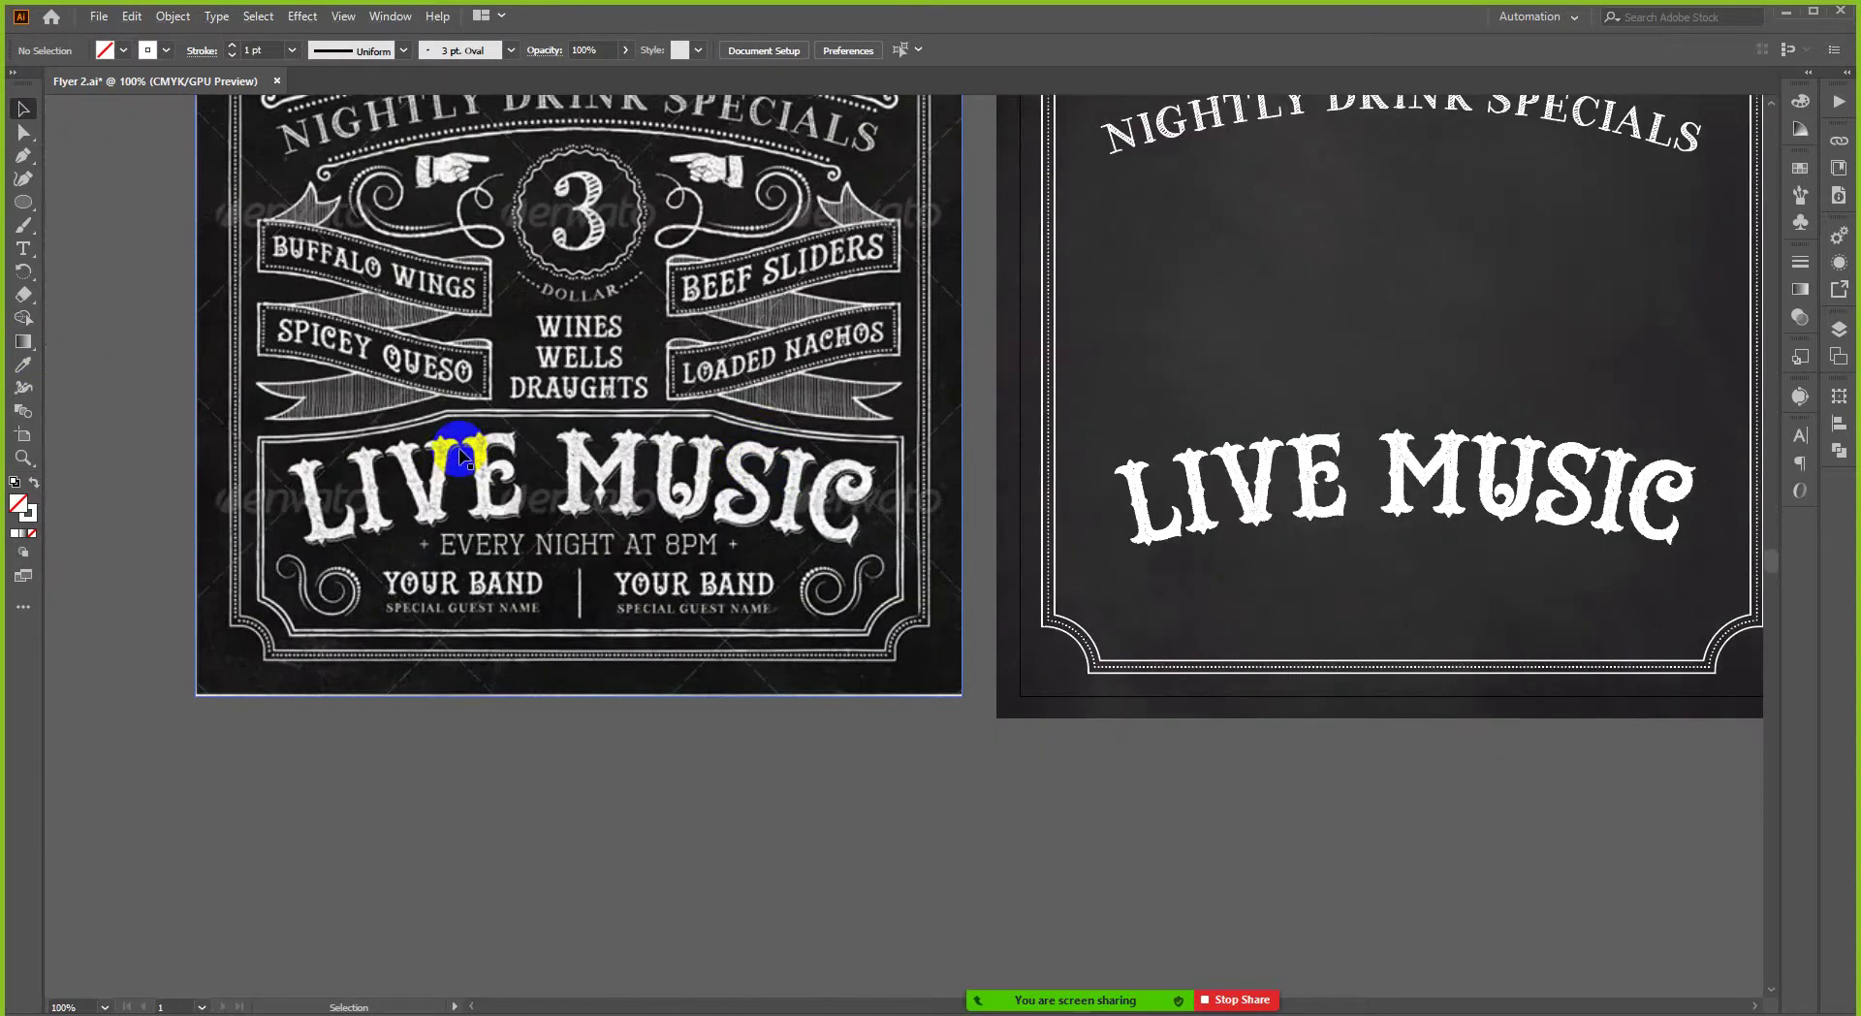
{"action": "scroll", "coordinate": [463, 456], "scroll_direction": "right", "scroll_amount": 1}
{"action": "scroll", "coordinate": [669, 564], "scroll_direction": "down", "scroll_amount": 1}
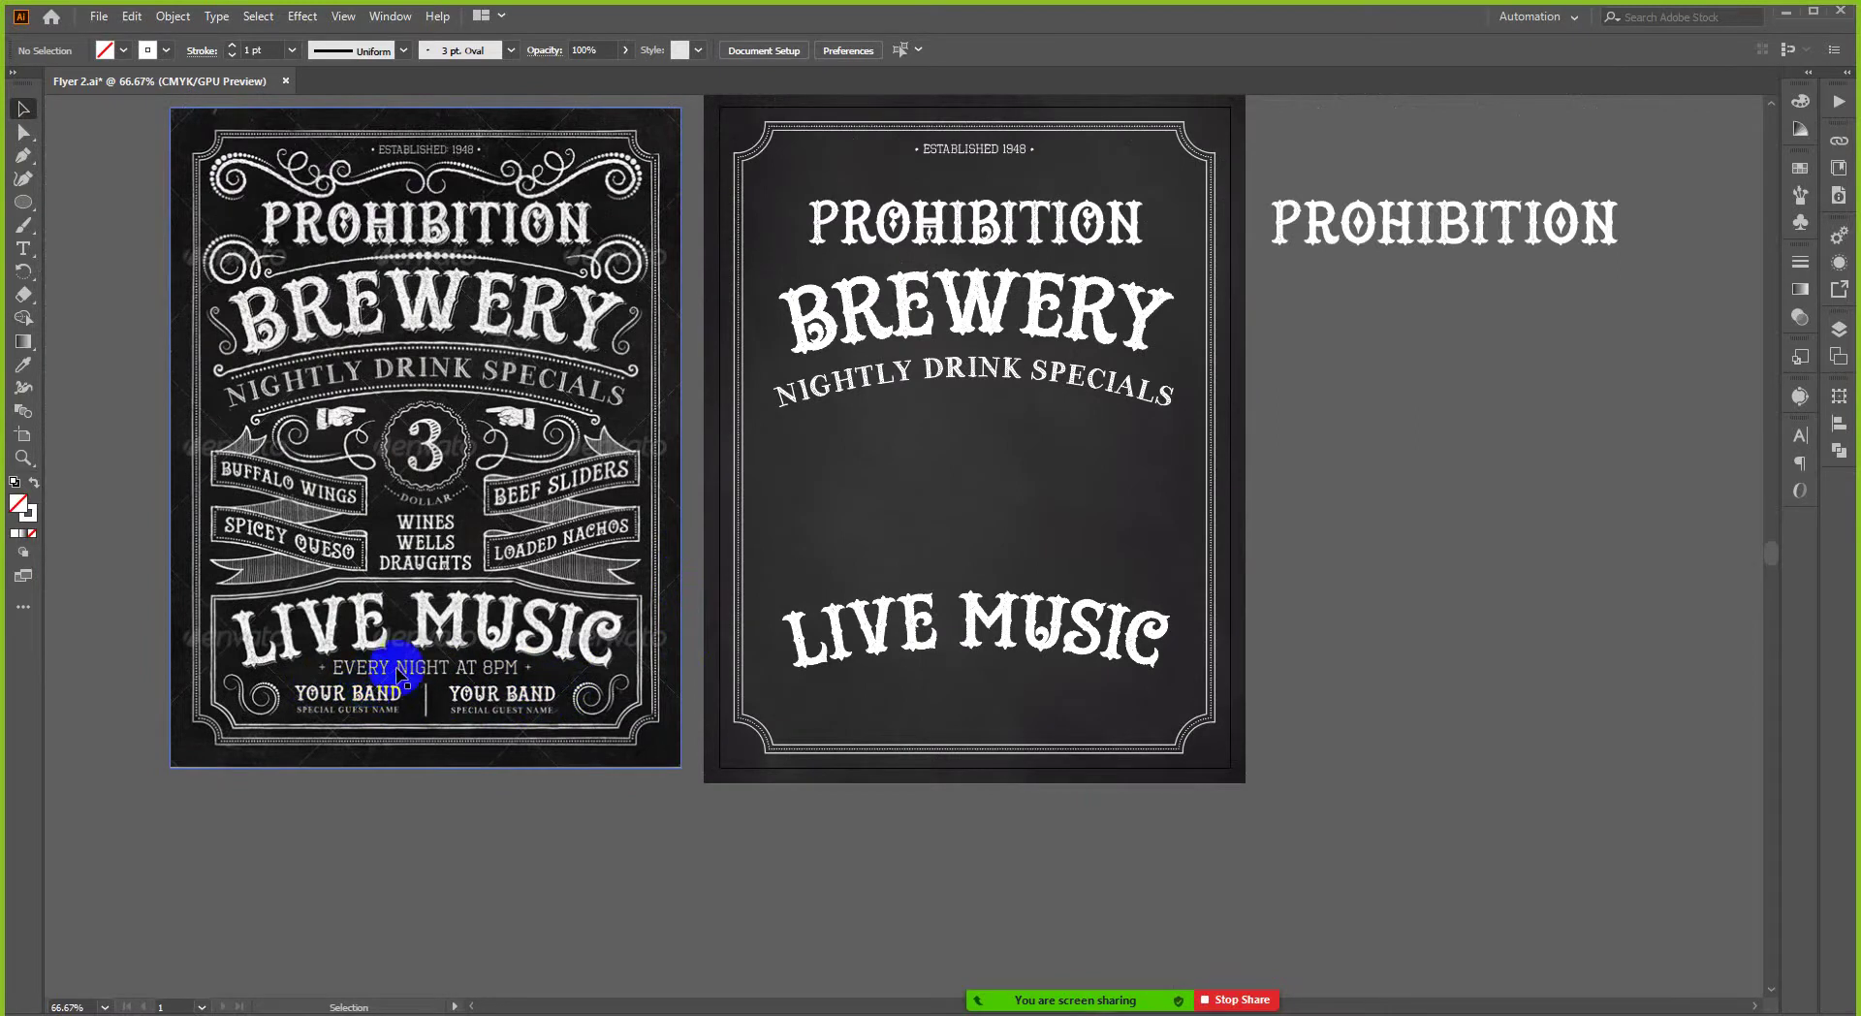
- Examine the reference flyer's ribbon banners, swirls and curved dividers against the elements already placed on the chalkboard
{"action": "scroll", "coordinate": [656, 631], "scroll_direction": "up", "scroll_amount": 1}
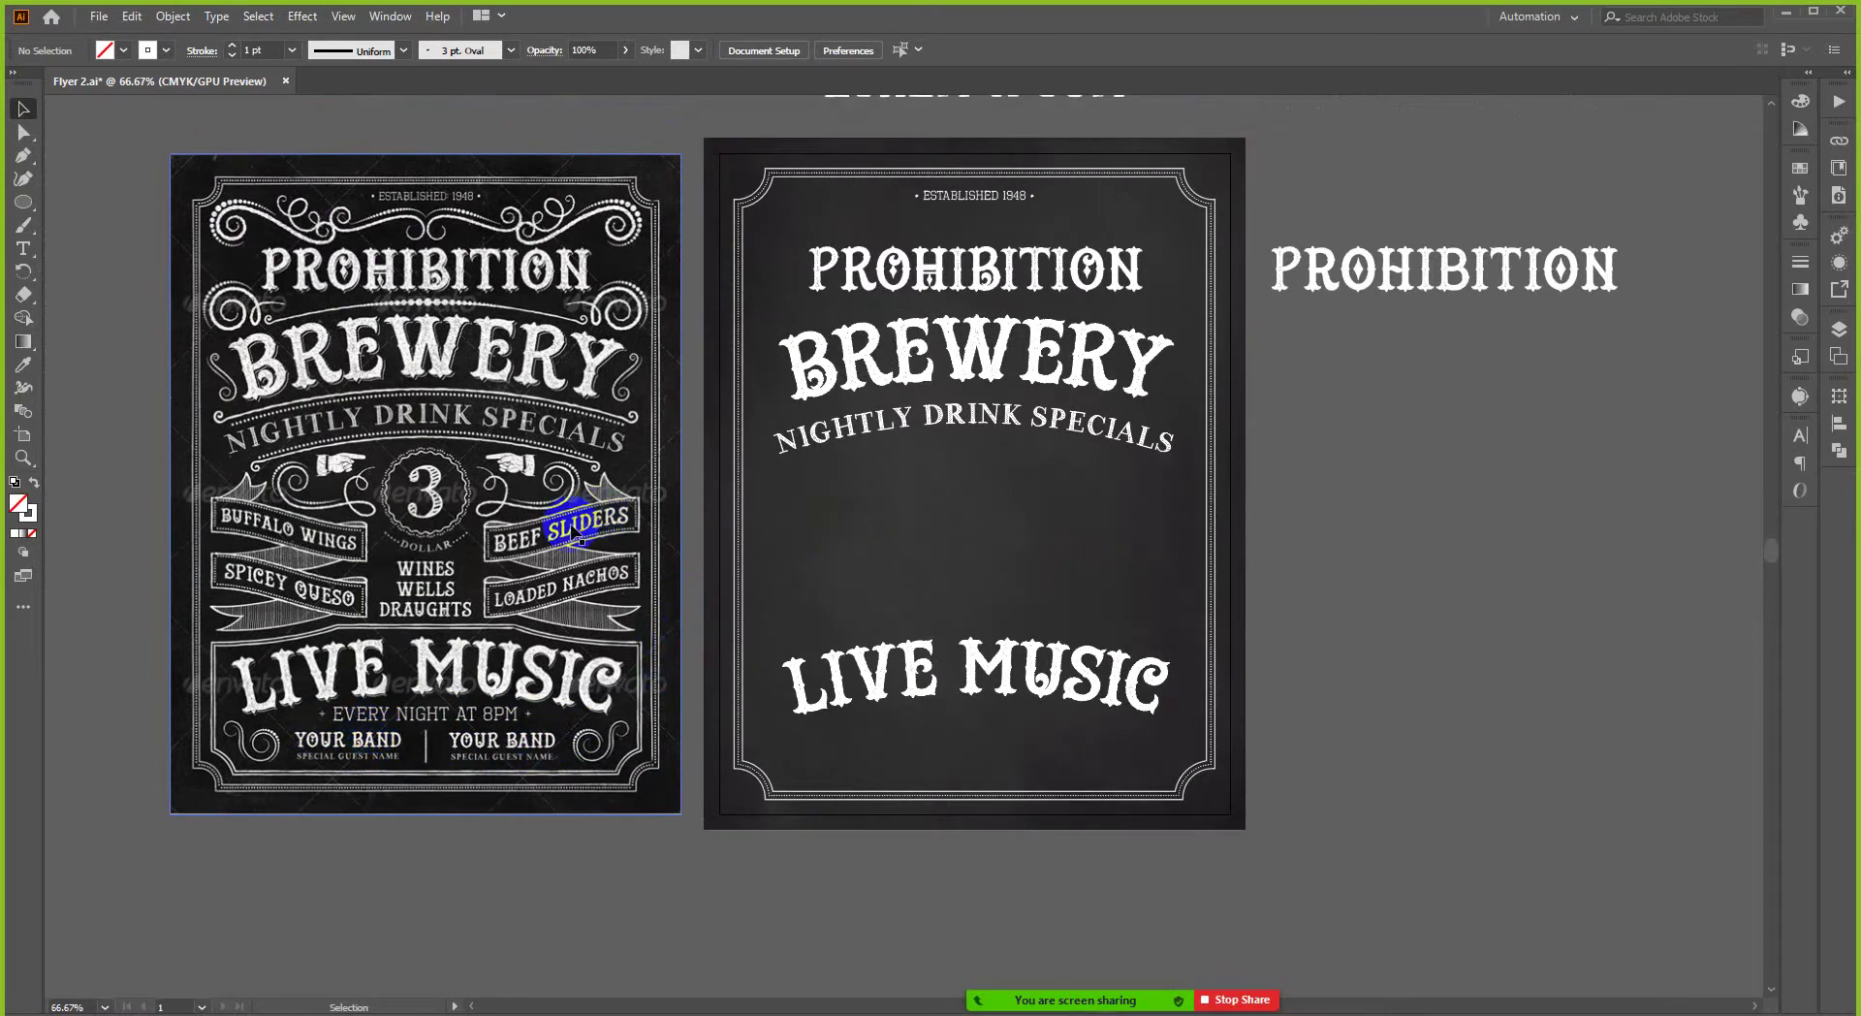
{"action": "scroll", "coordinate": [402, 524], "scroll_direction": "up", "scroll_amount": 3}
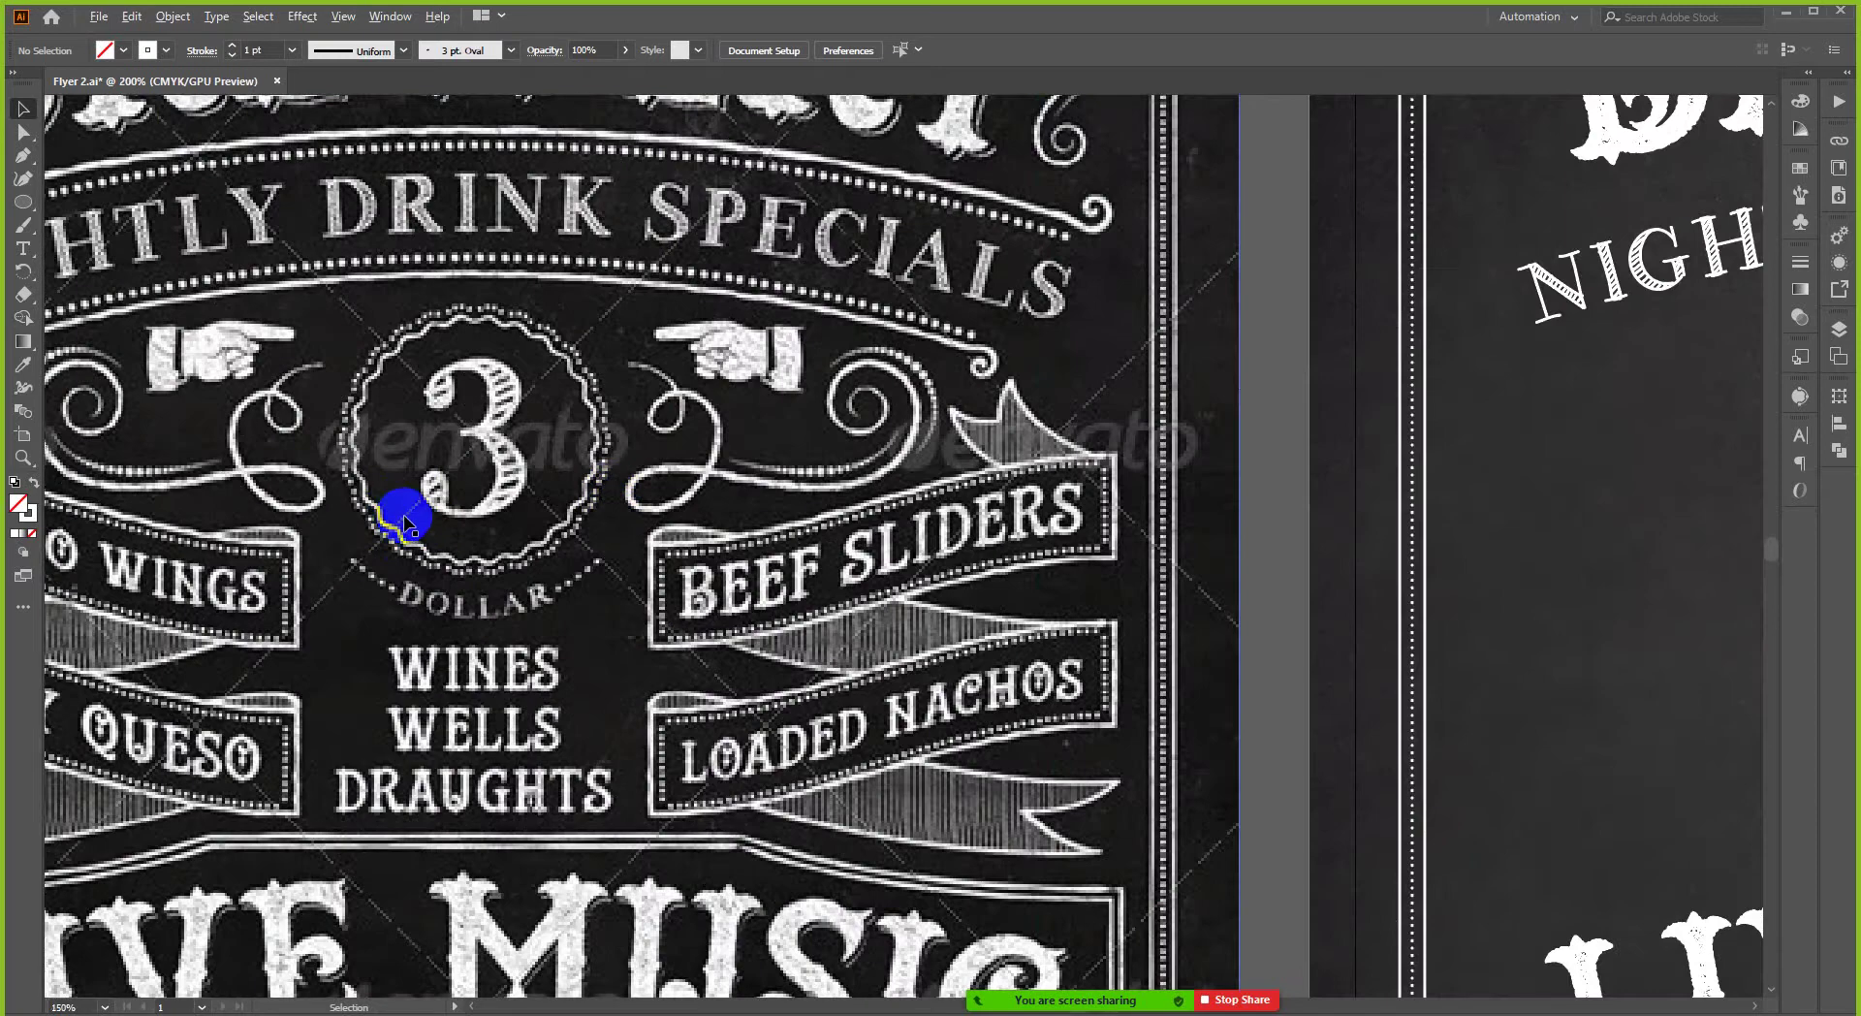
{"action": "scroll", "coordinate": [402, 525], "scroll_direction": "down", "scroll_amount": 4}
{"action": "scroll", "coordinate": [499, 427], "scroll_direction": "up", "scroll_amount": 3}
{"action": "scroll", "coordinate": [665, 427], "scroll_direction": "up", "scroll_amount": 3}
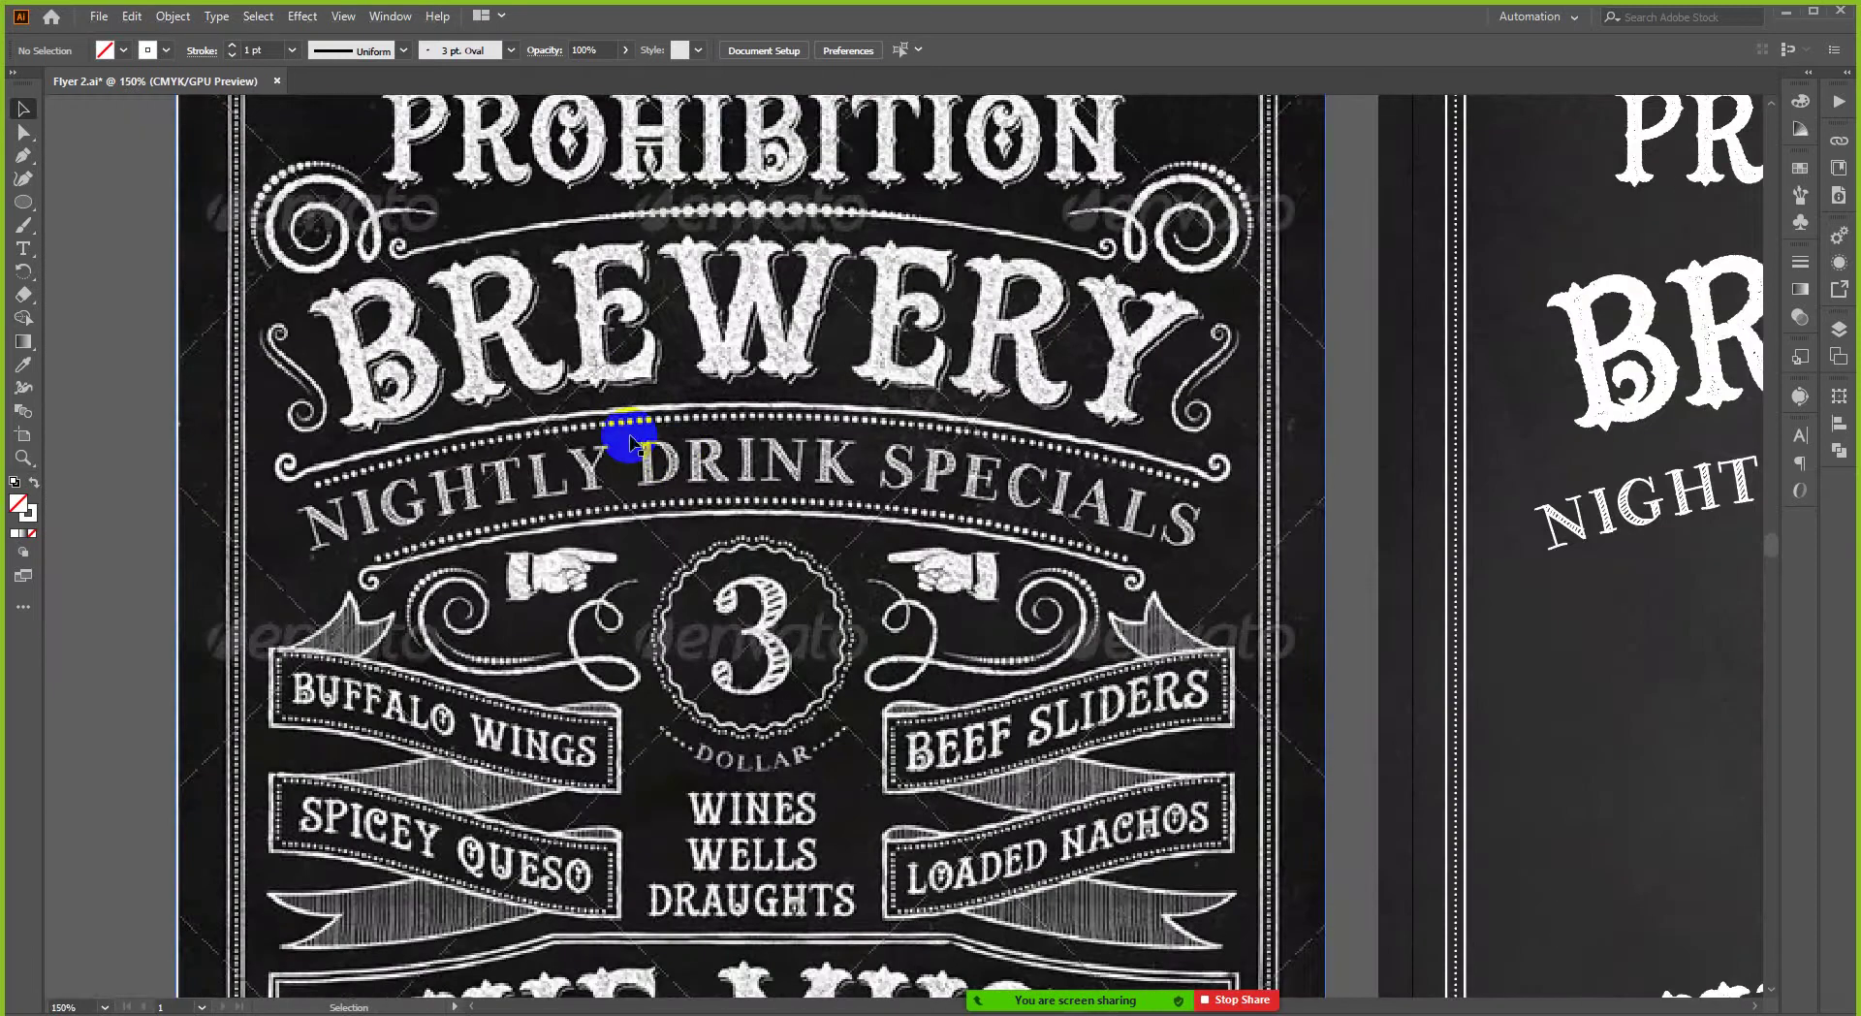
{"action": "scroll", "coordinate": [628, 444], "scroll_direction": "right", "scroll_amount": 1}
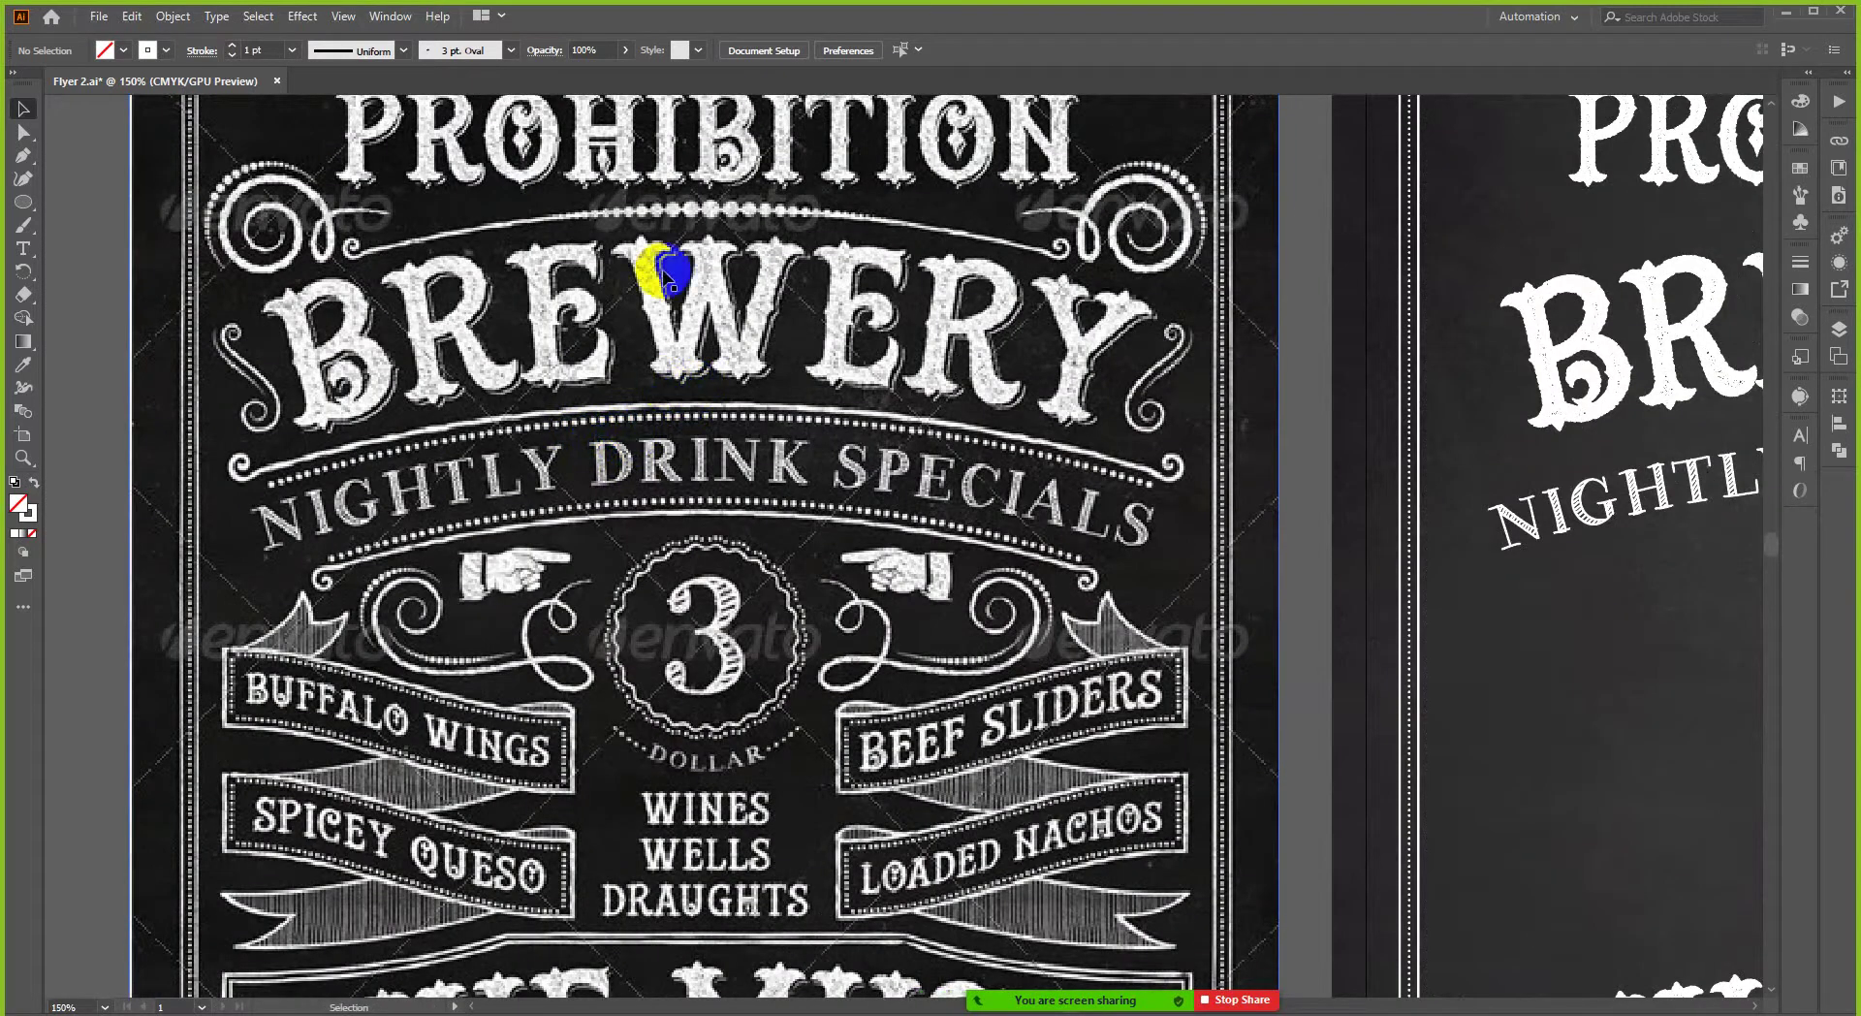
{"action": "scroll", "coordinate": [736, 229], "scroll_direction": "down", "scroll_amount": 1}
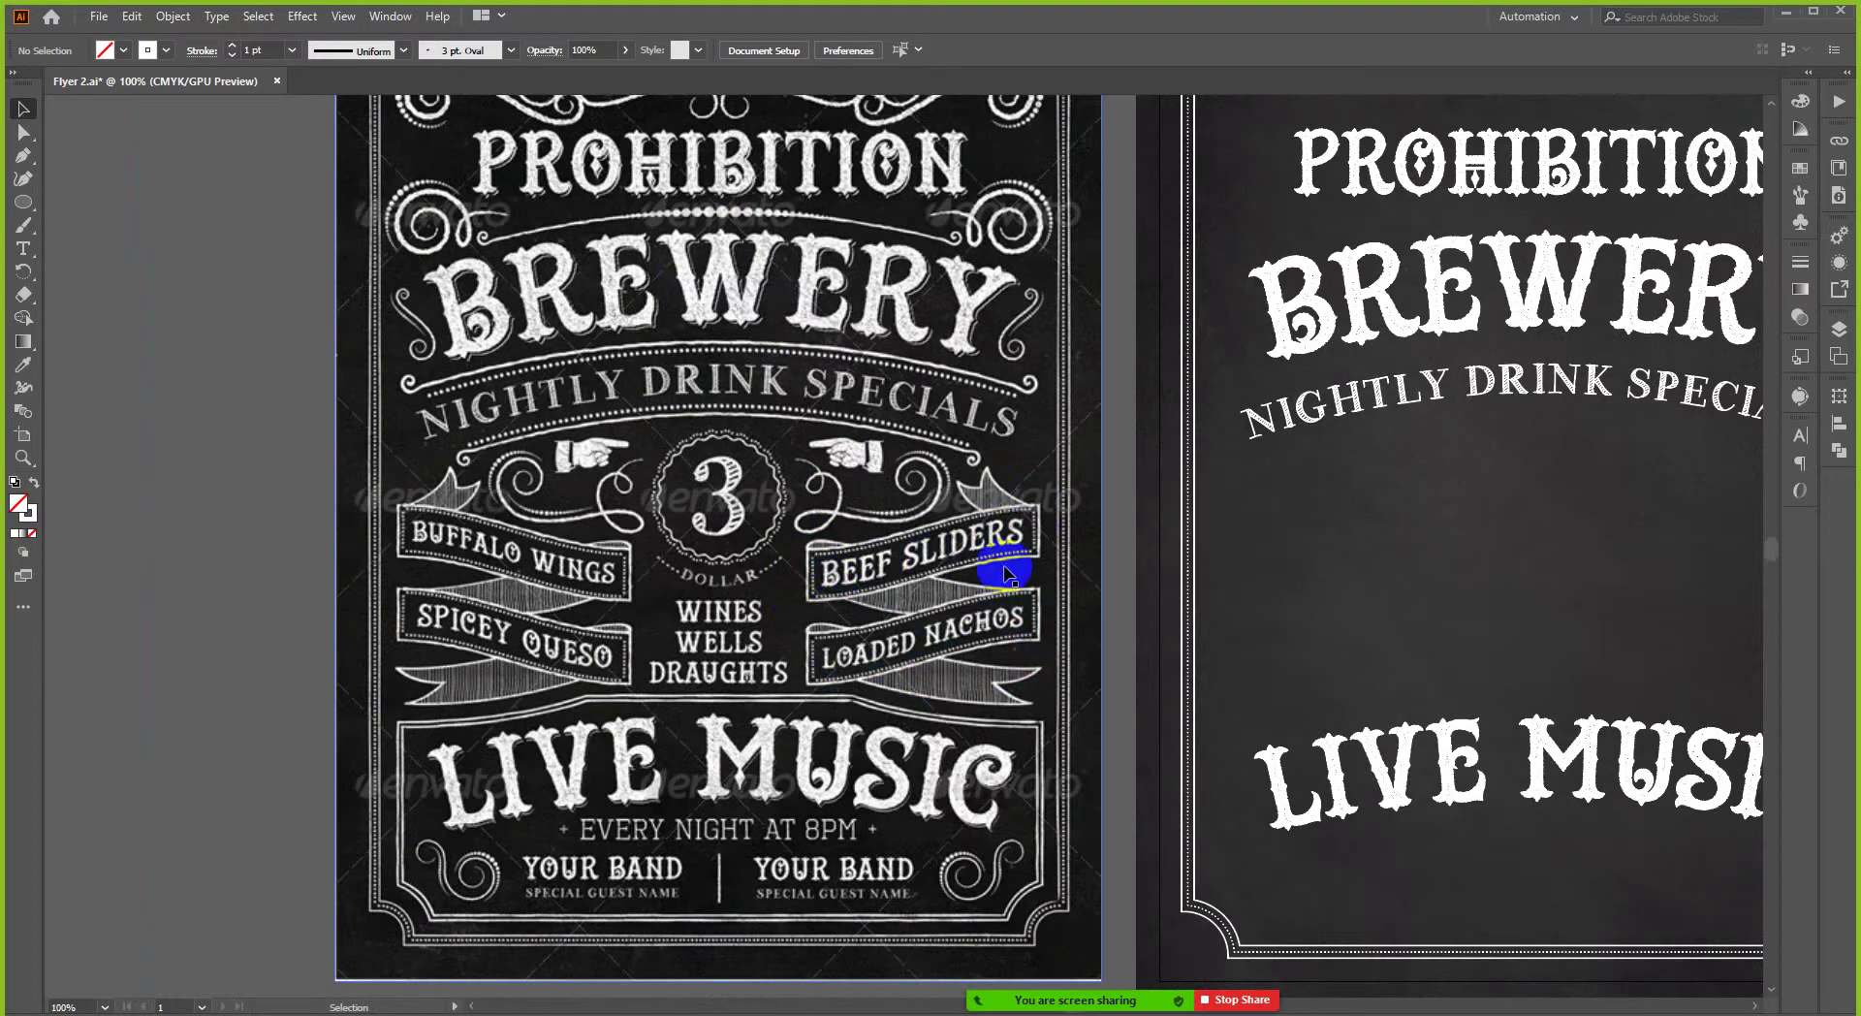
{"action": "scroll", "coordinate": [550, 563], "scroll_direction": "down", "scroll_amount": 1}
{"action": "scroll", "coordinate": [802, 641], "scroll_direction": "up", "scroll_amount": 1}
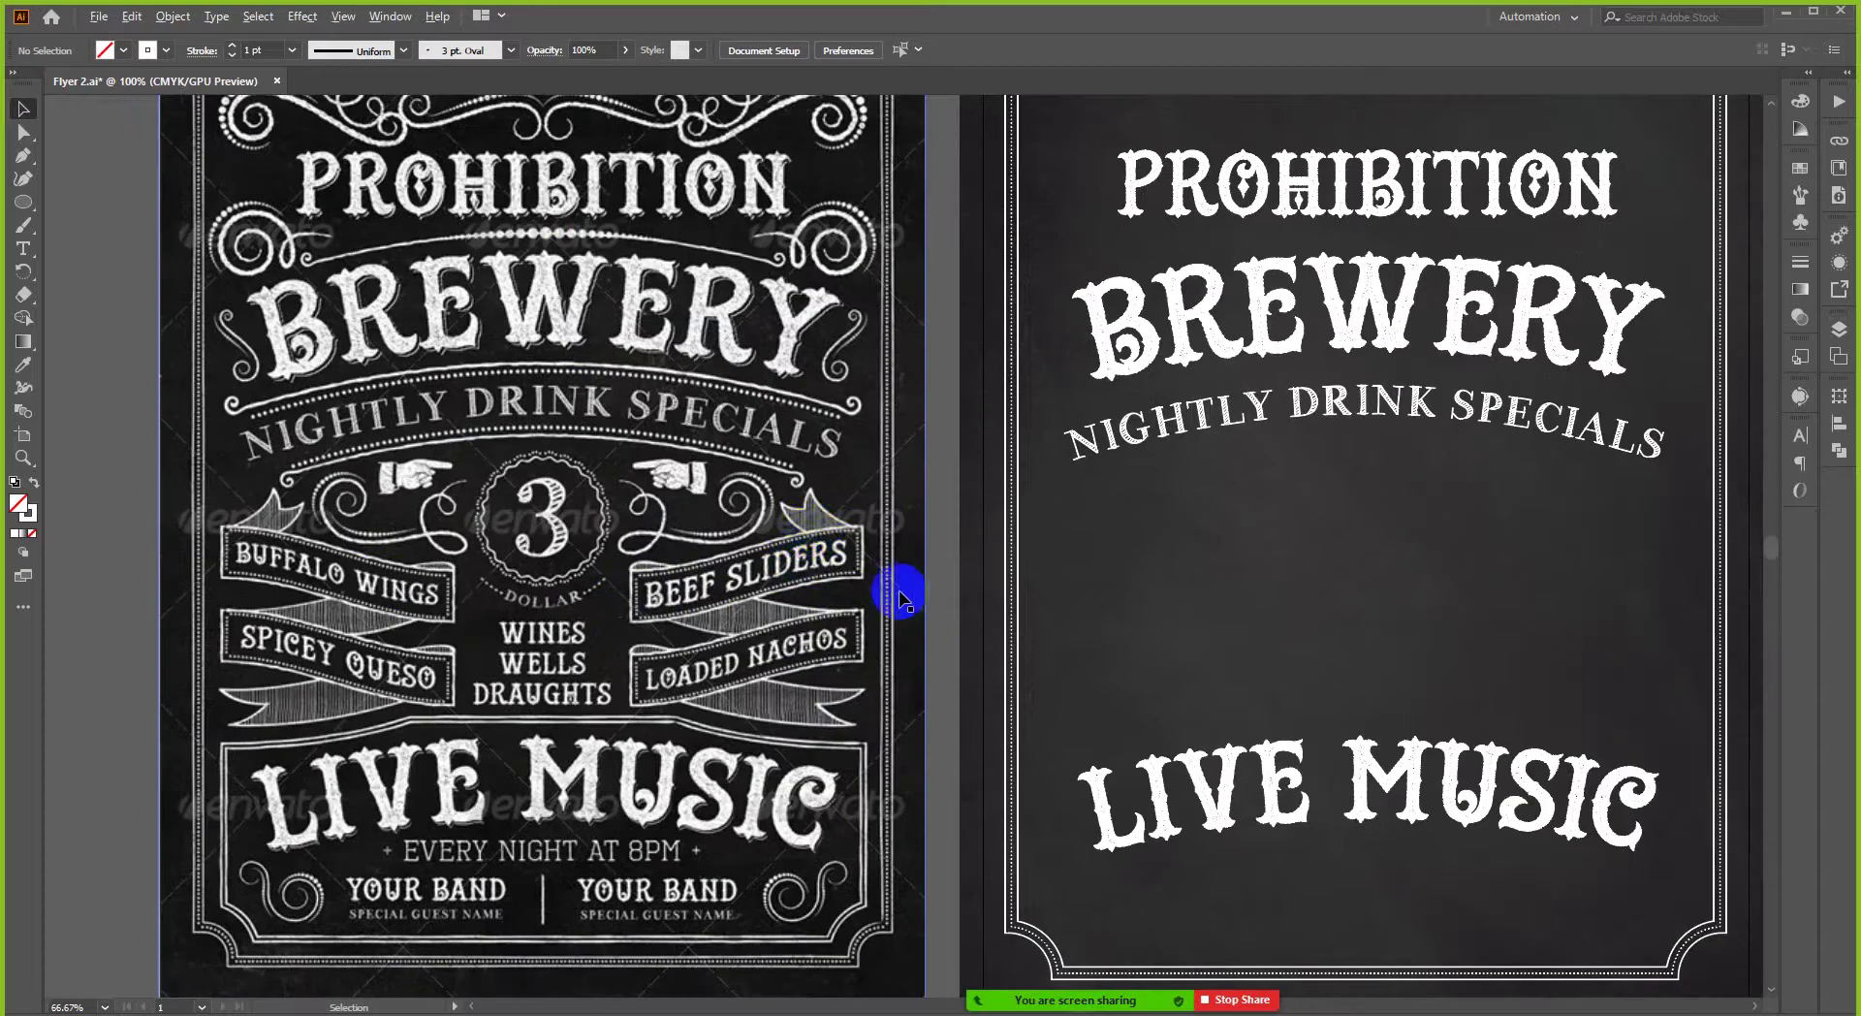
{"action": "scroll", "coordinate": [727, 543], "scroll_direction": "up", "scroll_amount": 2}
{"action": "scroll", "coordinate": [727, 579], "scroll_direction": "up", "scroll_amount": 1}
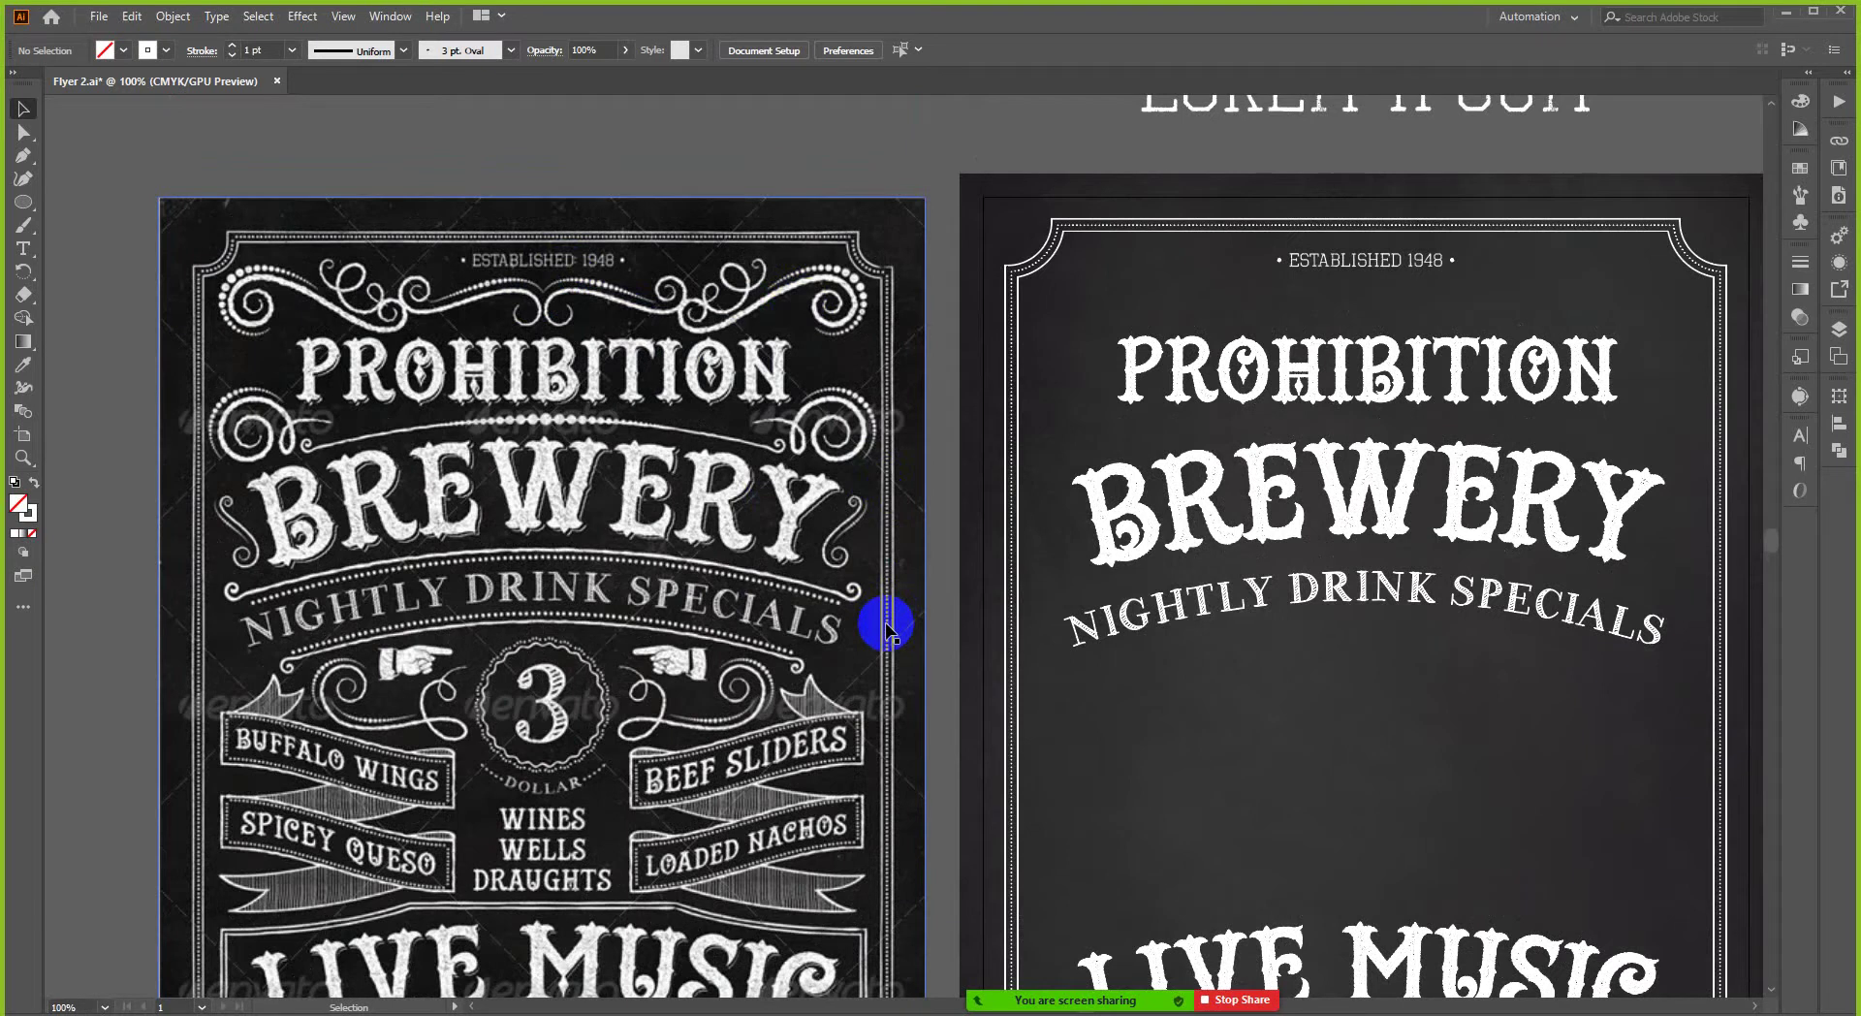
{"action": "scroll", "coordinate": [615, 756], "scroll_direction": "down", "scroll_amount": 3}
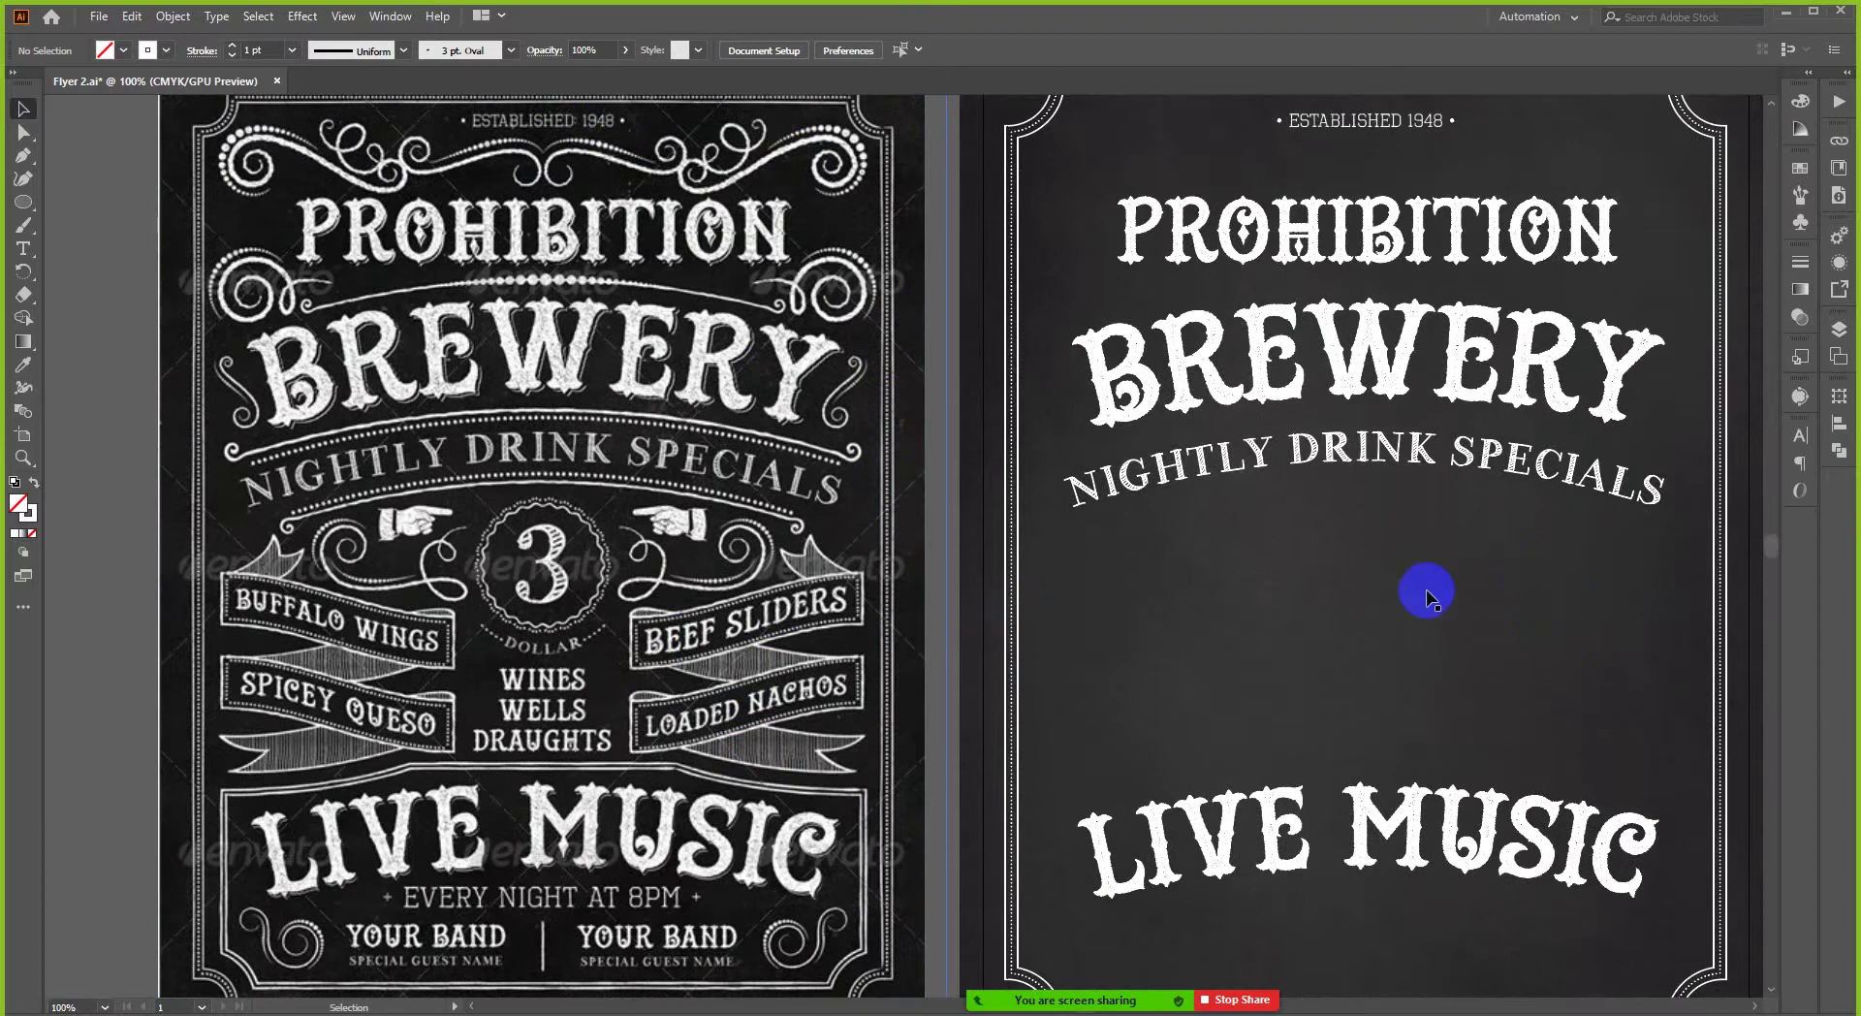
{"action": "scroll", "coordinate": [320, 621], "scroll_direction": "down", "scroll_amount": 1}
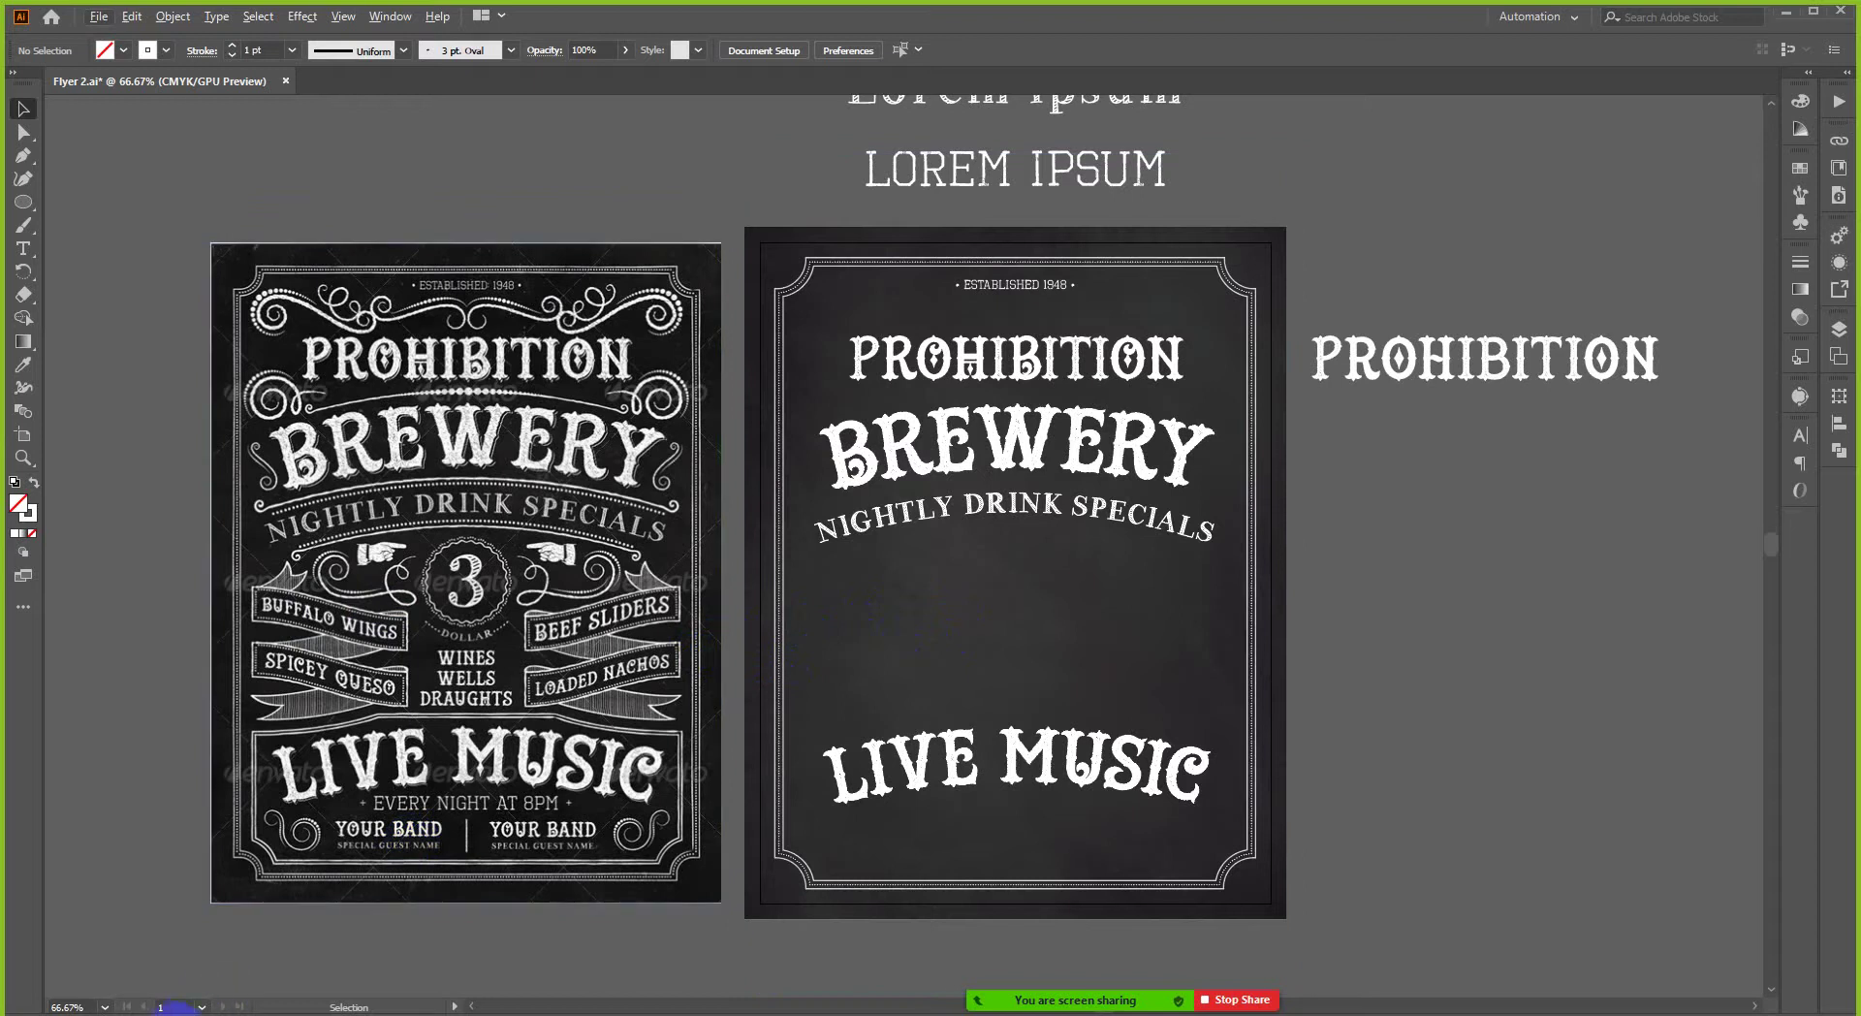
- Switch to the Freepik page in the browser and search all resources for hand drawn RIBBON
{"action": "key", "text": "alt+Tab"}
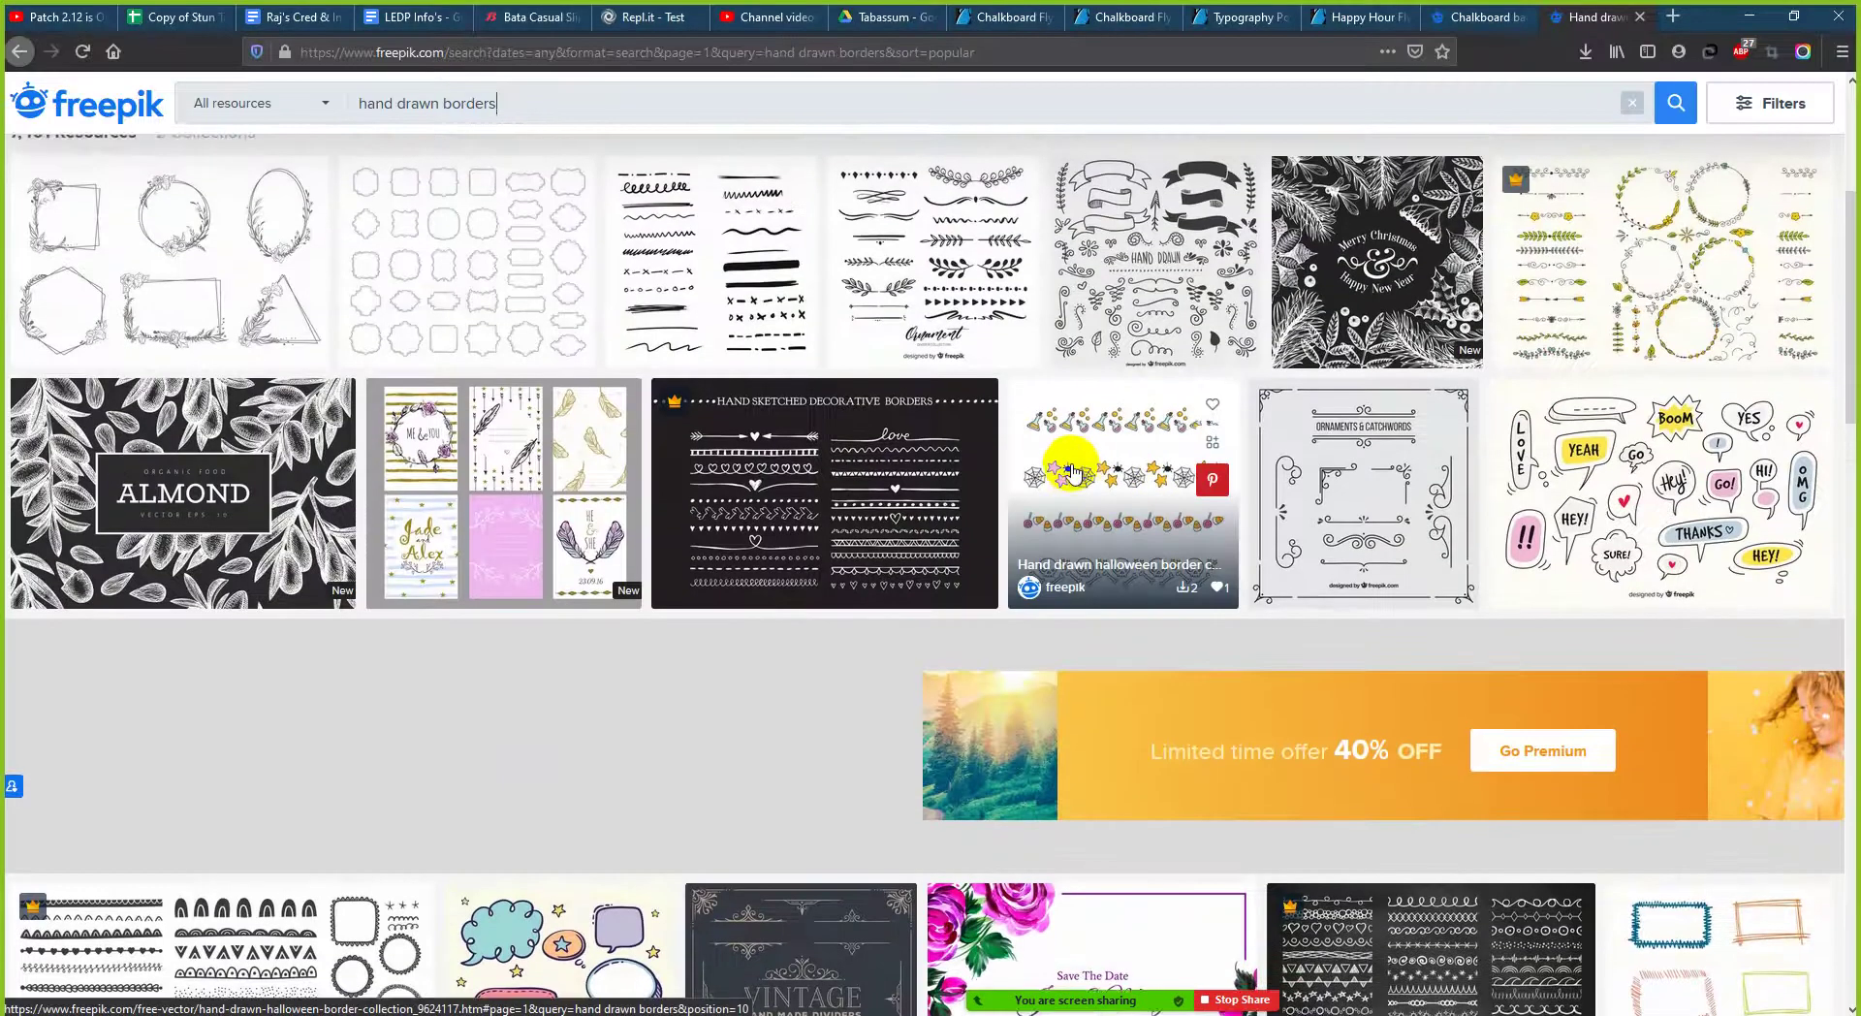
{"action": "scroll", "coordinate": [1065, 478], "scroll_direction": "down", "scroll_amount": 2}
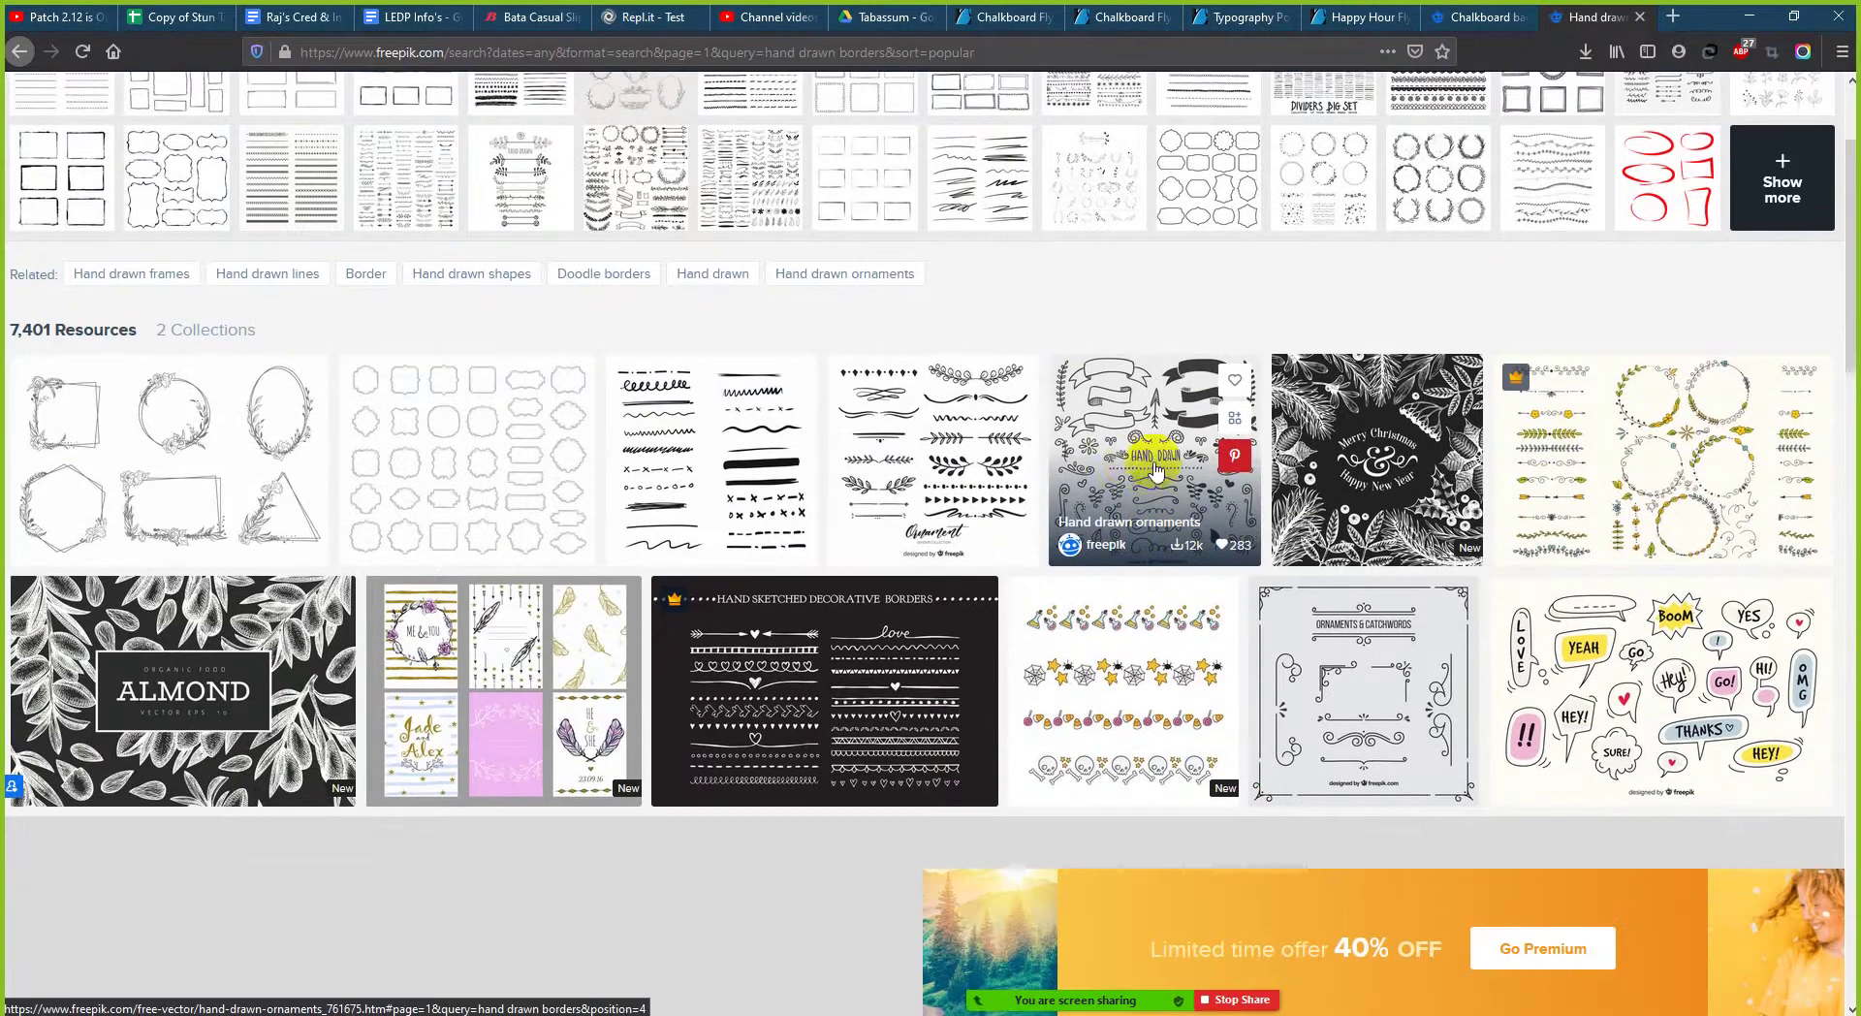
{"action": "scroll", "coordinate": [498, 352], "scroll_direction": "up", "scroll_amount": 2}
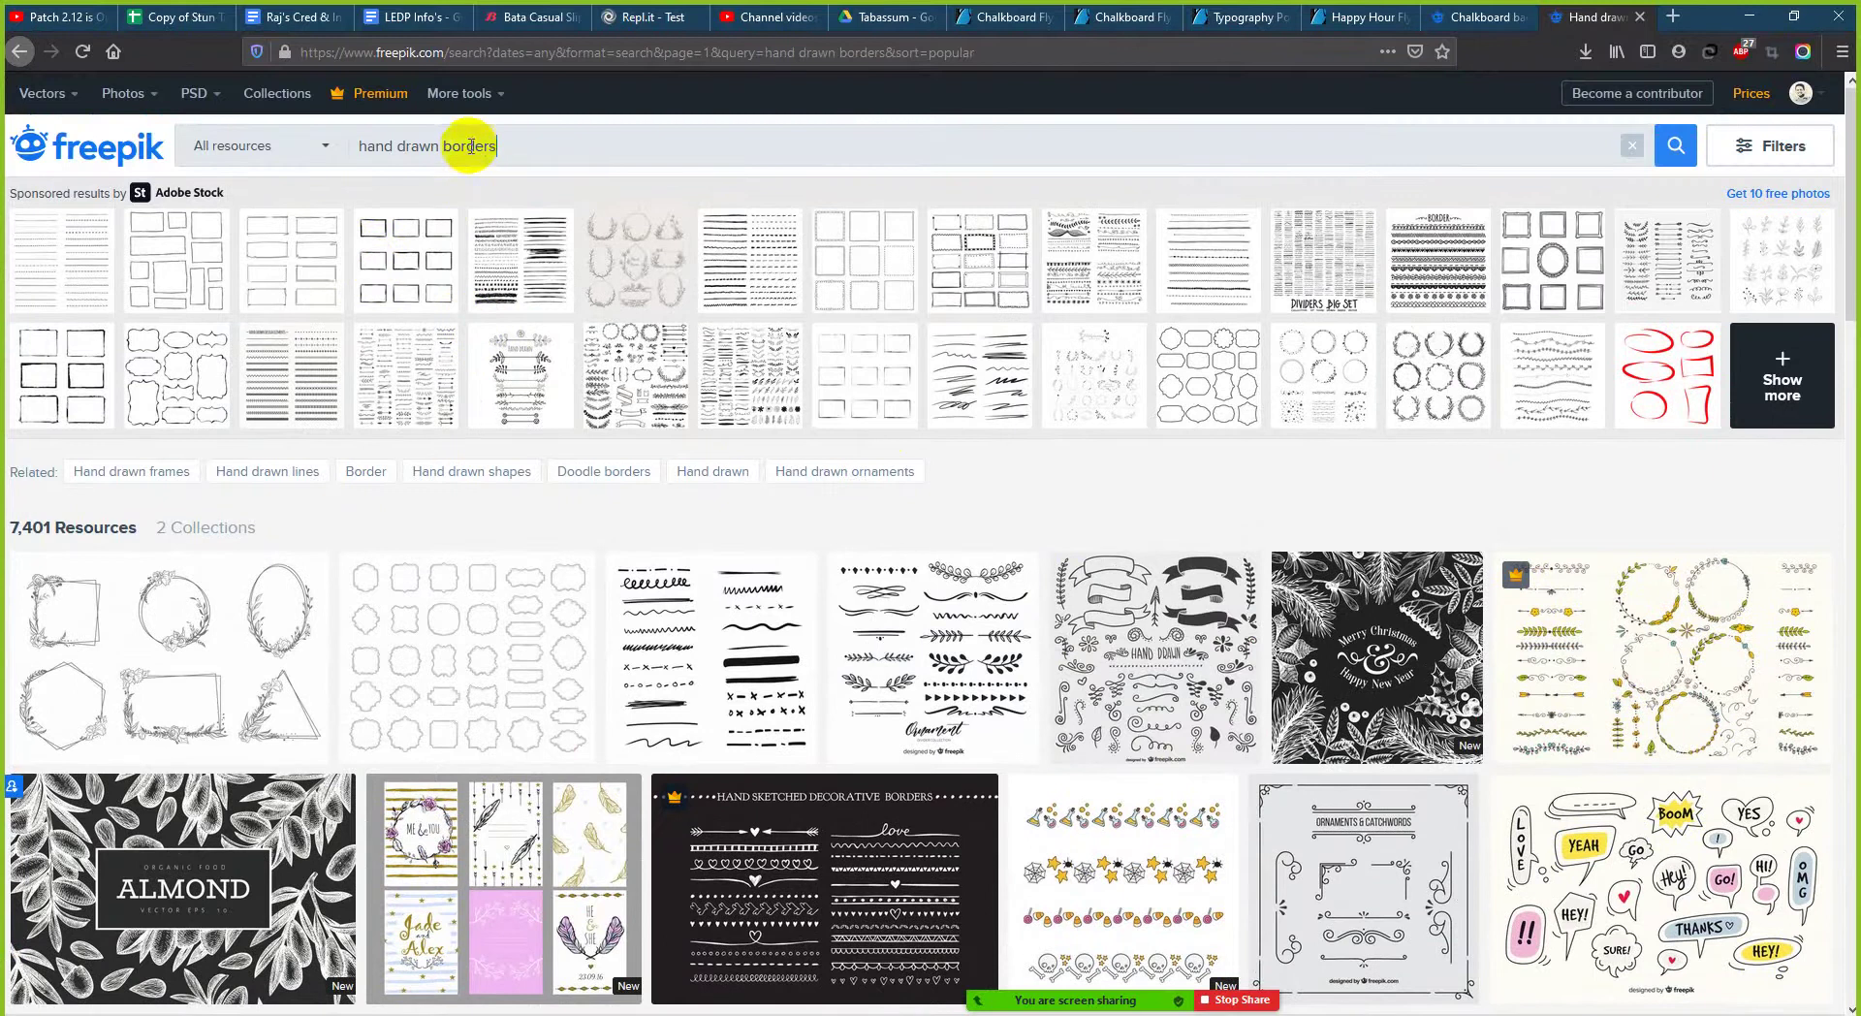
{"action": "double_click", "coordinate": [470, 146]}
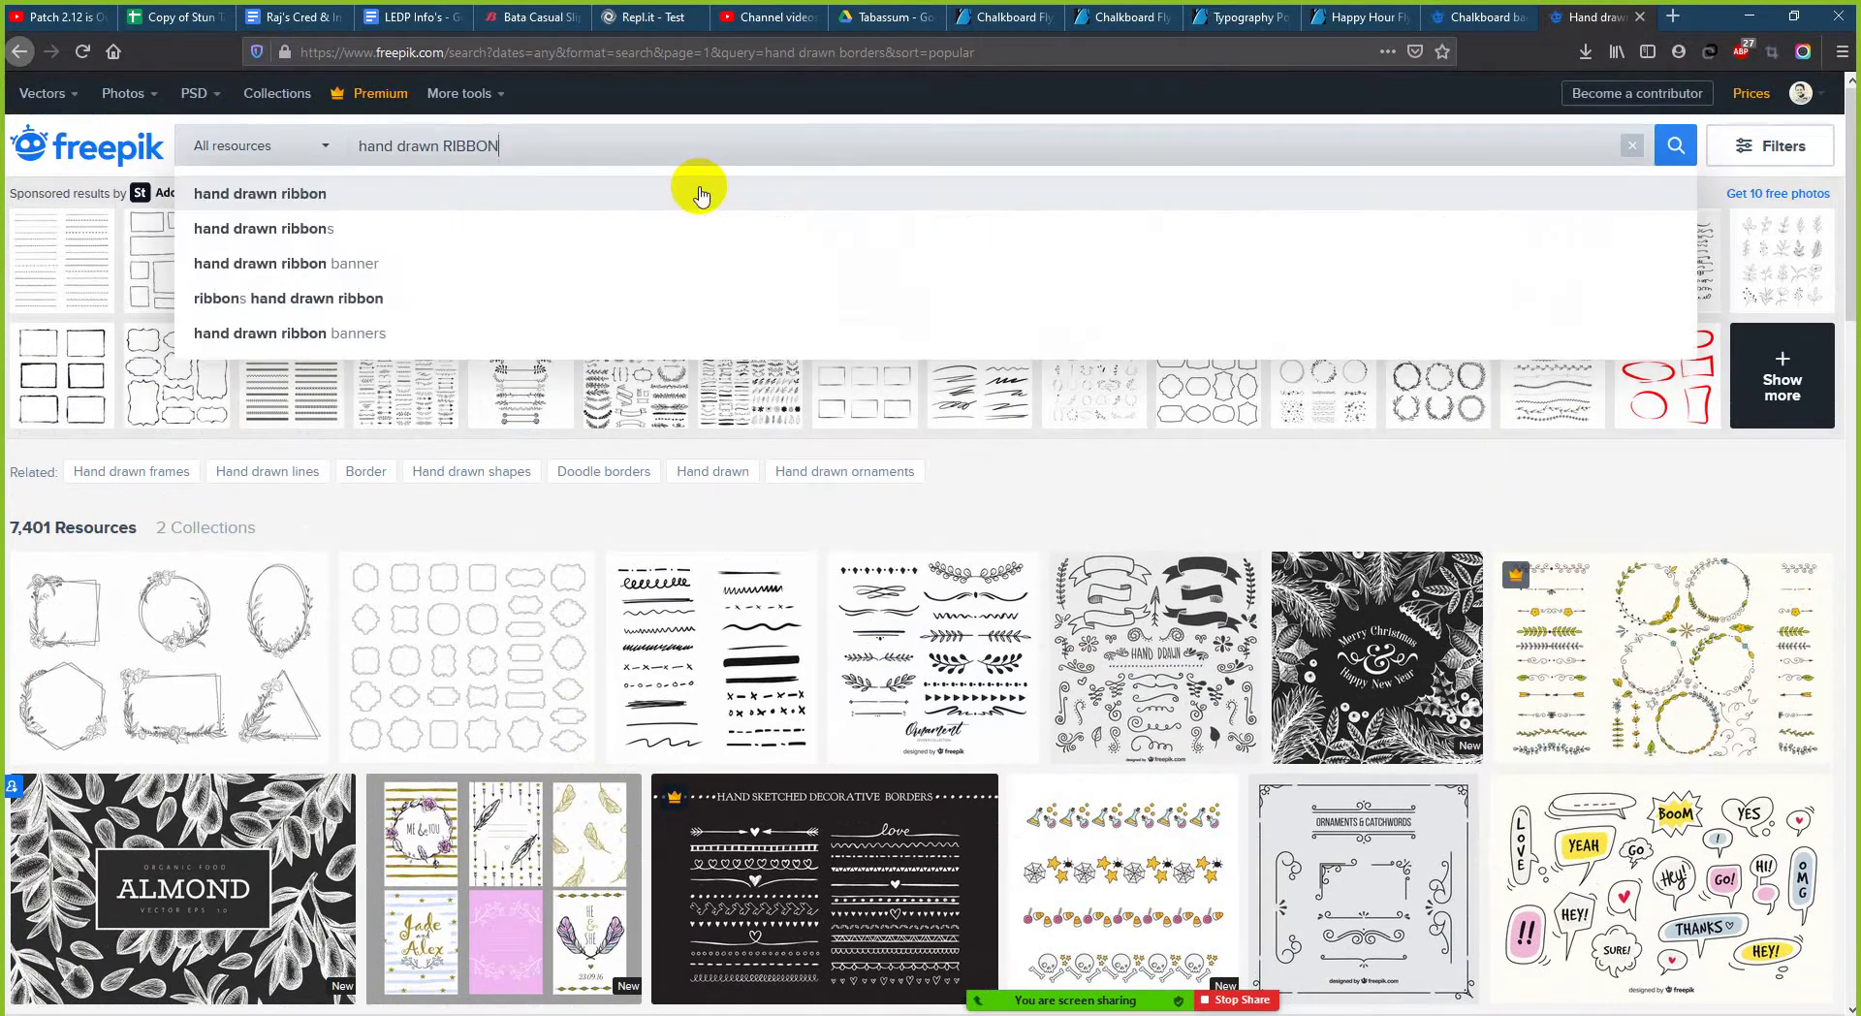
{"action": "left_click", "coordinate": [701, 194]}
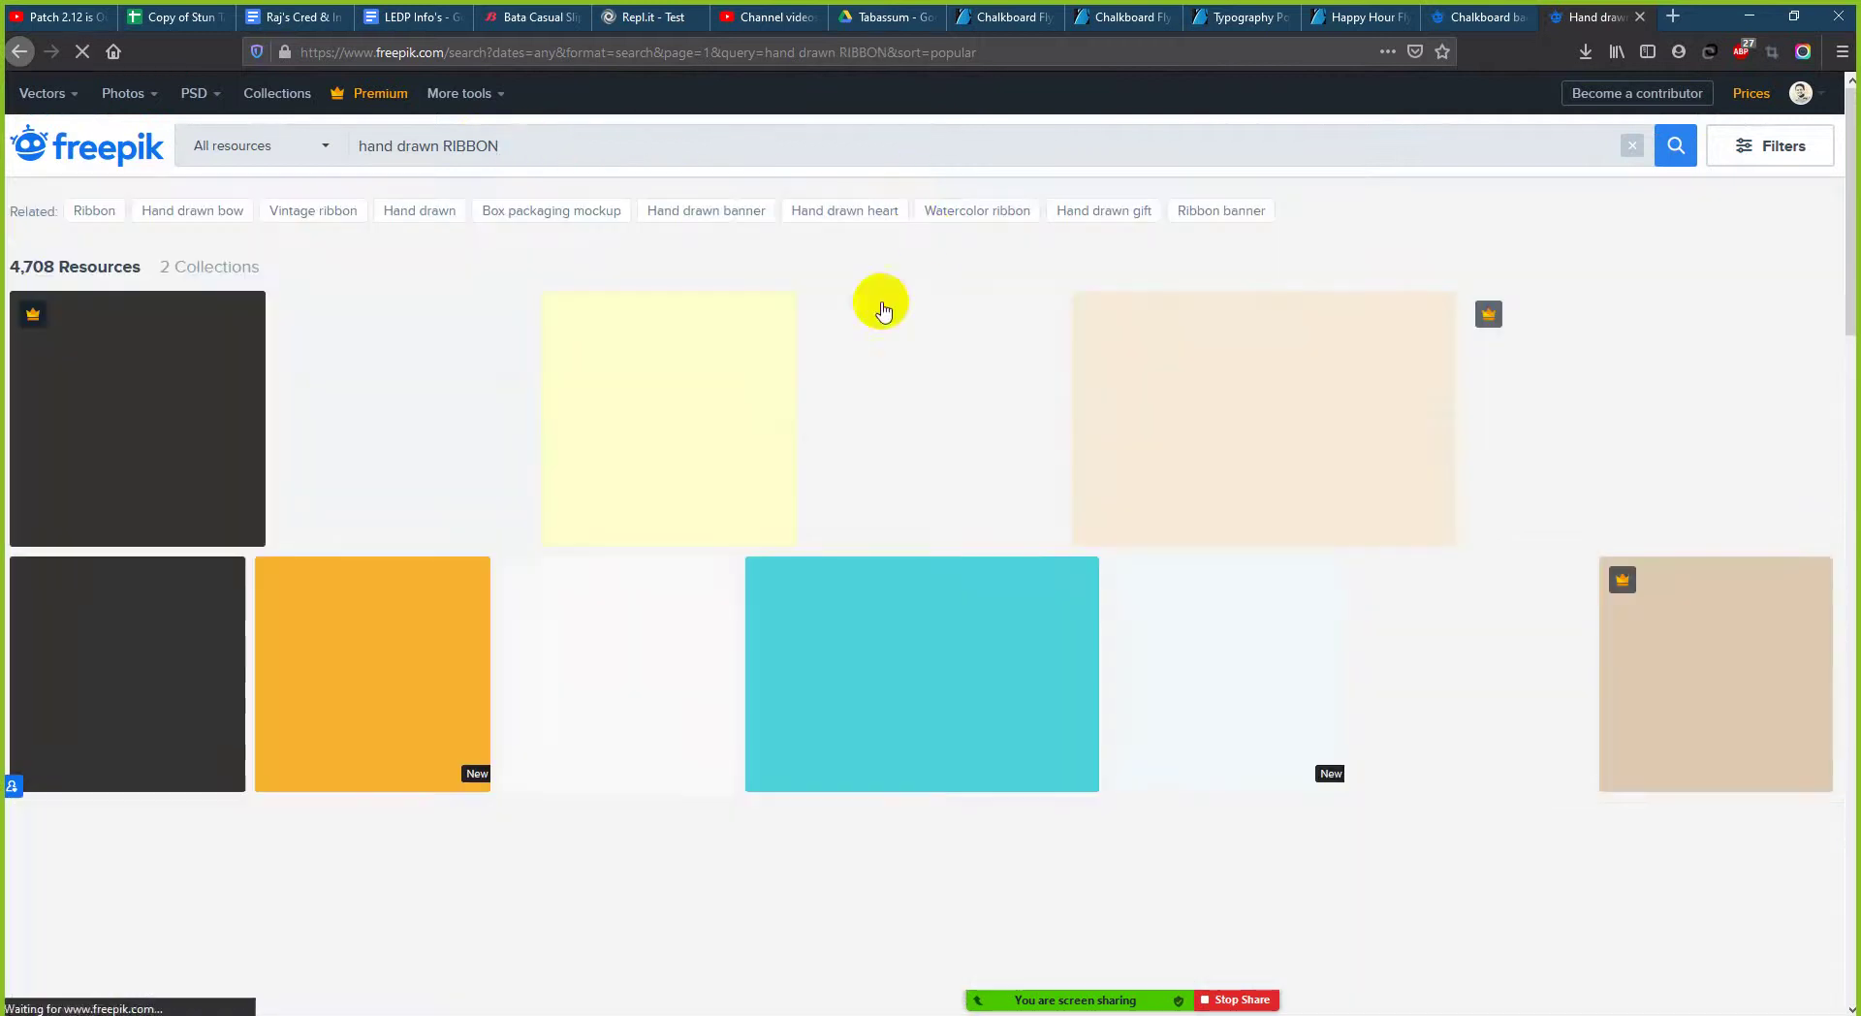
- Browse the first page of ribbon search results for hand-drawn banners resembling those on the reference flyer
{"action": "scroll", "coordinate": [819, 471], "scroll_direction": "down", "scroll_amount": 2}
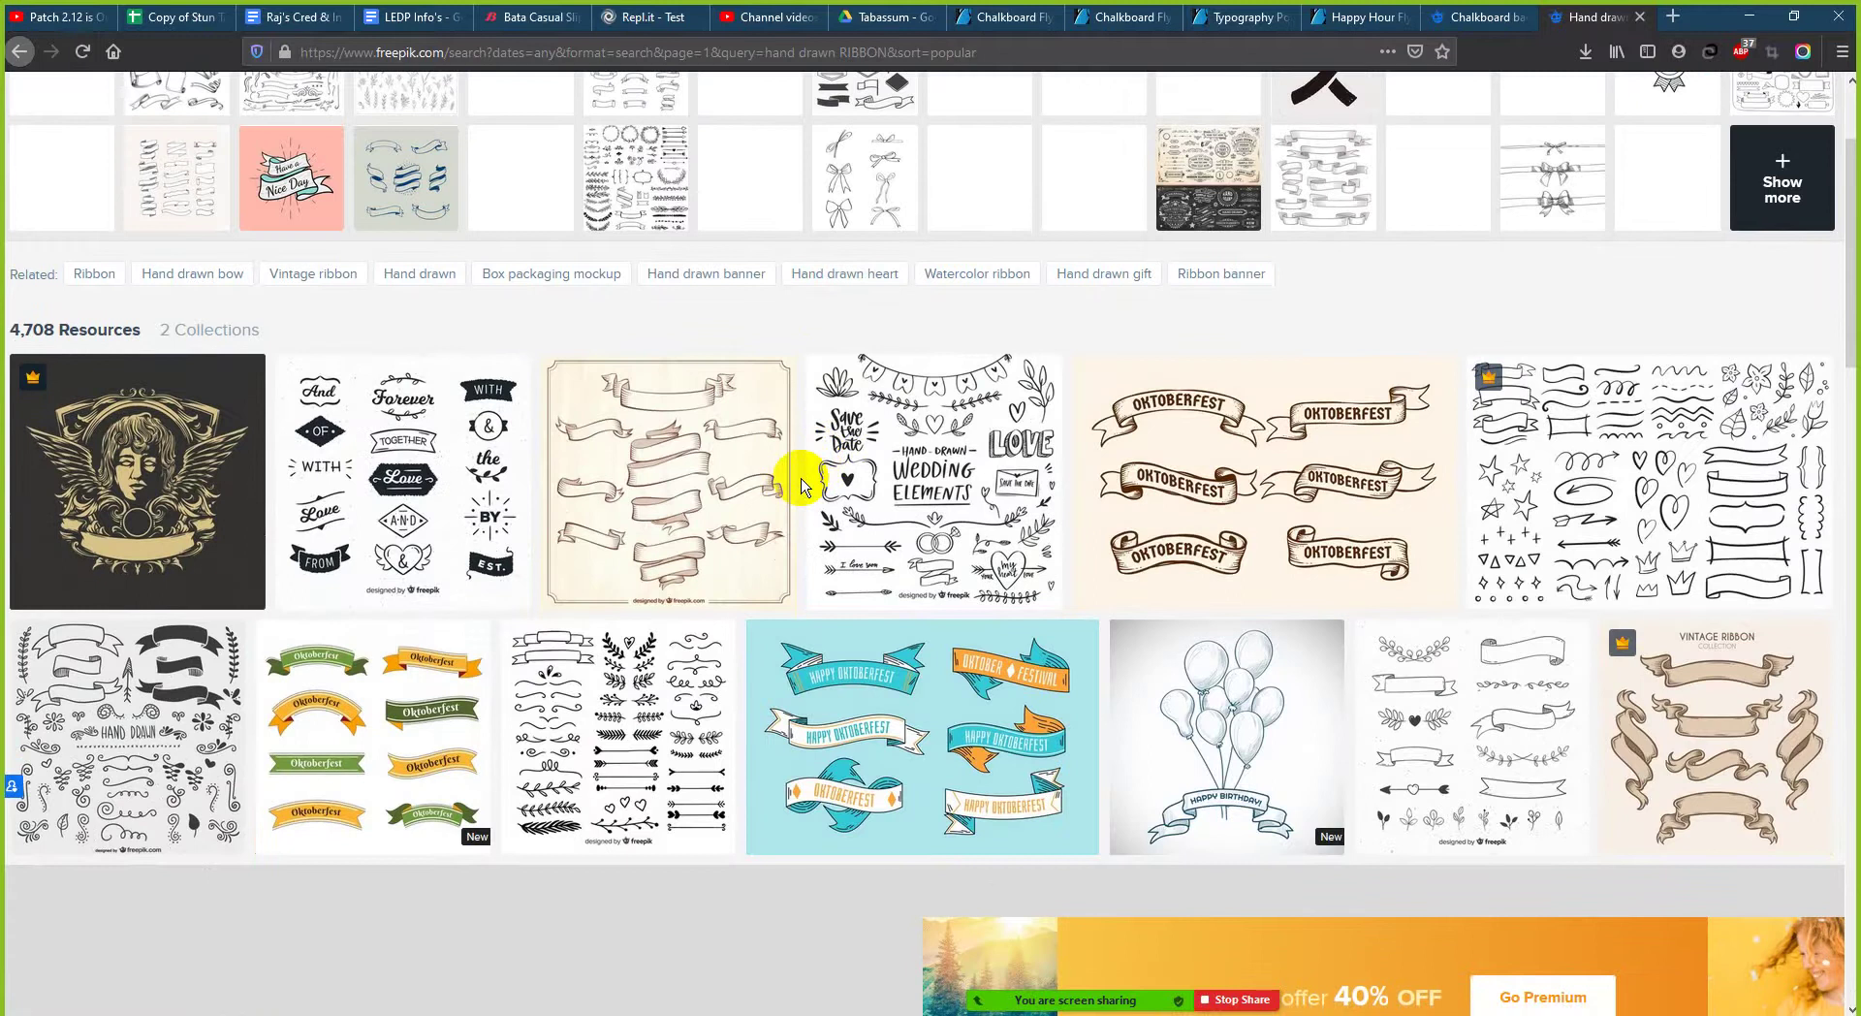
{"action": "scroll", "coordinate": [802, 484], "scroll_direction": "down", "scroll_amount": 2}
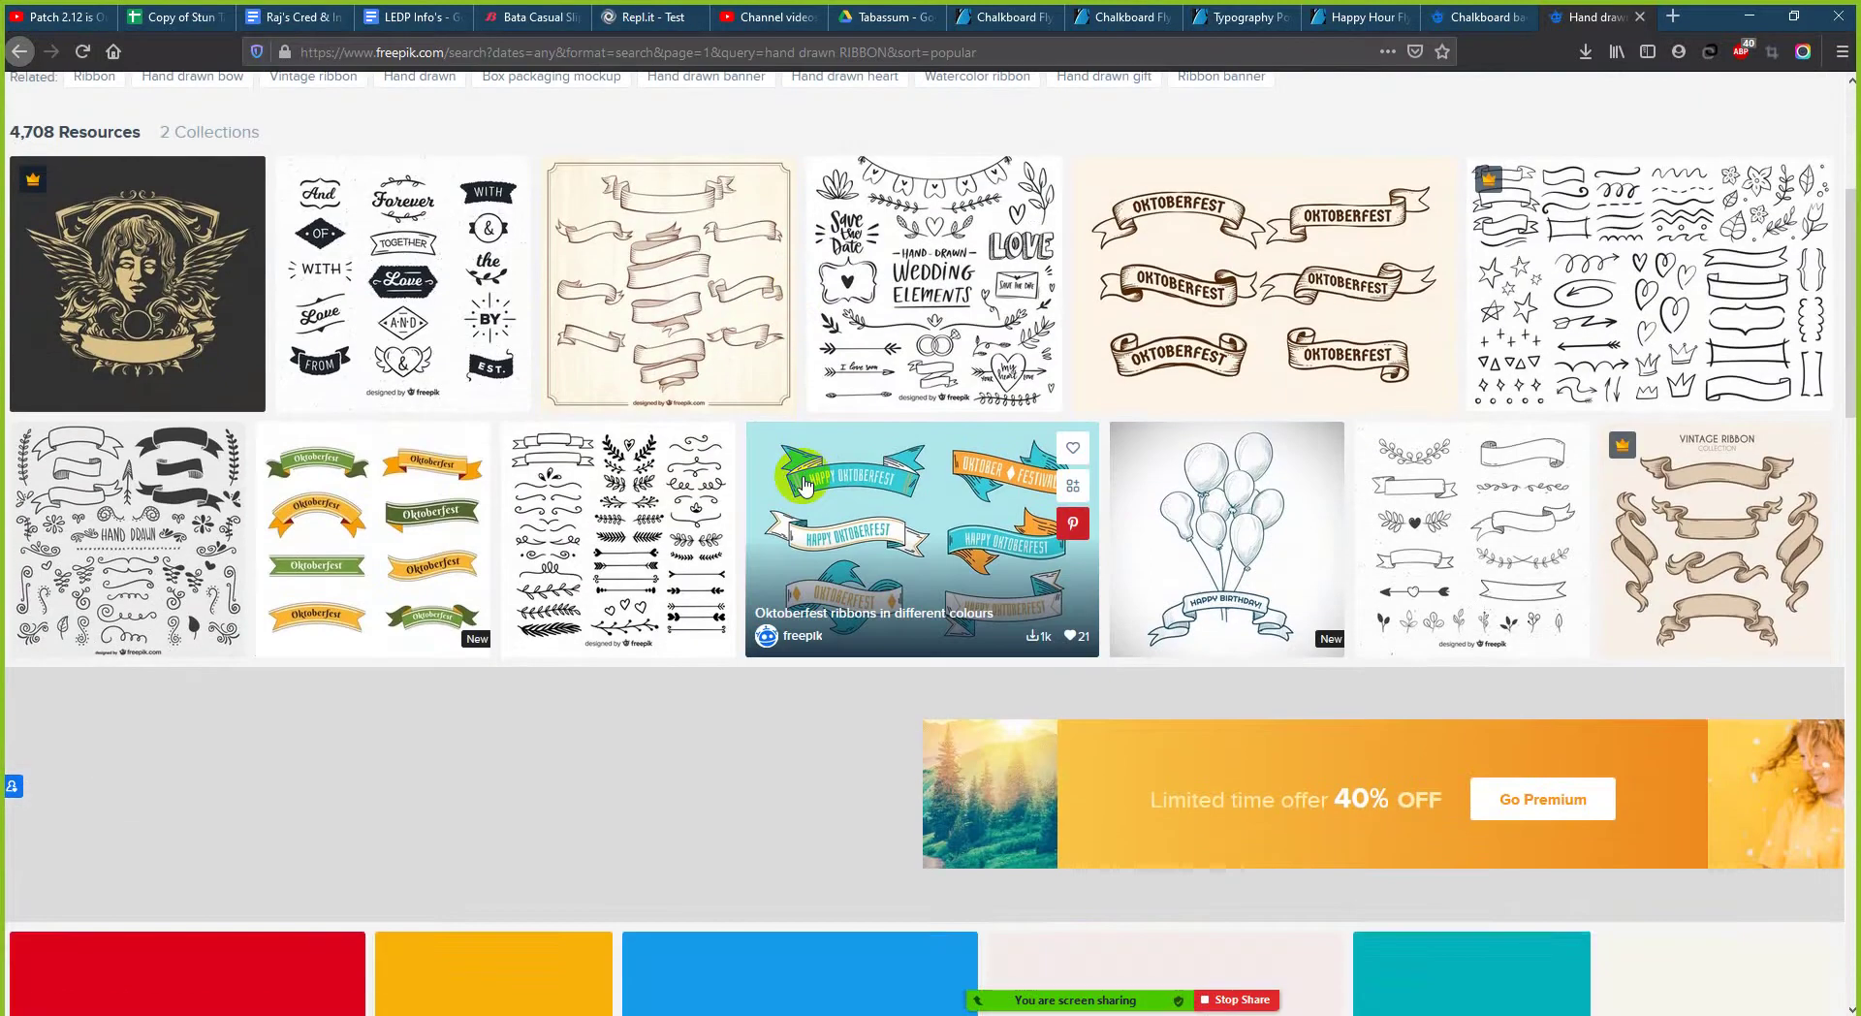
{"action": "scroll", "coordinate": [801, 483], "scroll_direction": "down", "scroll_amount": 3}
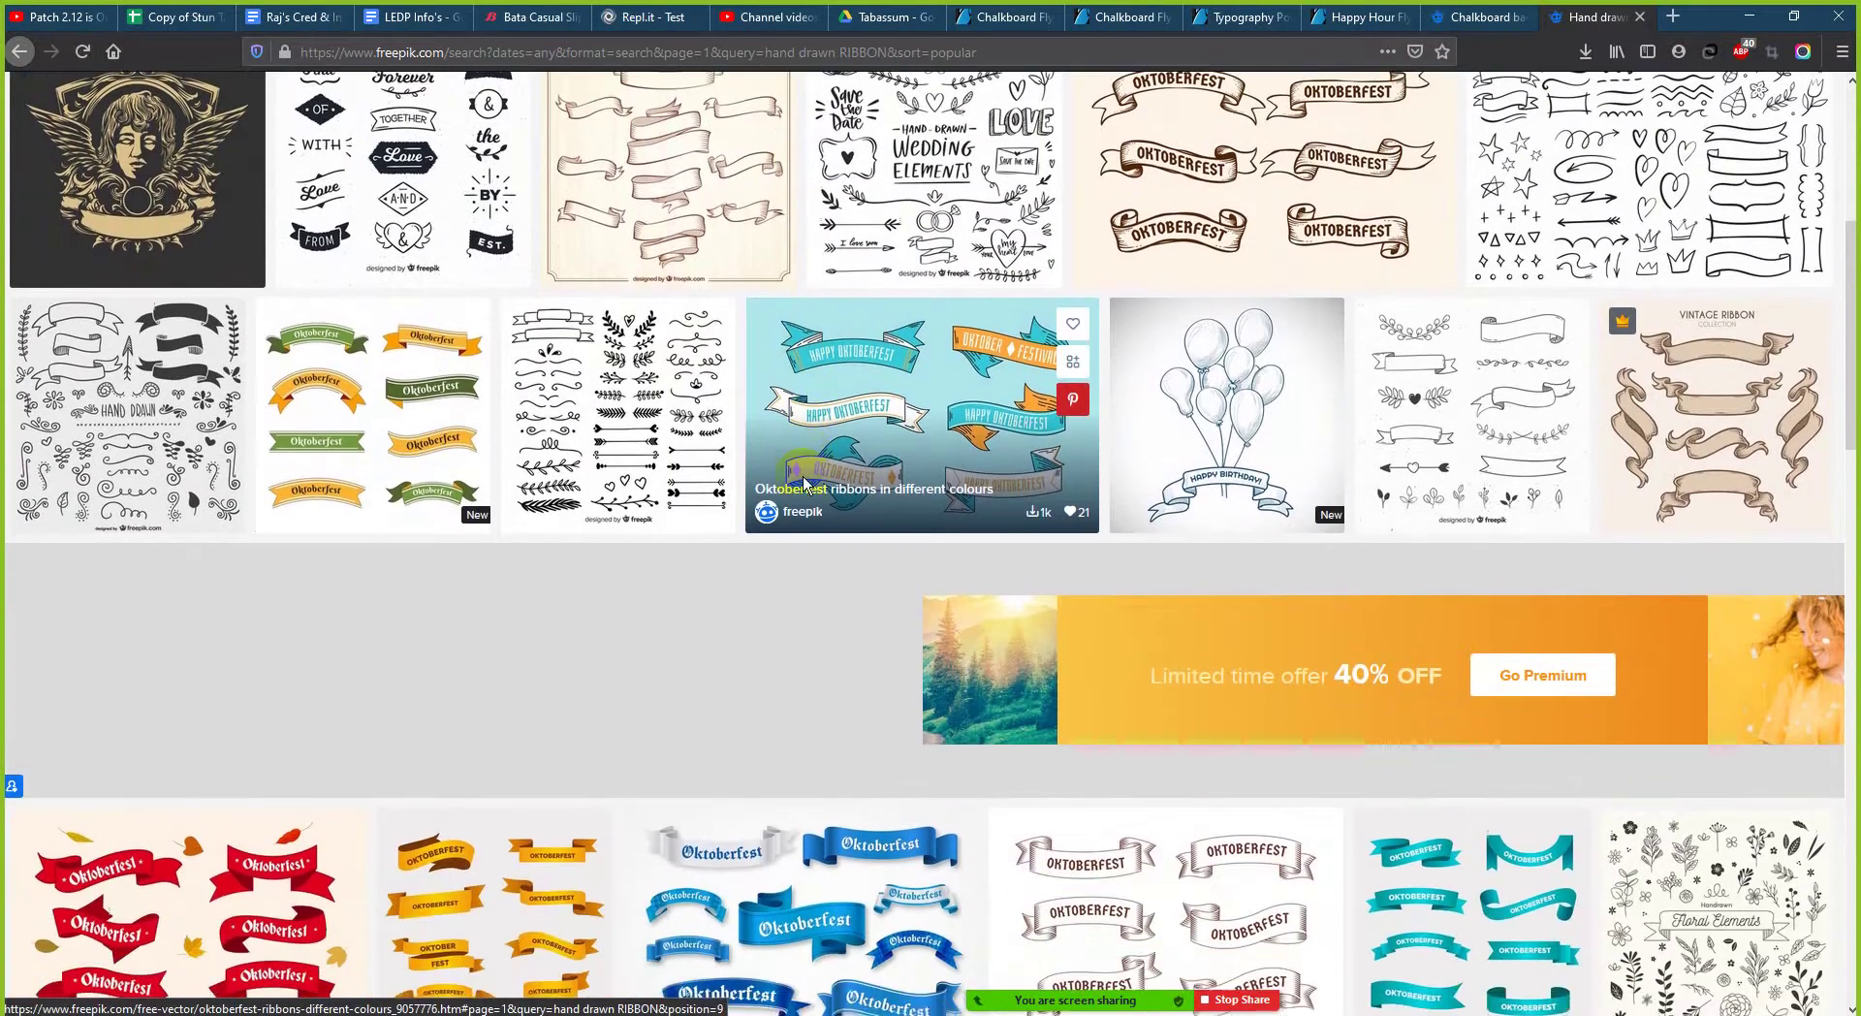
{"action": "scroll", "coordinate": [805, 482], "scroll_direction": "up", "scroll_amount": 2}
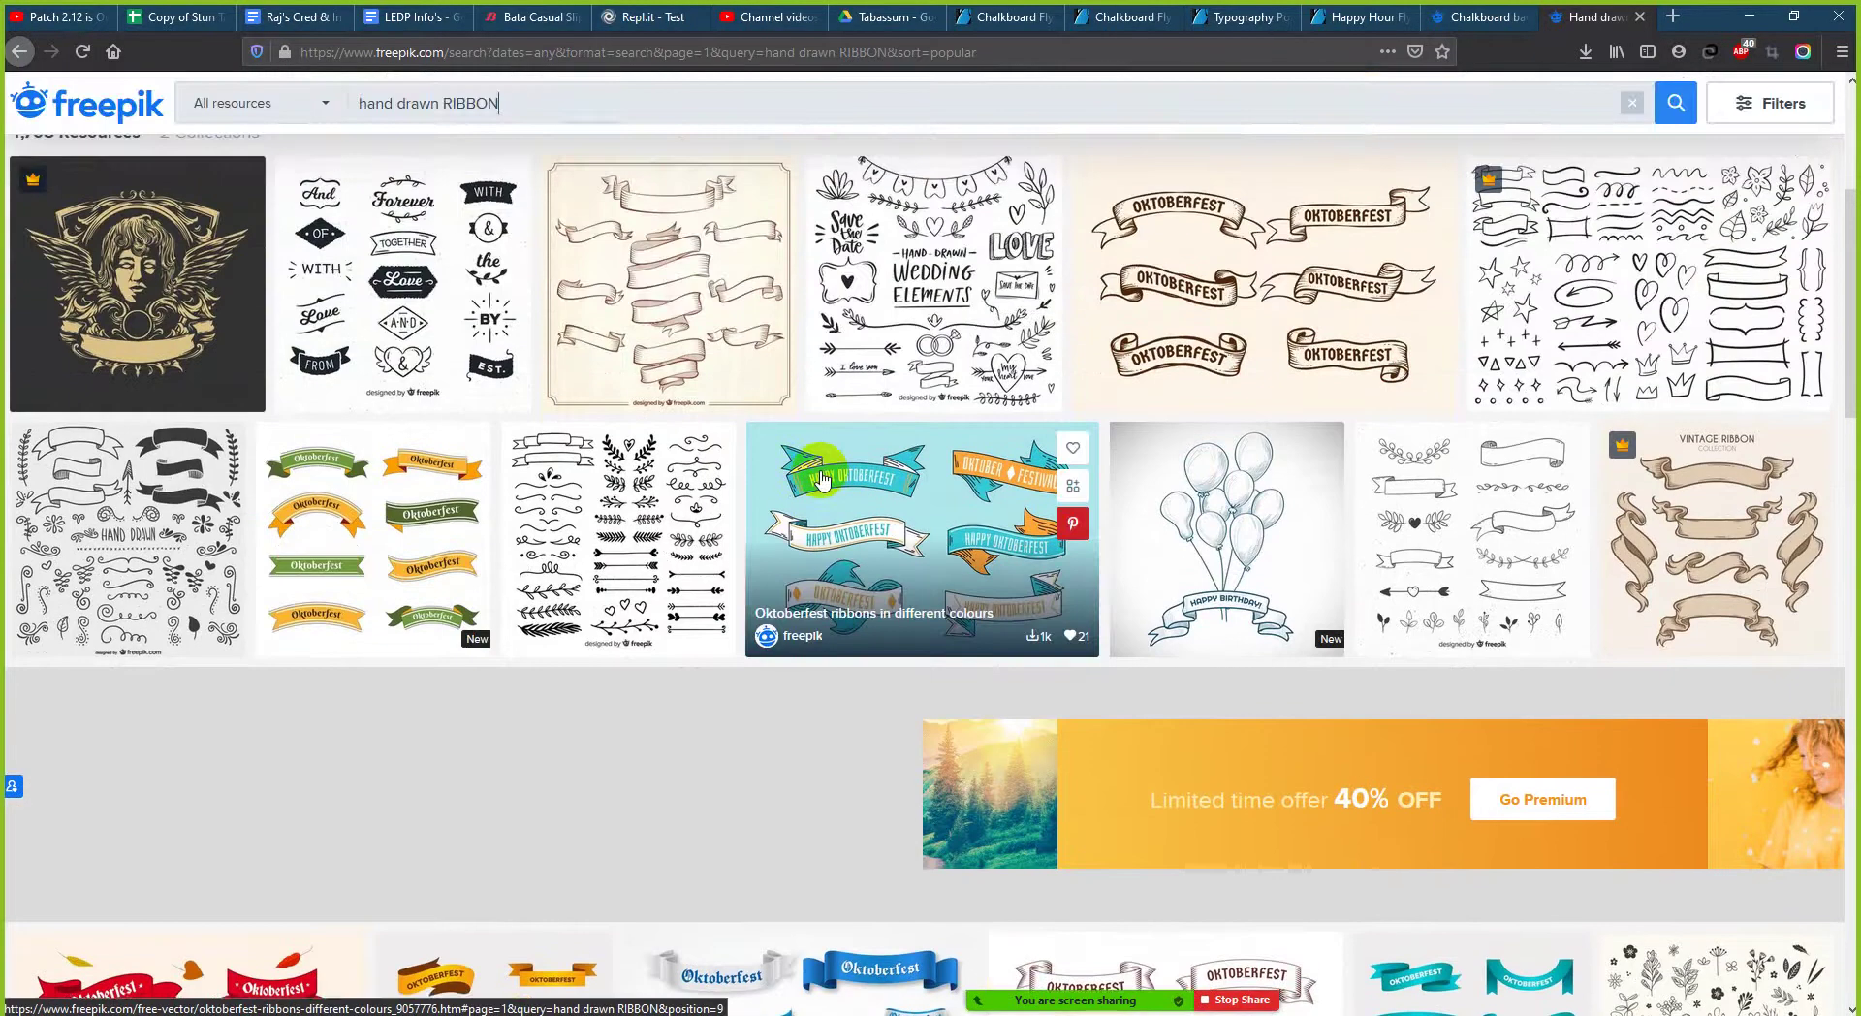
{"action": "scroll", "coordinate": [821, 477], "scroll_direction": "down", "scroll_amount": 8}
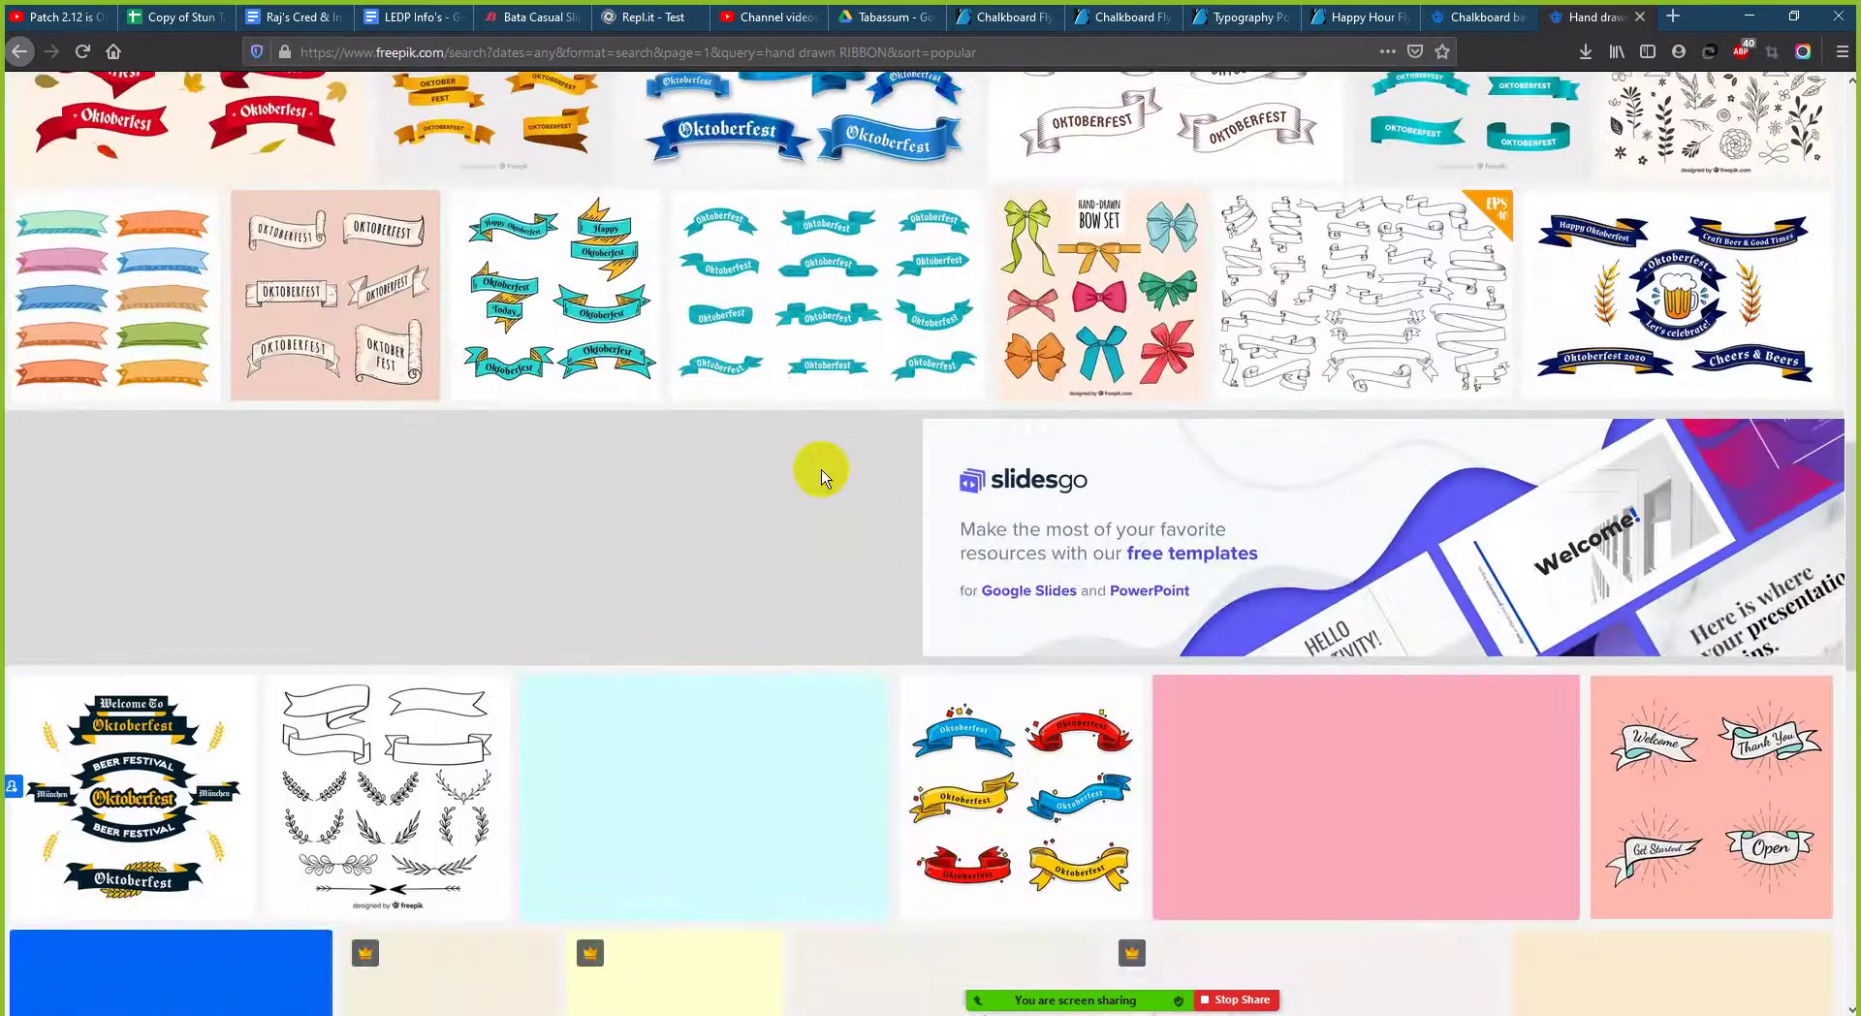
{"action": "scroll", "coordinate": [821, 476], "scroll_direction": "down", "scroll_amount": 4}
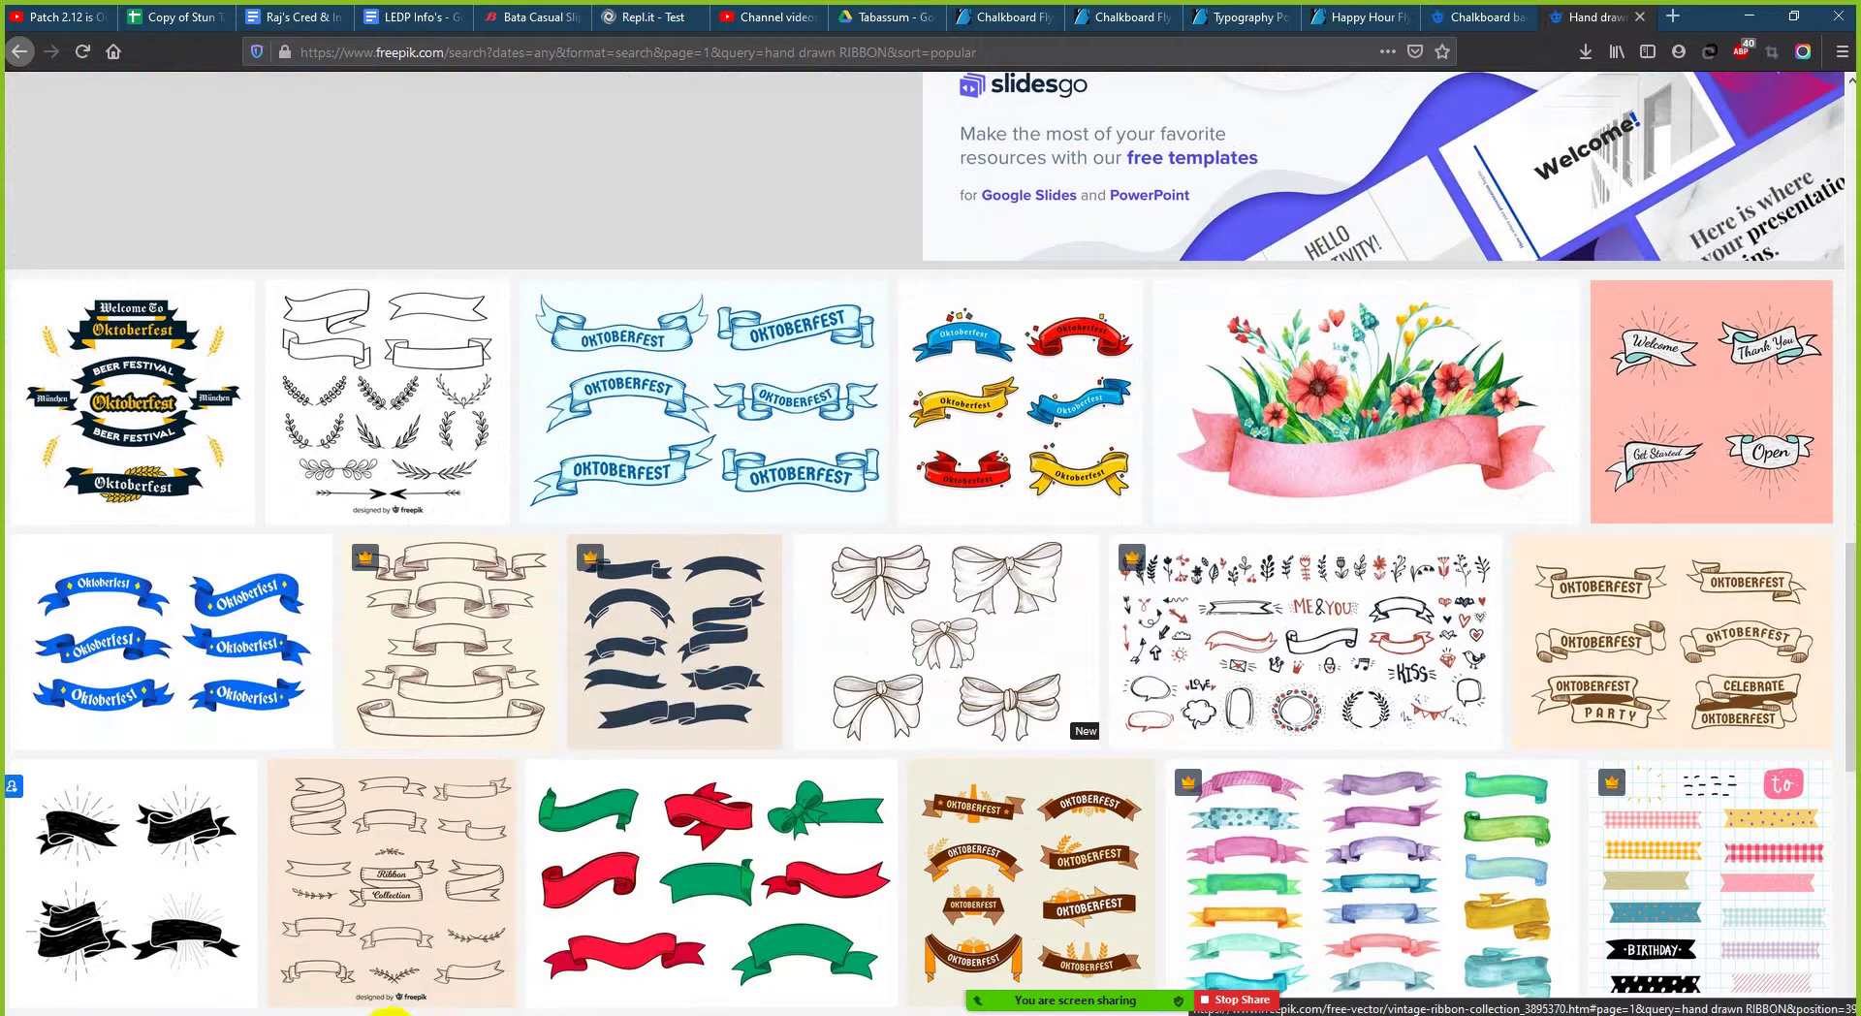
{"action": "left_click", "coordinate": [397, 1010]}
{"action": "left_click", "coordinate": [386, 1011]}
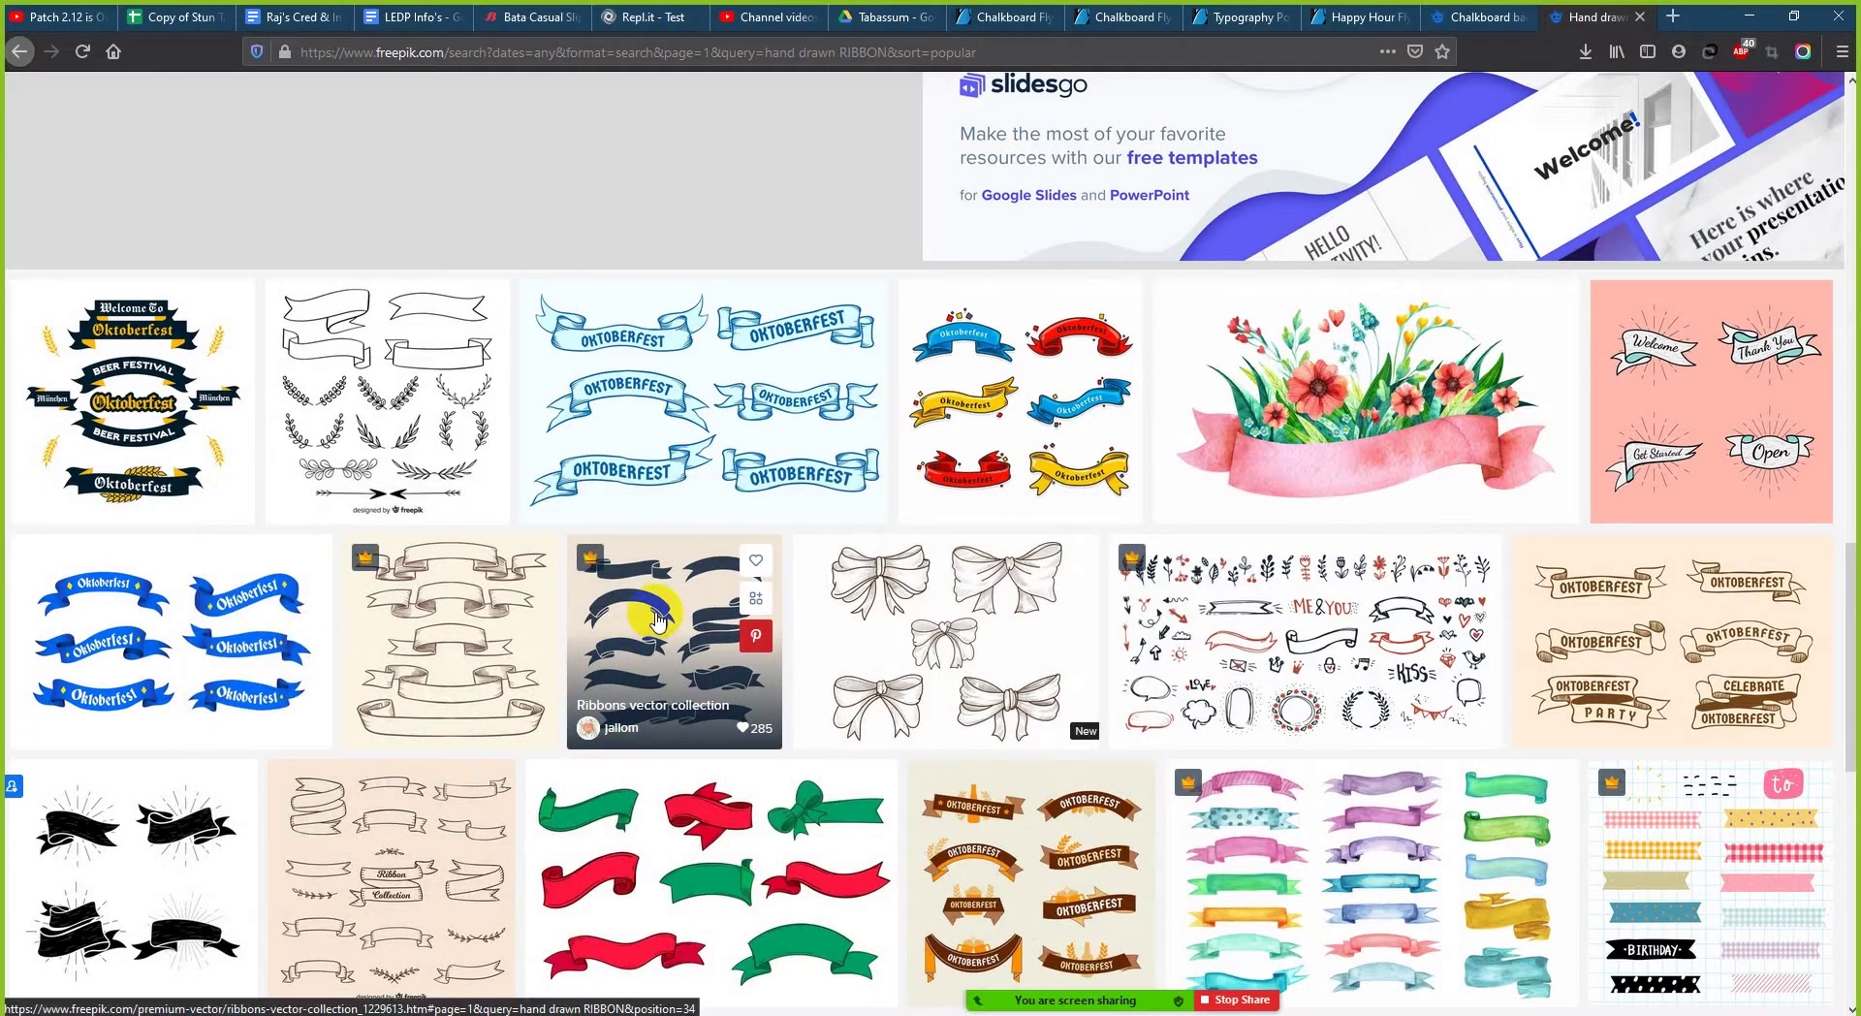
{"action": "scroll", "coordinate": [657, 617], "scroll_direction": "down", "scroll_amount": 1}
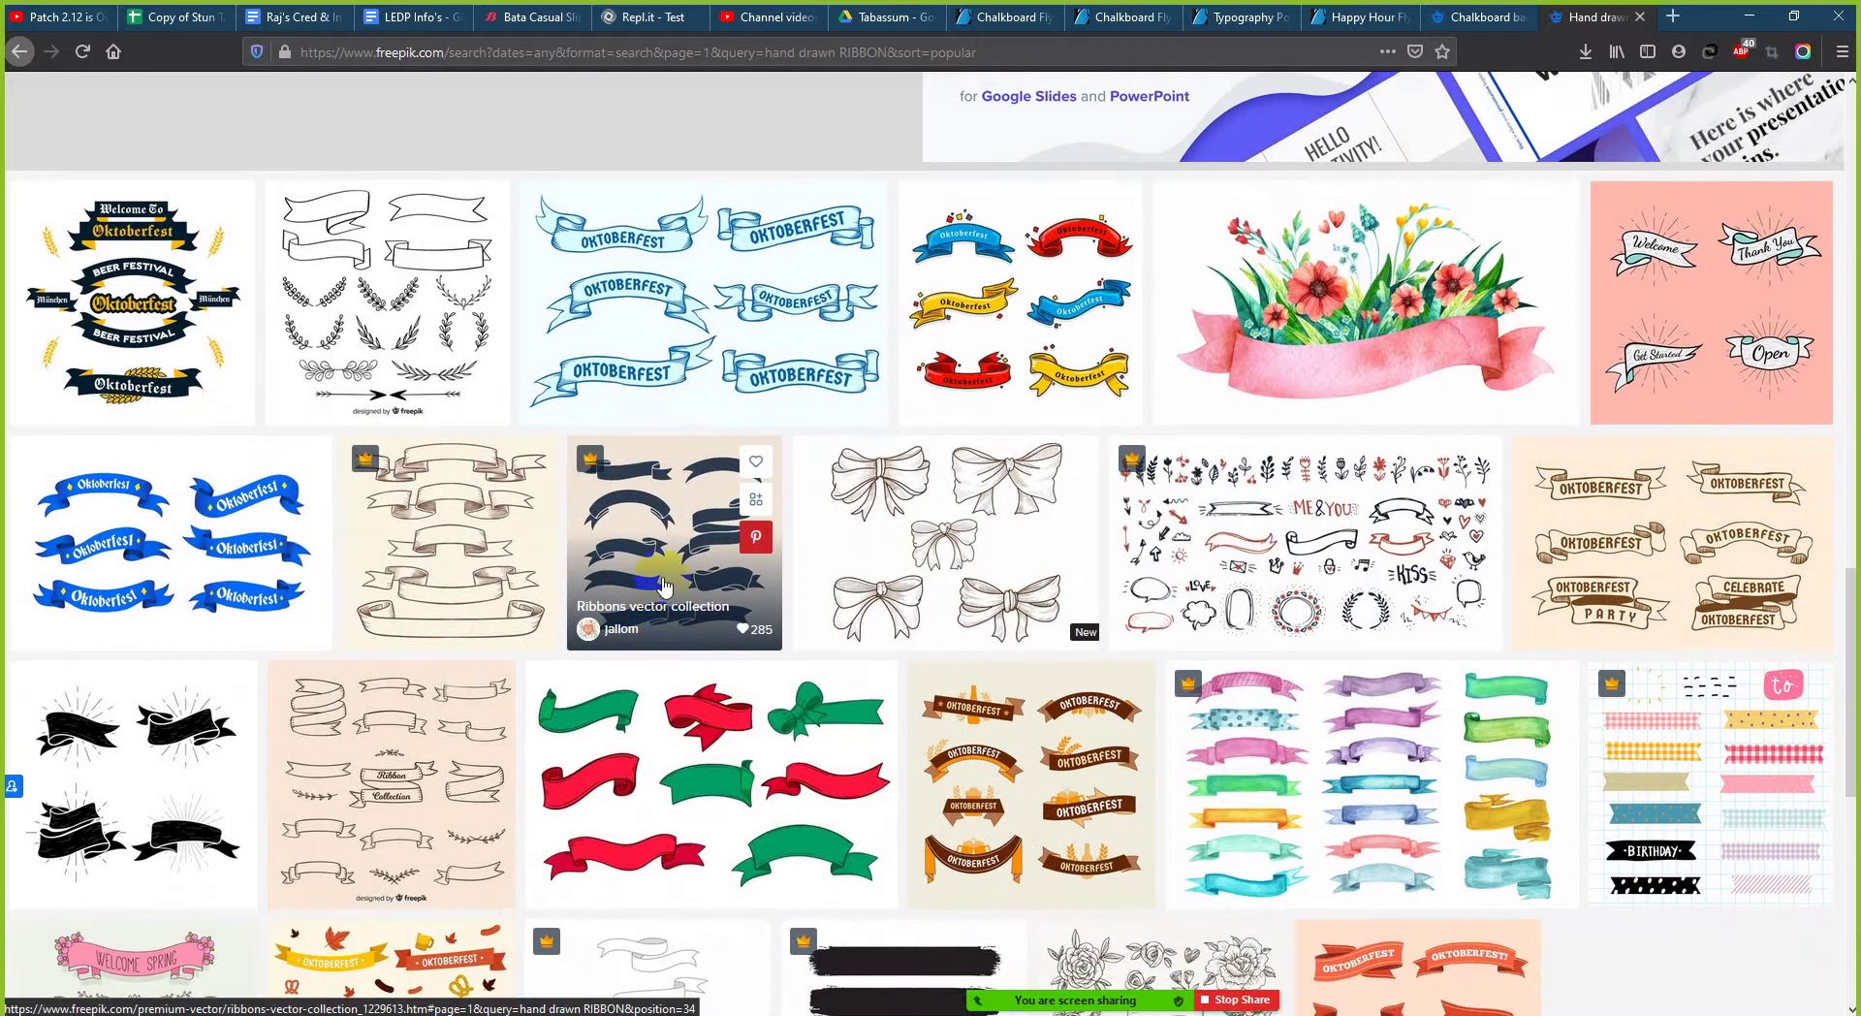
{"action": "scroll", "coordinate": [659, 587], "scroll_direction": "down", "scroll_amount": 2}
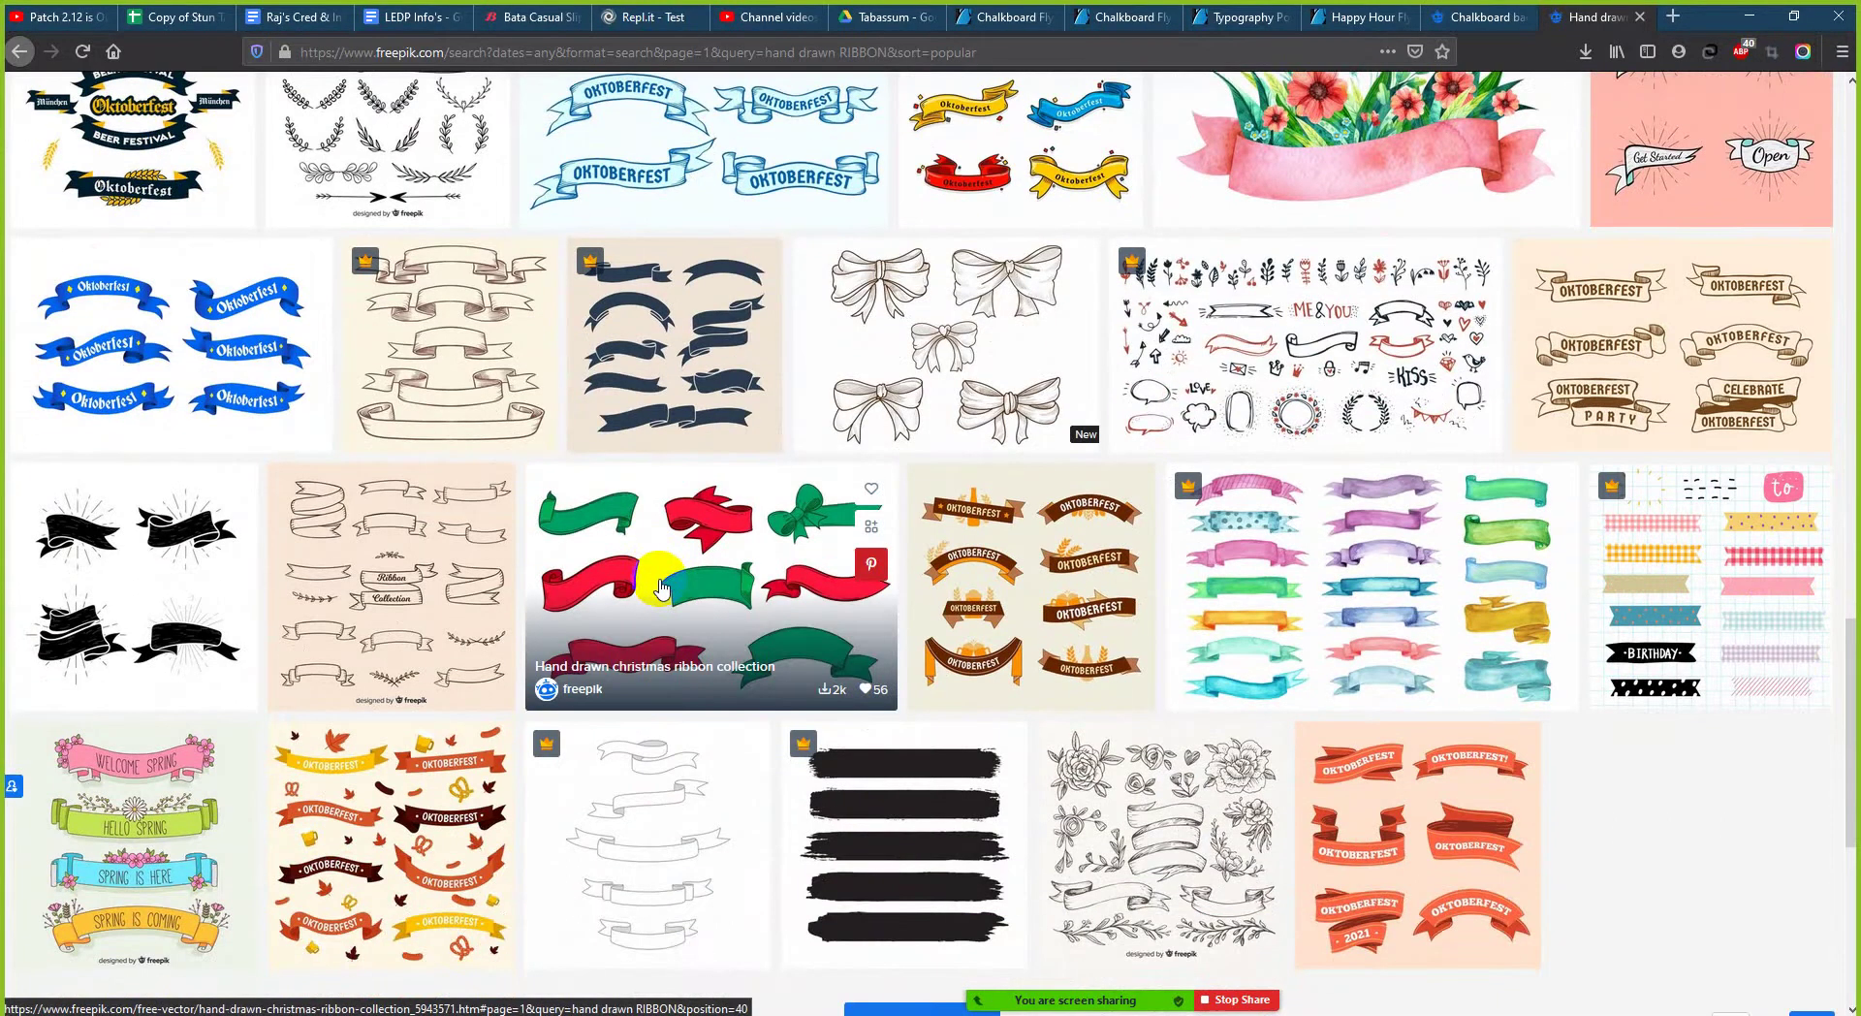
{"action": "scroll", "coordinate": [659, 587], "scroll_direction": "down", "scroll_amount": 1}
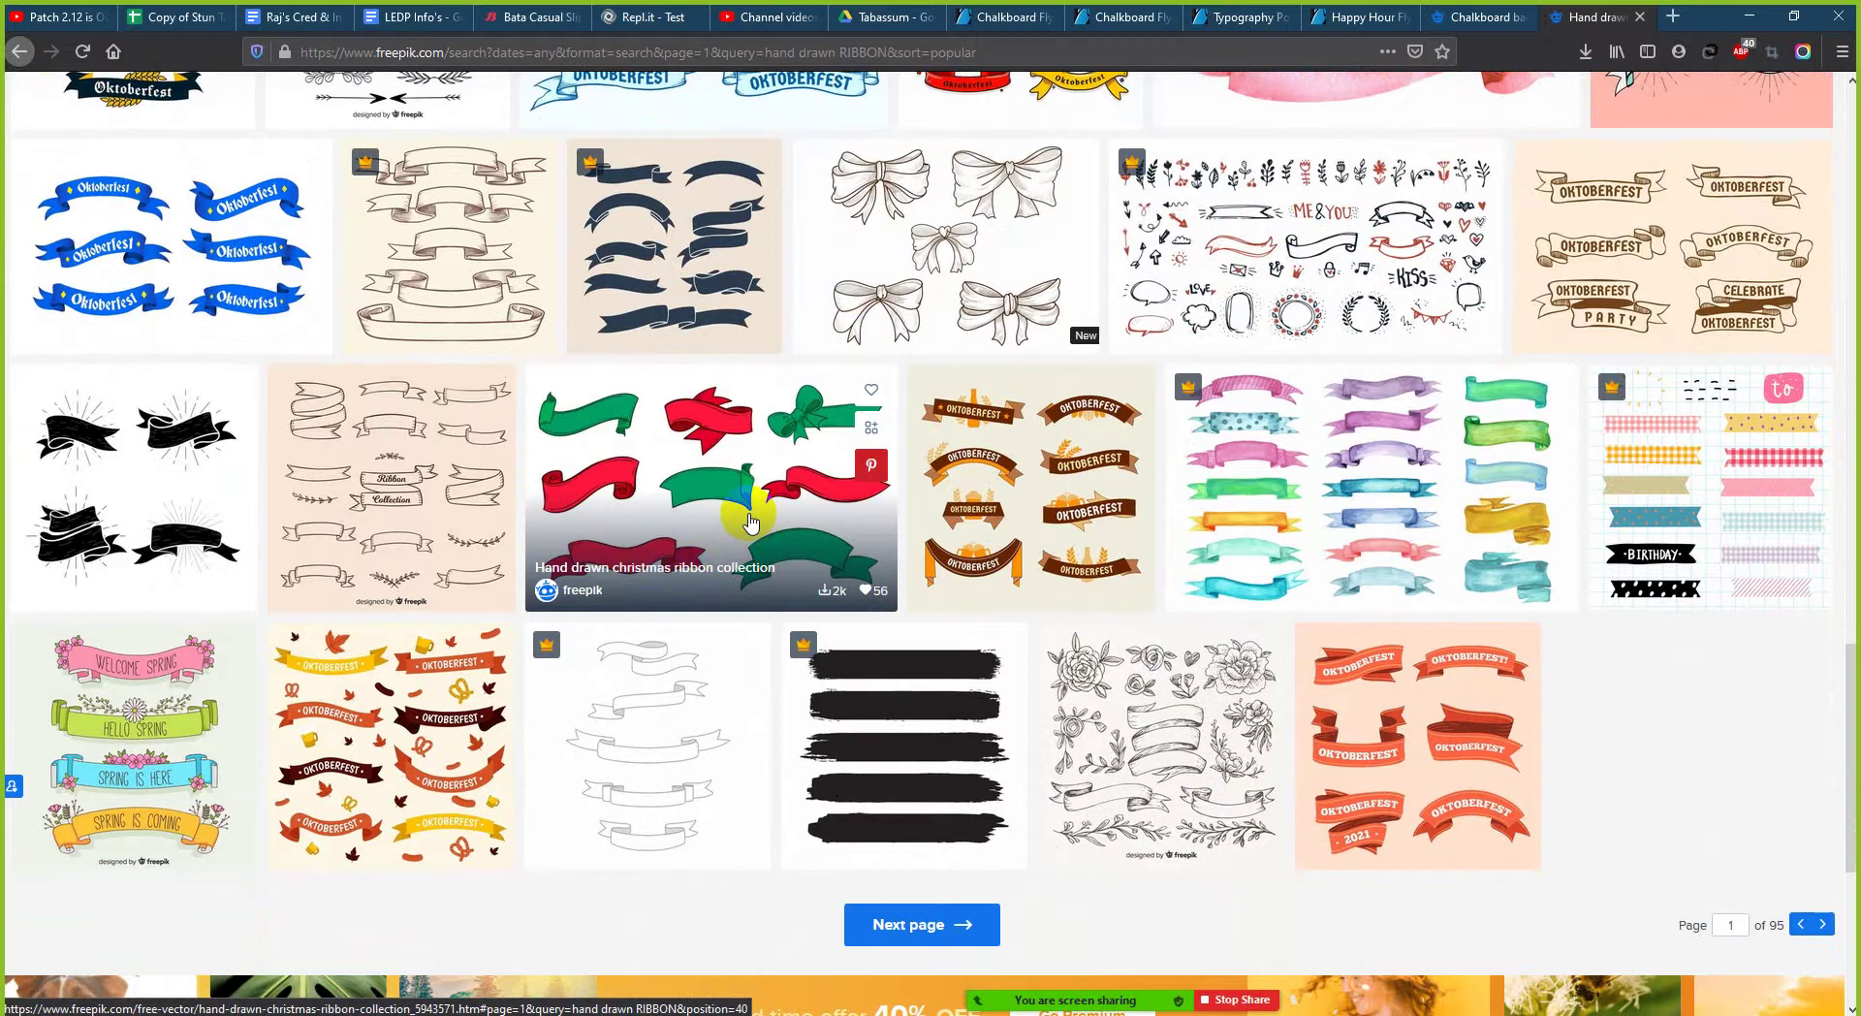
- Look over the remaining hand-drawn ribbon results, and search all resources for CHALK RIBBON instead
{"action": "scroll", "coordinate": [679, 766], "scroll_direction": "up", "scroll_amount": 1}
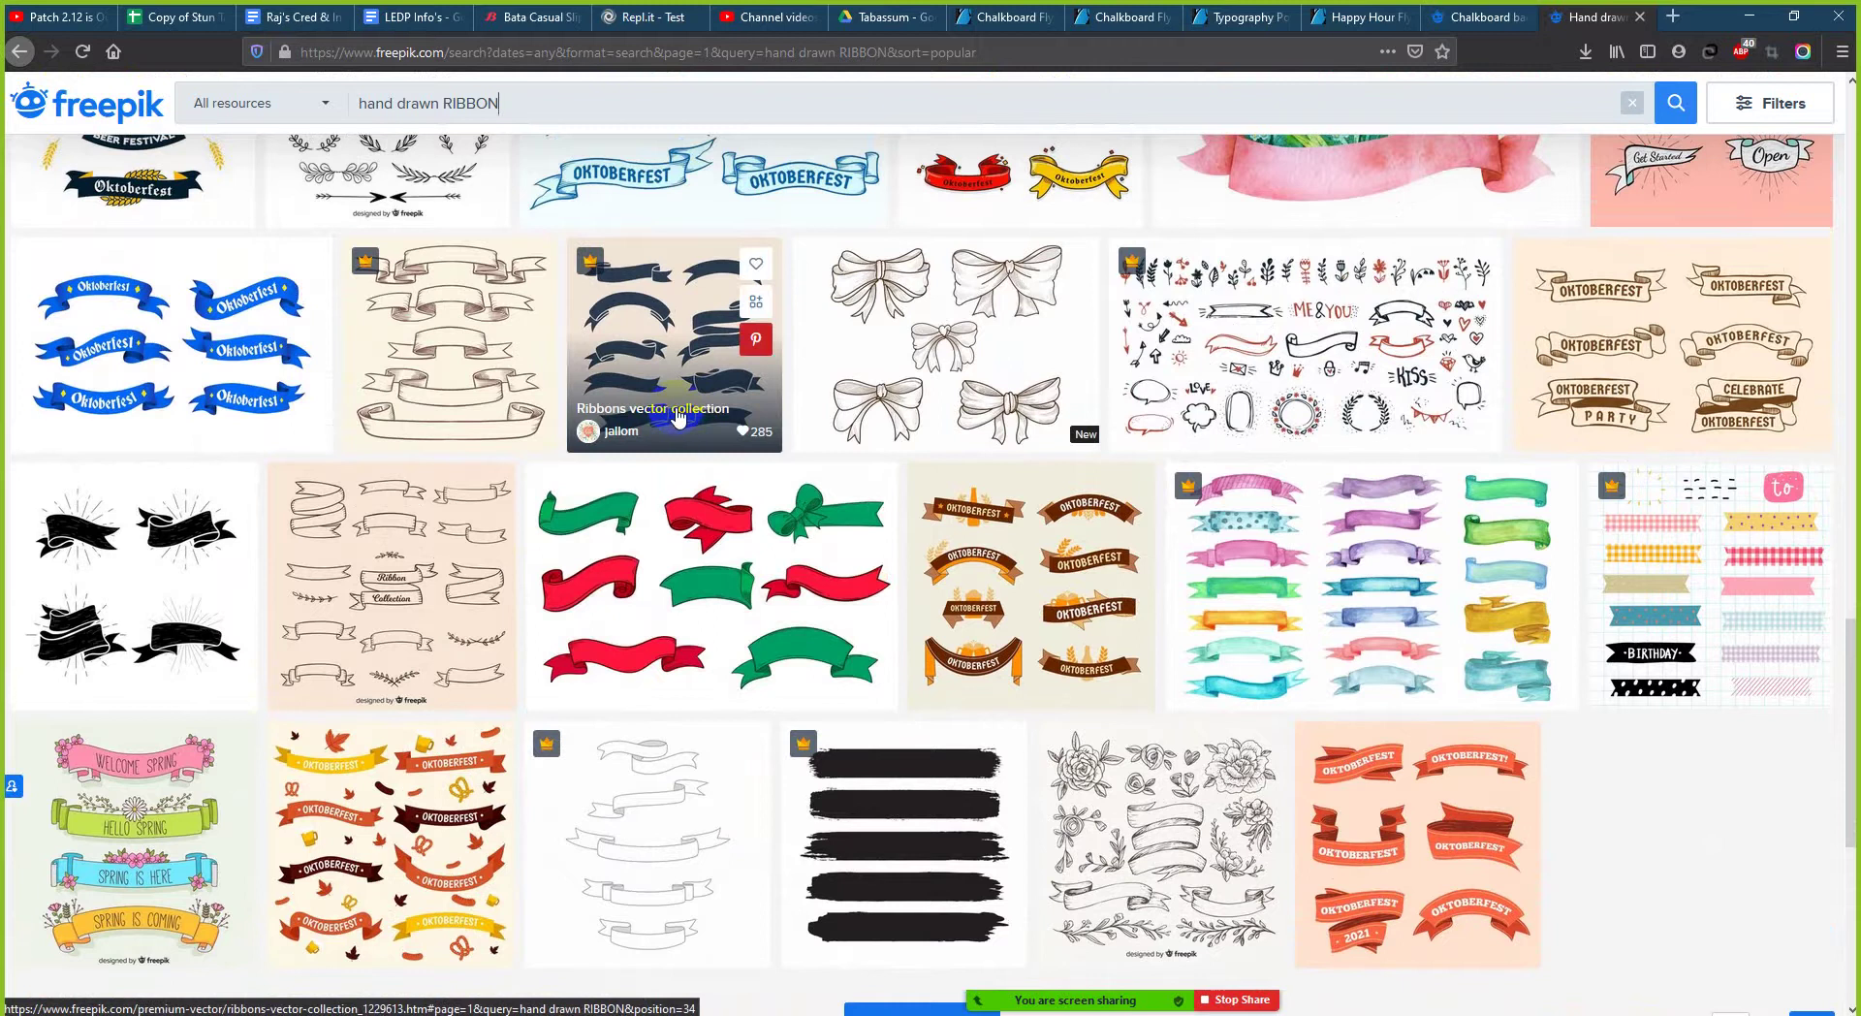
{"action": "scroll", "coordinate": [676, 415], "scroll_direction": "up", "scroll_amount": 2}
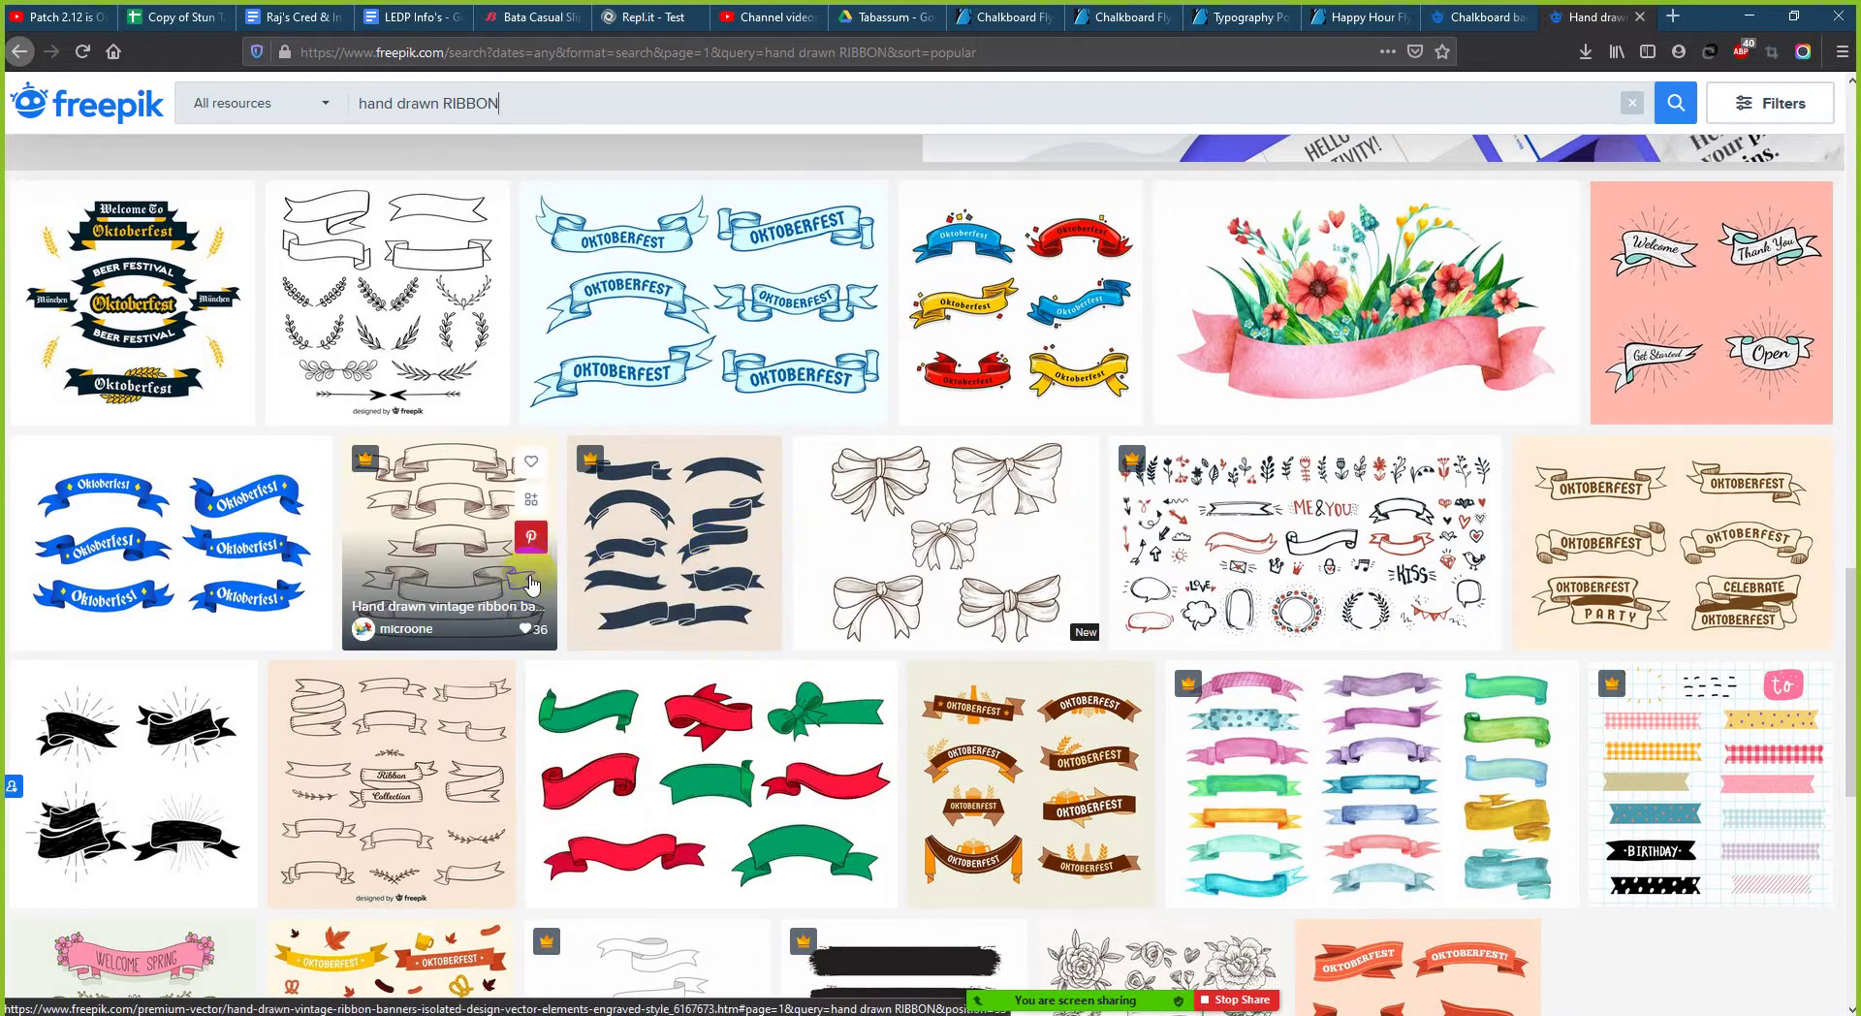
{"action": "scroll", "coordinate": [678, 536], "scroll_direction": "down", "scroll_amount": 7}
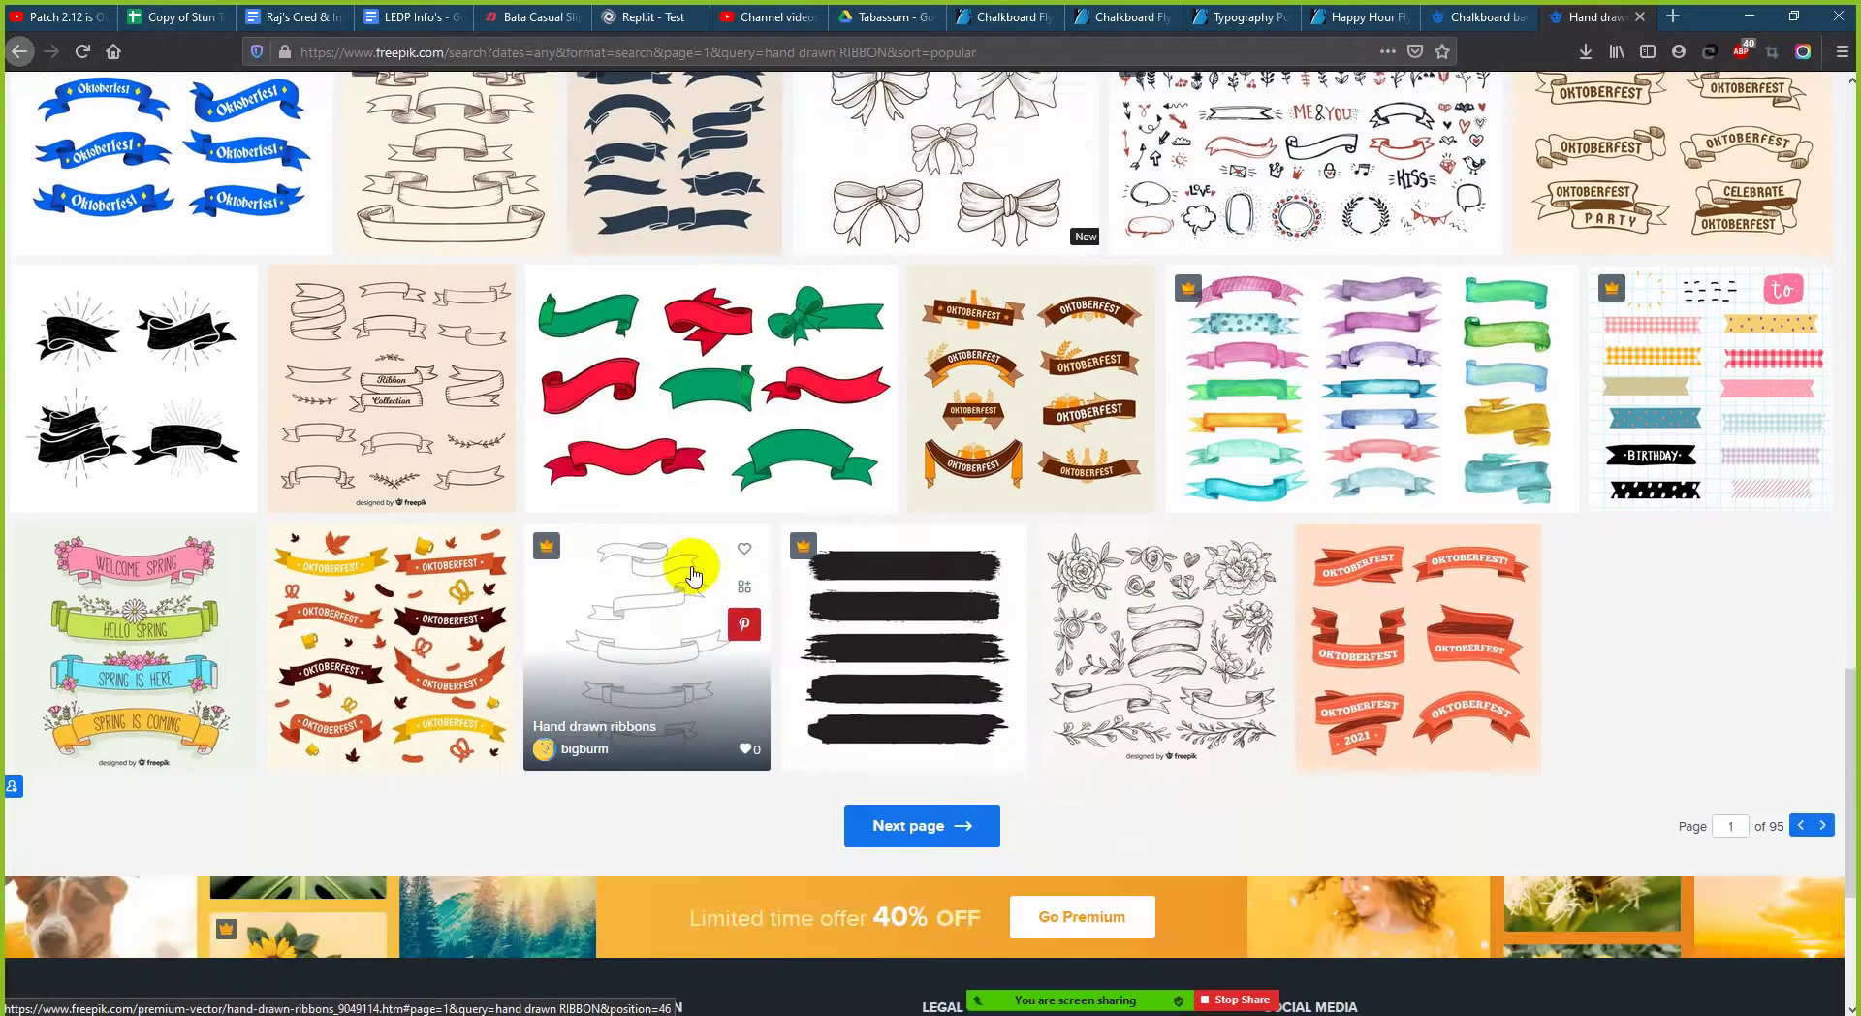
{"action": "scroll", "coordinate": [696, 572], "scroll_direction": "up", "scroll_amount": 9}
{"action": "scroll", "coordinate": [696, 572], "scroll_direction": "up", "scroll_amount": 10}
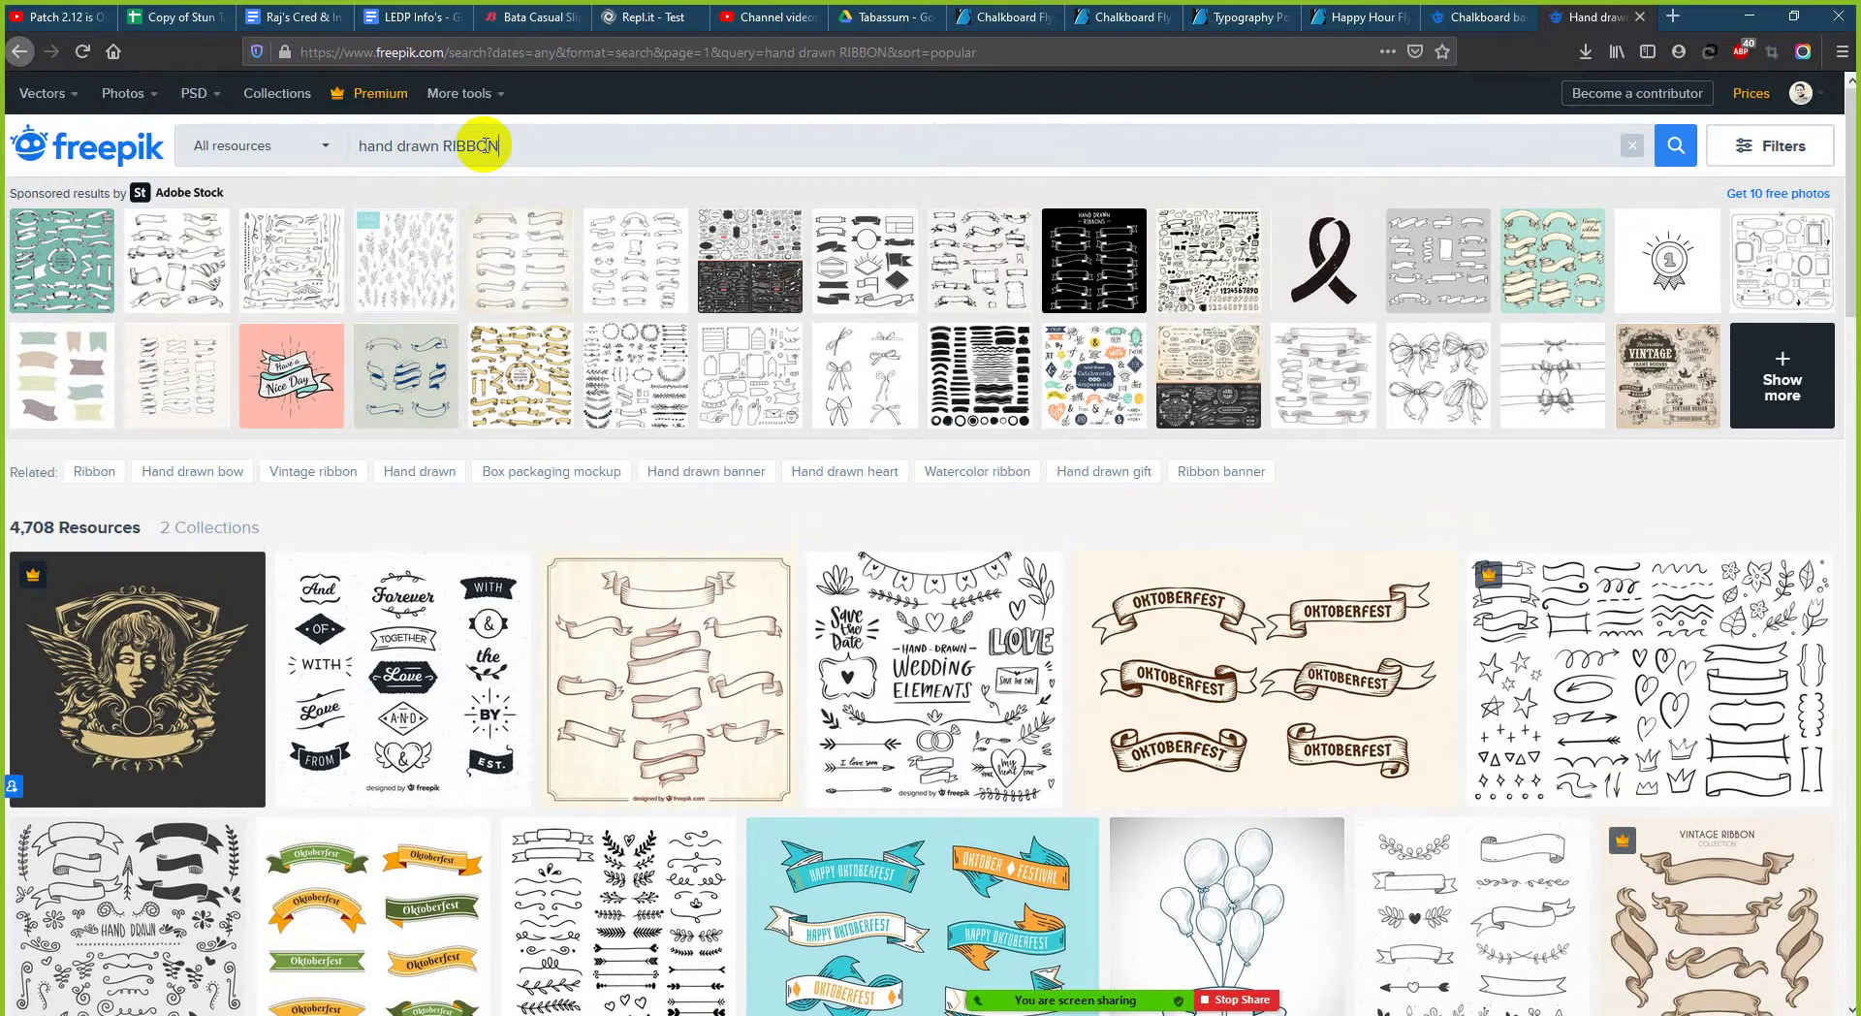
{"action": "left_click_drag", "start_coordinate": [439, 146], "coordinate": [288, 155]}
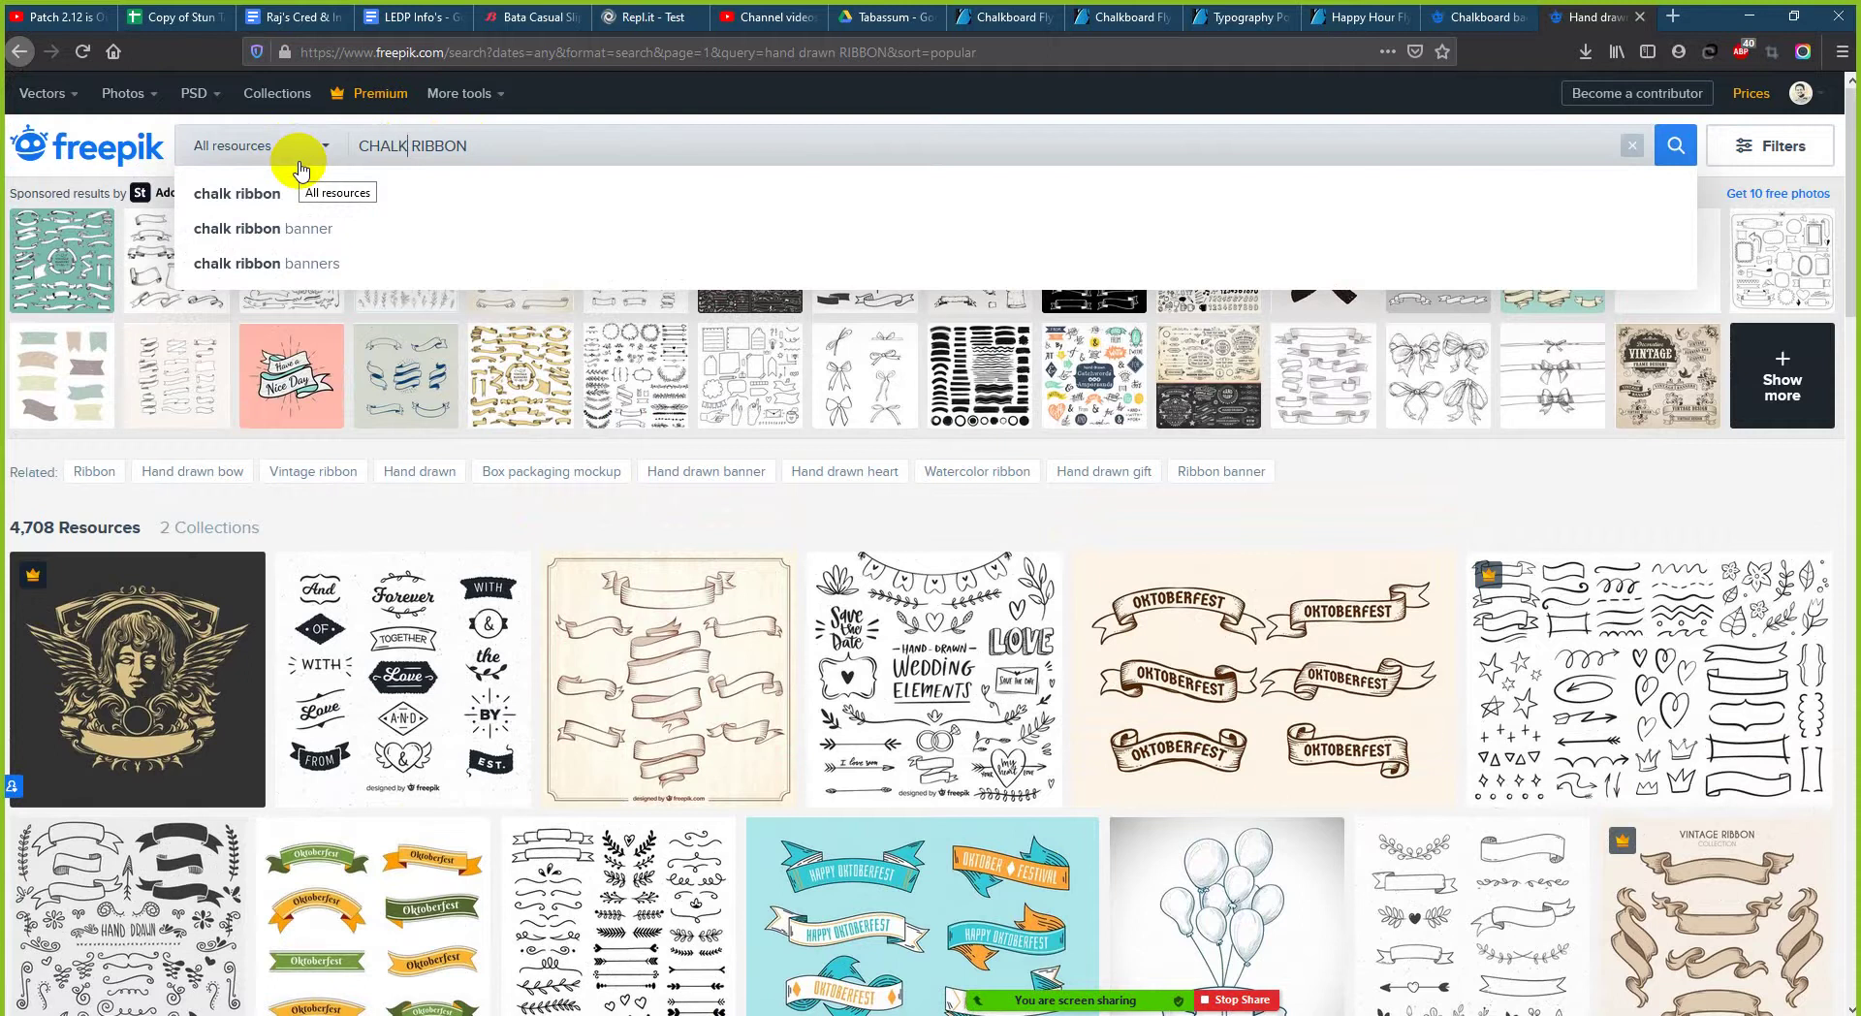
{"action": "key", "text": "Return"}
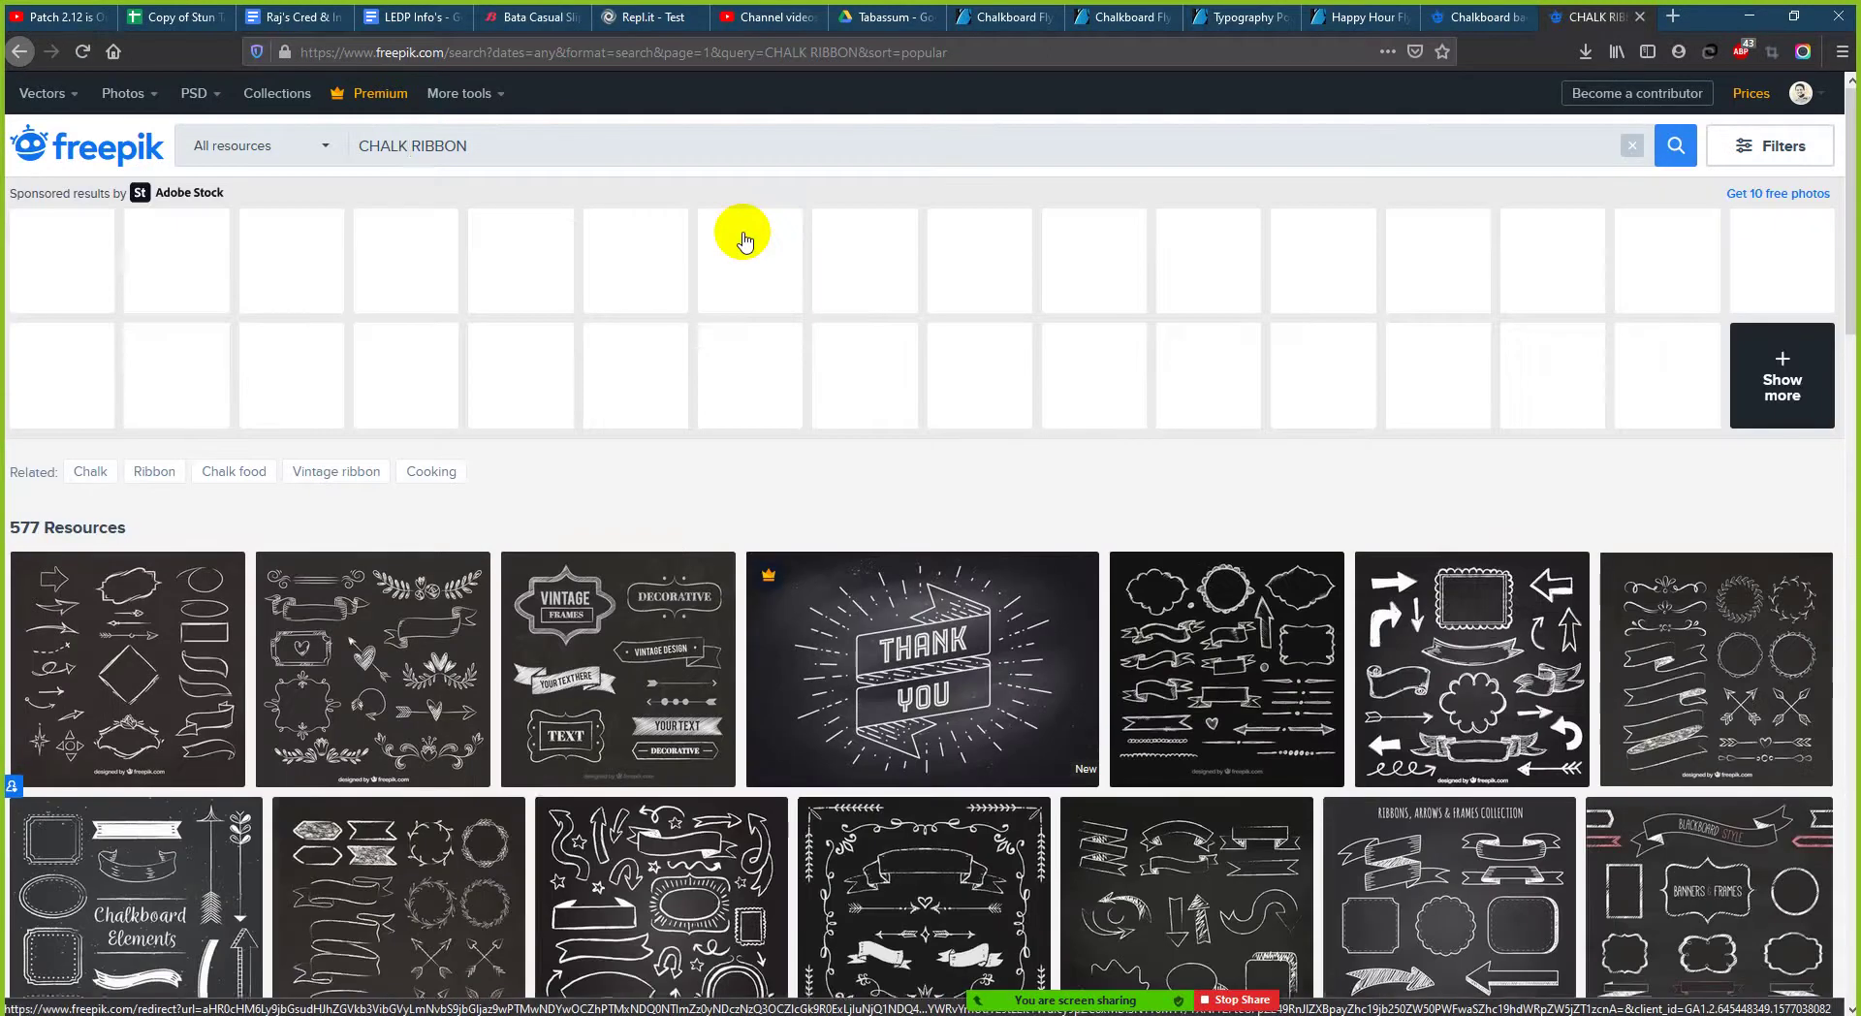
- Look through the top chalk ribbon results and open the set of ribbons, round arrows and speech bubbles in a new tab
{"action": "scroll", "coordinate": [744, 241], "scroll_direction": "down", "scroll_amount": 1}
{"action": "scroll", "coordinate": [744, 241], "scroll_direction": "down", "scroll_amount": 1}
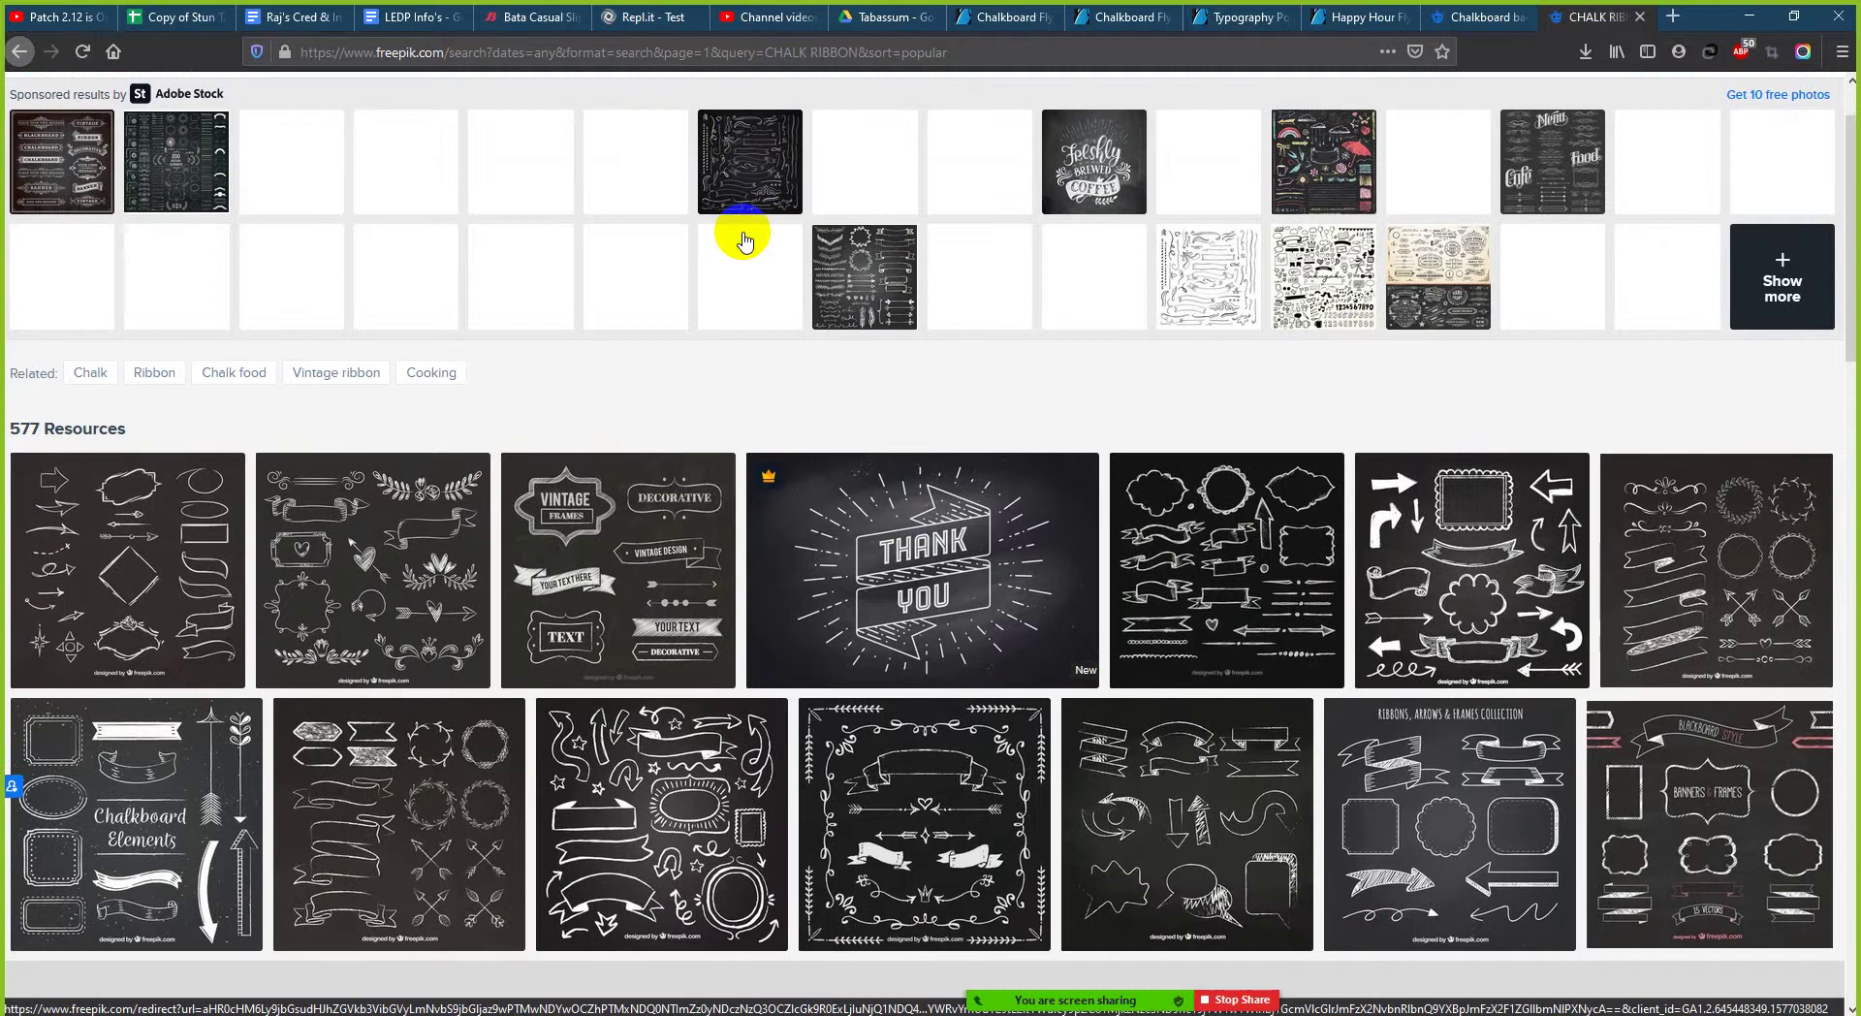
{"action": "scroll", "coordinate": [745, 242], "scroll_direction": "down", "scroll_amount": 2}
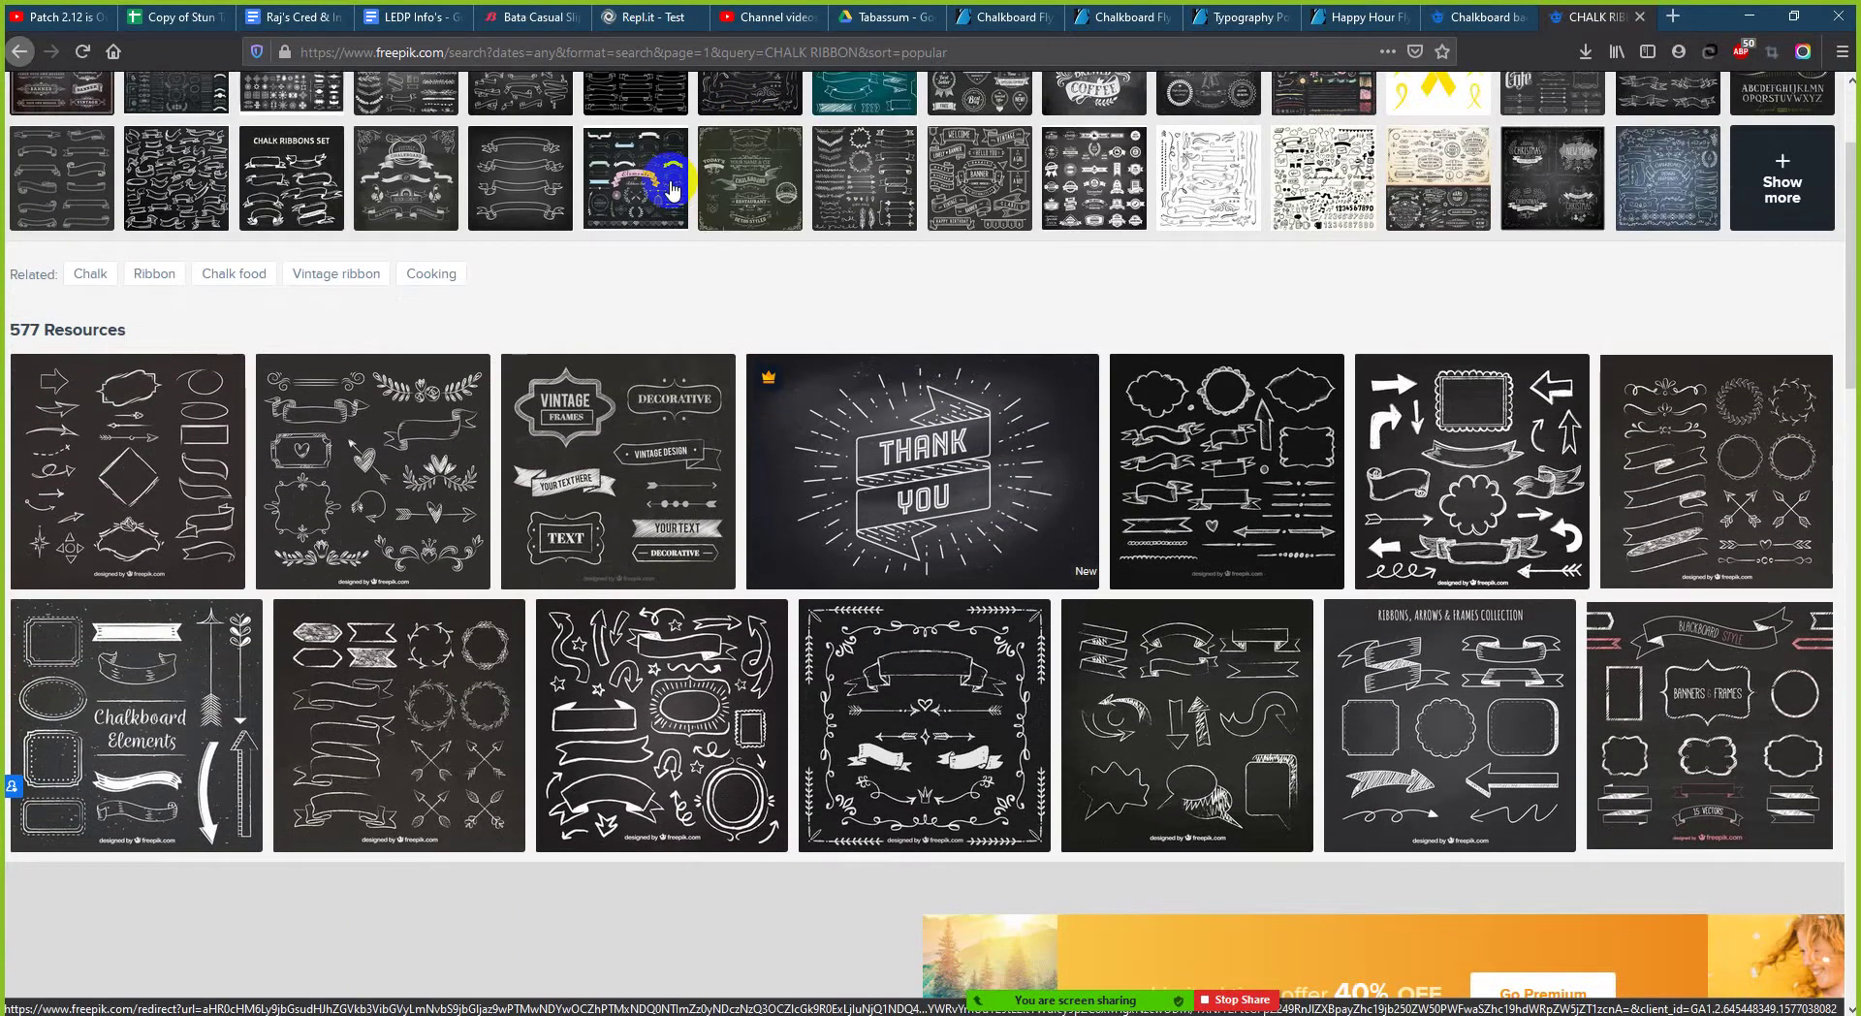
{"action": "scroll", "coordinate": [669, 187], "scroll_direction": "down", "scroll_amount": 2}
{"action": "scroll", "coordinate": [668, 187], "scroll_direction": "up", "scroll_amount": 5}
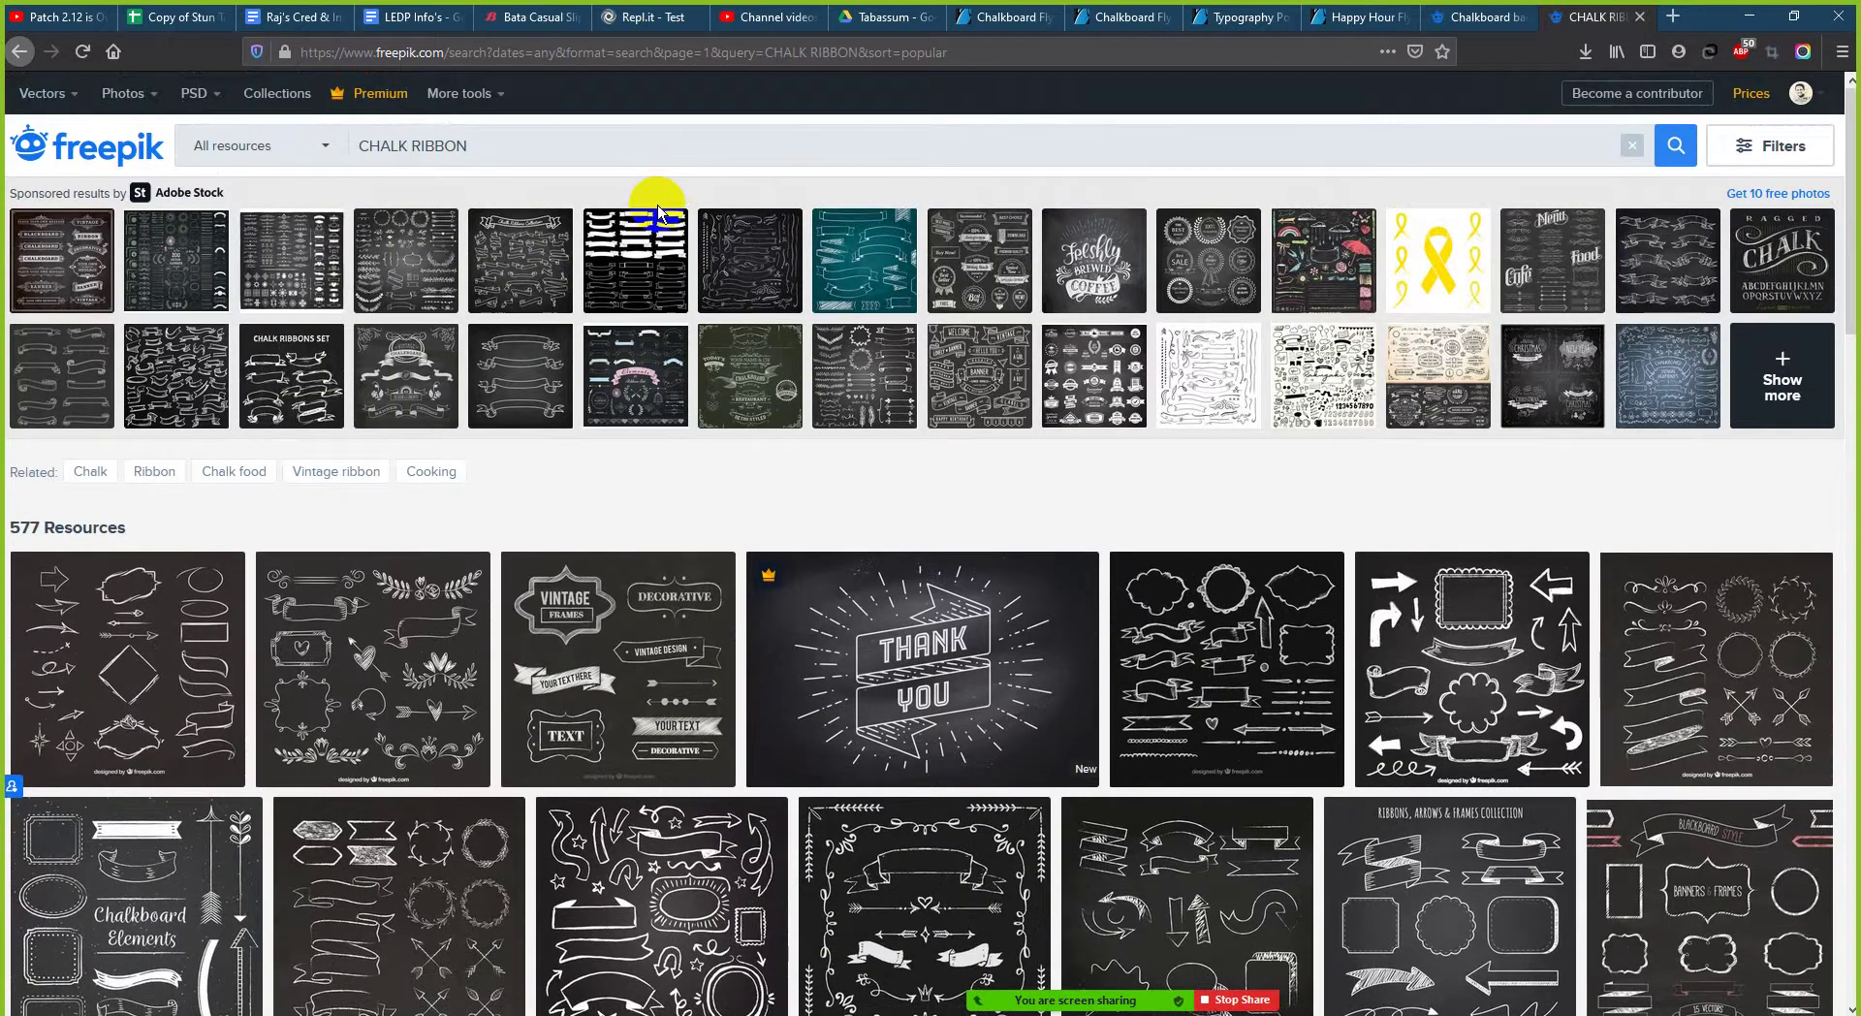
{"action": "scroll", "coordinate": [657, 206], "scroll_direction": "down", "scroll_amount": 3}
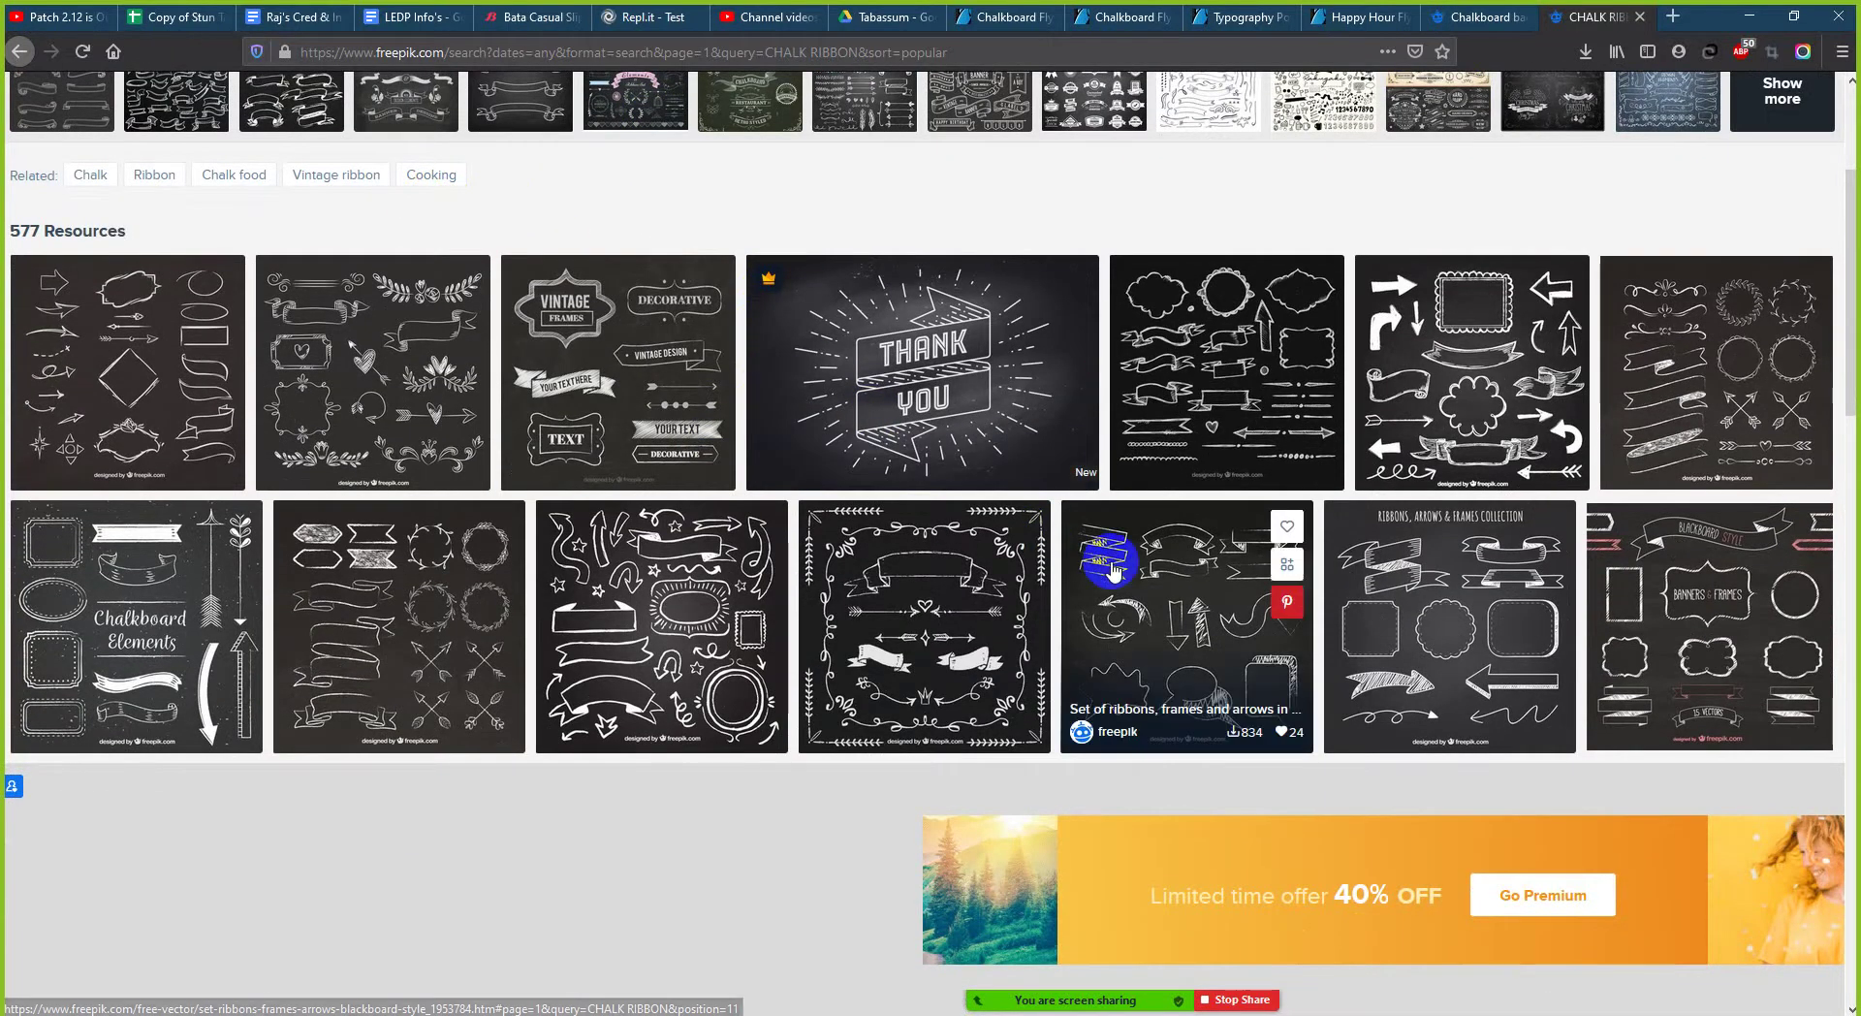
{"action": "scroll", "coordinate": [1112, 572], "scroll_direction": "down", "scroll_amount": 1}
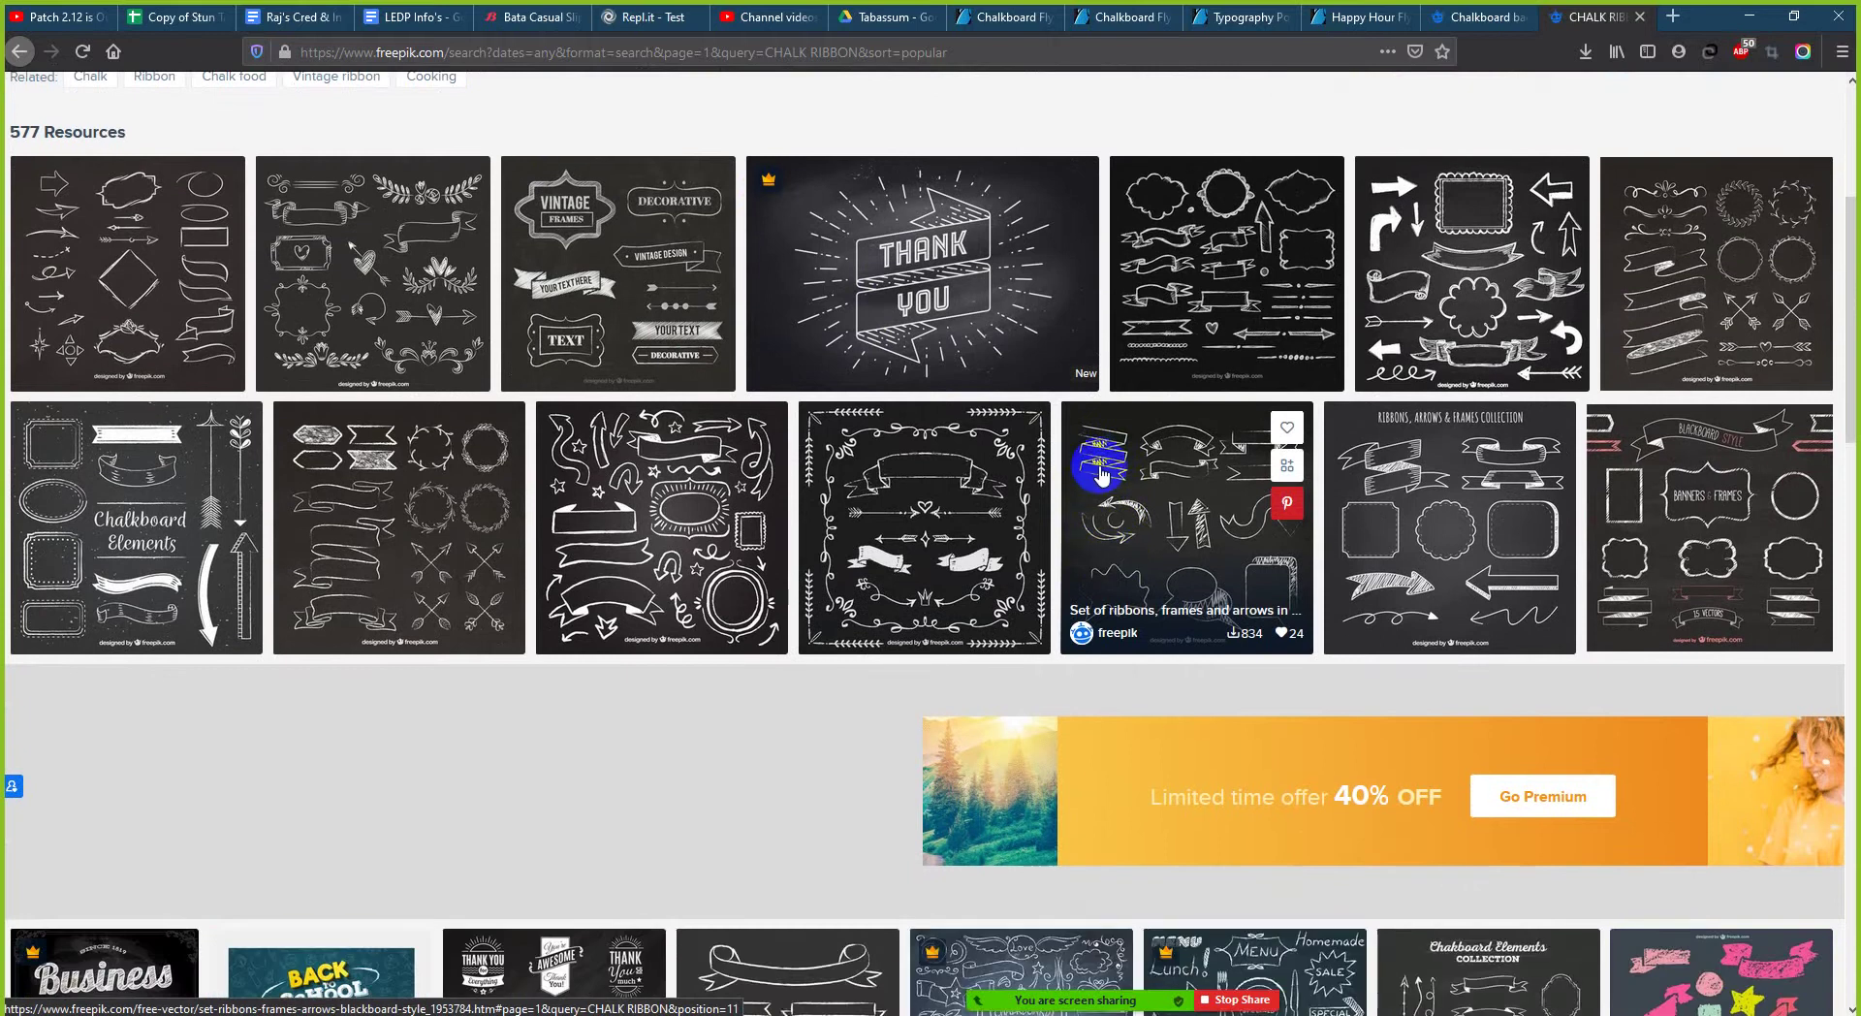
{"action": "scroll", "coordinate": [1101, 472], "scroll_direction": "down", "scroll_amount": 2}
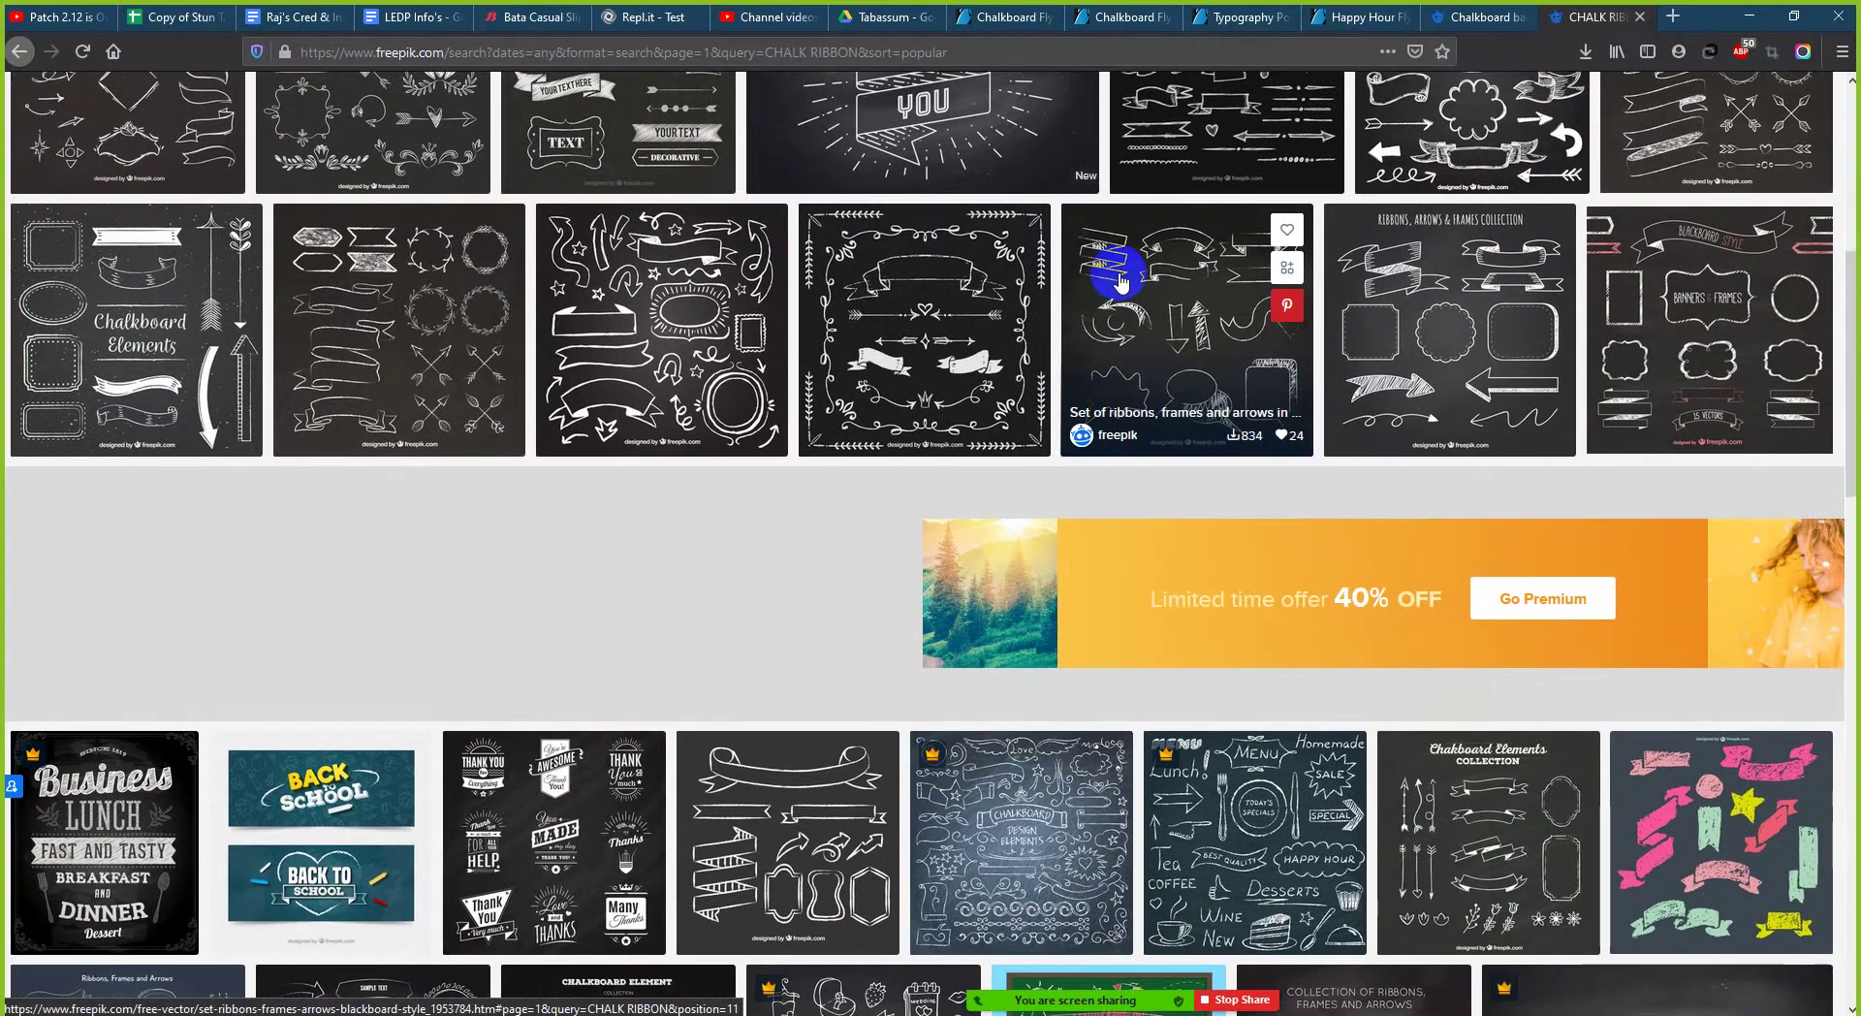
{"action": "right_click", "coordinate": [1120, 280]}
{"action": "left_click", "coordinate": [1161, 282]}
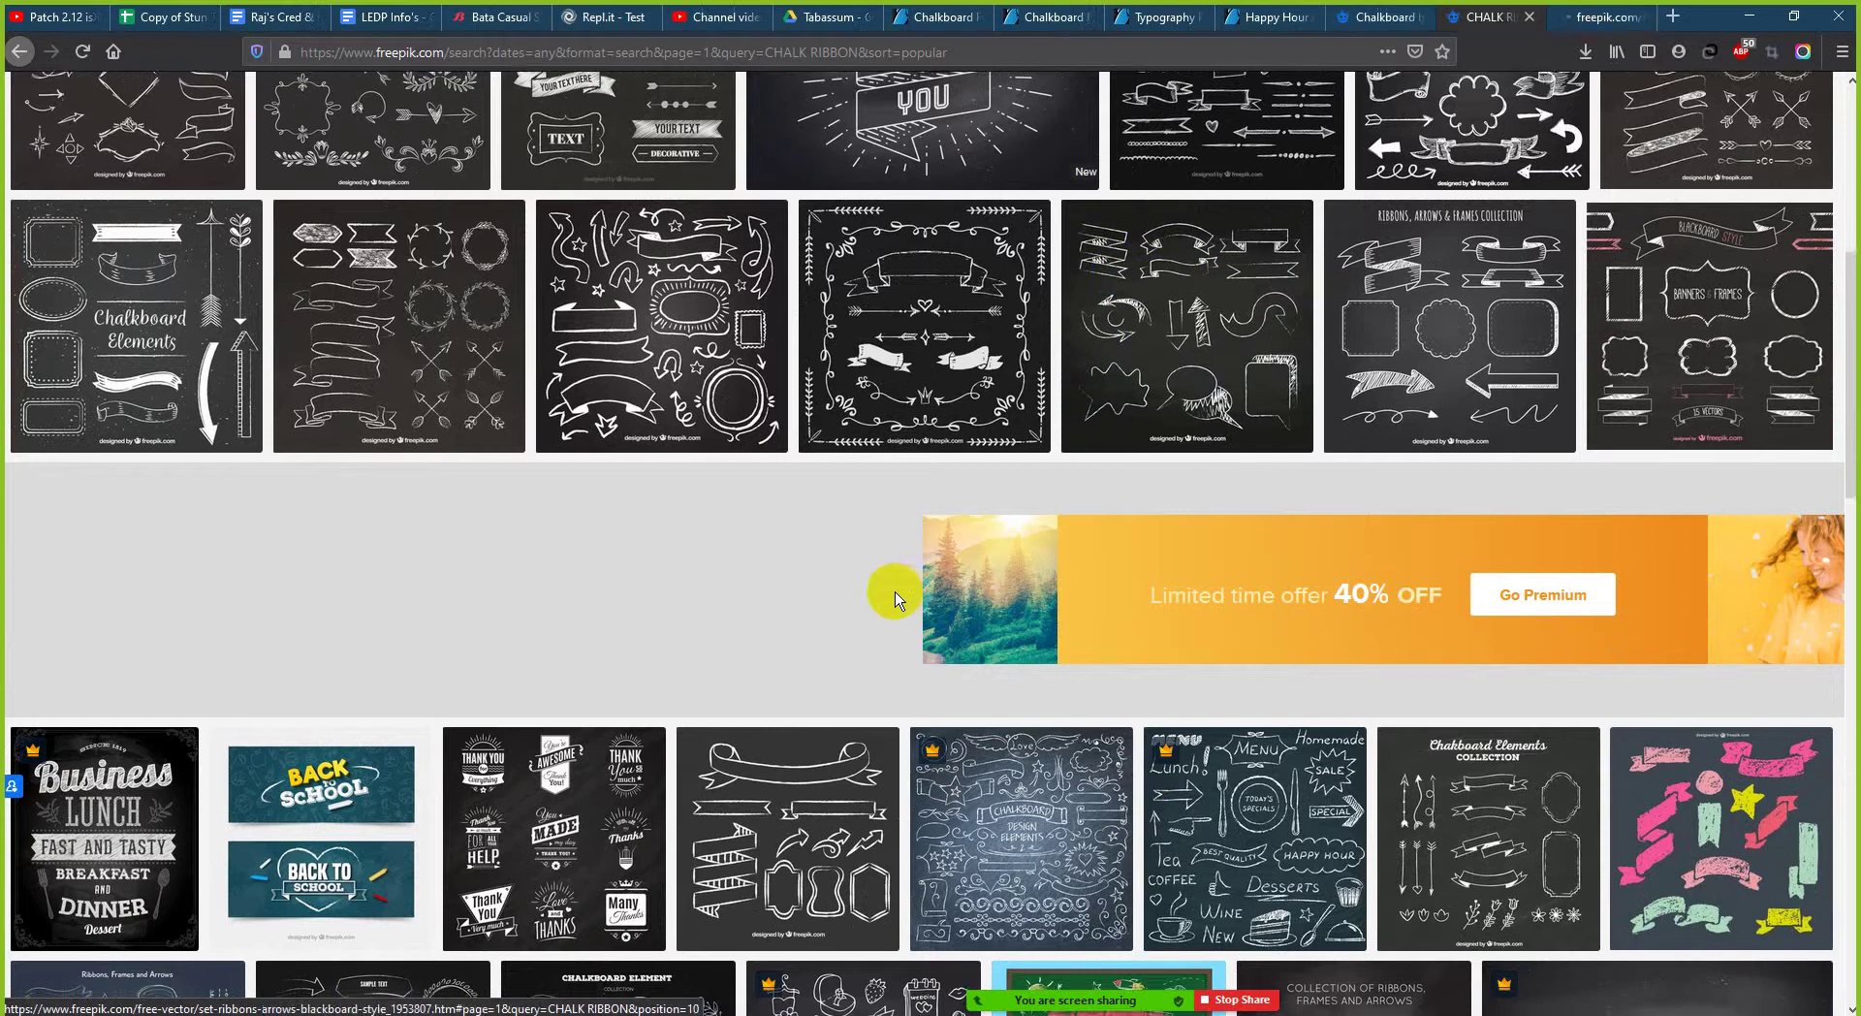
- Browse more chalkboard ribbon results and compare them with the folded ribbon banners on the reference flyer in Illustrator
{"action": "scroll", "coordinate": [775, 669], "scroll_direction": "down", "scroll_amount": 2}
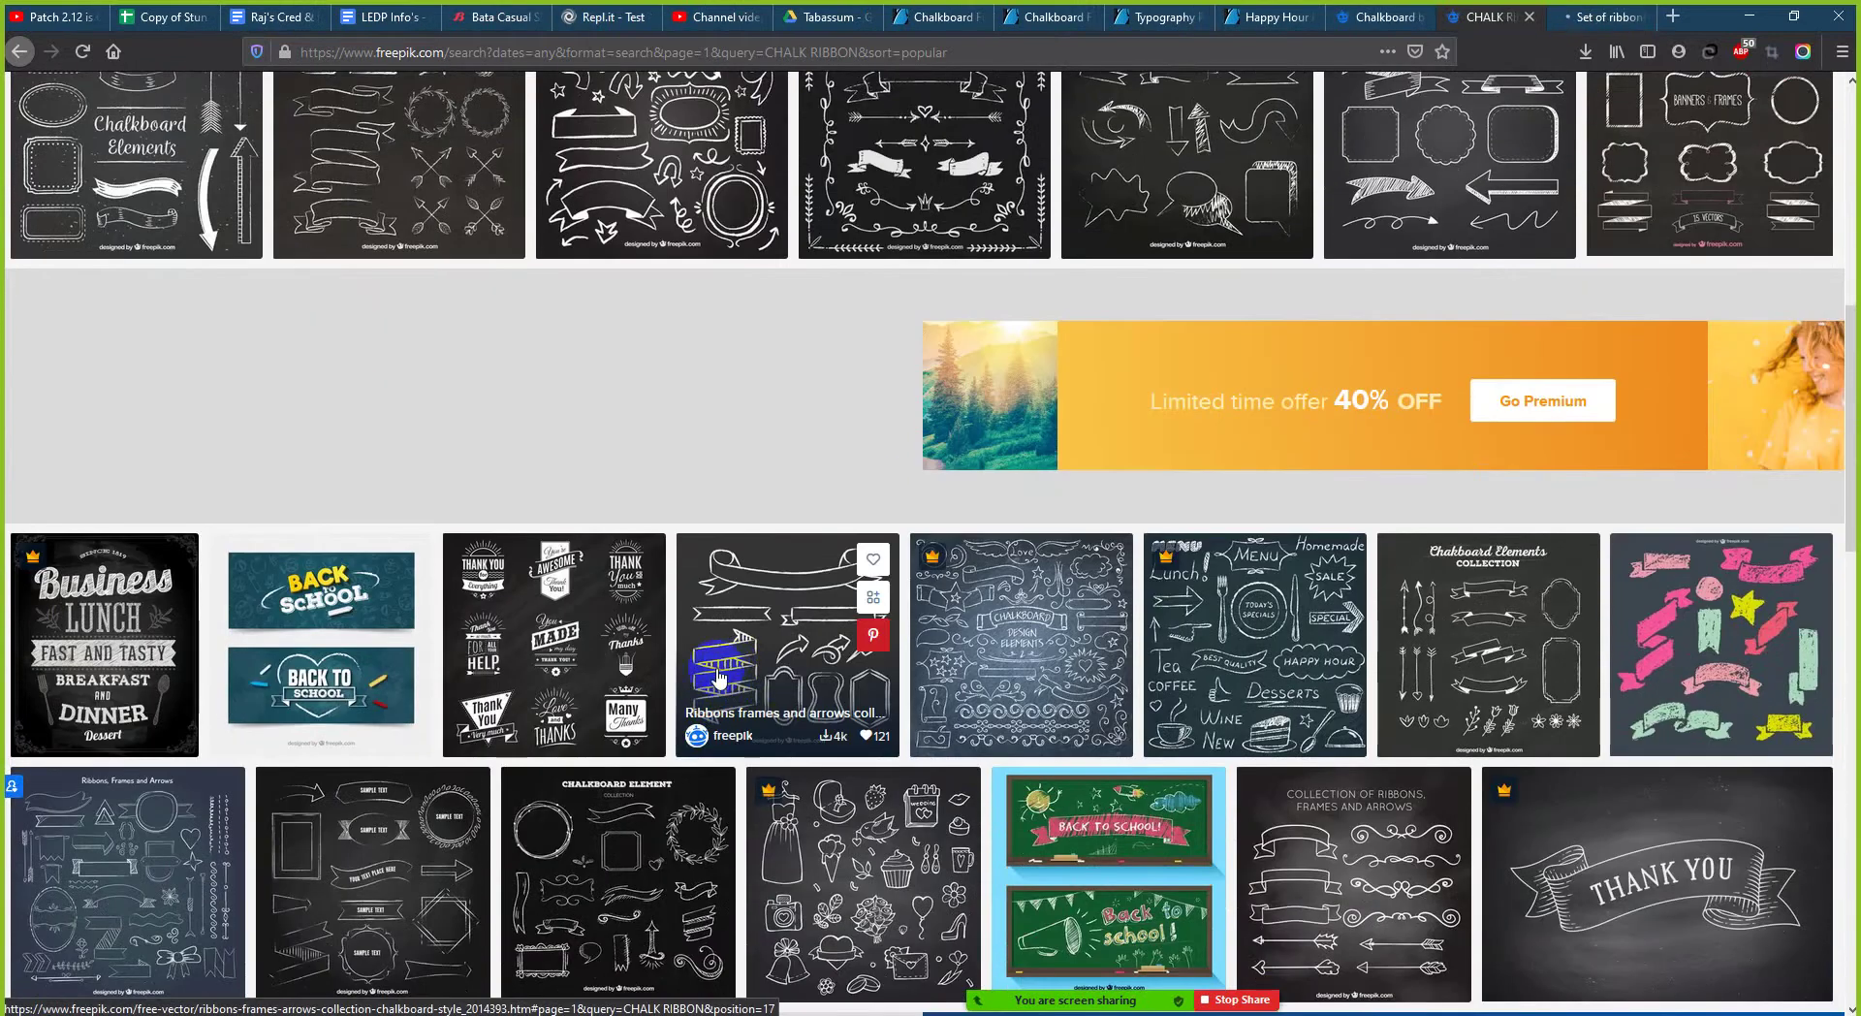
{"action": "scroll", "coordinate": [722, 669], "scroll_direction": "down", "scroll_amount": 1}
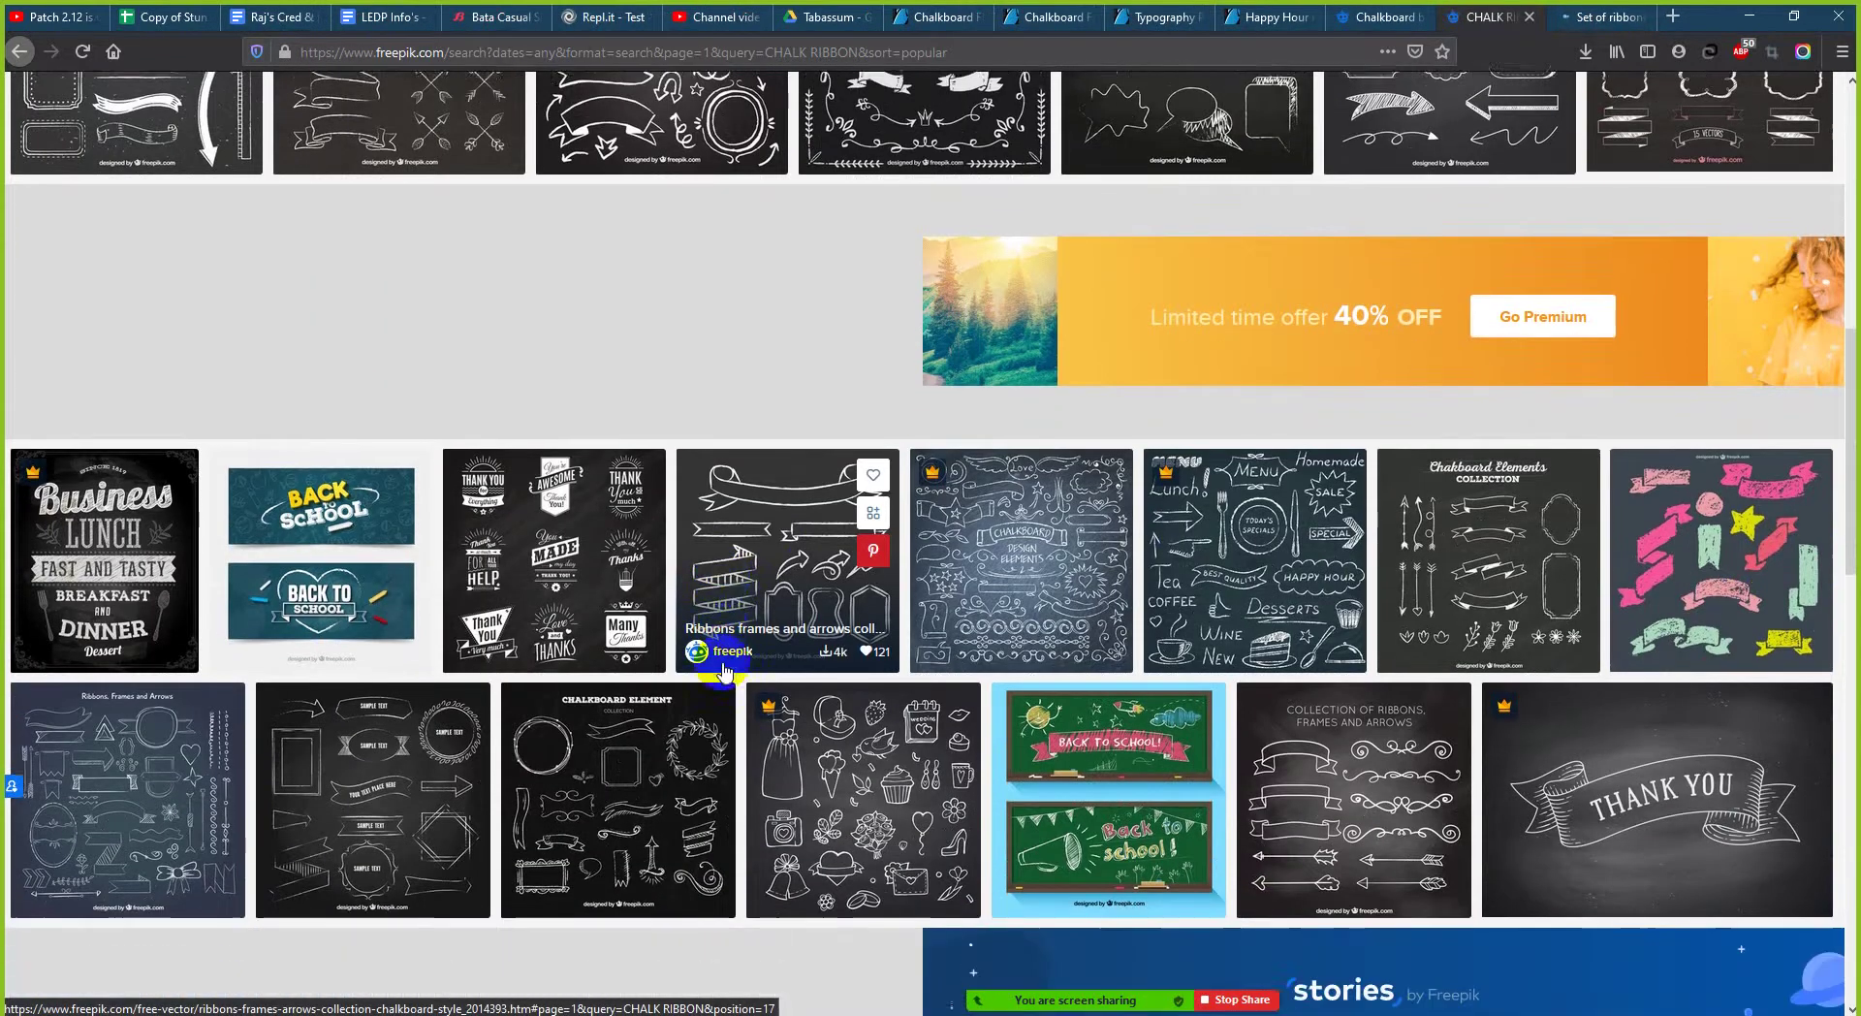
{"action": "scroll", "coordinate": [737, 630], "scroll_direction": "down", "scroll_amount": 1}
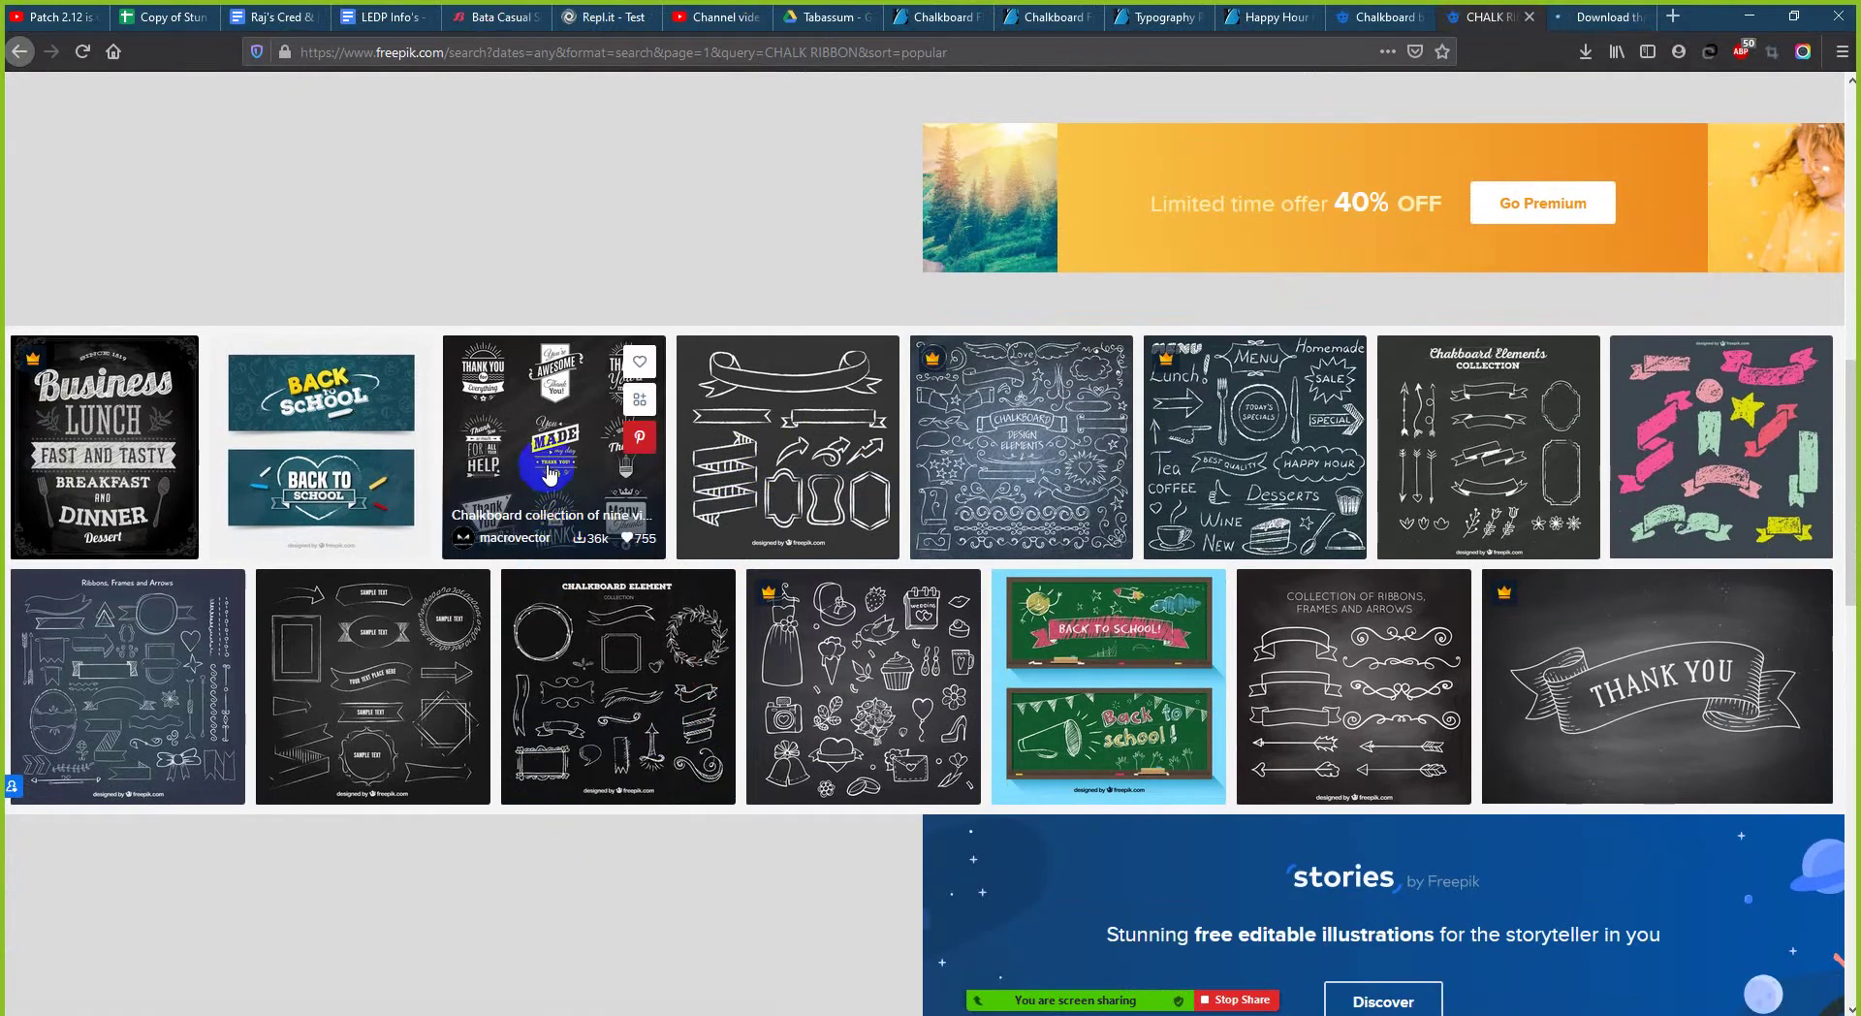
{"action": "scroll", "coordinate": [548, 485], "scroll_direction": "down", "scroll_amount": 4}
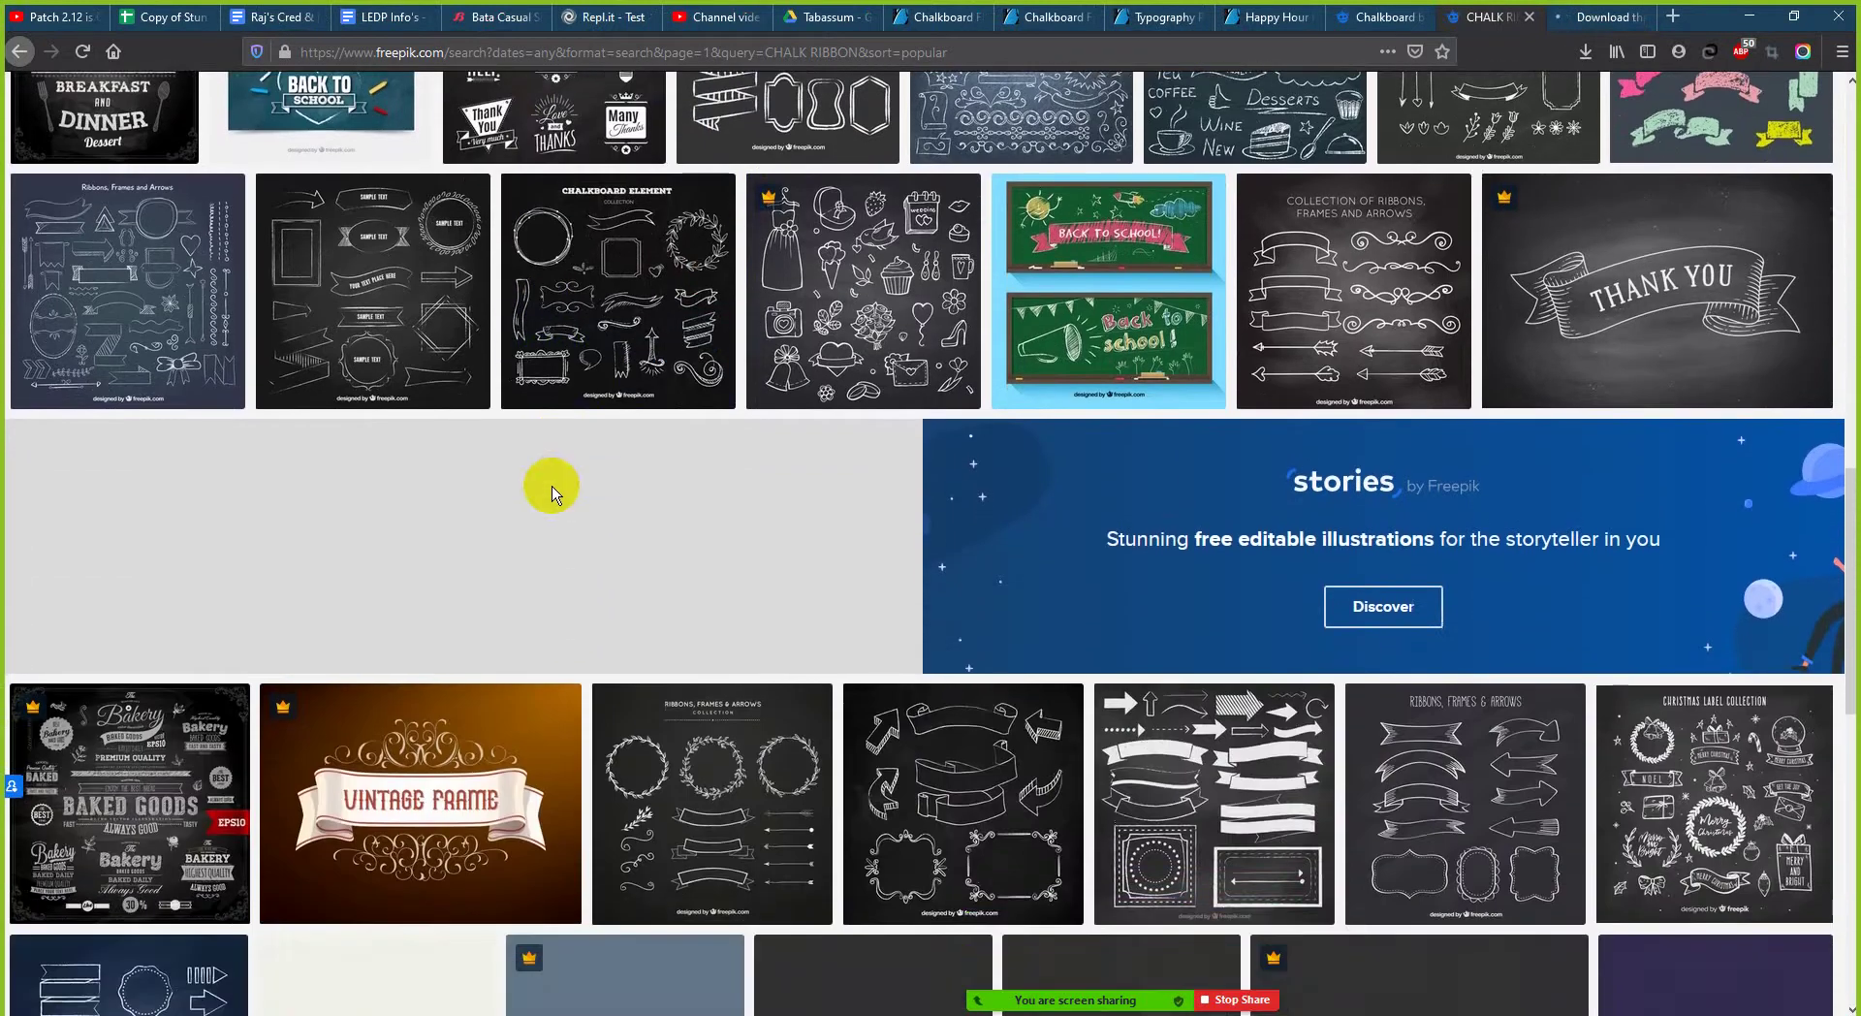
{"action": "scroll", "coordinate": [550, 492], "scroll_direction": "up", "scroll_amount": 1}
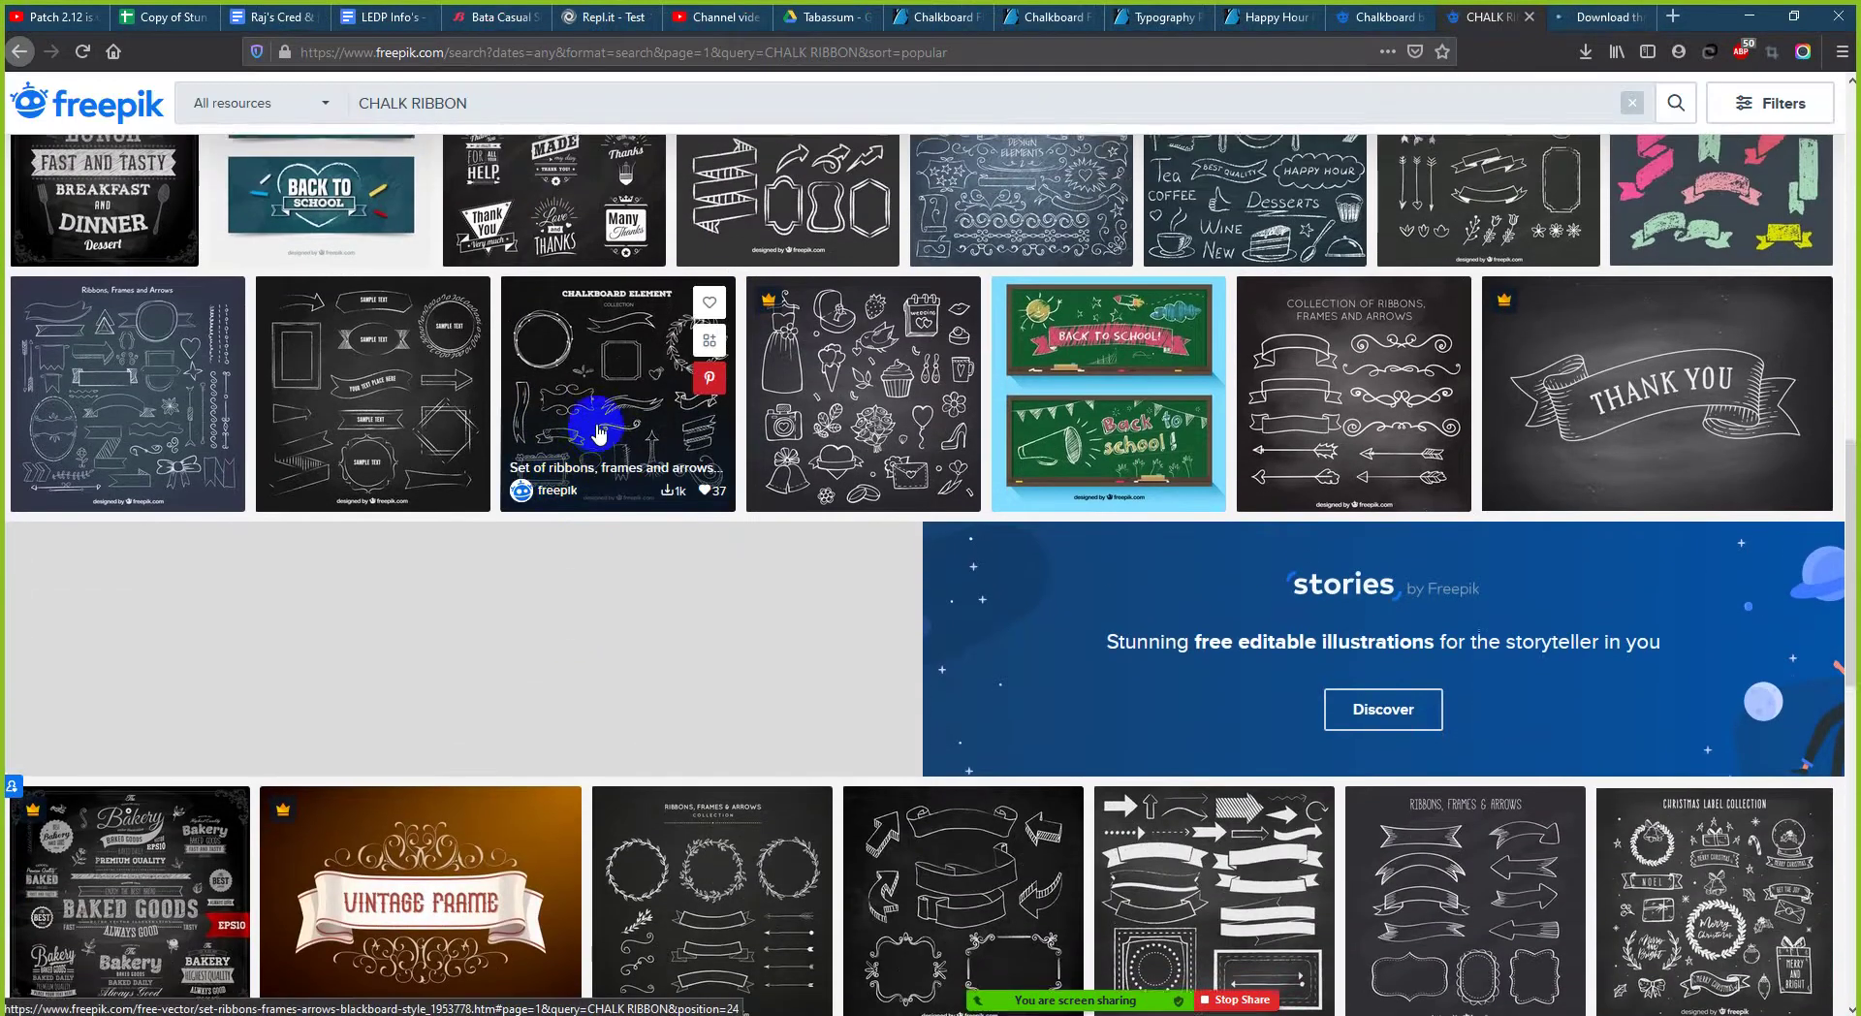
{"action": "scroll", "coordinate": [602, 415], "scroll_direction": "up", "scroll_amount": 2}
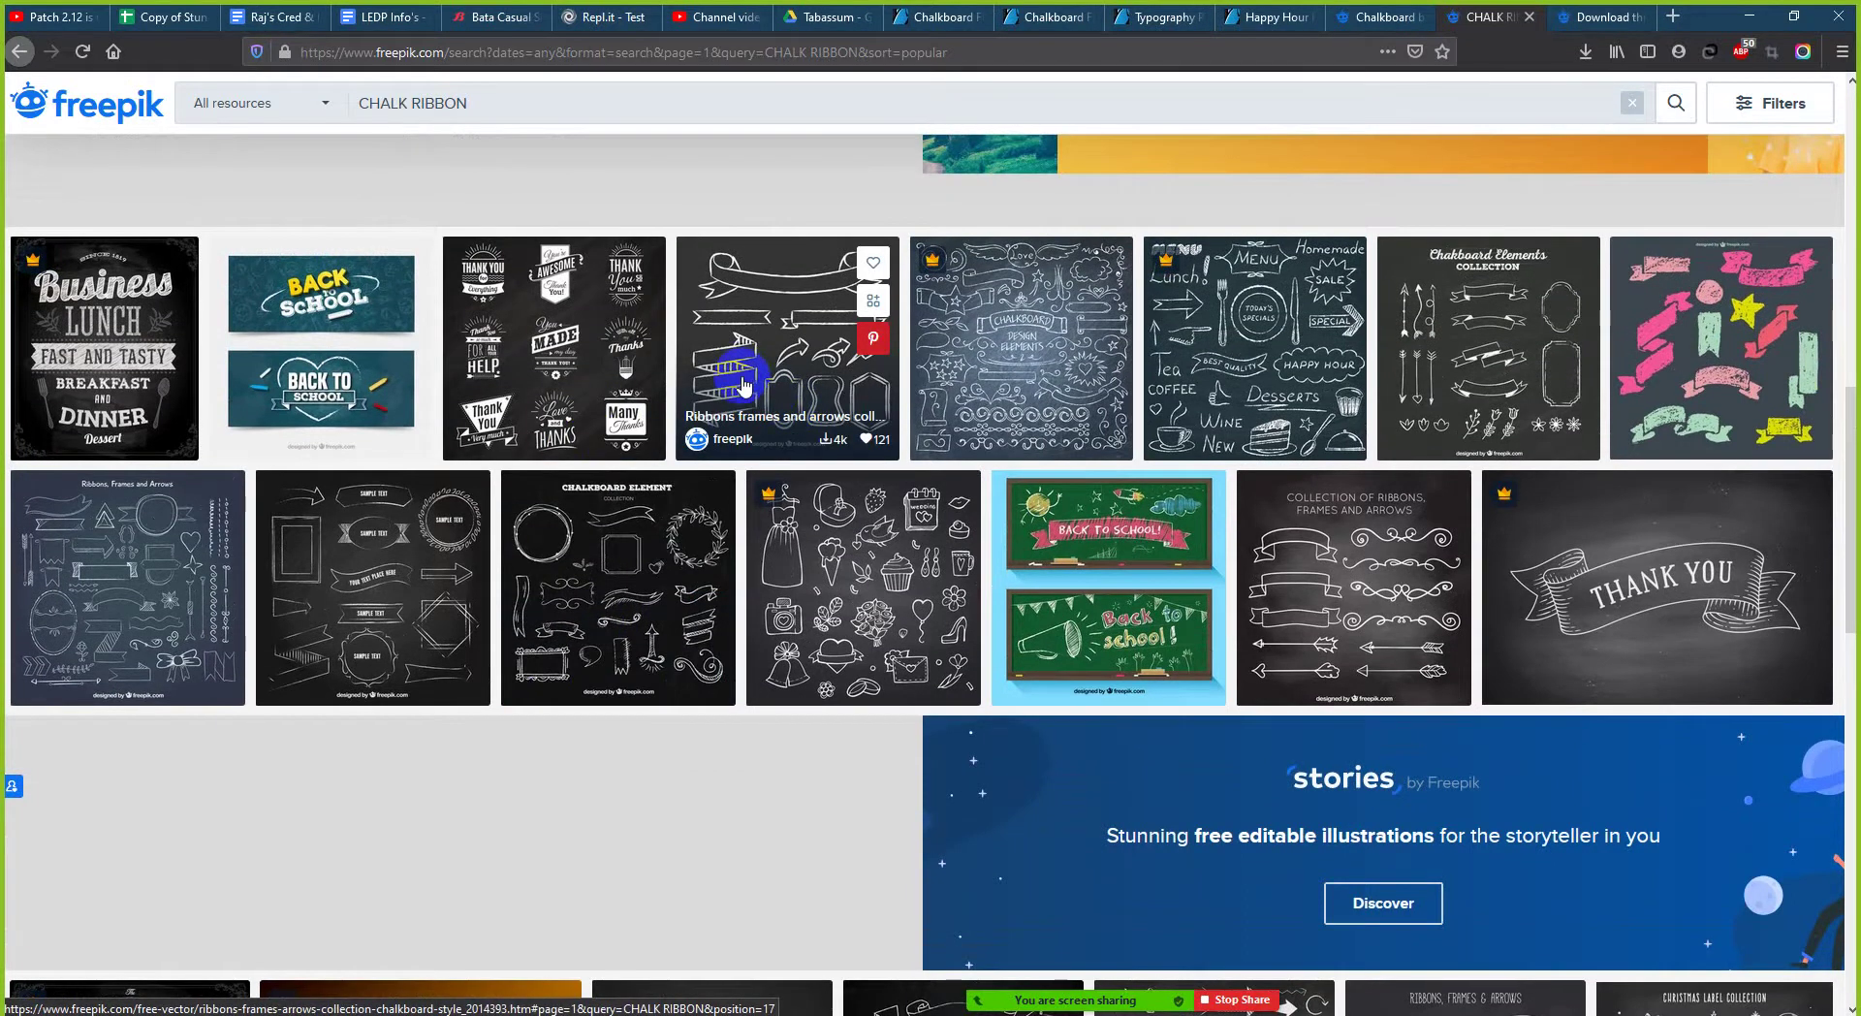
{"action": "scroll", "coordinate": [743, 386], "scroll_direction": "up", "scroll_amount": 5}
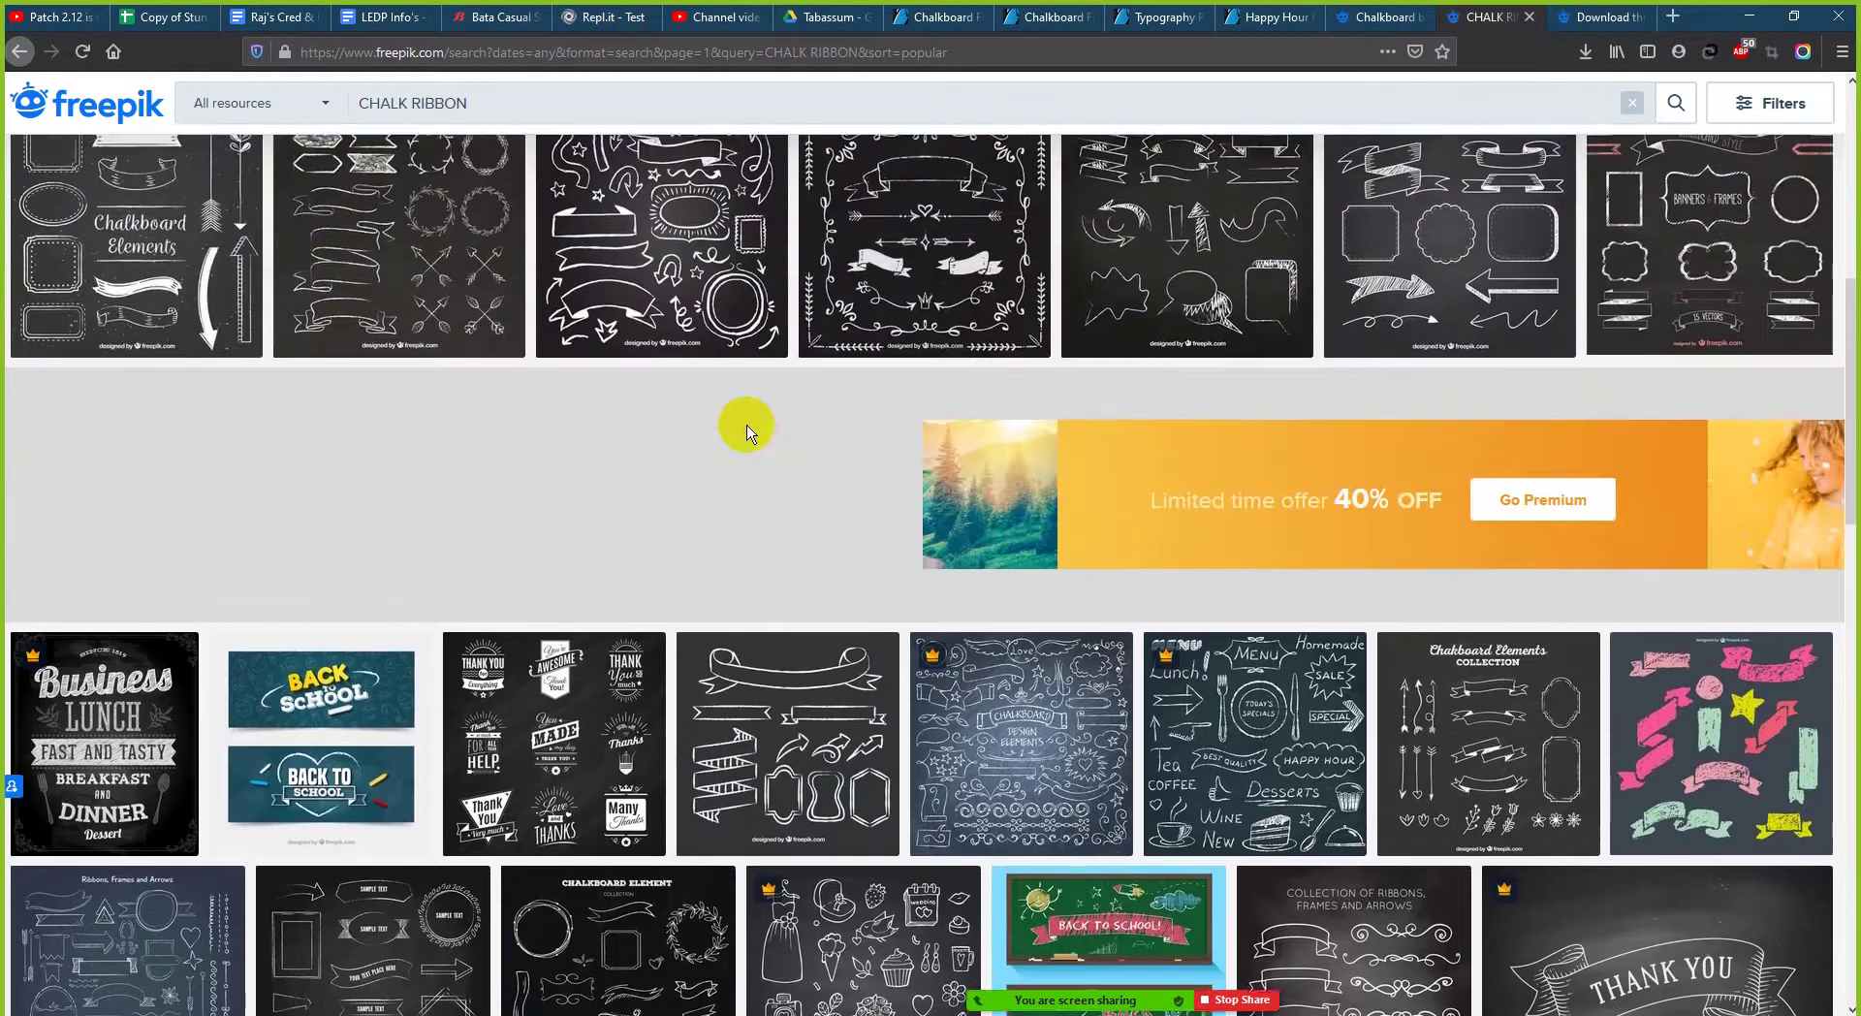
{"action": "scroll", "coordinate": [744, 560], "scroll_direction": "down", "scroll_amount": 2}
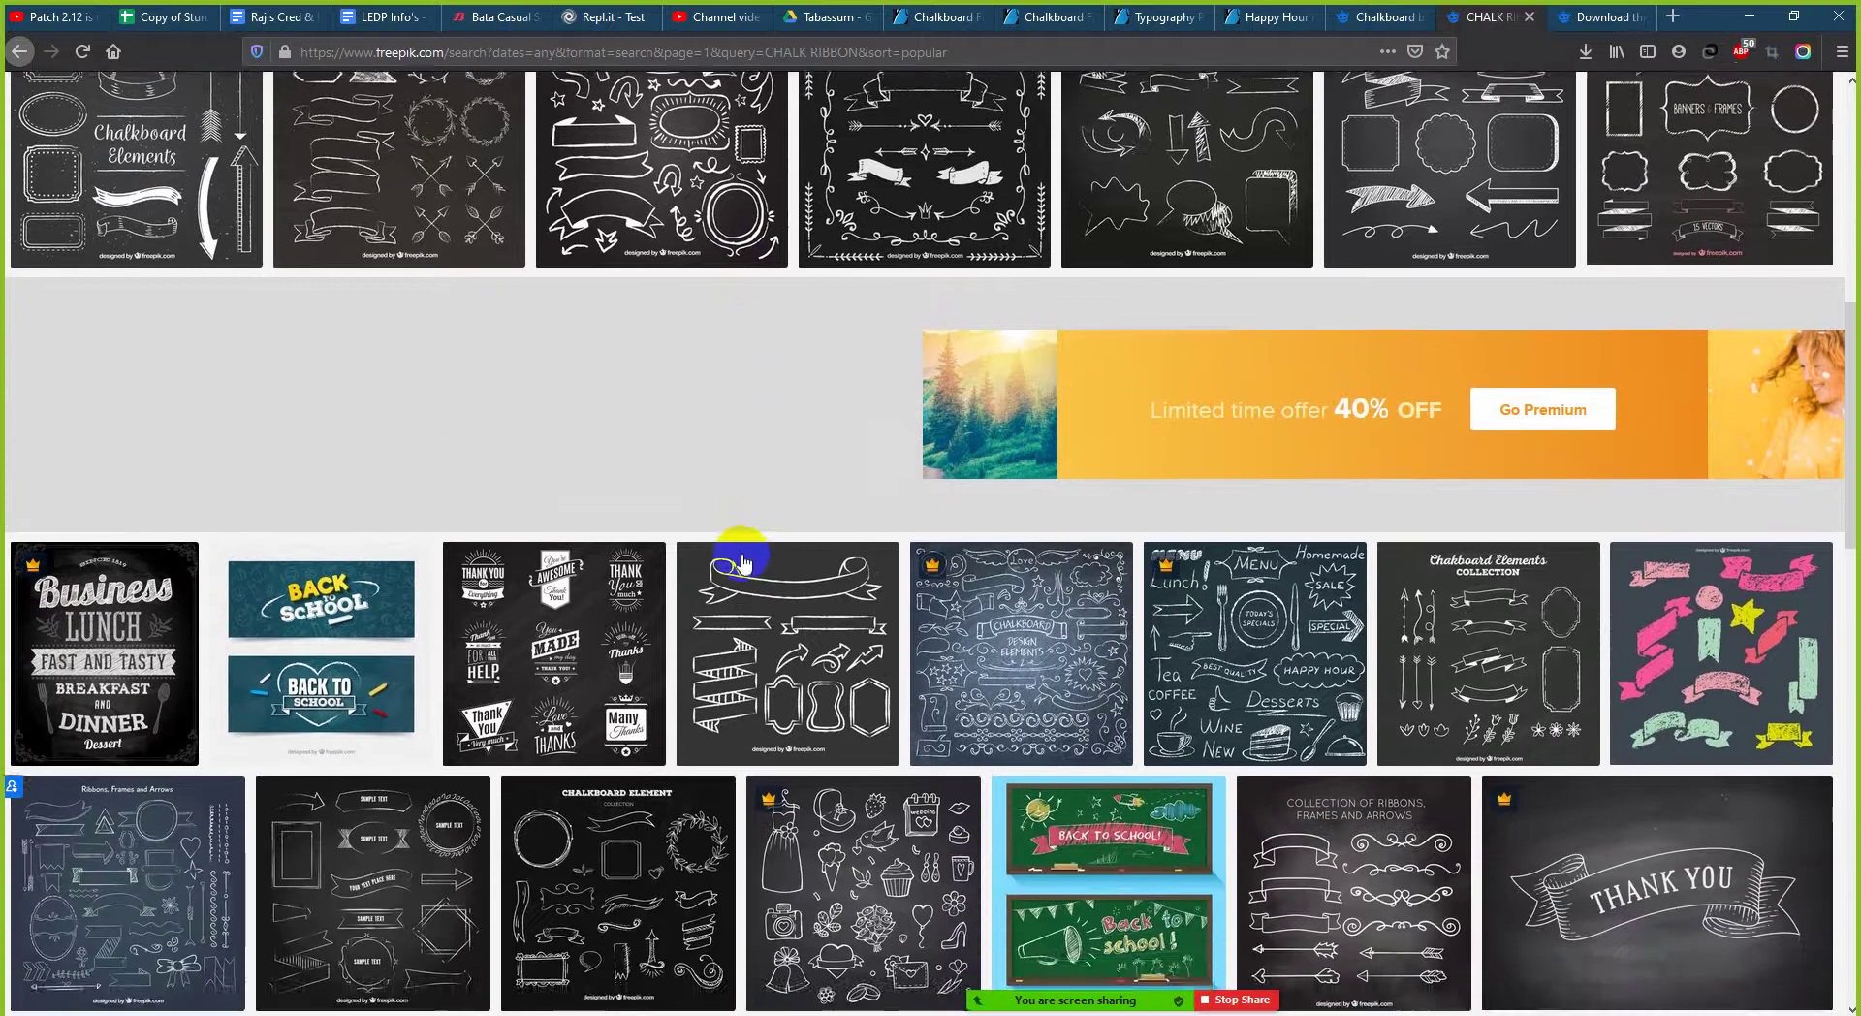
{"action": "scroll", "coordinate": [740, 524], "scroll_direction": "up", "scroll_amount": 3}
{"action": "scroll", "coordinate": [741, 529], "scroll_direction": "up", "scroll_amount": 2}
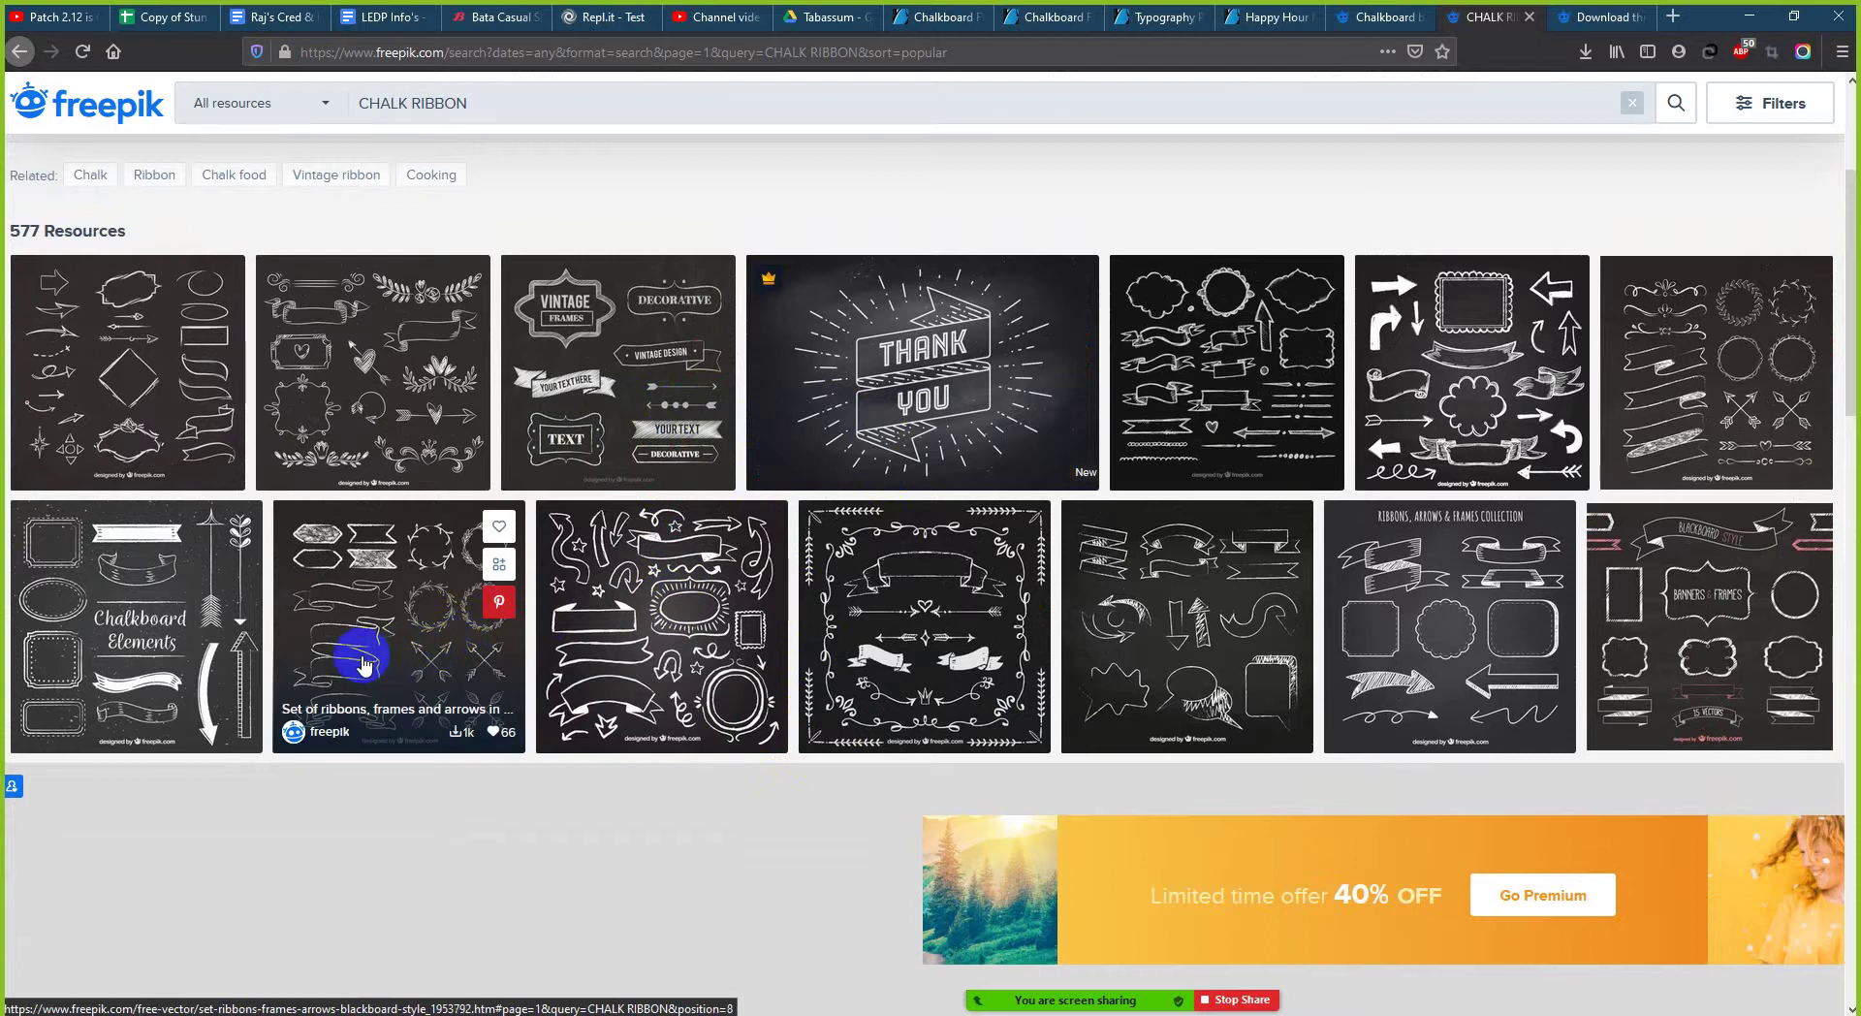
{"action": "scroll", "coordinate": [354, 630], "scroll_direction": "down", "scroll_amount": 1}
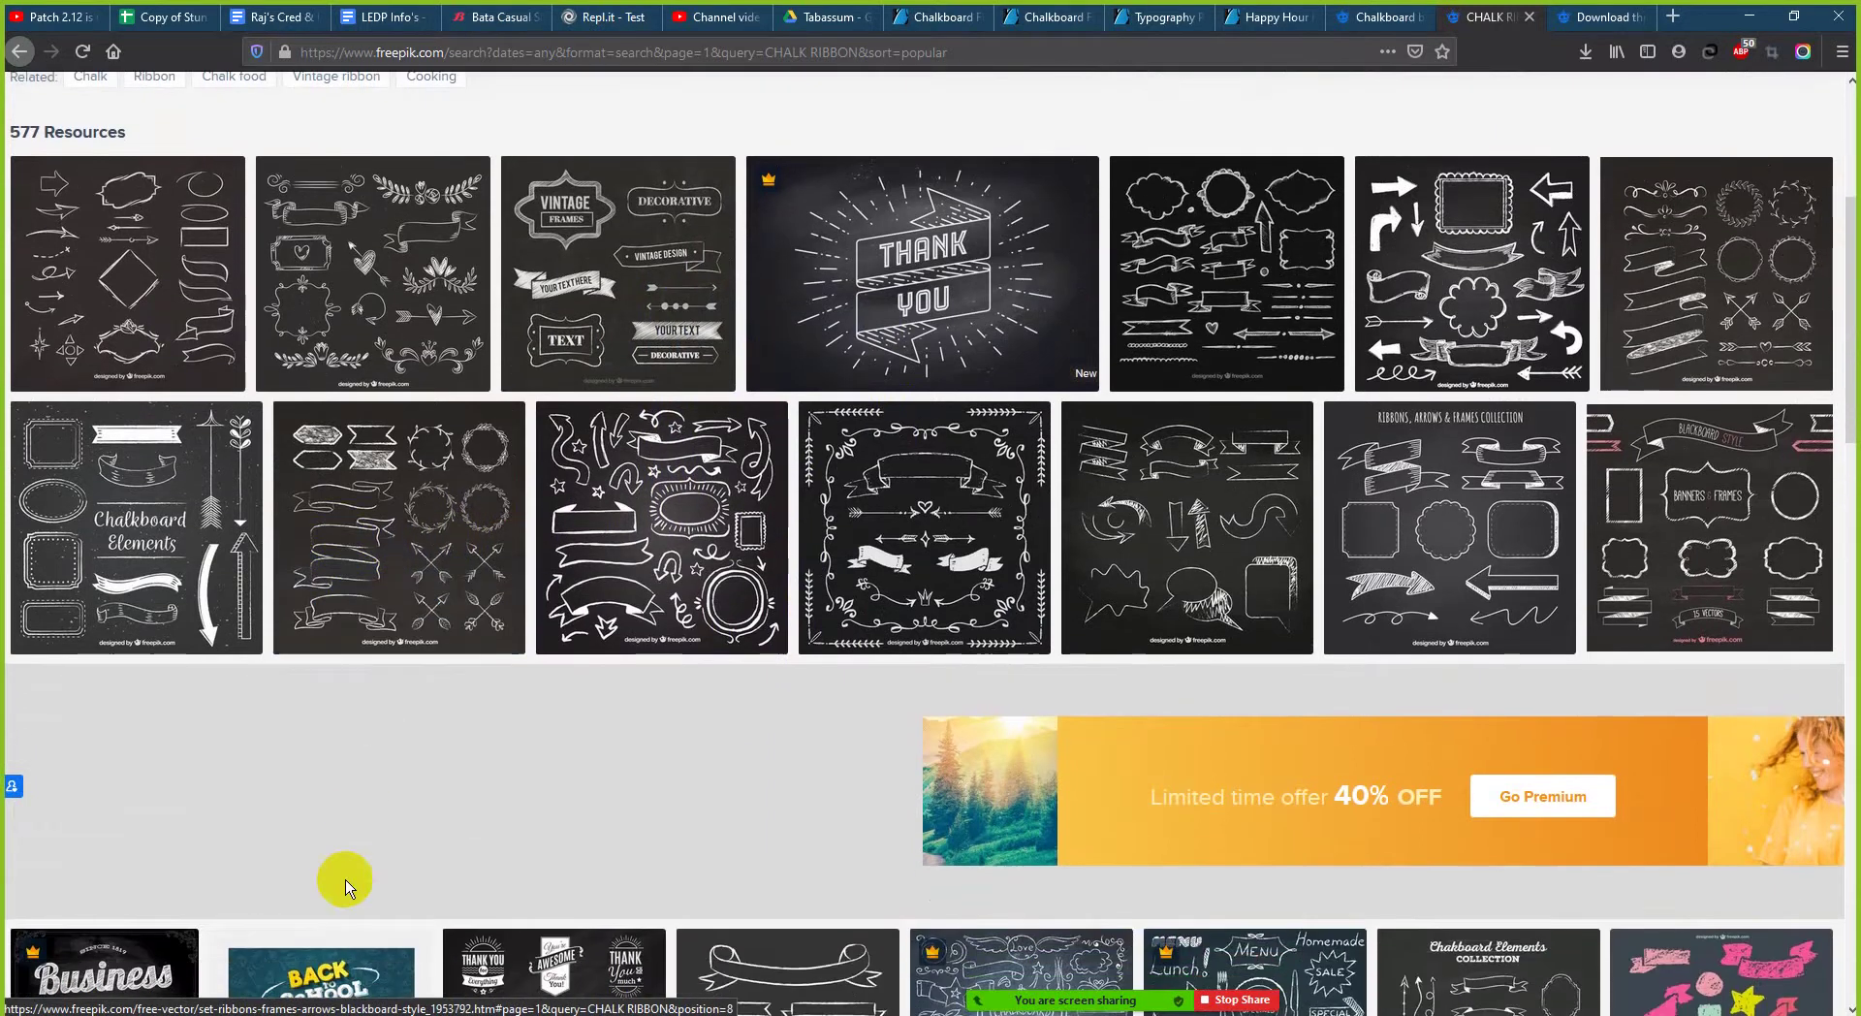
{"action": "left_click", "coordinate": [383, 1010]}
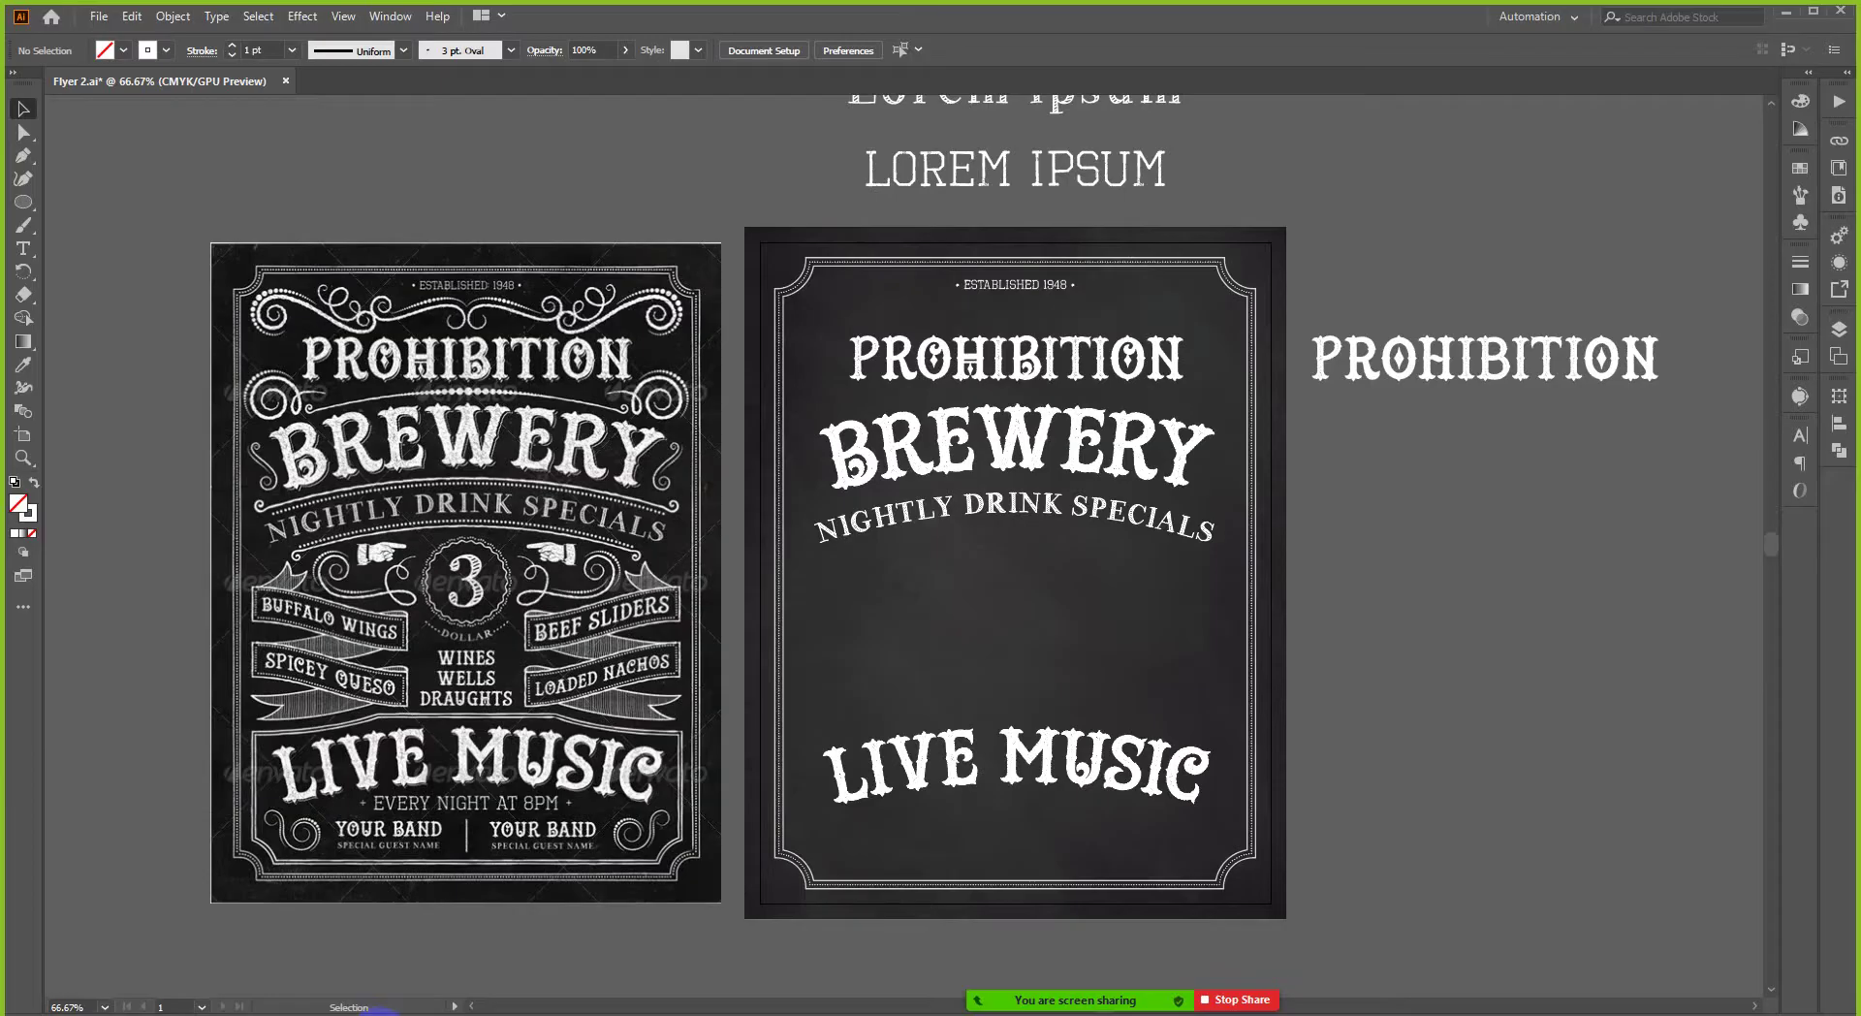
{"action": "left_click", "coordinate": [383, 1011]}
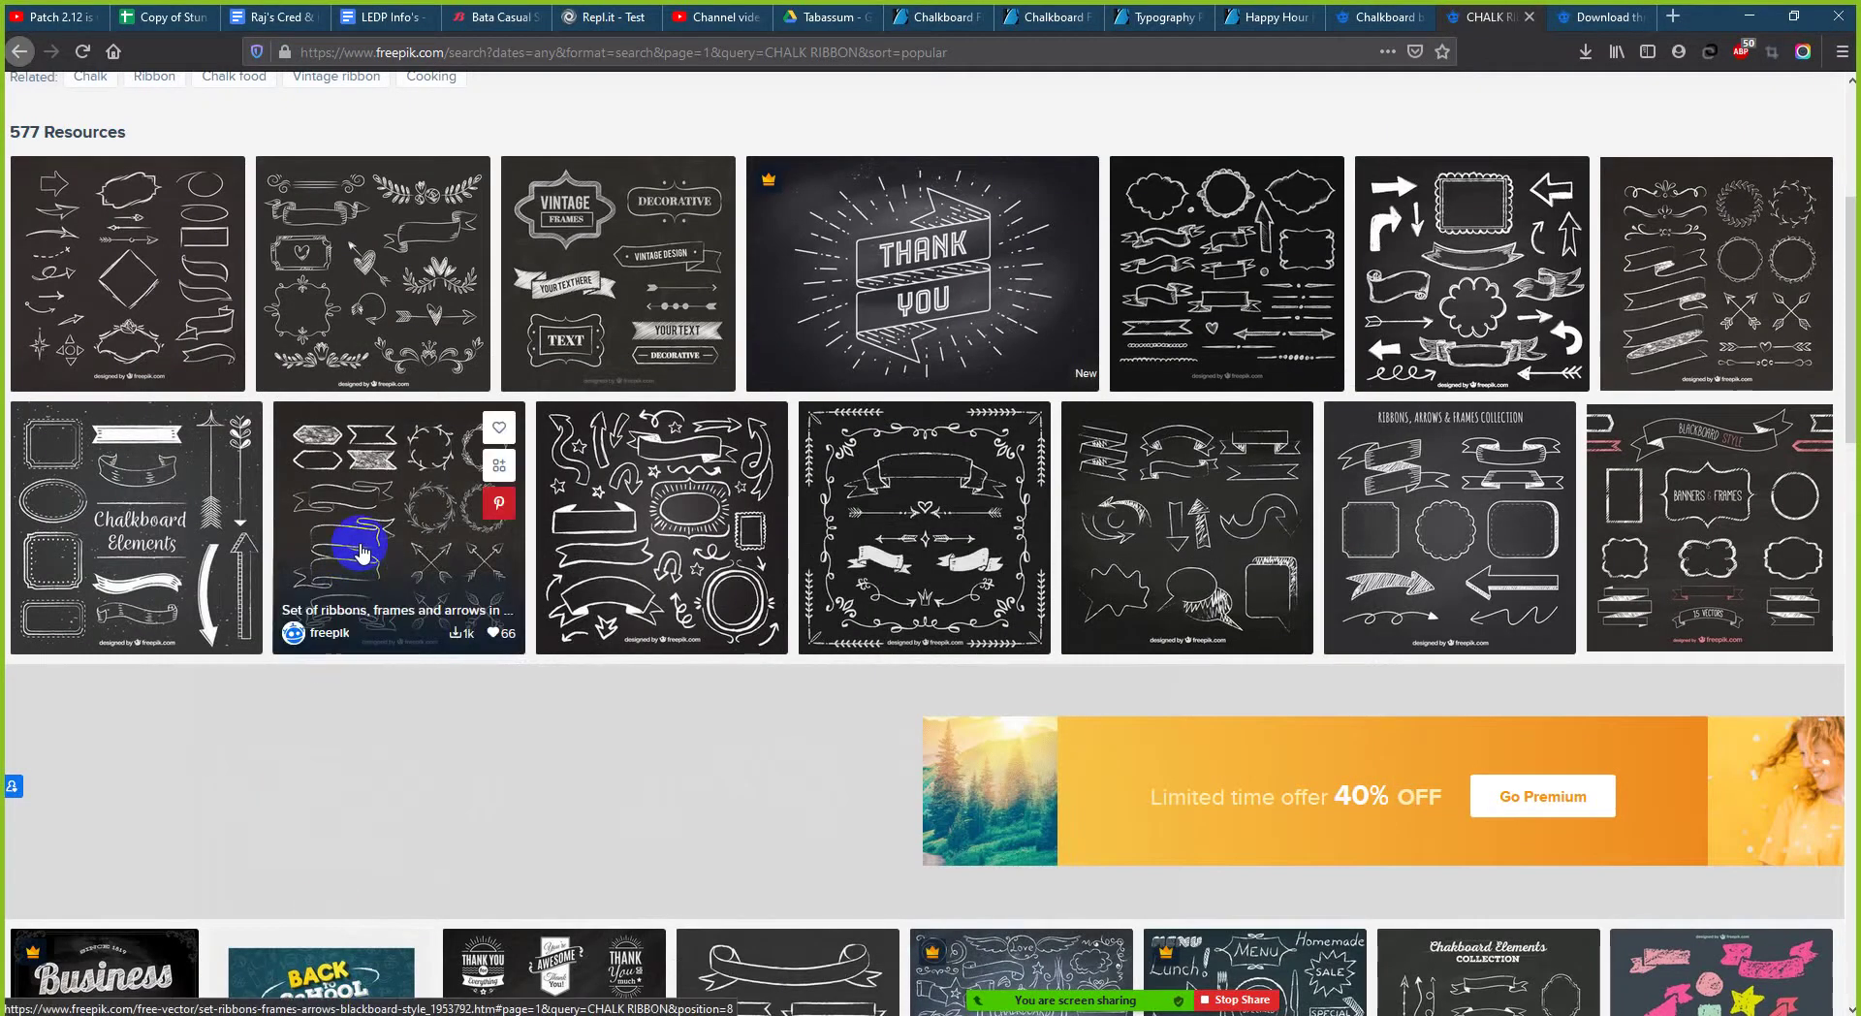
- Review the opened ribbons and speech bubbles set, close its page, and open the set with stacked ribbons, wreaths and crossed arrows in a new tab
{"action": "left_click", "coordinate": [1599, 16]}
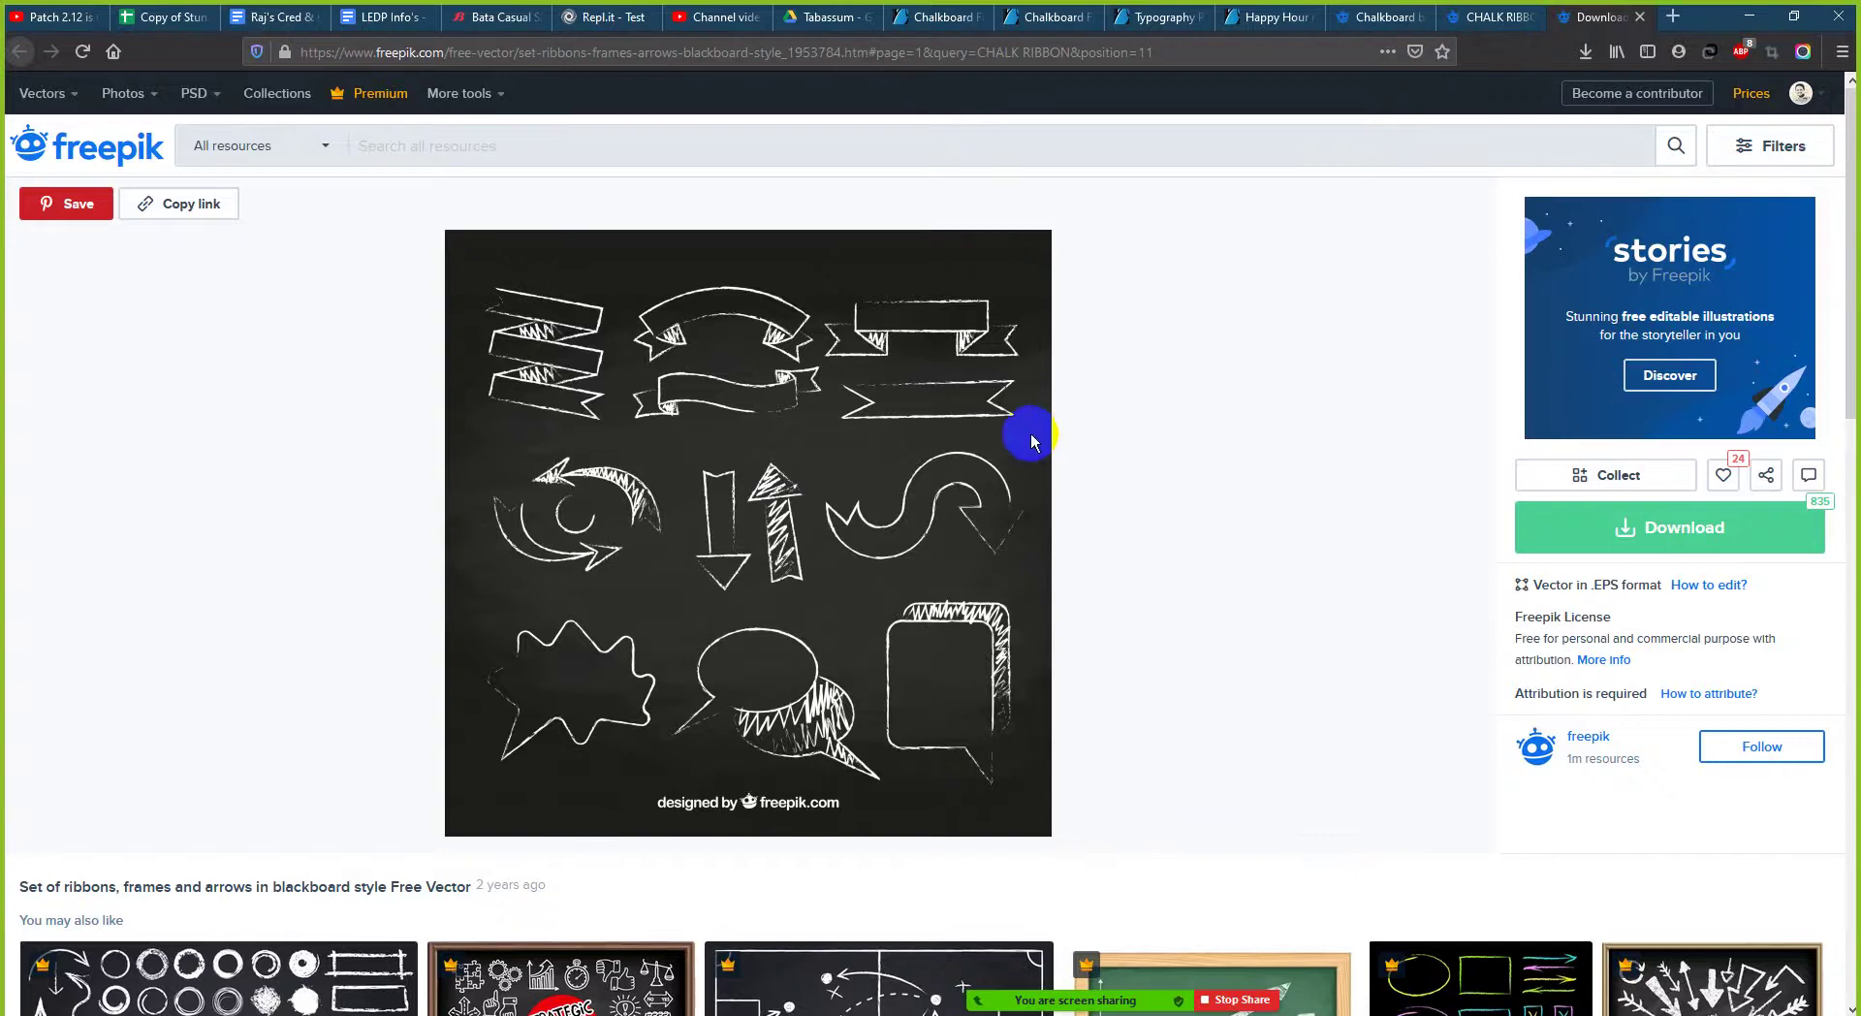
{"action": "left_click", "coordinate": [1638, 17]}
{"action": "right_click", "coordinate": [402, 529]}
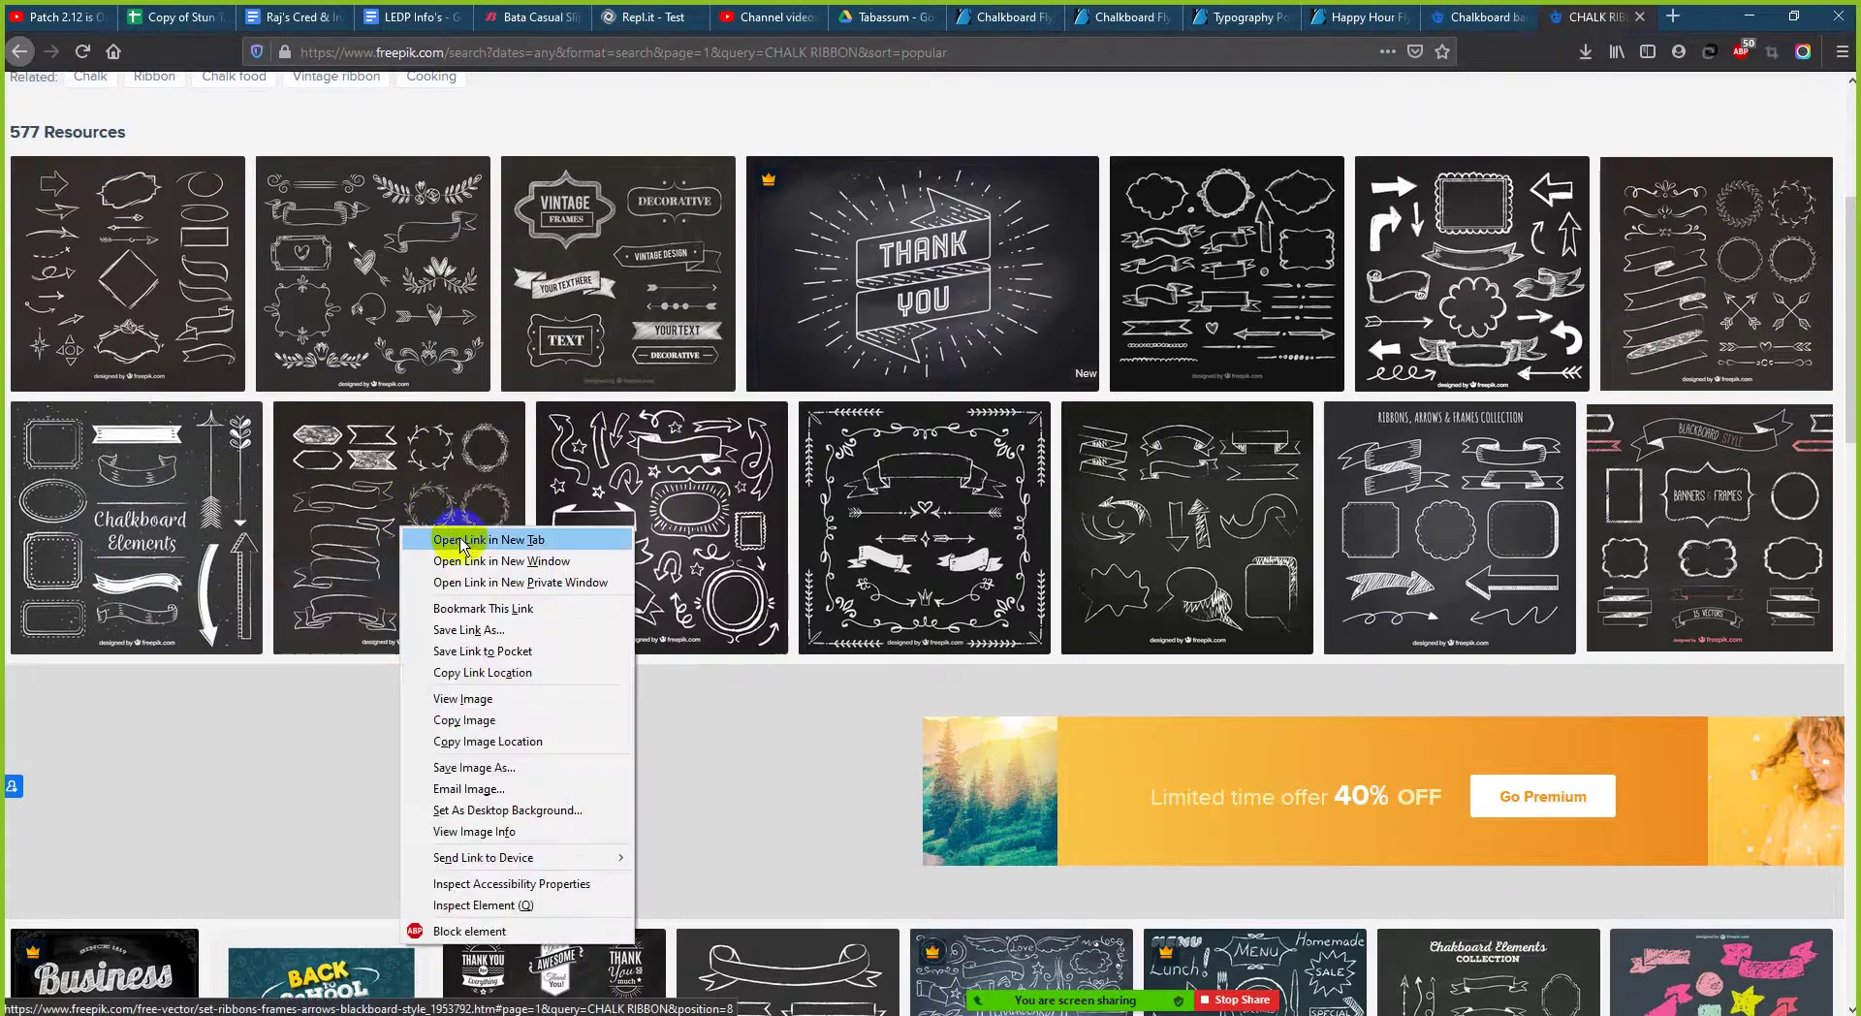
{"action": "left_click", "coordinate": [461, 540]}
- Browse the rest of the first page of chalk ribbon results for folded banners resembling those on the reference flyer
{"action": "scroll", "coordinate": [513, 582], "scroll_direction": "down", "scroll_amount": 2}
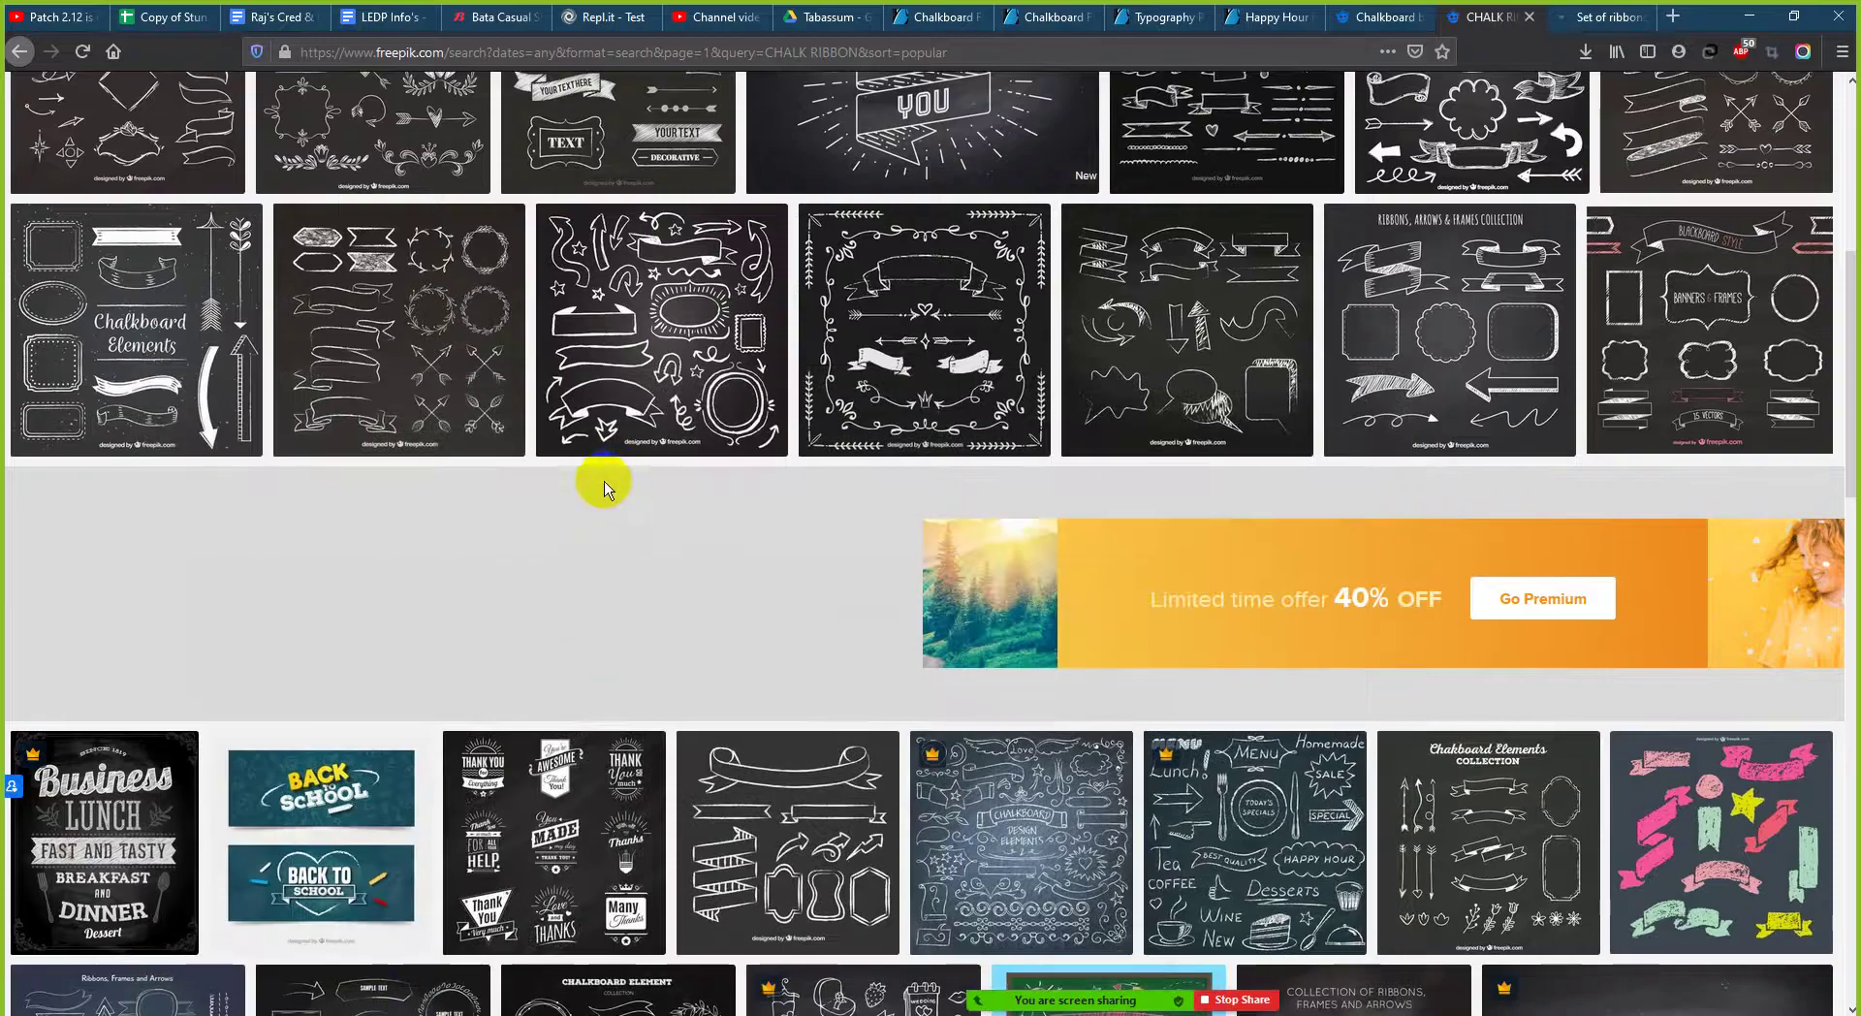
{"action": "scroll", "coordinate": [603, 485], "scroll_direction": "down", "scroll_amount": 1}
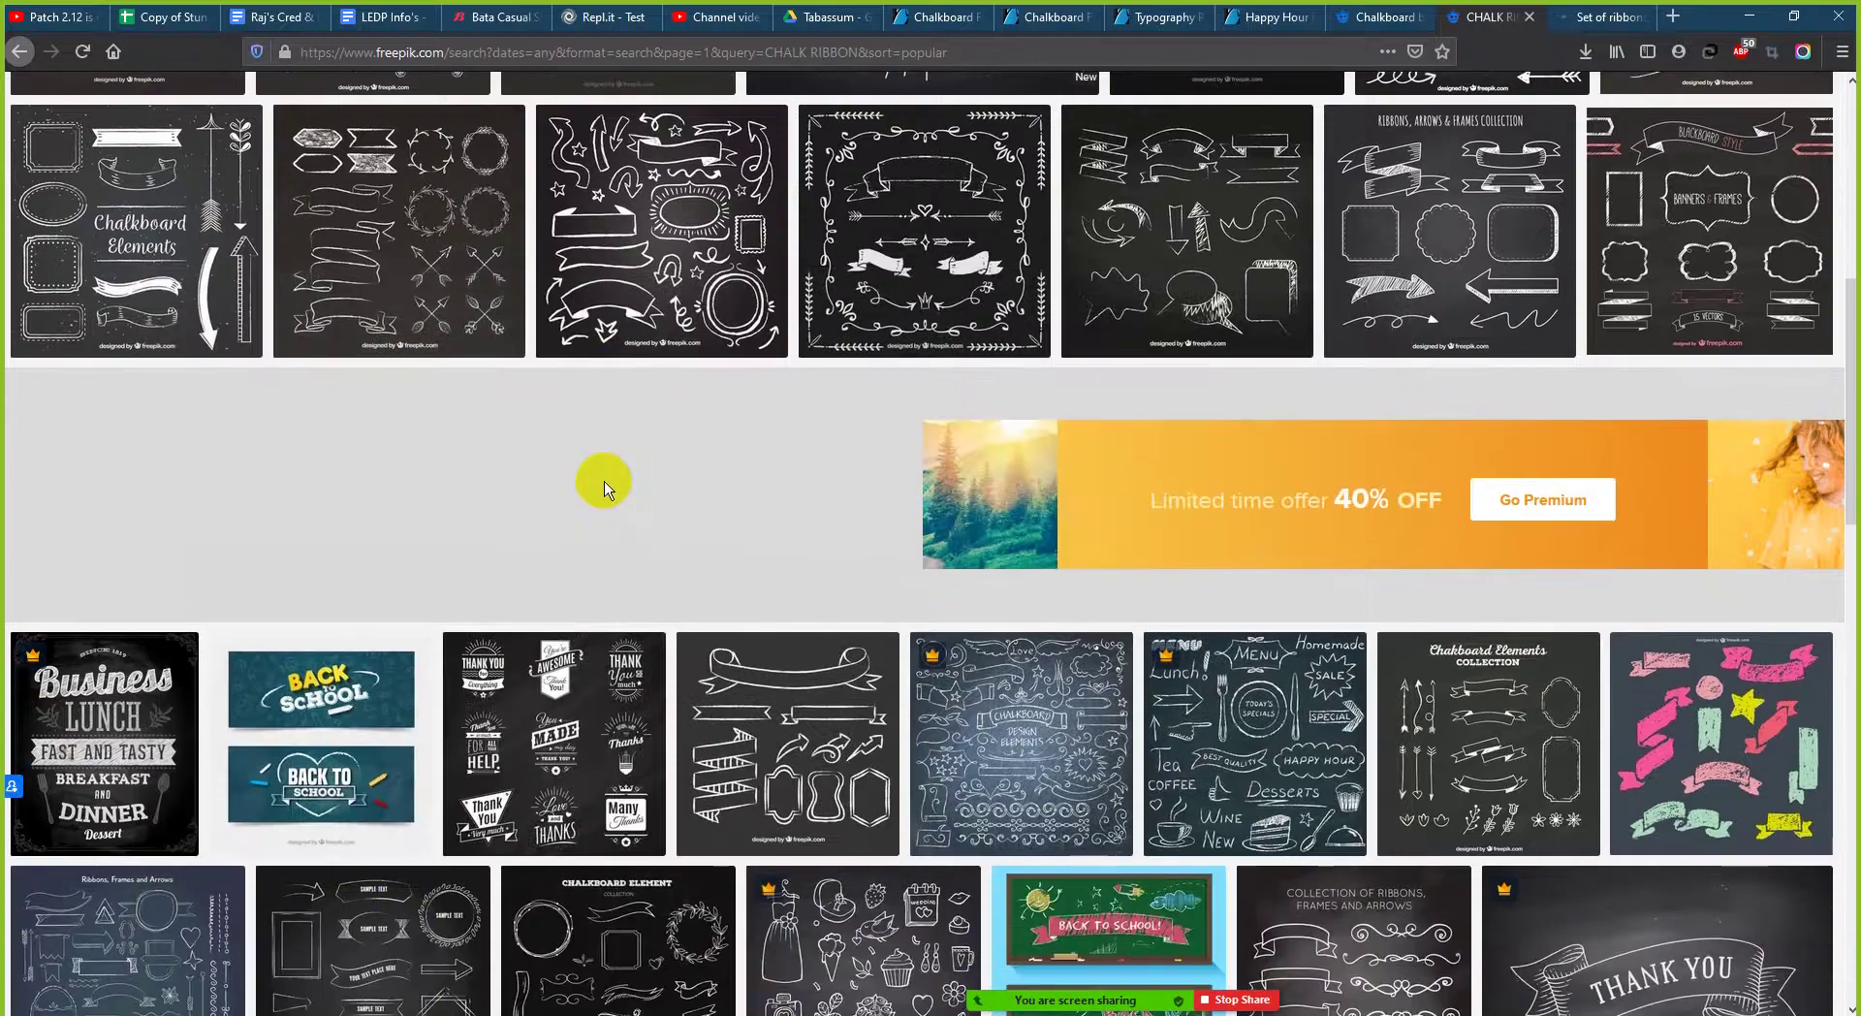
{"action": "scroll", "coordinate": [603, 484], "scroll_direction": "down", "scroll_amount": 2}
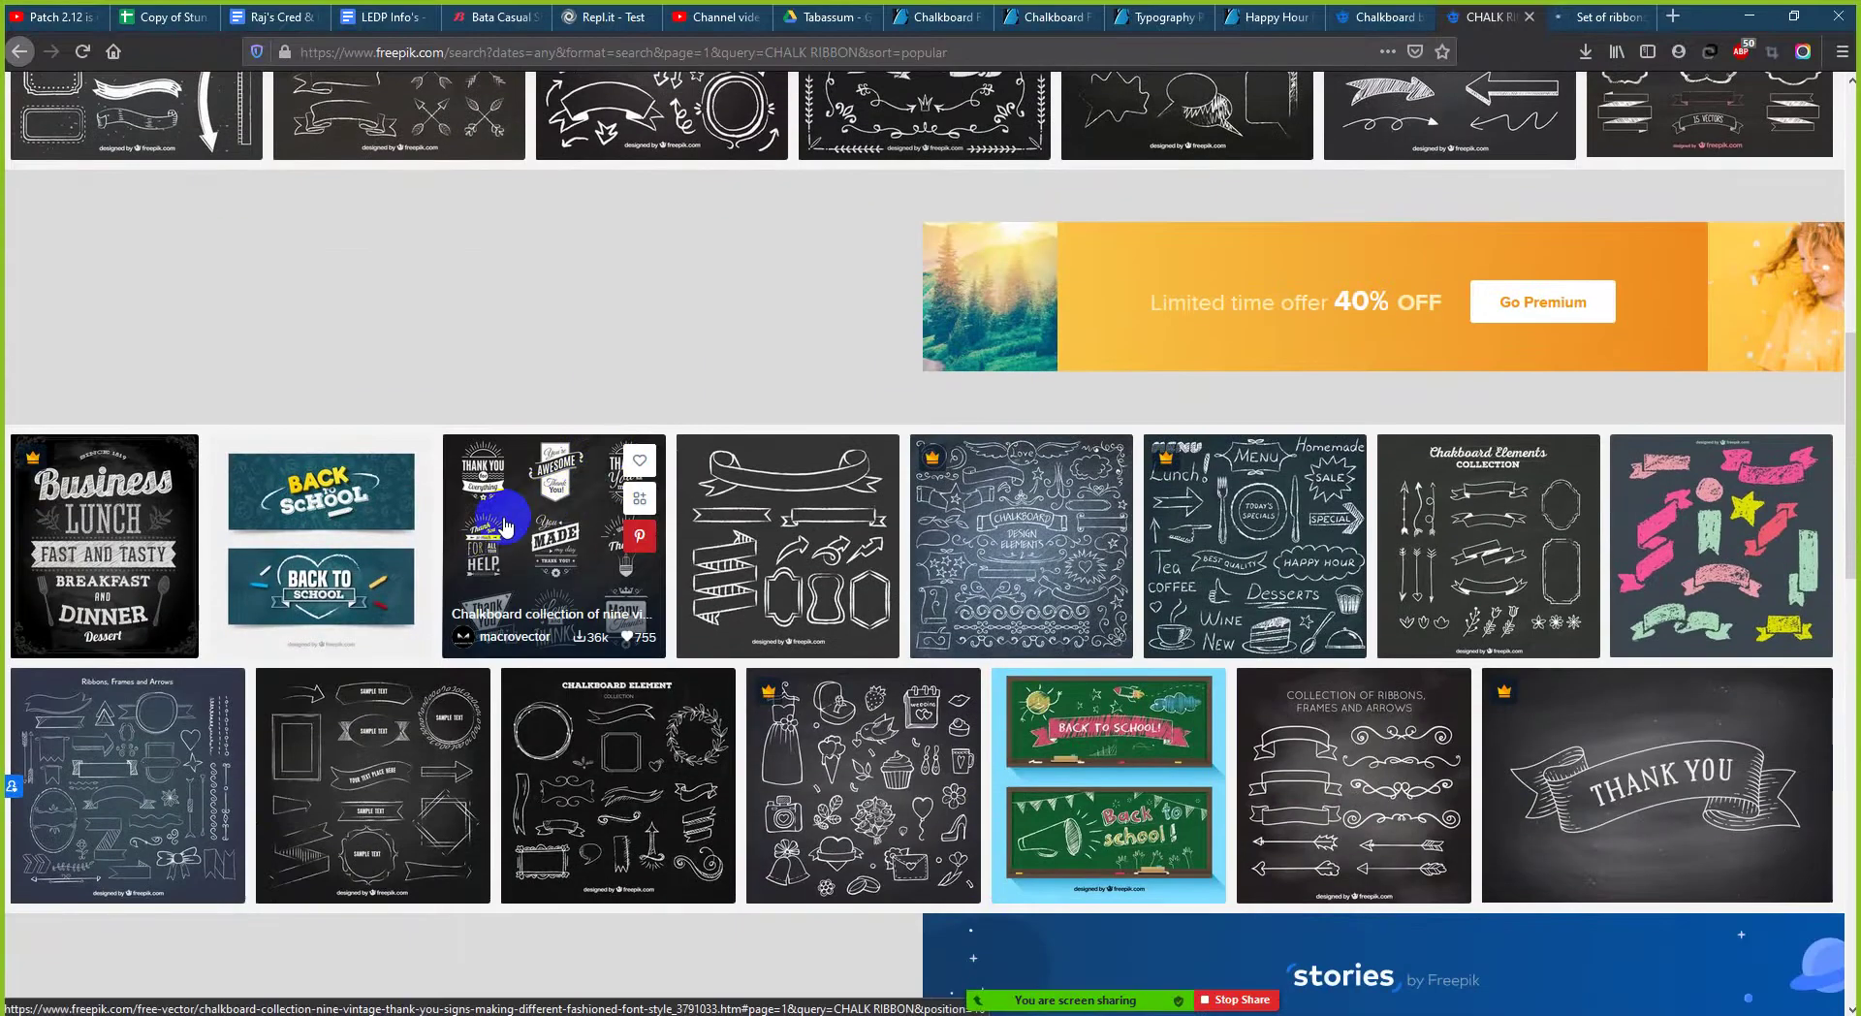
{"action": "scroll", "coordinate": [513, 513], "scroll_direction": "down", "scroll_amount": 1}
{"action": "scroll", "coordinate": [582, 601], "scroll_direction": "down", "scroll_amount": 1}
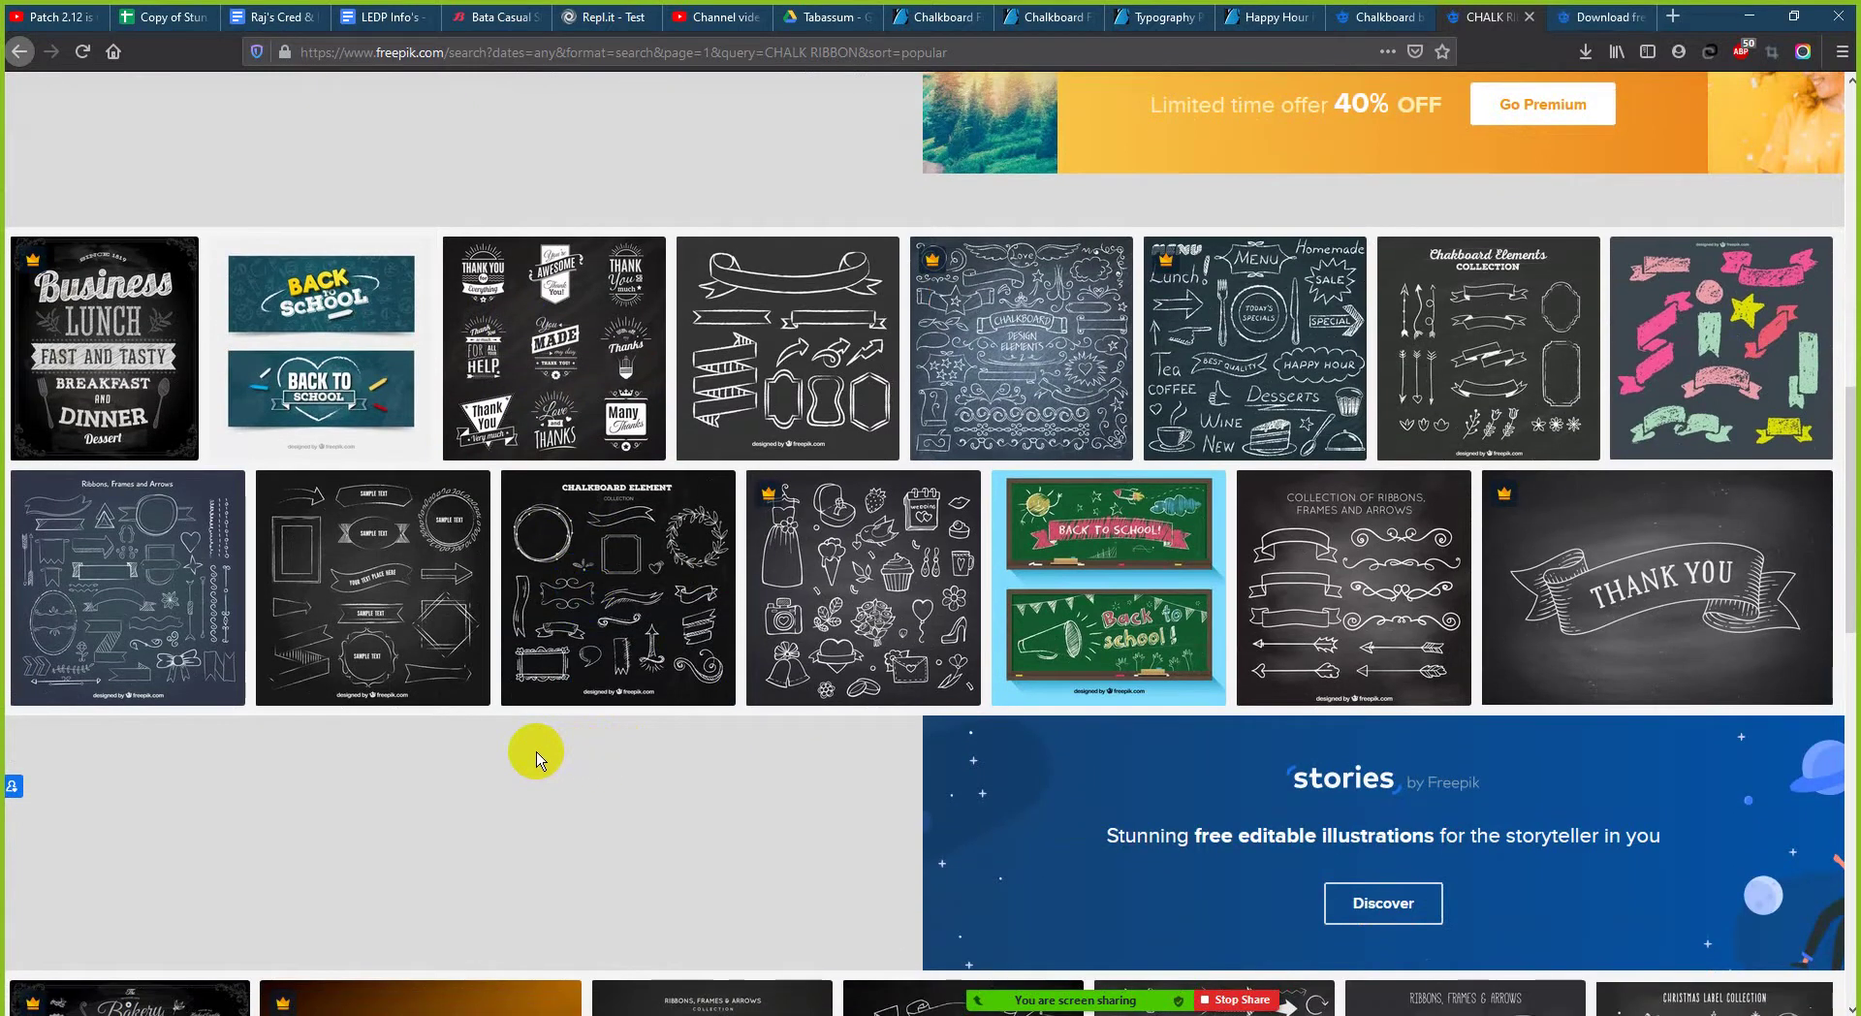
{"action": "scroll", "coordinate": [536, 756], "scroll_direction": "down", "scroll_amount": 3}
{"action": "scroll", "coordinate": [539, 756], "scroll_direction": "down", "scroll_amount": 2}
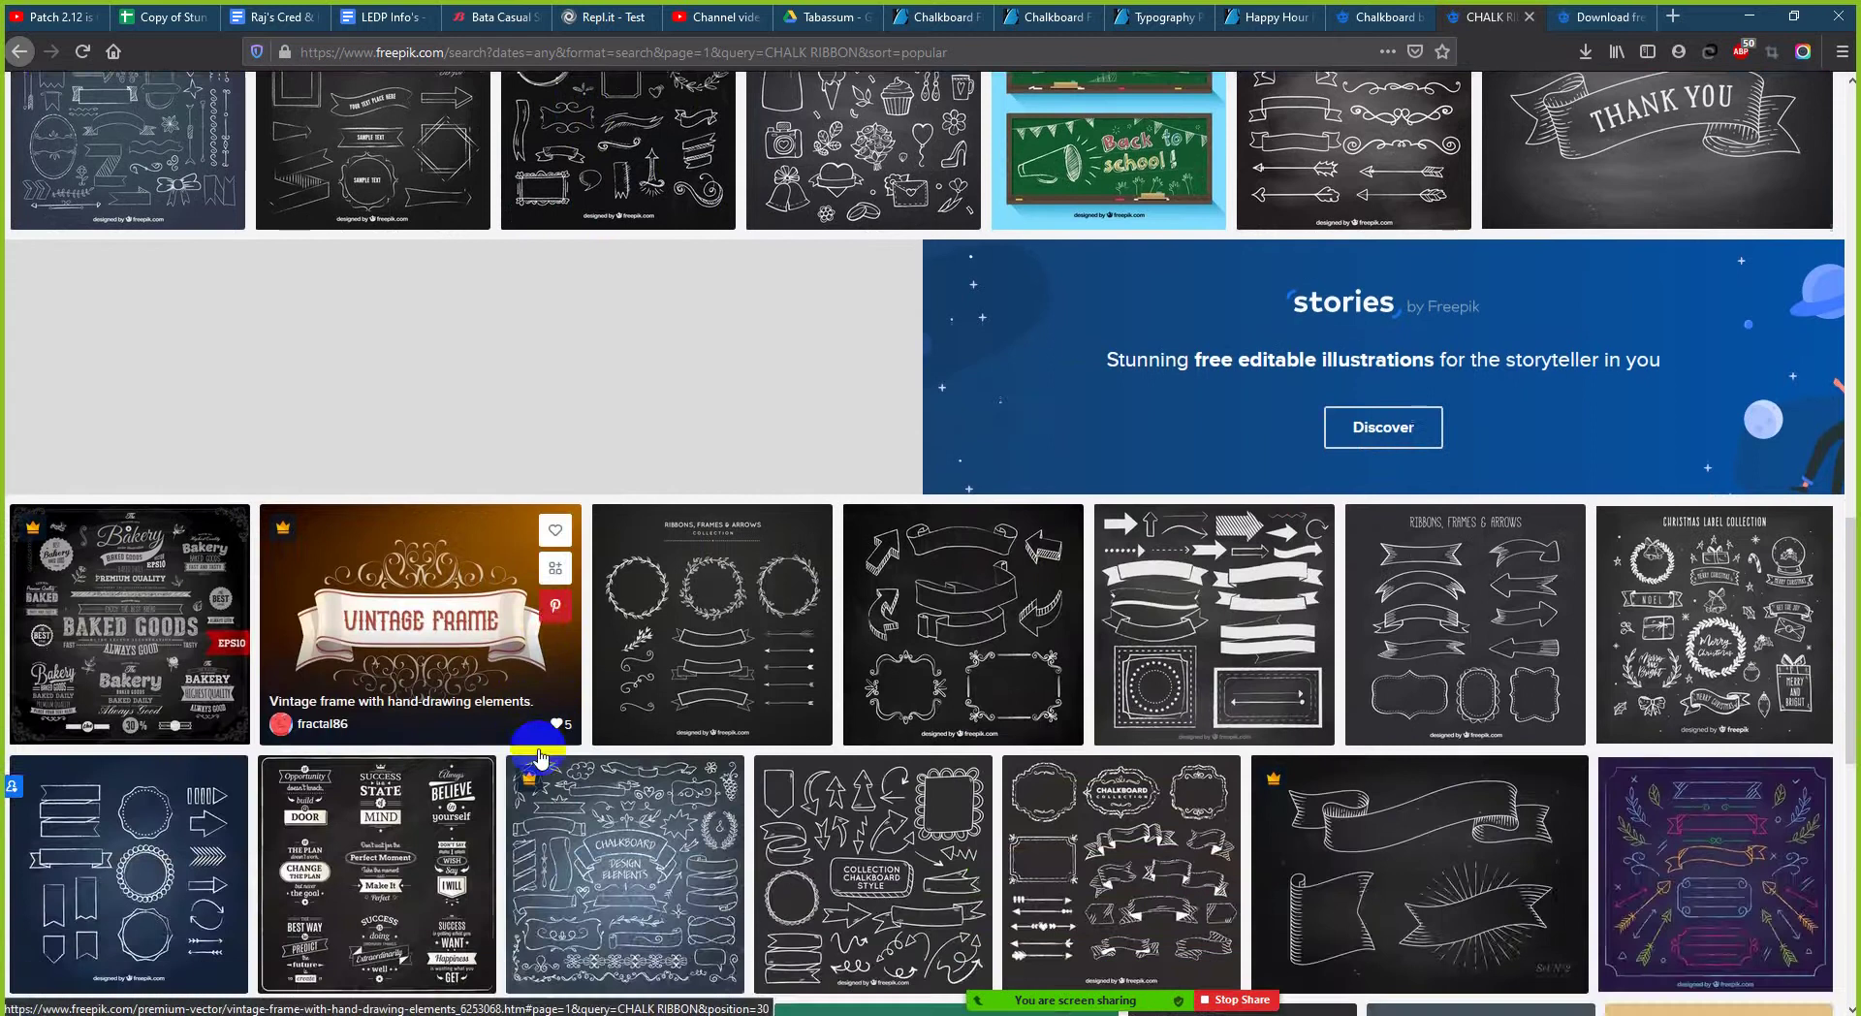
{"action": "scroll", "coordinate": [126, 504], "scroll_direction": "down", "scroll_amount": 1}
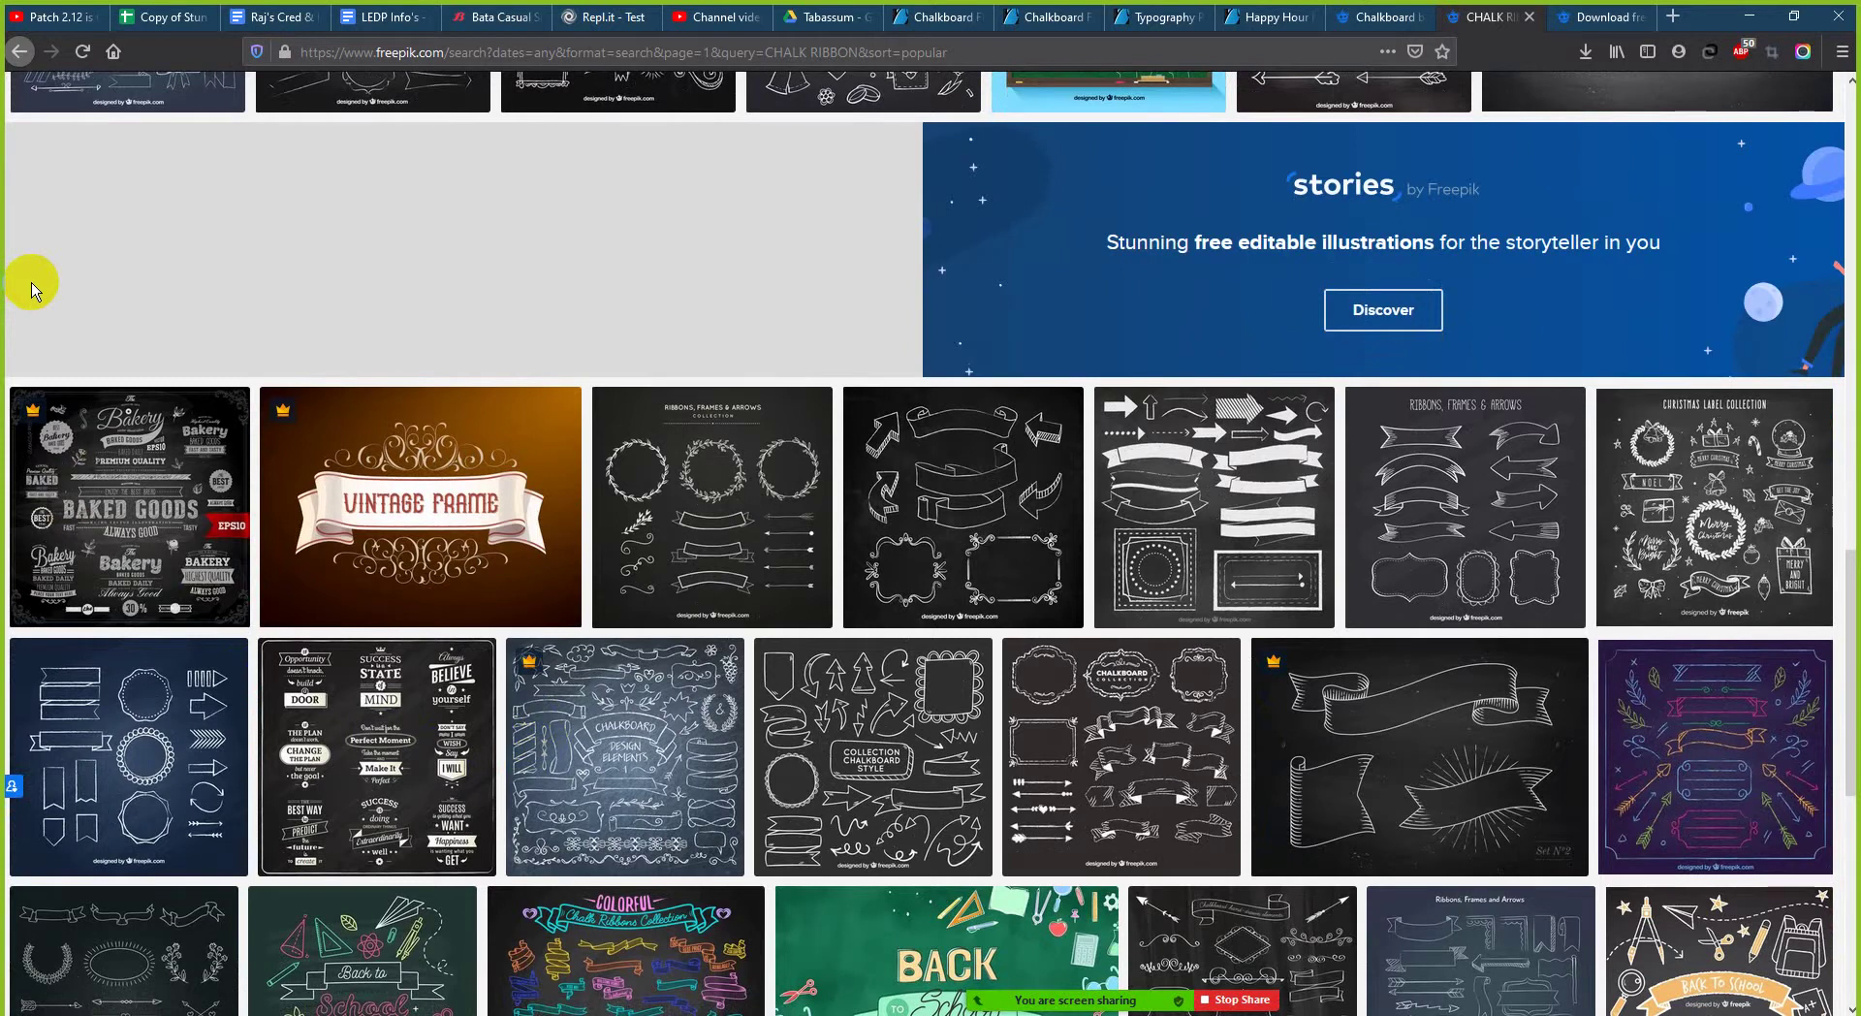
{"action": "scroll", "coordinate": [32, 289], "scroll_direction": "down", "scroll_amount": 3}
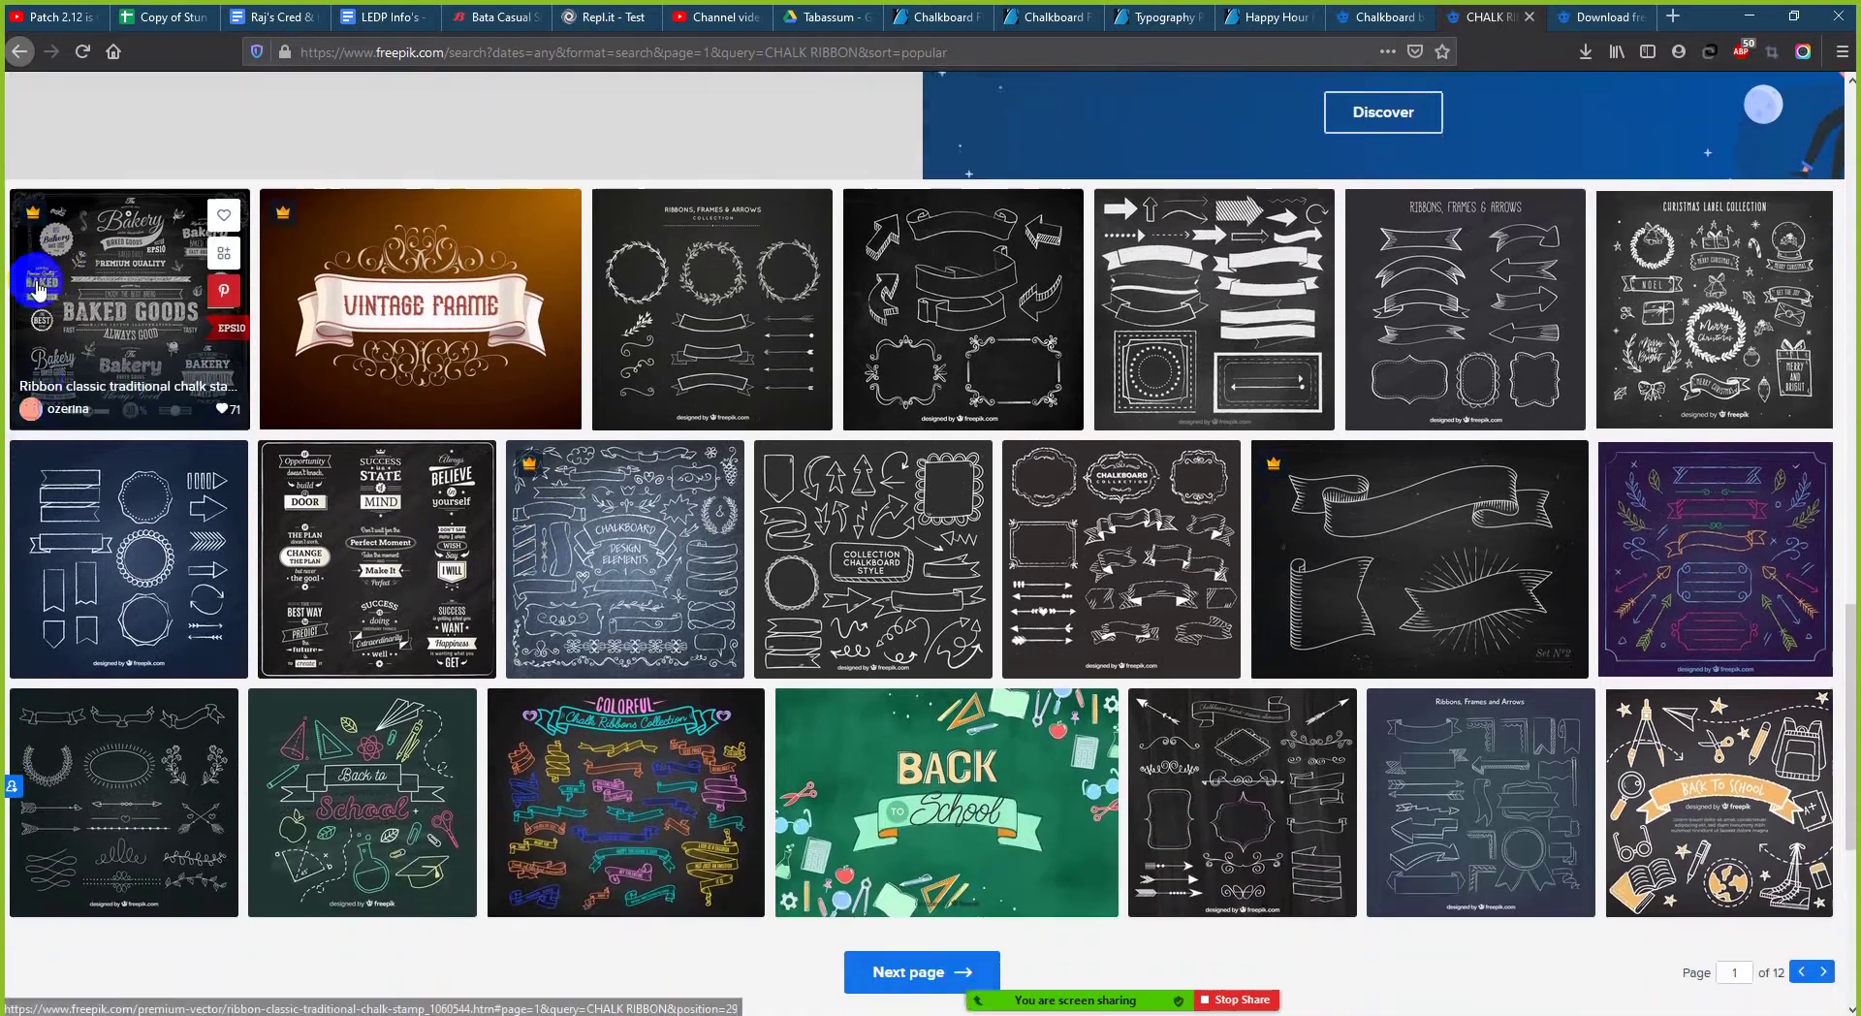
{"action": "scroll", "coordinate": [32, 289], "scroll_direction": "down", "scroll_amount": 4}
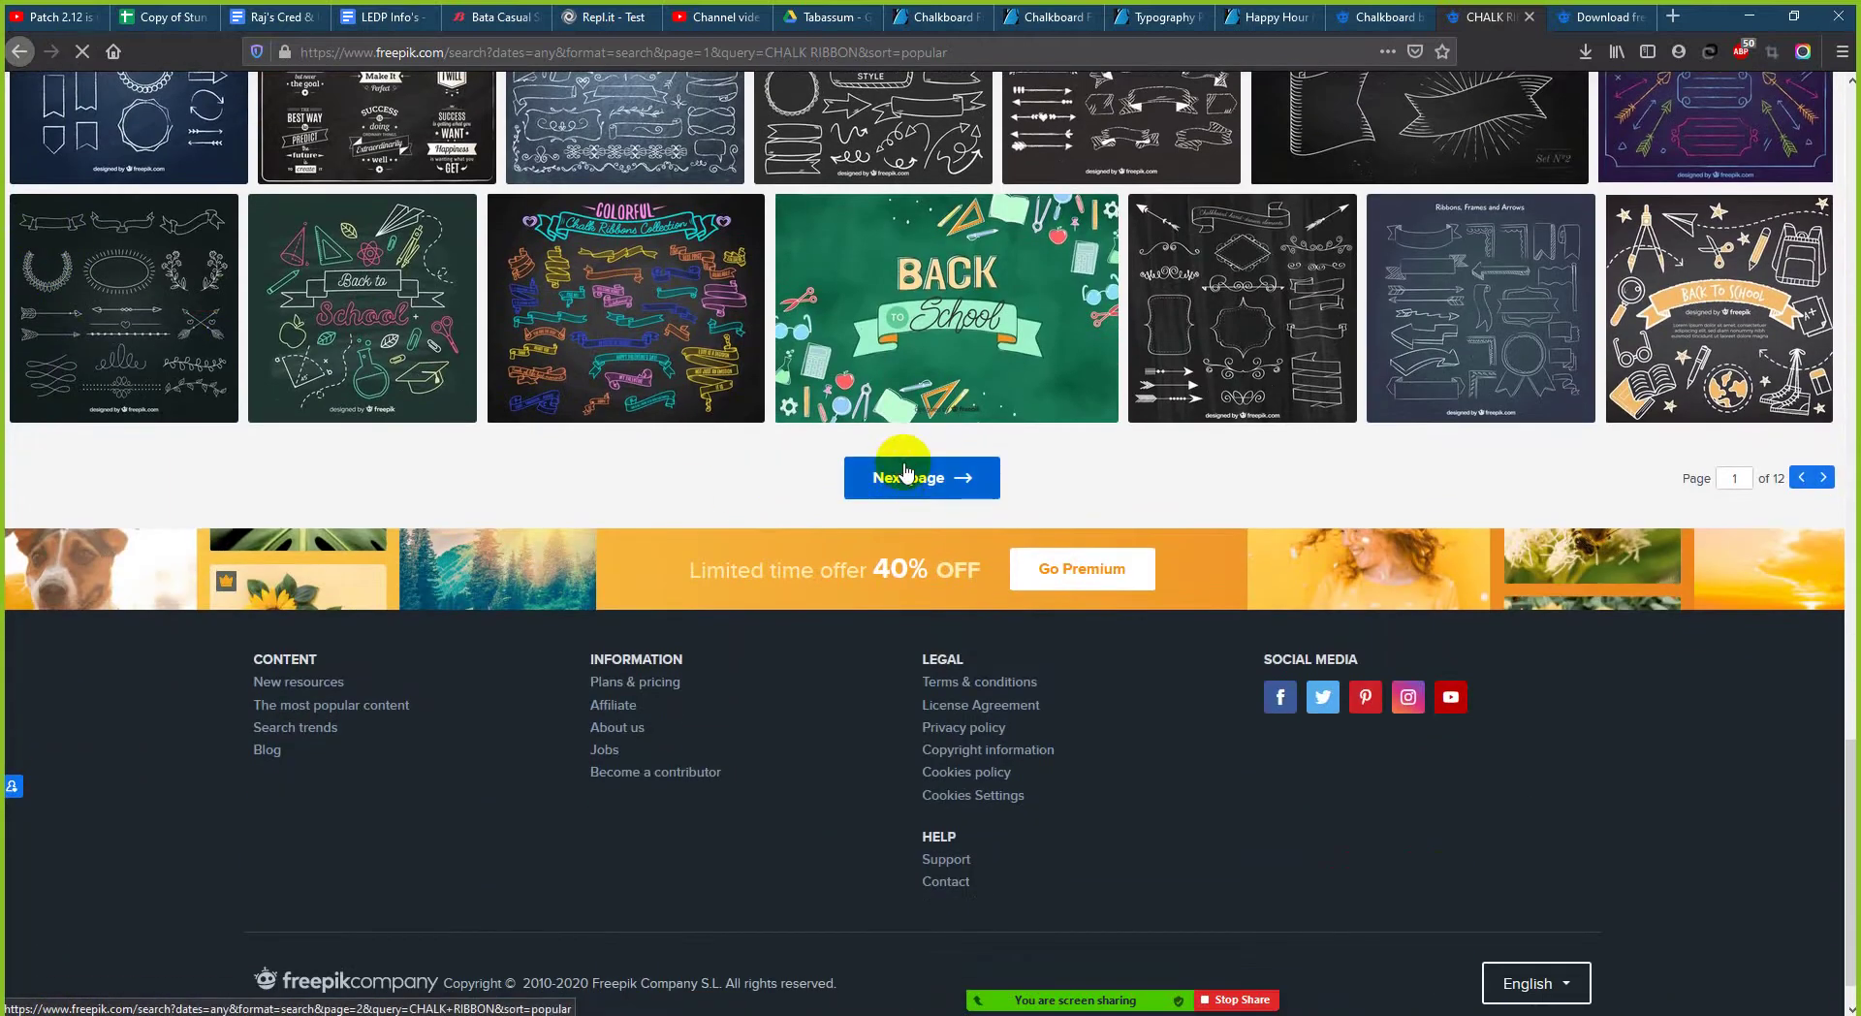
- Go to the second page of chalk ribbon results and look through its upper rows for folded ribbon banners
{"action": "left_click", "coordinate": [883, 475]}
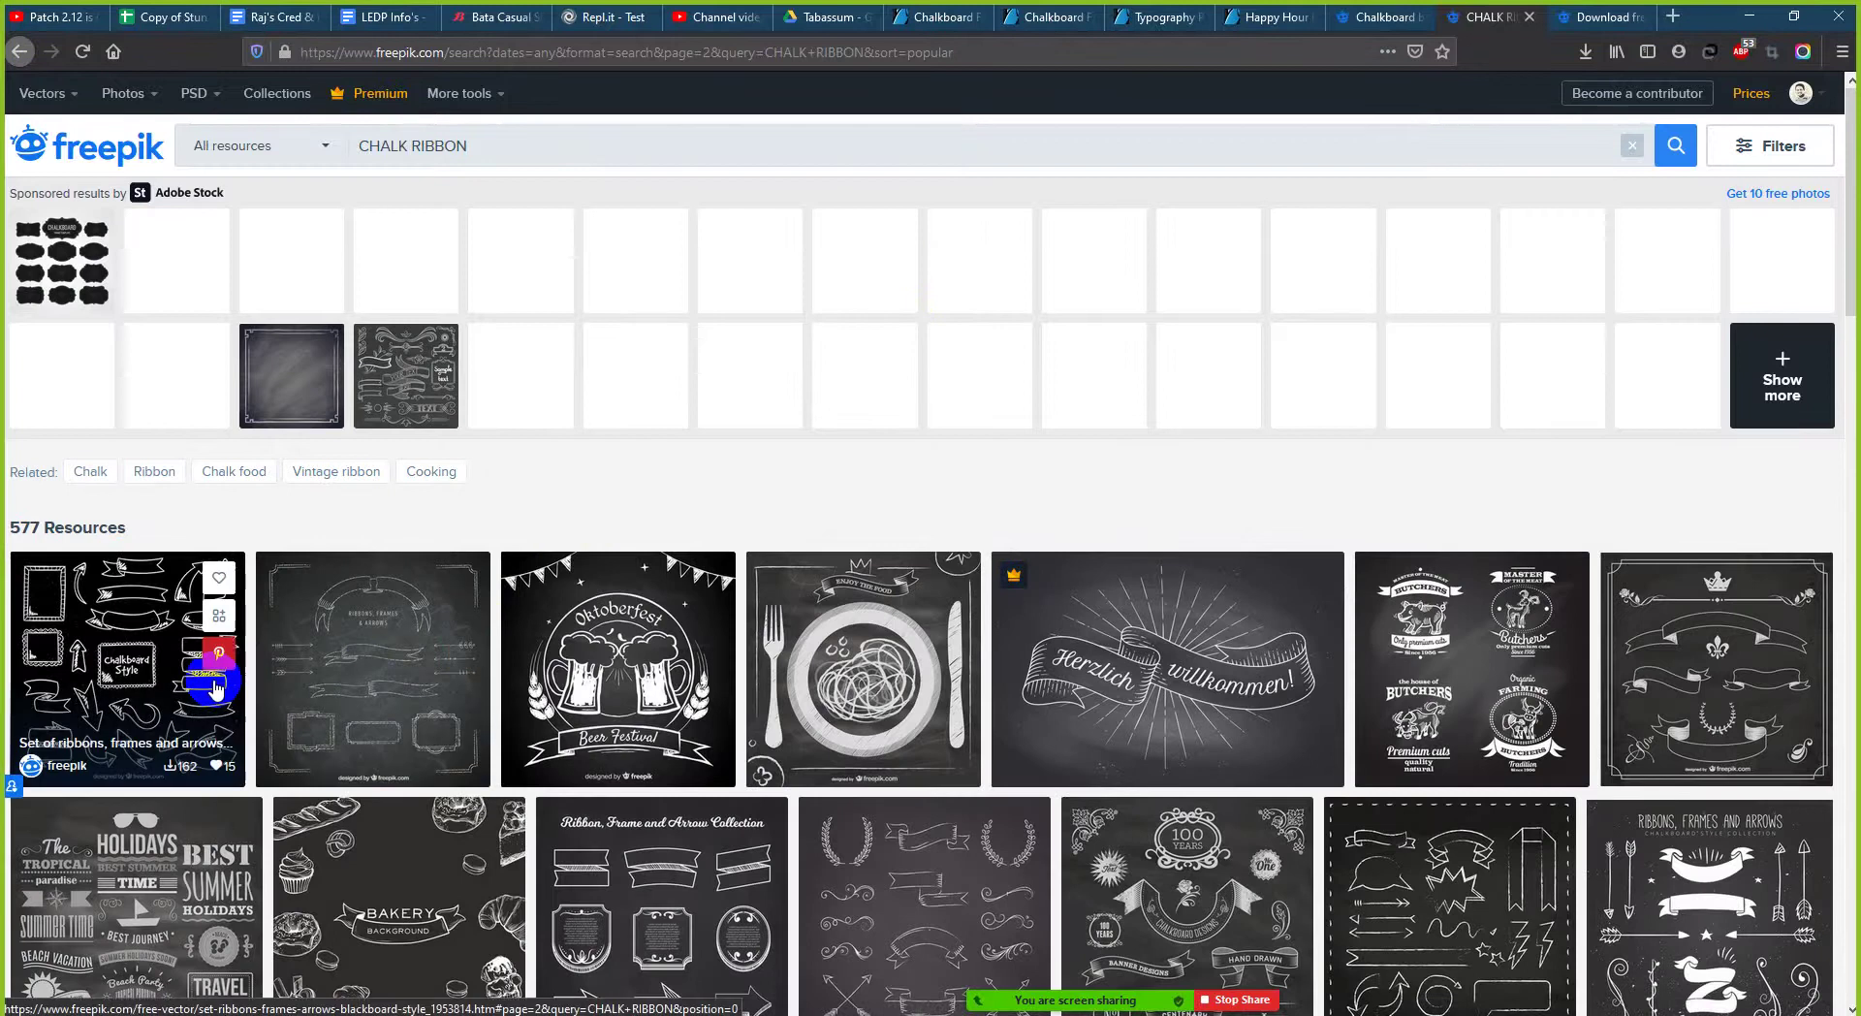
{"action": "mouse_move", "coordinate": [204, 690]}
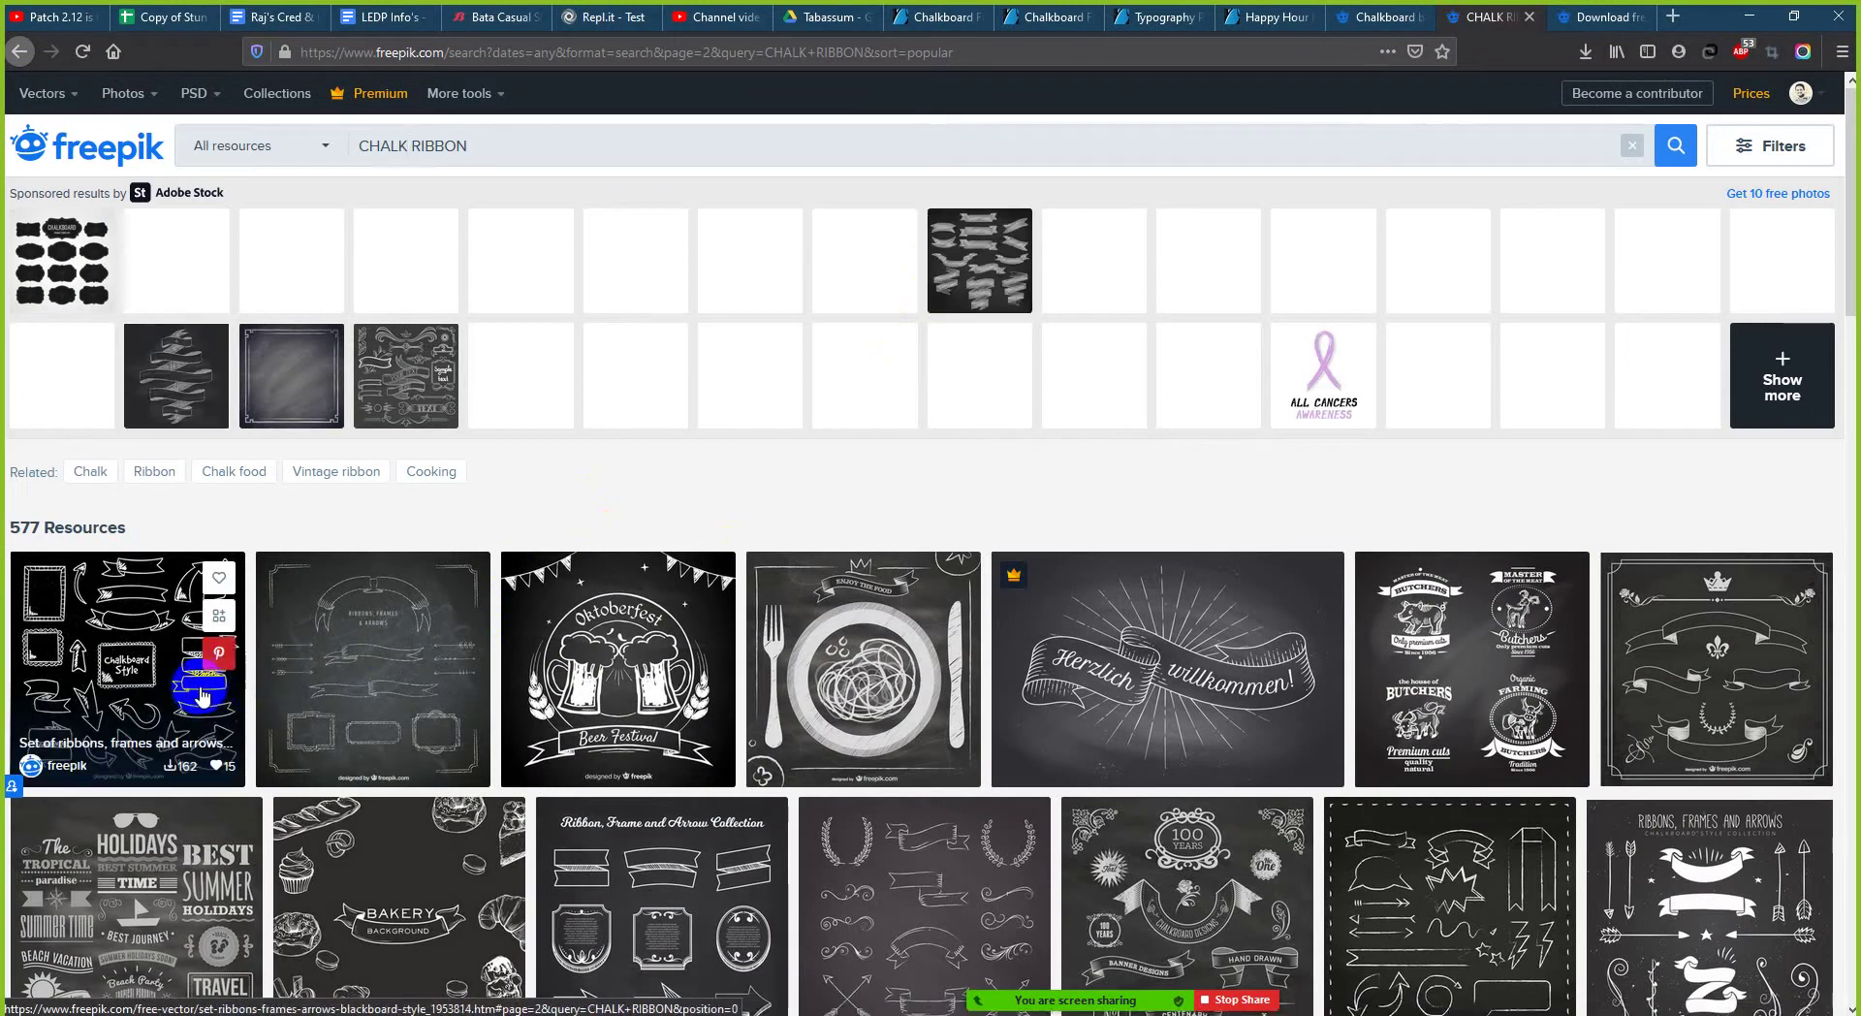
{"action": "scroll", "coordinate": [199, 696], "scroll_direction": "down", "scroll_amount": 1}
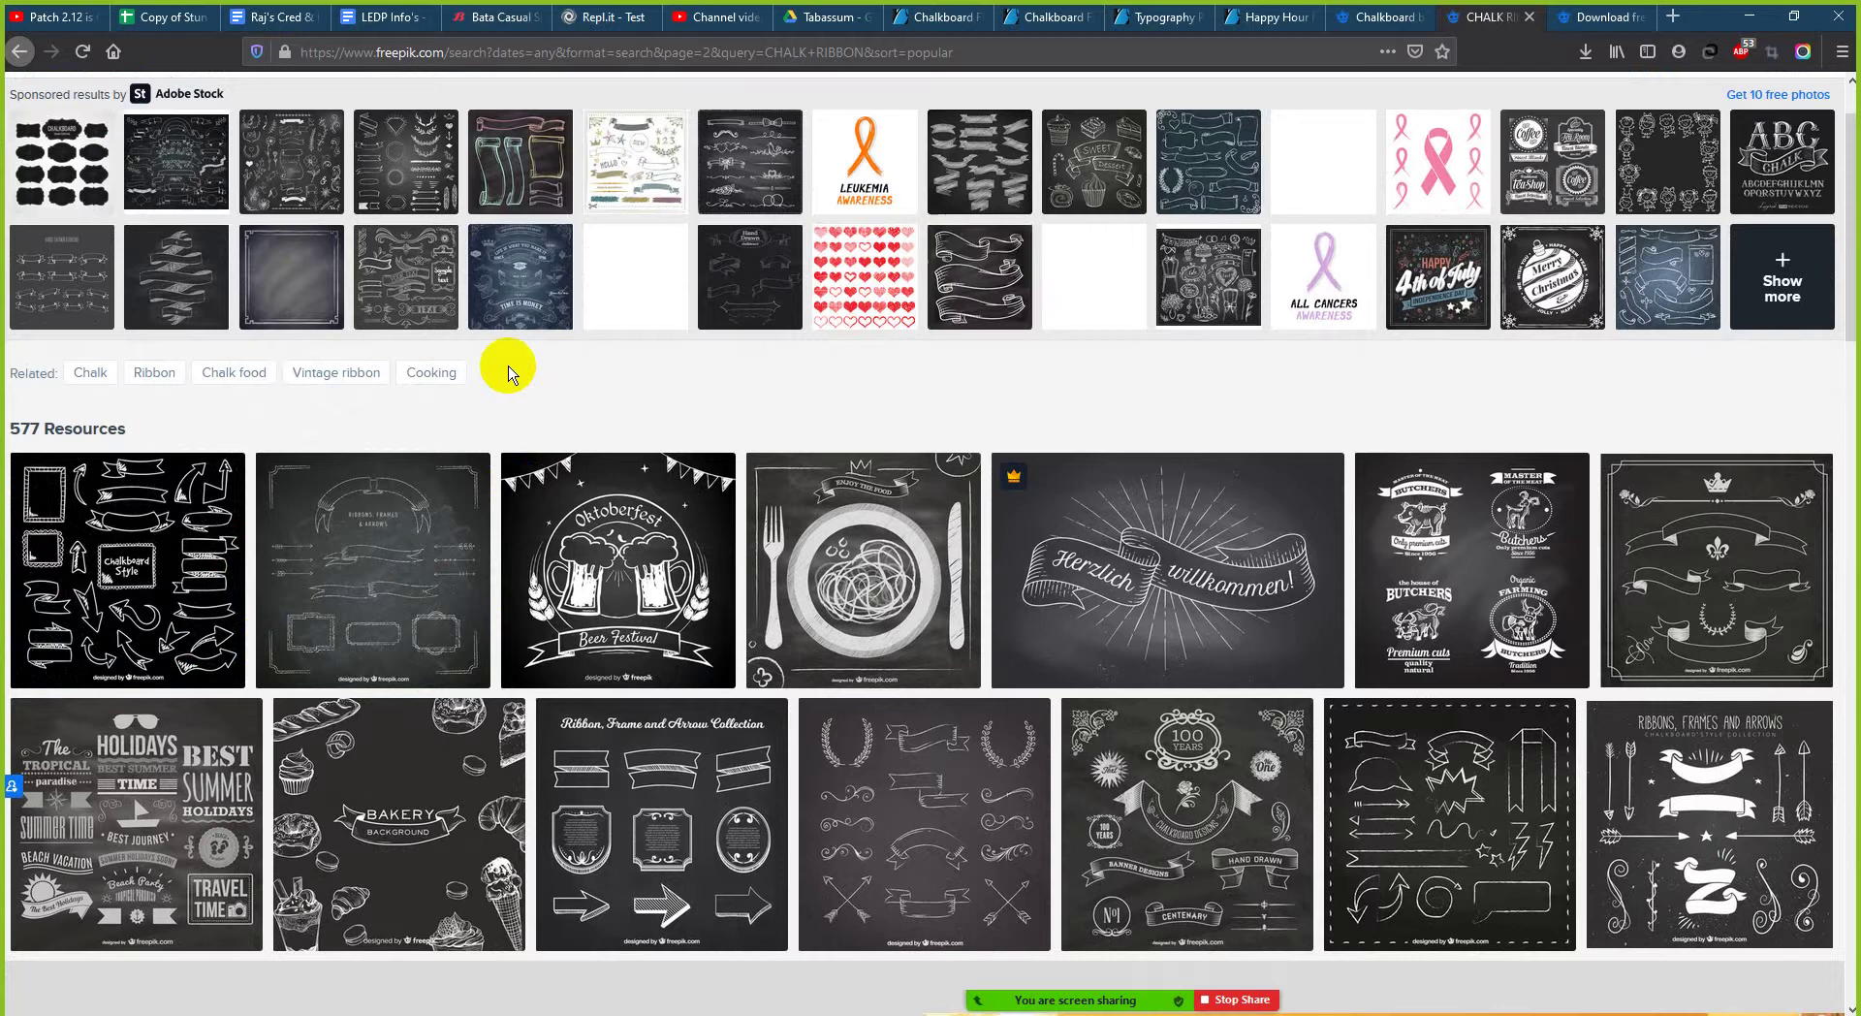
{"action": "scroll", "coordinate": [508, 371], "scroll_direction": "down", "scroll_amount": 1}
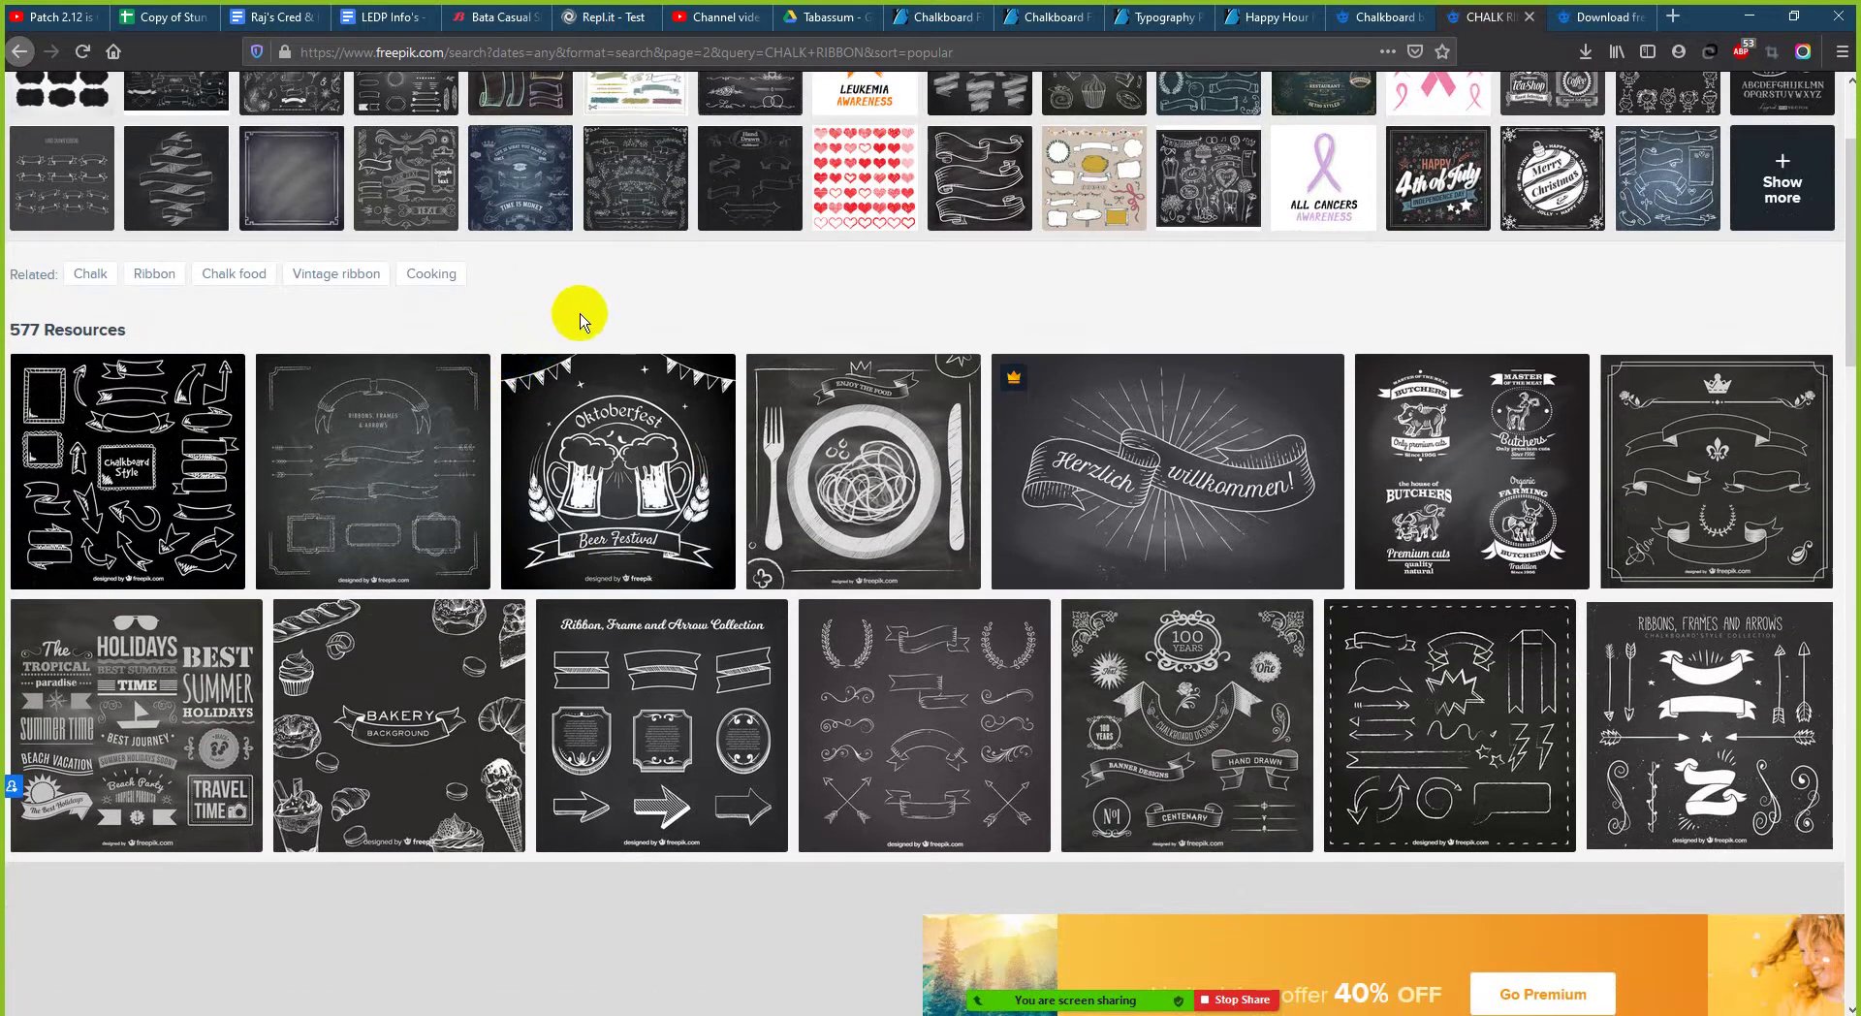
{"action": "scroll", "coordinate": [581, 320], "scroll_direction": "down", "scroll_amount": 3}
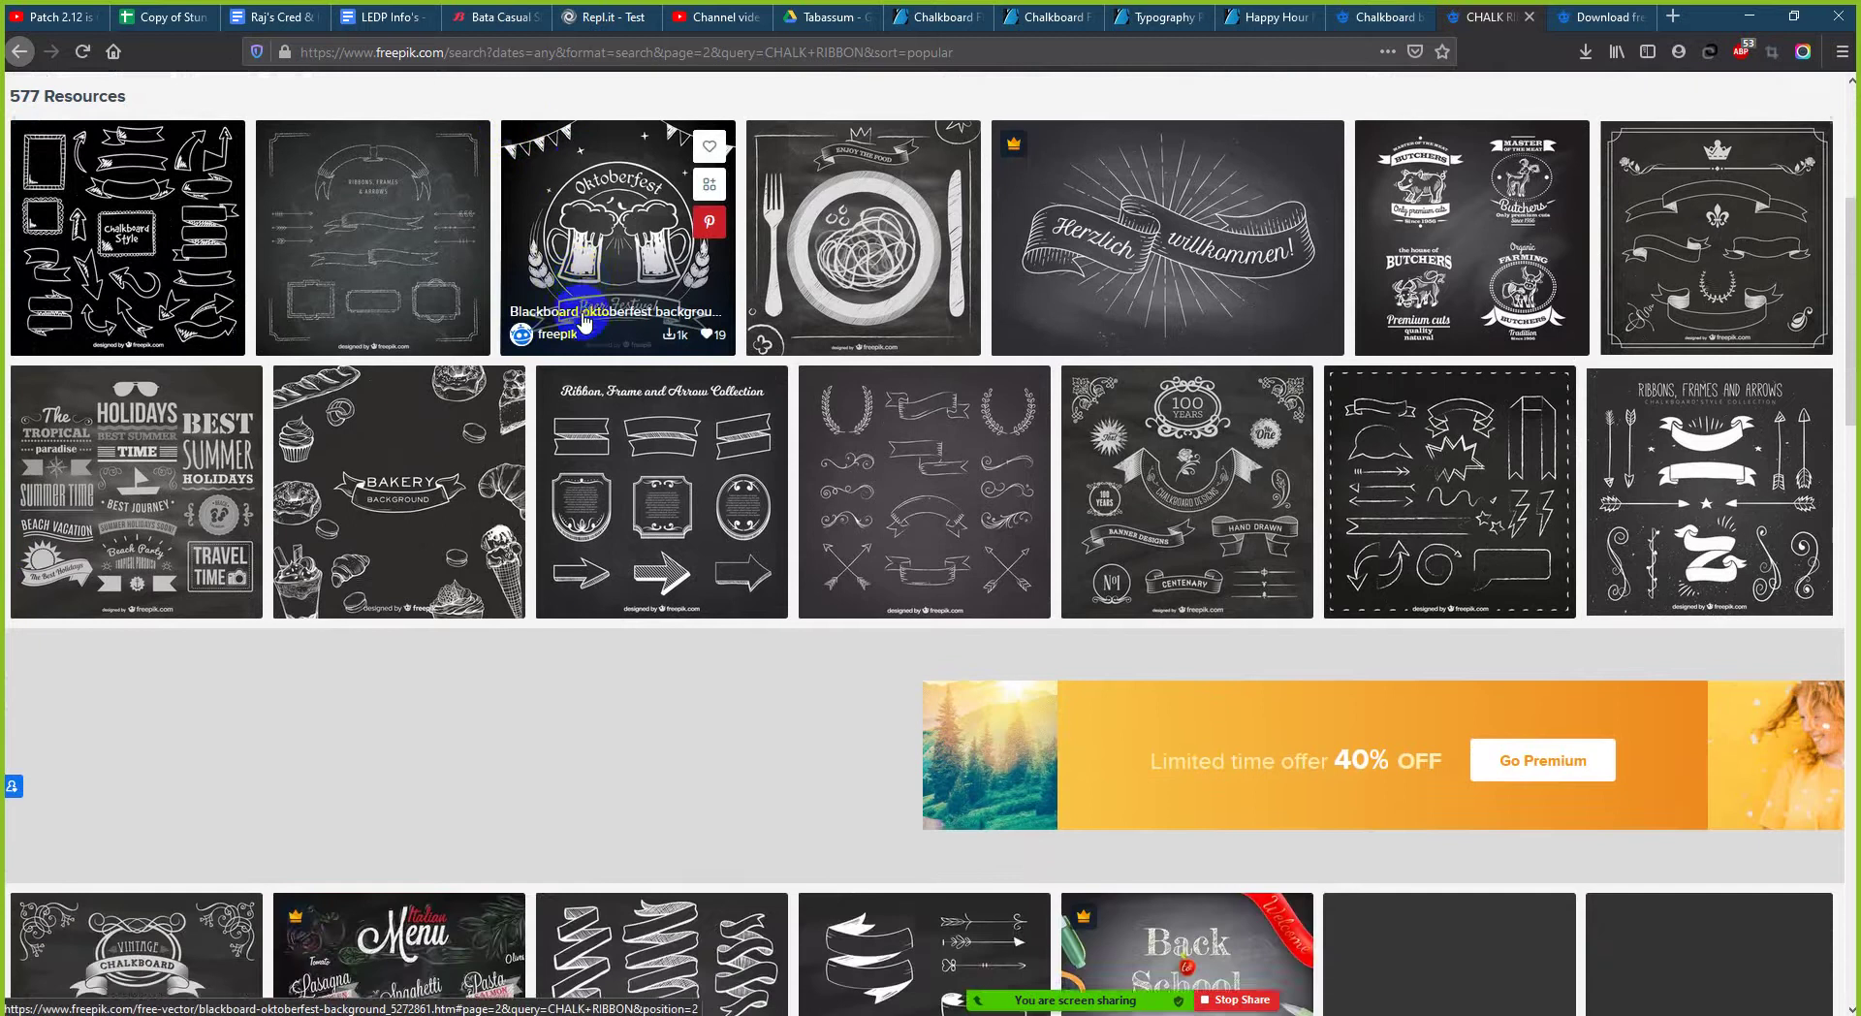
{"action": "scroll", "coordinate": [582, 320], "scroll_direction": "down", "scroll_amount": 1}
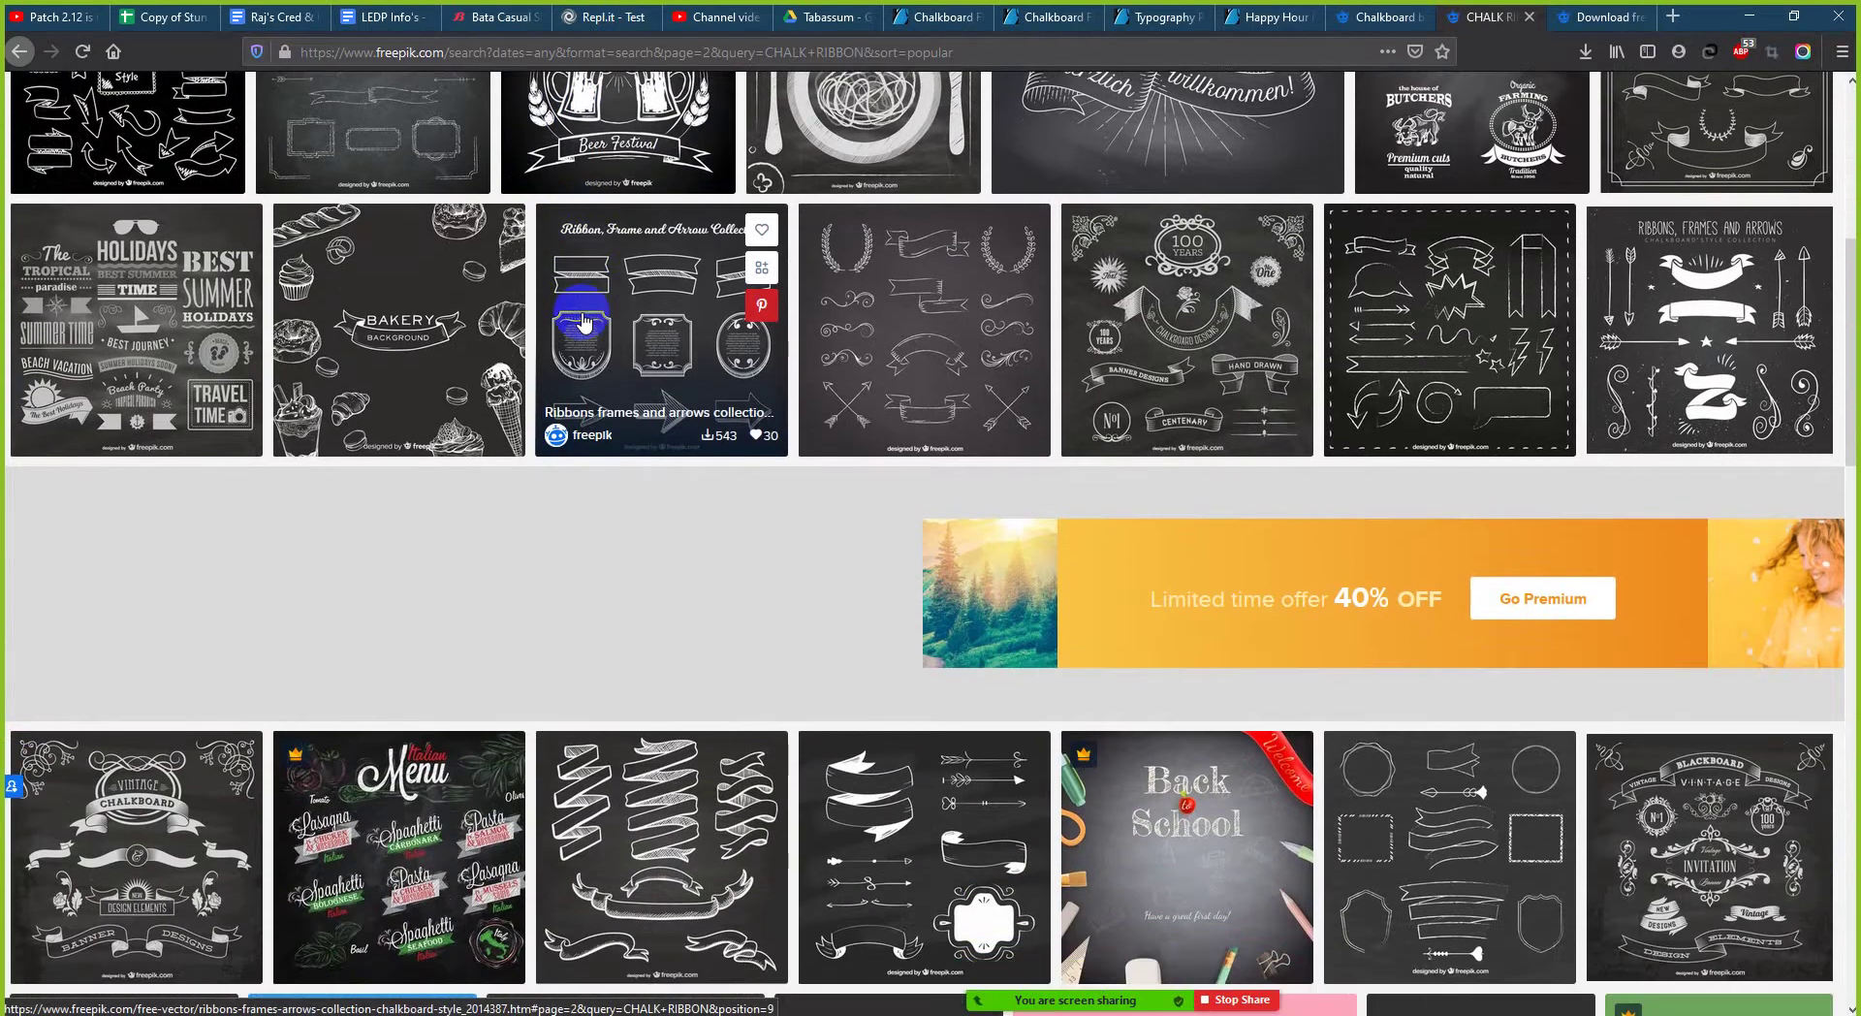
{"action": "scroll", "coordinate": [582, 323], "scroll_direction": "down", "scroll_amount": 1}
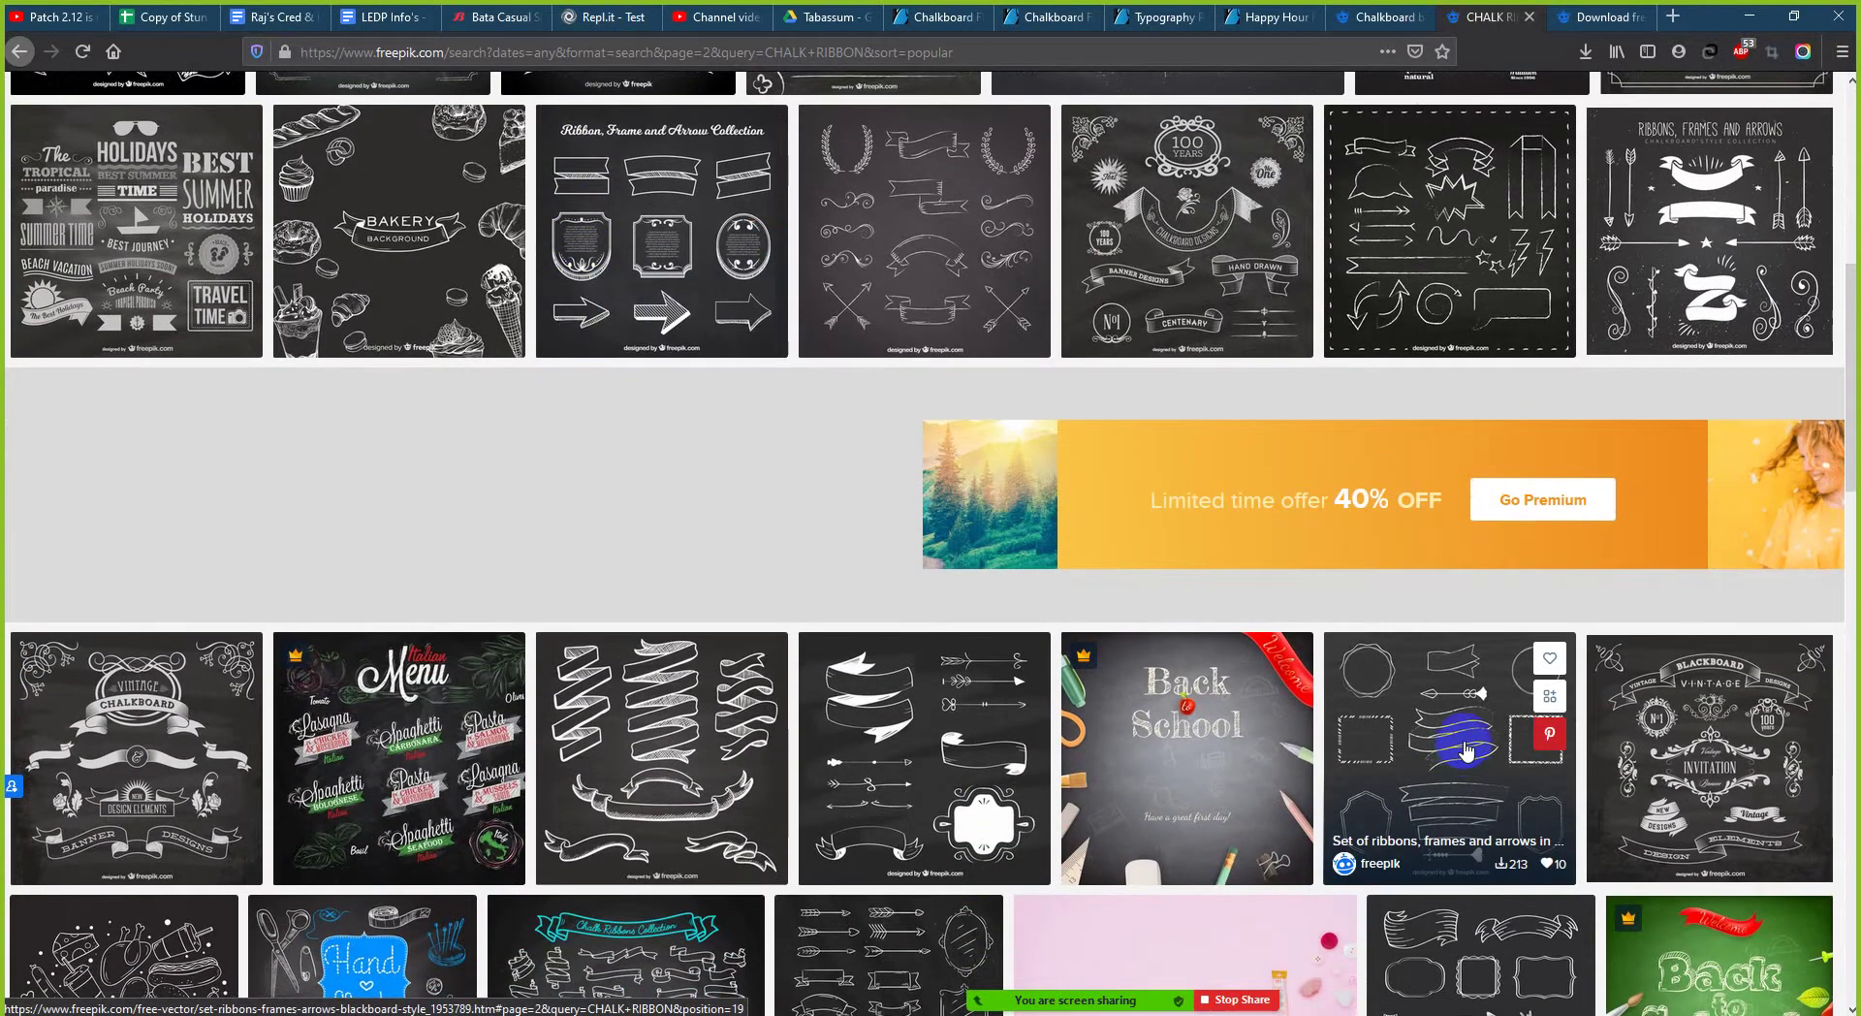
{"action": "scroll", "coordinate": [733, 715], "scroll_direction": "down", "scroll_amount": 1}
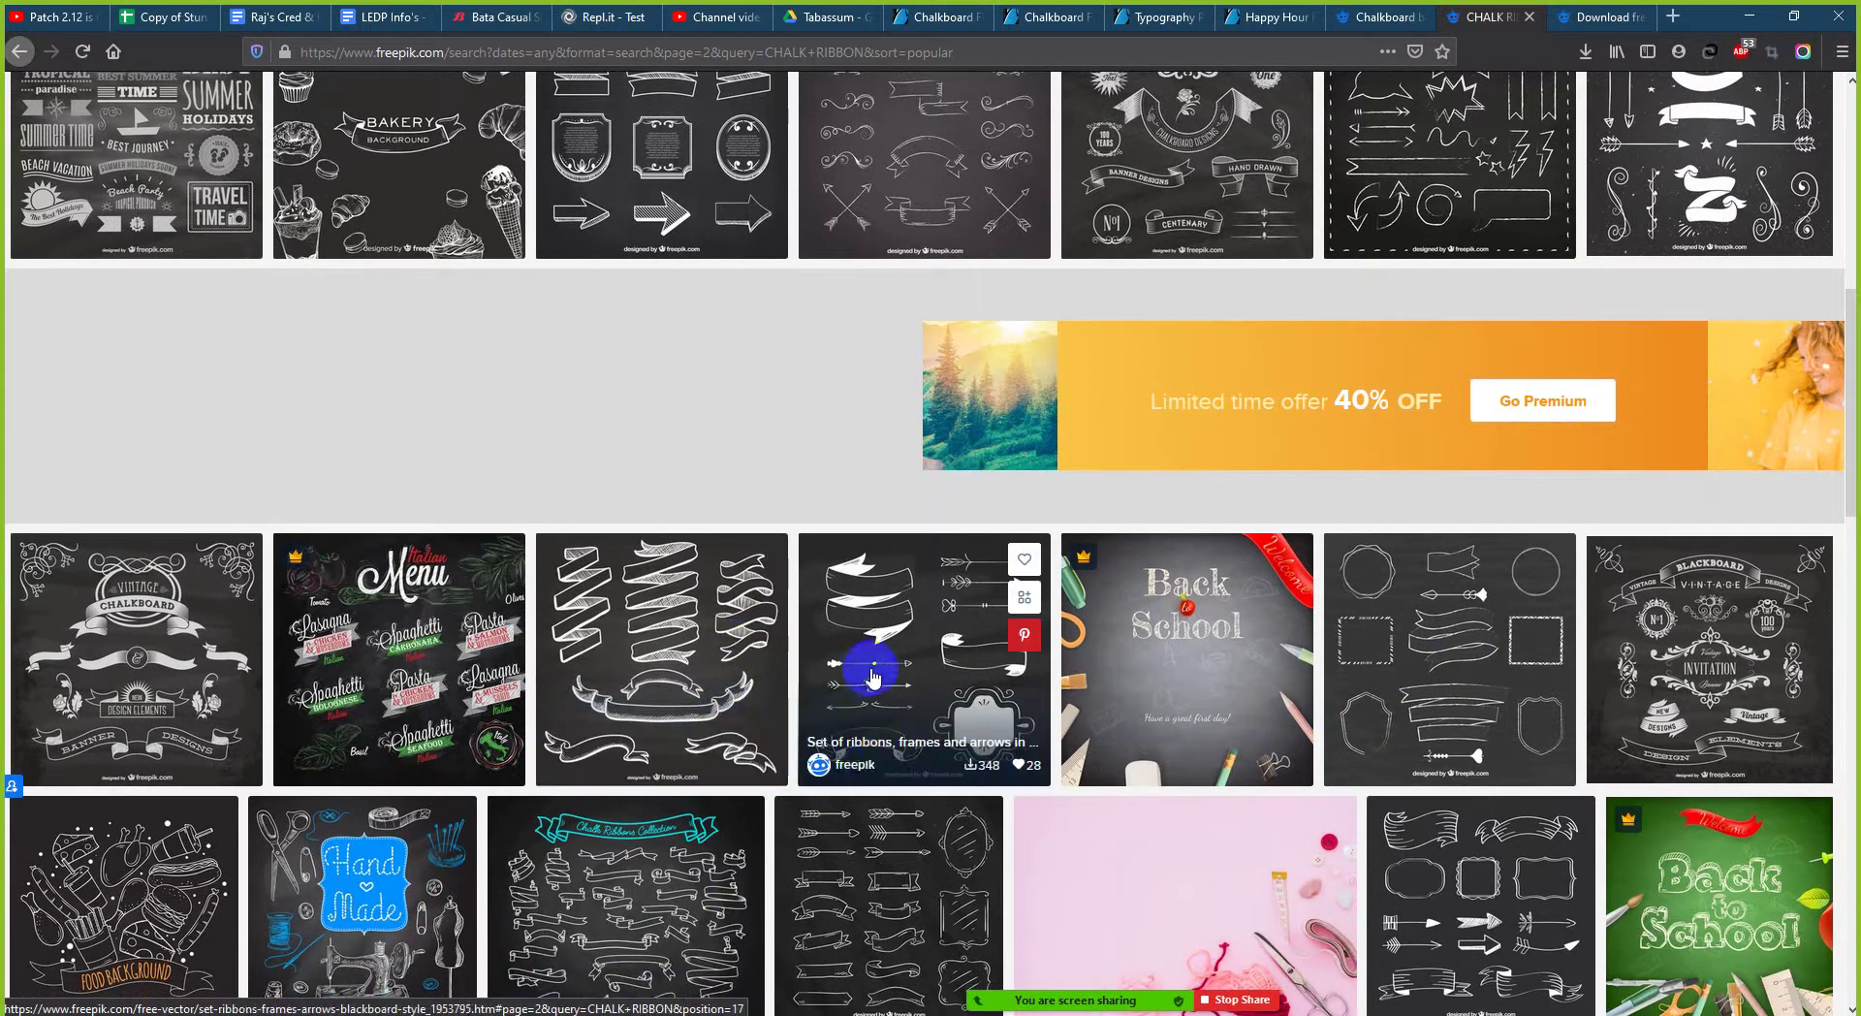
{"action": "scroll", "coordinate": [865, 667], "scroll_direction": "down", "scroll_amount": 1}
{"action": "scroll", "coordinate": [871, 677], "scroll_direction": "down", "scroll_amount": 1}
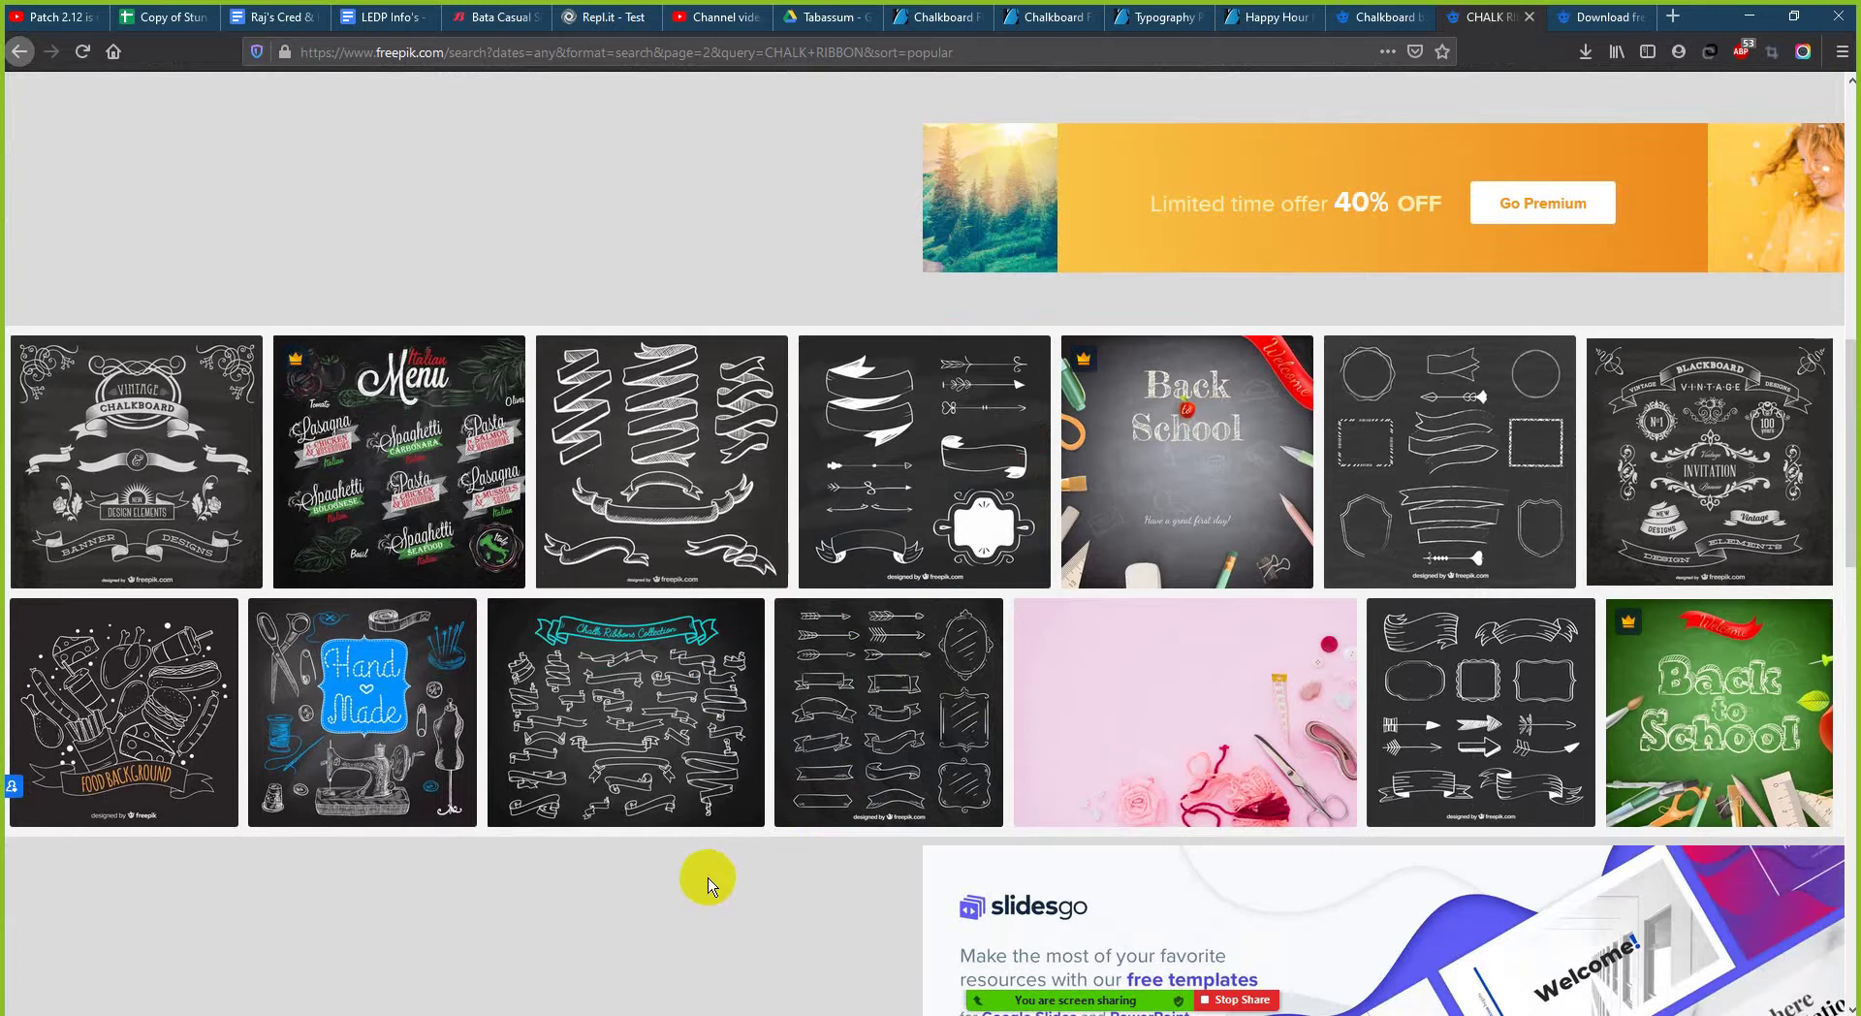
- Open the Retro blackboard banners set and the Chalk Ribbons Collection in new tabs
{"action": "right_click", "coordinate": [675, 446]}
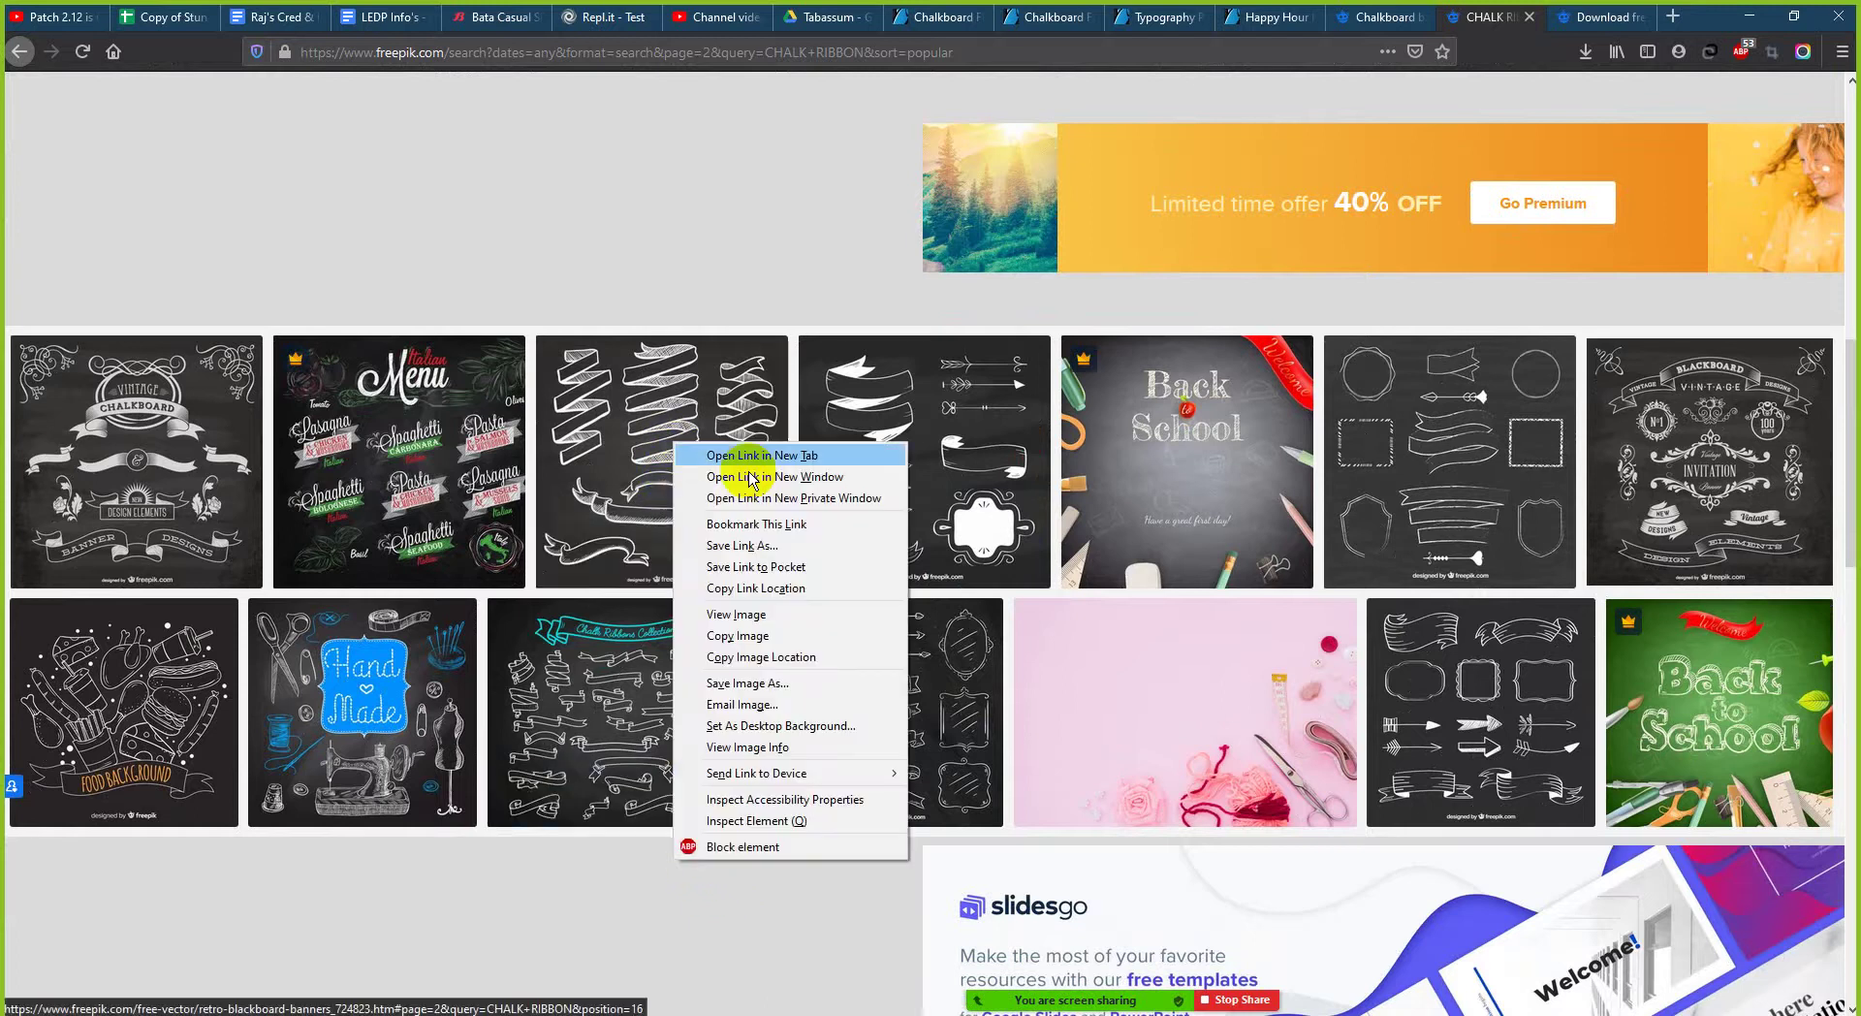
{"action": "left_click", "coordinate": [775, 456]}
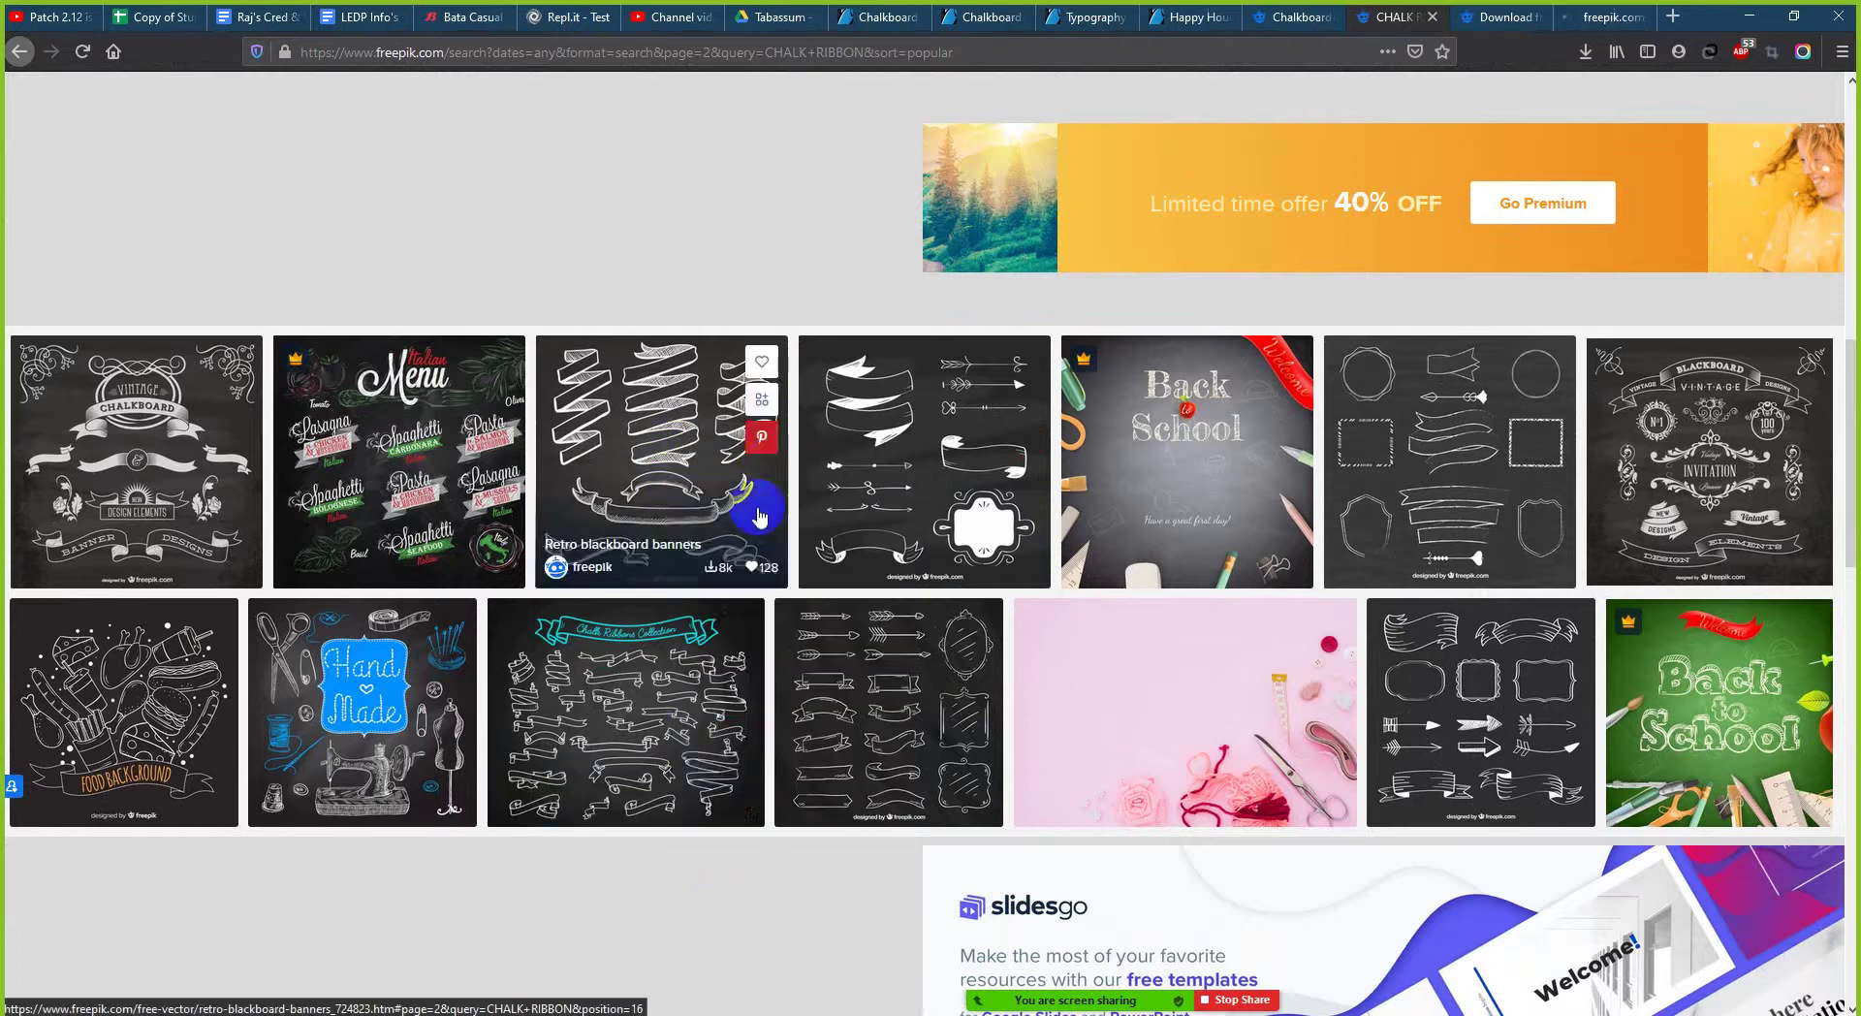
{"action": "right_click", "coordinate": [647, 718]}
{"action": "left_click", "coordinate": [737, 728]}
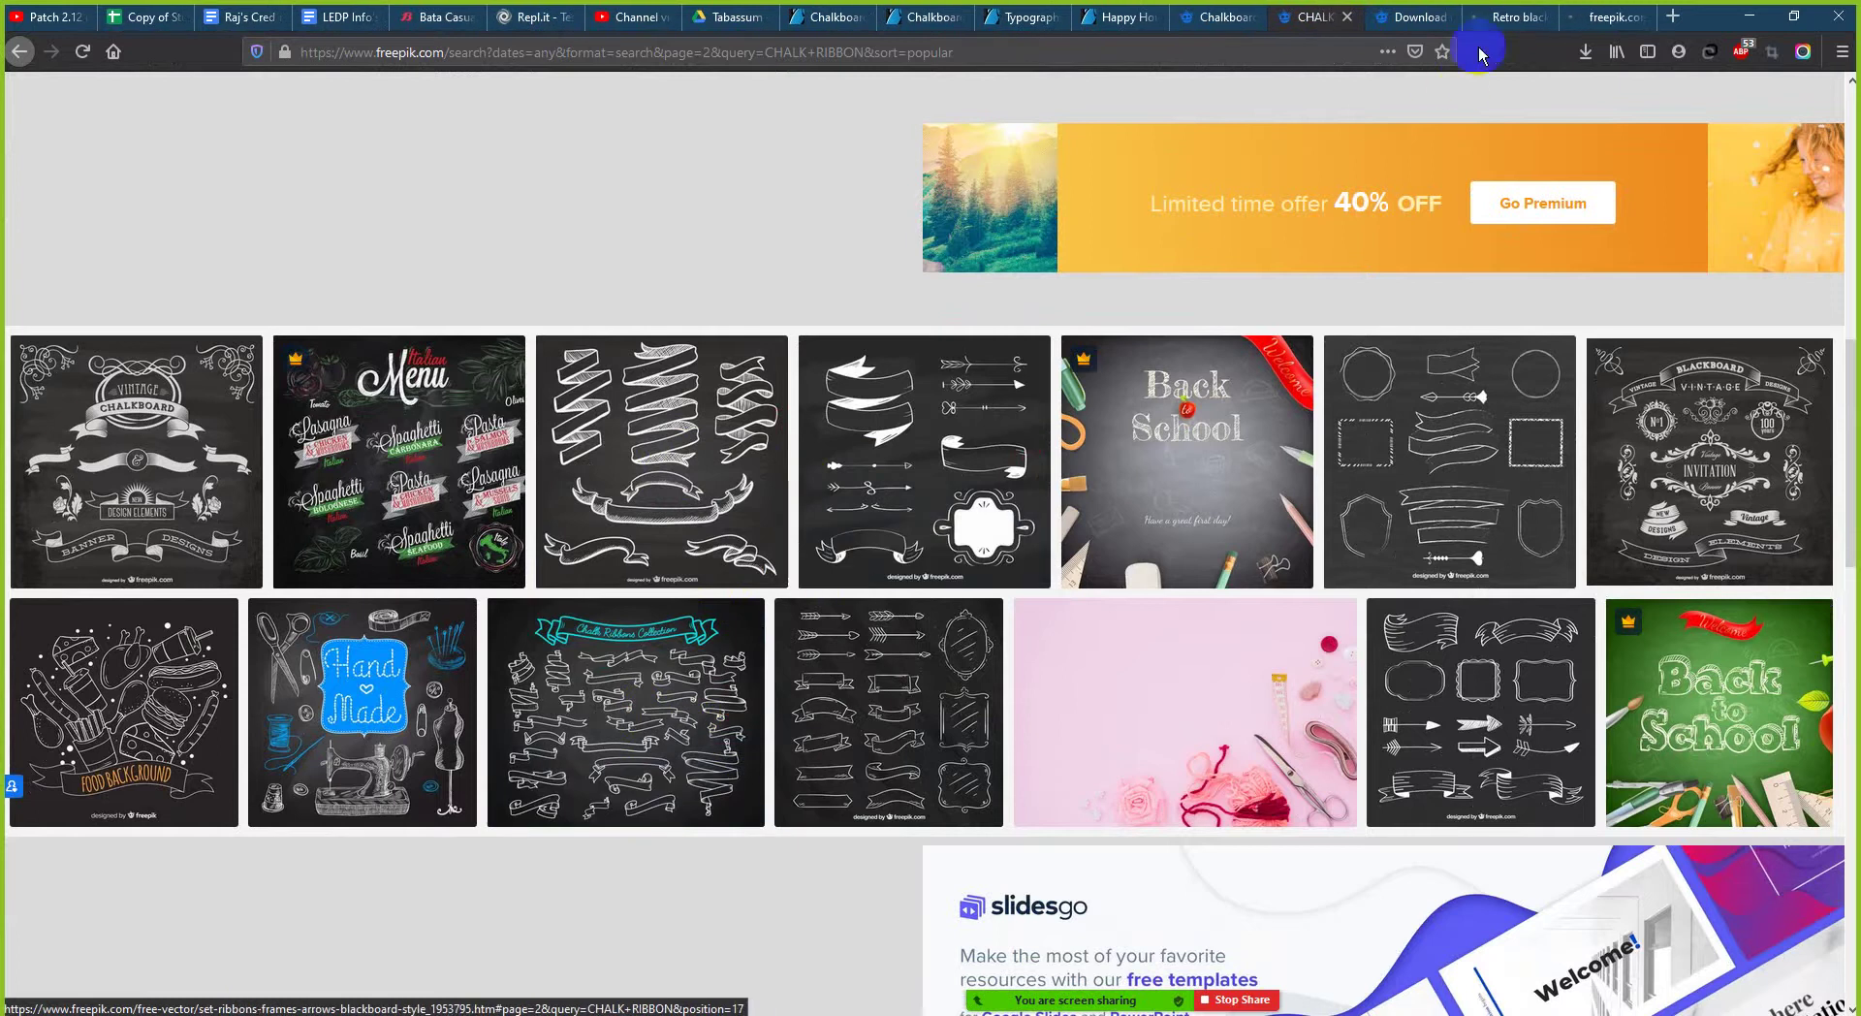
- Review the Retro blackboard banners artwork and compare it with the reference flyer's folded banners in Illustrator
{"action": "left_click", "coordinate": [1504, 20]}
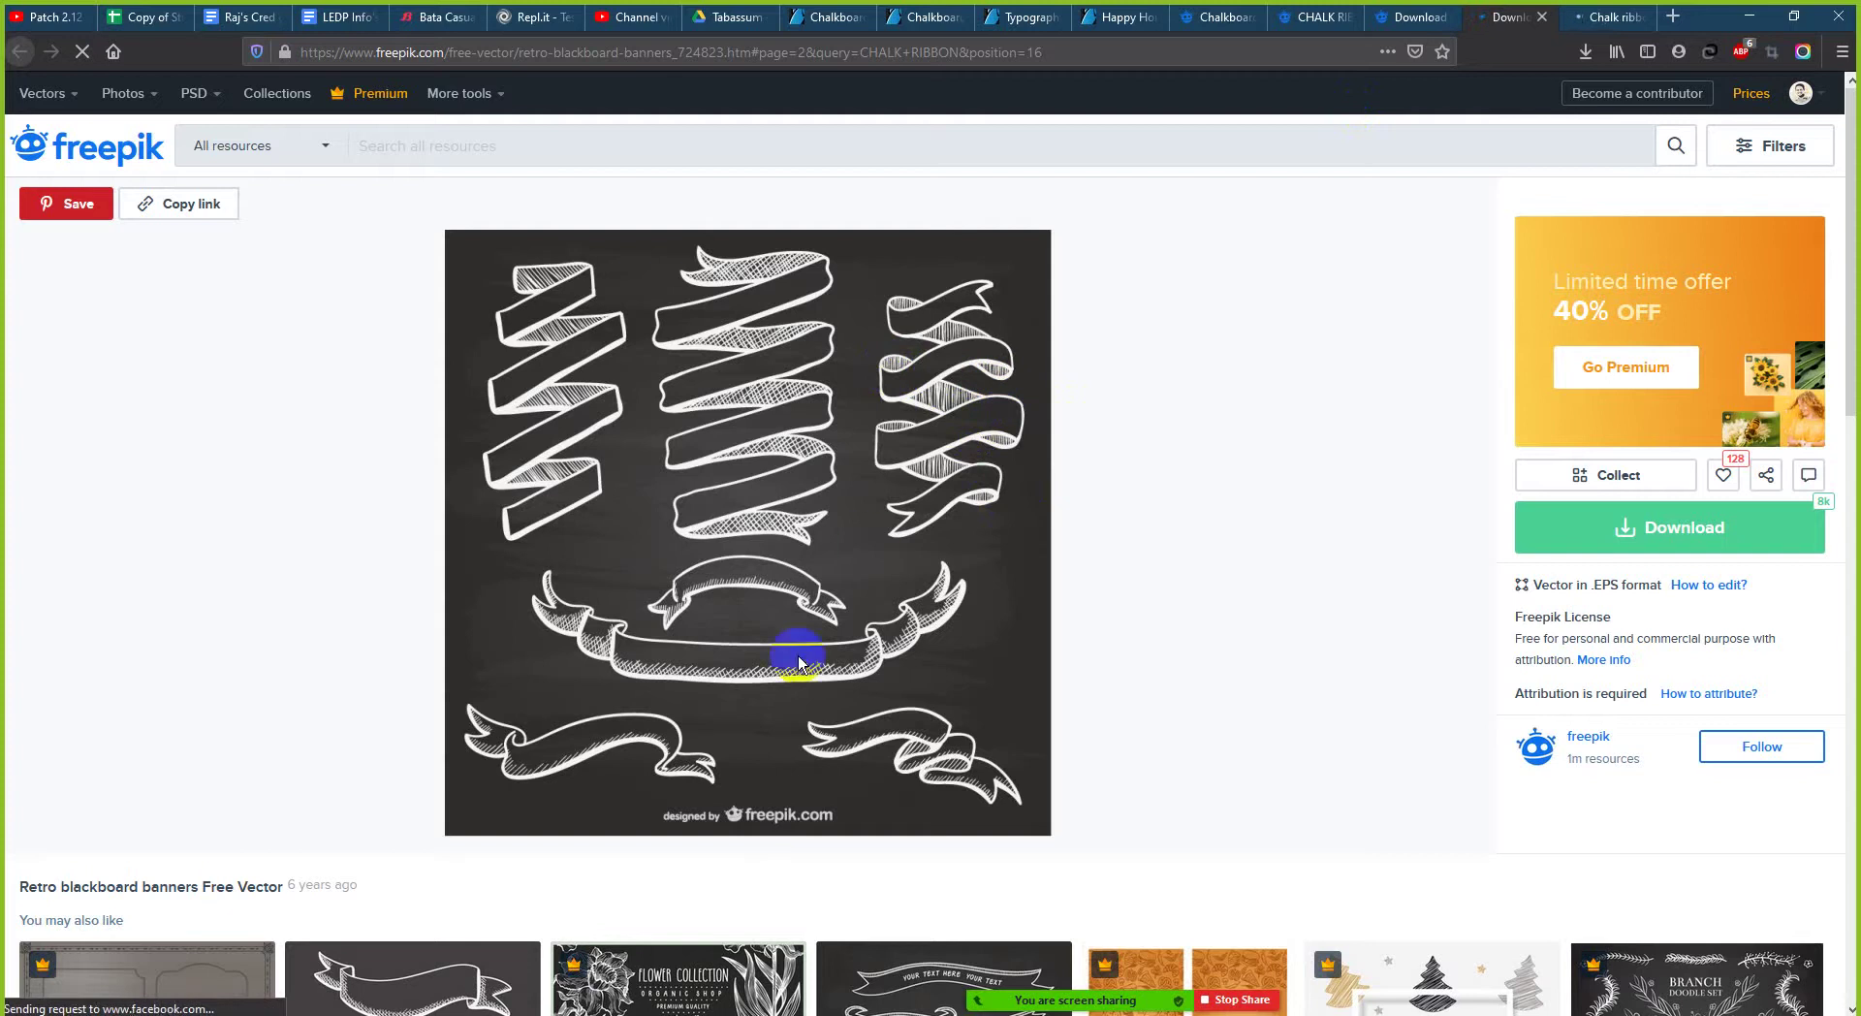
{"action": "left_click", "coordinate": [373, 1014]}
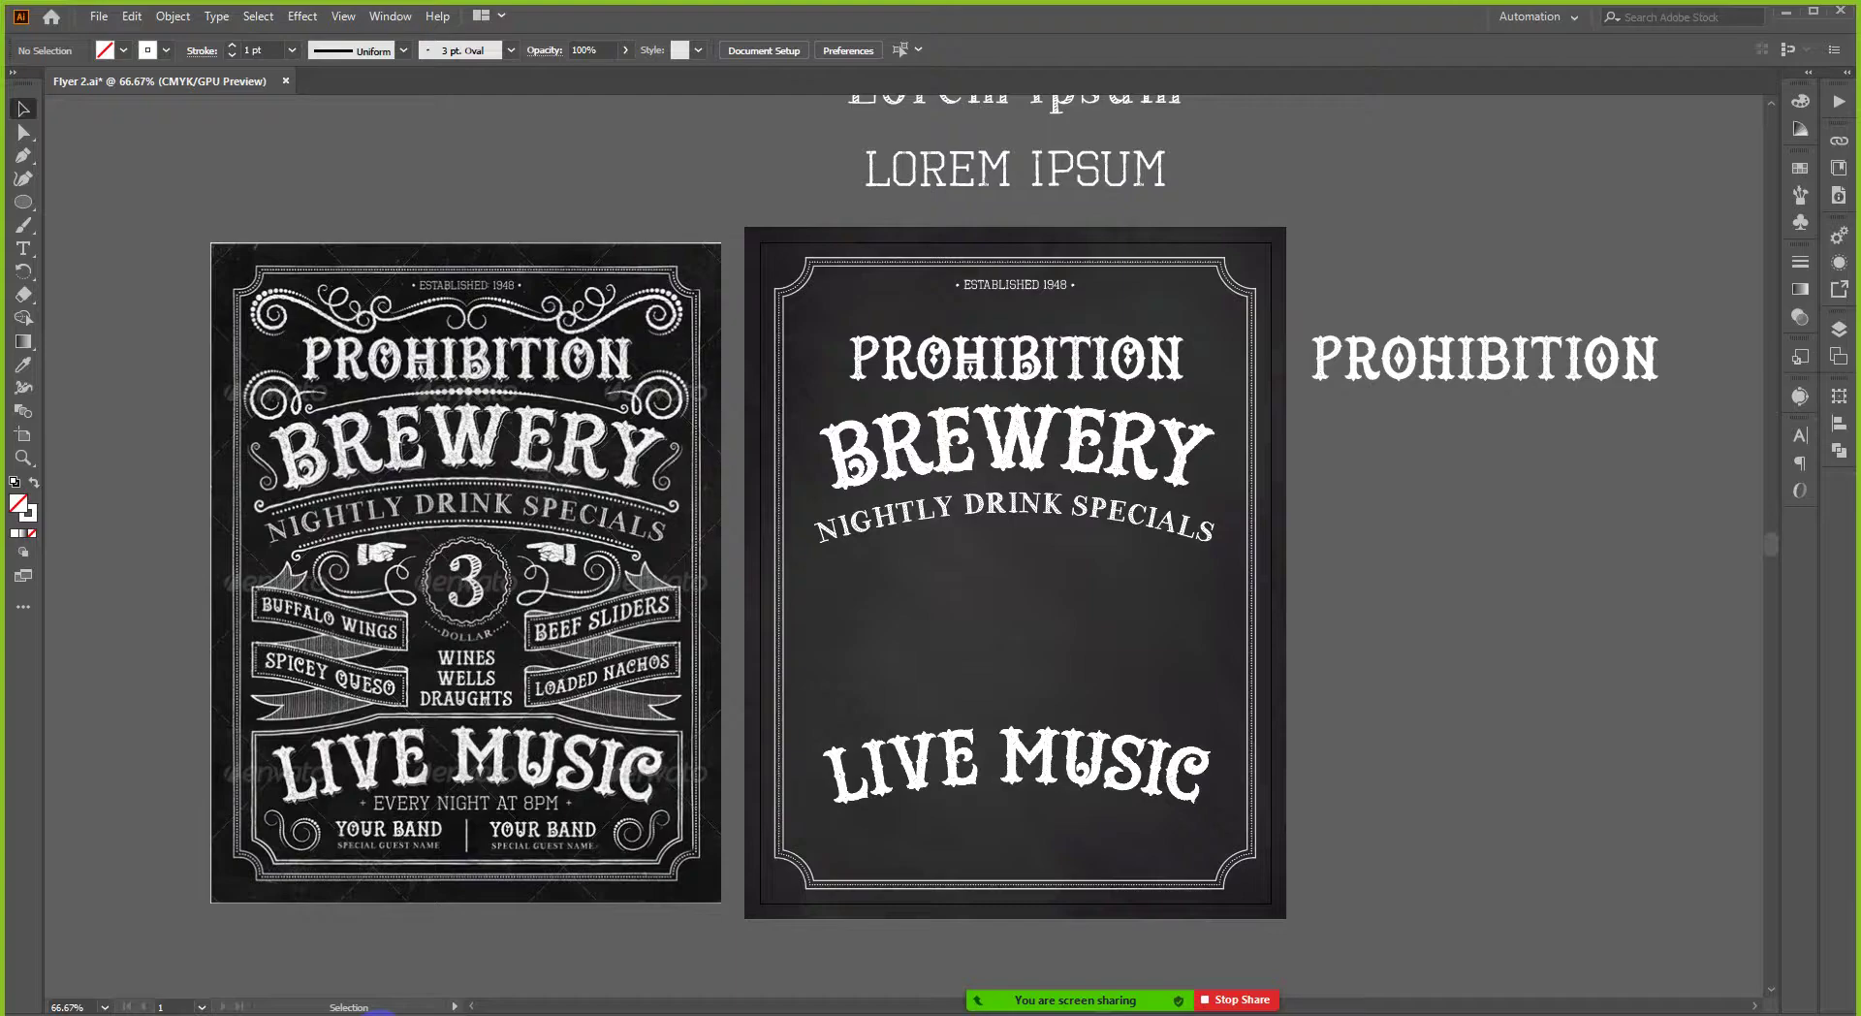
{"action": "left_click", "coordinate": [378, 1014]}
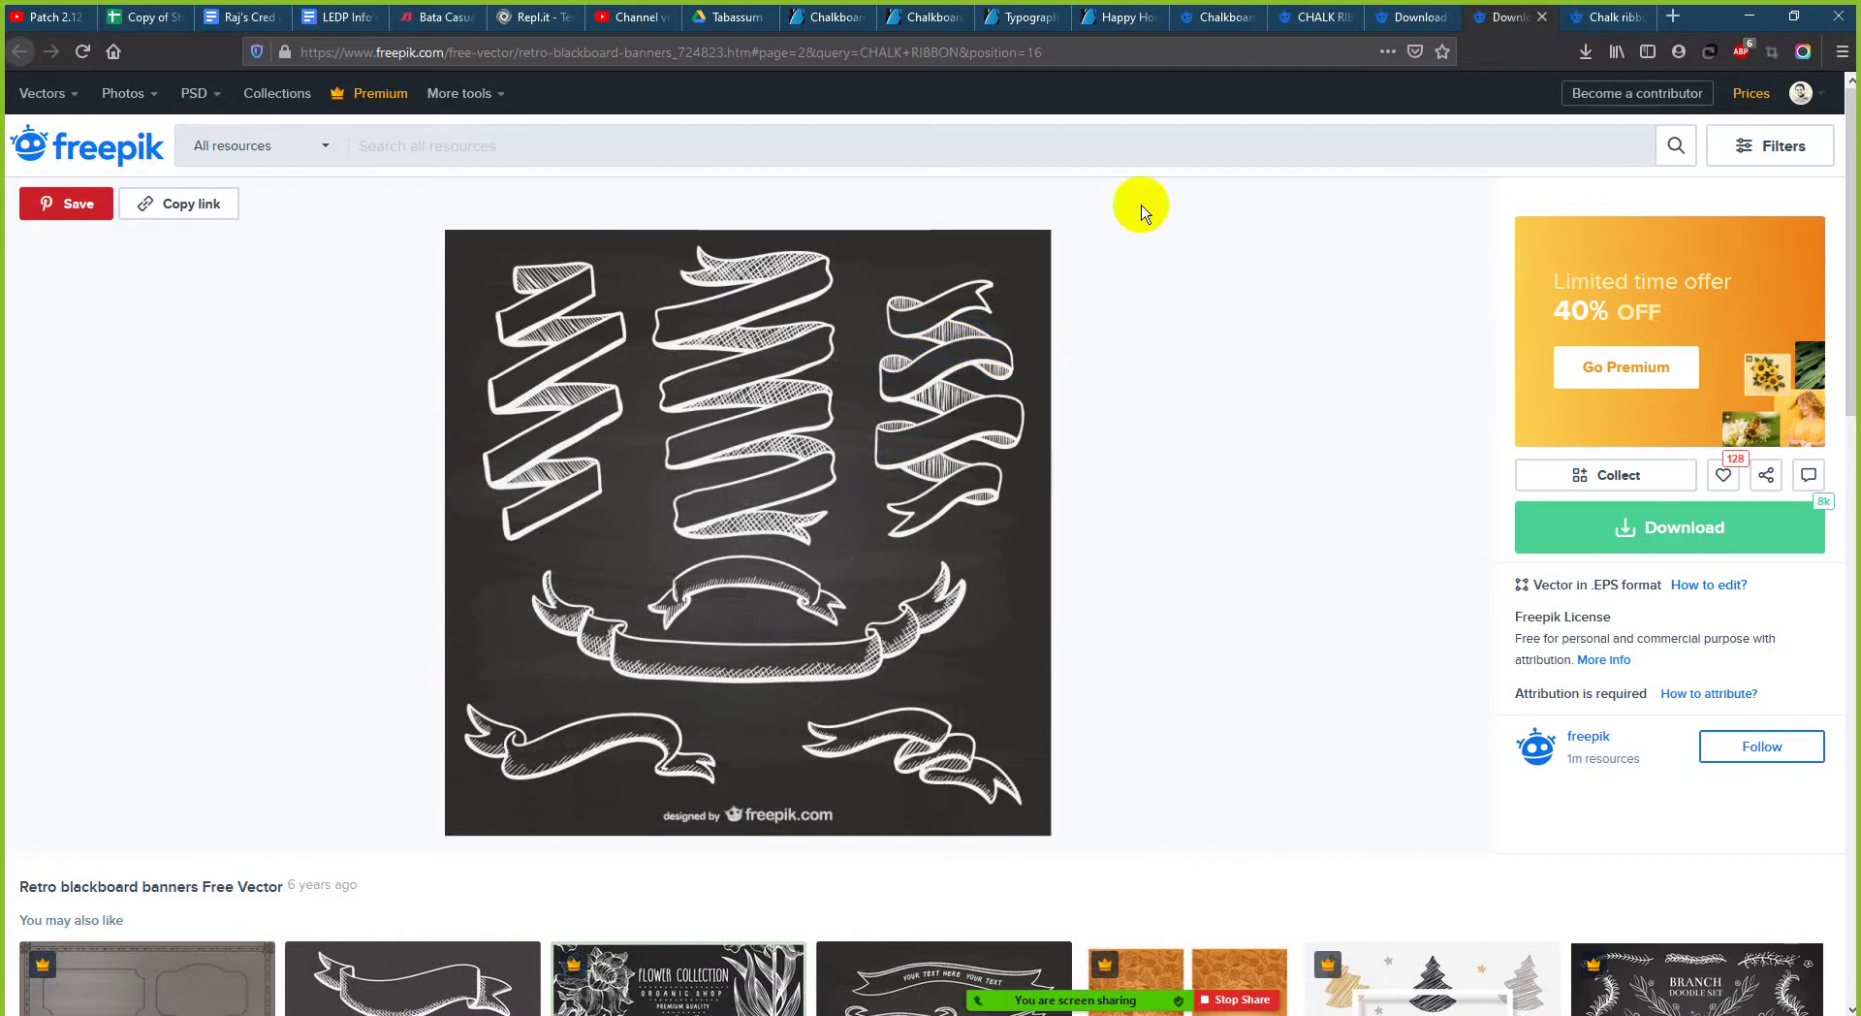
- Examine the Chalk Ribbons Collection page and compare its ribbons with the reference flyer's banners in Illustrator
{"action": "left_click", "coordinate": [1604, 17]}
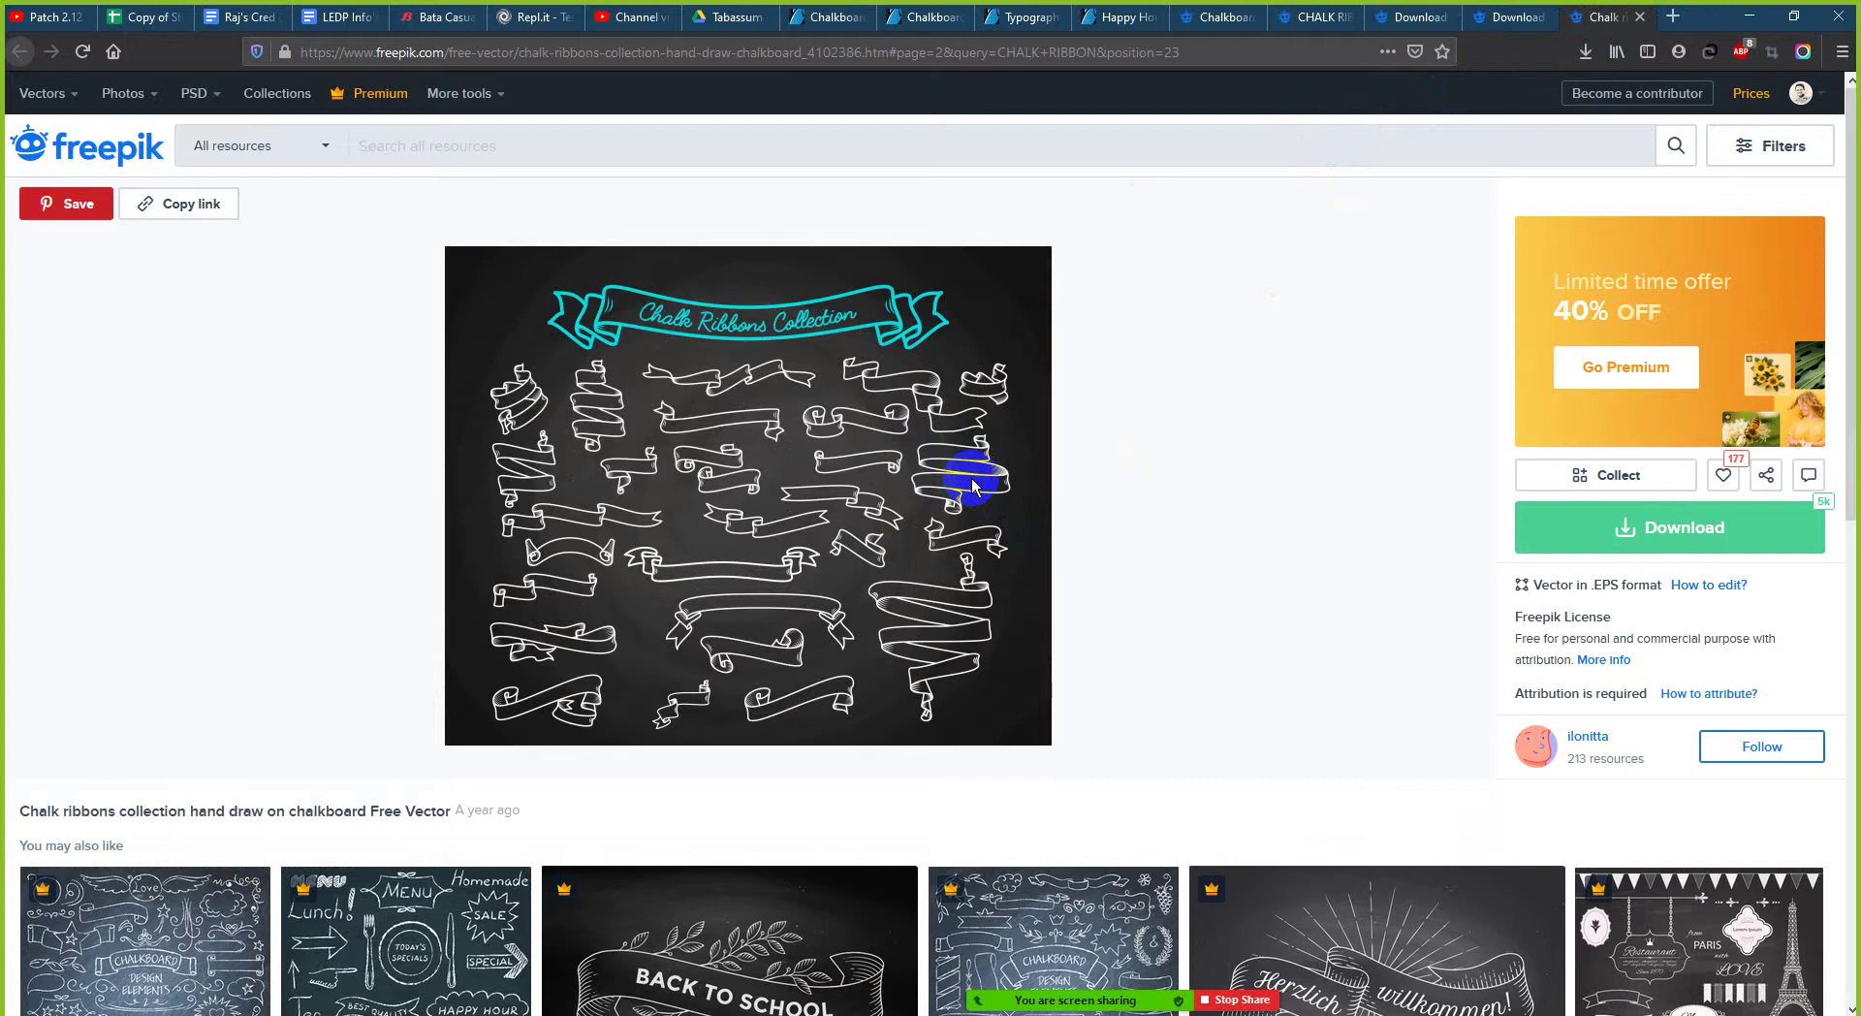
{"action": "scroll", "coordinate": [974, 485], "scroll_direction": "down", "scroll_amount": 2}
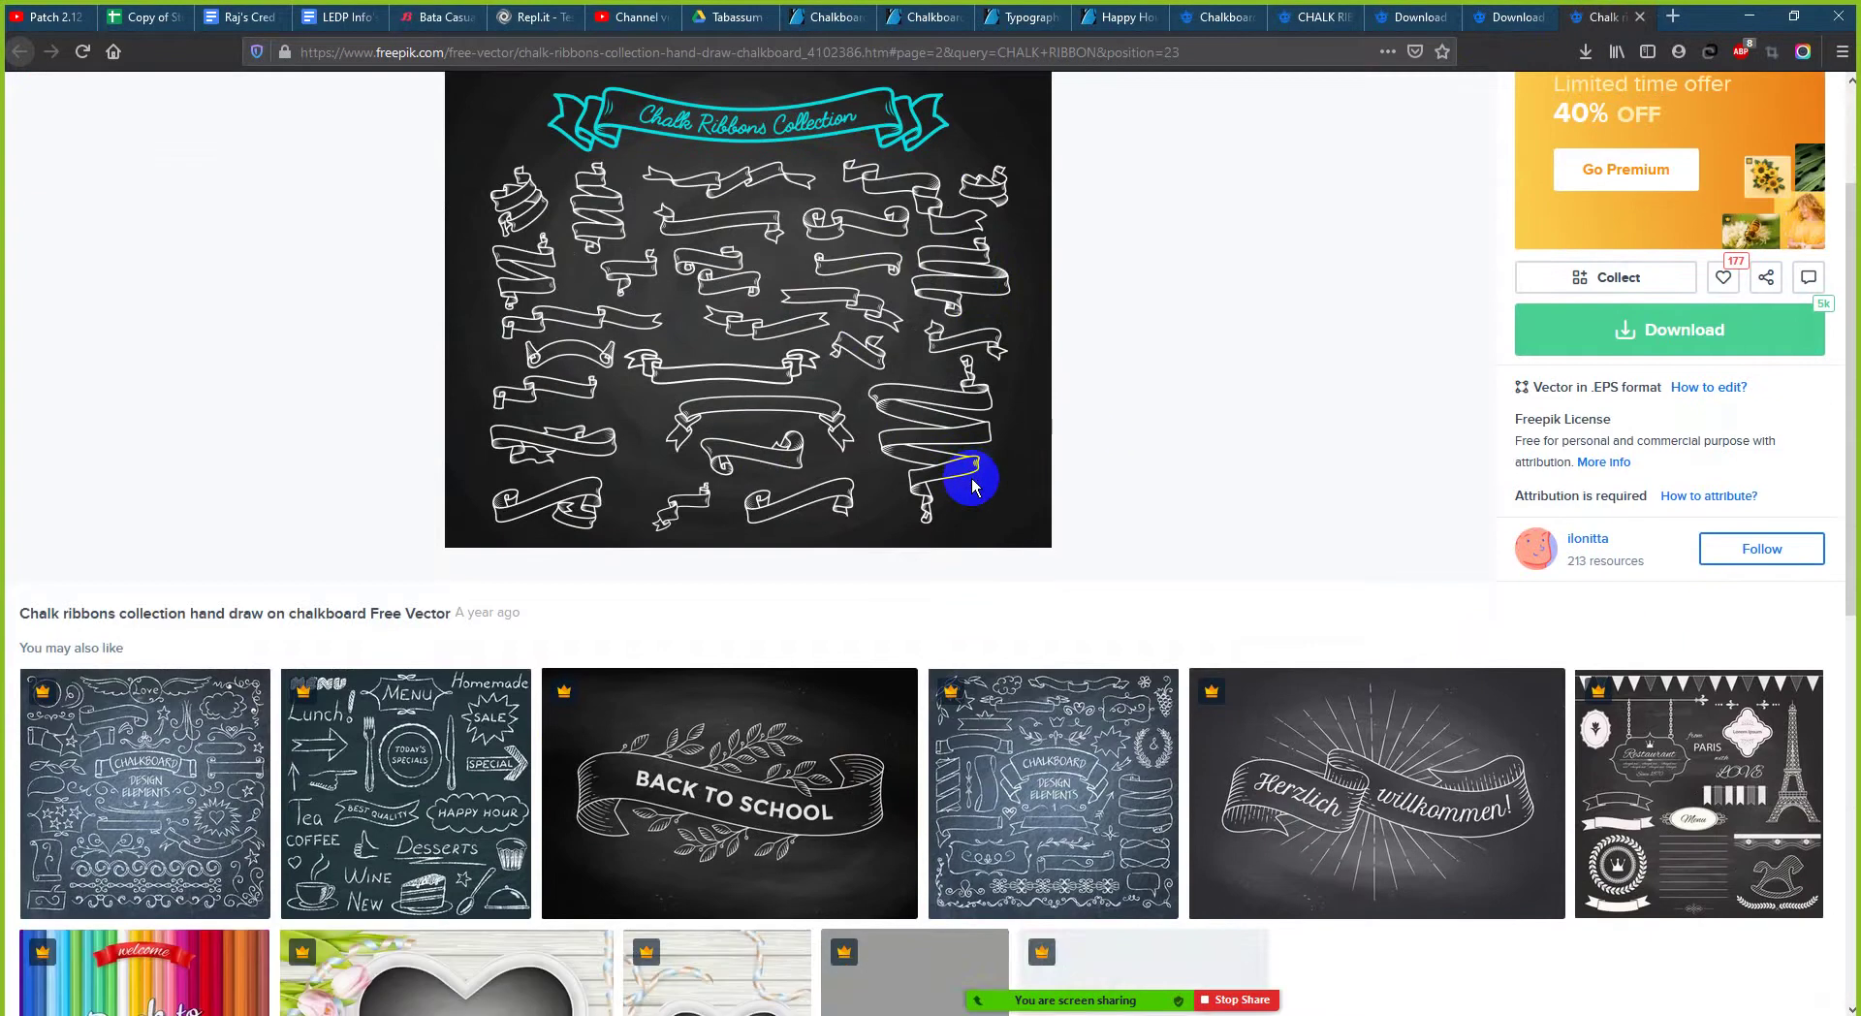
{"action": "scroll", "coordinate": [975, 485], "scroll_direction": "up", "scroll_amount": 2}
{"action": "scroll", "coordinate": [974, 485], "scroll_direction": "up", "scroll_amount": 1}
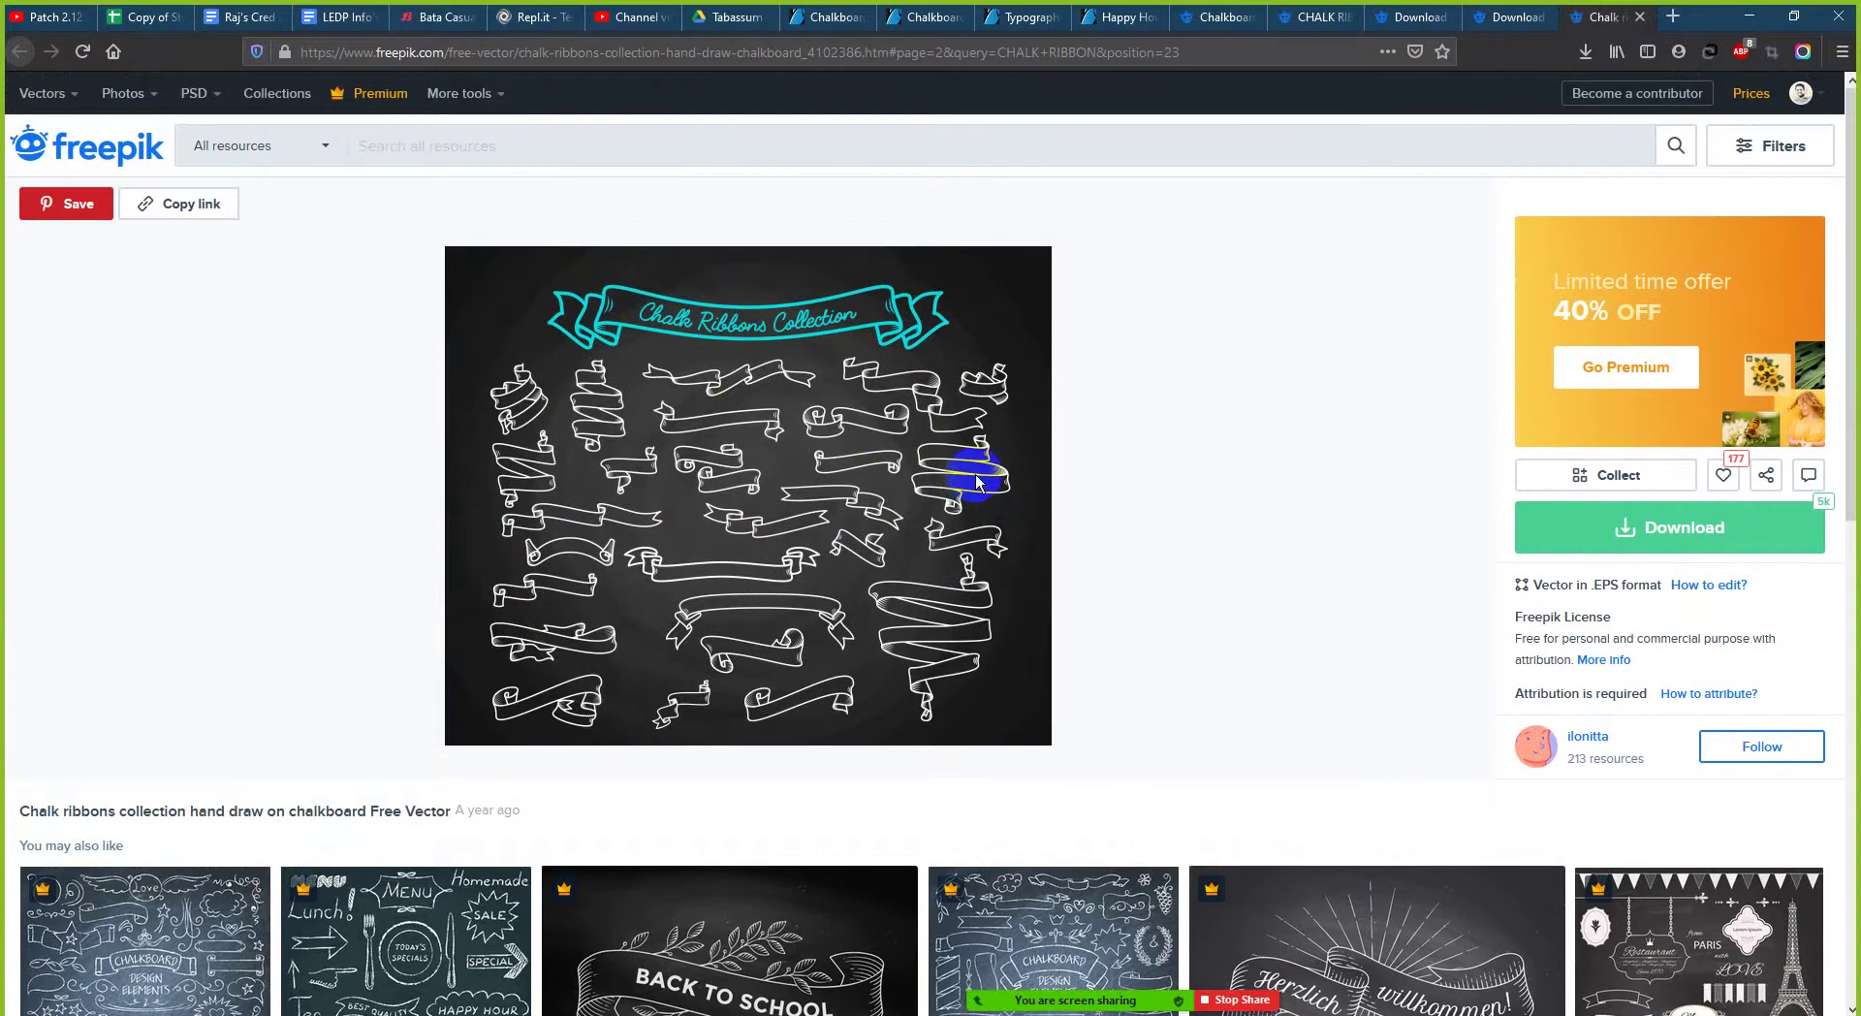
{"action": "left_click", "coordinate": [523, 1008]}
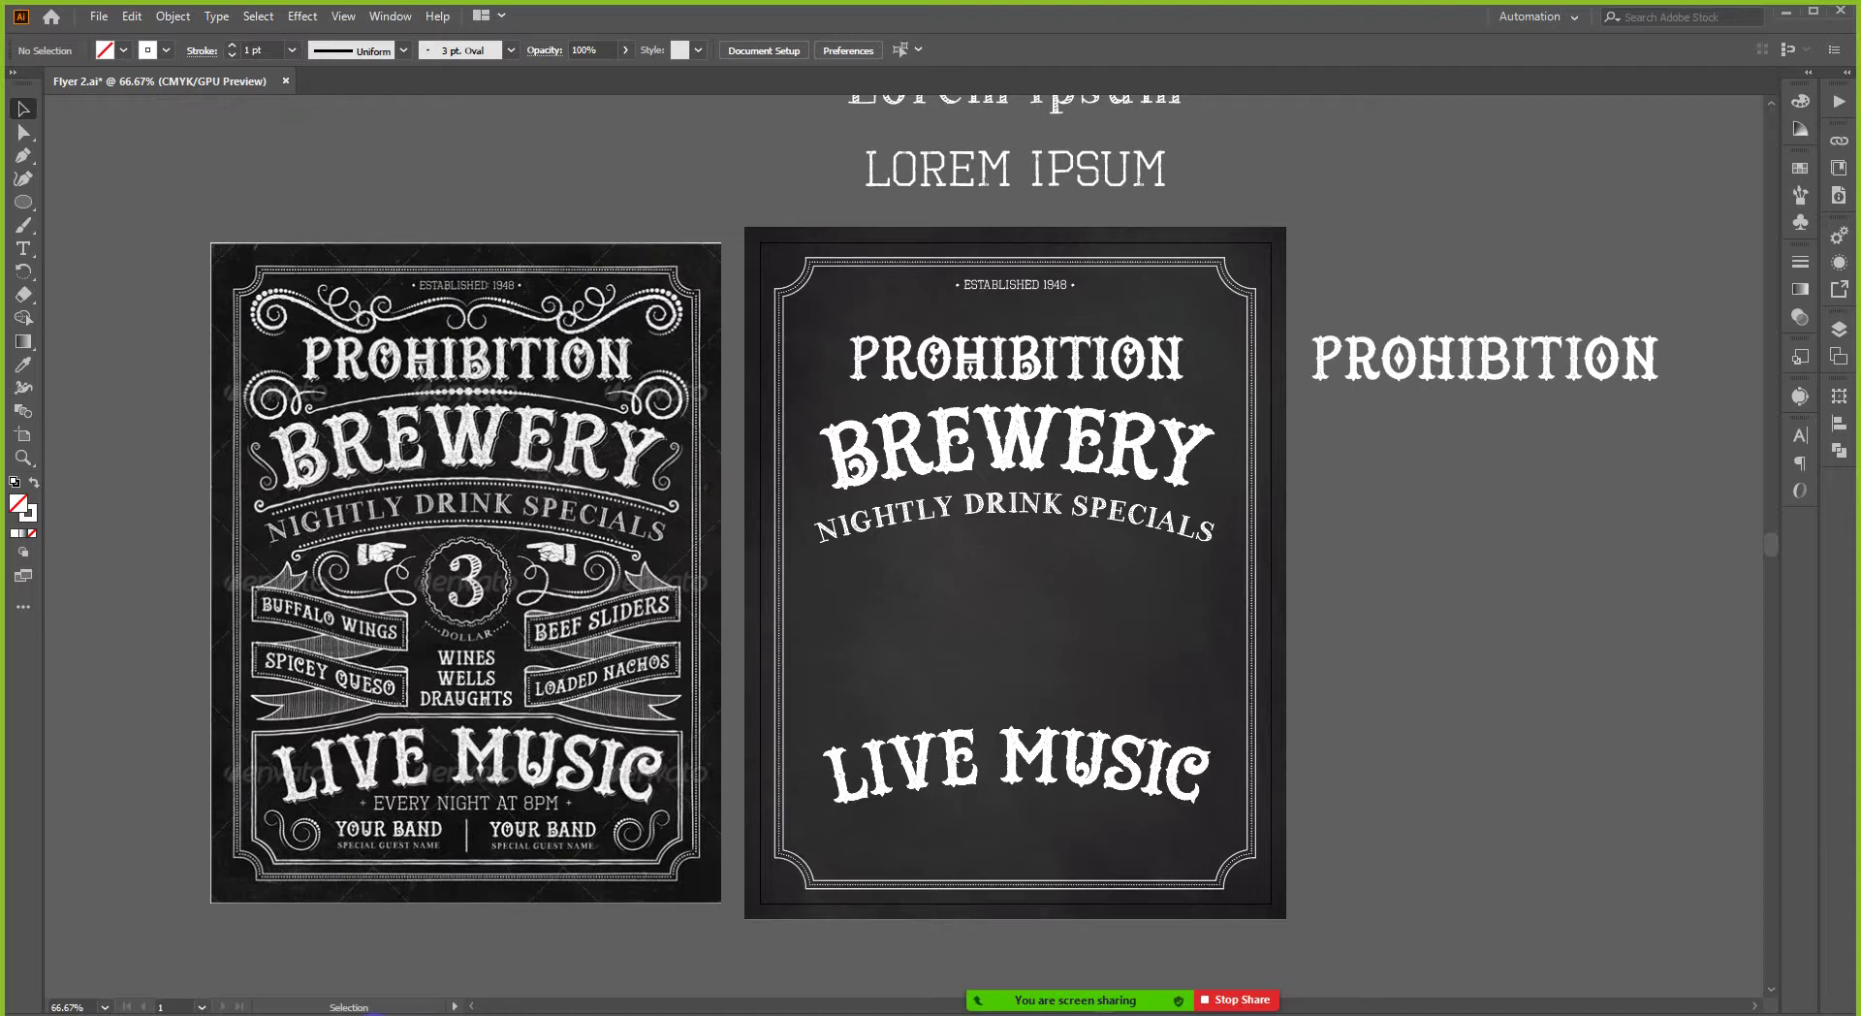
{"action": "key", "text": "alt+Tab"}
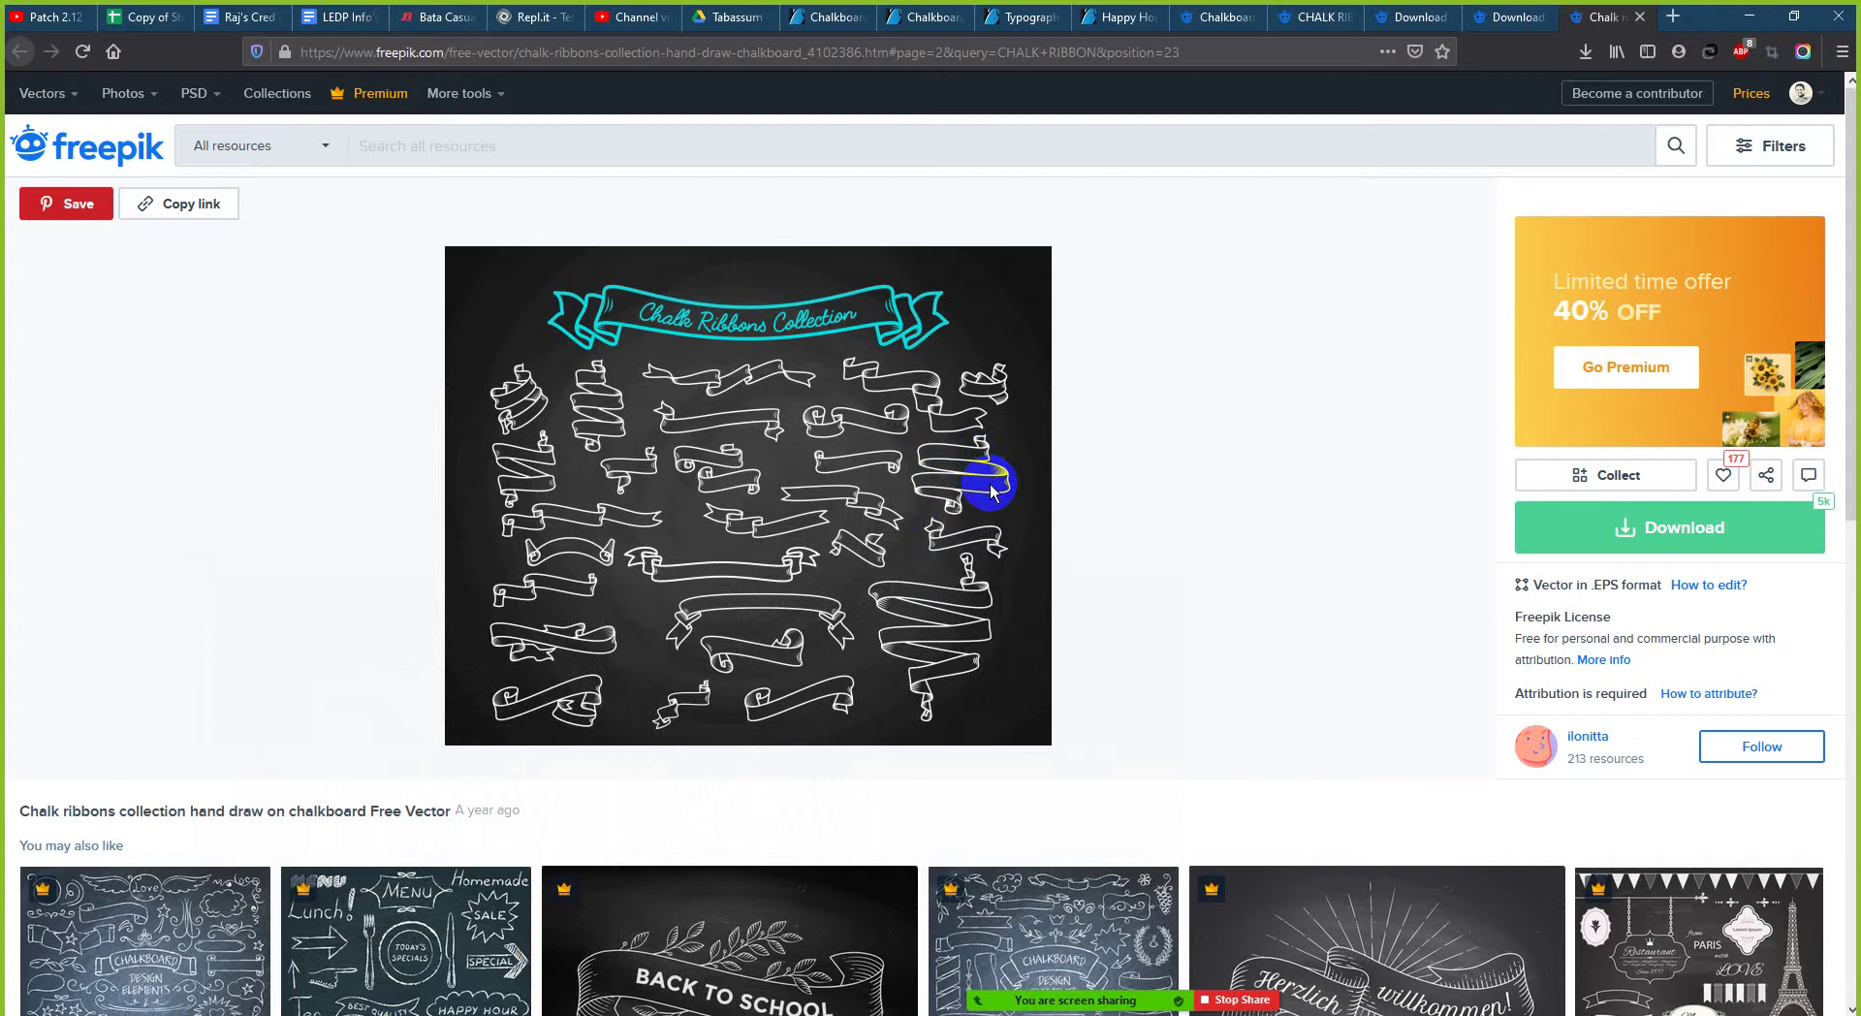
- Revisit the retro banners and the stacked ribbons, wreaths and crossed arrows set, comparing the stacked ribbon with the Illustrator reference
{"action": "left_click", "coordinate": [1501, 16]}
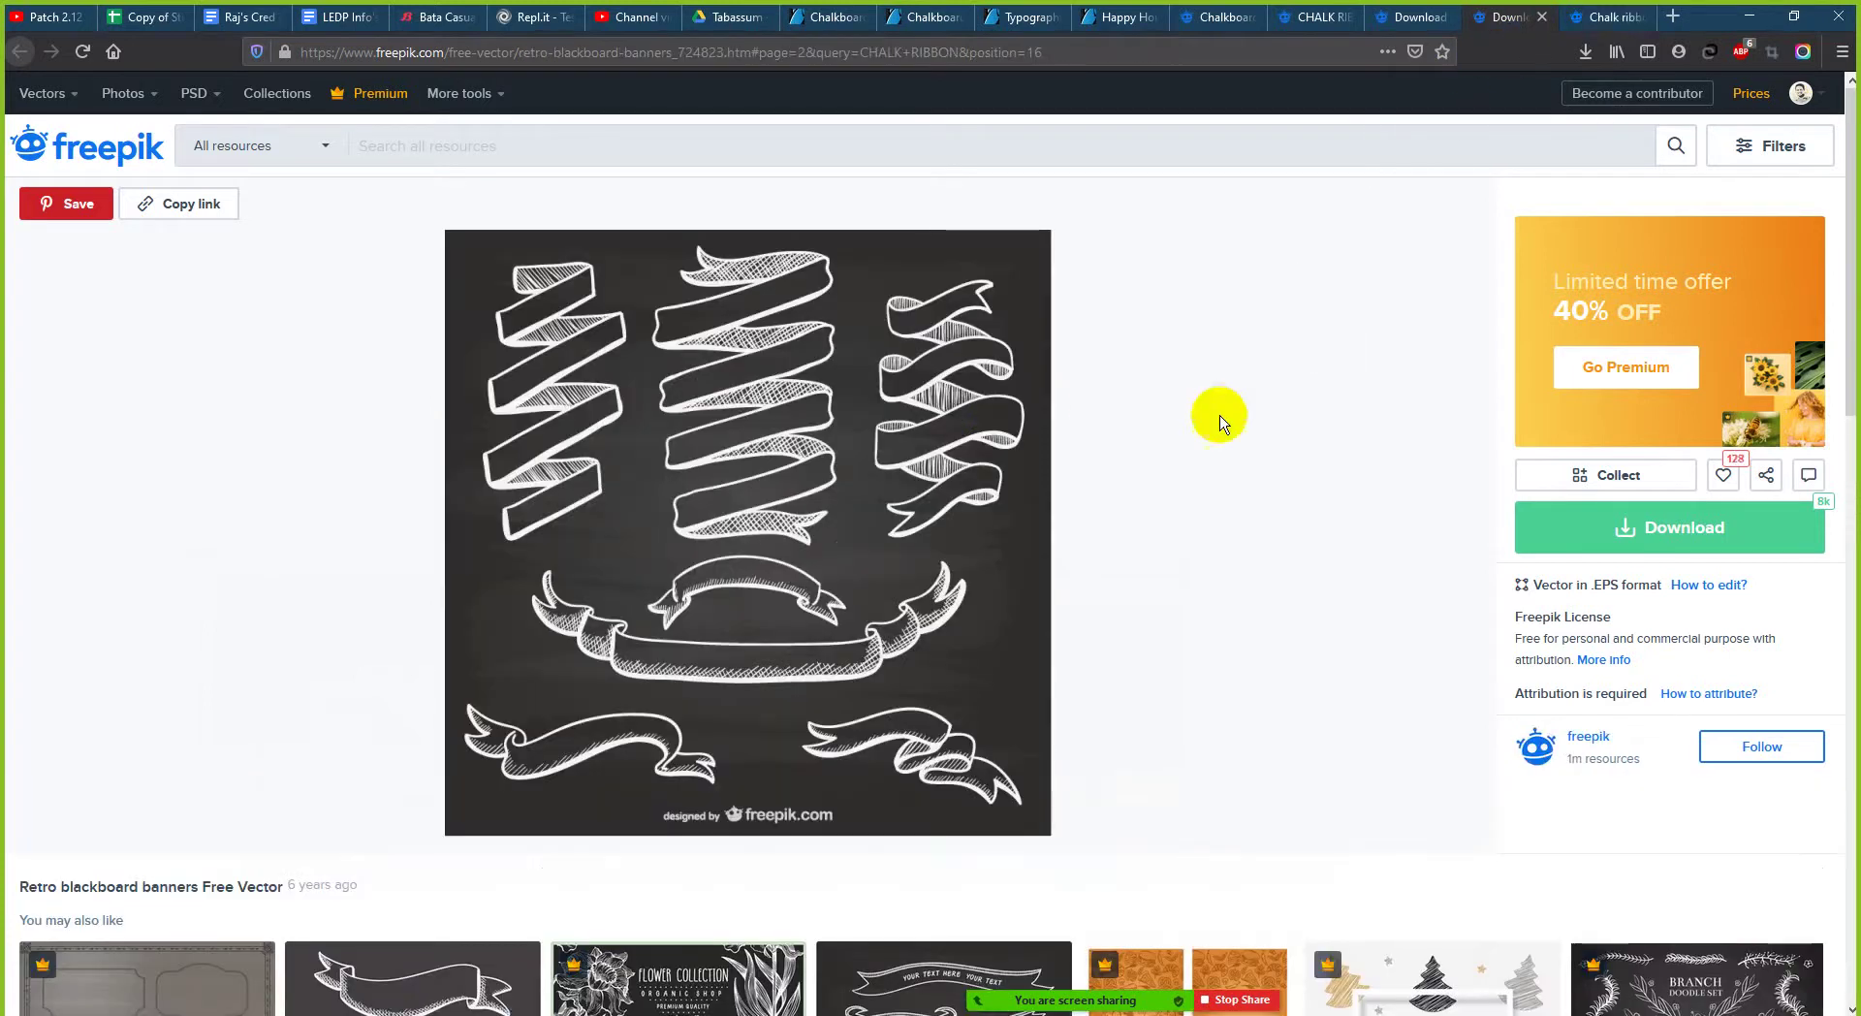
{"action": "left_click", "coordinate": [1415, 16]}
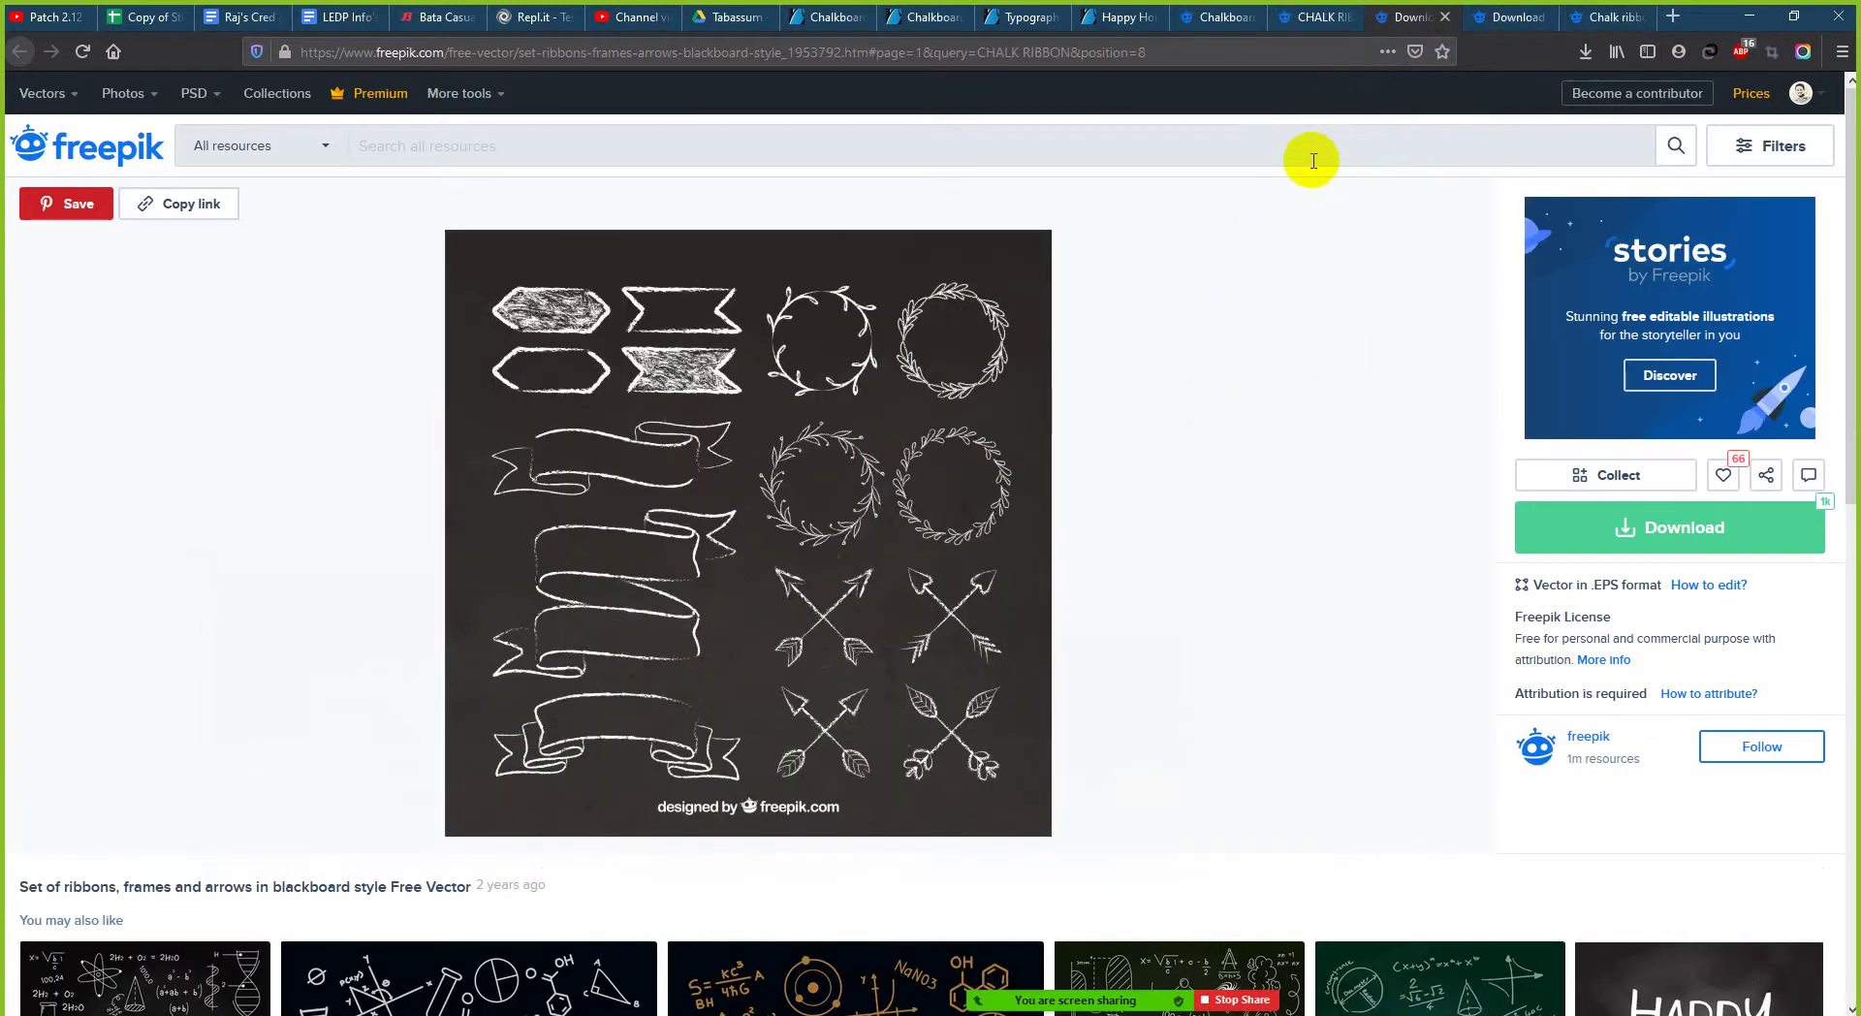
{"action": "left_click", "coordinate": [696, 646]}
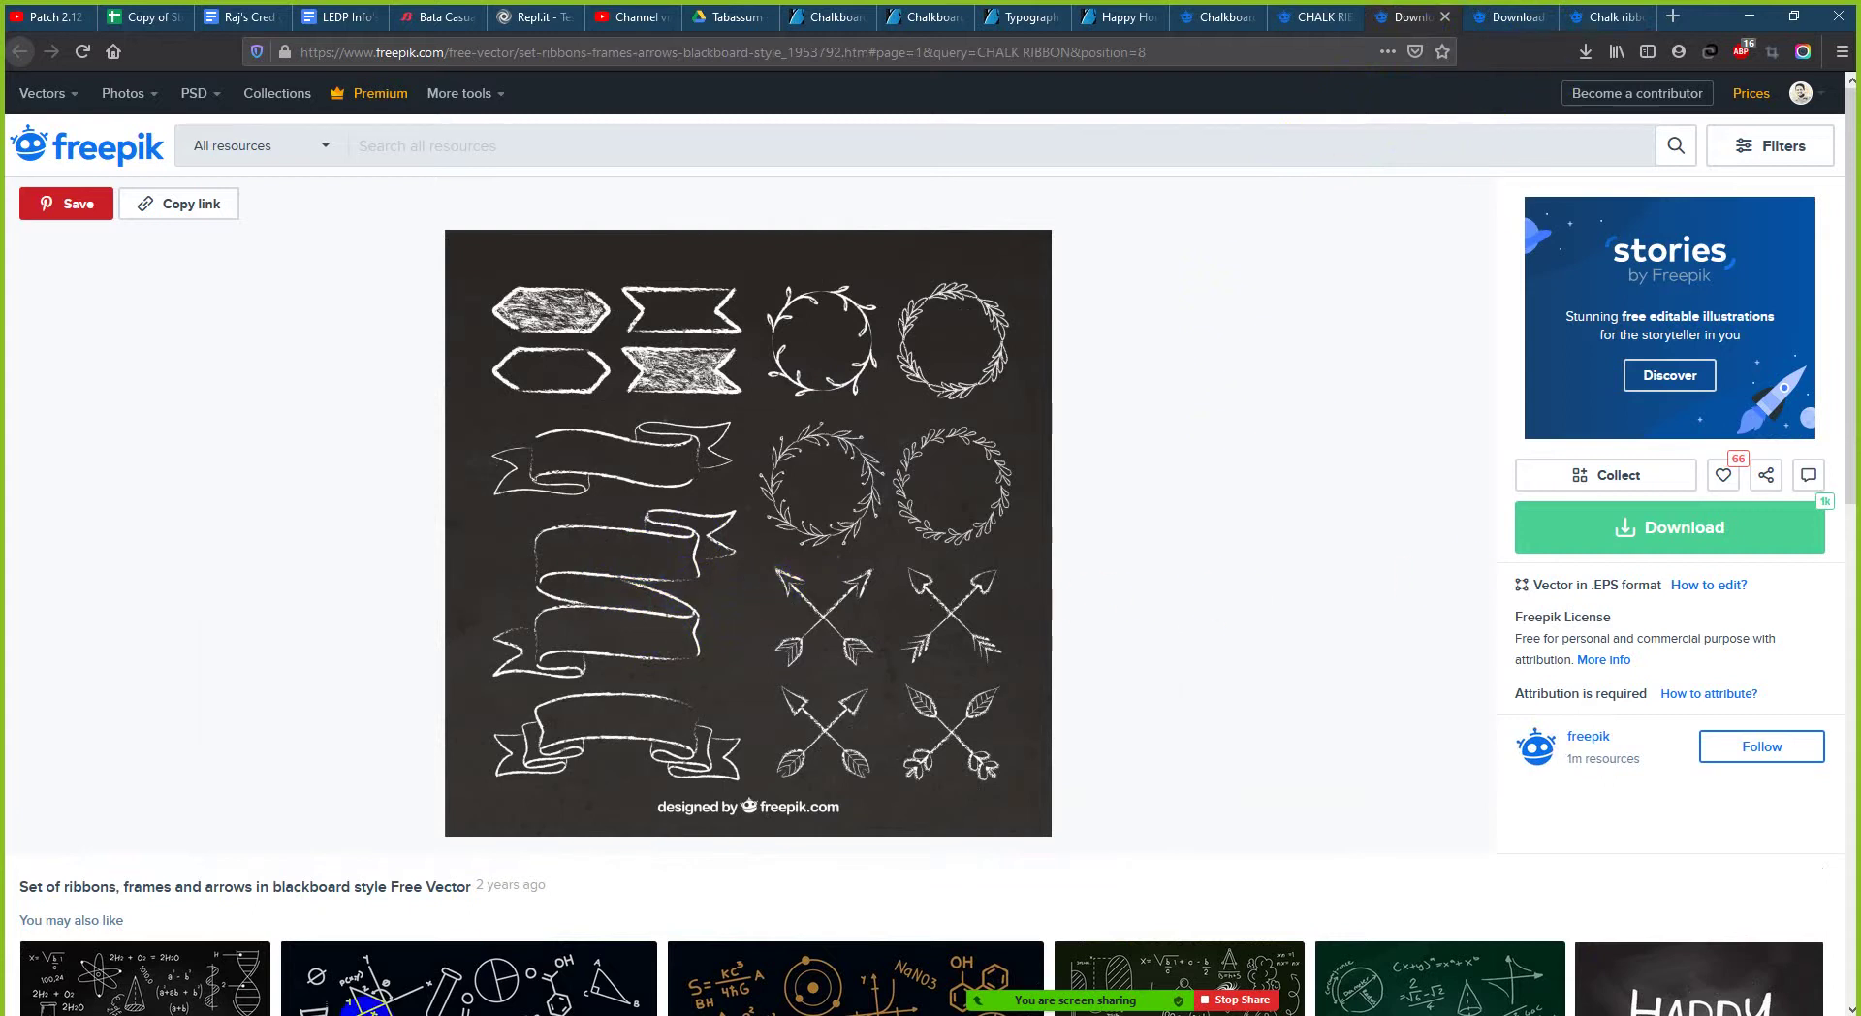
{"action": "left_click", "coordinate": [361, 1014]}
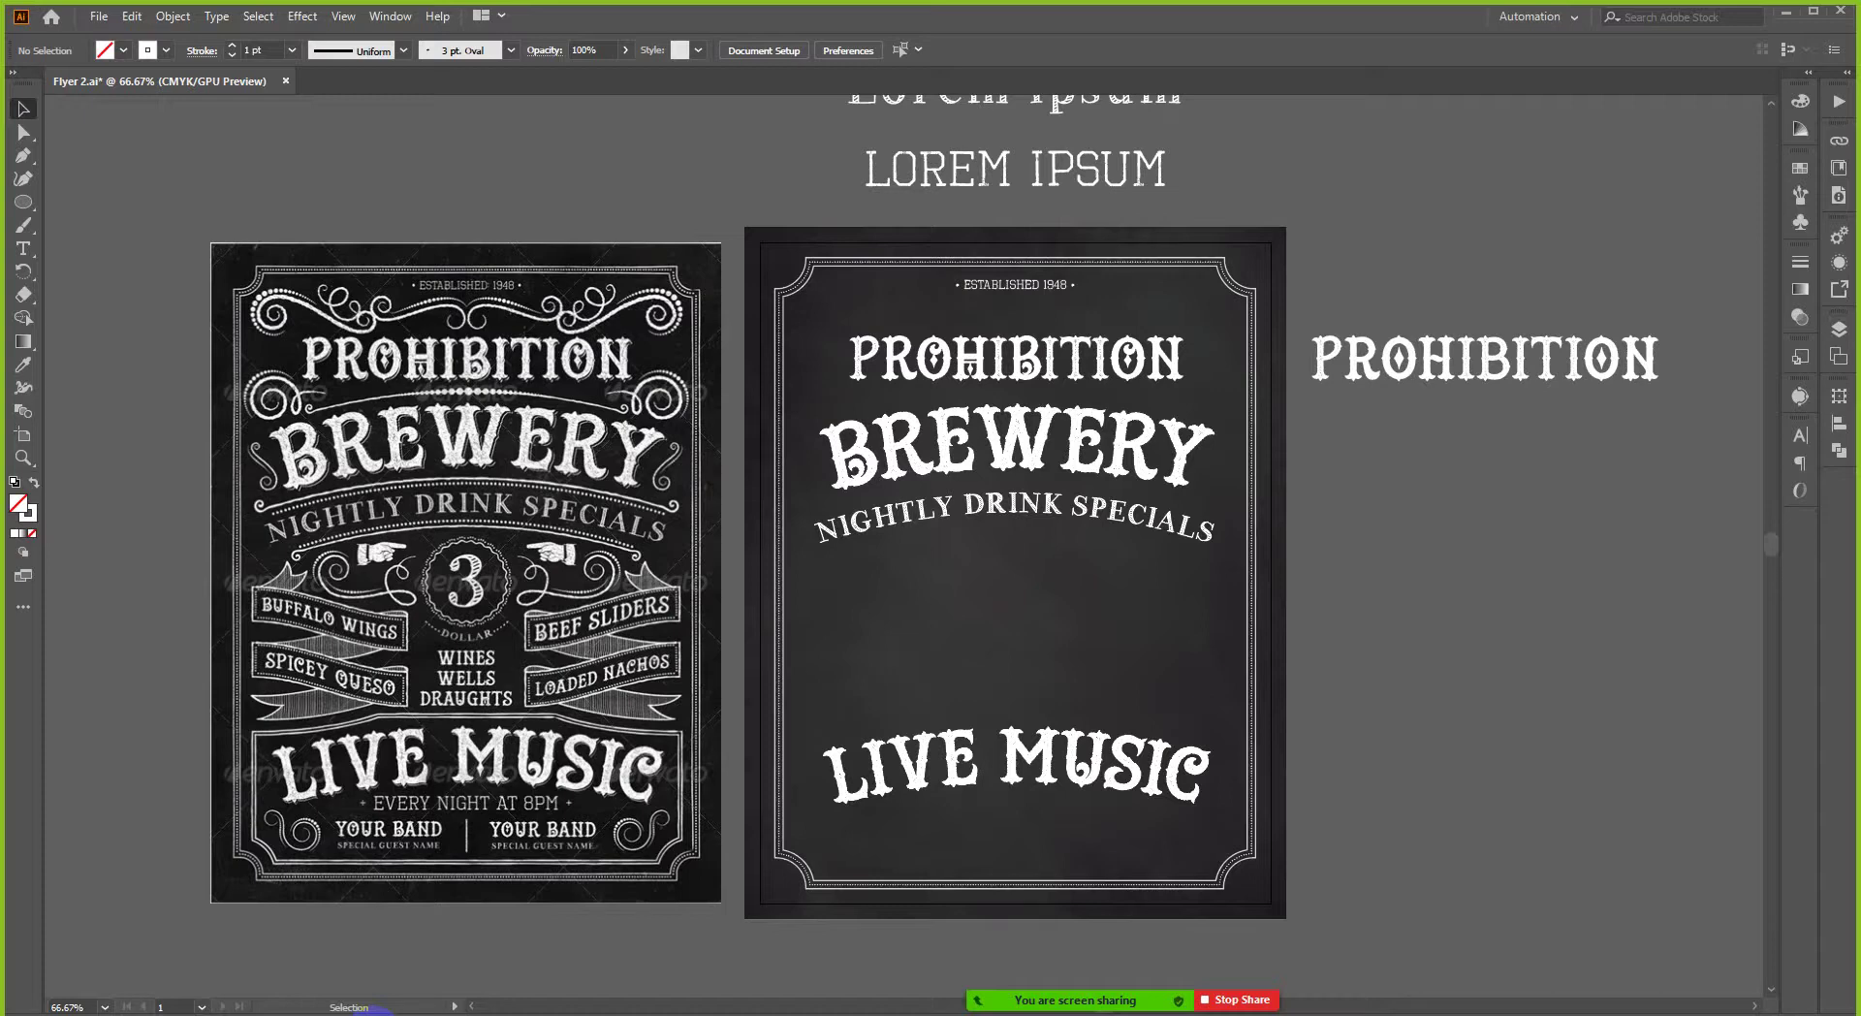
{"action": "left_click", "coordinate": [378, 1012]}
{"action": "left_click", "coordinate": [378, 1013]}
{"action": "left_click", "coordinate": [378, 1013]}
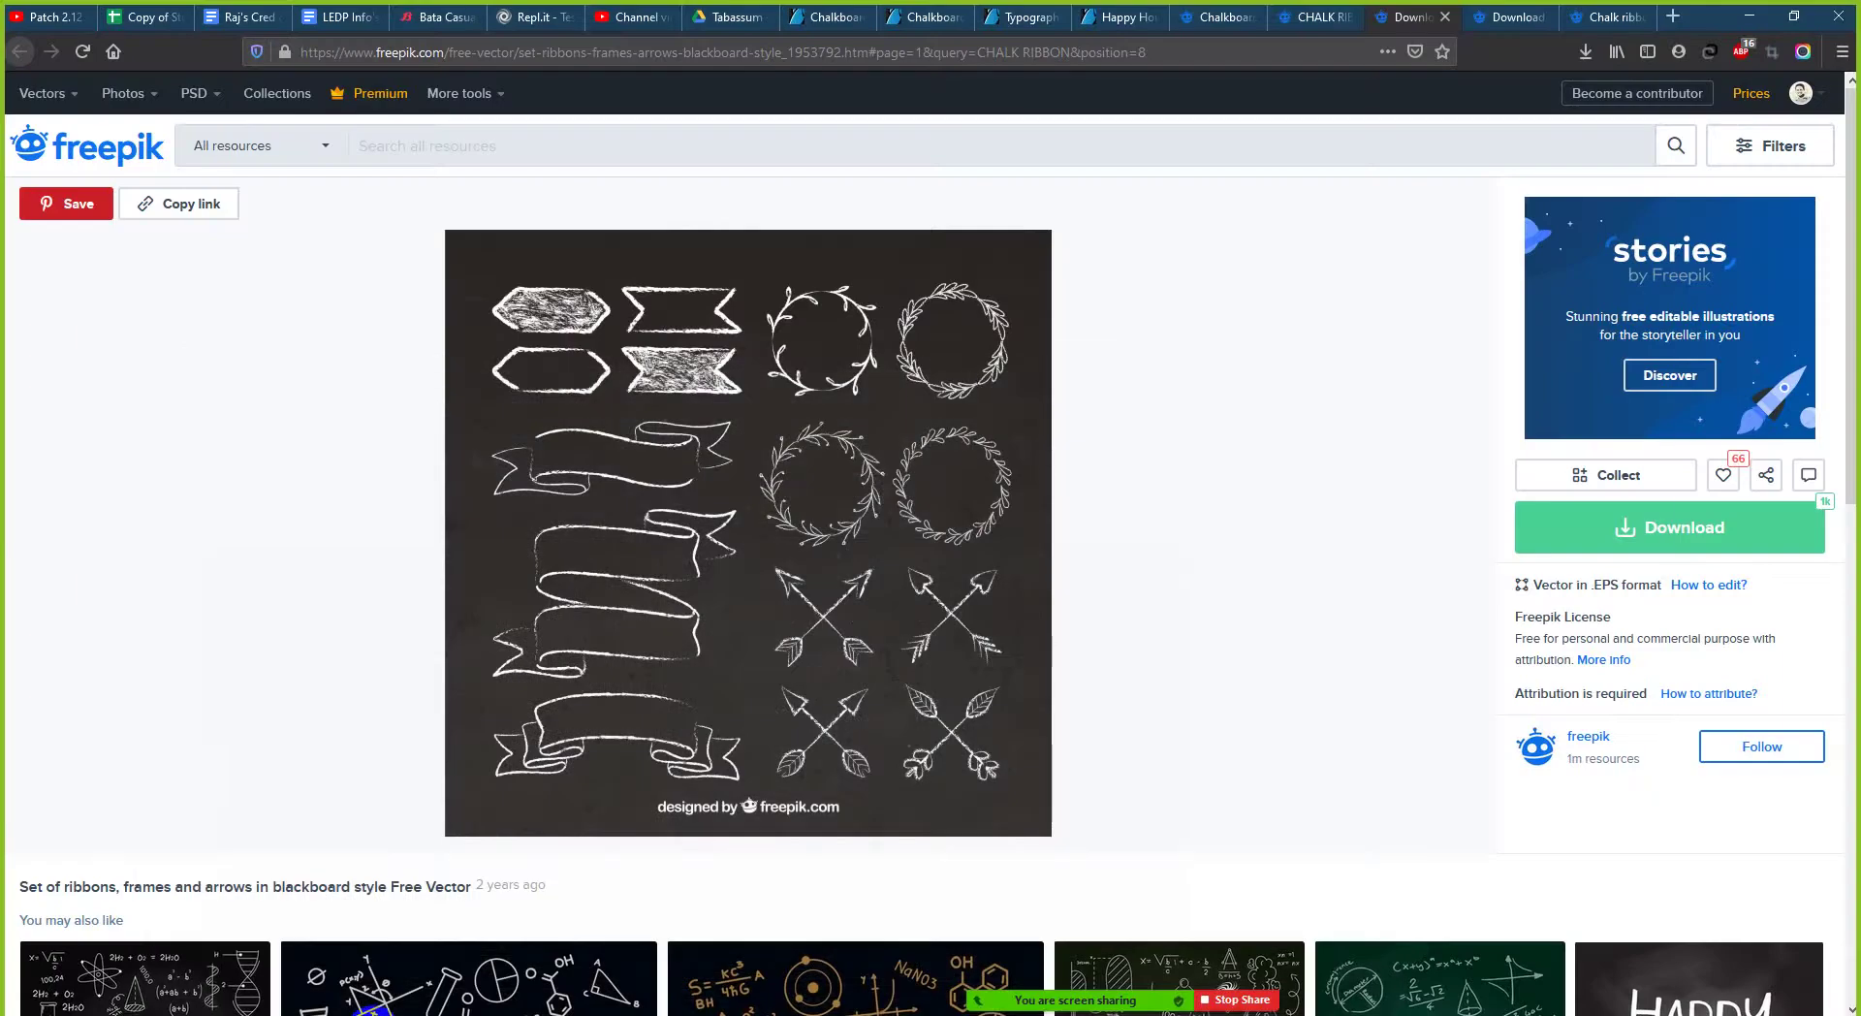
{"action": "left_click", "coordinate": [378, 1013]}
{"action": "left_click", "coordinate": [379, 1013]}
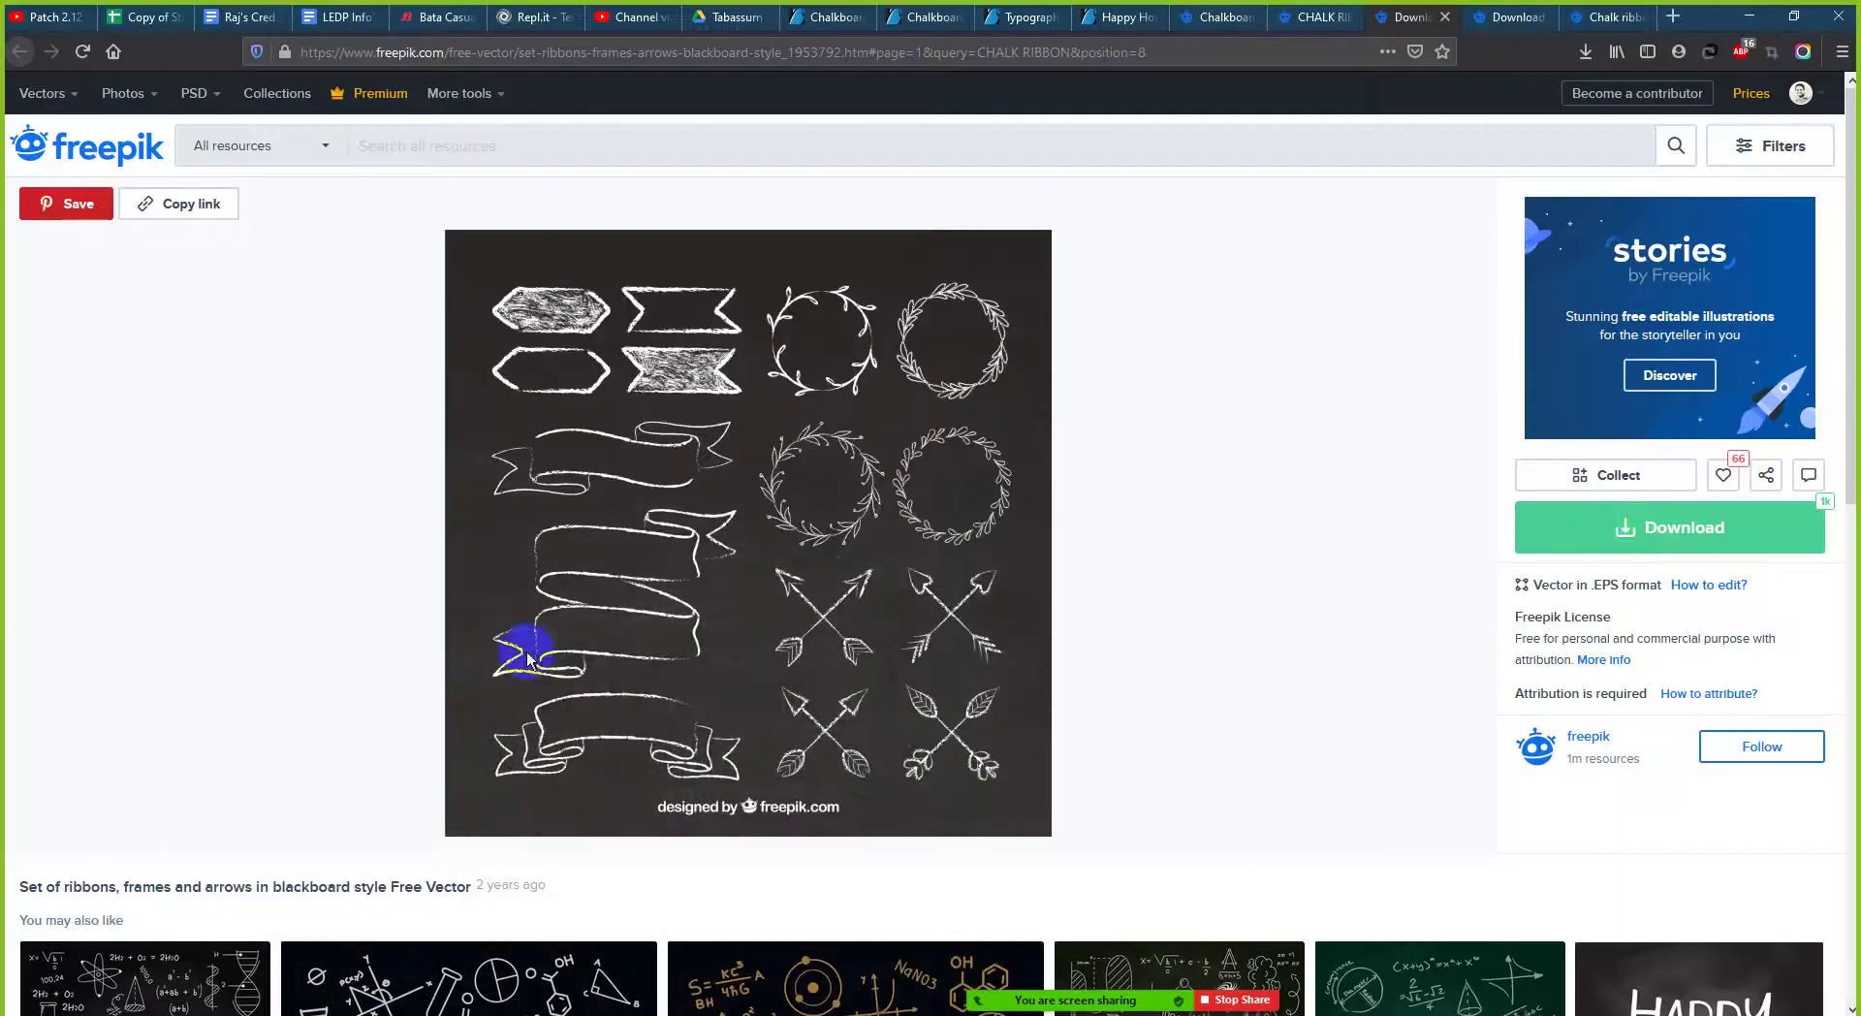
- Download the free ribbons, frames and arrows set, save set-ribbons-frames-arrows-blackboard-style.zip, and check its download progress
{"action": "left_click", "coordinate": [1648, 550]}
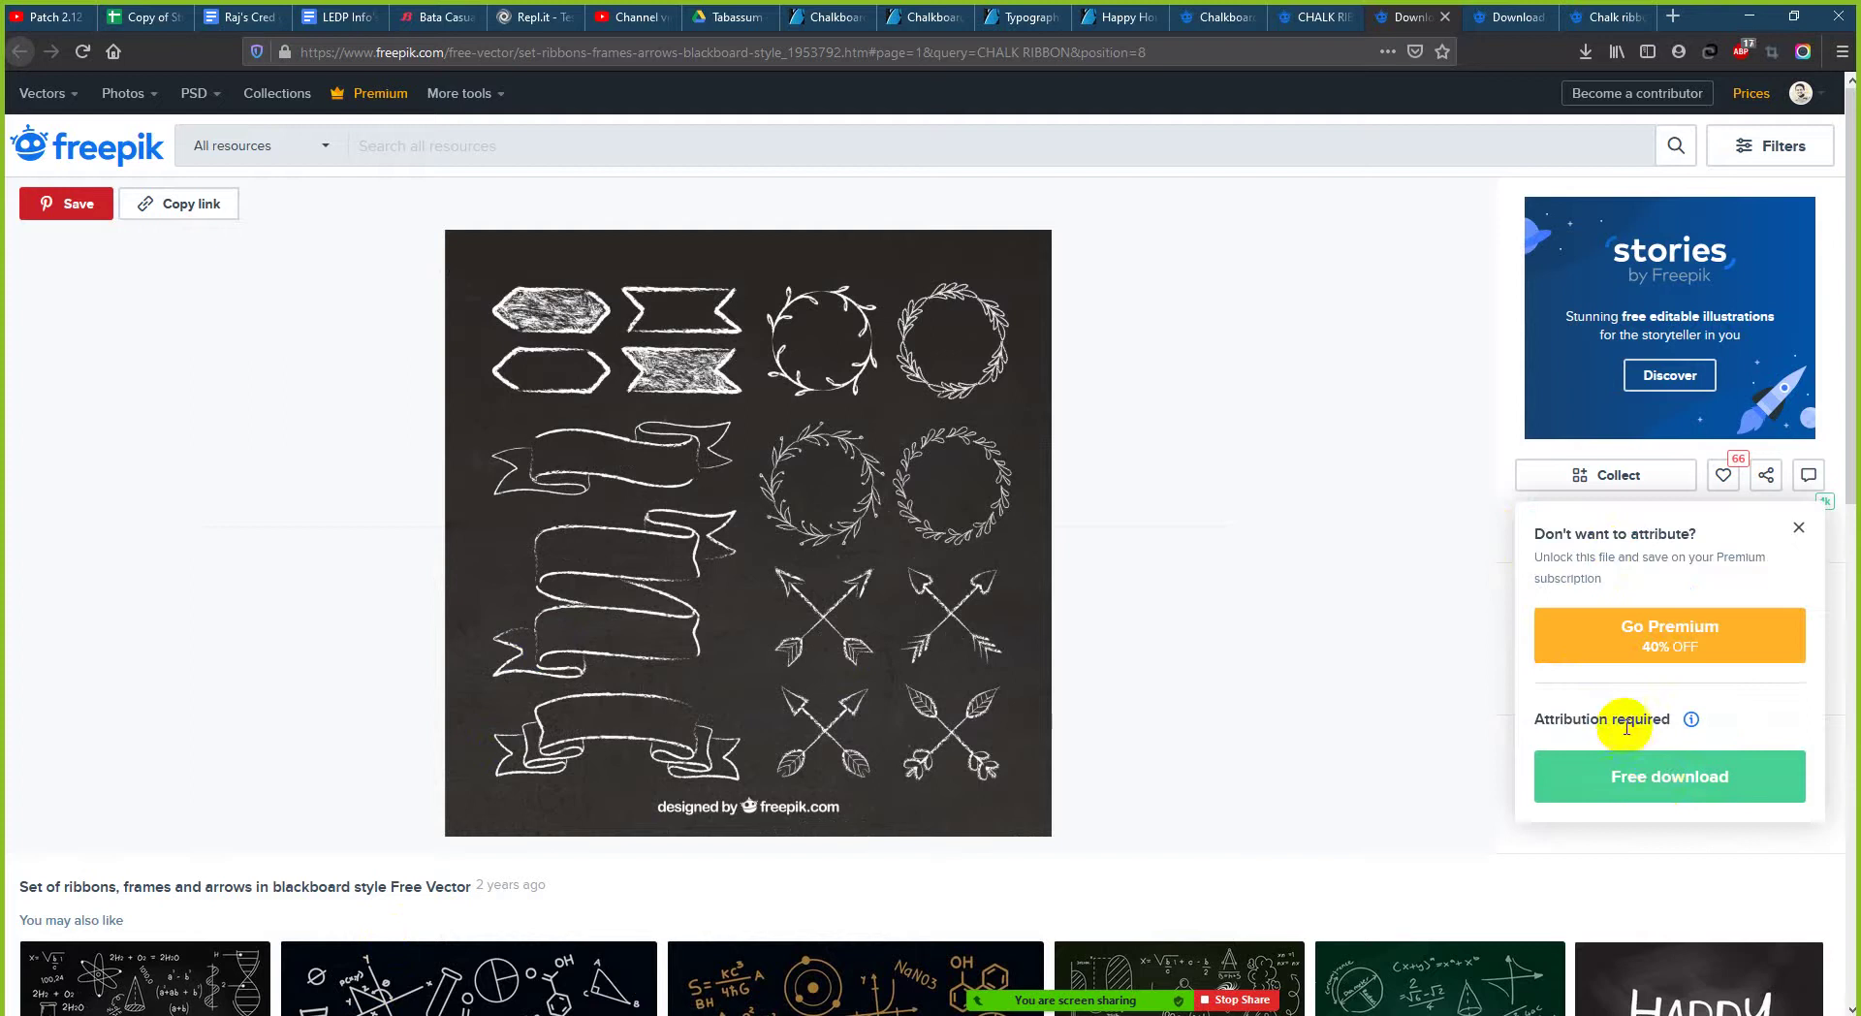
{"action": "left_click", "coordinate": [1645, 790]}
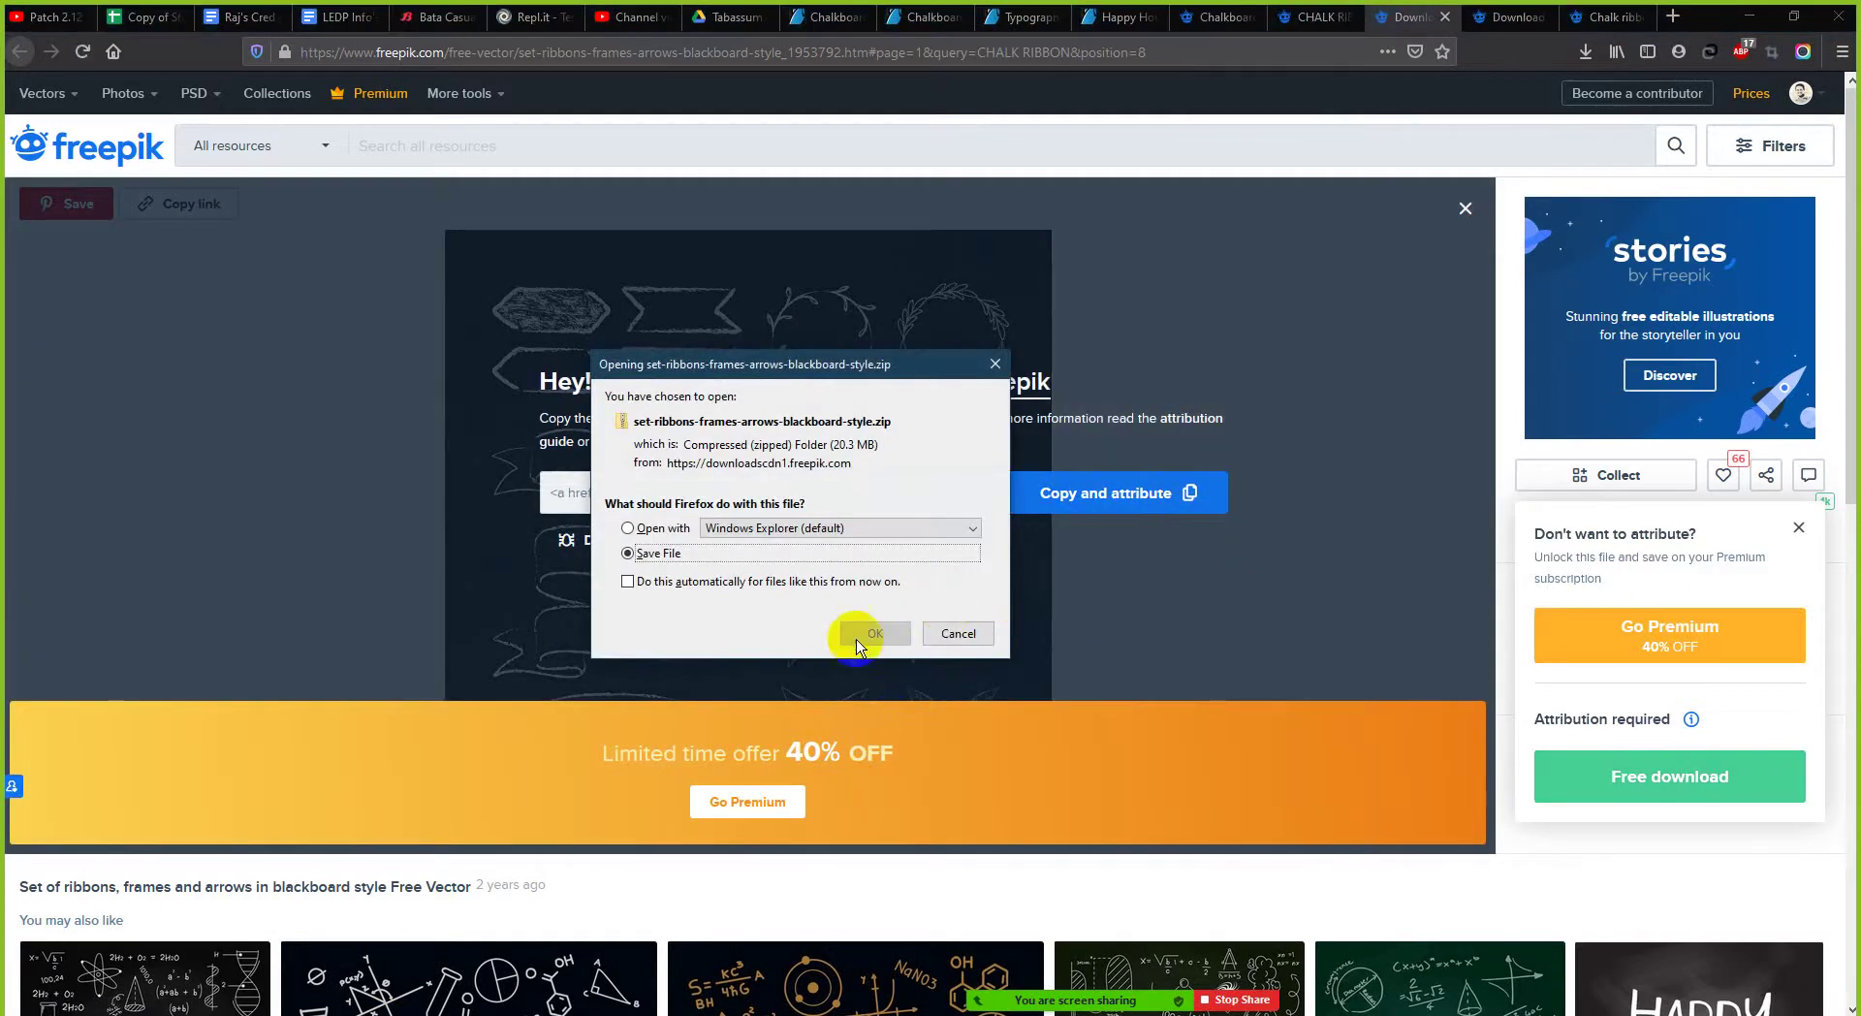
{"action": "left_click", "coordinate": [872, 632]}
{"action": "scroll", "coordinate": [875, 632], "scroll_direction": "down", "scroll_amount": 7}
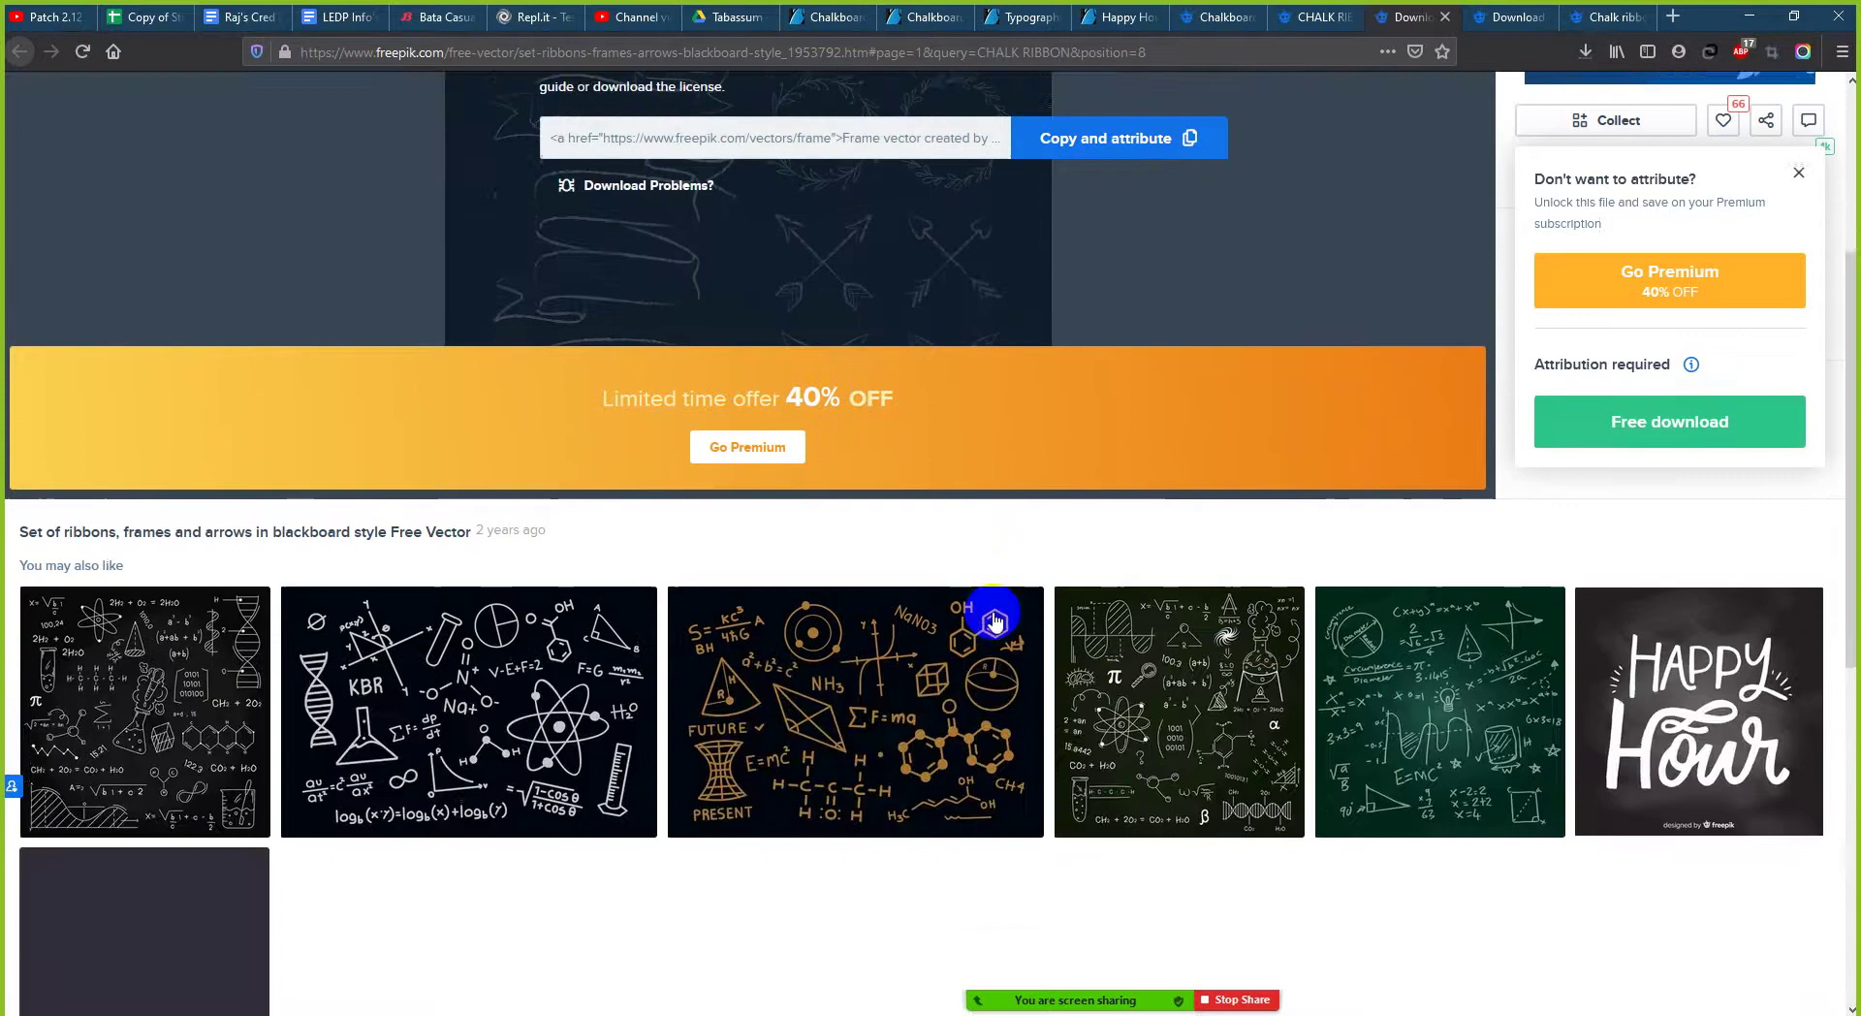
{"action": "scroll", "coordinate": [984, 614], "scroll_direction": "up", "scroll_amount": 7}
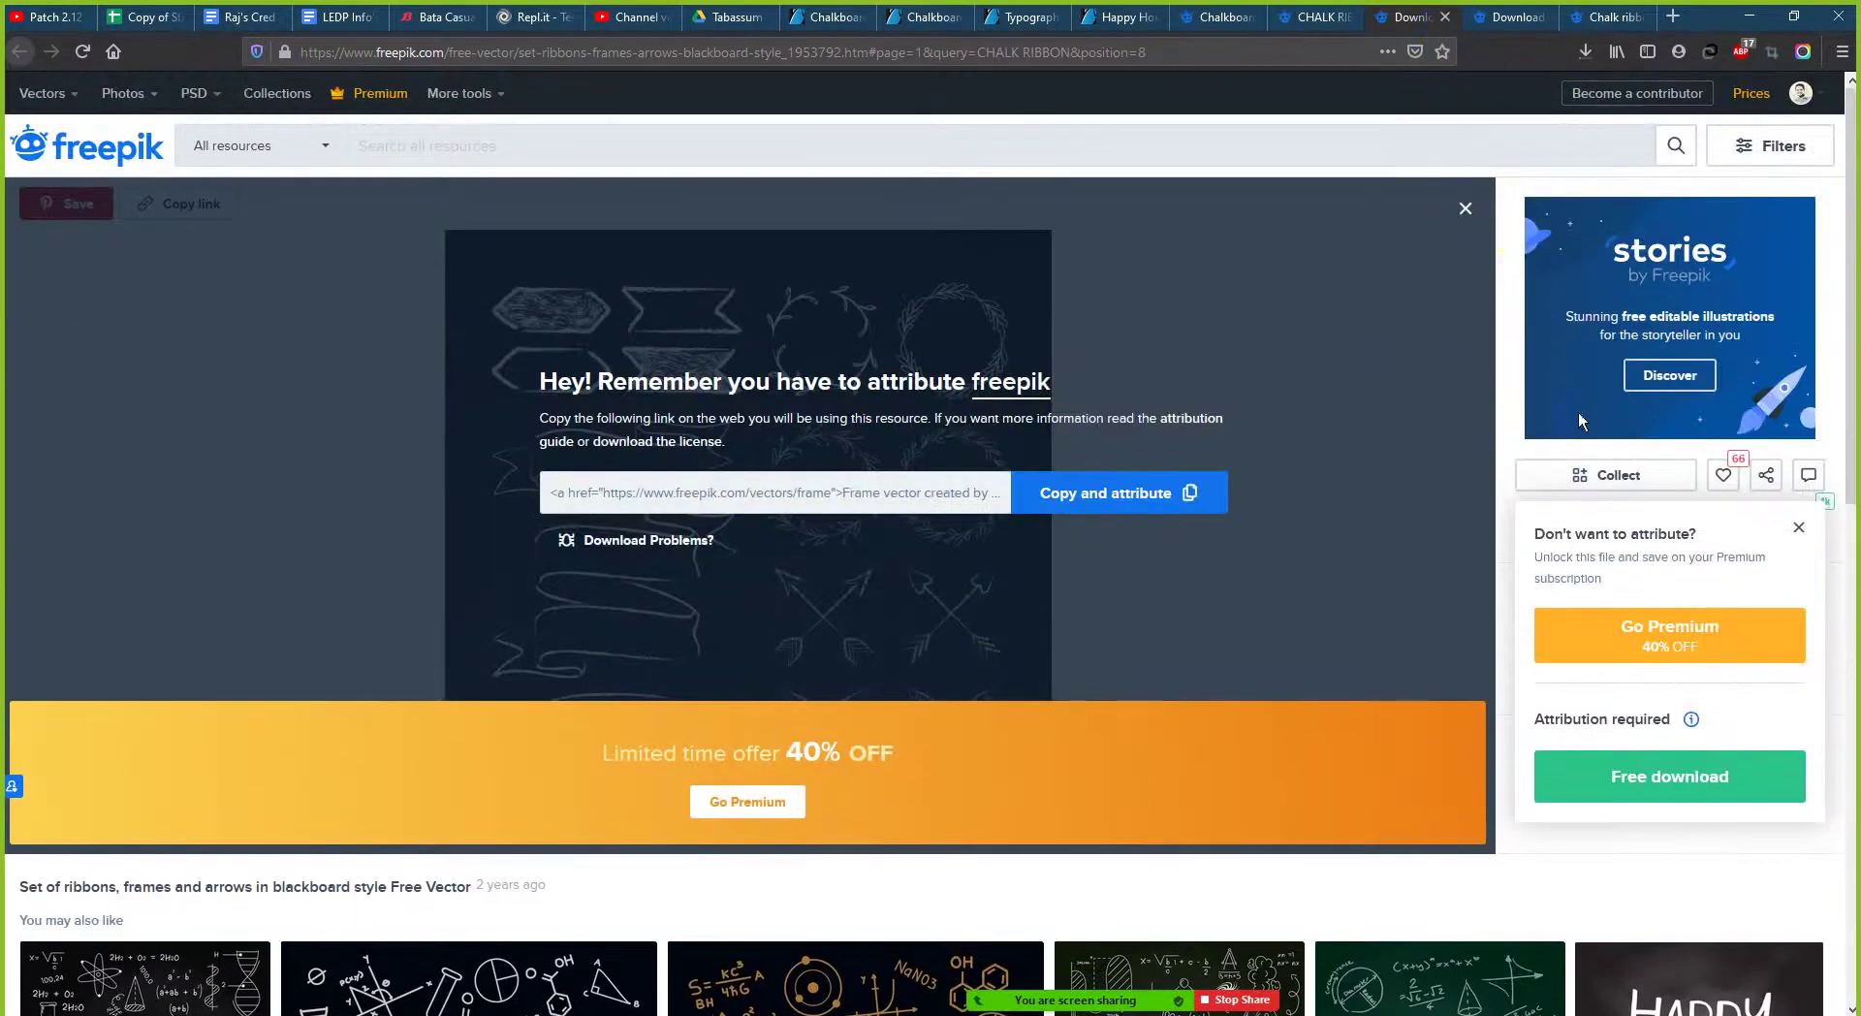
{"action": "left_click", "coordinate": [1586, 51]}
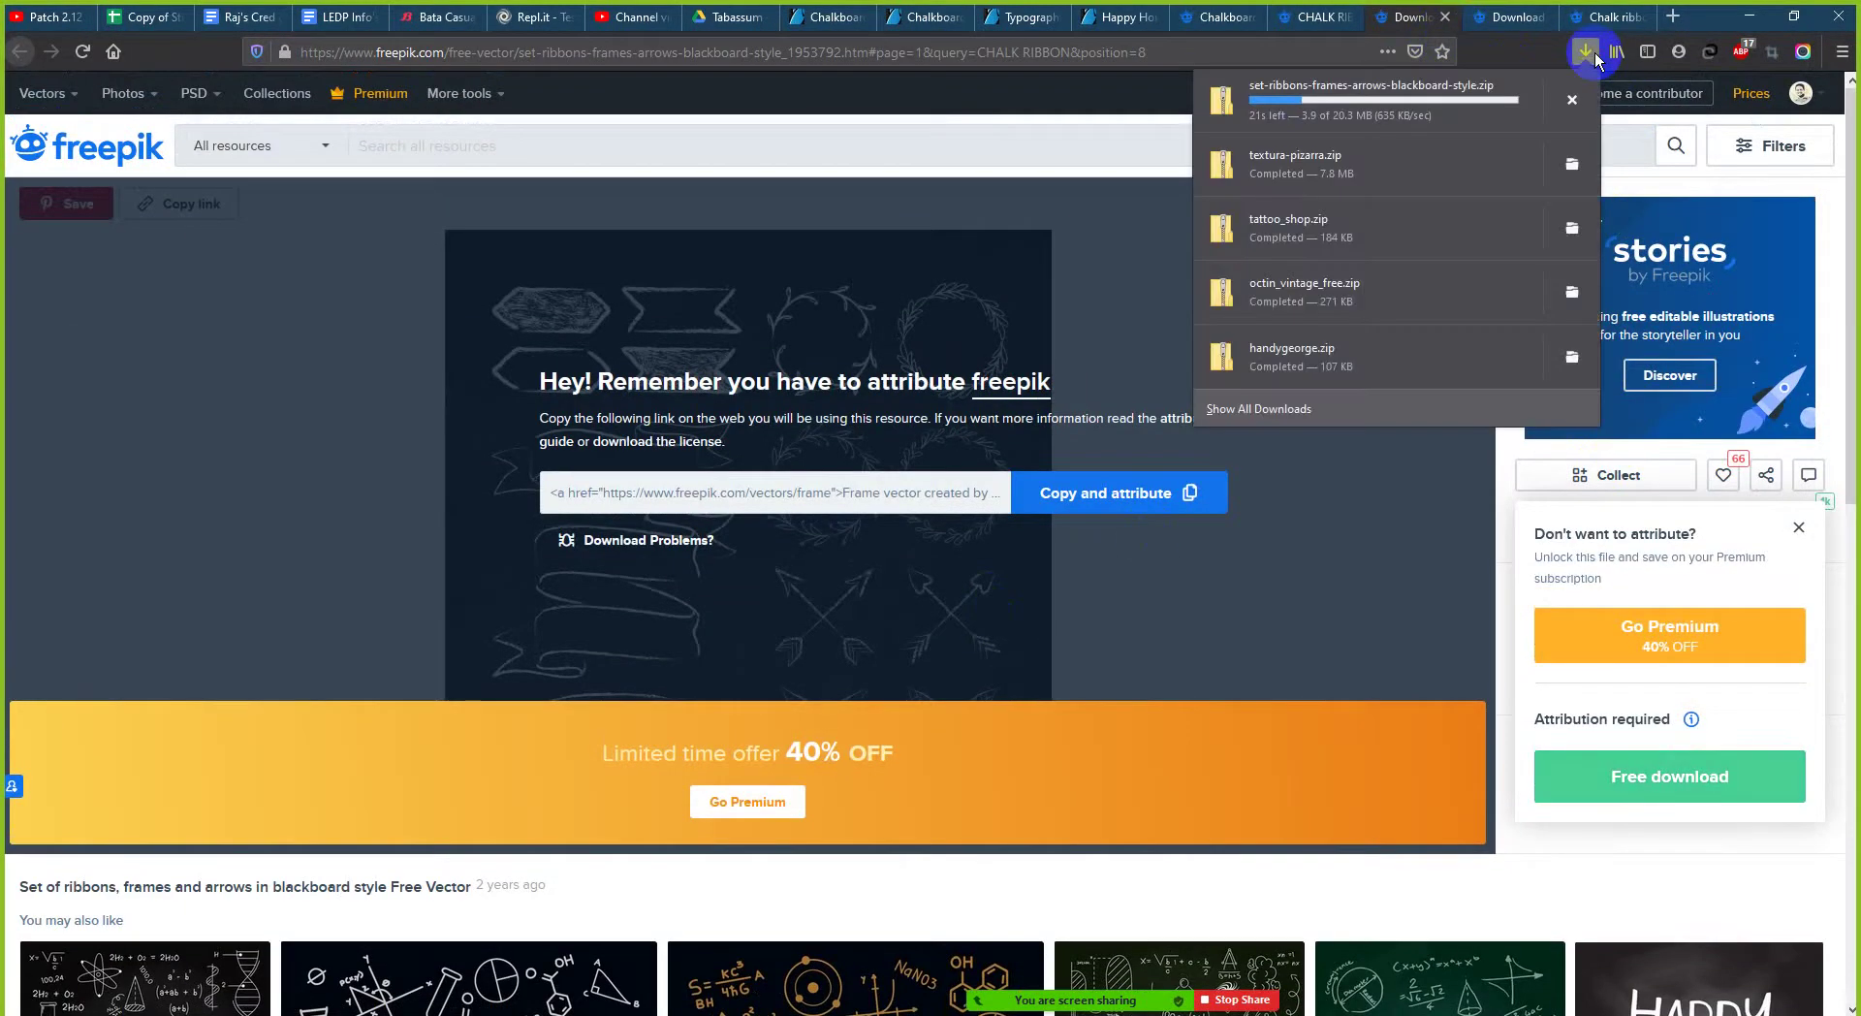
{"action": "left_click", "coordinate": [1594, 55]}
- Browse the second page of CHALK RIBBON search results for ribbon vectors resembling the reference flyer's banners
{"action": "left_click", "coordinate": [1304, 17]}
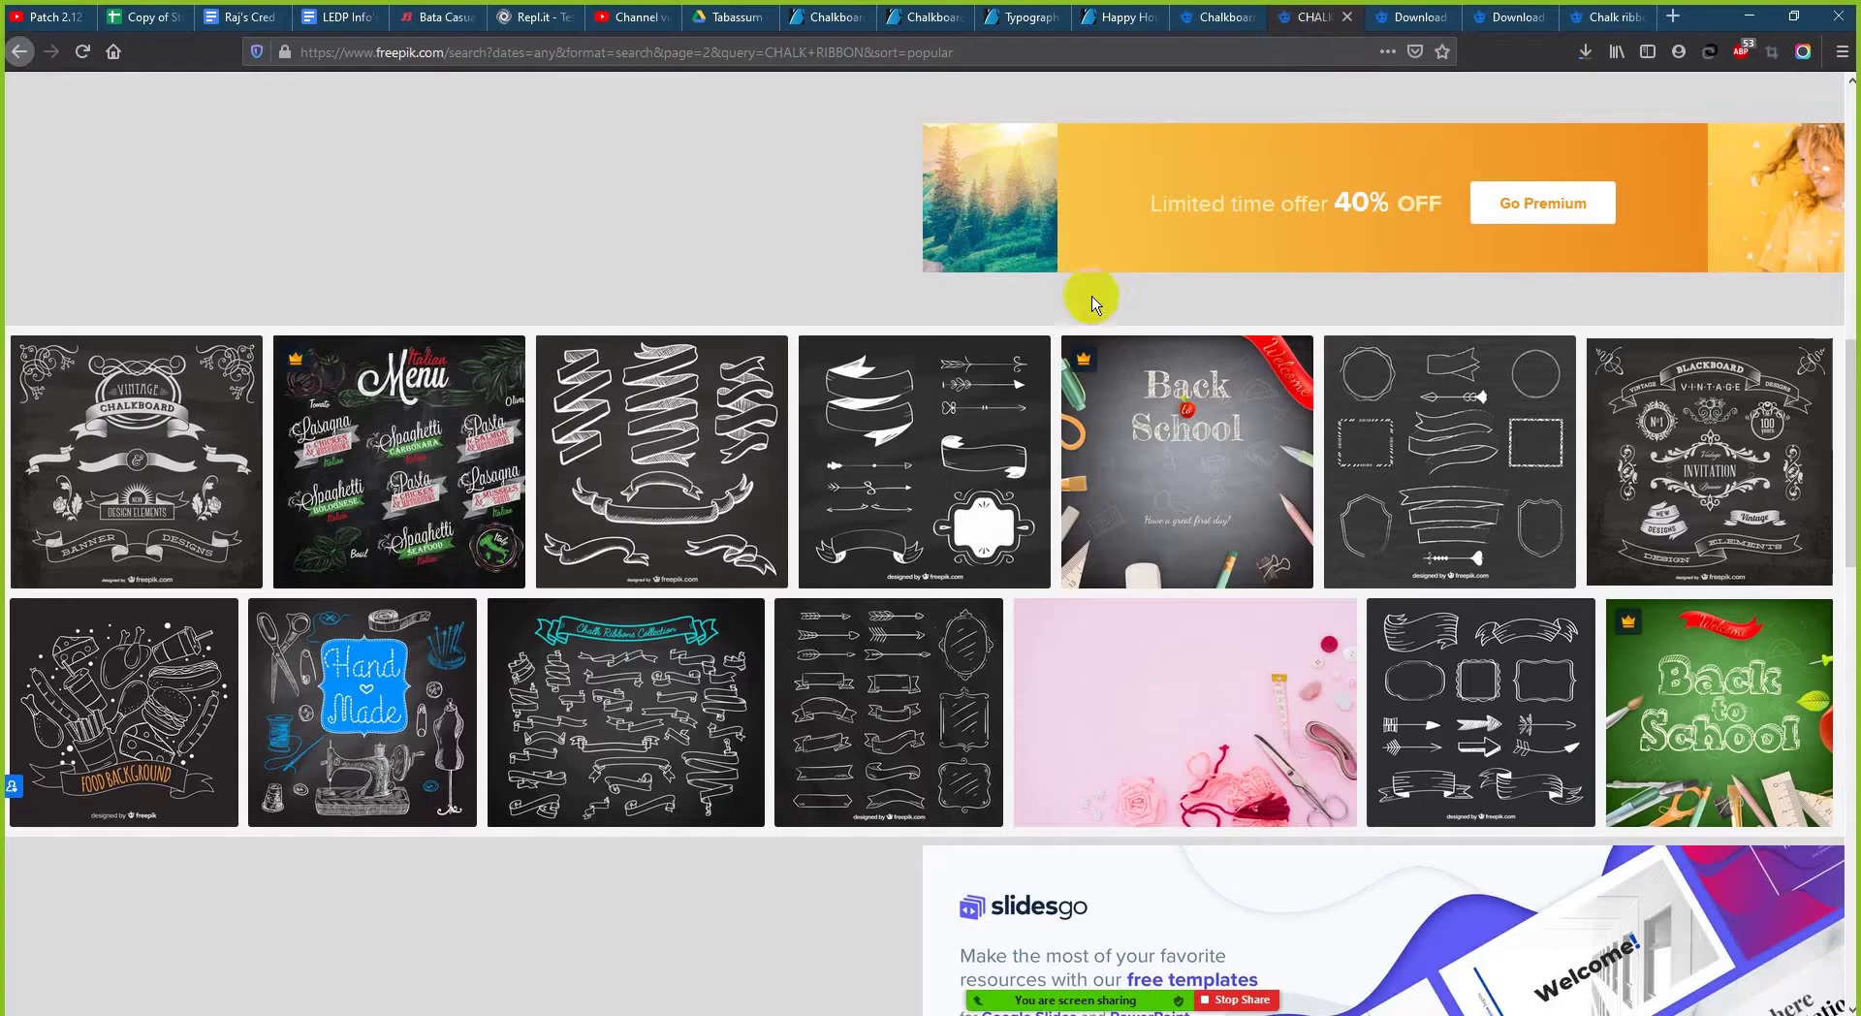
{"action": "scroll", "coordinate": [770, 727], "scroll_direction": "down", "scroll_amount": 4}
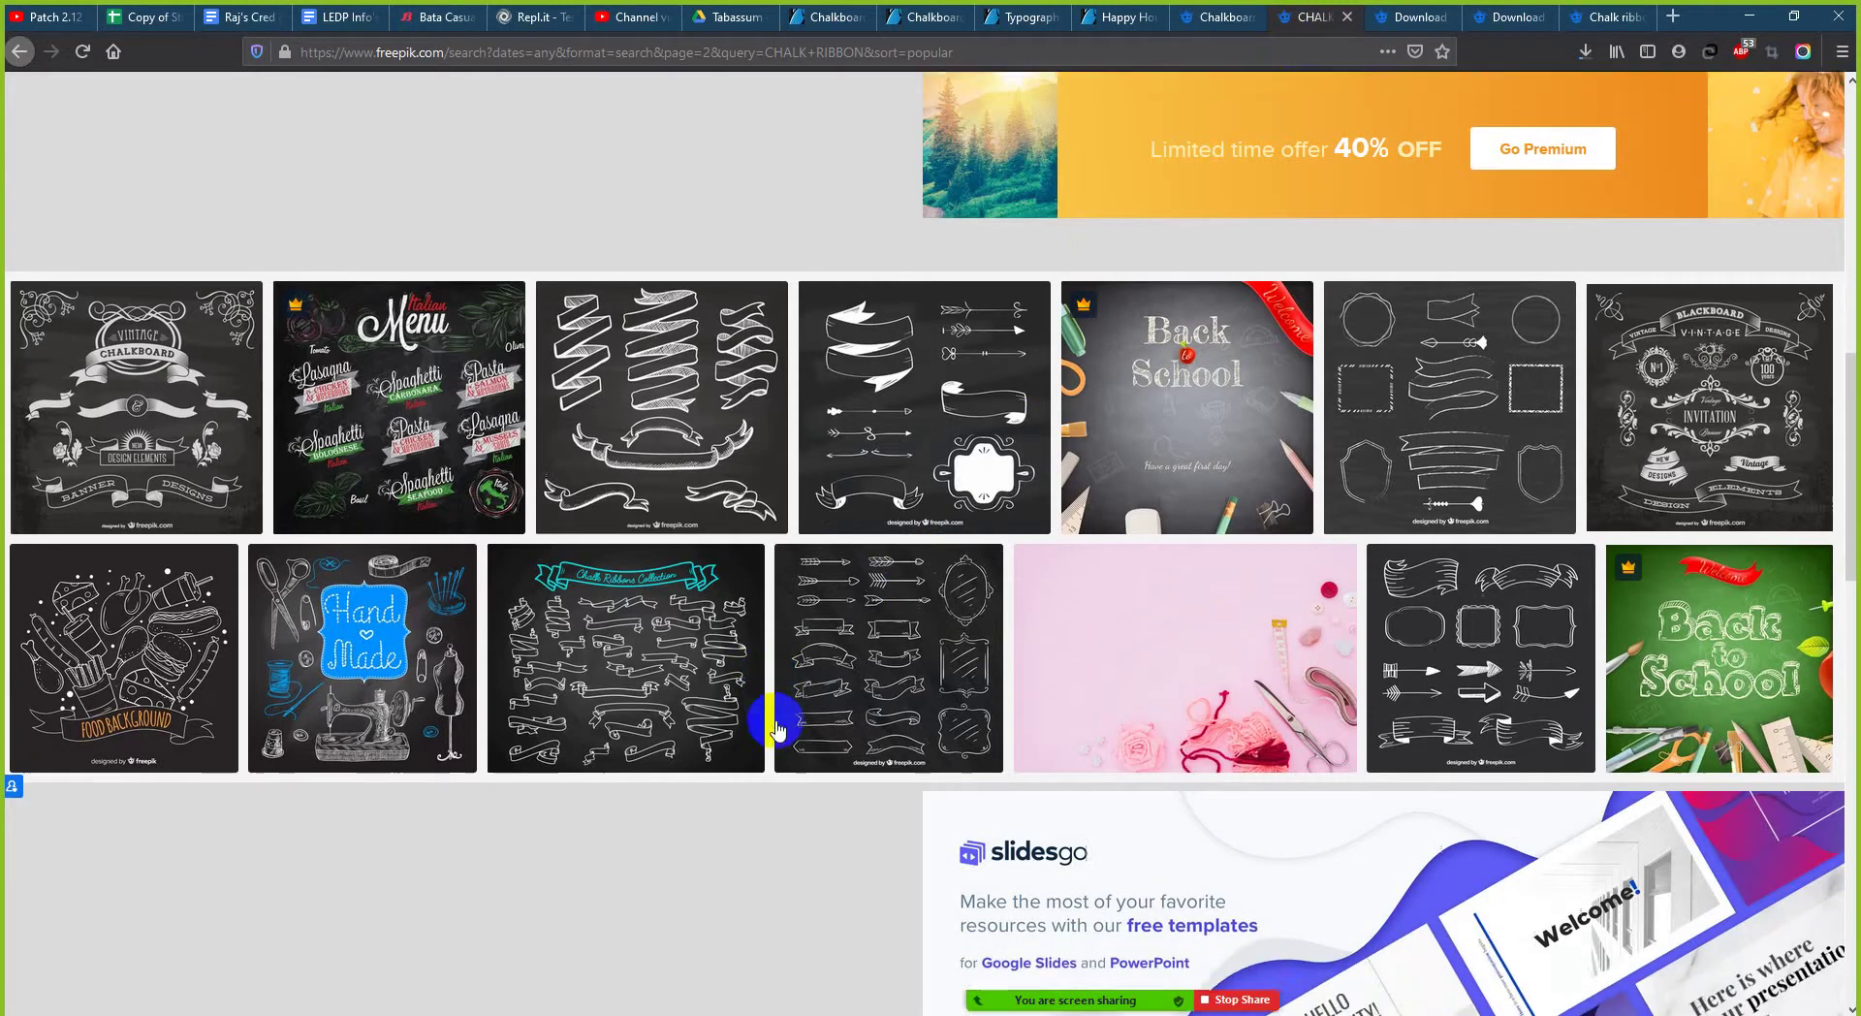
{"action": "scroll", "coordinate": [780, 754], "scroll_direction": "down", "scroll_amount": 3}
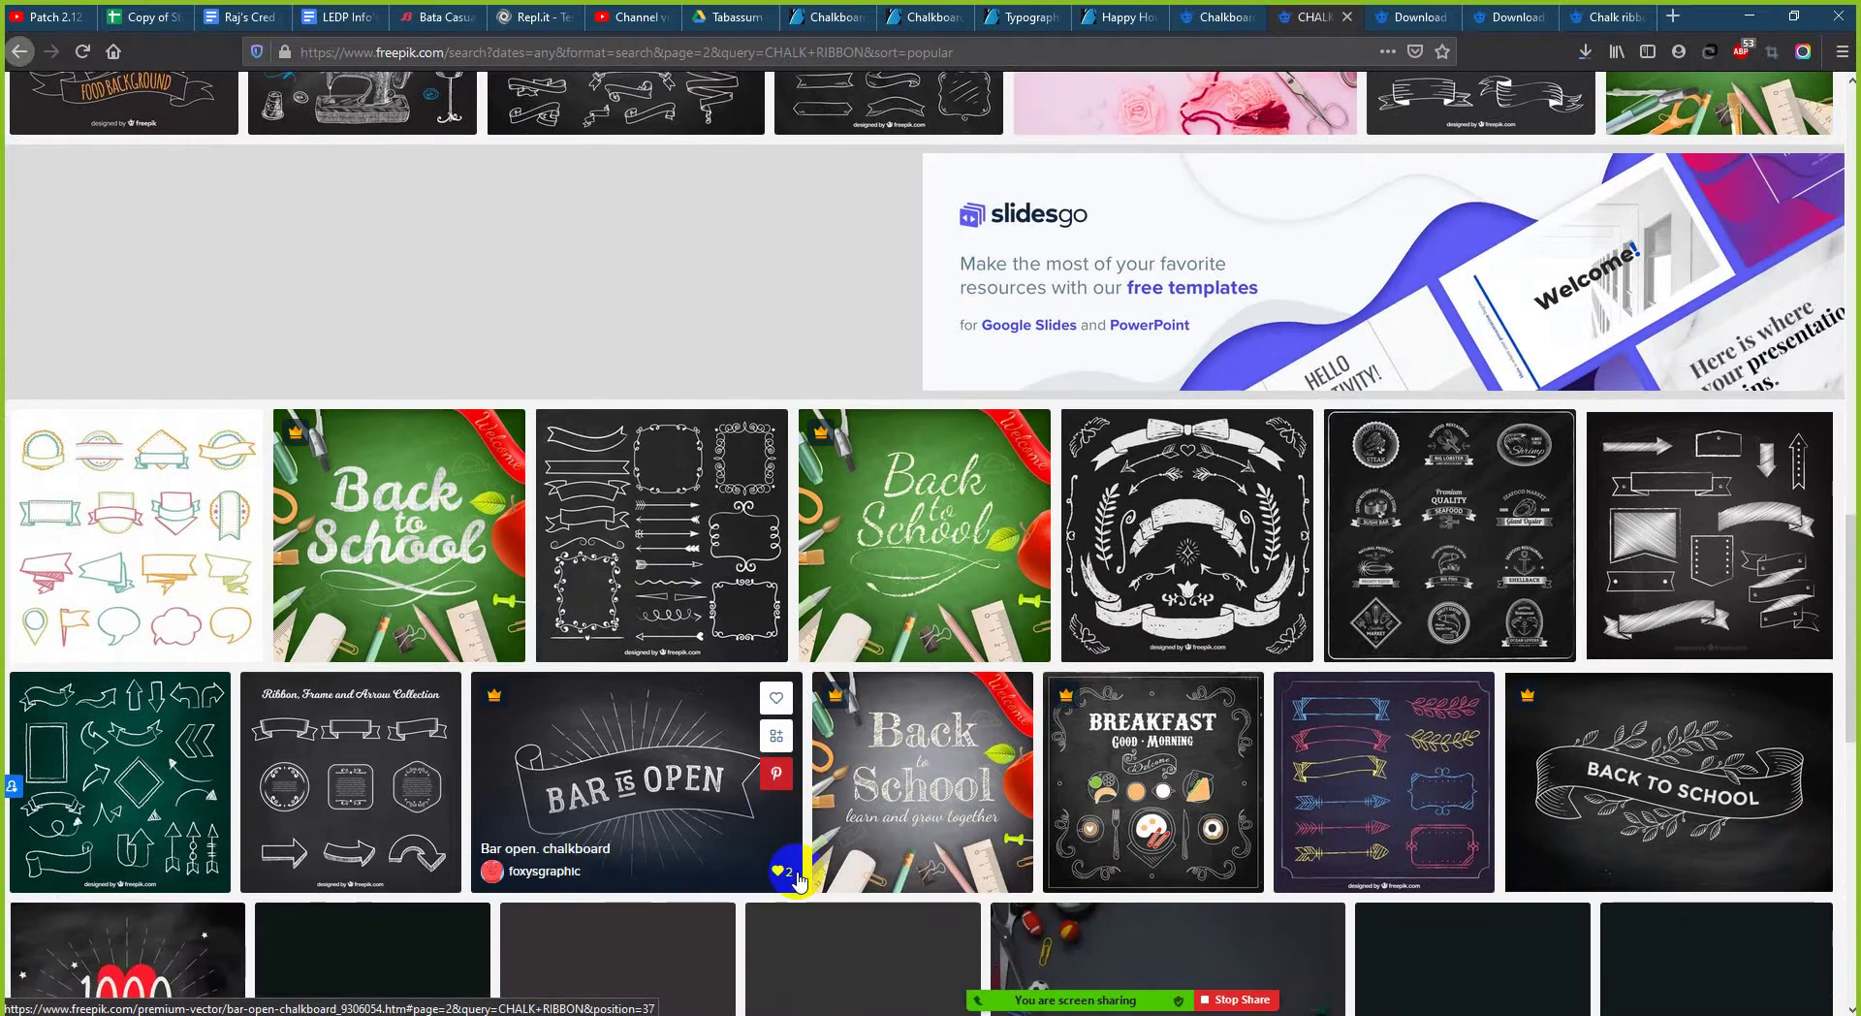
{"action": "scroll", "coordinate": [1662, 667], "scroll_direction": "down", "scroll_amount": 2}
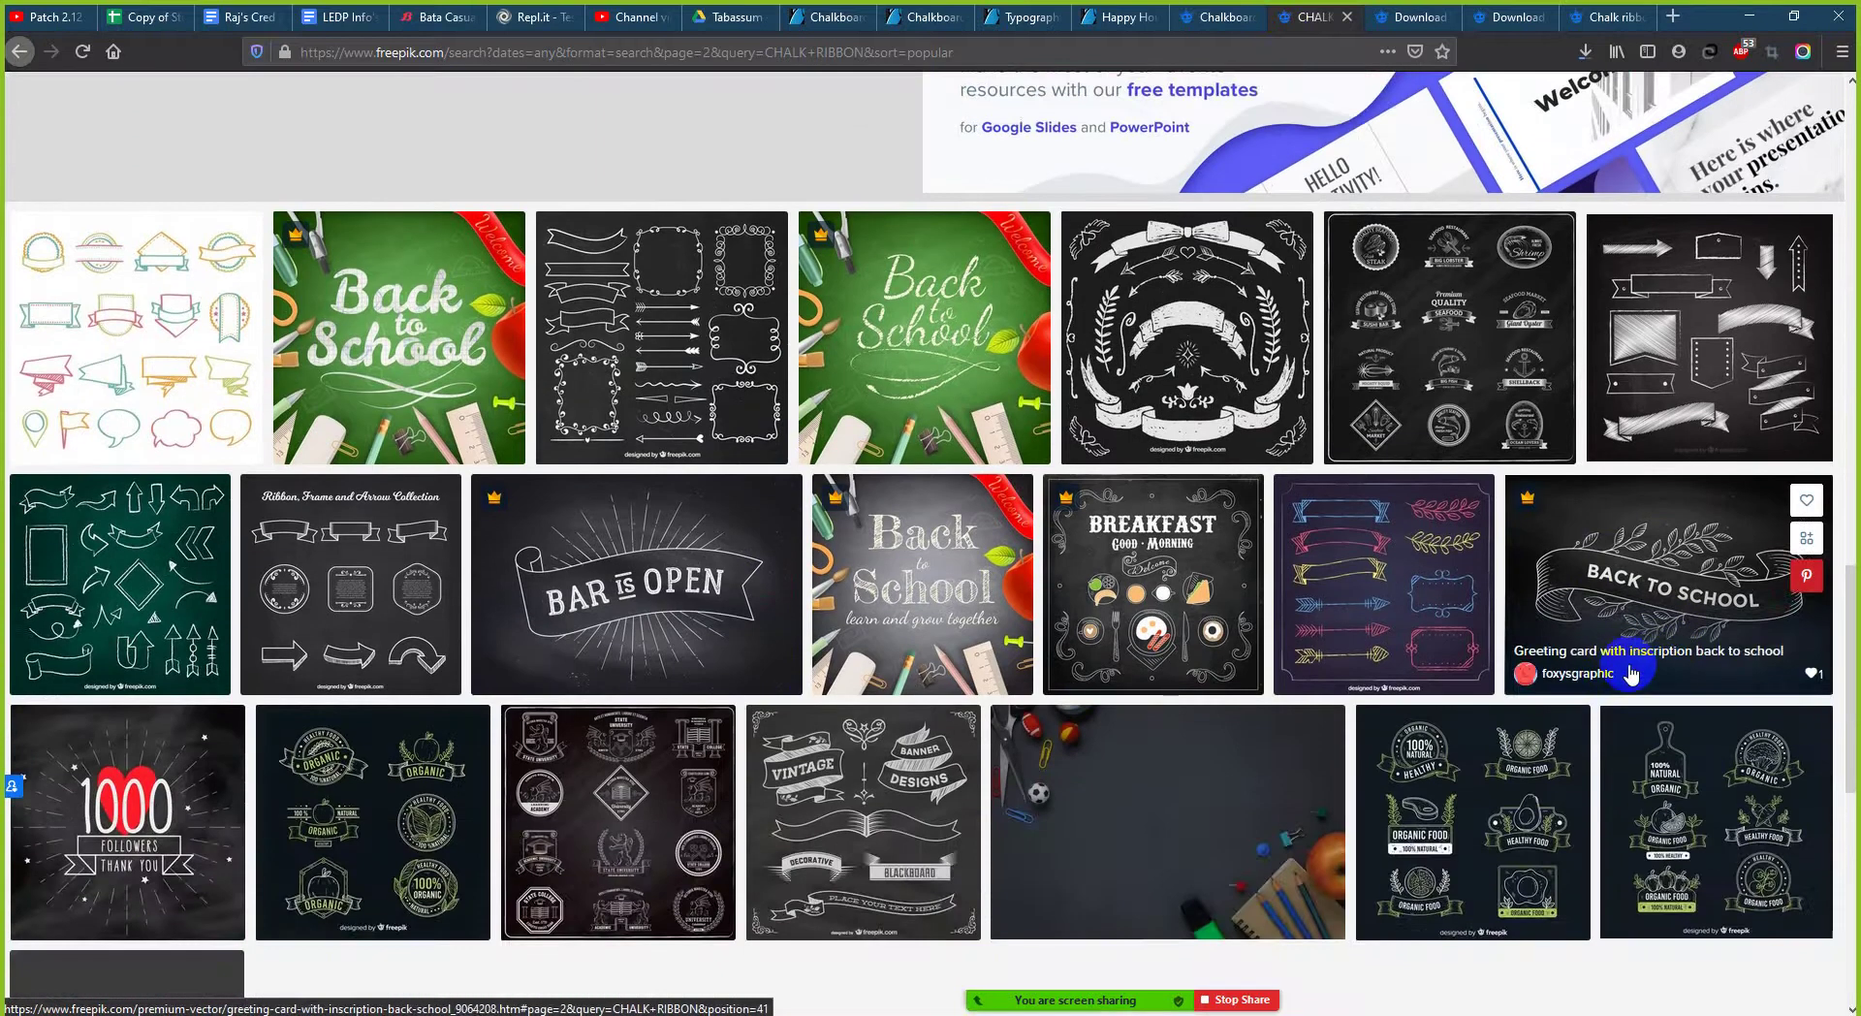
{"action": "scroll", "coordinate": [1498, 736], "scroll_direction": "down", "scroll_amount": 1}
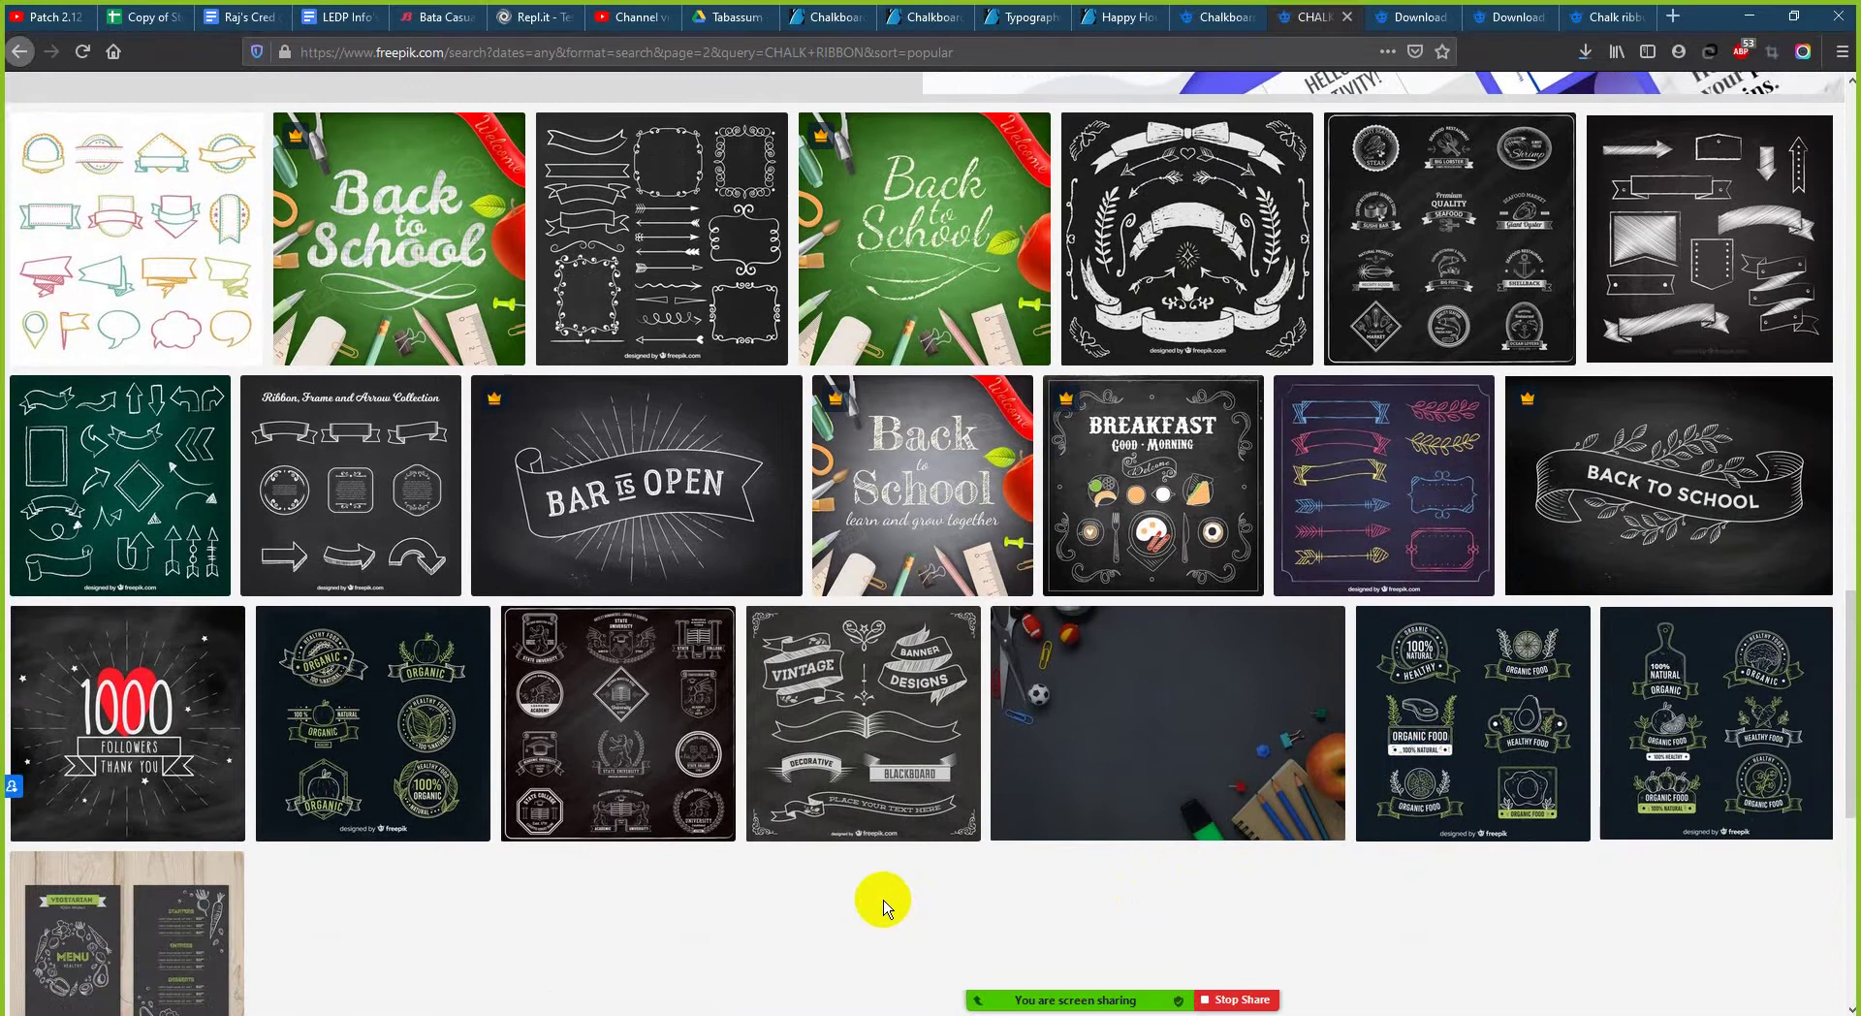
{"action": "scroll", "coordinate": [645, 911], "scroll_direction": "down", "scroll_amount": 1}
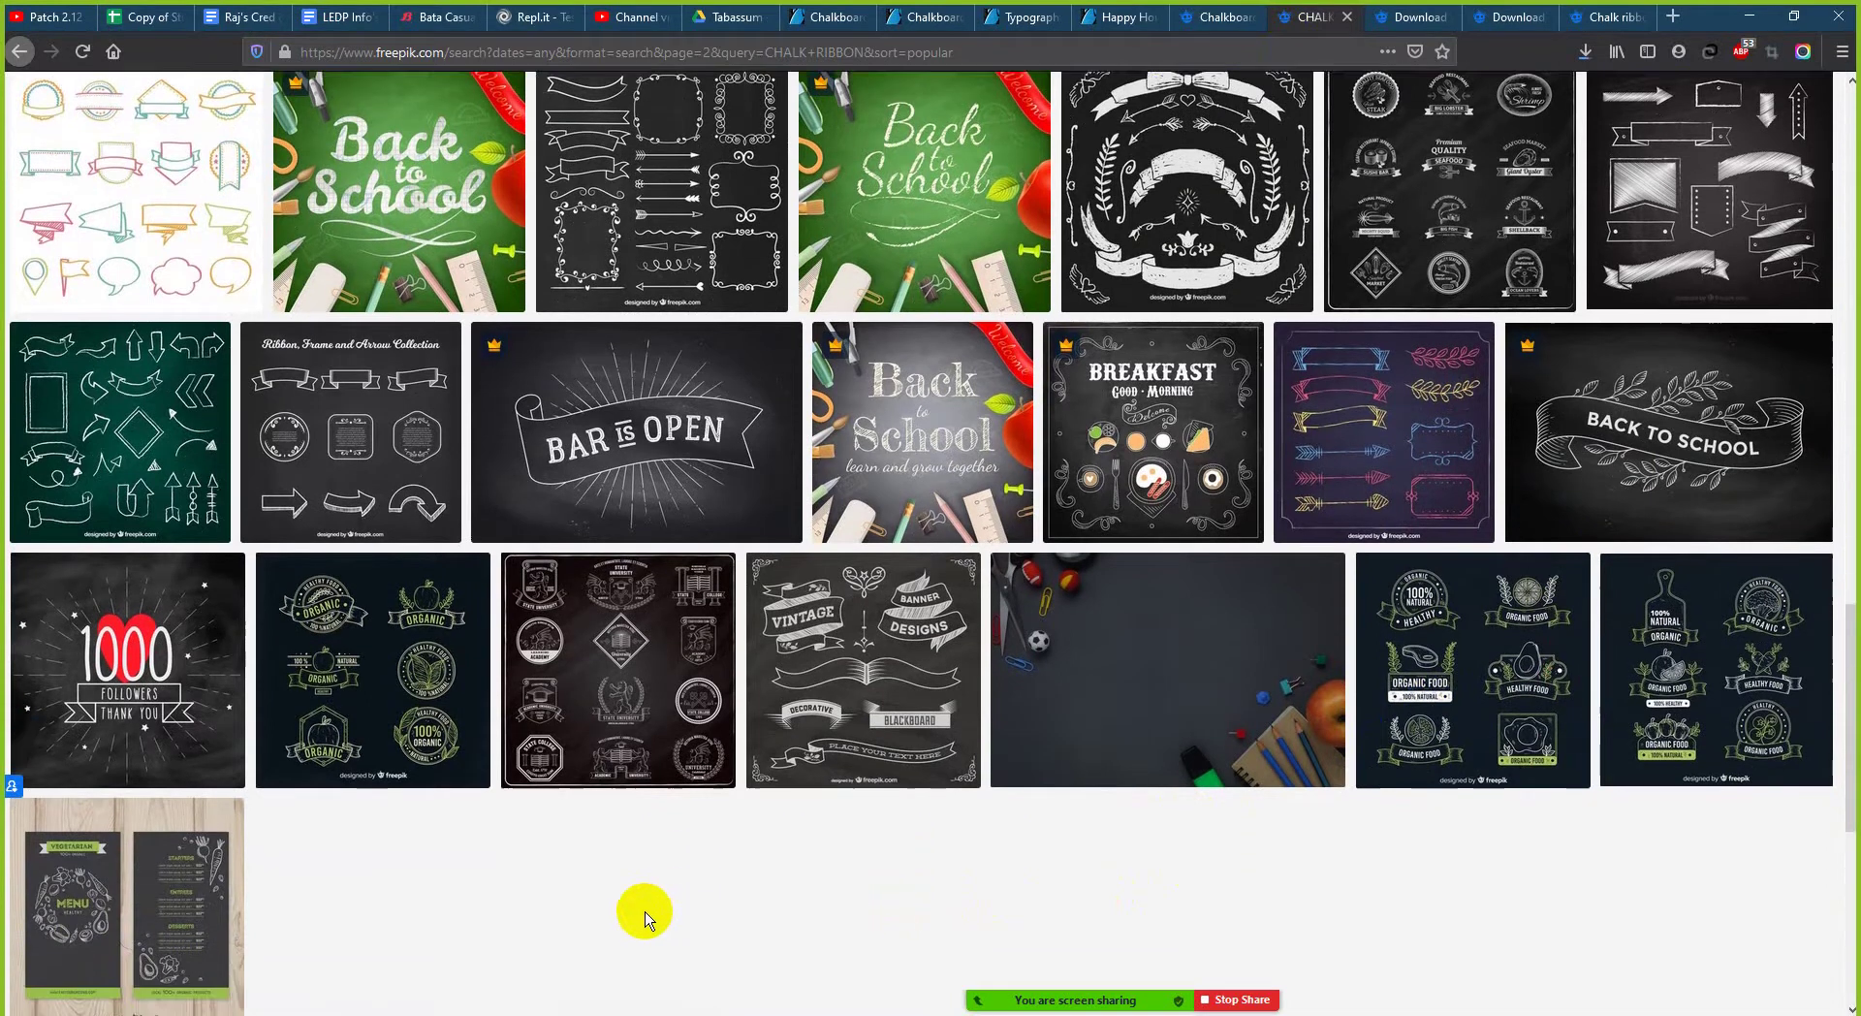
{"action": "scroll", "coordinate": [646, 916], "scroll_direction": "up", "scroll_amount": 2}
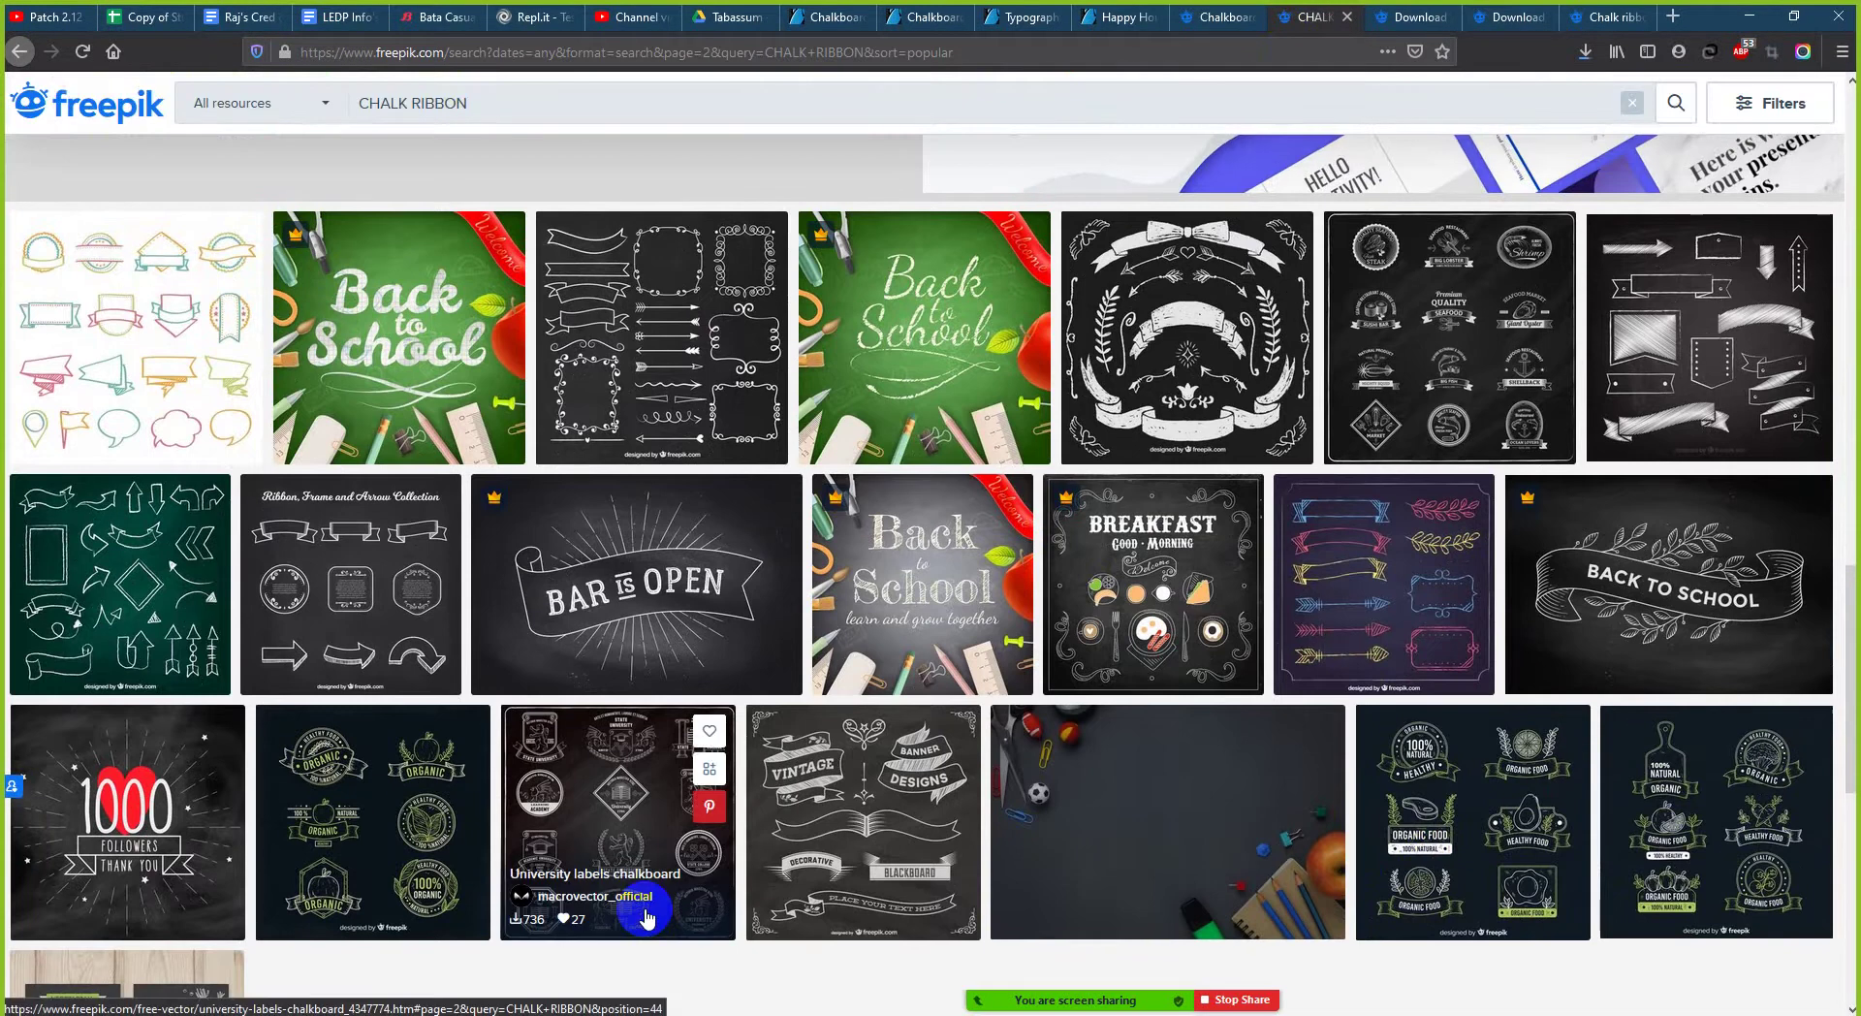
{"action": "scroll", "coordinate": [648, 916], "scroll_direction": "up", "scroll_amount": 3}
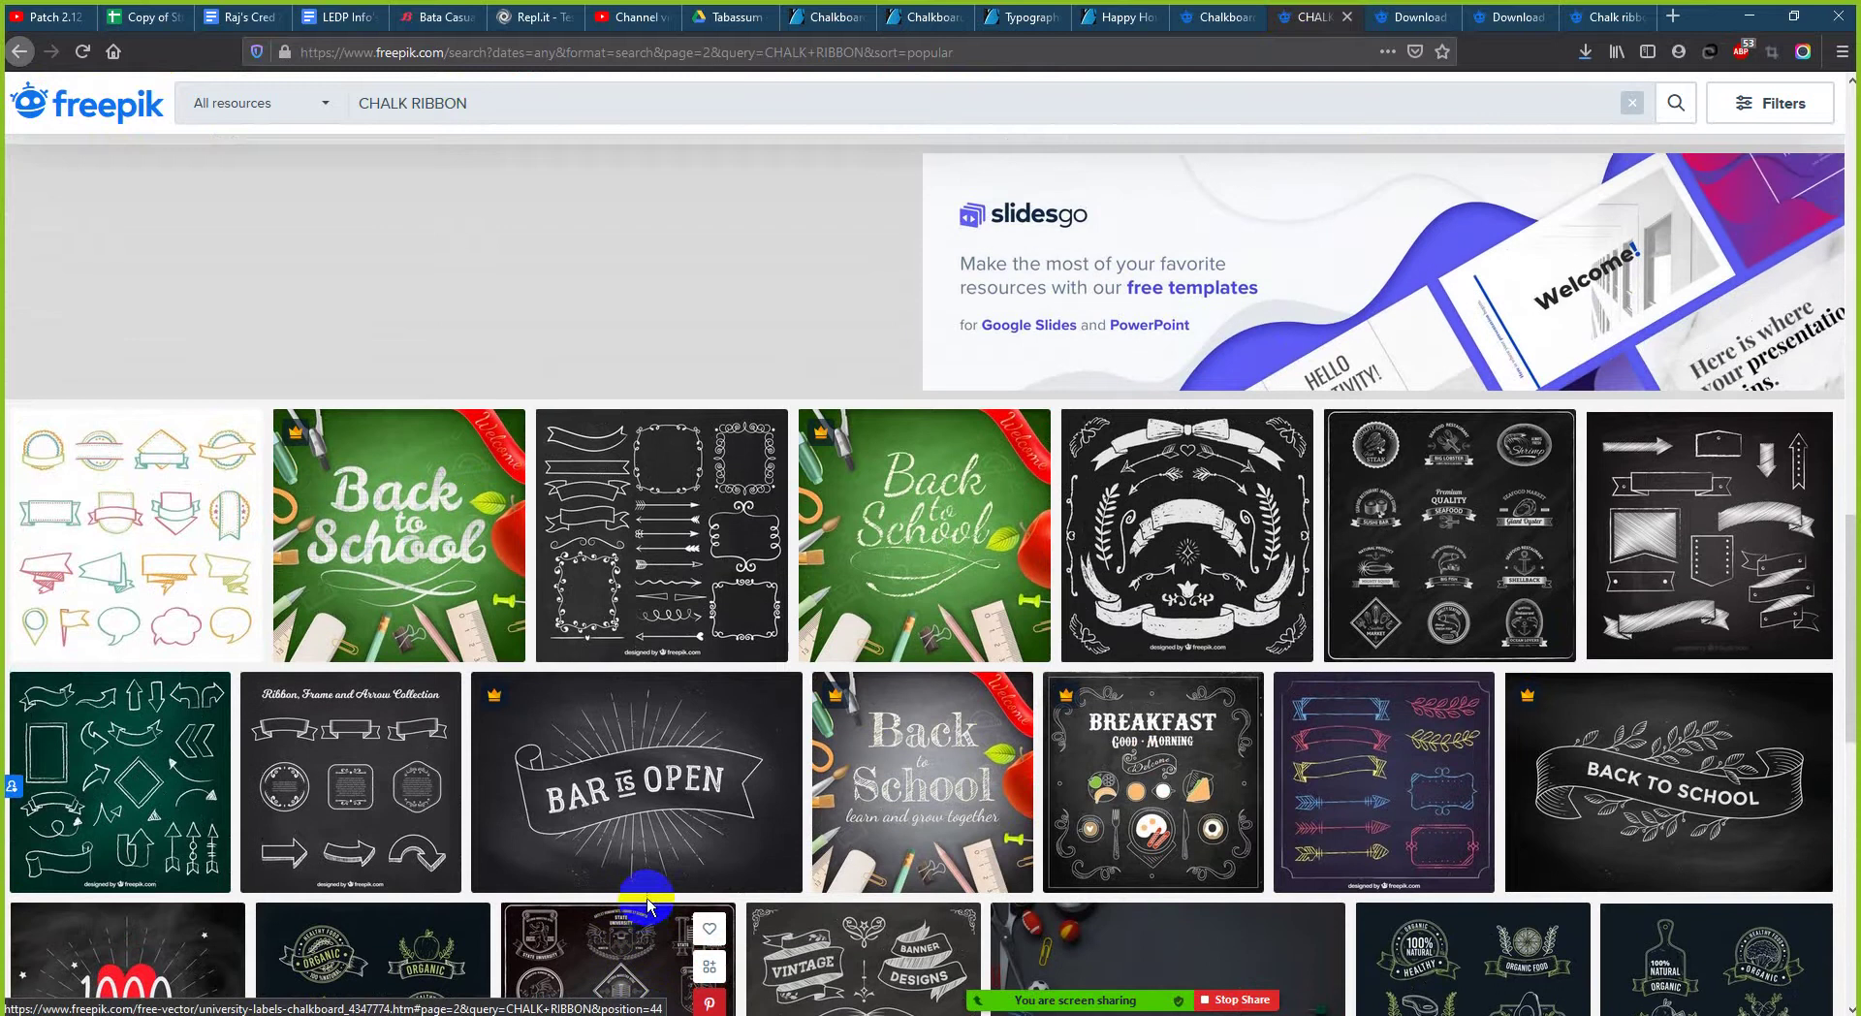
{"action": "scroll", "coordinate": [647, 907], "scroll_direction": "up", "scroll_amount": 7}
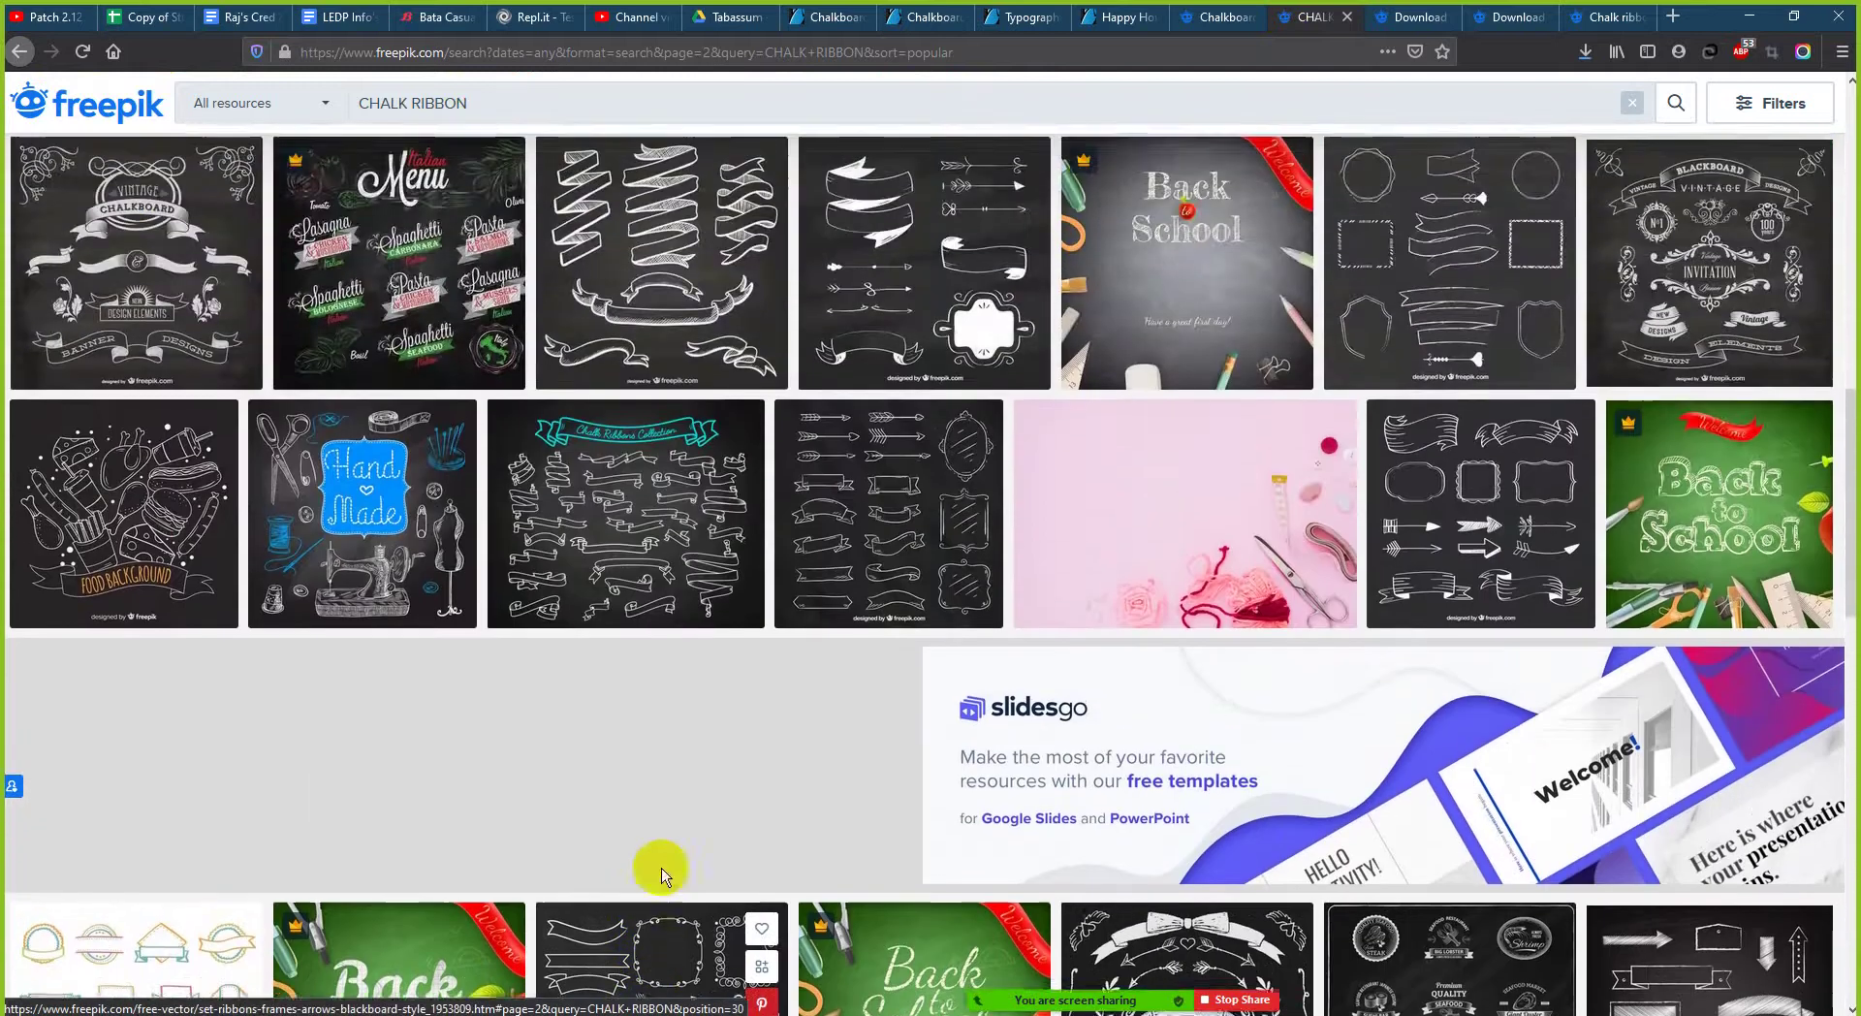
- Show the downloaded ribbons, frames and arrows archive in the Downloads folder, and return to the search results
{"action": "left_click", "coordinate": [1586, 50]}
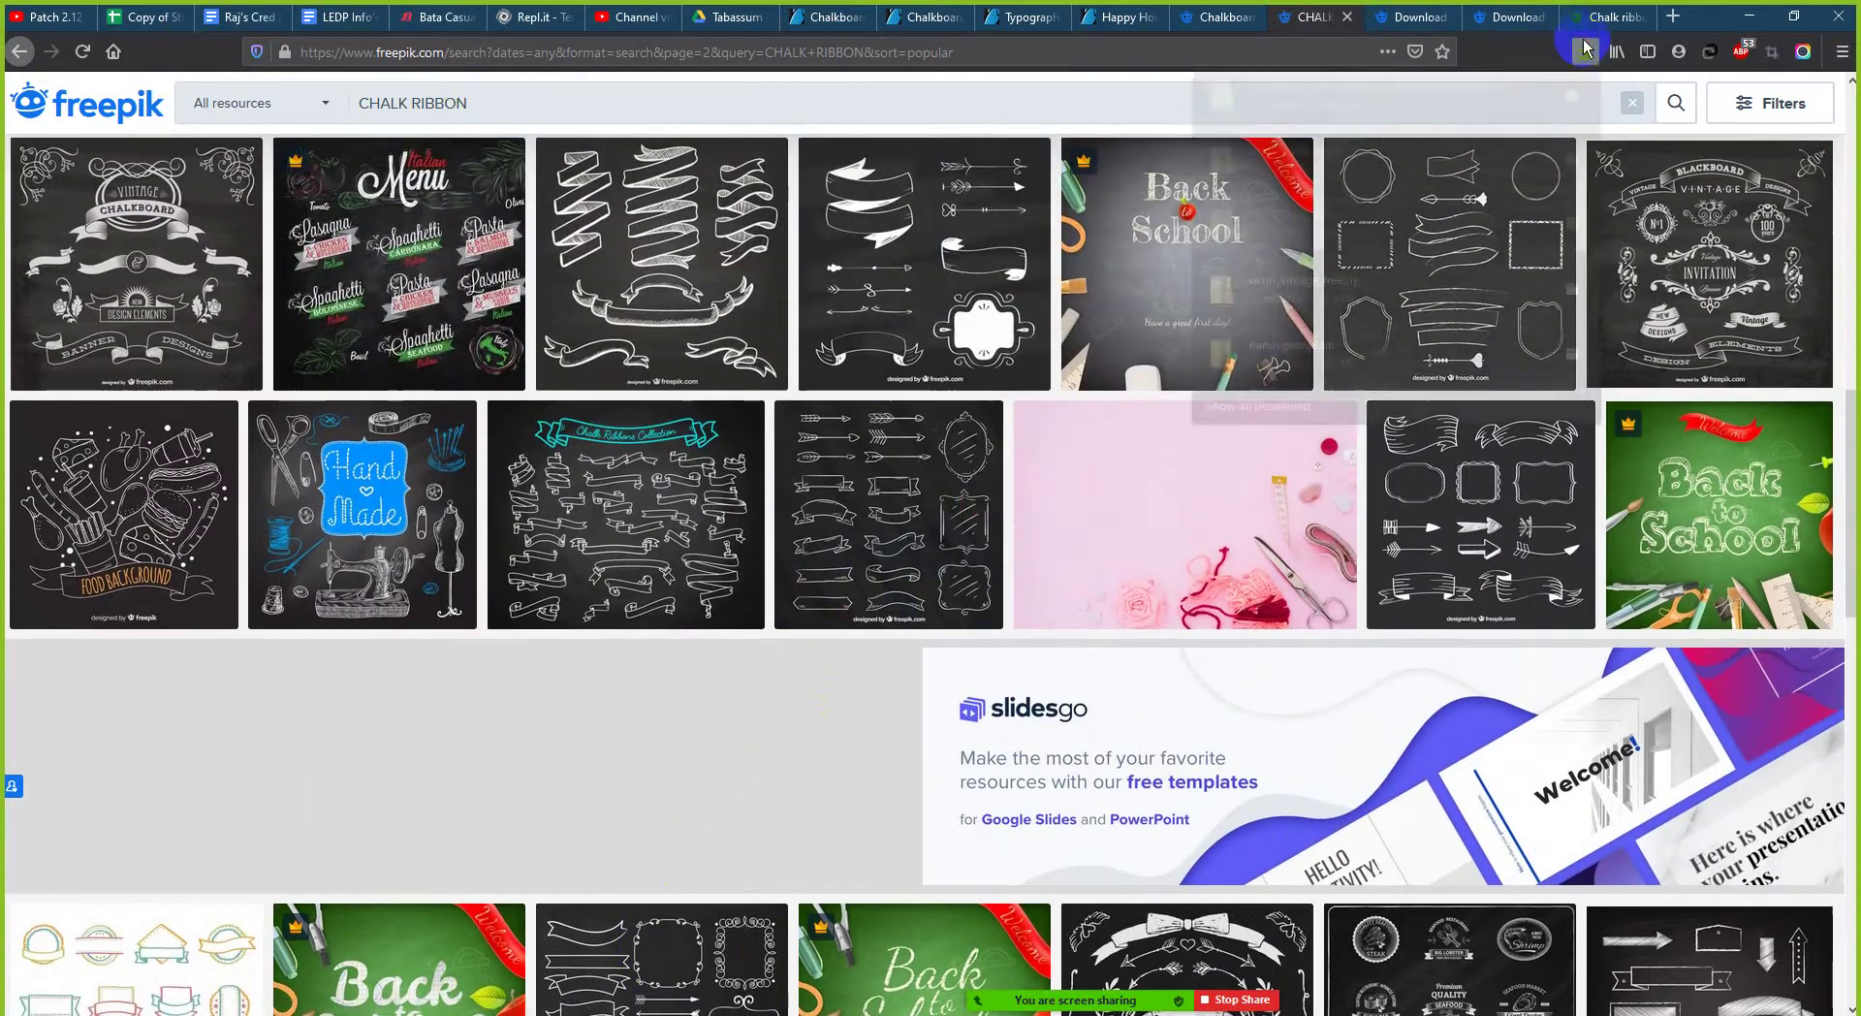
{"action": "left_click", "coordinate": [1569, 89]}
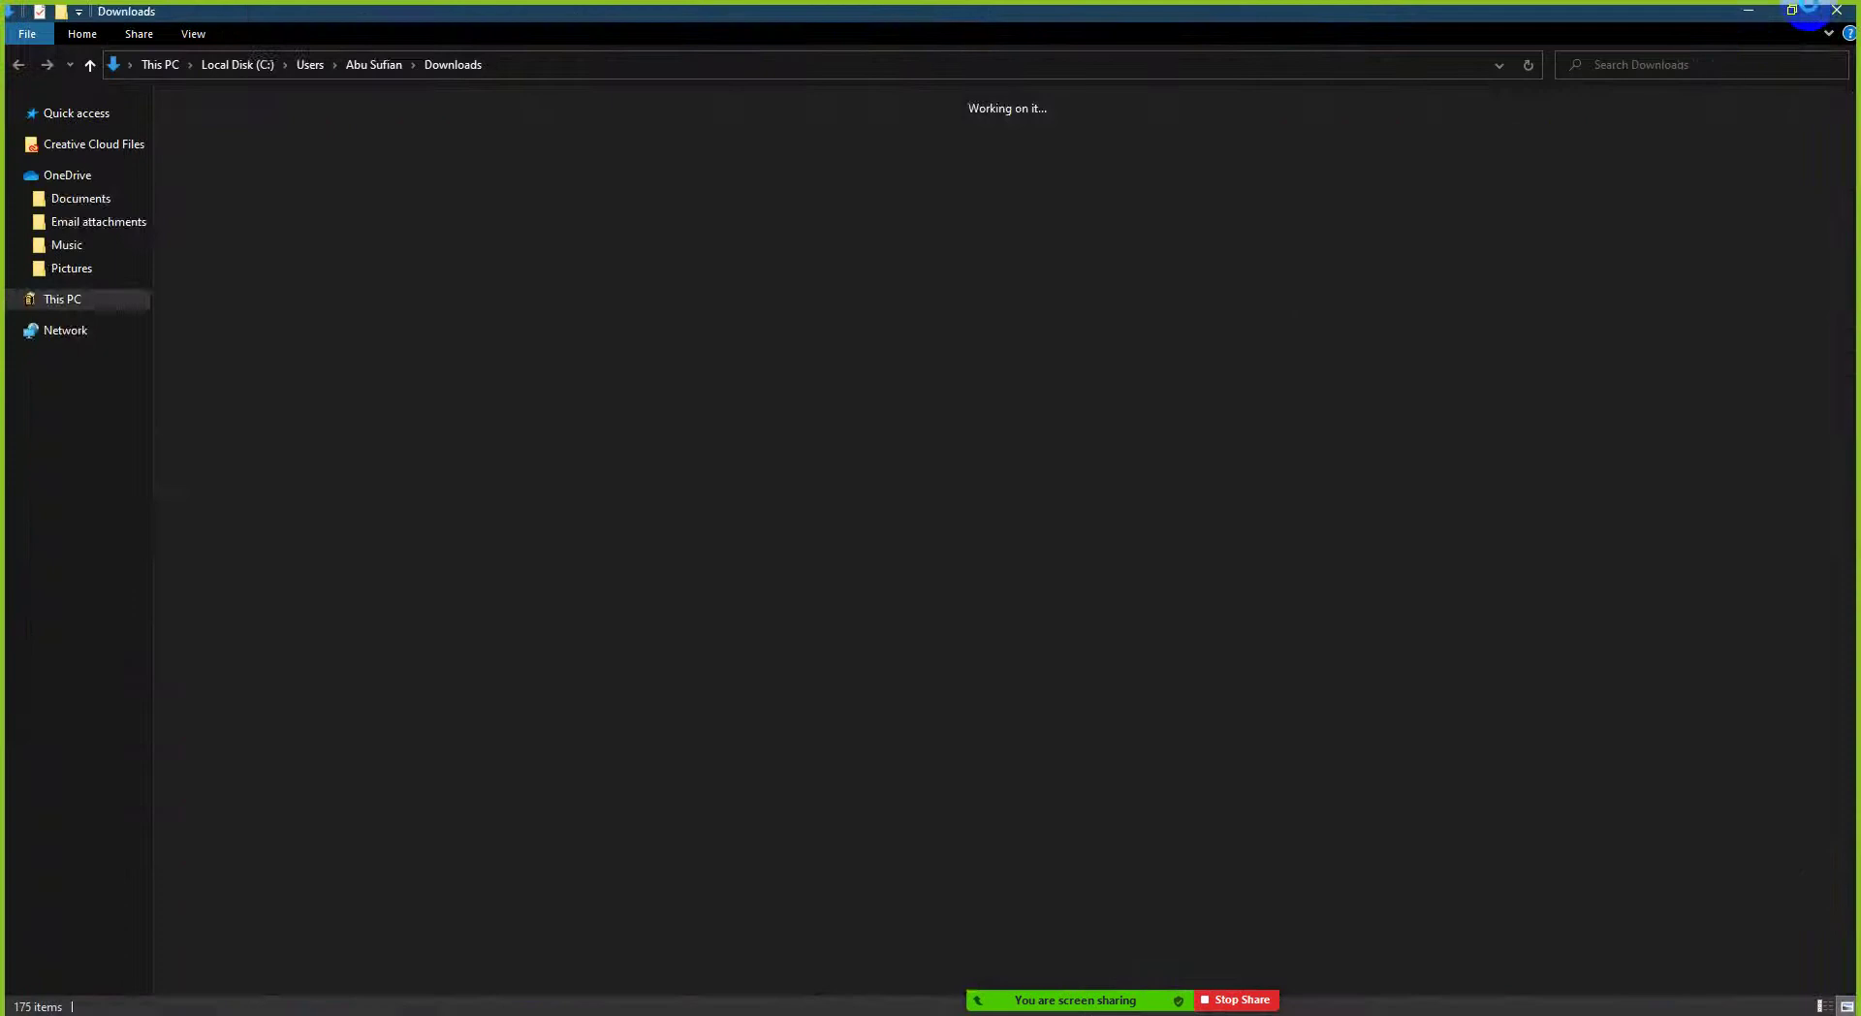
{"action": "left_click", "coordinate": [1749, 11]}
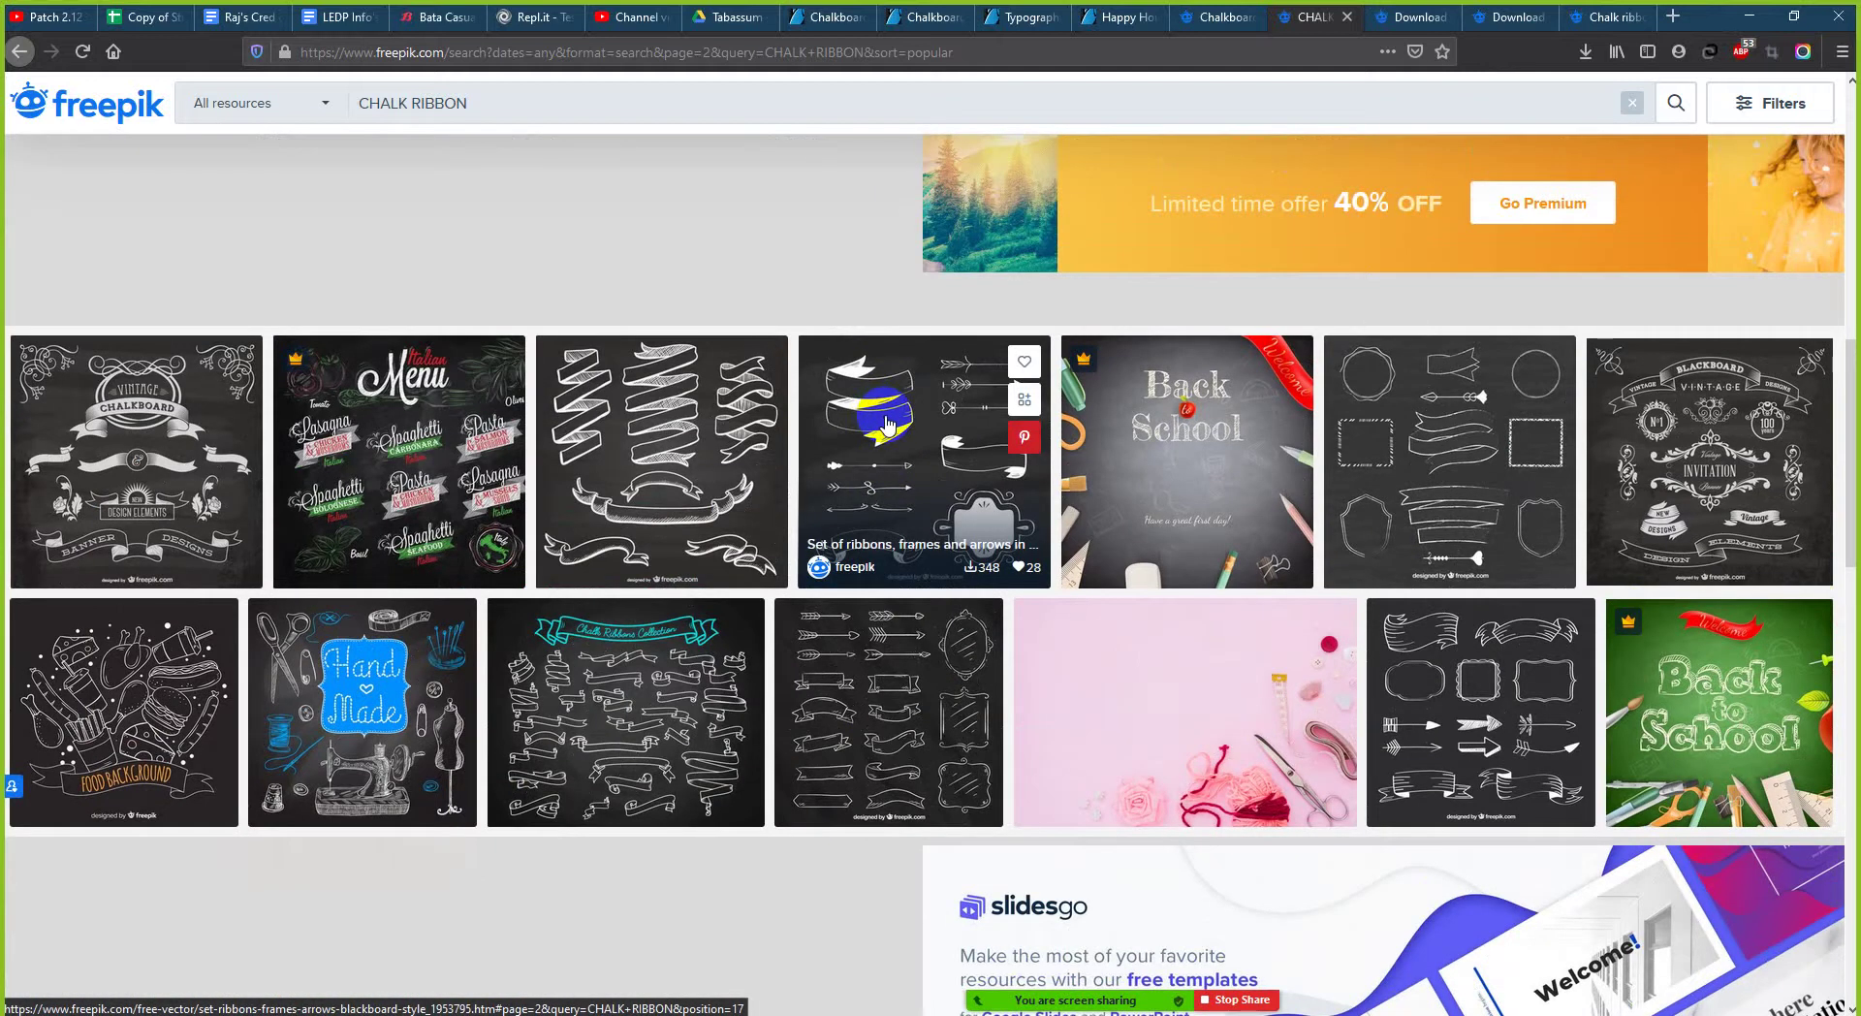
- Preview the ribbons, frames and arrows set with the folded double ribbon, compare it with the Illustrator reference, and close the preview
{"action": "left_click", "coordinate": [886, 419]}
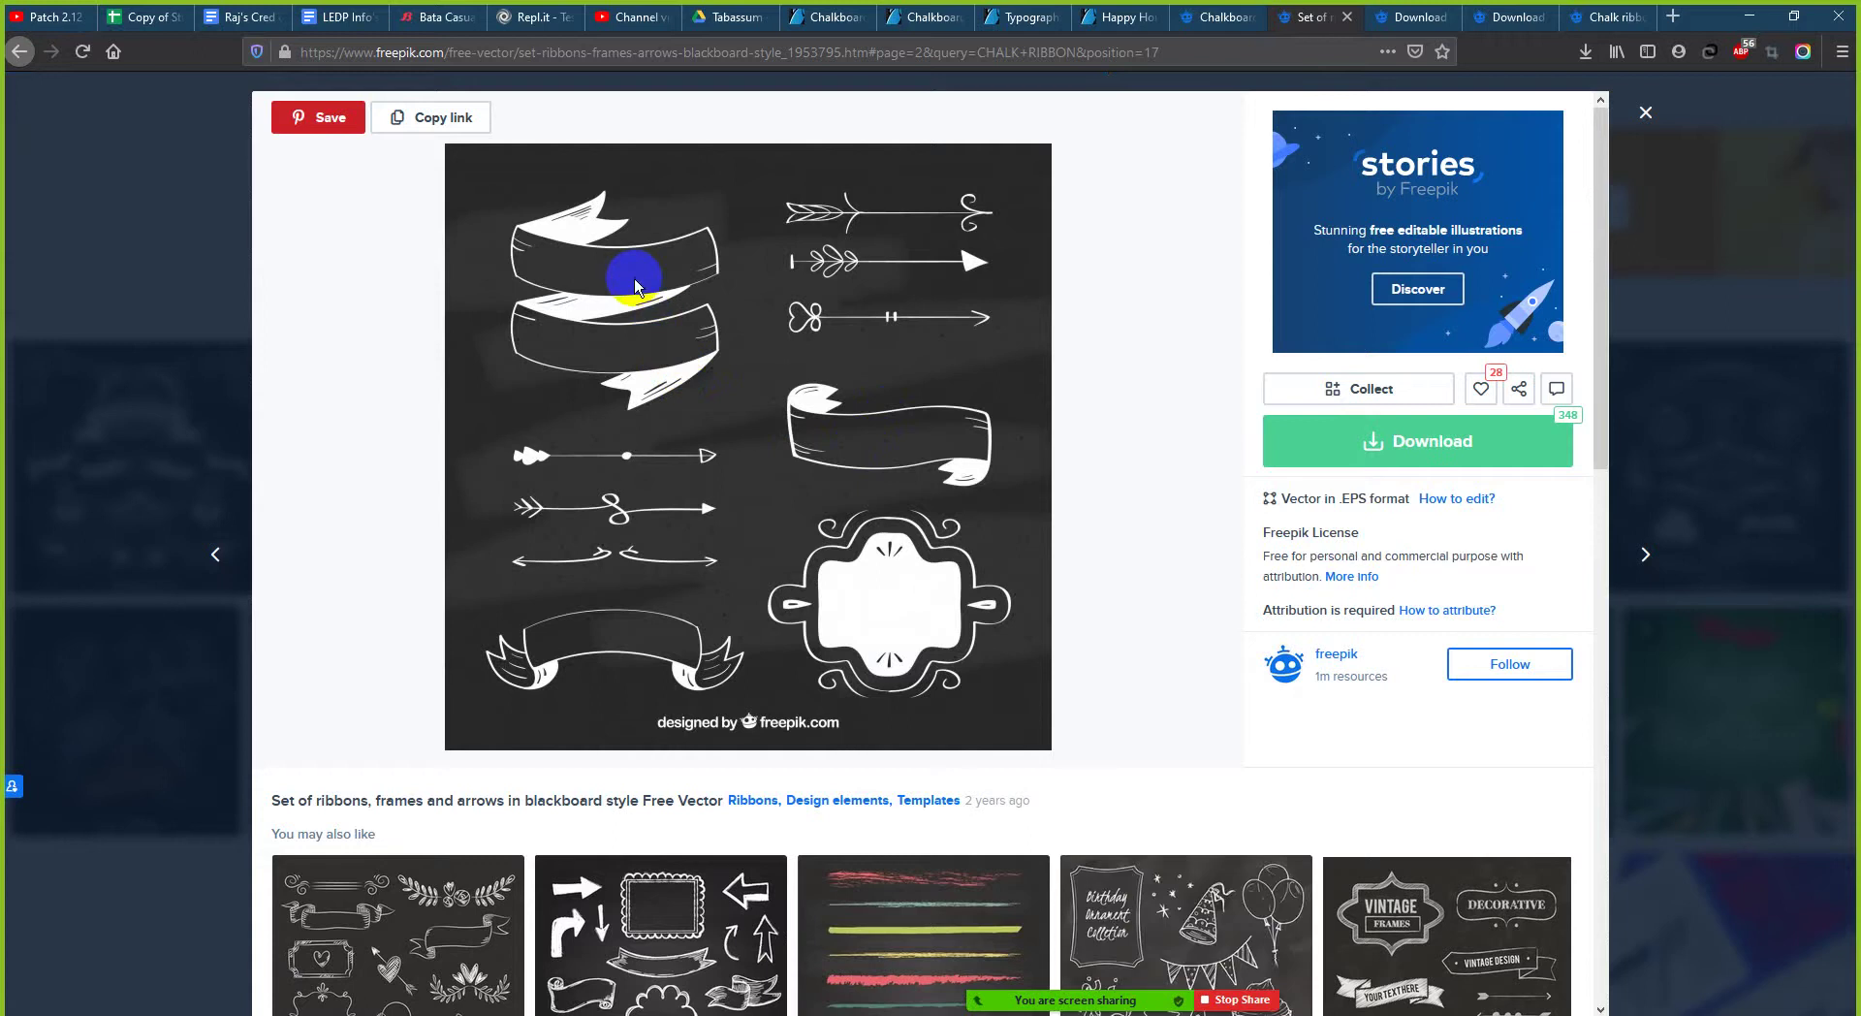
{"action": "left_click", "coordinate": [485, 1008]}
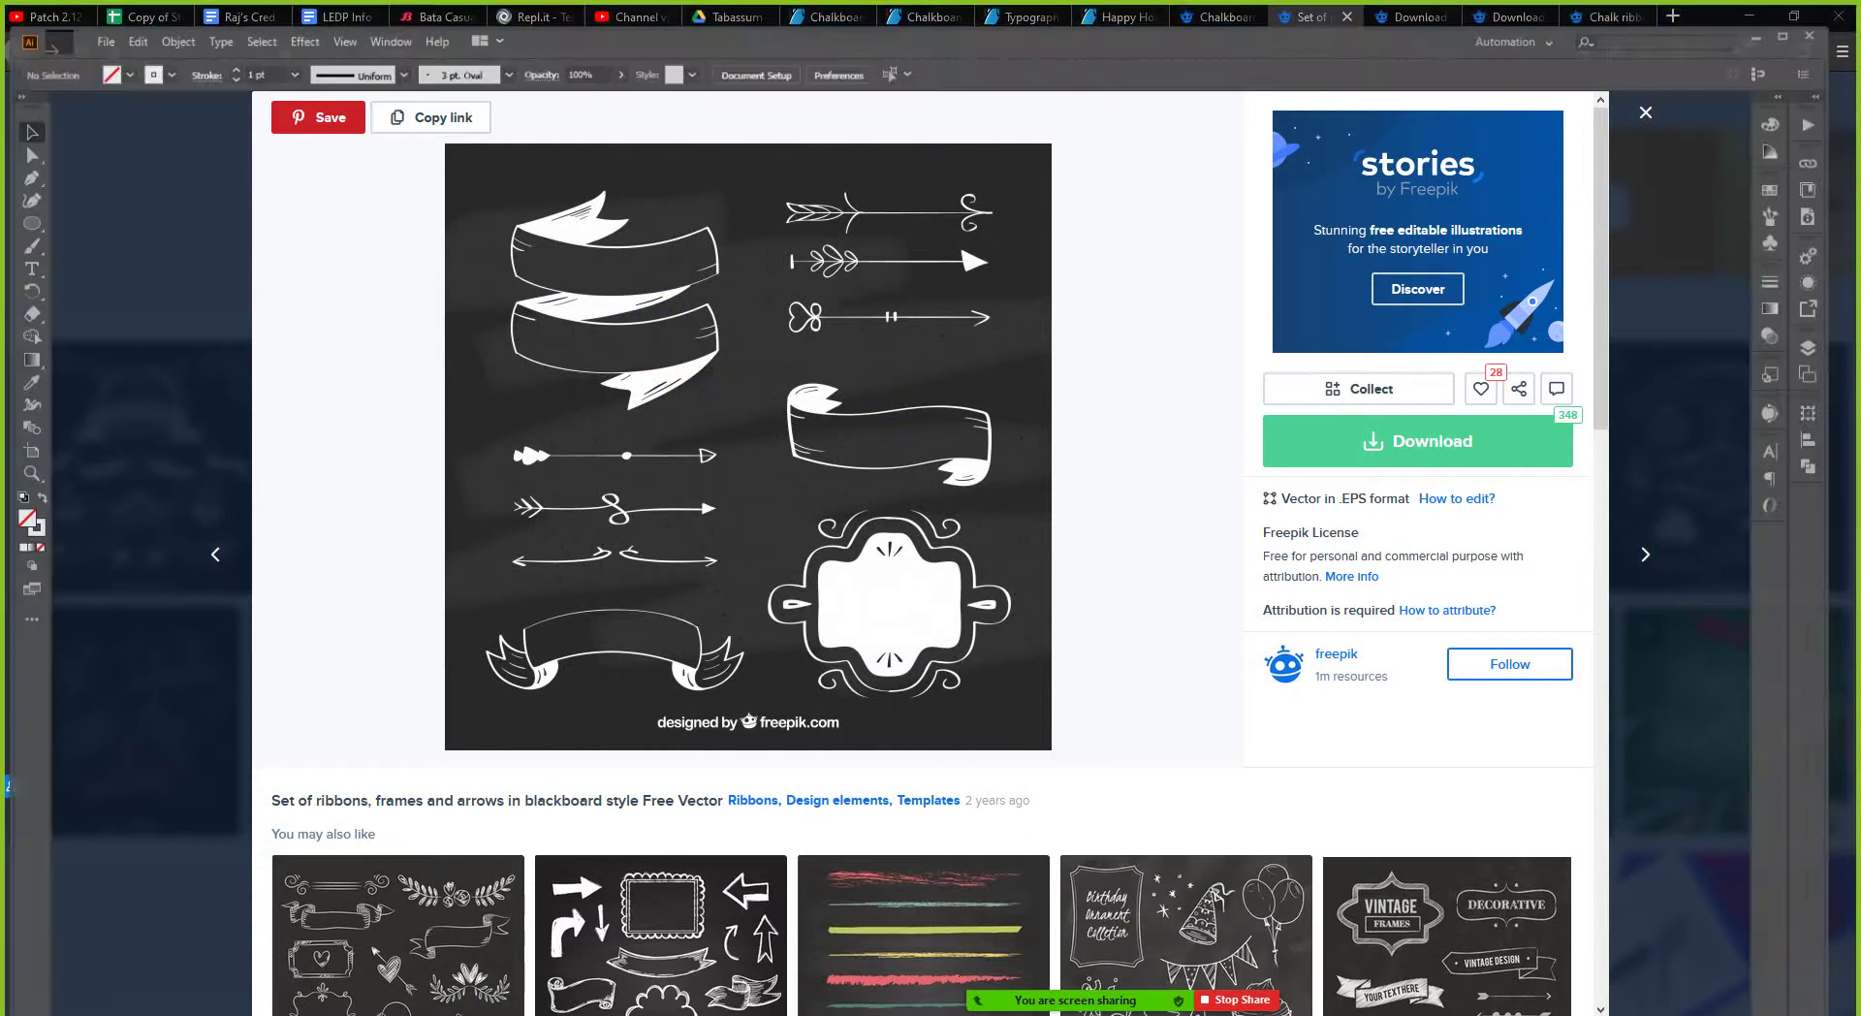
{"action": "key", "text": "alt+Tab"}
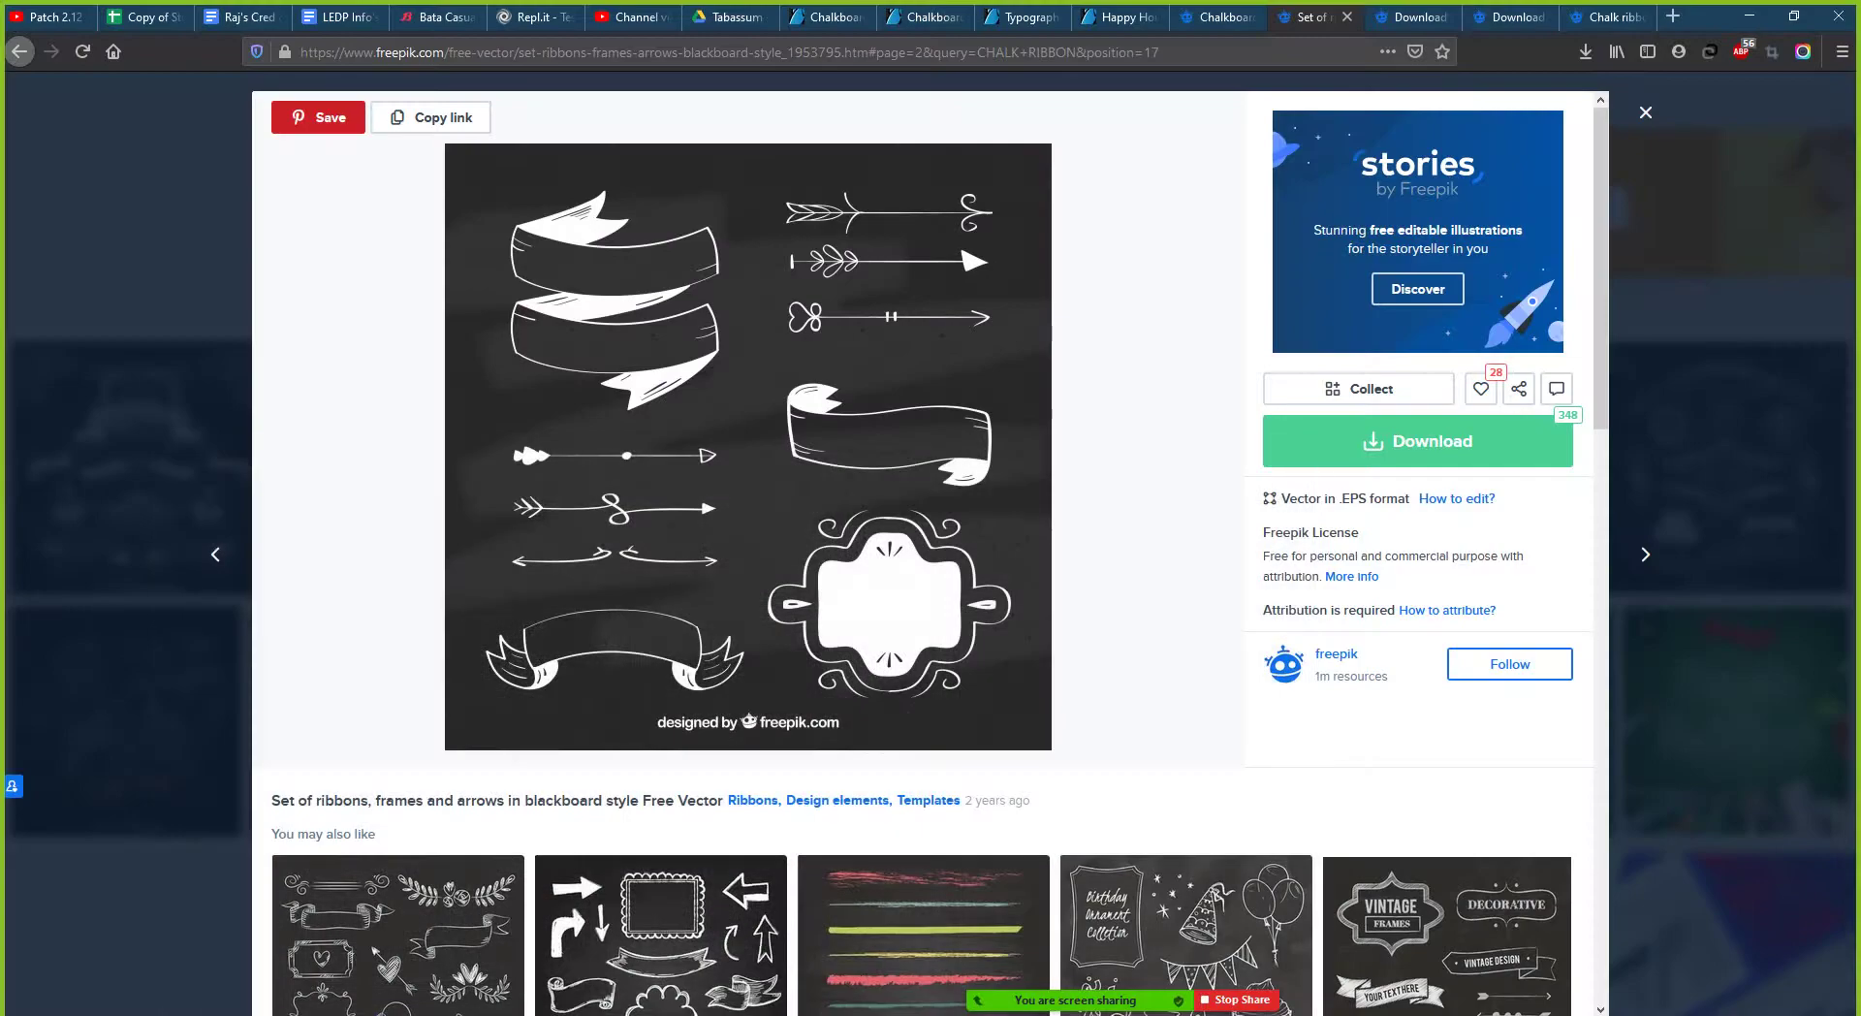
{"action": "key", "text": "alt+Tab"}
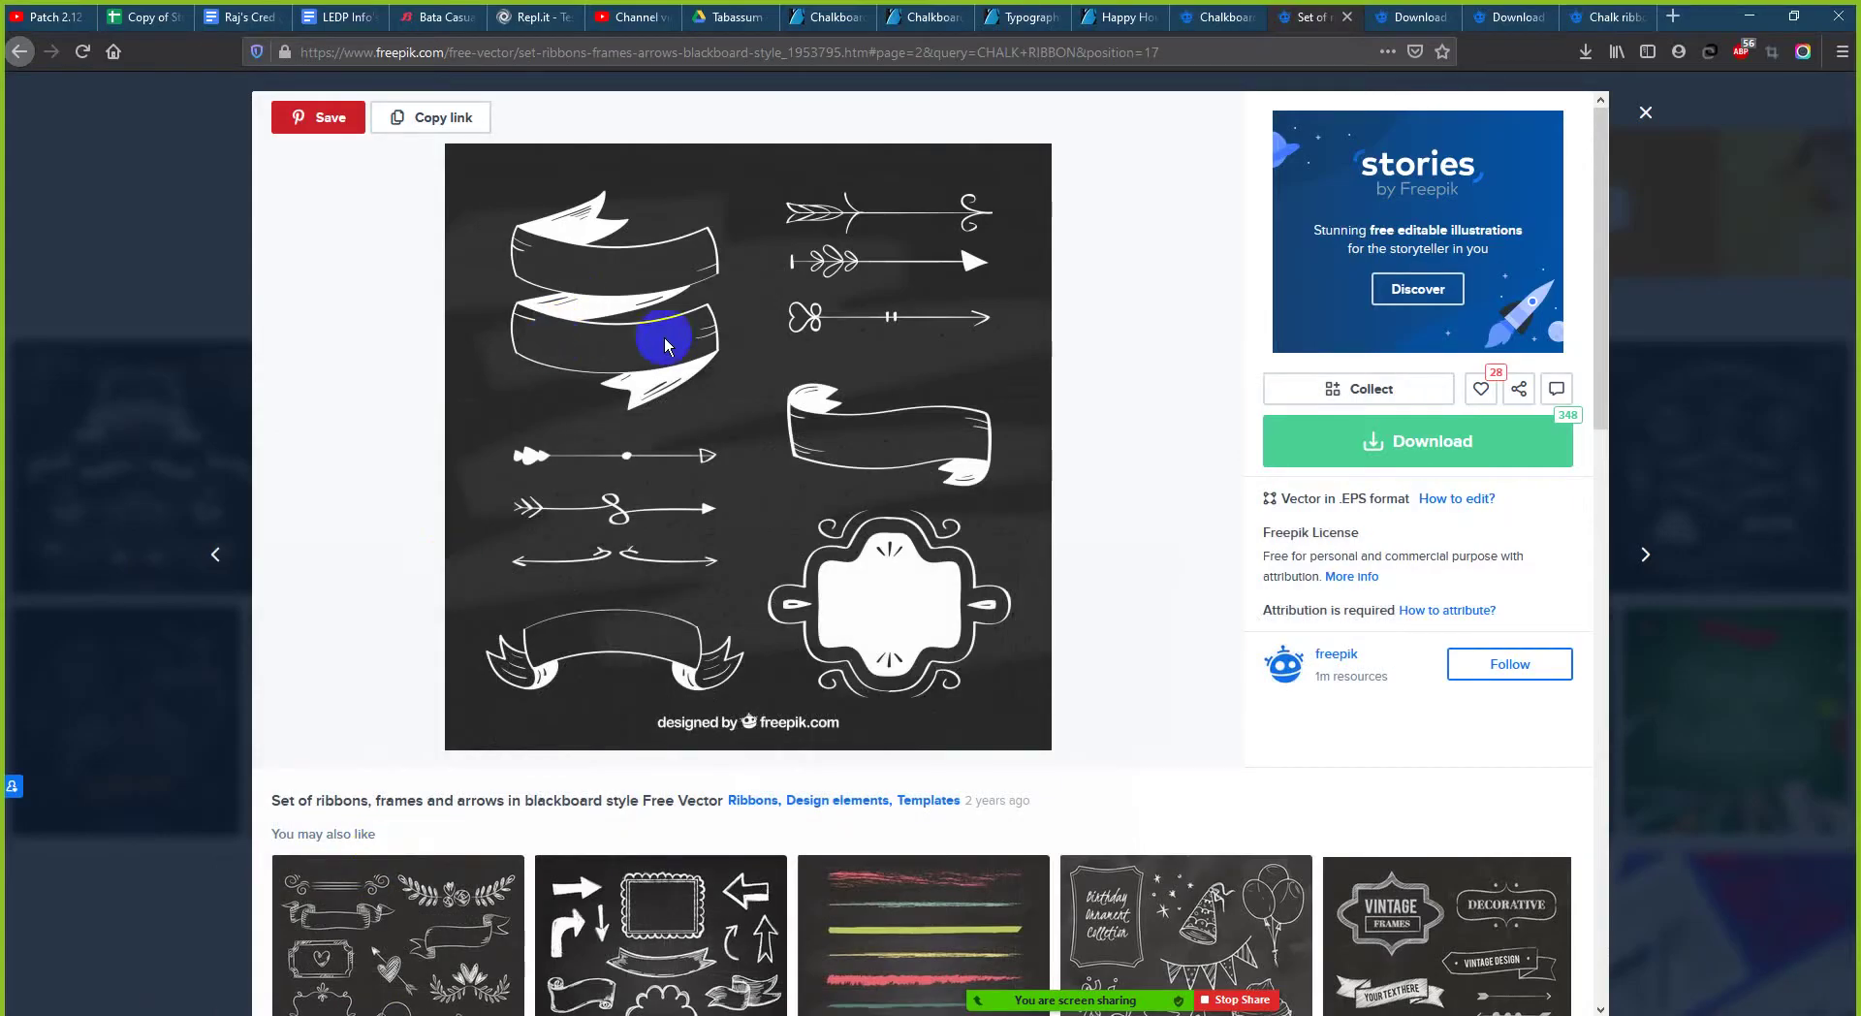
{"action": "left_click", "coordinate": [594, 250]}
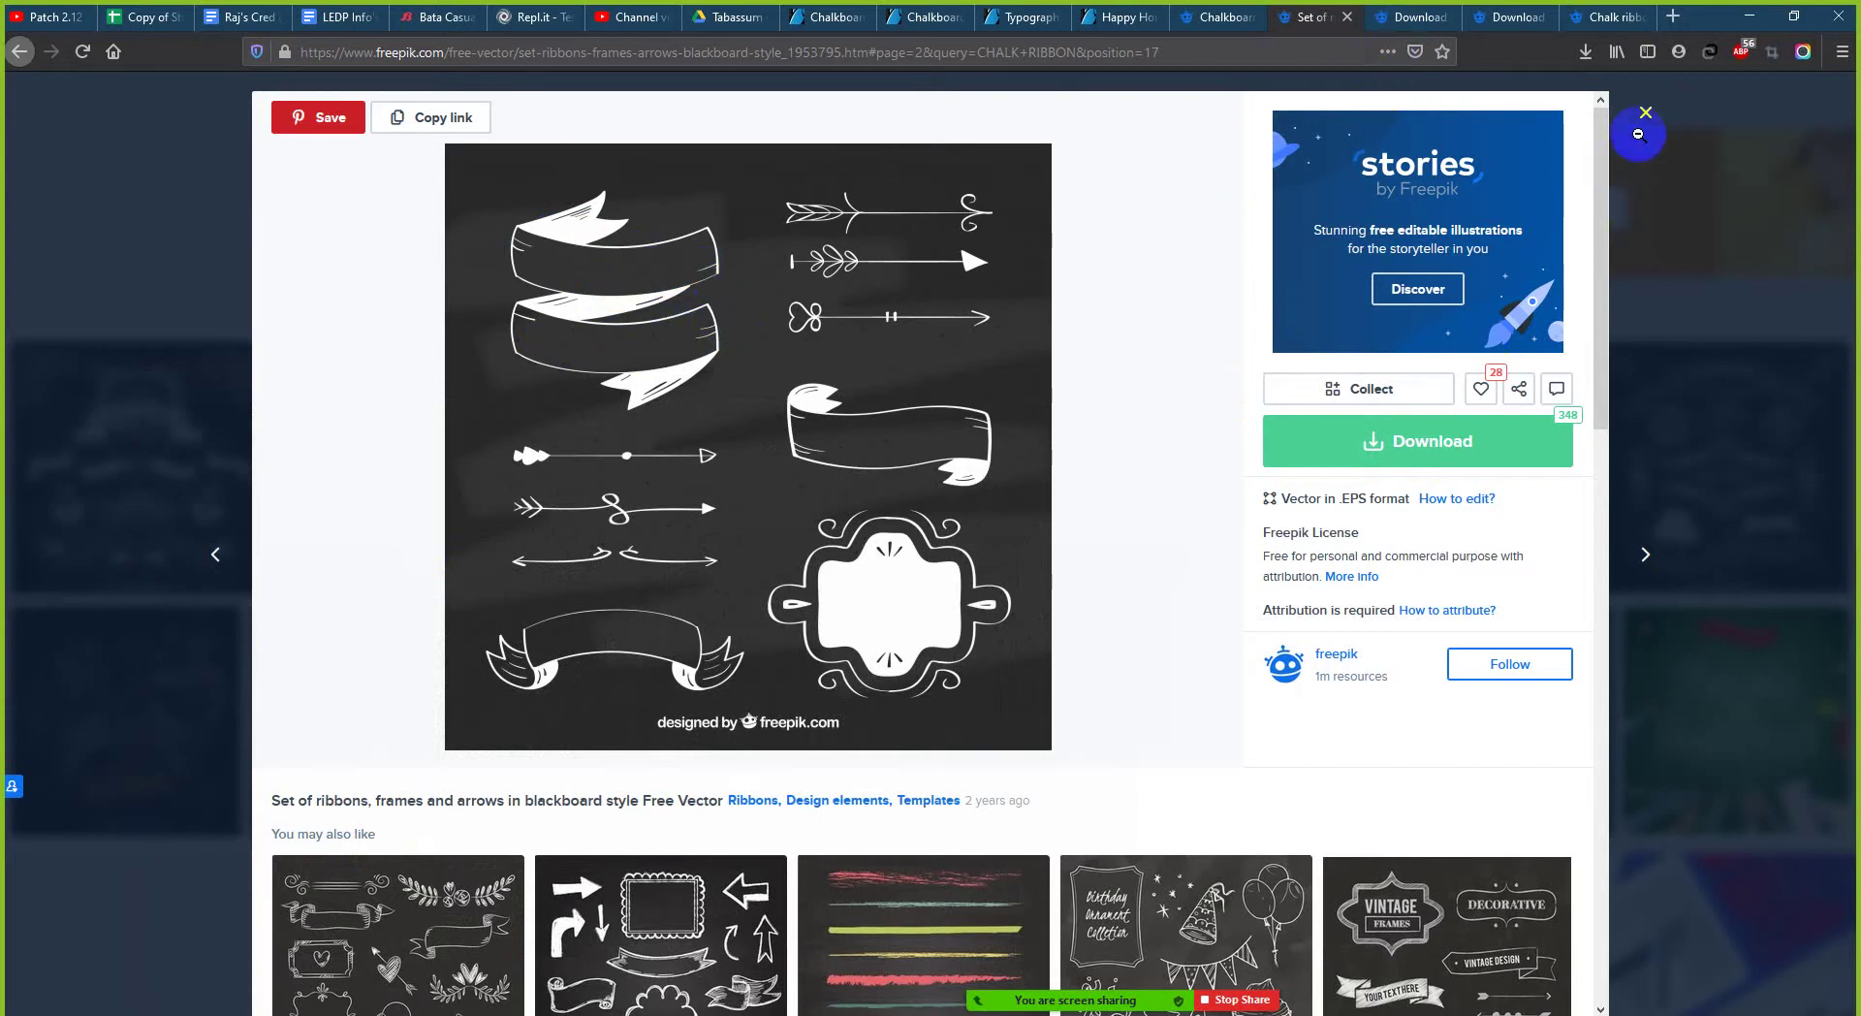
{"action": "left_click", "coordinate": [1645, 112]}
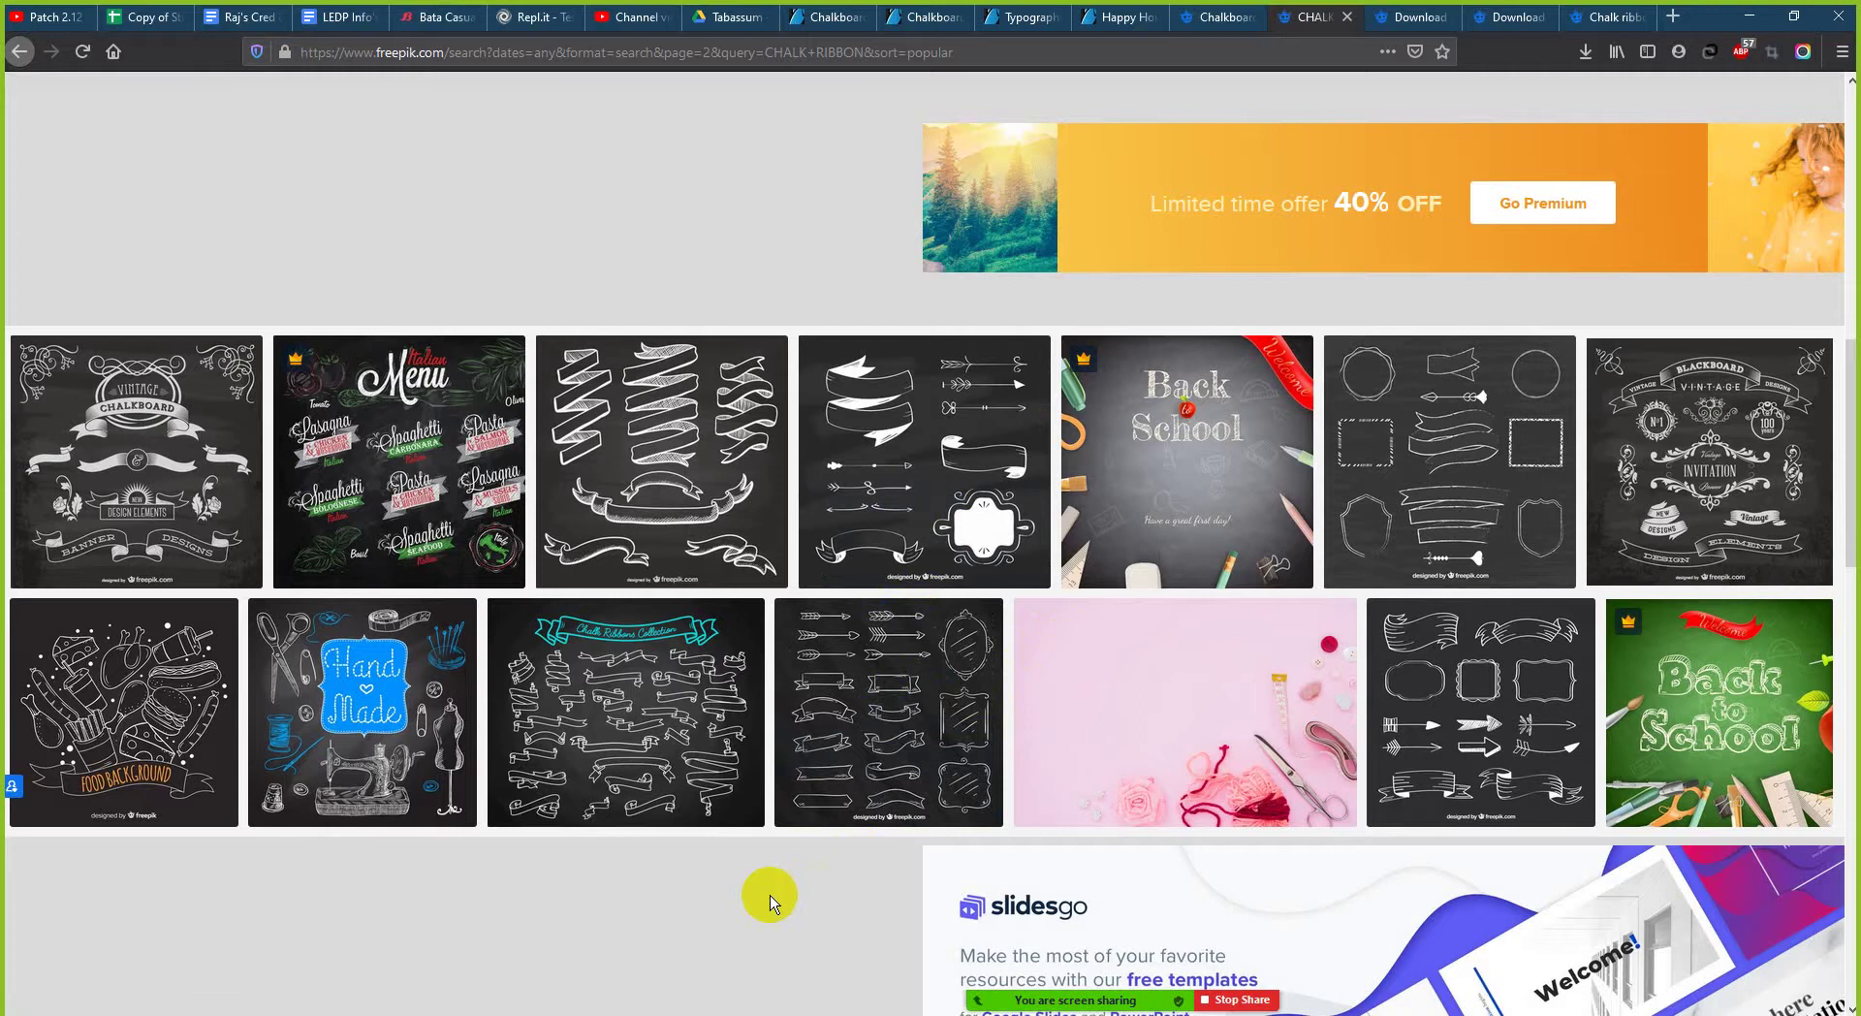
- Look through the remaining chalk ribbon results down to the Chalkboard ribbons vector with vintage banners
{"action": "scroll", "coordinate": [770, 896], "scroll_direction": "down", "scroll_amount": 4}
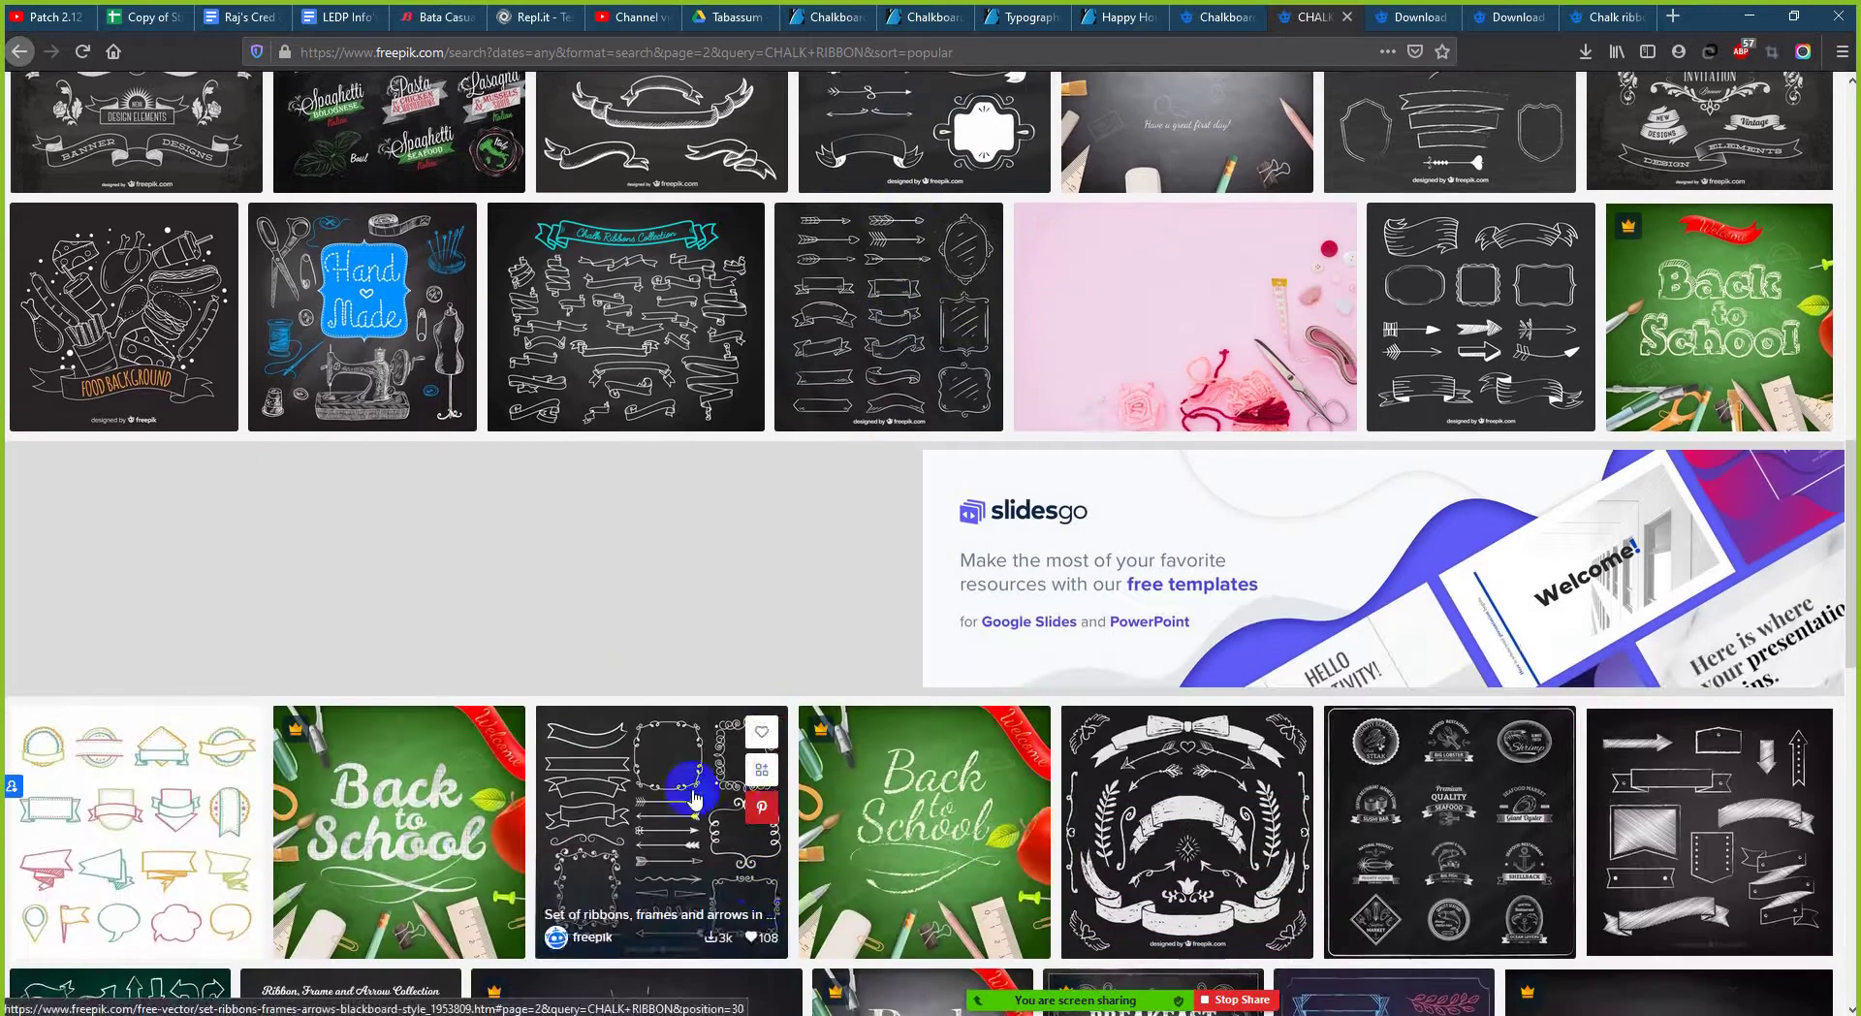
{"action": "scroll", "coordinate": [643, 613], "scroll_direction": "down", "scroll_amount": 2}
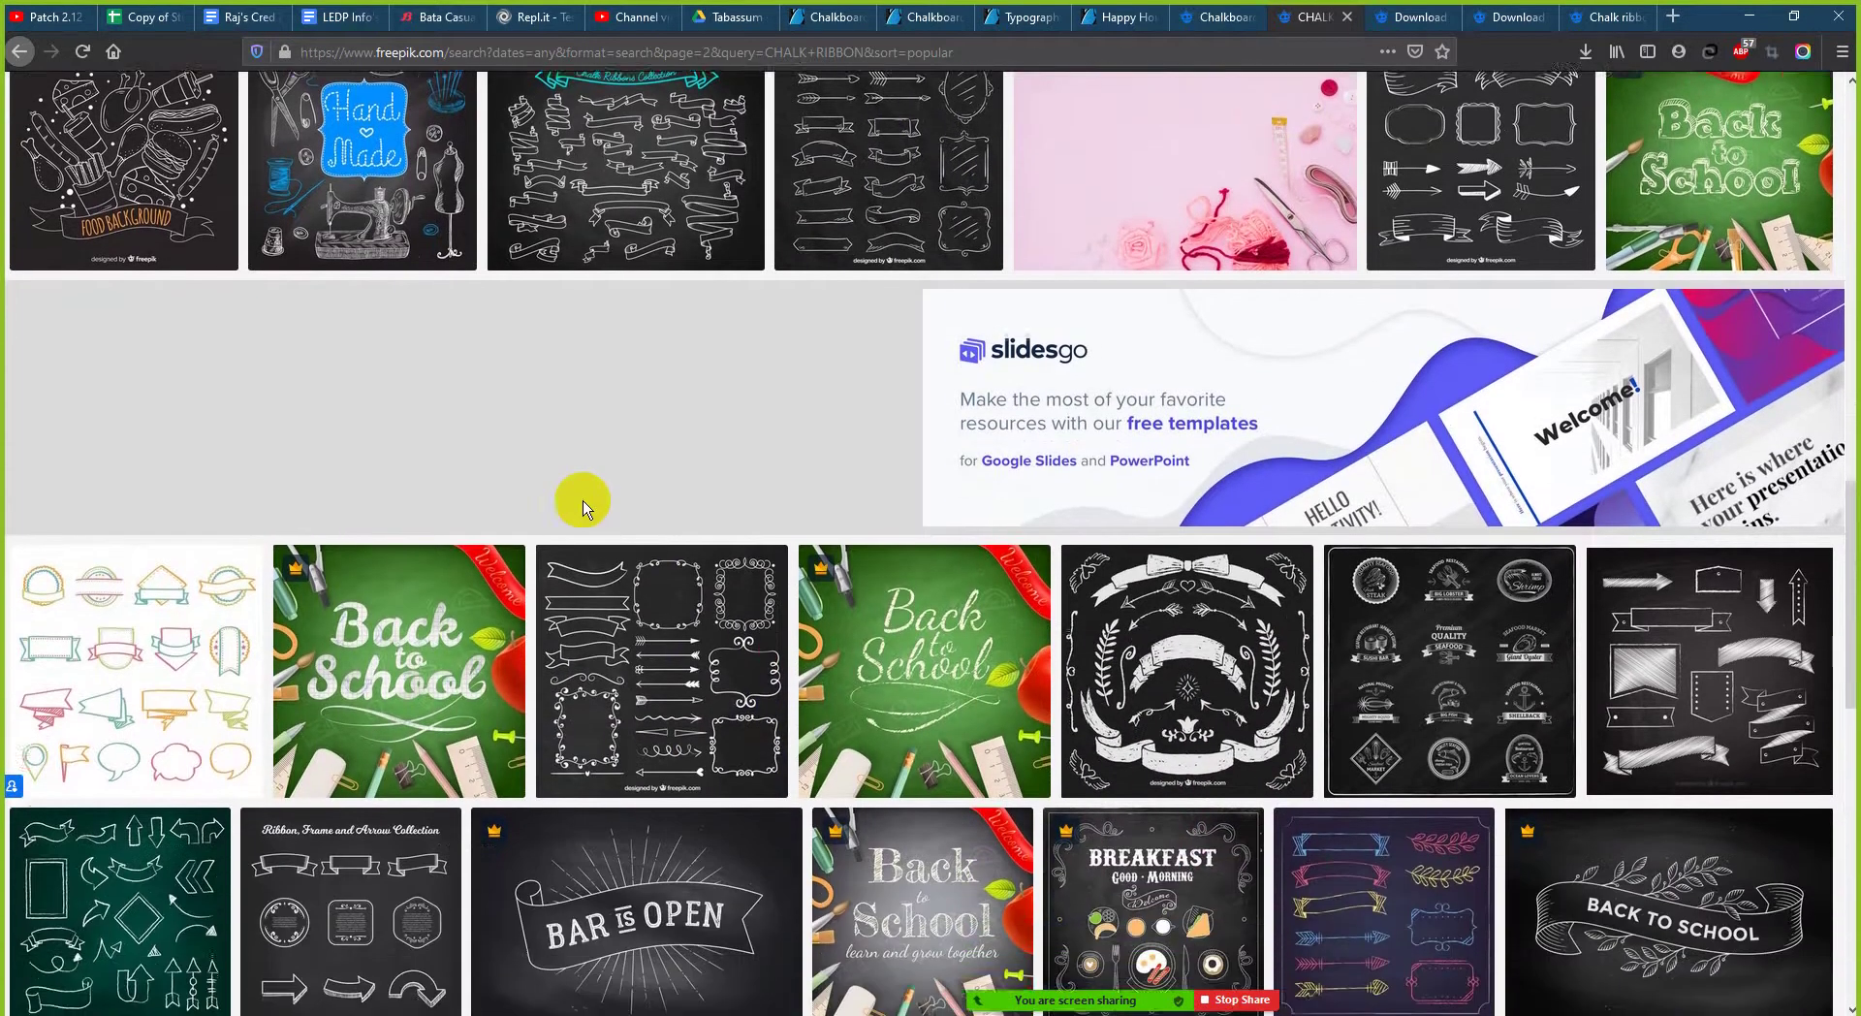
{"action": "scroll", "coordinate": [519, 407], "scroll_direction": "down", "scroll_amount": 3}
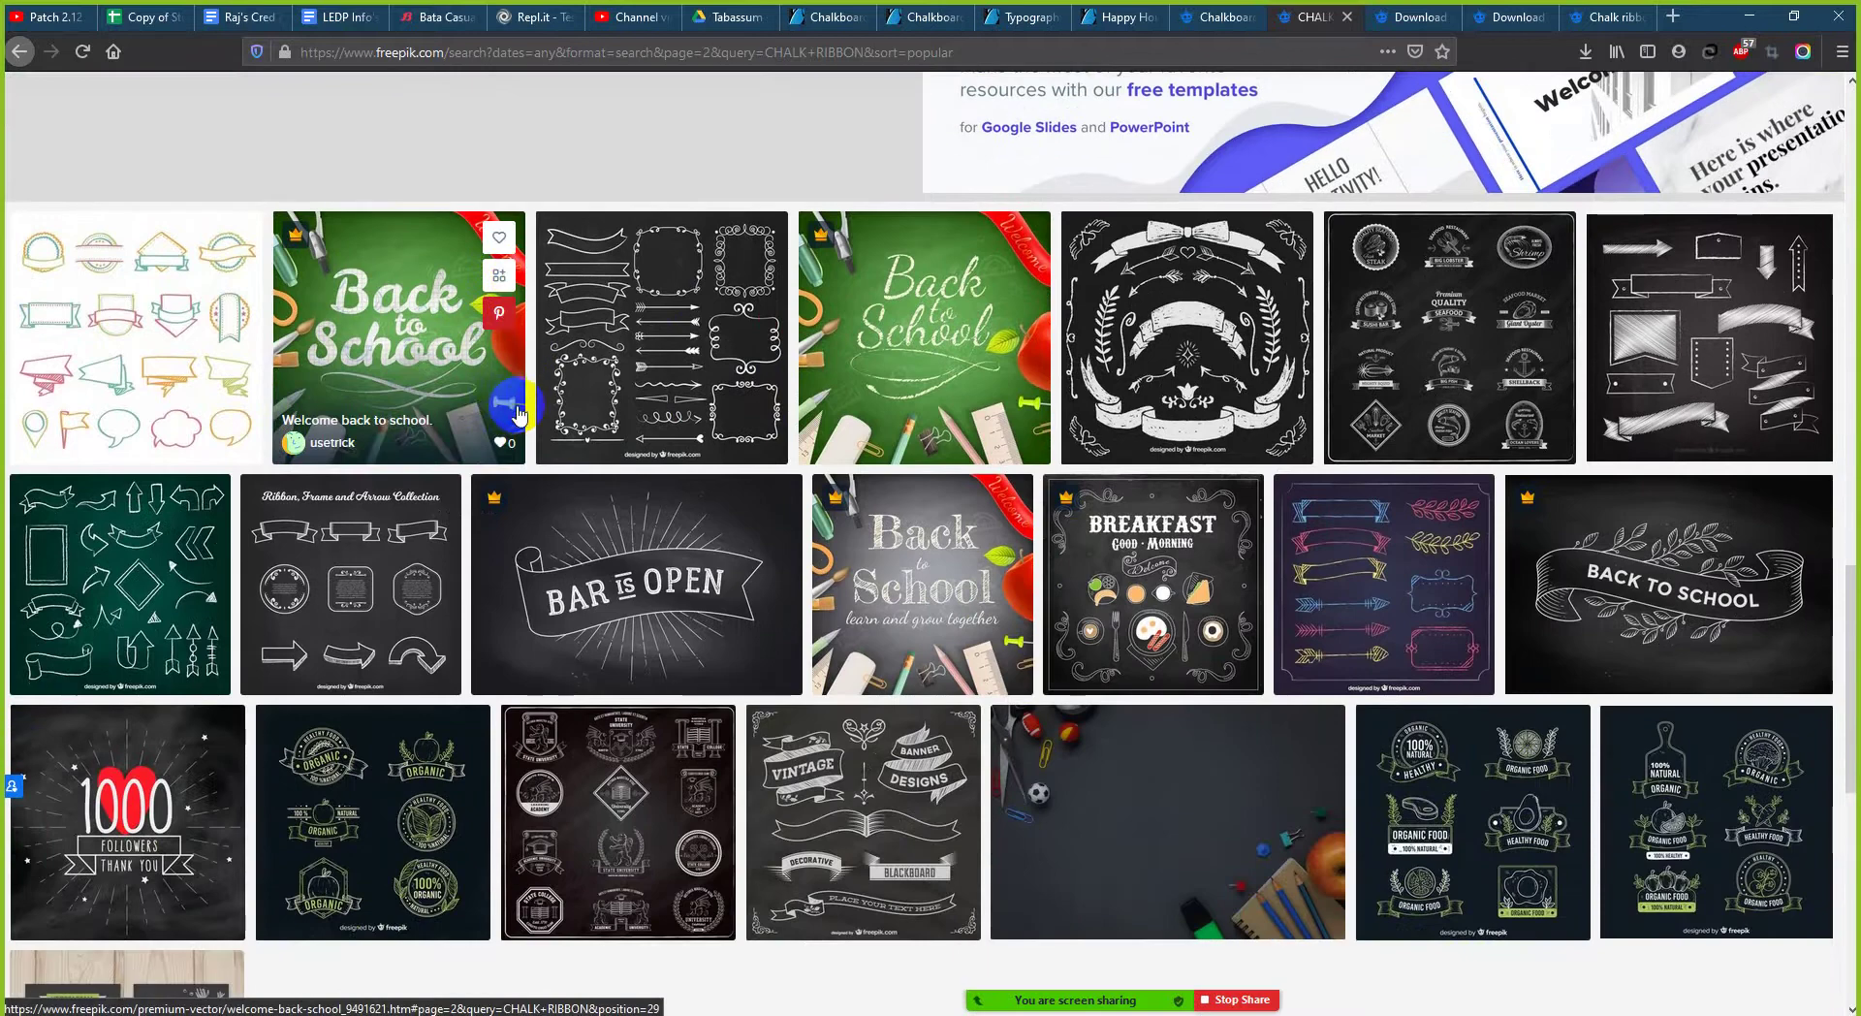
{"action": "scroll", "coordinate": [1071, 813], "scroll_direction": "down", "scroll_amount": 1}
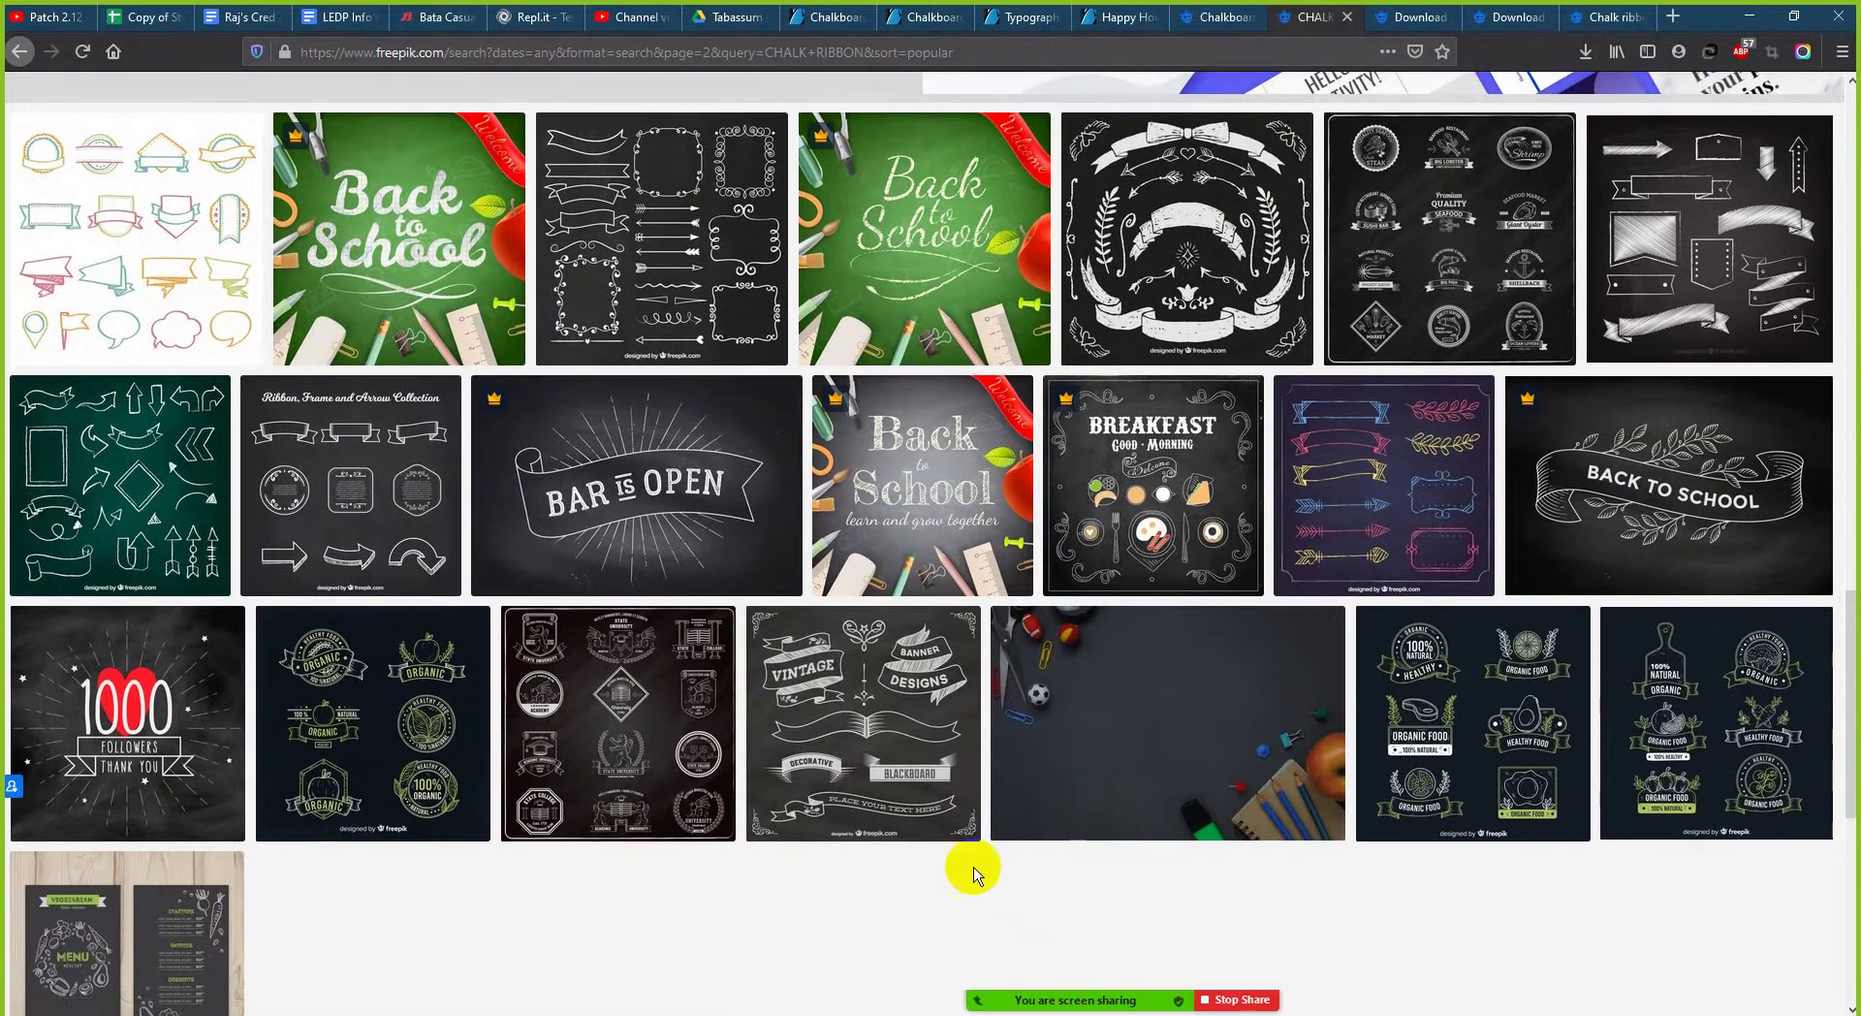
{"action": "left_click", "coordinate": [921, 763]}
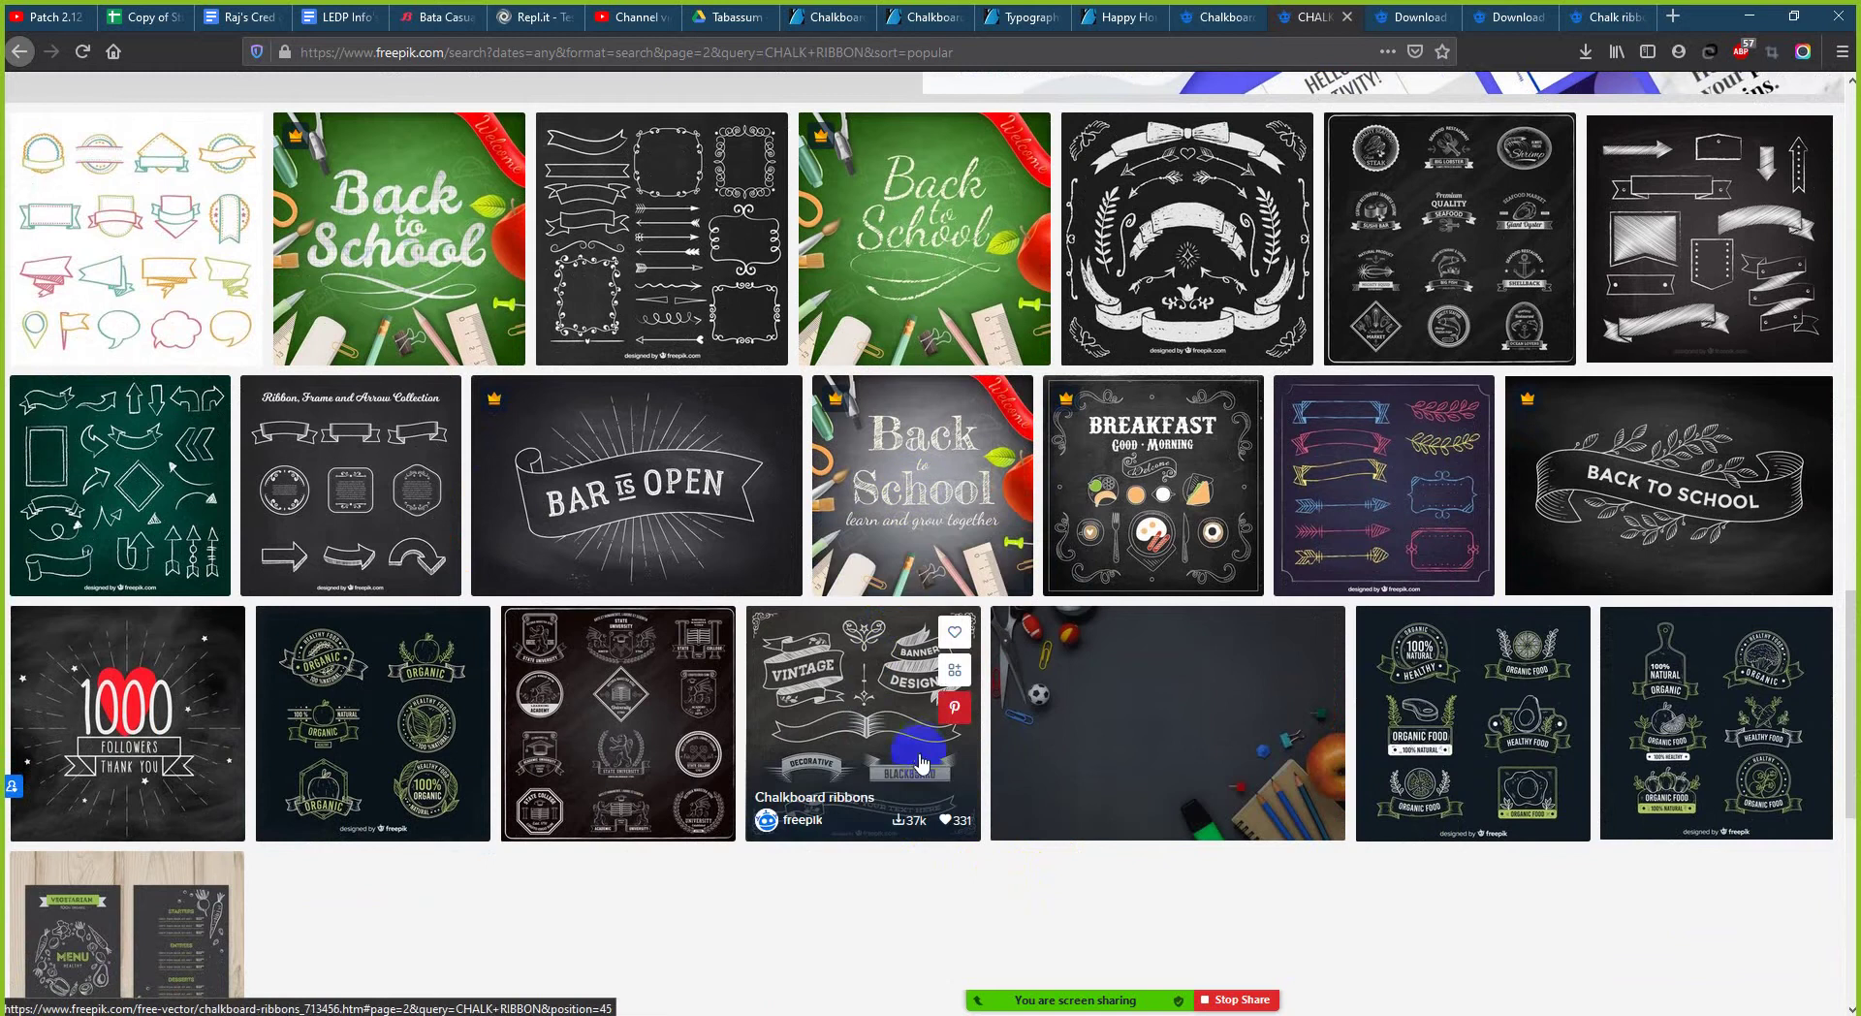
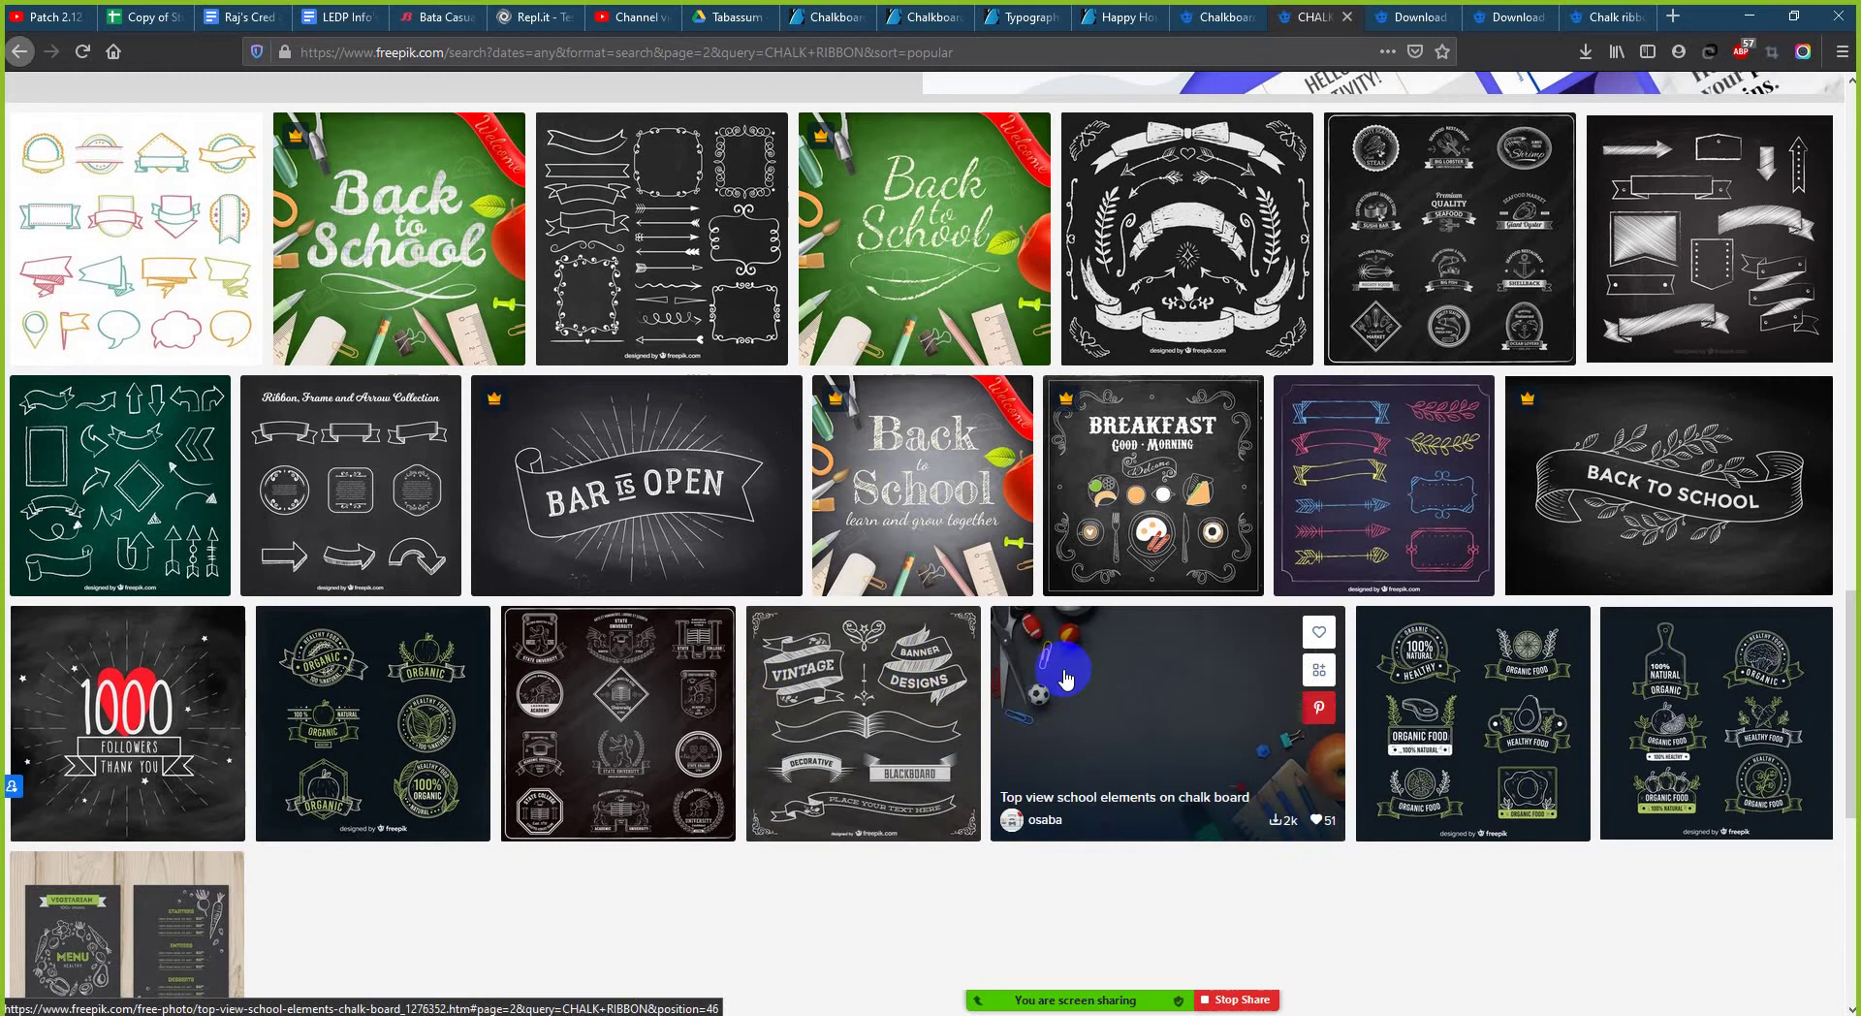
- Review the Retro blackboard banners and Chalk Ribbons Collection pages, and close both along with the downloaded set's page
{"action": "left_click", "coordinate": [1444, 22]}
{"action": "left_click", "coordinate": [1507, 18]}
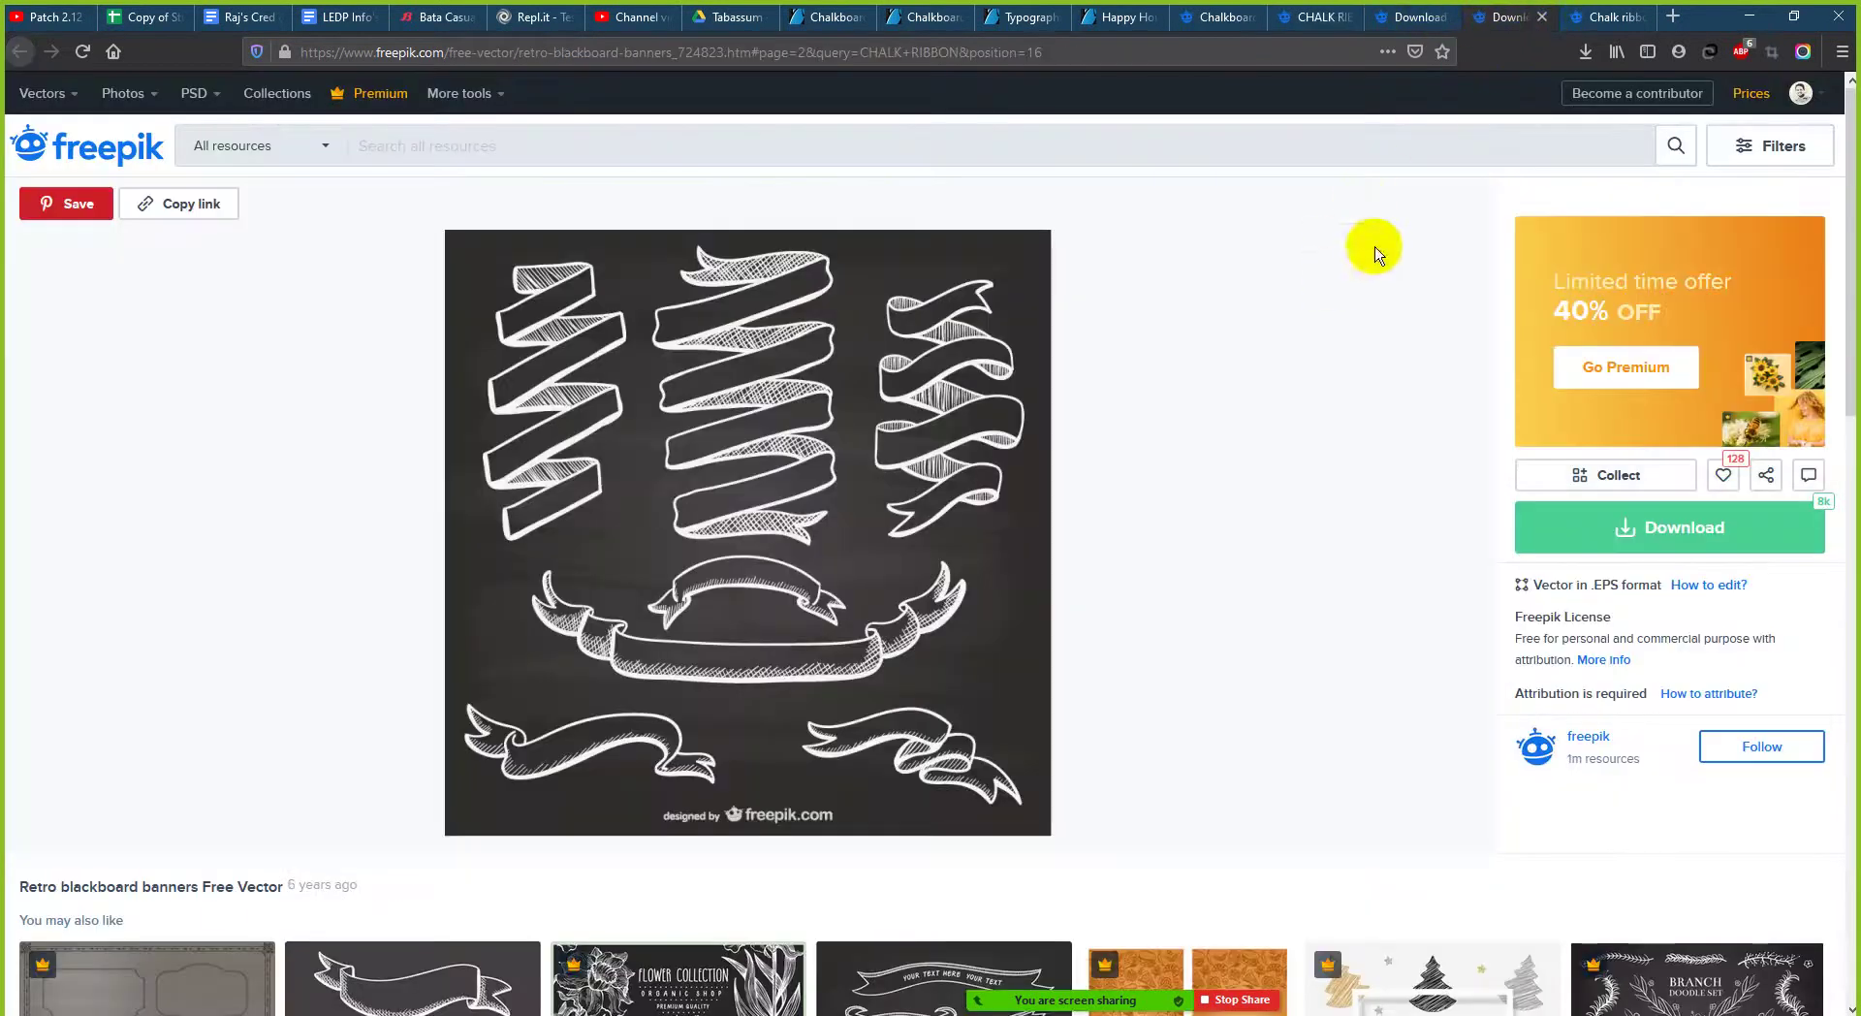
{"action": "left_click", "coordinate": [1604, 17]}
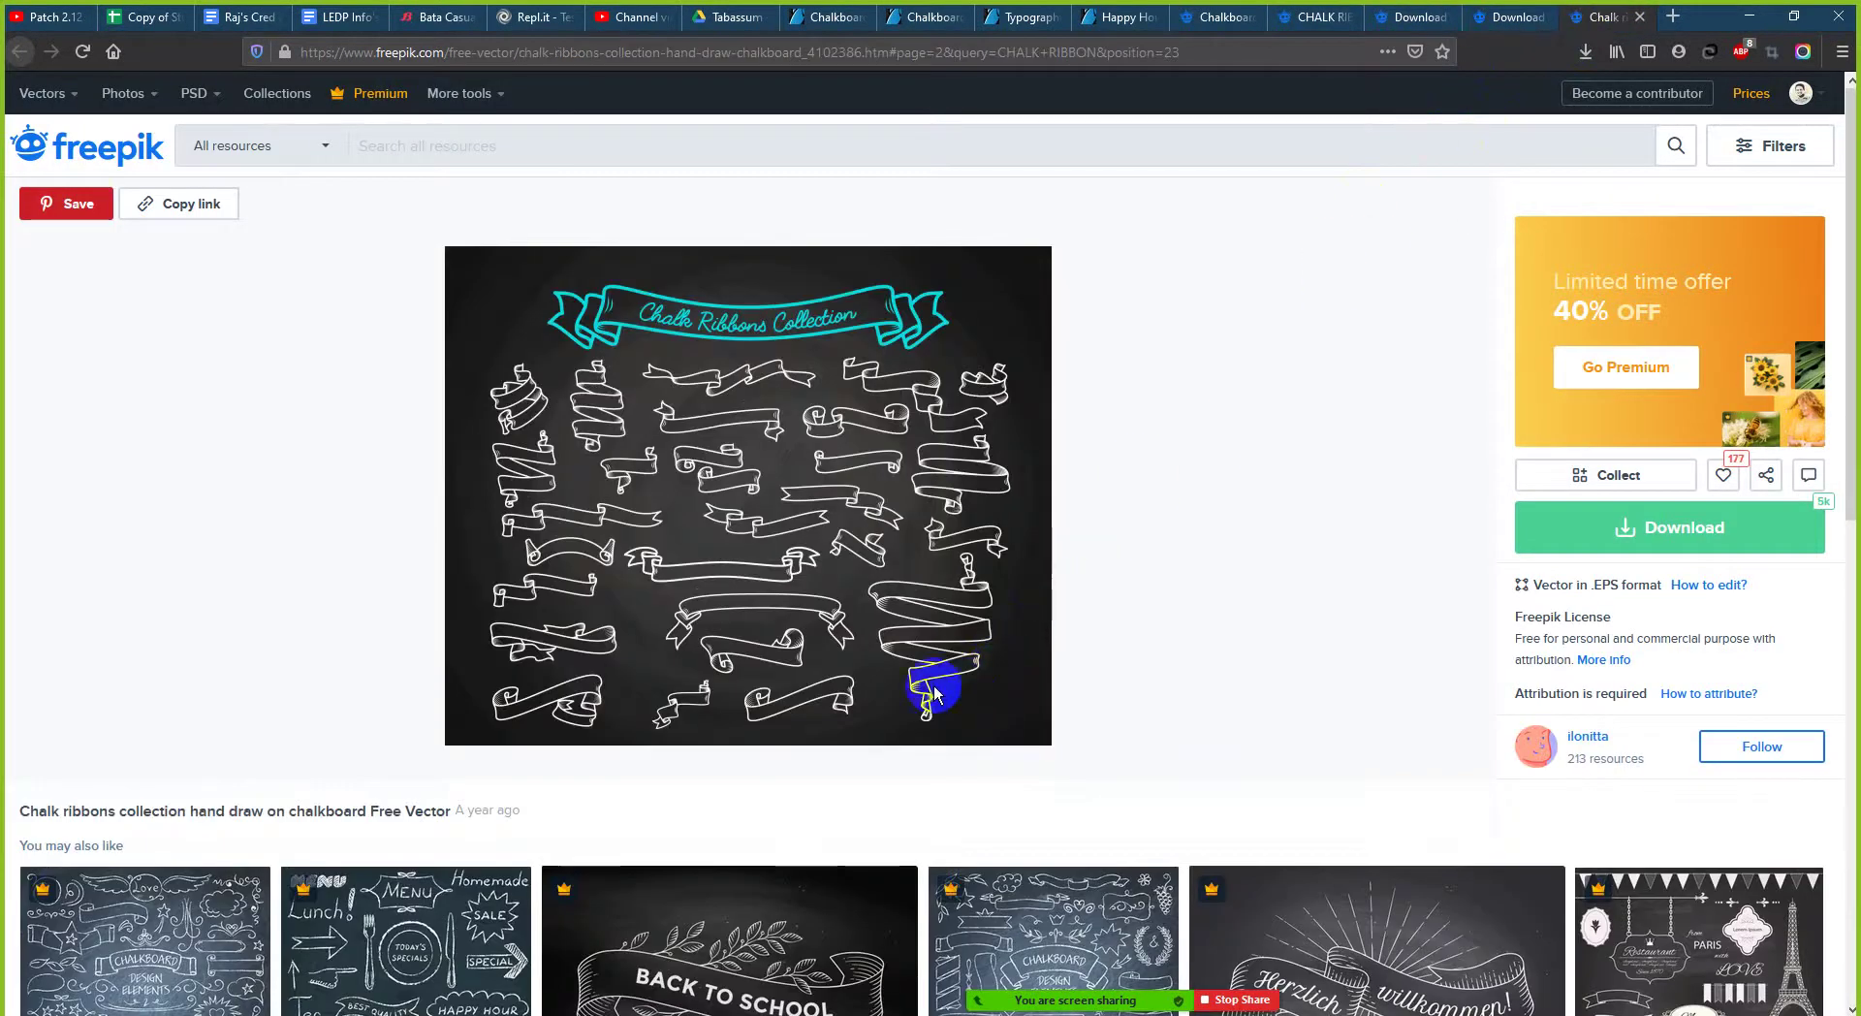
{"action": "left_click", "coordinate": [1639, 17]}
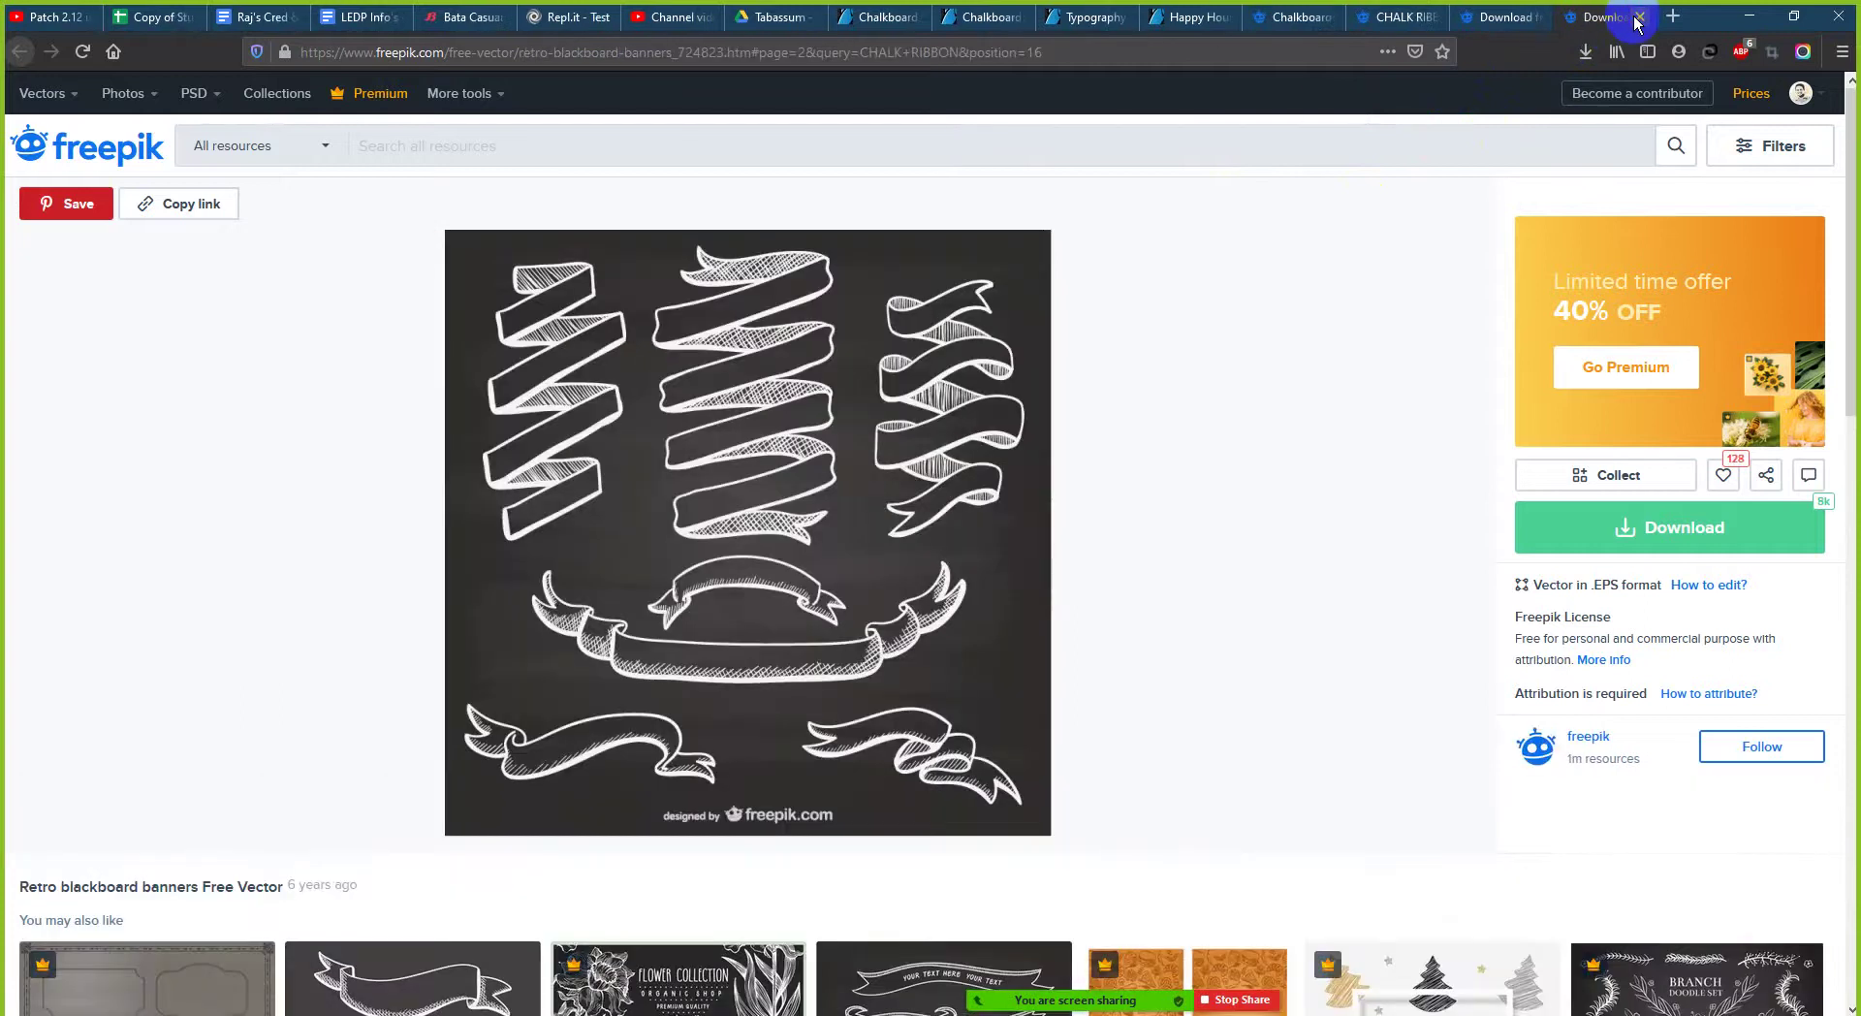
{"action": "left_click", "coordinate": [1639, 18]}
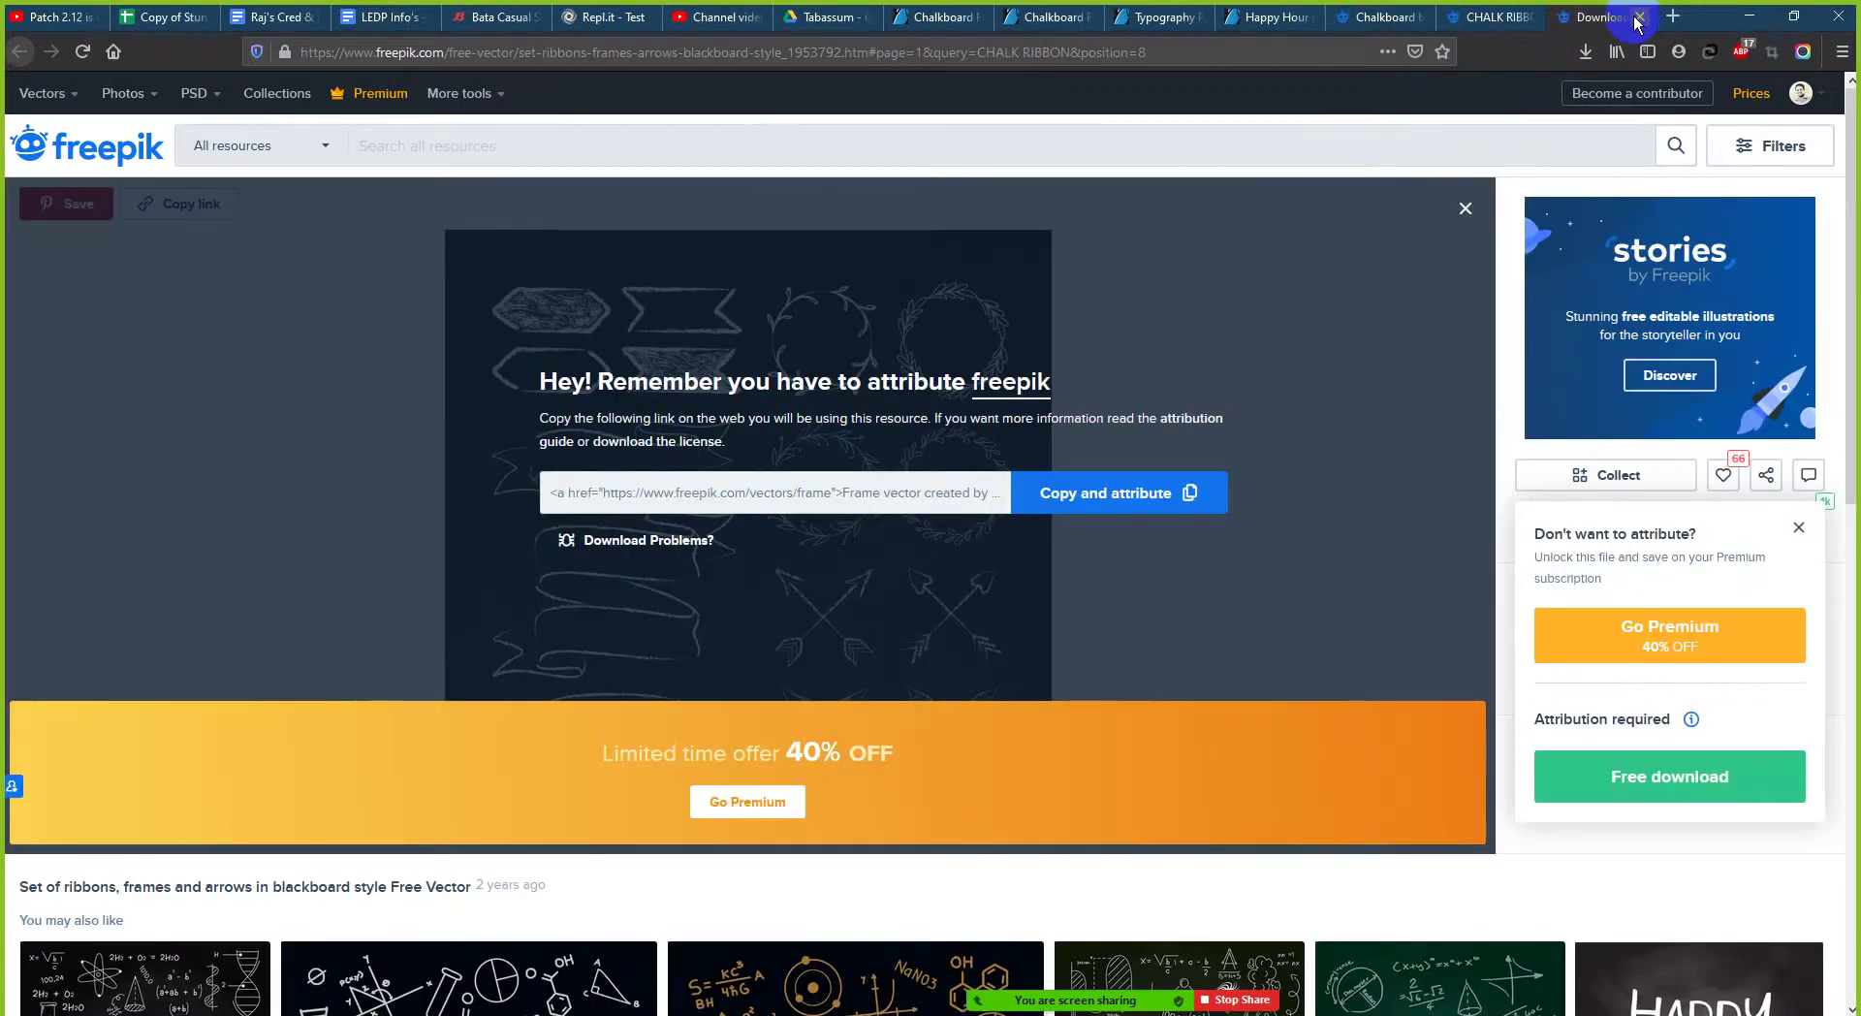
{"action": "left_click", "coordinate": [1637, 18]}
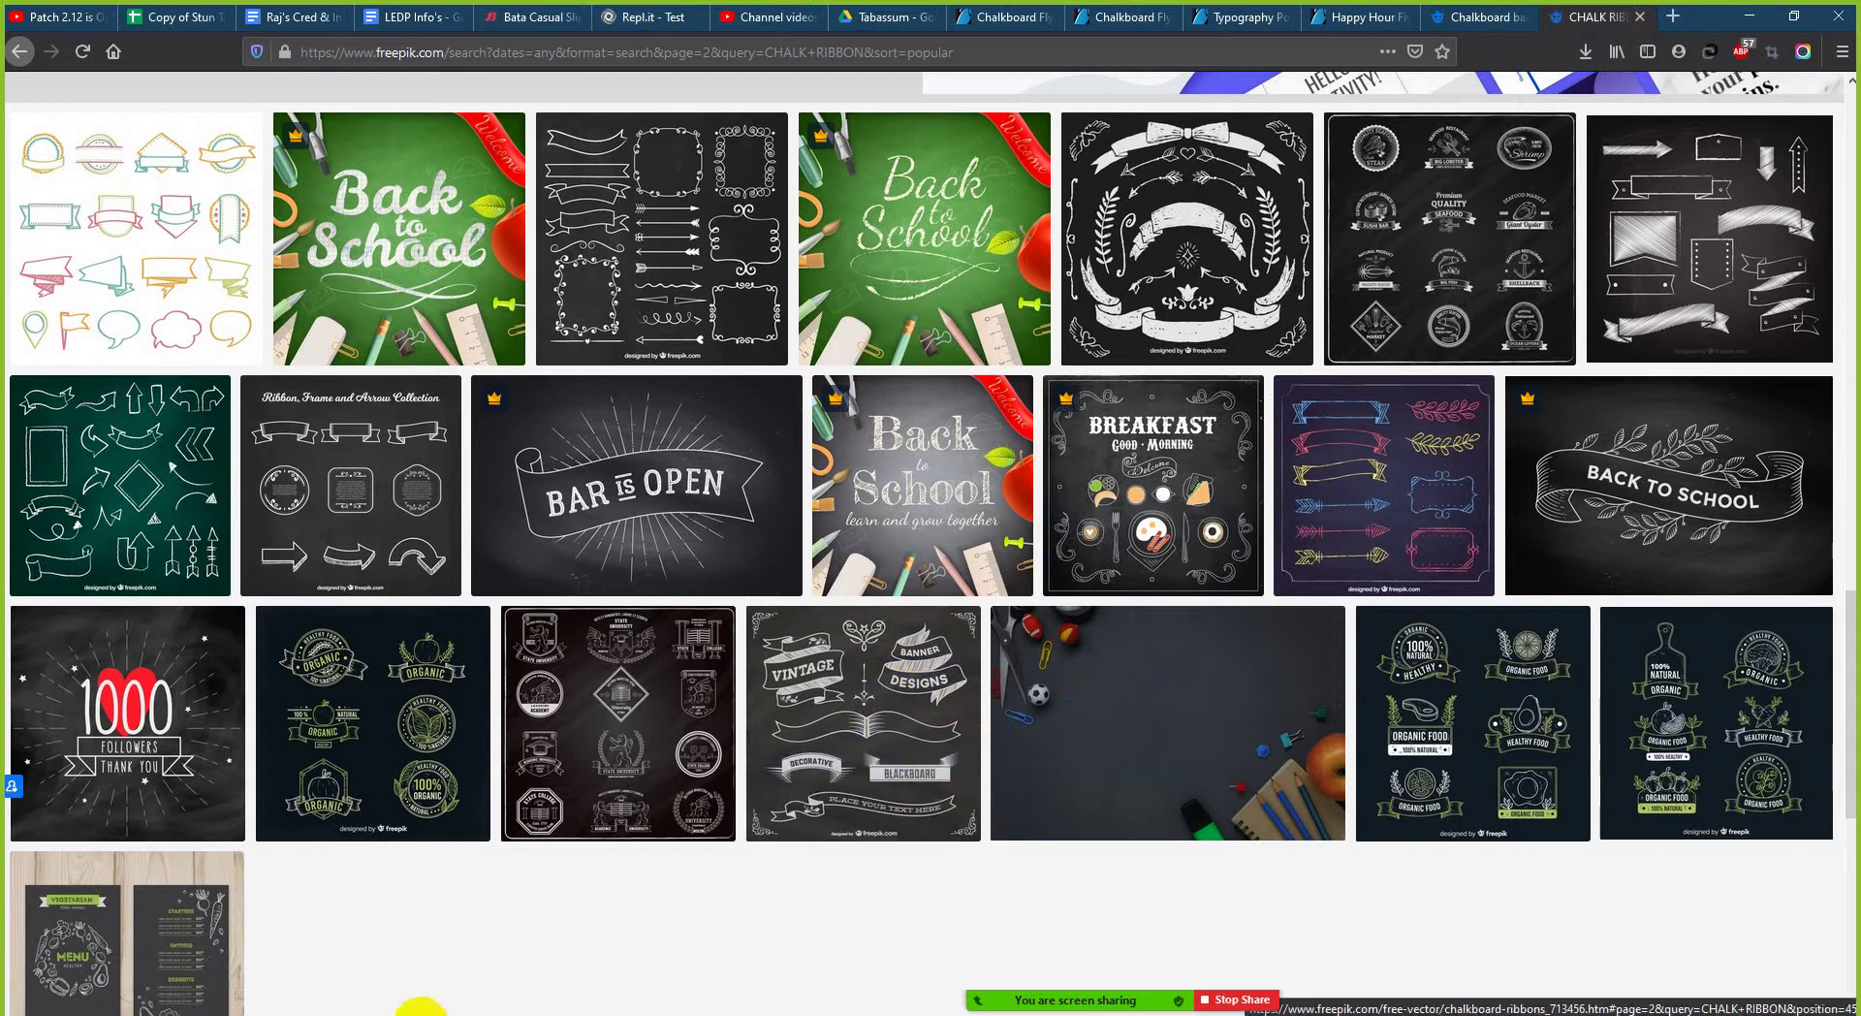
- Check the reference flyer's banners in Illustrator and open the Chalkboard ribbons vector in a new browser tab
{"action": "left_click", "coordinate": [383, 1012]}
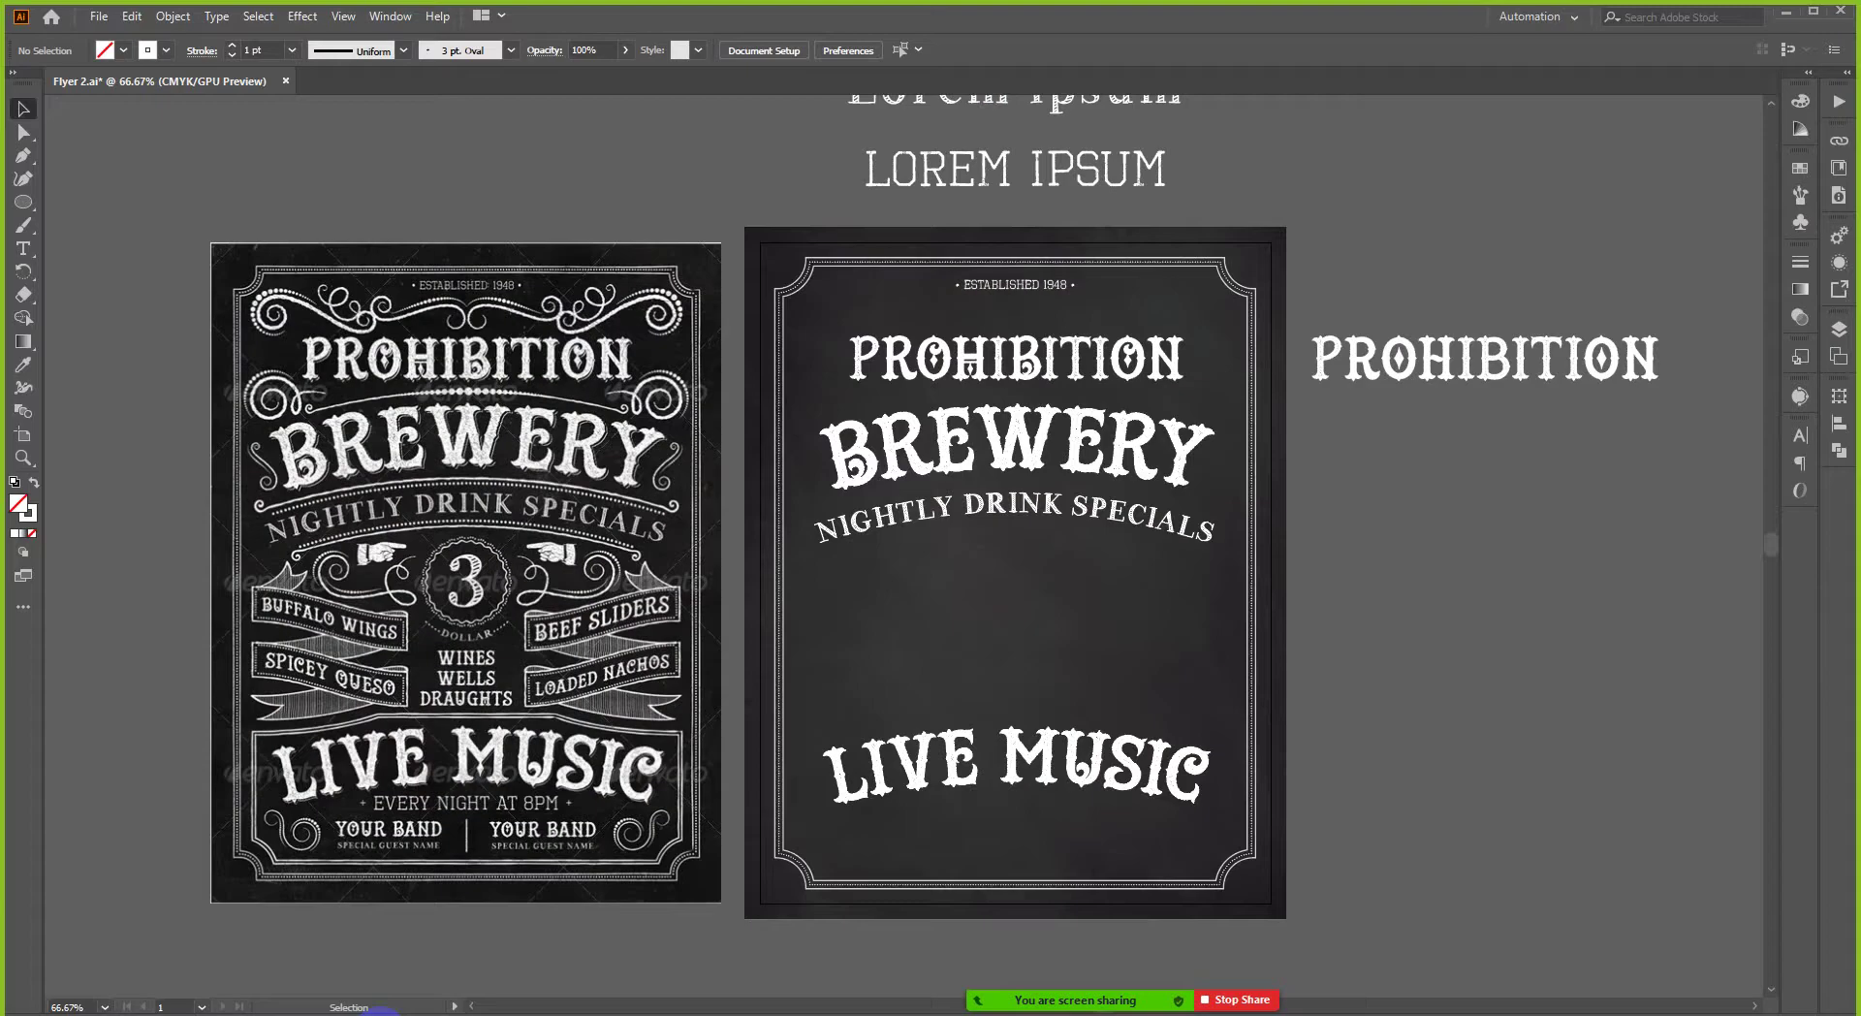
{"action": "left_click", "coordinate": [383, 1012]}
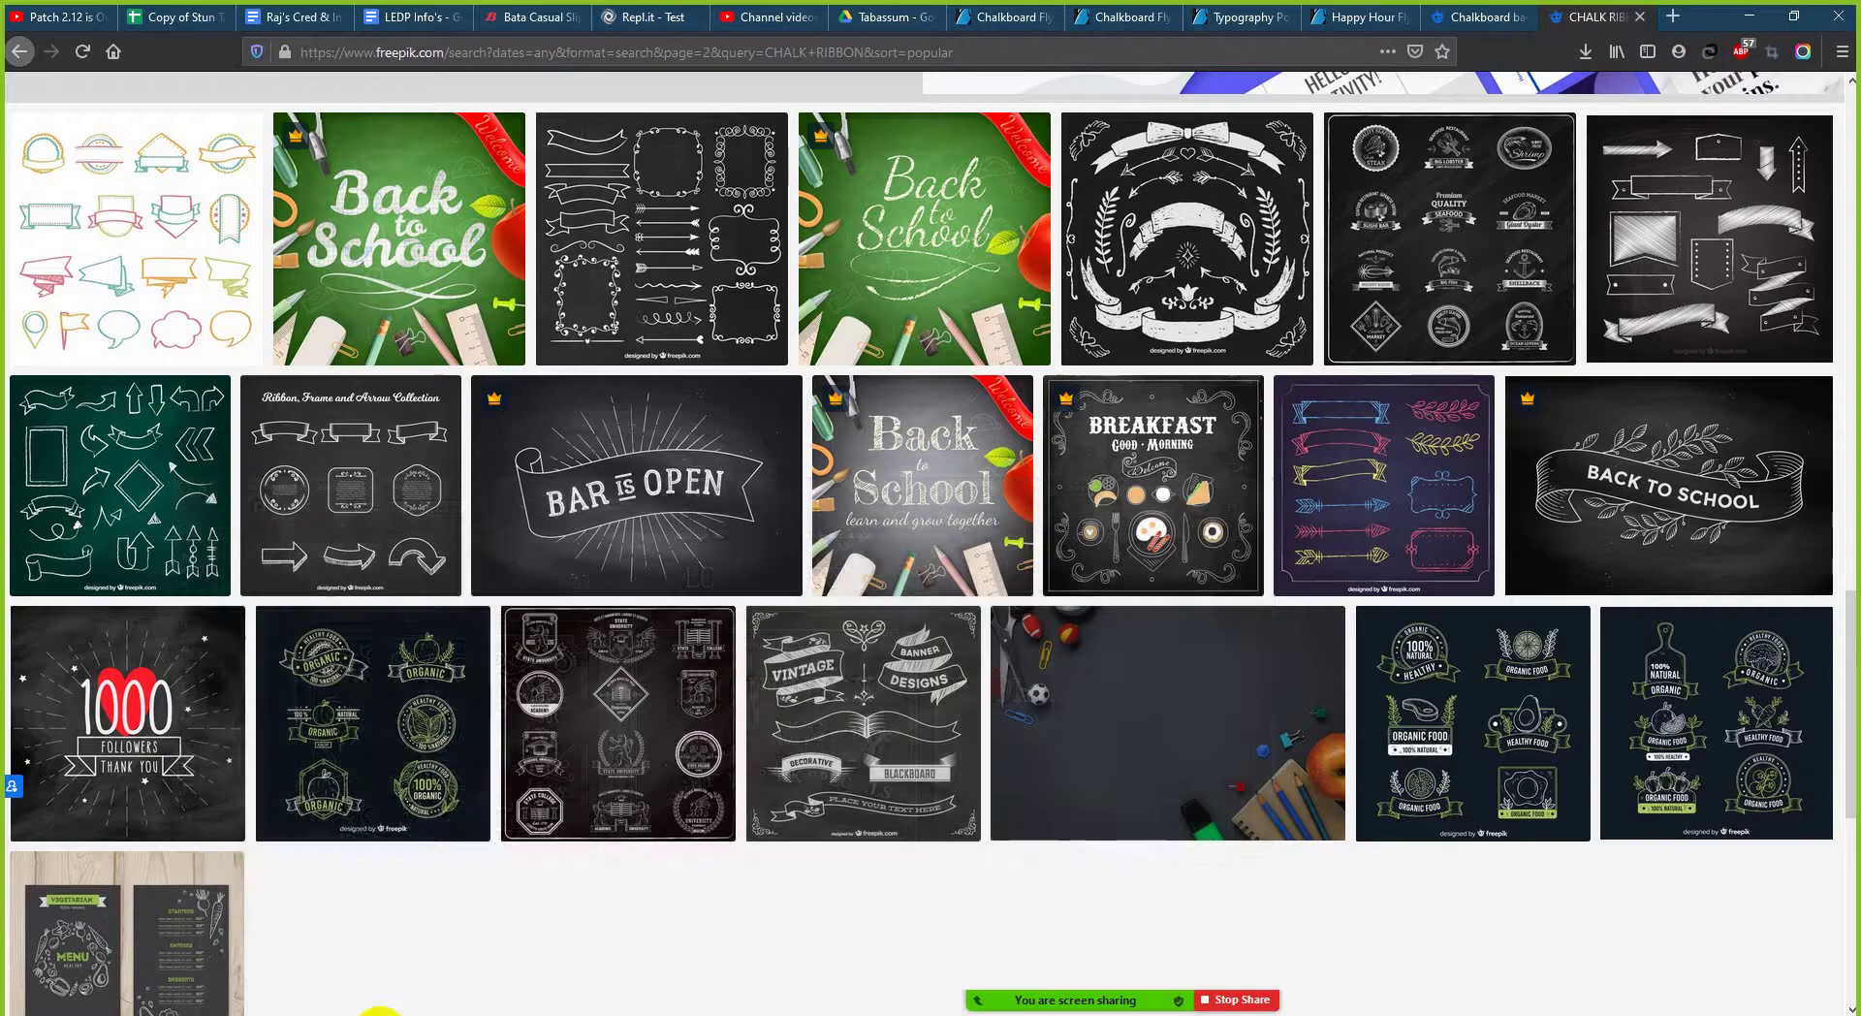
{"action": "right_click", "coordinate": [918, 681]}
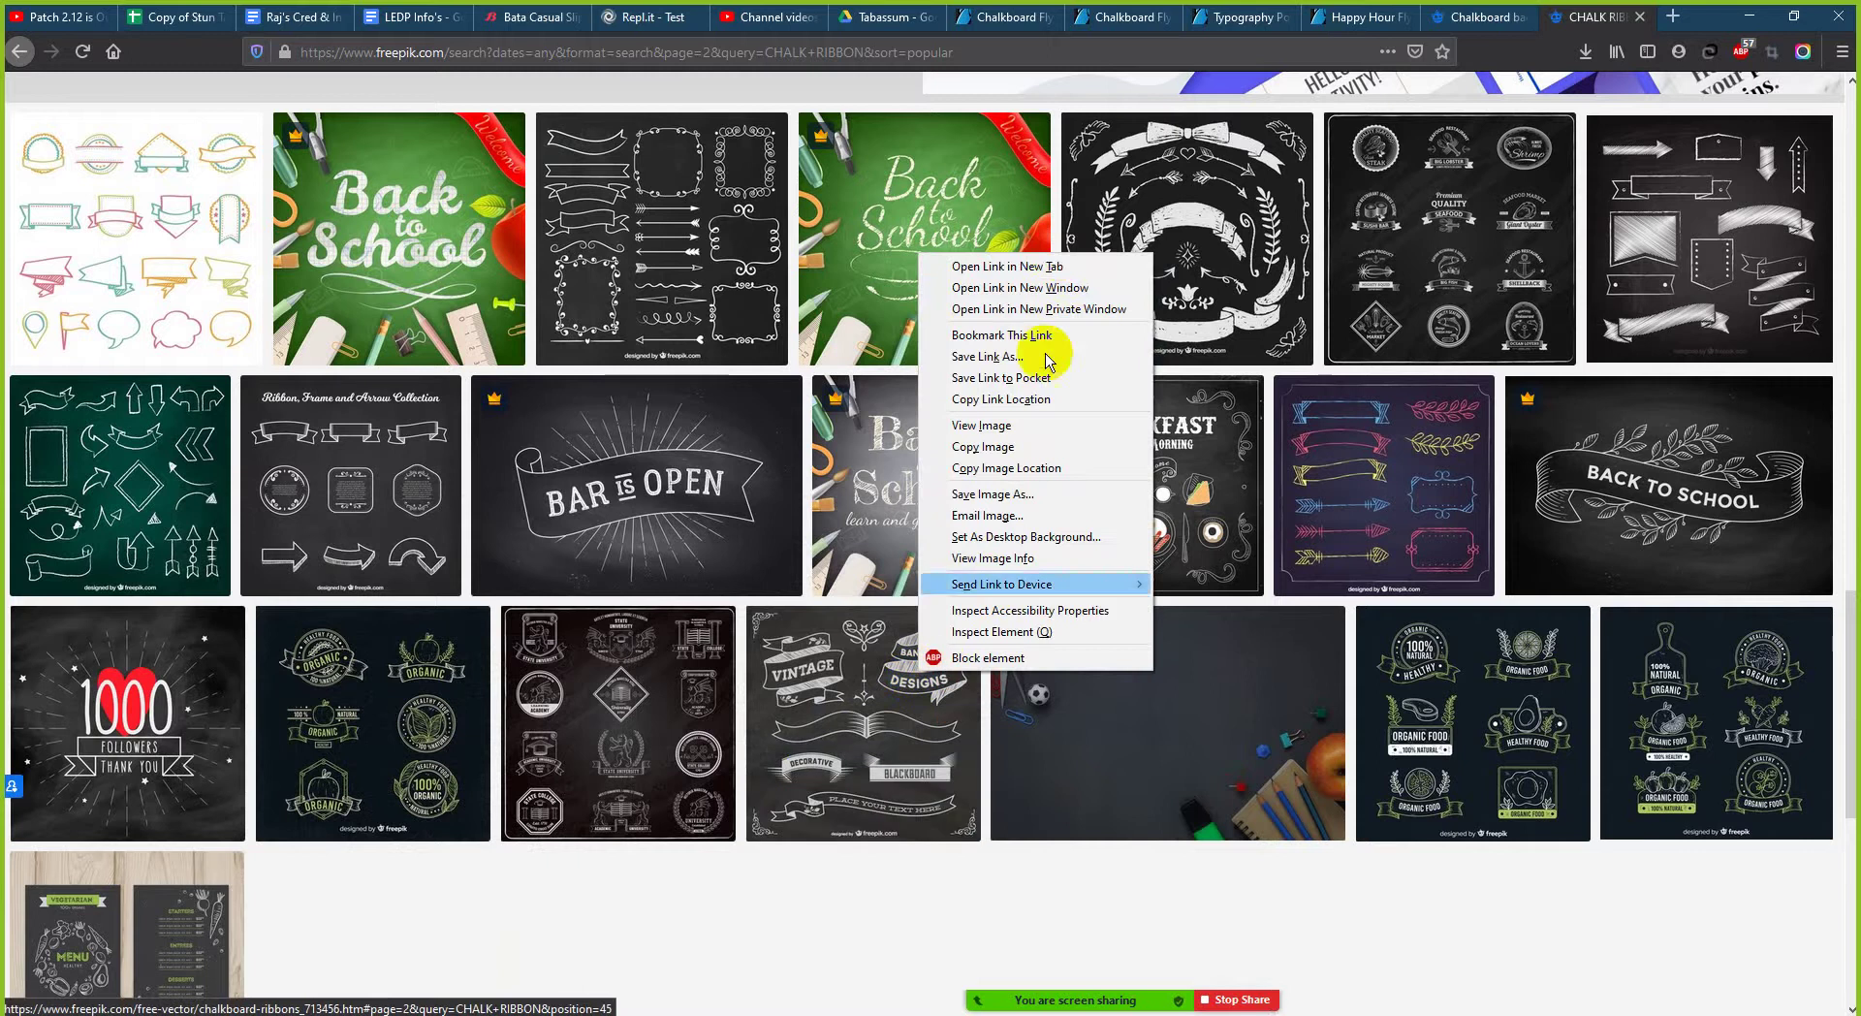
{"action": "left_click", "coordinate": [1059, 260]}
- Go back up through the chalk ribbon results and open the Set of ribbons, frames and arrows in blackboard style preview
{"action": "scroll", "coordinate": [1163, 320], "scroll_direction": "up", "scroll_amount": 1}
{"action": "scroll", "coordinate": [1114, 407], "scroll_direction": "up", "scroll_amount": 8}
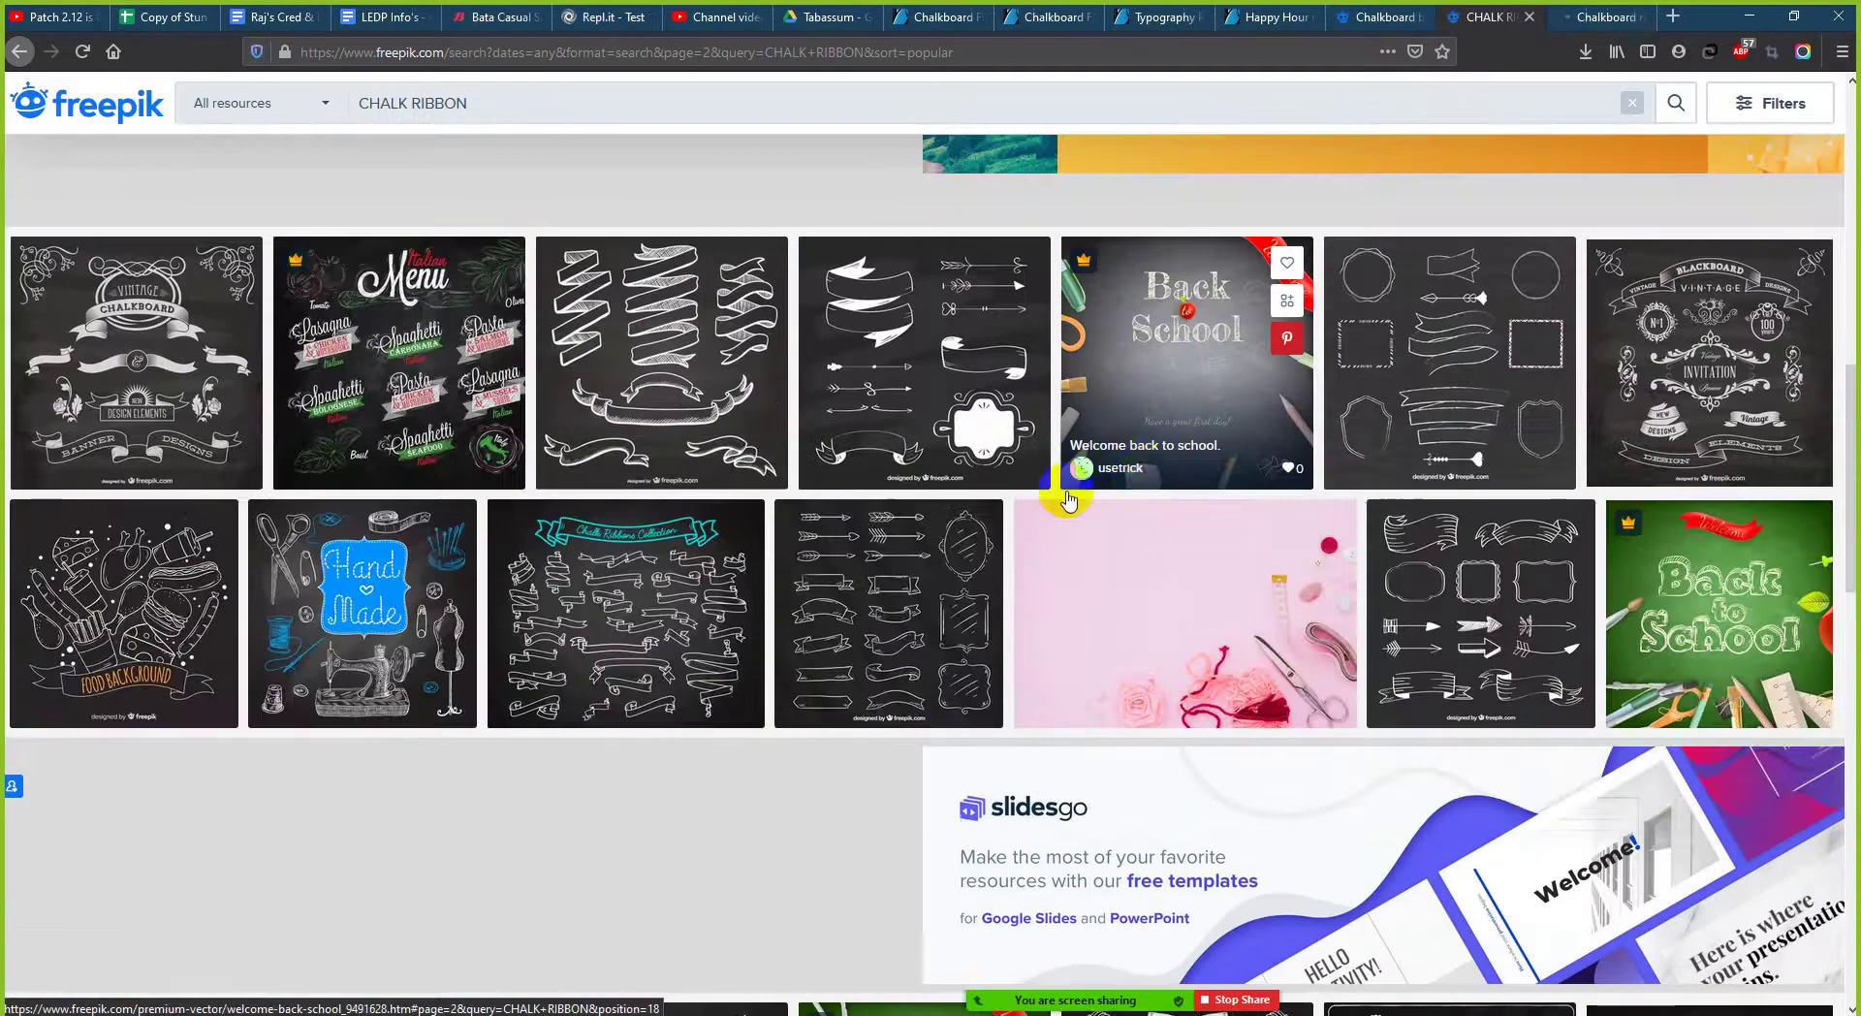
{"action": "scroll", "coordinate": [877, 487], "scroll_direction": "up", "scroll_amount": 1}
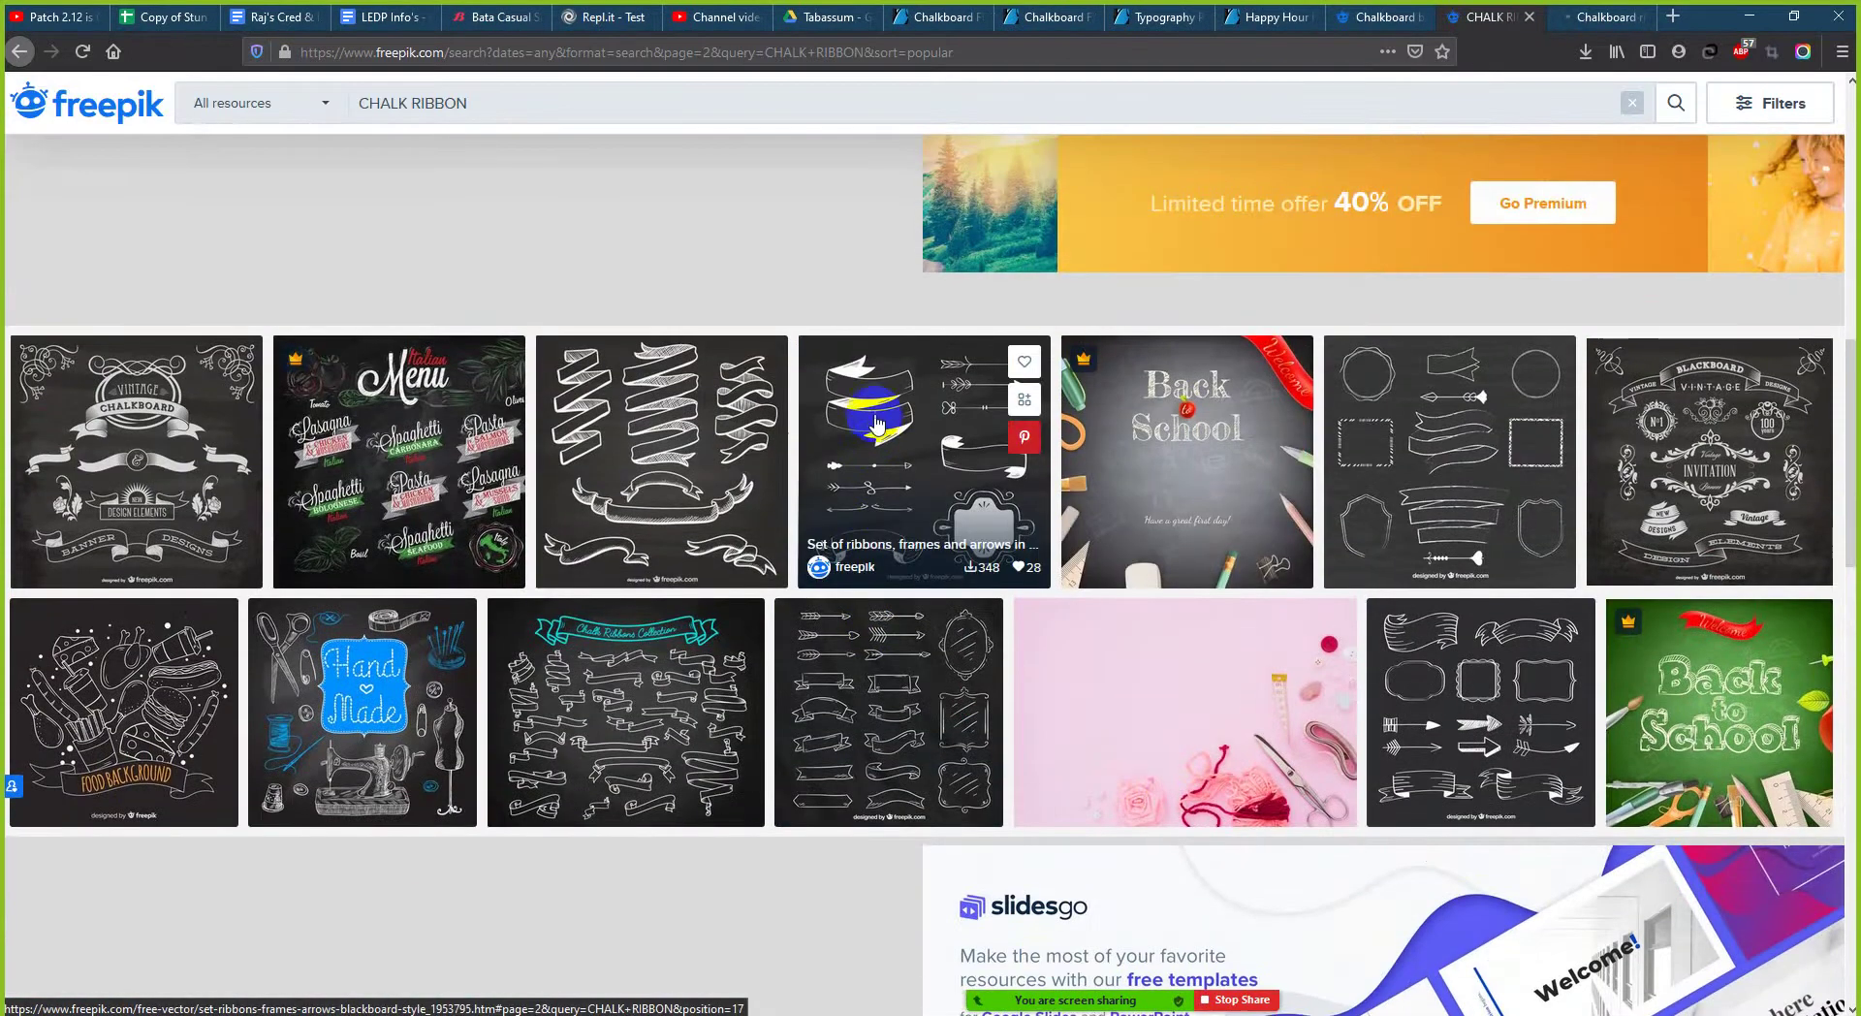
{"action": "scroll", "coordinate": [877, 495], "scroll_direction": "up", "scroll_amount": 7}
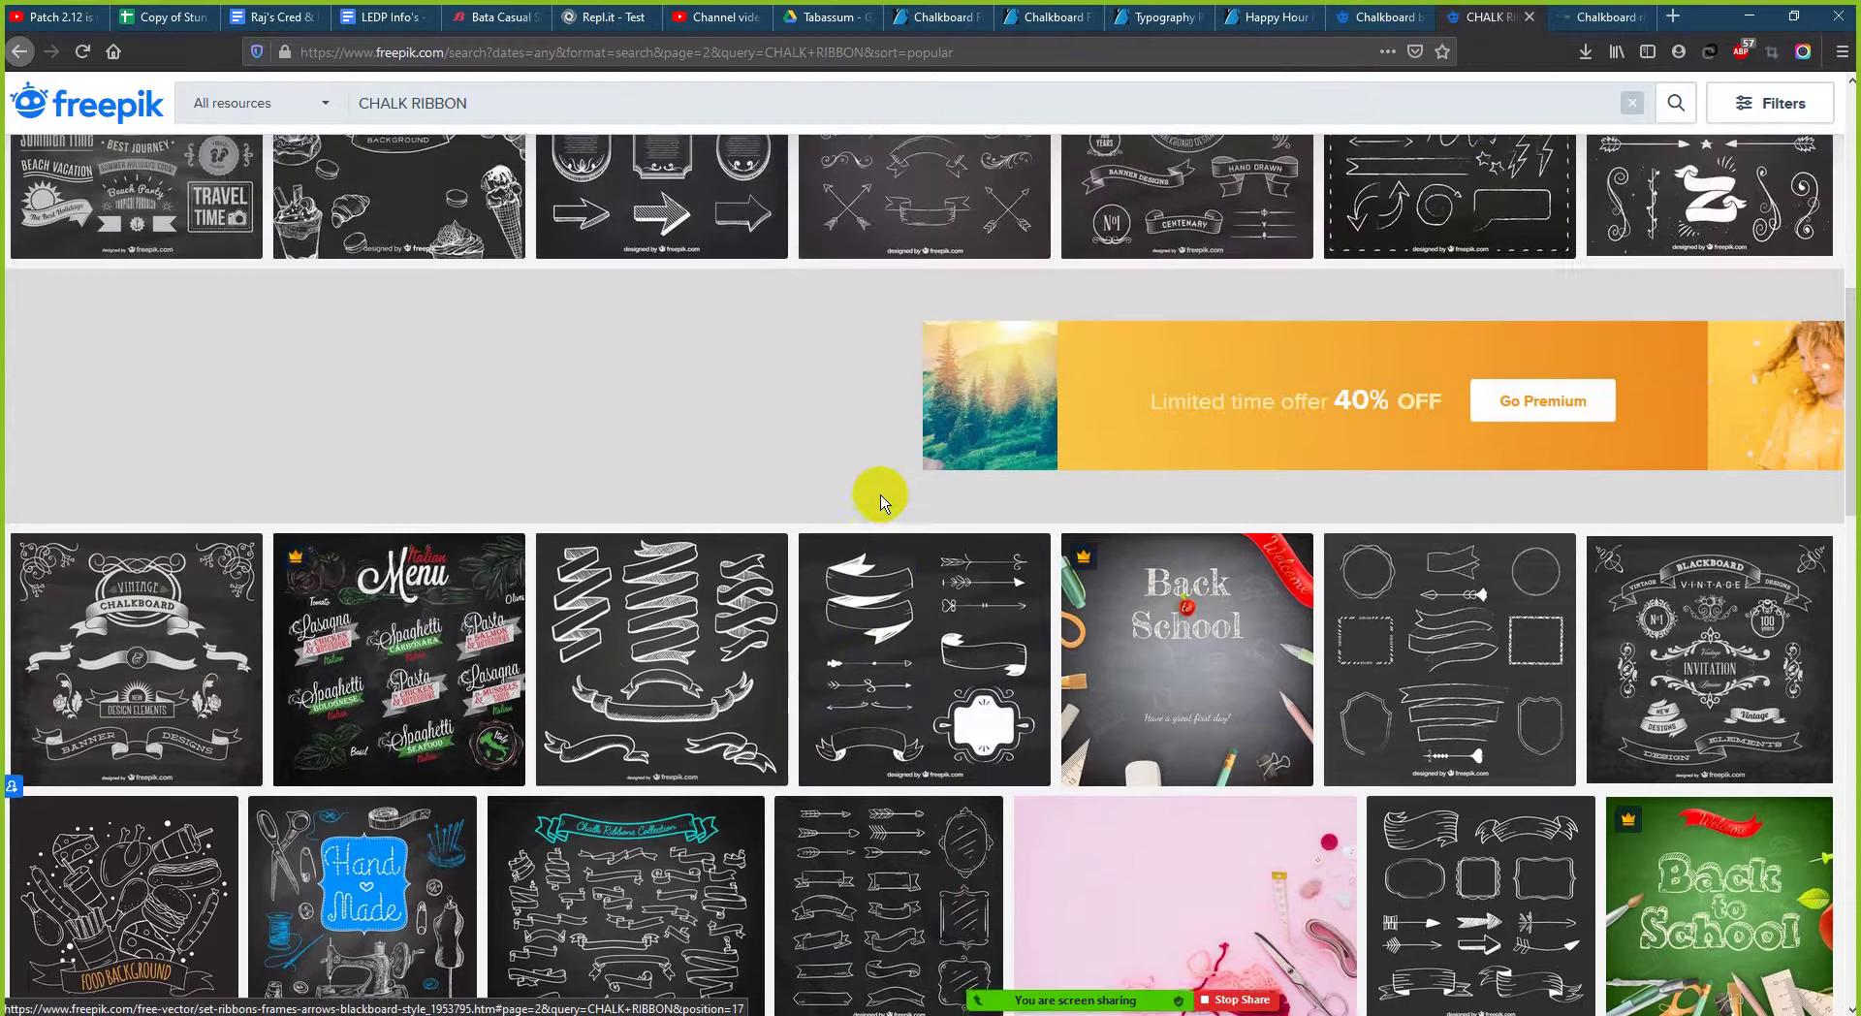
{"action": "scroll", "coordinate": [881, 498], "scroll_direction": "up", "scroll_amount": 2}
{"action": "scroll", "coordinate": [881, 494], "scroll_direction": "down", "scroll_amount": 7}
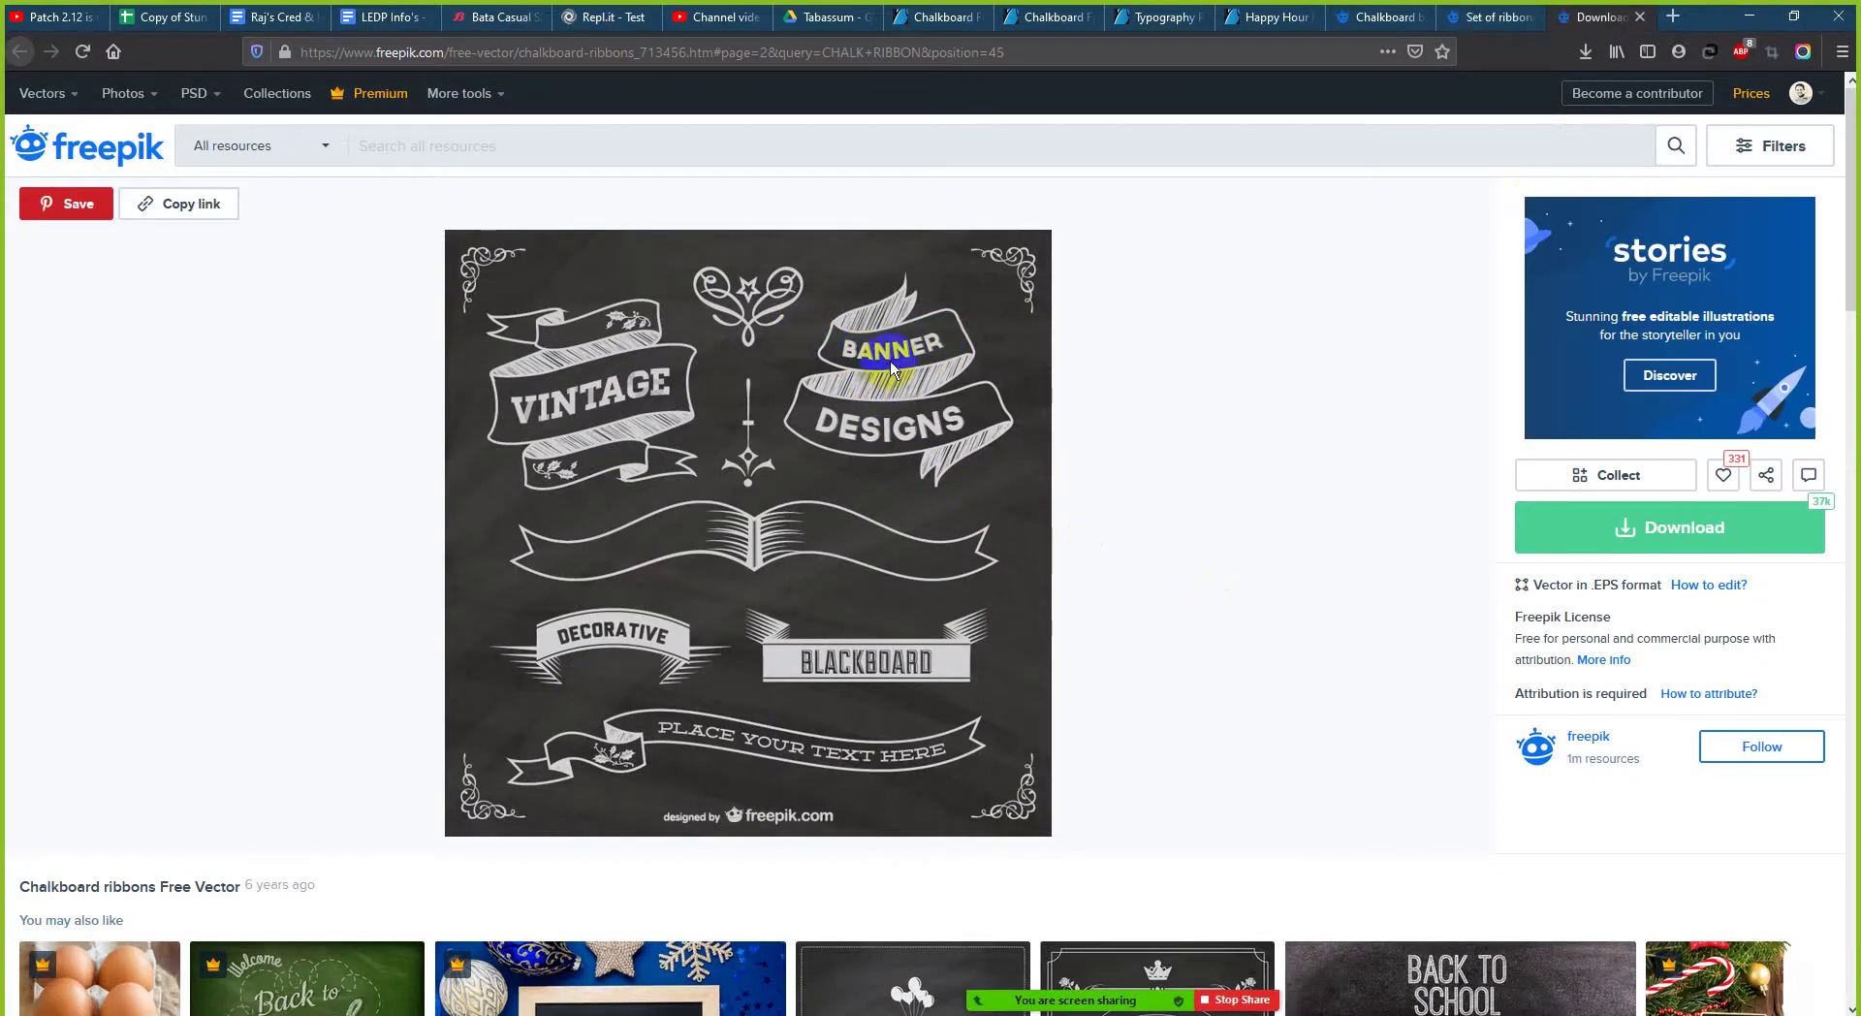
- Review the Chalkboard ribbons page and its related vectors against the reference flyer's banners in Illustrator
{"action": "scroll", "coordinate": [911, 381], "scroll_direction": "down", "scroll_amount": 6}
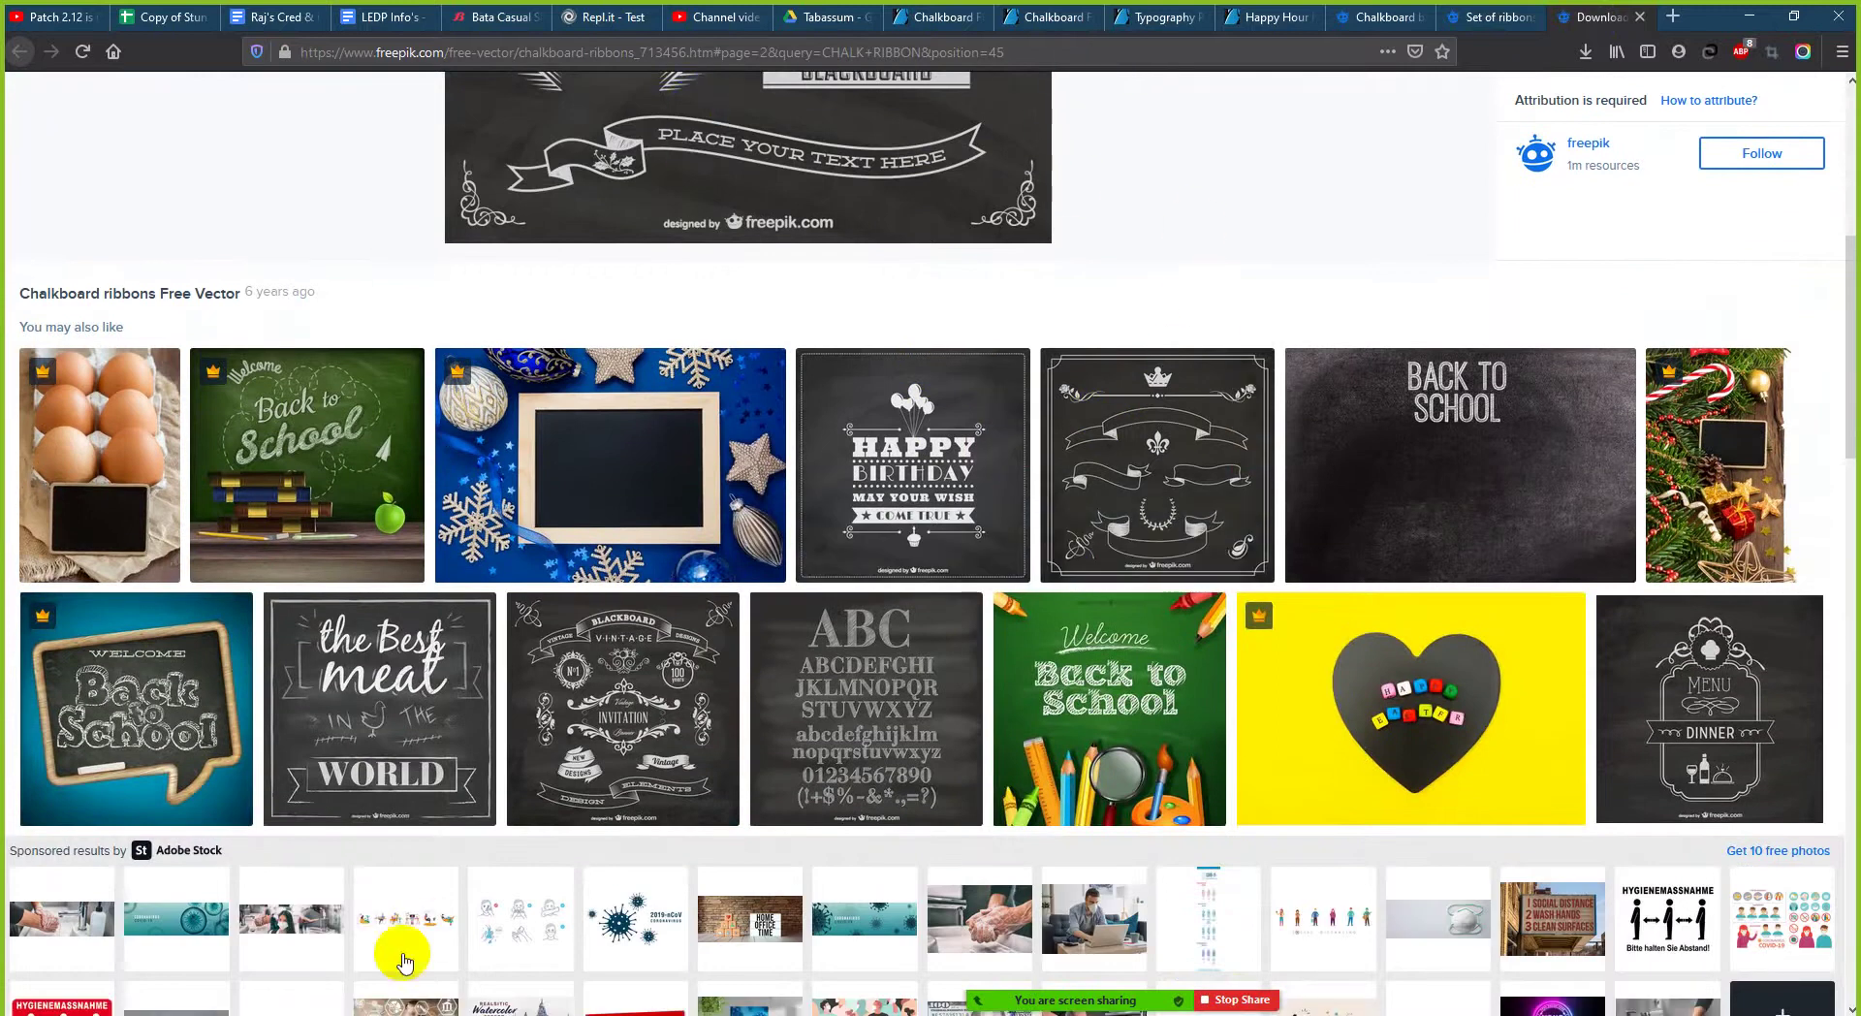
{"action": "key", "text": "alt+Tab"}
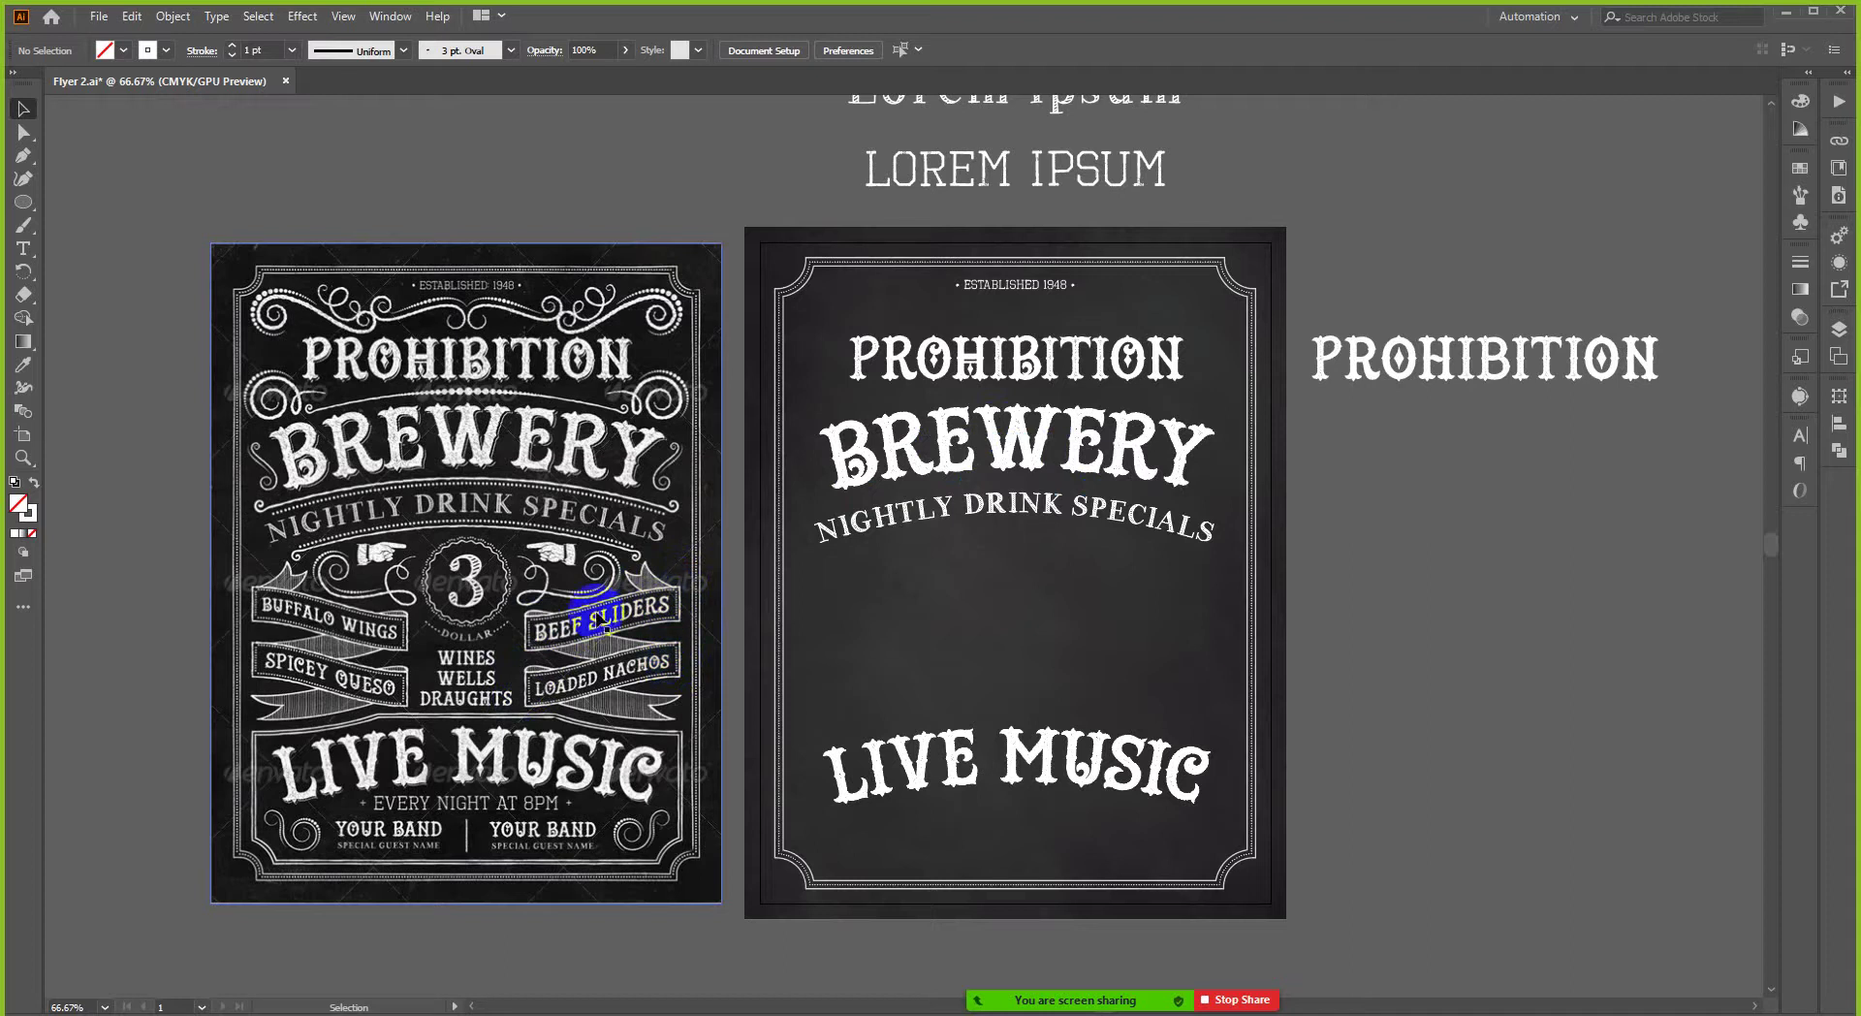
{"action": "left_click", "coordinate": [1789, 17]}
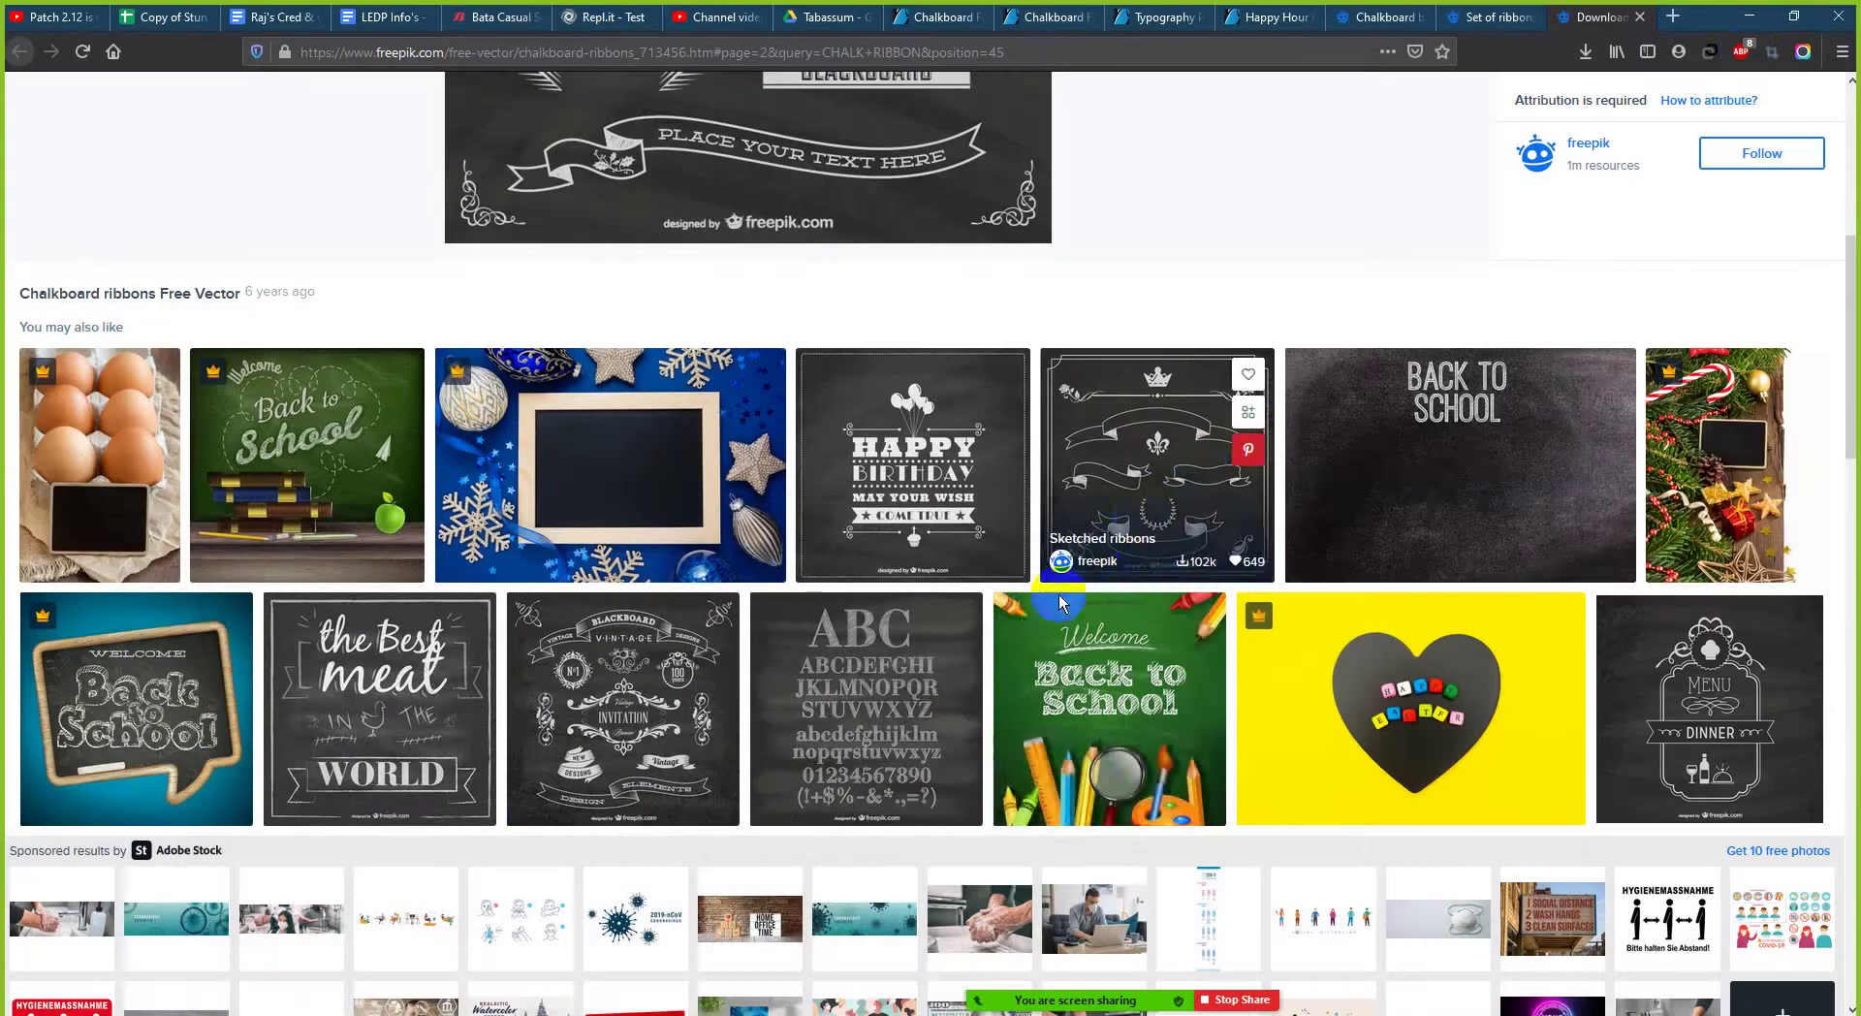
{"action": "scroll", "coordinate": [1020, 605], "scroll_direction": "up", "scroll_amount": 3}
{"action": "scroll", "coordinate": [1020, 605], "scroll_direction": "up", "scroll_amount": 3}
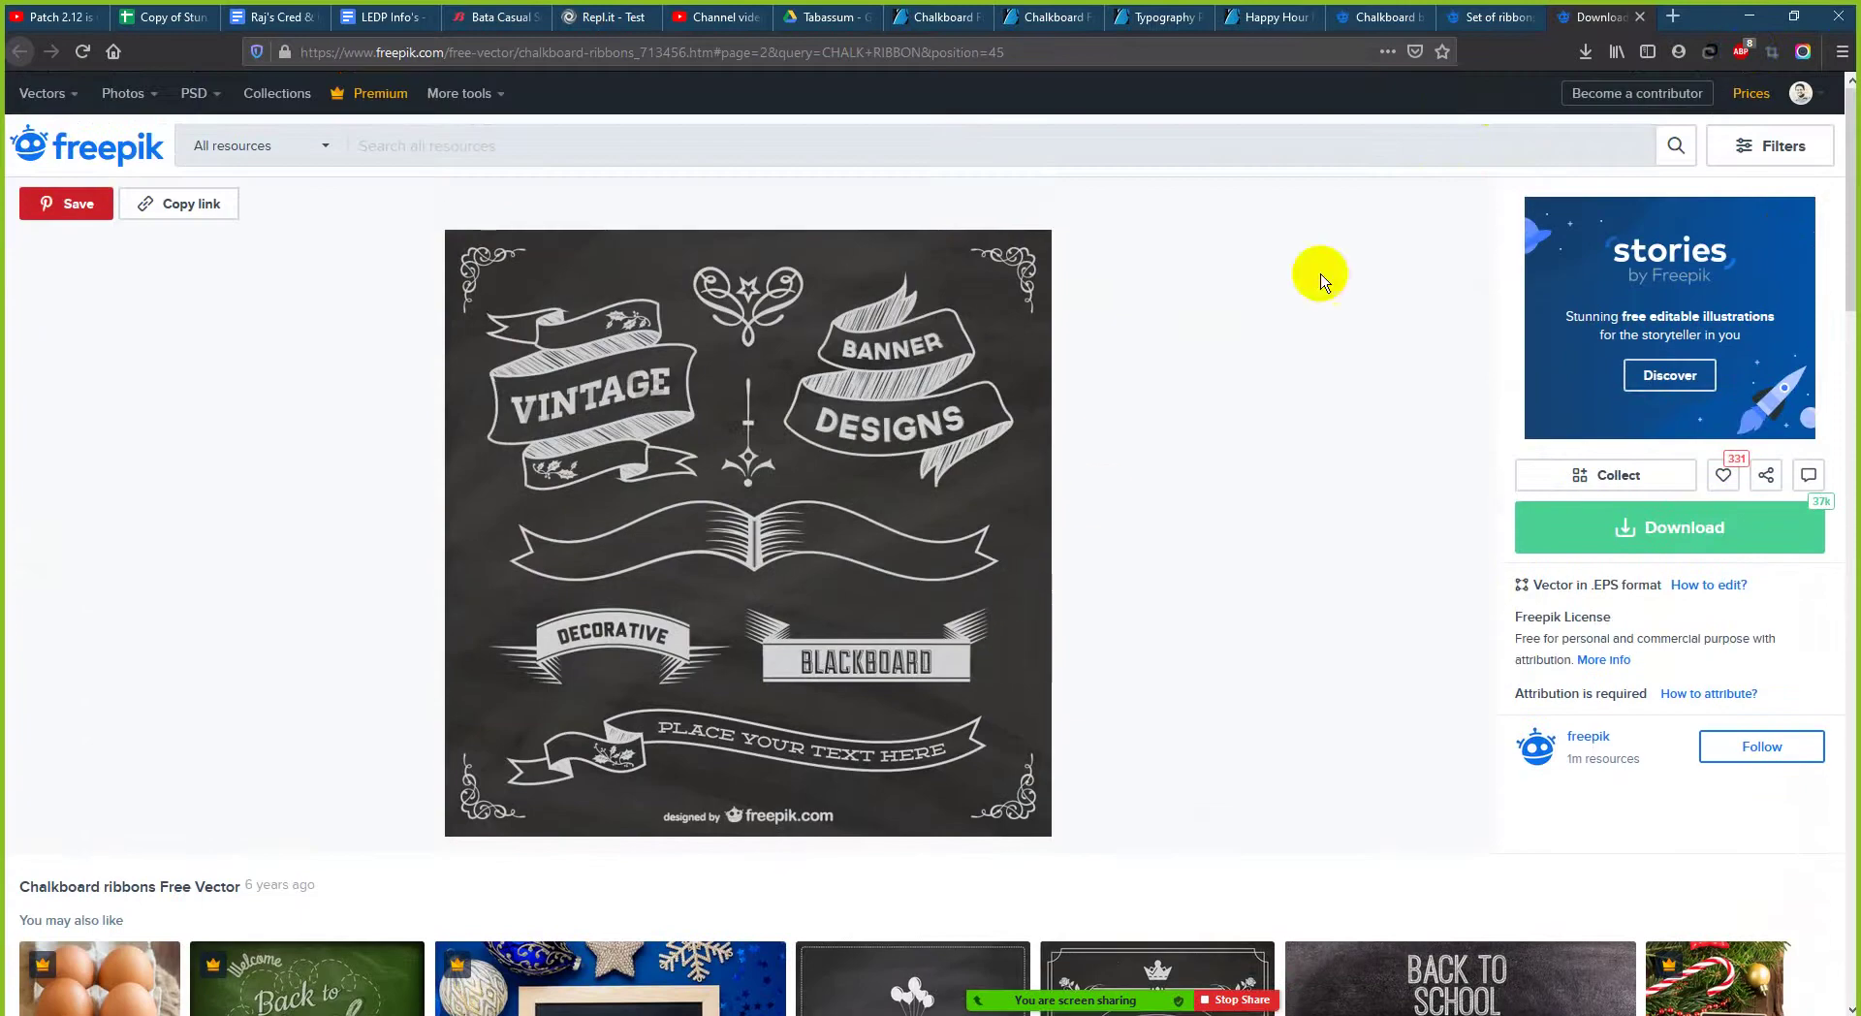
- Download the free Set of ribbons, frames and arrows in blackboard style vector from Freepik
{"action": "left_click", "coordinate": [1512, 20]}
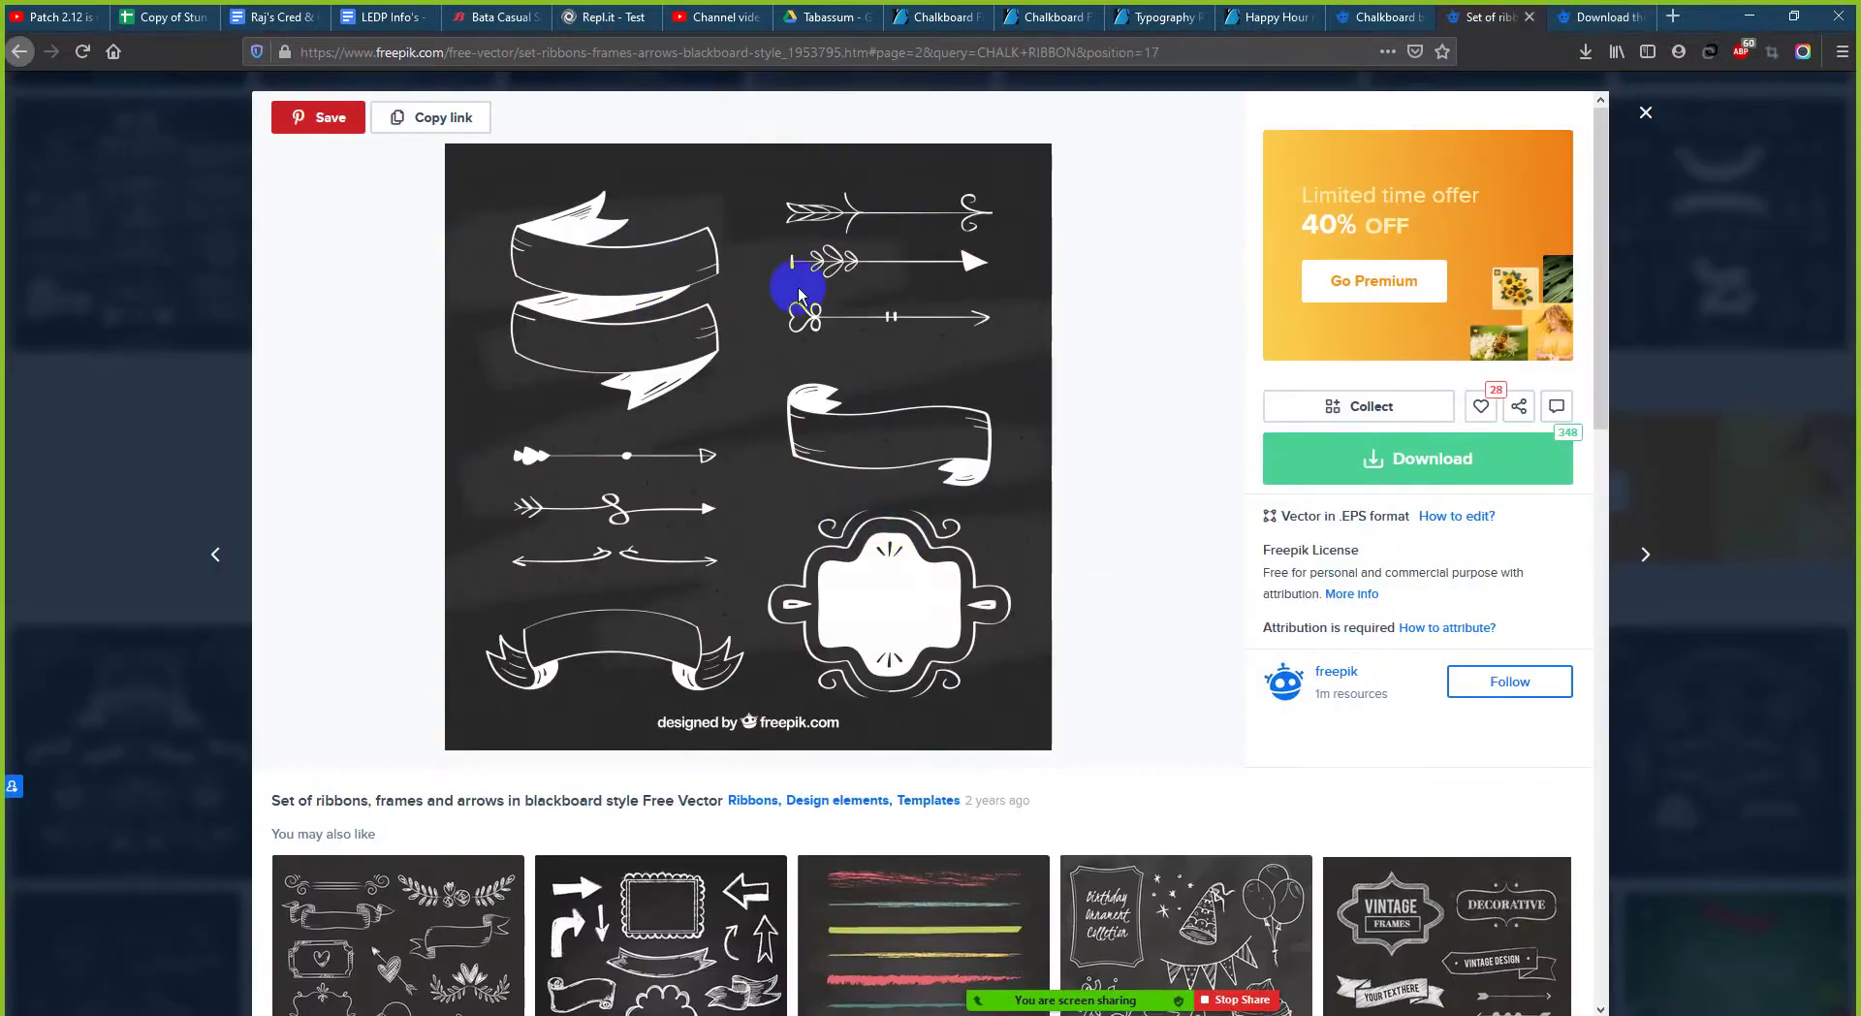
{"action": "left_click", "coordinate": [1454, 460]}
{"action": "left_click", "coordinate": [1420, 739]}
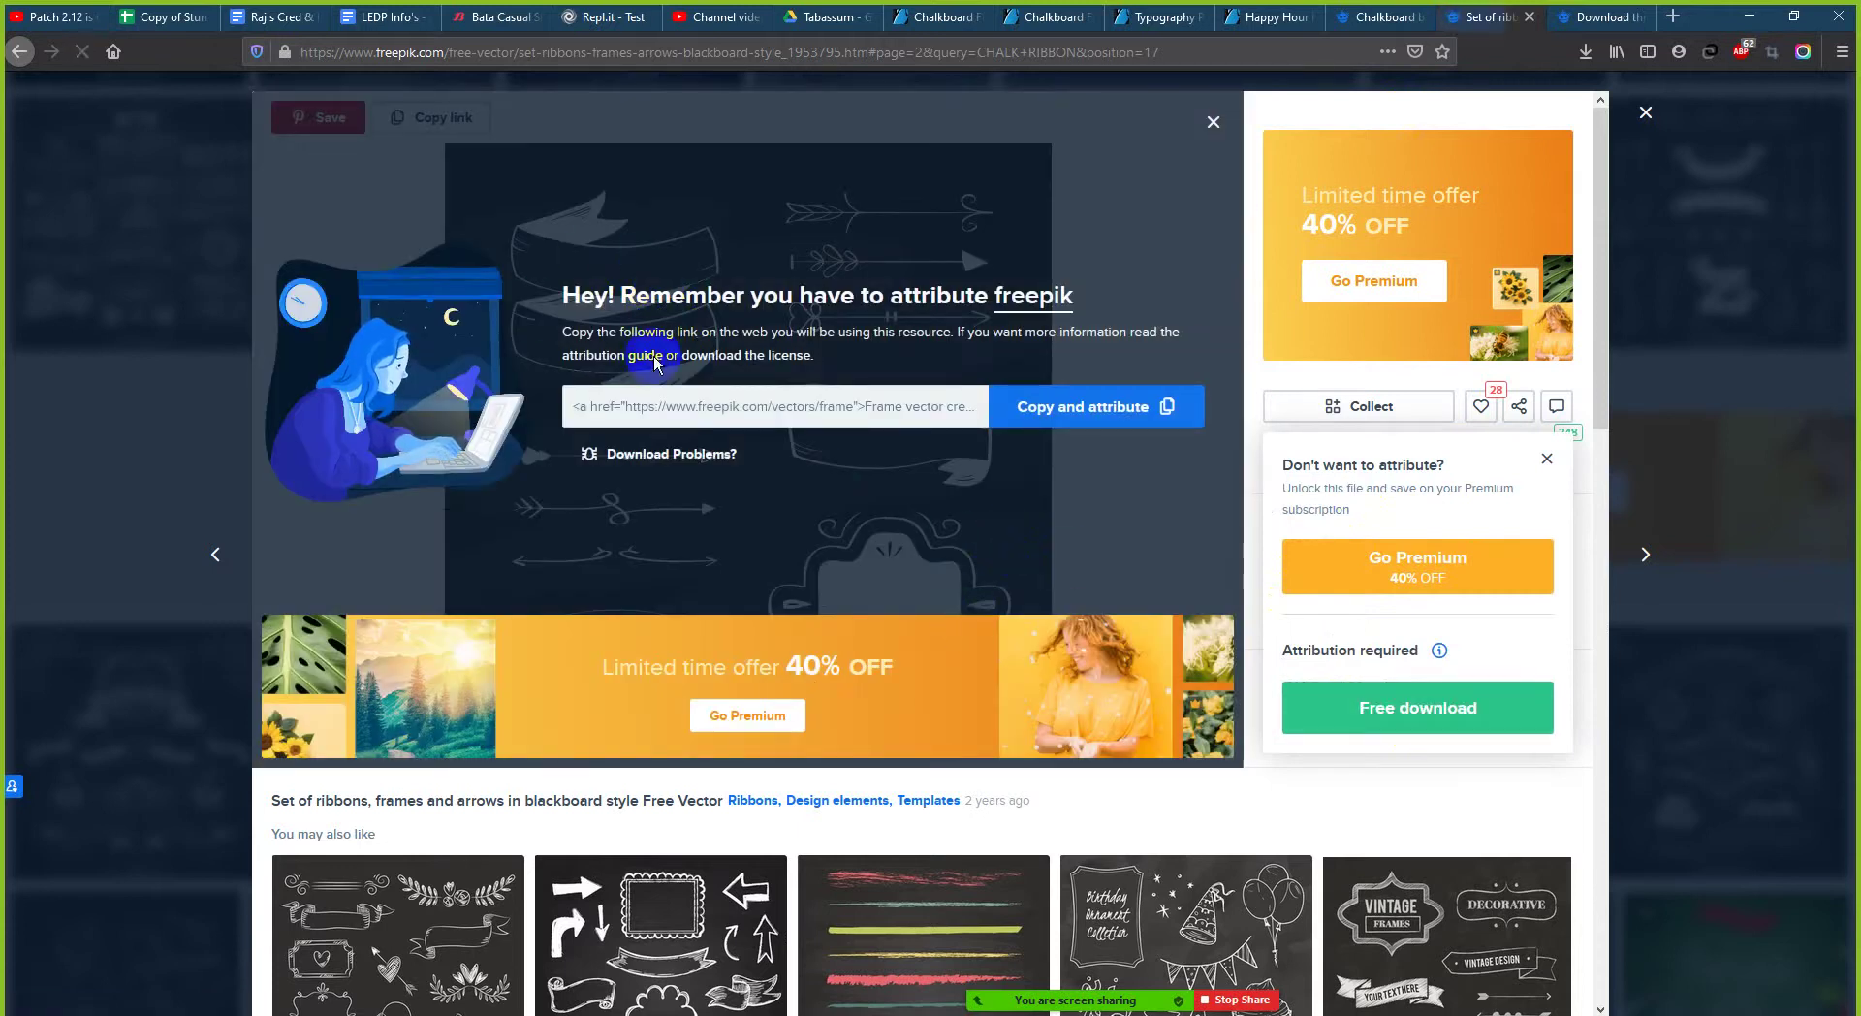
{"action": "left_click", "coordinate": [897, 635]}
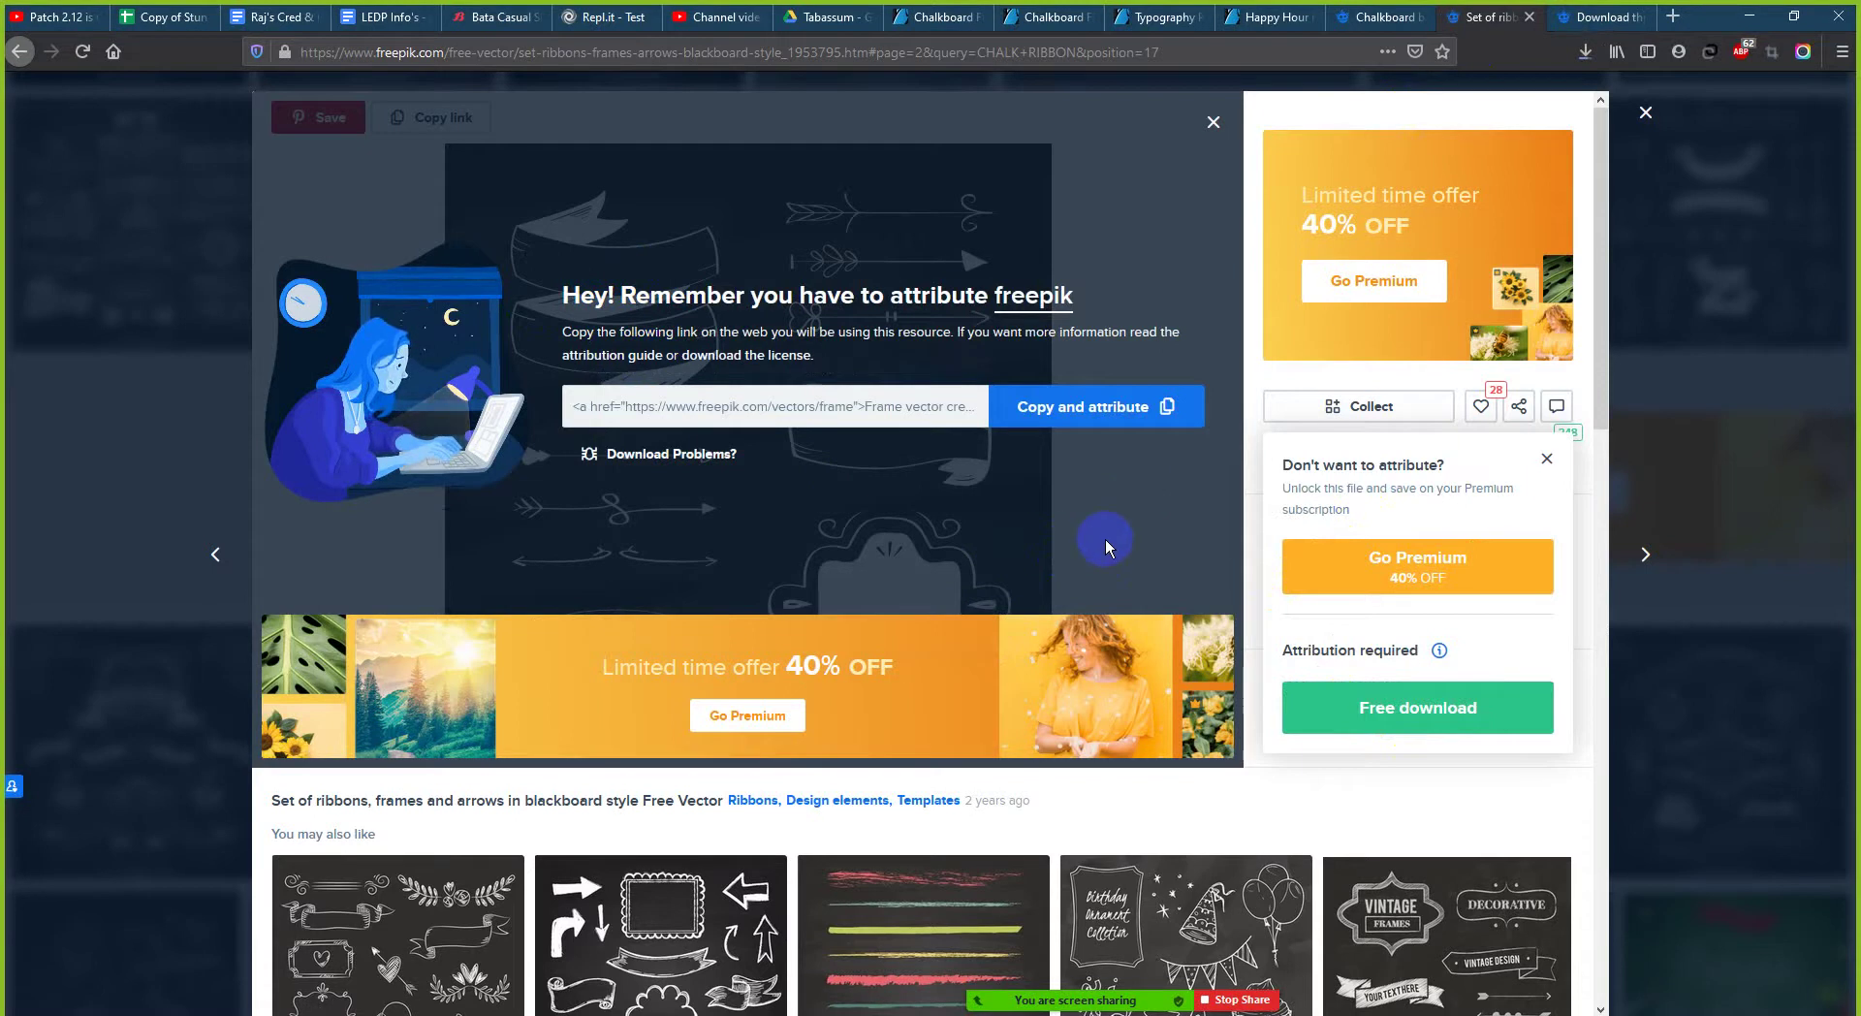
- Open the downloaded set-ribbons-frames-arrows-blackboard-style(1).zip and load 261760-P4RX7B-489.ai in Illustrator
{"action": "left_click", "coordinate": [1585, 52]}
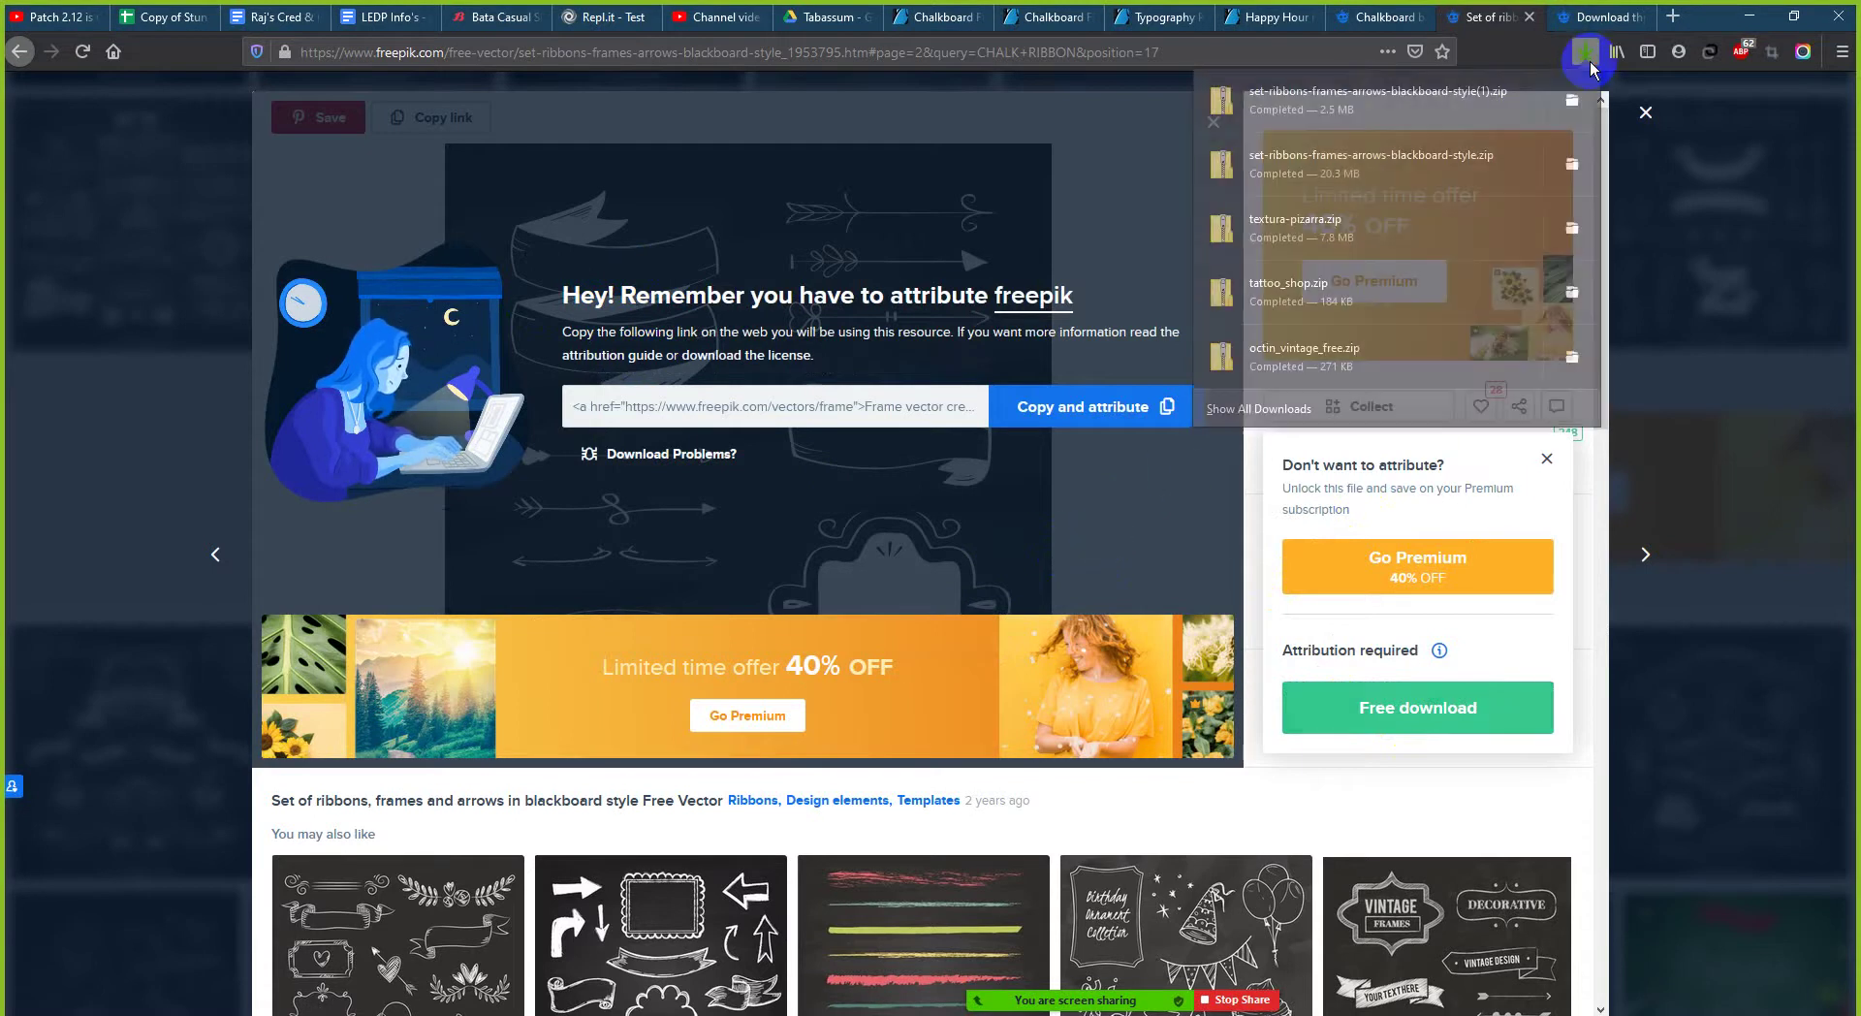
{"action": "left_click", "coordinate": [1381, 112]}
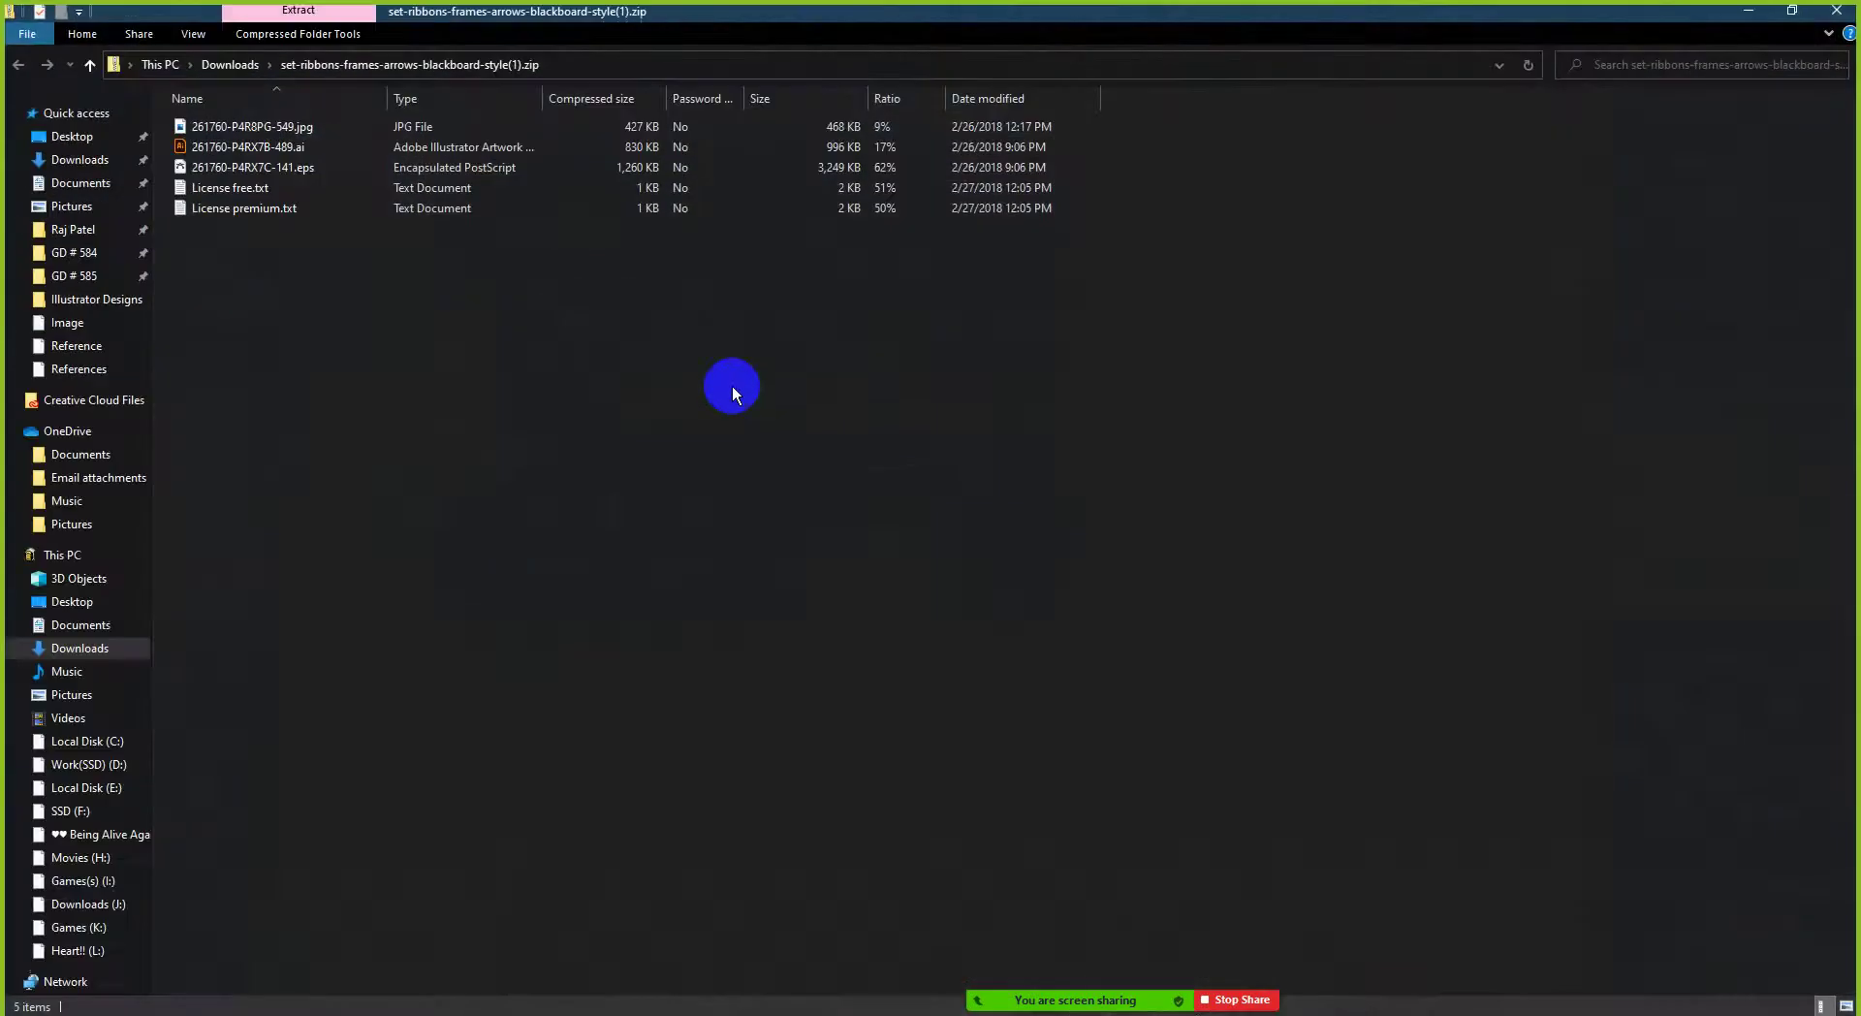
{"action": "left_click", "coordinate": [218, 146]}
{"action": "double_click", "coordinate": [218, 146]}
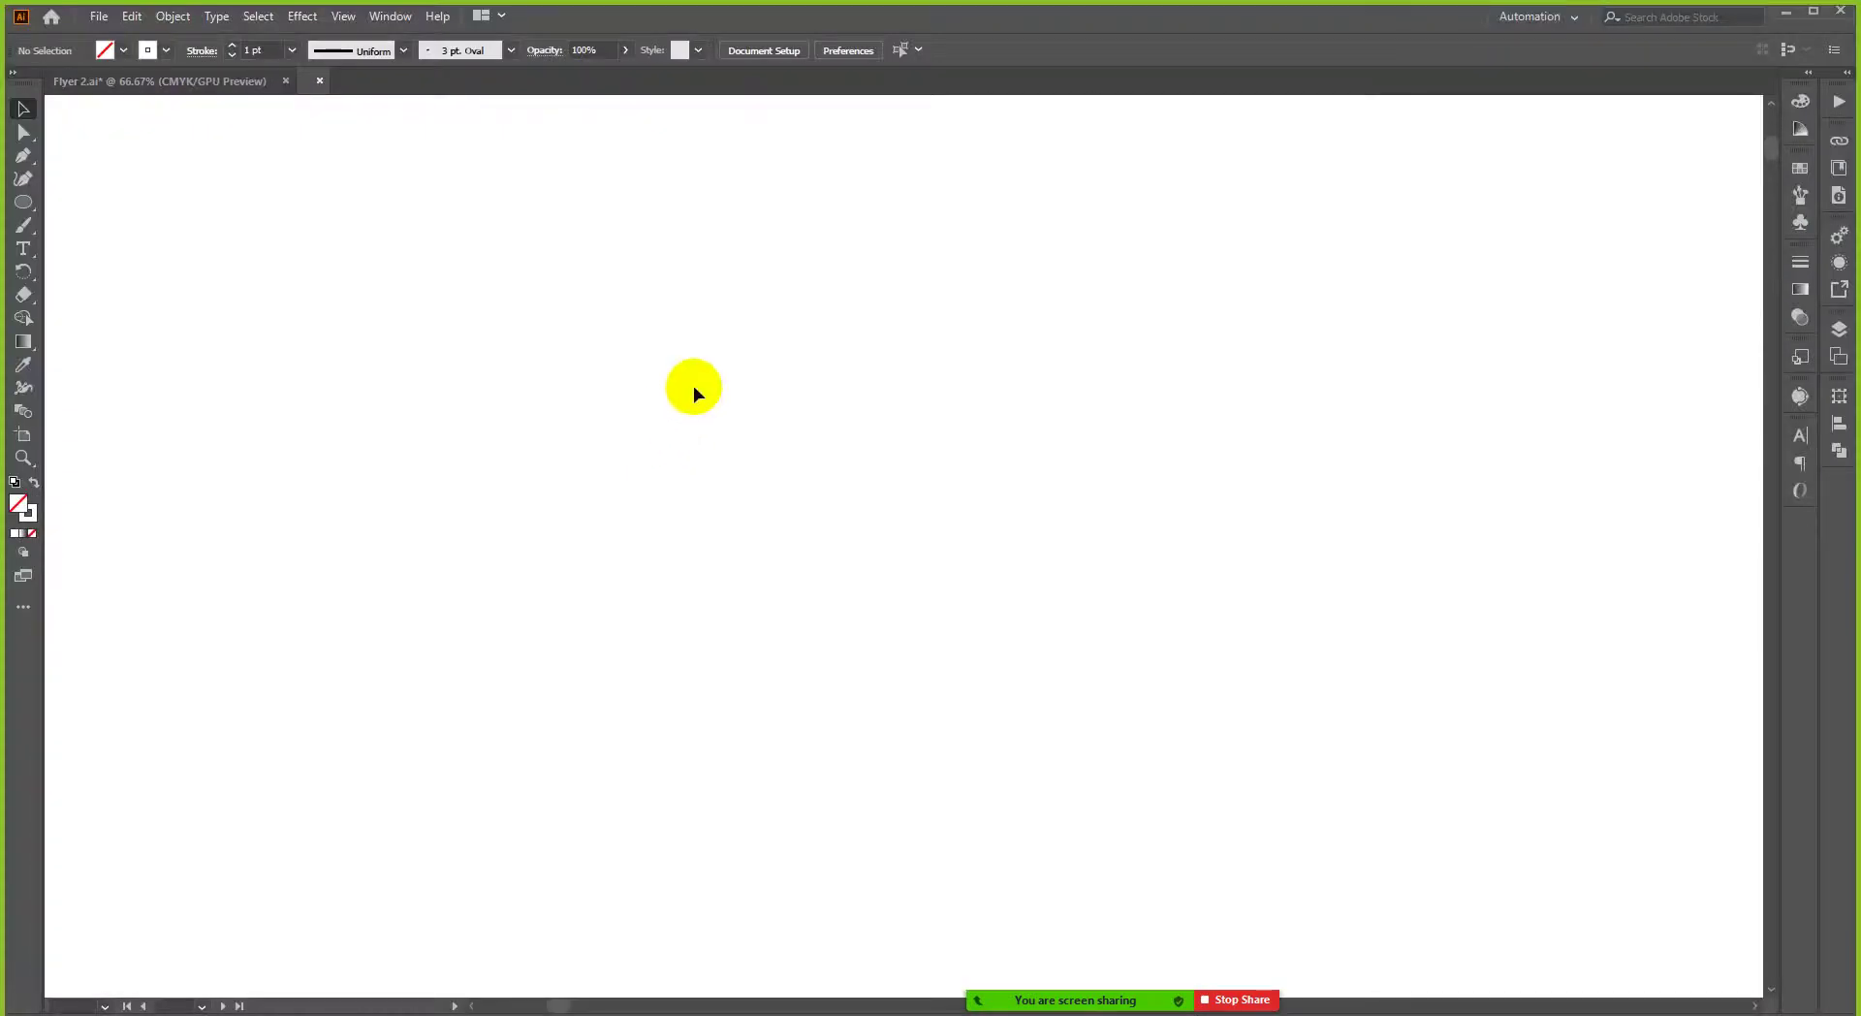
{"action": "left_click", "coordinate": [897, 451]}
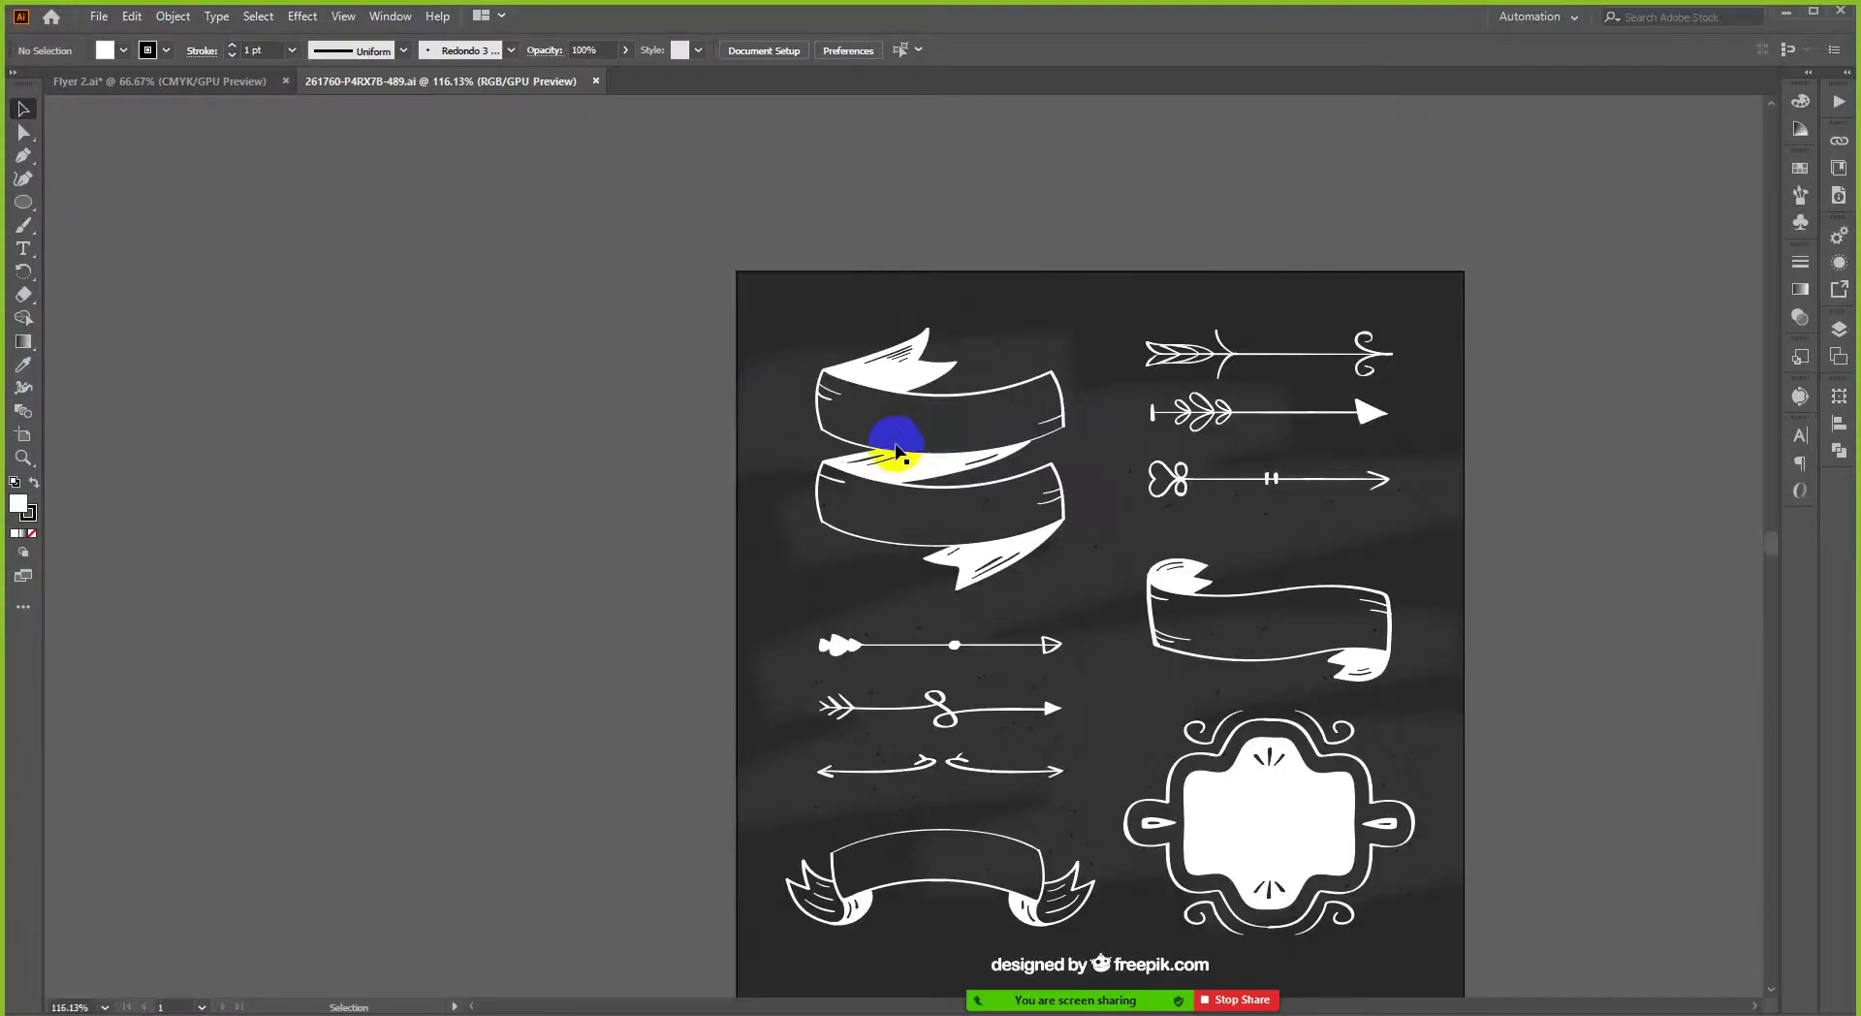
- Copy the double folded ribbon from the downloaded vector into Flyer 2.ai and clear the selection
{"action": "left_click", "coordinate": [950, 392]}
{"action": "key", "text": "a"}
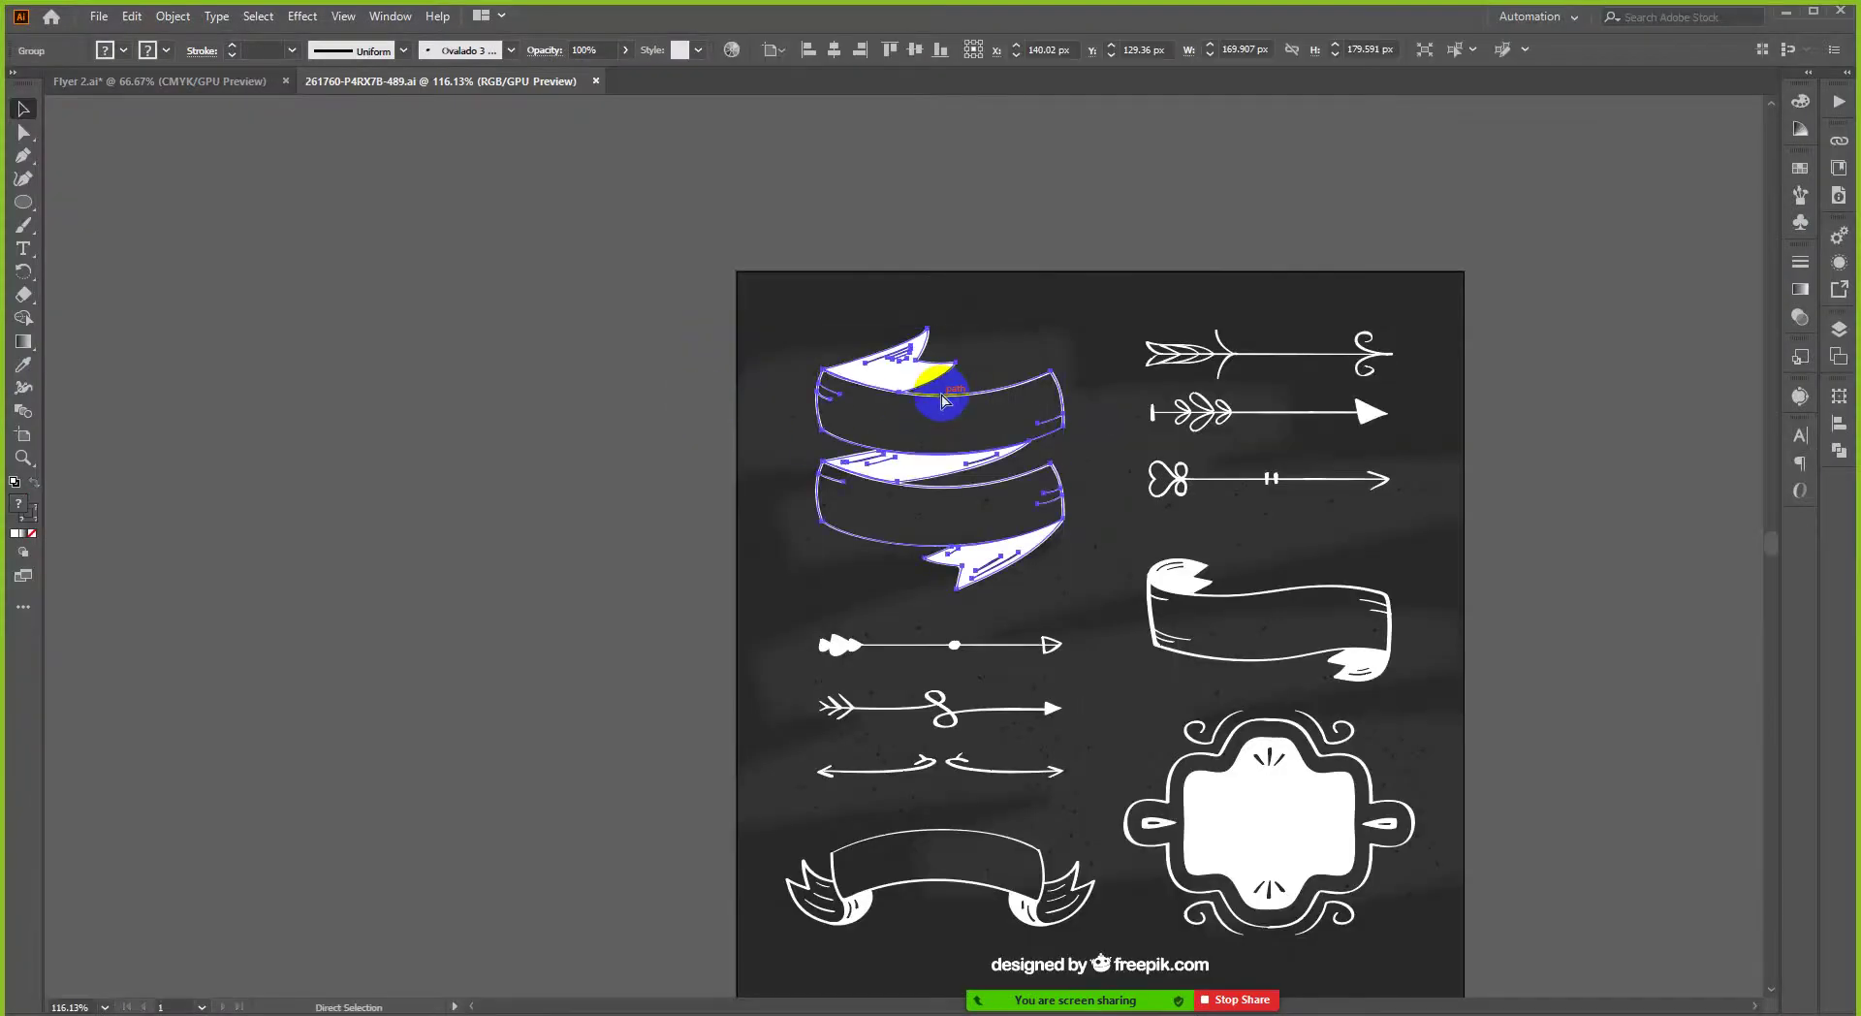
{"action": "left_click", "coordinate": [203, 82]}
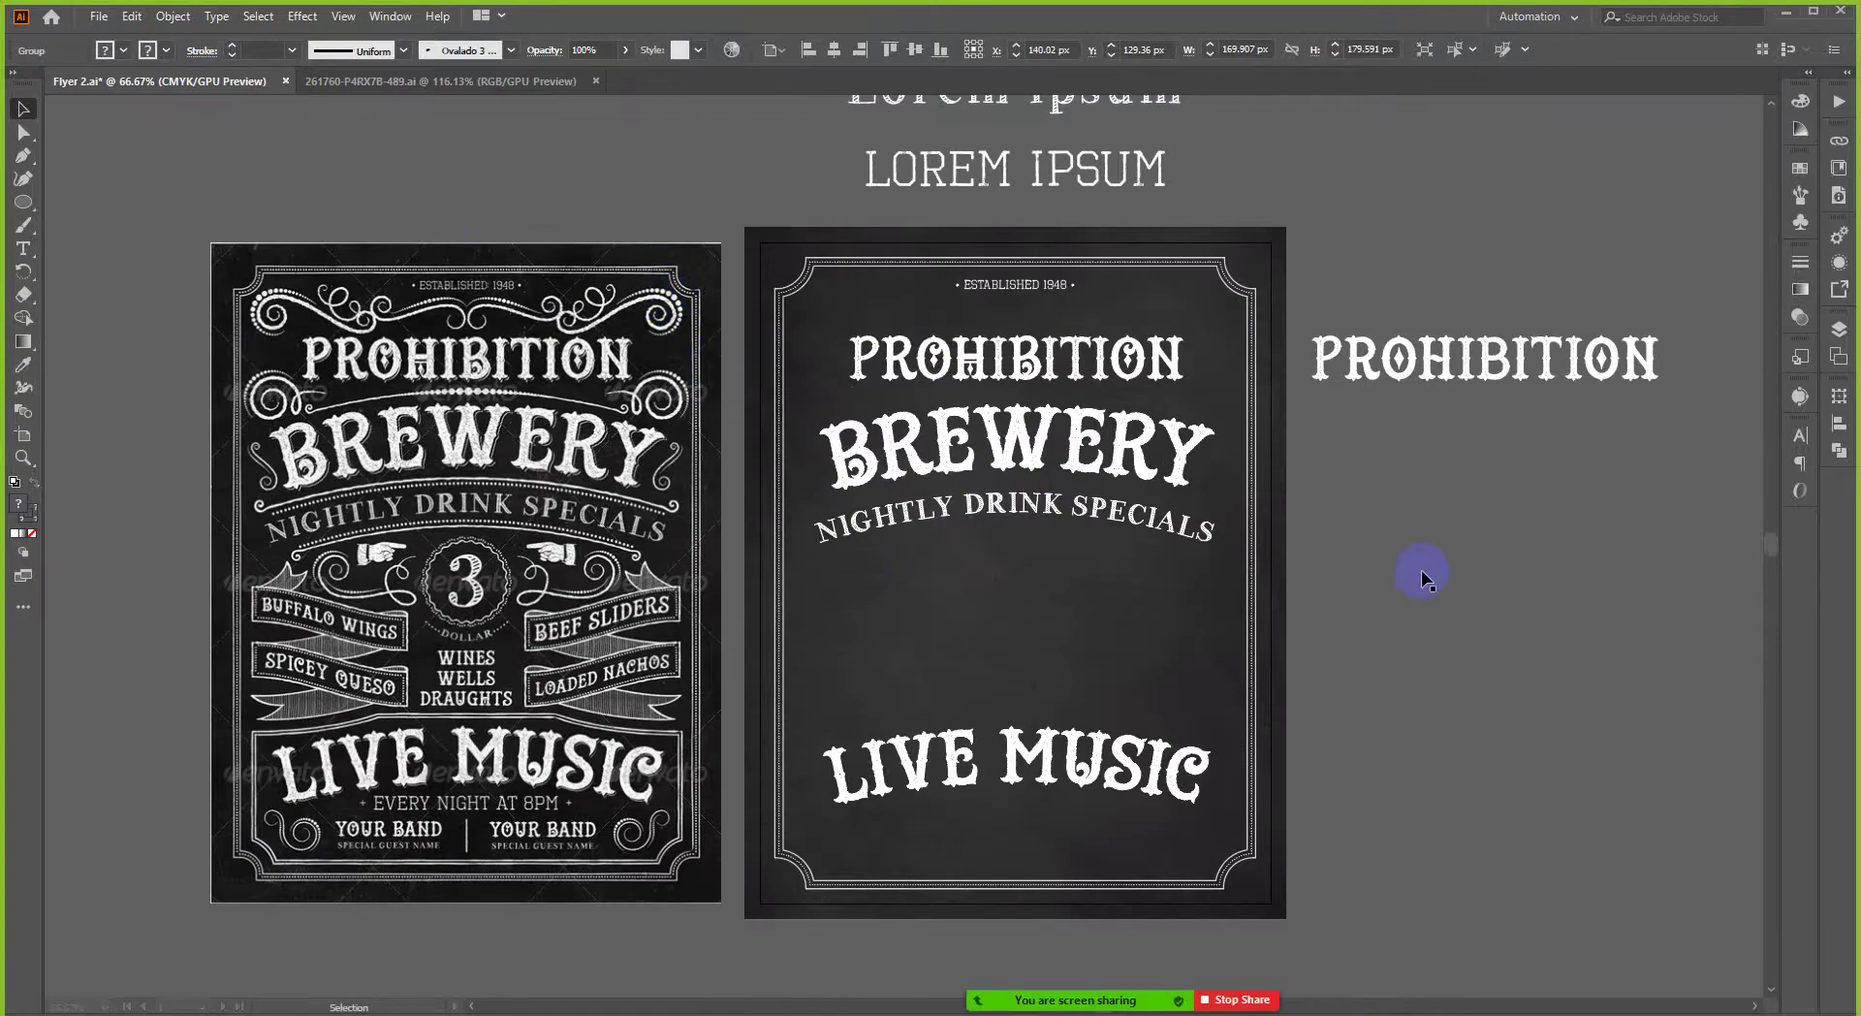
{"action": "key", "text": "ctrl+v"}
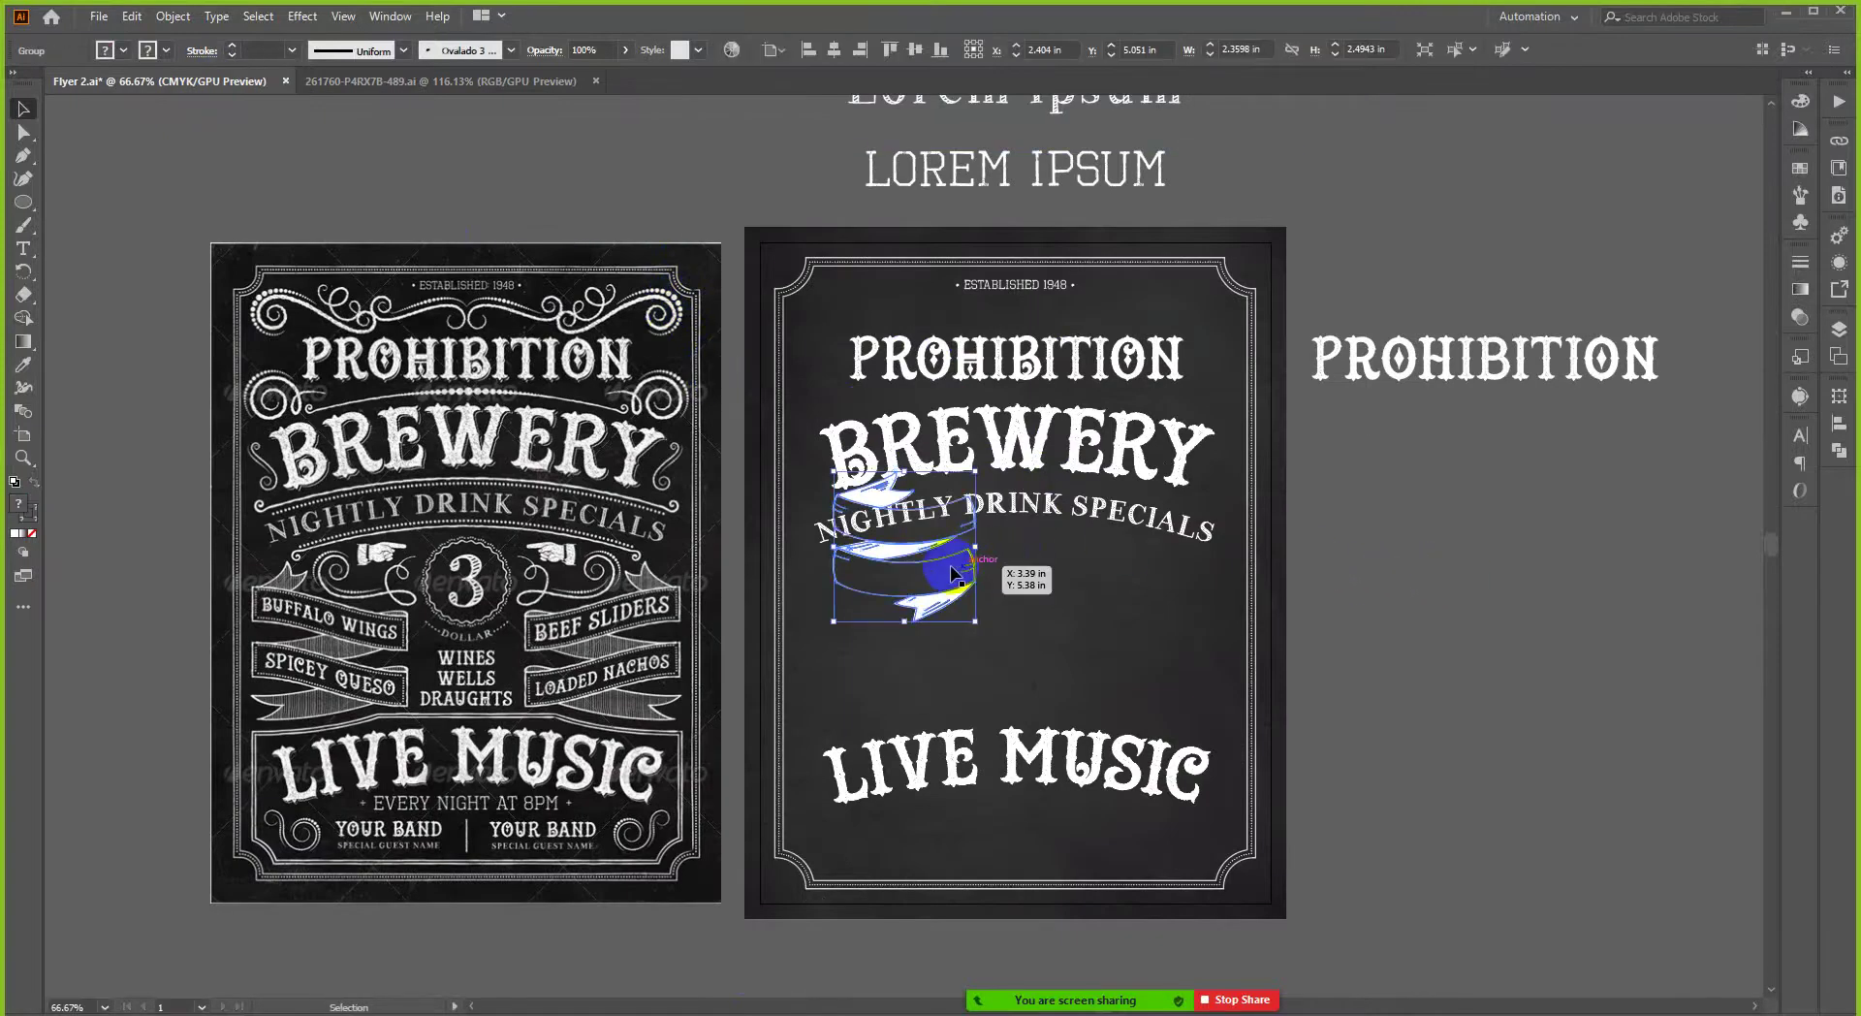
{"action": "left_click_drag", "start_coordinate": [929, 622], "coordinate": [921, 643]}
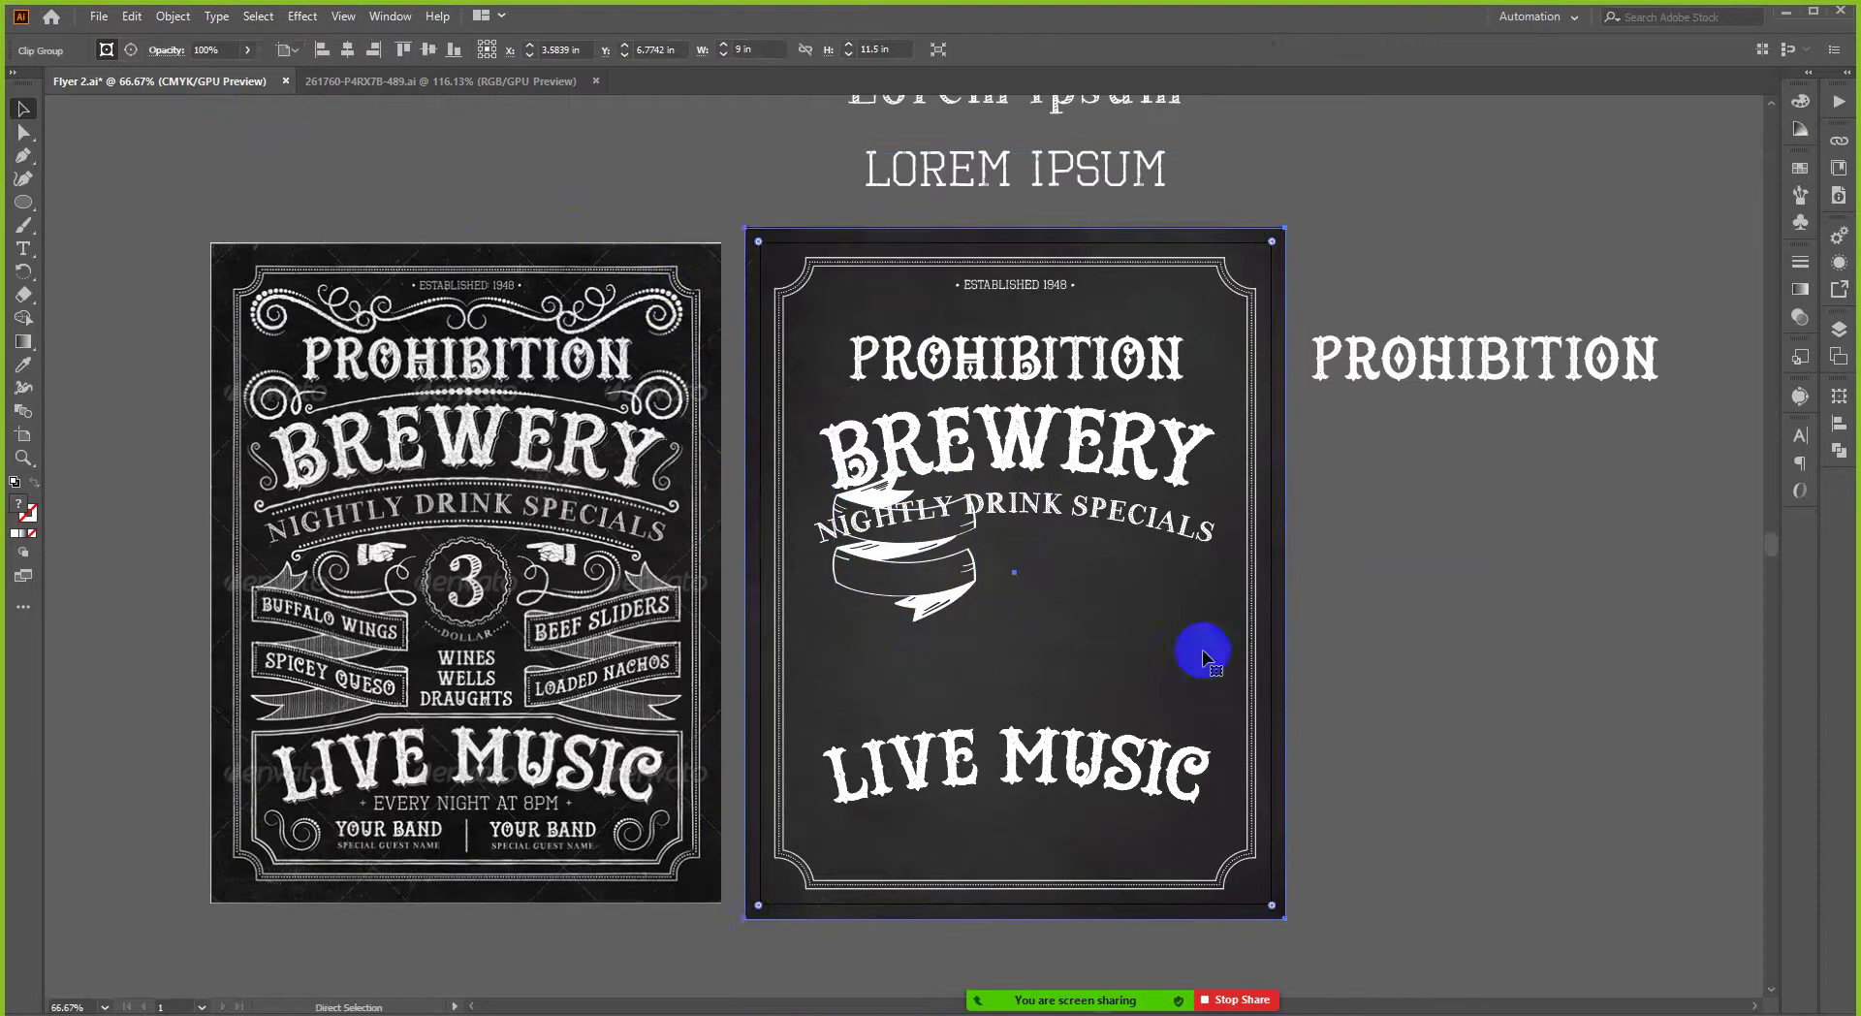
{"action": "left_click", "coordinate": [1306, 203]}
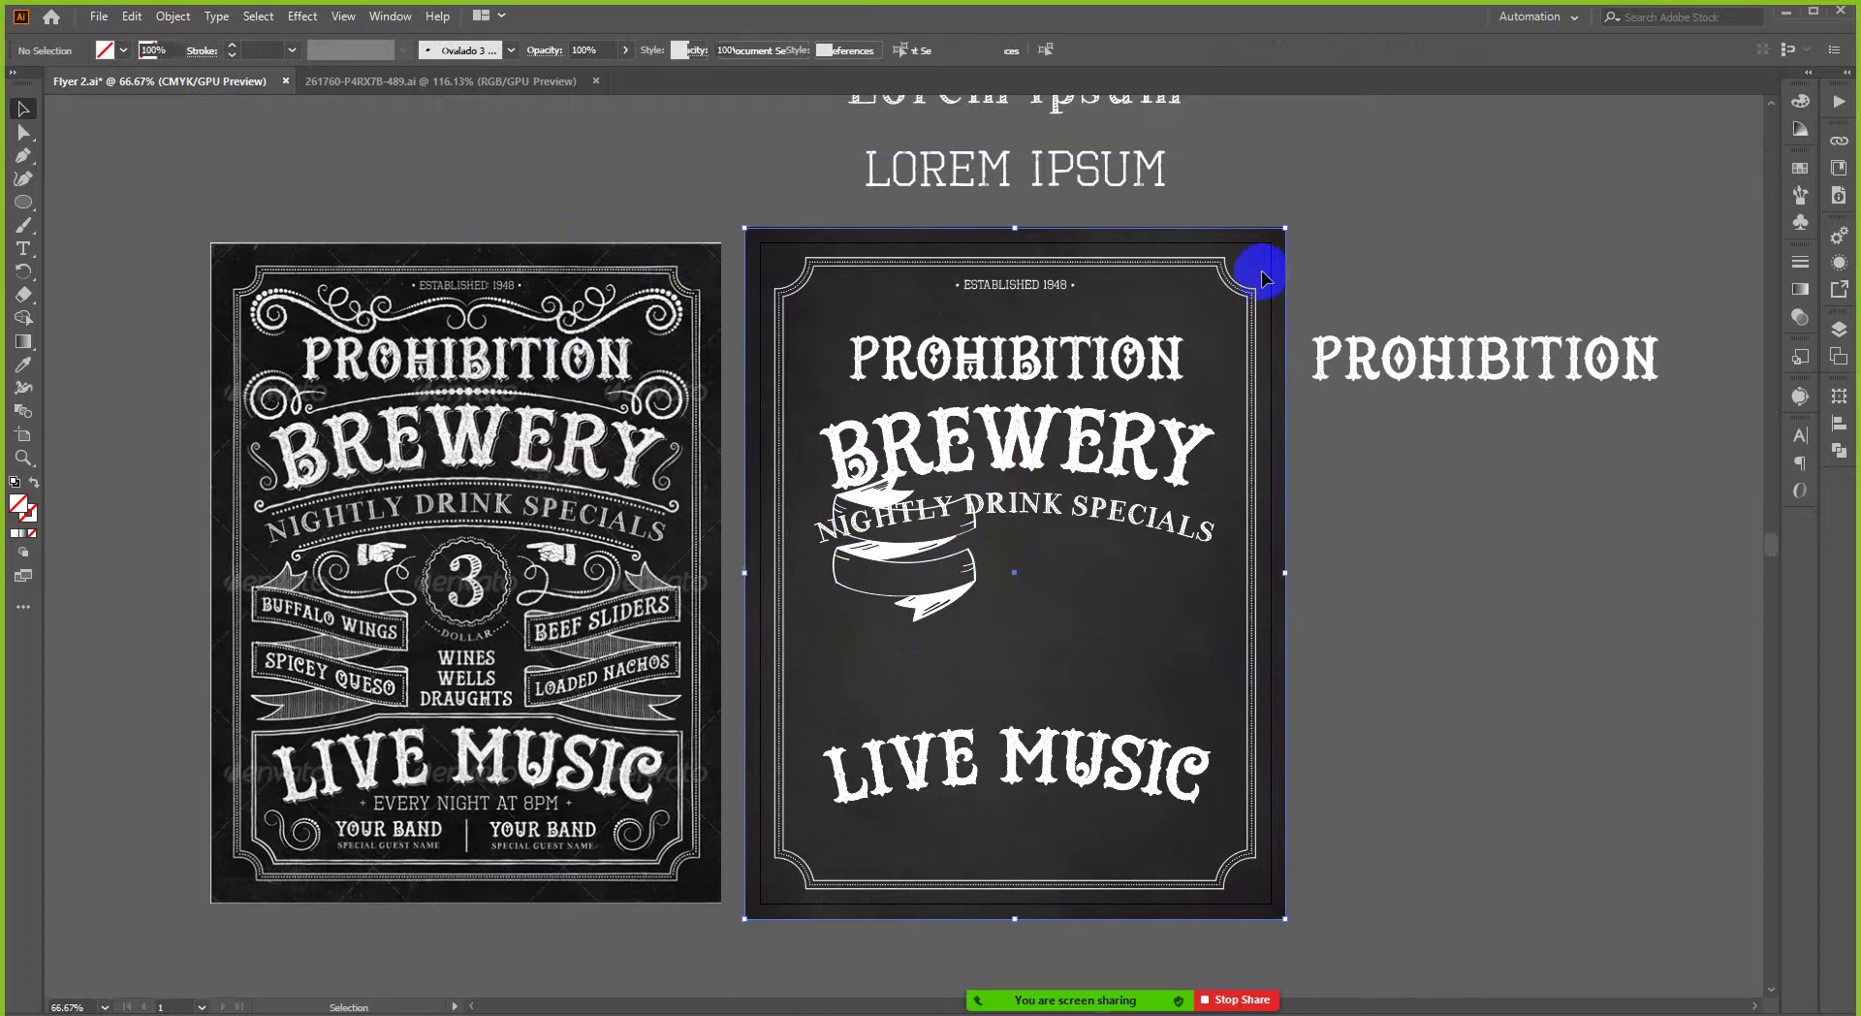
- Move the pasted ribbon below NIGHTLY DRINK SPECIALS on the flyer's left side, matching the reference's Buffalo Wings banner
{"action": "scroll", "coordinate": [877, 596], "scroll_direction": "up", "scroll_amount": 2}
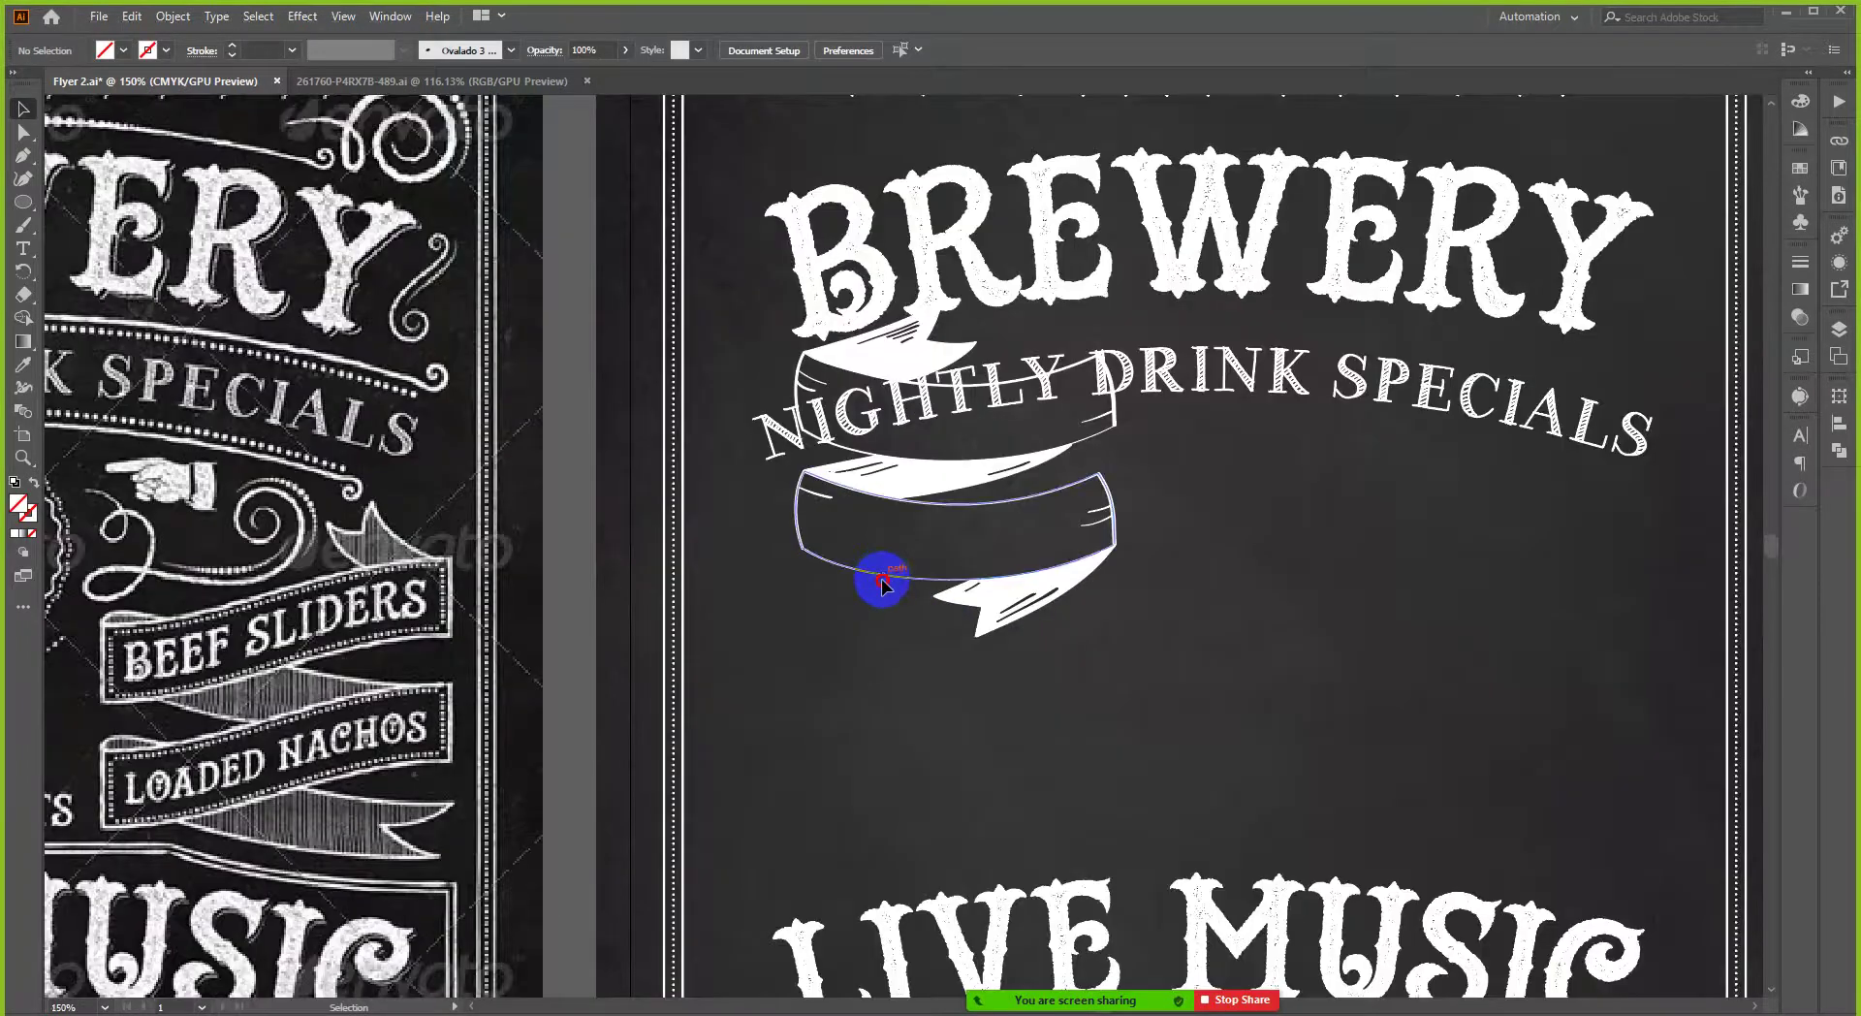
{"action": "left_click_drag", "start_coordinate": [877, 577], "coordinate": [798, 723]}
{"action": "scroll", "coordinate": [1011, 599], "scroll_direction": "down", "scroll_amount": 2}
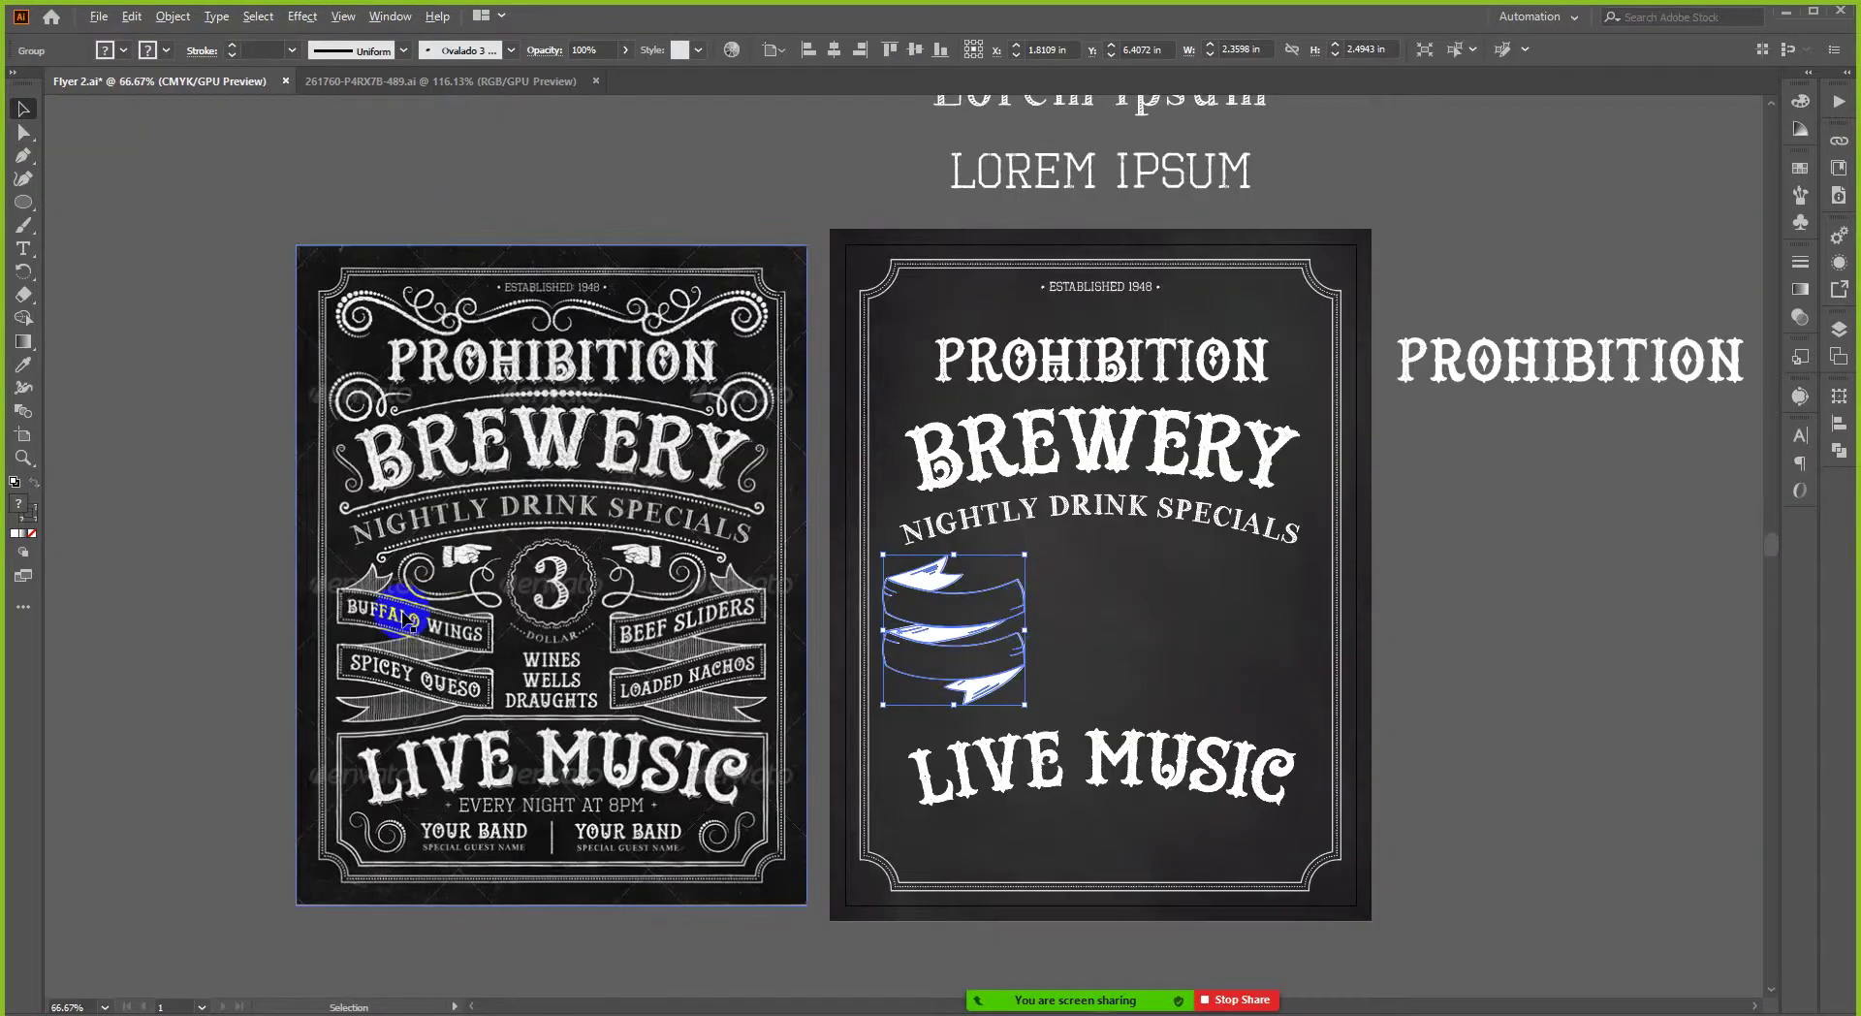
{"action": "scroll", "coordinate": [401, 613], "scroll_direction": "up", "scroll_amount": 1}
{"action": "scroll", "coordinate": [1199, 558], "scroll_direction": "down", "scroll_amount": 1}
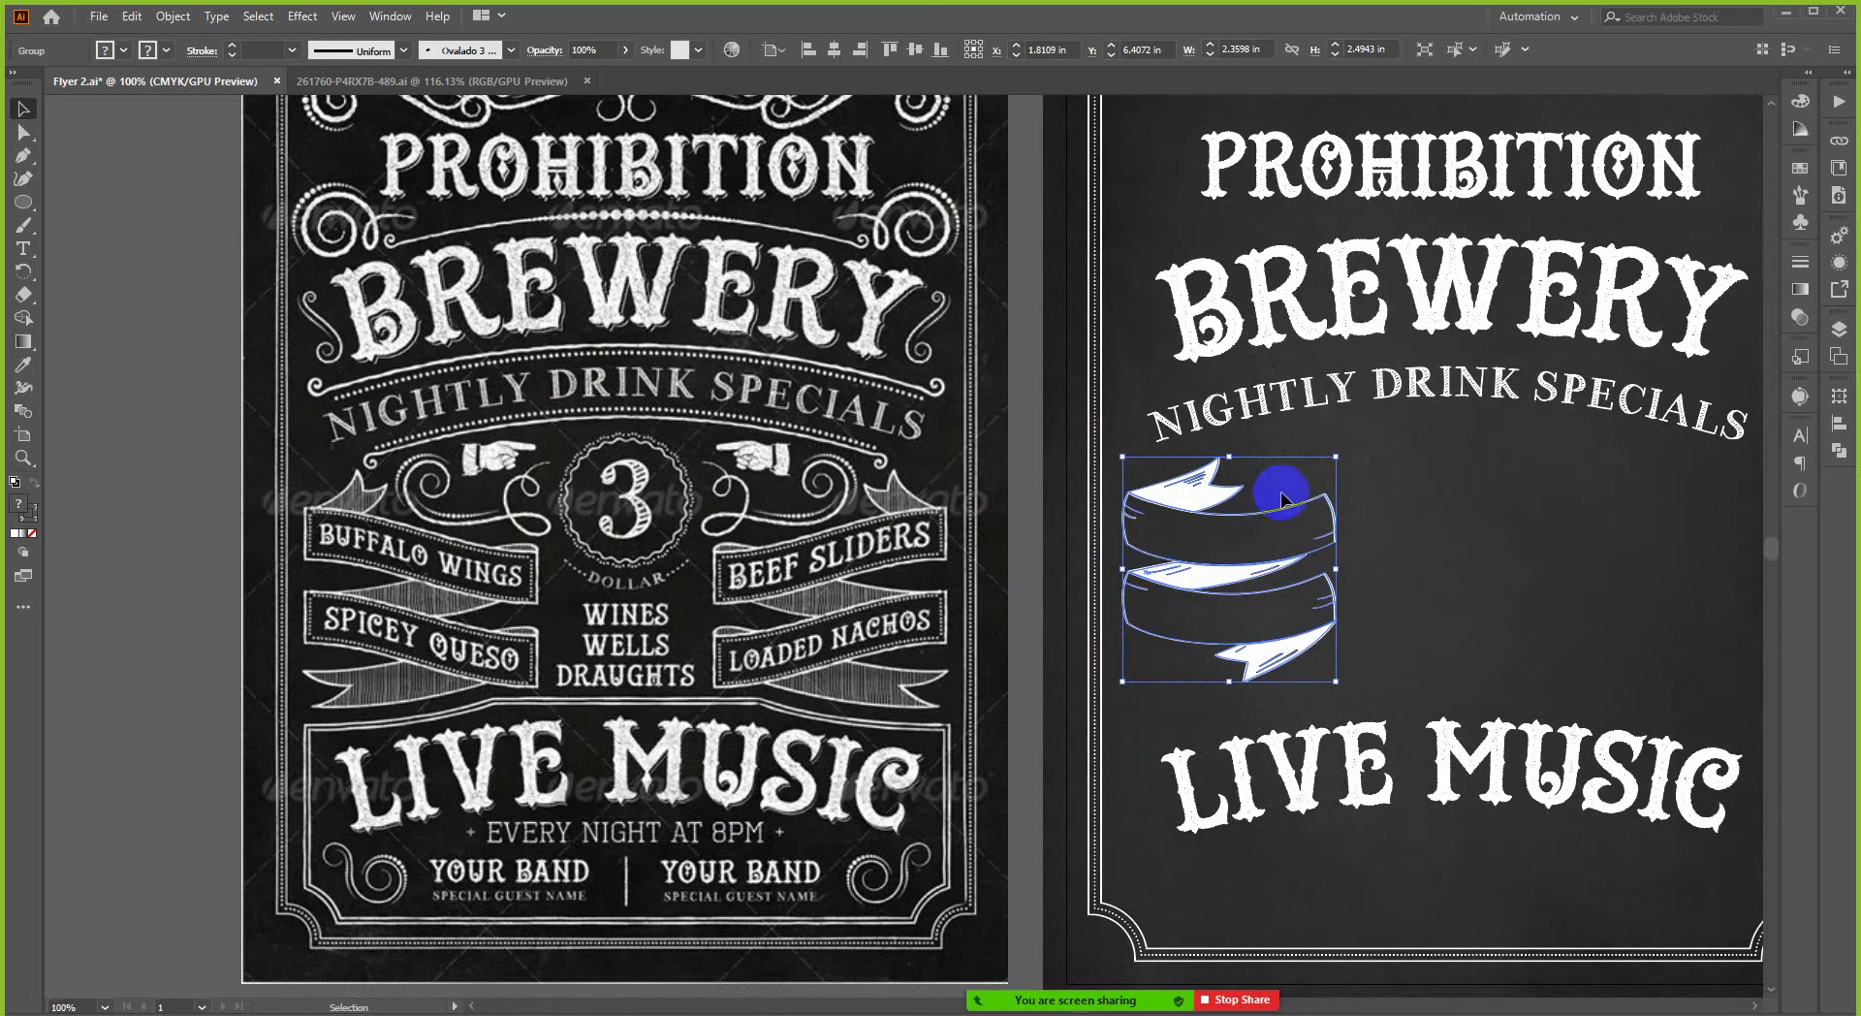
{"action": "left_click_drag", "start_coordinate": [1281, 499], "coordinate": [1282, 500]}
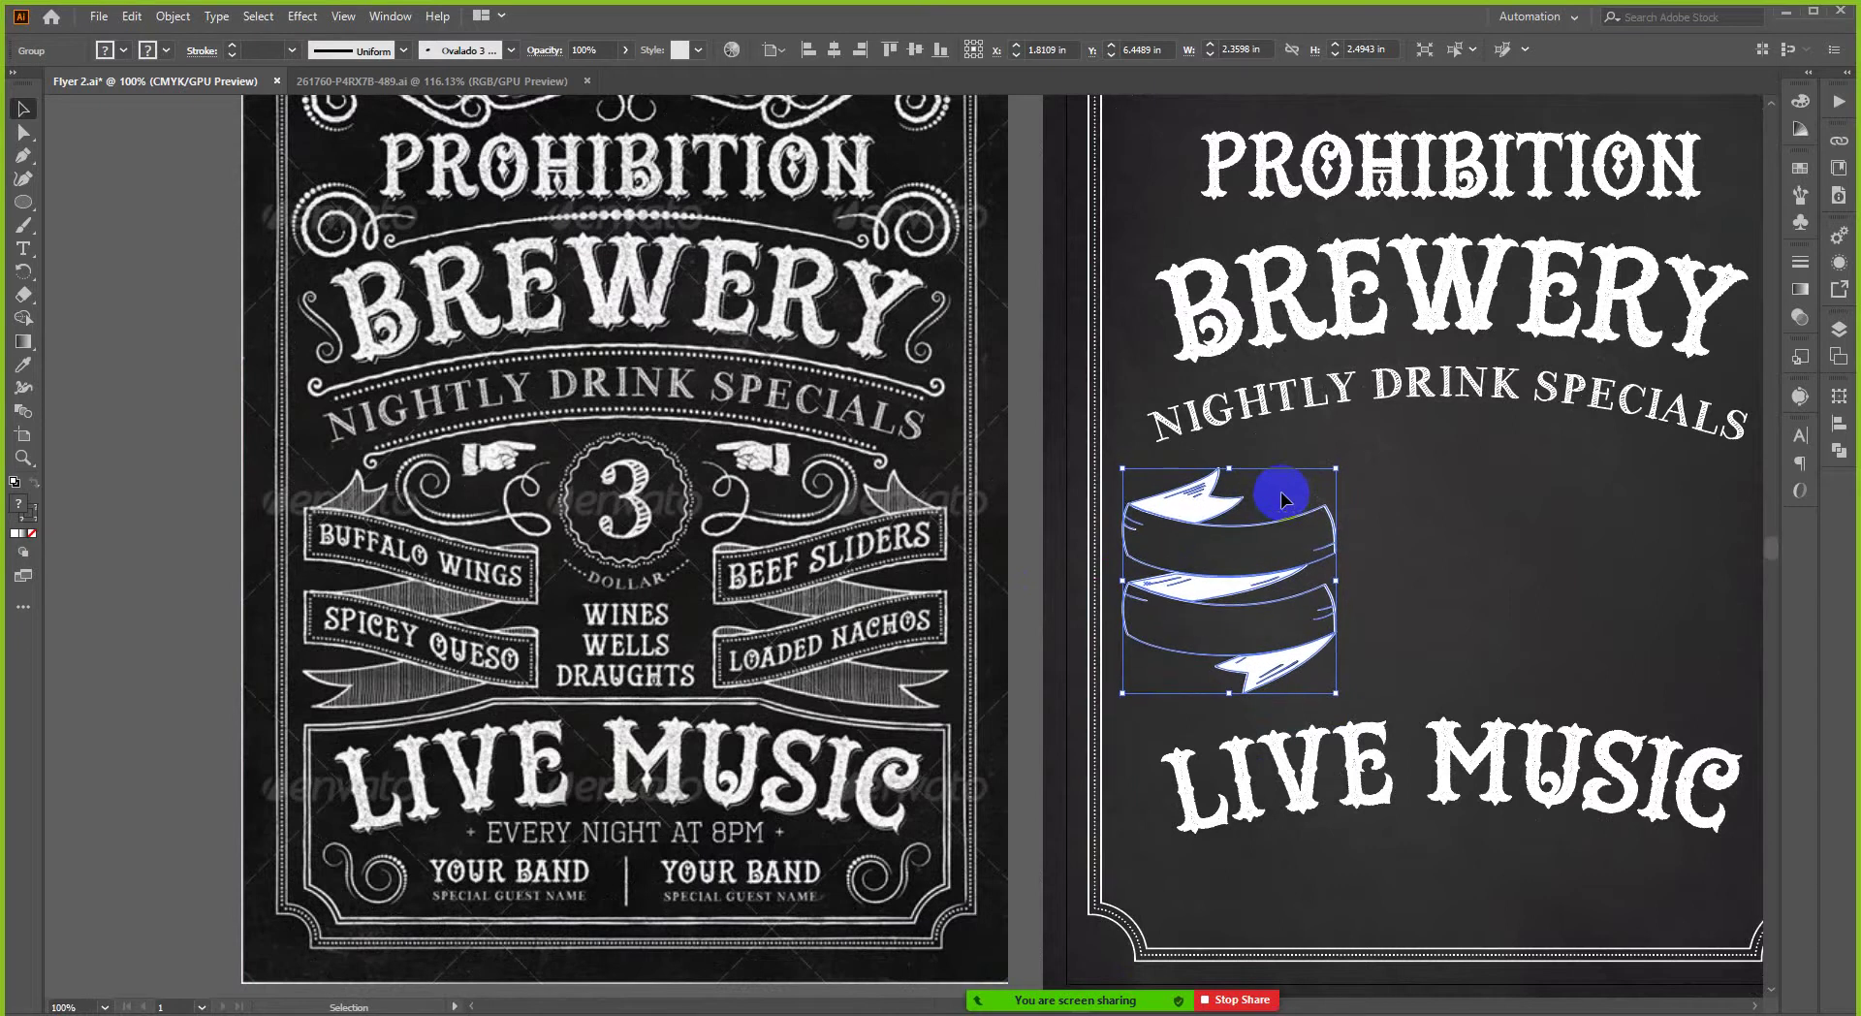
- Fine-tune the ribbon's vertical position between NIGHTLY DRINK SPECIALS and LIVE MUSIC, and display the document rulers
{"action": "key", "text": "Up"}
{"action": "key", "text": "Up"}
{"action": "key", "text": "Up"}
{"action": "key", "text": "Up"}
{"action": "key", "text": "Up"}
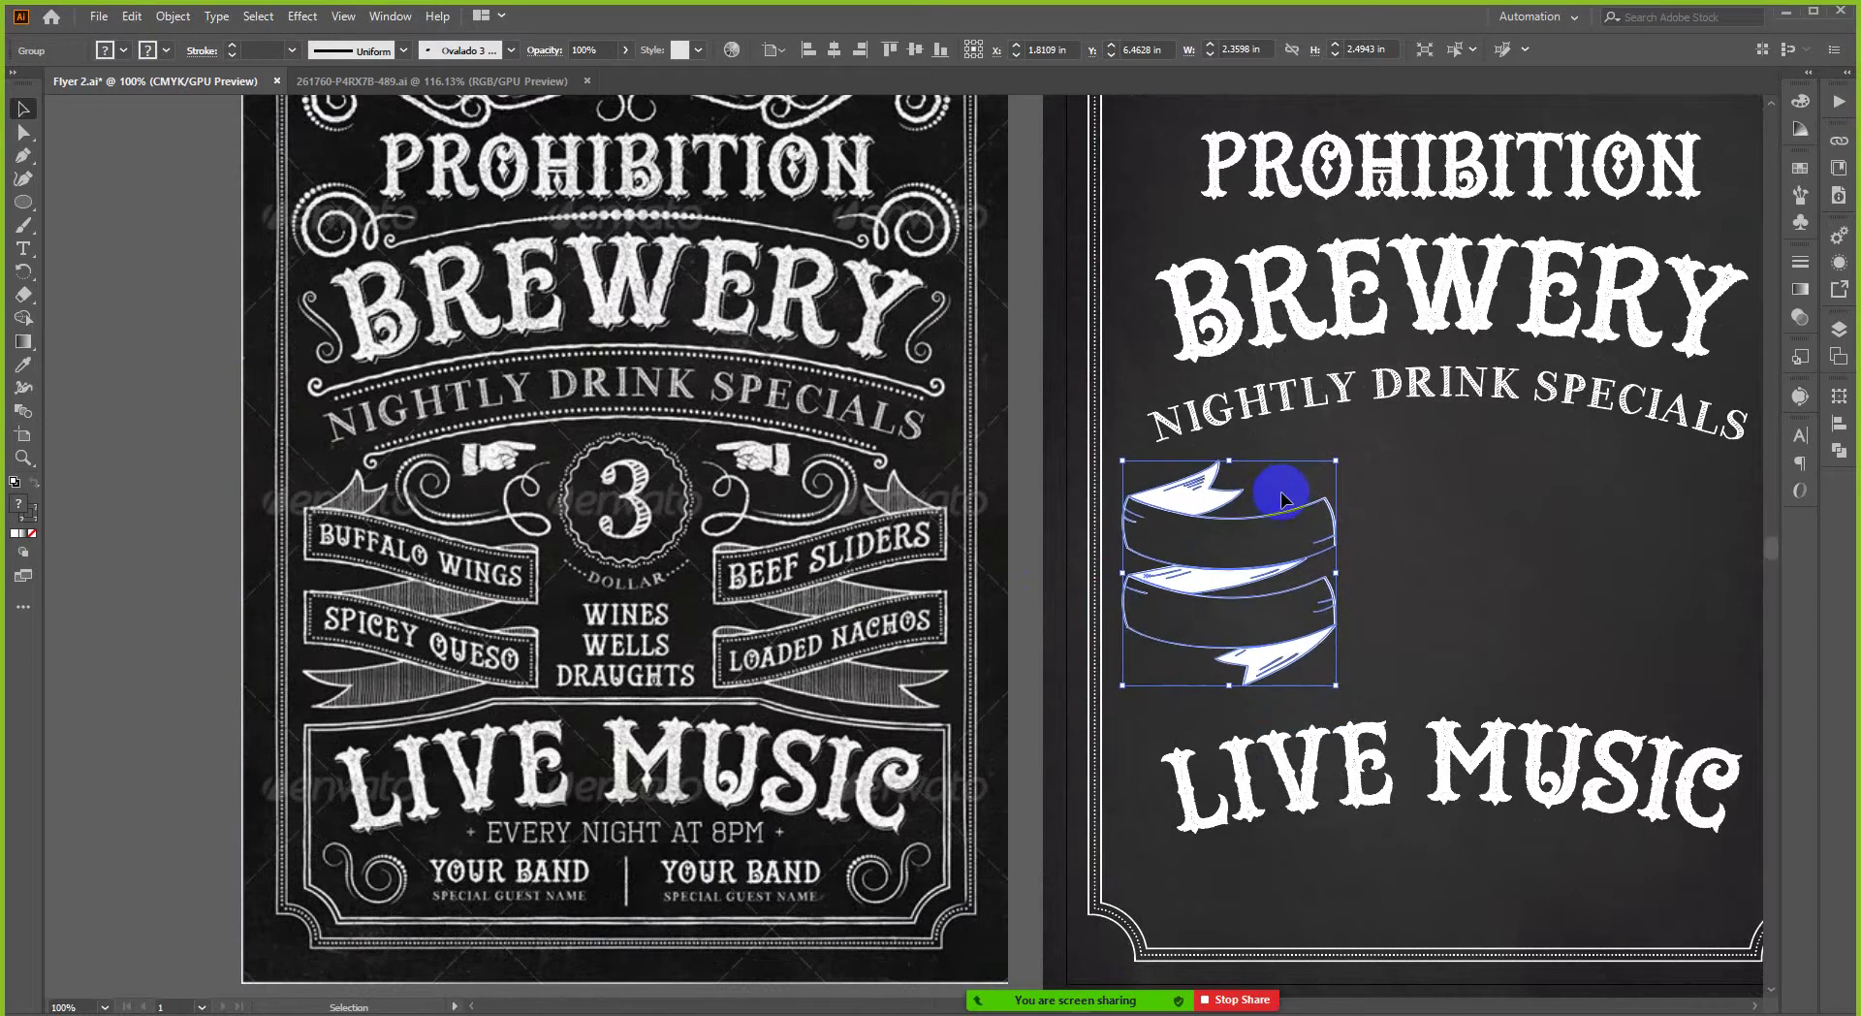
{"action": "key", "text": "Down"}
{"action": "key", "text": "Down"}
{"action": "key", "text": "Down"}
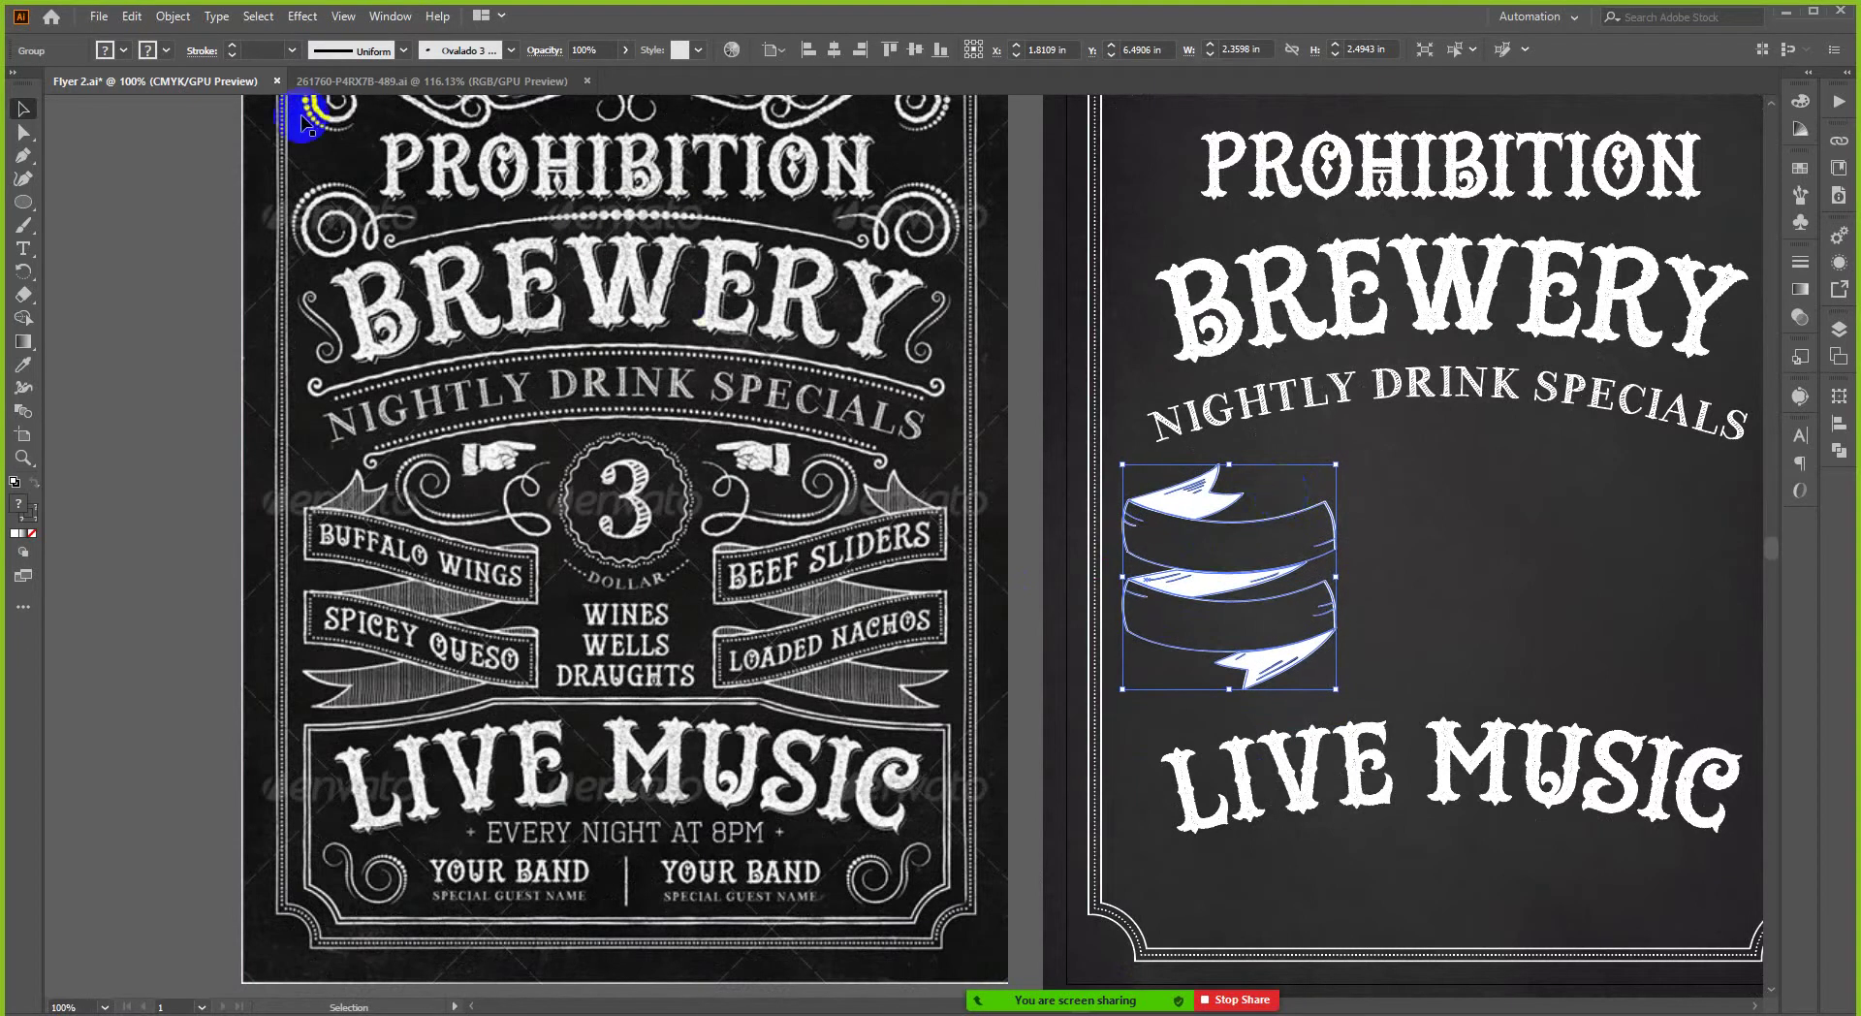
{"action": "key", "text": "ctrl+r"}
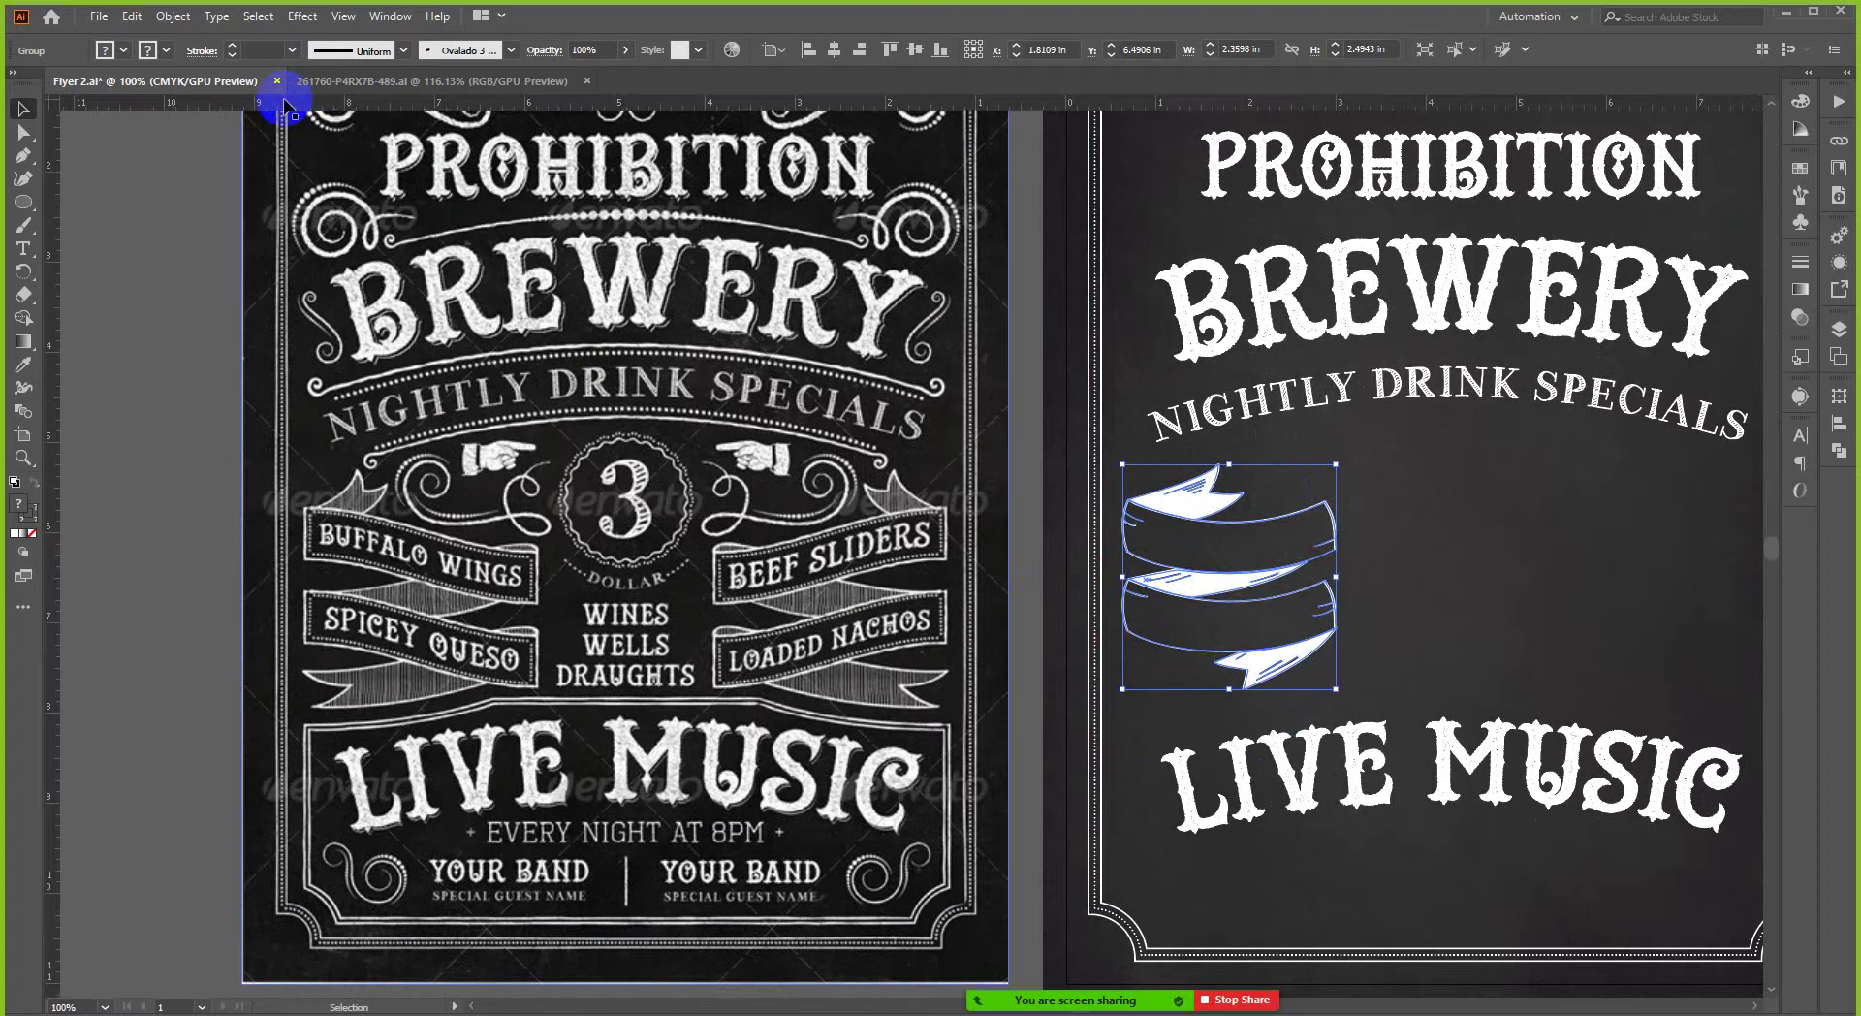
- Place two horizontal guides at the top and bottom of the reference flyer's ribbon area
{"action": "left_click_drag", "start_coordinate": [283, 98], "coordinate": [351, 467]}
{"action": "key", "text": "a"}
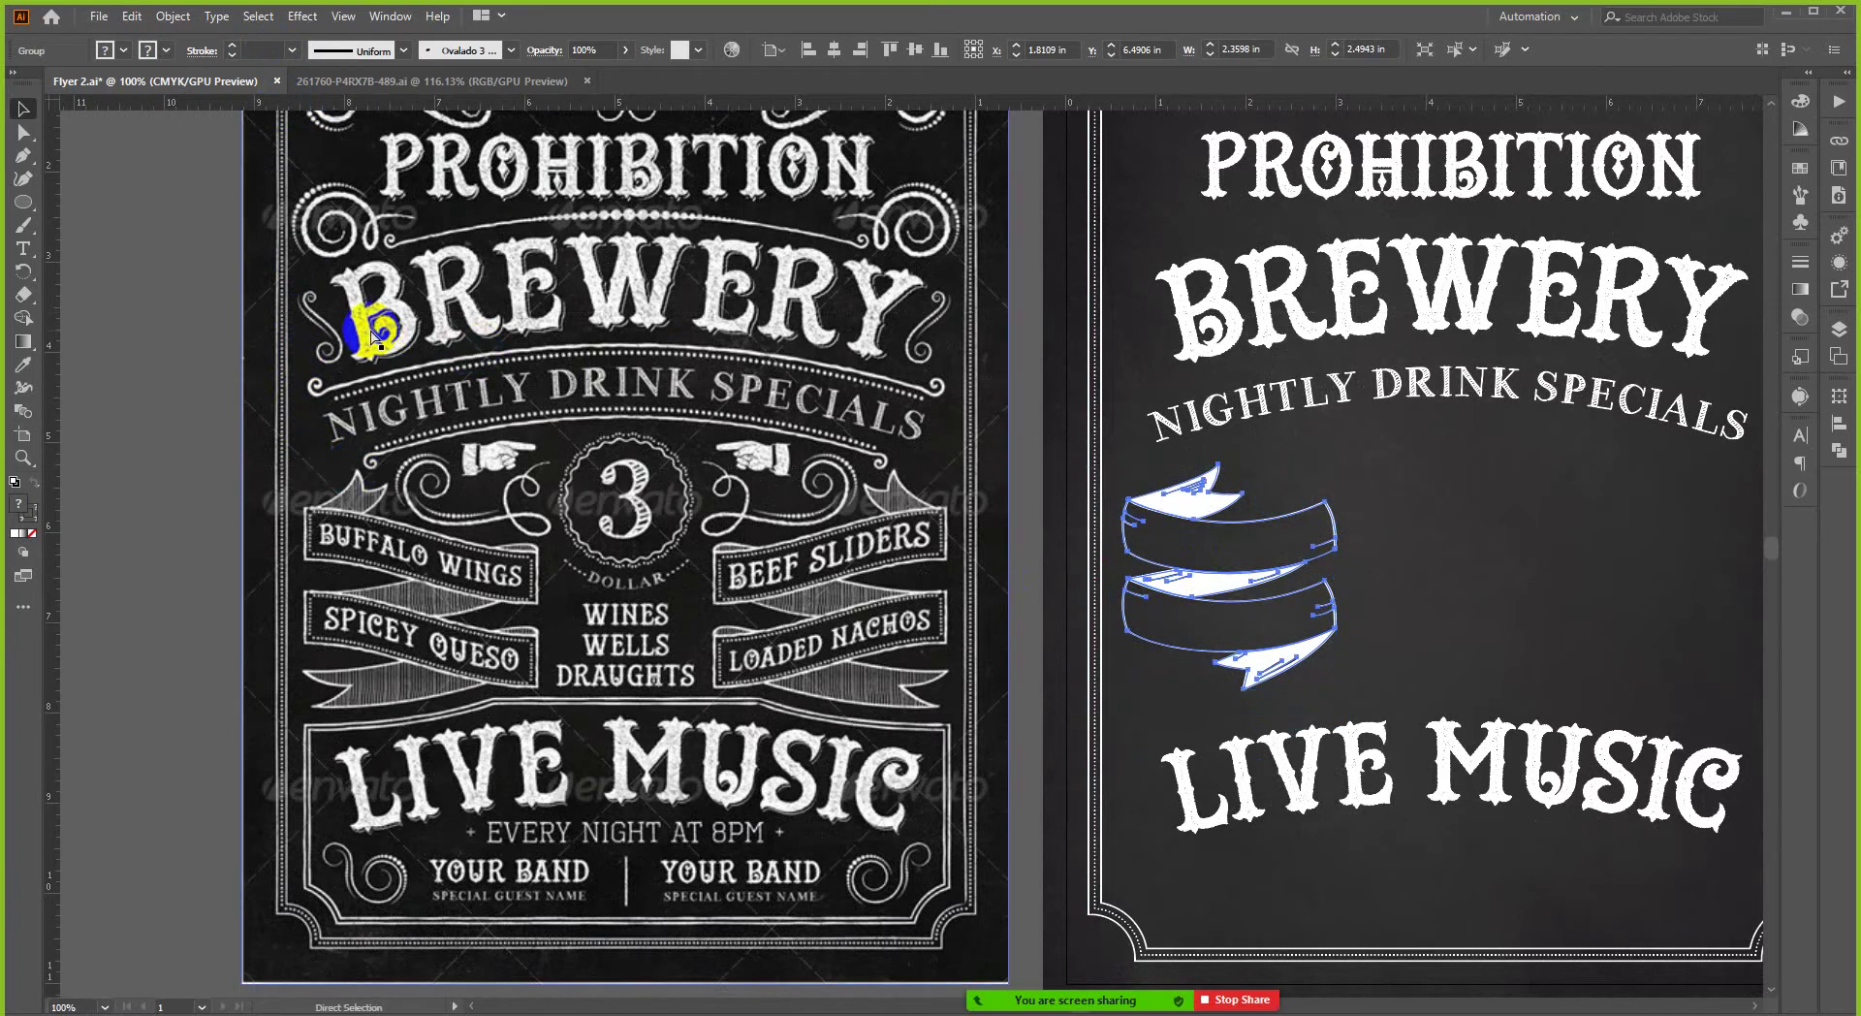
{"action": "key", "text": "v"}
{"action": "left_click_drag", "start_coordinate": [282, 101], "coordinate": [303, 711]}
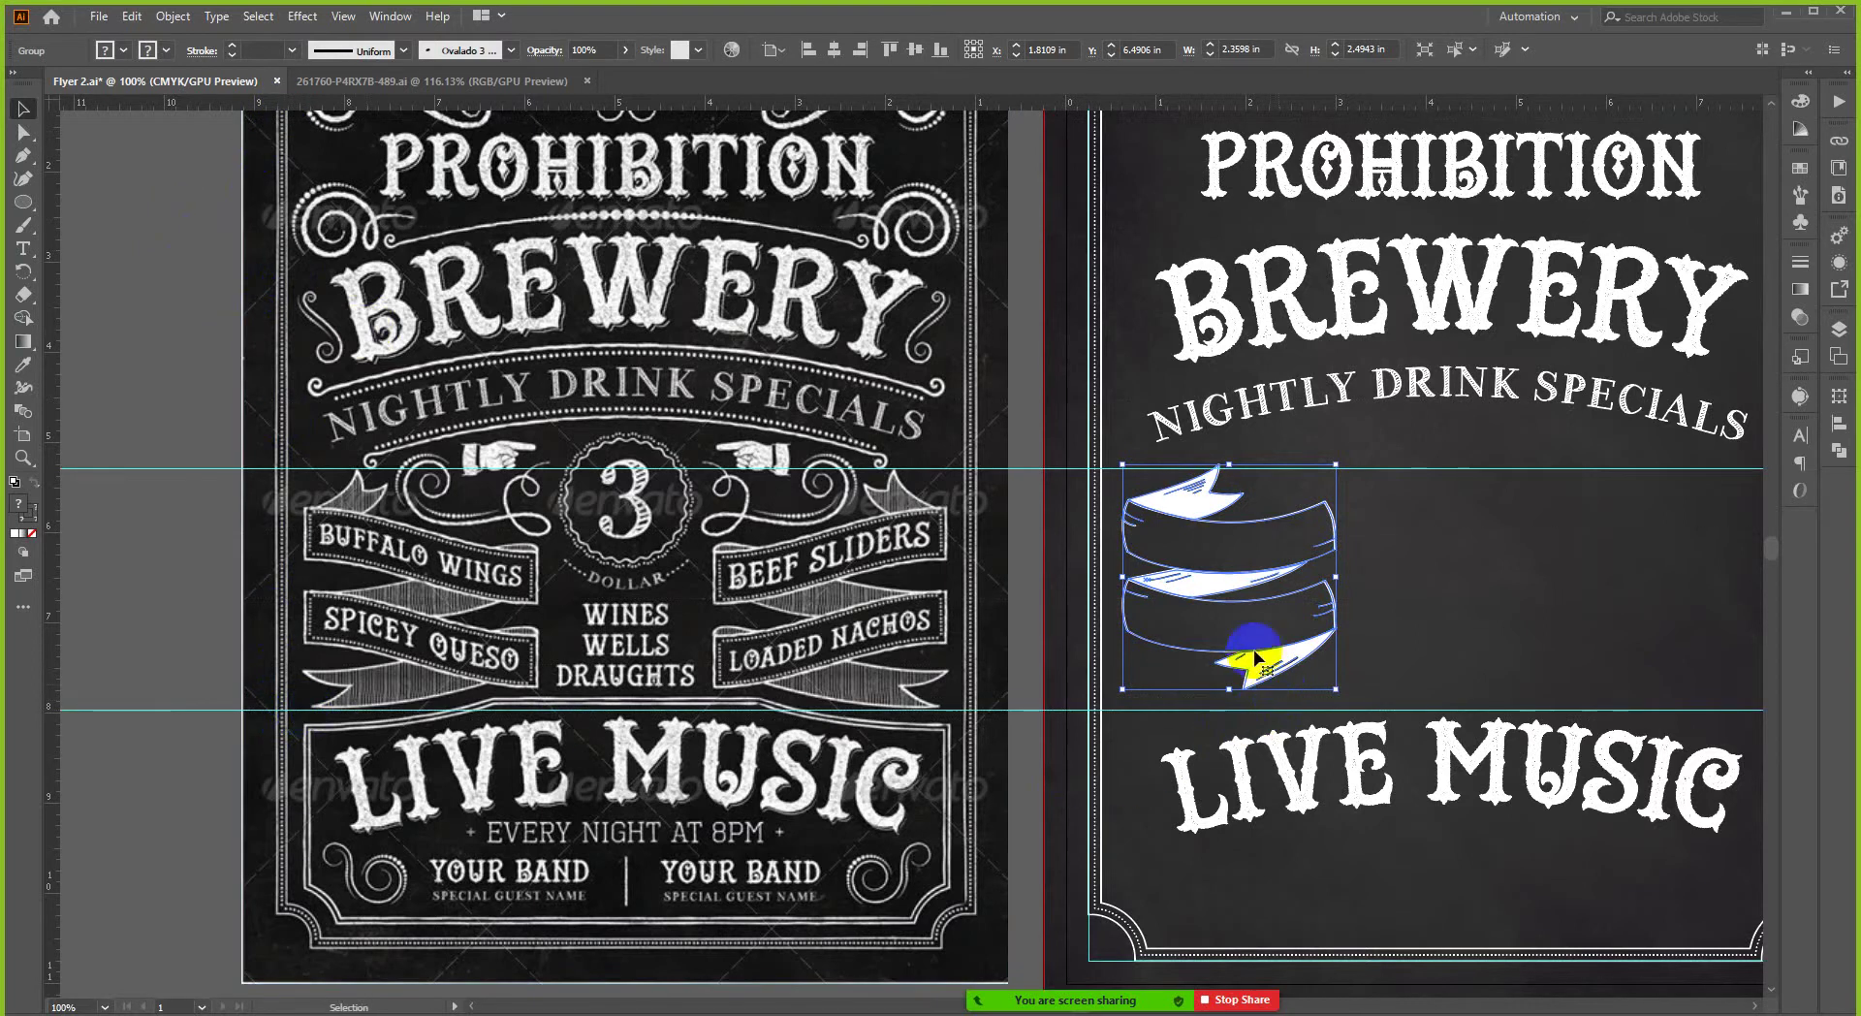
- Move the ribbon down to the upper guide and enlarge it to the lower guide, about 2.54 by 2.68 in, and deselect it
{"action": "scroll", "coordinate": [1229, 531], "scroll_direction": "up", "scroll_amount": 5}
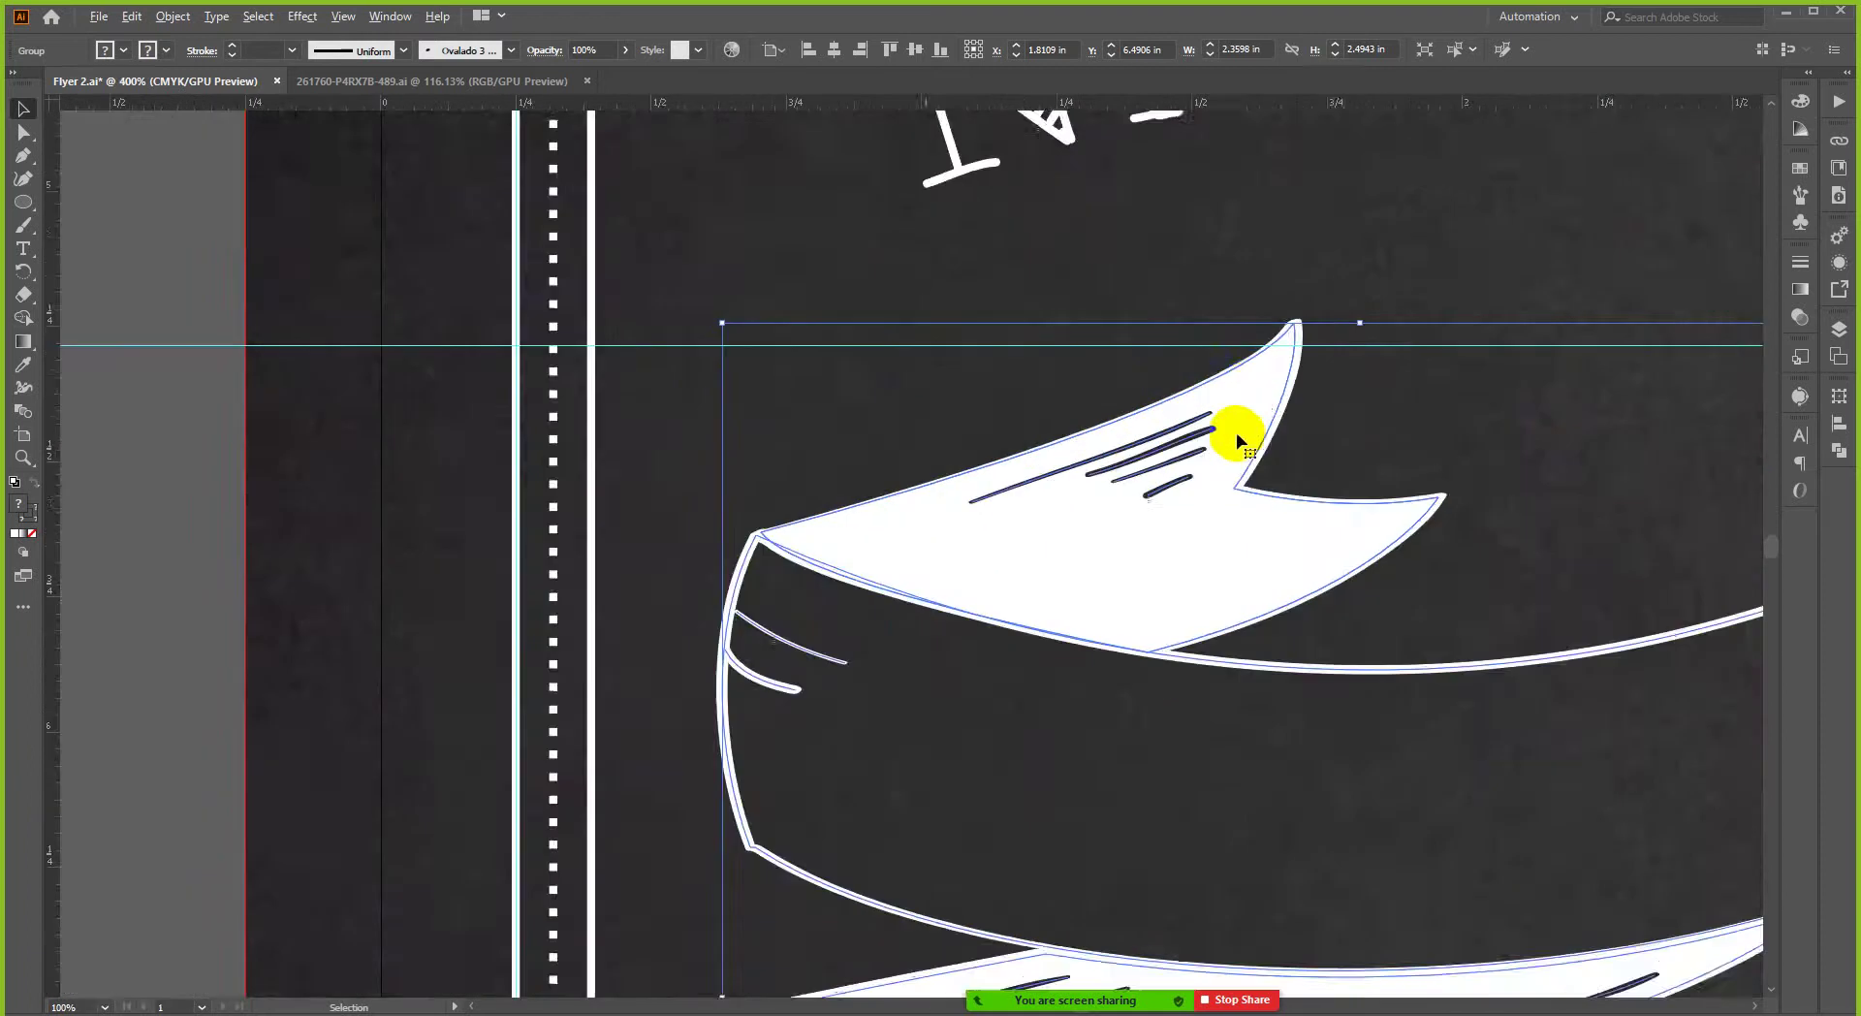
{"action": "left_click_drag", "start_coordinate": [1255, 442], "coordinate": [1248, 457]}
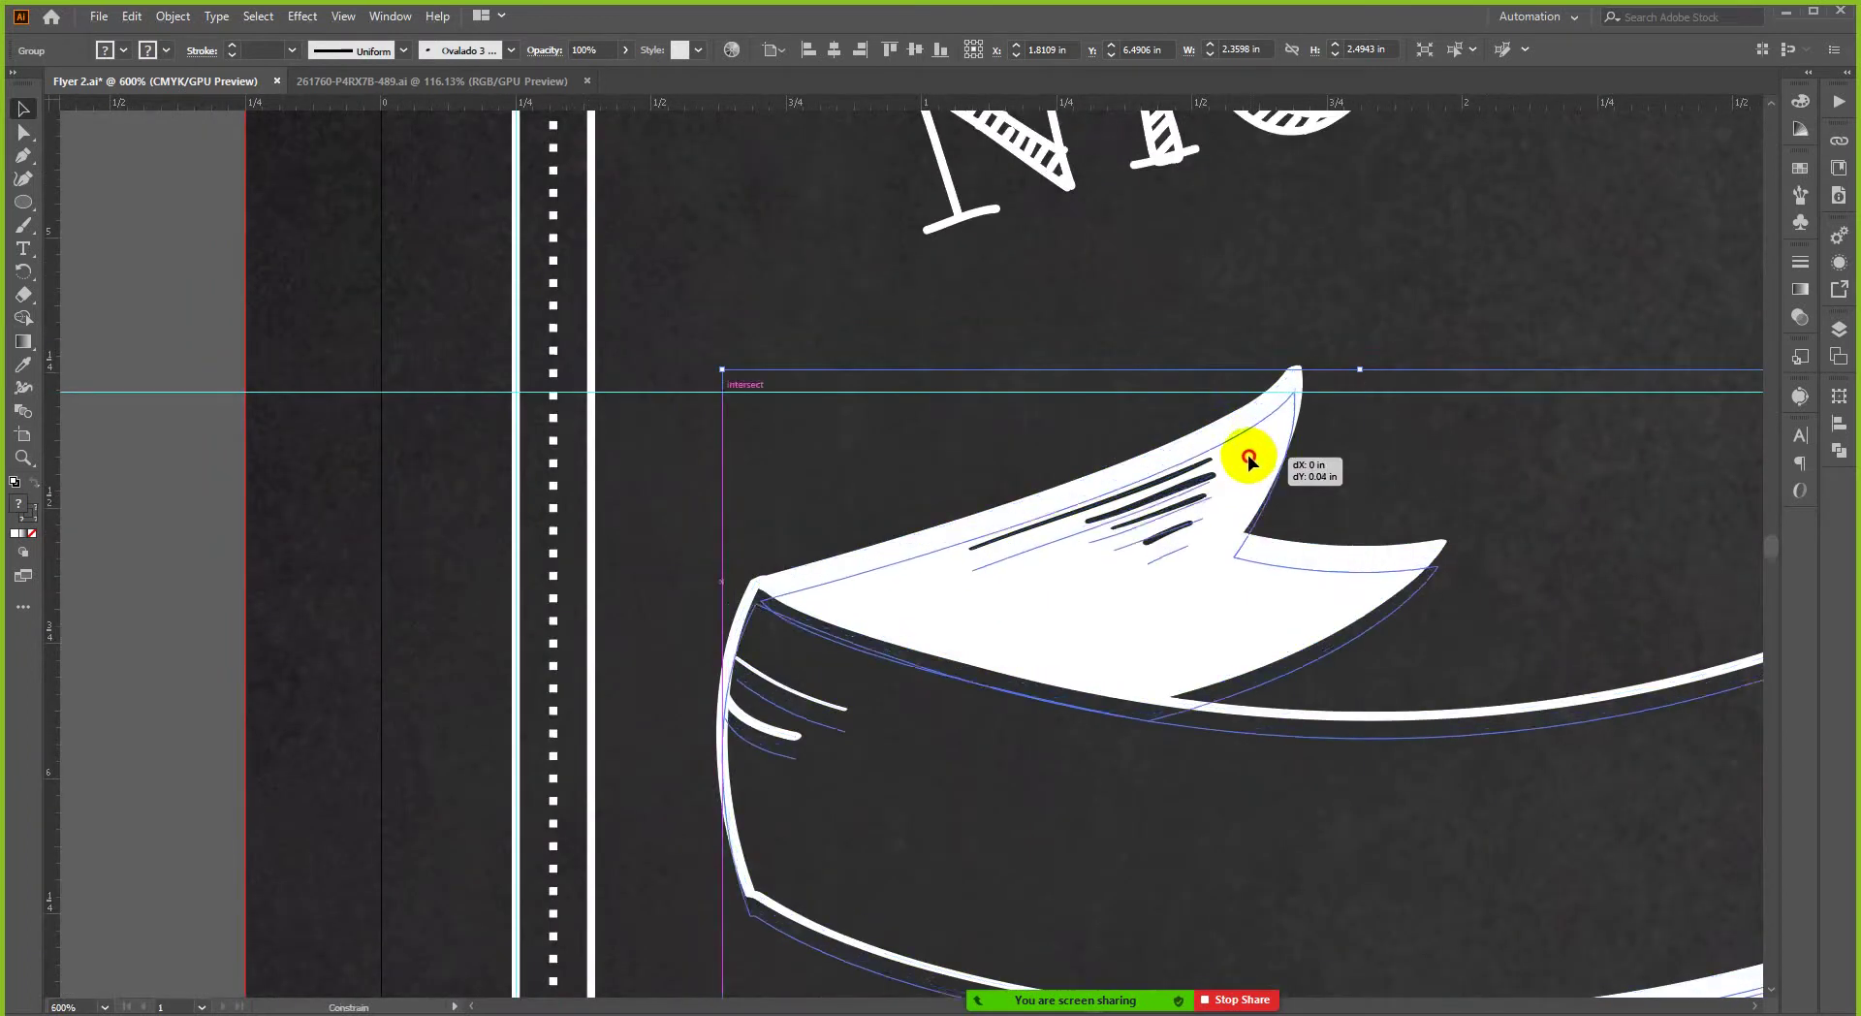
{"action": "scroll", "coordinate": [914, 449], "scroll_direction": "down", "scroll_amount": 4}
{"action": "scroll", "coordinate": [969, 552], "scroll_direction": "down", "scroll_amount": 2}
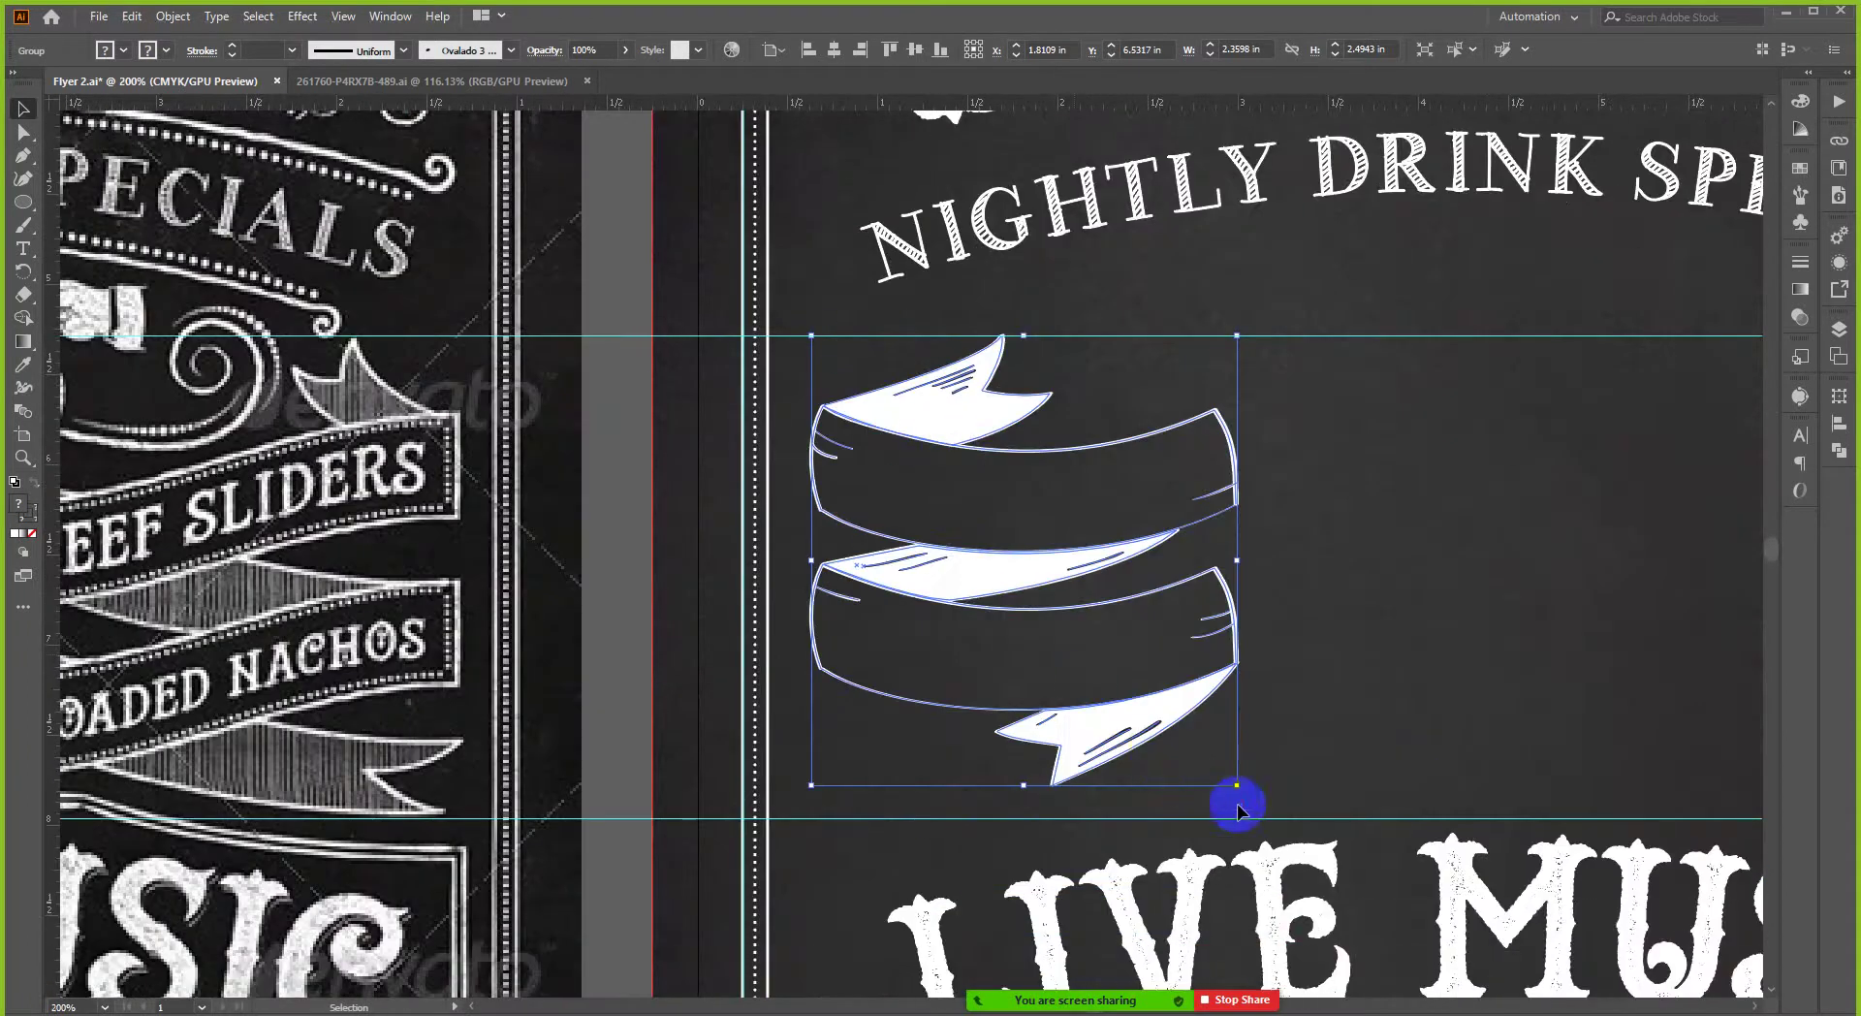
{"action": "left_click_drag", "start_coordinate": [1237, 786], "coordinate": [1266, 816]}
{"action": "scroll", "coordinate": [968, 665], "scroll_direction": "down", "scroll_amount": 1}
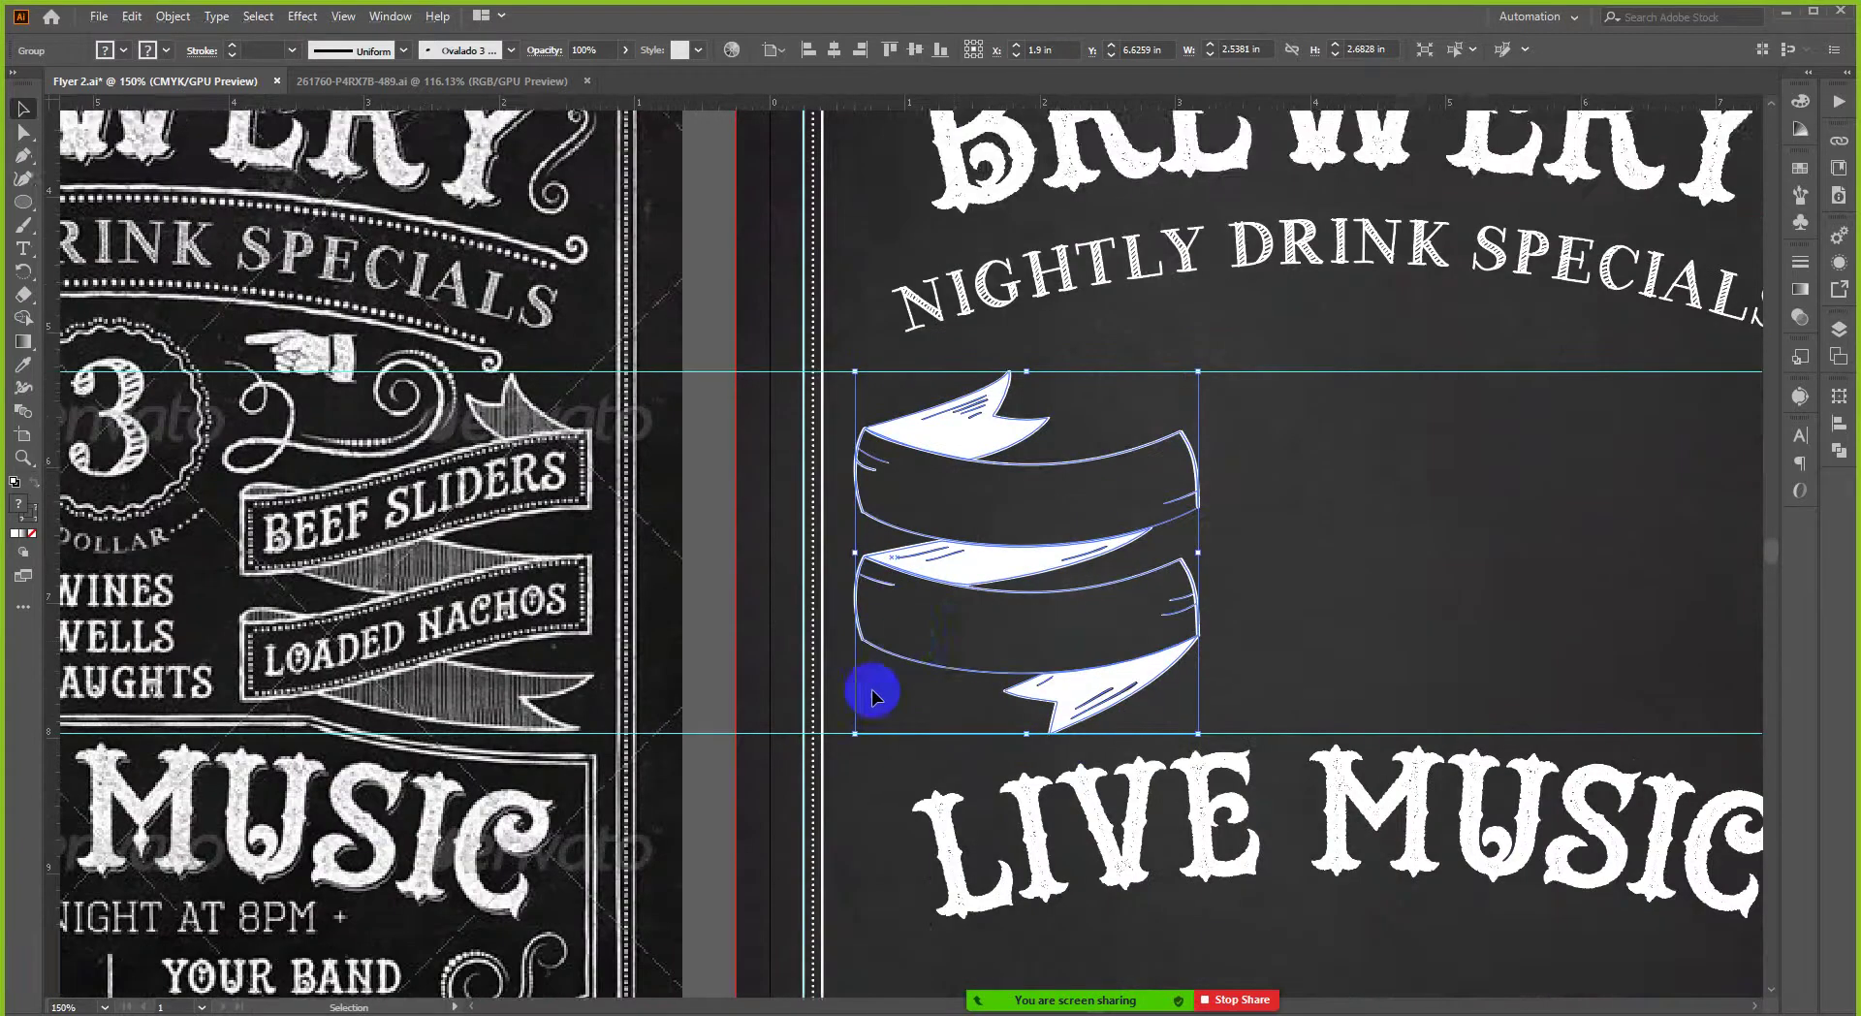
{"action": "scroll", "coordinate": [872, 694], "scroll_direction": "down", "scroll_amount": 2}
{"action": "scroll", "coordinate": [952, 569], "scroll_direction": "down", "scroll_amount": 2}
{"action": "left_click", "coordinate": [826, 894]}
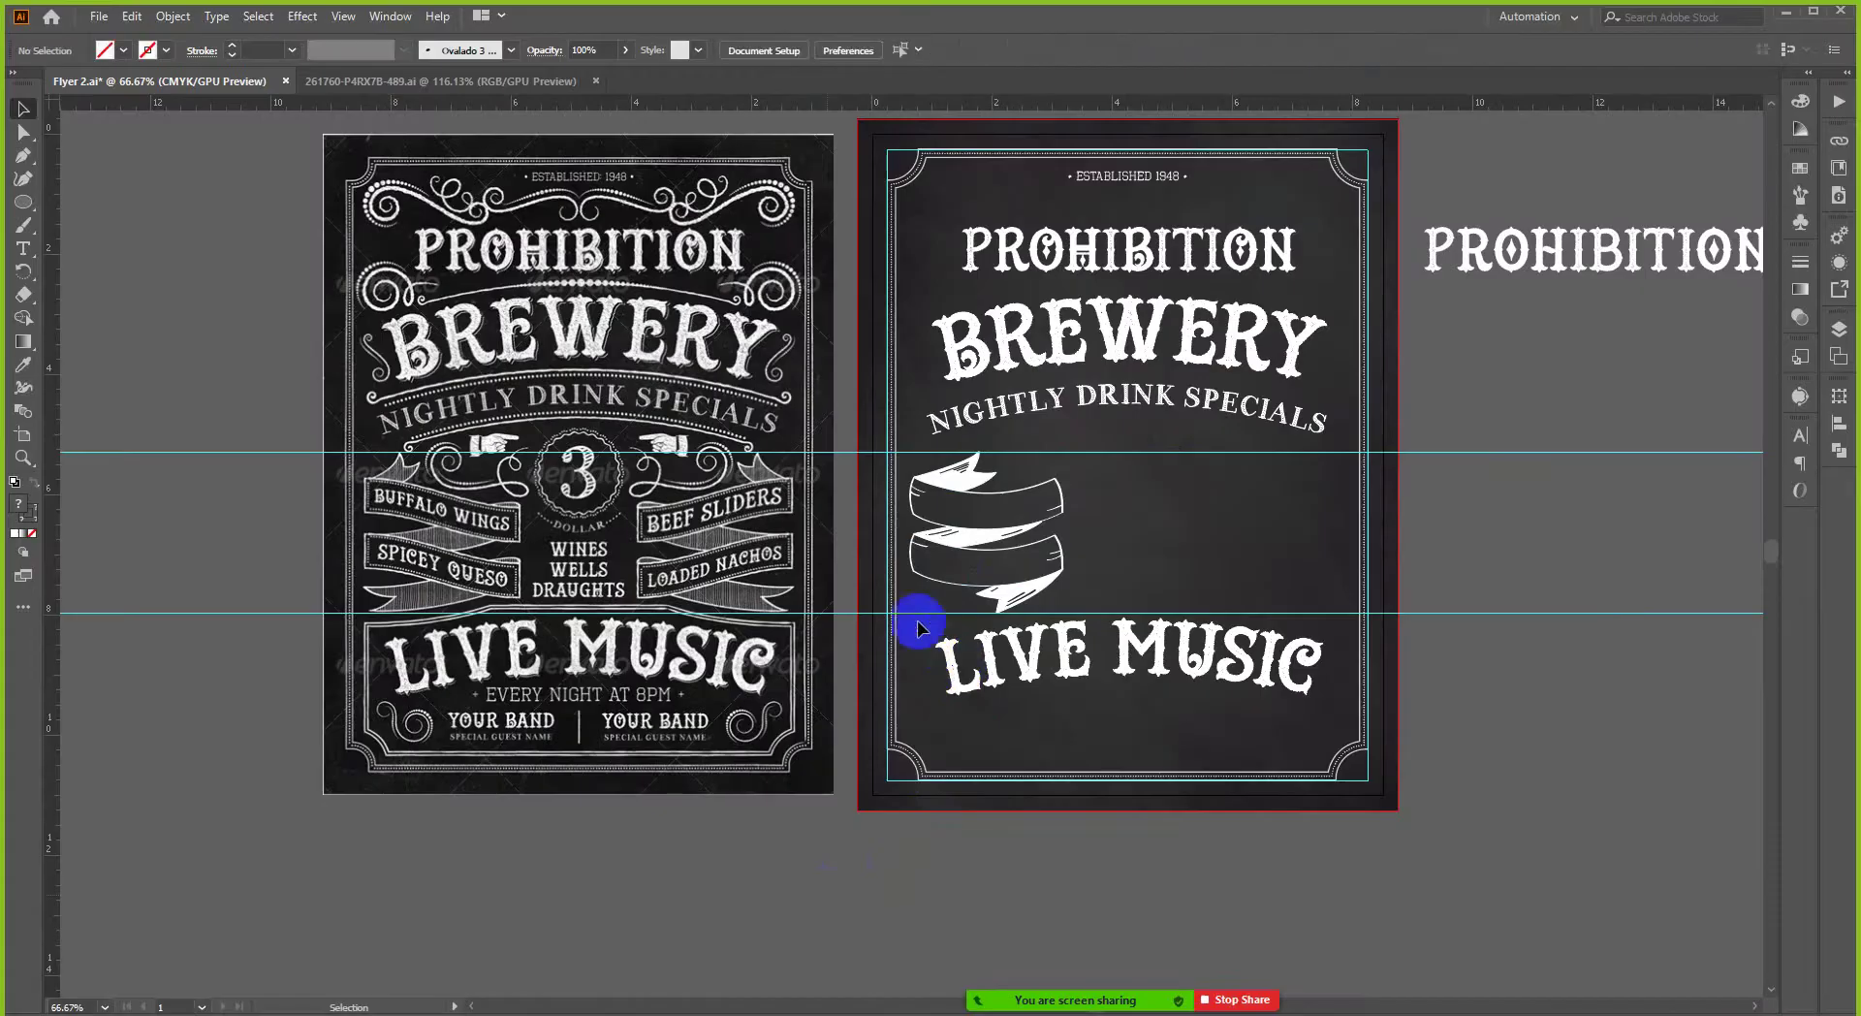
- Examine the ribbon's lower tail and compare it with the tails on the reference flyer's banners
{"action": "scroll", "coordinate": [910, 612], "scroll_direction": "up", "scroll_amount": 2}
{"action": "scroll", "coordinate": [1267, 553], "scroll_direction": "down", "scroll_amount": 1}
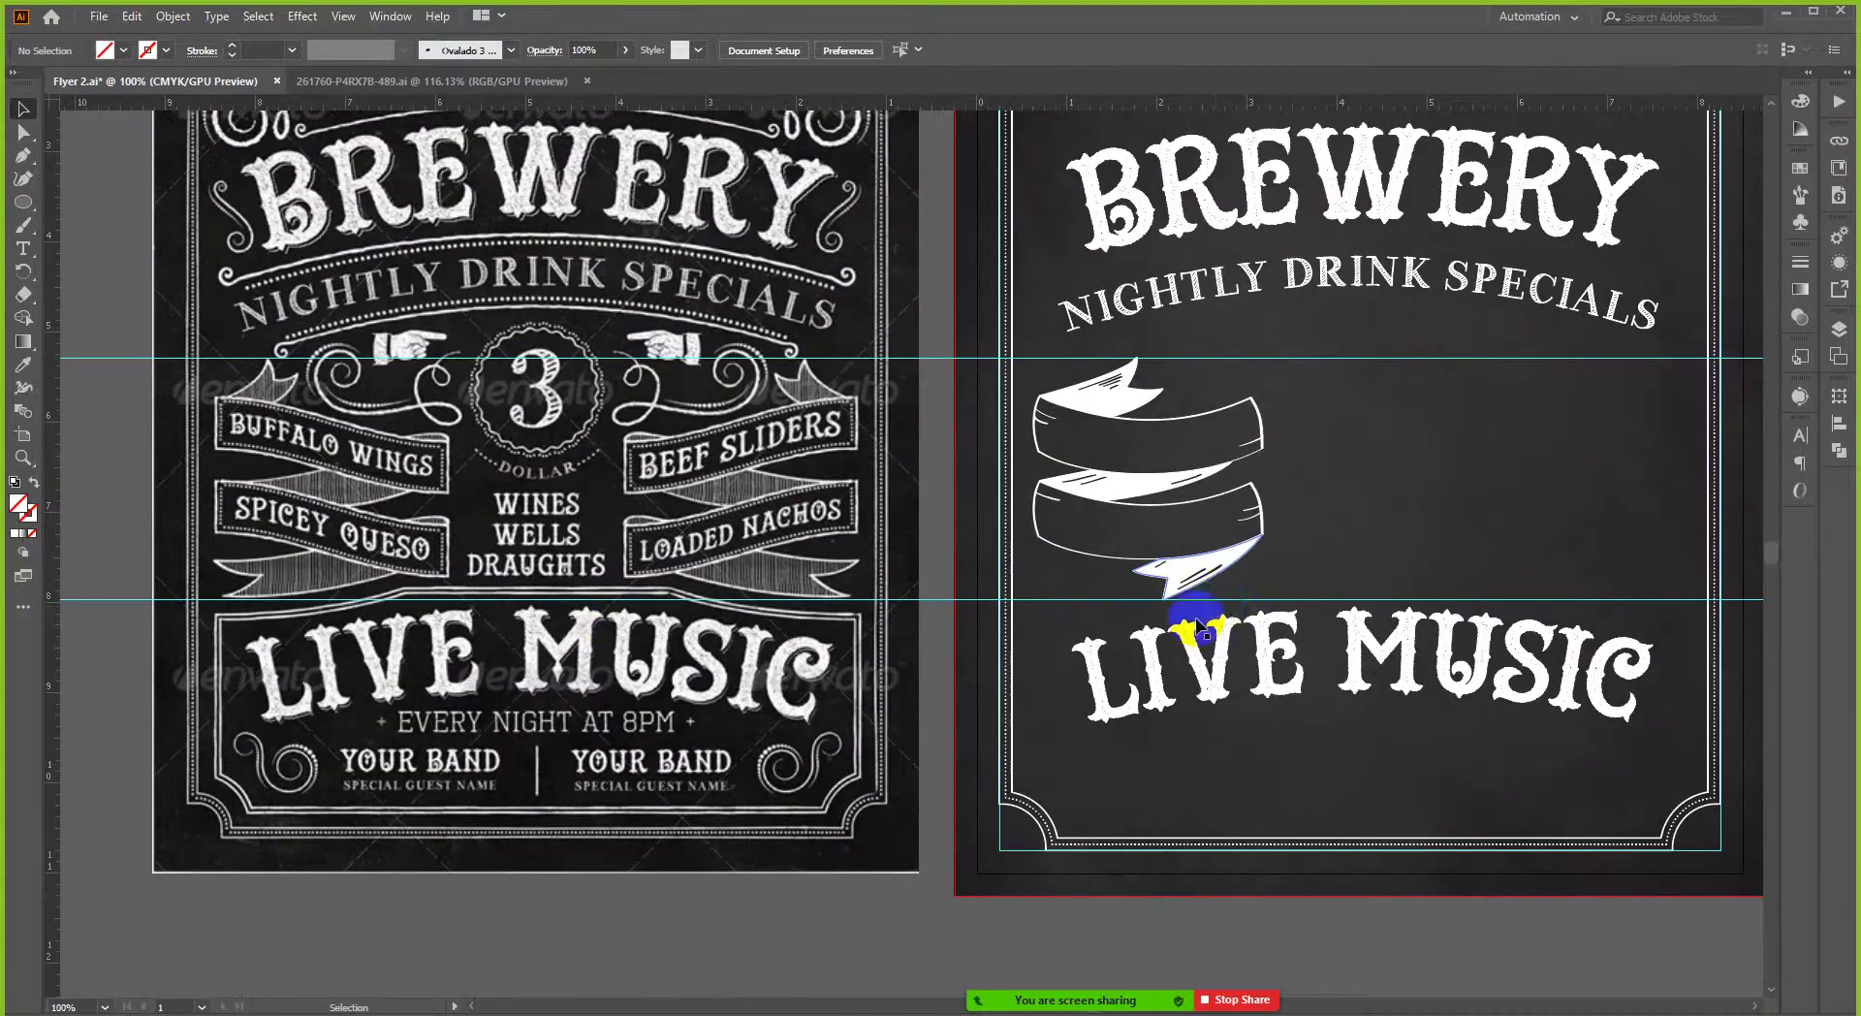
{"action": "left_click", "coordinate": [1199, 582]}
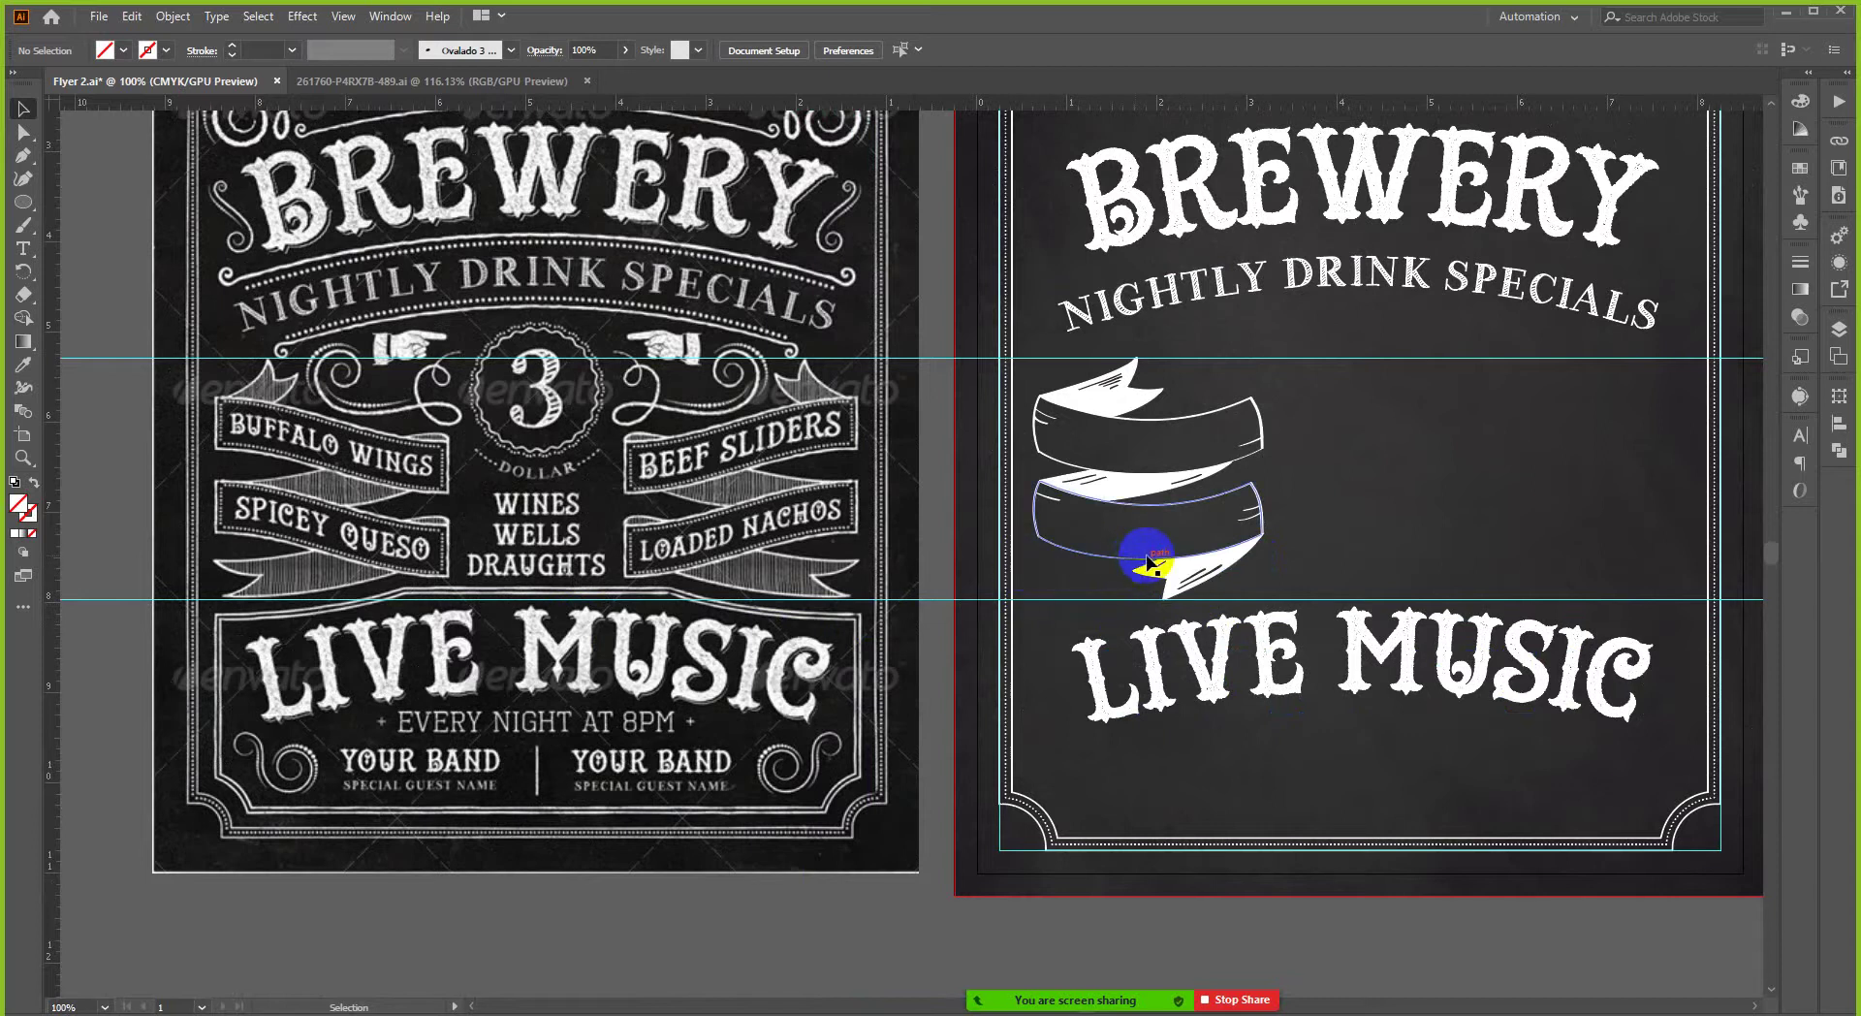
{"action": "scroll", "coordinate": [1142, 567], "scroll_direction": "up", "scroll_amount": 2}
{"action": "left_click", "coordinate": [1163, 592]}
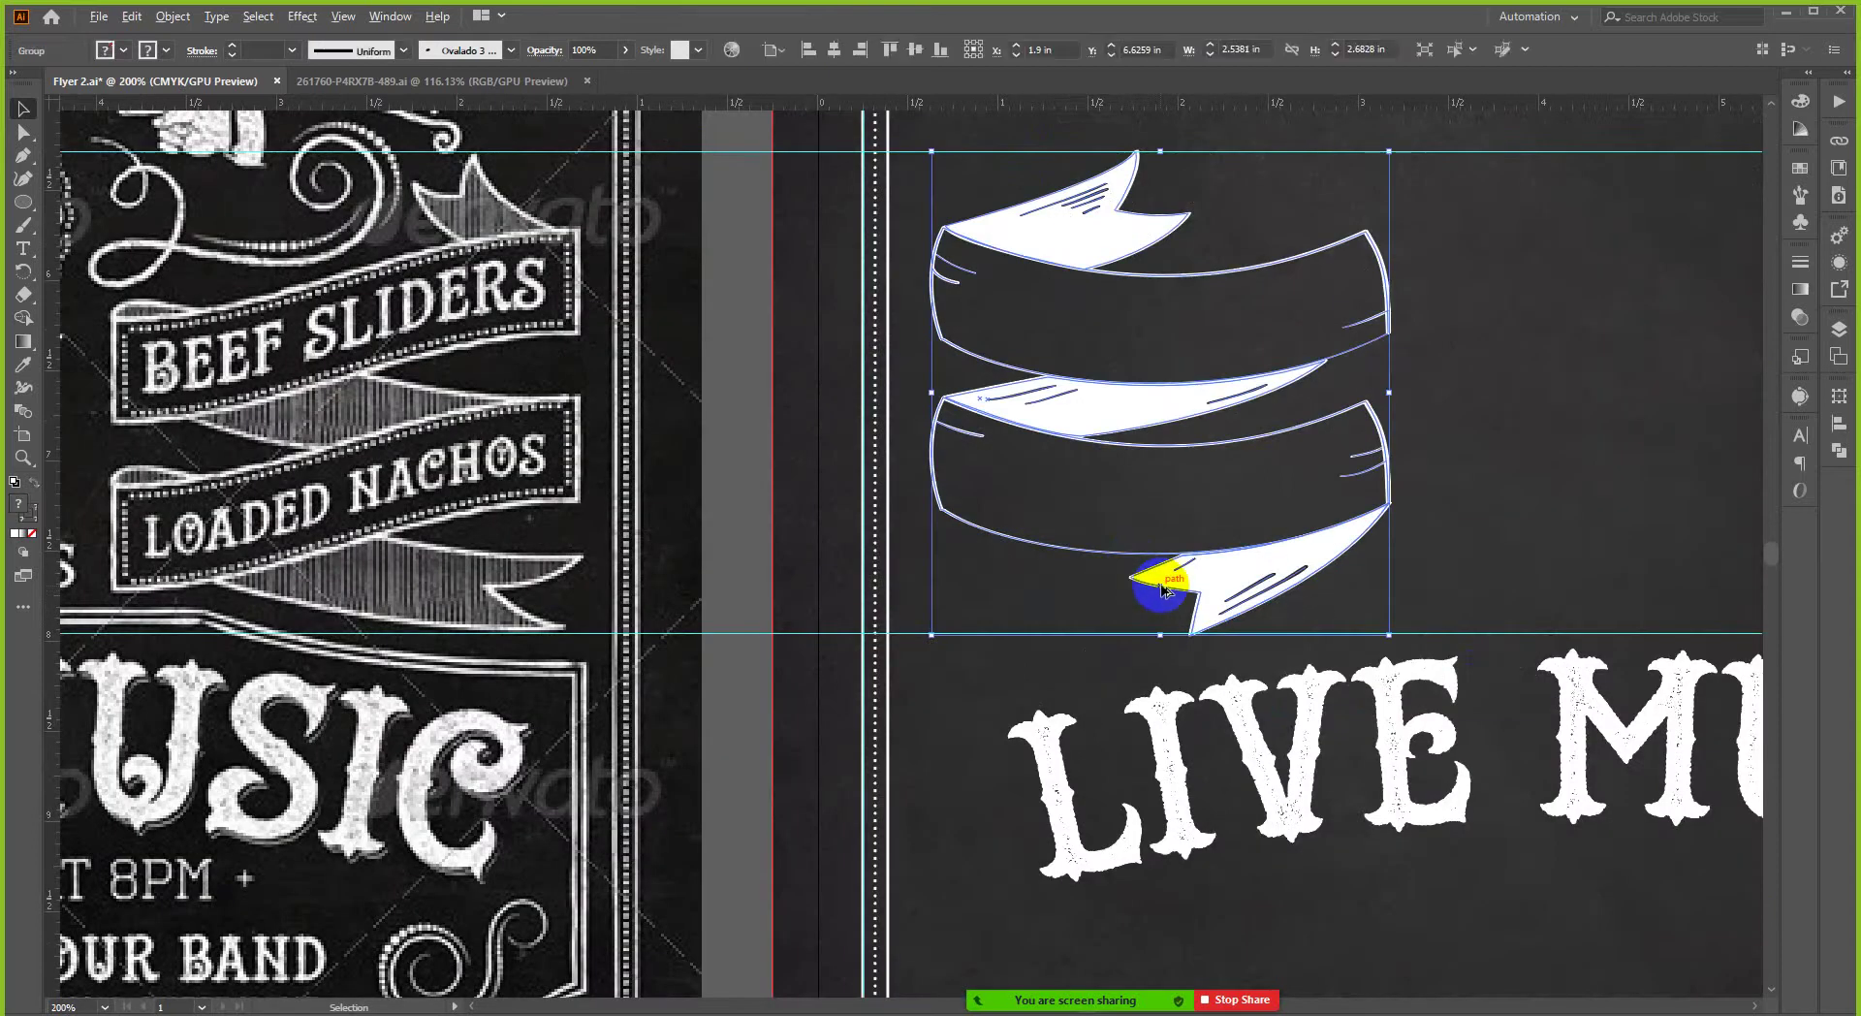
{"action": "scroll", "coordinate": [1165, 590], "scroll_direction": "up", "scroll_amount": 2}
{"action": "scroll", "coordinate": [1167, 589], "scroll_direction": "down", "scroll_amount": 3}
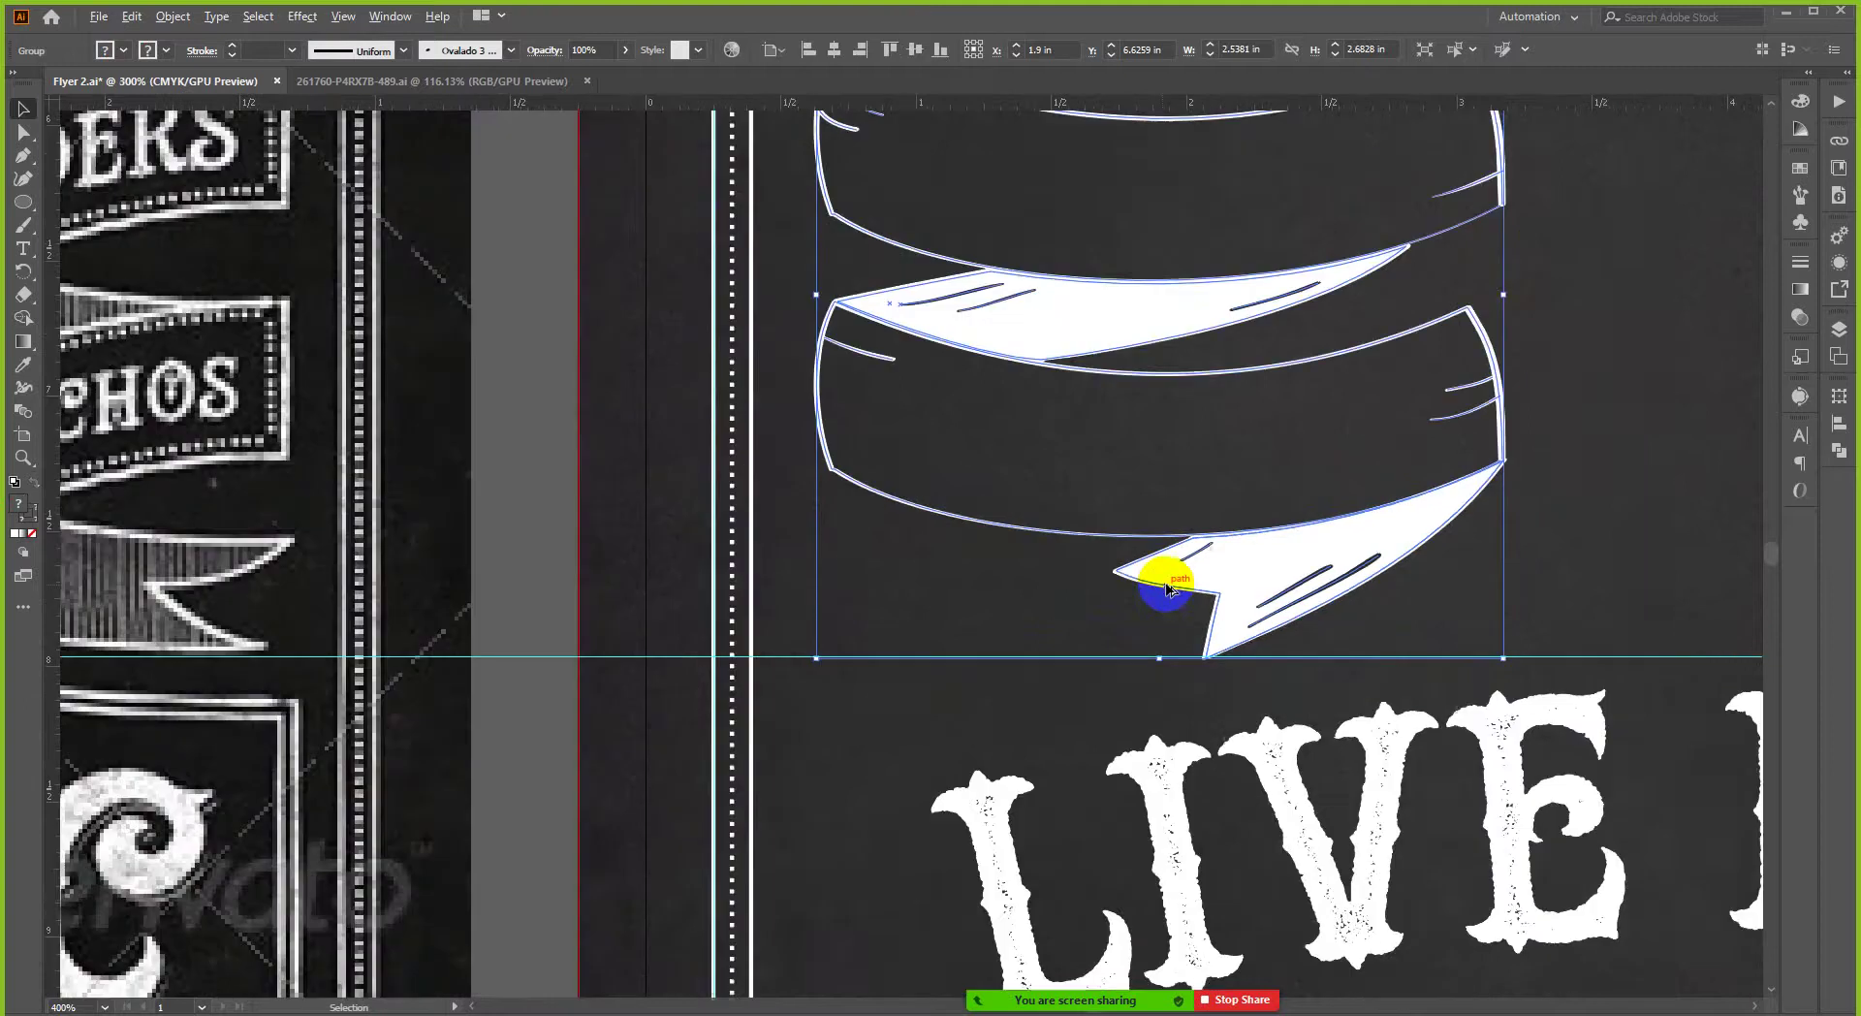
{"action": "scroll", "coordinate": [1124, 586], "scroll_direction": "down", "scroll_amount": 1}
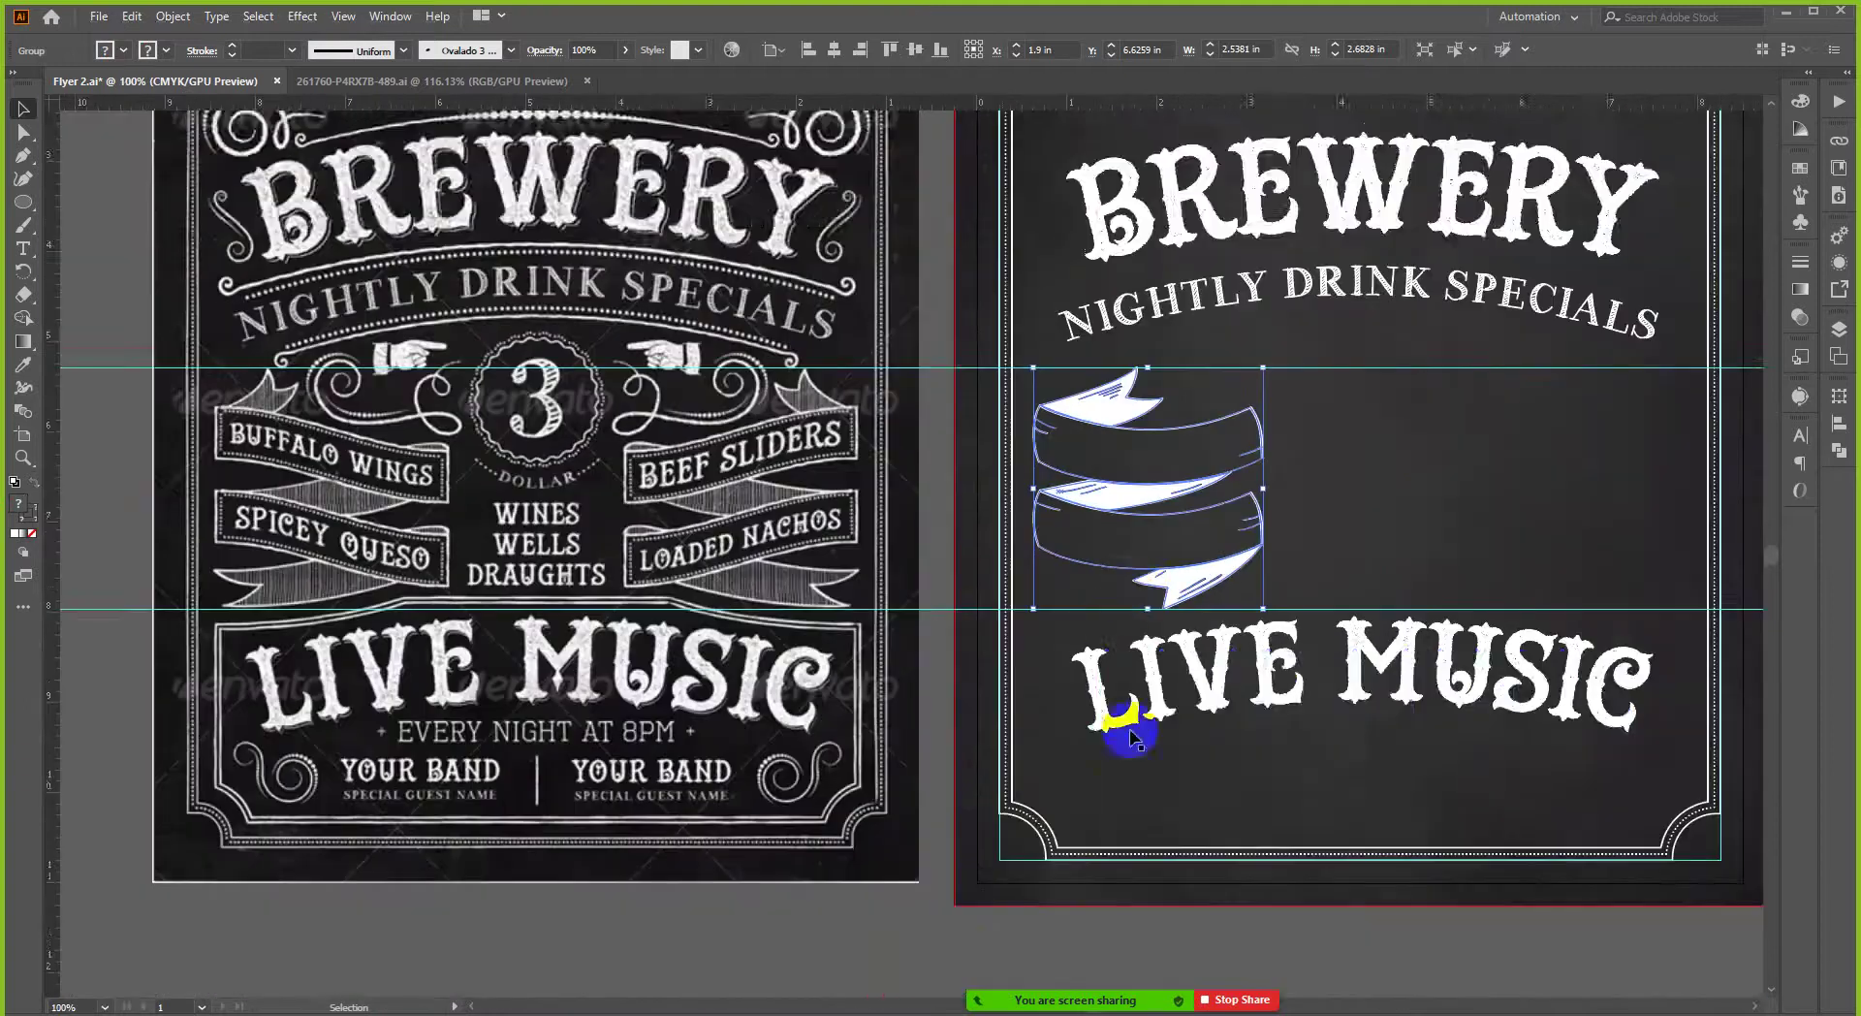
{"action": "scroll", "coordinate": [993, 846], "scroll_direction": "down", "scroll_amount": 2}
{"action": "scroll", "coordinate": [1105, 591], "scroll_direction": "up", "scroll_amount": 1}
{"action": "left_click", "coordinate": [1134, 499]}
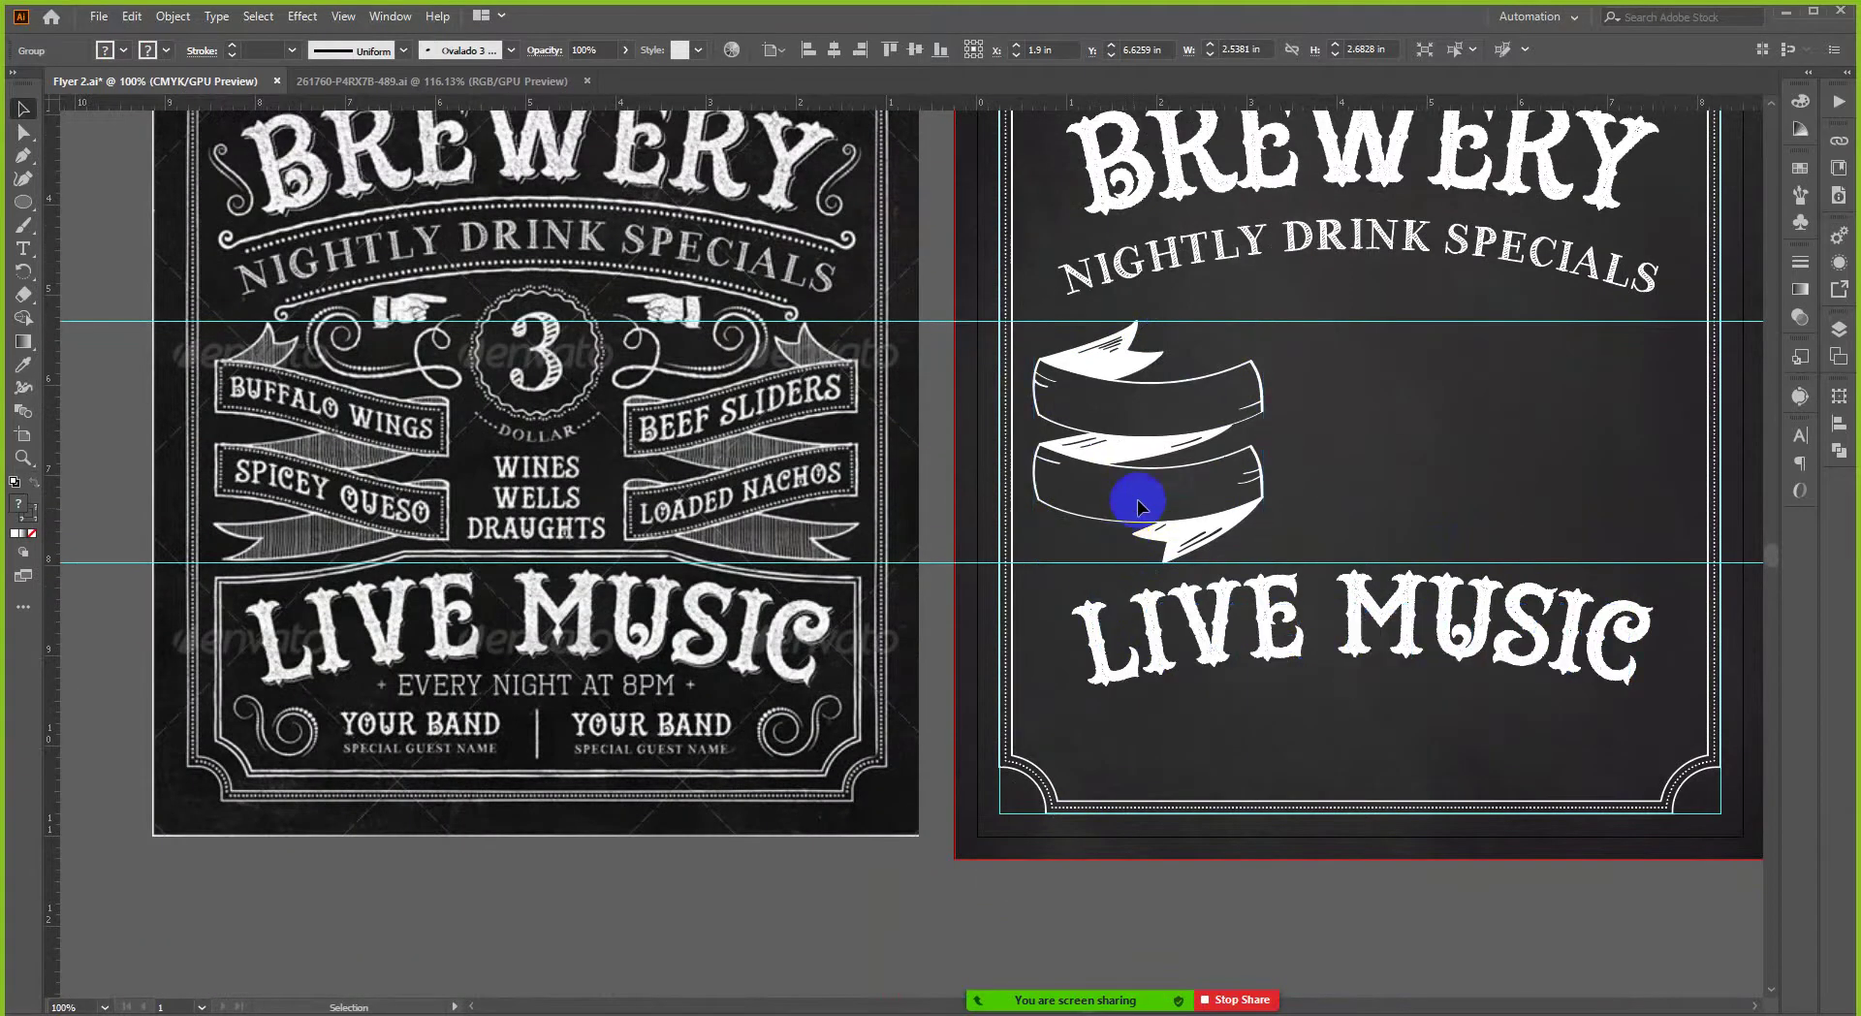
- Start a Pen path at the lower tail's tip, curving about 0.93 in leftward and ending in a vertical edge about 0.37 in long
{"action": "scroll", "coordinate": [1163, 572], "scroll_direction": "up", "scroll_amount": 2}
{"action": "scroll", "coordinate": [1147, 580], "scroll_direction": "up", "scroll_amount": 1}
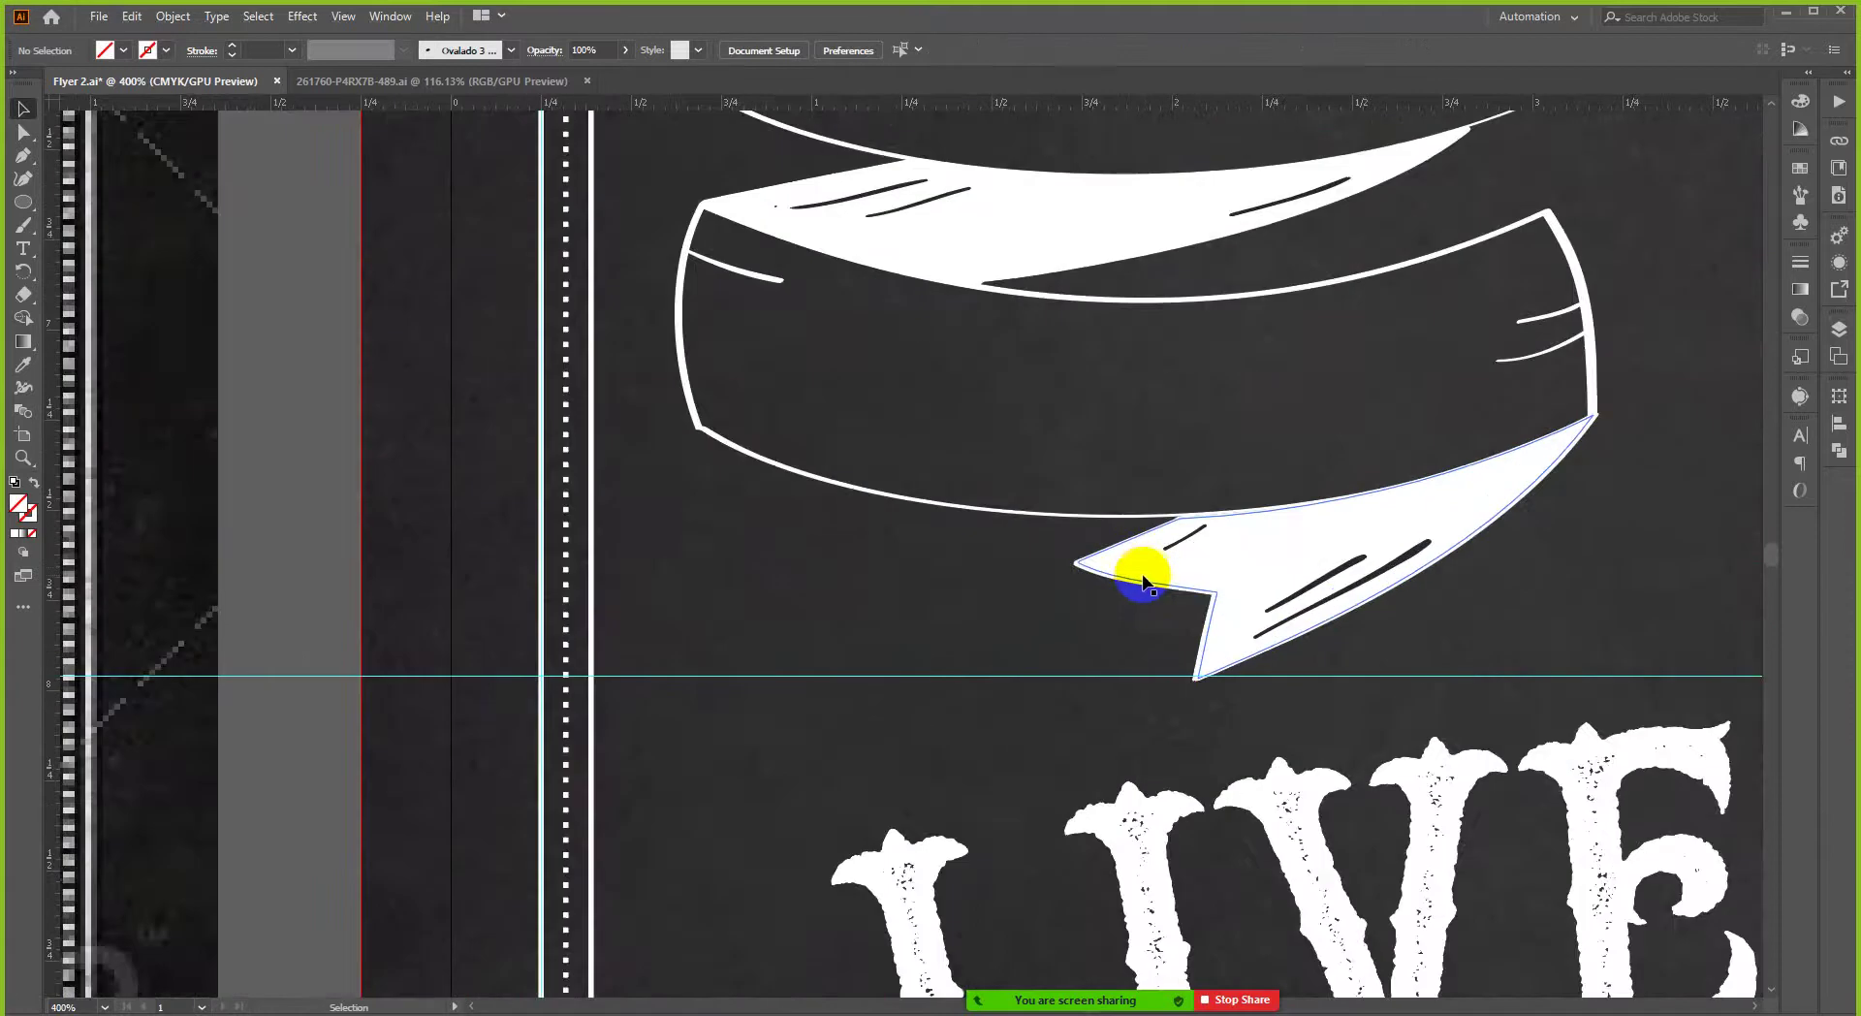
{"action": "key", "text": "p"}
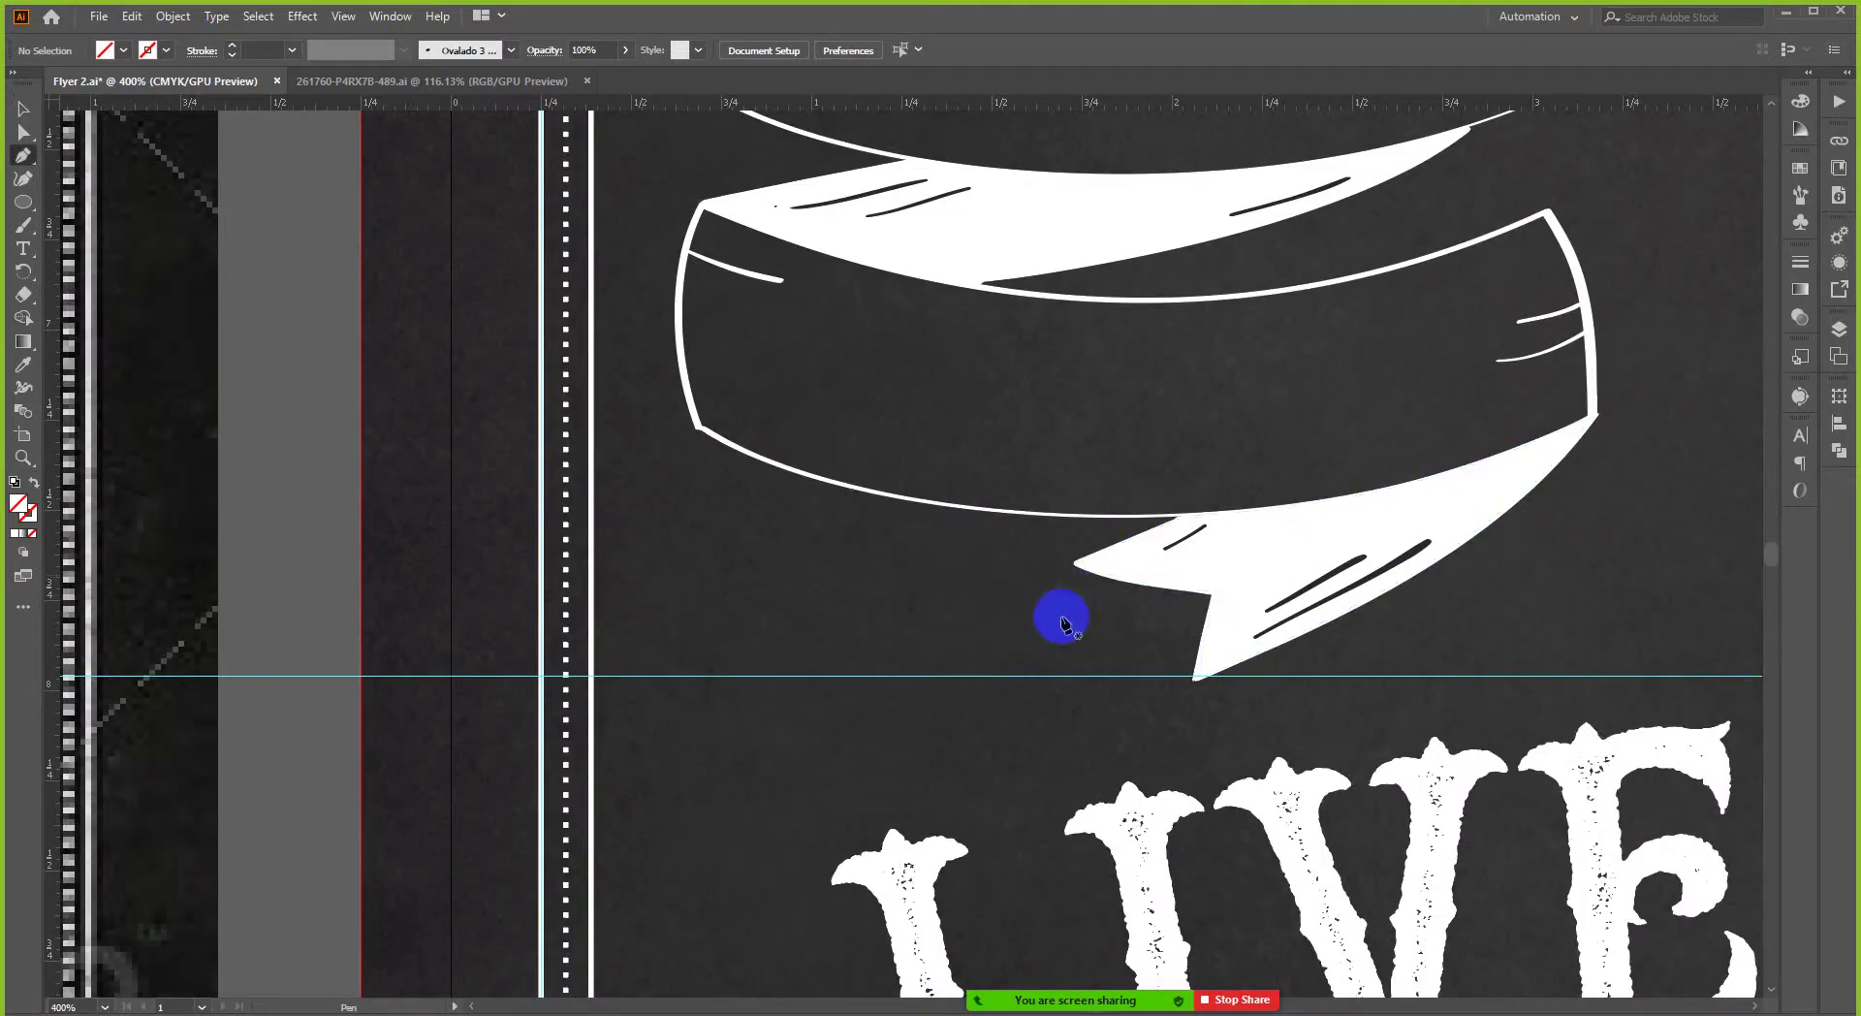
{"action": "scroll", "coordinate": [1088, 584], "scroll_direction": "down", "scroll_amount": 1}
{"action": "left_click", "coordinate": [1081, 541]}
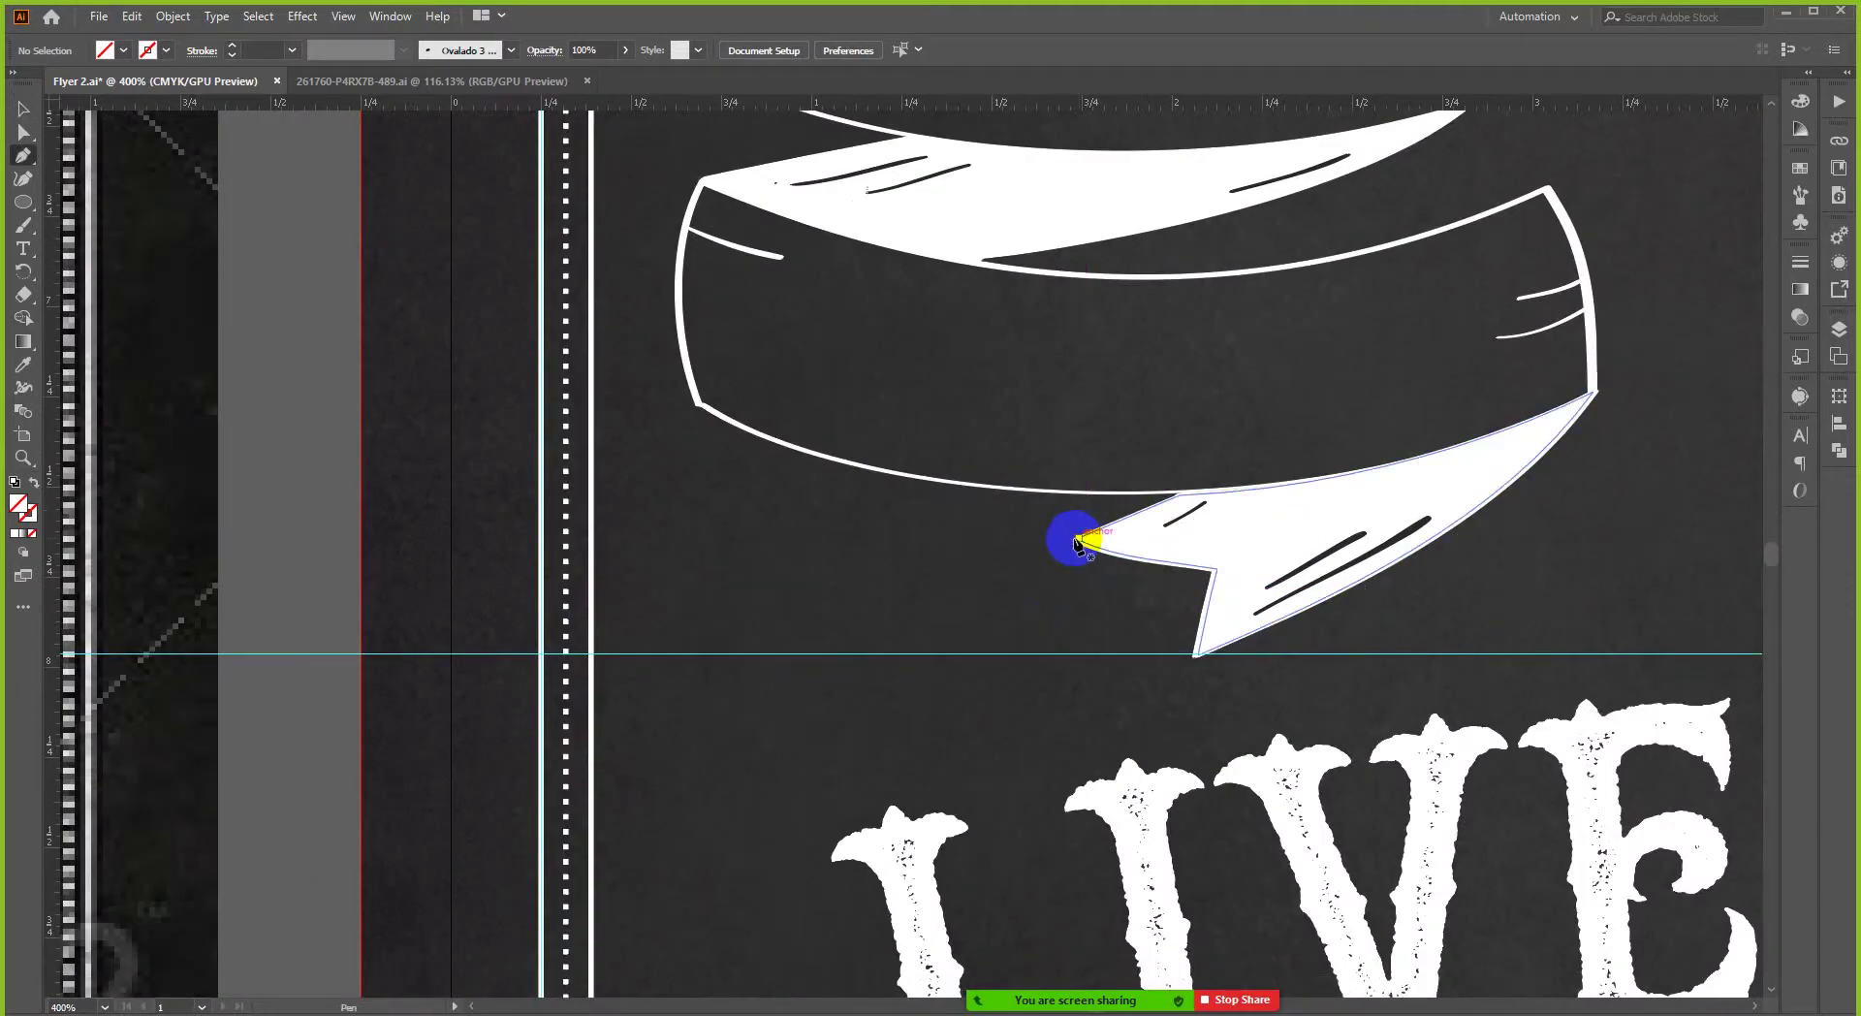
{"action": "scroll", "coordinate": [1081, 545], "scroll_direction": "up", "scroll_amount": 2}
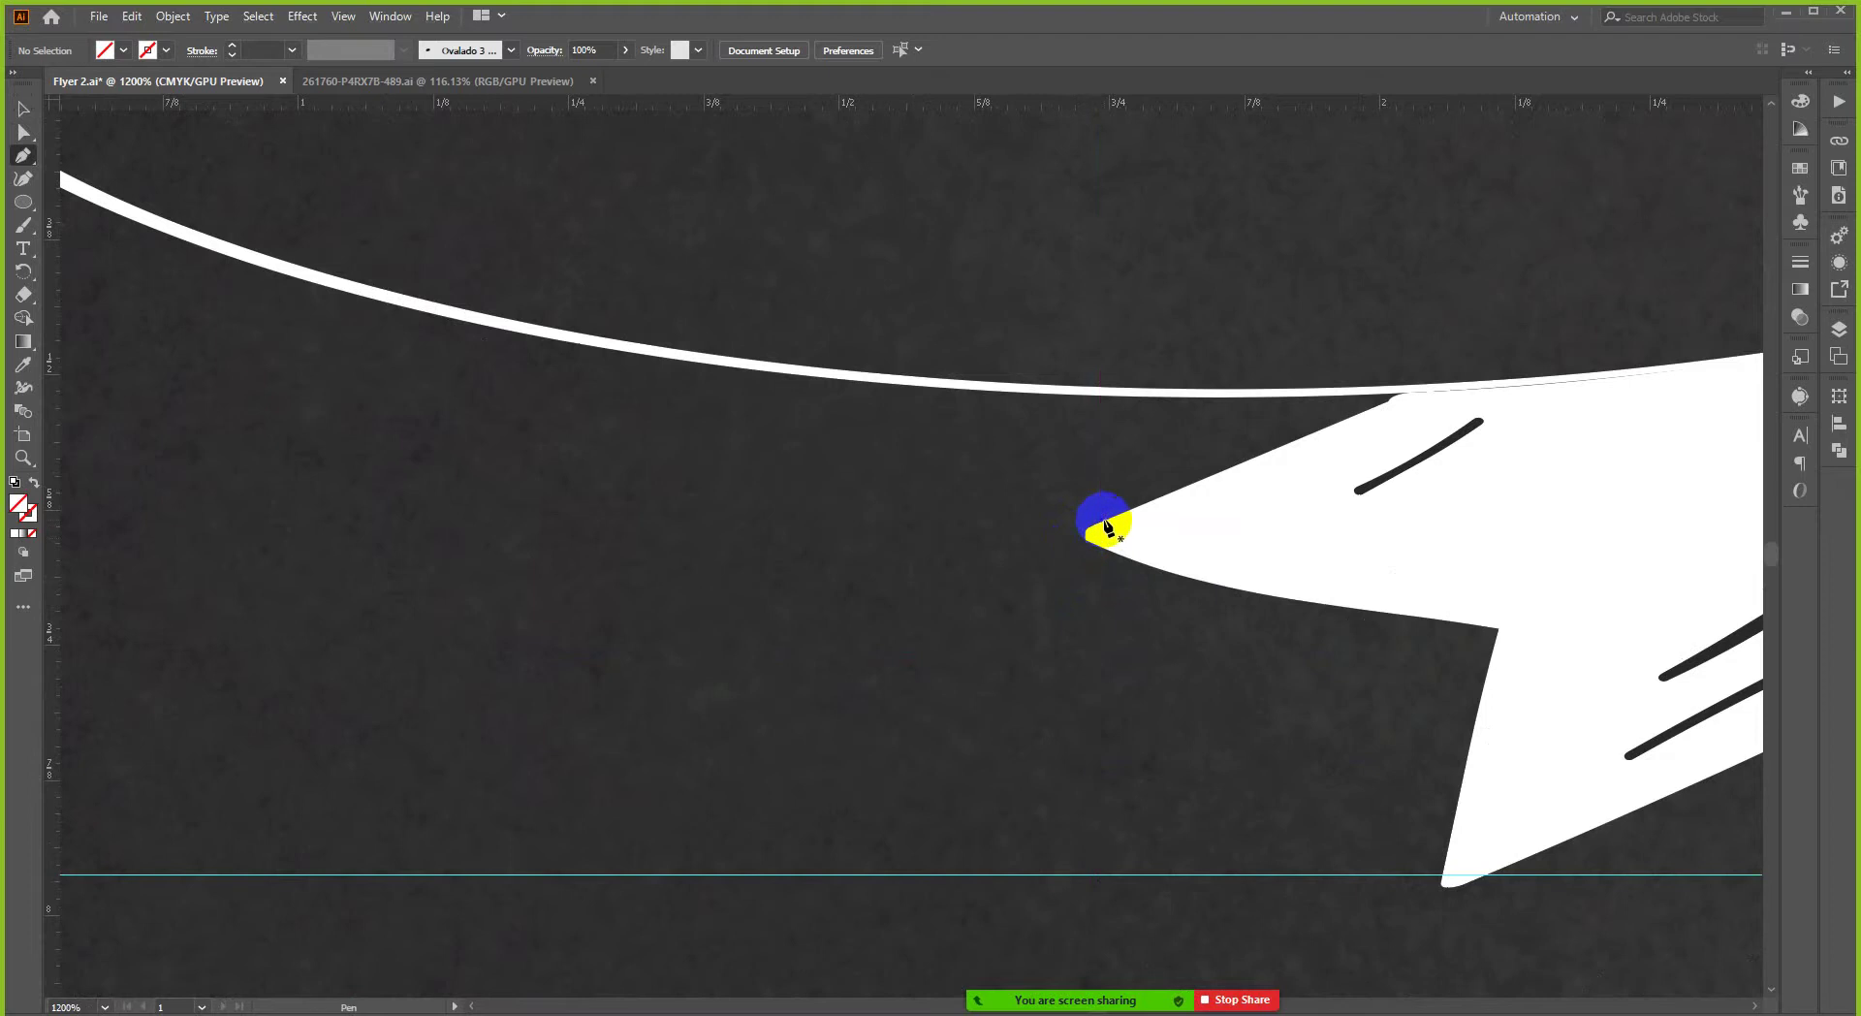
{"action": "left_click", "coordinate": [1103, 529]}
{"action": "scroll", "coordinate": [1172, 528], "scroll_direction": "down", "scroll_amount": 3}
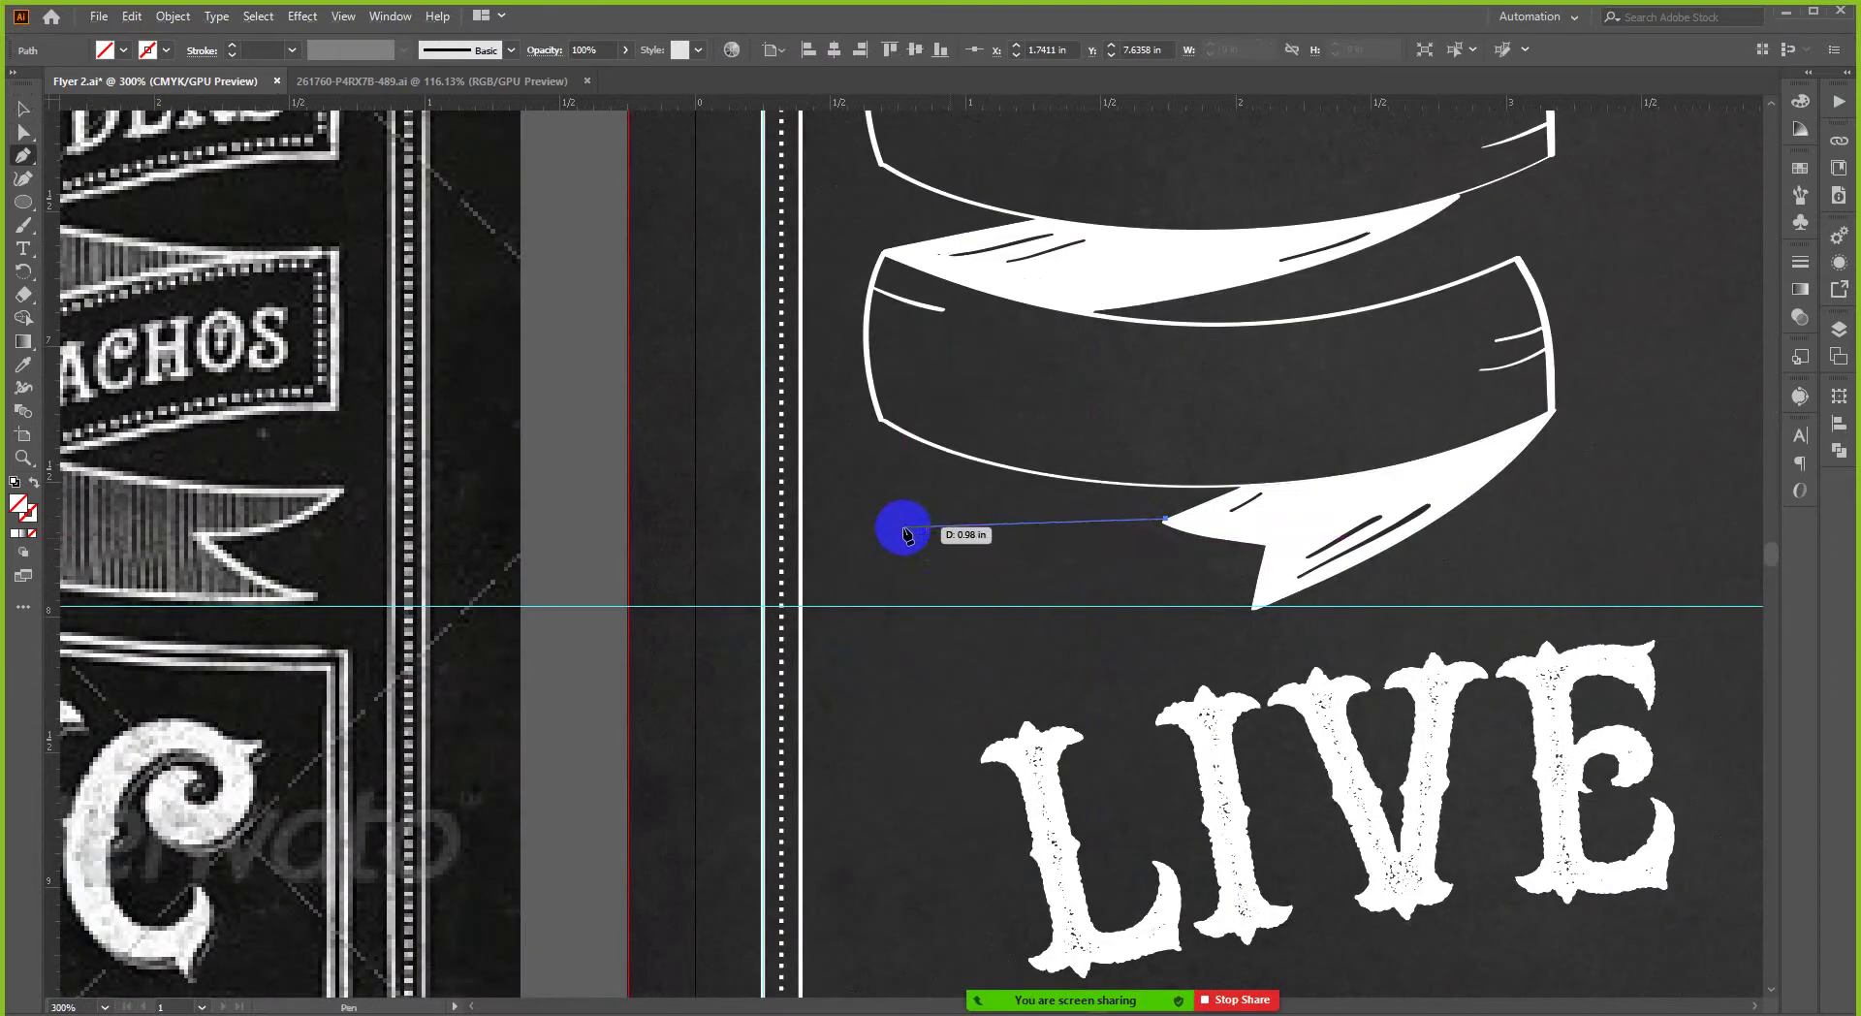
{"action": "left_click_drag", "start_coordinate": [914, 536], "coordinate": [801, 511]}
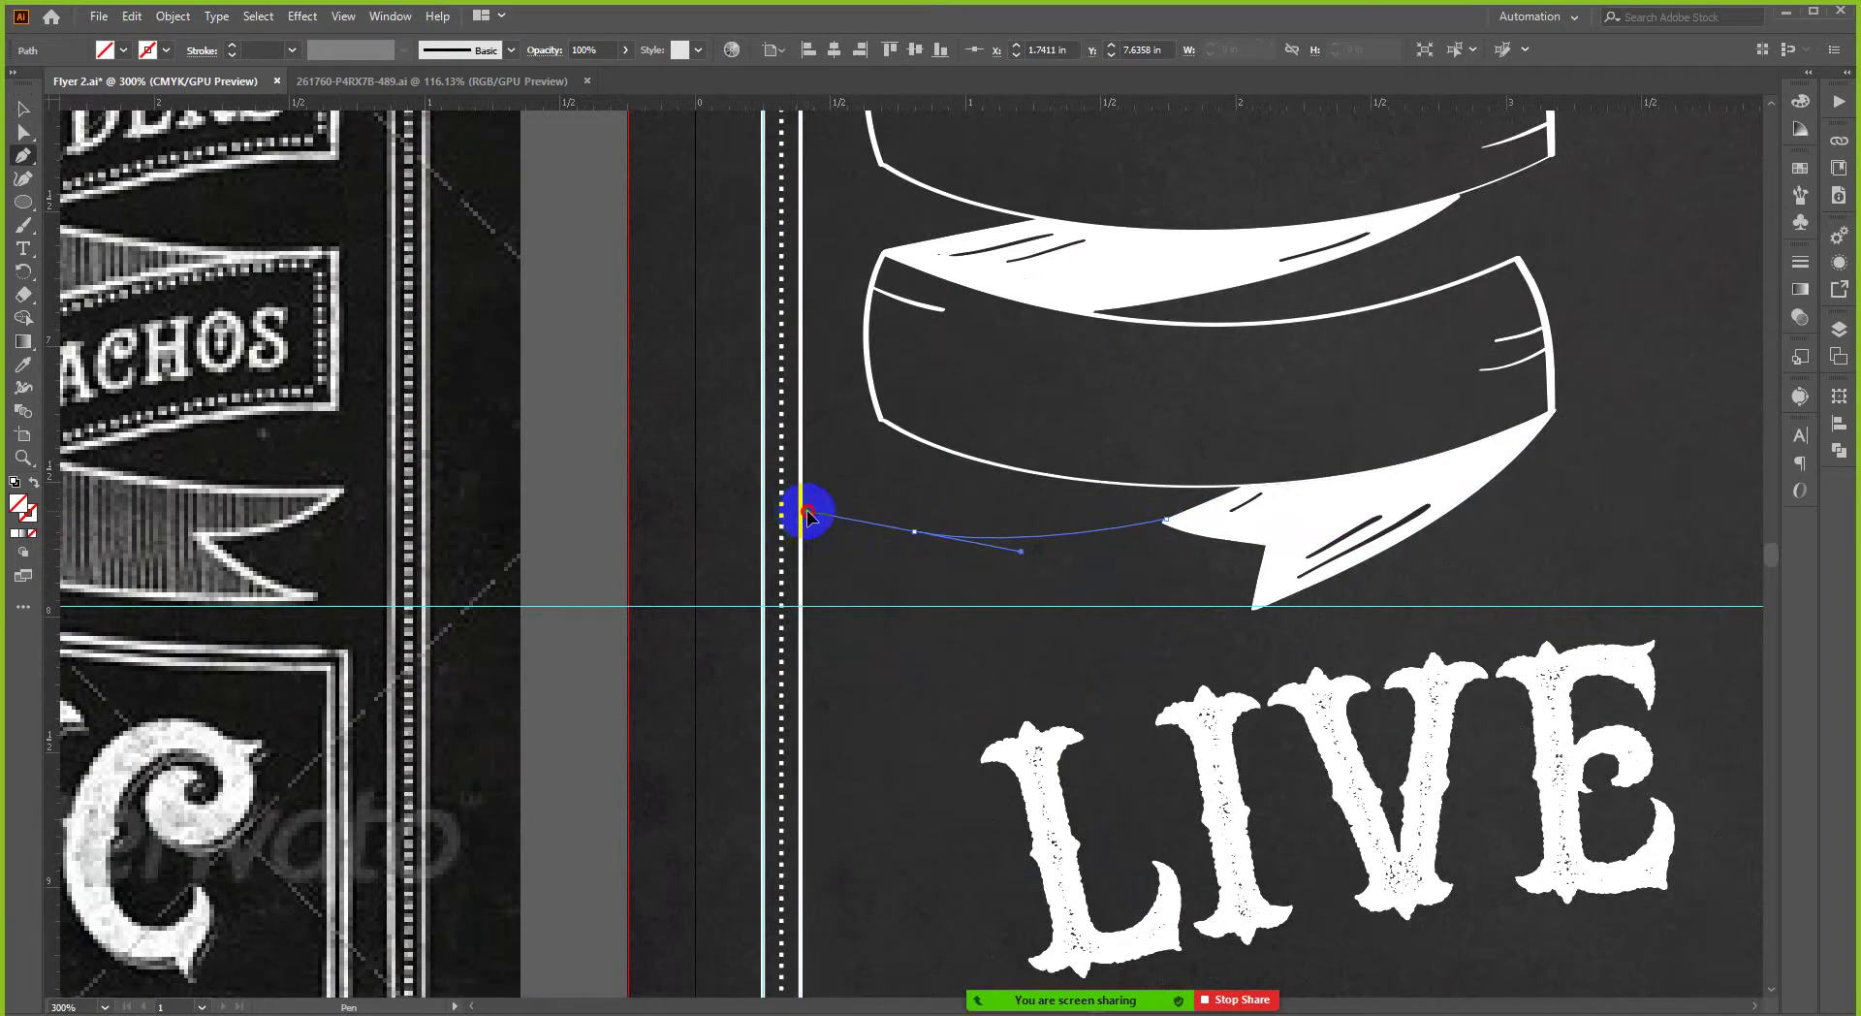
{"action": "left_click_drag", "start_coordinate": [812, 518], "coordinate": [810, 512]}
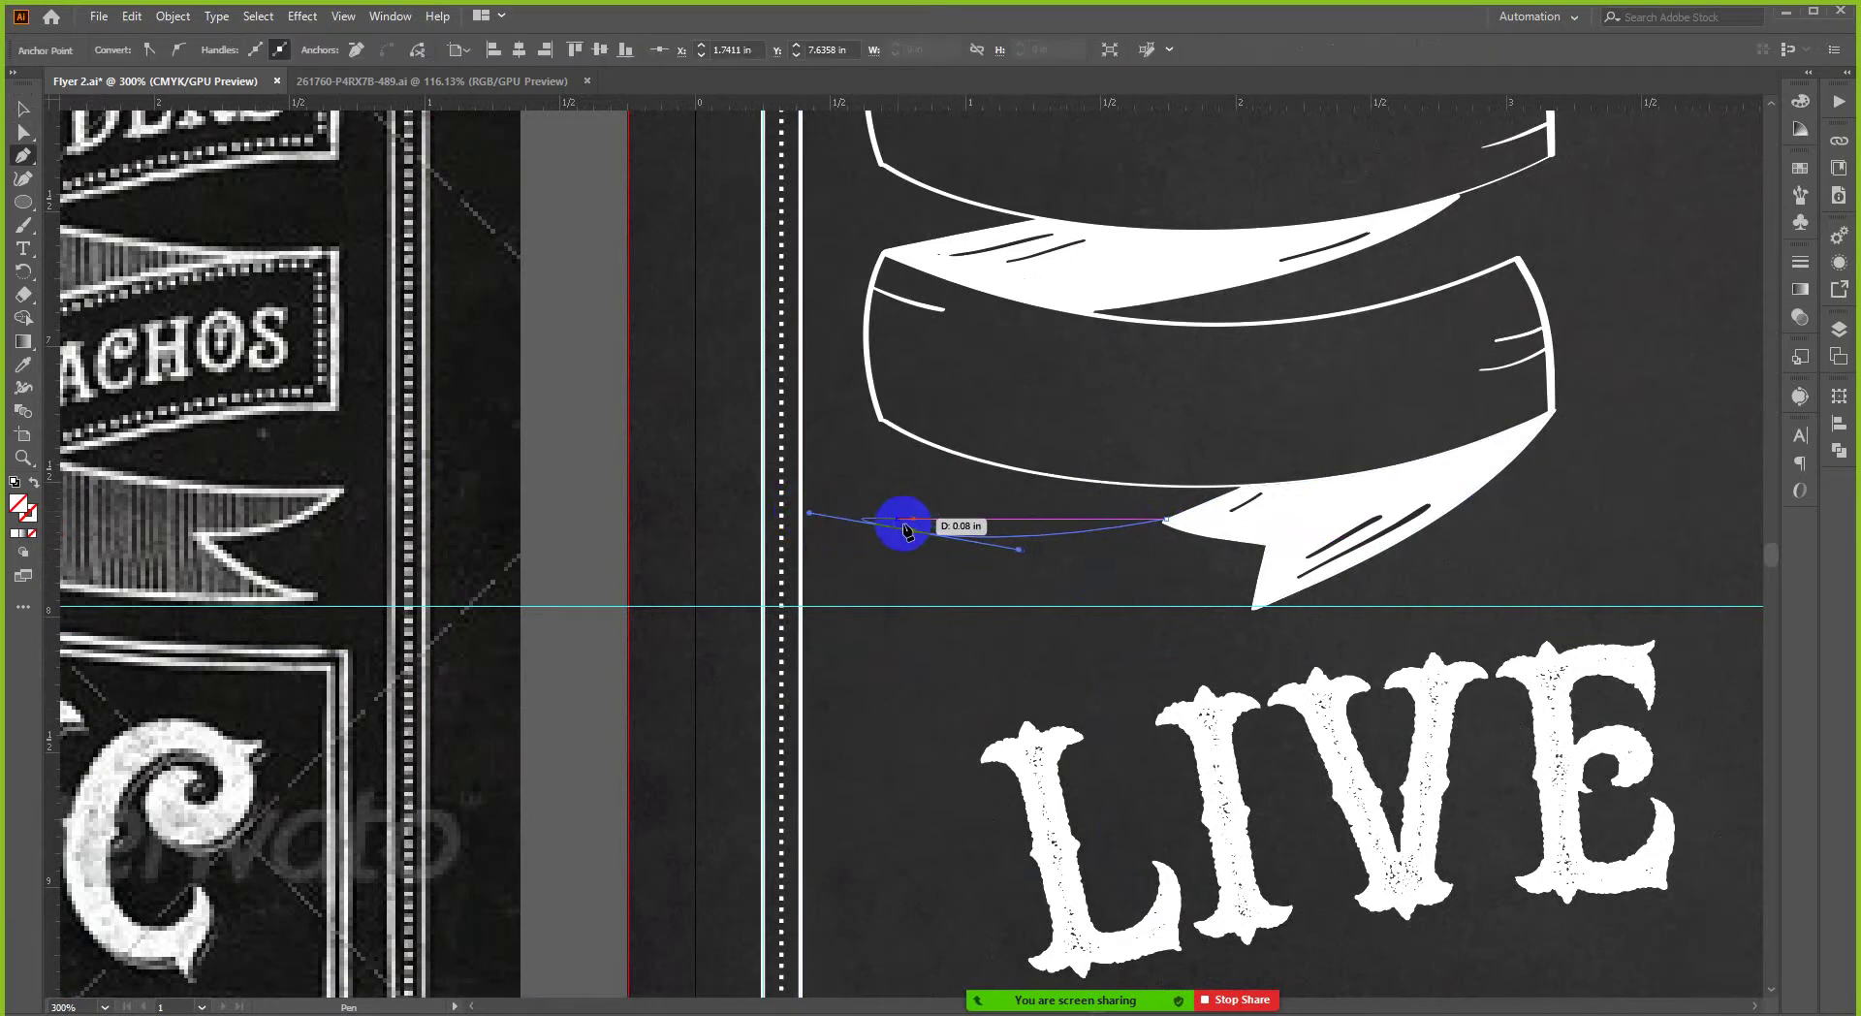
{"action": "left_click_drag", "start_coordinate": [916, 535], "coordinate": [916, 632]}
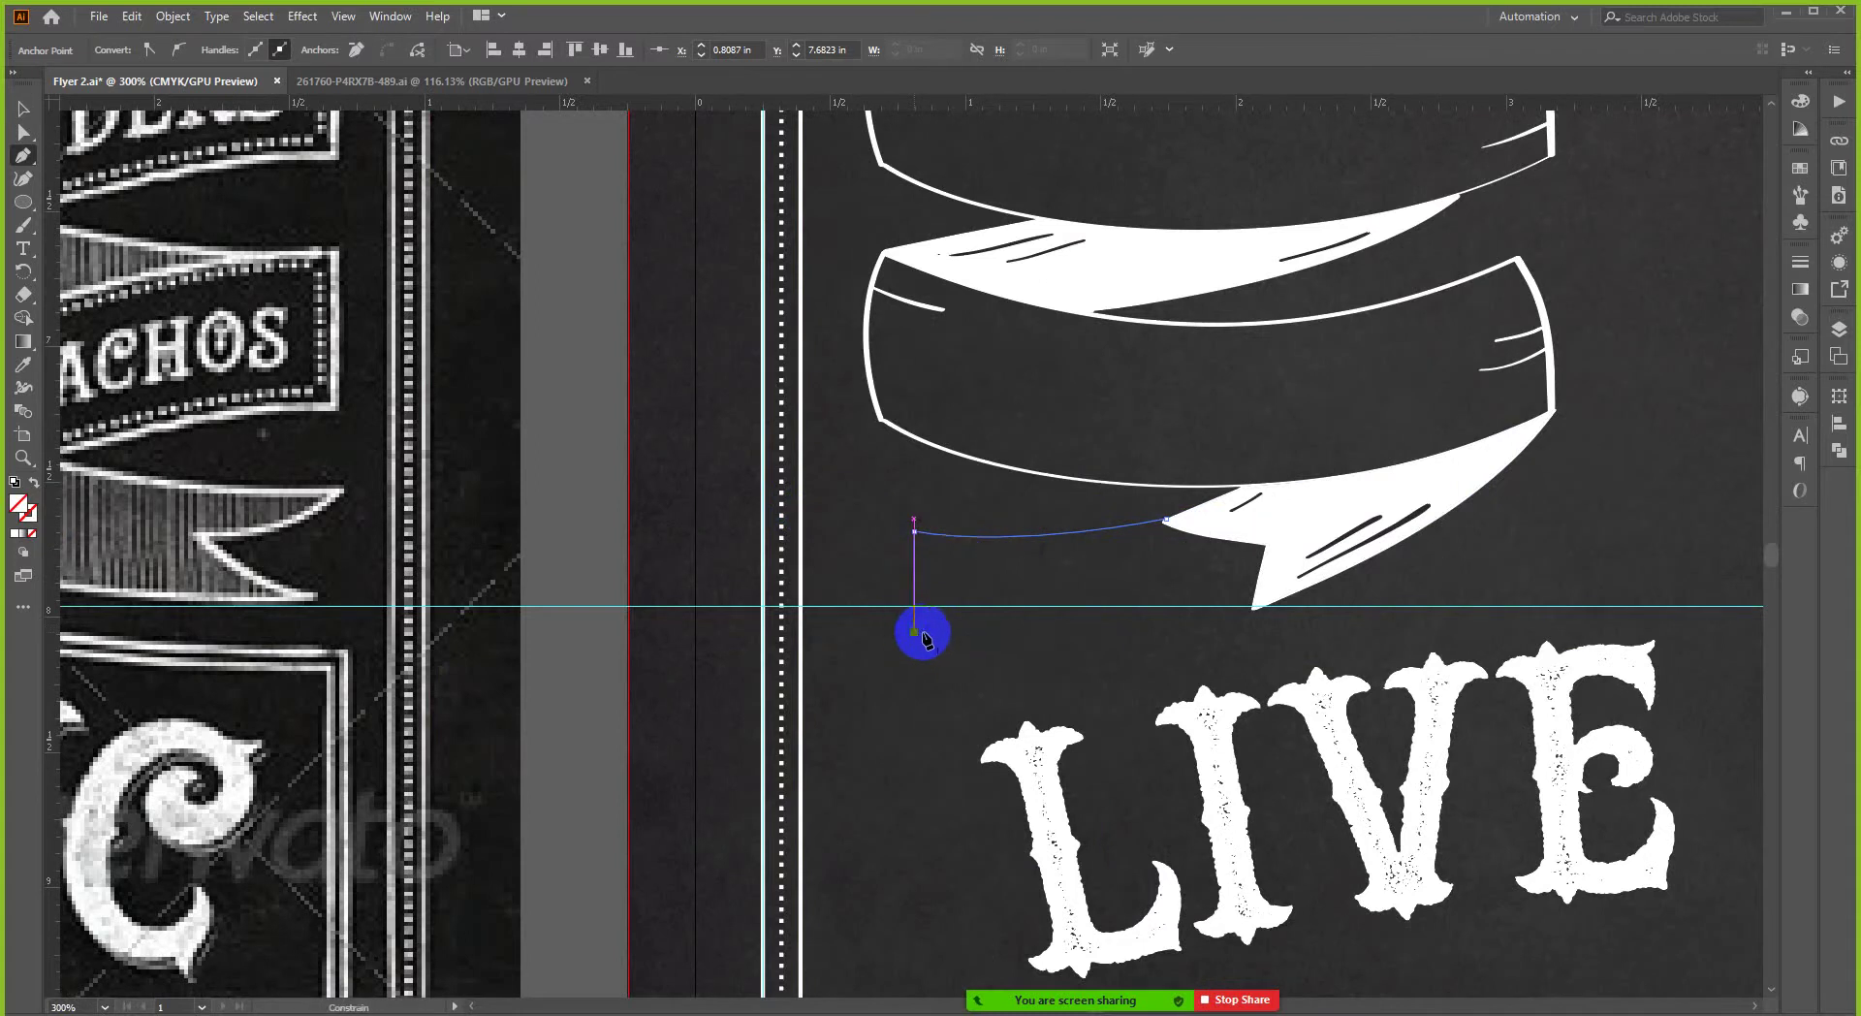
{"action": "left_click_drag", "start_coordinate": [923, 636], "coordinate": [921, 635]}
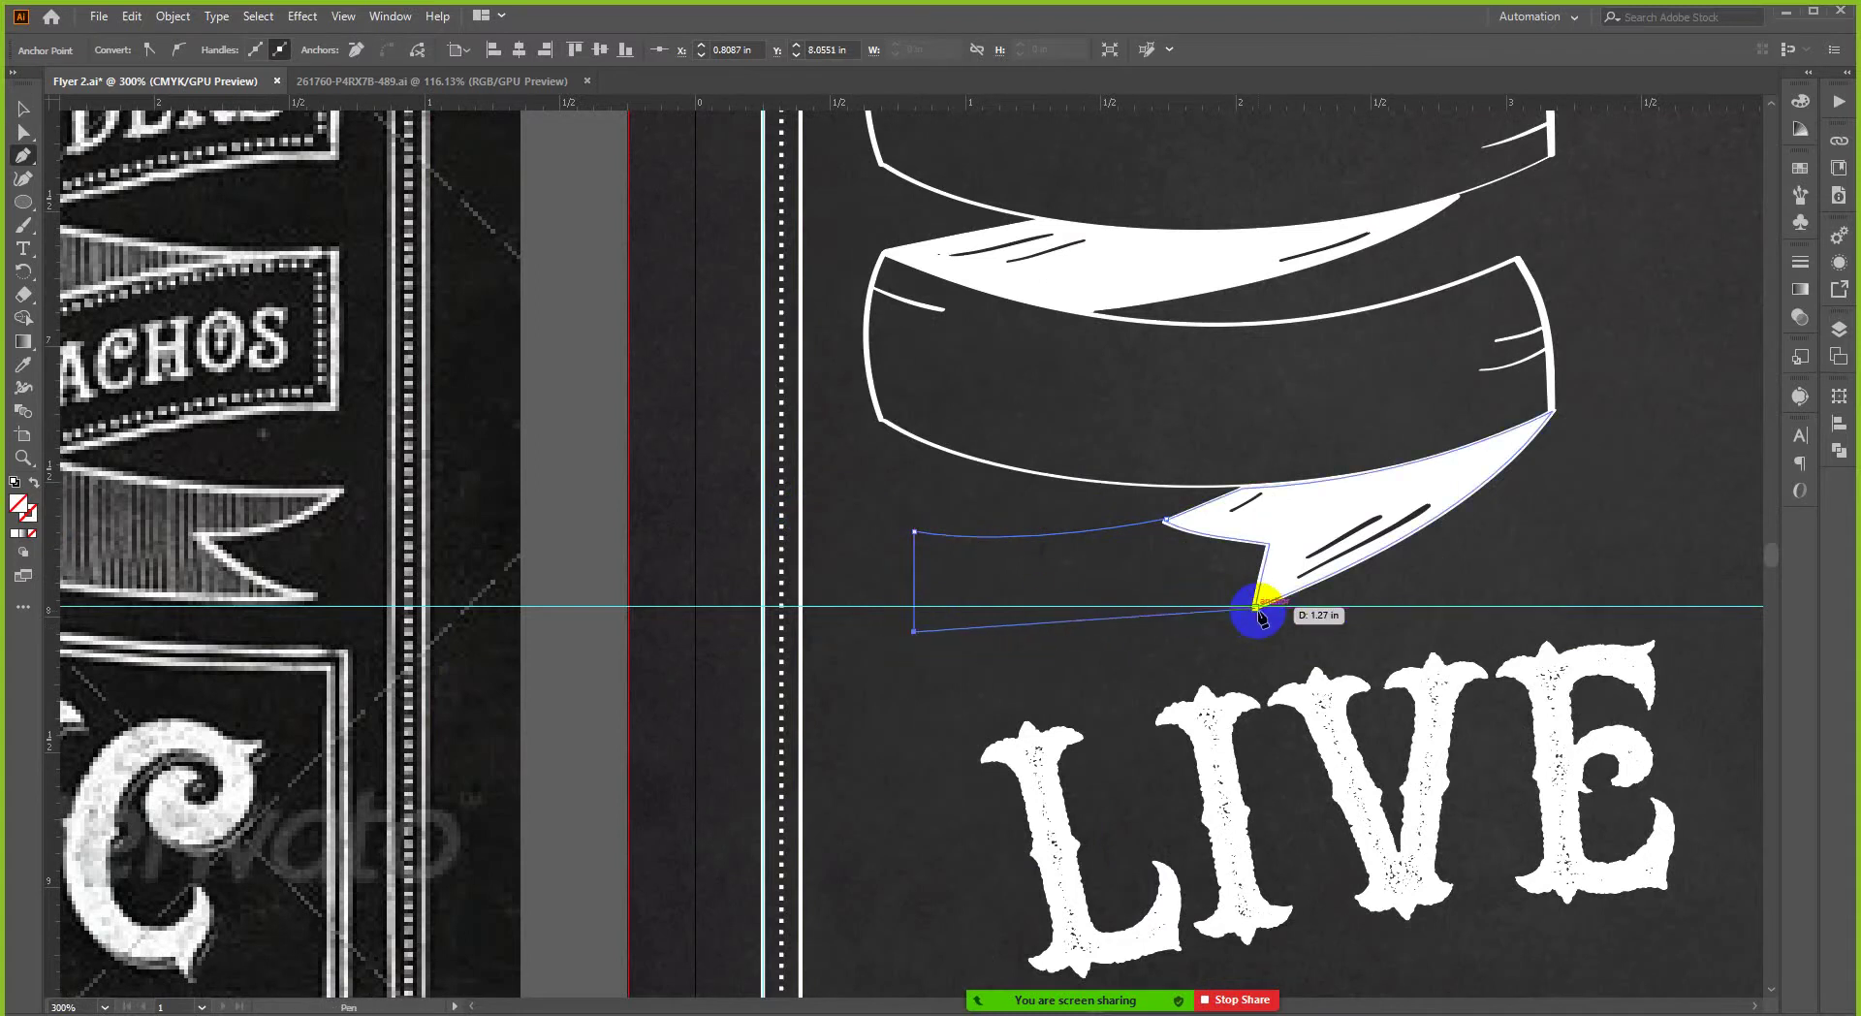
- Curve the path's lower side back to the tail's bottom edge and close the shape with points inside the white tail
{"action": "scroll", "coordinate": [1259, 615], "scroll_direction": "up", "scroll_amount": 3}
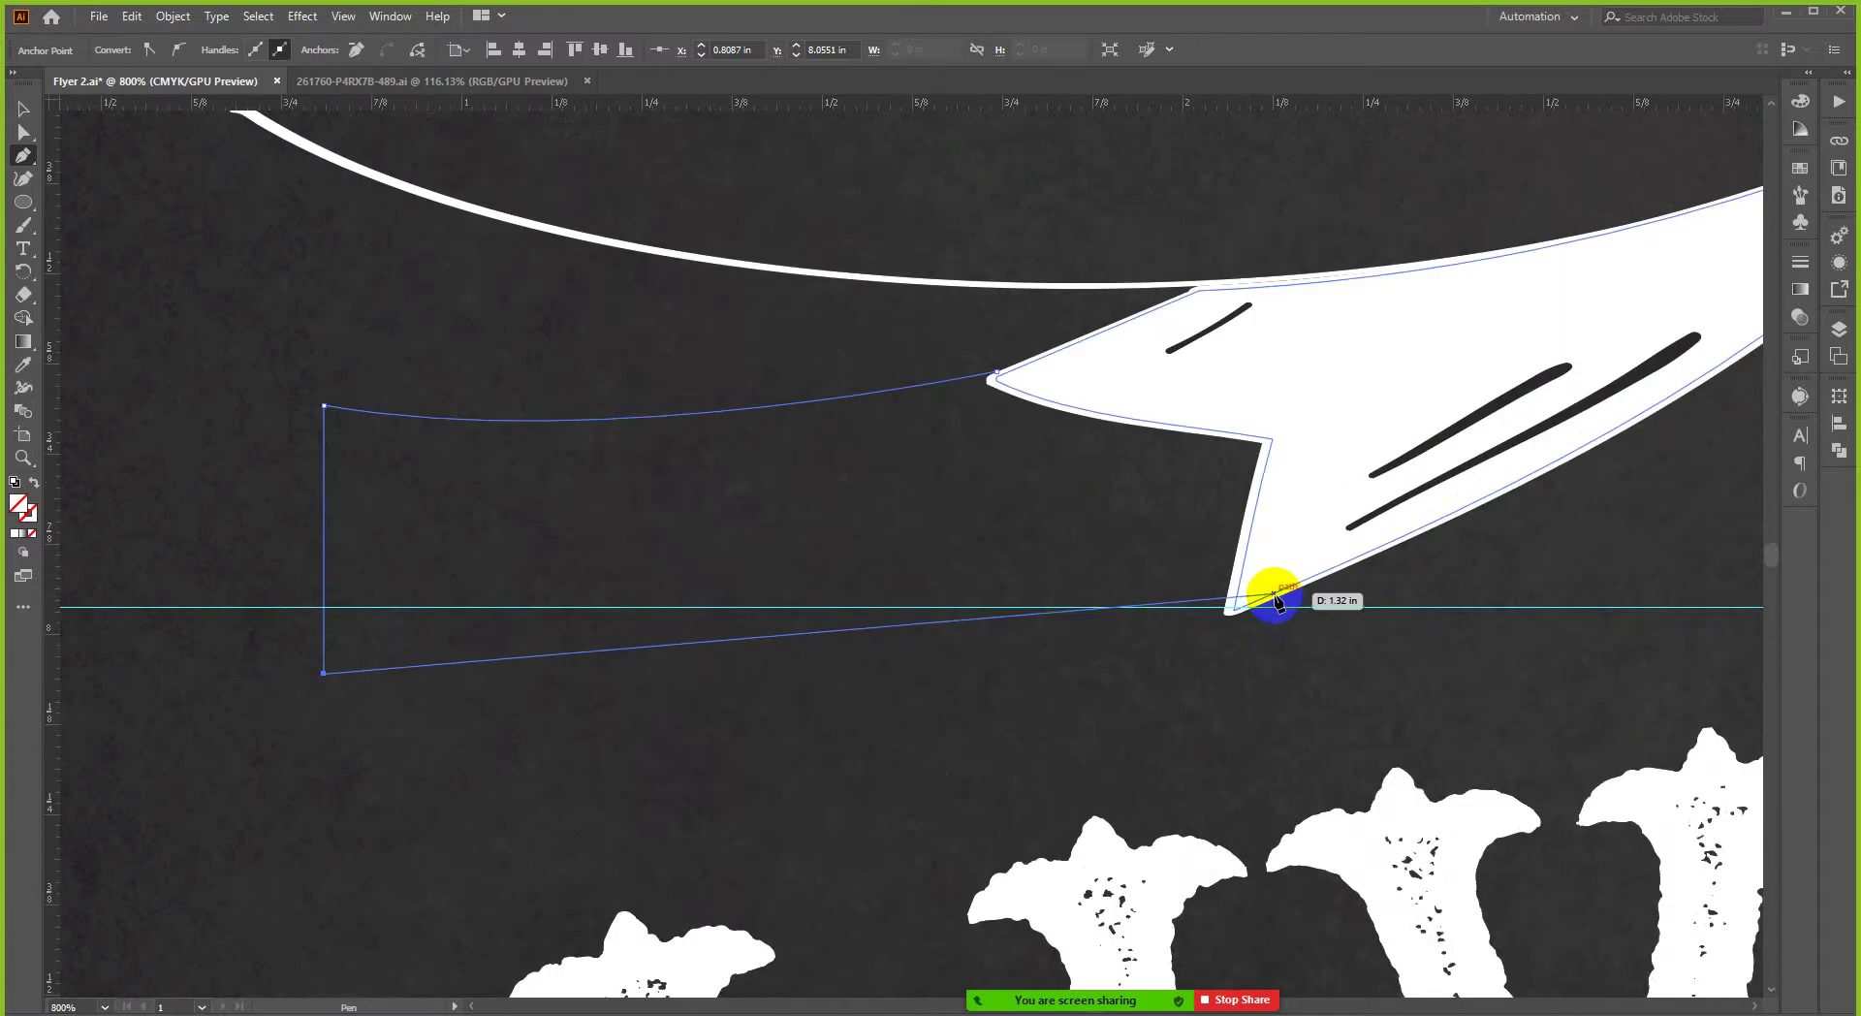
{"action": "left_click_drag", "start_coordinate": [1282, 594], "coordinate": [1510, 466]}
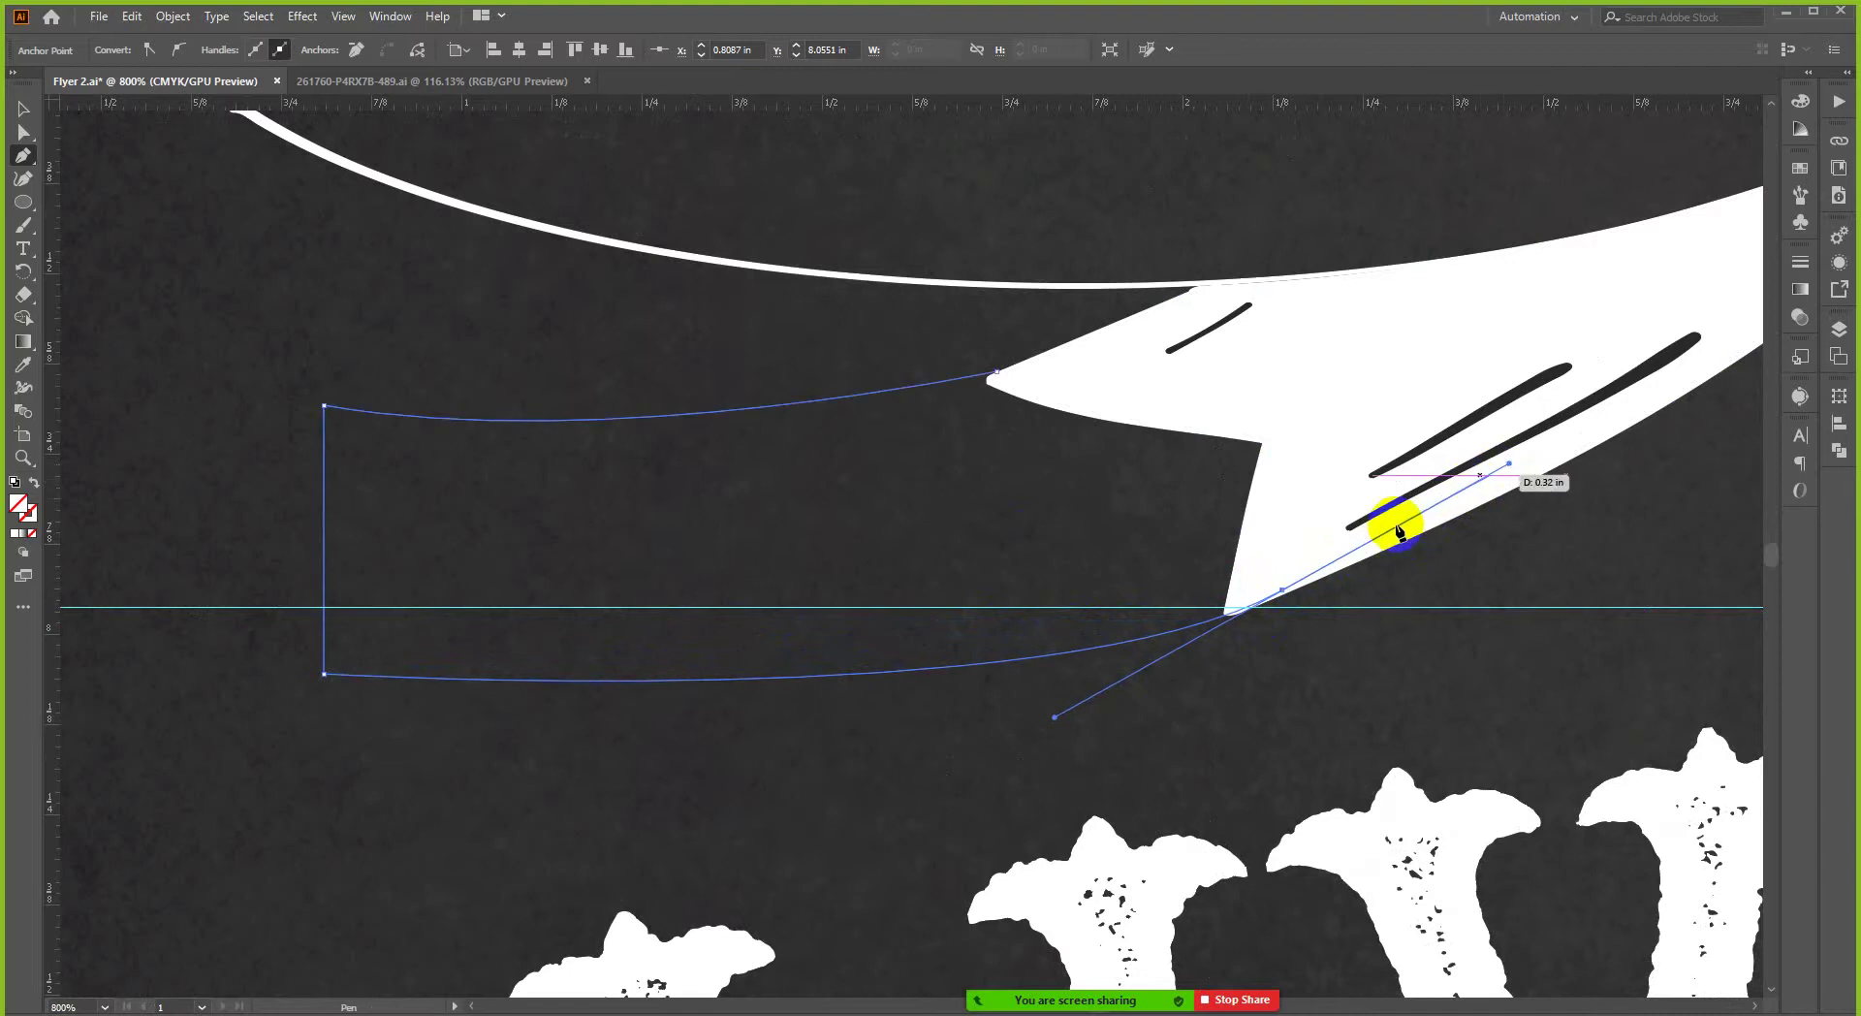
{"action": "left_click", "coordinate": [1282, 594]}
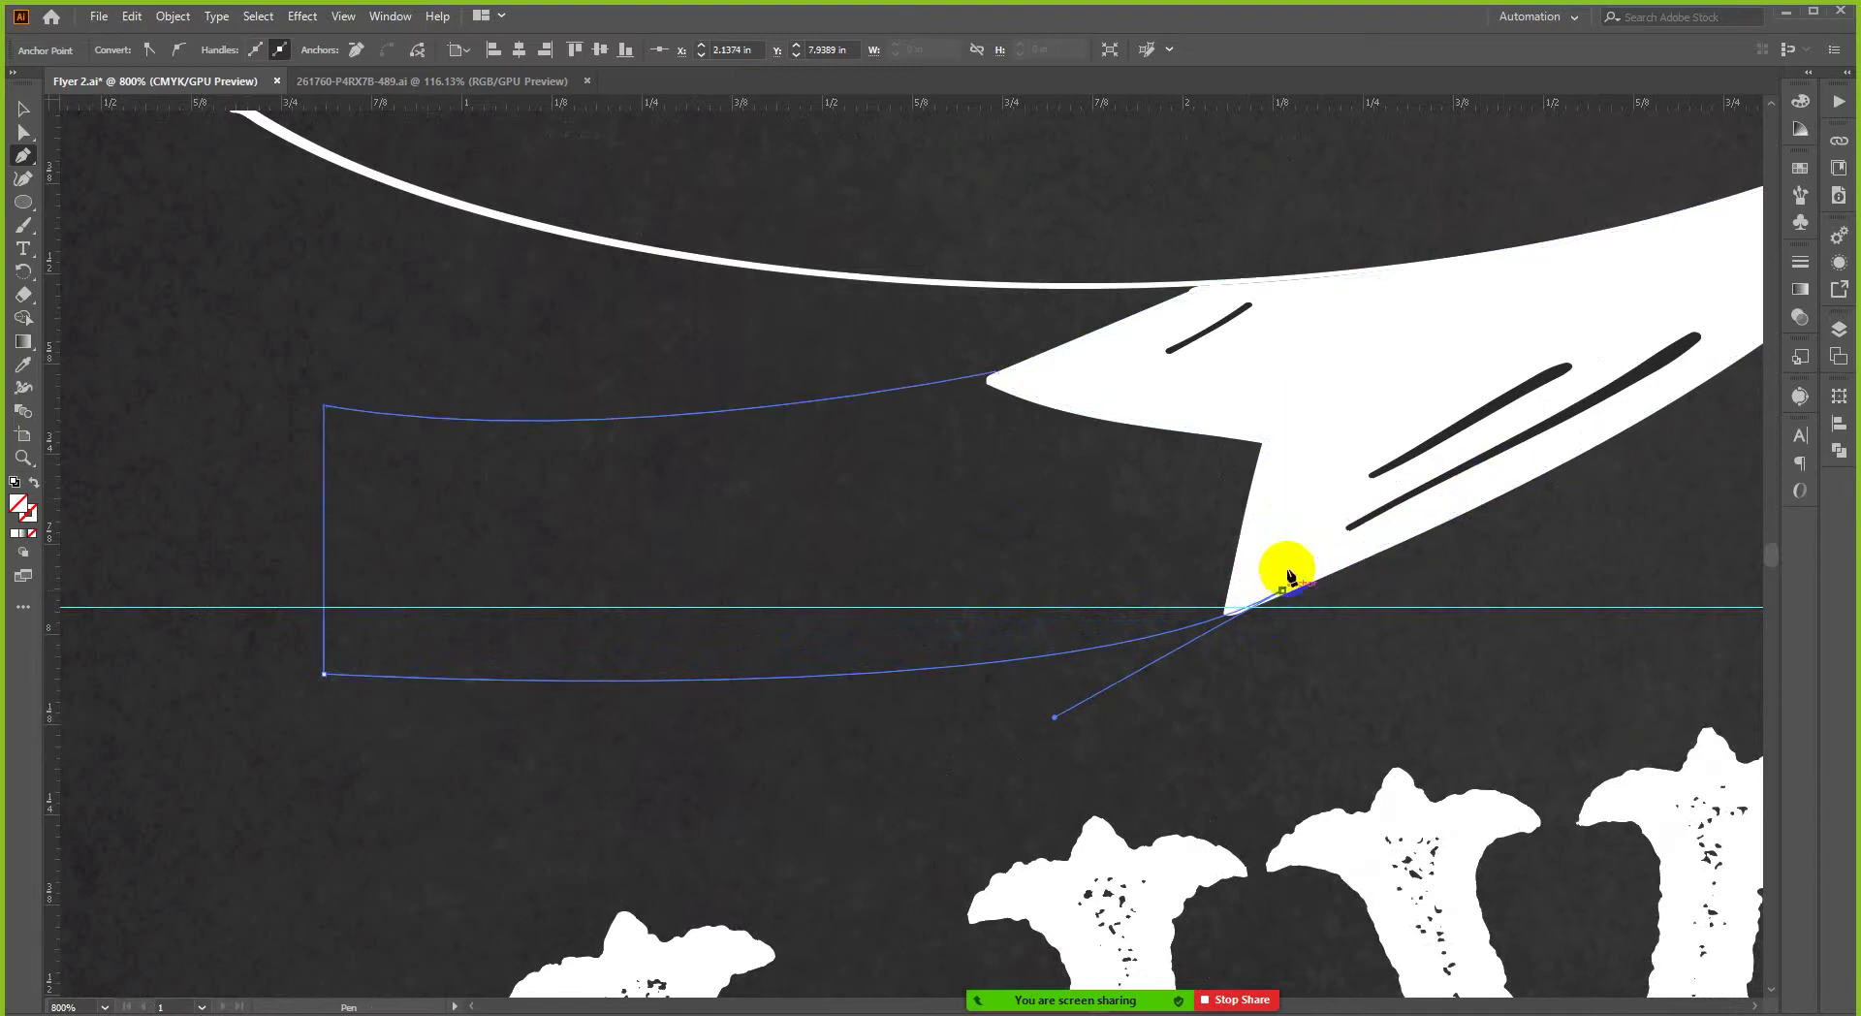
{"action": "left_click", "coordinate": [1301, 497]}
{"action": "left_click_drag", "start_coordinate": [1295, 400], "coordinate": [1039, 380]}
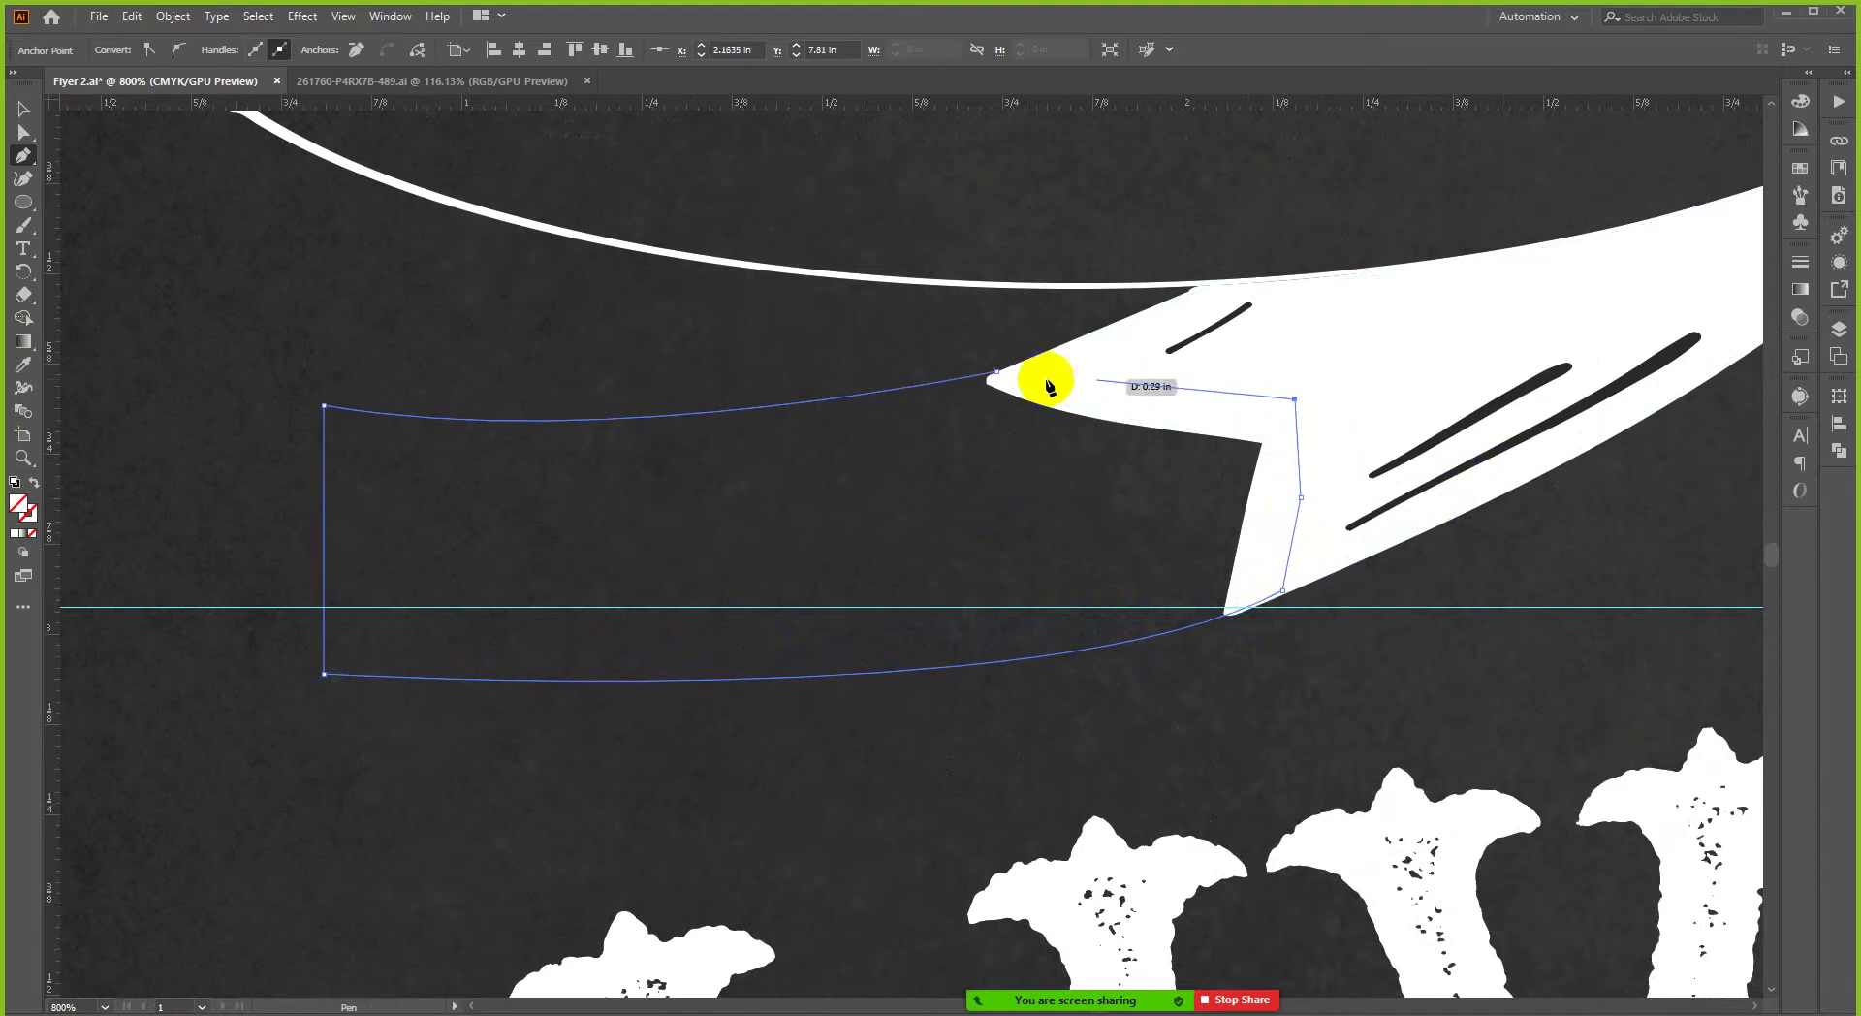
{"action": "left_click", "coordinate": [996, 371]}
{"action": "scroll", "coordinate": [1016, 438], "scroll_direction": "down", "scroll_amount": 1}
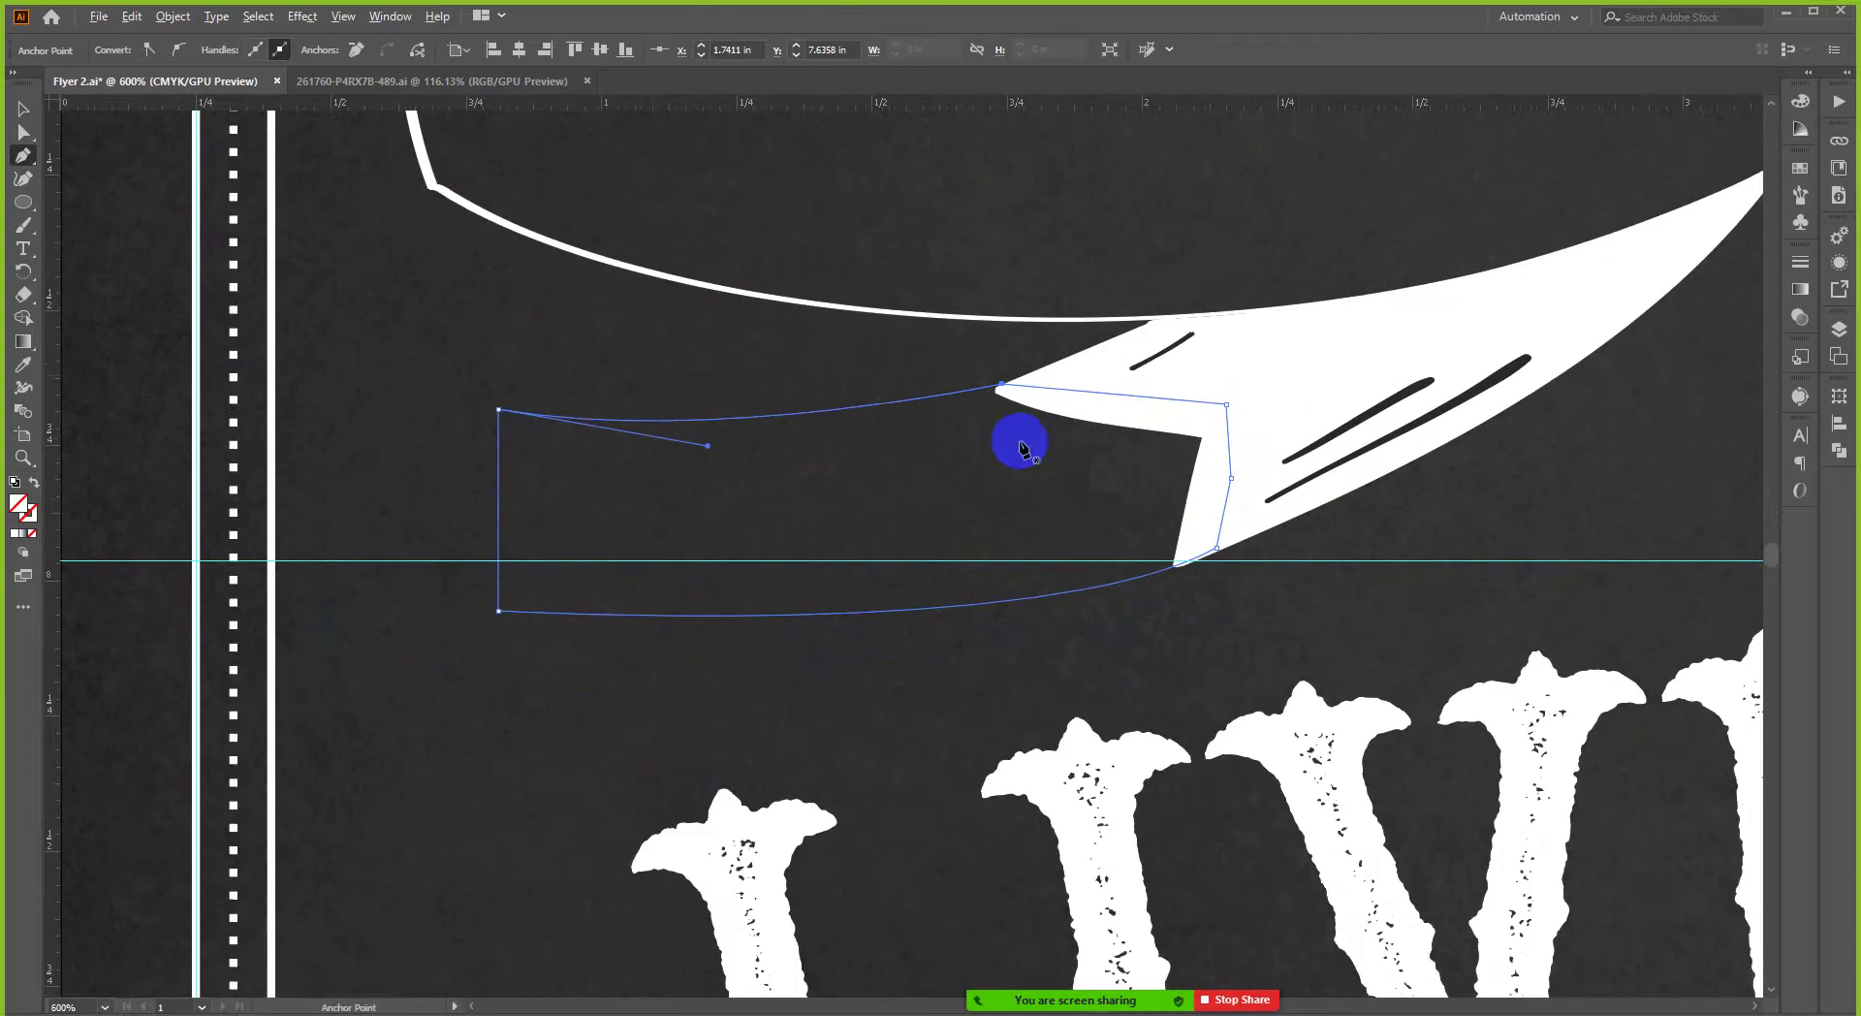
- Sample the ribbon's white appearance onto the new tail extension with the Eyedropper
{"action": "key", "text": "i"}
{"action": "left_click", "coordinate": [1286, 368]}
{"action": "scroll", "coordinate": [1286, 368], "scroll_direction": "down", "scroll_amount": 3}
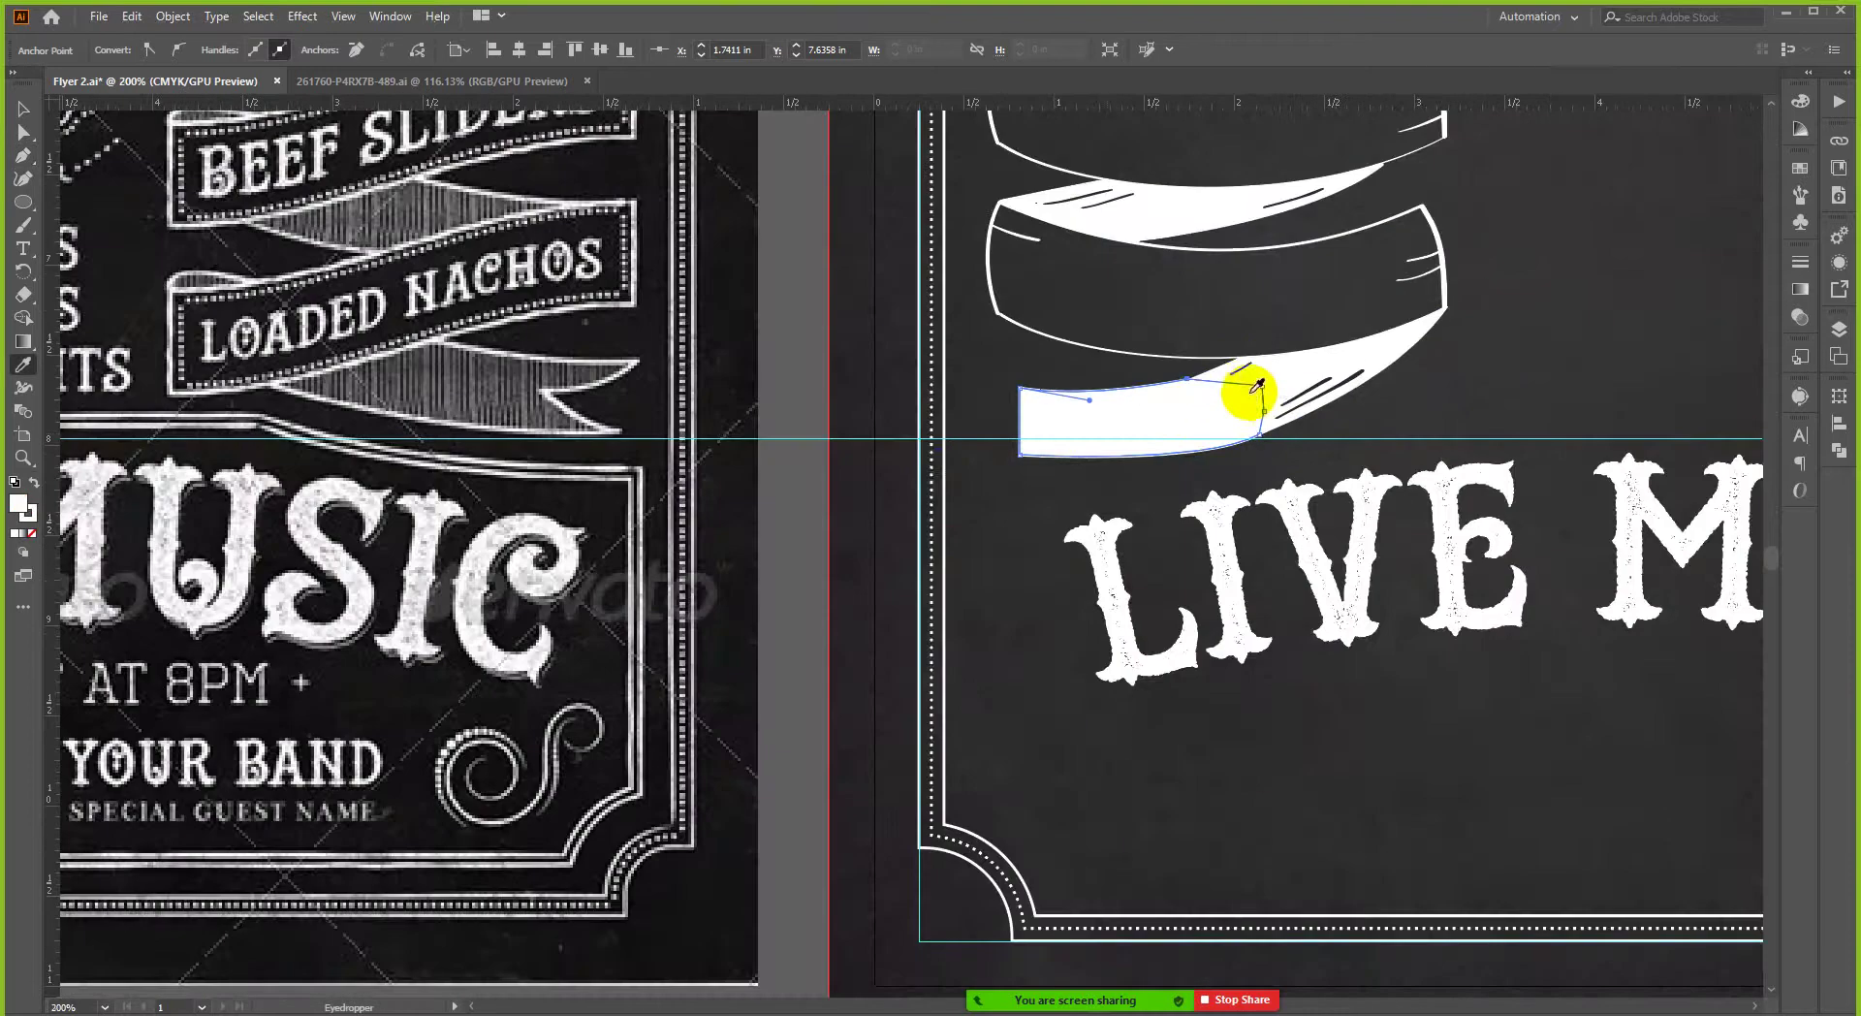
{"action": "key", "text": "v"}
- Shift the tail extension slightly right so its upper corner meets the ribbon tail's upper edge, and deselect it
{"action": "scroll", "coordinate": [1233, 393], "scroll_direction": "up", "scroll_amount": 5}
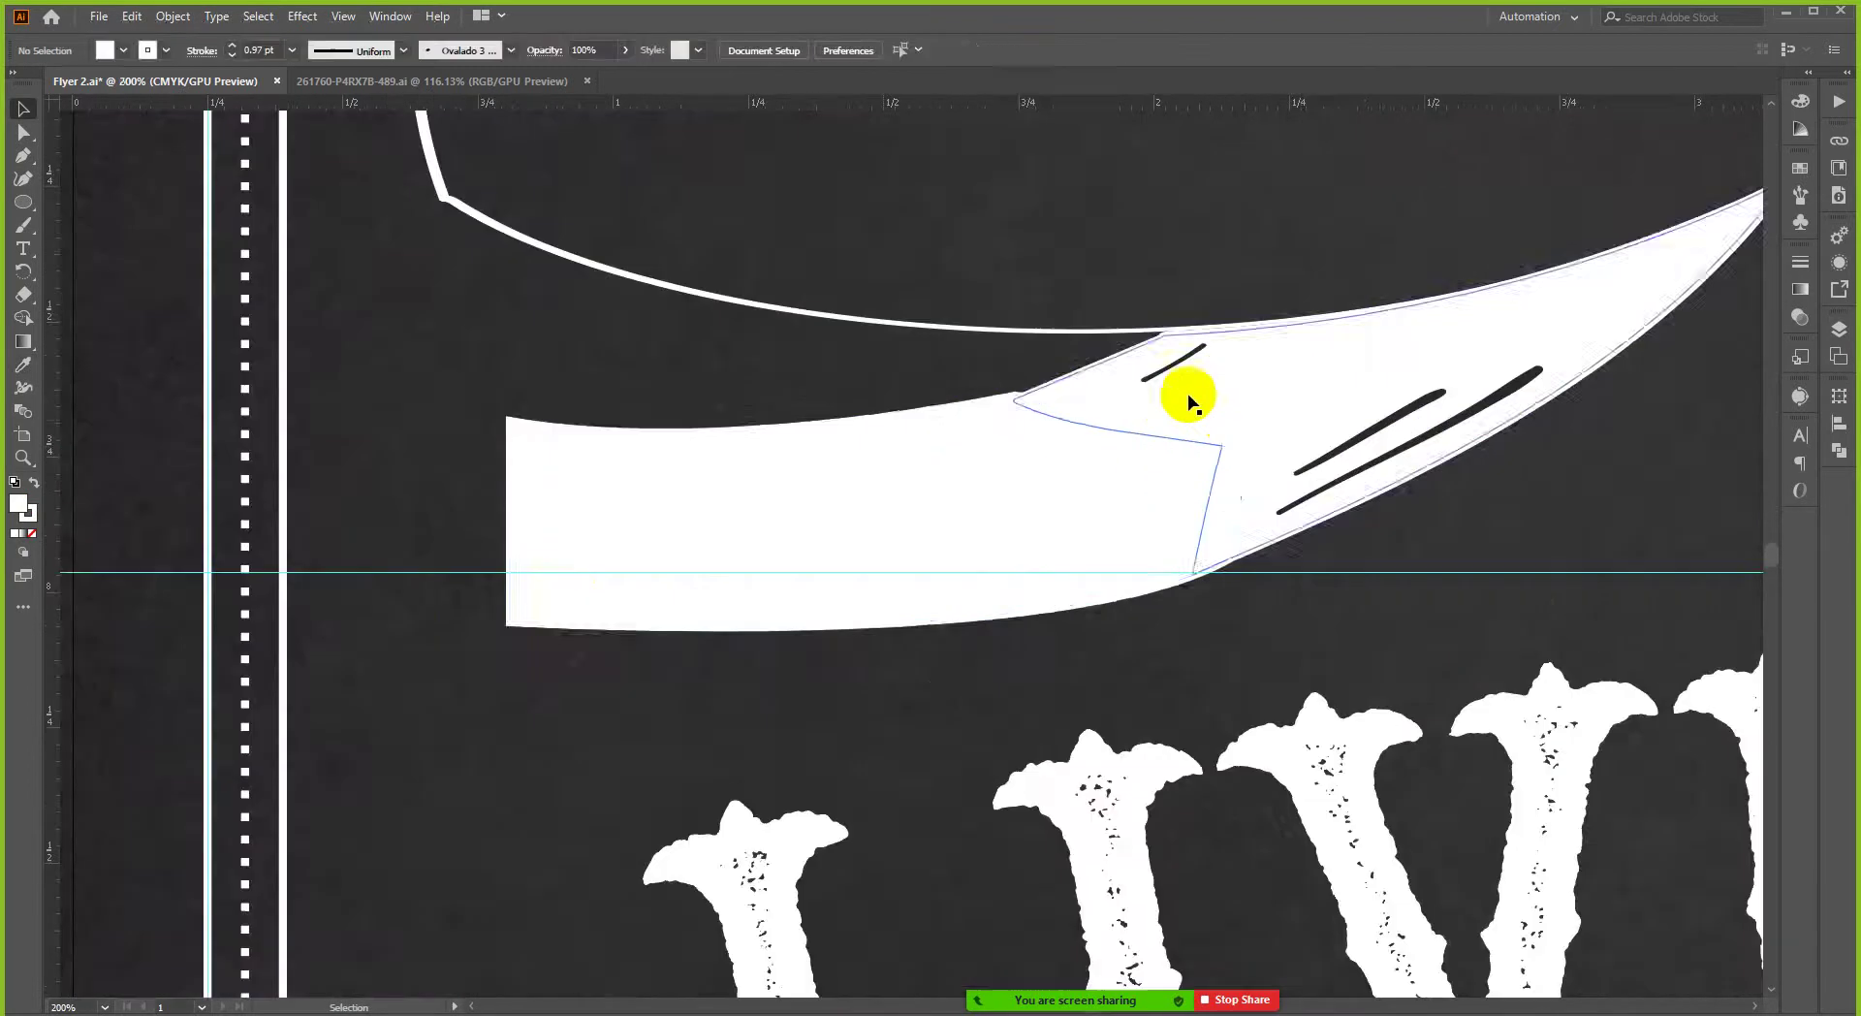
{"action": "left_click", "coordinate": [1018, 412]}
{"action": "scroll", "coordinate": [1028, 397], "scroll_direction": "up", "scroll_amount": 1}
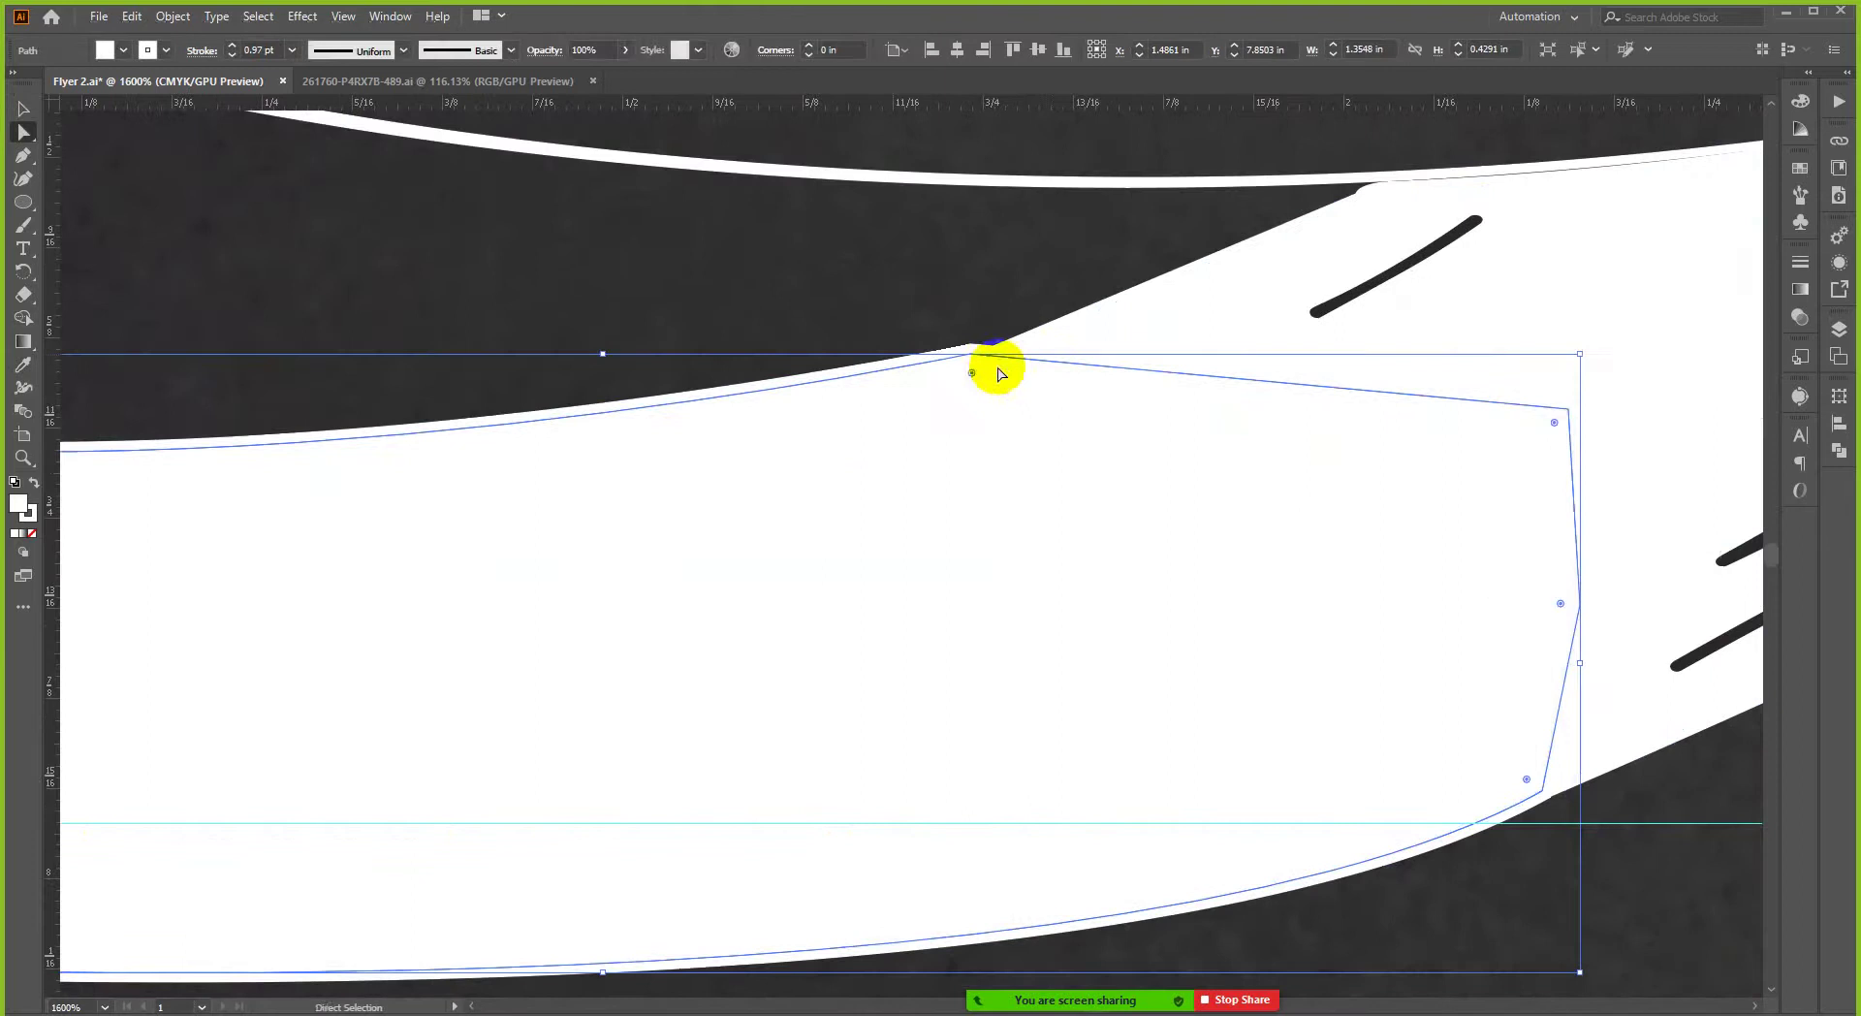
{"action": "key", "text": "a"}
{"action": "scroll", "coordinate": [1108, 432], "scroll_direction": "down", "scroll_amount": 5}
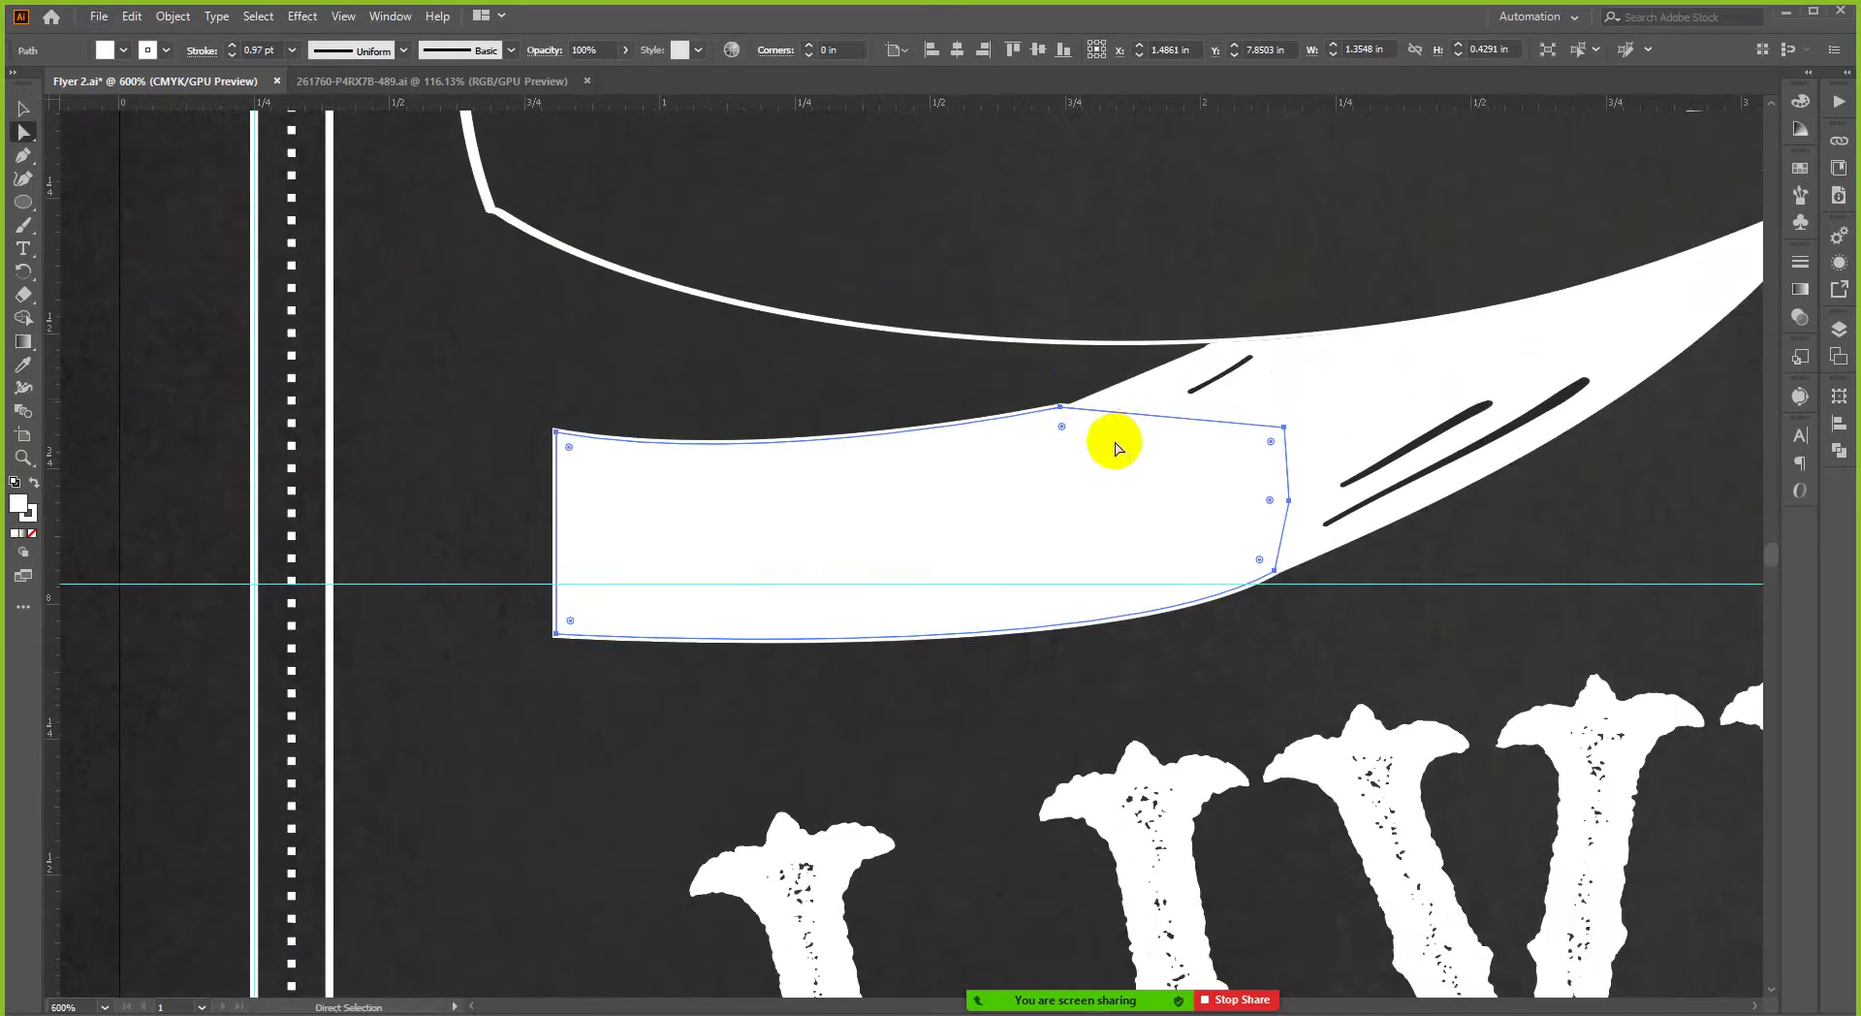
{"action": "scroll", "coordinate": [1057, 407], "scroll_direction": "up", "scroll_amount": 5}
{"action": "scroll", "coordinate": [1049, 424], "scroll_direction": "up", "scroll_amount": 2}
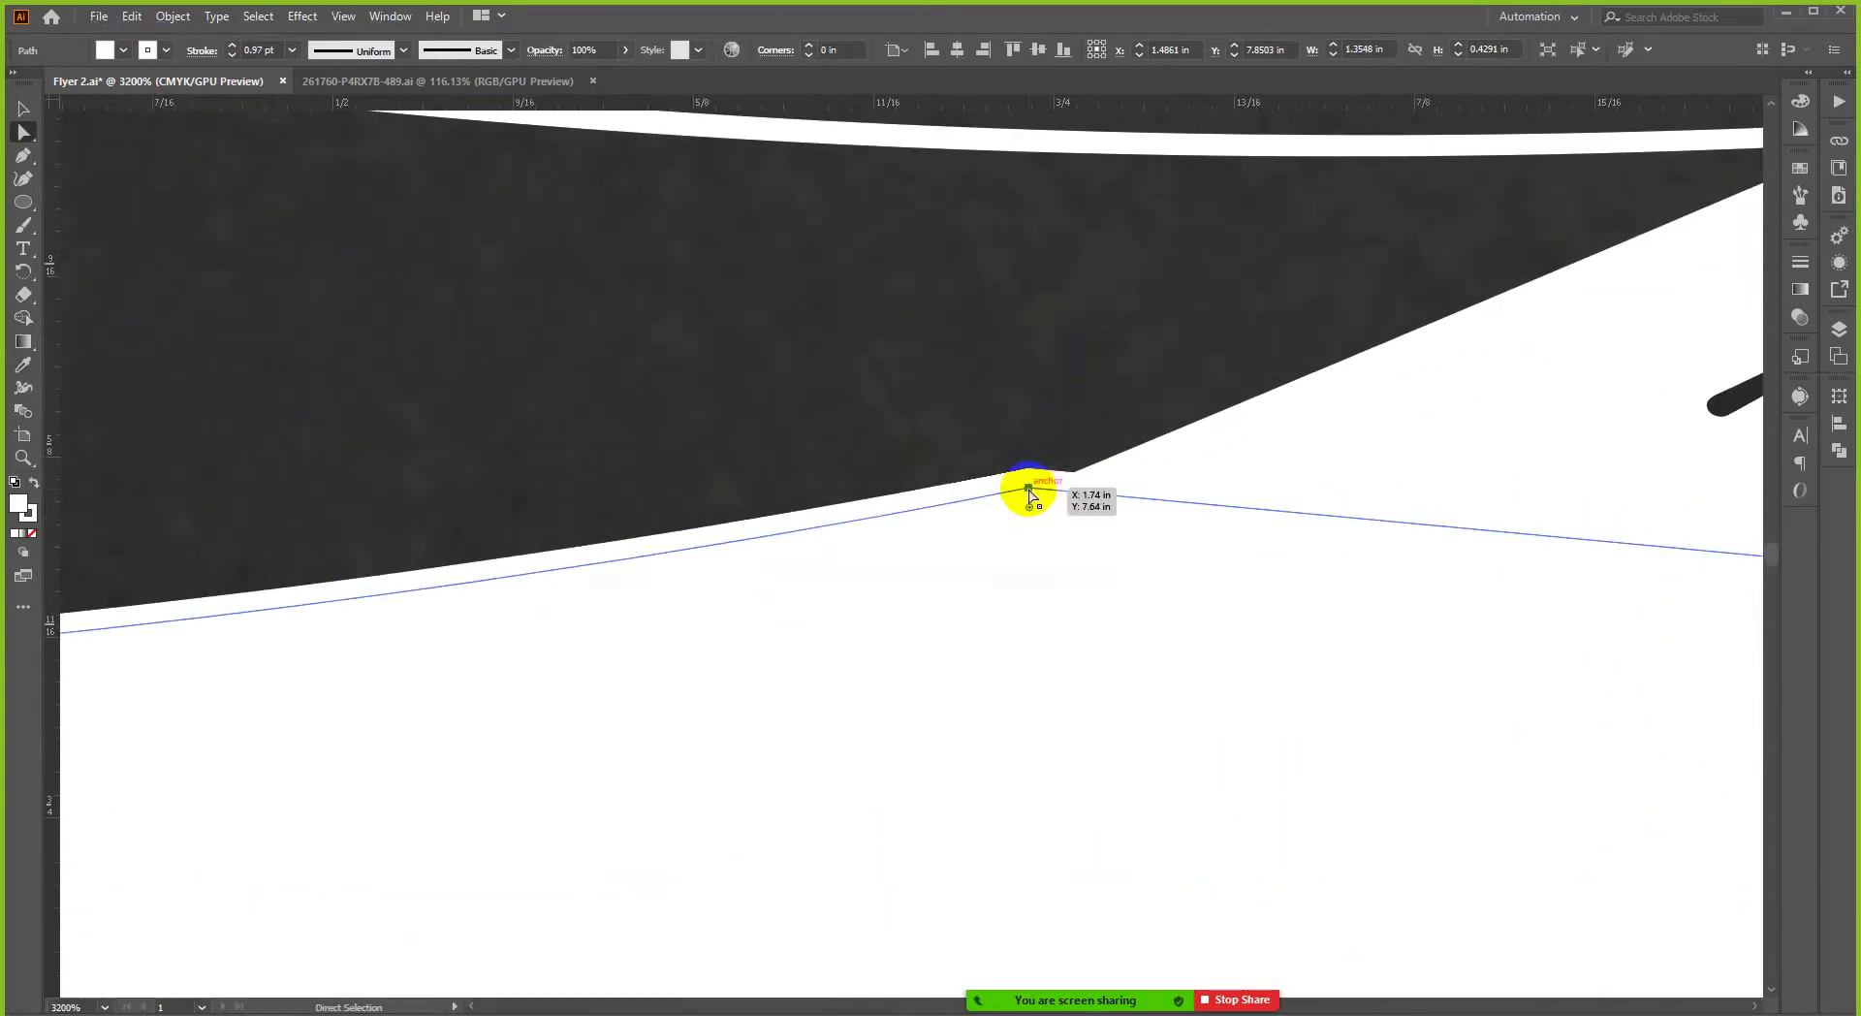
{"action": "left_click_drag", "start_coordinate": [1028, 488], "coordinate": [1071, 491]}
{"action": "scroll", "coordinate": [1070, 491], "scroll_direction": "down", "scroll_amount": 4}
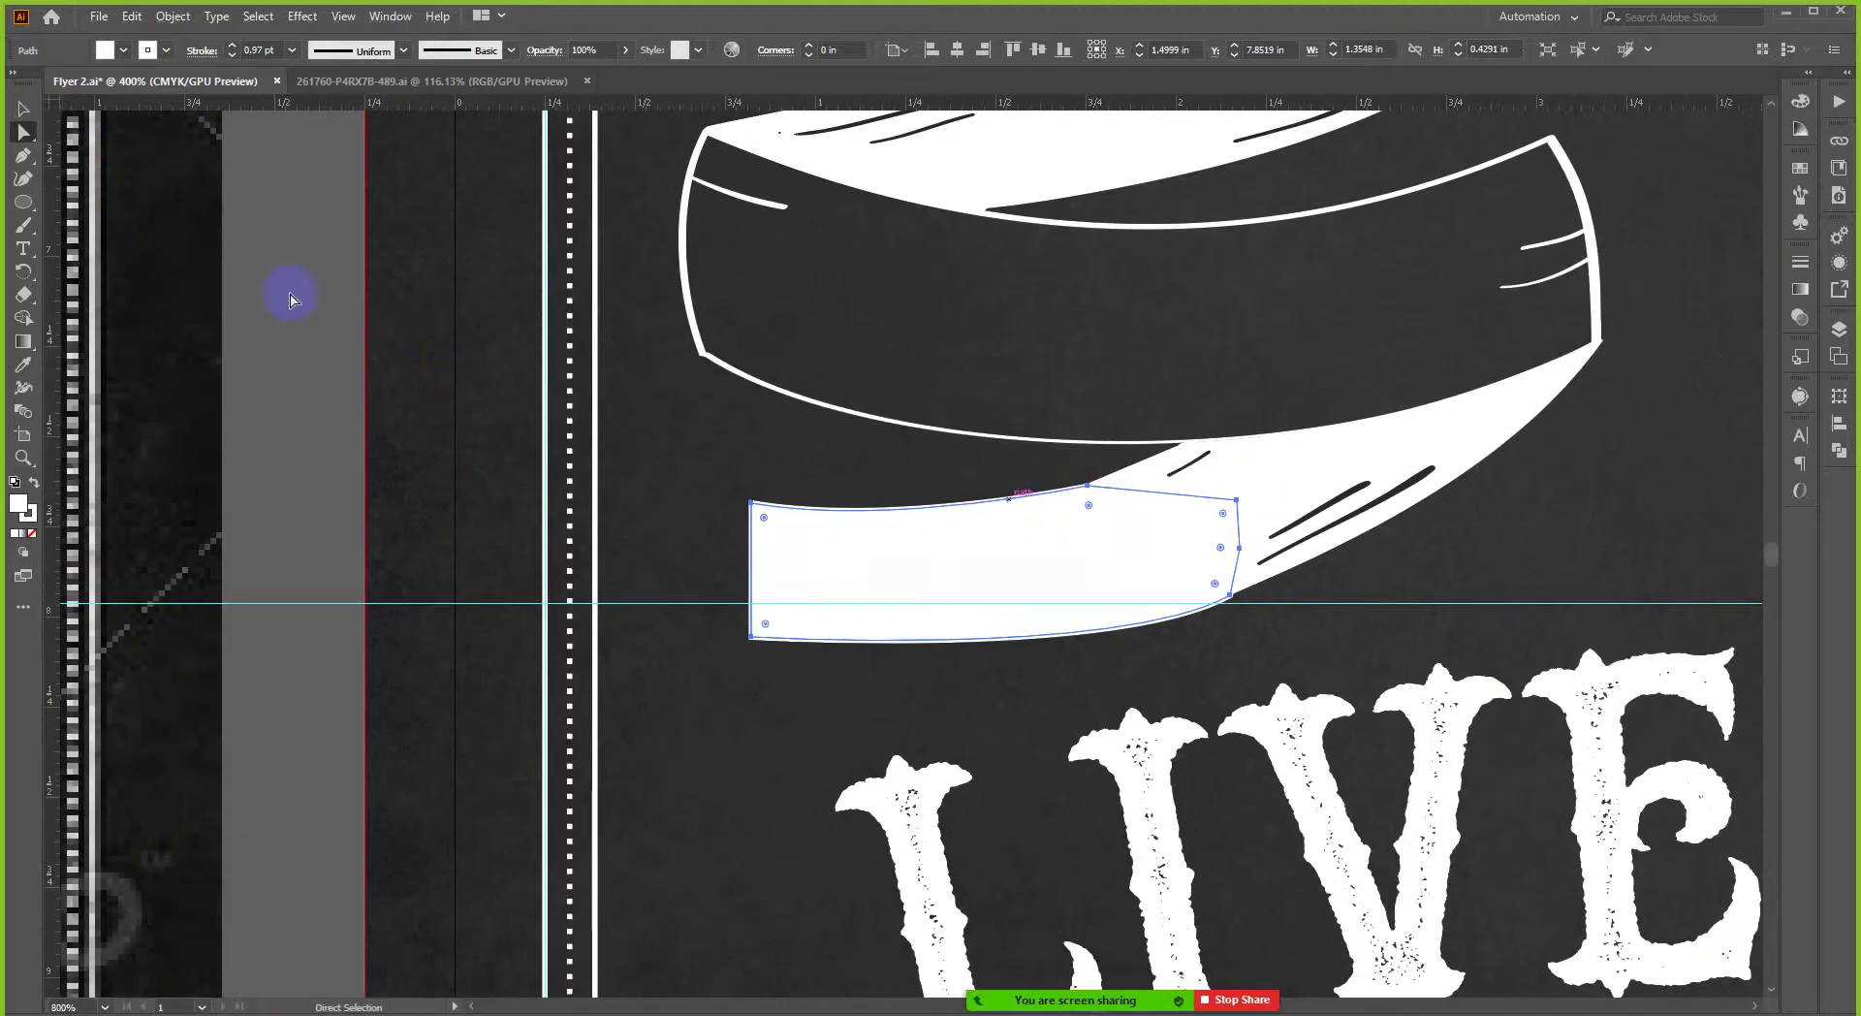
{"action": "left_click", "coordinate": [32, 117]}
{"action": "left_click", "coordinate": [469, 394]}
- Raise the tail extension's lower right anchor slightly so its edge flows into the ribbon tail's lower edge, and deselect it
{"action": "scroll", "coordinate": [901, 502], "scroll_direction": "down", "scroll_amount": 2}
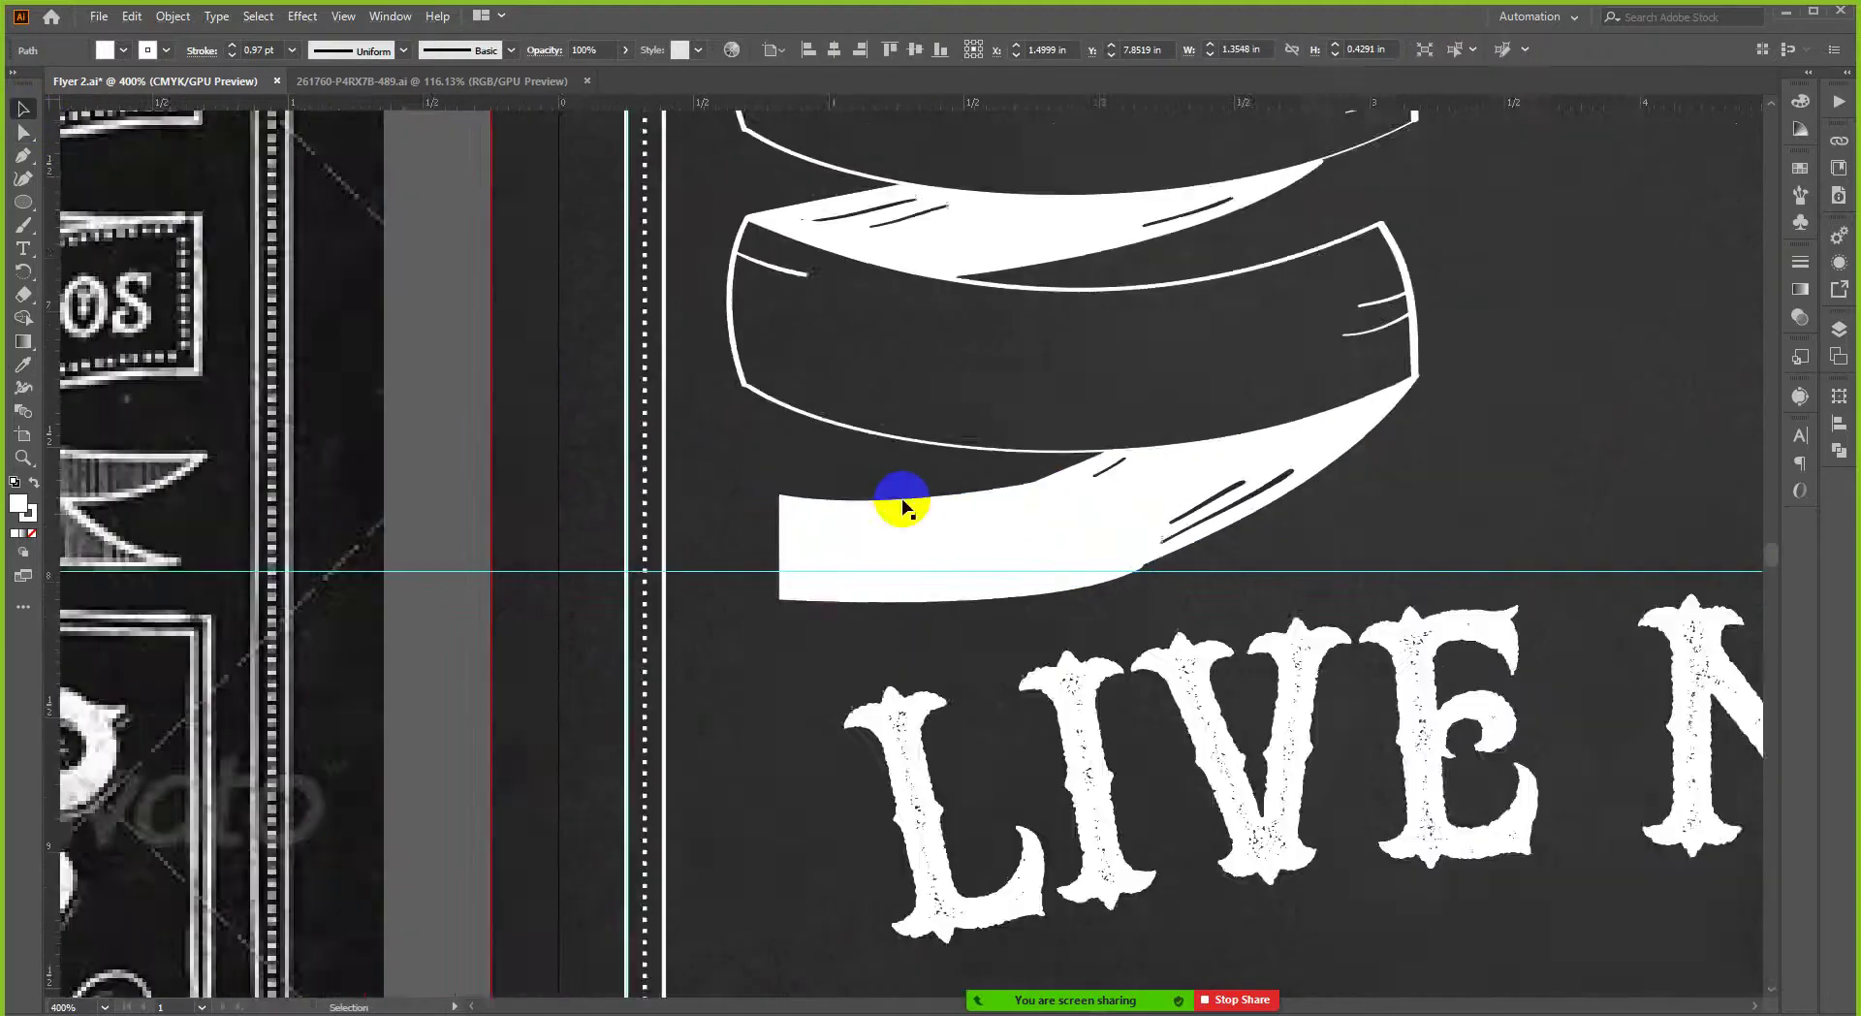
{"action": "scroll", "coordinate": [1043, 540], "scroll_direction": "up", "scroll_amount": 7}
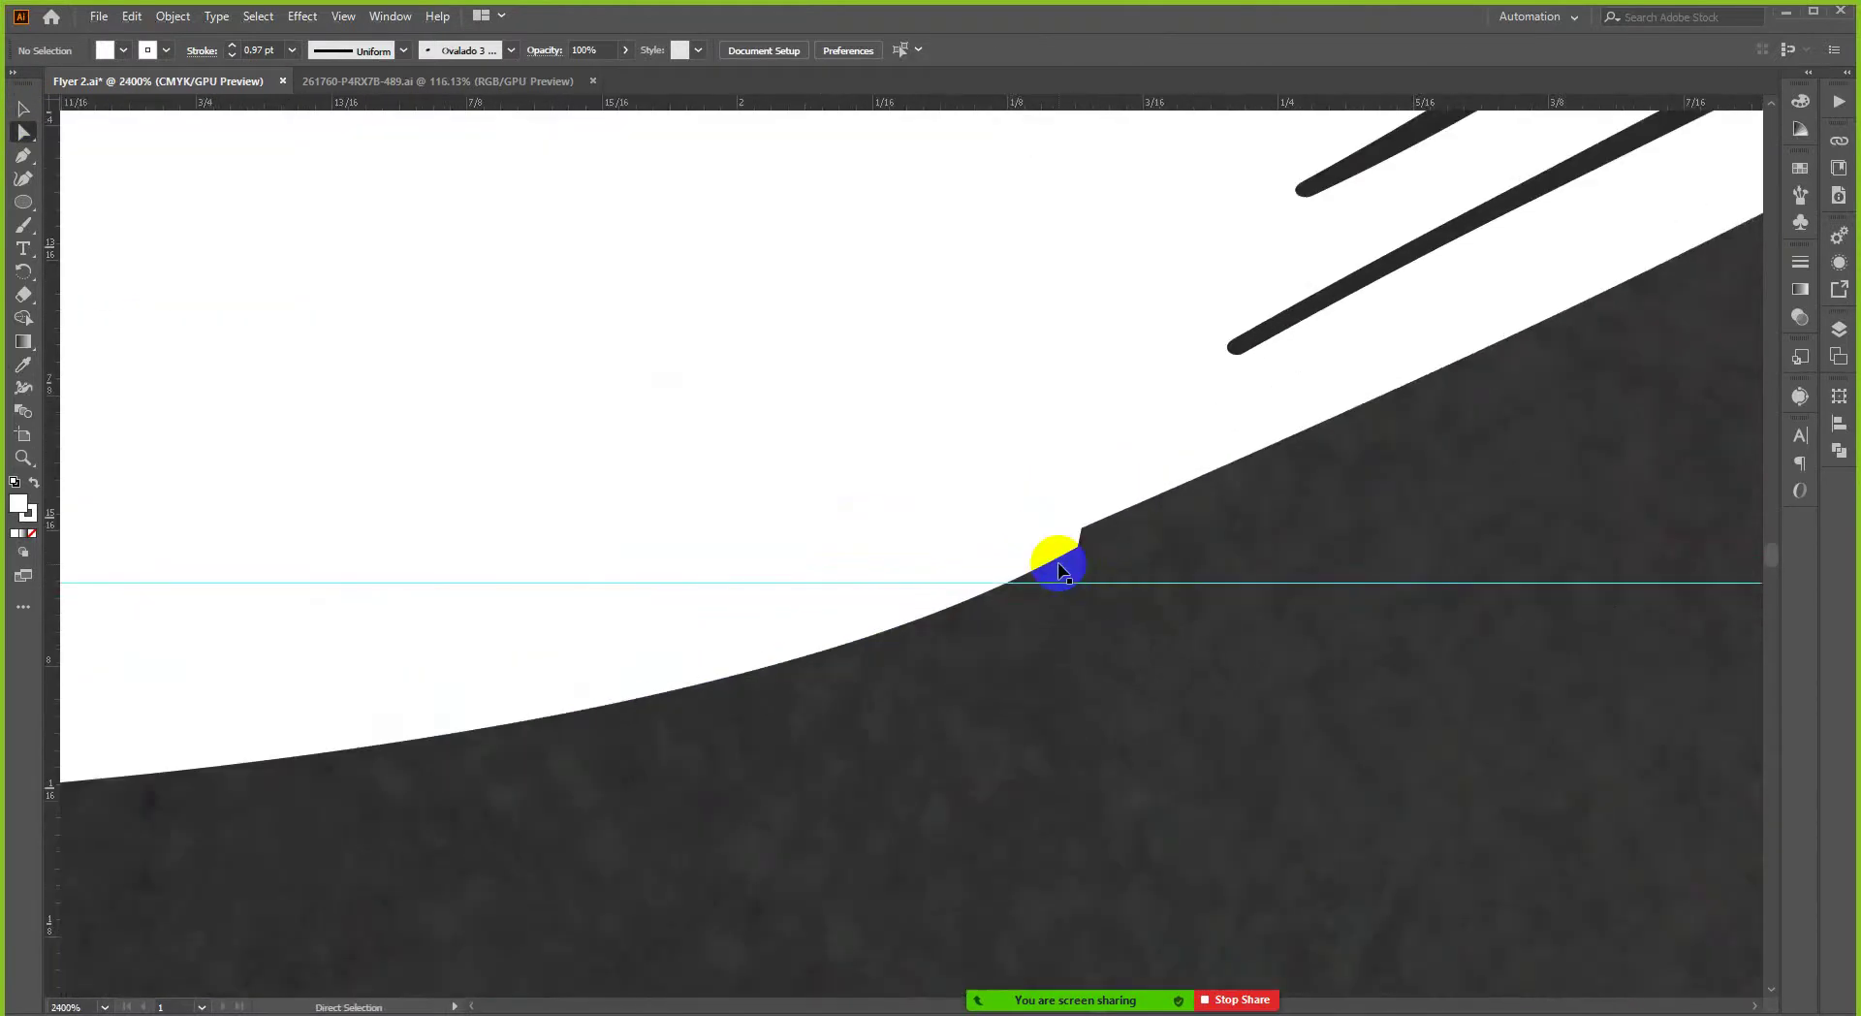
{"action": "left_click", "coordinate": [1064, 539]}
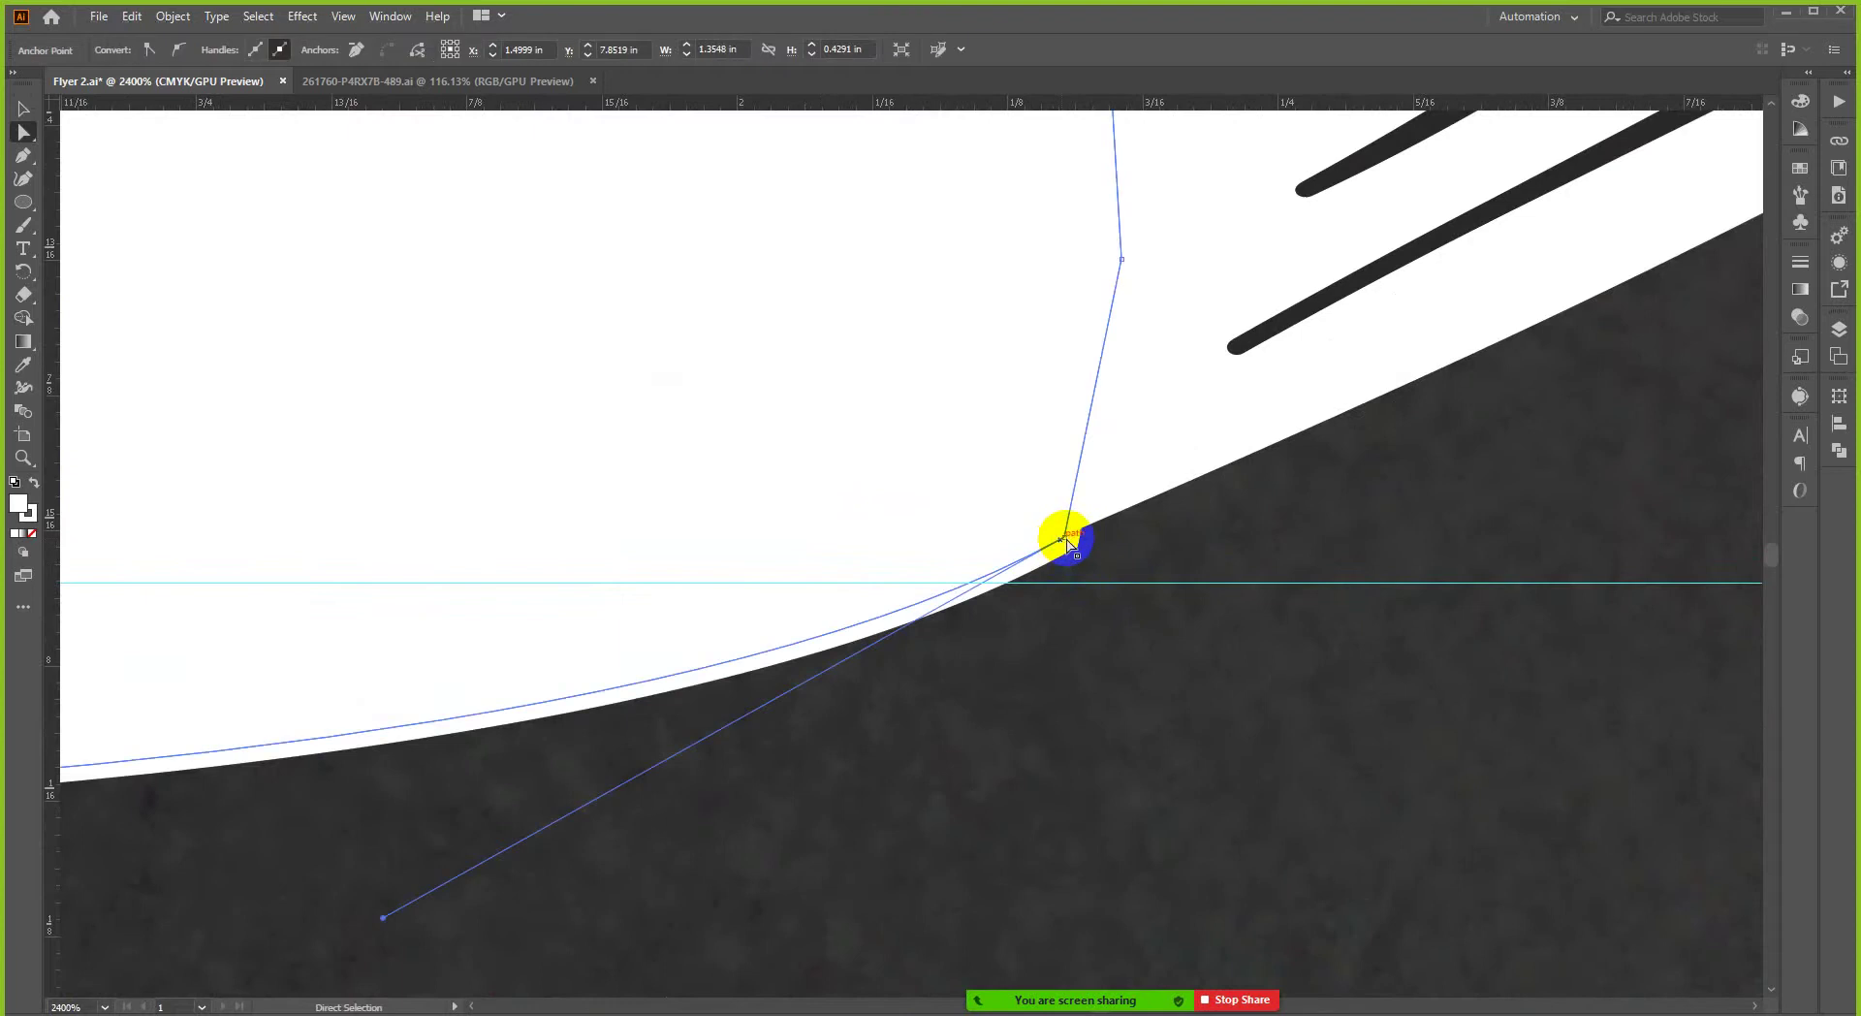
{"action": "left_click_drag", "start_coordinate": [1066, 540], "coordinate": [1069, 524]}
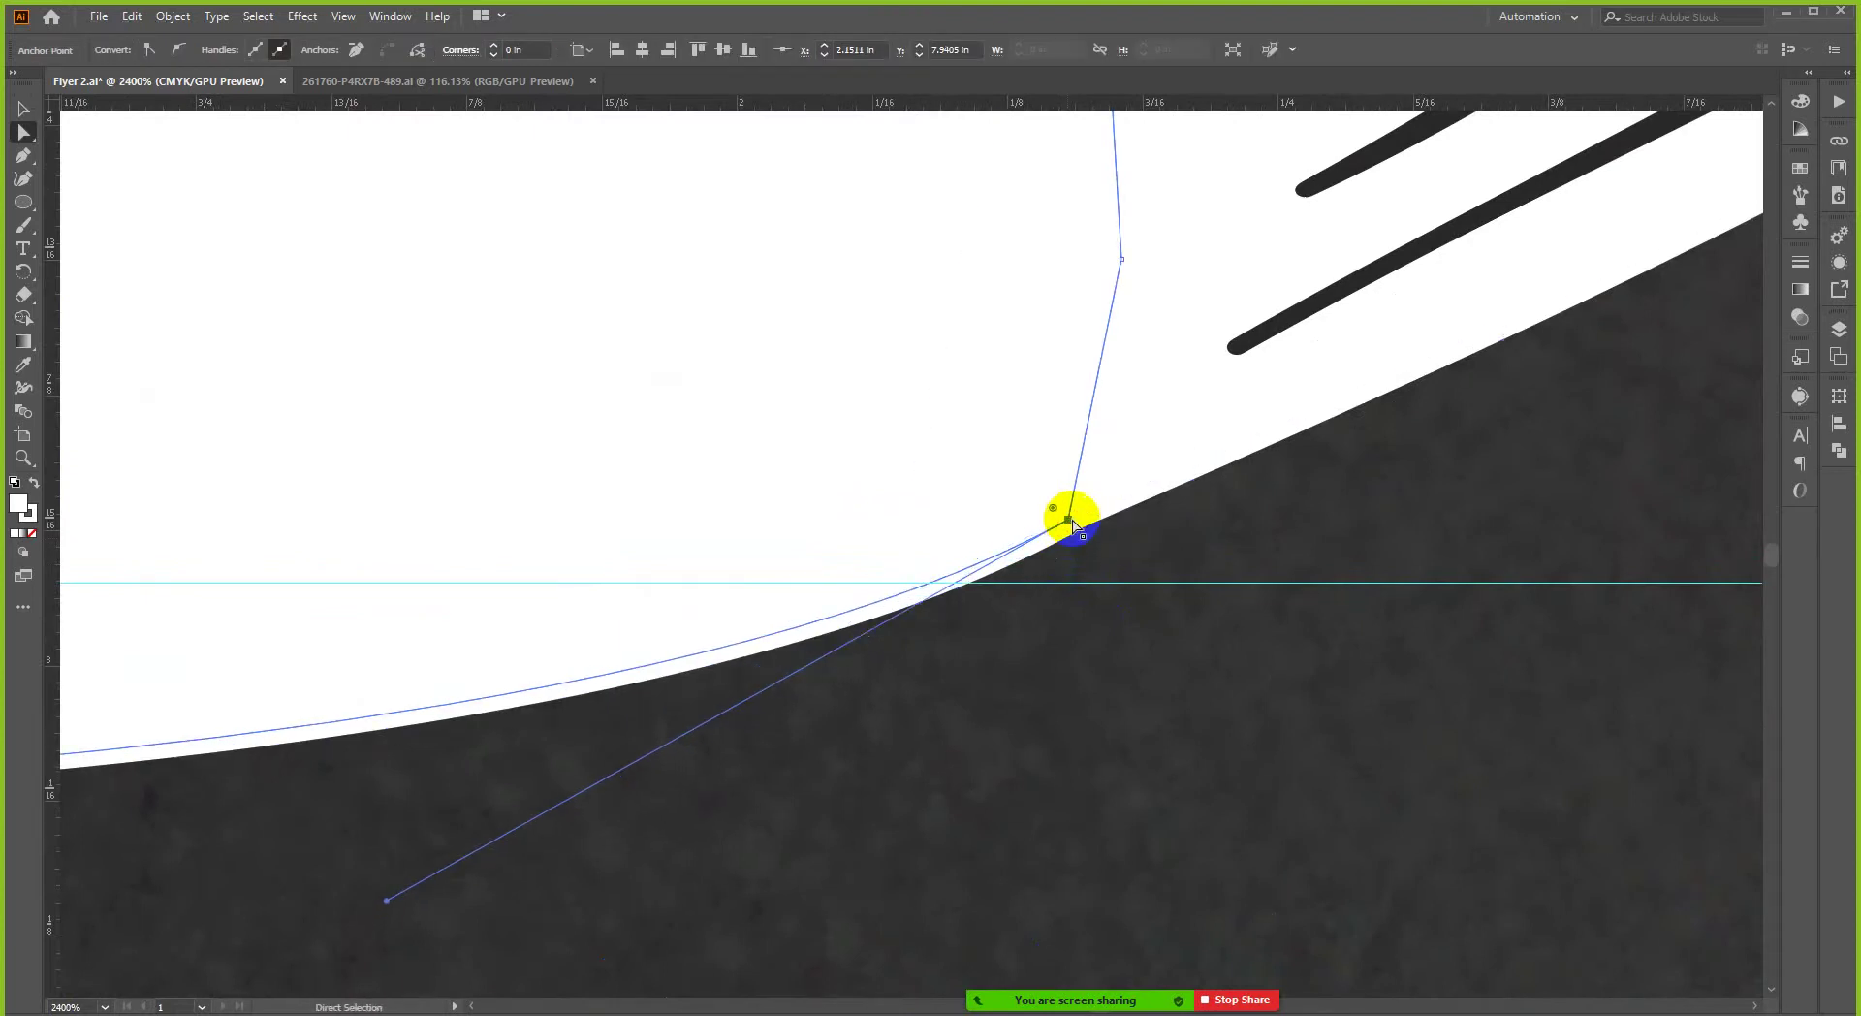
{"action": "scroll", "coordinate": [1127, 513], "scroll_direction": "down", "scroll_amount": 5}
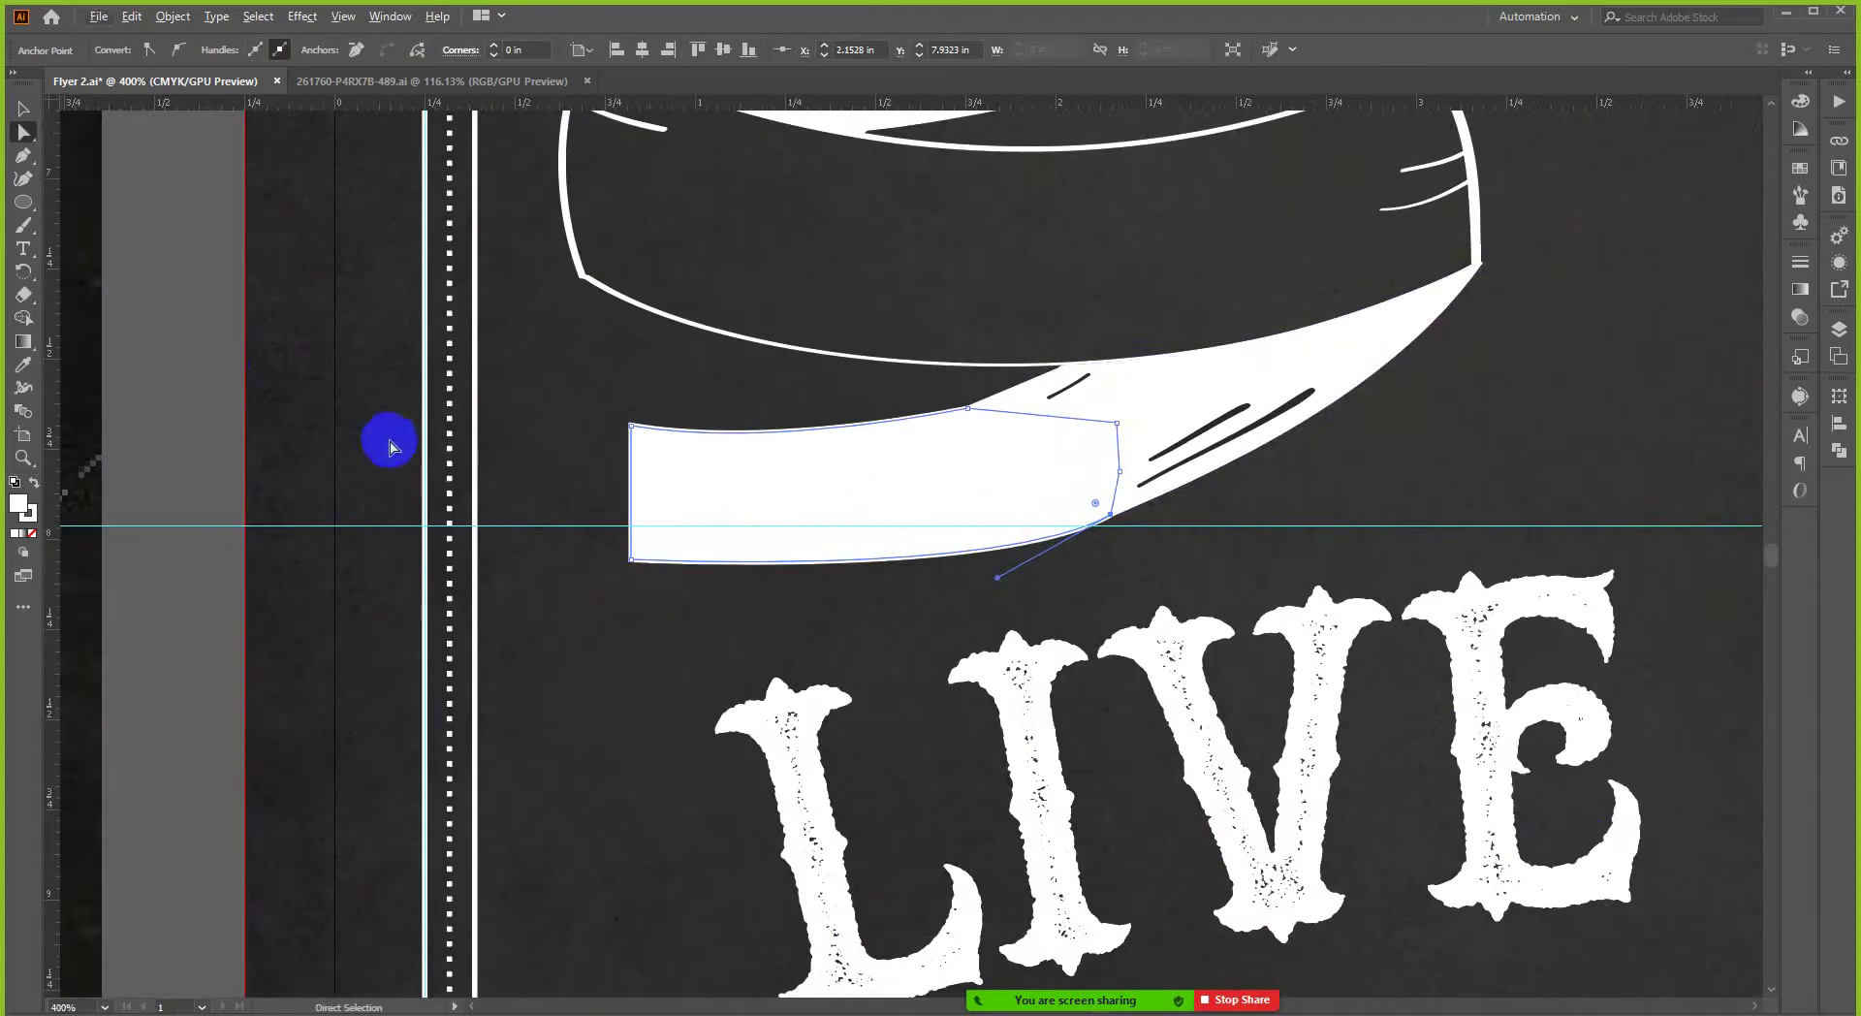
{"action": "left_click", "coordinate": [17, 110]}
{"action": "left_click", "coordinate": [581, 477]}
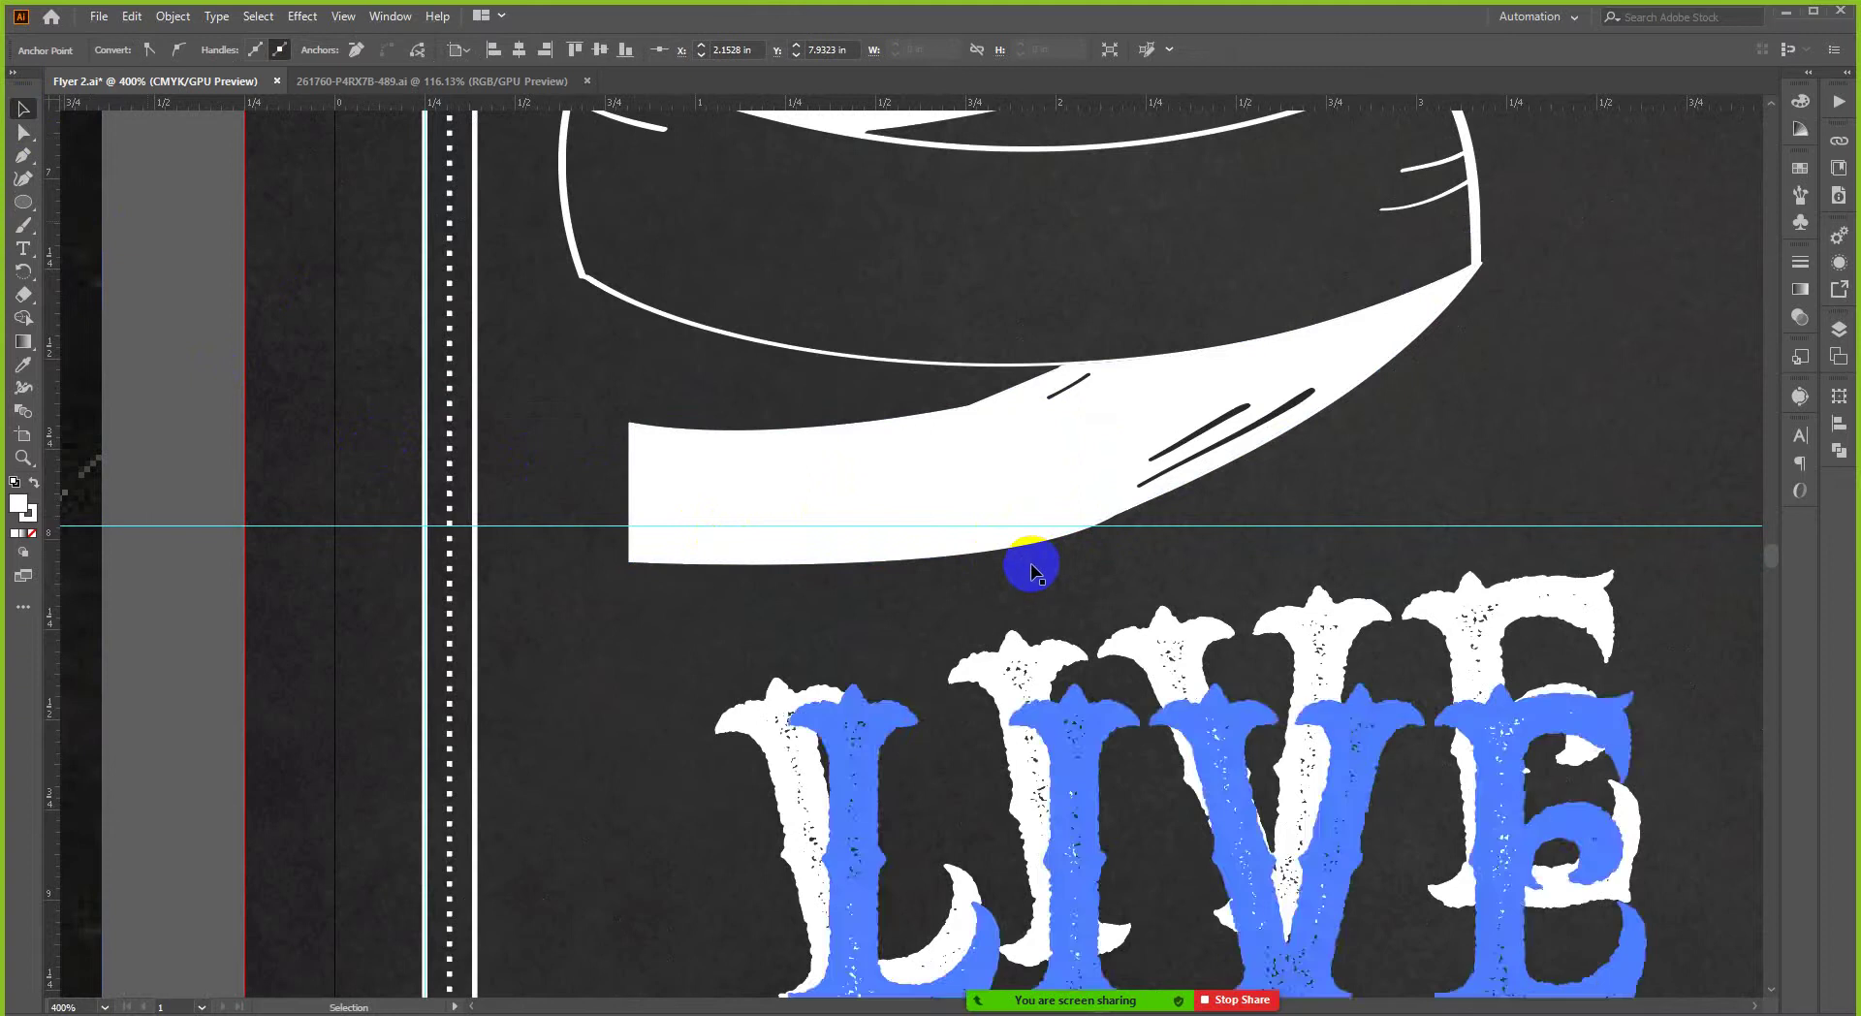
- Move the tail extension's upper anchor slightly right, to about X 1.76 in, so it meets the ribbon's upper edge, and deselect it
{"action": "scroll", "coordinate": [994, 514], "scroll_direction": "down", "scroll_amount": 3}
{"action": "scroll", "coordinate": [993, 514], "scroll_direction": "up", "scroll_amount": 5}
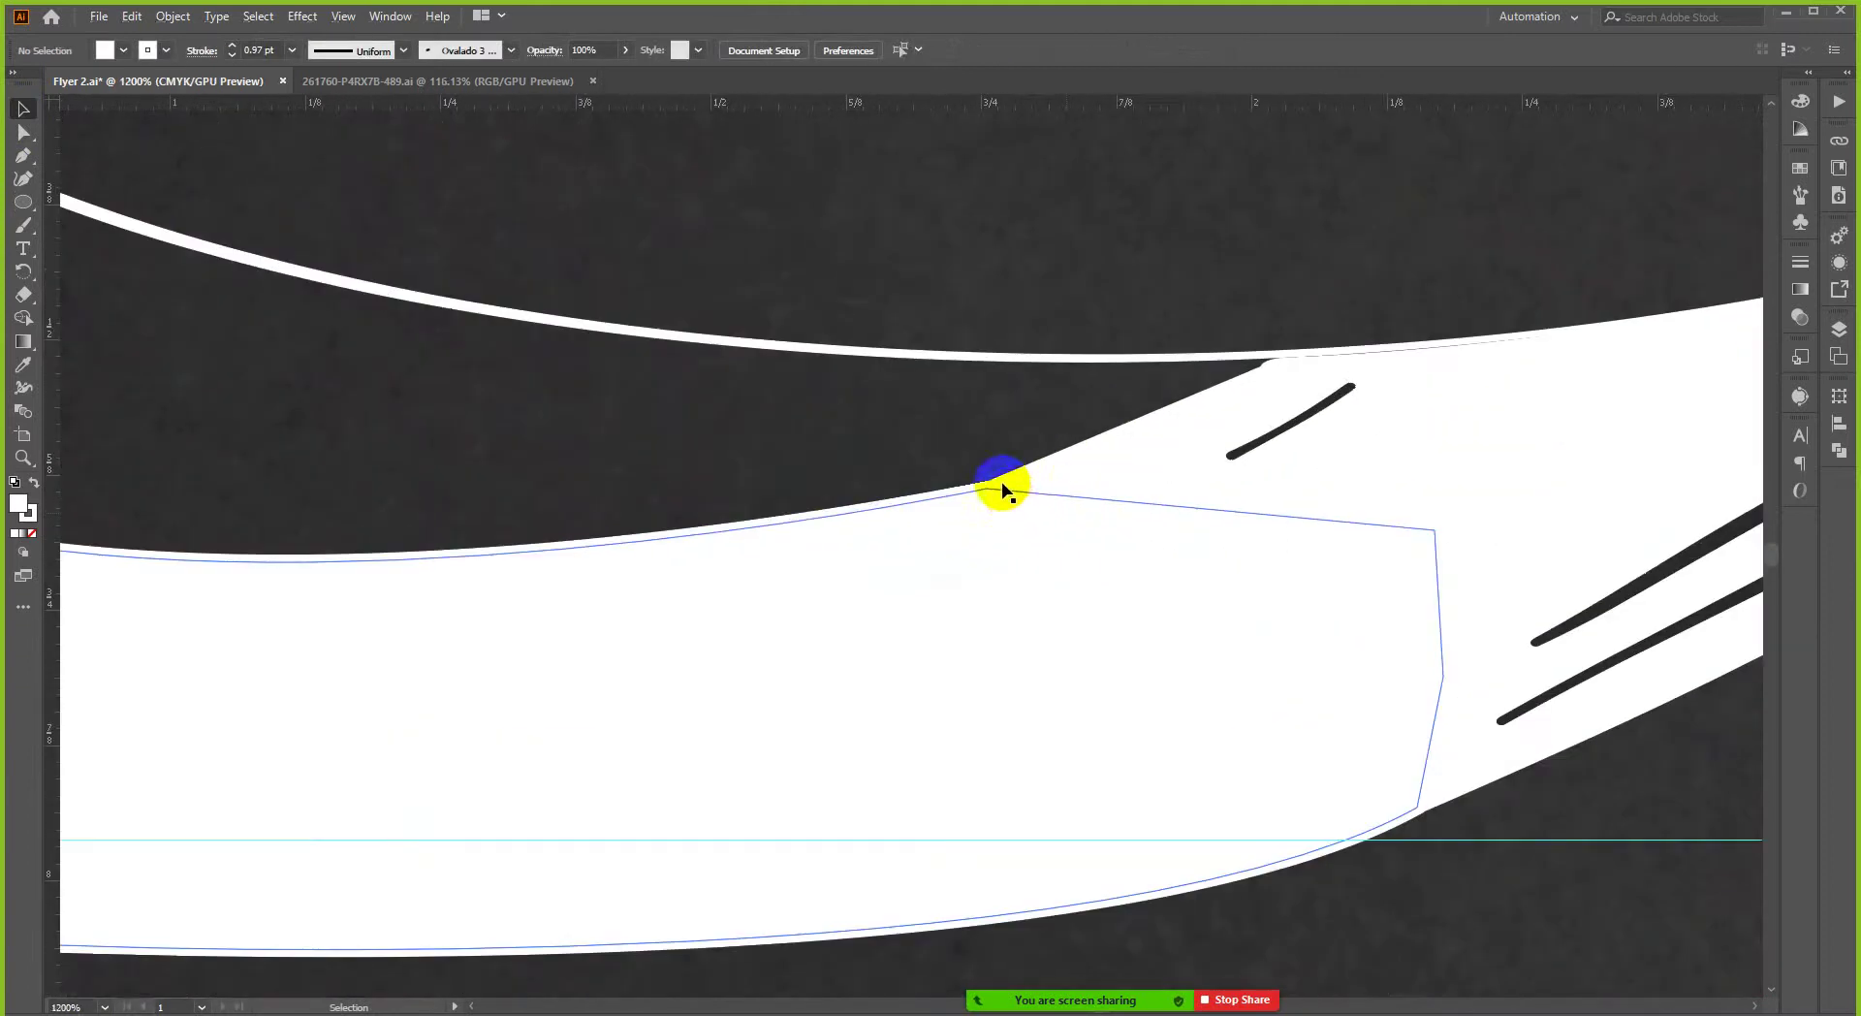
{"action": "scroll", "coordinate": [993, 492], "scroll_direction": "up", "scroll_amount": 2}
{"action": "left_click", "coordinate": [972, 512]}
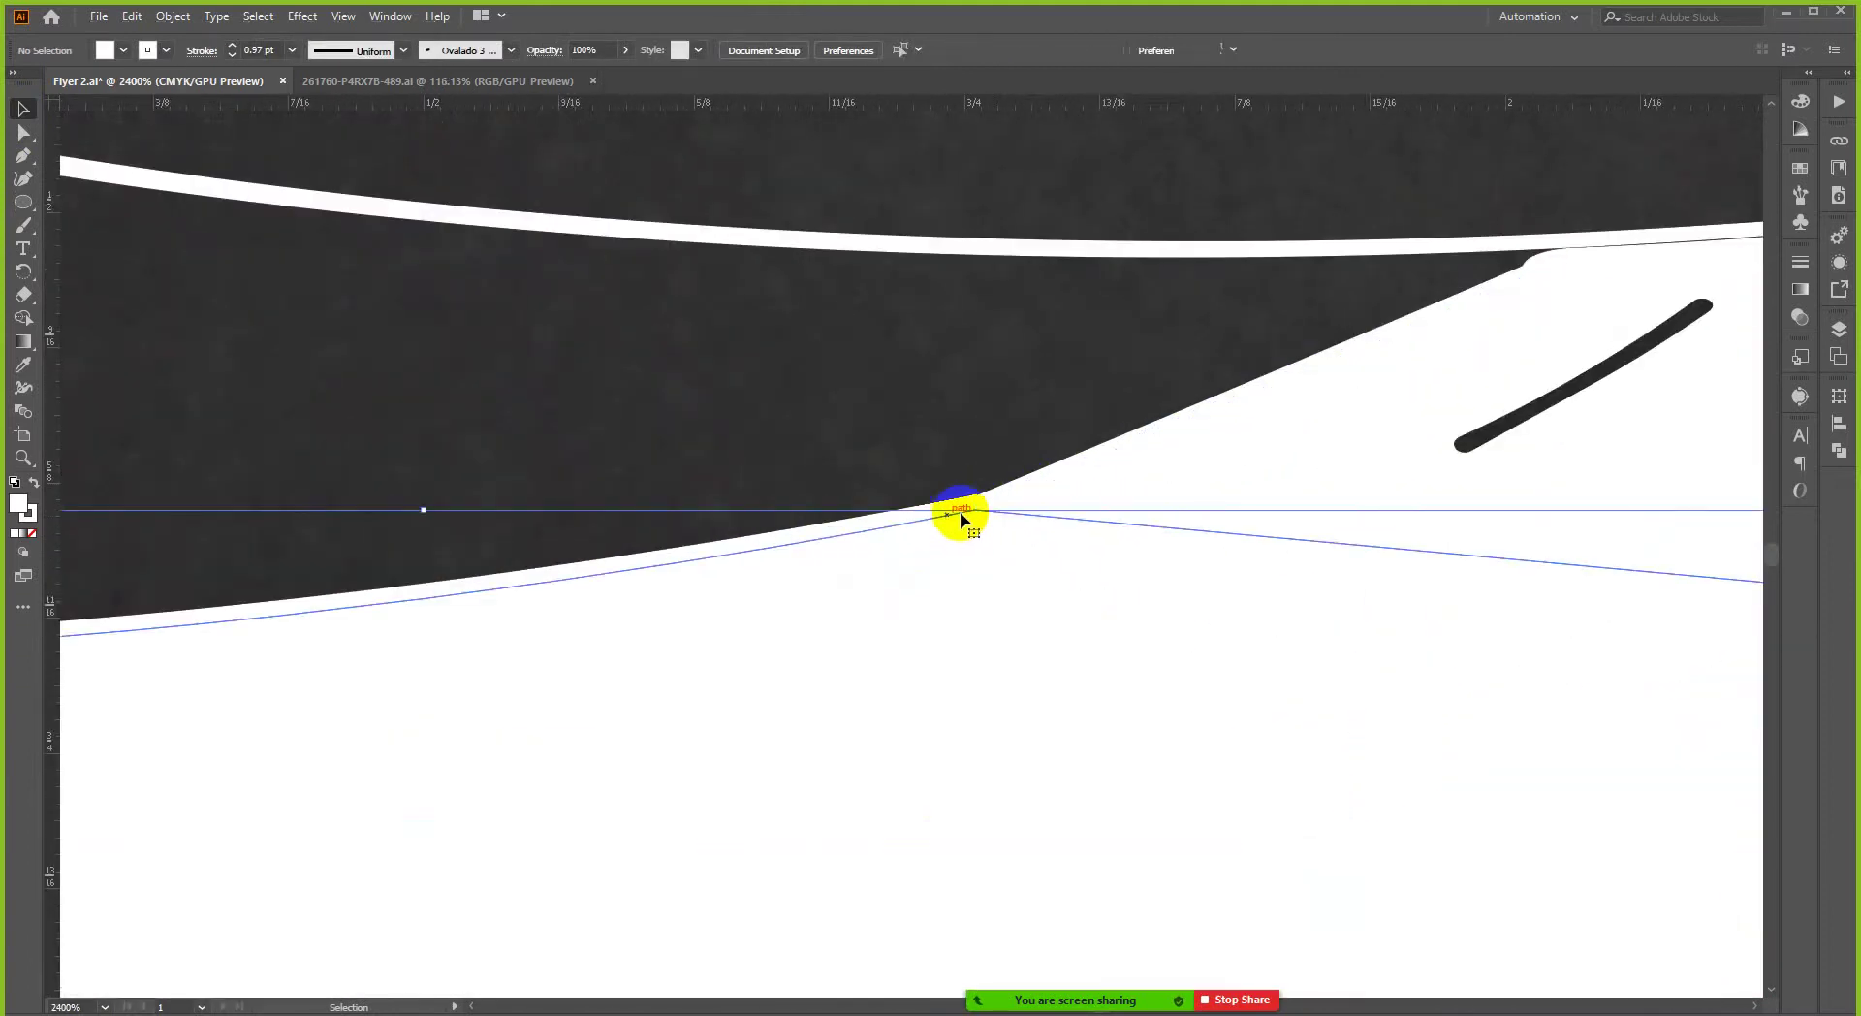
{"action": "key", "text": "a"}
{"action": "left_click", "coordinate": [974, 511]}
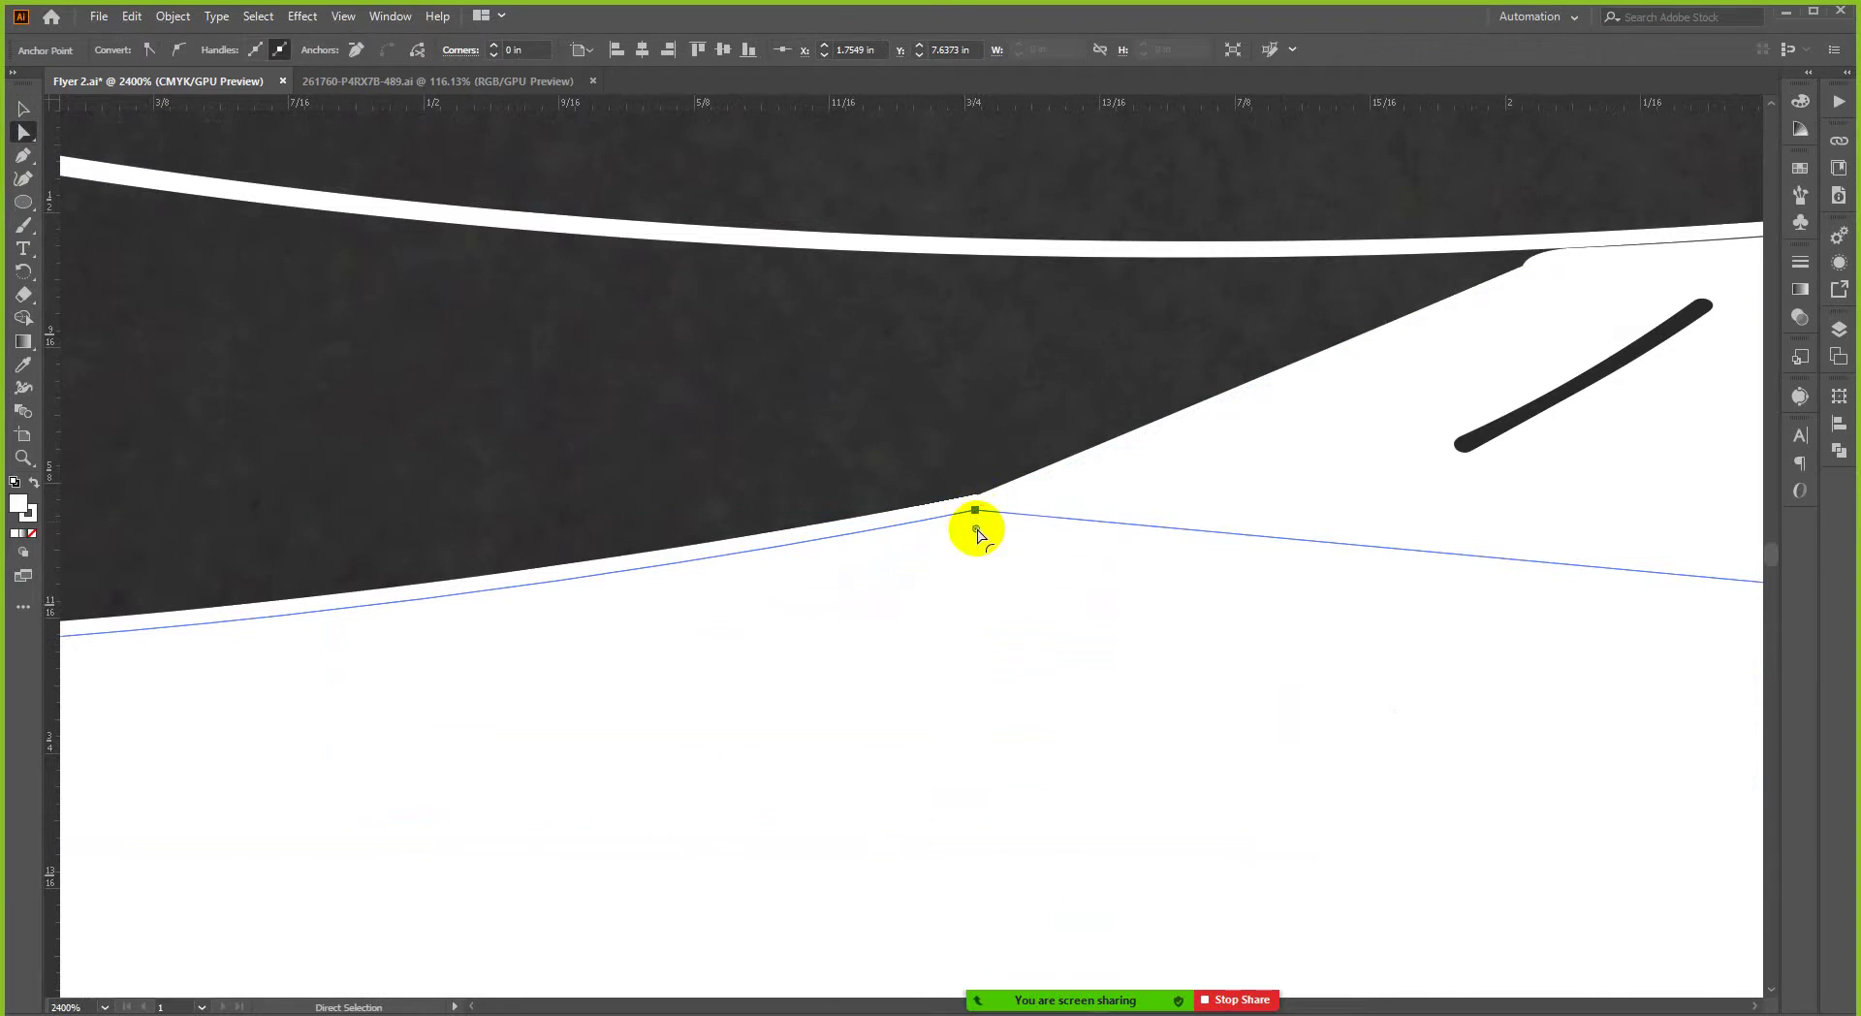
{"action": "left_click_drag", "start_coordinate": [975, 512], "coordinate": [984, 521]}
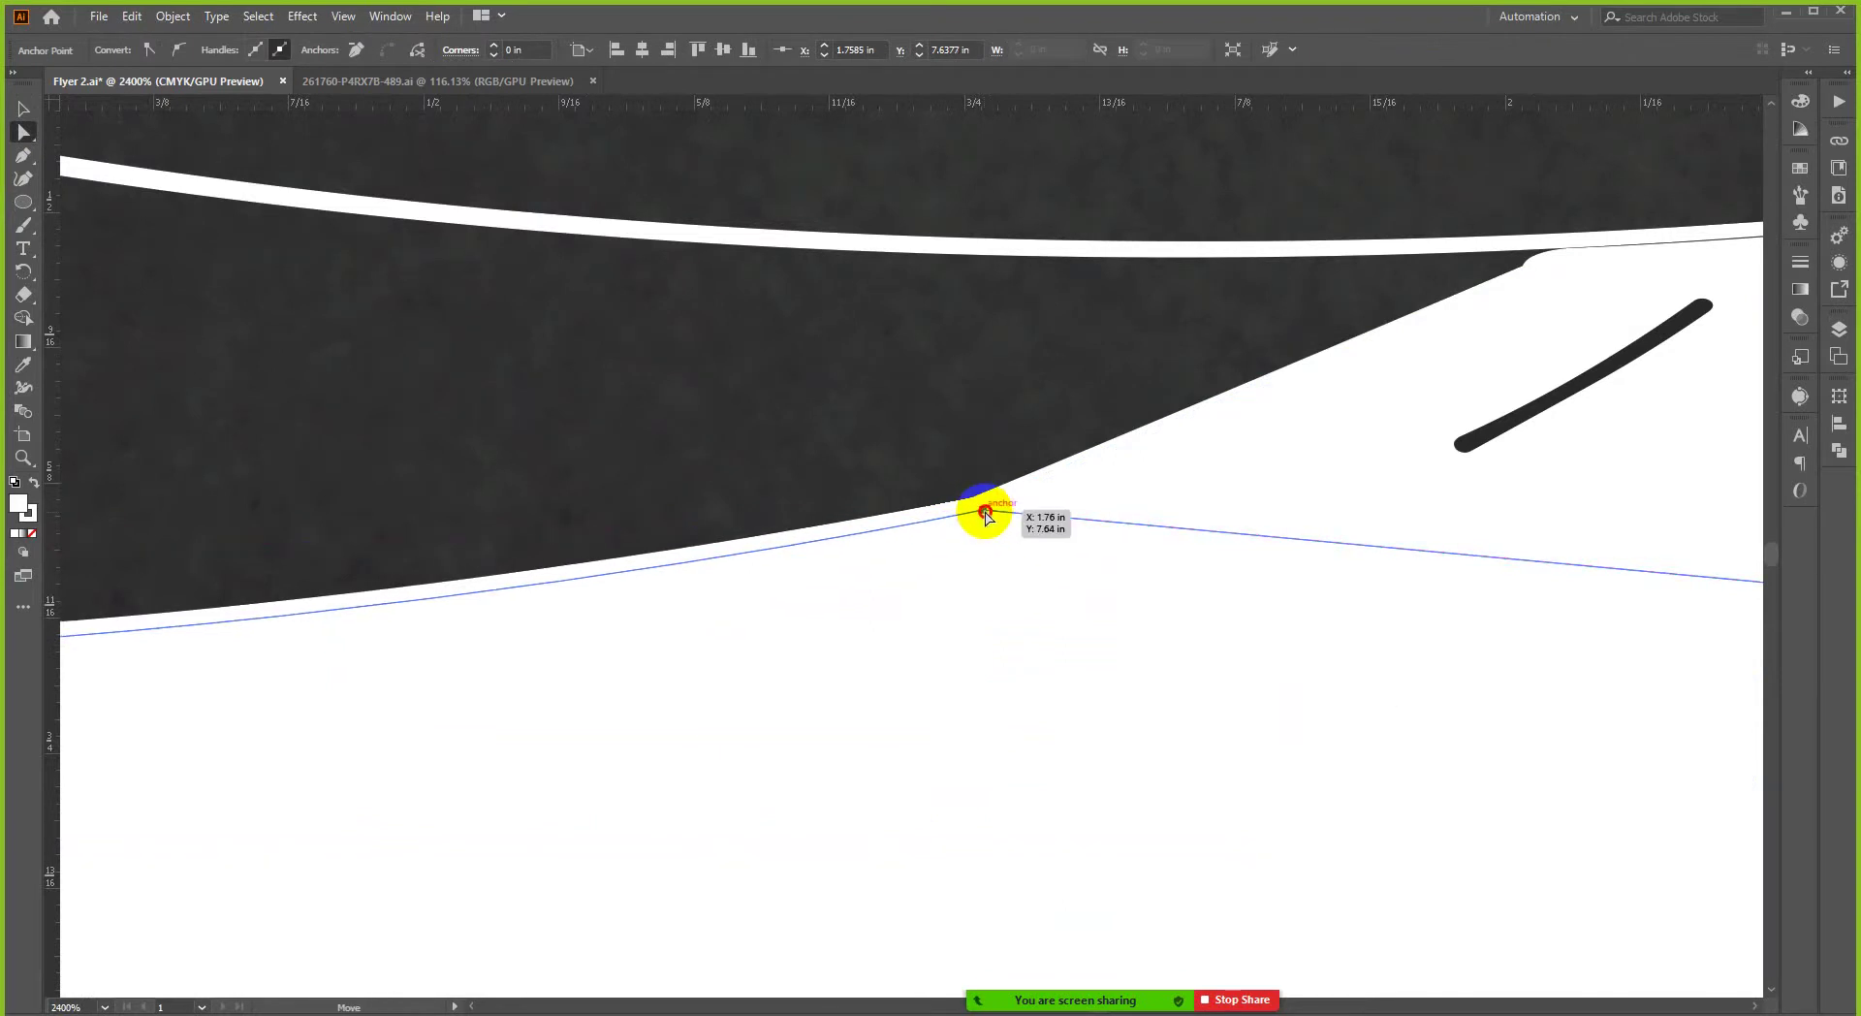
{"action": "scroll", "coordinate": [979, 516], "scroll_direction": "down", "scroll_amount": 4}
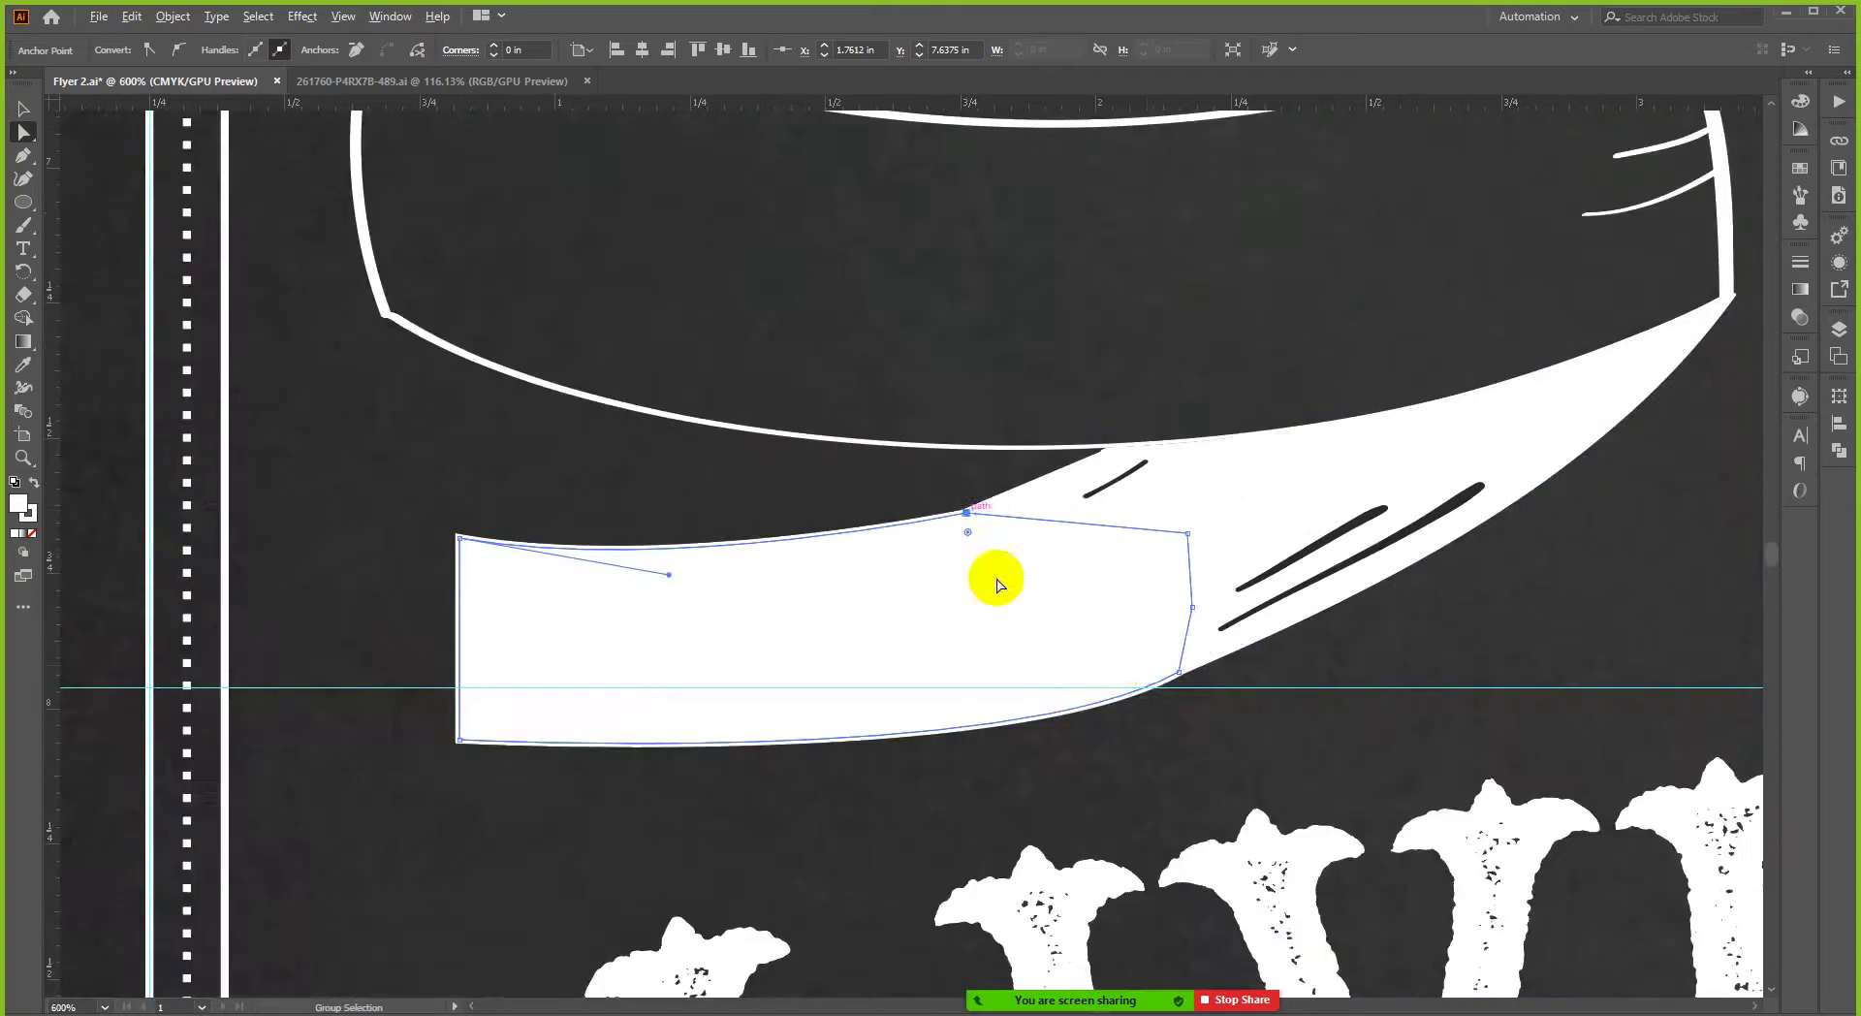
{"action": "scroll", "coordinate": [1081, 623], "scroll_direction": "down", "scroll_amount": 2}
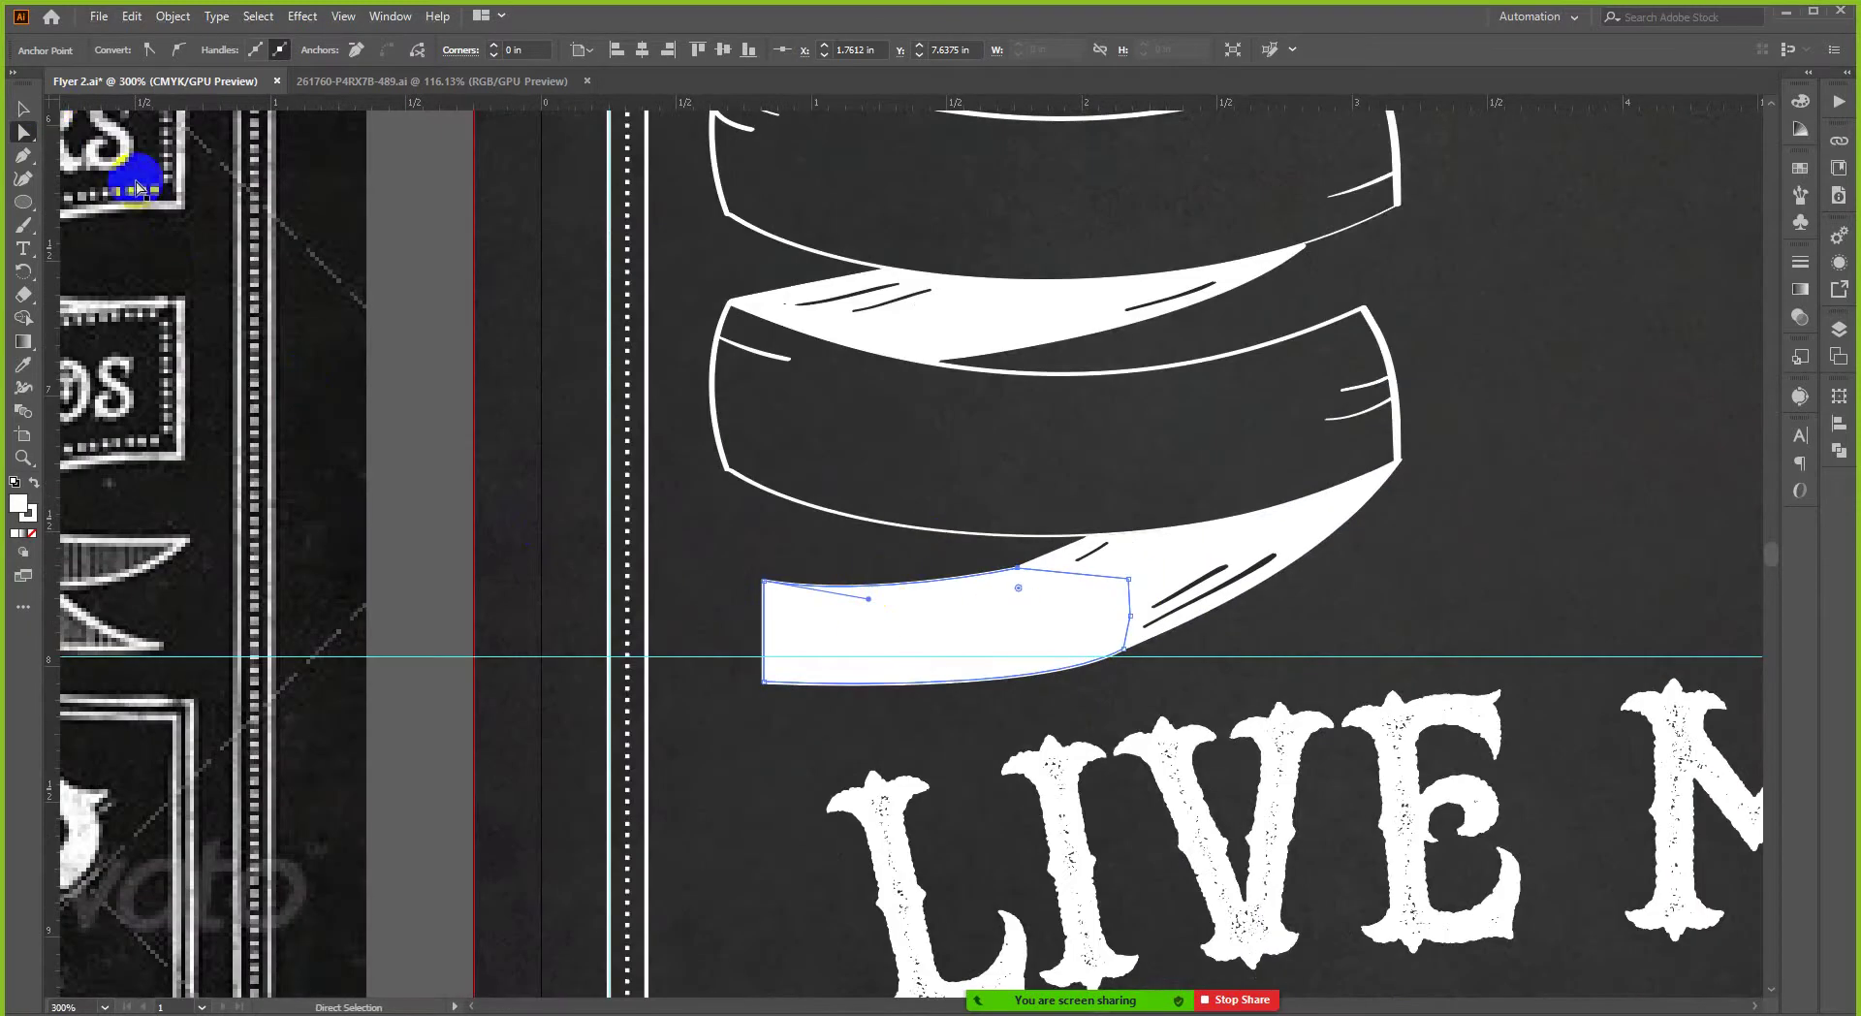
{"action": "left_click", "coordinate": [23, 108]}
{"action": "scroll", "coordinate": [1179, 588], "scroll_direction": "down", "scroll_amount": 3}
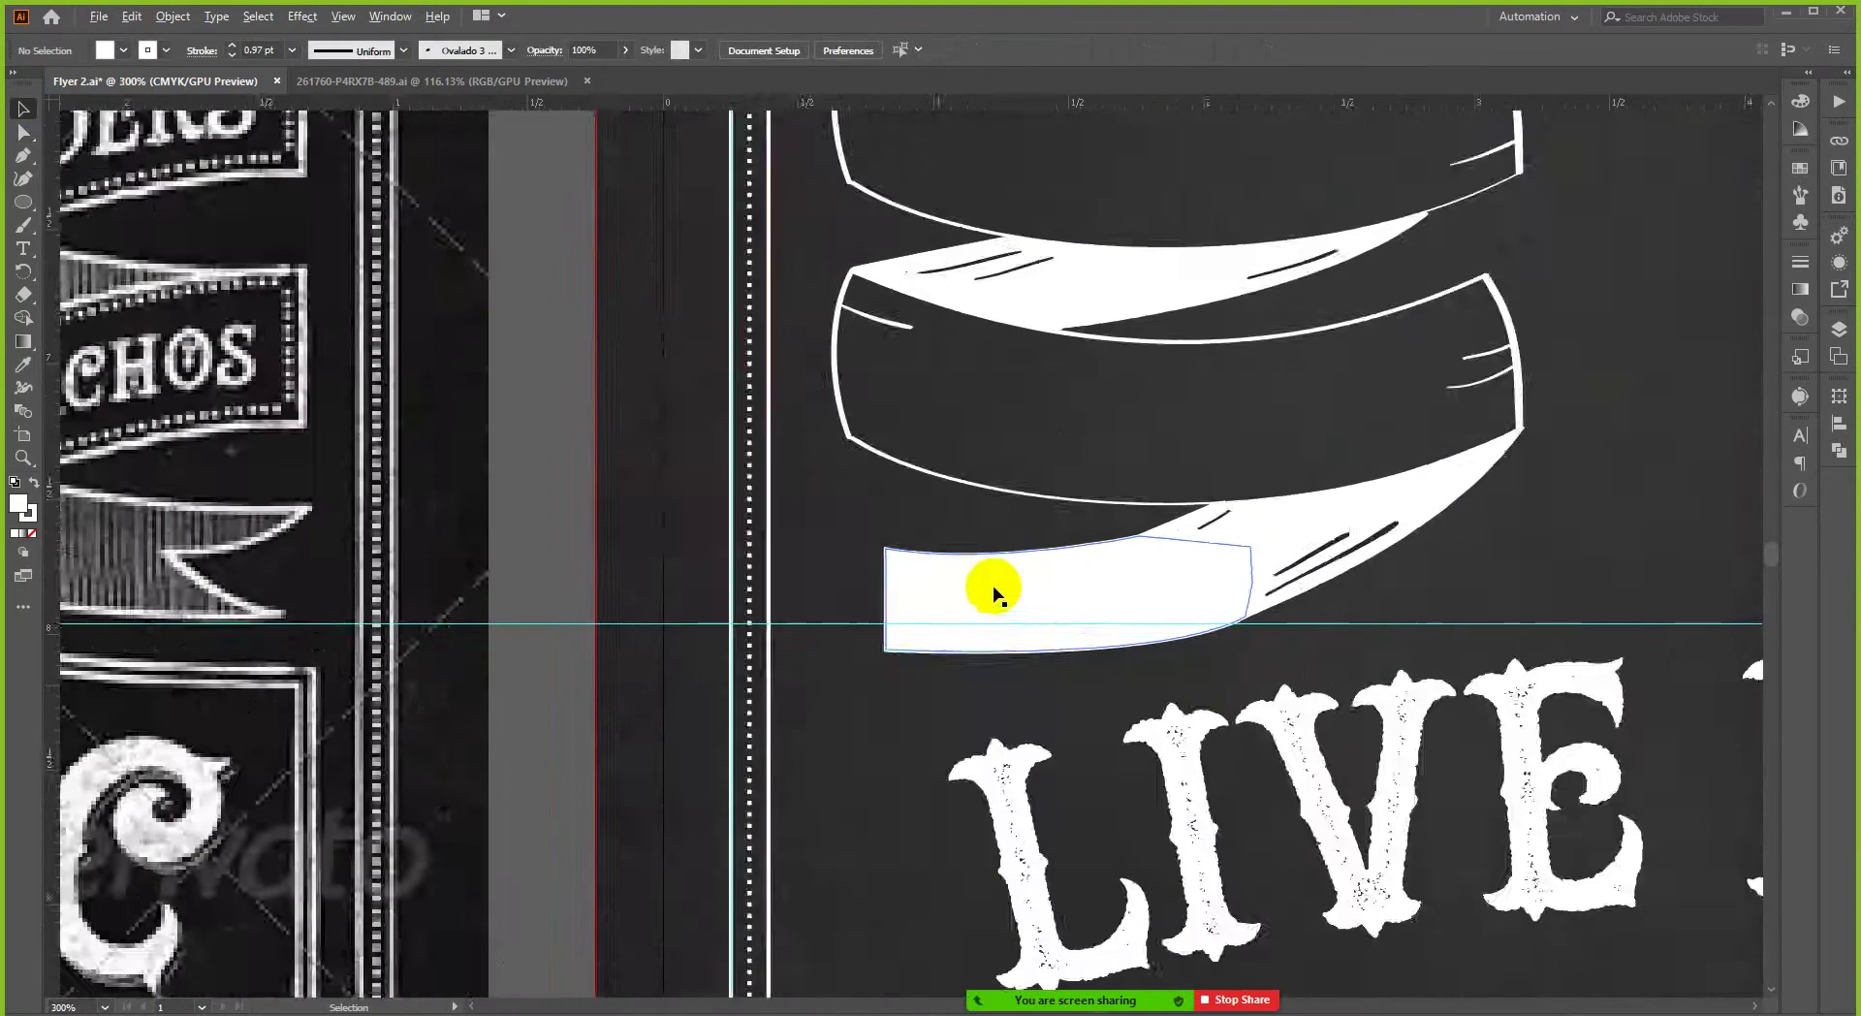
{"action": "left_click", "coordinate": [930, 598]}
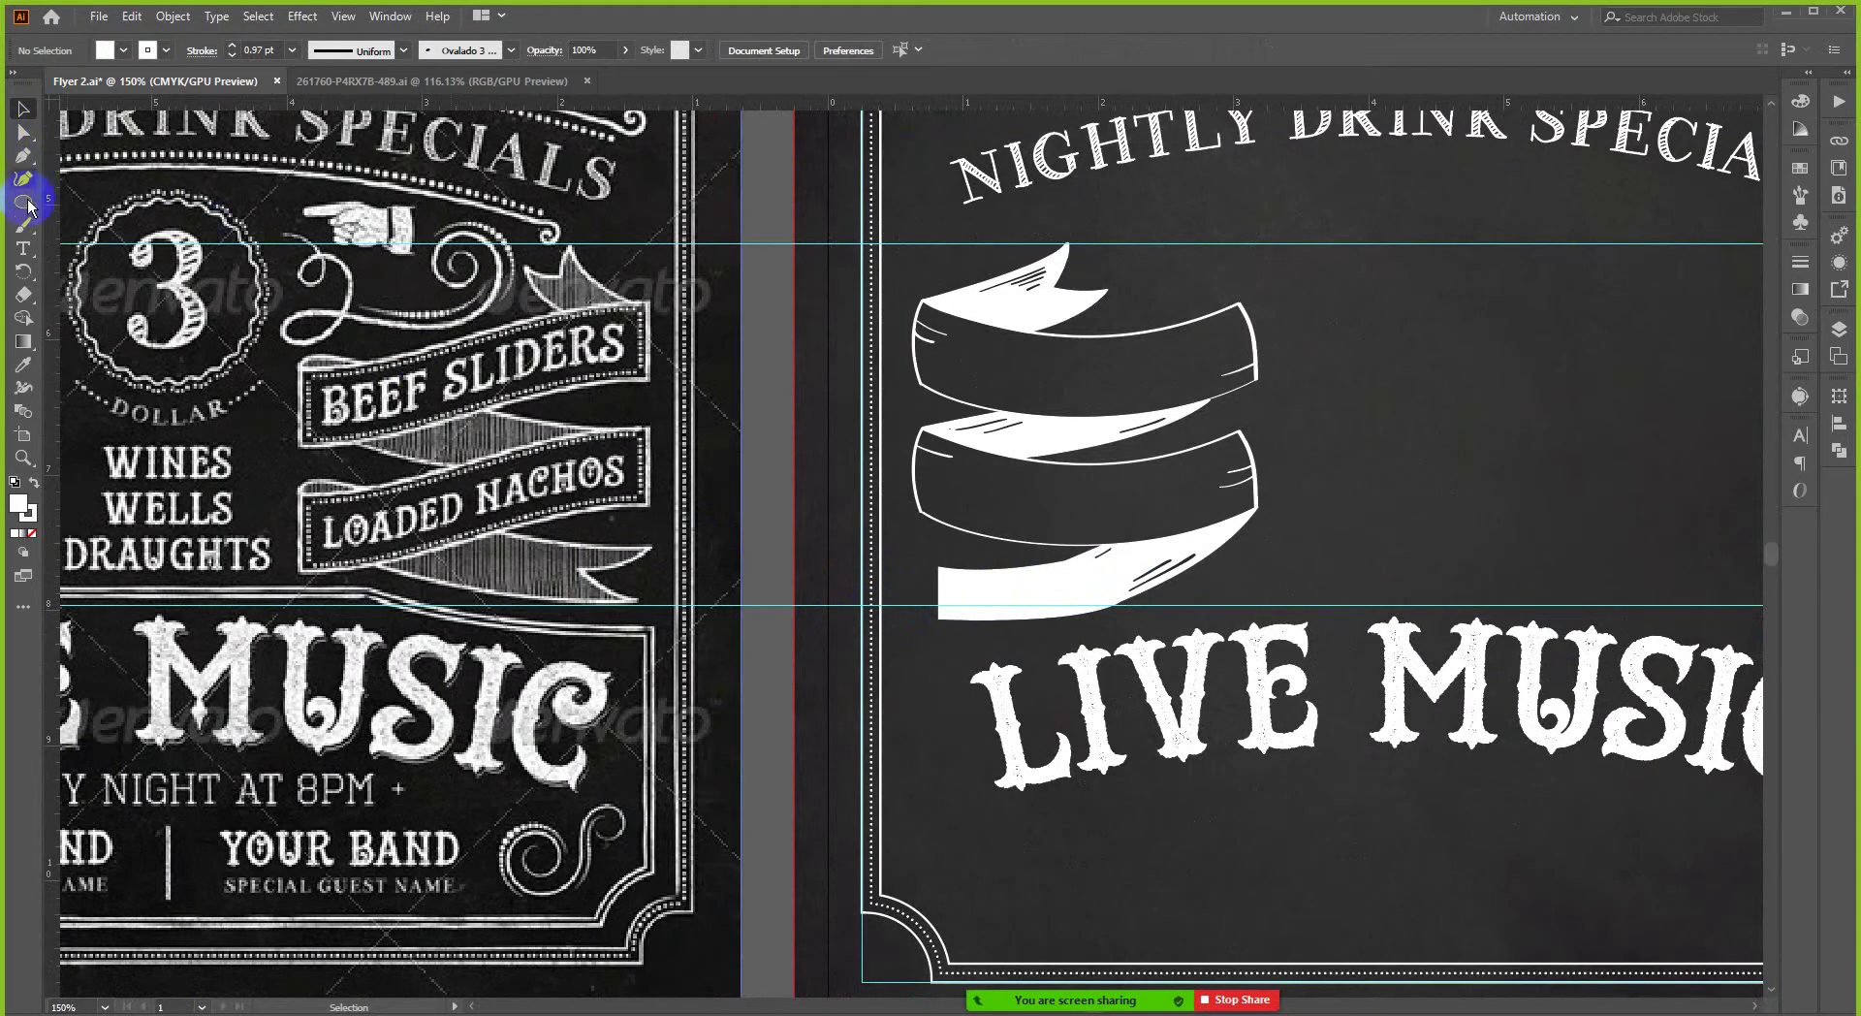
- Create a three-sided polygon with a 0.6944 in radius between the reference and the flyer
{"action": "left_click_drag", "start_coordinate": [27, 211], "coordinate": [75, 254]}
{"action": "left_click", "coordinate": [768, 470]}
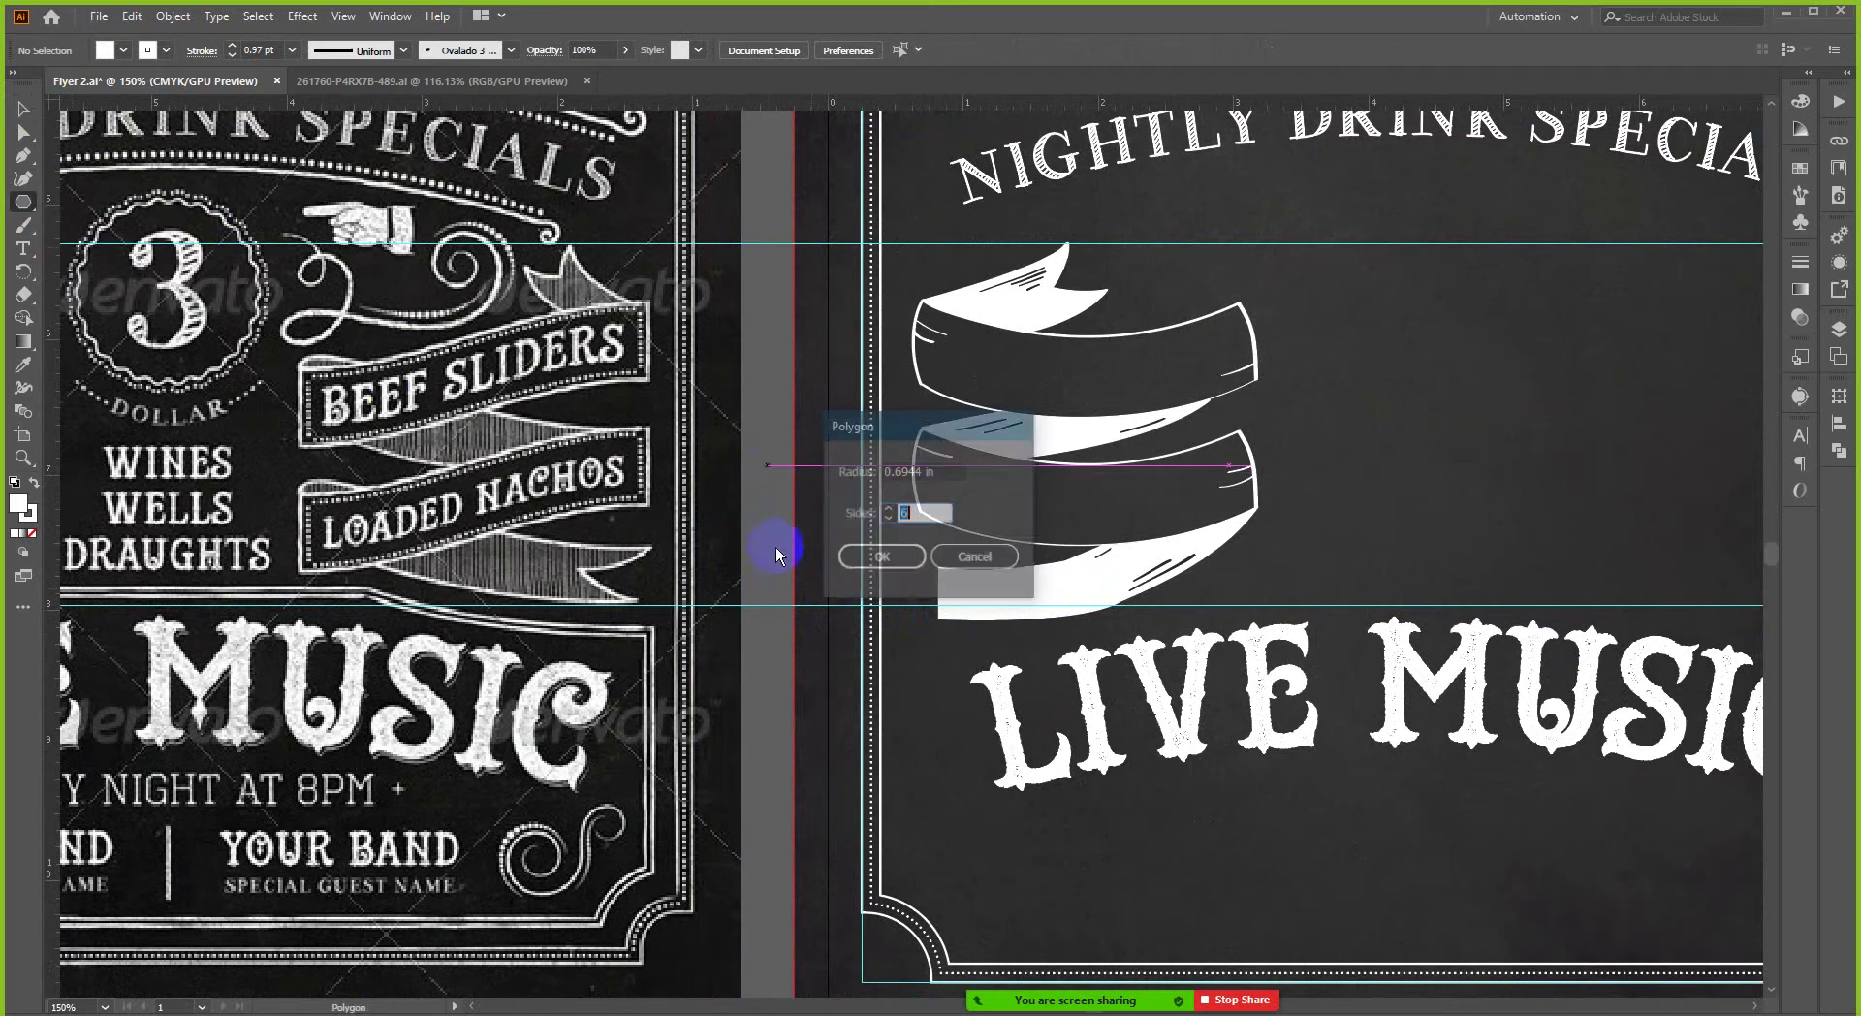
{"action": "left_click", "coordinate": [900, 552]}
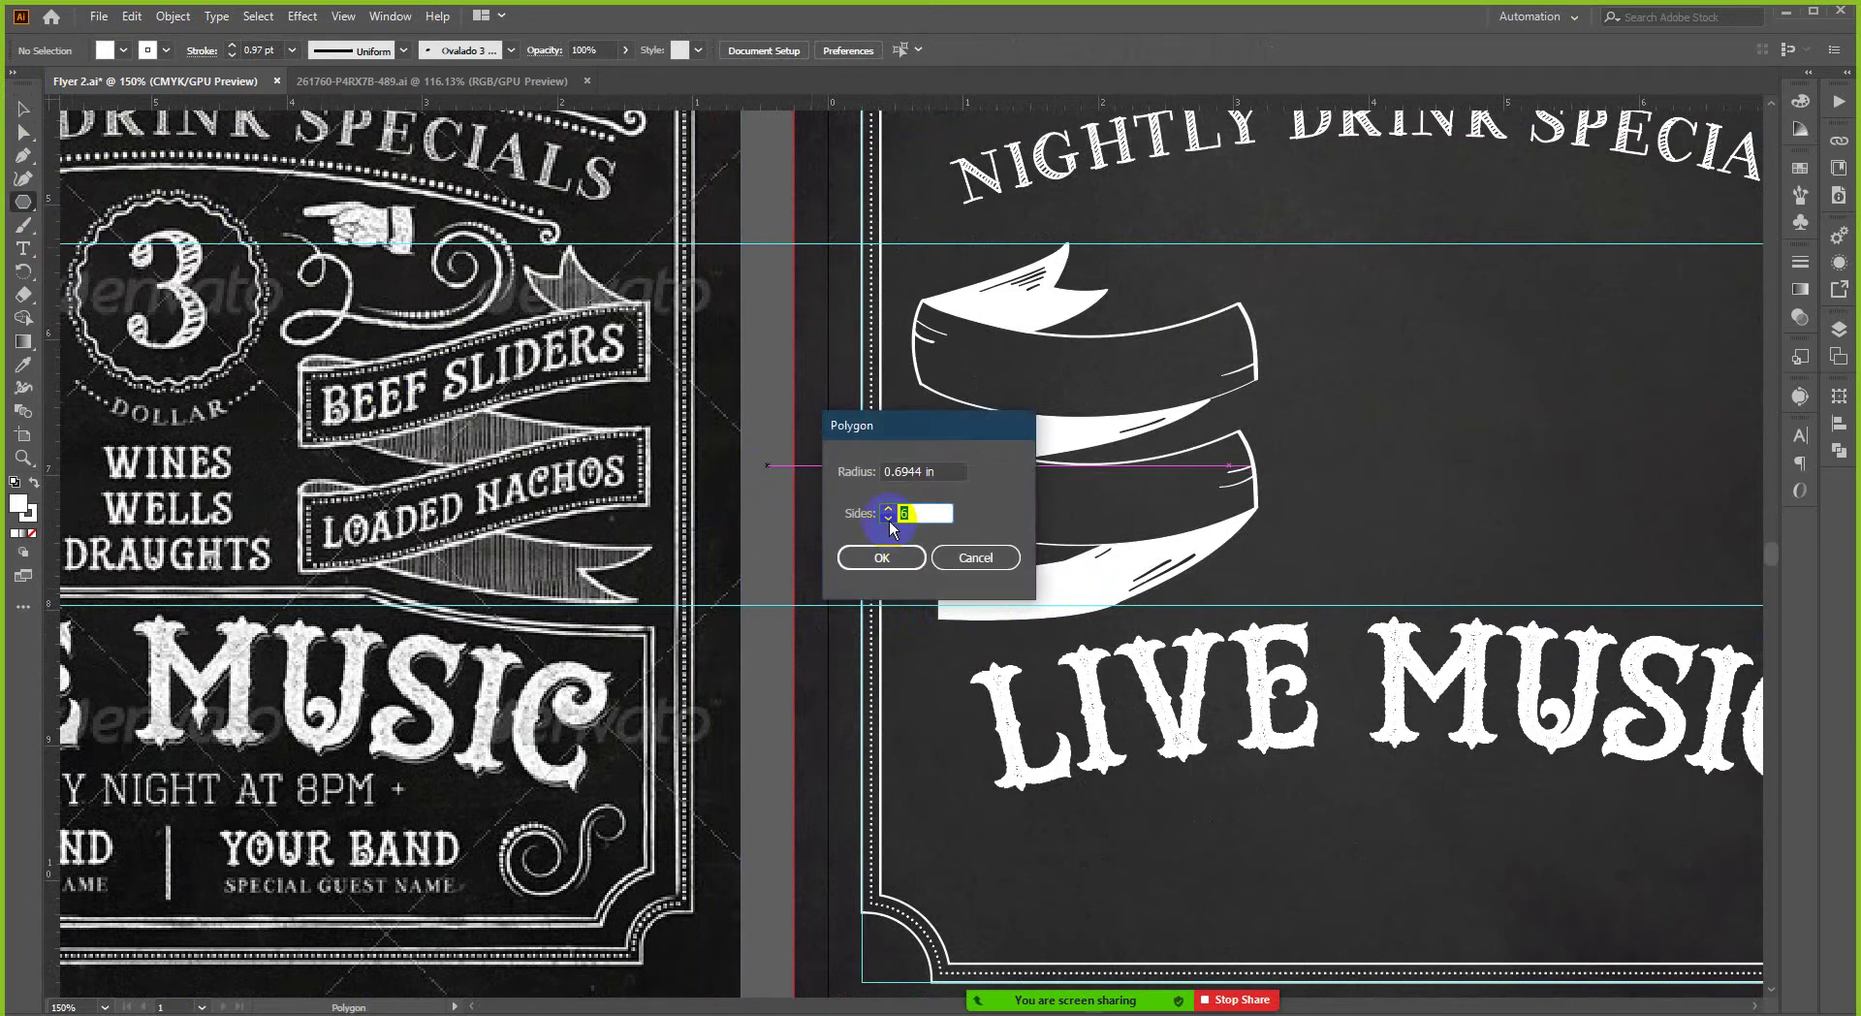
{"action": "left_click", "coordinate": [884, 557]}
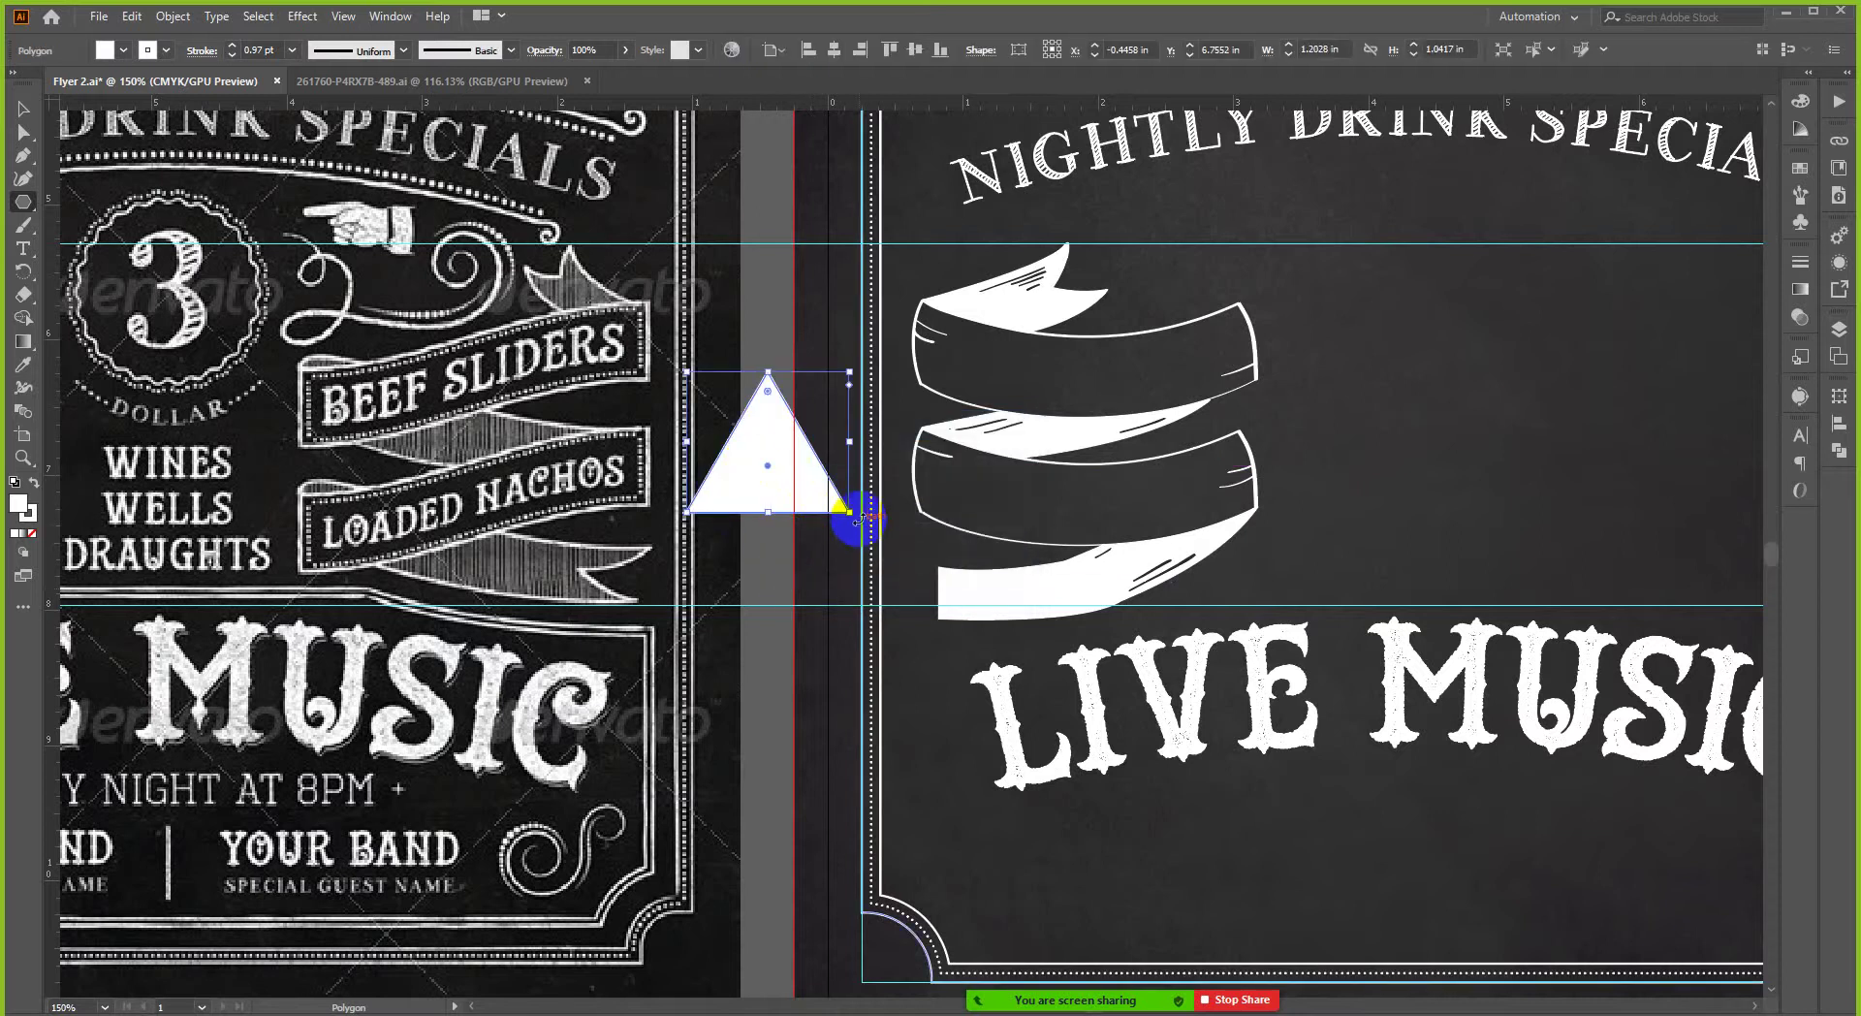
- Rotate the triangle to point right and place it over the left end of the ribbon's lower tail
{"action": "key", "text": "v"}
{"action": "left_click_drag", "start_coordinate": [685, 582], "coordinate": [1041, 691]}
{"action": "scroll", "coordinate": [812, 504], "scroll_direction": "up", "scroll_amount": 2}
{"action": "scroll", "coordinate": [1130, 714], "scroll_direction": "up", "scroll_amount": 3}
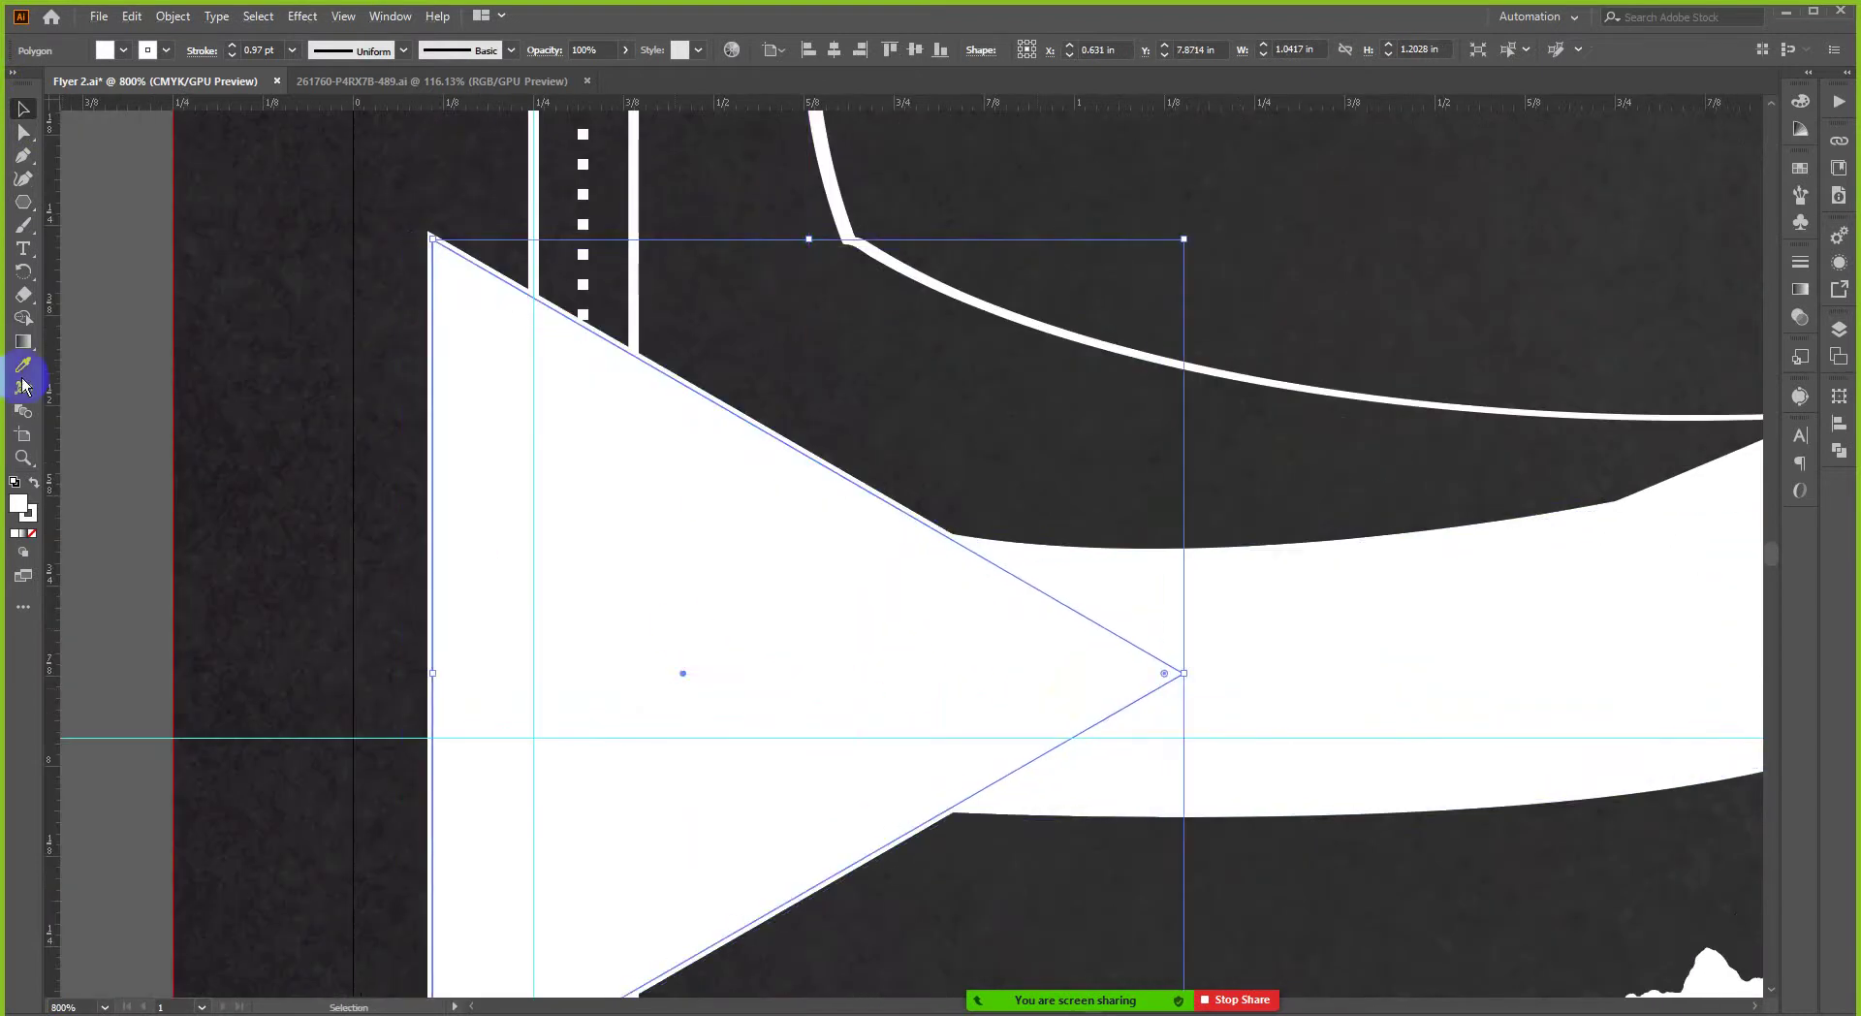
- Remove the triangle's stroke and deselect it
{"action": "left_click", "coordinate": [147, 49]}
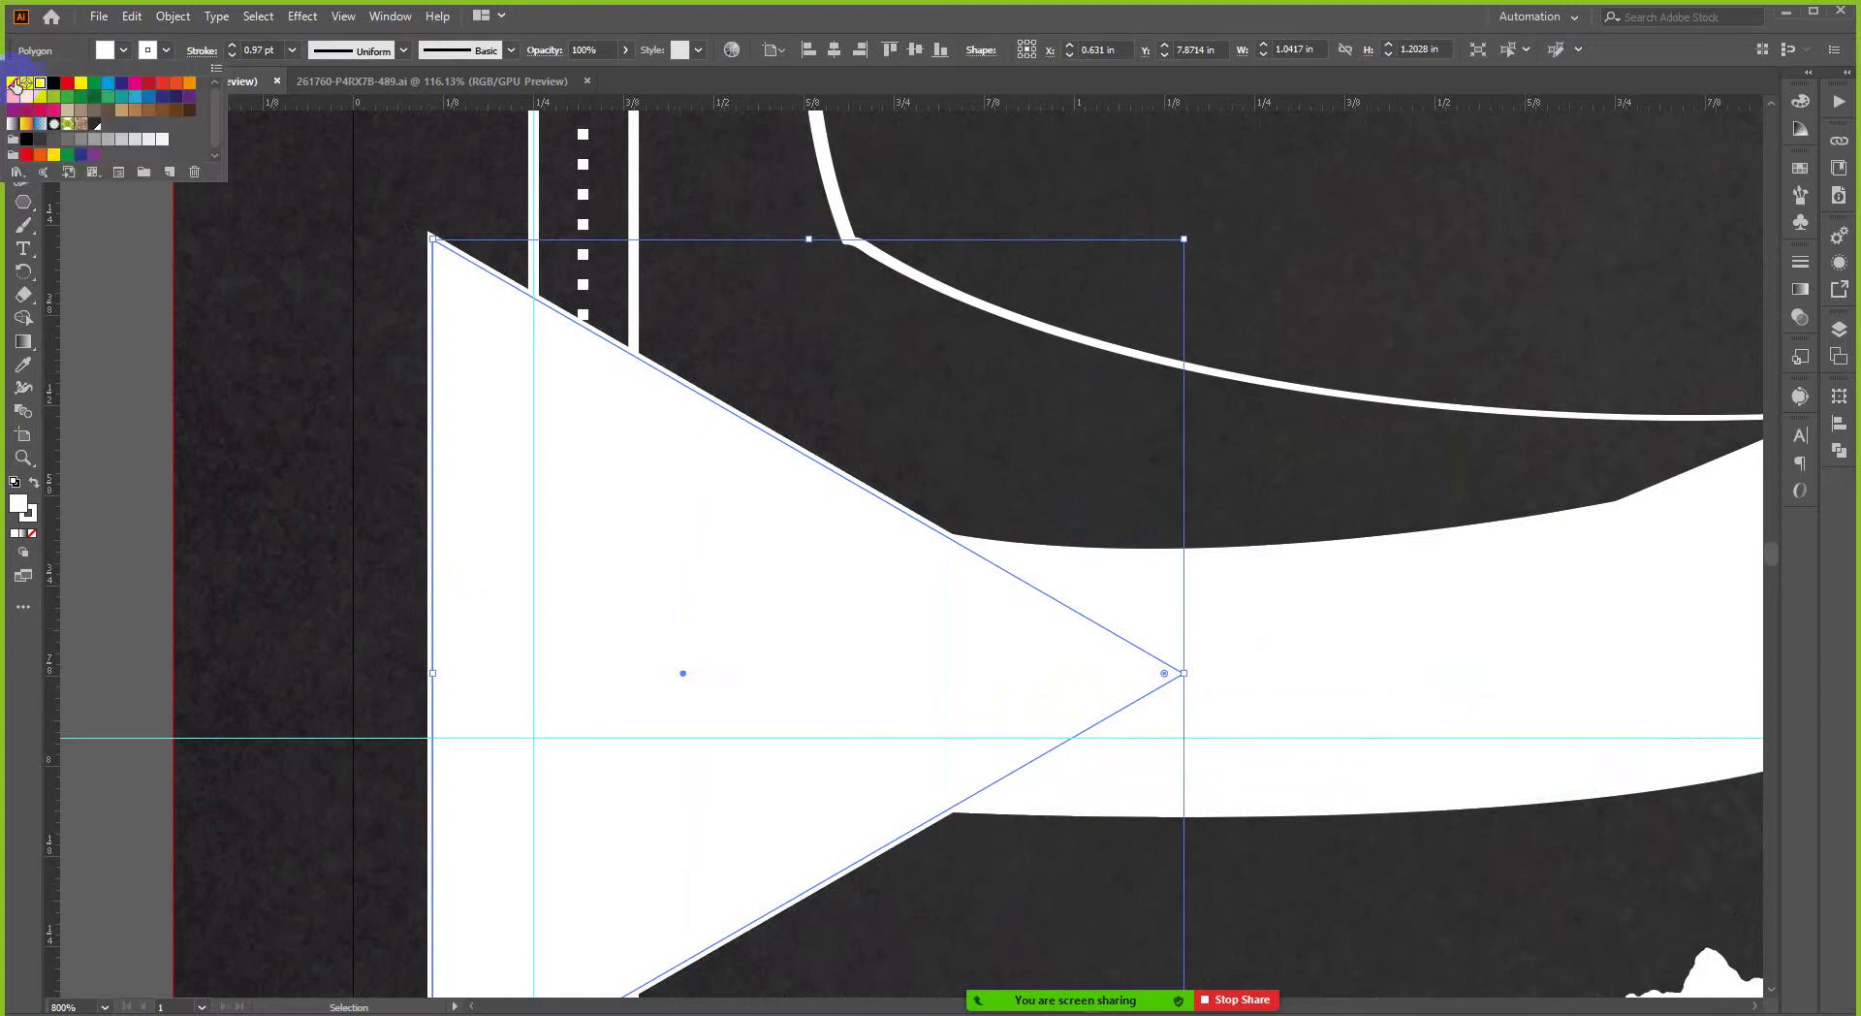
{"action": "left_click", "coordinate": [15, 84]}
{"action": "left_click", "coordinate": [104, 50]}
{"action": "left_click", "coordinate": [37, 125]}
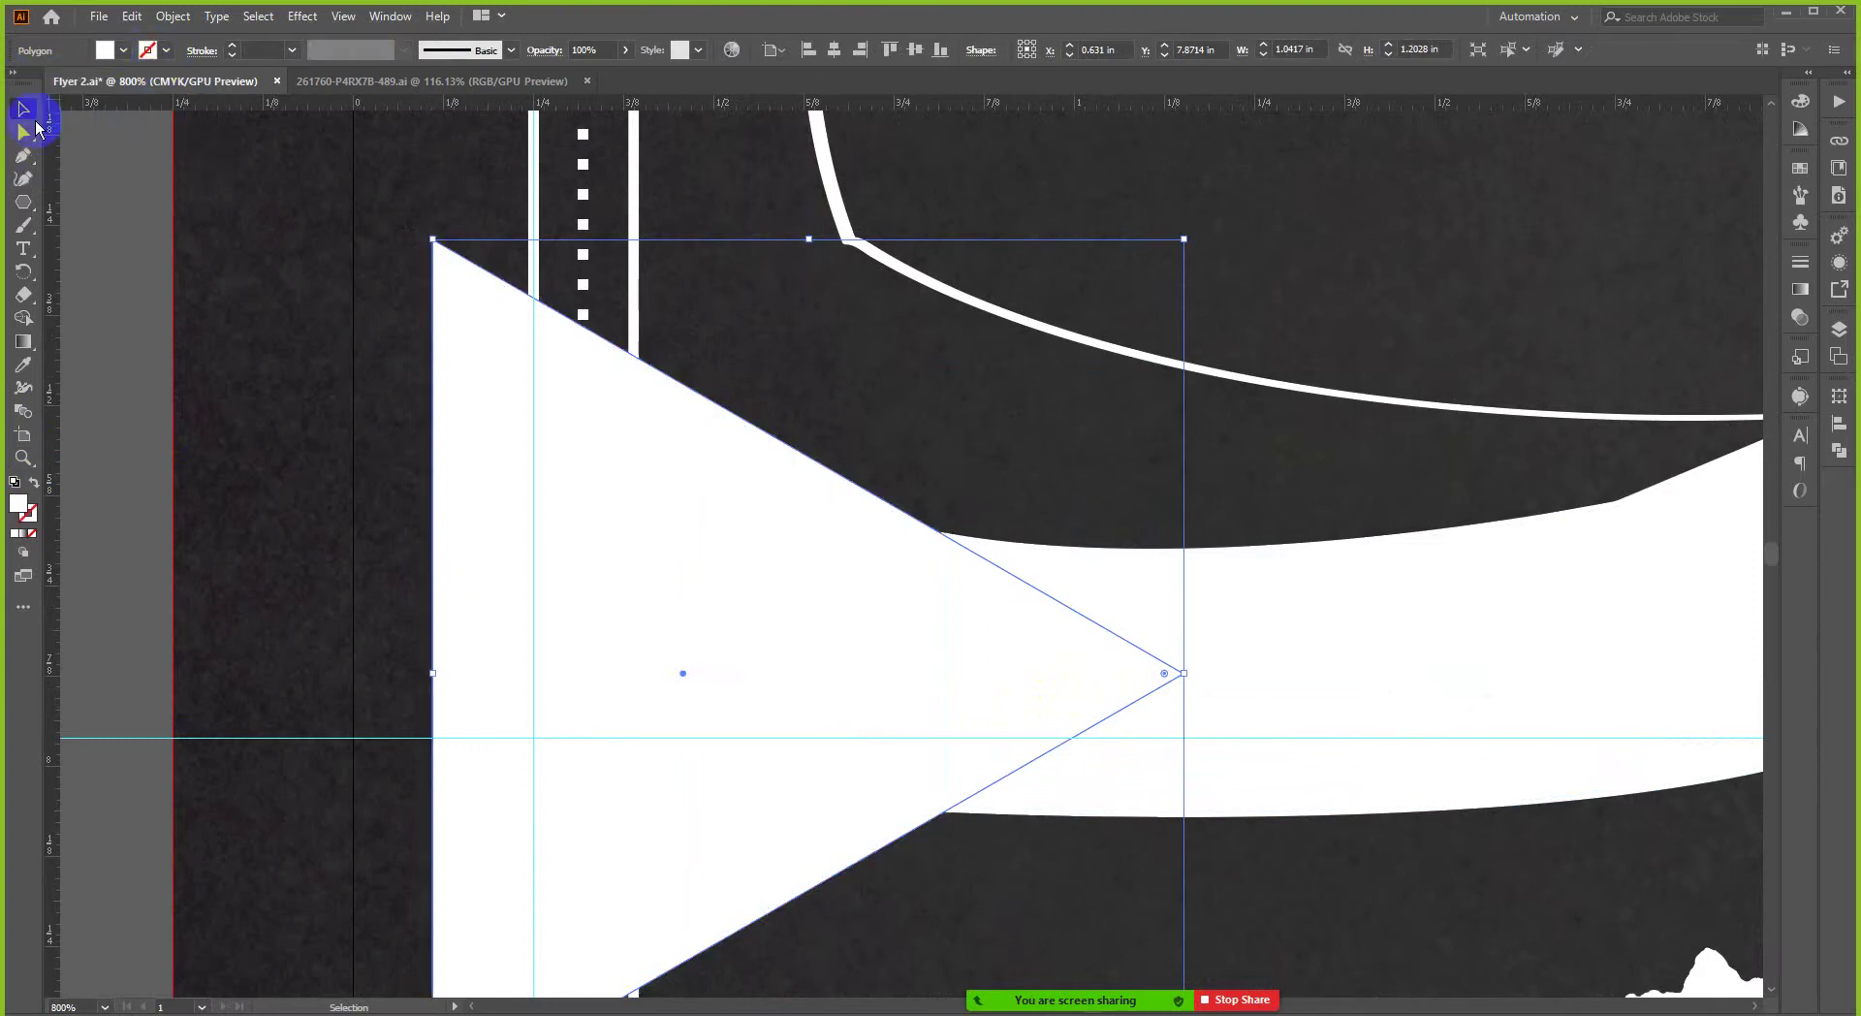
{"action": "left_click", "coordinate": [105, 263]}
- Fill the triangle with green to set it apart from the white tail
{"action": "scroll", "coordinate": [893, 561], "scroll_direction": "up", "scroll_amount": 1}
{"action": "left_click", "coordinate": [892, 561]}
{"action": "left_click", "coordinate": [146, 50]}
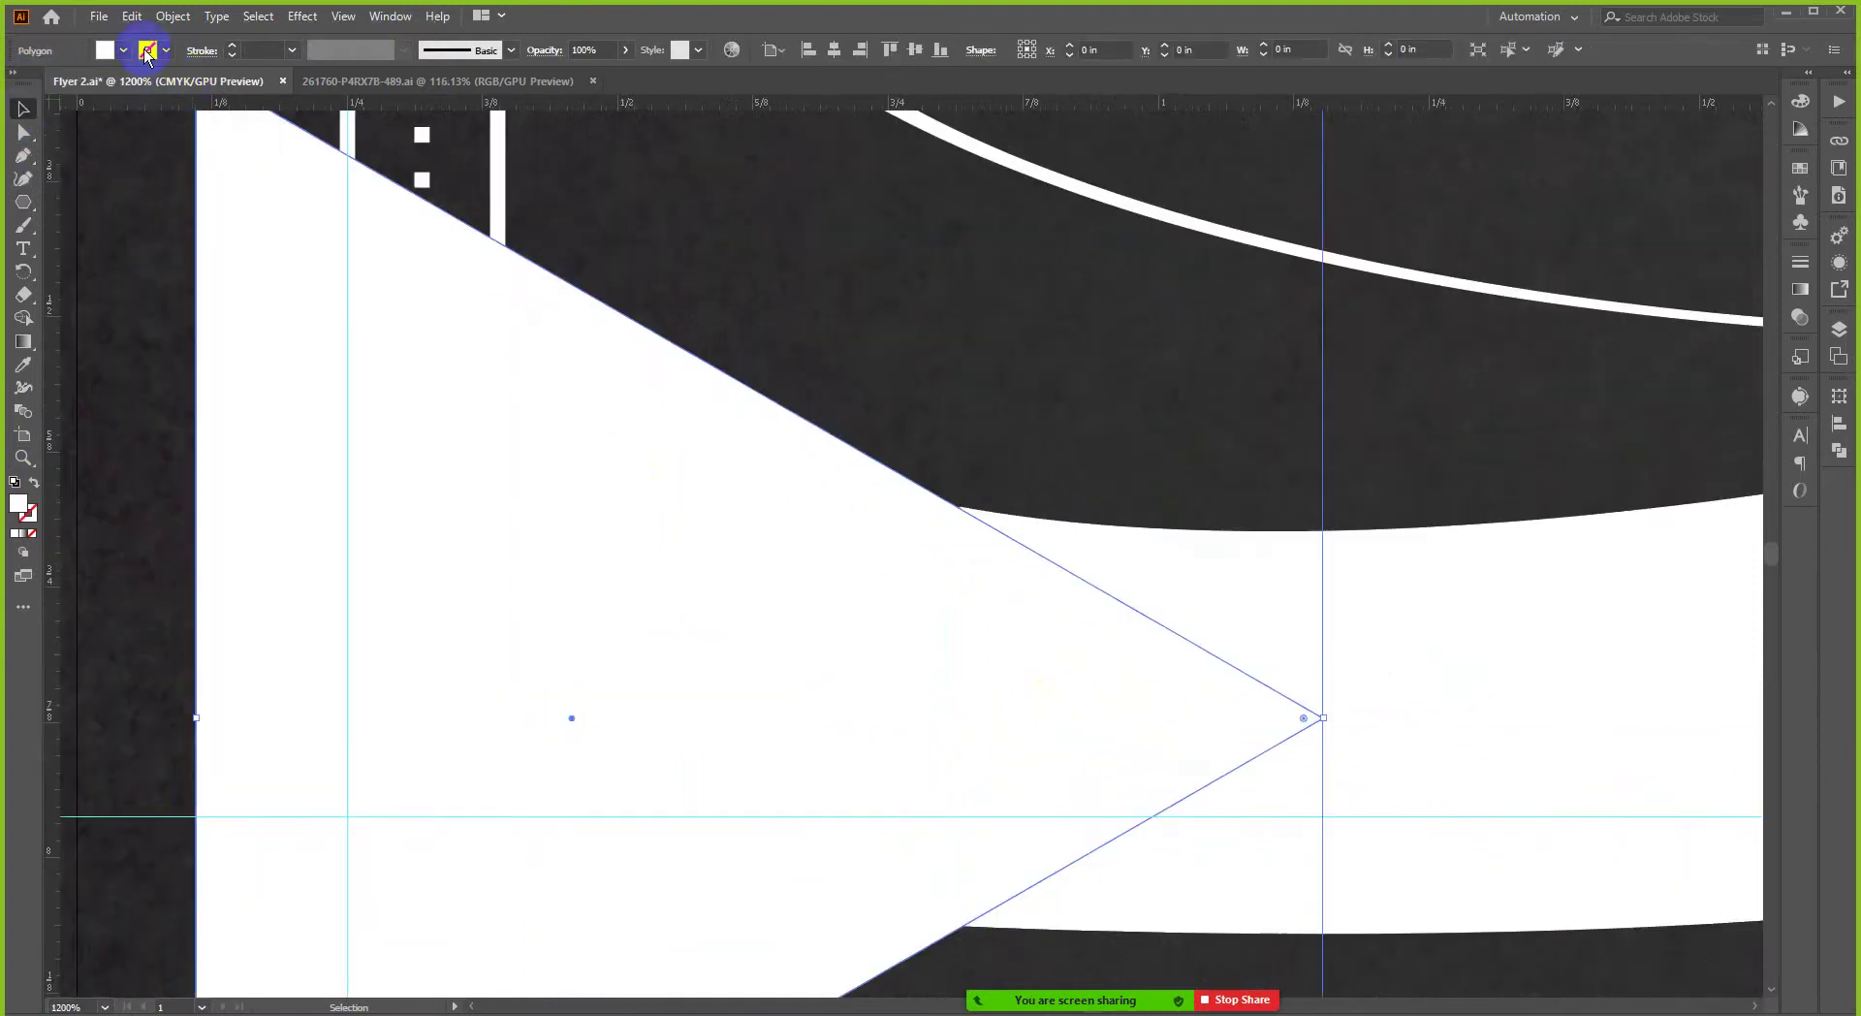
{"action": "left_click", "coordinate": [110, 54]}
{"action": "left_click", "coordinate": [82, 84]}
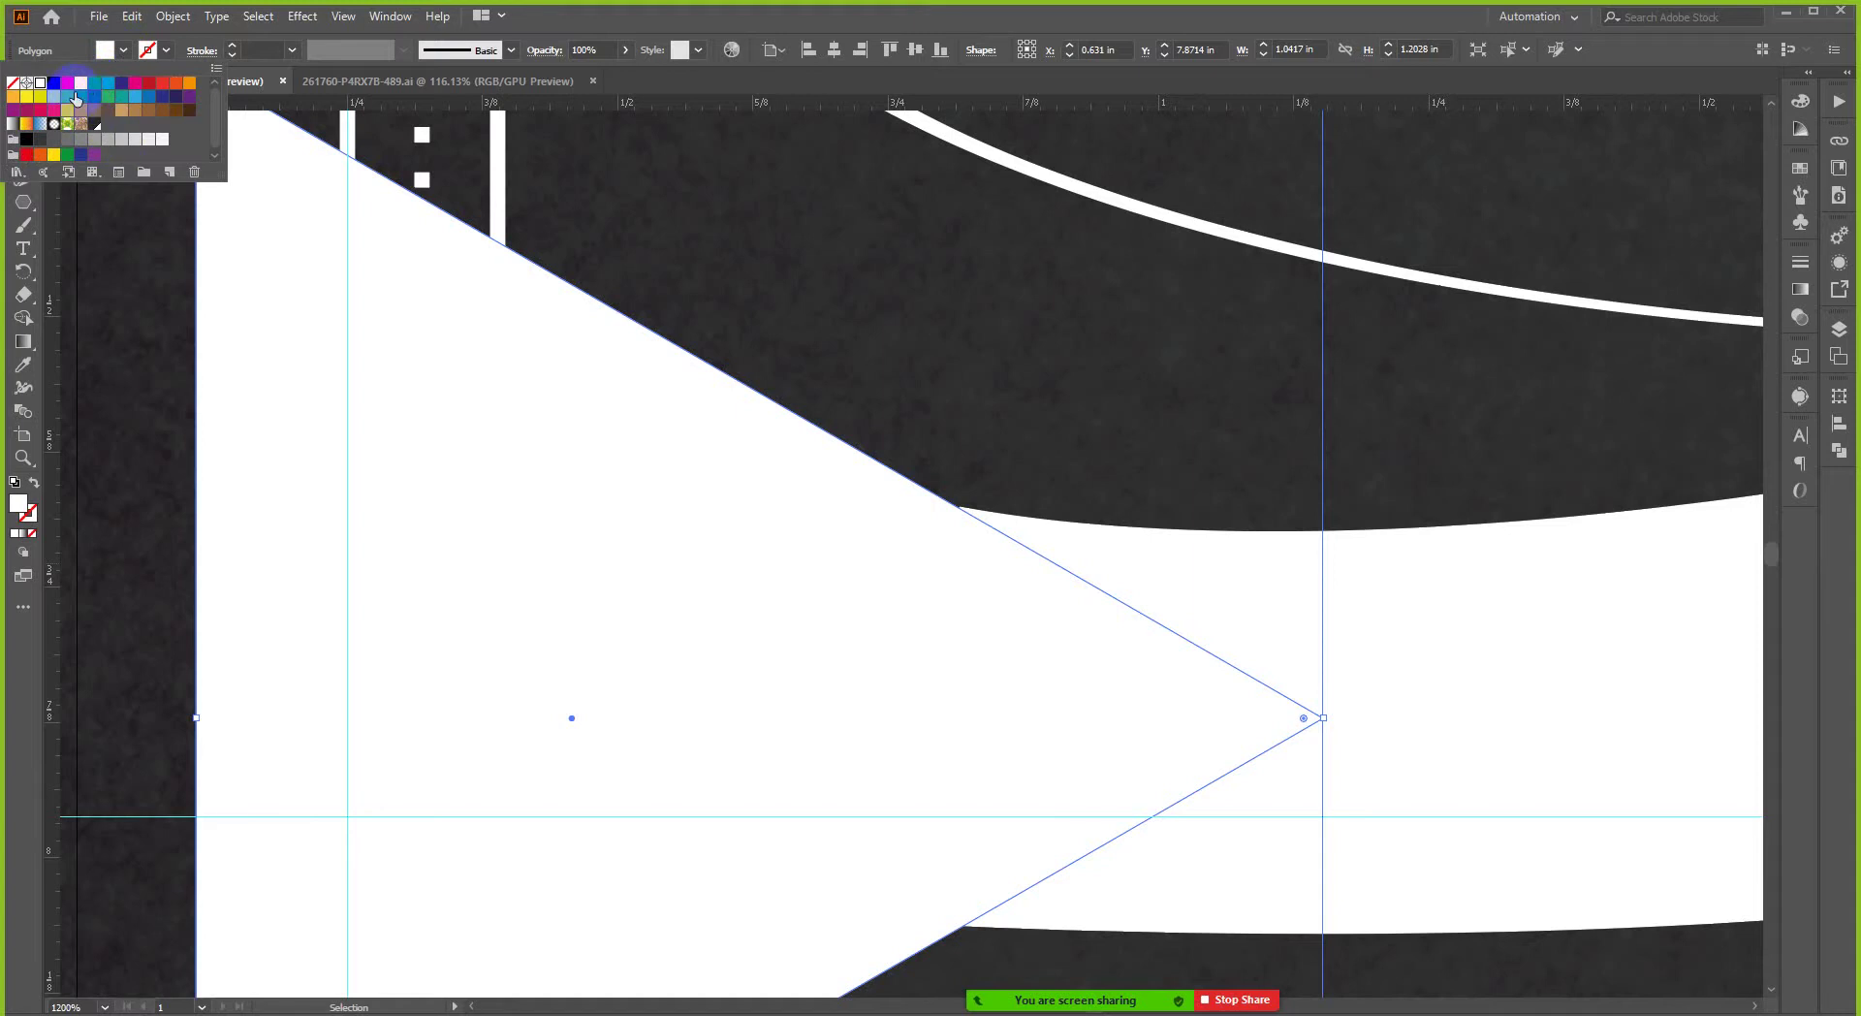
{"action": "left_click", "coordinate": [94, 84]}
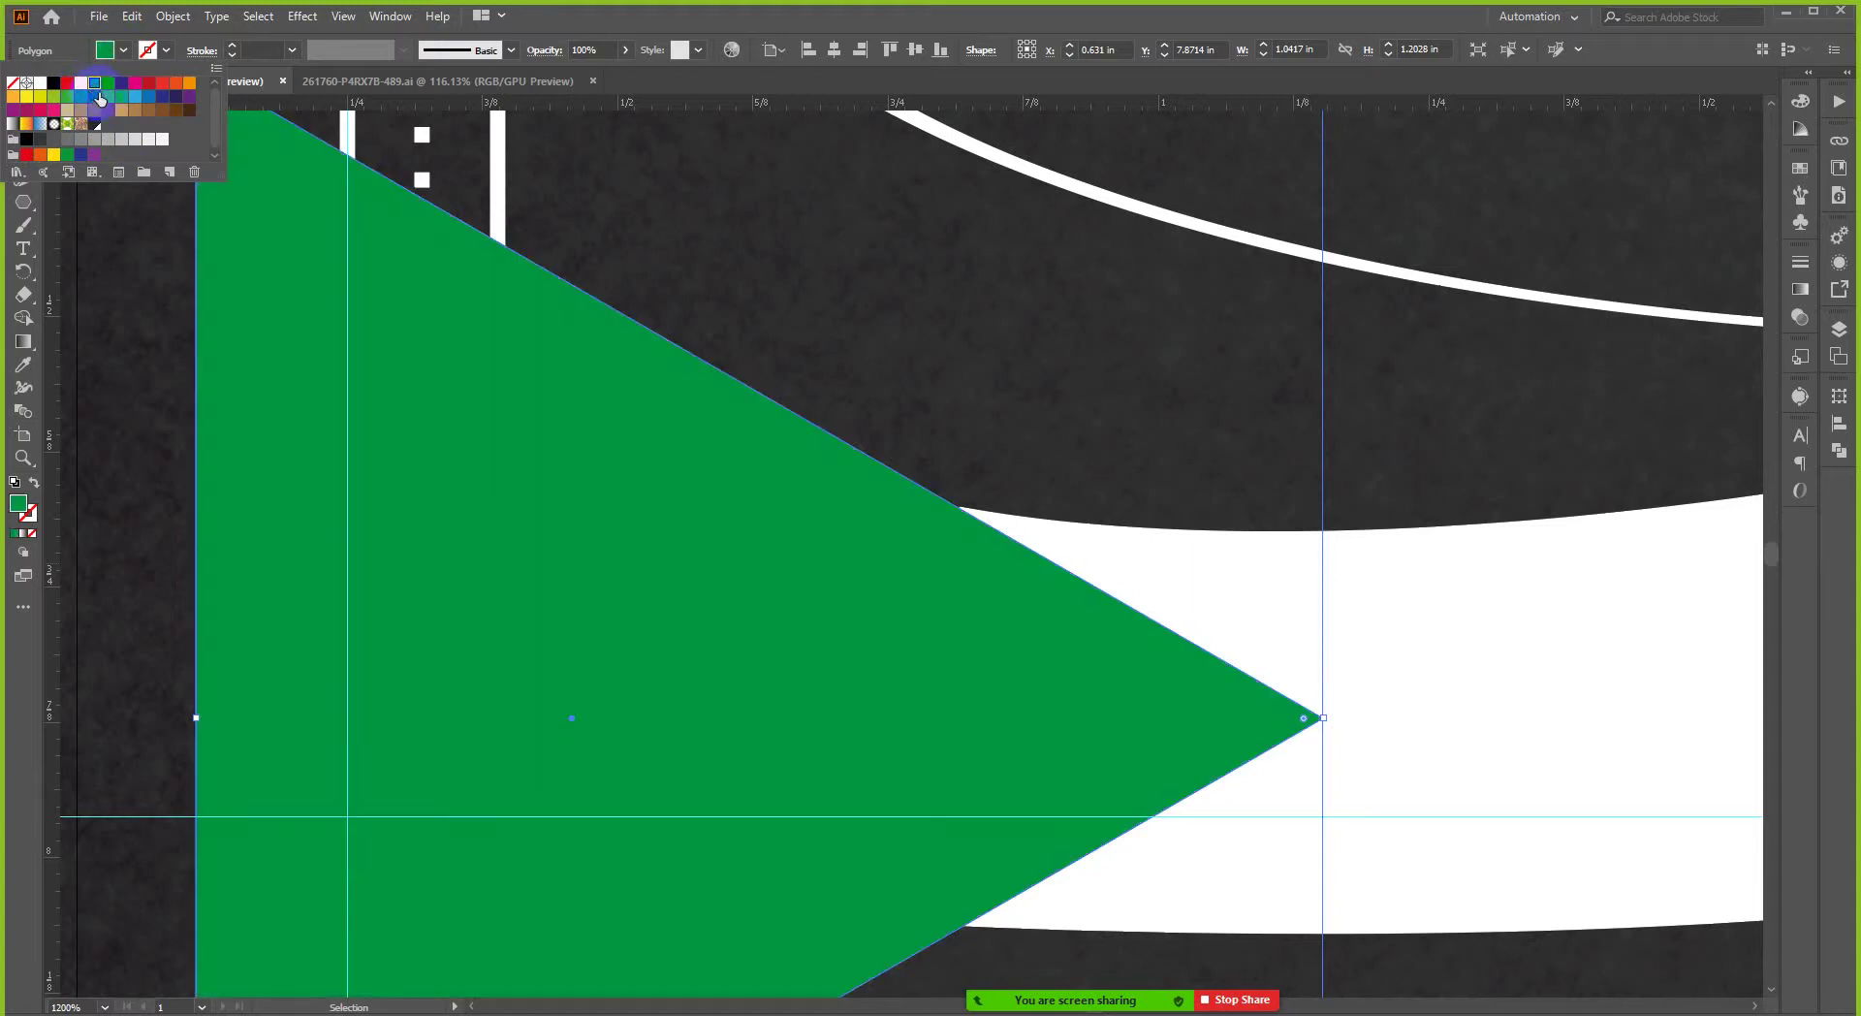
{"action": "left_click", "coordinate": [498, 208]}
{"action": "left_click", "coordinate": [1229, 652]}
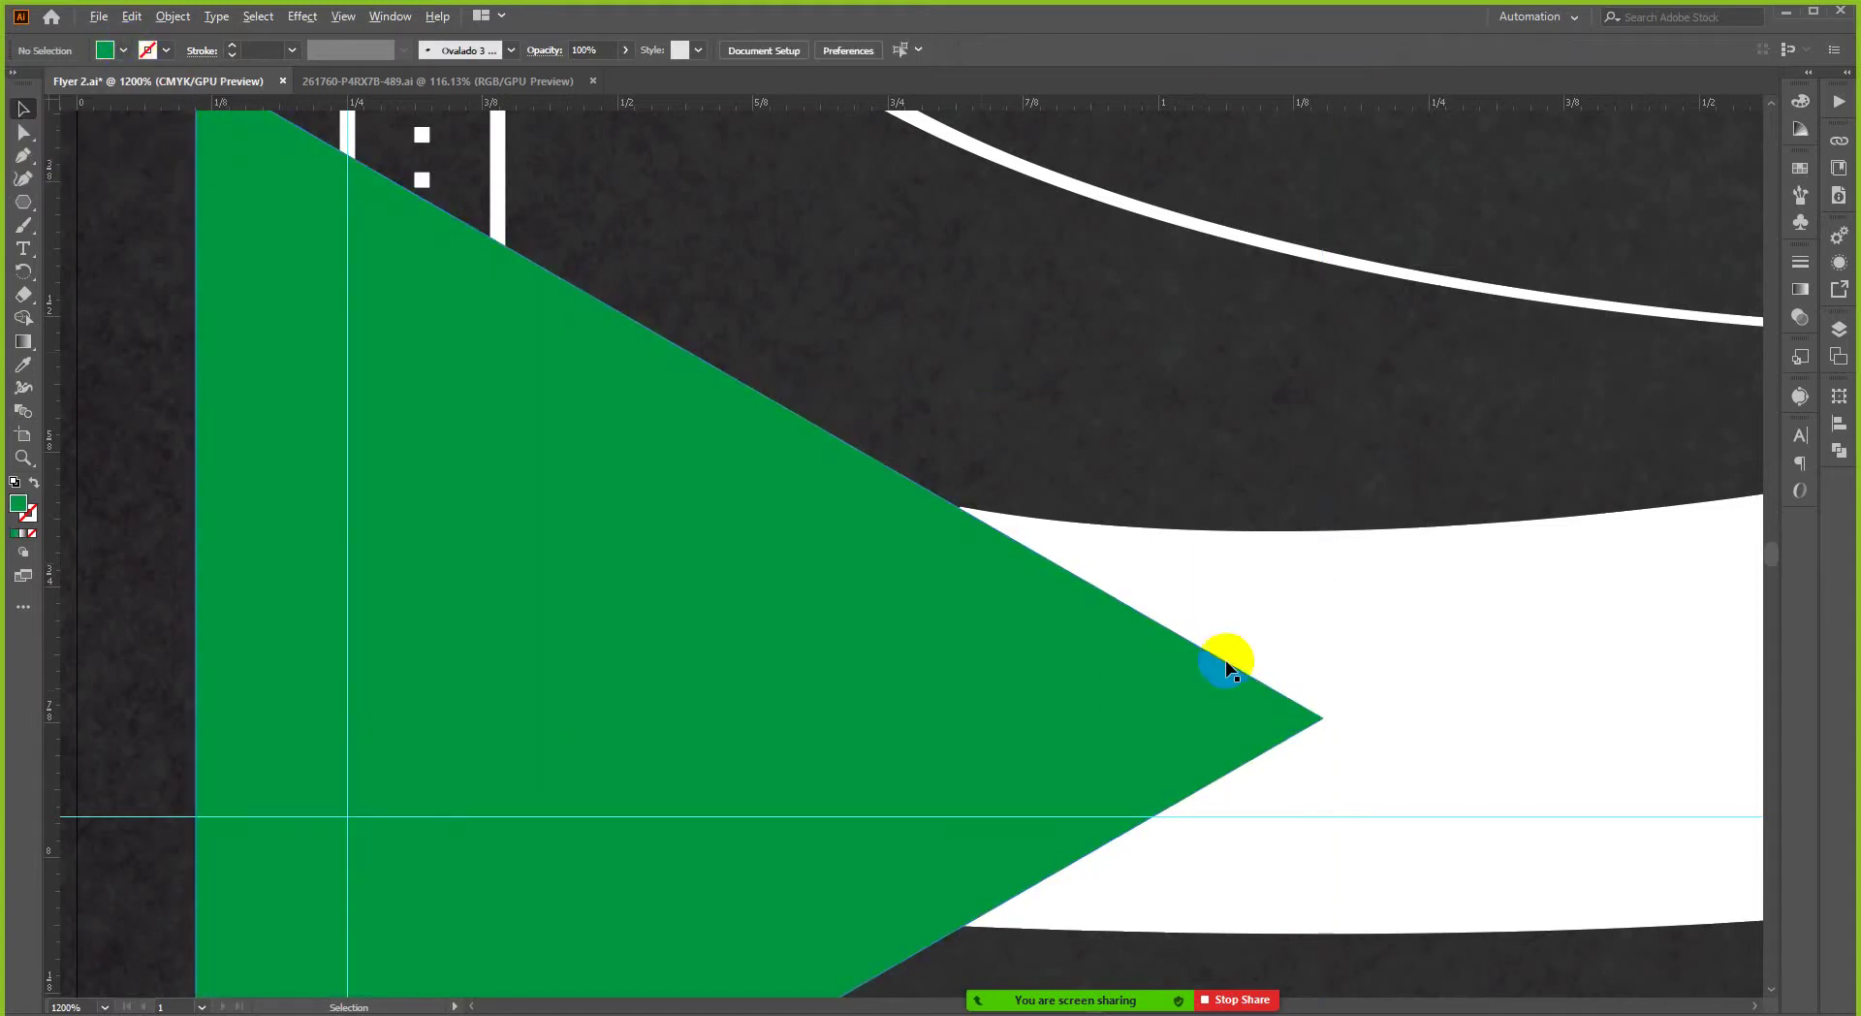
- Shift the triangle slightly right so its slanted edges meet the corners of the tail's end
{"action": "left_click", "coordinate": [838, 488]}
{"action": "left_click", "coordinate": [899, 476]}
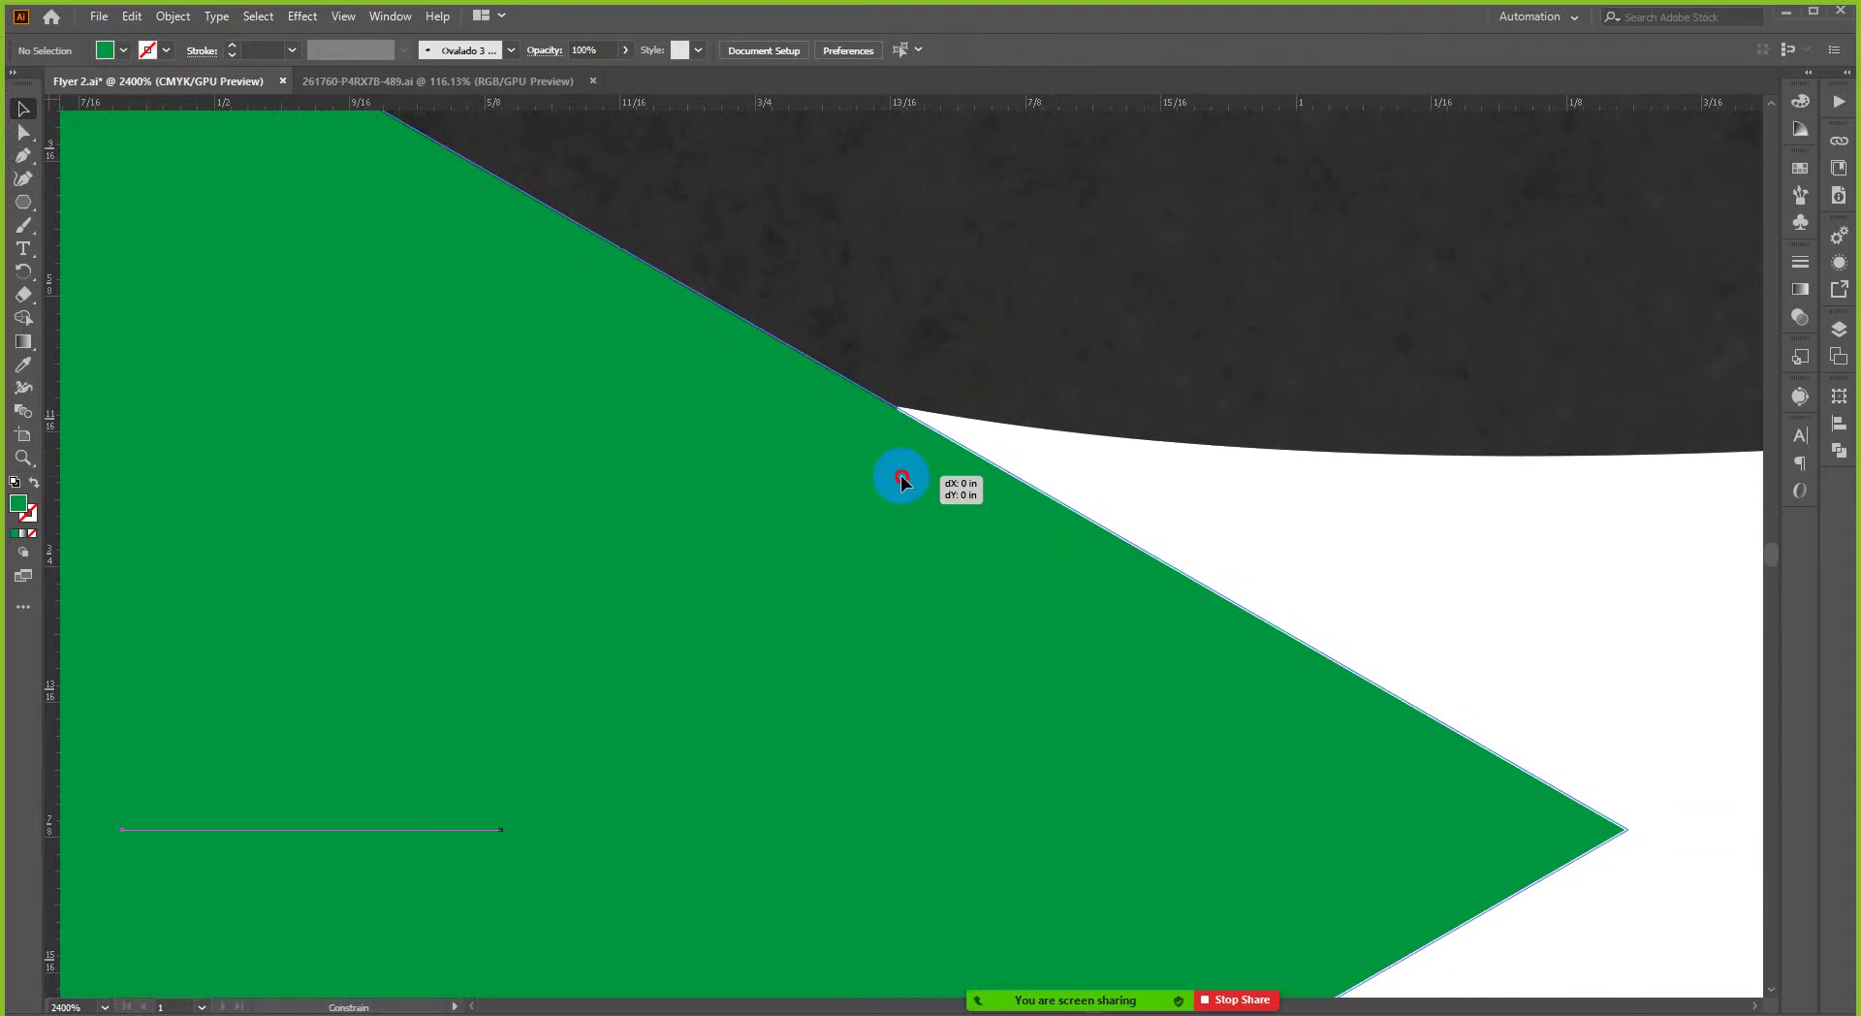
{"action": "scroll", "coordinate": [814, 384], "scroll_direction": "down", "scroll_amount": 2}
{"action": "left_click_drag", "start_coordinate": [894, 468], "coordinate": [902, 469]}
{"action": "scroll", "coordinate": [1020, 471], "scroll_direction": "down", "scroll_amount": 3}
- Subtract the triangle from the tail extension with Minus Front to cut a V-shaped notch, and deselect the result
{"action": "left_click", "coordinate": [1176, 504], "text": "shift"}
{"action": "scroll", "coordinate": [1176, 501], "scroll_direction": "down", "scroll_amount": 2}
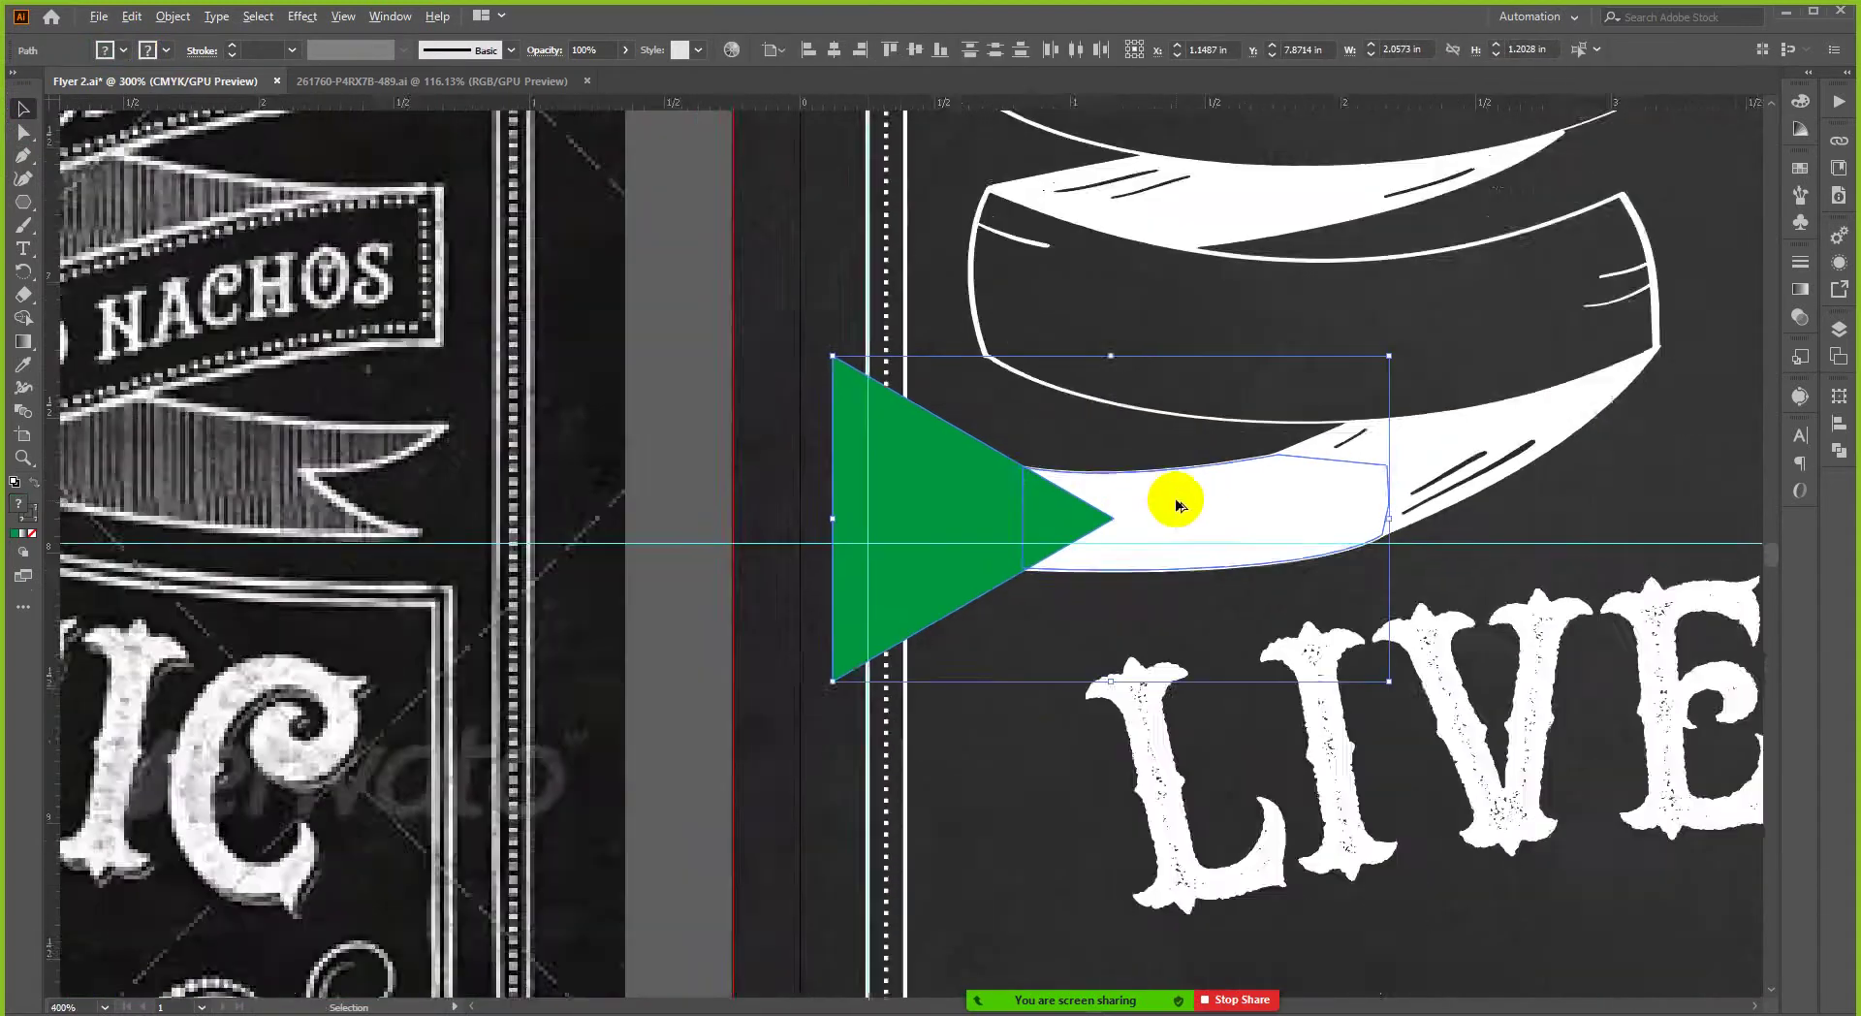
{"action": "left_click", "coordinate": [1838, 450]}
{"action": "left_click", "coordinate": [1648, 439]}
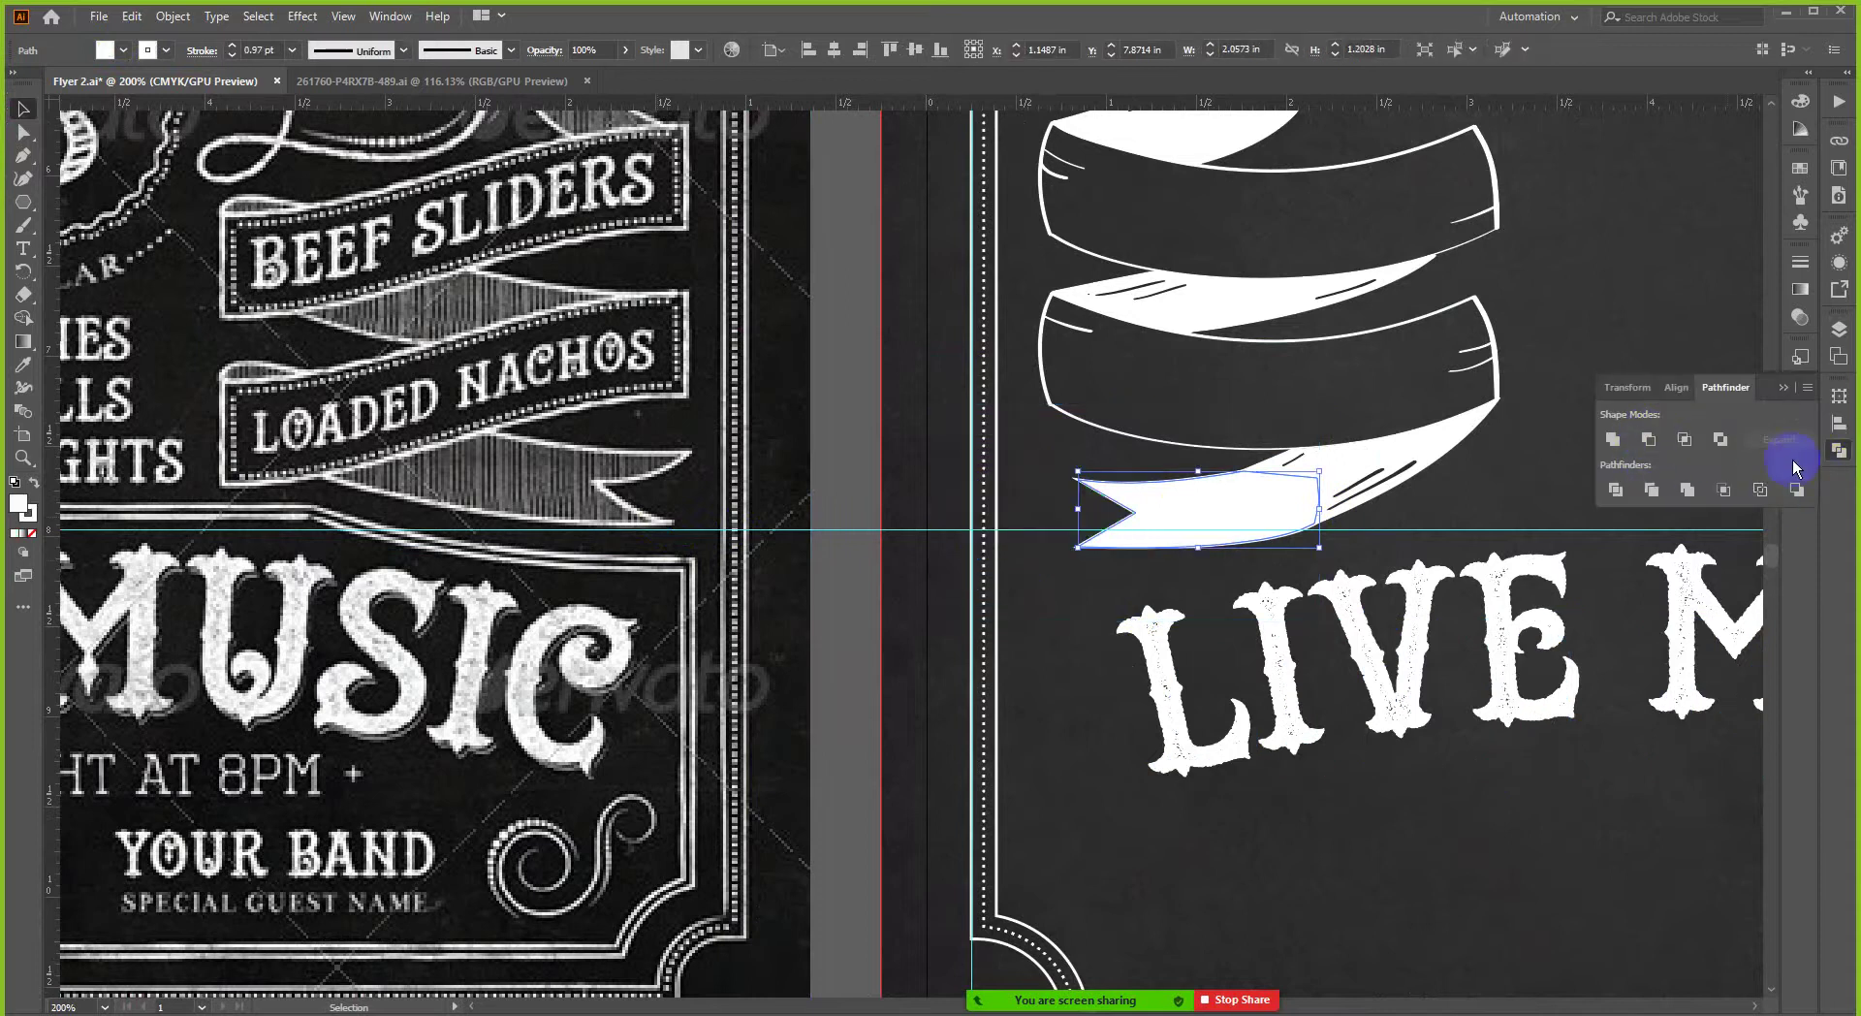
{"action": "left_click", "coordinate": [1839, 451]}
{"action": "left_click", "coordinate": [930, 478]}
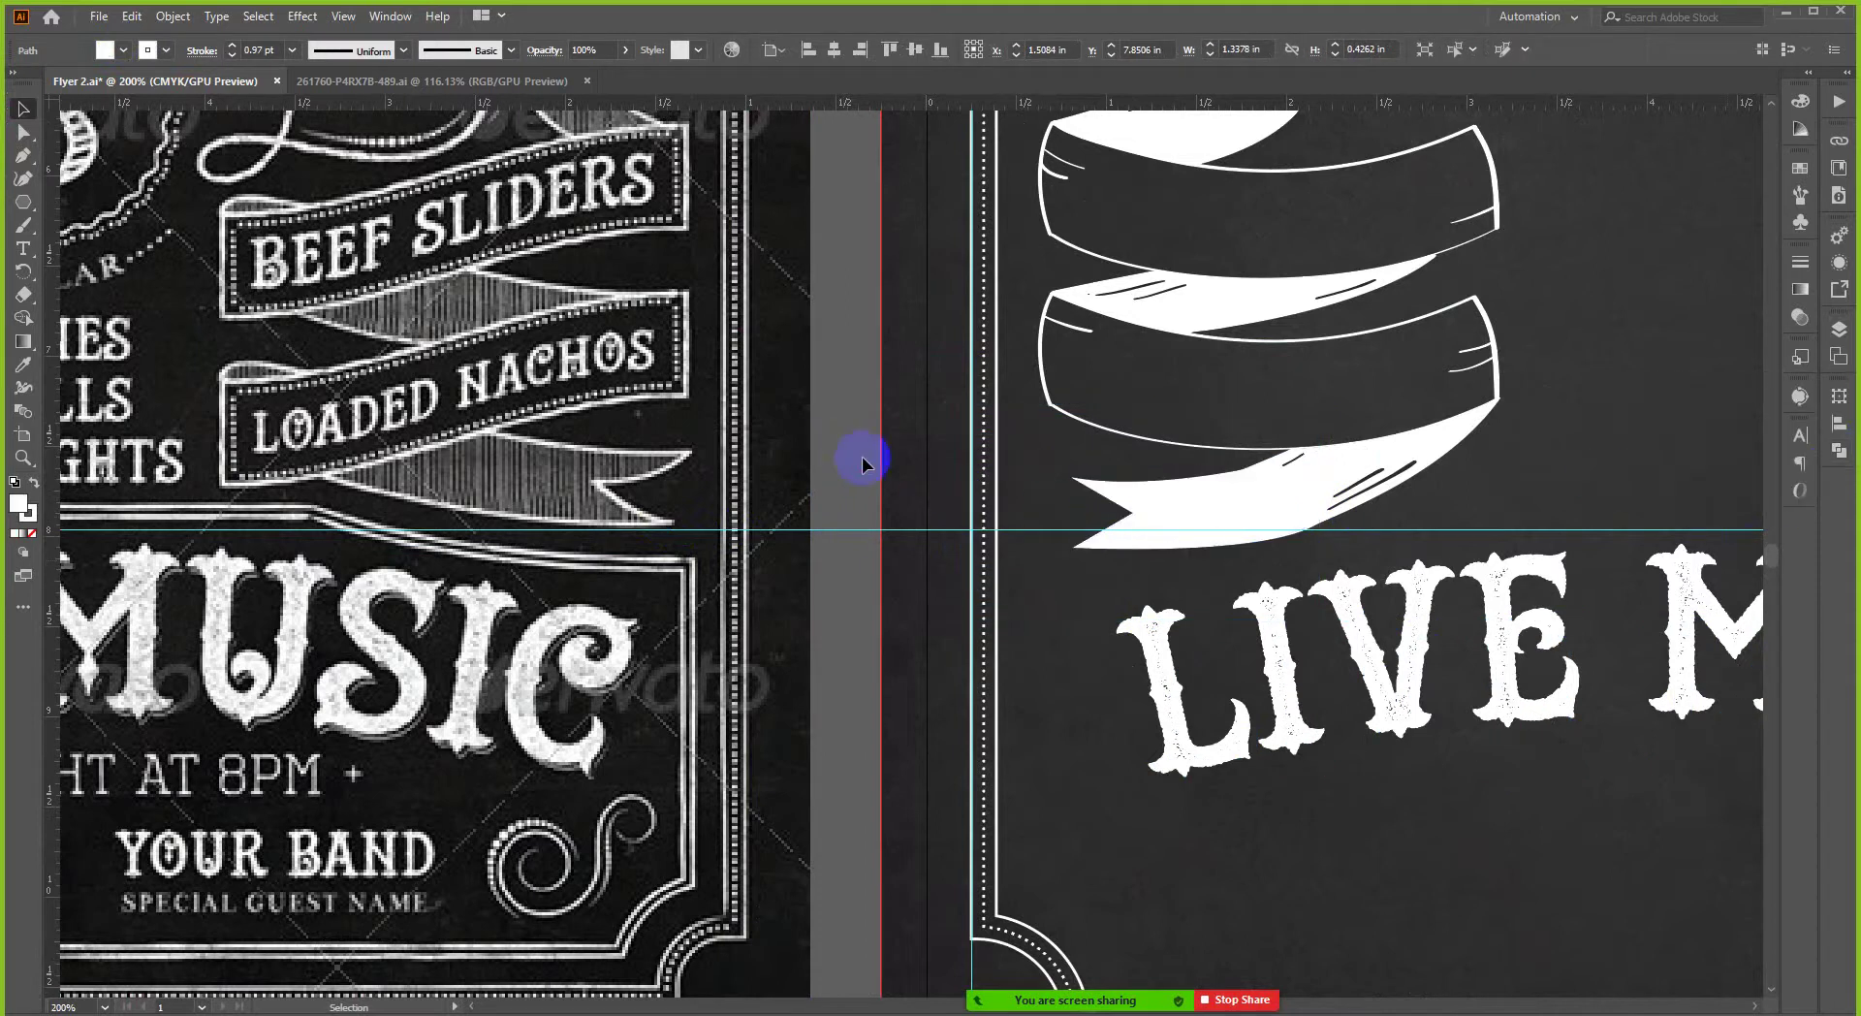
- Merge the notched tail extension with the ribbon's lower tail using the Shape Builder, and deselect the ribbon
{"action": "scroll", "coordinate": [1332, 480], "scroll_direction": "up", "scroll_amount": 1}
{"action": "scroll", "coordinate": [1299, 520], "scroll_direction": "up", "scroll_amount": 1}
{"action": "left_click", "coordinate": [1260, 513]}
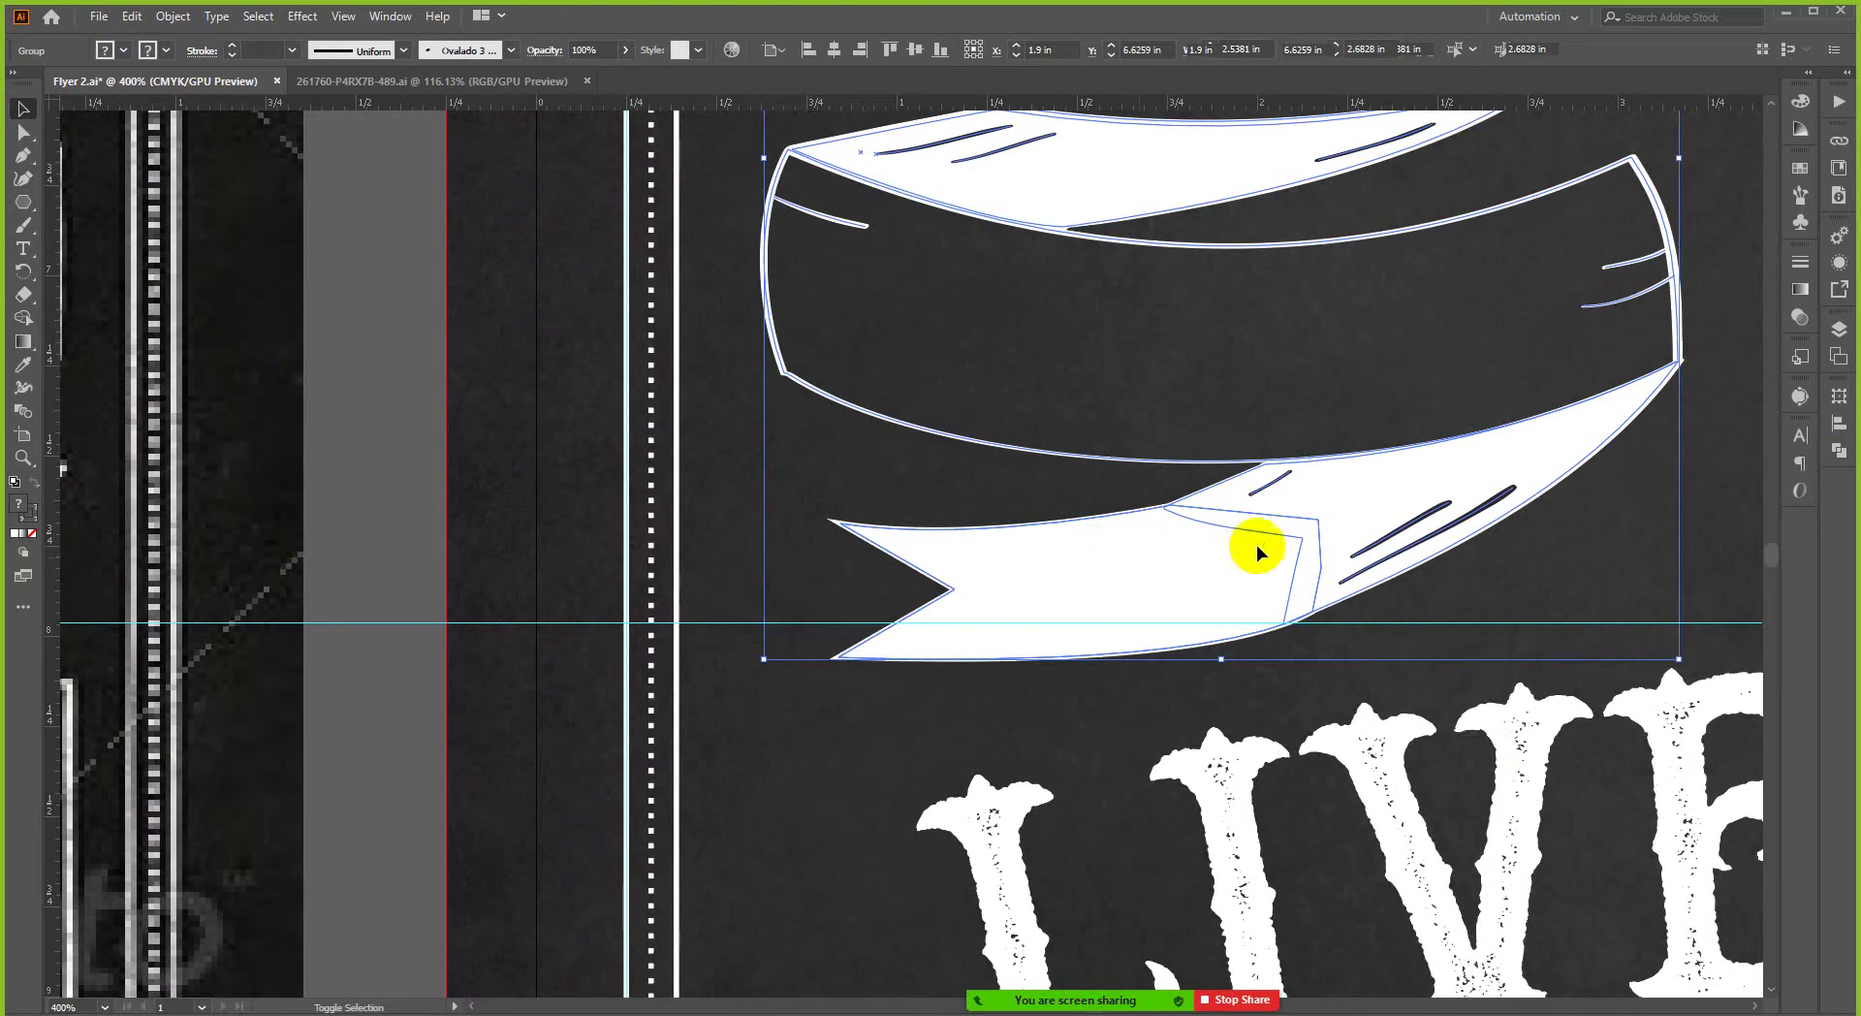
{"action": "key", "text": "shift+m"}
{"action": "key", "text": "ctrl+minus"}
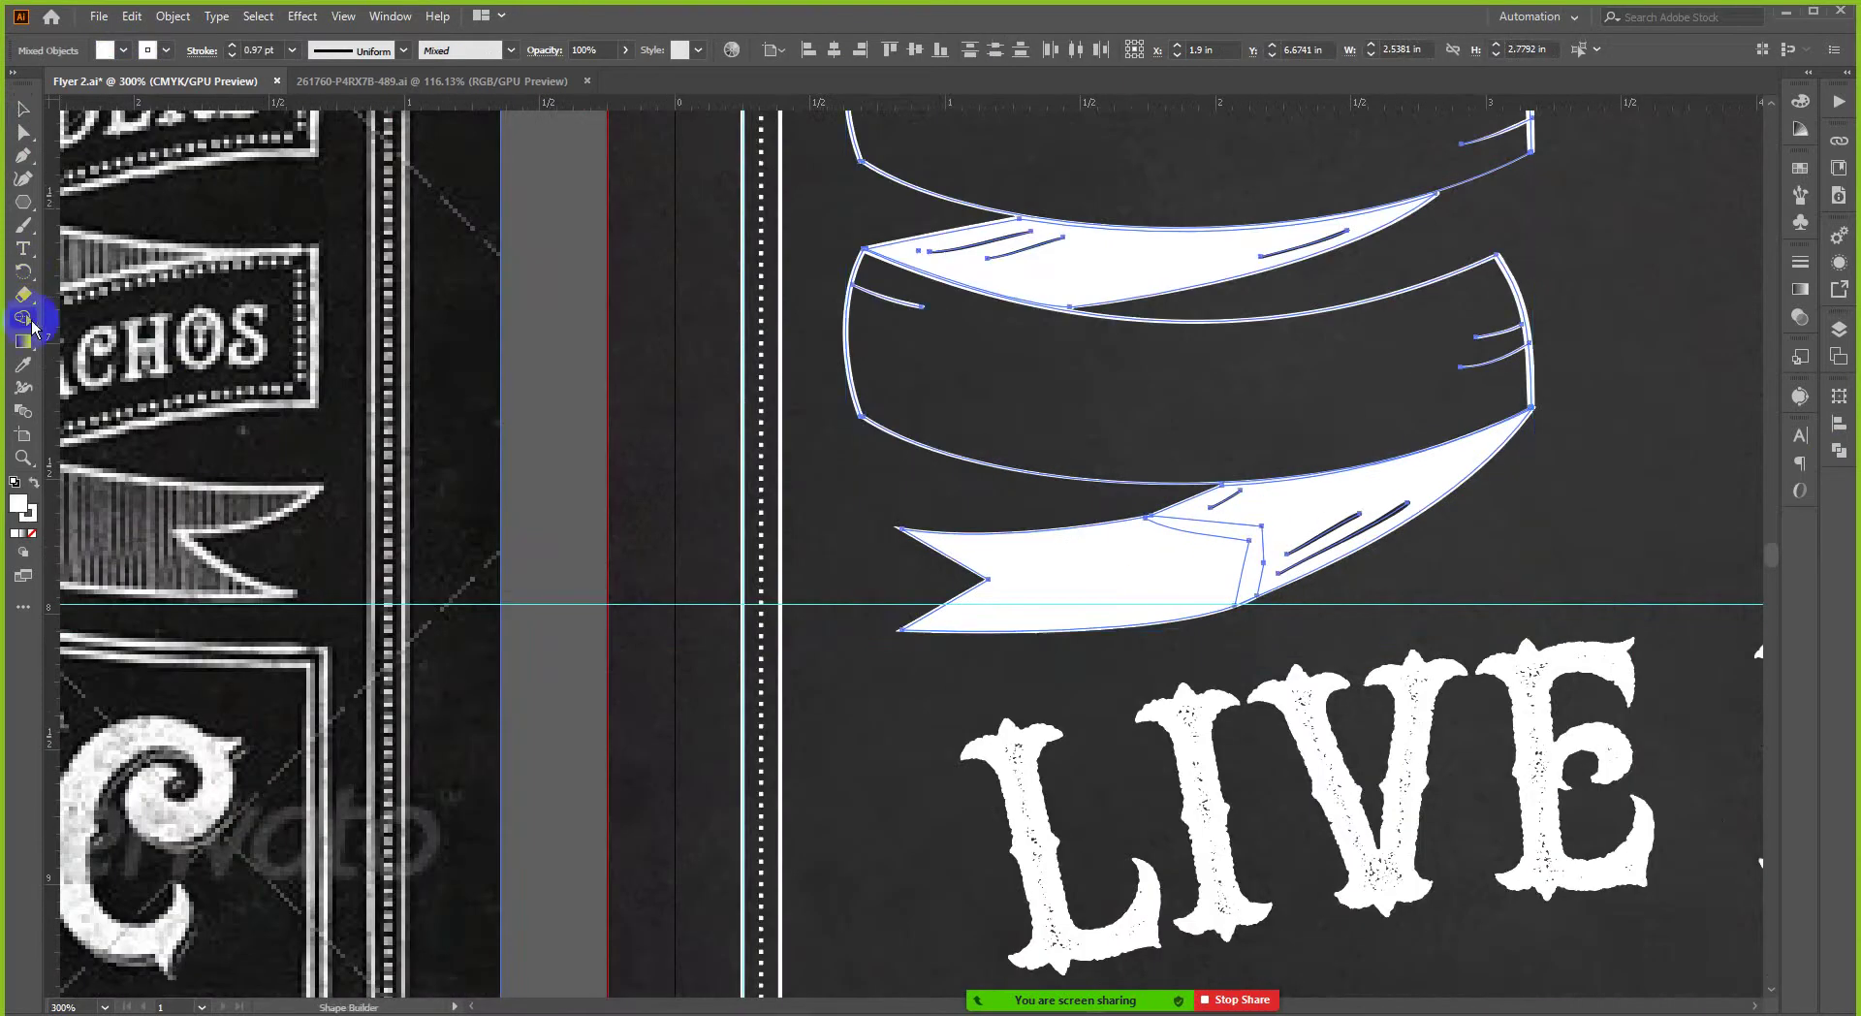
{"action": "mouse_move", "coordinate": [1205, 559]}
{"action": "left_mouse_down"}
{"action": "mouse_move", "coordinate": [1272, 523]}
{"action": "mouse_move", "coordinate": [1197, 552]}
{"action": "left_mouse_up"}
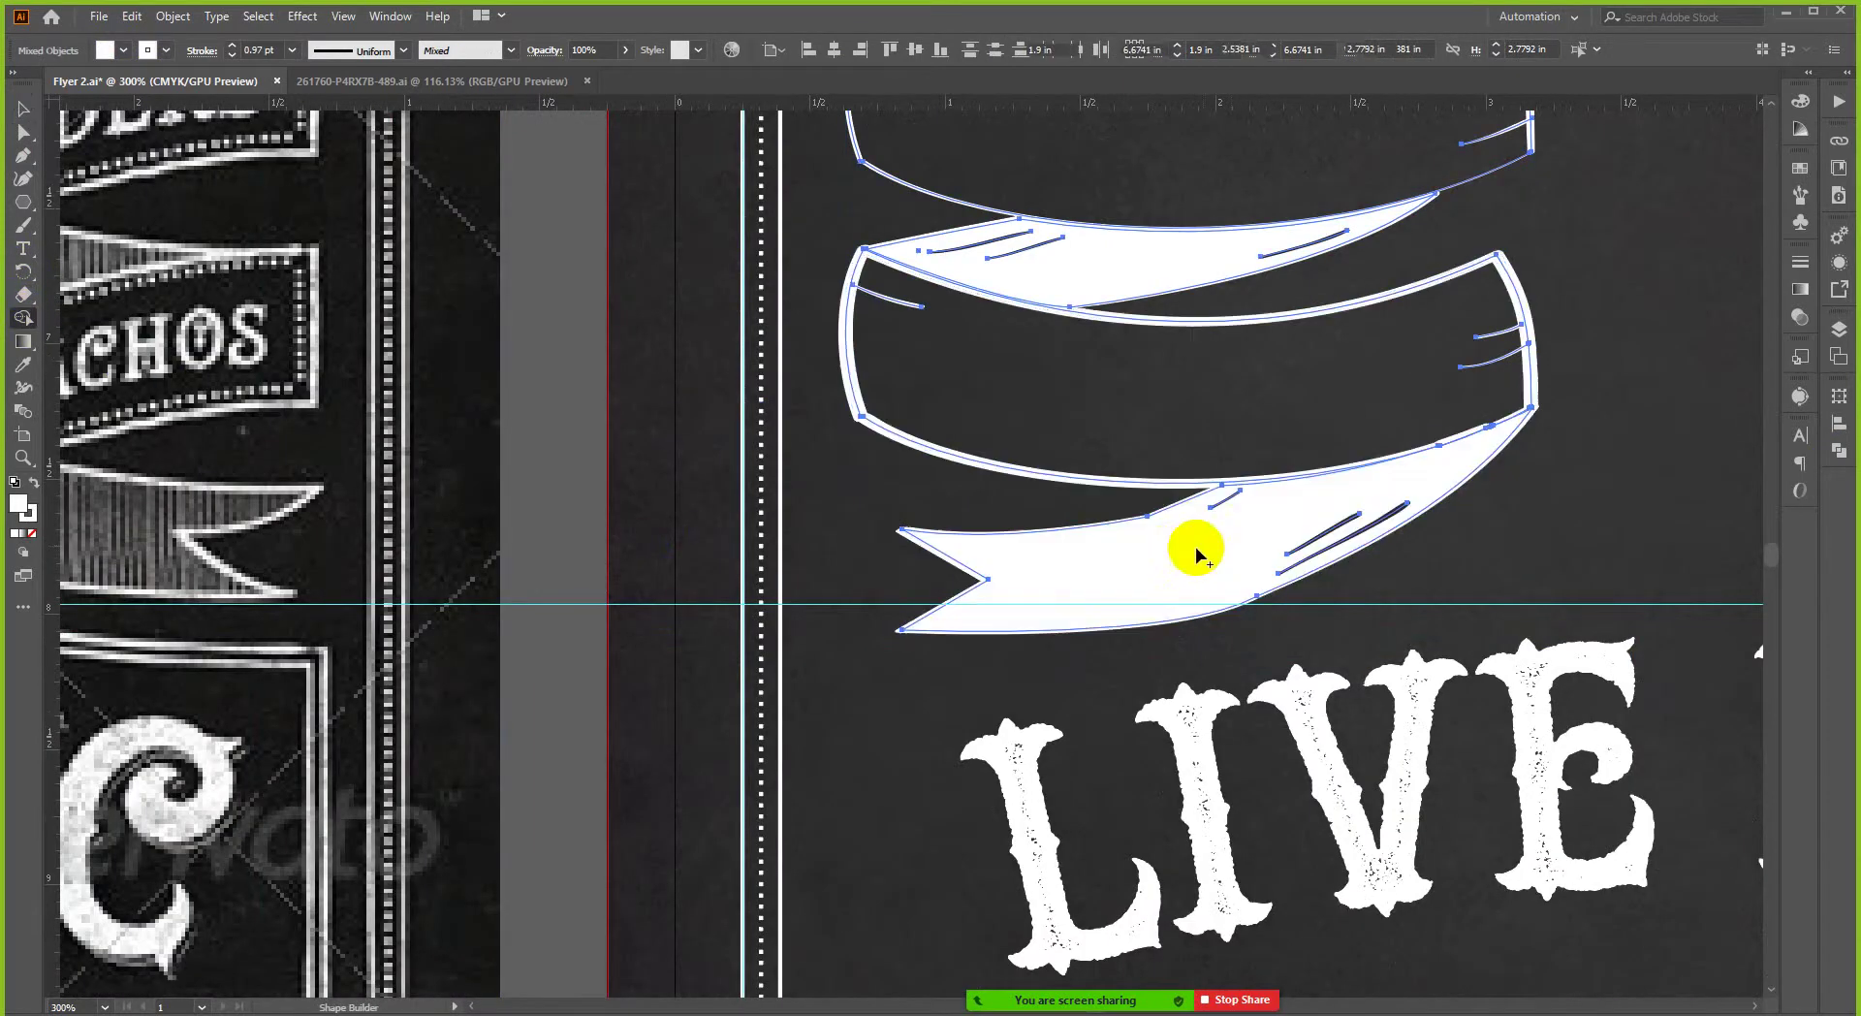
{"action": "key", "text": "v"}
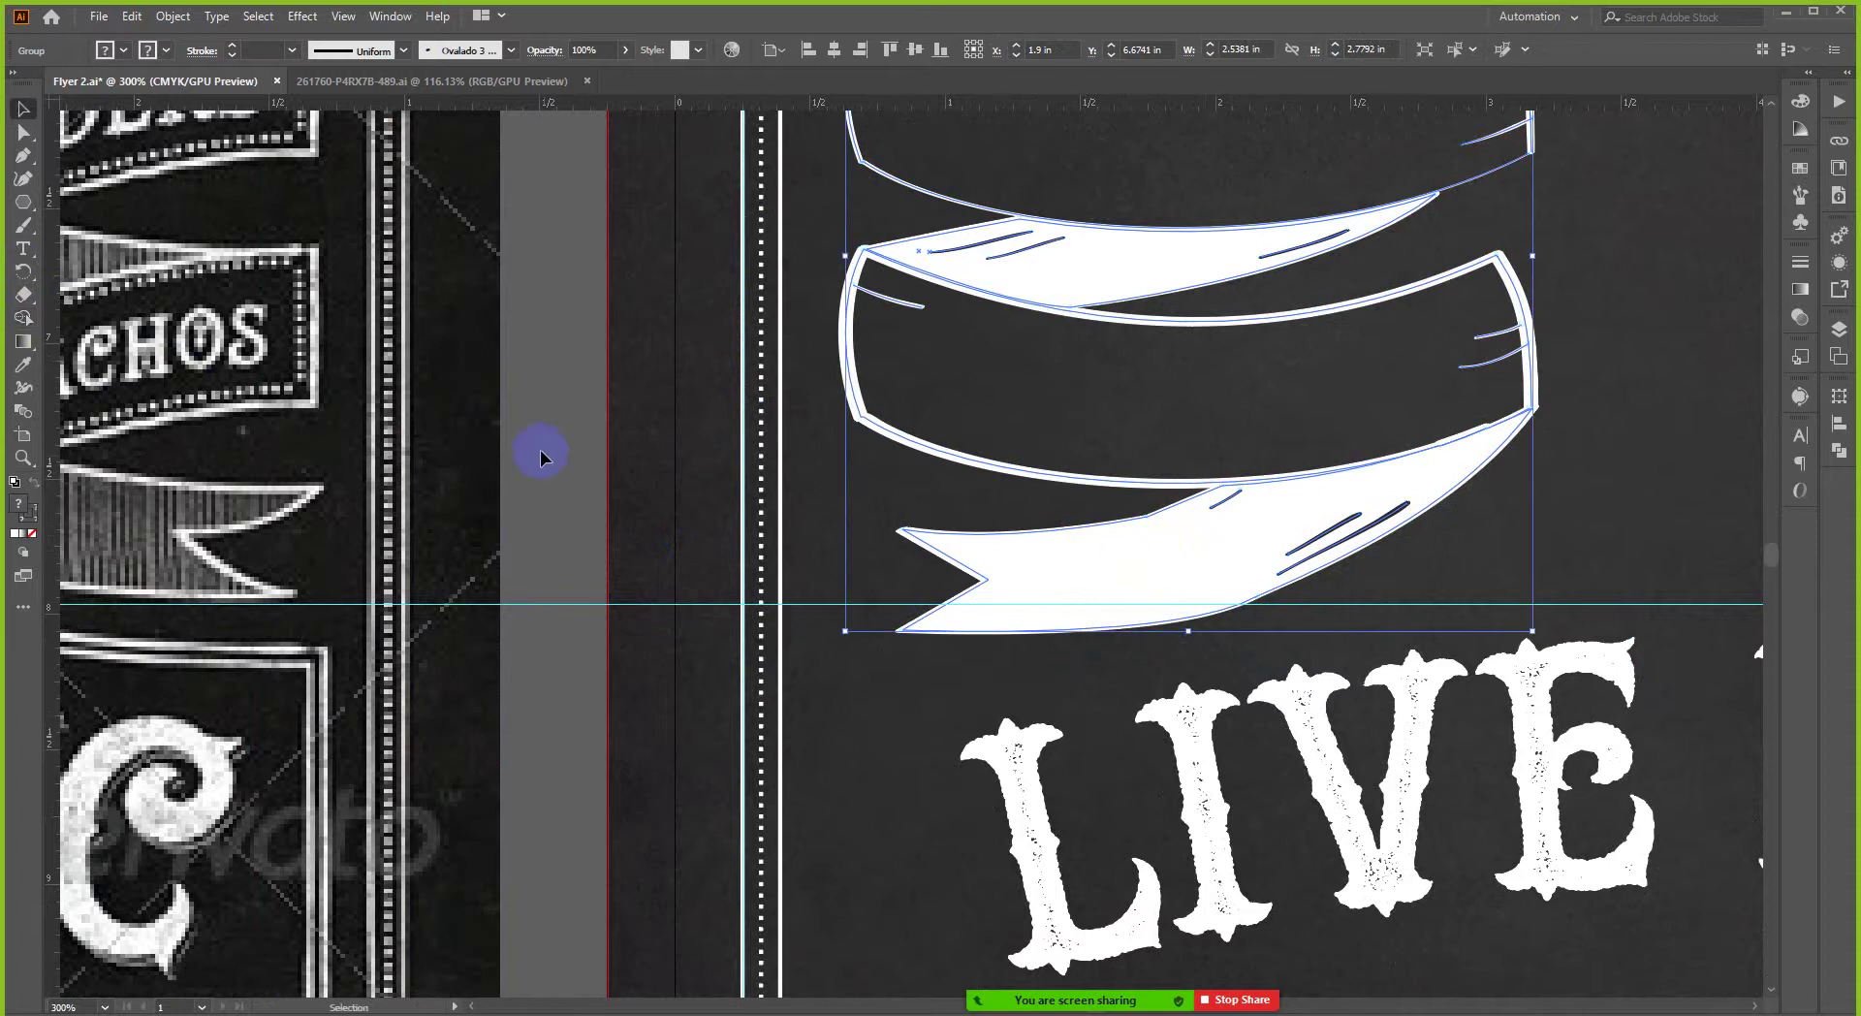
{"action": "left_click", "coordinate": [548, 449]}
- Smooth the kink in the lower tail's upper edge by rounding its anchor point with a 2.1 in corner radius
{"action": "scroll", "coordinate": [1251, 581], "scroll_direction": "up", "scroll_amount": 3}
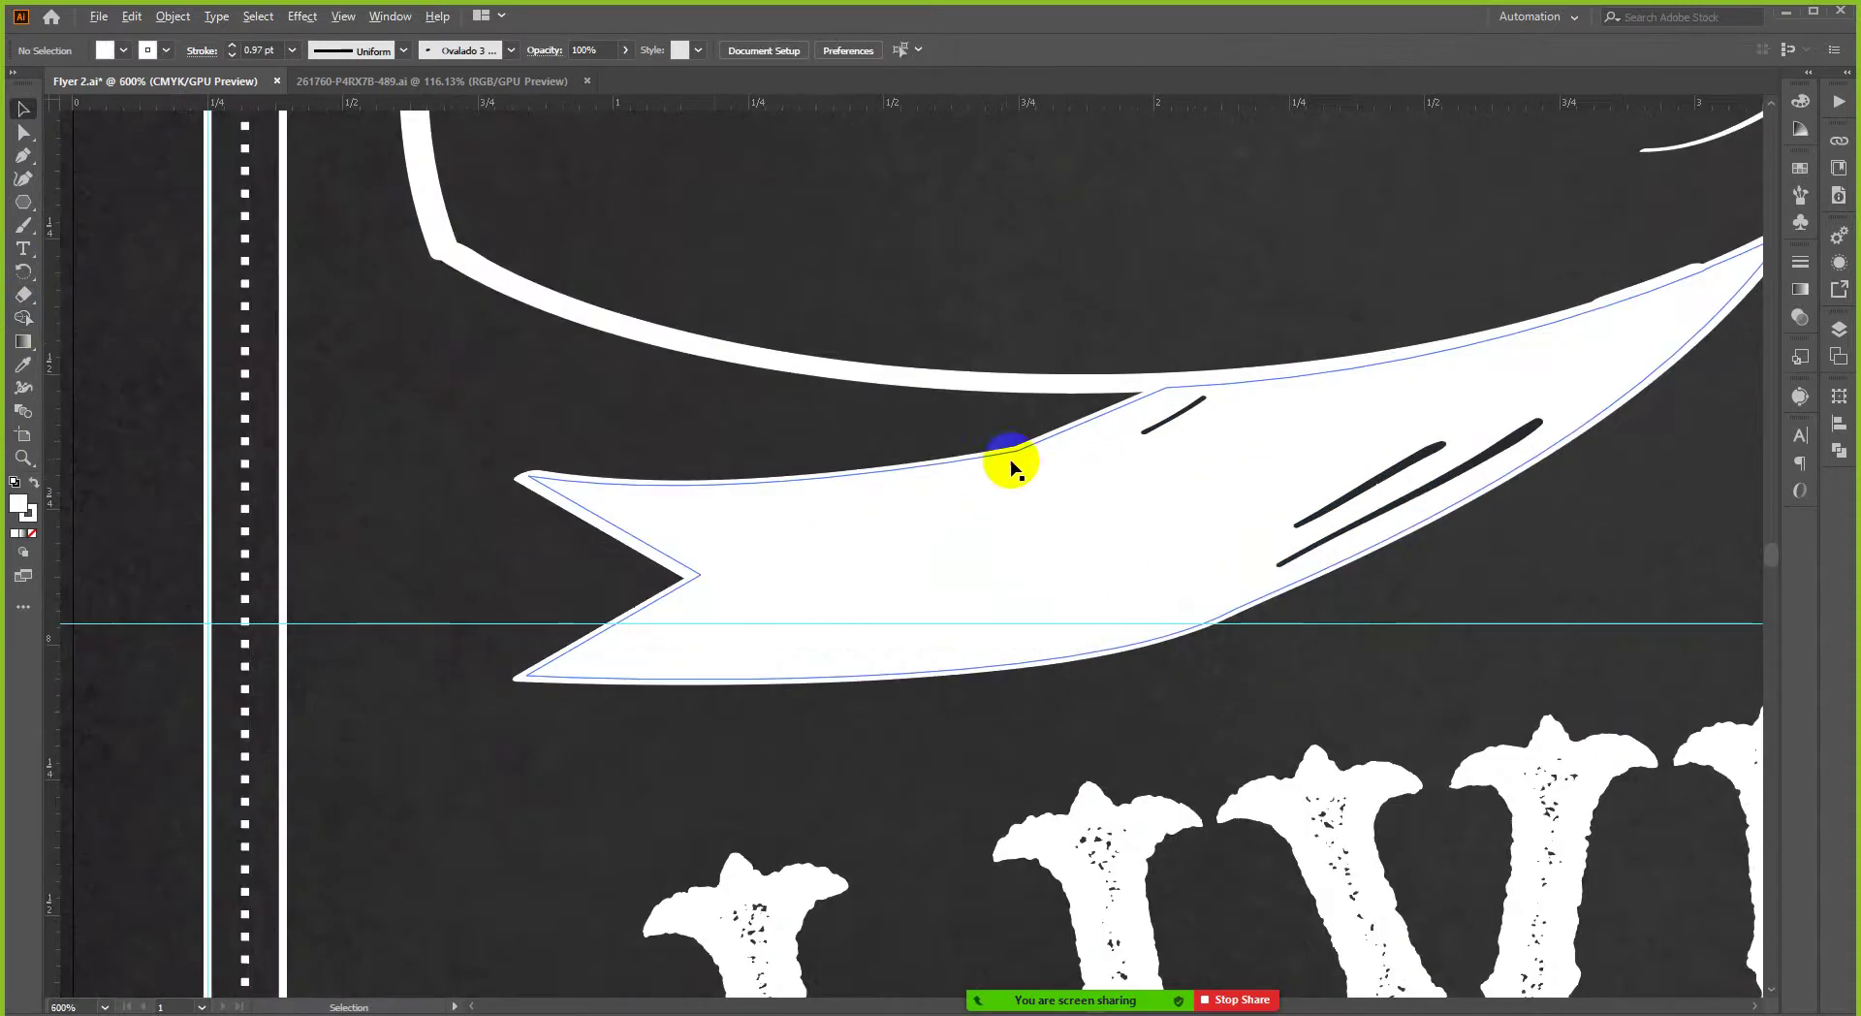
{"action": "scroll", "coordinate": [1031, 458], "scroll_direction": "down", "scroll_amount": 2}
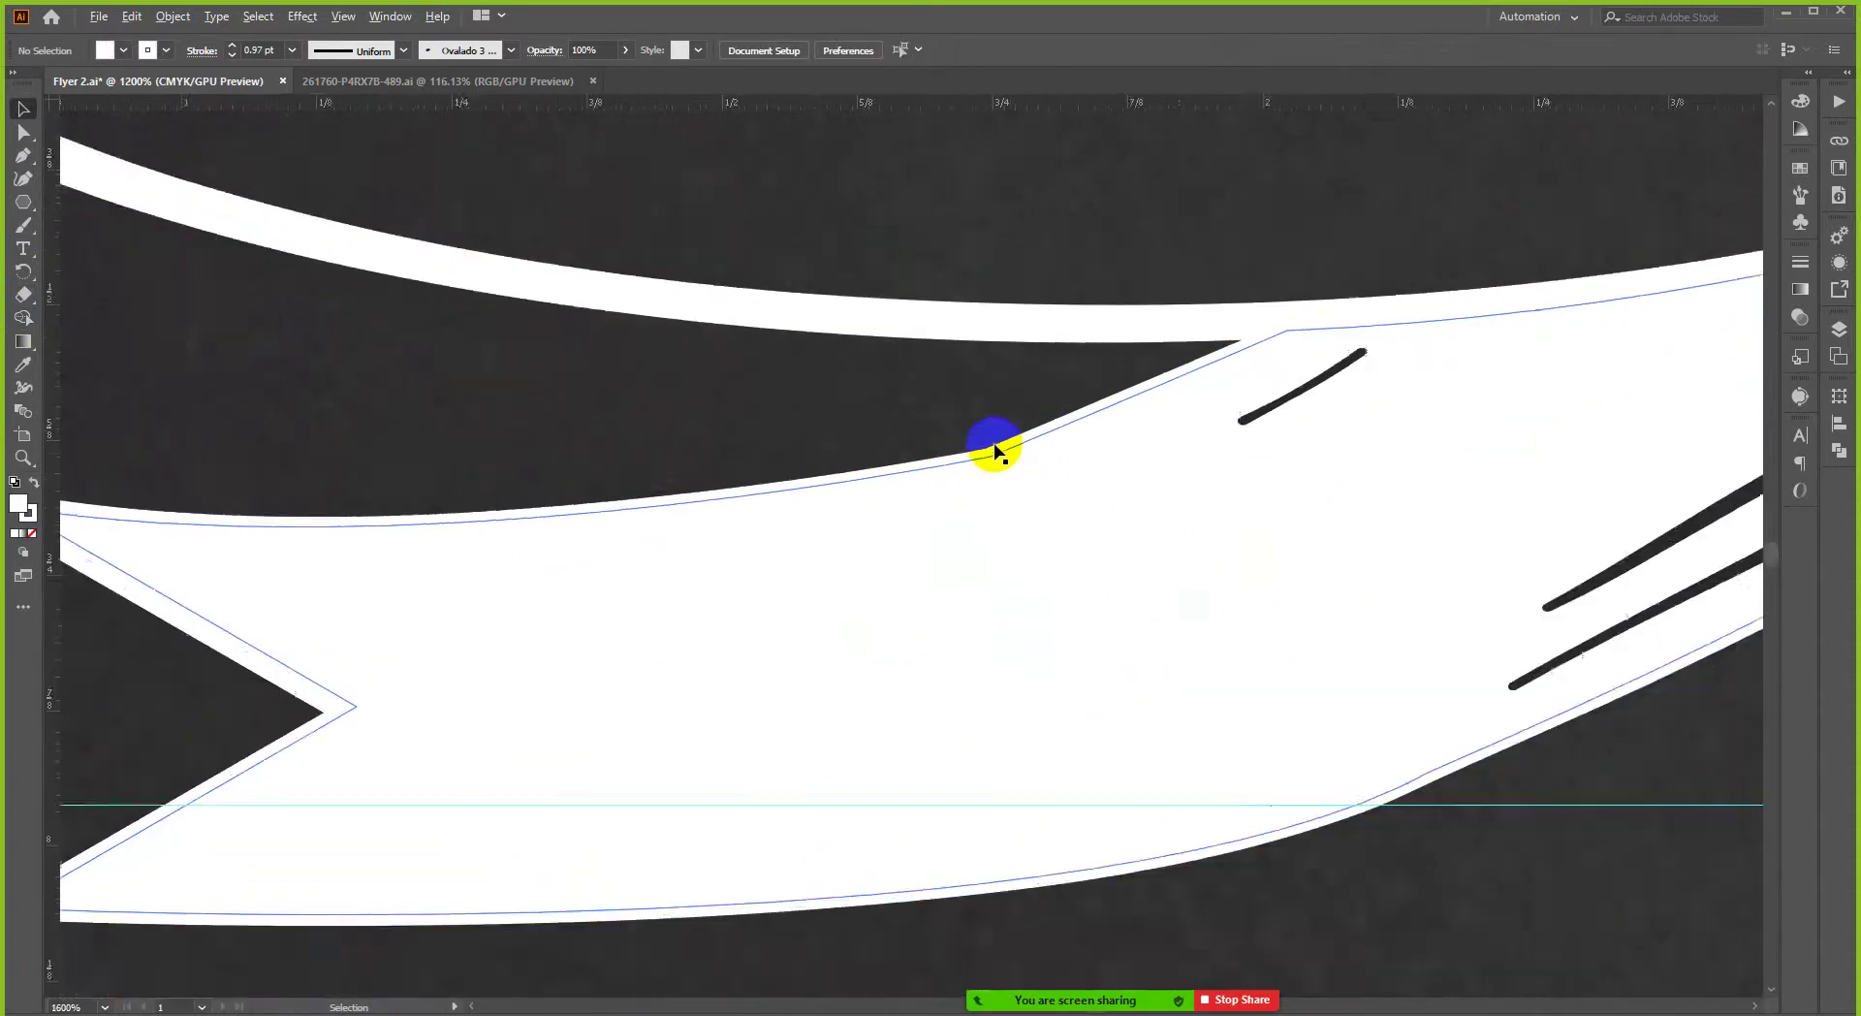
{"action": "left_click", "coordinate": [21, 132]}
{"action": "left_click", "coordinate": [436, 385]}
{"action": "left_click", "coordinate": [898, 530]}
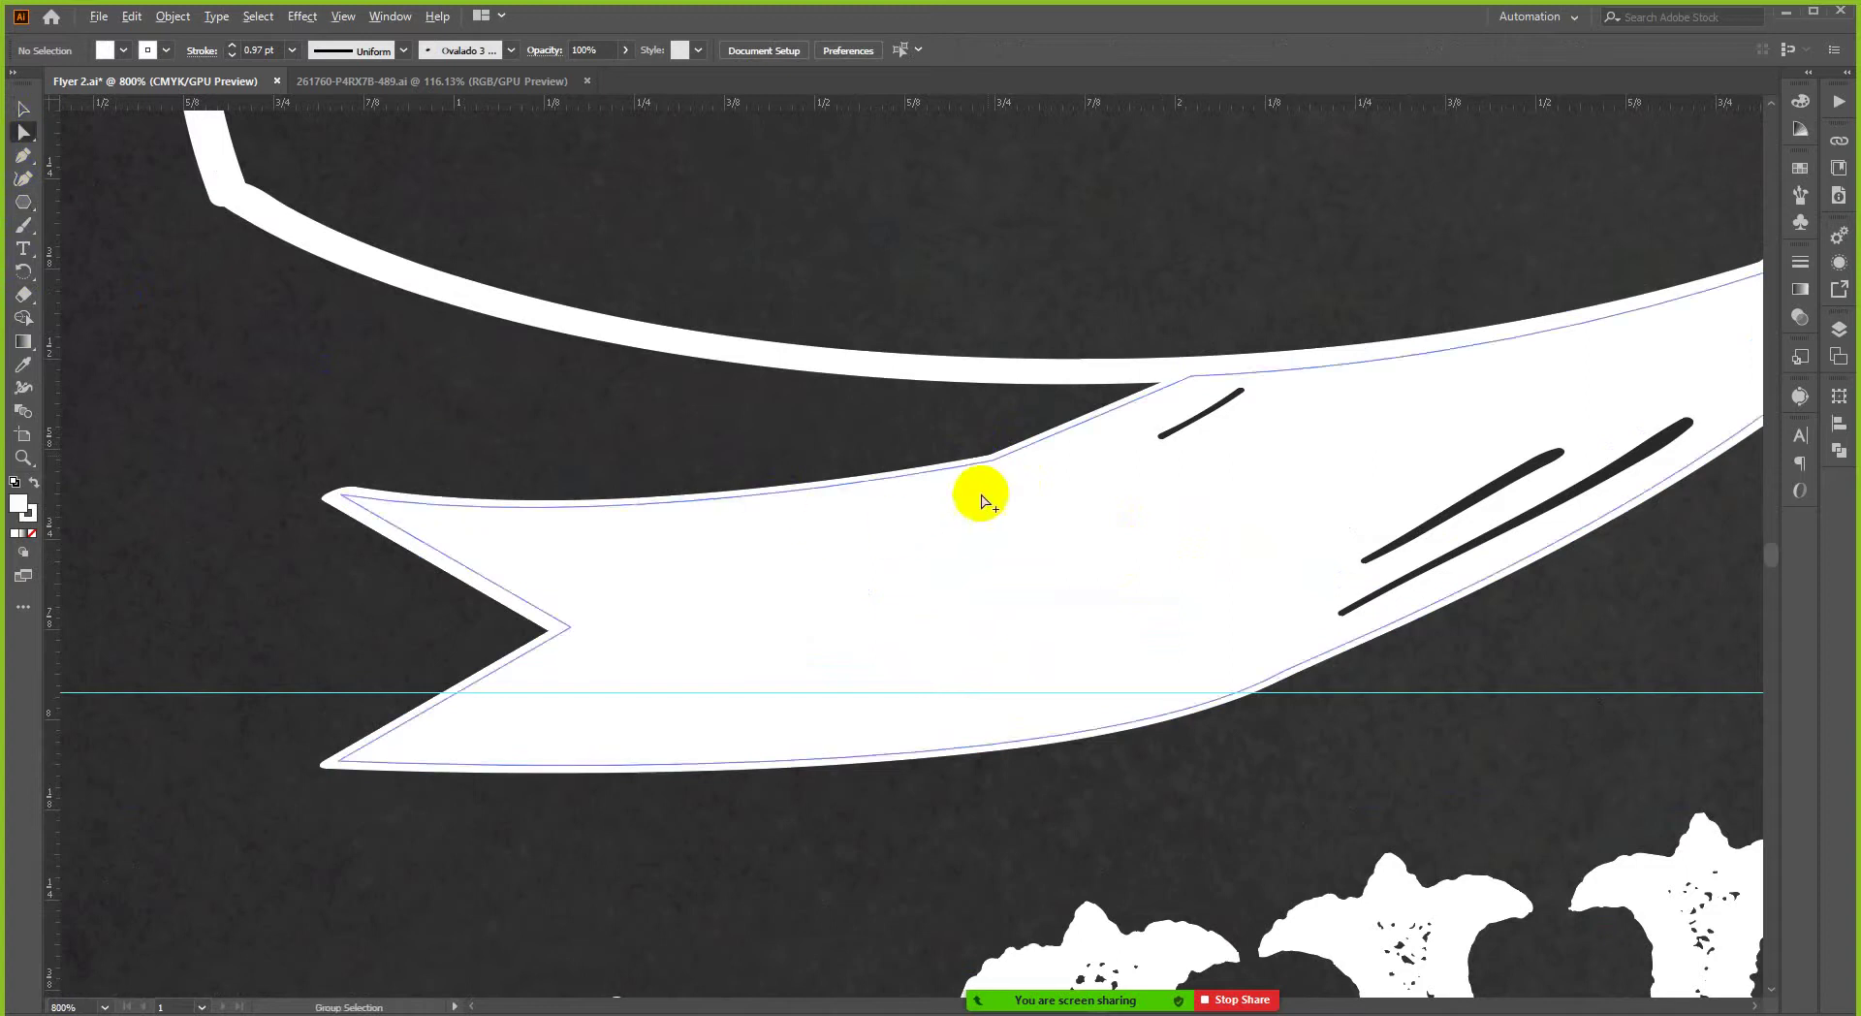
{"action": "scroll", "coordinate": [993, 447], "scroll_direction": "up", "scroll_amount": 1}
{"action": "left_click", "coordinate": [996, 436]}
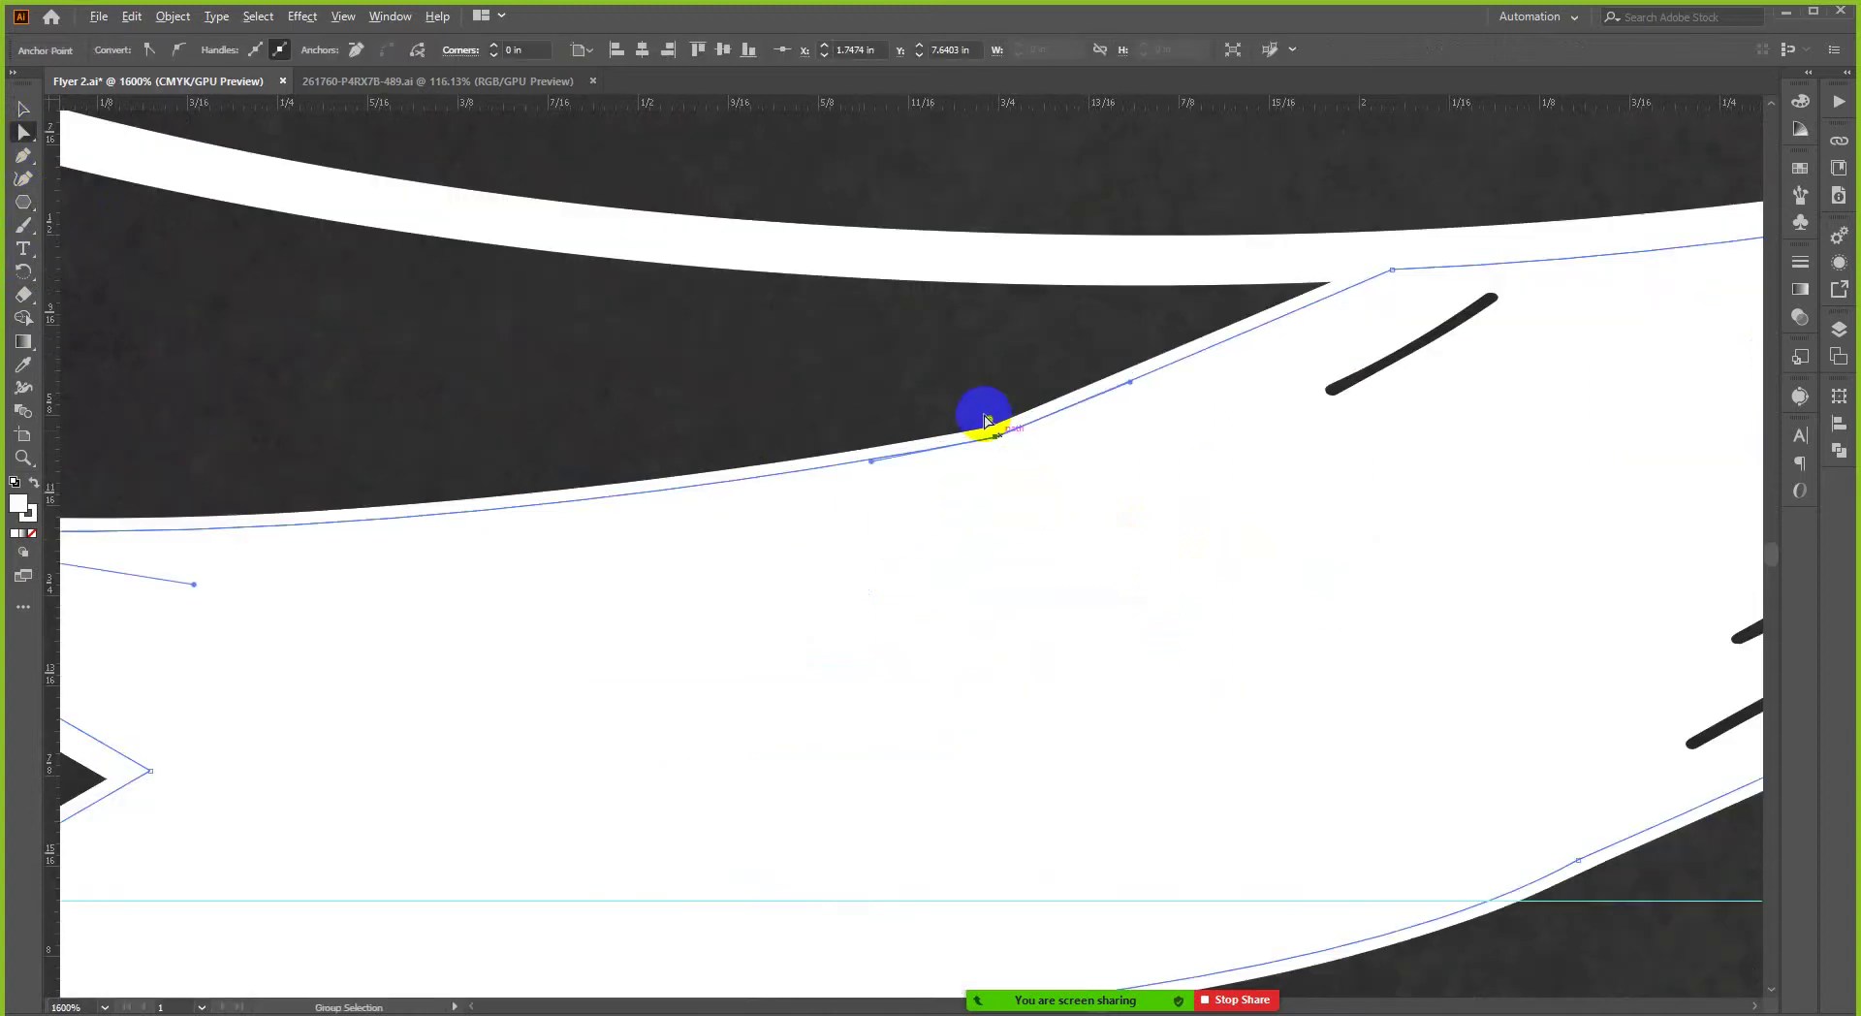
{"action": "scroll", "coordinate": [1227, 644], "scroll_direction": "down", "scroll_amount": 3}
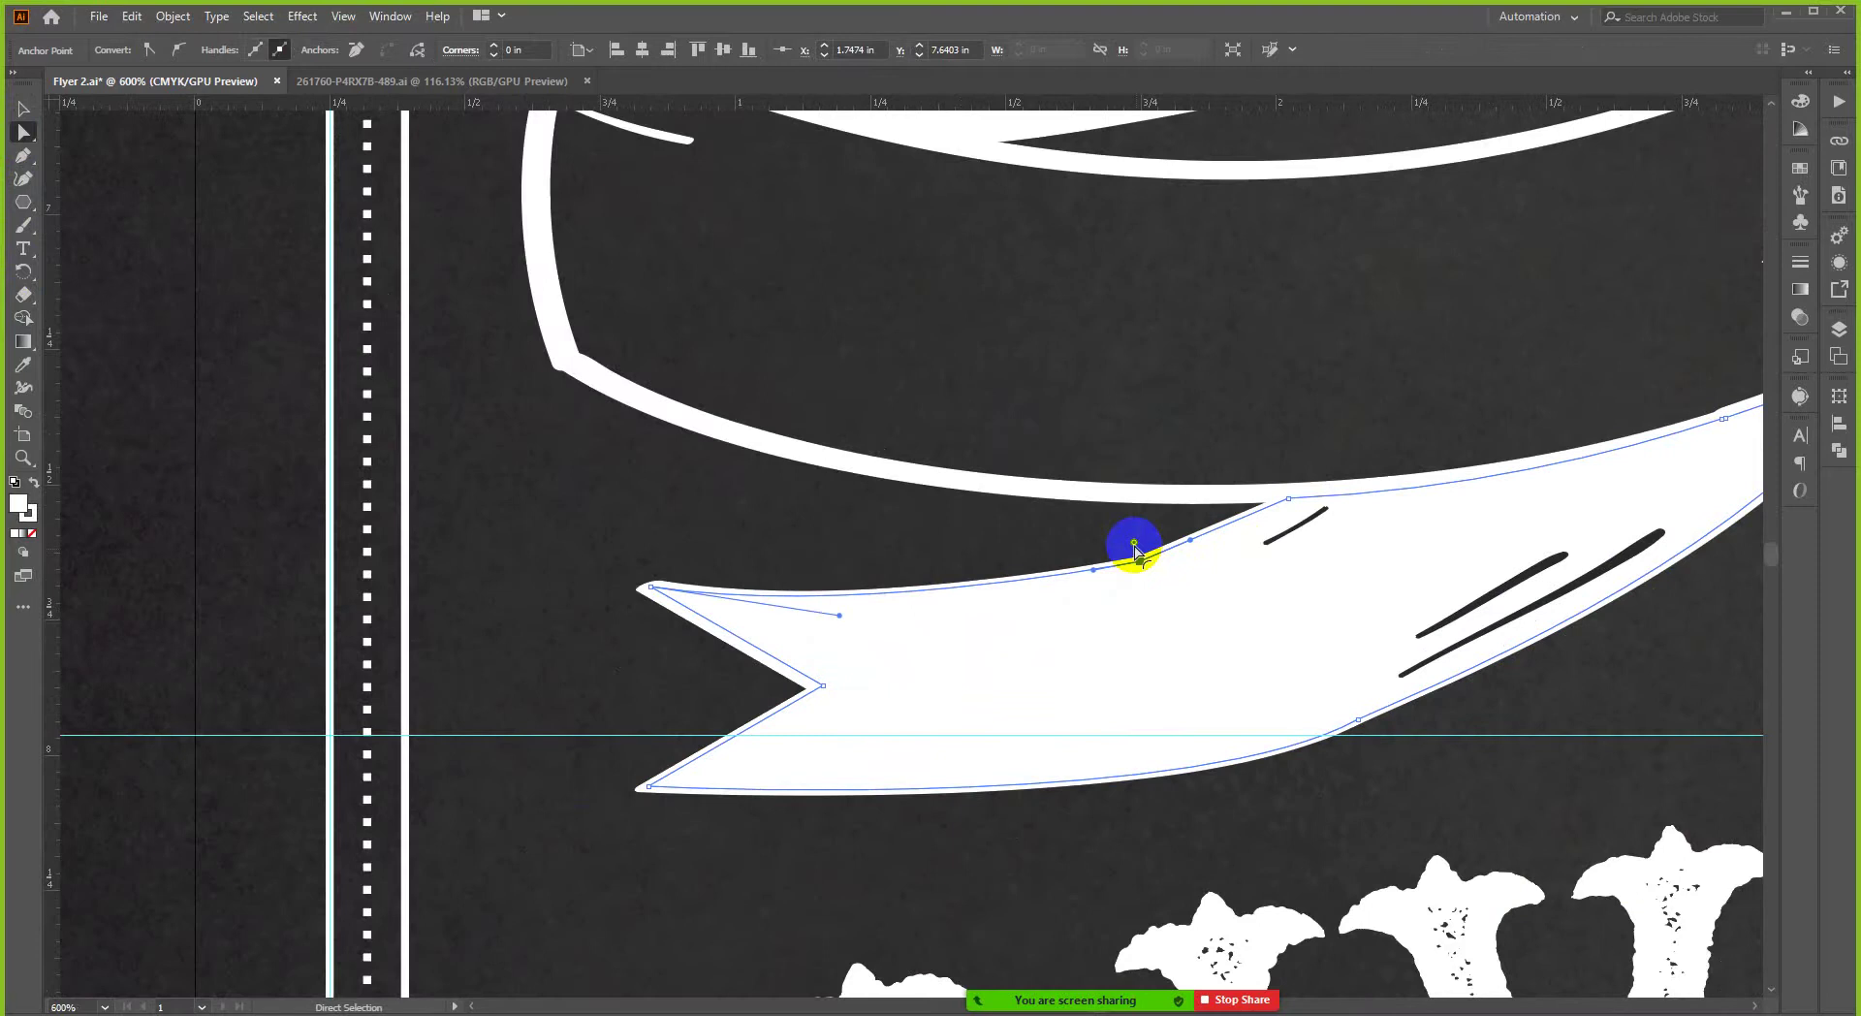
{"action": "left_click_drag", "start_coordinate": [1134, 549], "coordinate": [888, 79]}
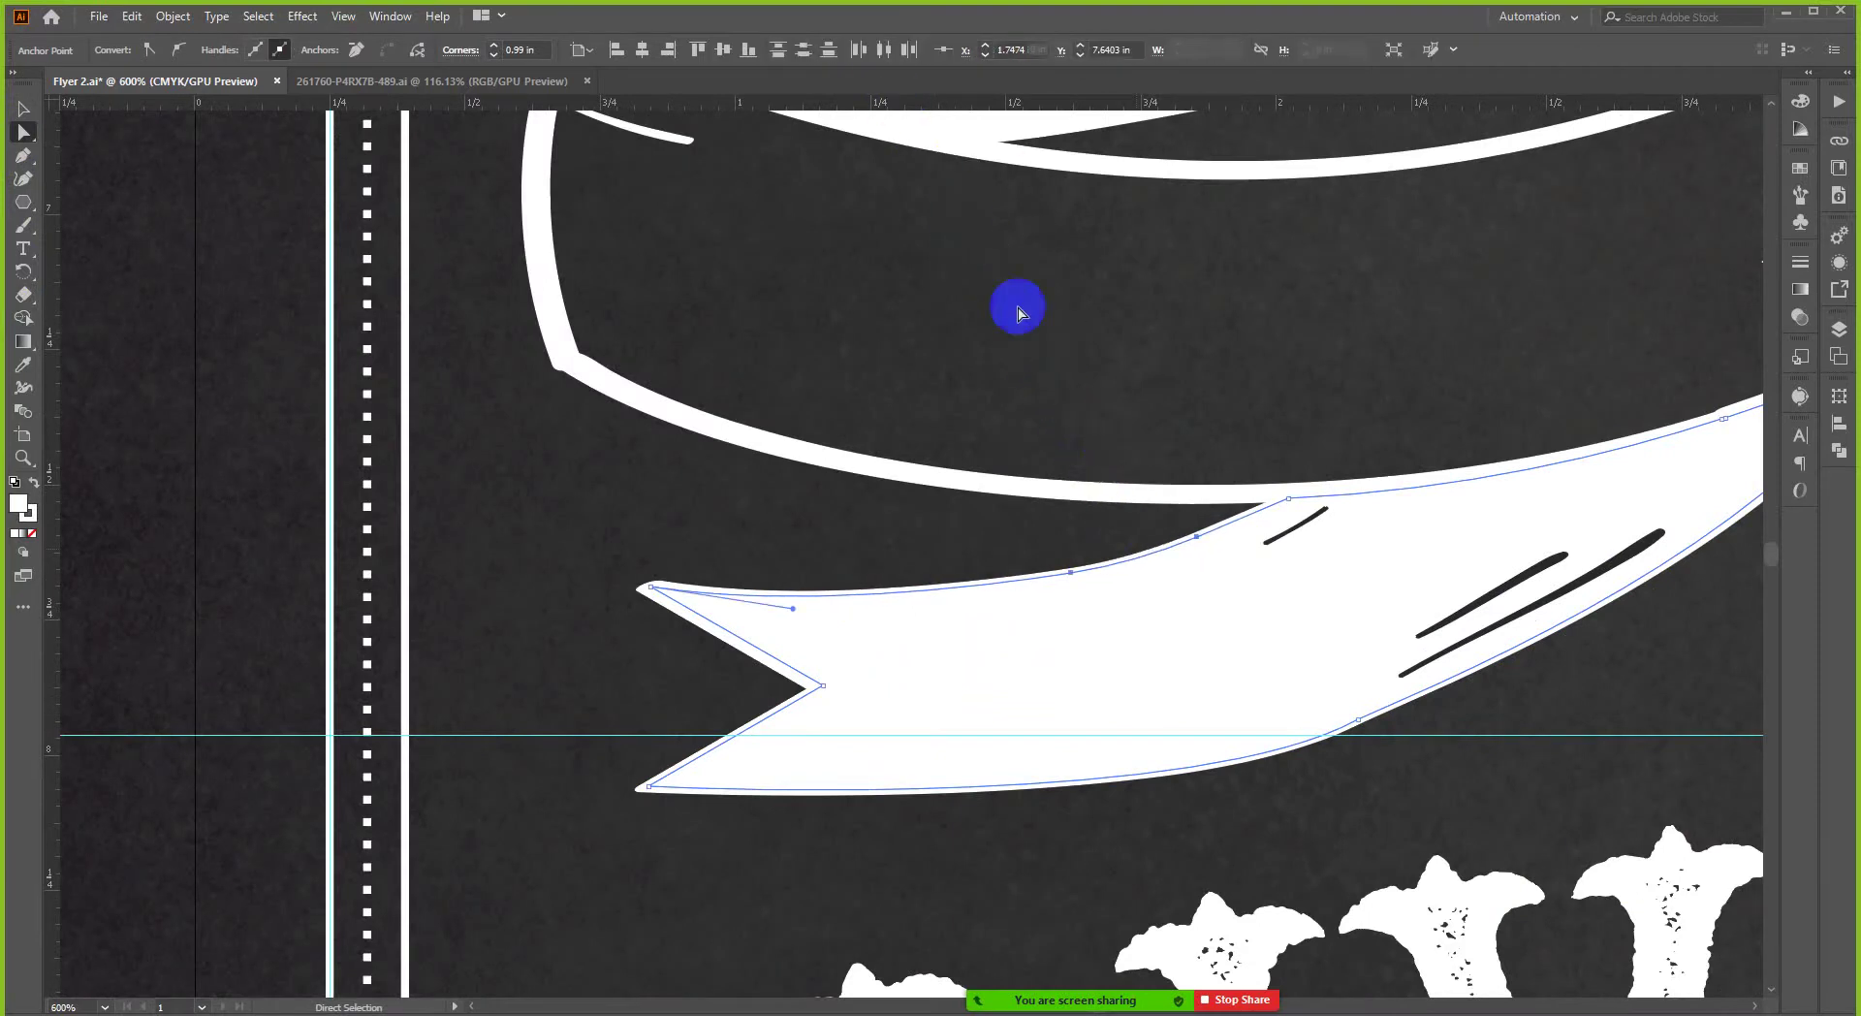
{"action": "scroll", "coordinate": [1110, 534], "scroll_direction": "down", "scroll_amount": 3, "text": "alt"}
{"action": "scroll", "coordinate": [1112, 534], "scroll_direction": "up", "scroll_amount": 1}
{"action": "scroll", "coordinate": [1103, 519], "scroll_direction": "down", "scroll_amount": 2, "text": "alt"}
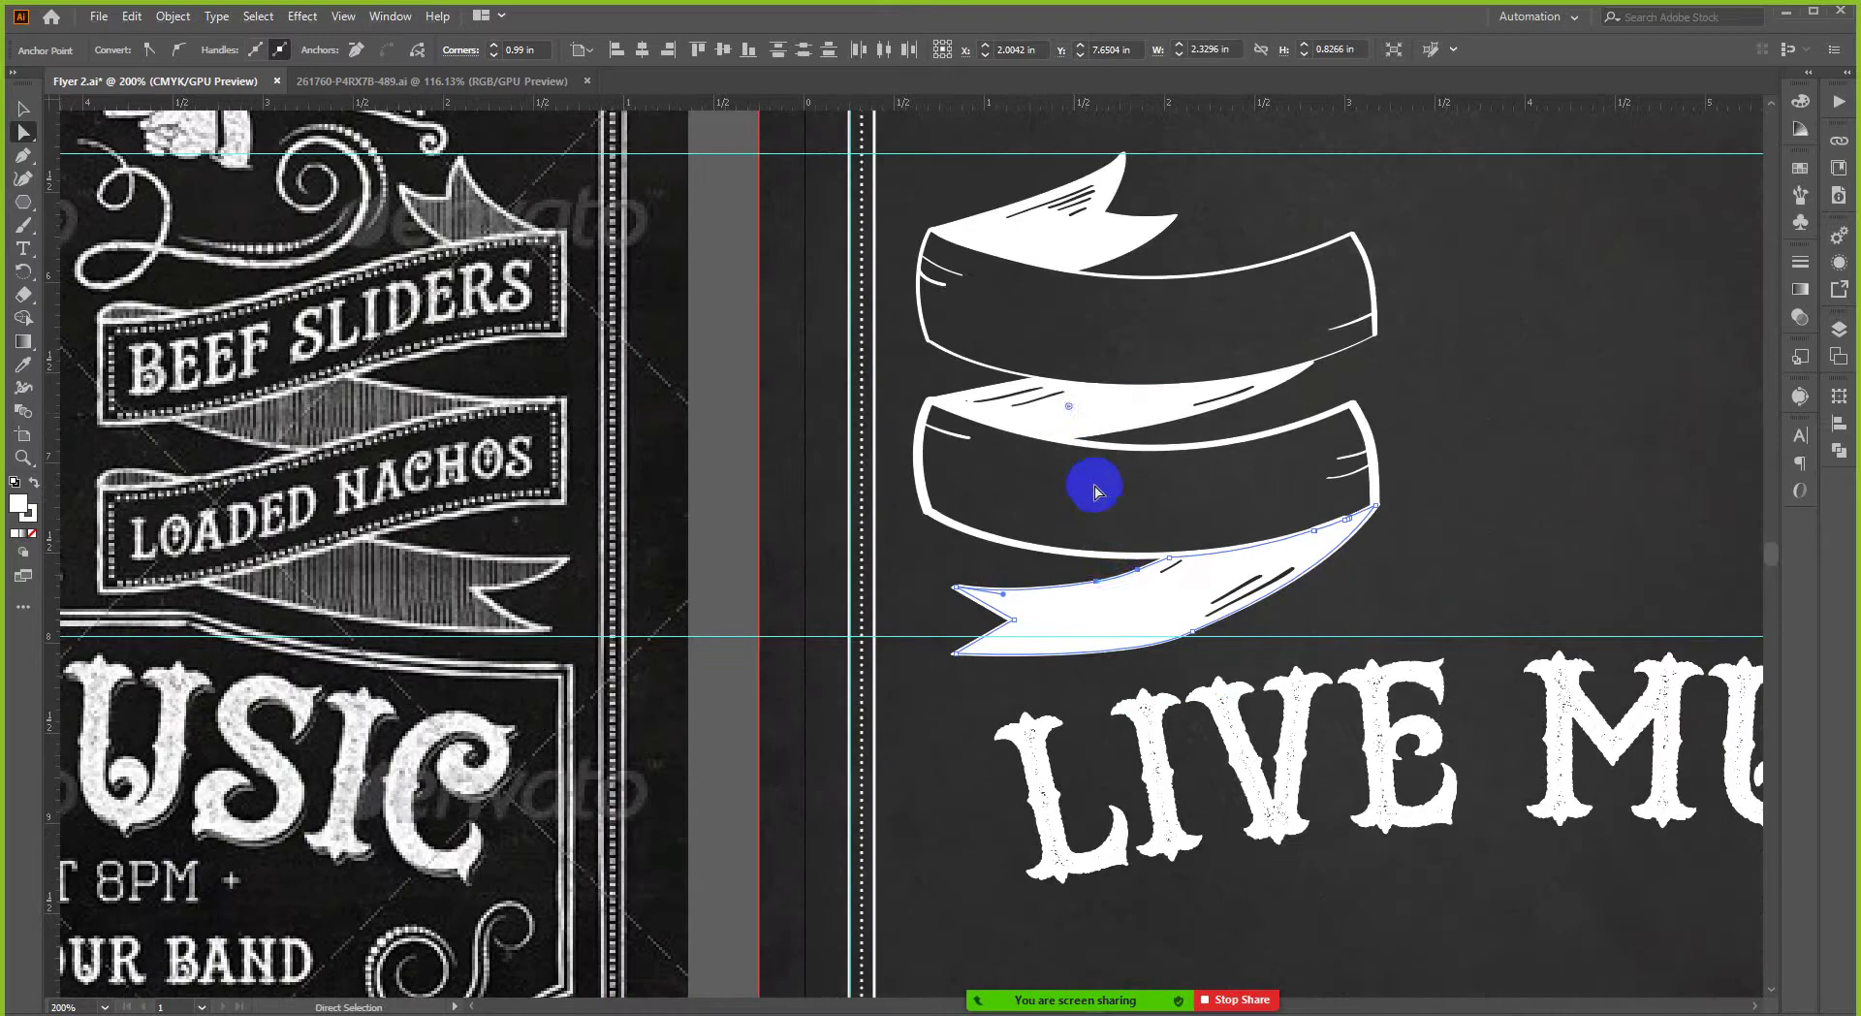
{"action": "left_click_drag", "start_coordinate": [1074, 419], "coordinate": [981, 228]}
- Round the anchor point on the lower tail's bottom edge with a 0.44 in corner radius, and deselect the ribbon
{"action": "scroll", "coordinate": [1197, 652], "scroll_direction": "up", "scroll_amount": 3, "text": "alt"}
{"action": "scroll", "coordinate": [1124, 593], "scroll_direction": "up", "scroll_amount": 2, "text": "alt"}
{"action": "left_click", "coordinate": [1065, 444]}
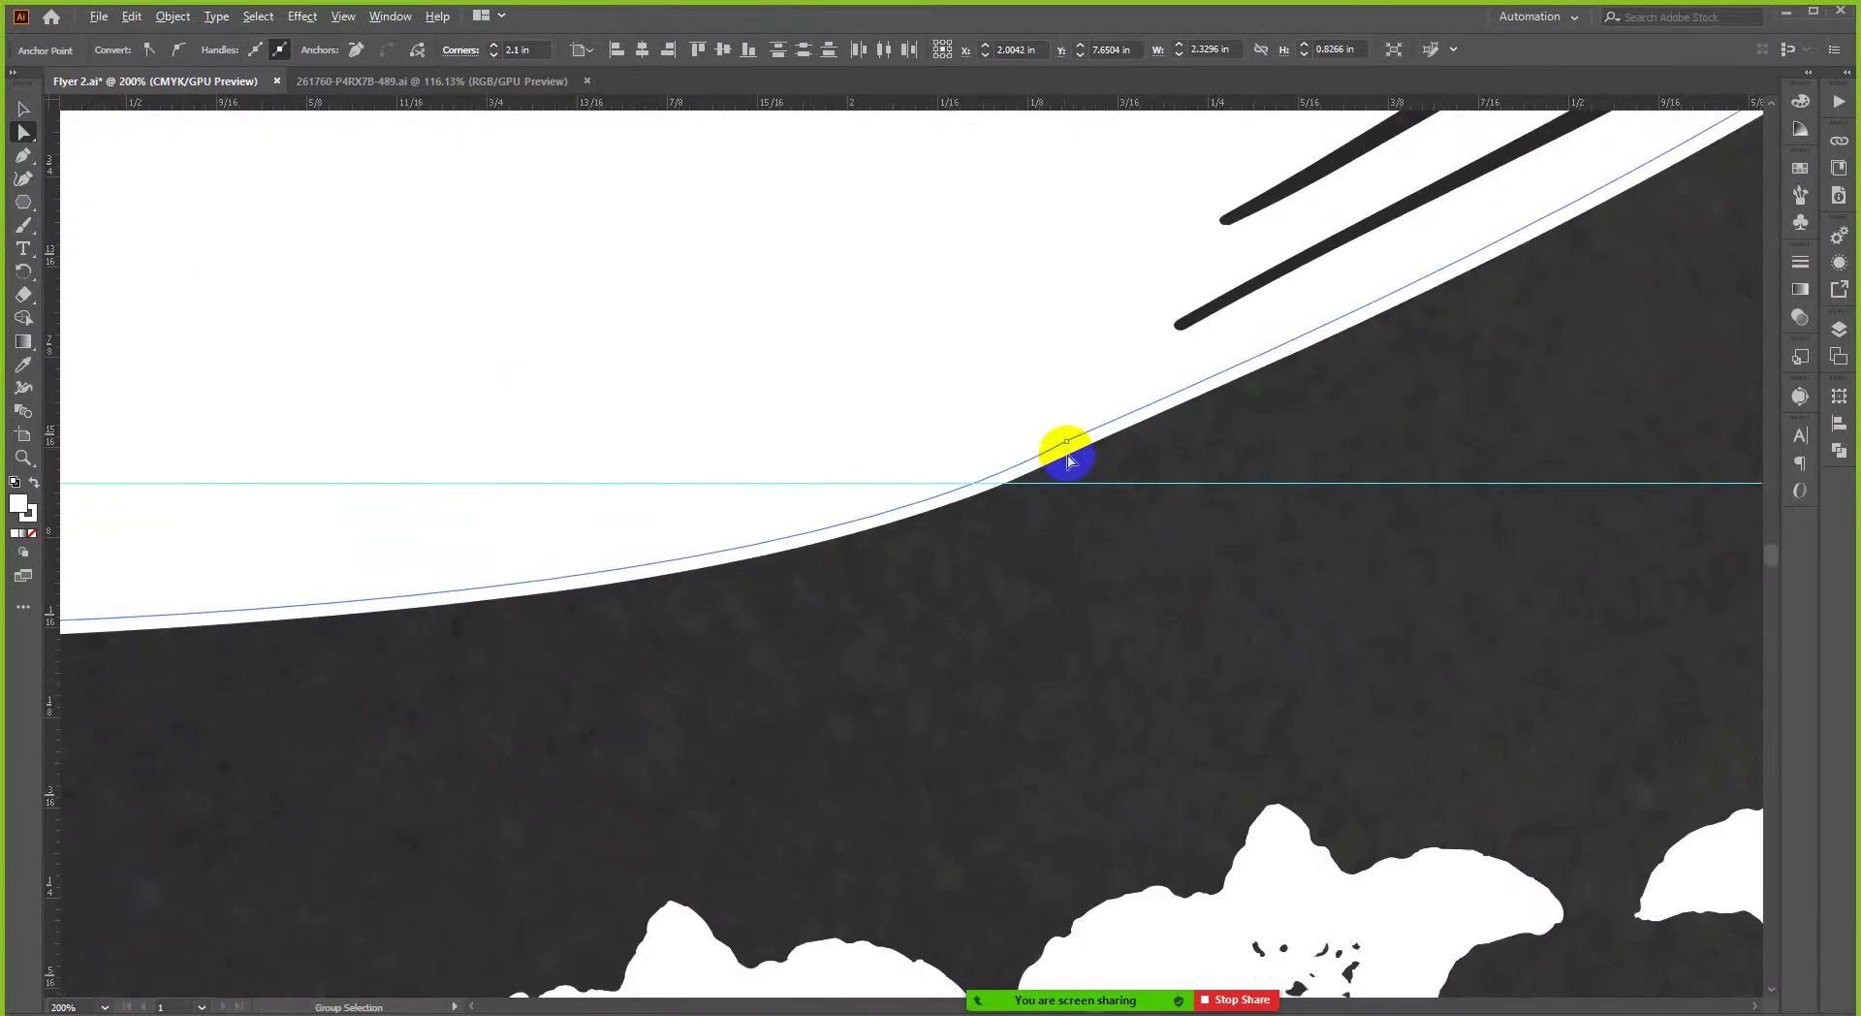
{"action": "scroll", "coordinate": [1114, 520], "scroll_direction": "down", "scroll_amount": 3, "text": "alt"}
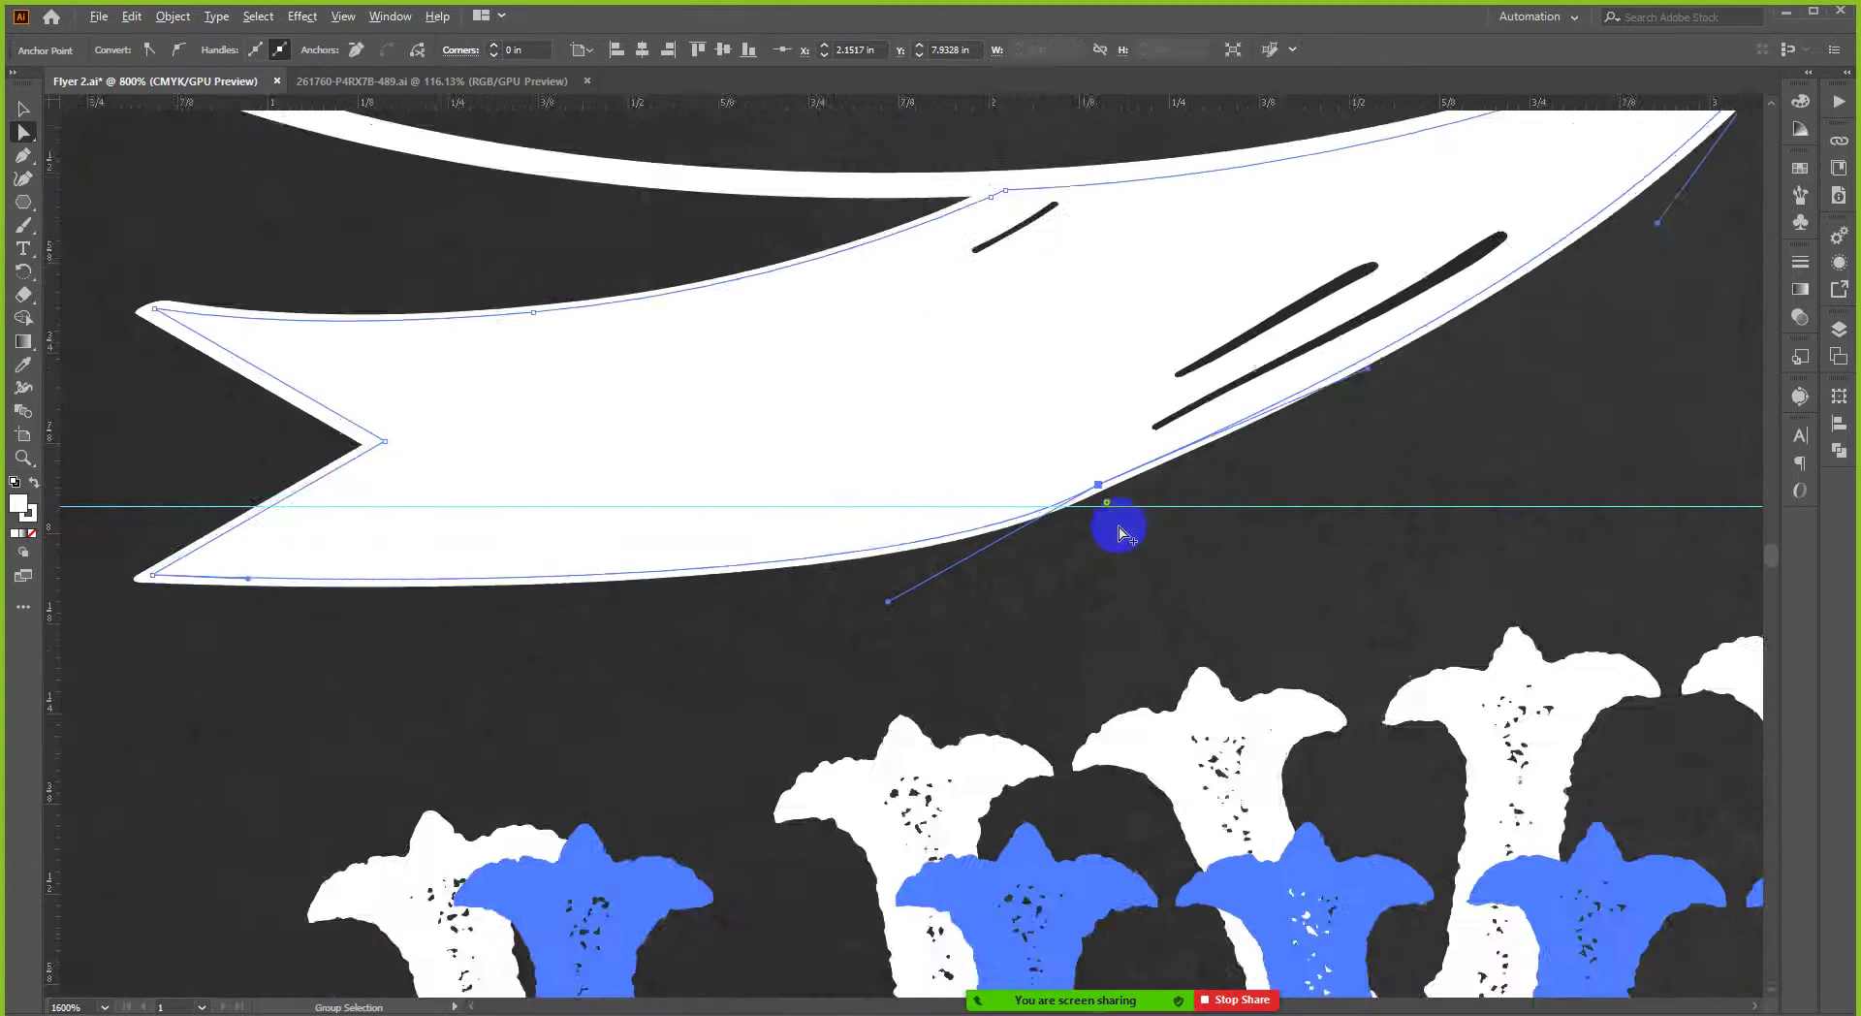
{"action": "left_click_drag", "start_coordinate": [1113, 516], "coordinate": [1425, 887]}
{"action": "scroll", "coordinate": [1238, 665], "scroll_direction": "down", "scroll_amount": 2, "text": "alt"}
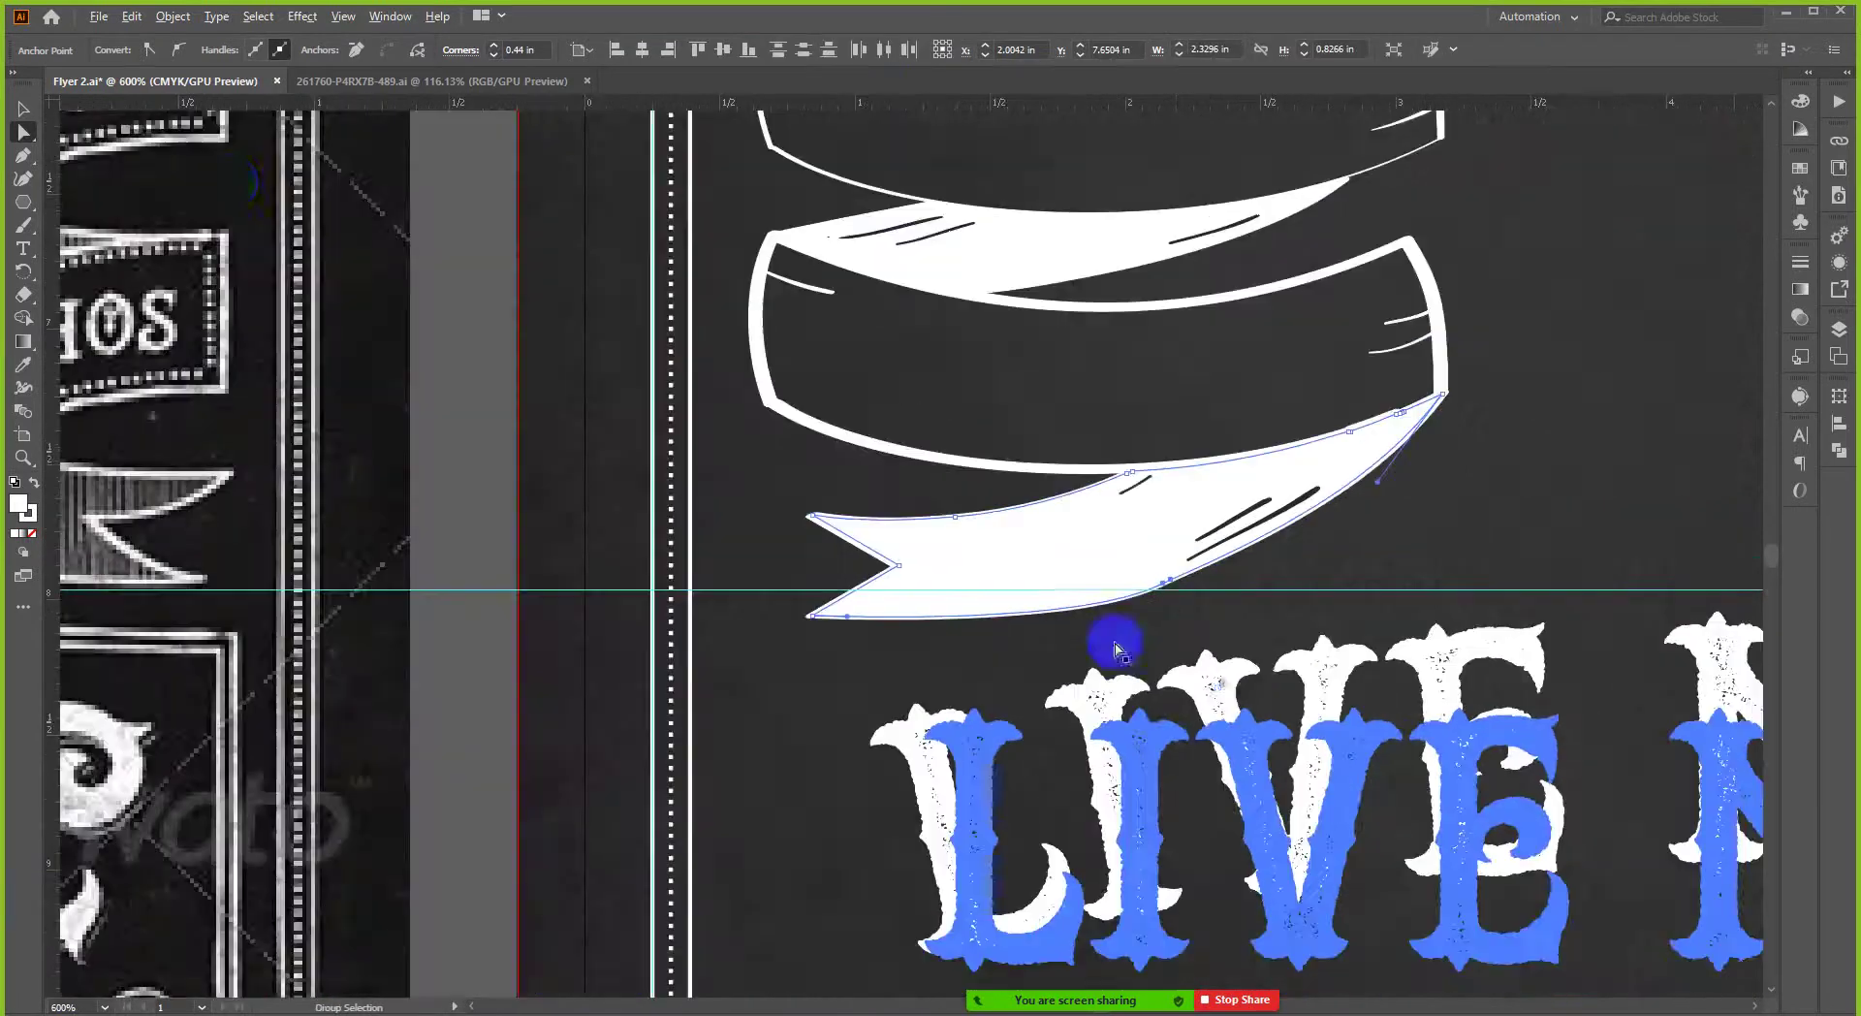
{"action": "left_click", "coordinate": [48, 111]}
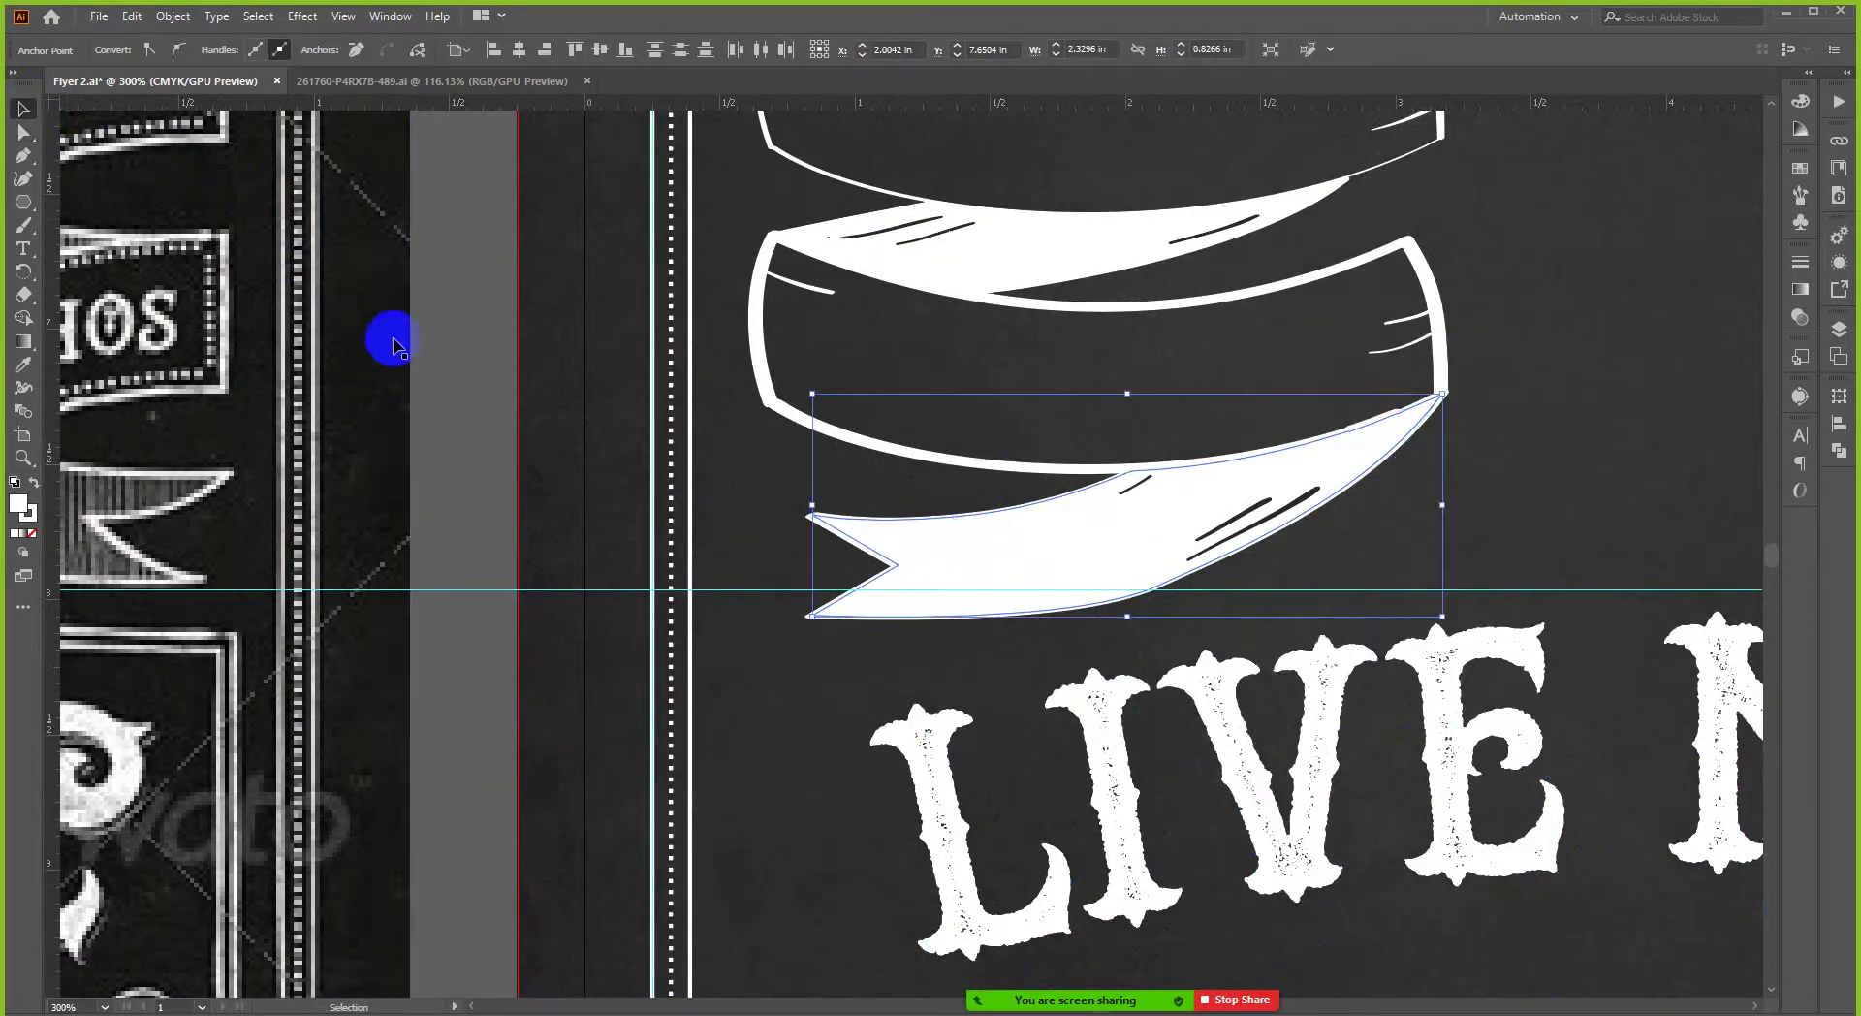
{"action": "left_click", "coordinate": [527, 403]}
- Pull the curve of the lower tail's bottom edge slightly outward near the lower guide, and deselect the ribbon
{"action": "scroll", "coordinate": [996, 567], "scroll_direction": "down", "scroll_amount": 1, "text": "alt"}
{"action": "scroll", "coordinate": [997, 567], "scroll_direction": "down", "scroll_amount": 1, "text": "alt"}
{"action": "scroll", "coordinate": [1115, 582], "scroll_direction": "up", "scroll_amount": 3, "text": "alt"}
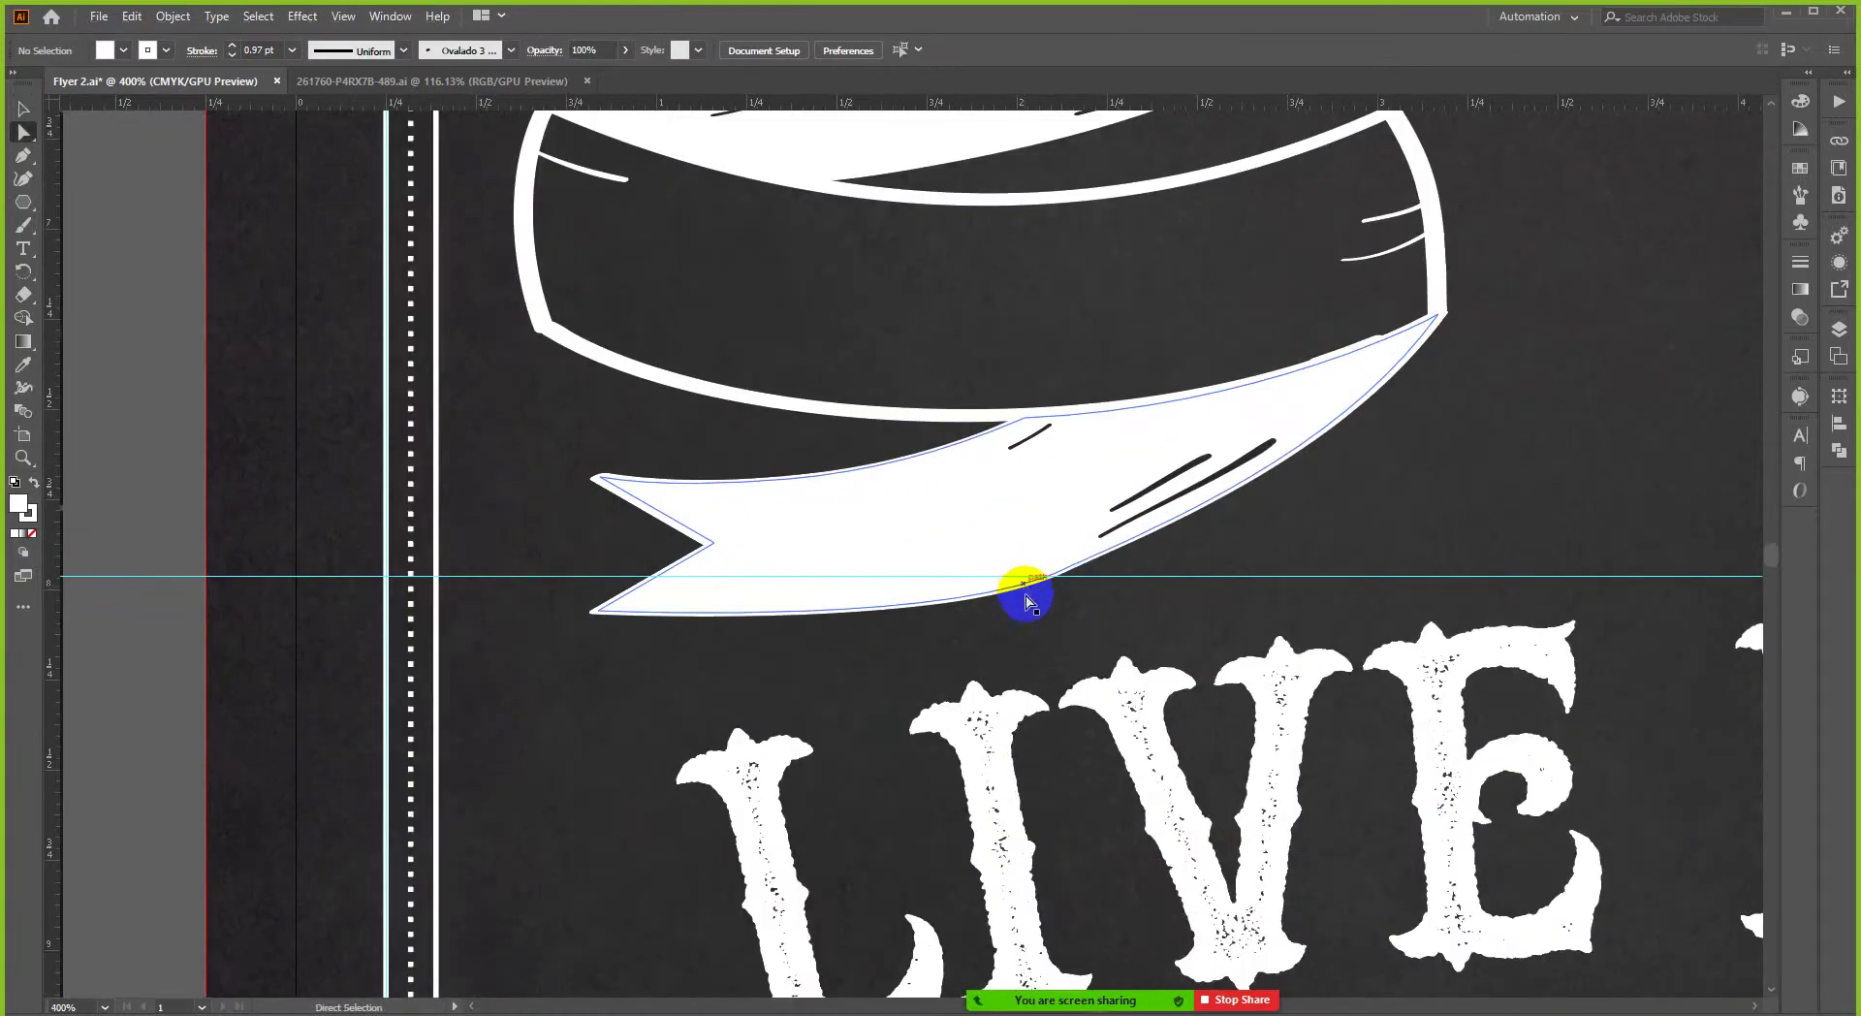
{"action": "left_click_drag", "start_coordinate": [1018, 592], "coordinate": [889, 639]}
{"action": "left_click", "coordinate": [1018, 598]}
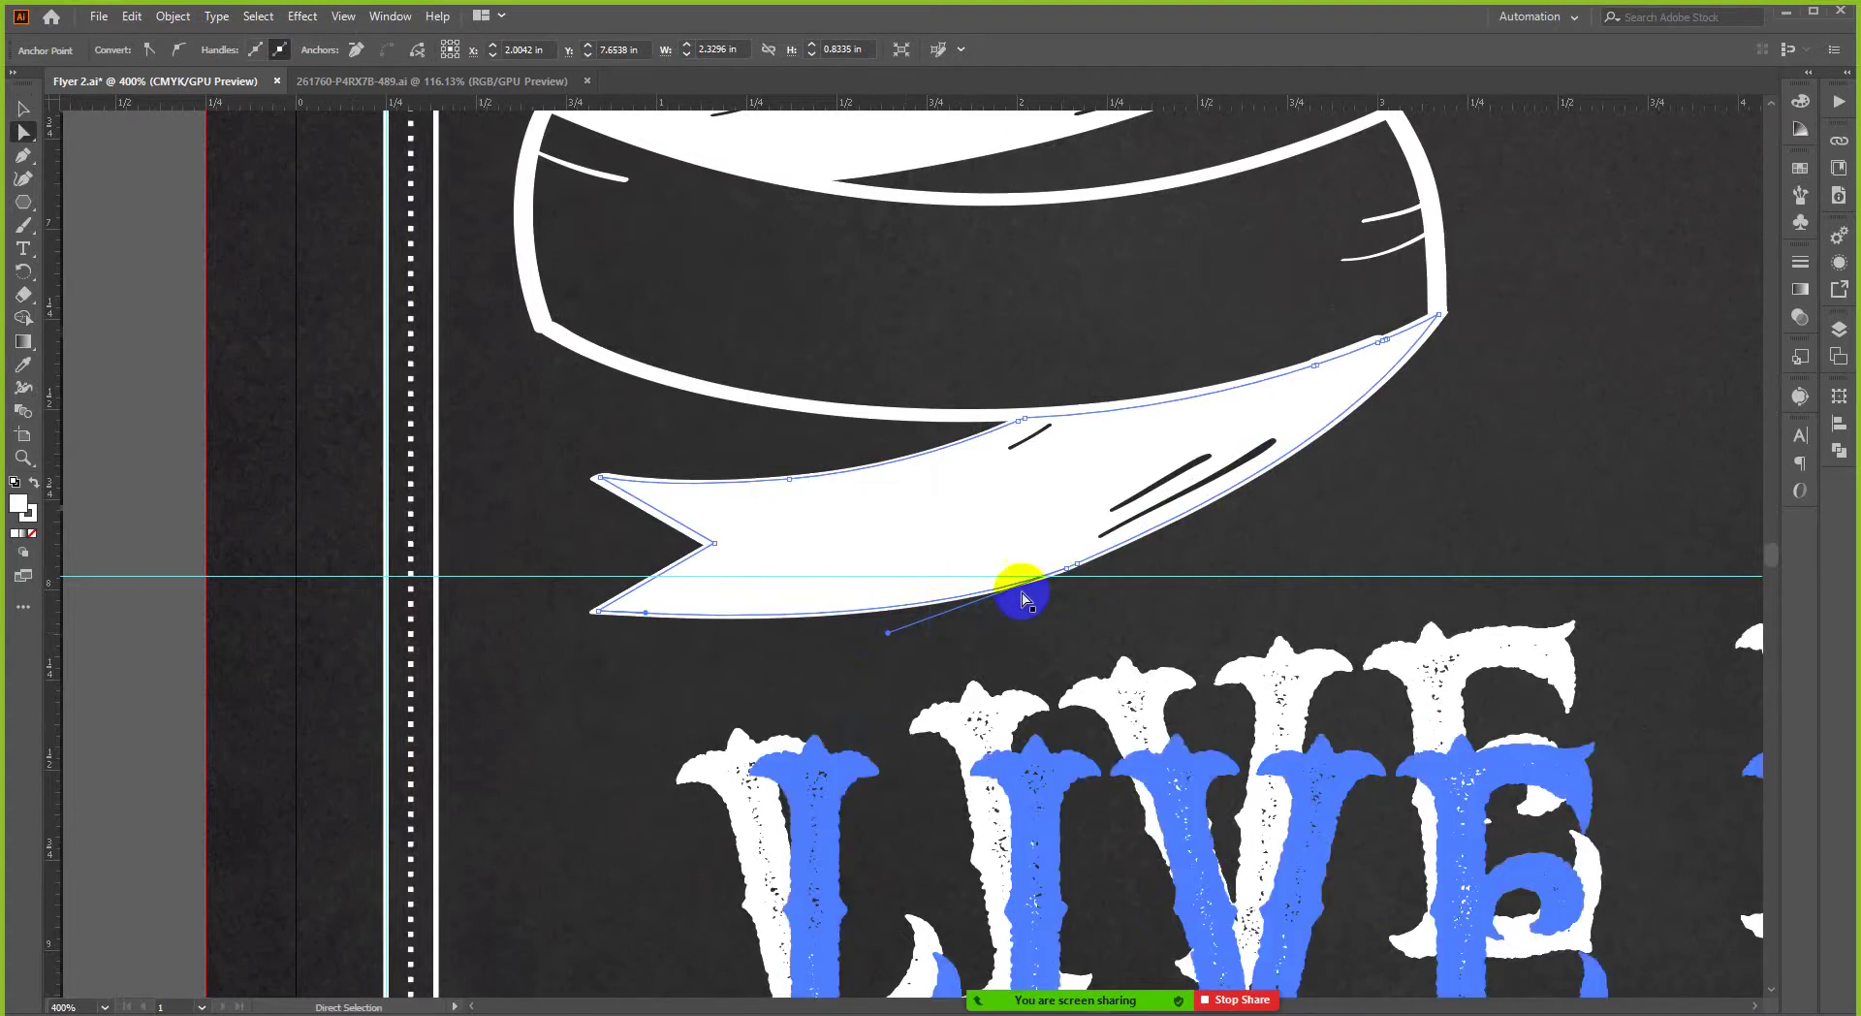
{"action": "scroll", "coordinate": [928, 454], "scroll_direction": "down", "scroll_amount": 2}
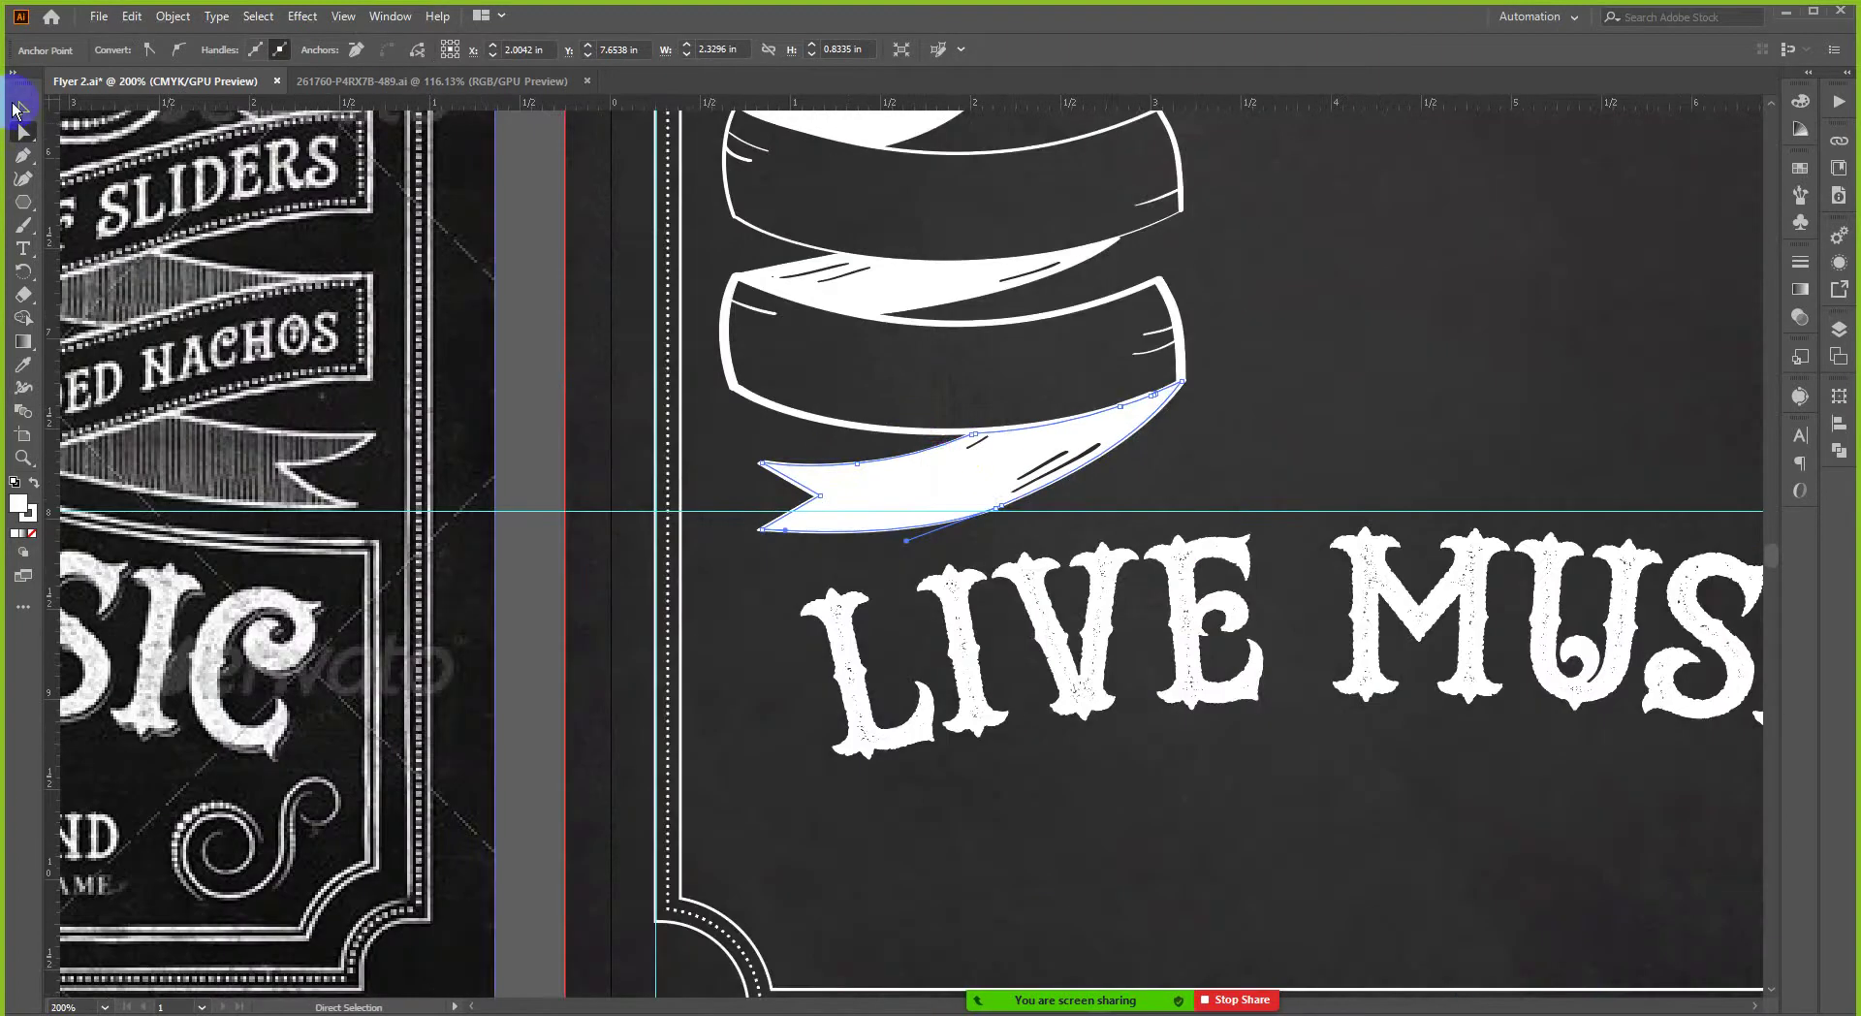
{"action": "left_click", "coordinate": [18, 107]}
{"action": "left_click", "coordinate": [860, 601]}
- Create a mirrored copy of the ribbon banner by reflecting it across the vertical axis
{"action": "scroll", "coordinate": [963, 601], "scroll_direction": "down", "scroll_amount": 2}
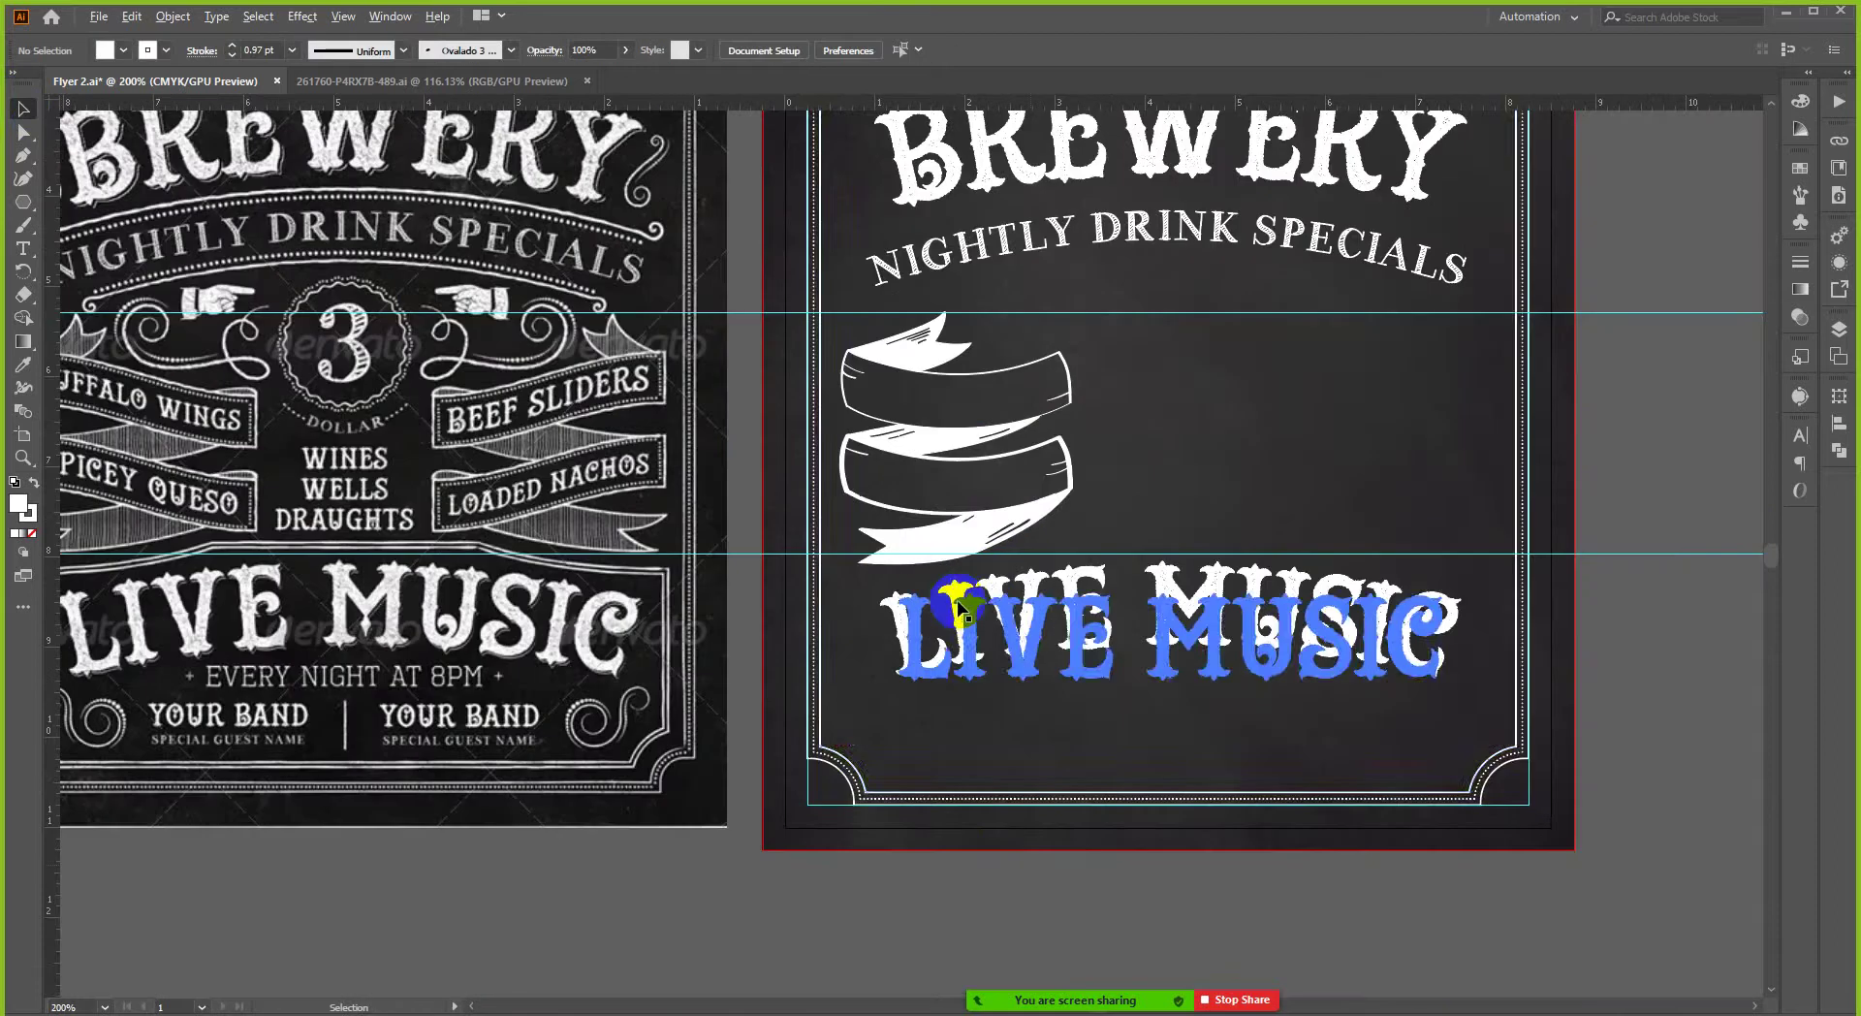
{"action": "scroll", "coordinate": [1105, 715], "scroll_direction": "up", "scroll_amount": 2}
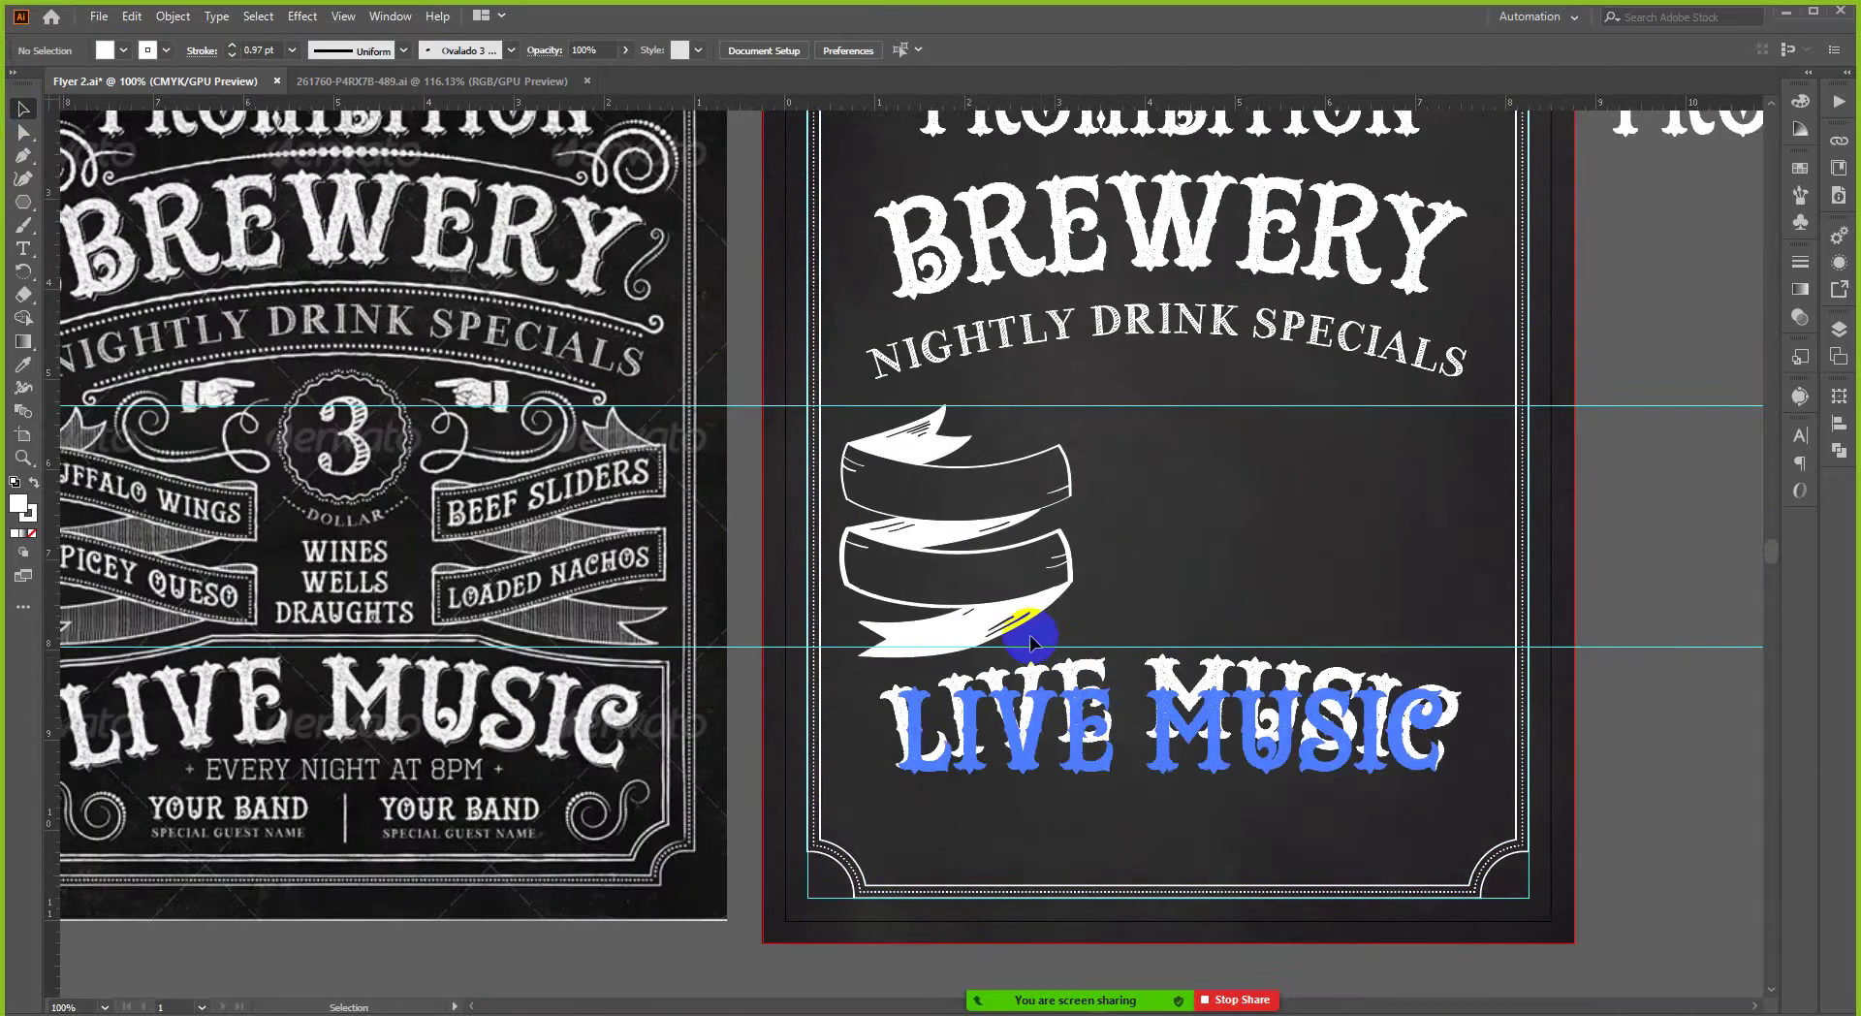
{"action": "scroll", "coordinate": [1030, 631], "scroll_direction": "up", "scroll_amount": 3}
{"action": "scroll", "coordinate": [1070, 616], "scroll_direction": "down", "scroll_amount": 4}
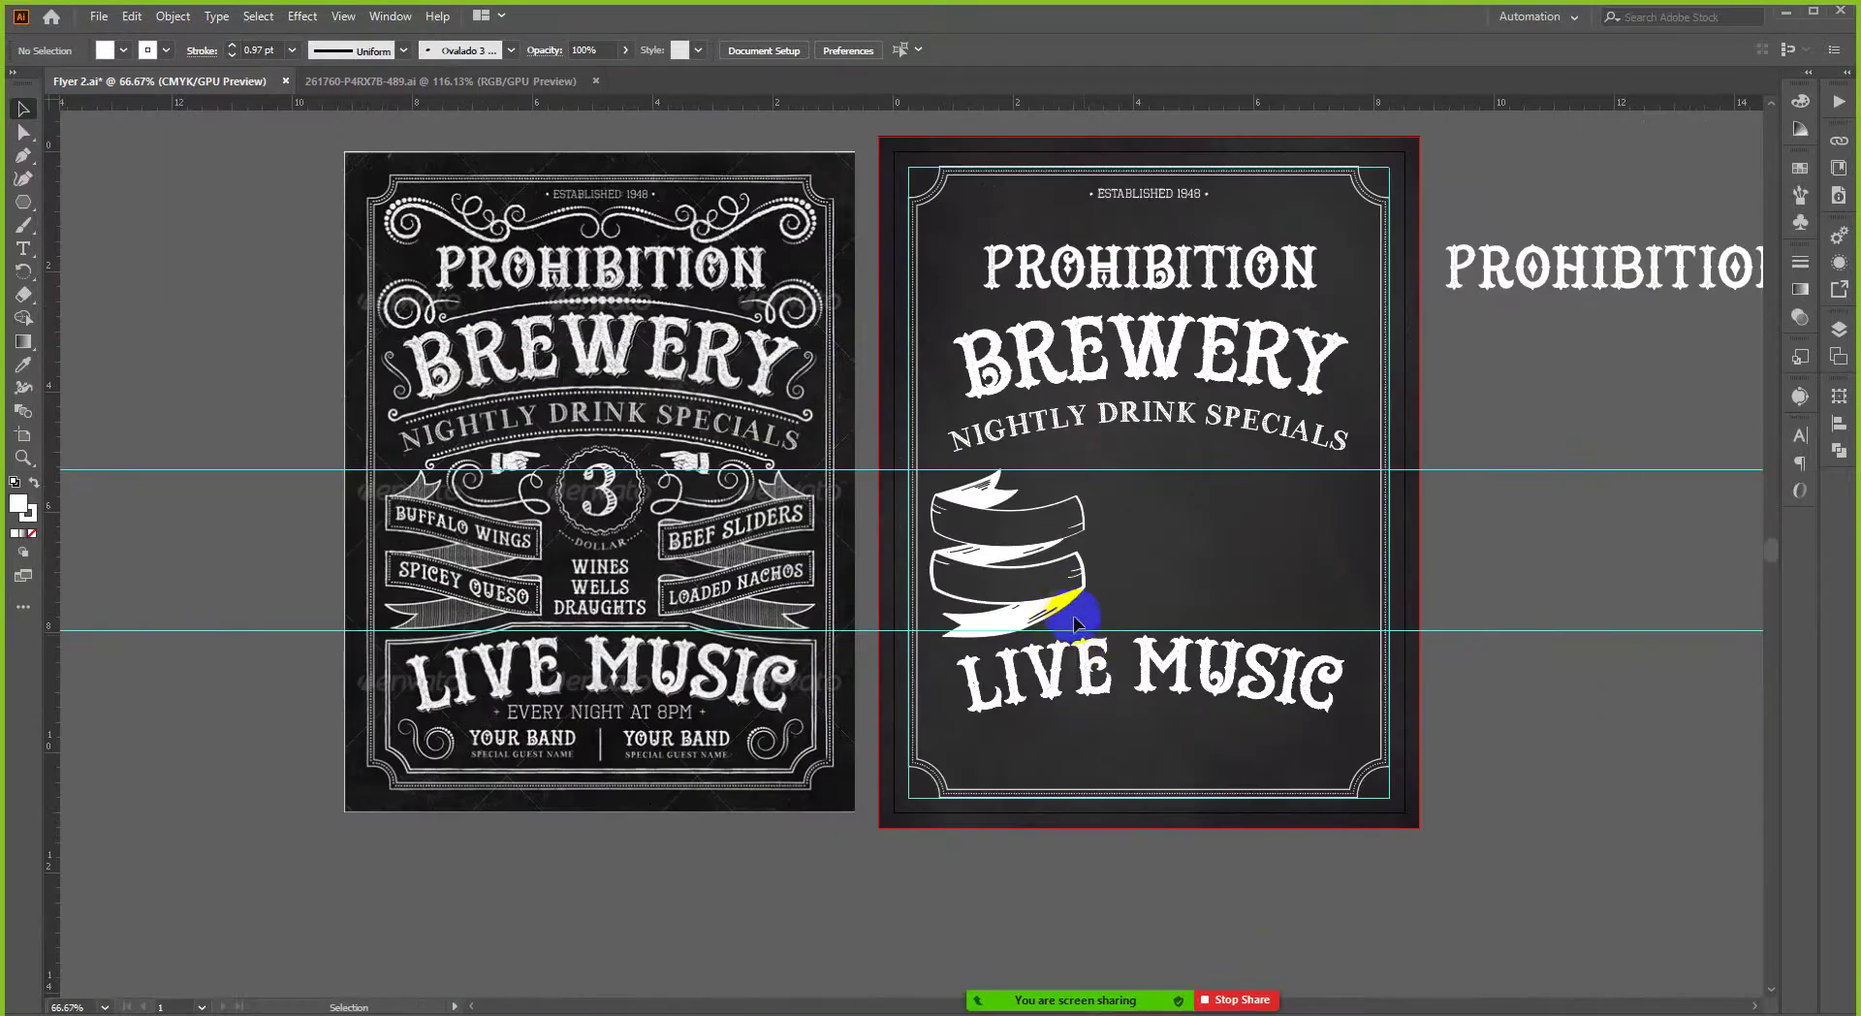
{"action": "mouse_move", "coordinate": [1078, 636]}
{"action": "left_mouse_down"}
{"action": "mouse_move", "coordinate": [1089, 649]}
{"action": "mouse_move", "coordinate": [1067, 630]}
{"action": "left_mouse_up"}
{"action": "scroll", "coordinate": [1061, 630], "scroll_direction": "up", "scroll_amount": 1}
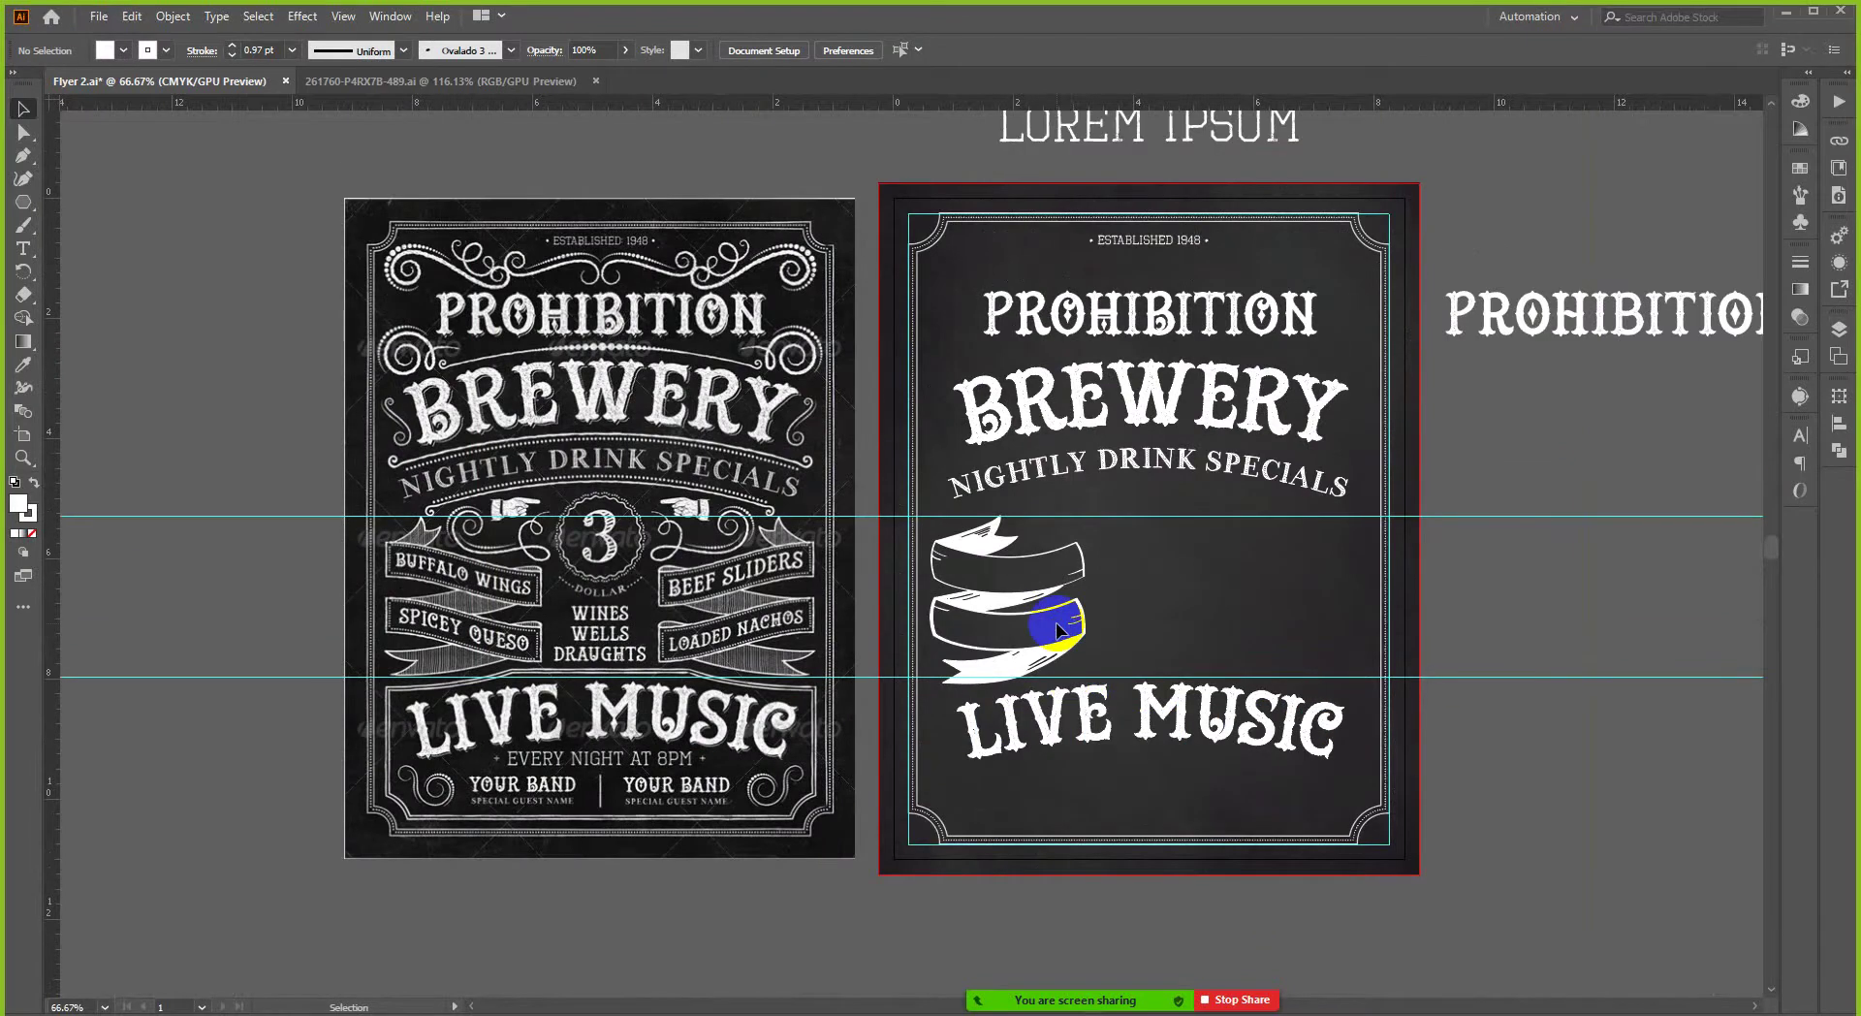
{"action": "left_click", "coordinate": [1045, 616]}
{"action": "right_click", "coordinate": [1045, 612]}
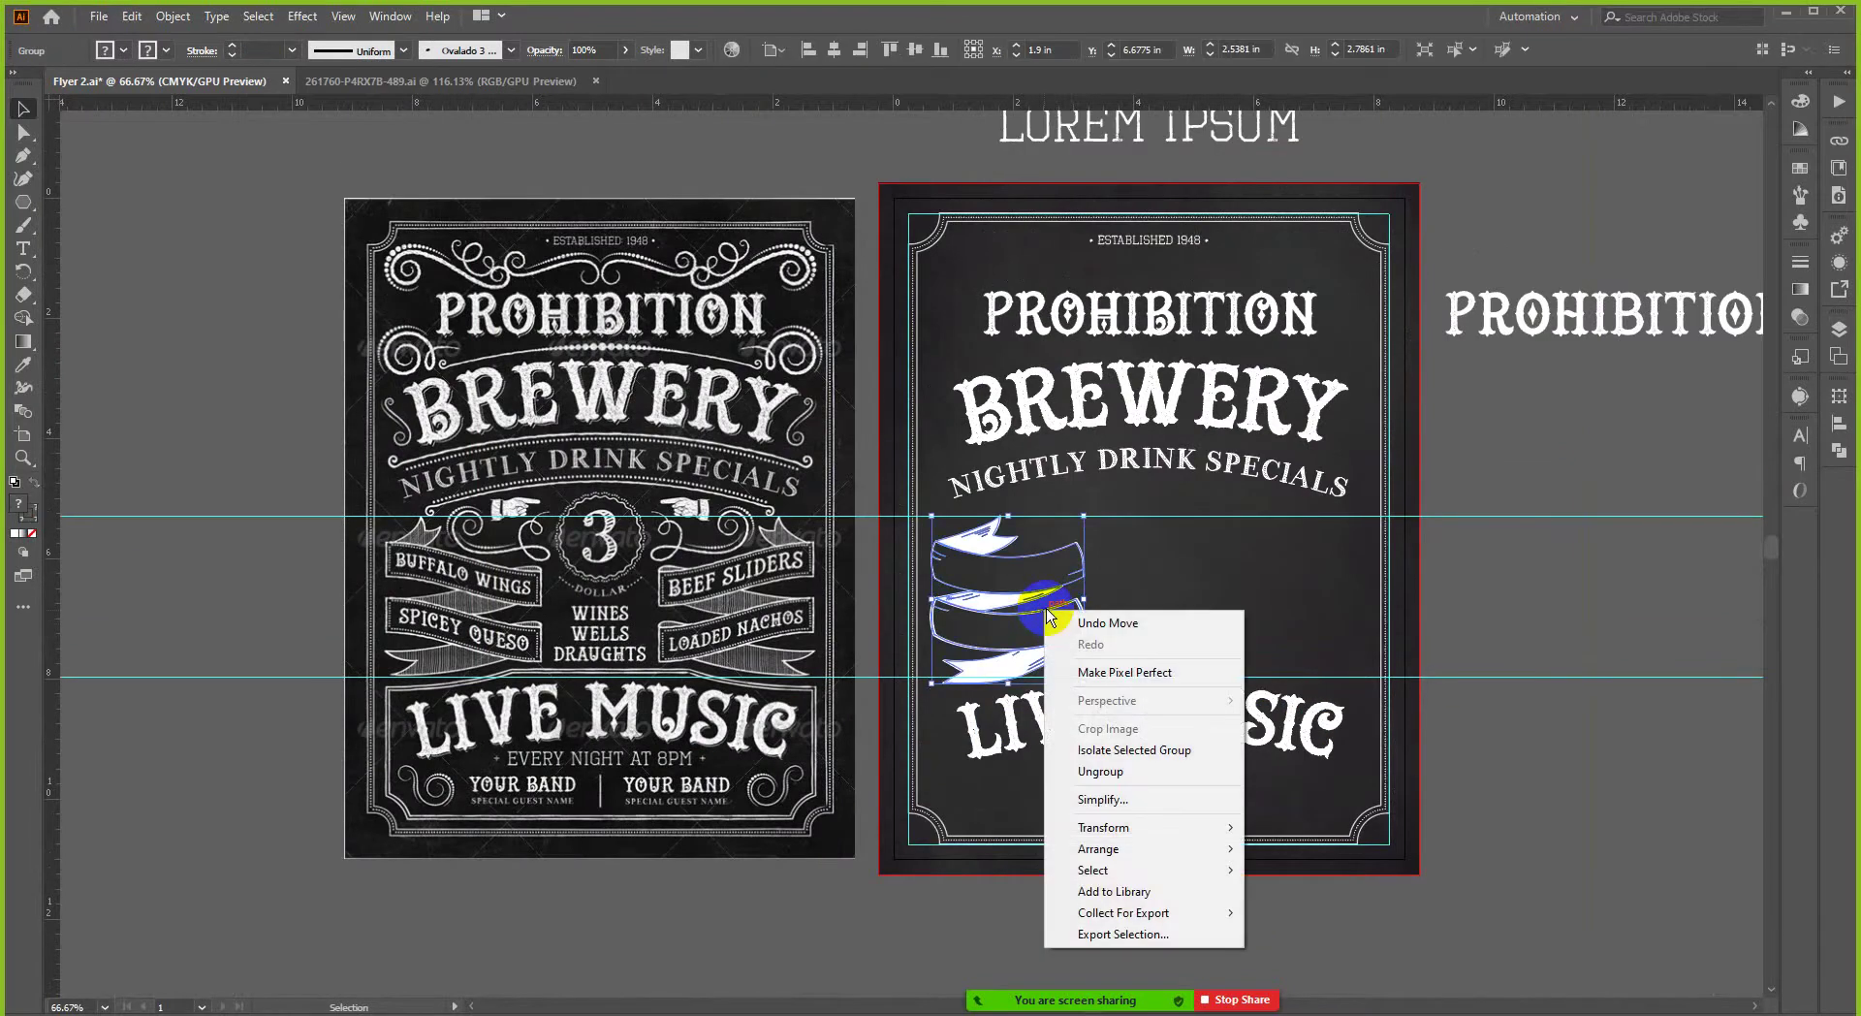
{"action": "mouse_move", "coordinate": [1198, 829]}
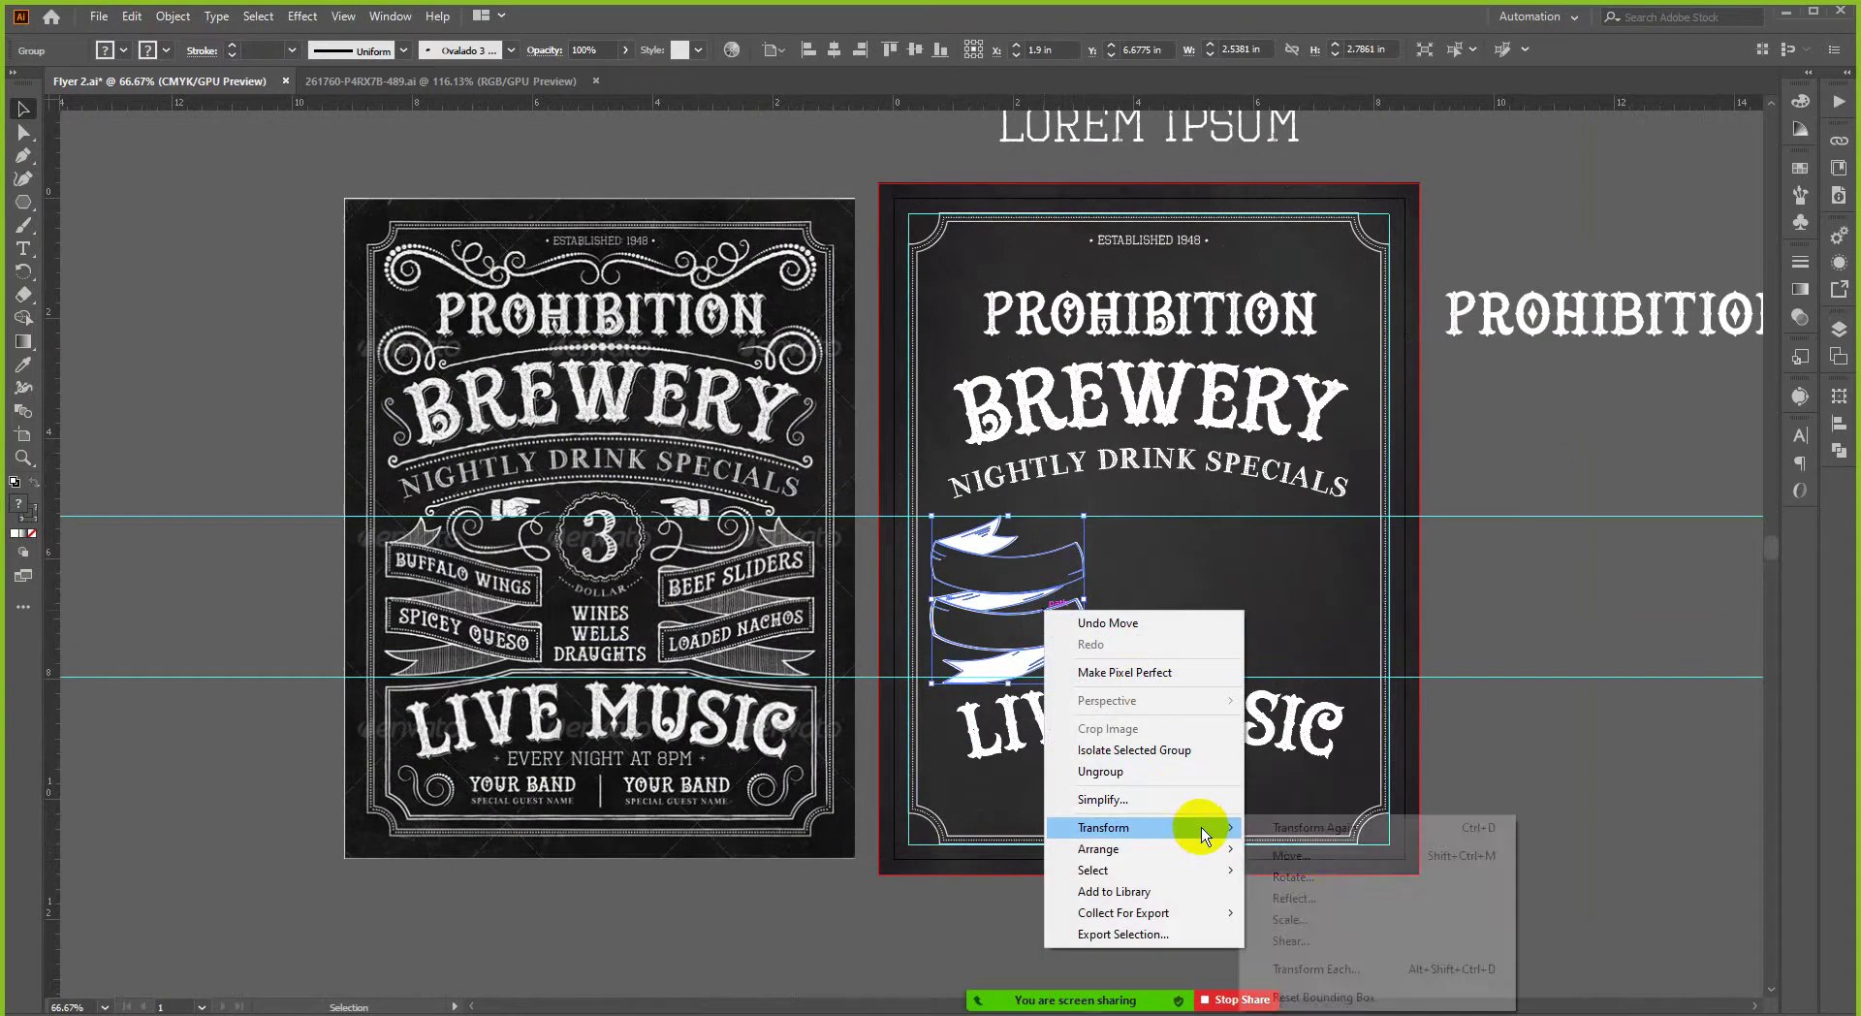
{"action": "left_click", "coordinate": [1299, 890]}
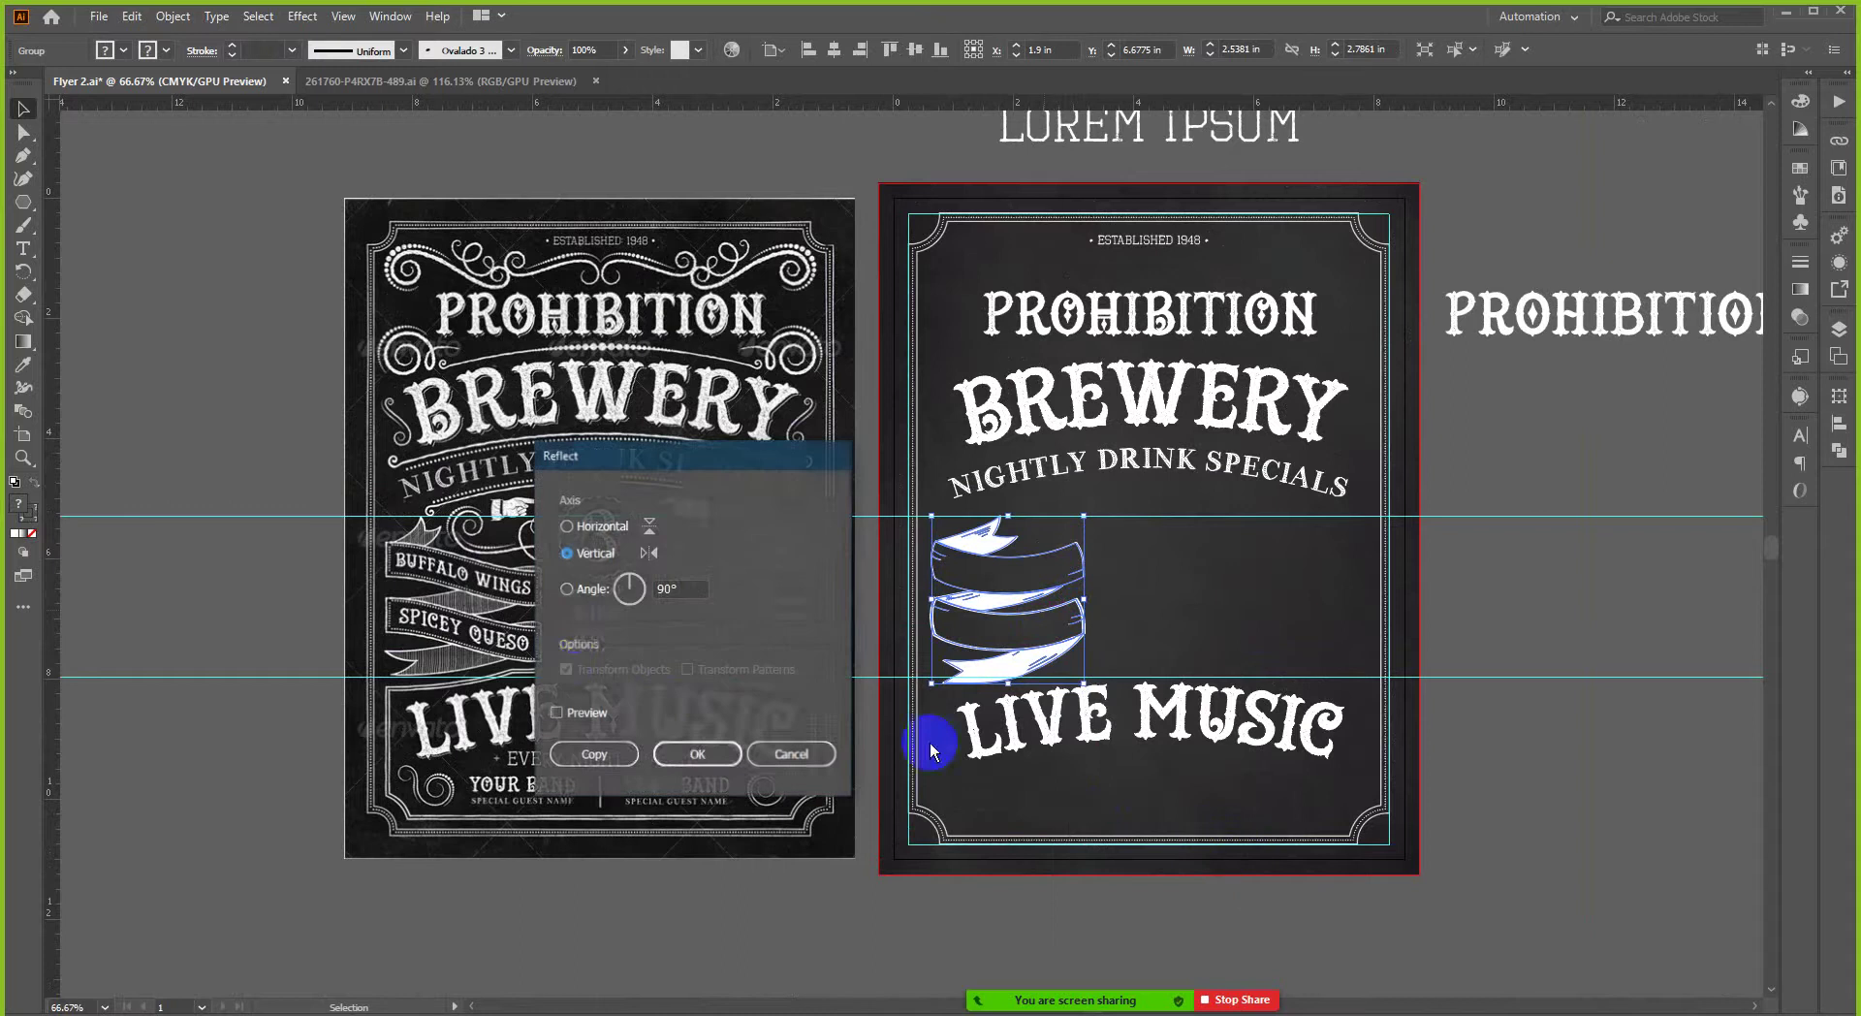
{"action": "left_click", "coordinate": [590, 708]}
{"action": "left_click", "coordinate": [594, 754]}
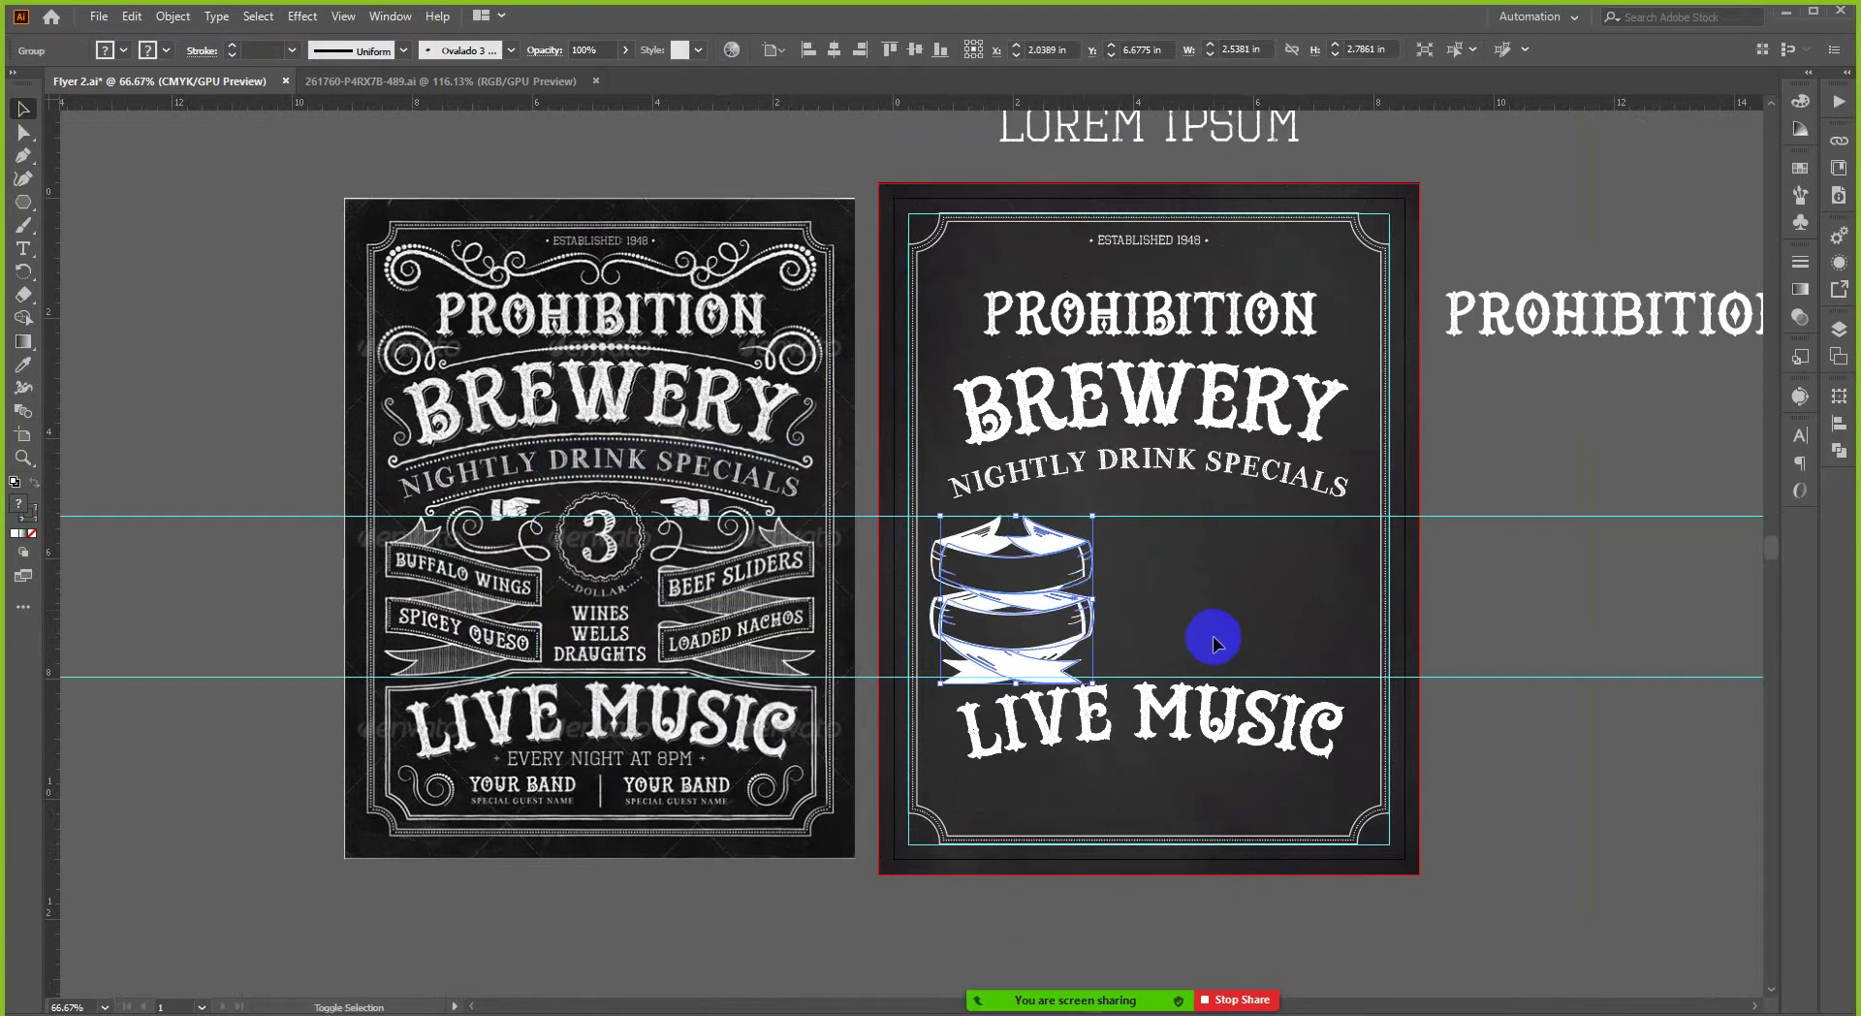
- Move the mirrored ribbon horizontally to the flyer's right side, to about X 6.62 in
{"action": "key", "text": "shift+Right"}
{"action": "key", "text": "shift+Right"}
{"action": "key", "text": "shift+Right"}
{"action": "key", "text": "shift+Right"}
{"action": "key", "text": "shift+Right"}
{"action": "key", "text": "shift+Right"}
{"action": "key", "text": "shift+Right"}
{"action": "key", "text": "shift+Right"}
{"action": "key", "text": "shift+Right"}
{"action": "key", "text": "shift+Right"}
{"action": "key", "text": "shift+Right"}
{"action": "key", "text": "shift+Right"}
{"action": "key", "text": "shift+Right"}
{"action": "key", "text": "shift+Right"}
{"action": "key", "text": "shift+Right"}
{"action": "key", "text": "shift+Right"}
{"action": "key", "text": "shift+Right"}
{"action": "key", "text": "shift+Right"}
{"action": "key", "text": "shift+Right"}
{"action": "key", "text": "shift+Right"}
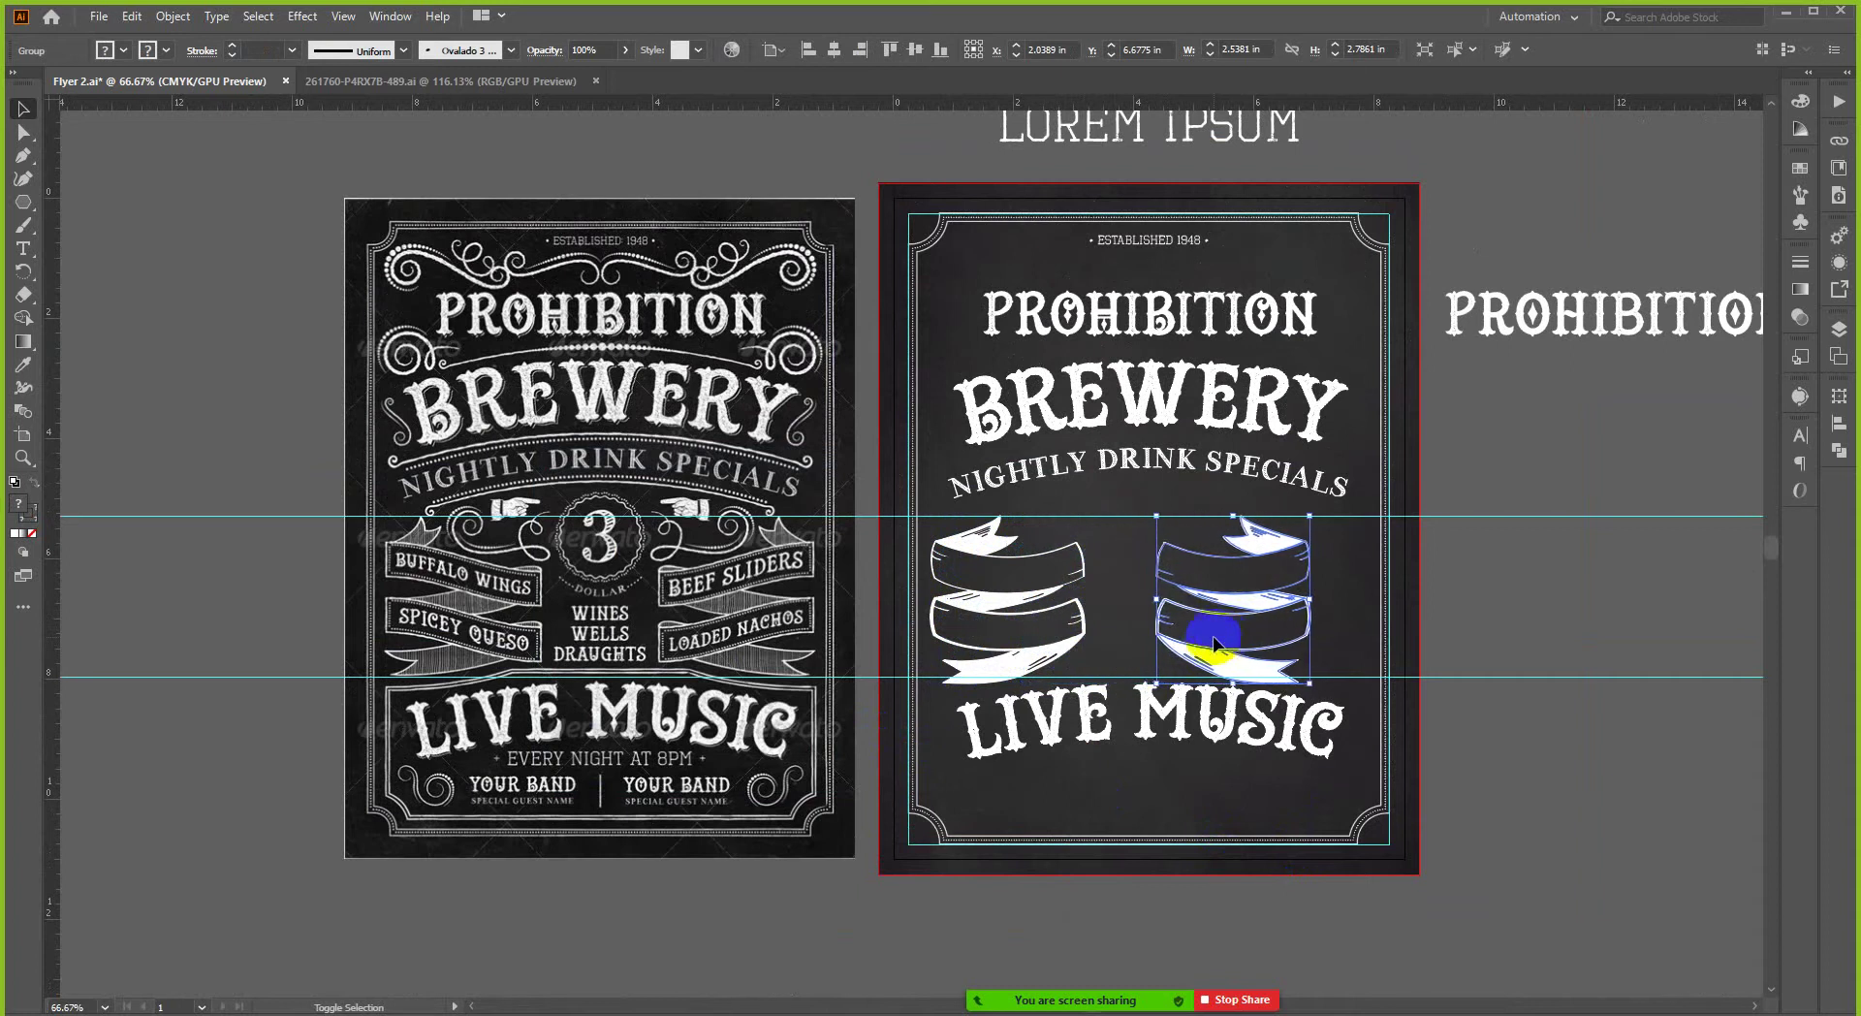
{"action": "key", "text": "shift+Right"}
{"action": "key", "text": "shift+Right"}
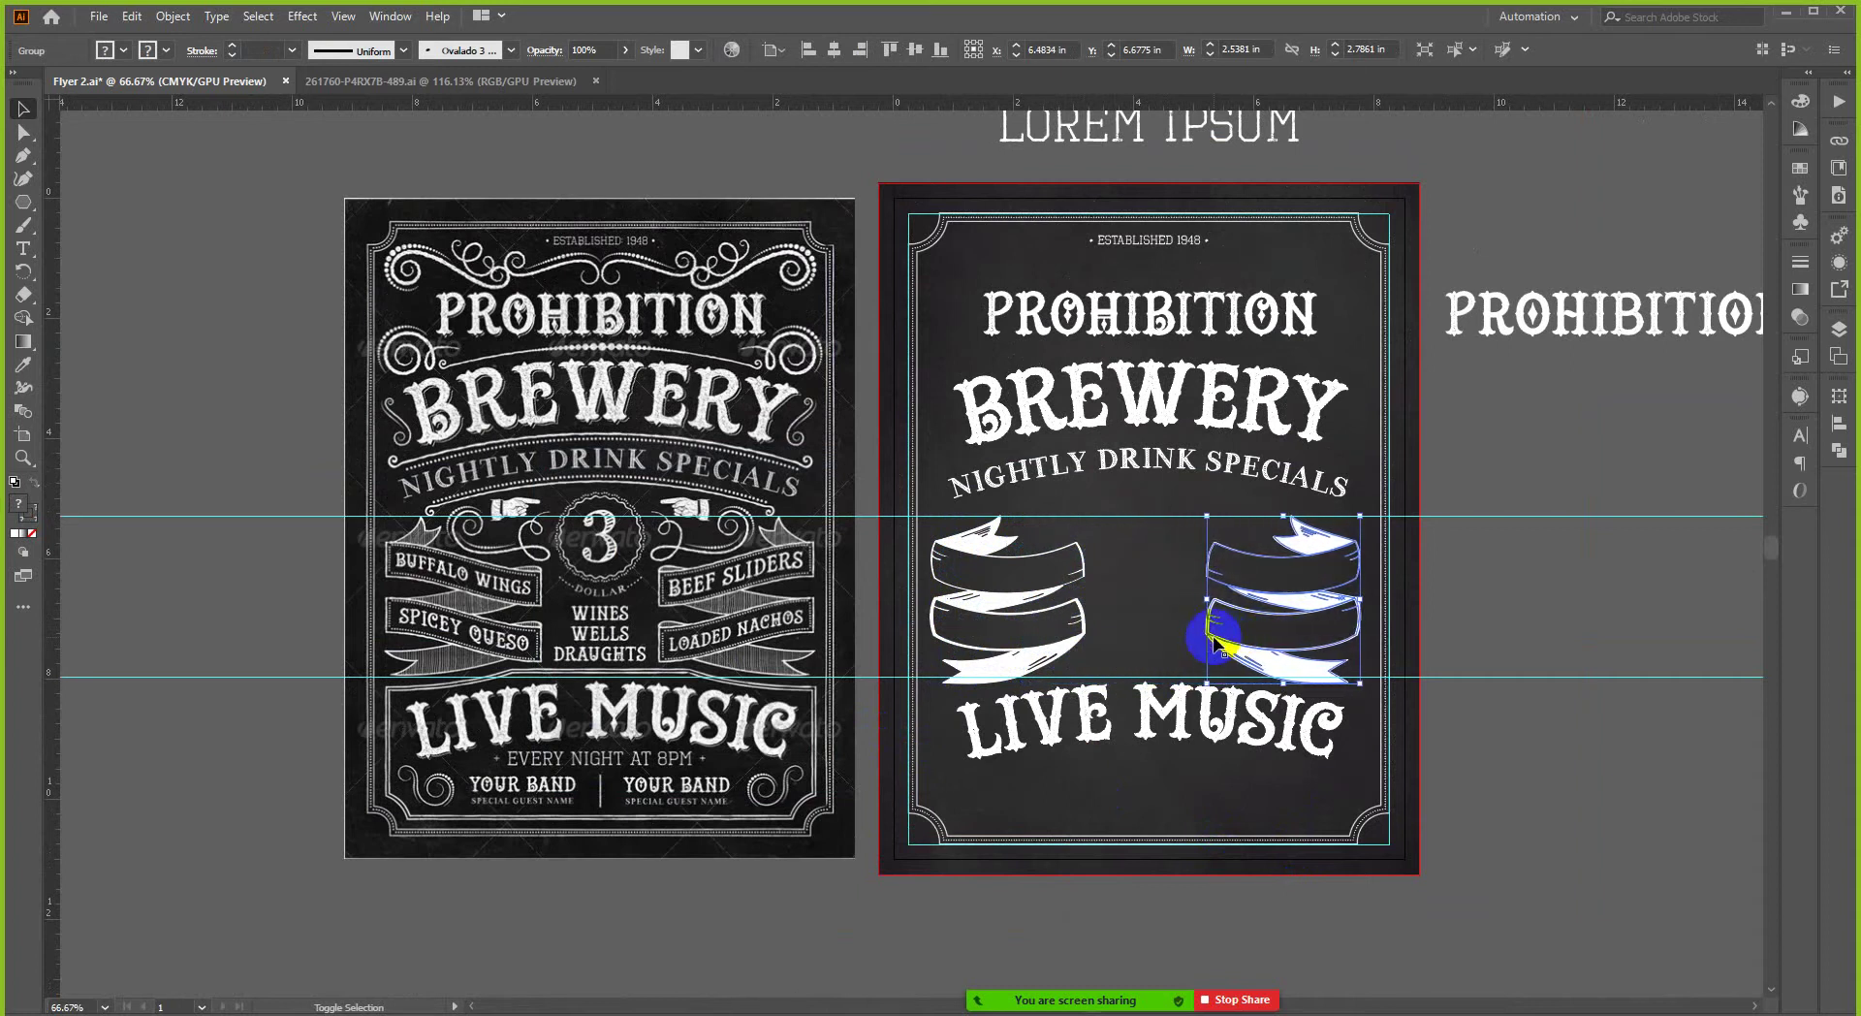
- Center the two ribbons as one group horizontally on the flyer, and ungroup them
{"action": "scroll", "coordinate": [1333, 585], "scroll_direction": "up", "scroll_amount": 2}
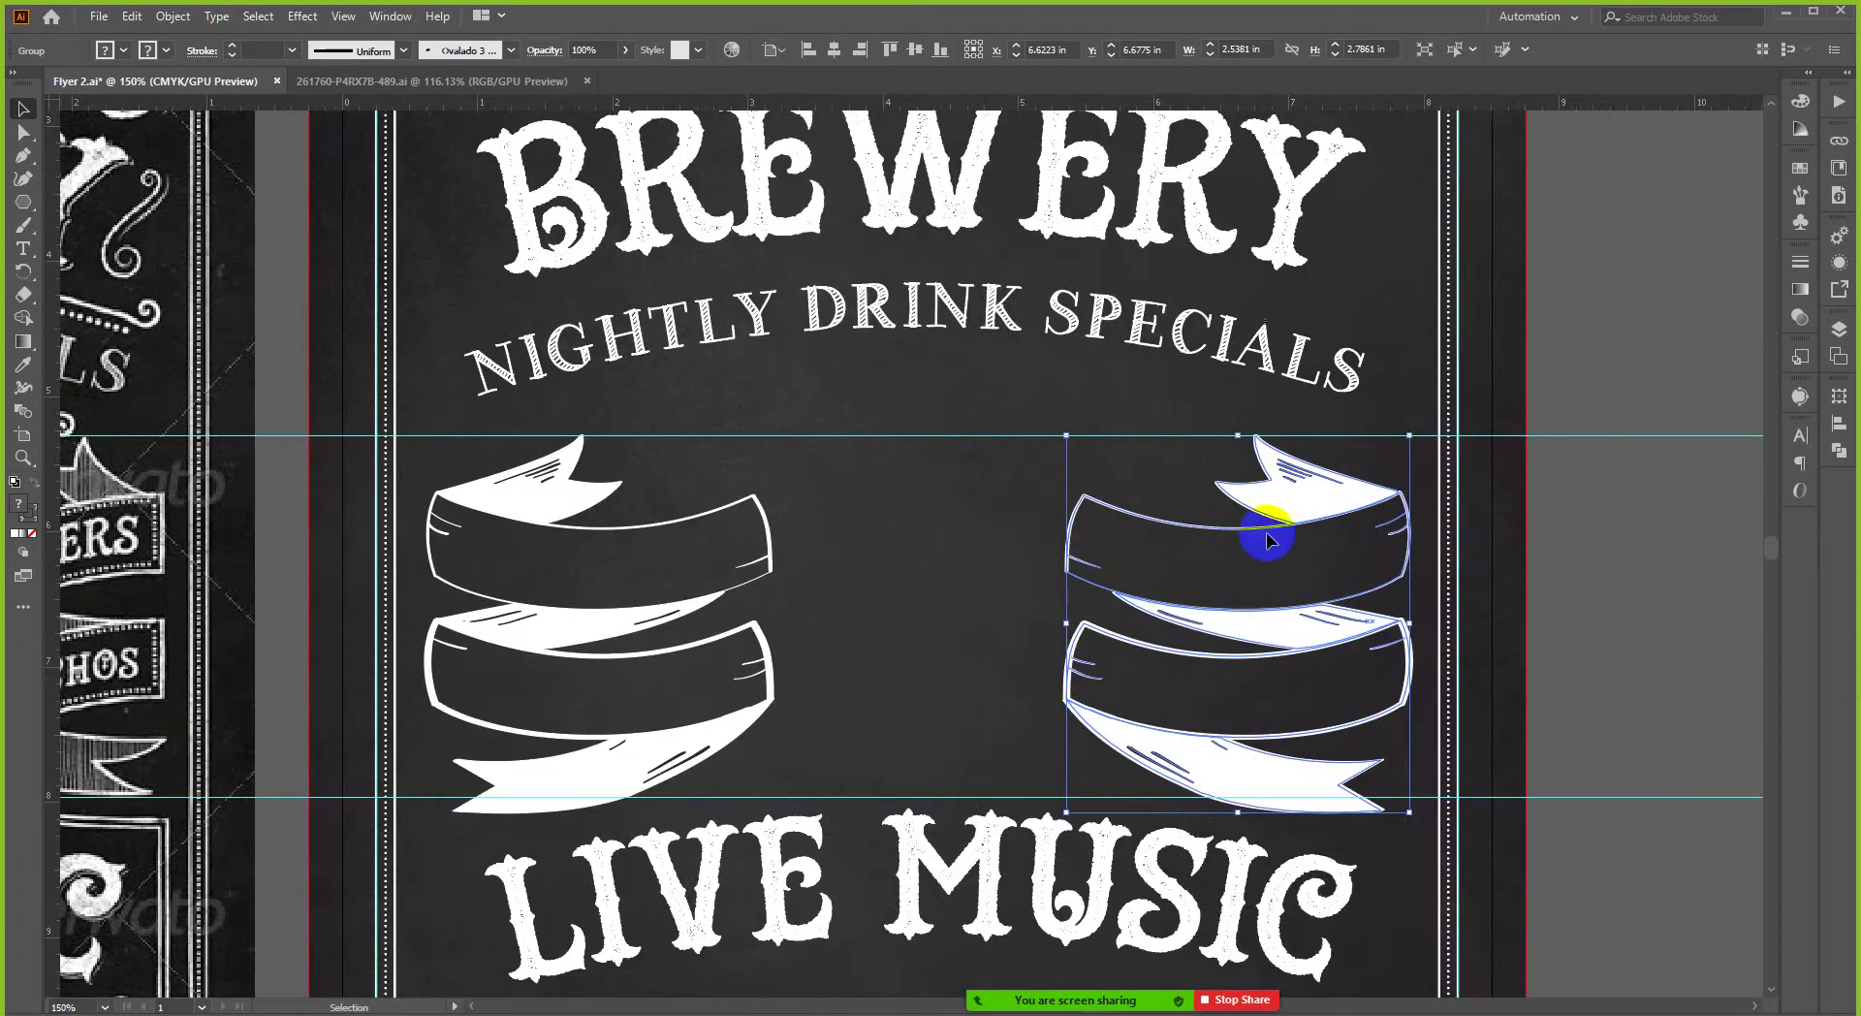
{"action": "left_click", "coordinate": [771, 533], "text": "shift"}
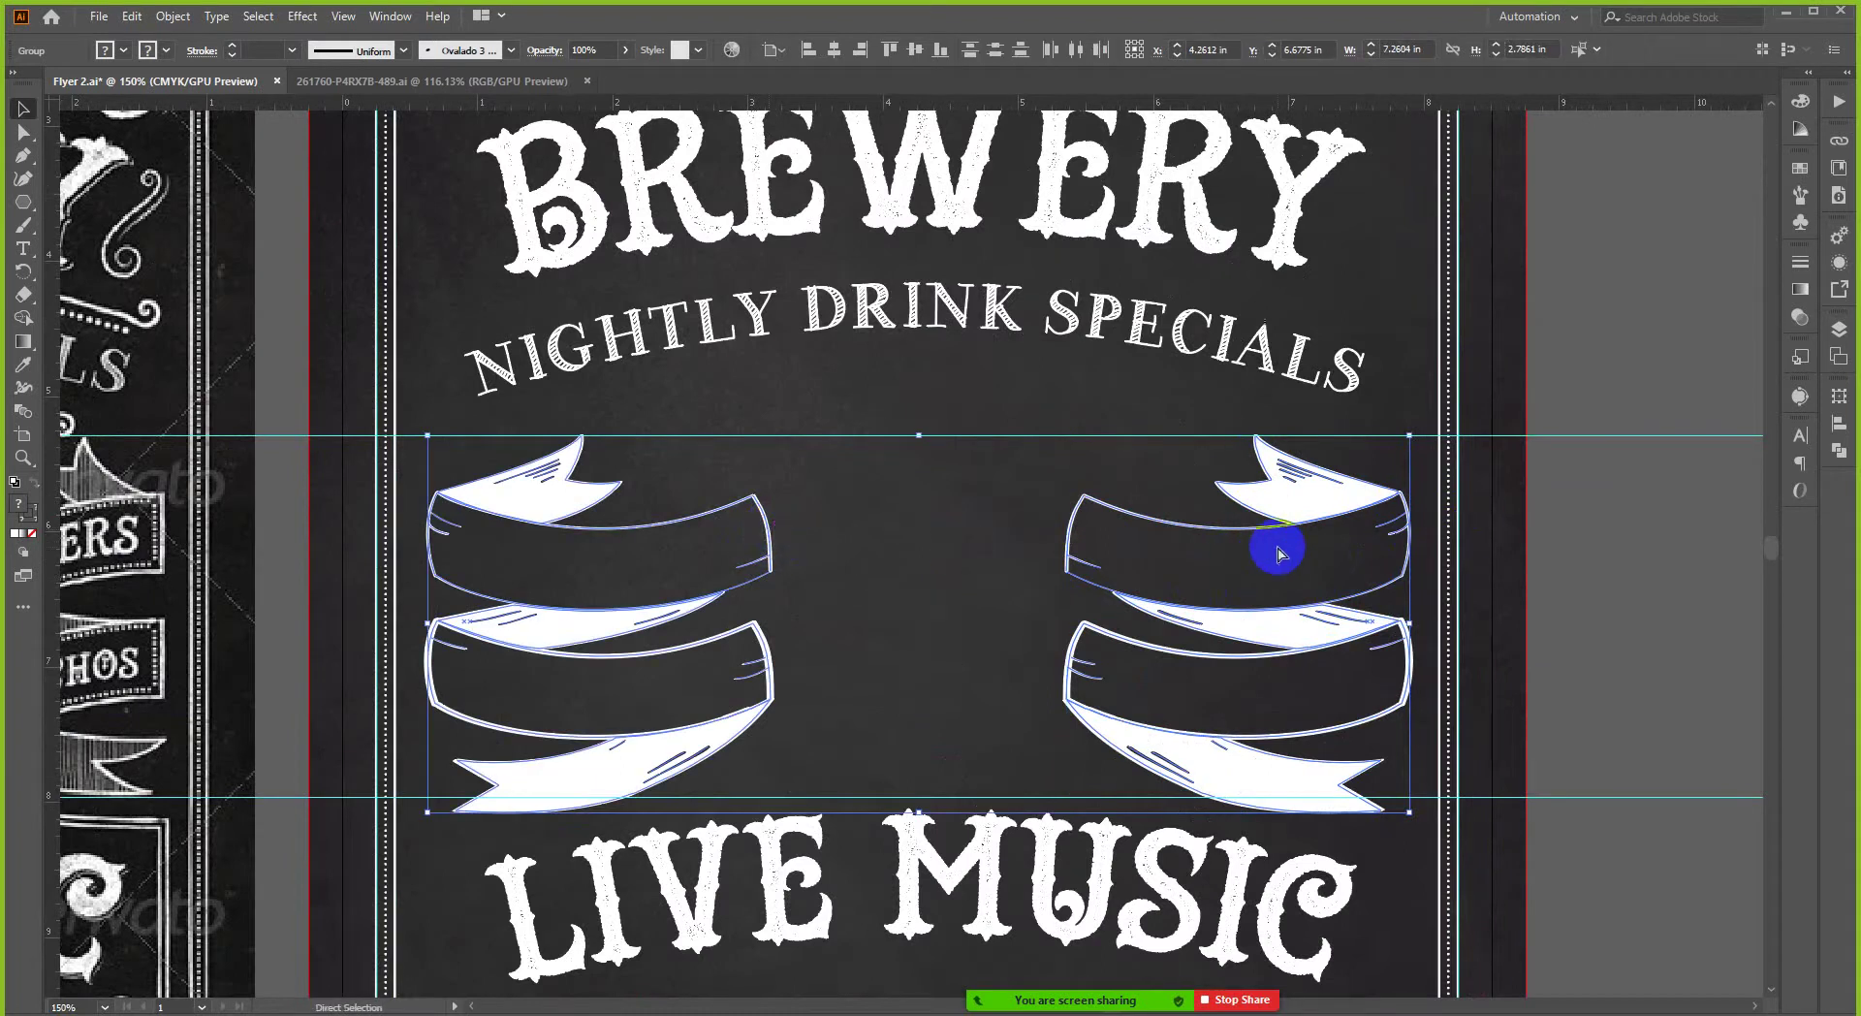
{"action": "left_click", "coordinate": [835, 55]}
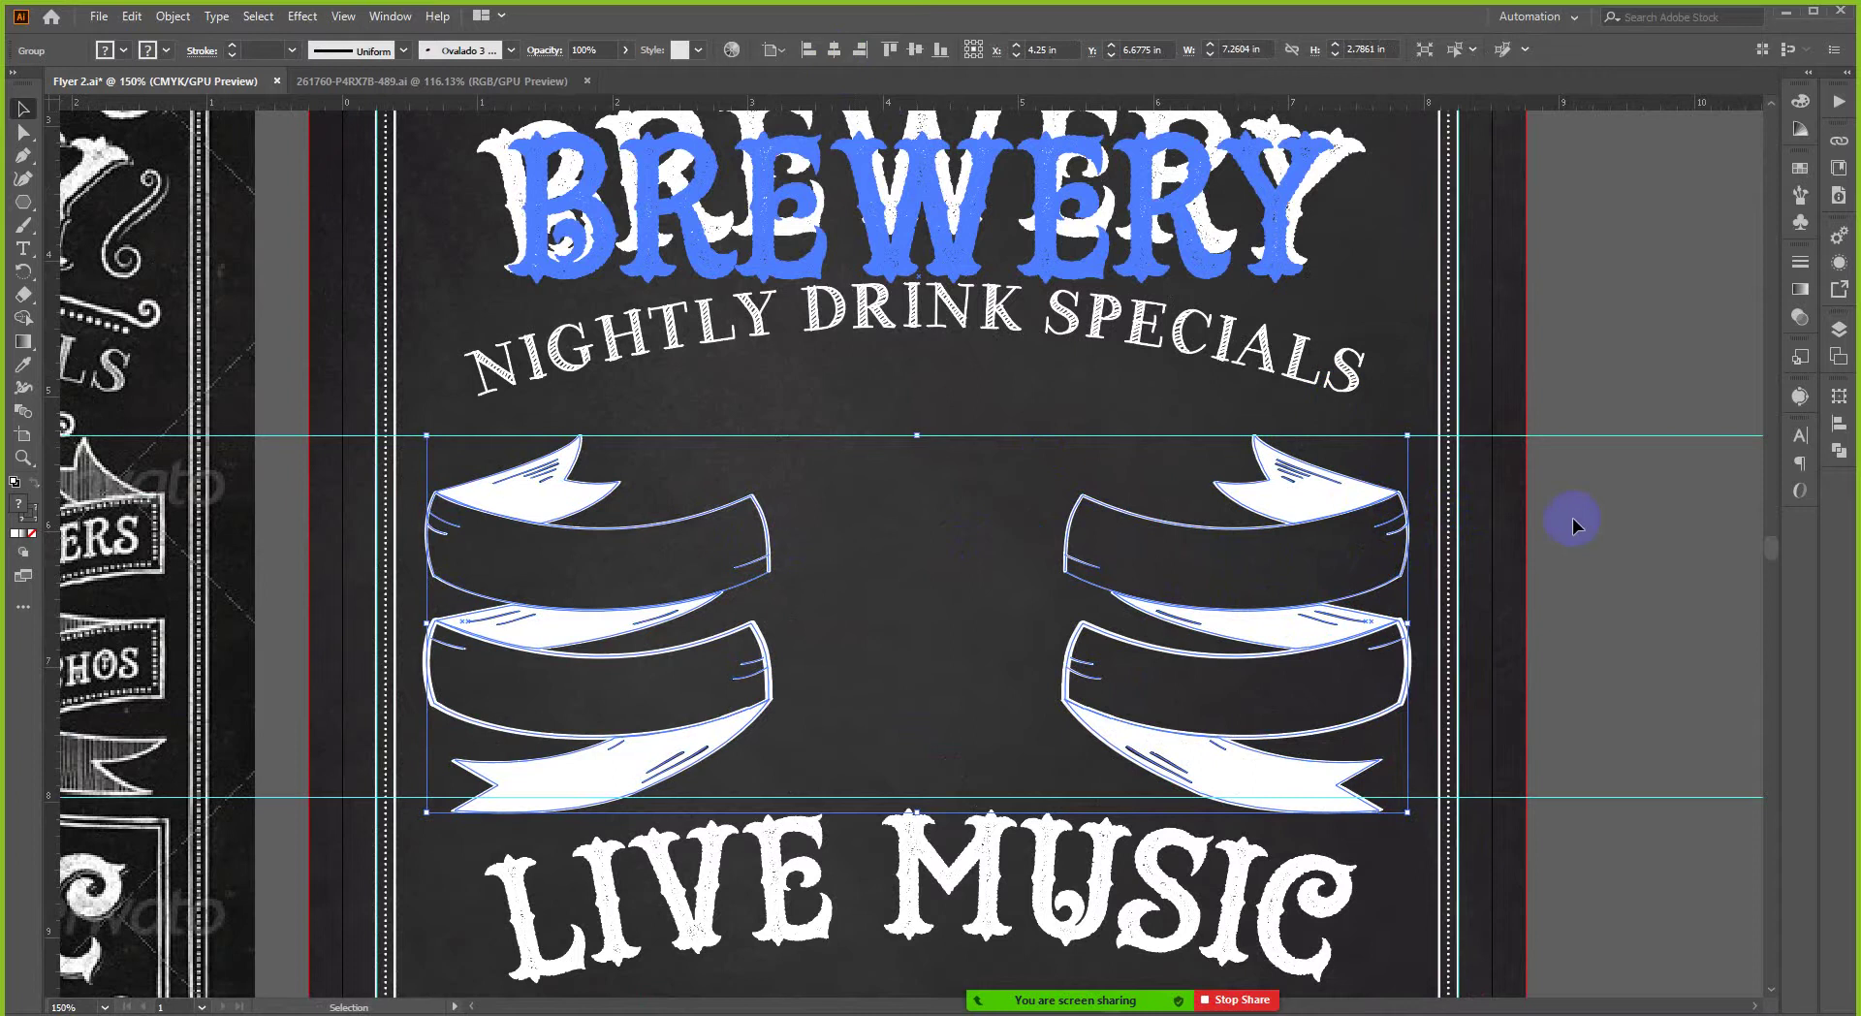
{"action": "right_click", "coordinate": [1364, 503]}
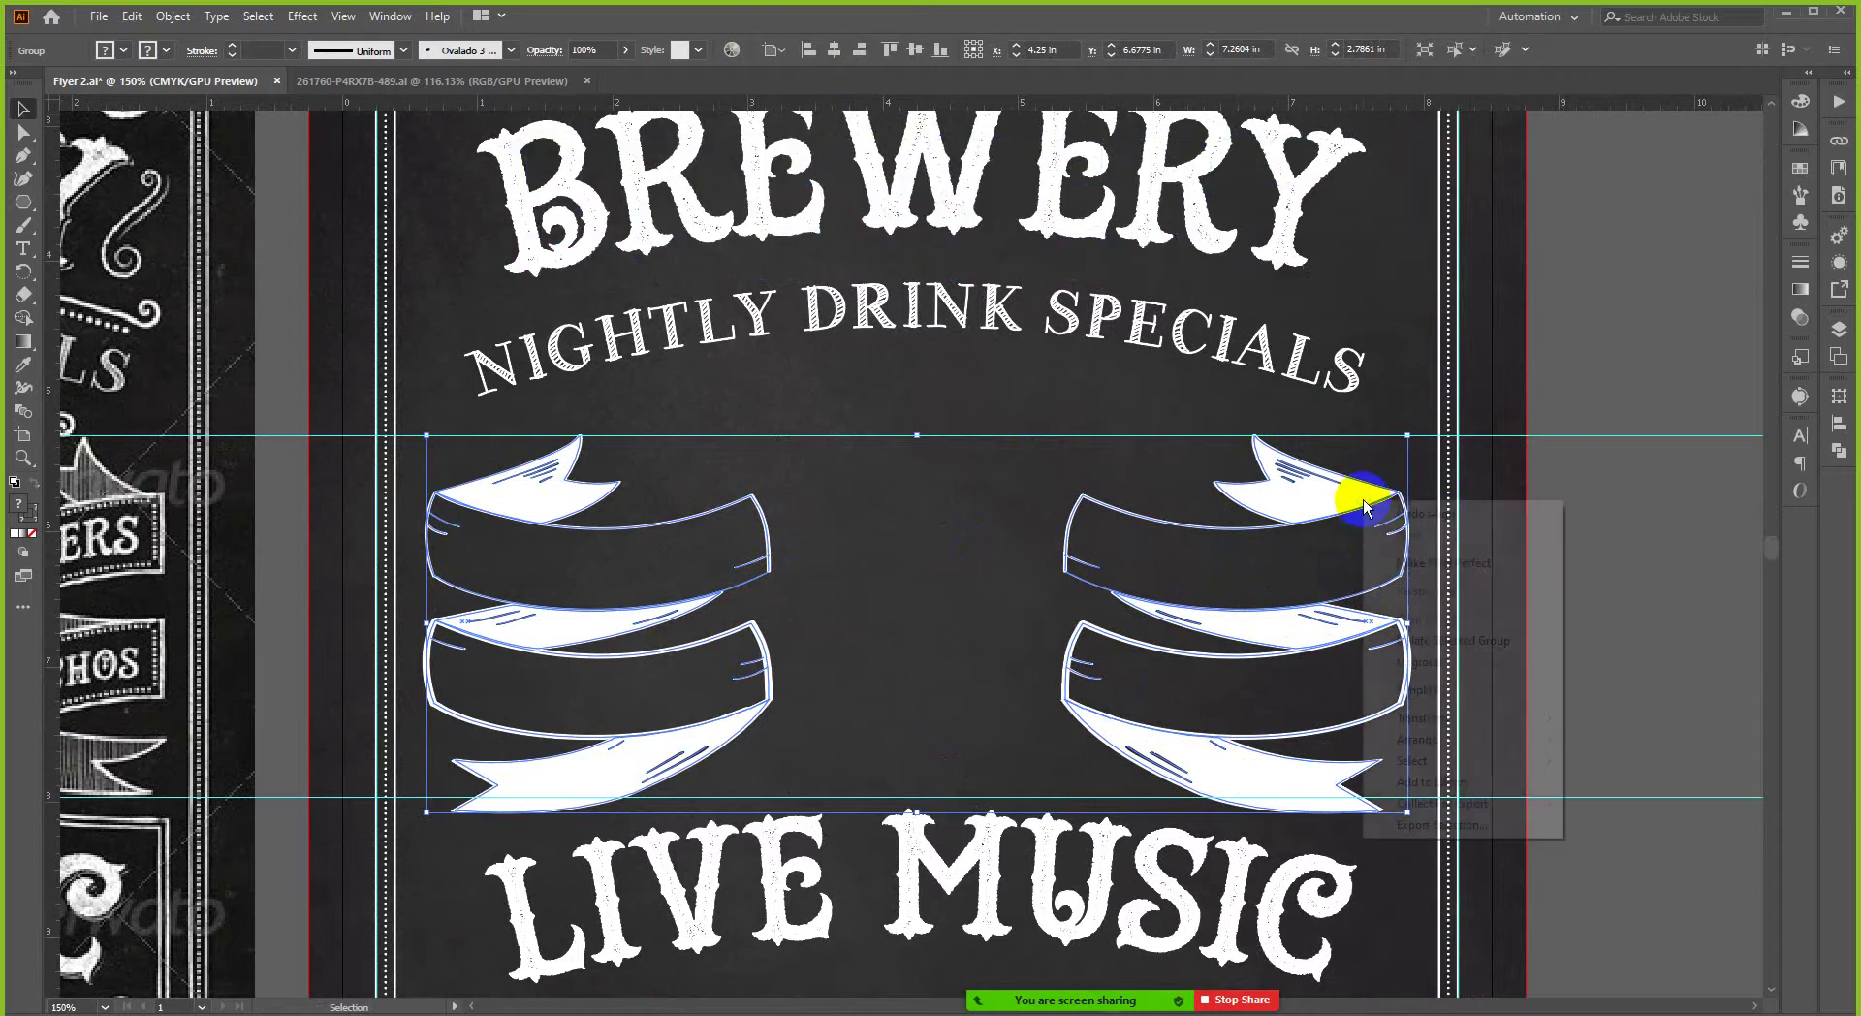
{"action": "left_click", "coordinate": [1444, 662]}
{"action": "left_click", "coordinate": [1636, 618]}
- Delete the mirrored ribbon from the flyer's right side
{"action": "scroll", "coordinate": [1171, 493], "scroll_direction": "down", "scroll_amount": 2}
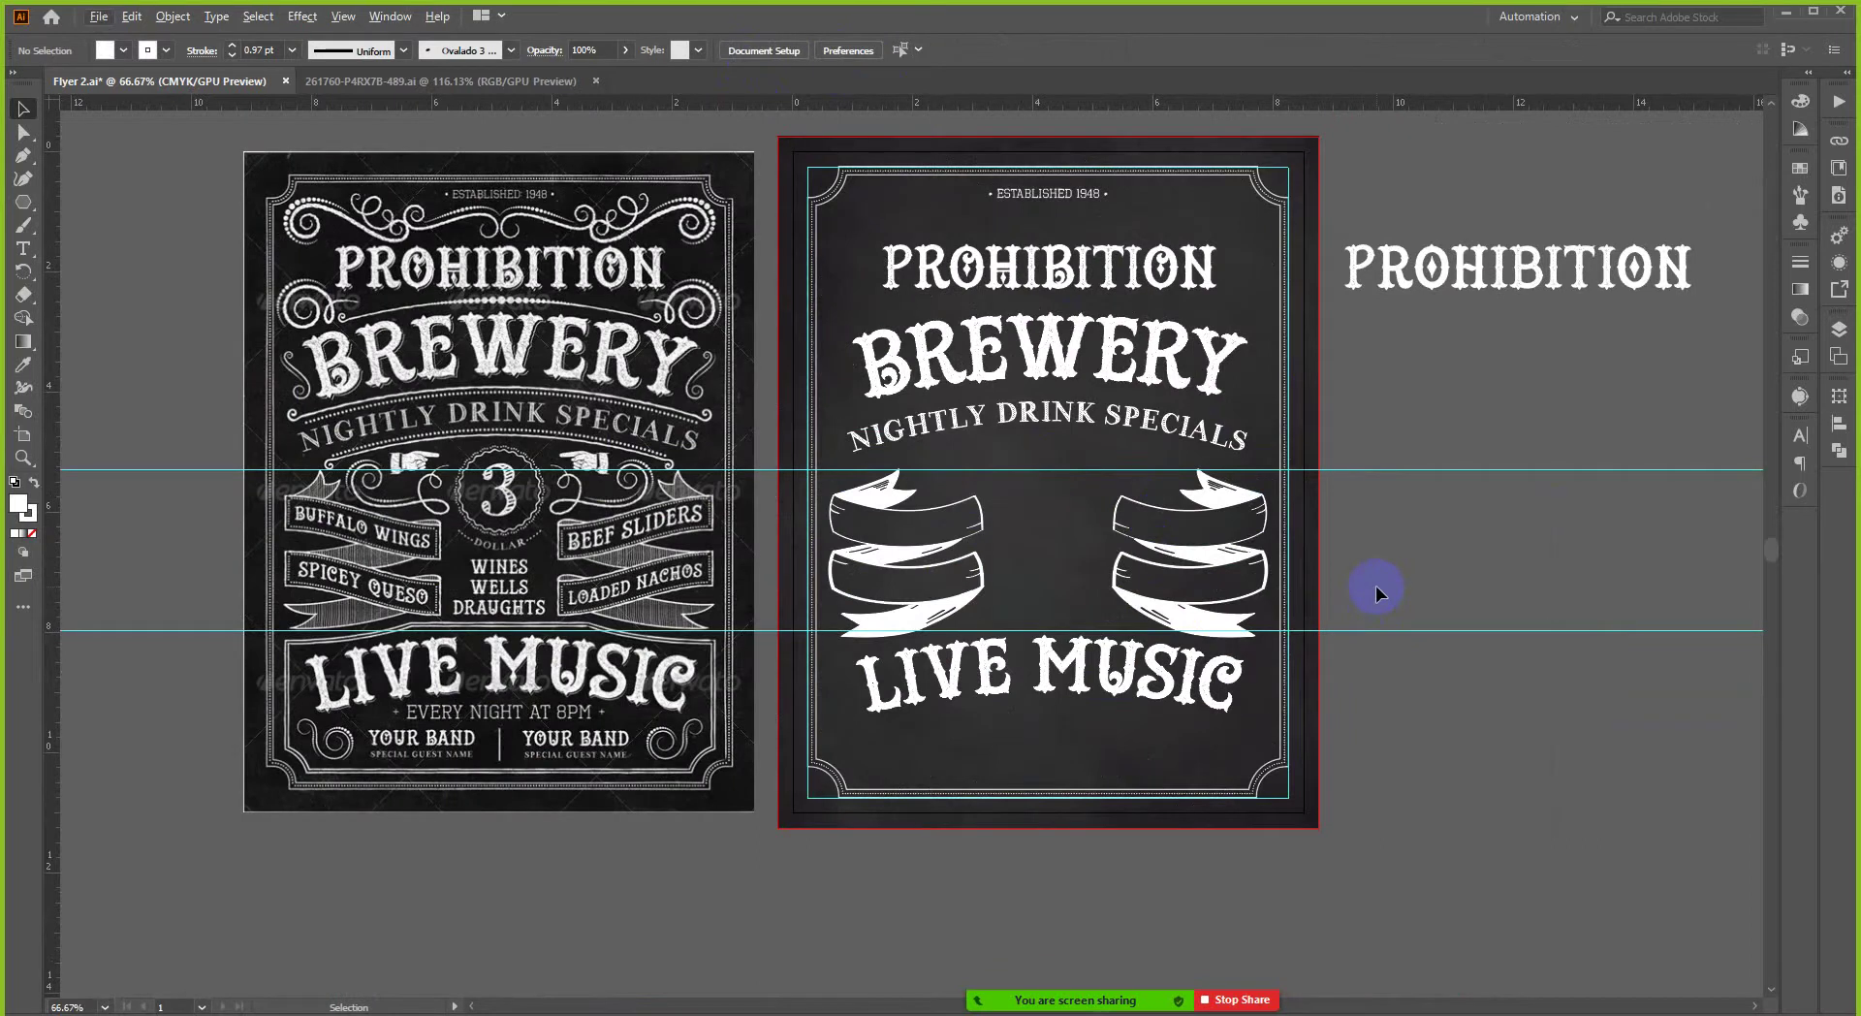
{"action": "scroll", "coordinate": [1190, 638], "scroll_direction": "up", "scroll_amount": 1}
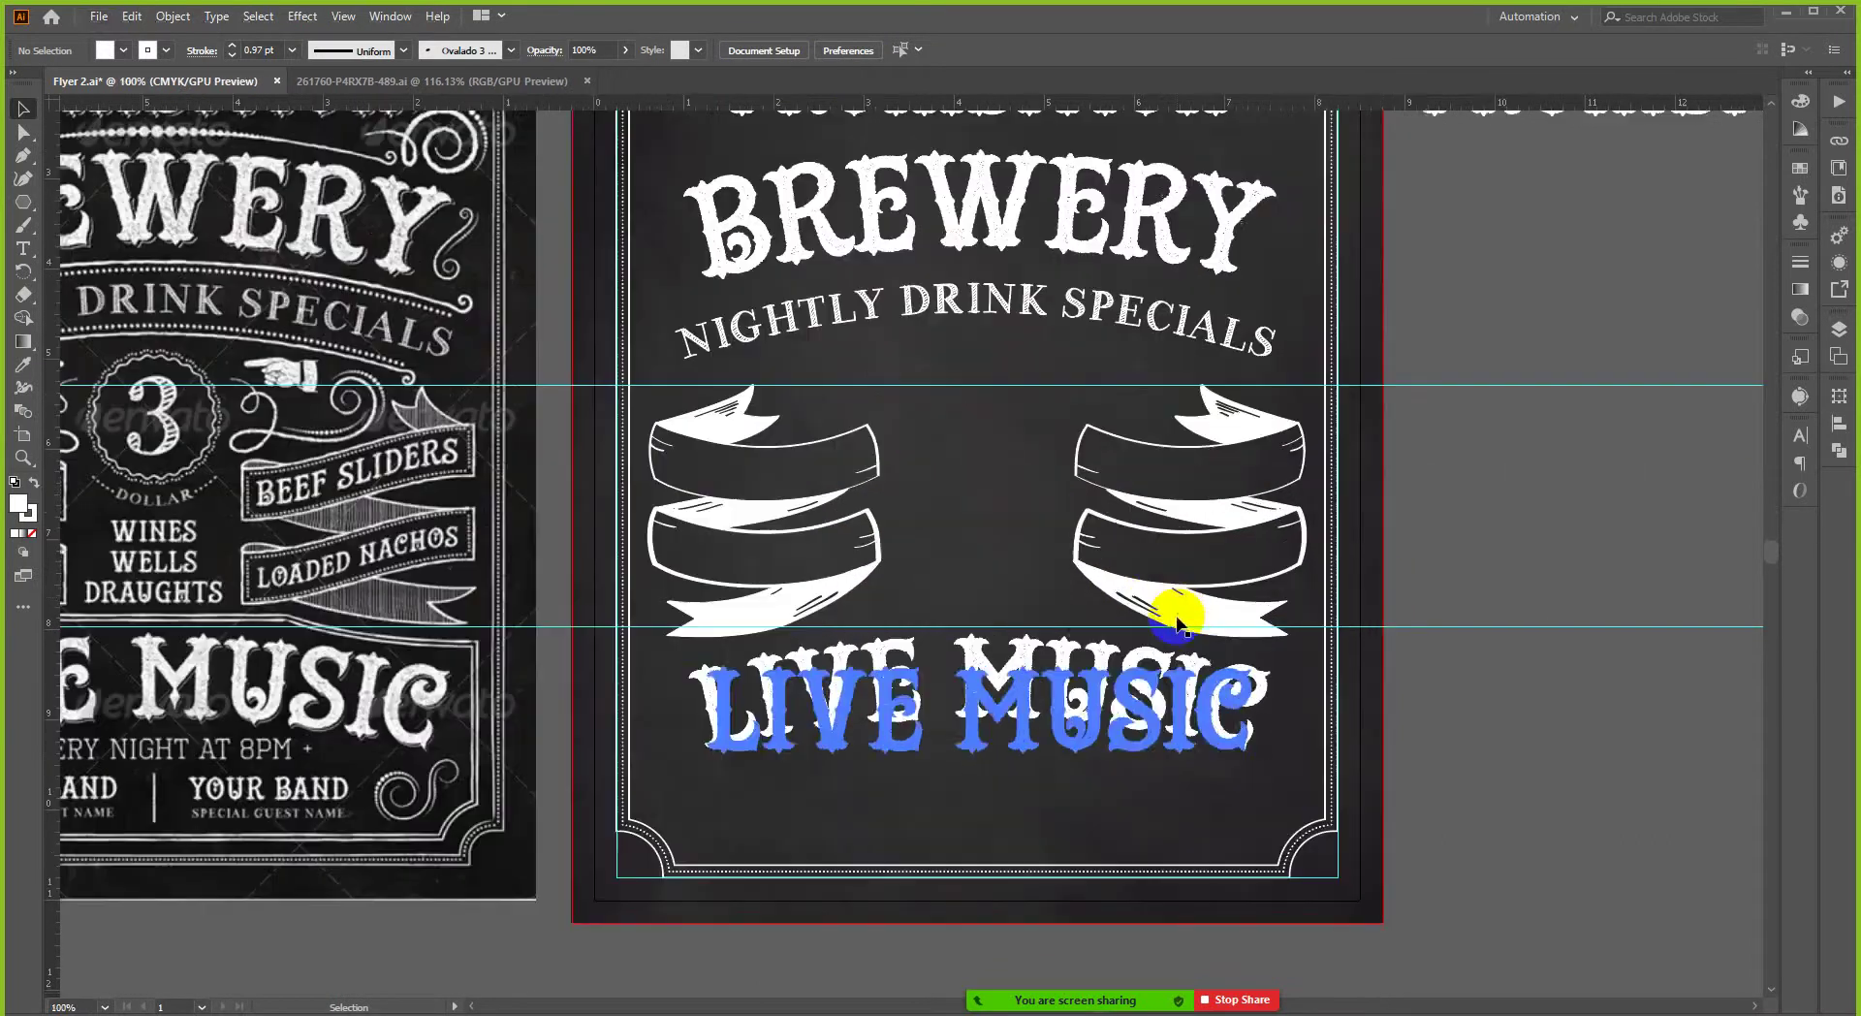
{"action": "left_click", "coordinate": [1178, 606]}
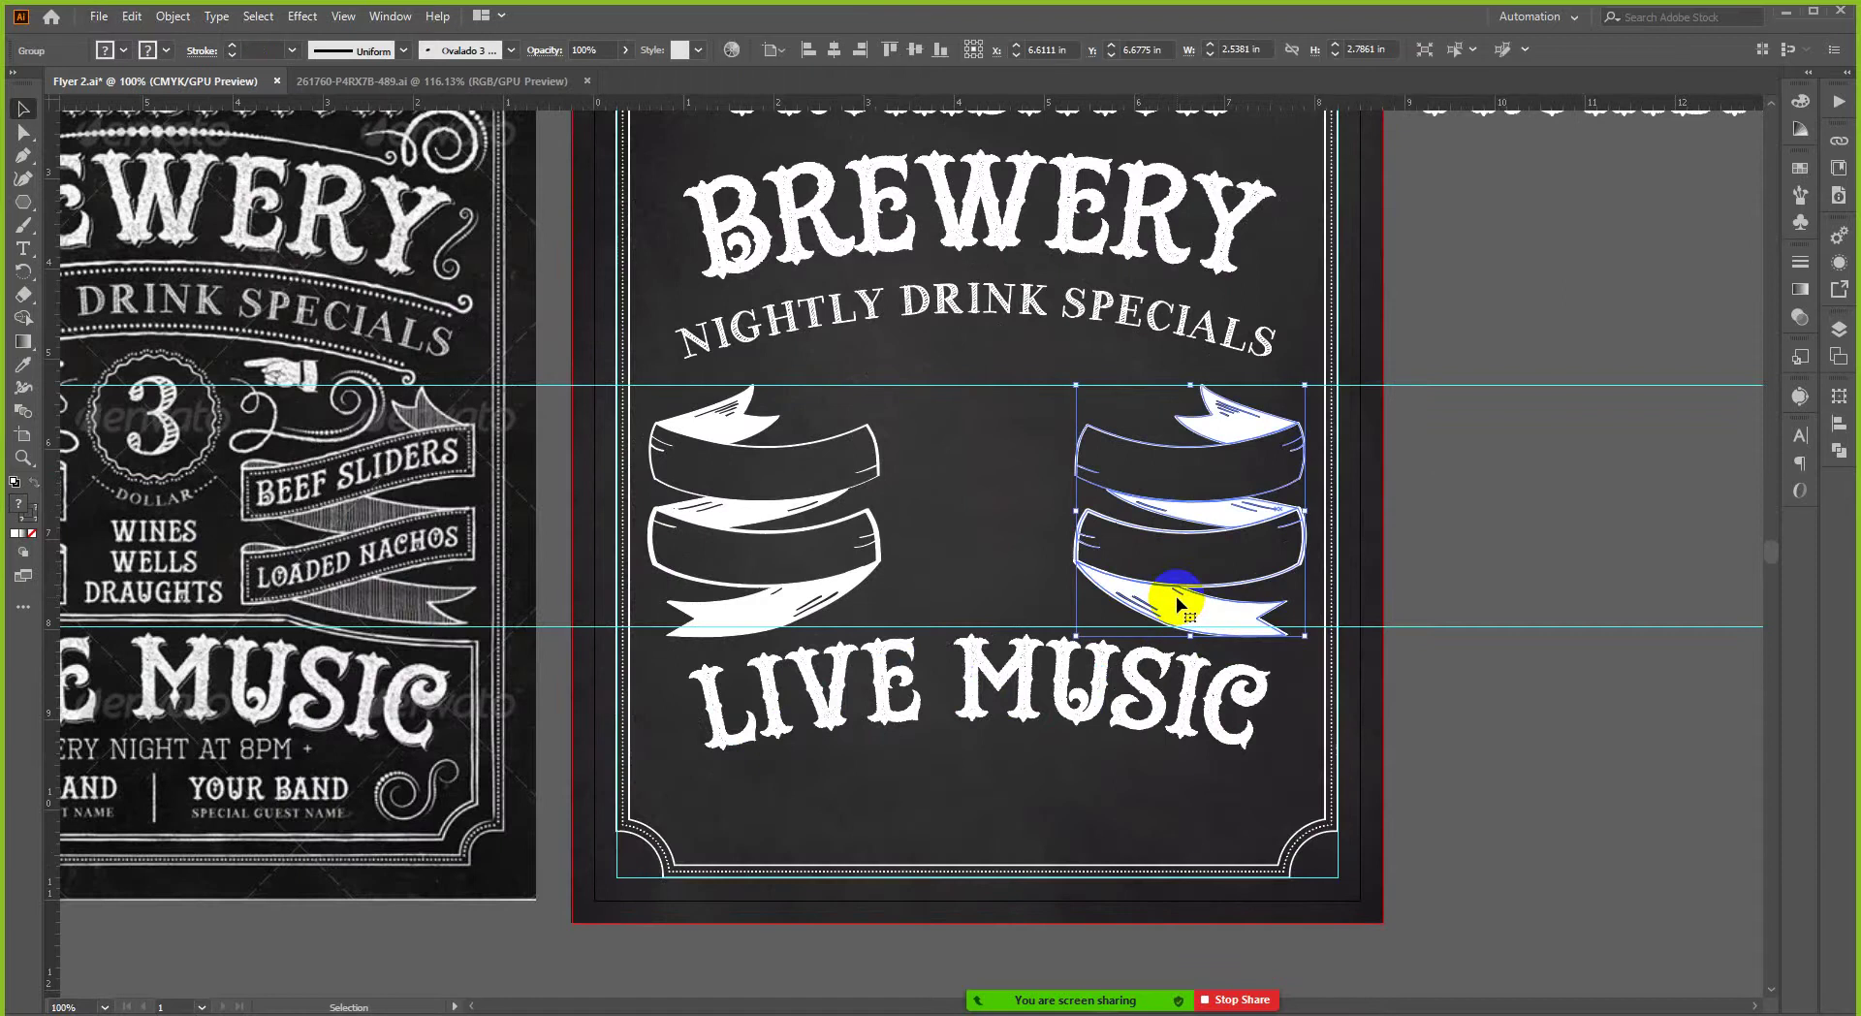
{"action": "key", "text": "Delete"}
- Reduce the remaining ribbon's height to about 2.68 in so its lower tail ends at the guide, and deselect it
{"action": "scroll", "coordinate": [766, 683], "scroll_direction": "up", "scroll_amount": 2}
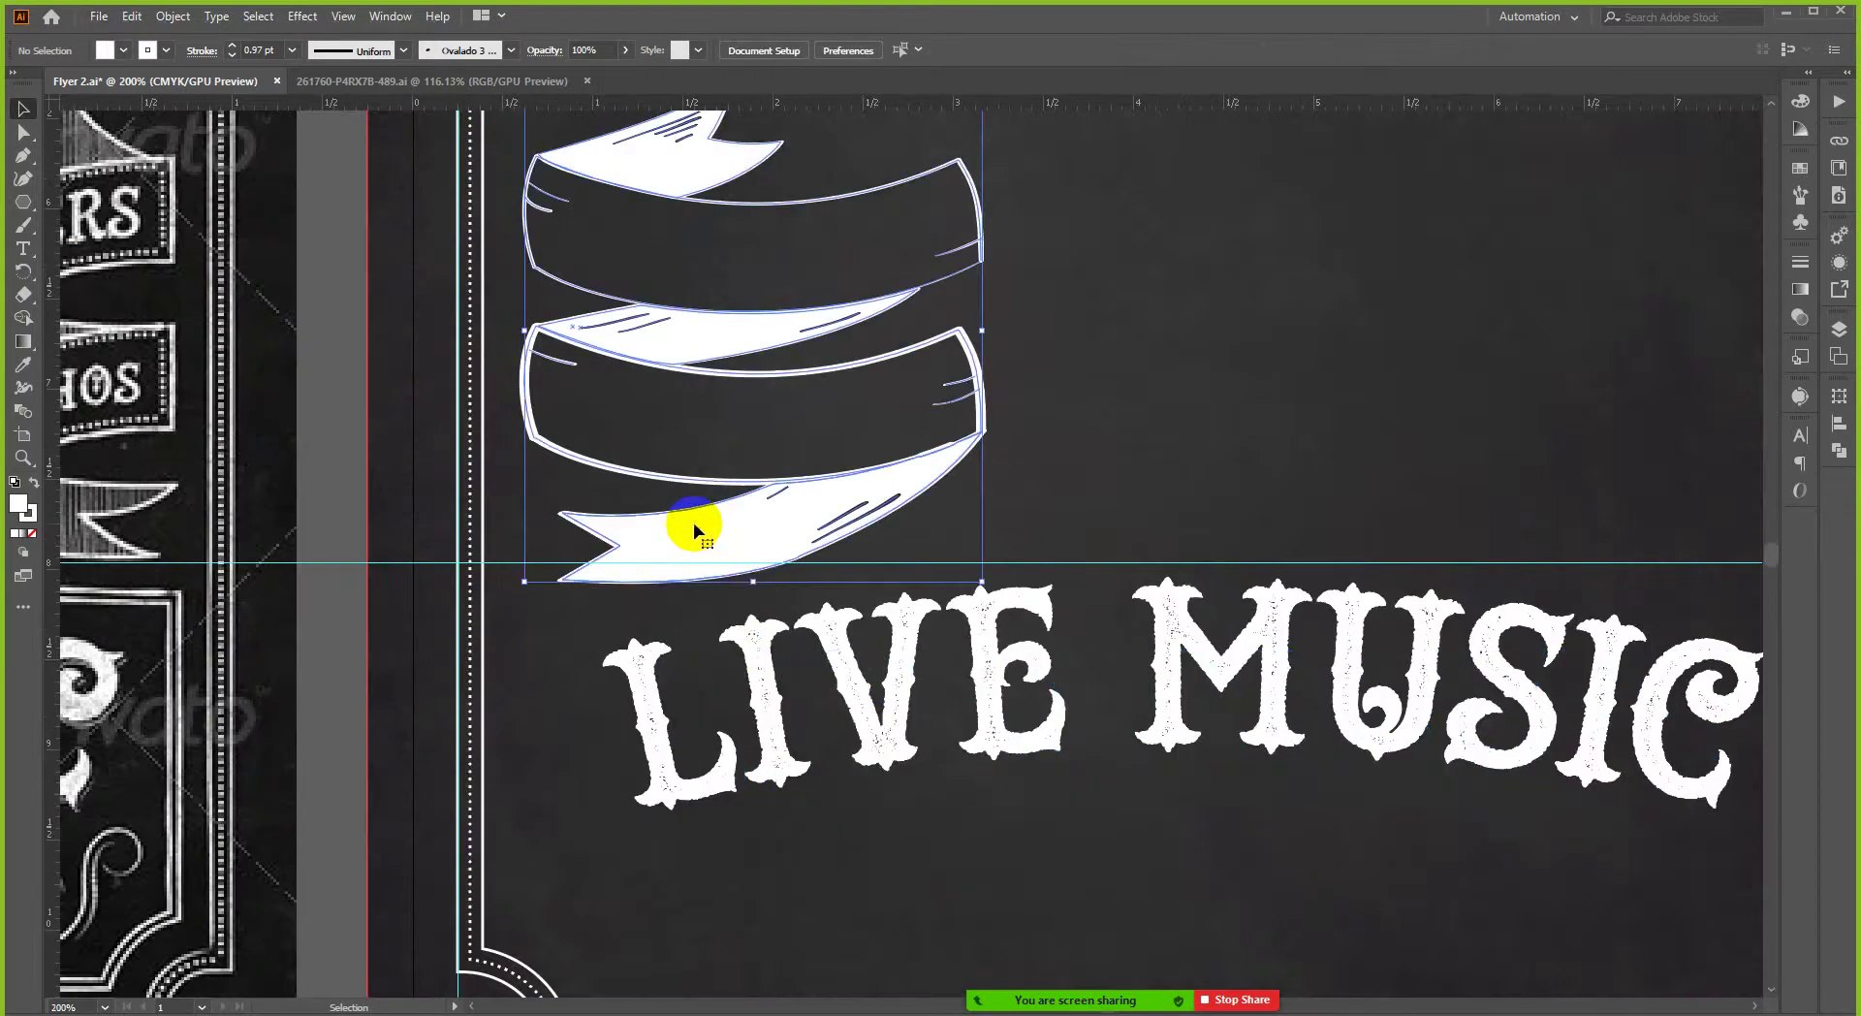
{"action": "left_click_drag", "start_coordinate": [748, 570], "coordinate": [743, 565]}
{"action": "scroll", "coordinate": [767, 579], "scroll_direction": "down", "scroll_amount": 1}
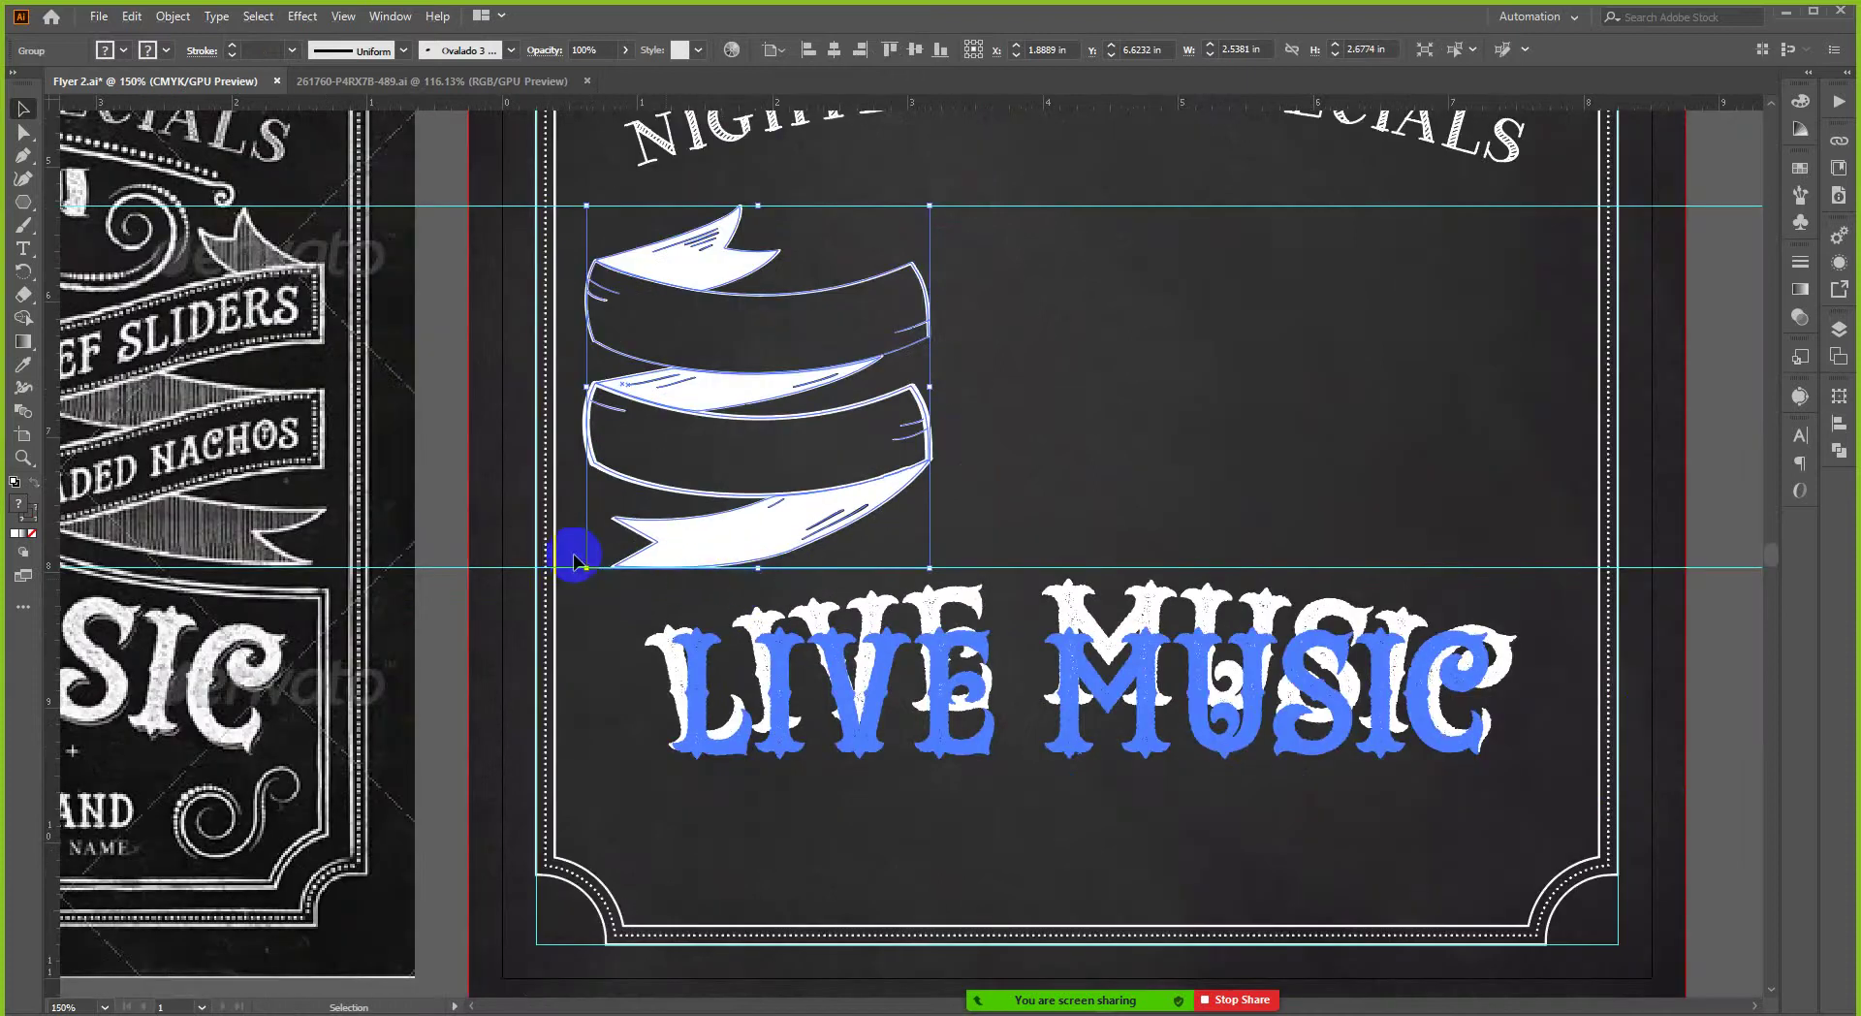
{"action": "left_click", "coordinate": [622, 525]}
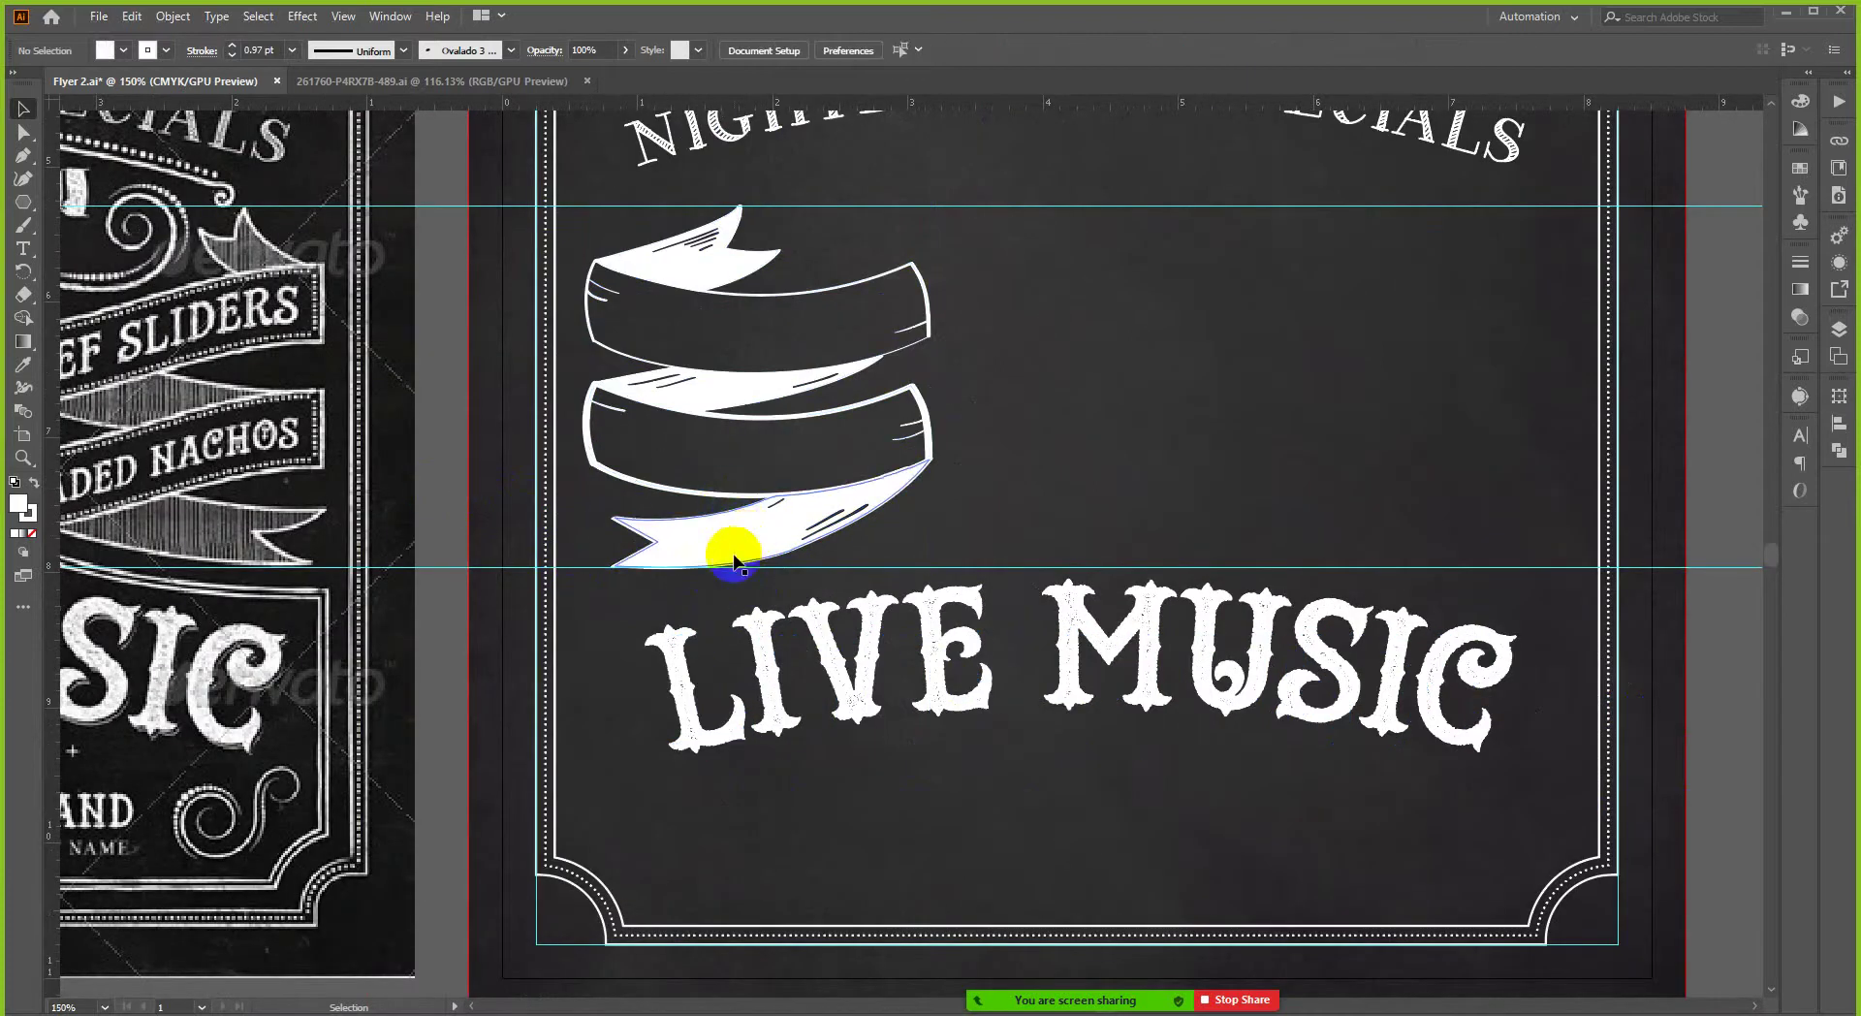
{"action": "scroll", "coordinate": [920, 551], "scroll_direction": "down", "scroll_amount": 1}
{"action": "scroll", "coordinate": [514, 592], "scroll_direction": "down", "scroll_amount": 1}
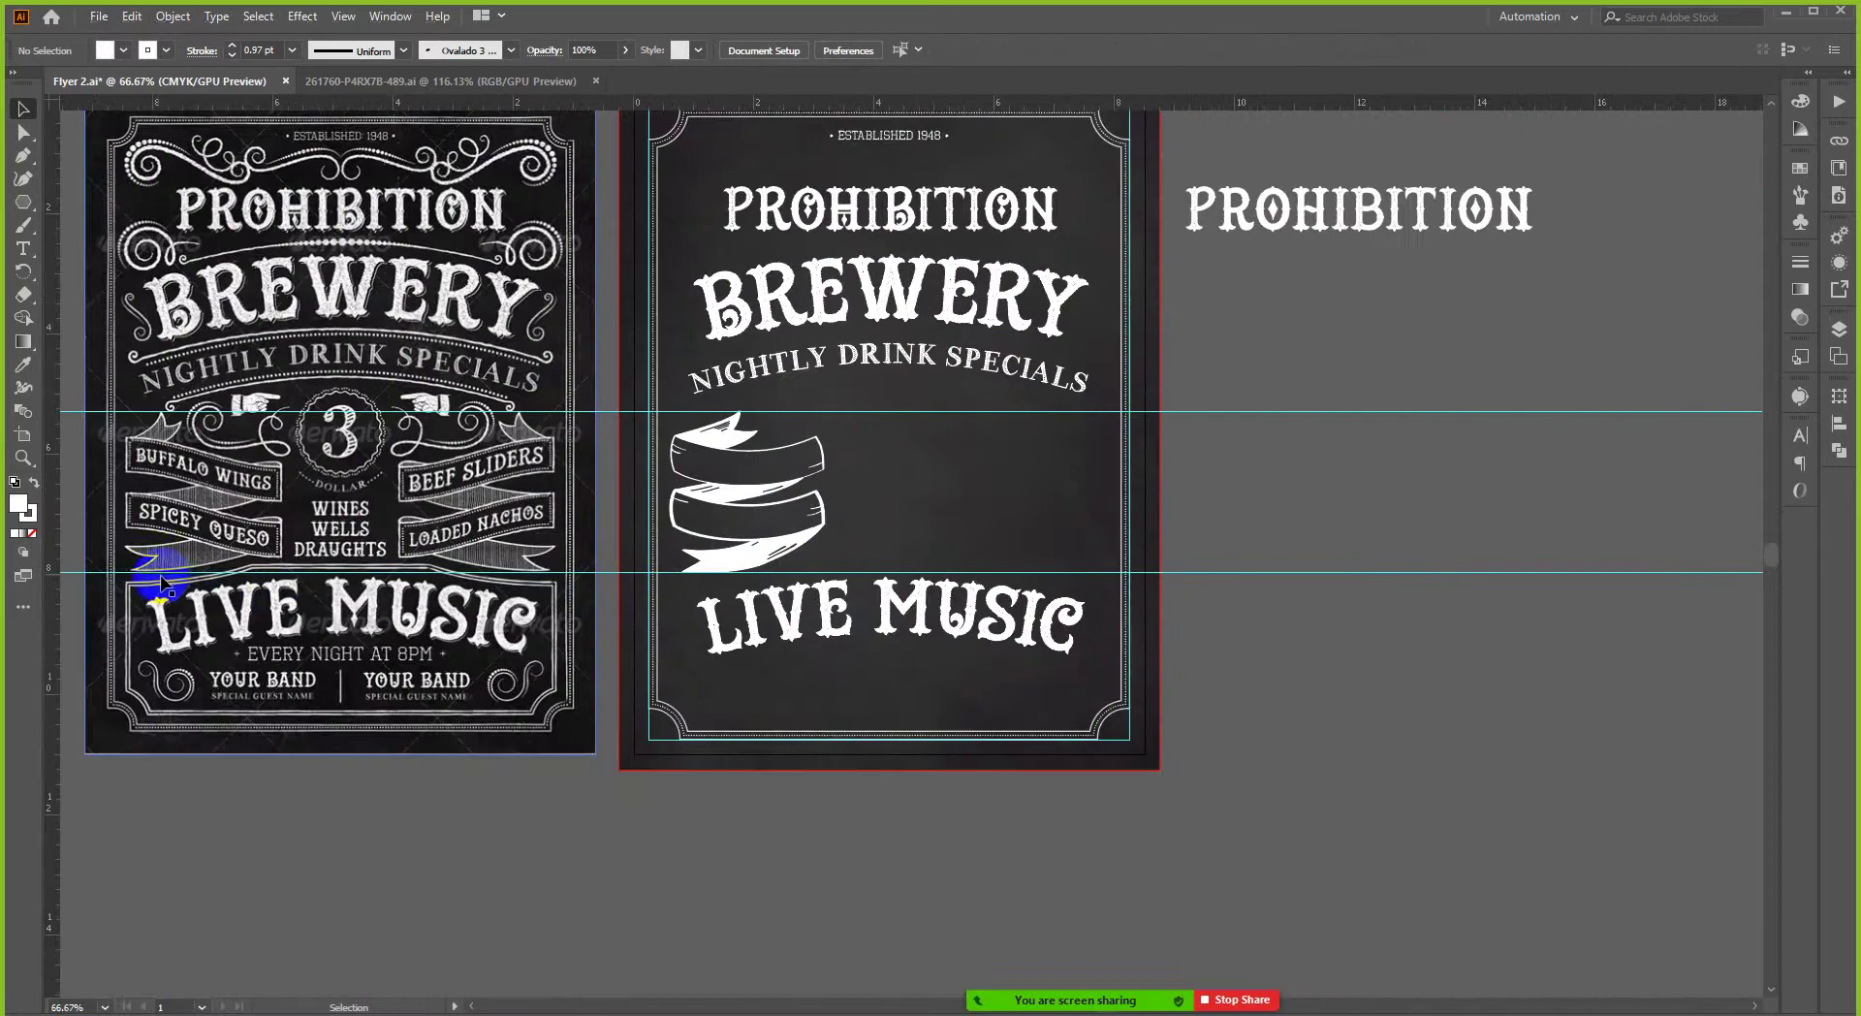
- Reflect a copy of the ribbon across the vertical axis and move it horizontally to the flyer's right side
{"action": "scroll", "coordinate": [811, 540], "scroll_direction": "up", "scroll_amount": 1}
{"action": "scroll", "coordinate": [893, 533], "scroll_direction": "up", "scroll_amount": 1}
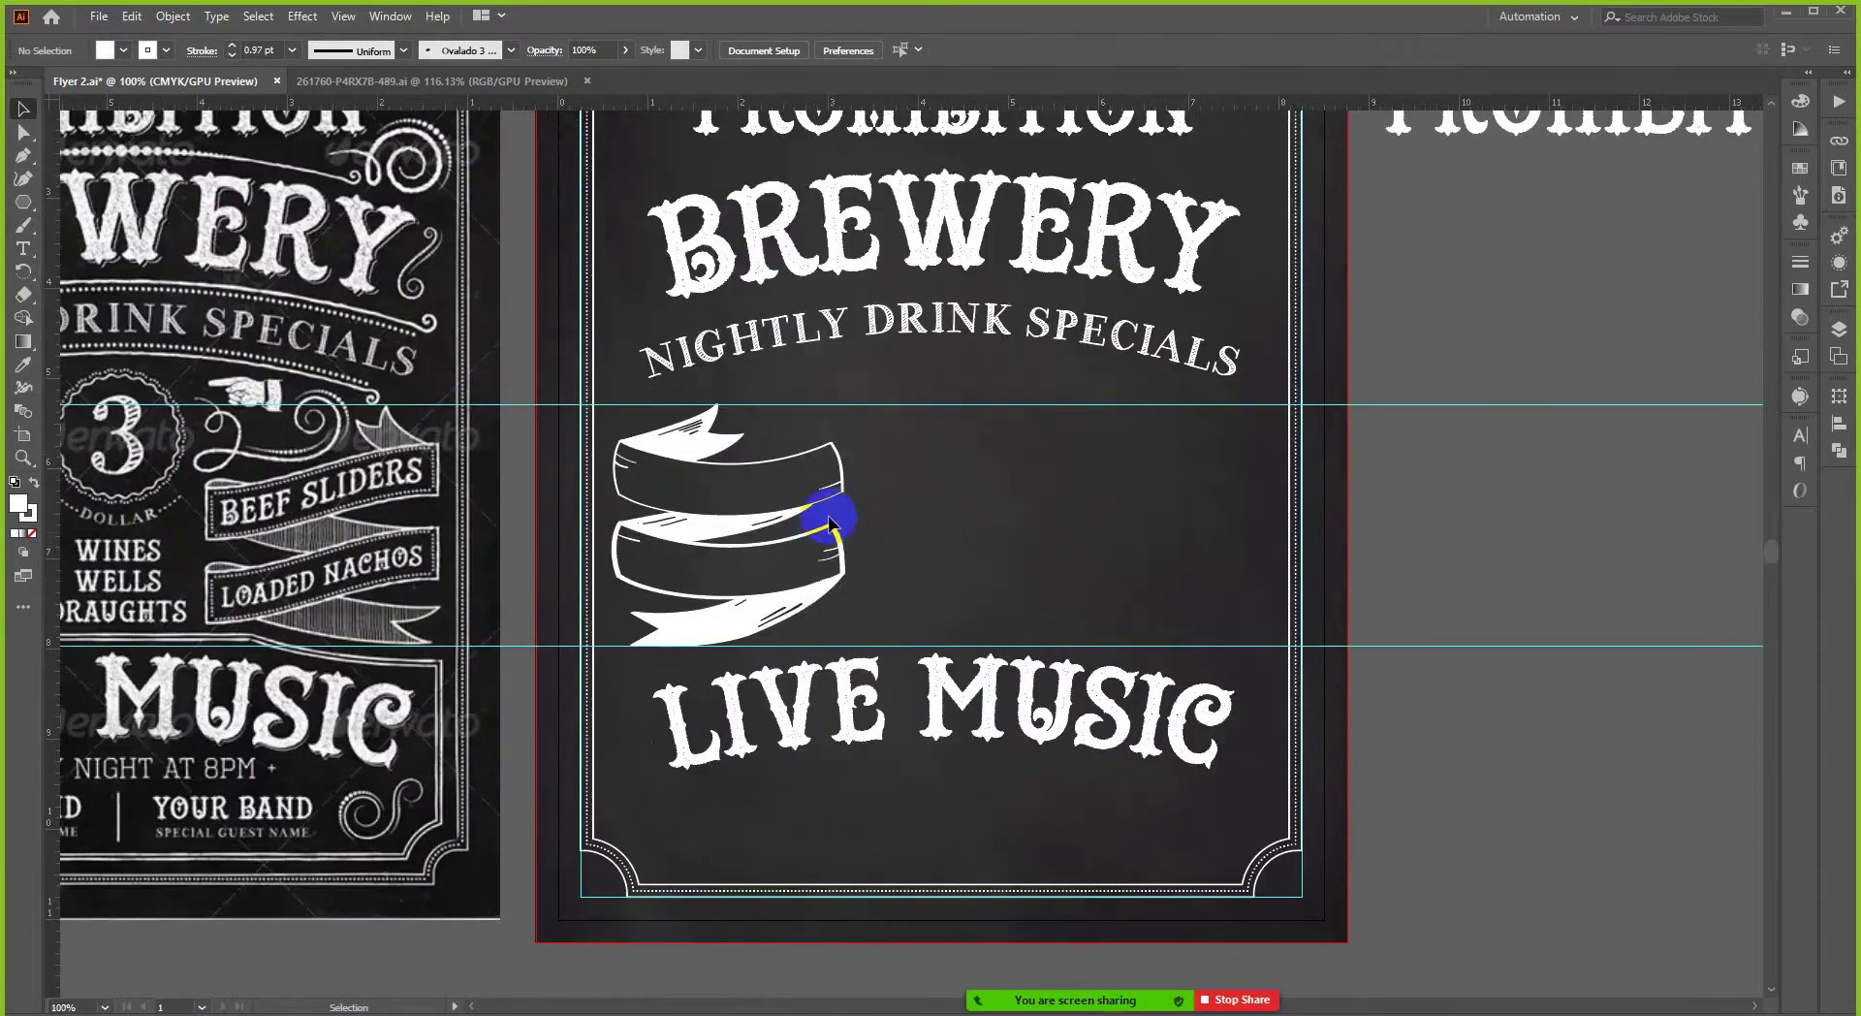
{"action": "right_click", "coordinate": [817, 536]}
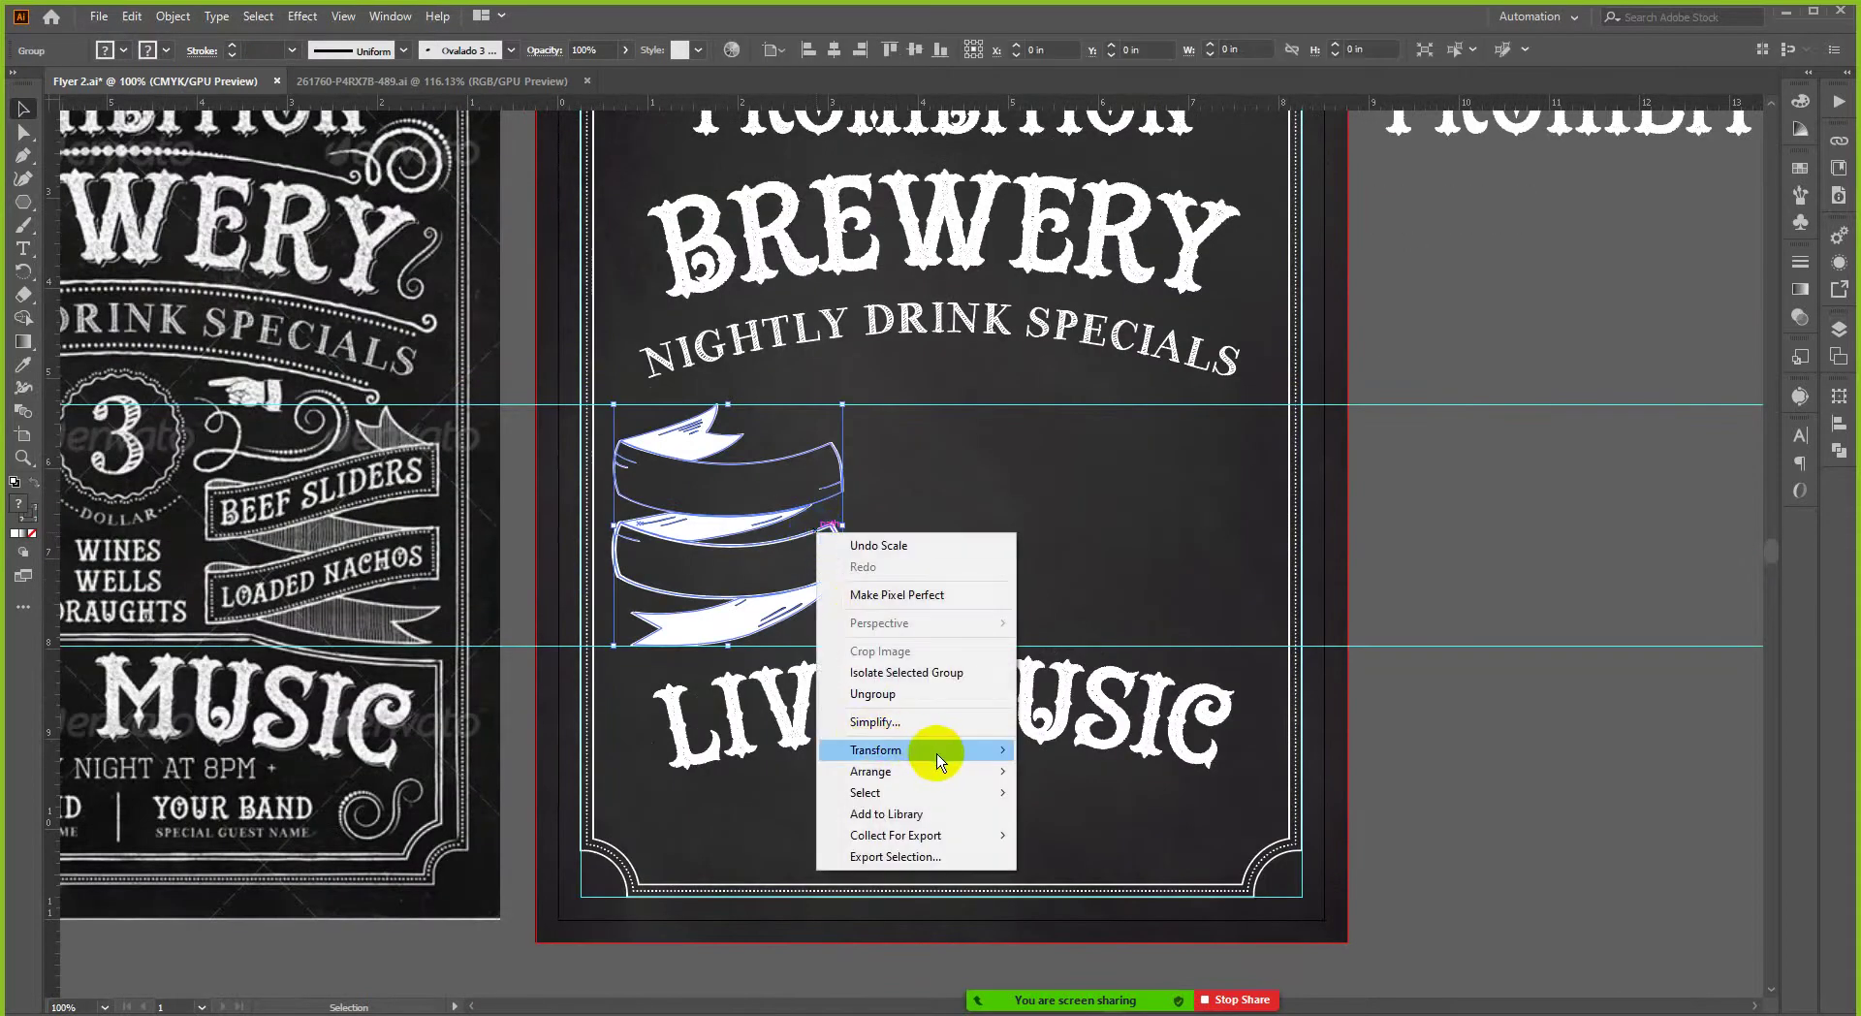
{"action": "mouse_move", "coordinate": [945, 749]}
{"action": "left_click", "coordinate": [1066, 820]}
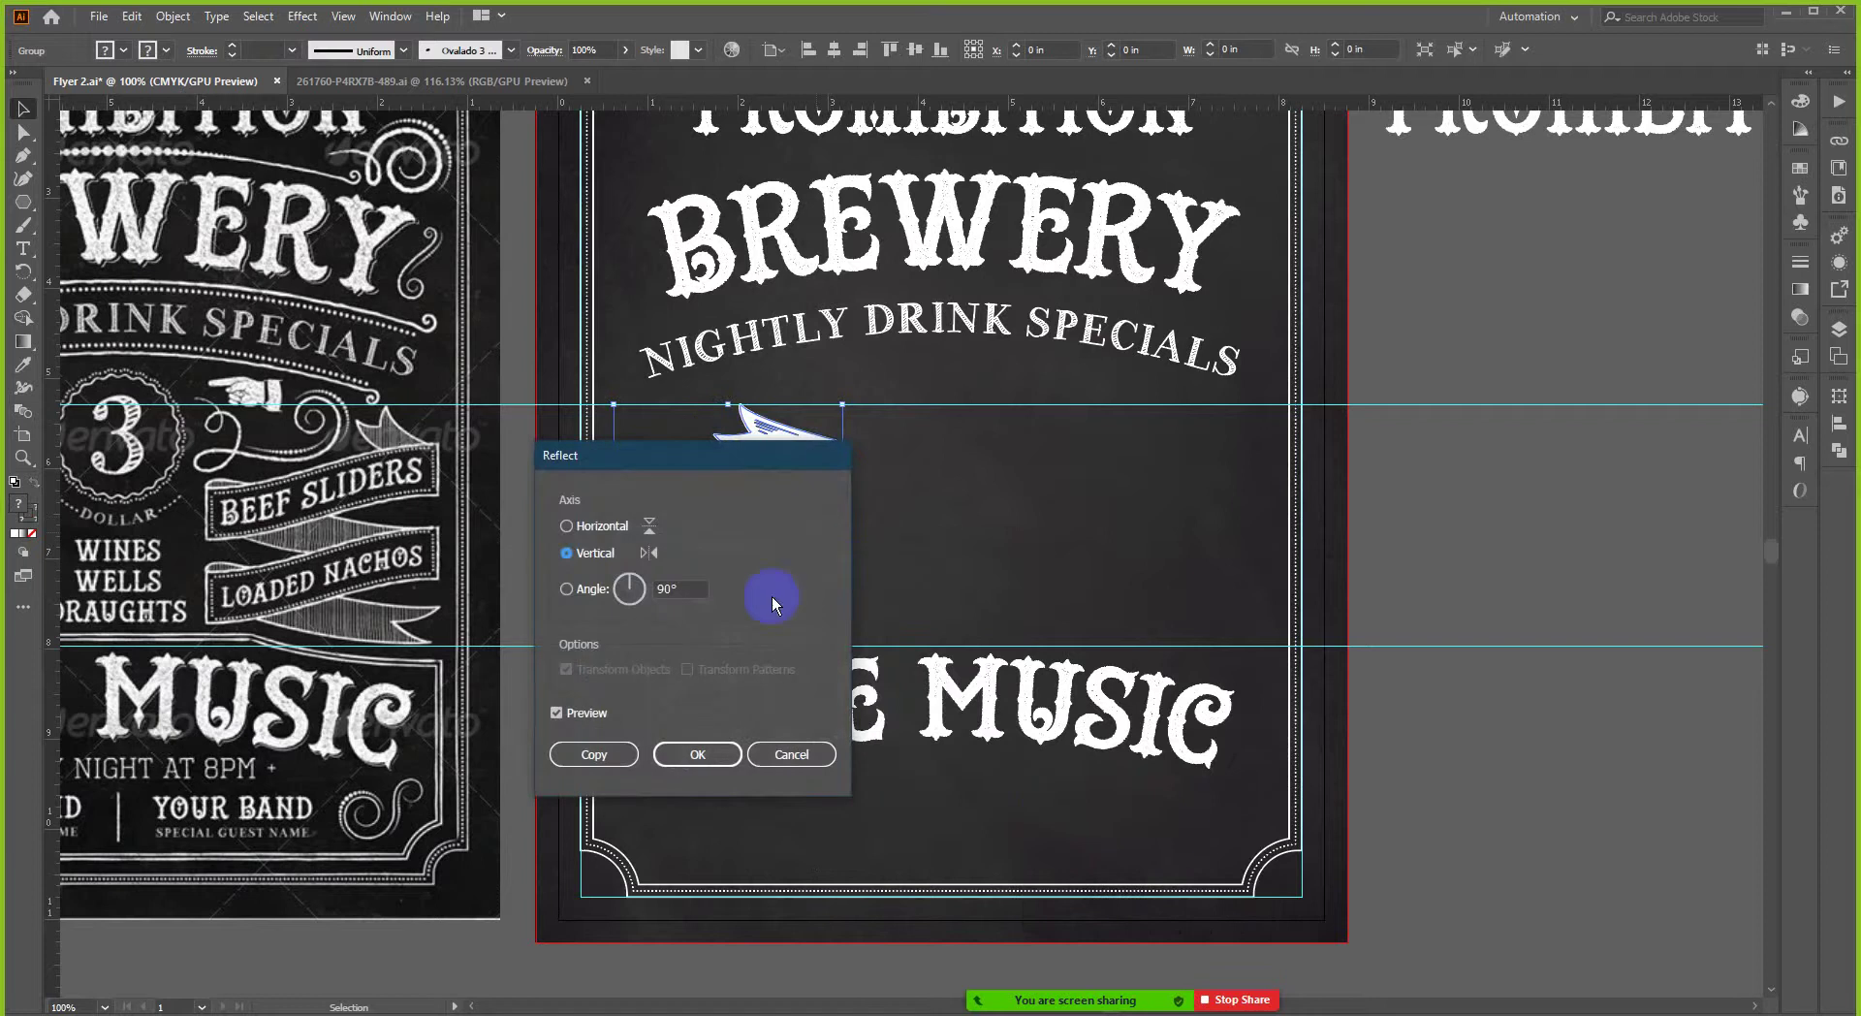
{"action": "left_click", "coordinate": [619, 751]}
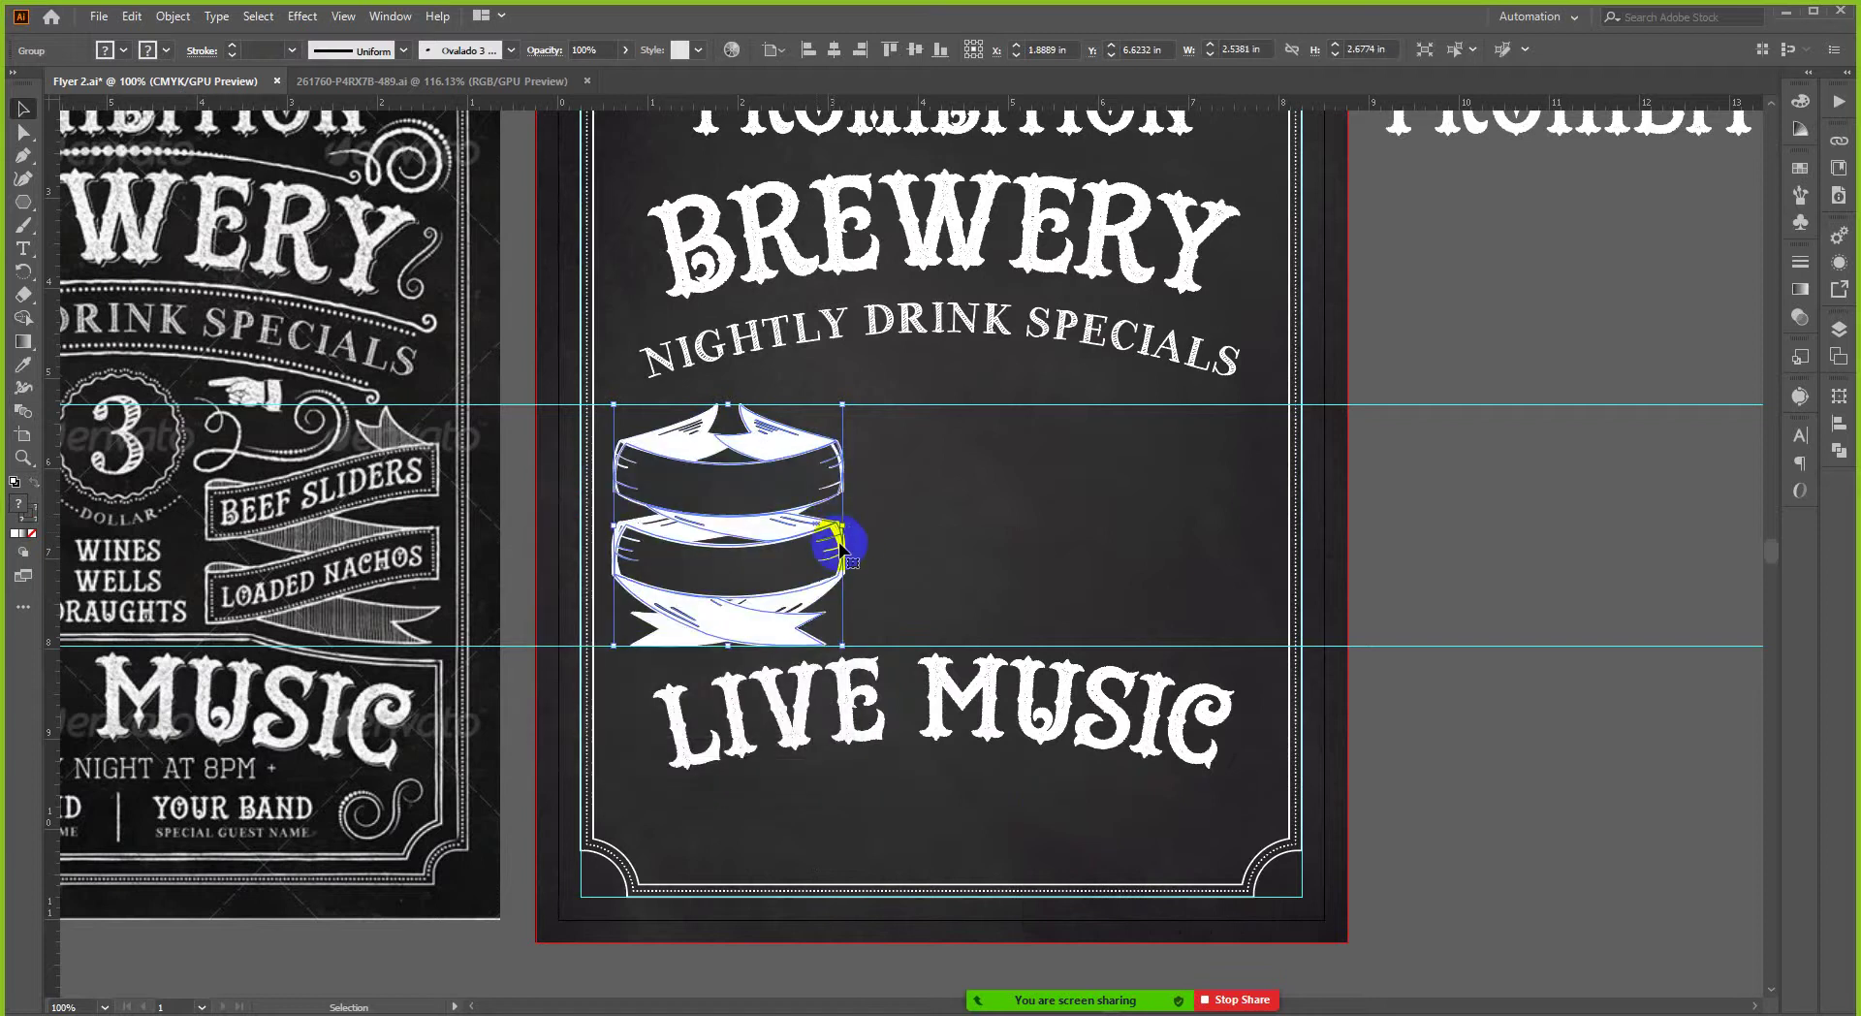
{"action": "left_click_drag", "start_coordinate": [840, 544], "coordinate": [1265, 501]}
- Center both ribbons together horizontally on the flyer and deselect them
{"action": "left_click", "coordinate": [841, 489], "text": "shift"}
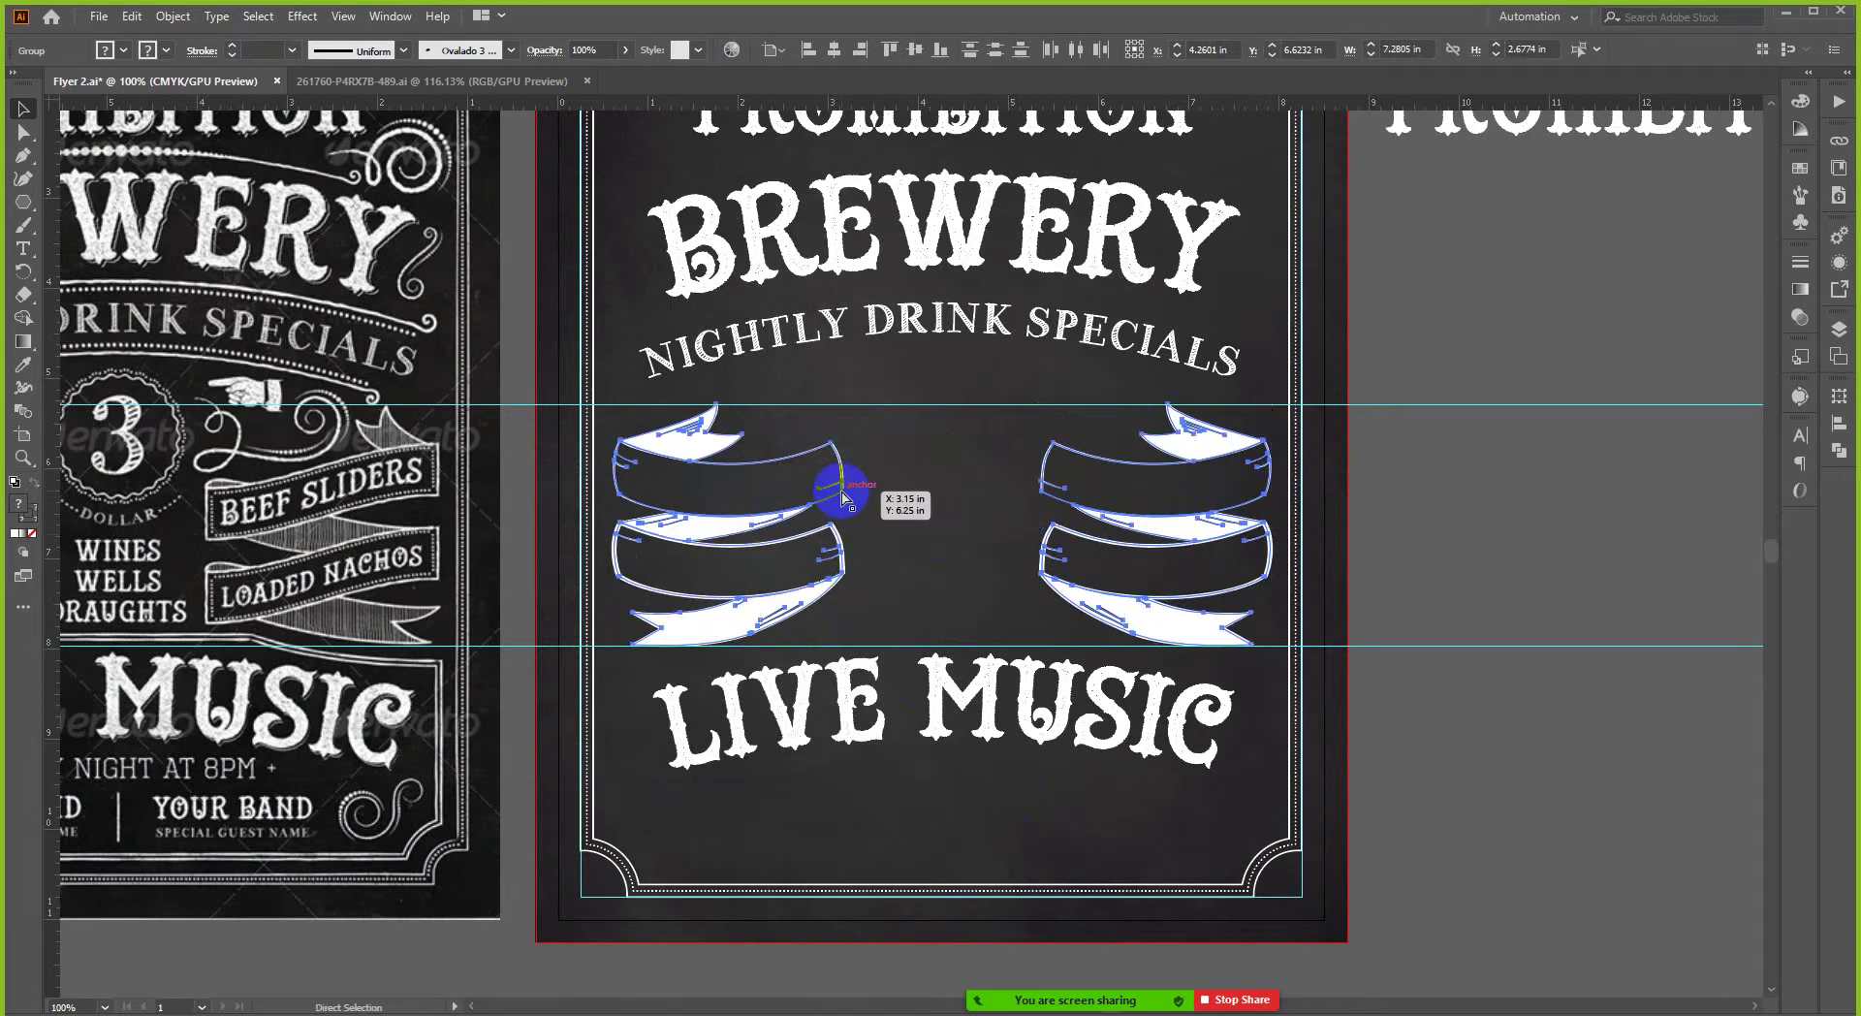
{"action": "left_click", "coordinate": [835, 50]}
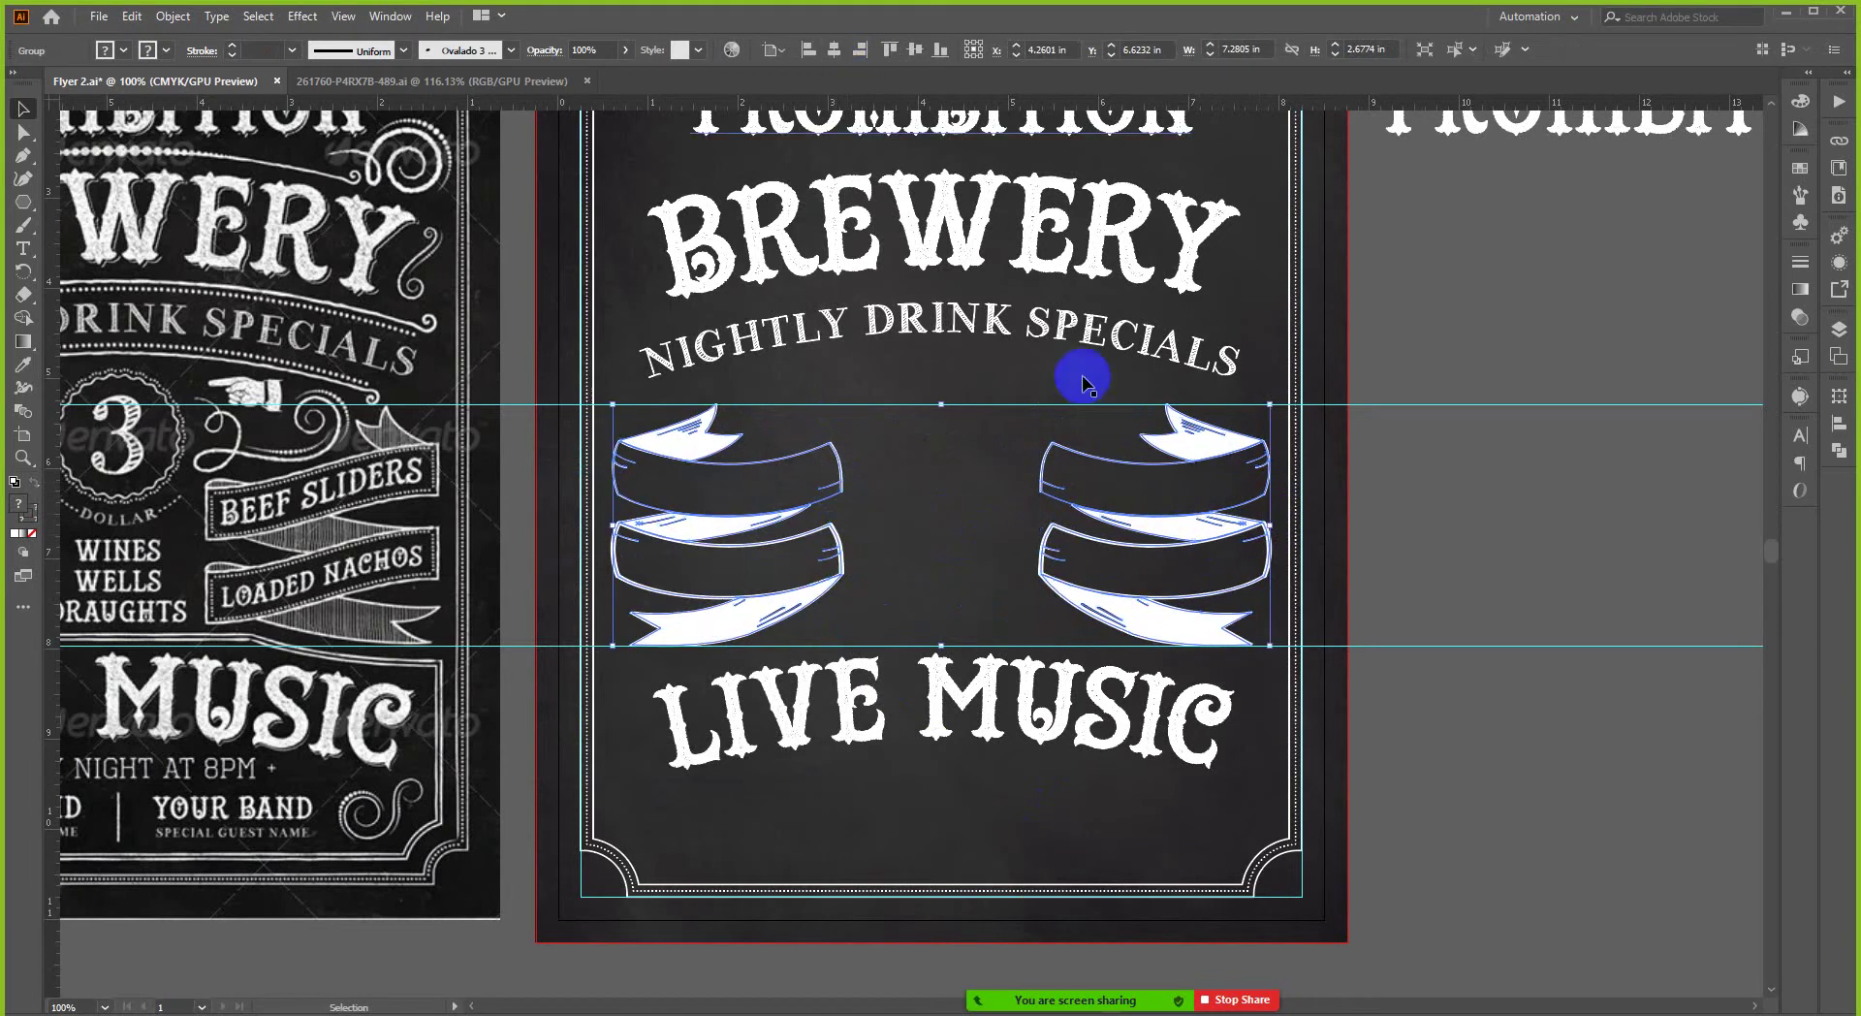
{"action": "left_click", "coordinate": [1438, 453]}
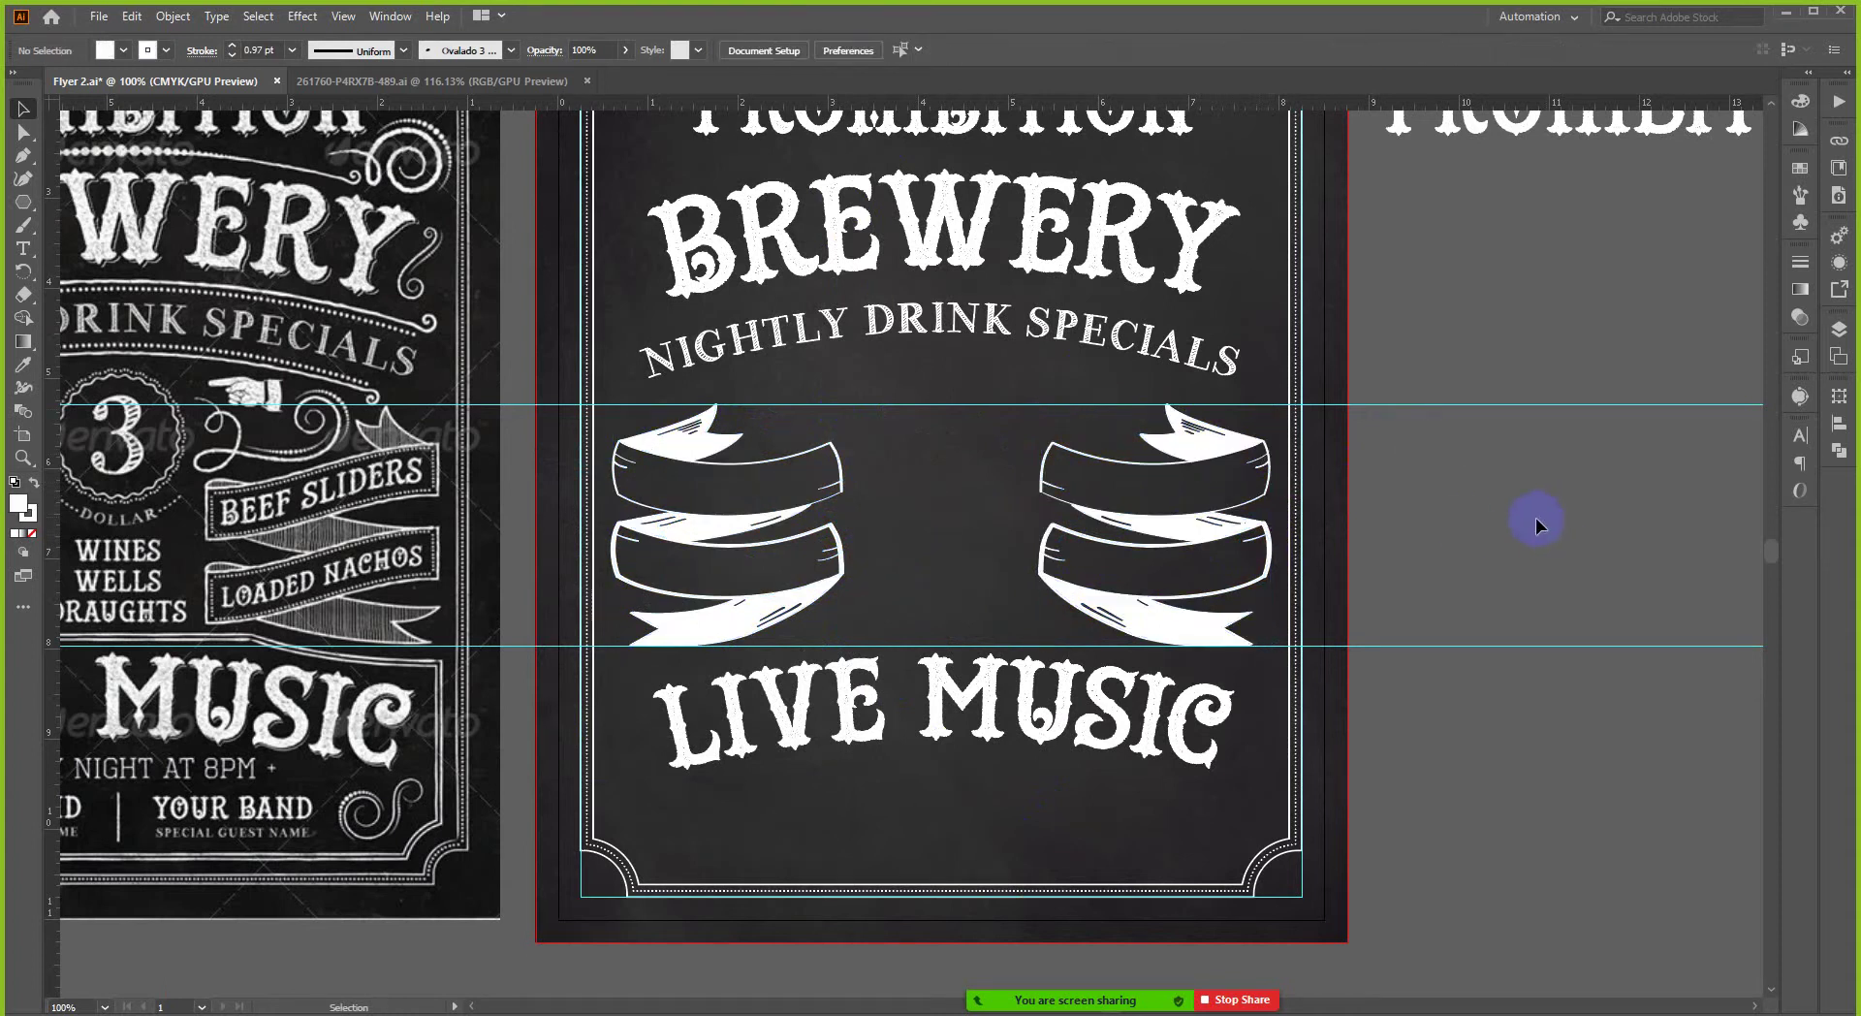
- Draw a curved Pen path about 2.44 in wide inside the right ribbon's upper band, following its lower edge
{"action": "scroll", "coordinate": [1431, 525], "scroll_direction": "down", "scroll_amount": 1}
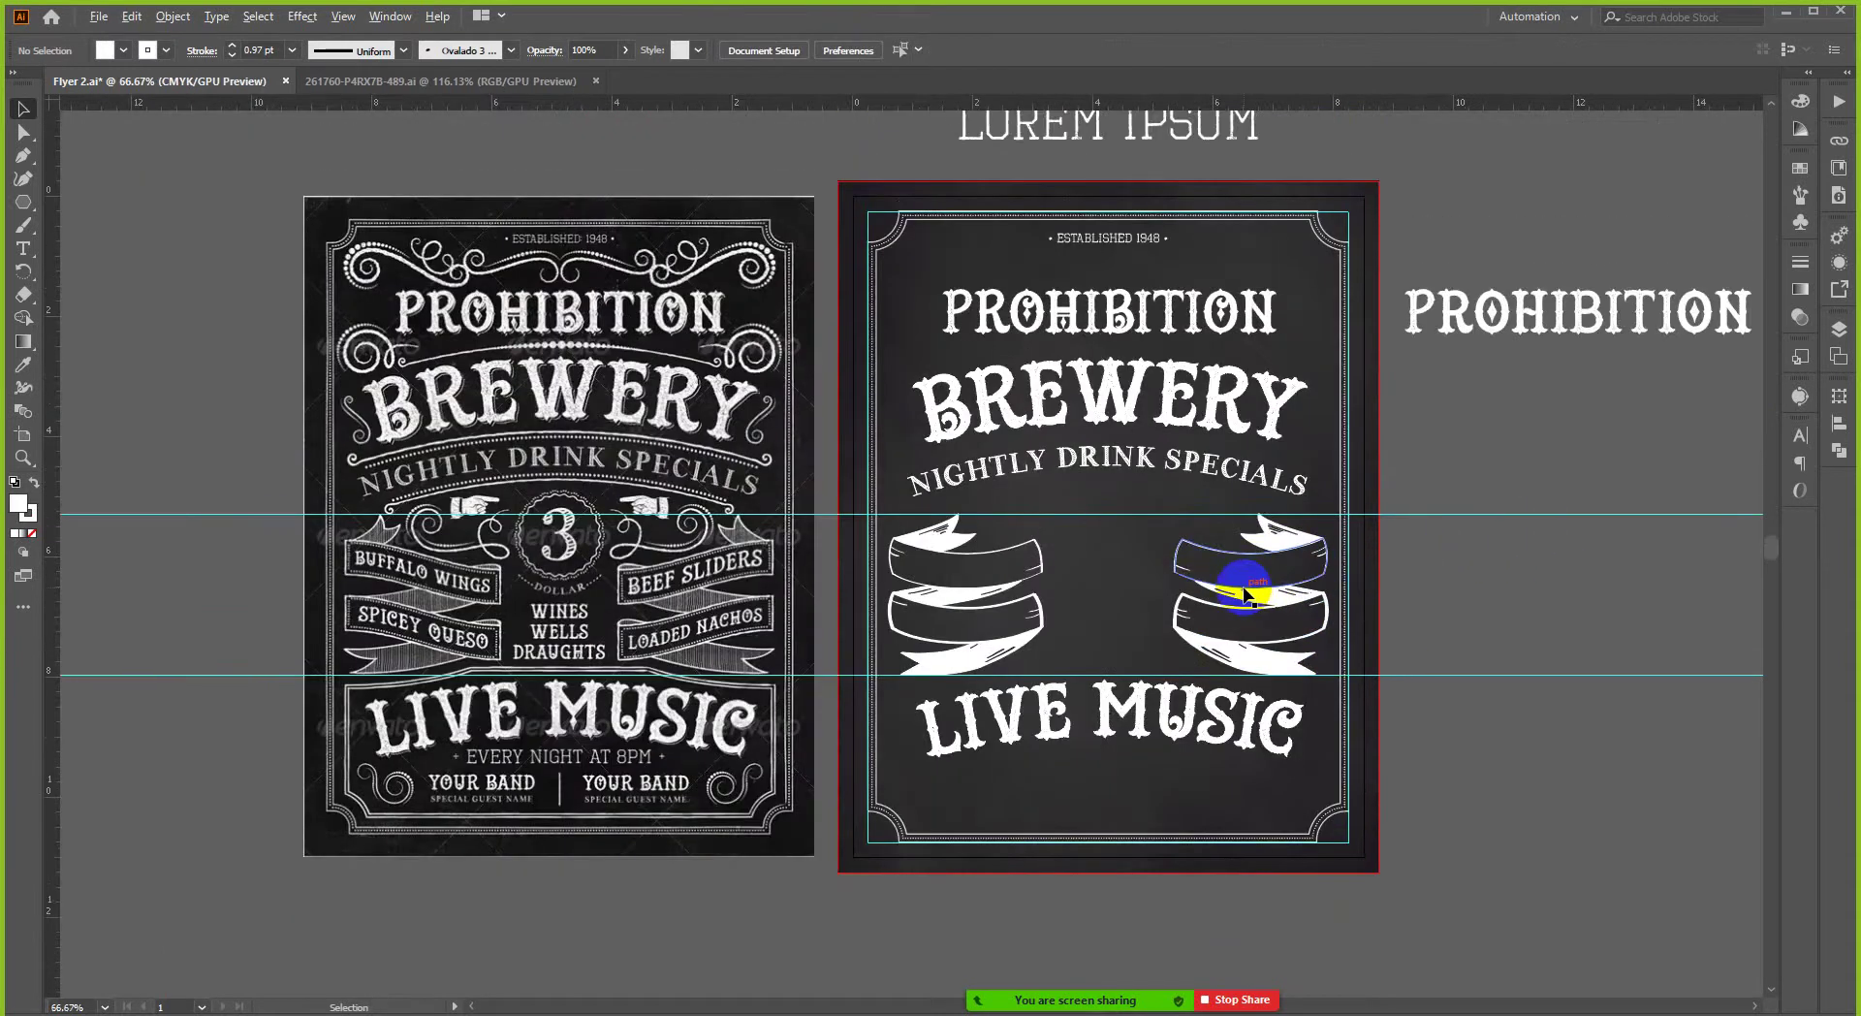
{"action": "scroll", "coordinate": [1245, 593], "scroll_direction": "up", "scroll_amount": 1}
{"action": "scroll", "coordinate": [261, 703], "scroll_direction": "up", "scroll_amount": 1}
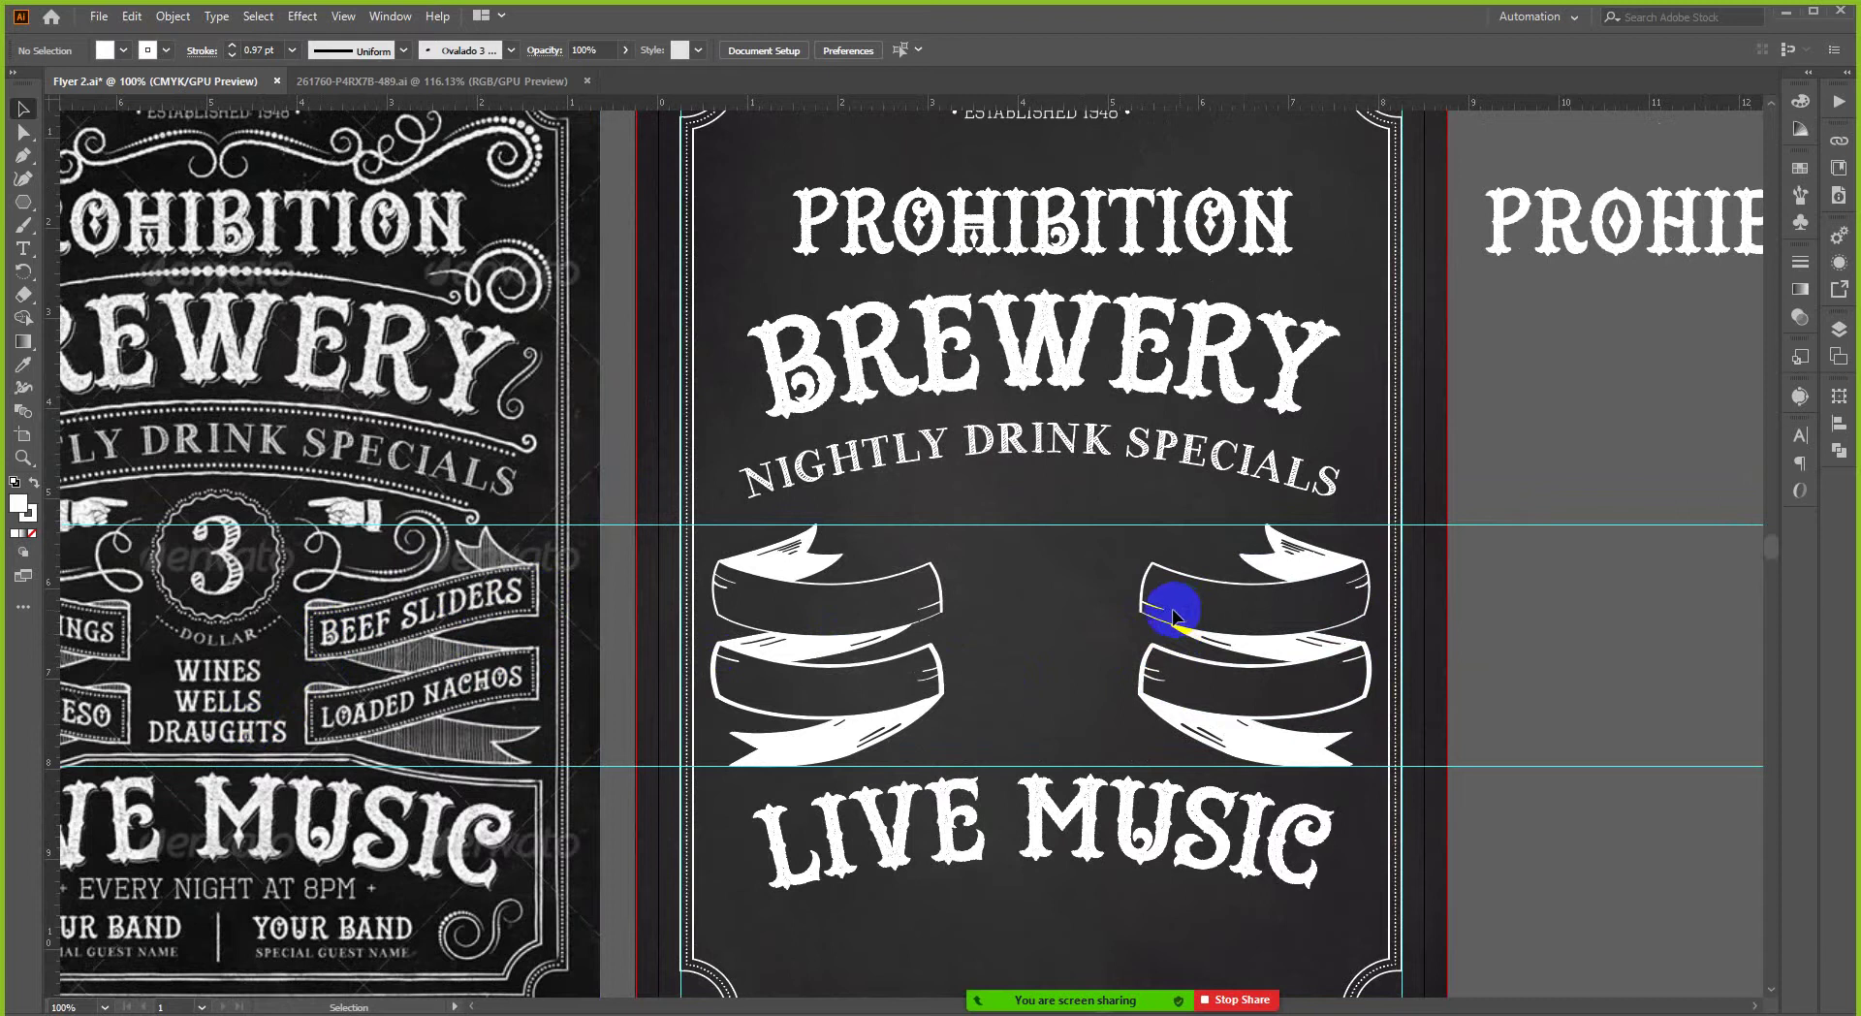
{"action": "scroll", "coordinate": [1173, 616], "scroll_direction": "up", "scroll_amount": 3}
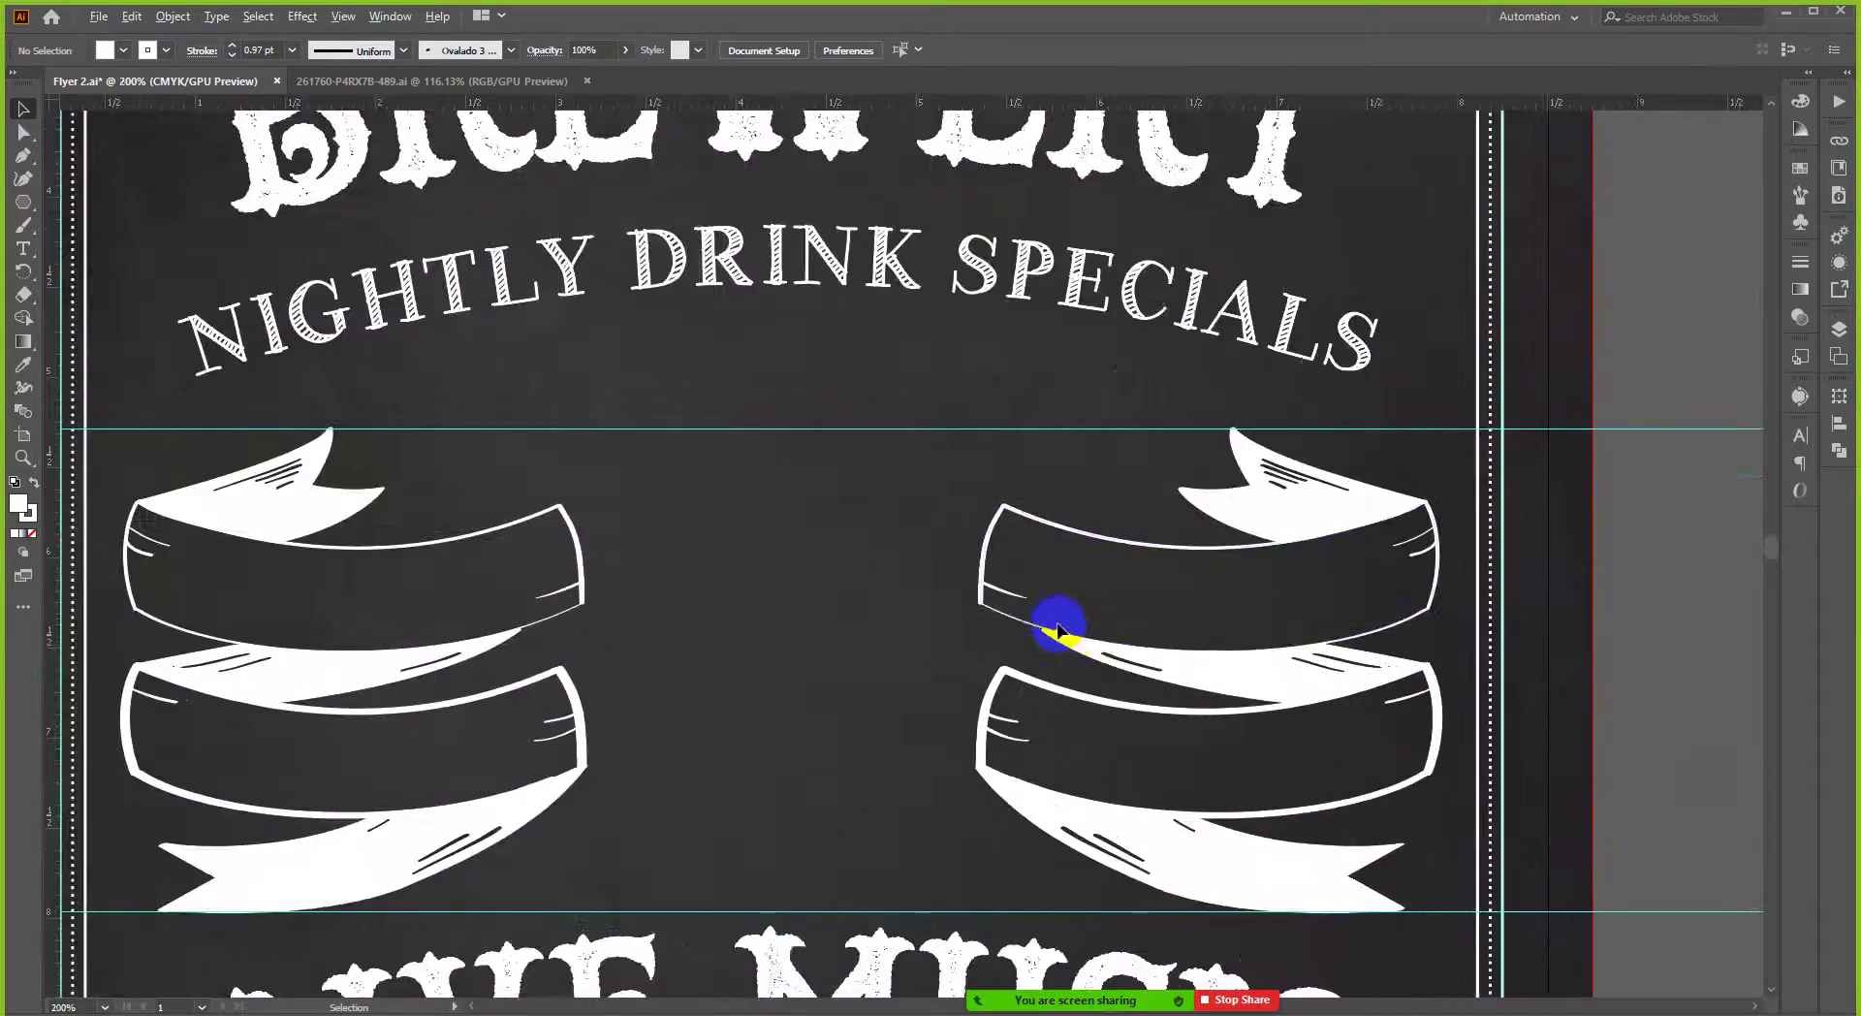
{"action": "scroll", "coordinate": [878, 573], "scroll_direction": "up", "scroll_amount": 3}
{"action": "scroll", "coordinate": [1005, 561], "scroll_direction": "down", "scroll_amount": 3}
{"action": "scroll", "coordinate": [1221, 536], "scroll_direction": "up", "scroll_amount": 1}
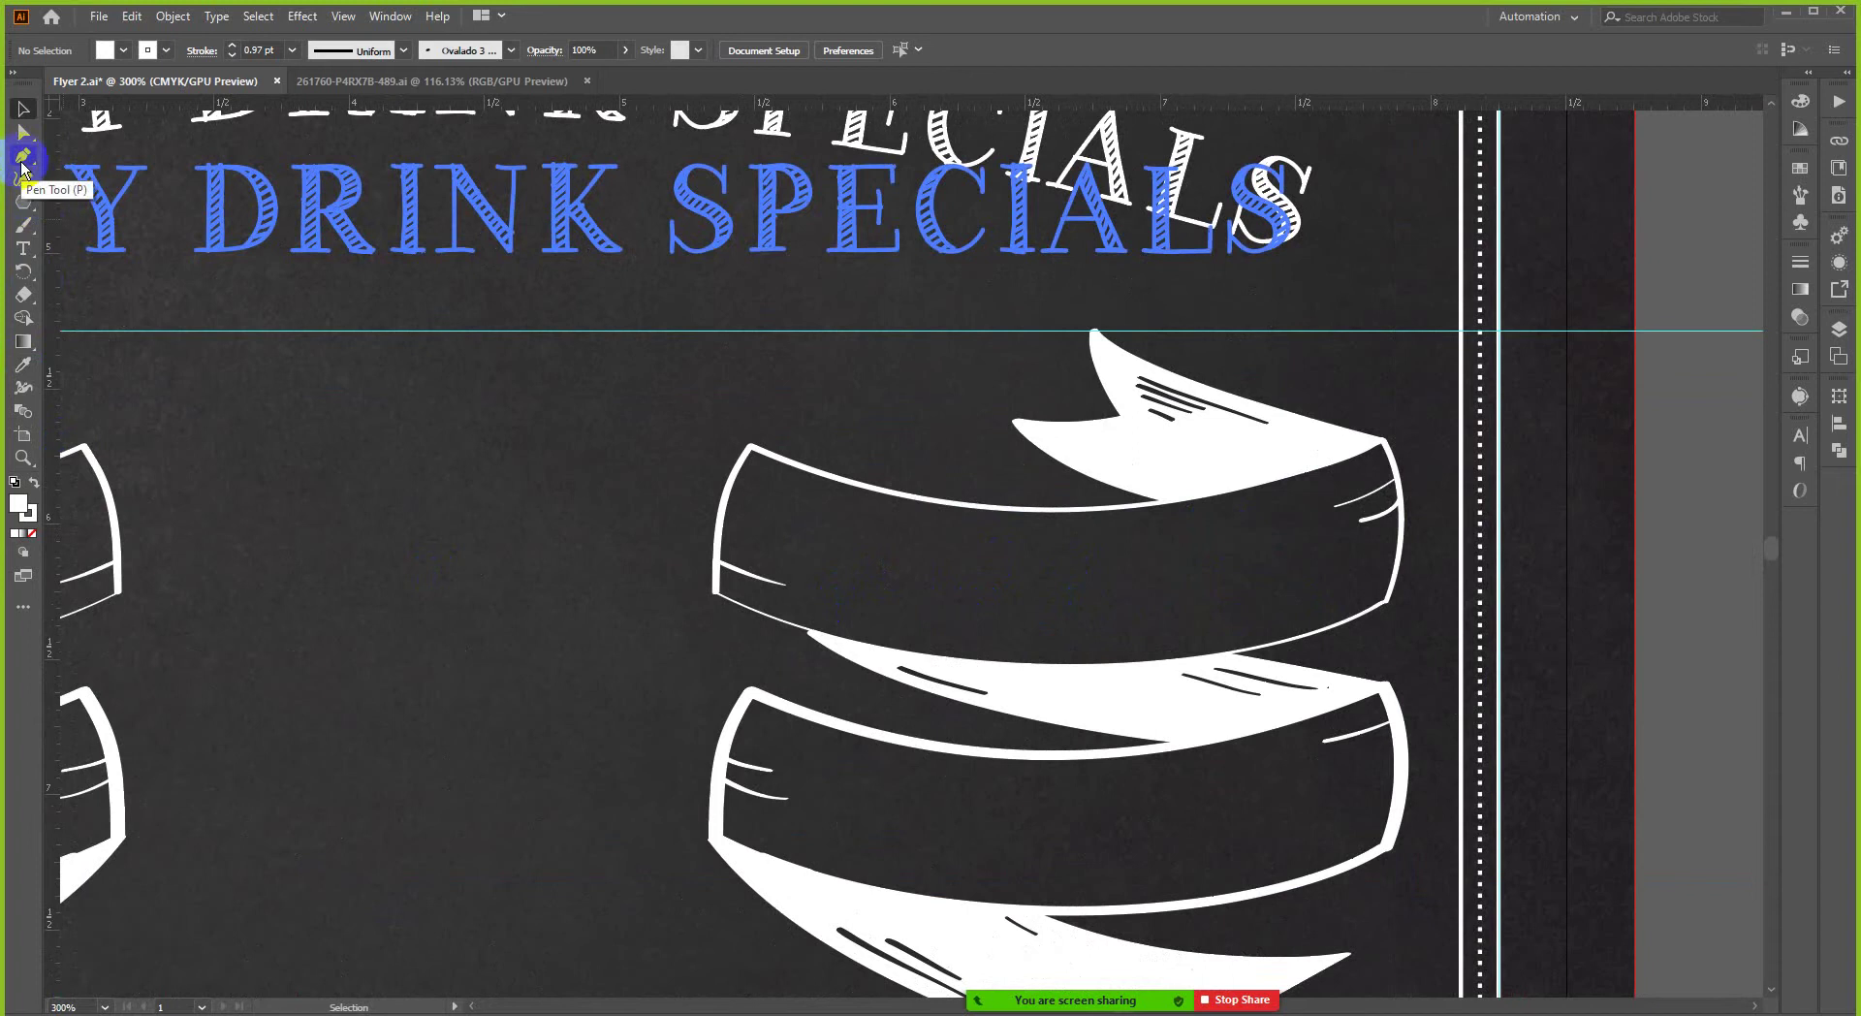
{"action": "left_click", "coordinate": [22, 160]}
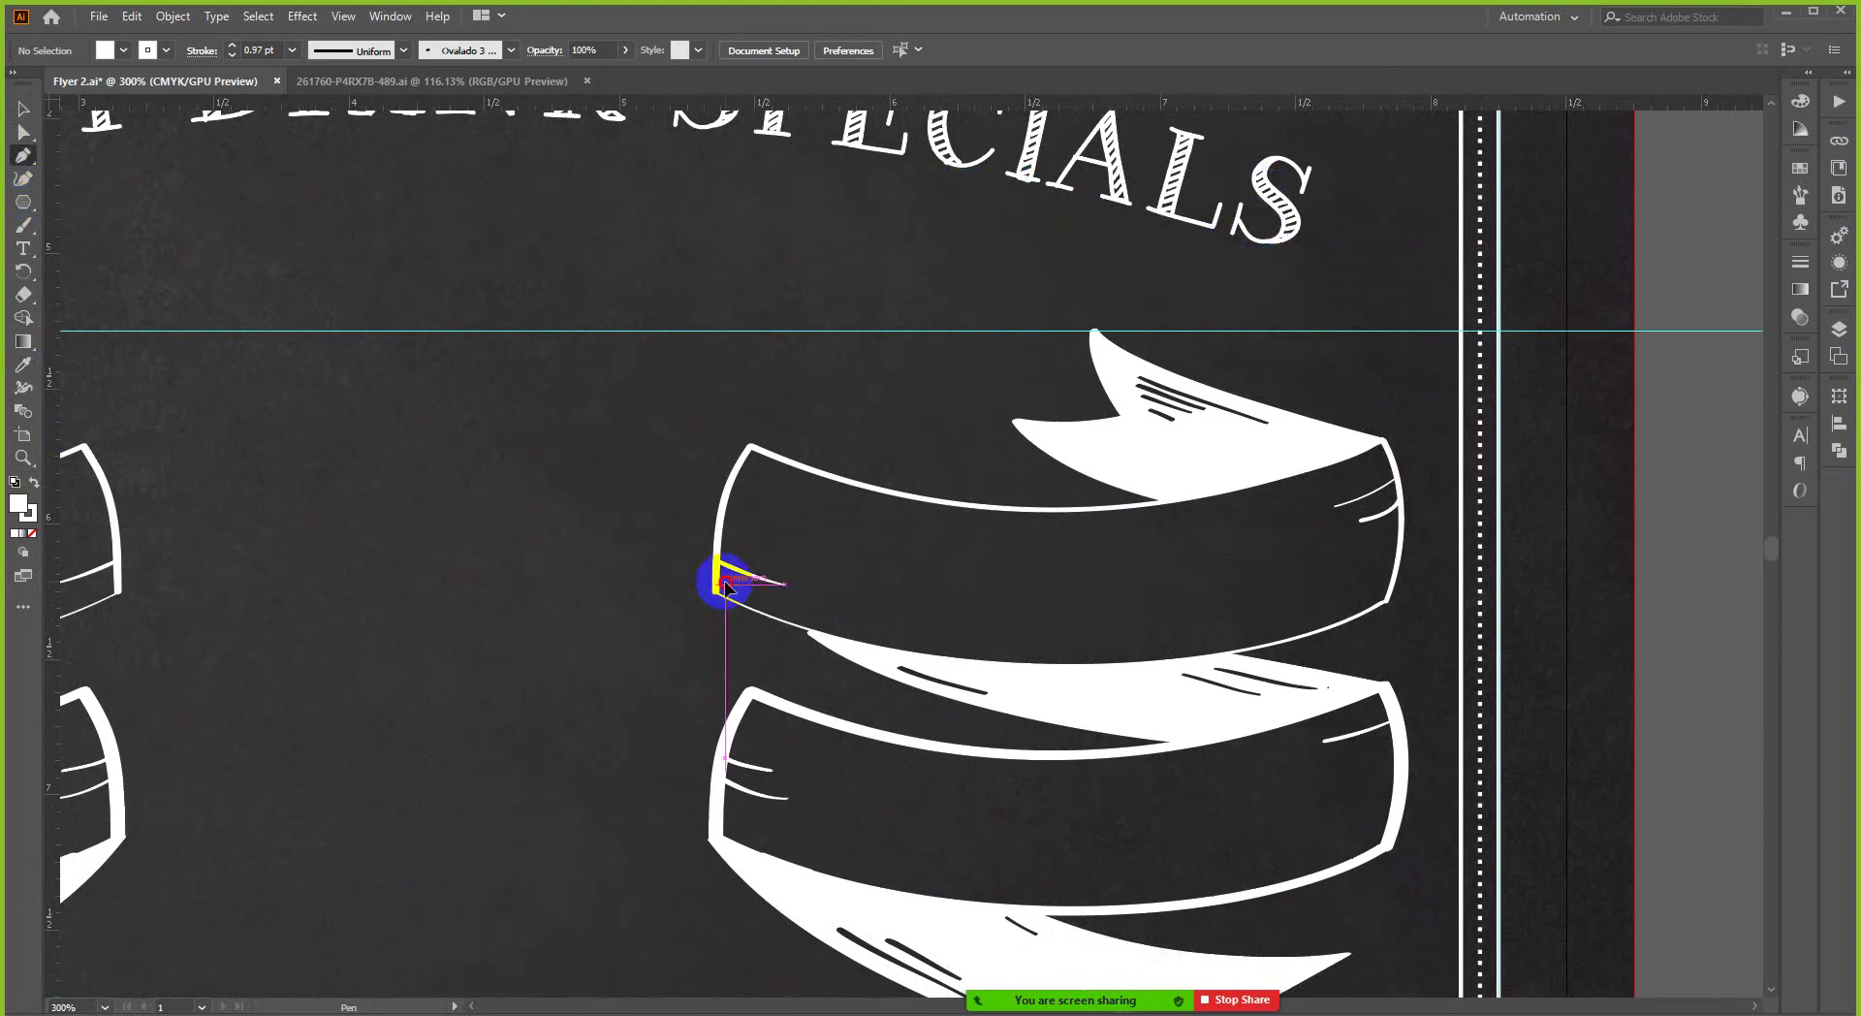
{"action": "left_click", "coordinate": [725, 585]}
{"action": "left_click", "coordinate": [1380, 601]}
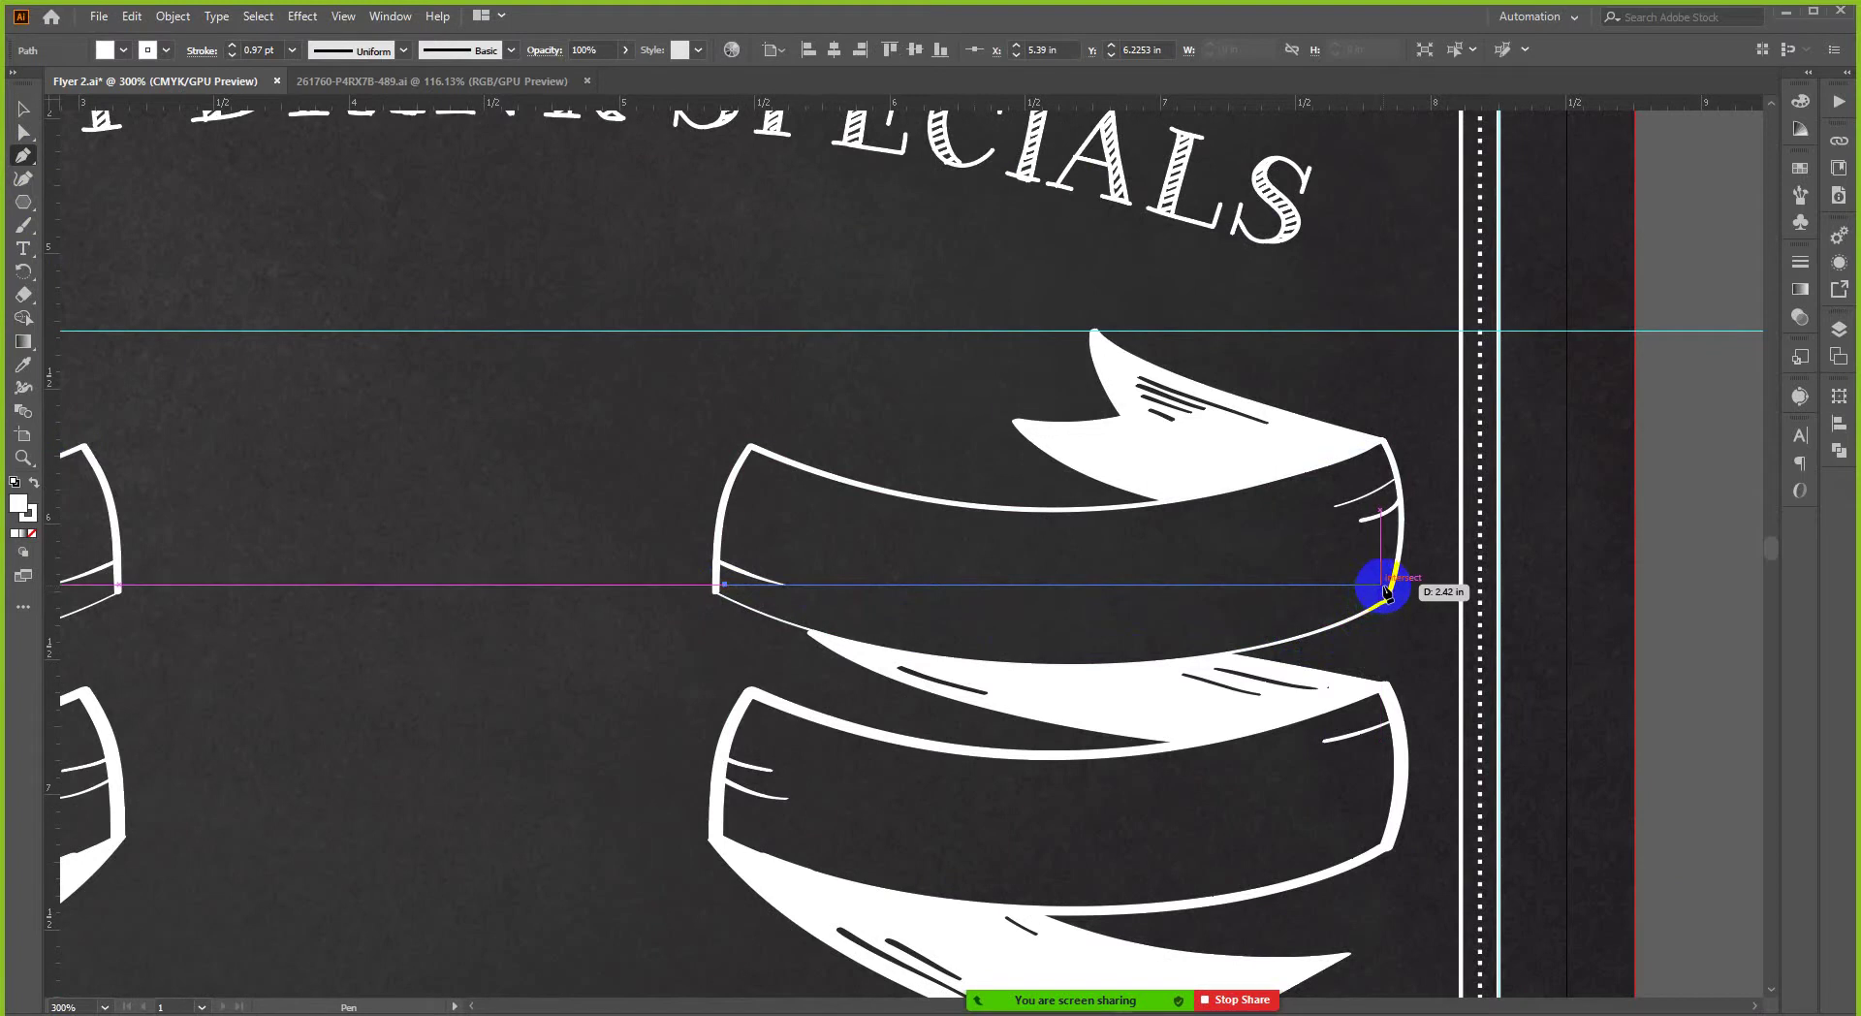
{"action": "left_click_drag", "start_coordinate": [1385, 584], "coordinate": [1682, 444]}
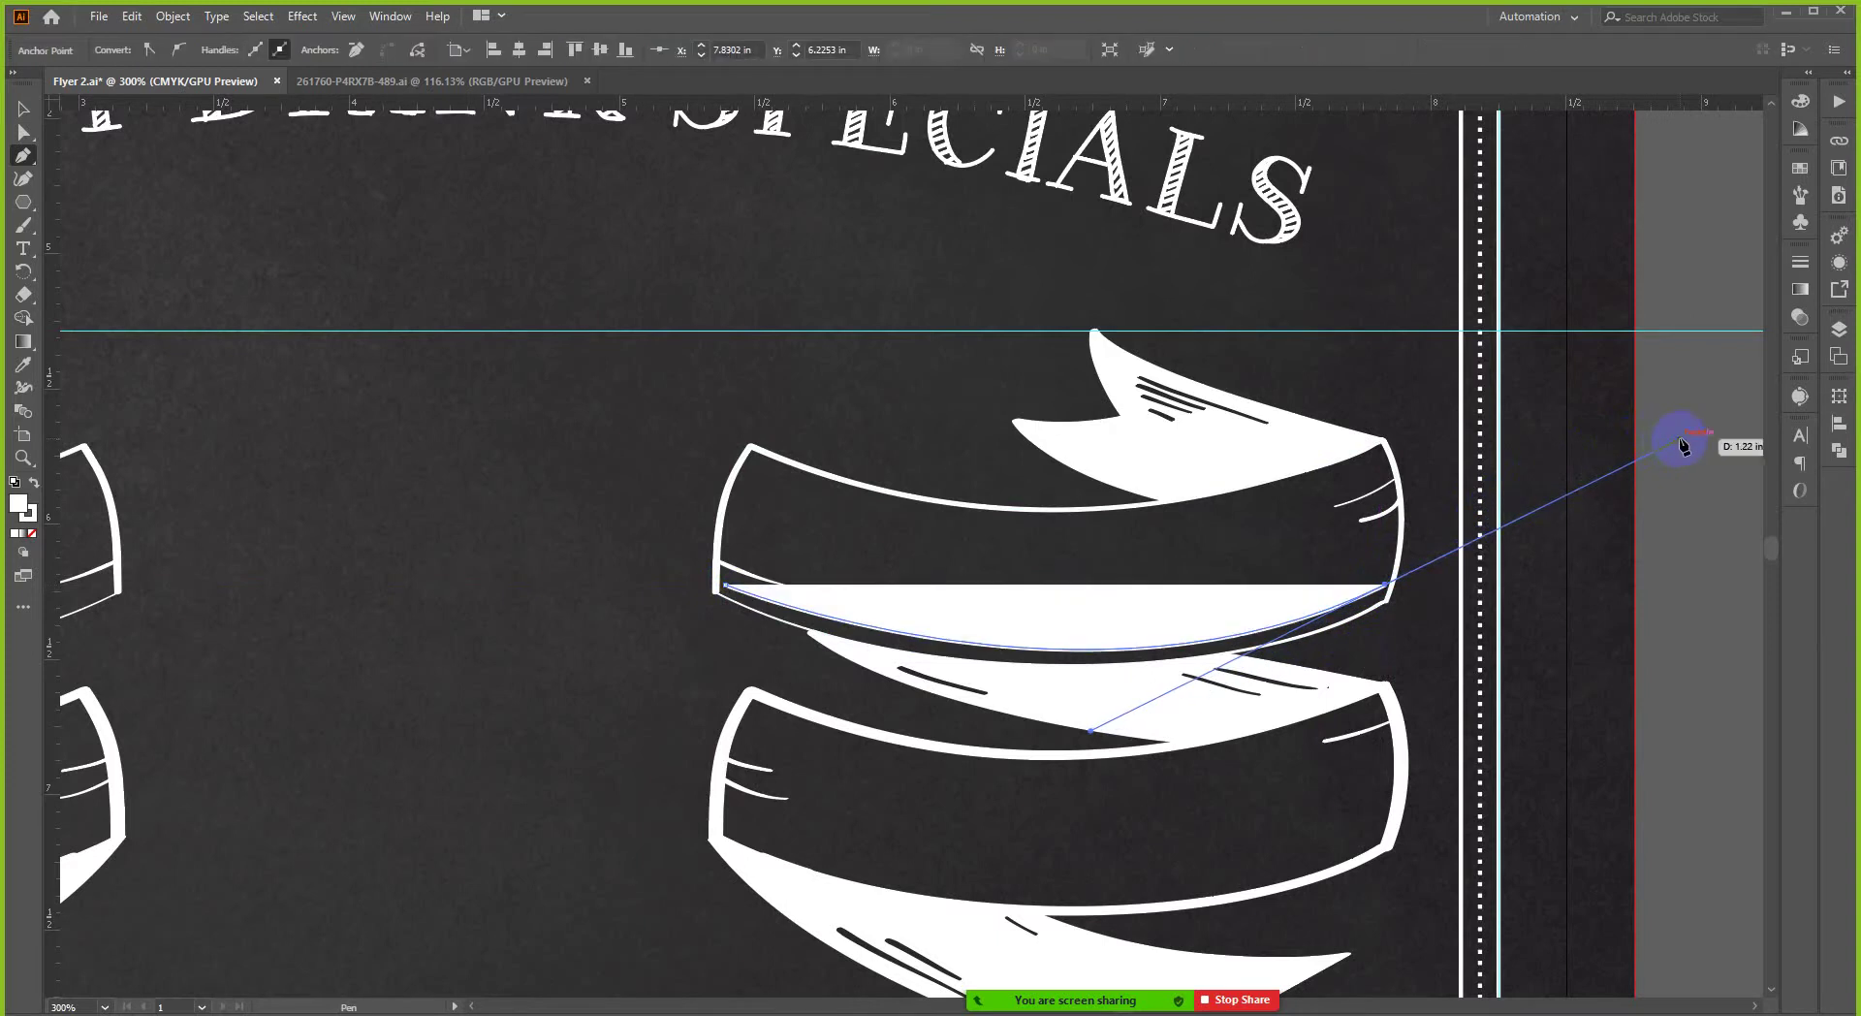
{"action": "key", "text": "v"}
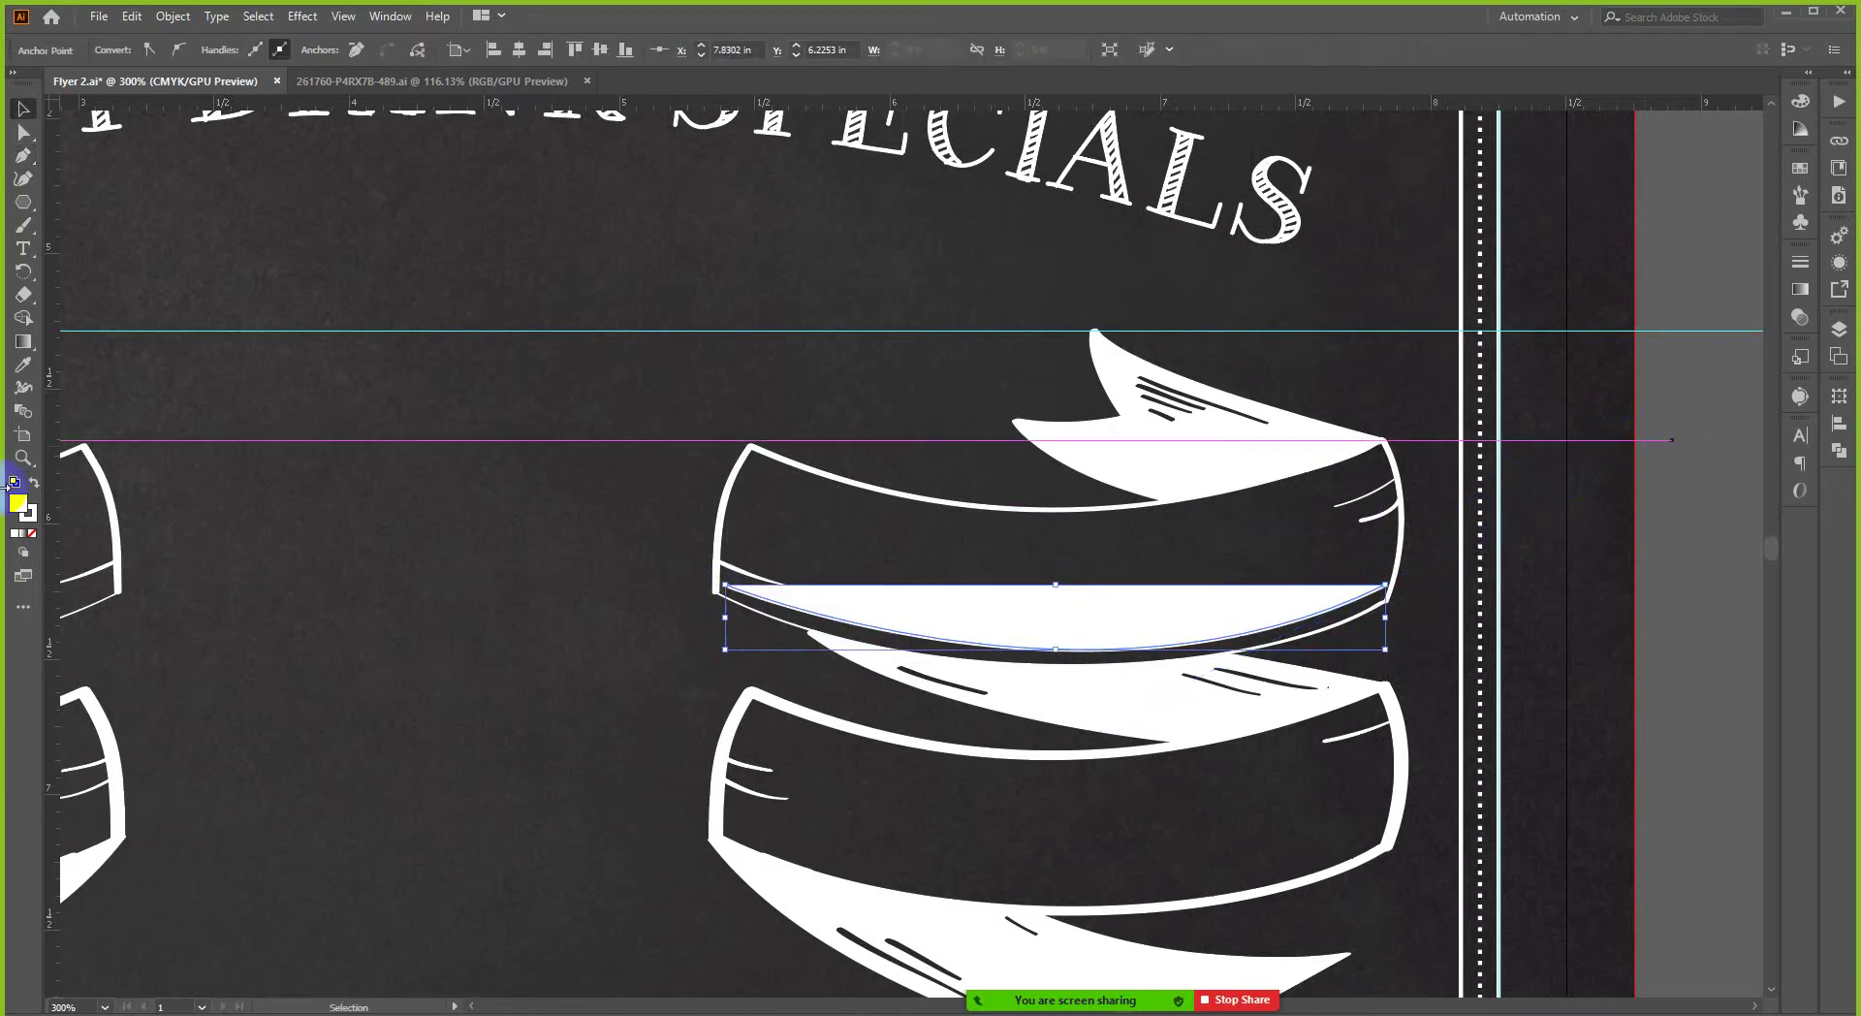
- Remove the fill from the curved path in the right ribbon's upper band, keeping its white stroke
{"action": "left_click", "coordinate": [32, 484]}
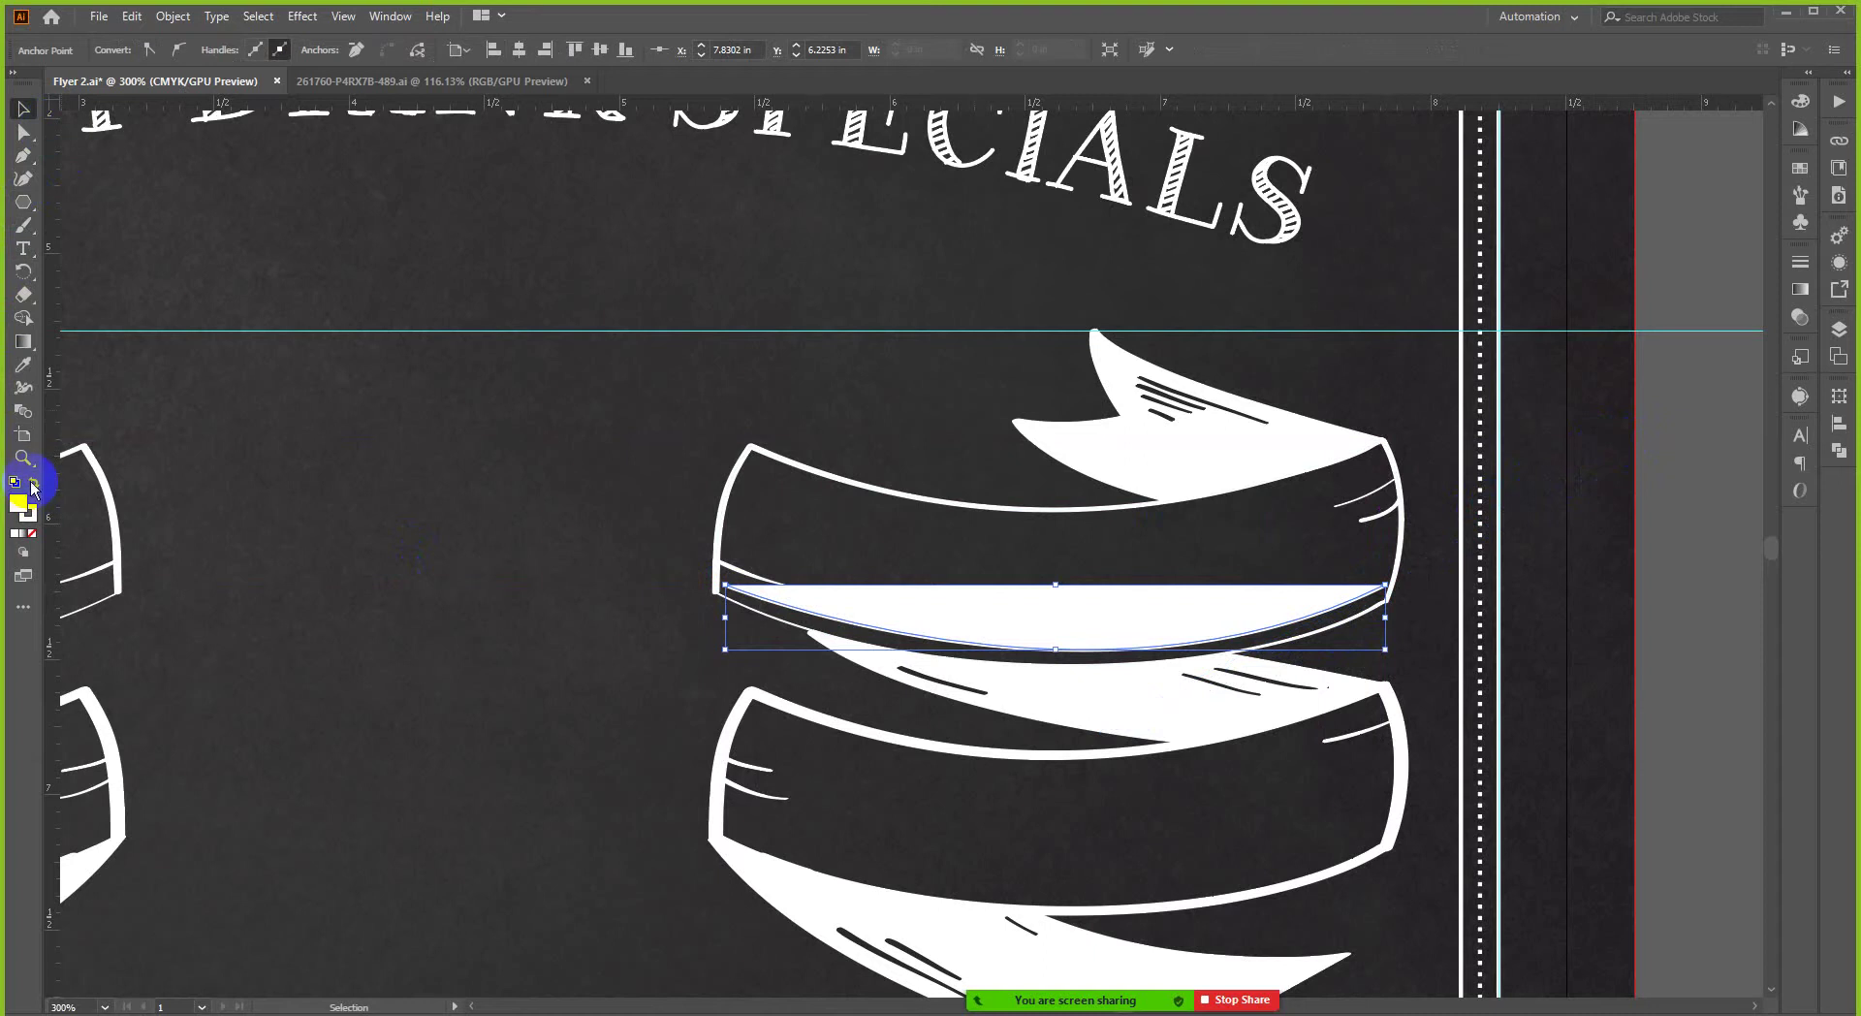
{"action": "left_click", "coordinate": [34, 485]}
{"action": "left_click", "coordinate": [34, 485]}
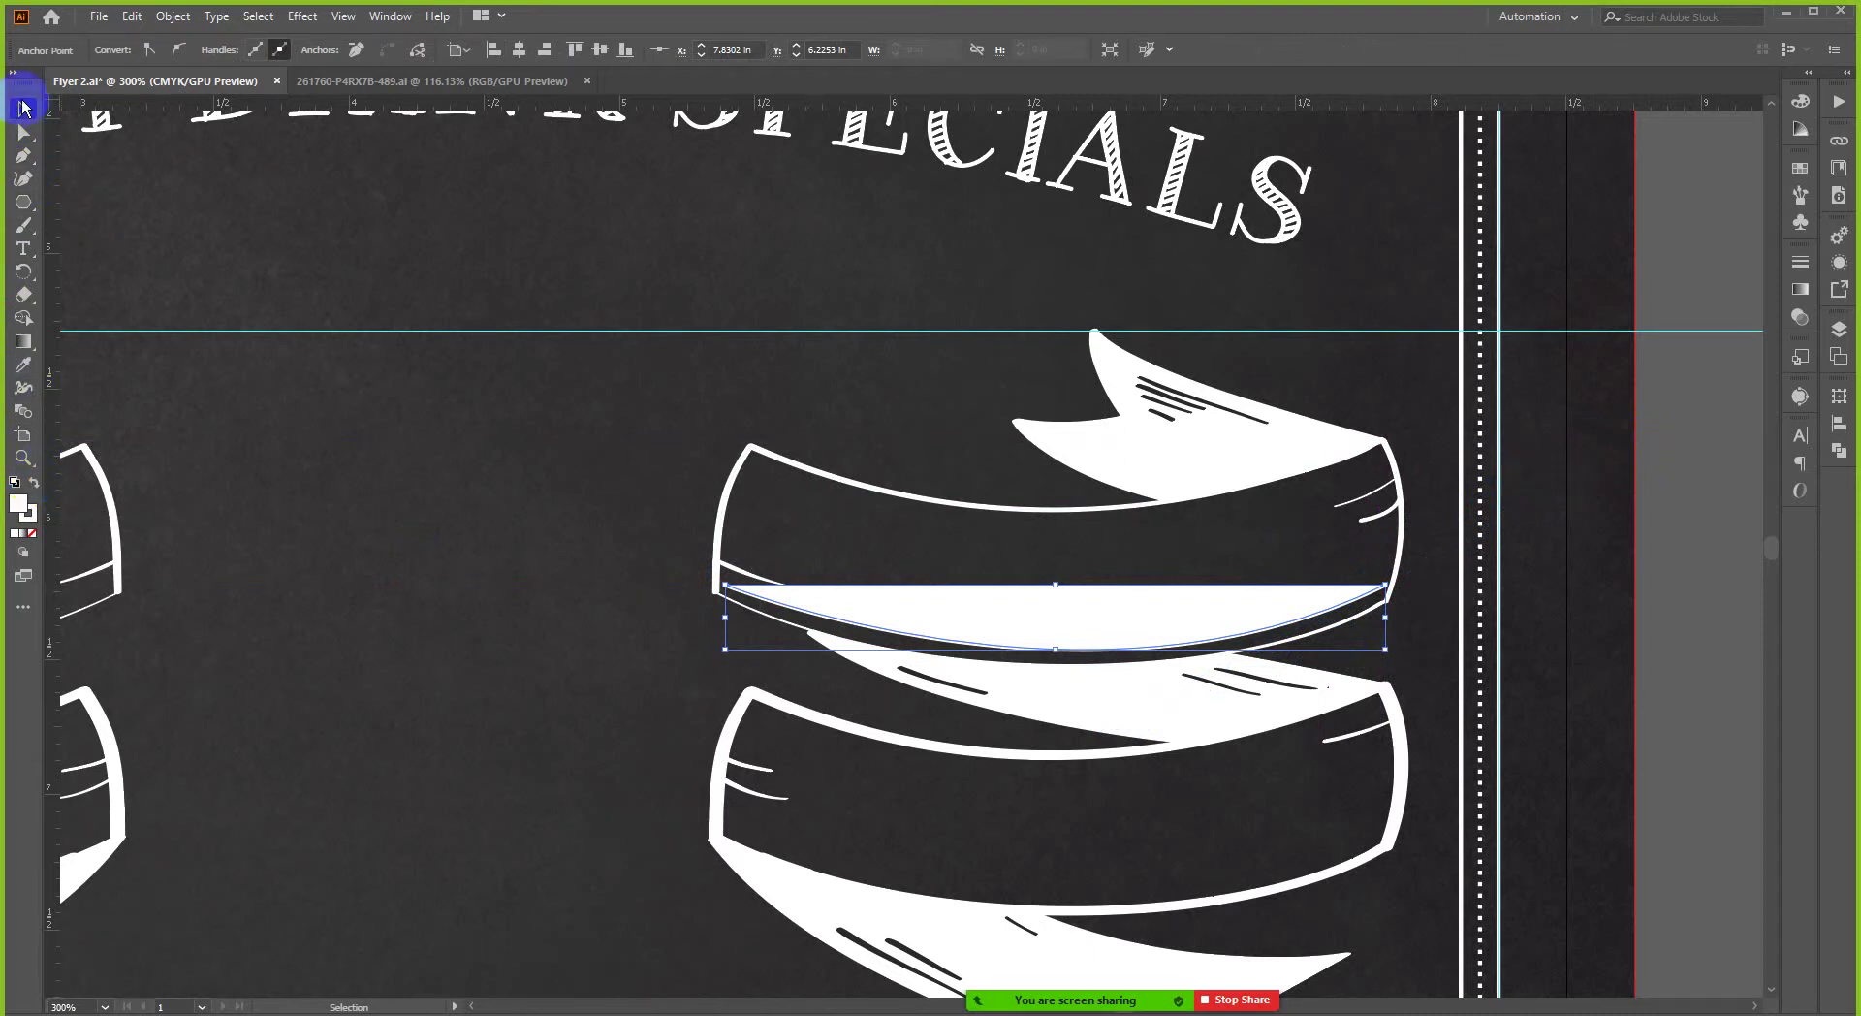
{"action": "left_click", "coordinate": [945, 601]}
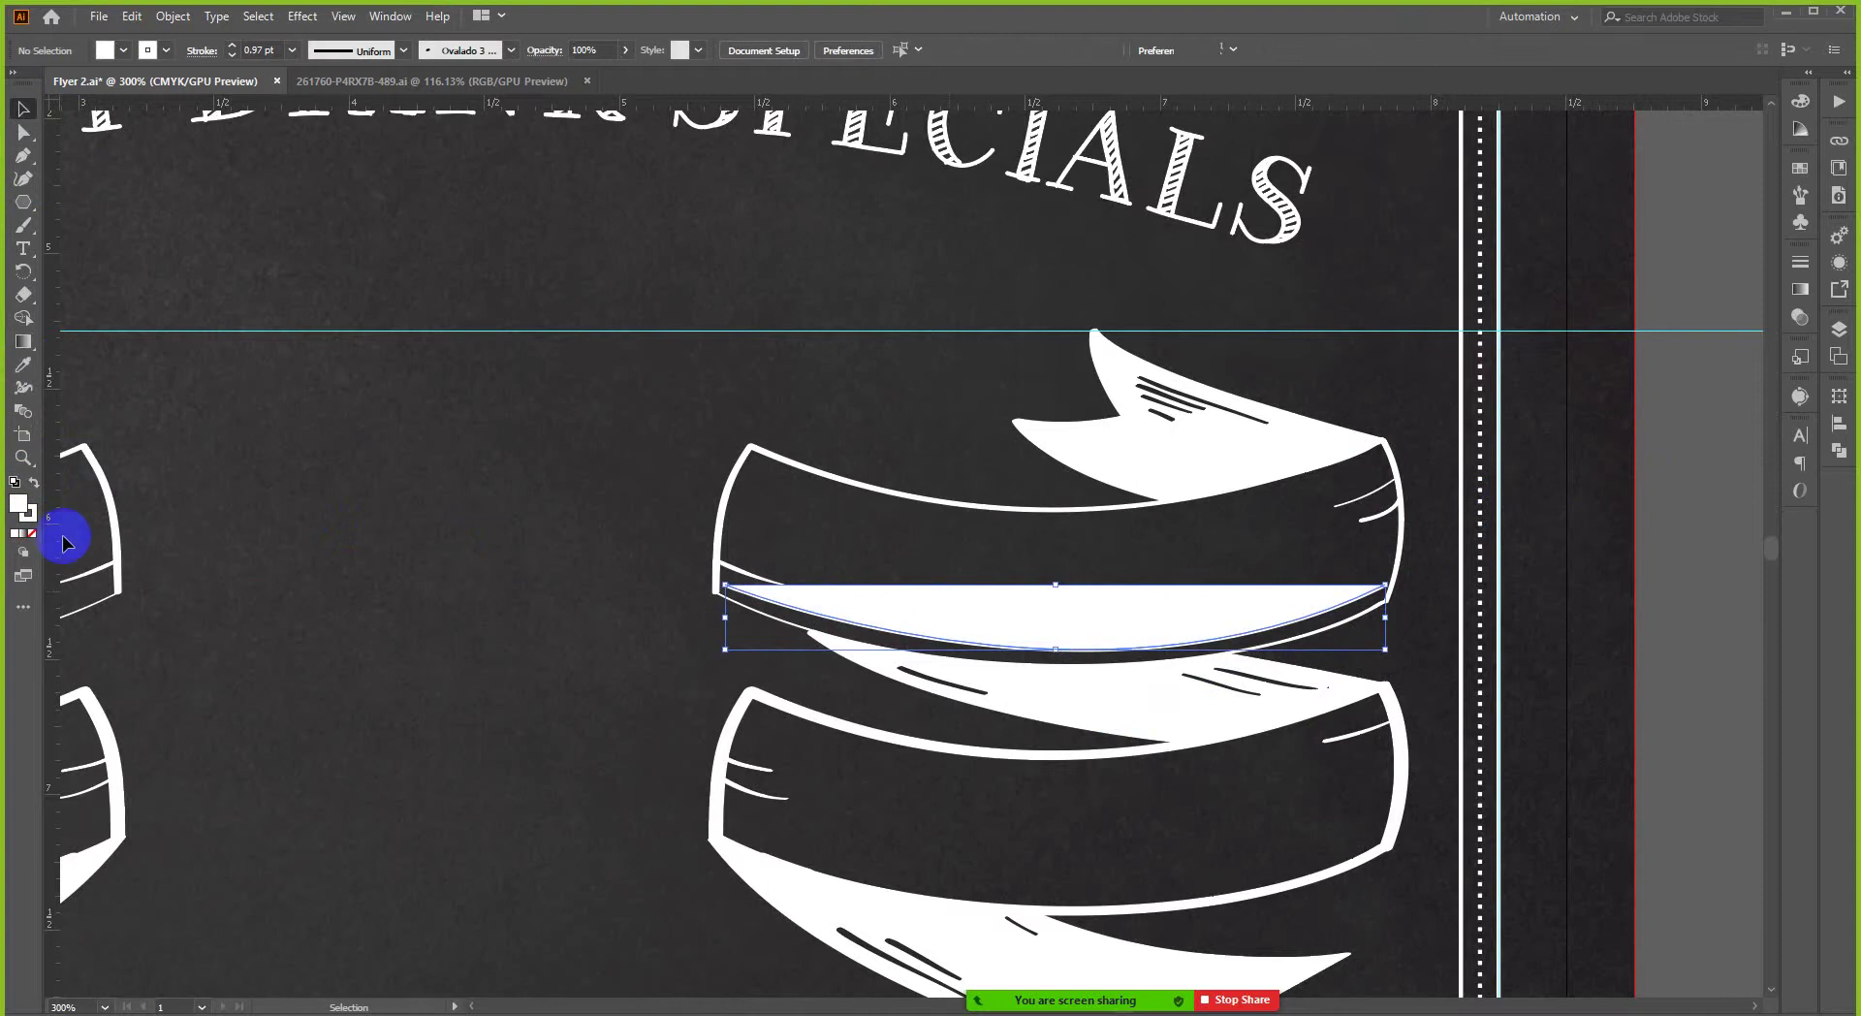
{"action": "left_click", "coordinate": [18, 494]}
{"action": "left_click", "coordinate": [123, 49]}
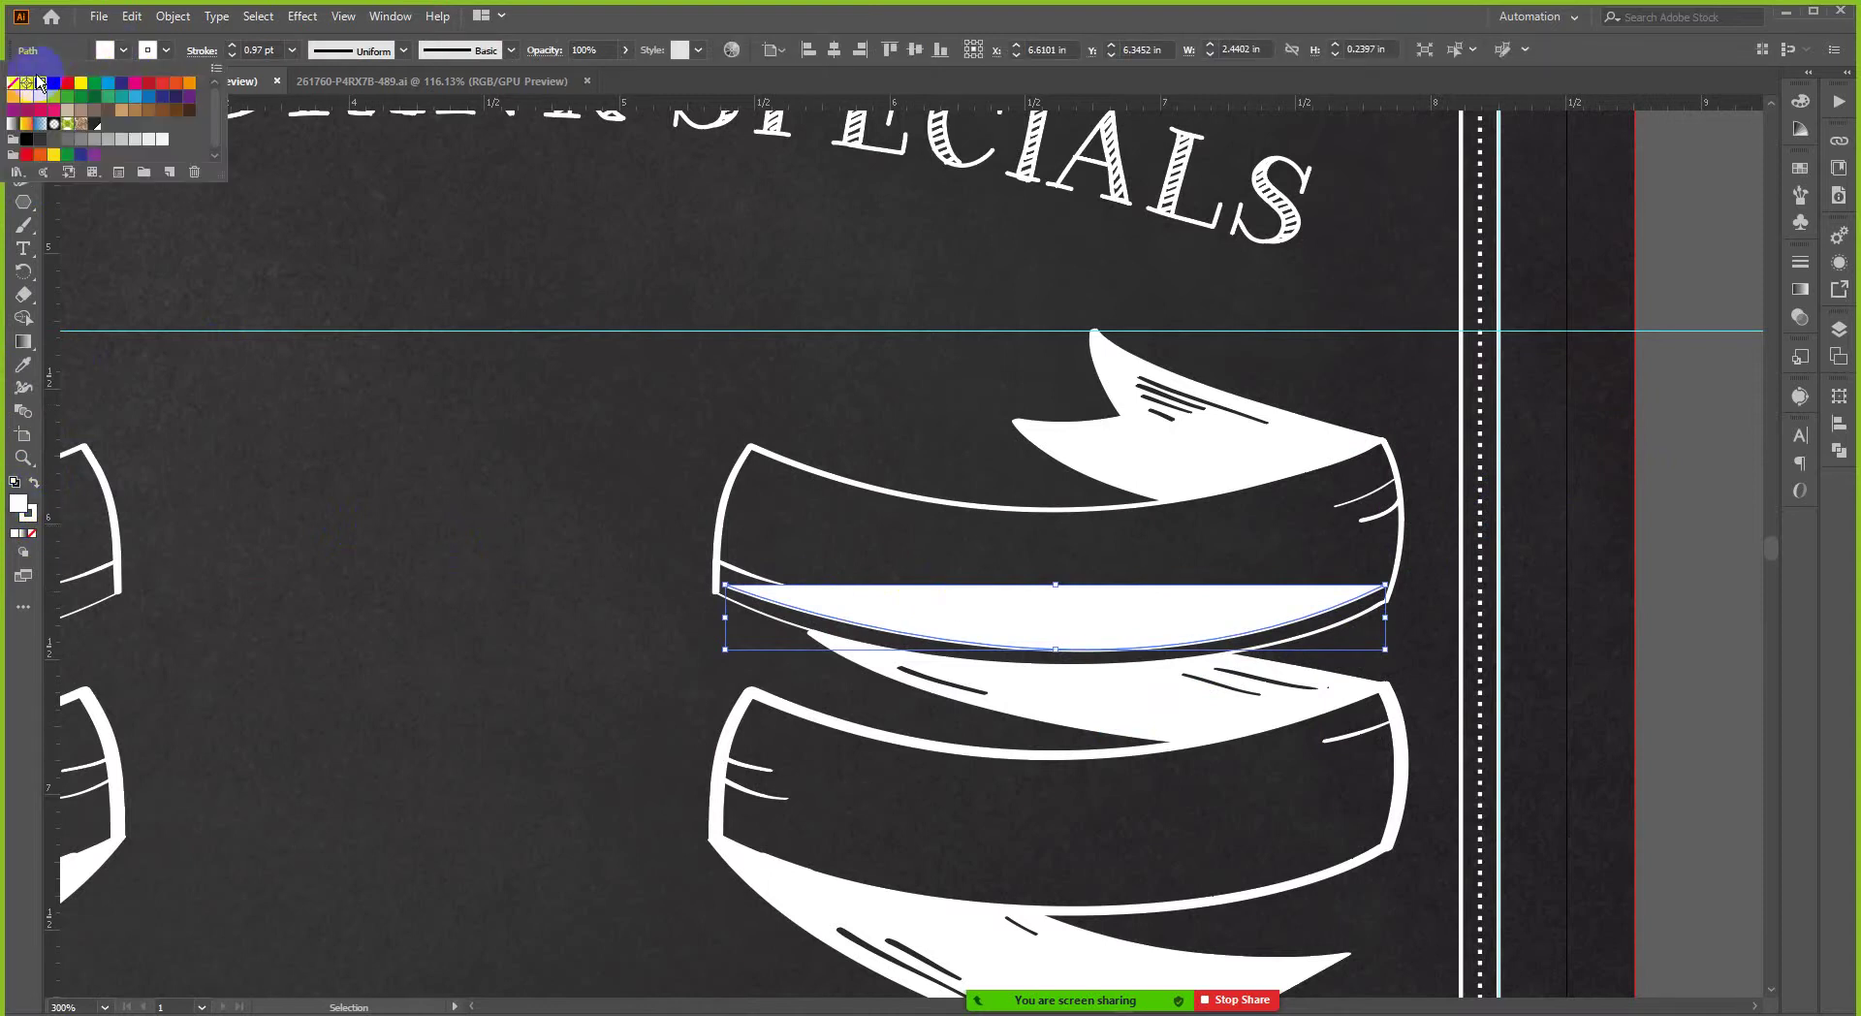
{"action": "left_click", "coordinate": [10, 84]}
{"action": "left_click", "coordinate": [336, 353]}
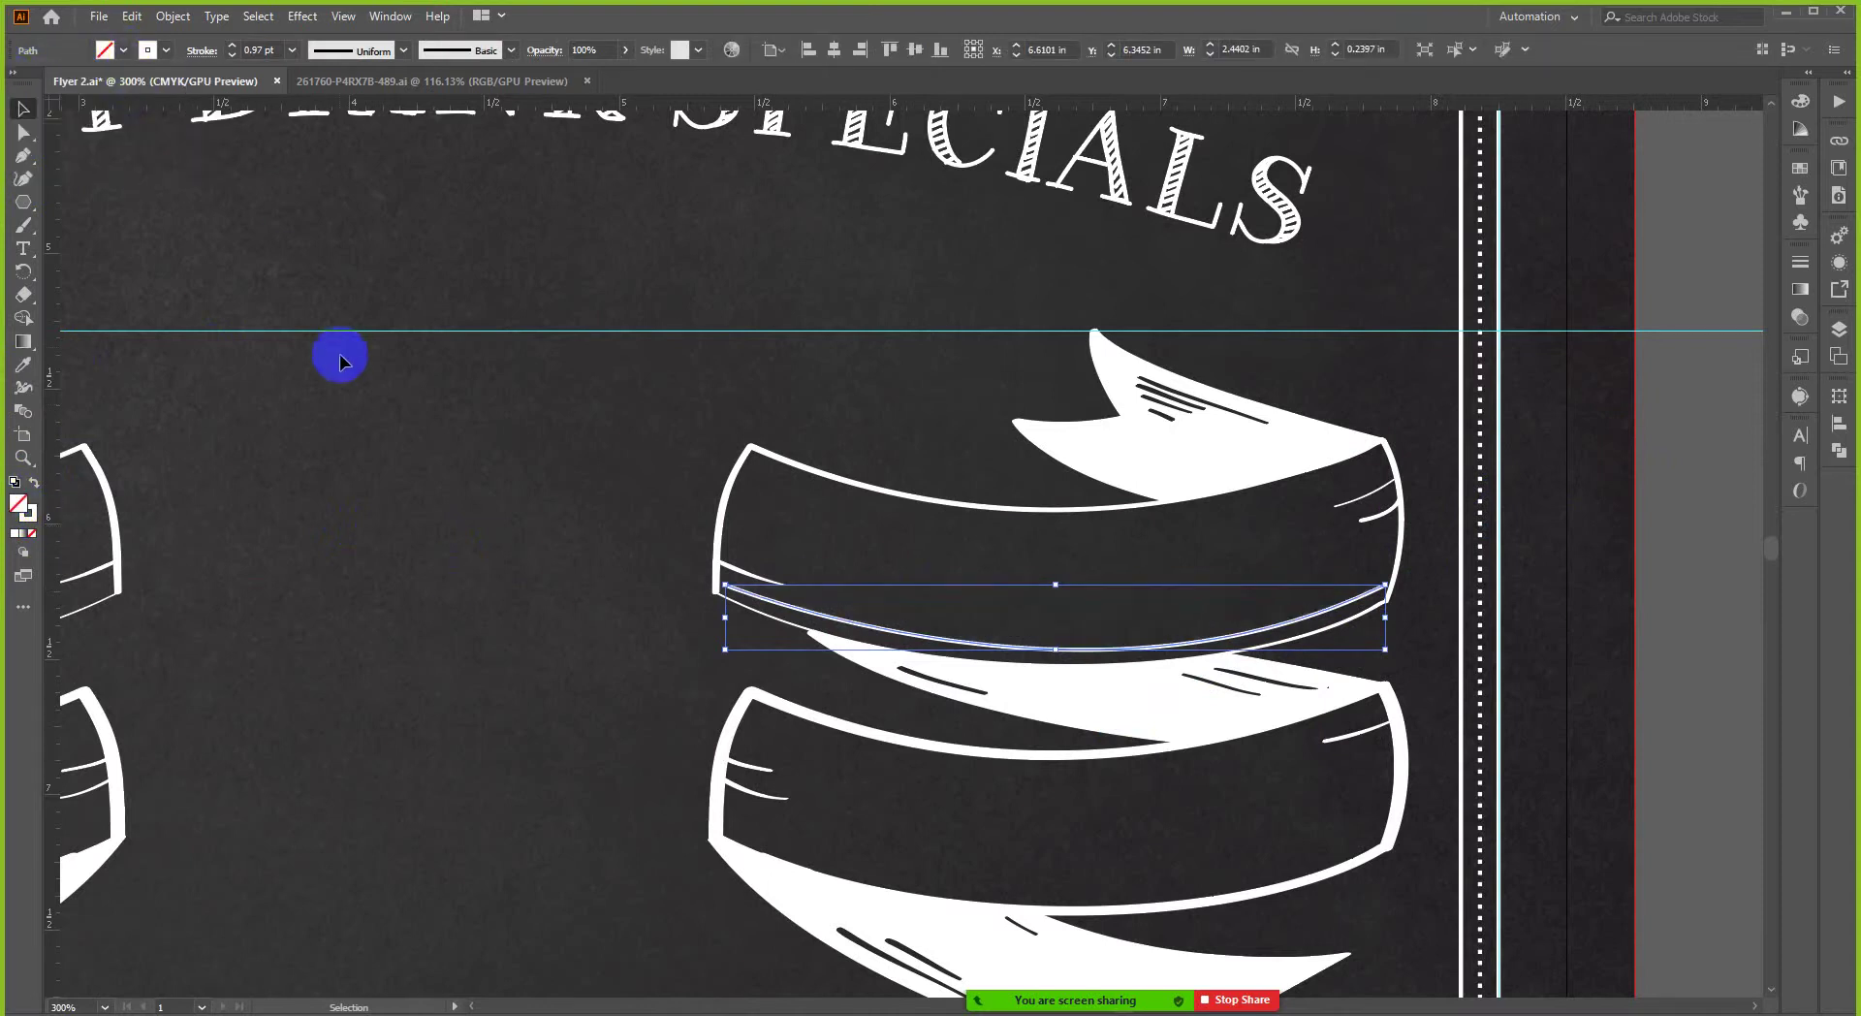
- Create type along the curved path, set it to 14 pt and enter BEEF SLIDERS as its text
{"action": "left_click", "coordinate": [1073, 607]}
{"action": "scroll", "coordinate": [1280, 614], "scroll_direction": "up", "scroll_amount": 2}
{"action": "left_click", "coordinate": [1284, 635]}
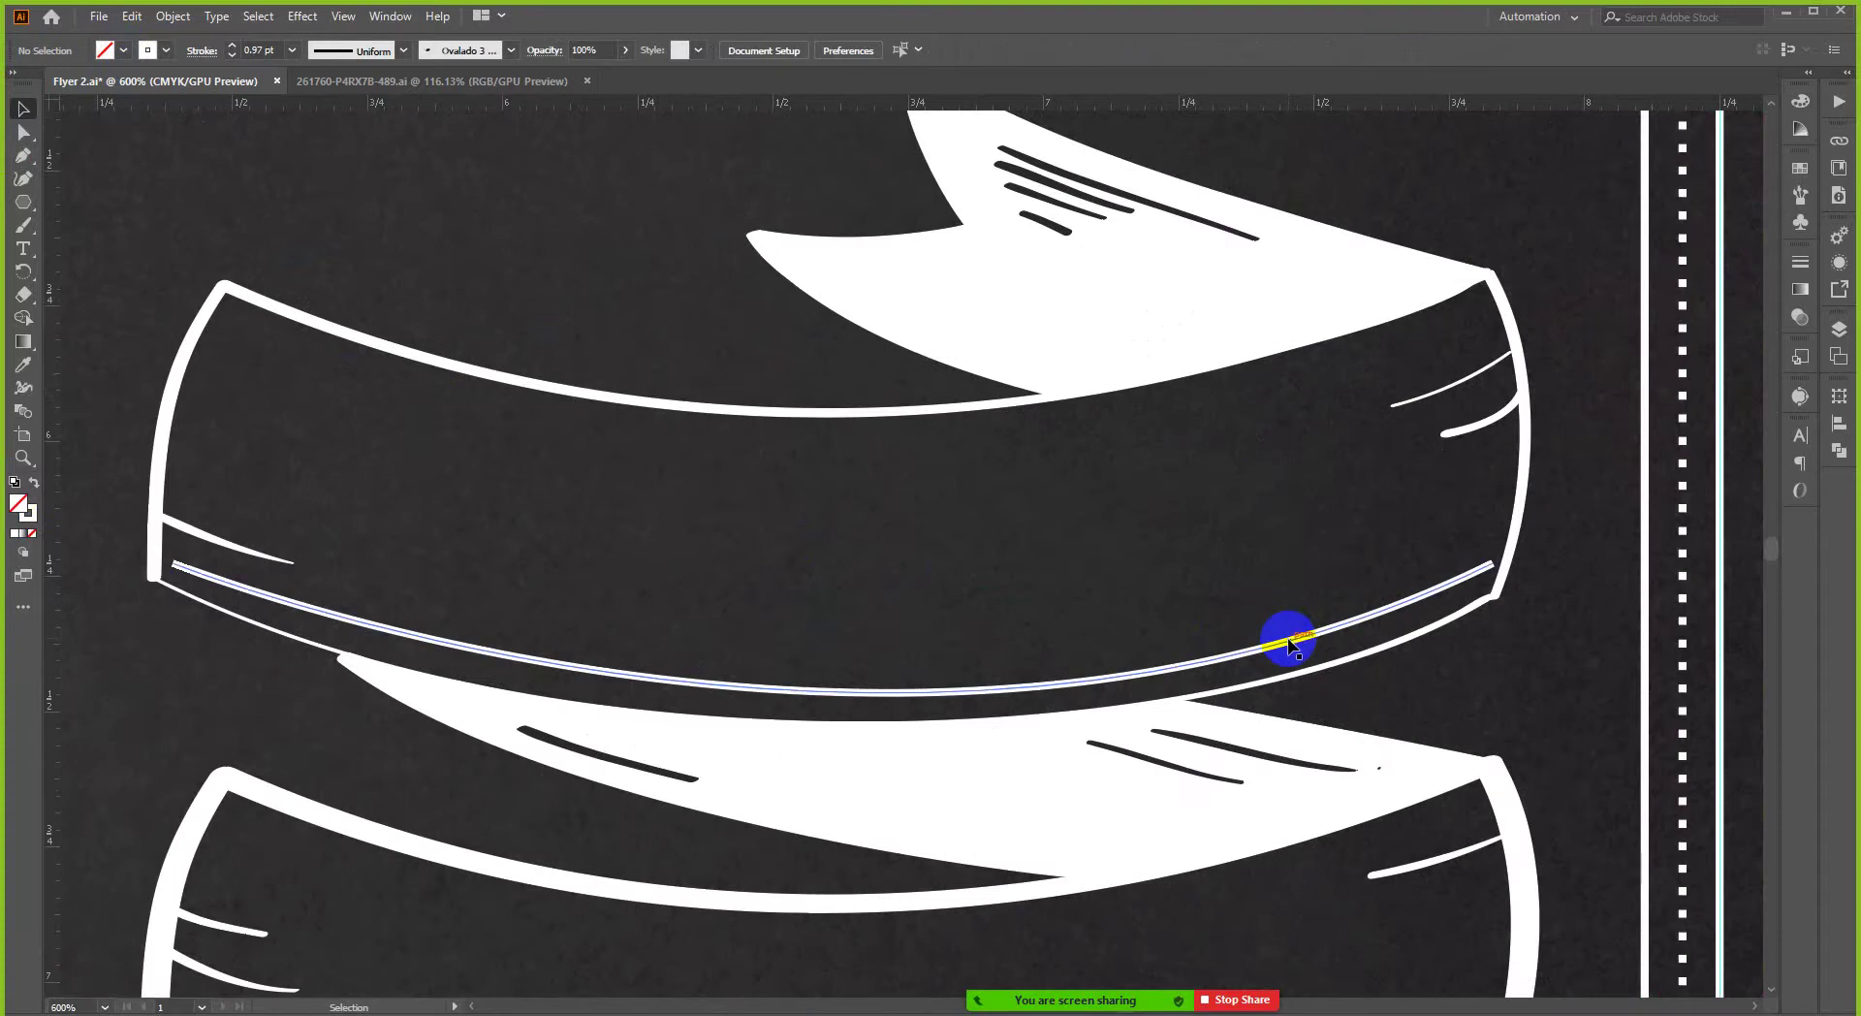
{"action": "scroll", "coordinate": [1282, 635], "scroll_direction": "down", "scroll_amount": 2}
{"action": "scroll", "coordinate": [1235, 586], "scroll_direction": "up", "scroll_amount": 1}
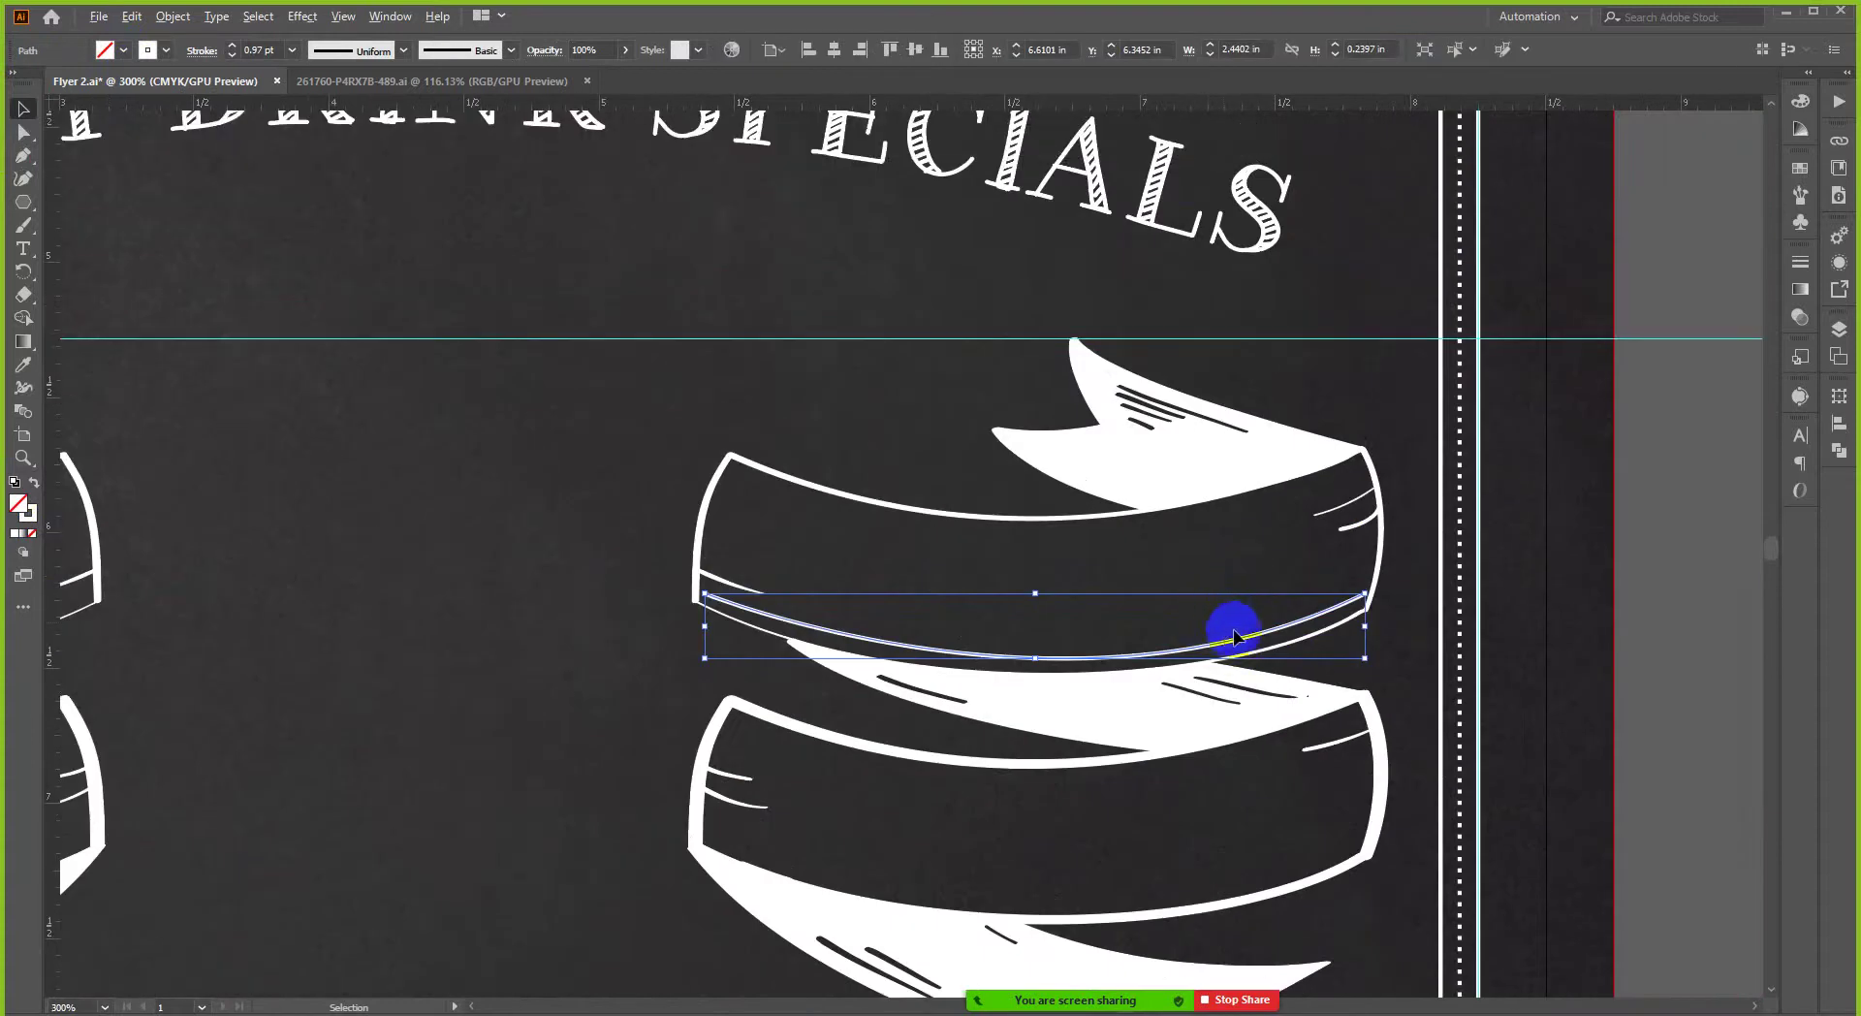
{"action": "scroll", "coordinate": [781, 572], "scroll_direction": "up", "scroll_amount": 1}
{"action": "scroll", "coordinate": [258, 332], "scroll_direction": "down", "scroll_amount": 2}
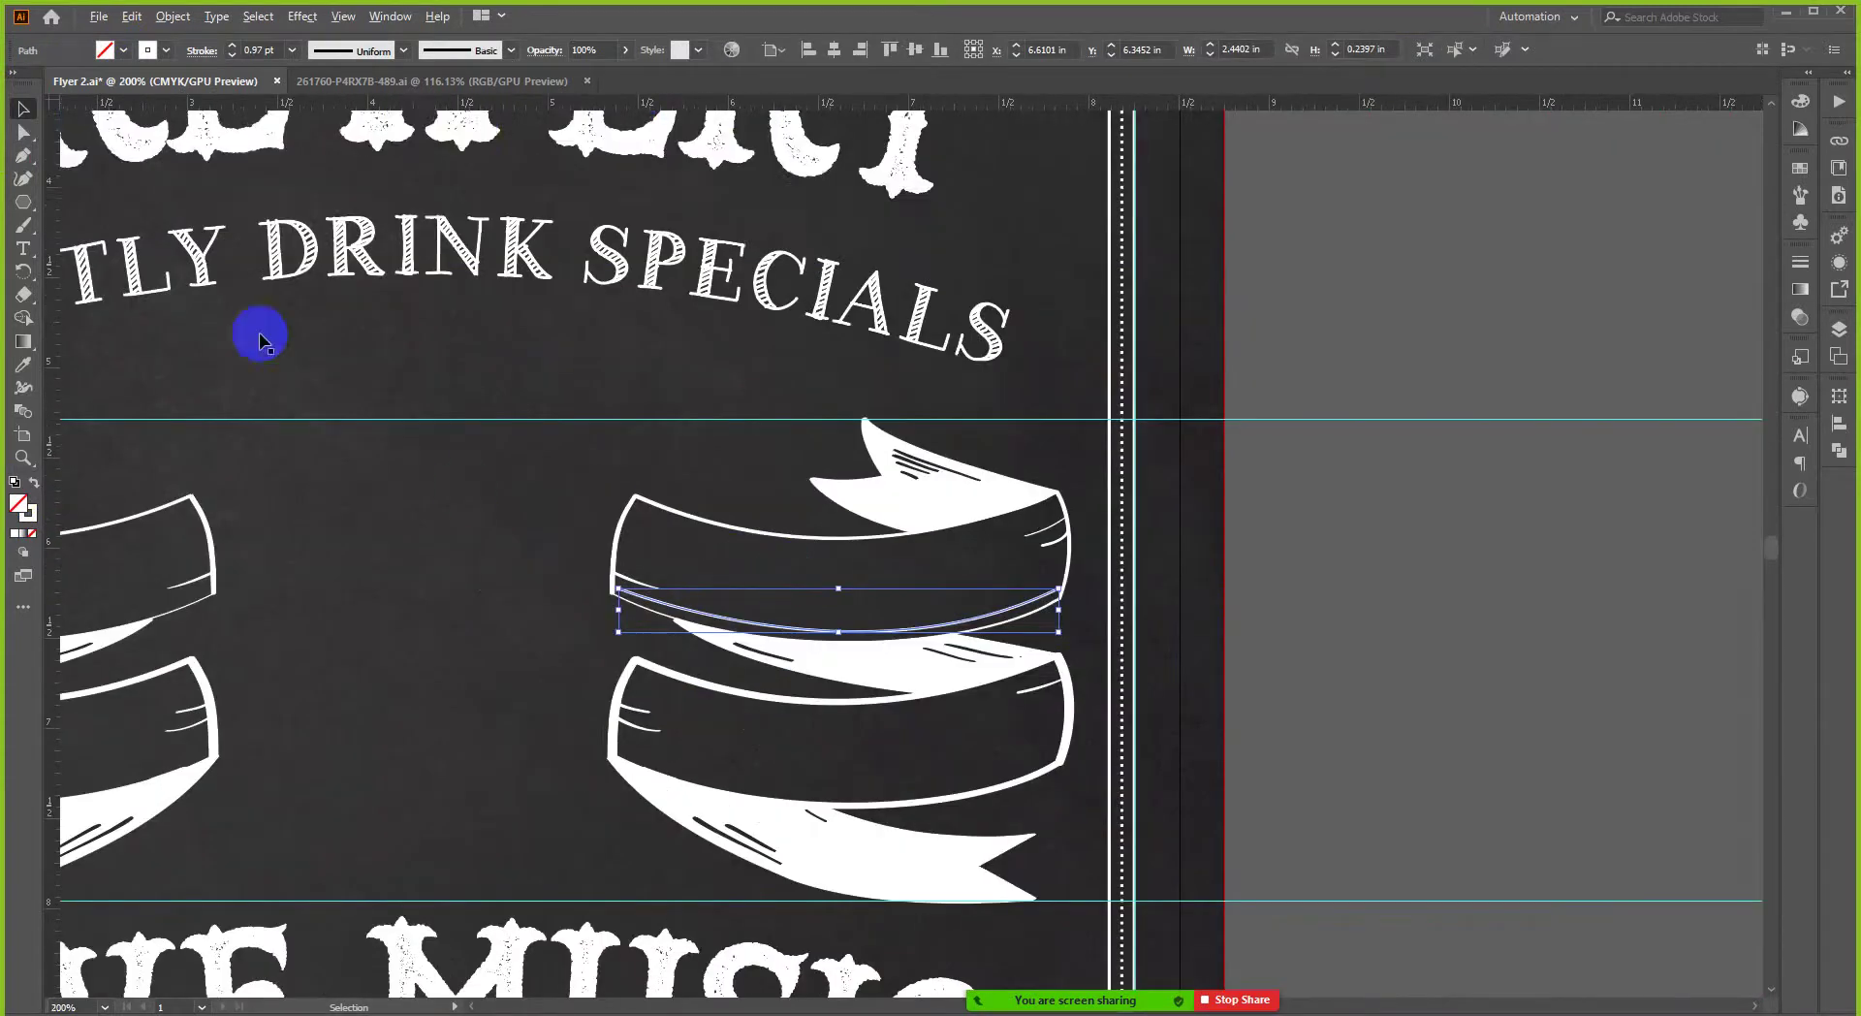
{"action": "left_click", "coordinate": [23, 248]}
{"action": "scroll", "coordinate": [679, 616], "scroll_direction": "up", "scroll_amount": 2}
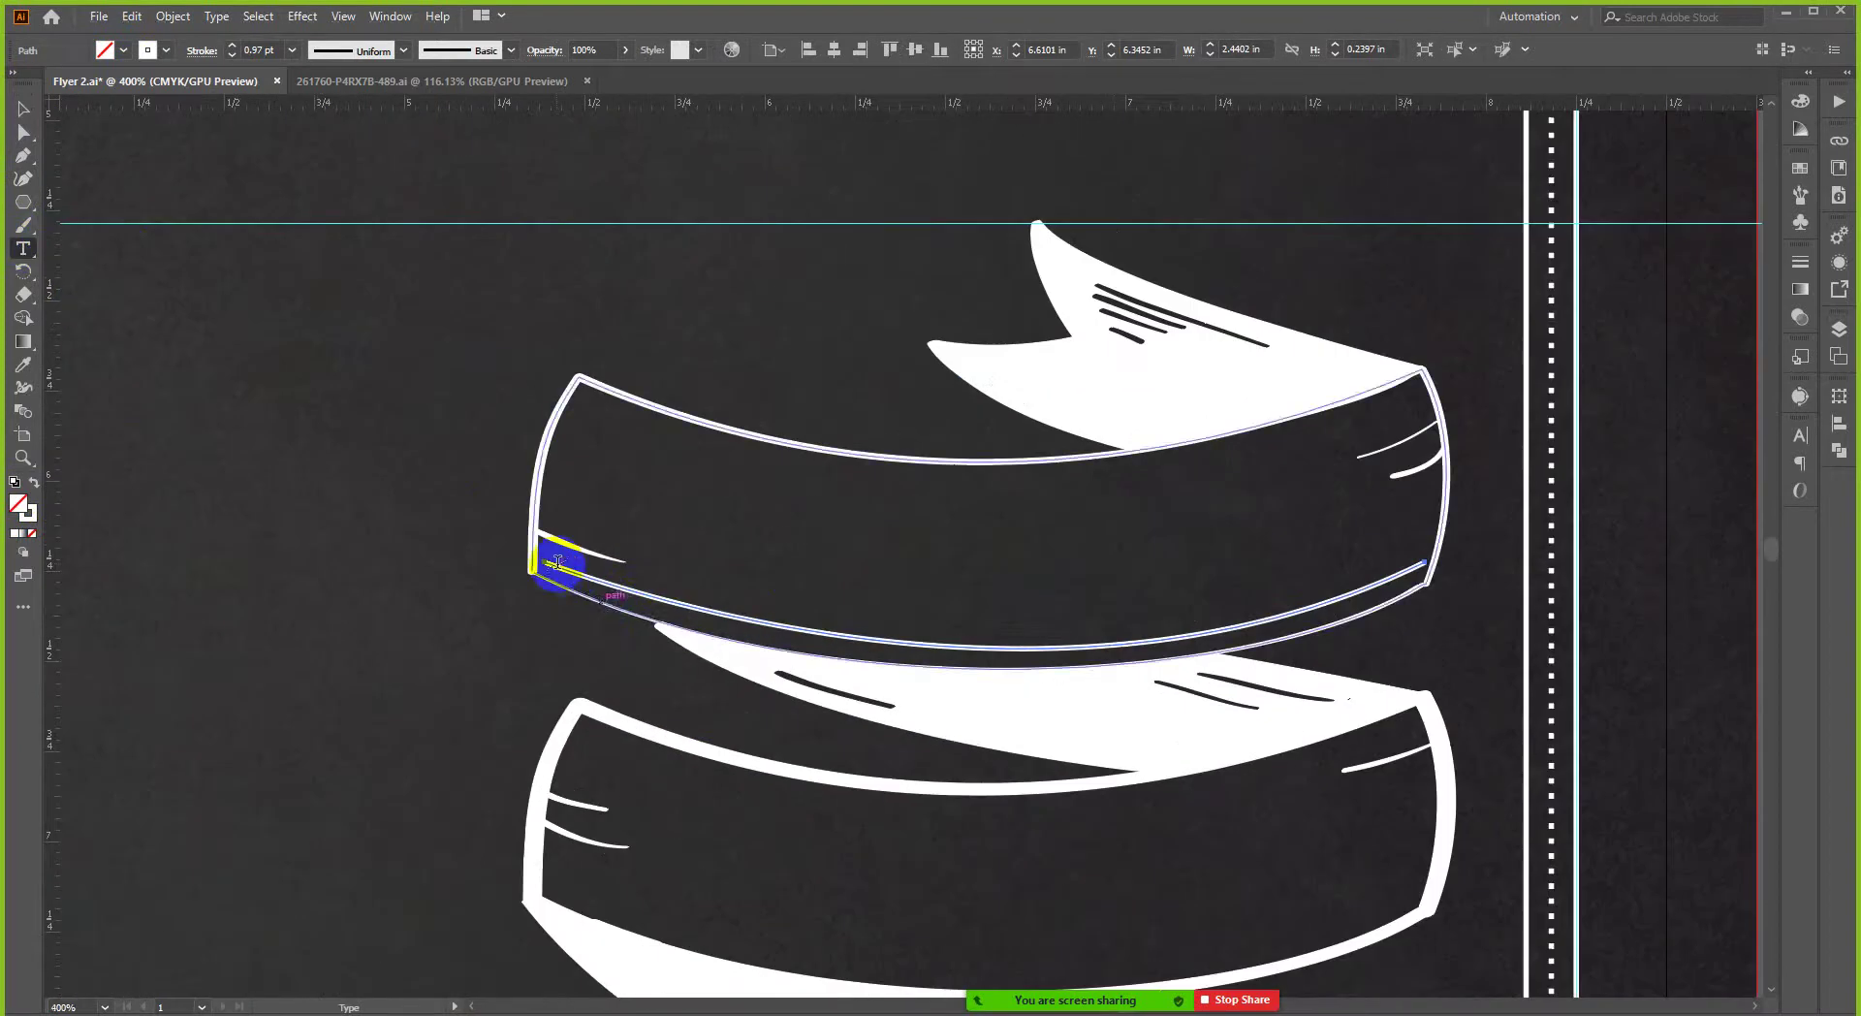
{"action": "left_click", "coordinate": [555, 560]}
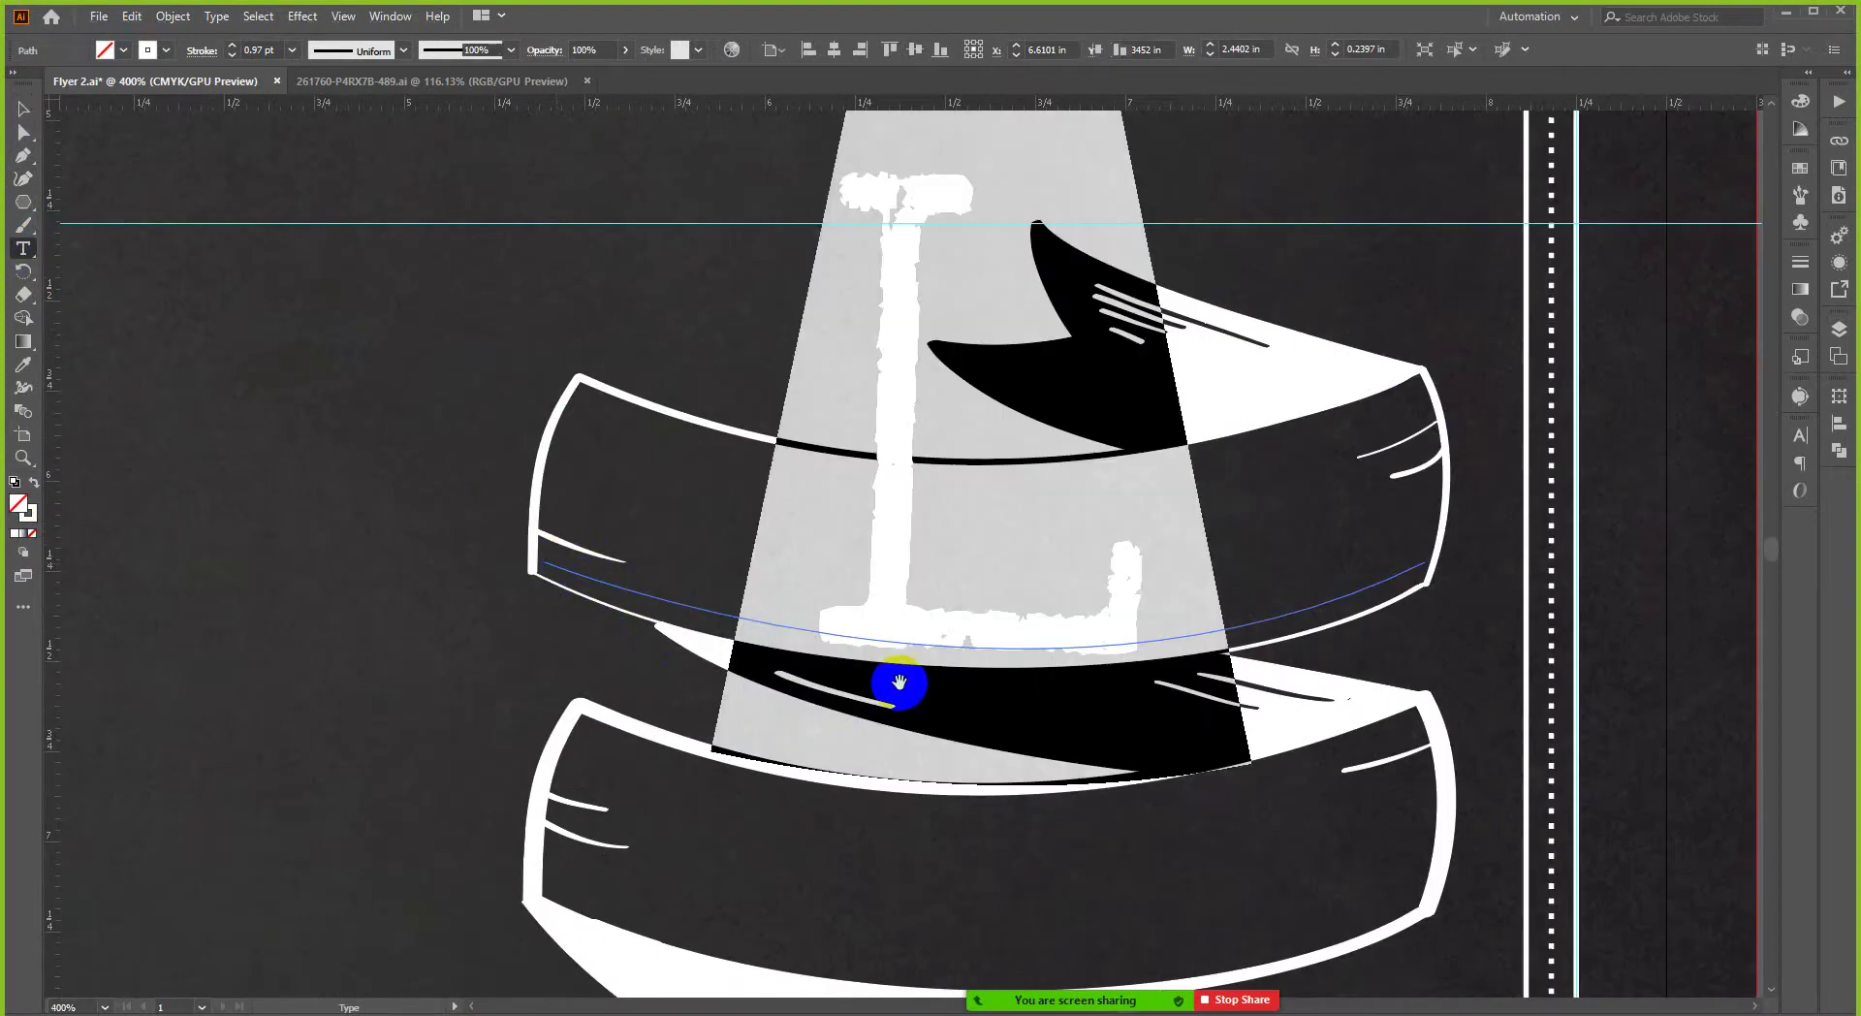
{"action": "scroll", "coordinate": [897, 686], "scroll_direction": "down", "scroll_amount": 2}
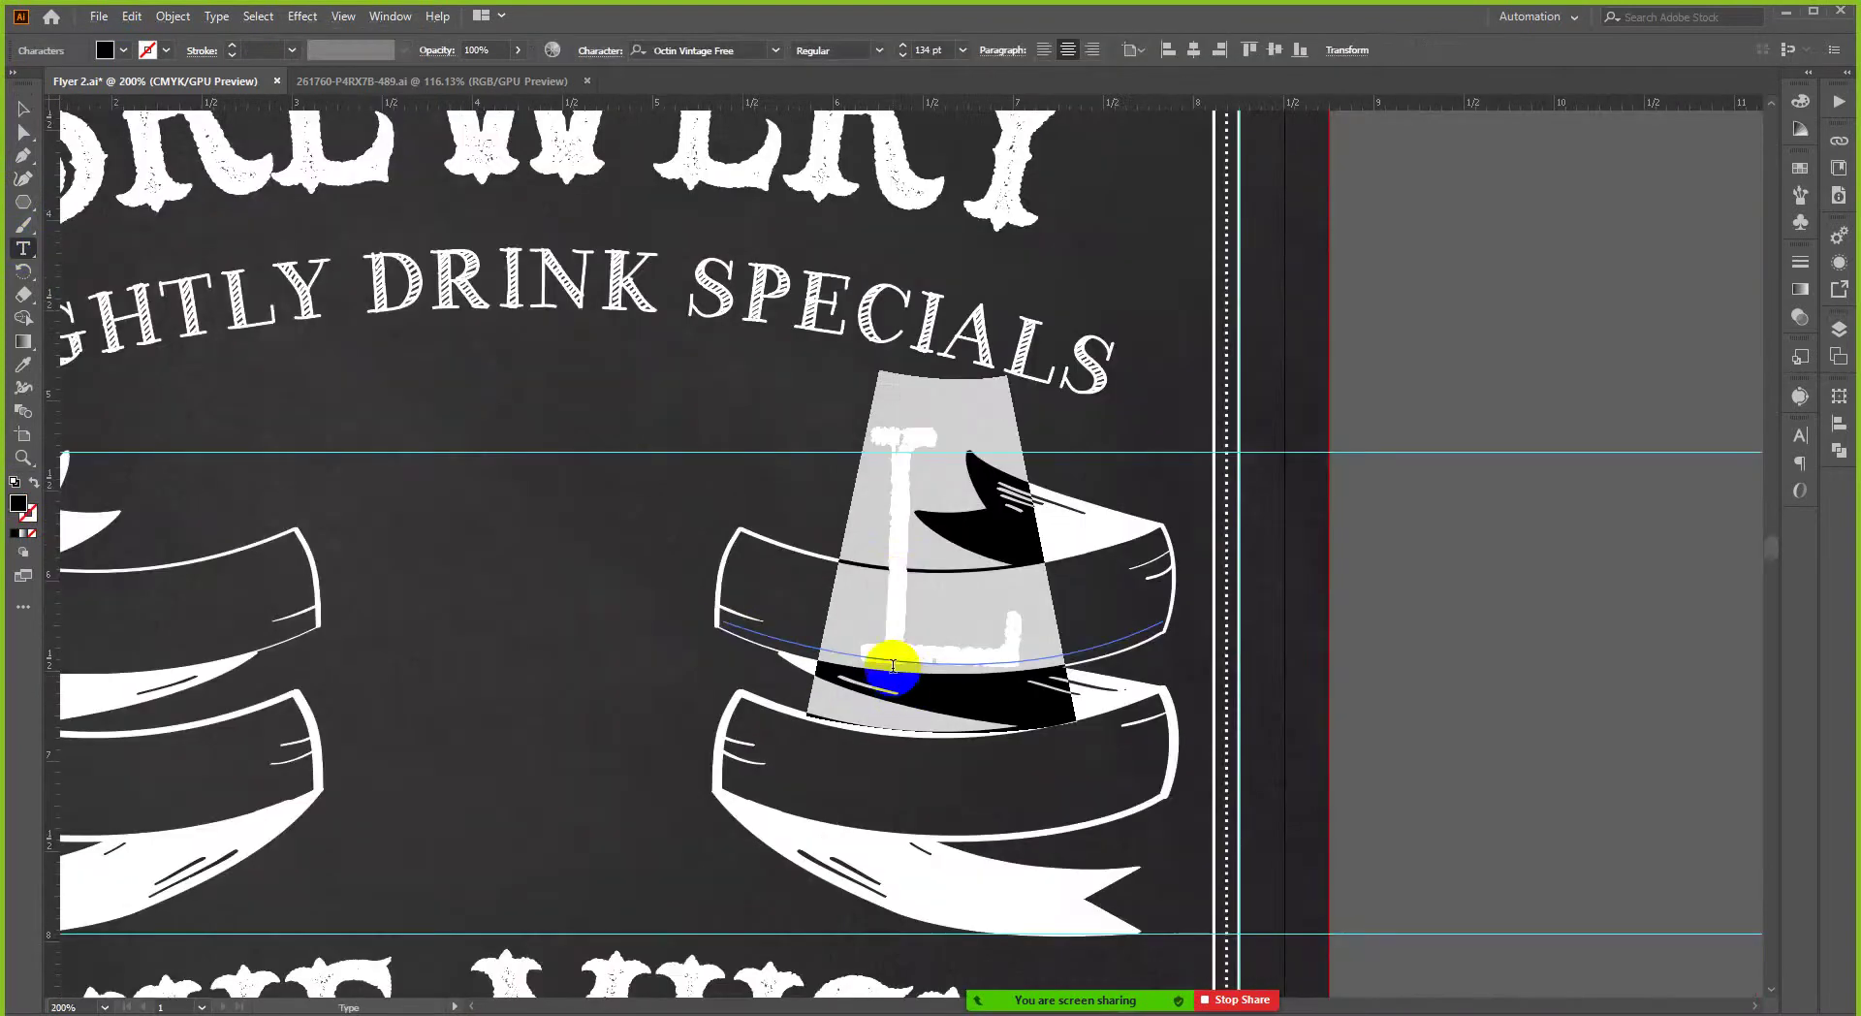
{"action": "left_click", "coordinate": [963, 50]}
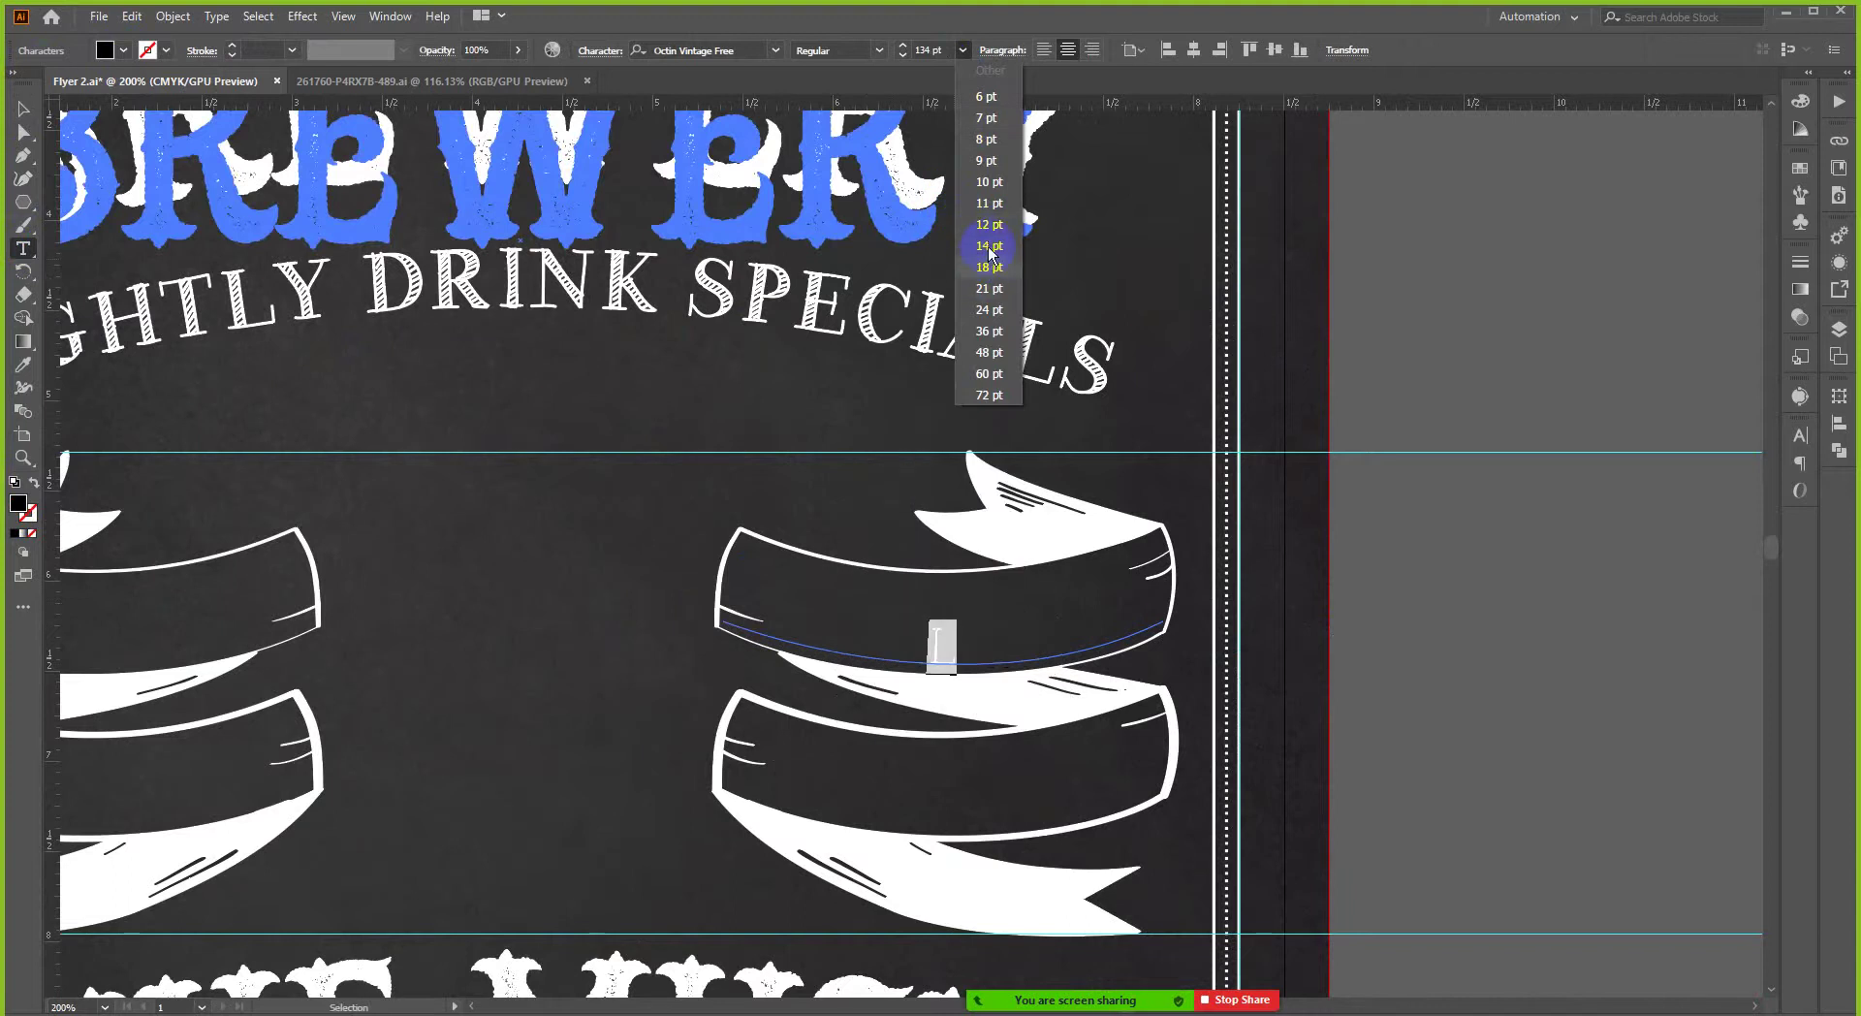
{"action": "left_click", "coordinate": [988, 245]}
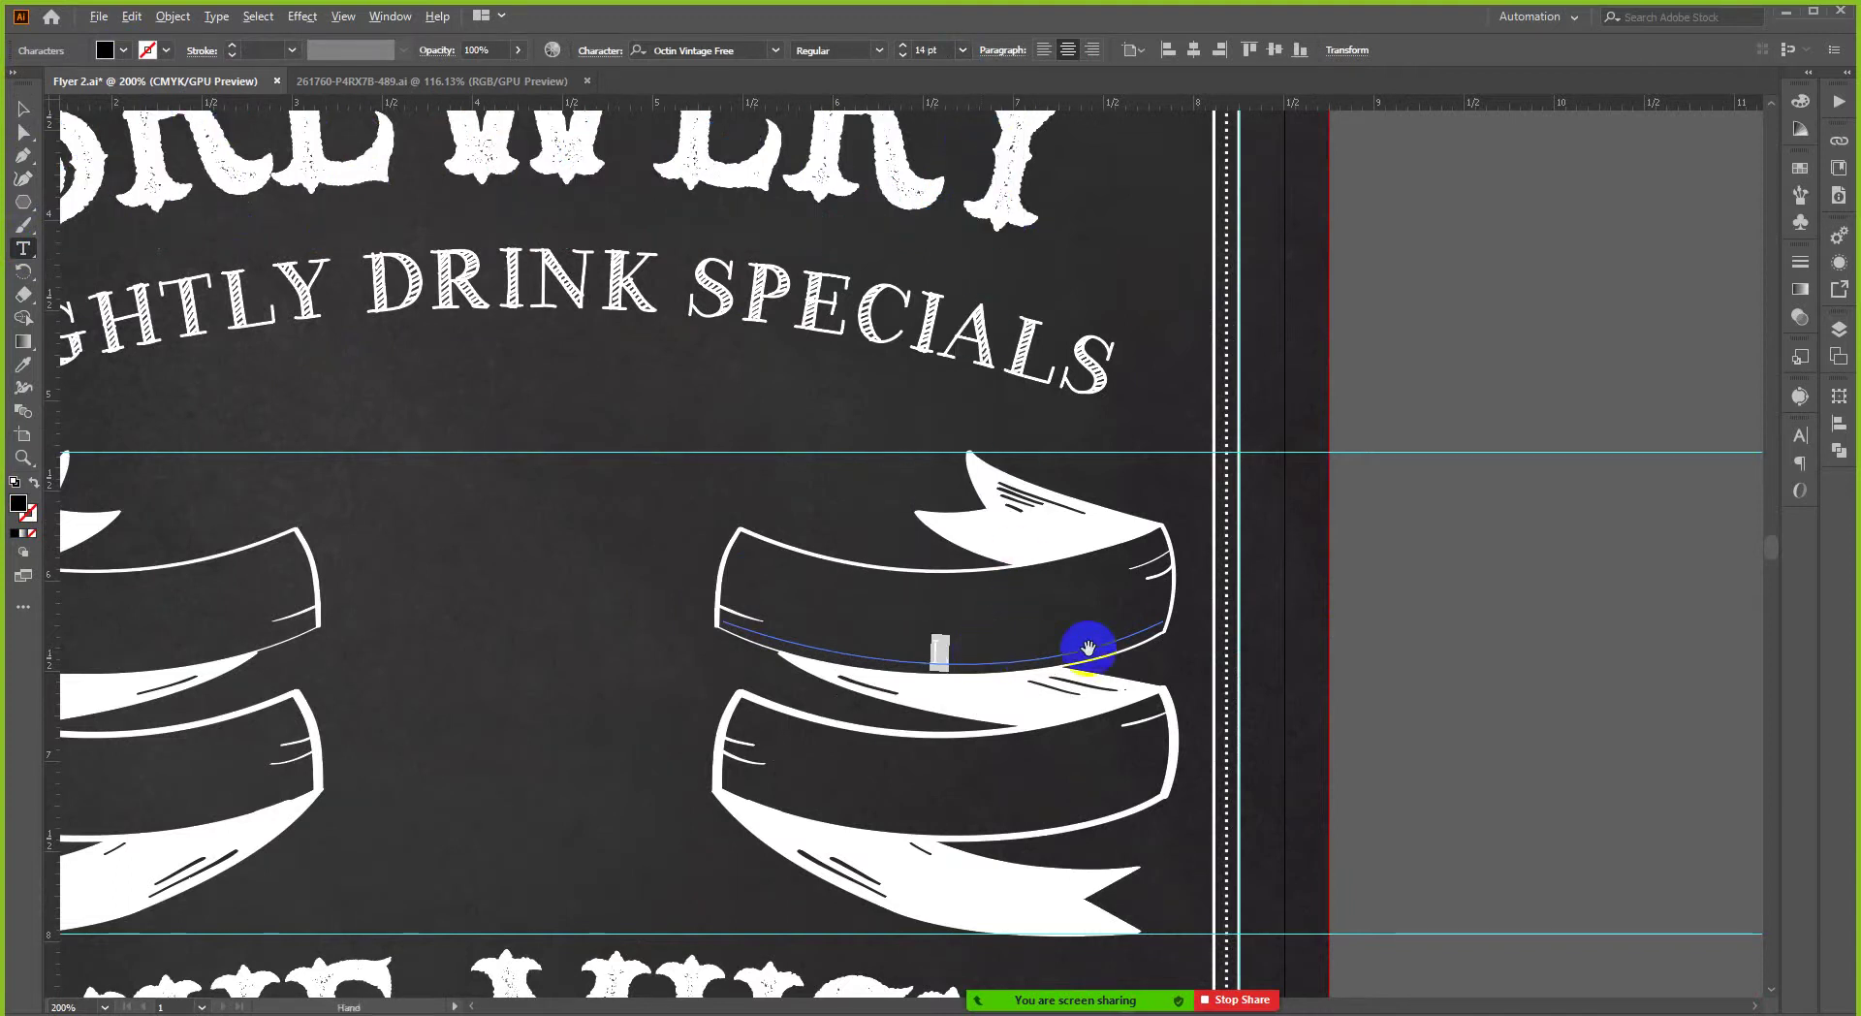
{"action": "scroll", "coordinate": [1088, 648], "scroll_direction": "down", "scroll_amount": 3}
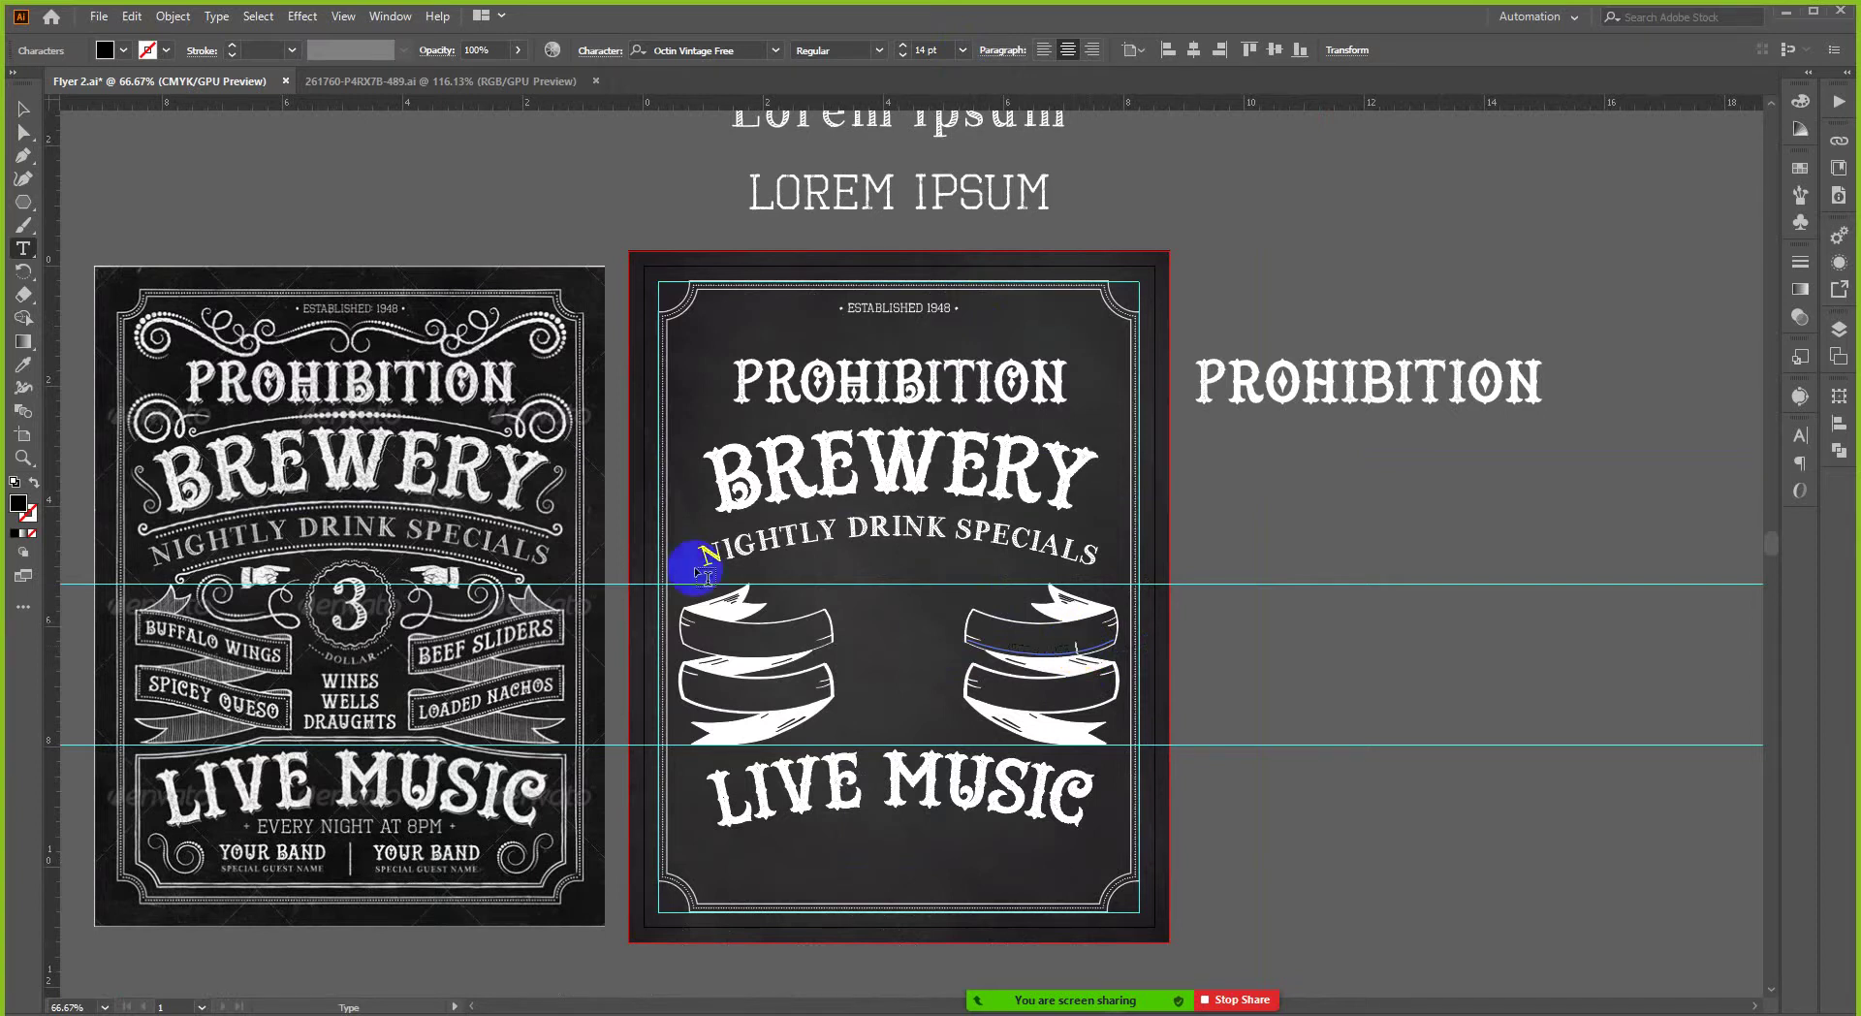
- Apply the white Tattoo Shop style of the topmost LOREM IPSUM sample to the ribbon text with the Eyedropper
{"action": "left_click", "coordinate": [24, 109]}
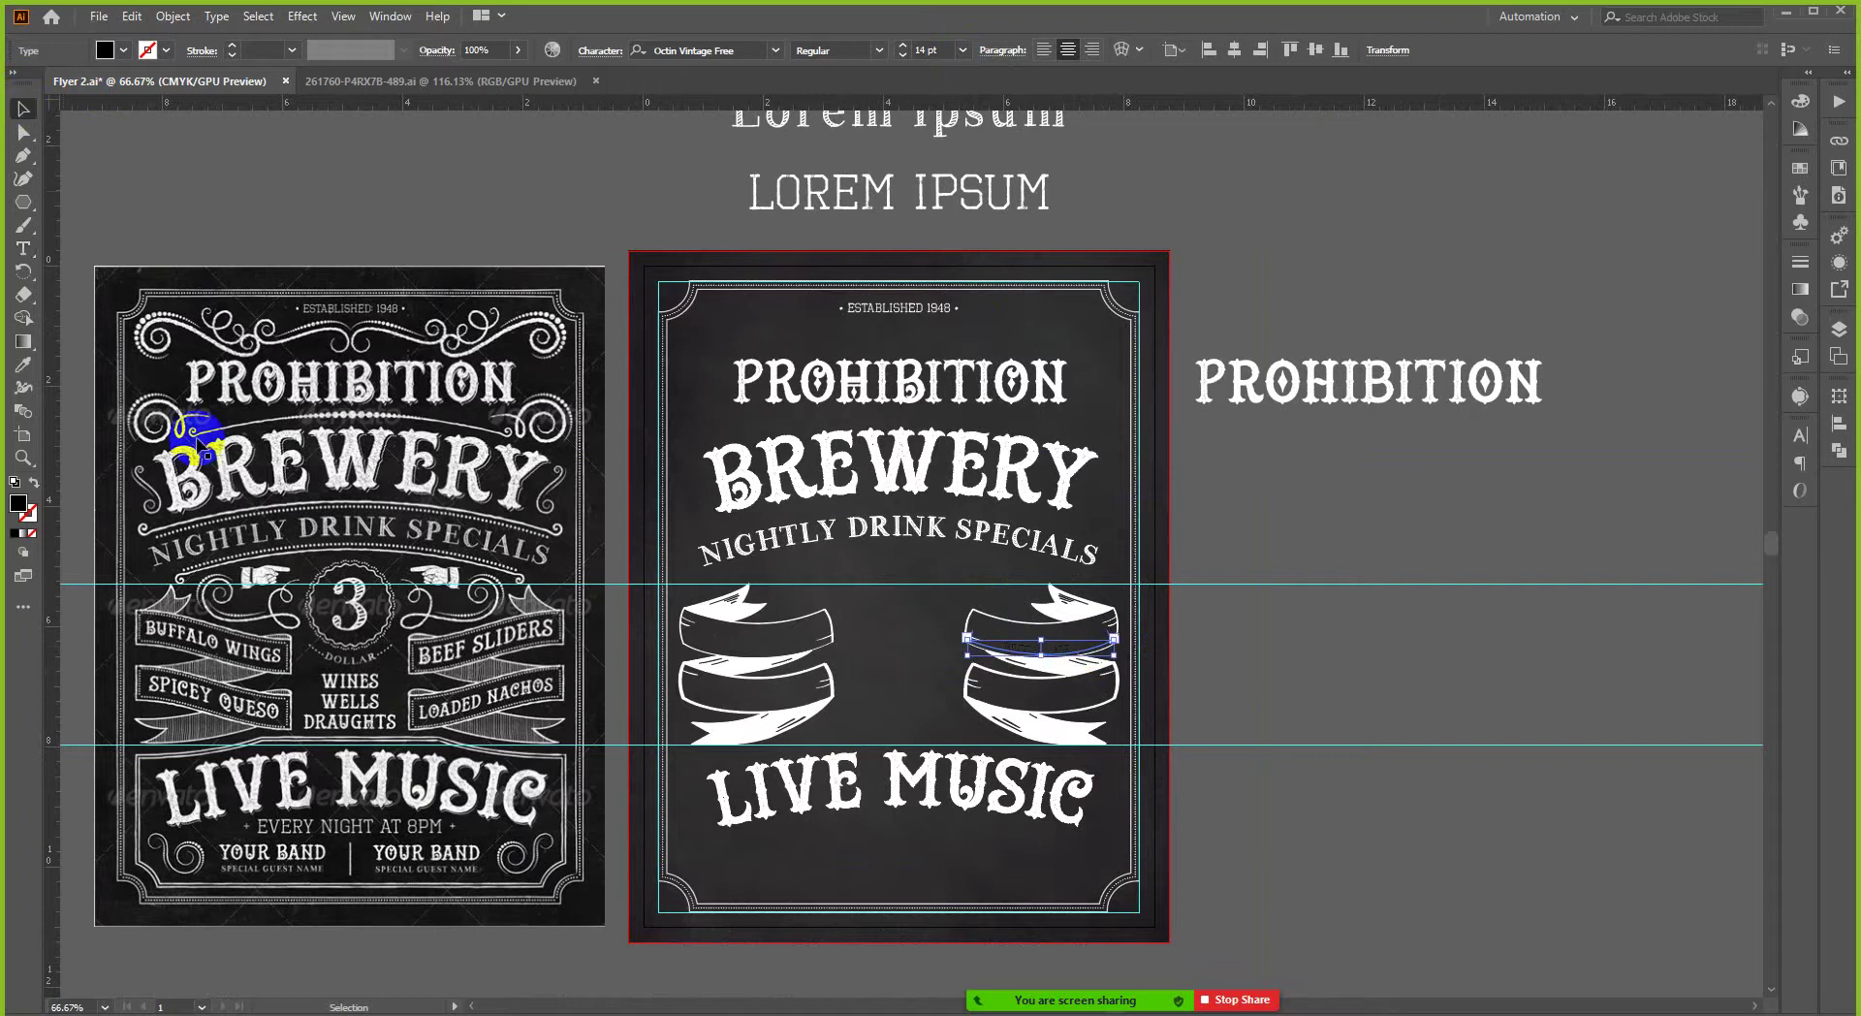
{"action": "scroll", "coordinate": [445, 777], "scroll_direction": "up", "scroll_amount": 4}
{"action": "scroll", "coordinate": [397, 694], "scroll_direction": "down", "scroll_amount": 3}
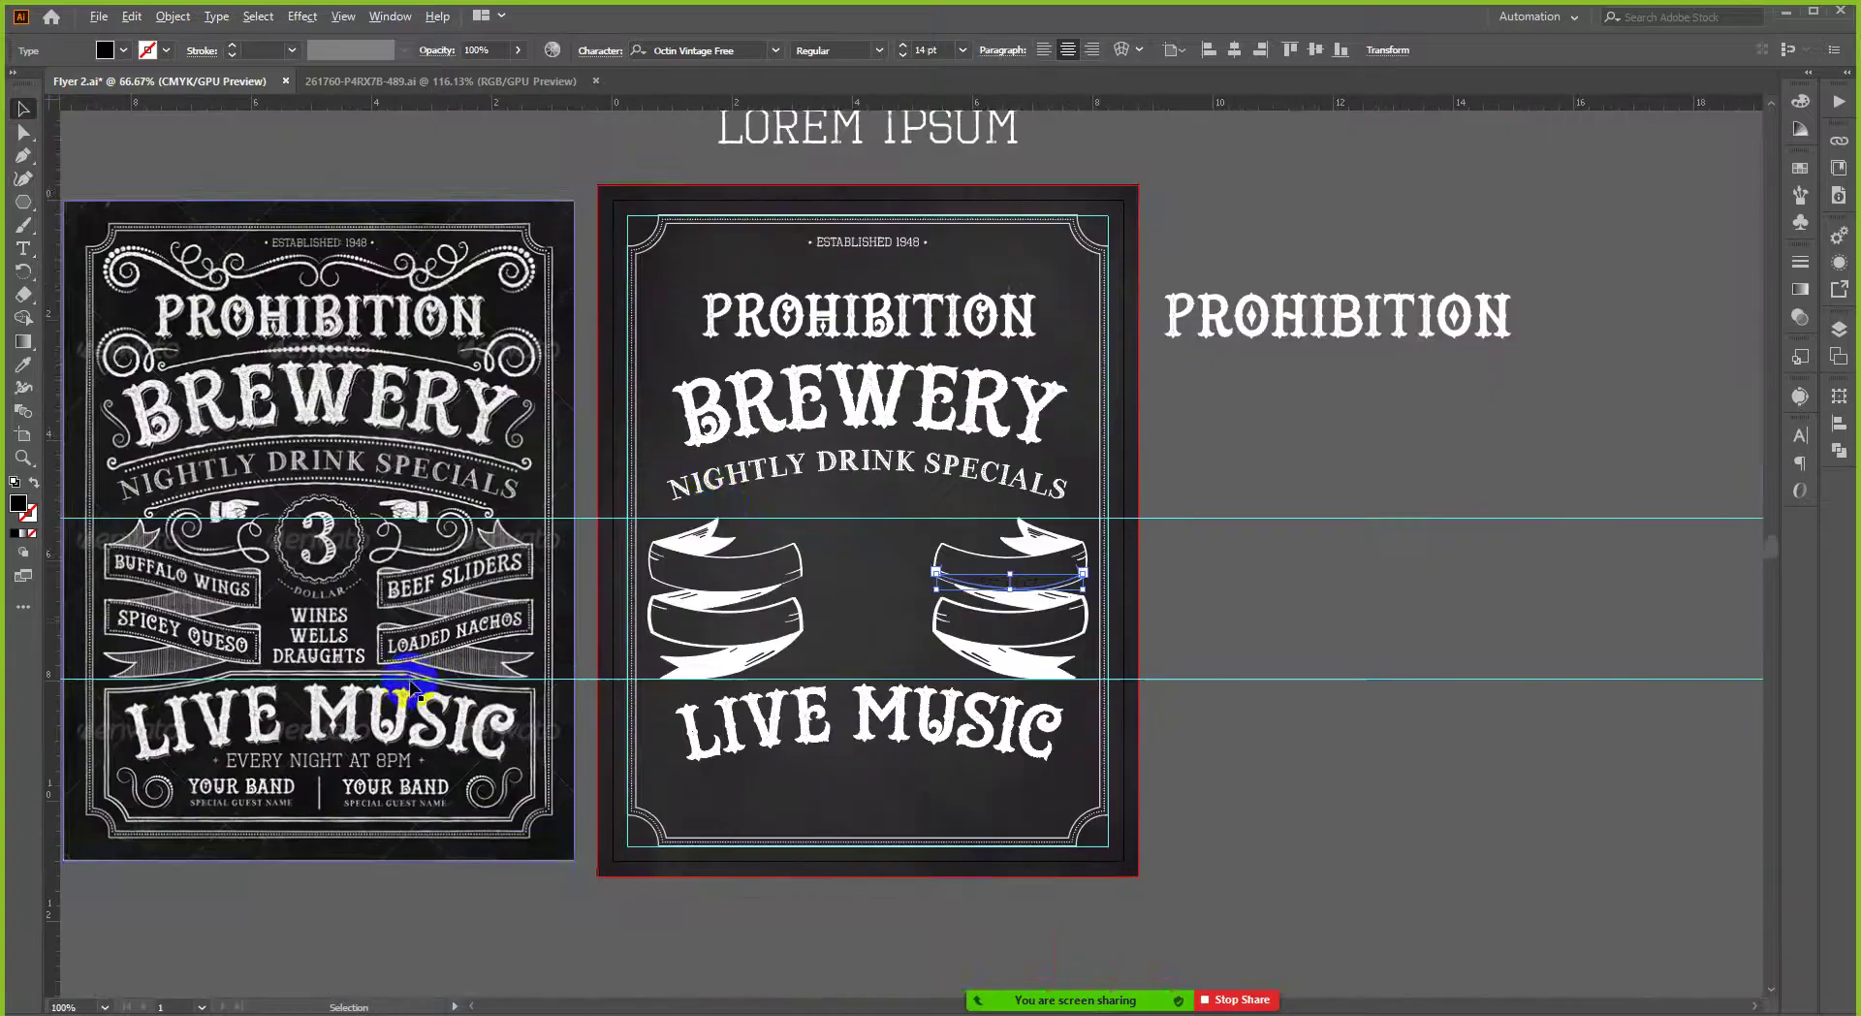
{"action": "scroll", "coordinate": [412, 657], "scroll_direction": "up", "scroll_amount": 2}
{"action": "scroll", "coordinate": [737, 485], "scroll_direction": "up", "scroll_amount": 2}
{"action": "key", "text": "i"}
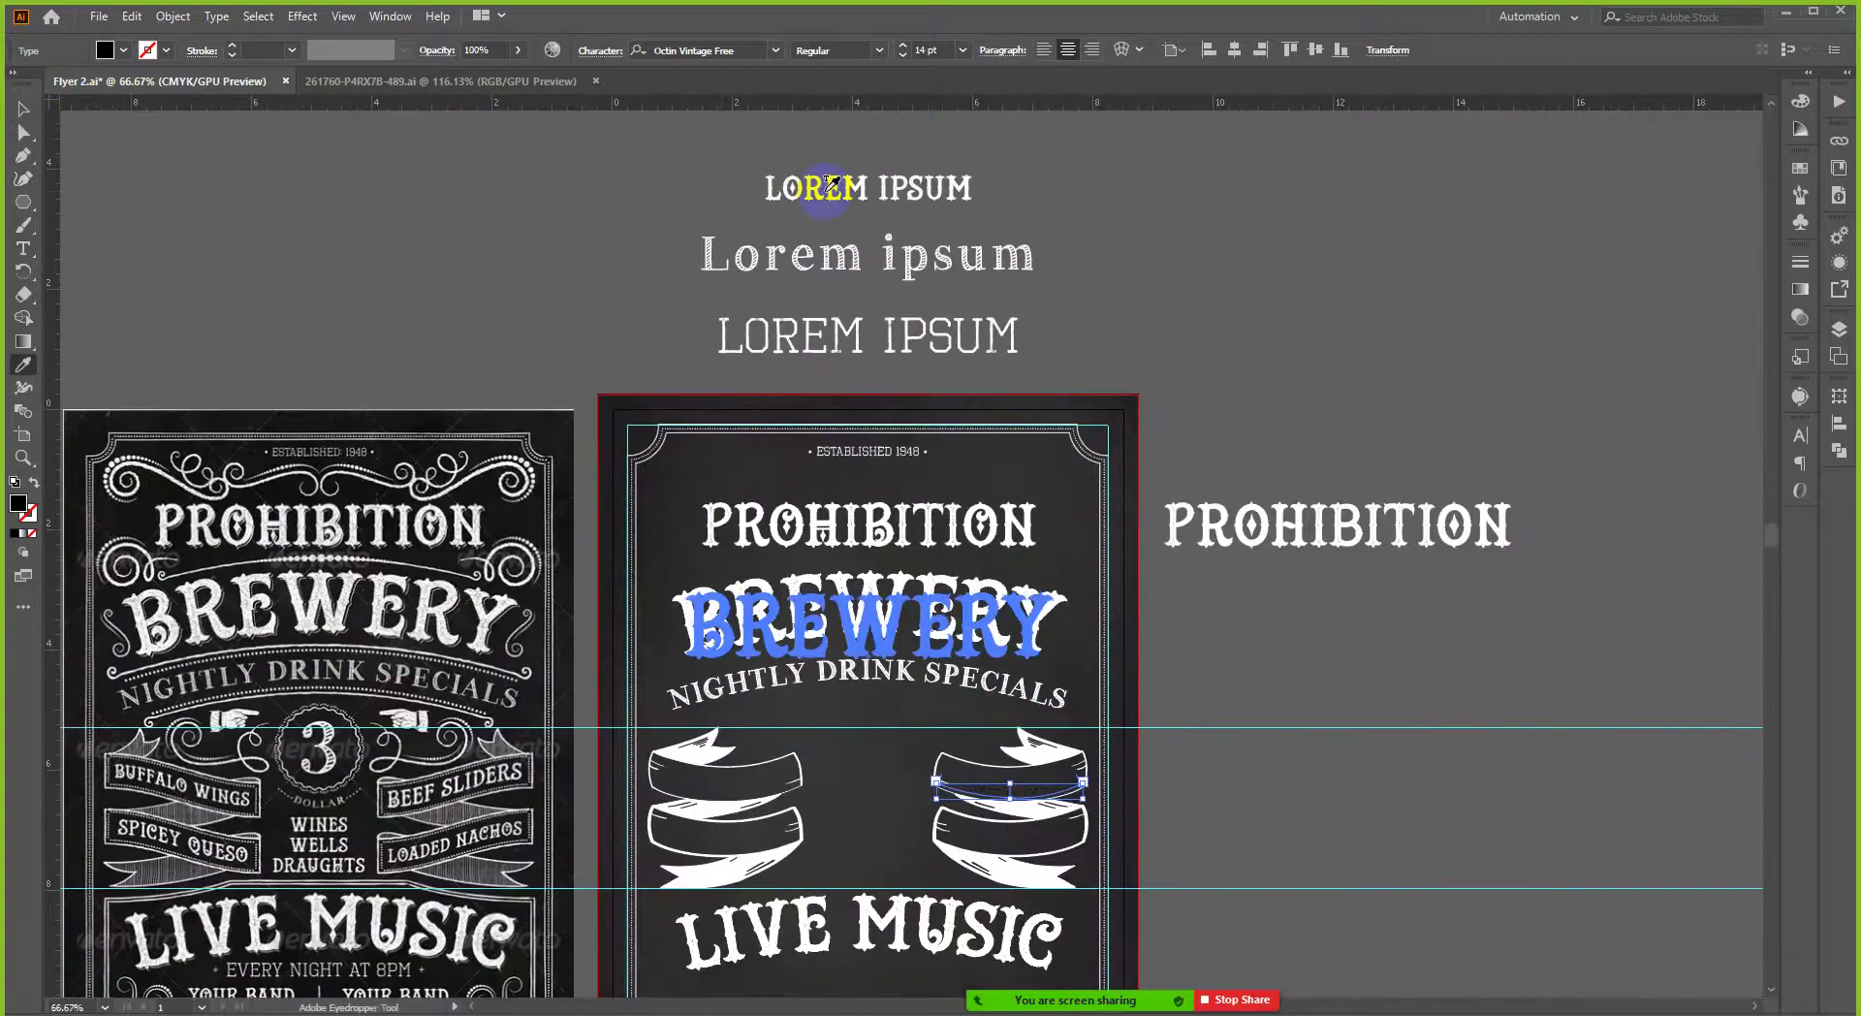
{"action": "left_click", "coordinate": [829, 186]}
{"action": "key", "text": "v"}
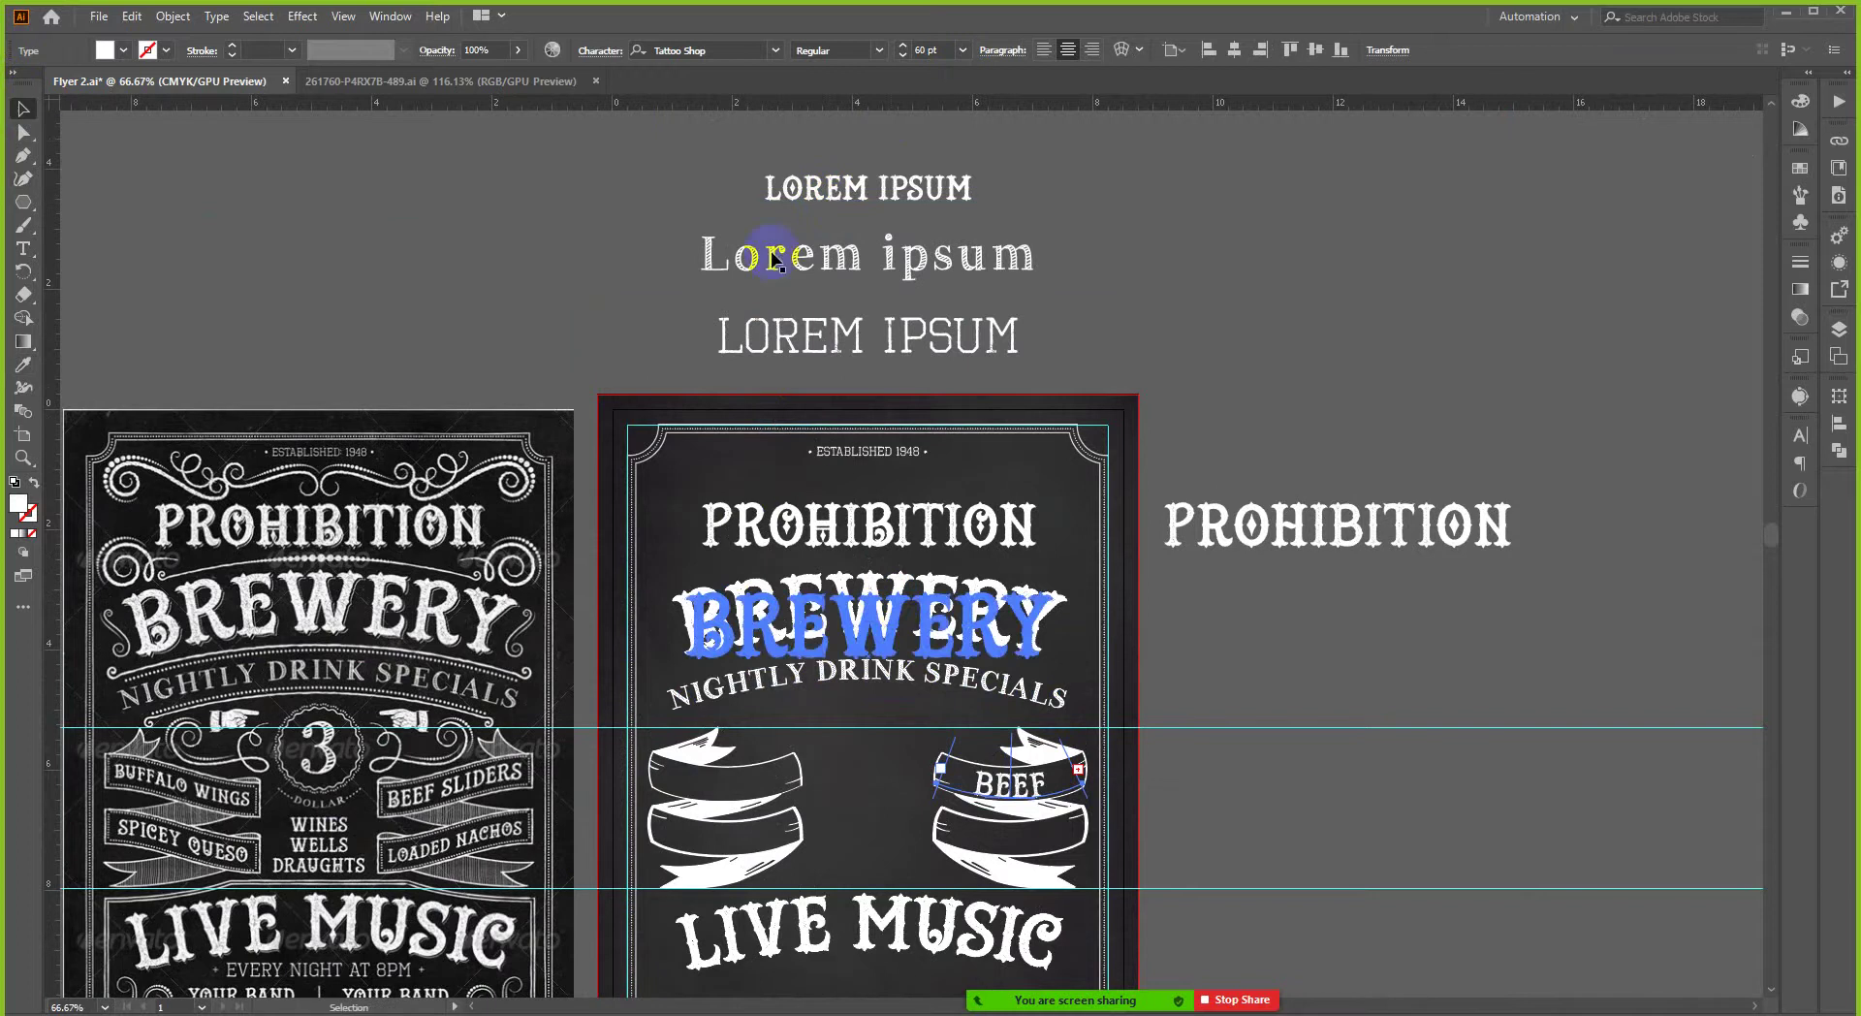
- Reduce the ribbon text's size to 47 pt and align it left along its path
{"action": "left_click", "coordinate": [903, 55]}
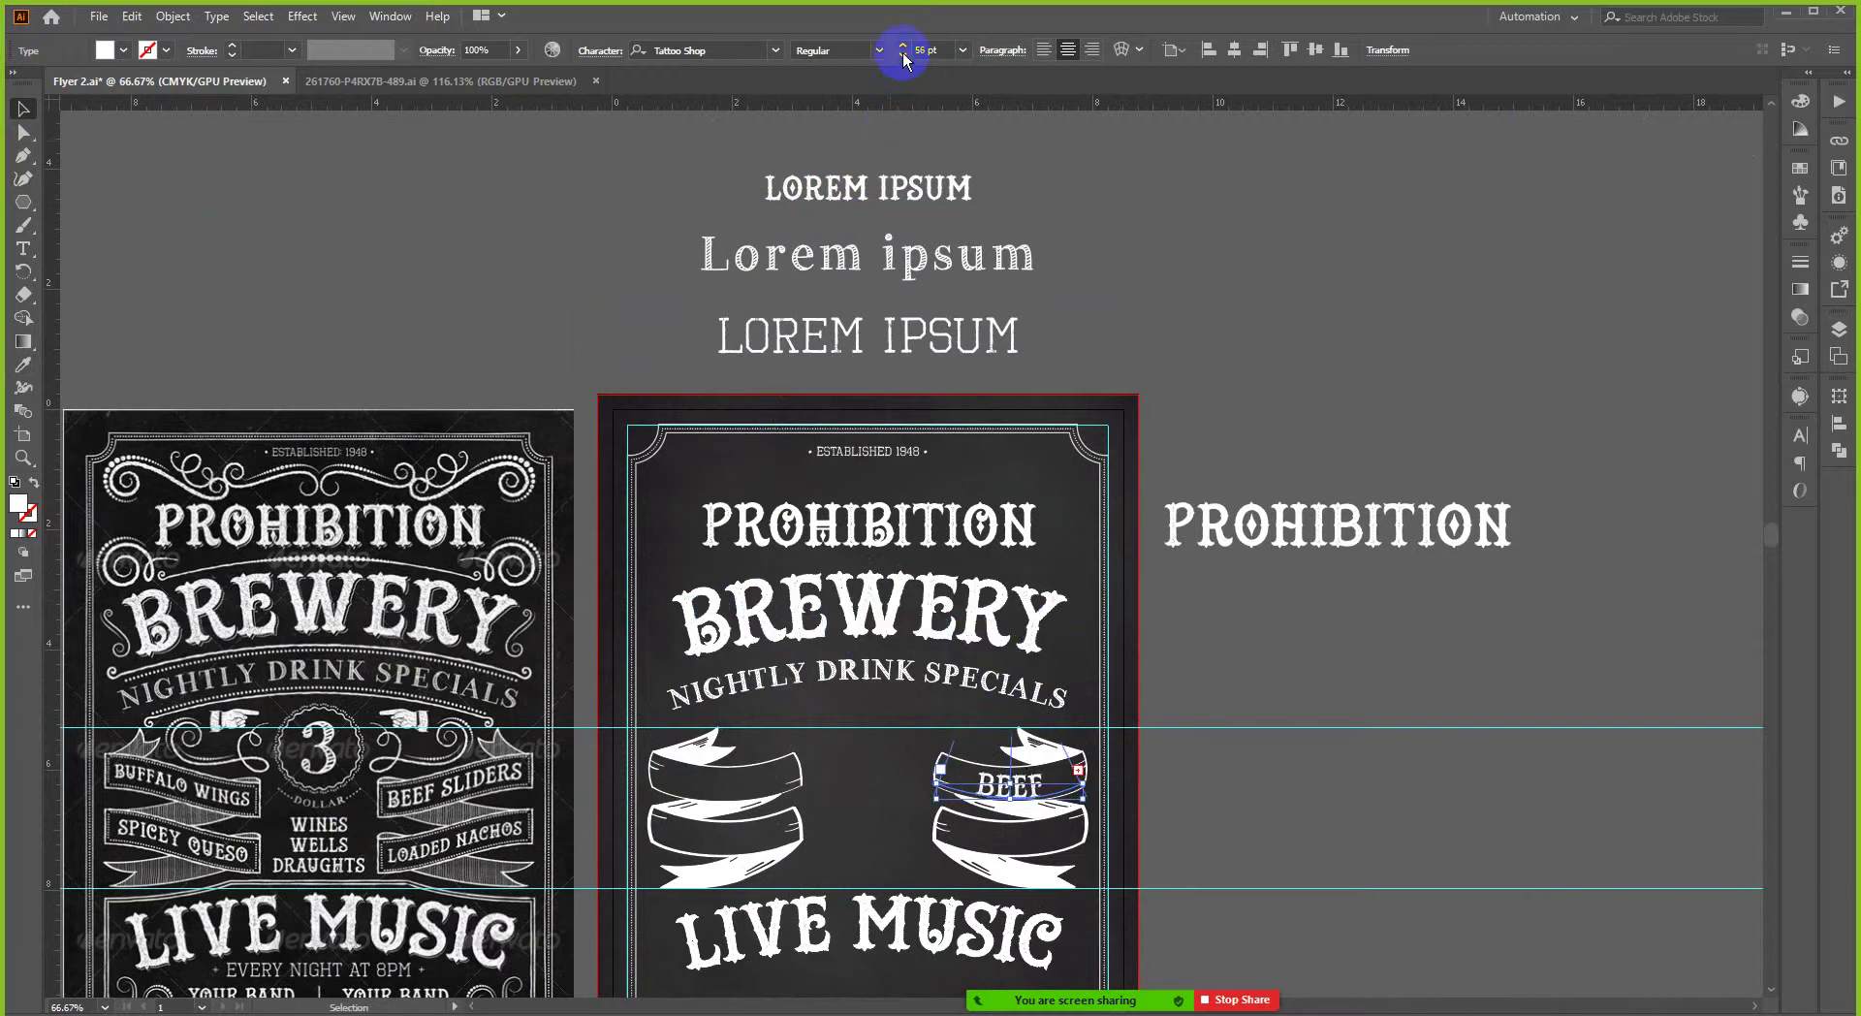
{"action": "left_click", "coordinate": [904, 56]}
{"action": "left_click", "coordinate": [904, 55]}
{"action": "left_click", "coordinate": [903, 55]}
{"action": "left_click", "coordinate": [903, 56]}
{"action": "left_click", "coordinate": [1042, 51]}
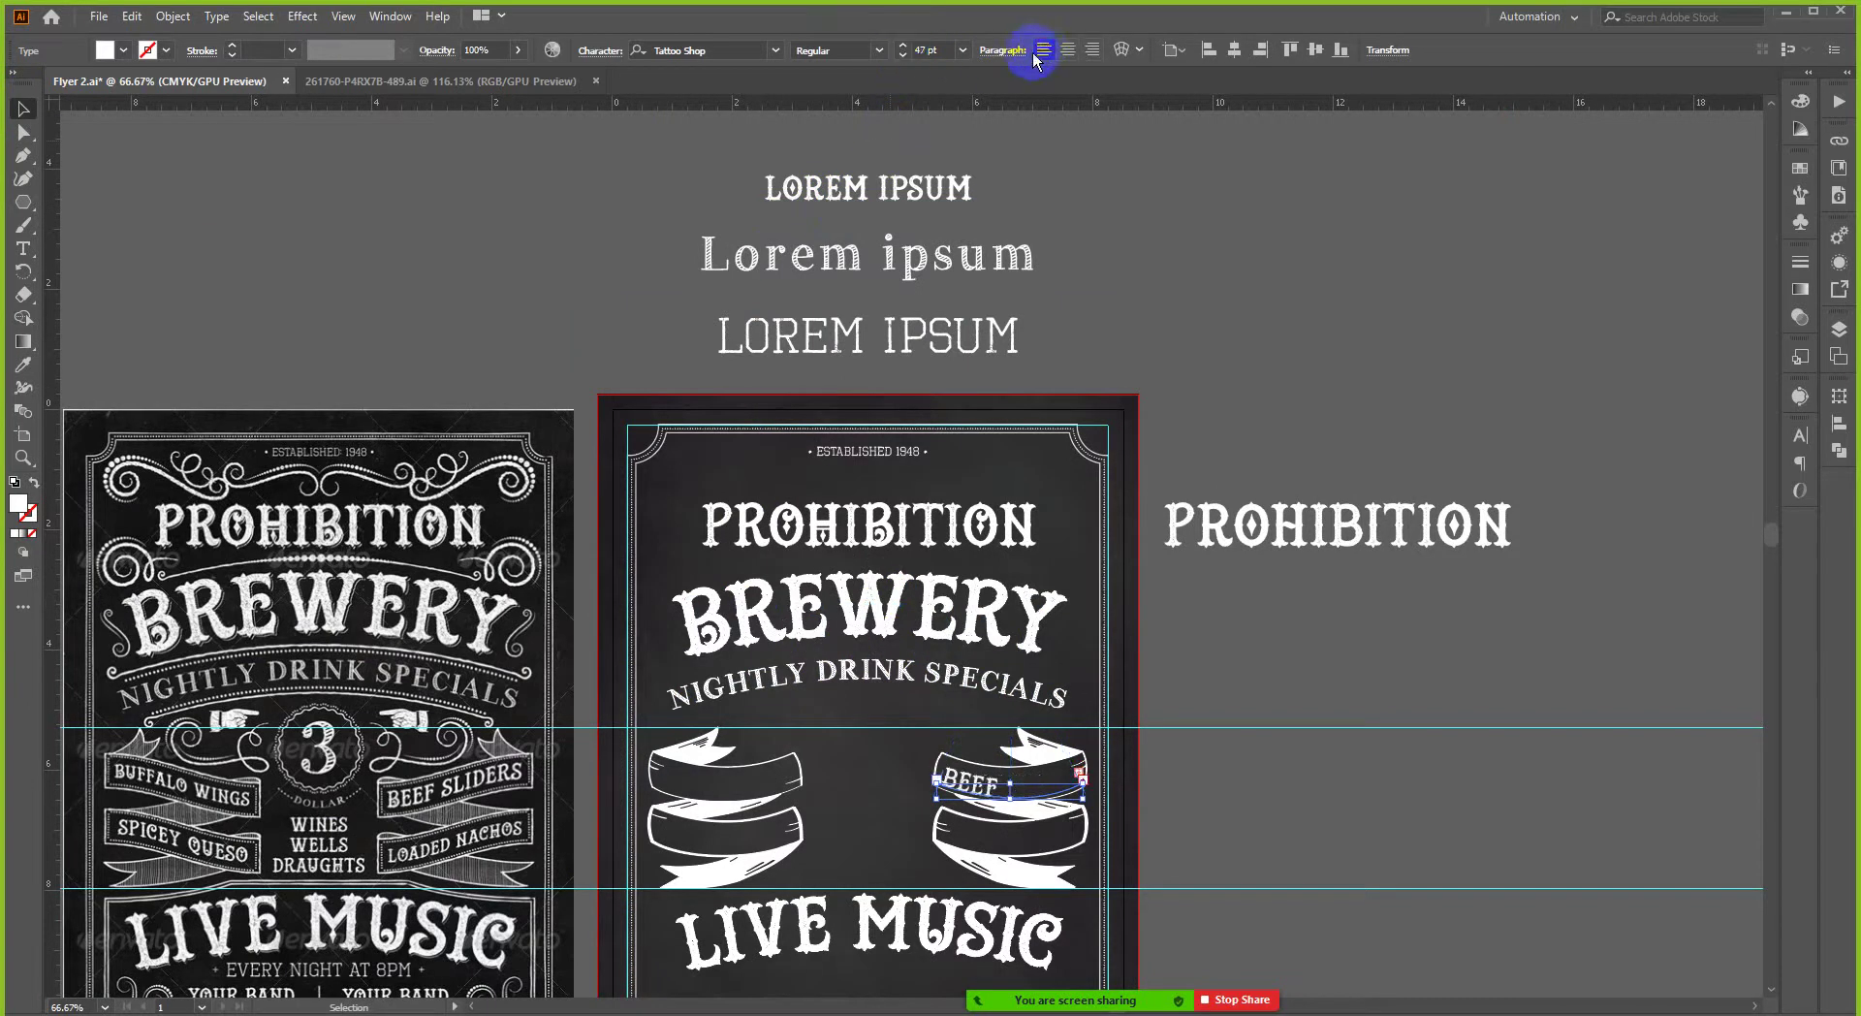
- Reduce the right ribbon's BEEF SLIDERS text to 39 pt and center it along its path
{"action": "left_click", "coordinate": [903, 55]}
{"action": "left_click", "coordinate": [904, 55]}
{"action": "left_click", "coordinate": [904, 56]}
{"action": "left_click", "coordinate": [903, 55]}
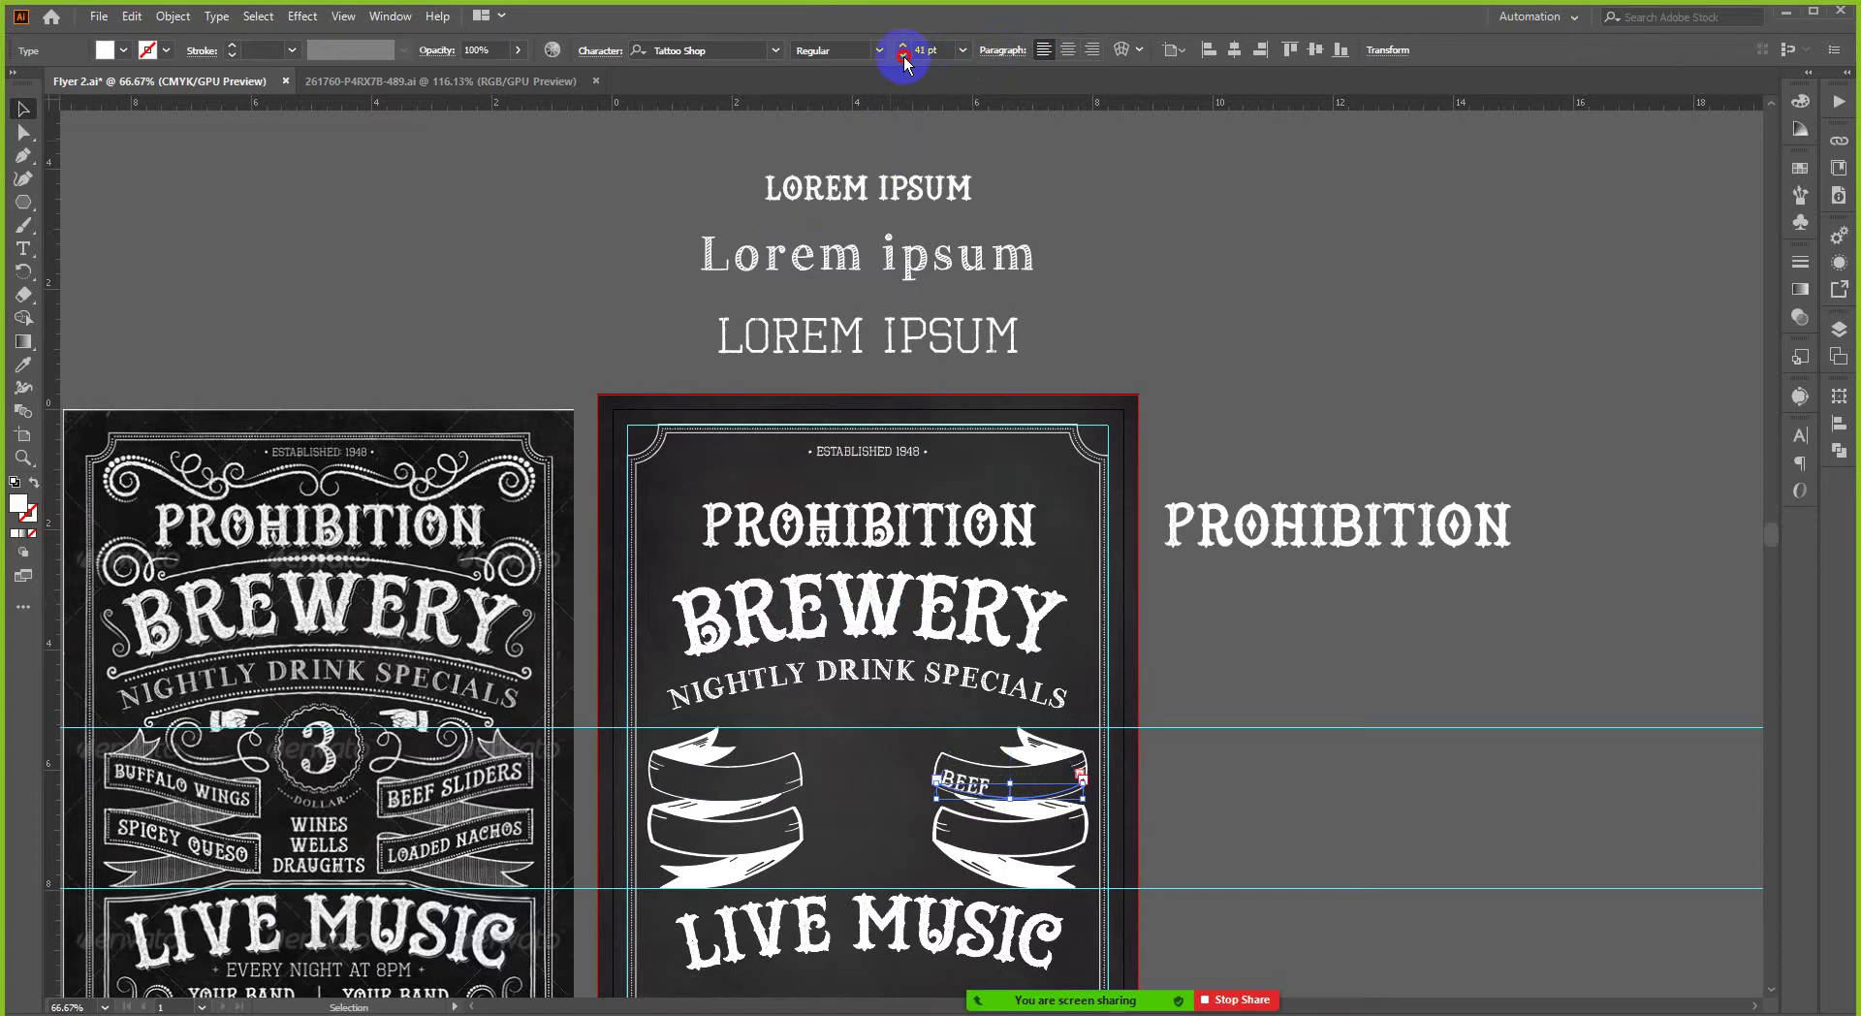
{"action": "left_click", "coordinate": [904, 56]}
{"action": "left_click", "coordinate": [904, 55]}
{"action": "left_click", "coordinate": [904, 55]}
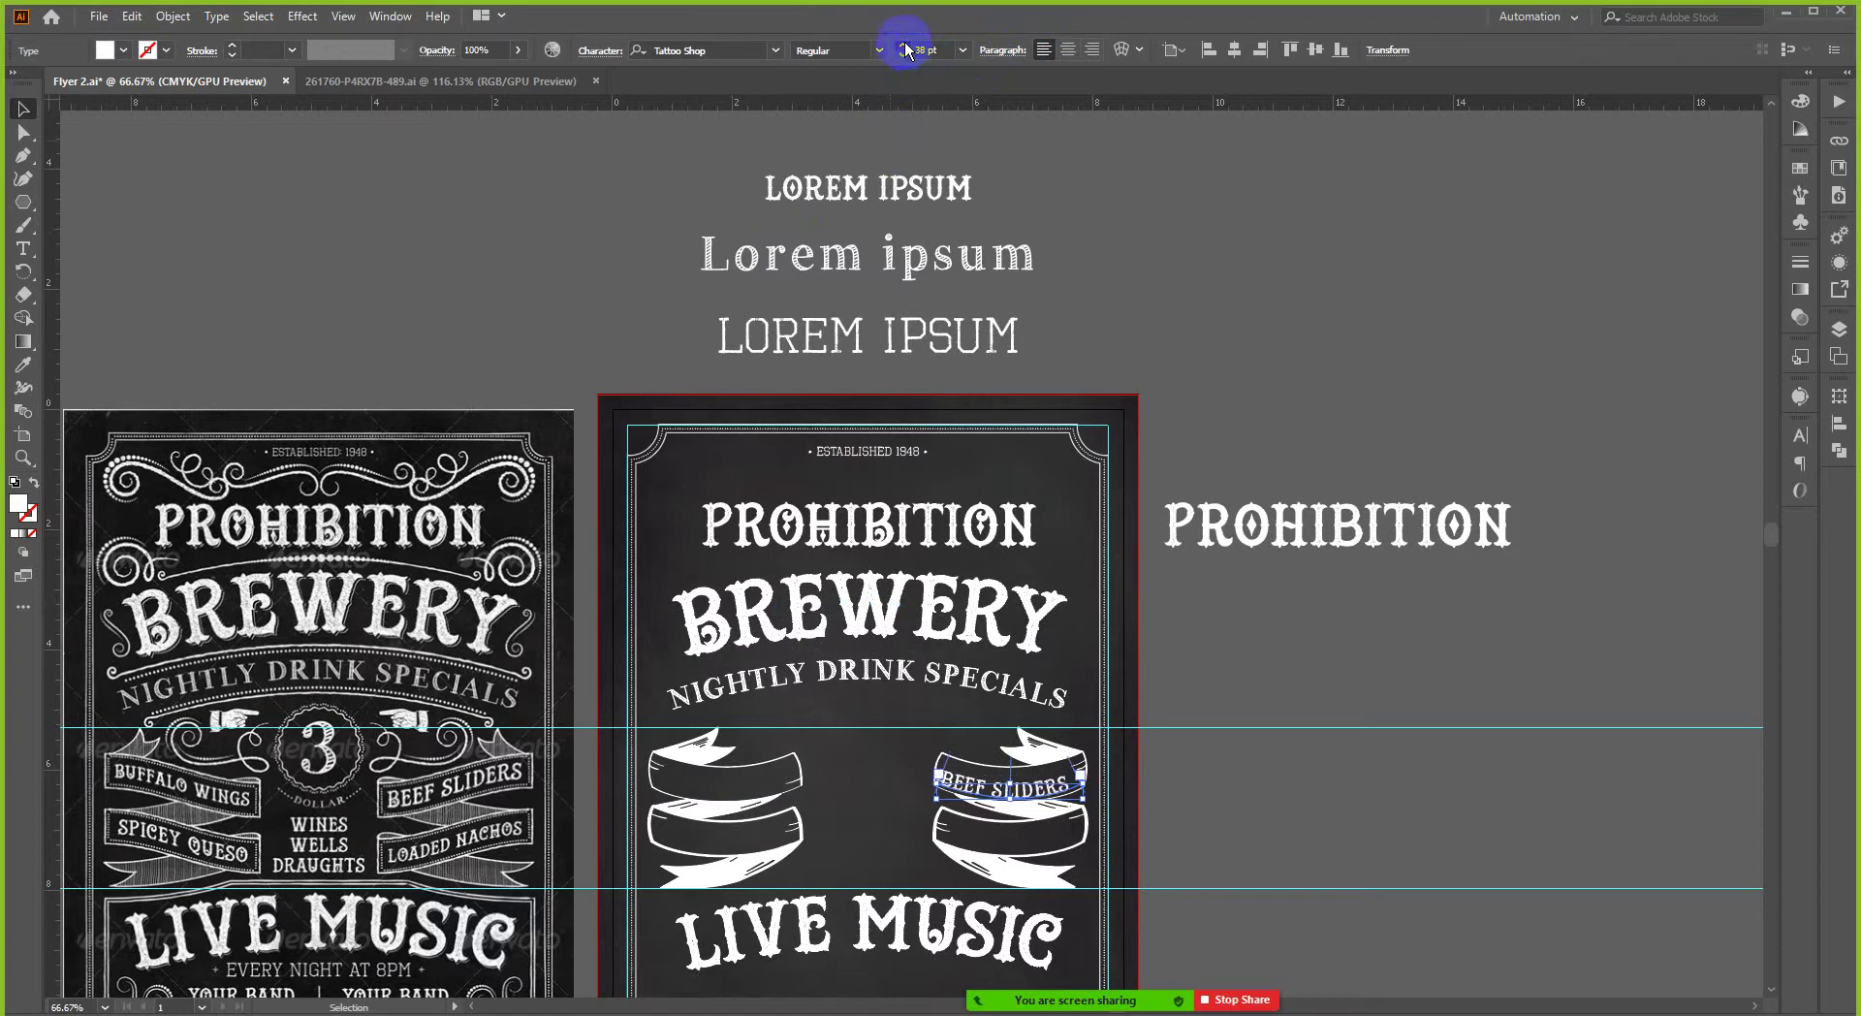
{"action": "left_click", "coordinate": [904, 44]}
{"action": "left_click", "coordinate": [1067, 50]}
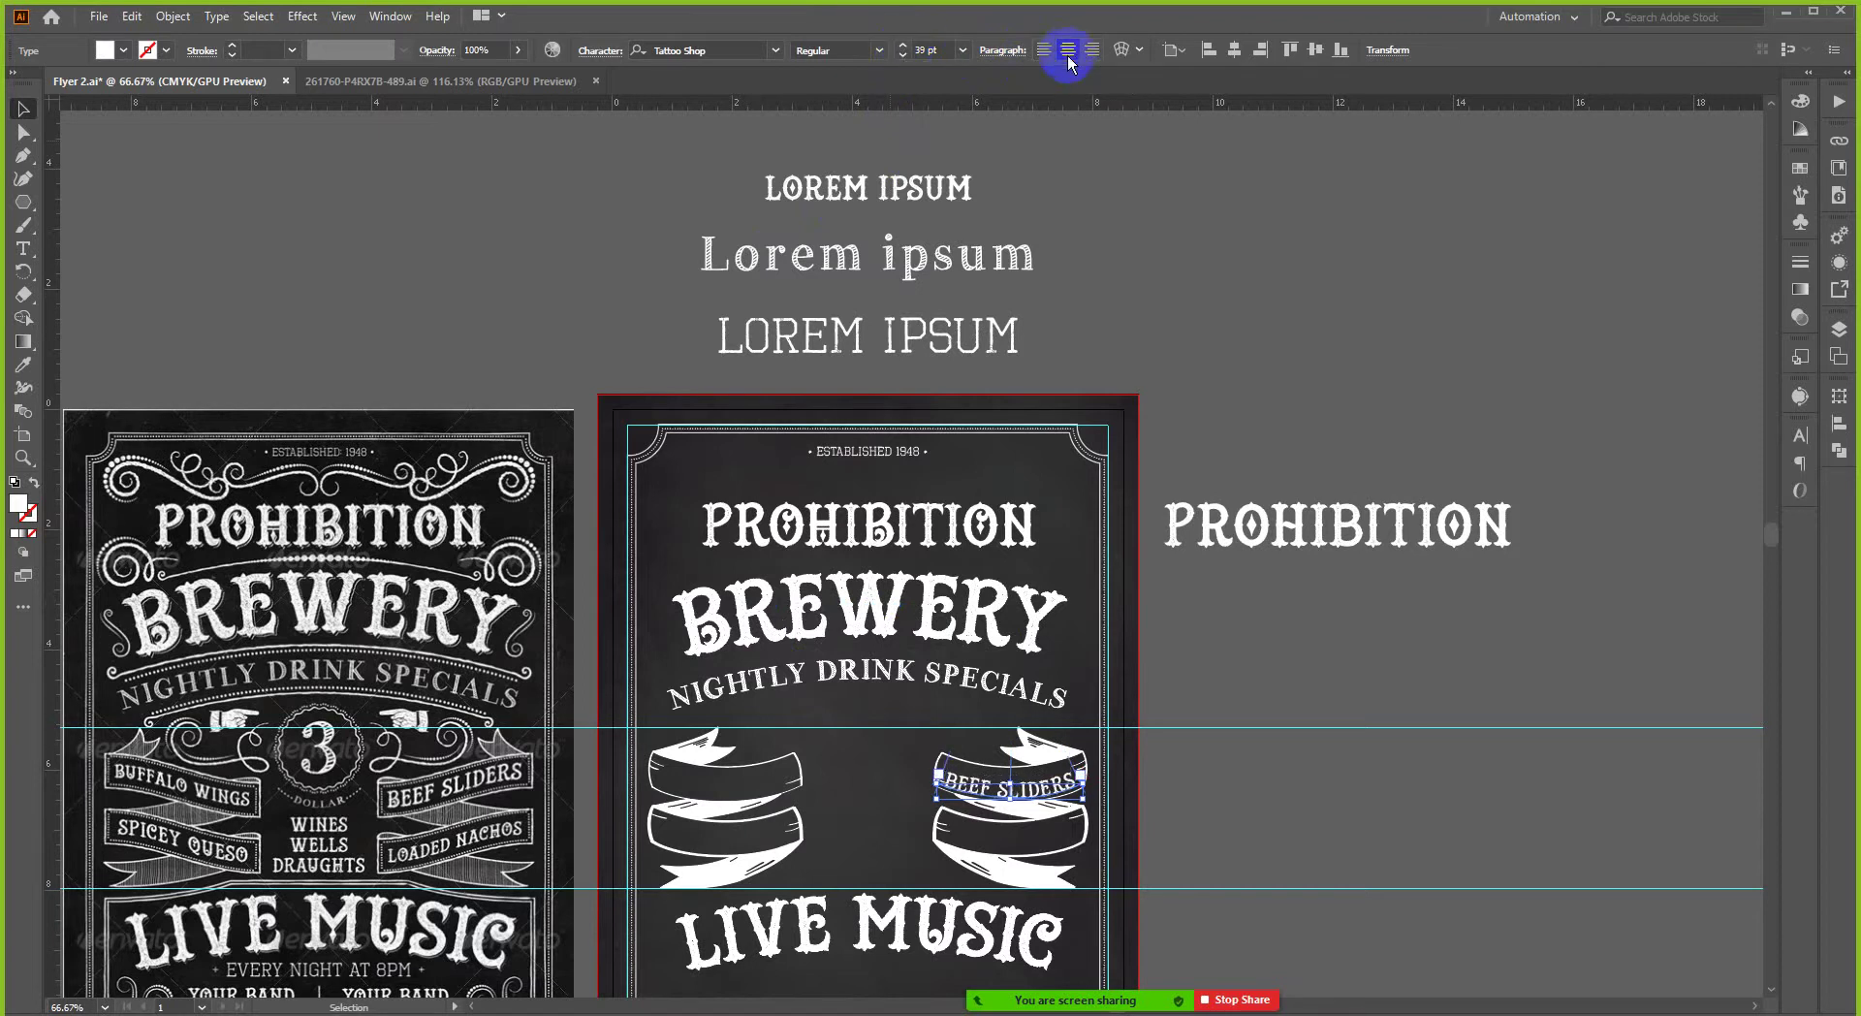
- Nudge the BEEF SLIDERS text upward until it sits midway within the right ribbon's upper band, and deselect it
{"action": "scroll", "coordinate": [917, 854], "scroll_direction": "up", "scroll_amount": 3}
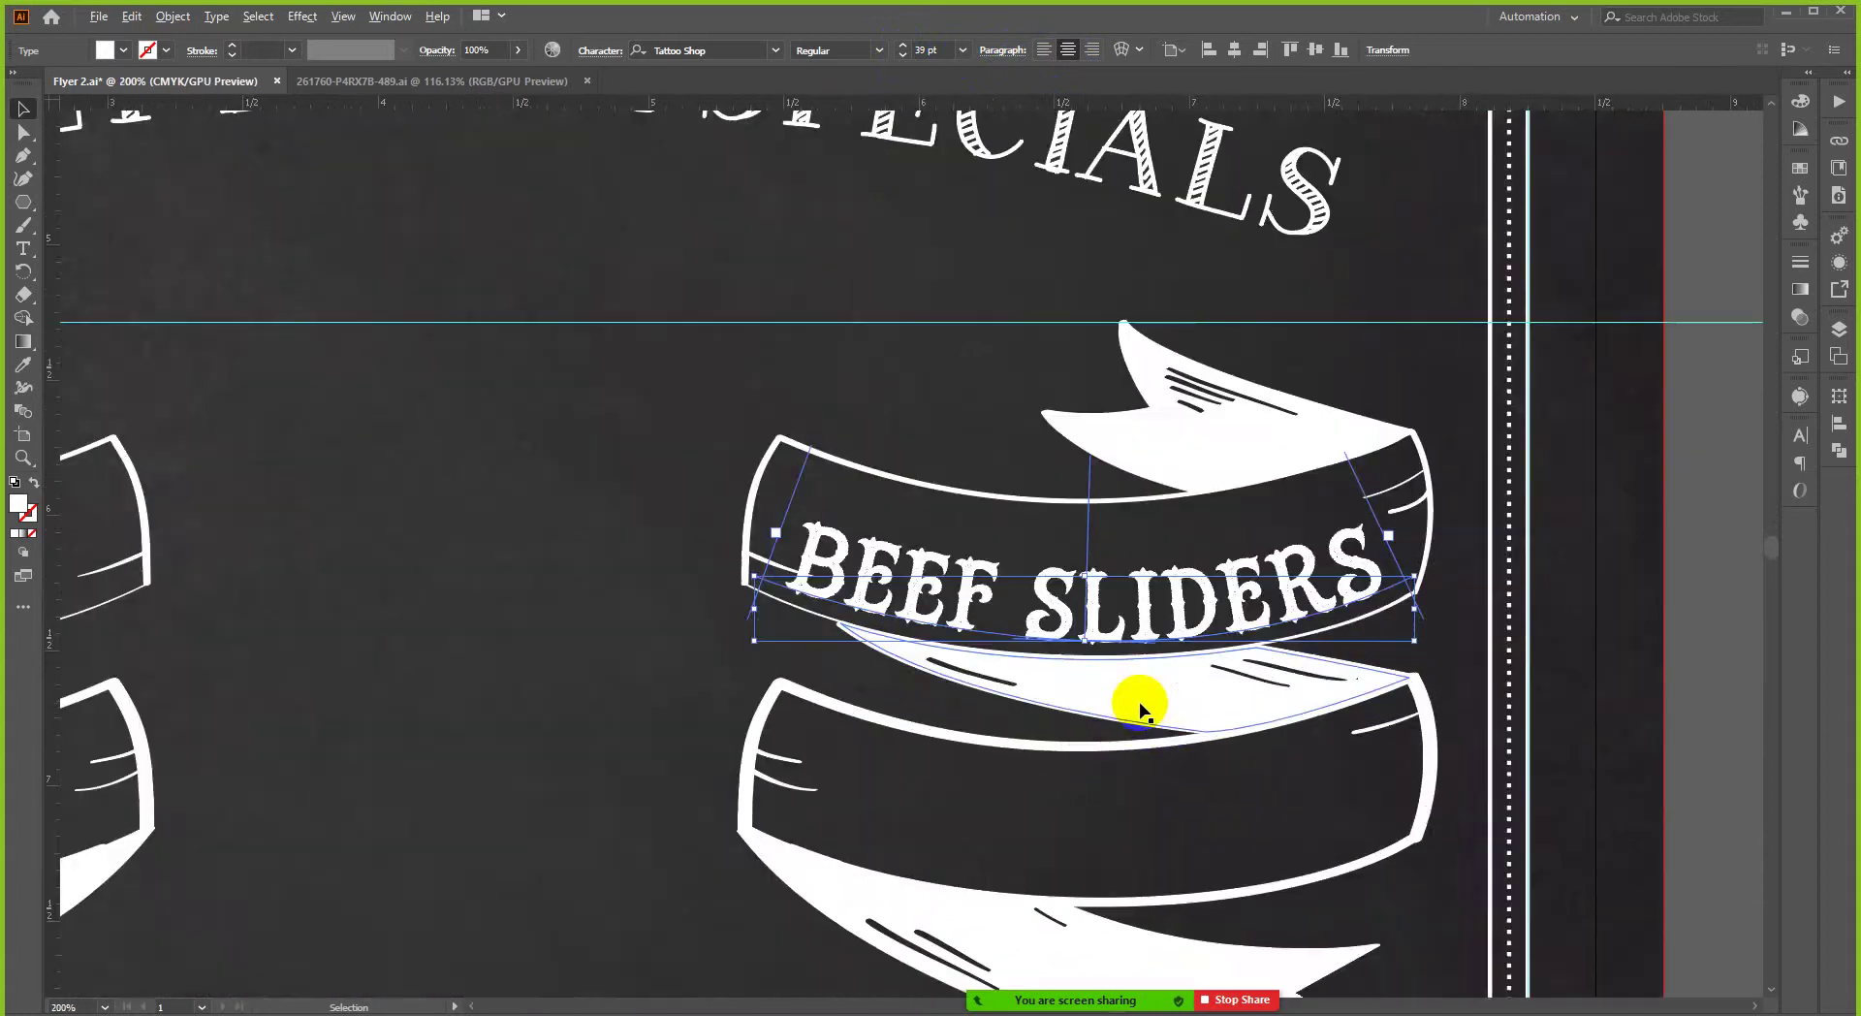
{"action": "key", "text": "Up"}
{"action": "key", "text": "Up"}
{"action": "key", "text": "Up"}
{"action": "key", "text": "Up"}
{"action": "key", "text": "Up"}
{"action": "key", "text": "Up"}
{"action": "key", "text": "Up"}
{"action": "key", "text": "Up"}
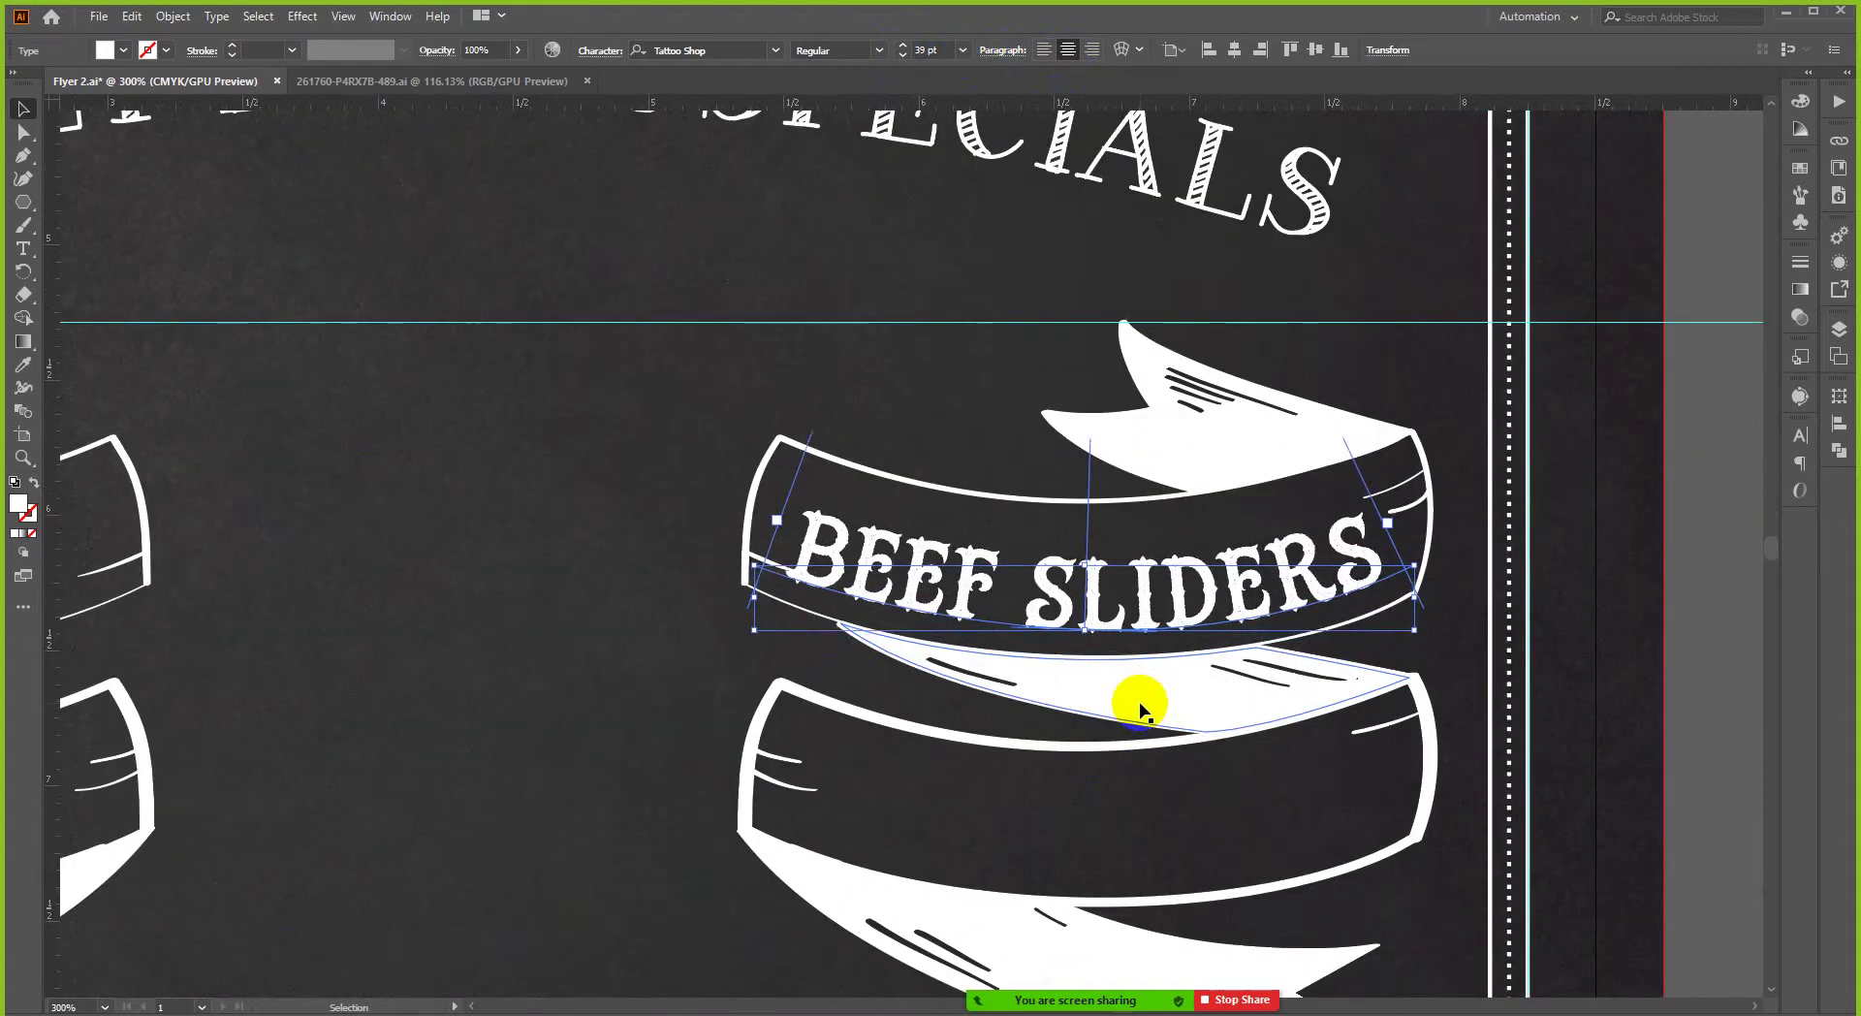
{"action": "key", "text": "Up"}
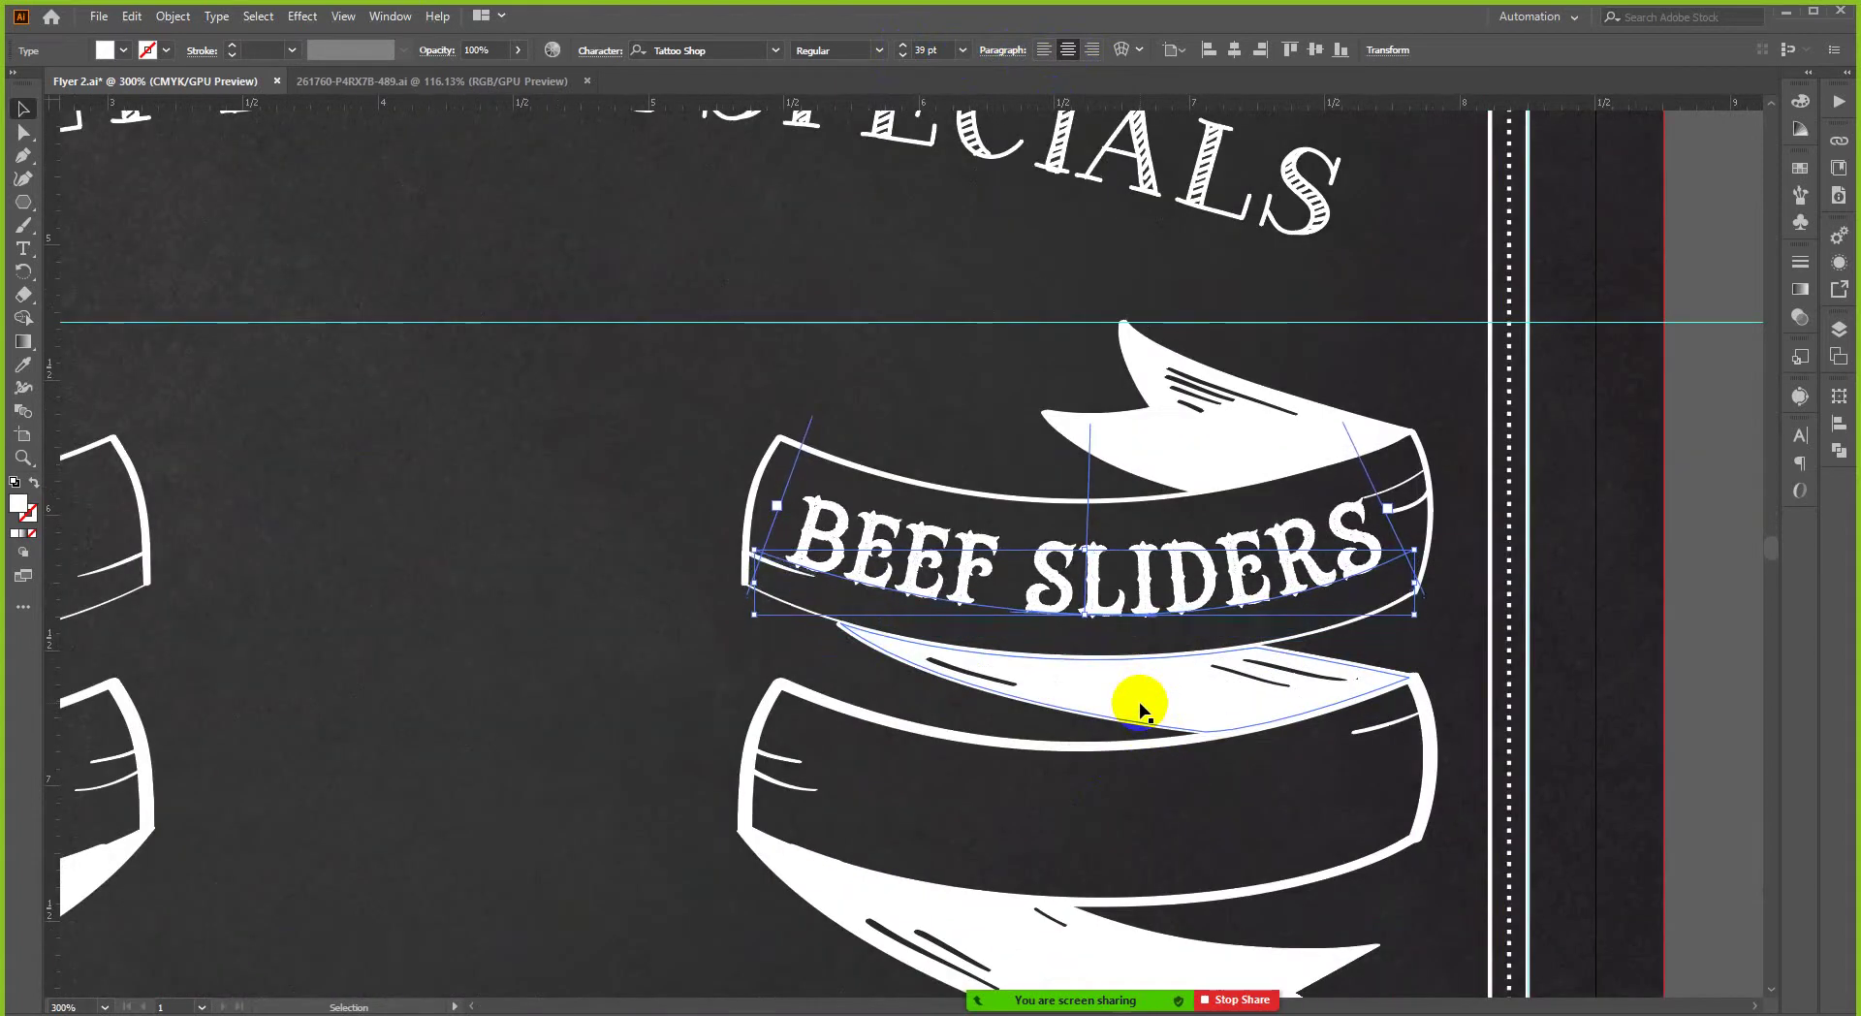
{"action": "scroll", "coordinate": [1080, 752], "scroll_direction": "down", "scroll_amount": 3}
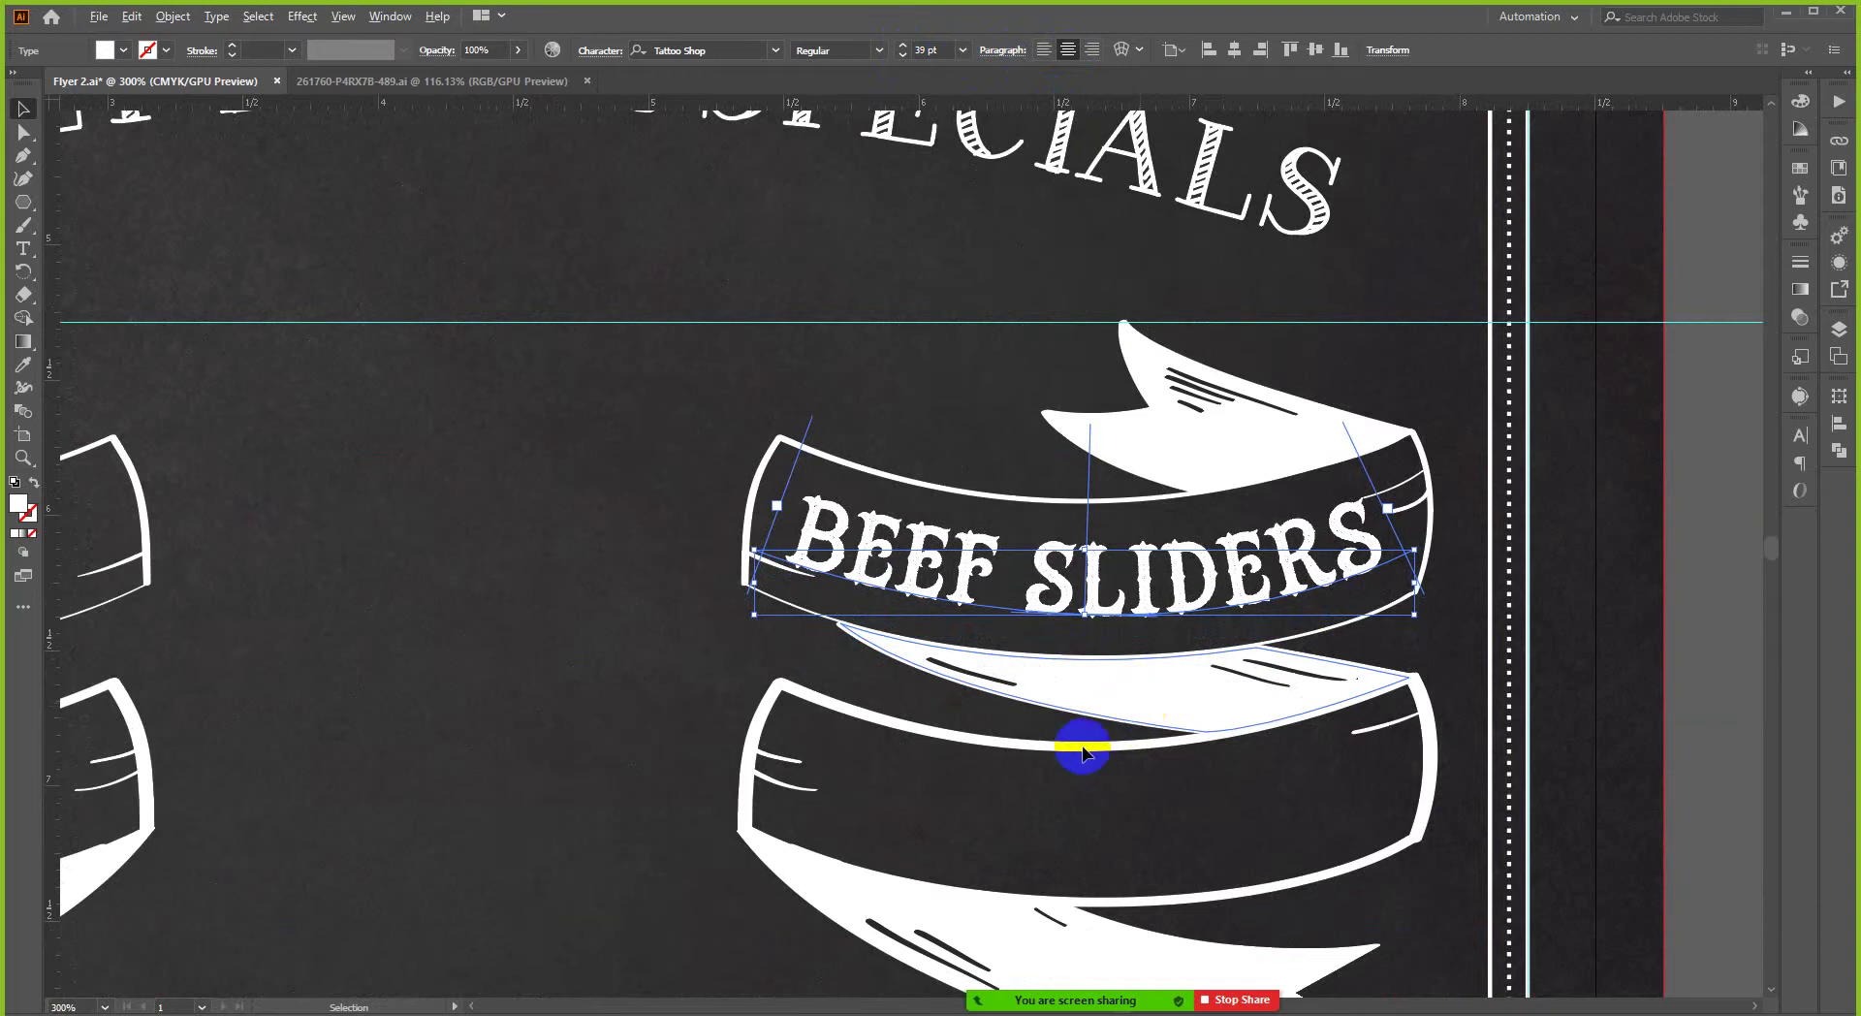
{"action": "left_click", "coordinate": [1412, 647]}
{"action": "scroll", "coordinate": [1342, 623], "scroll_direction": "down", "scroll_amount": 1}
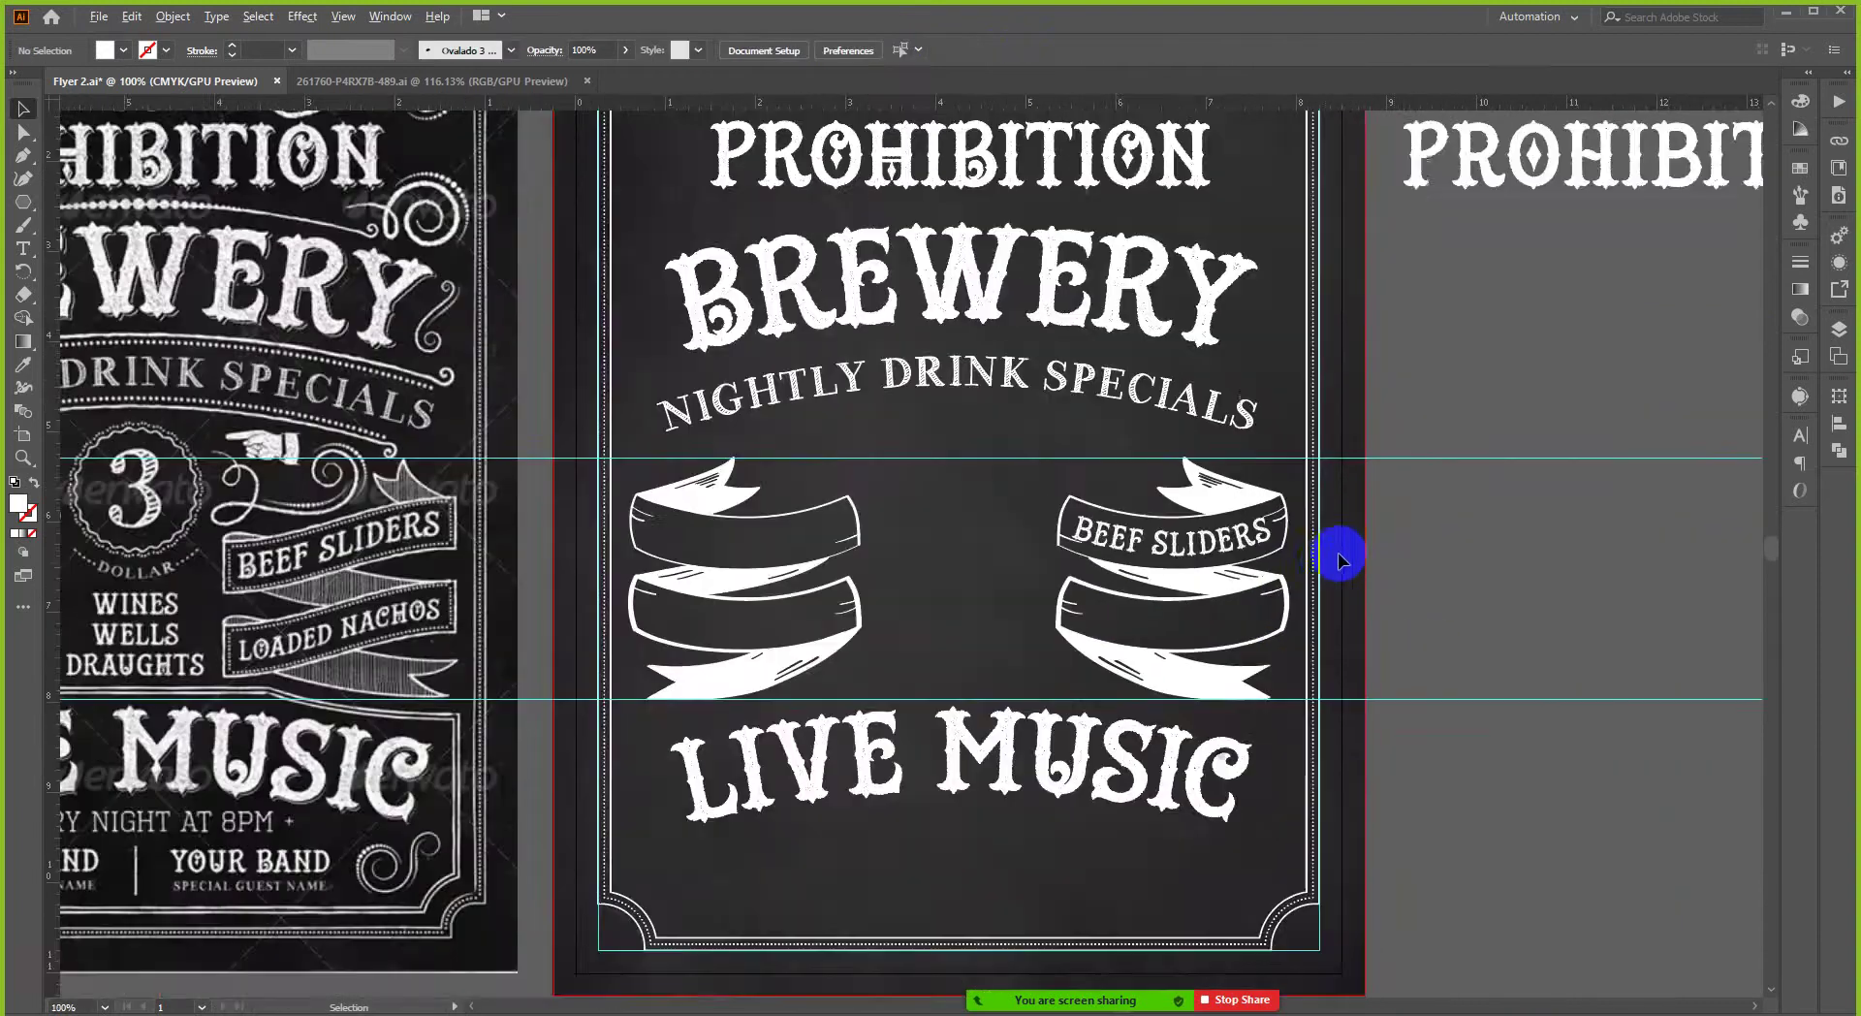
- Duplicate the BEEF SLIDERS path text into the right ribbon's lower band and replace its wording with LOADED NACHOS
{"action": "scroll", "coordinate": [1244, 601], "scroll_direction": "up", "scroll_amount": 1}
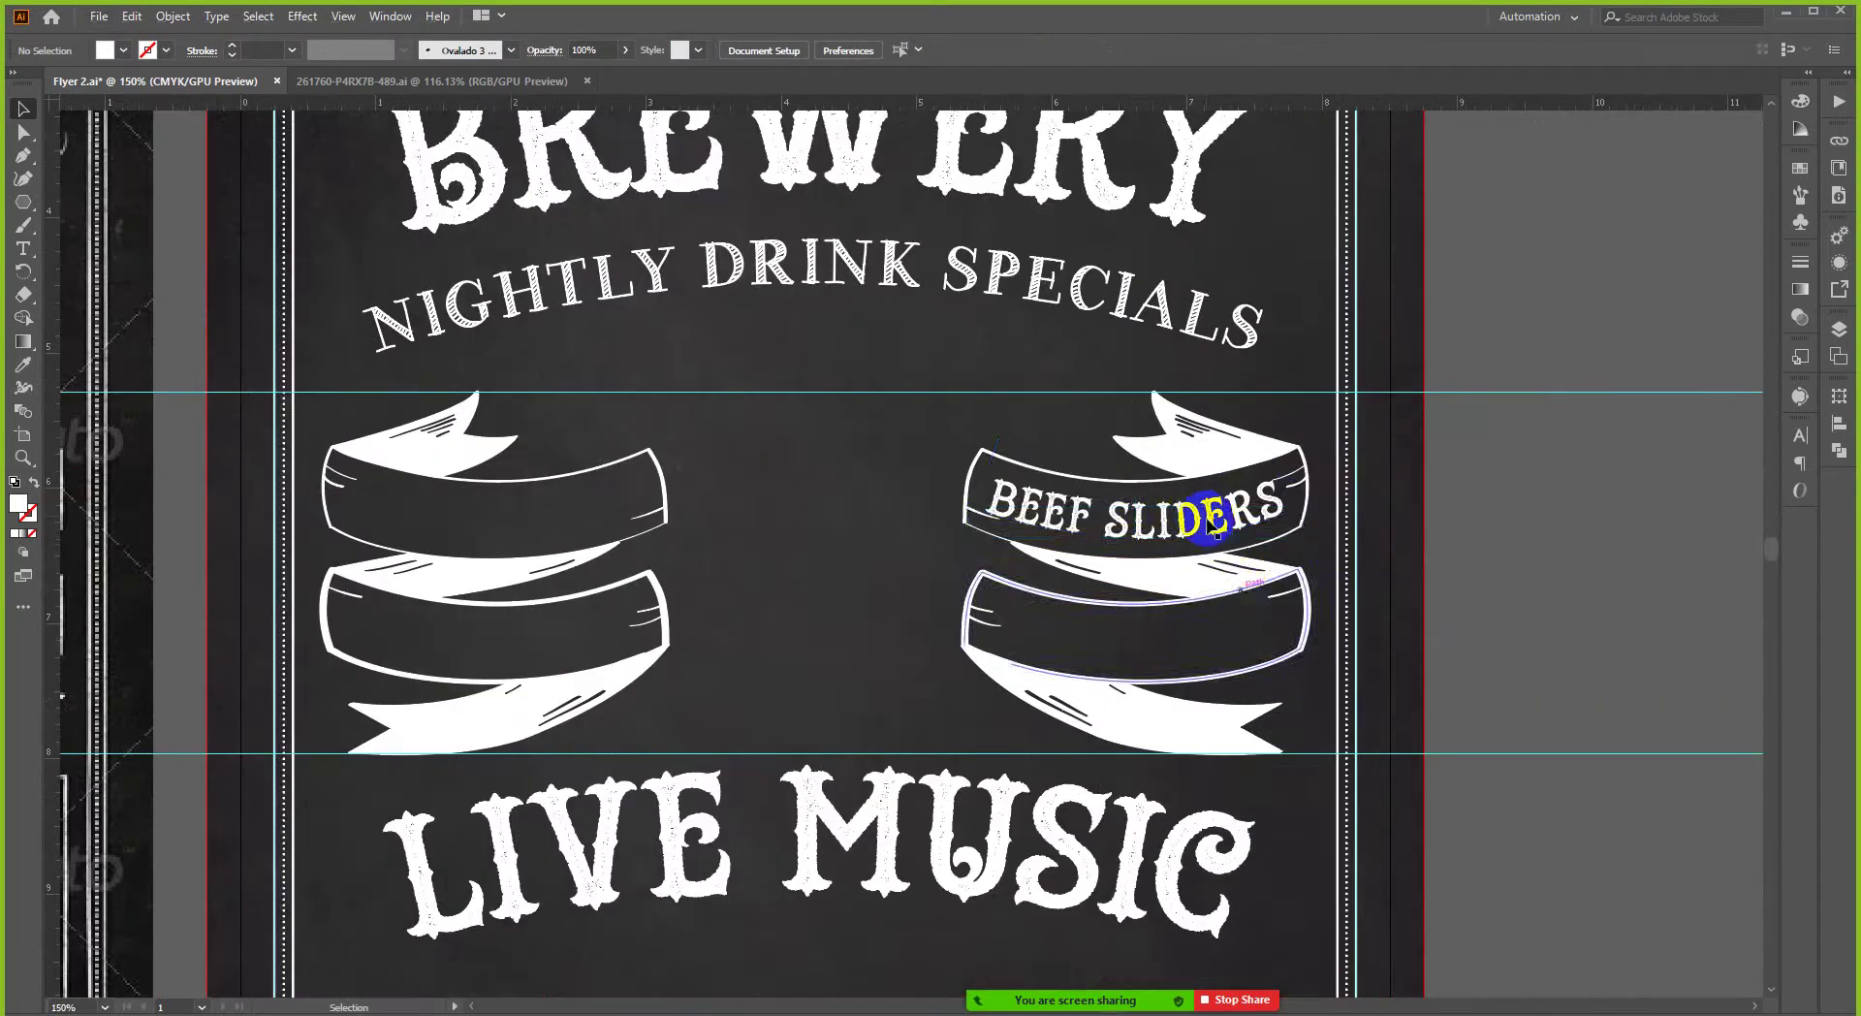
{"action": "left_click", "coordinate": [1212, 524]}
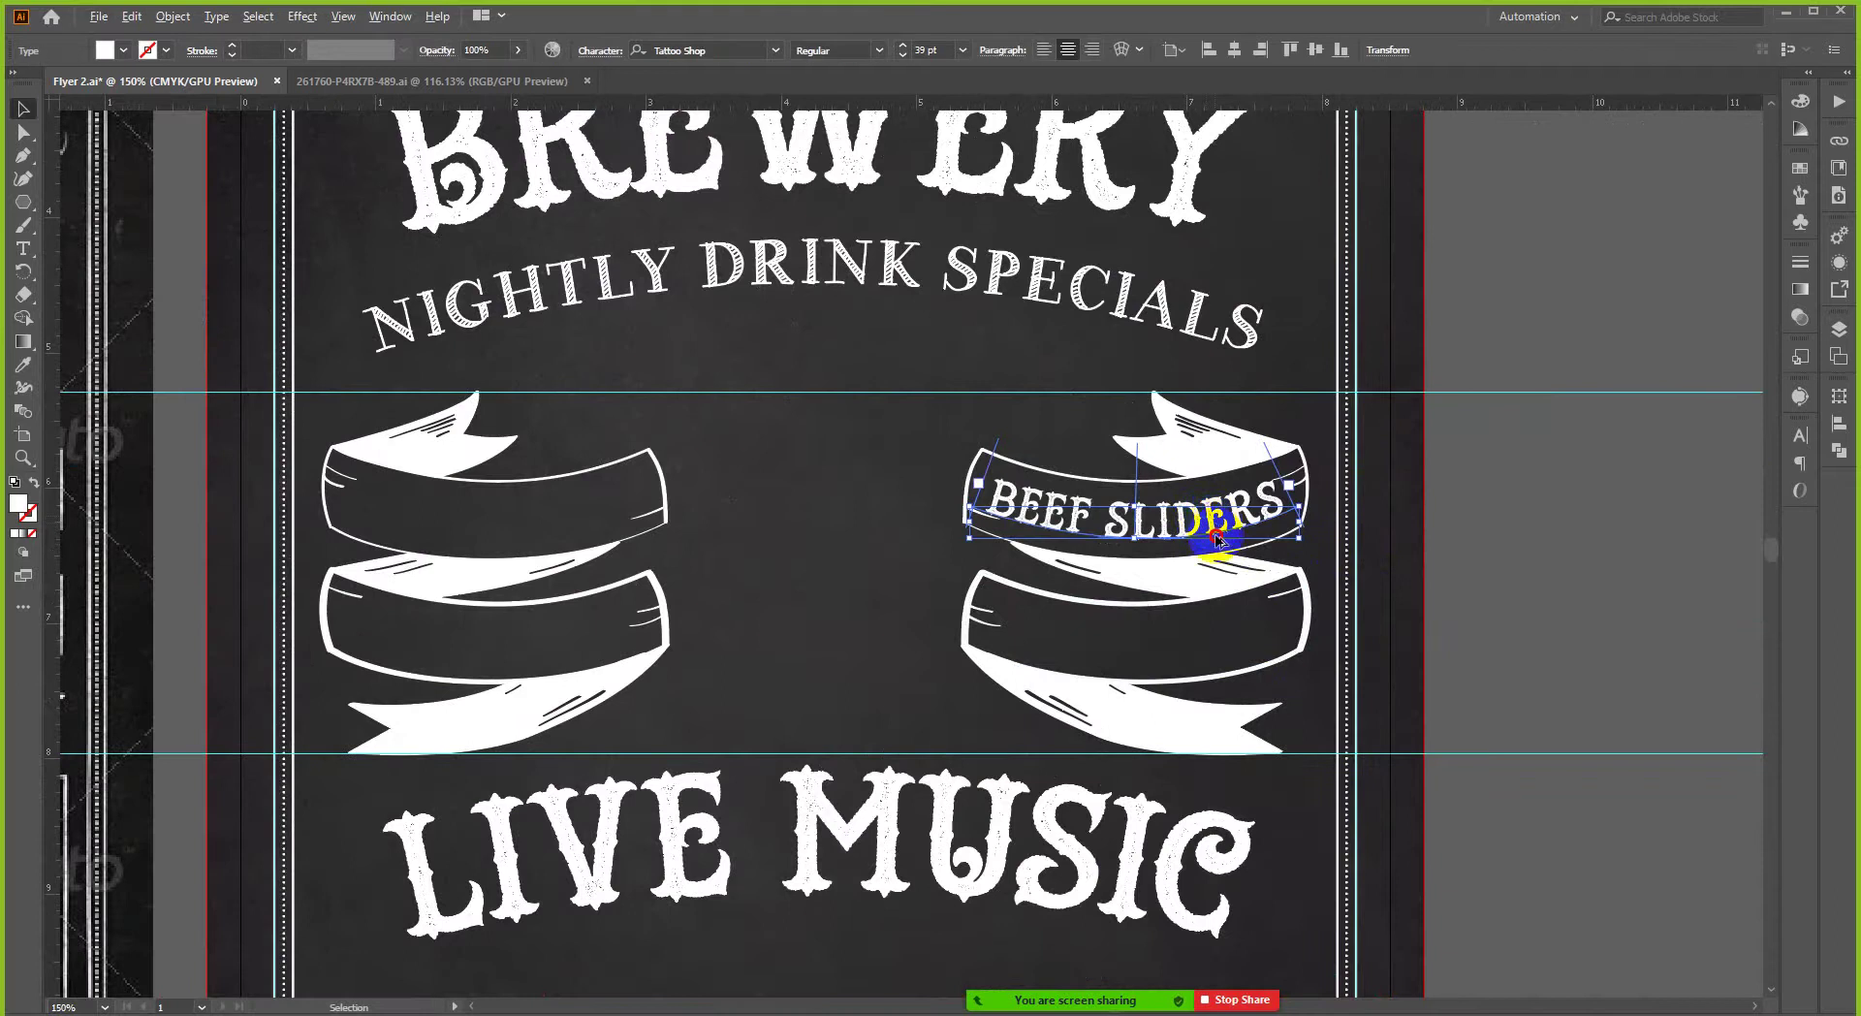
{"action": "left_click_drag", "start_coordinate": [1218, 539], "coordinate": [1222, 647]}
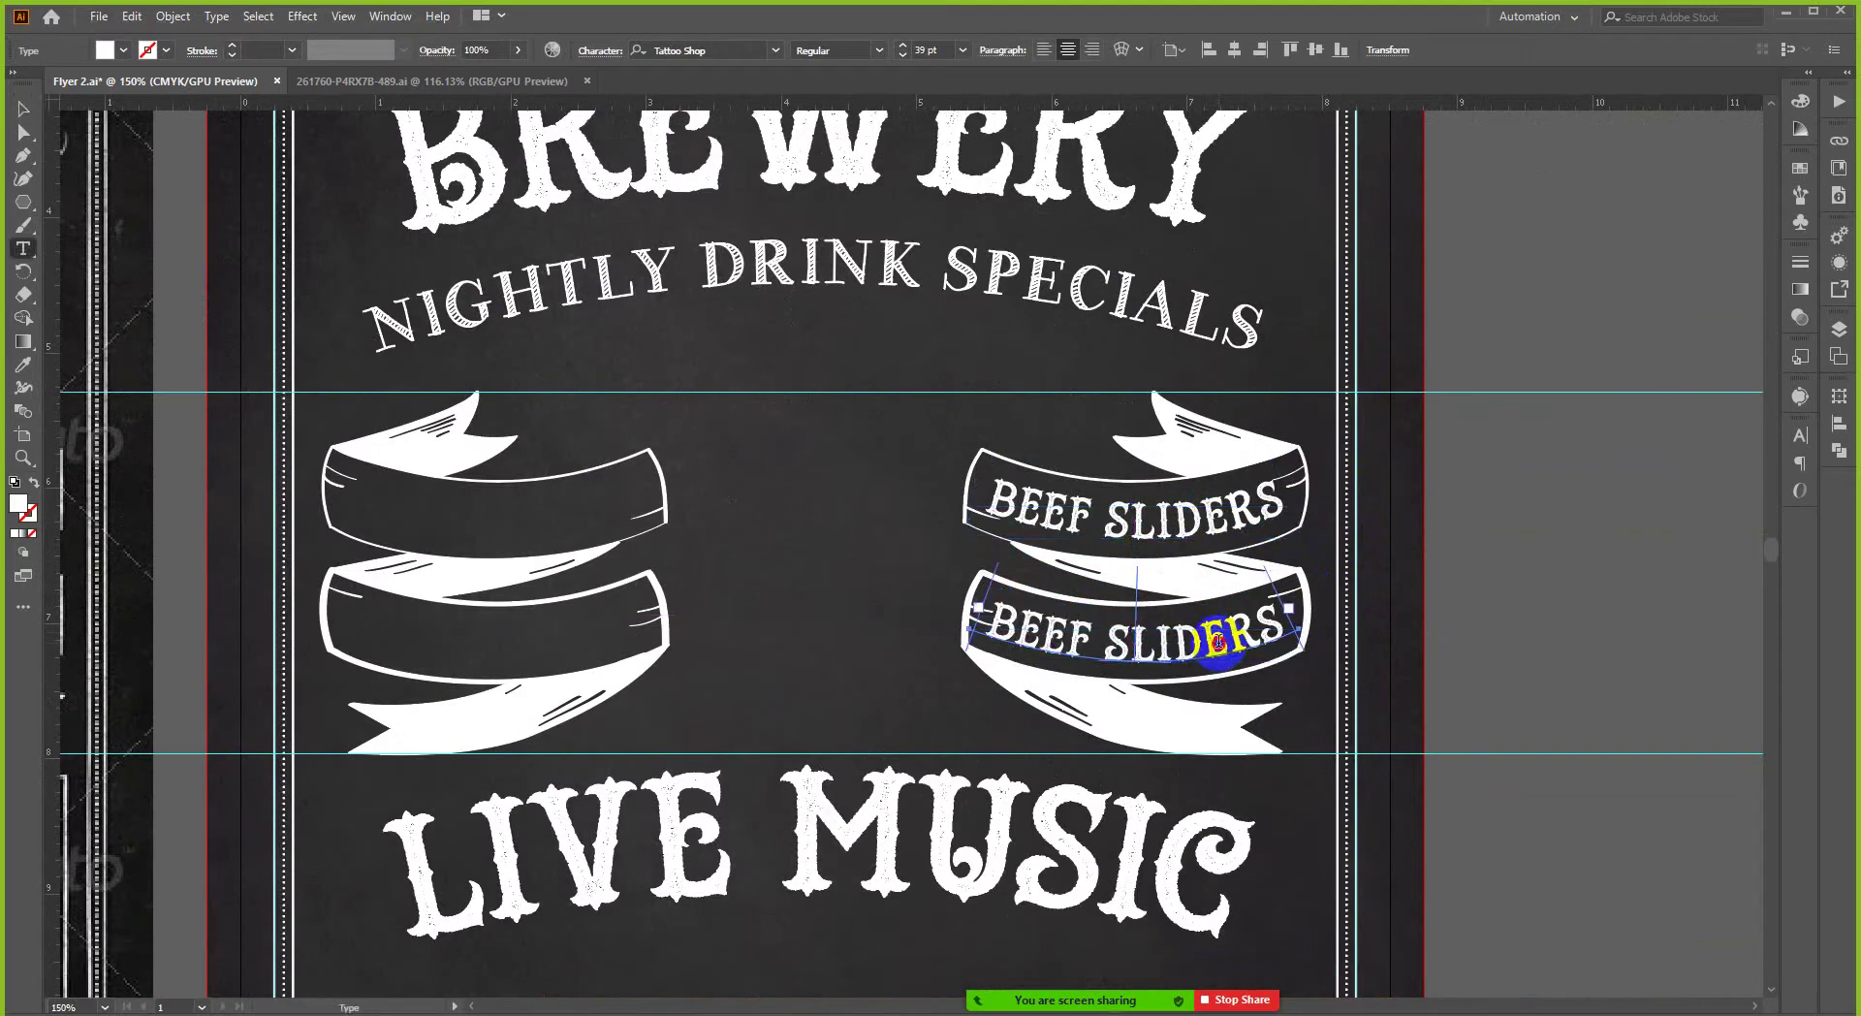
{"action": "double_click", "coordinate": [1219, 648]}
{"action": "triple_click", "coordinate": [1218, 641]}
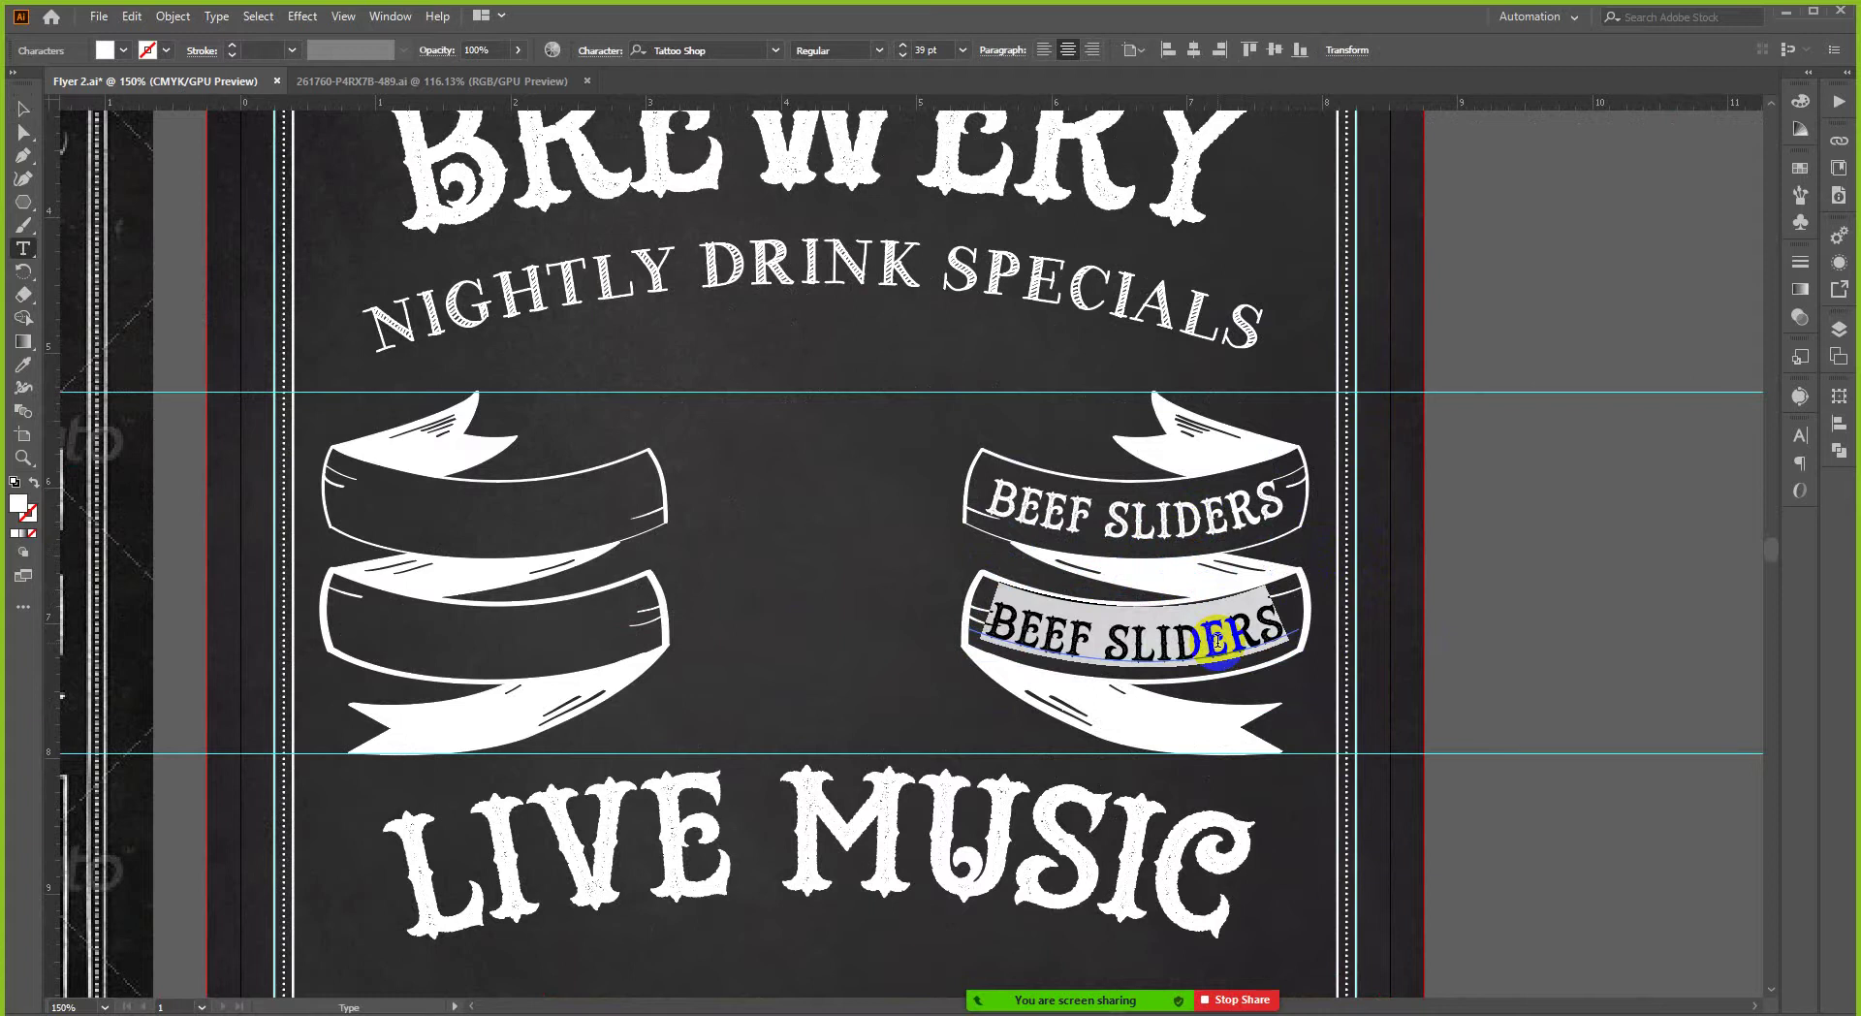
{"action": "type", "text": "N"}
{"action": "scroll", "coordinate": [1219, 640], "scroll_direction": "down", "scroll_amount": 1}
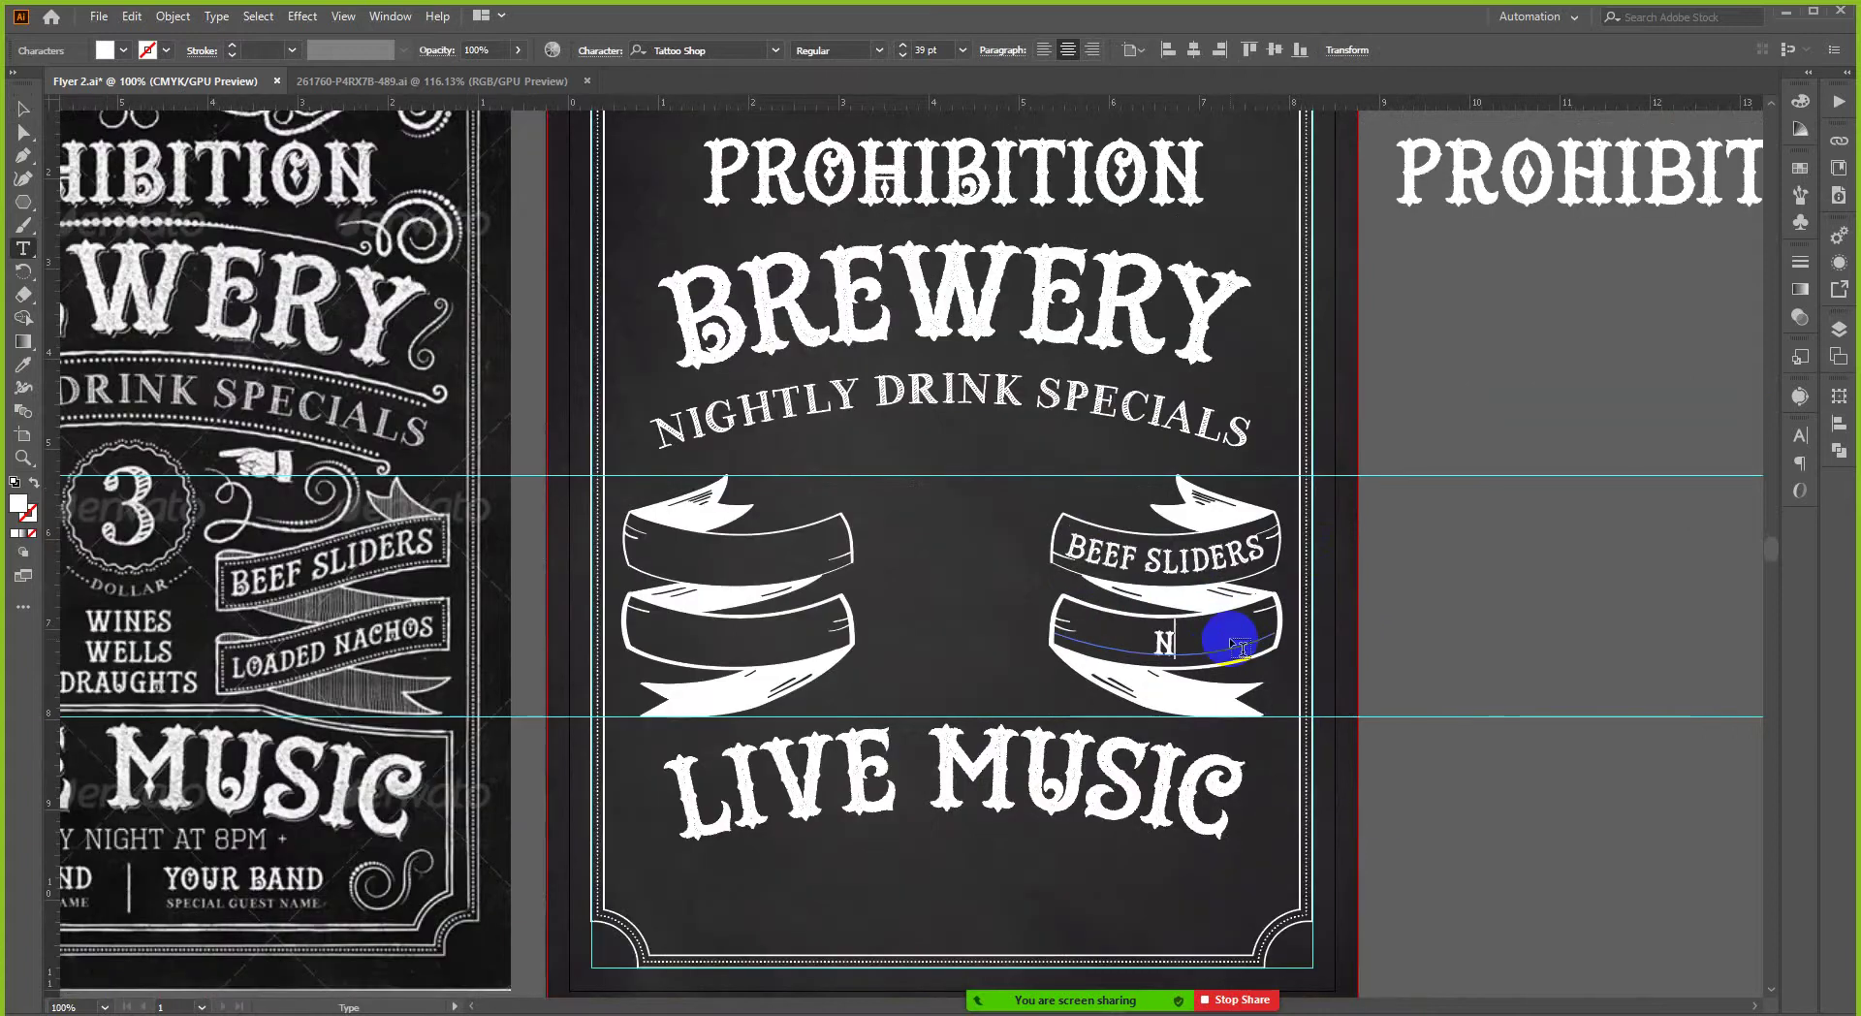
{"action": "type", "text": "OADED"}
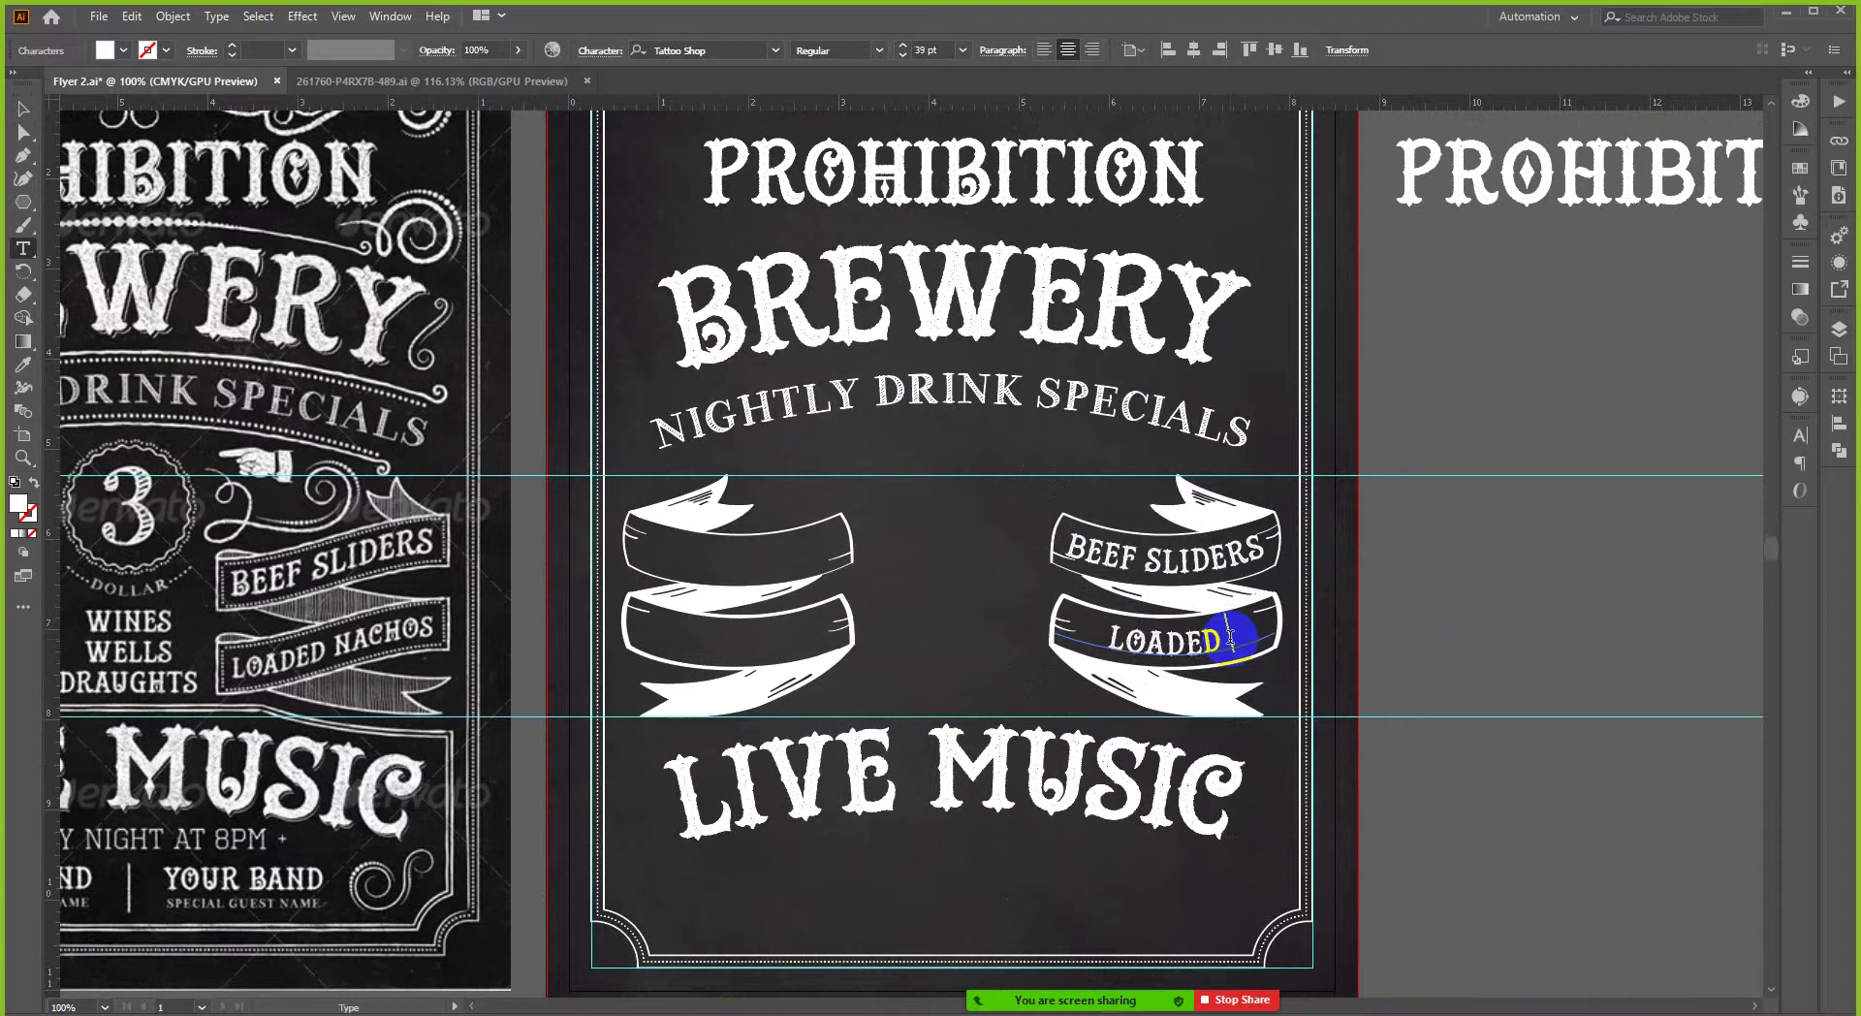
{"action": "type", "text": " NACH"}
- Set the LOADED NACHOS text's tracking to -25 and its size to 35 pt, and leave text editing
{"action": "double_click", "coordinate": [1230, 637]}
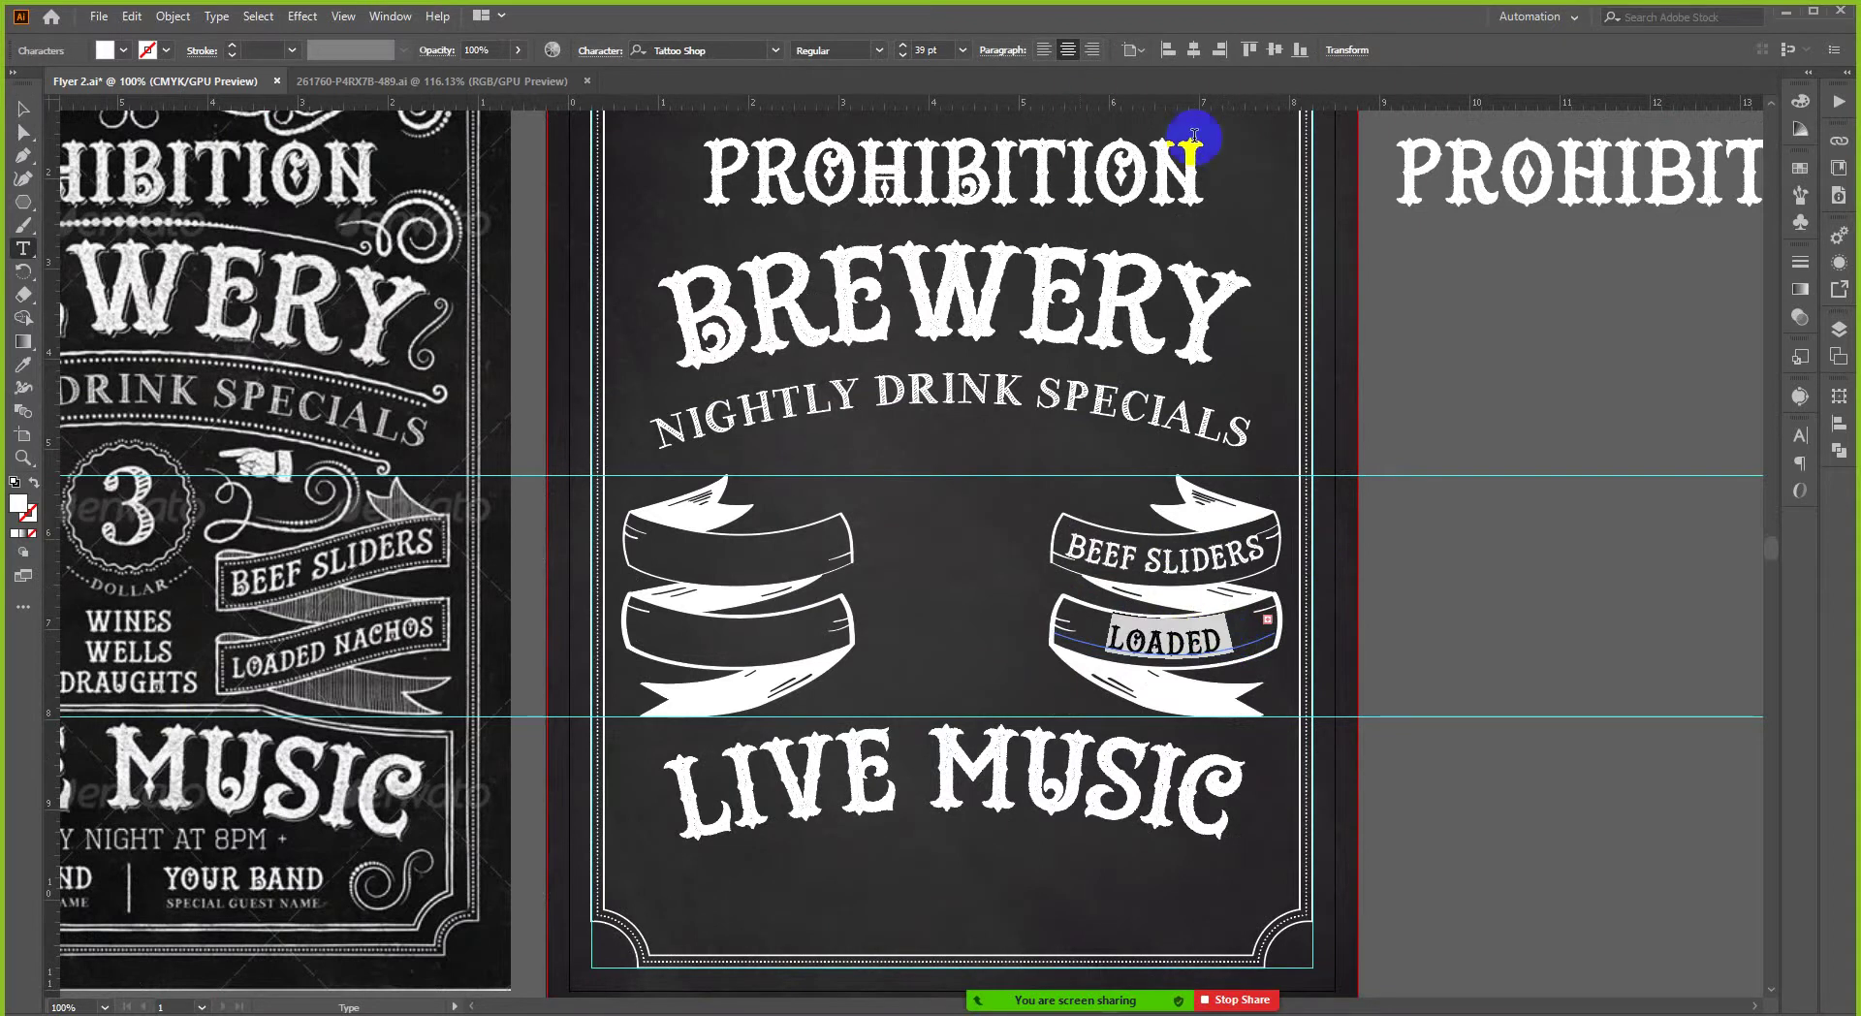
{"action": "left_click", "coordinate": [1800, 436]}
{"action": "left_click", "coordinate": [1764, 538]}
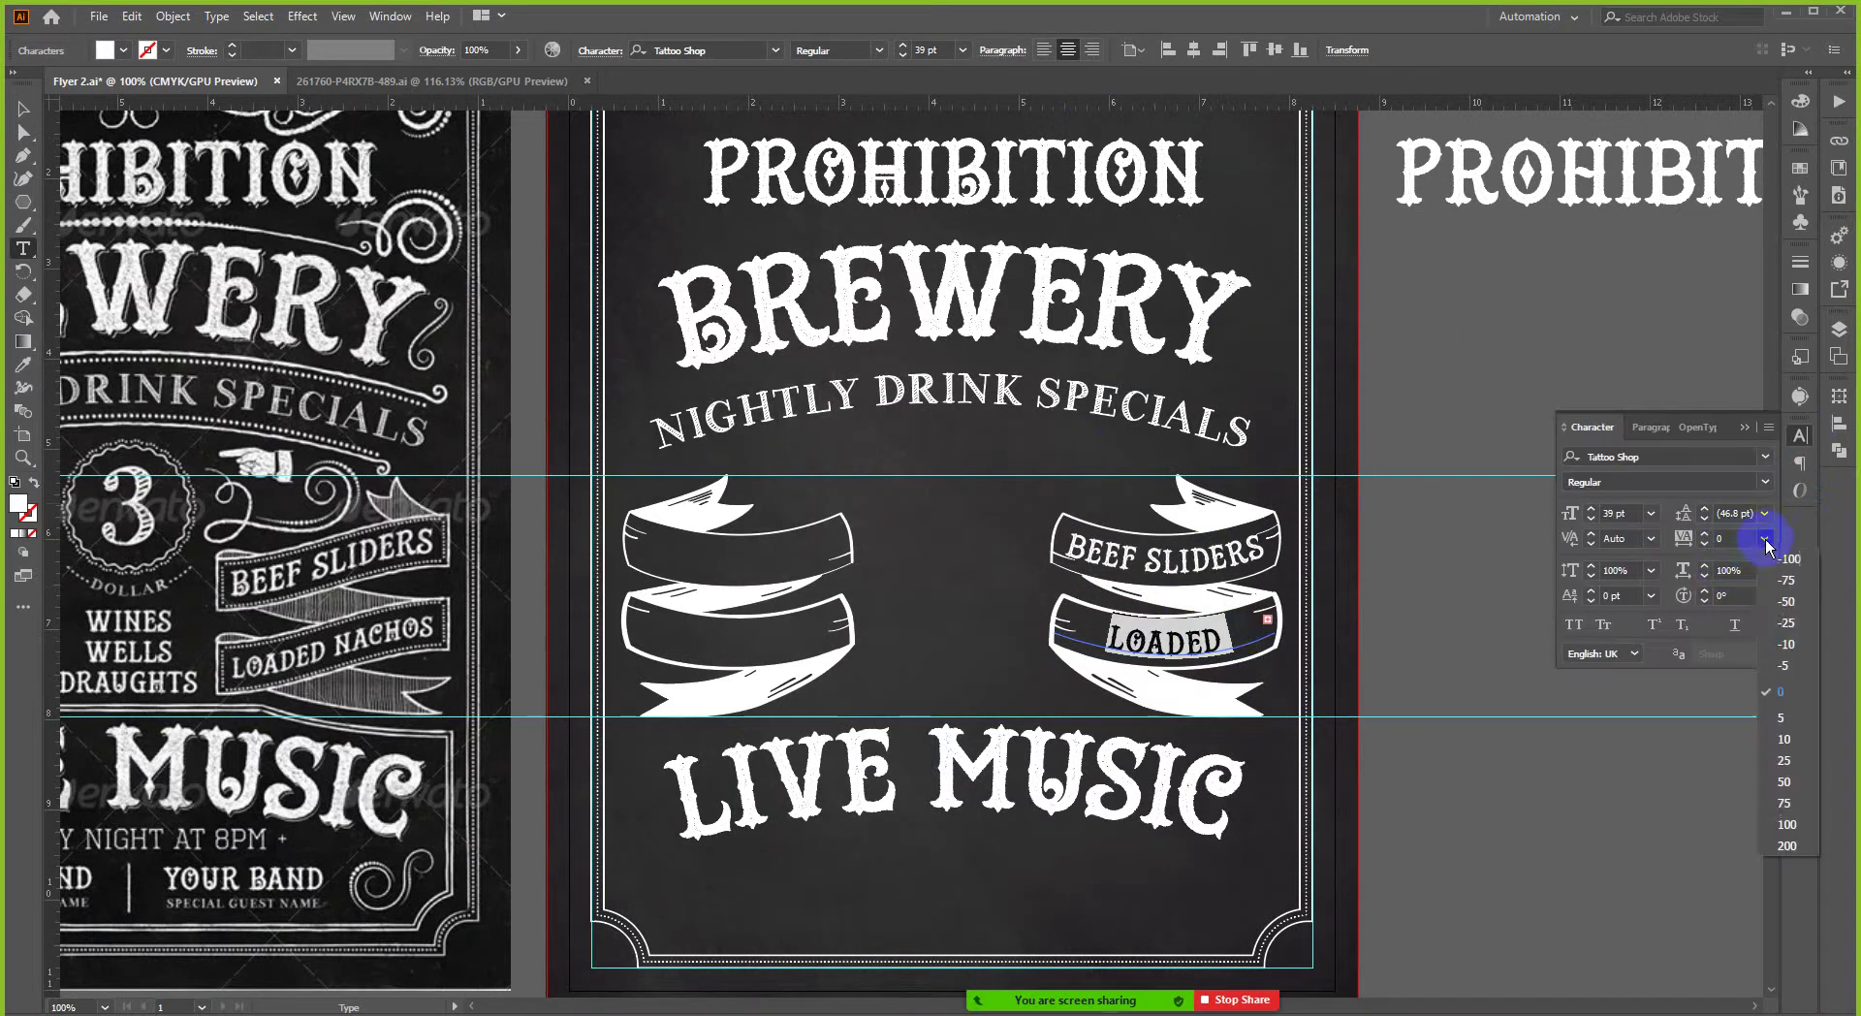
{"action": "left_click", "coordinate": [1788, 622]}
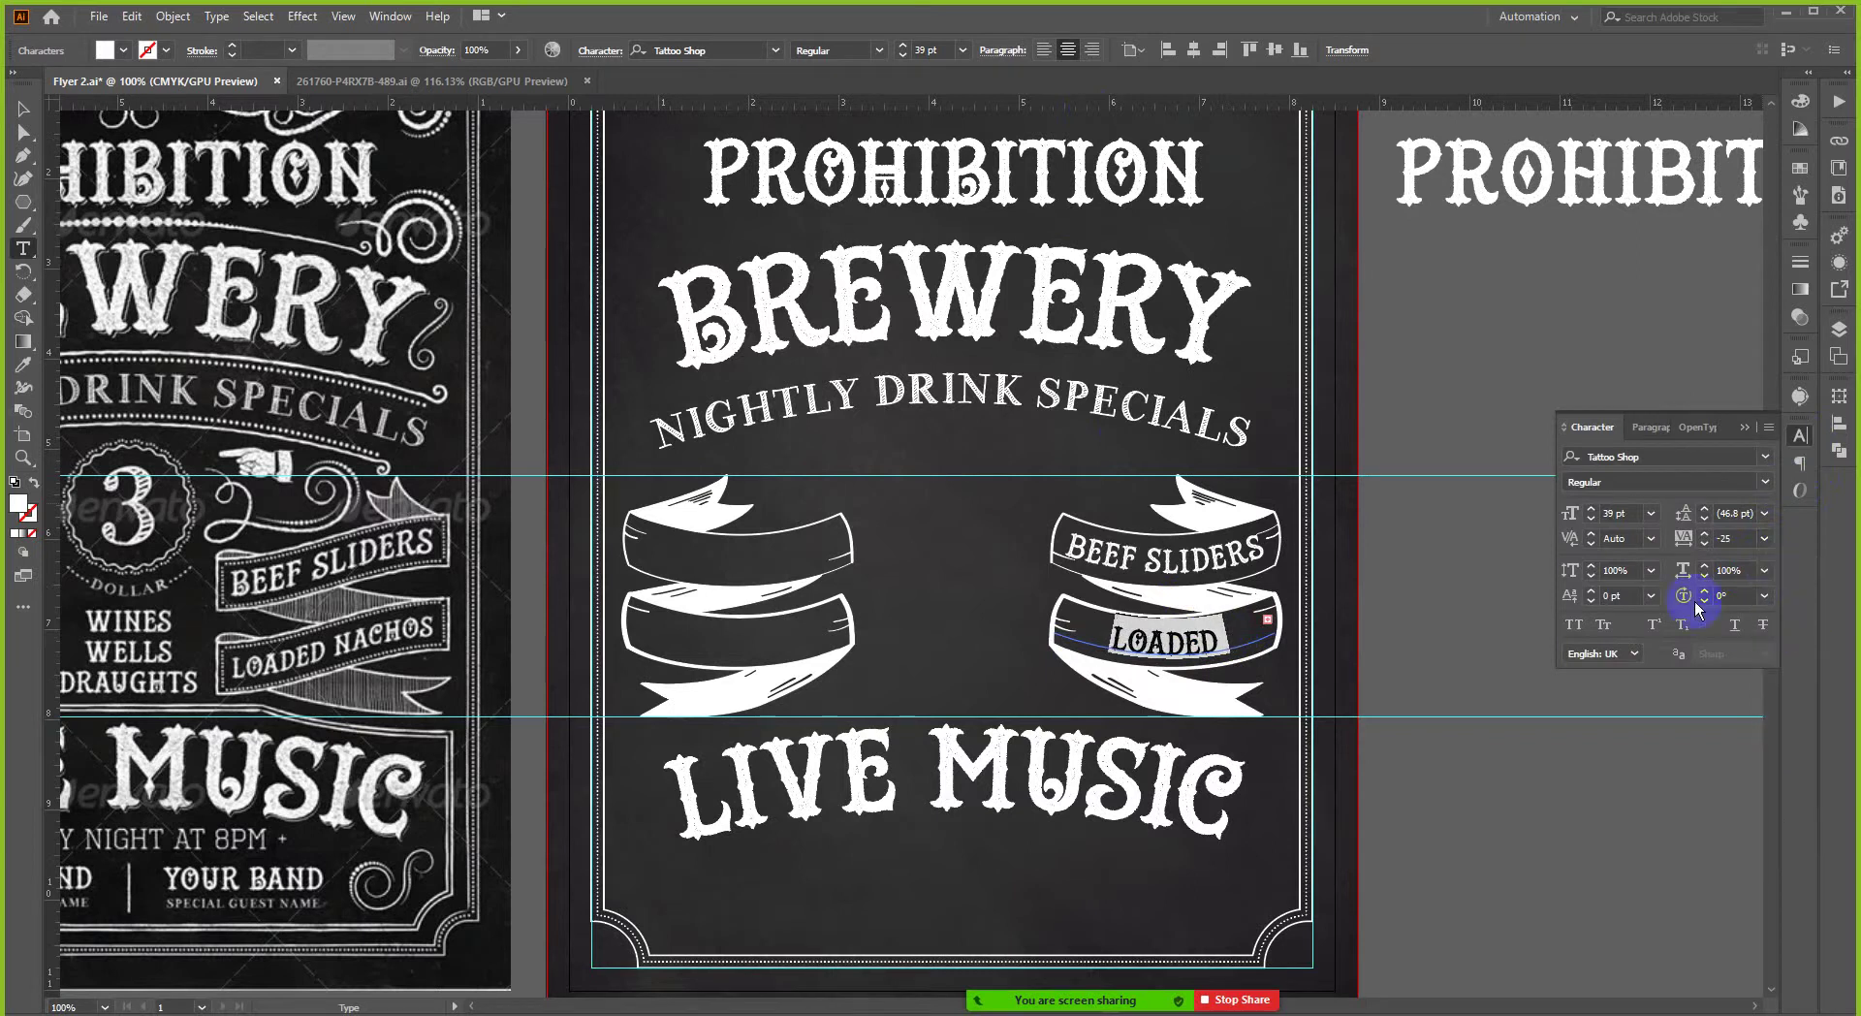
{"action": "left_click", "coordinate": [903, 56]}
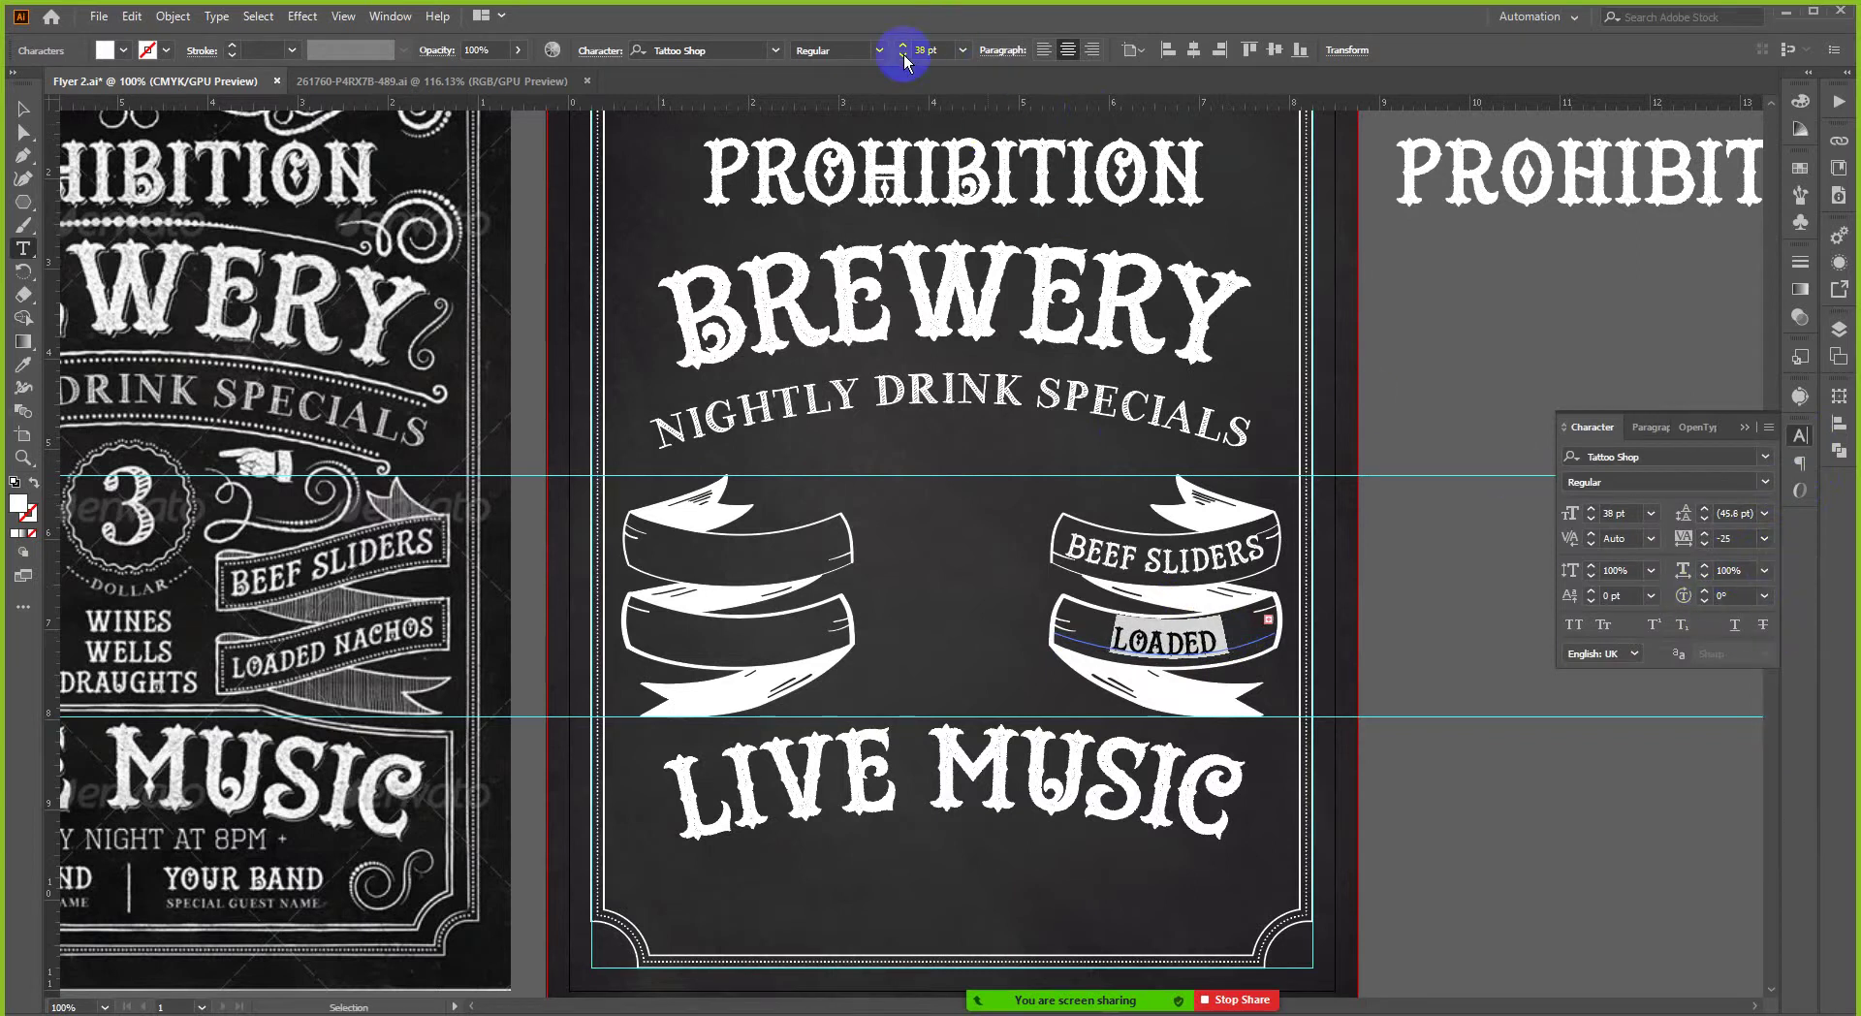
{"action": "left_click", "coordinate": [904, 56]}
{"action": "left_click", "coordinate": [903, 56]}
{"action": "left_click", "coordinate": [904, 57]}
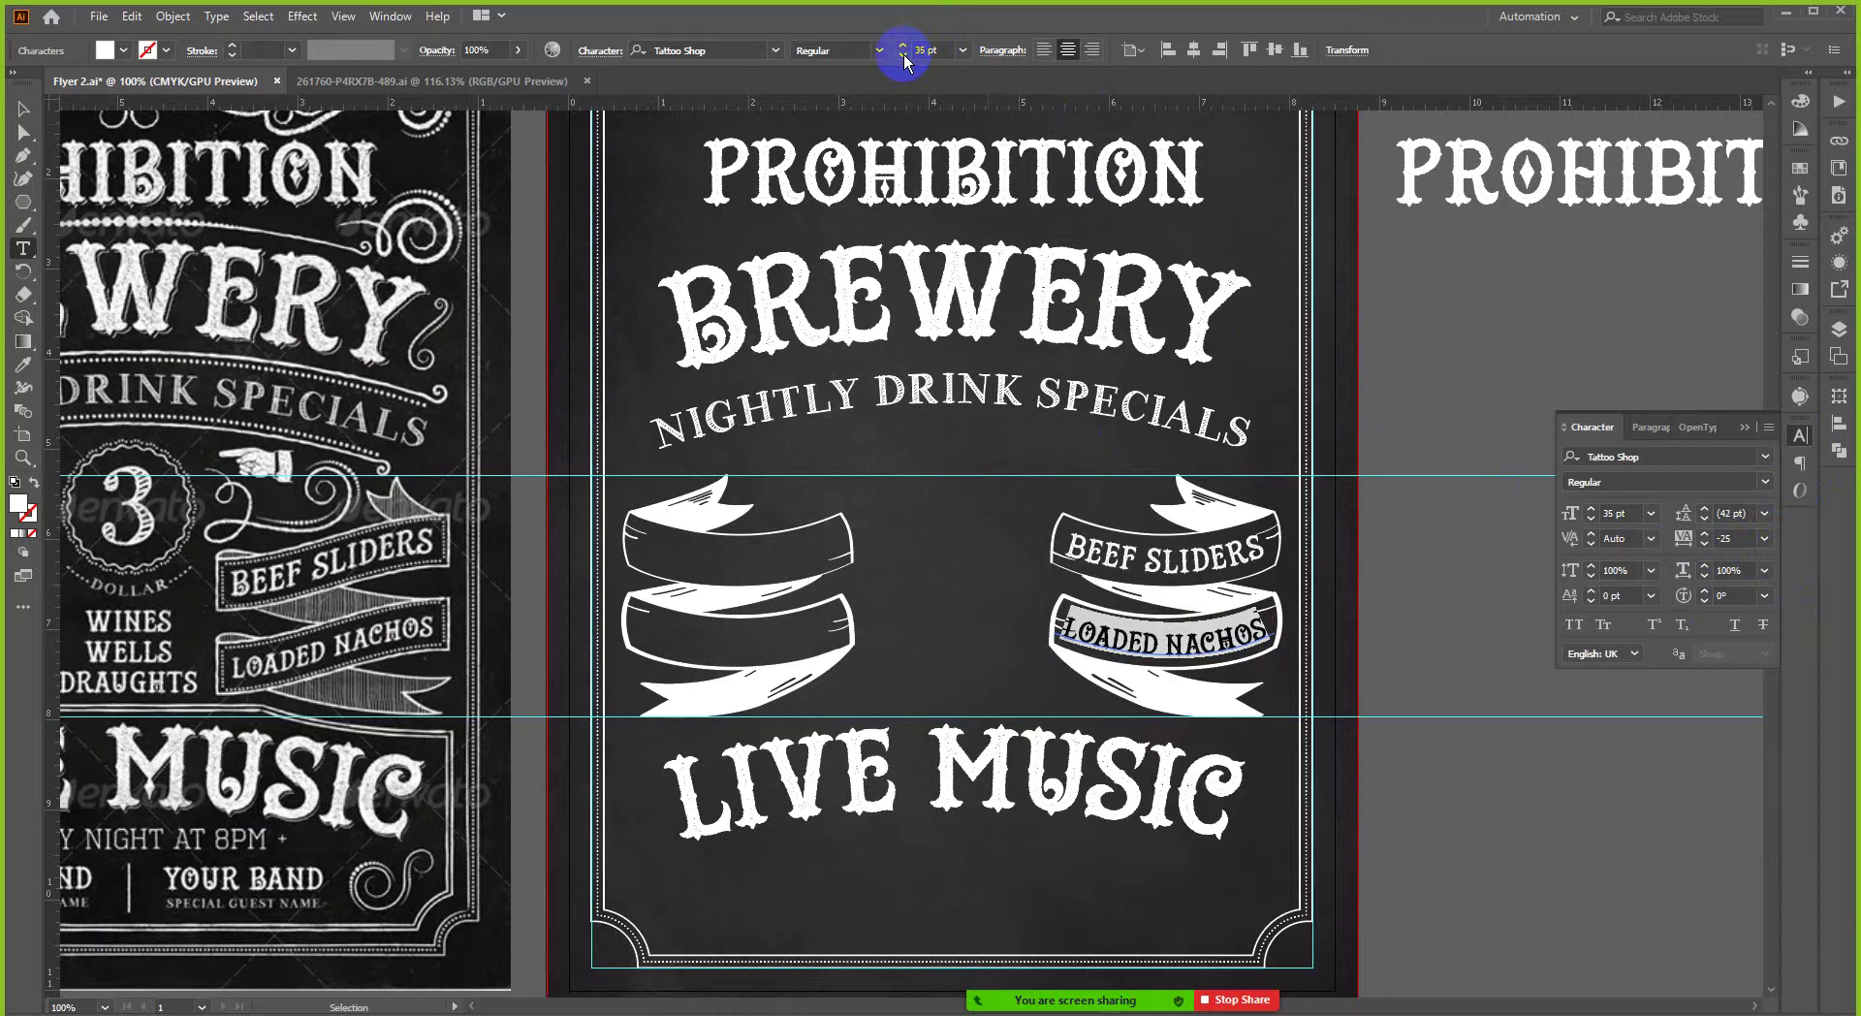
{"action": "left_click", "coordinate": [1800, 435]}
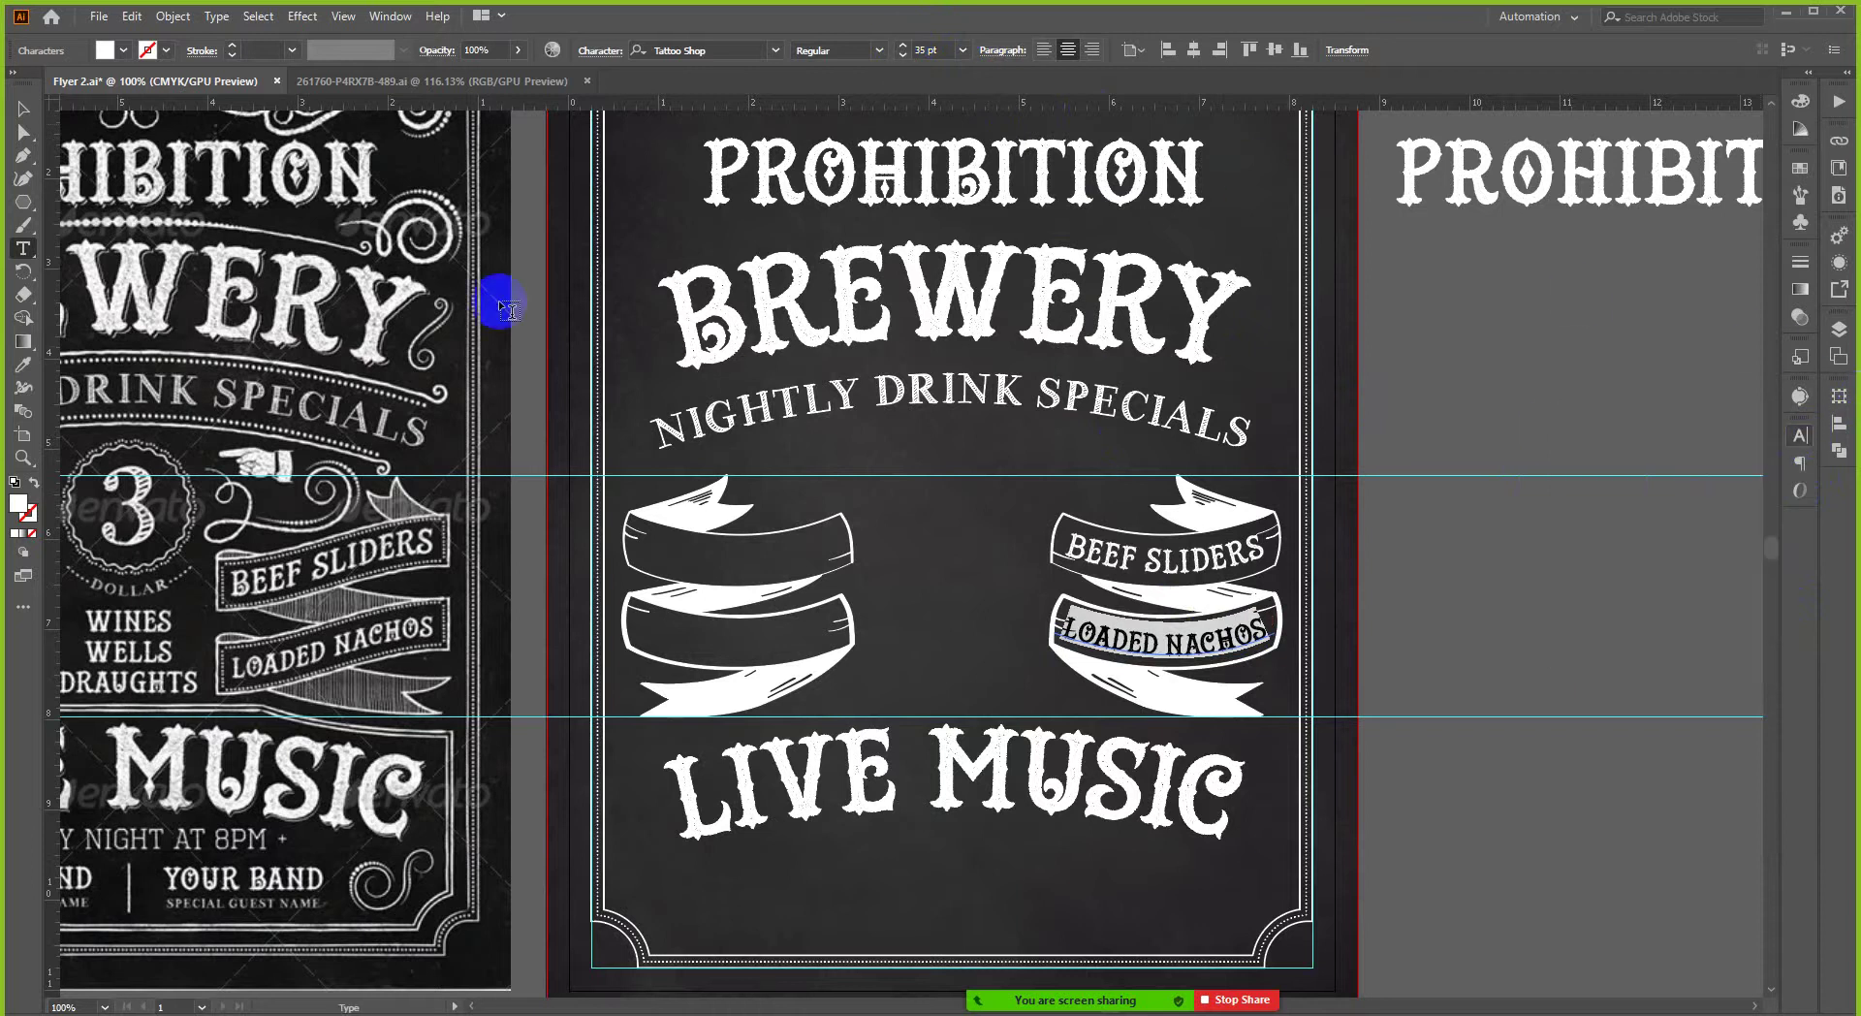
{"action": "left_click", "coordinate": [24, 107]}
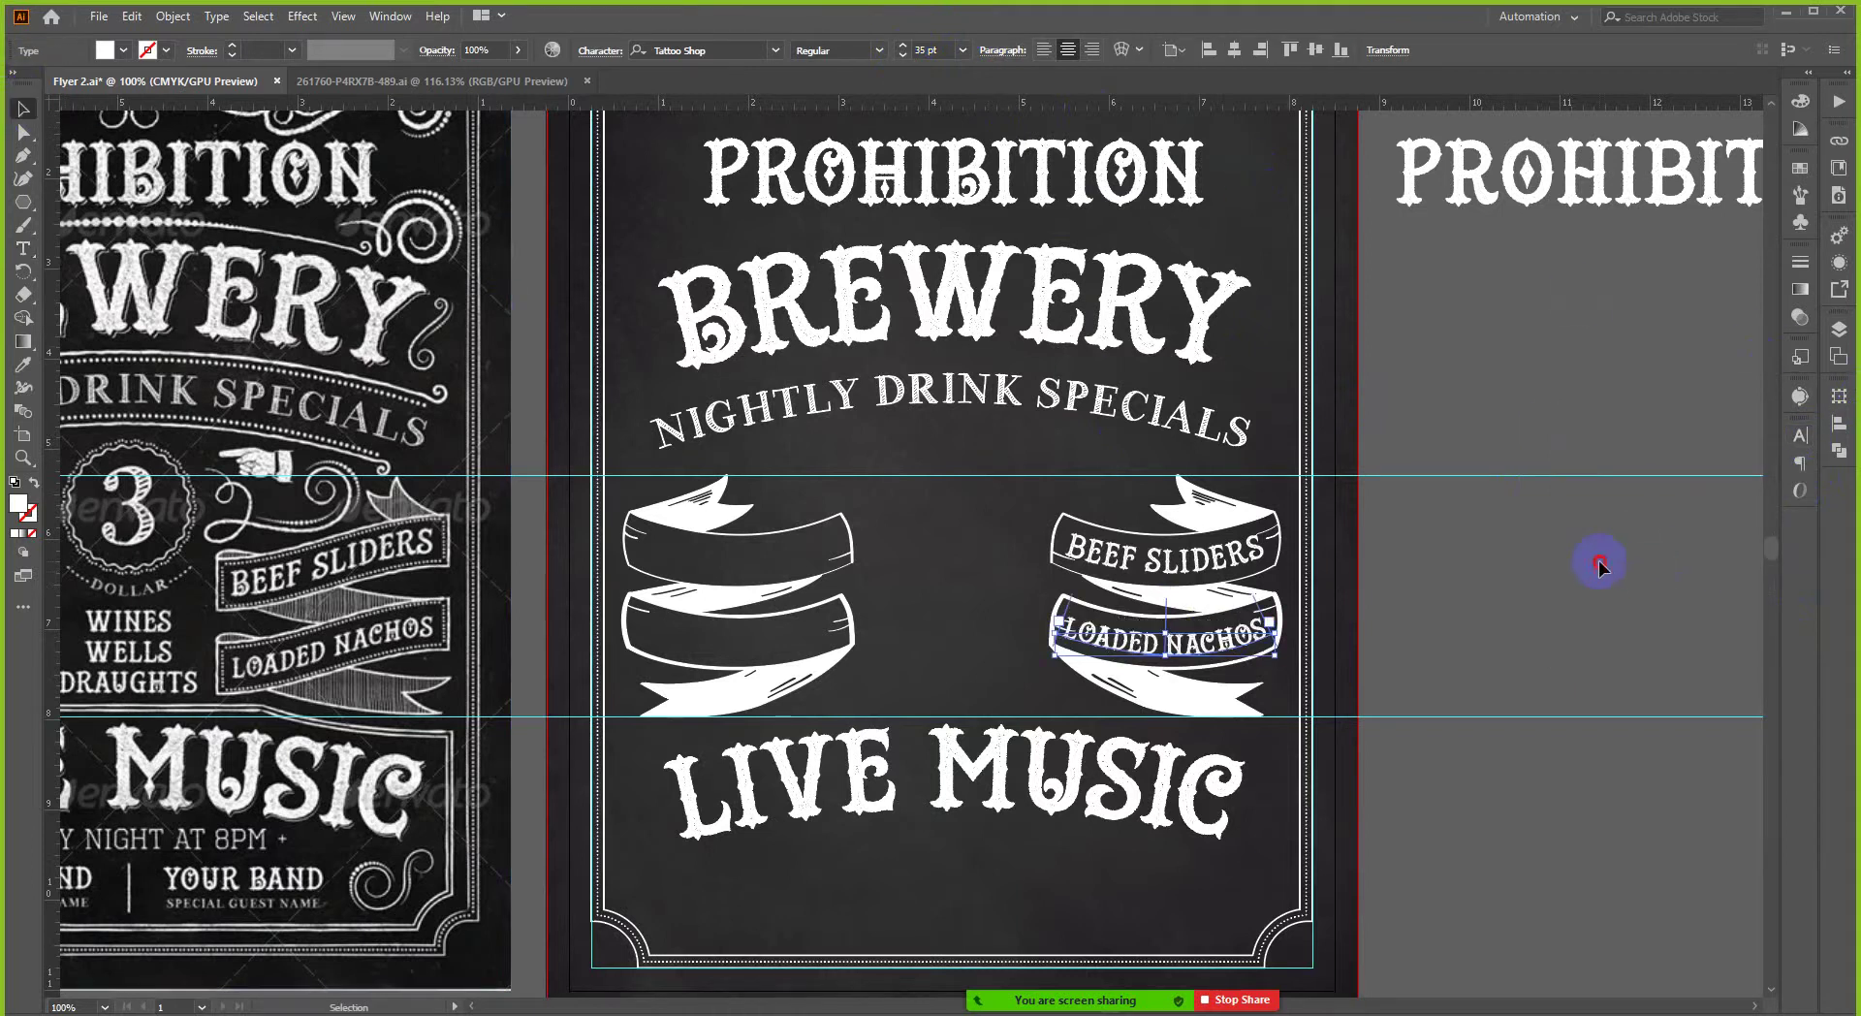
{"action": "left_click", "coordinate": [1600, 567]}
- Examine how the LOADED NACHOS text fits its ribbon band and compare the flyer with the reference
{"action": "scroll", "coordinate": [1267, 623], "scroll_direction": "up", "scroll_amount": 2}
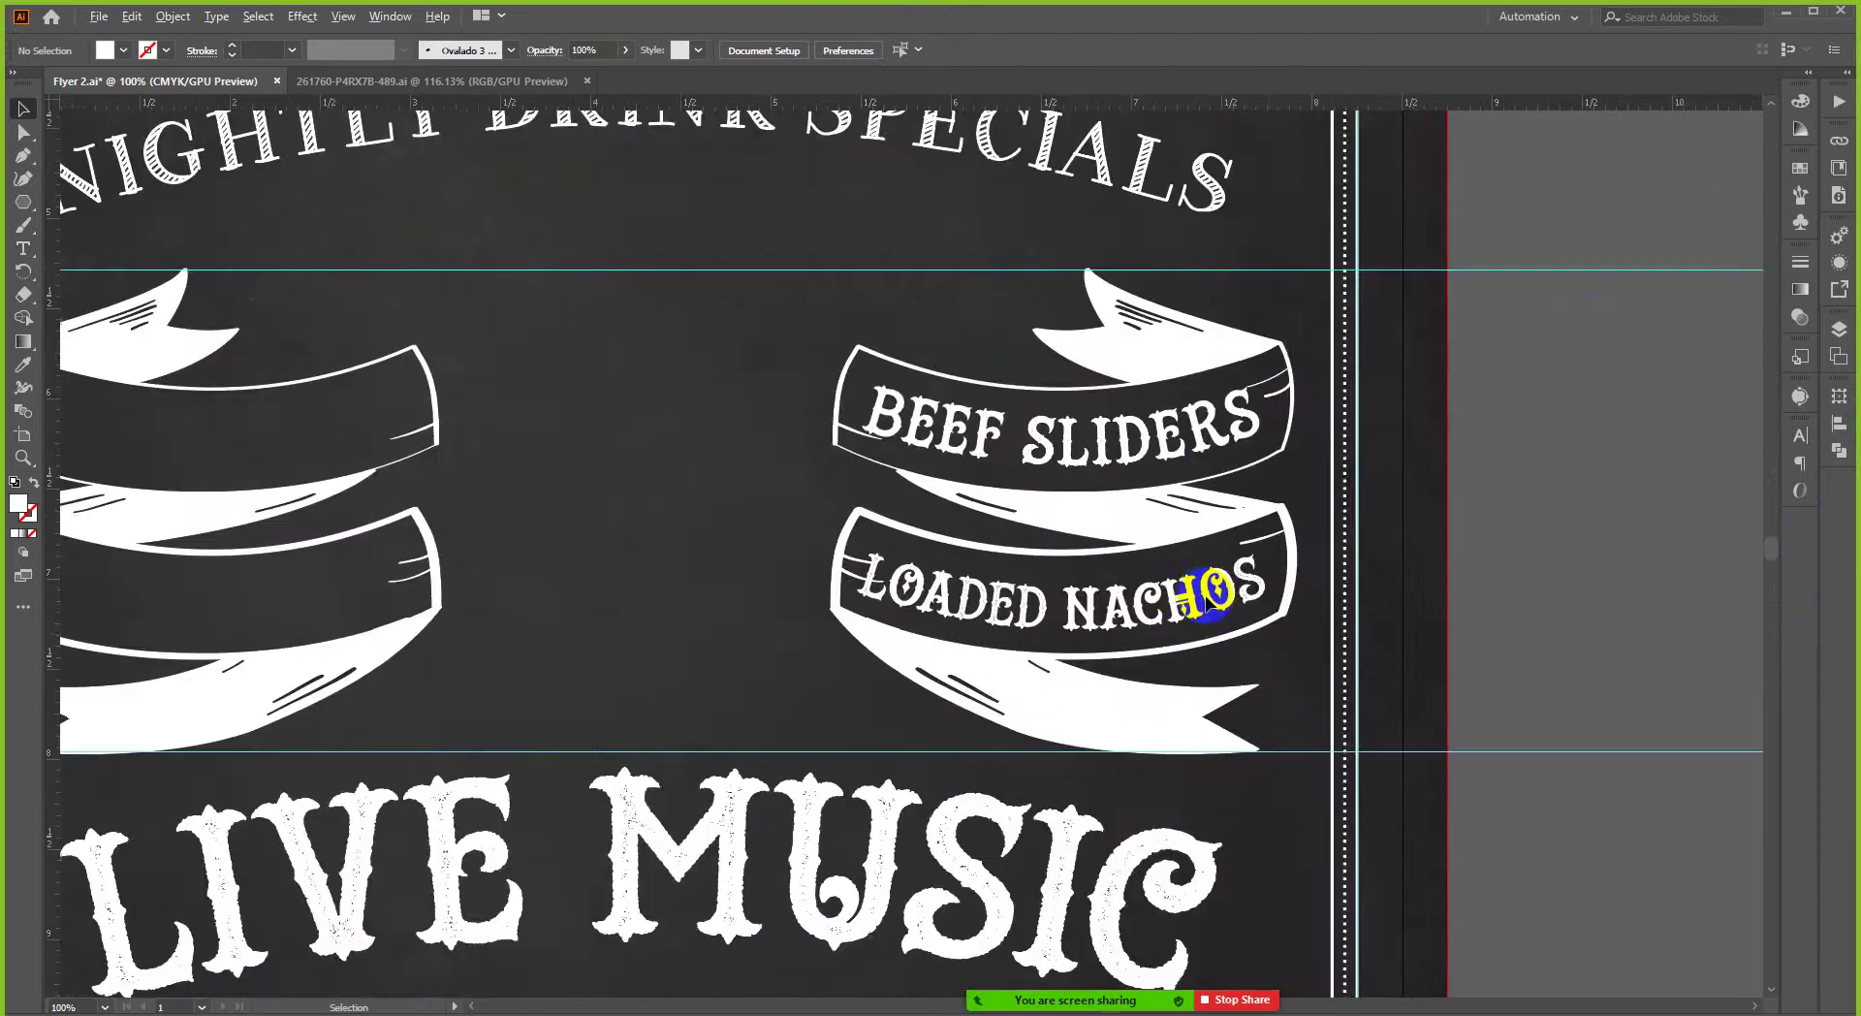
{"action": "scroll", "coordinate": [1207, 591], "scroll_direction": "up", "scroll_amount": 3}
{"action": "left_click", "coordinate": [1202, 596]}
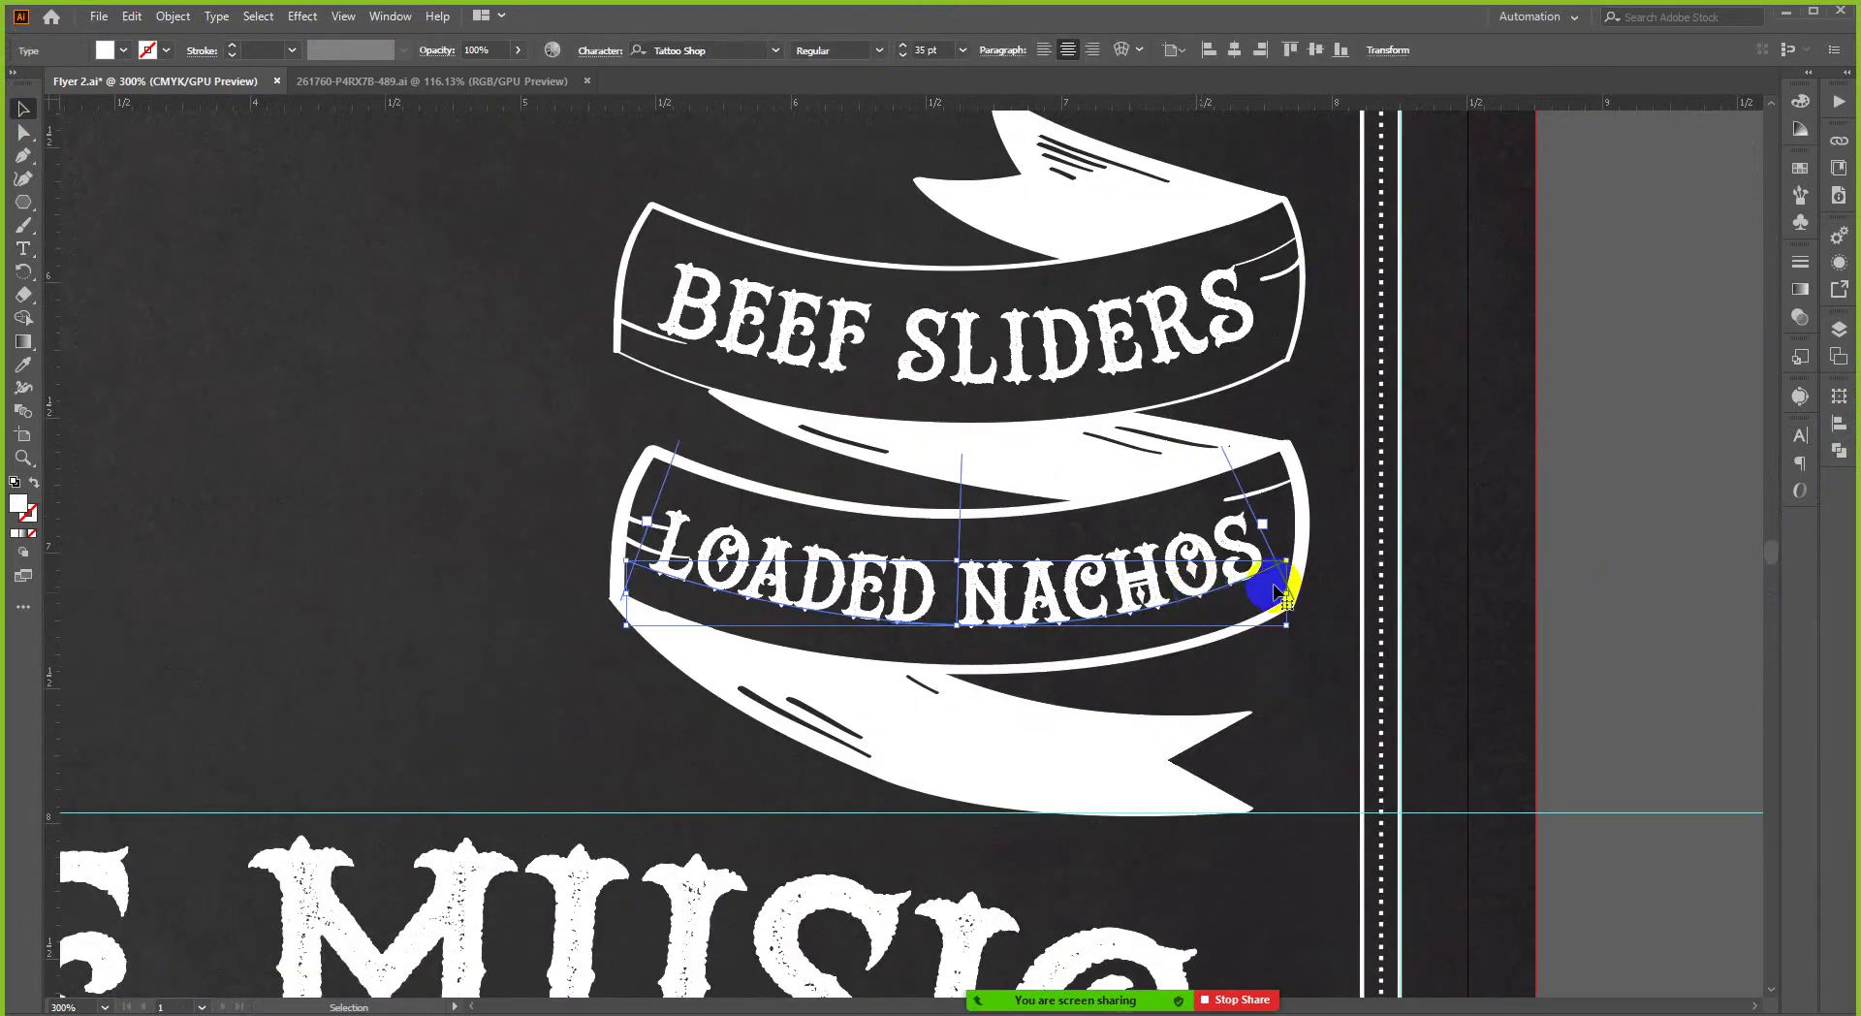
{"action": "left_click", "coordinate": [1461, 461]}
{"action": "scroll", "coordinate": [1462, 462], "scroll_direction": "down", "scroll_amount": 4}
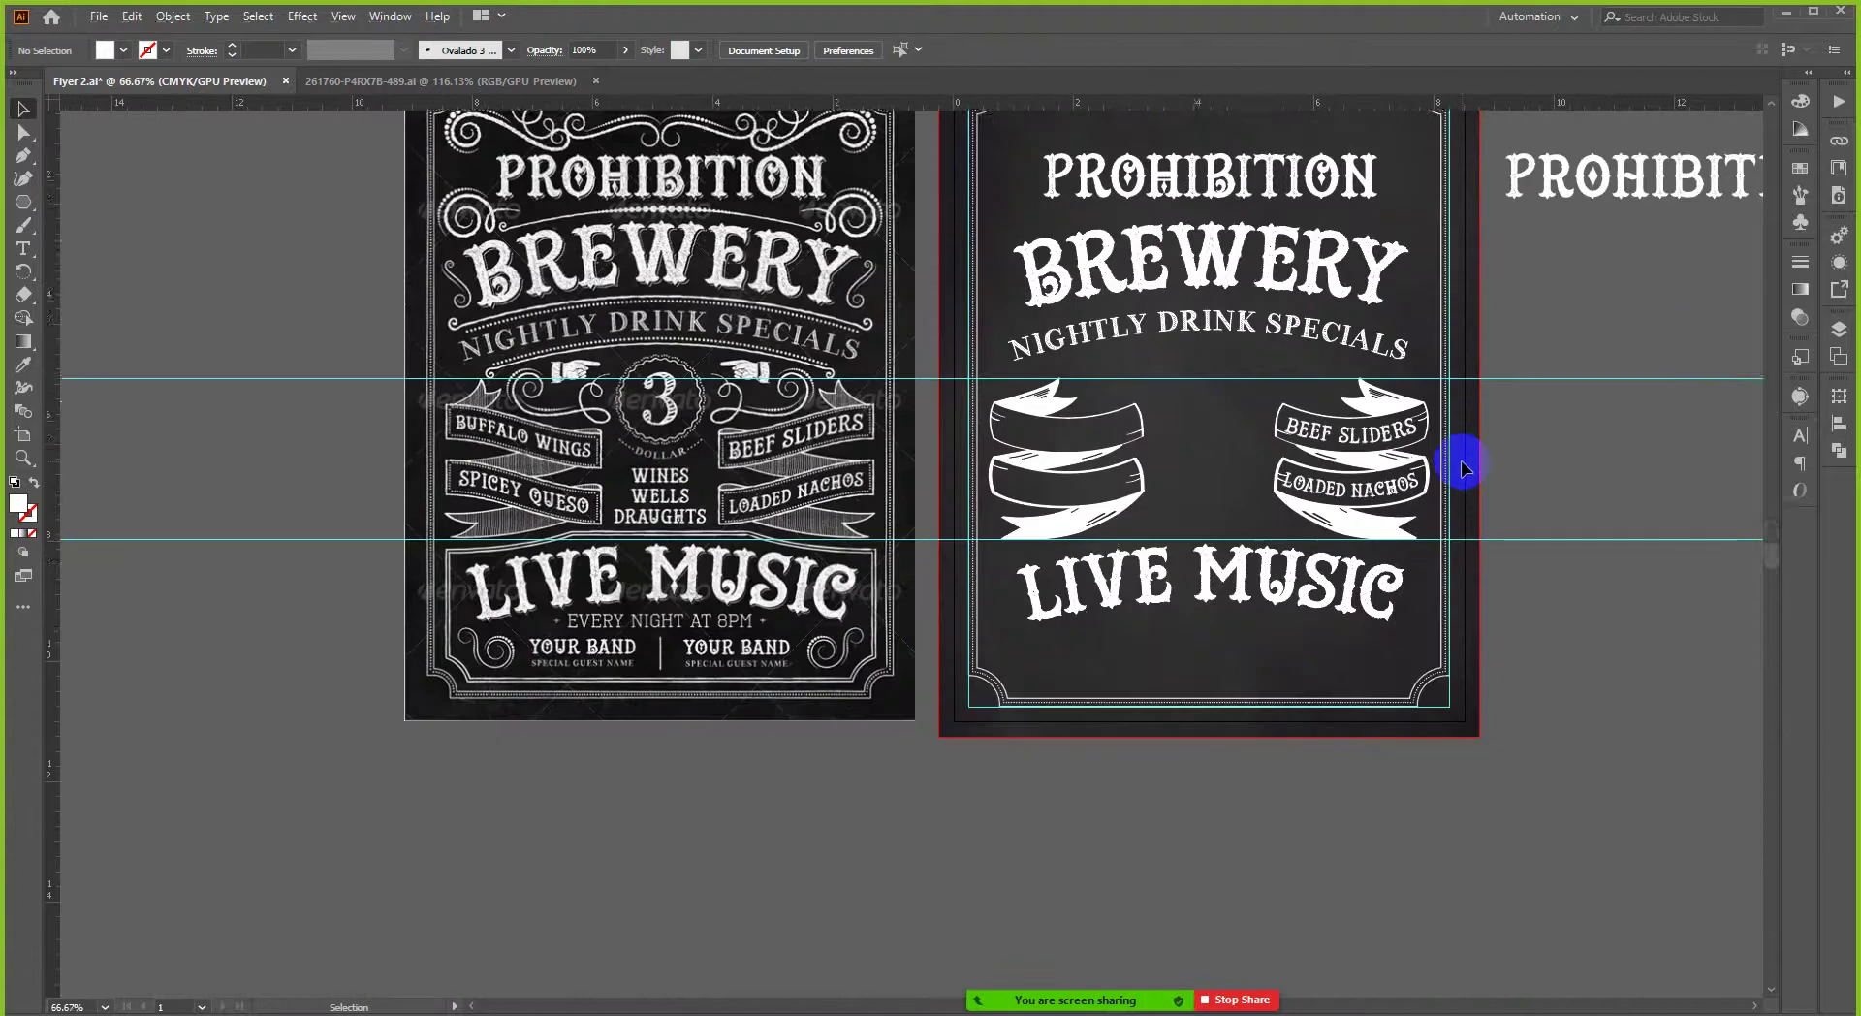
{"action": "scroll", "coordinate": [1435, 475], "scroll_direction": "up", "scroll_amount": 1}
{"action": "scroll", "coordinate": [1417, 493], "scroll_direction": "up", "scroll_amount": 1}
{"action": "scroll", "coordinate": [1258, 519], "scroll_direction": "up", "scroll_amount": 2}
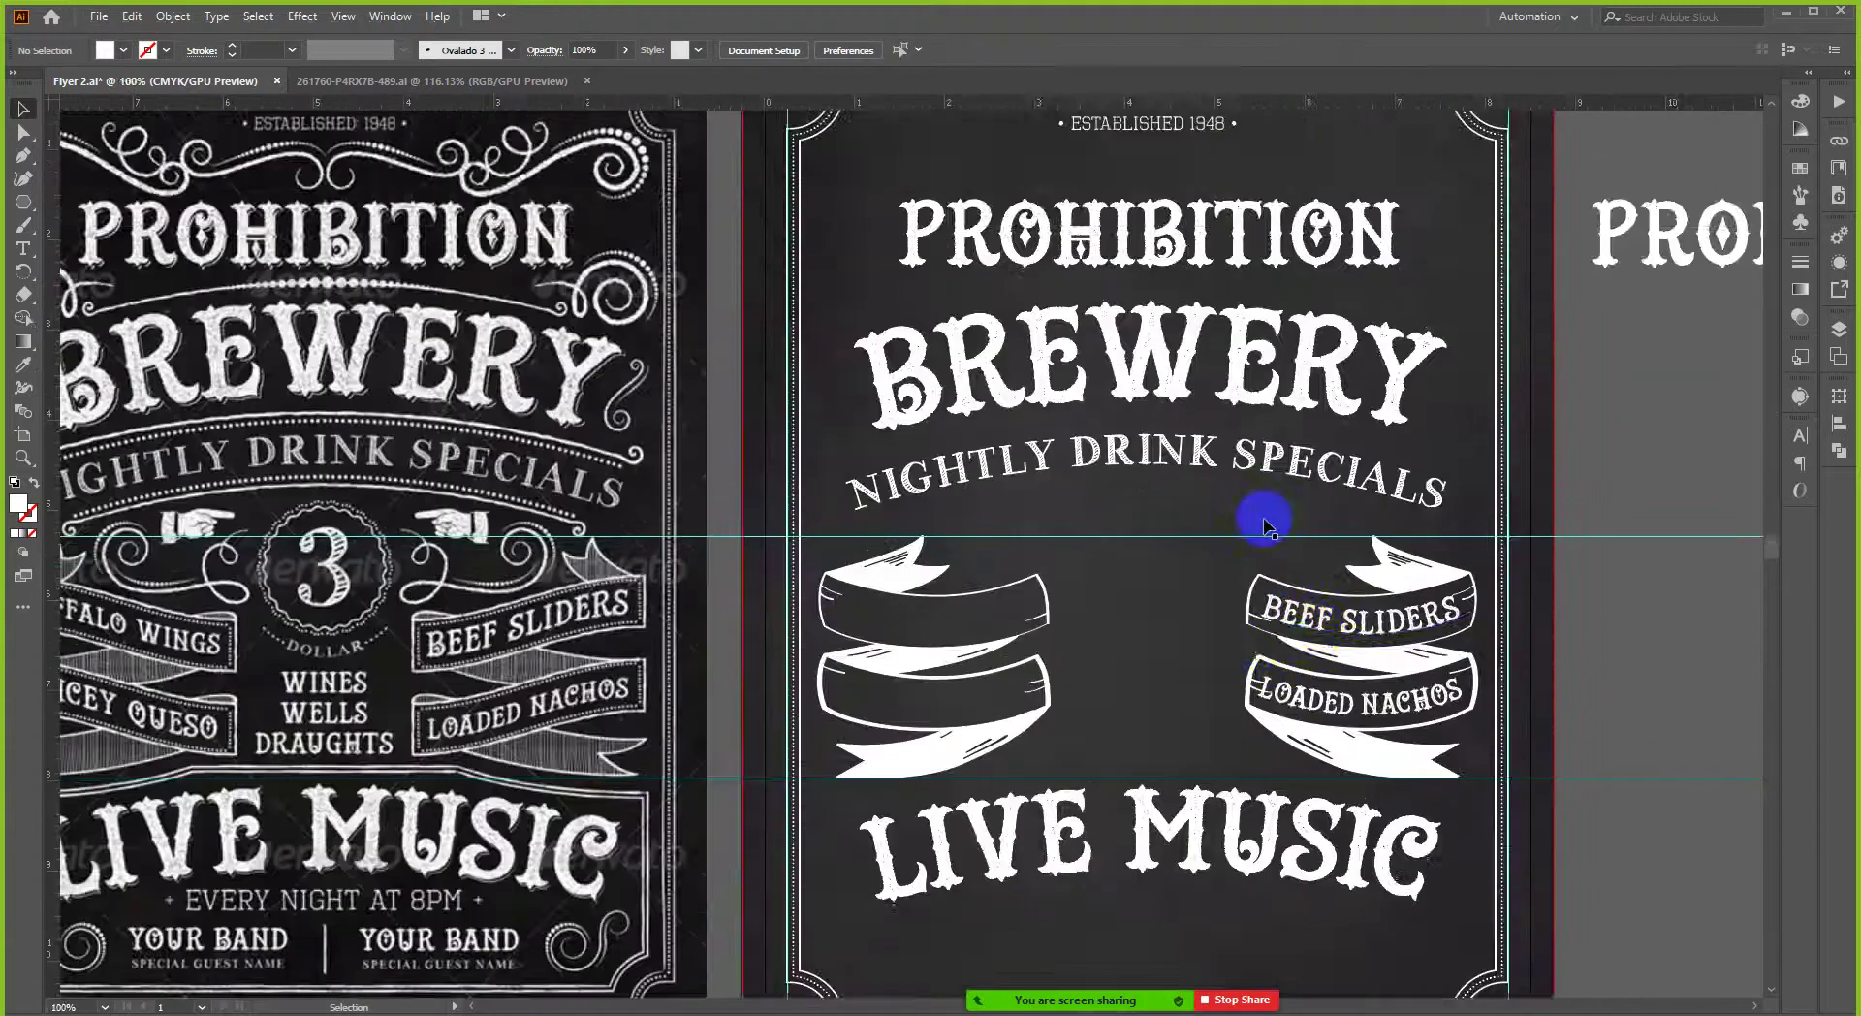
{"action": "scroll", "coordinate": [1247, 520], "scroll_direction": "down", "scroll_amount": 1}
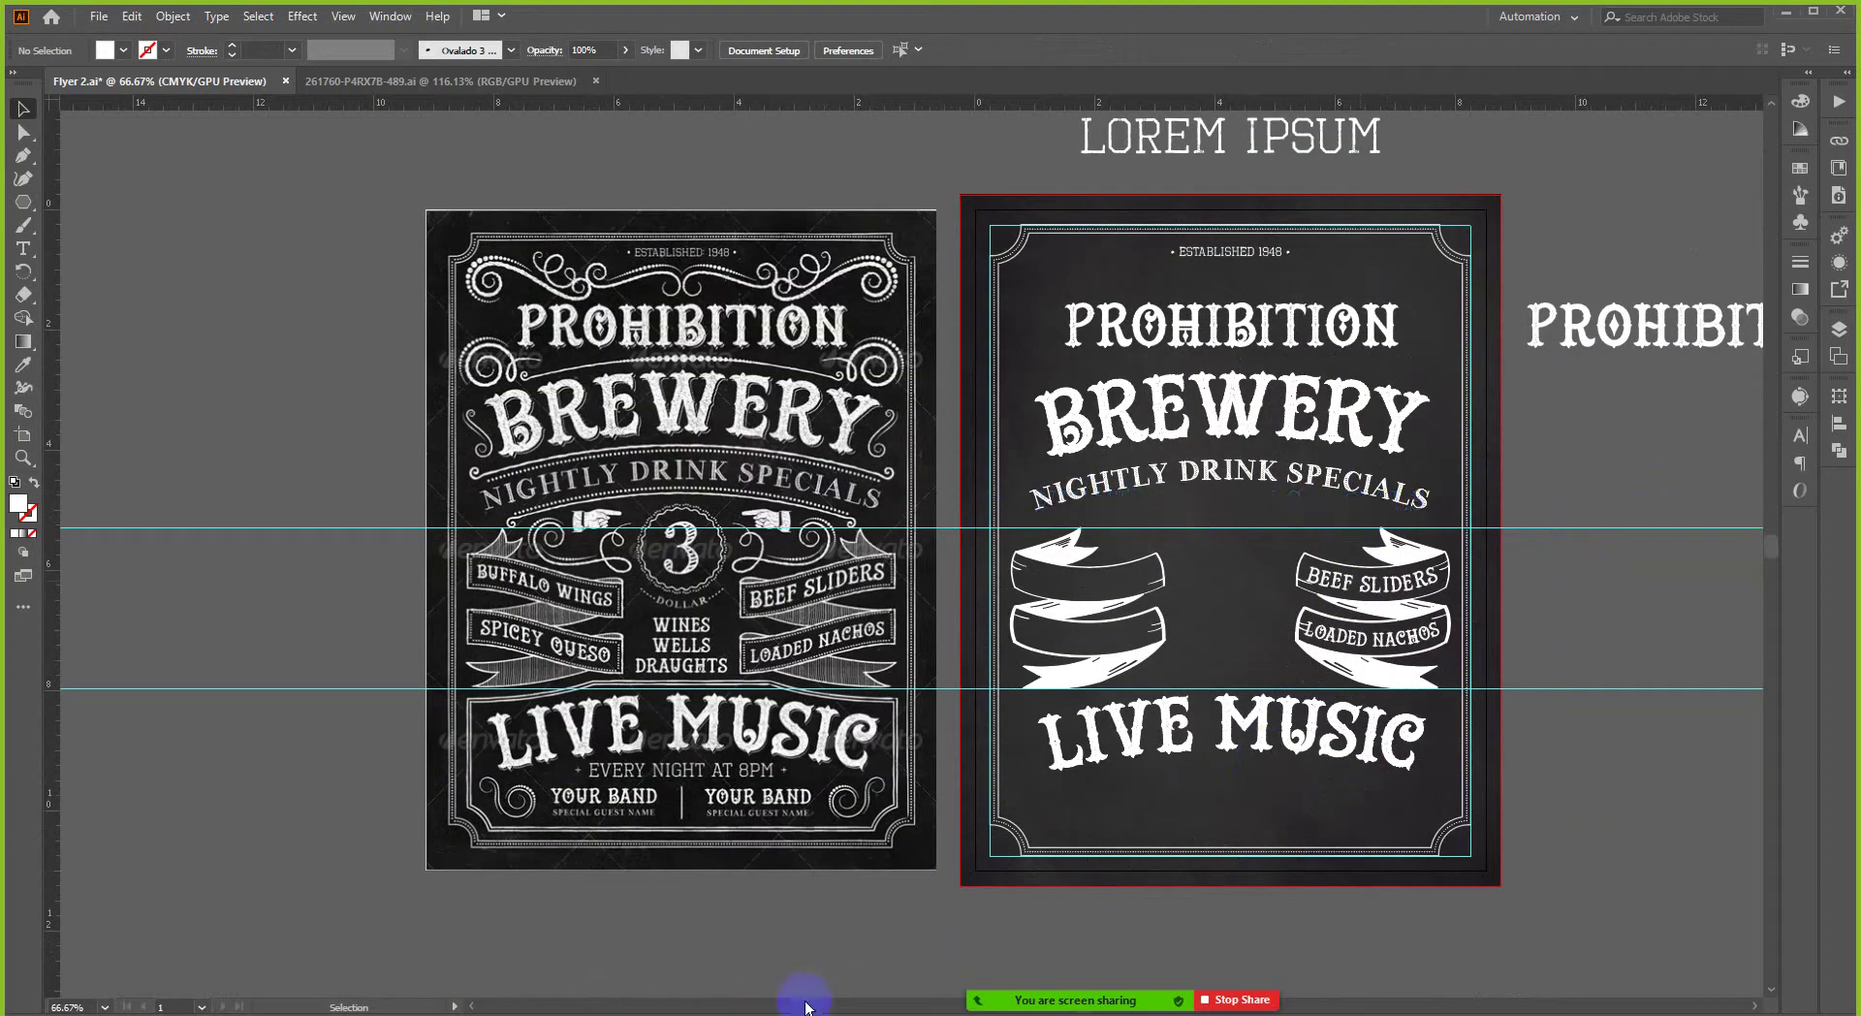
- Check the video meeting's participants list and close it
{"action": "mouse_move", "coordinate": [1002, 1000]}
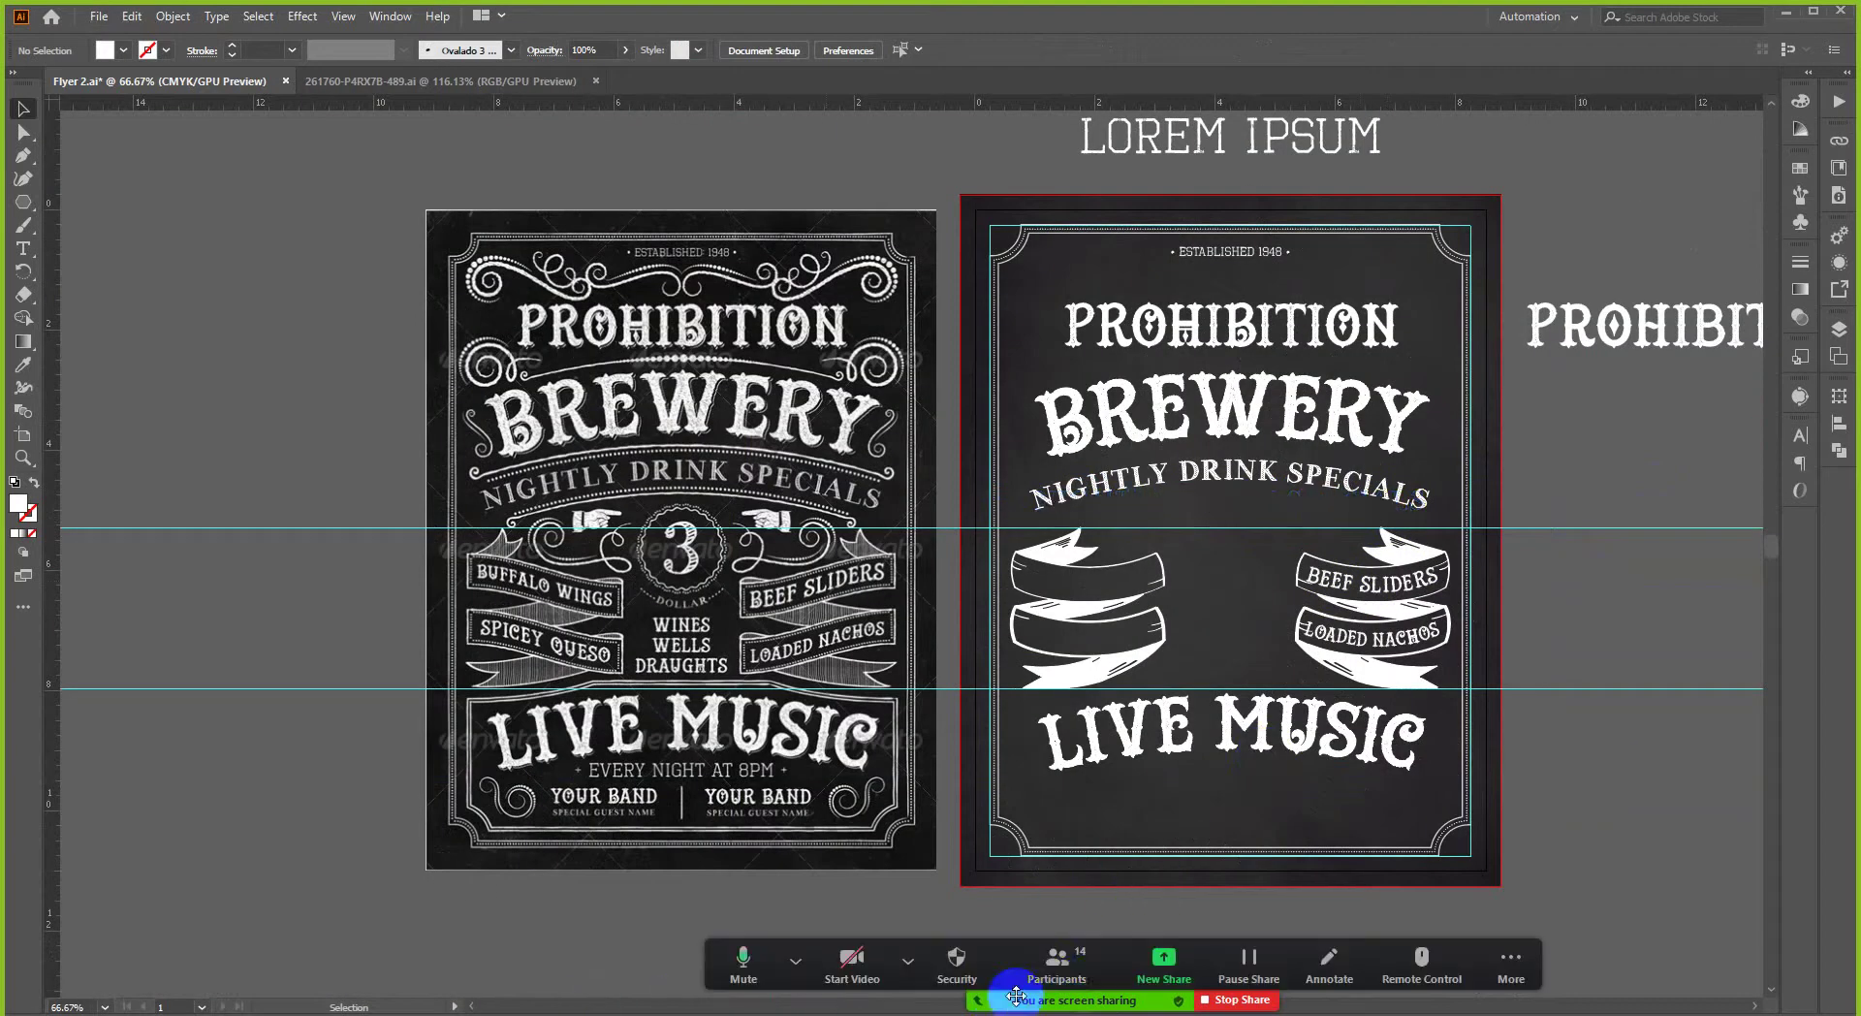
{"action": "left_click", "coordinate": [1056, 964]}
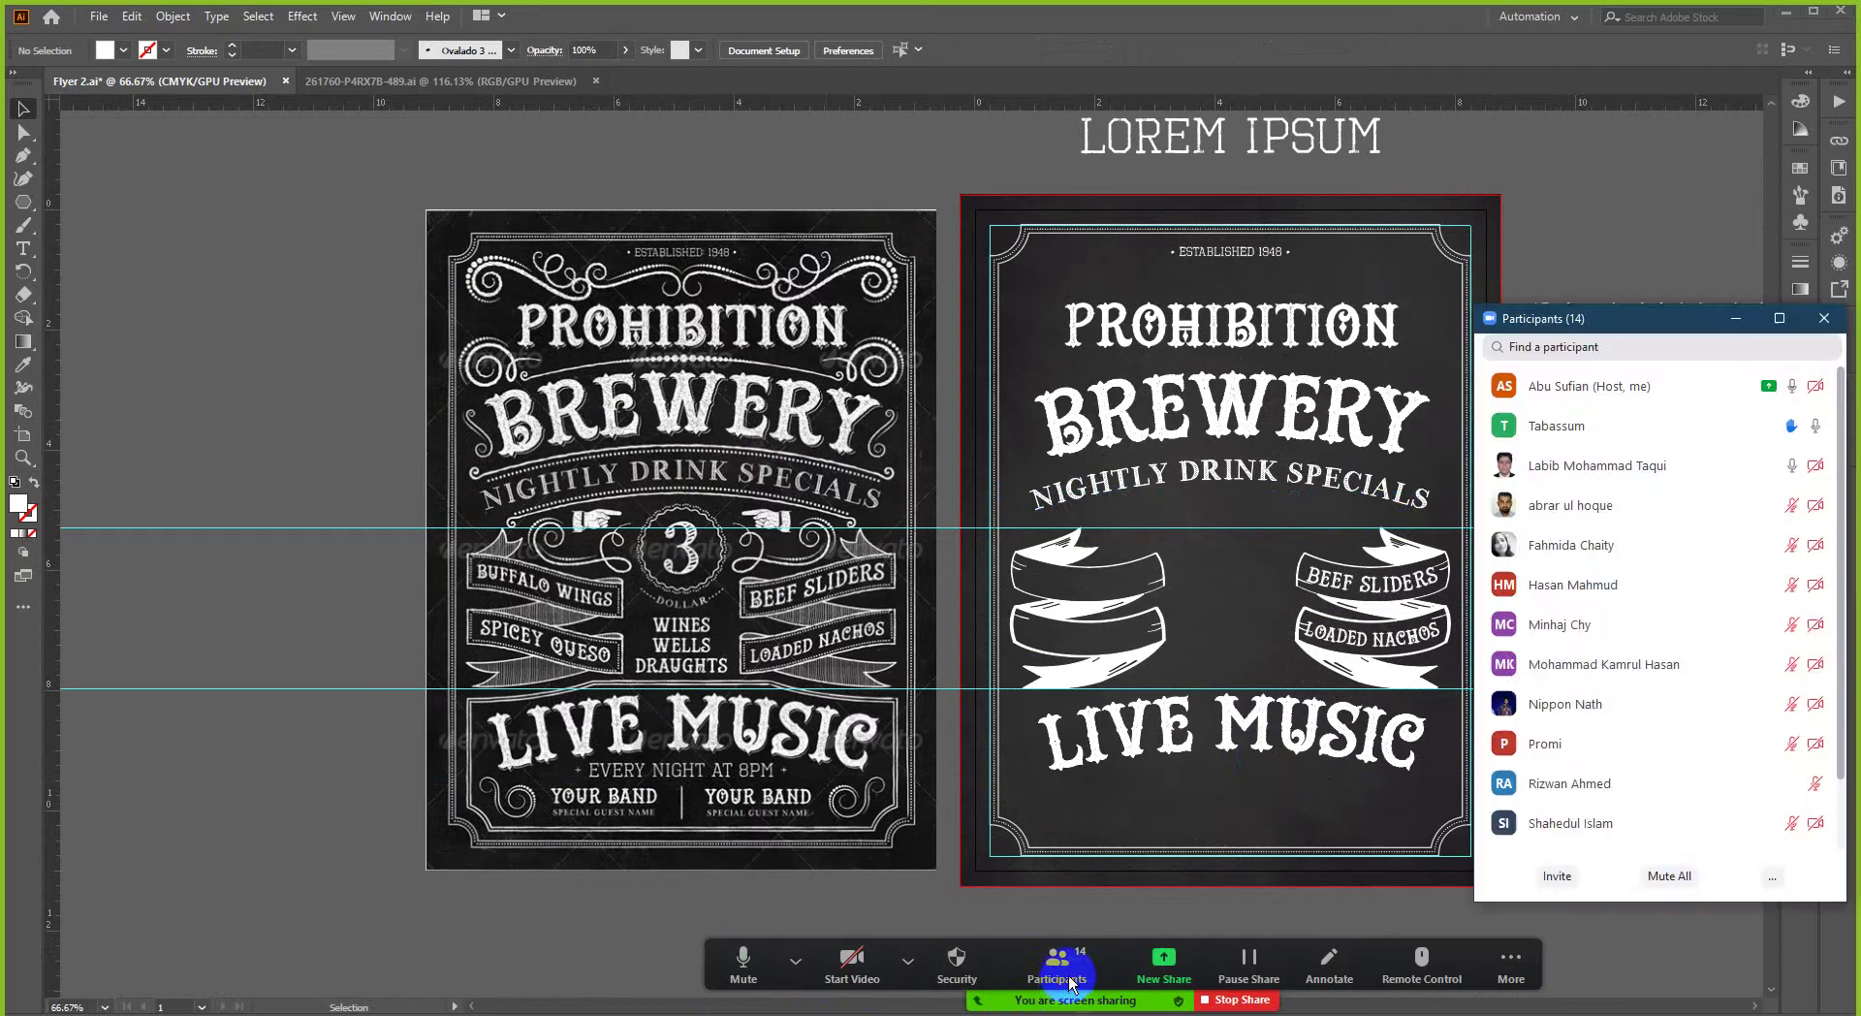
{"action": "left_click", "coordinate": [1824, 318]}
- Copy the BEEF SLIDERS and LOADED NACHOS path texts together into the left ribbon's two bands, and deselect them
{"action": "left_click", "coordinate": [1328, 611], "text": "ctrl"}
{"action": "left_click", "coordinate": [1333, 613], "text": "ctrl"}
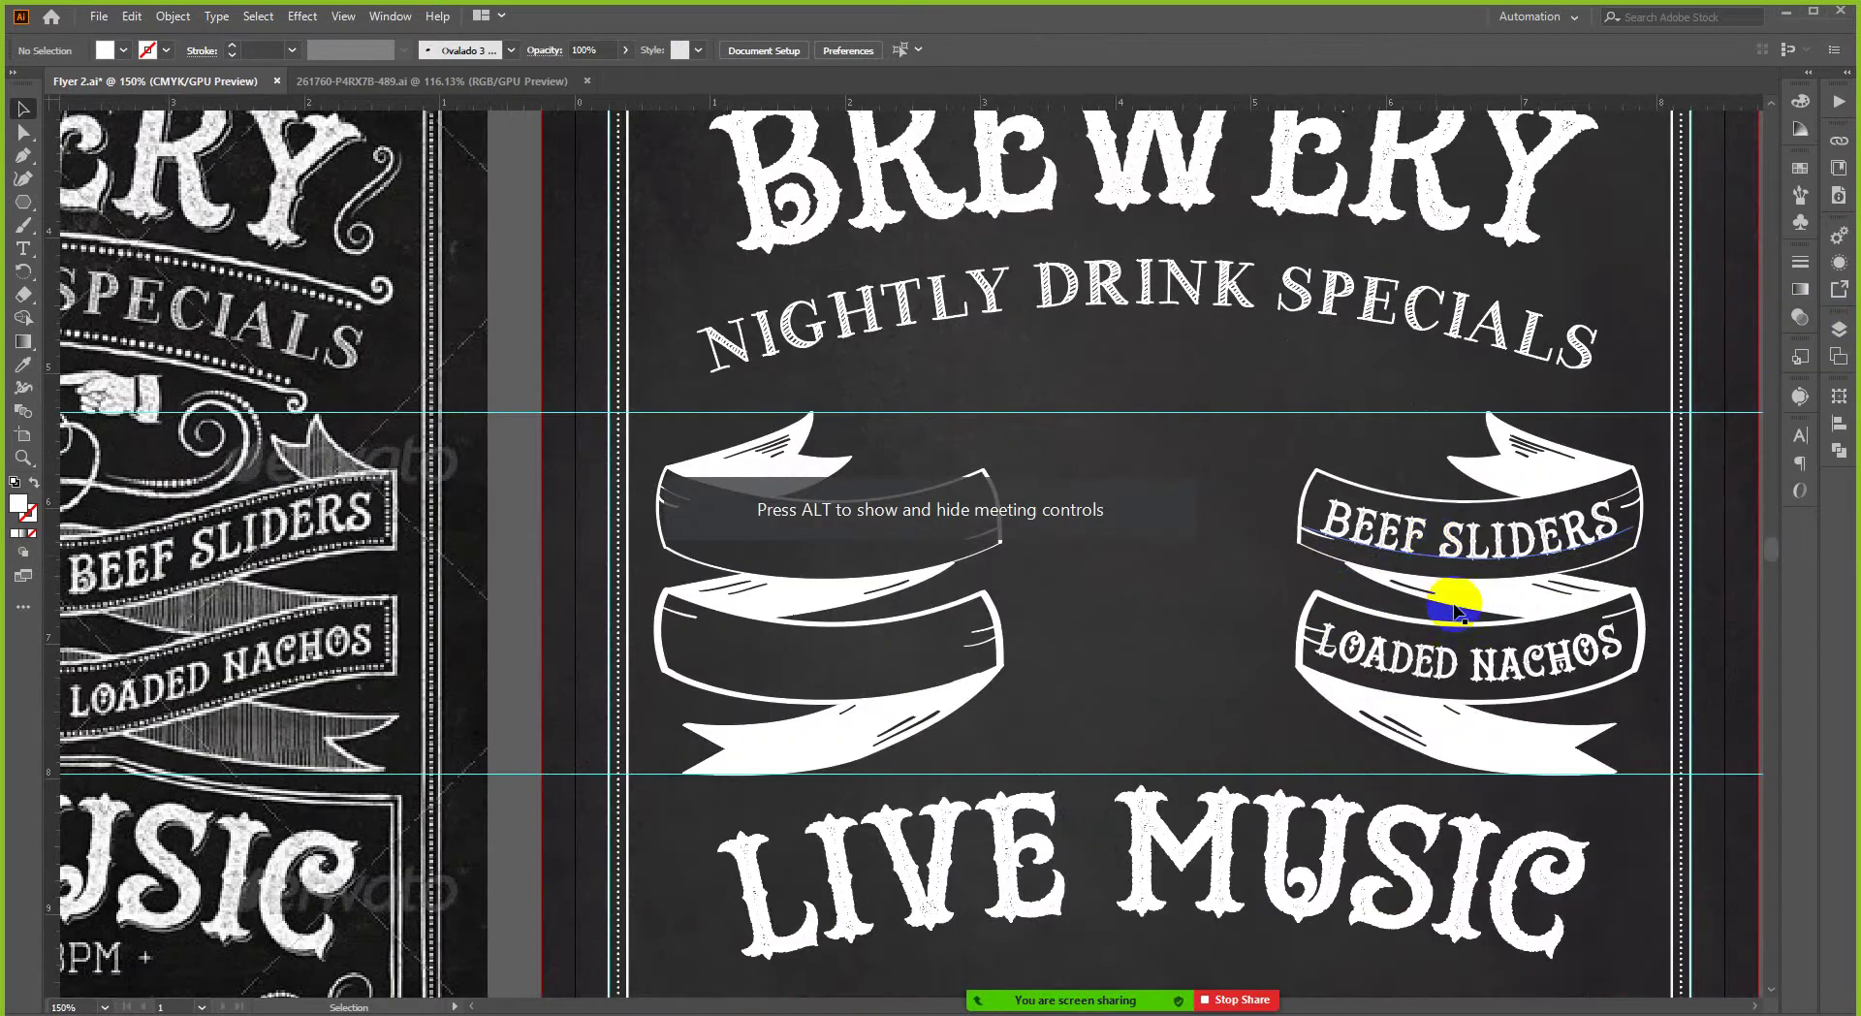
{"action": "left_click", "coordinate": [1462, 669]}
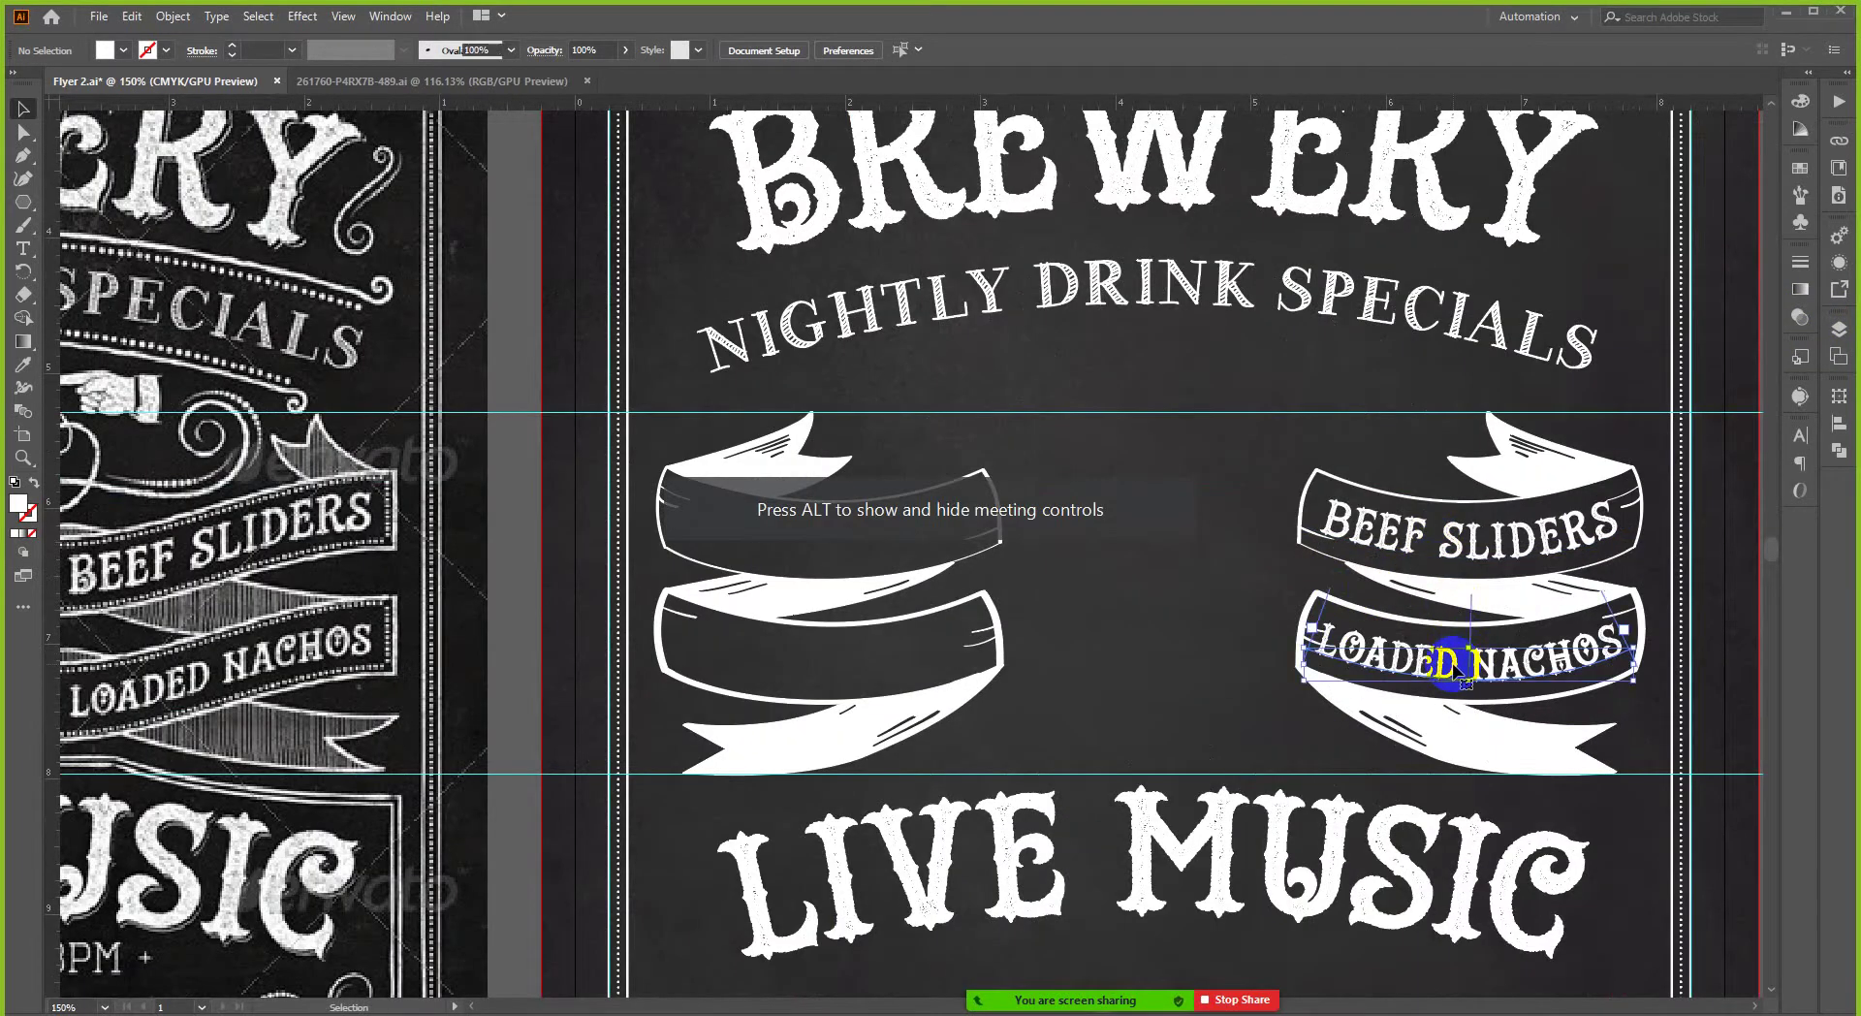
{"action": "left_click", "coordinate": [1470, 548], "text": "shift"}
{"action": "left_click_drag", "start_coordinate": [1478, 557], "coordinate": [840, 602]}
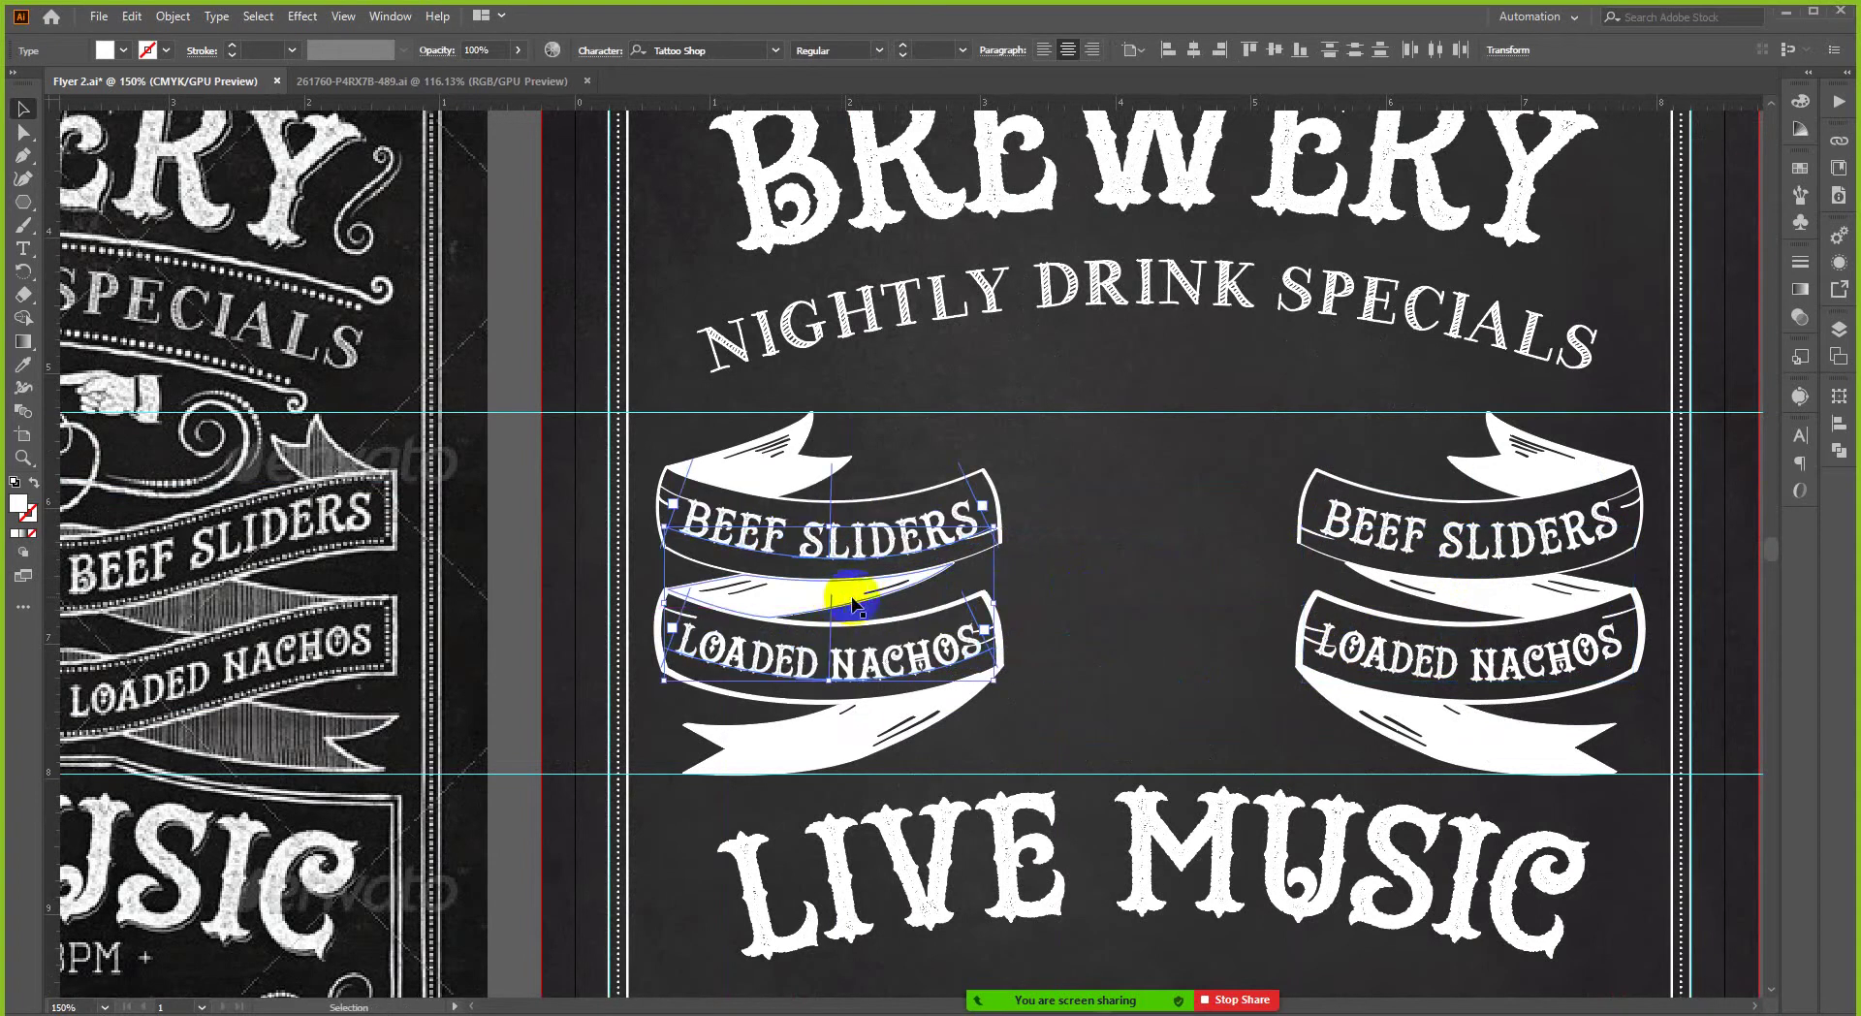
{"action": "left_click", "coordinate": [1078, 579]}
{"action": "key", "text": "ctrl+minus"}
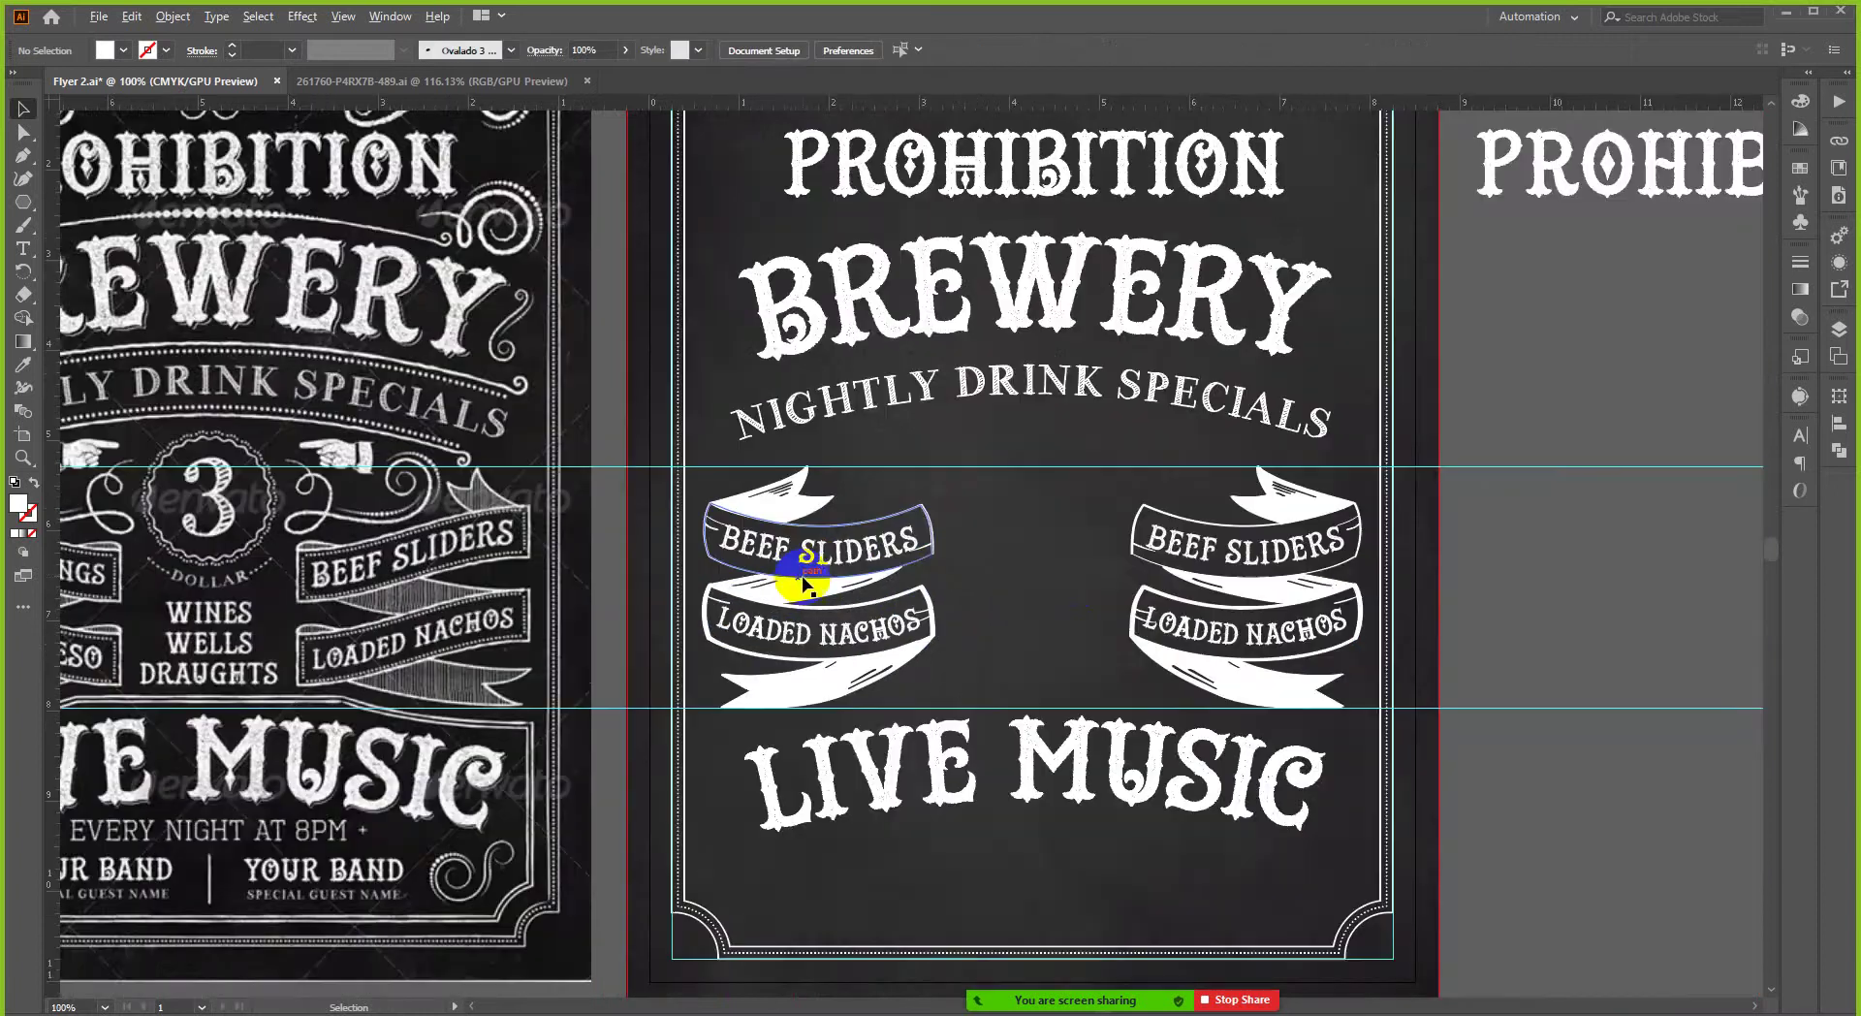
{"action": "key", "text": "ctrl+minus"}
{"action": "scroll", "coordinate": [1310, 626], "scroll_direction": "up", "scroll_amount": 1}
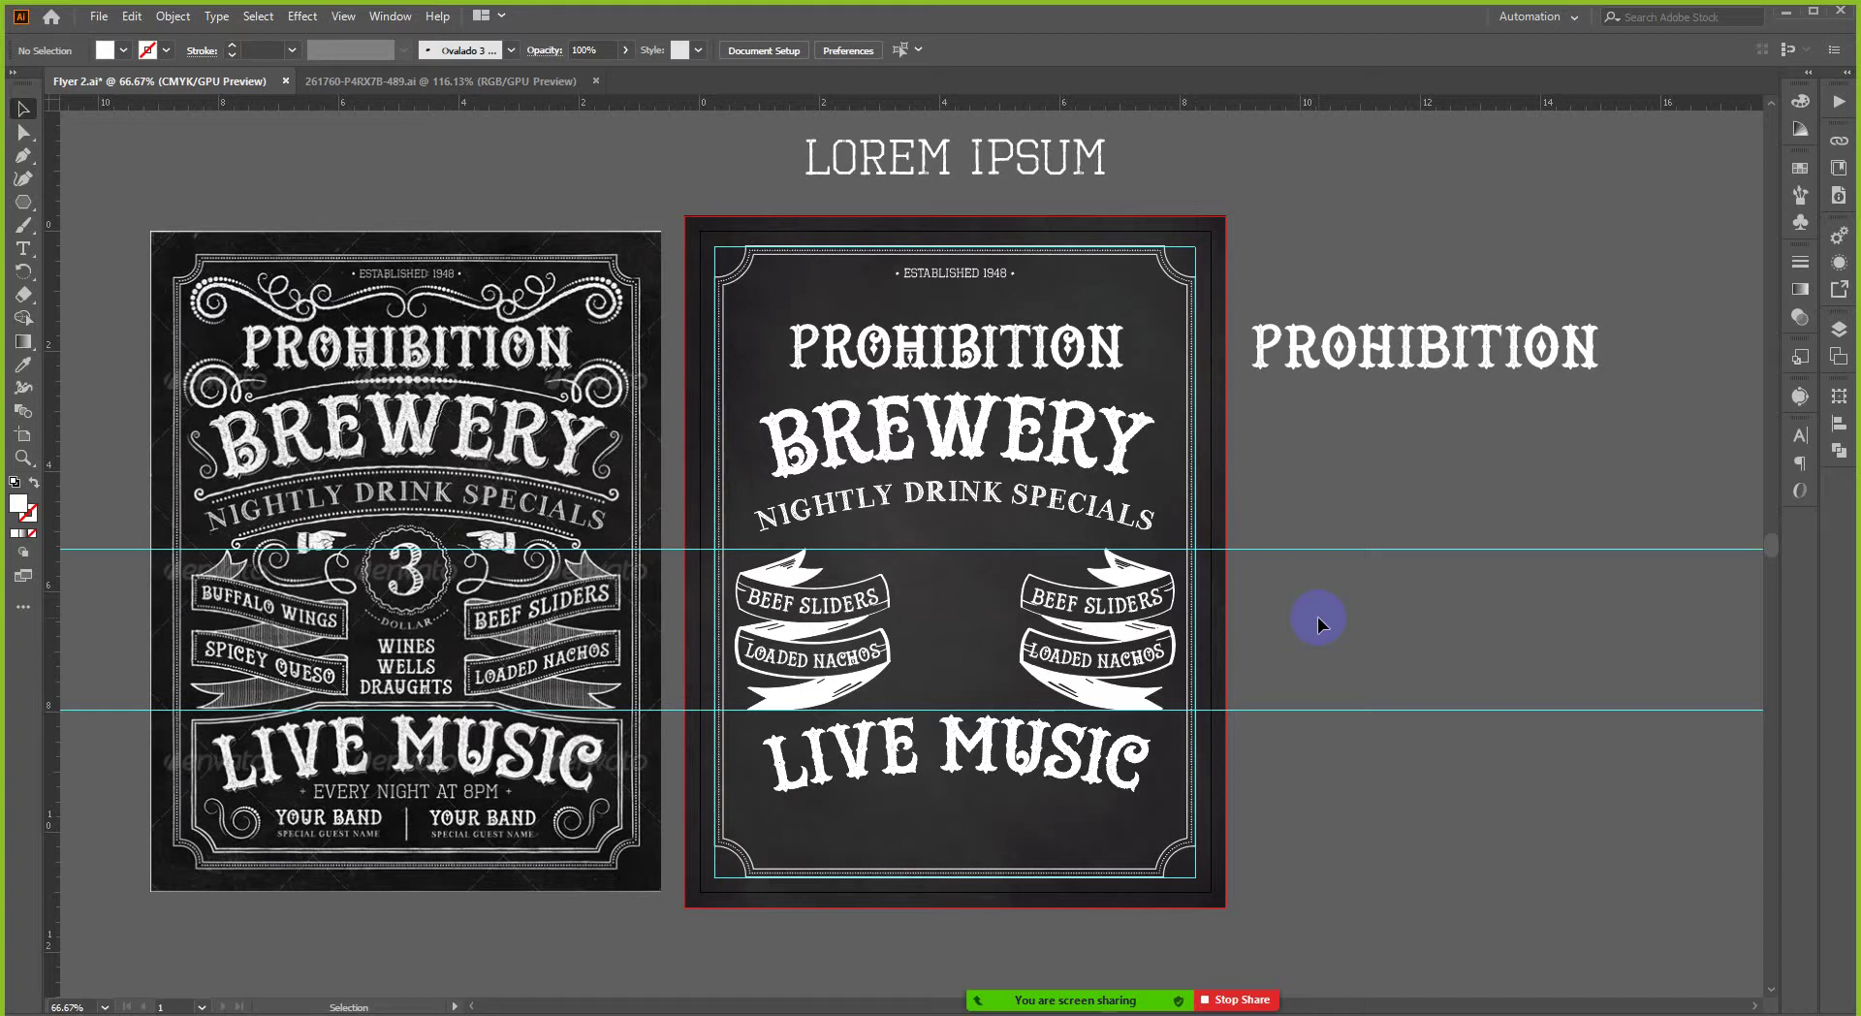
- Close the ribbon artwork document 261760-P4RX7B-489.ai and return to the flyer
{"action": "scroll", "coordinate": [1103, 547], "scroll_direction": "up", "scroll_amount": 1}
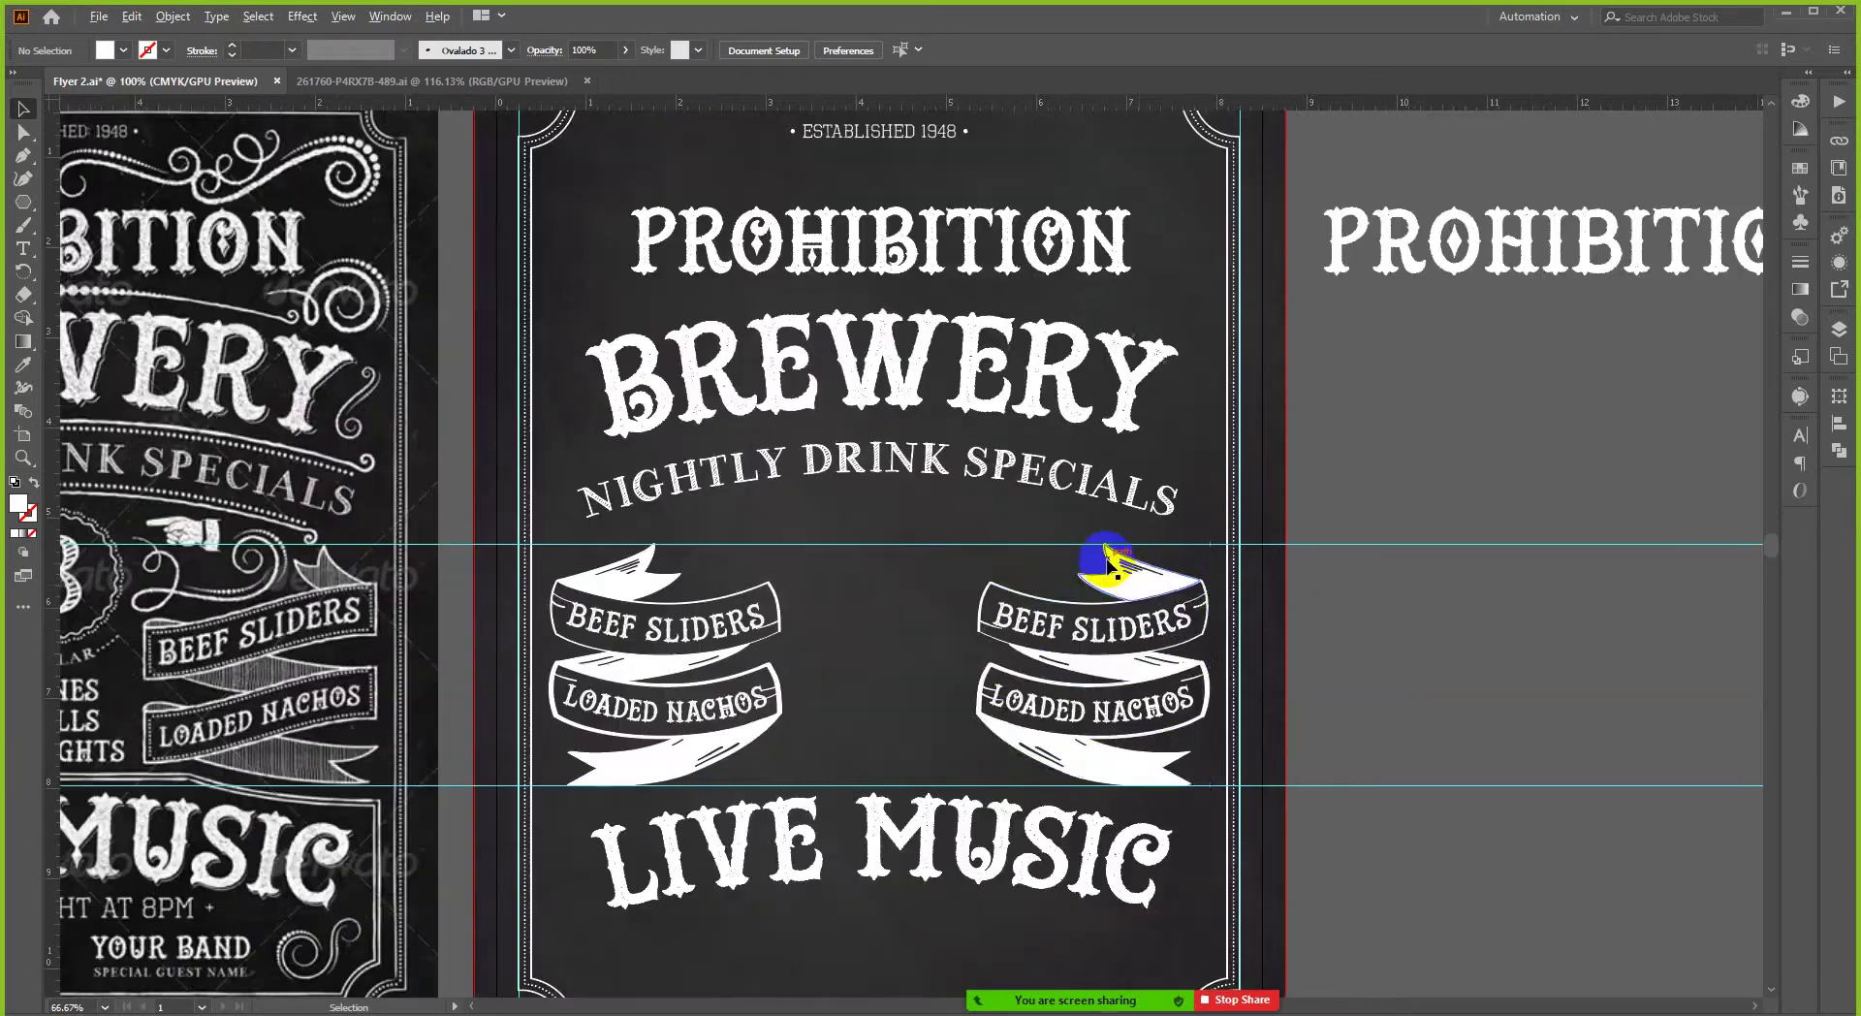
{"action": "left_click", "coordinate": [1114, 570]}
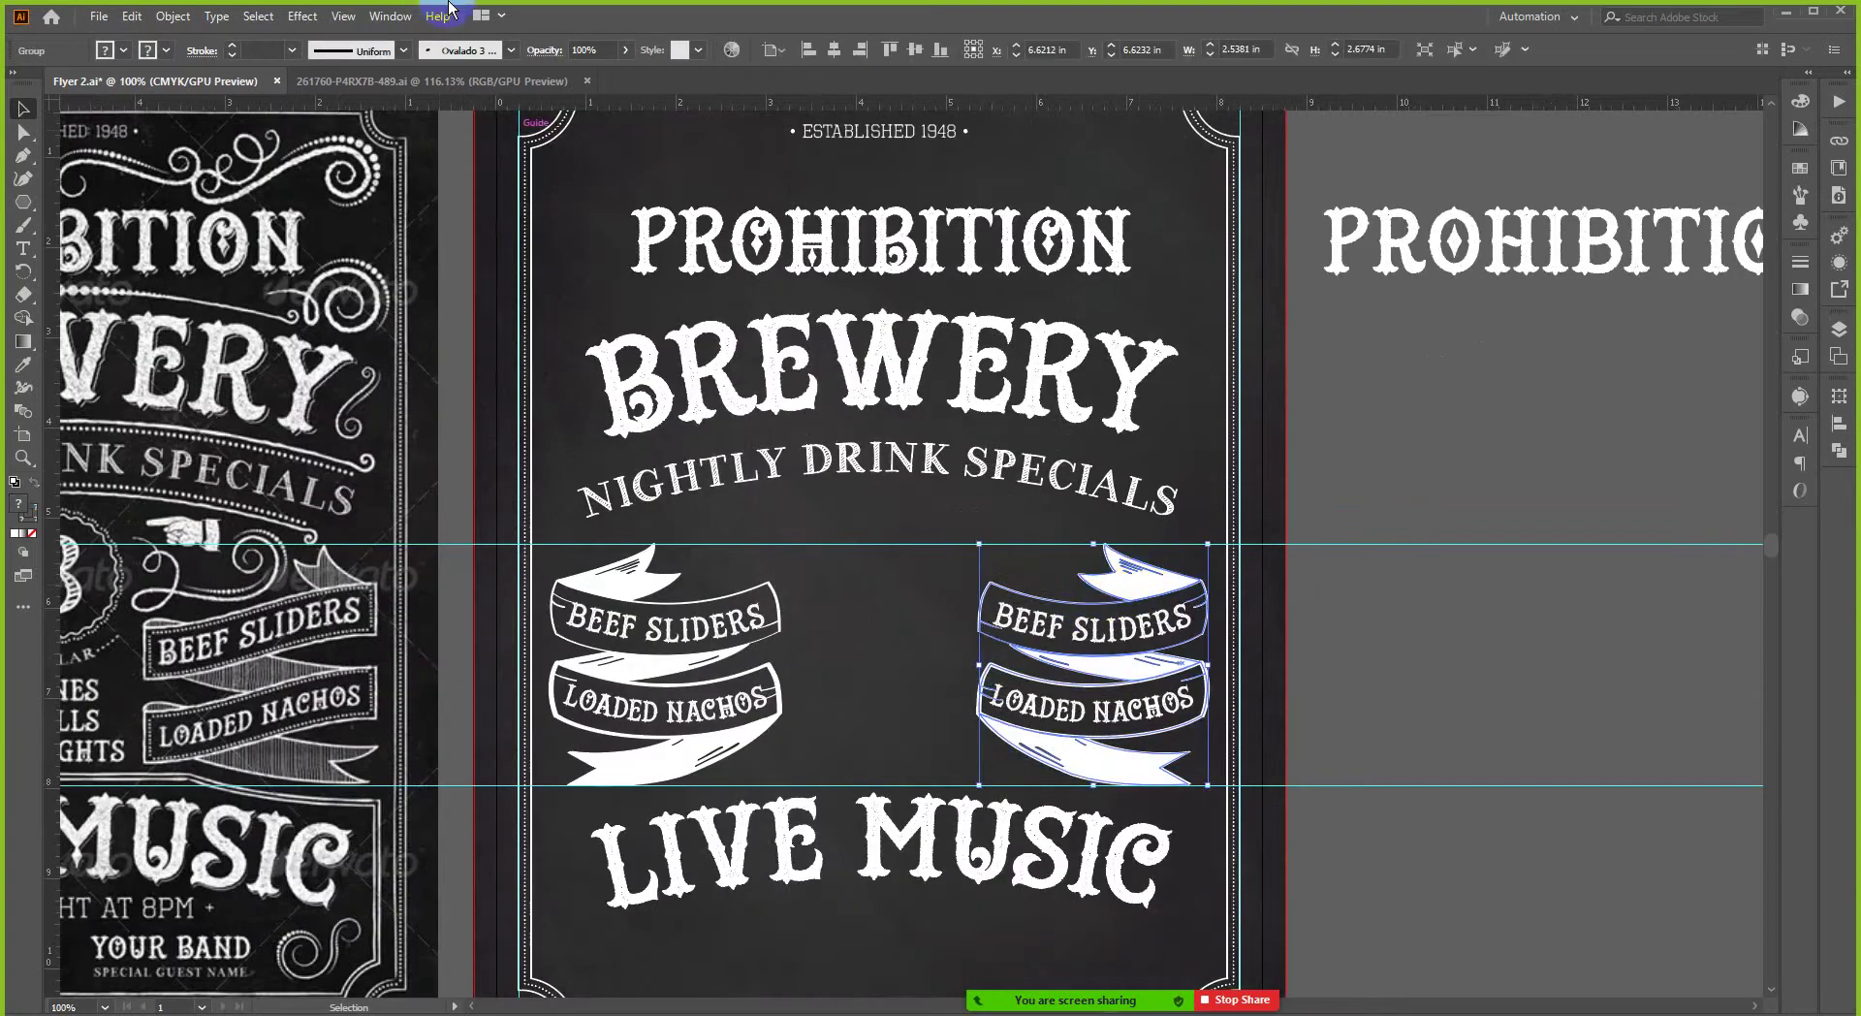
{"action": "left_click", "coordinate": [449, 81]}
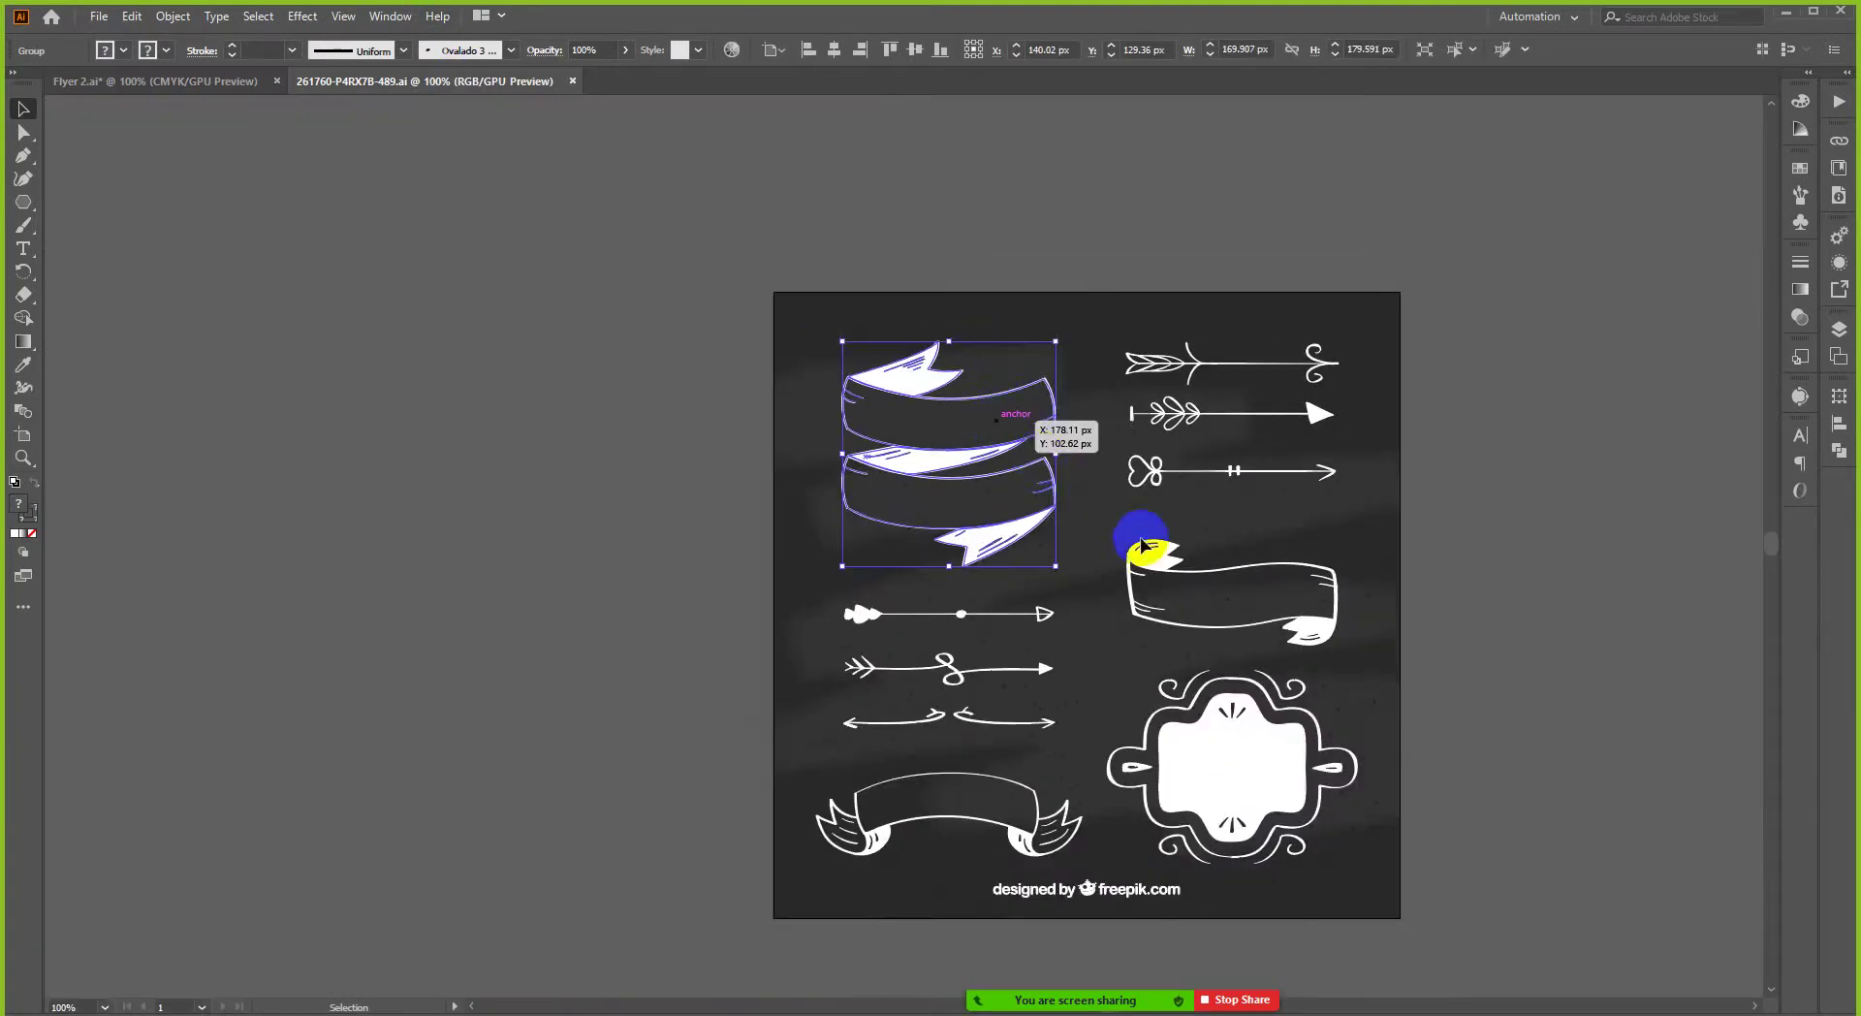
{"action": "left_click", "coordinate": [575, 82]}
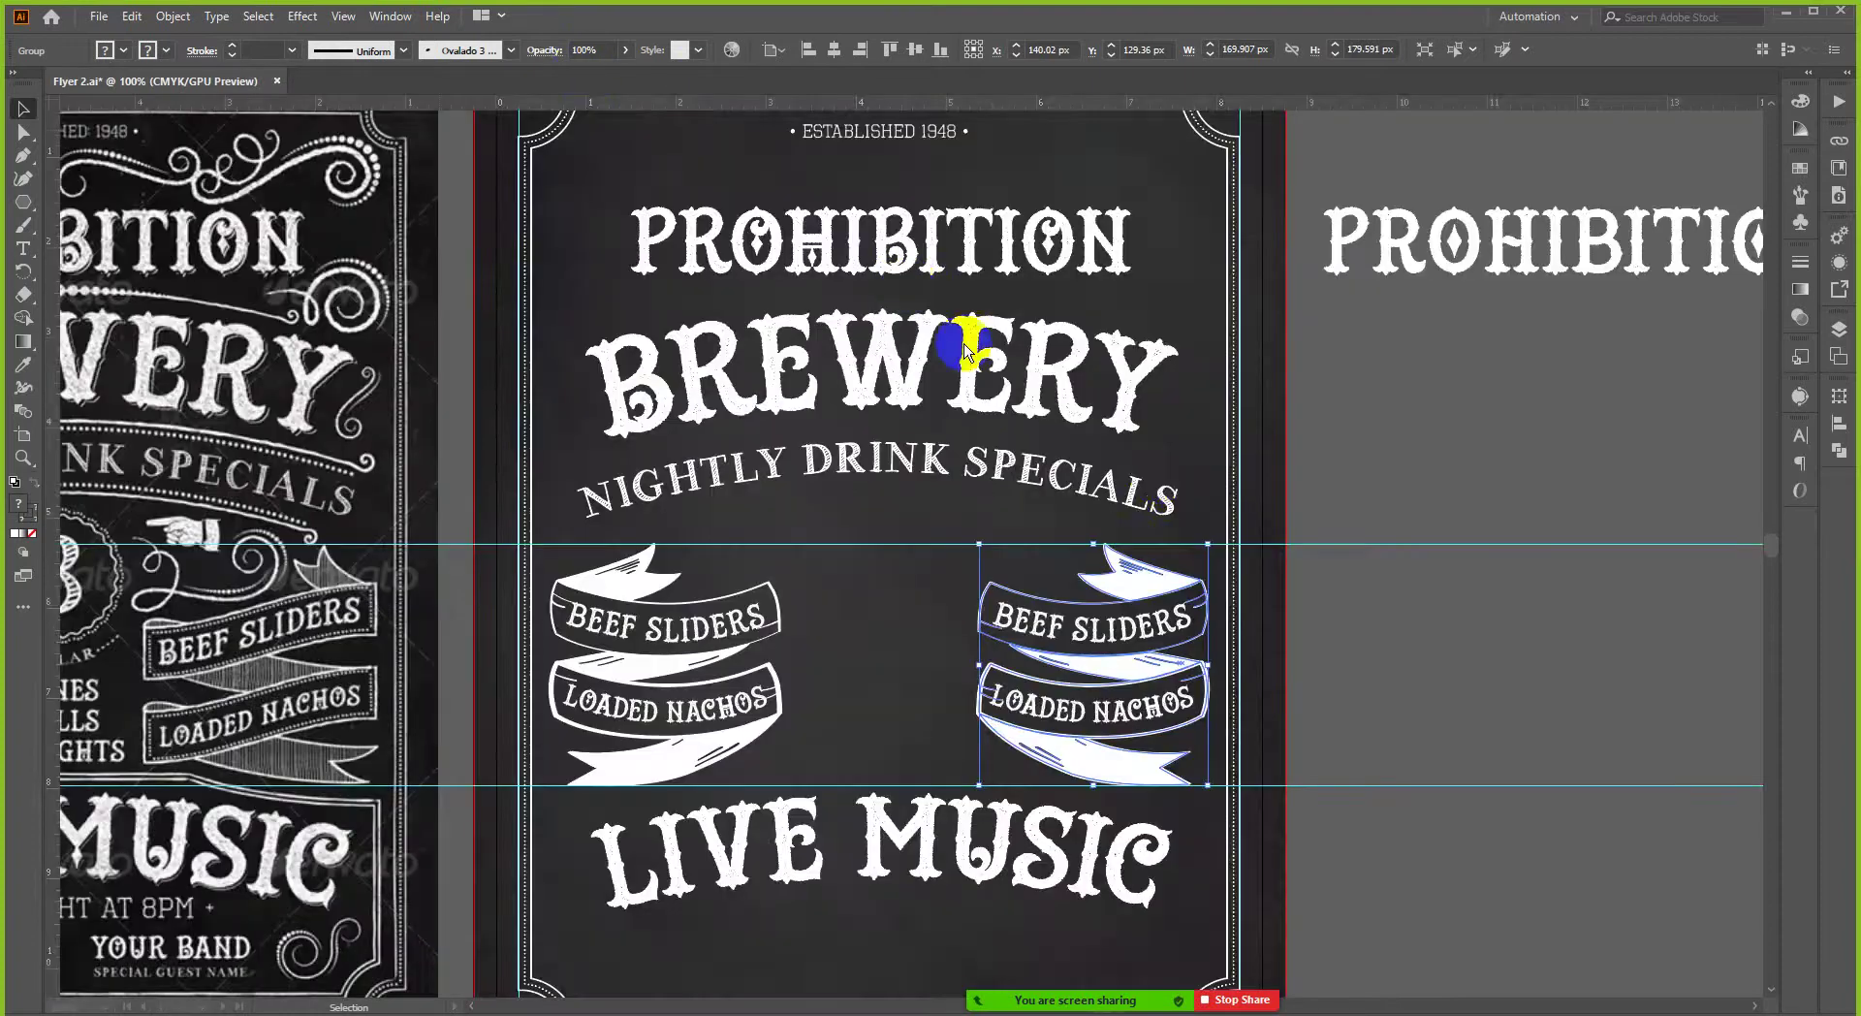
- Deselect the ribbon and save the flyer document
{"action": "scroll", "coordinate": [1167, 481], "scroll_direction": "down", "scroll_amount": 1}
{"action": "scroll", "coordinate": [1299, 444], "scroll_direction": "up", "scroll_amount": 1}
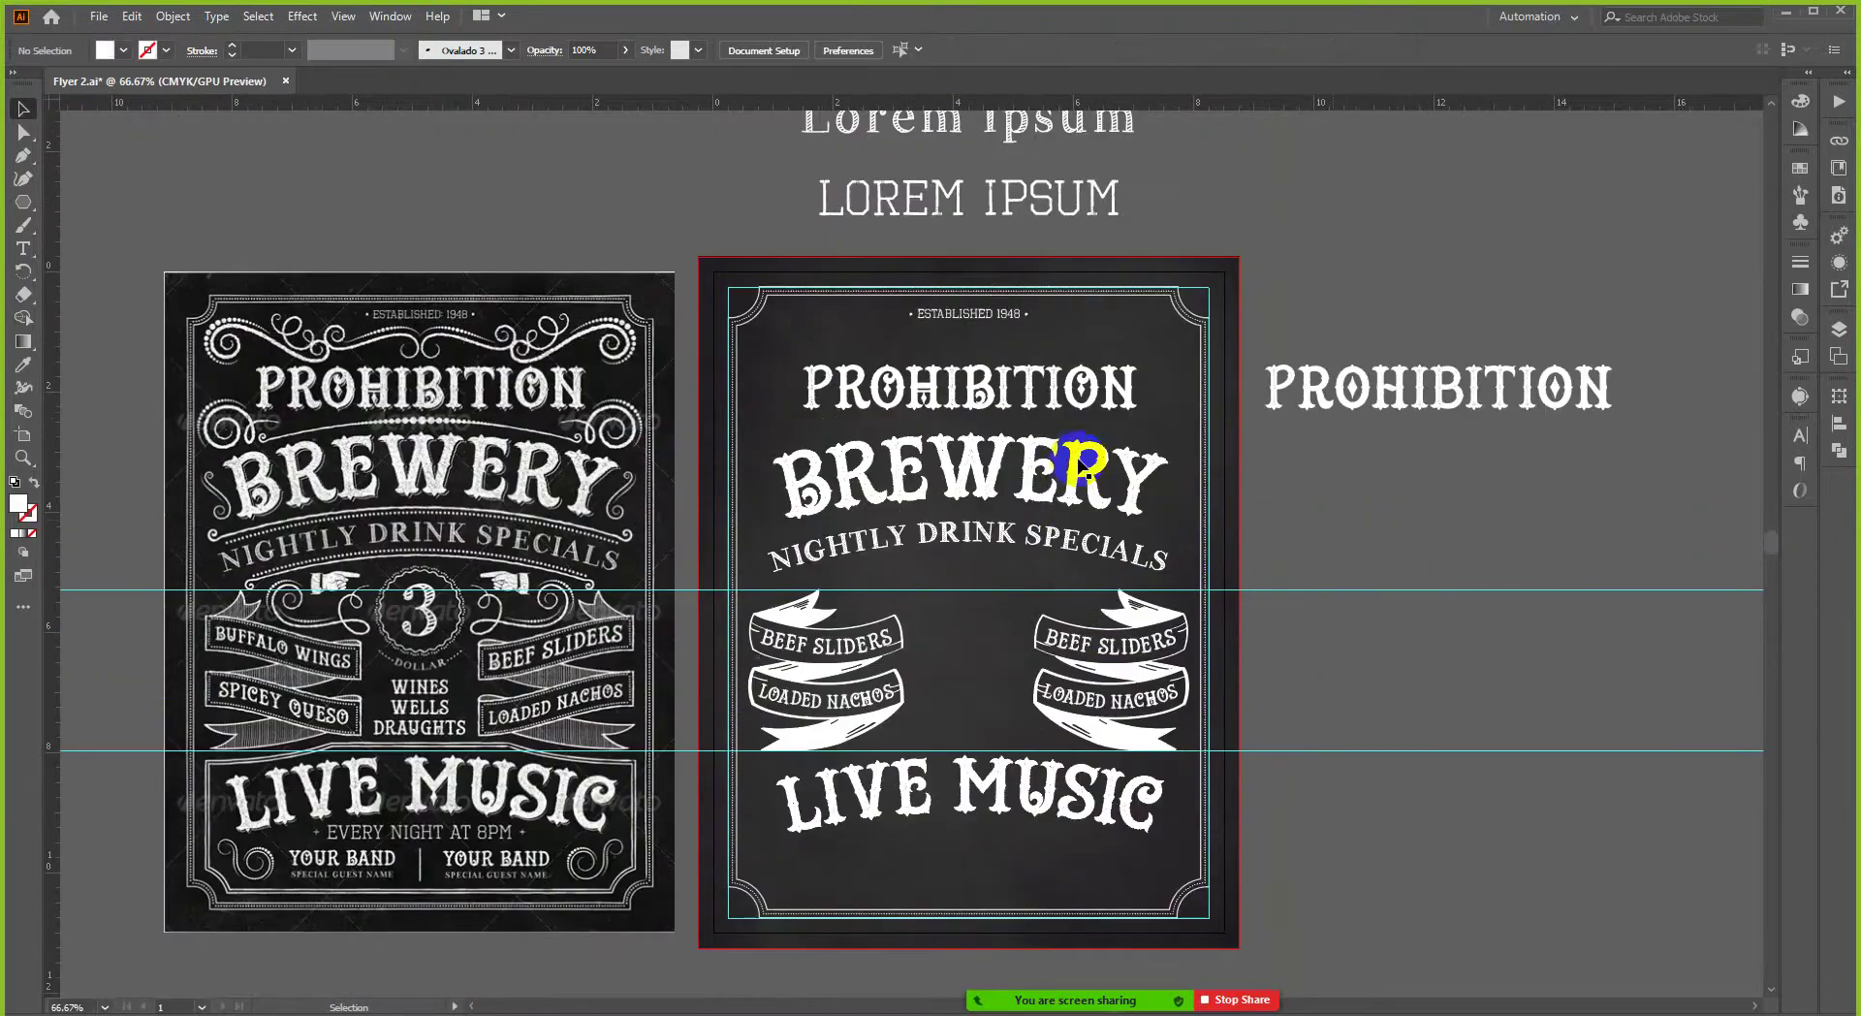
{"action": "left_click", "coordinate": [1346, 519]}
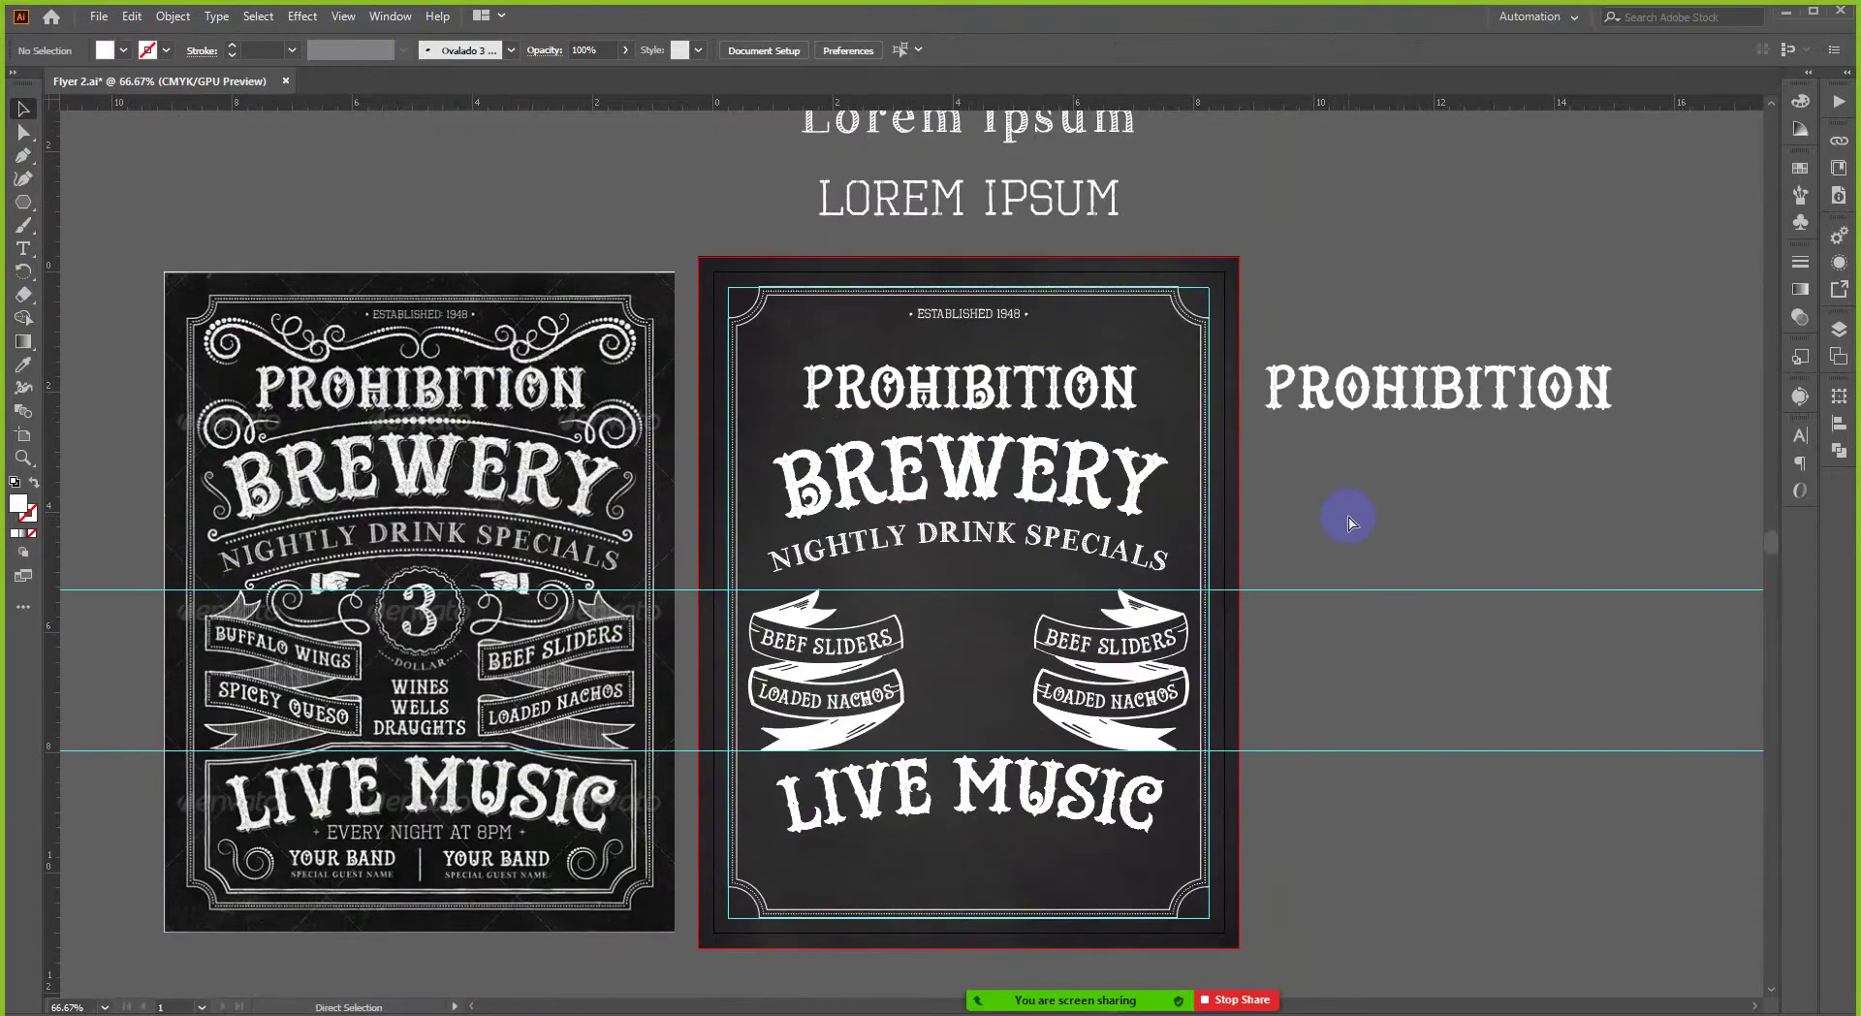
{"action": "key", "text": "ctrl+s"}
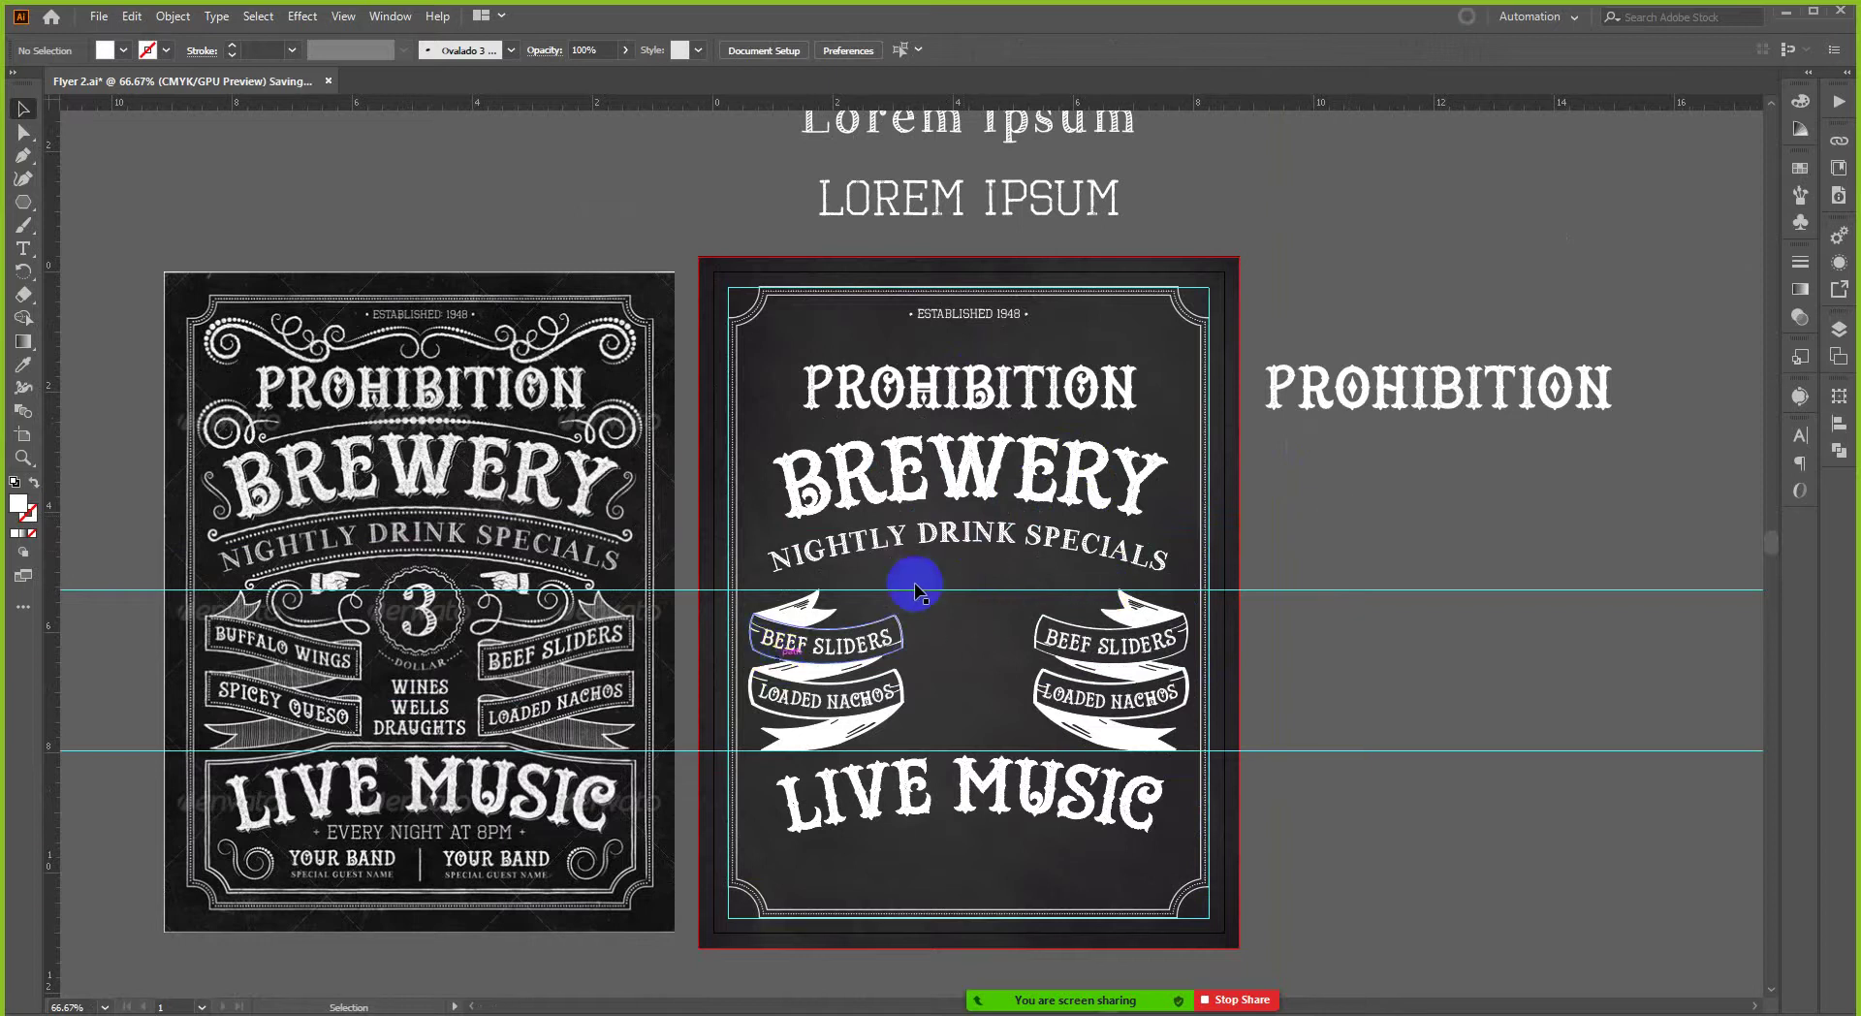
{"action": "scroll", "coordinate": [145, 625], "scroll_direction": "up", "scroll_amount": 1}
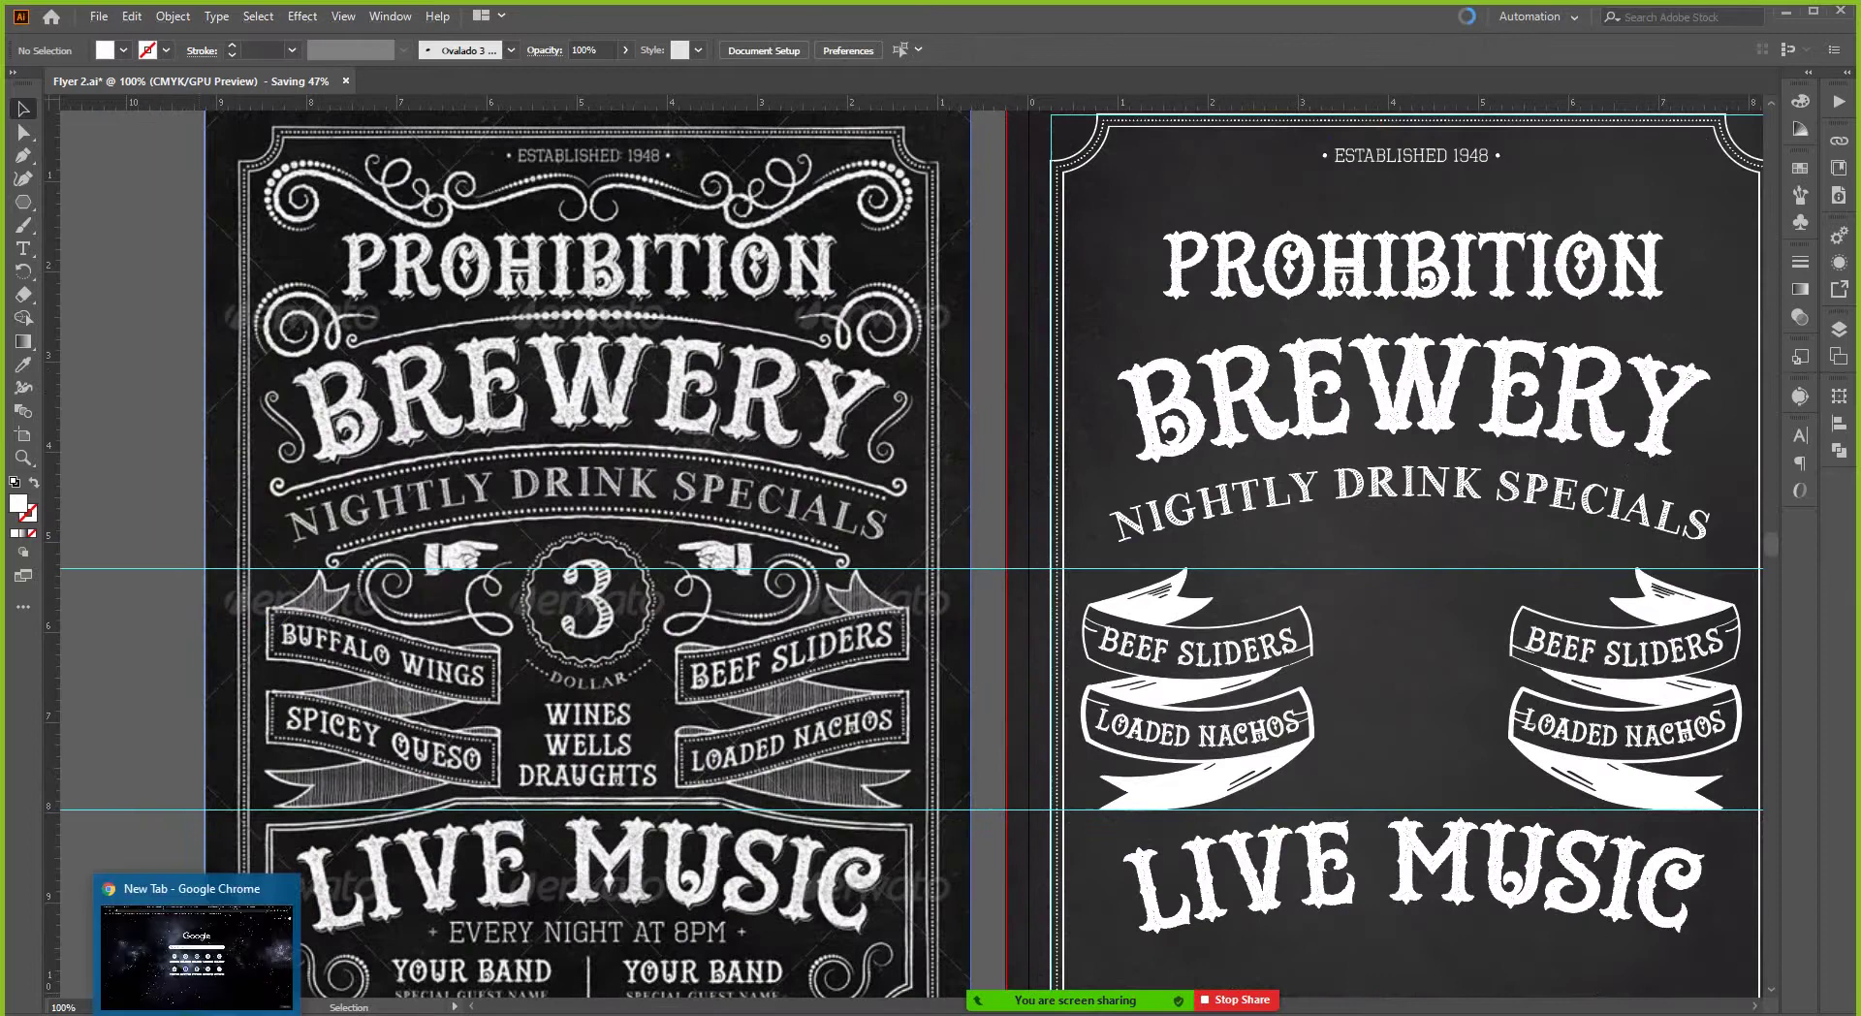
{"action": "left_click", "coordinate": [194, 945]}
{"action": "left_click", "coordinate": [1645, 113]}
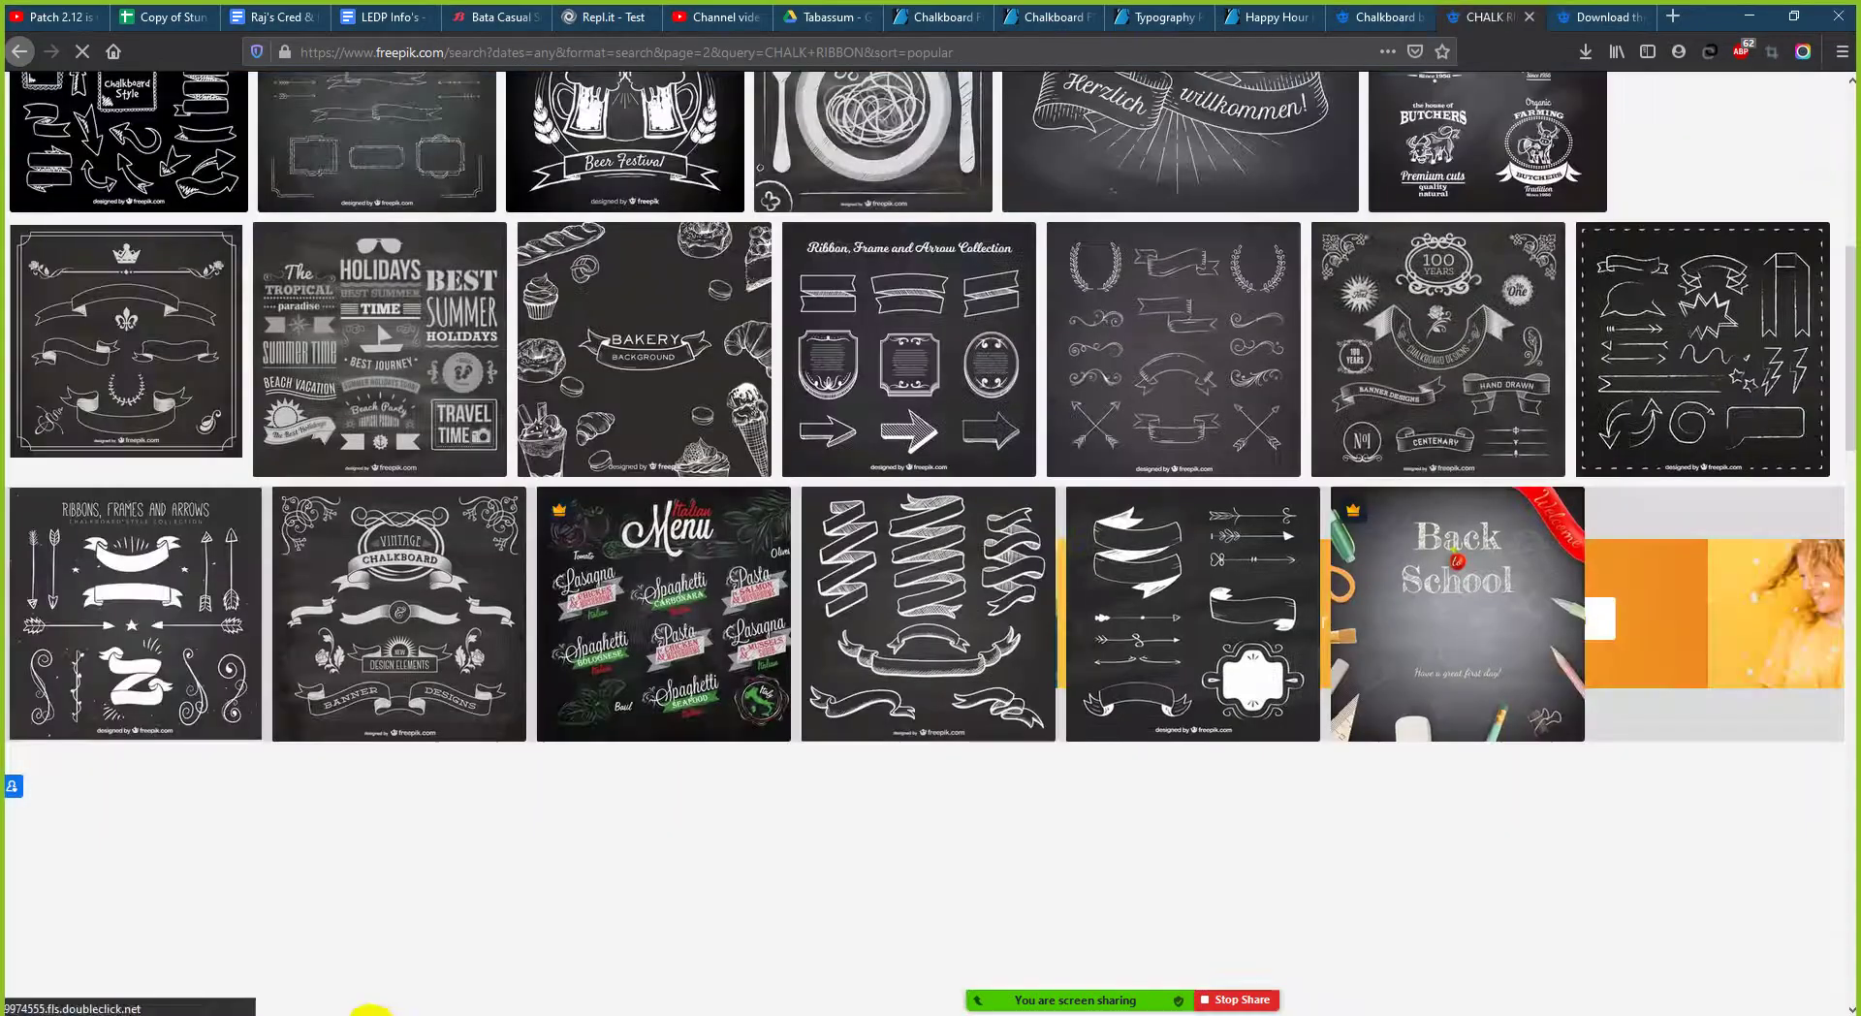
{"action": "left_click", "coordinate": [371, 1011]}
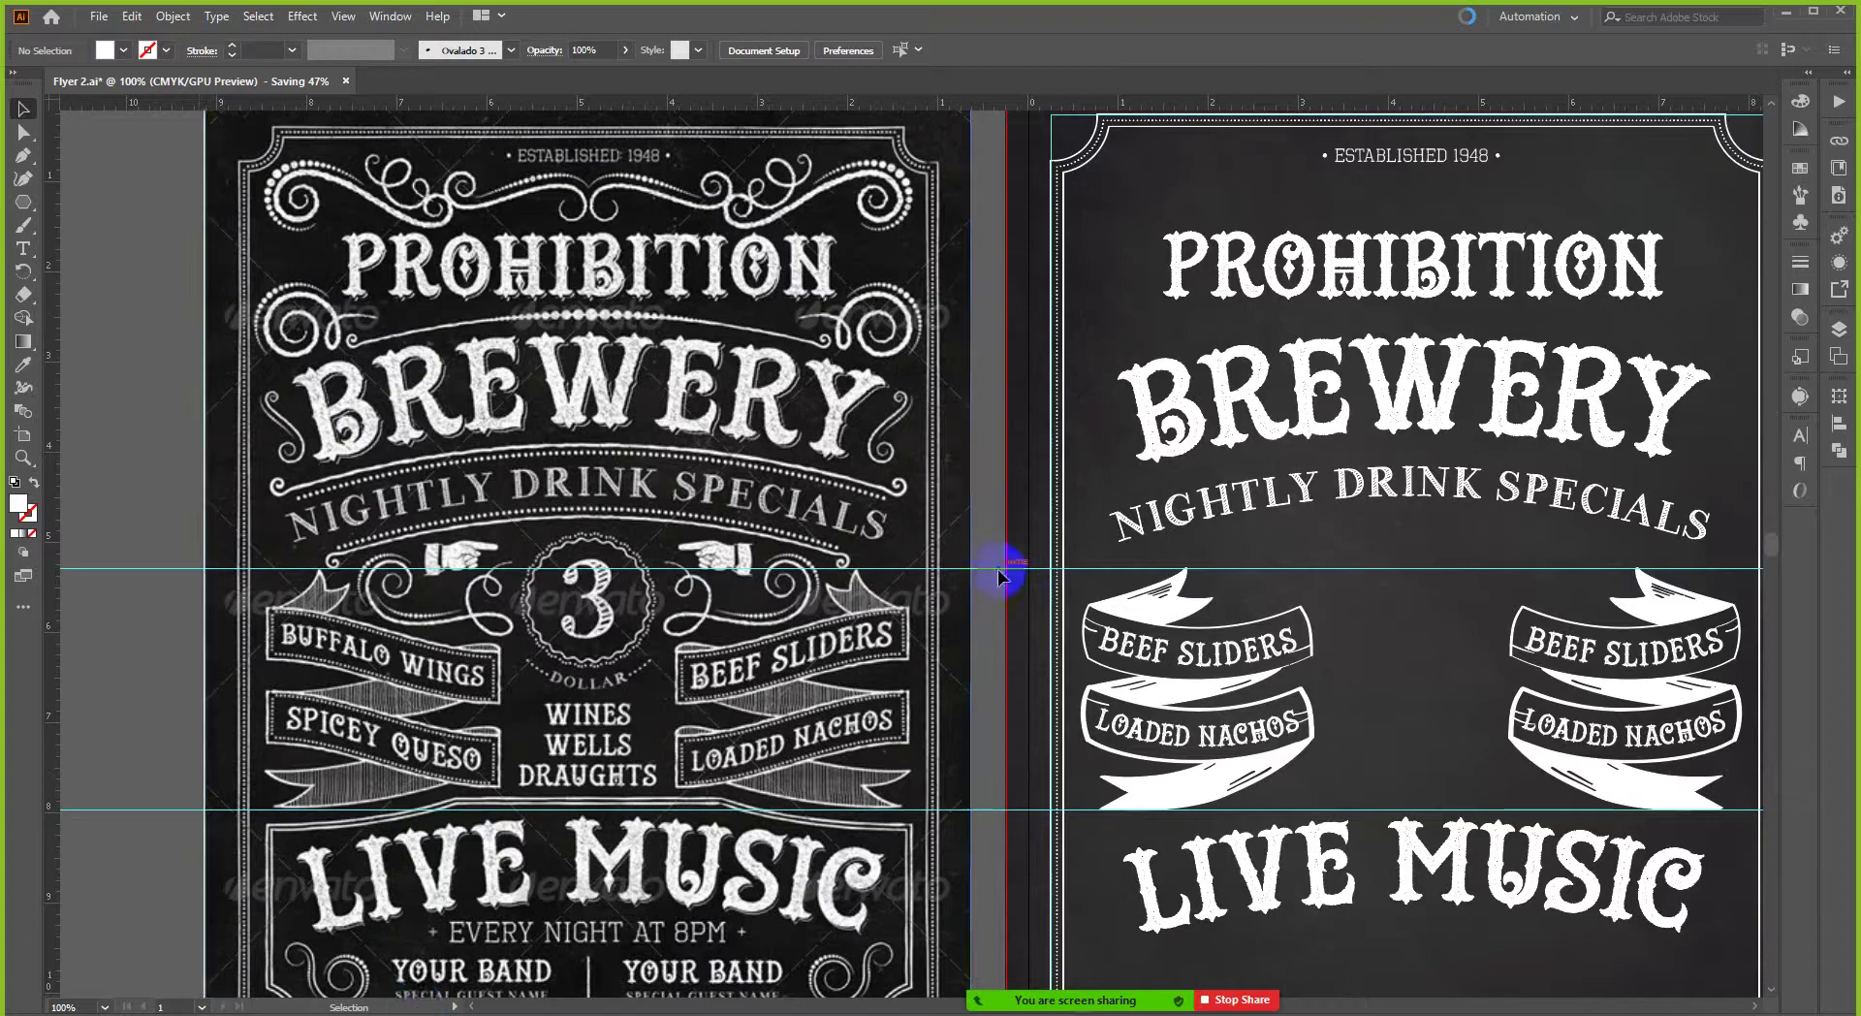
{"action": "scroll", "coordinate": [1009, 572], "scroll_direction": "down", "scroll_amount": 1}
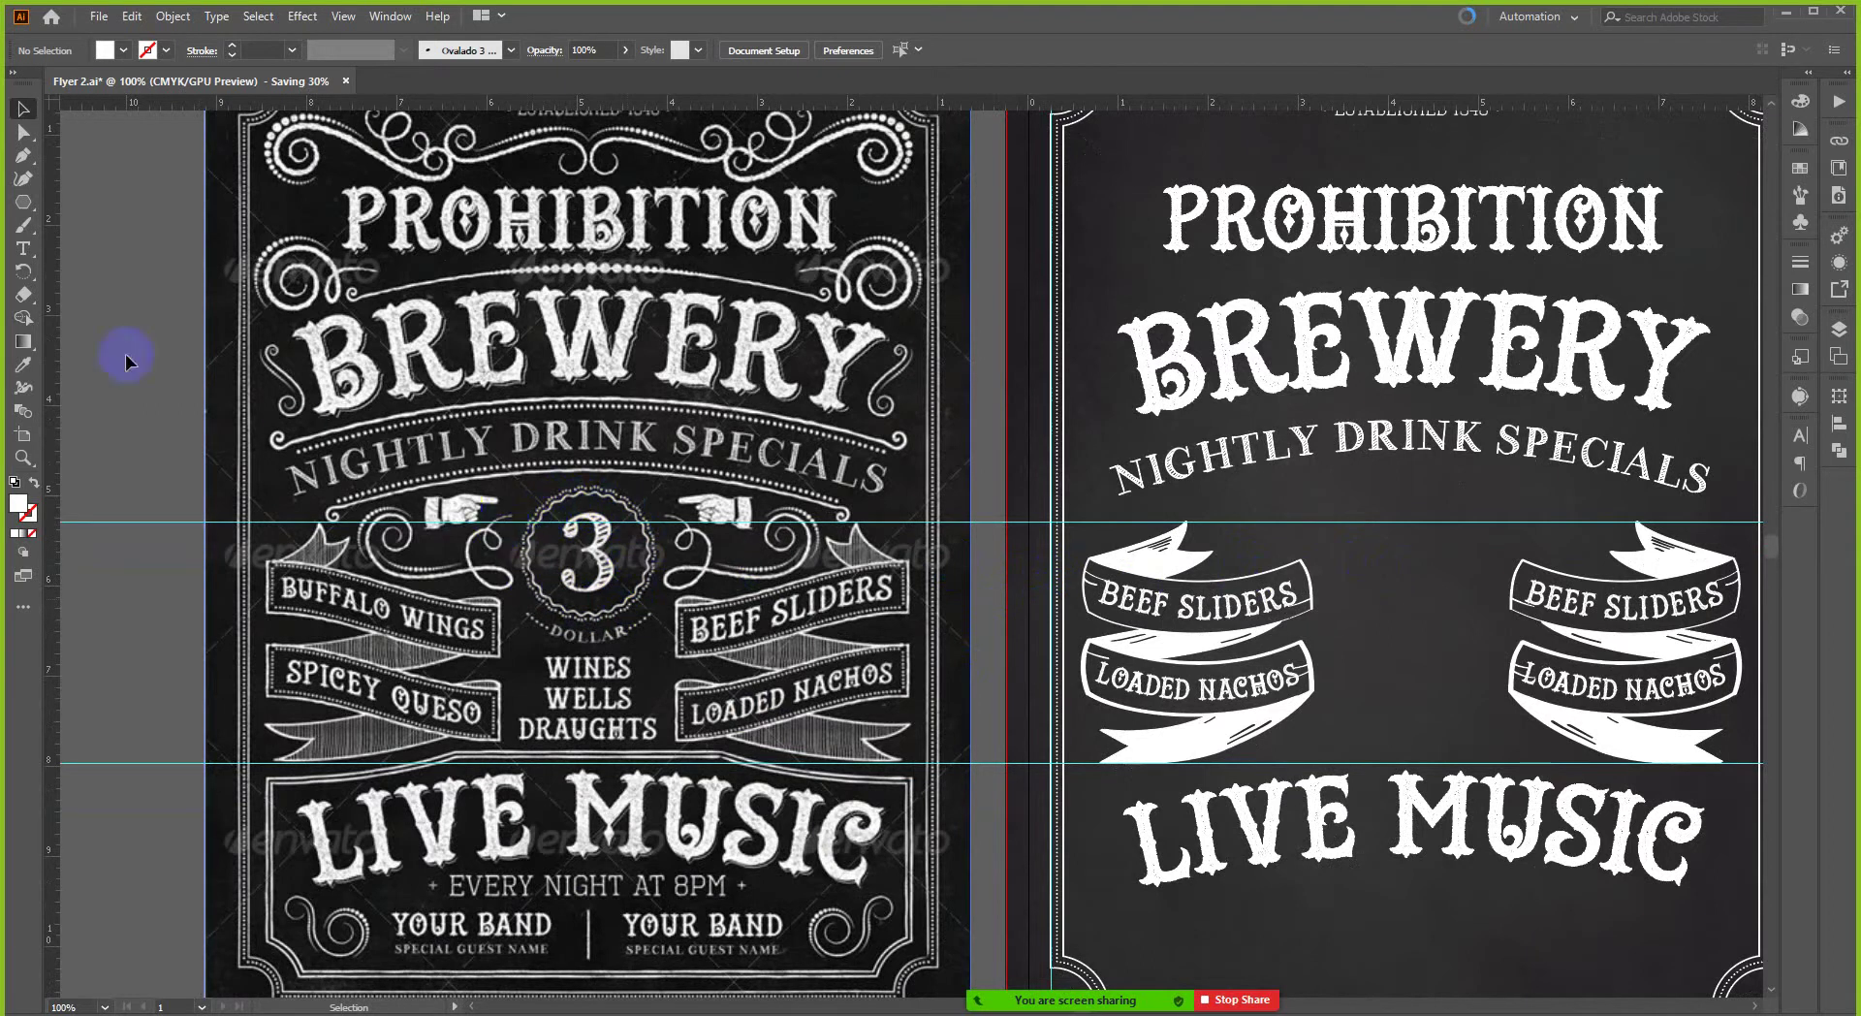
- Create a 50-point star with radii of 0.3472 in and 0.6944 in on the empty canvas beside the flyer
{"action": "left_click", "coordinate": [23, 202]}
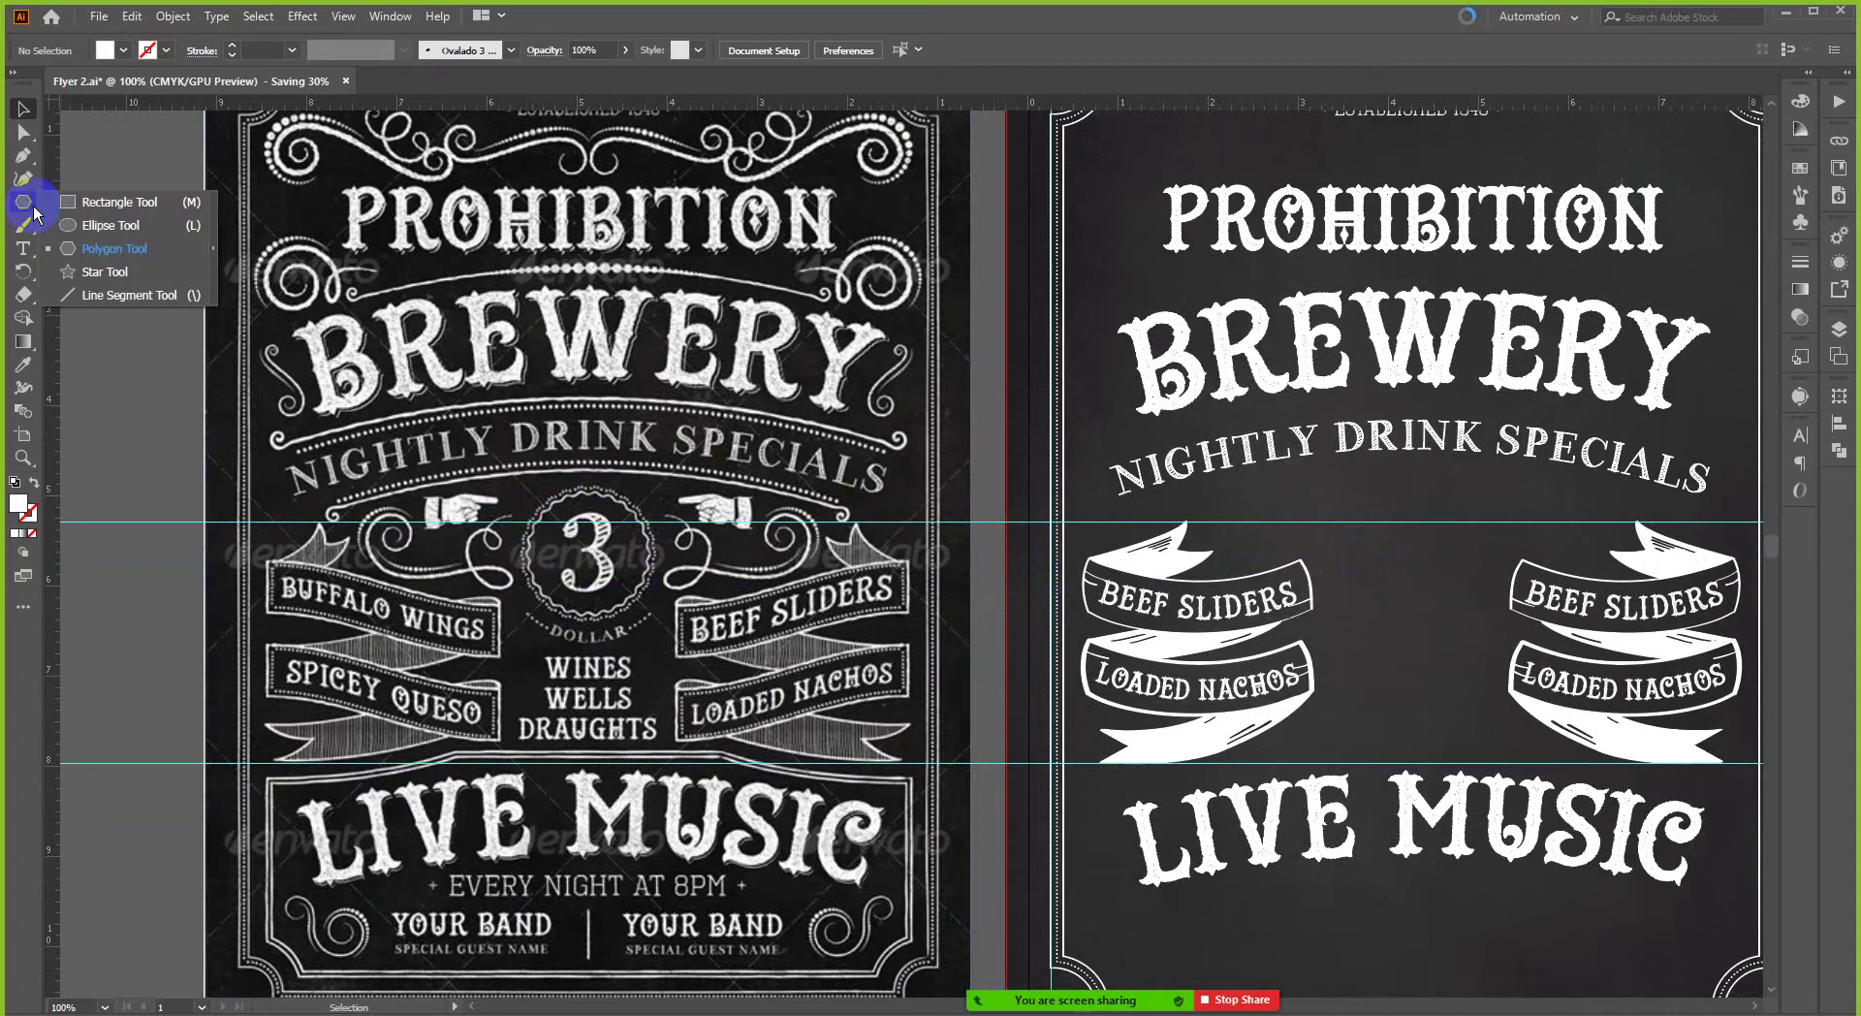
{"action": "left_click_drag", "start_coordinate": [35, 213], "coordinate": [70, 275]}
{"action": "scroll", "coordinate": [151, 357], "scroll_direction": "down", "scroll_amount": 1, "text": "alt"}
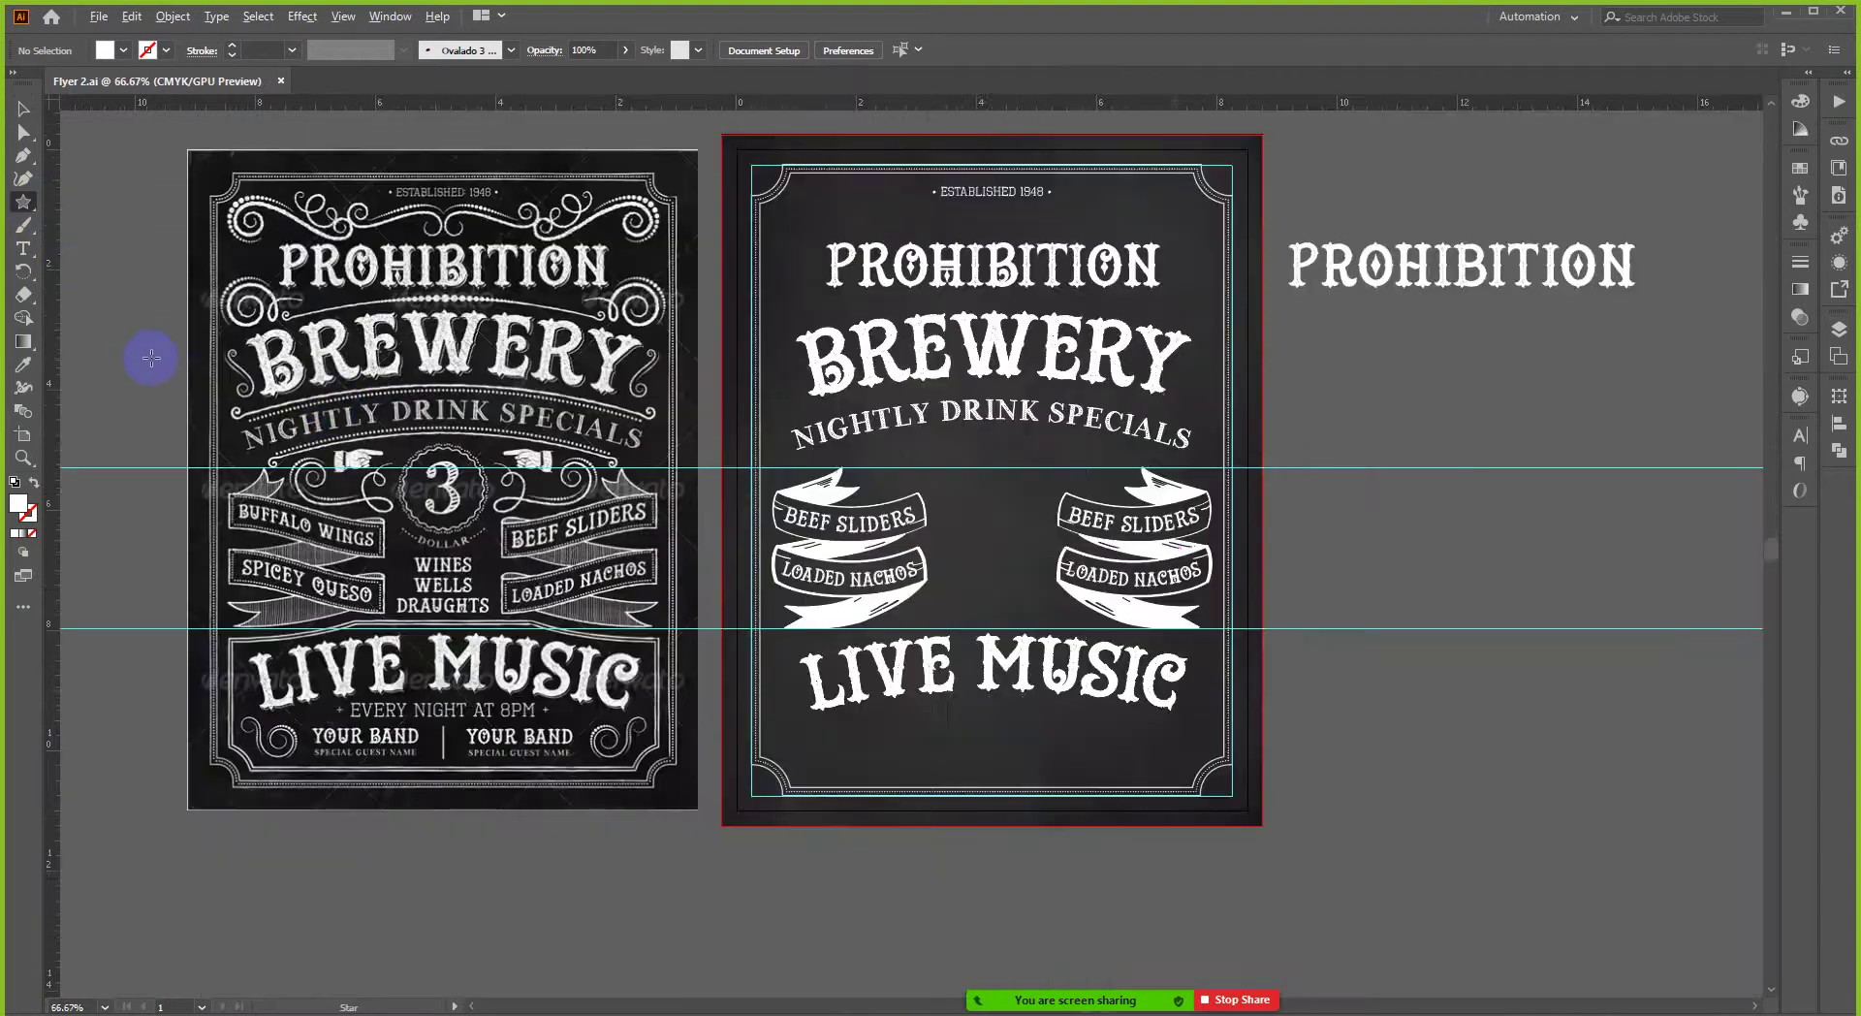
{"action": "scroll", "coordinate": [1084, 535], "scroll_direction": "up", "scroll_amount": 1}
{"action": "left_click", "coordinate": [1381, 473]}
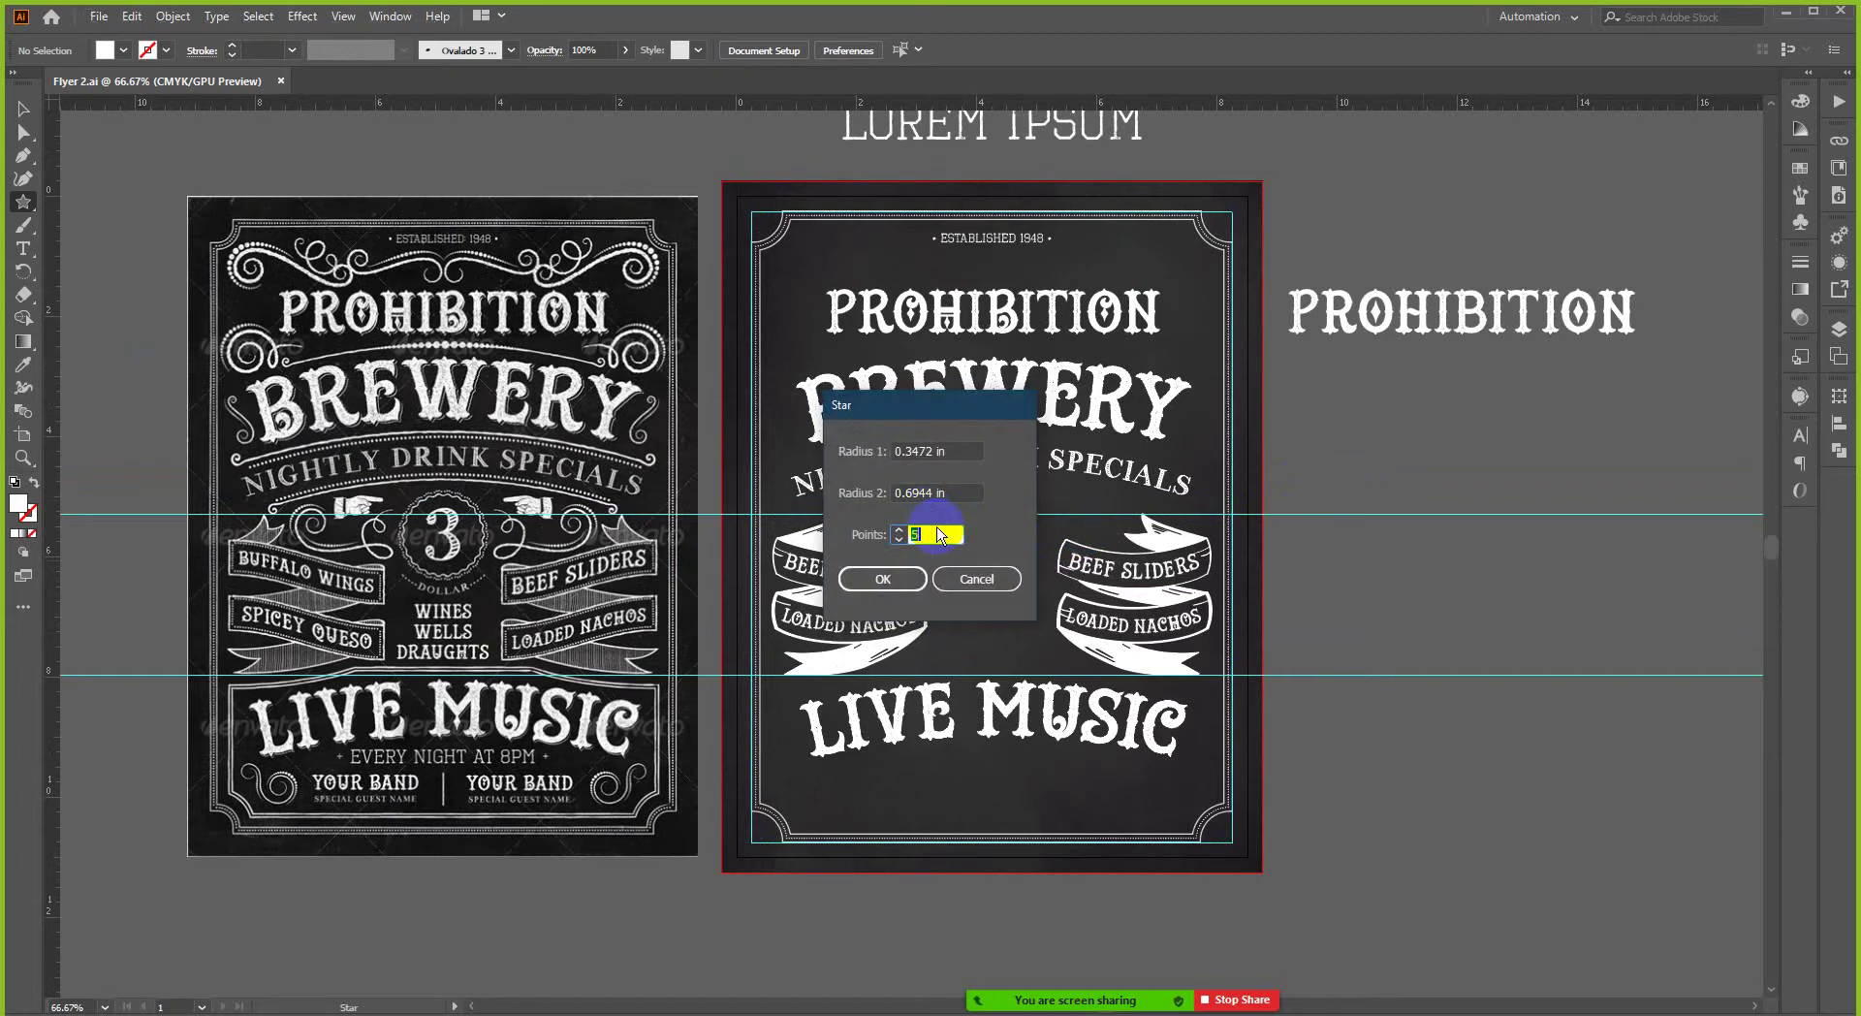
{"action": "type", "text": "0"}
{"action": "left_click", "coordinate": [883, 579]}
{"action": "scroll", "coordinate": [1371, 460], "scroll_direction": "up", "scroll_amount": 1, "text": "alt"}
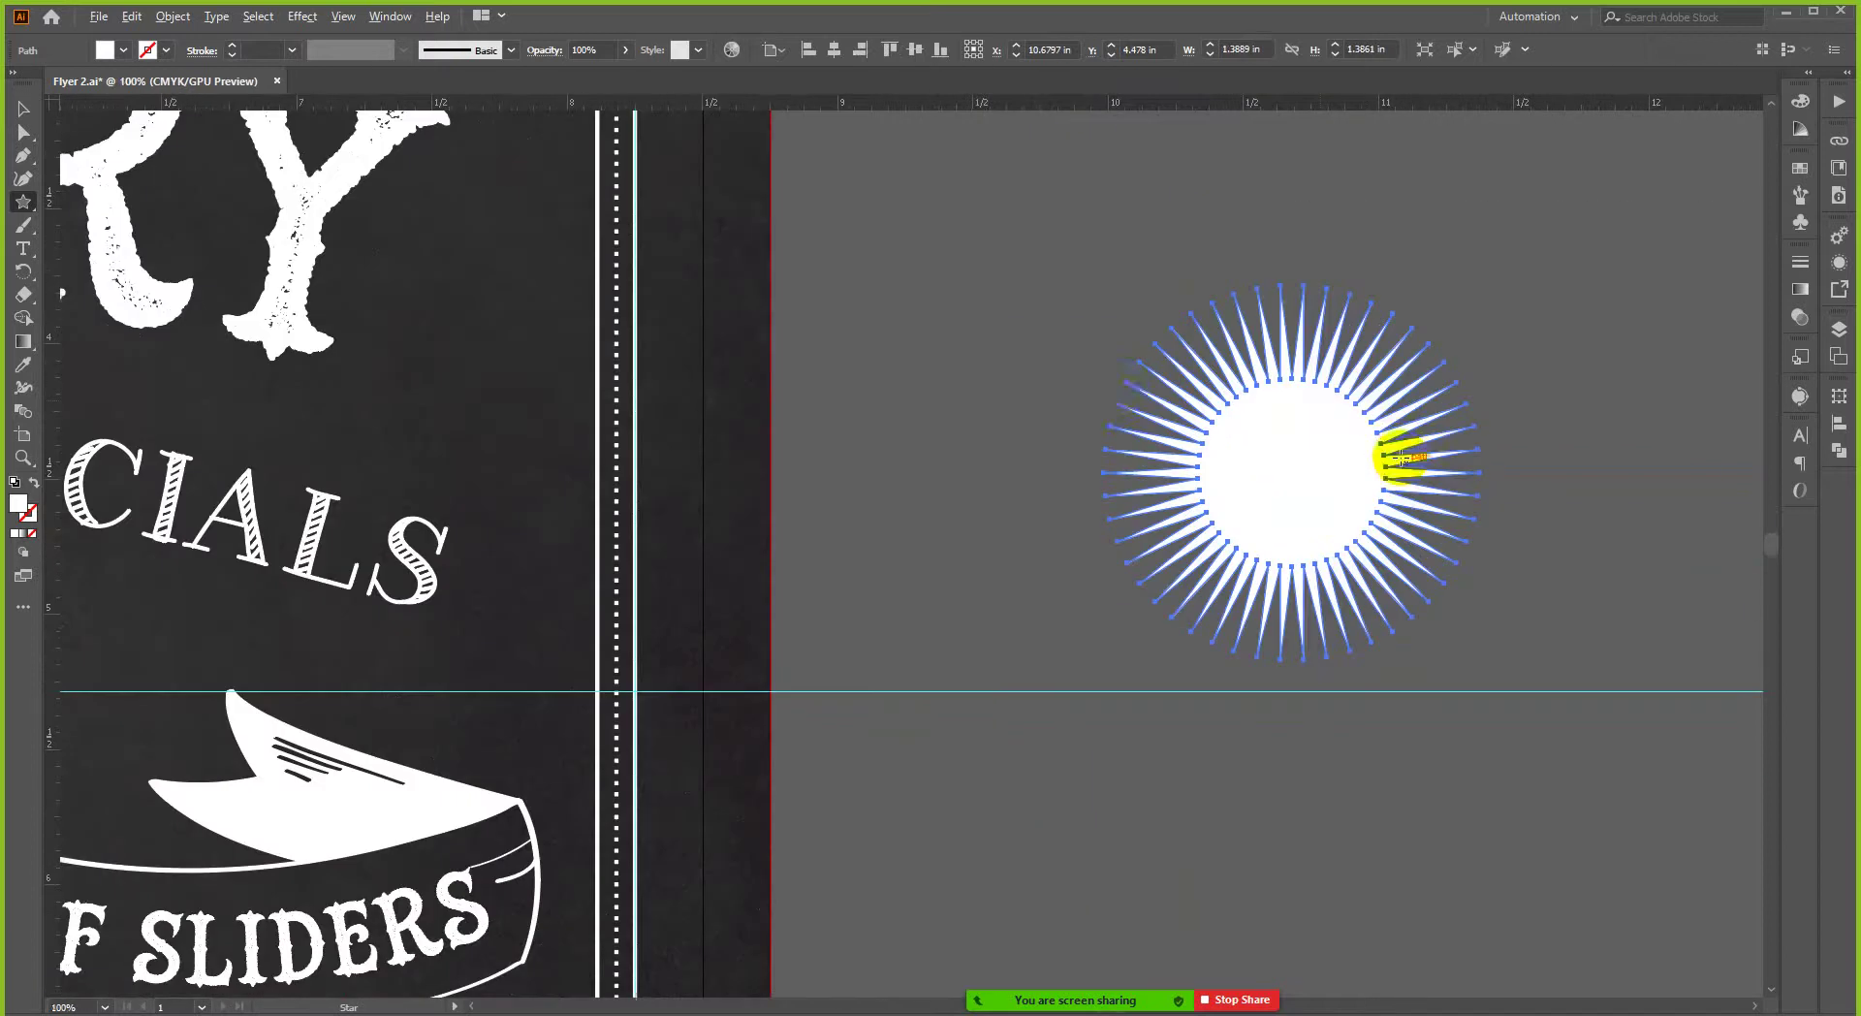
- Scale the 50-point star up proportionally to about 2.18 in wide and keep it selected
{"action": "key", "text": "v"}
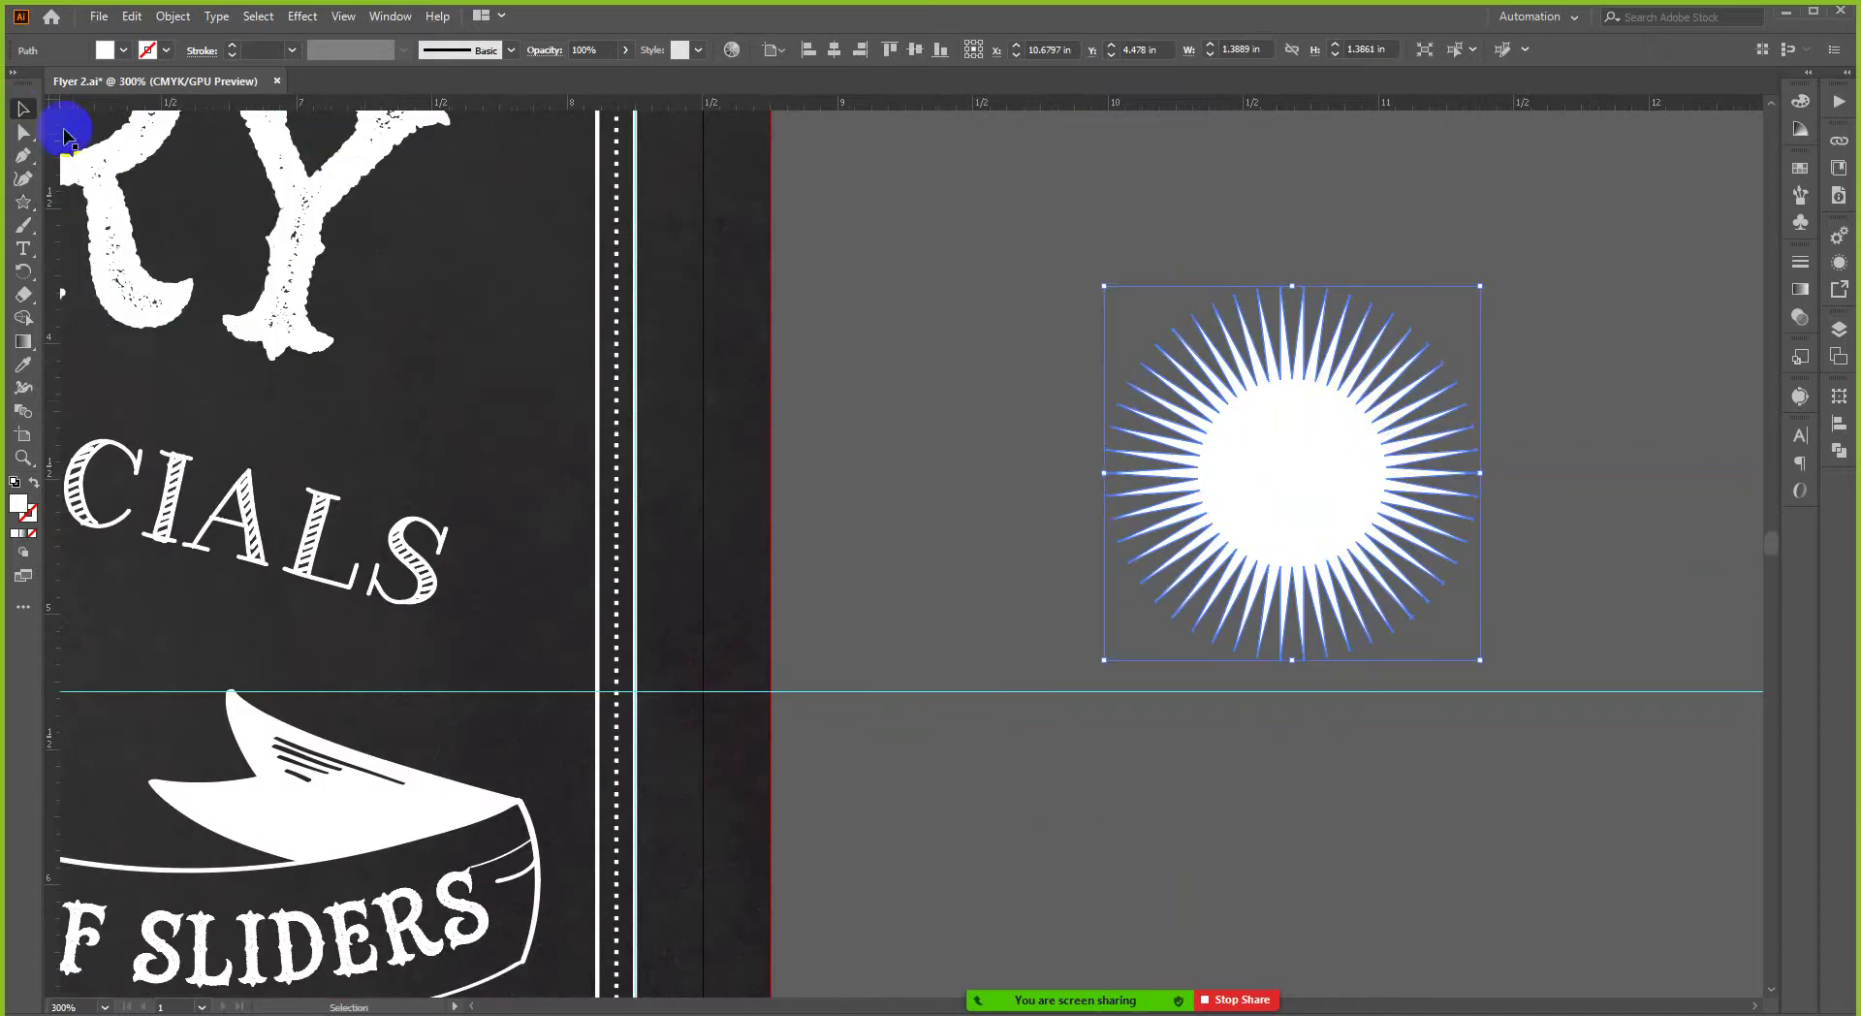
{"action": "scroll", "coordinate": [1124, 491], "scroll_direction": "down", "scroll_amount": 1}
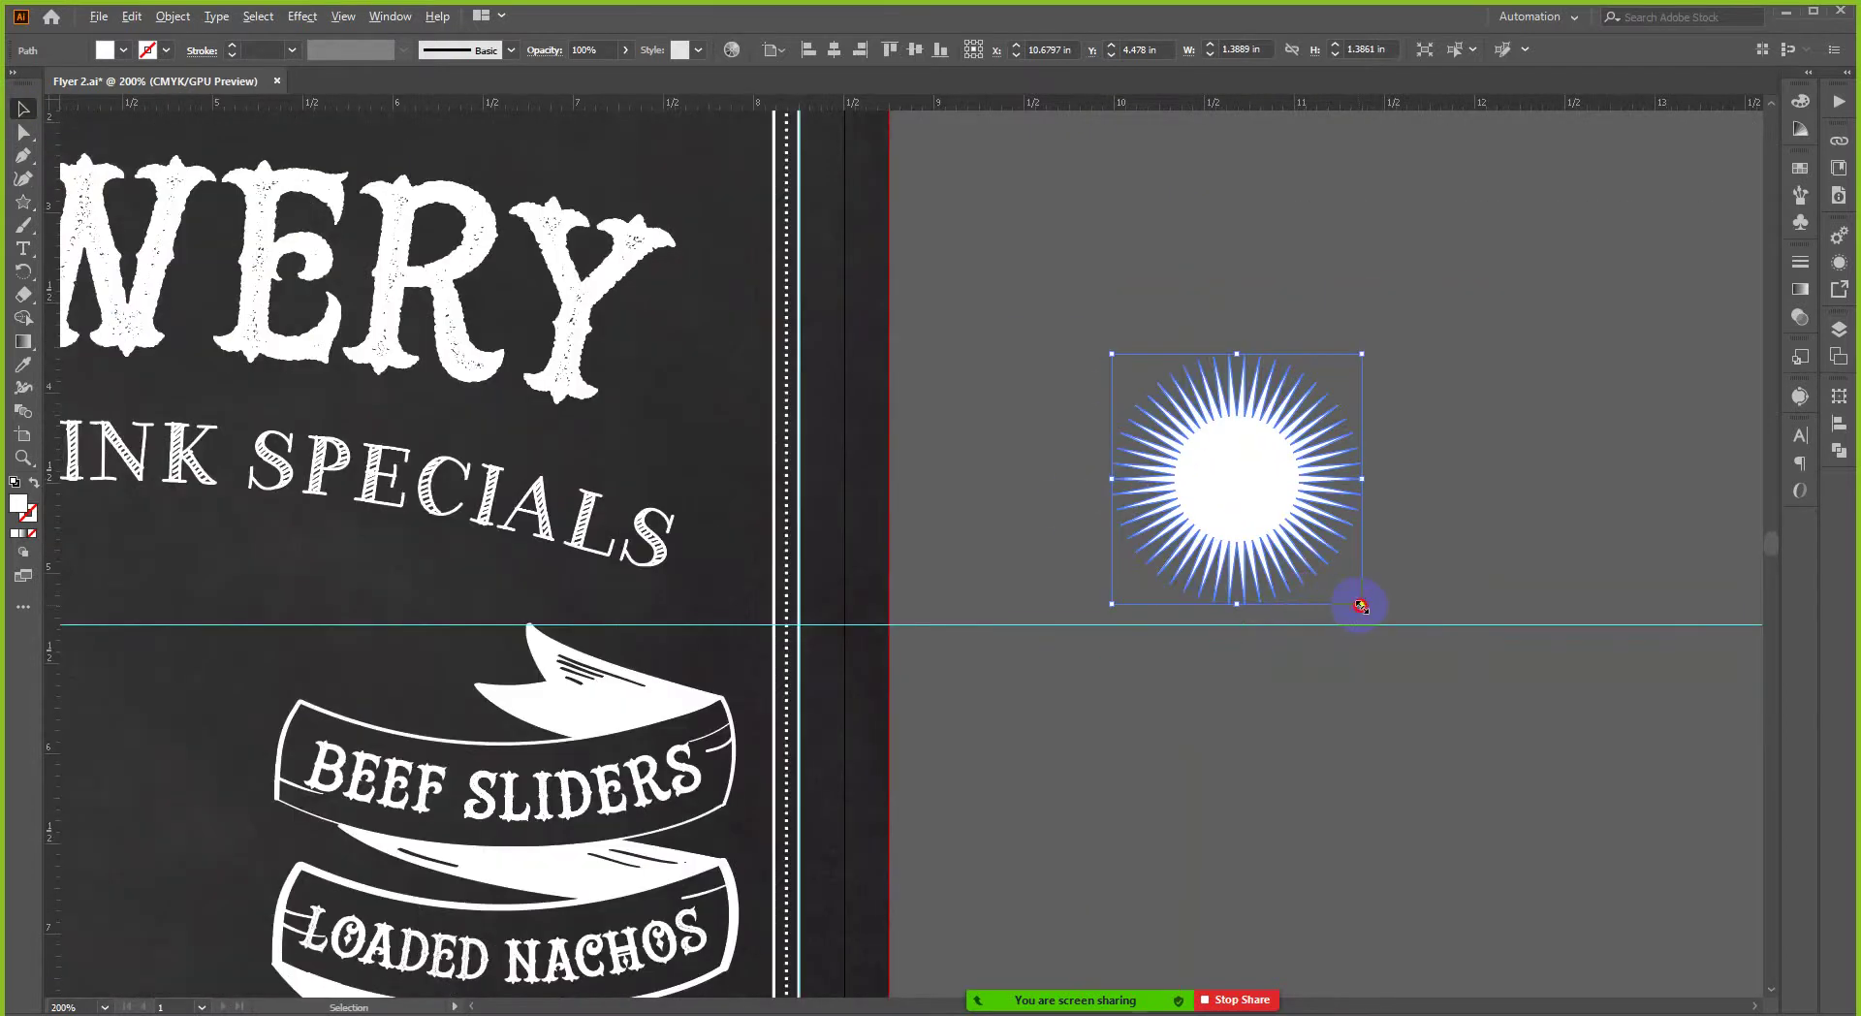
{"action": "left_click_drag", "start_coordinate": [1361, 606], "coordinate": [1454, 694]}
{"action": "scroll", "coordinate": [1421, 652], "scroll_direction": "down", "scroll_amount": 1}
{"action": "scroll", "coordinate": [1420, 656], "scroll_direction": "up", "scroll_amount": 1}
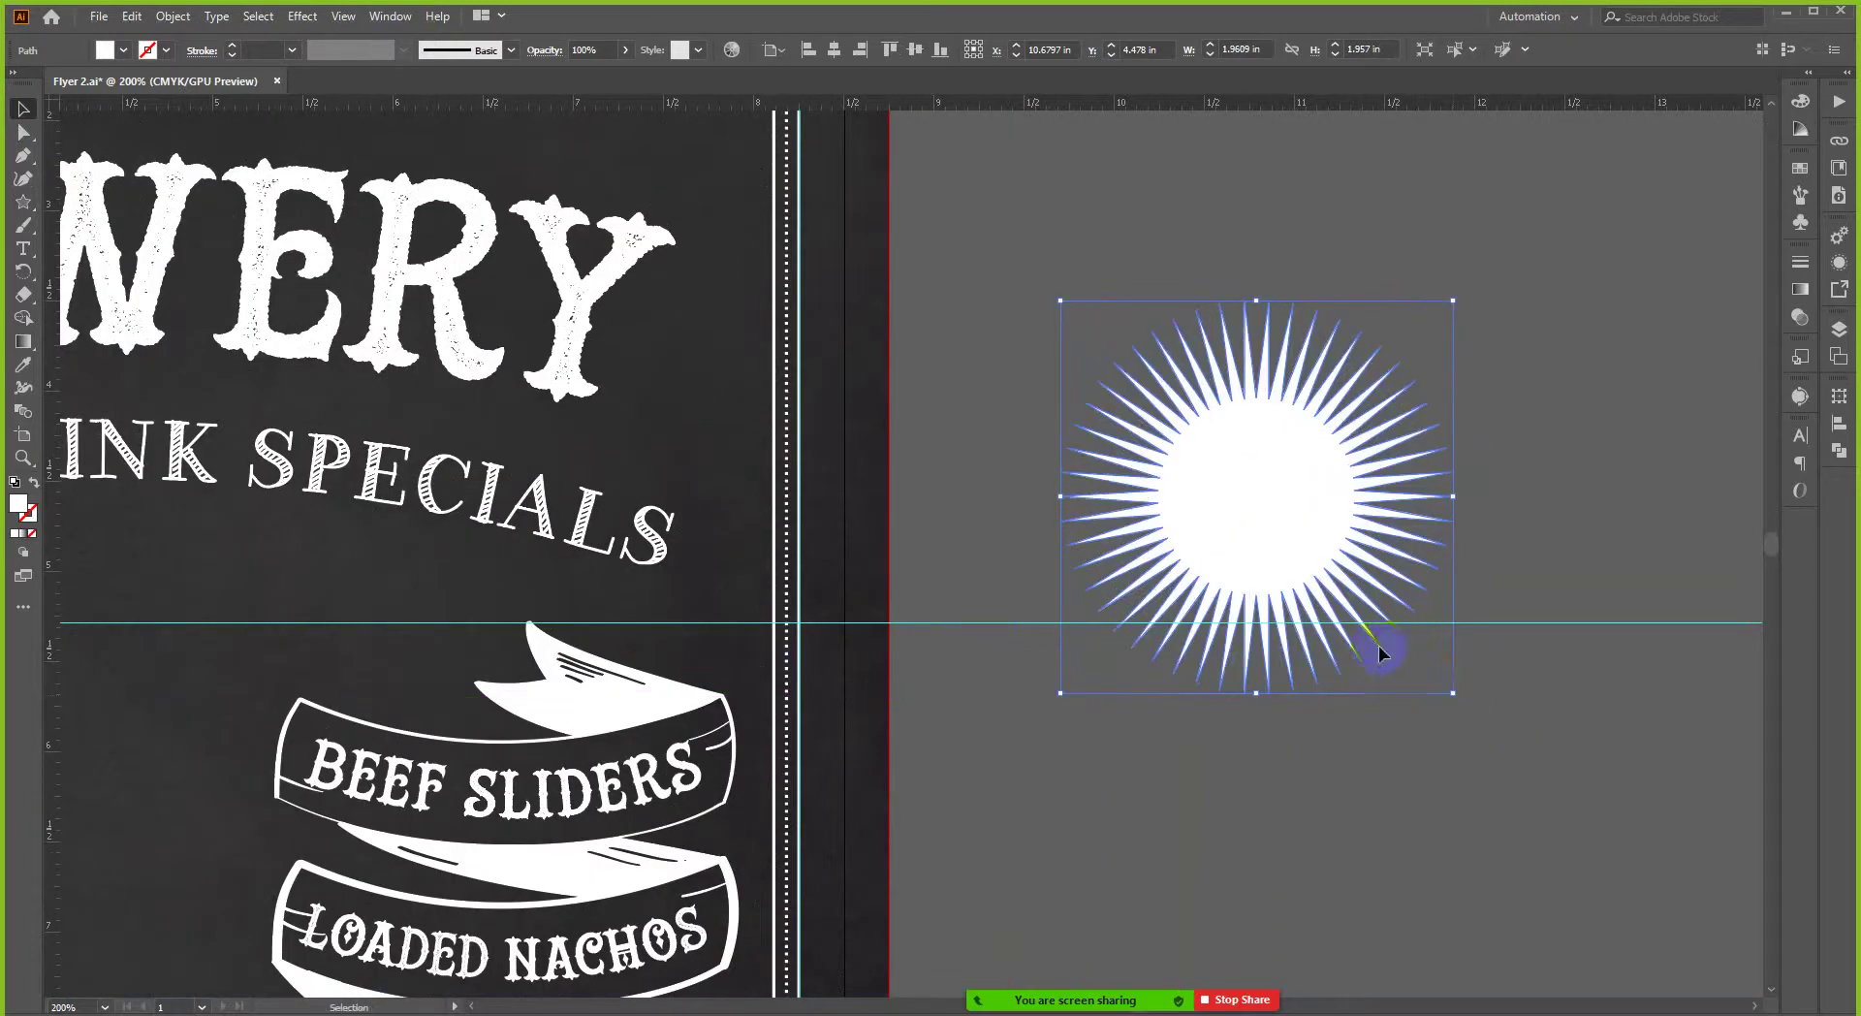
{"action": "scroll", "coordinate": [1312, 601], "scroll_direction": "down", "scroll_amount": 1}
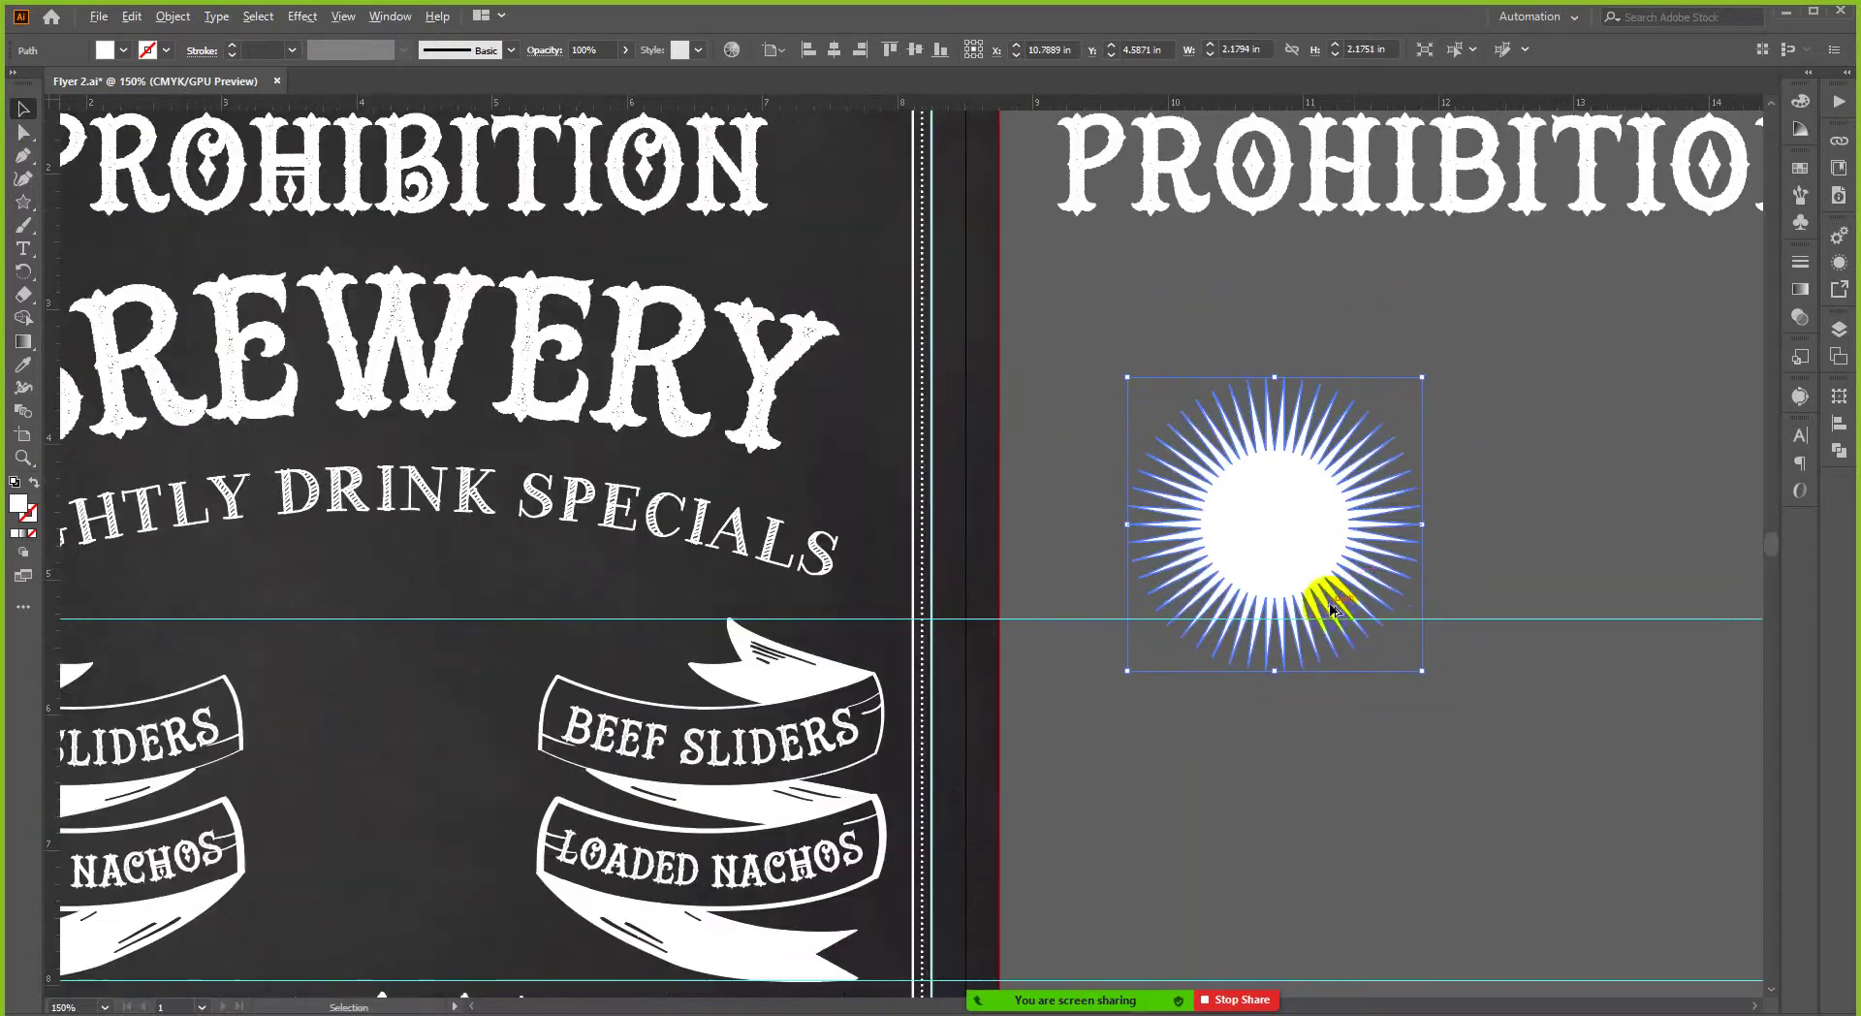
{"action": "left_click", "coordinate": [1495, 462]}
{"action": "left_click", "coordinate": [1300, 520]}
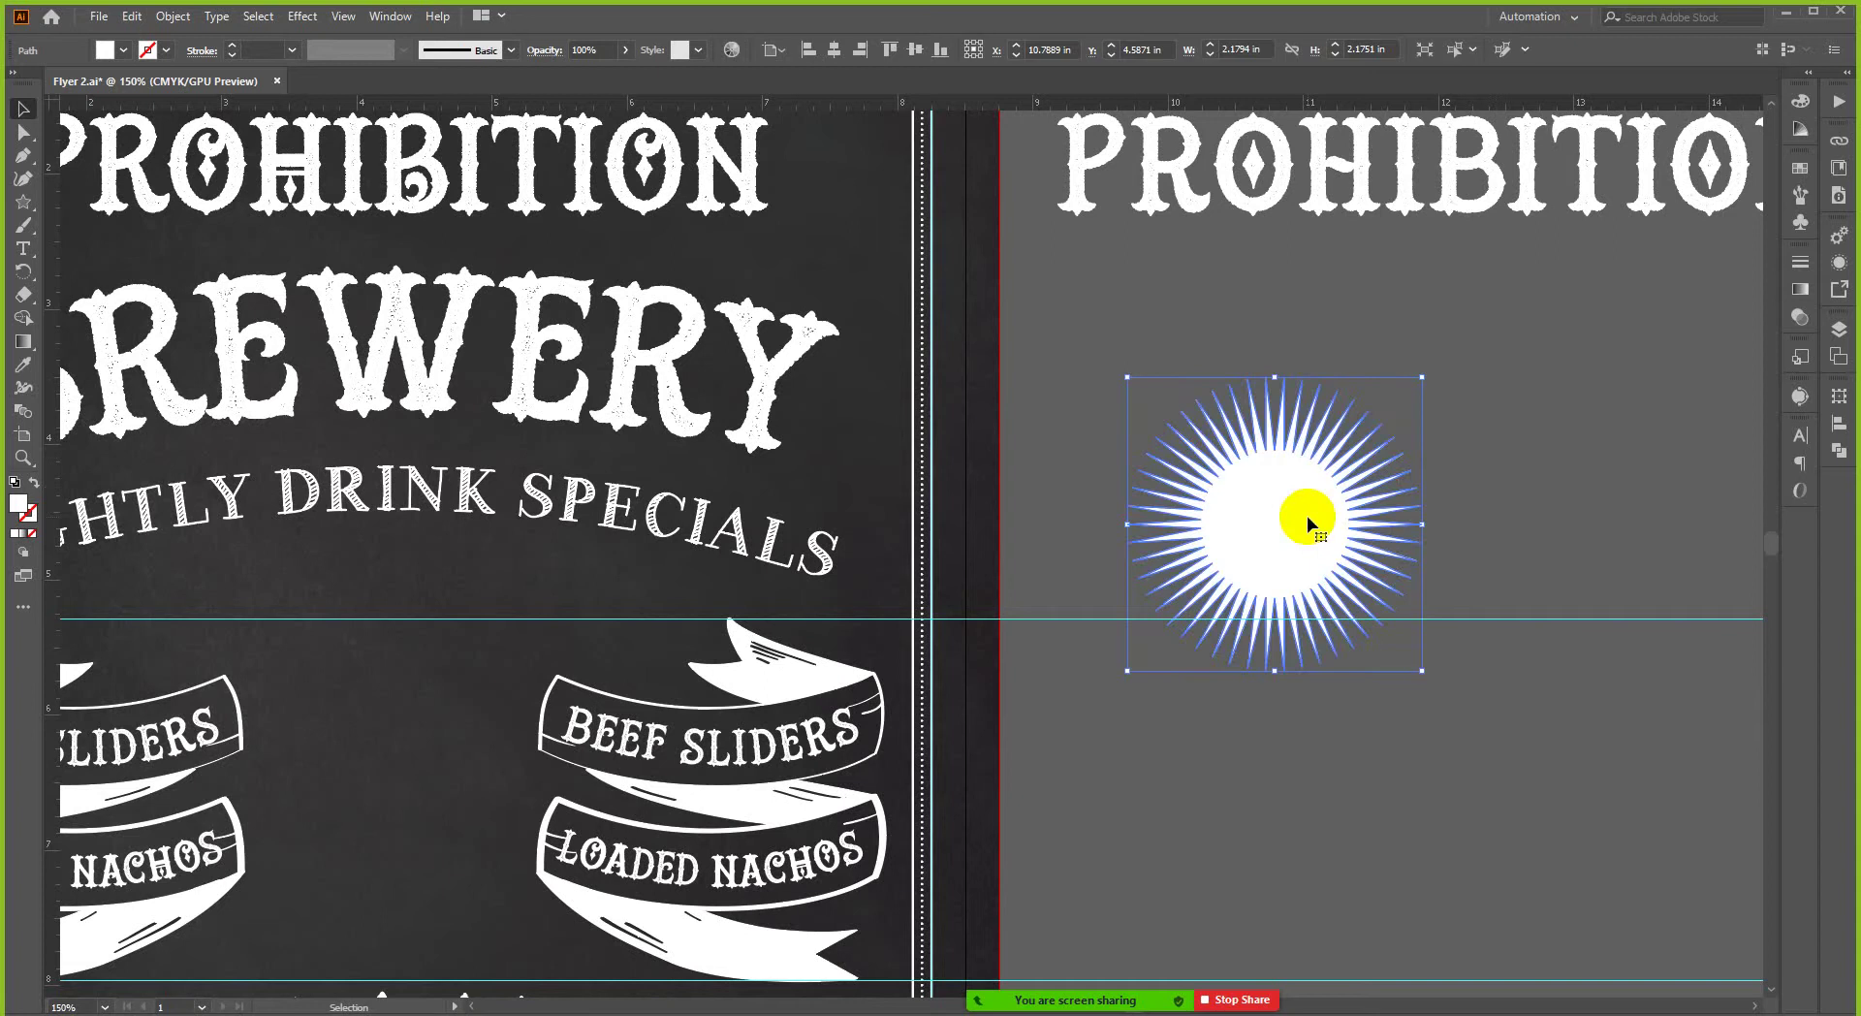
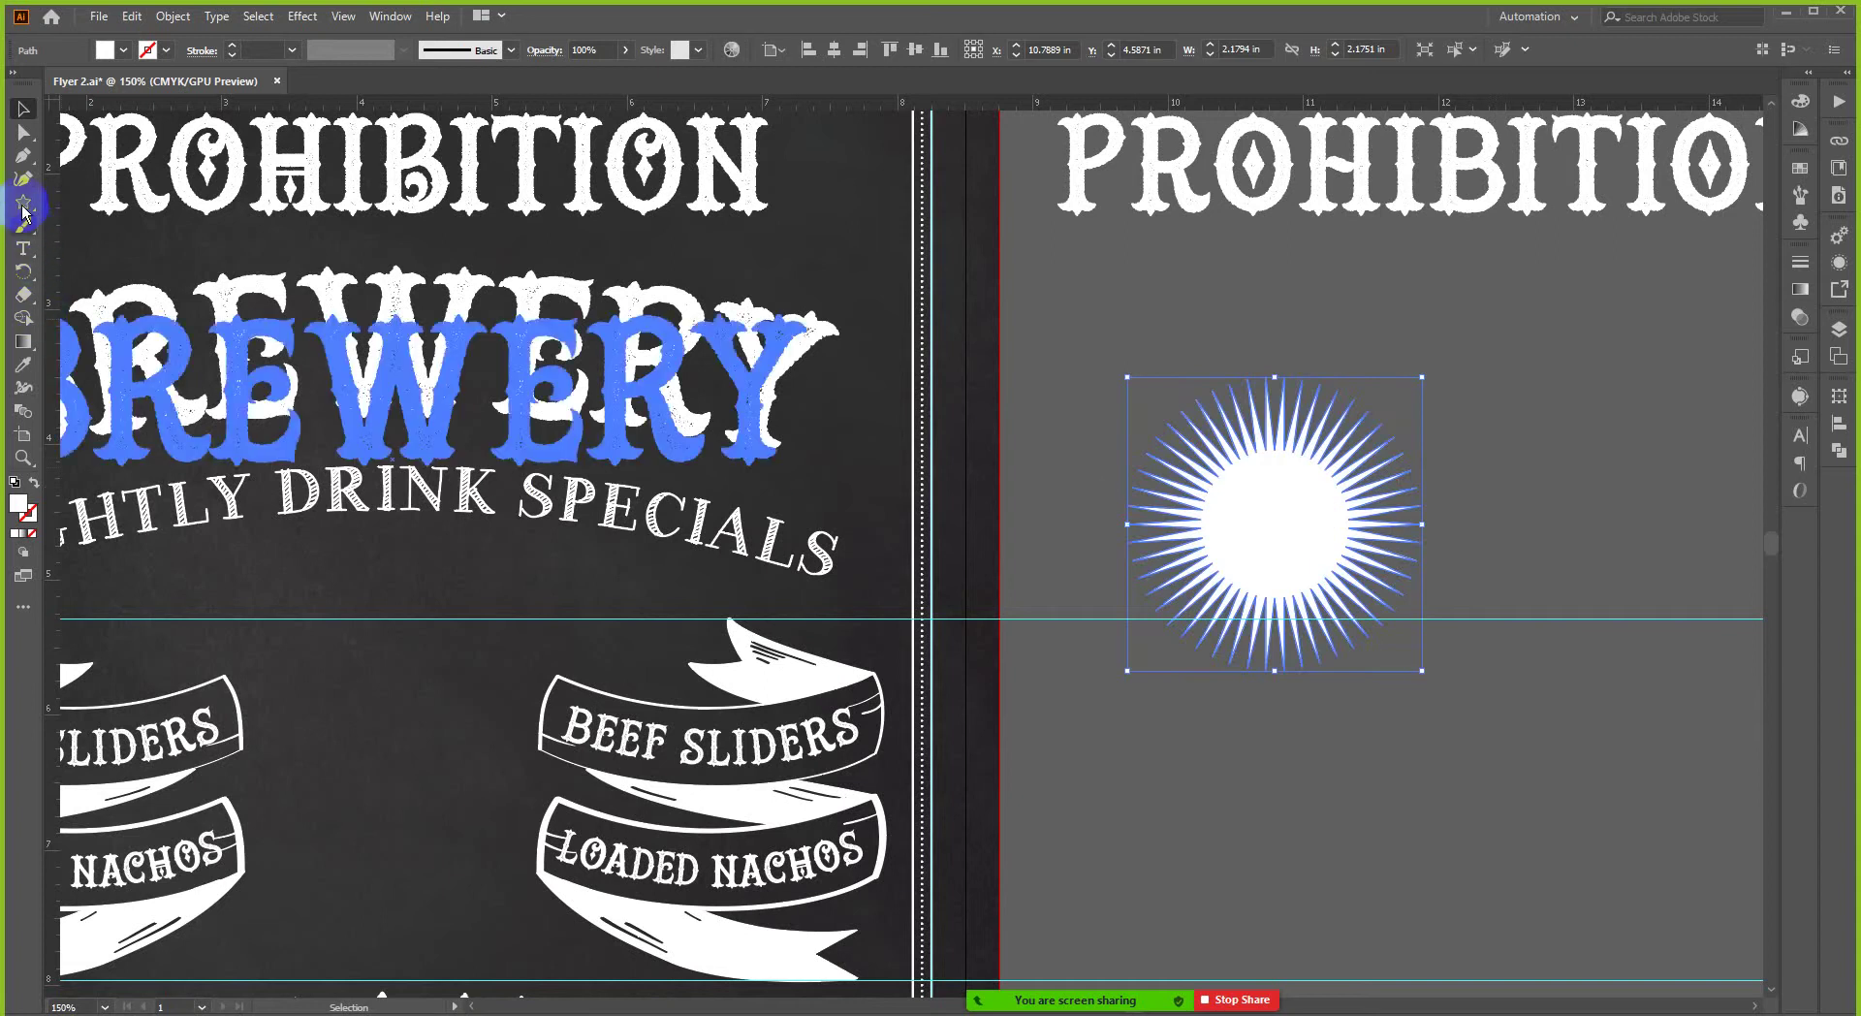
- Round all corners of the 50-point star by about 0.02 in to form a scalloped circle, and deselect it
{"action": "left_click", "coordinate": [24, 140]}
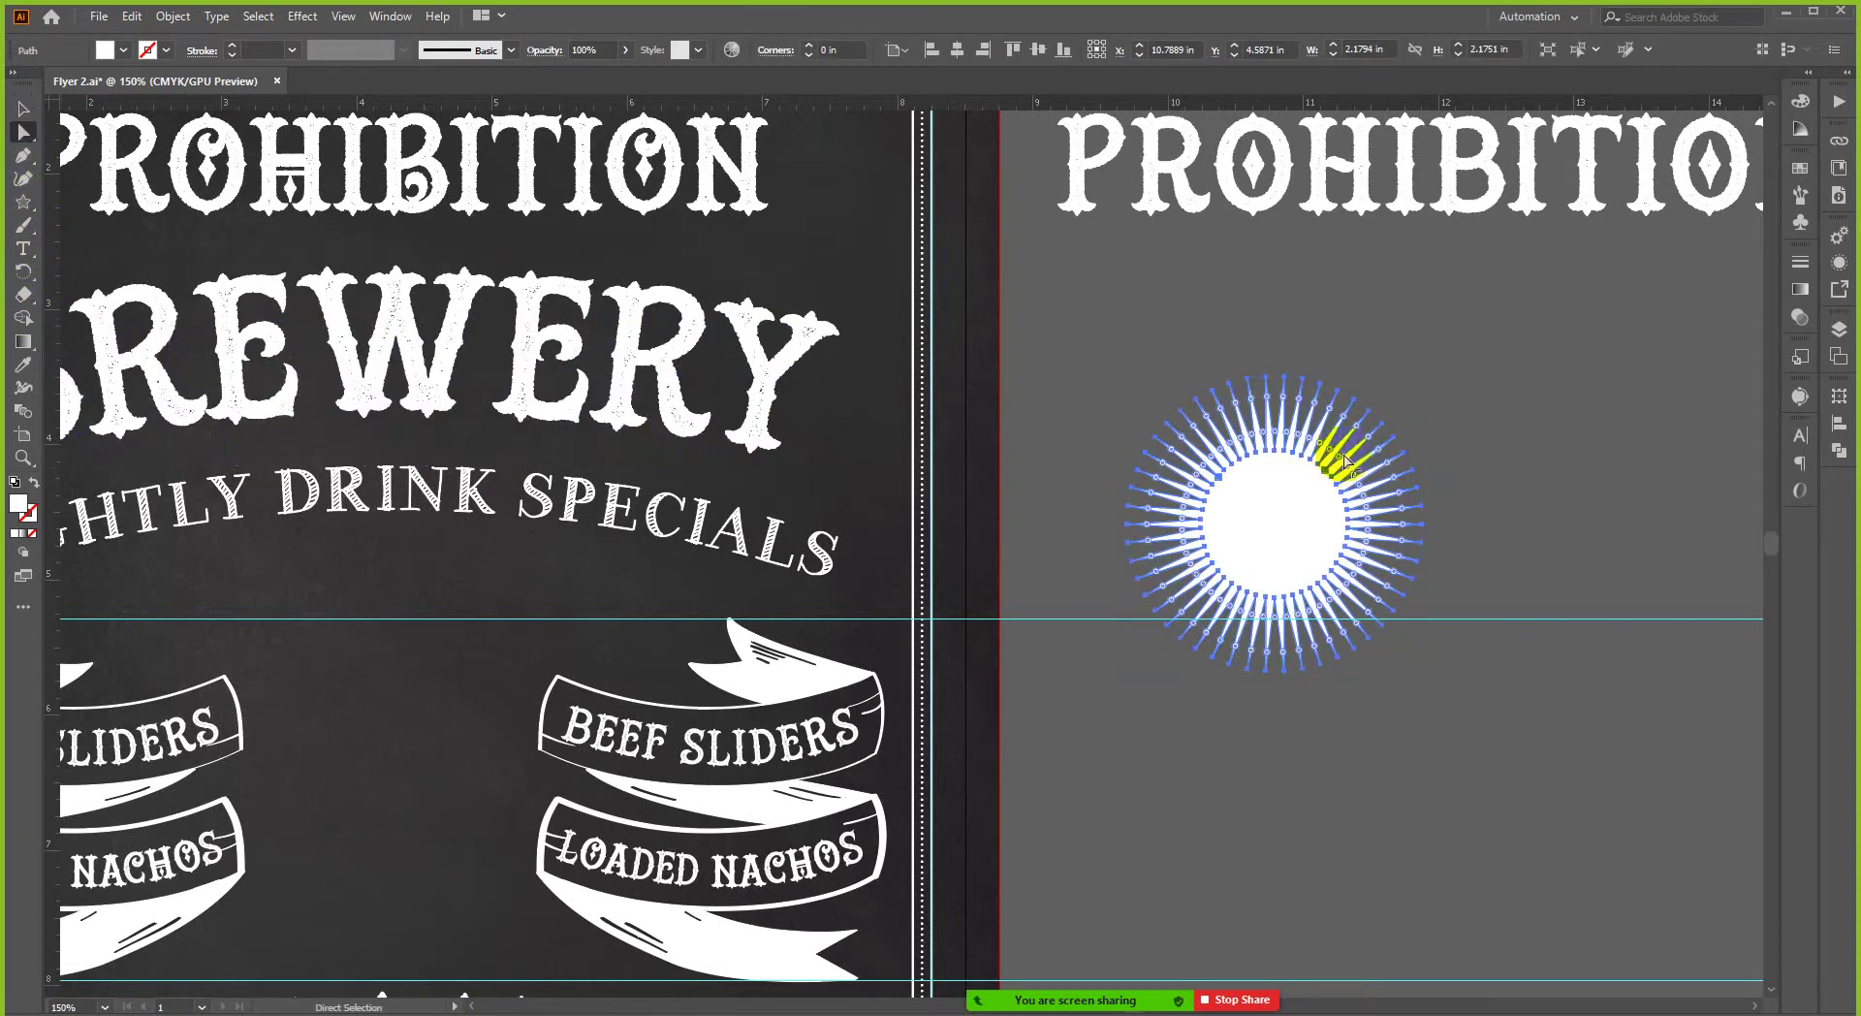
{"action": "scroll", "coordinate": [1340, 451], "scroll_direction": "up", "scroll_amount": 2}
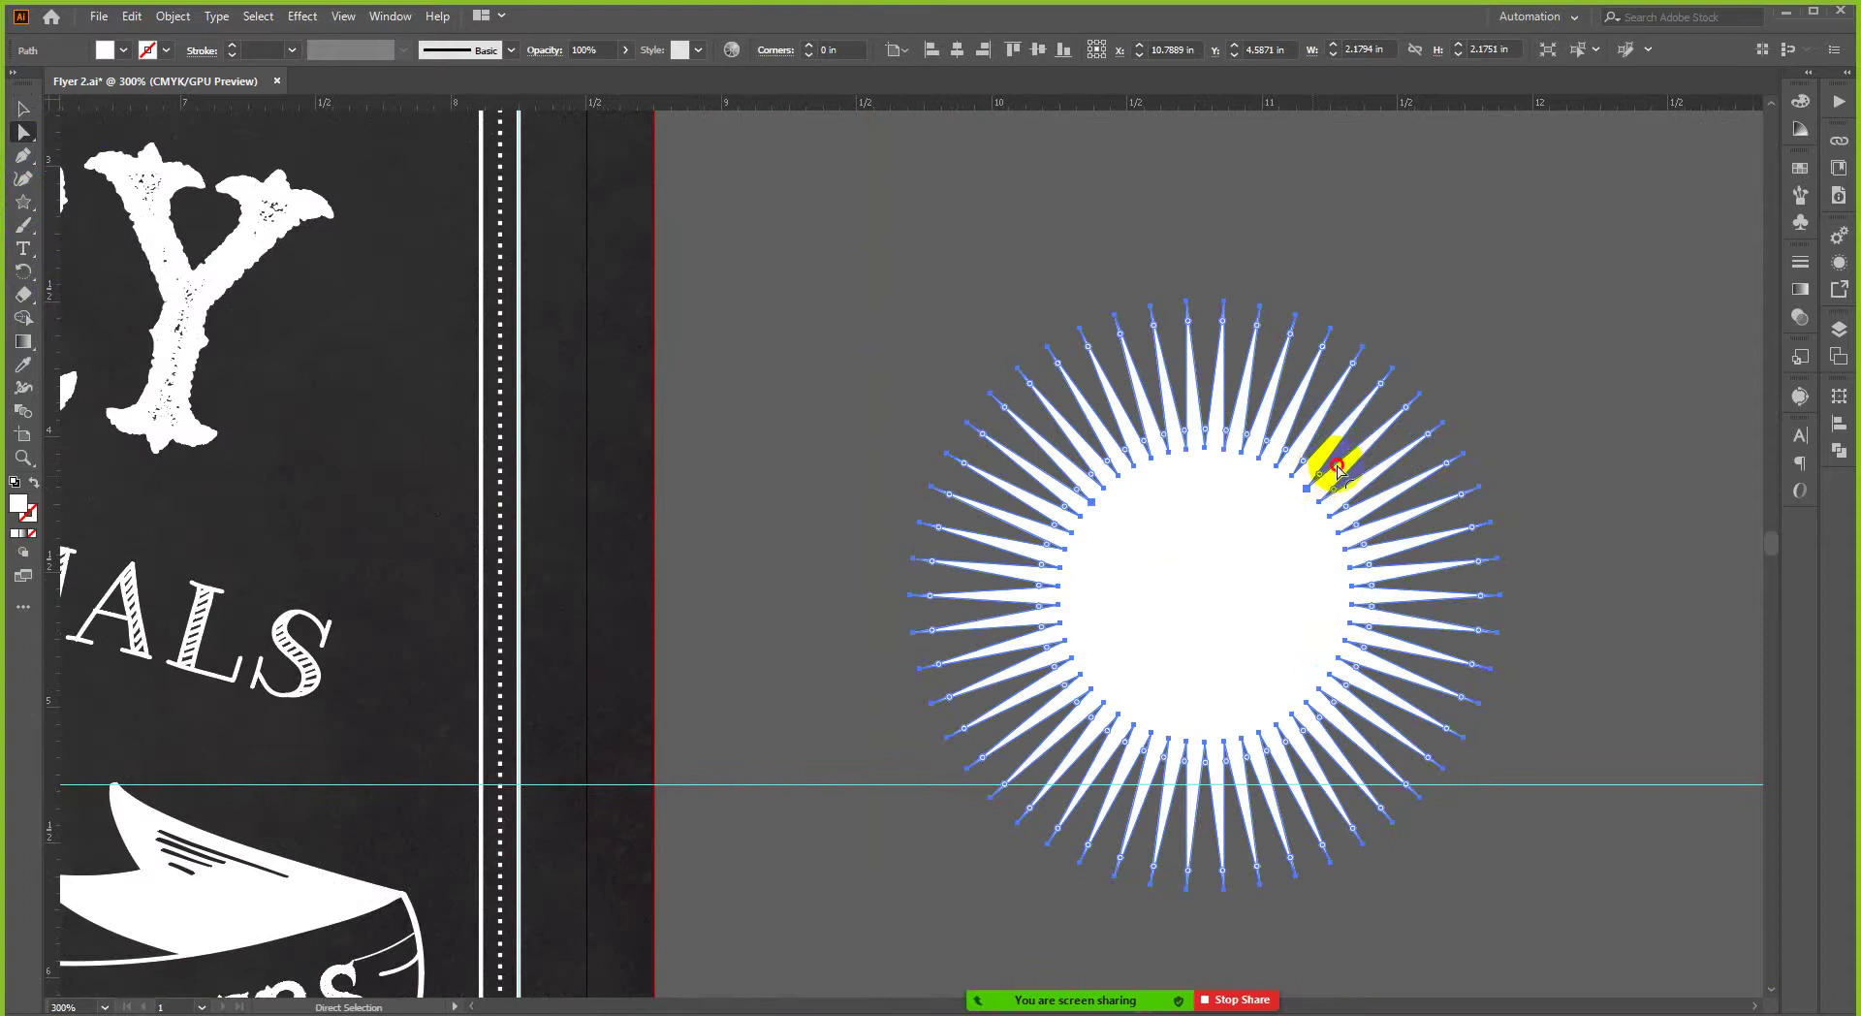
{"action": "left_click_drag", "start_coordinate": [1338, 469], "coordinate": [1369, 449]}
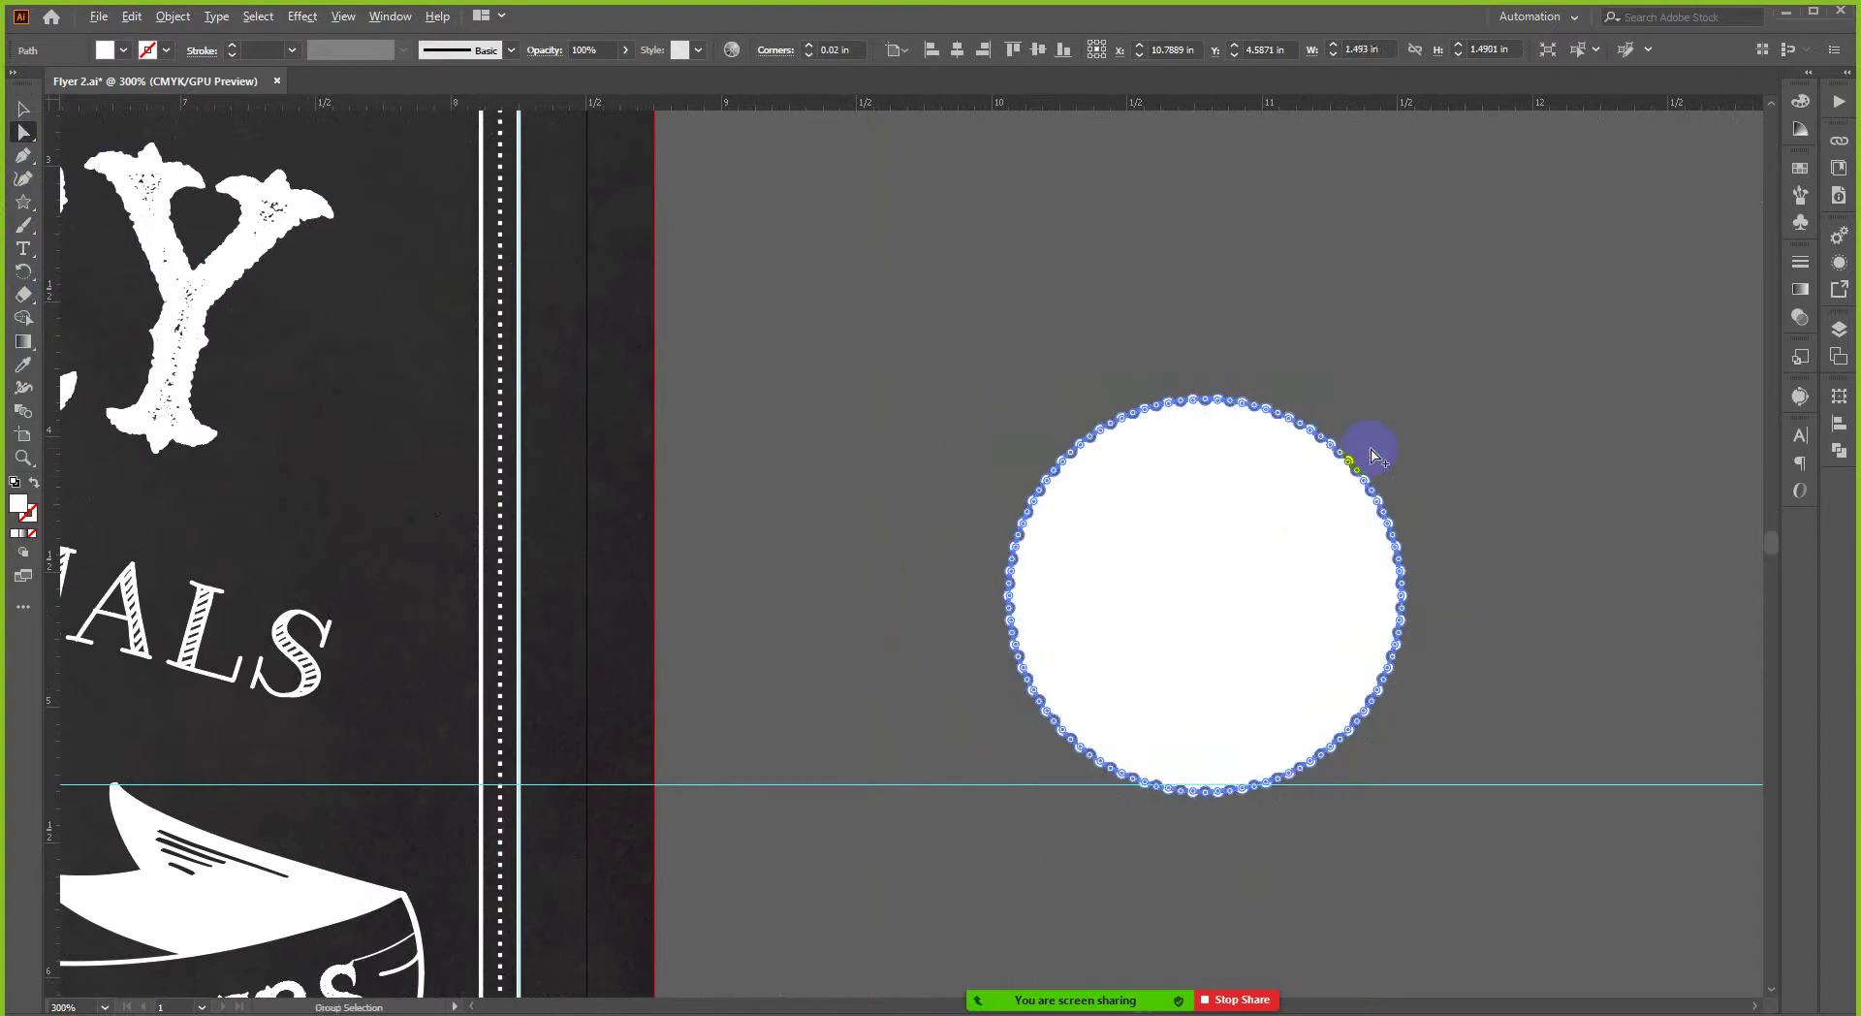
{"action": "scroll", "coordinate": [1368, 448], "scroll_direction": "down", "scroll_amount": 2}
{"action": "left_click", "coordinate": [1363, 444]}
{"action": "scroll", "coordinate": [1435, 471], "scroll_direction": "down", "scroll_amount": 3}
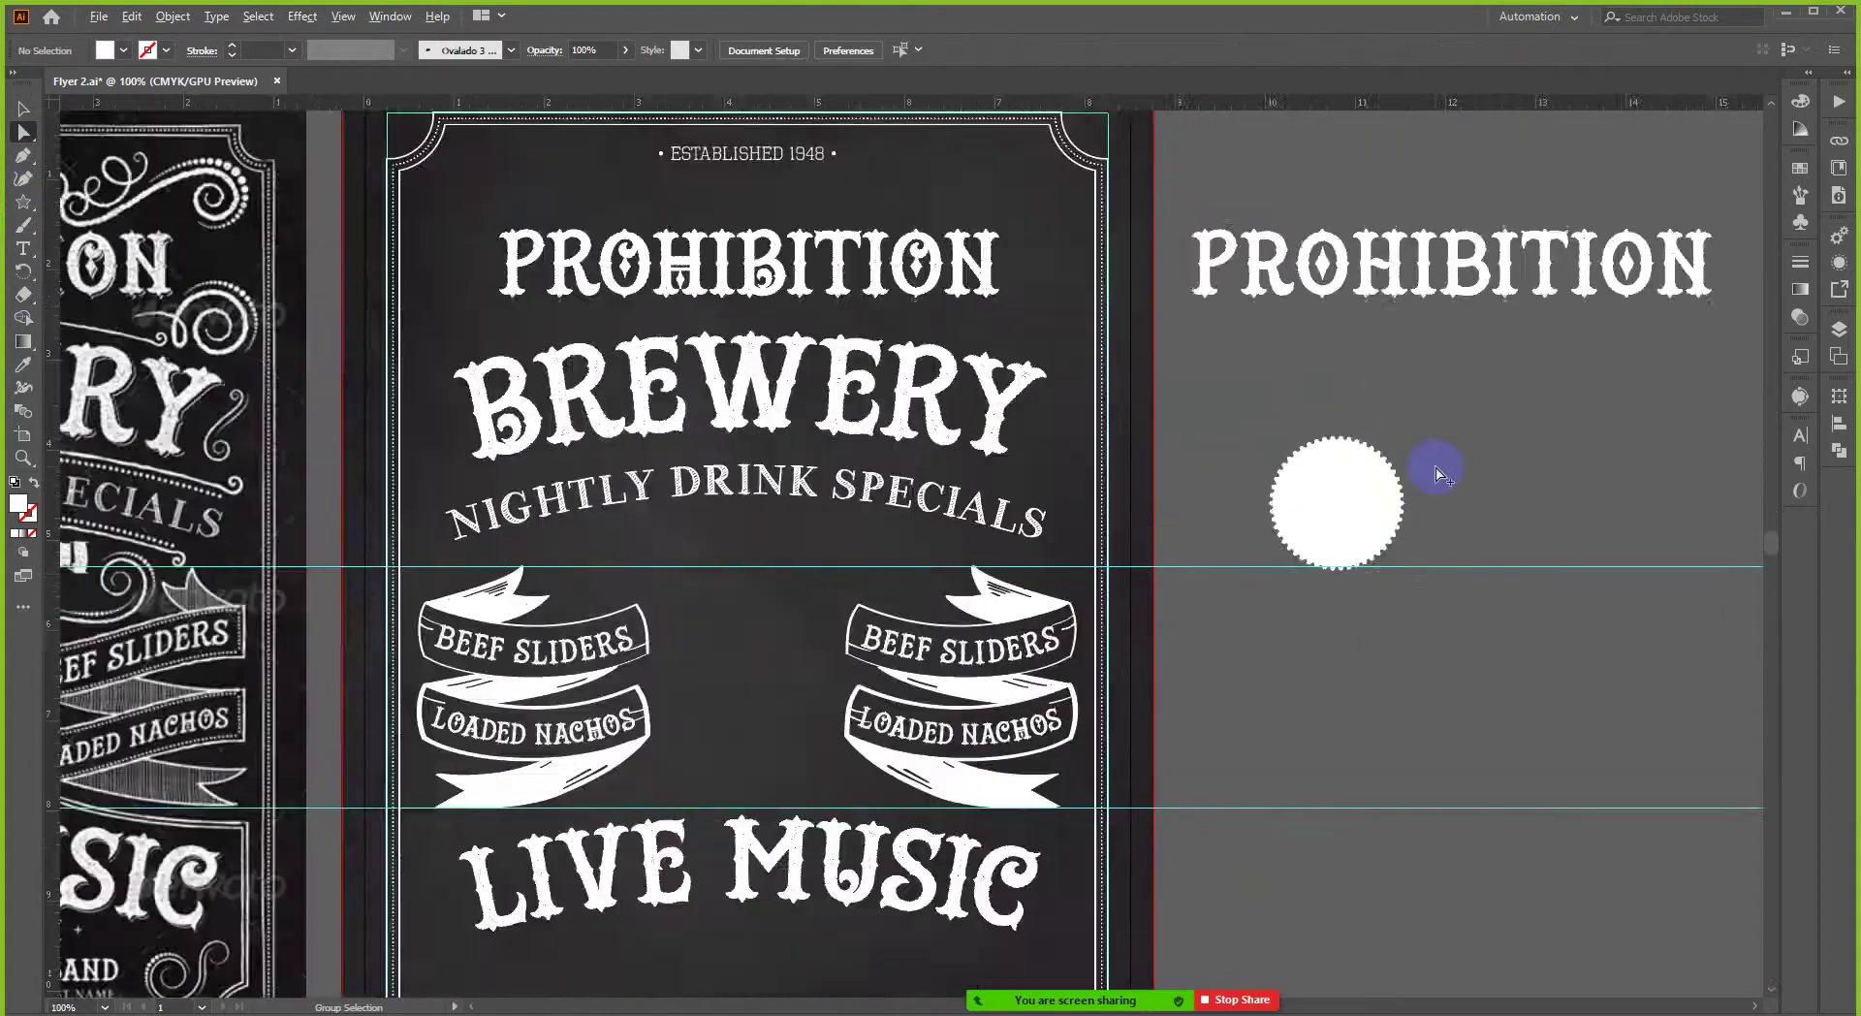
- Compare the scalloped circle with the reference flyer's badge around the 3, and delete the 50-point shape
{"action": "scroll", "coordinate": [448, 554], "scroll_direction": "up", "scroll_amount": 3}
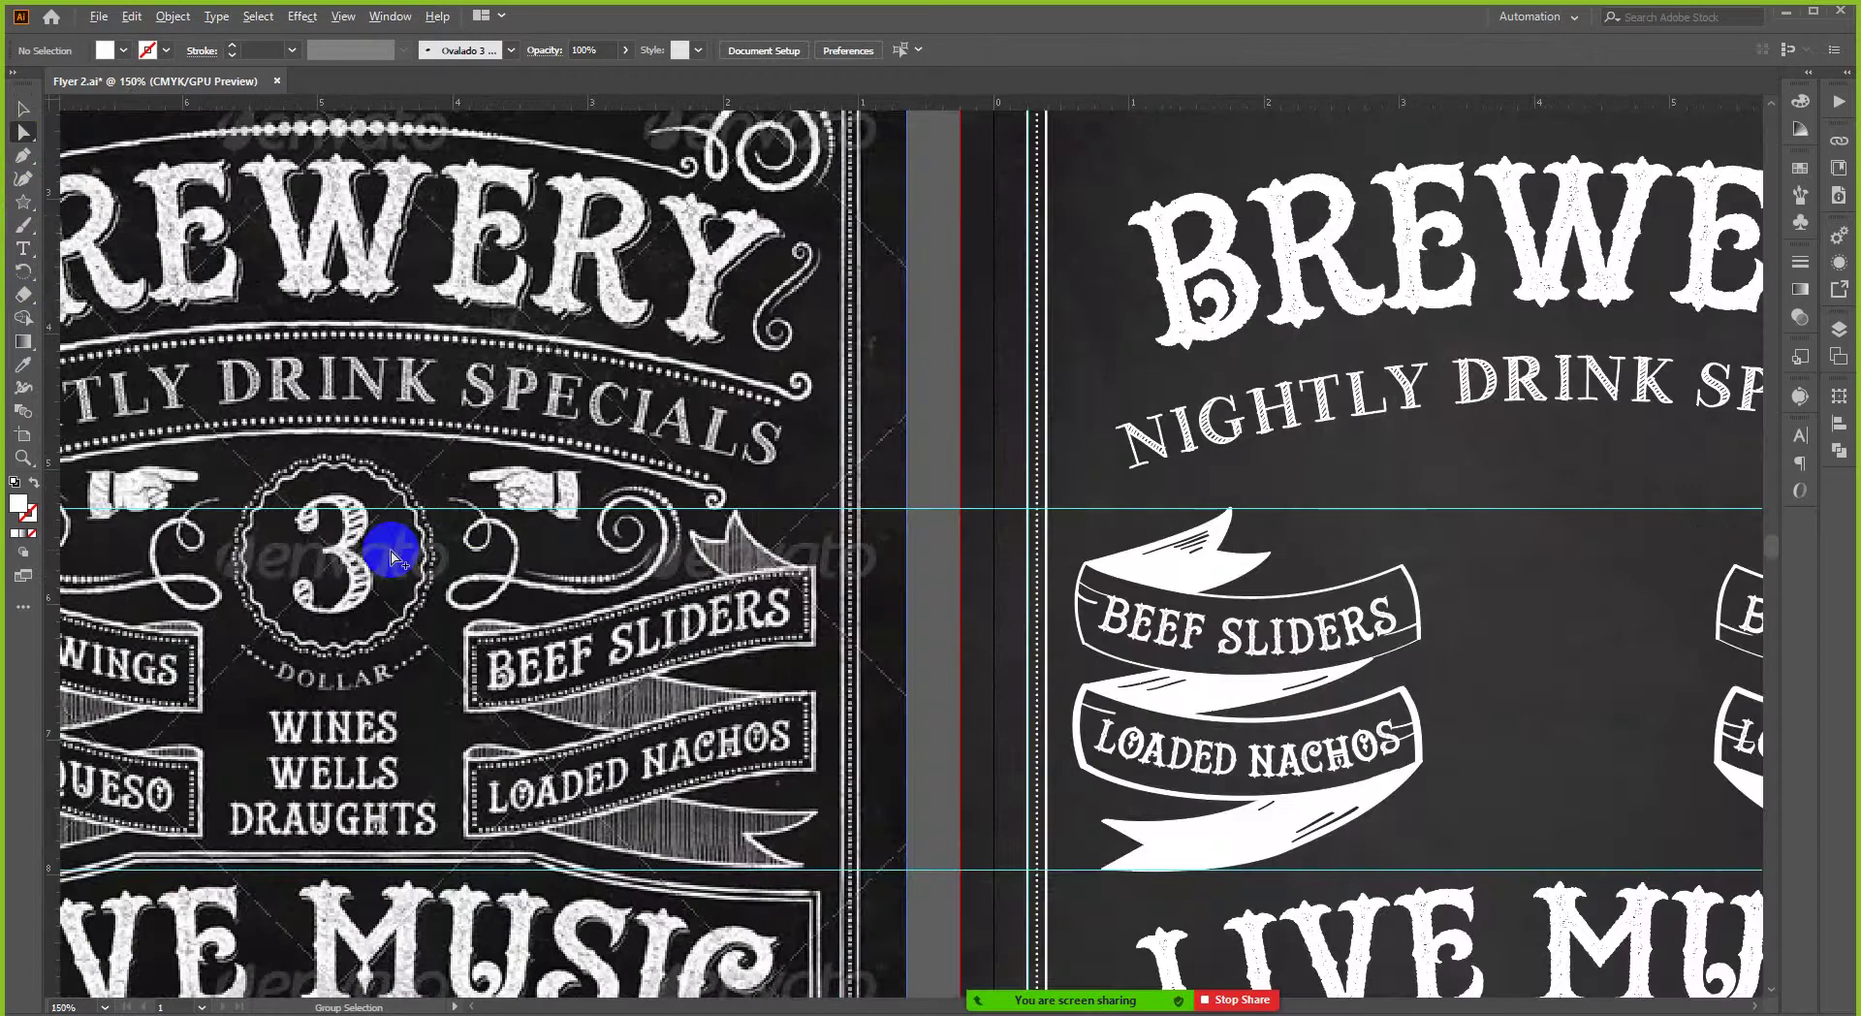
{"action": "scroll", "coordinate": [1322, 494], "scroll_direction": "down", "scroll_amount": 2}
{"action": "scroll", "coordinate": [1604, 479], "scroll_direction": "up", "scroll_amount": 1}
{"action": "scroll", "coordinate": [1604, 480], "scroll_direction": "up", "scroll_amount": 1}
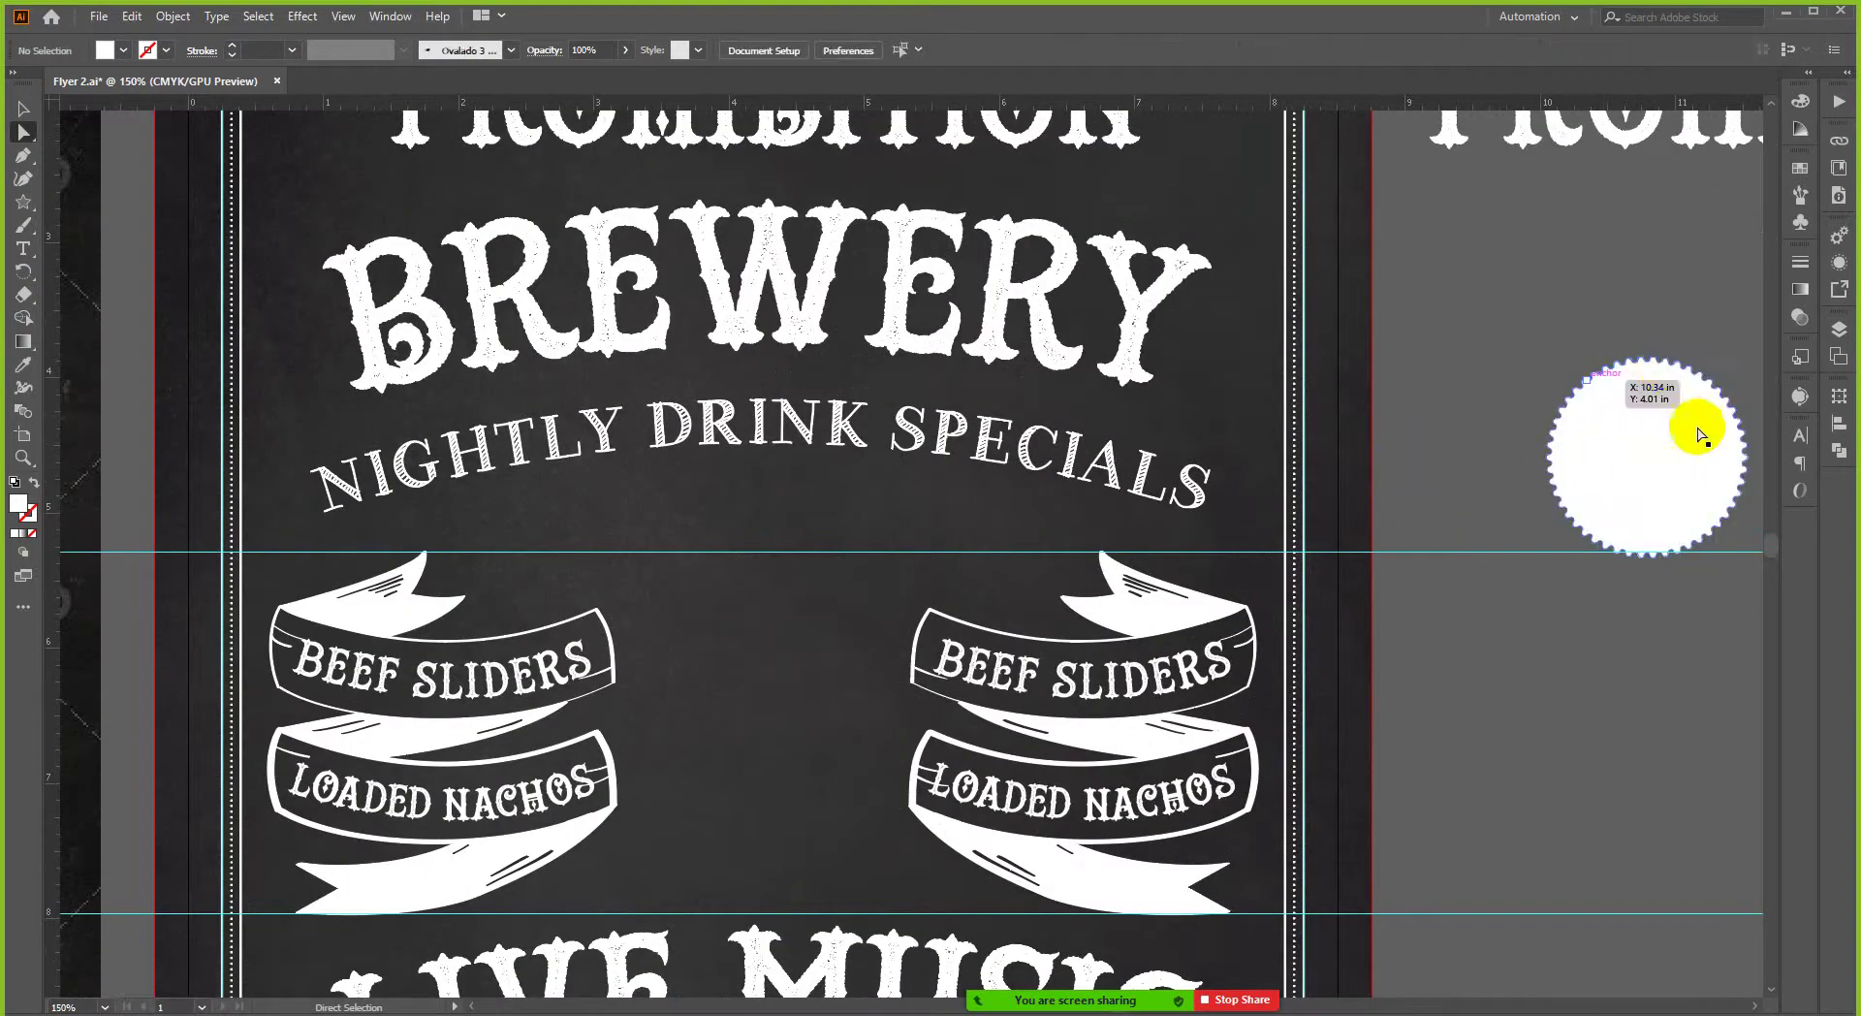
{"action": "left_click", "coordinate": [1636, 490]}
{"action": "key", "text": "Delete"}
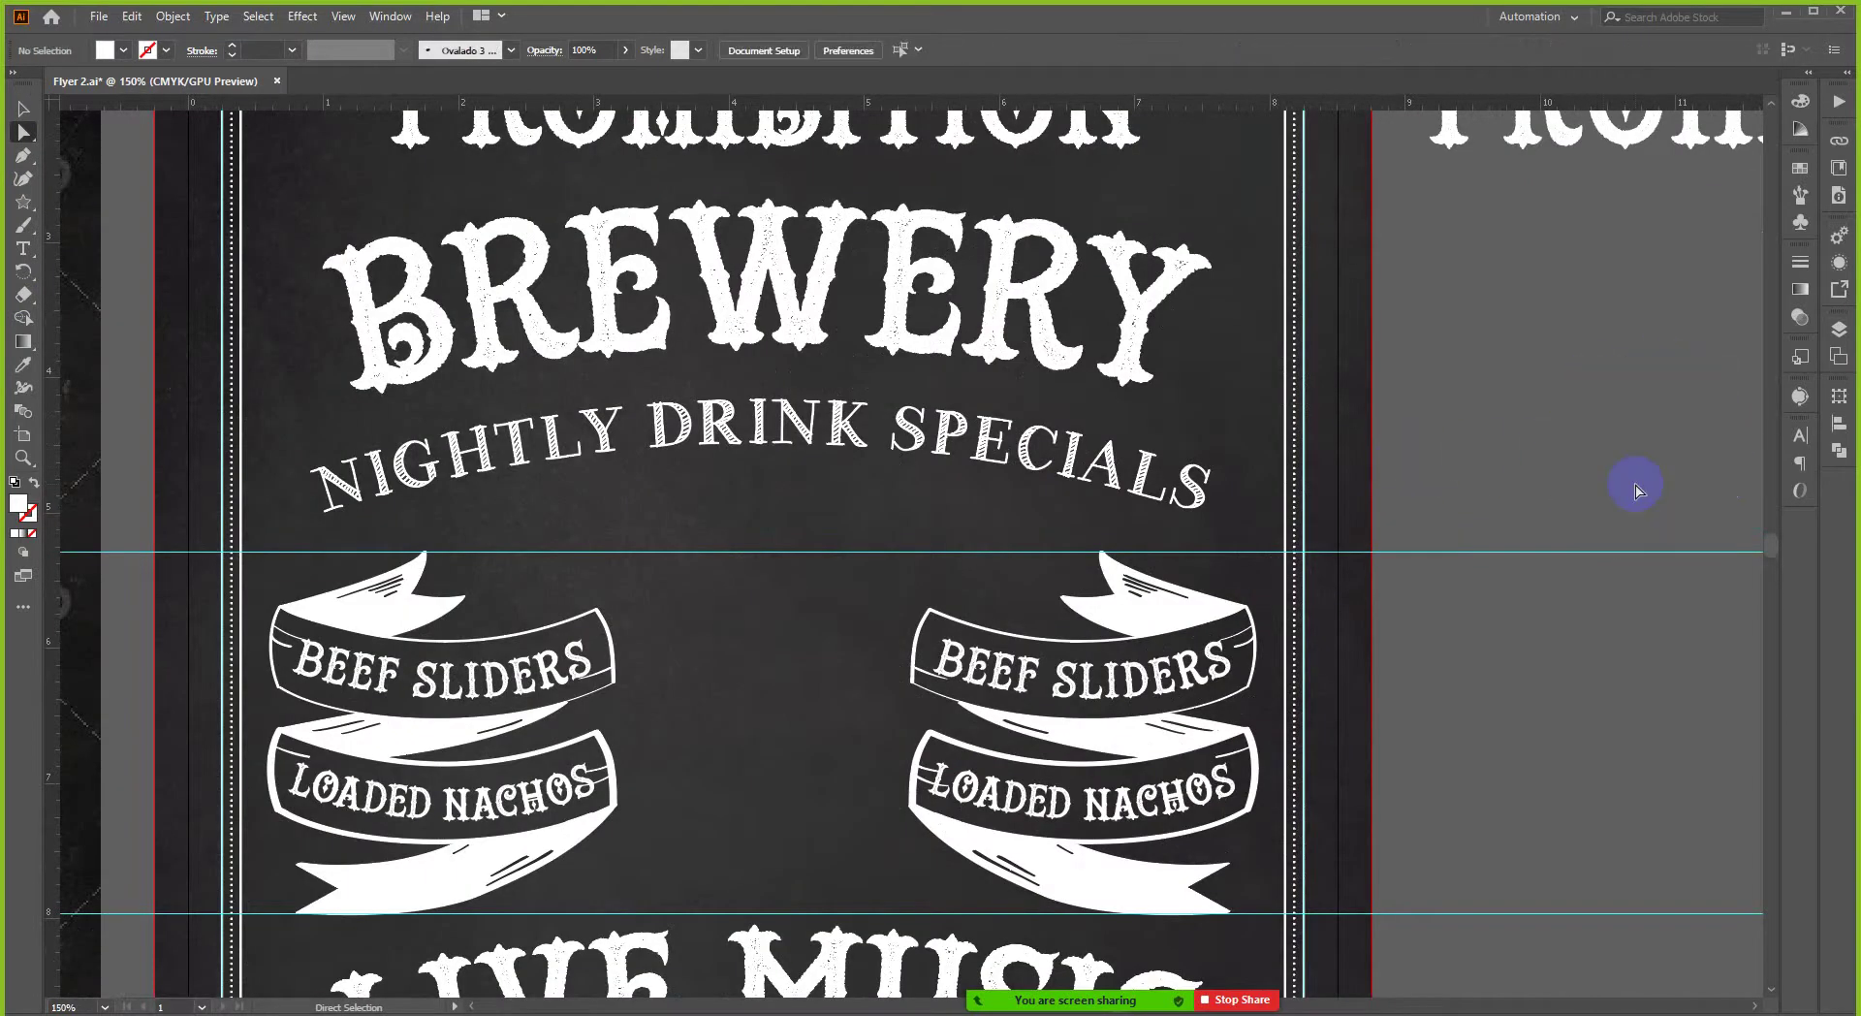
- Create a 30-point star with radii of 0.3472 in and 0.6944 in beside the flyer
{"action": "left_click", "coordinate": [1542, 481]}
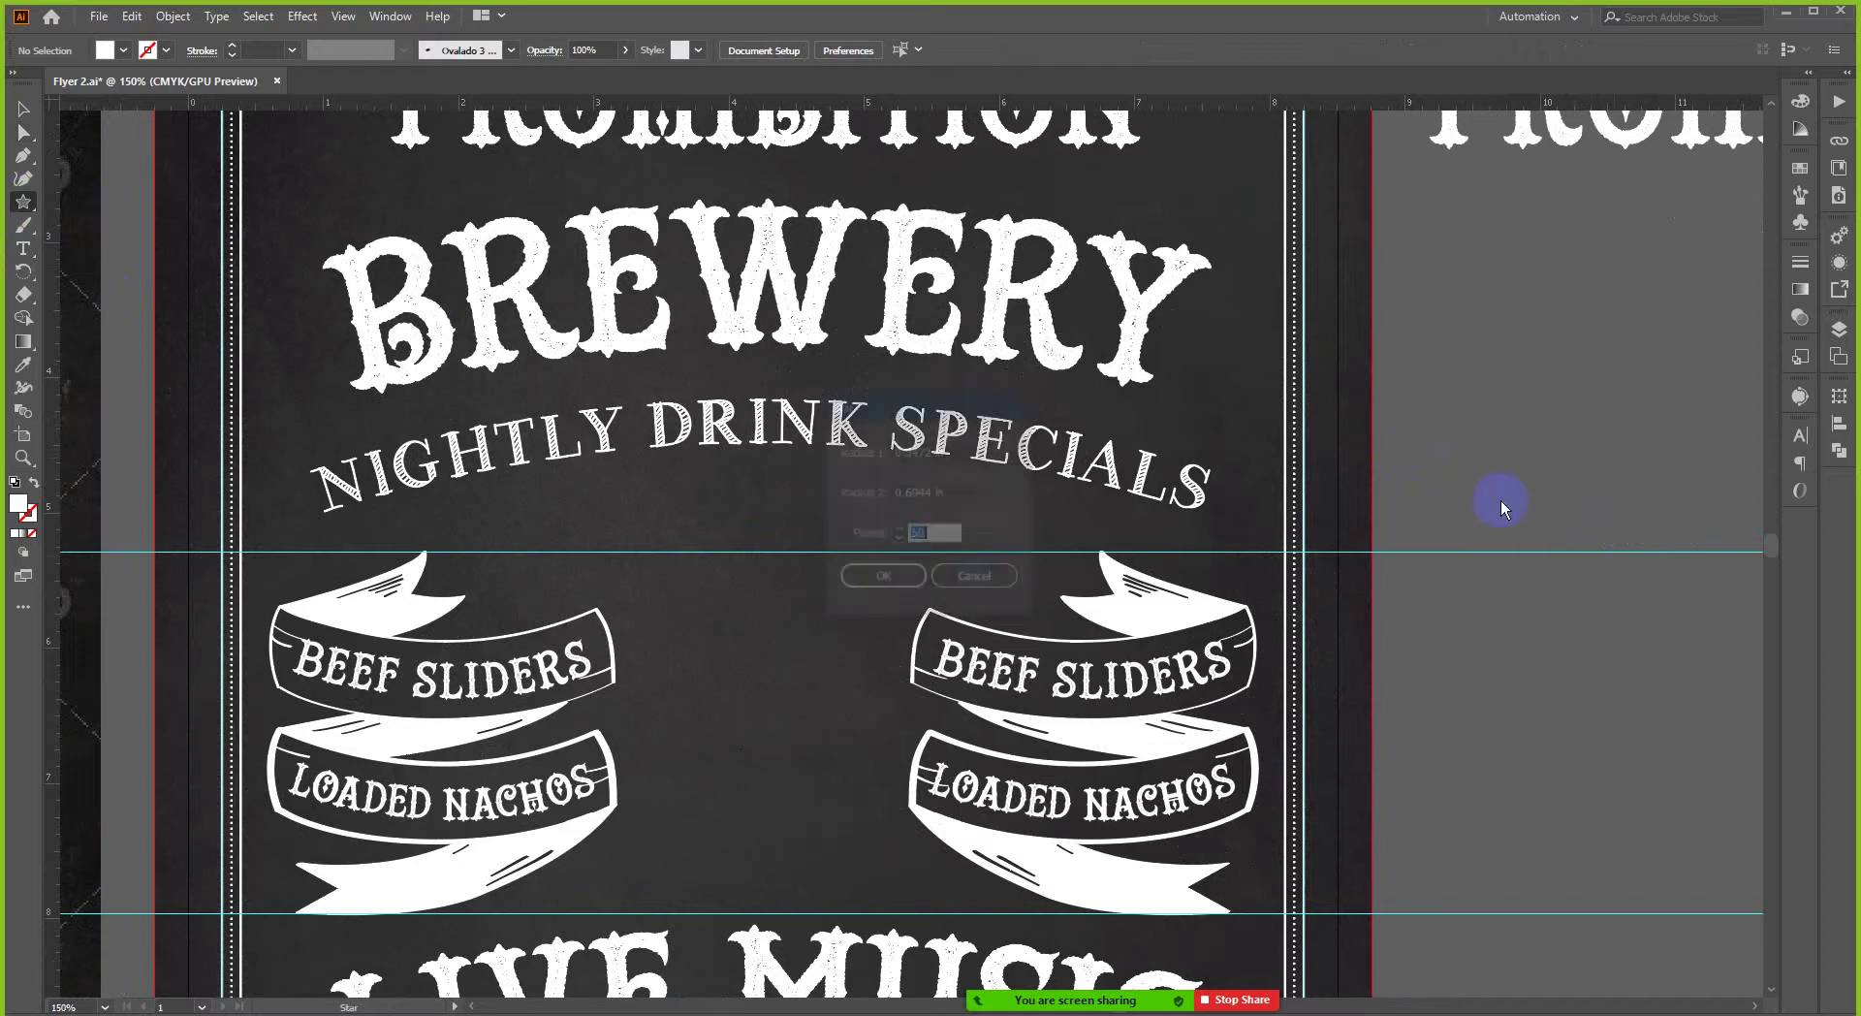
{"action": "left_click_drag", "start_coordinate": [1013, 530], "coordinate": [961, 533]}
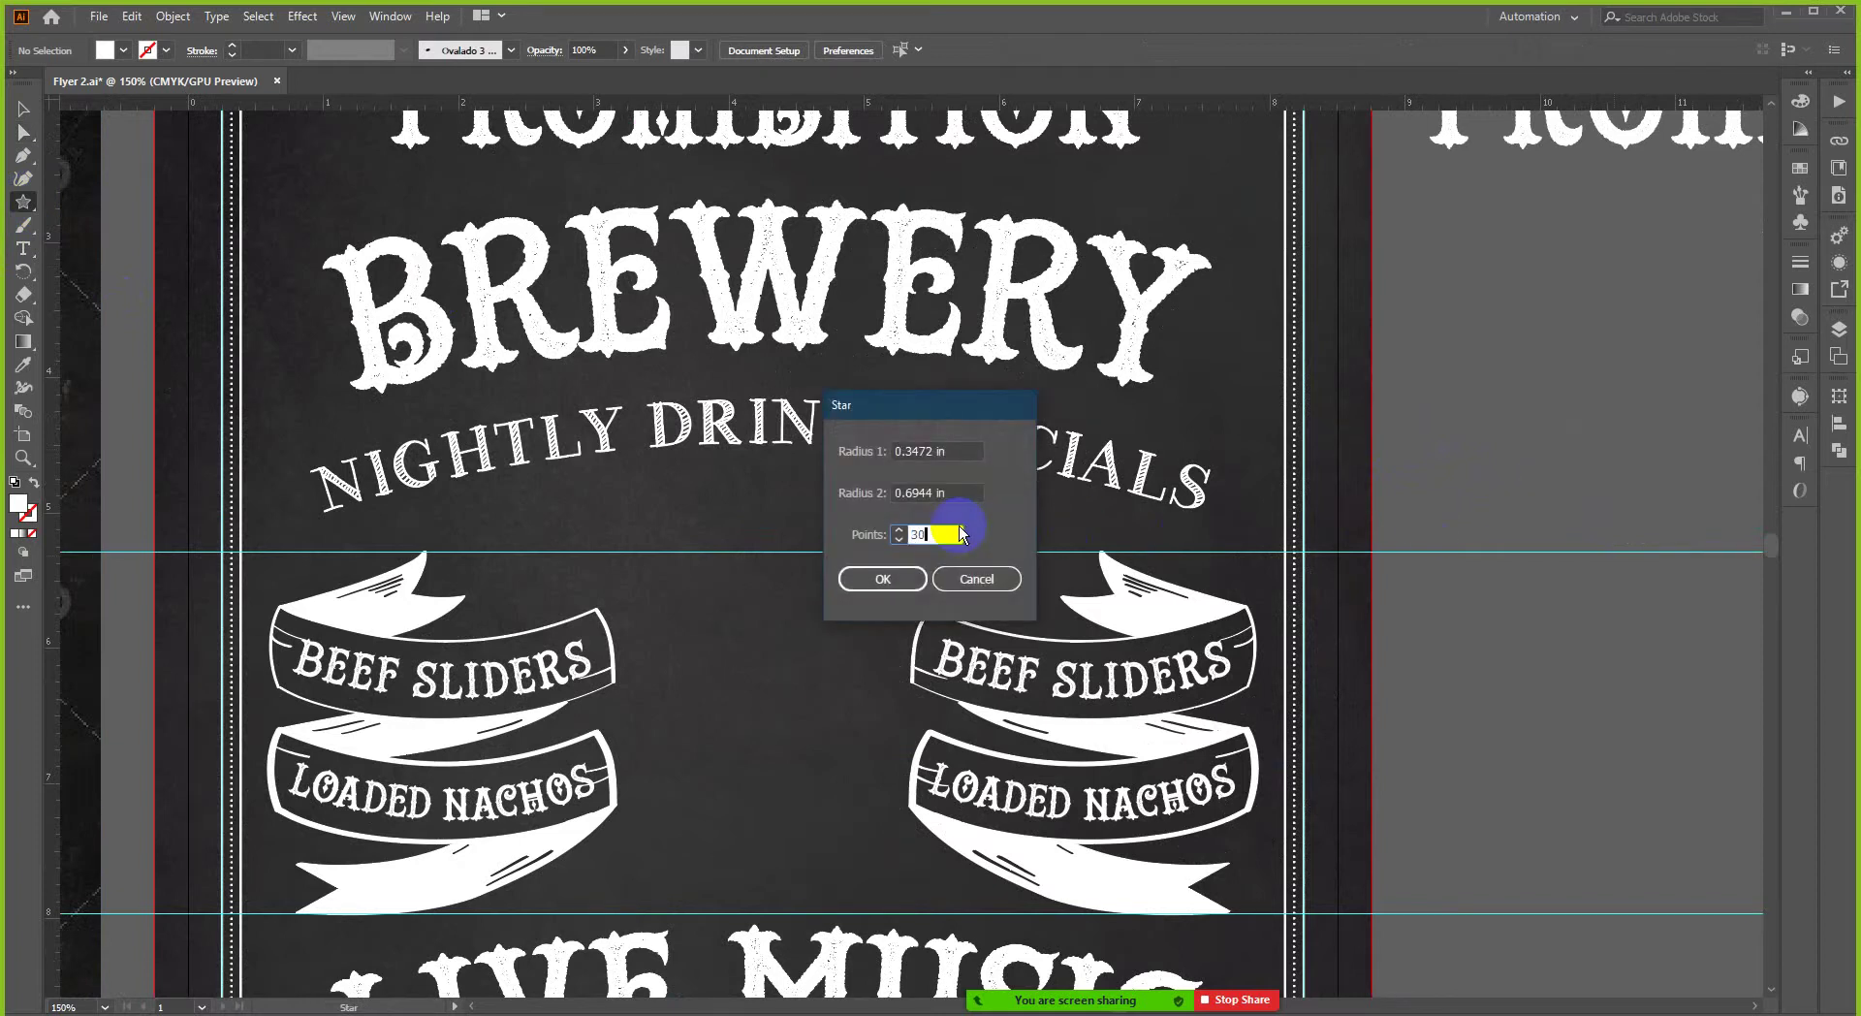
{"action": "key", "text": "Return"}
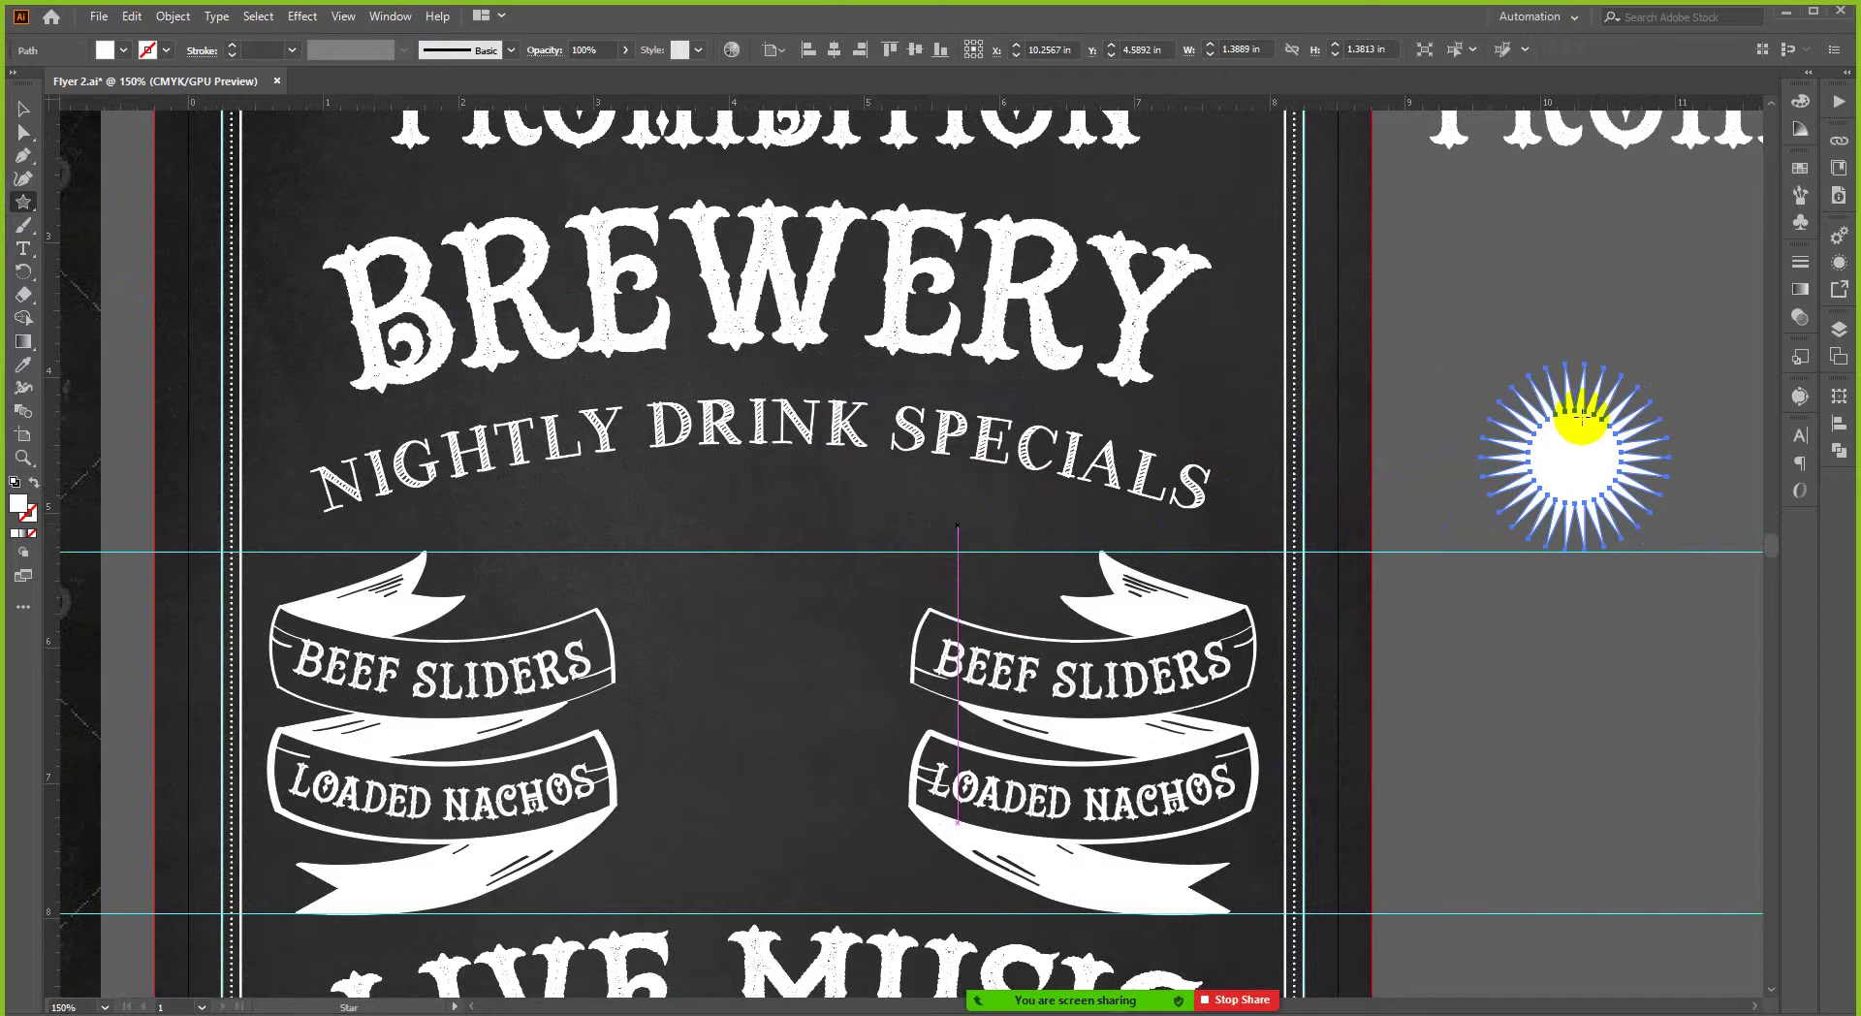
- Round all corners of the 30-point star by about 0.02 in to form a scalloped badge, and deselect it
{"action": "key", "text": "v"}
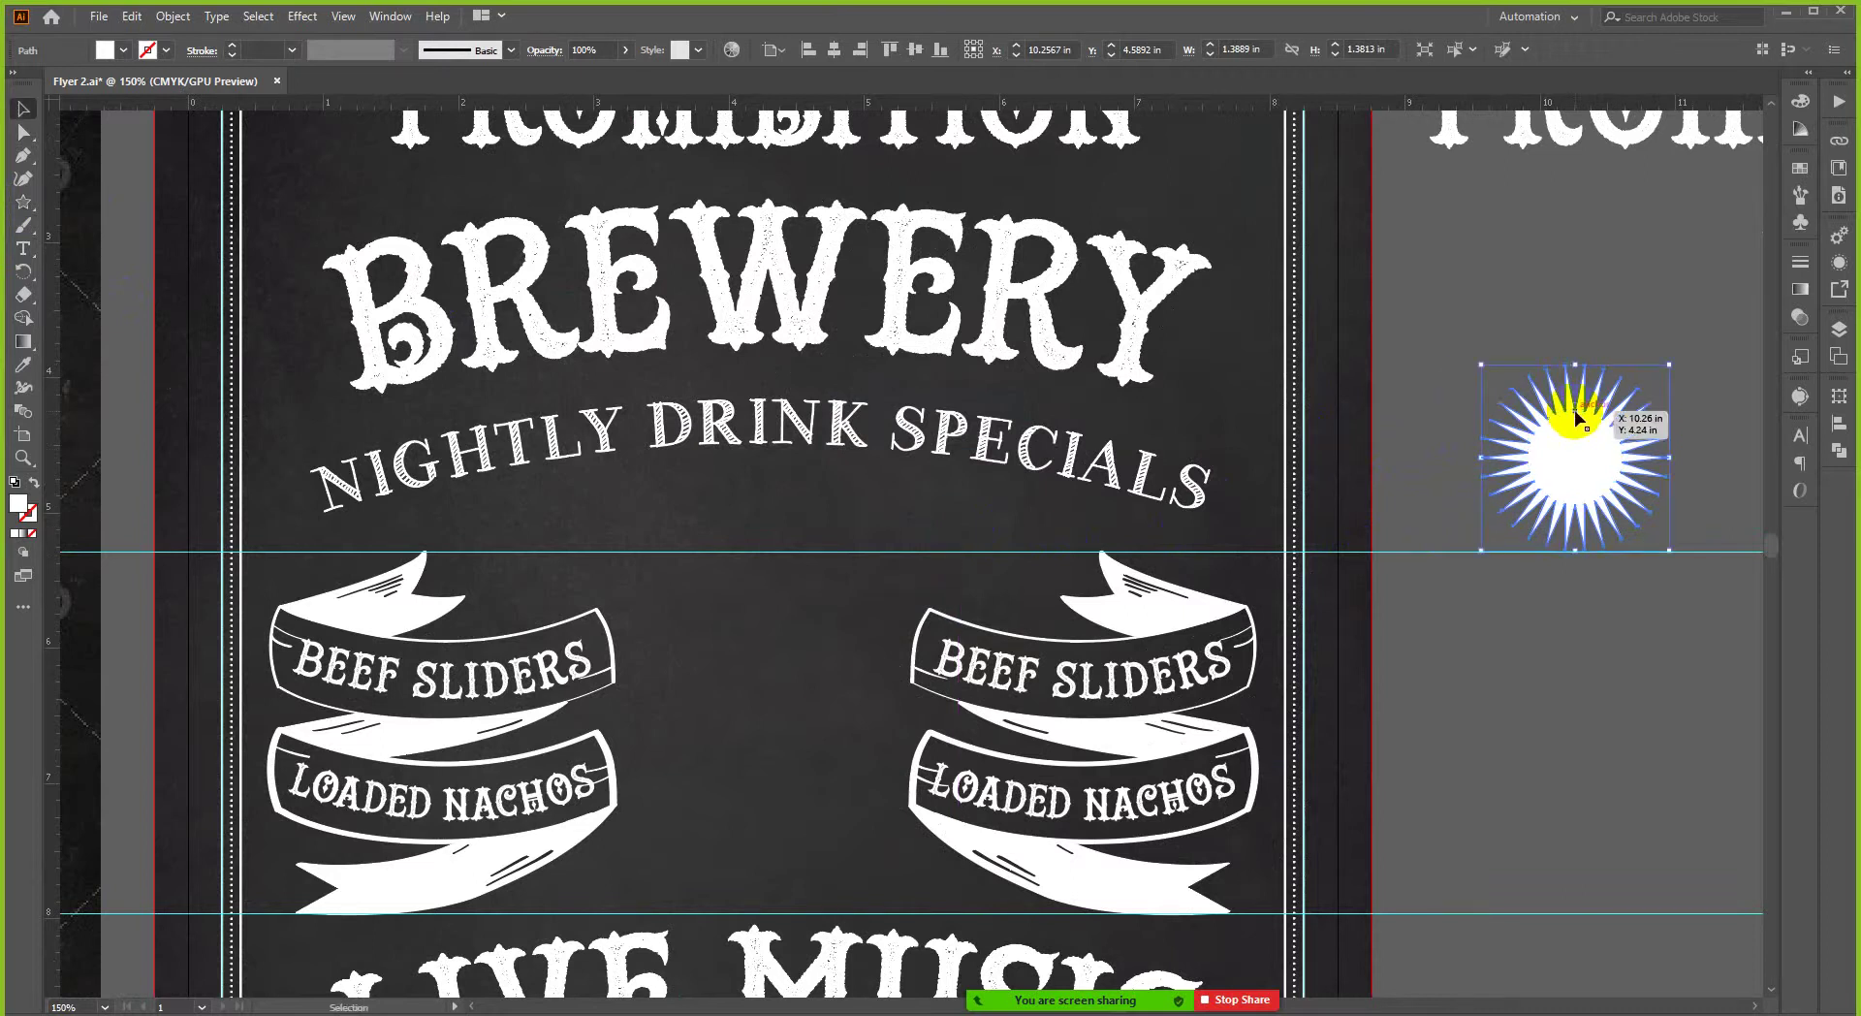
{"action": "key", "text": "a"}
{"action": "mouse_move", "coordinate": [1590, 400]}
{"action": "left_mouse_down"}
{"action": "mouse_move", "coordinate": [1643, 408]}
{"action": "mouse_move", "coordinate": [1601, 378]}
{"action": "left_mouse_up"}
{"action": "left_click", "coordinate": [1600, 339]}
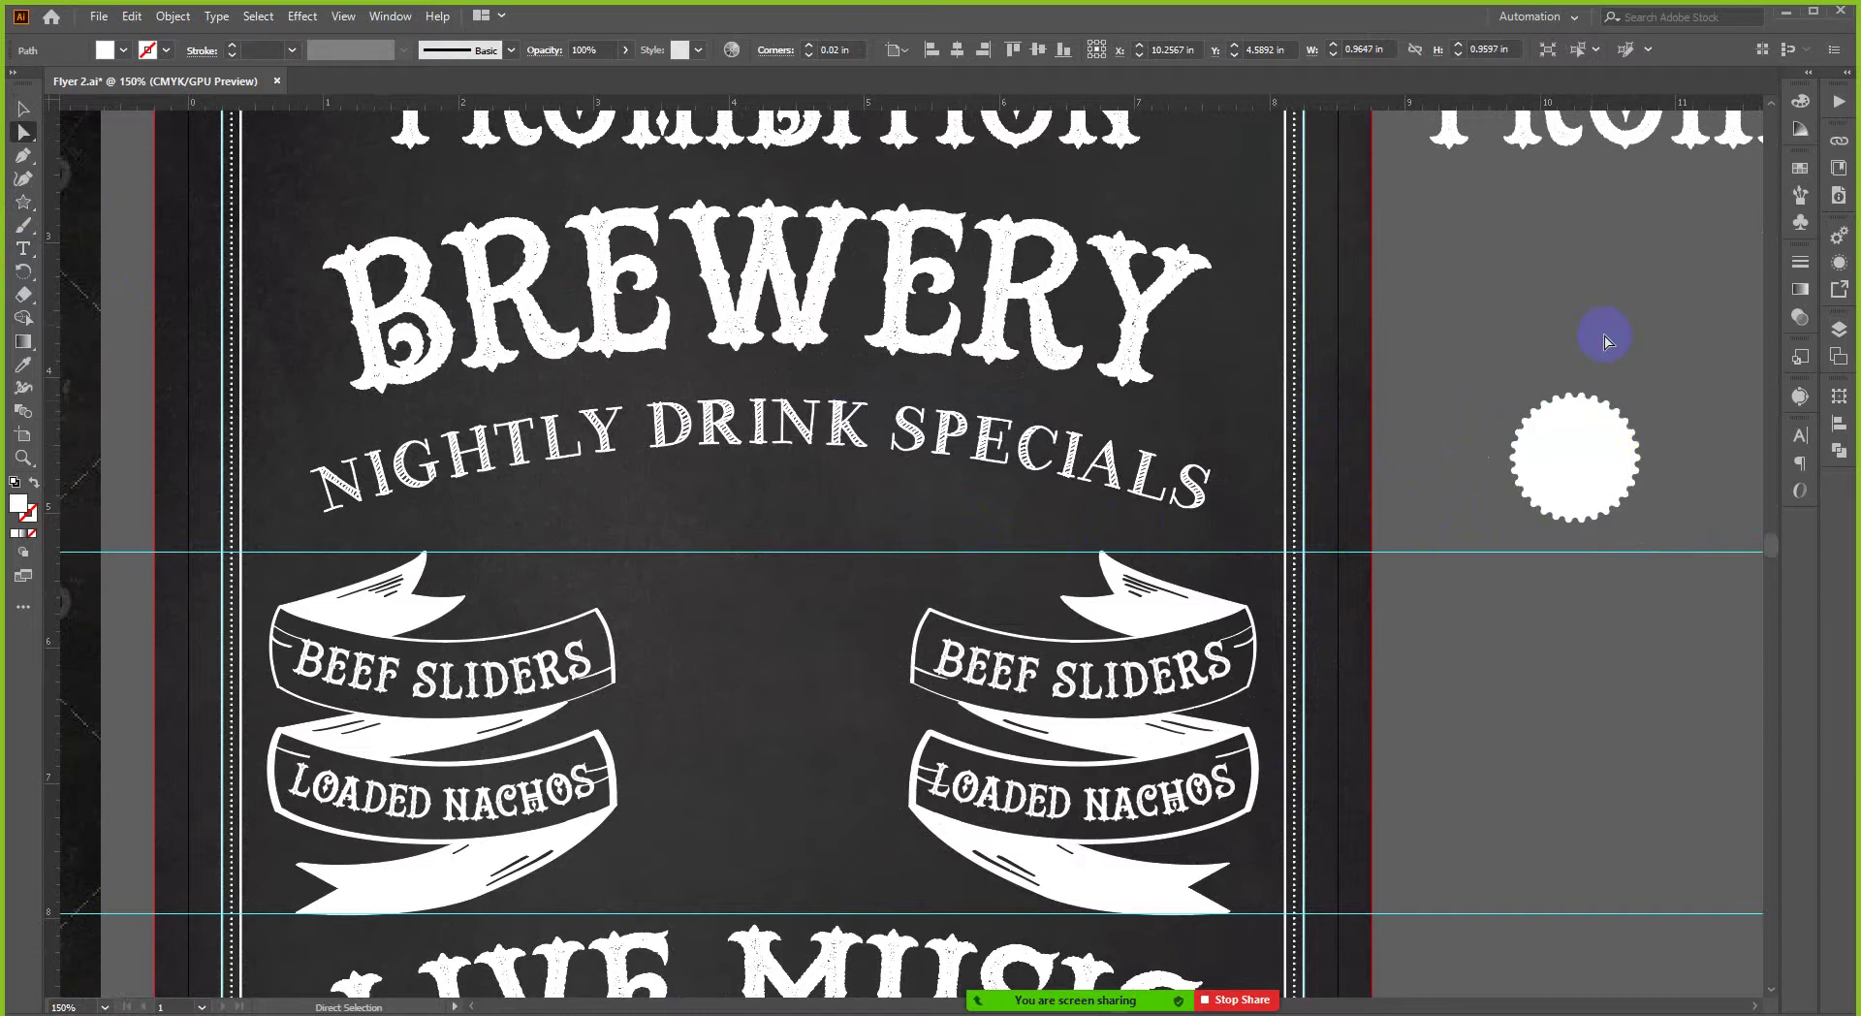
- Enlarge the 30-point scalloped badge beside the flyer to about 1.49 in wide
{"action": "scroll", "coordinate": [1653, 427], "scroll_direction": "down", "scroll_amount": 1}
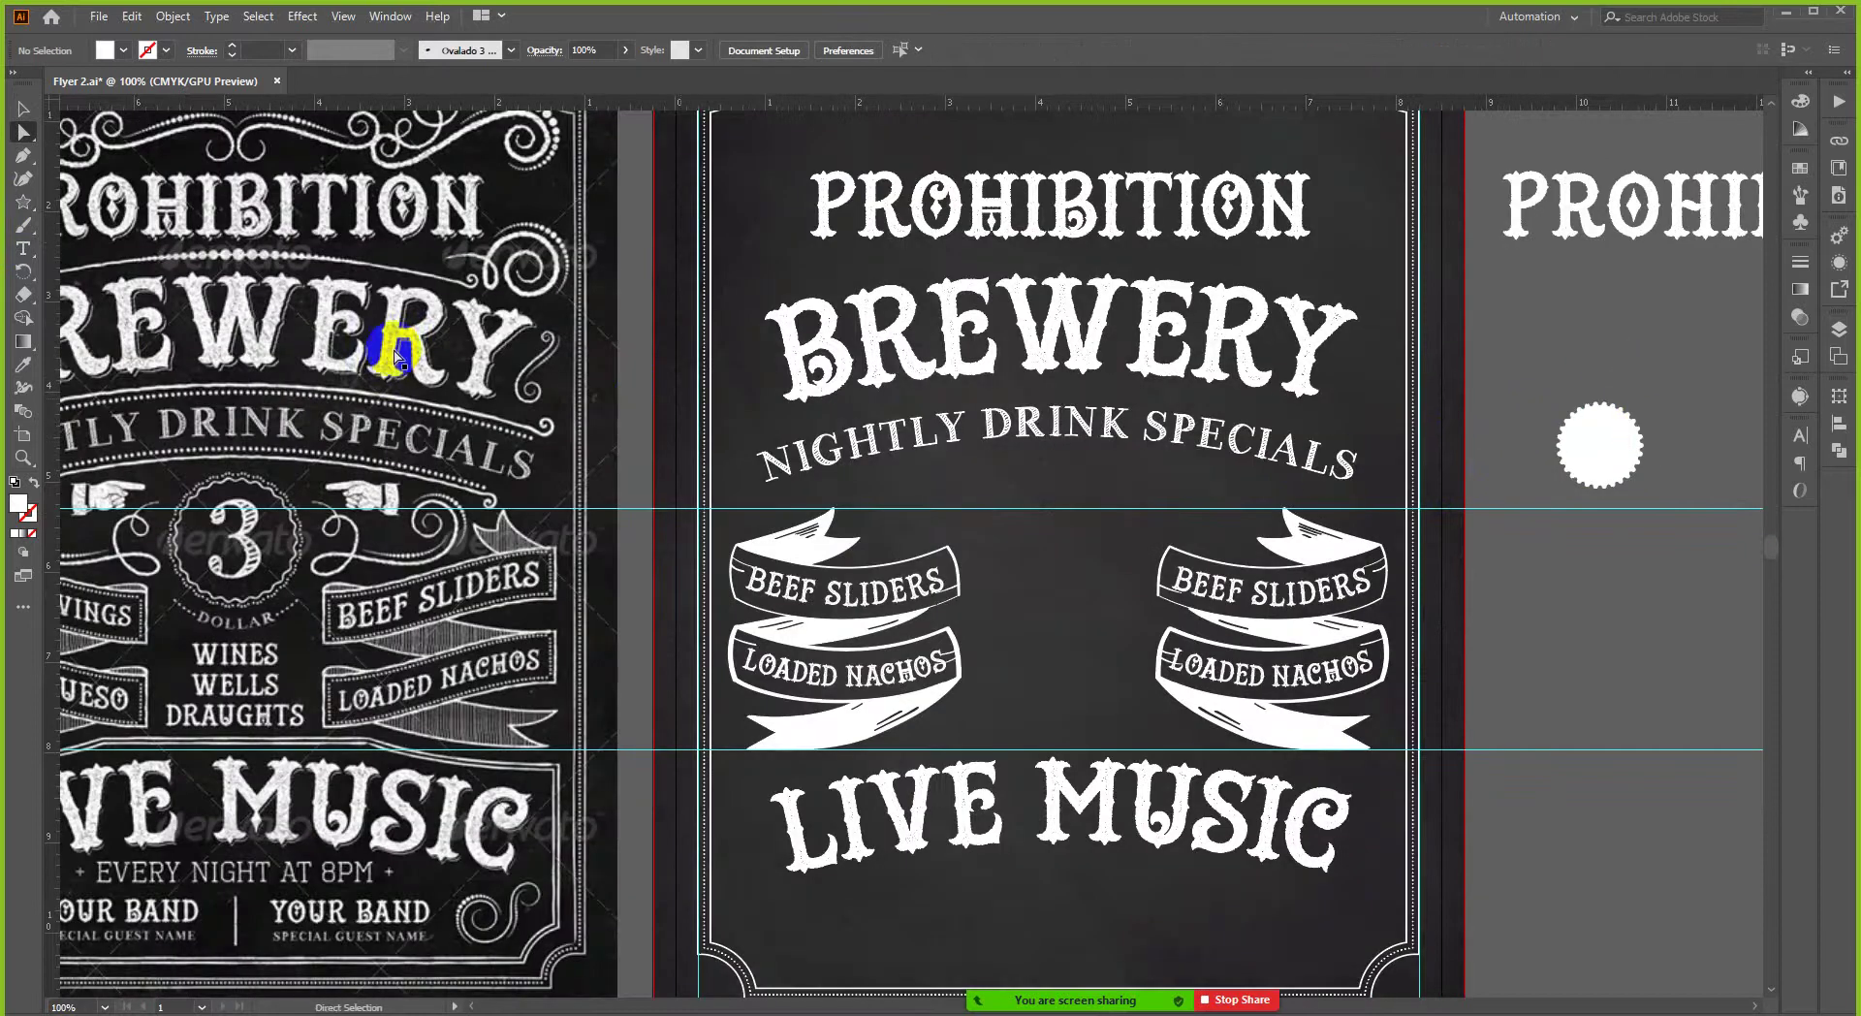
{"action": "left_click", "coordinate": [1642, 427]}
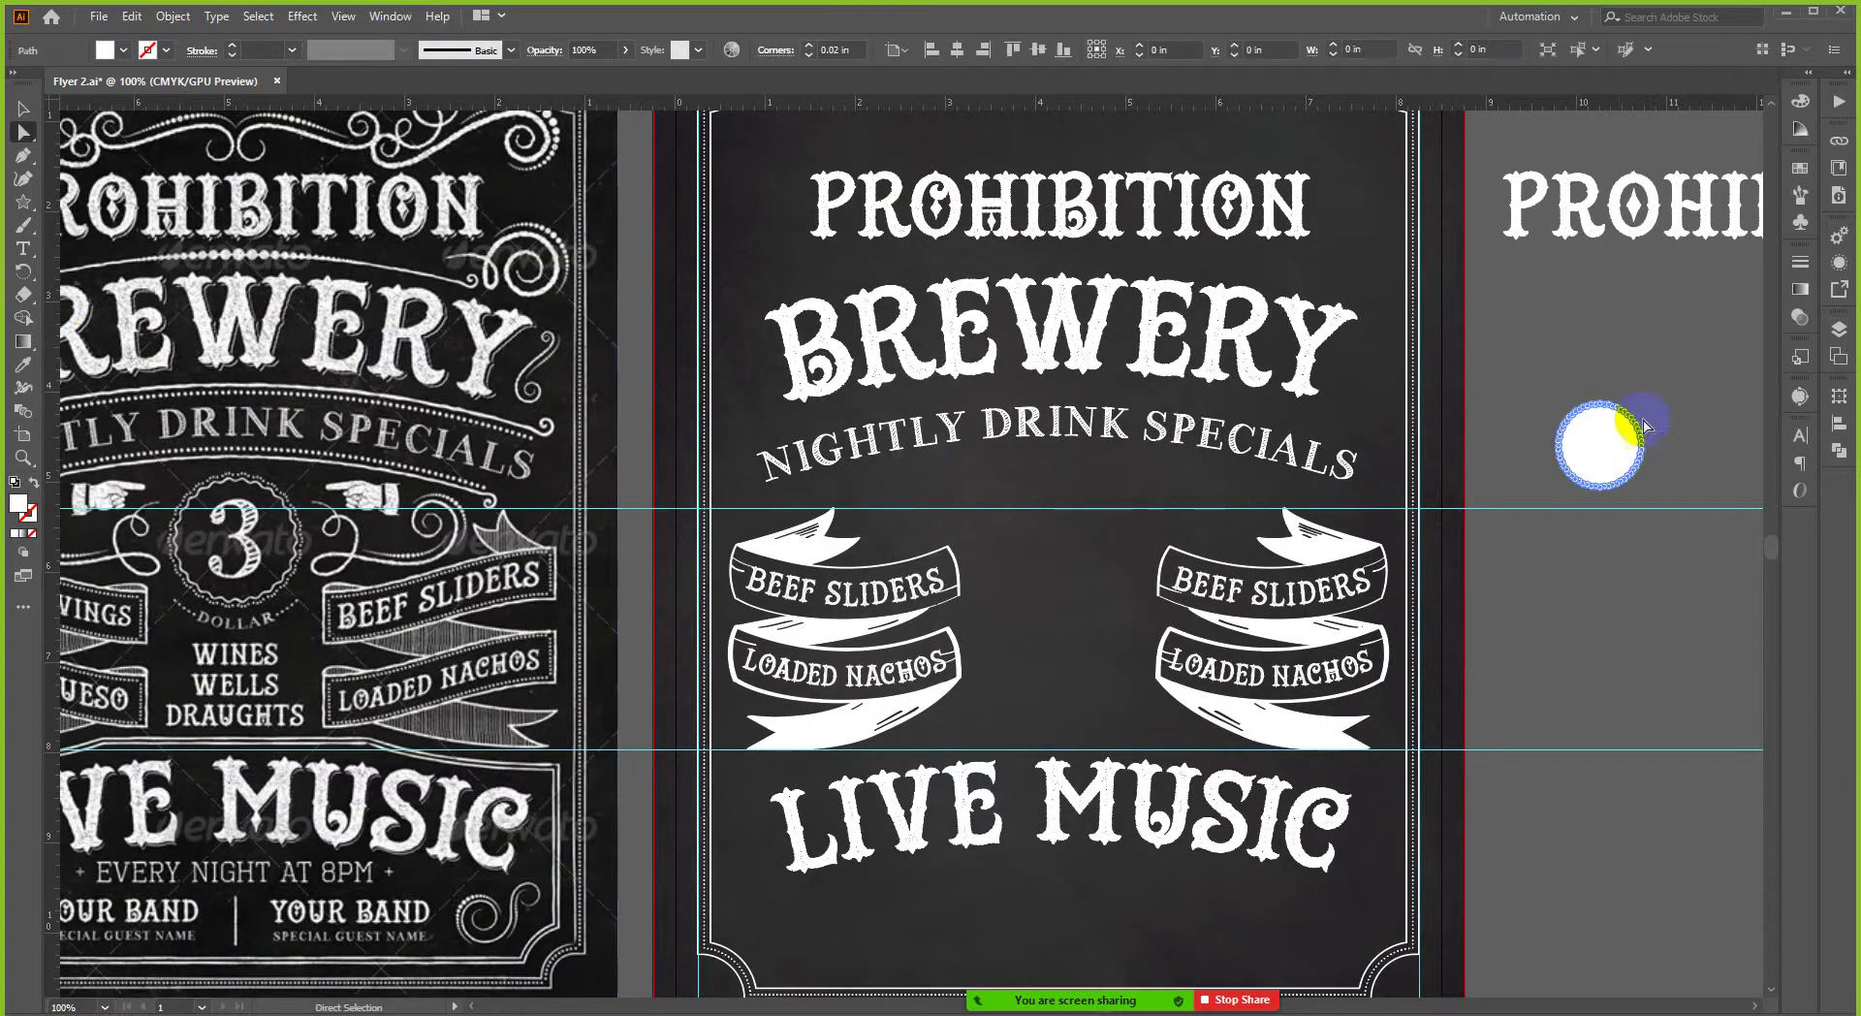
{"action": "scroll", "coordinate": [1645, 417], "scroll_direction": "up", "scroll_amount": 1}
{"action": "left_click", "coordinate": [1450, 378]}
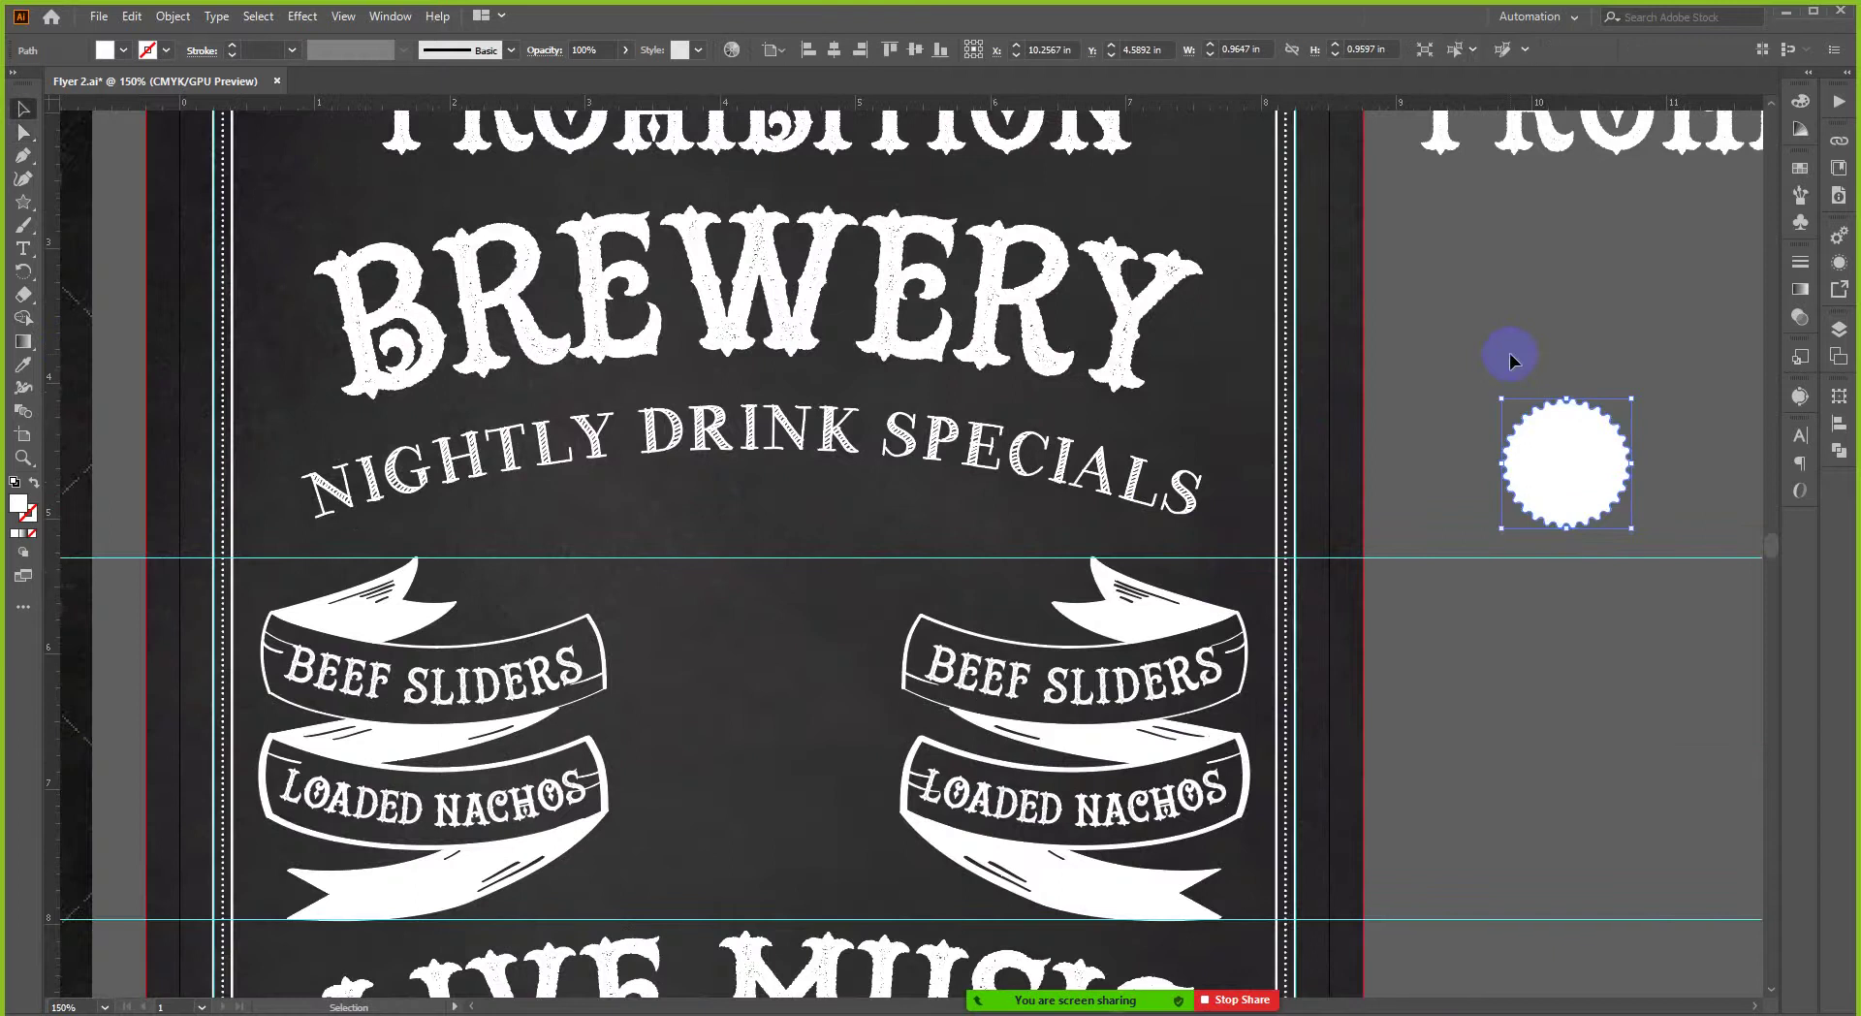
{"action": "left_click", "coordinate": [1571, 444]}
{"action": "left_click_drag", "start_coordinate": [1632, 396], "coordinate": [1659, 354]}
{"action": "left_click", "coordinate": [1578, 341]}
{"action": "scroll", "coordinate": [1565, 427], "scroll_direction": "down", "scroll_amount": 2}
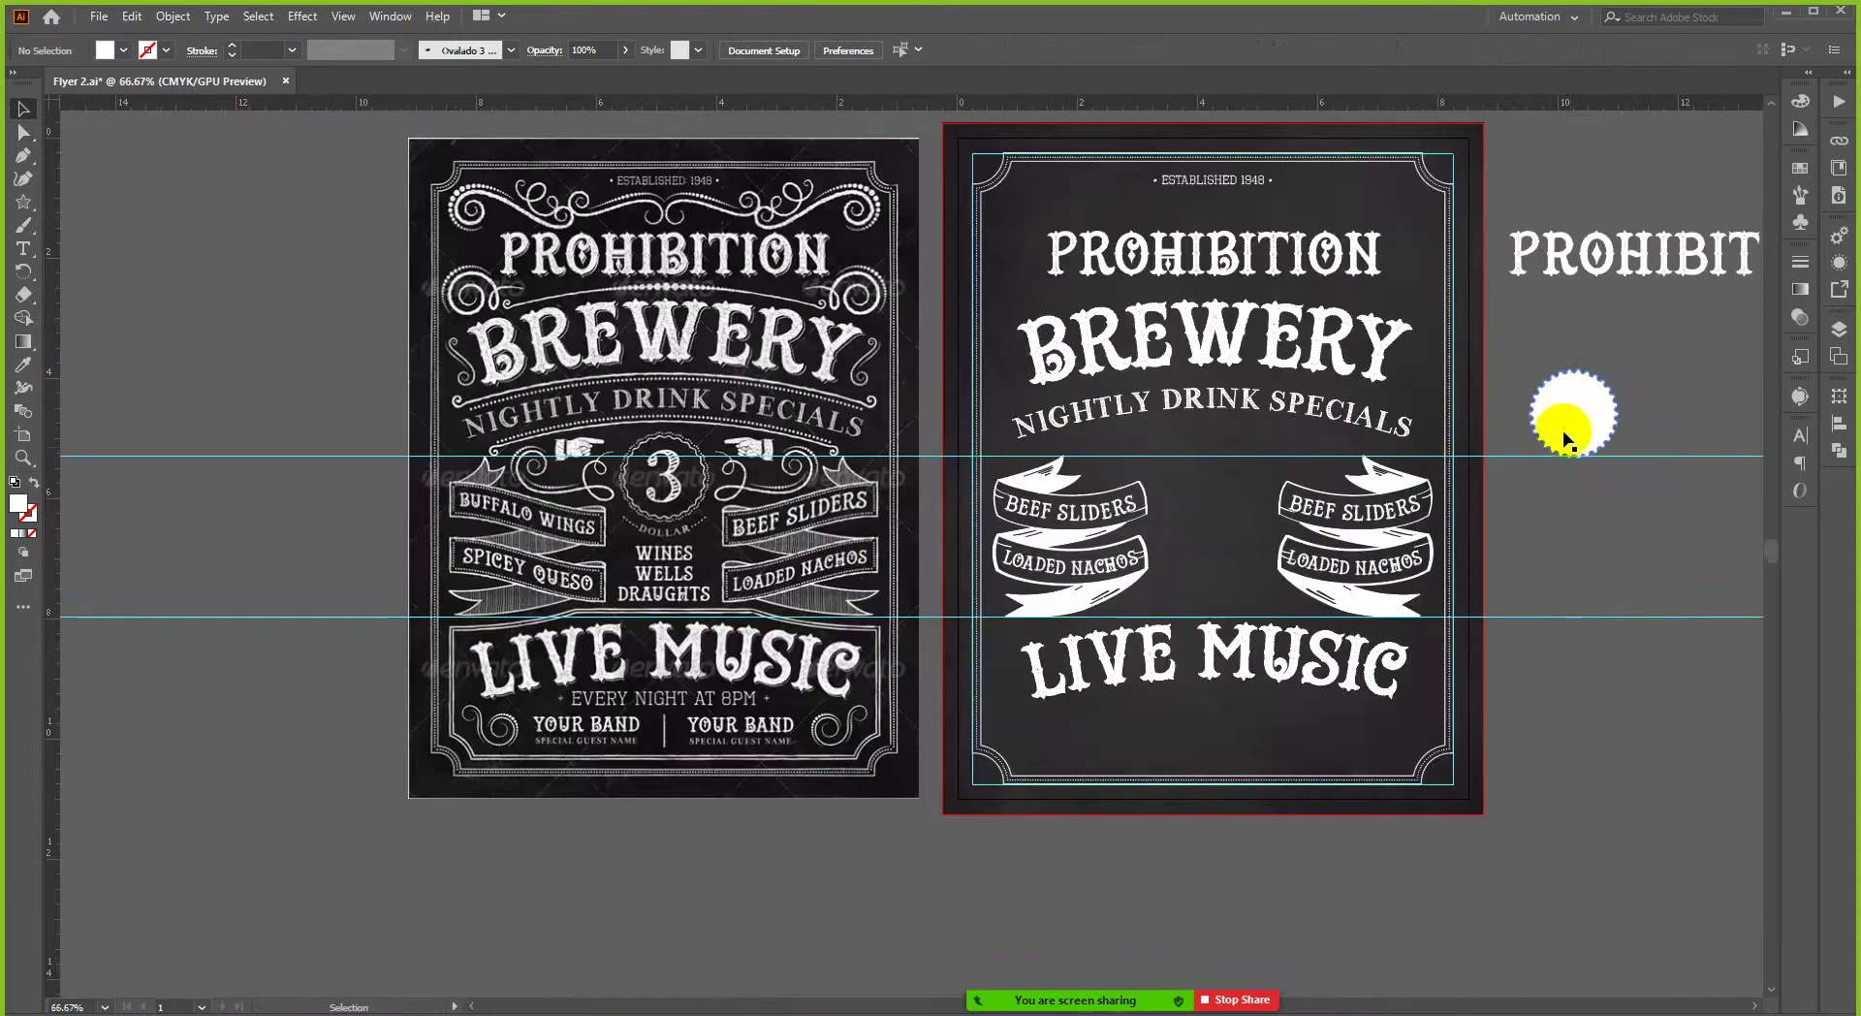
- Overlay the enlarged 30-point badge on the reference flyer's 3 emblem to compare them, and delete the badge
{"action": "left_click_drag", "start_coordinate": [1582, 434], "coordinate": [649, 509]}
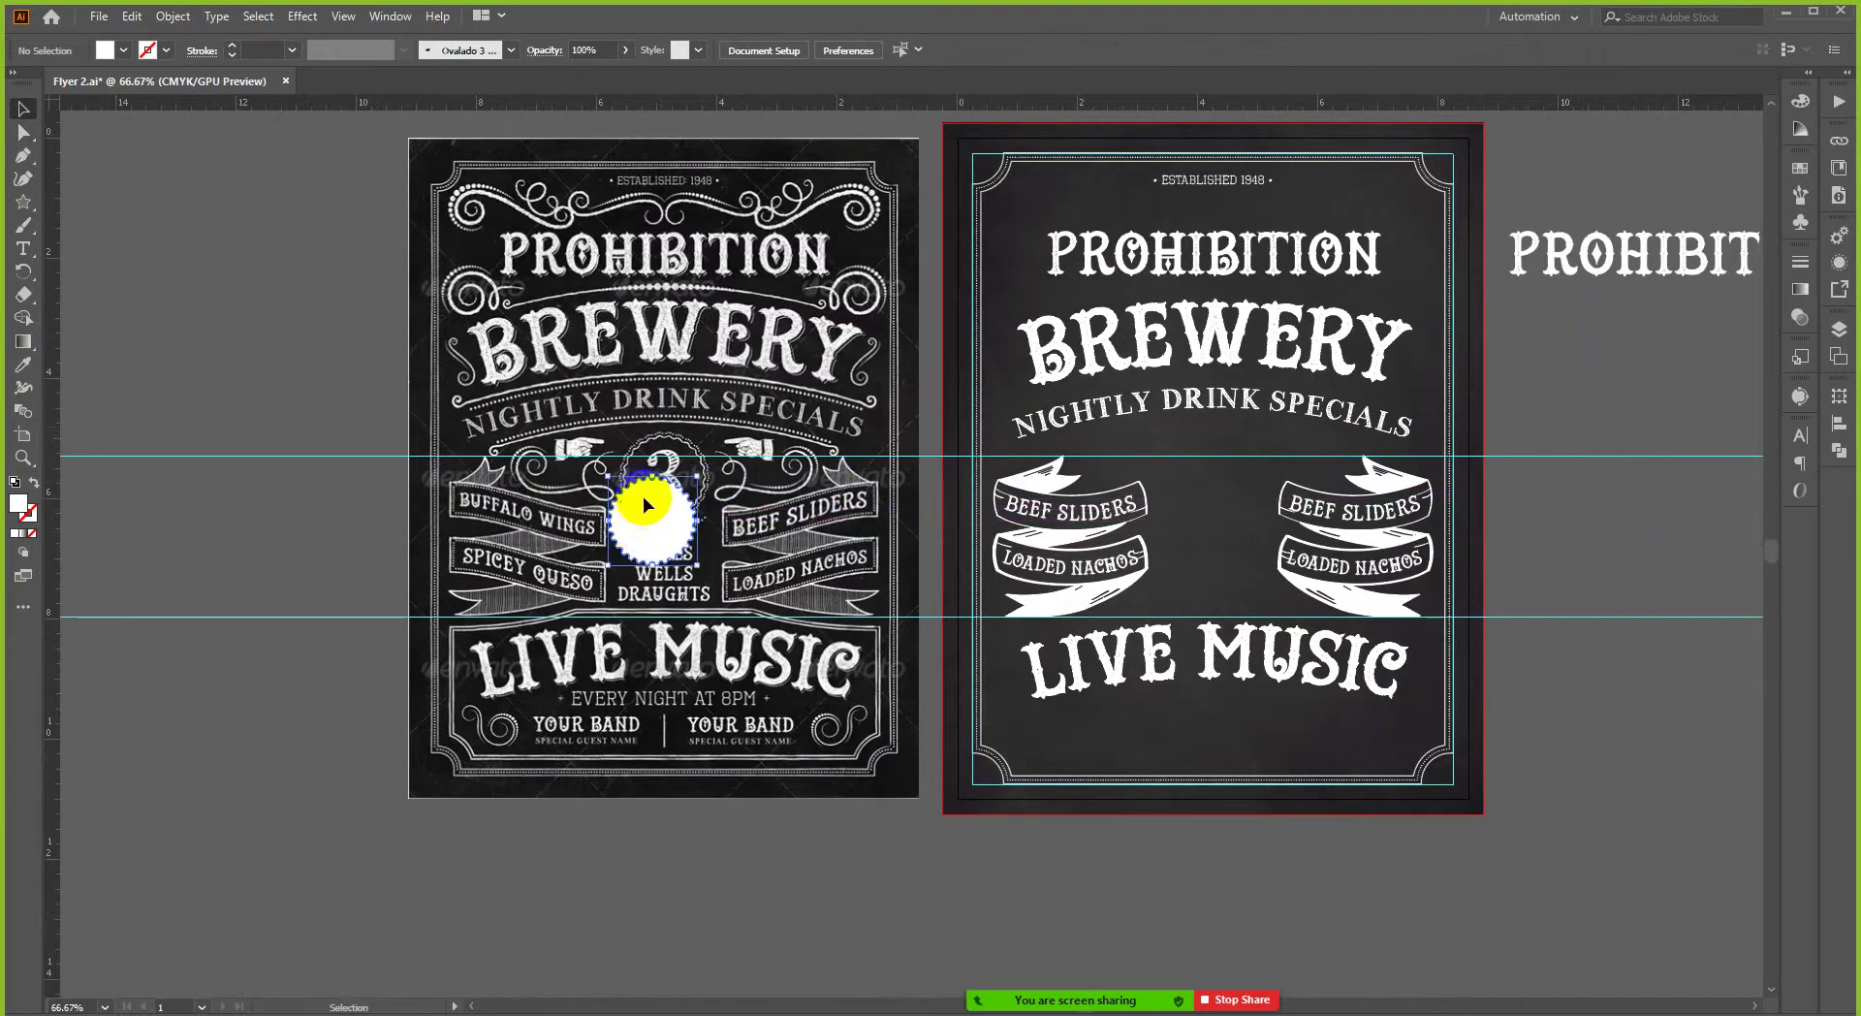
{"action": "scroll", "coordinate": [649, 509], "scroll_direction": "up", "scroll_amount": 4}
{"action": "left_click_drag", "start_coordinate": [763, 505], "coordinate": [833, 482]}
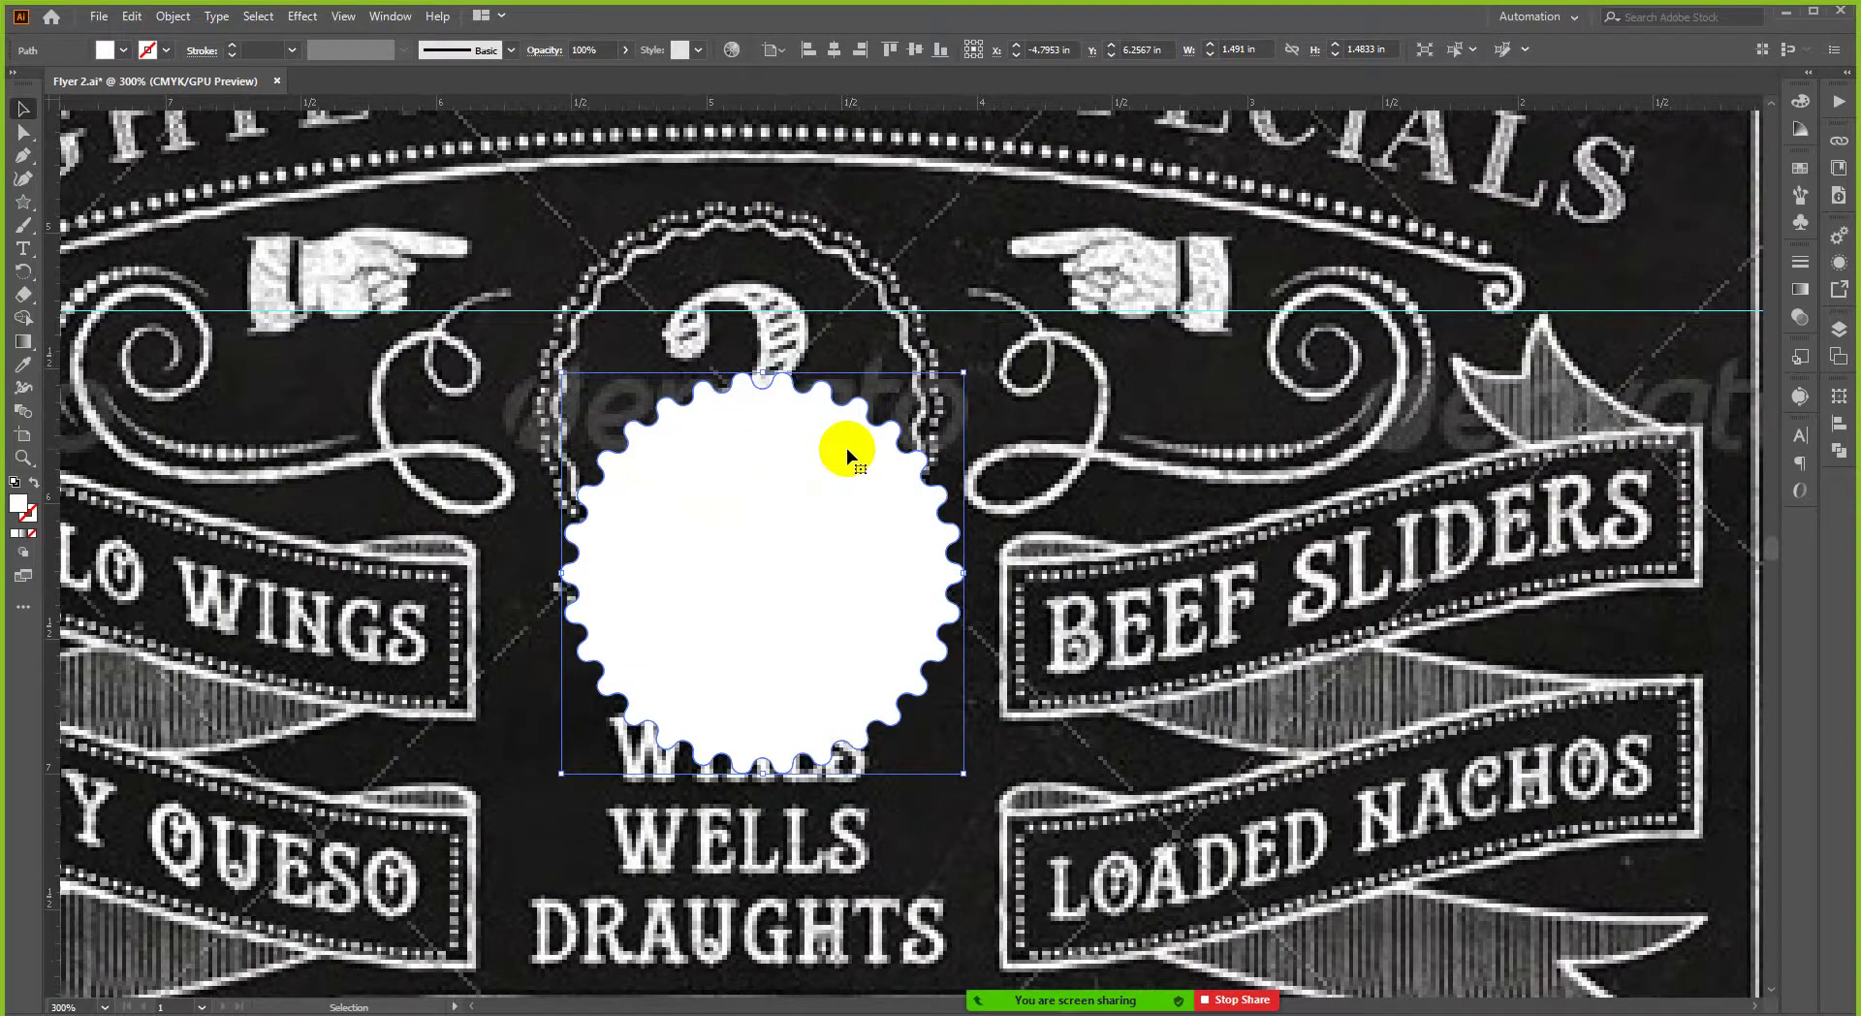
{"action": "key", "text": "Delete"}
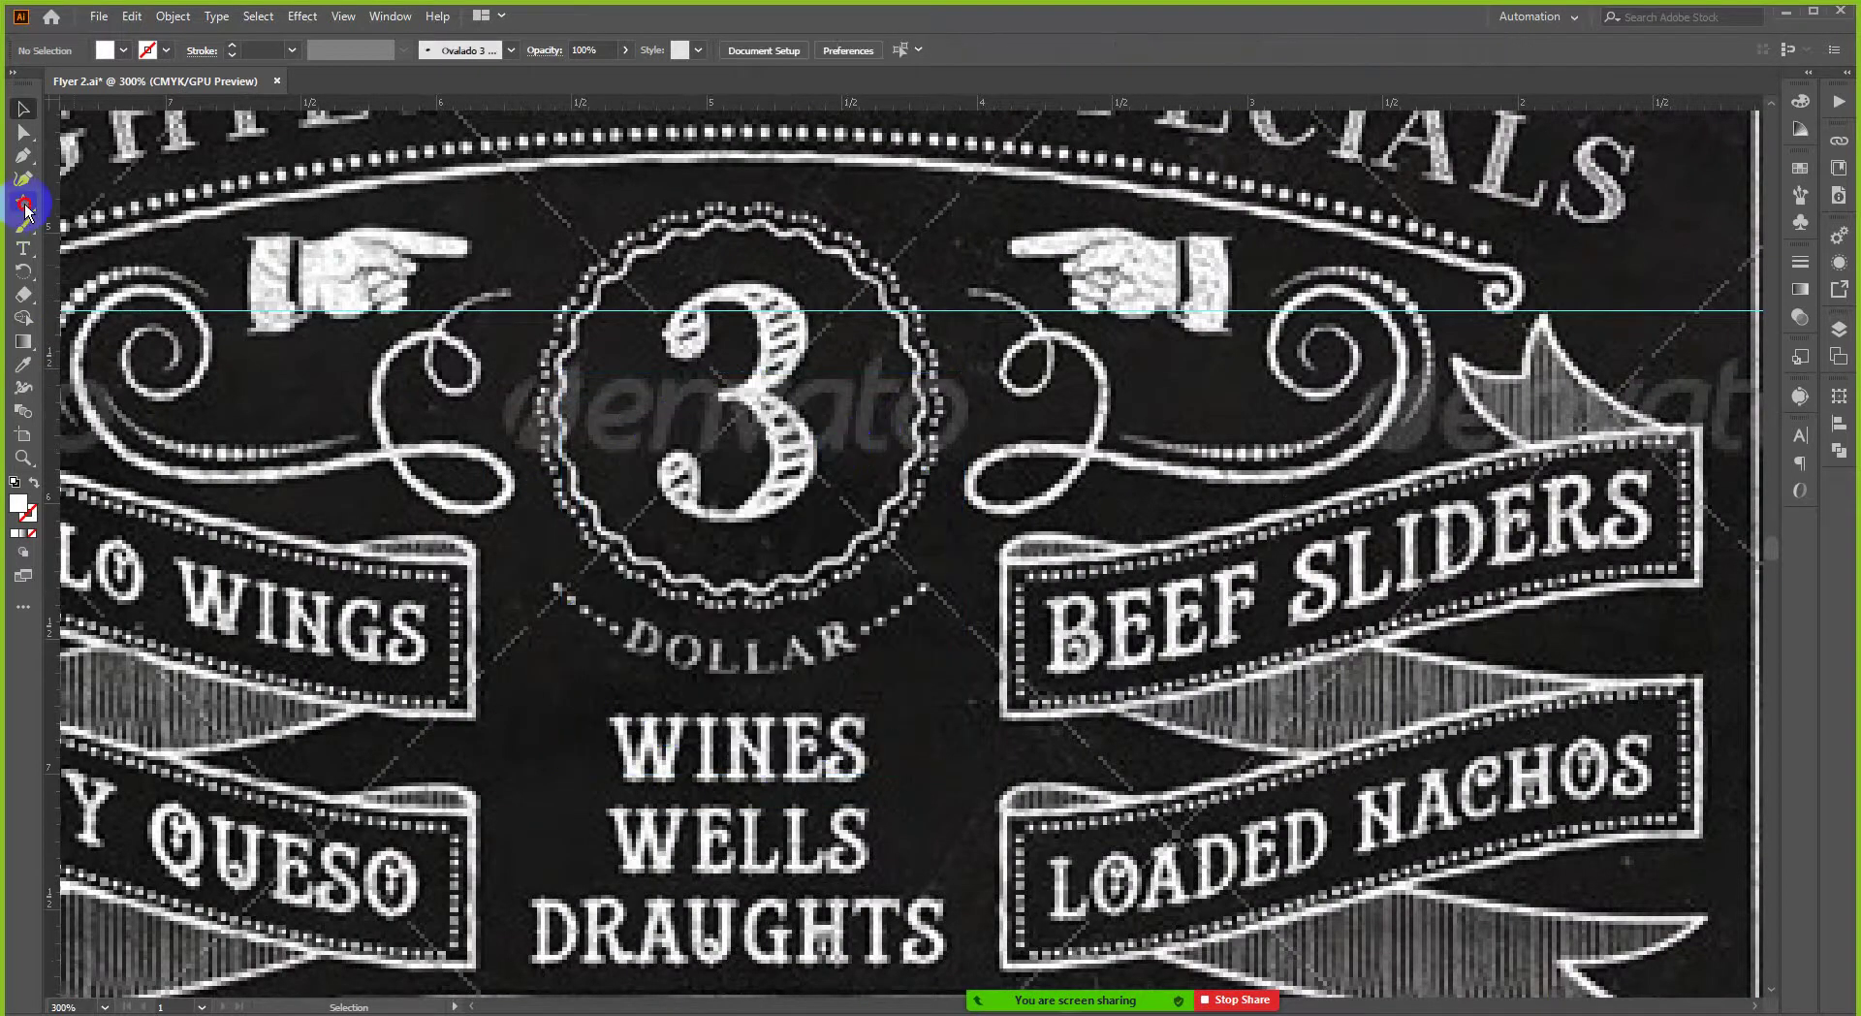
- Create a 20-point star with radii of 0.3472 in and 0.6944 in between the ribbons, and round all its corners
{"action": "scroll", "coordinate": [187, 404], "scroll_direction": "down", "scroll_amount": 3}
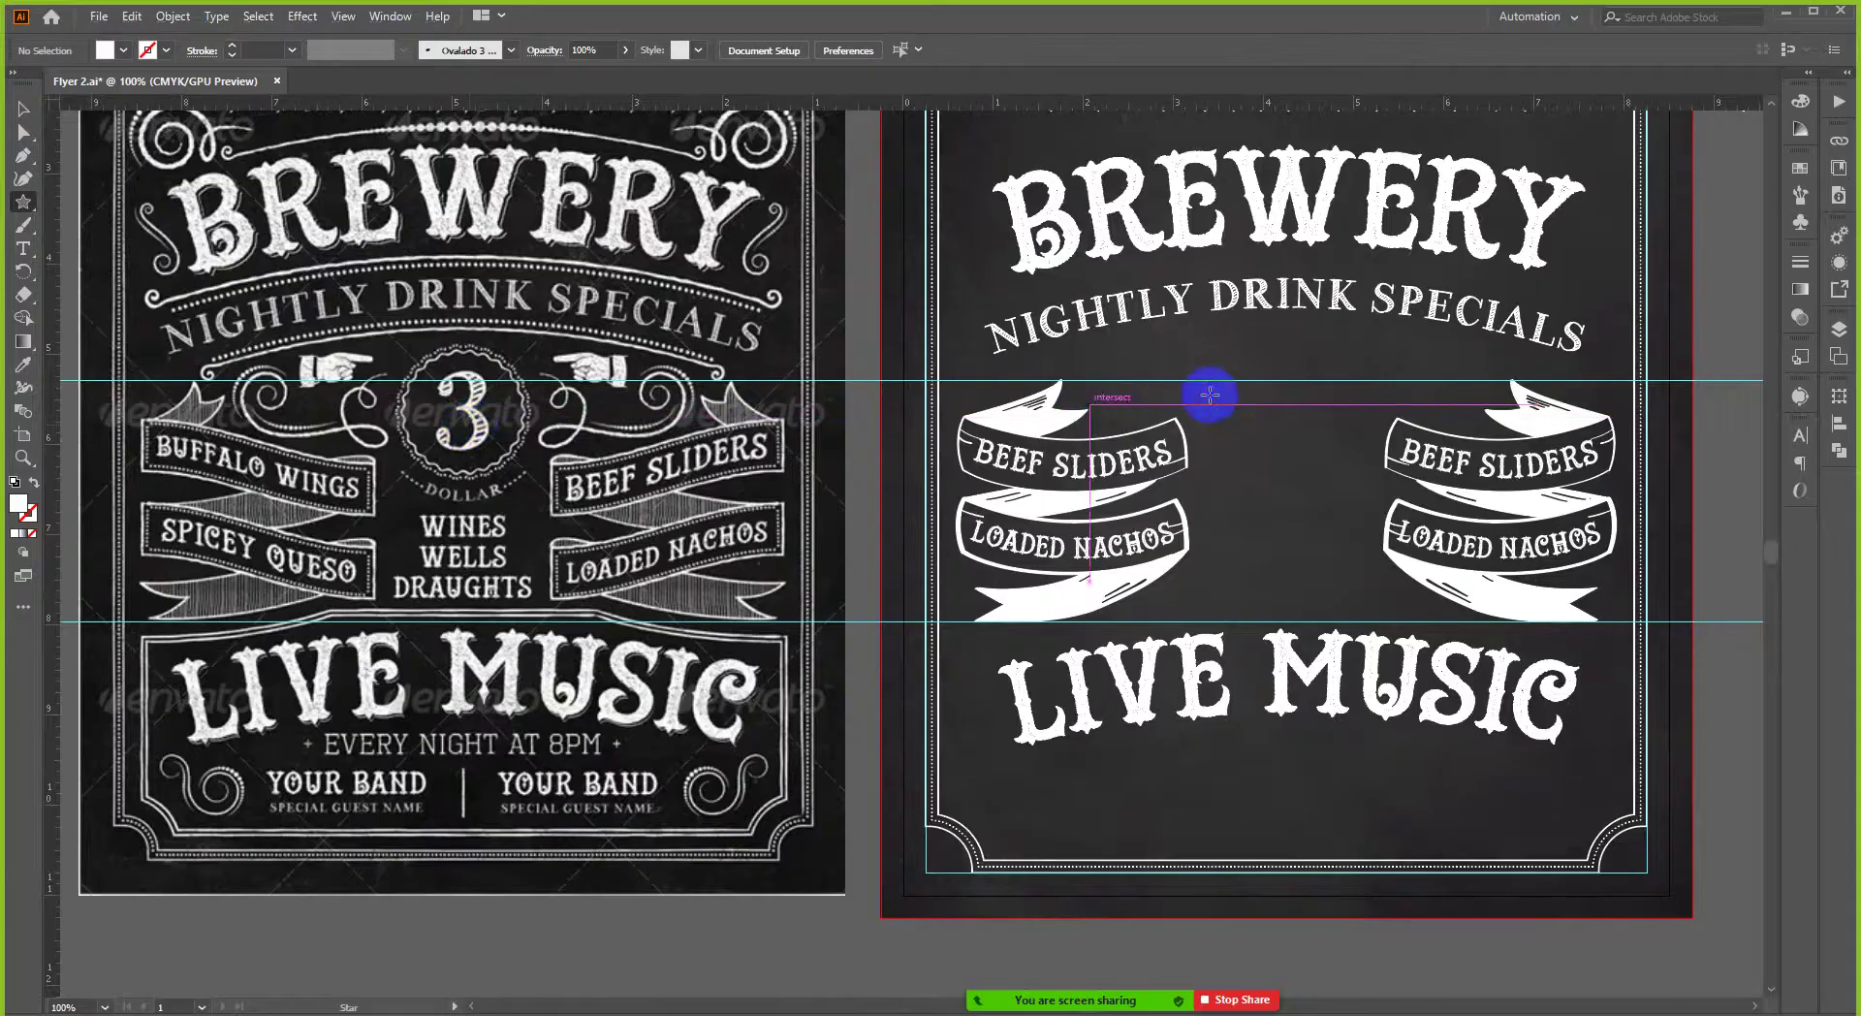
{"action": "left_click", "coordinate": [1222, 405]}
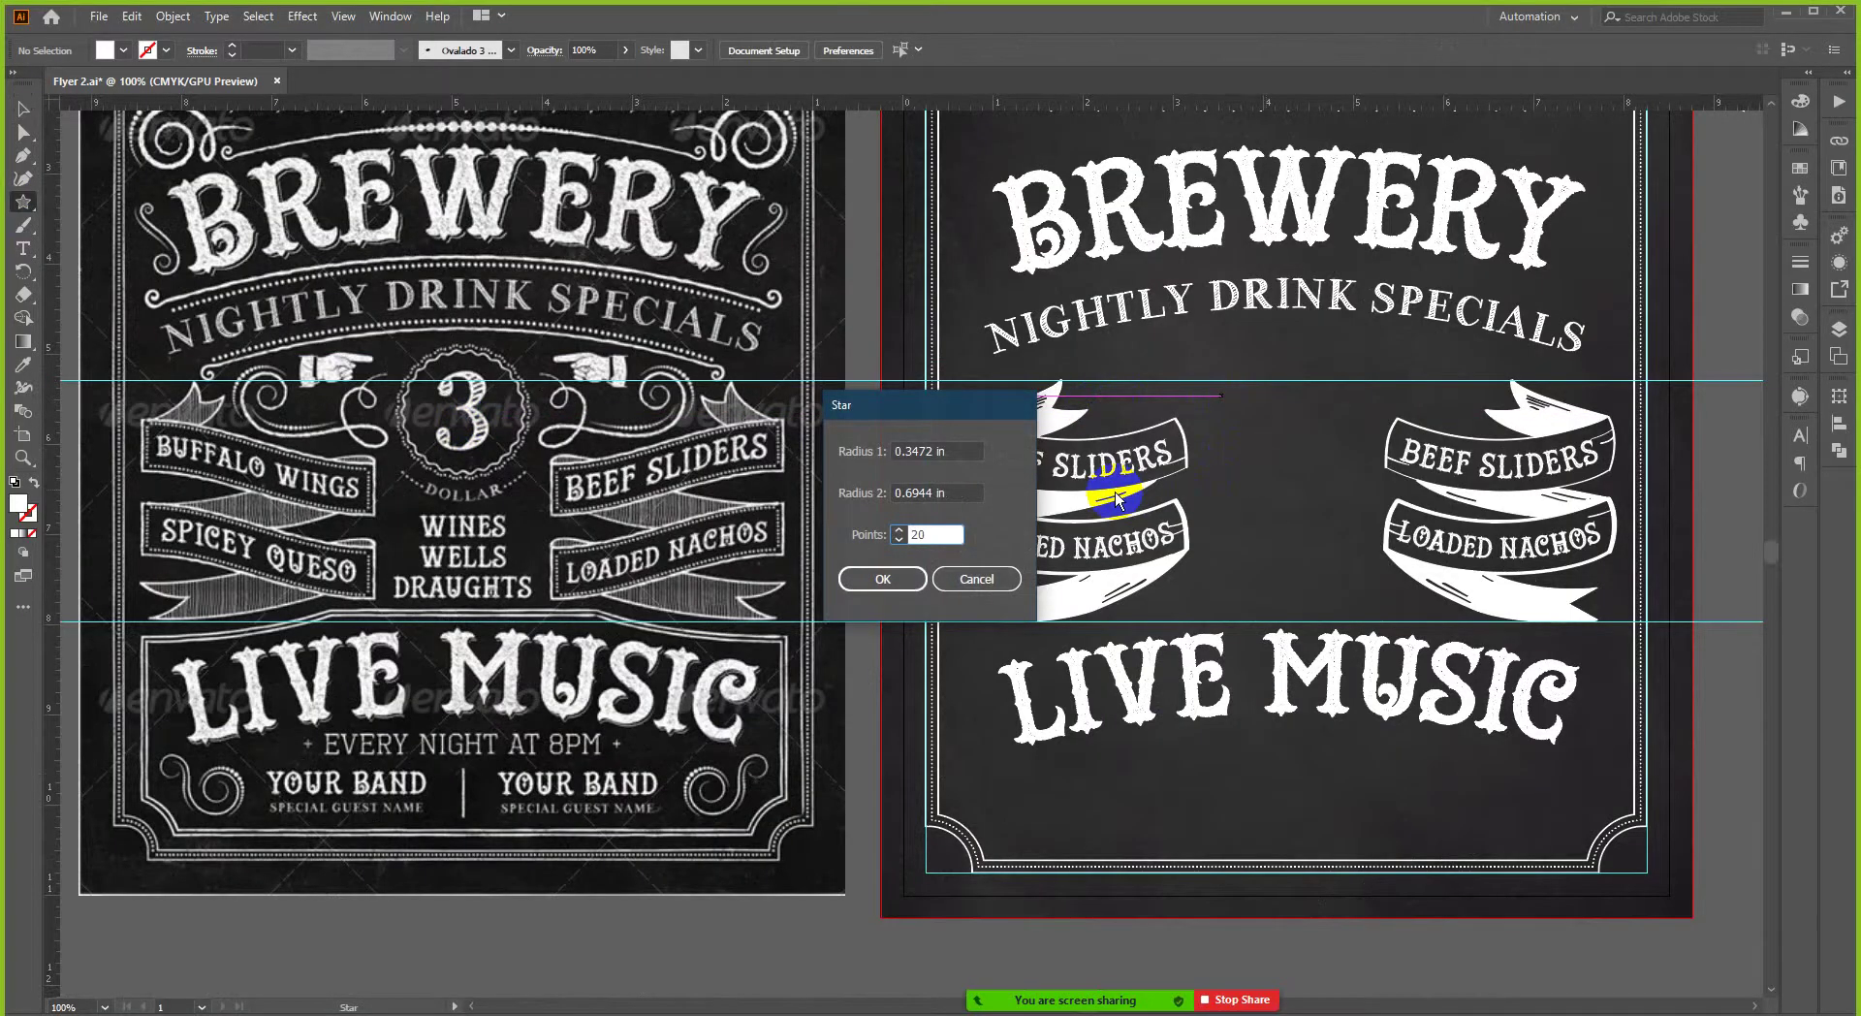
{"action": "key", "text": "Return"}
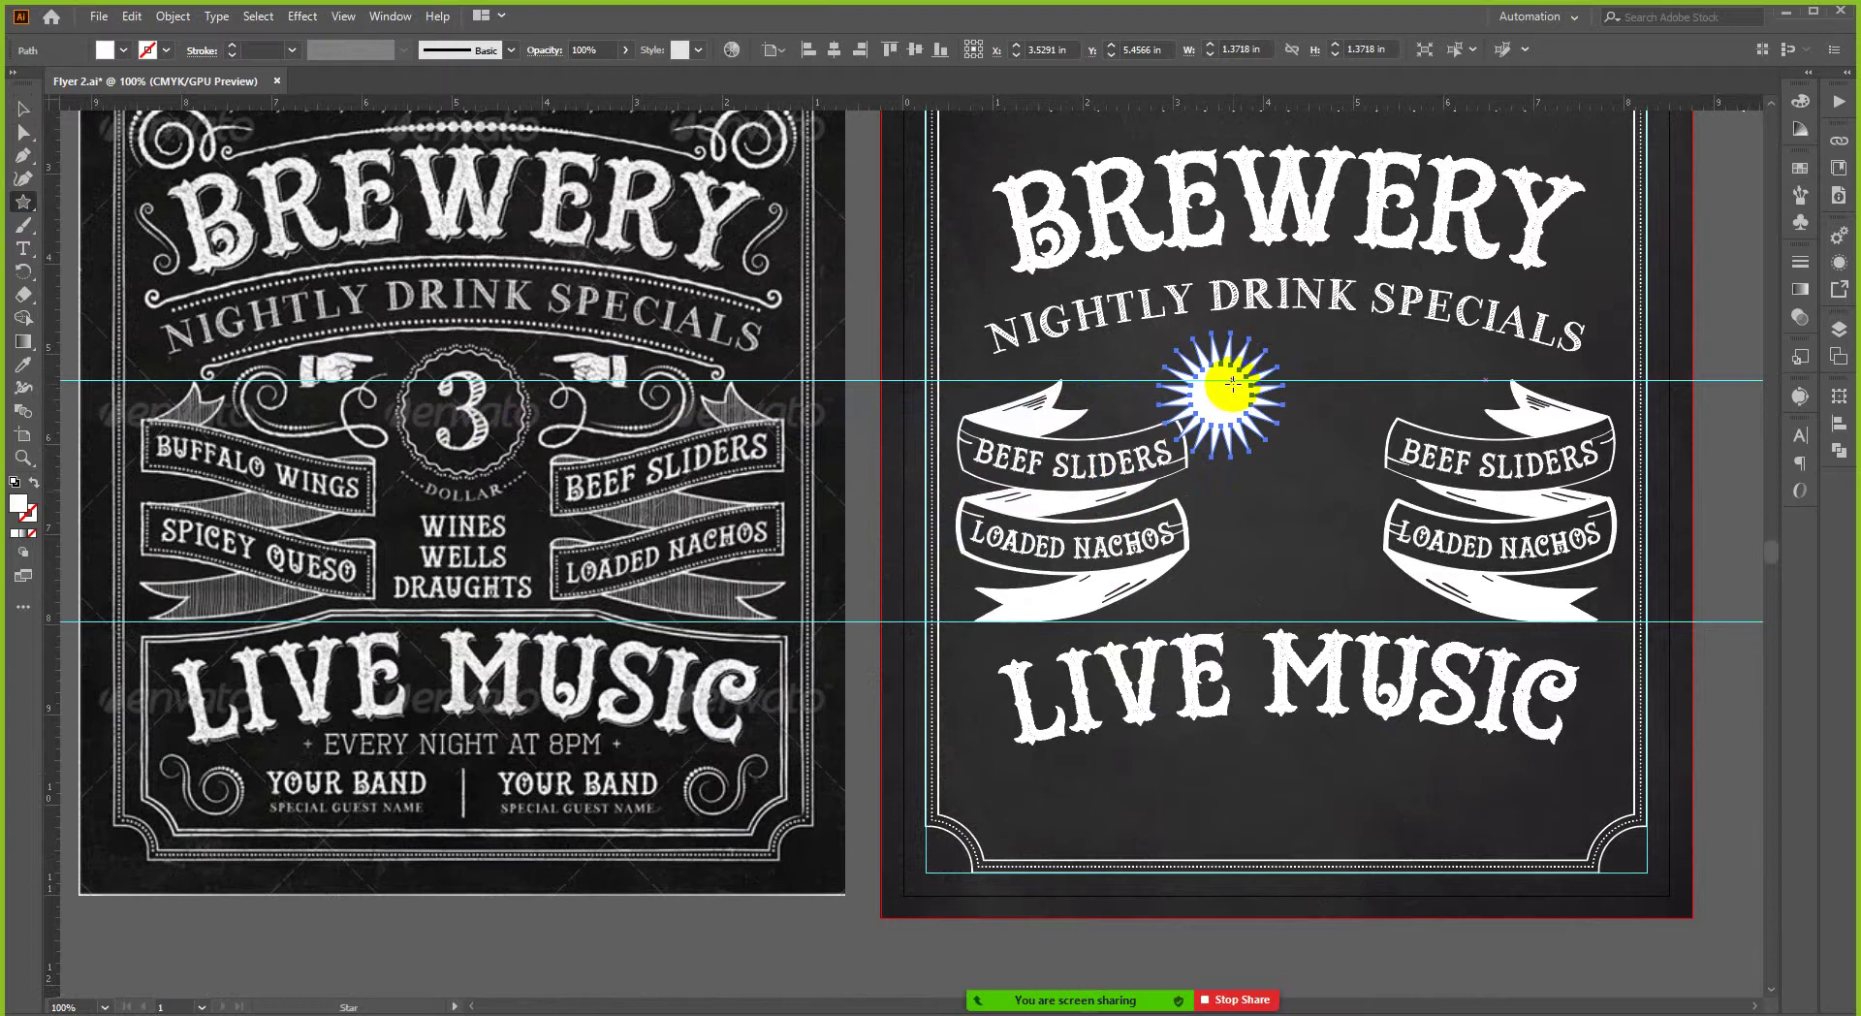
{"action": "key", "text": "a"}
{"action": "mouse_move", "coordinate": [1250, 371]}
{"action": "left_mouse_down"}
{"action": "mouse_move", "coordinate": [1286, 366]}
{"action": "mouse_move", "coordinate": [1268, 349]}
{"action": "mouse_move", "coordinate": [1249, 373]}
{"action": "left_mouse_up"}
{"action": "left_click", "coordinate": [1710, 336]}
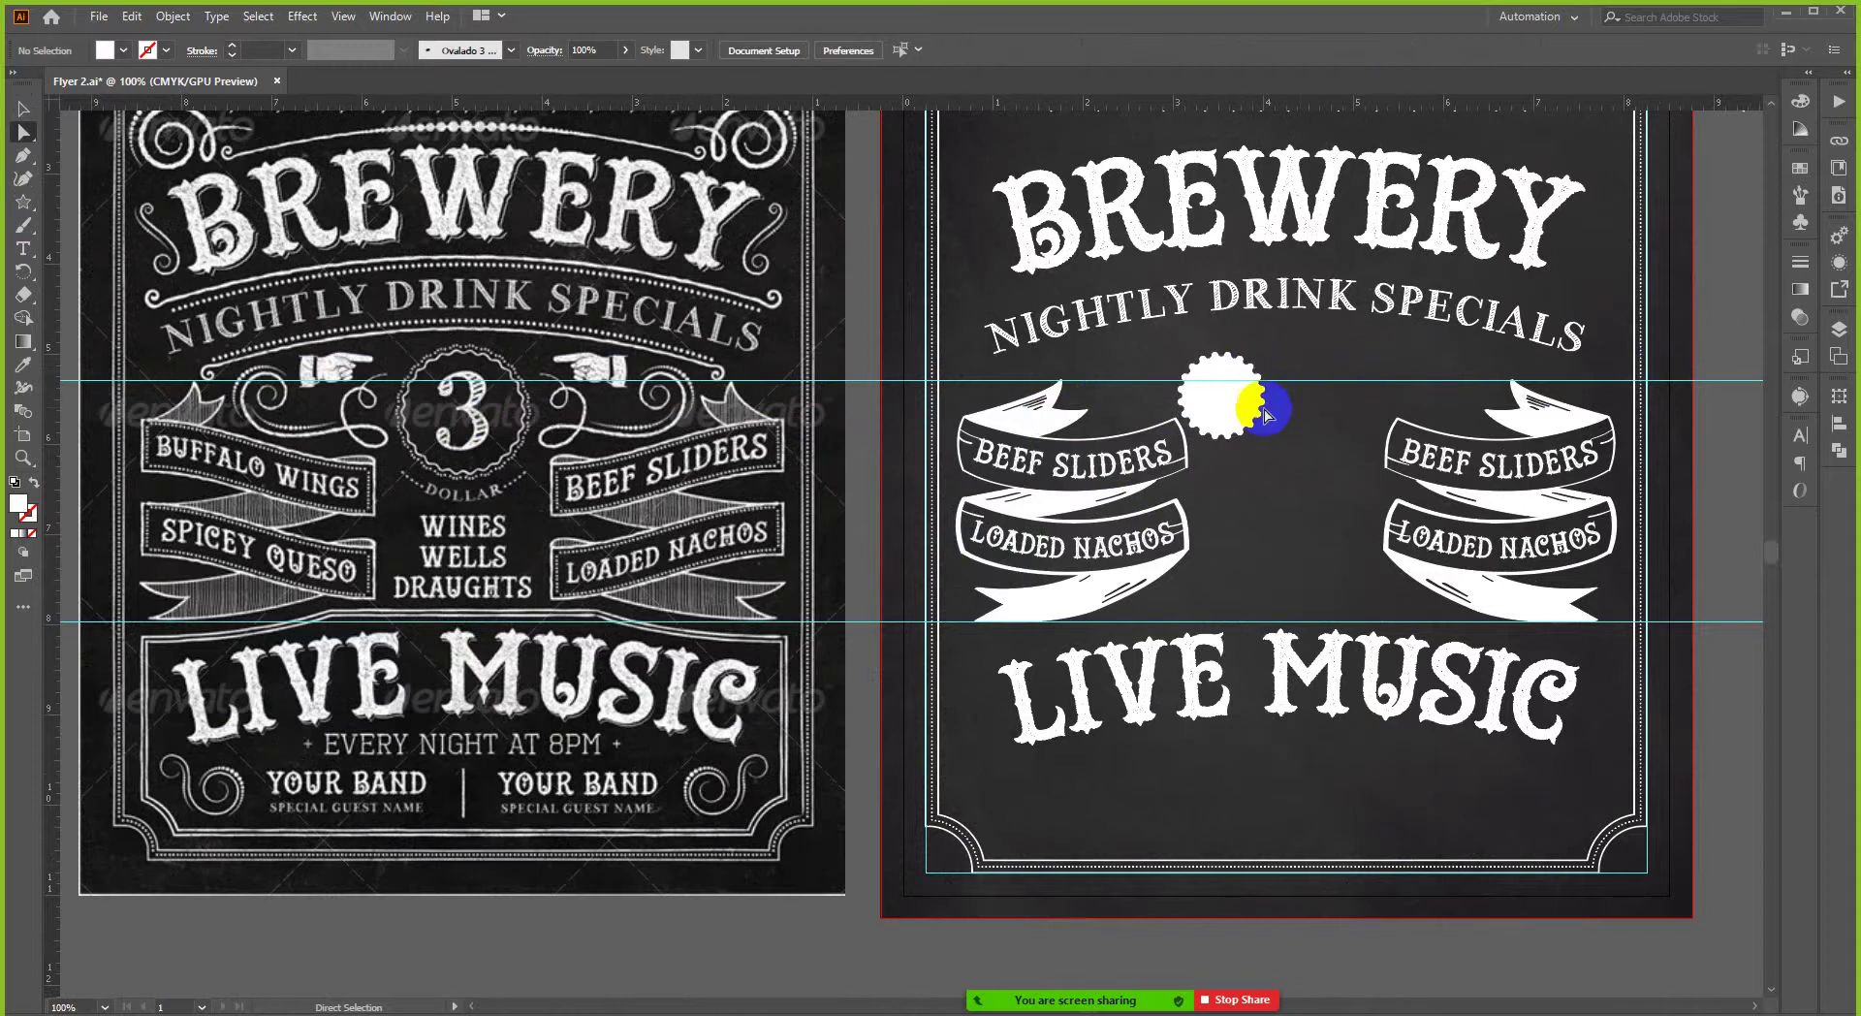
- Place the 20-point badge over the reference flyer's 3 emblem and scale it to about 1.47 in wide
{"action": "key", "text": "v"}
{"action": "left_click", "coordinate": [1255, 412]}
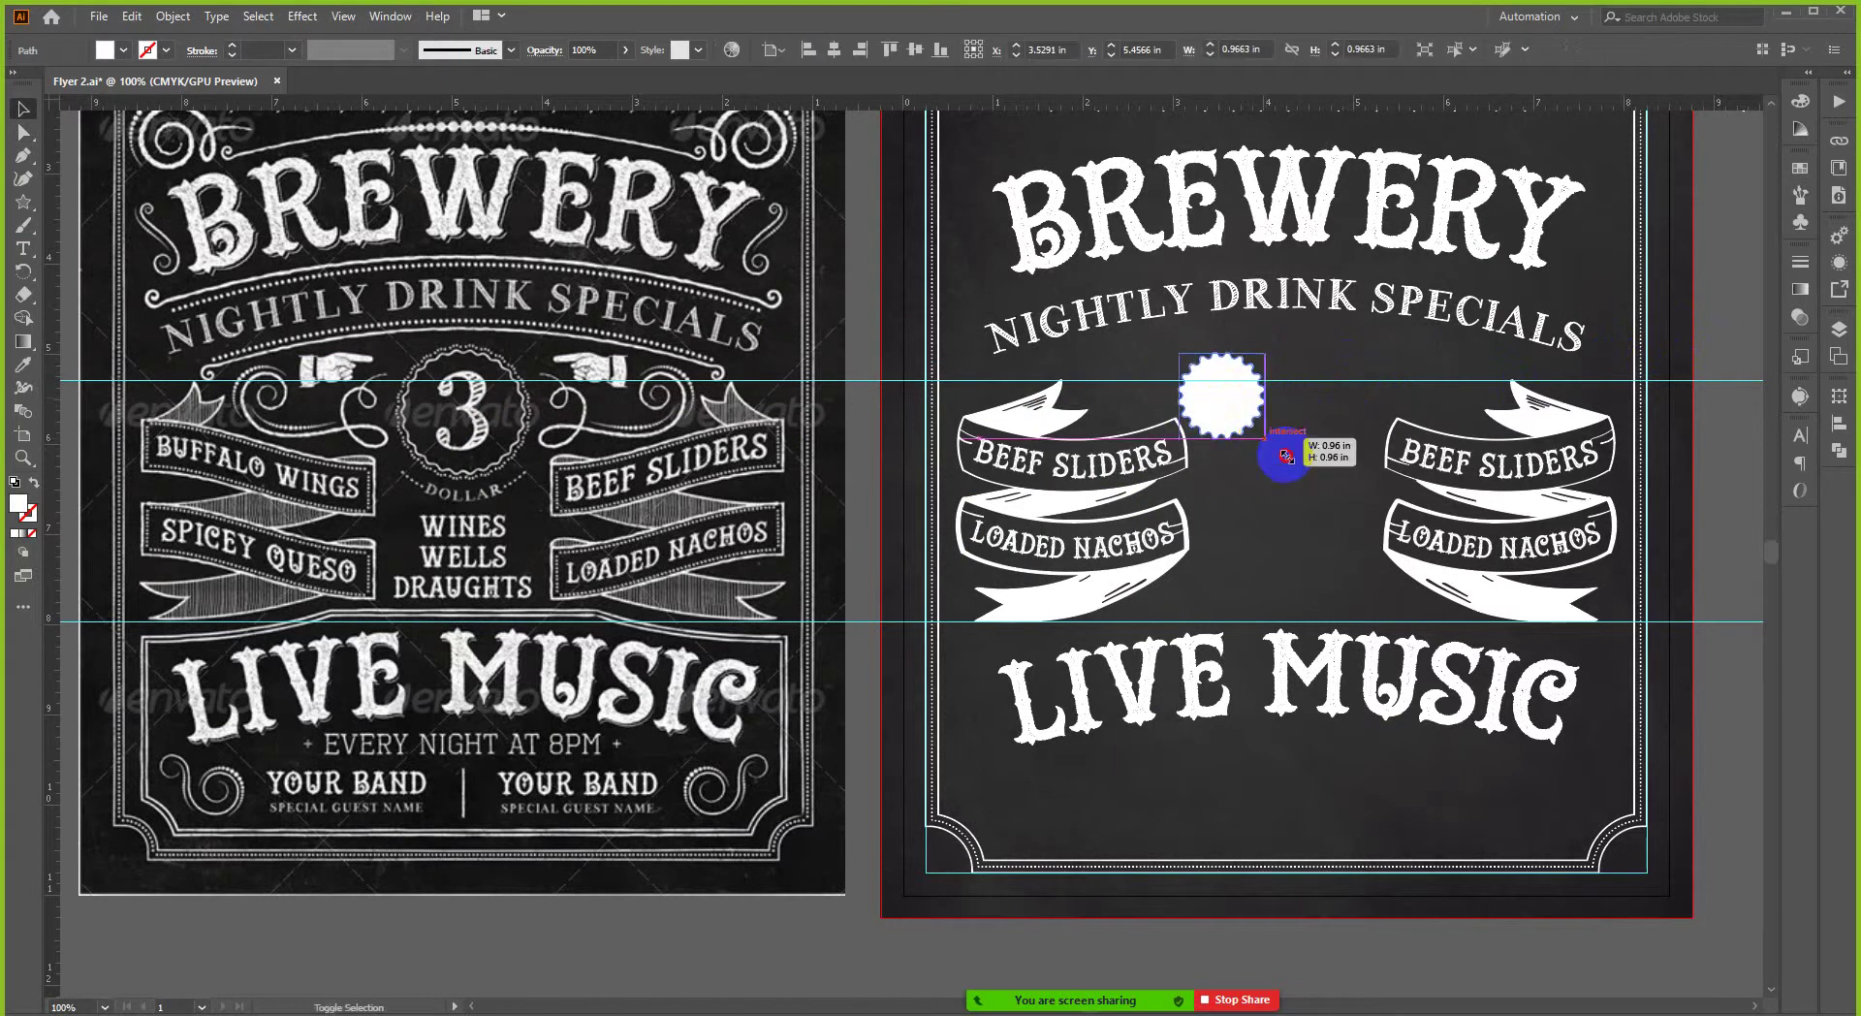
{"action": "left_click_drag", "start_coordinate": [1286, 456], "coordinate": [1286, 460]}
{"action": "left_click_drag", "start_coordinate": [1257, 400], "coordinate": [636, 366]}
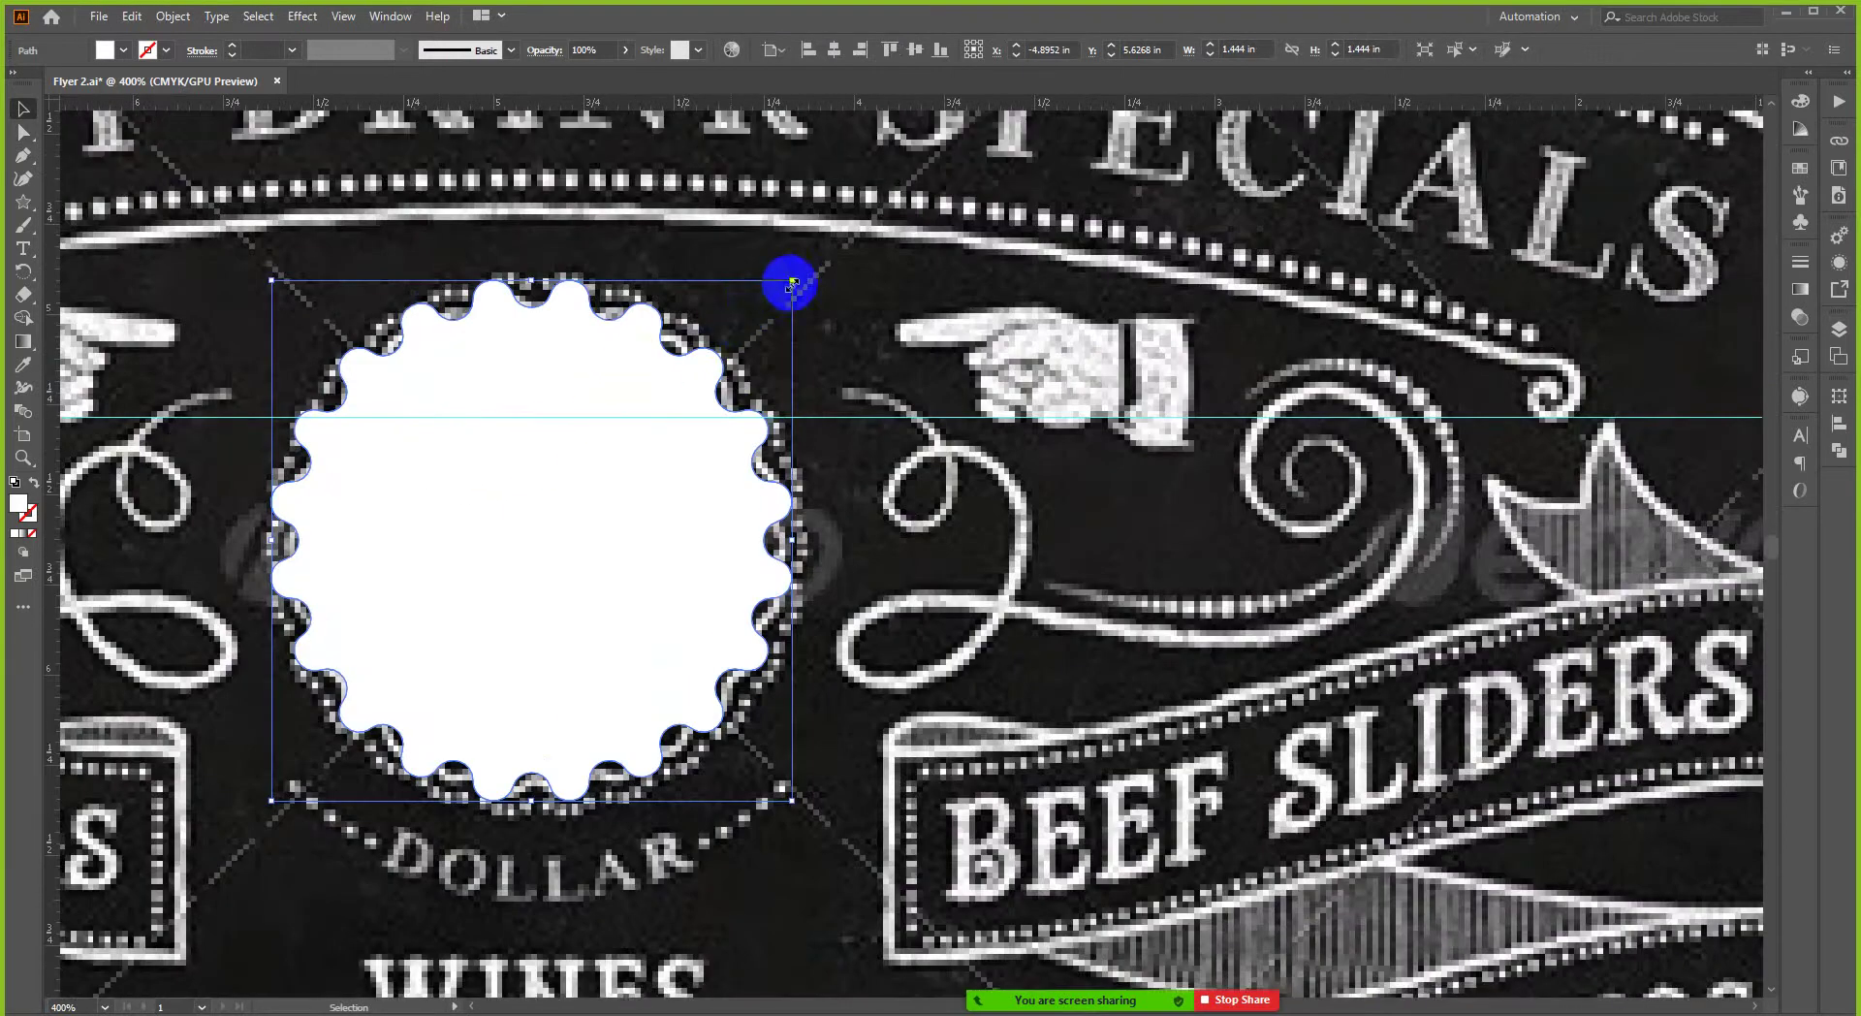
{"action": "left_click_drag", "start_coordinate": [790, 283], "coordinate": [800, 279]}
{"action": "scroll", "coordinate": [793, 286], "scroll_direction": "down", "scroll_amount": 1}
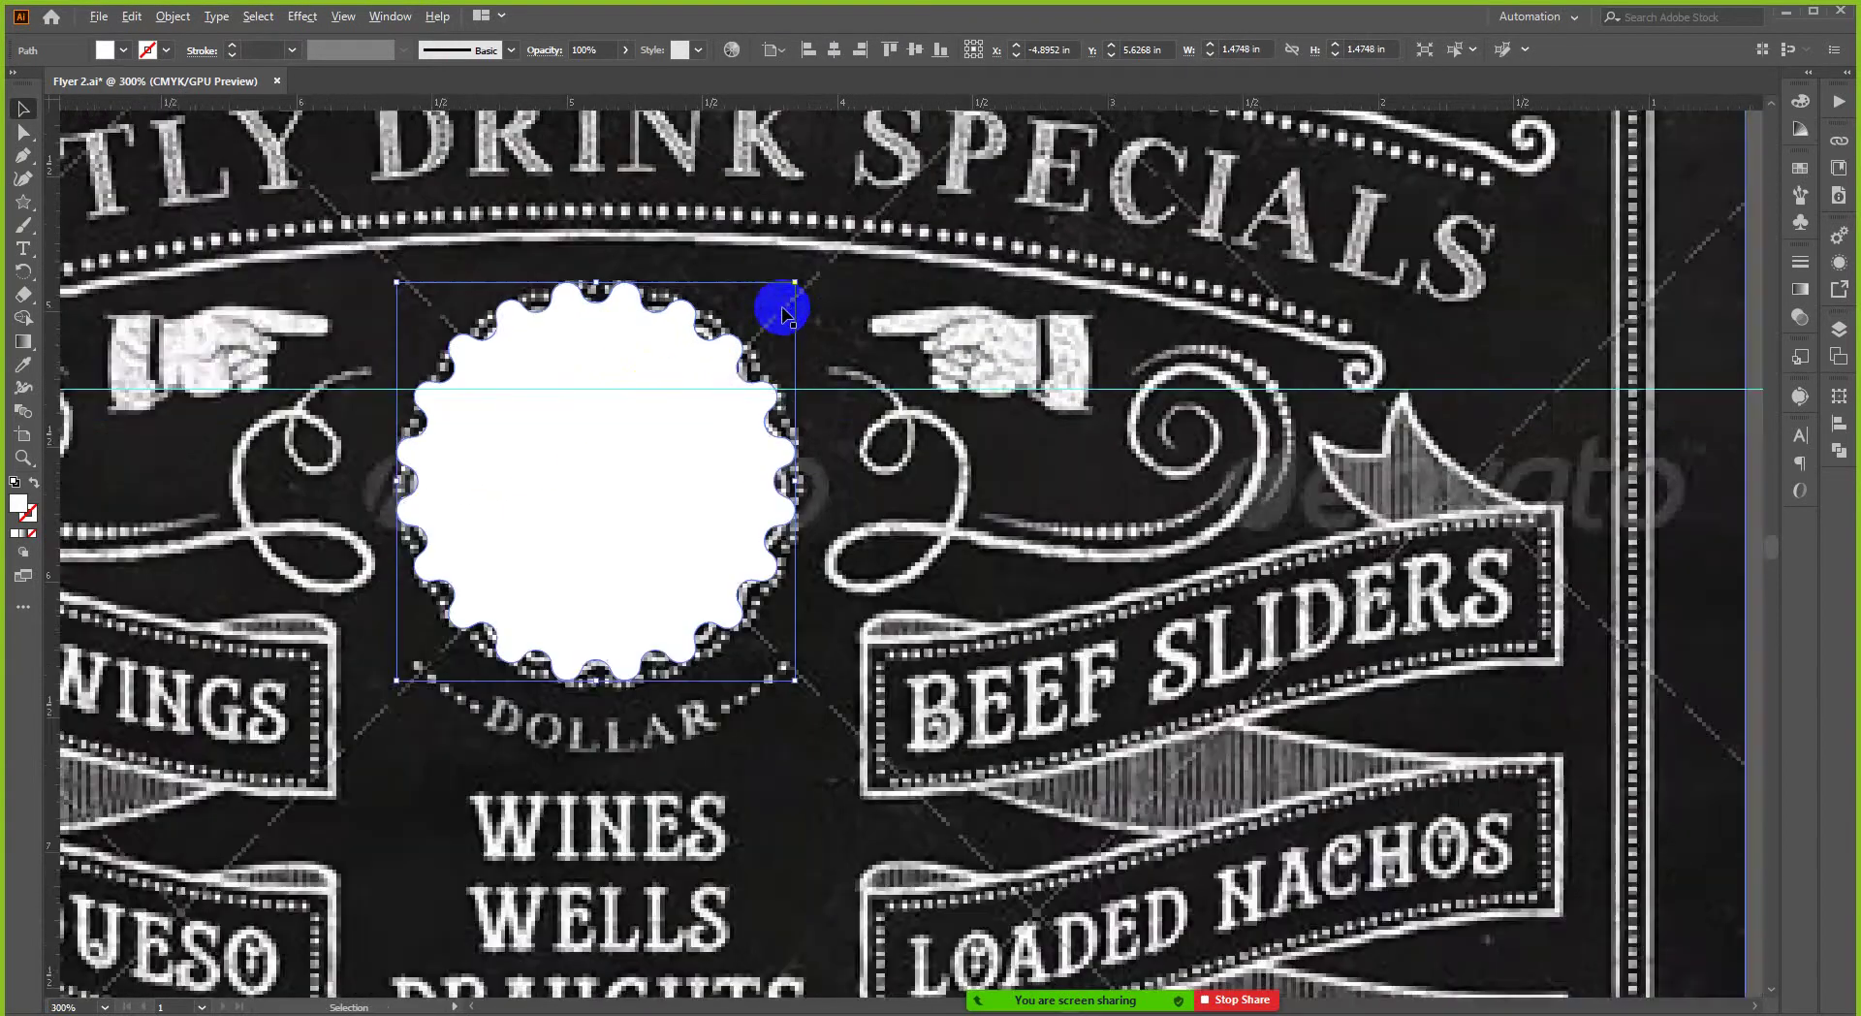
- Move the 20-point badge off the reference flyer's emblem and delete it
{"action": "scroll", "coordinate": [644, 374], "scroll_direction": "down", "scroll_amount": 3}
{"action": "left_click_drag", "start_coordinate": [628, 463], "coordinate": [612, 914]}
{"action": "scroll", "coordinate": [707, 733], "scroll_direction": "down", "scroll_amount": 10}
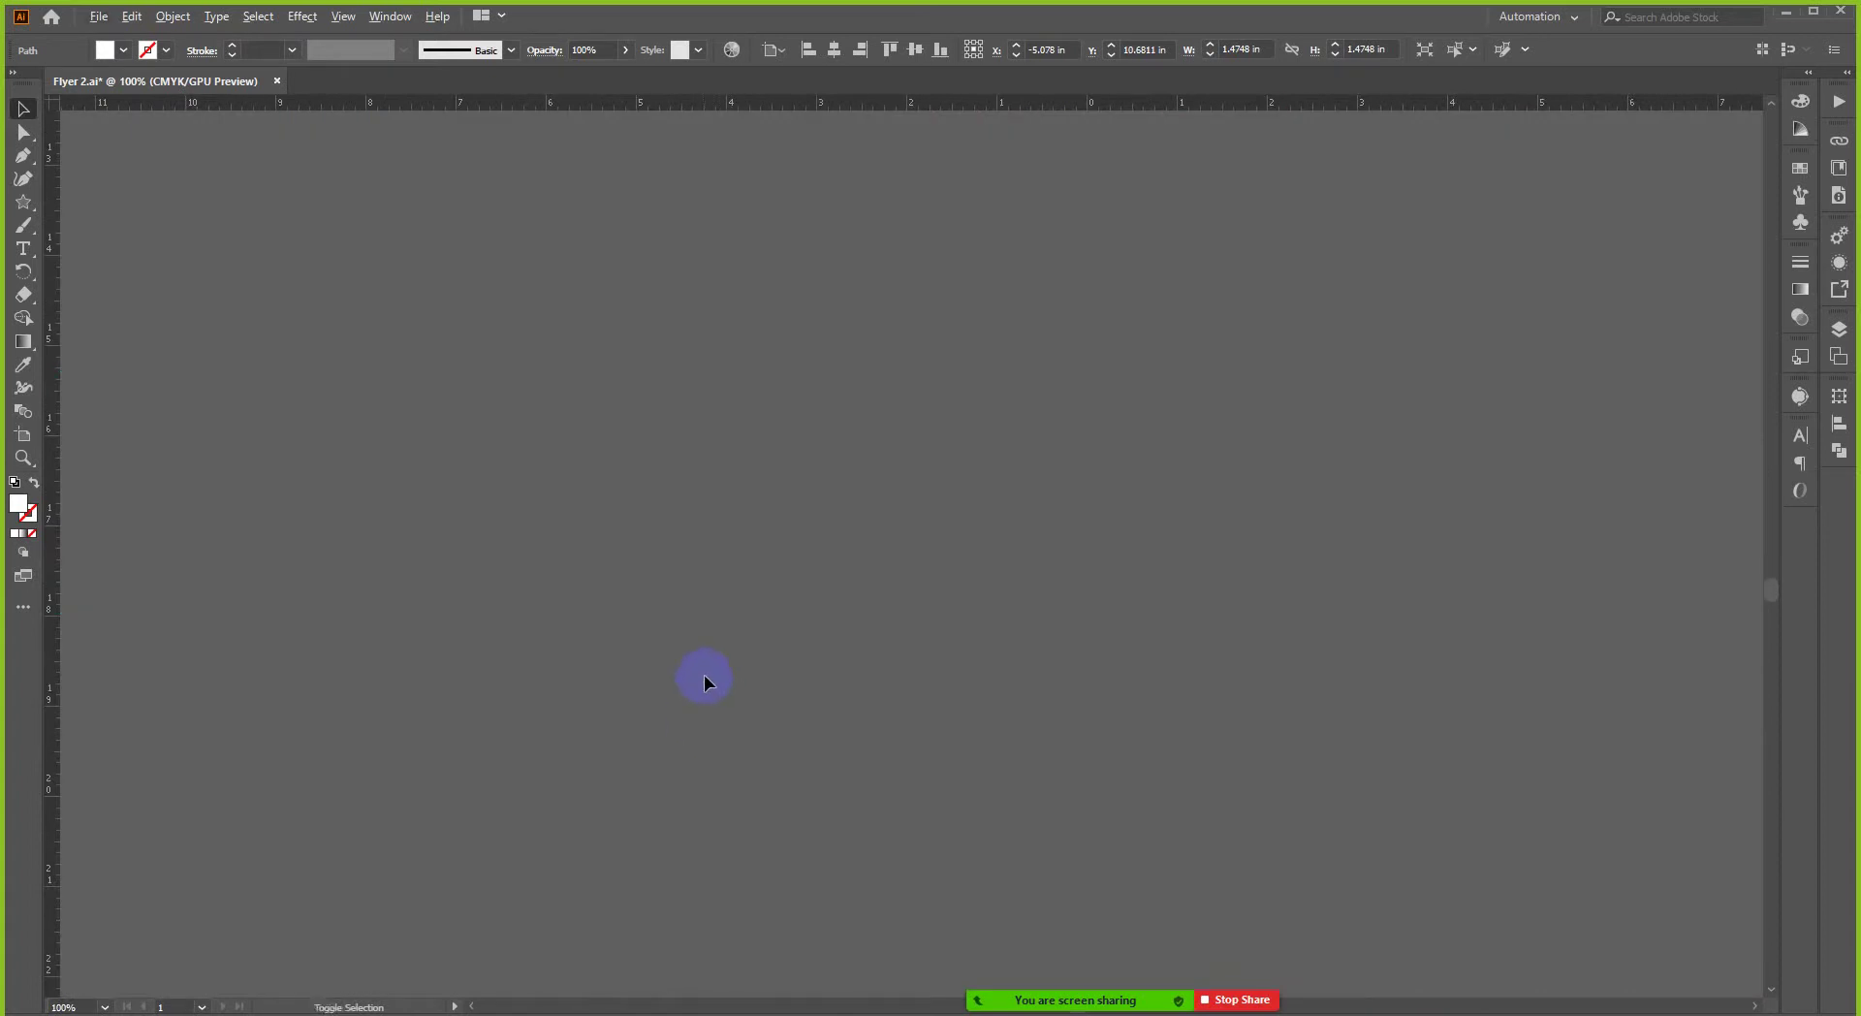
{"action": "scroll", "coordinate": [703, 674], "scroll_direction": "up", "scroll_amount": 10}
{"action": "scroll", "coordinate": [714, 660], "scroll_direction": "down", "scroll_amount": 1}
{"action": "left_click", "coordinate": [676, 795]}
{"action": "left_click_drag", "start_coordinate": [676, 796], "coordinate": [304, 713]}
{"action": "key", "text": "Delete"}
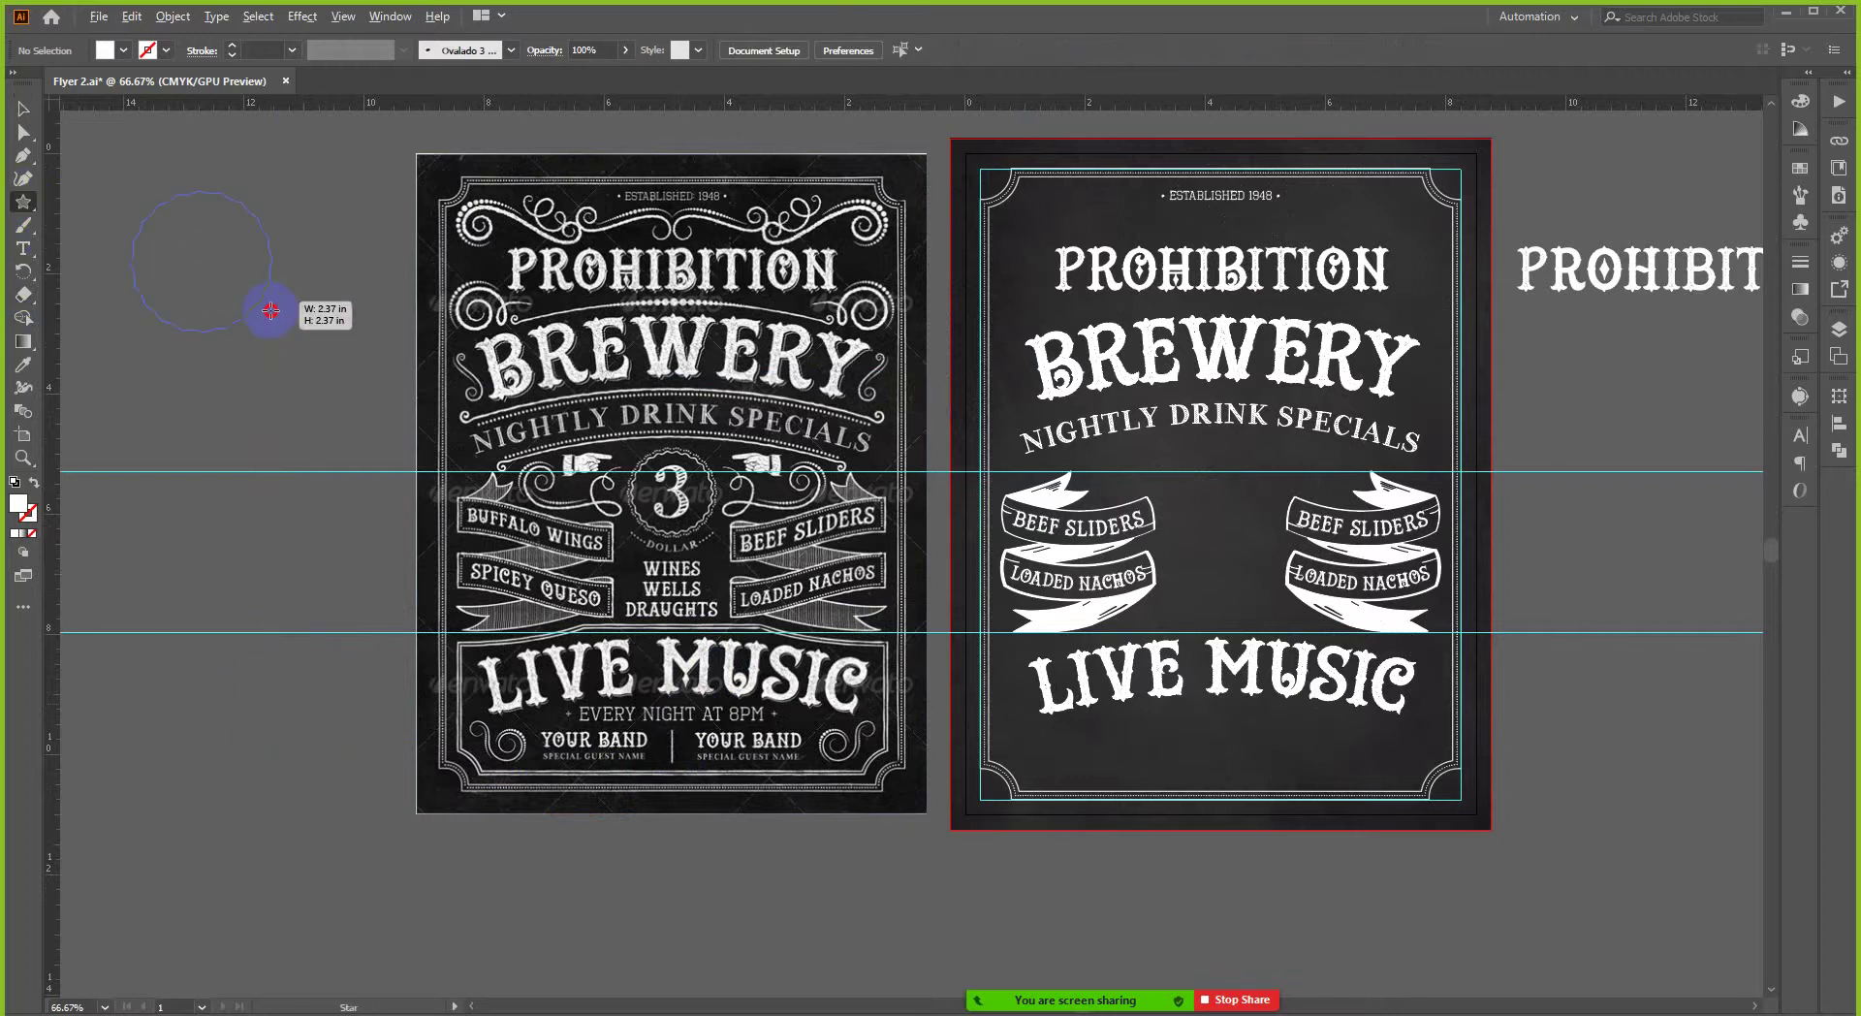
- Draw a shallow-toothed star about 2.83 in wide beside the reference flyer and move it level with the drink specials area
{"action": "mouse_move", "coordinate": [270, 310]}
{"action": "left_mouse_down"}
{"action": "mouse_move", "coordinate": [293, 324]}
{"action": "mouse_move", "coordinate": [279, 293]}
{"action": "mouse_move", "coordinate": [268, 306]}
{"action": "left_mouse_up"}
{"action": "scroll", "coordinate": [282, 313], "scroll_direction": "down", "scroll_amount": 1}
{"action": "scroll", "coordinate": [282, 313], "scroll_direction": "up", "scroll_amount": 1}
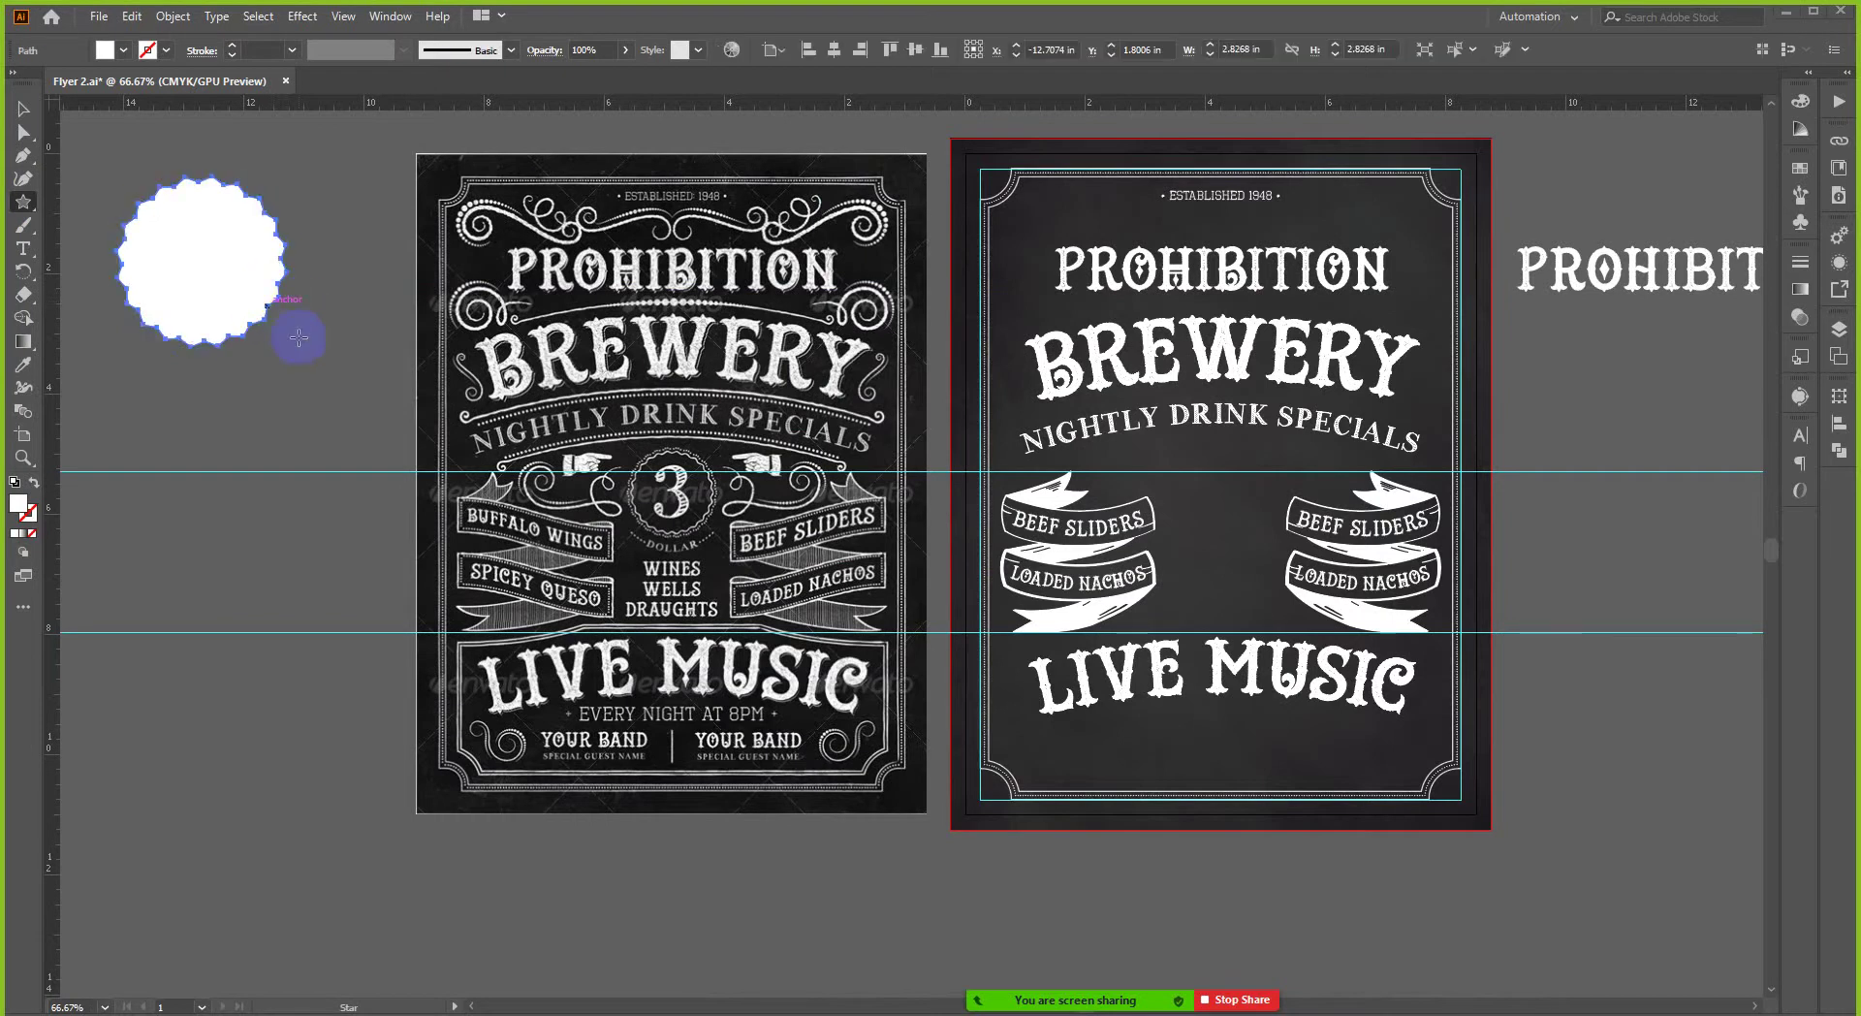
{"action": "left_click", "coordinate": [24, 108]}
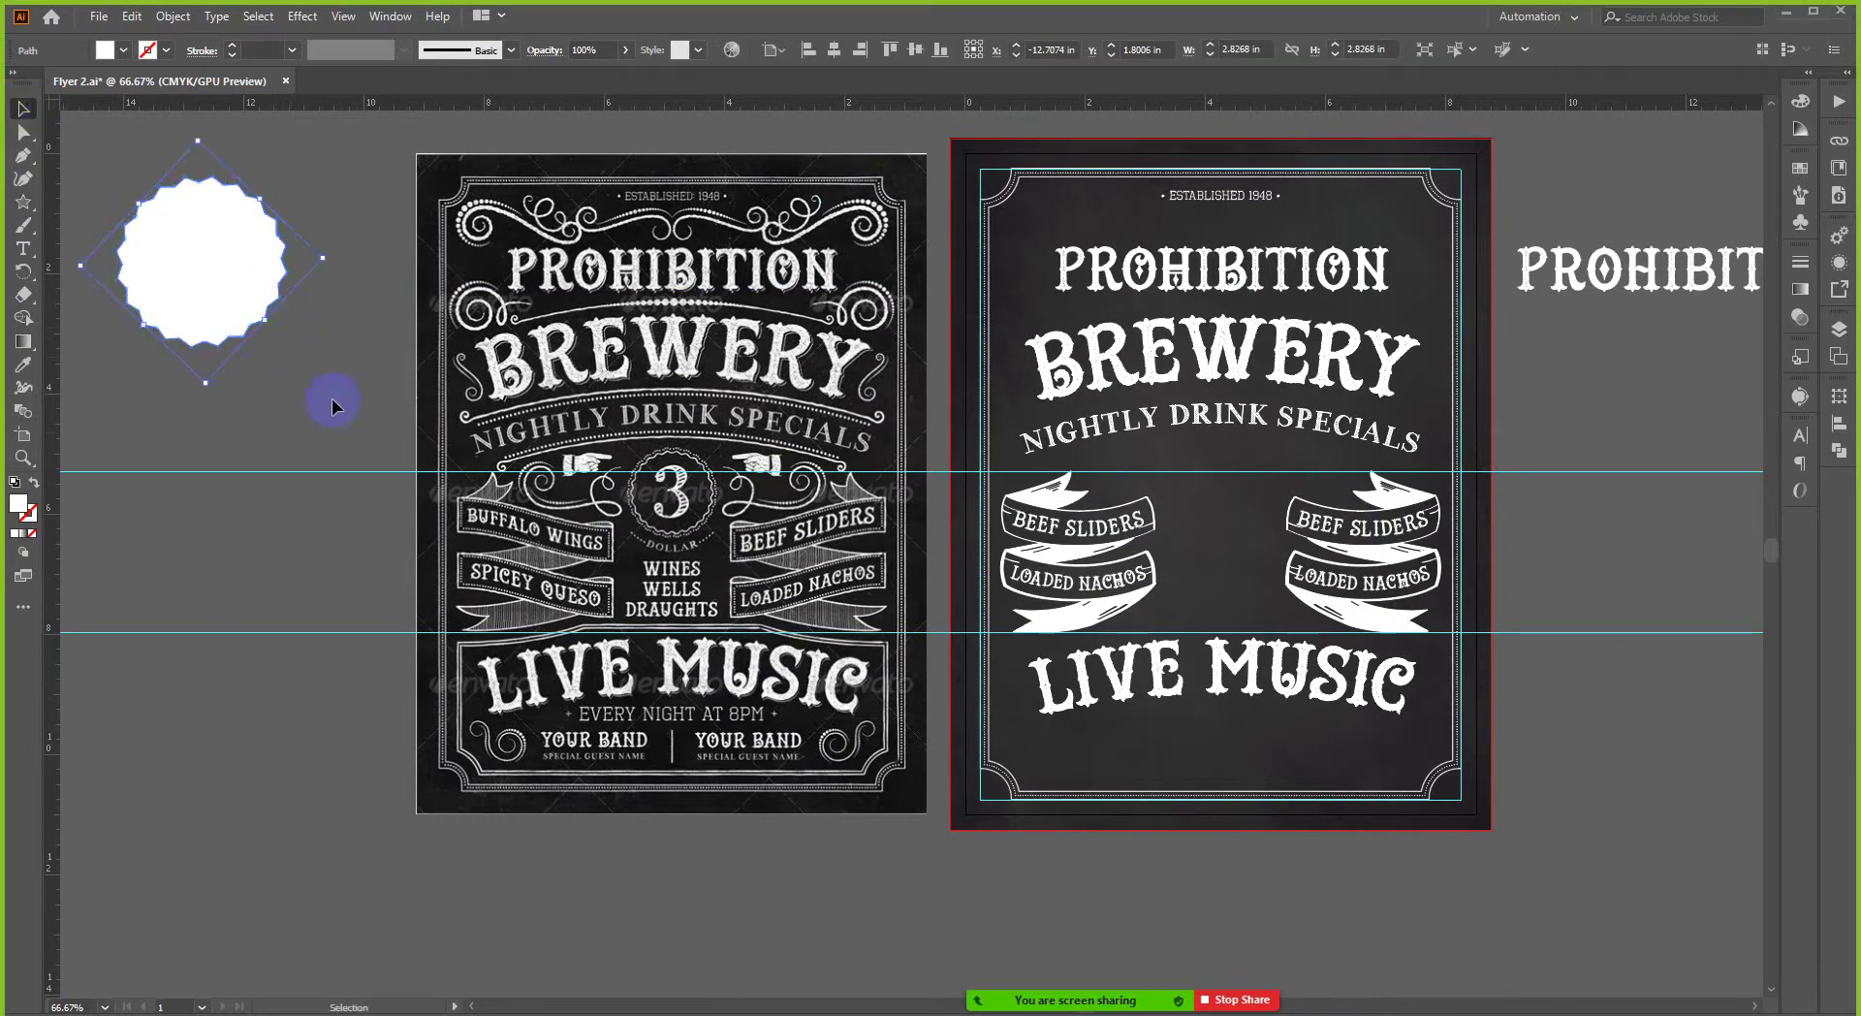
{"action": "left_click_drag", "start_coordinate": [252, 247], "coordinate": [332, 427]}
{"action": "scroll", "coordinate": [111, 385], "scroll_direction": "up", "scroll_amount": 1}
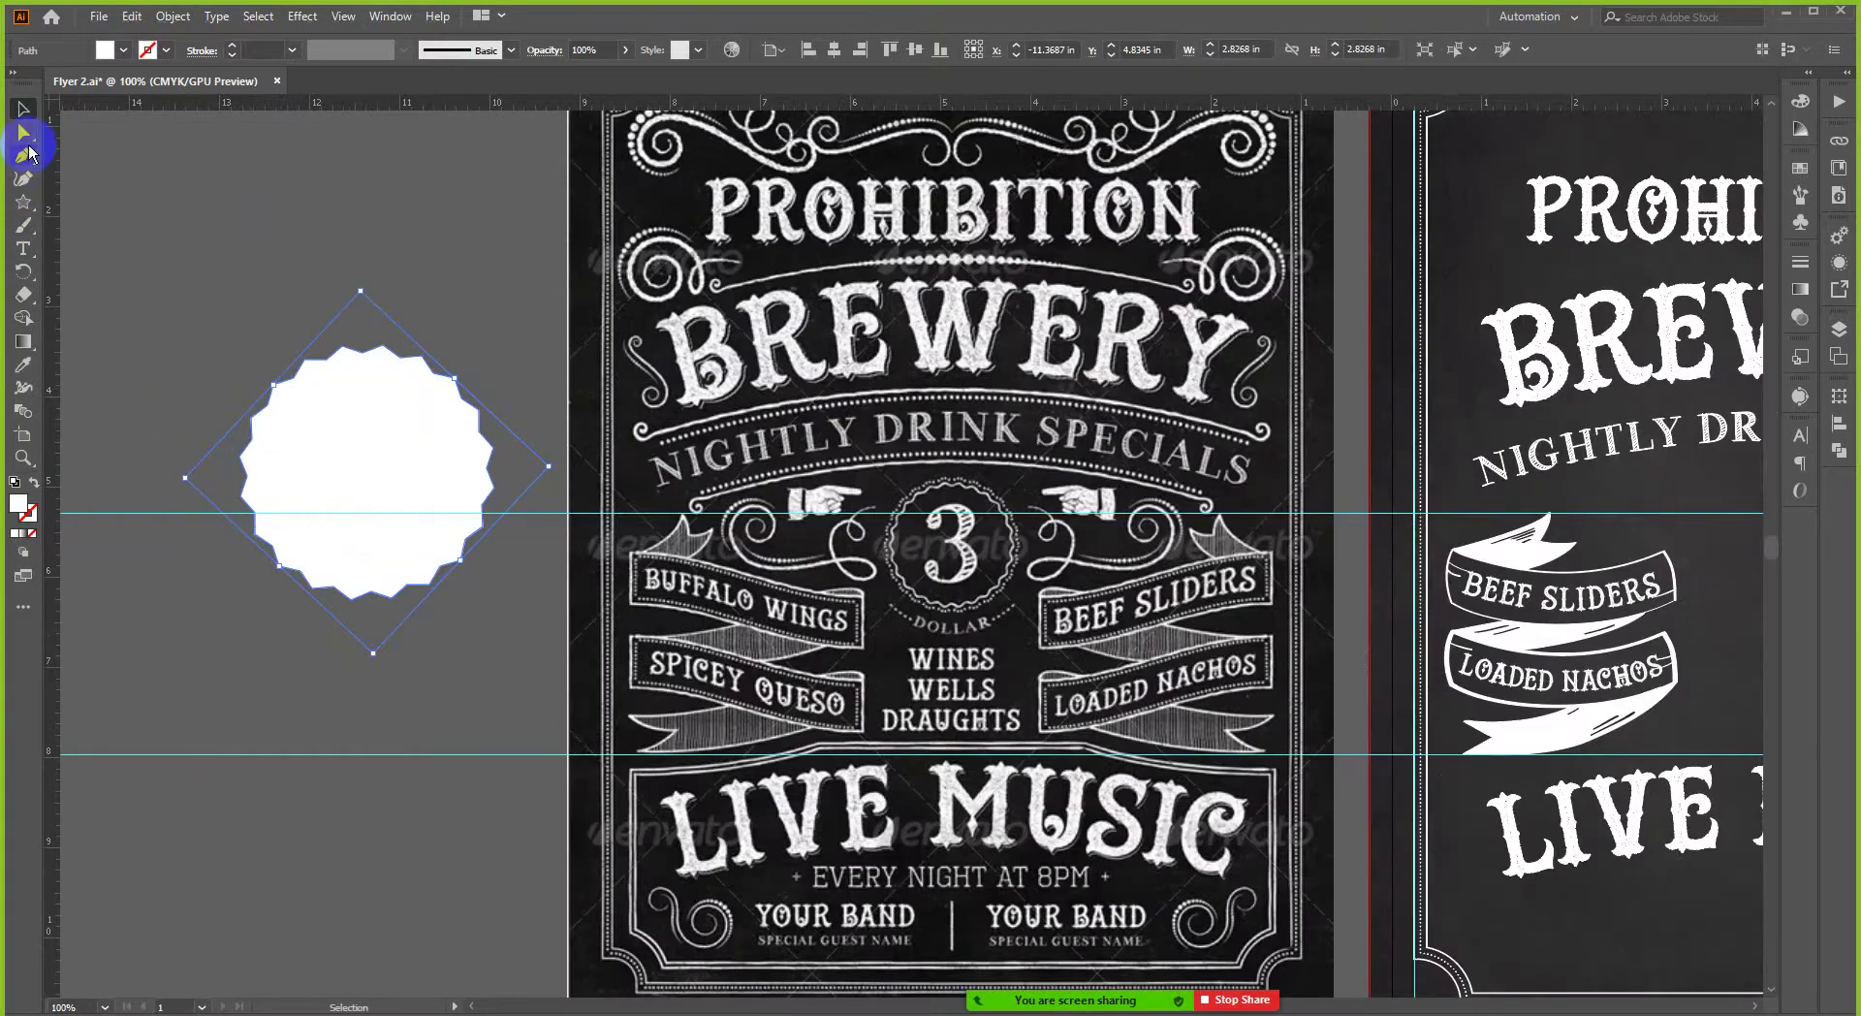
- Round all corners of the large shallow-toothed star into a soft wavy edge, and deselect it
{"action": "left_click", "coordinate": [24, 133]}
{"action": "left_click_drag", "start_coordinate": [379, 369], "coordinate": [380, 373]}
{"action": "left_click", "coordinate": [22, 109]}
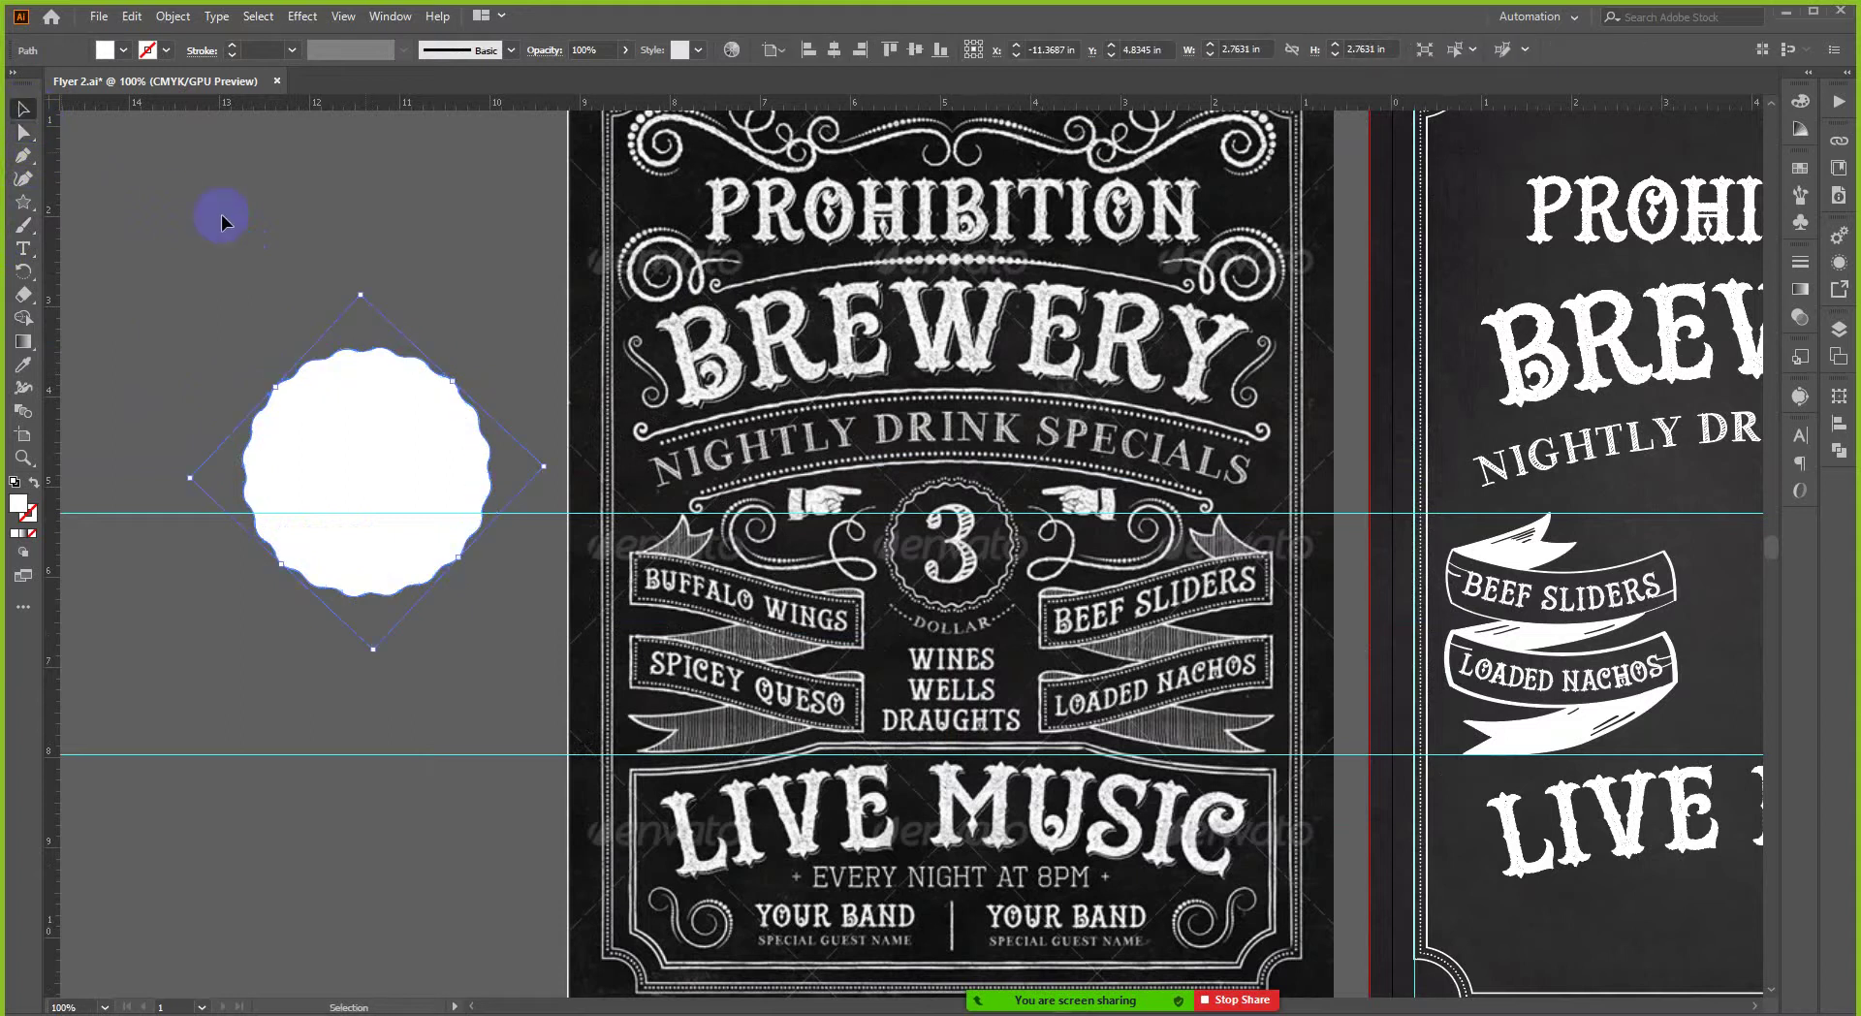
{"action": "left_click", "coordinate": [218, 219]}
- Swap the wavy circle's white fill to a white outline, set its stroke to 2 pt, and deselect it
{"action": "left_click", "coordinate": [451, 500]}
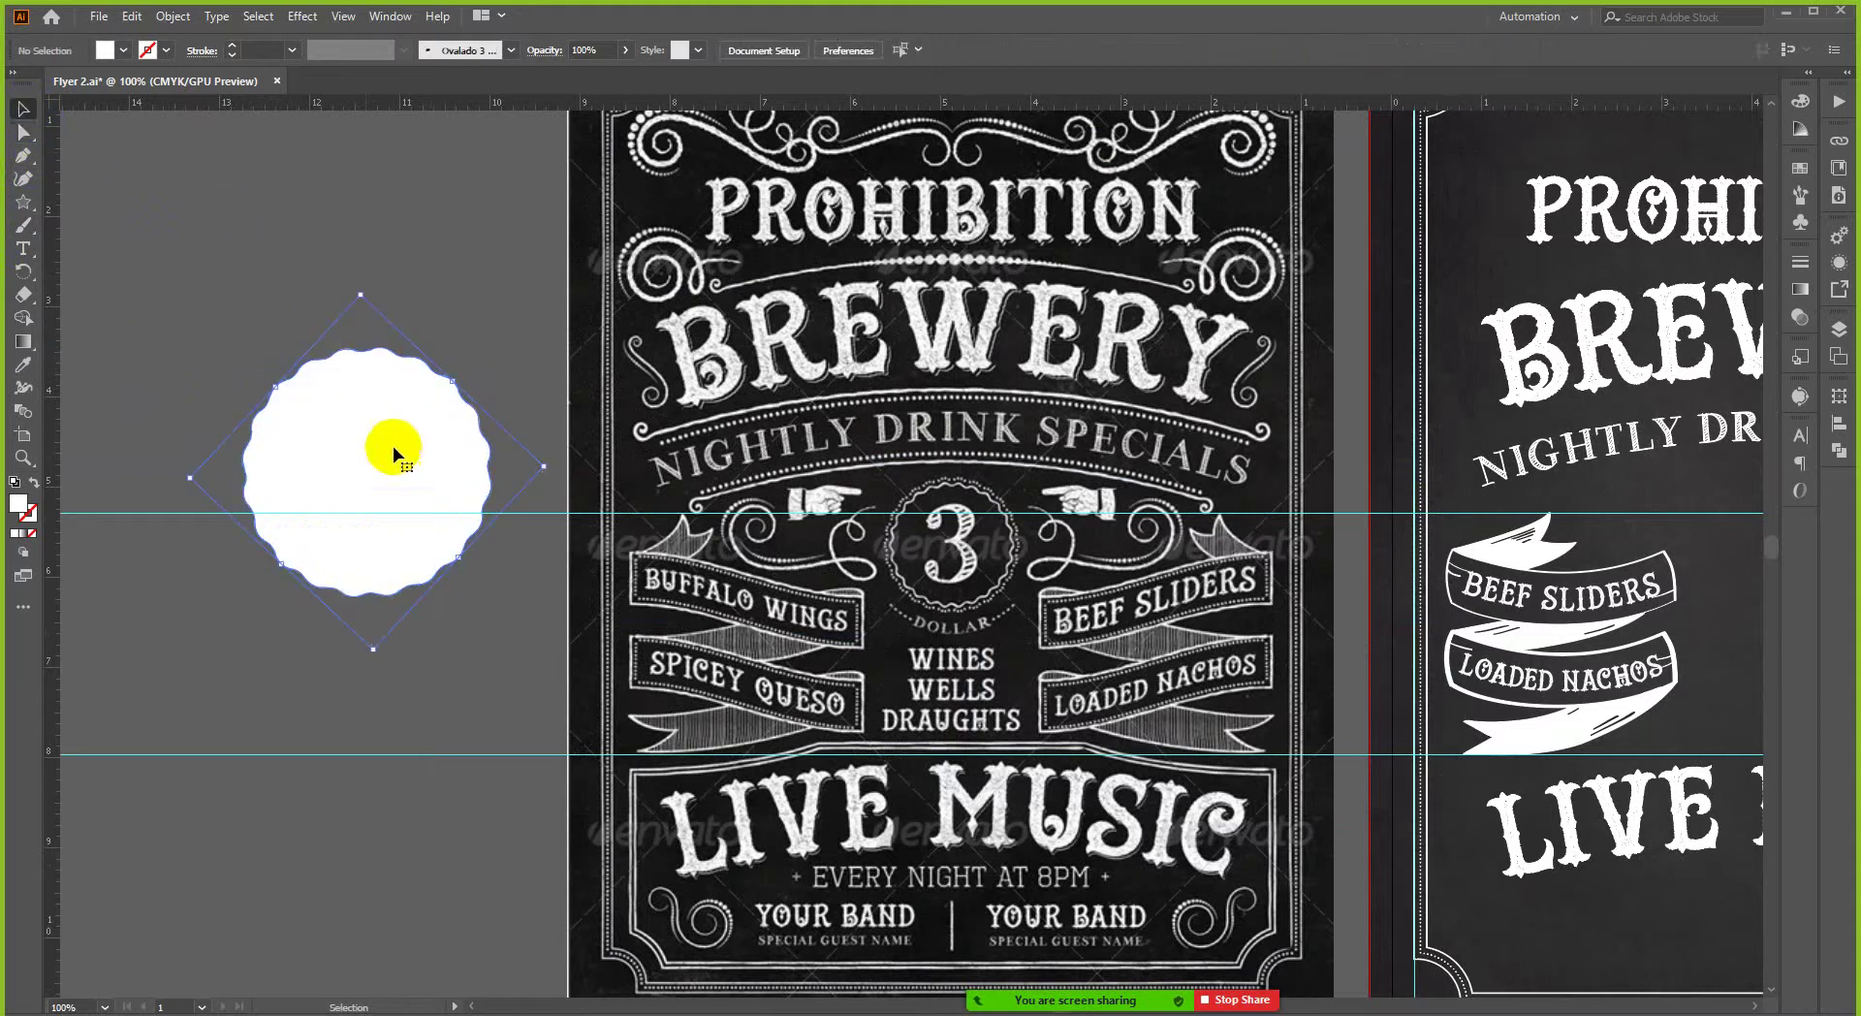
{"action": "left_click", "coordinate": [33, 481]}
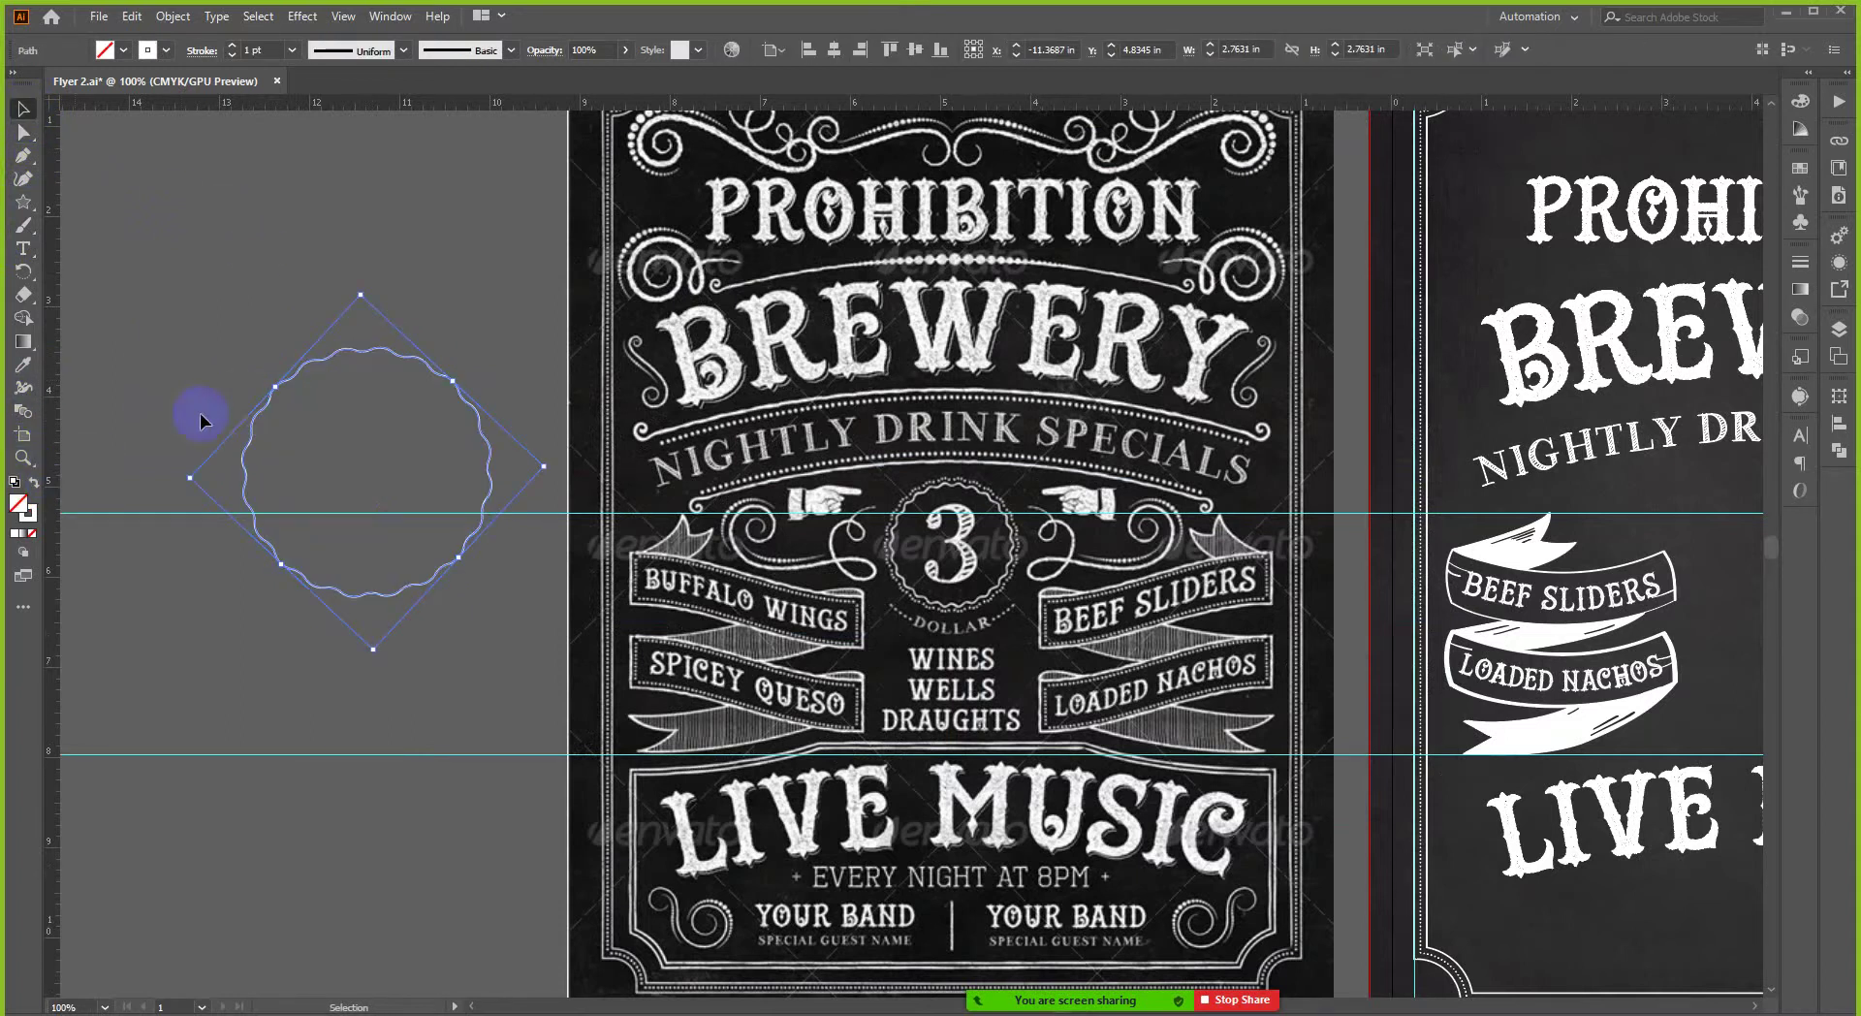
{"action": "left_click", "coordinate": [234, 45]}
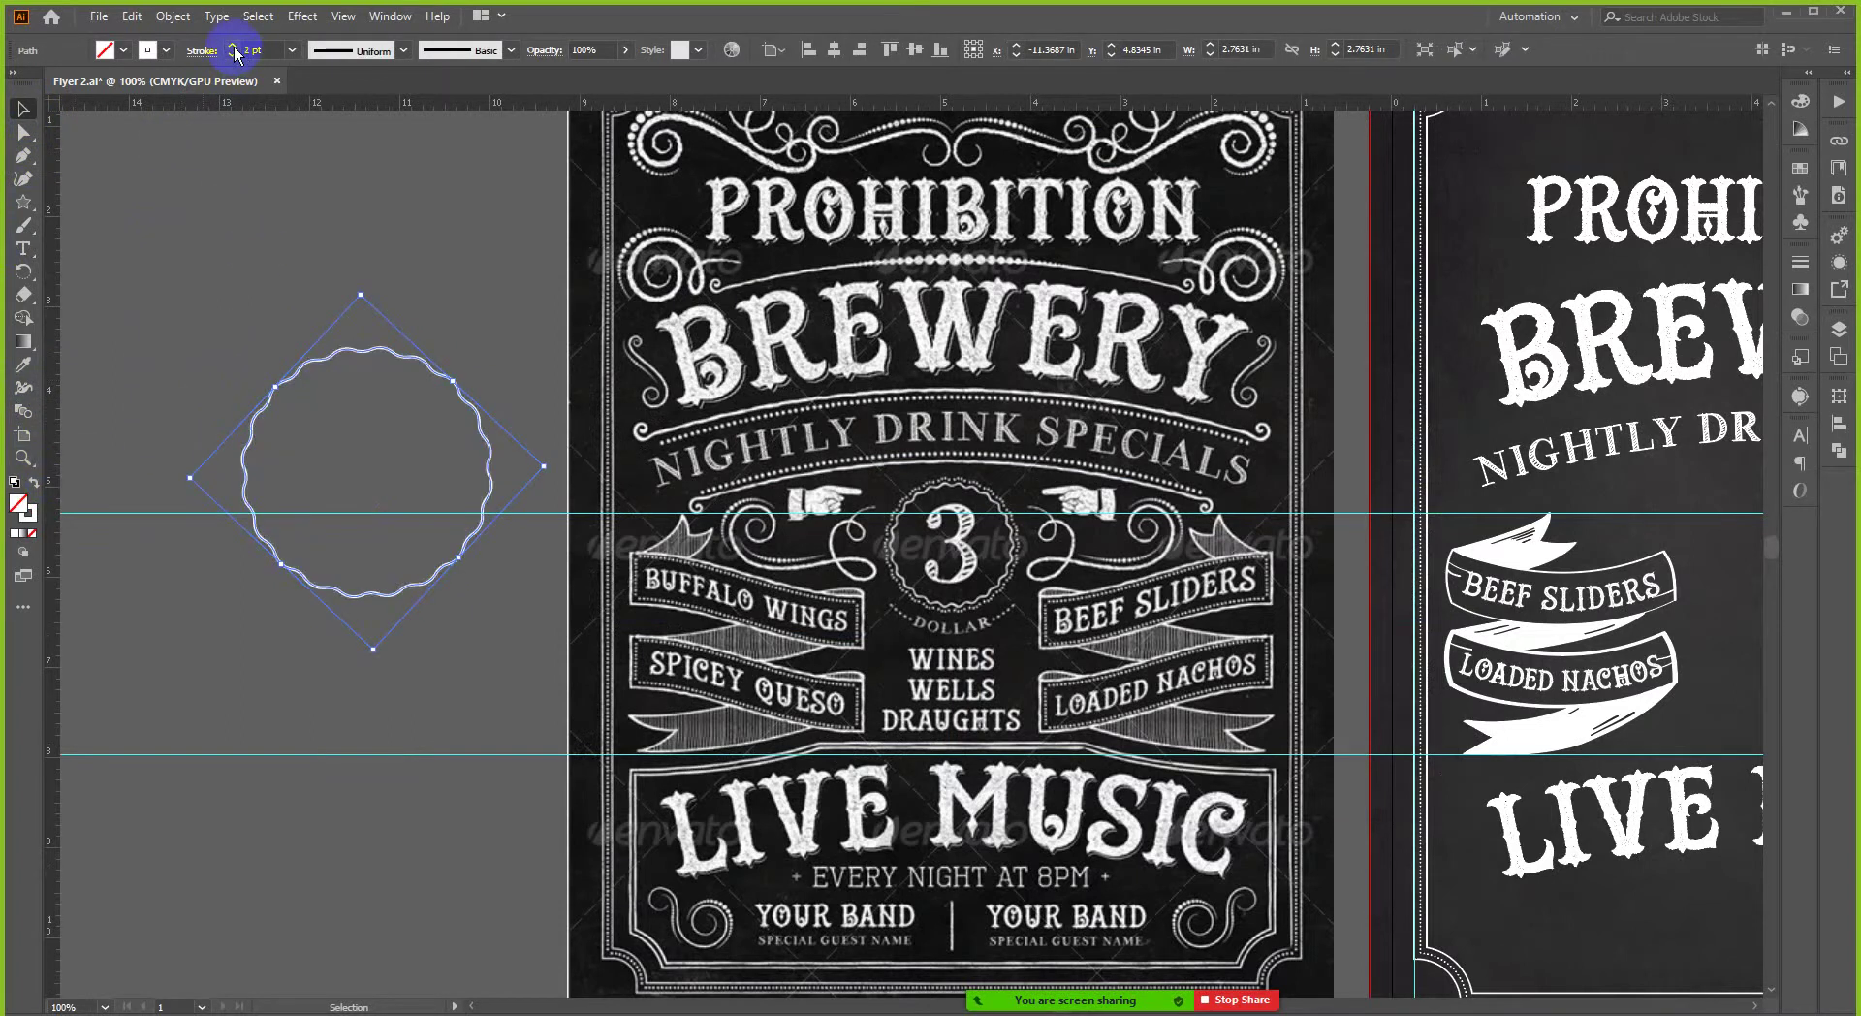
{"action": "left_click", "coordinate": [271, 257]}
- Place the wavy outline over the reference flyer's 3 emblem and scale it to about 1.33 in wide
{"action": "left_click_drag", "start_coordinate": [381, 364], "coordinate": [1034, 460]}
{"action": "left_click_drag", "start_coordinate": [948, 412], "coordinate": [994, 506]}
{"action": "key", "text": "ctrl+equal"}
{"action": "left_click_drag", "start_coordinate": [964, 656], "coordinate": [964, 701]}
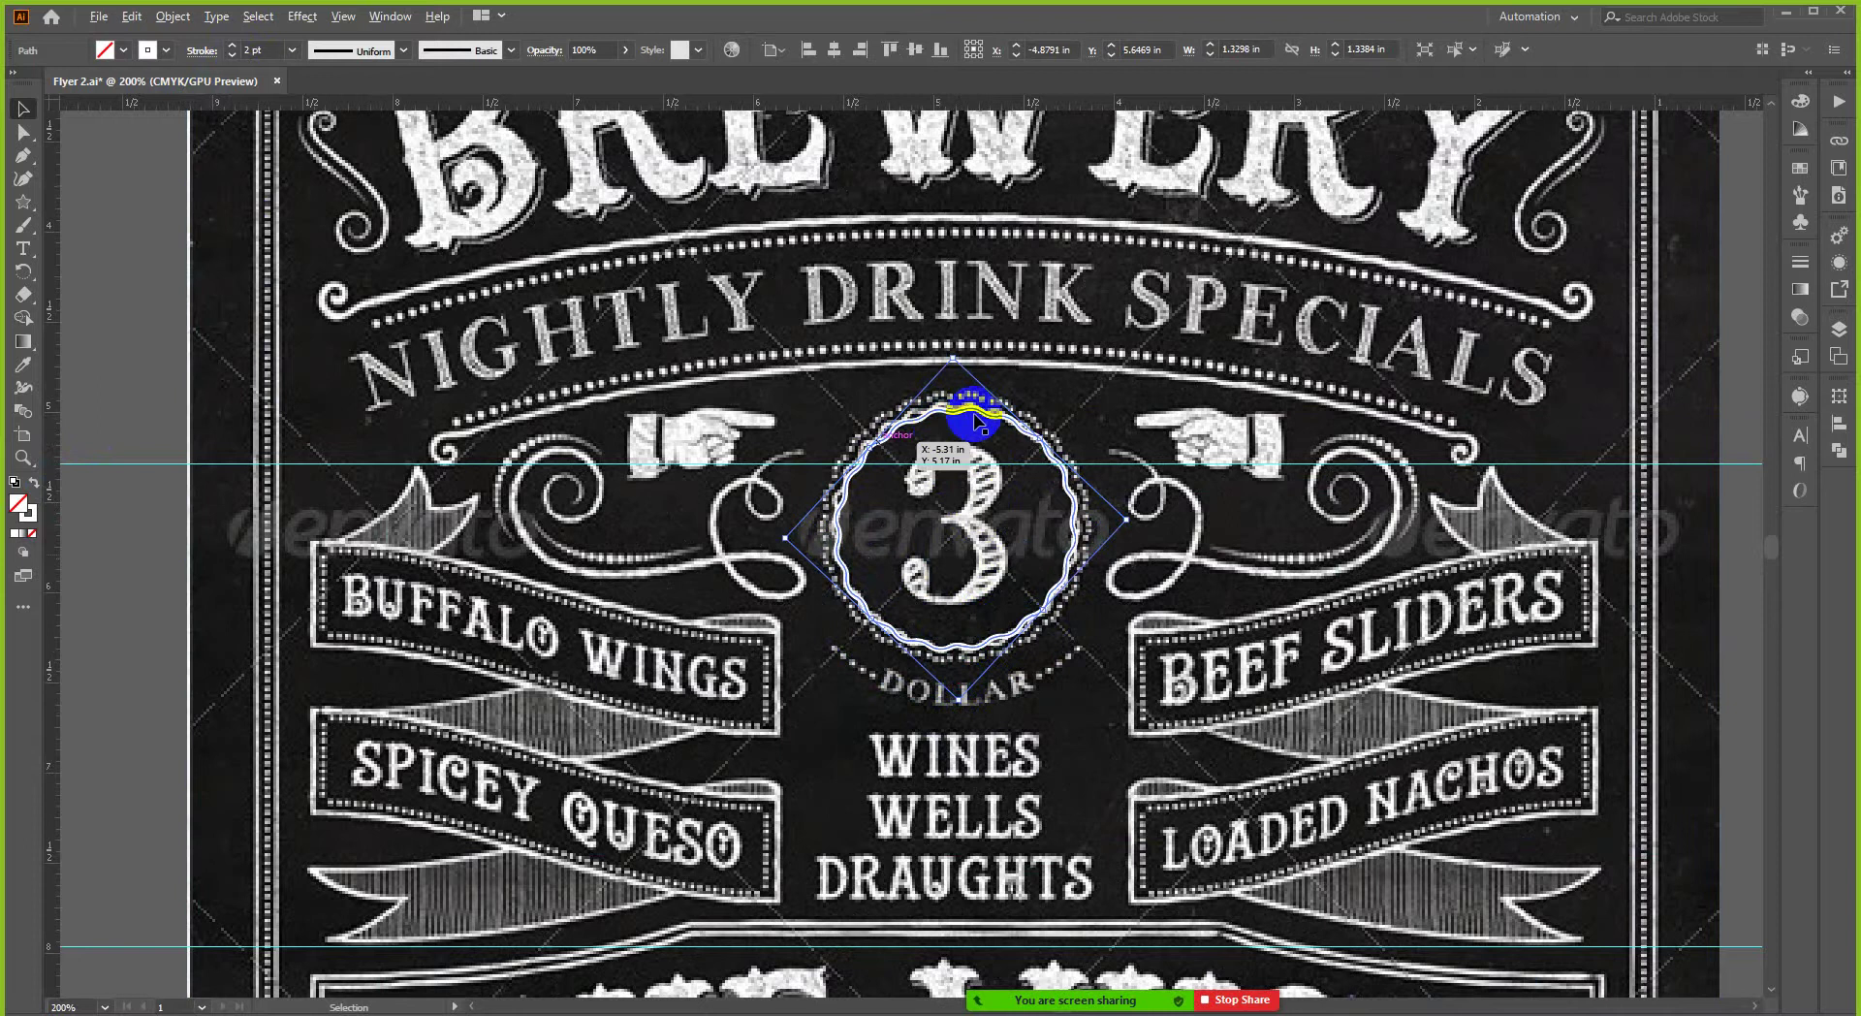
{"action": "scroll", "coordinate": [405, 425], "scroll_direction": "down", "scroll_amount": 1}
{"action": "scroll", "coordinate": [514, 447], "scroll_direction": "down", "scroll_amount": 2}
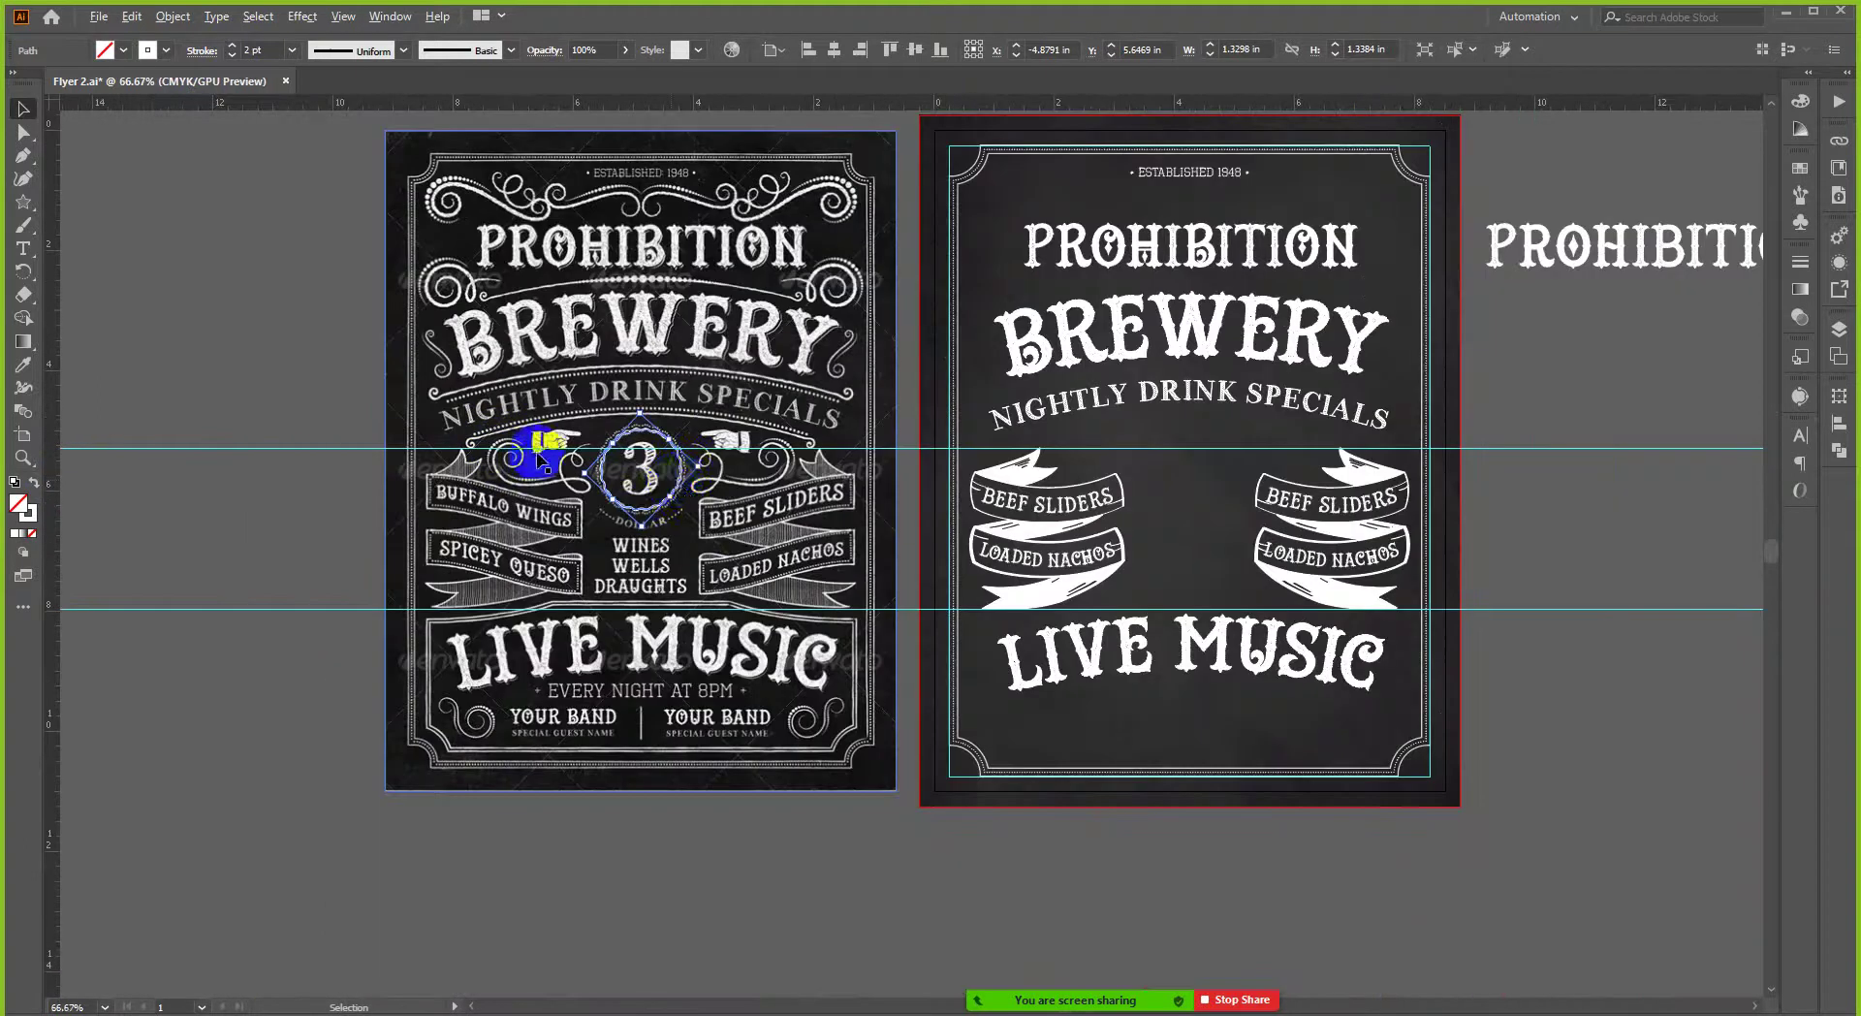
- Move the wavy outline onto the new flyer, centred between the two ribbons at X 4.25 in, and deselect it
{"action": "left_click_drag", "start_coordinate": [683, 475], "coordinate": [1219, 519]}
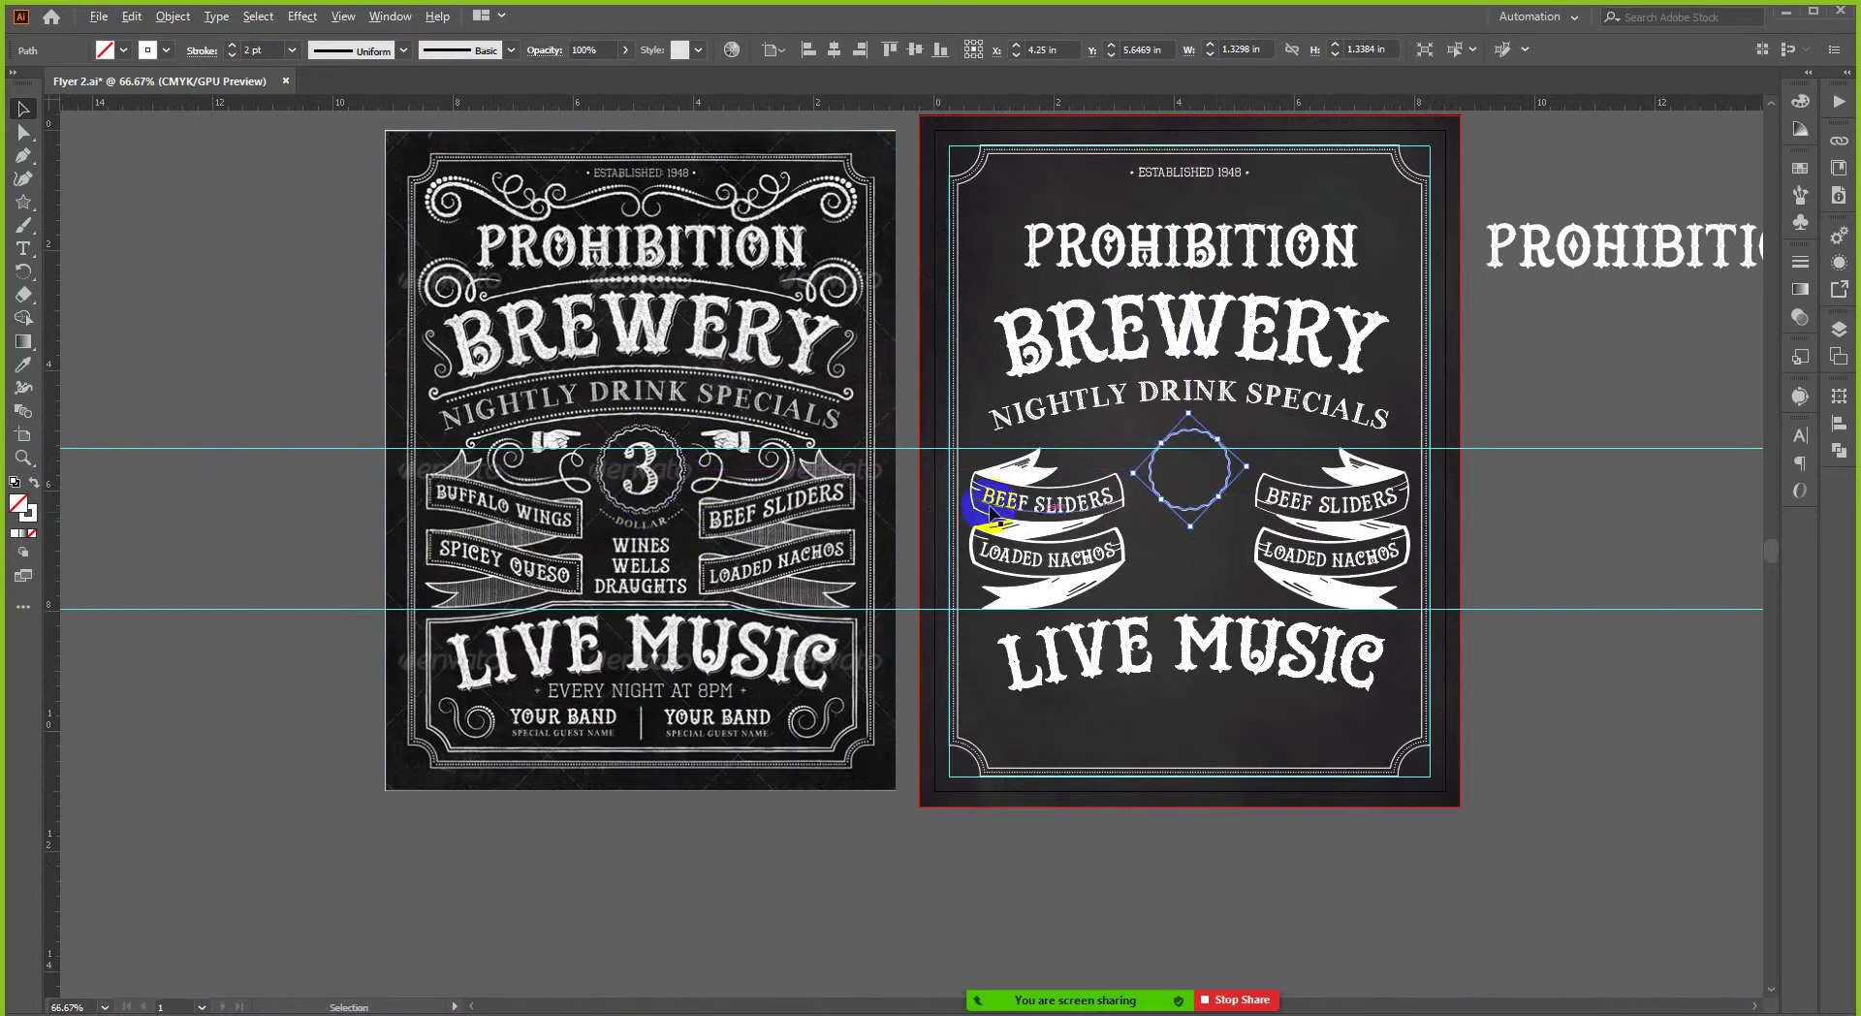
{"action": "scroll", "coordinate": [1283, 480], "scroll_direction": "up", "scroll_amount": 1}
{"action": "scroll", "coordinate": [1338, 519], "scroll_direction": "right", "scroll_amount": 1}
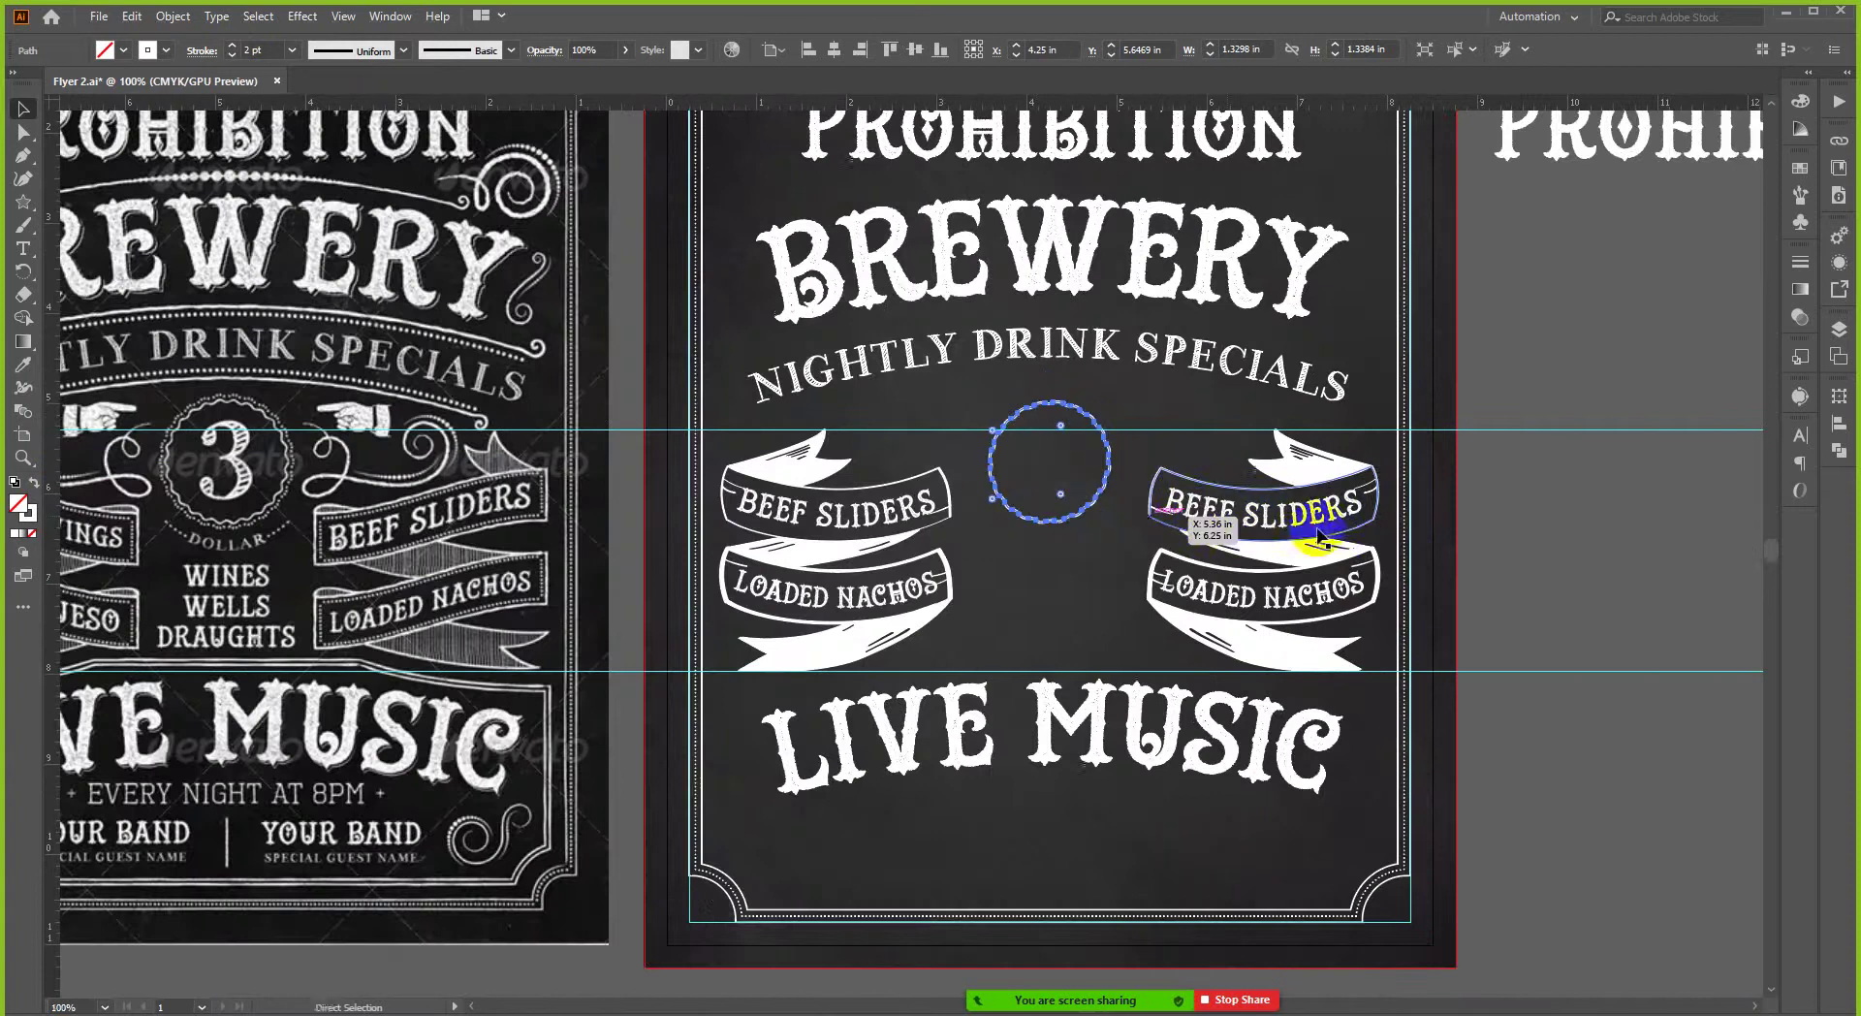
{"action": "left_click", "coordinate": [1600, 486]}
- Set the wavy outline's stroke to 1 pt and deselect it
{"action": "scroll", "coordinate": [1140, 517], "scroll_direction": "up", "scroll_amount": 1}
{"action": "scroll", "coordinate": [1033, 512], "scroll_direction": "up", "scroll_amount": 1}
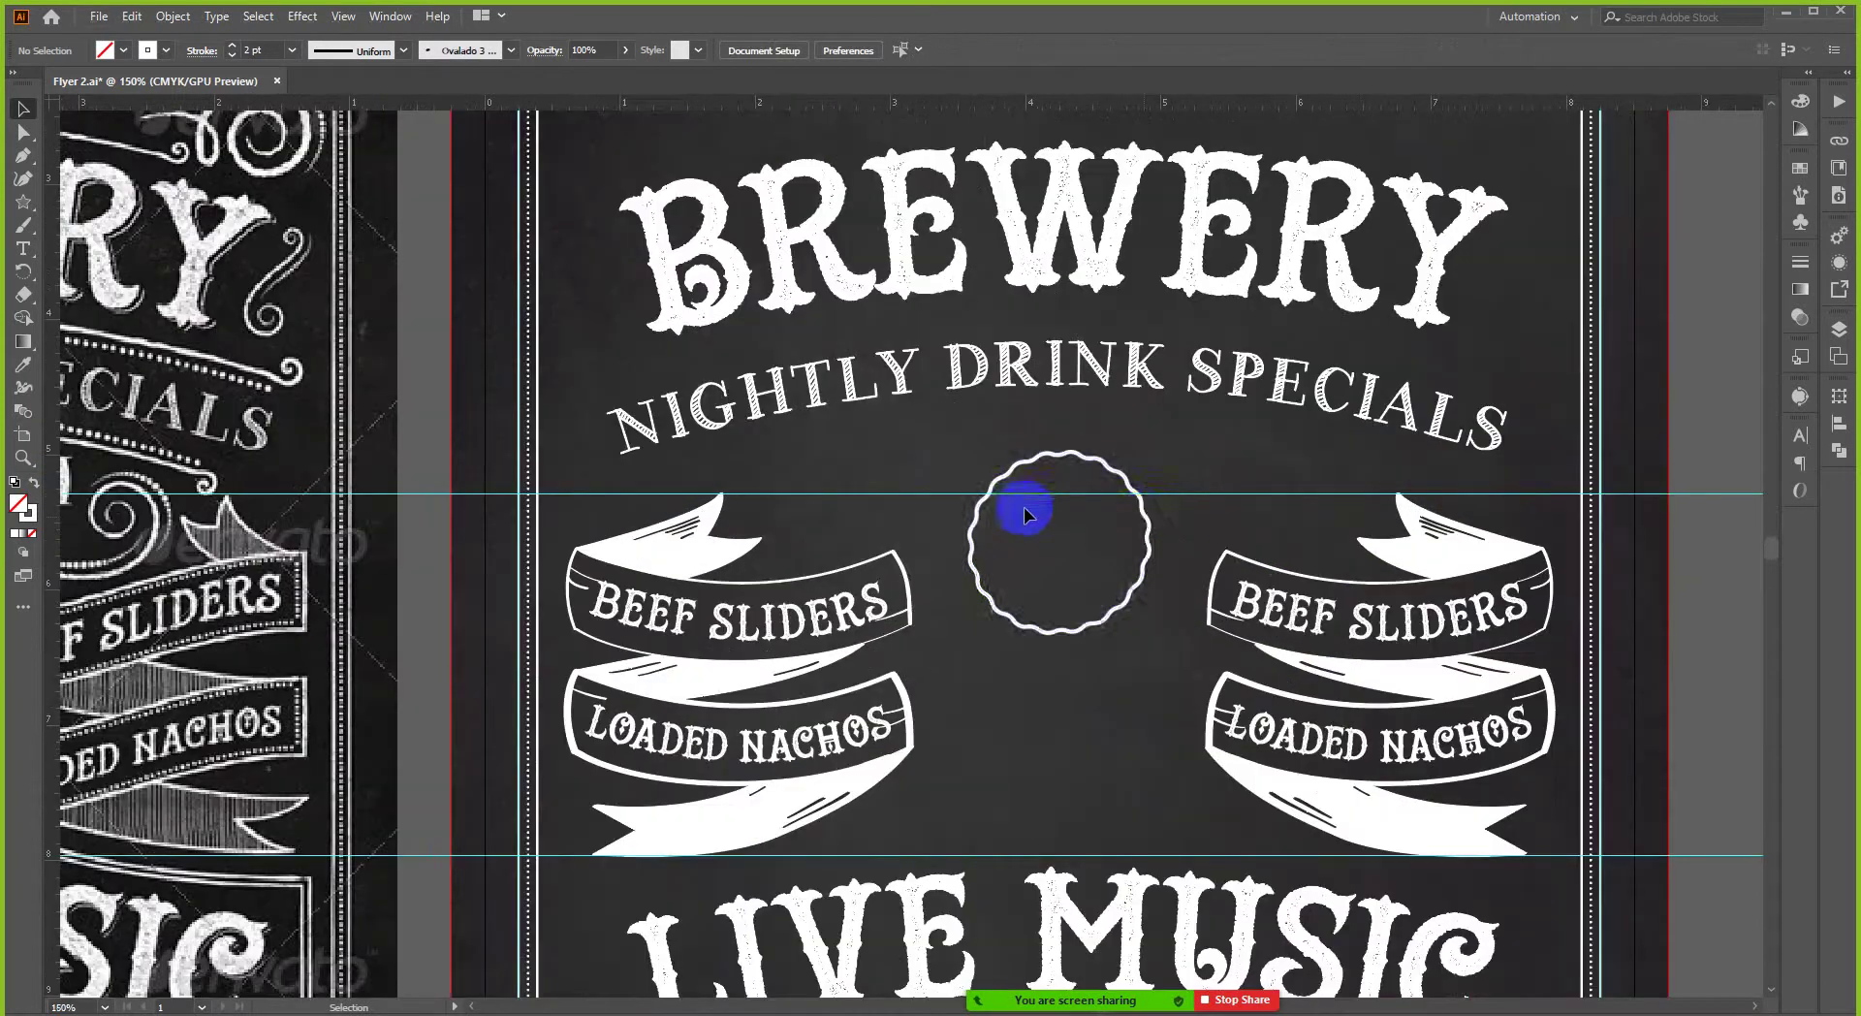
{"action": "left_click", "coordinate": [1143, 521]}
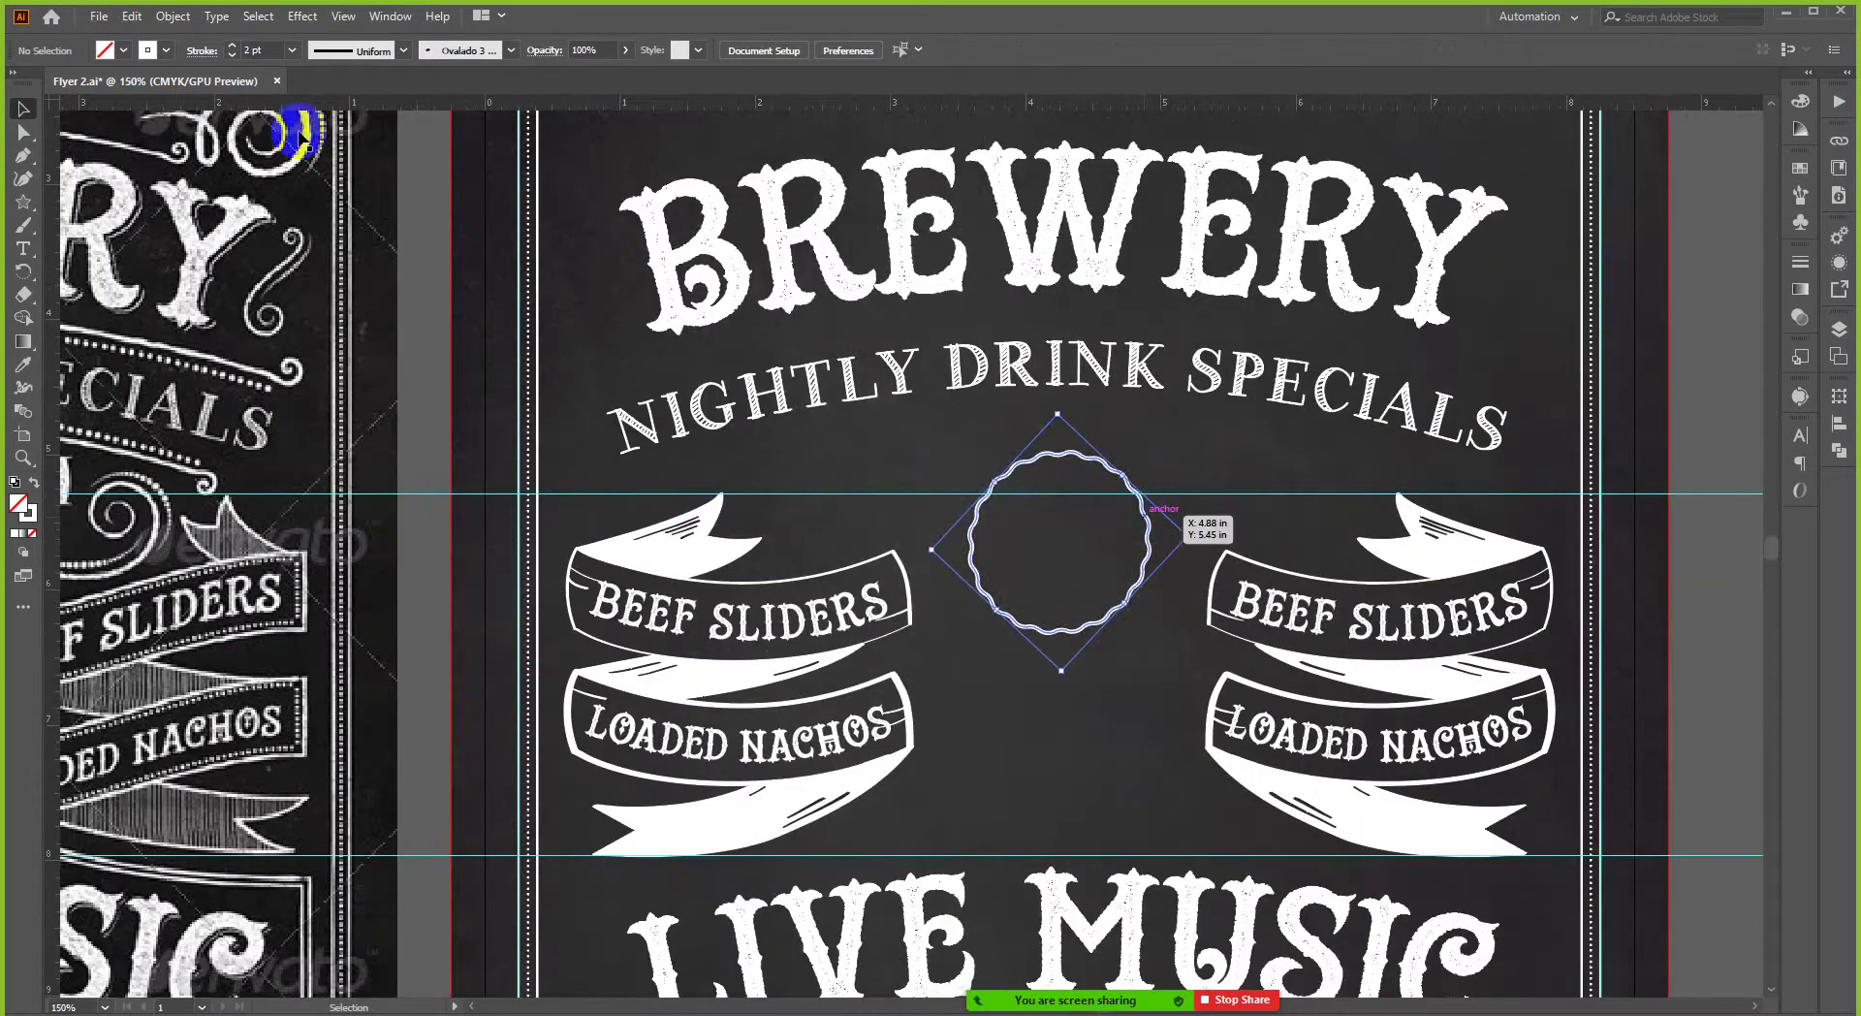
{"action": "left_click", "coordinate": [233, 56]}
{"action": "left_click", "coordinate": [1720, 649]}
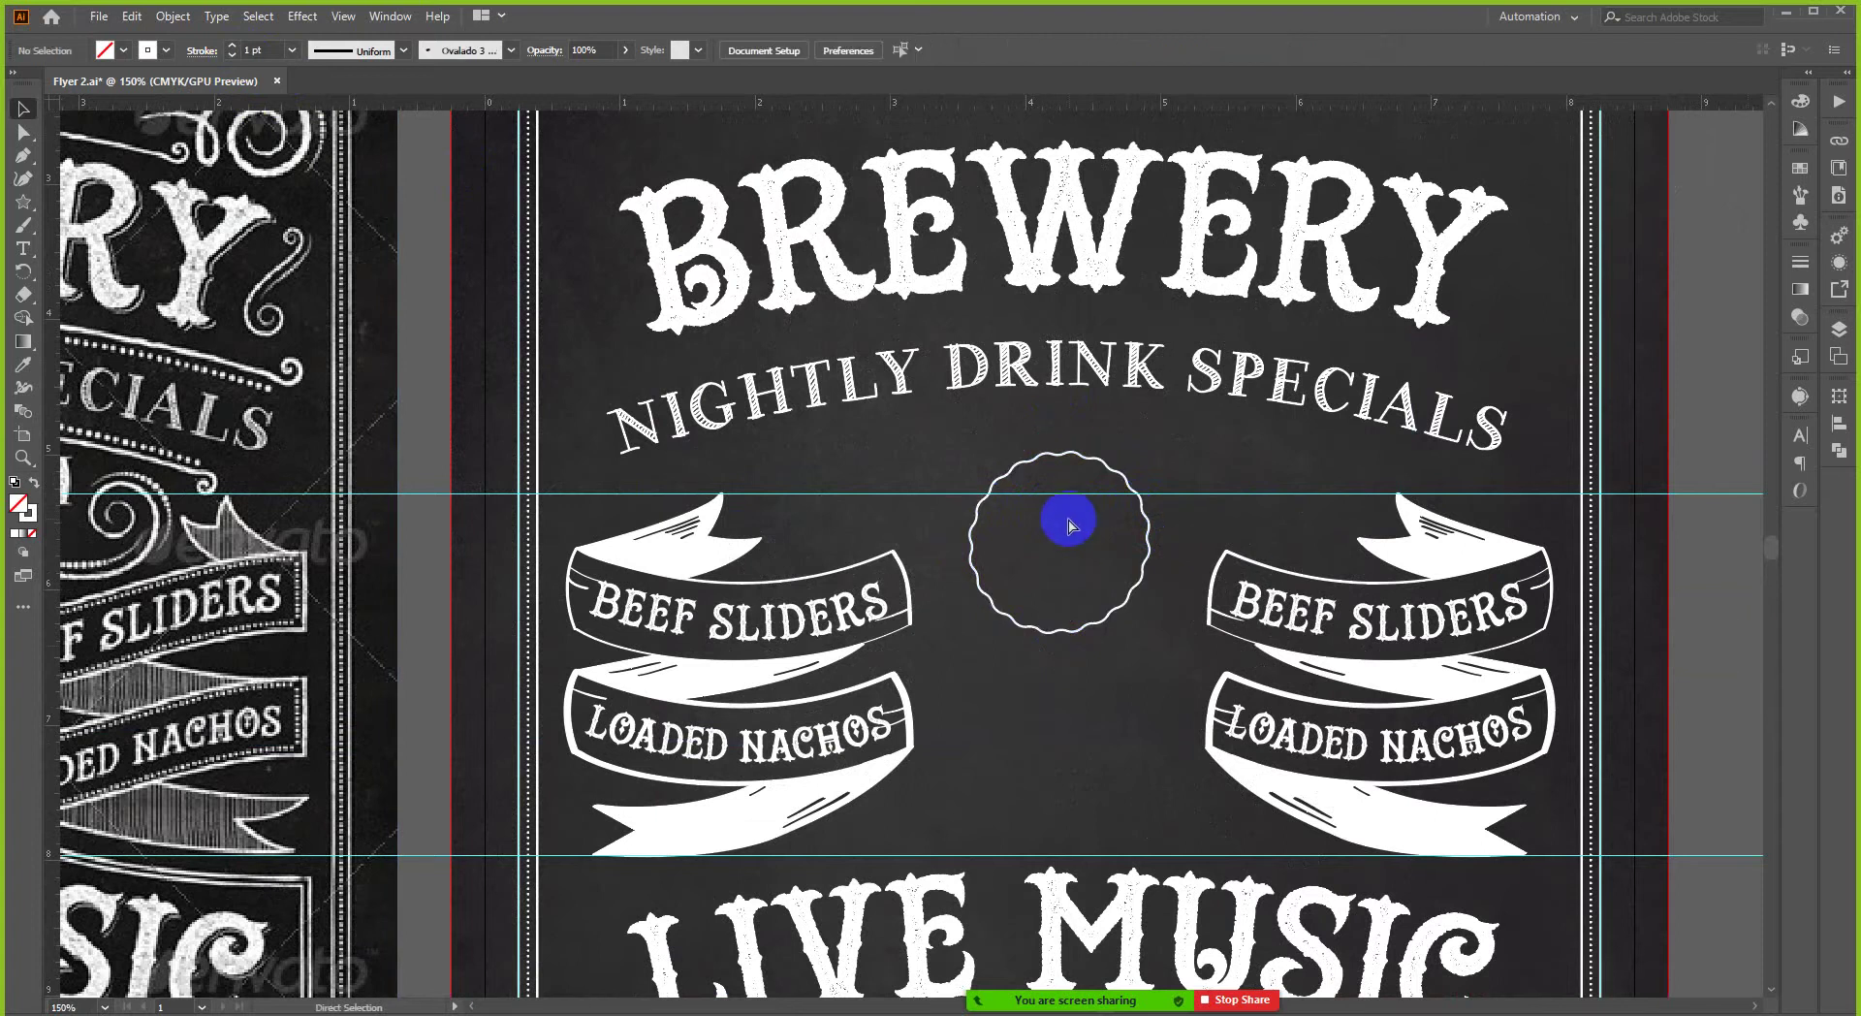
- Compare the wavy outline with the reference flyer's emblem, and delete it from between the ribbons
{"action": "scroll", "coordinate": [1069, 524], "scroll_direction": "right", "scroll_amount": 1}
{"action": "scroll", "coordinate": [1069, 524], "scroll_direction": "down", "scroll_amount": 1}
{"action": "scroll", "coordinate": [1067, 524], "scroll_direction": "up", "scroll_amount": 2}
{"action": "scroll", "coordinate": [1047, 519], "scroll_direction": "down", "scroll_amount": 3}
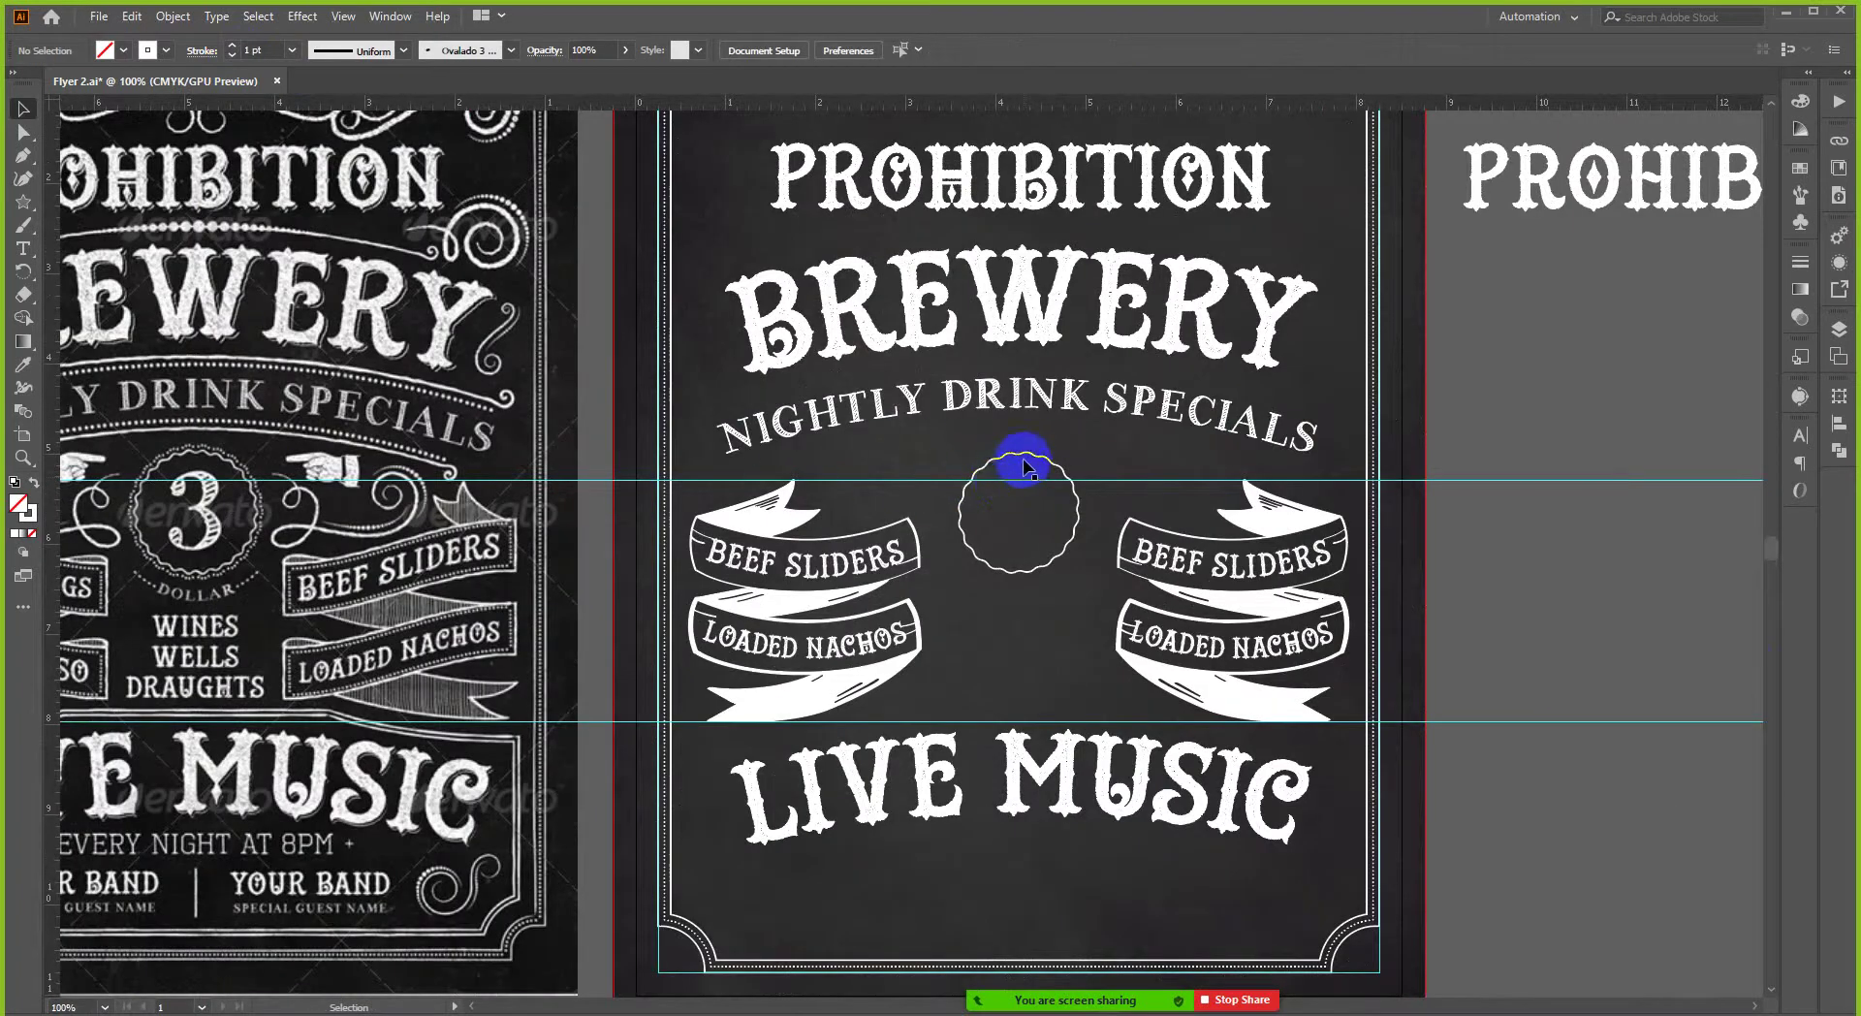
{"action": "left_click_drag", "start_coordinate": [1023, 438], "coordinate": [1027, 466]}
{"action": "left_click", "coordinate": [972, 539]}
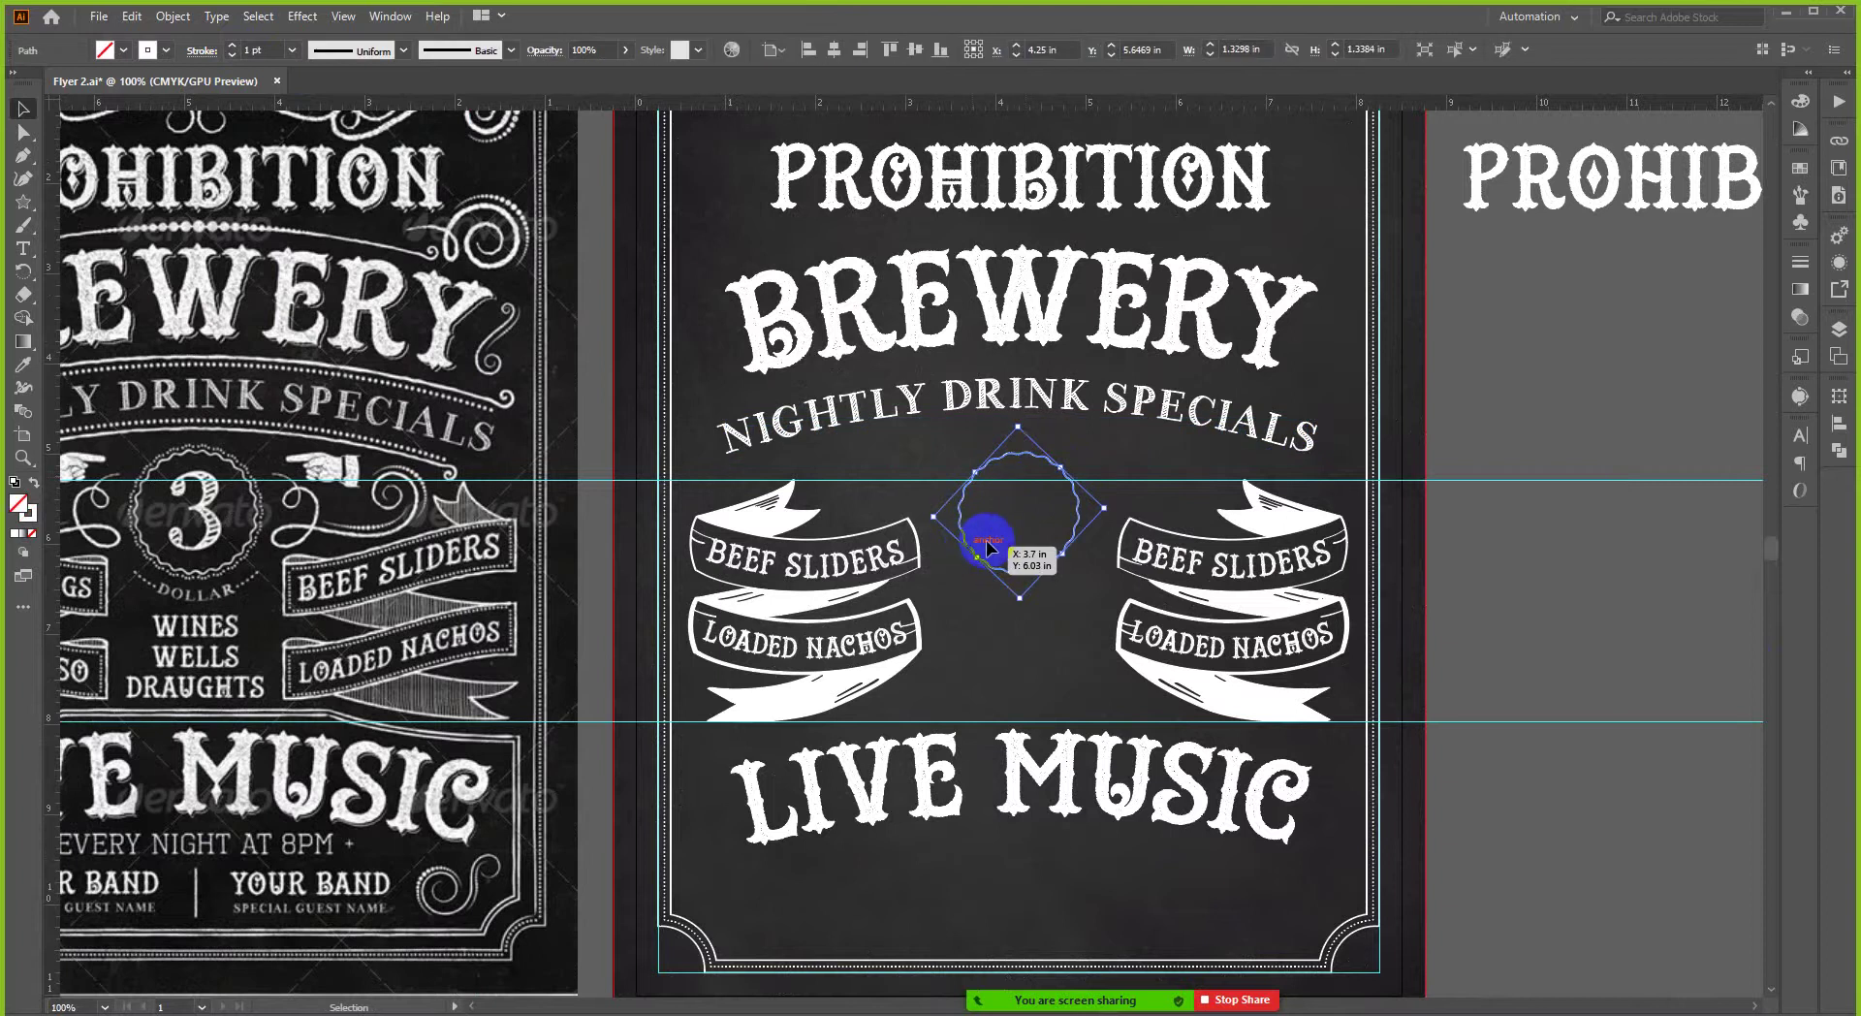
{"action": "key", "text": "Delete"}
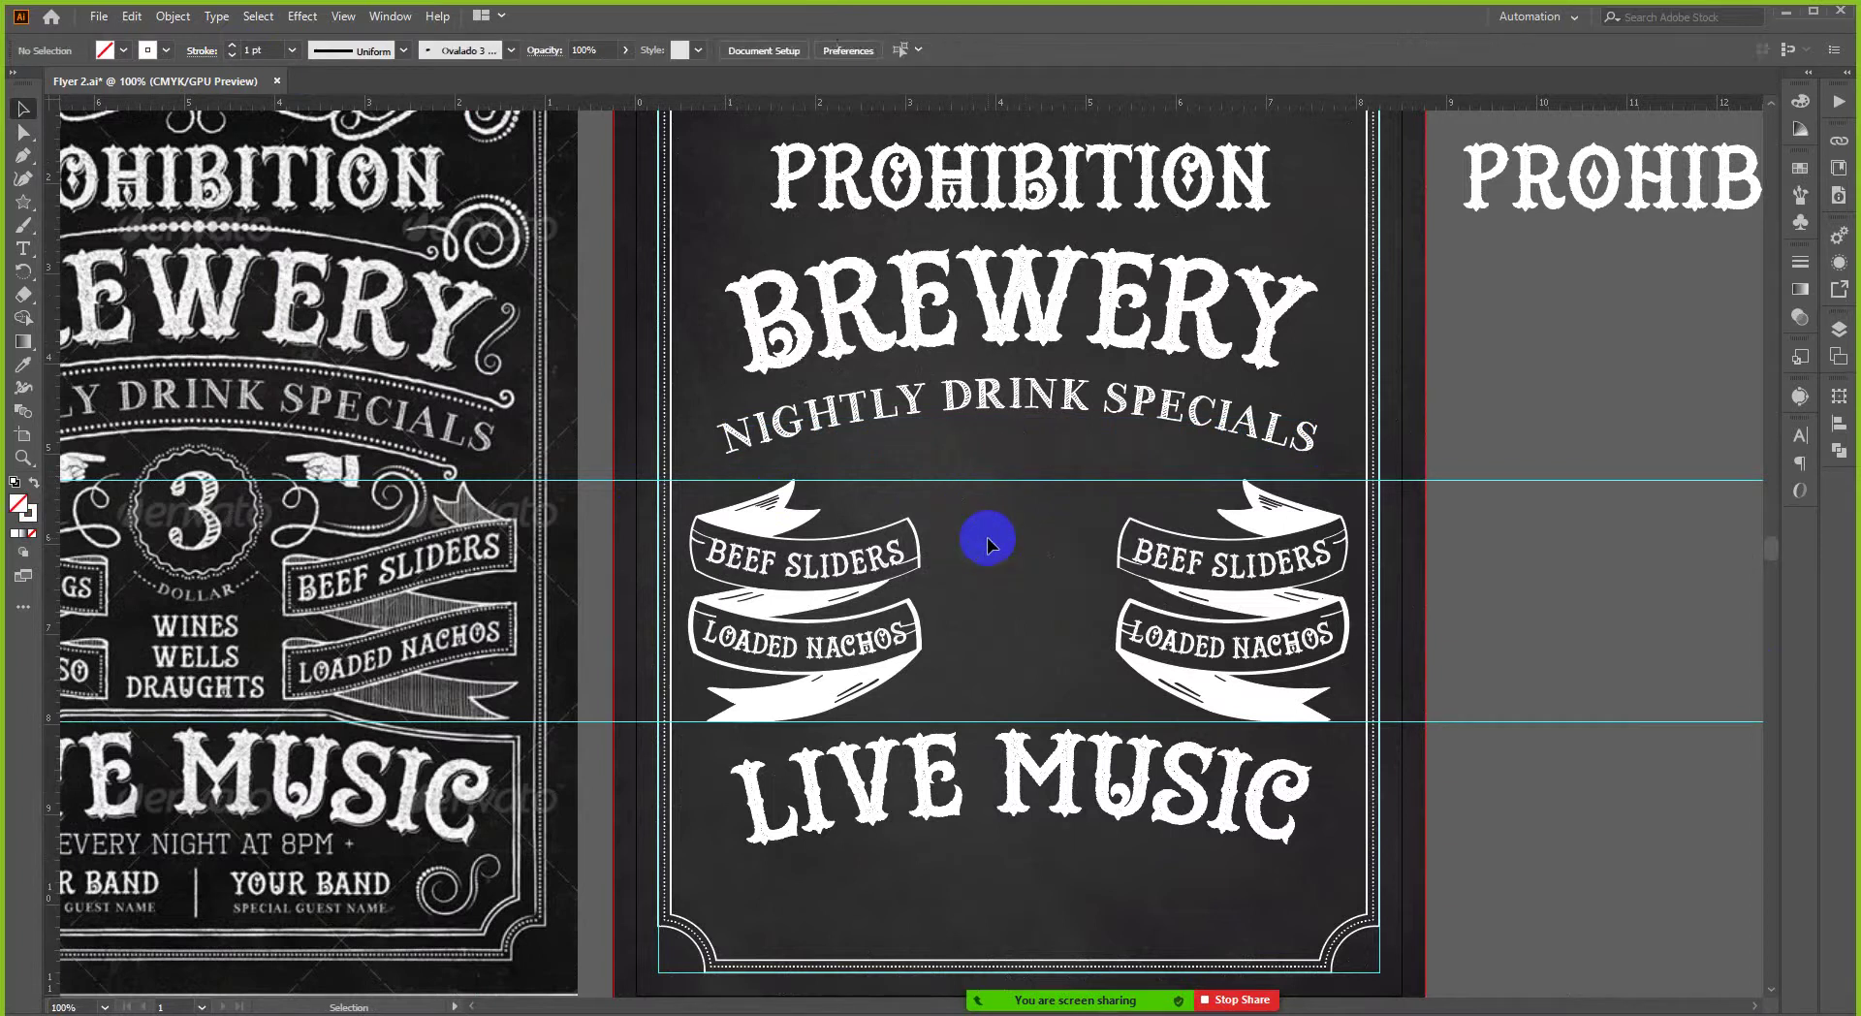
- Create a 30-point star with radii of 1.3242 in and 1.4243 in on the empty area beside the new flyer
{"action": "left_click", "coordinate": [23, 203]}
{"action": "left_click", "coordinate": [1560, 421]}
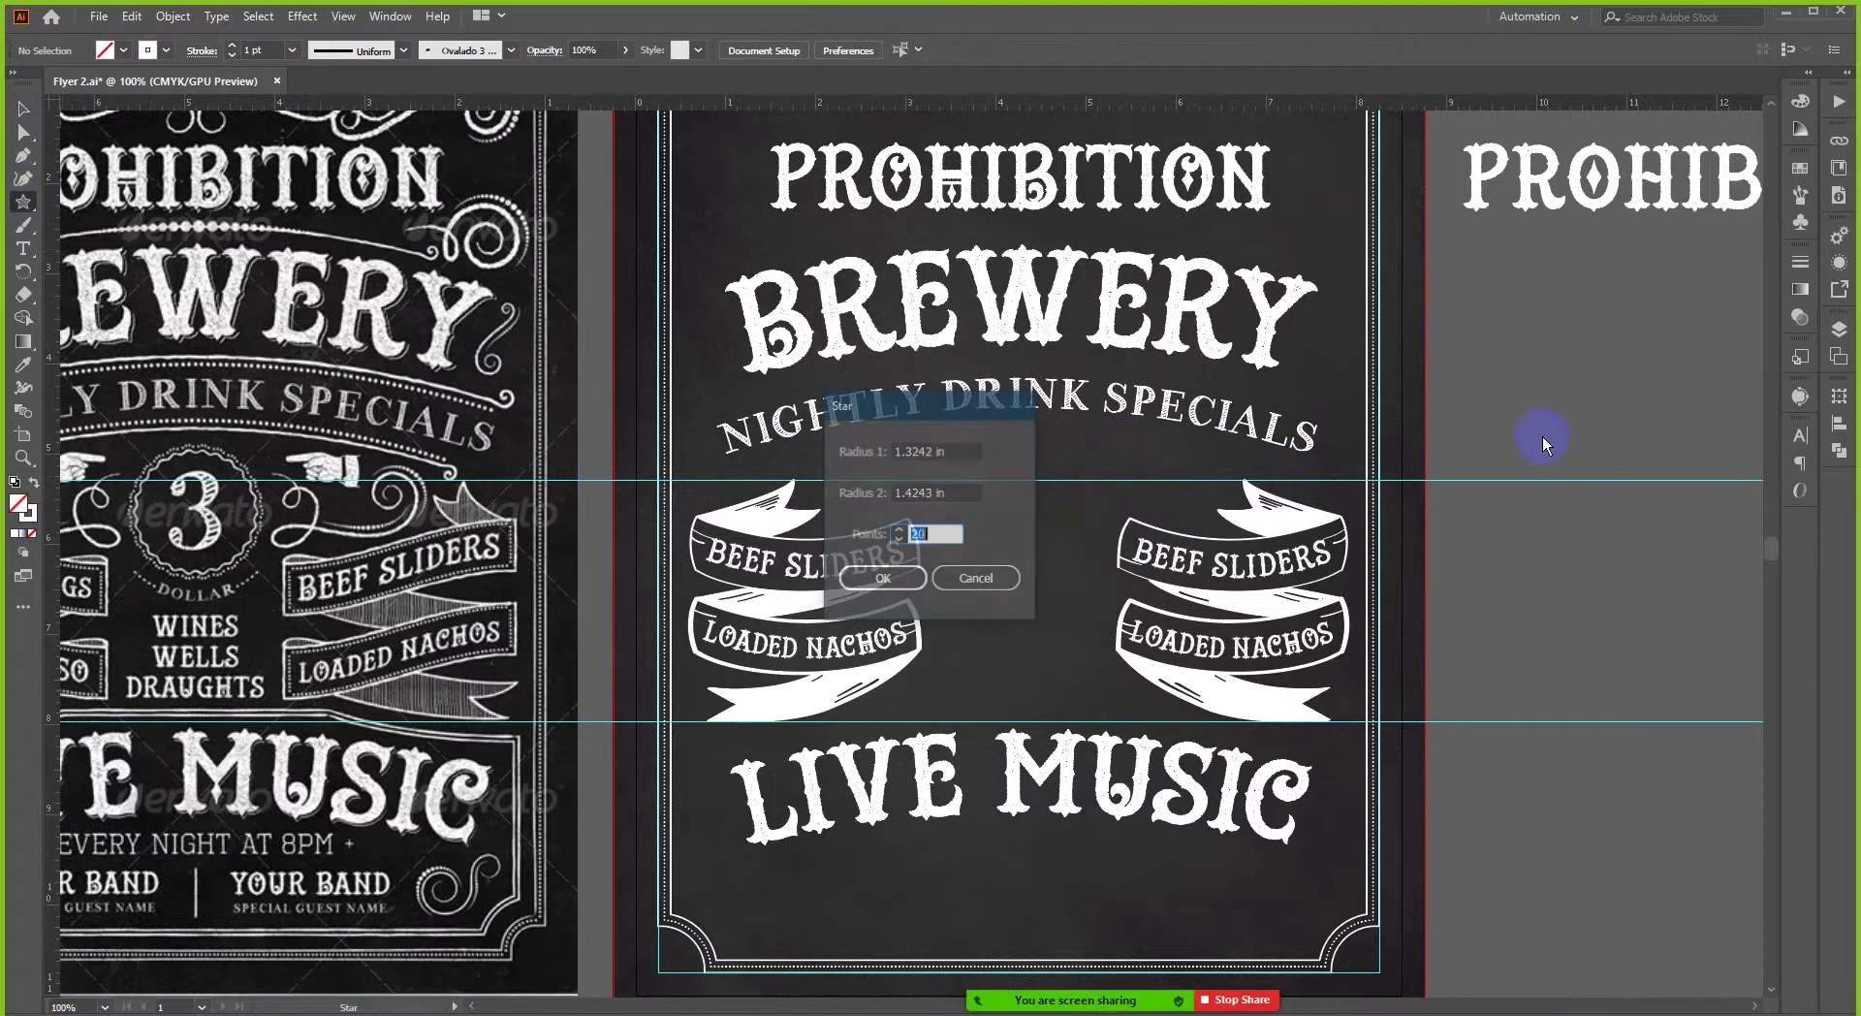
{"action": "double_click", "coordinate": [954, 534]}
{"action": "type", "text": "30"}
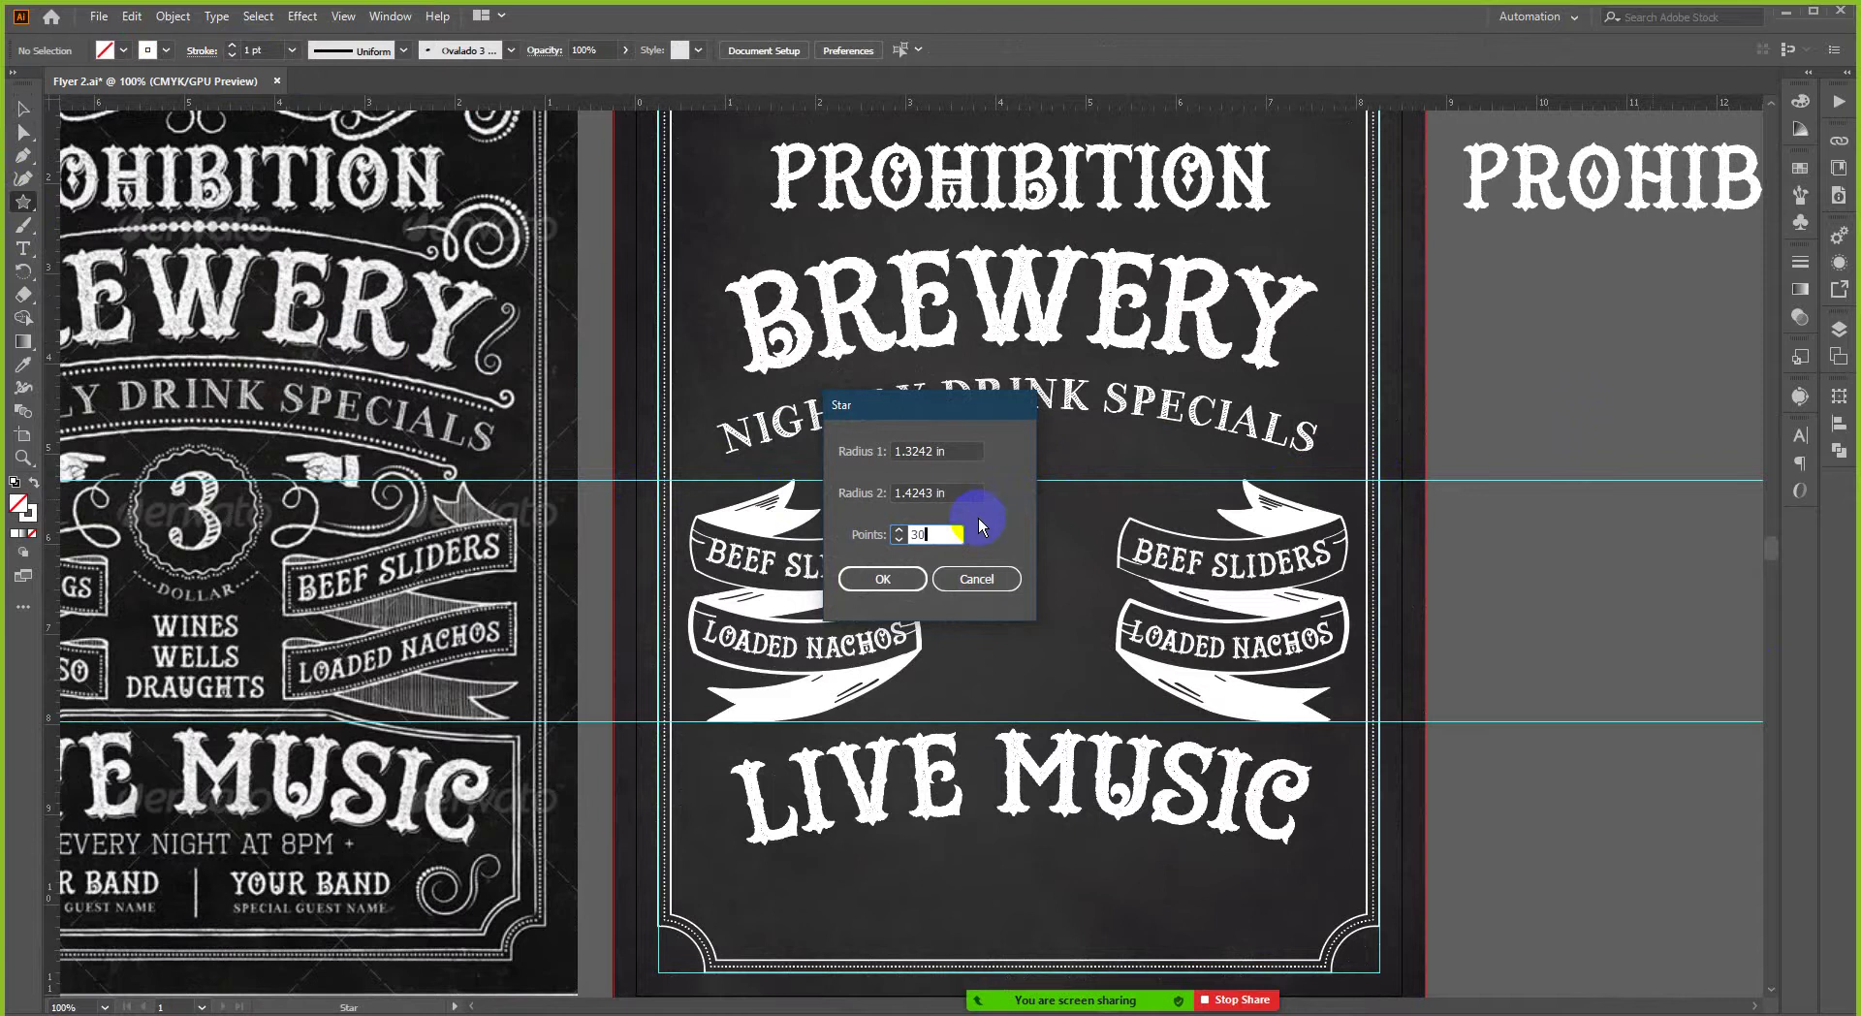
{"action": "key", "text": "Return"}
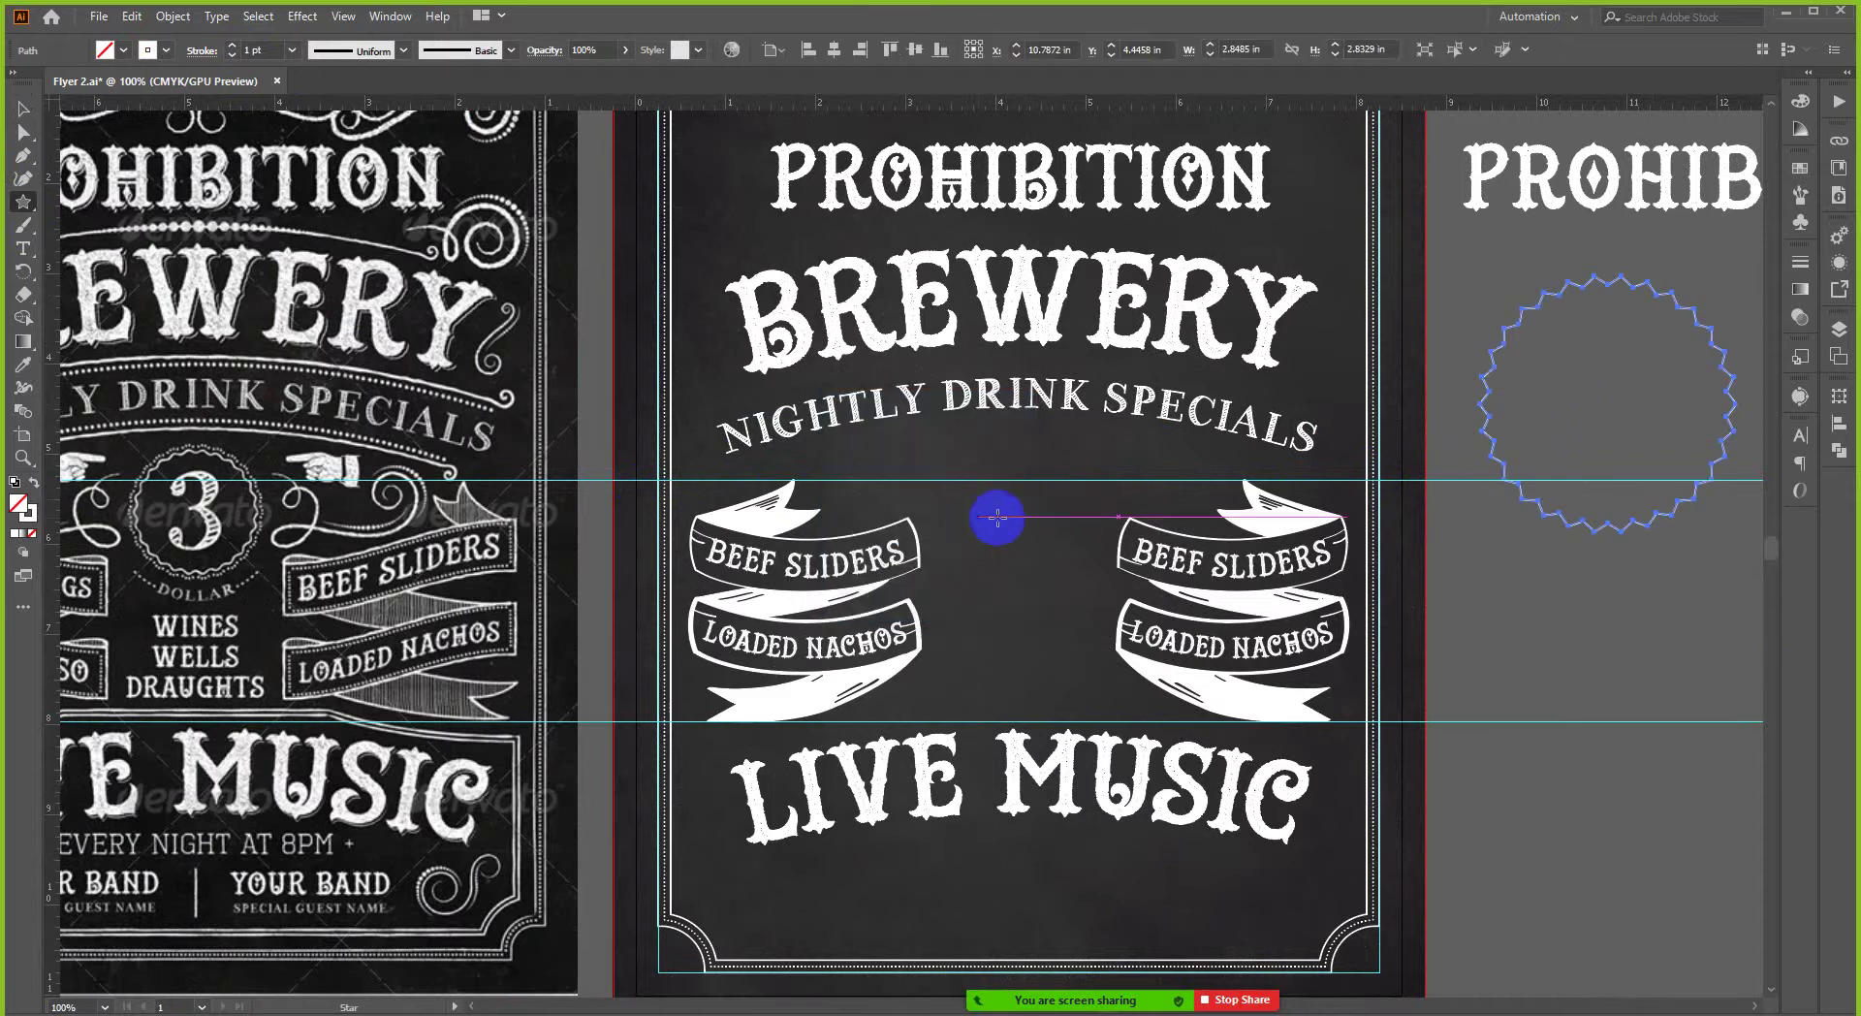
- Round all of the star's corners to 0.11 in so its outline becomes wavy, and deselect it
{"action": "scroll", "coordinate": [1637, 301], "scroll_direction": "up", "scroll_amount": 3}
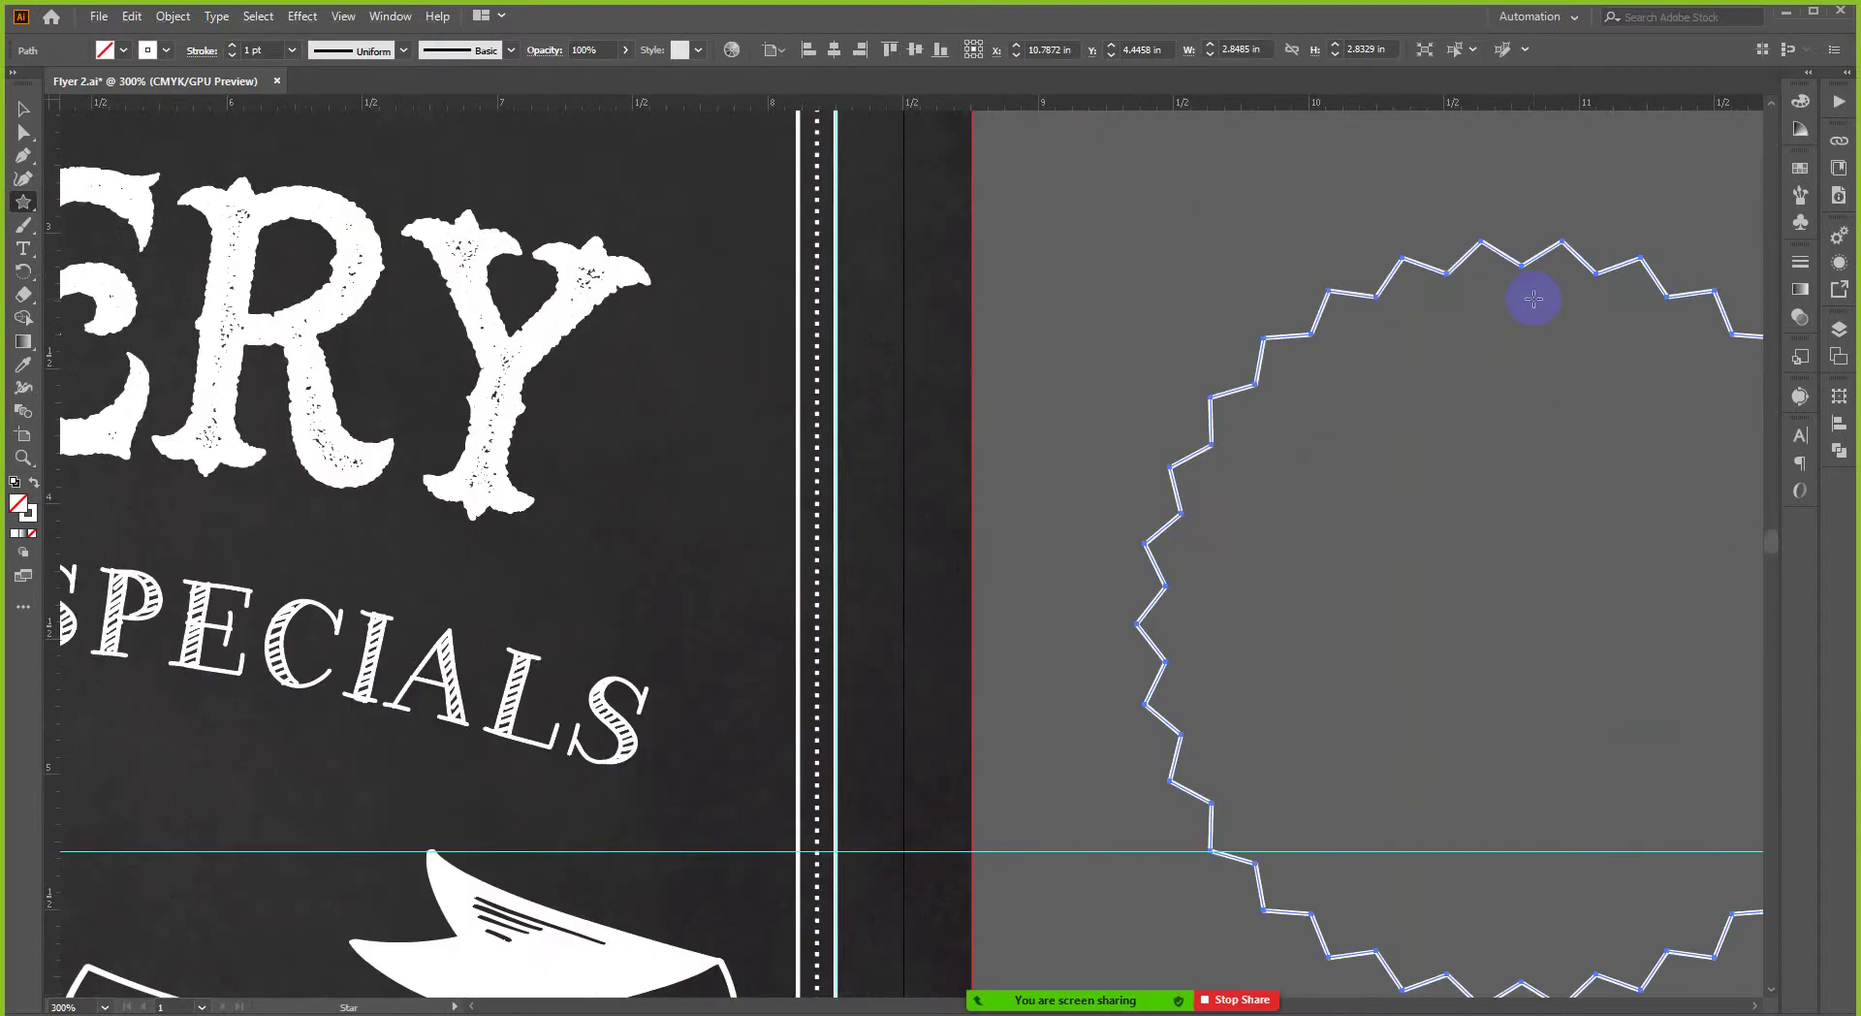
{"action": "key", "text": "a"}
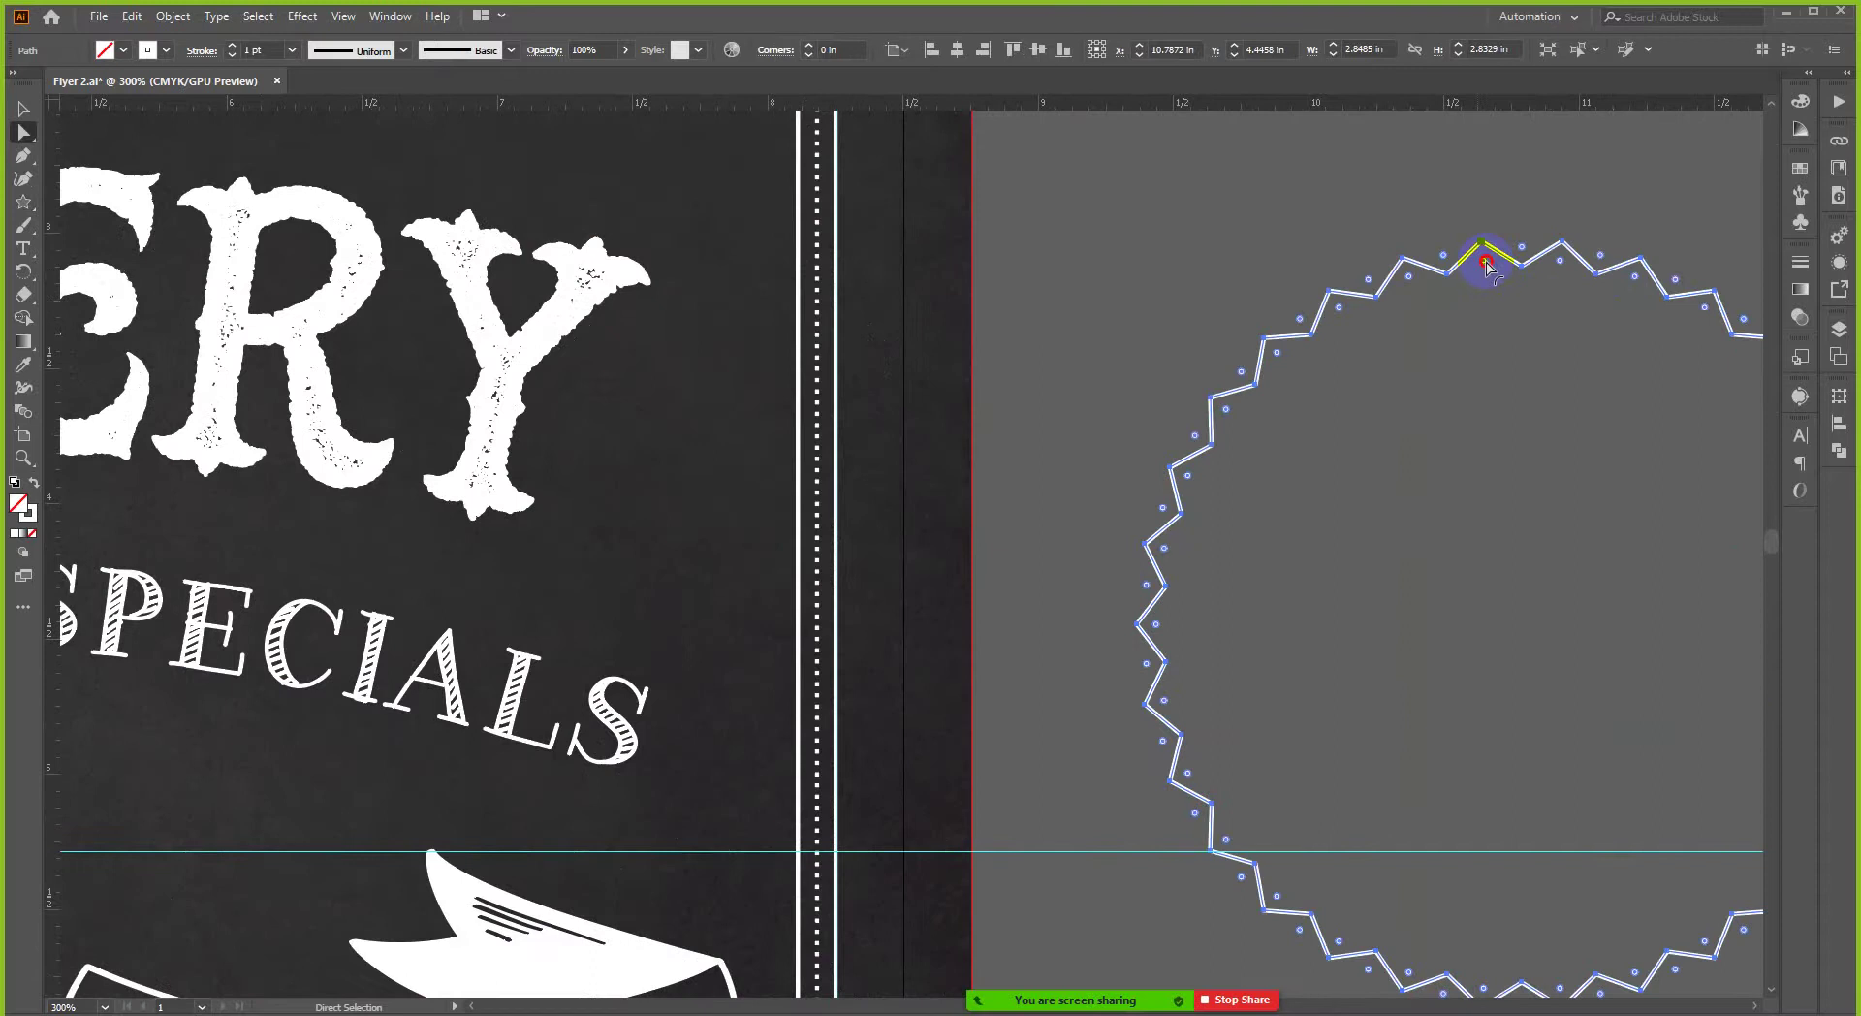
{"action": "left_click_drag", "start_coordinate": [1486, 262], "coordinate": [1488, 271]}
{"action": "left_click_drag", "start_coordinate": [1490, 283], "coordinate": [1275, 237]}
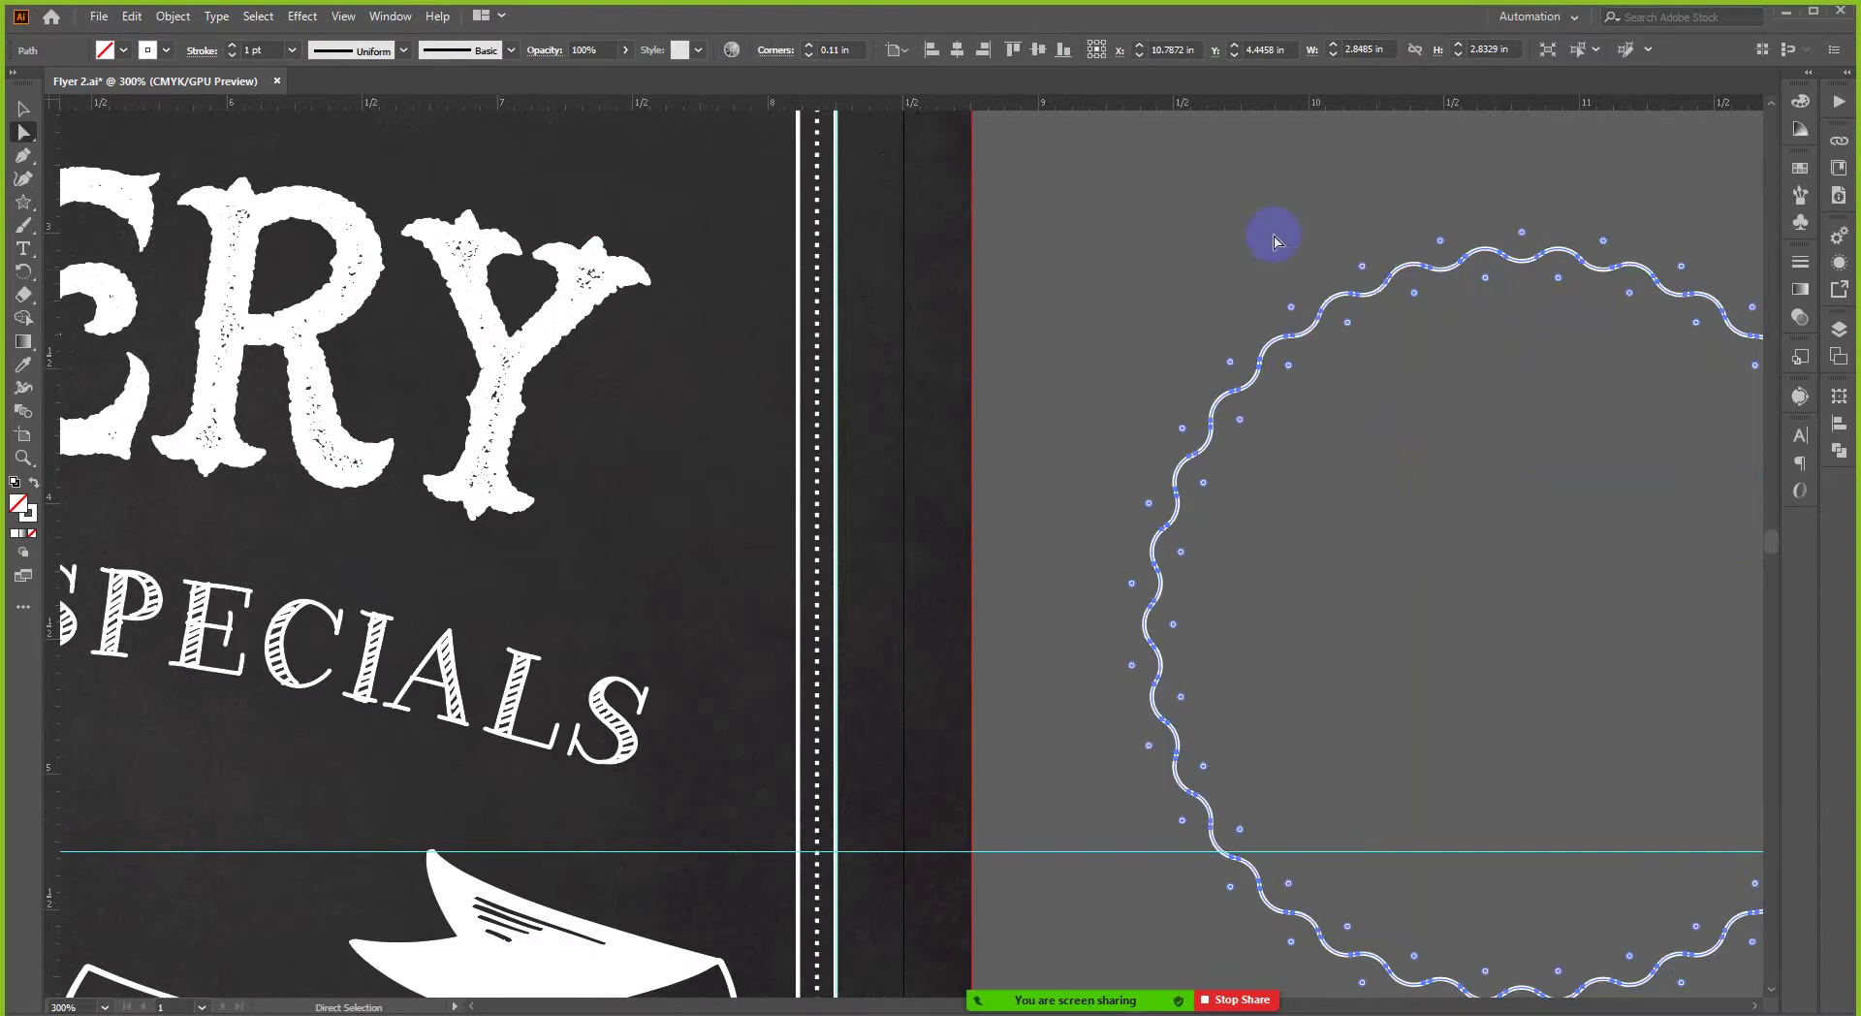
{"action": "left_click", "coordinate": [1532, 365]}
{"action": "scroll", "coordinate": [1541, 368], "scroll_direction": "down", "scroll_amount": 2}
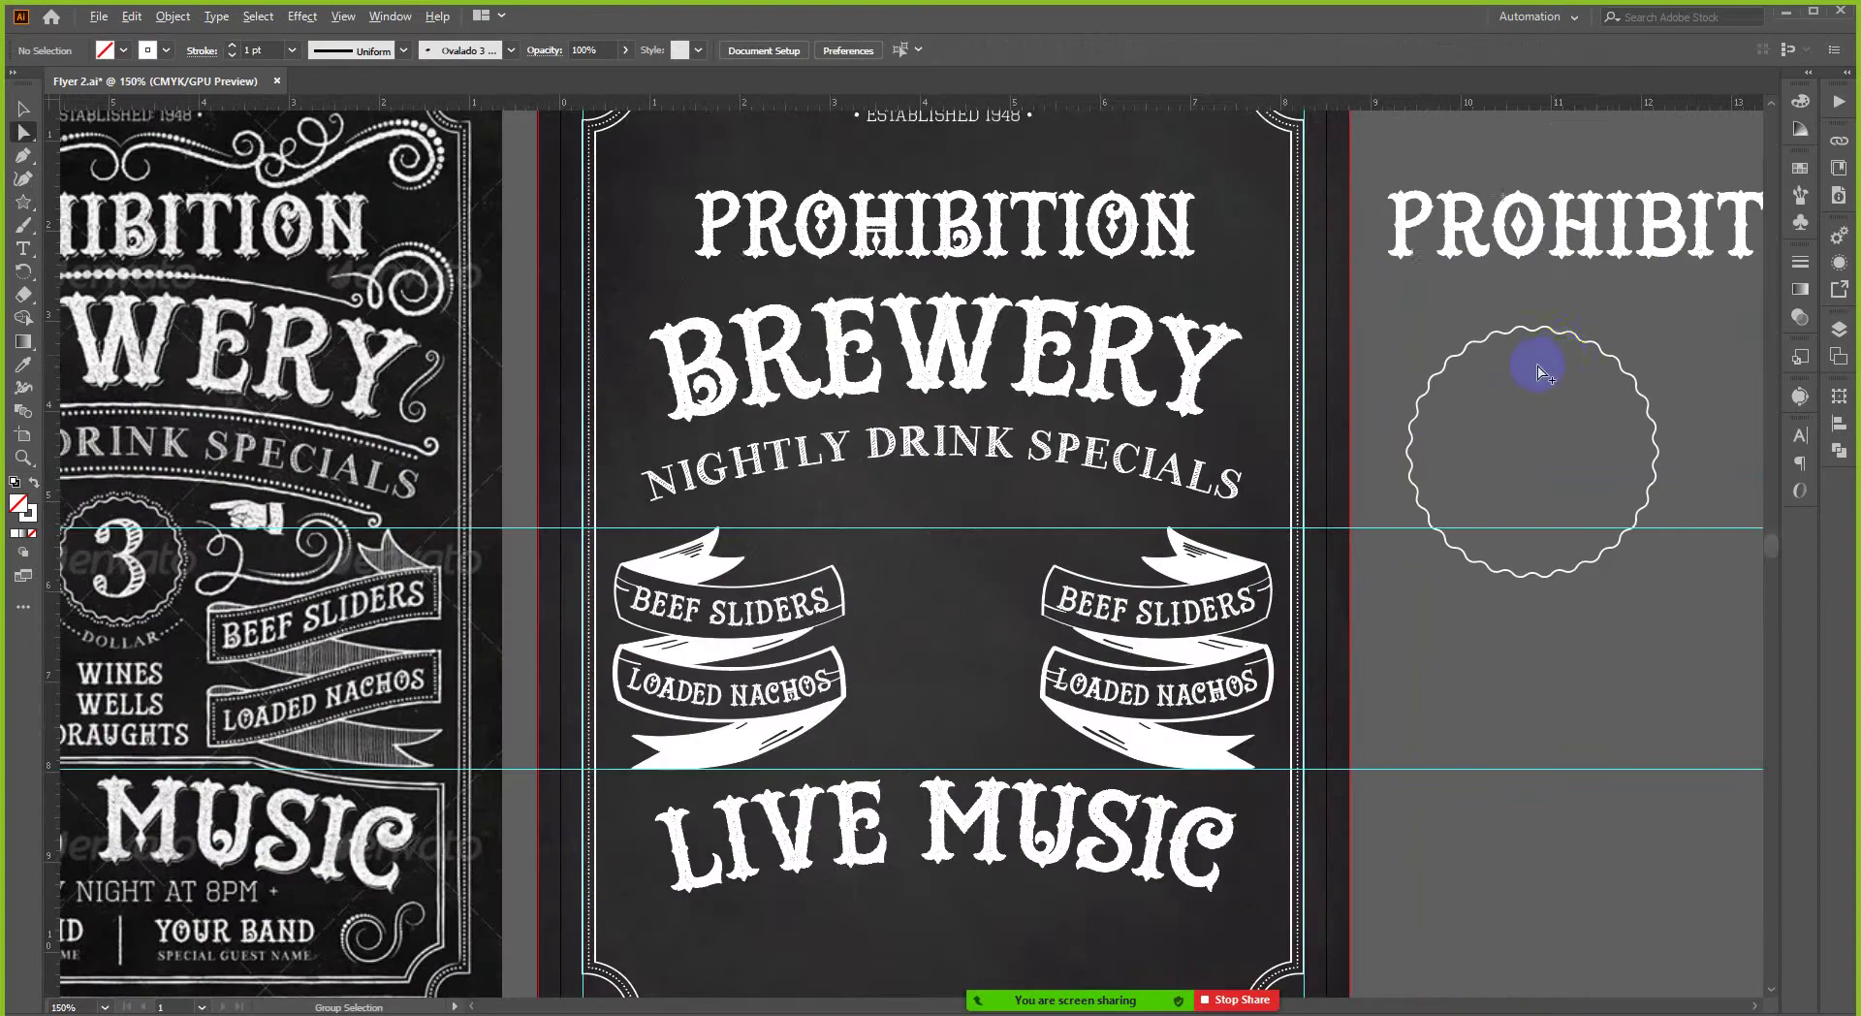
- Scale the wavy outline to about 1.4 in wide and centre it horizontally and vertically on the new flyer
{"action": "left_click", "coordinate": [1586, 342]}
{"action": "left_click", "coordinate": [1592, 347]}
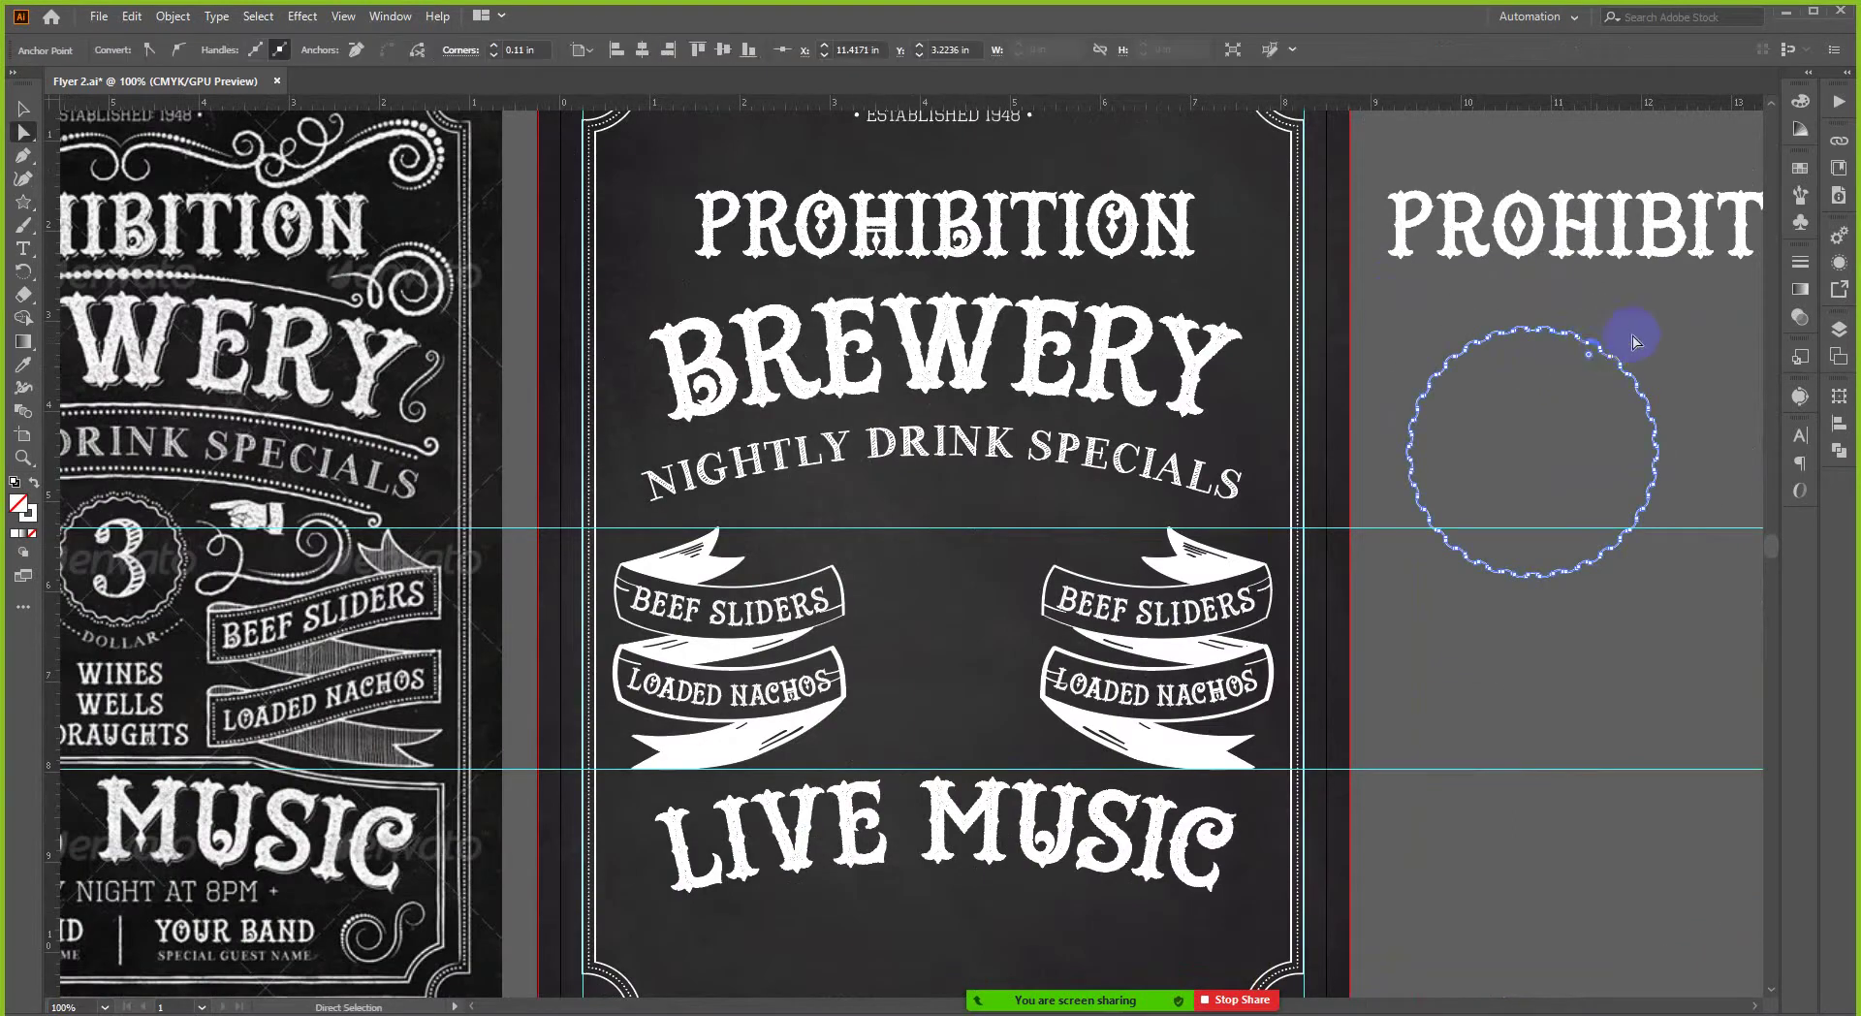
{"action": "key", "text": "v"}
{"action": "left_click_drag", "start_coordinate": [1659, 326], "coordinate": [1596, 391]}
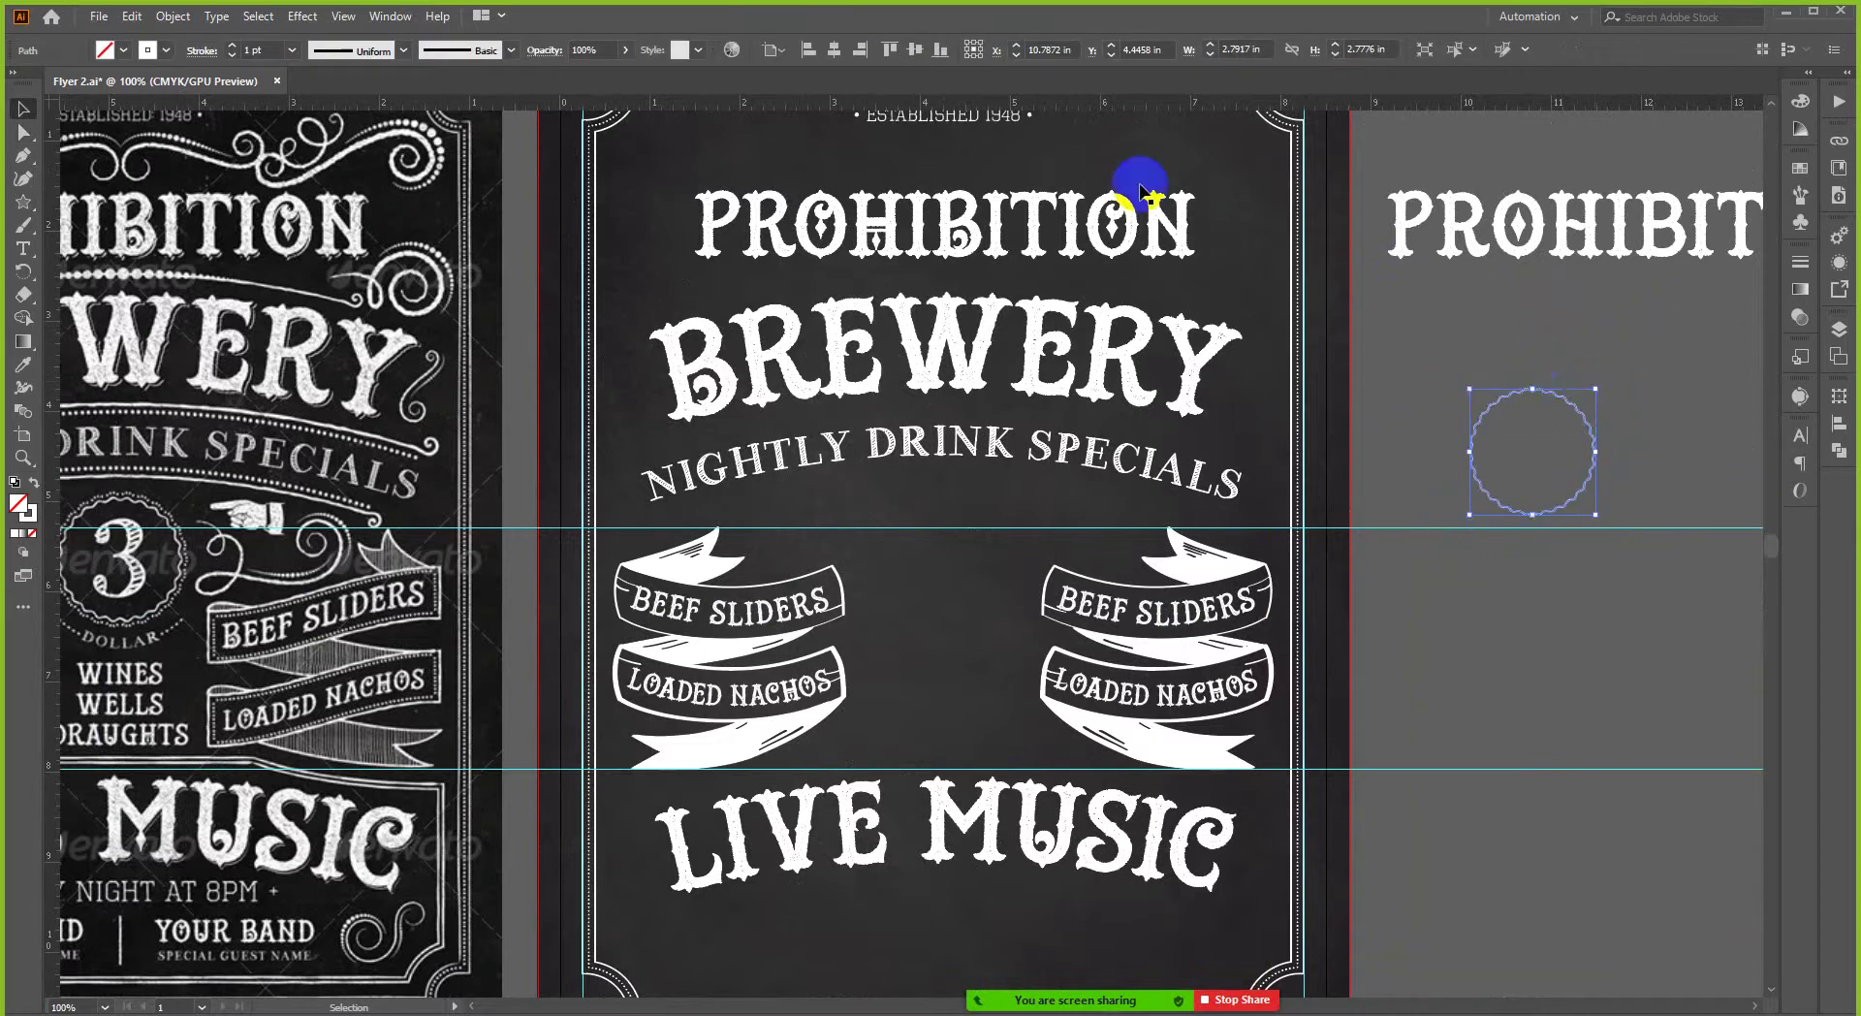
{"action": "left_click", "coordinate": [833, 50]}
{"action": "left_click", "coordinate": [915, 49]}
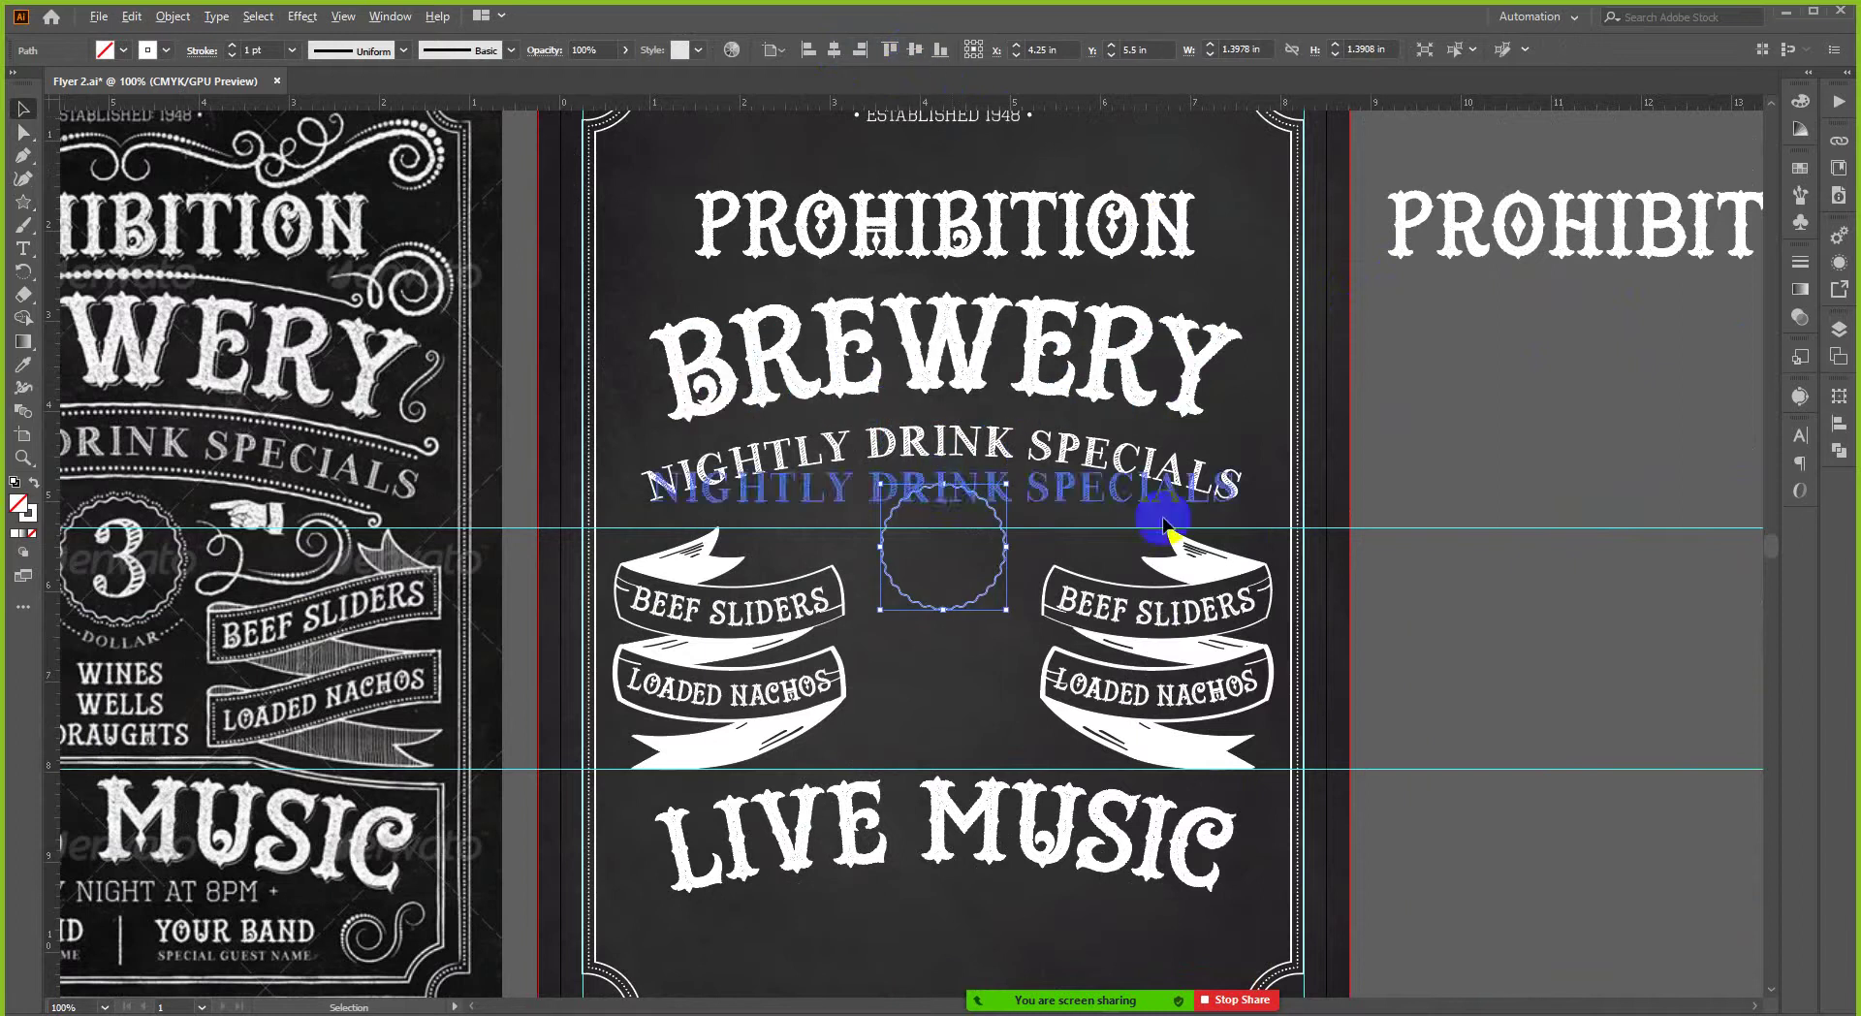
- Move the wavy outline onto the reference flyer's 3 emblem and line it up with the emblem's inner scalloped ring
{"action": "scroll", "coordinate": [706, 581], "scroll_direction": "down", "scroll_amount": 3}
{"action": "scroll", "coordinate": [1038, 569], "scroll_direction": "up", "scroll_amount": 4}
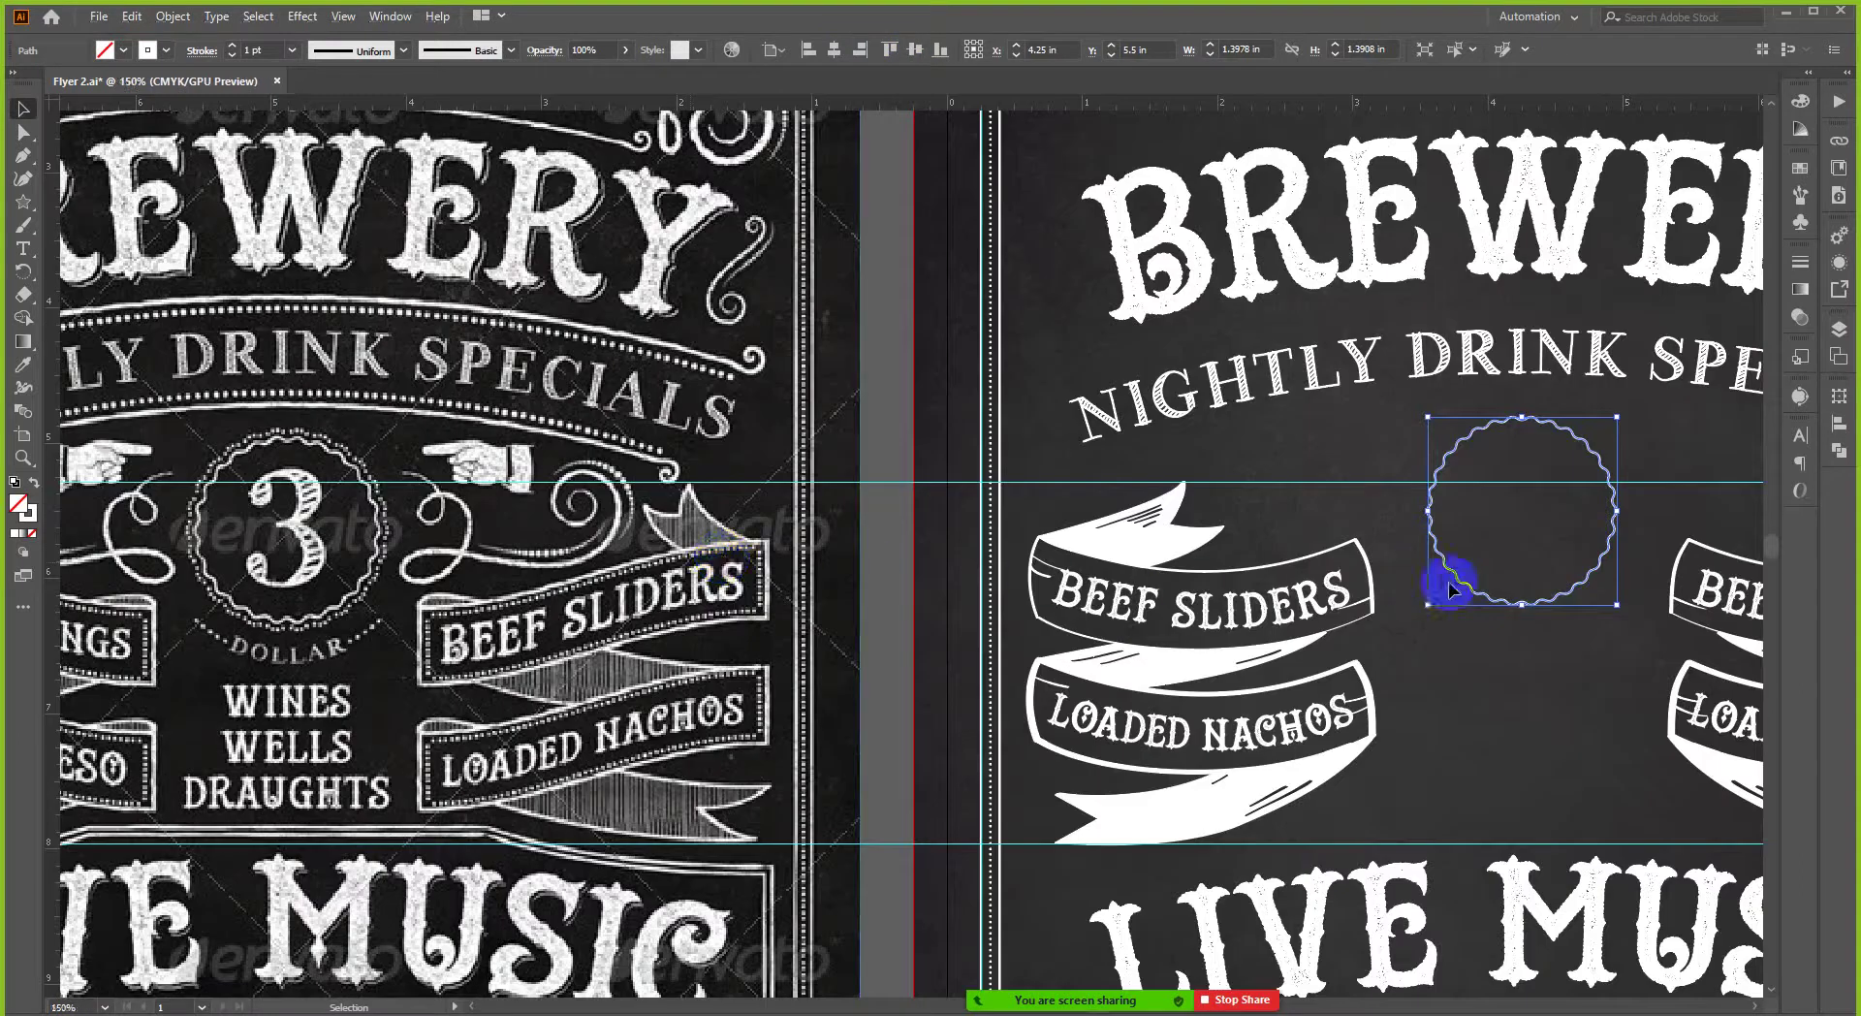
{"action": "mouse_move", "coordinate": [1463, 587]}
{"action": "left_mouse_down"}
{"action": "mouse_move", "coordinate": [137, 705]}
{"action": "mouse_move", "coordinate": [207, 605]}
{"action": "mouse_move", "coordinate": [232, 605]}
{"action": "mouse_move", "coordinate": [207, 582]}
{"action": "left_mouse_up"}
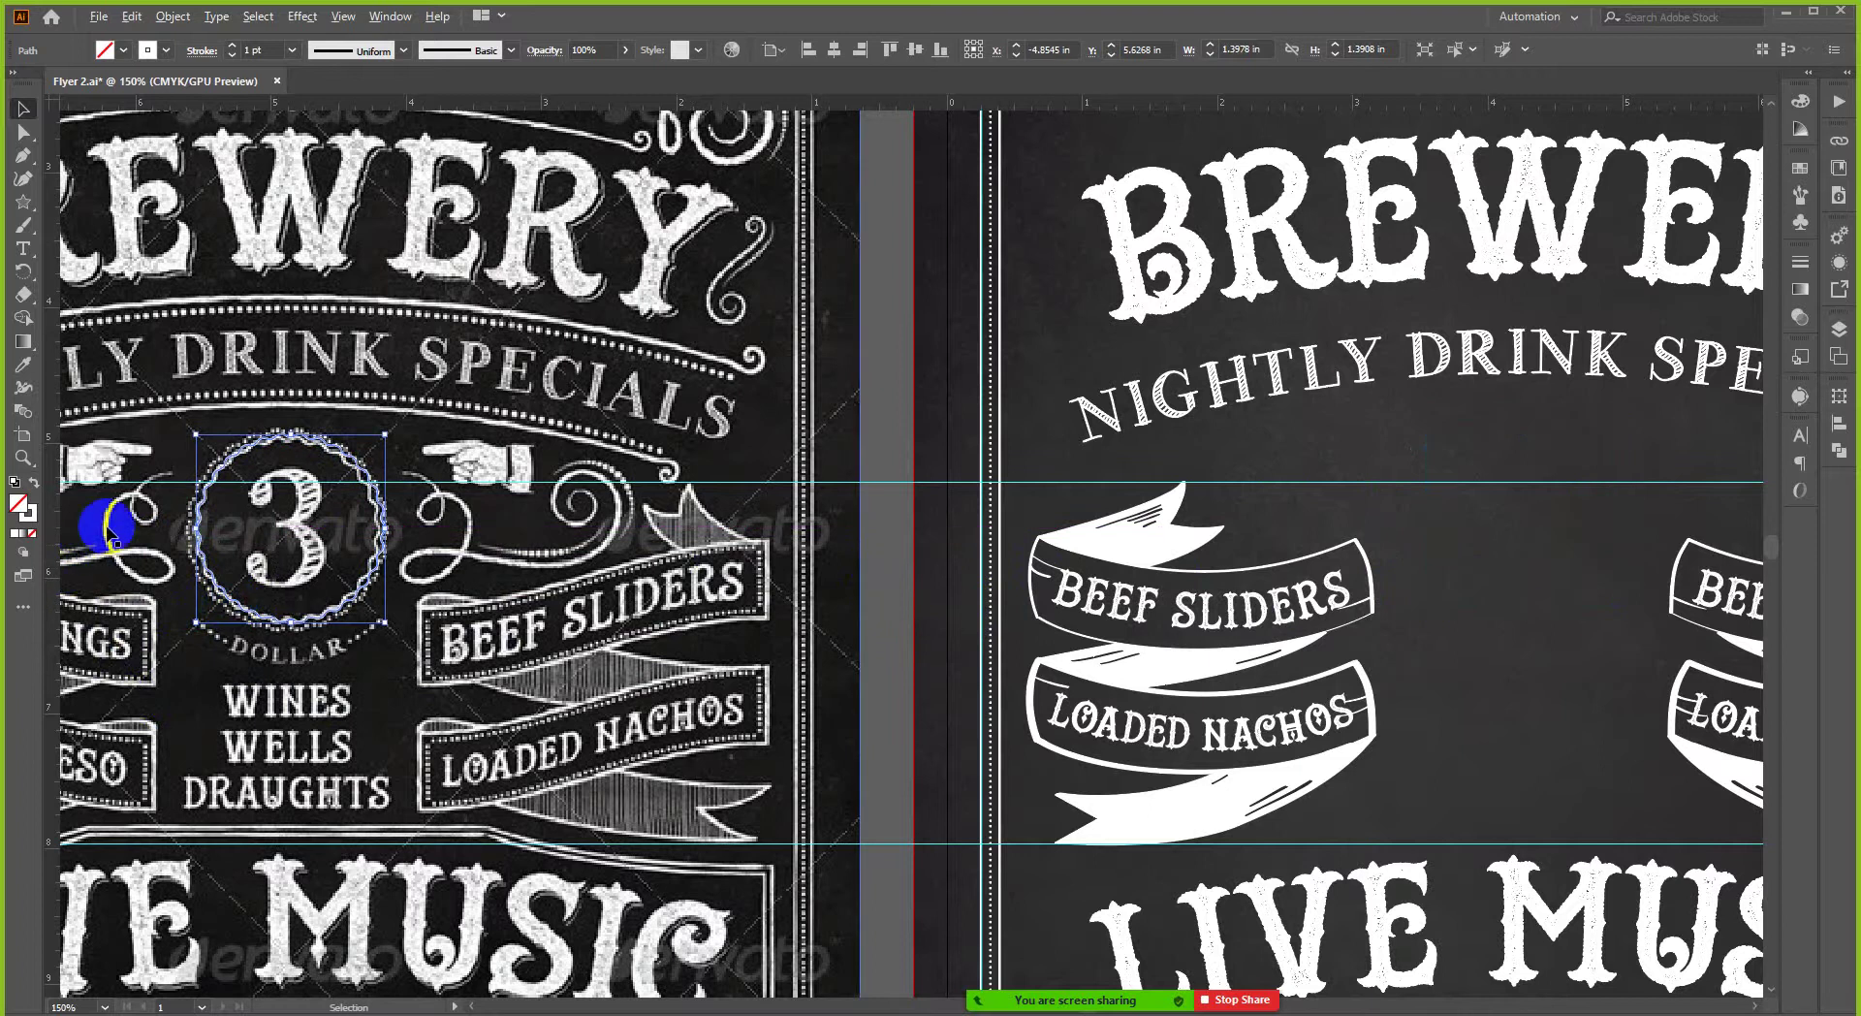
{"action": "scroll", "coordinate": [92, 528], "scroll_direction": "up", "scroll_amount": 3}
{"action": "scroll", "coordinate": [456, 378], "scroll_direction": "up", "scroll_amount": 2}
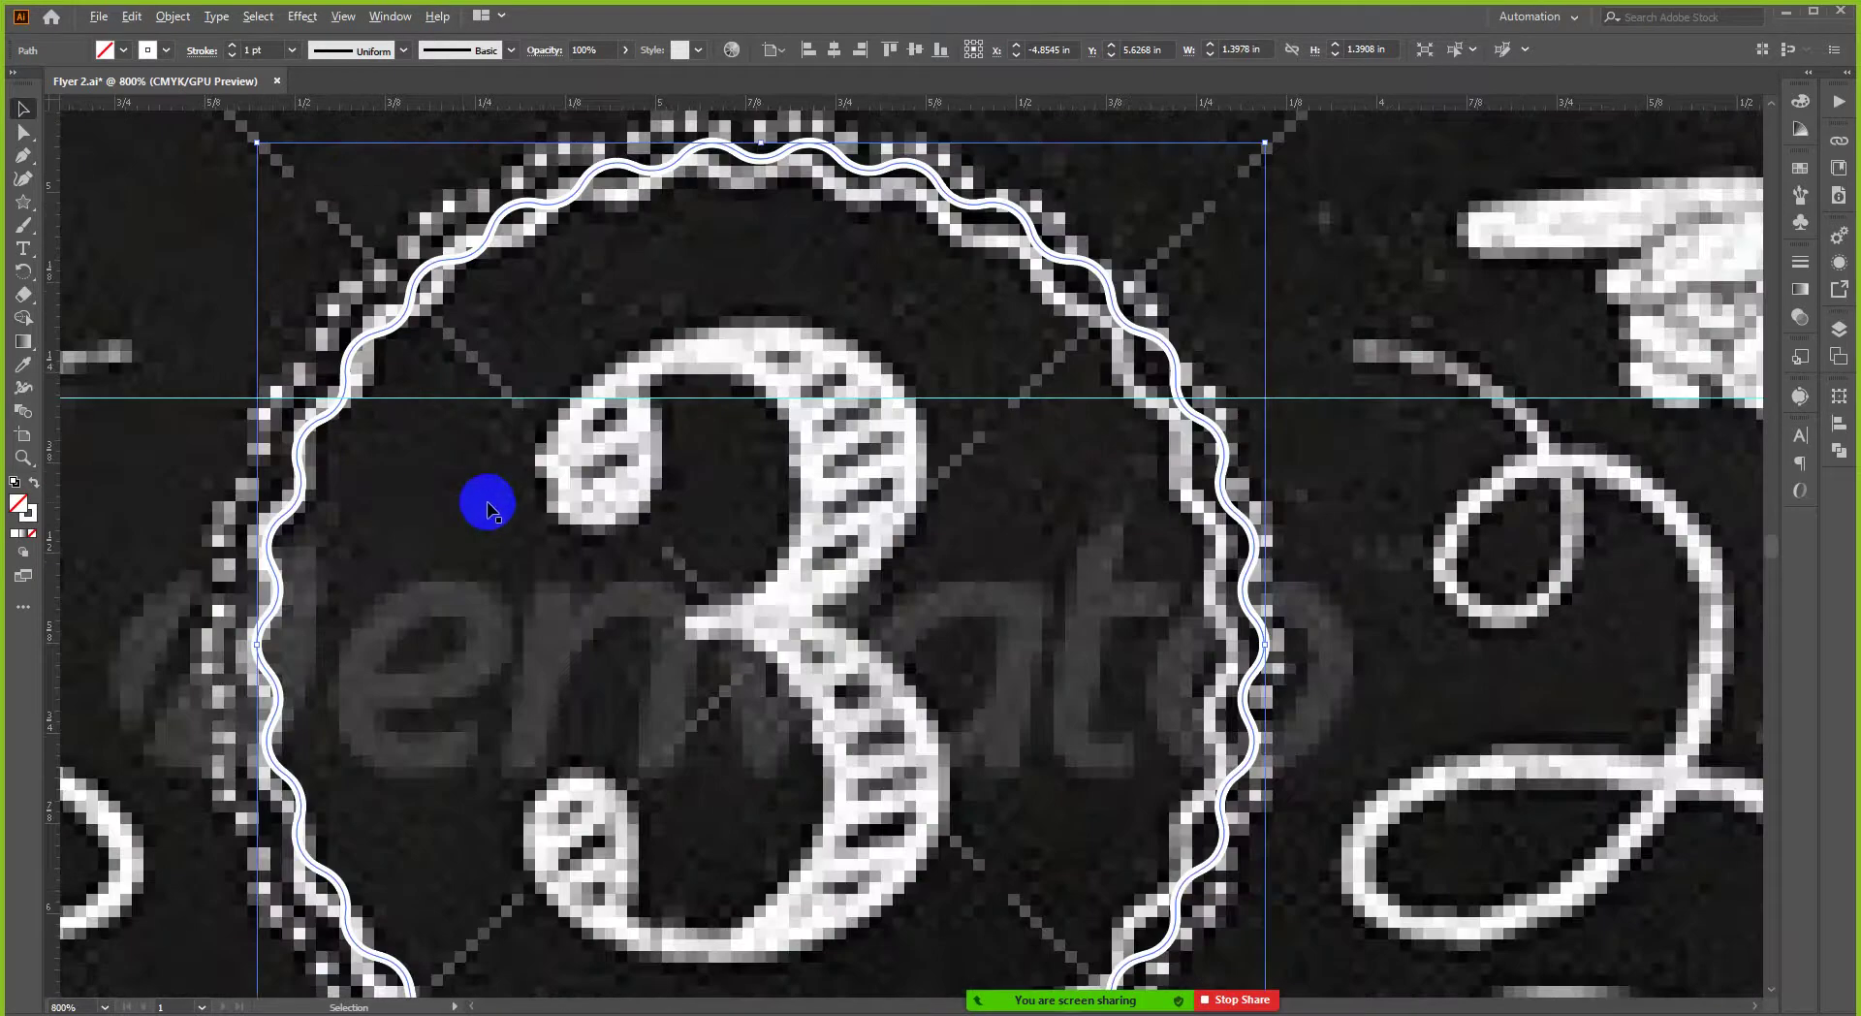
{"action": "left_click", "coordinate": [330, 560]}
{"action": "left_click_drag", "start_coordinate": [329, 558], "coordinate": [322, 561]}
{"action": "left_click", "coordinate": [681, 254]}
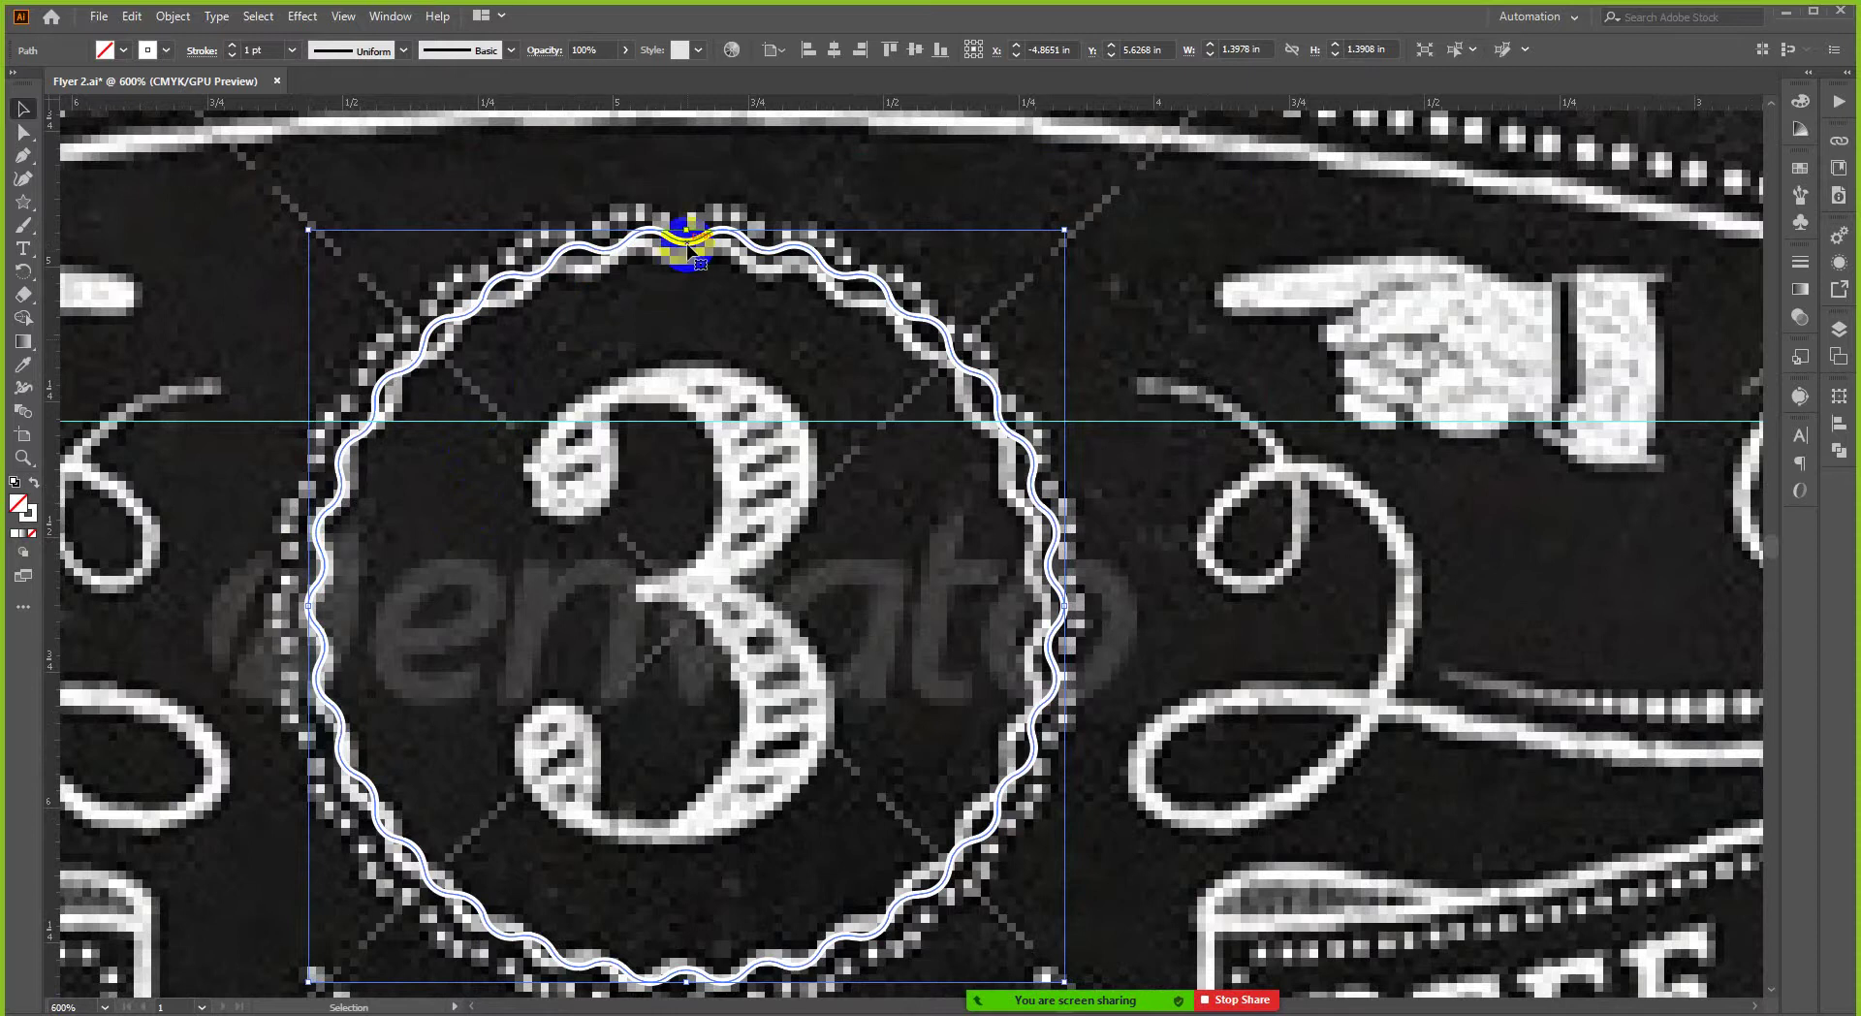
{"action": "left_click_drag", "start_coordinate": [687, 250], "coordinate": [687, 256]}
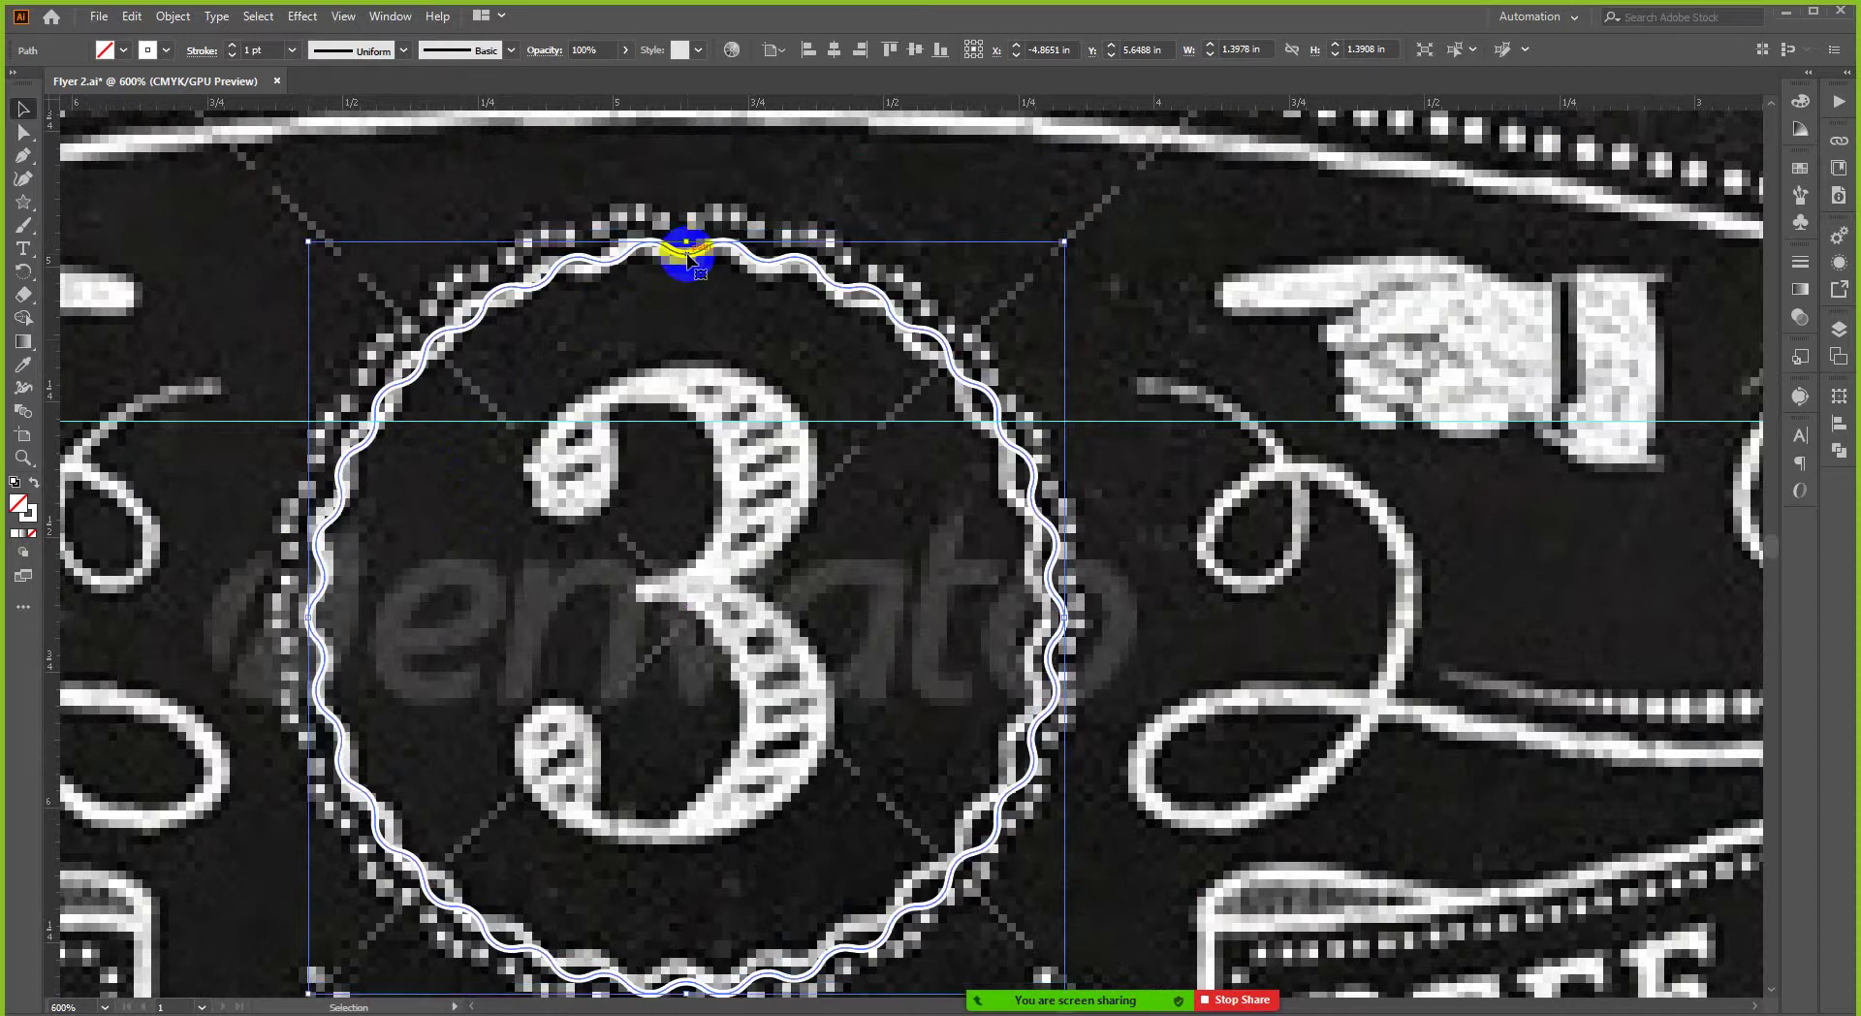
- Try to resize the wavy outline to about 1.38 by 1.35 in over the reference flyer's 3 emblem
{"action": "scroll", "coordinate": [687, 254], "scroll_direction": "down", "scroll_amount": 2}
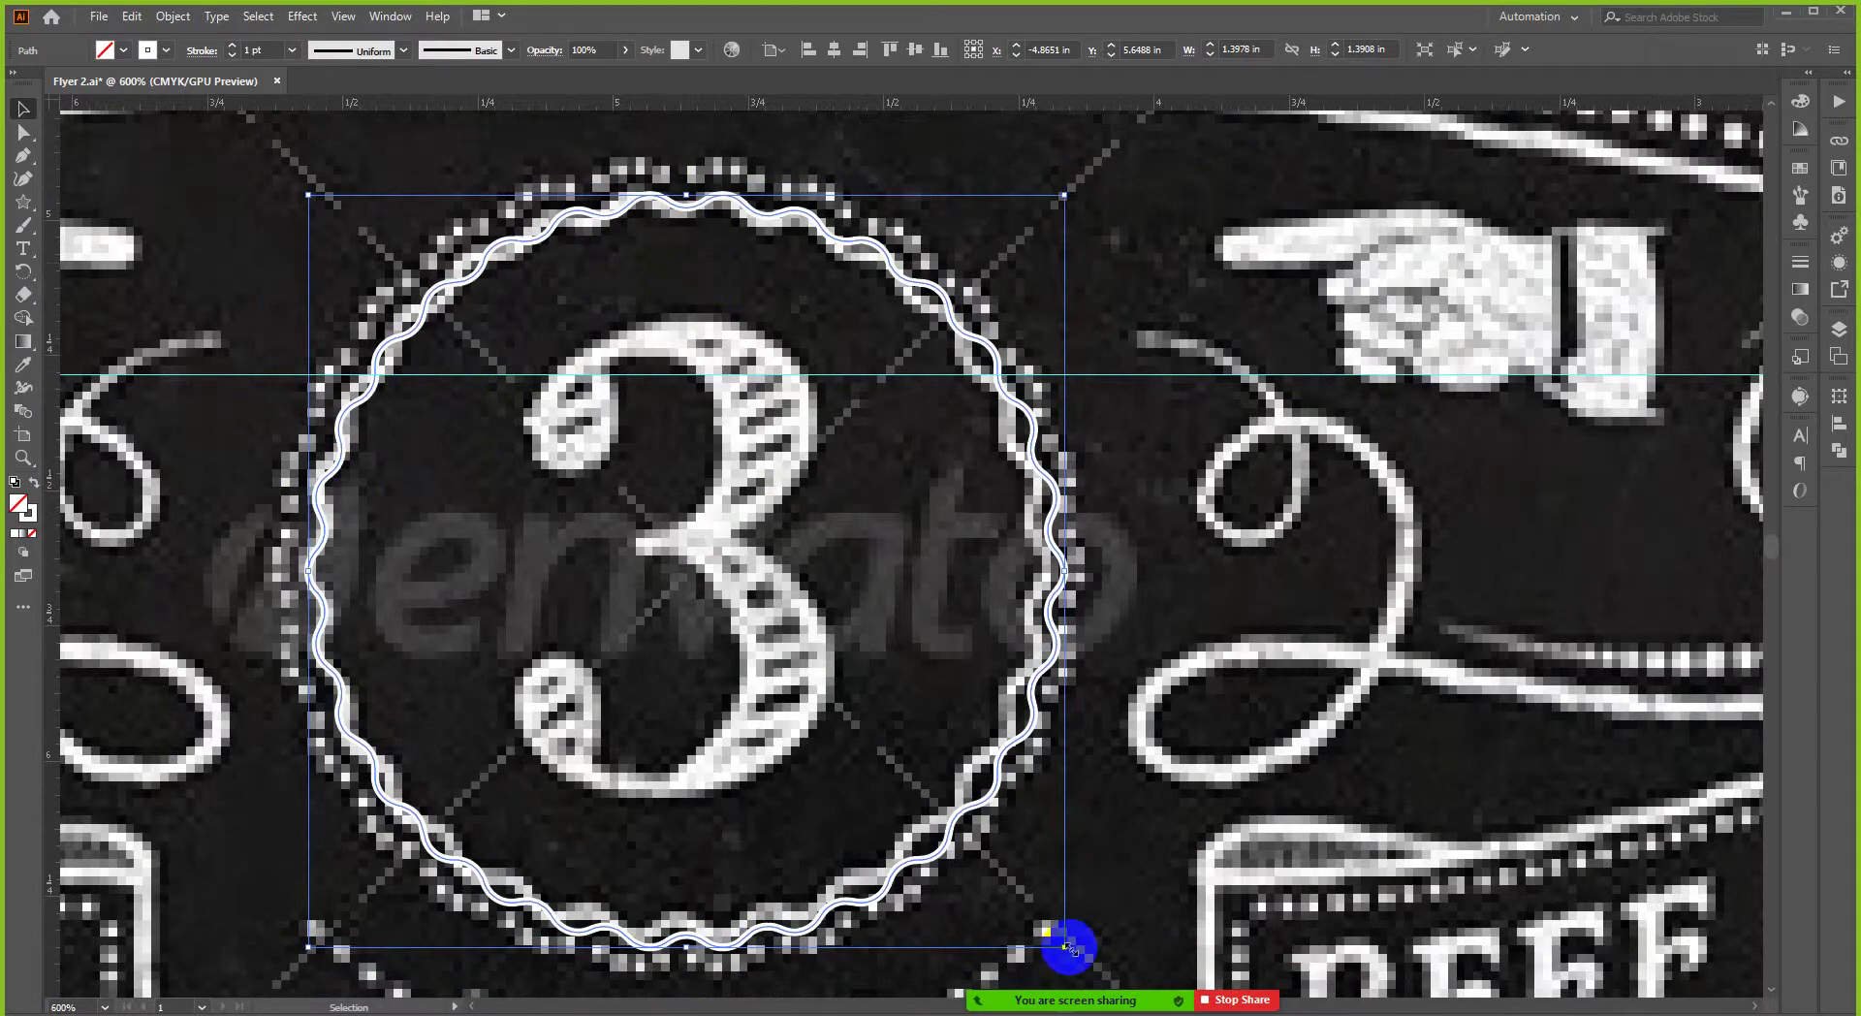
{"action": "left_click_drag", "start_coordinate": [1066, 945], "coordinate": [1055, 931]}
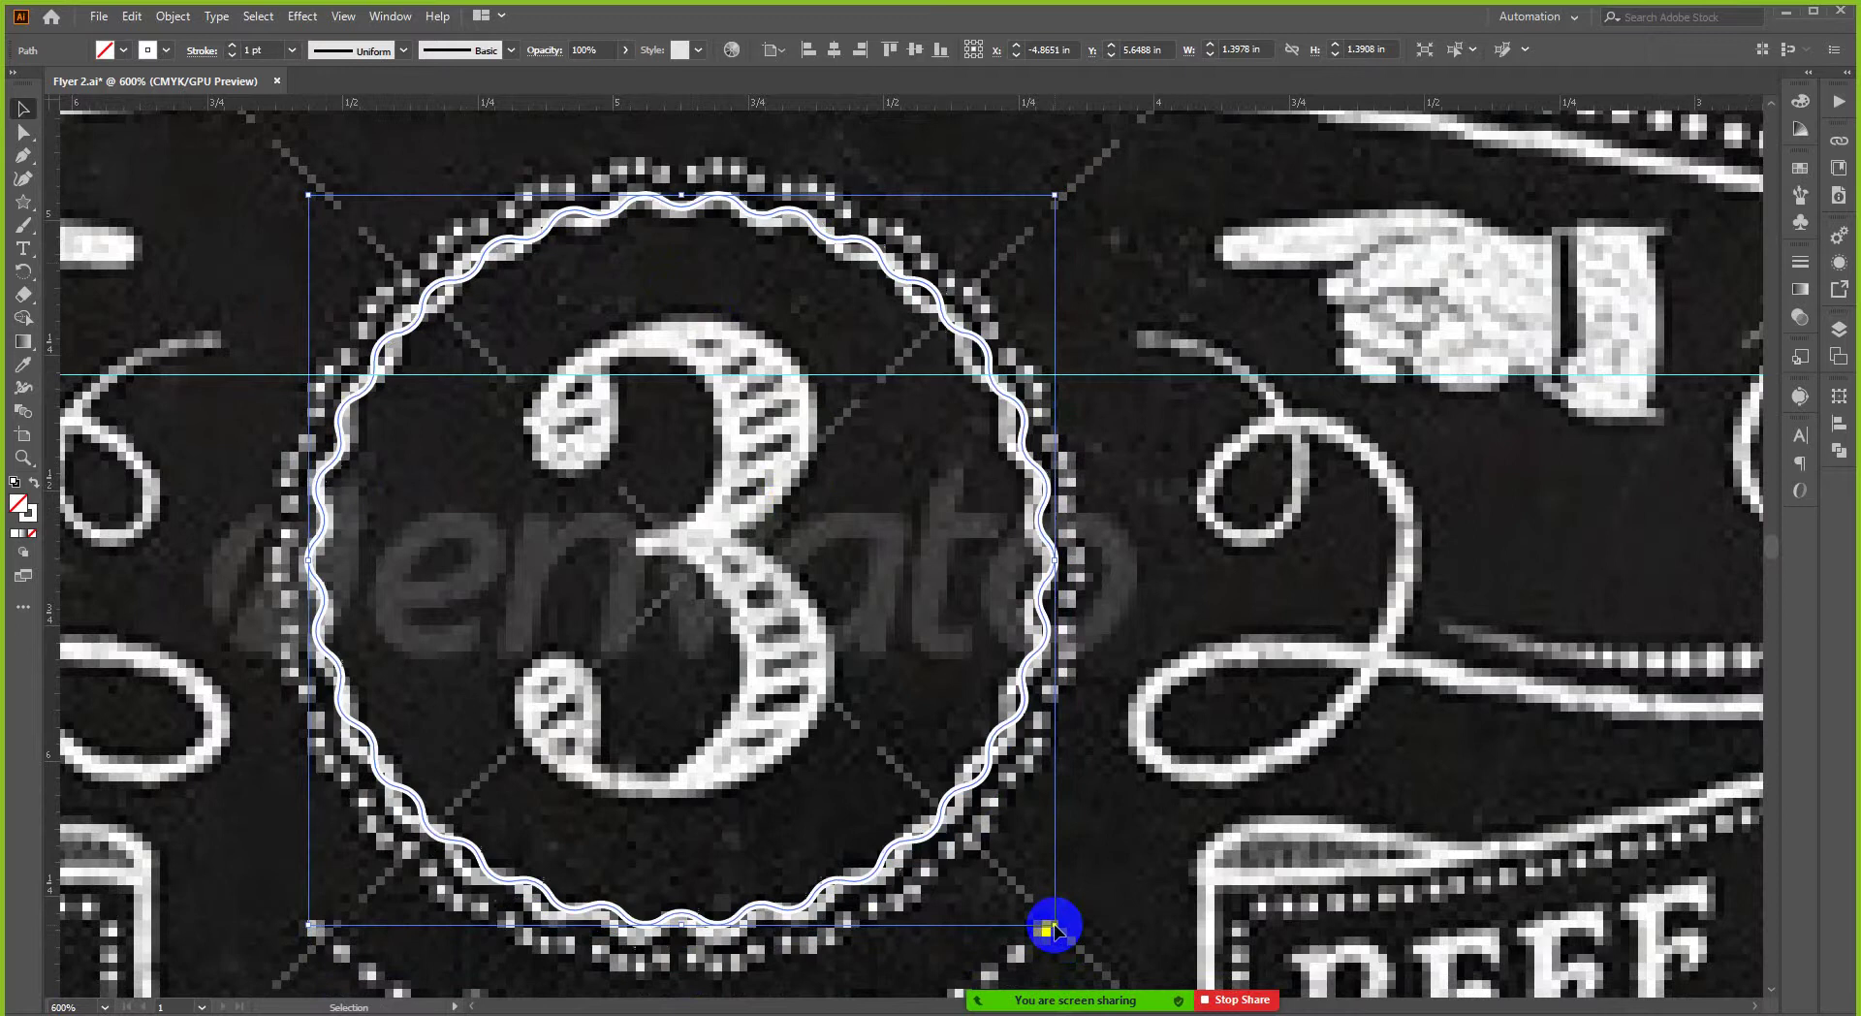
{"action": "scroll", "coordinate": [638, 603], "scroll_direction": "down", "scroll_amount": 2, "text": "alt"}
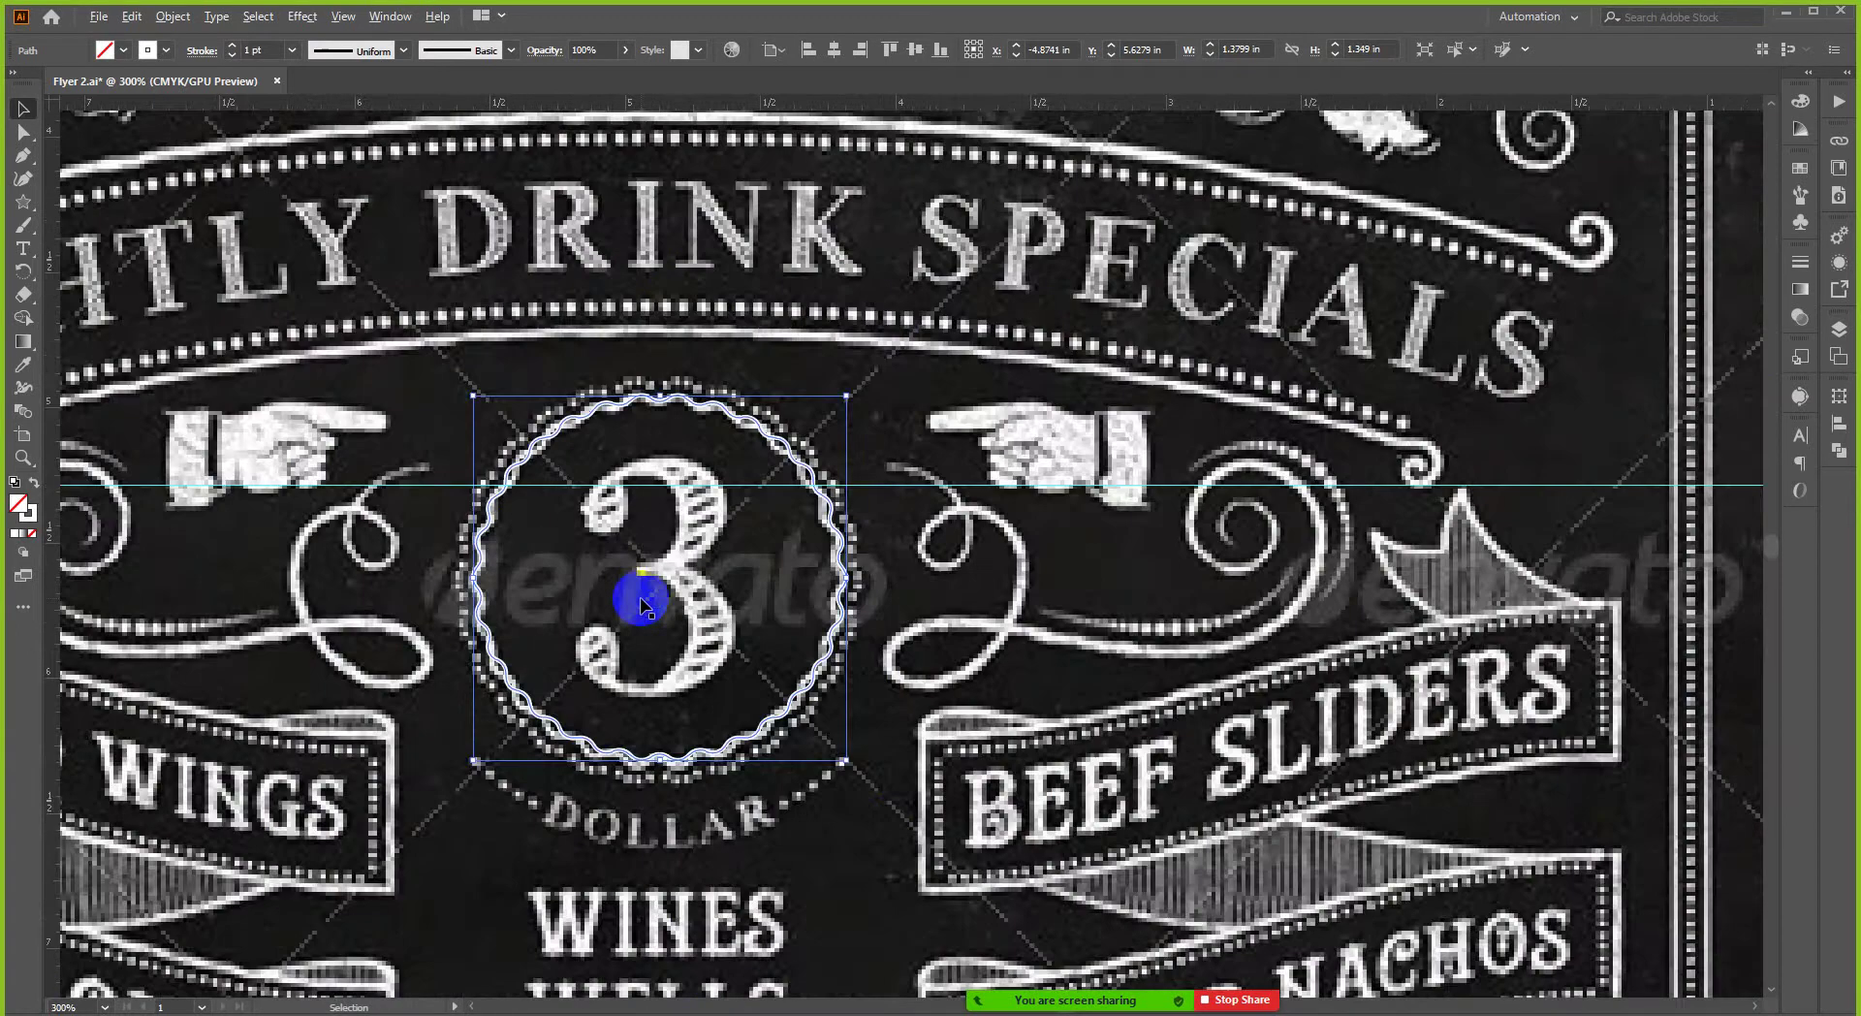
{"action": "scroll", "coordinate": [645, 606], "scroll_direction": "down", "scroll_amount": 4, "text": "alt"}
{"action": "mouse_move", "coordinate": [669, 599]}
{"action": "left_mouse_down"}
{"action": "mouse_move", "coordinate": [1228, 640]}
{"action": "mouse_move", "coordinate": [1211, 620]}
{"action": "mouse_move", "coordinate": [644, 625]}
{"action": "left_mouse_up"}
{"action": "scroll", "coordinate": [645, 621], "scroll_direction": "up", "scroll_amount": 3, "text": "alt"}
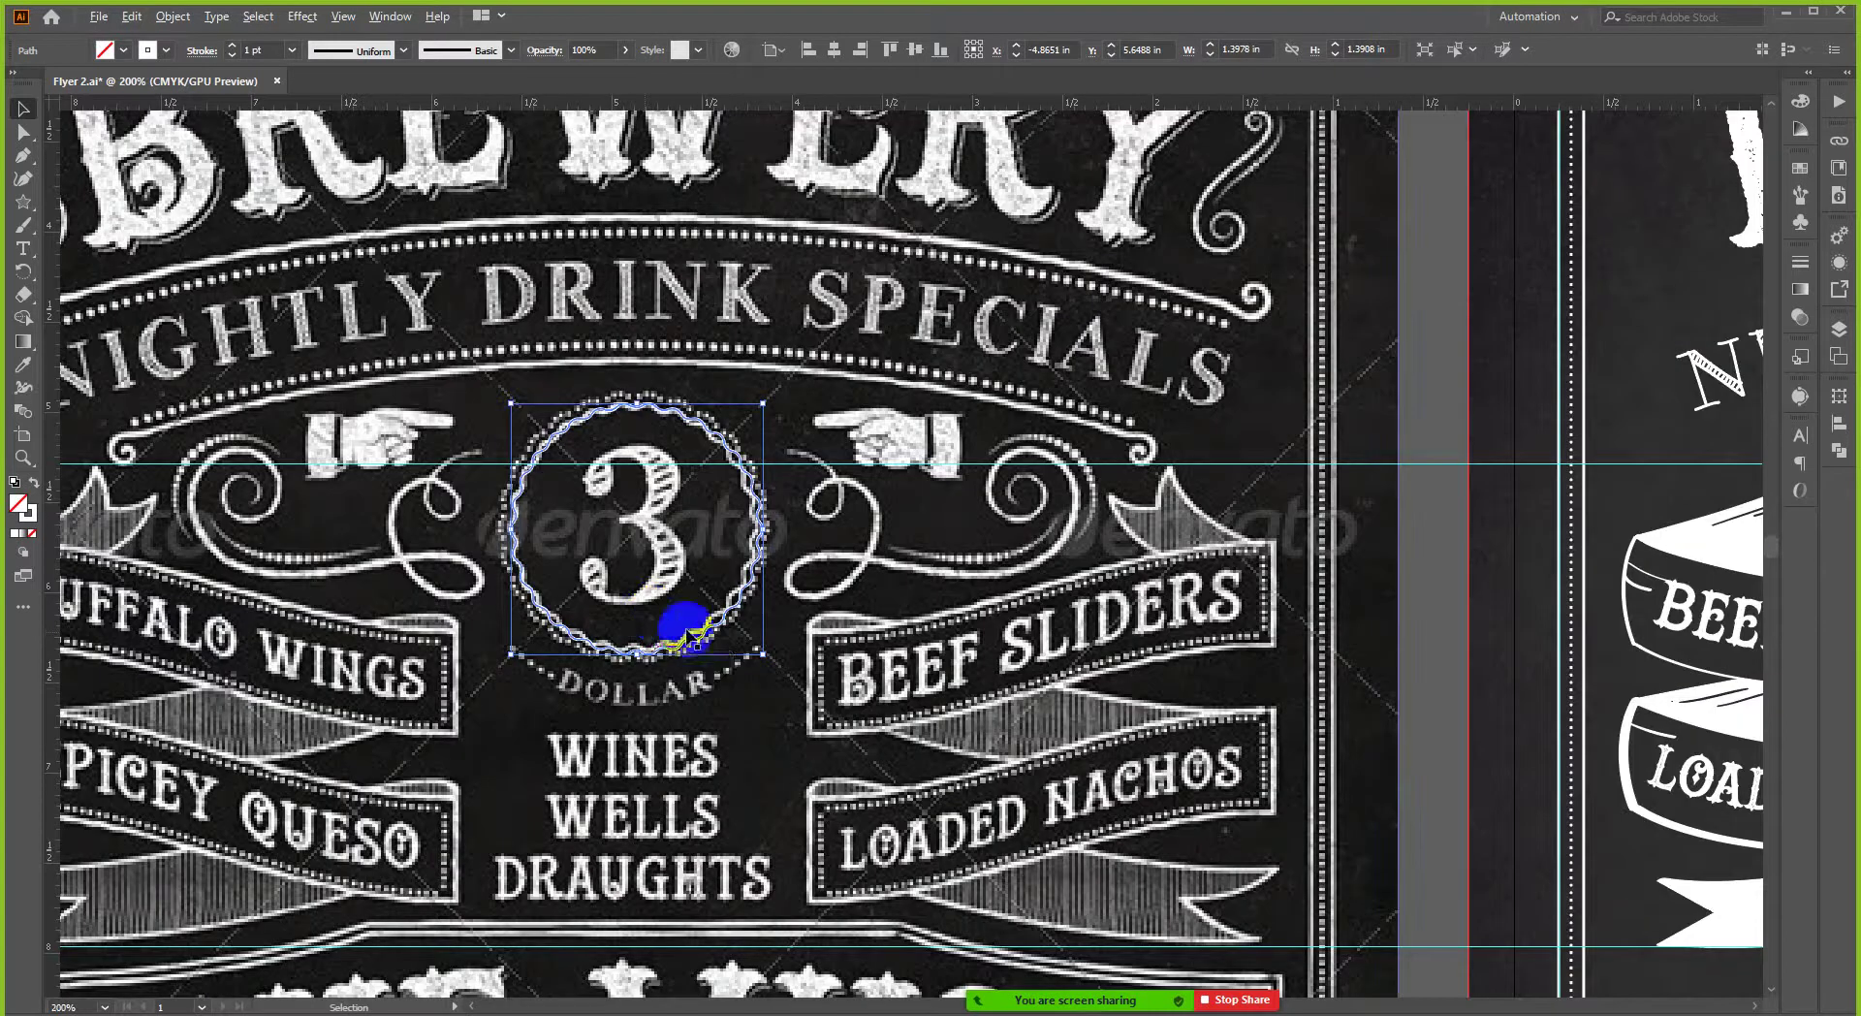
{"action": "key", "text": "a"}
{"action": "key", "text": "v"}
- Scale the wavy outline to about 1.37 in wide and centre it horizontally on the new flyer at X 4.25 in
{"action": "scroll", "coordinate": [718, 647], "scroll_direction": "up", "scroll_amount": 2, "text": "alt"}
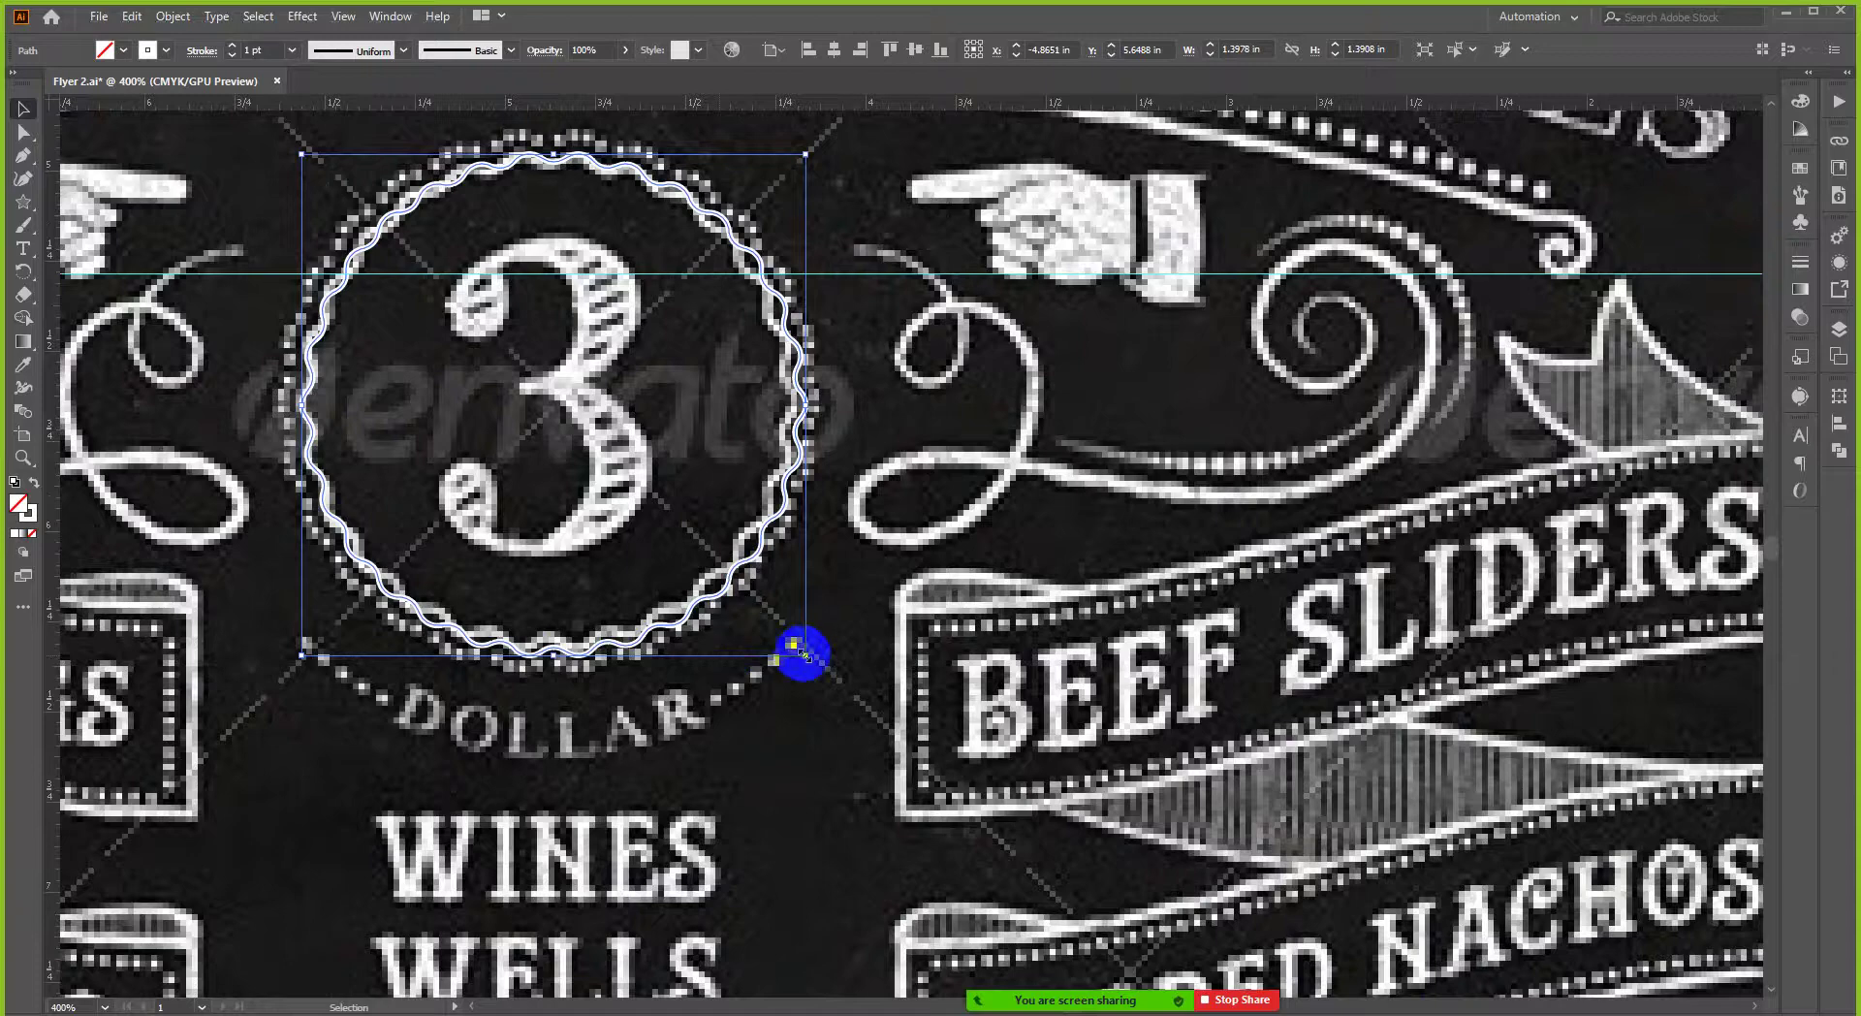
{"action": "left_click_drag", "start_coordinate": [809, 656], "coordinate": [769, 652]}
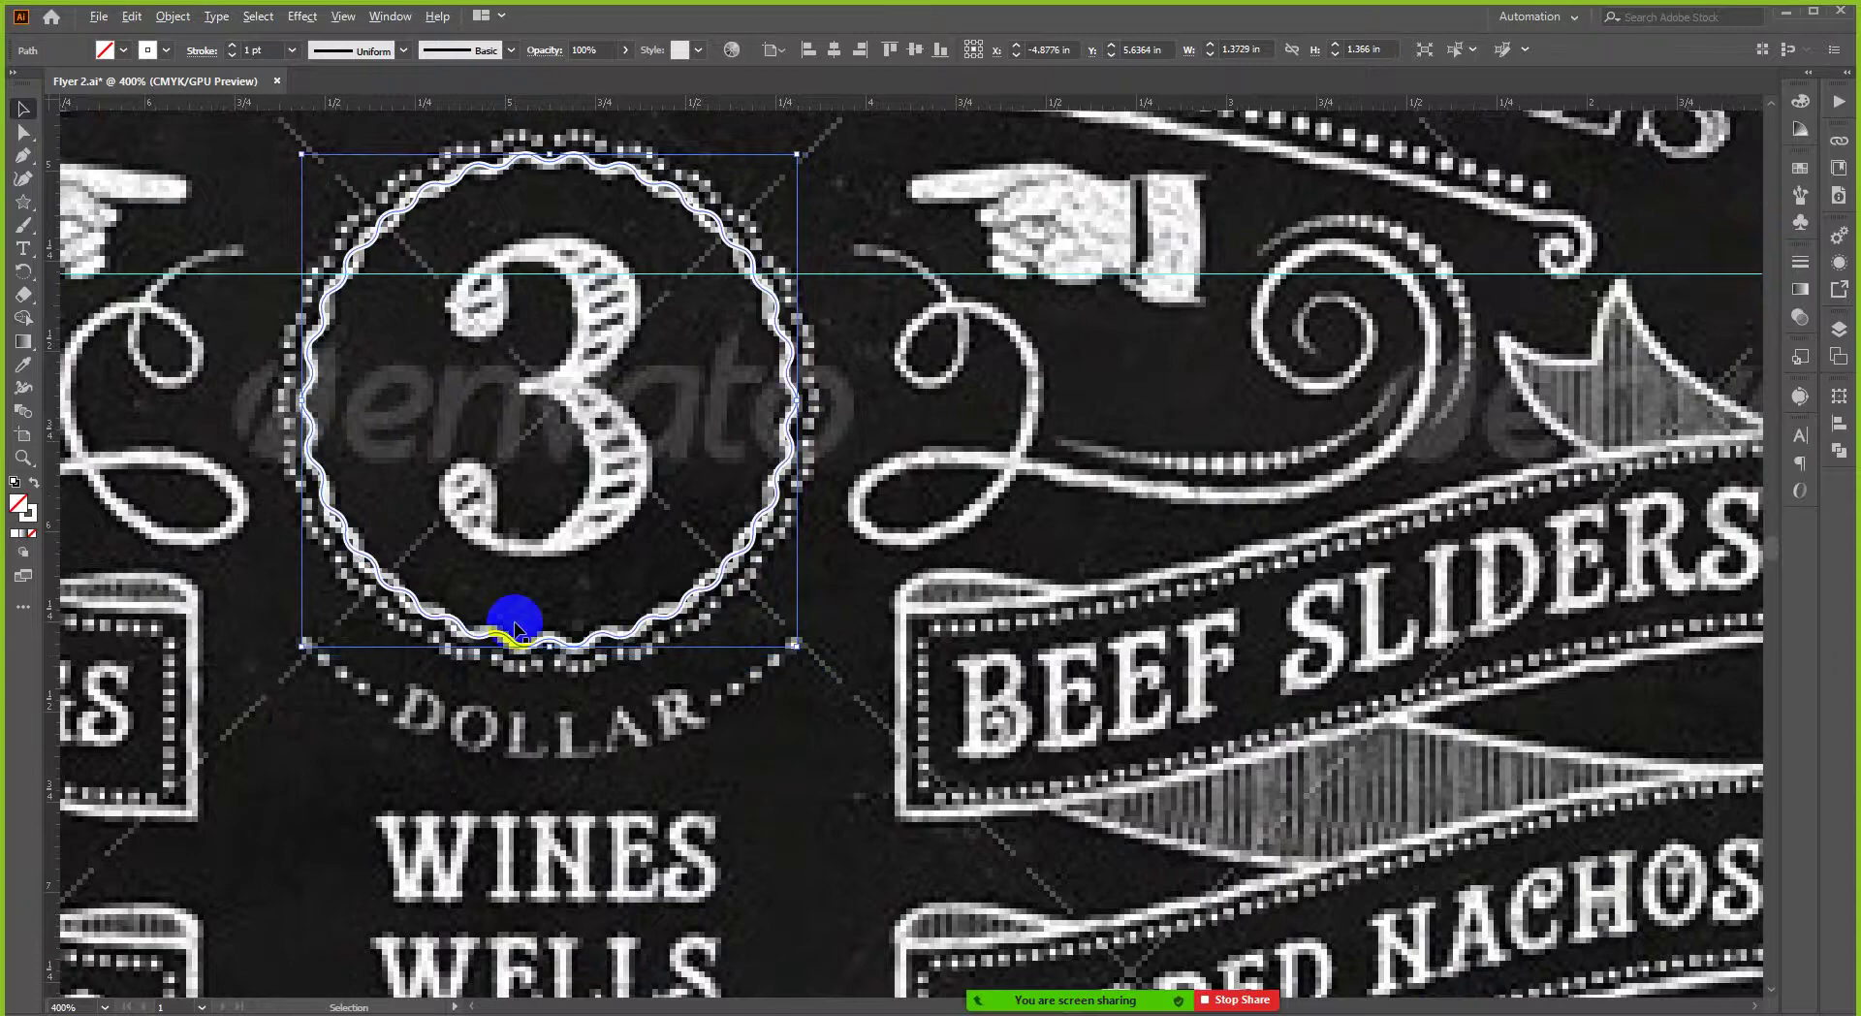
{"action": "scroll", "coordinate": [512, 620], "scroll_direction": "down", "scroll_amount": 1, "text": "alt"}
{"action": "scroll", "coordinate": [536, 628], "scroll_direction": "down", "scroll_amount": 3, "text": "alt"}
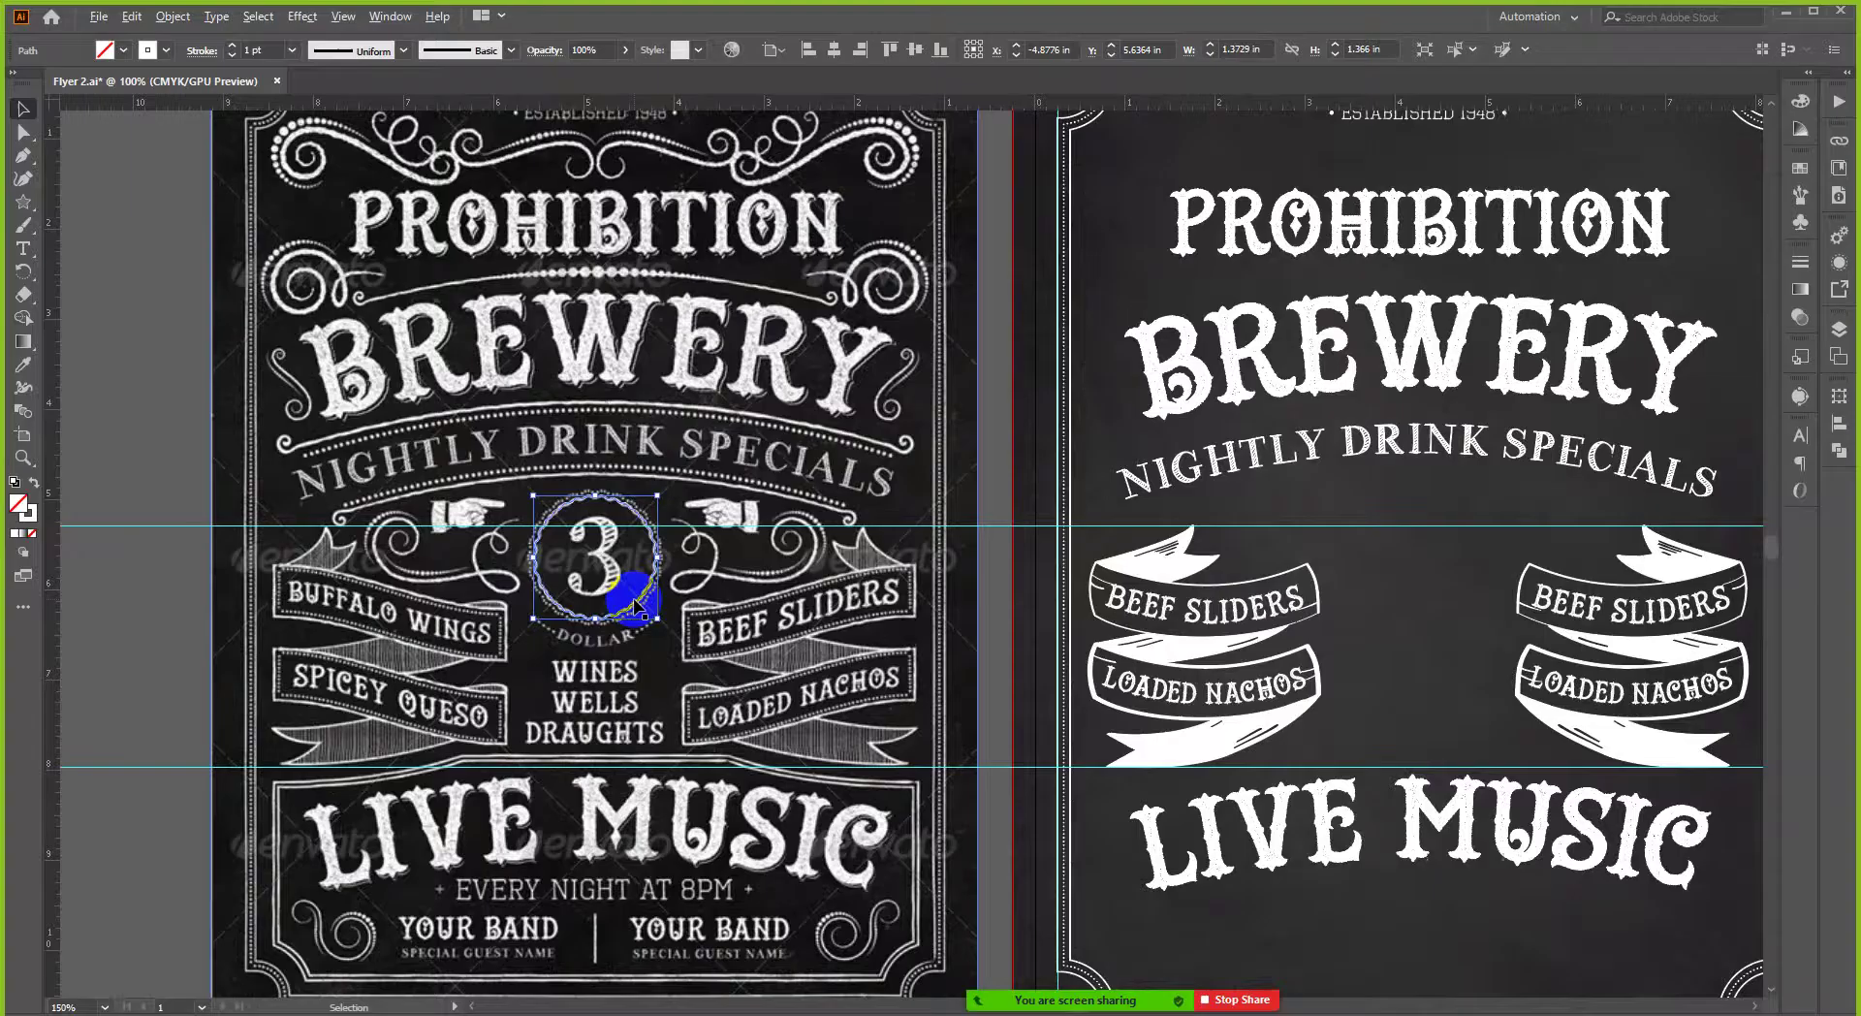
{"action": "left_click", "coordinate": [832, 50]}
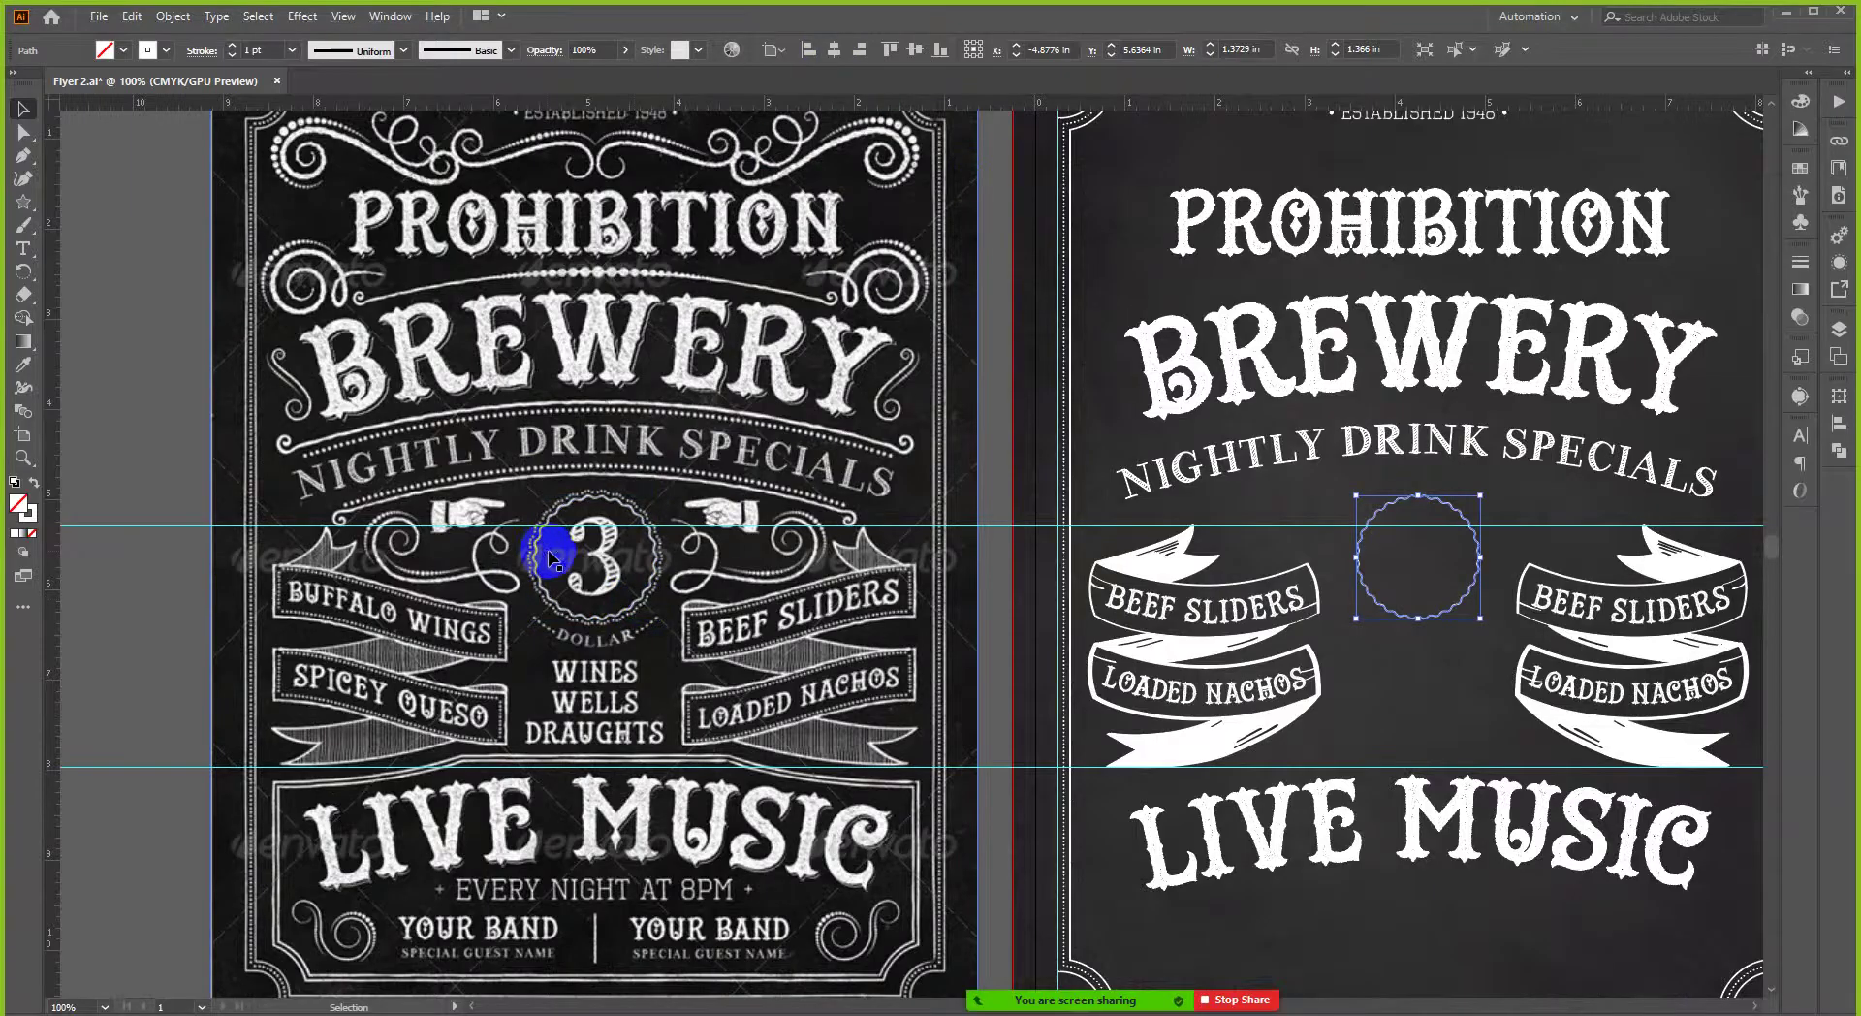
{"action": "scroll", "coordinate": [1031, 491], "scroll_direction": "down", "scroll_amount": 1, "text": "alt"}
{"action": "scroll", "coordinate": [1131, 507], "scroll_direction": "up", "scroll_amount": 2, "text": "alt"}
{"action": "scroll", "coordinate": [1181, 612], "scroll_direction": "up", "scroll_amount": 1, "text": "alt"}
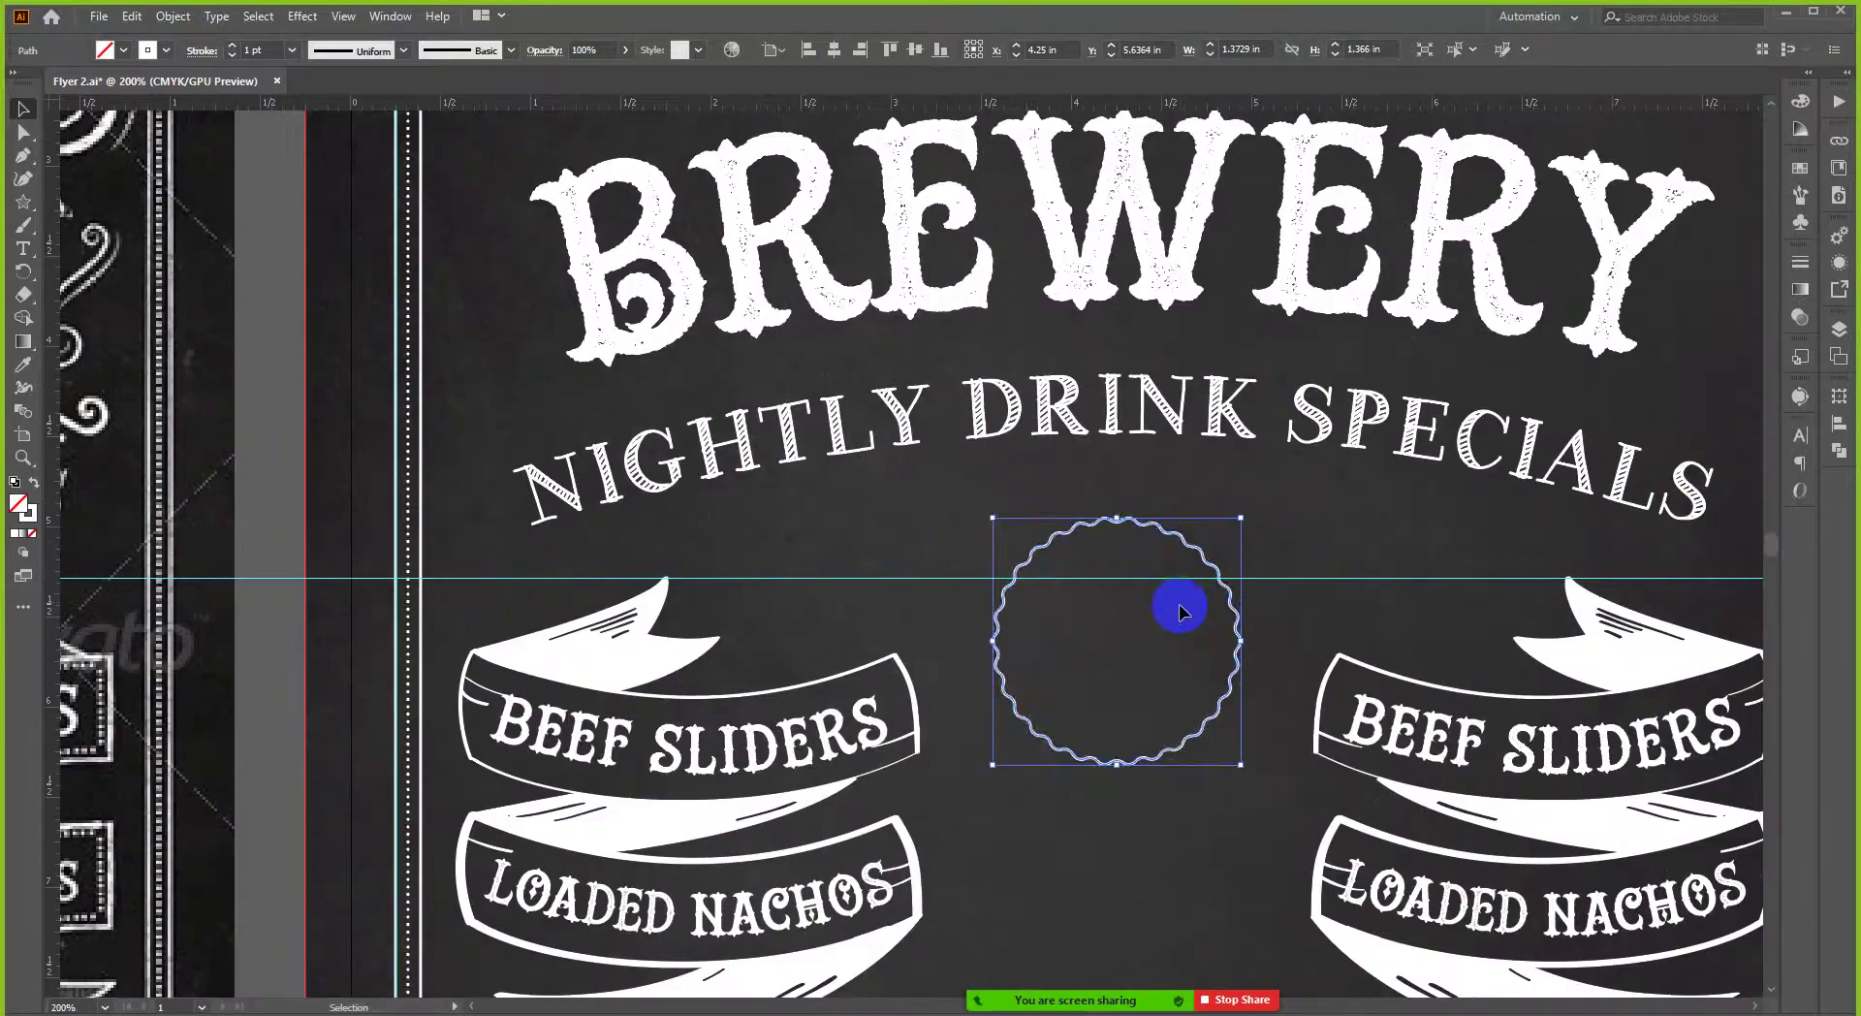
- Create a concentric copy of the wavy outline, enlarged from the centre to about 1.47 in wide
{"action": "key", "text": "a"}
{"action": "key", "text": "v"}
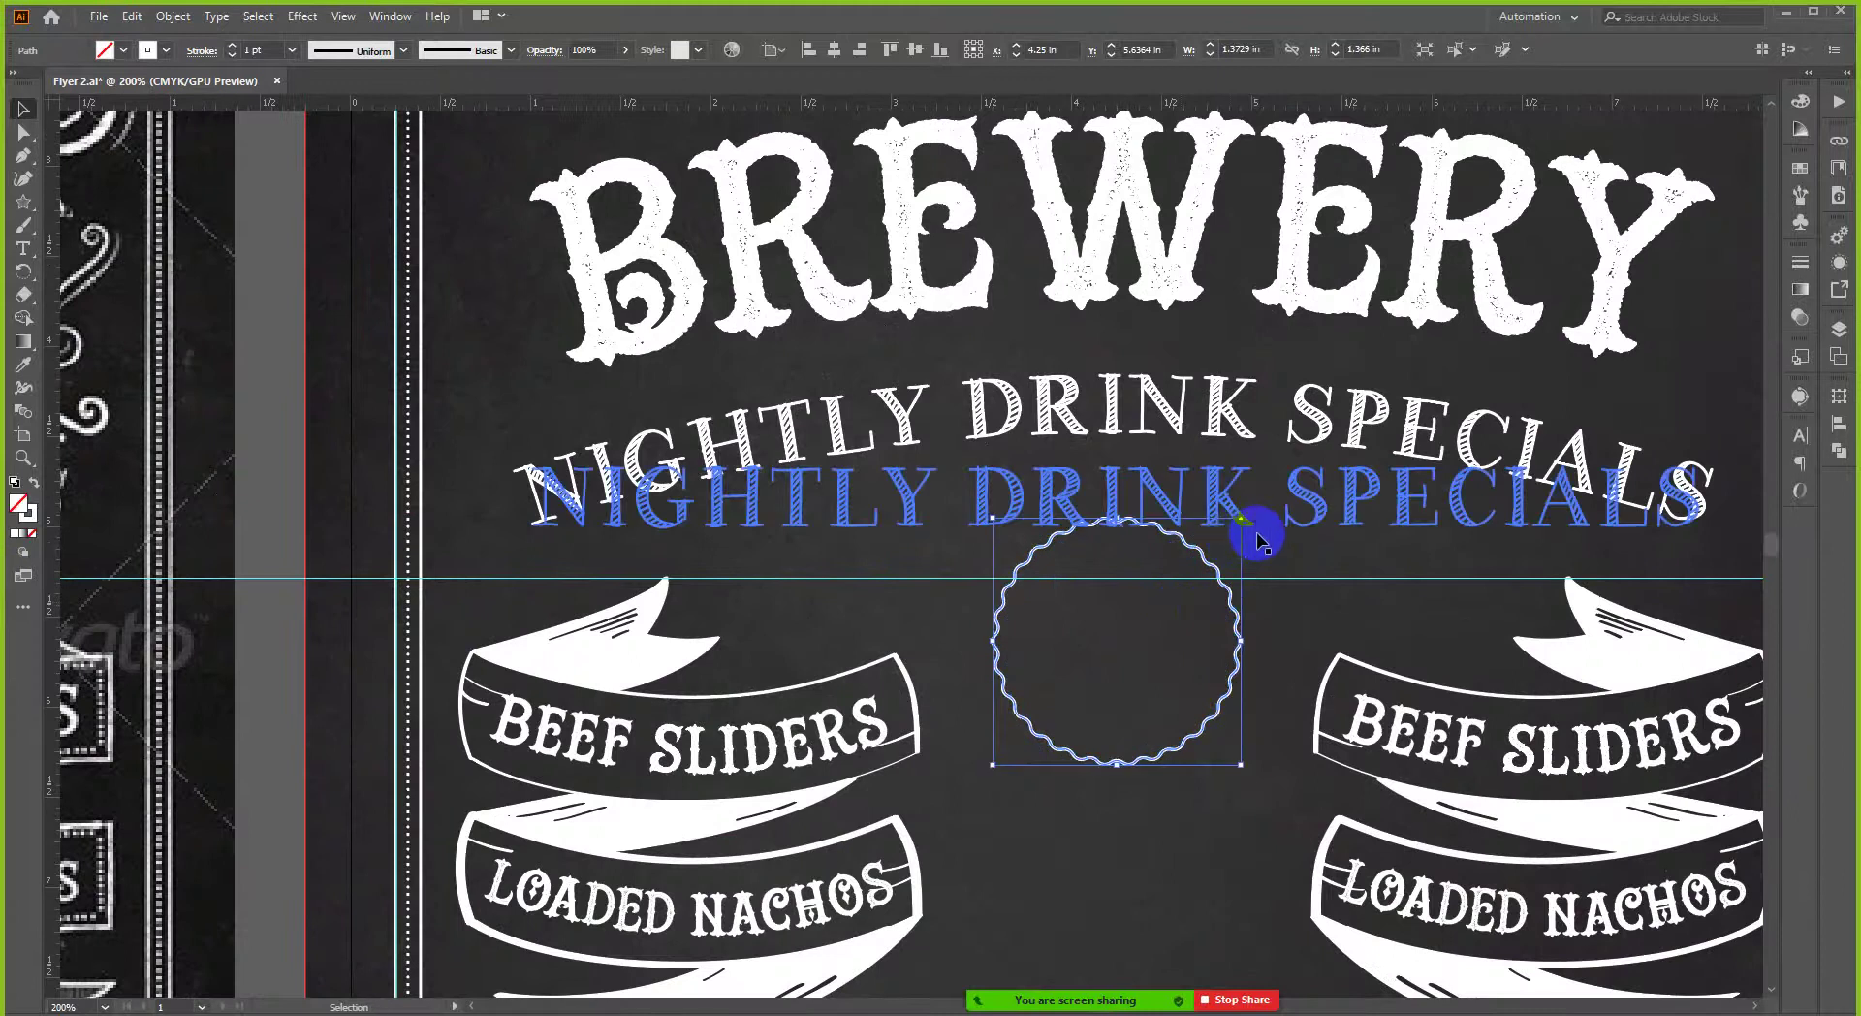
{"action": "left_click_drag", "start_coordinate": [1242, 767], "coordinate": [1248, 772]}
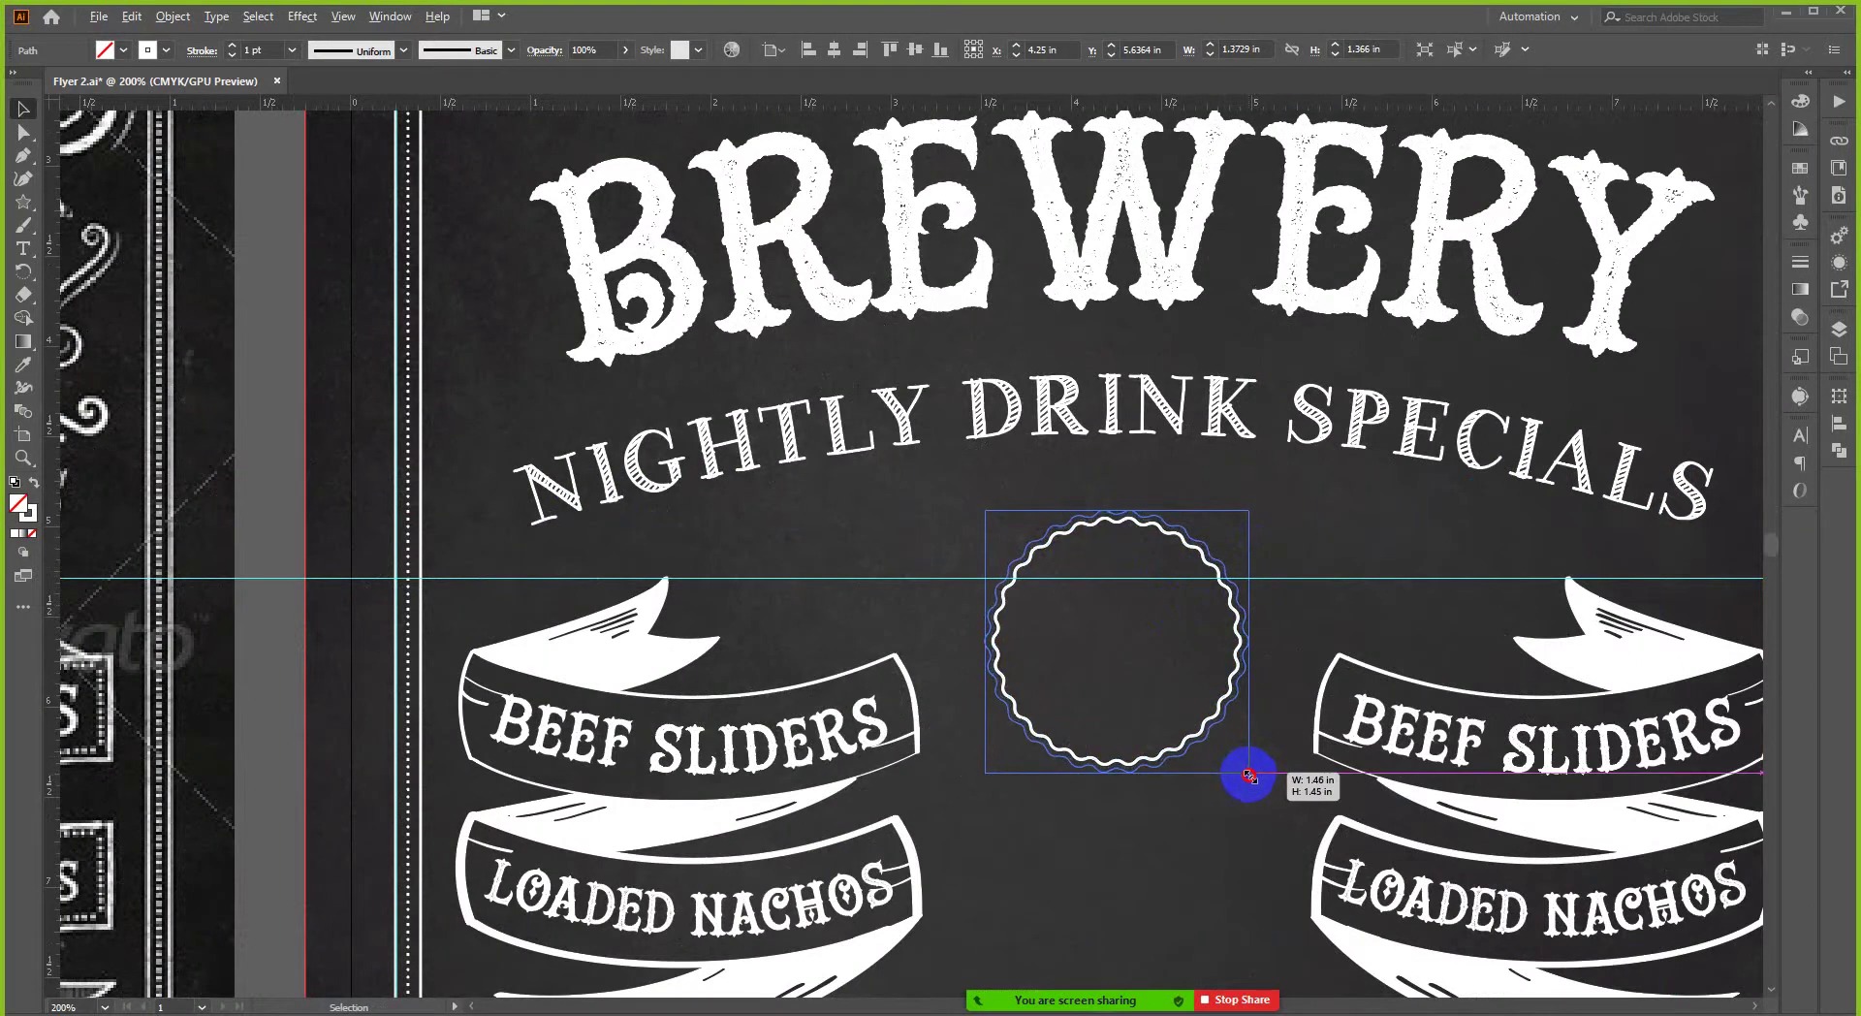
{"action": "left_click_drag", "start_coordinate": [1251, 776], "coordinate": [1246, 772]}
{"action": "scroll", "coordinate": [1299, 715], "scroll_direction": "down", "scroll_amount": 2, "text": "alt"}
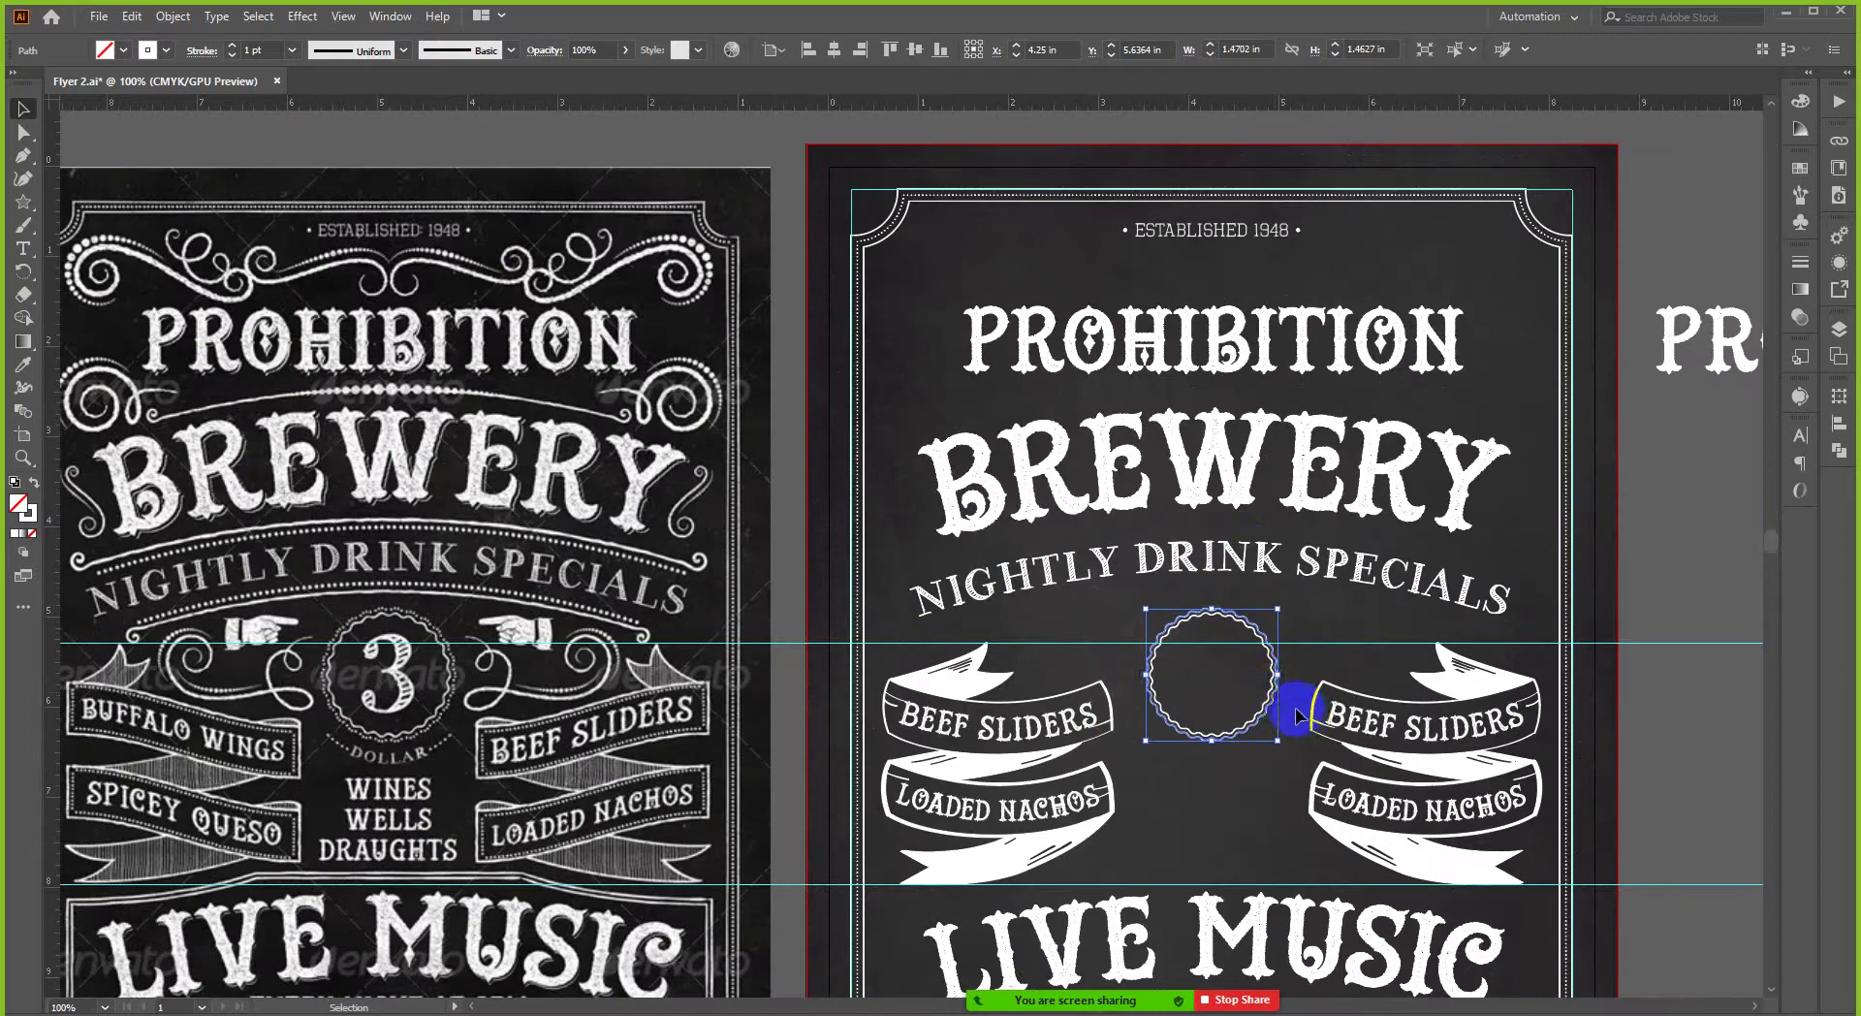
{"action": "scroll", "coordinate": [1278, 694], "scroll_direction": "up", "scroll_amount": 2, "text": "alt"}
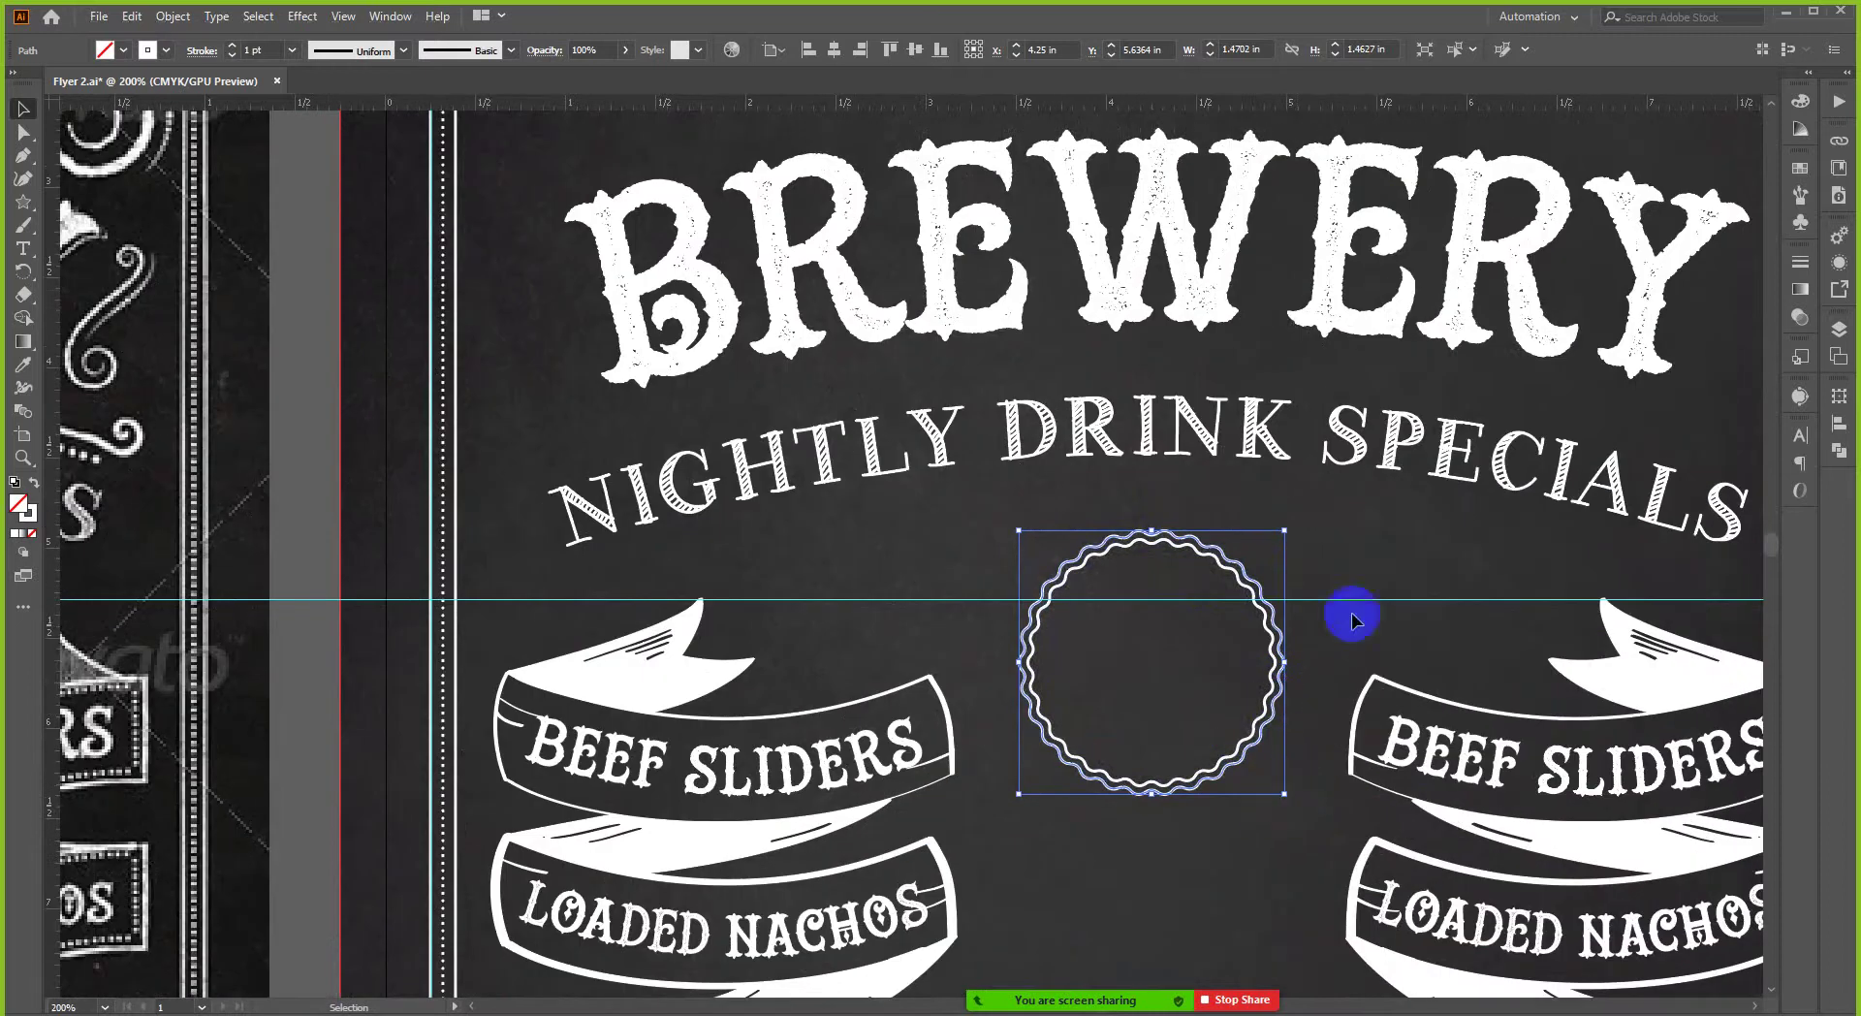
- Give the outer wavy outline a dashed stroke with a 1 pt dash and 2 pt gap, and deselect it
{"action": "left_click", "coordinate": [1801, 264]}
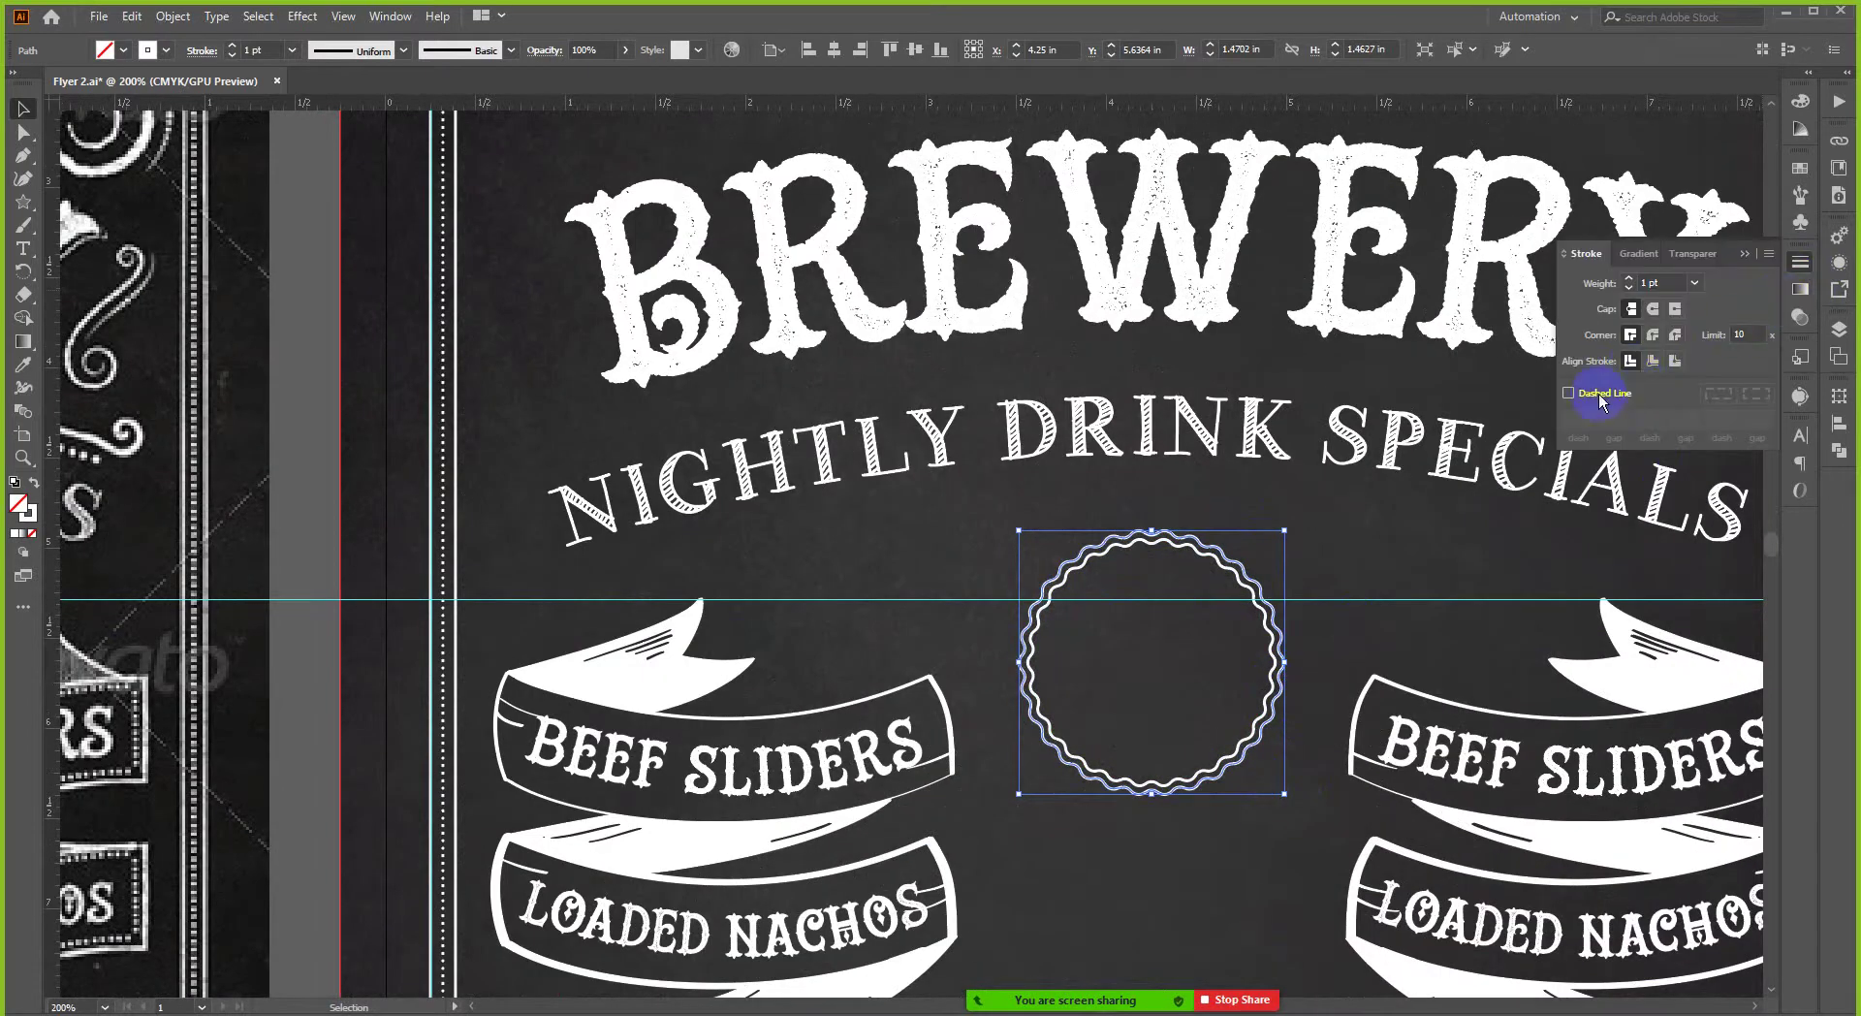
{"action": "left_click", "coordinate": [1569, 393]}
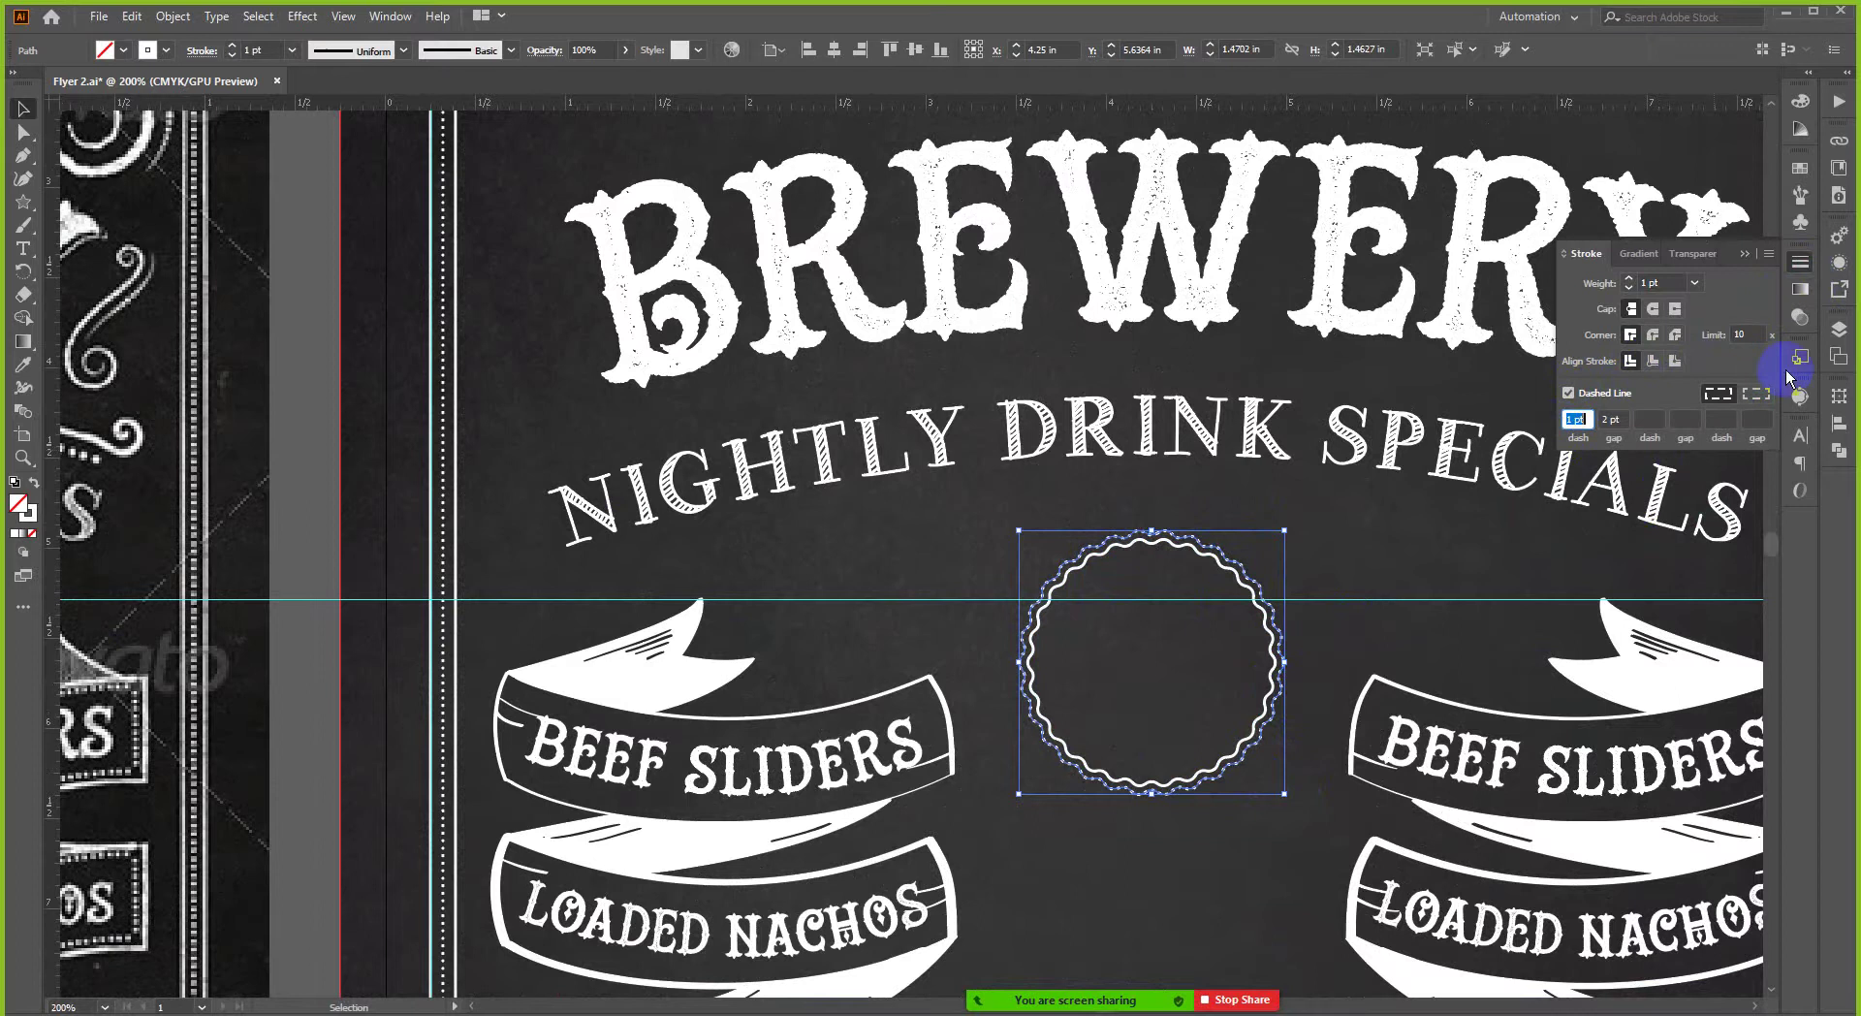
{"action": "left_click", "coordinate": [1799, 260]}
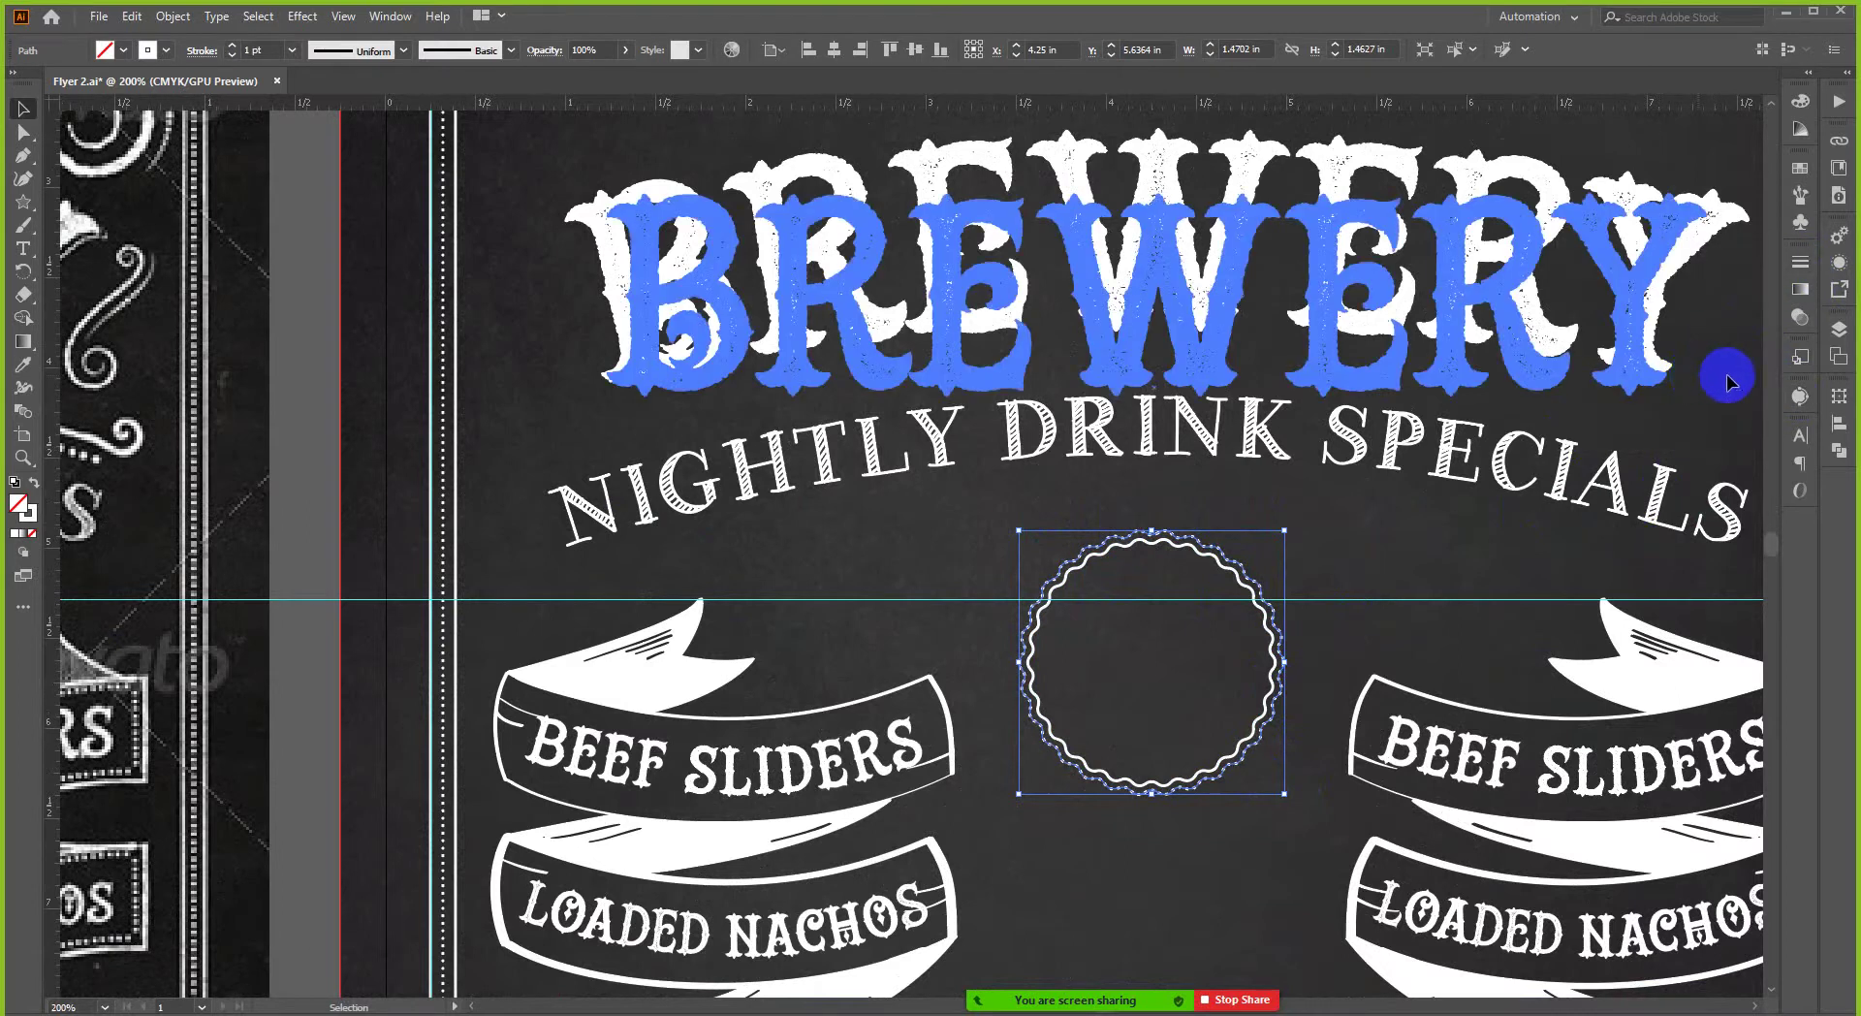
{"action": "left_click", "coordinate": [830, 532]}
- Select the dashed outer and solid inner wavy outlines and group them
{"action": "scroll", "coordinate": [831, 532], "scroll_direction": "down", "scroll_amount": 2}
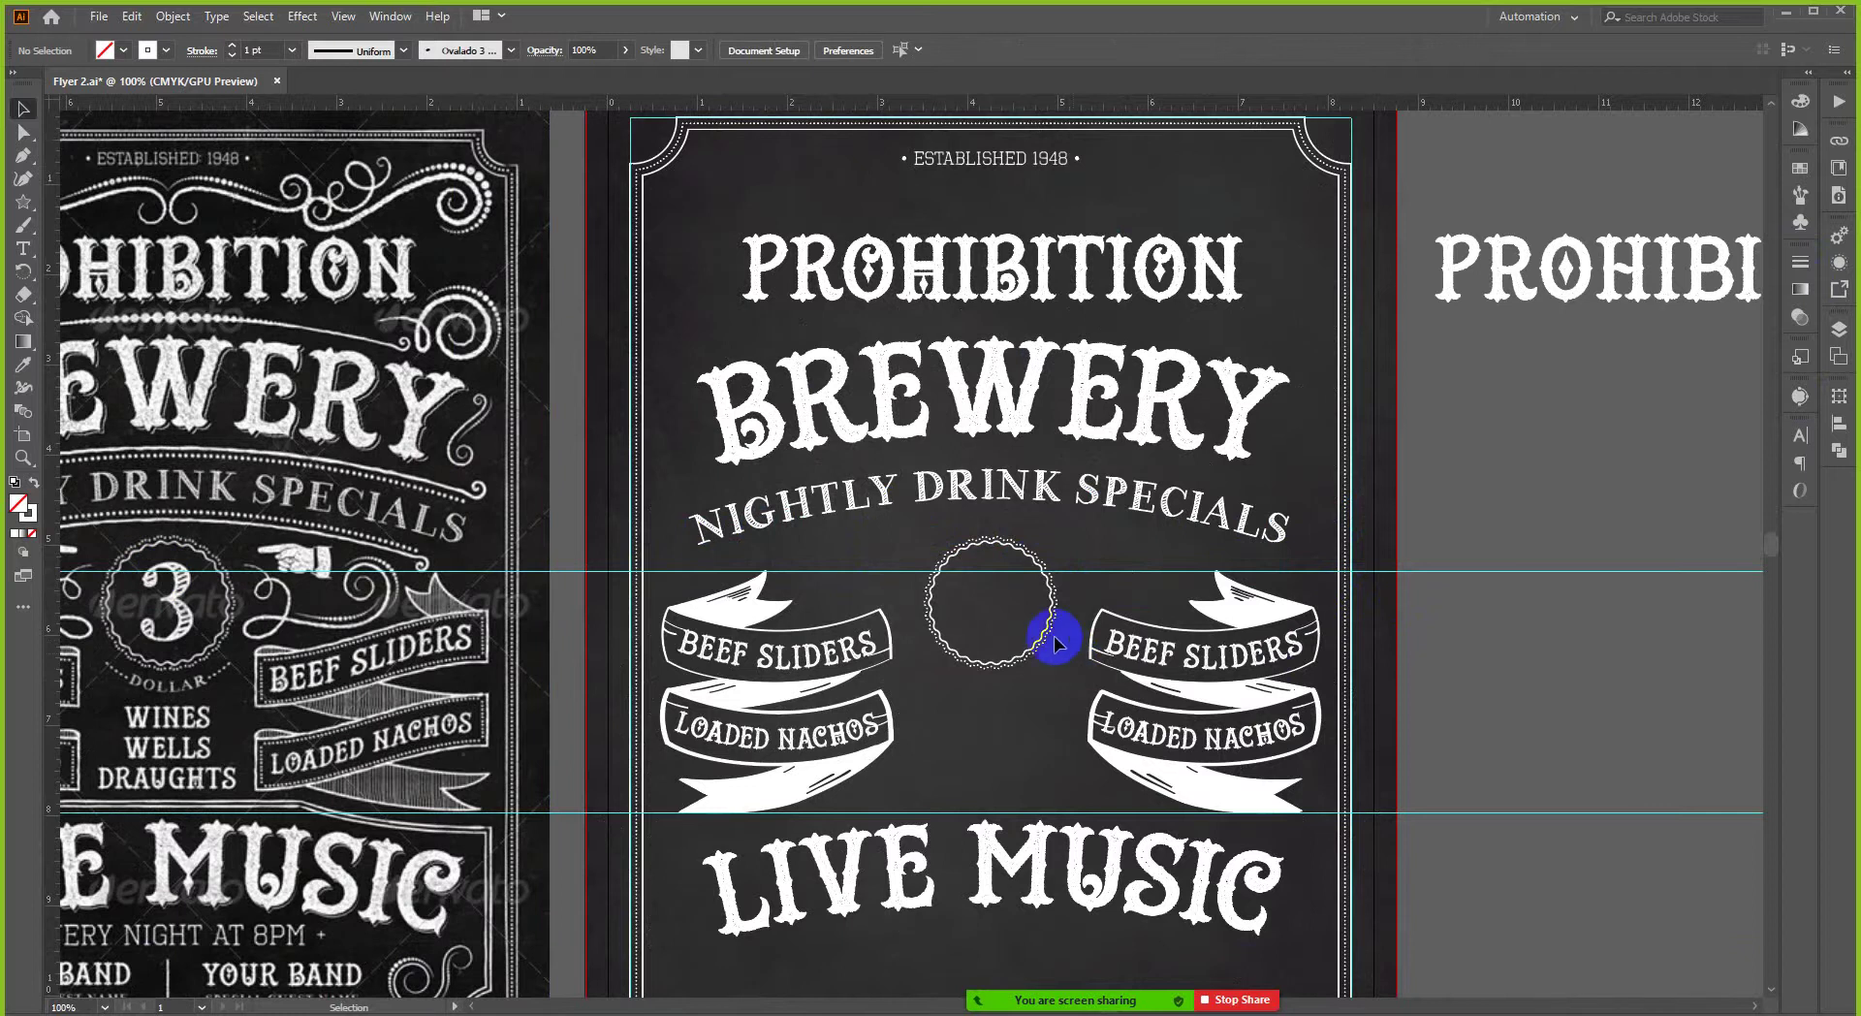
{"action": "scroll", "coordinate": [1076, 648], "scroll_direction": "up", "scroll_amount": 5}
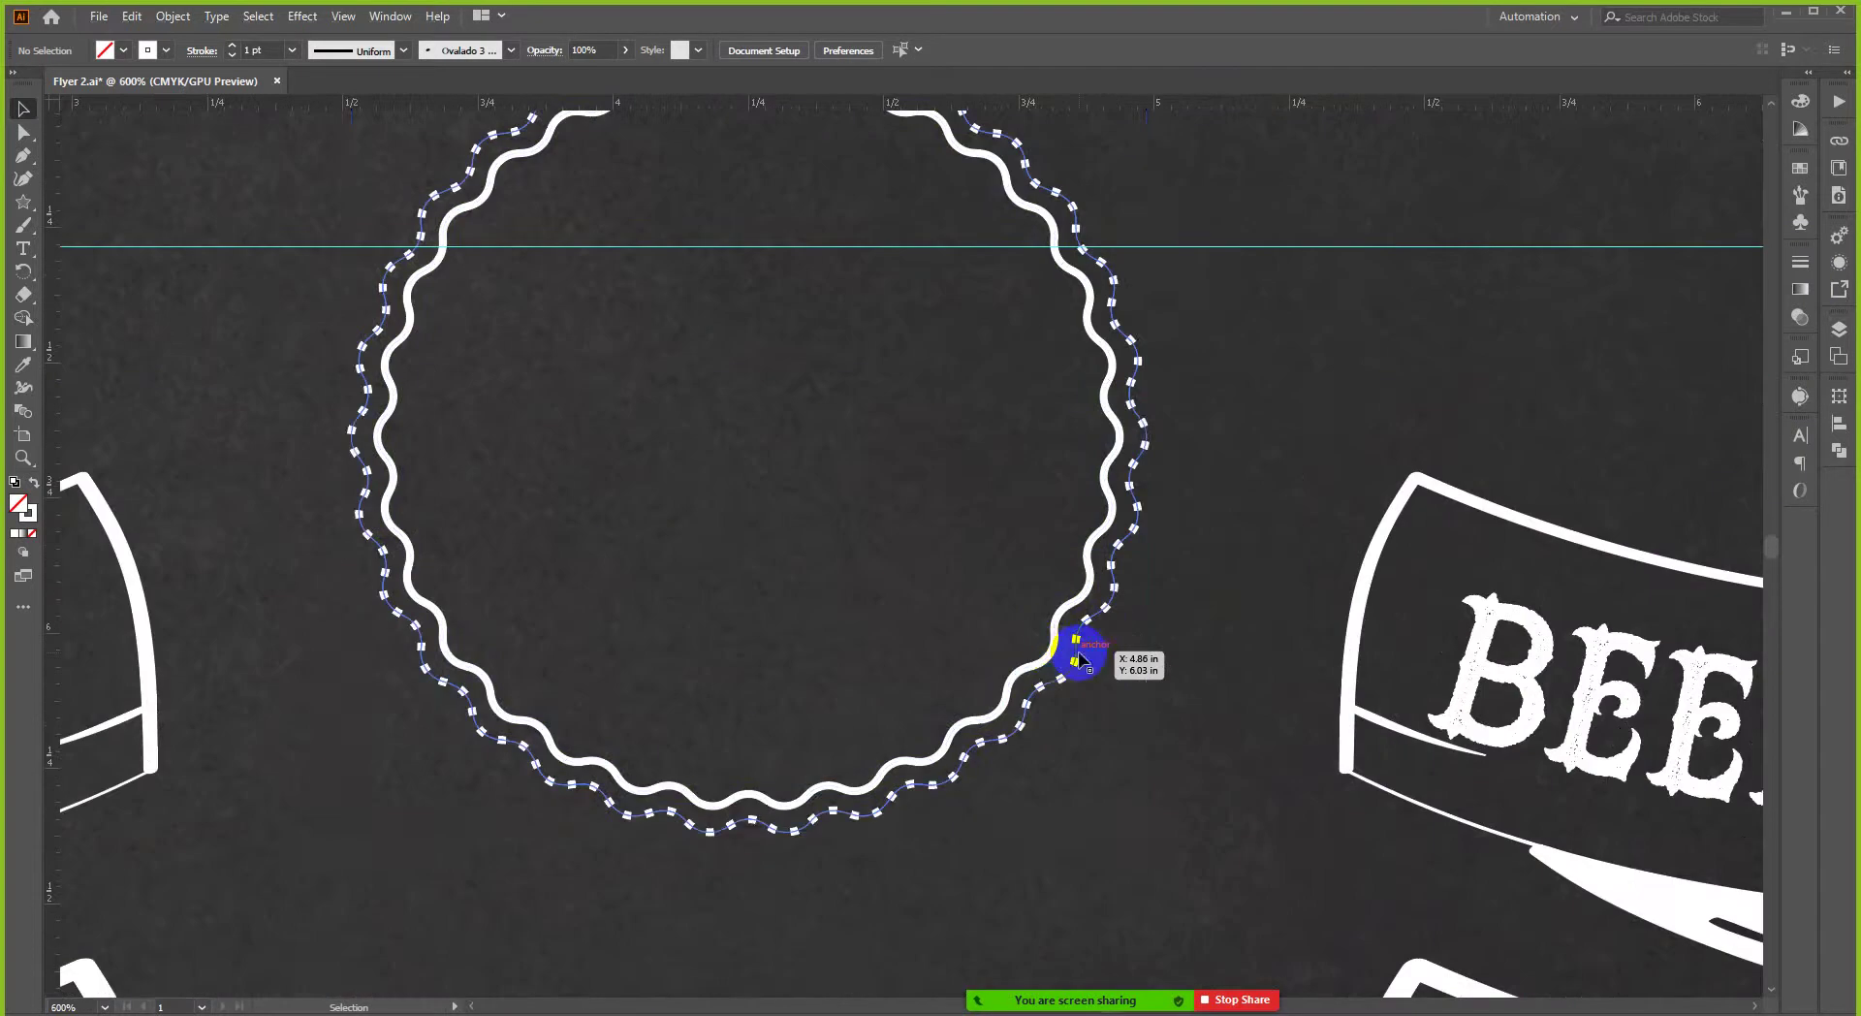
{"action": "left_click", "coordinate": [1077, 656]}
{"action": "key", "text": "a"}
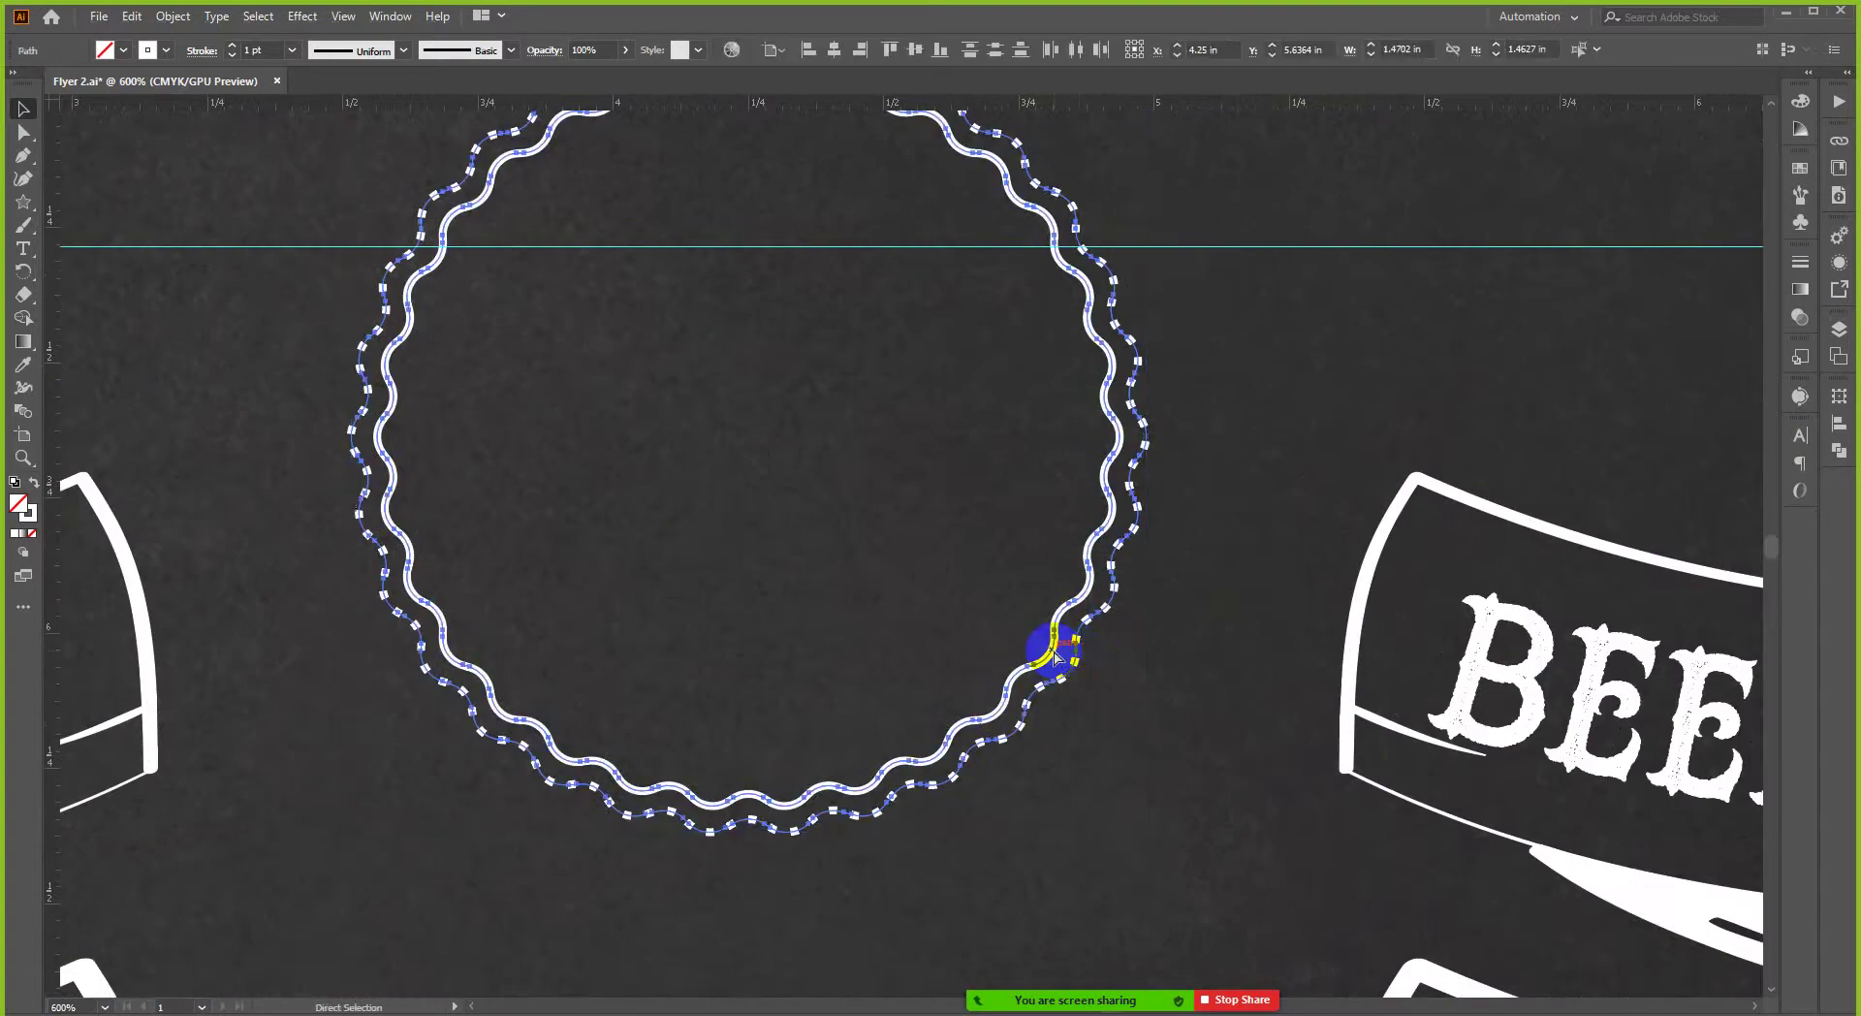
{"action": "key", "text": "v"}
{"action": "scroll", "coordinate": [922, 652], "scroll_direction": "down", "scroll_amount": 3}
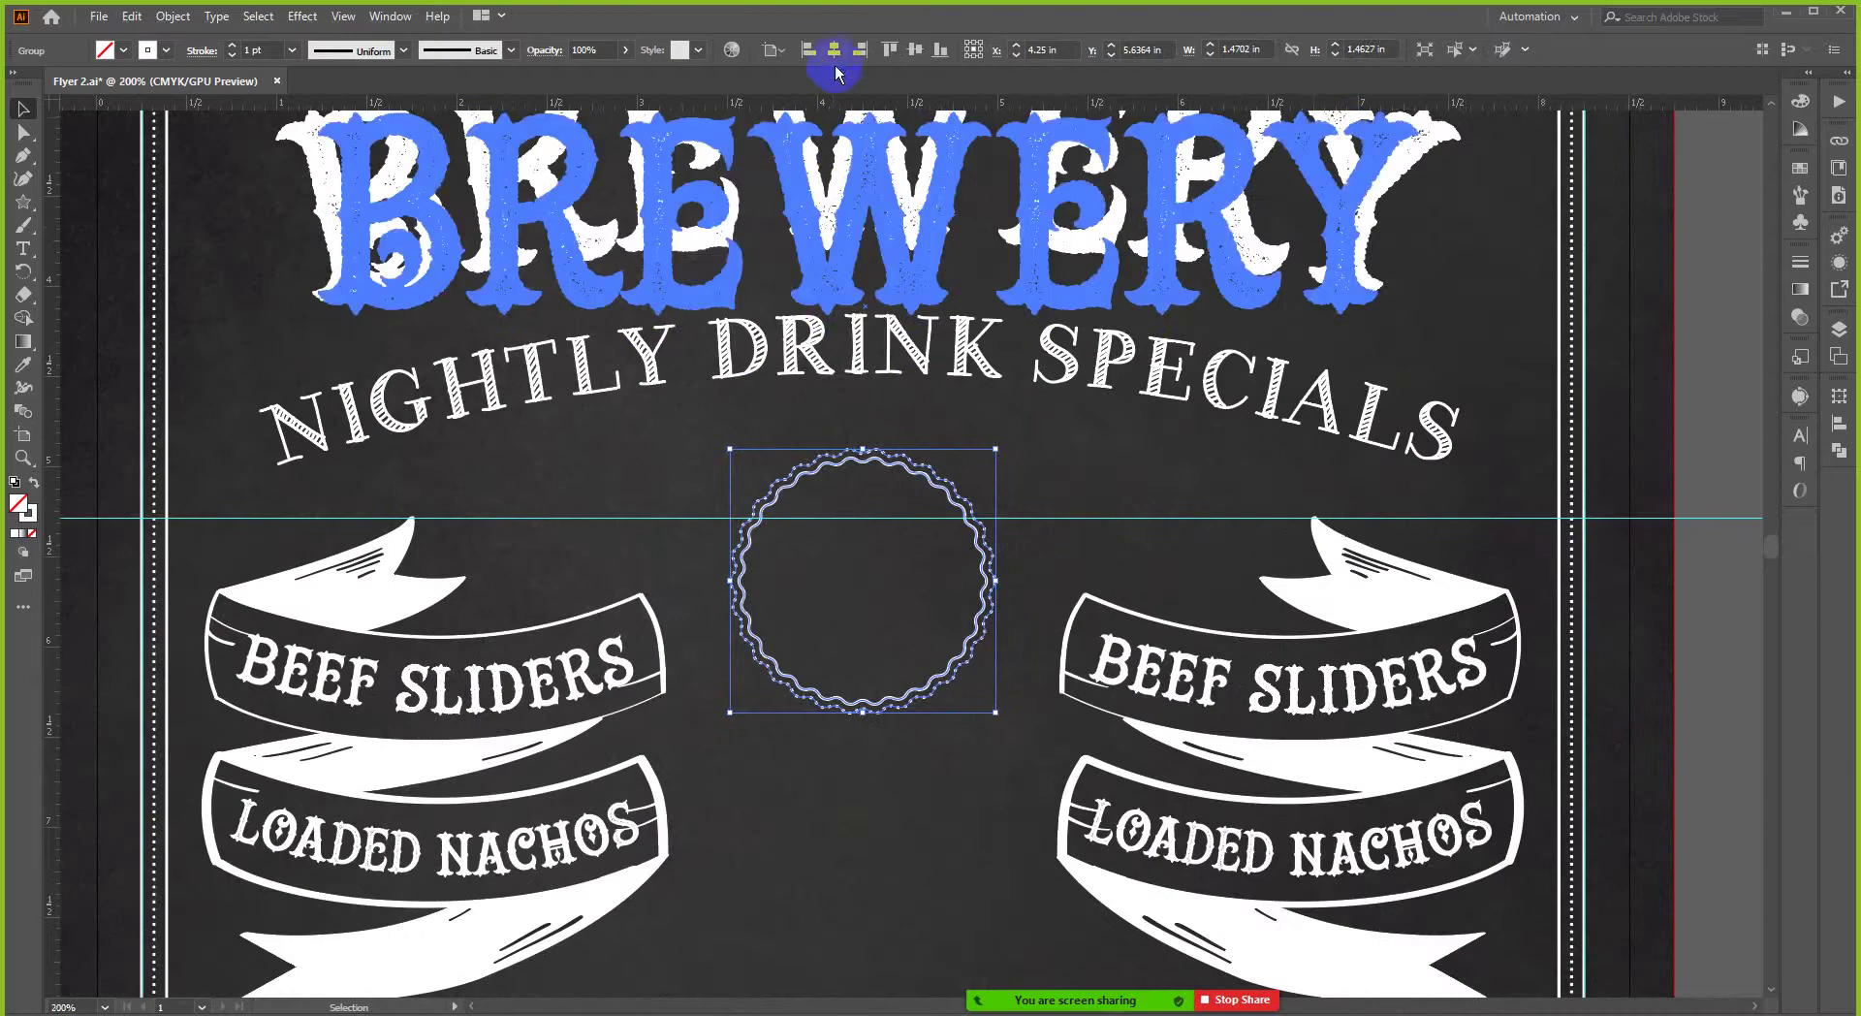
- Deselect the badge and add a centred point text reading 3 inside the scalloped circle on the new flyer
{"action": "left_click", "coordinate": [1134, 567]}
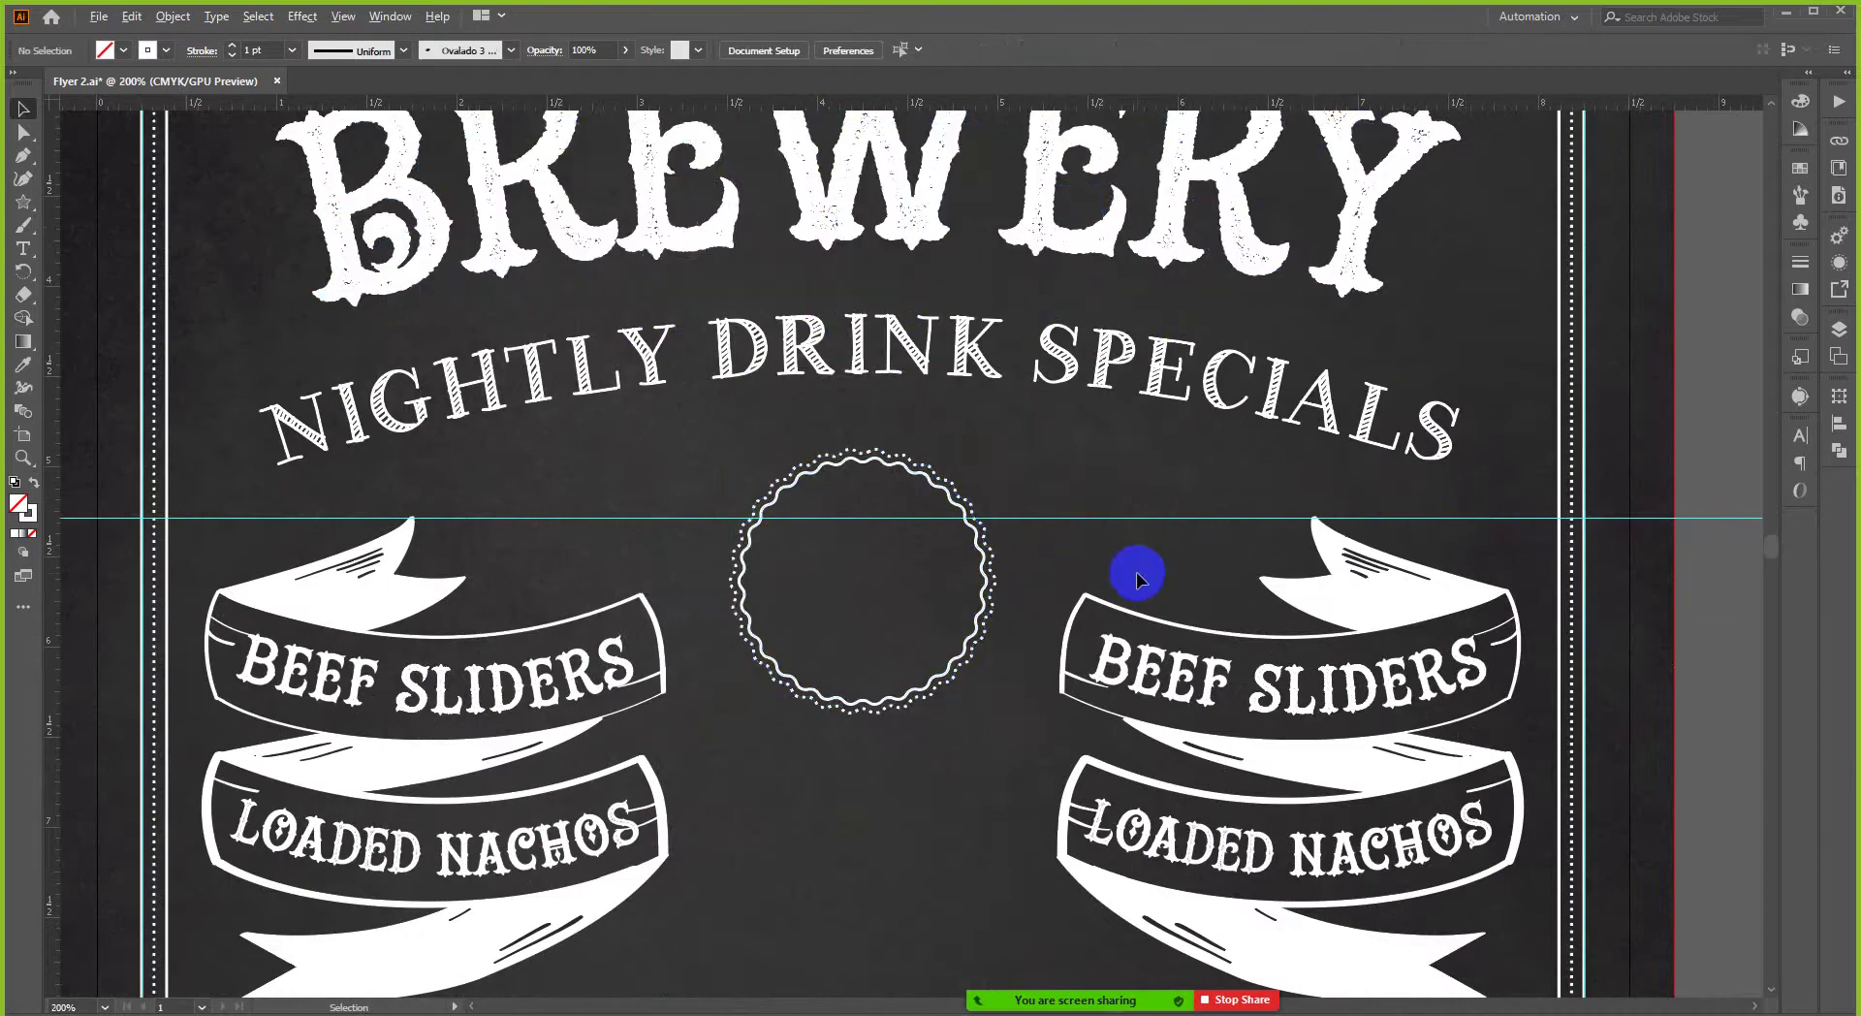
{"action": "scroll", "coordinate": [1134, 567], "scroll_direction": "down", "scroll_amount": 2}
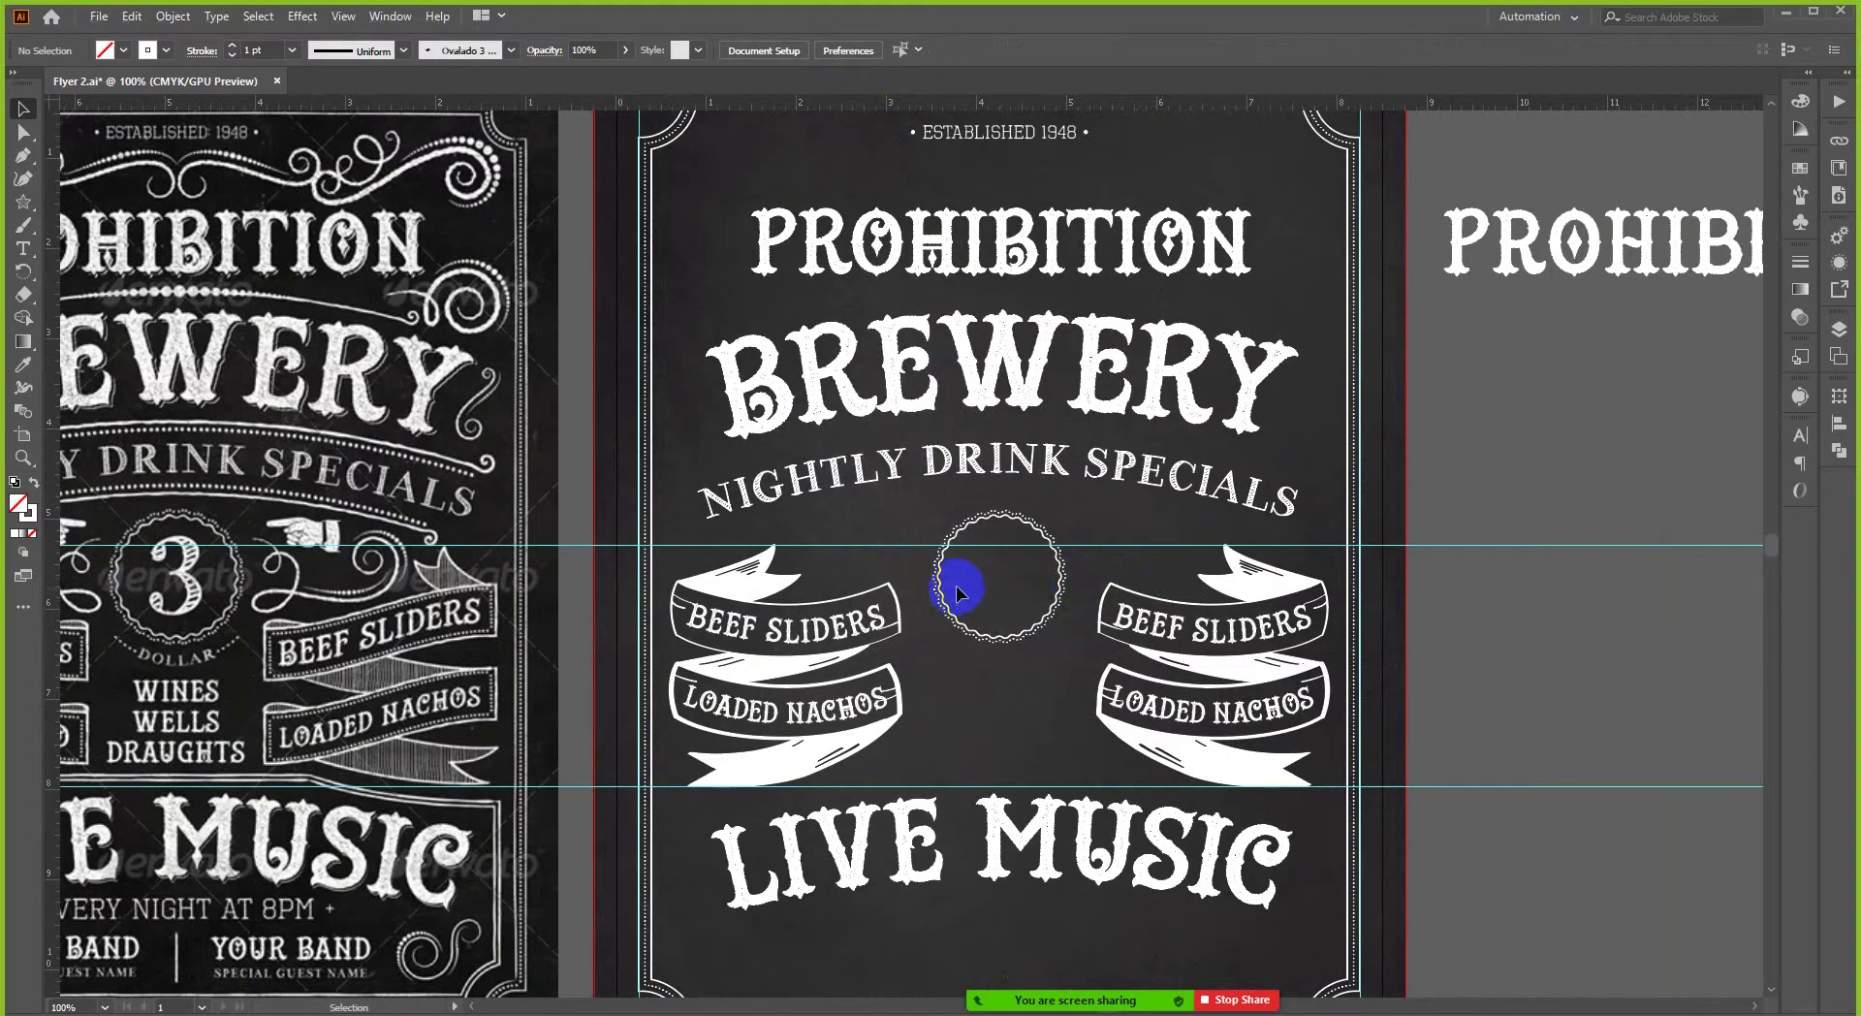
{"action": "key", "text": "t"}
{"action": "left_click", "coordinate": [992, 578]}
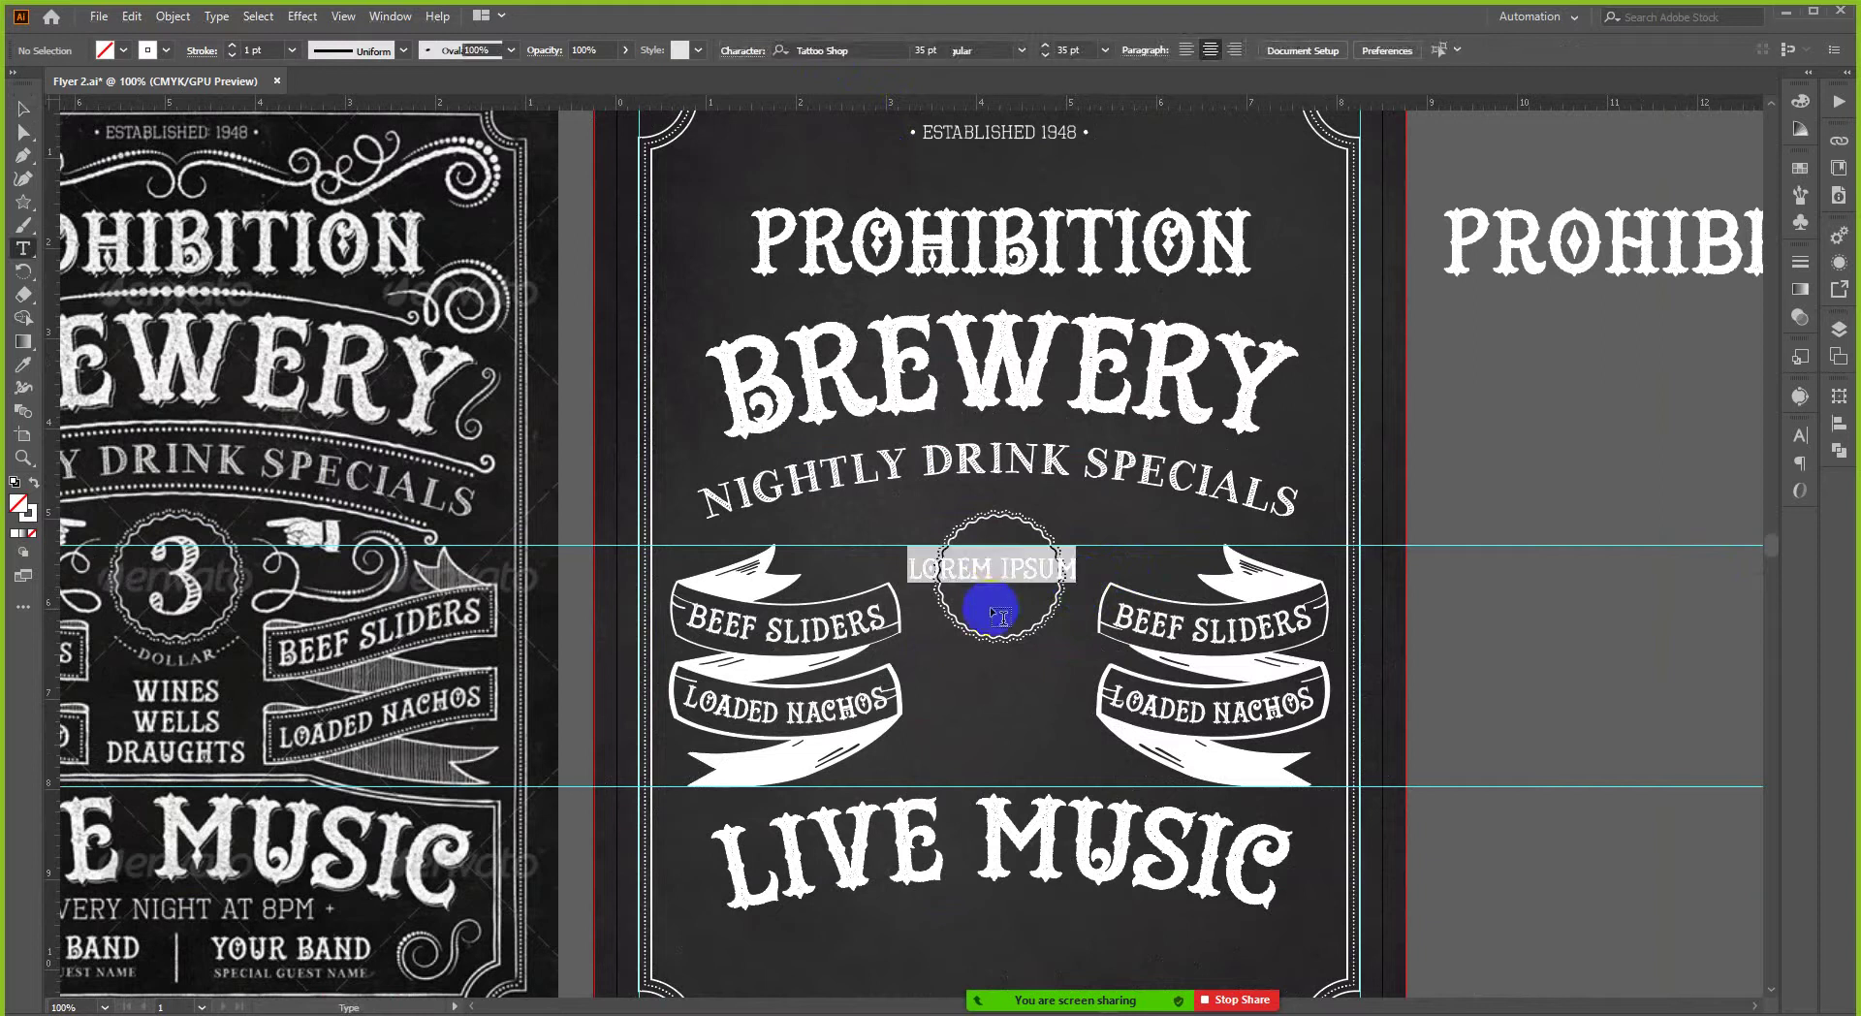
{"action": "type", "text": "3"}
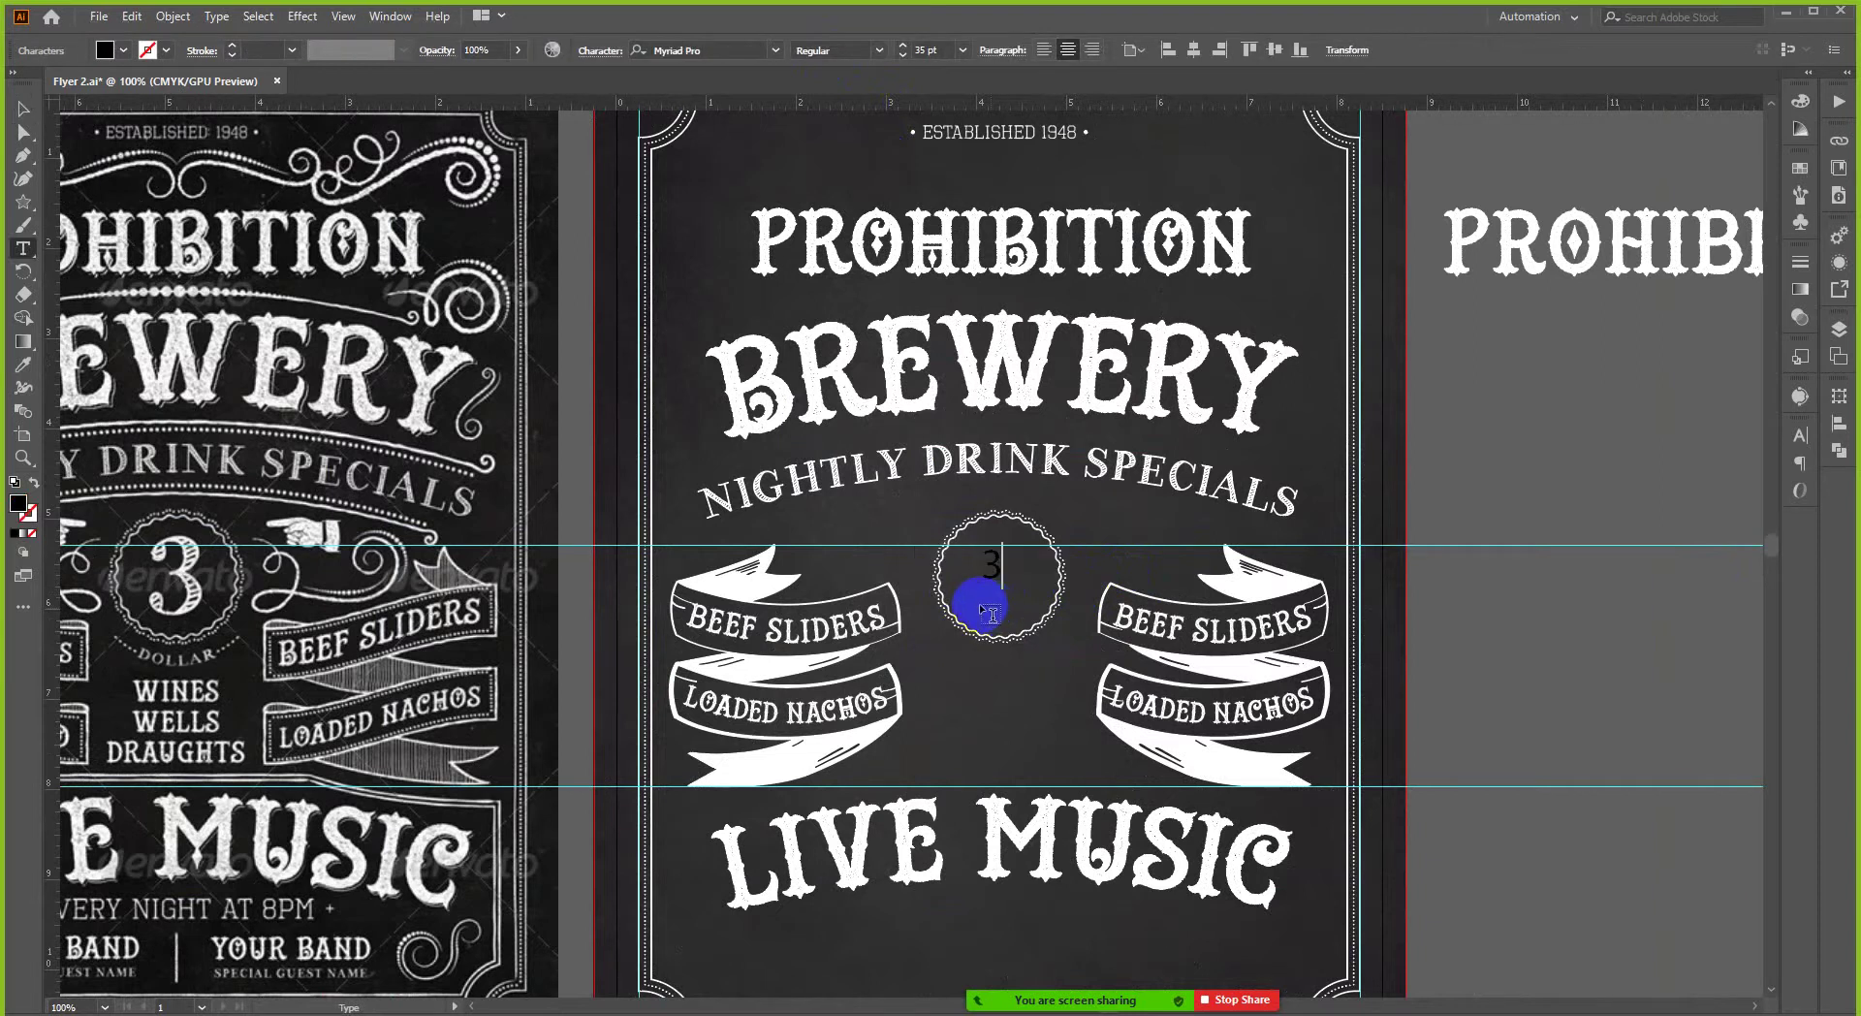
{"action": "key", "text": "Escape"}
{"action": "key", "text": "ctrl+minus"}
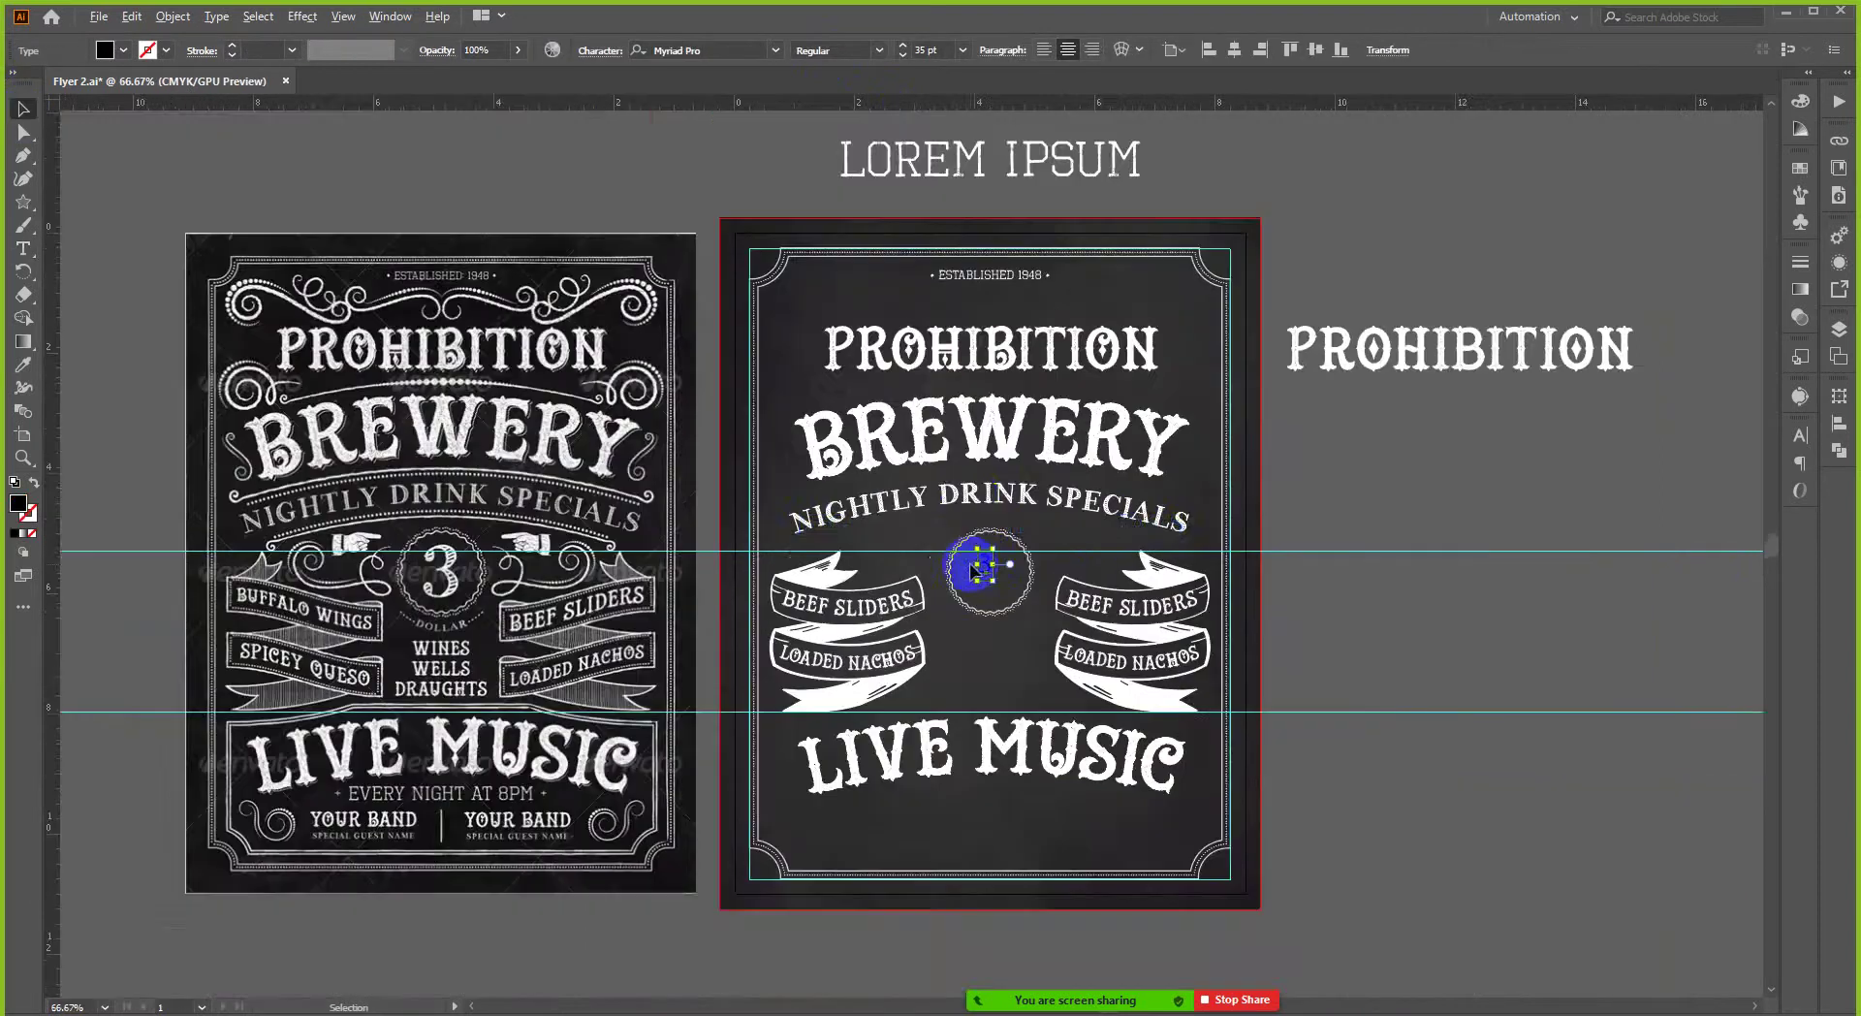
- Apply the white 60 pt HandyGeorge style from the sample text to the 3 and centre it horizontally on the flyer
{"action": "scroll", "coordinate": [974, 554], "scroll_direction": "up", "scroll_amount": 5}
{"action": "scroll", "coordinate": [984, 565], "scroll_direction": "up", "scroll_amount": 2}
{"action": "key", "text": "i"}
{"action": "left_click", "coordinate": [995, 291]}
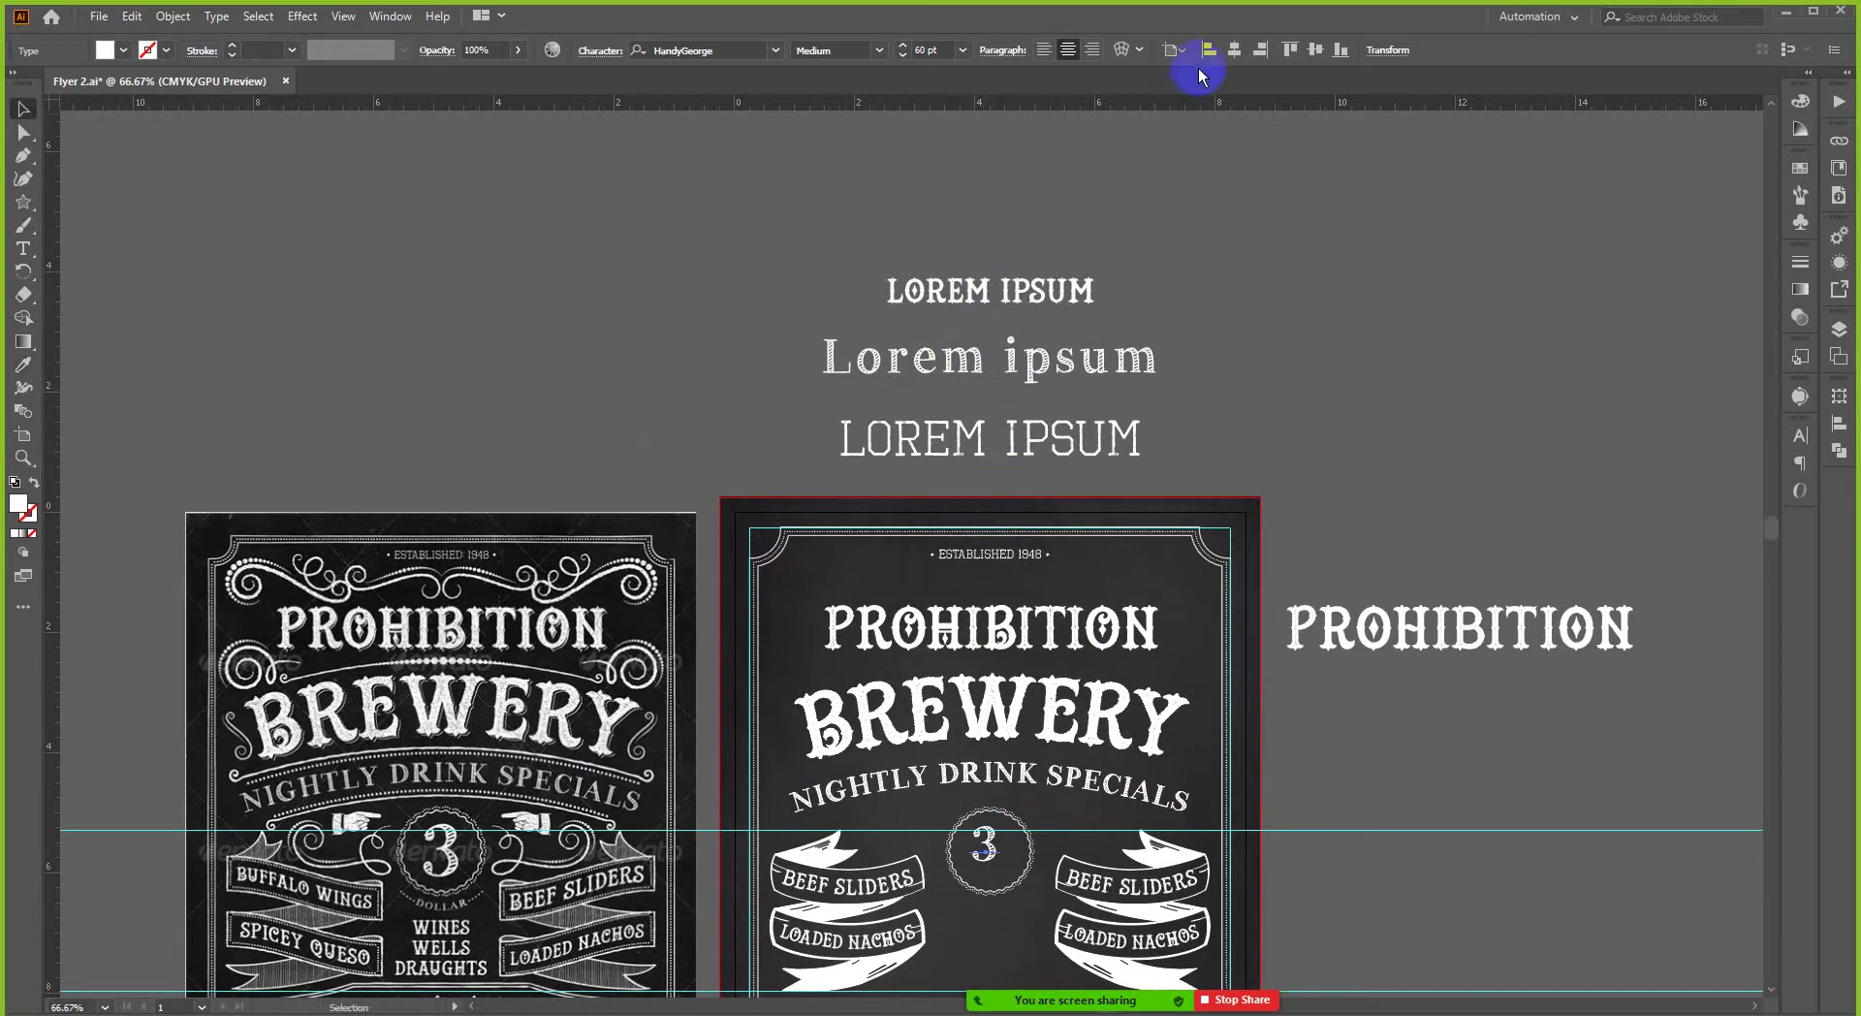
{"action": "left_click", "coordinate": [1234, 53]}
{"action": "scroll", "coordinate": [979, 679], "scroll_direction": "down", "scroll_amount": 3}
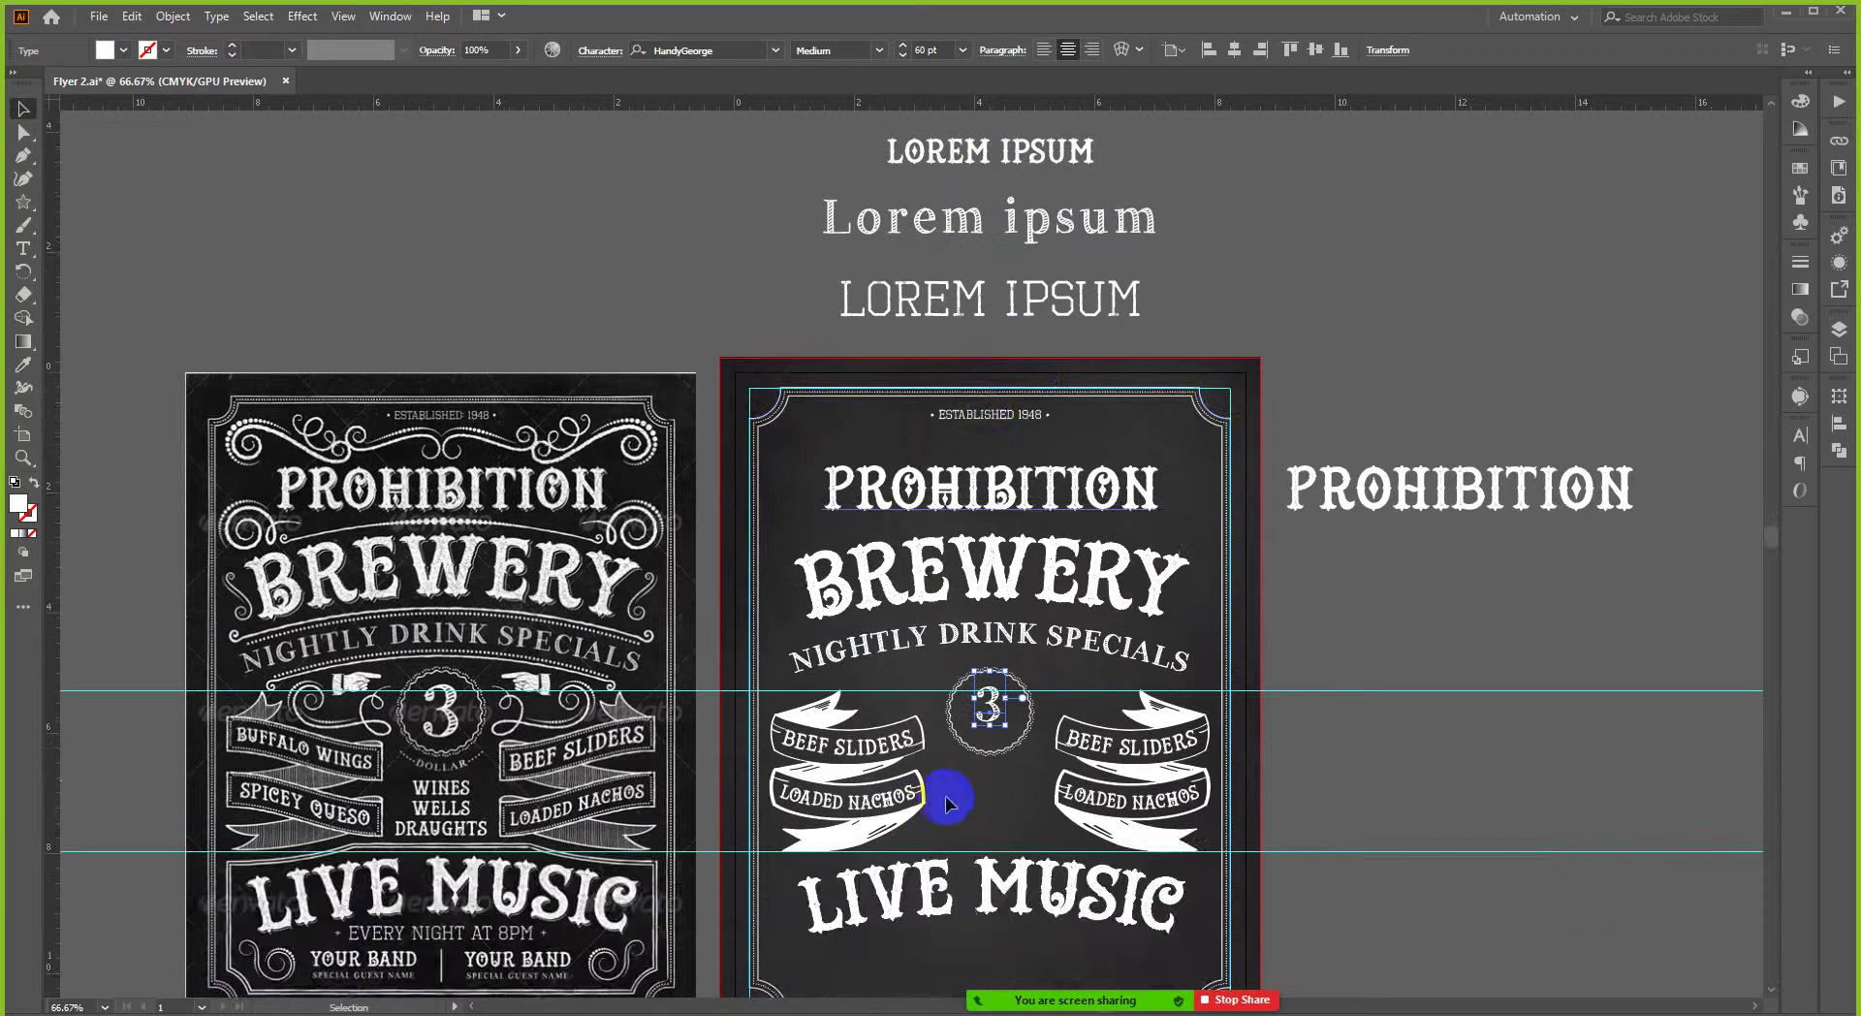
- Align the 3 and the scalloped badge to each other's vertical centres, and deselect them
{"action": "scroll", "coordinate": [992, 765], "scroll_direction": "up", "scroll_amount": 2}
{"action": "left_click", "coordinate": [1035, 725], "text": "shift"}
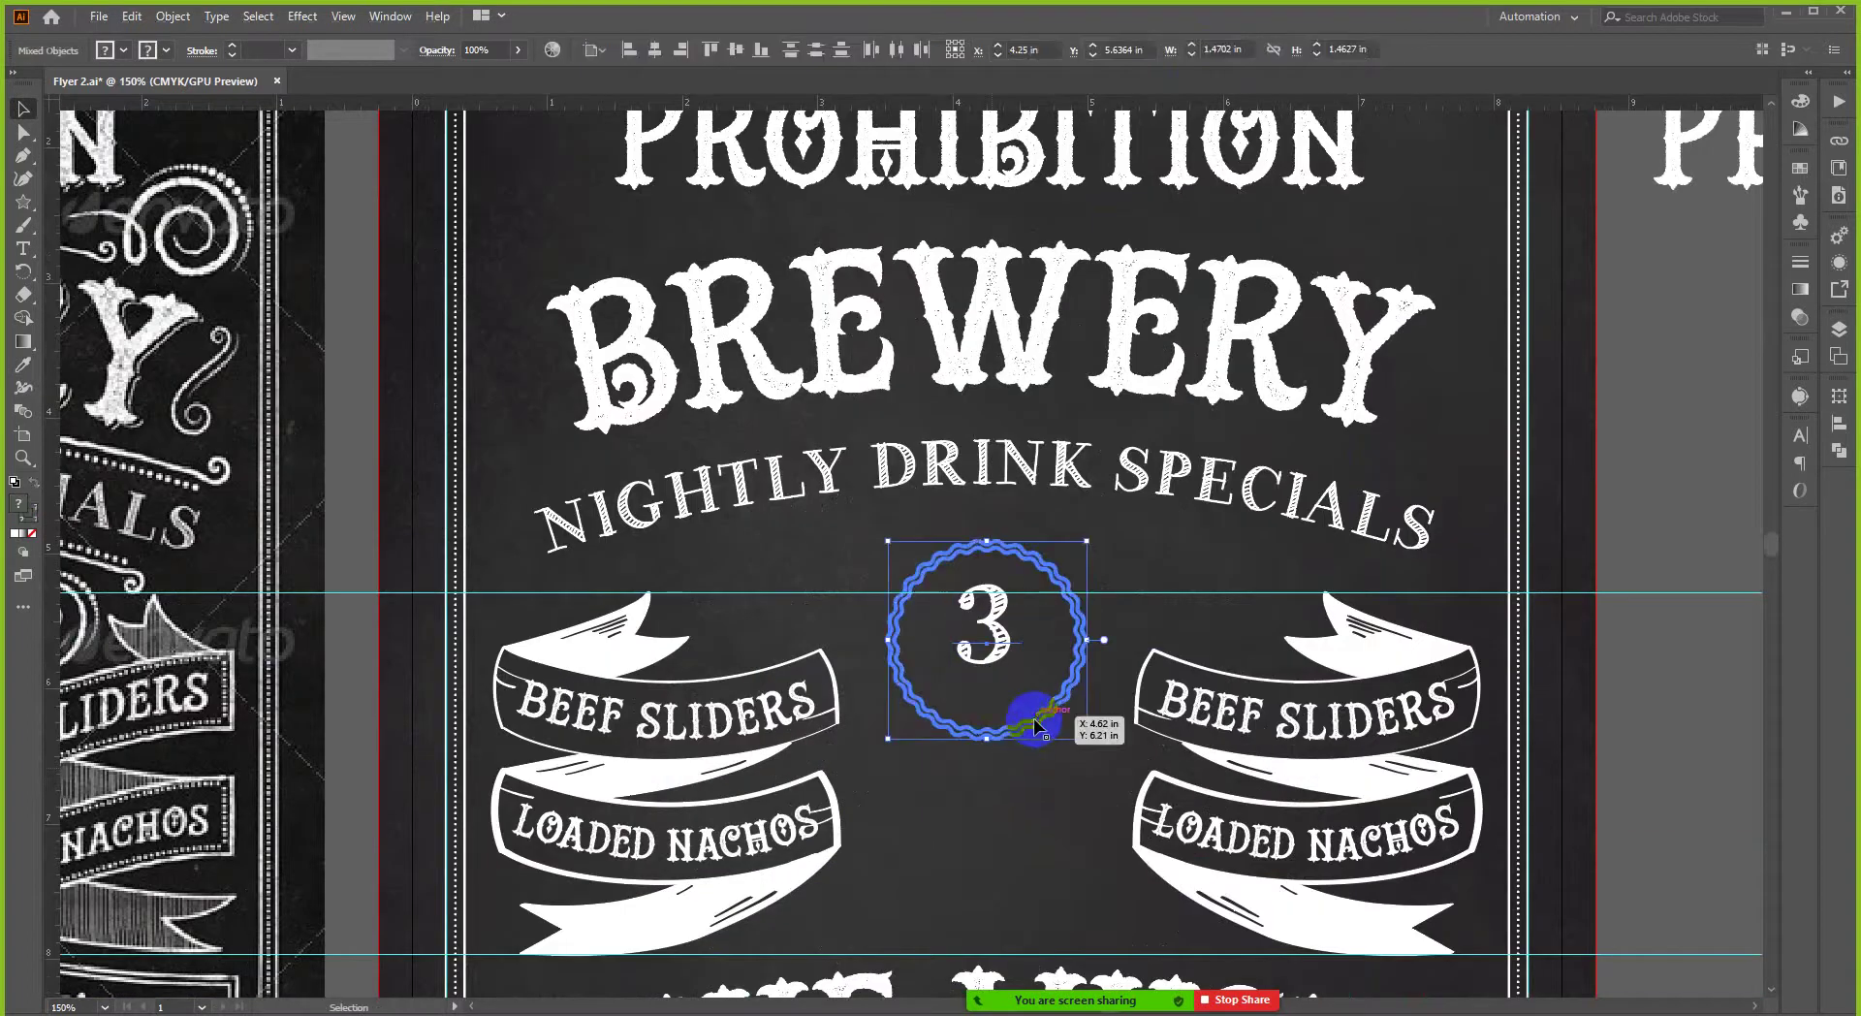
{"action": "left_click", "coordinate": [736, 50]}
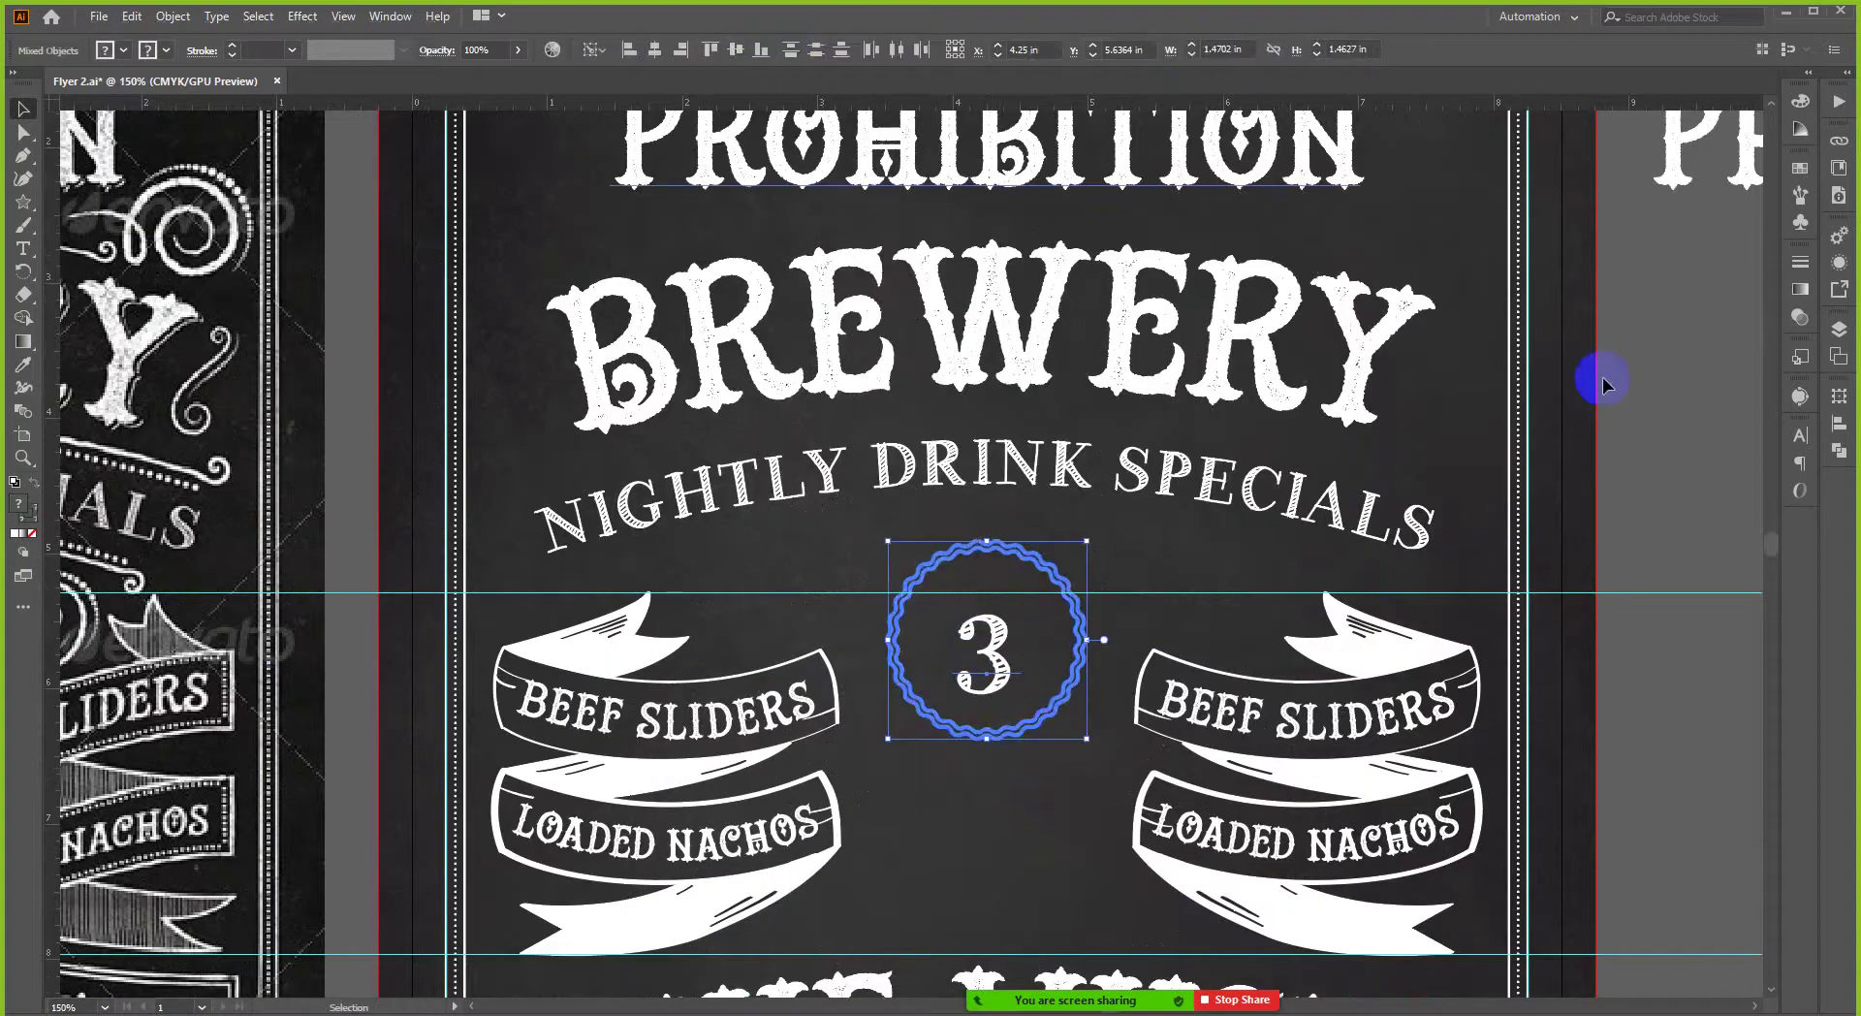
{"action": "left_click", "coordinate": [1176, 680]}
- Increase the font size of the 3 inside the badge to 72 pt
{"action": "left_click", "coordinate": [980, 643]}
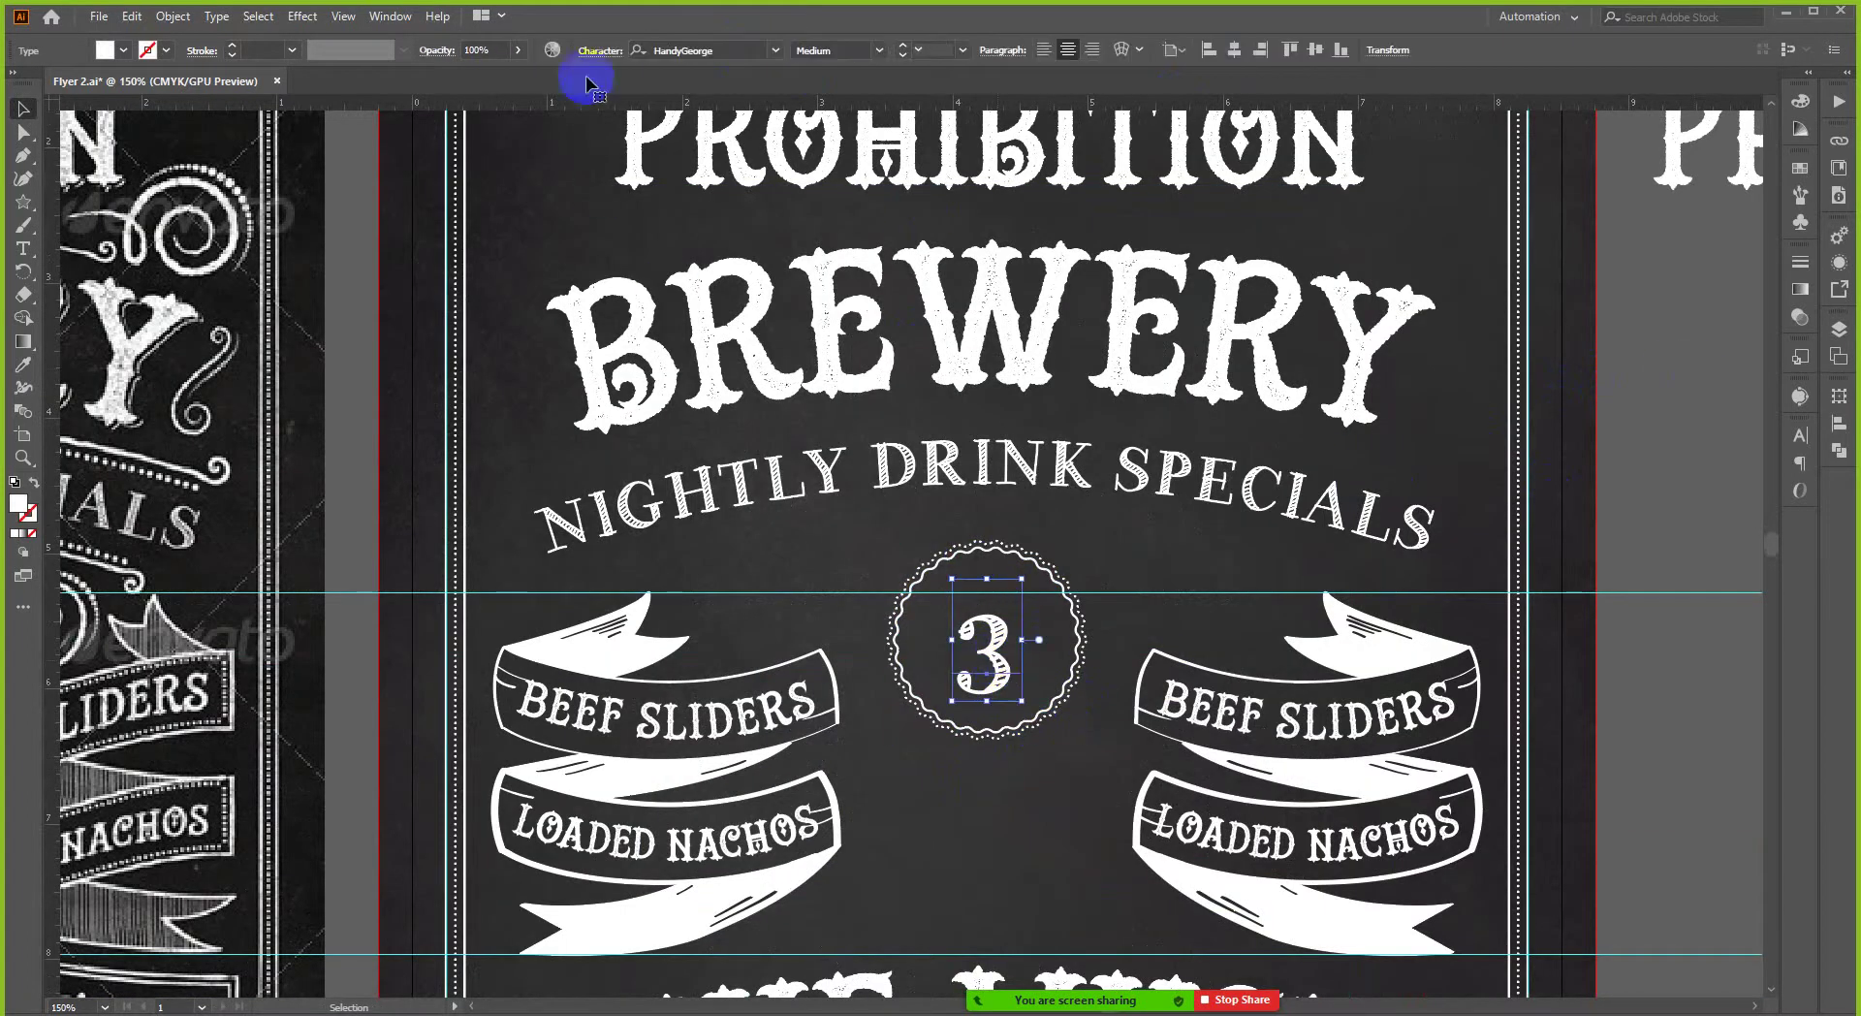
{"action": "left_click", "coordinate": [903, 47]}
{"action": "left_click", "coordinate": [903, 47]}
{"action": "left_click", "coordinate": [904, 47]}
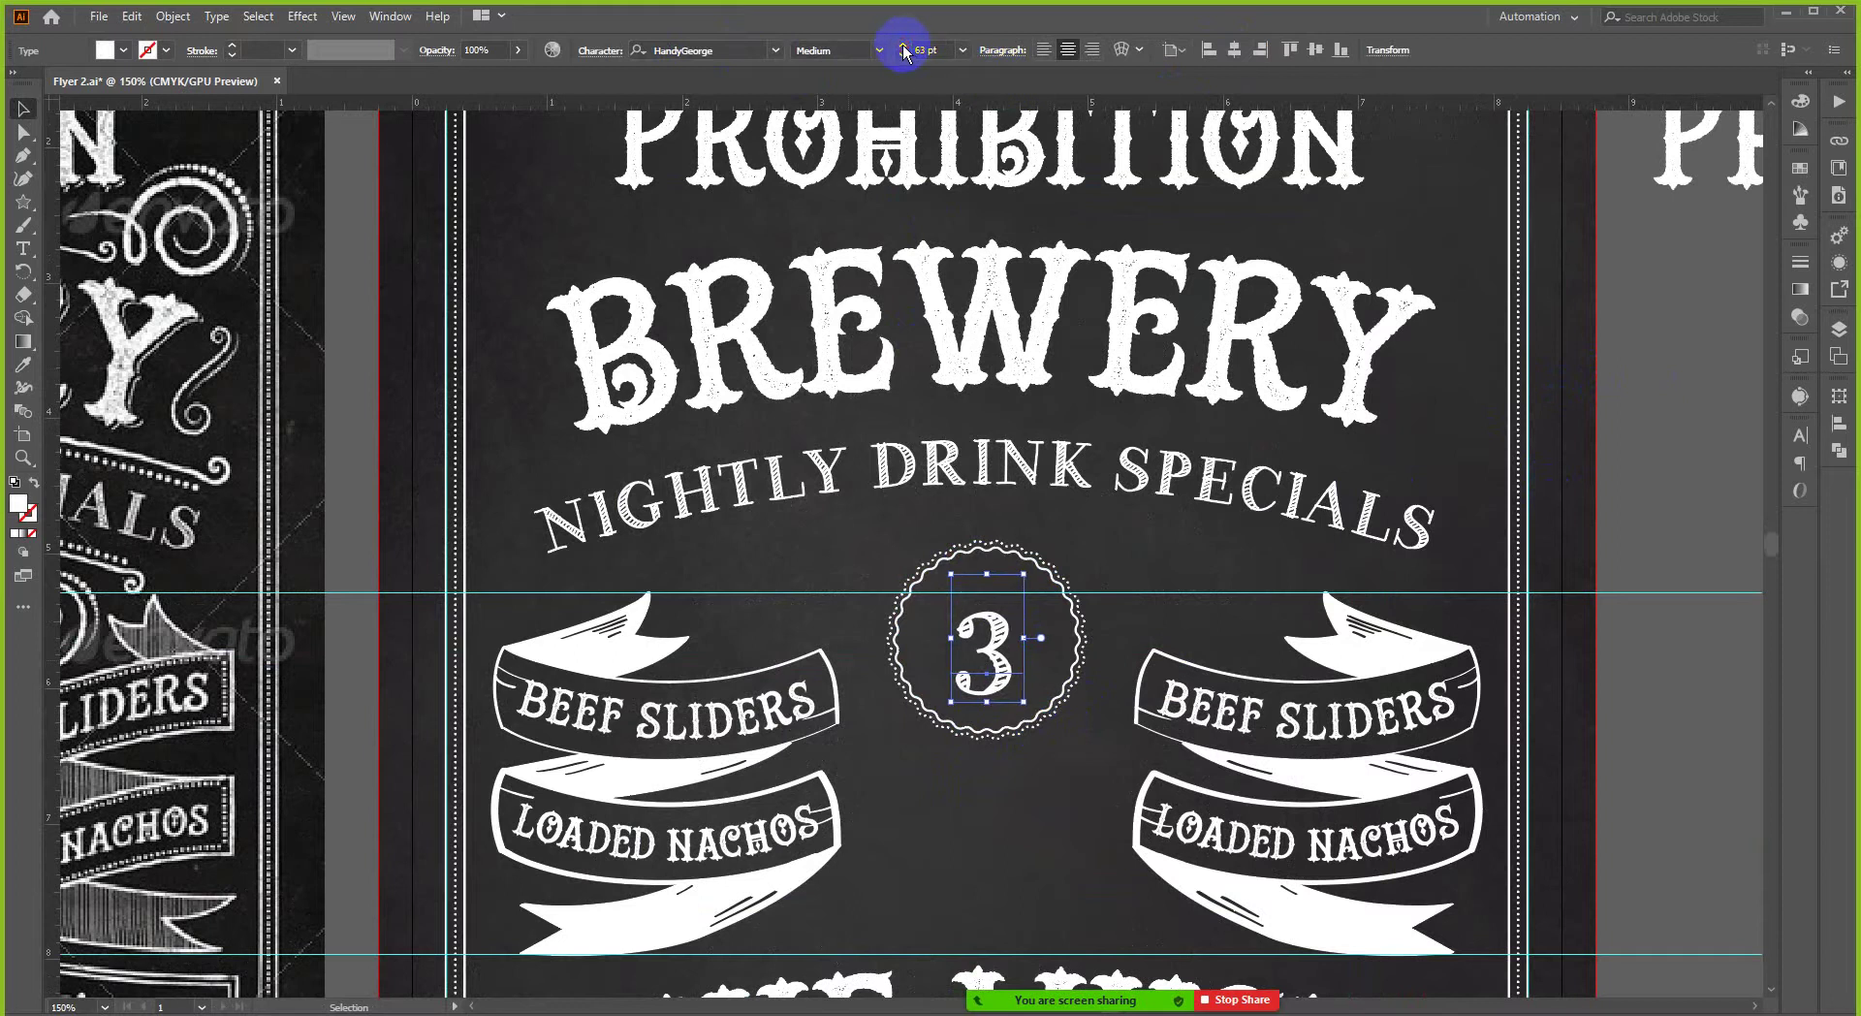
{"action": "left_click", "coordinate": [904, 46]}
{"action": "left_click", "coordinate": [904, 46]}
{"action": "left_click", "coordinate": [903, 47]}
{"action": "left_click", "coordinate": [904, 46]}
{"action": "left_click", "coordinate": [903, 46]}
{"action": "left_click", "coordinate": [903, 46]}
{"action": "left_click", "coordinate": [903, 47]}
- Move the 3 over the reference flyer's 3 and enlarge it to 90 pt to match
{"action": "scroll", "coordinate": [1281, 231], "scroll_direction": "down", "scroll_amount": 2}
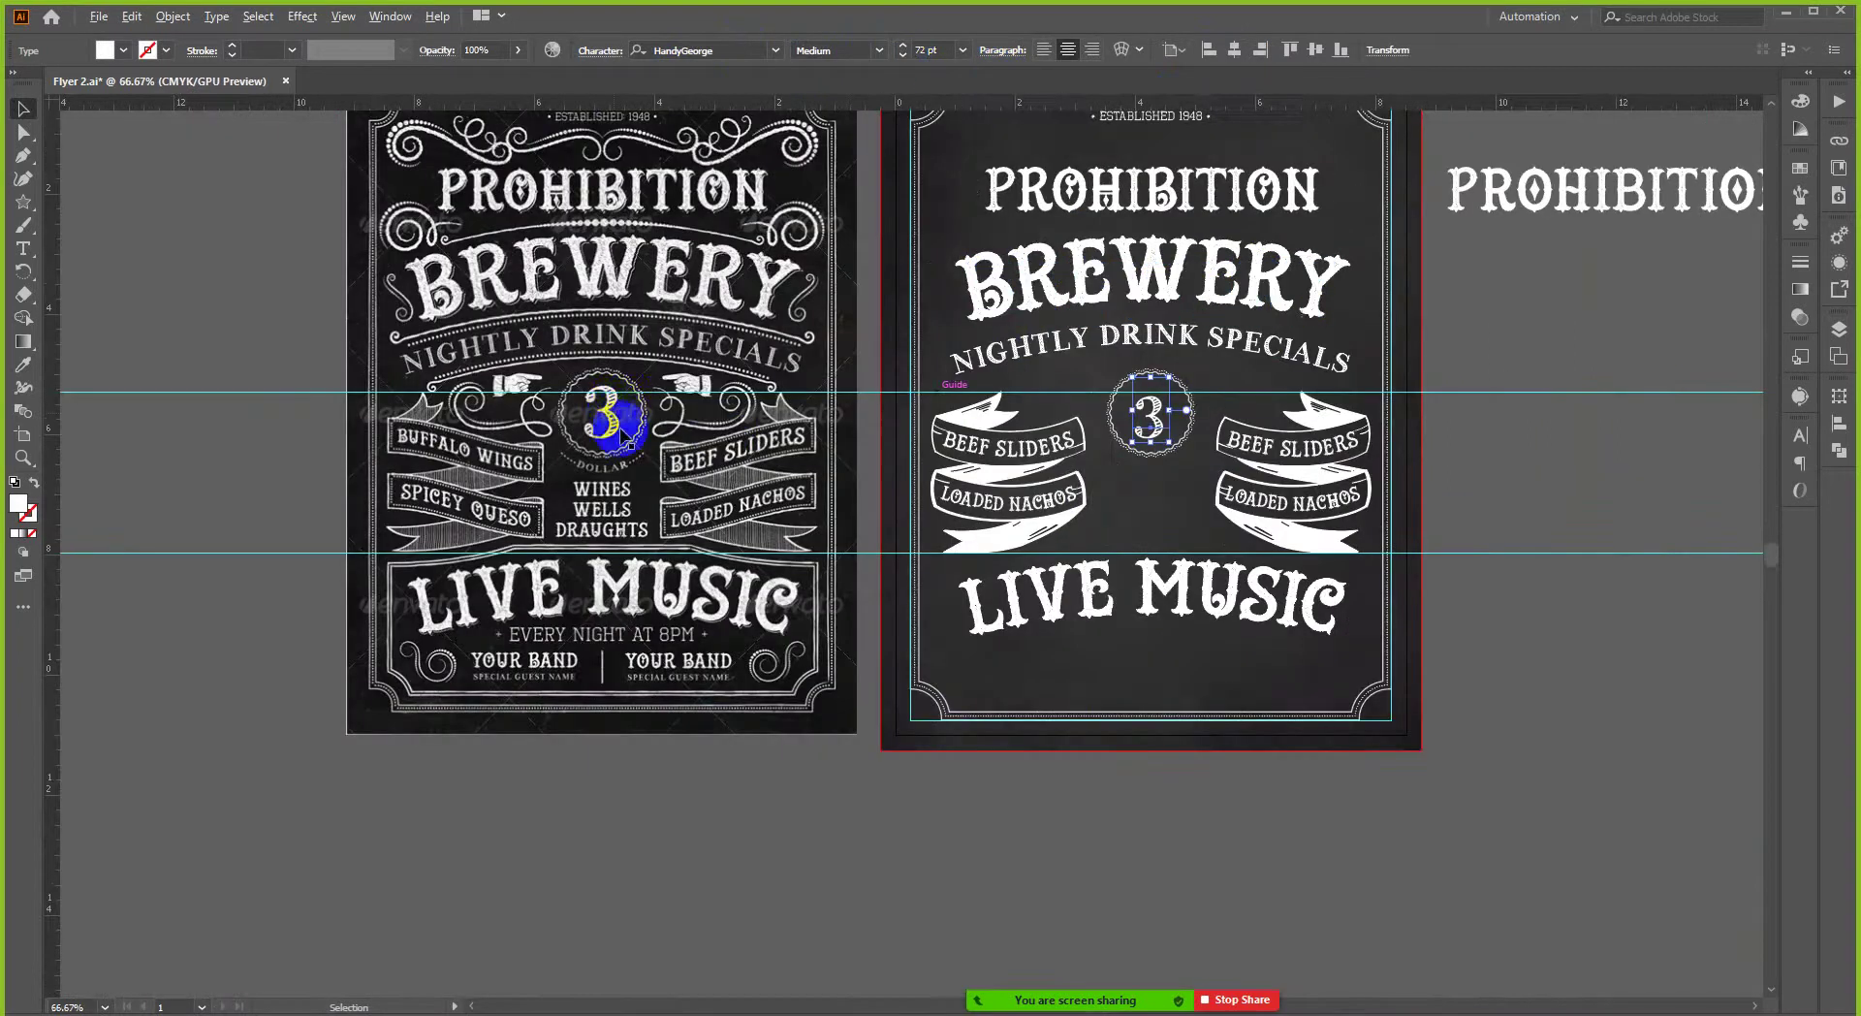
{"action": "left_click_drag", "start_coordinate": [1425, 426], "coordinate": [593, 399]}
{"action": "scroll", "coordinate": [593, 399], "scroll_direction": "up", "scroll_amount": 2}
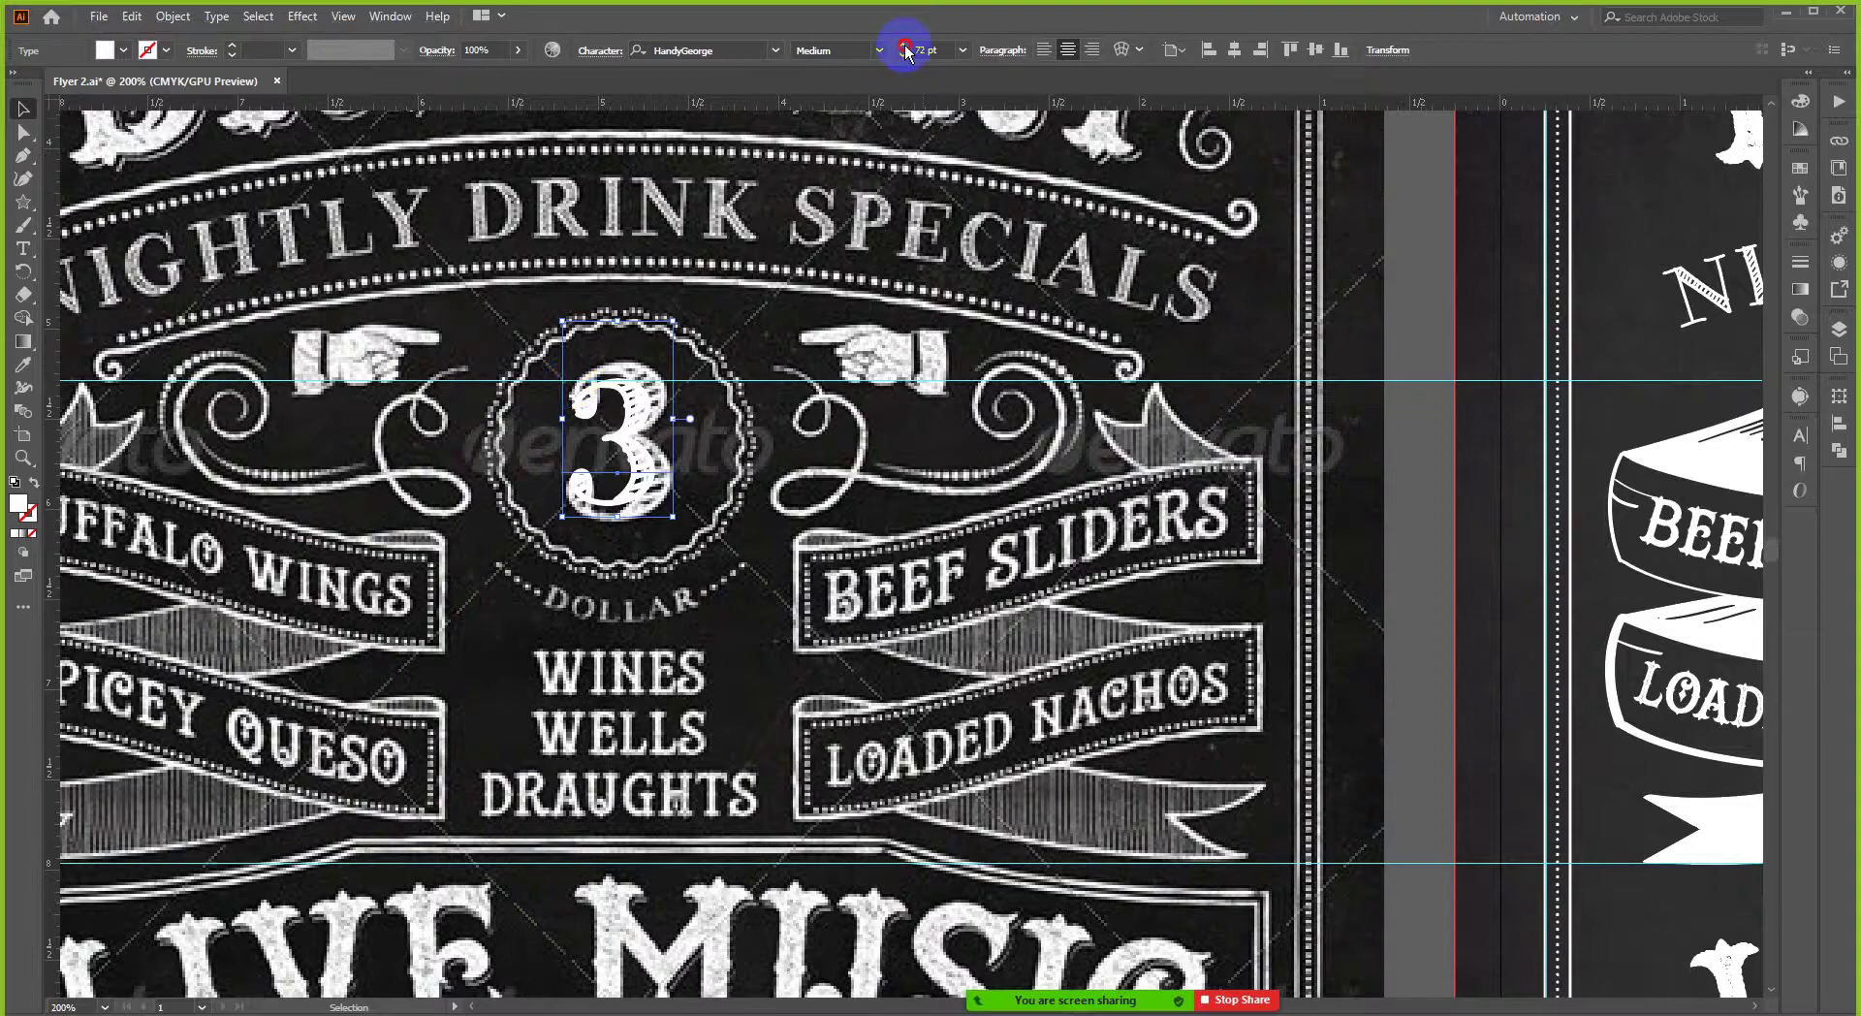
{"action": "left_click_drag", "start_coordinate": [904, 46], "coordinate": [905, 47]}
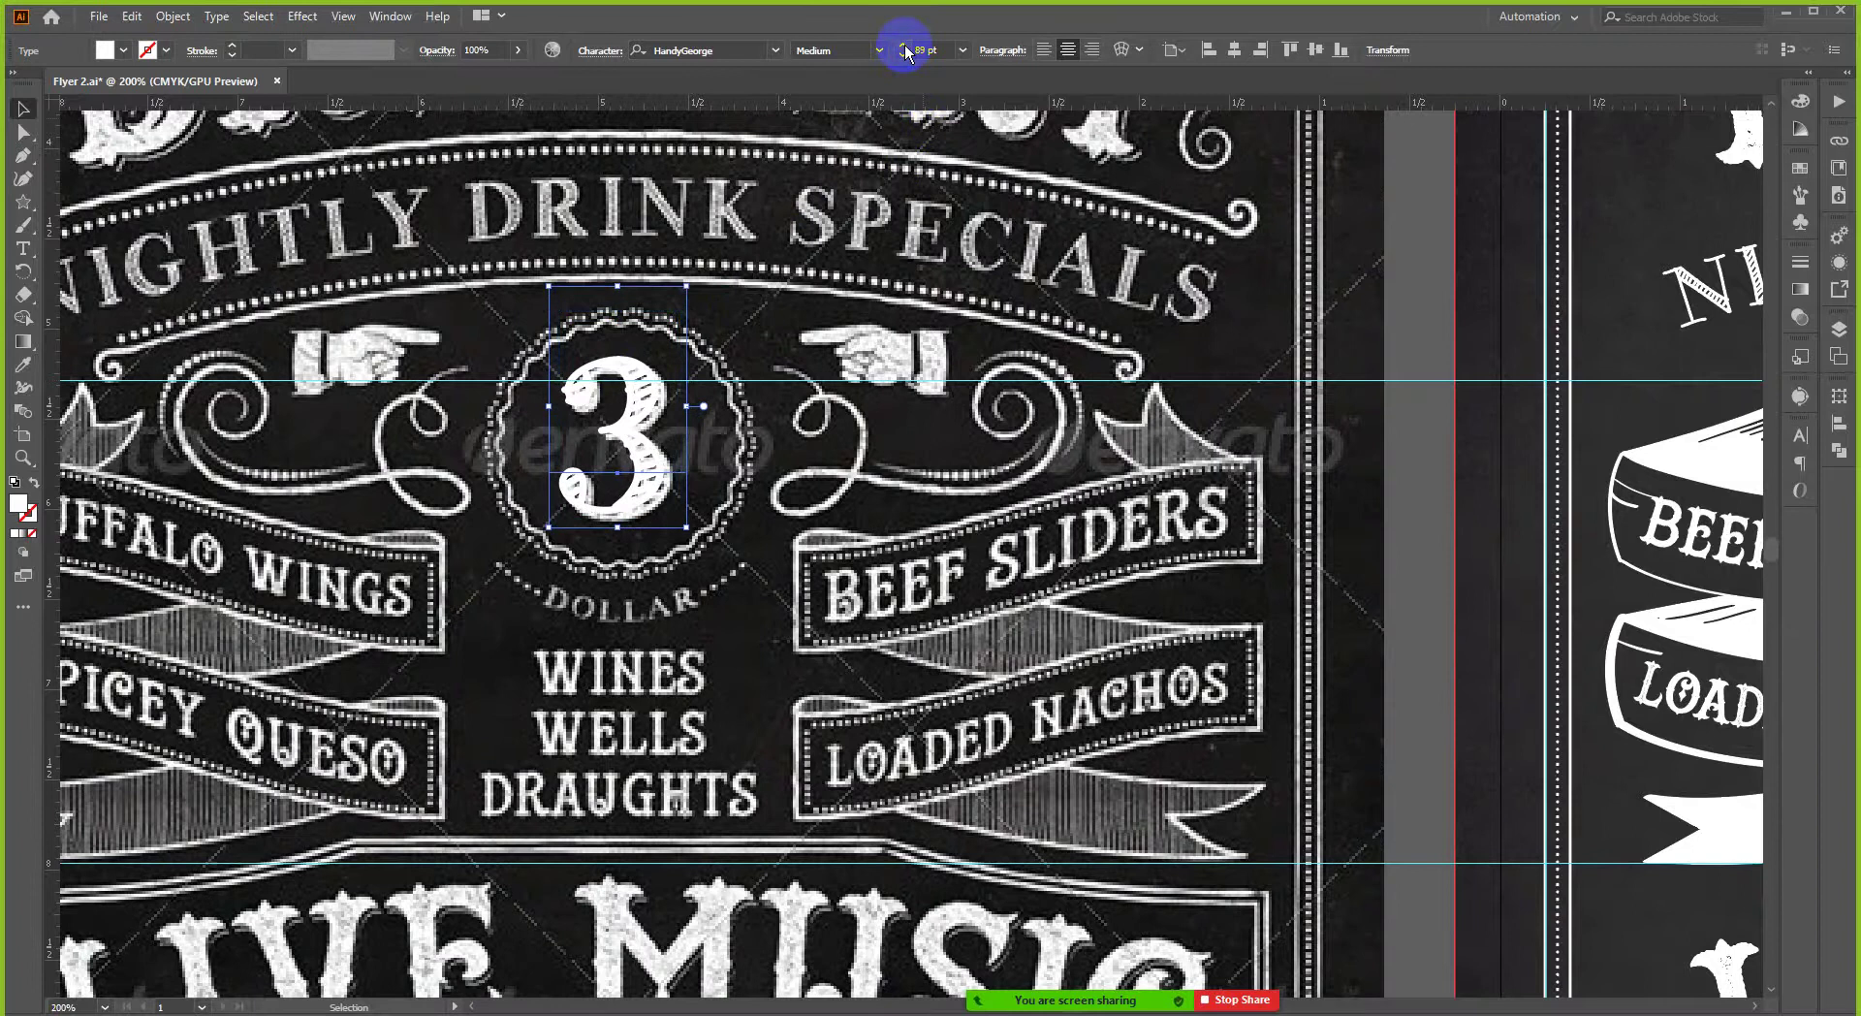
{"action": "scroll", "coordinate": [603, 423], "scroll_direction": "up", "scroll_amount": 2}
{"action": "left_click_drag", "start_coordinate": [676, 490], "coordinate": [682, 499]}
{"action": "left_click", "coordinate": [903, 47]}
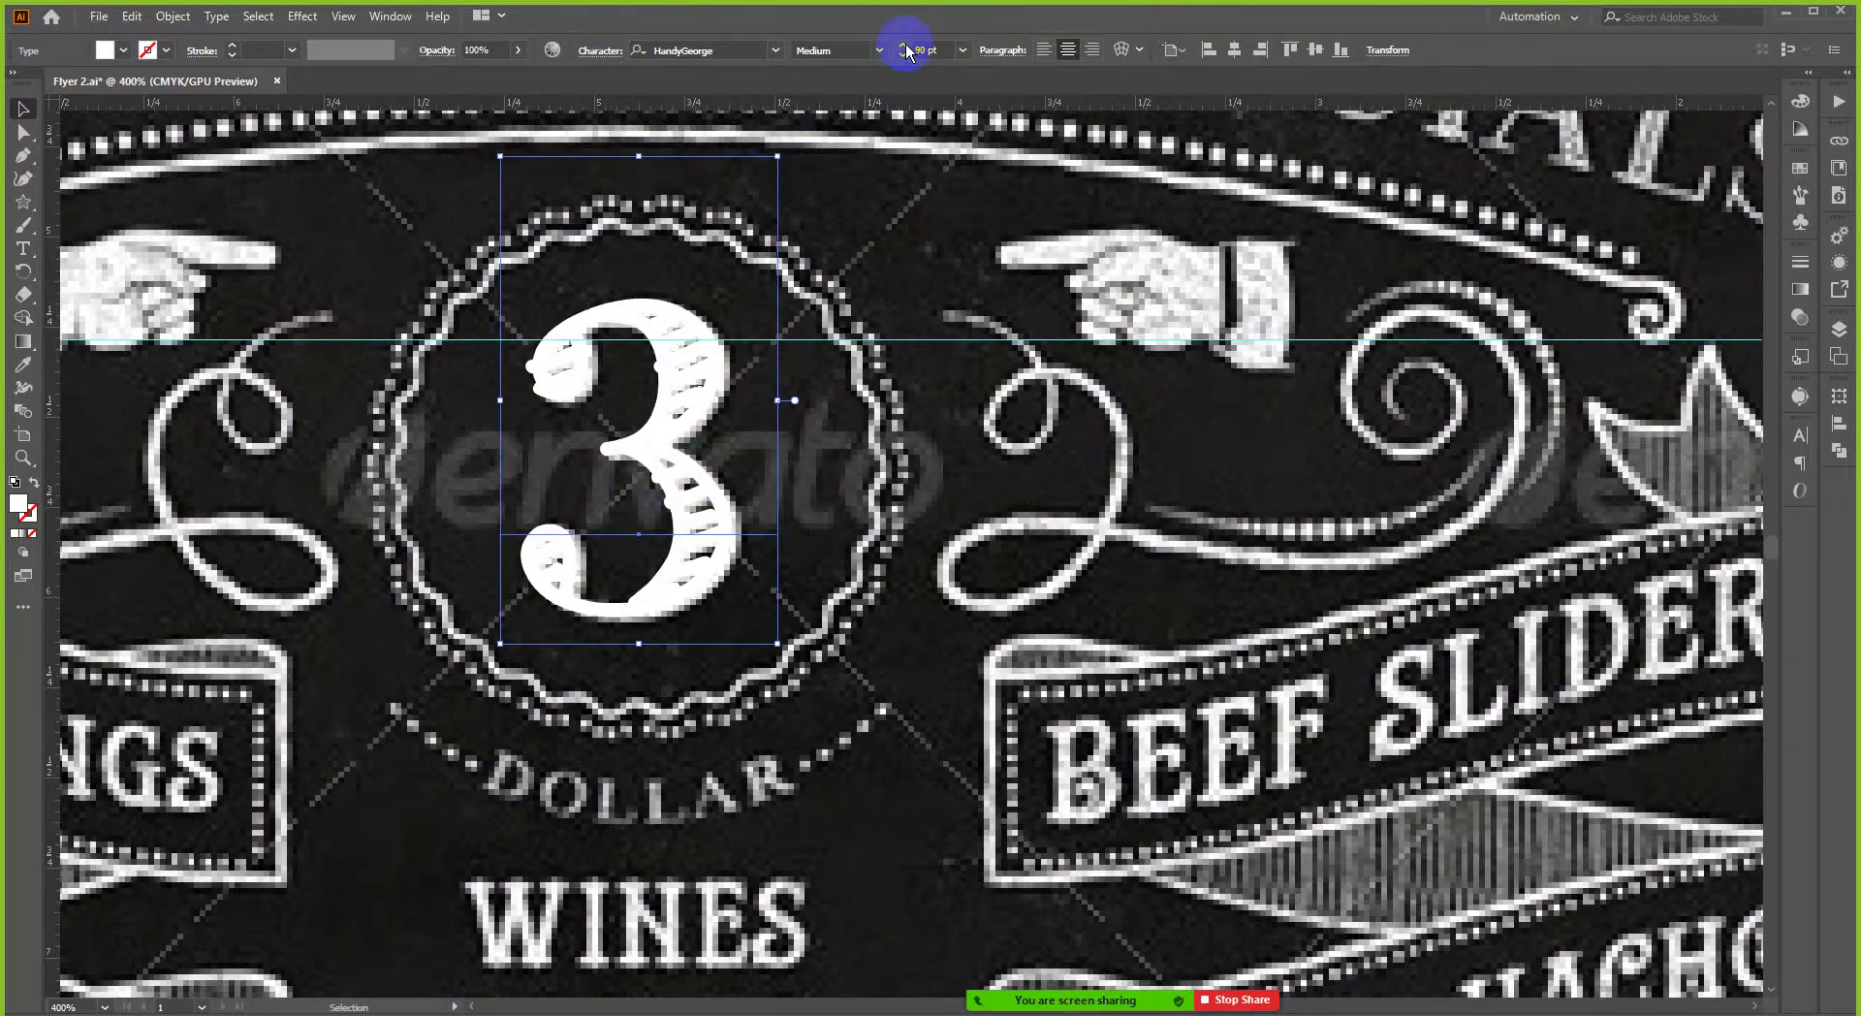
- Centre the 90 pt 3 horizontally on the new flyer
{"action": "scroll", "coordinate": [507, 532], "scroll_direction": "down", "scroll_amount": 5}
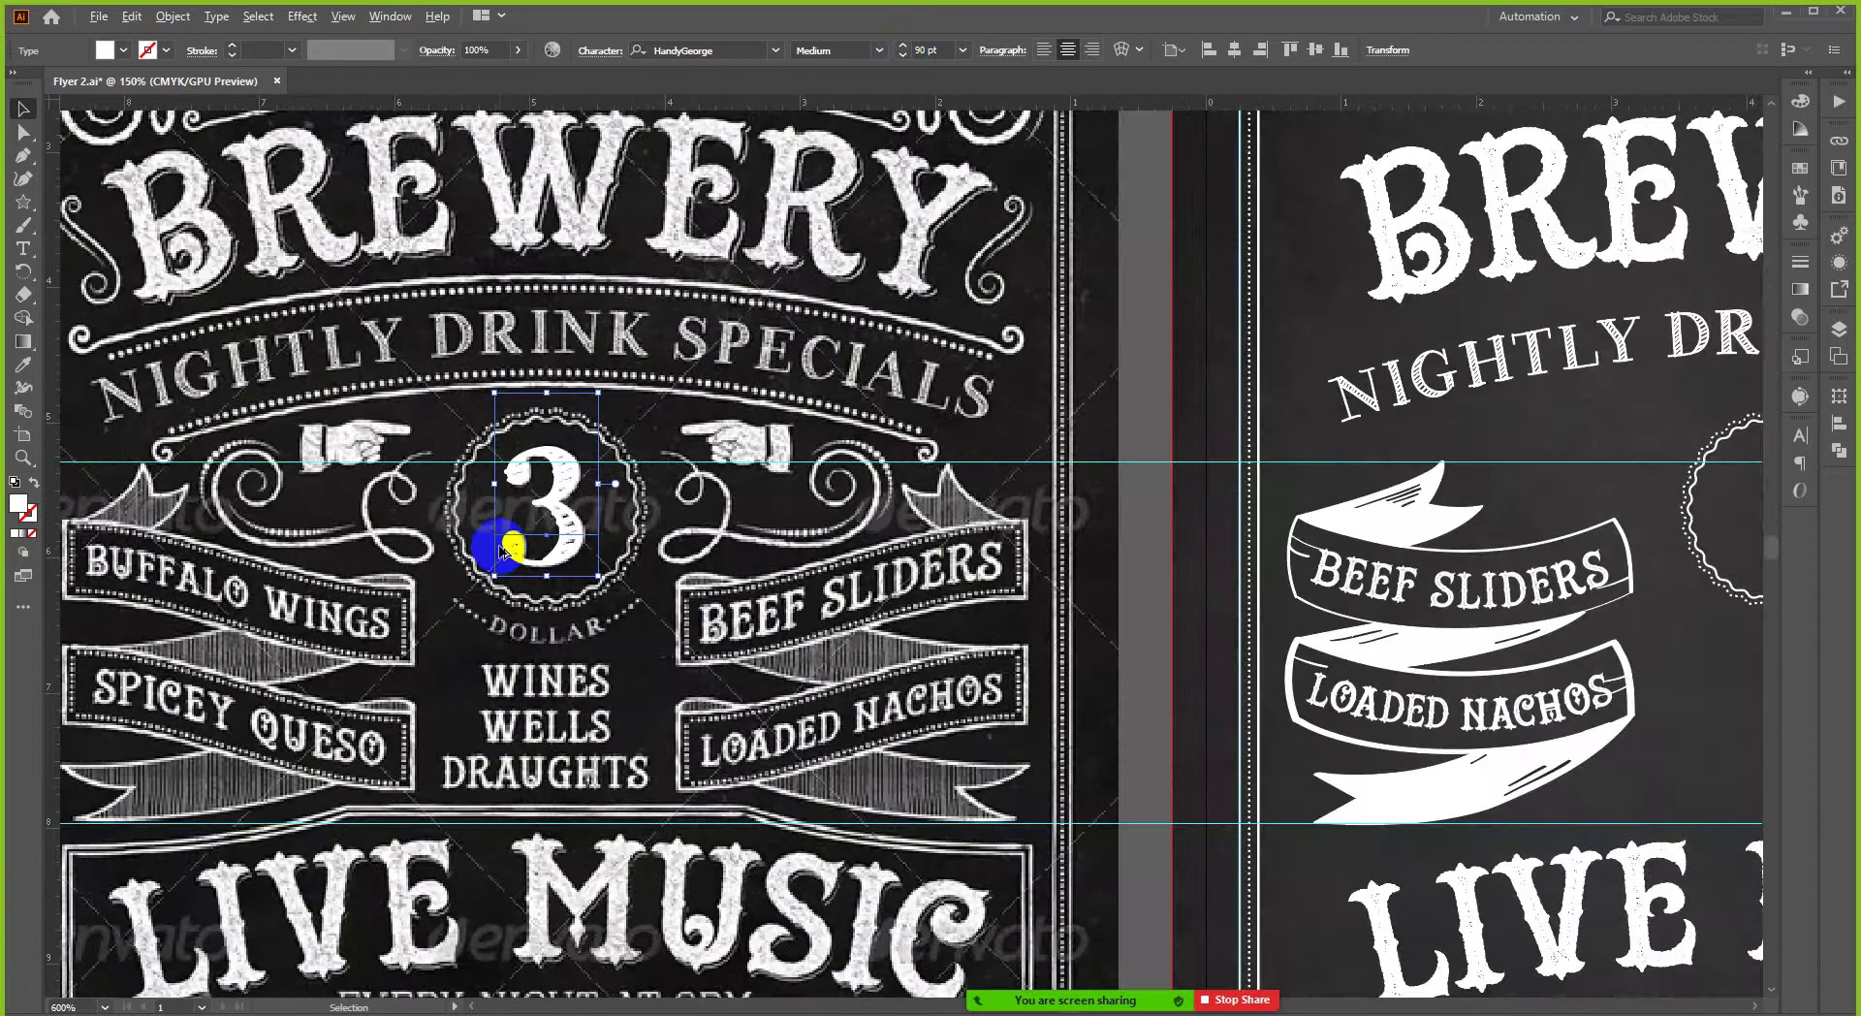
{"action": "left_click", "coordinate": [1234, 50]}
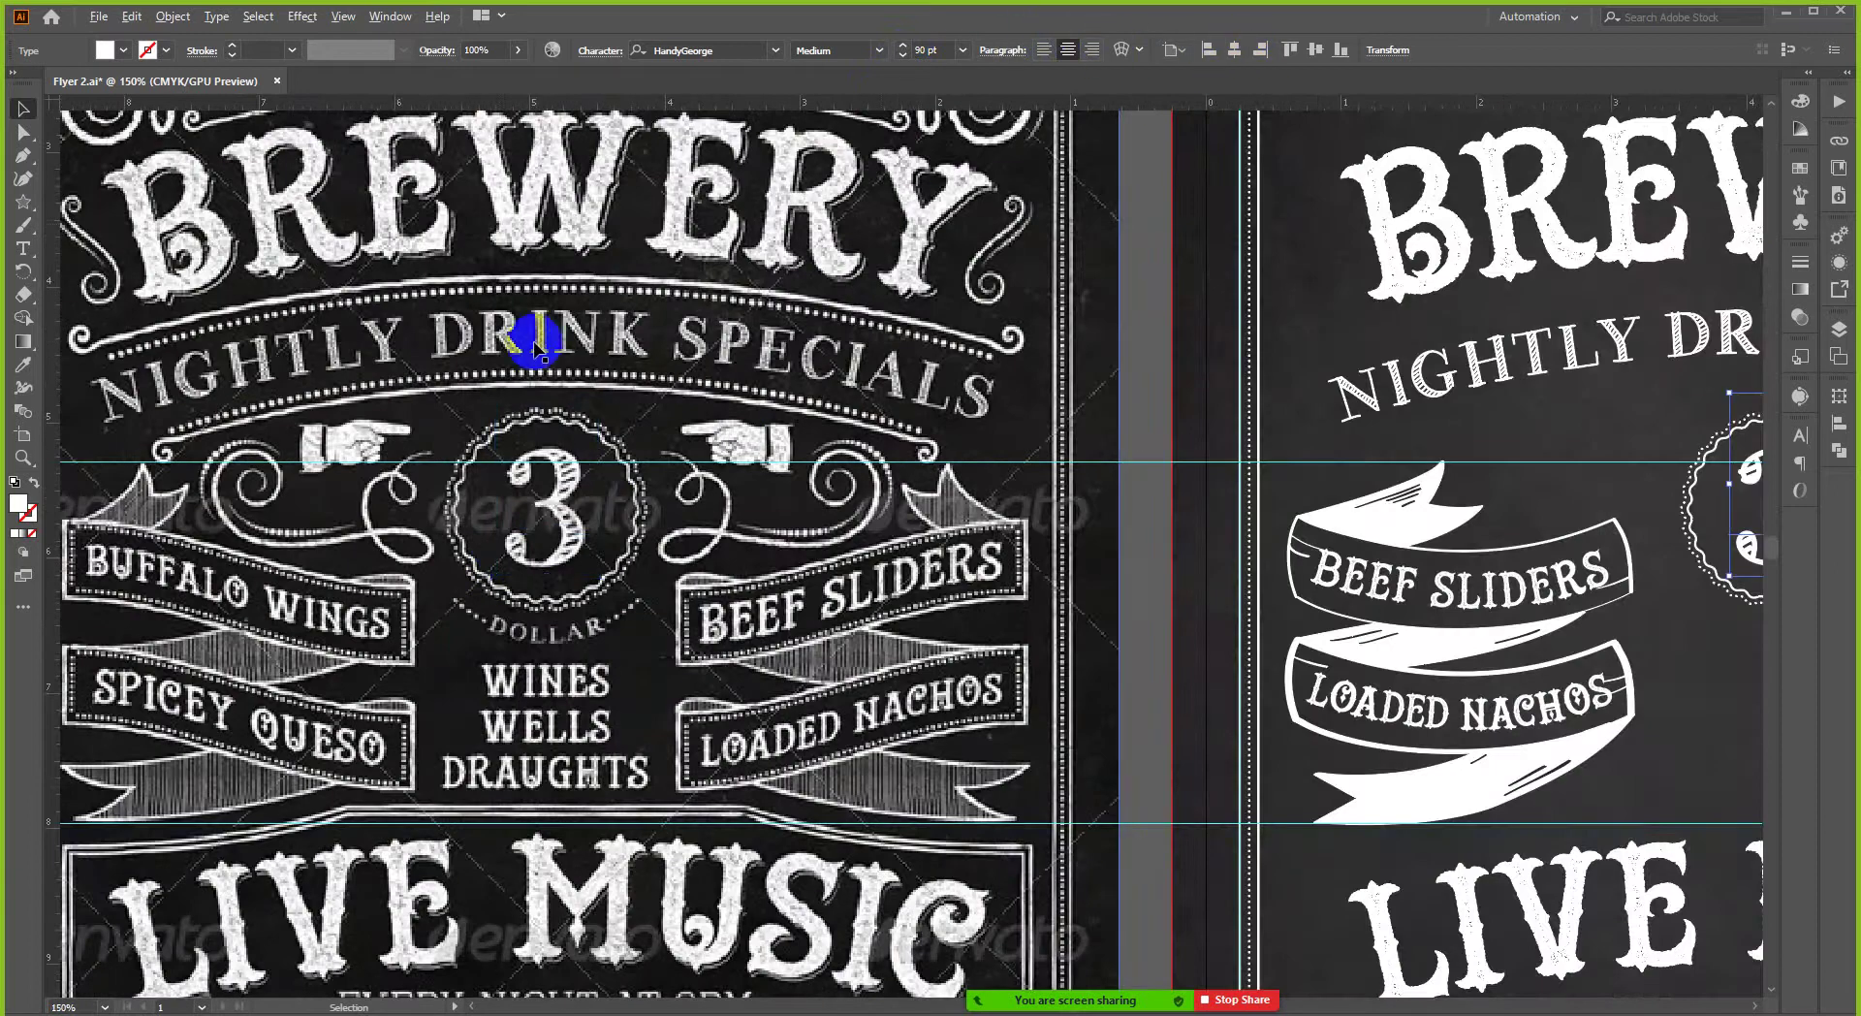
{"action": "scroll", "coordinate": [532, 340], "scroll_direction": "down", "scroll_amount": 5}
{"action": "scroll", "coordinate": [1089, 416], "scroll_direction": "up", "scroll_amount": 5}
{"action": "left_click", "coordinate": [1092, 412]}
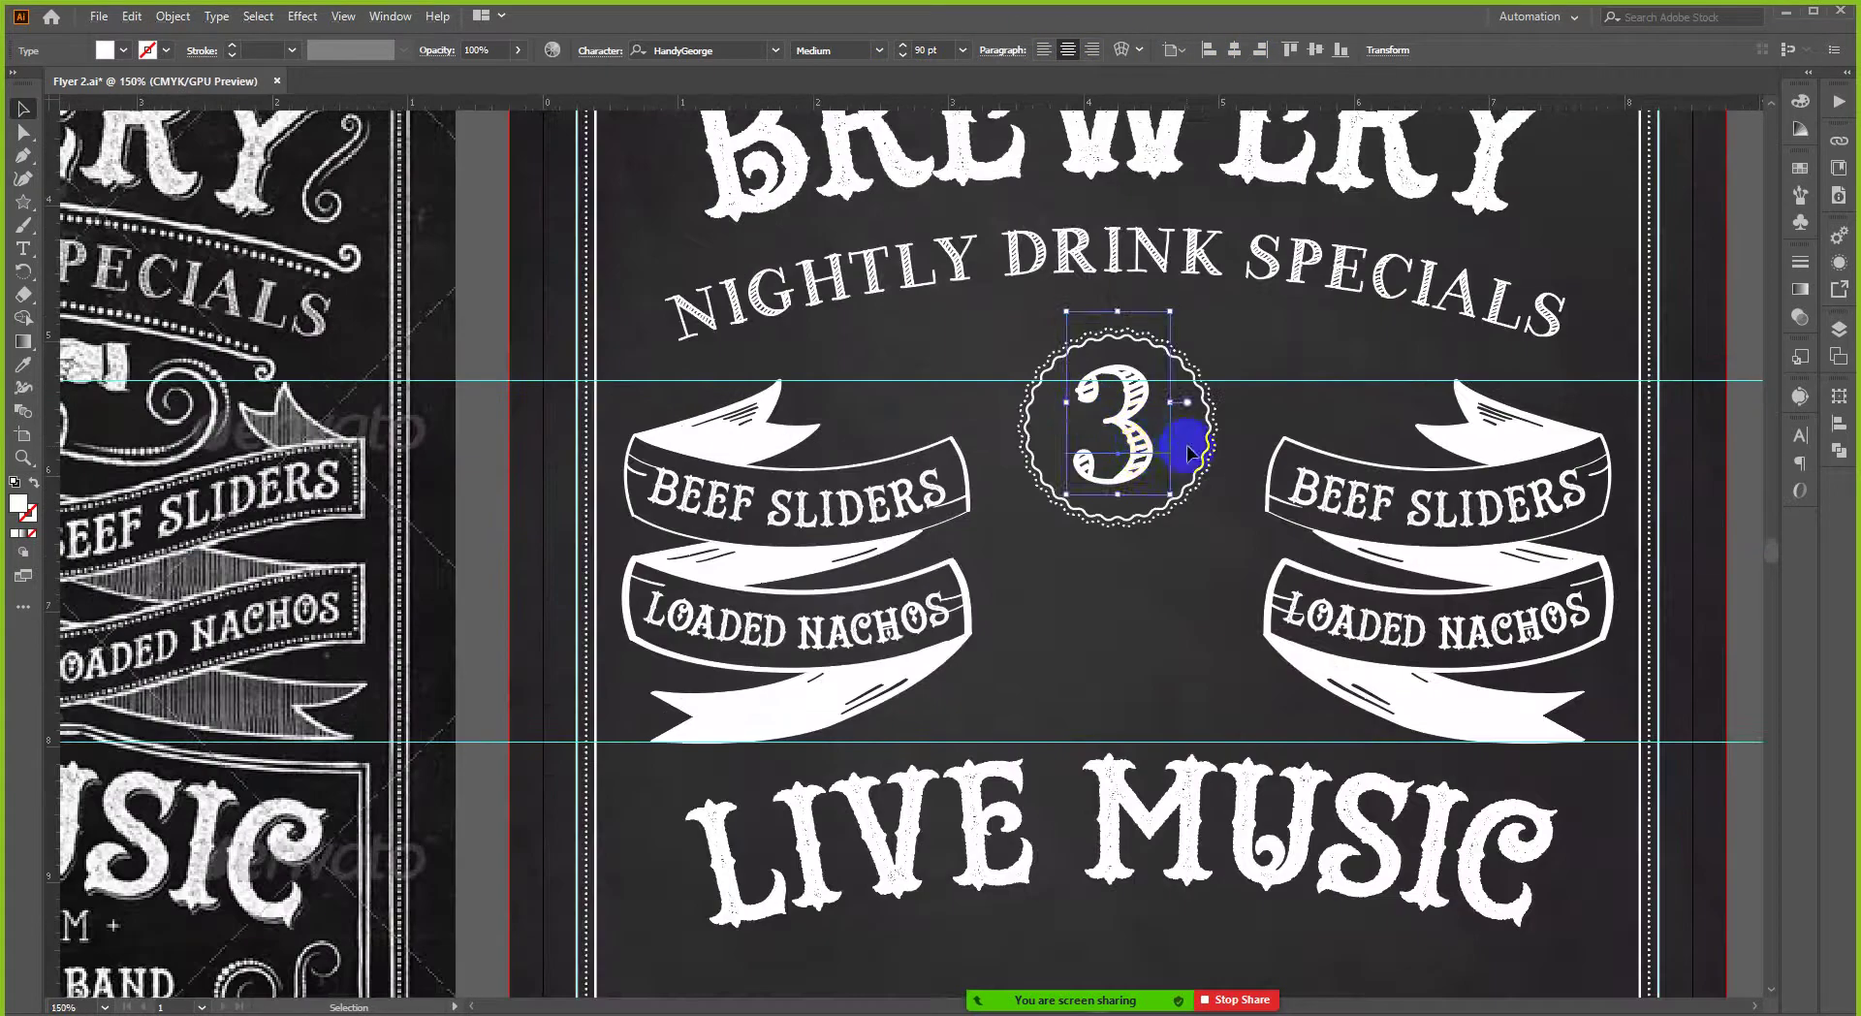
- Select the 3 with the scalloped badge, align their horizontal centres, and deselect them
{"action": "key", "text": "a"}
{"action": "scroll", "coordinate": [1113, 444], "scroll_direction": "left", "scroll_amount": 4}
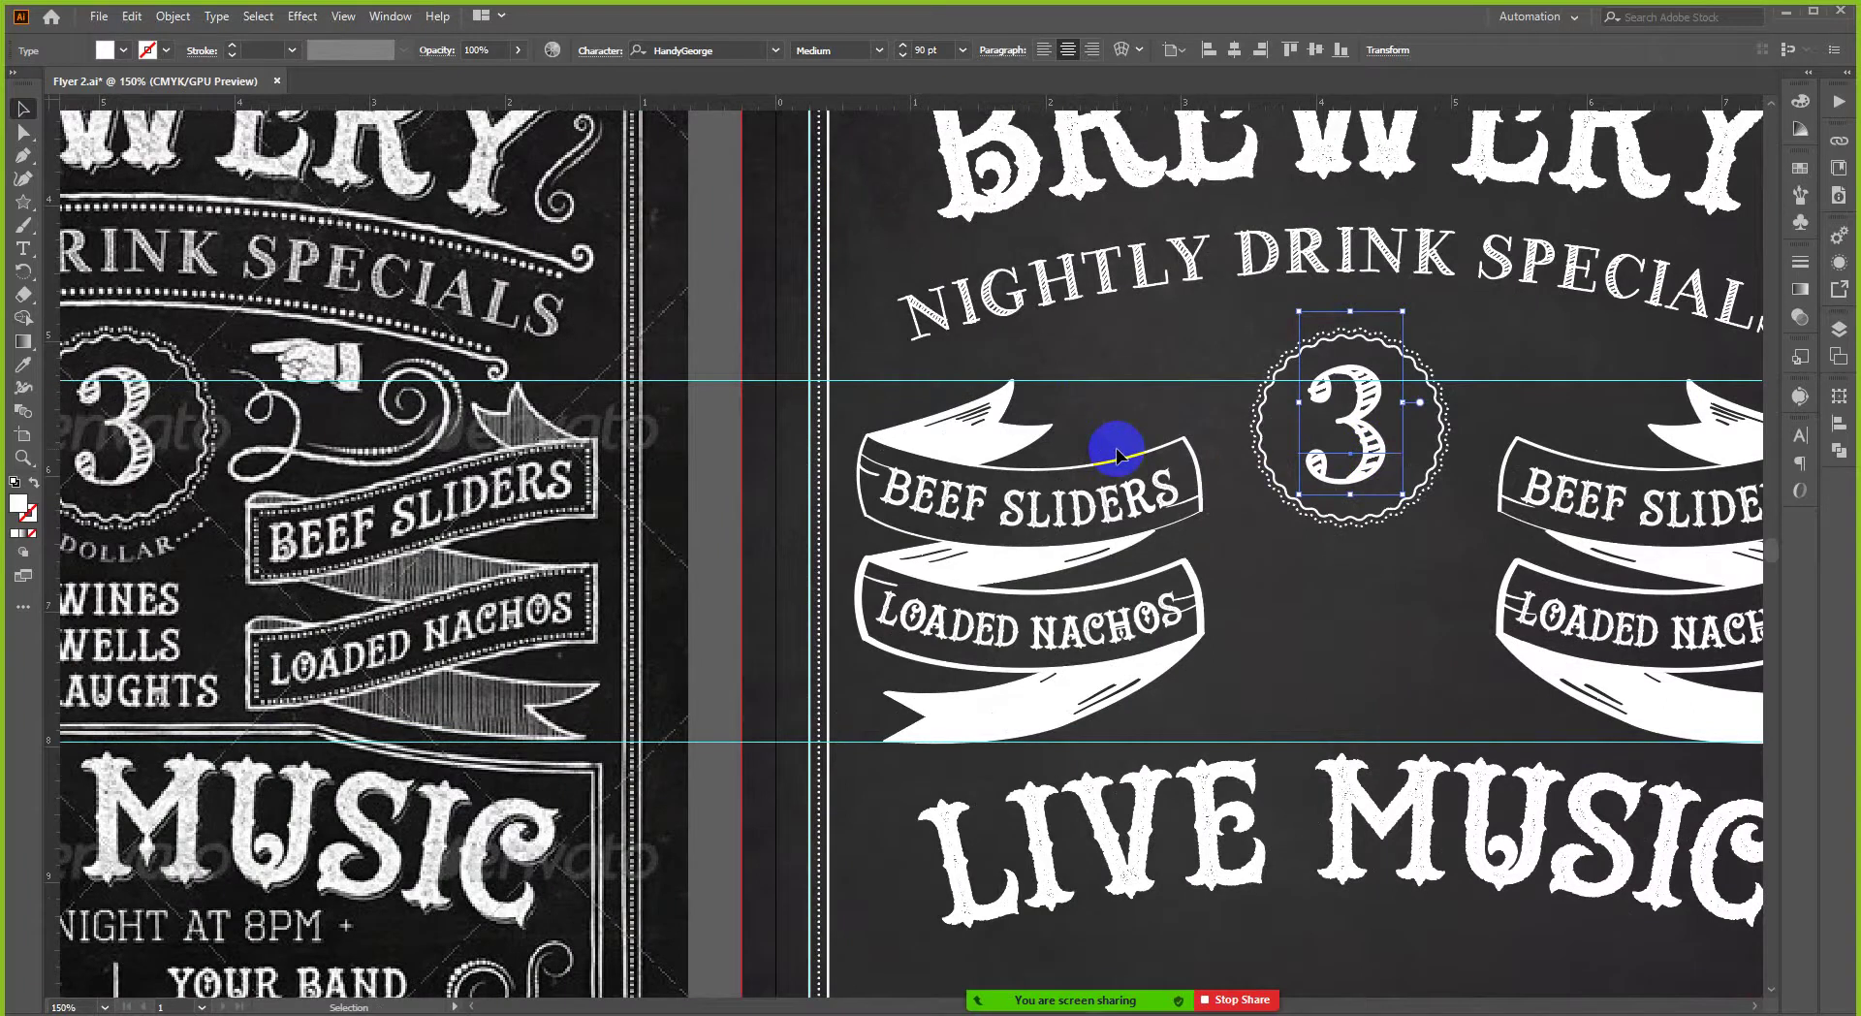
{"action": "scroll", "coordinate": [1424, 402], "scroll_direction": "up", "scroll_amount": 2}
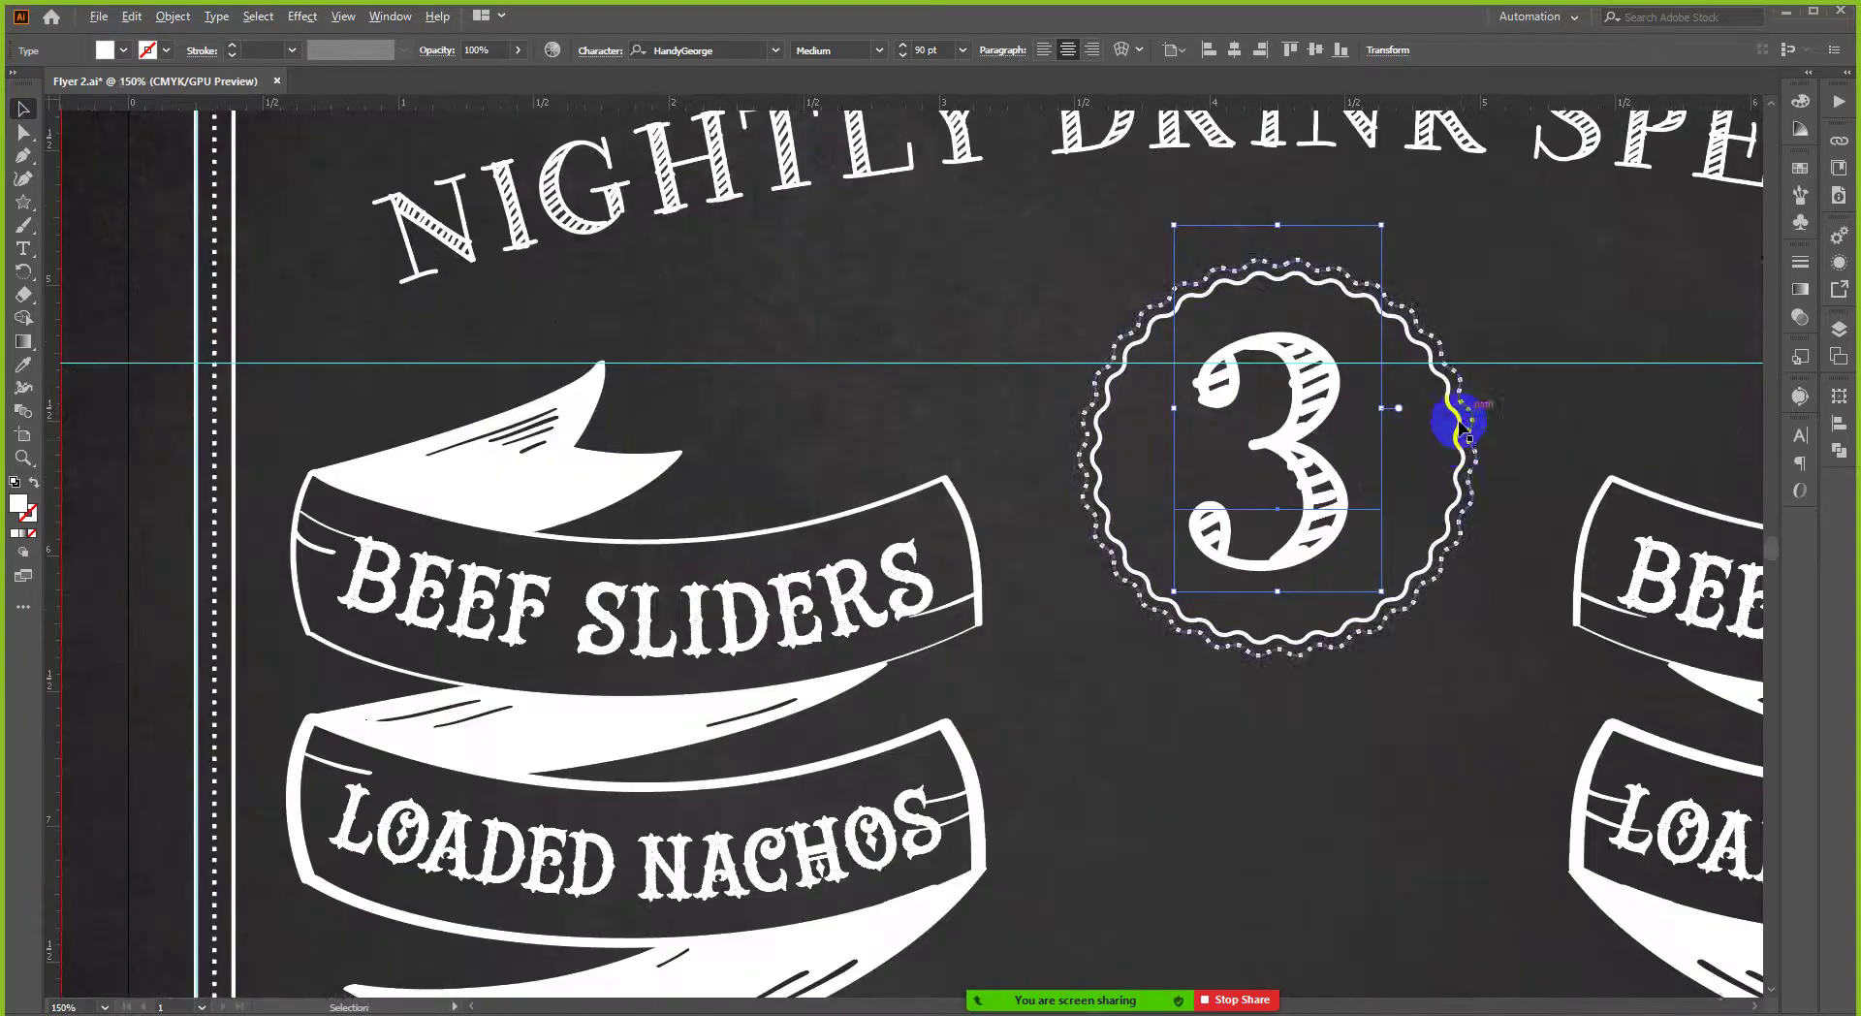
{"action": "left_click", "coordinate": [1461, 441], "text": "shift"}
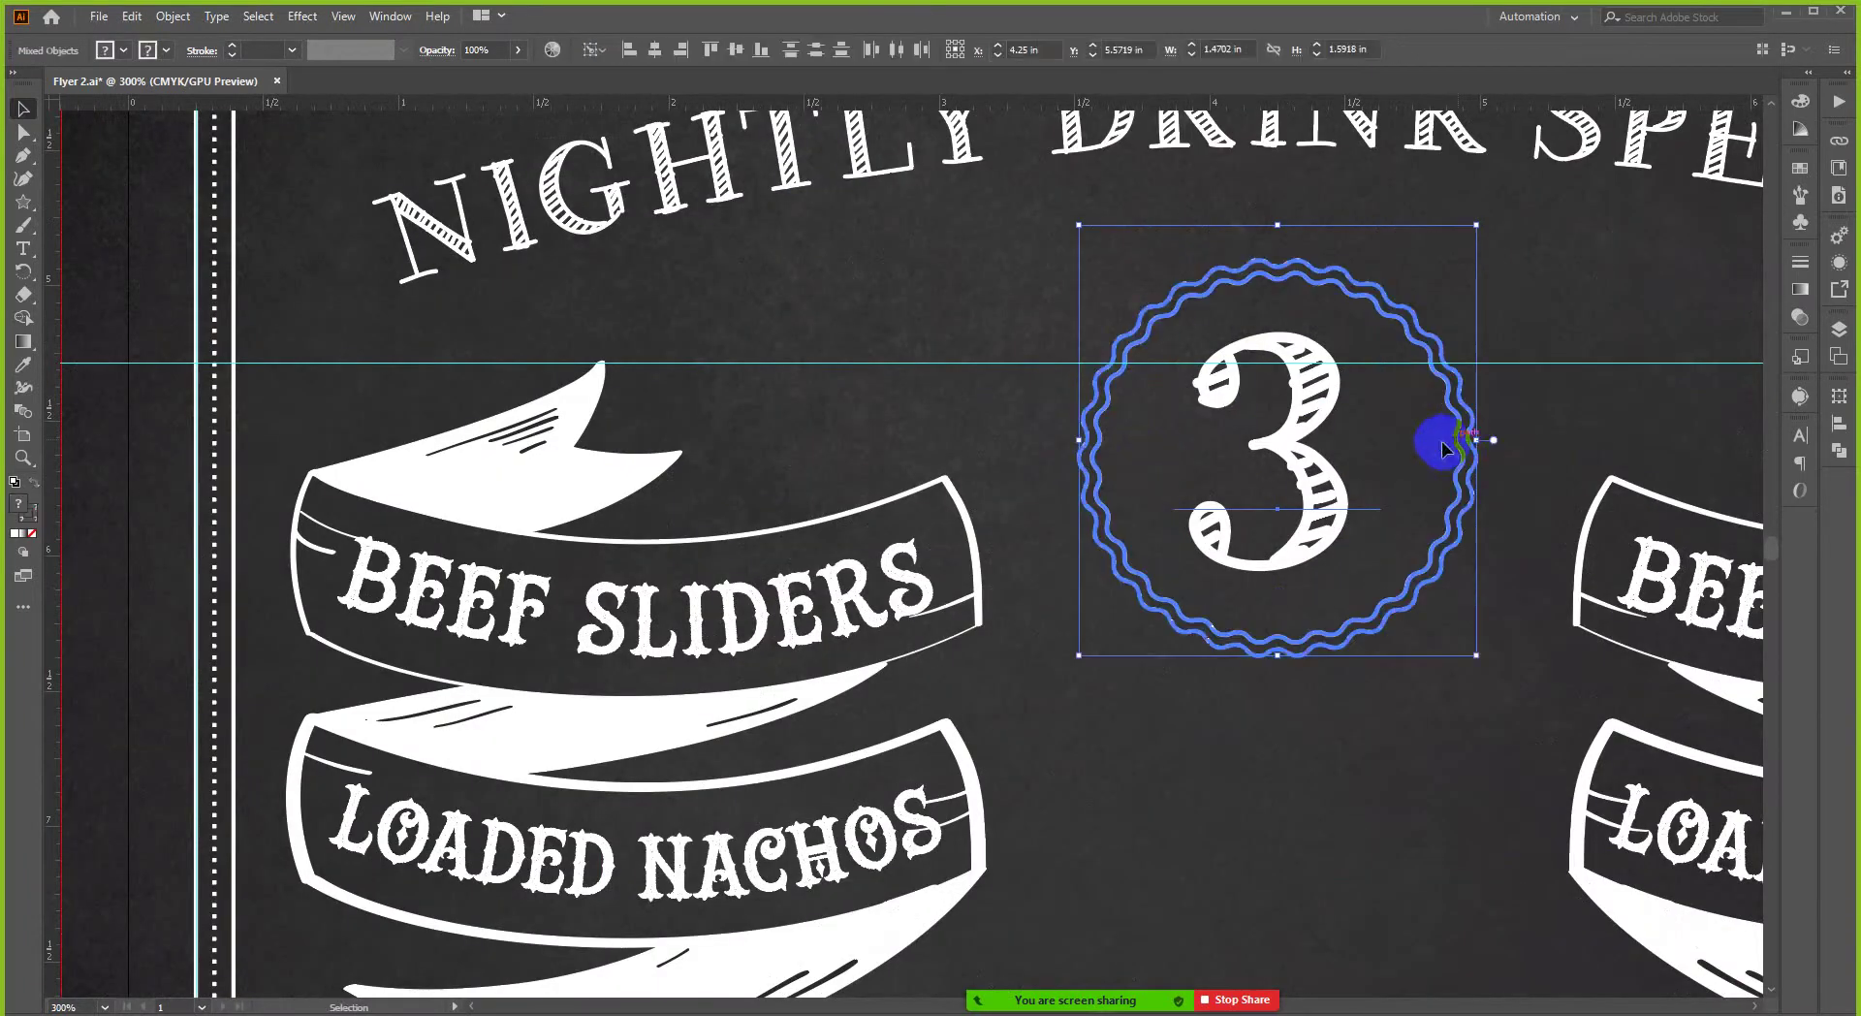
{"action": "left_click", "coordinate": [656, 51]}
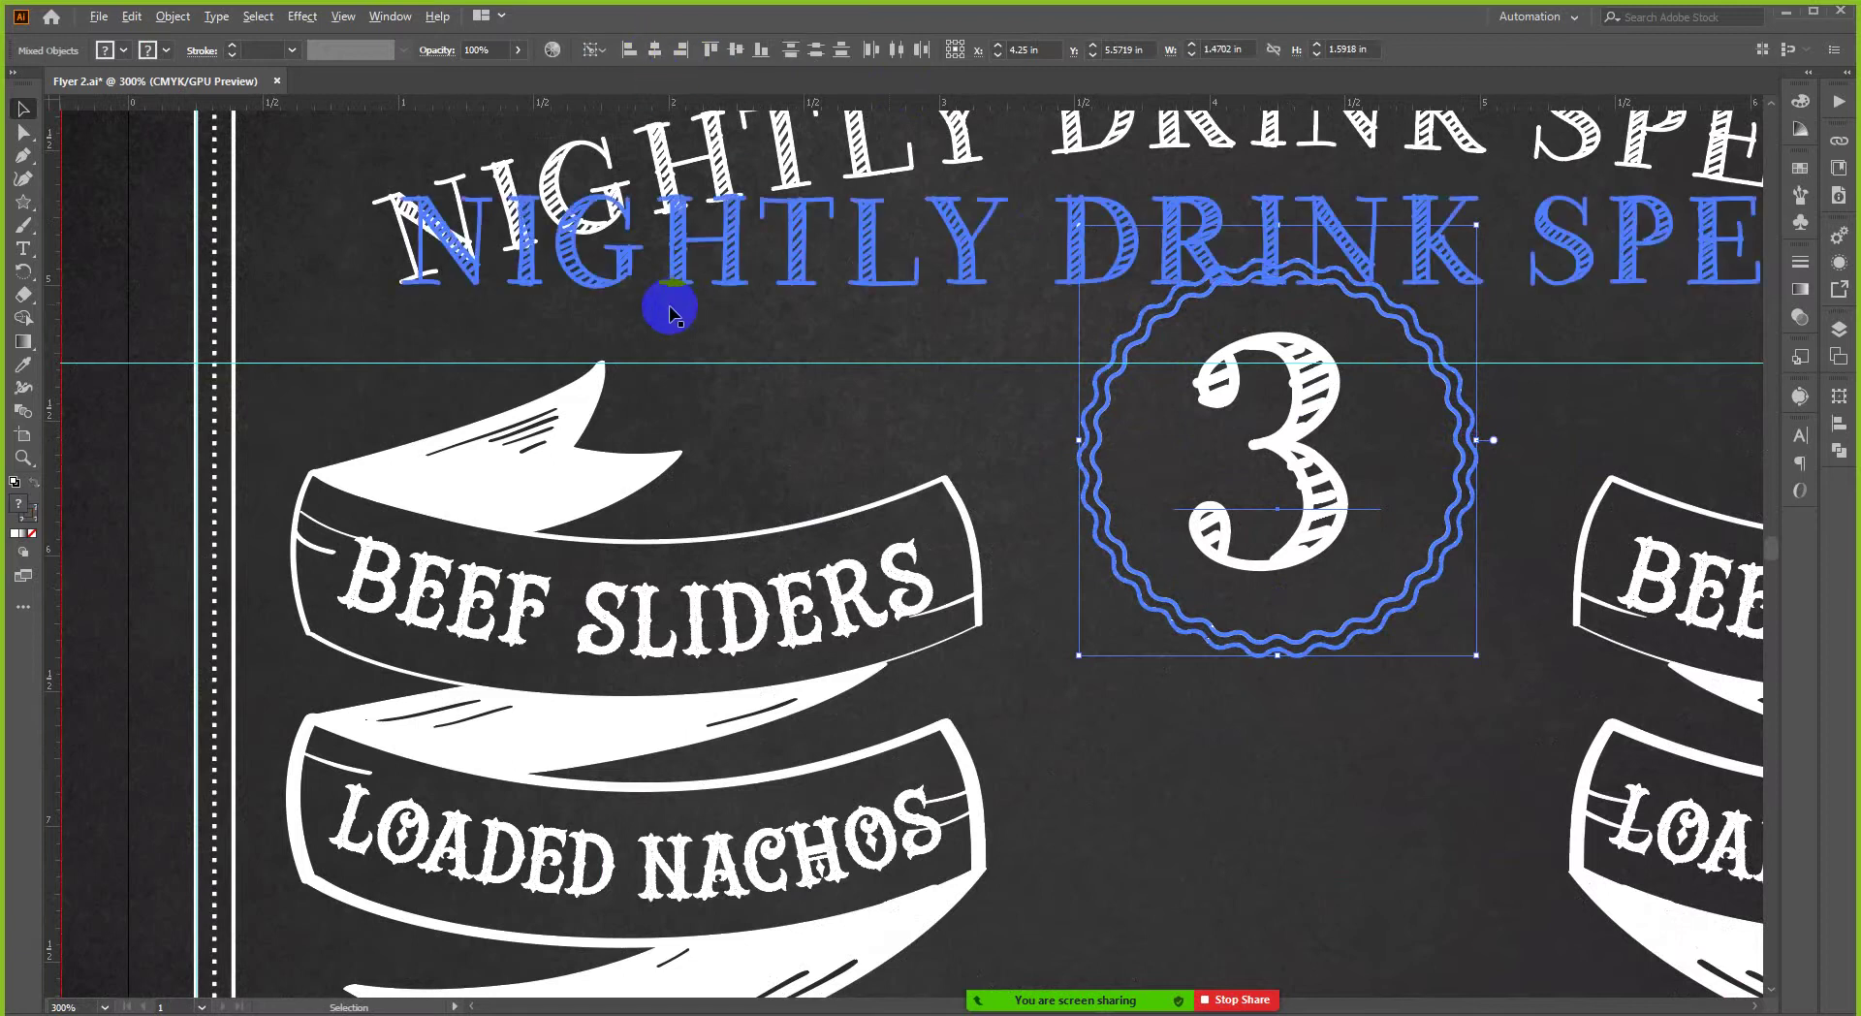
{"action": "scroll", "coordinate": [665, 298], "scroll_direction": "down", "scroll_amount": 2}
{"action": "left_click", "coordinate": [1643, 380]}
{"action": "scroll", "coordinate": [1357, 422], "scroll_direction": "down", "scroll_amount": 2}
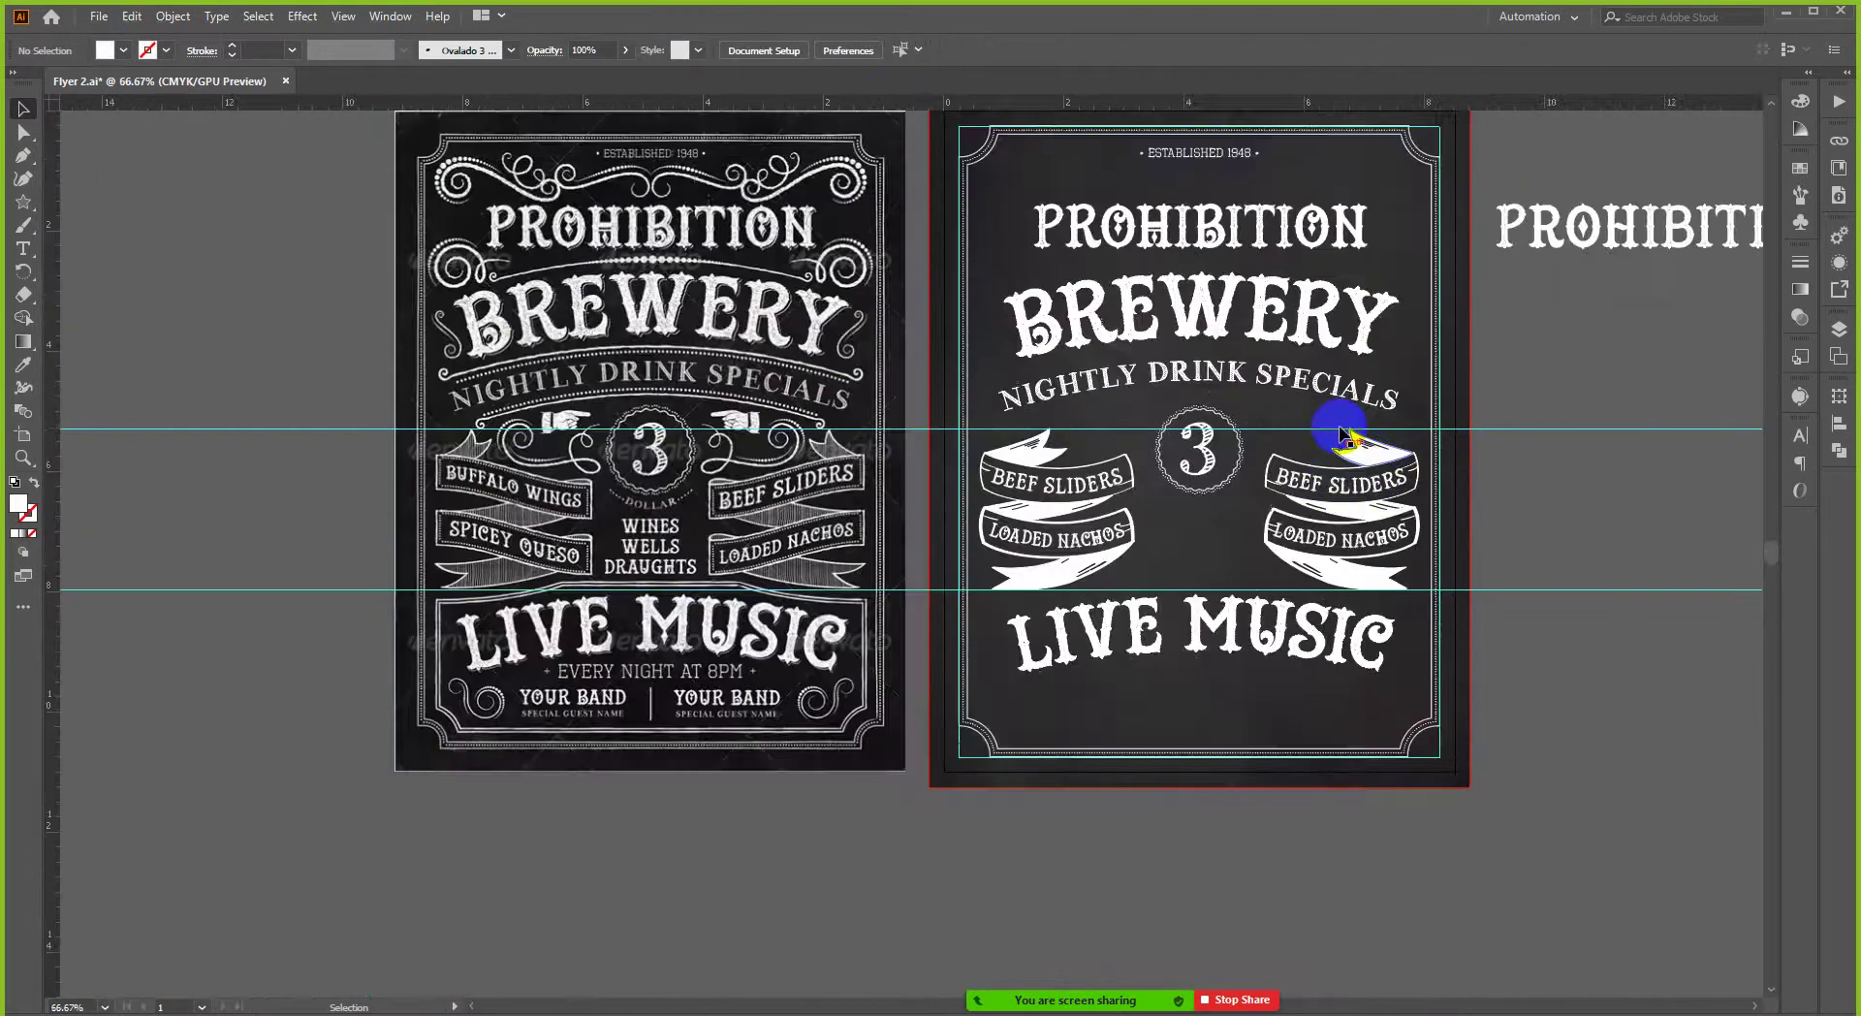
- Examine the swirl ornaments and dividers around the reference flyer's headings and compare them with the new flyer
{"action": "scroll", "coordinate": [1221, 417], "scroll_direction": "up", "scroll_amount": 1}
{"action": "scroll", "coordinate": [679, 407], "scroll_direction": "down", "scroll_amount": 1}
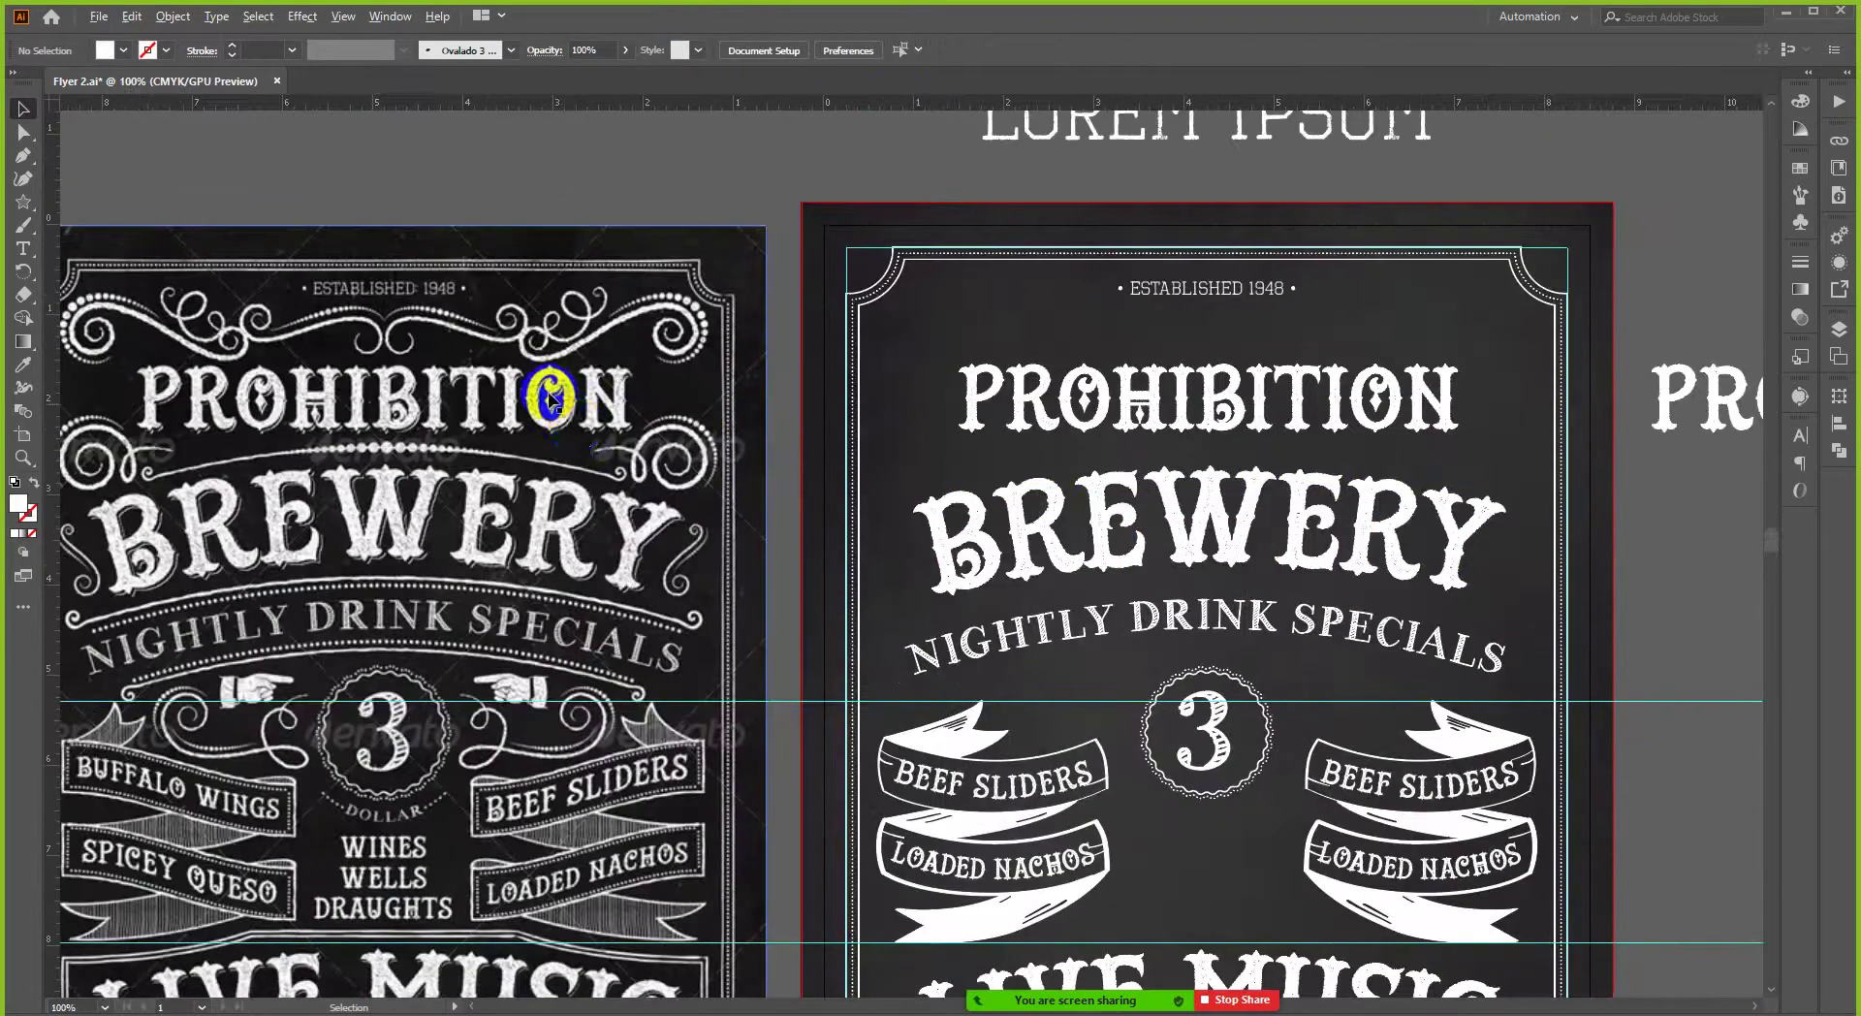
{"action": "scroll", "coordinate": [804, 436], "scroll_direction": "up", "scroll_amount": 5}
{"action": "scroll", "coordinate": [805, 441], "scroll_direction": "down", "scroll_amount": 2}
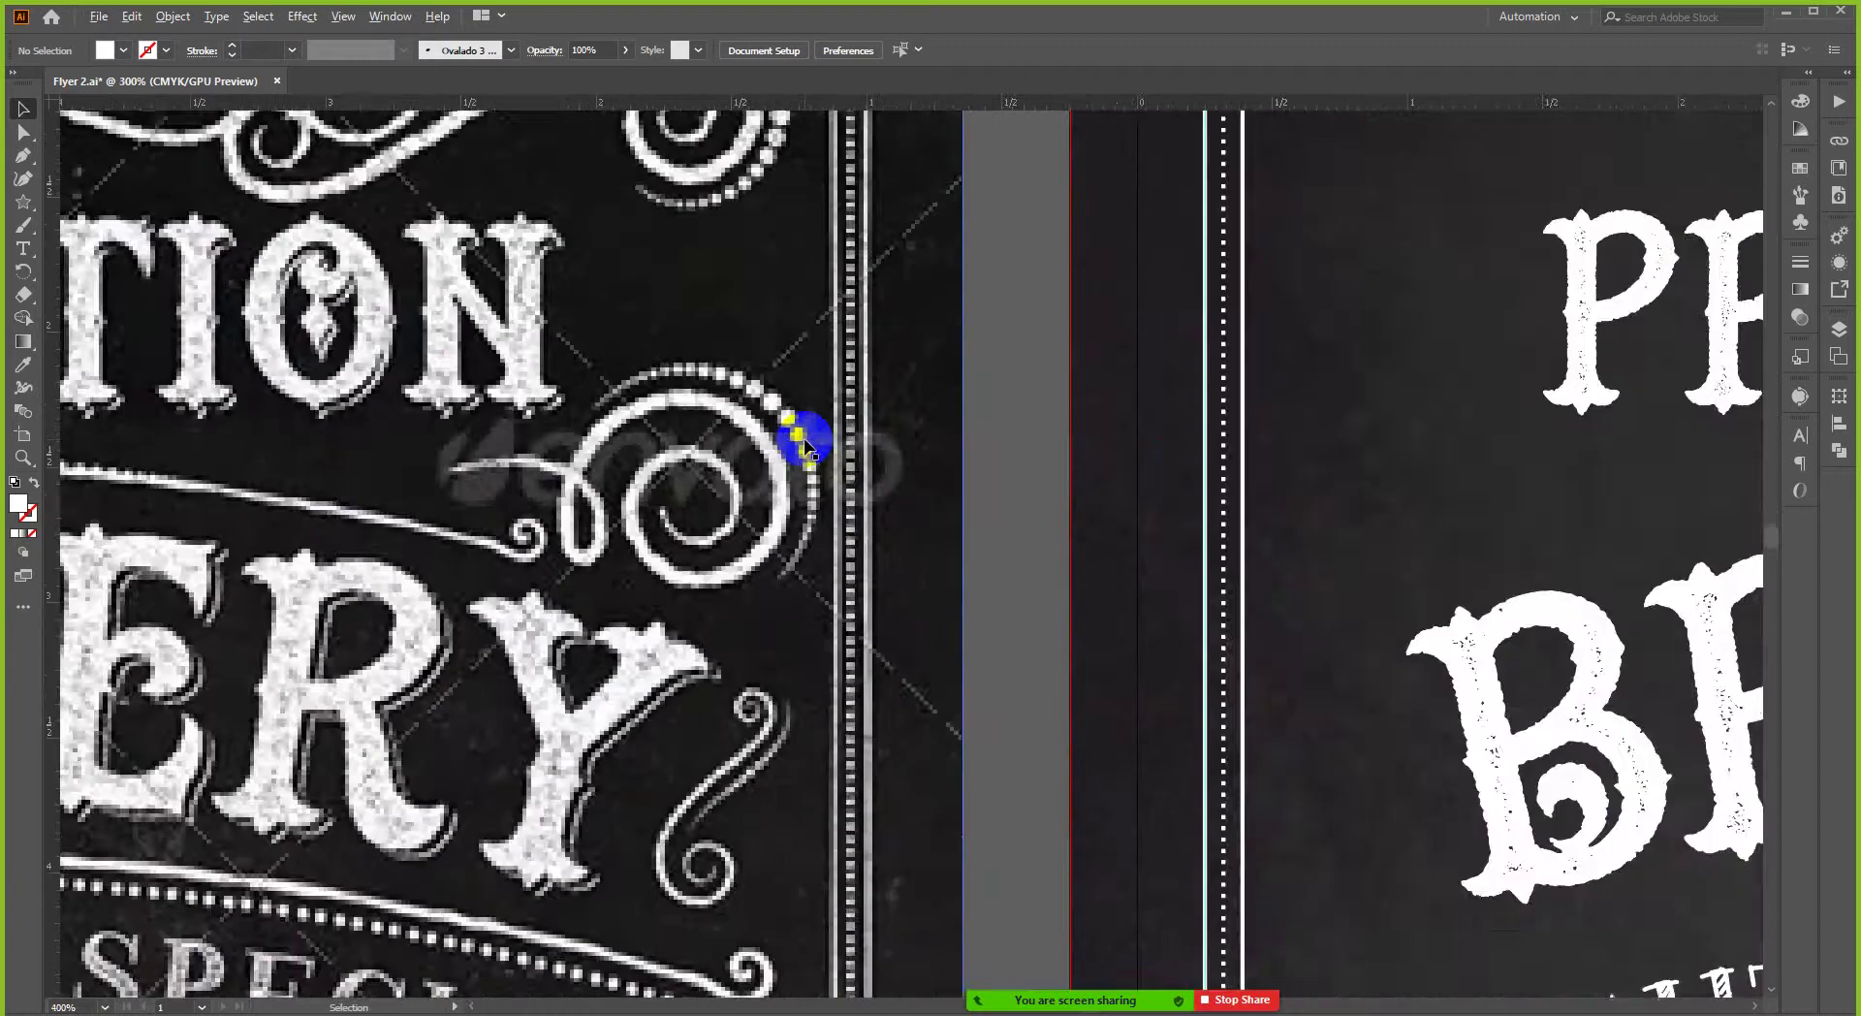
{"action": "scroll", "coordinate": [805, 442], "scroll_direction": "down", "scroll_amount": 1}
{"action": "scroll", "coordinate": [804, 443], "scroll_direction": "up", "scroll_amount": 1}
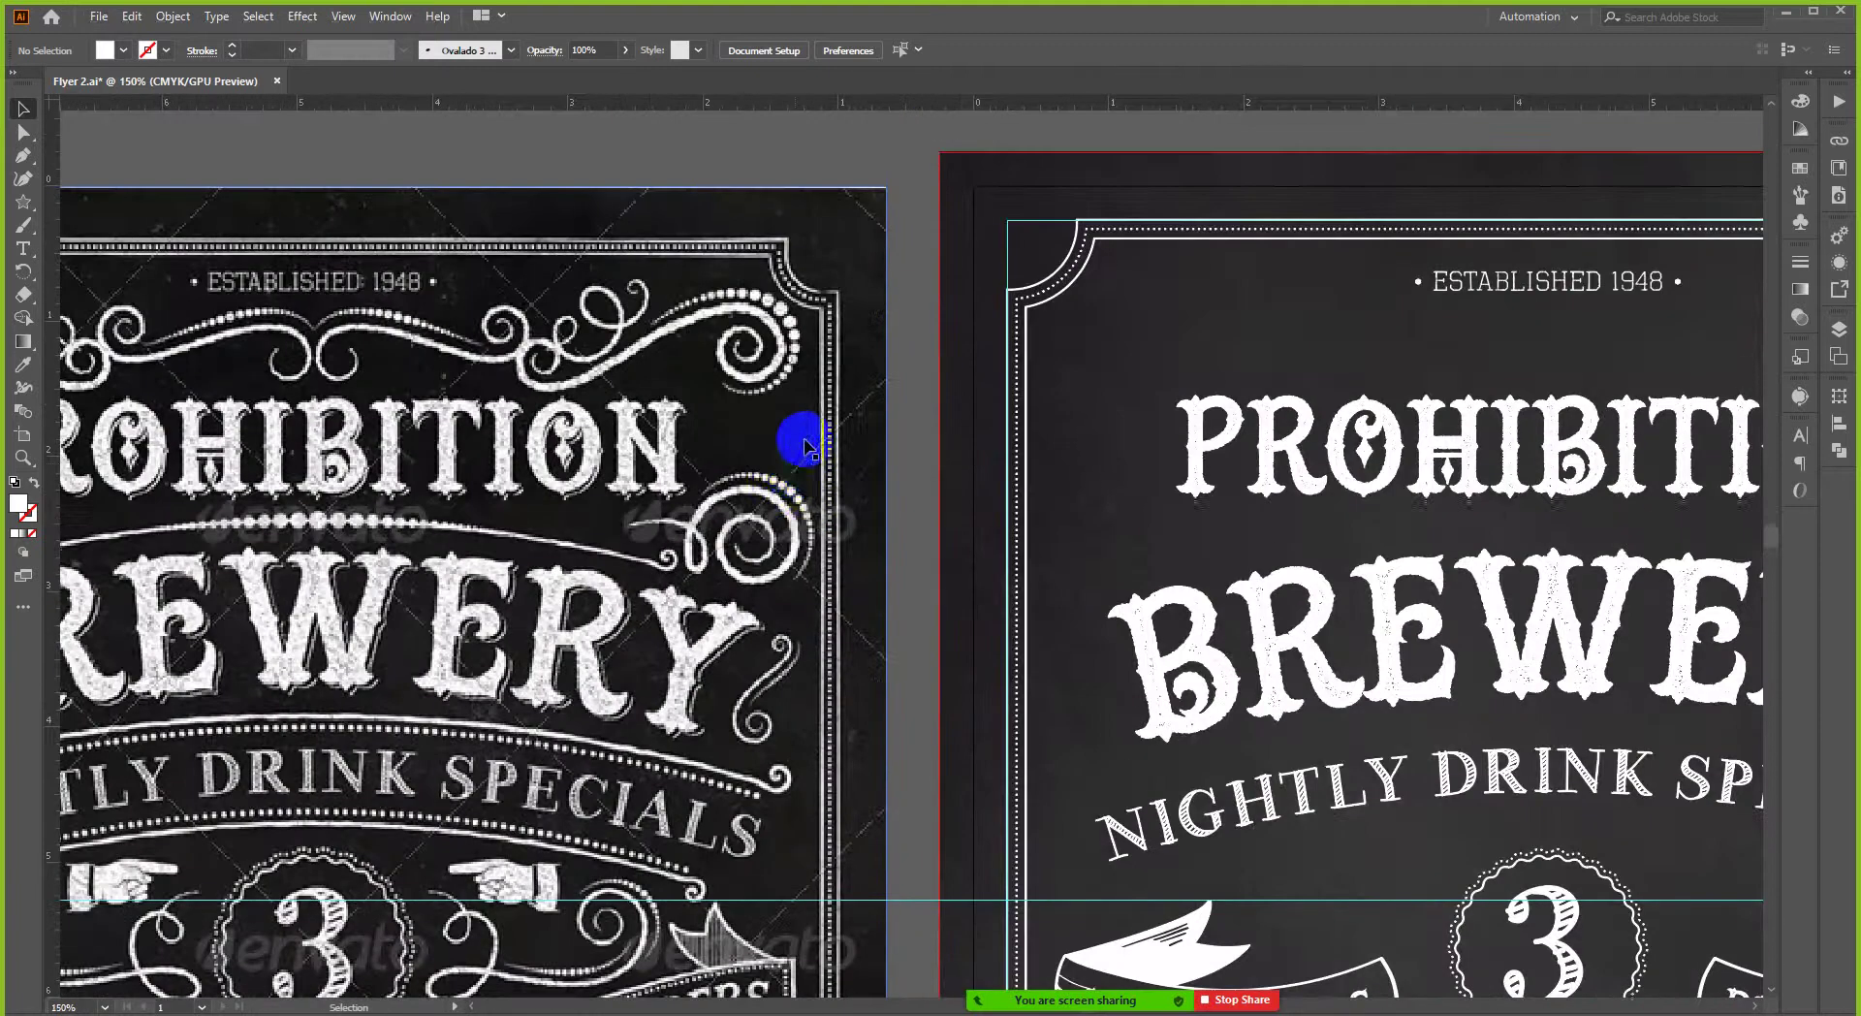
{"action": "scroll", "coordinate": [790, 485], "scroll_direction": "up", "scroll_amount": 2}
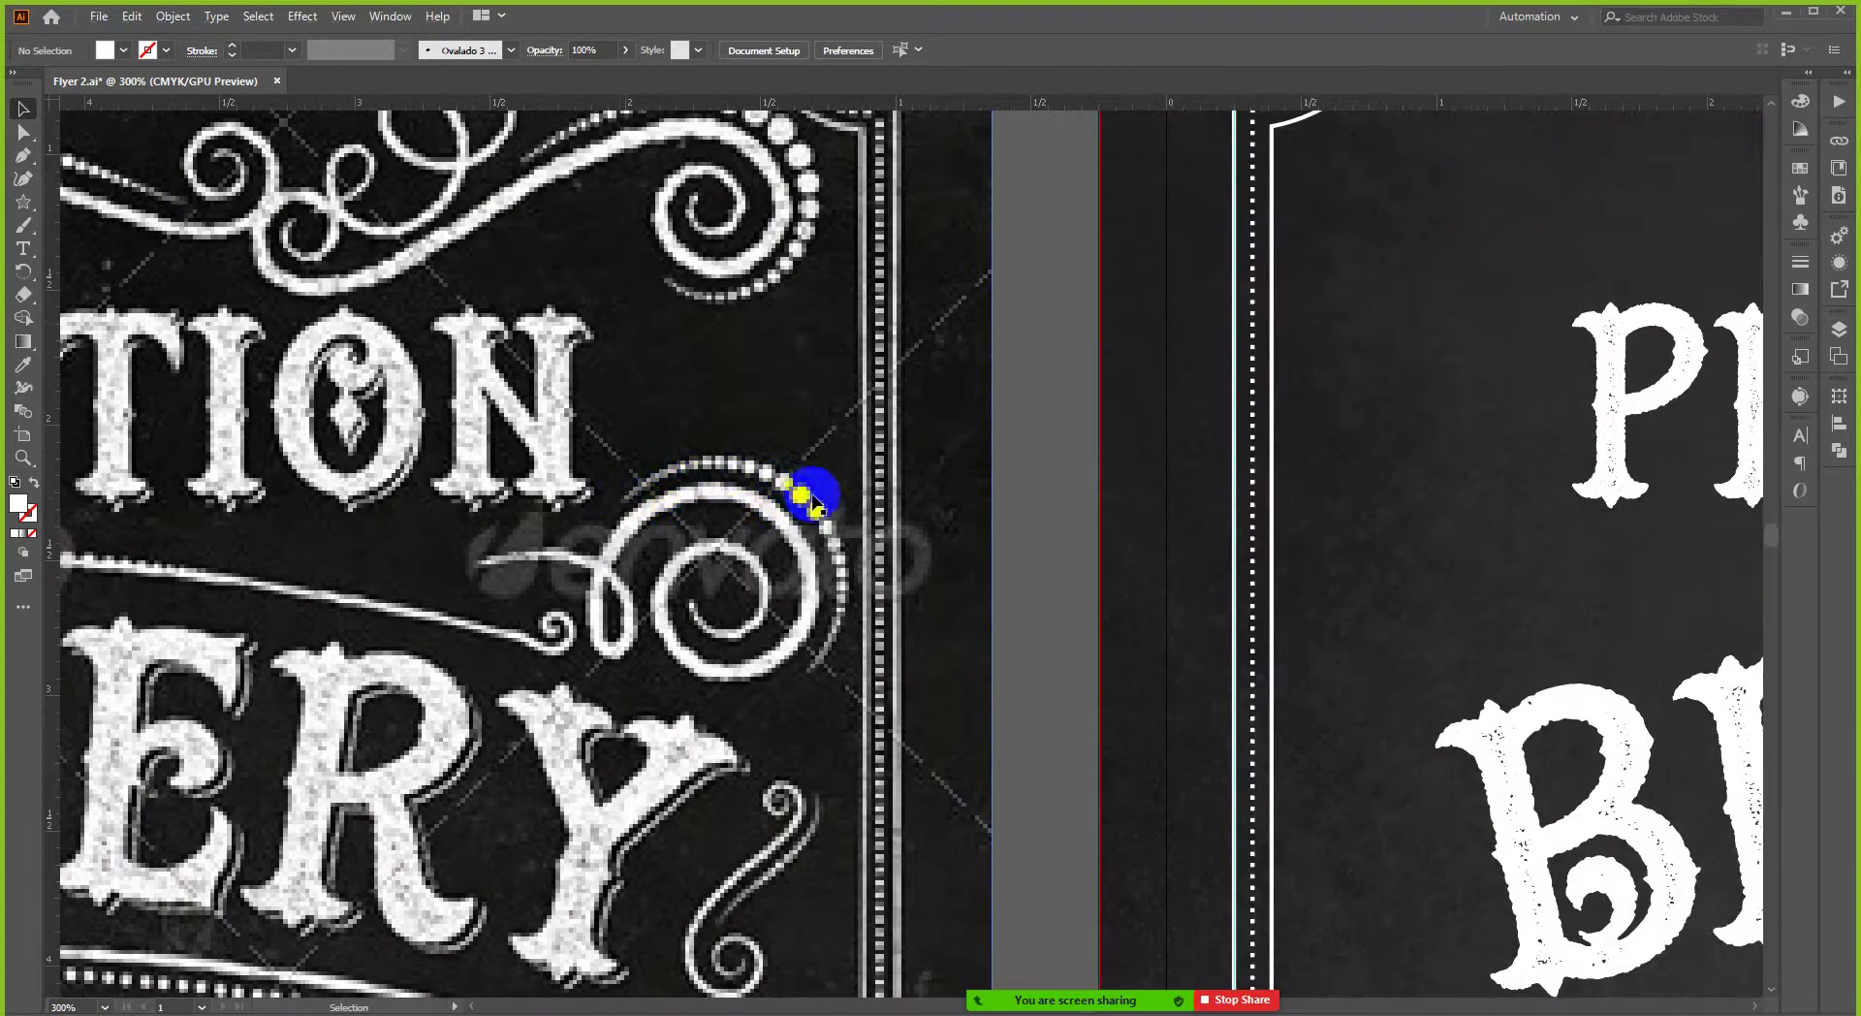
{"action": "scroll", "coordinate": [998, 569], "scroll_direction": "down", "scroll_amount": 3}
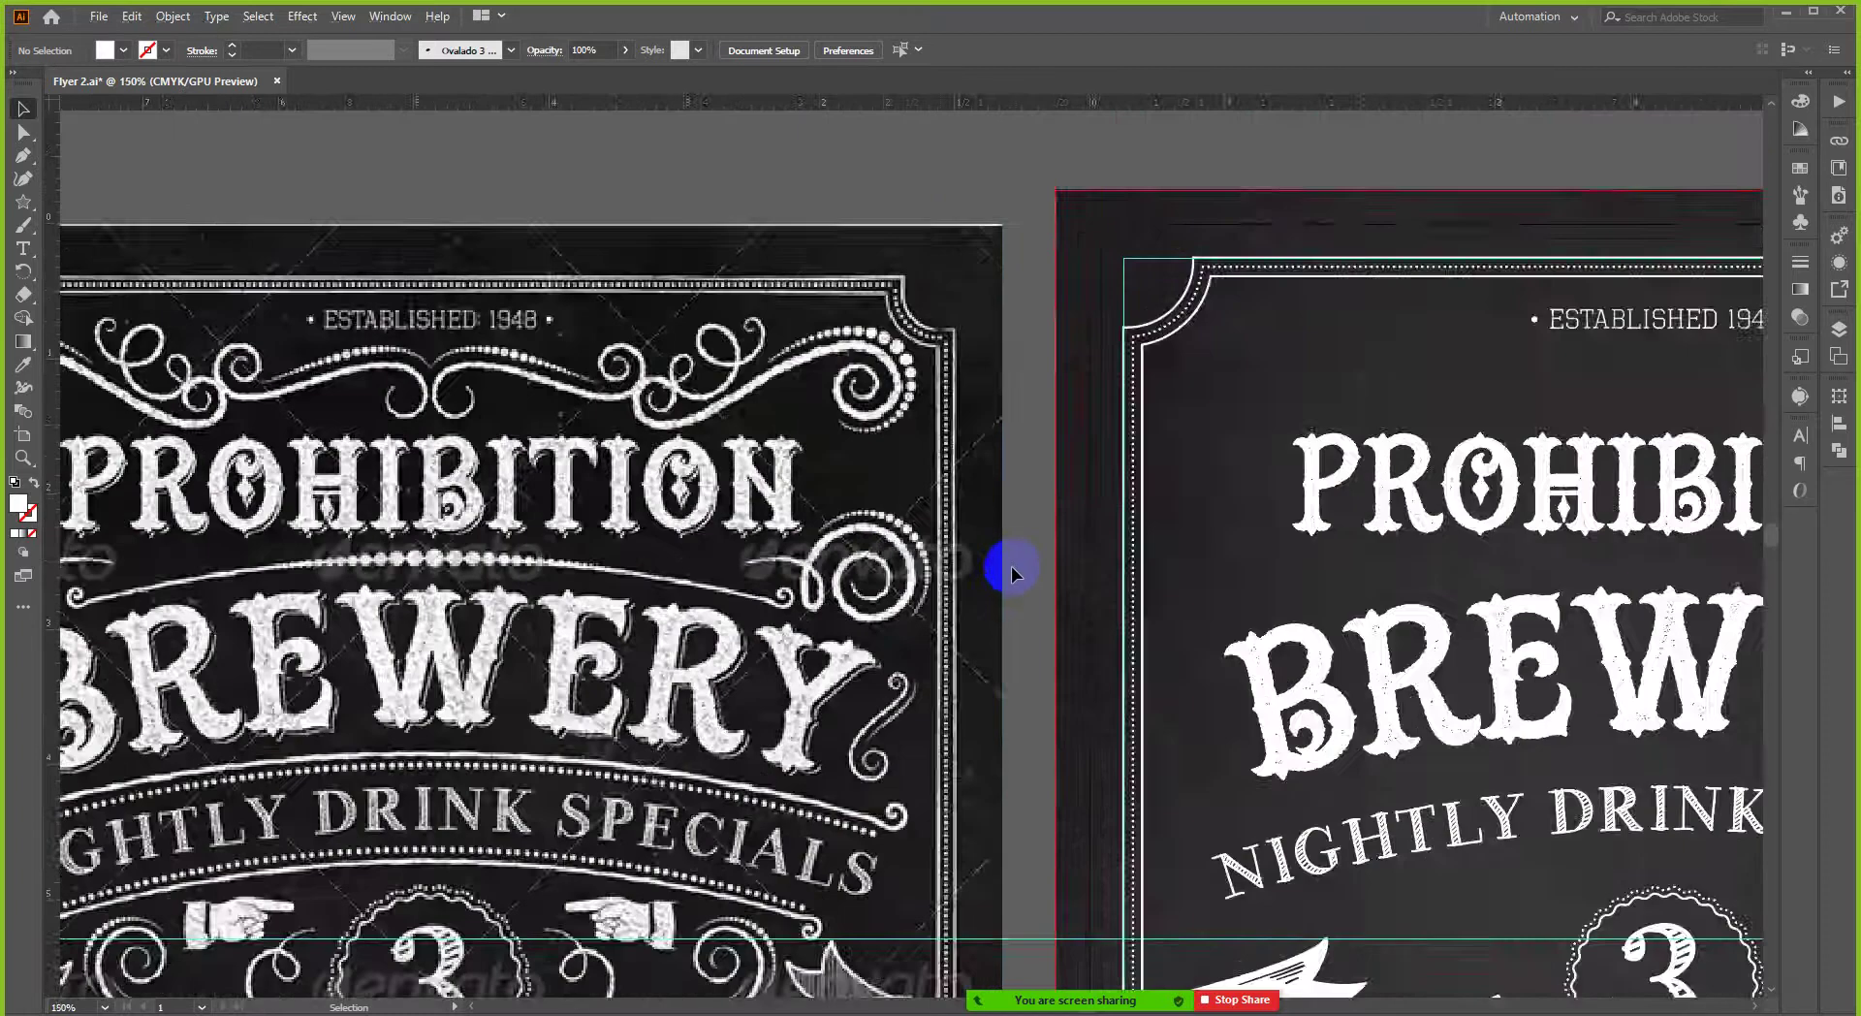
{"action": "scroll", "coordinate": [291, 423], "scroll_direction": "up", "scroll_amount": 1}
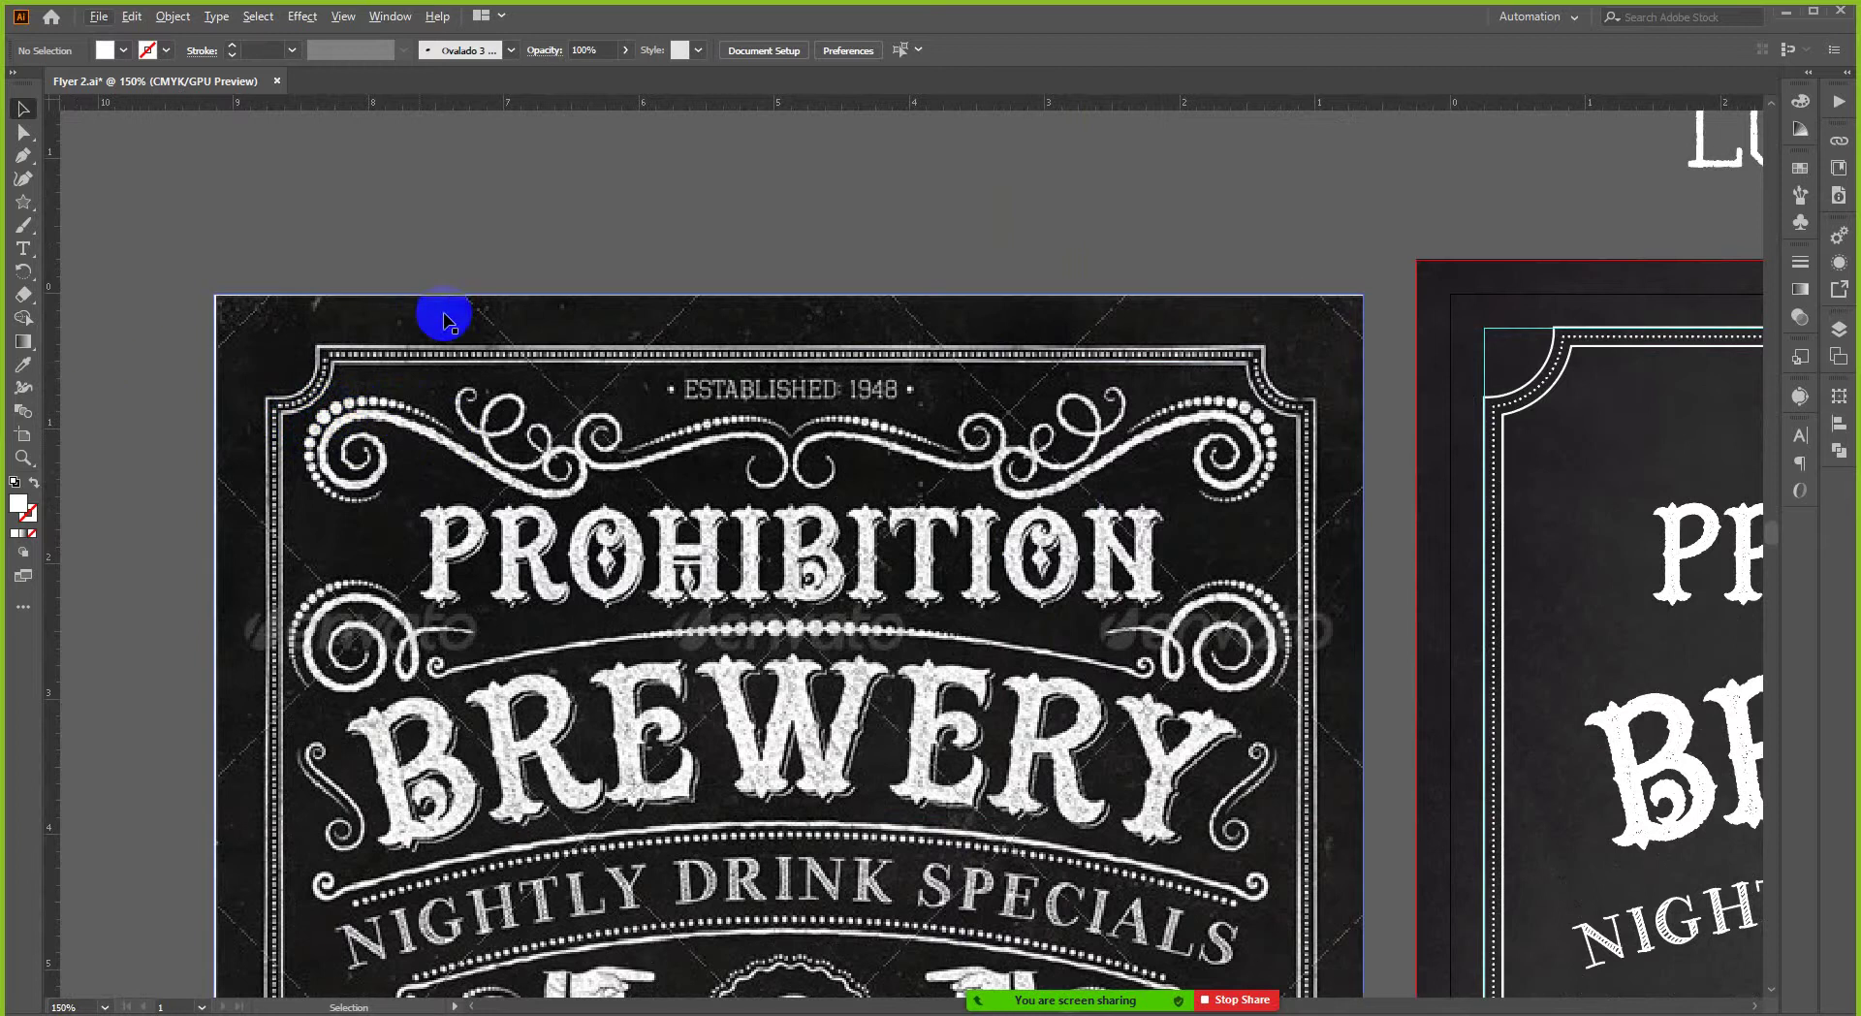
{"action": "scroll", "coordinate": [496, 368], "scroll_direction": "down", "scroll_amount": 1}
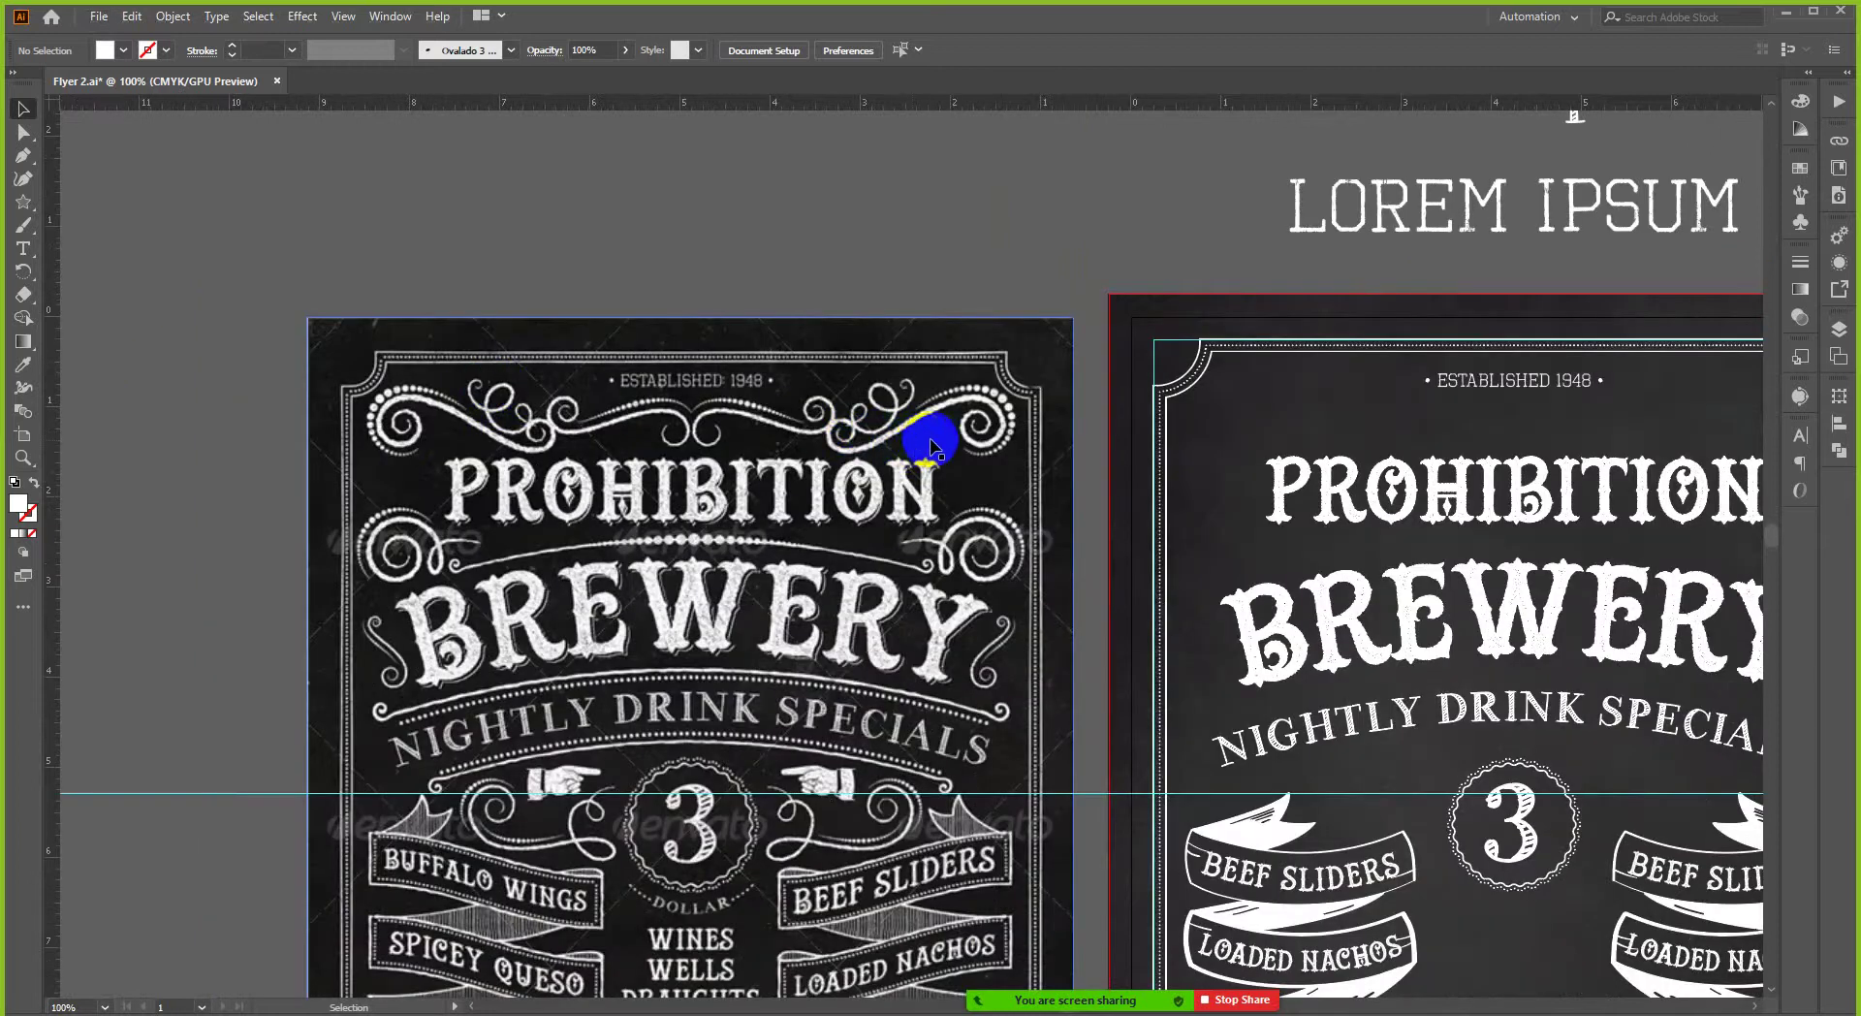
{"action": "scroll", "coordinate": [601, 436], "scroll_direction": "down", "scroll_amount": 1}
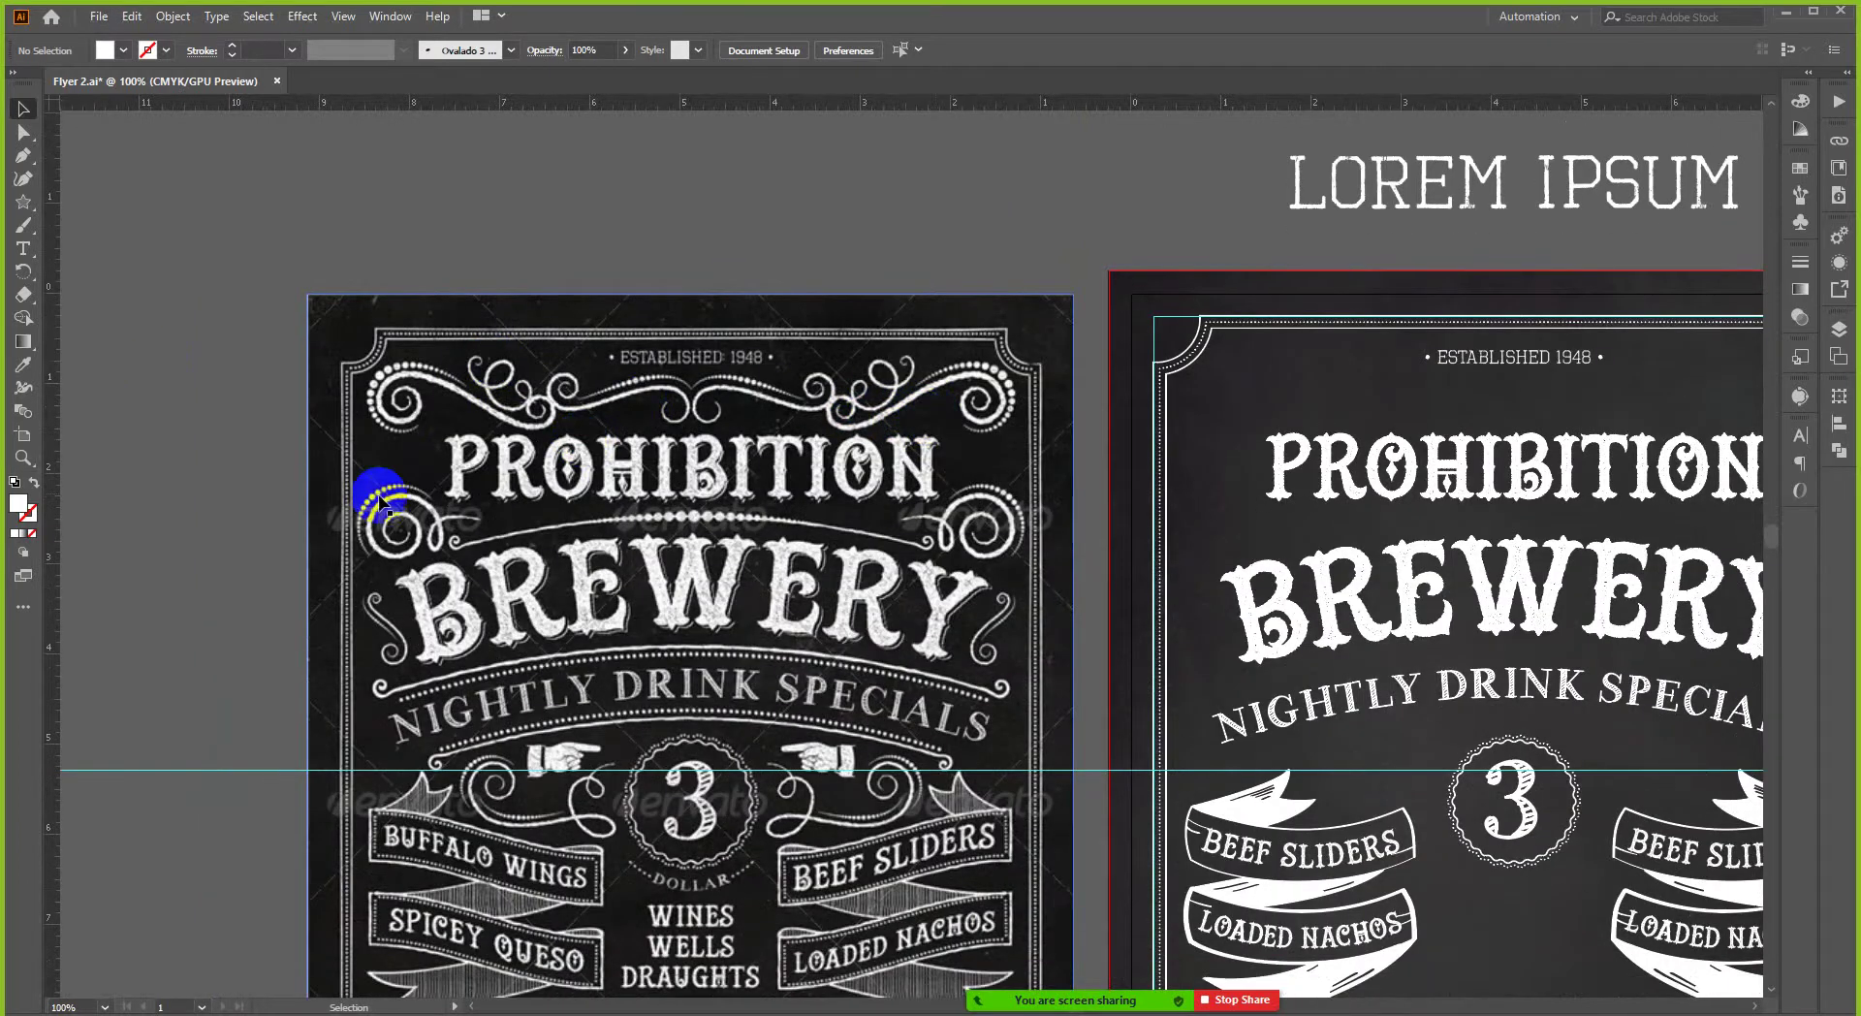
{"action": "scroll", "coordinate": [455, 412], "scroll_direction": "down", "scroll_amount": 2}
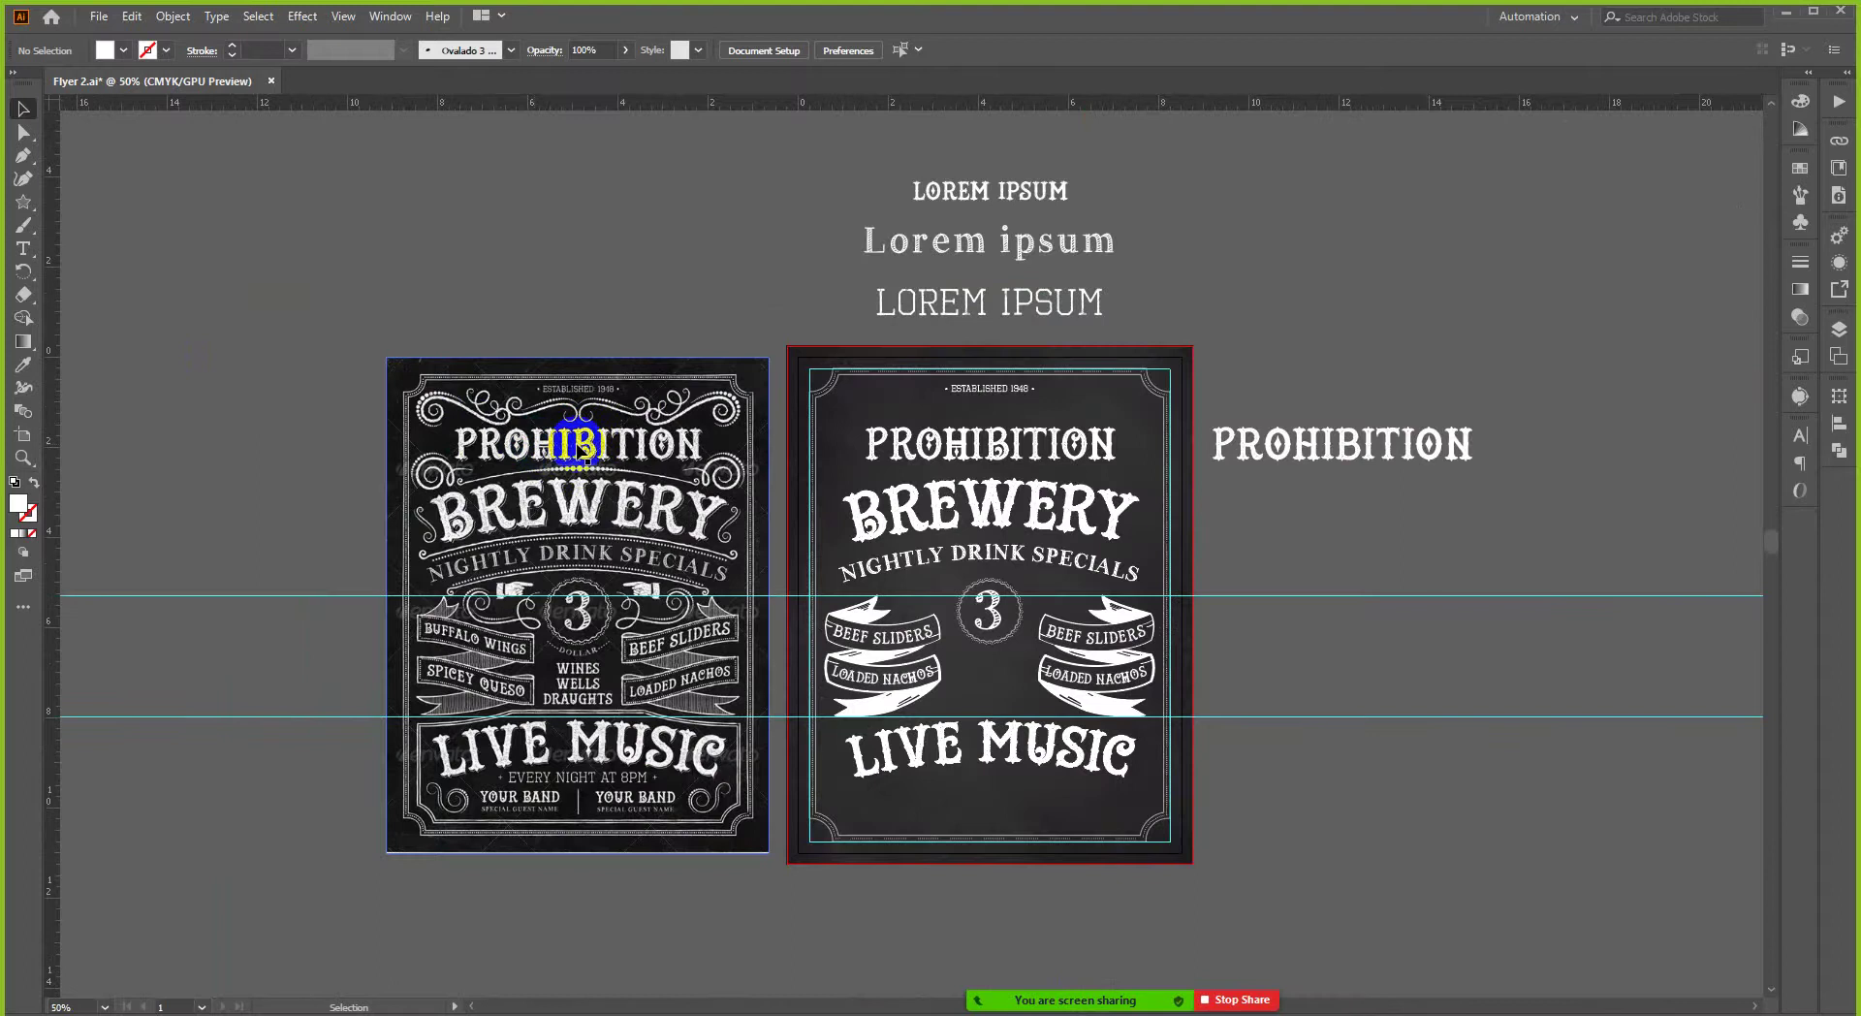
{"action": "scroll", "coordinate": [594, 441], "scroll_direction": "up", "scroll_amount": 2}
{"action": "scroll", "coordinate": [593, 441], "scroll_direction": "down", "scroll_amount": 1}
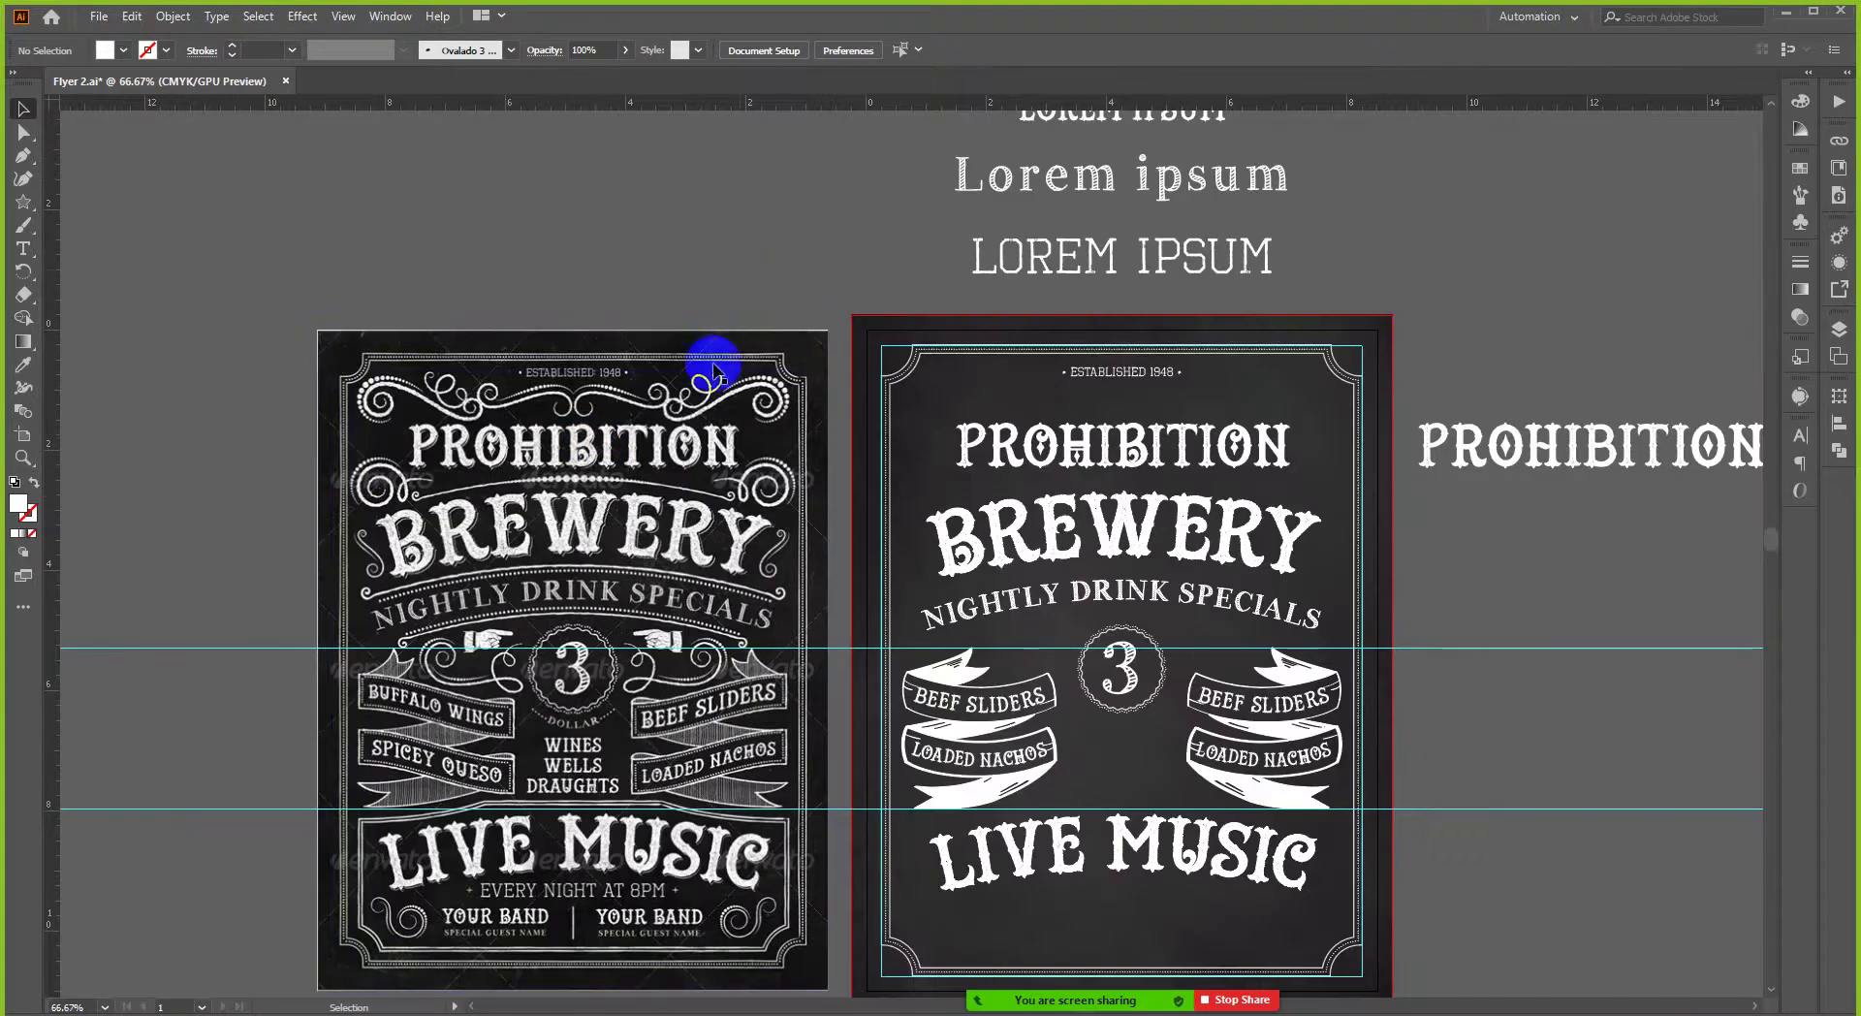
{"action": "left_click_drag", "start_coordinate": [1126, 553], "coordinate": [1139, 570]}
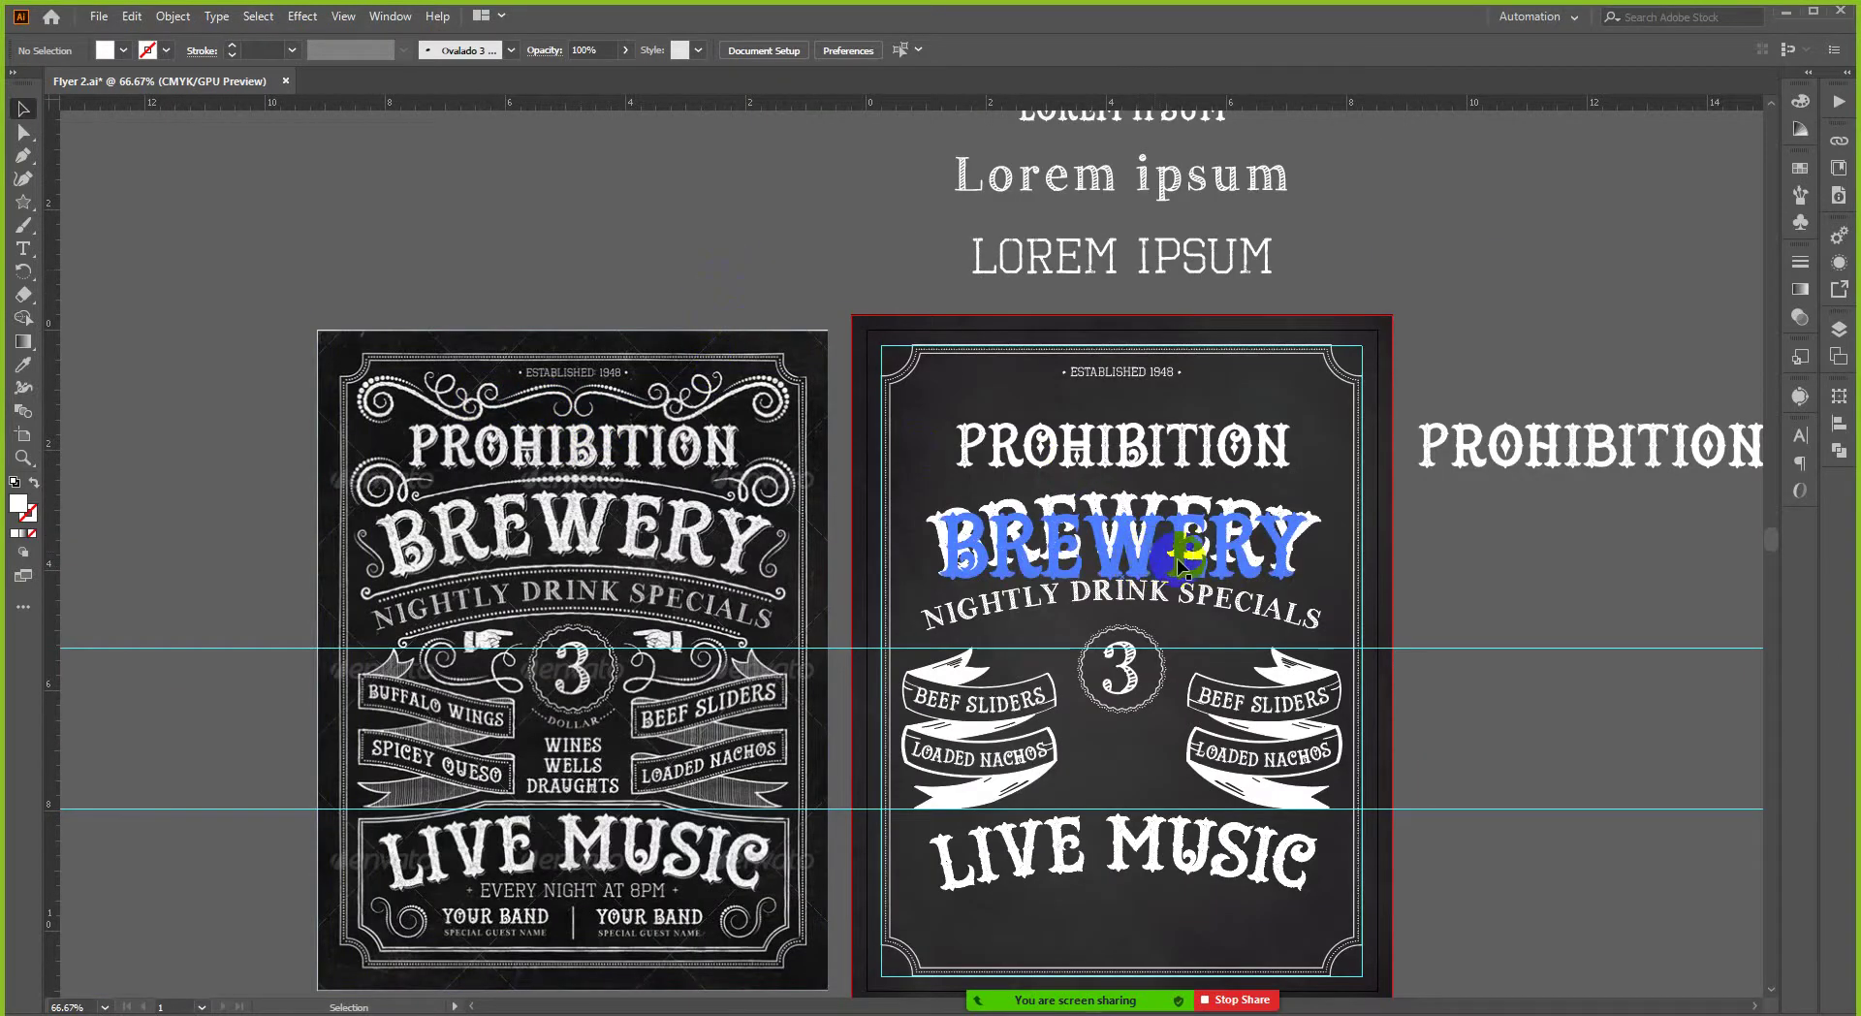
{"action": "left_click_drag", "start_coordinate": [1195, 624], "coordinate": [1192, 651]}
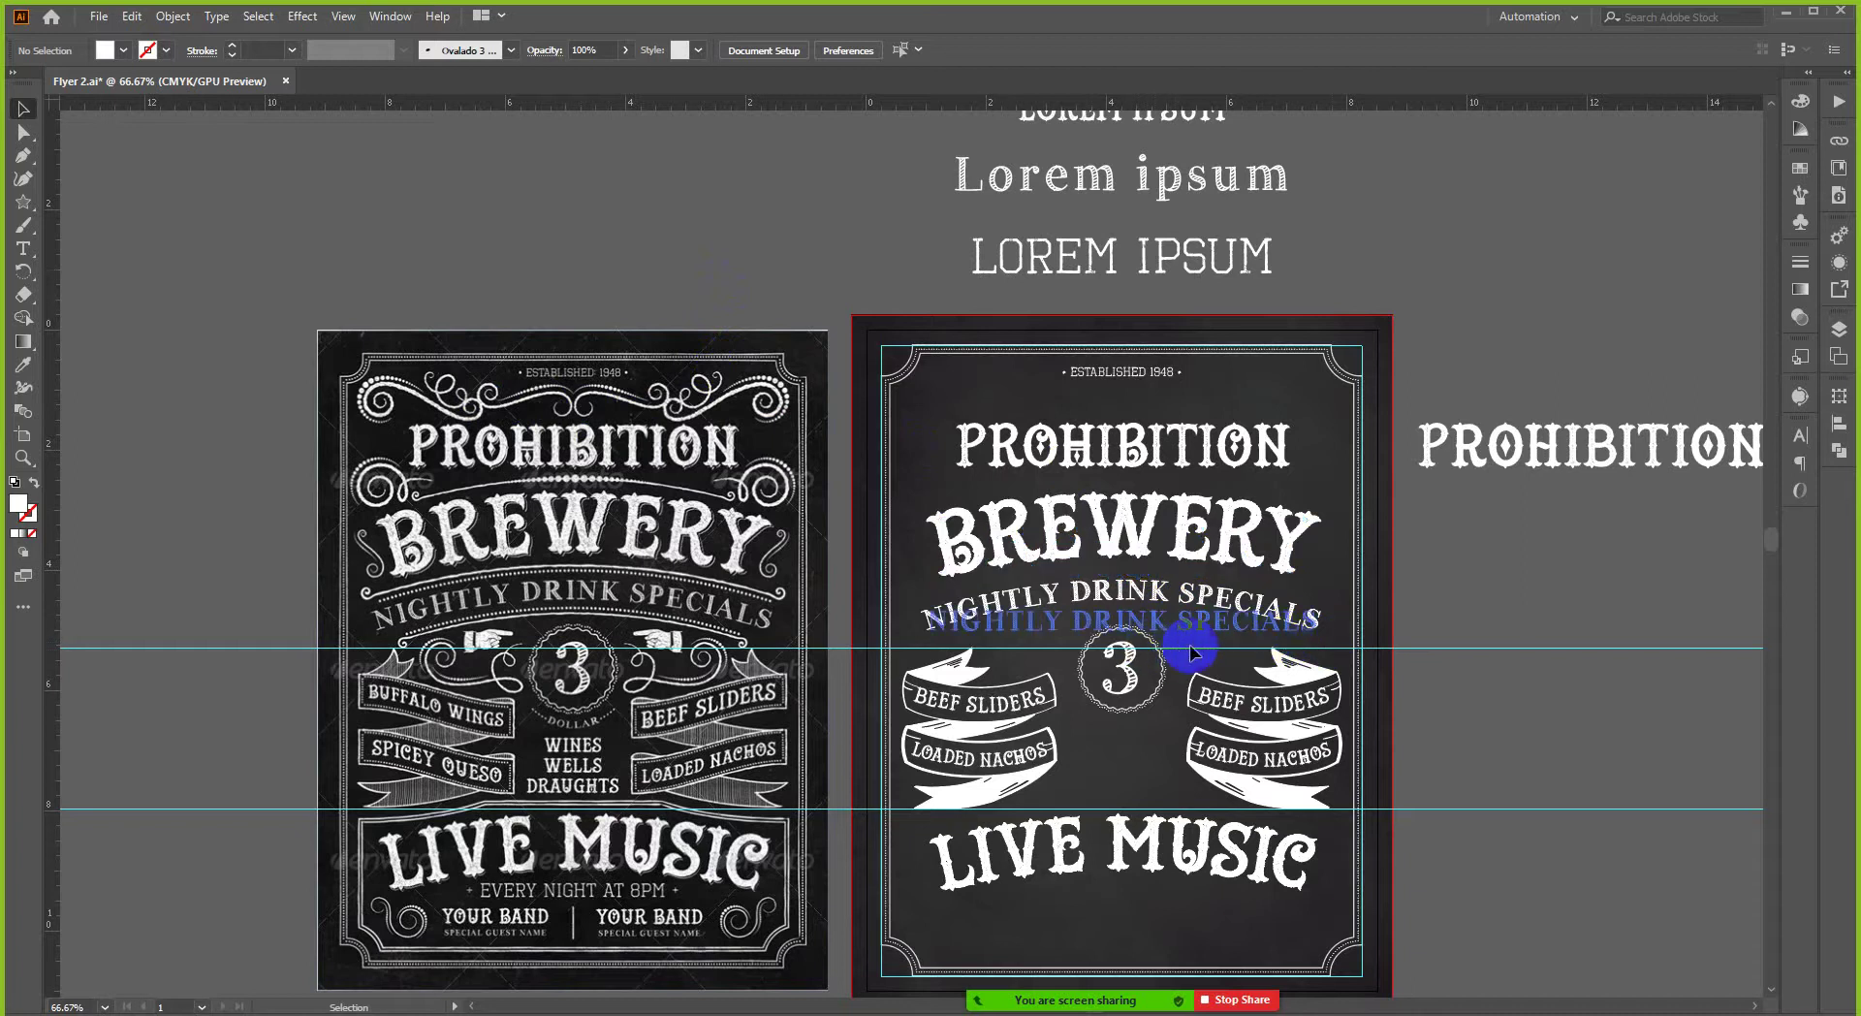
- Save the flyer document
{"action": "scroll", "coordinate": [1520, 665], "scroll_direction": "down", "scroll_amount": 1}
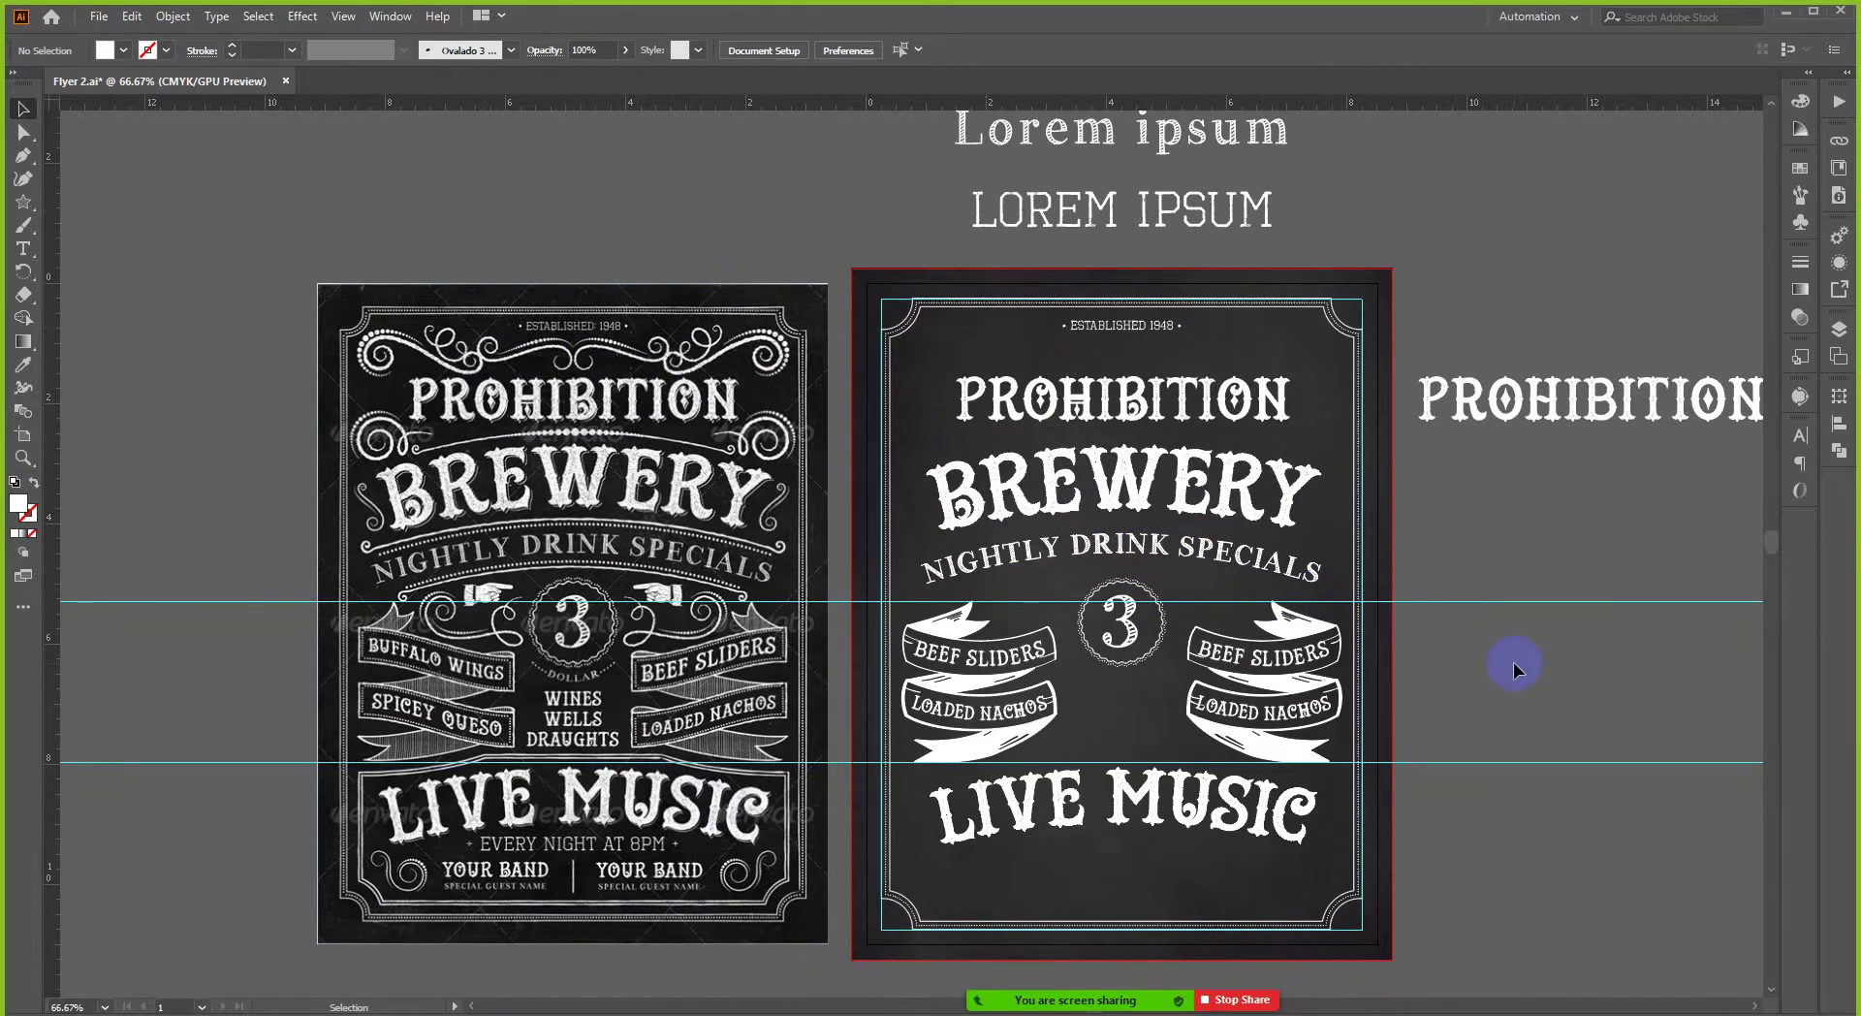
{"action": "scroll", "coordinate": [1417, 675], "scroll_direction": "up", "scroll_amount": 1}
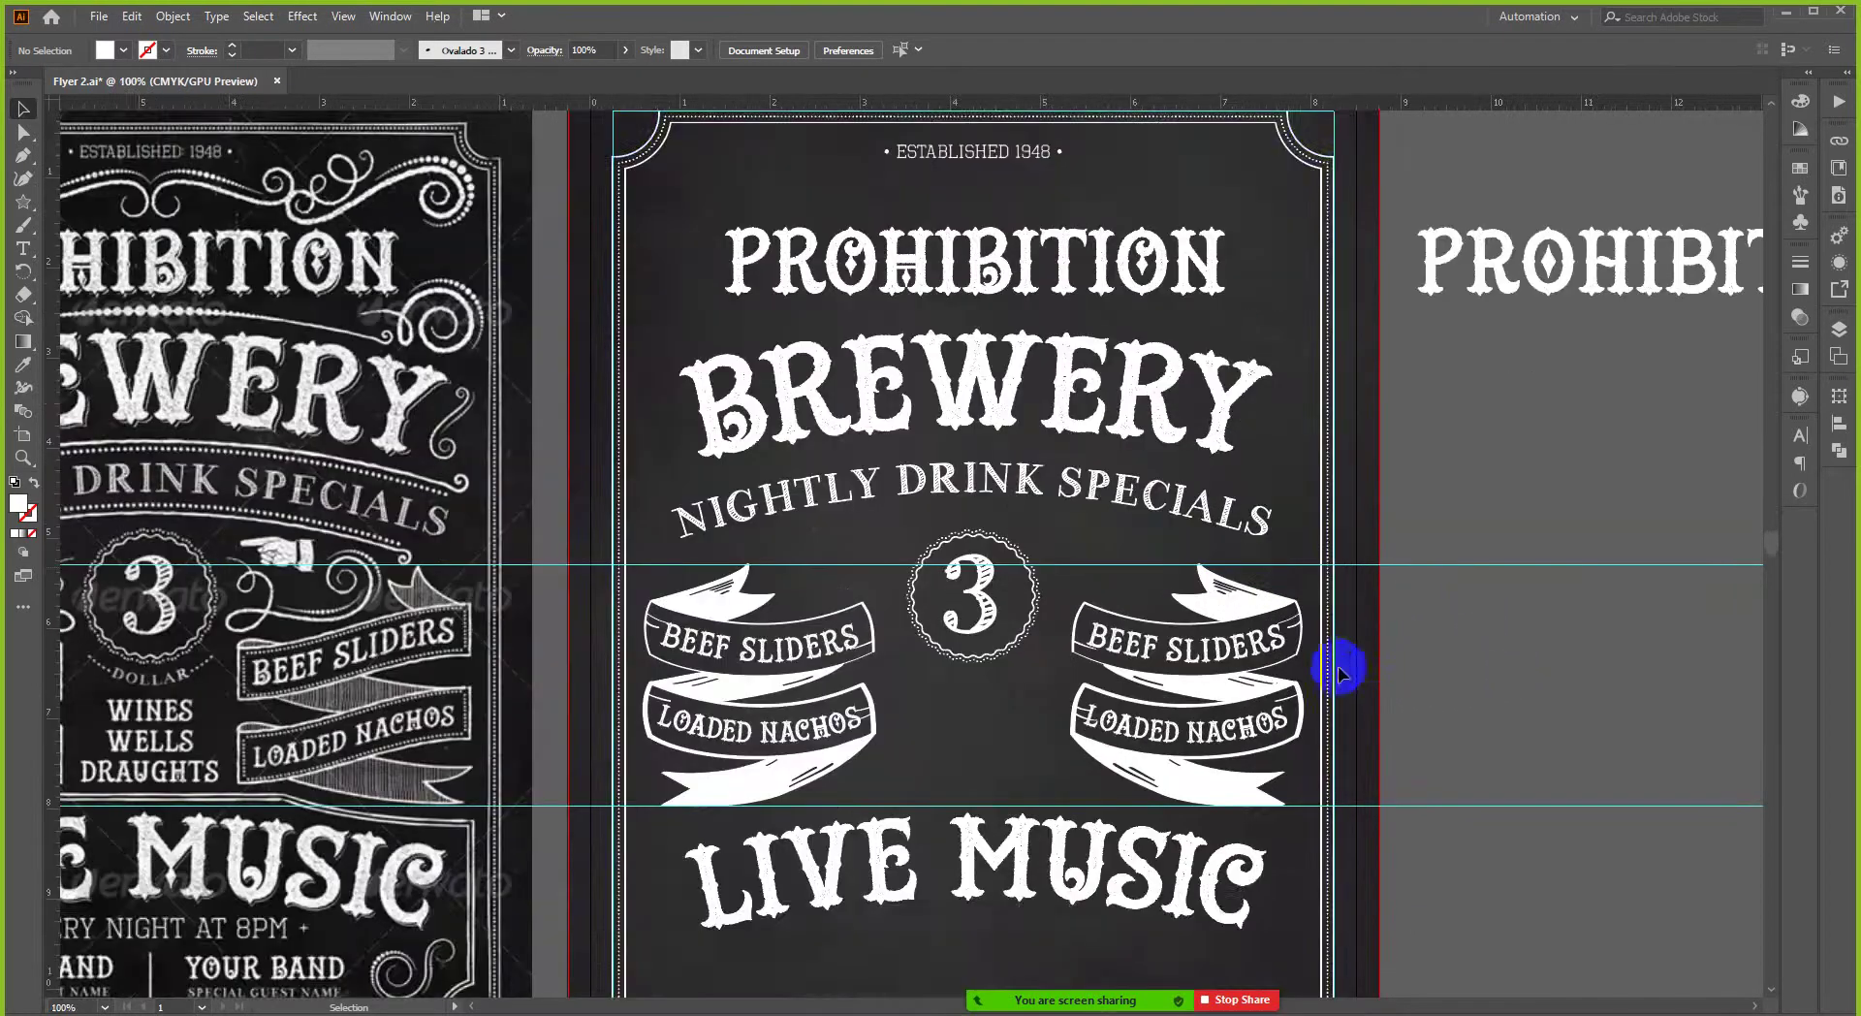
{"action": "scroll", "coordinate": [1337, 661], "scroll_direction": "up", "scroll_amount": 2}
{"action": "key", "text": "a"}
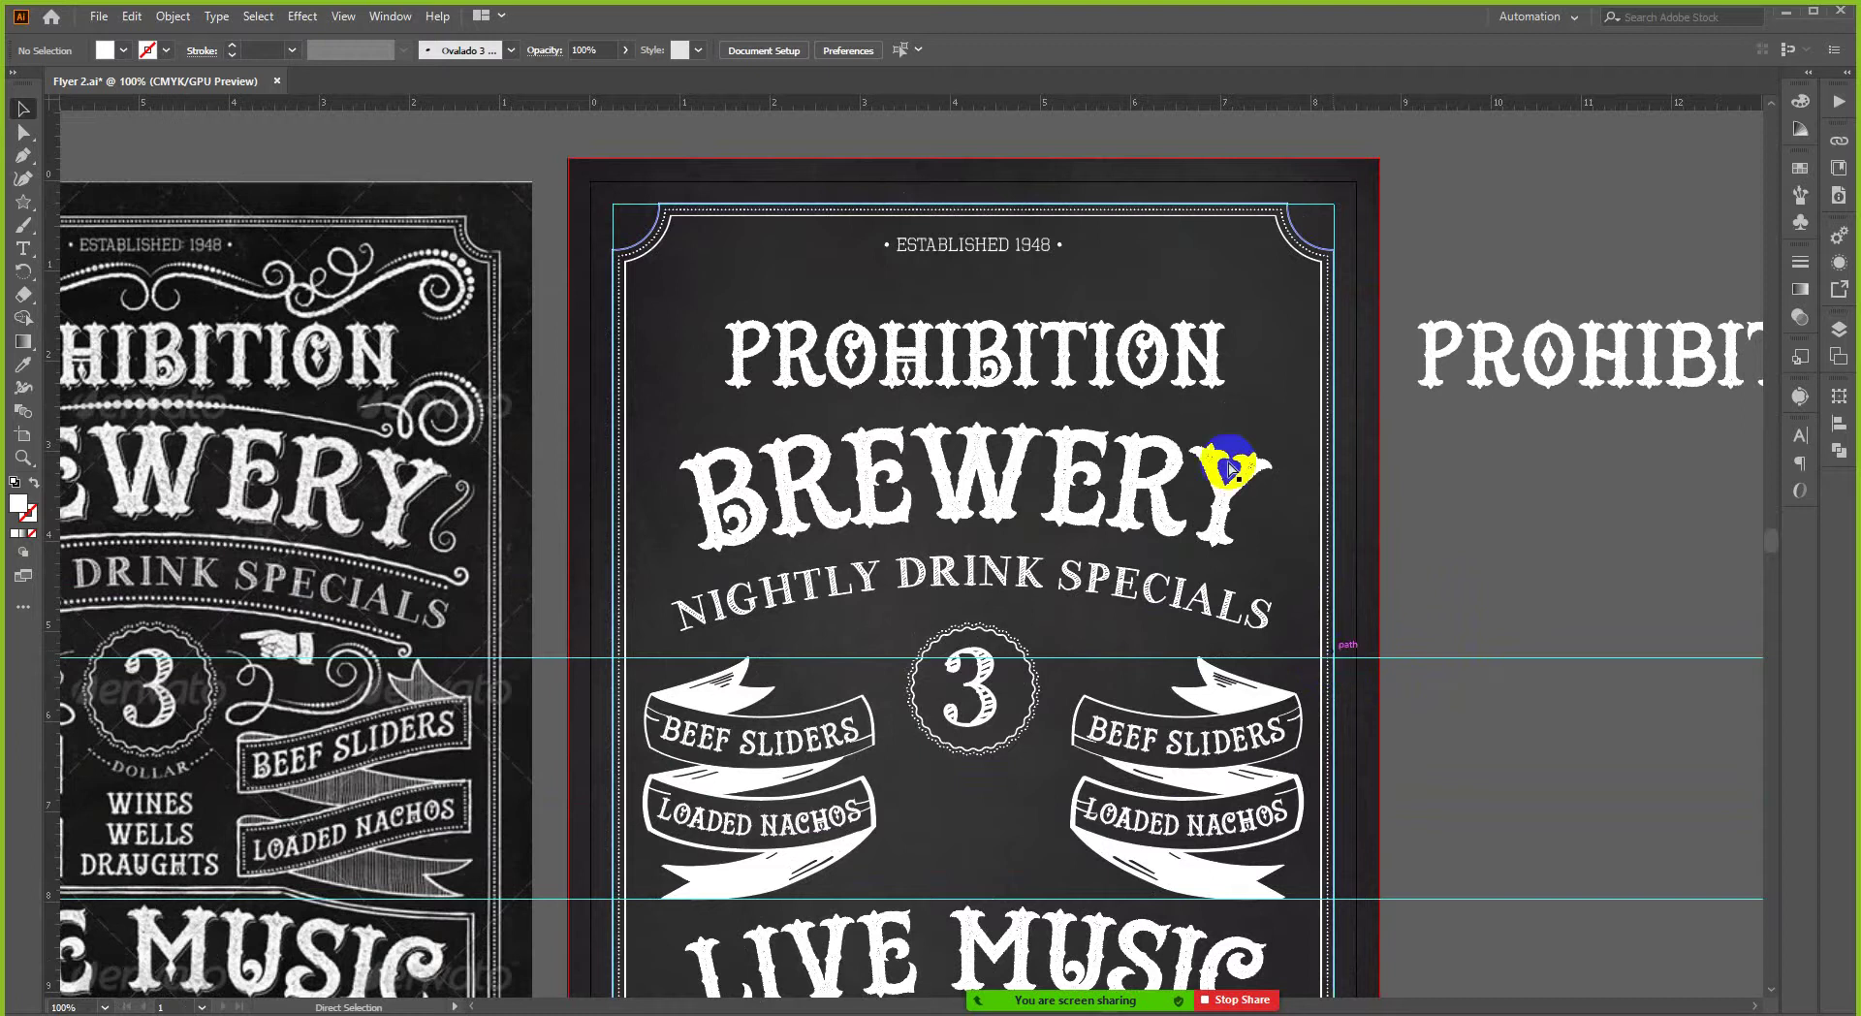
{"action": "key", "text": "v"}
{"action": "key", "text": "ctrl+s"}
{"action": "scroll", "coordinate": [1134, 455], "scroll_direction": "down", "scroll_amount": 1}
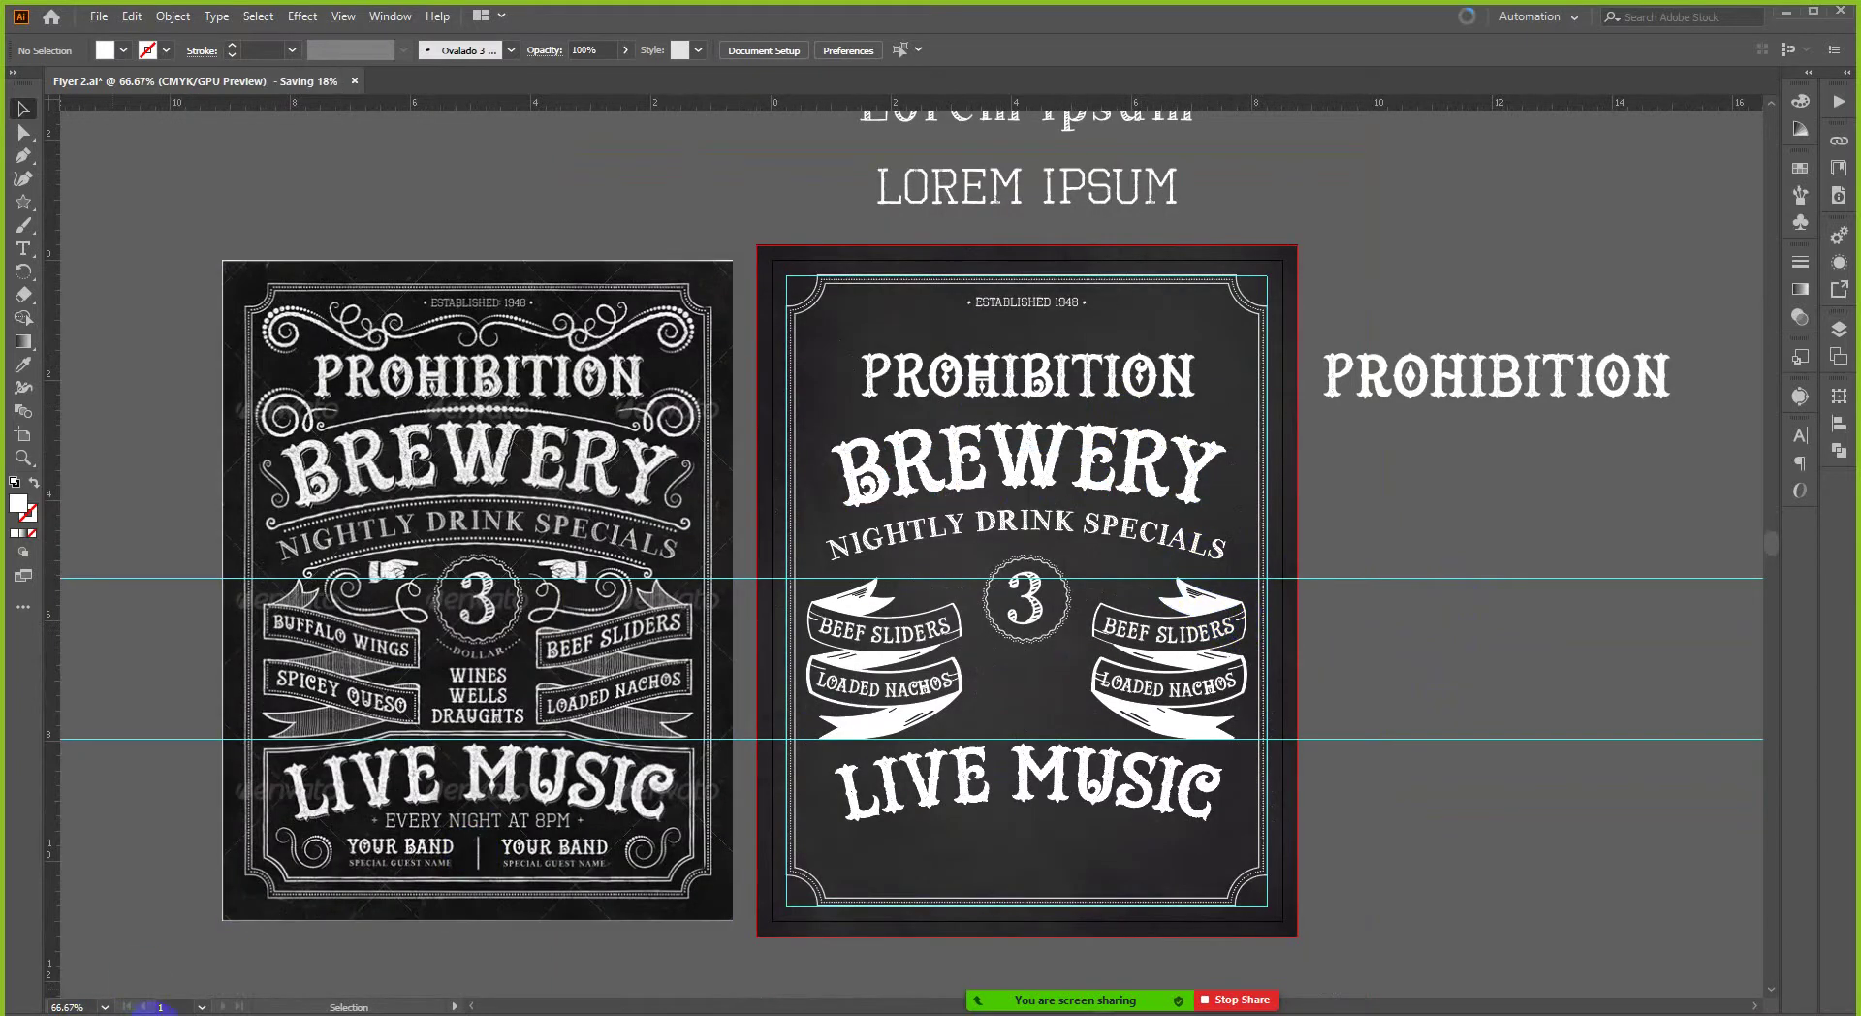
- Switch to Freepik in the browser and search all resources for CHALK FLORAL ELEMENTS
{"action": "left_click", "coordinate": [155, 1009]}
{"action": "scroll", "coordinate": [860, 574], "scroll_direction": "up", "scroll_amount": 7}
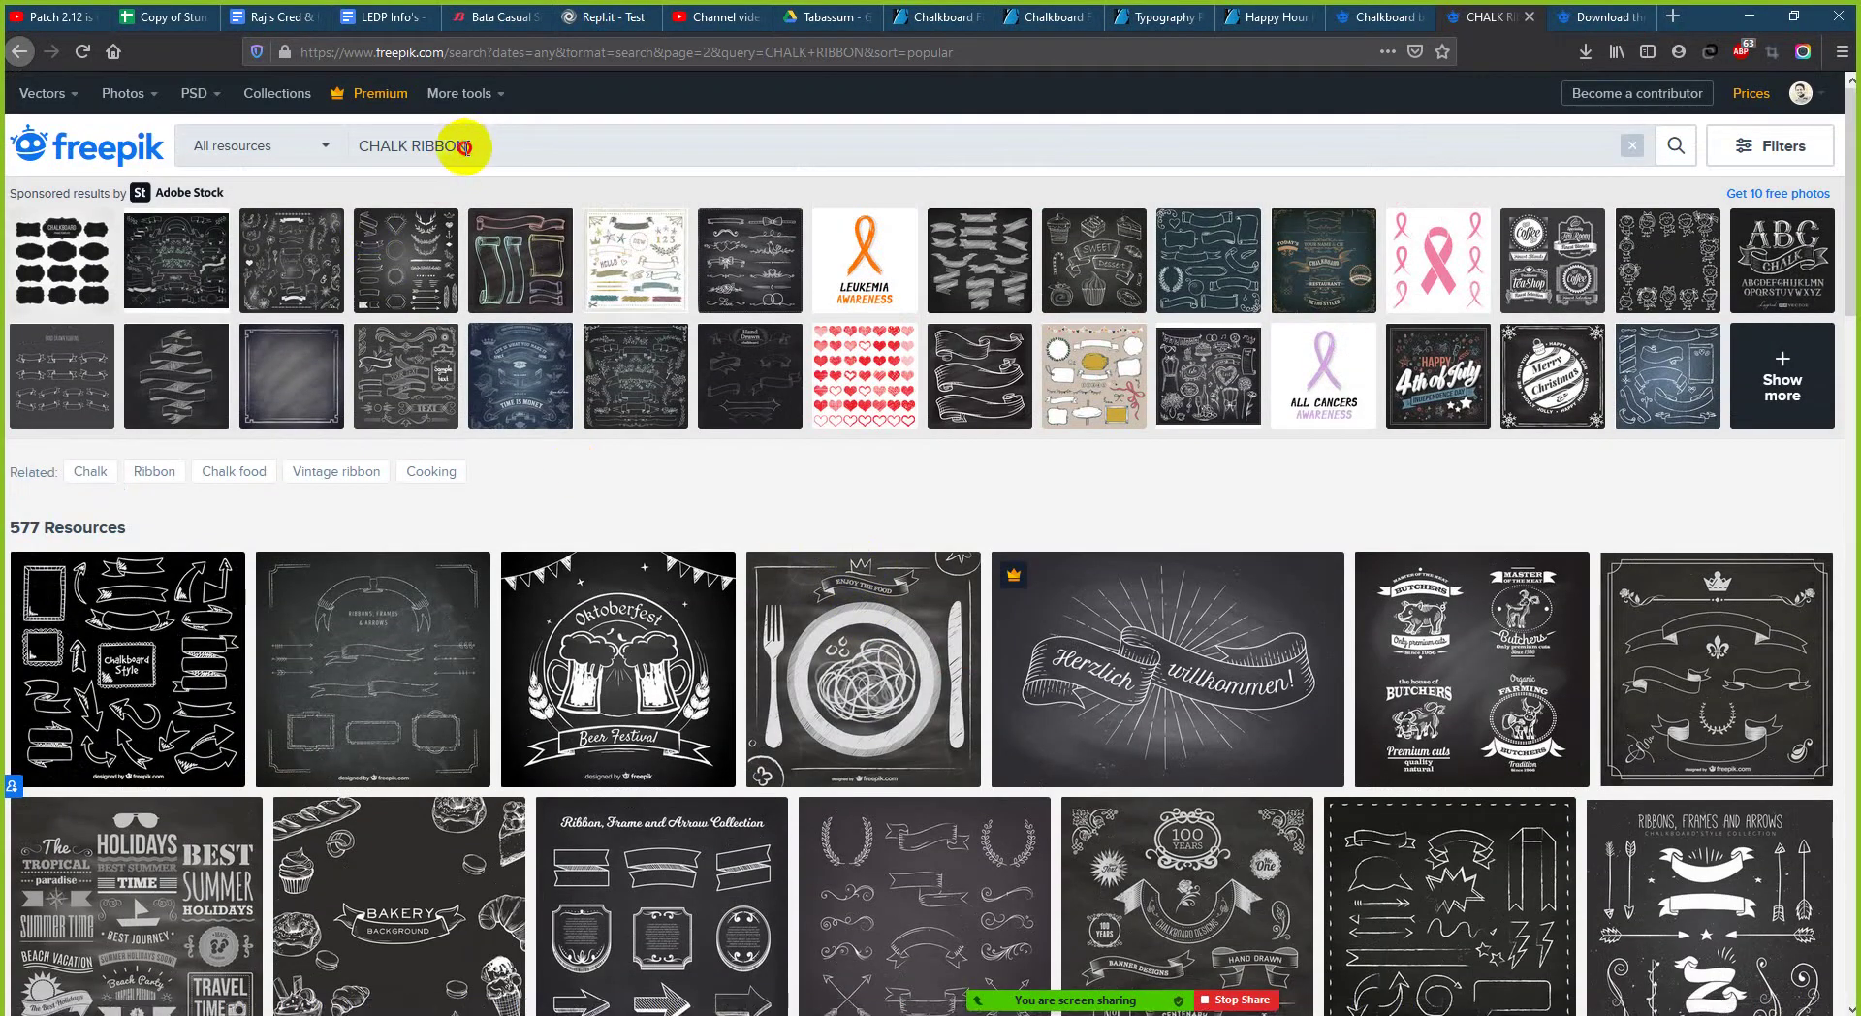
{"action": "left_click_drag", "start_coordinate": [465, 147], "coordinate": [418, 149]}
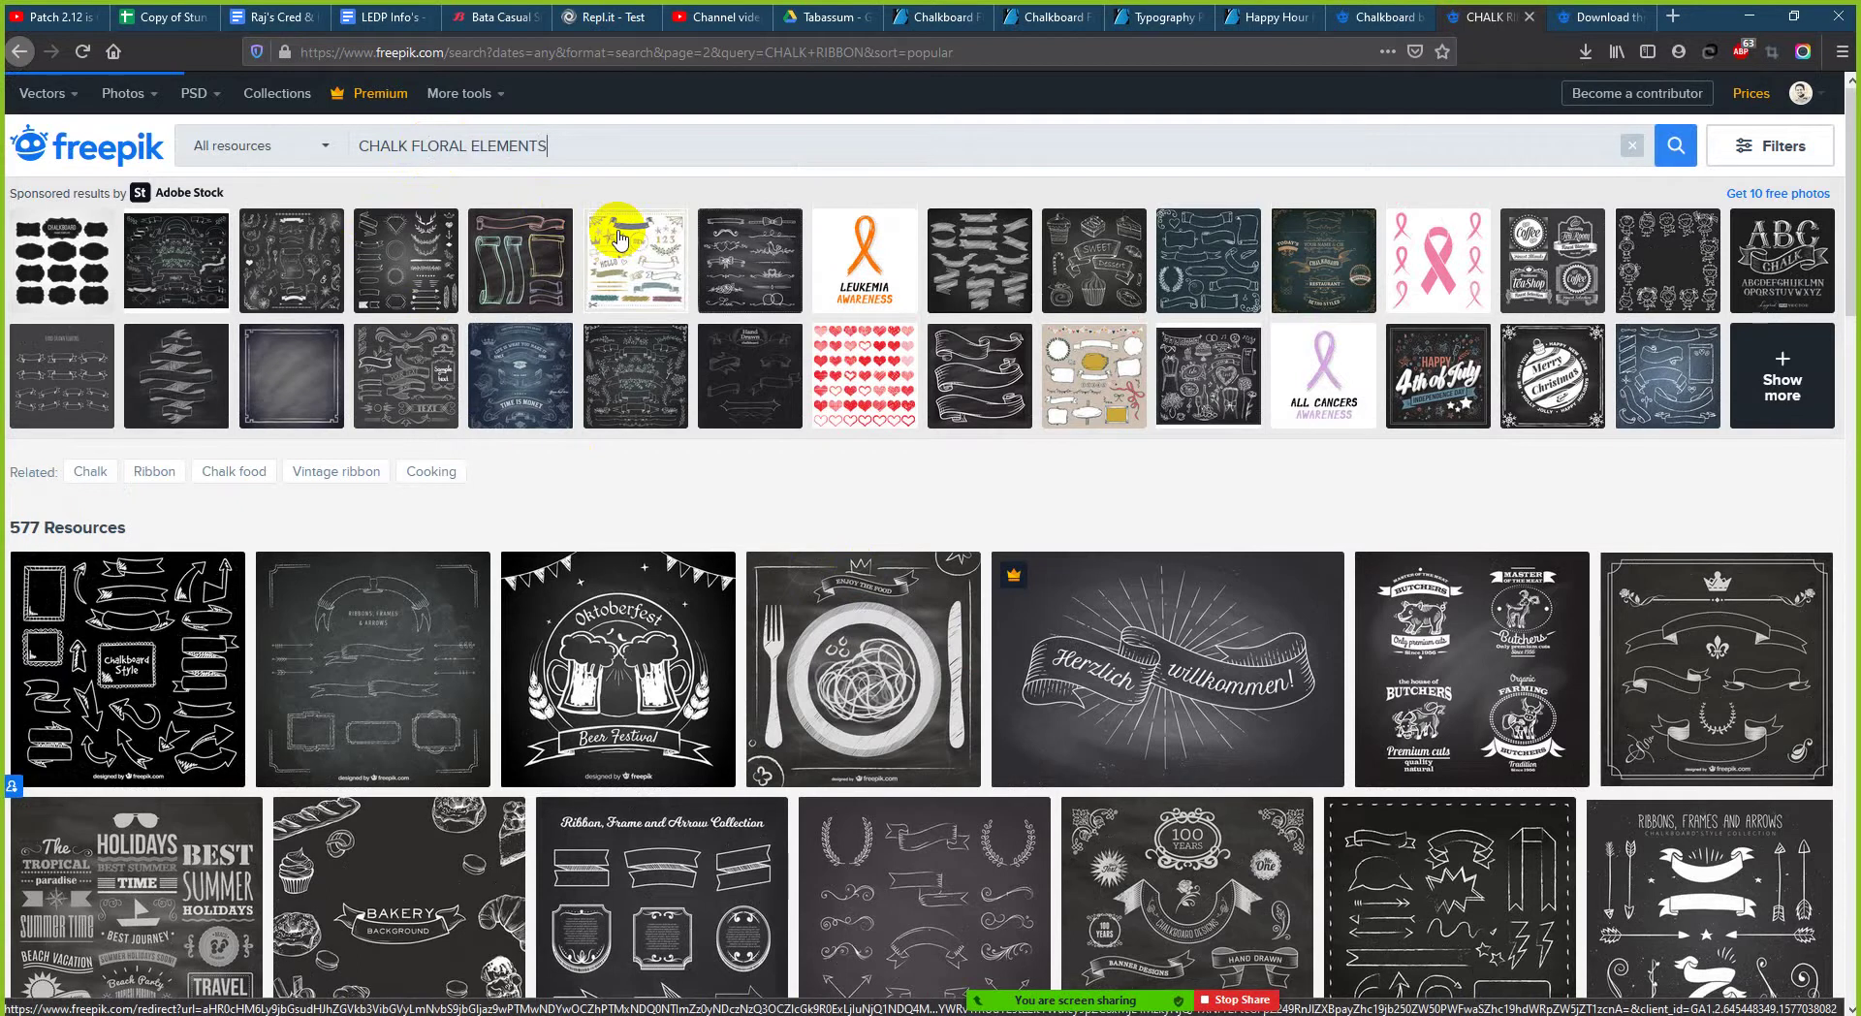
{"action": "key", "text": "Return"}
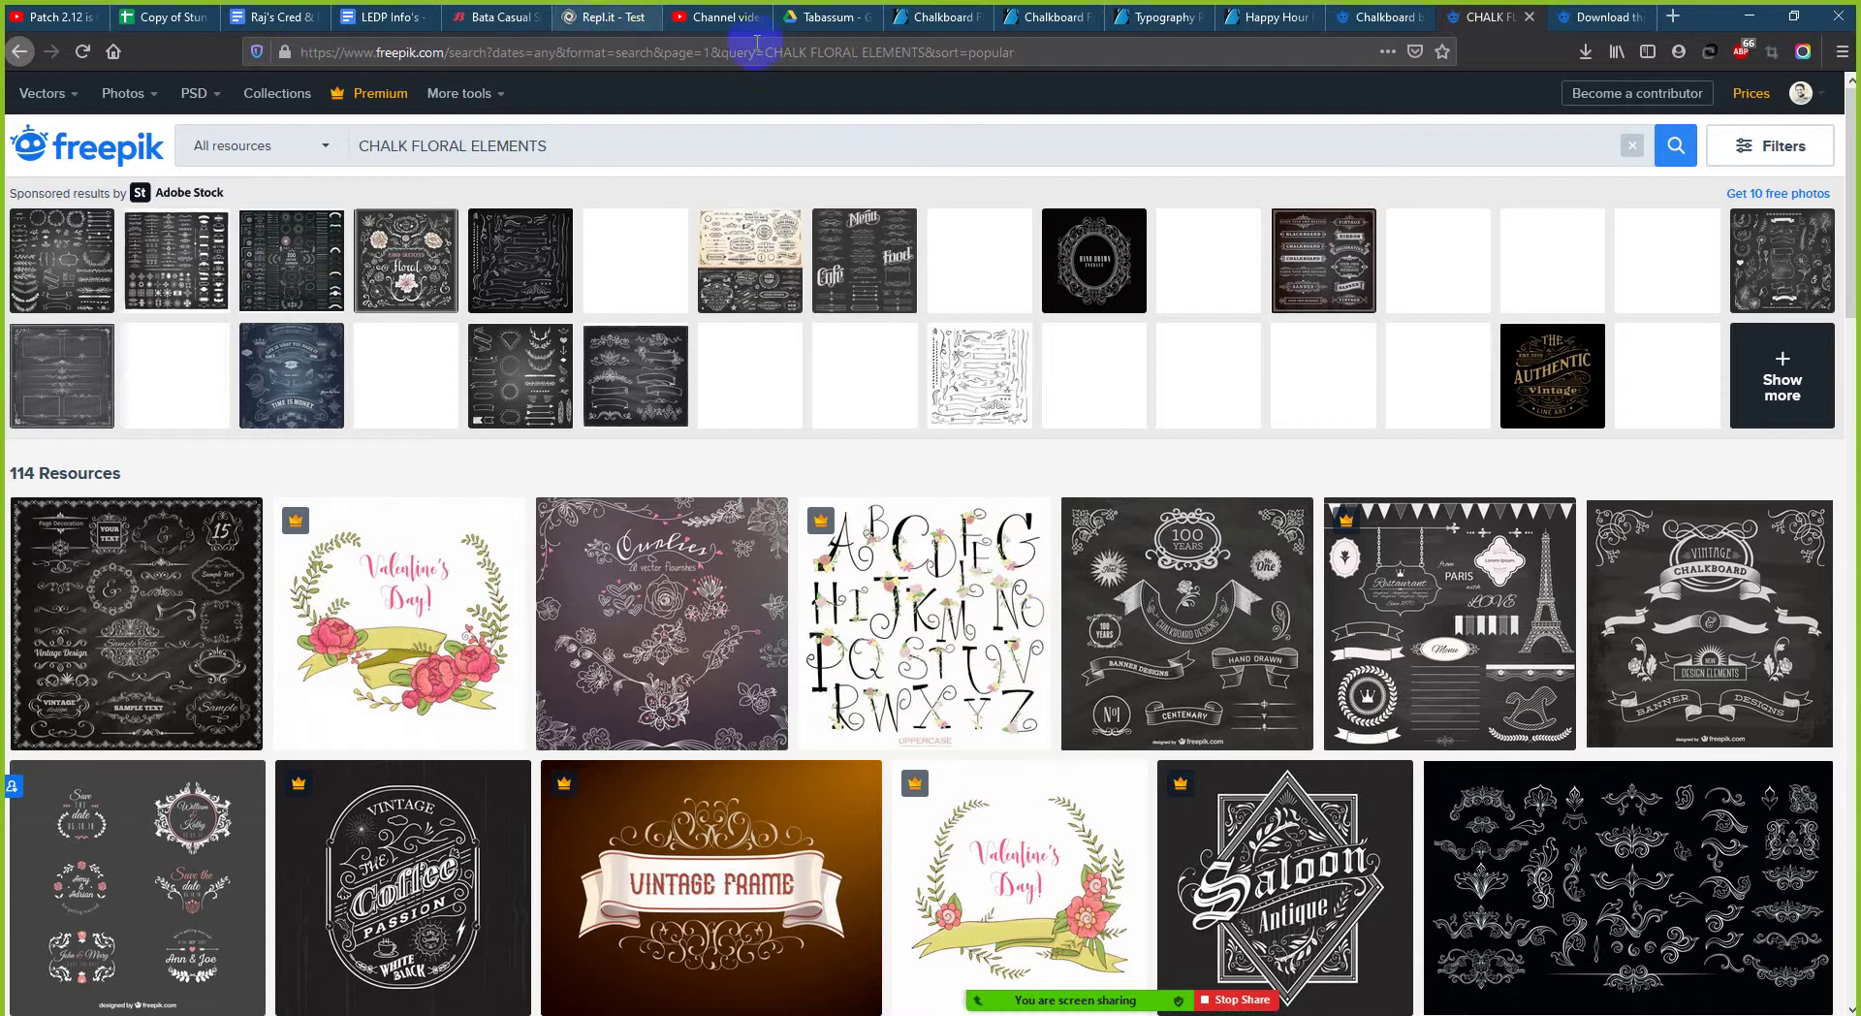
- Look through the chalk floral search results for ornaments matching the swirls and dividers on the reference flyer in Illustrator
{"action": "left_click", "coordinate": [1389, 17]}
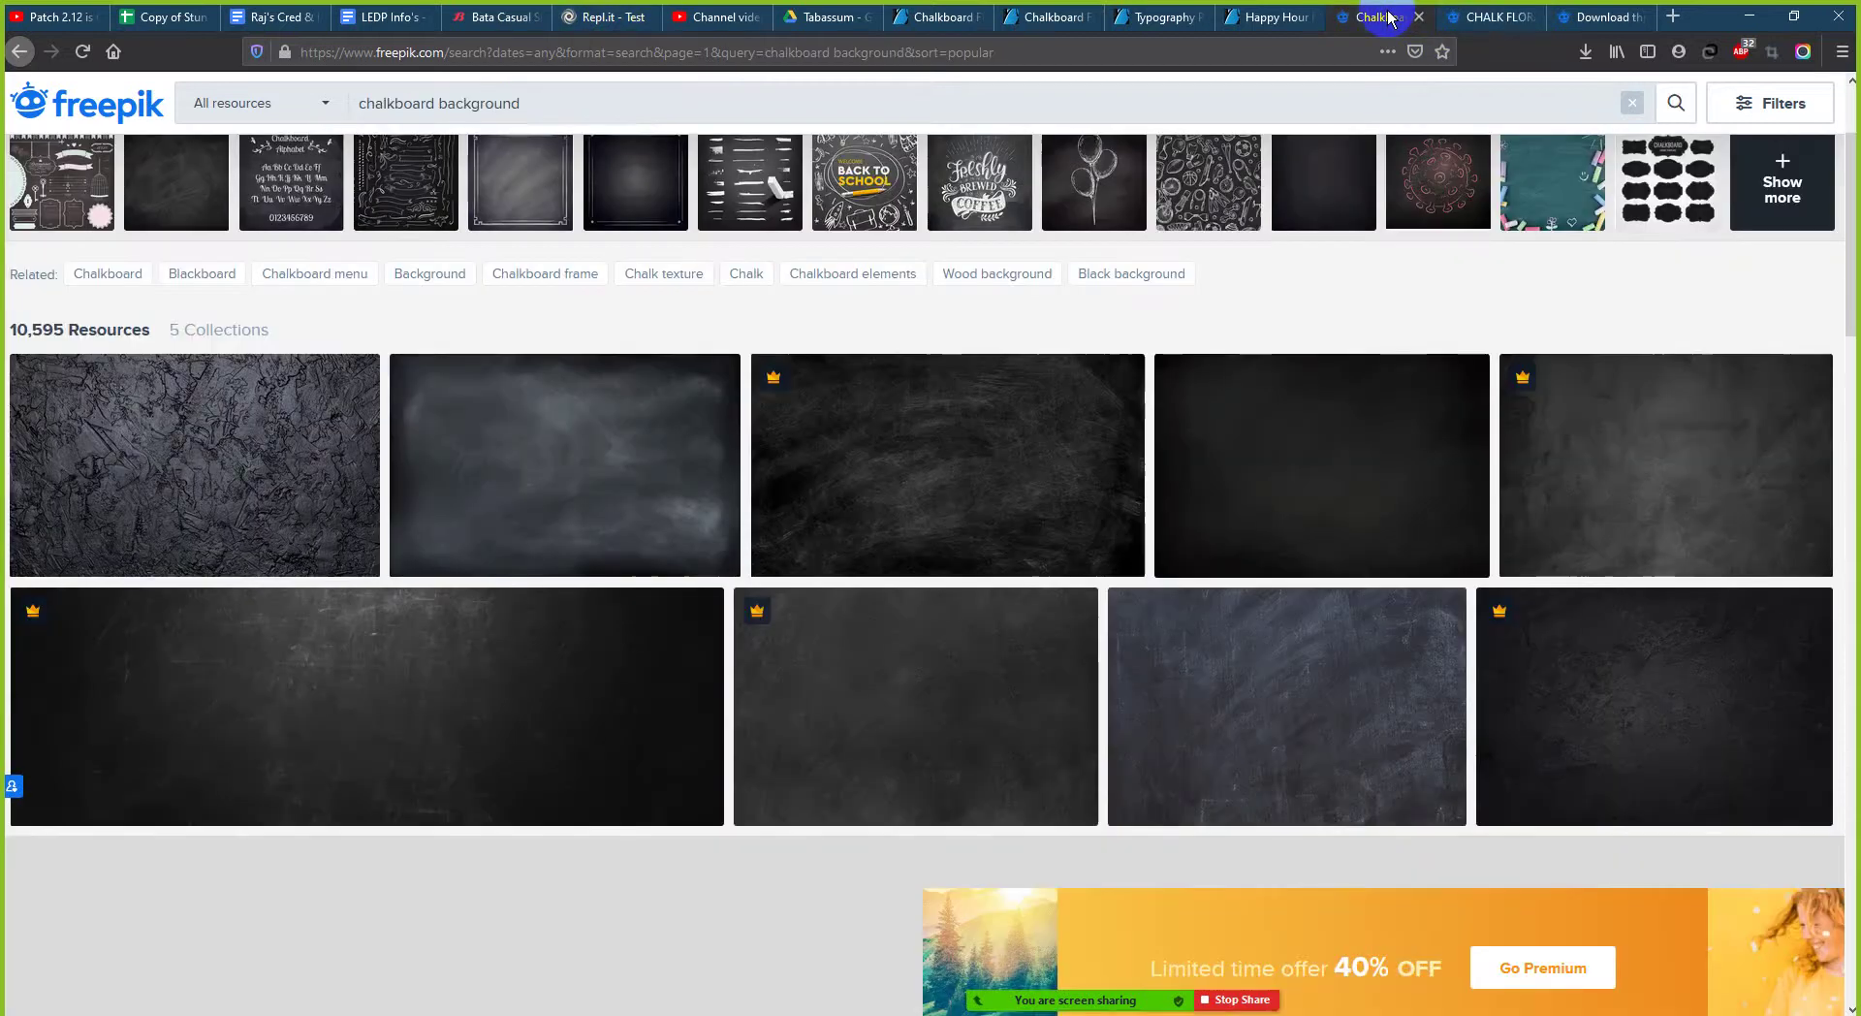
{"action": "left_click", "coordinate": [1493, 16]}
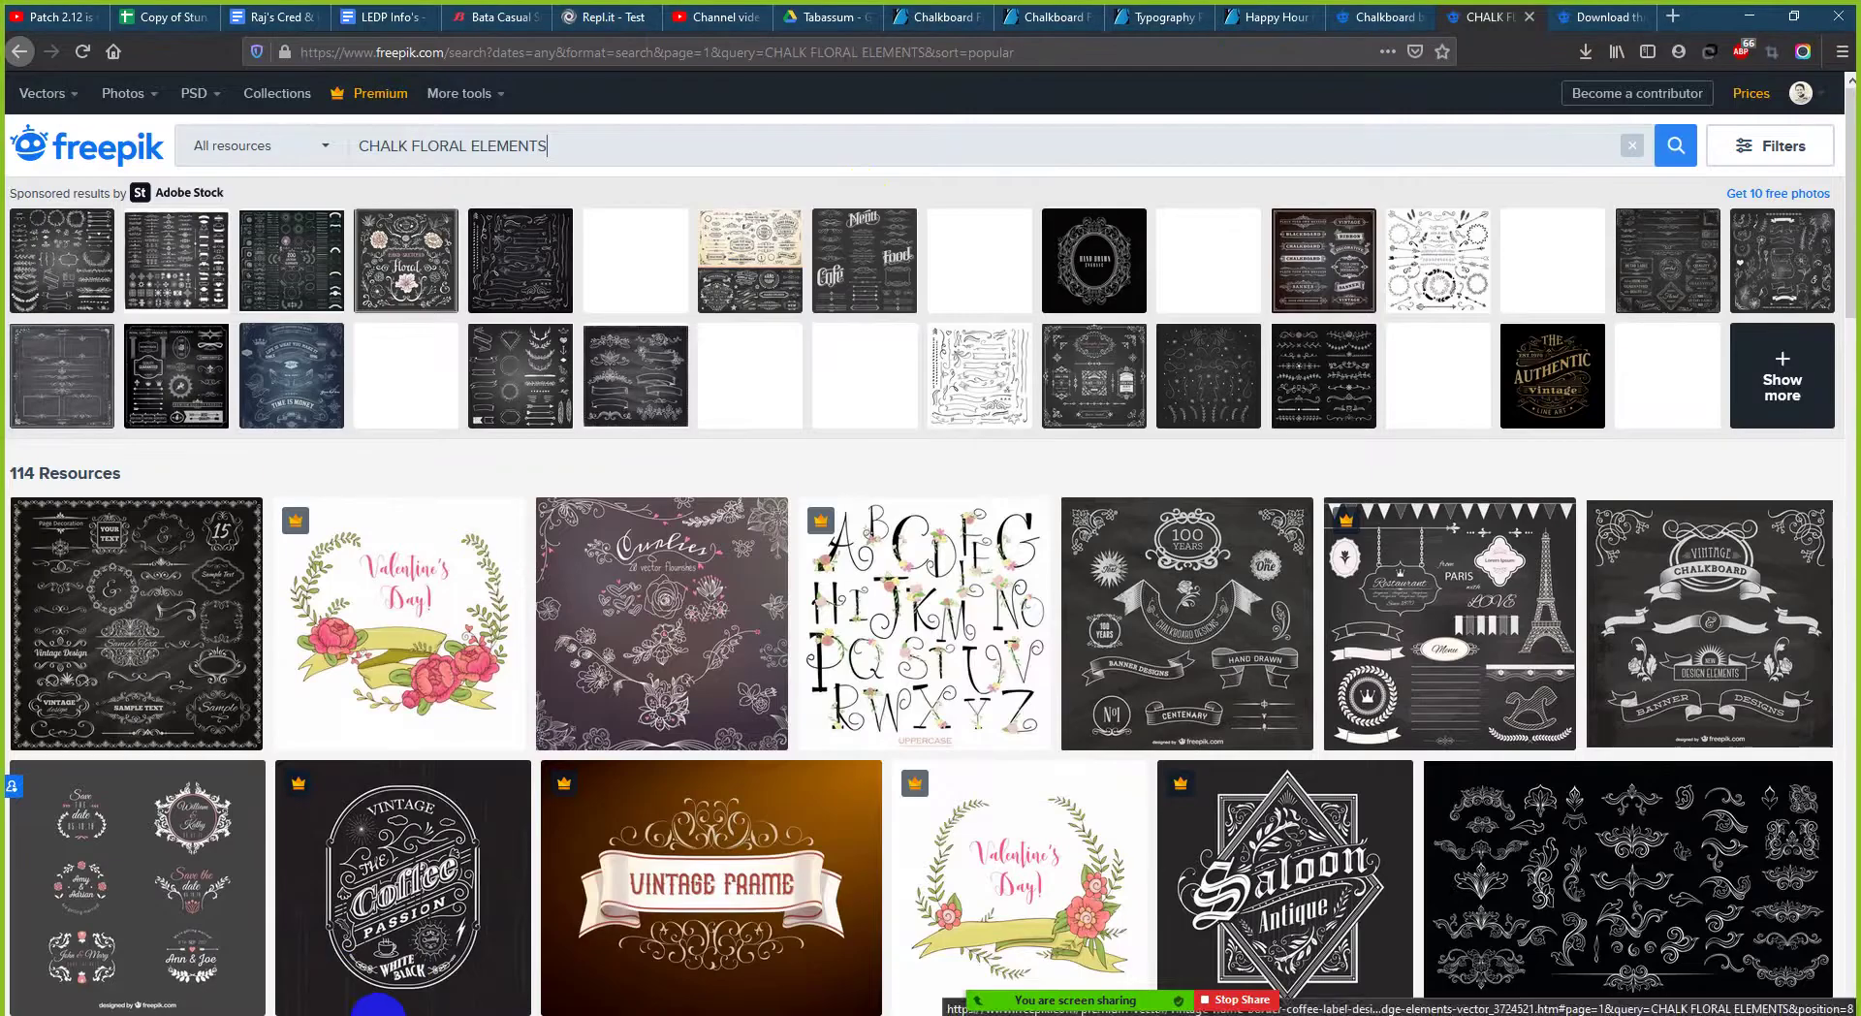
{"action": "key", "text": "alt+Tab"}
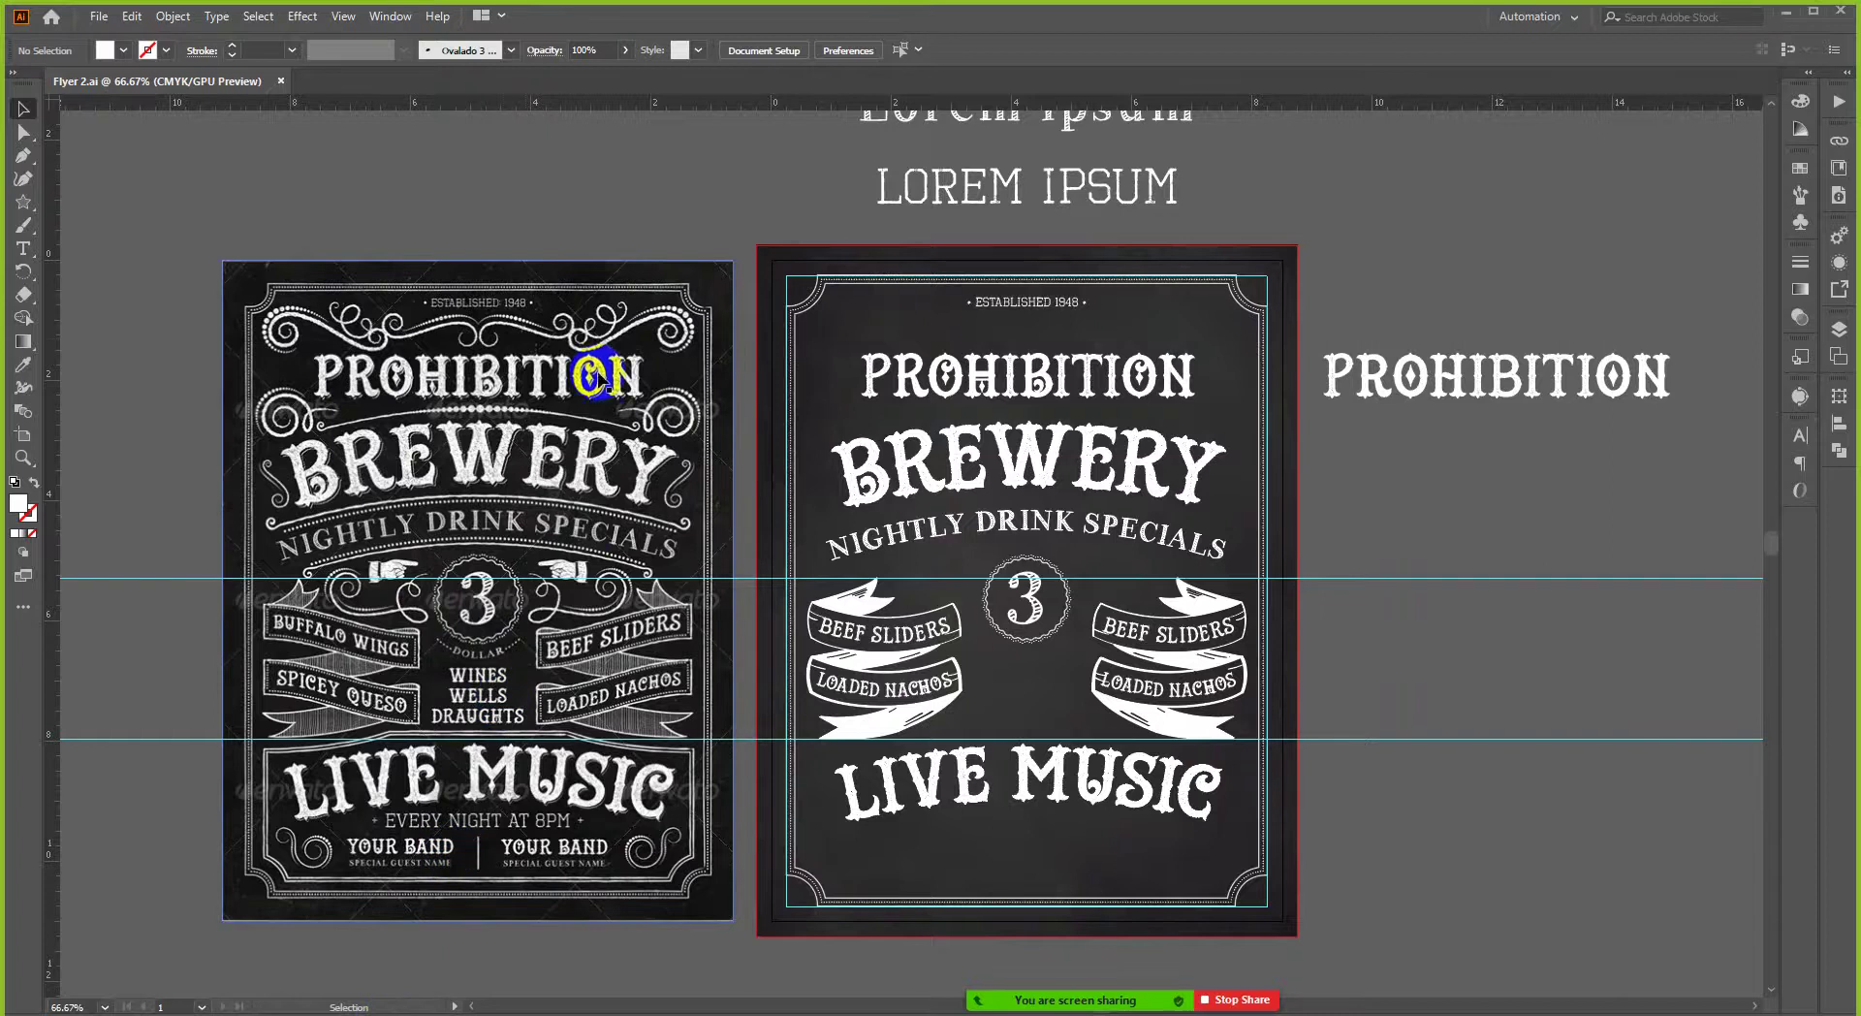
{"action": "scroll", "coordinate": [524, 346], "scroll_direction": "up", "scroll_amount": 1}
{"action": "scroll", "coordinate": [495, 475], "scroll_direction": "down", "scroll_amount": 1}
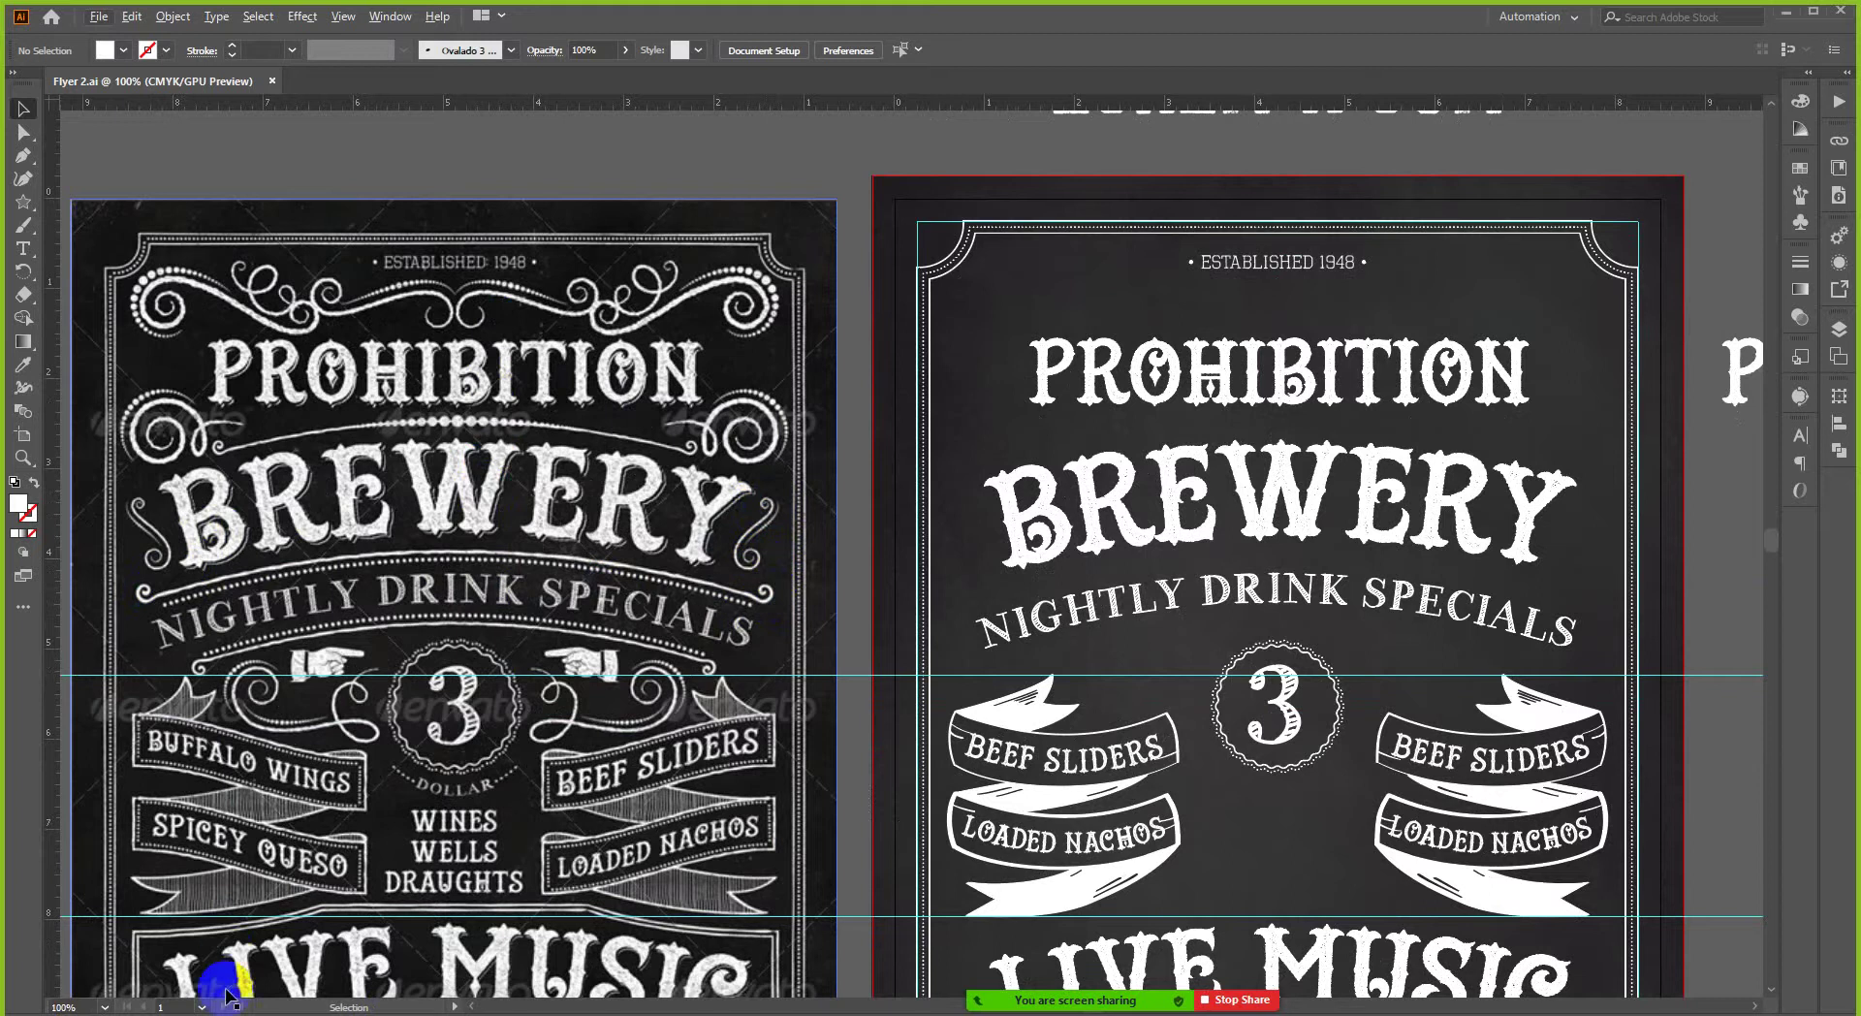
{"action": "left_click", "coordinate": [160, 1013]}
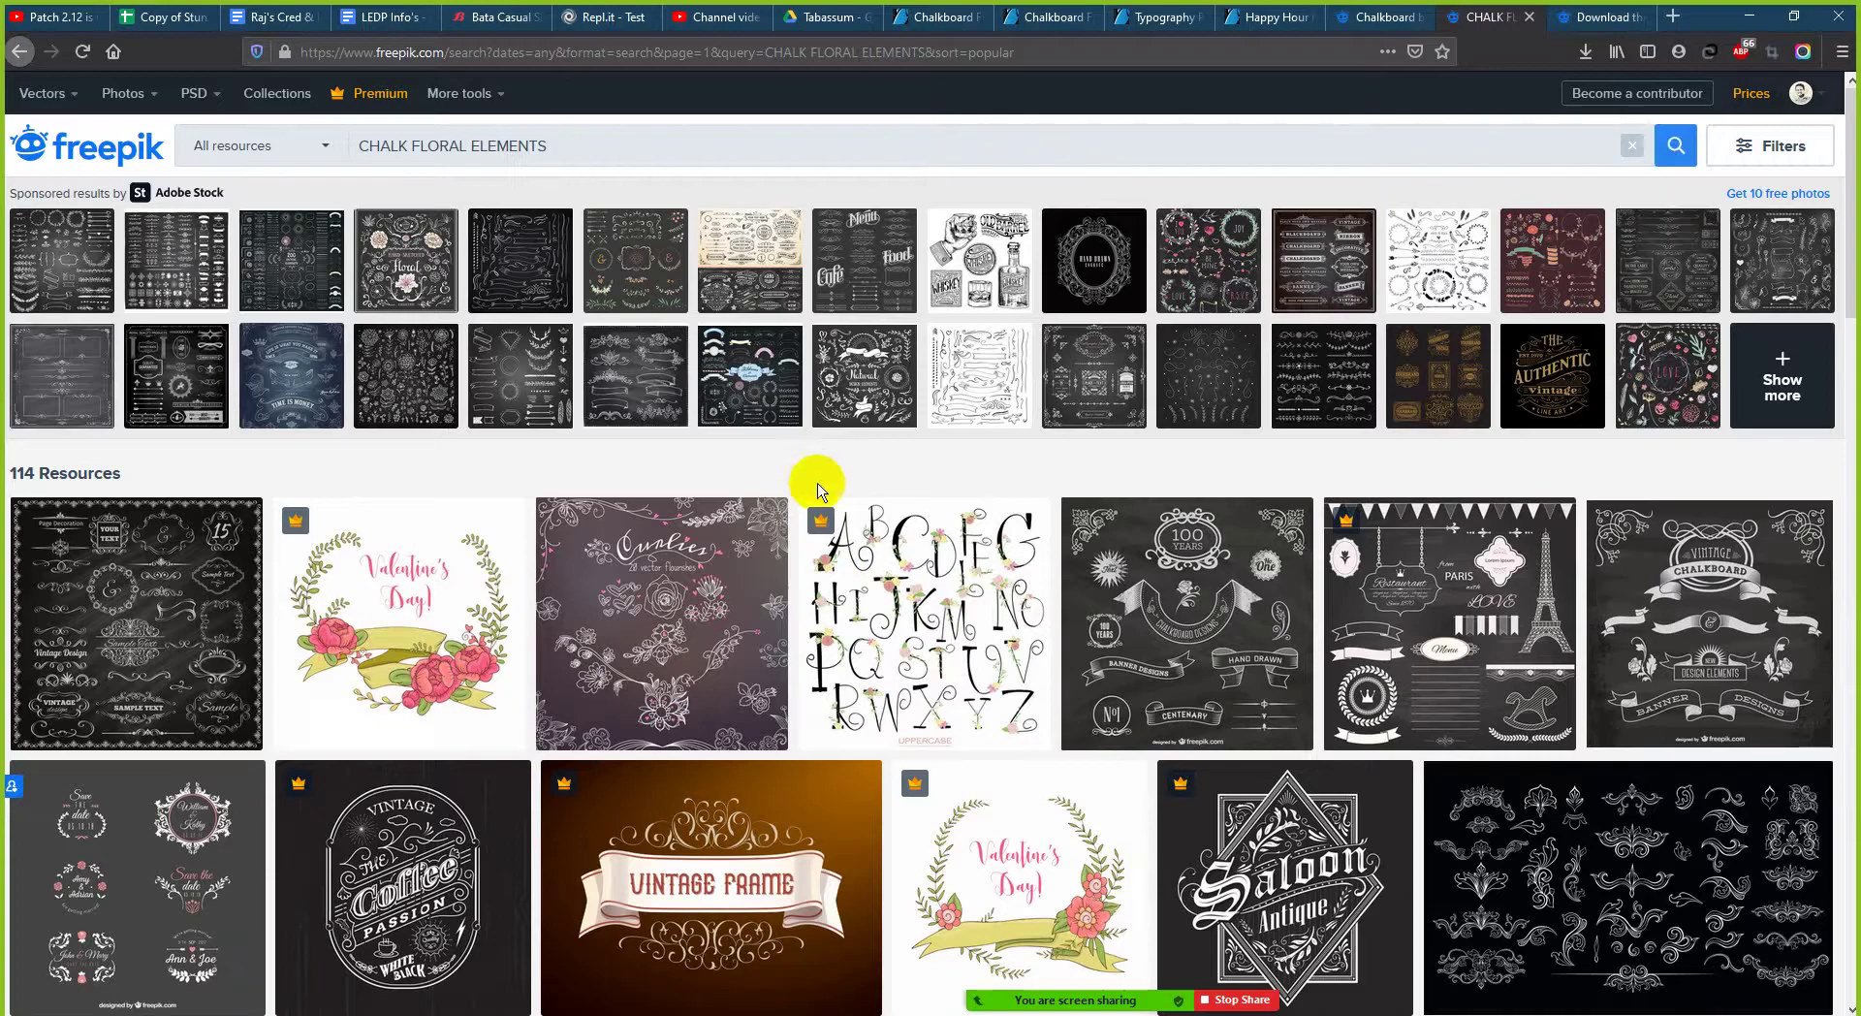
{"action": "scroll", "coordinate": [822, 495], "scroll_direction": "down", "scroll_amount": 9}
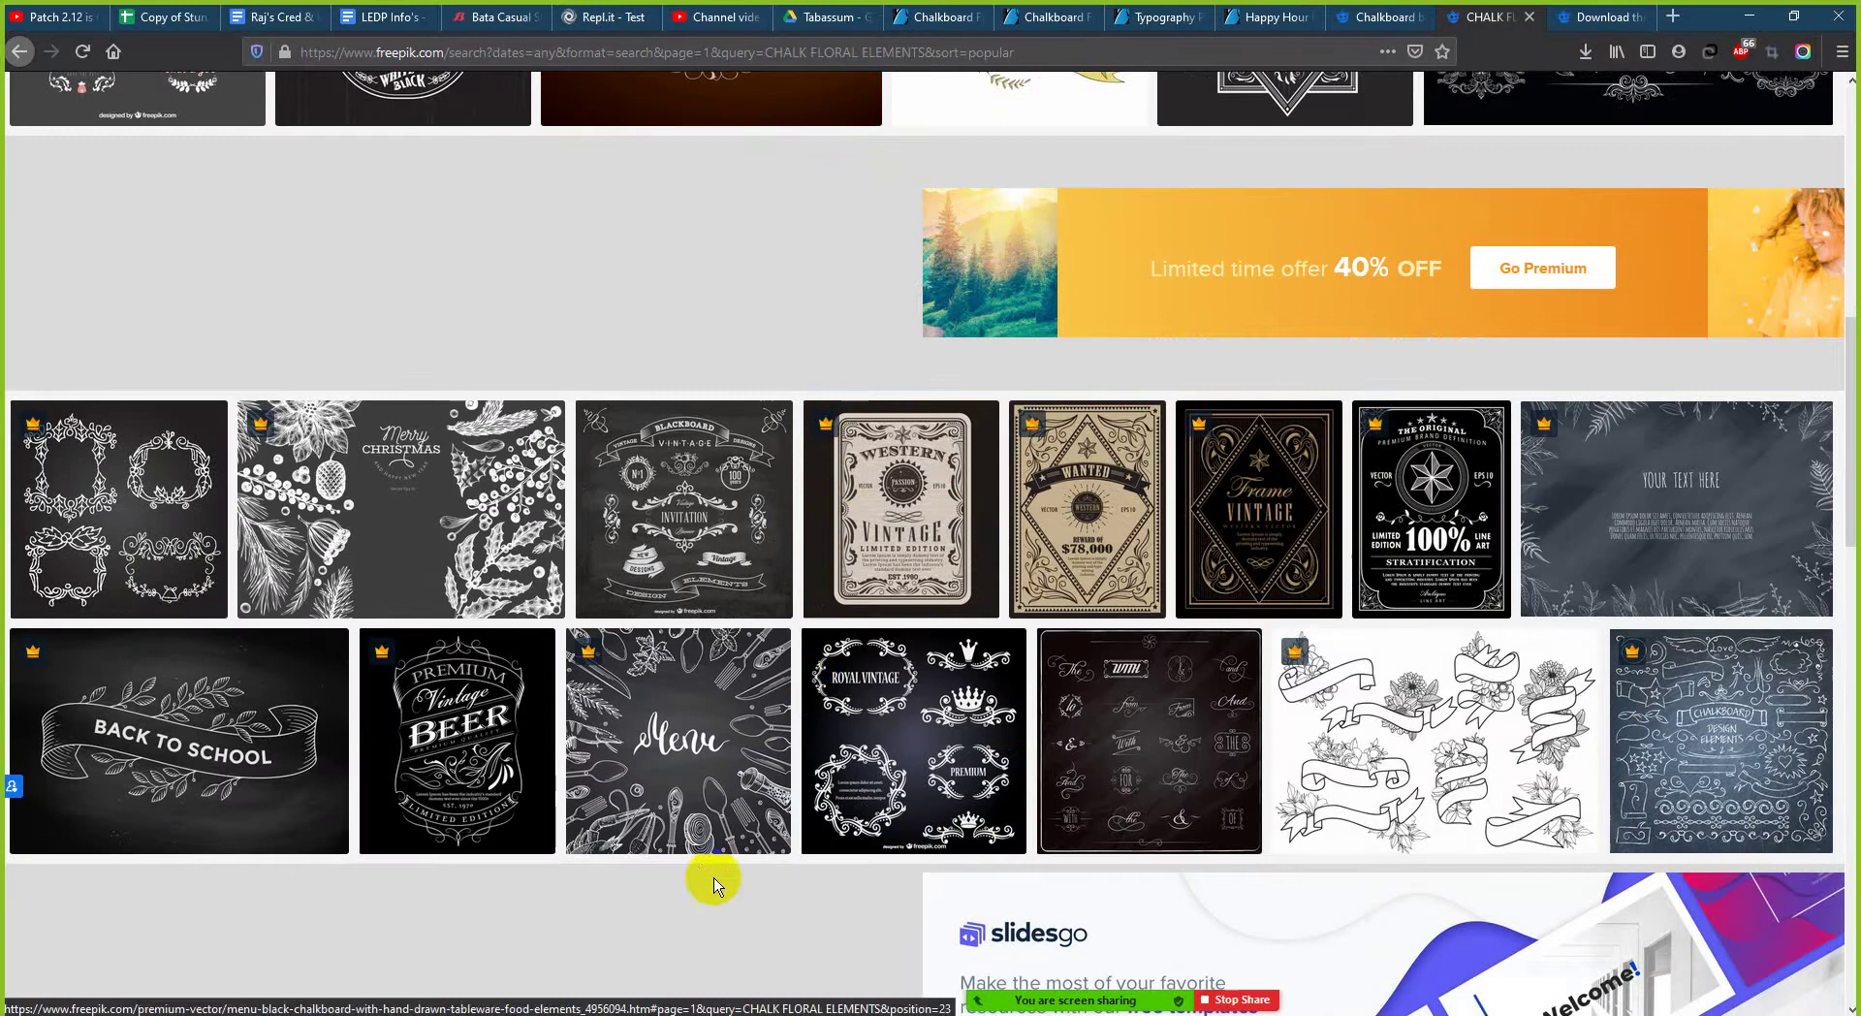
{"action": "scroll", "coordinate": [694, 859], "scroll_direction": "down", "scroll_amount": 3}
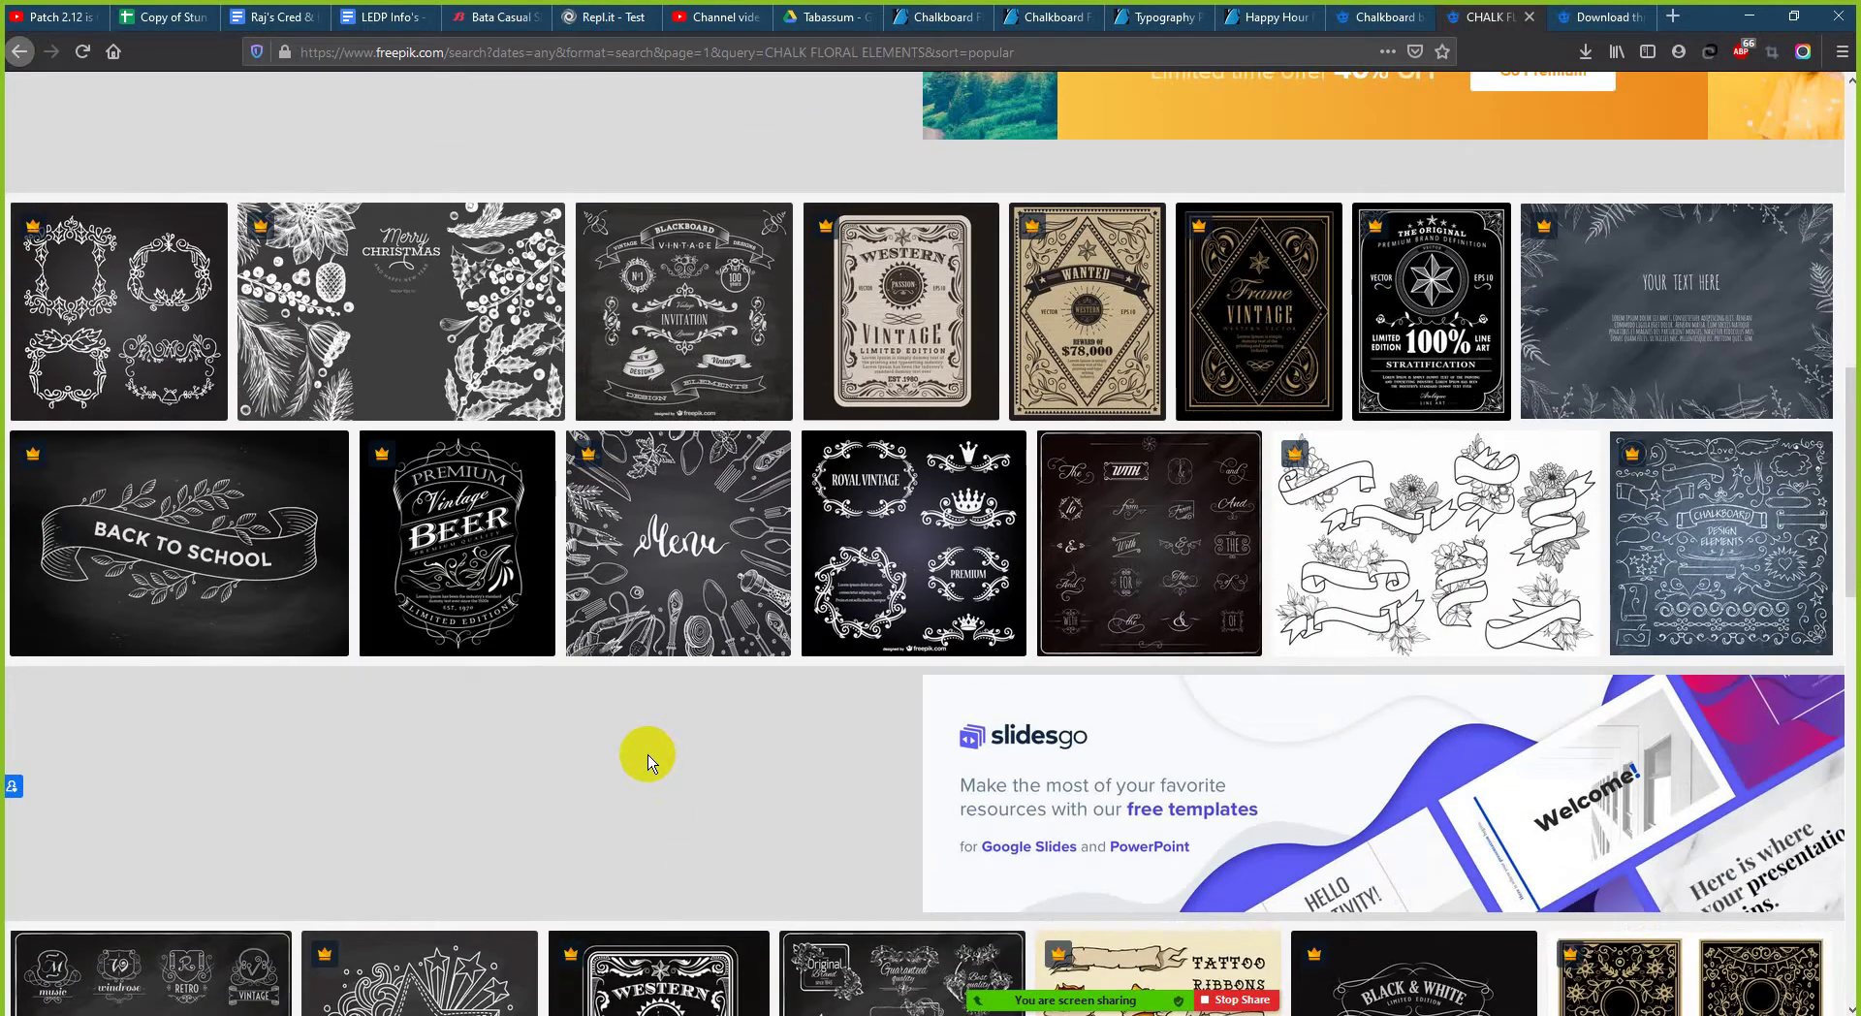
{"action": "scroll", "coordinate": [648, 761], "scroll_direction": "down", "scroll_amount": 5}
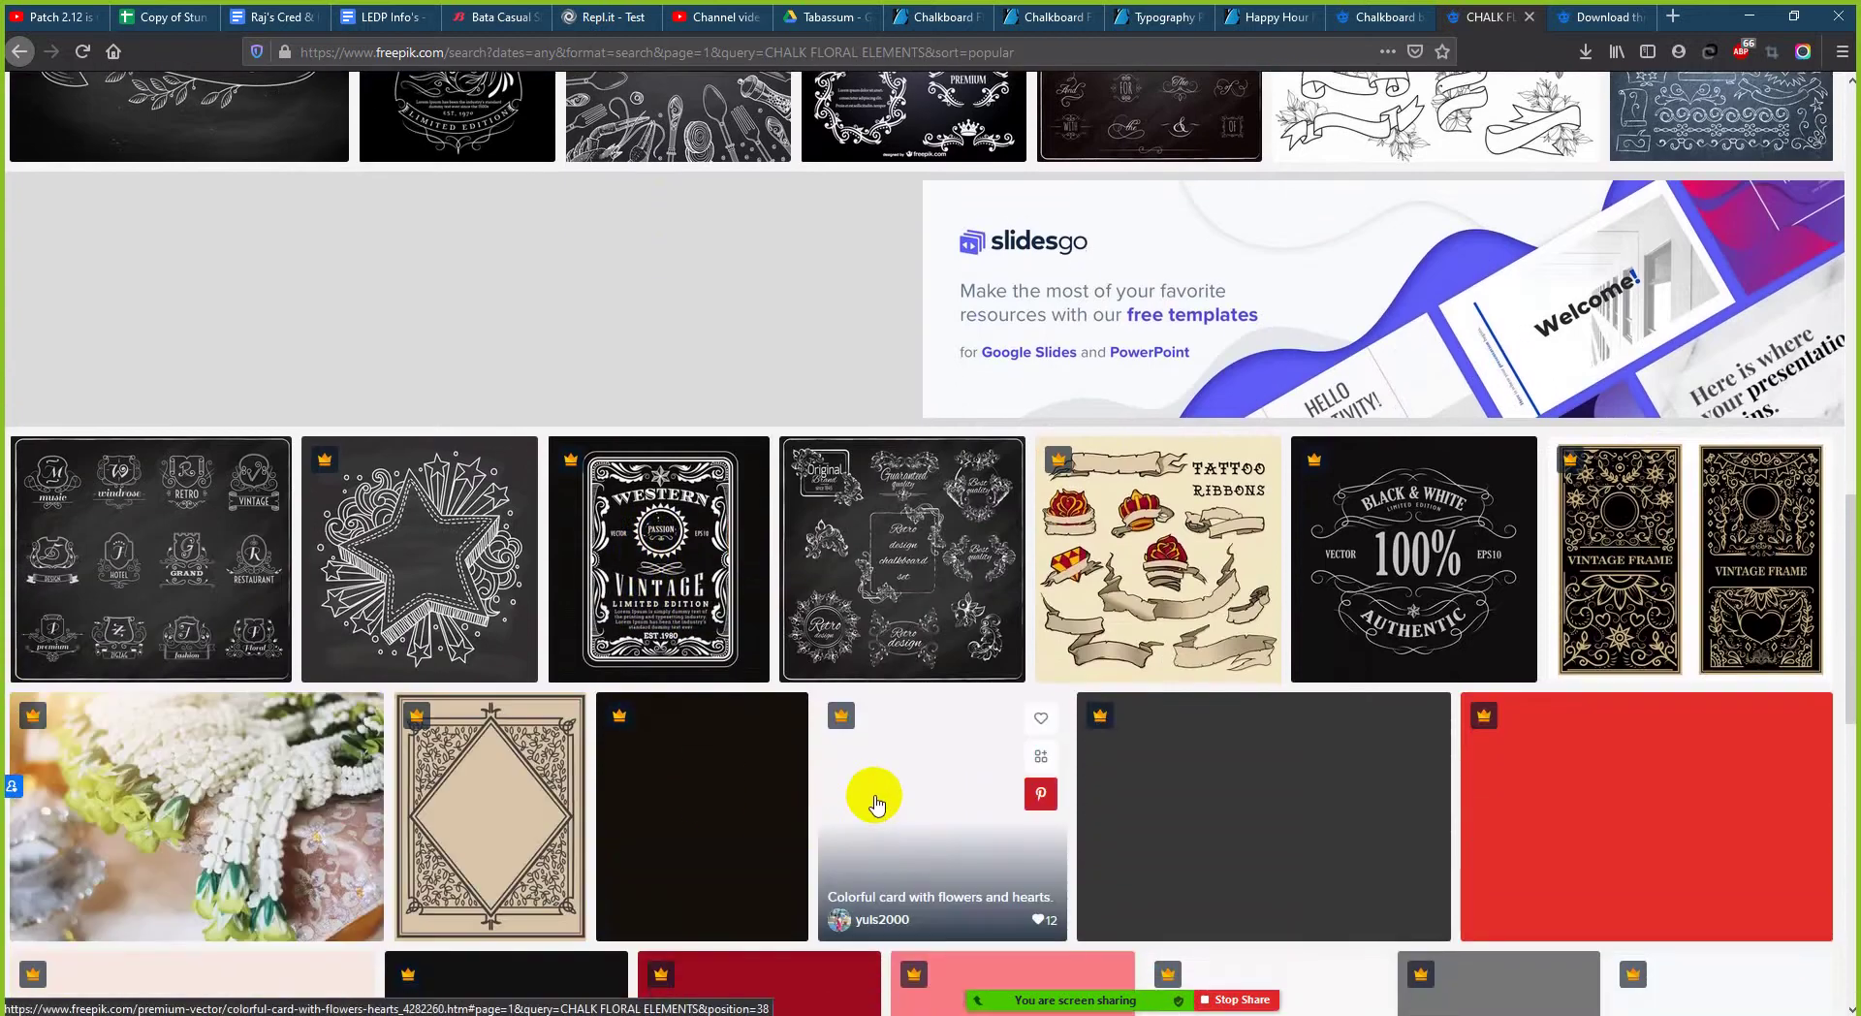
{"action": "scroll", "coordinate": [876, 804], "scroll_direction": "down", "scroll_amount": 3}
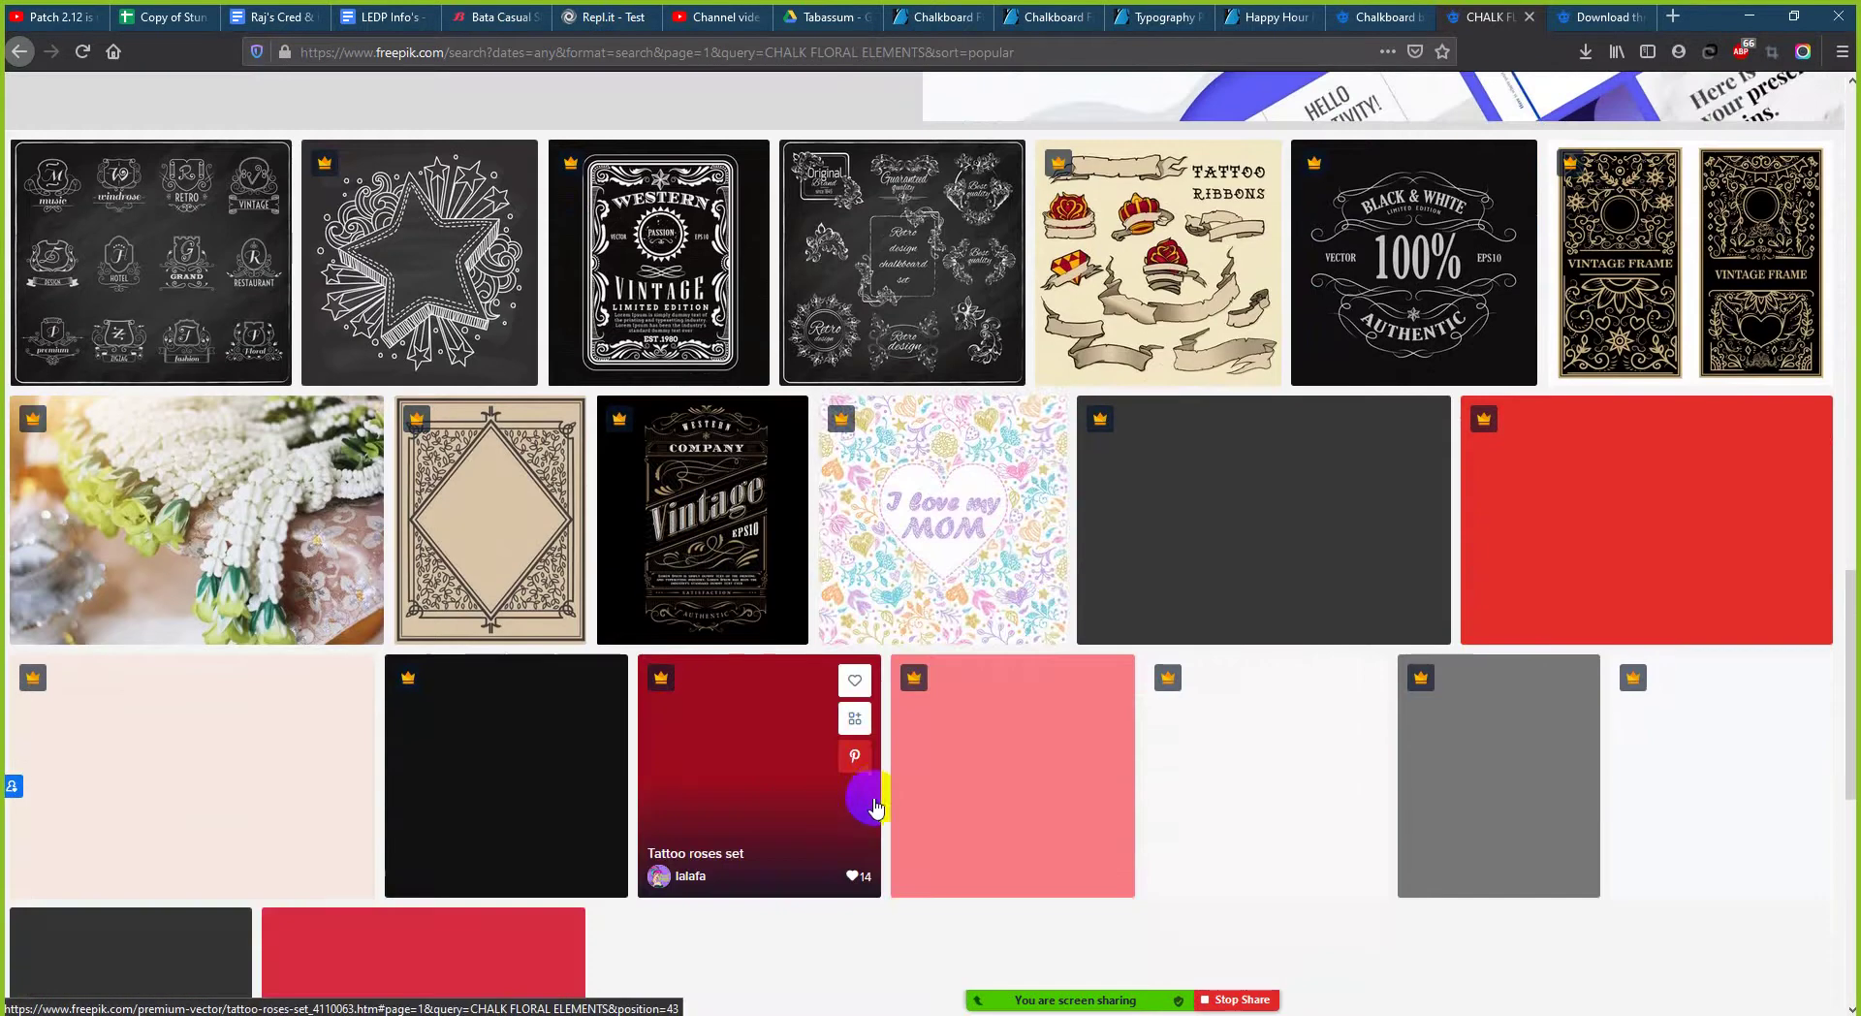
{"action": "scroll", "coordinate": [876, 805], "scroll_direction": "down", "scroll_amount": 2}
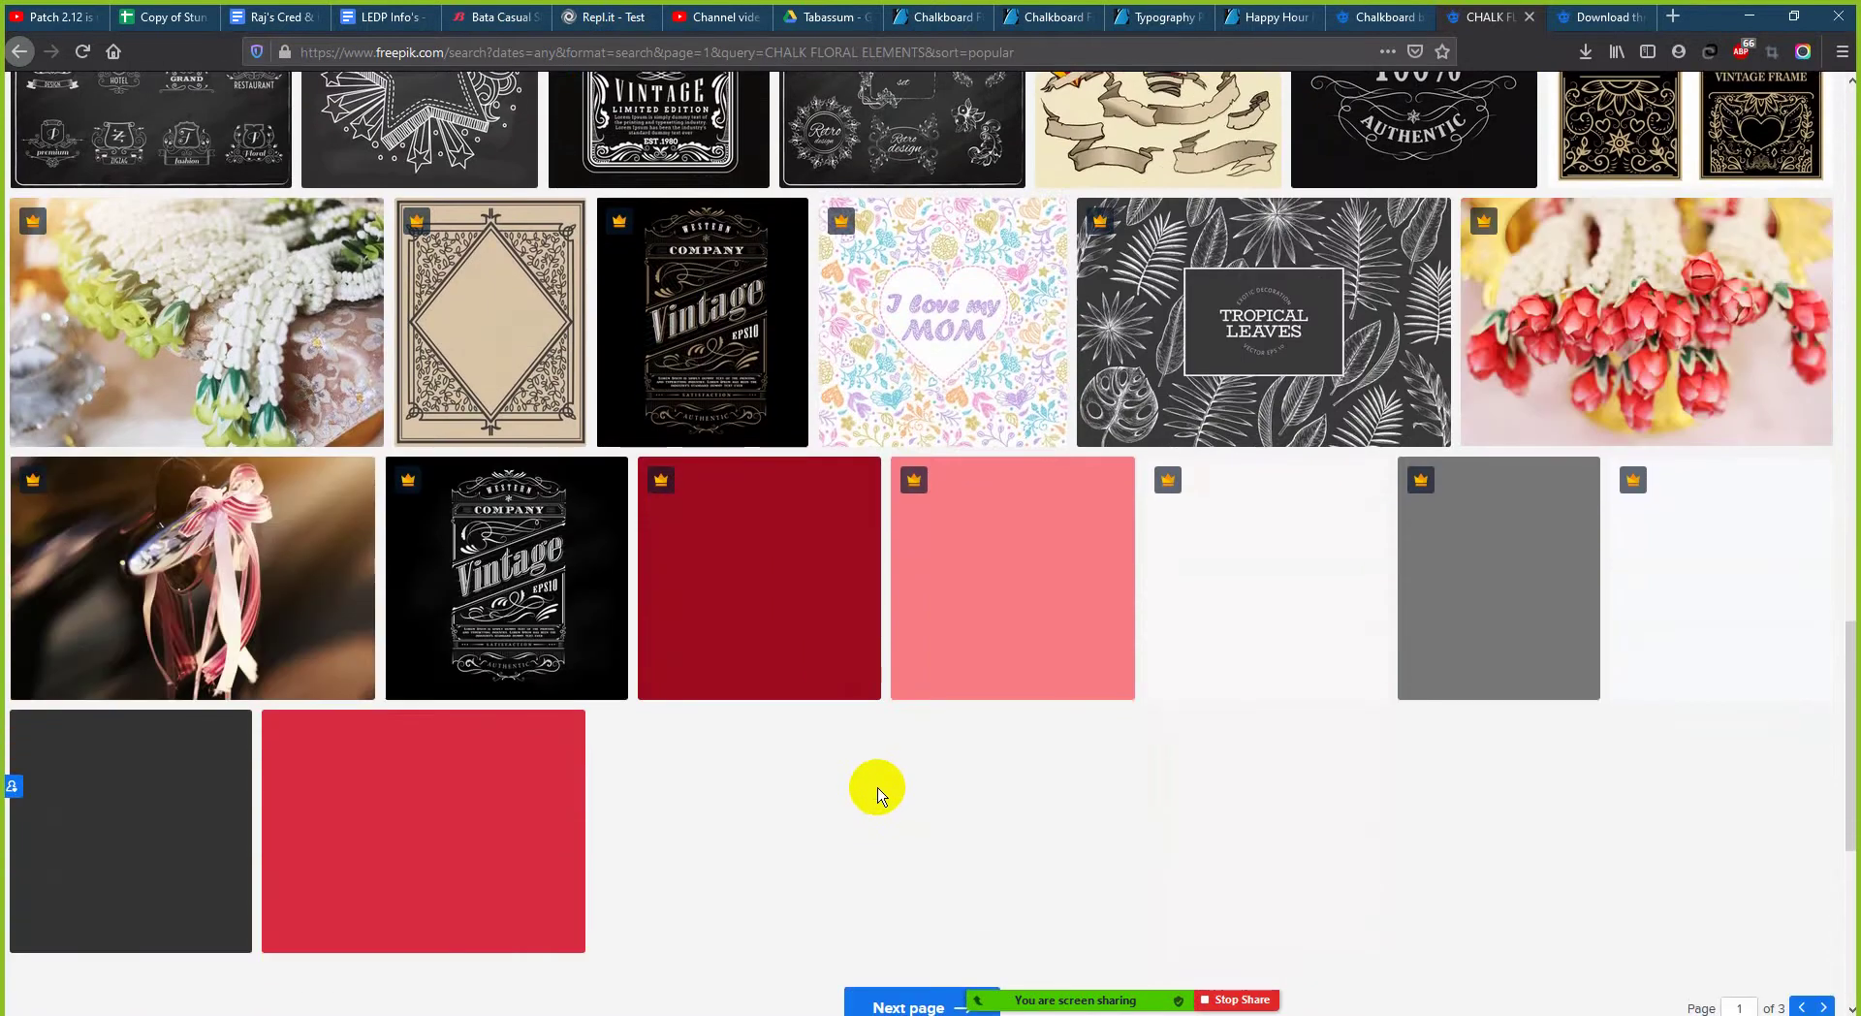
{"action": "scroll", "coordinate": [878, 790], "scroll_direction": "down", "scroll_amount": 2}
{"action": "left_click", "coordinate": [880, 793]}
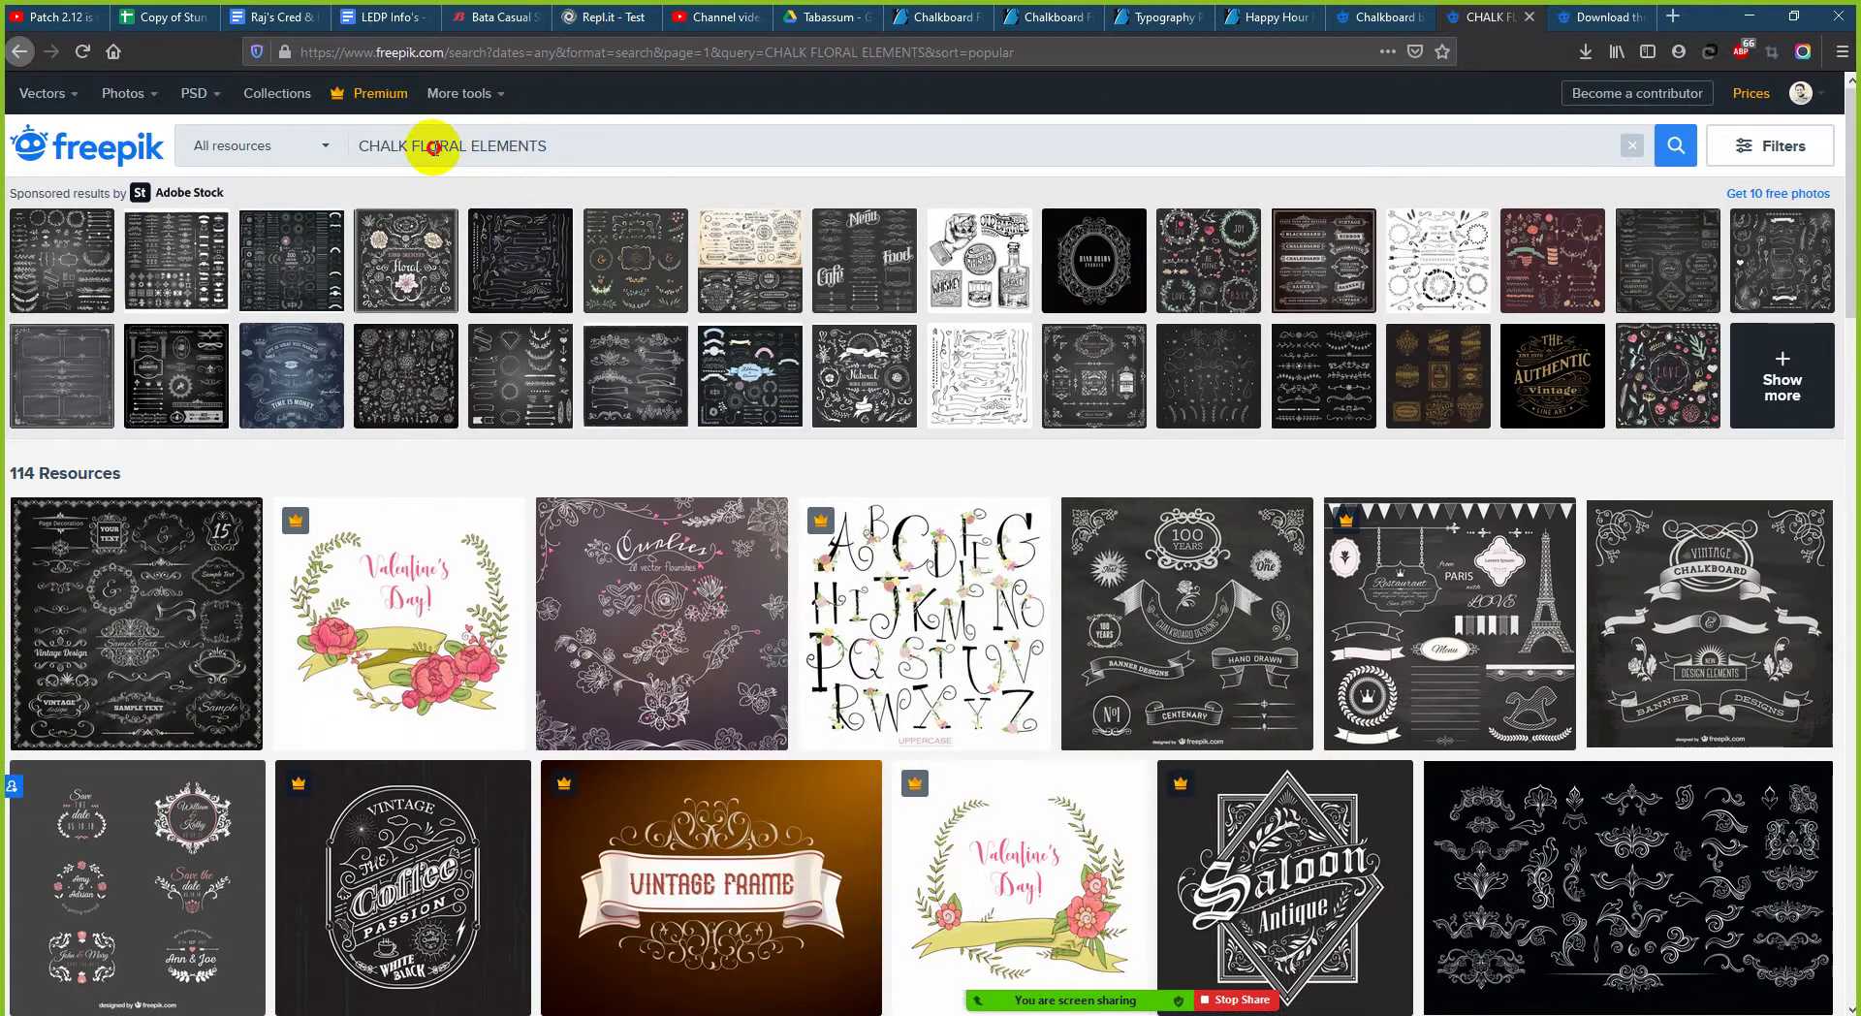
- Search Freepik for CHALK DECORATIVE ELEMENTS and open the calligraphic design elements vector separately while keeping the results open
{"action": "double_click", "coordinate": [434, 147]}
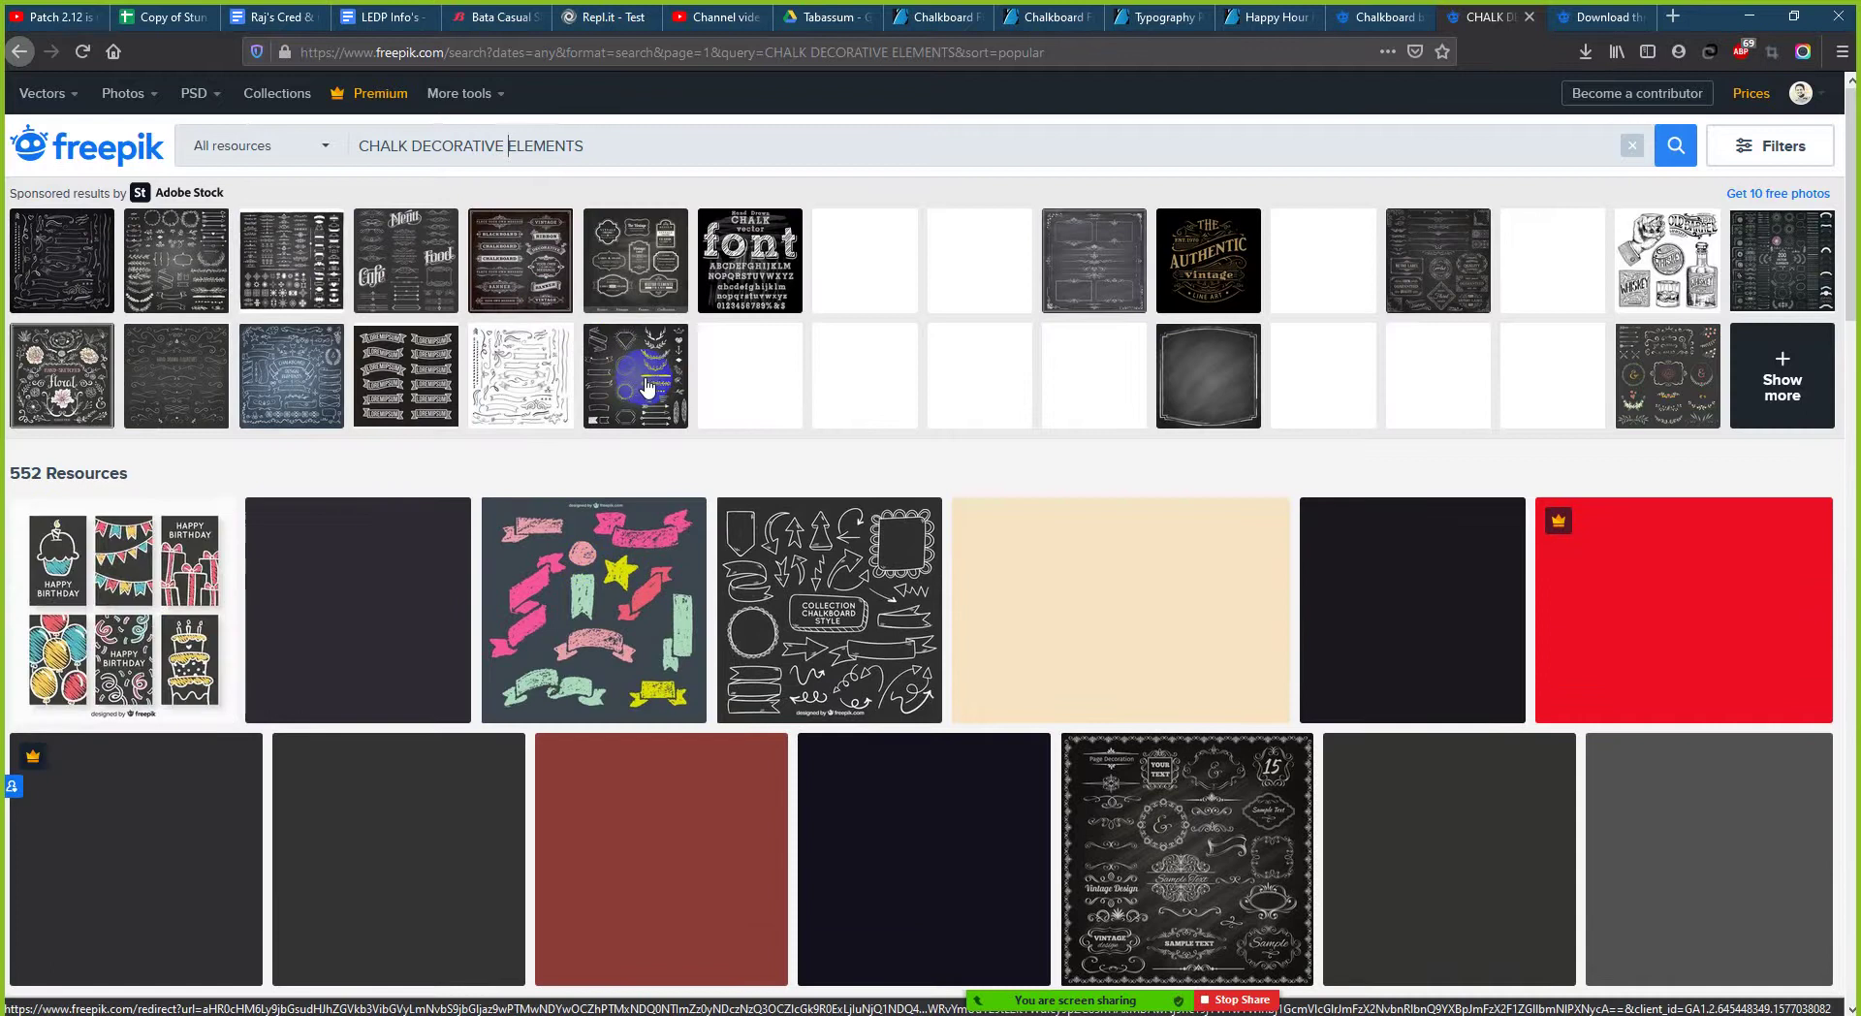
{"action": "scroll", "coordinate": [632, 374], "scroll_direction": "down", "scroll_amount": 2}
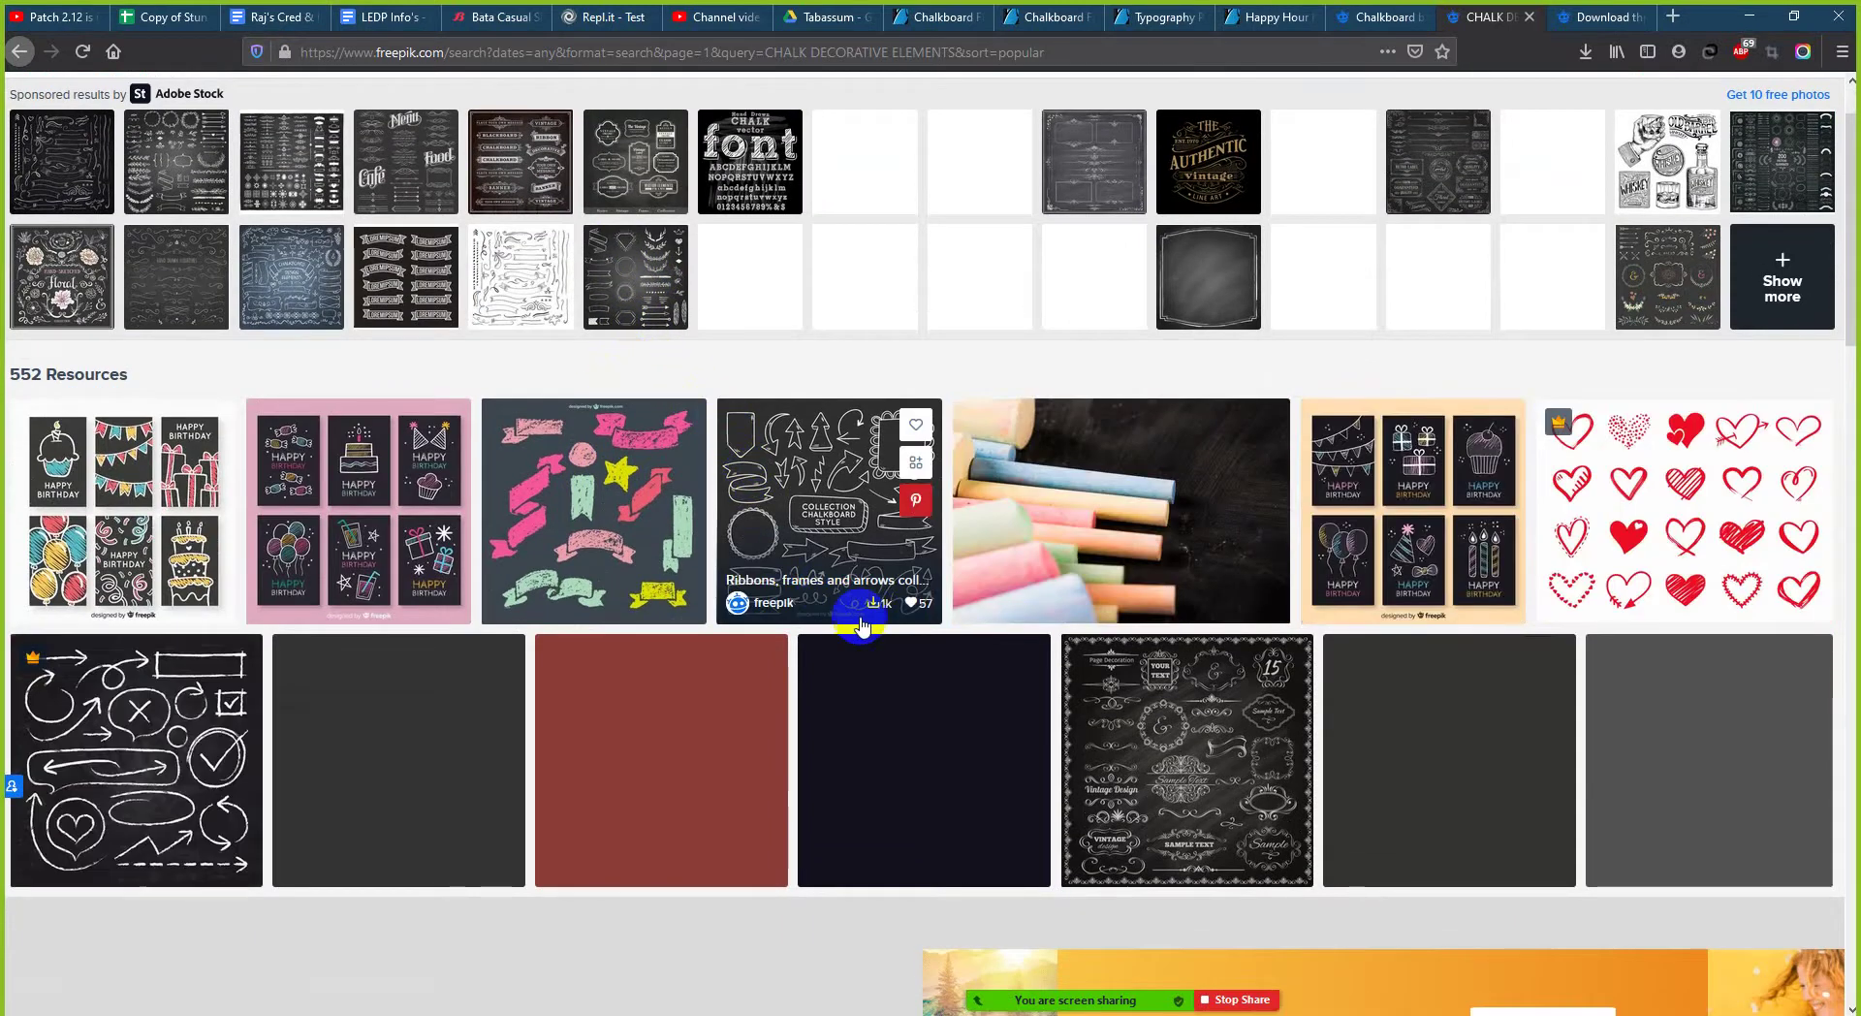
{"action": "right_click", "coordinate": [1131, 762]}
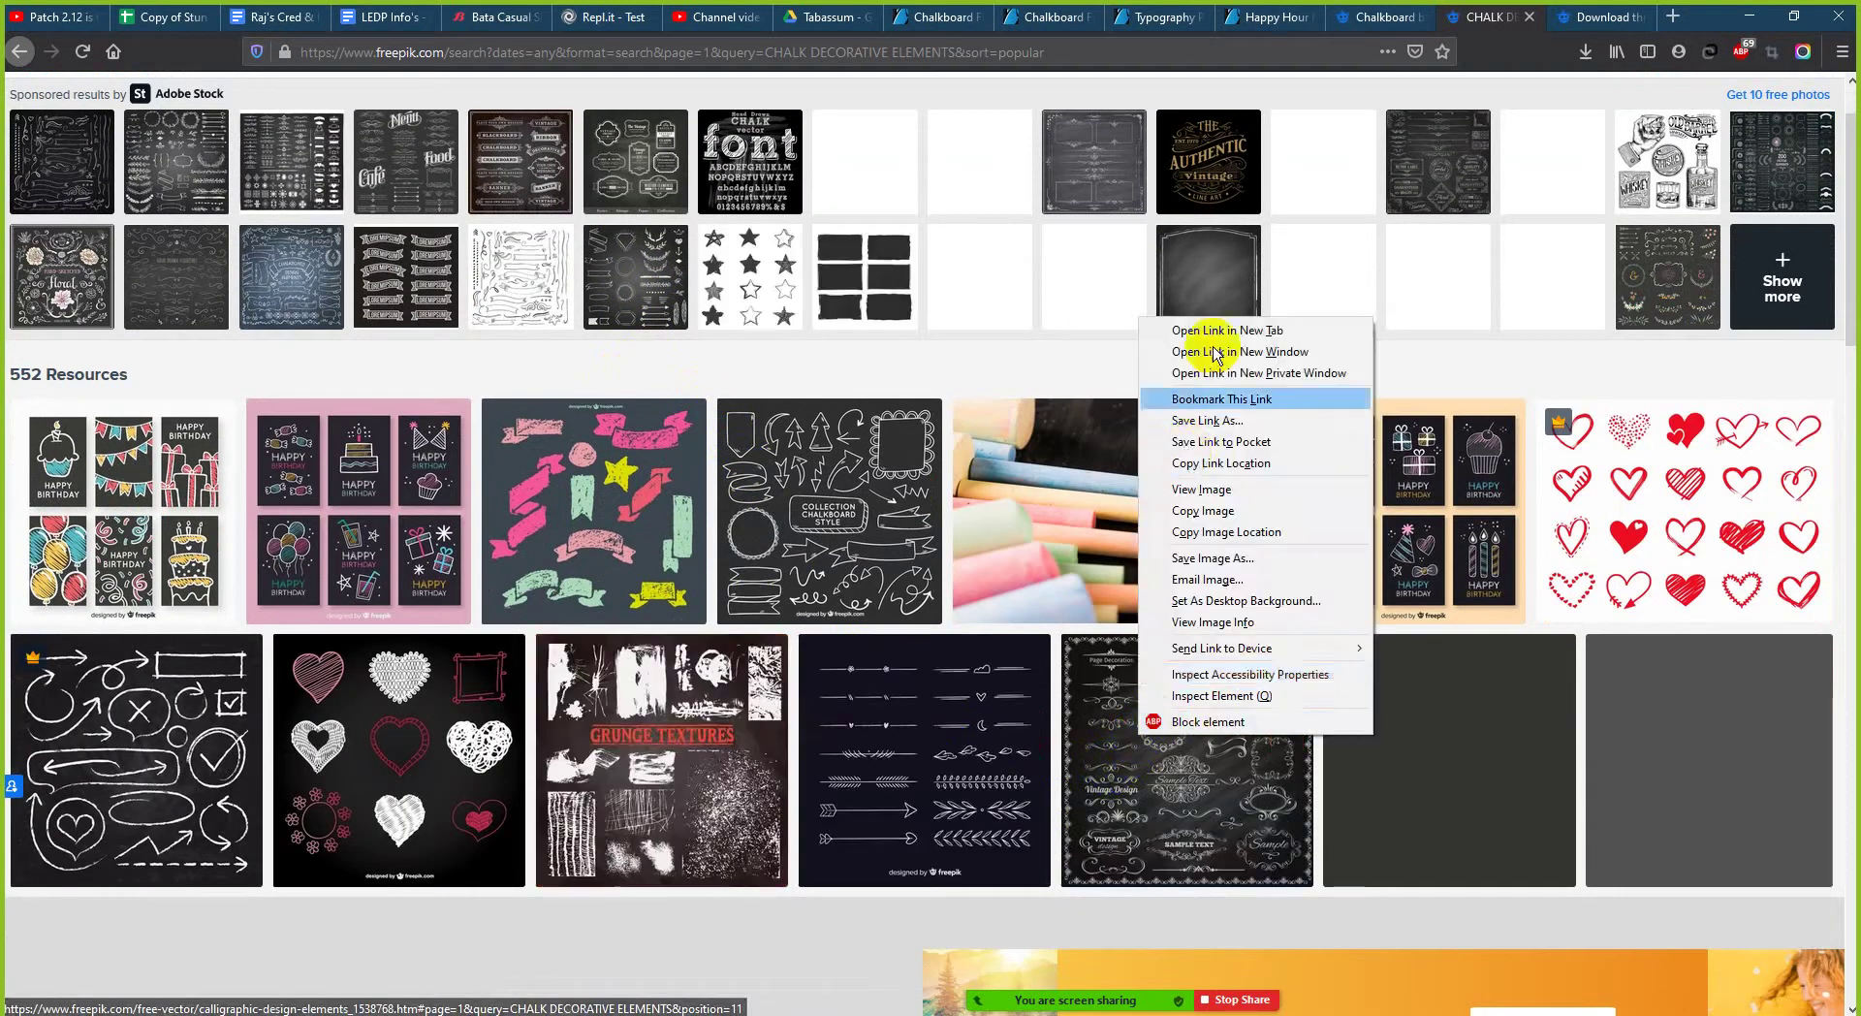
{"action": "left_click", "coordinate": [1188, 355]}
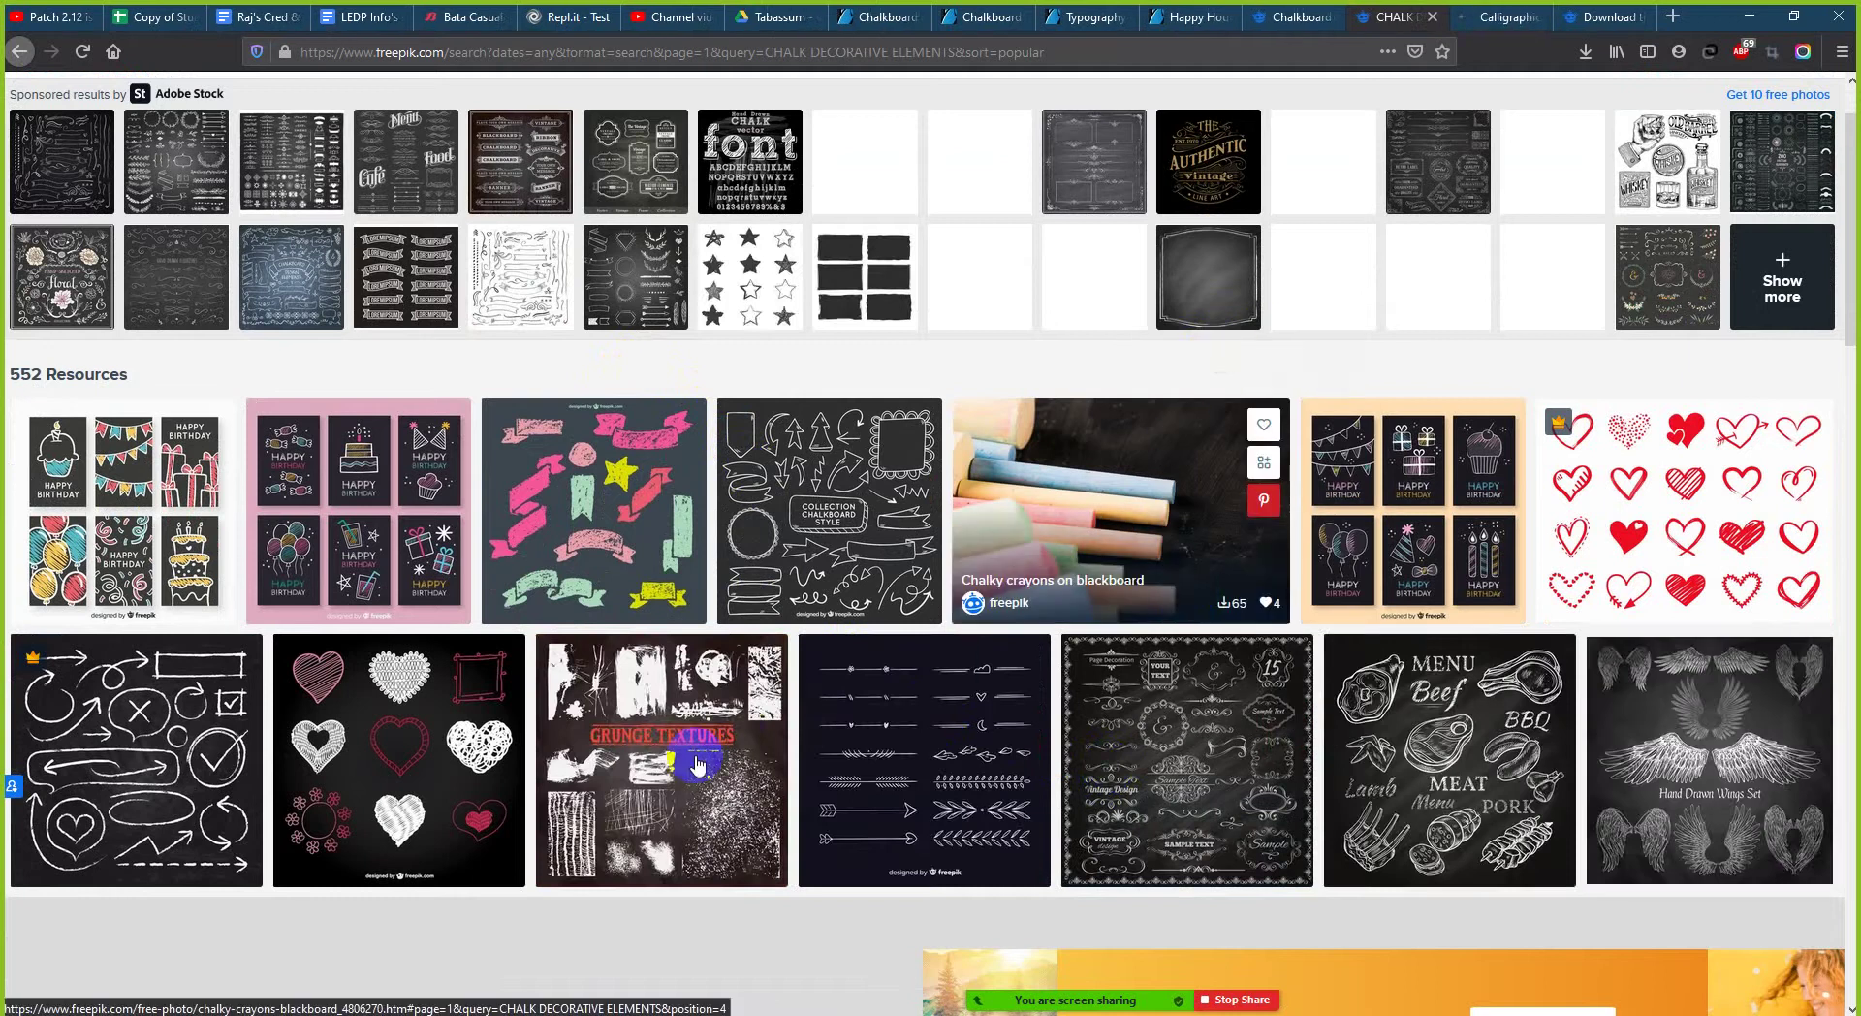
{"action": "scroll", "coordinate": [956, 780], "scroll_direction": "down", "scroll_amount": 2}
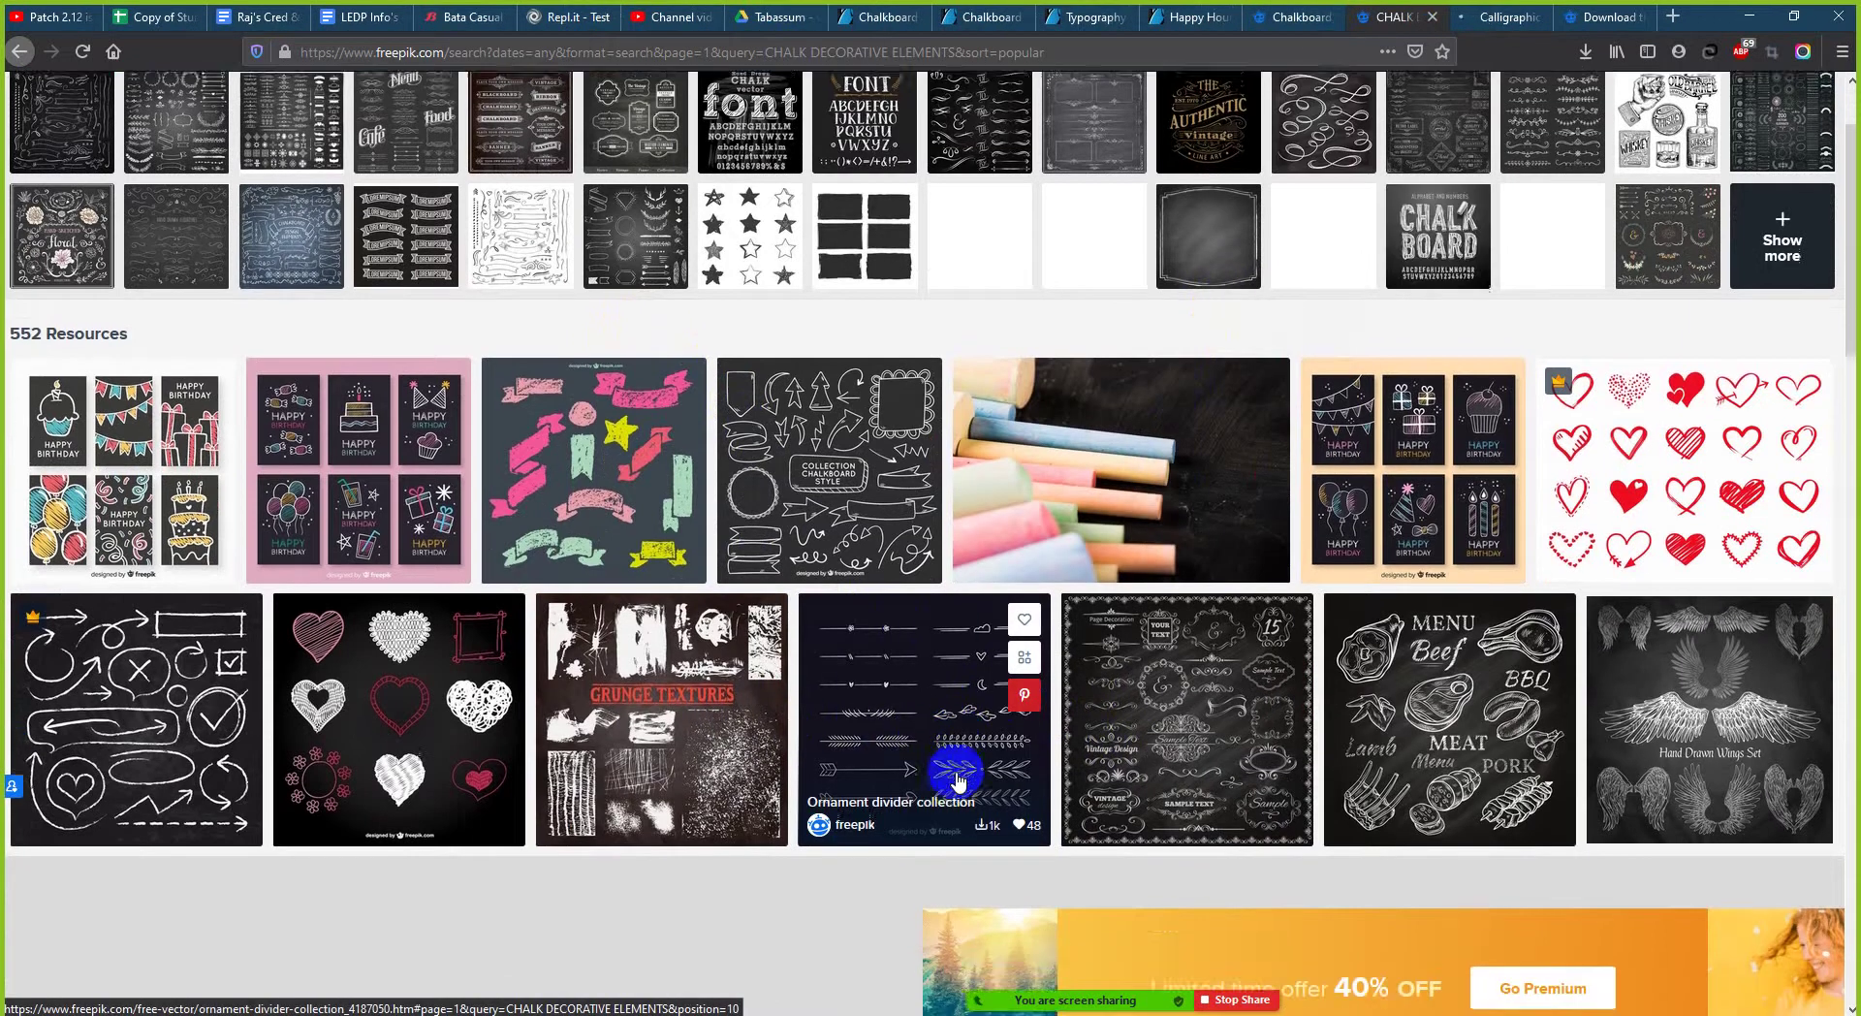
{"action": "scroll", "coordinate": [957, 780], "scroll_direction": "down", "scroll_amount": 8}
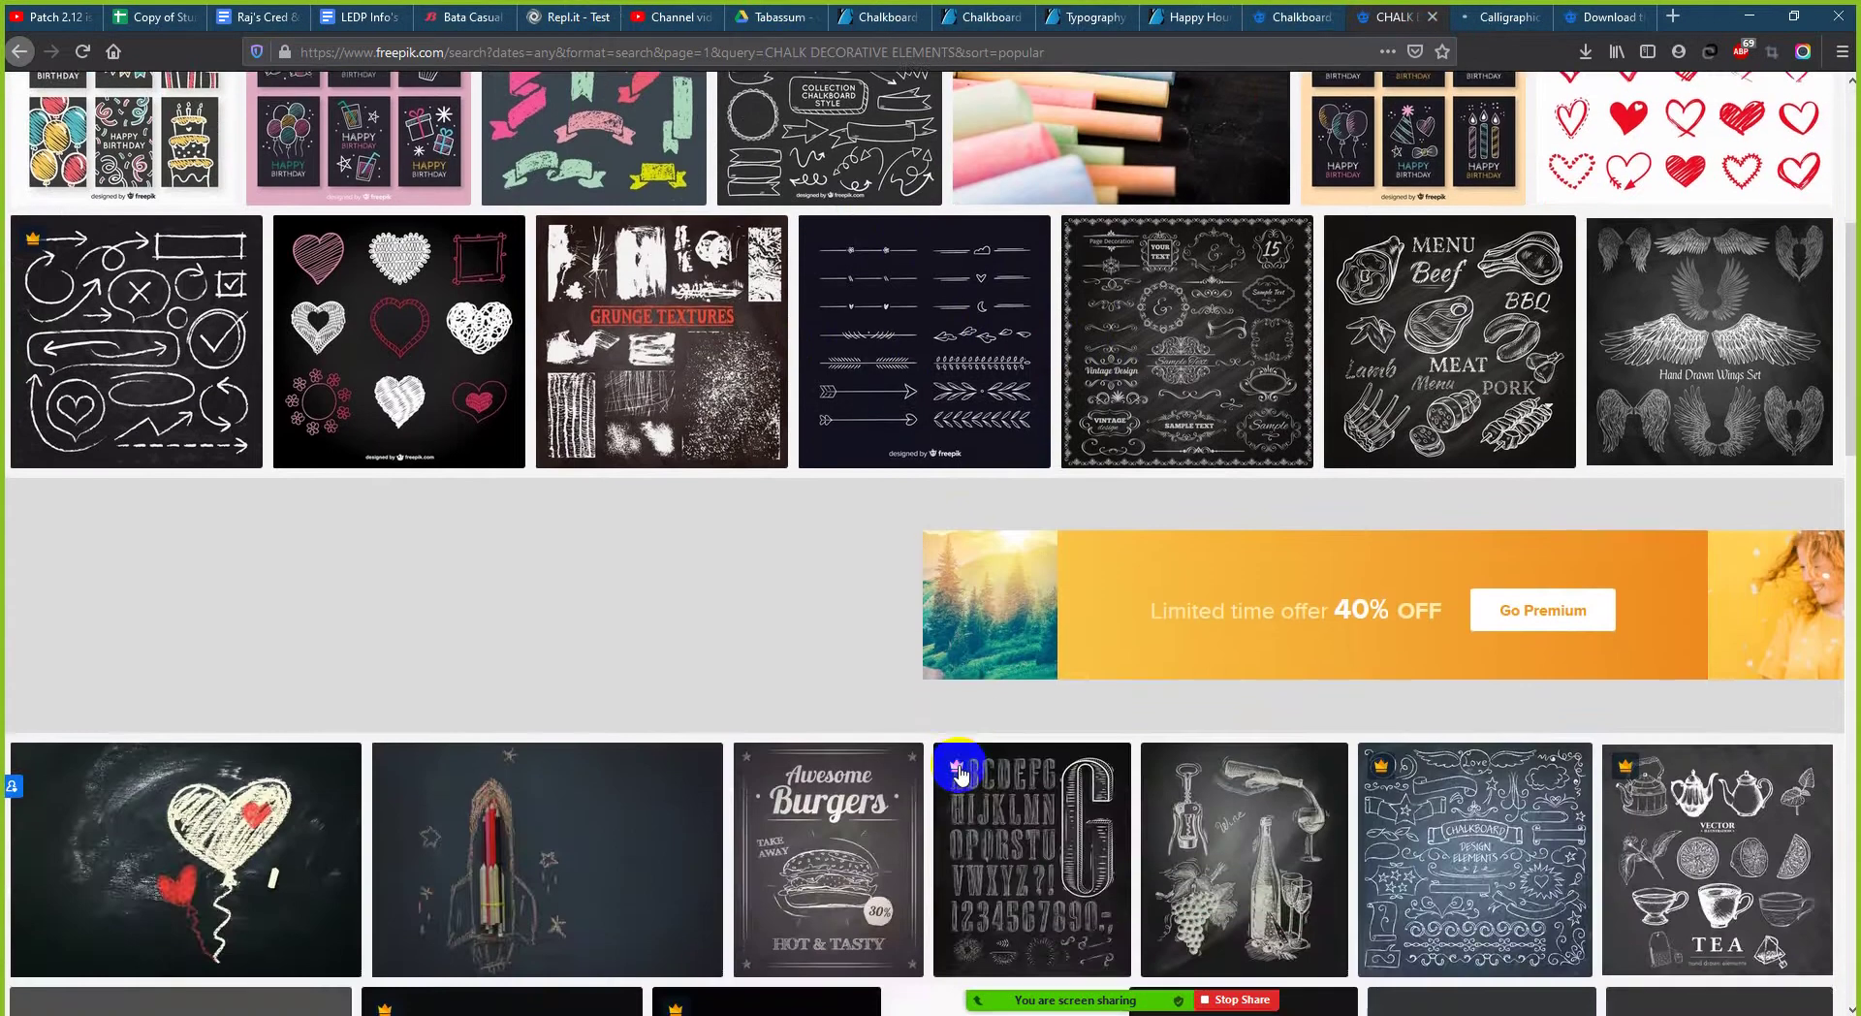
{"action": "scroll", "coordinate": [685, 387], "scroll_direction": "down", "scroll_amount": 3}
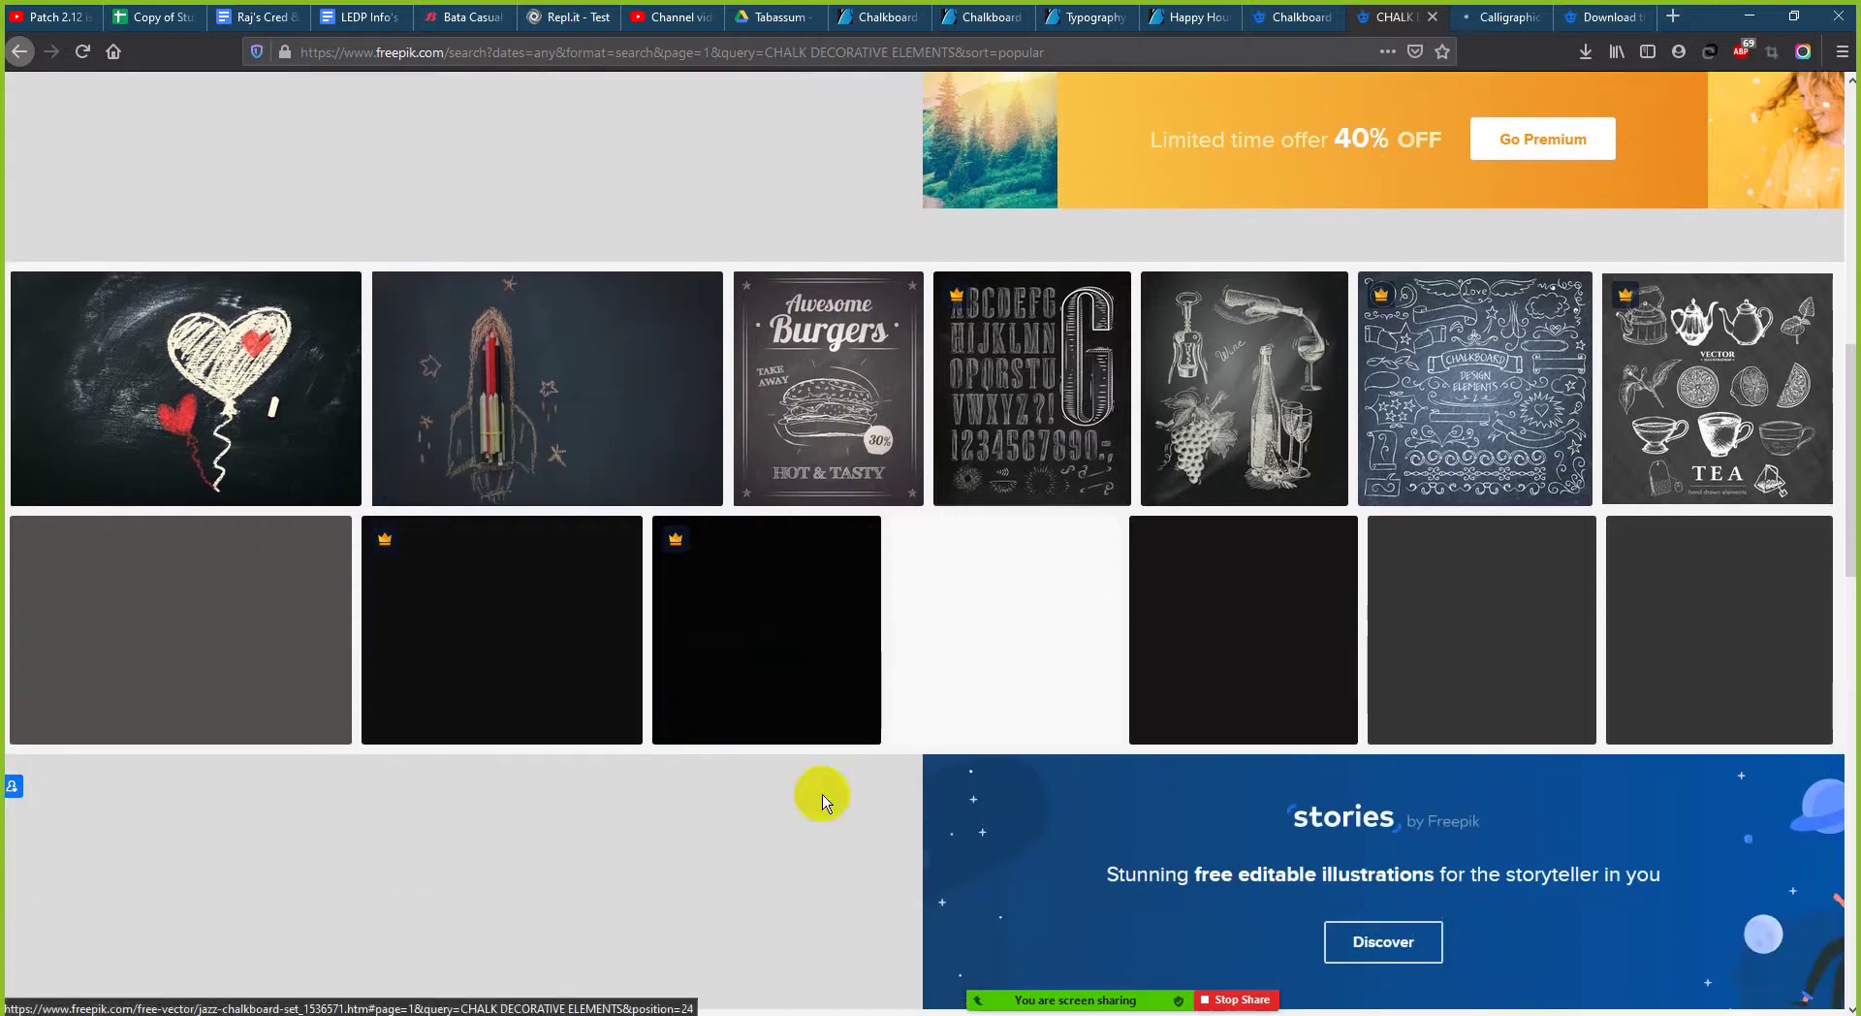
- Open the Ornamental elements collection page in the other browser window and compare its swirls with the reference flyer in Illustrator
{"action": "mouse_move", "coordinate": [1077, 998]}
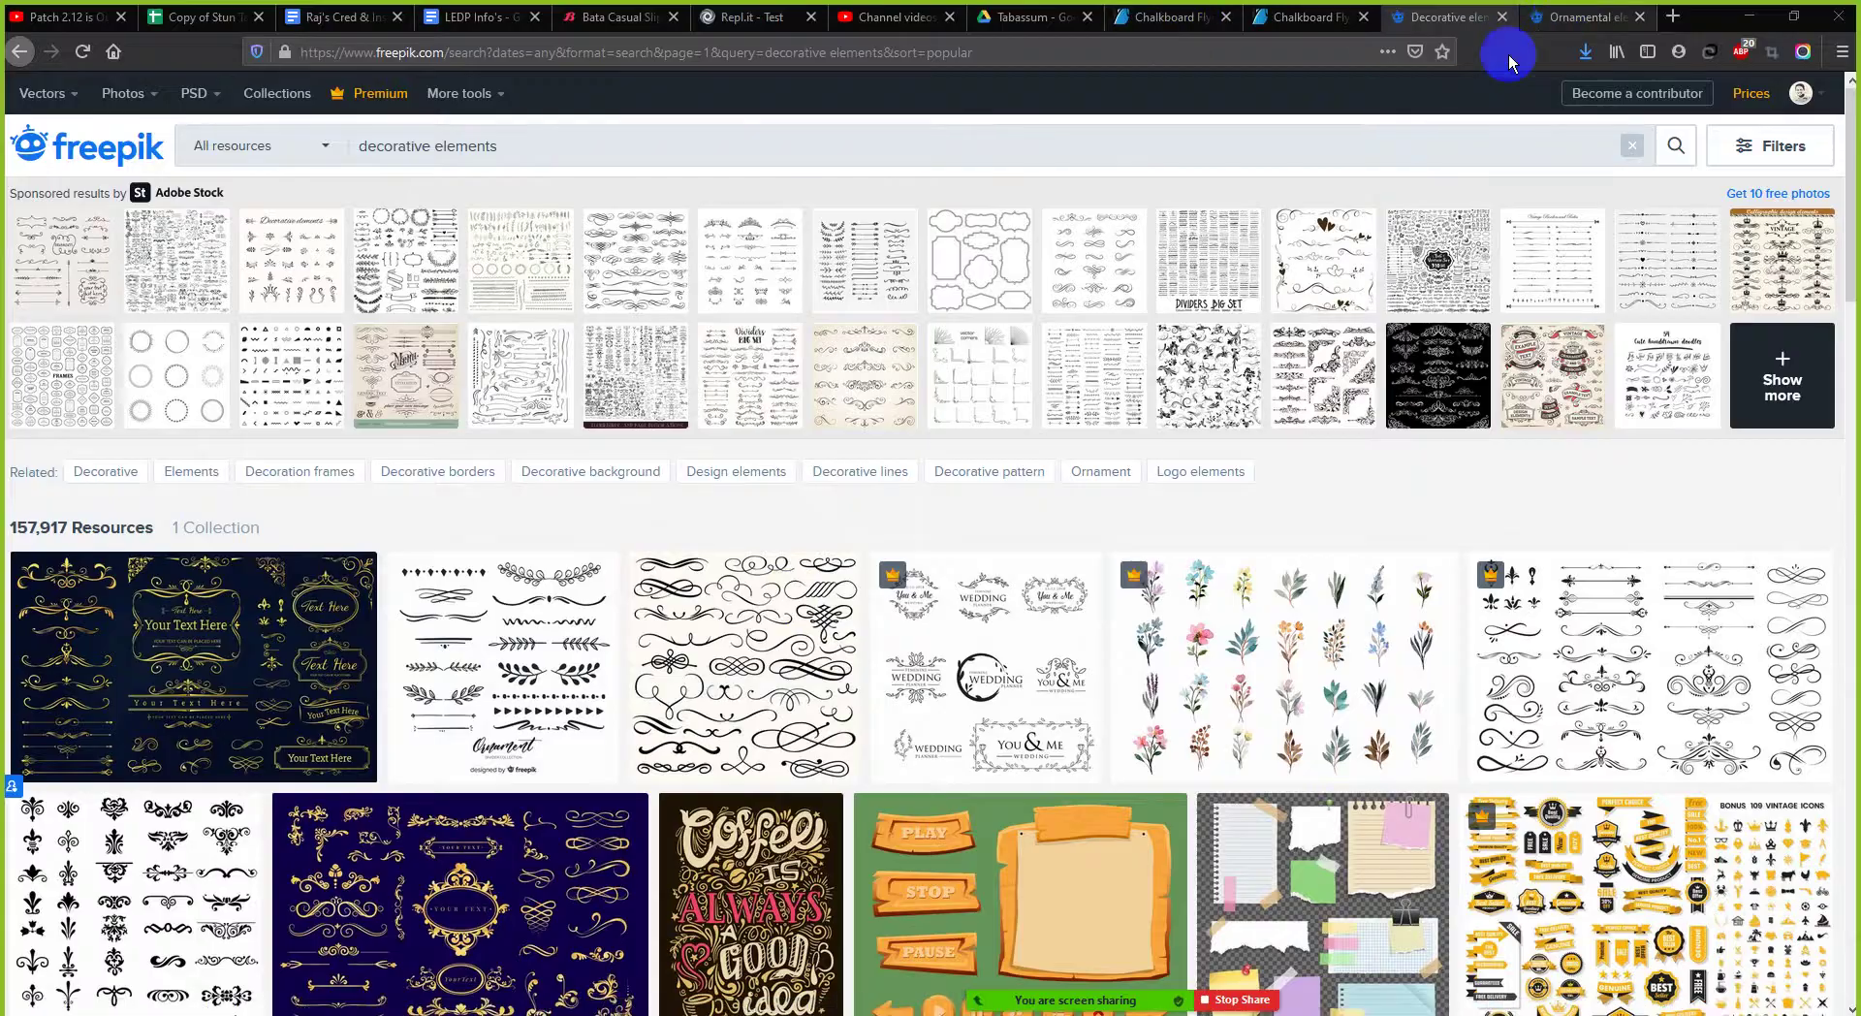
{"action": "left_click", "coordinate": [1570, 16]}
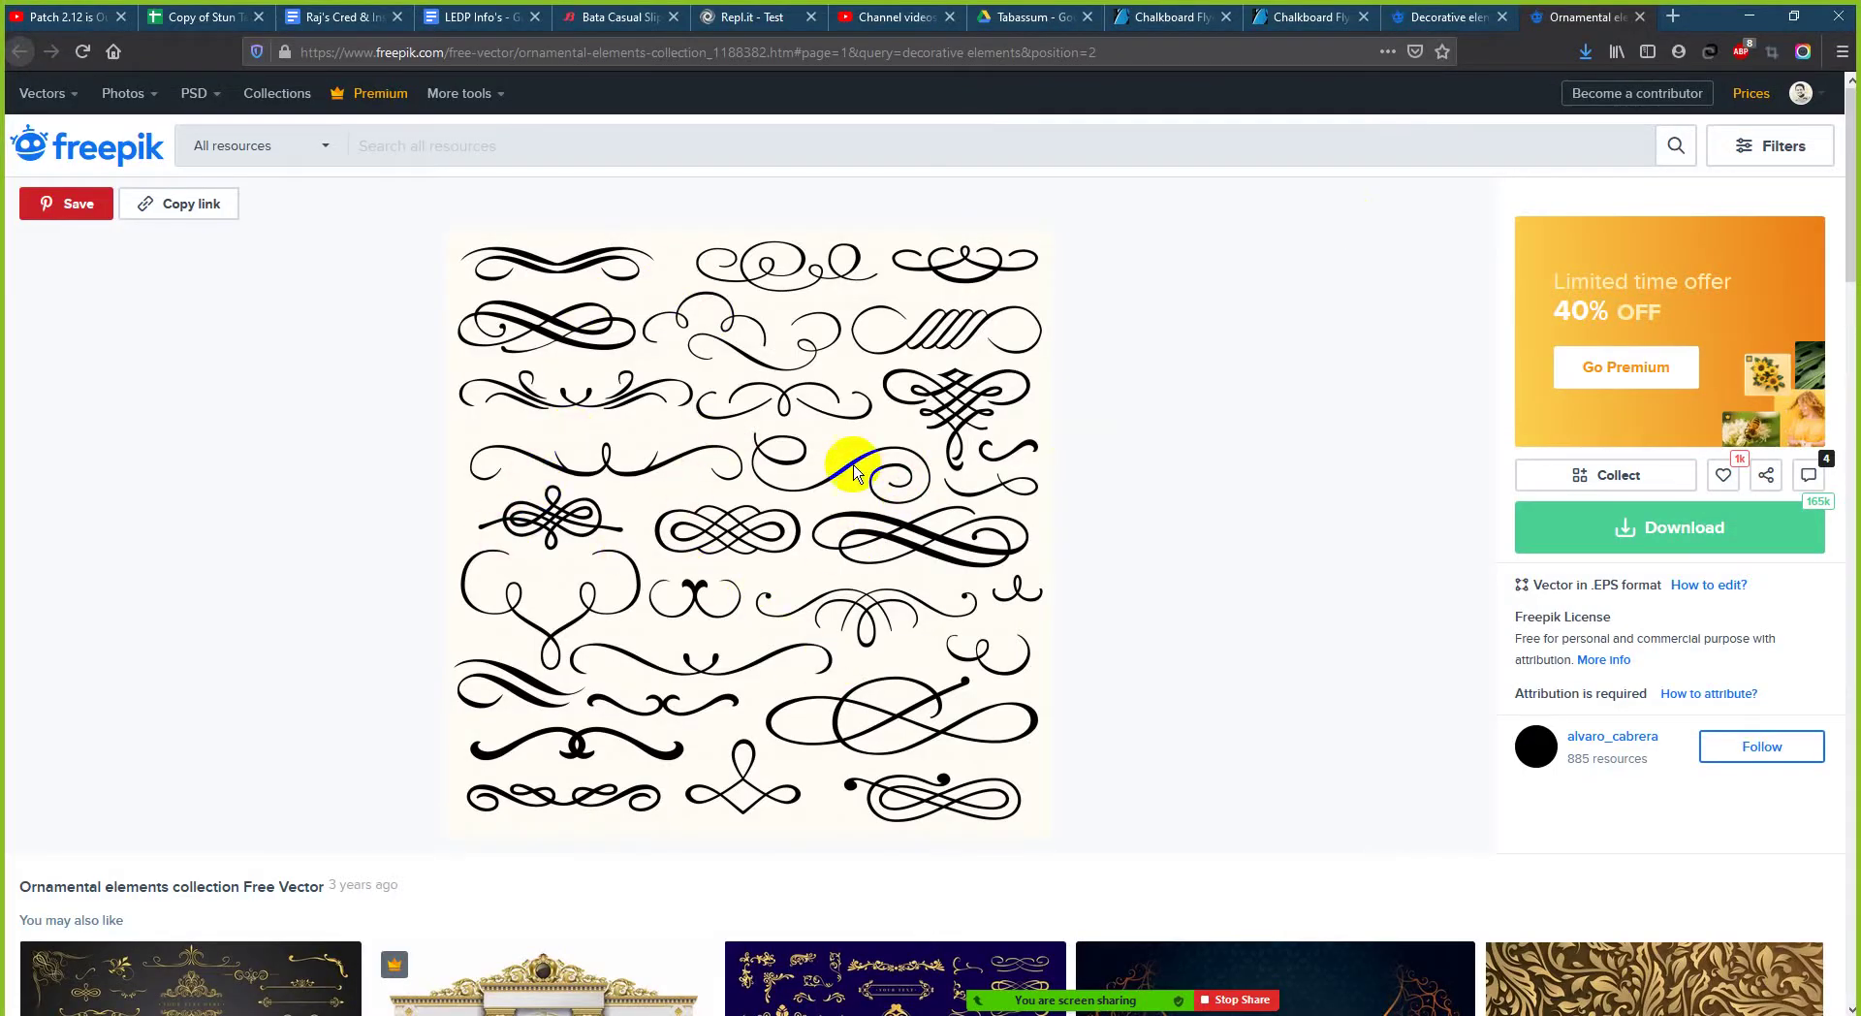
{"action": "left_click", "coordinate": [413, 1009]}
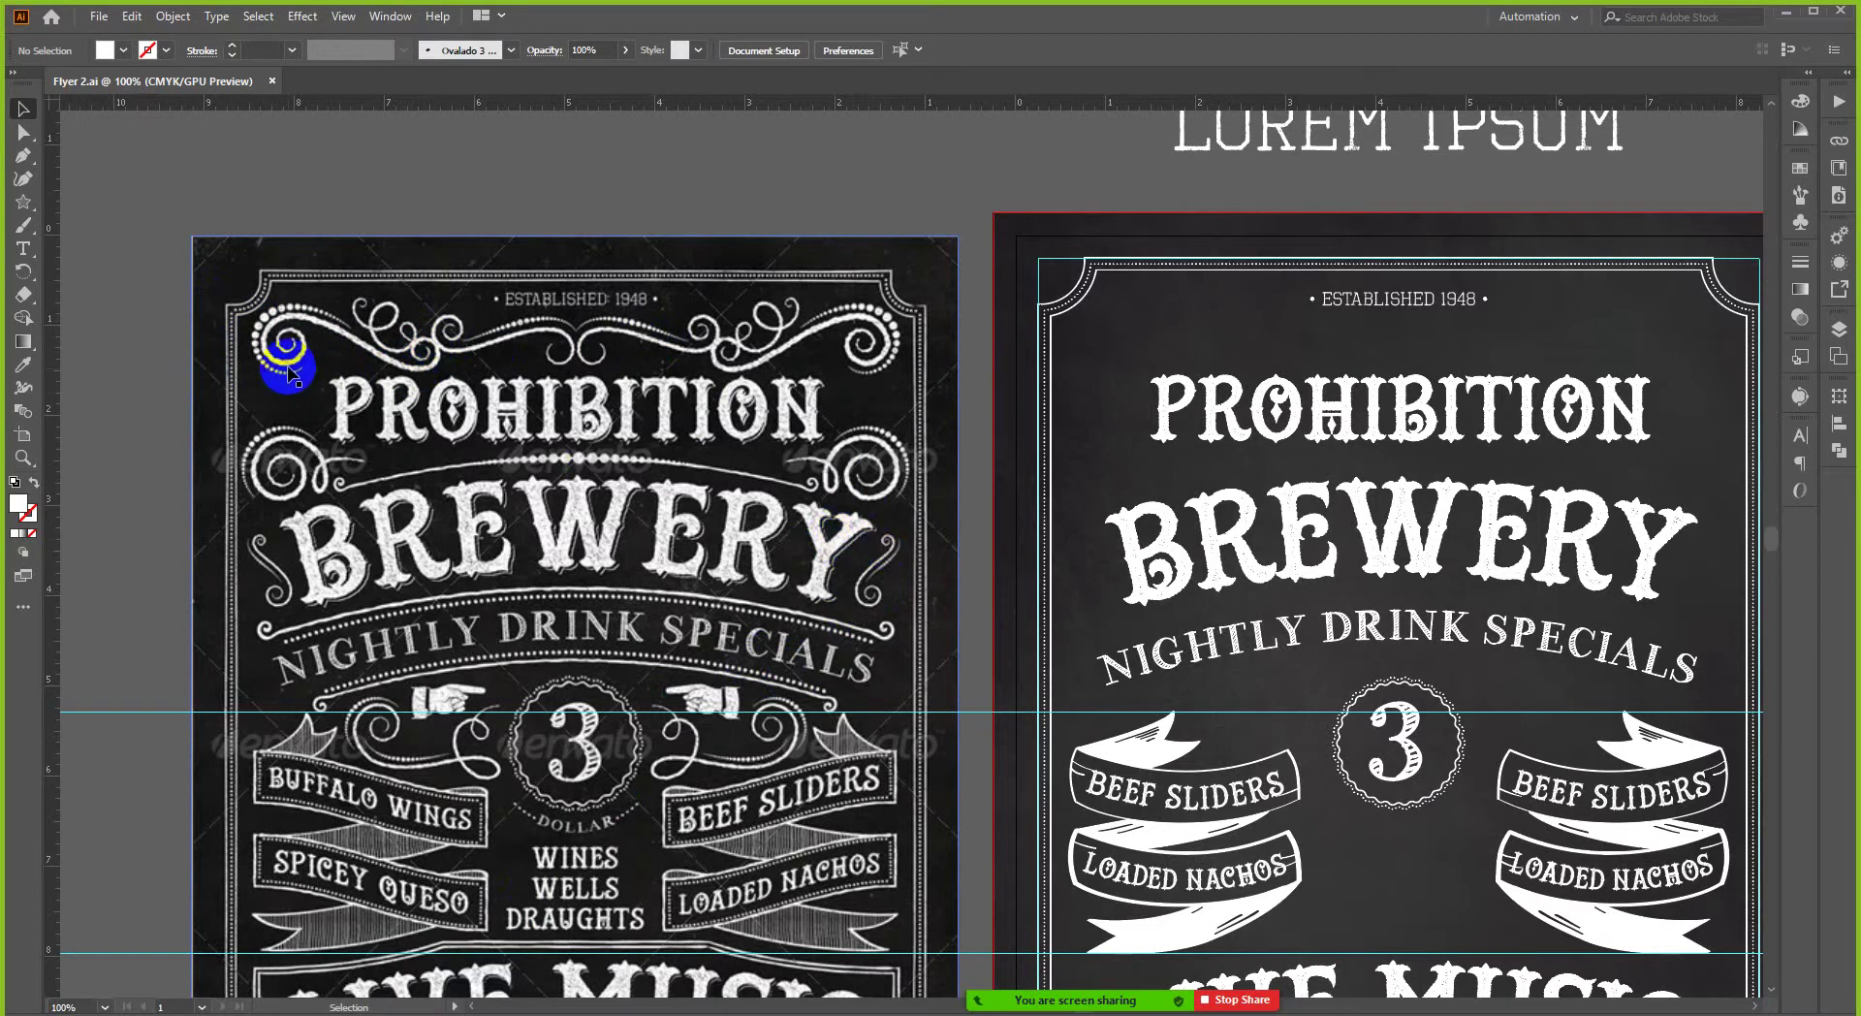
{"action": "left_click", "coordinate": [1789, 13]}
- Examine the Ornamental elements collection preview and the related vectors below it for swirls matching the reference flyer
{"action": "scroll", "coordinate": [1038, 573], "scroll_direction": "down", "scroll_amount": 2}
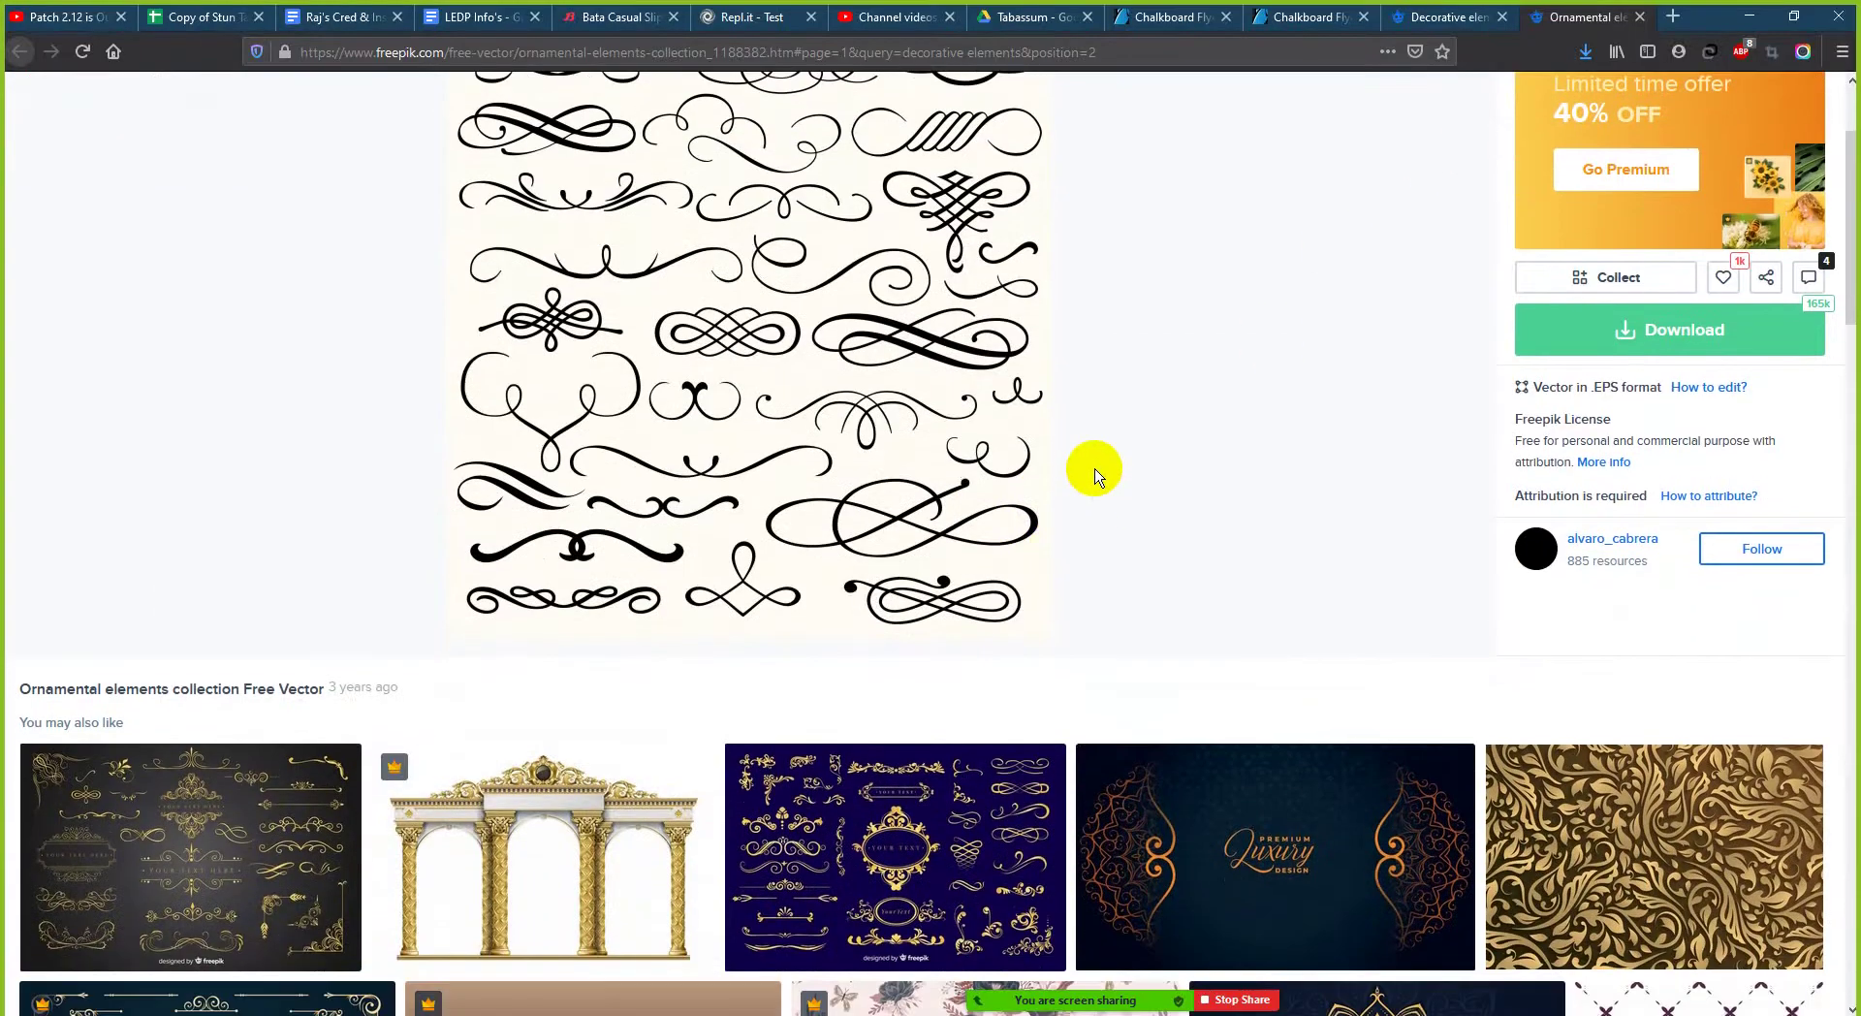
{"action": "scroll", "coordinate": [1094, 448], "scroll_direction": "down", "scroll_amount": 1}
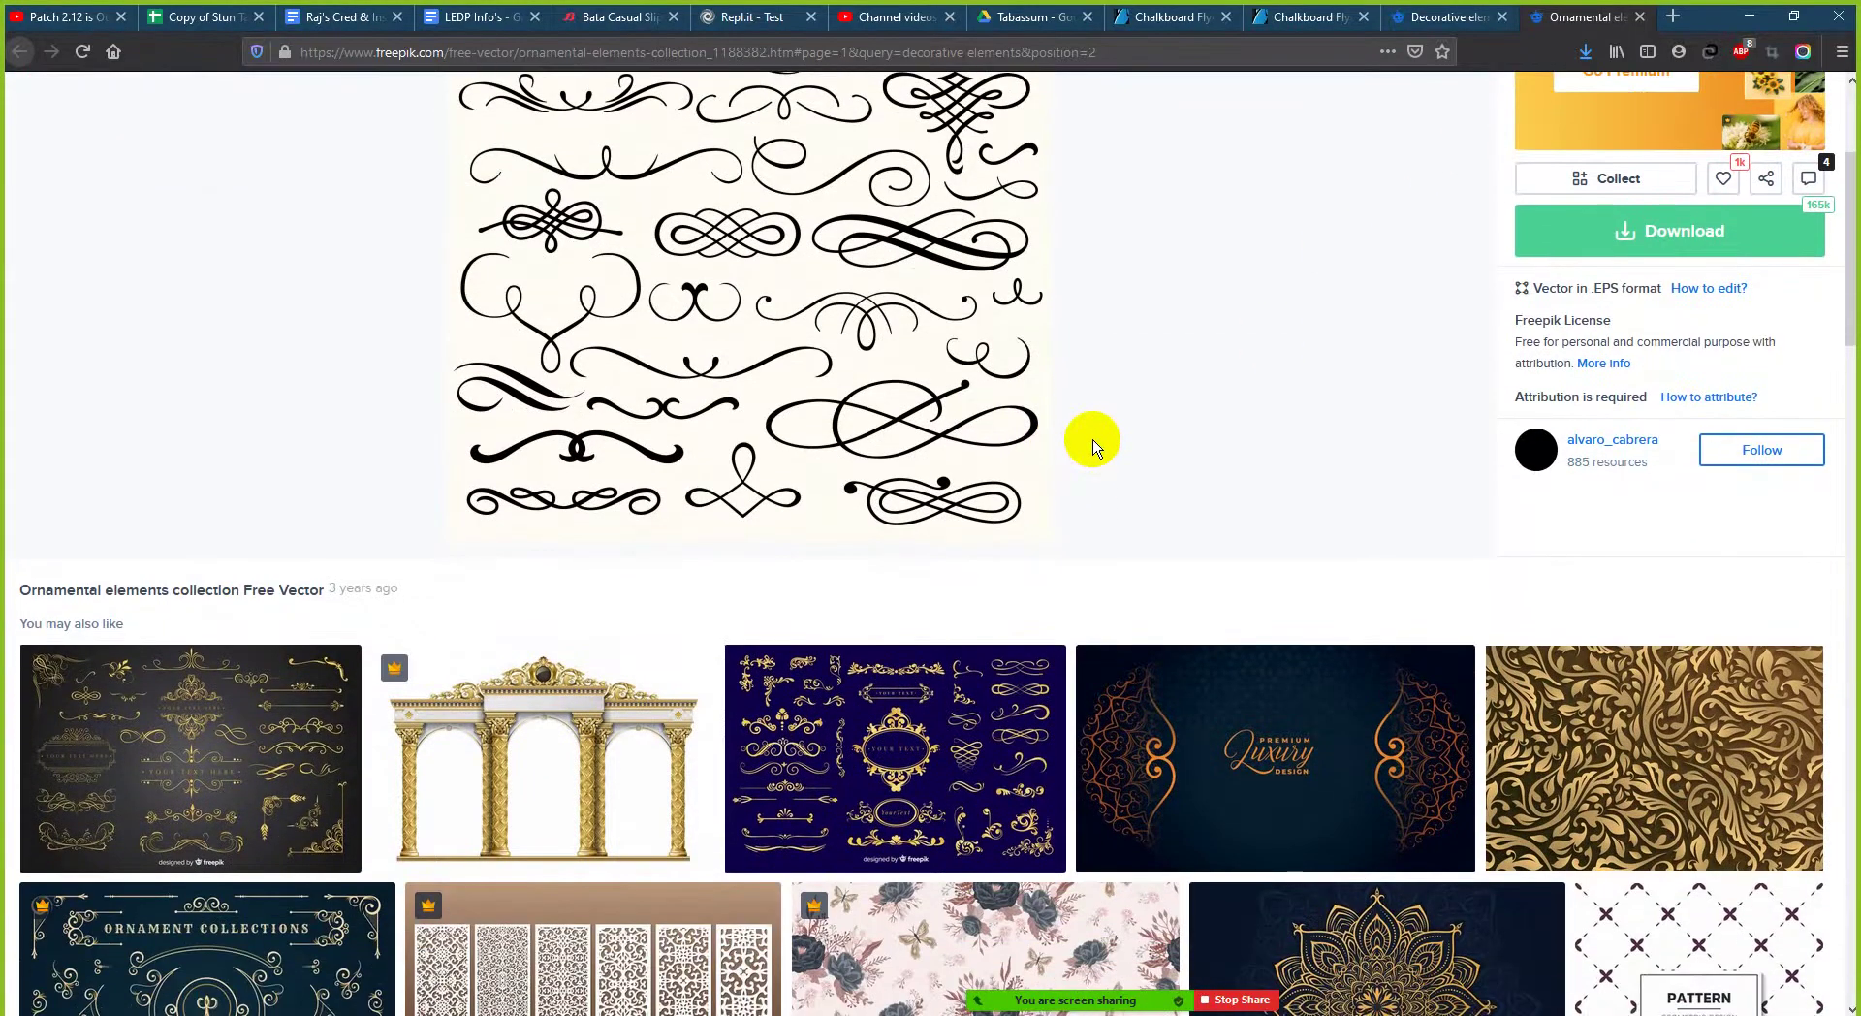
{"action": "scroll", "coordinate": [1093, 448], "scroll_direction": "up", "scroll_amount": 1}
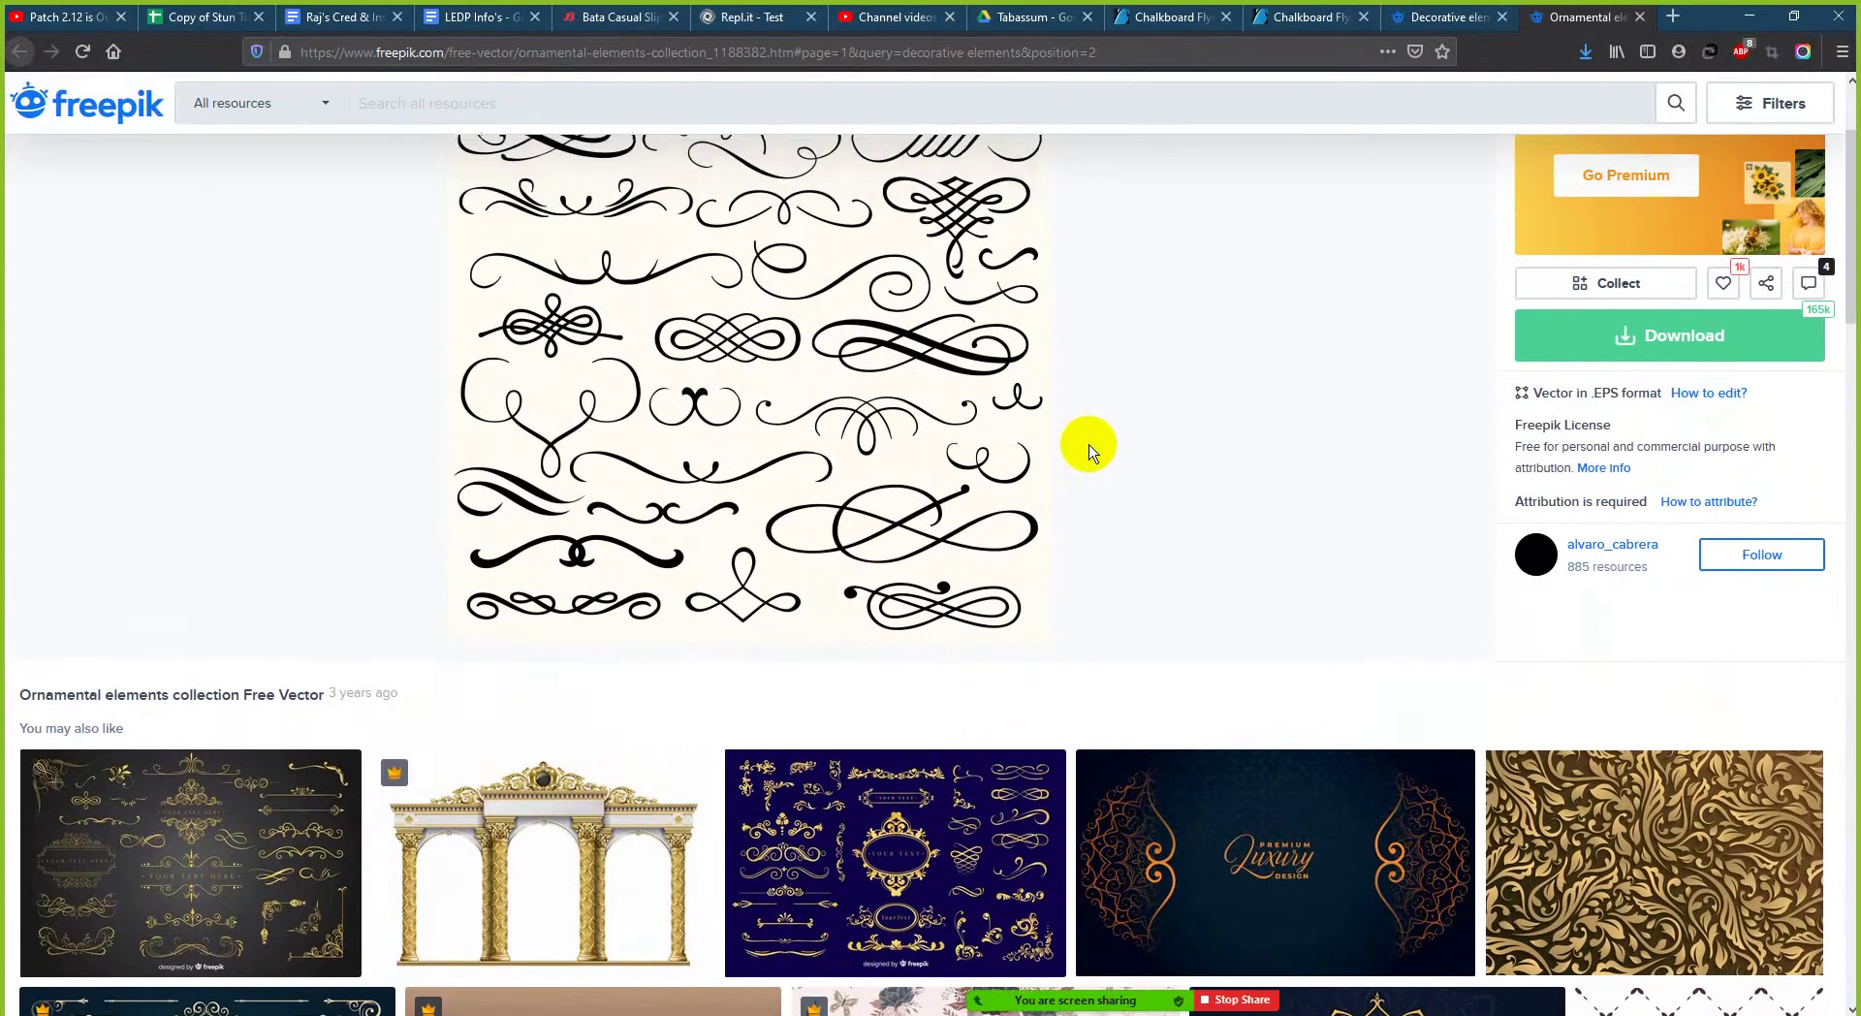
{"action": "scroll", "coordinate": [1091, 448], "scroll_direction": "up", "scroll_amount": 2}
{"action": "scroll", "coordinate": [1091, 450], "scroll_direction": "down", "scroll_amount": 6}
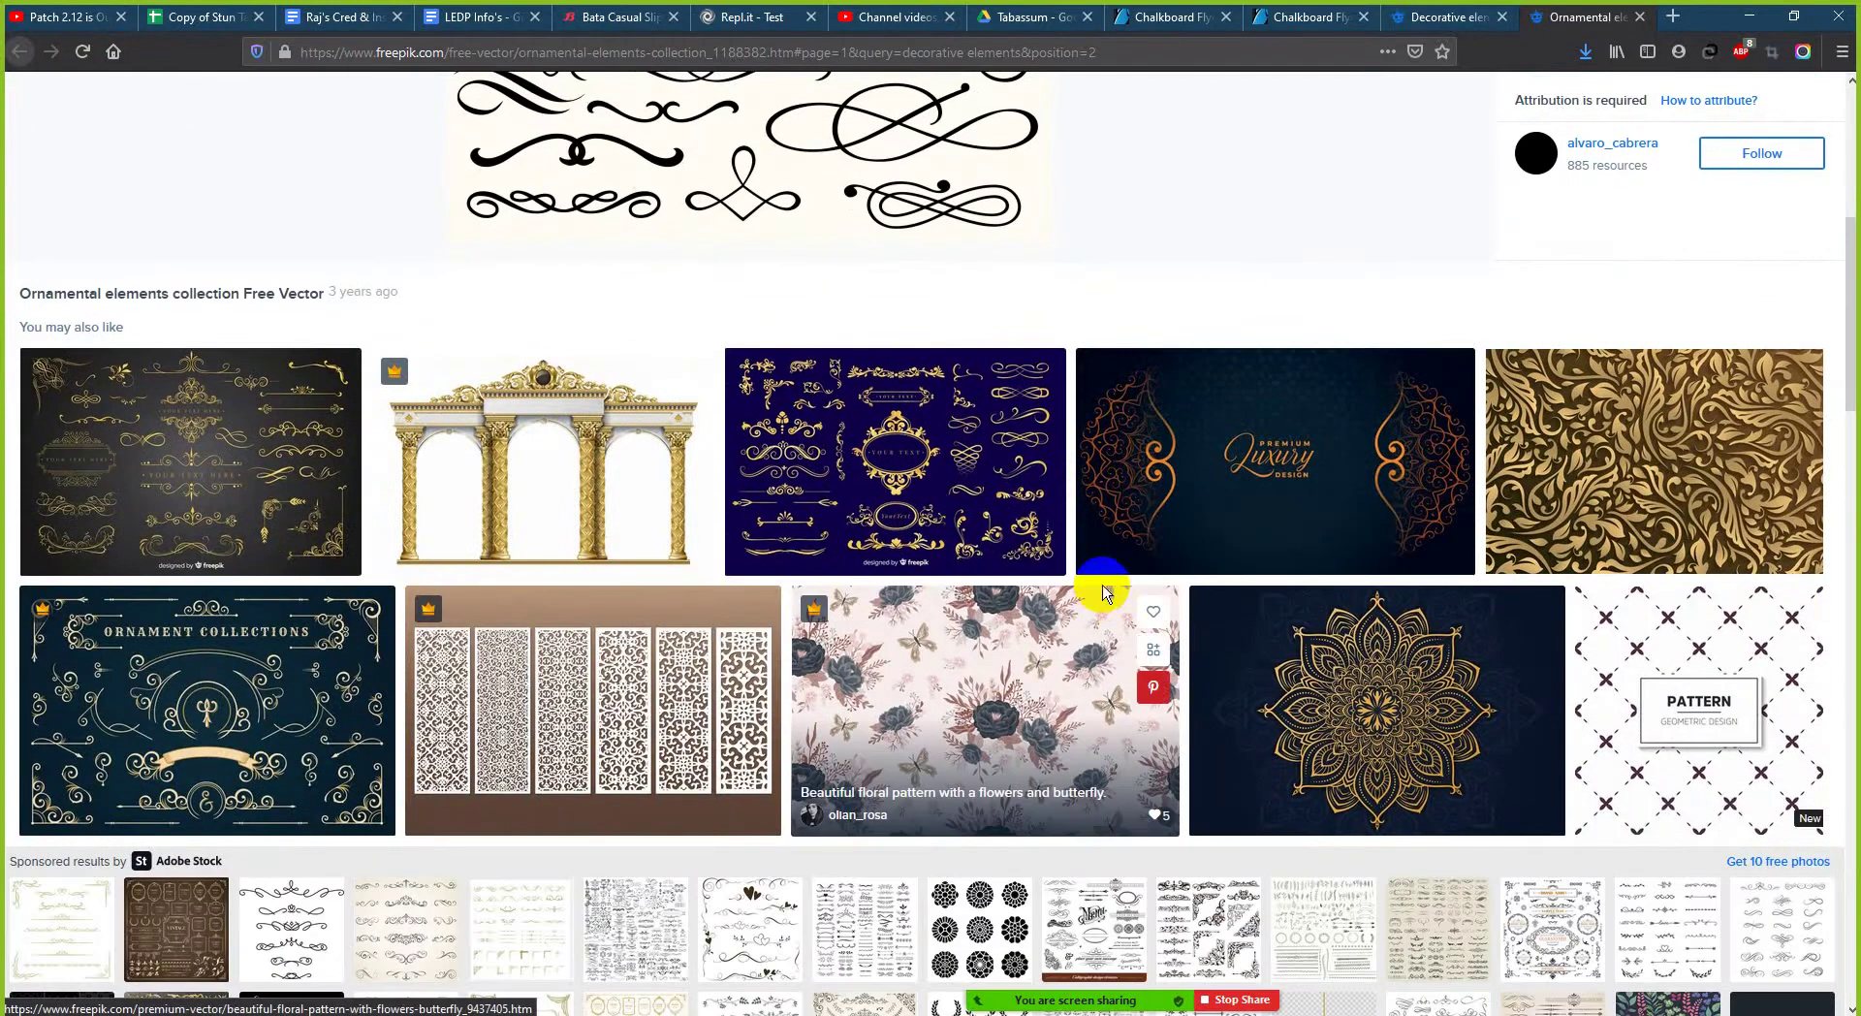
{"action": "scroll", "coordinate": [1103, 593], "scroll_direction": "down", "scroll_amount": 1}
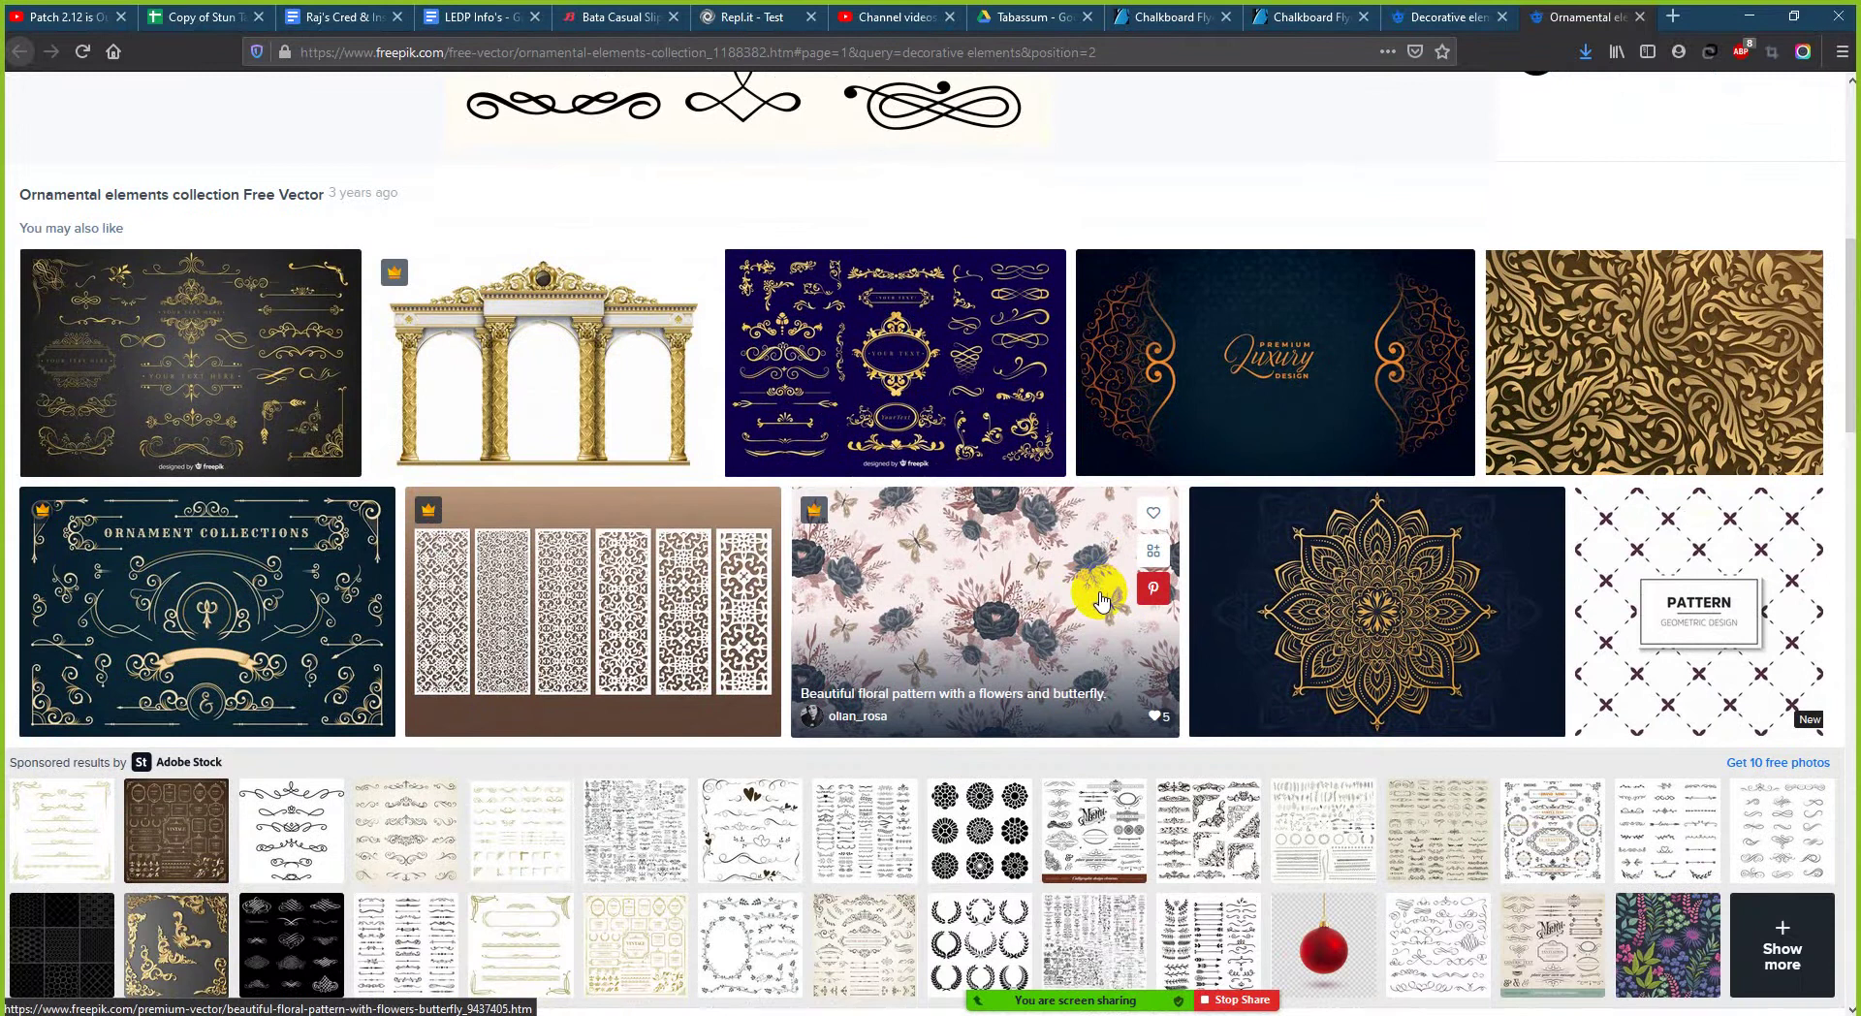
{"action": "scroll", "coordinate": [1102, 601], "scroll_direction": "down", "scroll_amount": 1}
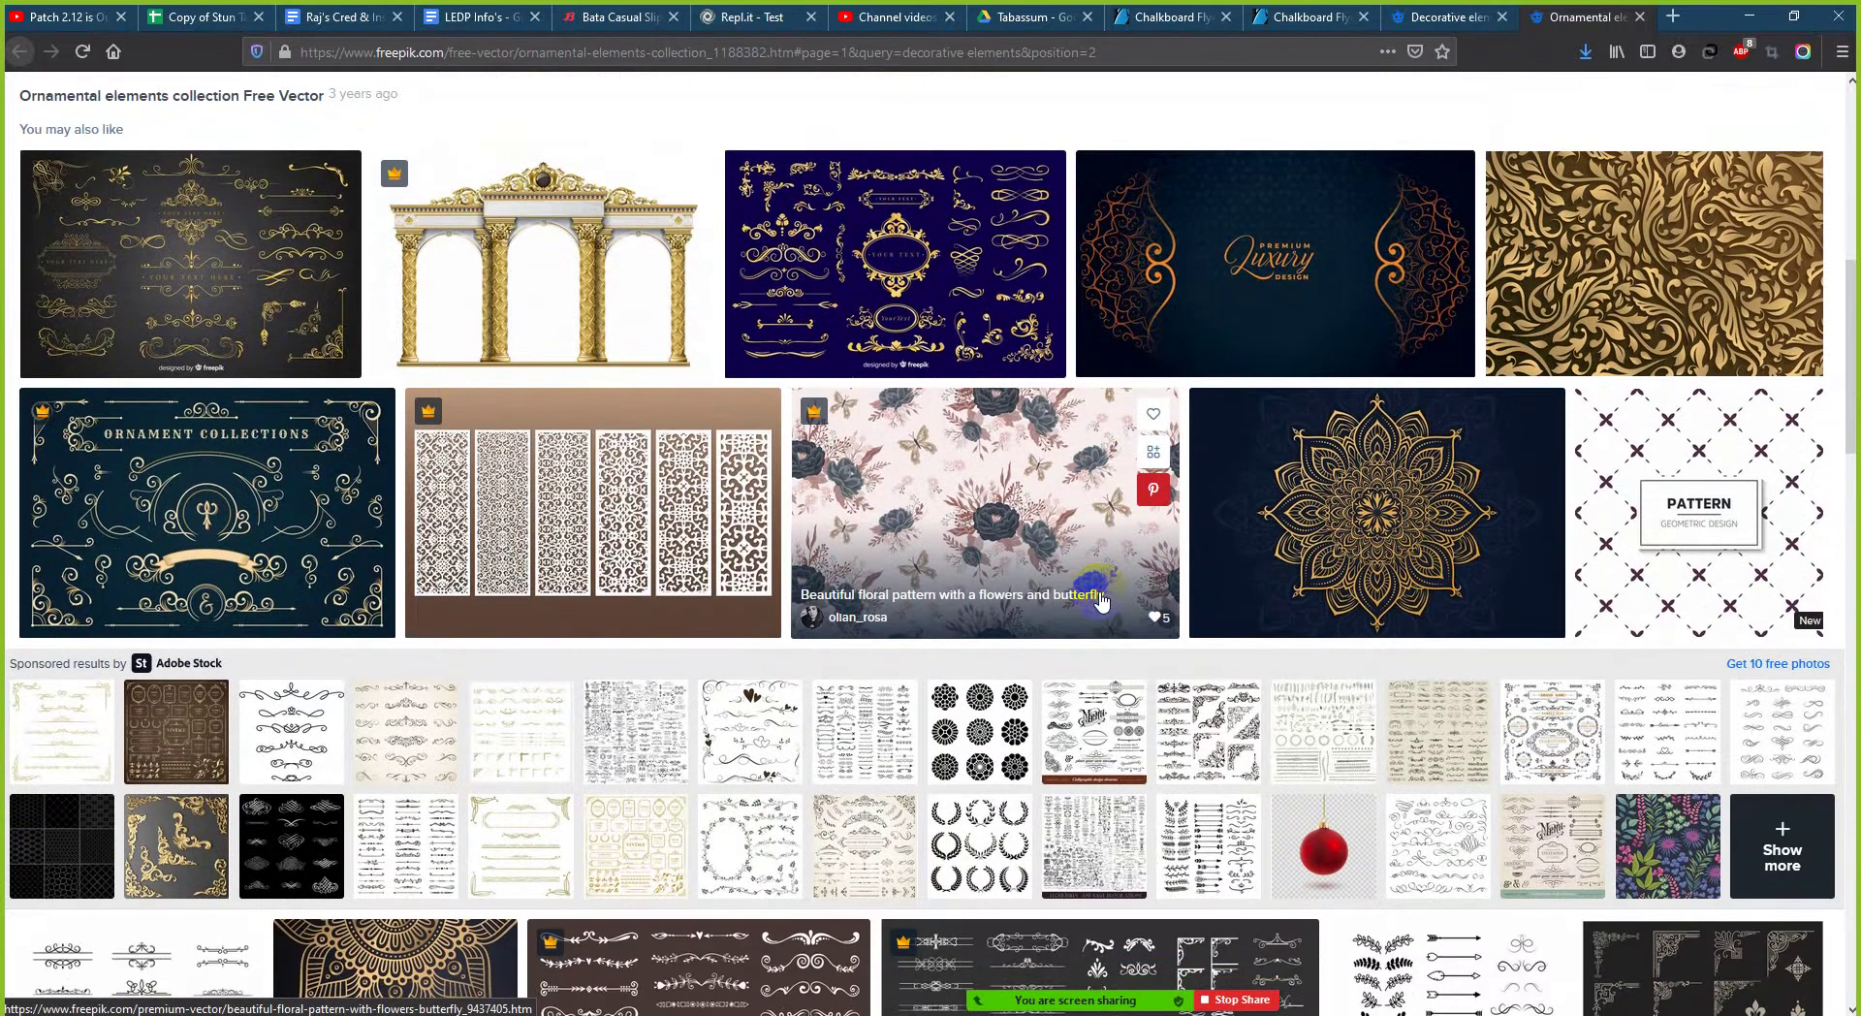
{"action": "scroll", "coordinate": [1080, 543], "scroll_direction": "down", "scroll_amount": 2}
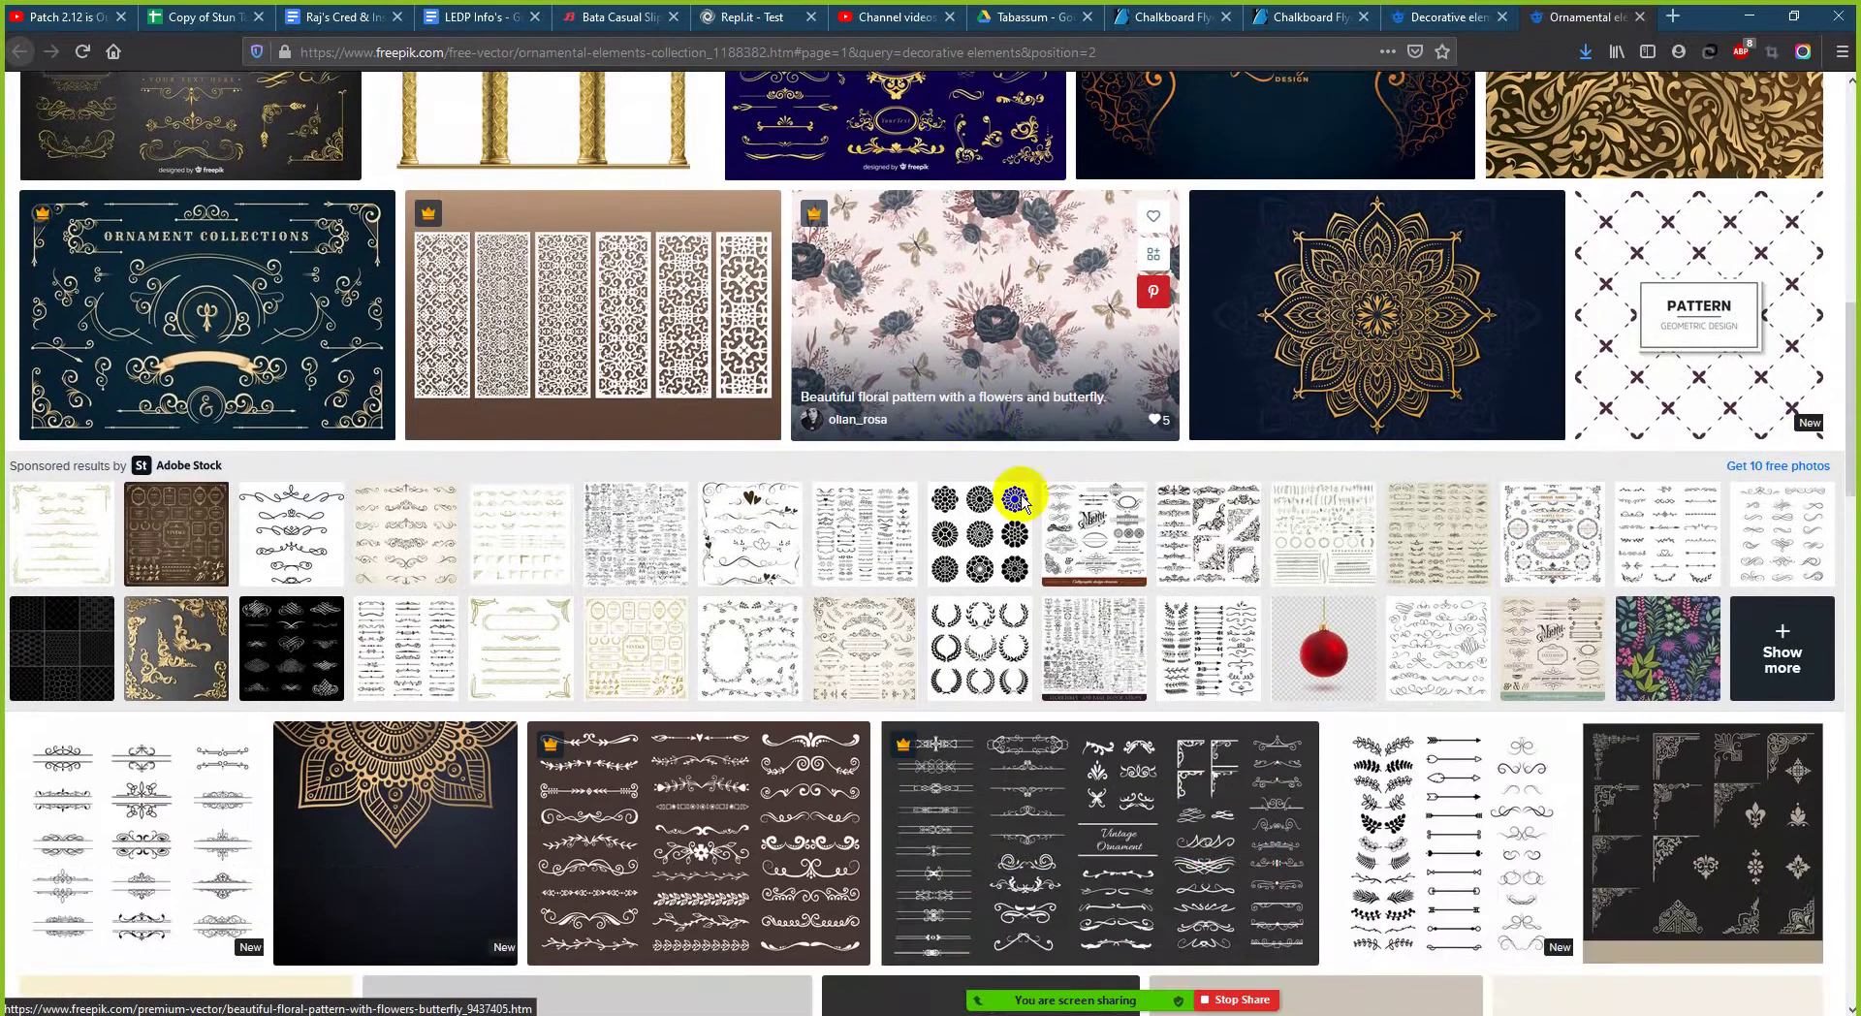
{"action": "scroll", "coordinate": [1059, 635], "scroll_direction": "down", "scroll_amount": 5}
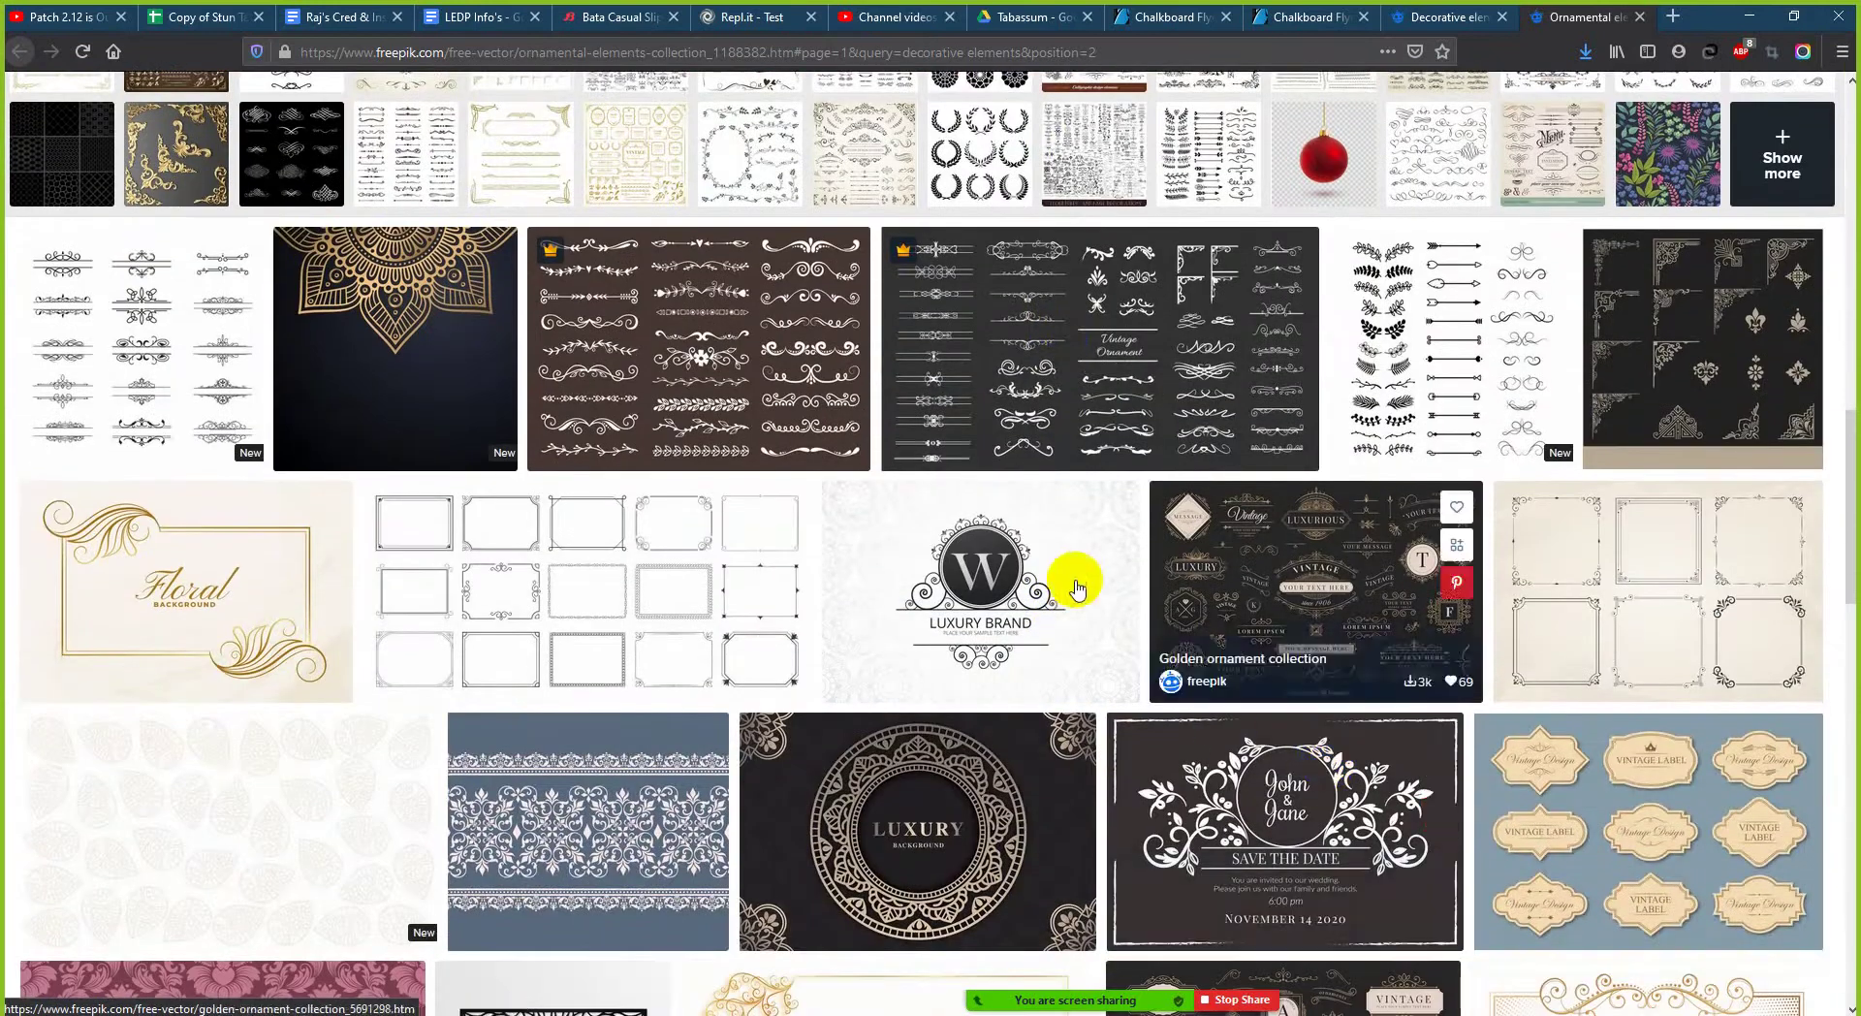
{"action": "scroll", "coordinate": [1026, 552], "scroll_direction": "up", "scroll_amount": 10}
{"action": "scroll", "coordinate": [809, 351], "scroll_direction": "up", "scroll_amount": 1}
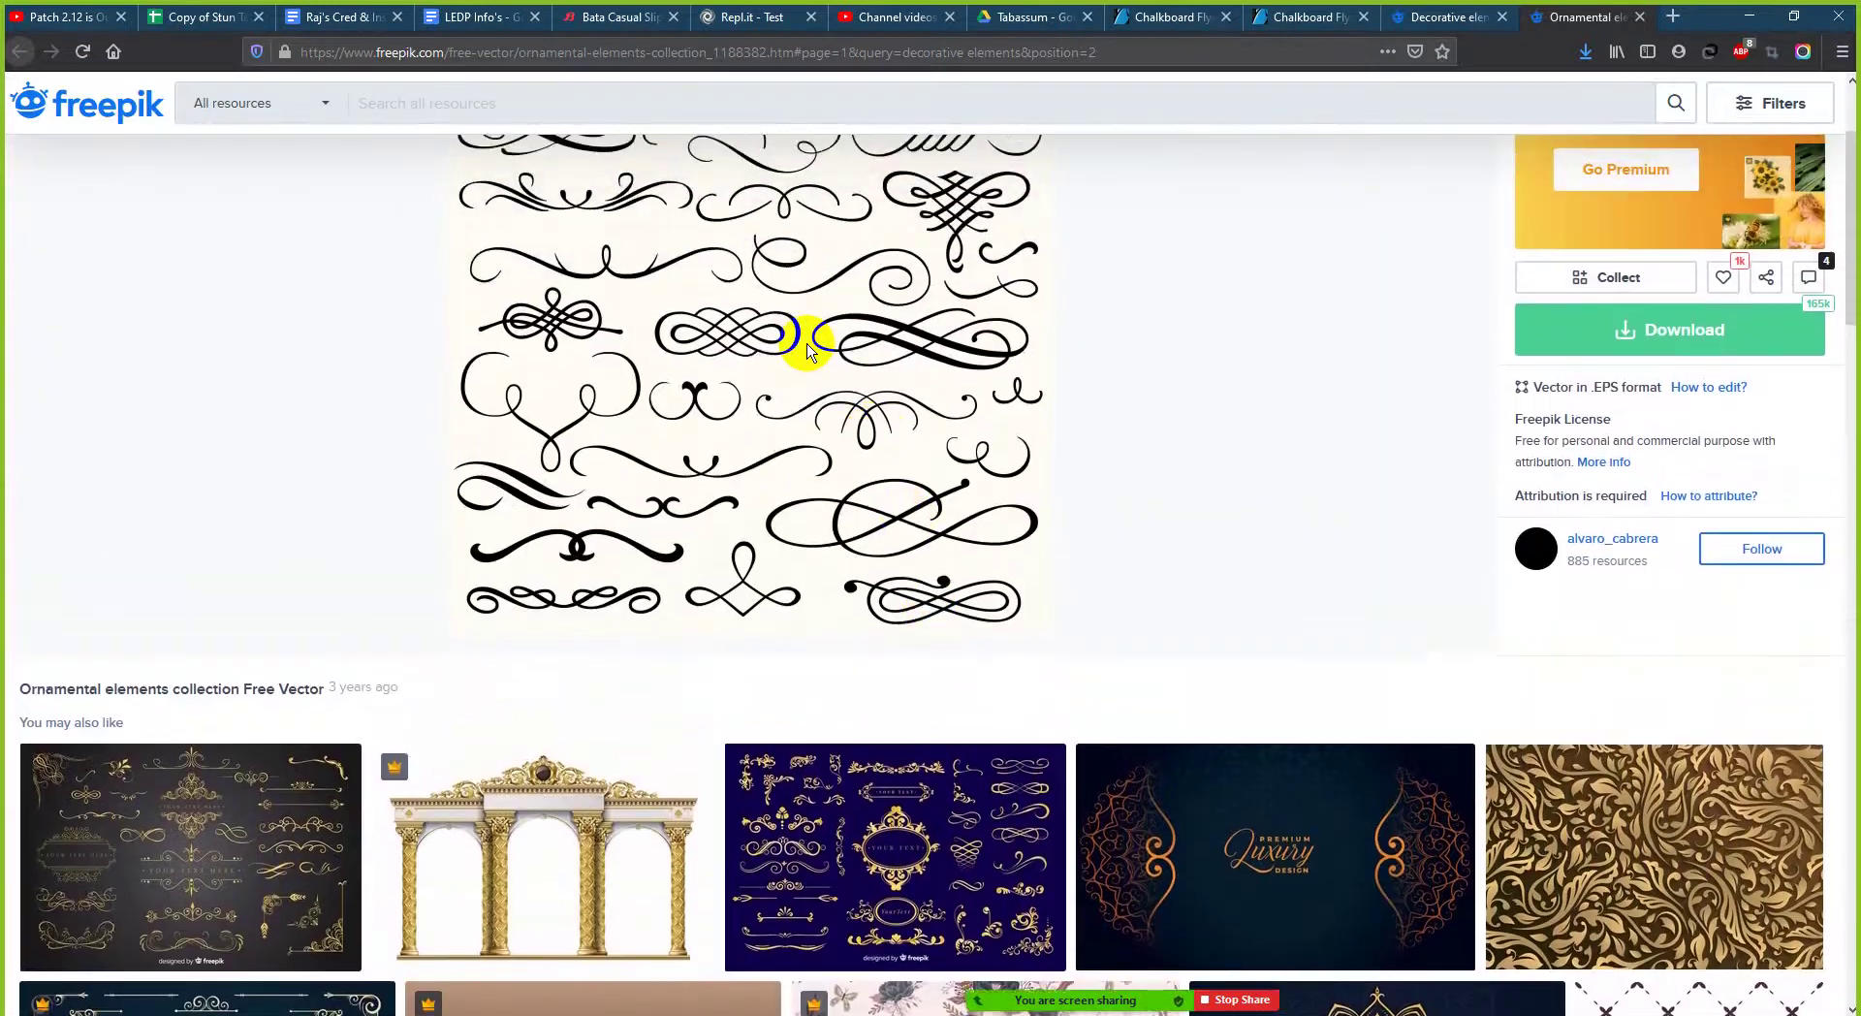
- Check the recent downloads and open the Downloads folder, keeping its window clear of the Freepik download option
{"action": "left_click", "coordinate": [1585, 51]}
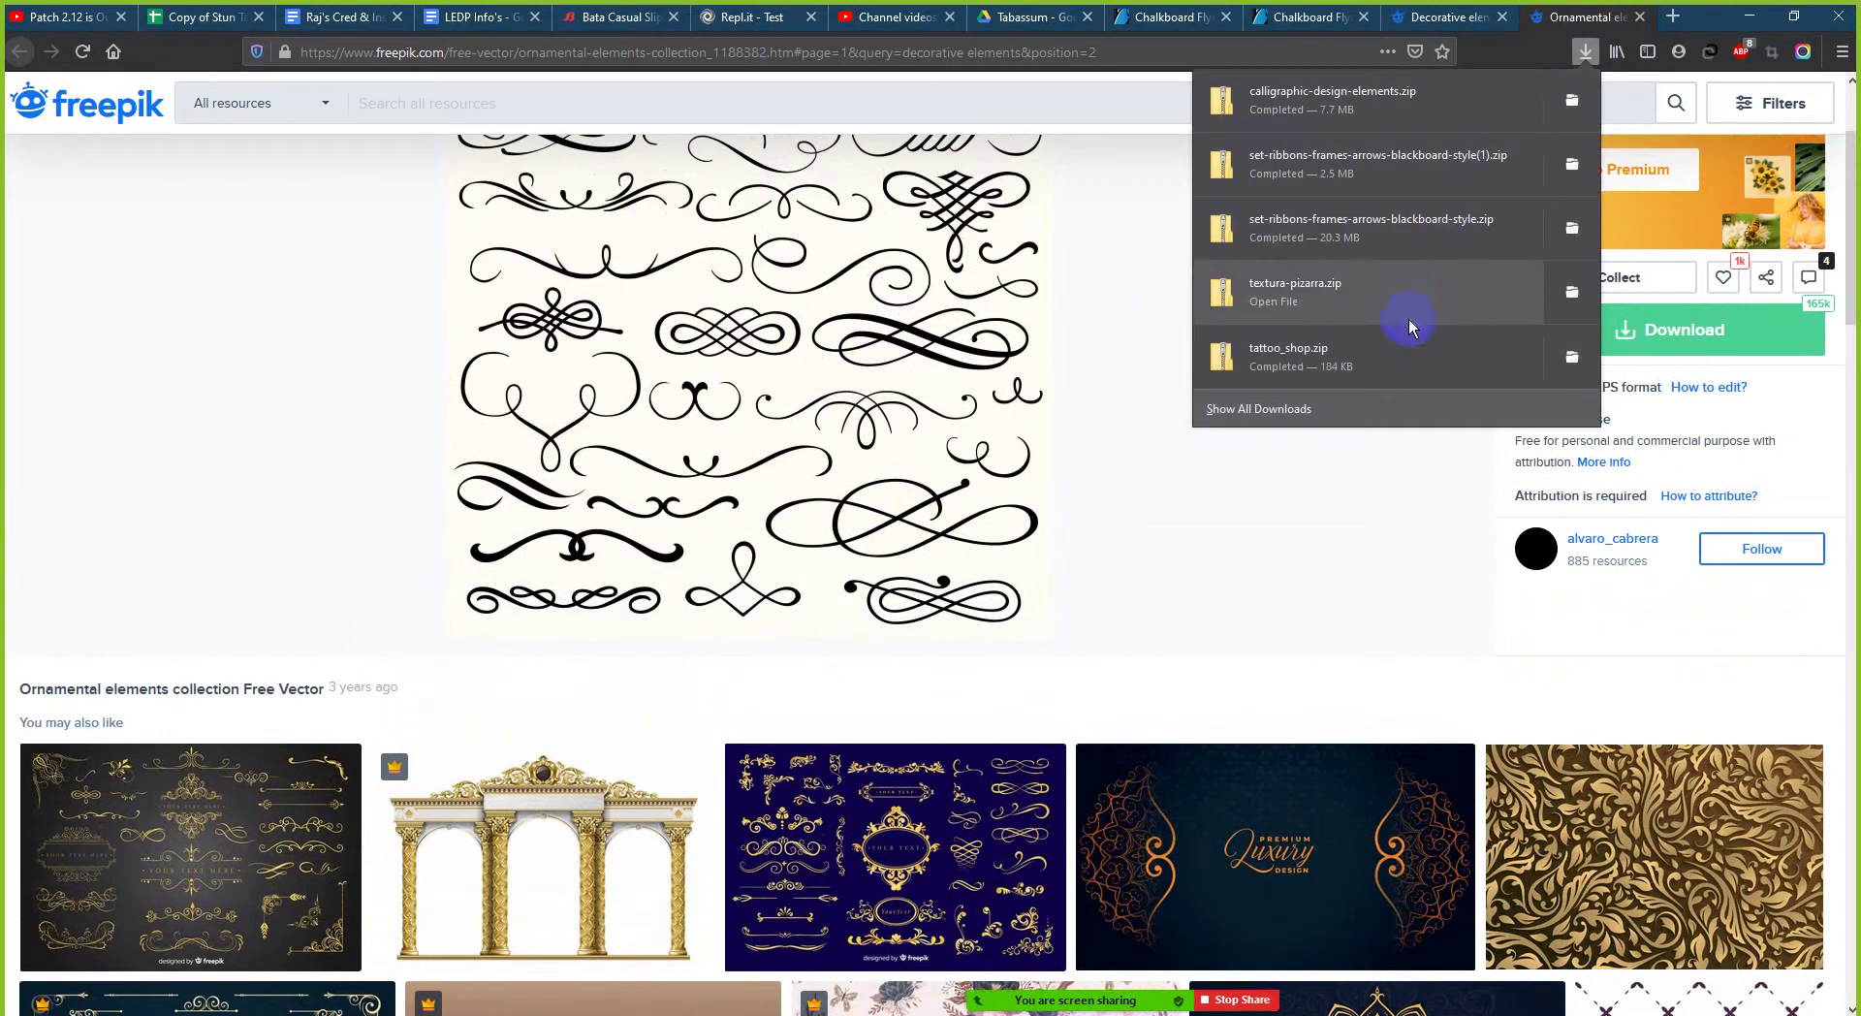
{"action": "left_click", "coordinate": [1242, 581]}
{"action": "scroll", "coordinate": [1245, 557], "scroll_direction": "up", "scroll_amount": 2}
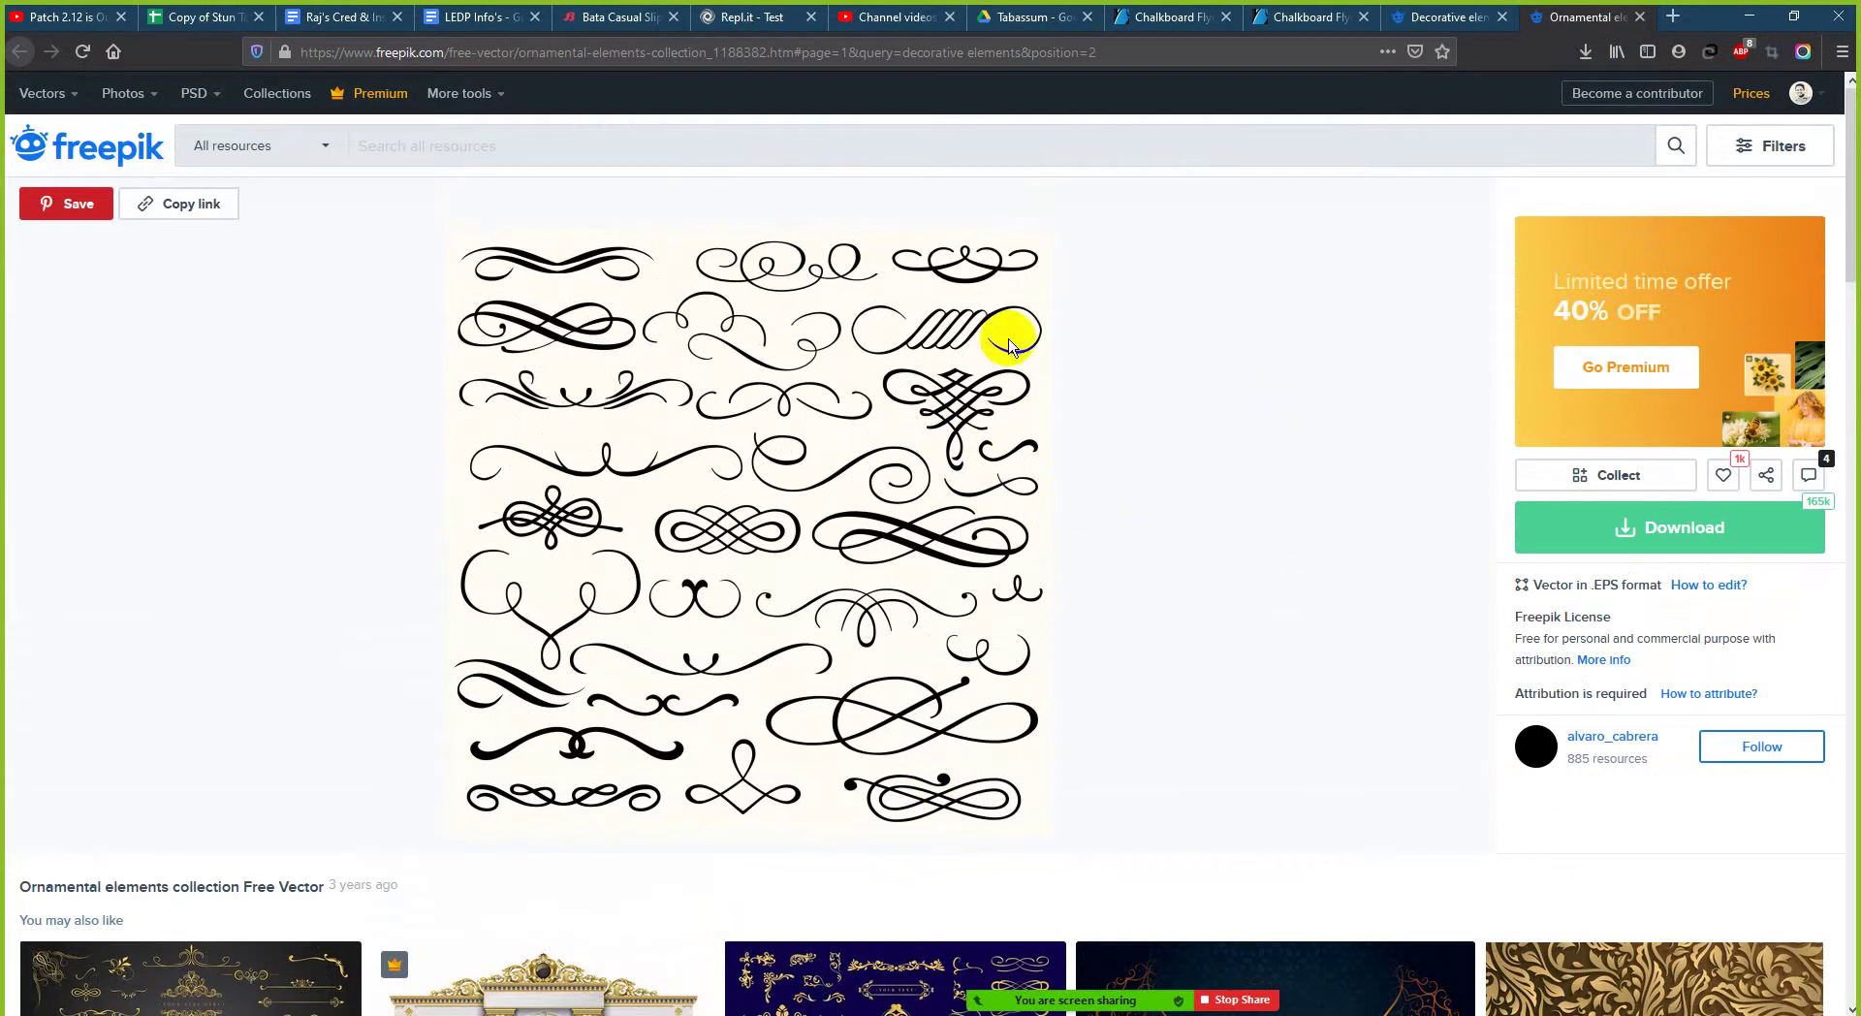
{"action": "left_click", "coordinate": [1585, 51]}
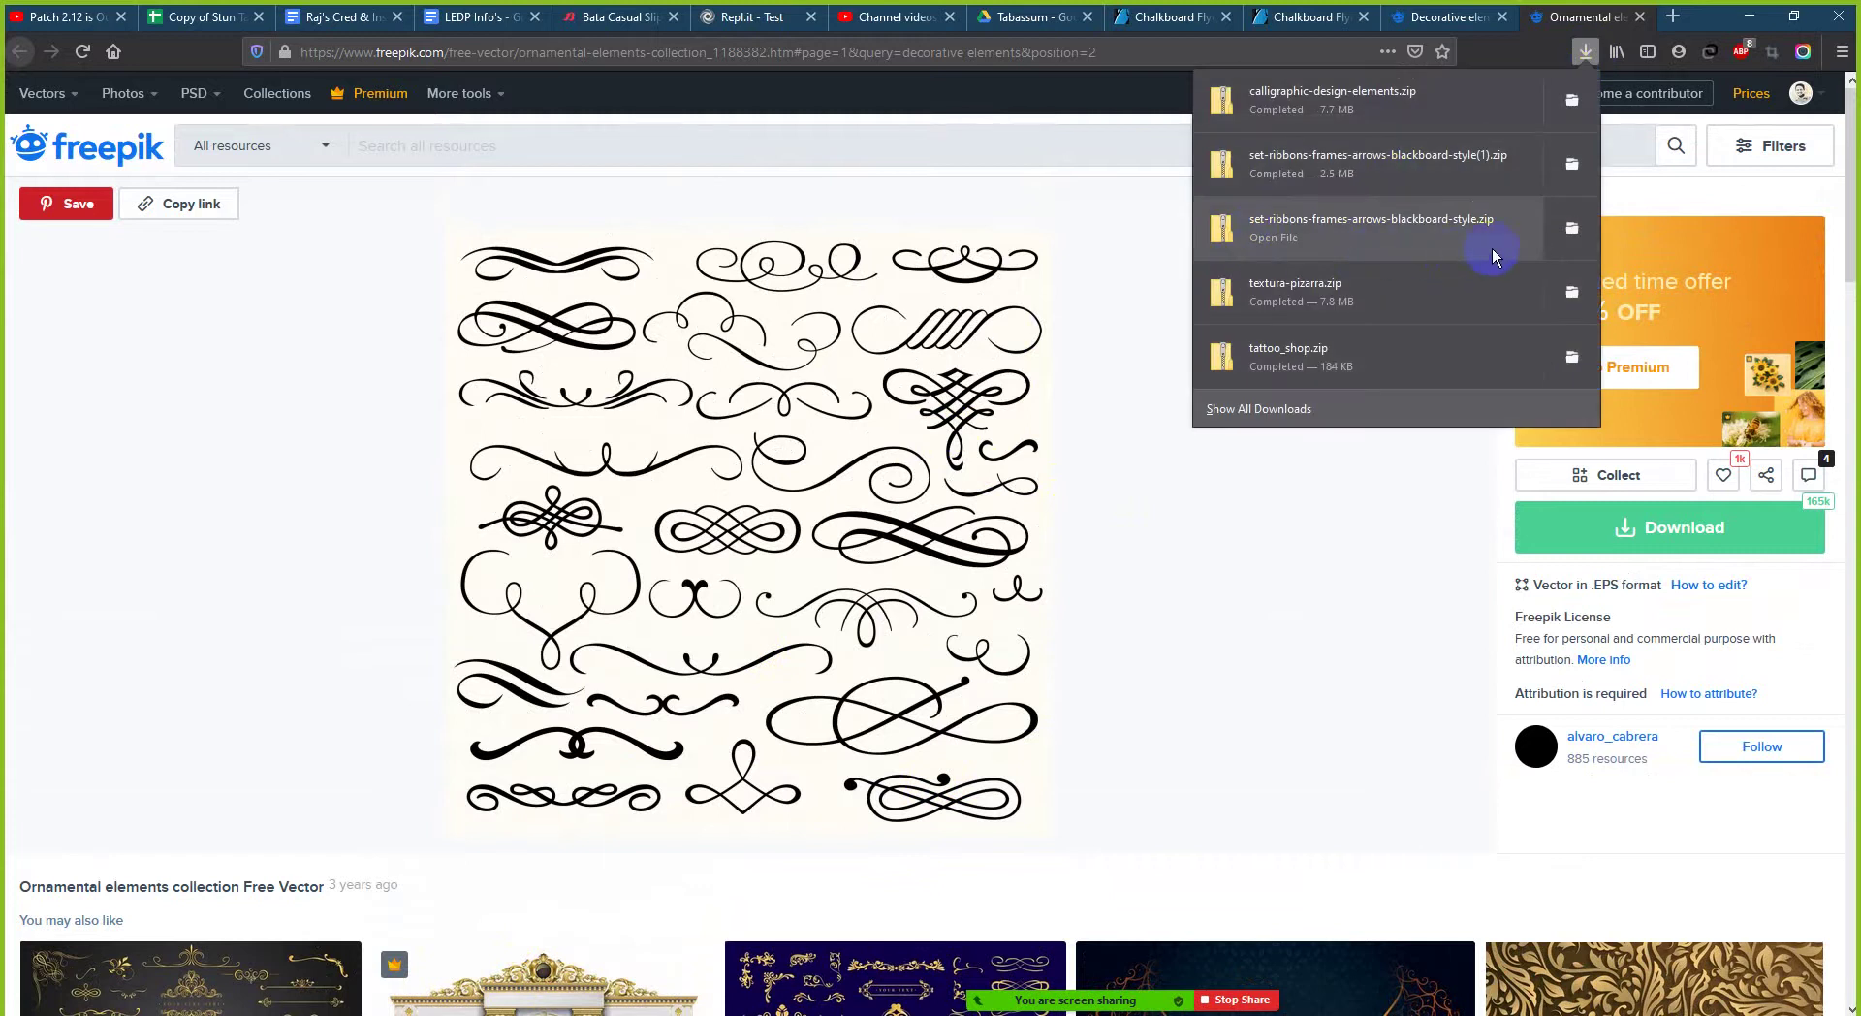
{"action": "left_click", "coordinate": [1571, 228]}
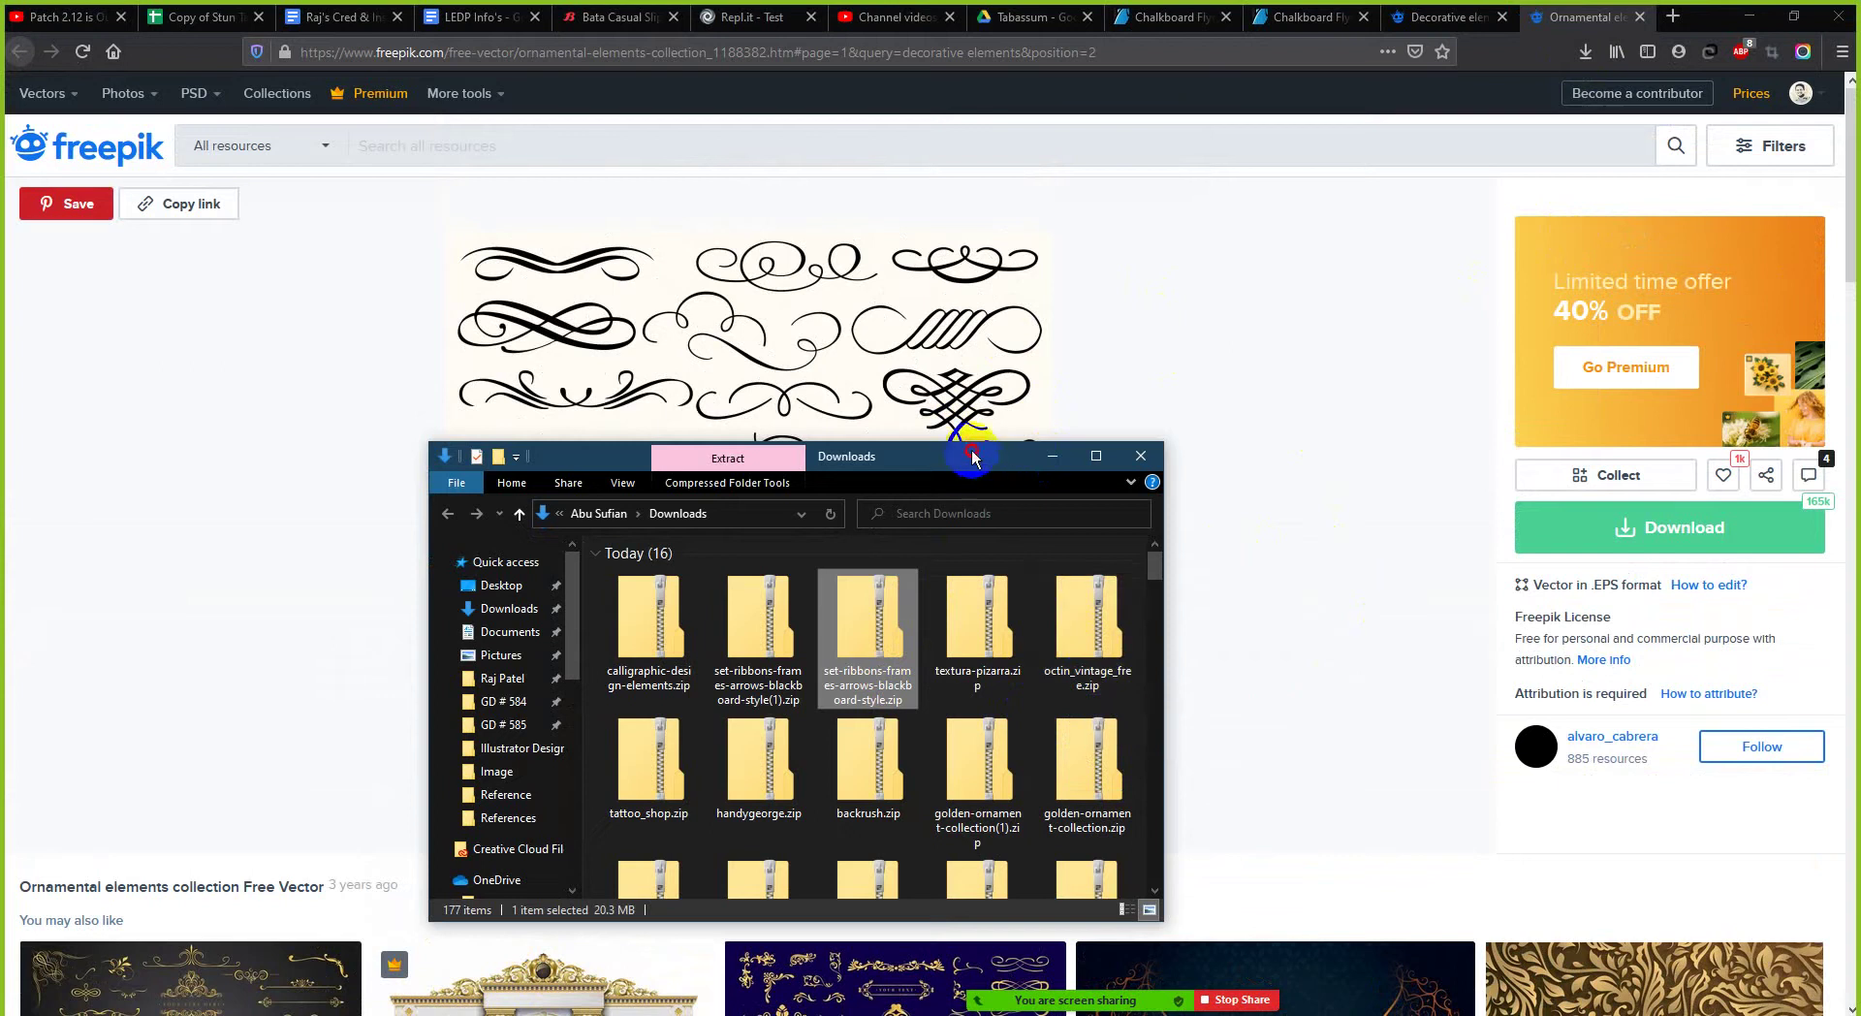
{"action": "left_click_drag", "start_coordinate": [968, 454], "coordinate": [838, 356]}
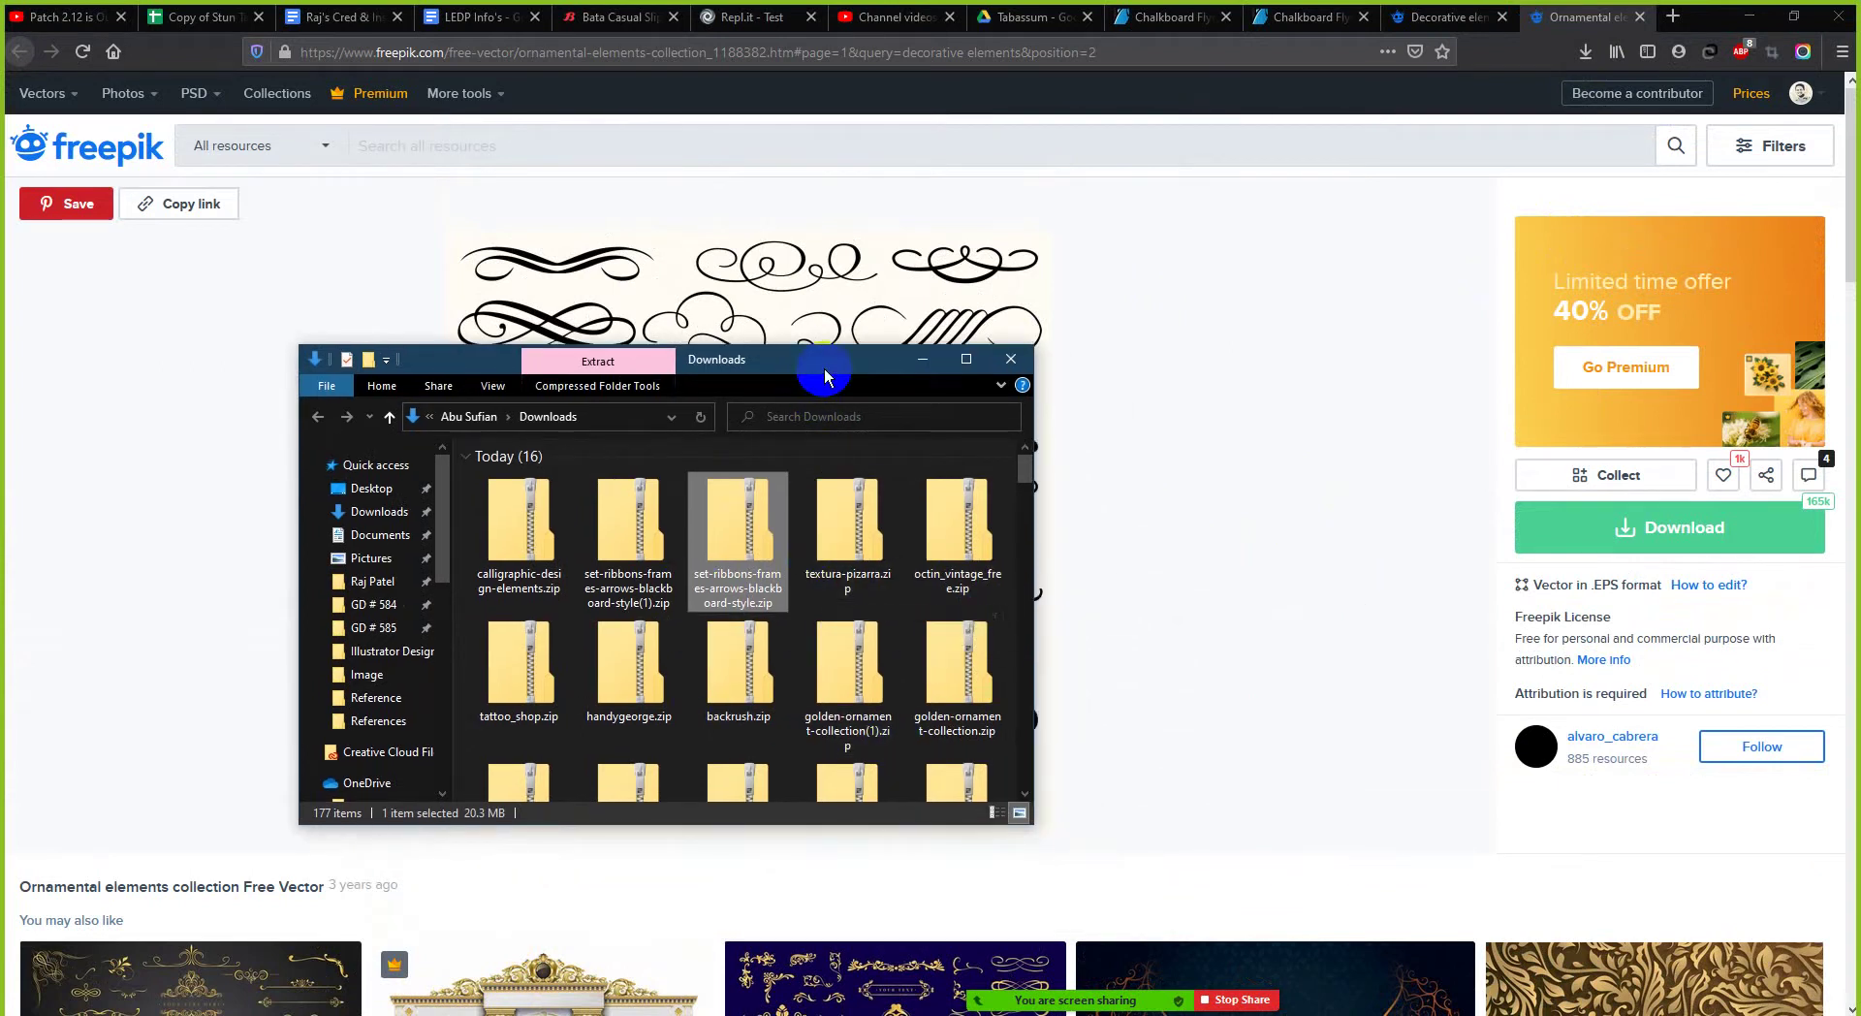
{"action": "left_click", "coordinate": [723, 359]}
{"action": "left_click_drag", "start_coordinate": [723, 359], "coordinate": [590, 248]}
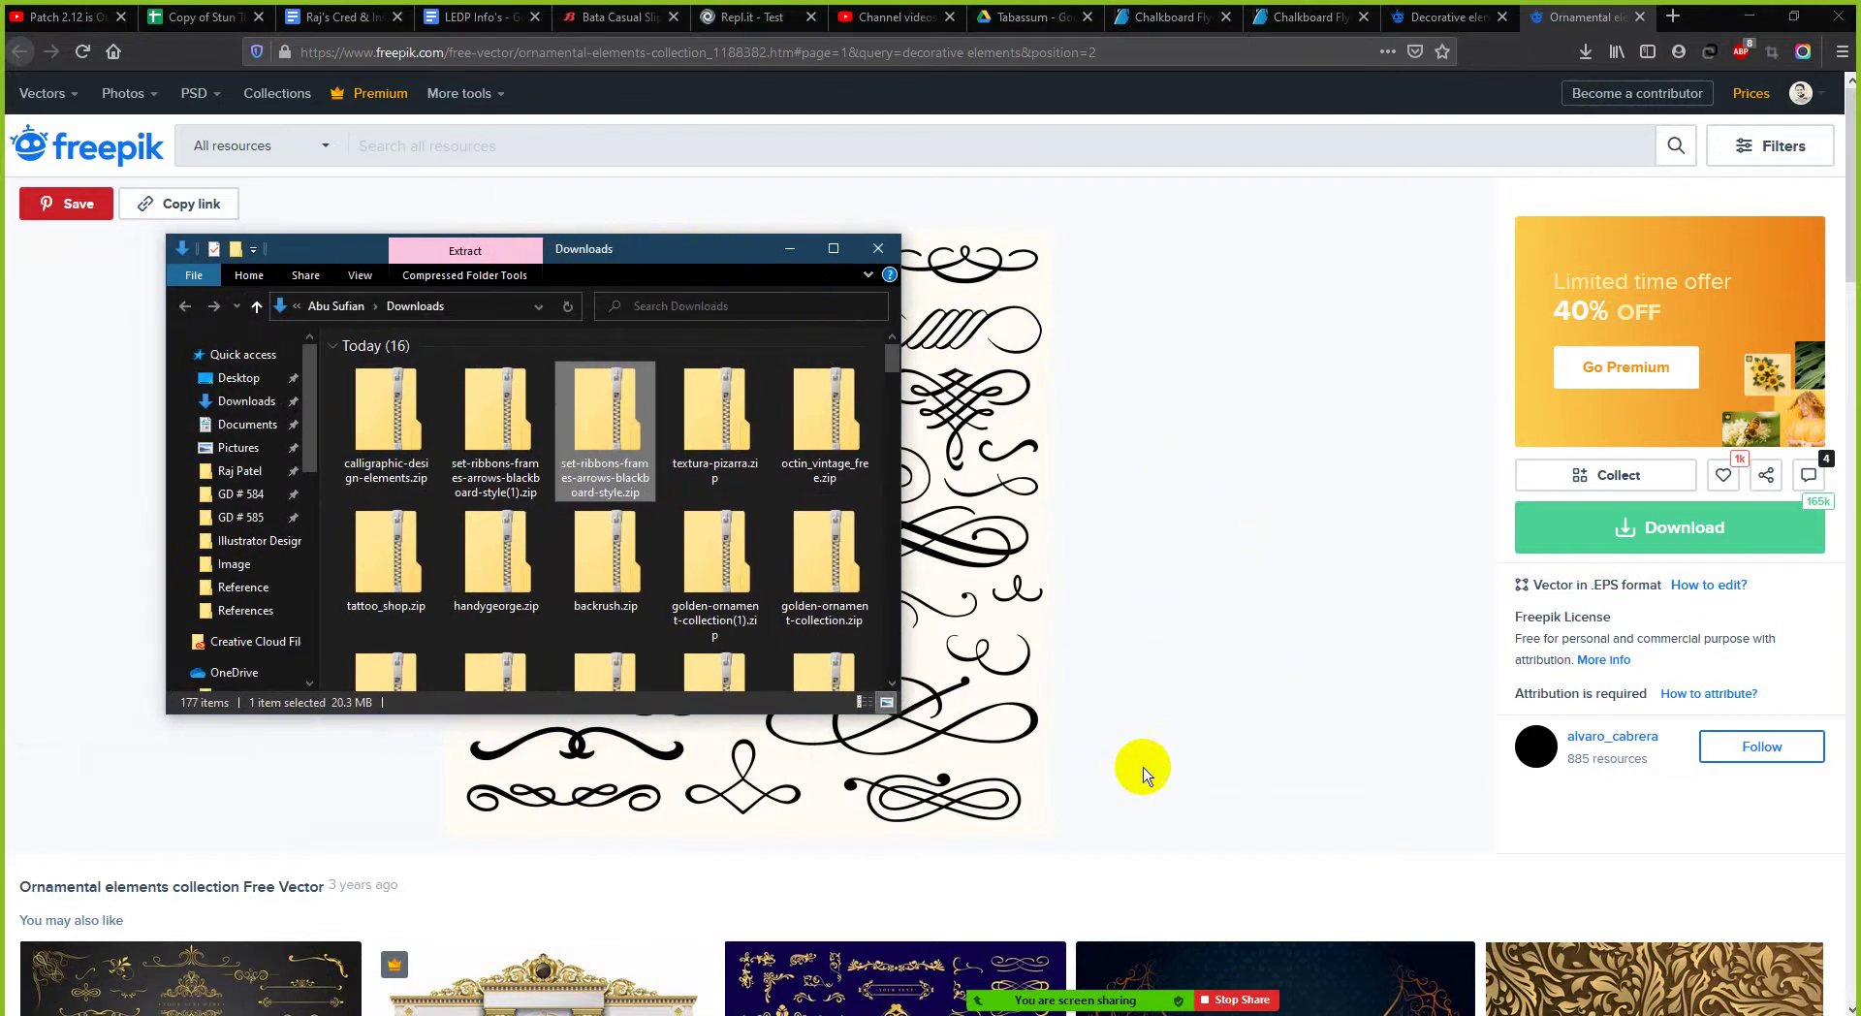
- Download the free Ornamental elements collection vector and open ornamental-elements-collection.zip in the Downloads folder
{"action": "left_click", "coordinate": [1641, 528]}
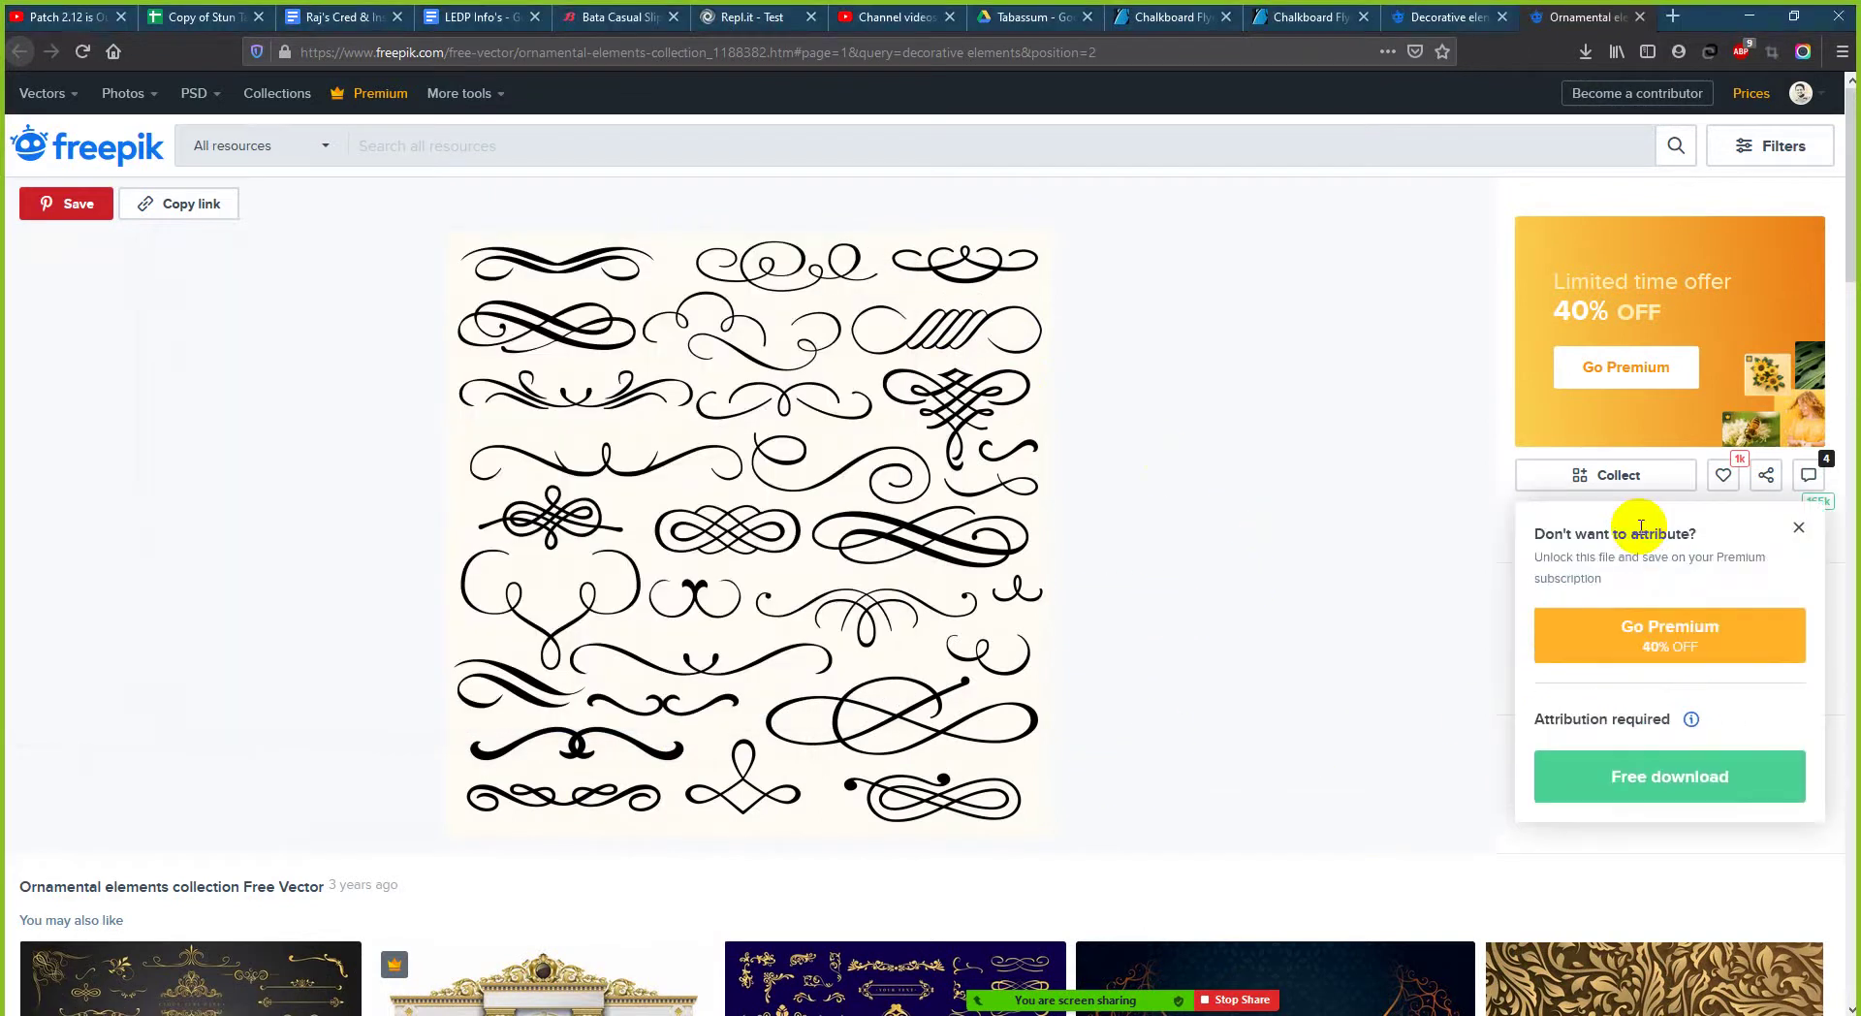
{"action": "left_click", "coordinate": [1703, 776]}
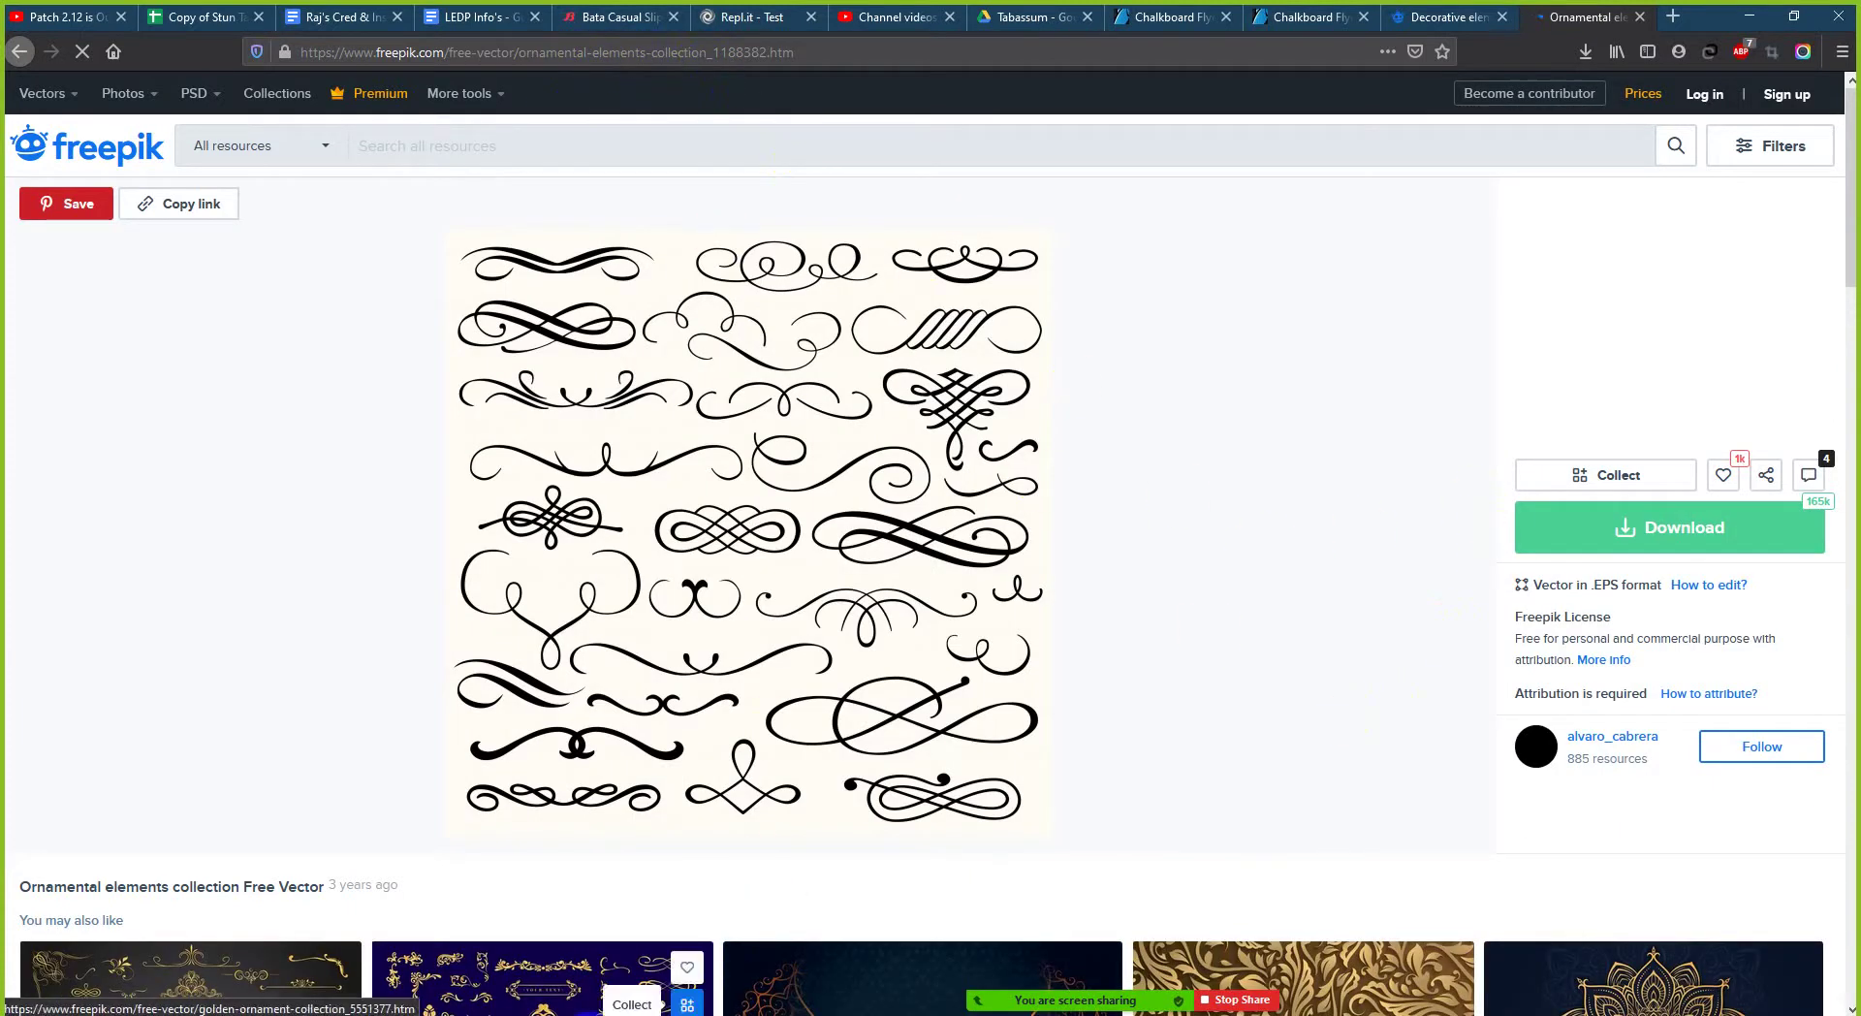
{"action": "mouse_move", "coordinate": [512, 1015]}
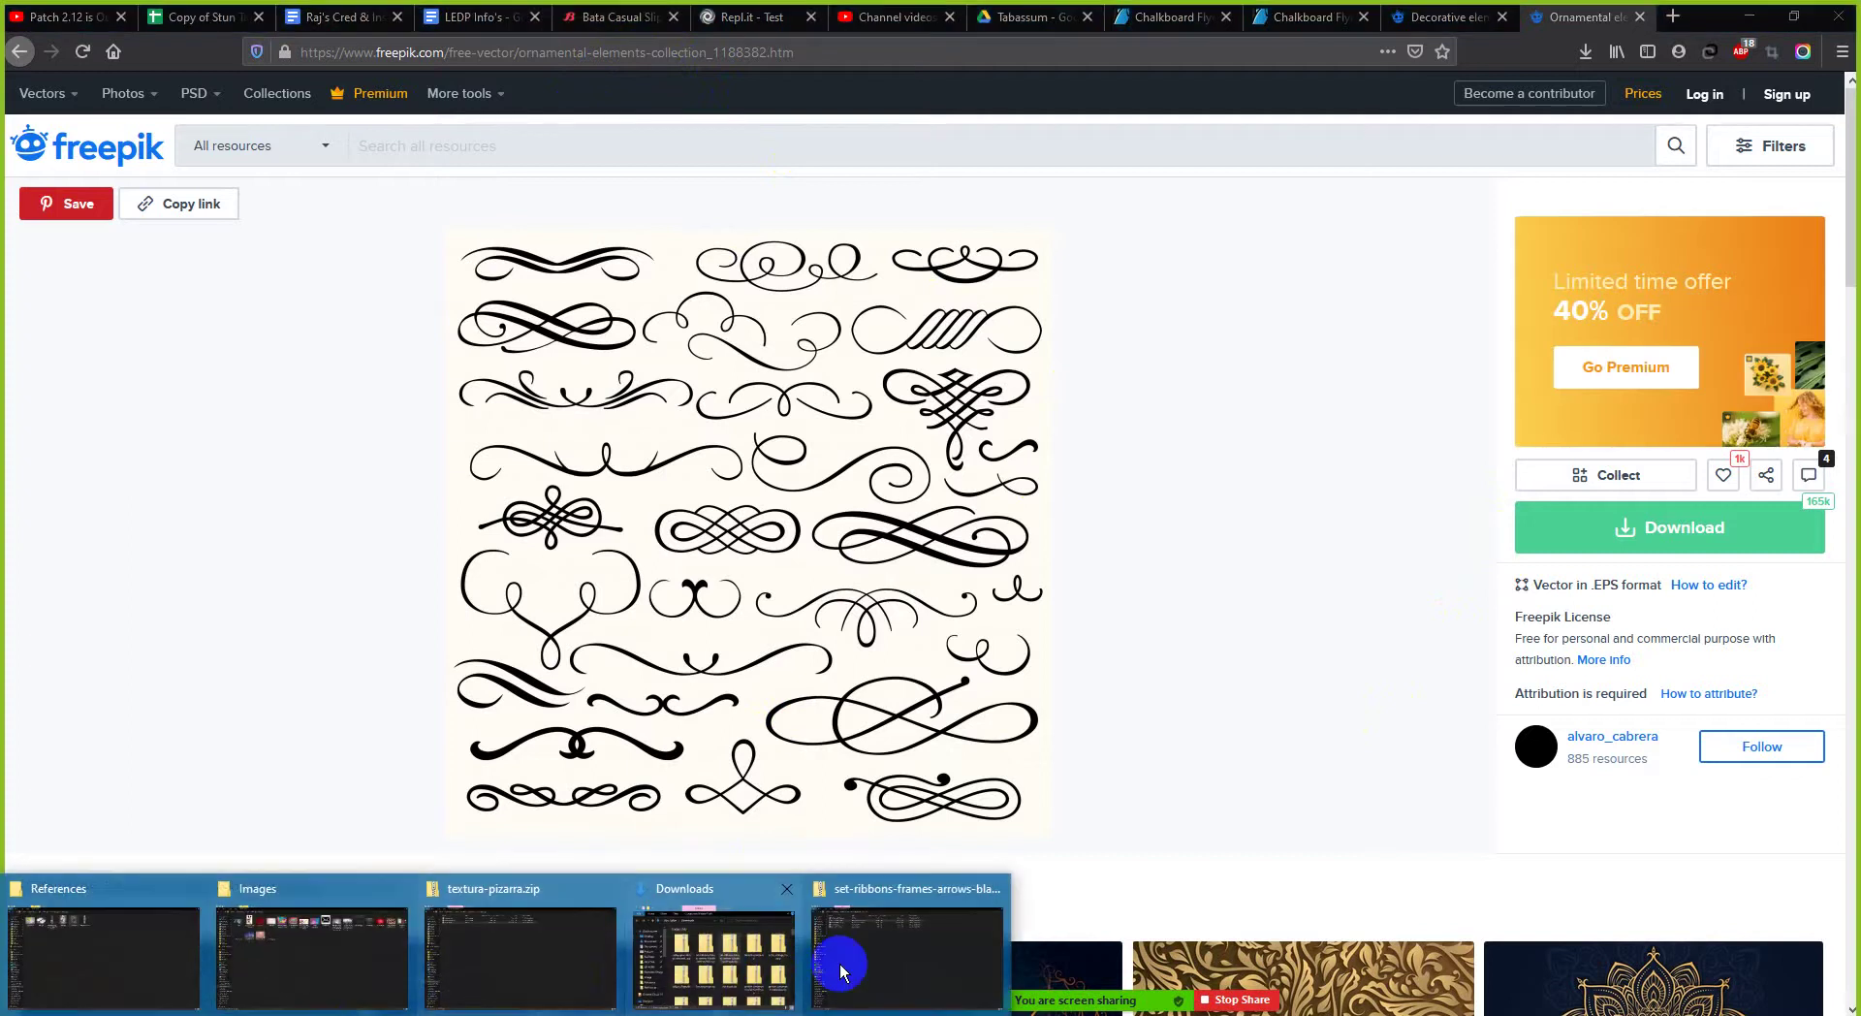
{"action": "mouse_move", "coordinate": [852, 962]}
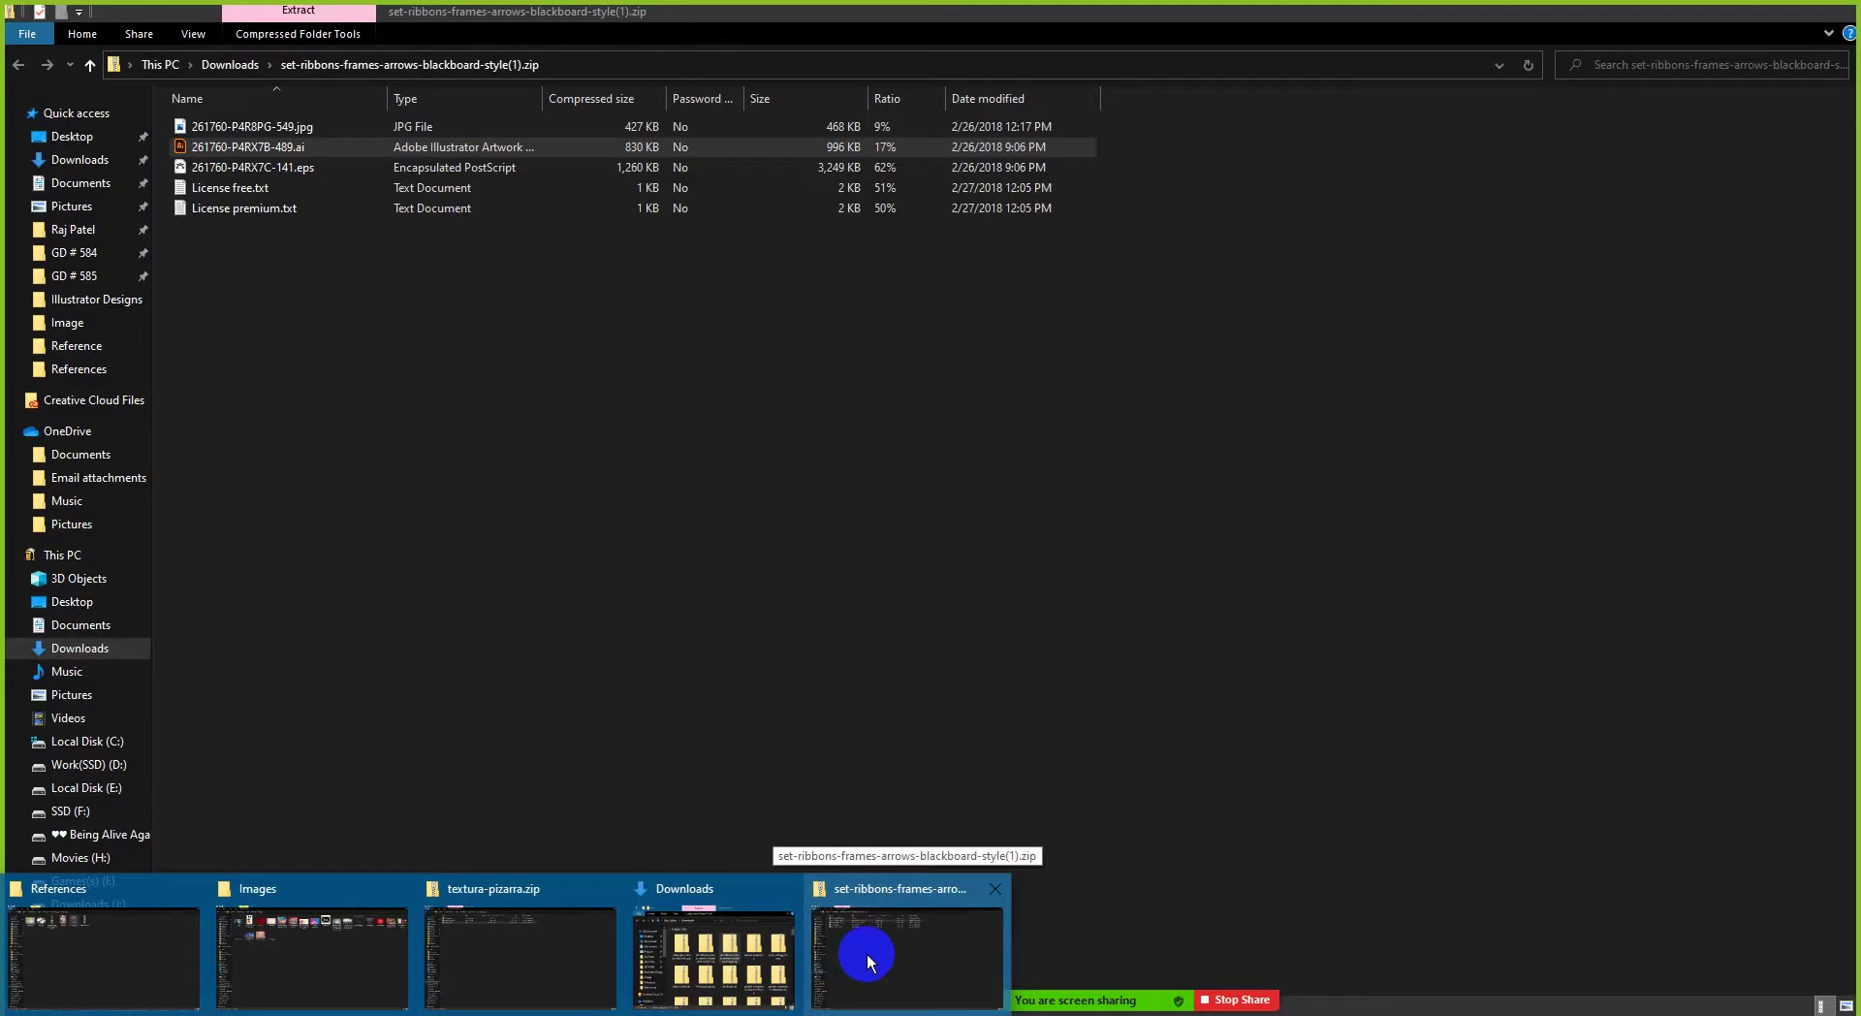
{"action": "left_click", "coordinate": [866, 954]}
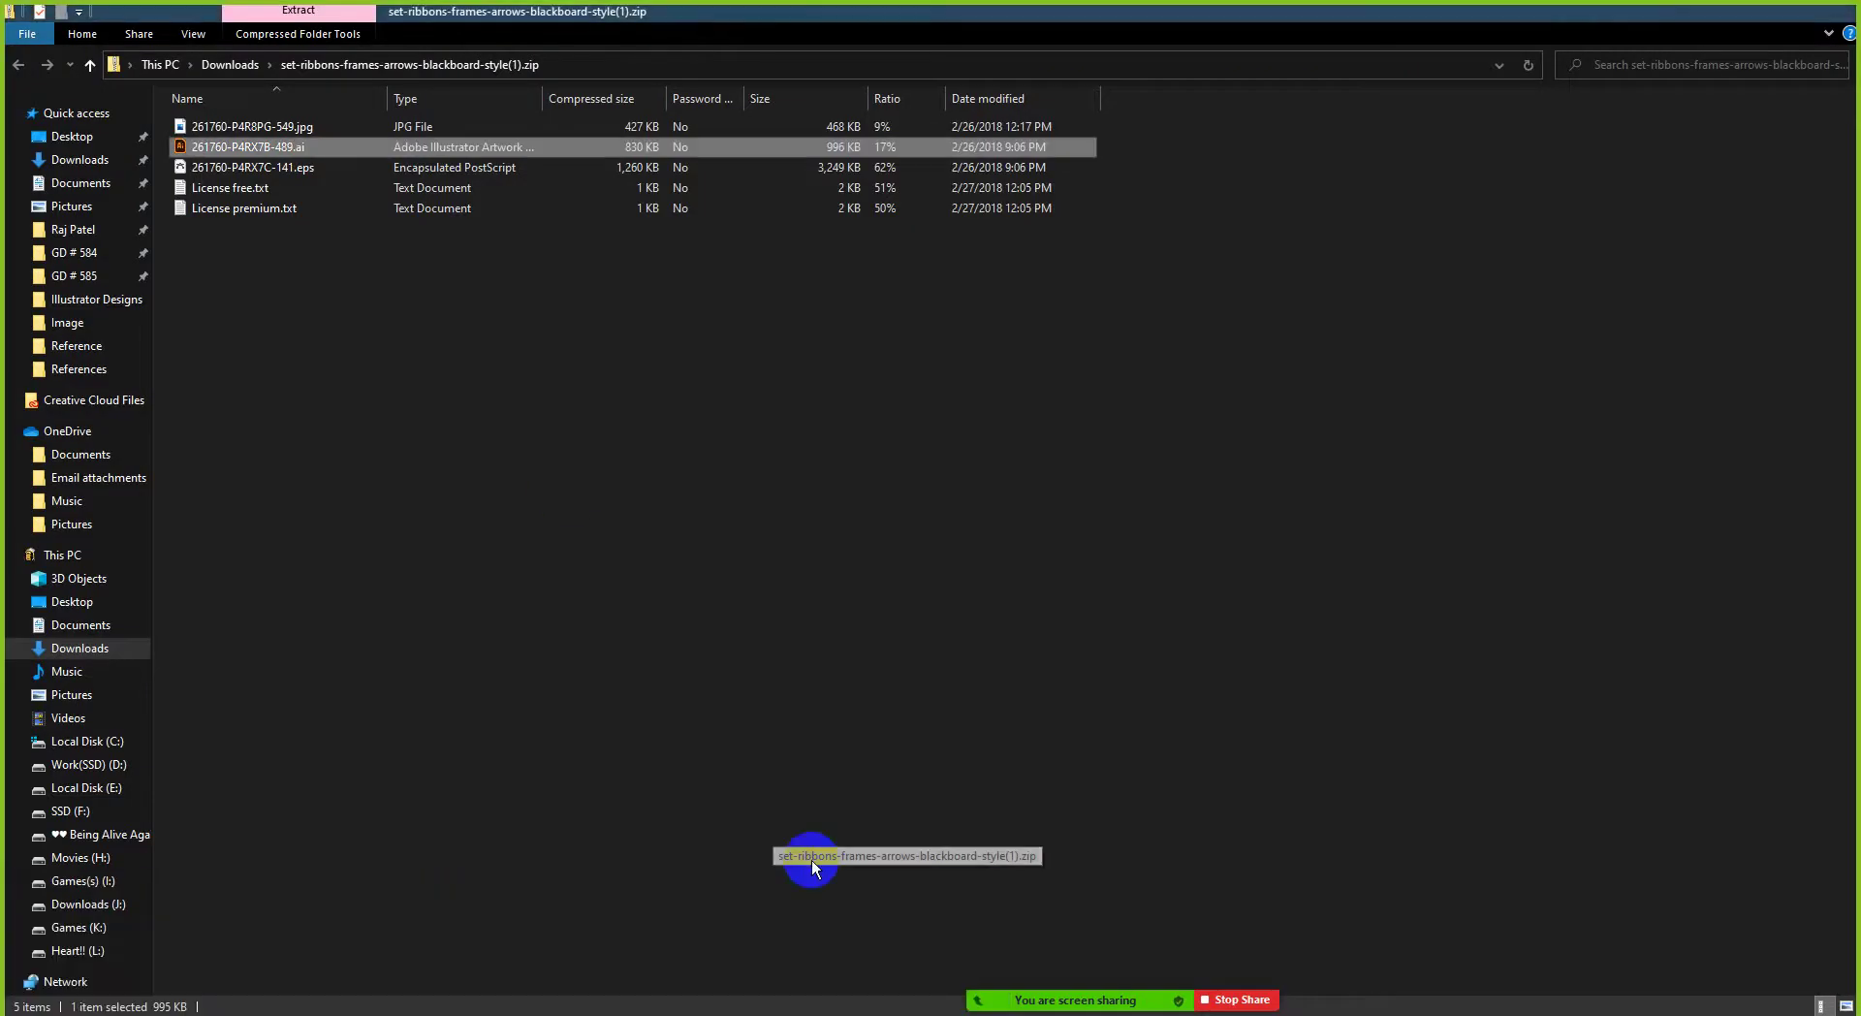
{"action": "left_click", "coordinate": [230, 64]}
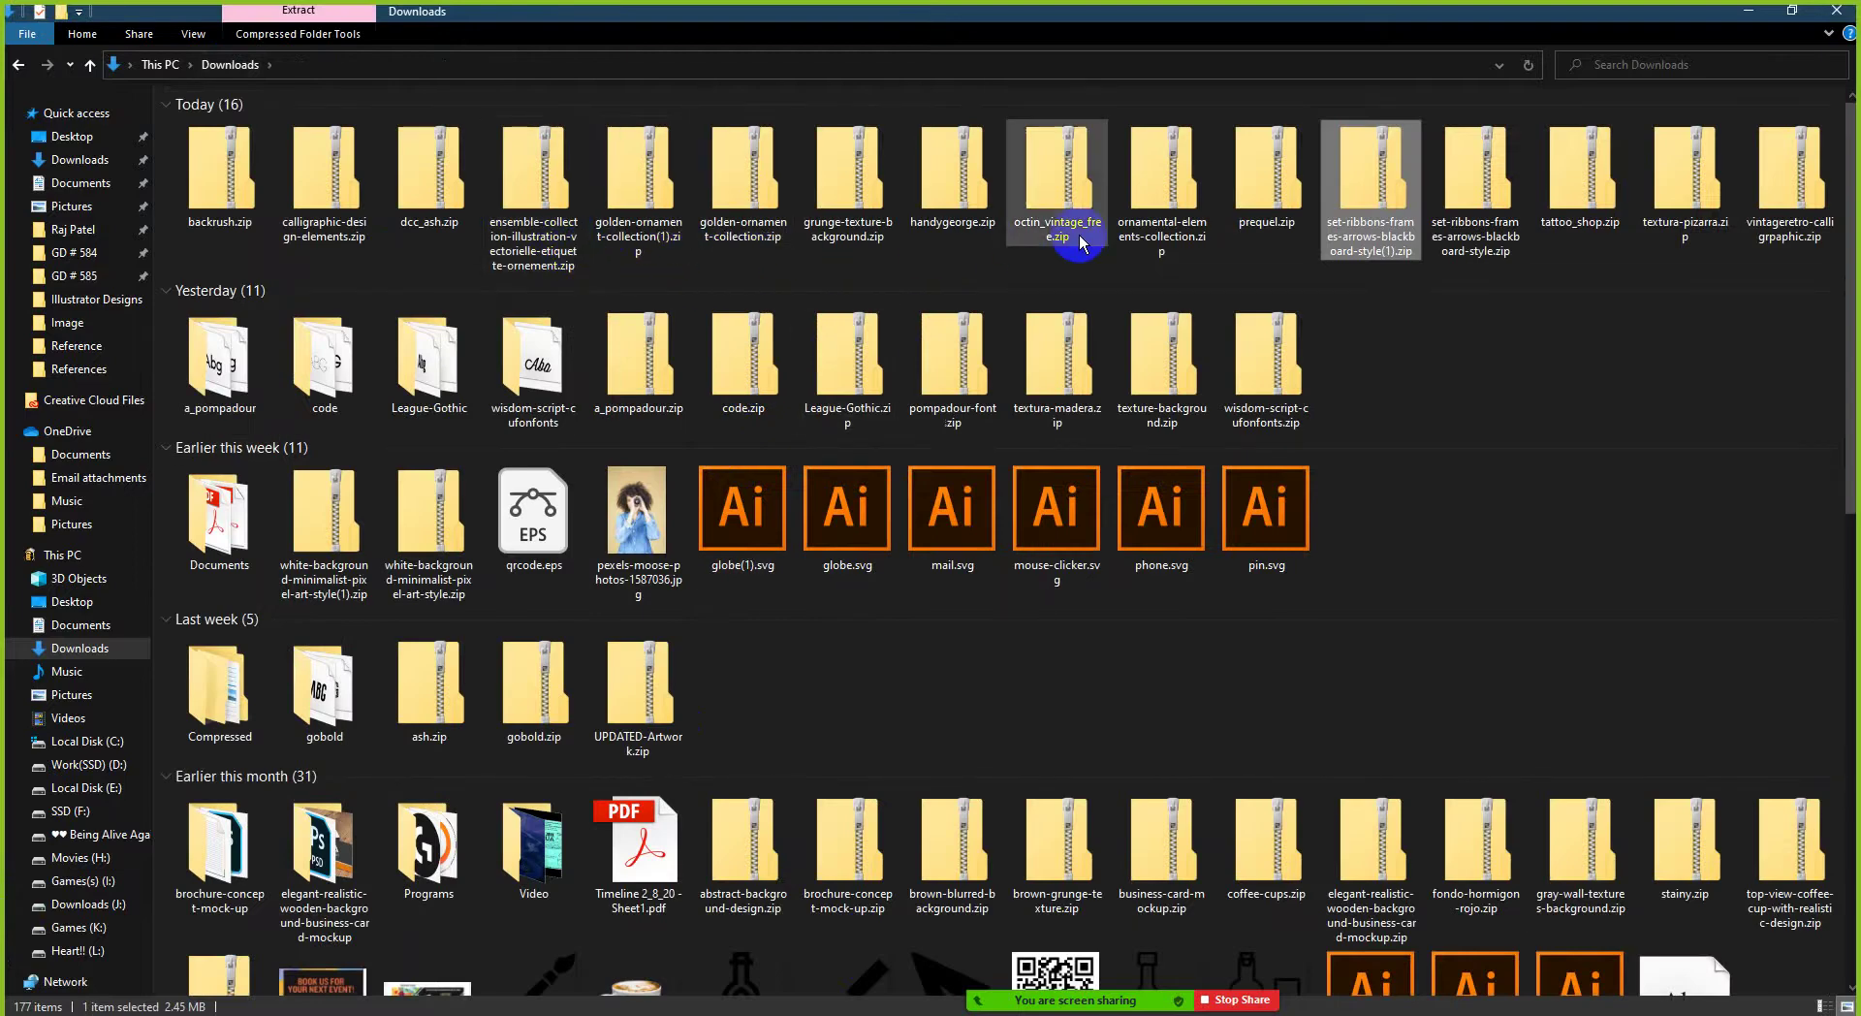
{"action": "double_click", "coordinate": [1153, 237]}
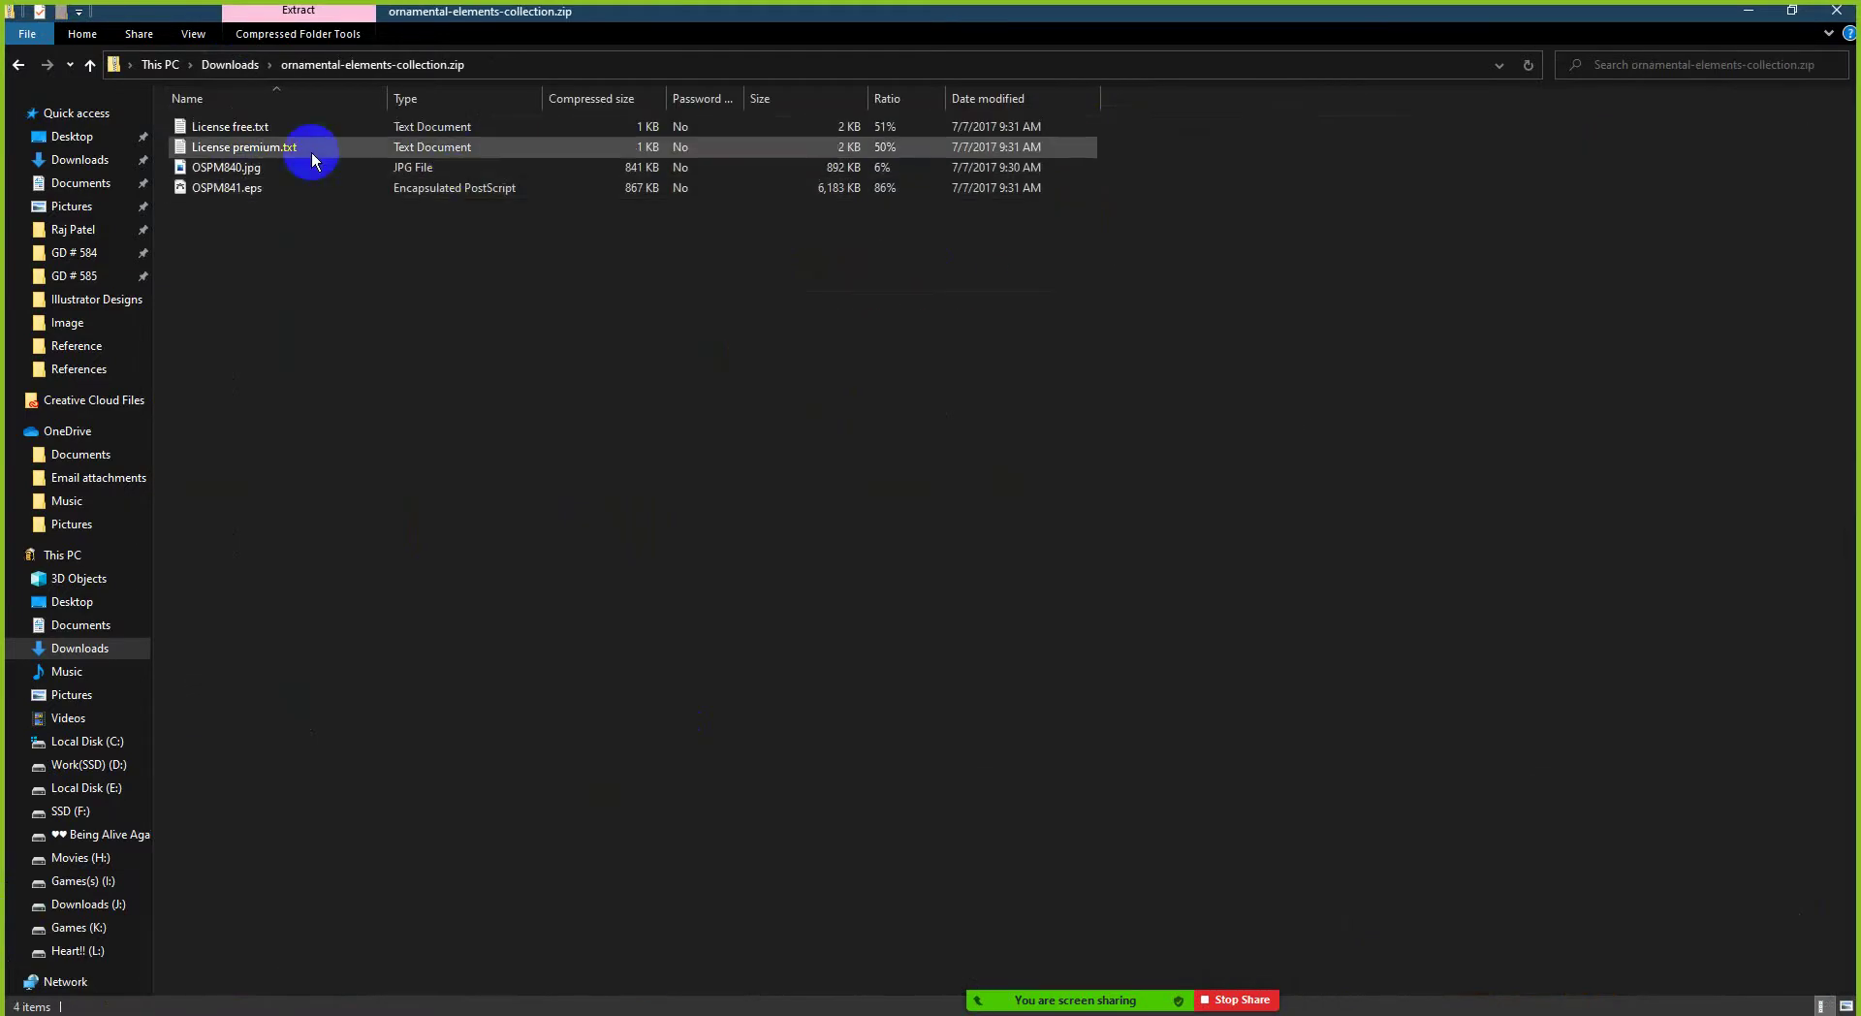
- Open OSPM841.eps from the zip in Illustrator, retaining the 9-slice scaling option for symbols
{"action": "double_click", "coordinate": [229, 187]}
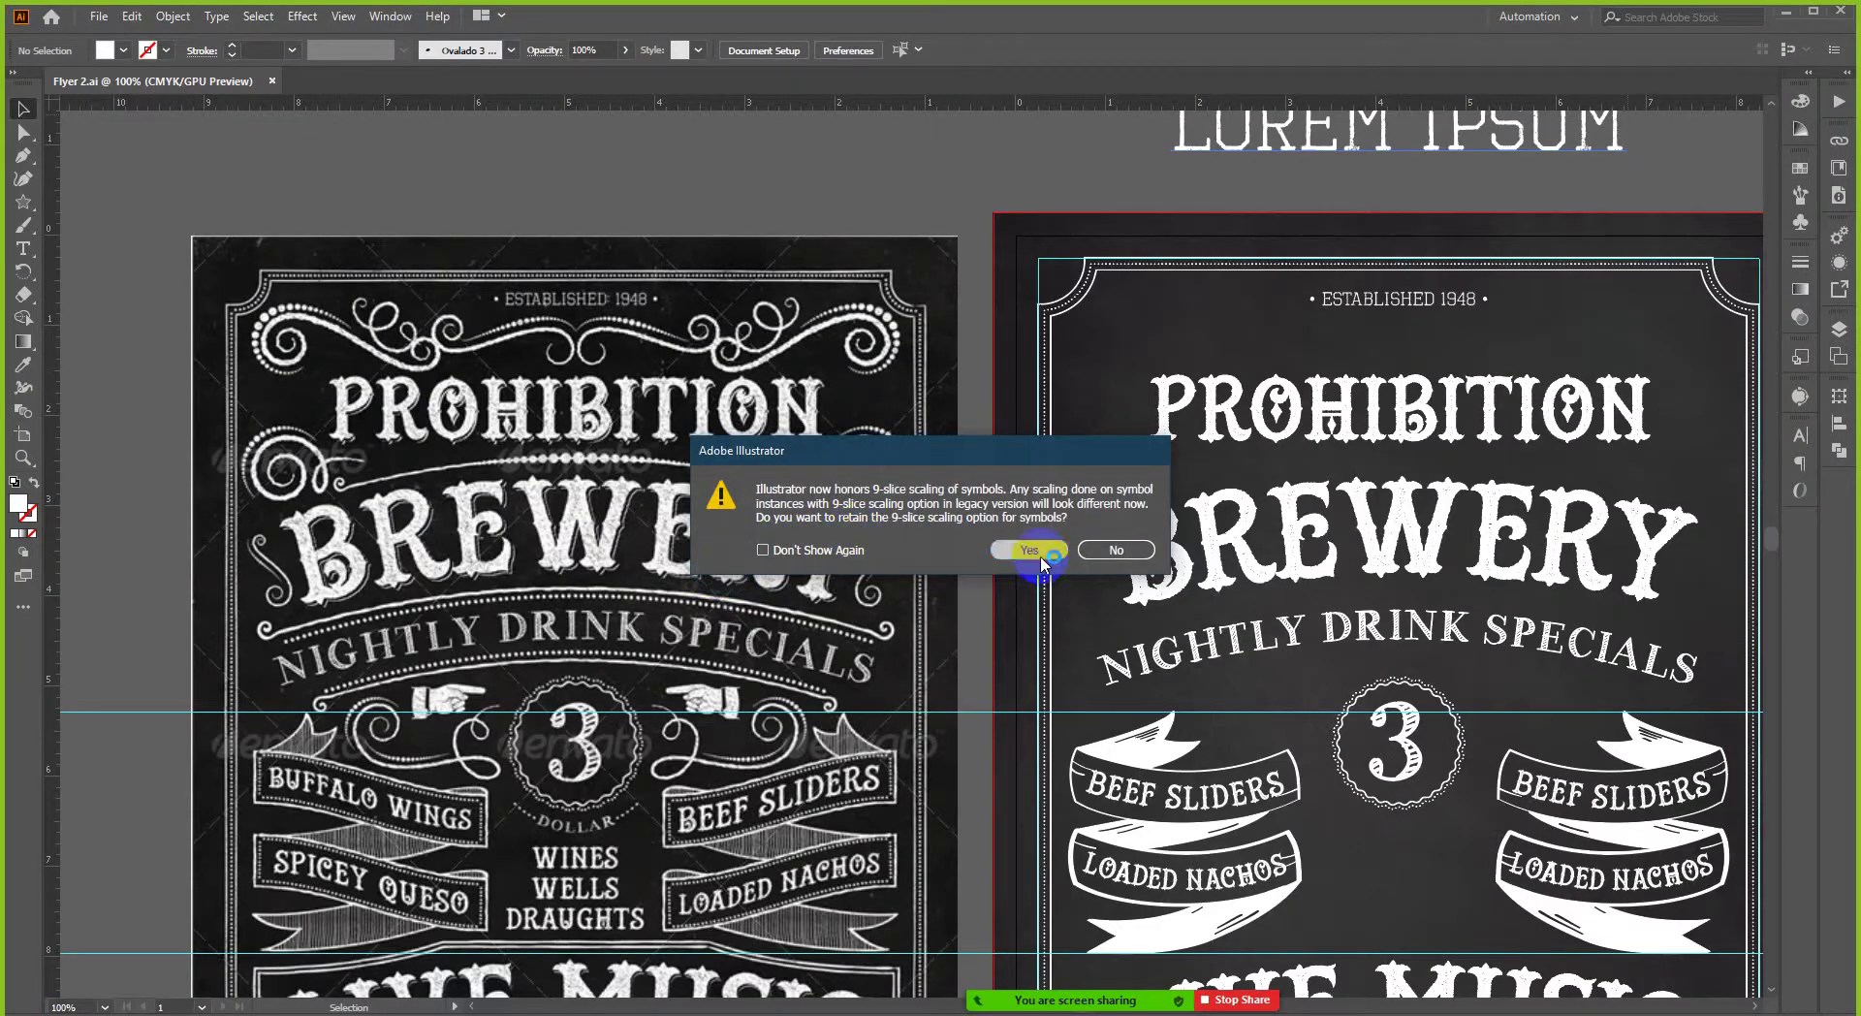
{"action": "left_click", "coordinate": [1030, 549]}
{"action": "scroll", "coordinate": [1357, 552], "scroll_direction": "up", "scroll_amount": 2}
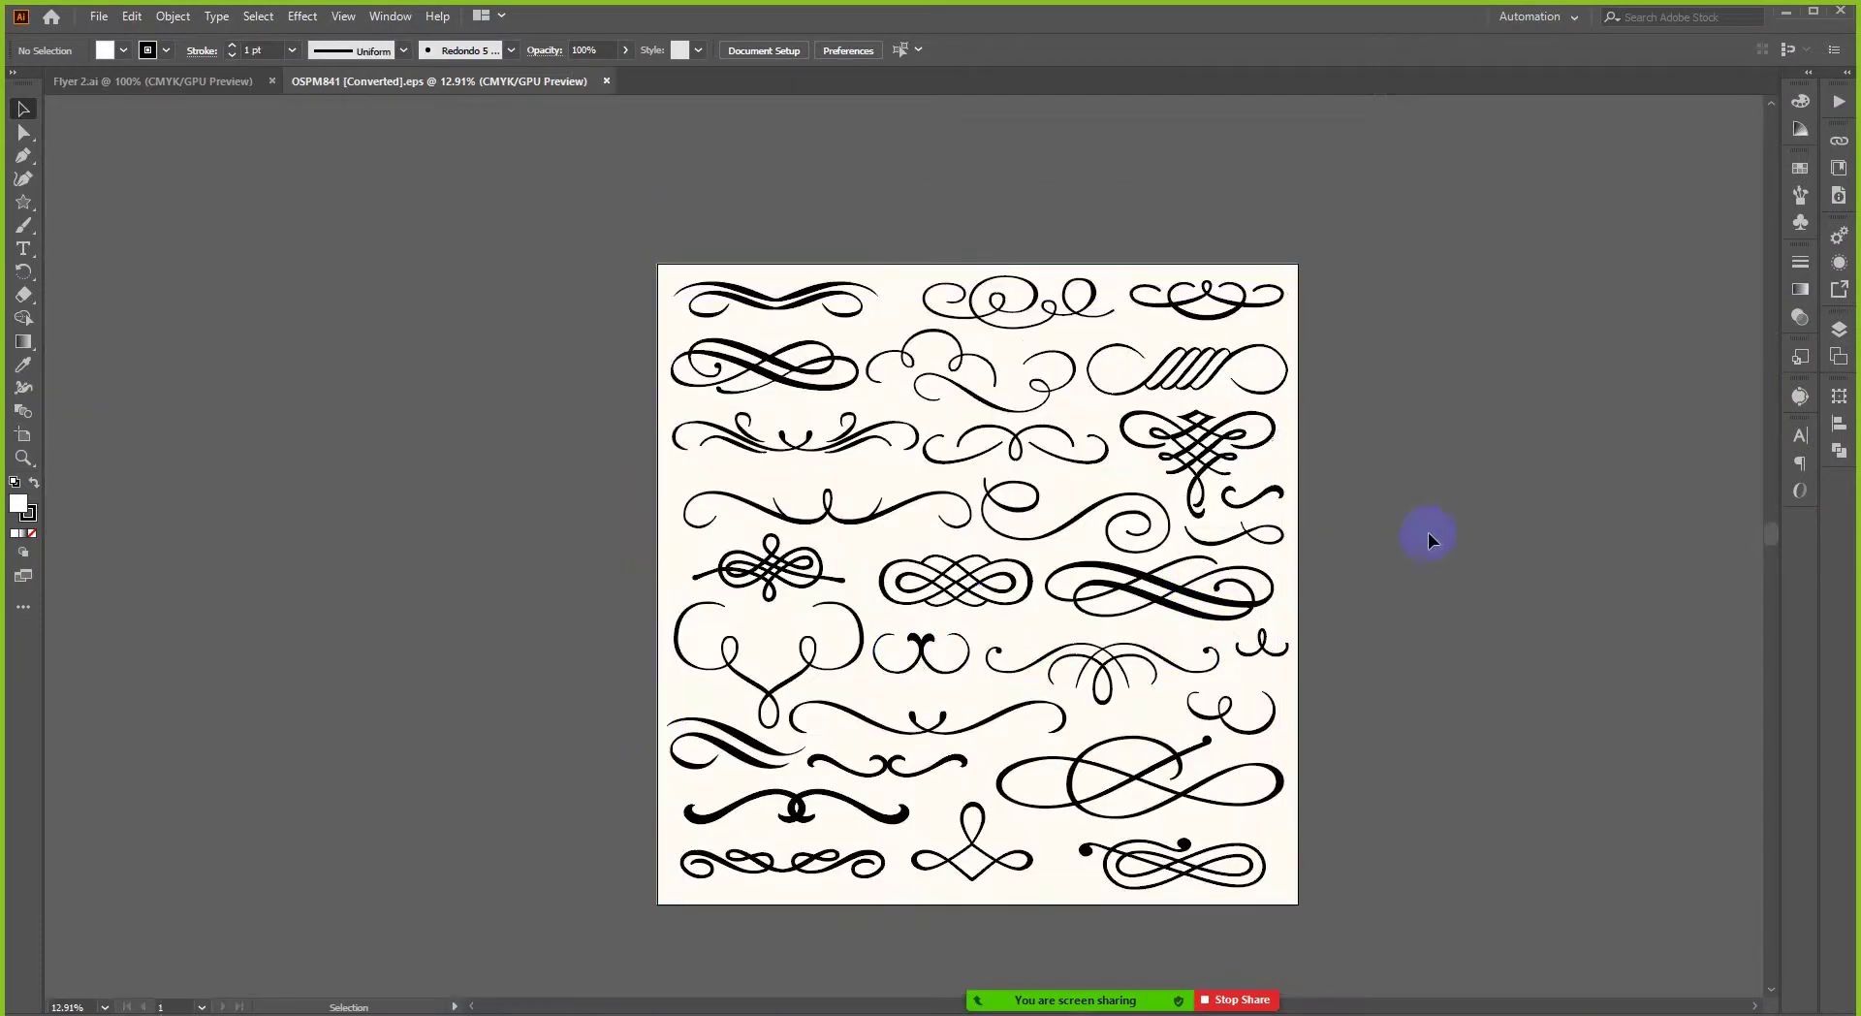
{"action": "scroll", "coordinate": [1192, 540], "scroll_direction": "up", "scroll_amount": 1}
{"action": "scroll", "coordinate": [1130, 506], "scroll_direction": "down", "scroll_amount": 1}
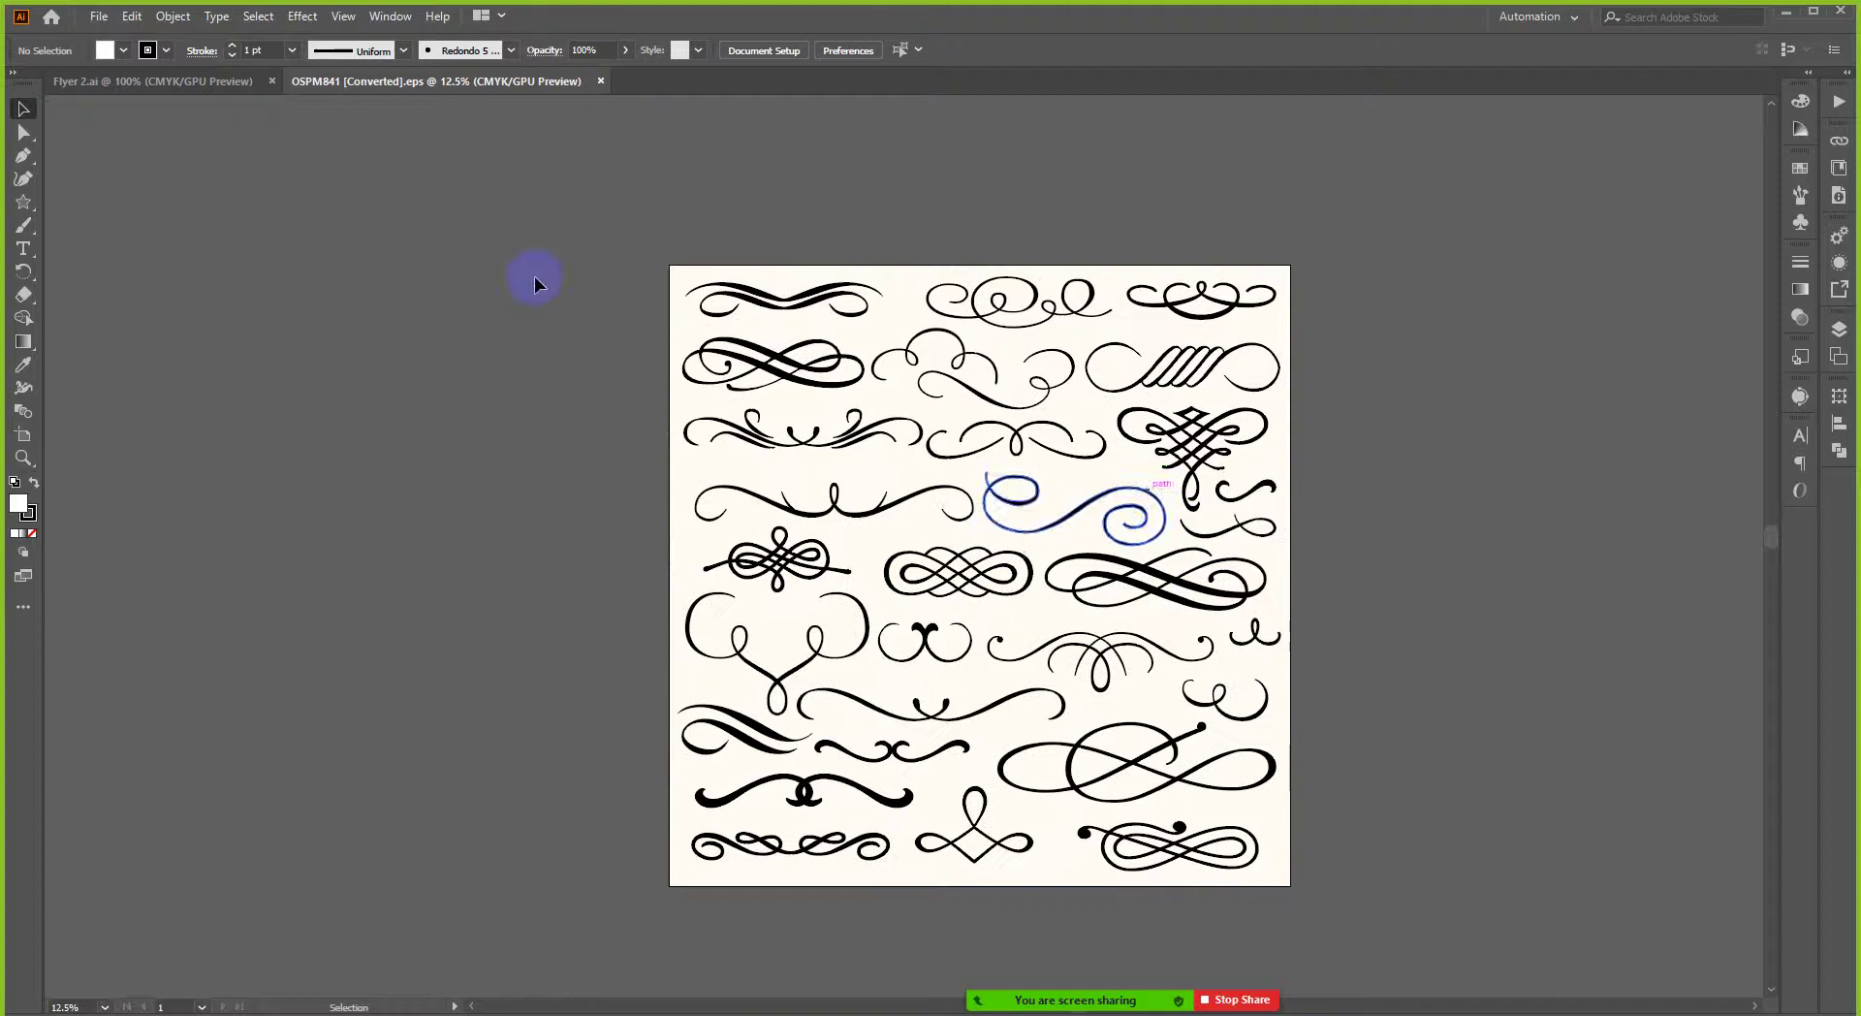
- Compare the ornament sheet with the reference flyer's top swirl and copy the small mirrored double swirl from the lower part of the sheet
{"action": "left_click", "coordinate": [182, 83]}
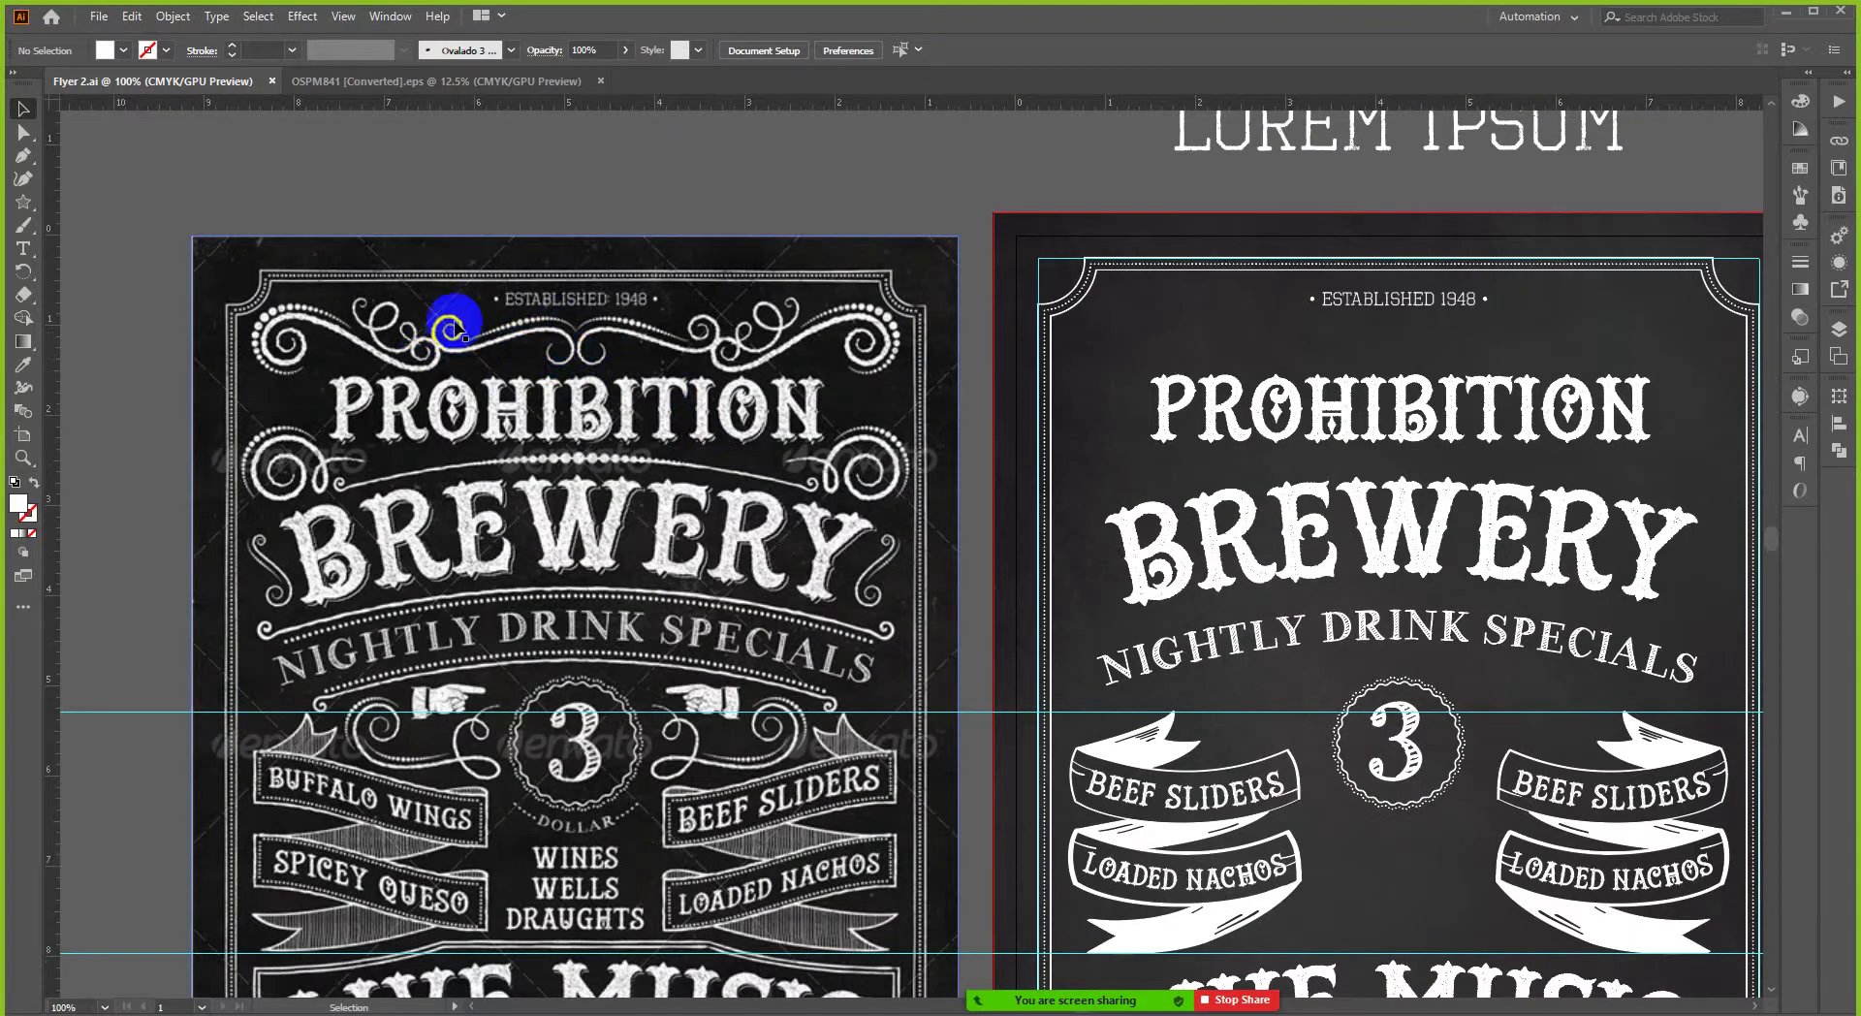
{"action": "left_click", "coordinate": [449, 83]}
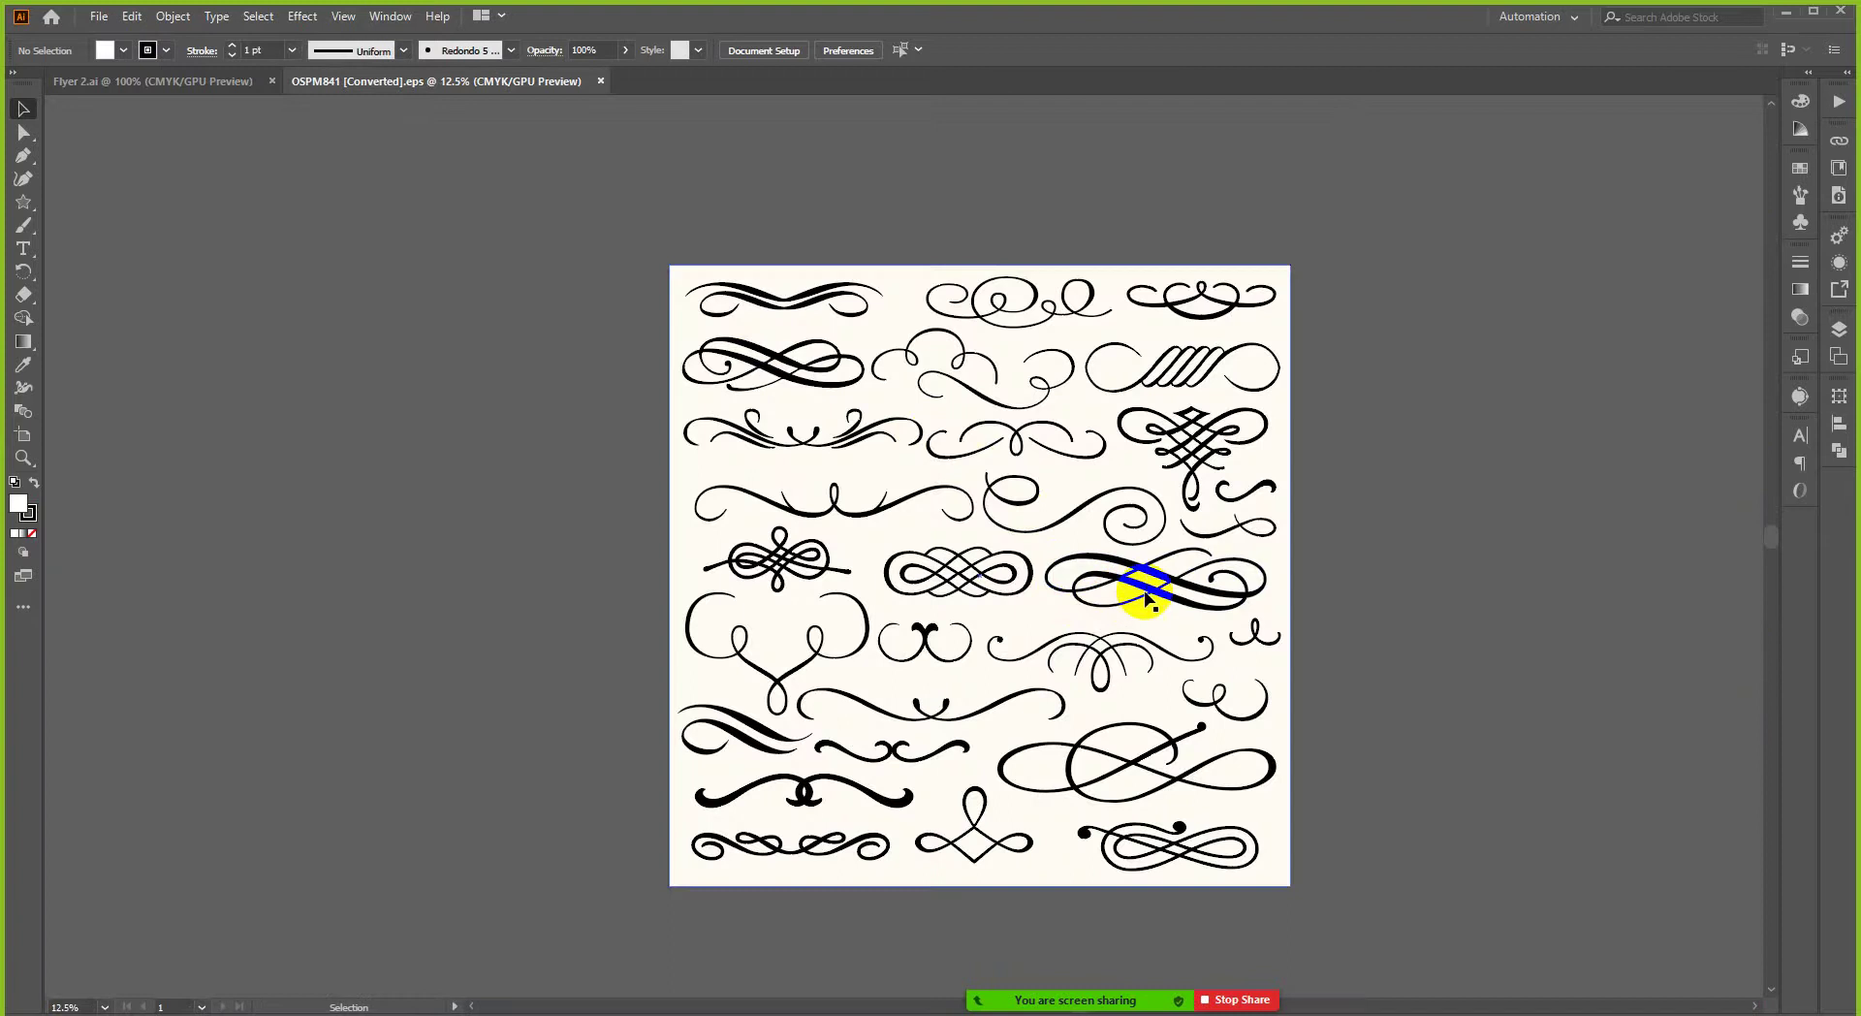
{"action": "left_click", "coordinate": [1184, 524]}
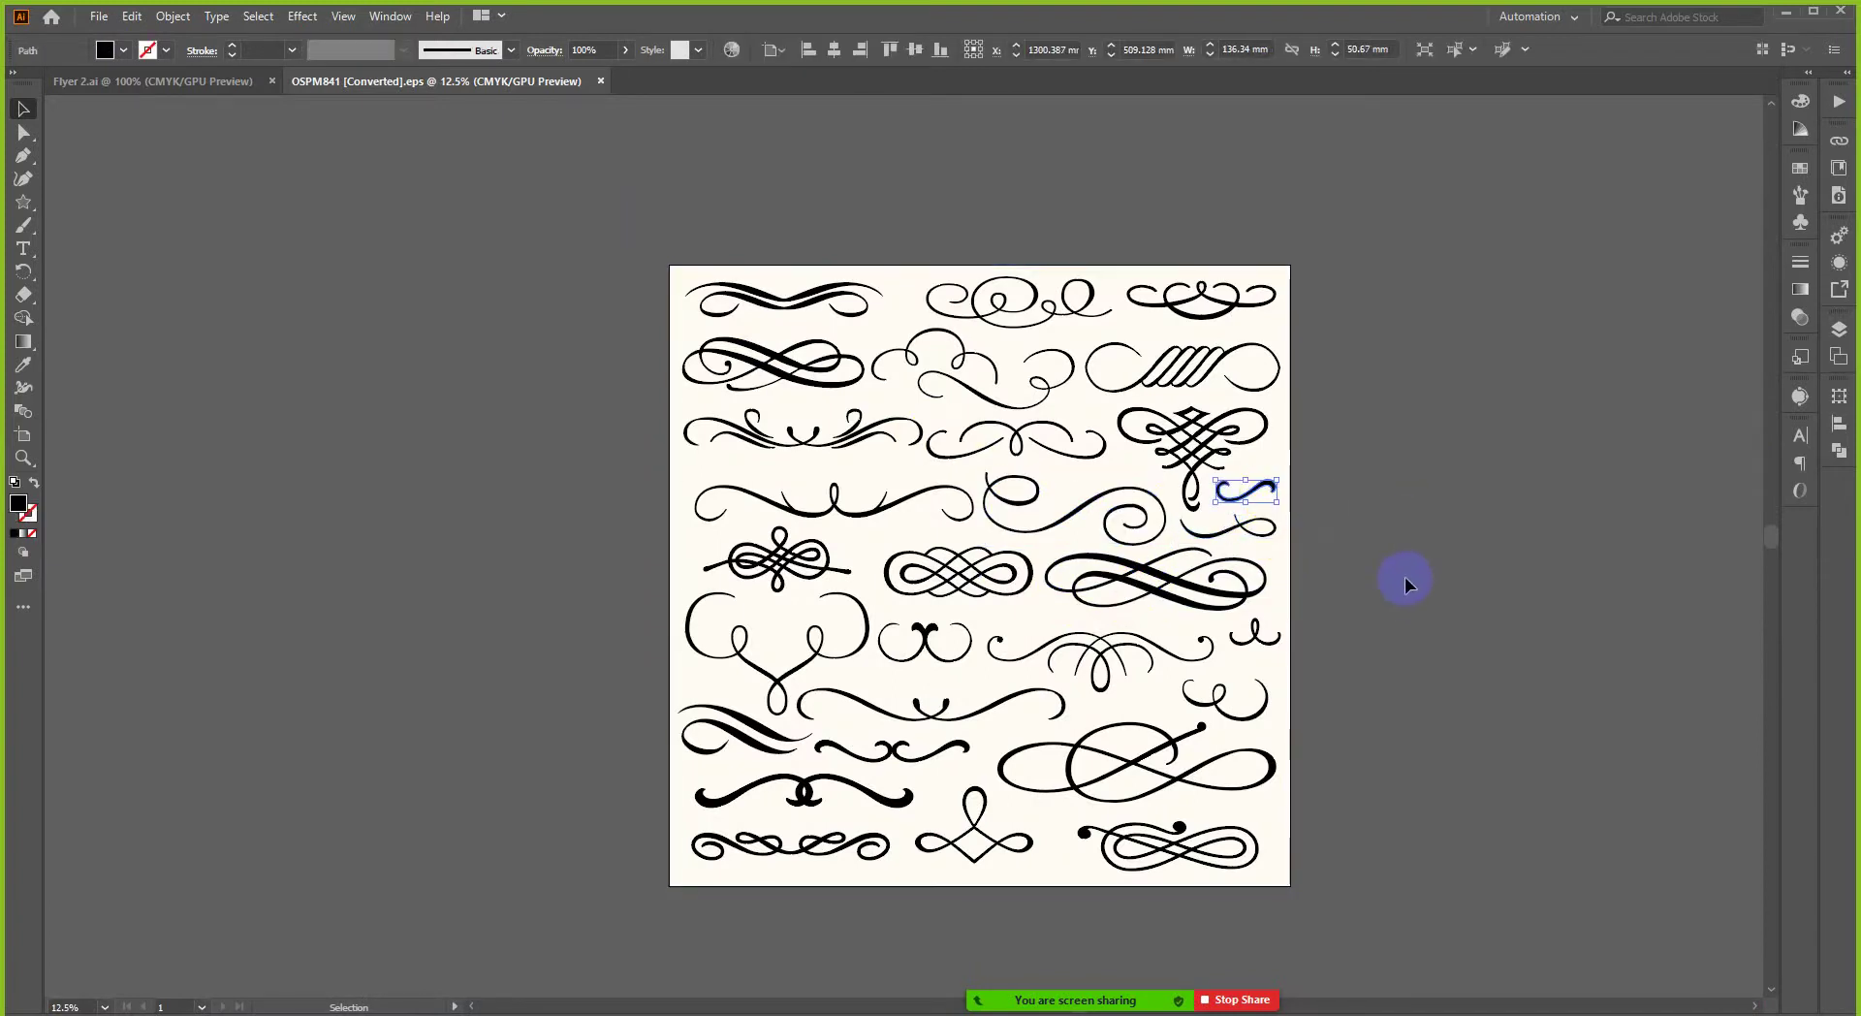
{"action": "left_click", "coordinate": [940, 754]}
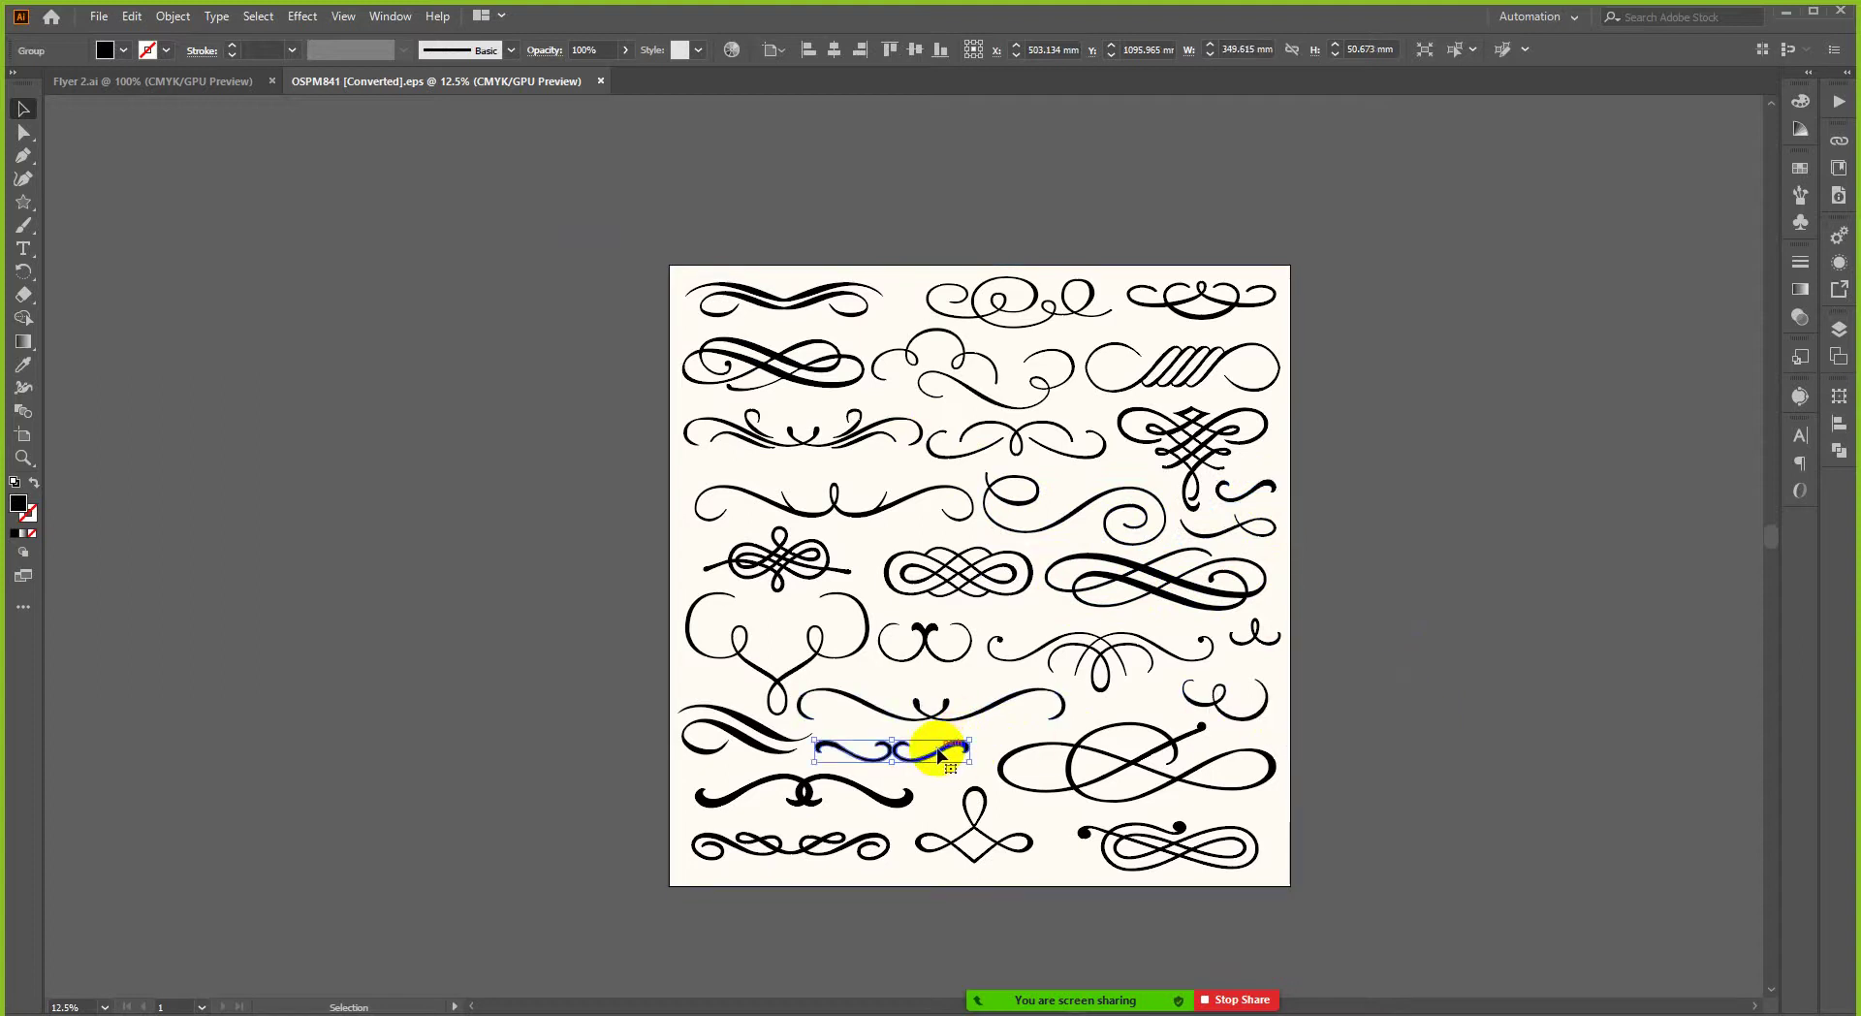
- Paste the copied double swirl into Flyer 2.ai and fill it with white
{"action": "left_click", "coordinate": [174, 82]}
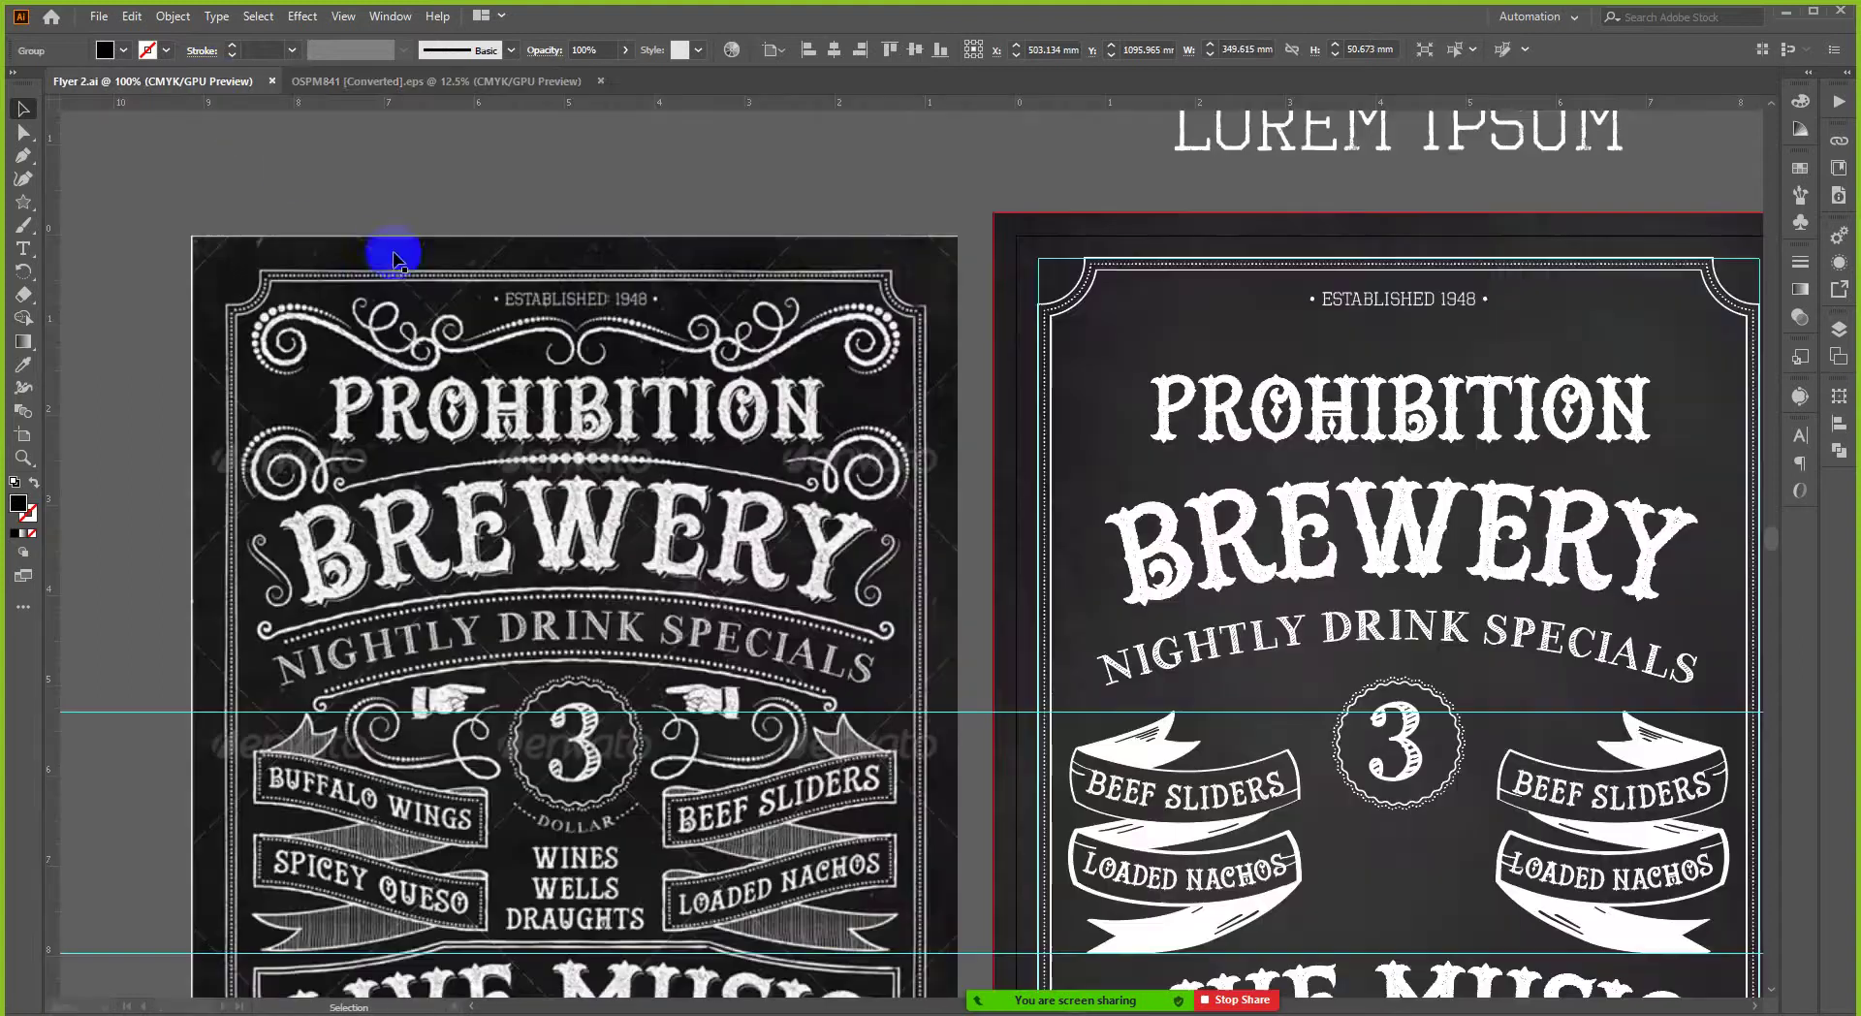
{"action": "key", "text": "ctrl+minus"}
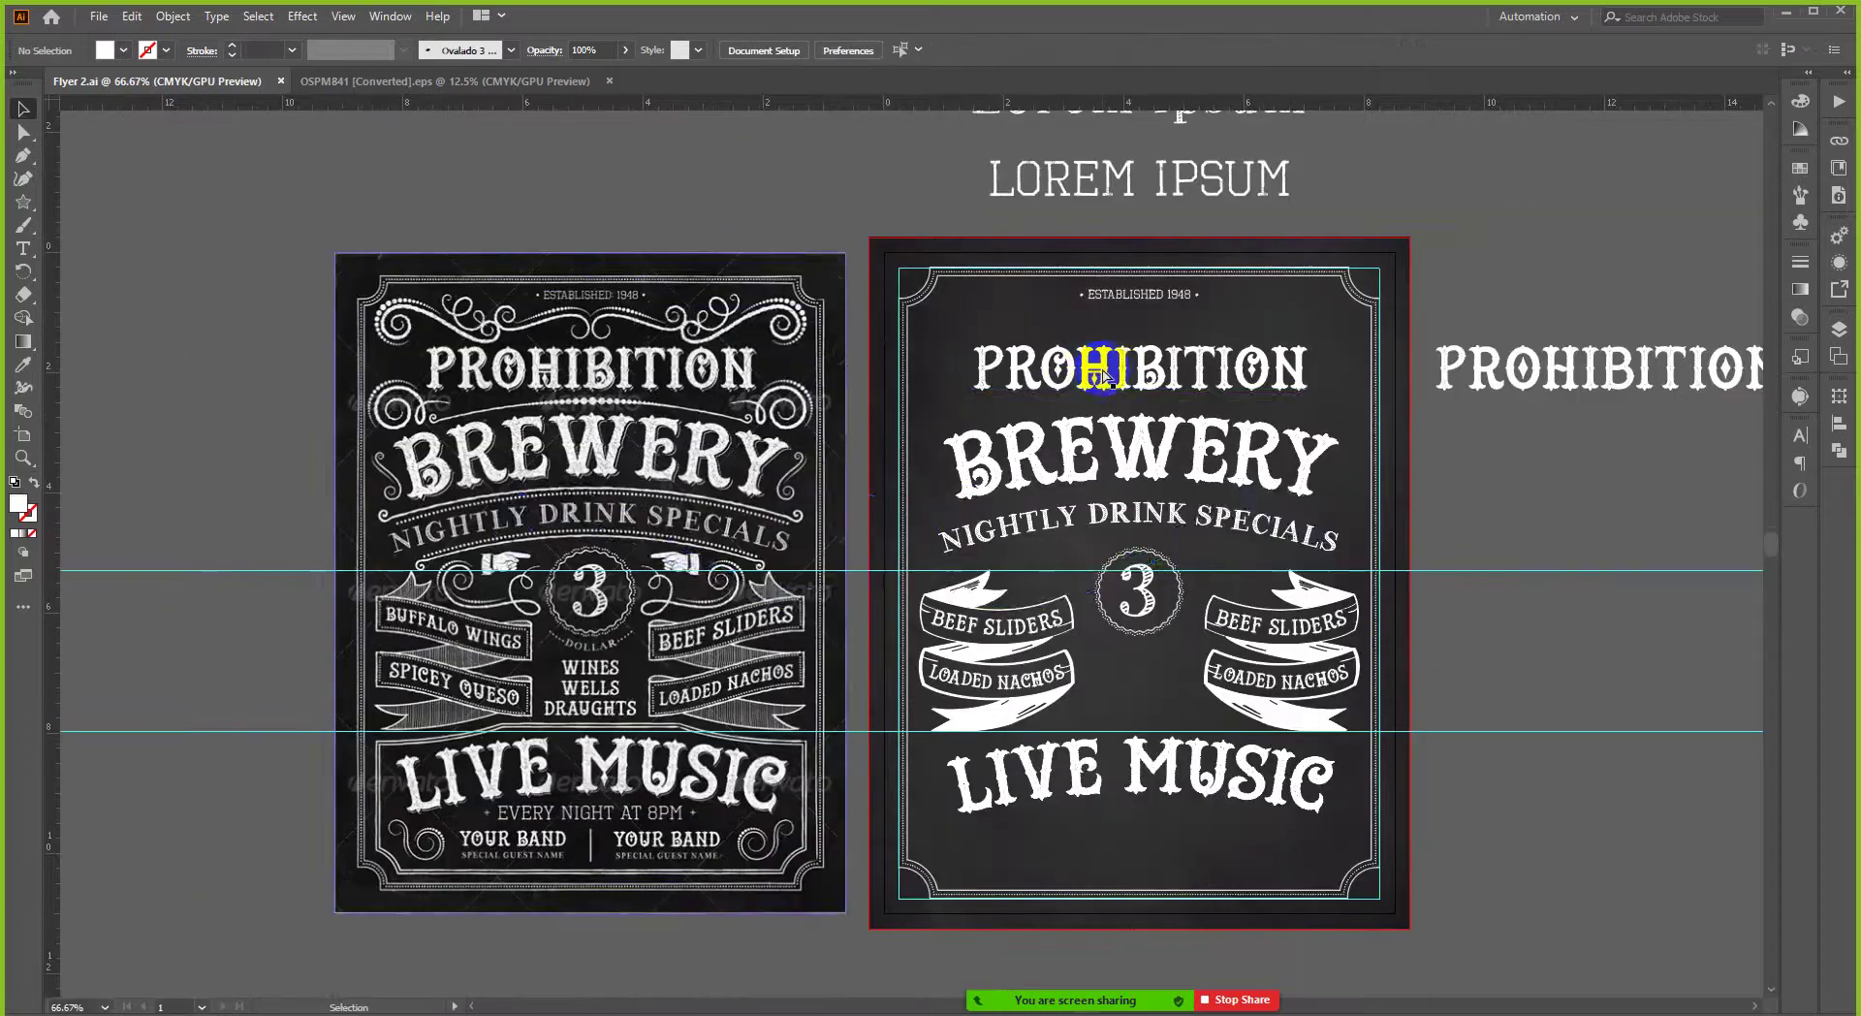
{"action": "key", "text": "ctrl+v"}
{"action": "key", "text": "v"}
{"action": "left_click", "coordinate": [123, 50]}
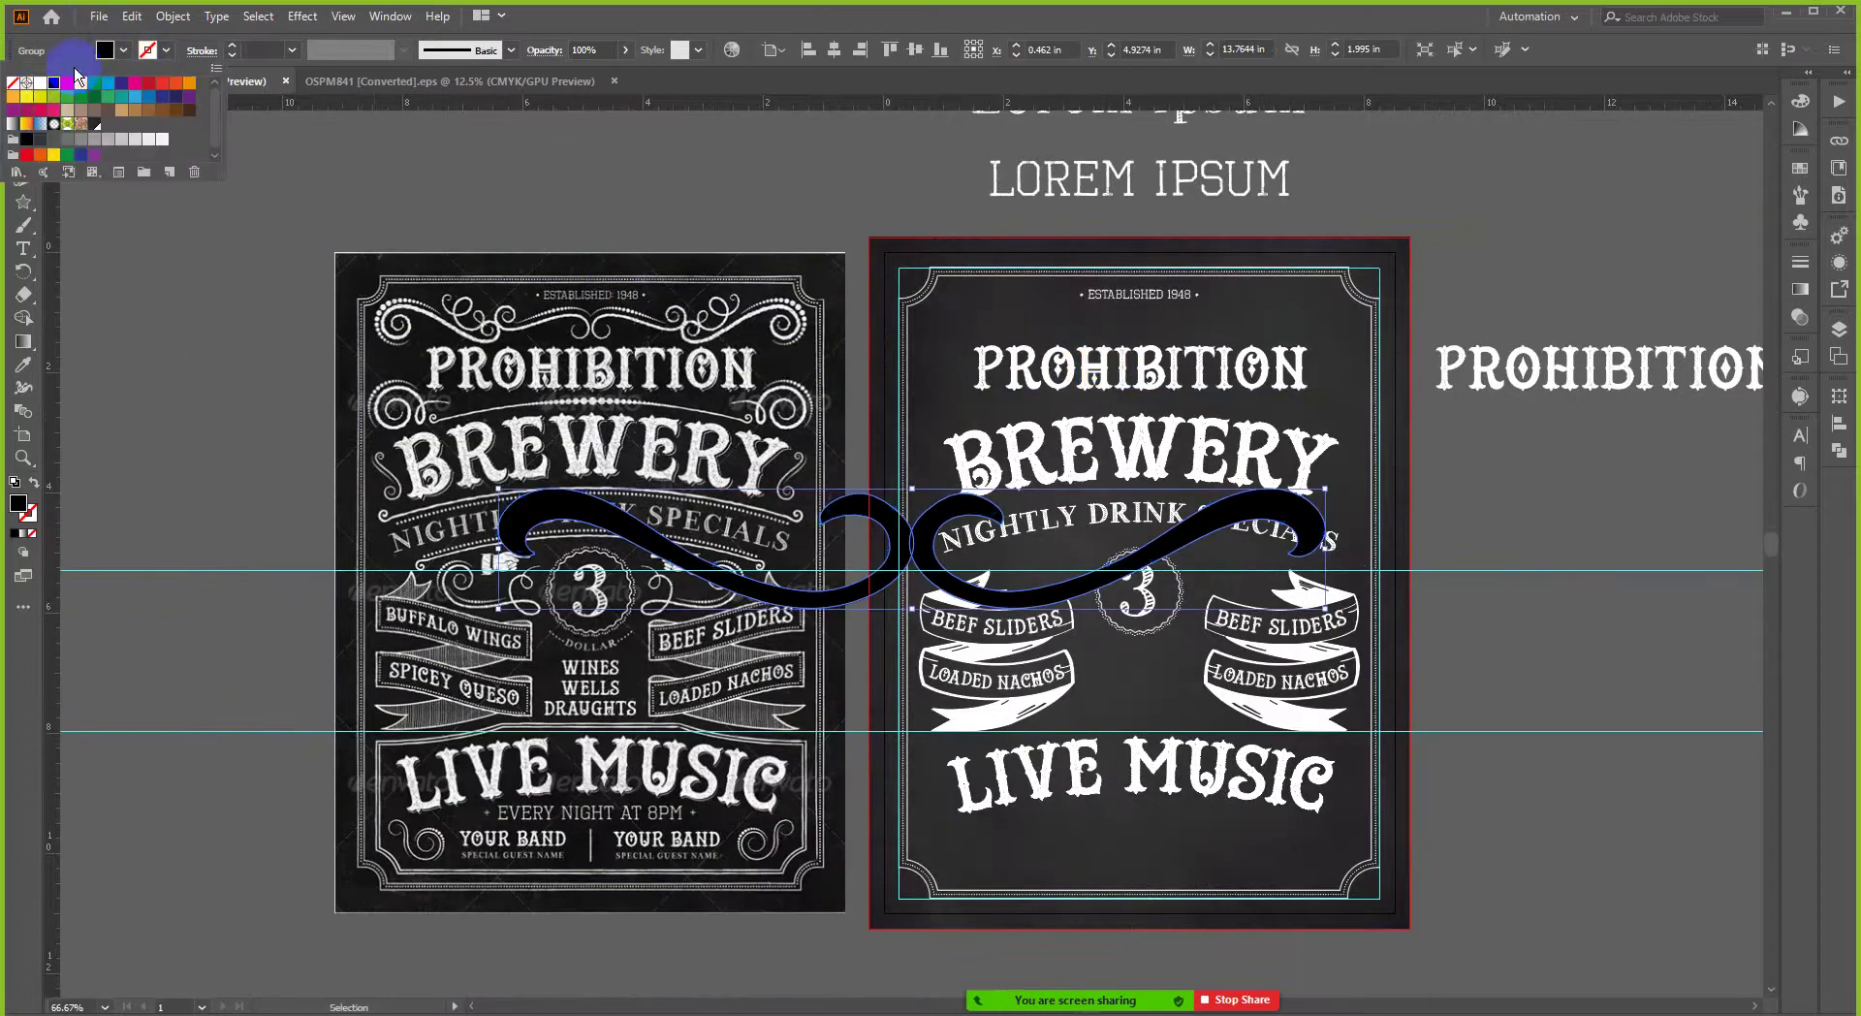
{"action": "left_click", "coordinate": [40, 83]}
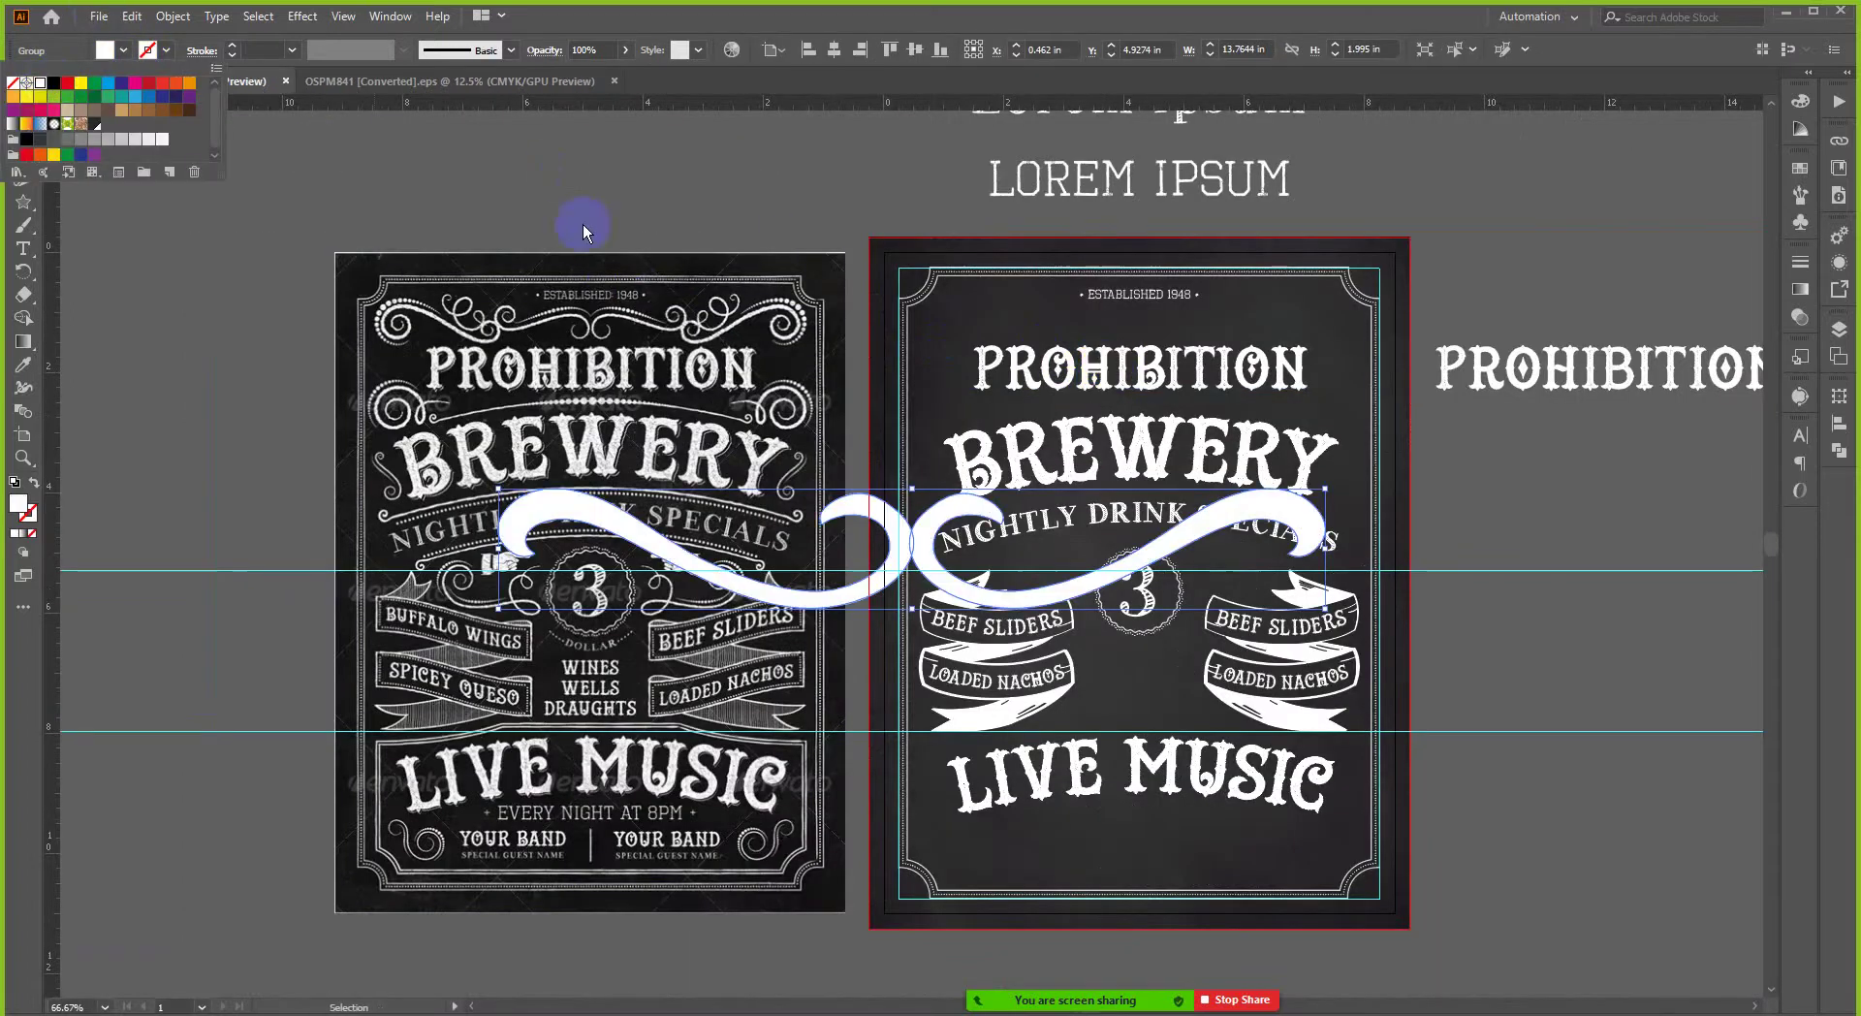
- Scale the white double swirl to about 7.98 by 1.16 in and place it centered above the PROHIBITION title on the new flyer
{"action": "left_click", "coordinate": [1326, 491]}
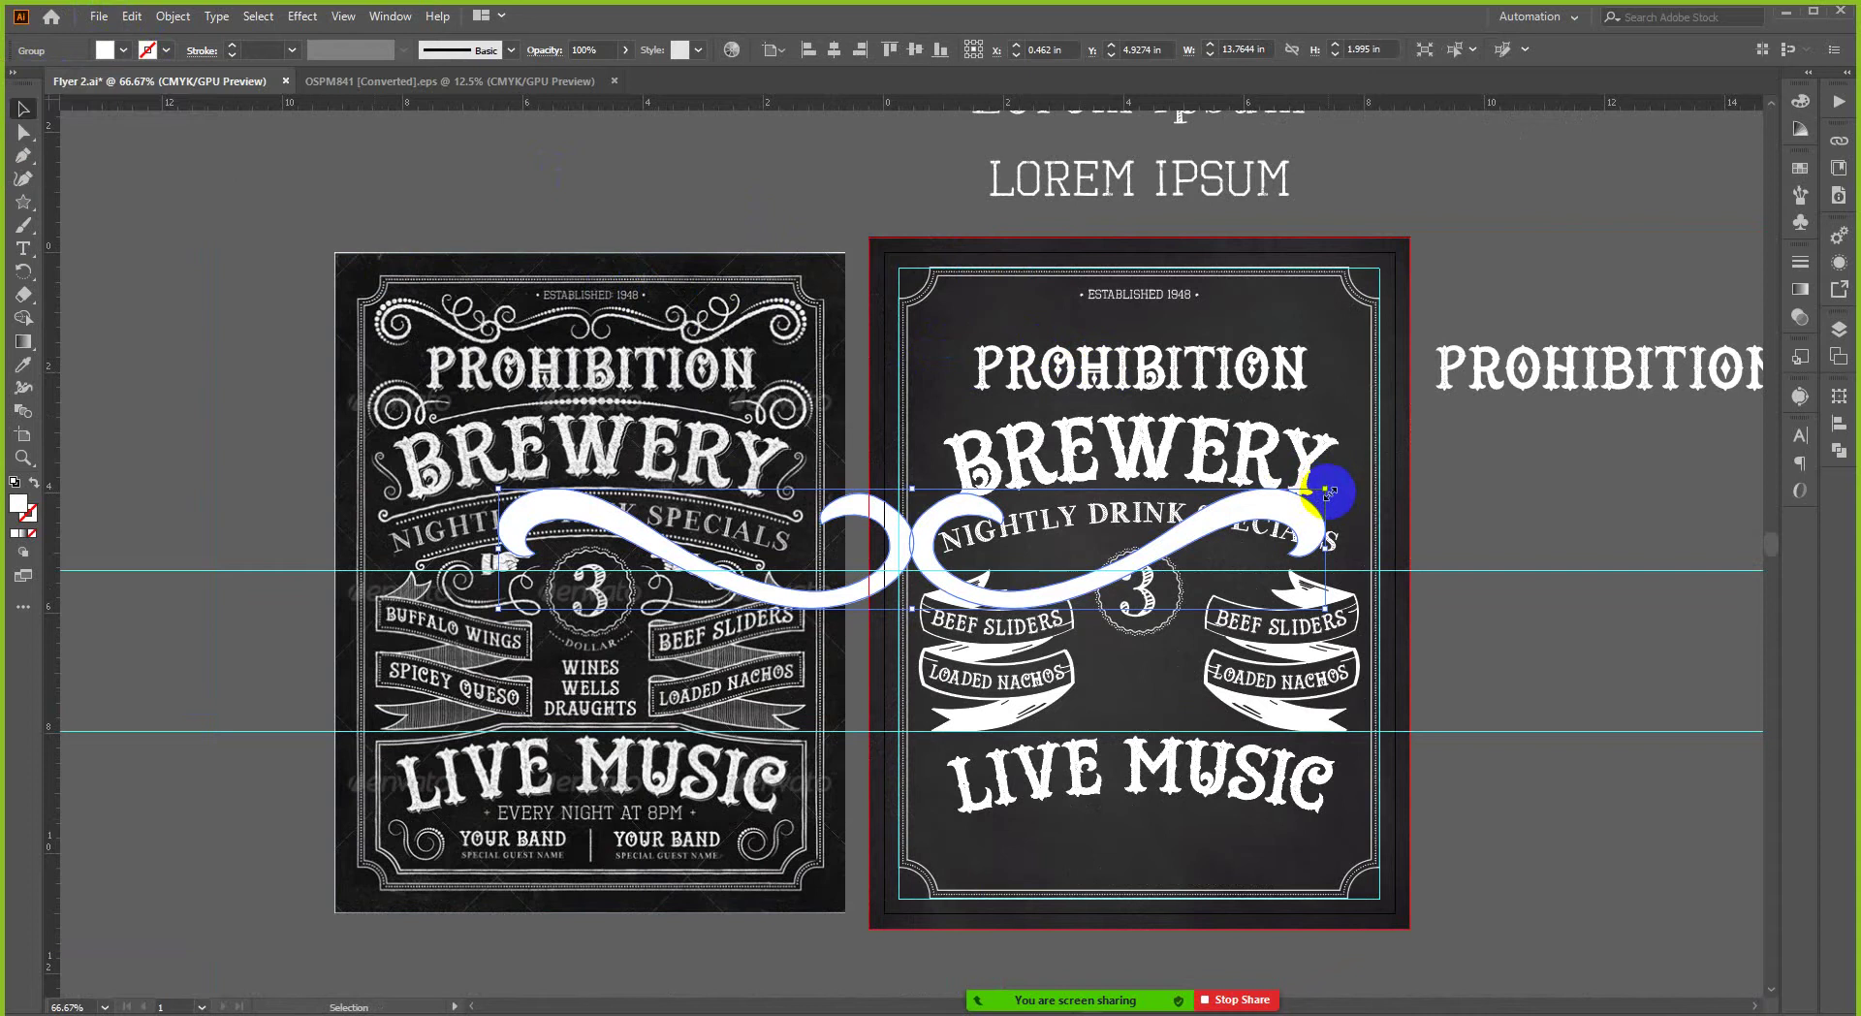
{"action": "left_click_drag", "start_coordinate": [1328, 491], "coordinate": [1352, 300]}
{"action": "scroll", "coordinate": [1289, 237], "scroll_direction": "up", "scroll_amount": 2}
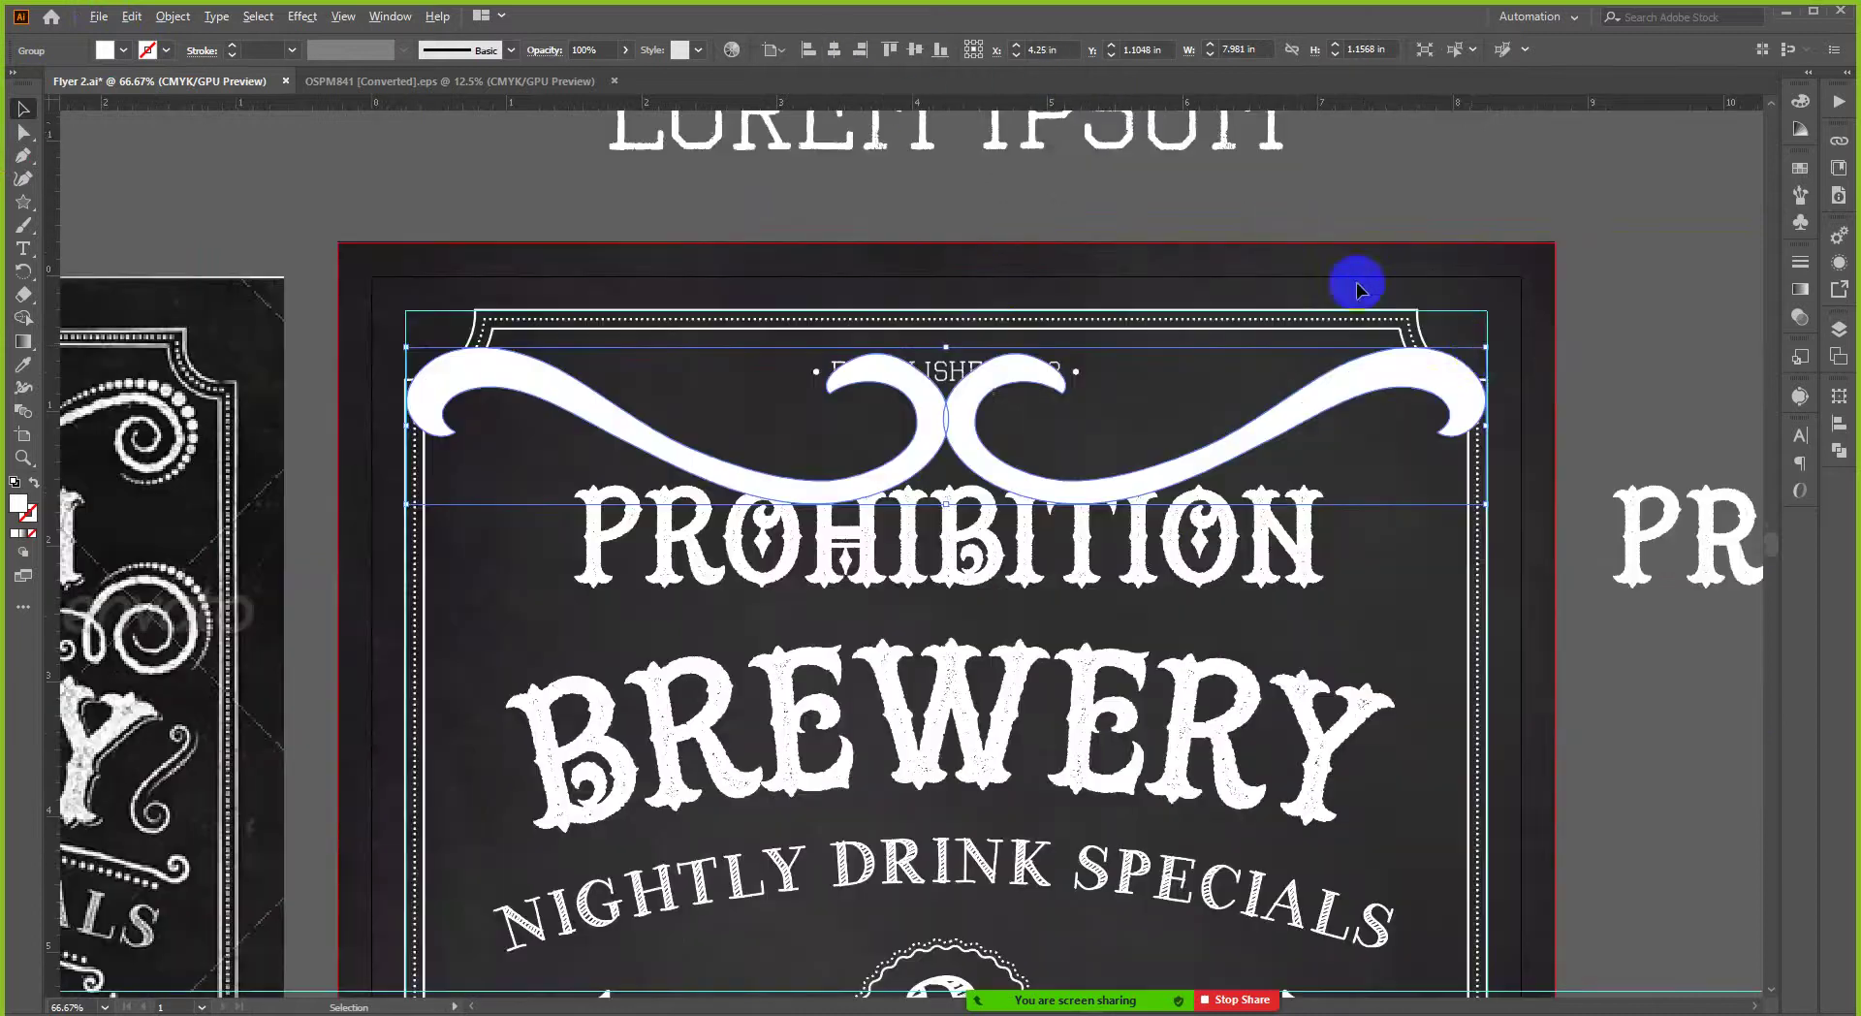
- Scale the white double swirl down to about 2.55 by 0.37 in and park it above the new flyer, under the LOREM IPSUM sample
{"action": "left_click_drag", "start_coordinate": [1486, 347], "coordinate": [1291, 403]}
{"action": "scroll", "coordinate": [1289, 403], "scroll_direction": "down", "scroll_amount": 2}
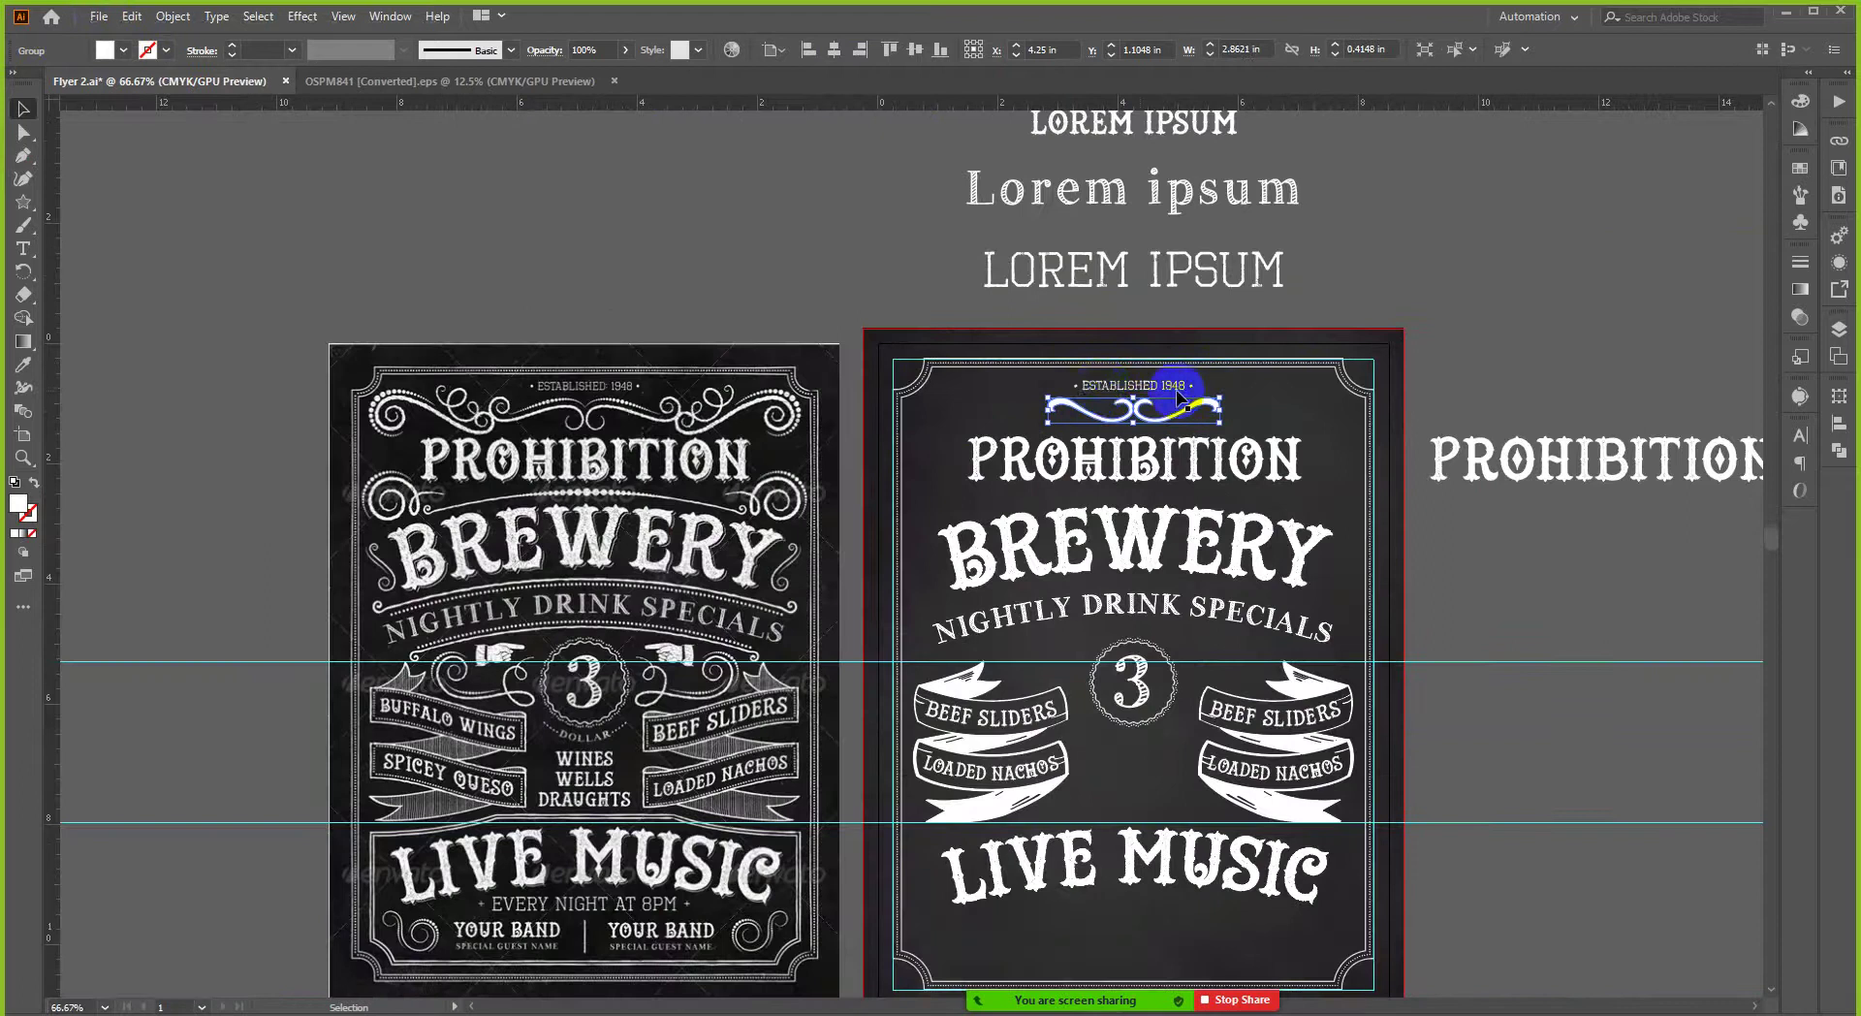
{"action": "scroll", "coordinate": [1115, 385], "scroll_direction": "up", "scroll_amount": 1}
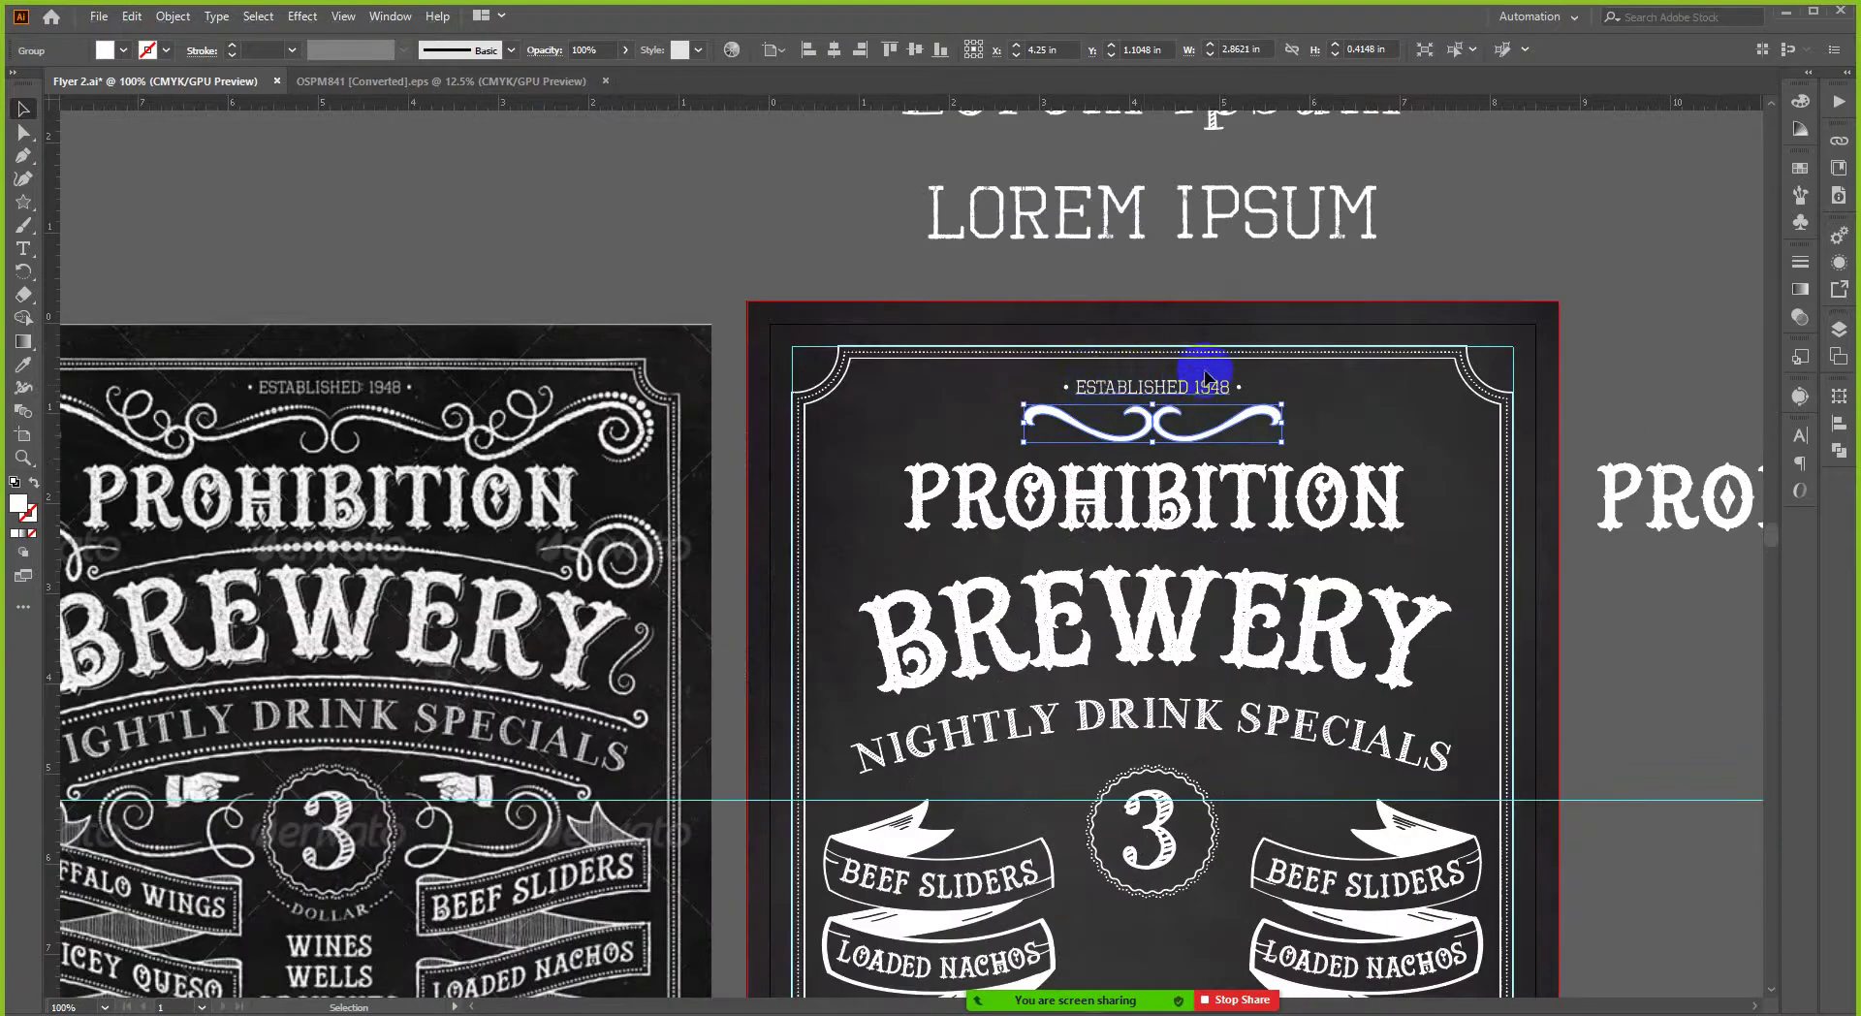
{"action": "left_click_drag", "start_coordinate": [1285, 401], "coordinate": [1267, 396]}
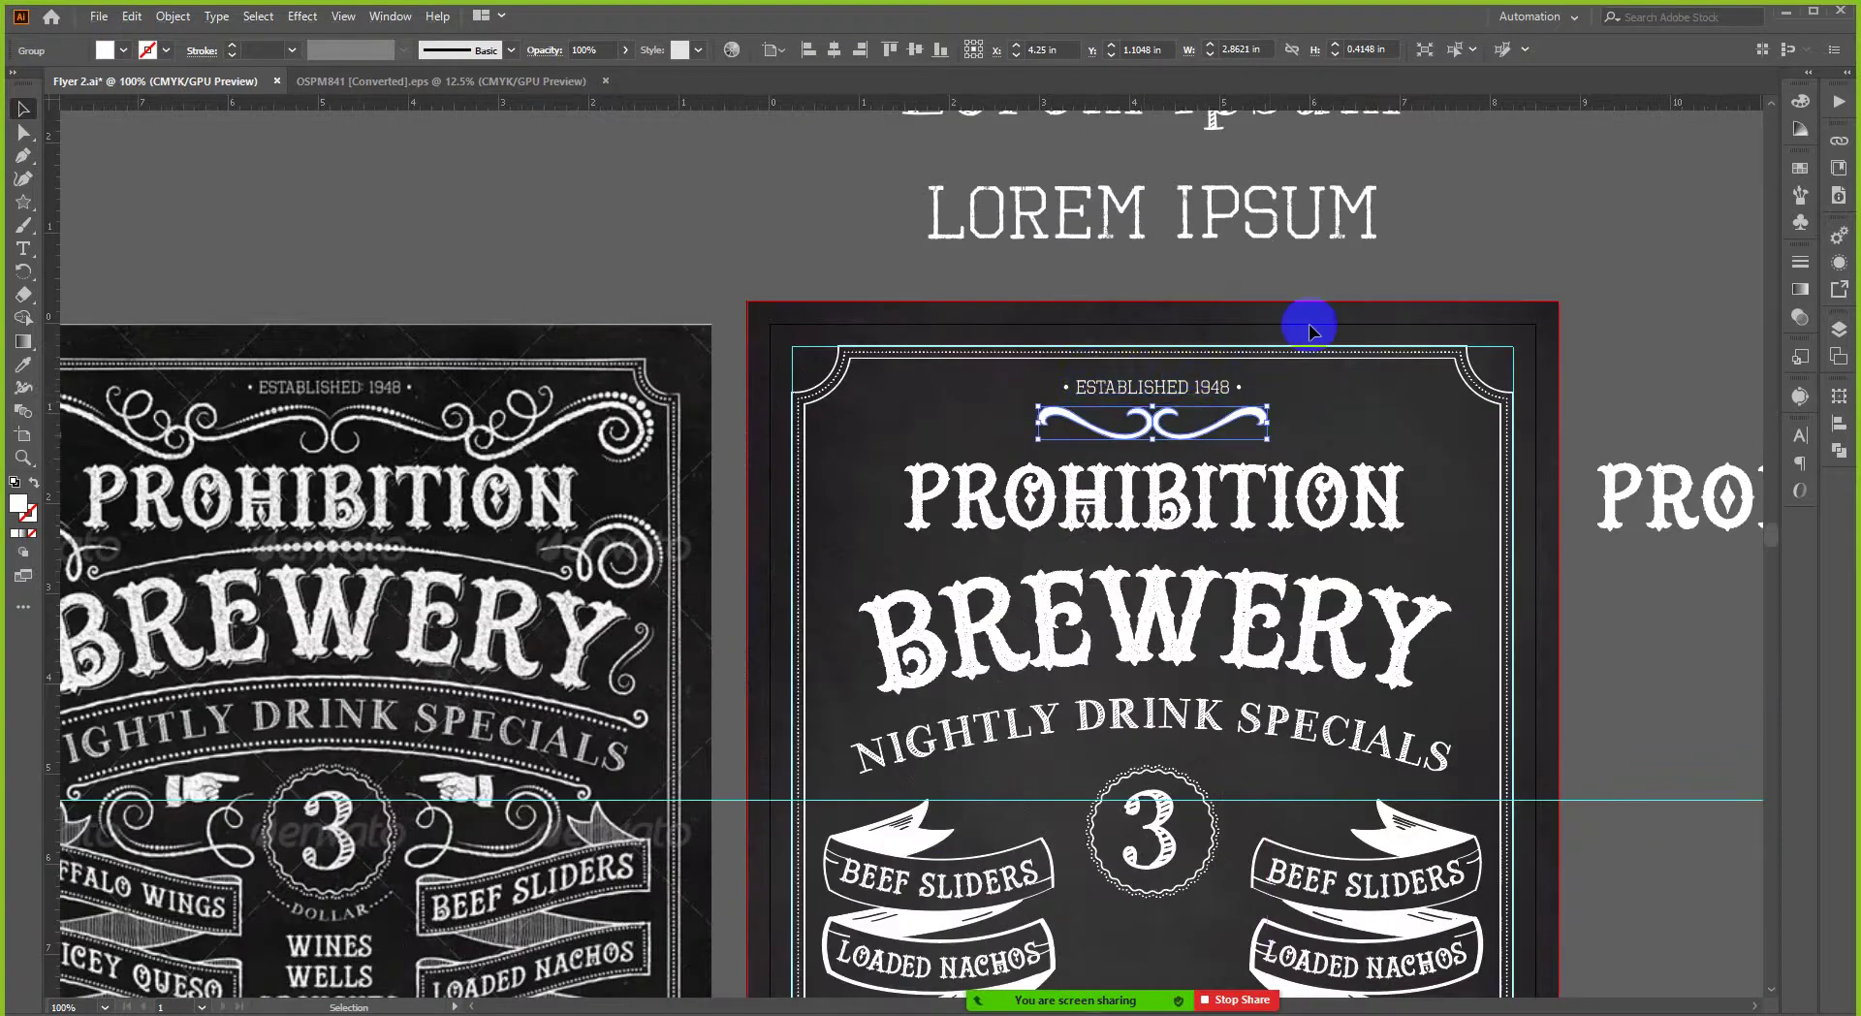
{"action": "left_click", "coordinate": [1342, 280]}
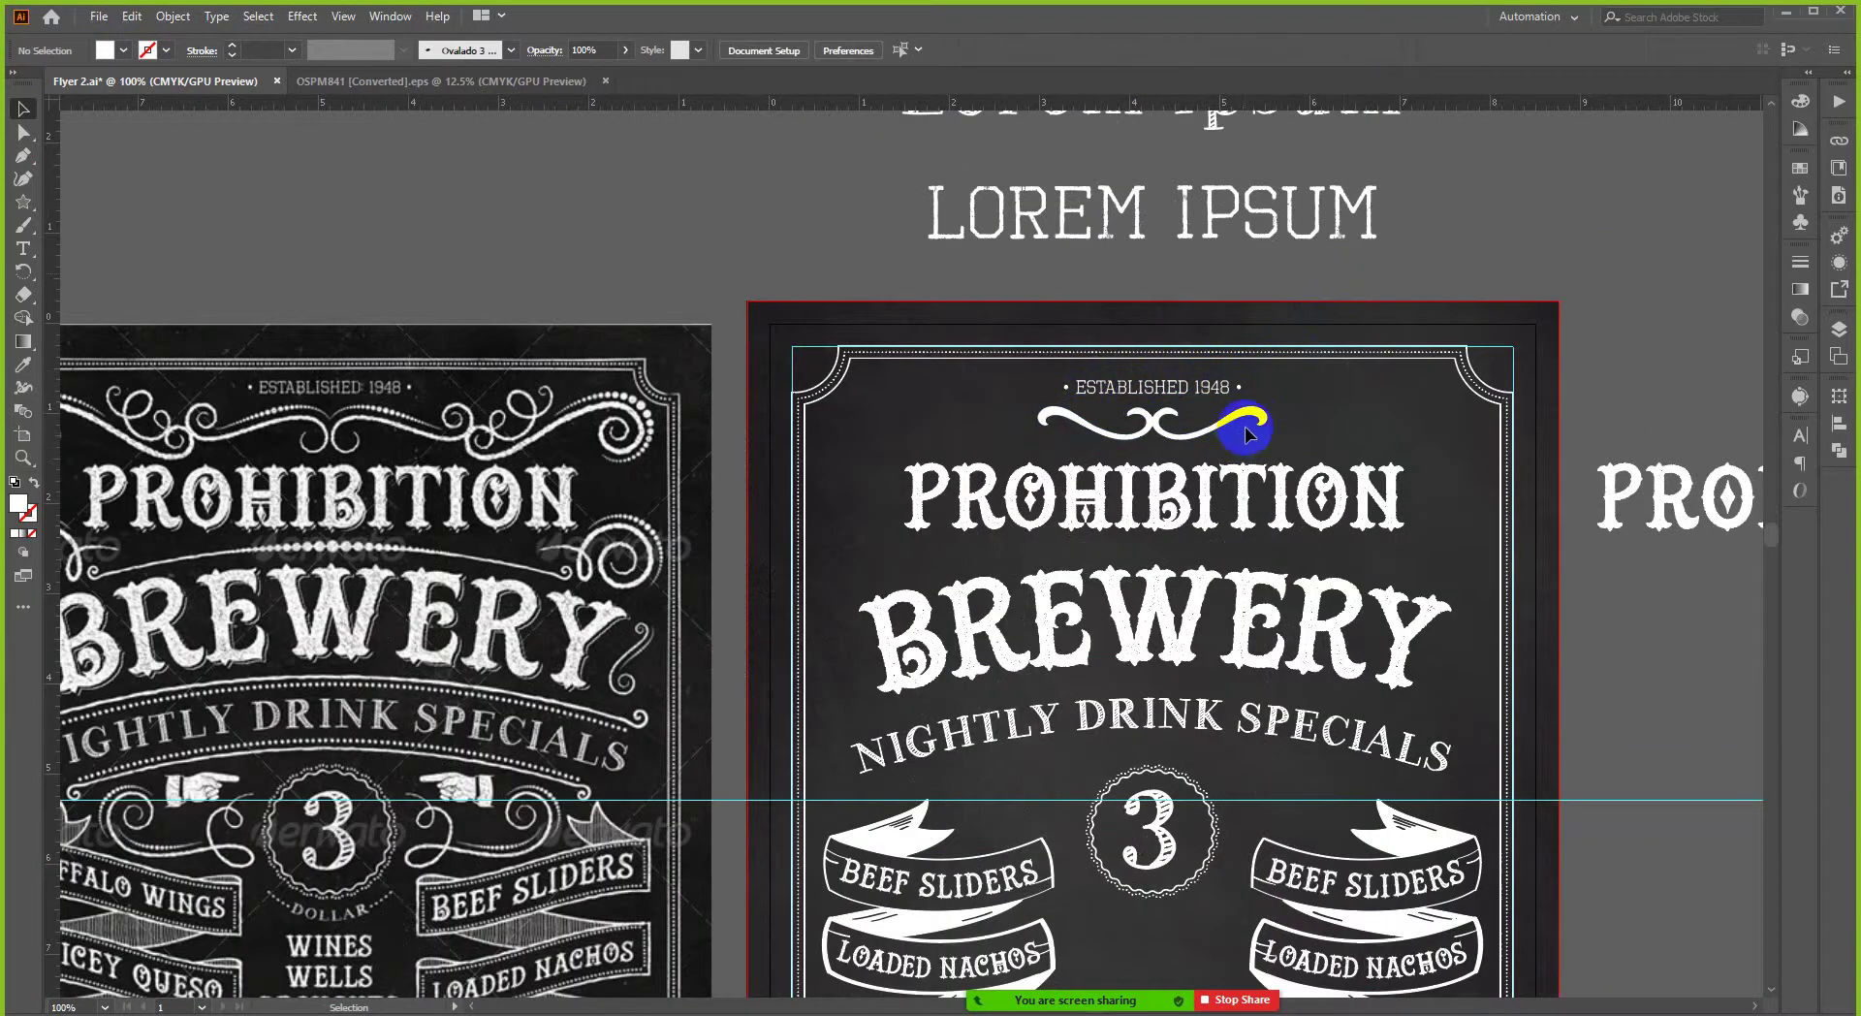
{"action": "left_click_drag", "start_coordinate": [1251, 417], "coordinate": [1249, 269]}
- Copy the S-shaped scroll with curled ends from the middle of the ornament sheet and paste it into Flyer 2.ai
{"action": "left_click", "coordinate": [384, 77]}
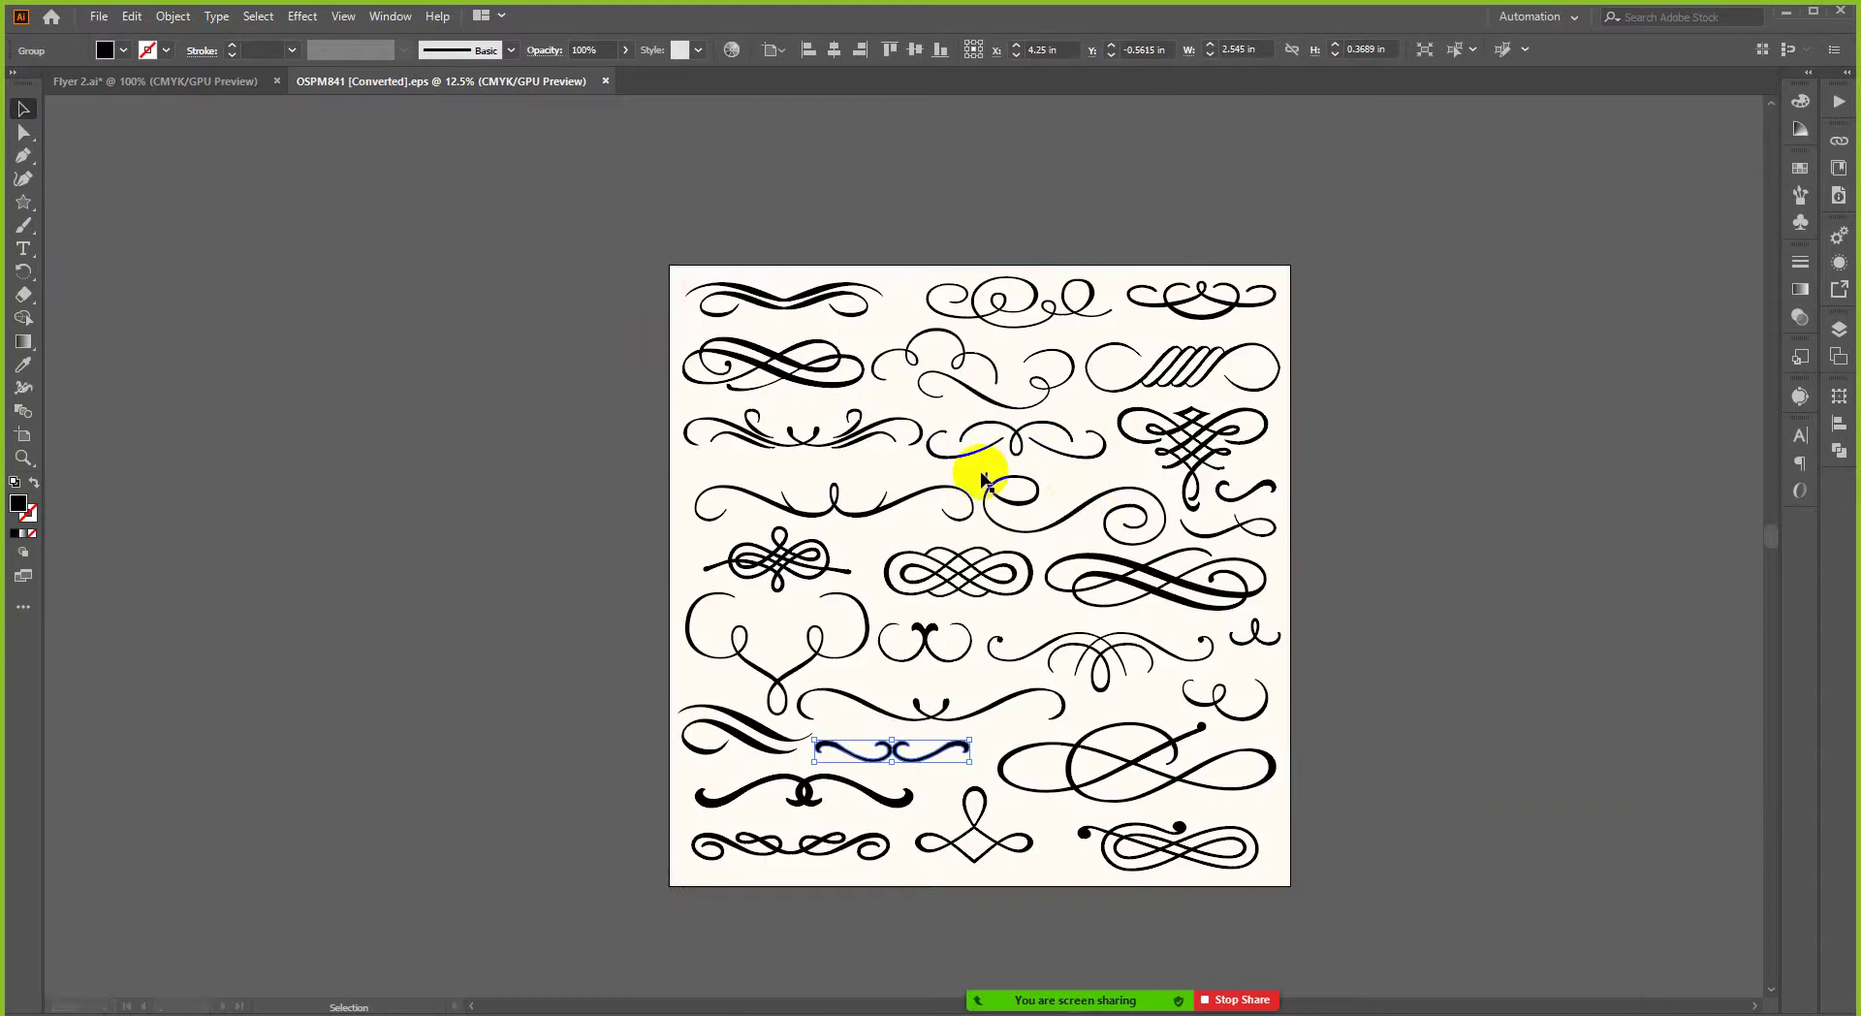
{"action": "left_click", "coordinate": [1106, 506]}
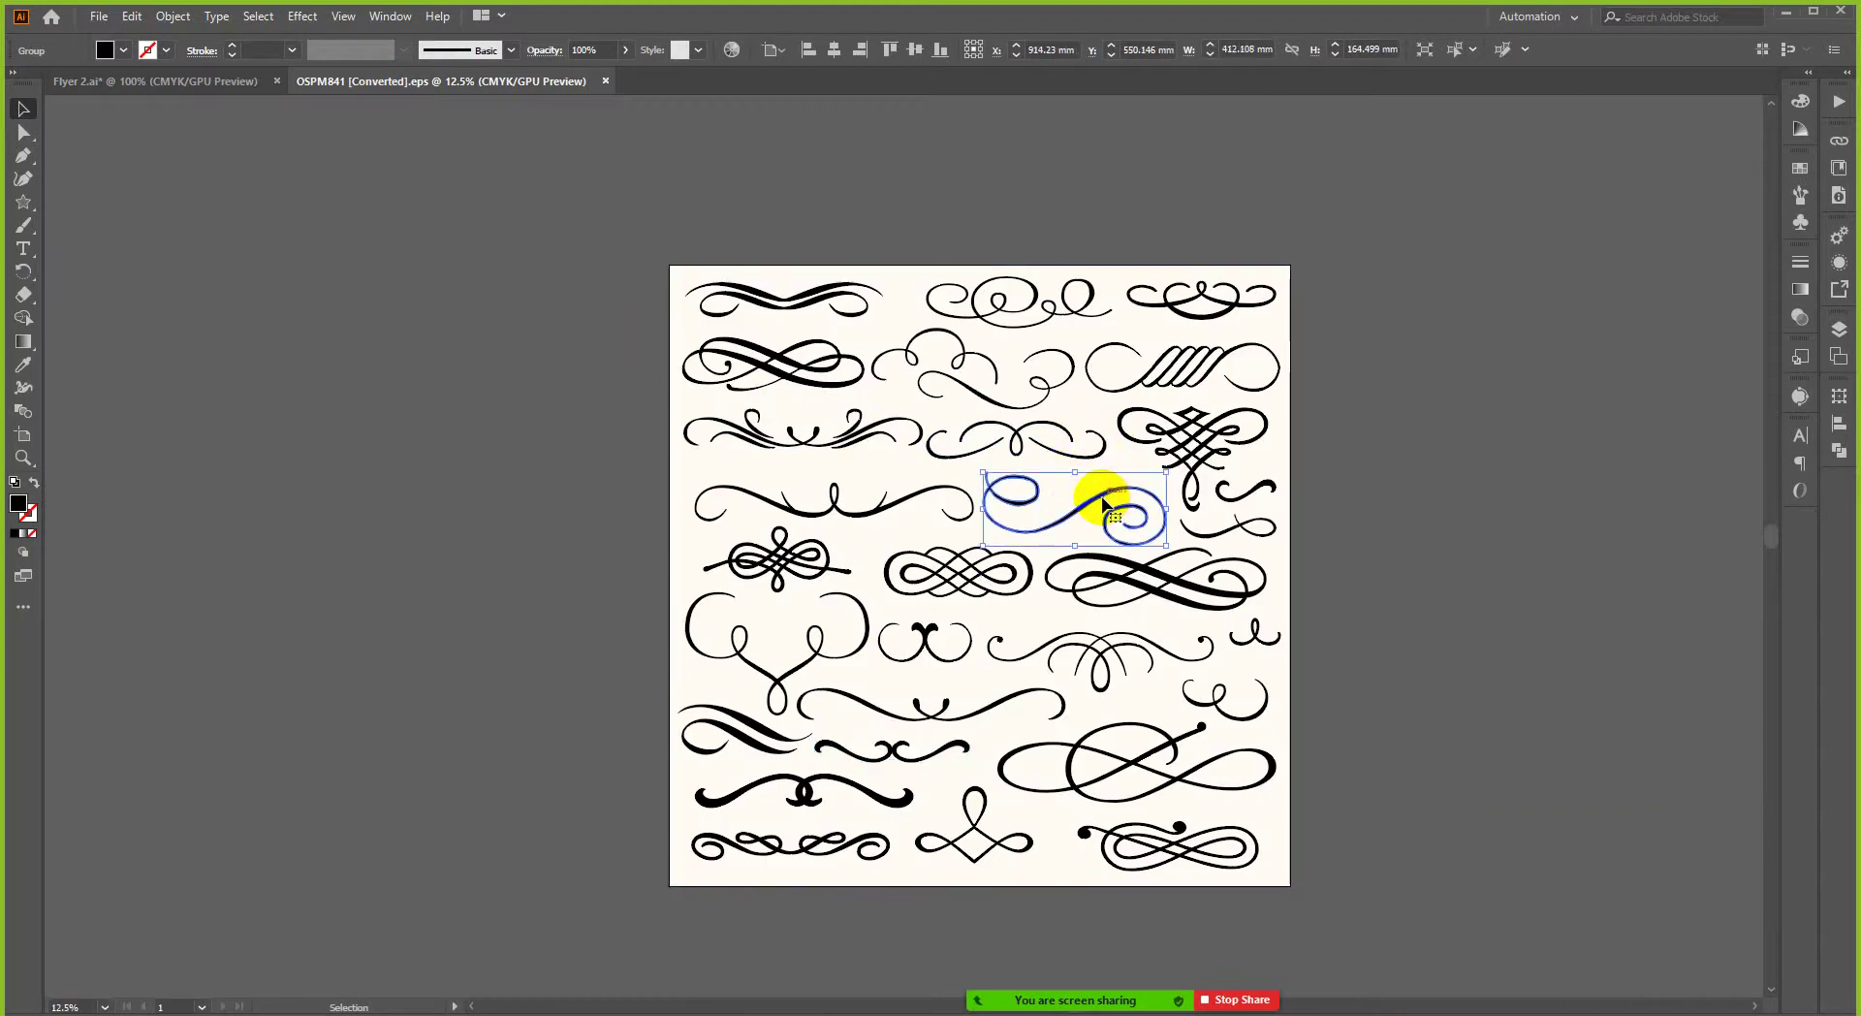
{"action": "key", "text": "a"}
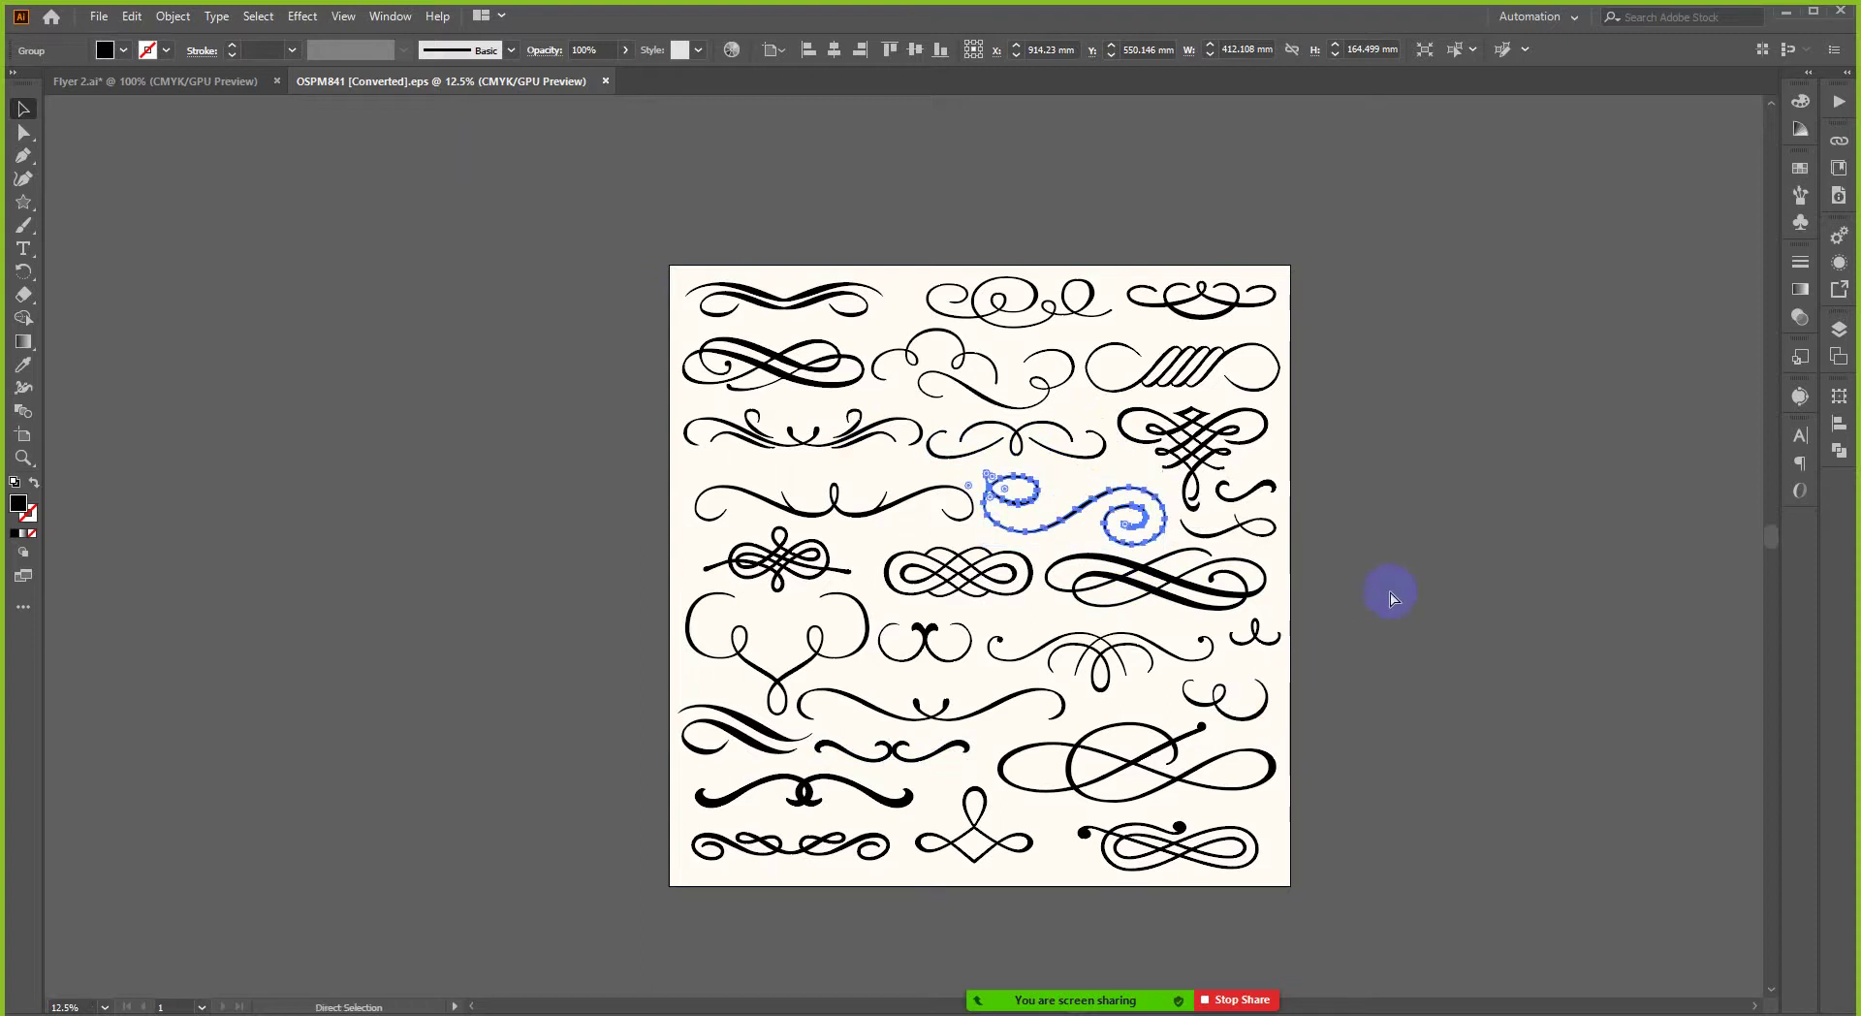
{"action": "key", "text": "v"}
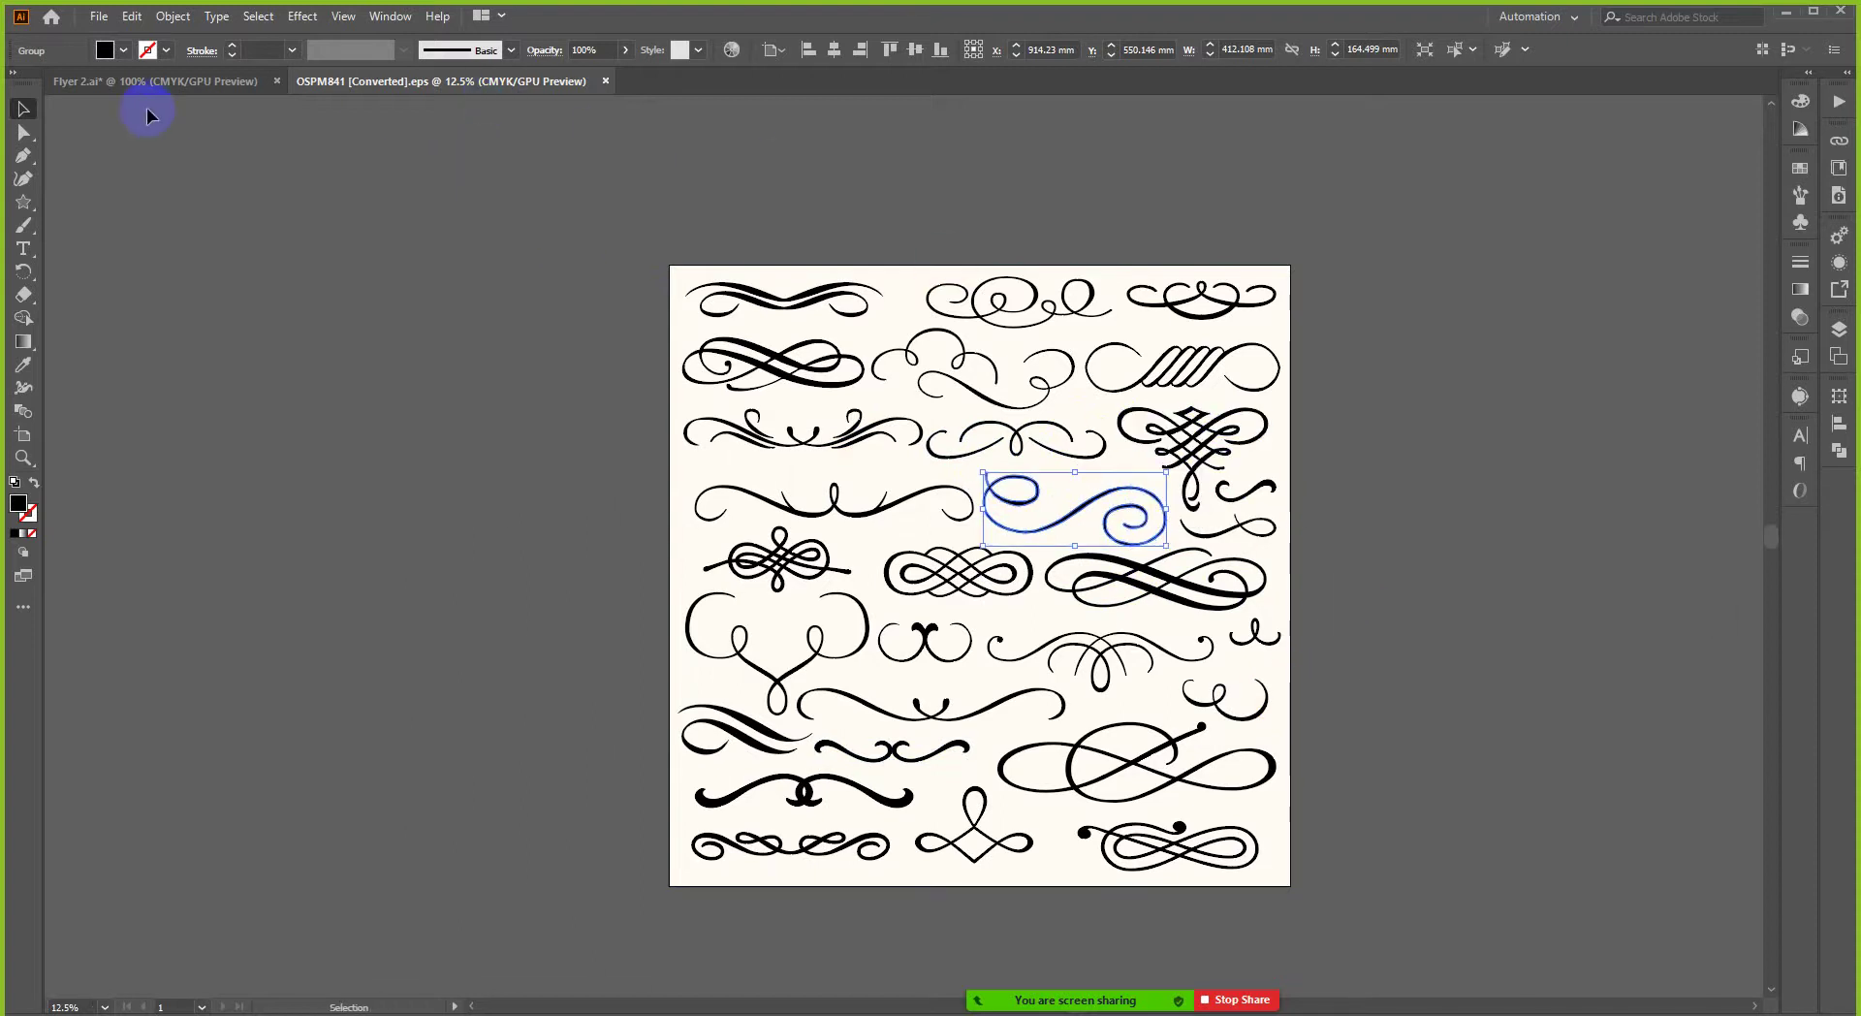
{"action": "left_click", "coordinate": [147, 81]}
{"action": "key", "text": "ctrl+v"}
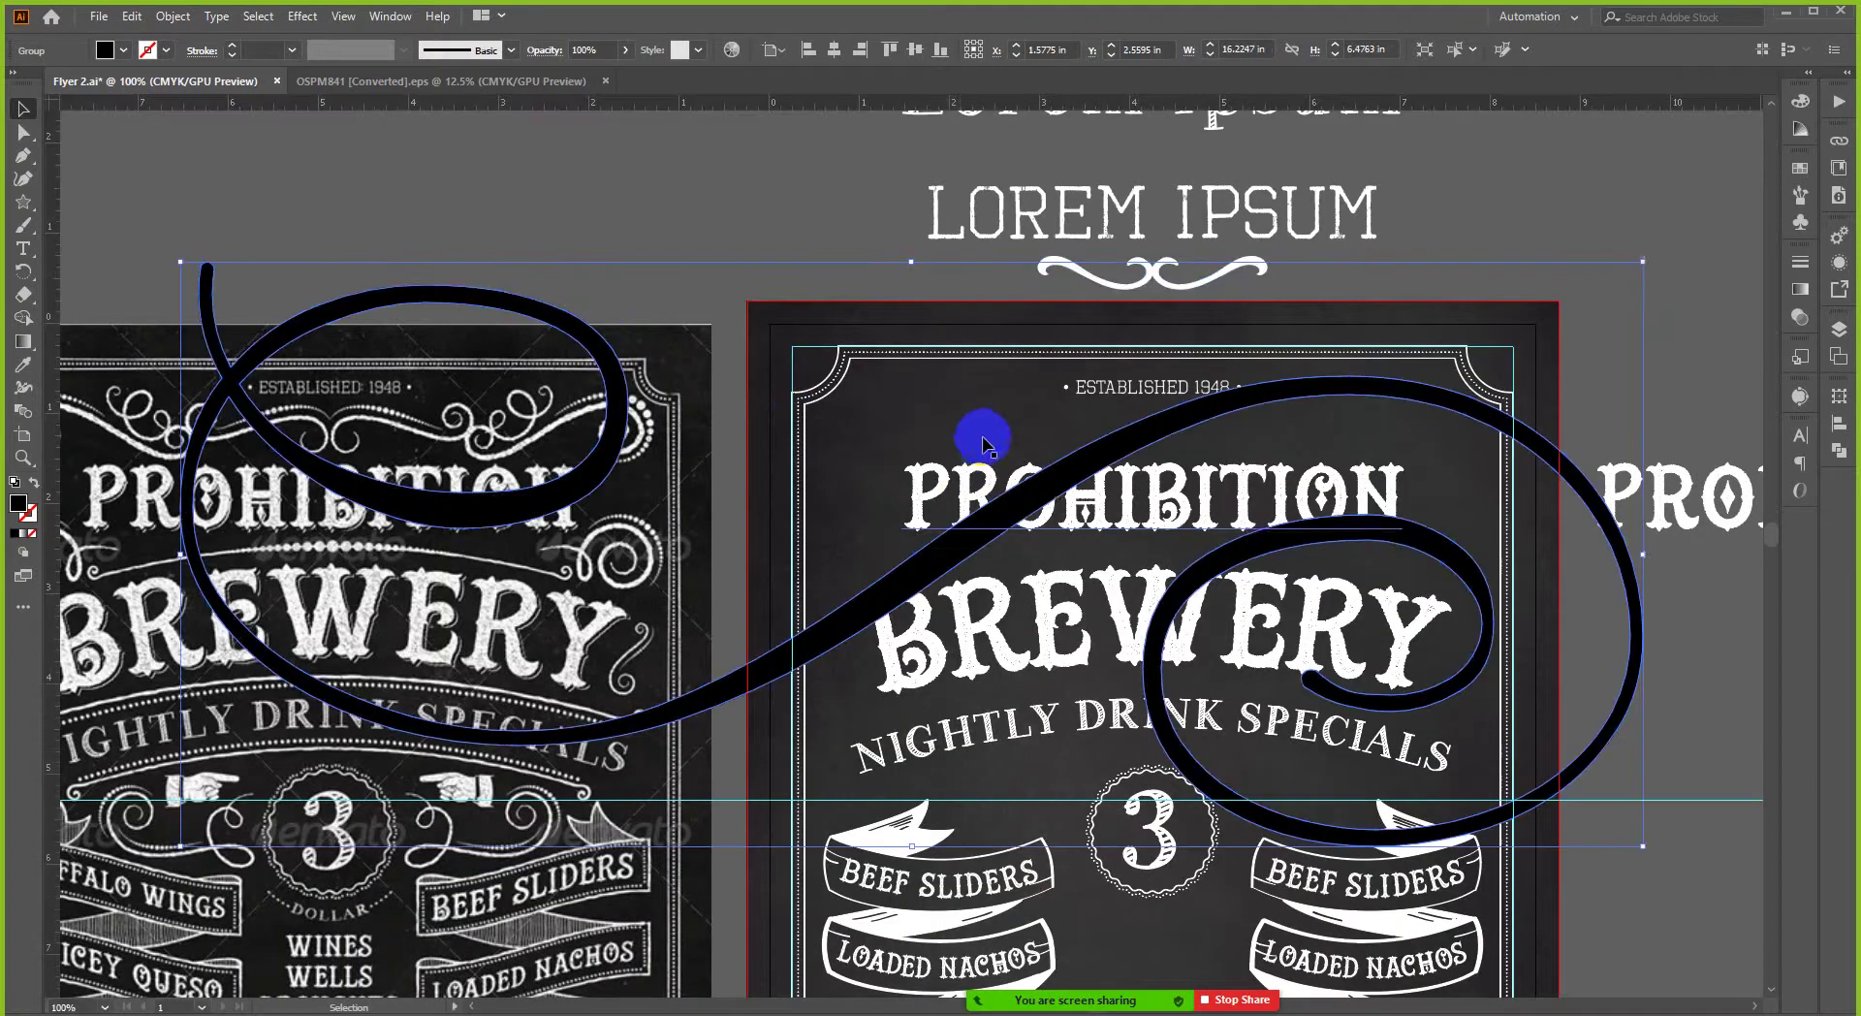
- Fill the pasted S-shaped scroll with the white sampled from the spare PROHIBITION text beside the flyer
{"action": "scroll", "coordinate": [983, 444], "scroll_direction": "down", "scroll_amount": 1}
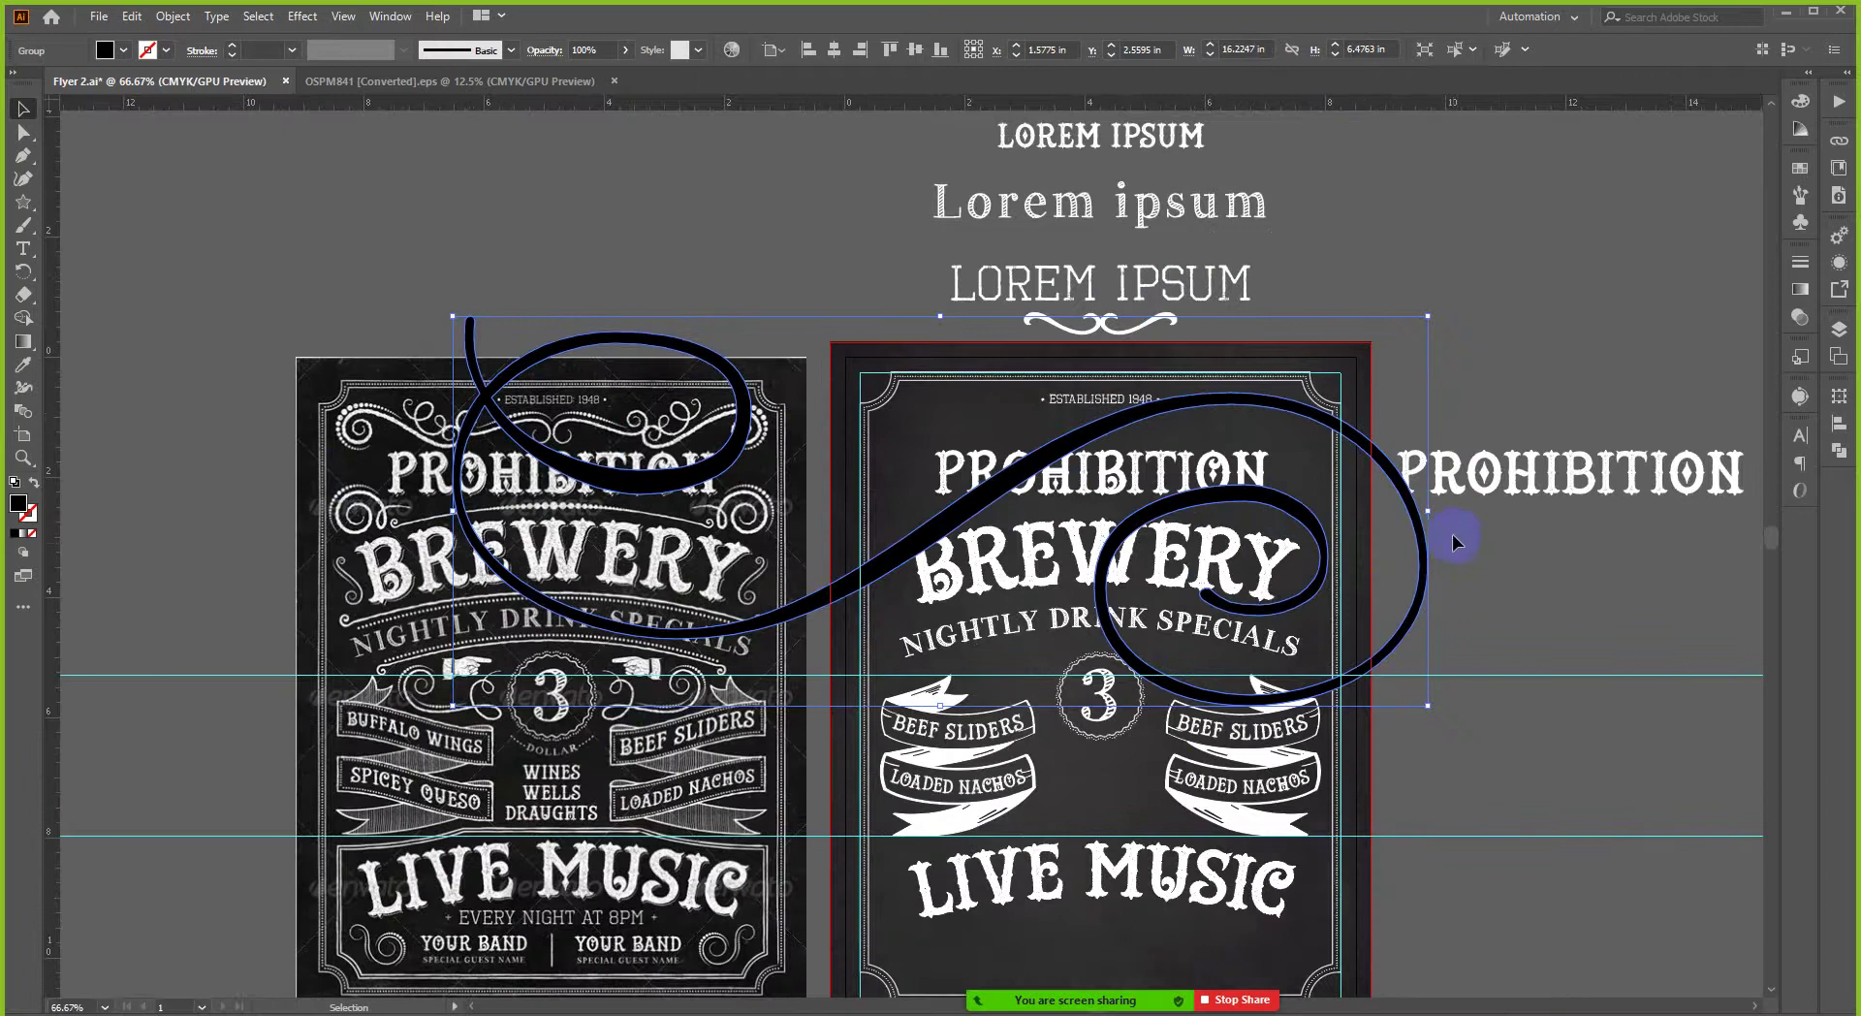
{"action": "key", "text": "i"}
{"action": "left_click", "coordinate": [1498, 482]}
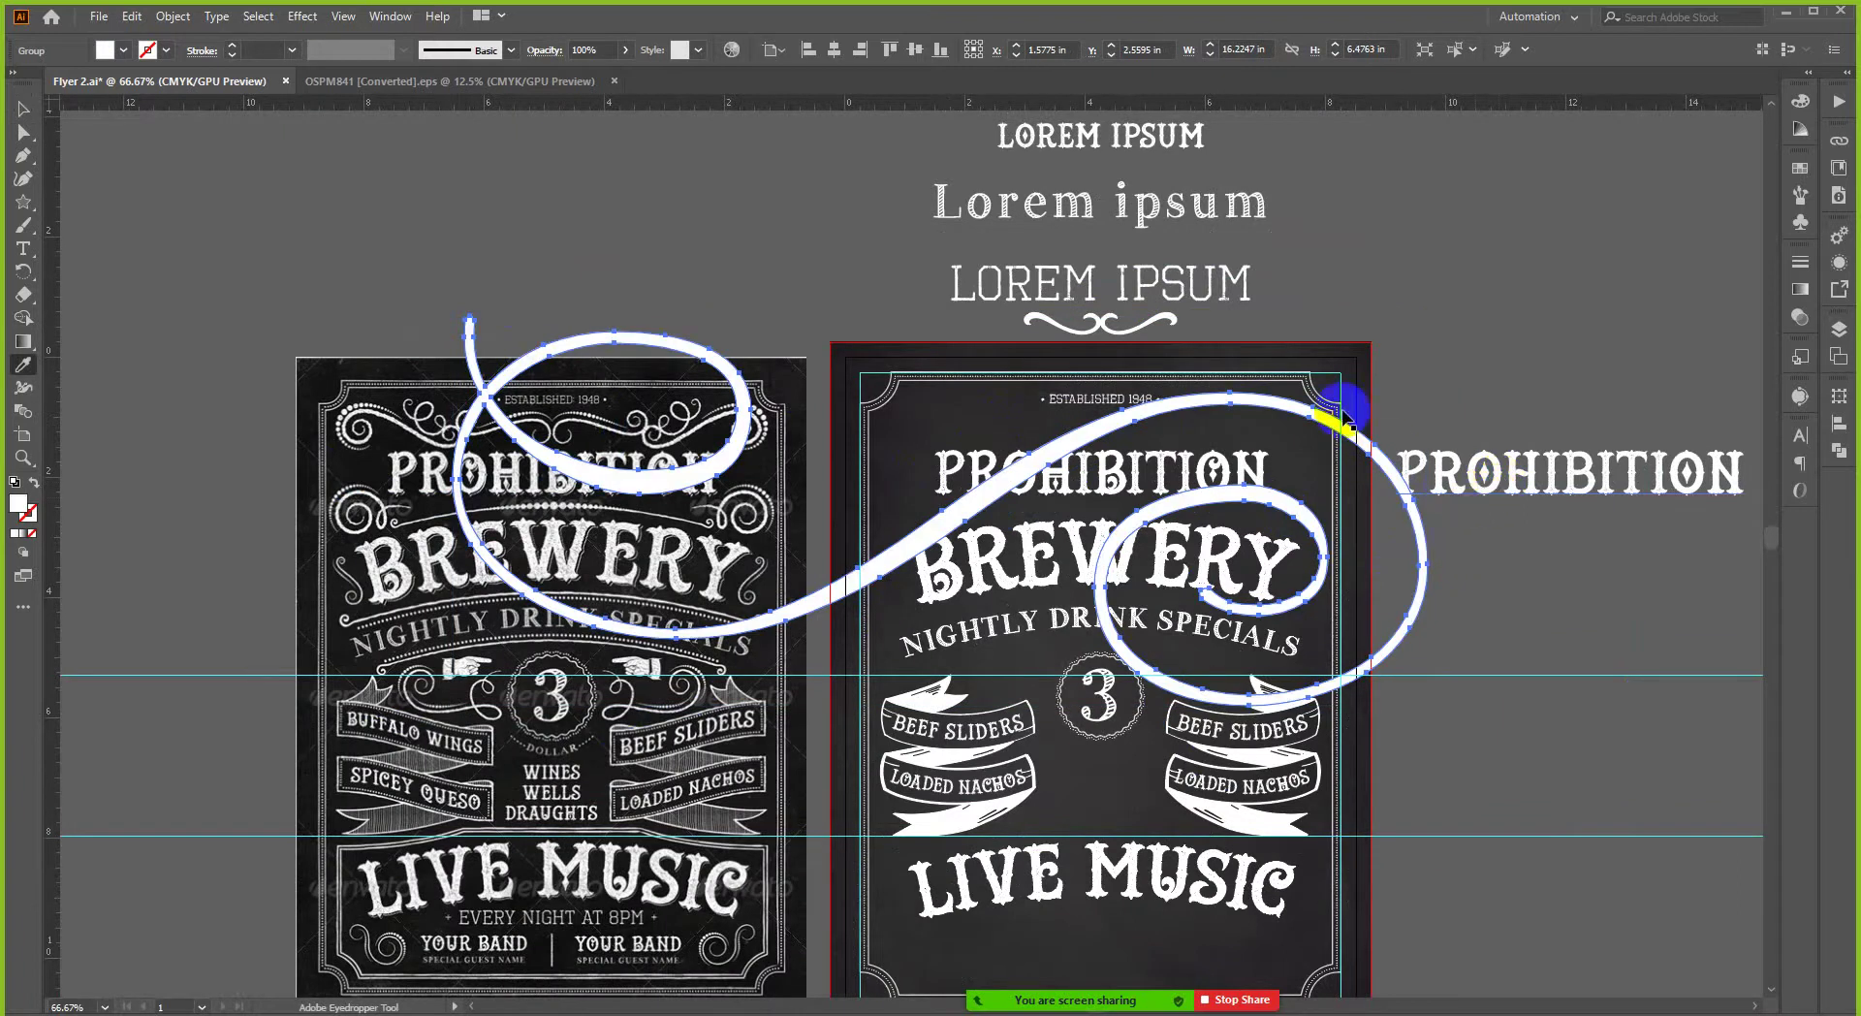
- Scale the white scroll down to about 2.19 by 0.87 in and move it to the empty area above and between the two flyers
{"action": "key", "text": "v"}
{"action": "left_click", "coordinate": [455, 328]}
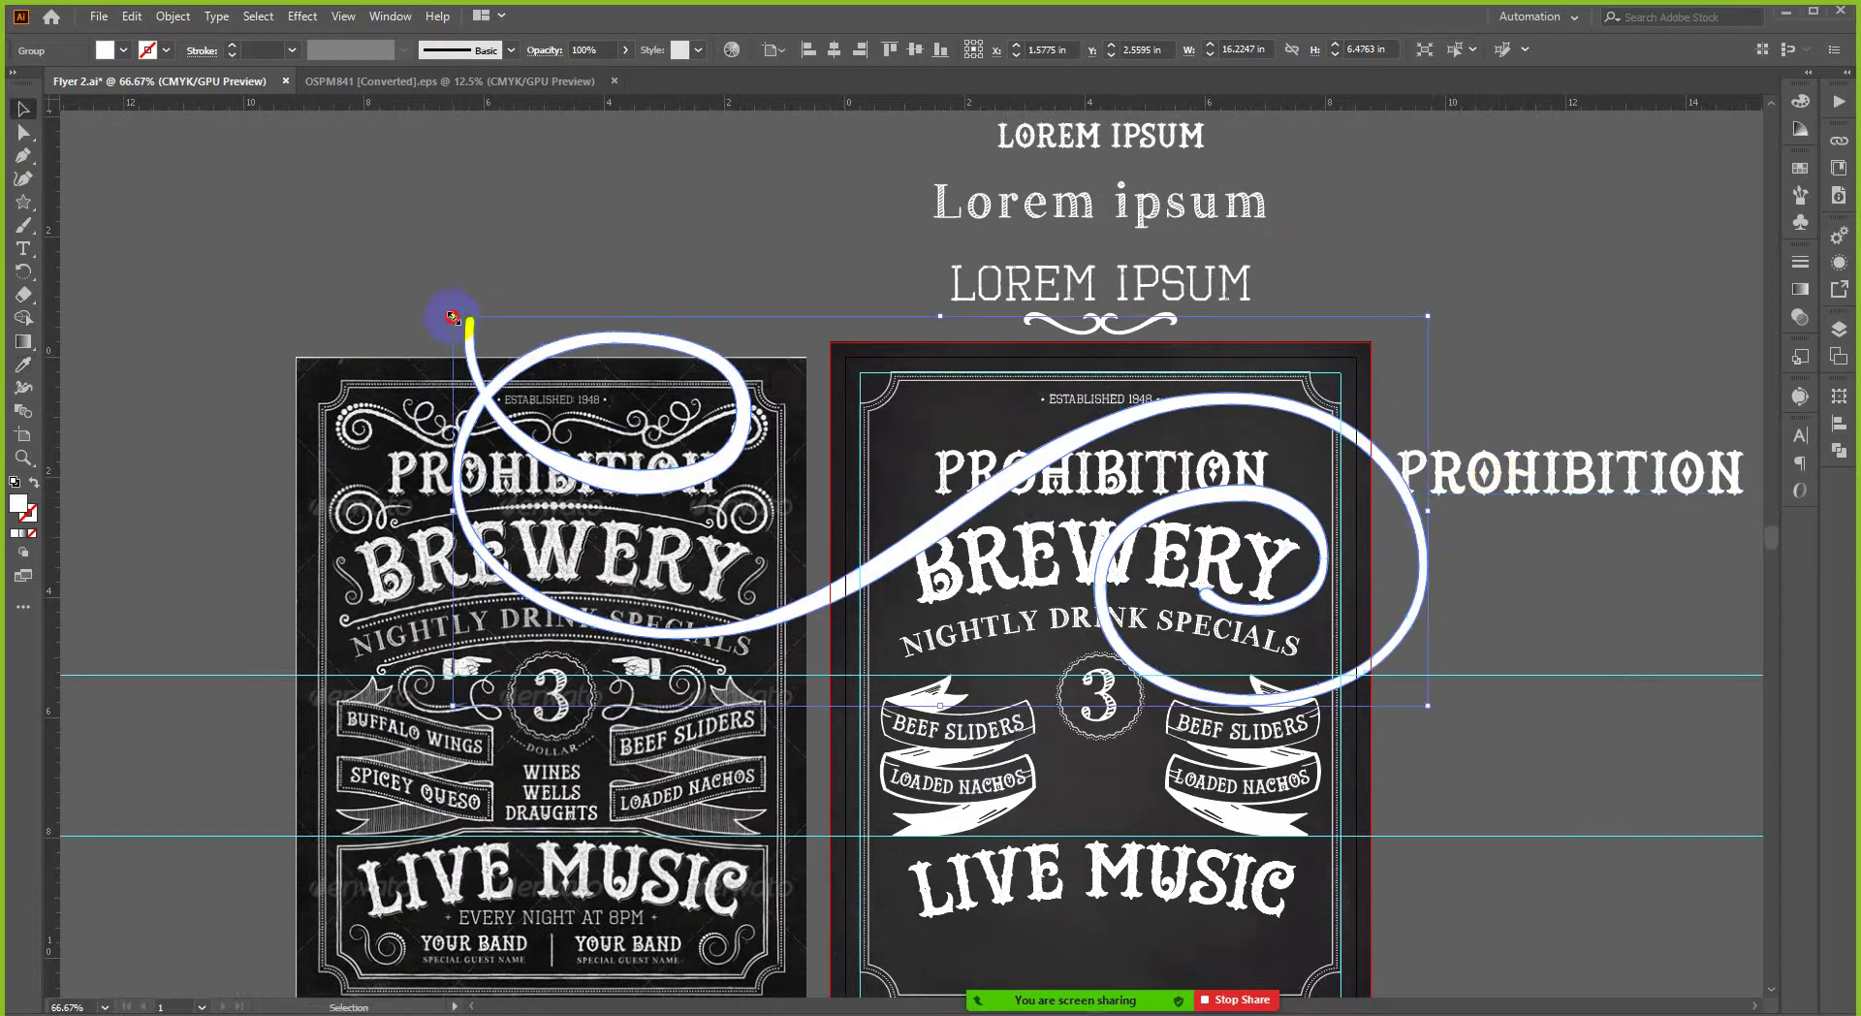
{"action": "left_click_drag", "start_coordinate": [453, 316], "coordinate": [872, 487]}
{"action": "scroll", "coordinate": [981, 511], "scroll_direction": "up", "scroll_amount": 1}
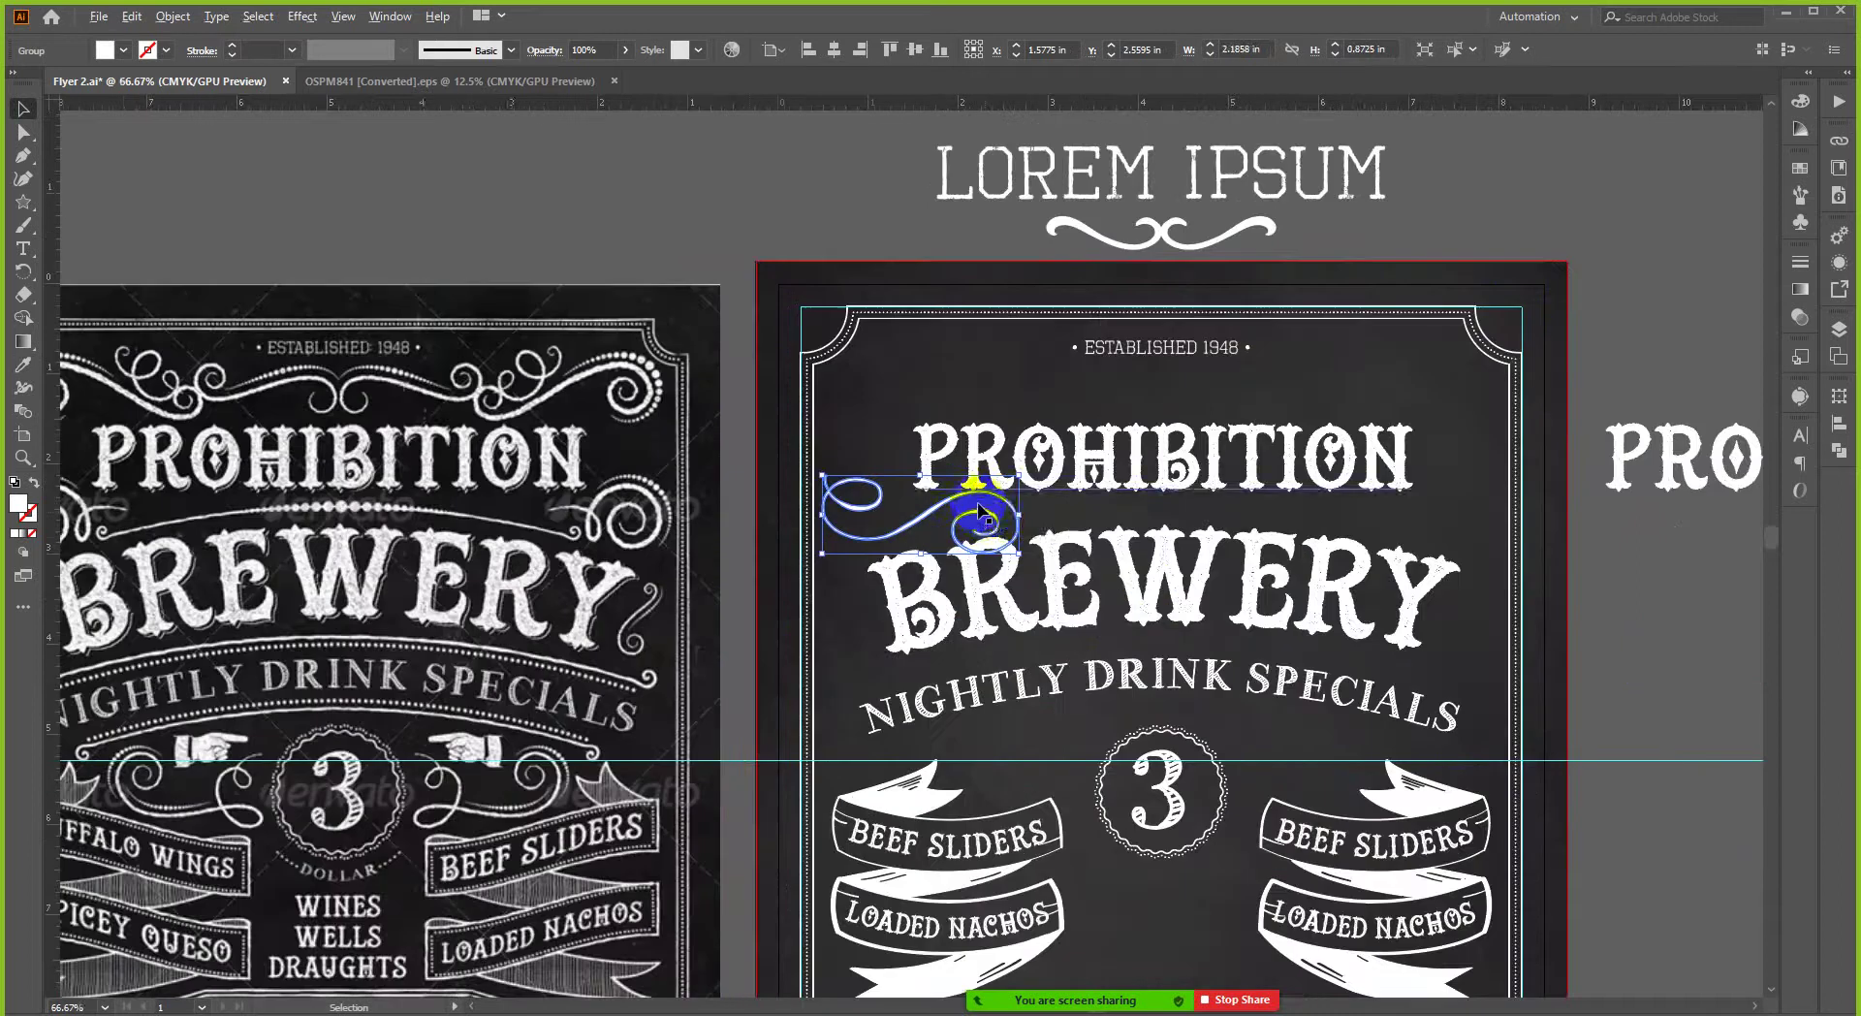
{"action": "left_click_drag", "start_coordinate": [981, 511], "coordinate": [812, 214]}
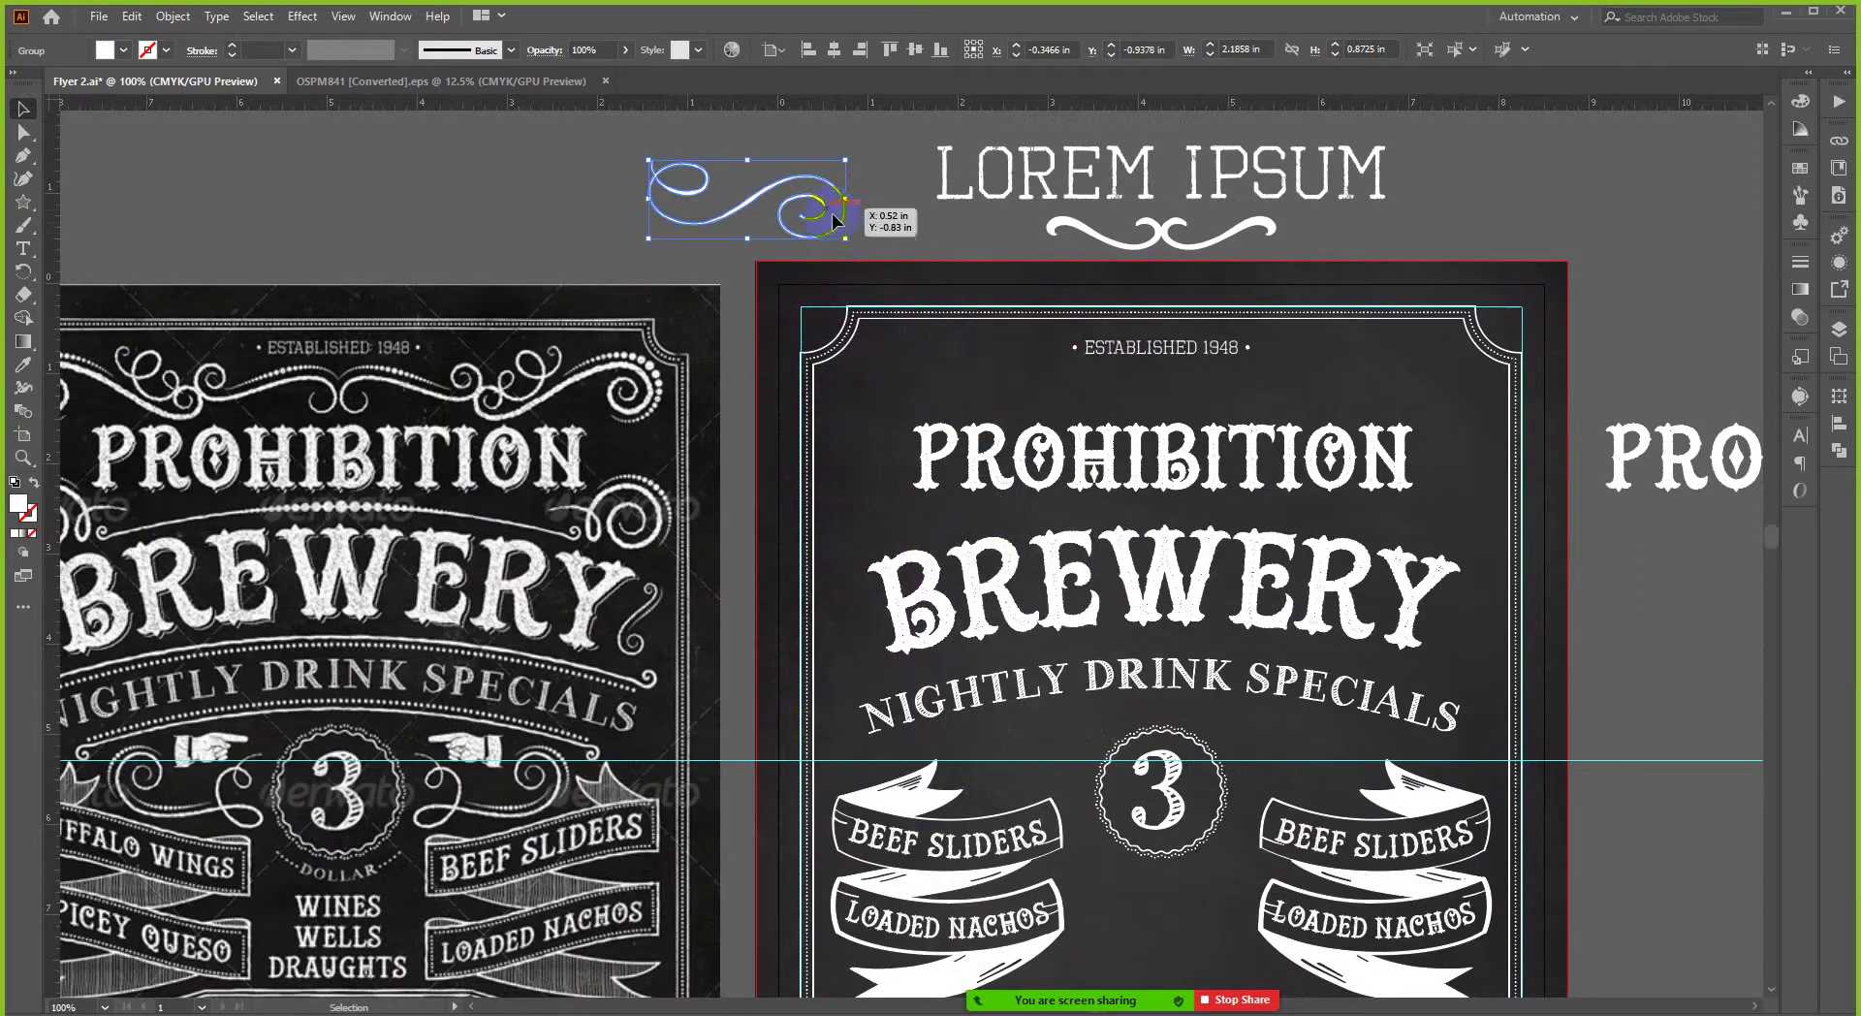
{"action": "left_click", "coordinate": [843, 244]}
- Reflect the white scroll across the horizontal axis without making a copy
{"action": "right_click", "coordinate": [818, 230]}
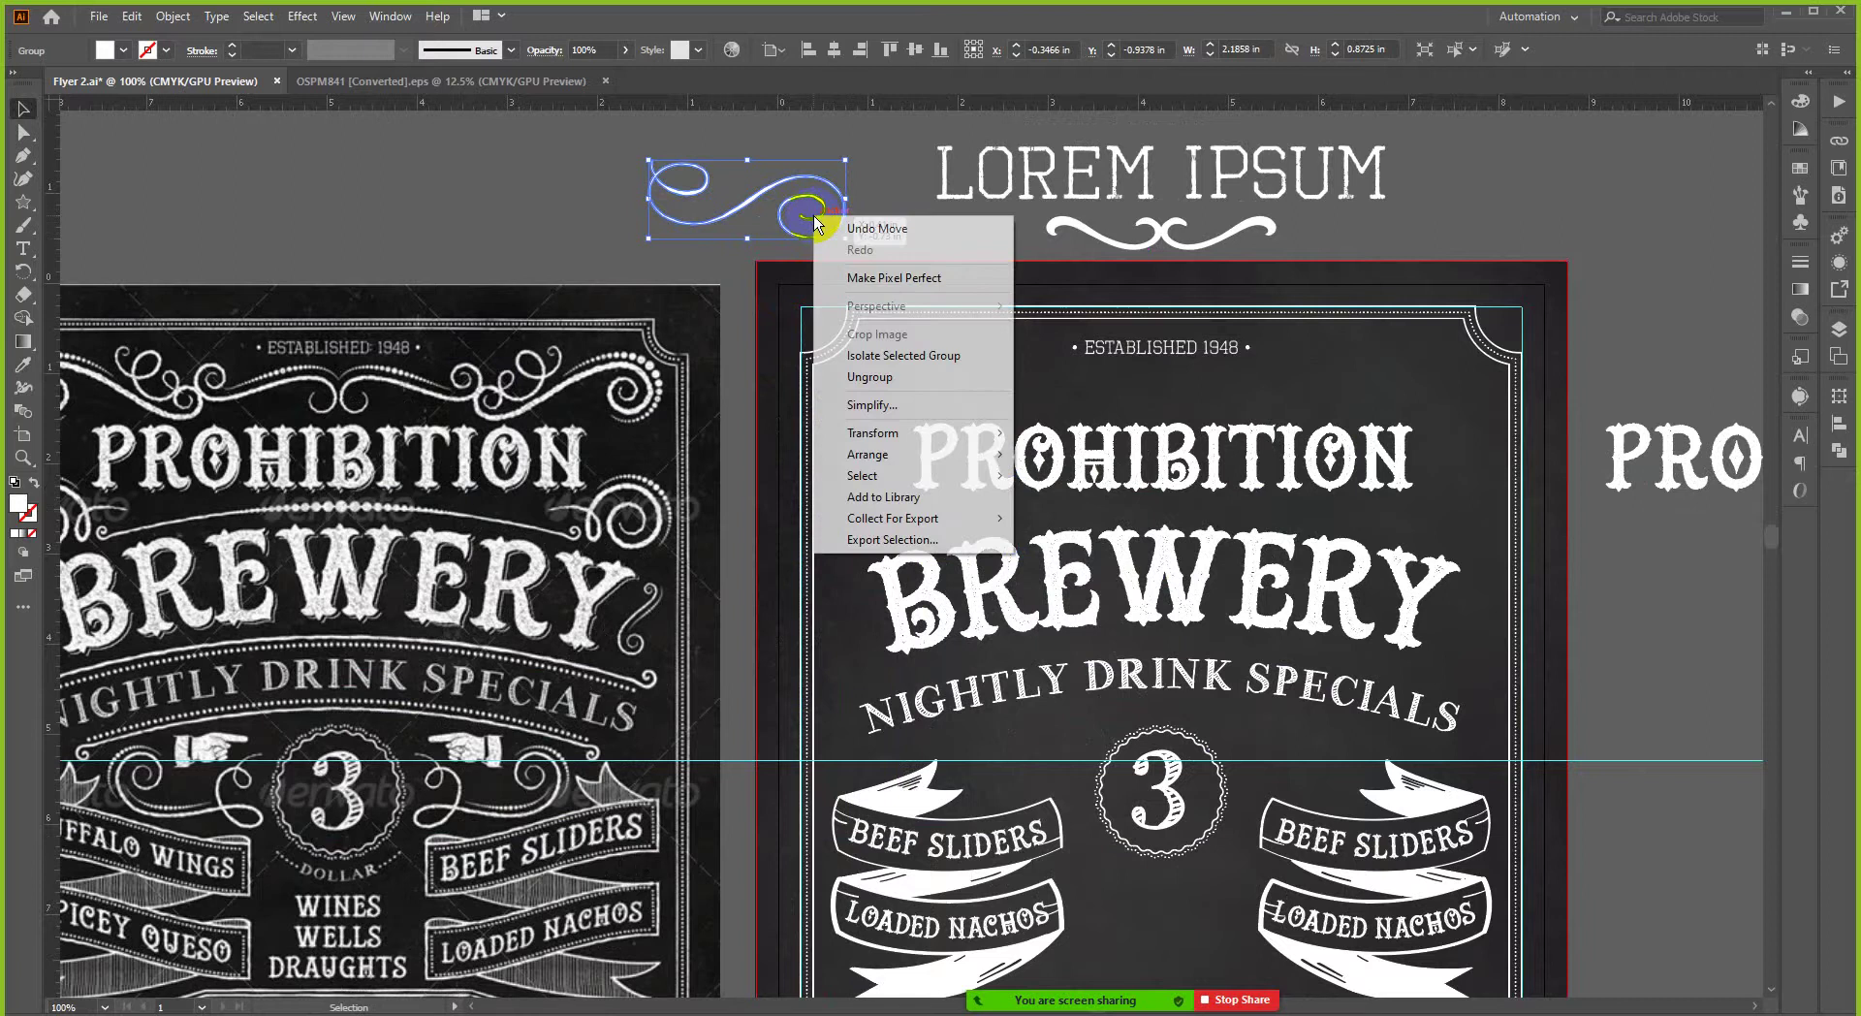
{"action": "mouse_move", "coordinate": [998, 441]}
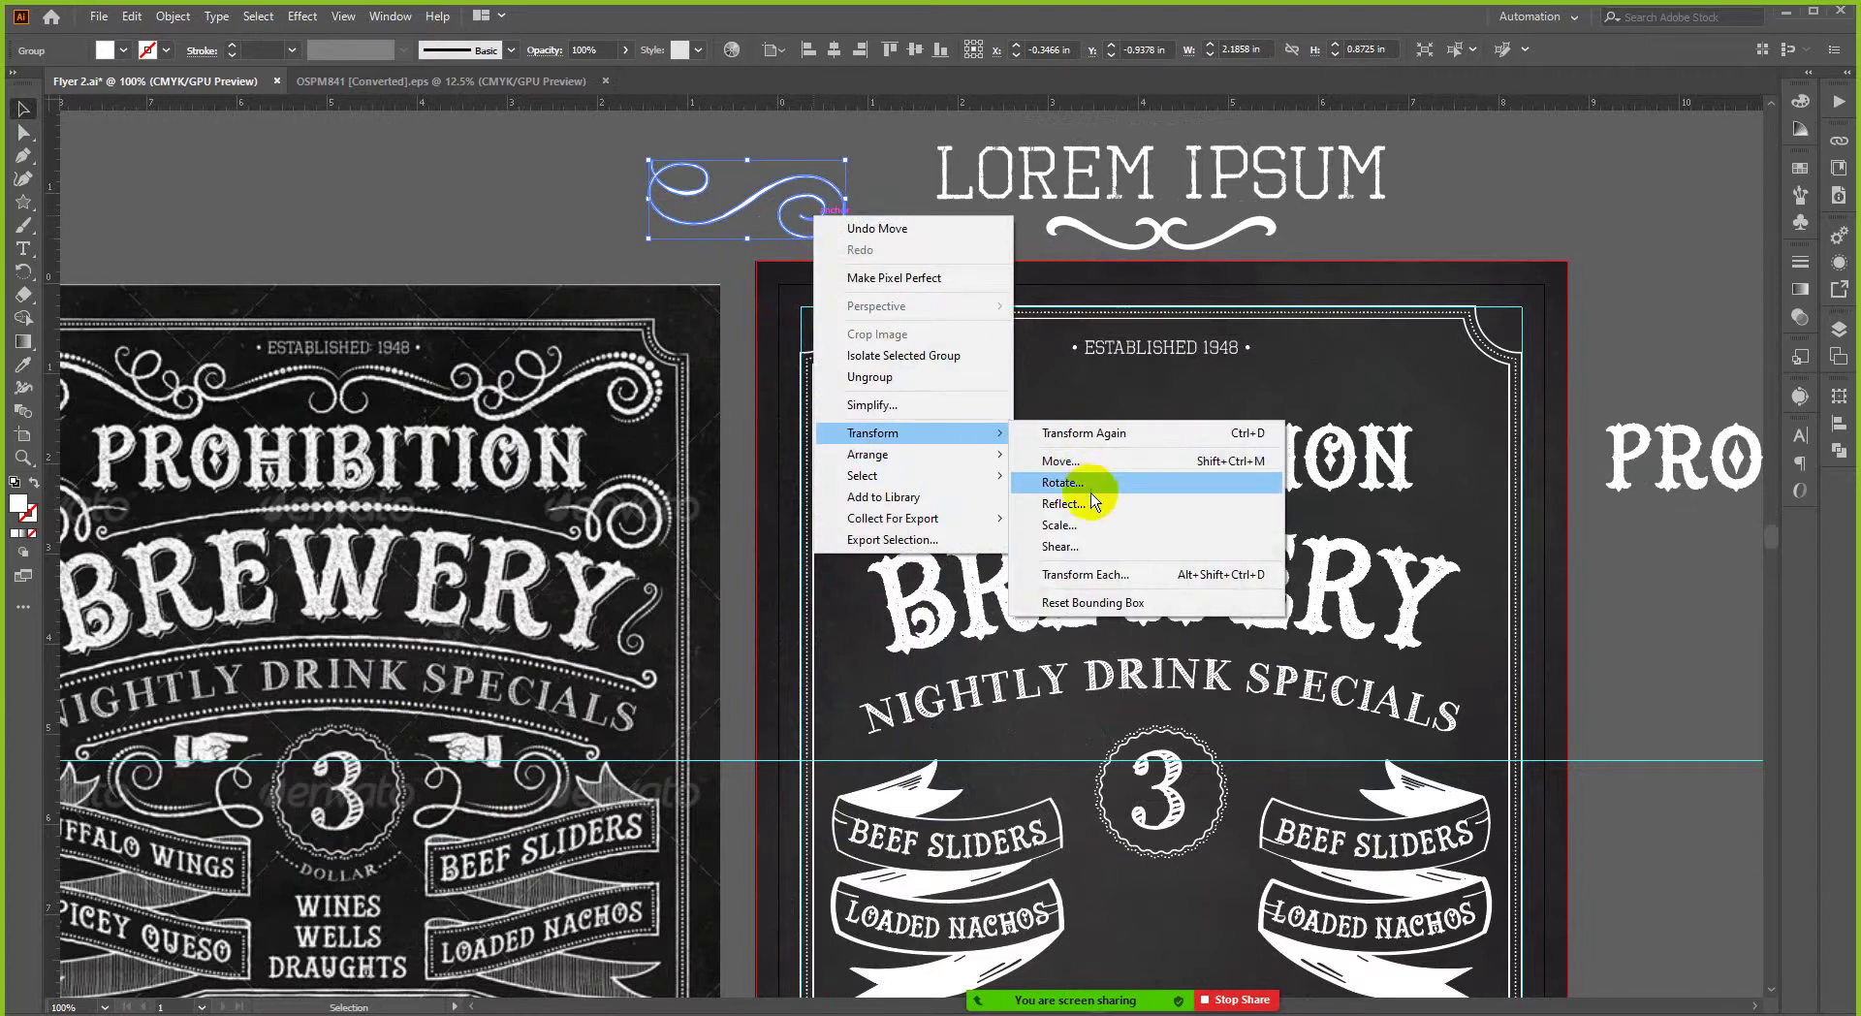
{"action": "left_click", "coordinate": [1063, 503]}
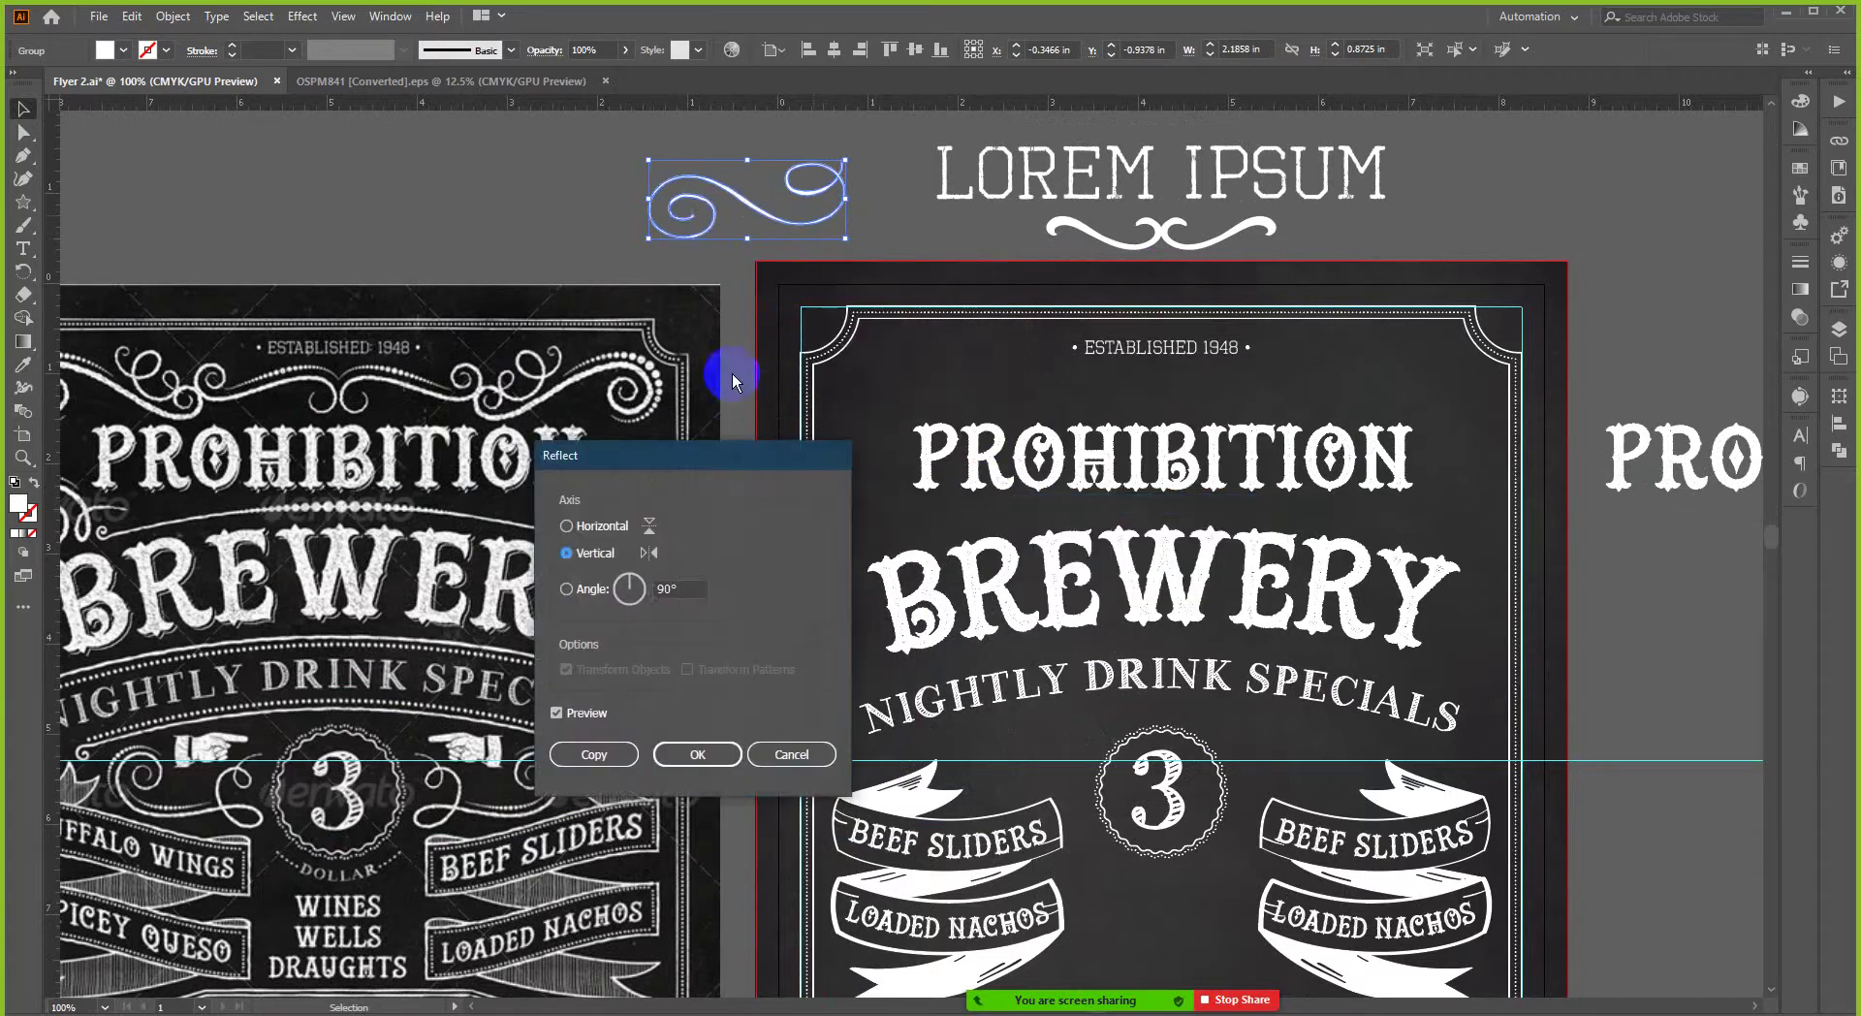
{"action": "left_click", "coordinate": [567, 526]}
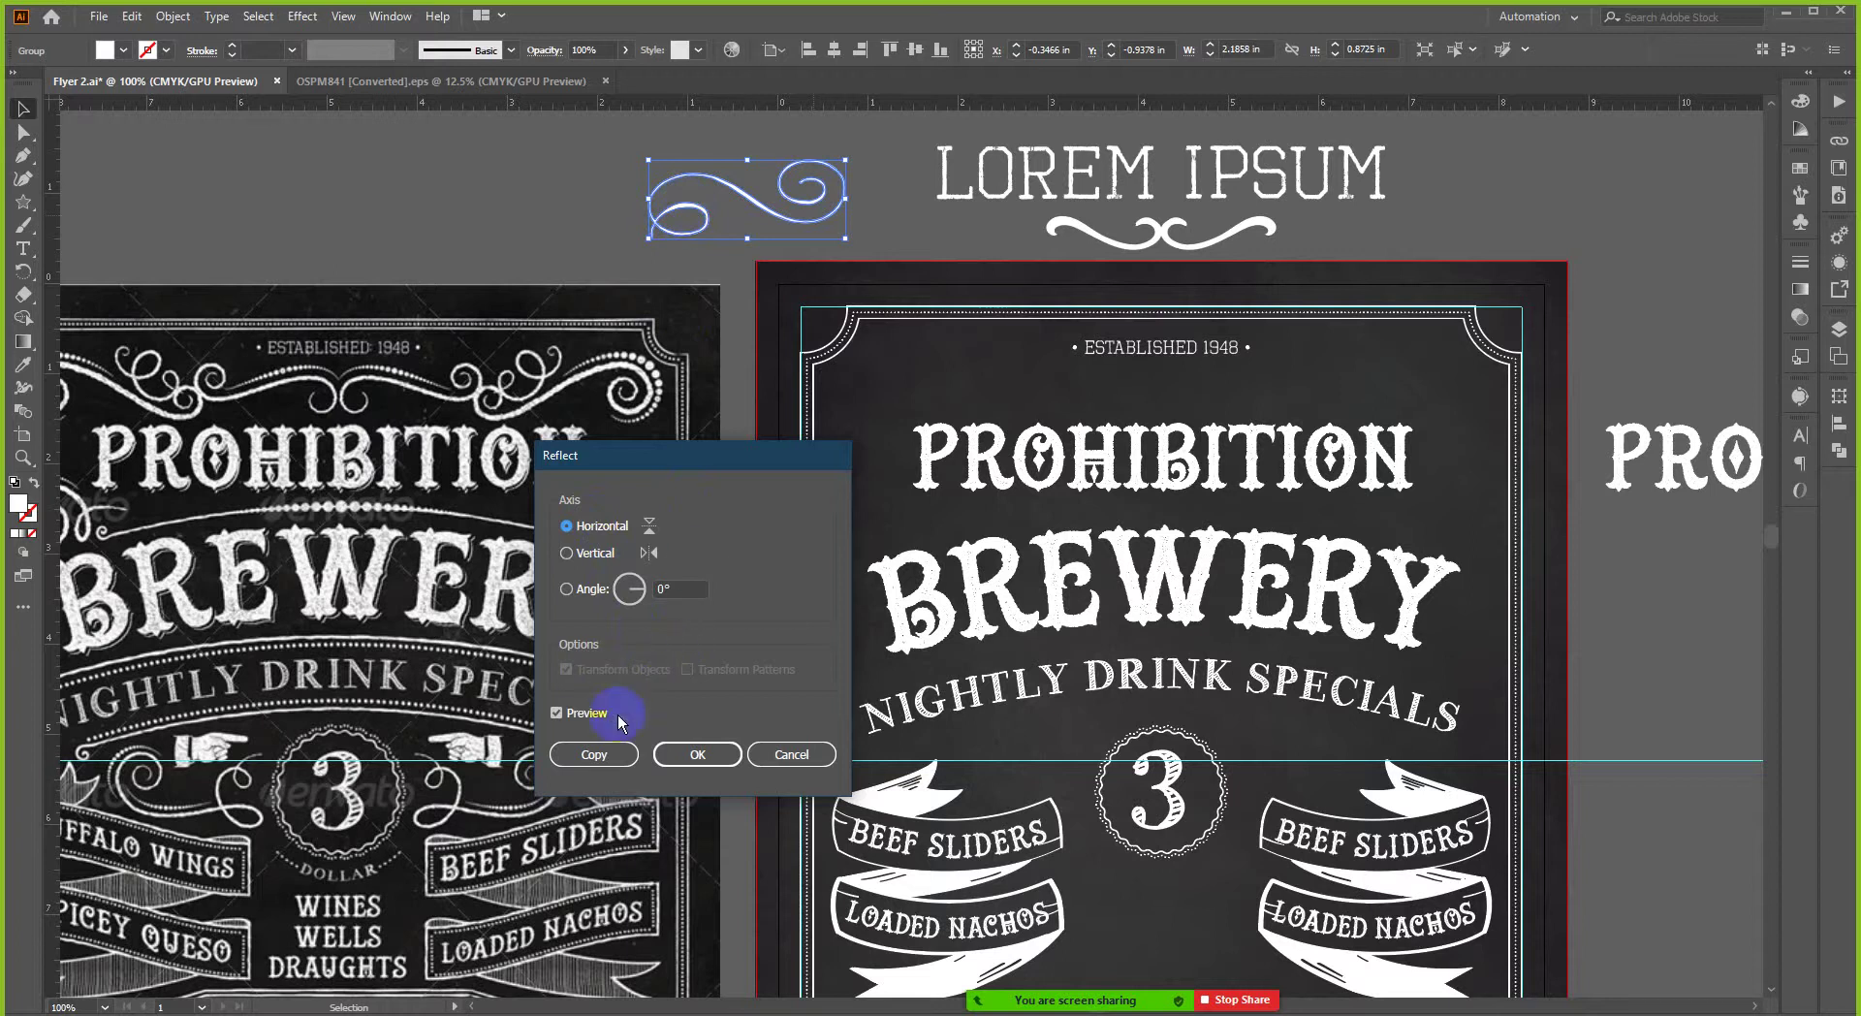
{"action": "left_click", "coordinate": [631, 754]}
{"action": "left_click", "coordinate": [694, 754]}
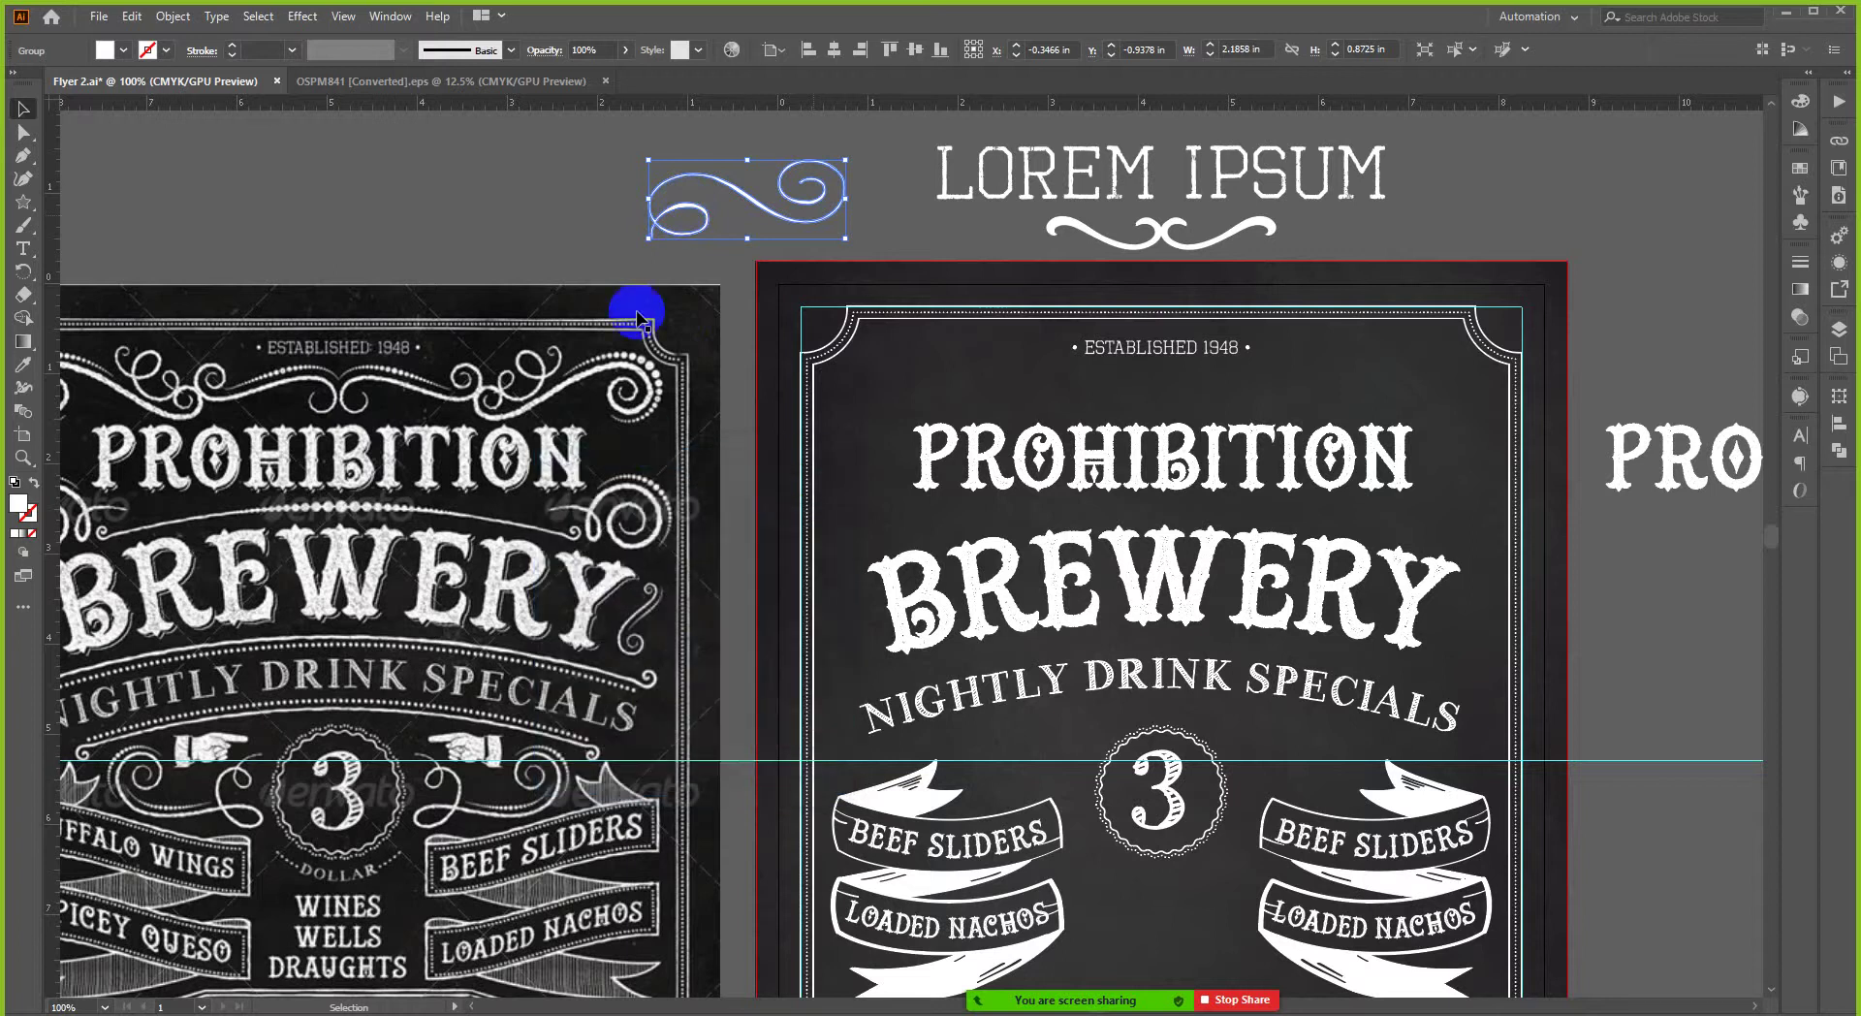
- Deselect the reflected scroll and examine up close where its loose tail crosses the lower loop
{"action": "left_click", "coordinate": [620, 225]}
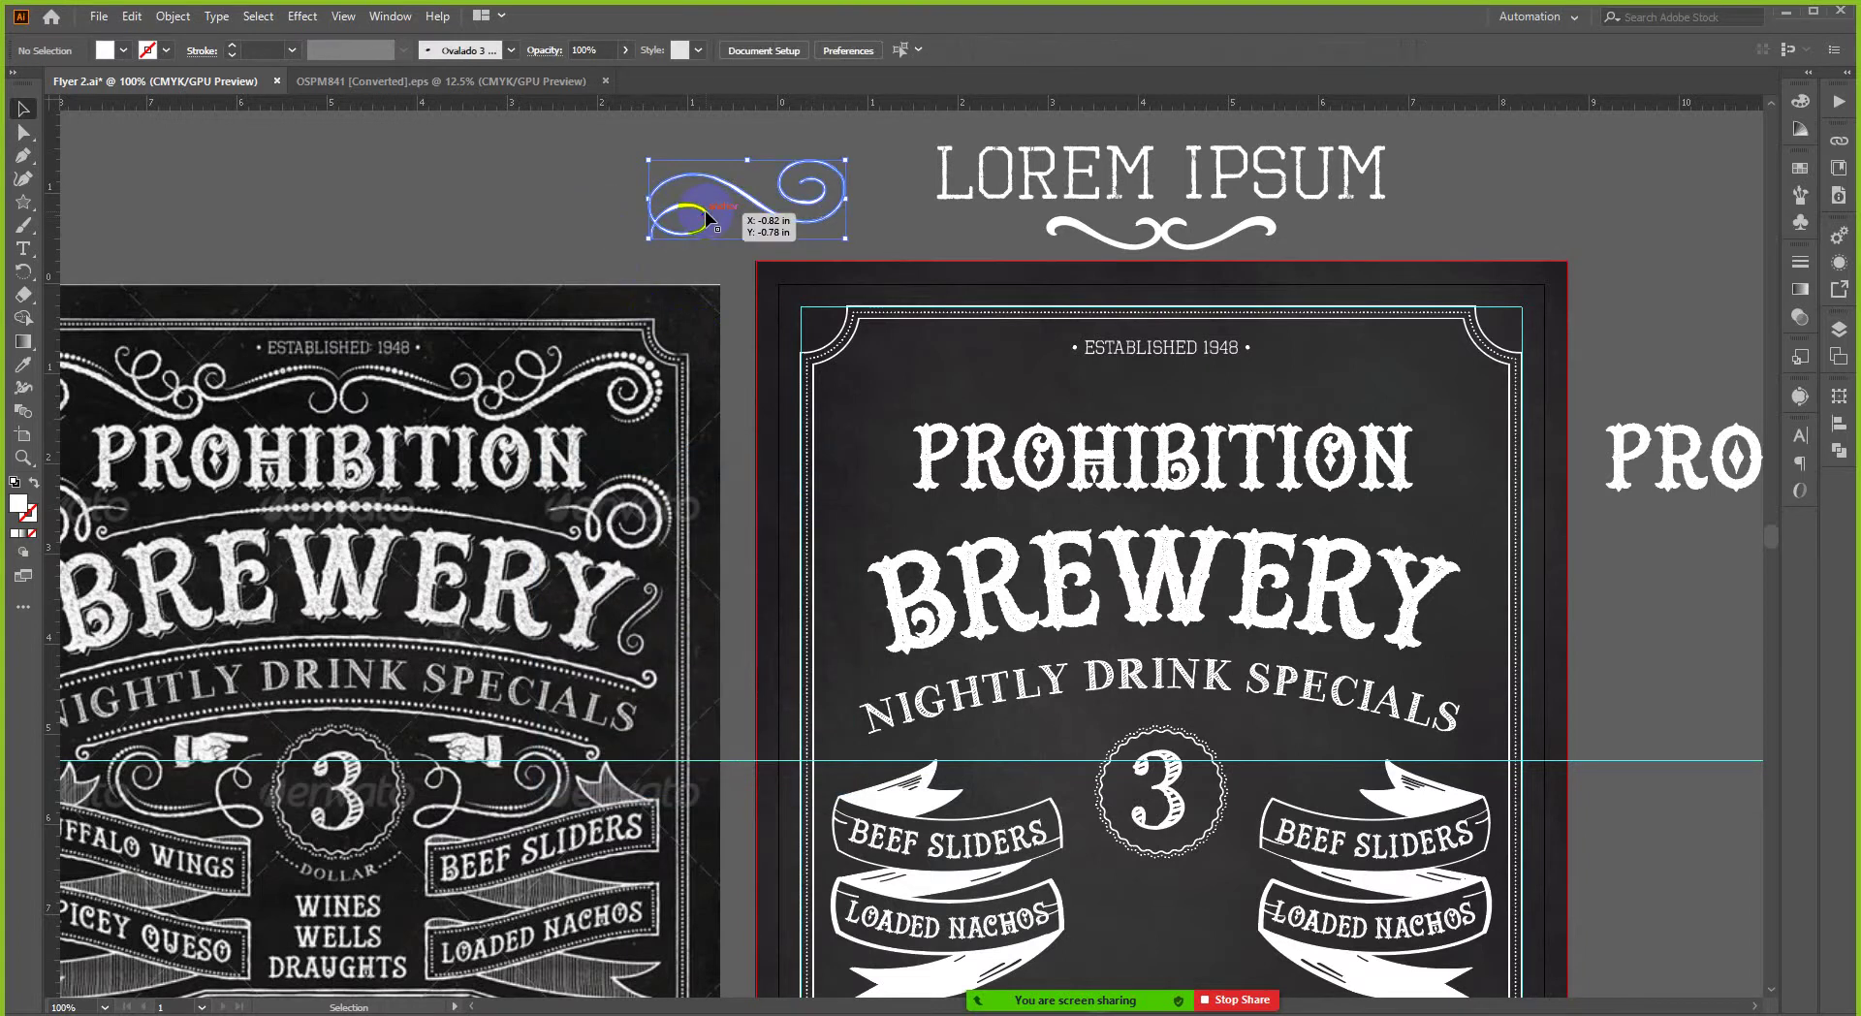
{"action": "scroll", "coordinate": [651, 211], "scroll_direction": "up", "scroll_amount": 4}
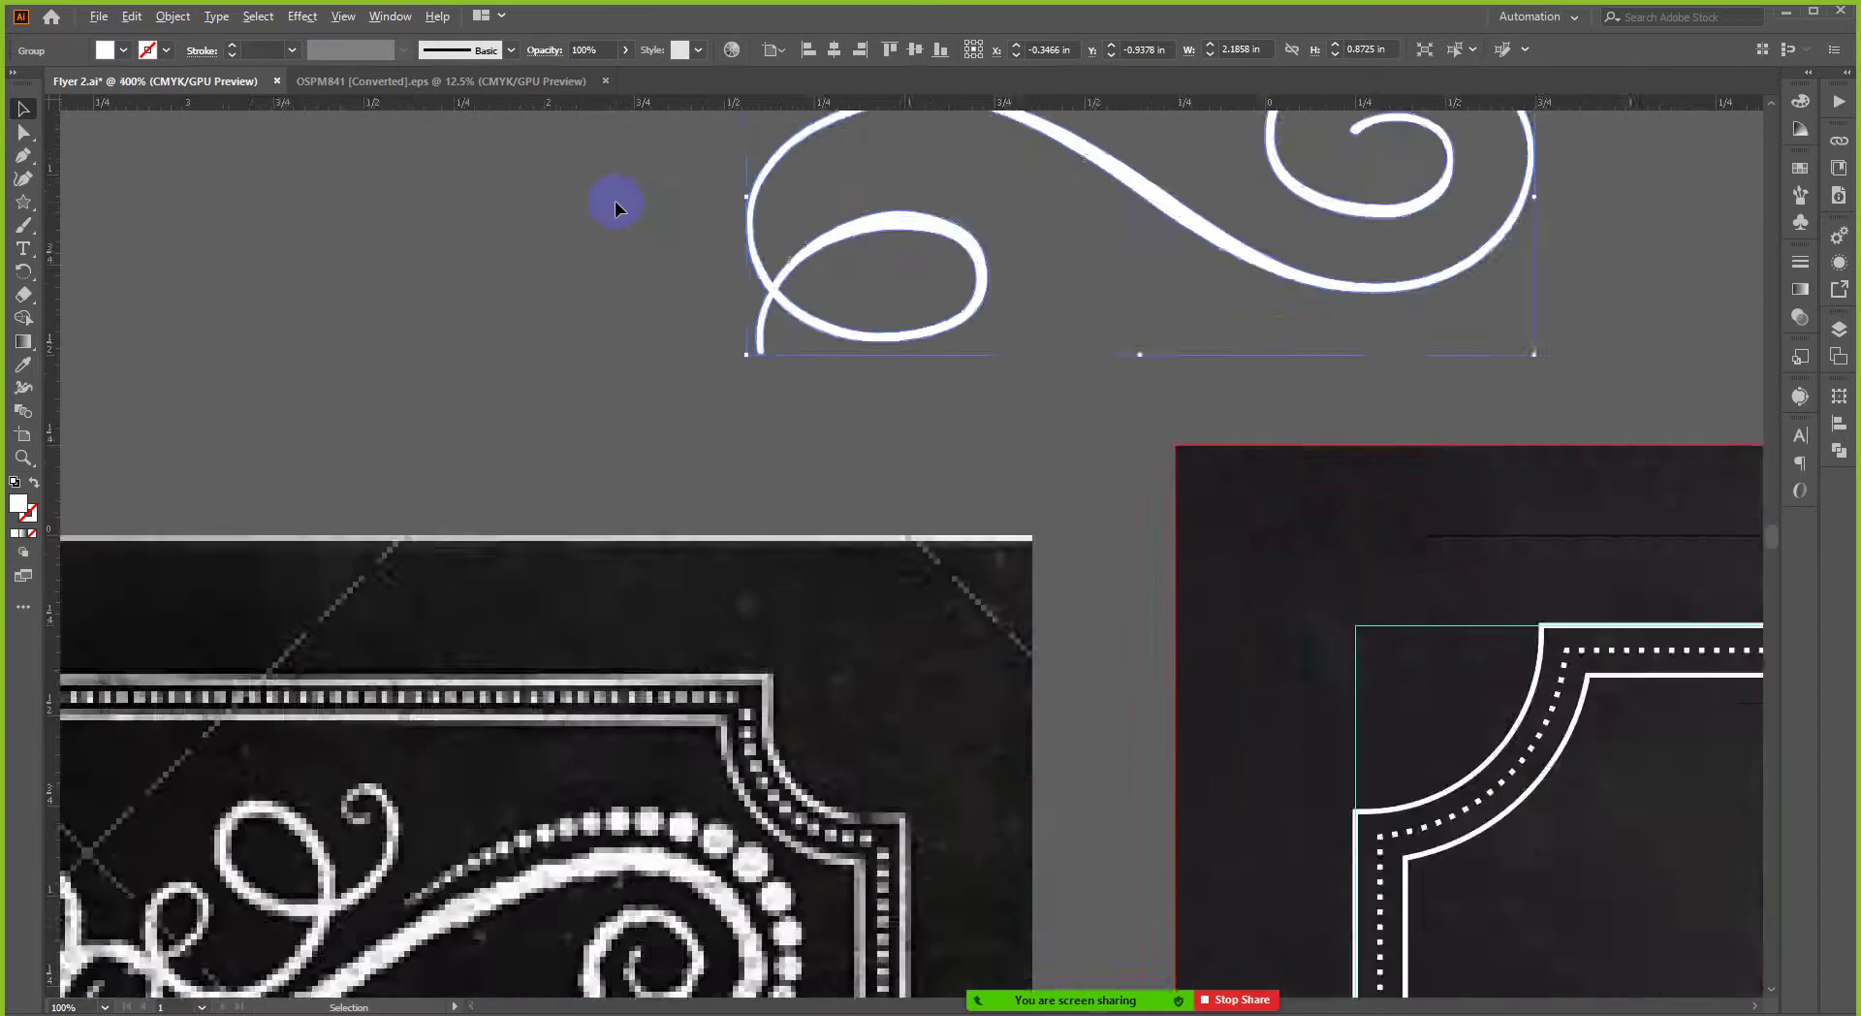
{"action": "scroll", "coordinate": [900, 327], "scroll_direction": "up", "scroll_amount": 6}
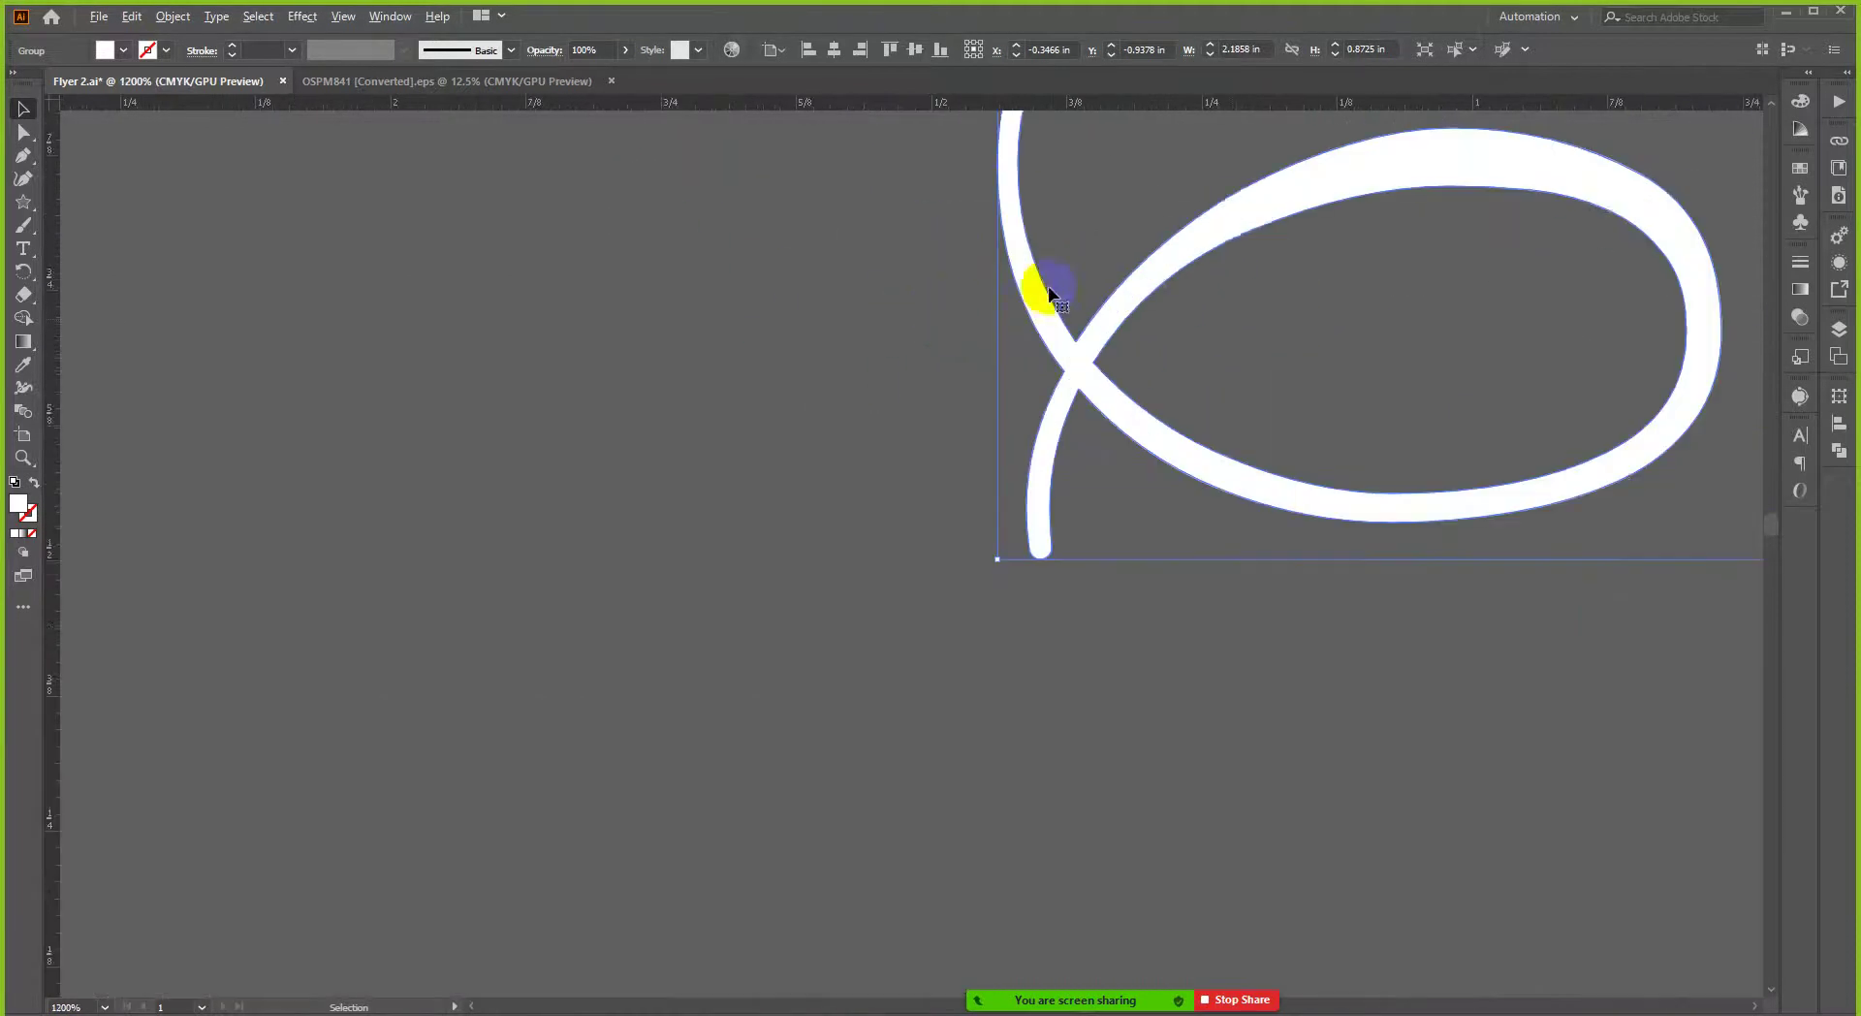
{"action": "scroll", "coordinate": [1231, 242], "scroll_direction": "up", "scroll_amount": 1}
{"action": "left_click", "coordinate": [1253, 332]}
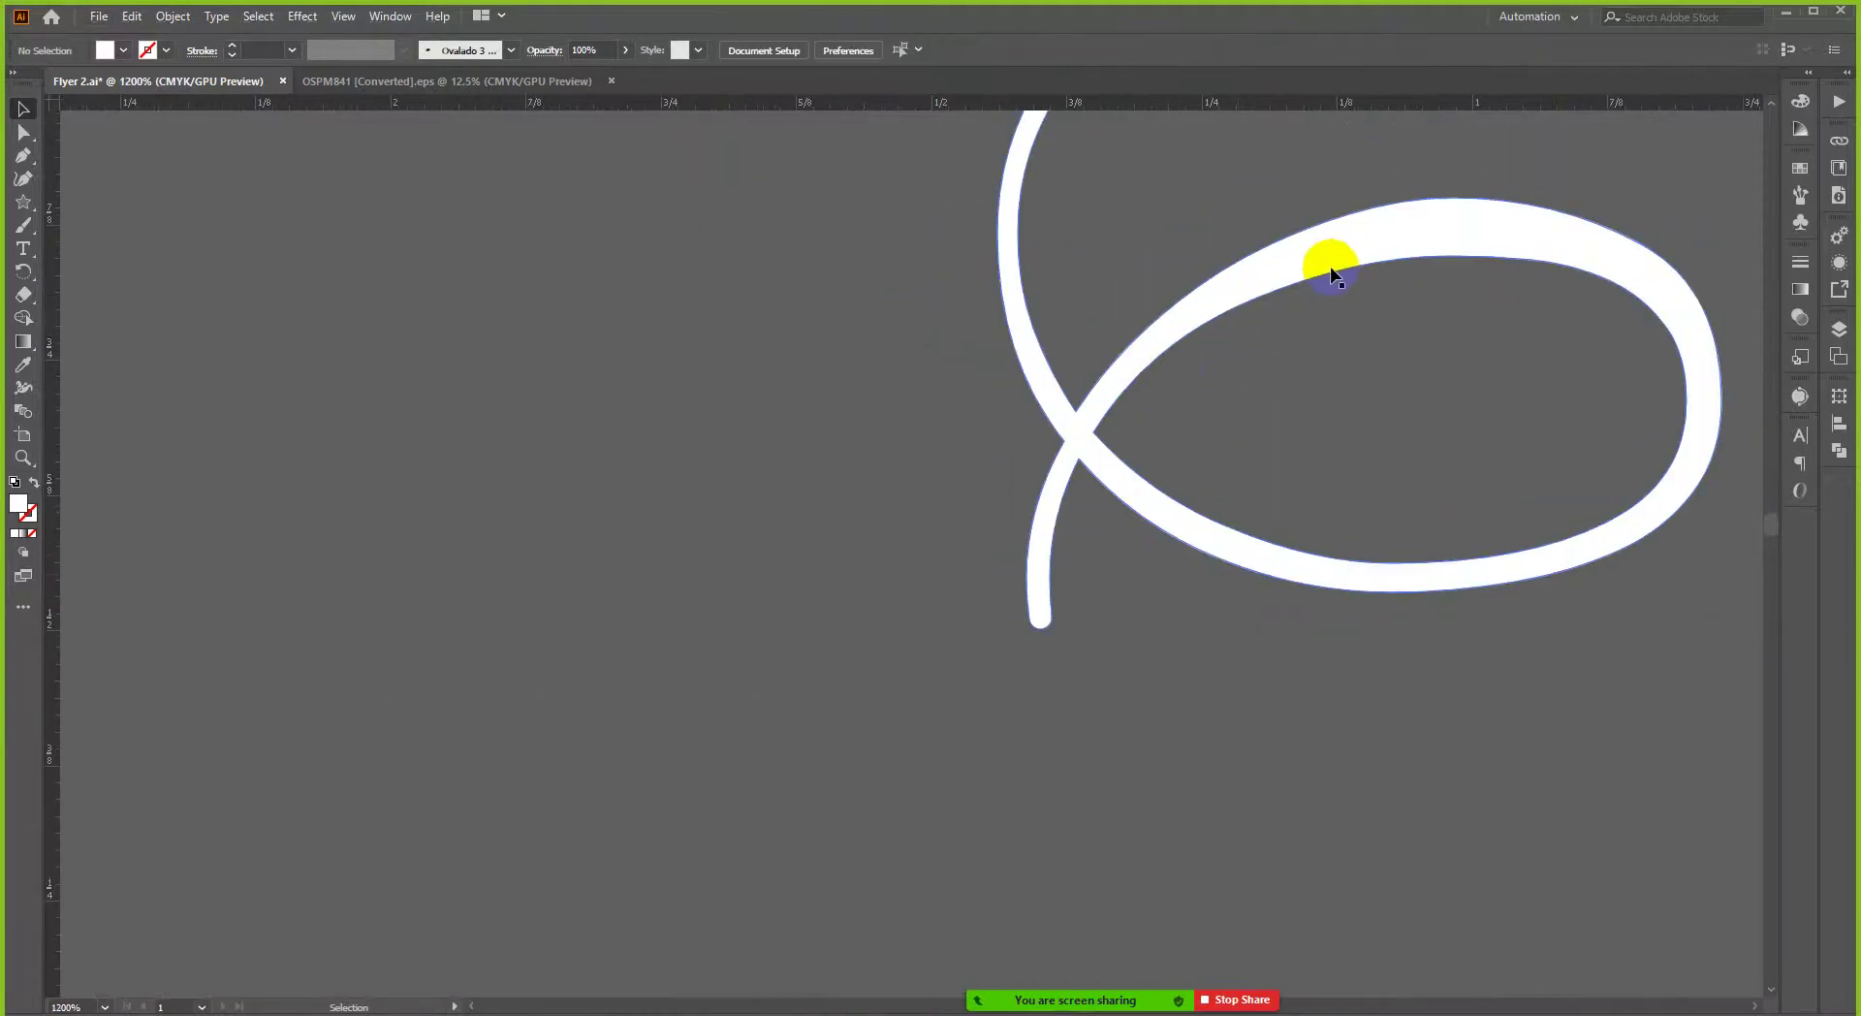
- Draw a closed Pen tool shape over the part of the inner curl approaching the stroke crossing, to serve as a cutter
{"action": "scroll", "coordinate": [1208, 327], "scroll_direction": "down", "scroll_amount": 2}
{"action": "scroll", "coordinate": [1206, 322], "scroll_direction": "up", "scroll_amount": 2}
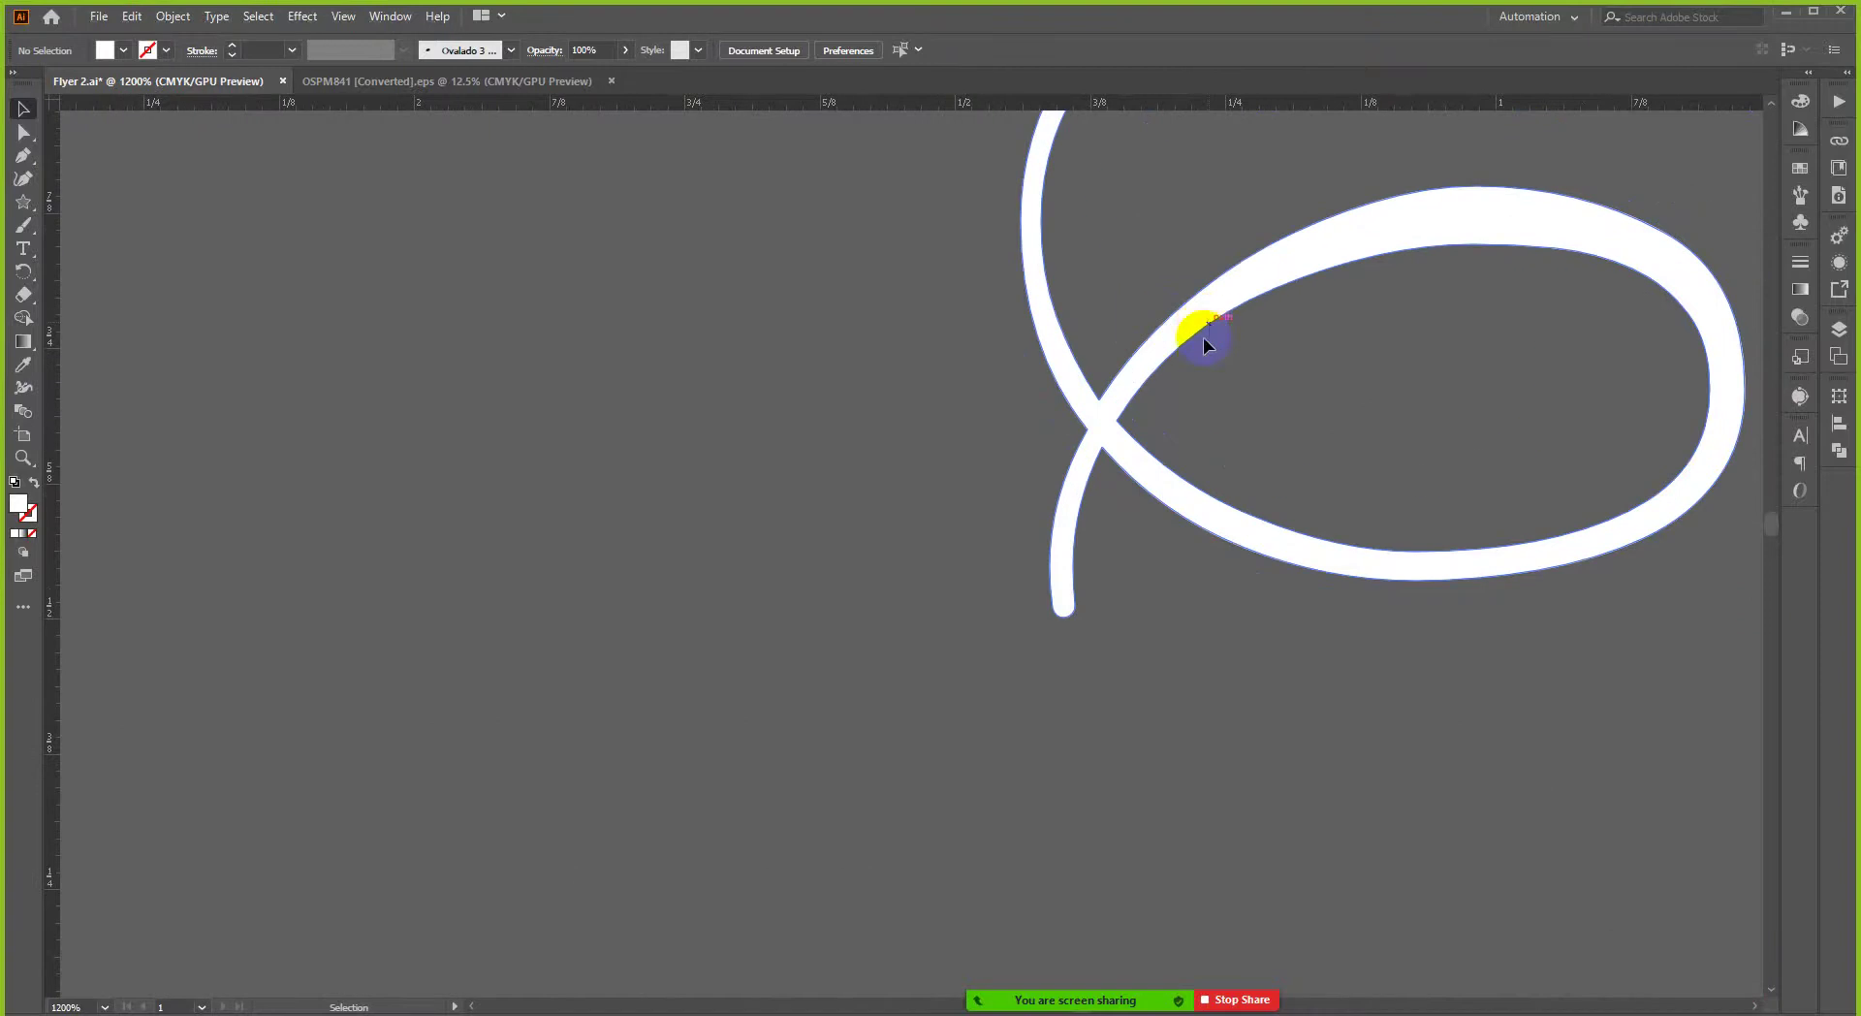
{"action": "key", "text": "p"}
{"action": "scroll", "coordinate": [1270, 281], "scroll_direction": "up", "scroll_amount": 1}
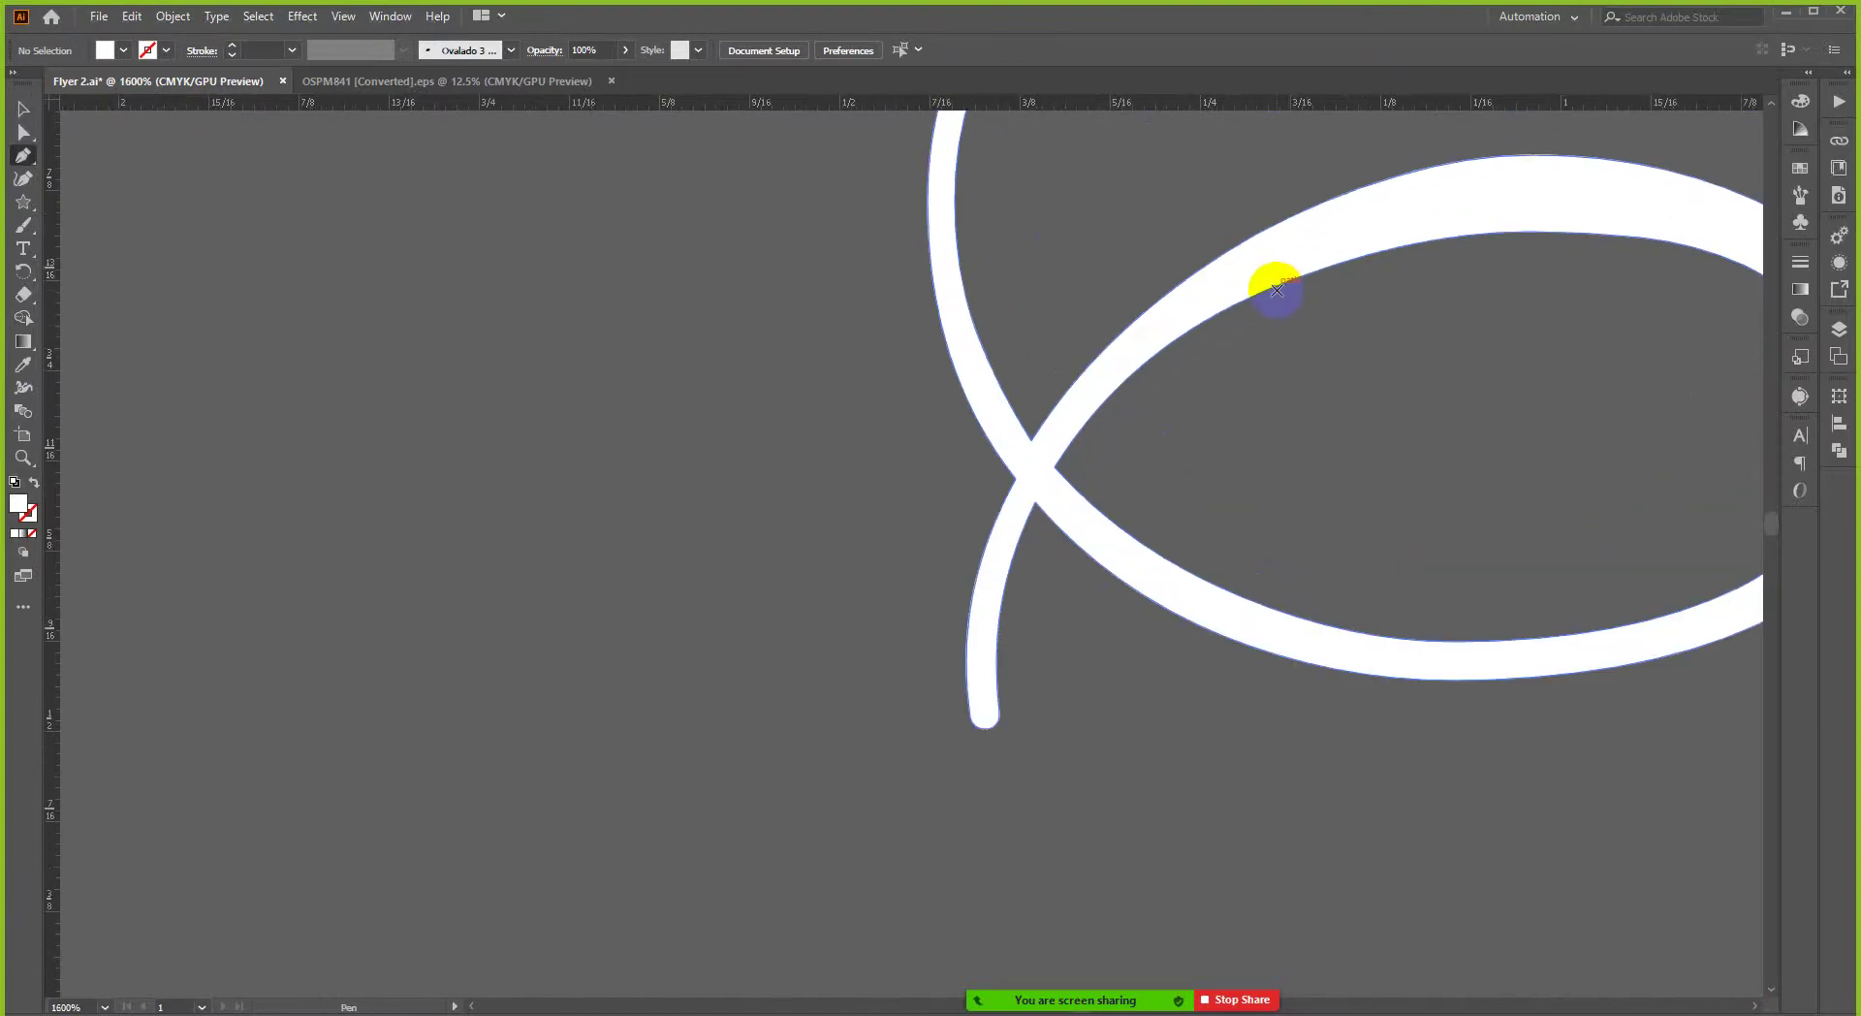
{"action": "left_click", "coordinate": [1278, 288]}
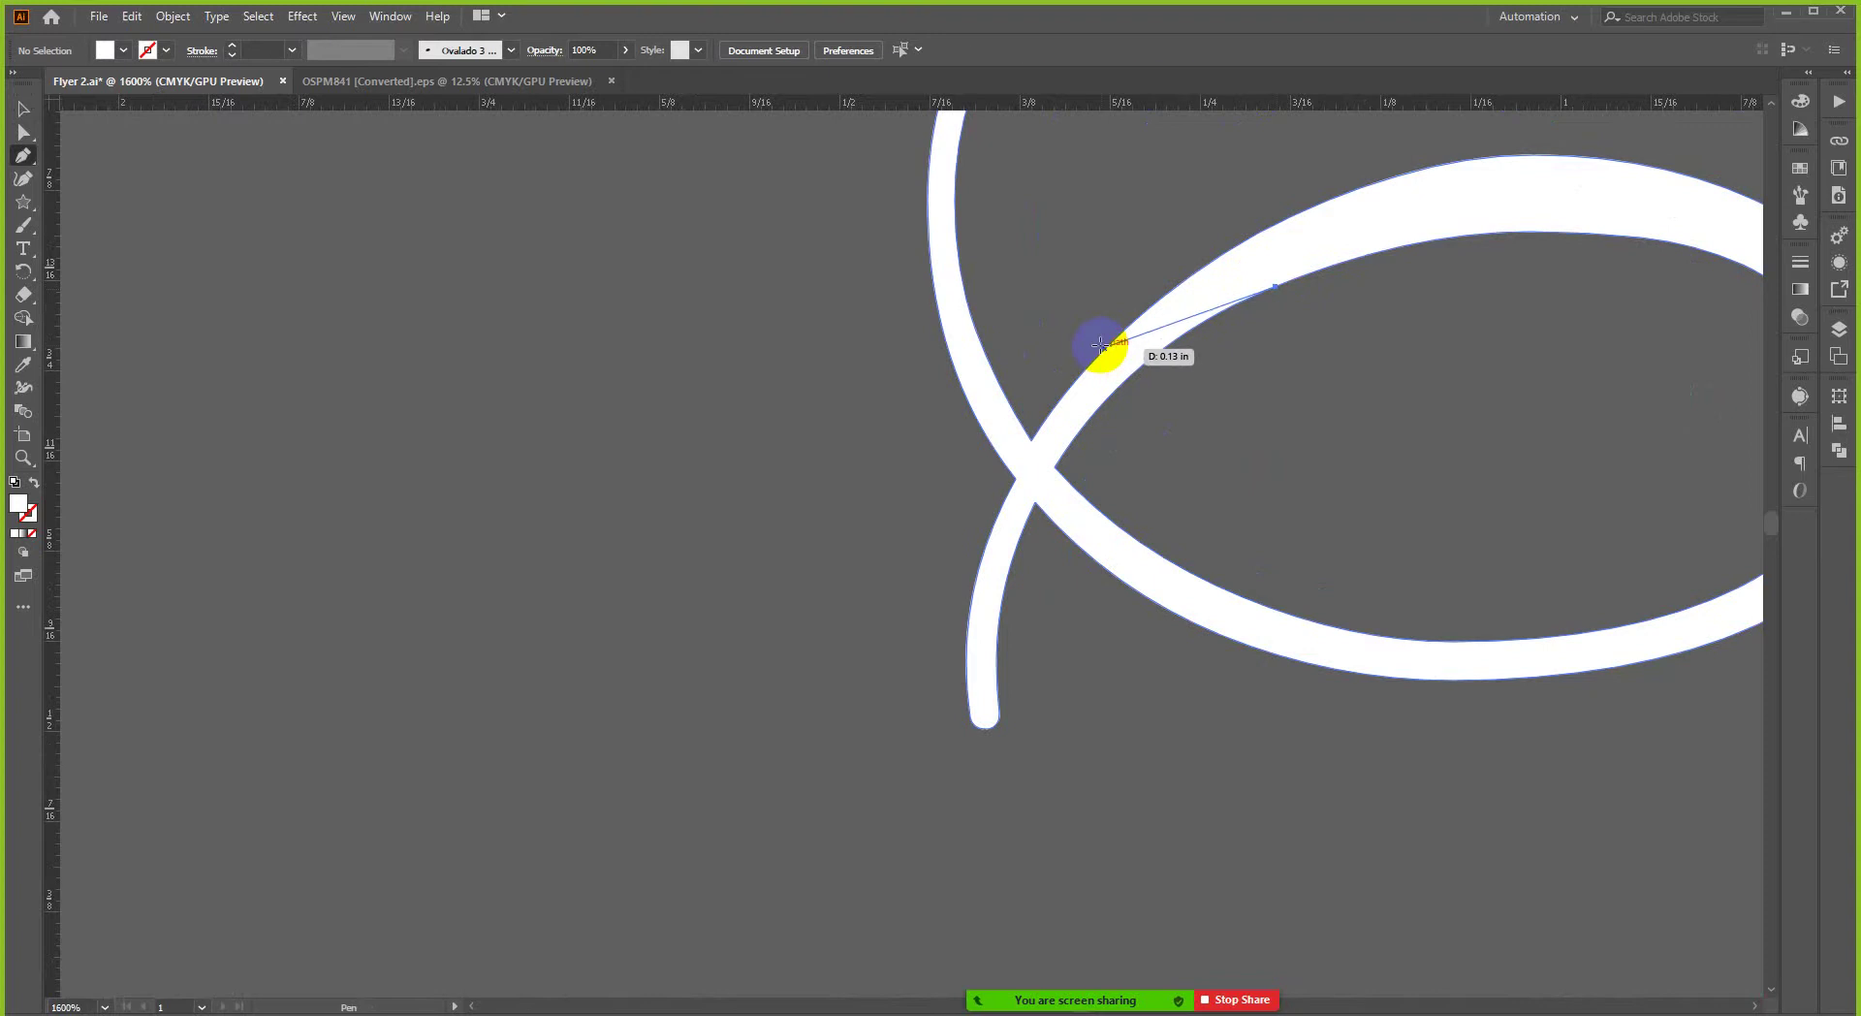
{"action": "left_click_drag", "start_coordinate": [1067, 375], "coordinate": [1103, 603]}
{"action": "scroll", "coordinate": [1047, 407], "scroll_direction": "up", "scroll_amount": 3}
{"action": "scroll", "coordinate": [1168, 572], "scroll_direction": "down", "scroll_amount": 1}
{"action": "left_click", "coordinate": [1309, 528]}
{"action": "left_click_drag", "start_coordinate": [1498, 274], "coordinate": [1200, 464]}
{"action": "scroll", "coordinate": [1200, 464], "scroll_direction": "down", "scroll_amount": 1}
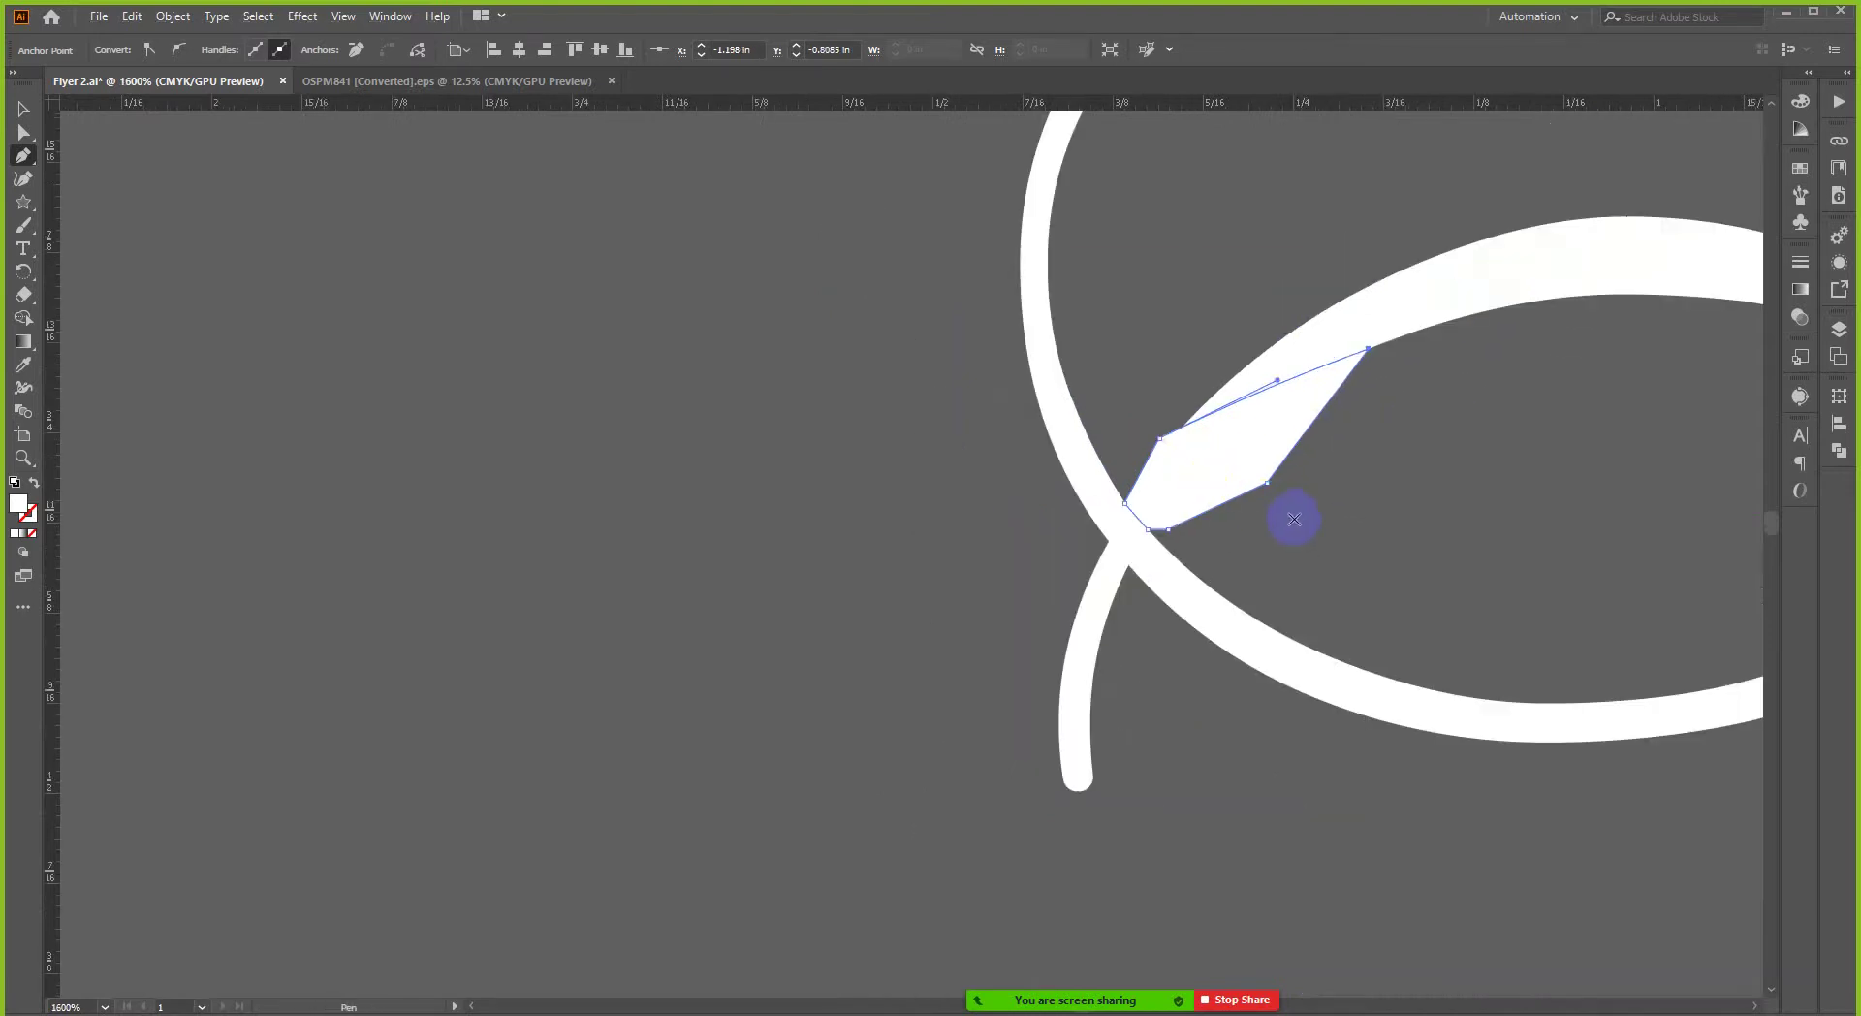
- Subtract the cutter shape from the flourish with Pathfinder Minus Front, tapering the inner curl to a point
{"action": "key", "text": "v"}
{"action": "left_click", "coordinate": [1351, 433]}
{"action": "left_click", "coordinate": [1279, 420]}
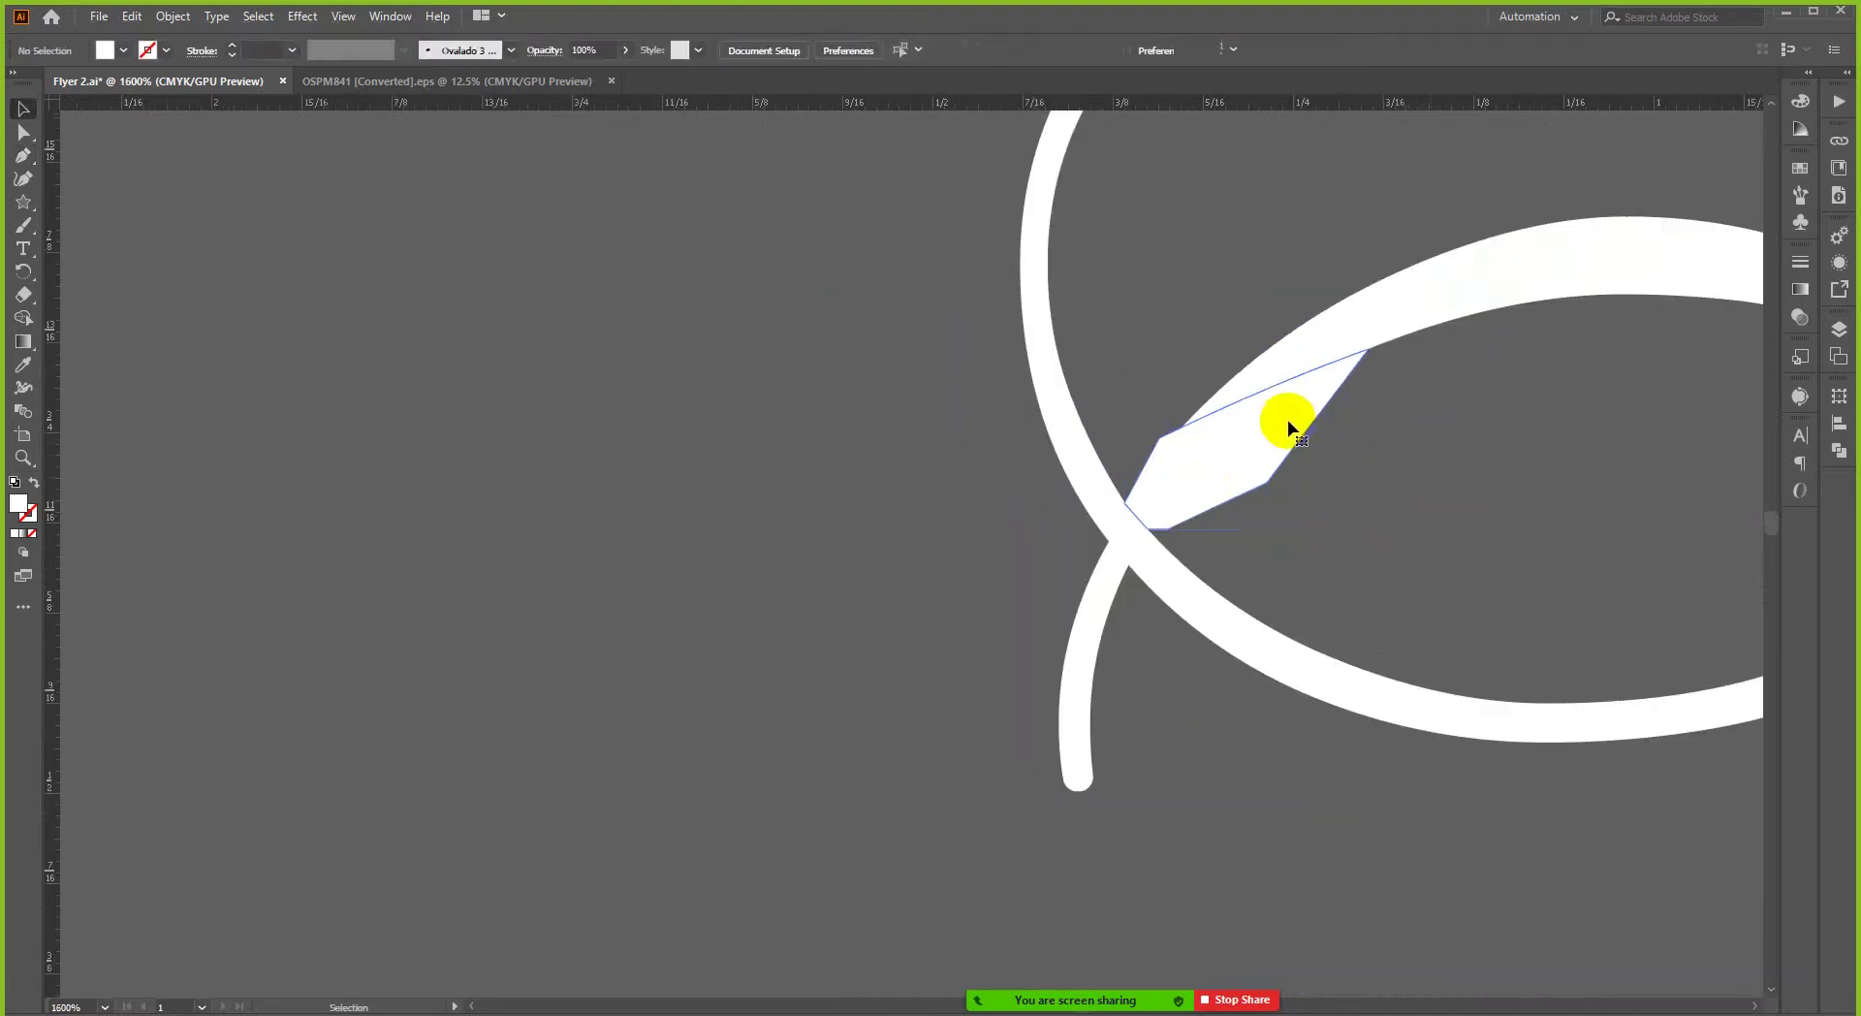
{"action": "left_click", "coordinate": [1464, 291], "text": "shift"}
{"action": "scroll", "coordinate": [1089, 353], "scroll_direction": "down", "scroll_amount": 1}
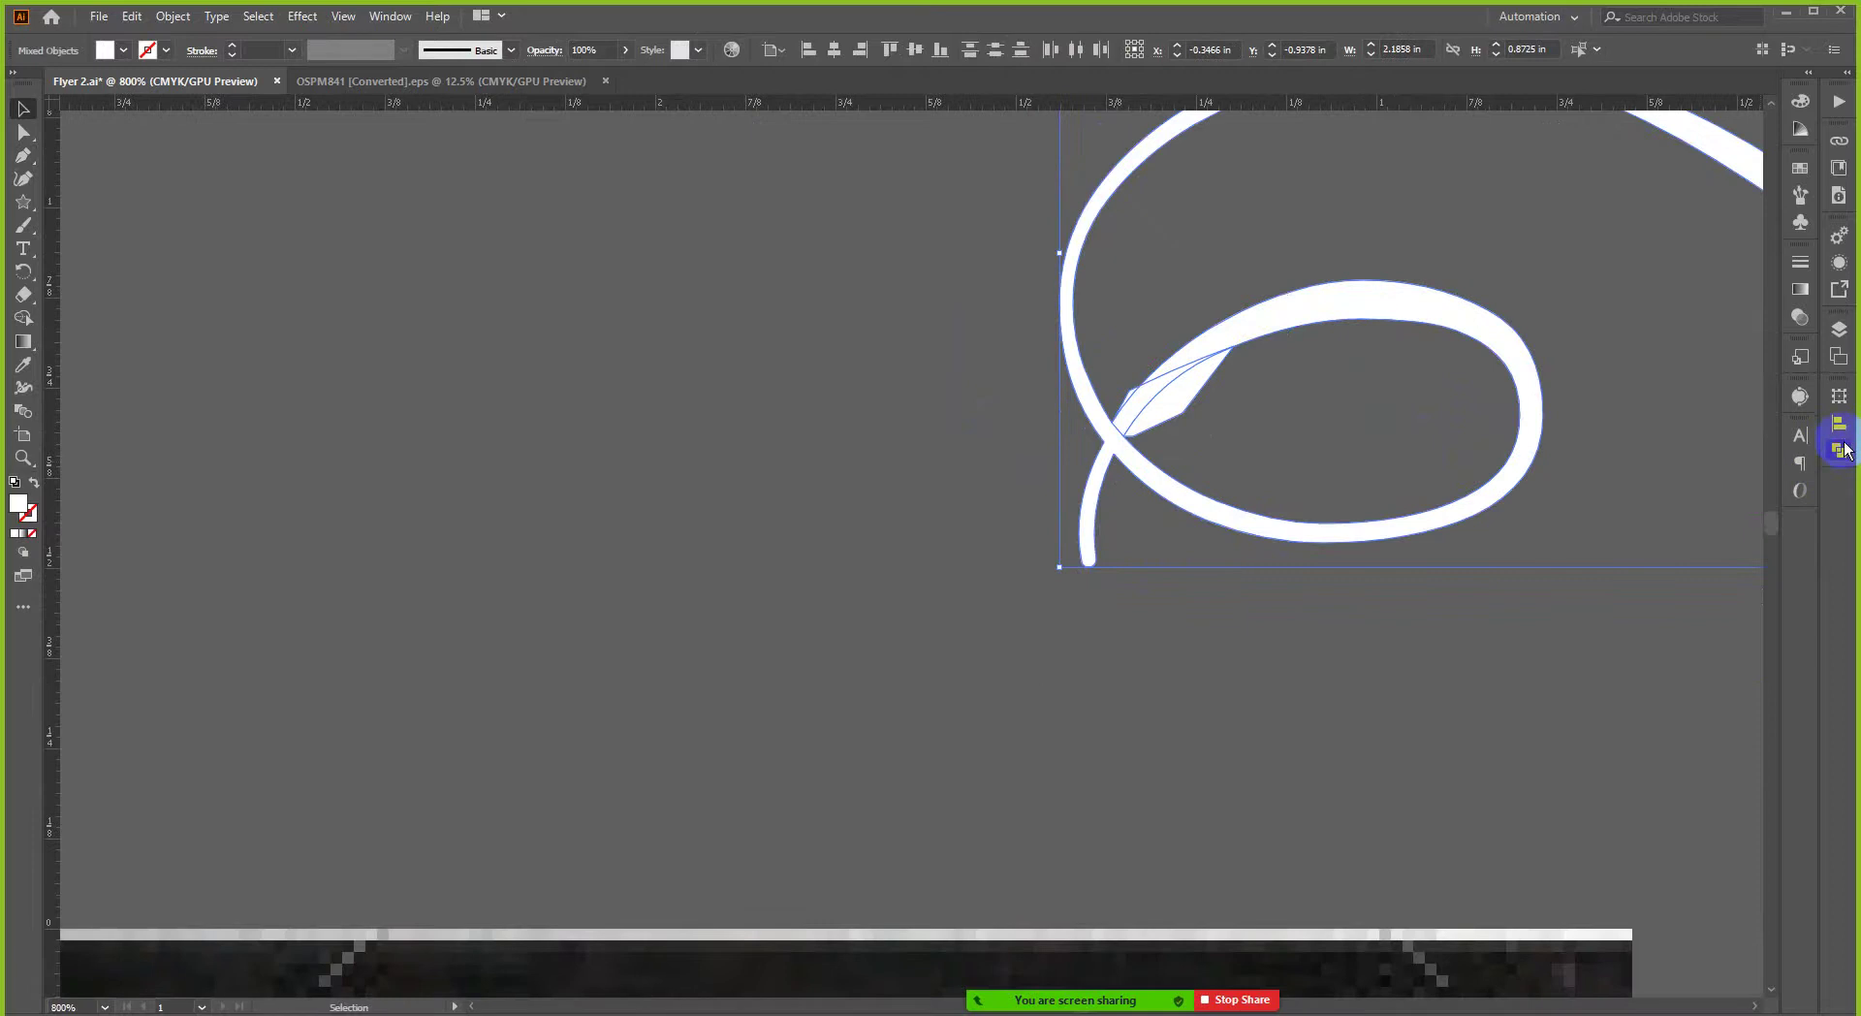
{"action": "left_click", "coordinate": [1841, 449]}
{"action": "left_click", "coordinate": [1651, 440]}
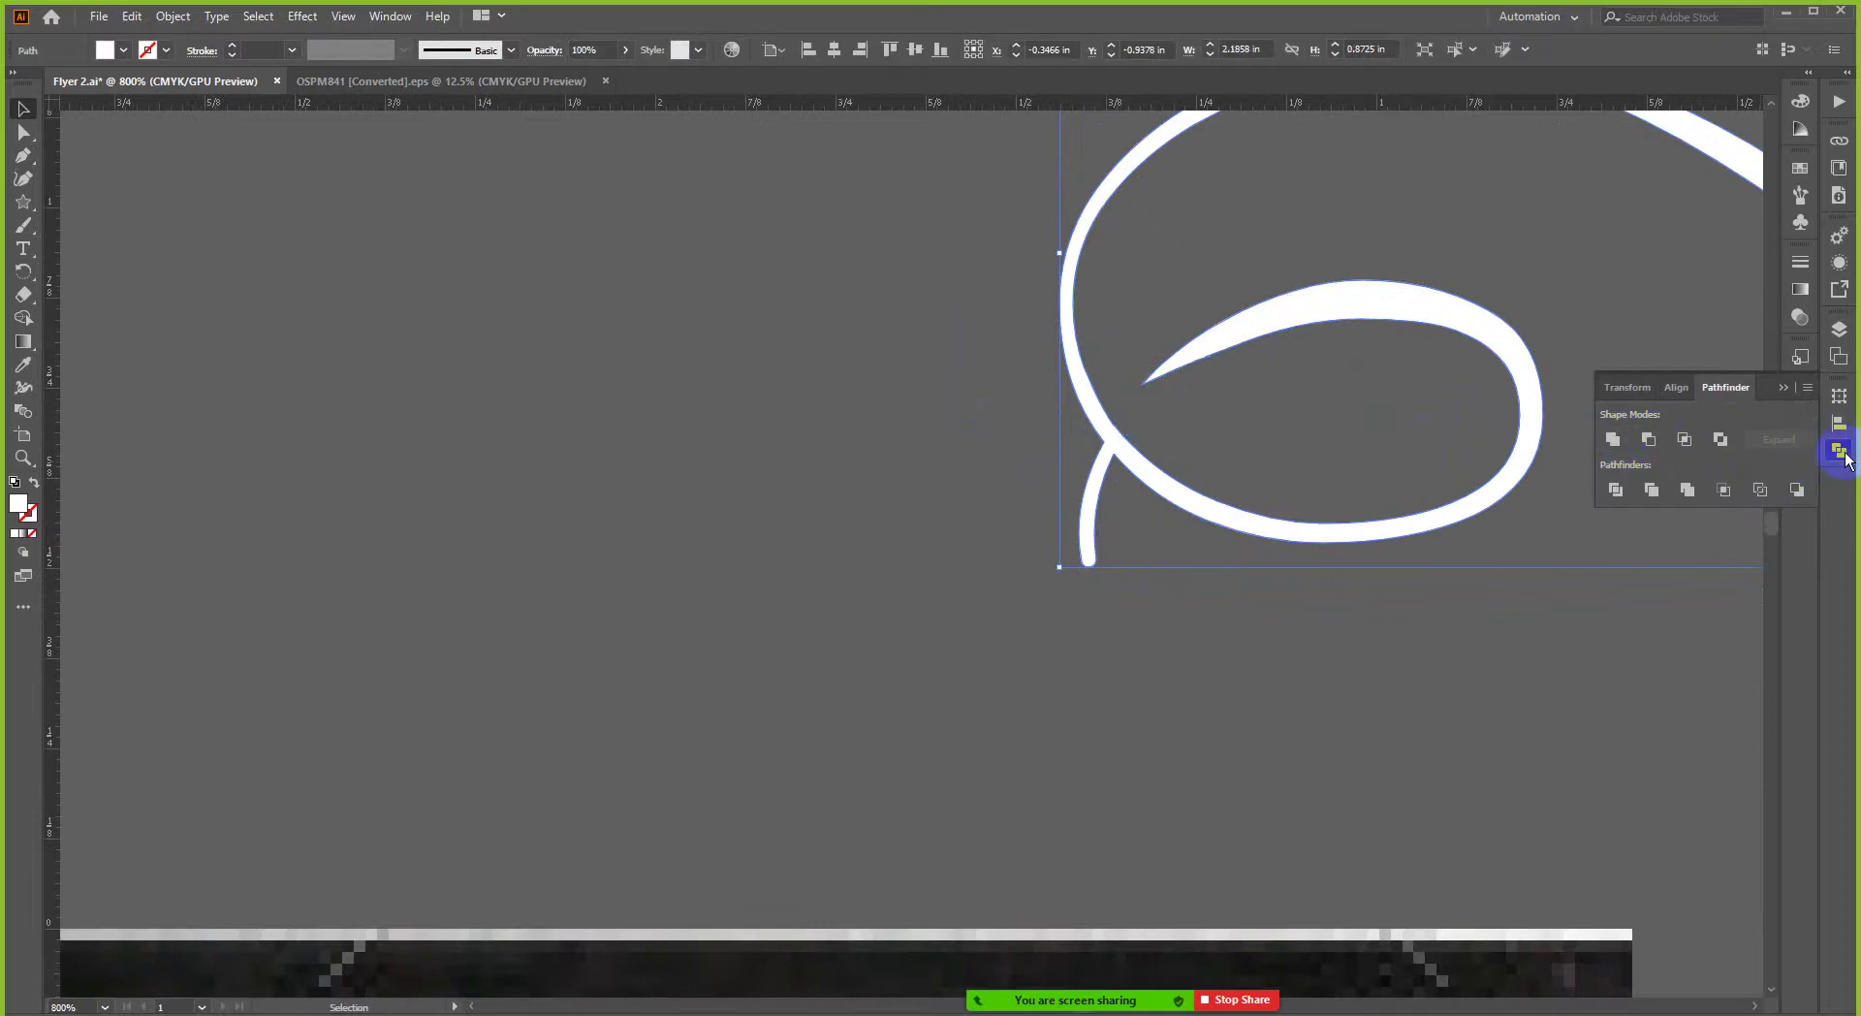
{"action": "left_click", "coordinate": [824, 417]}
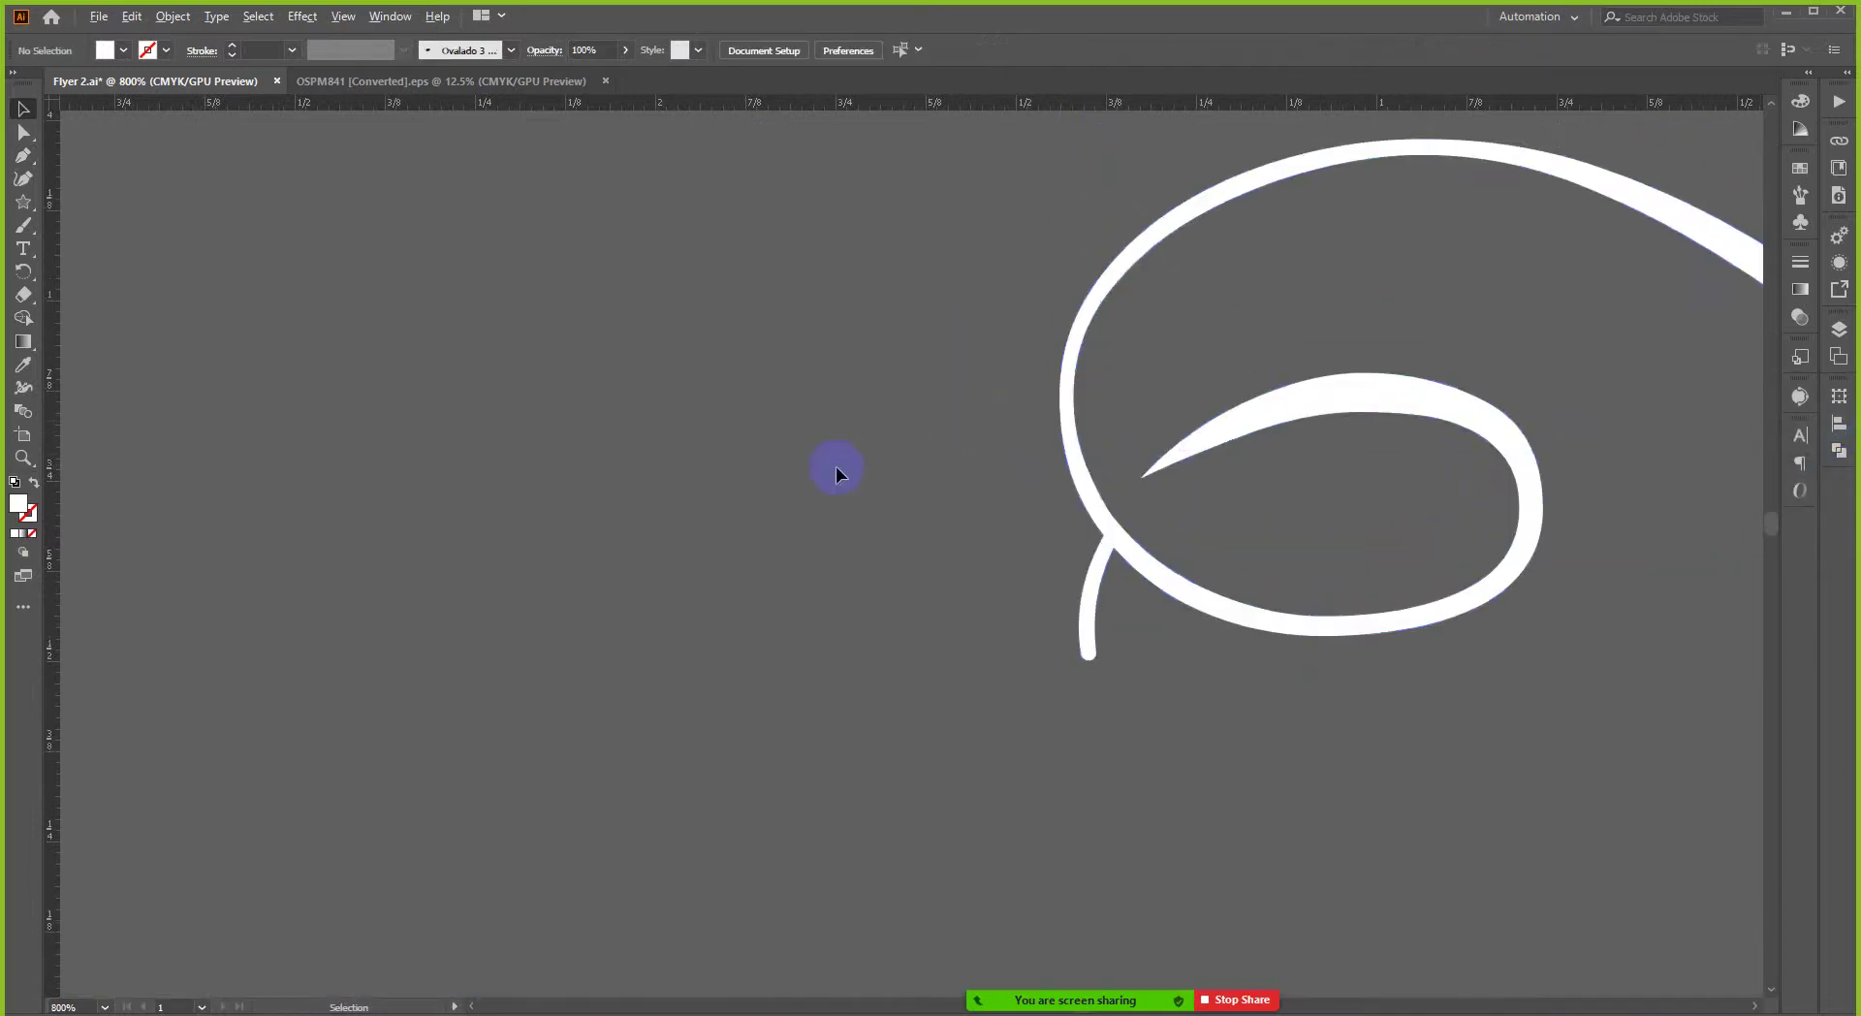
- Draw a small closed Pen tool patch over the stub's junction, following the outer edge of the main curl
{"action": "scroll", "coordinate": [830, 469], "scroll_direction": "down", "scroll_amount": 1}
{"action": "scroll", "coordinate": [1008, 499], "scroll_direction": "up", "scroll_amount": 2}
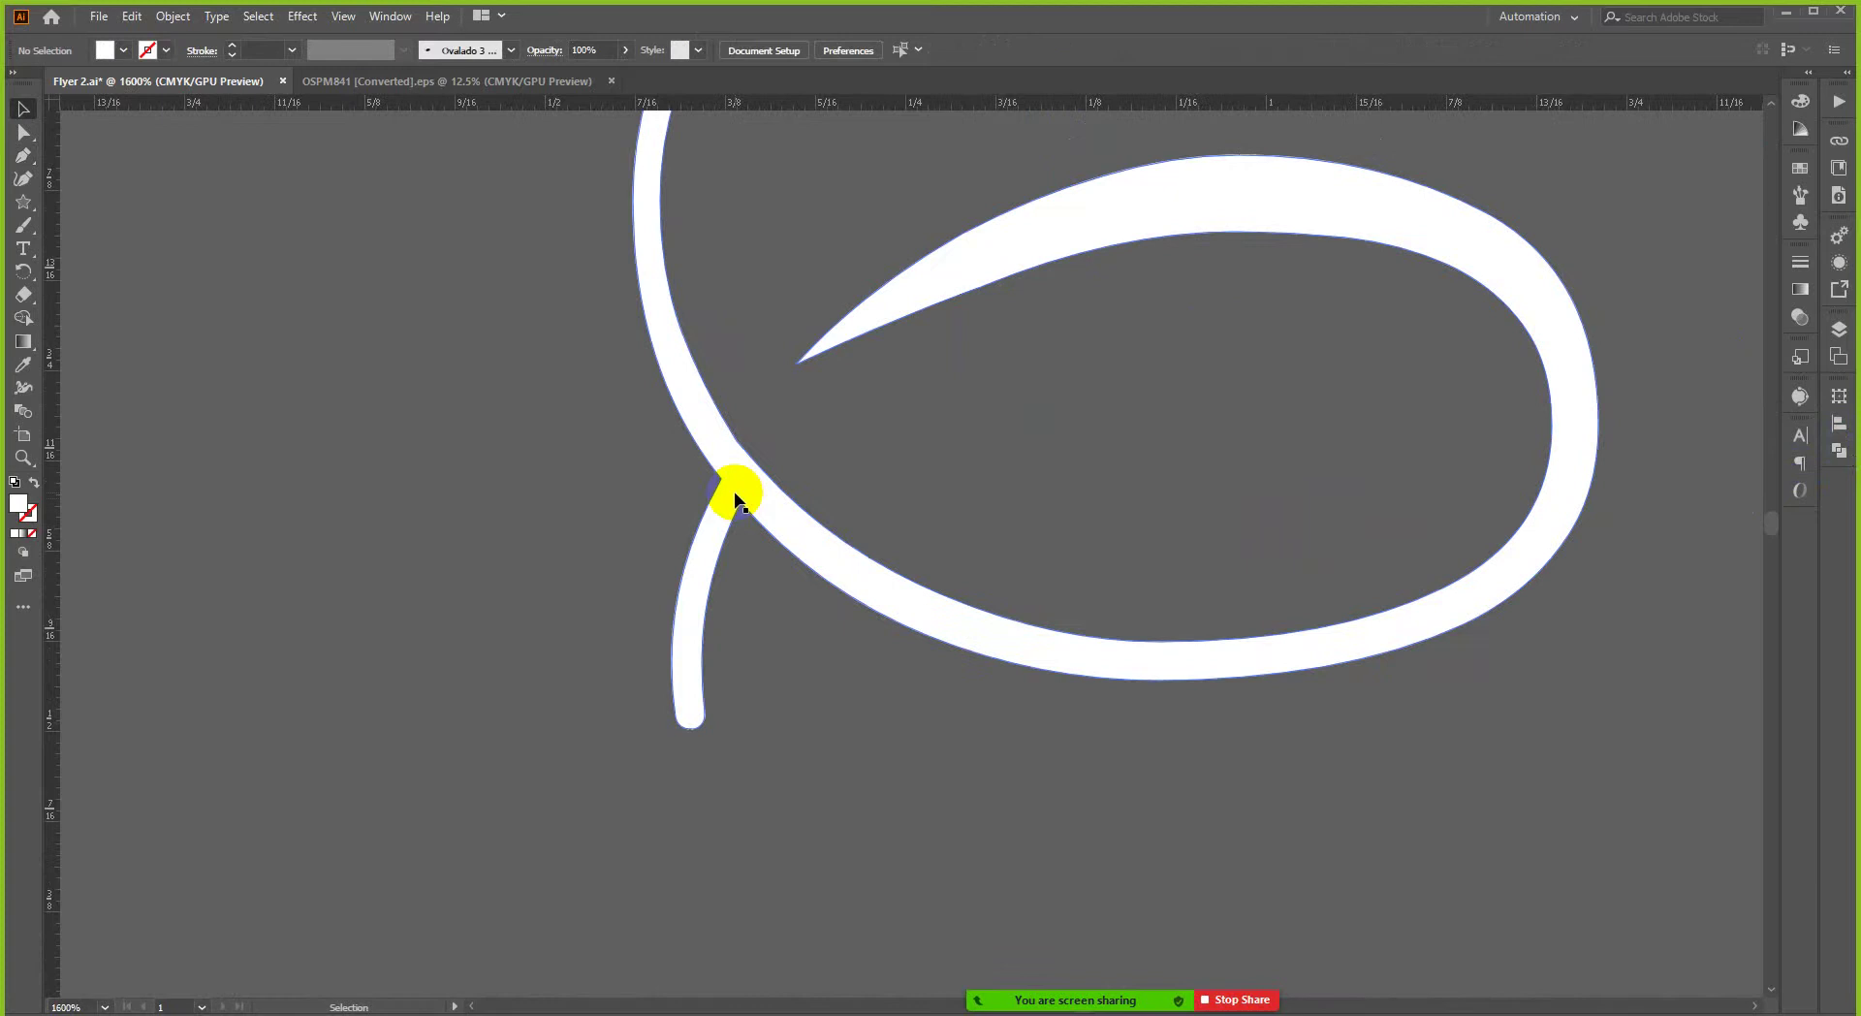
{"action": "key", "text": "p"}
{"action": "scroll", "coordinate": [727, 498], "scroll_direction": "up", "scroll_amount": 3}
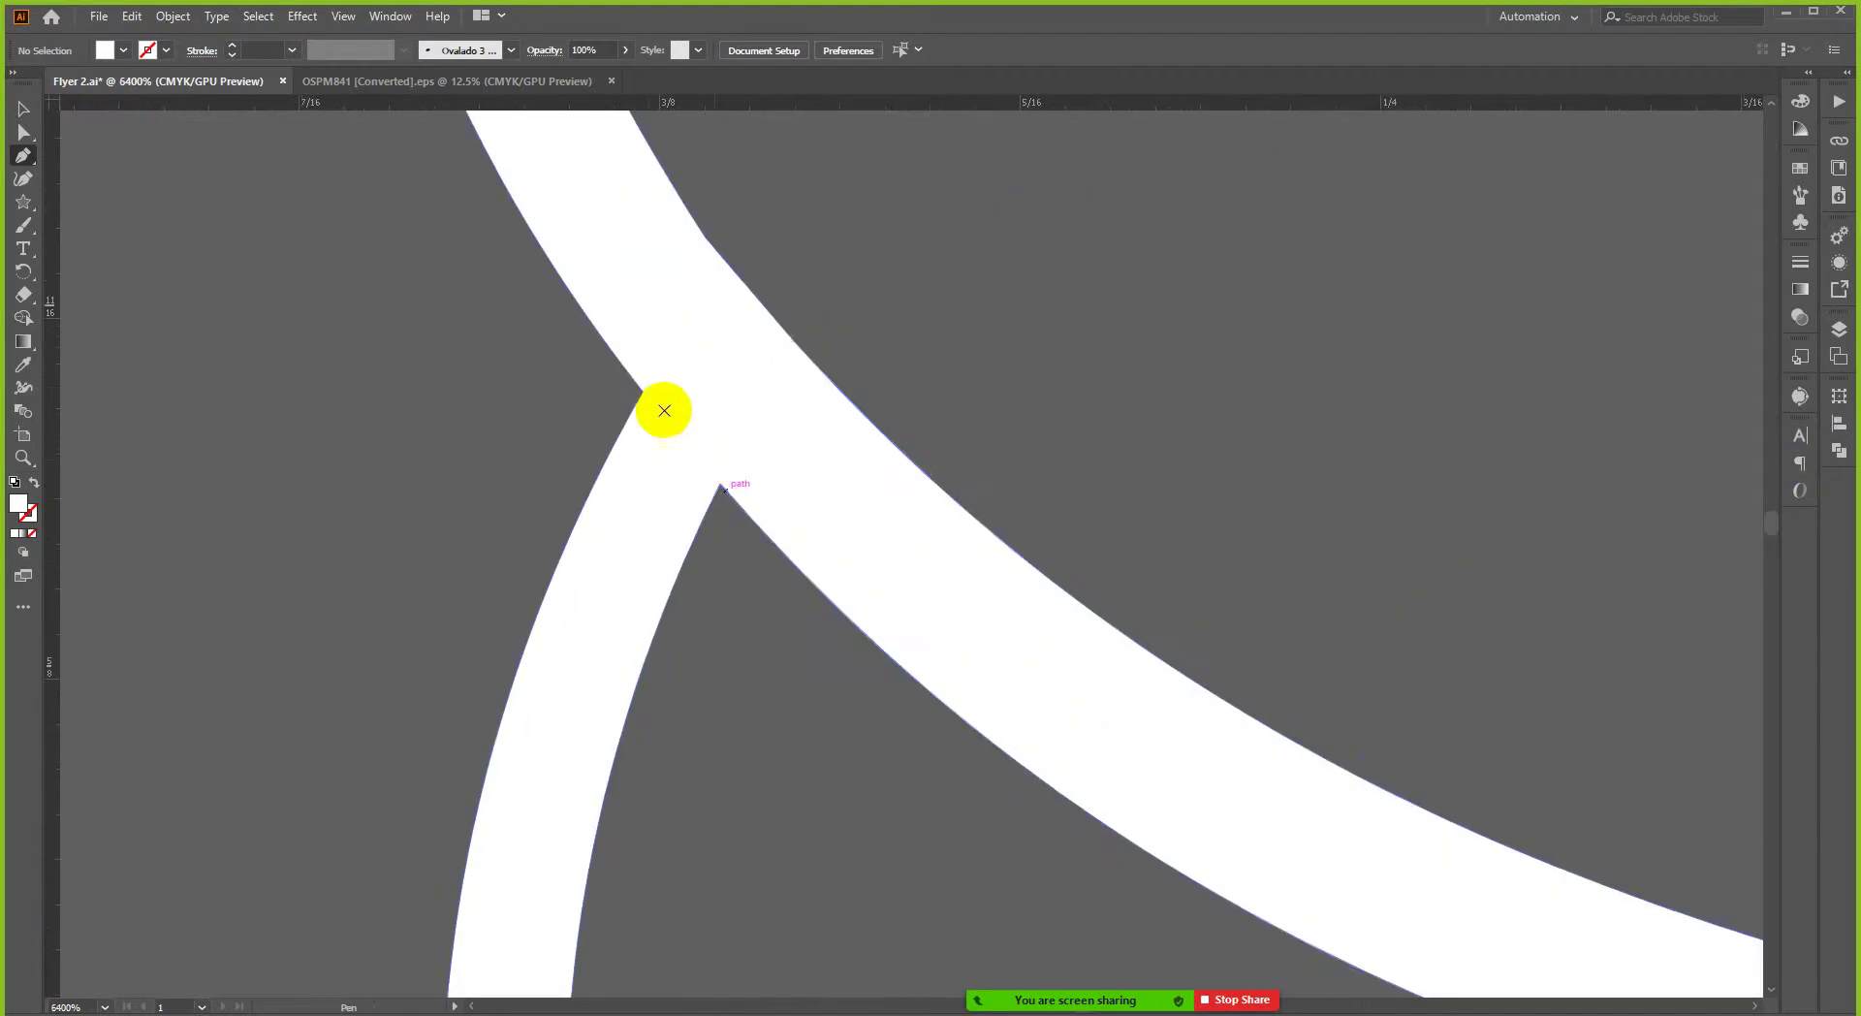
{"action": "left_click", "coordinate": [641, 393]}
{"action": "left_click", "coordinate": [721, 483]}
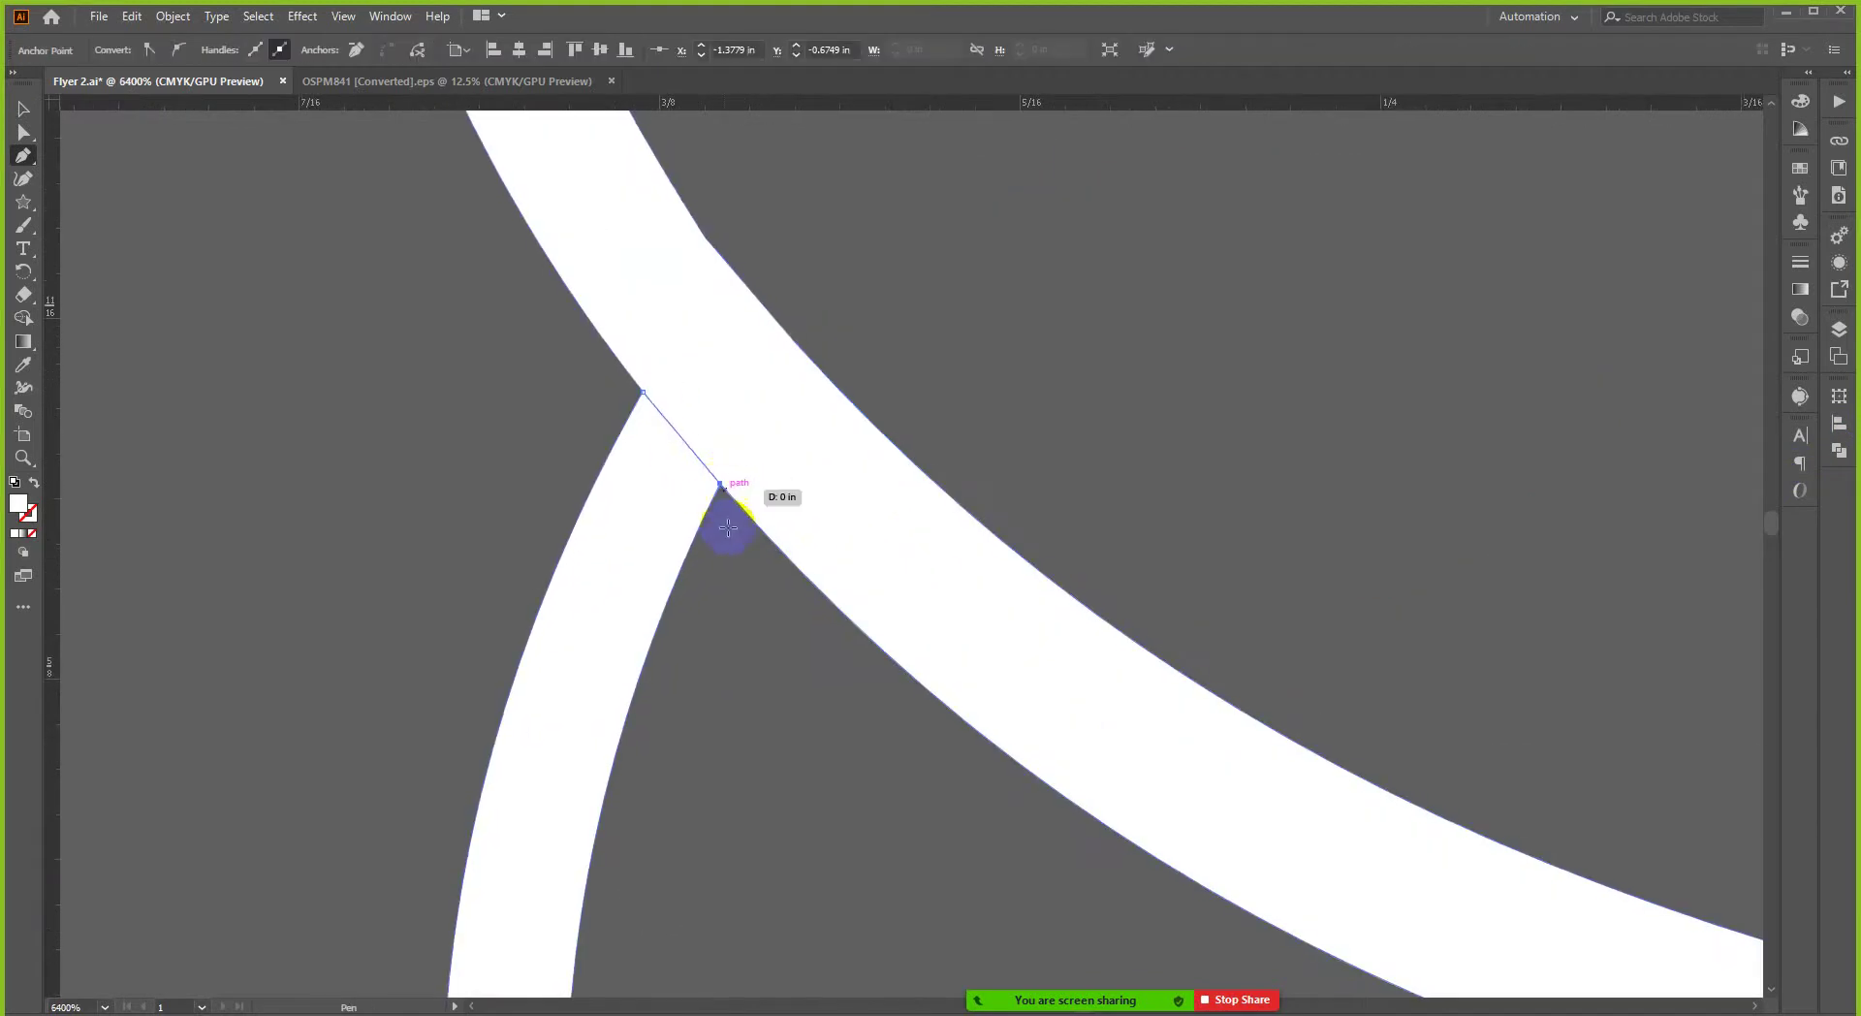
{"action": "left_click", "coordinate": [524, 465]}
{"action": "left_click", "coordinate": [547, 369]}
{"action": "left_click", "coordinate": [641, 394]}
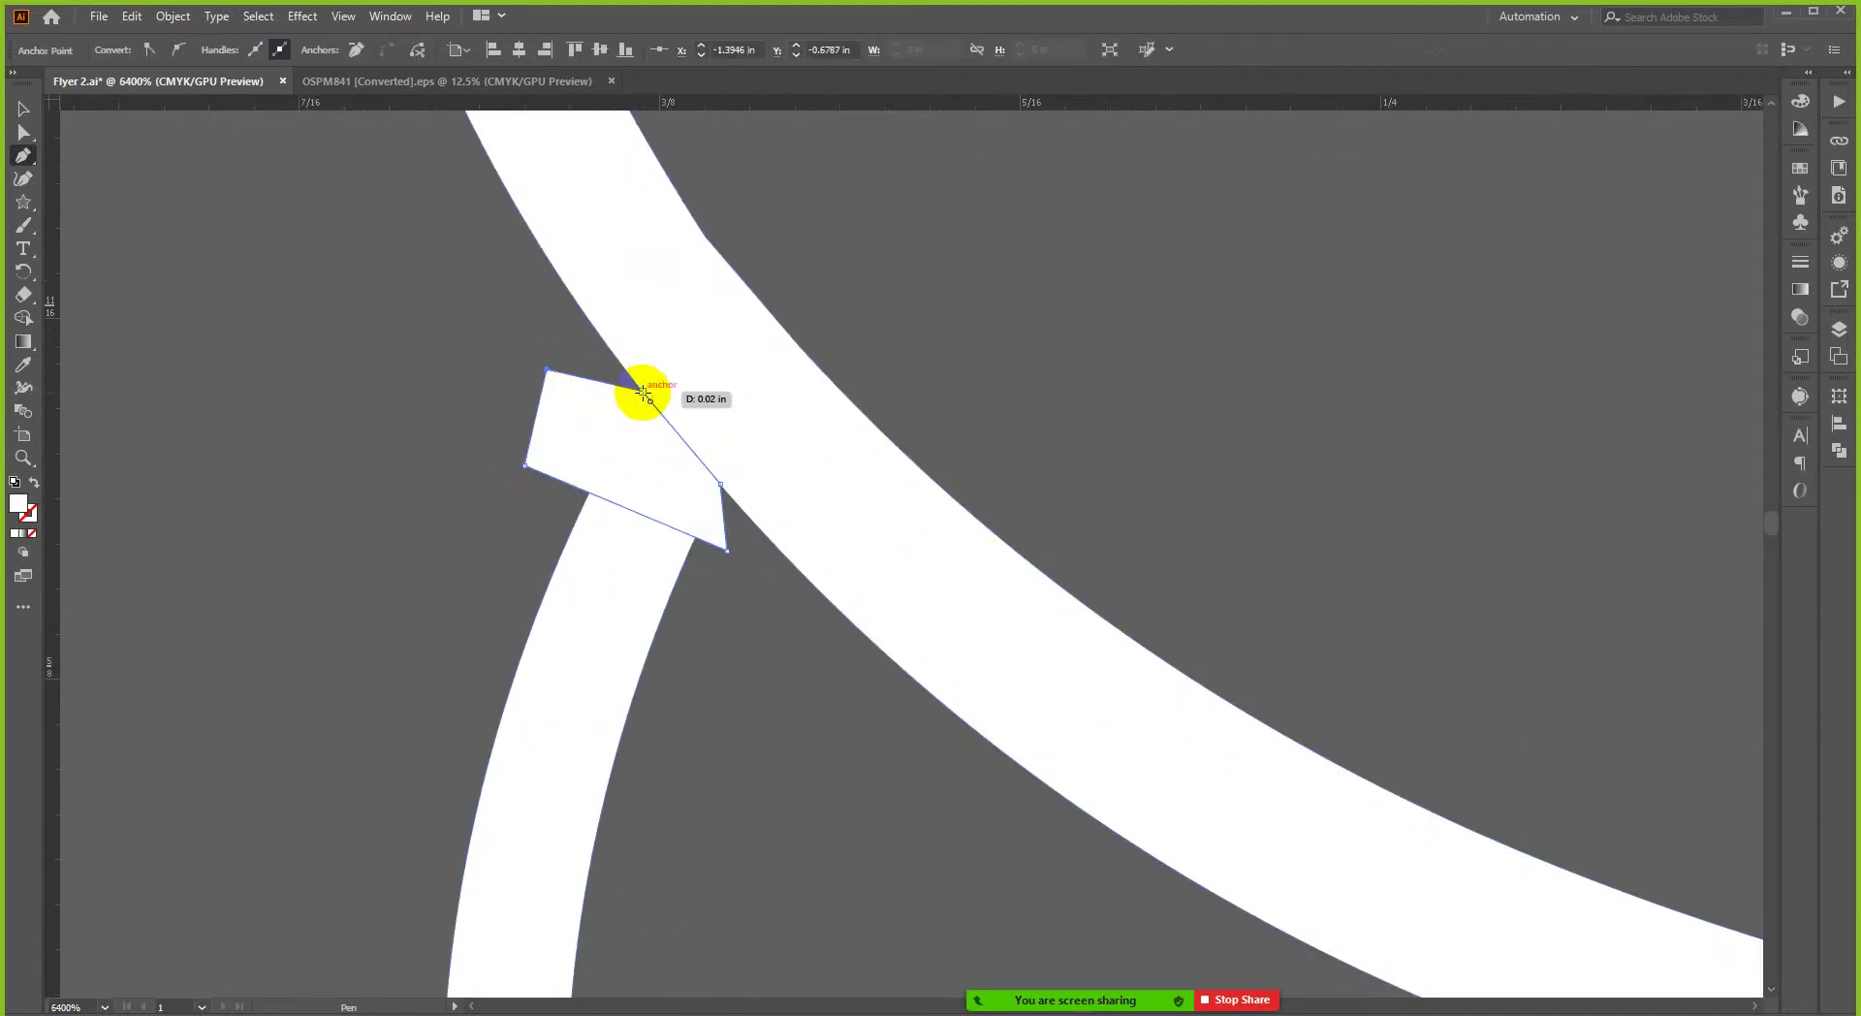
- Select the patch with the flourish and merge the patch's regions into one separate piece using the Shape Builder
{"action": "scroll", "coordinate": [677, 471], "scroll_direction": "down", "scroll_amount": 2}
{"action": "key", "text": "ctrl"}
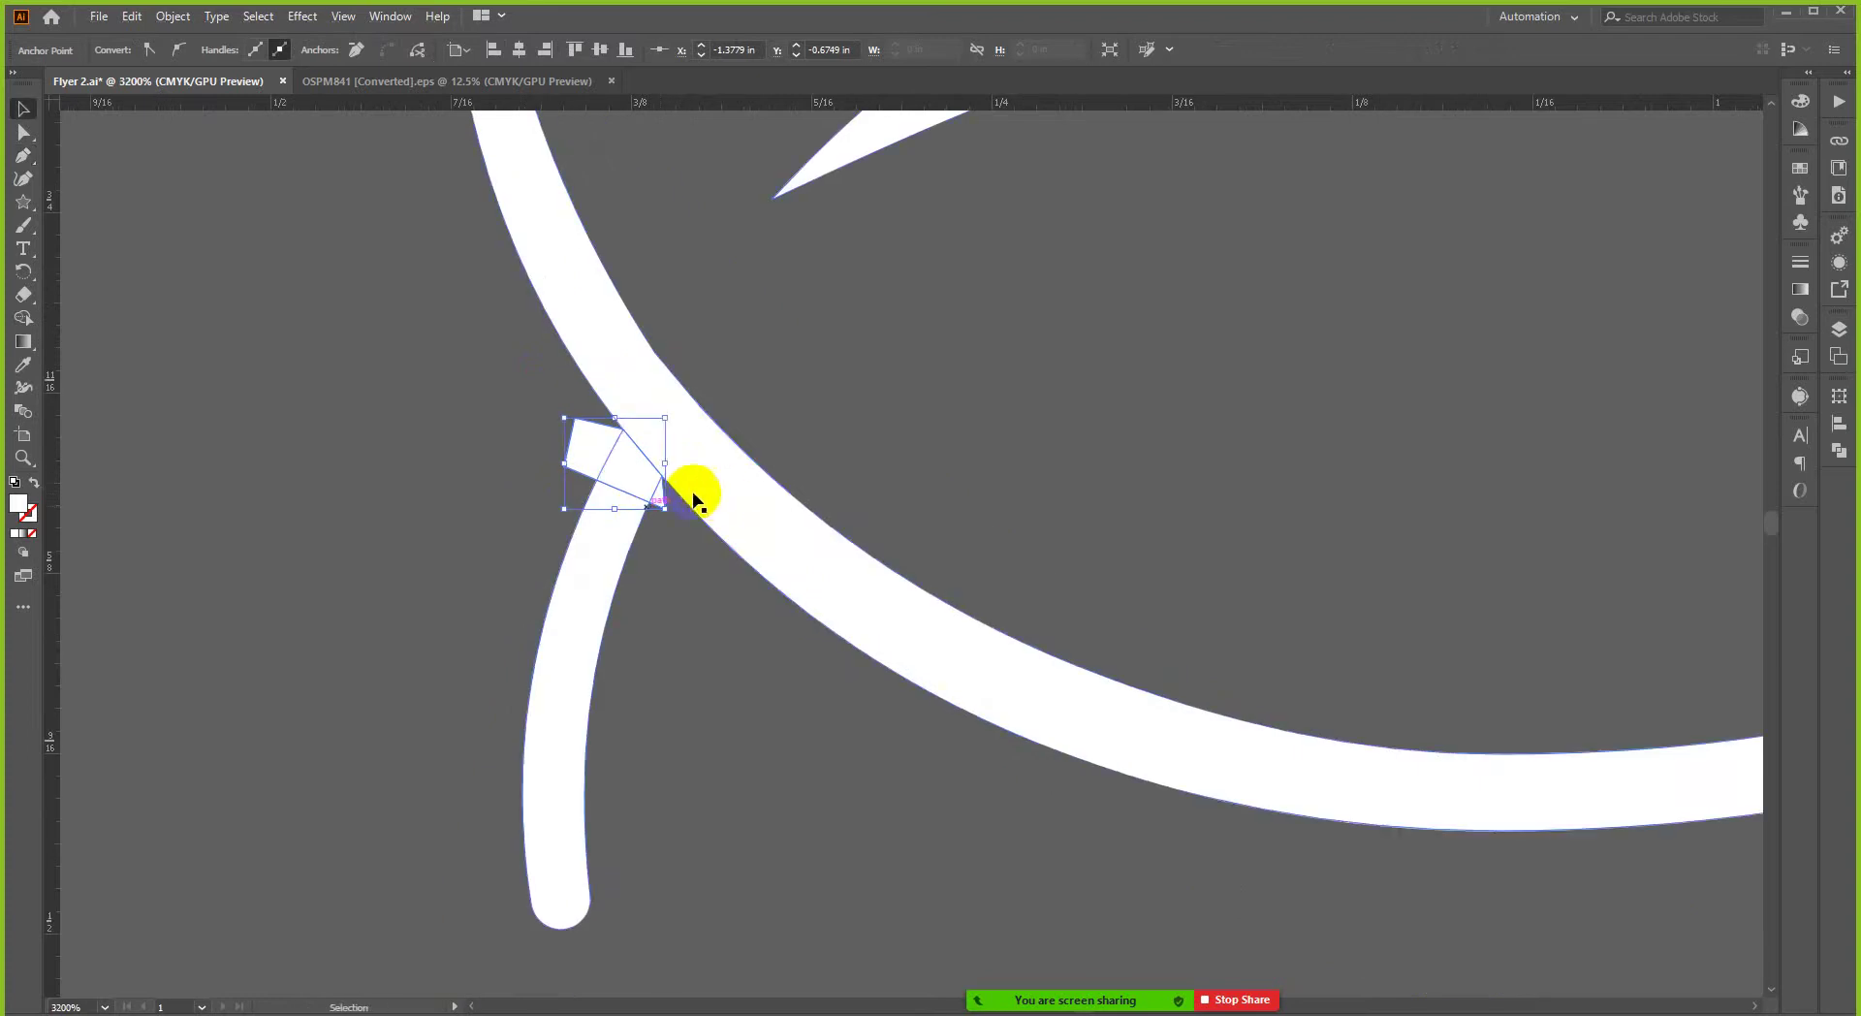
{"action": "left_click", "coordinate": [722, 499], "text": "ctrl+shift"}
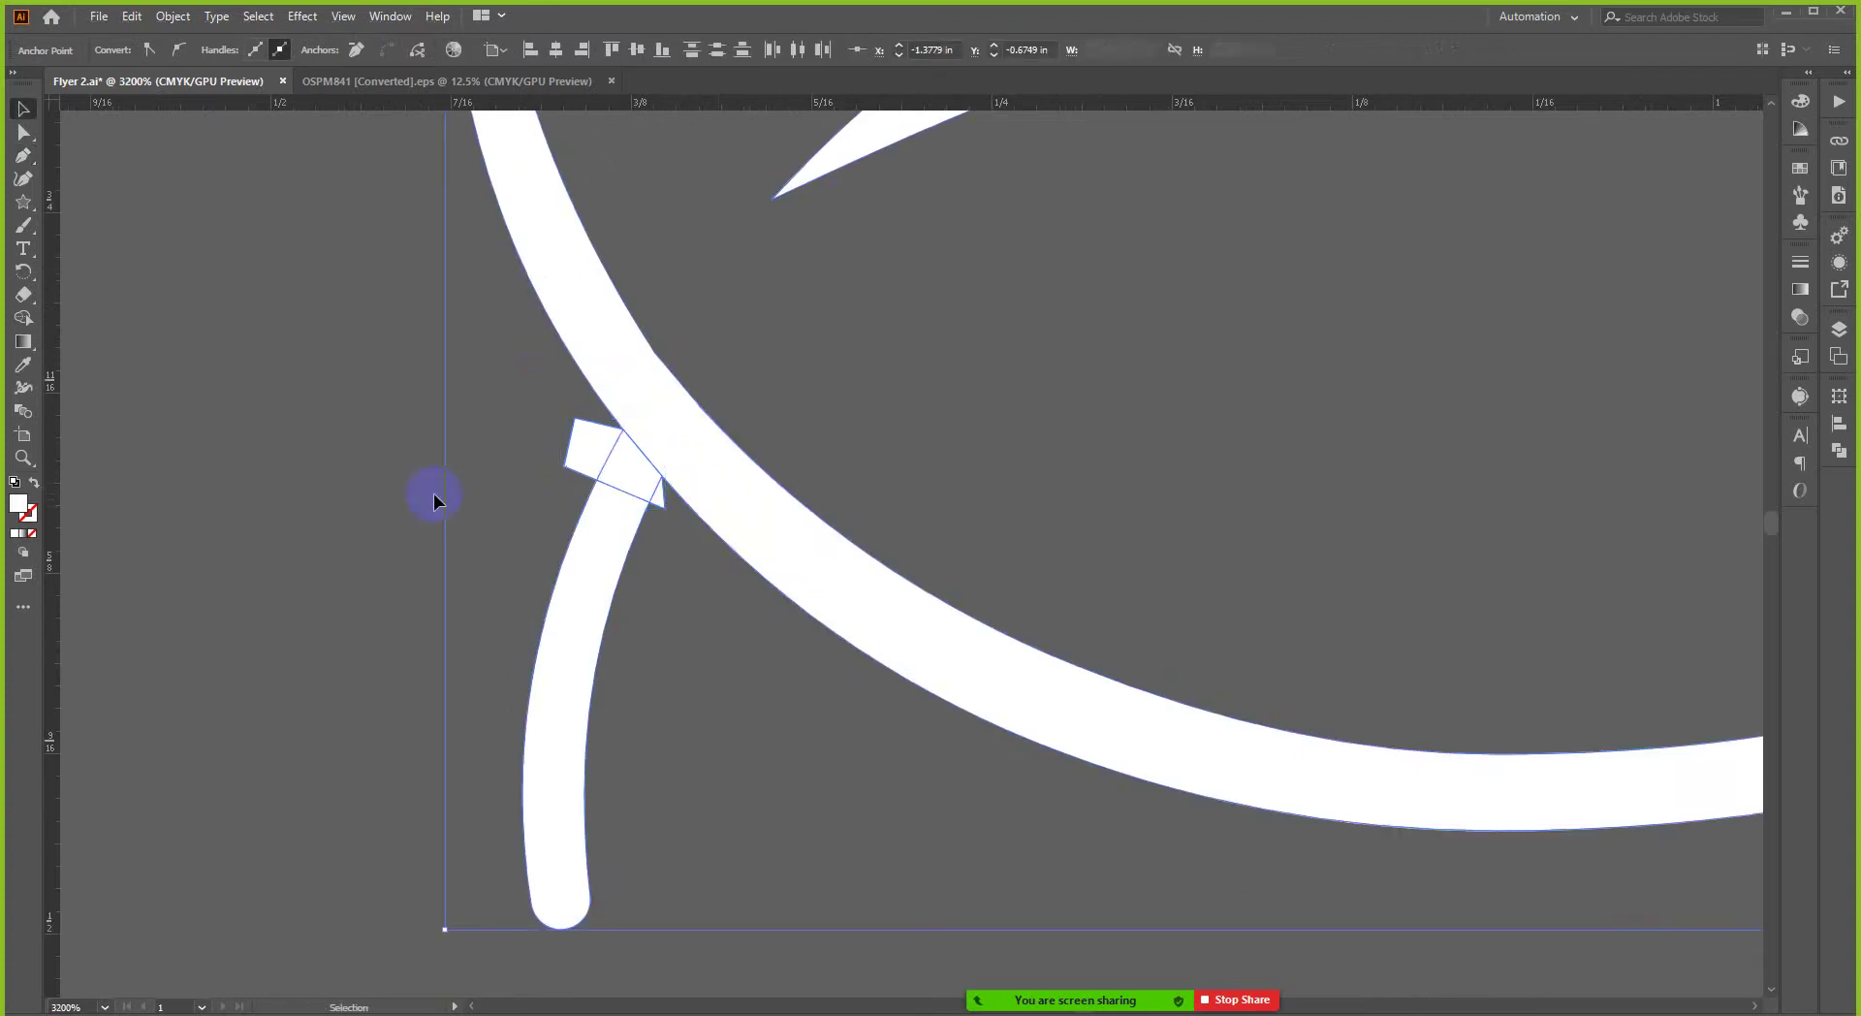
{"action": "left_click", "coordinate": [23, 319]}
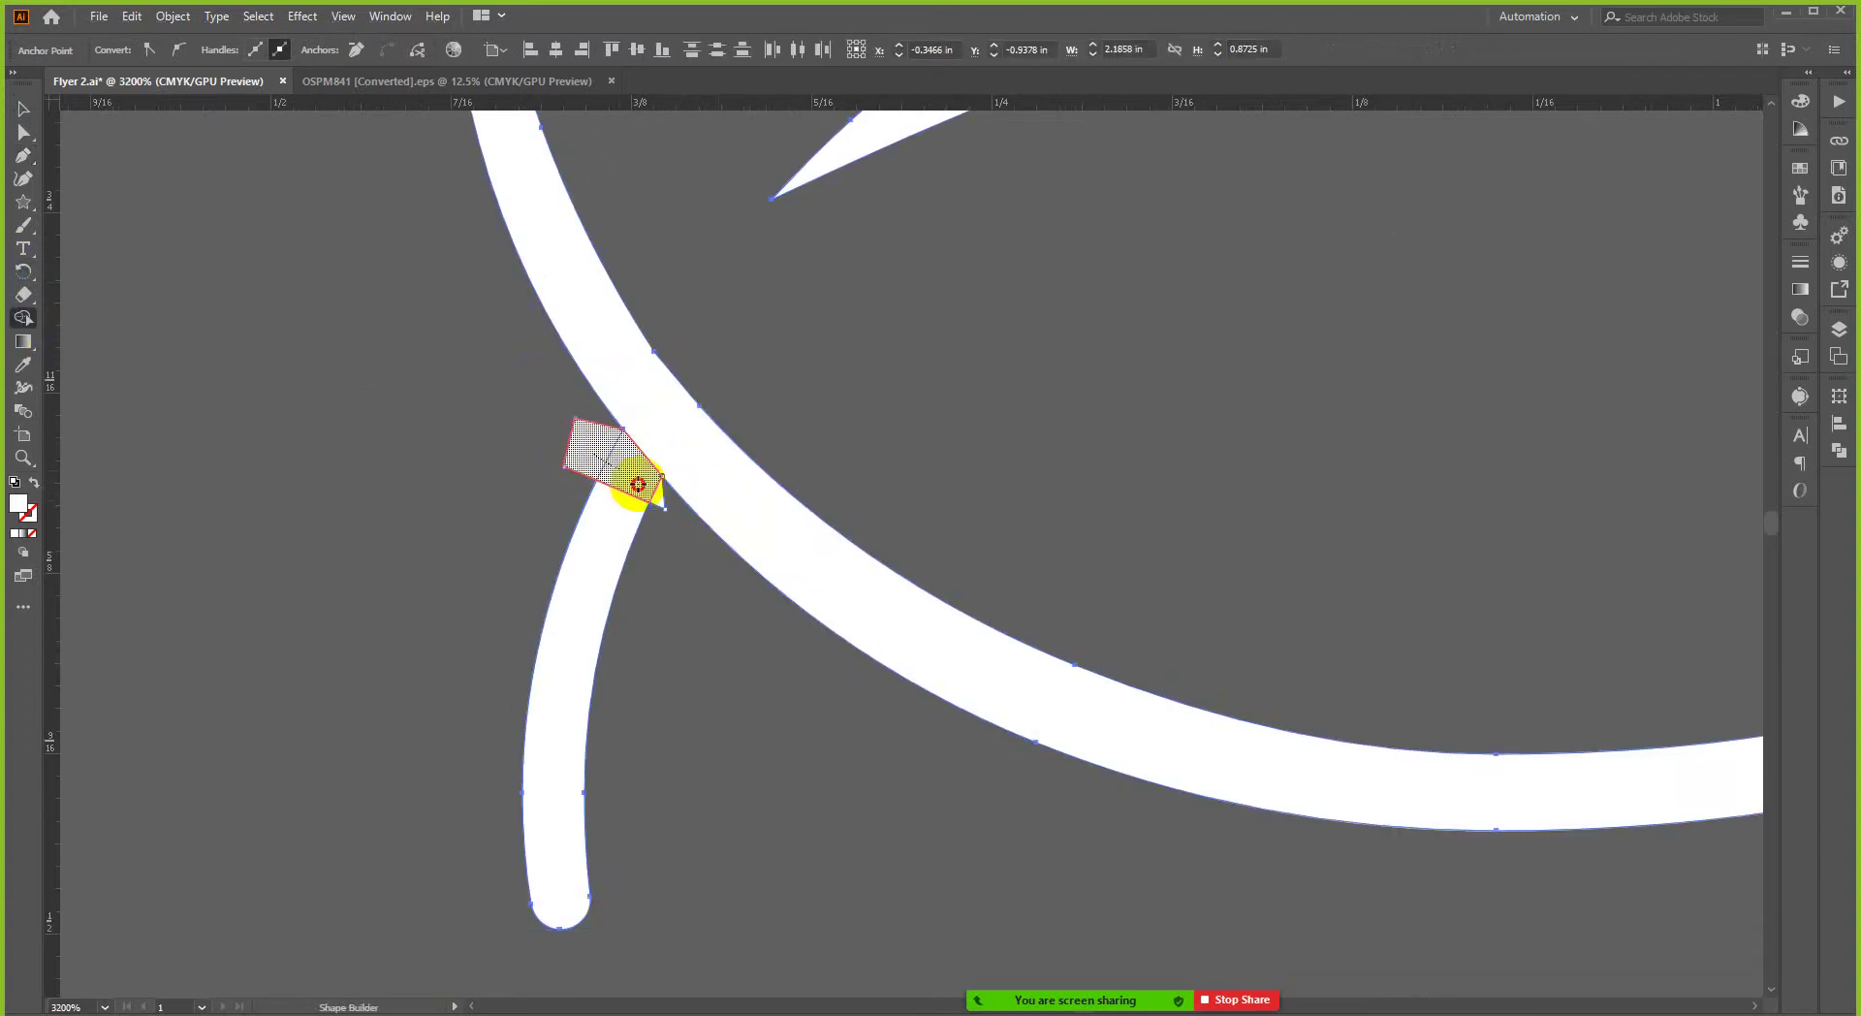
{"action": "left_click", "coordinate": [659, 497]}
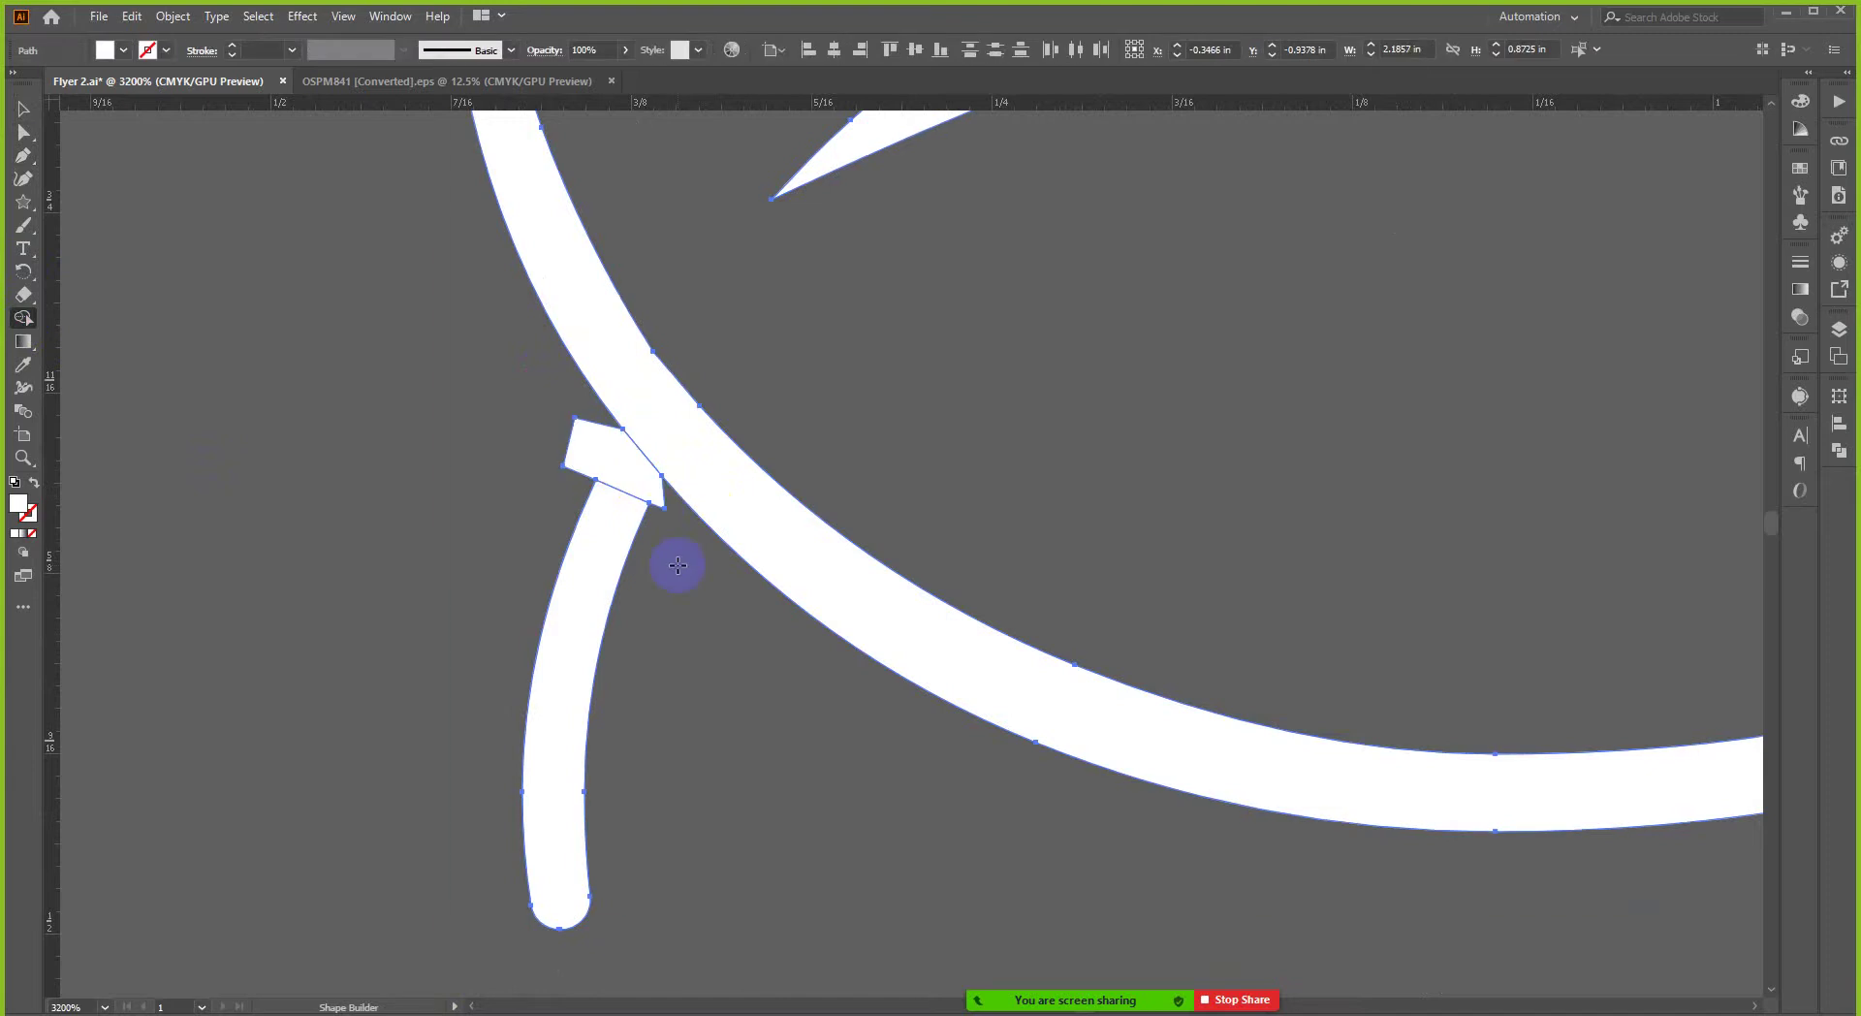
- Delete the patch piece and the detached rounded stub below the curl
{"action": "key", "text": "v"}
{"action": "left_click", "coordinate": [640, 491]}
{"action": "key", "text": "Delete"}
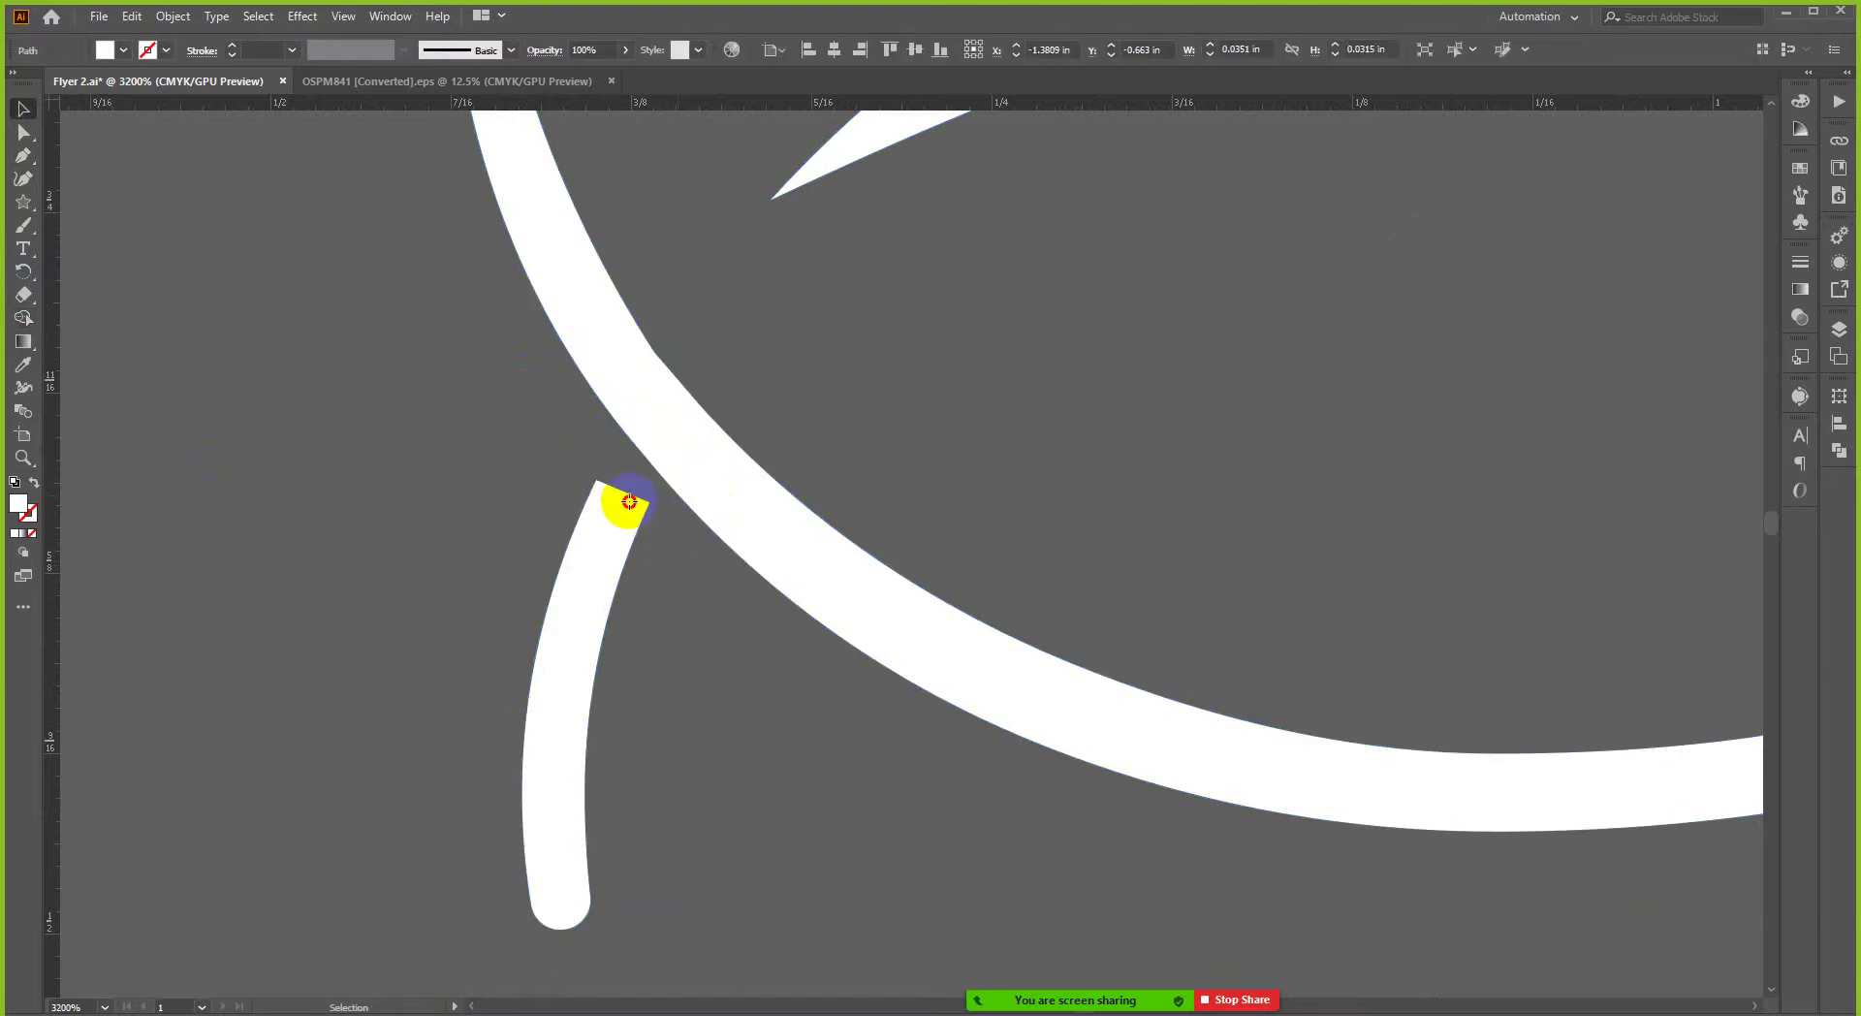
{"action": "left_click", "coordinate": [629, 501]}
{"action": "key", "text": "Delete"}
{"action": "scroll", "coordinate": [602, 611], "scroll_direction": "down", "scroll_amount": 5}
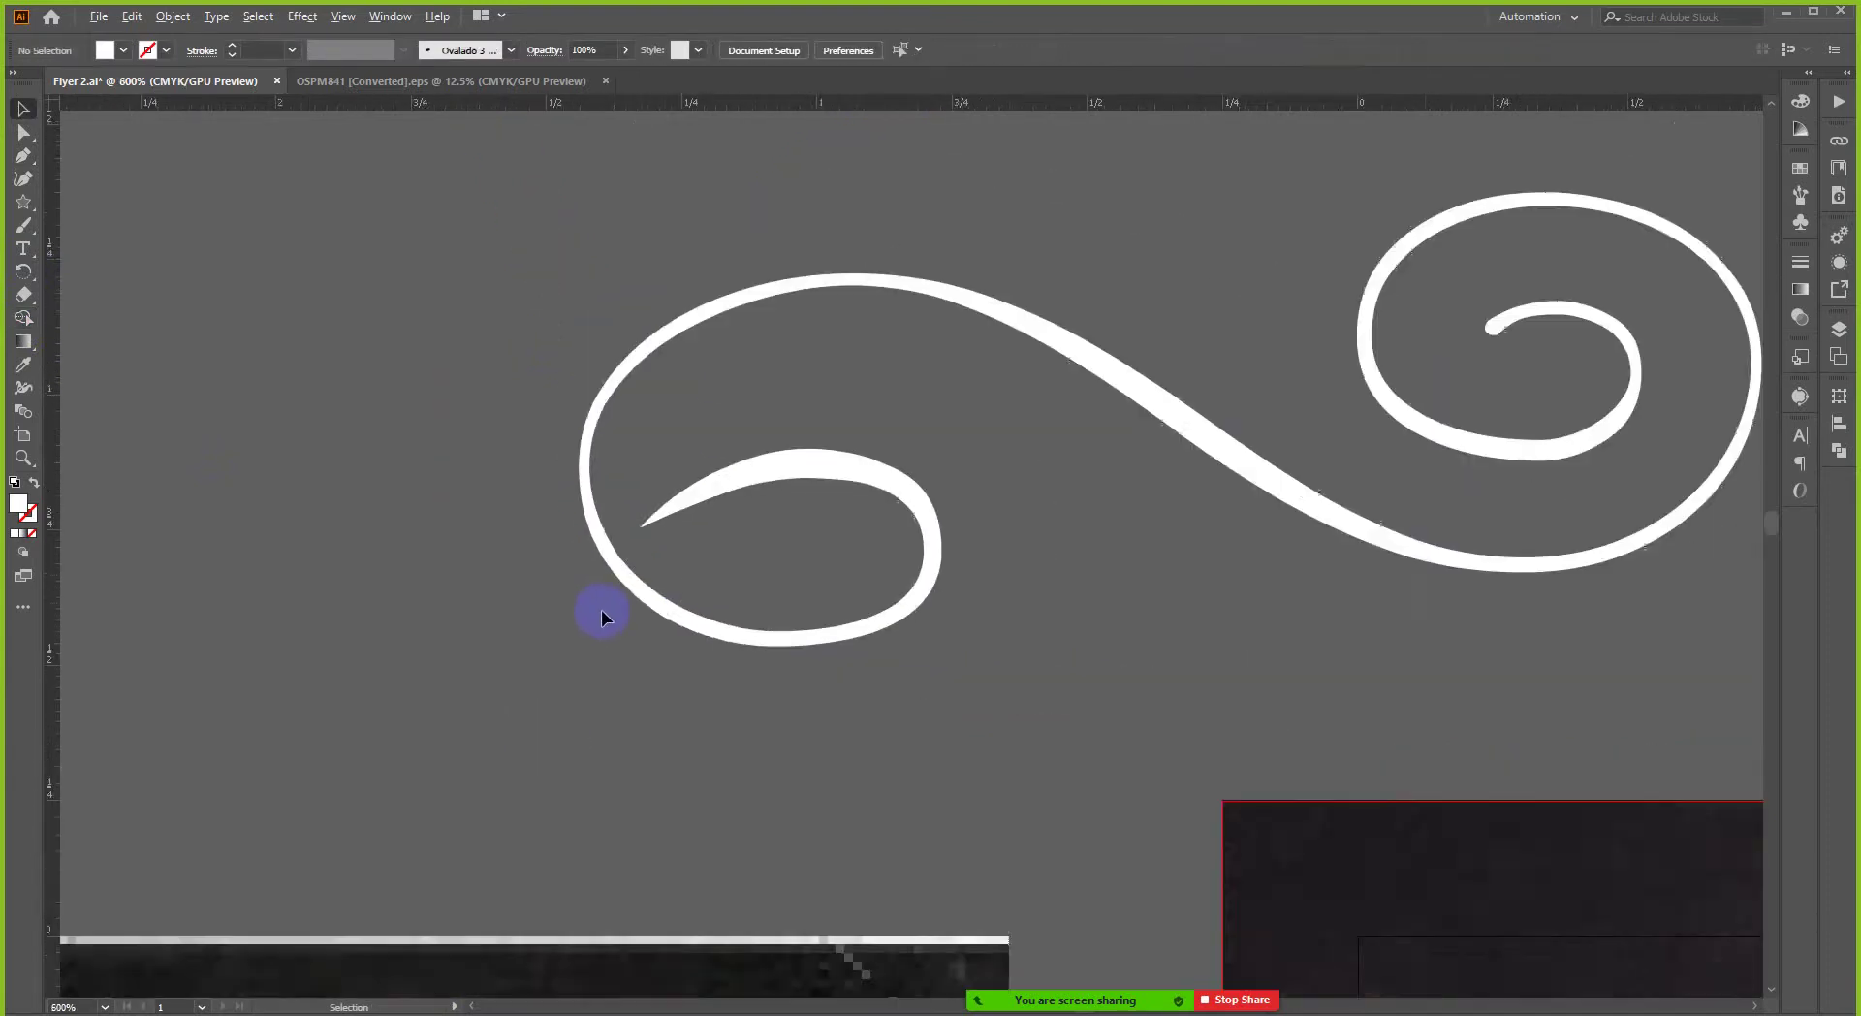
{"action": "scroll", "coordinate": [601, 608], "scroll_direction": "down", "scroll_amount": 4}
{"action": "scroll", "coordinate": [659, 580], "scroll_direction": "up", "scroll_amount": 5}
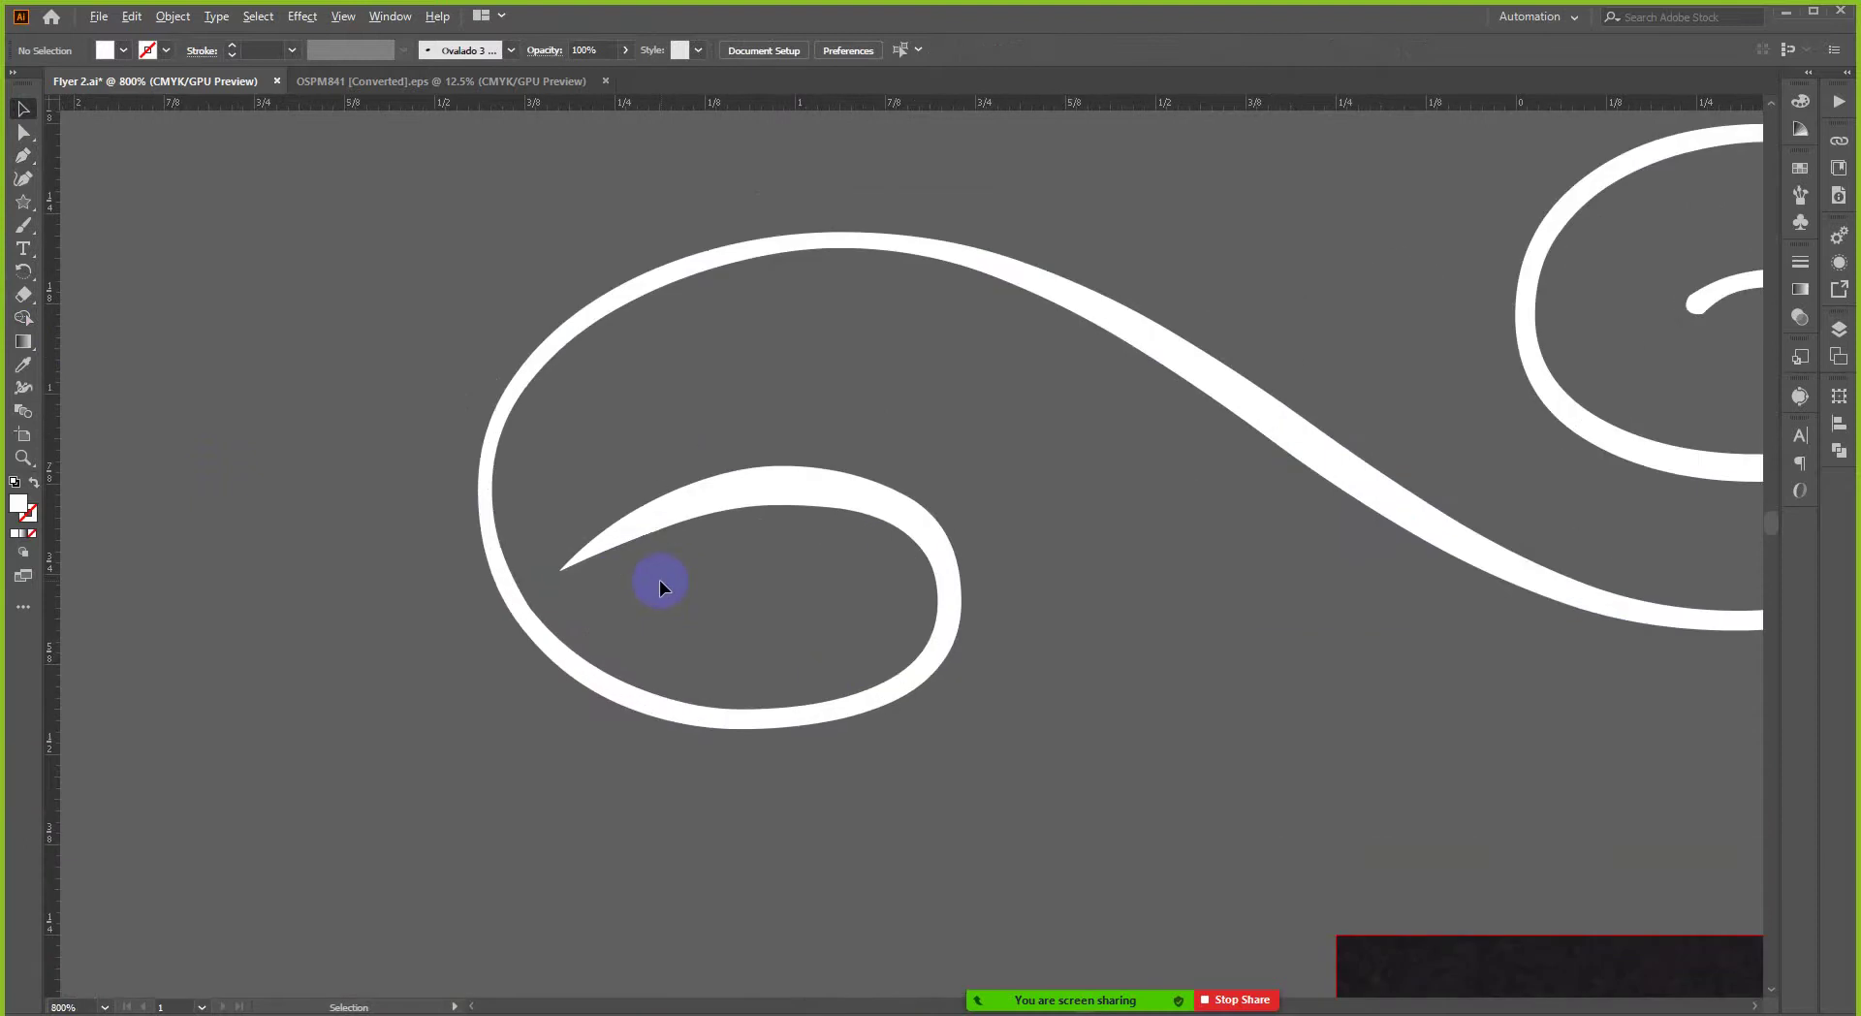
{"action": "scroll", "coordinate": [676, 585], "scroll_direction": "down", "scroll_amount": 4}
{"action": "scroll", "coordinate": [918, 610], "scroll_direction": "down", "scroll_amount": 2}
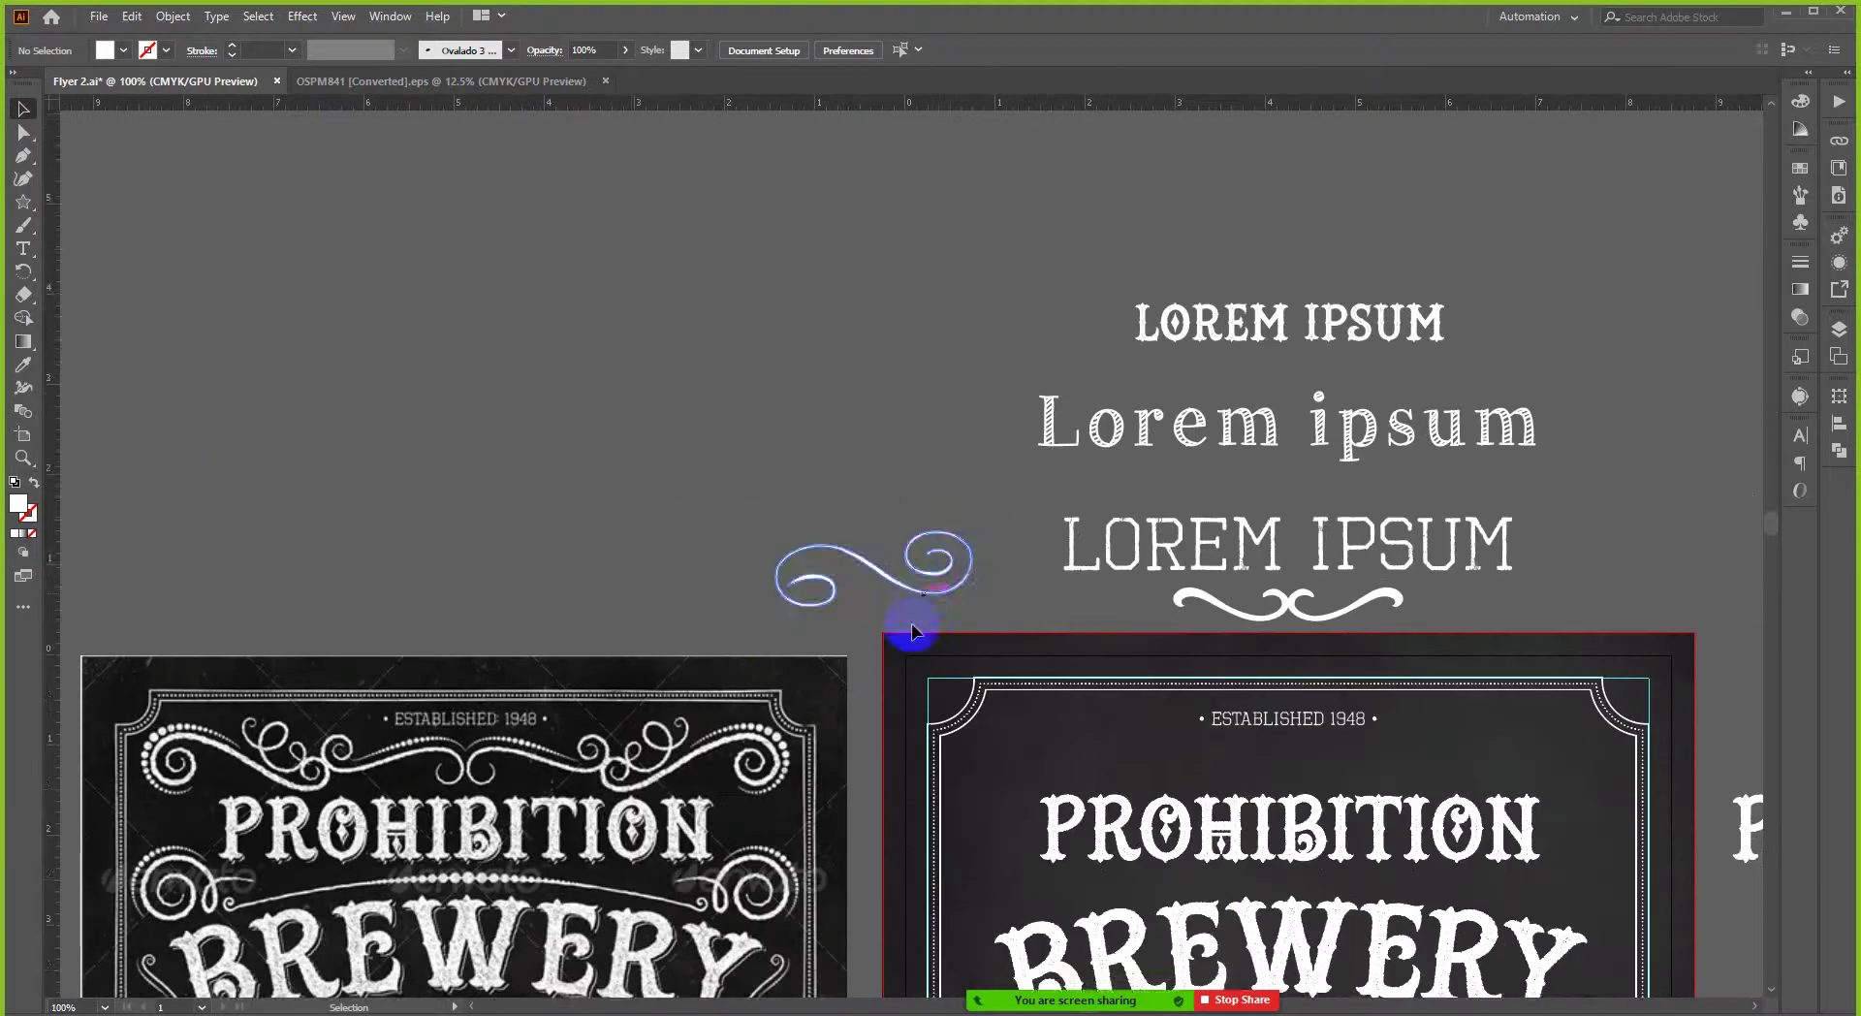
{"action": "scroll", "coordinate": [640, 533], "scroll_direction": "down", "scroll_amount": 1}
{"action": "scroll", "coordinate": [806, 546], "scroll_direction": "up", "scroll_amount": 4}
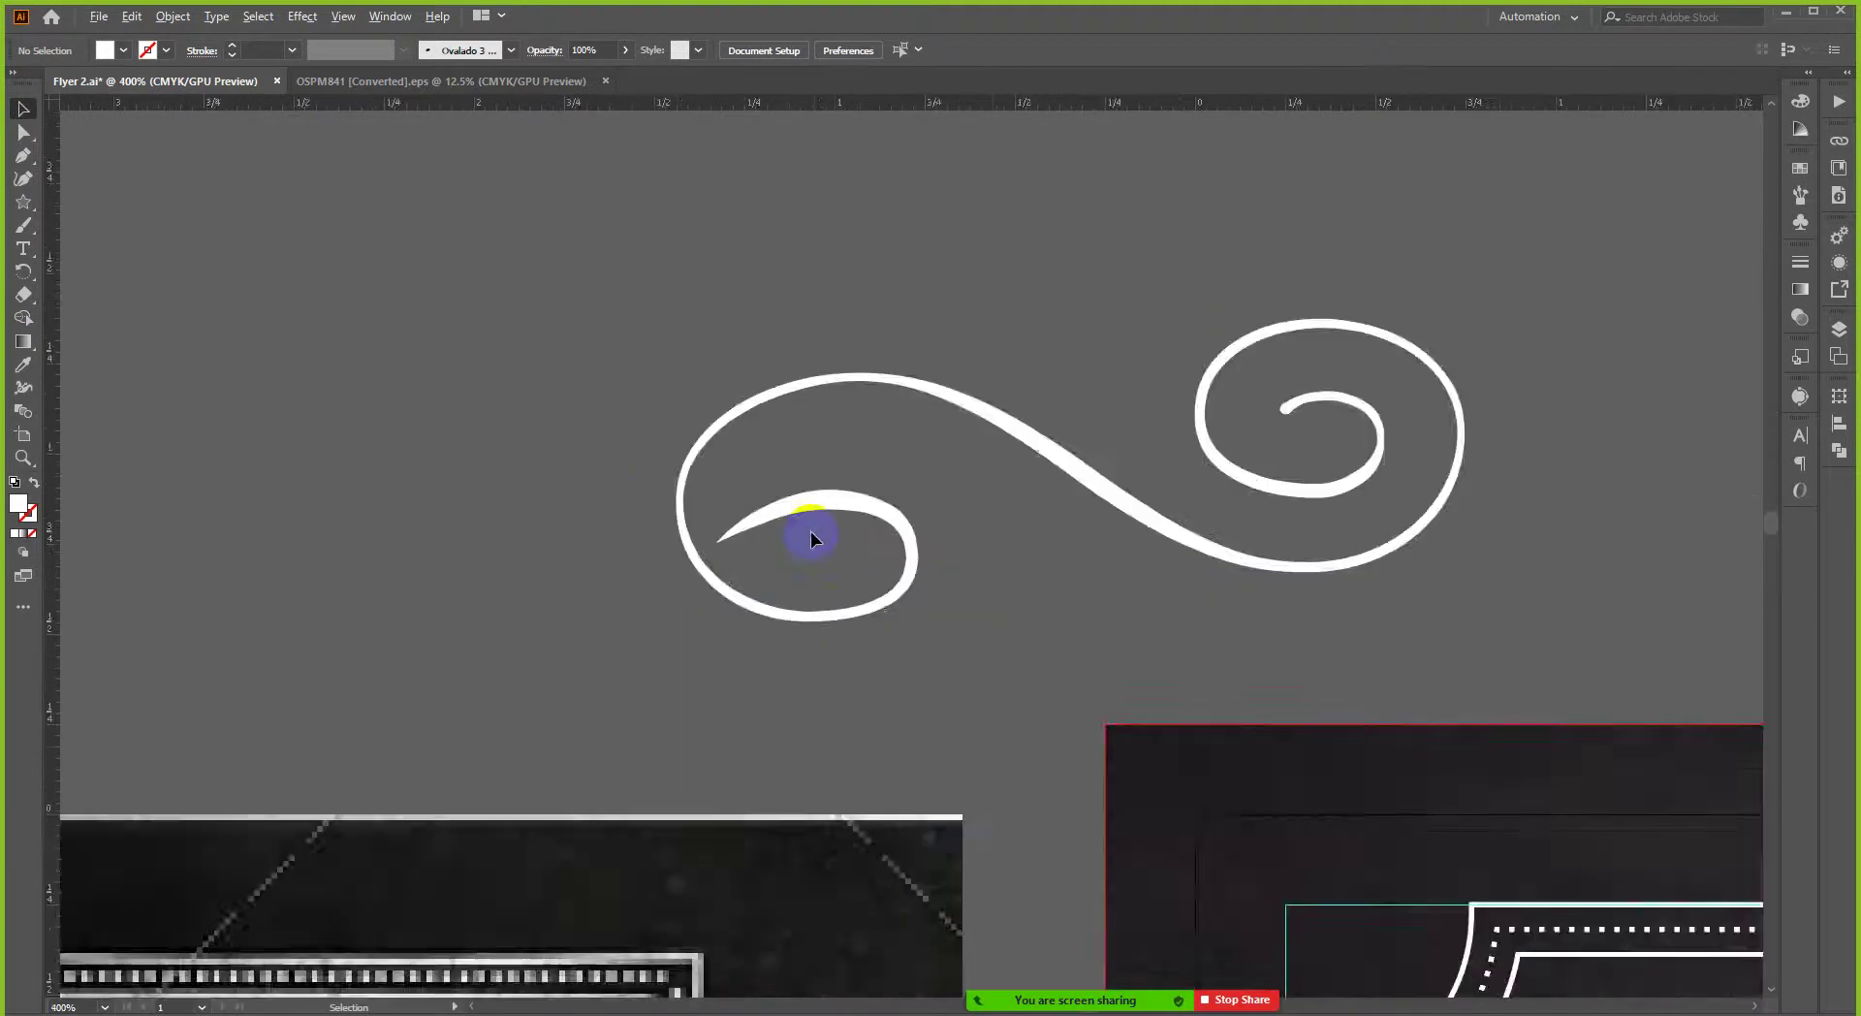
- Try to reshape the inner curl's pointed end by moving its tip anchor slightly down
{"action": "key", "text": "a"}
{"action": "left_click", "coordinate": [804, 500]}
{"action": "scroll", "coordinate": [803, 506], "scroll_direction": "up", "scroll_amount": 1}
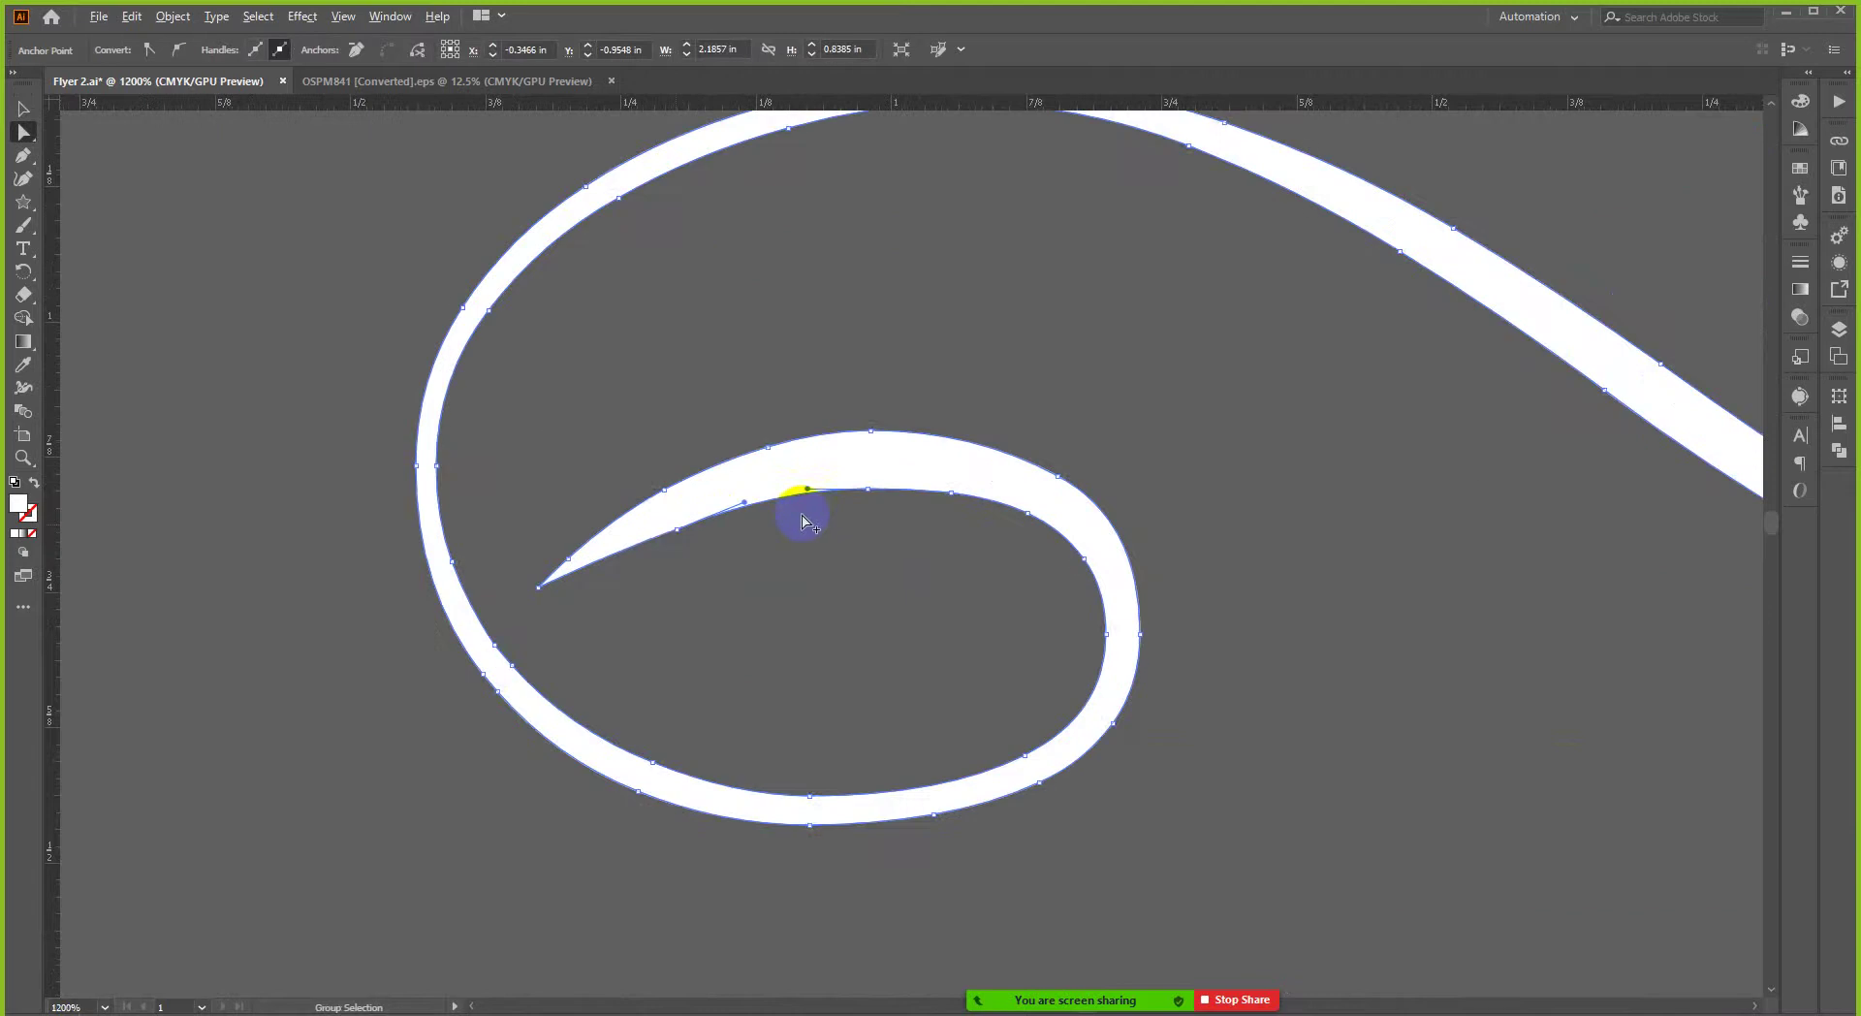
{"action": "left_click", "coordinate": [692, 516]}
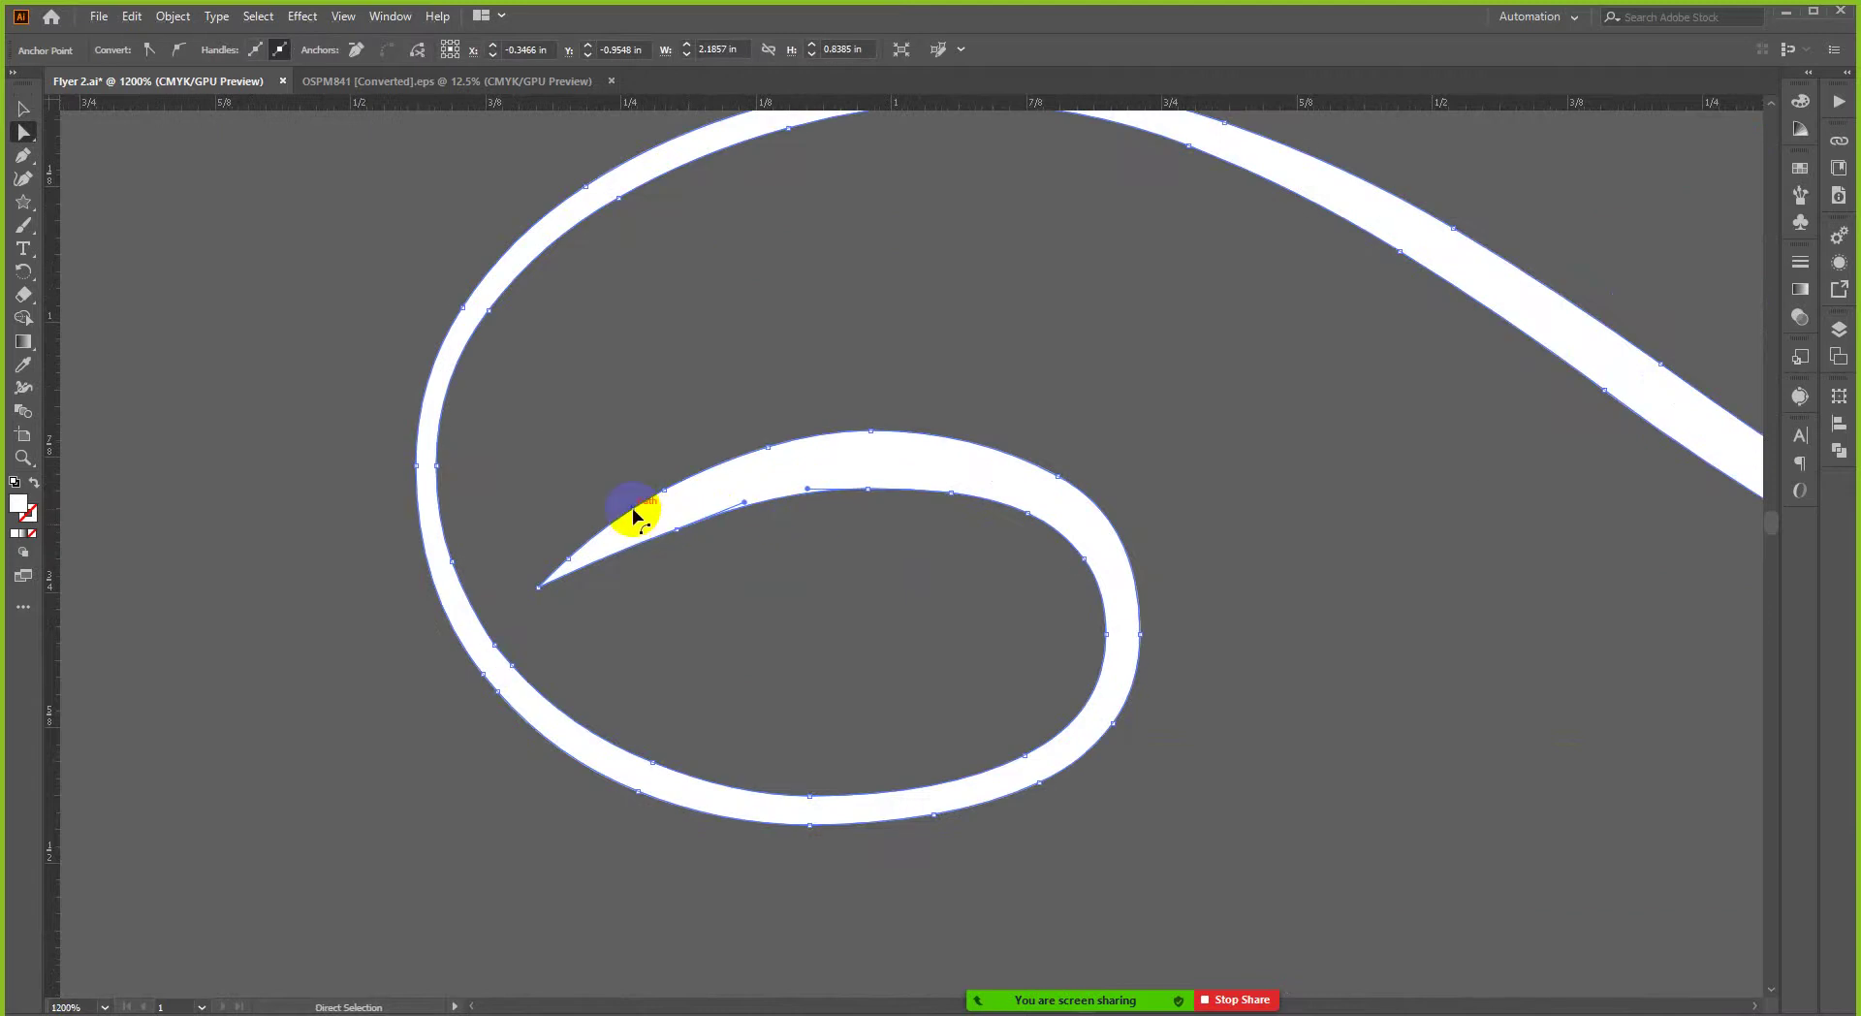
{"action": "left_click", "coordinate": [665, 492], "text": "shift"}
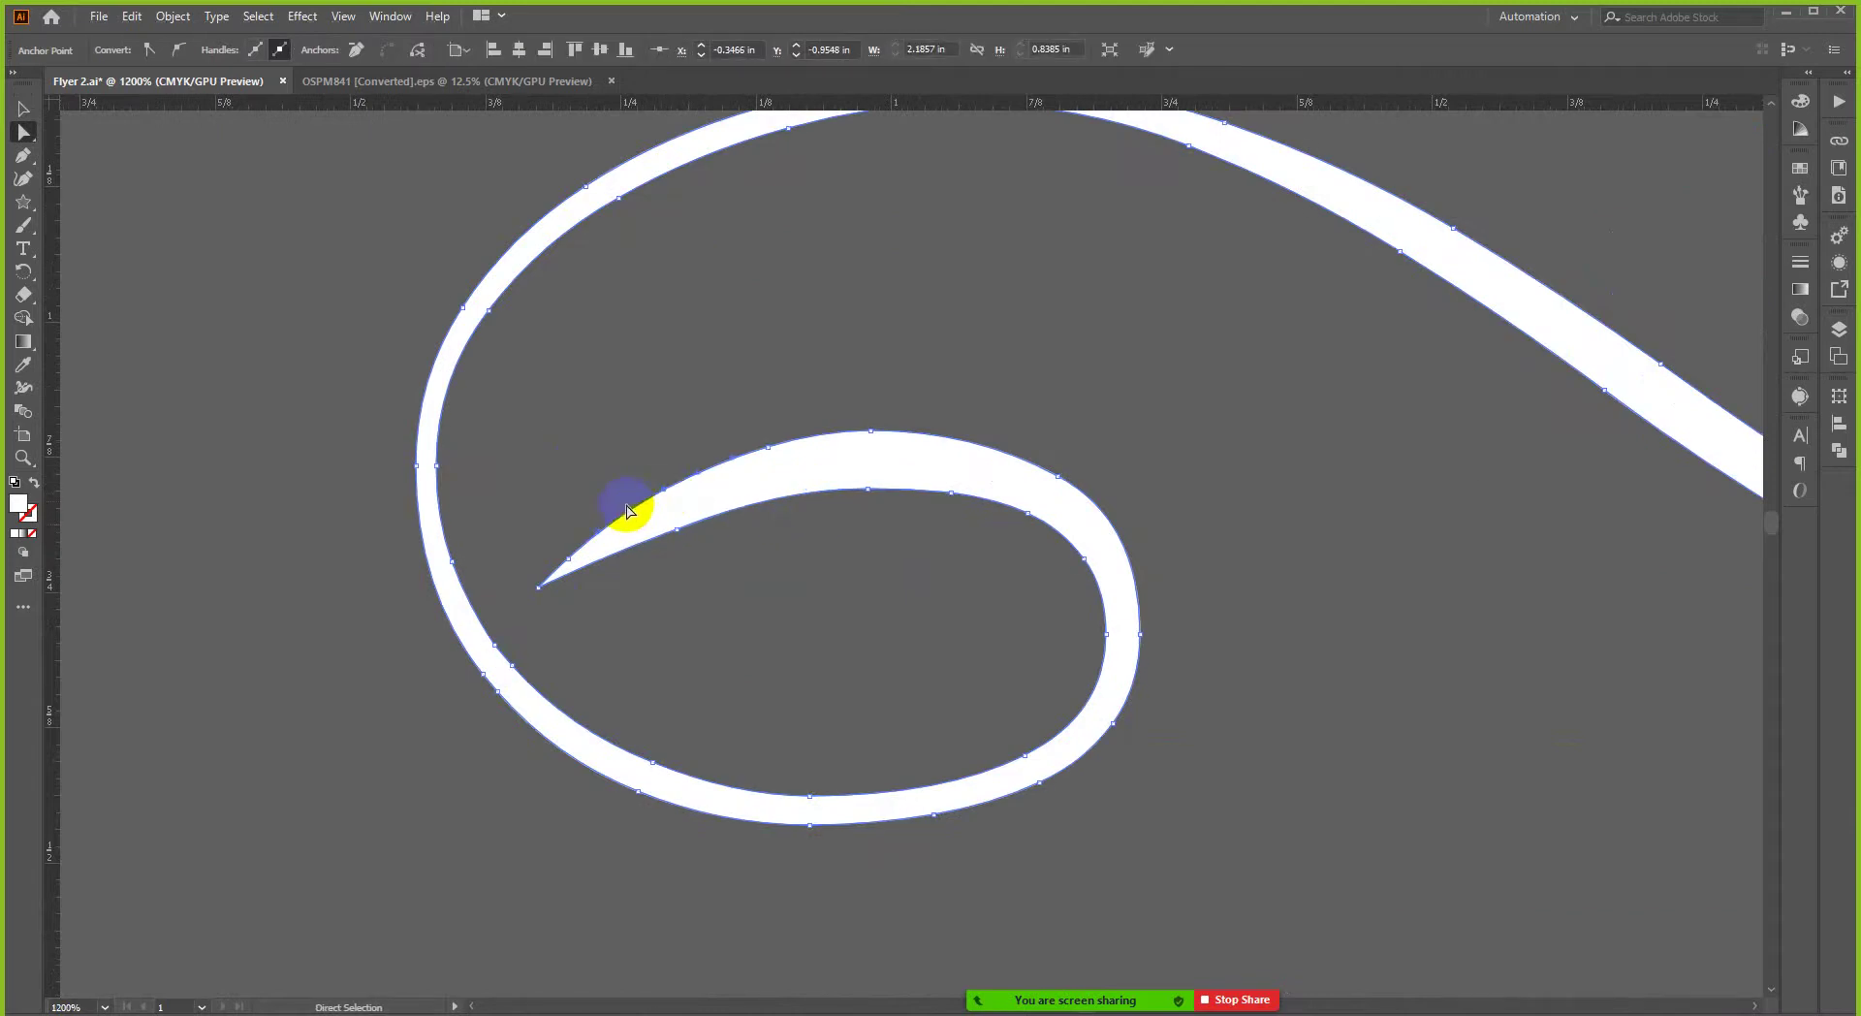
{"action": "scroll", "coordinate": [631, 516], "scroll_direction": "up", "scroll_amount": 1}
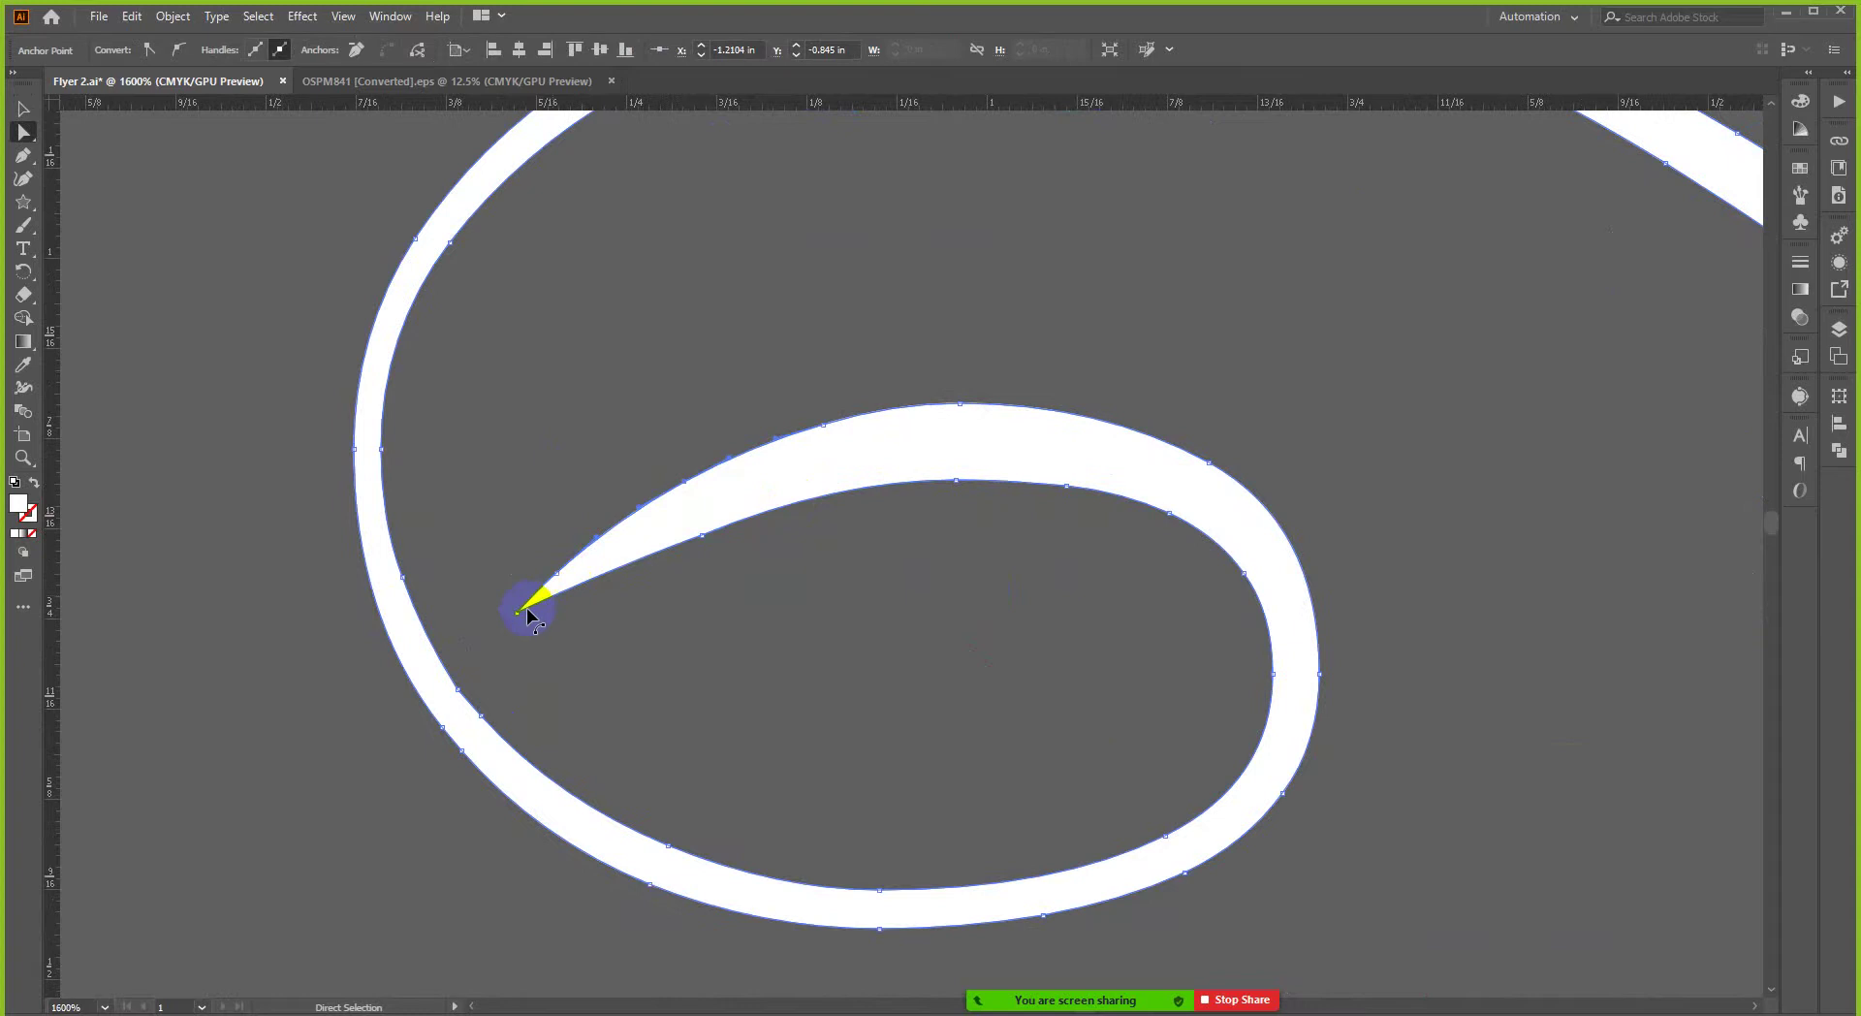
{"action": "left_click_drag", "start_coordinate": [520, 612], "coordinate": [521, 625]}
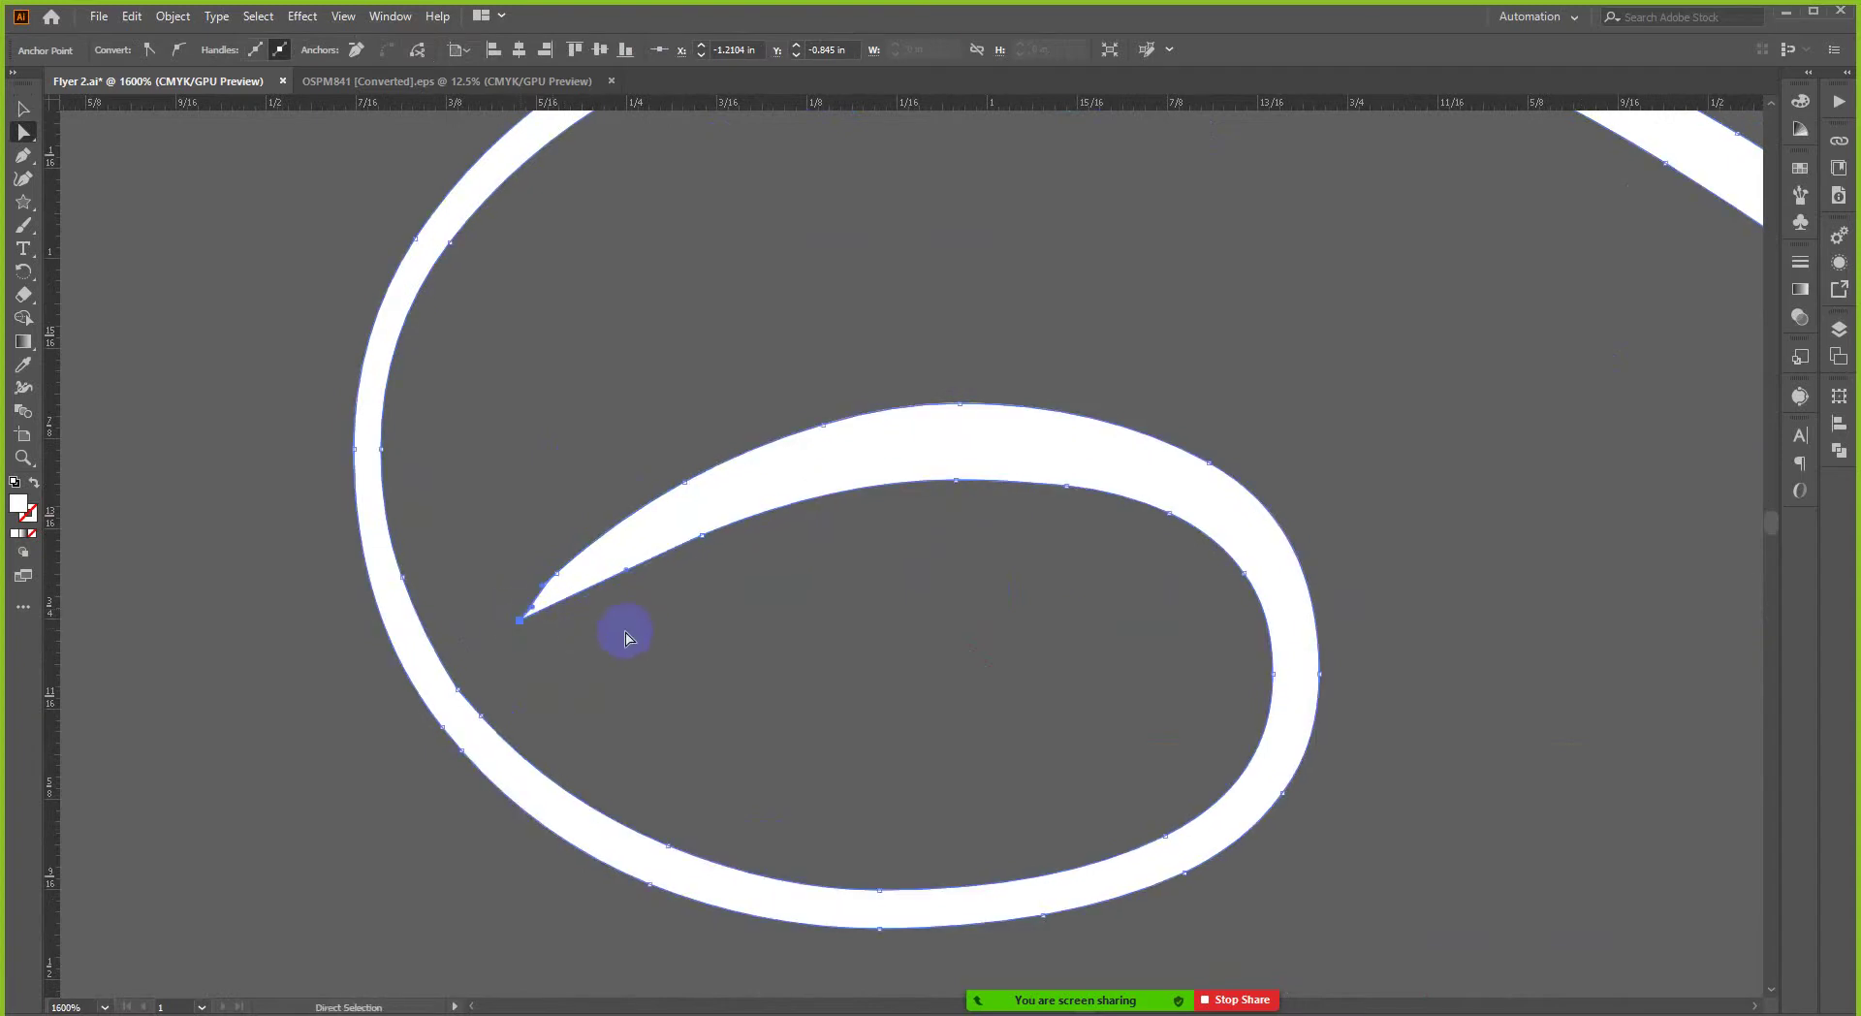
{"action": "key", "text": "ctrl"}
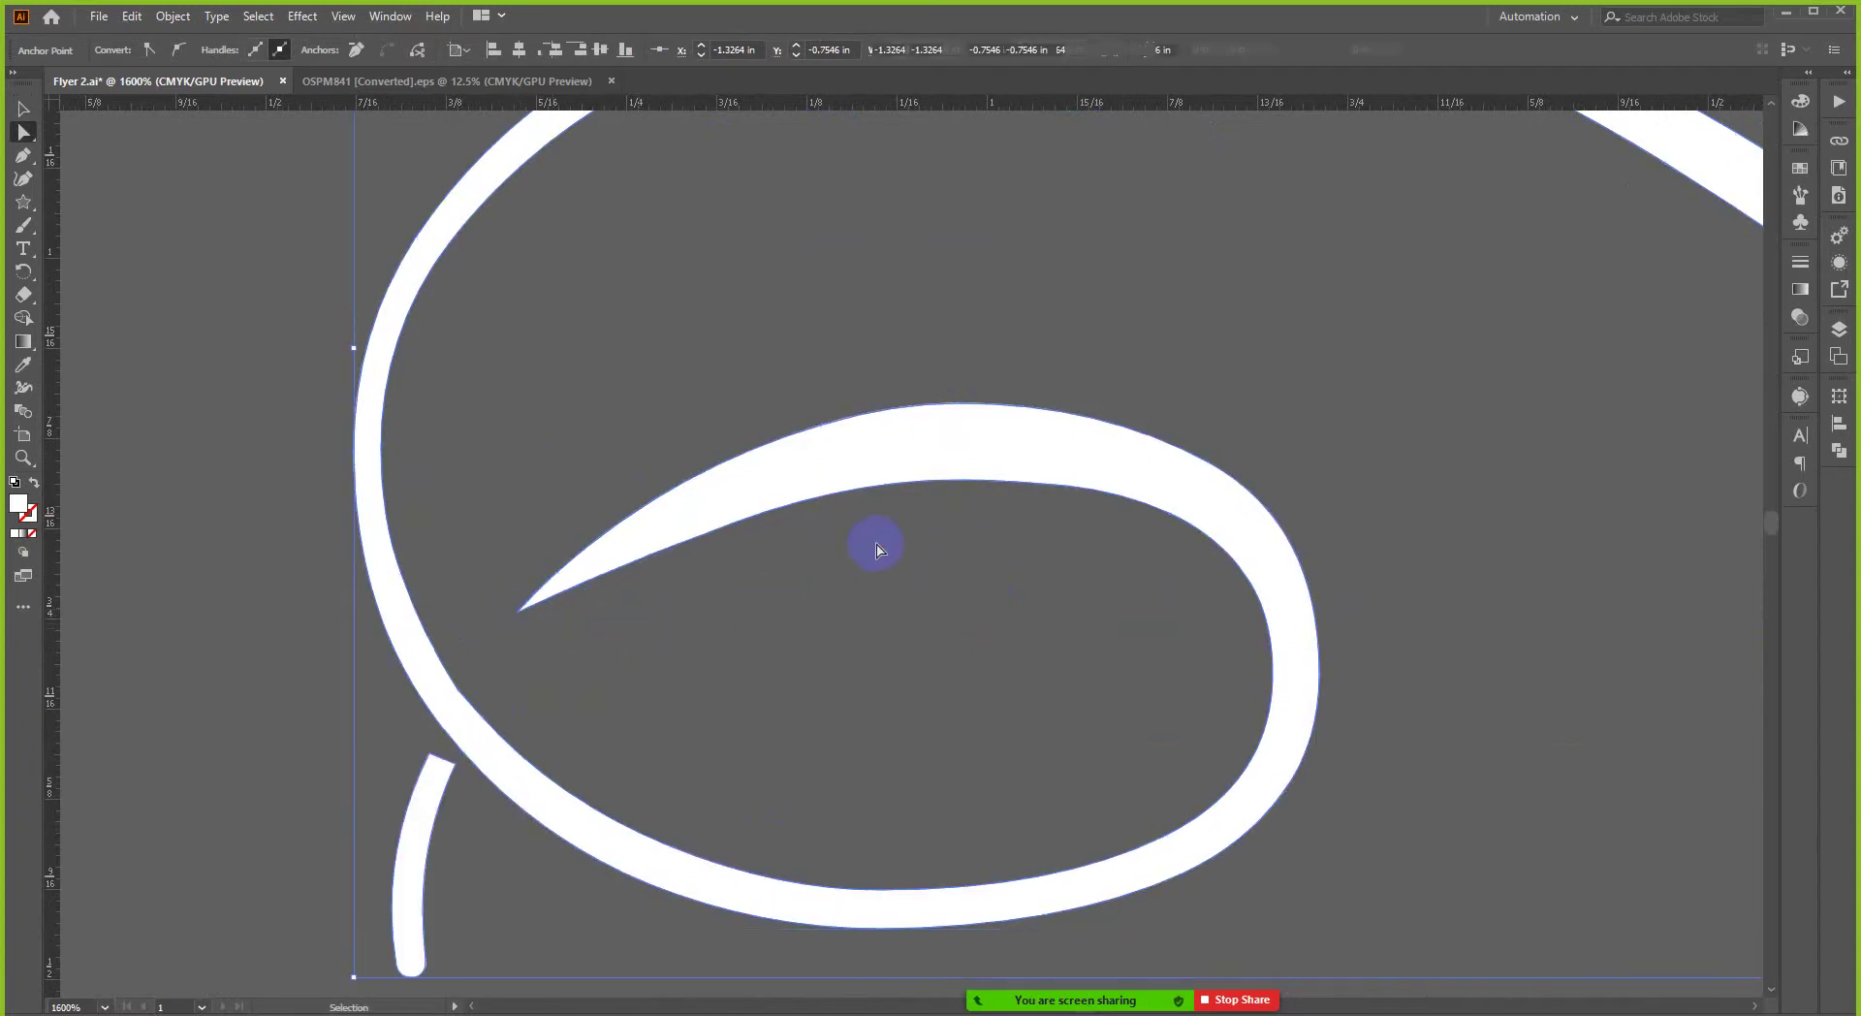
{"action": "scroll", "coordinate": [869, 548], "scroll_direction": "down", "scroll_amount": 1}
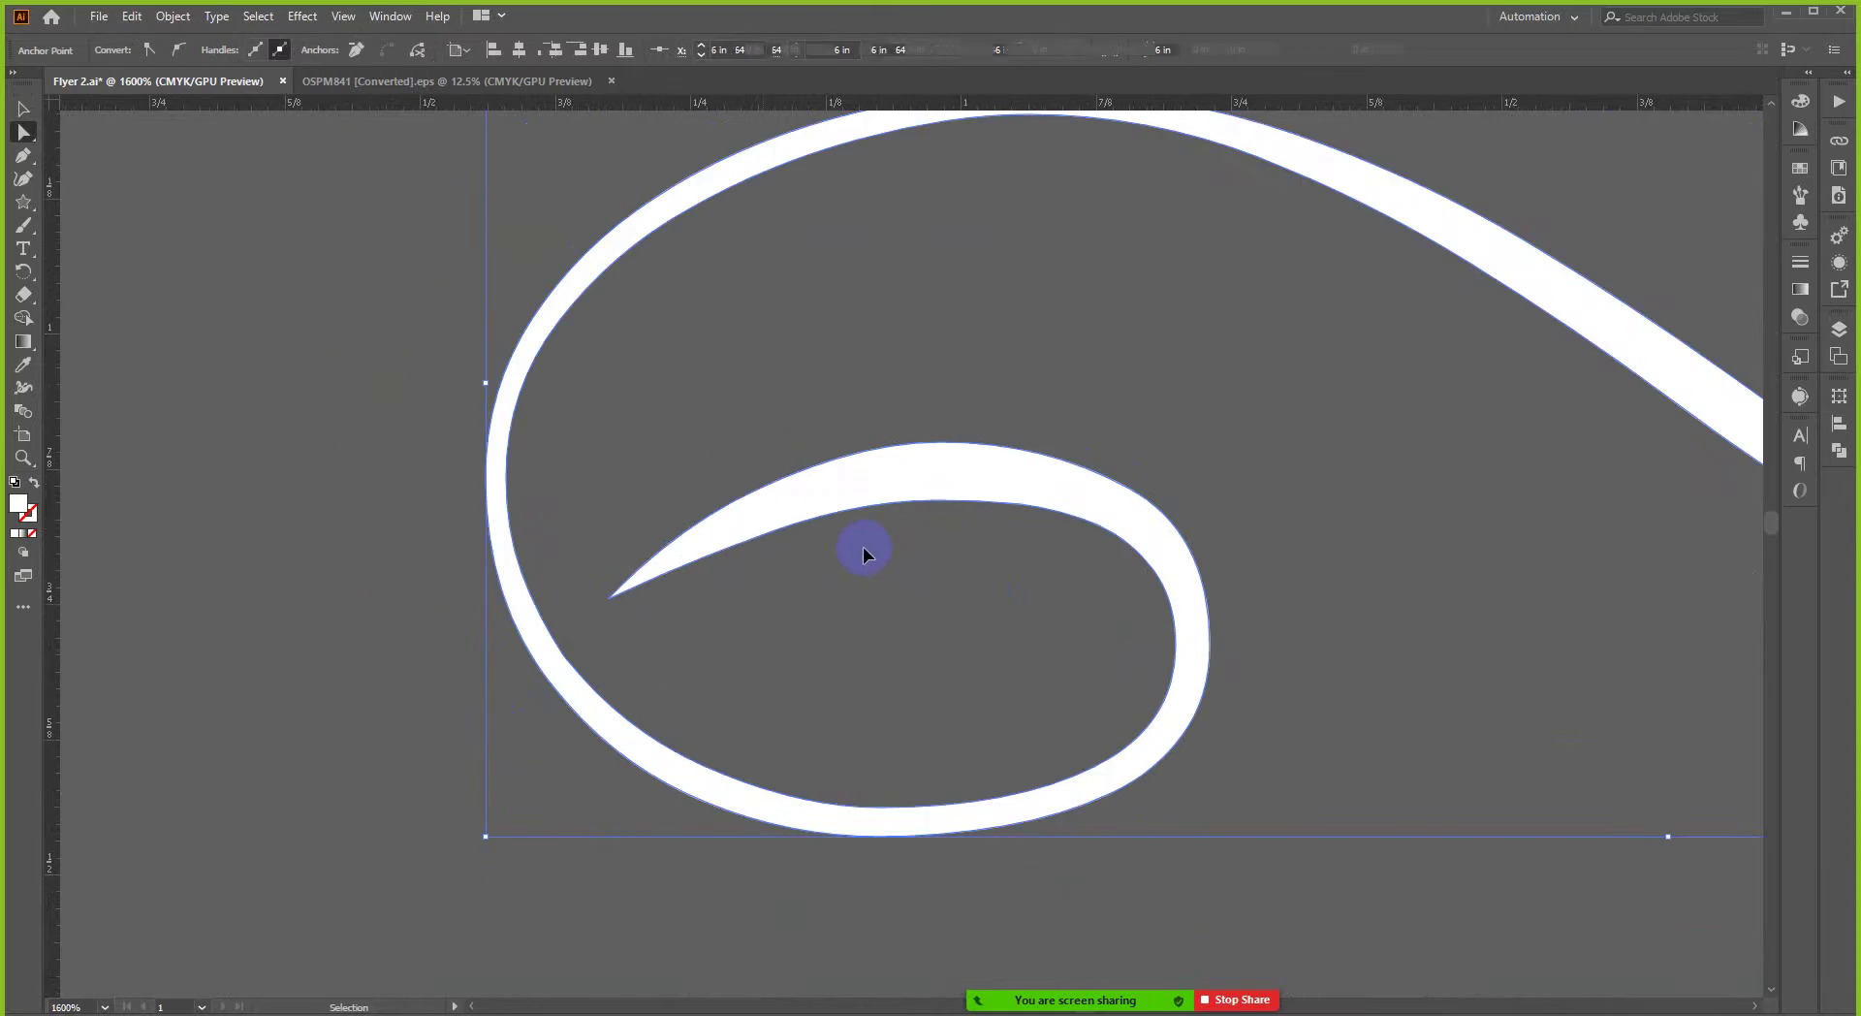
- Move the two anchor points on the underside of the inner curl's crest slightly upward
{"action": "left_click", "coordinate": [978, 502]}
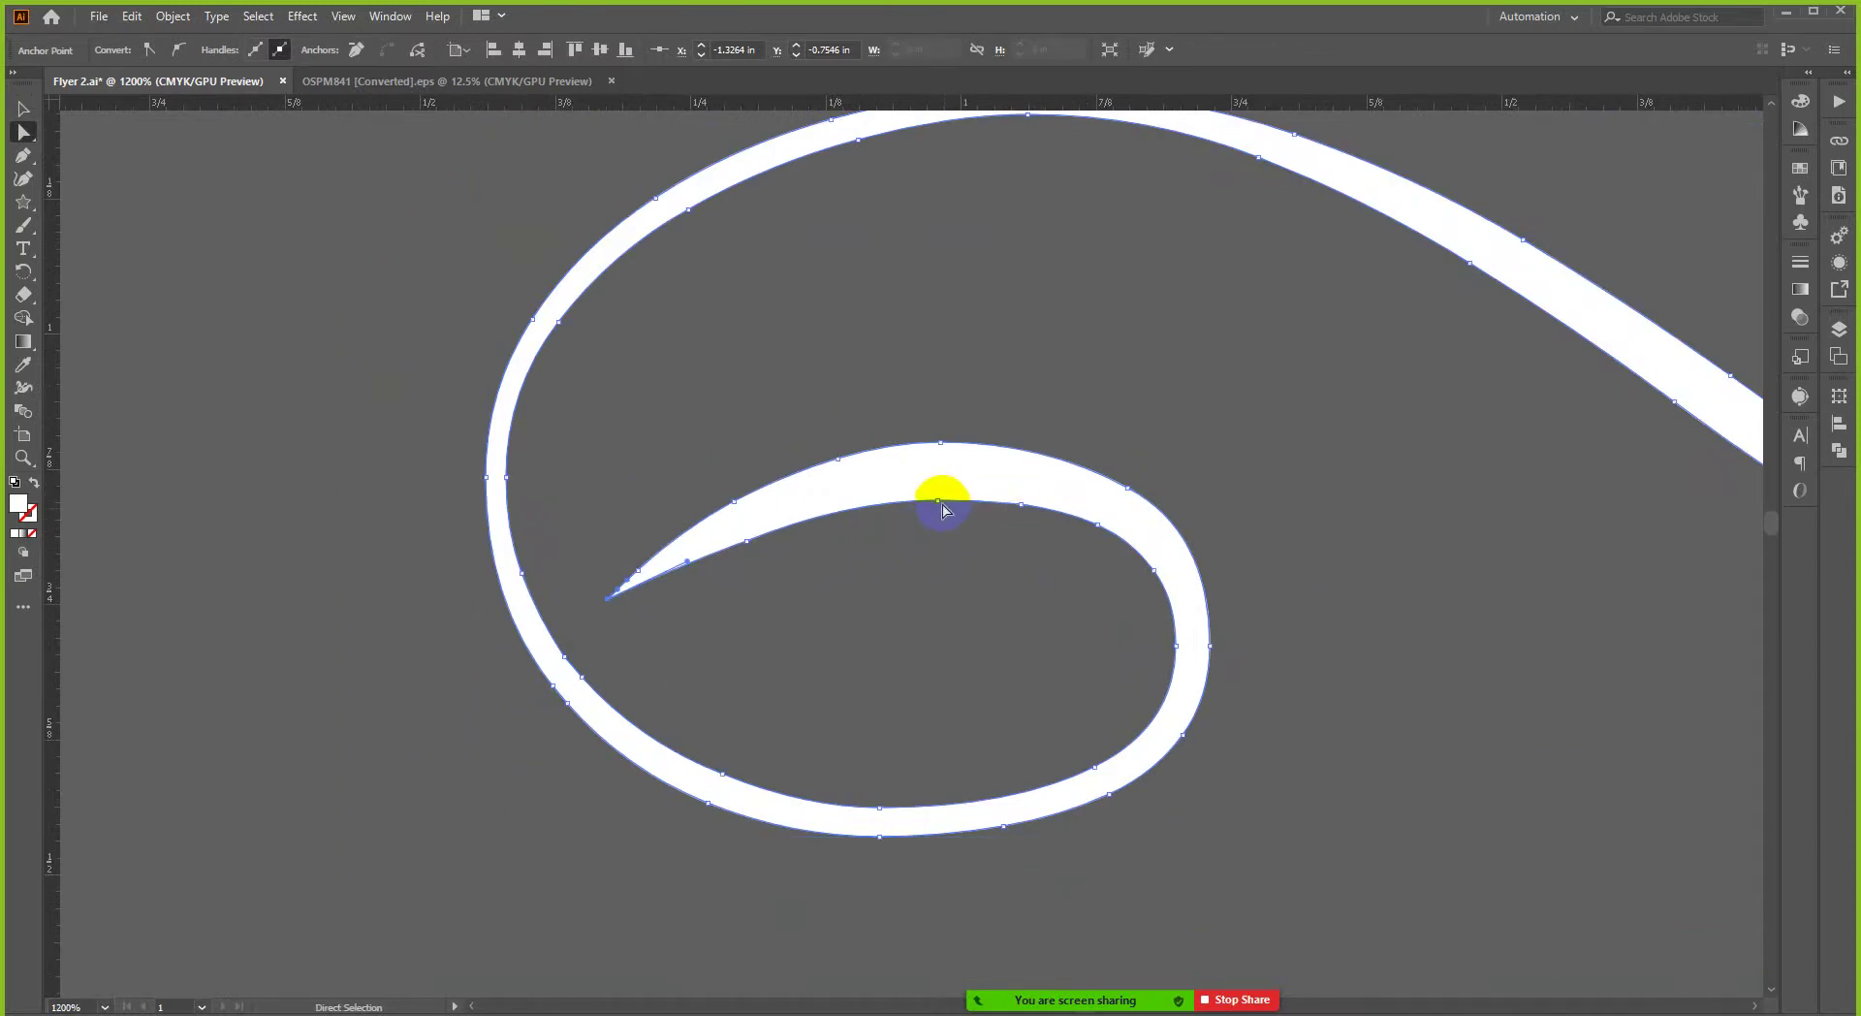
{"action": "left_click", "coordinate": [936, 499]}
{"action": "scroll", "coordinate": [936, 499], "scroll_direction": "up", "scroll_amount": 2}
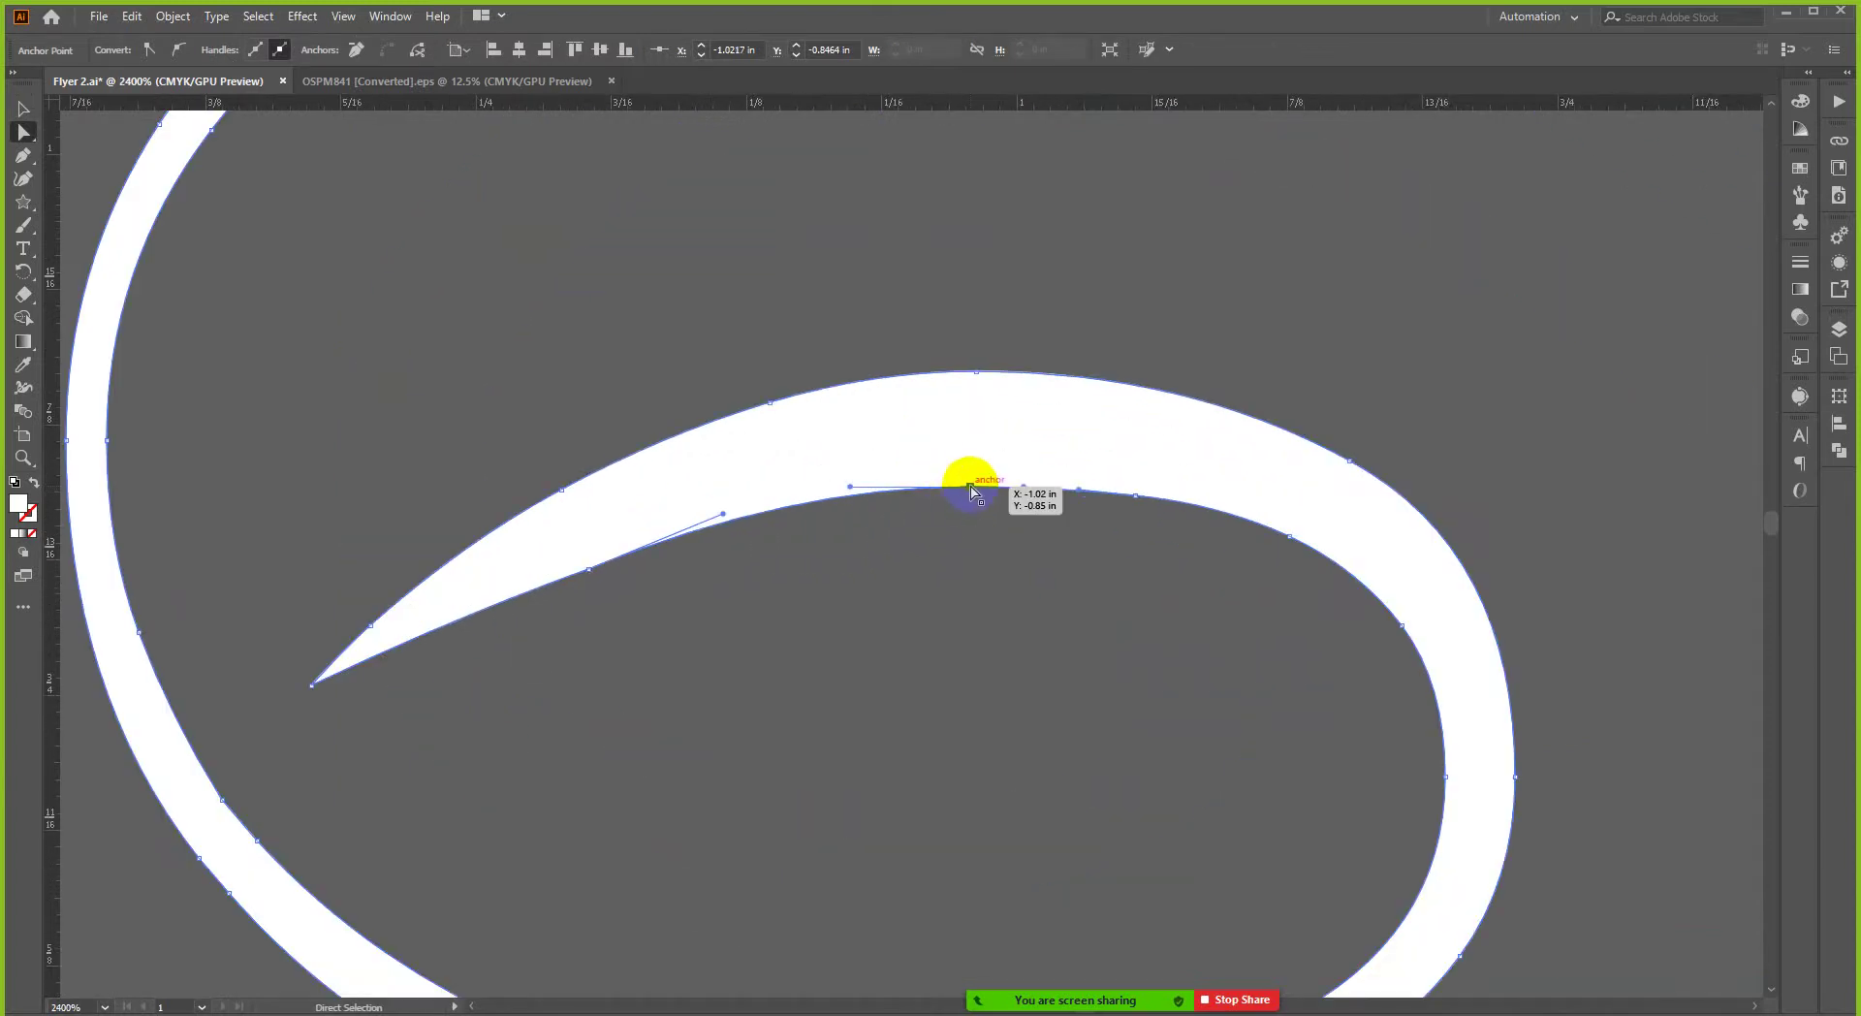
{"action": "left_click_drag", "start_coordinate": [967, 476], "coordinate": [971, 474]}
{"action": "left_click_drag", "start_coordinate": [1130, 489], "coordinate": [1134, 484]}
{"action": "left_click", "coordinate": [1108, 495]}
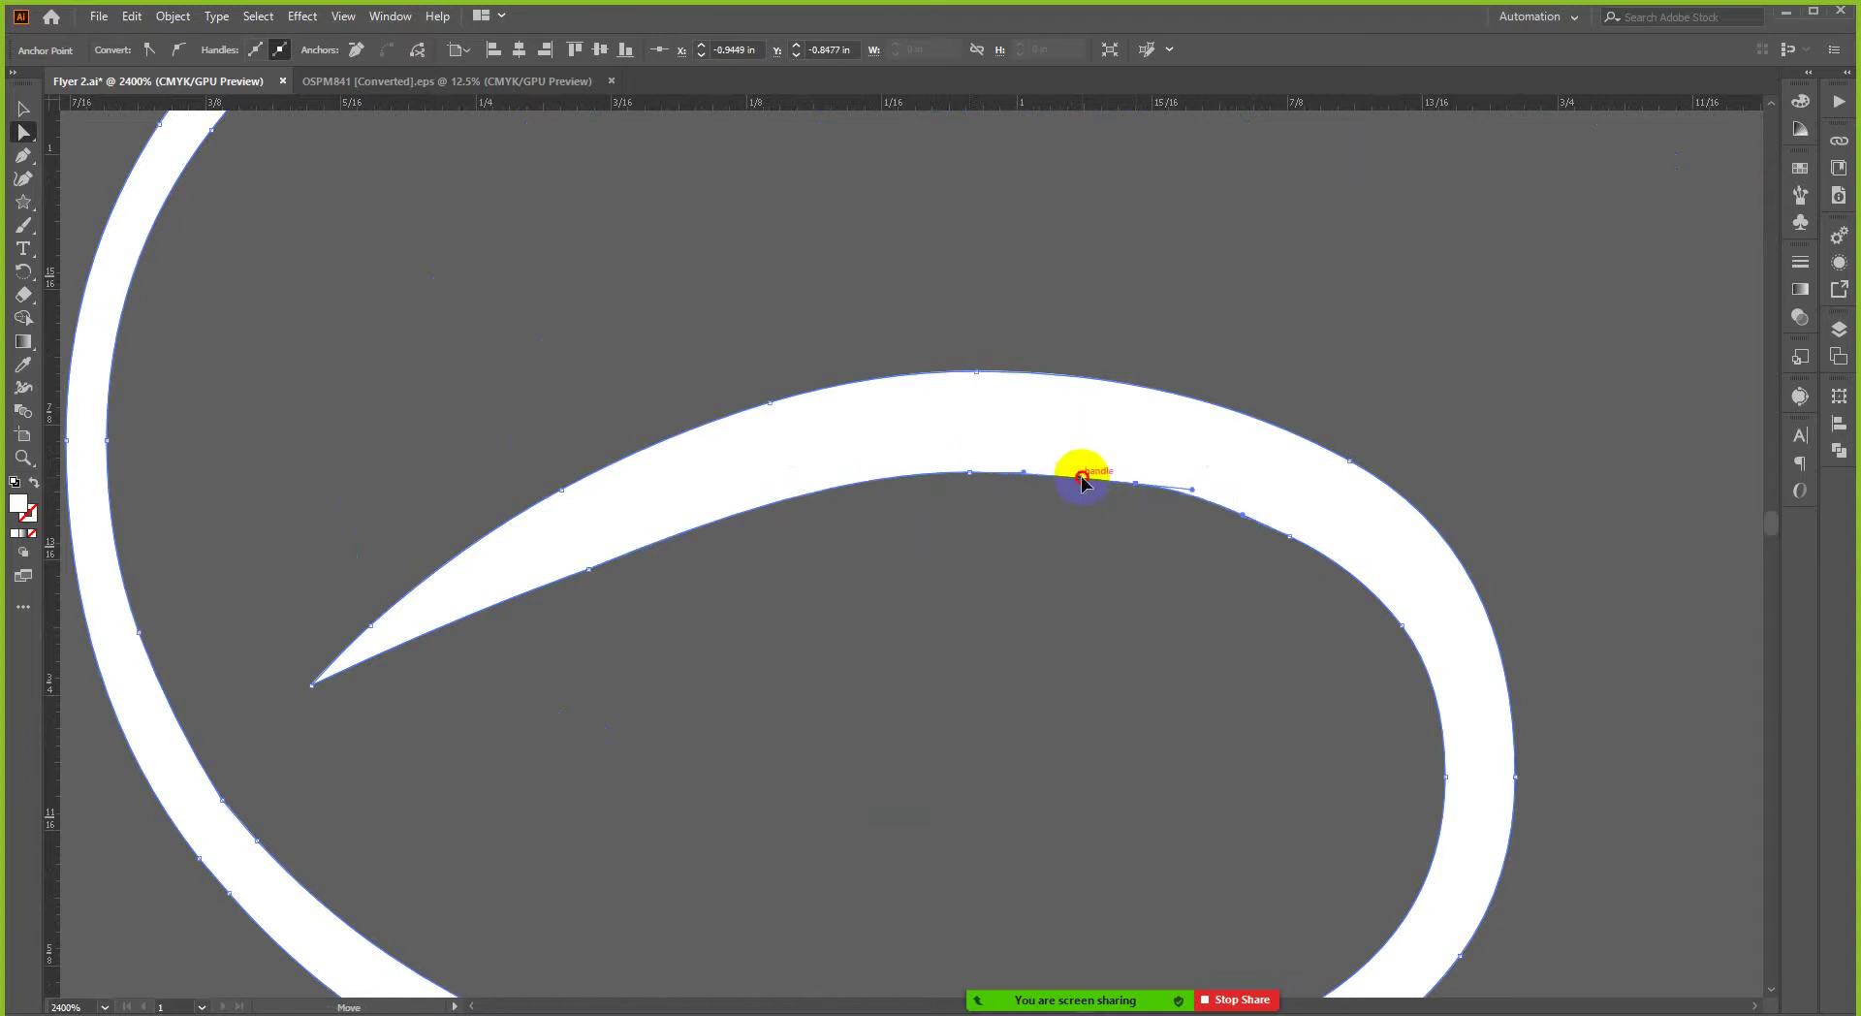
- Raise the underside anchor near the pointed tip slightly, and nudge the crest's underside anchor further up to smooth the taper
{"action": "left_click", "coordinate": [748, 508]}
{"action": "left_click_drag", "start_coordinate": [720, 495], "coordinate": [733, 531]}
{"action": "left_click", "coordinate": [589, 567]}
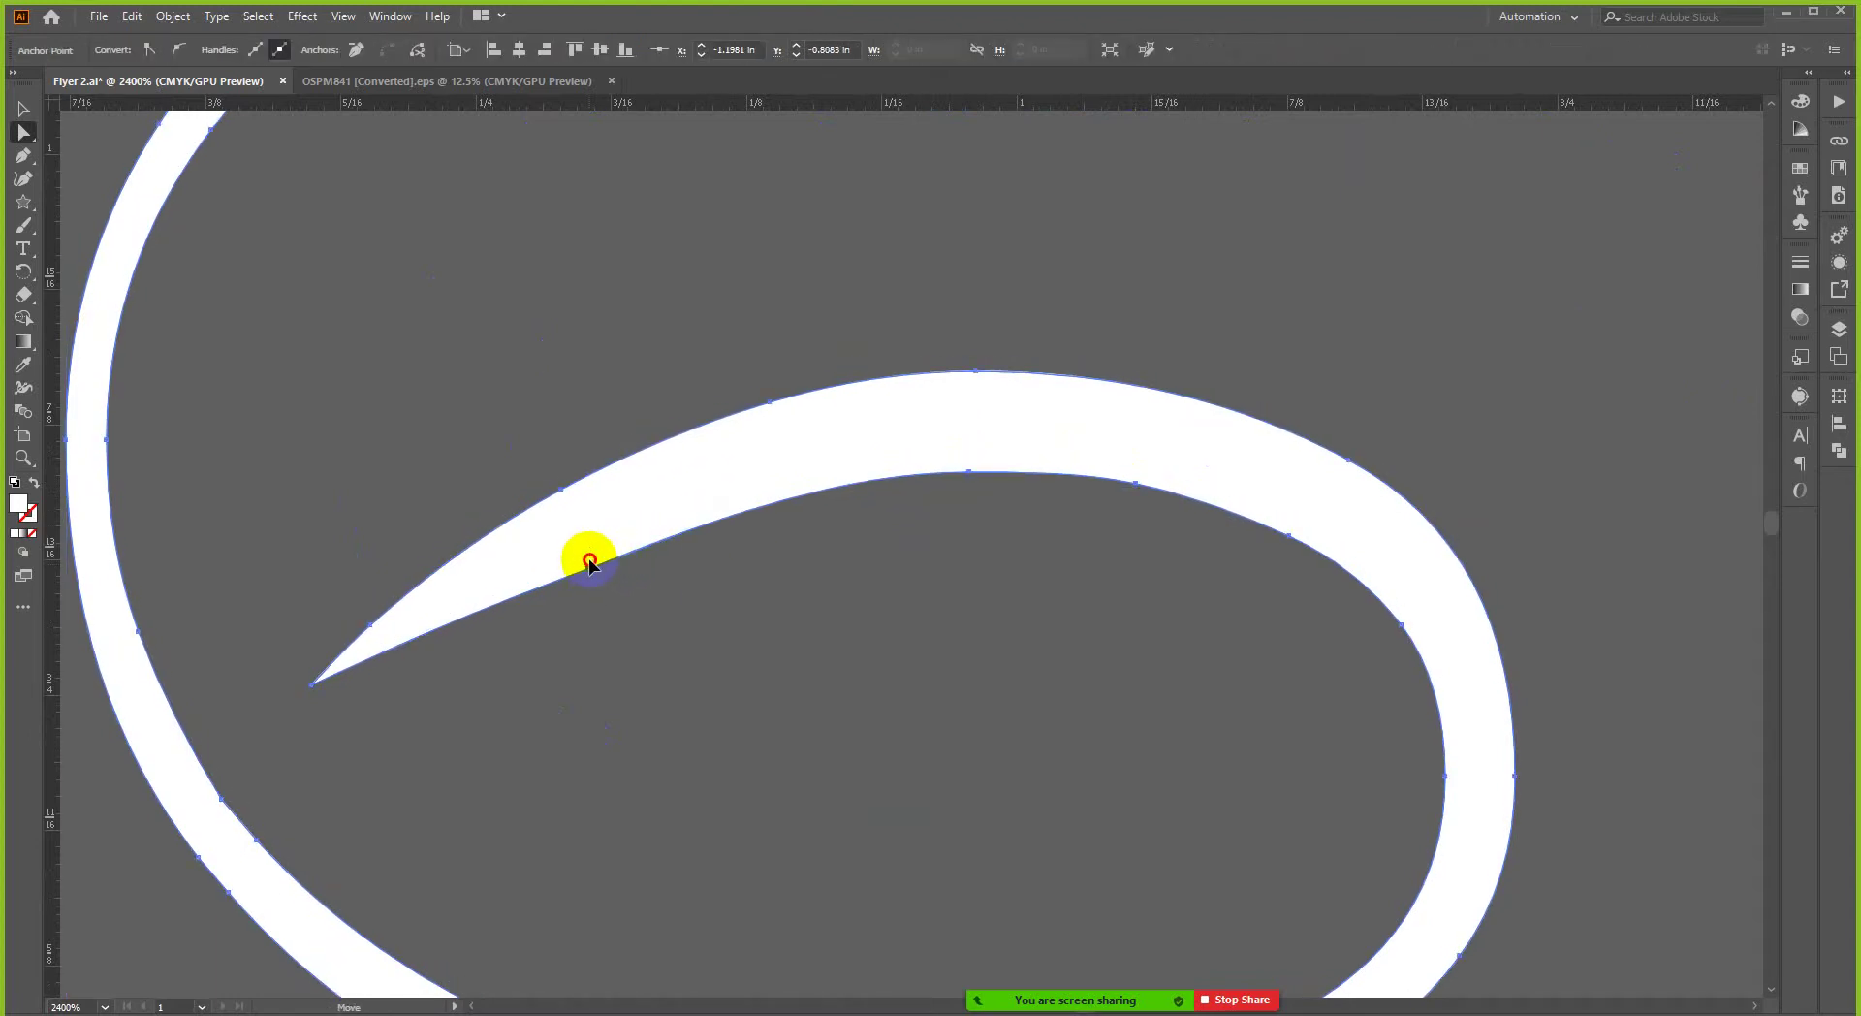
{"action": "left_click_drag", "start_coordinate": [590, 563], "coordinate": [603, 572]}
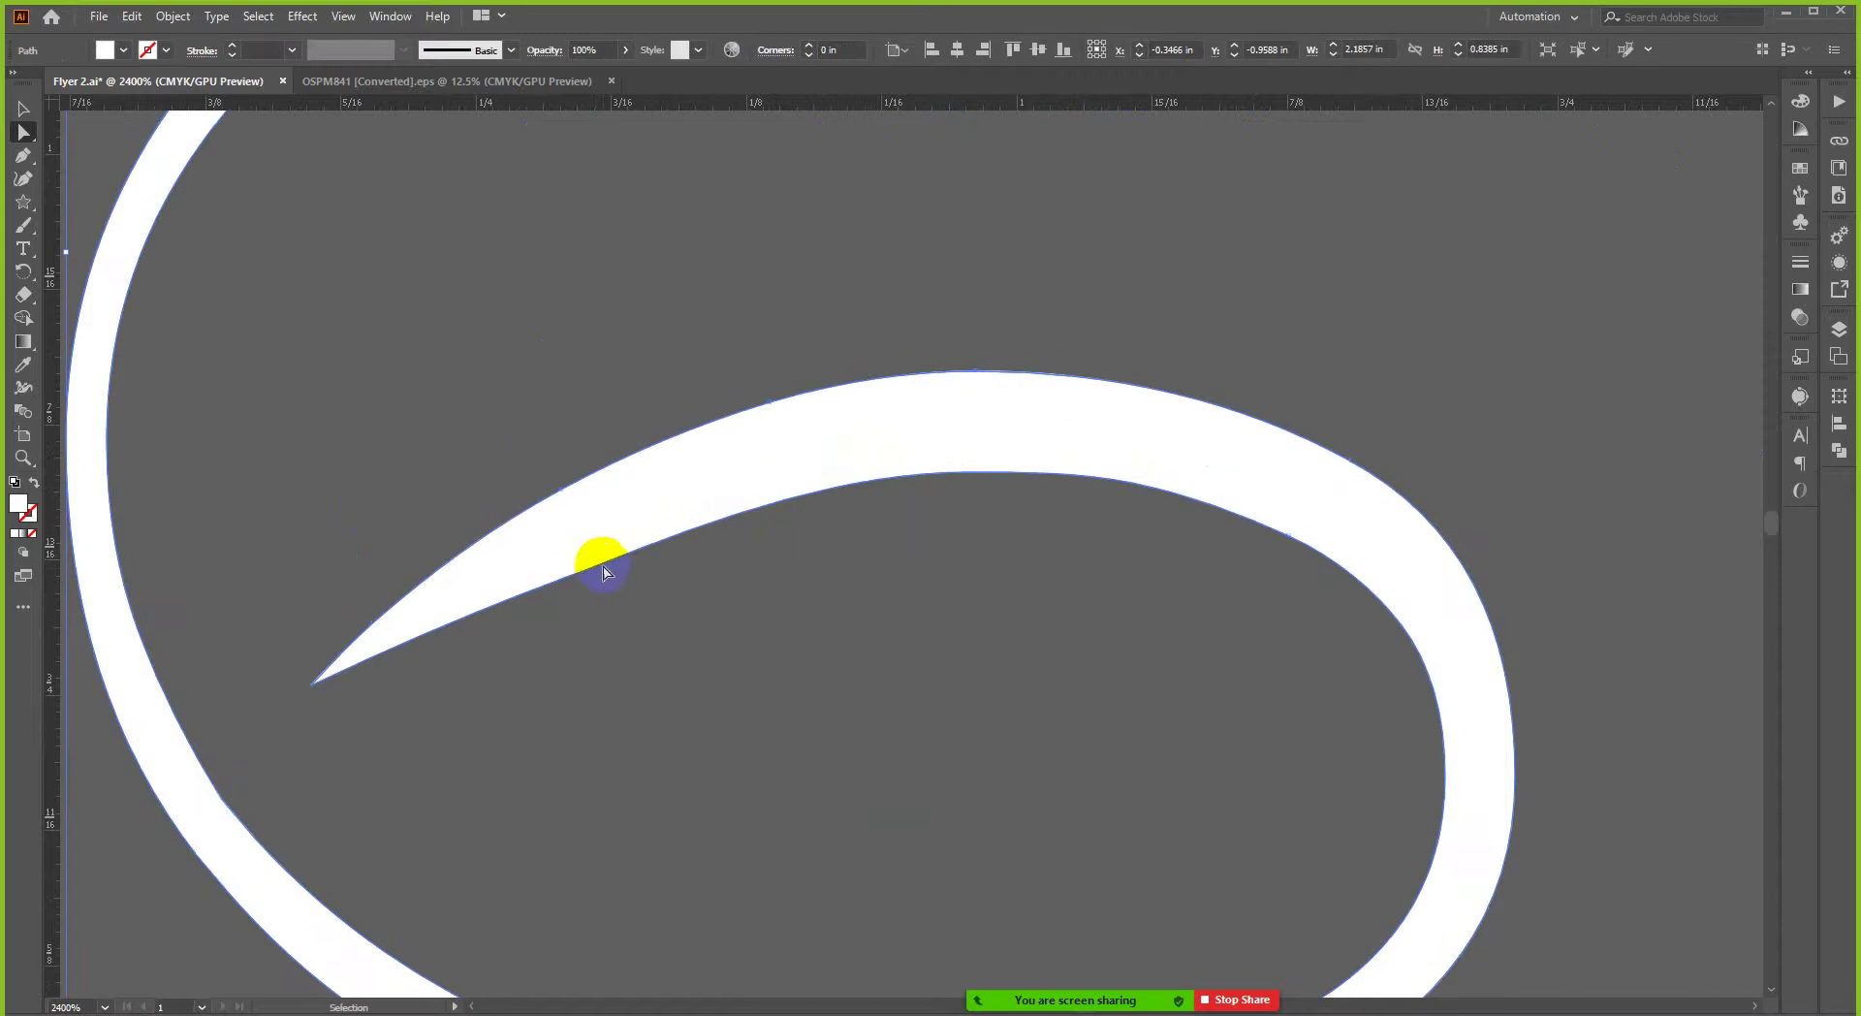
{"action": "left_click", "coordinate": [592, 566]}
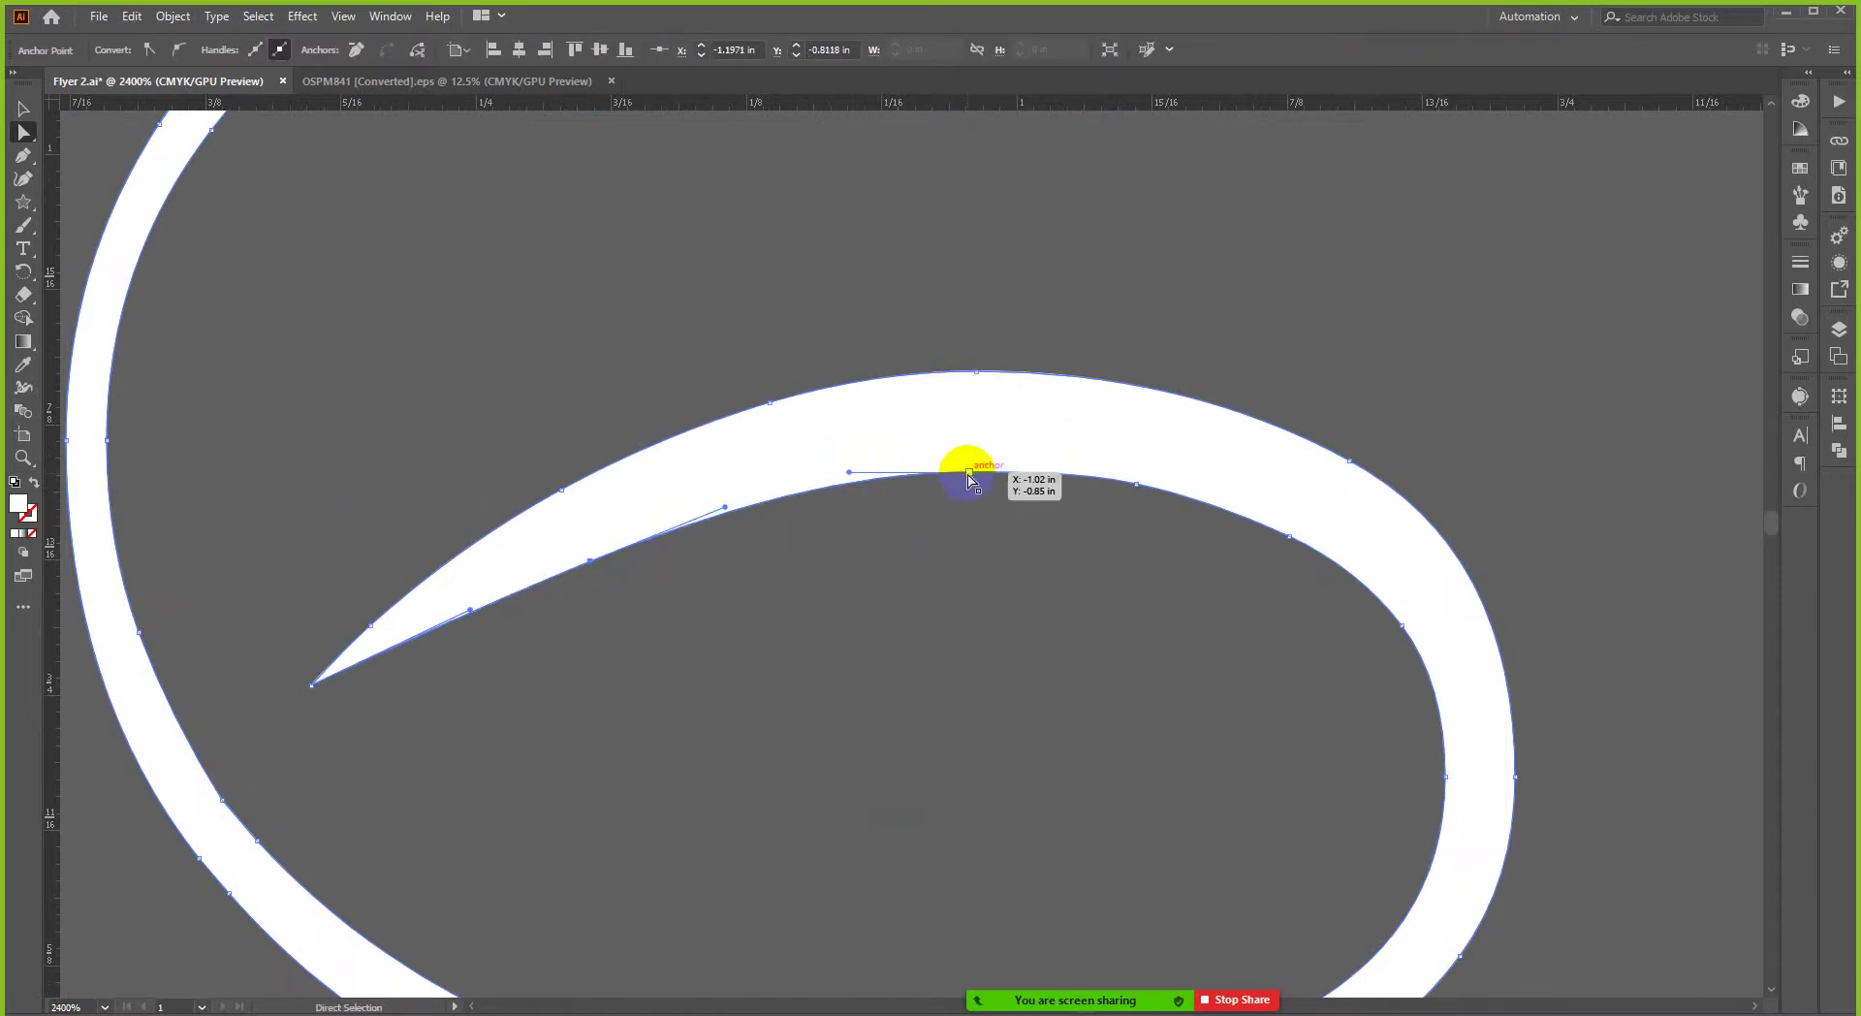
{"action": "left_click_drag", "start_coordinate": [969, 472], "coordinate": [966, 462]}
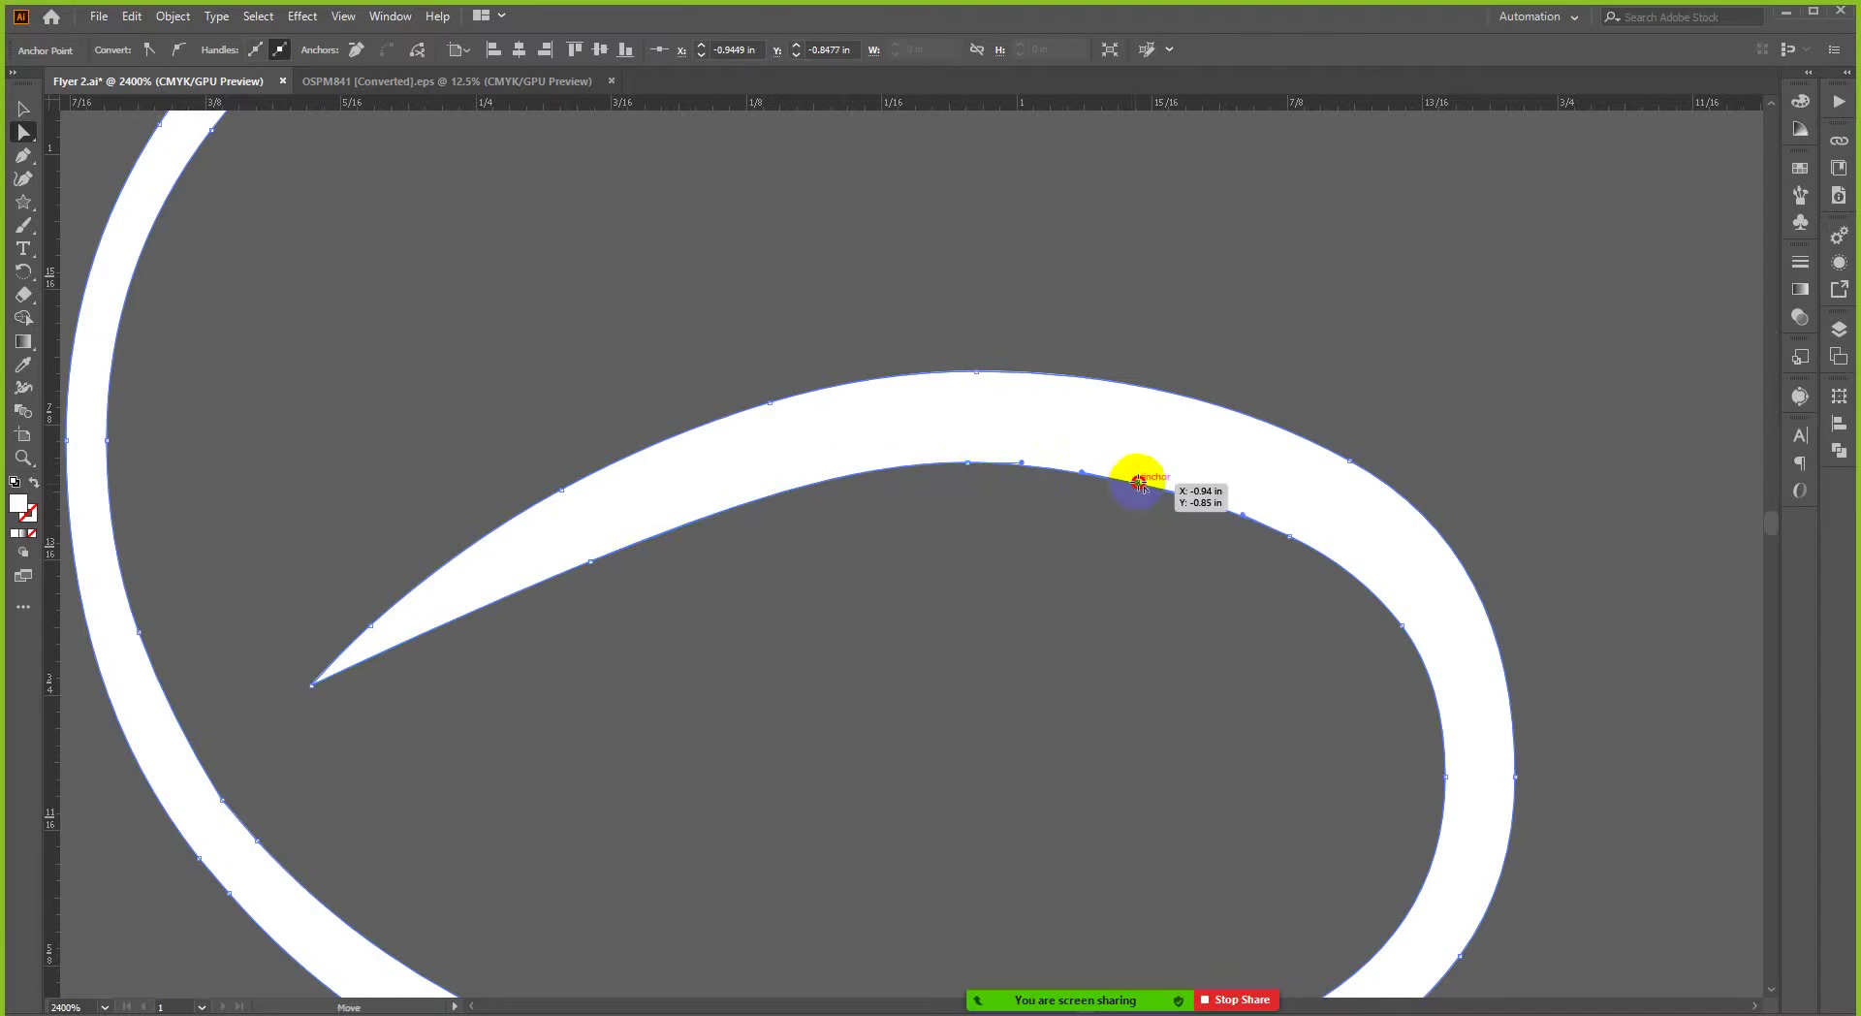
- Raise the two underside anchors past the inner curl's crest slightly and adjust the second anchor's handle to smooth the bend
{"action": "left_click_drag", "start_coordinate": [1140, 482], "coordinate": [1138, 473]}
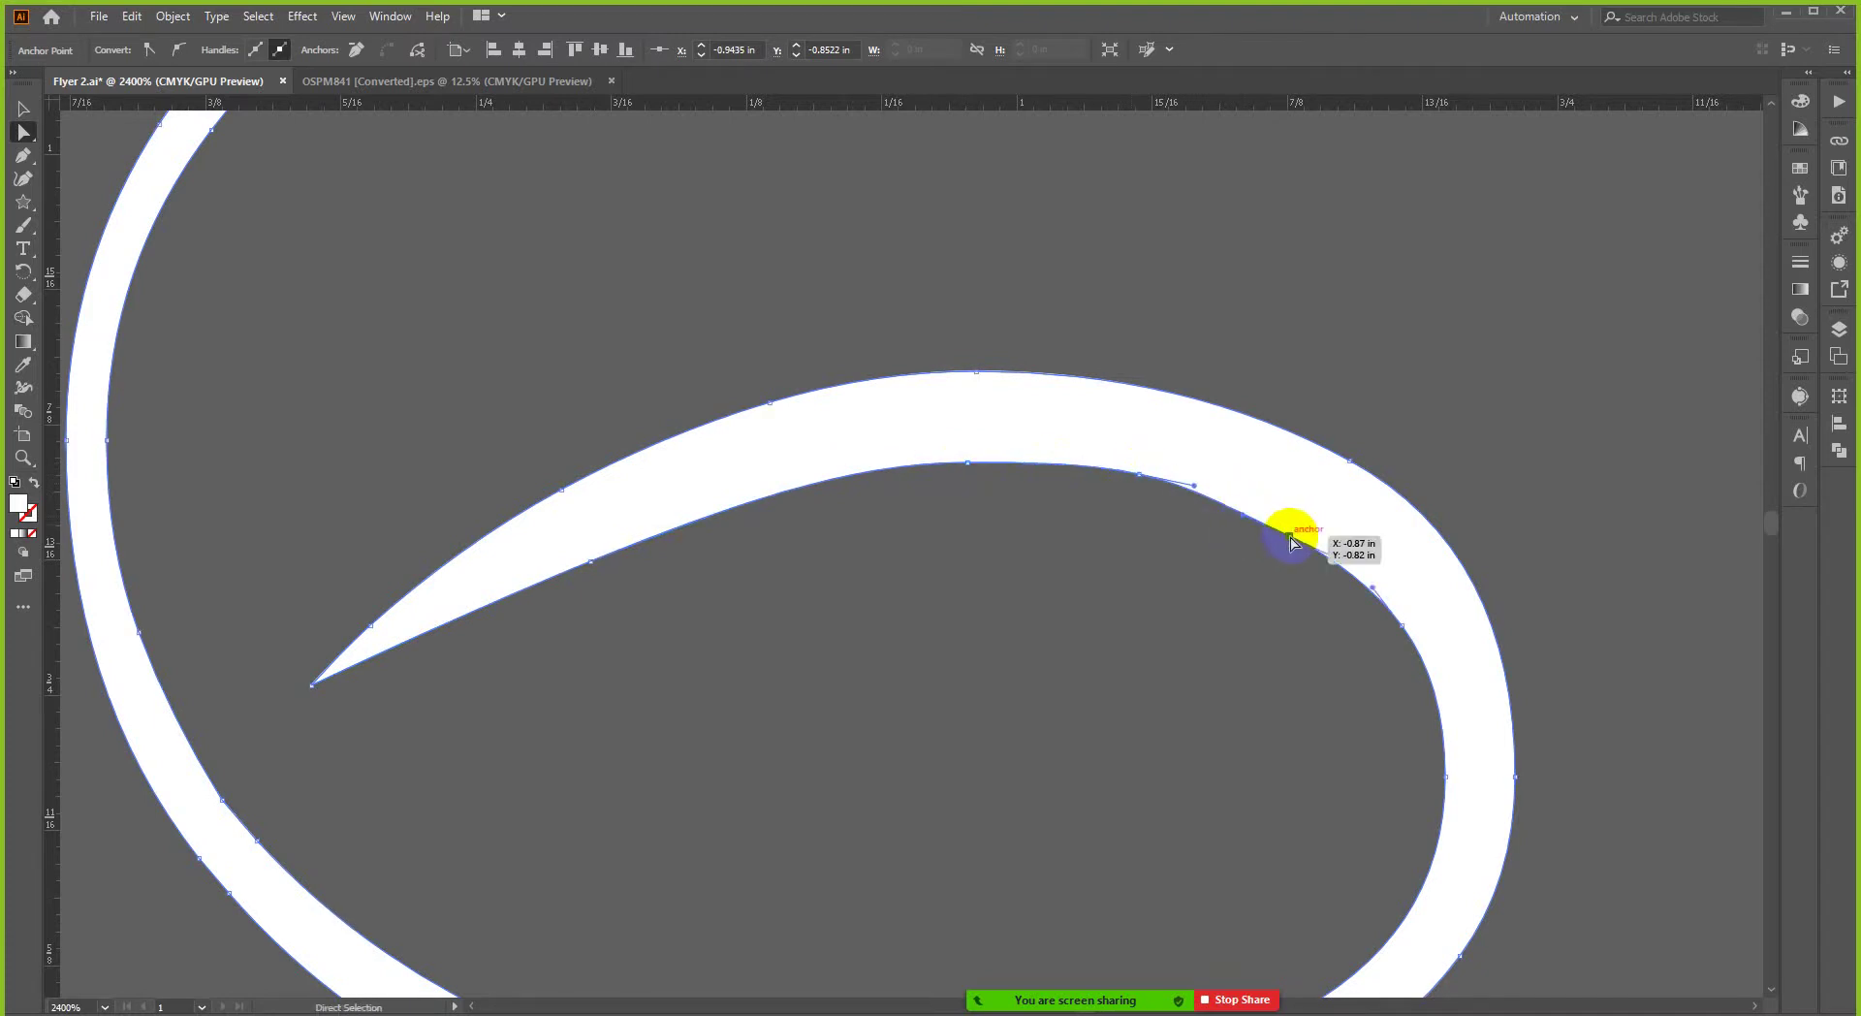
{"action": "left_click_drag", "start_coordinate": [1290, 541], "coordinate": [1292, 533]}
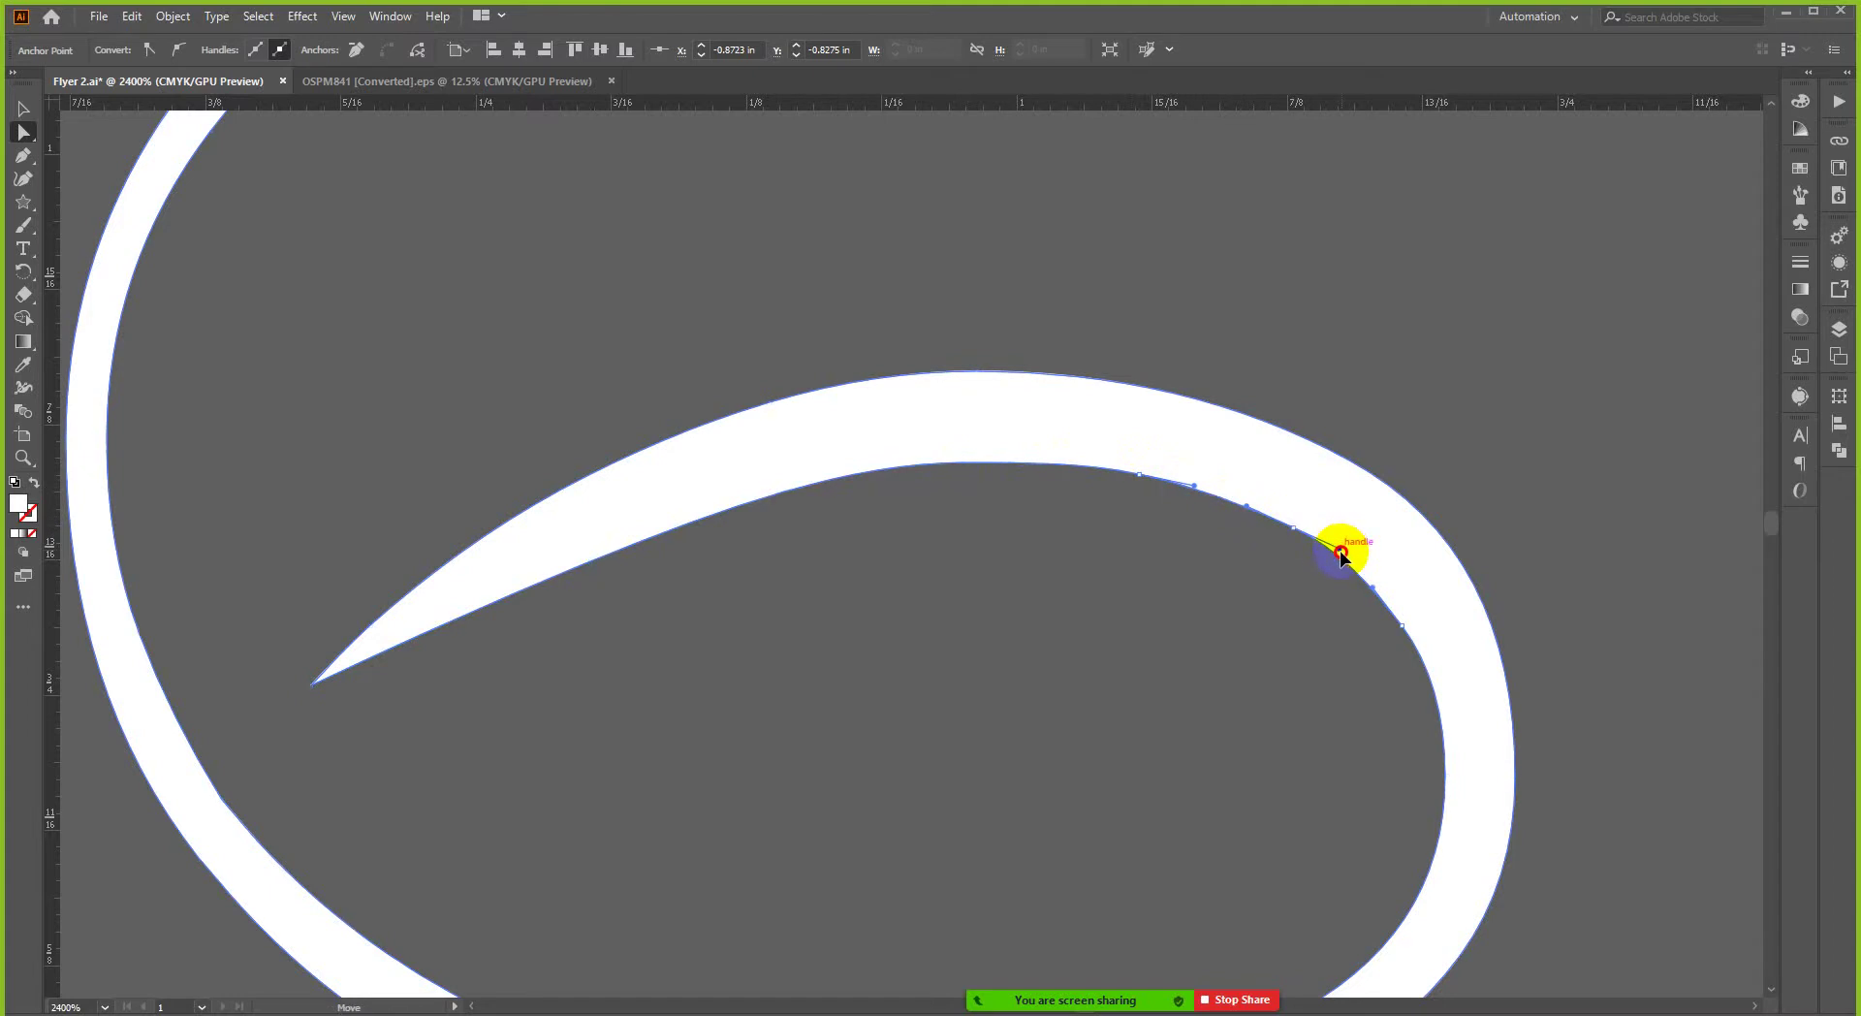
{"action": "left_click_drag", "start_coordinate": [1340, 552], "coordinate": [1339, 548]}
{"action": "left_click", "coordinate": [855, 543]}
{"action": "scroll", "coordinate": [856, 543], "scroll_direction": "down", "scroll_amount": 5}
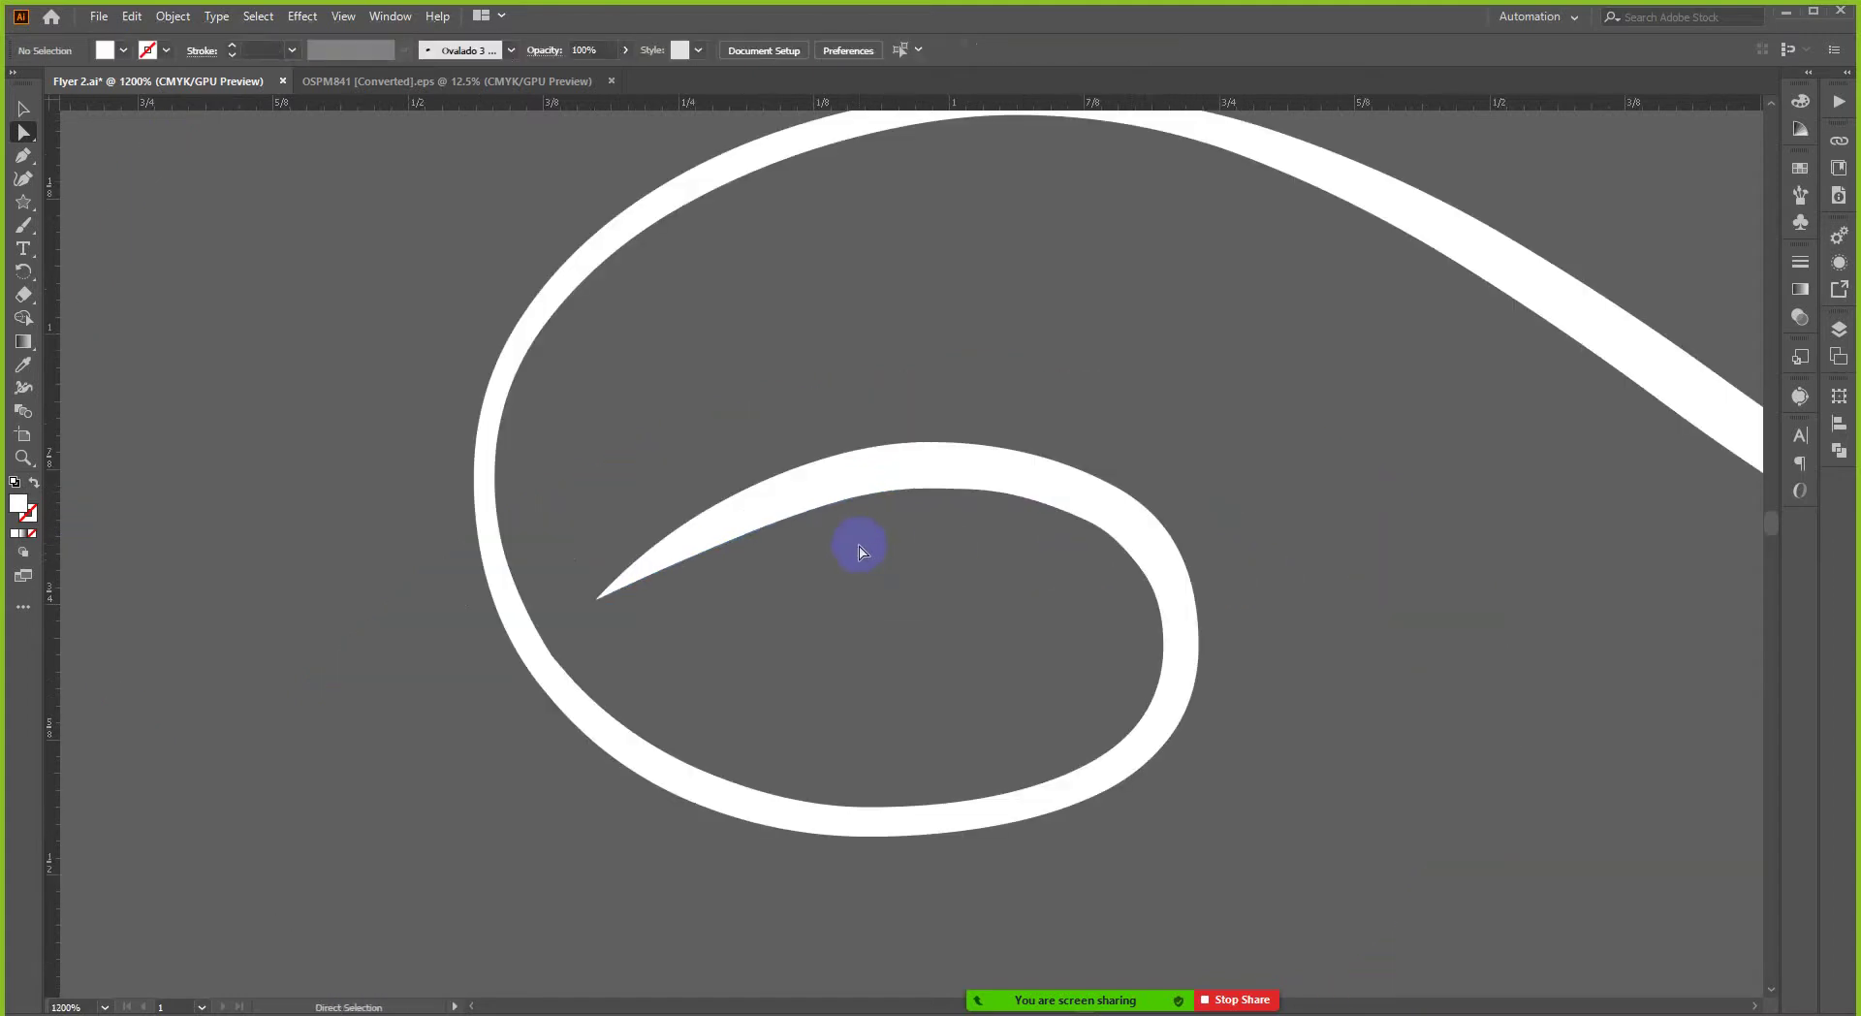
- Create a reflected copy of the whole swirl flourish across the vertical axis
{"action": "key", "text": "v"}
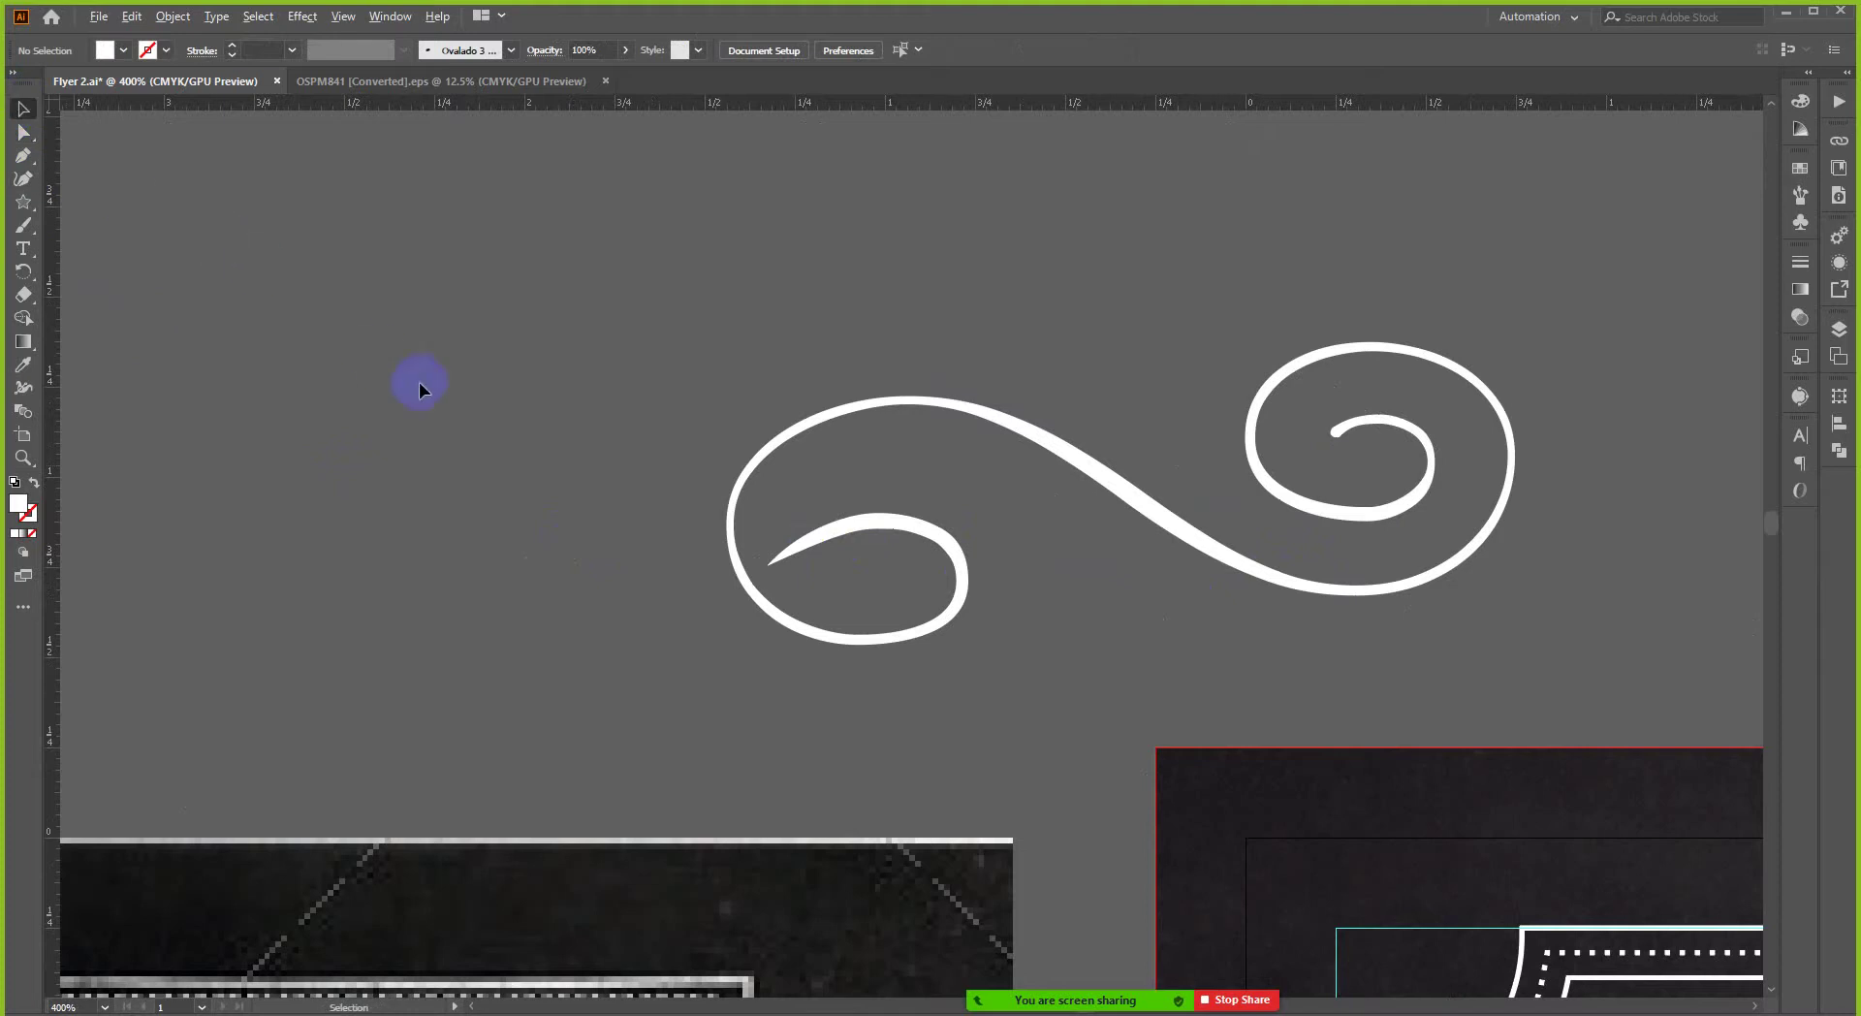
{"action": "scroll", "coordinate": [643, 423], "scroll_direction": "down", "scroll_amount": 5}
{"action": "left_click", "coordinate": [773, 446]}
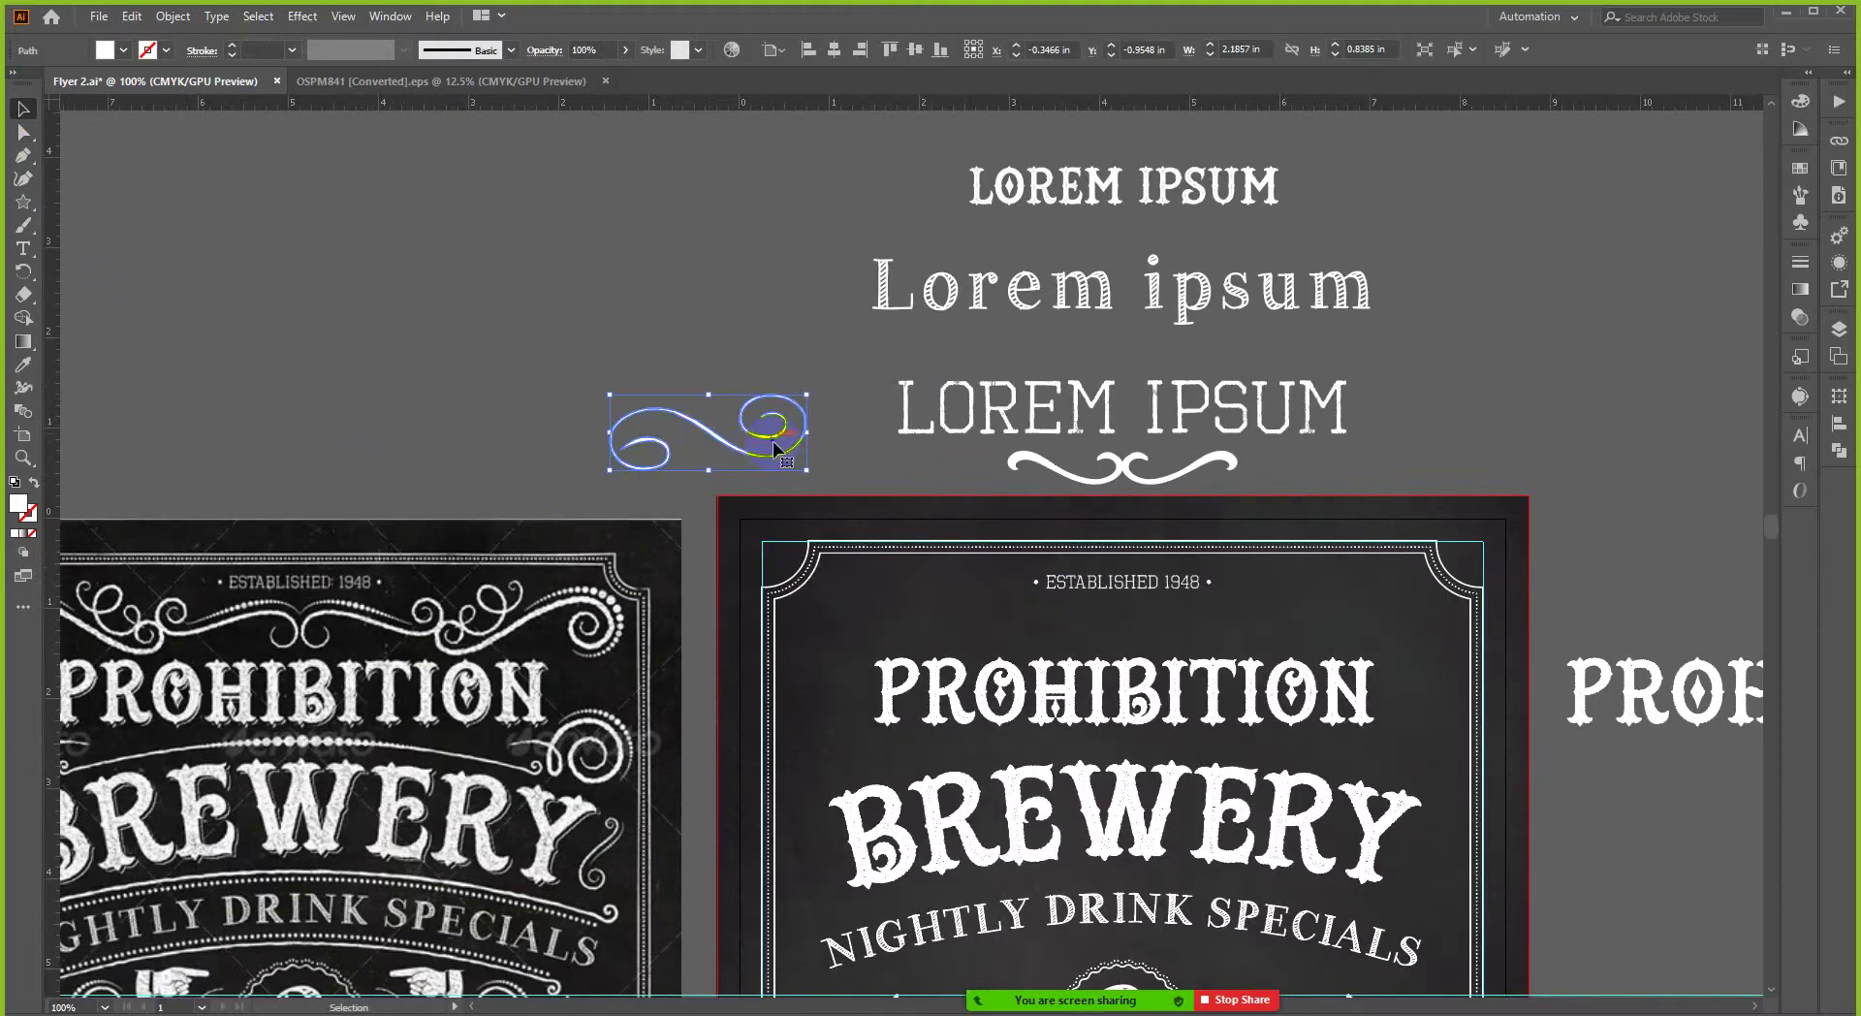
{"action": "right_click", "coordinate": [752, 452]}
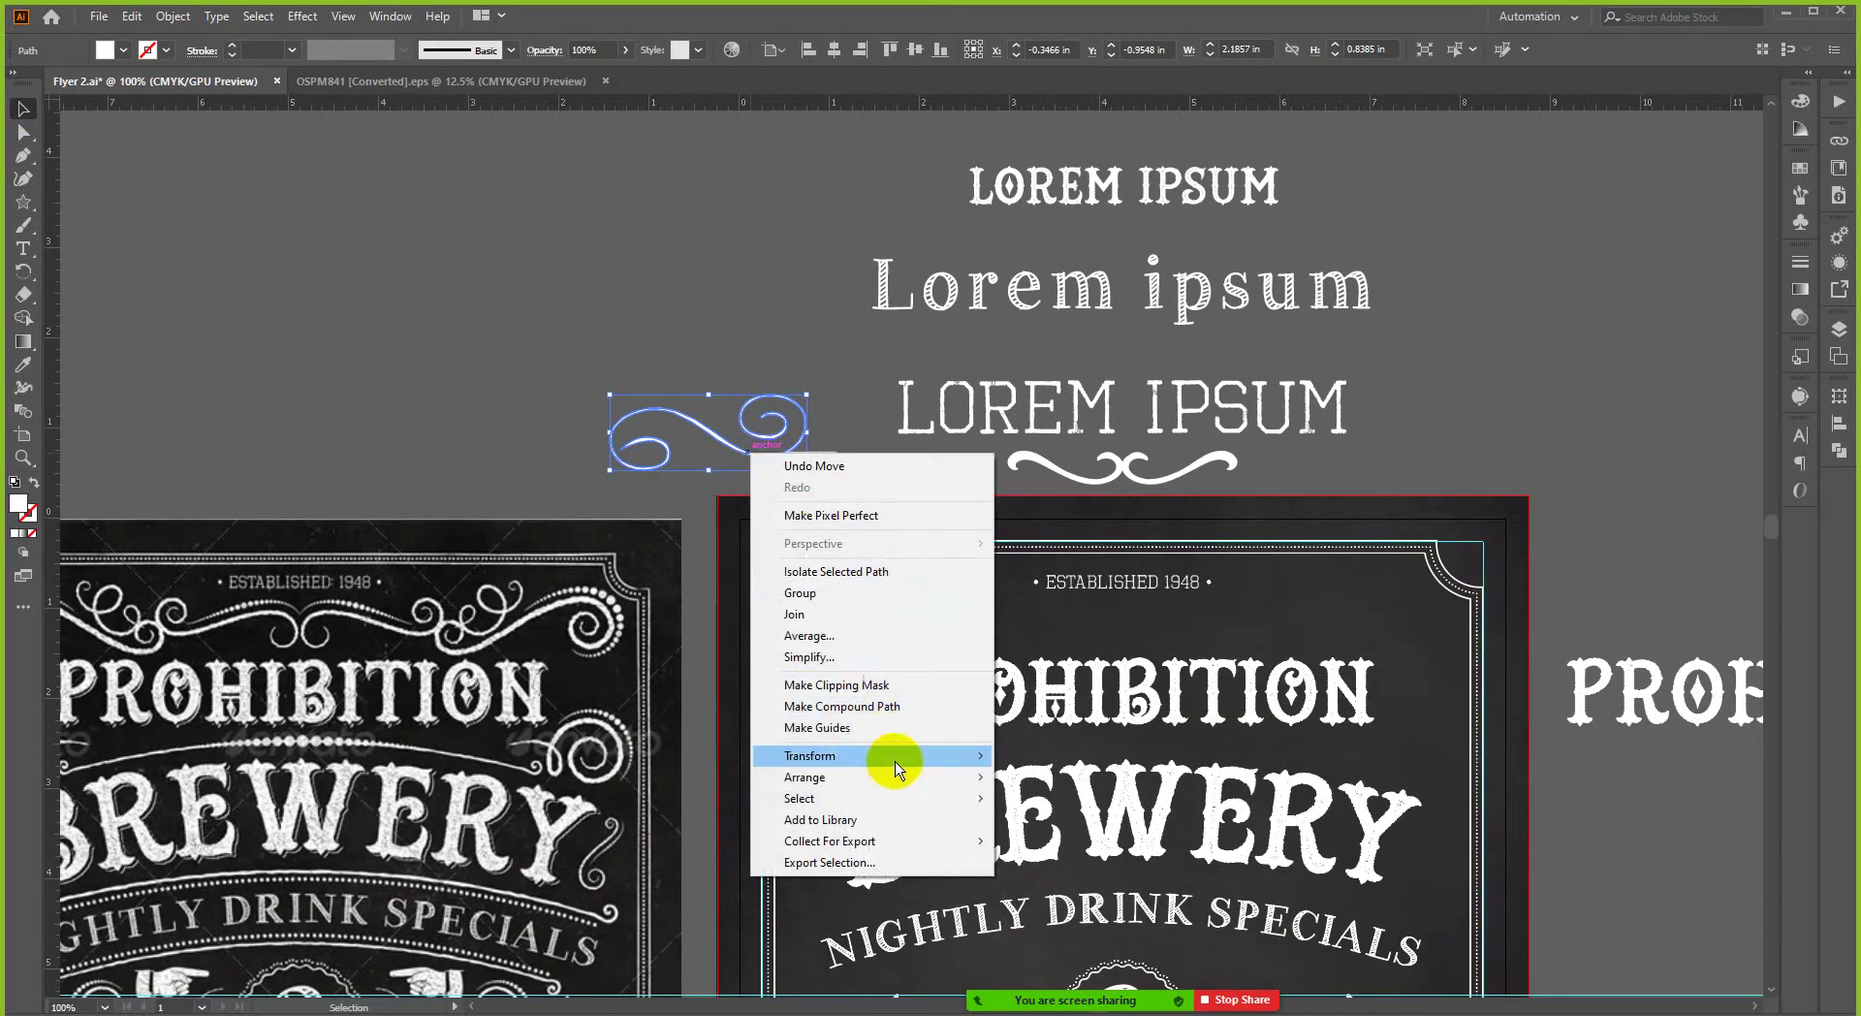
{"action": "mouse_move", "coordinate": [895, 766]}
{"action": "left_click", "coordinate": [1063, 822]}
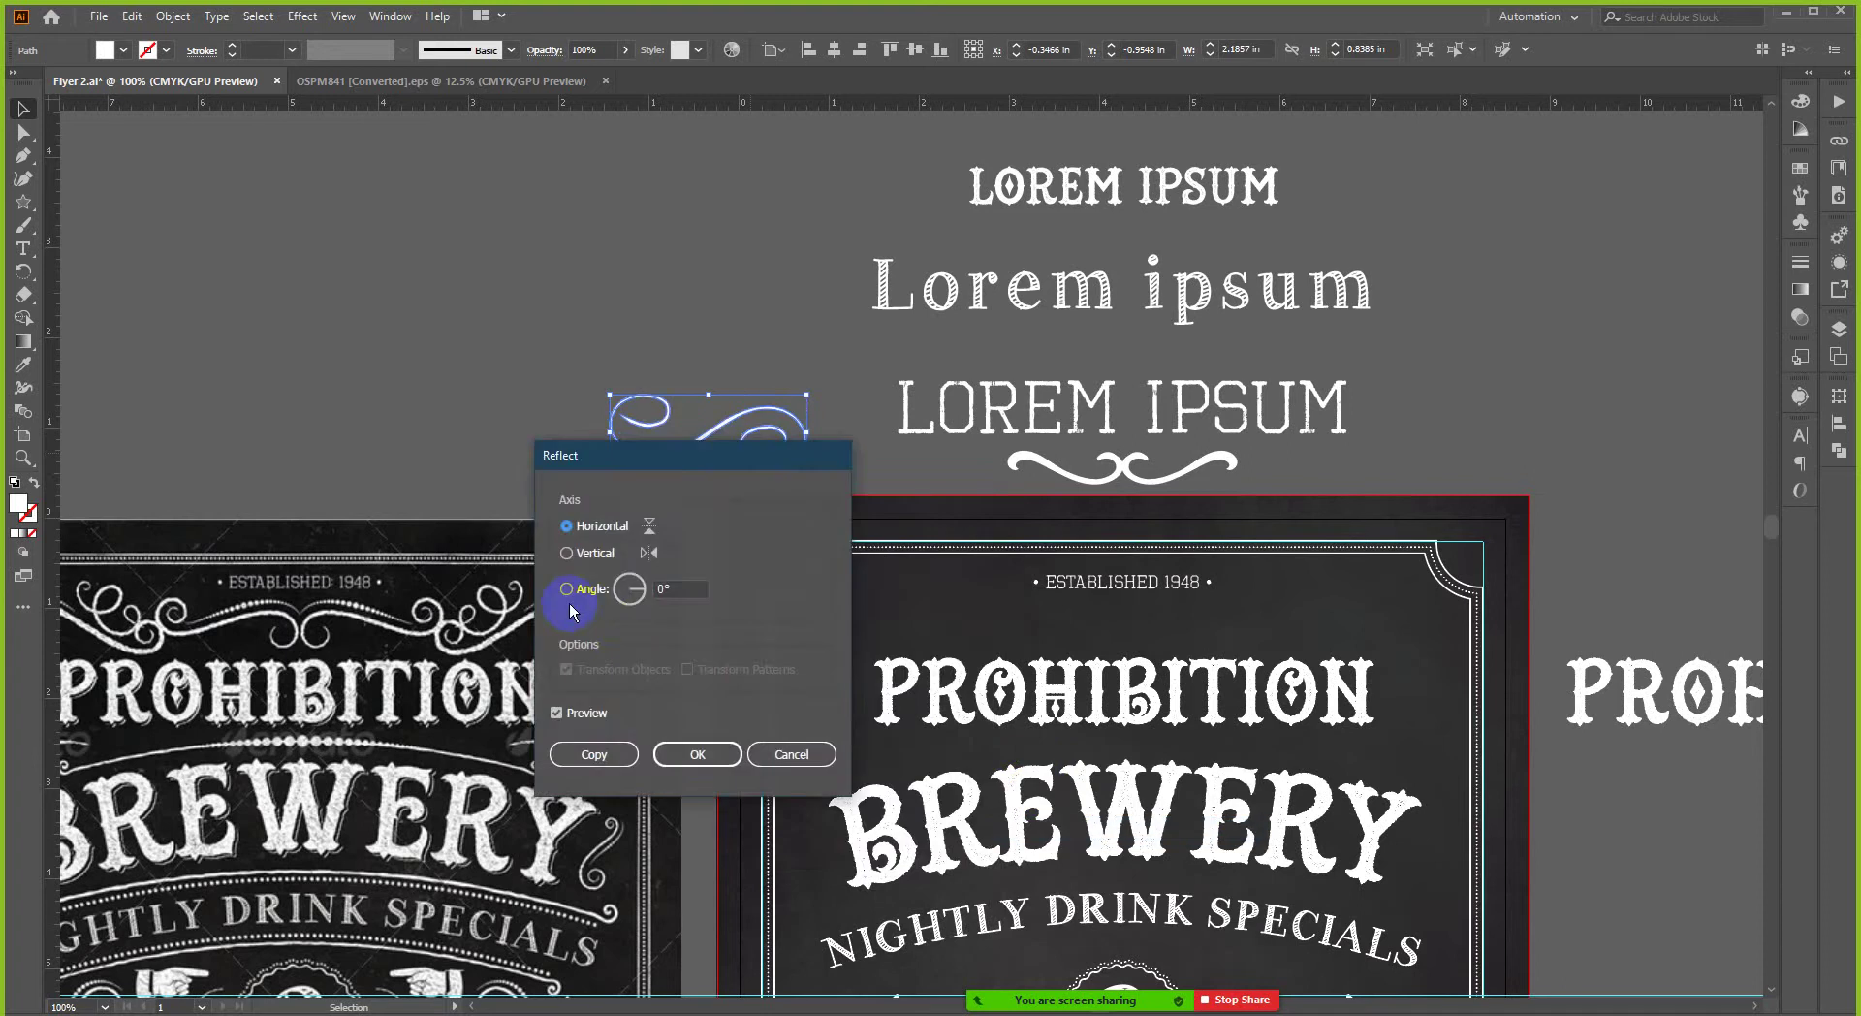
{"action": "left_click", "coordinate": [566, 552]}
{"action": "left_click", "coordinate": [593, 754]}
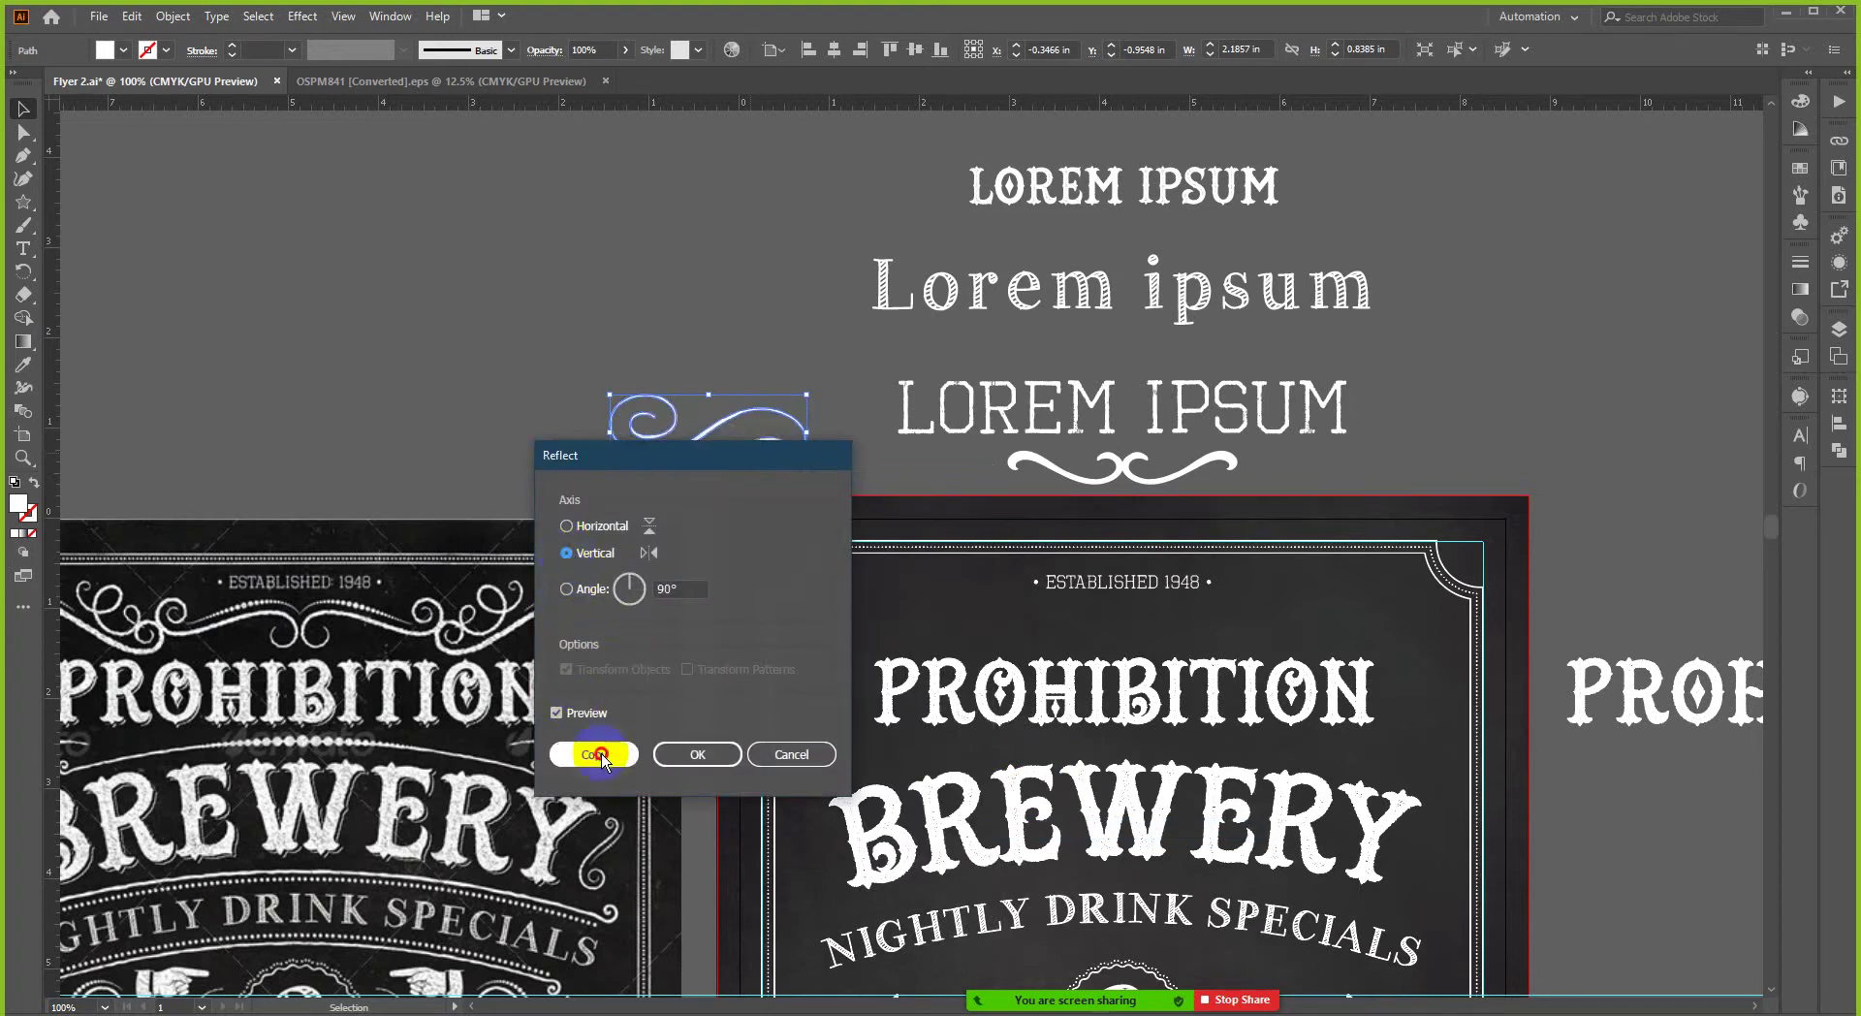
- Move the mirrored swirl 2.19 in horizontally to the left so it meets the original end to end
{"action": "left_click", "coordinate": [581, 419]}
{"action": "left_click_drag", "start_coordinate": [699, 438], "coordinate": [503, 447]}
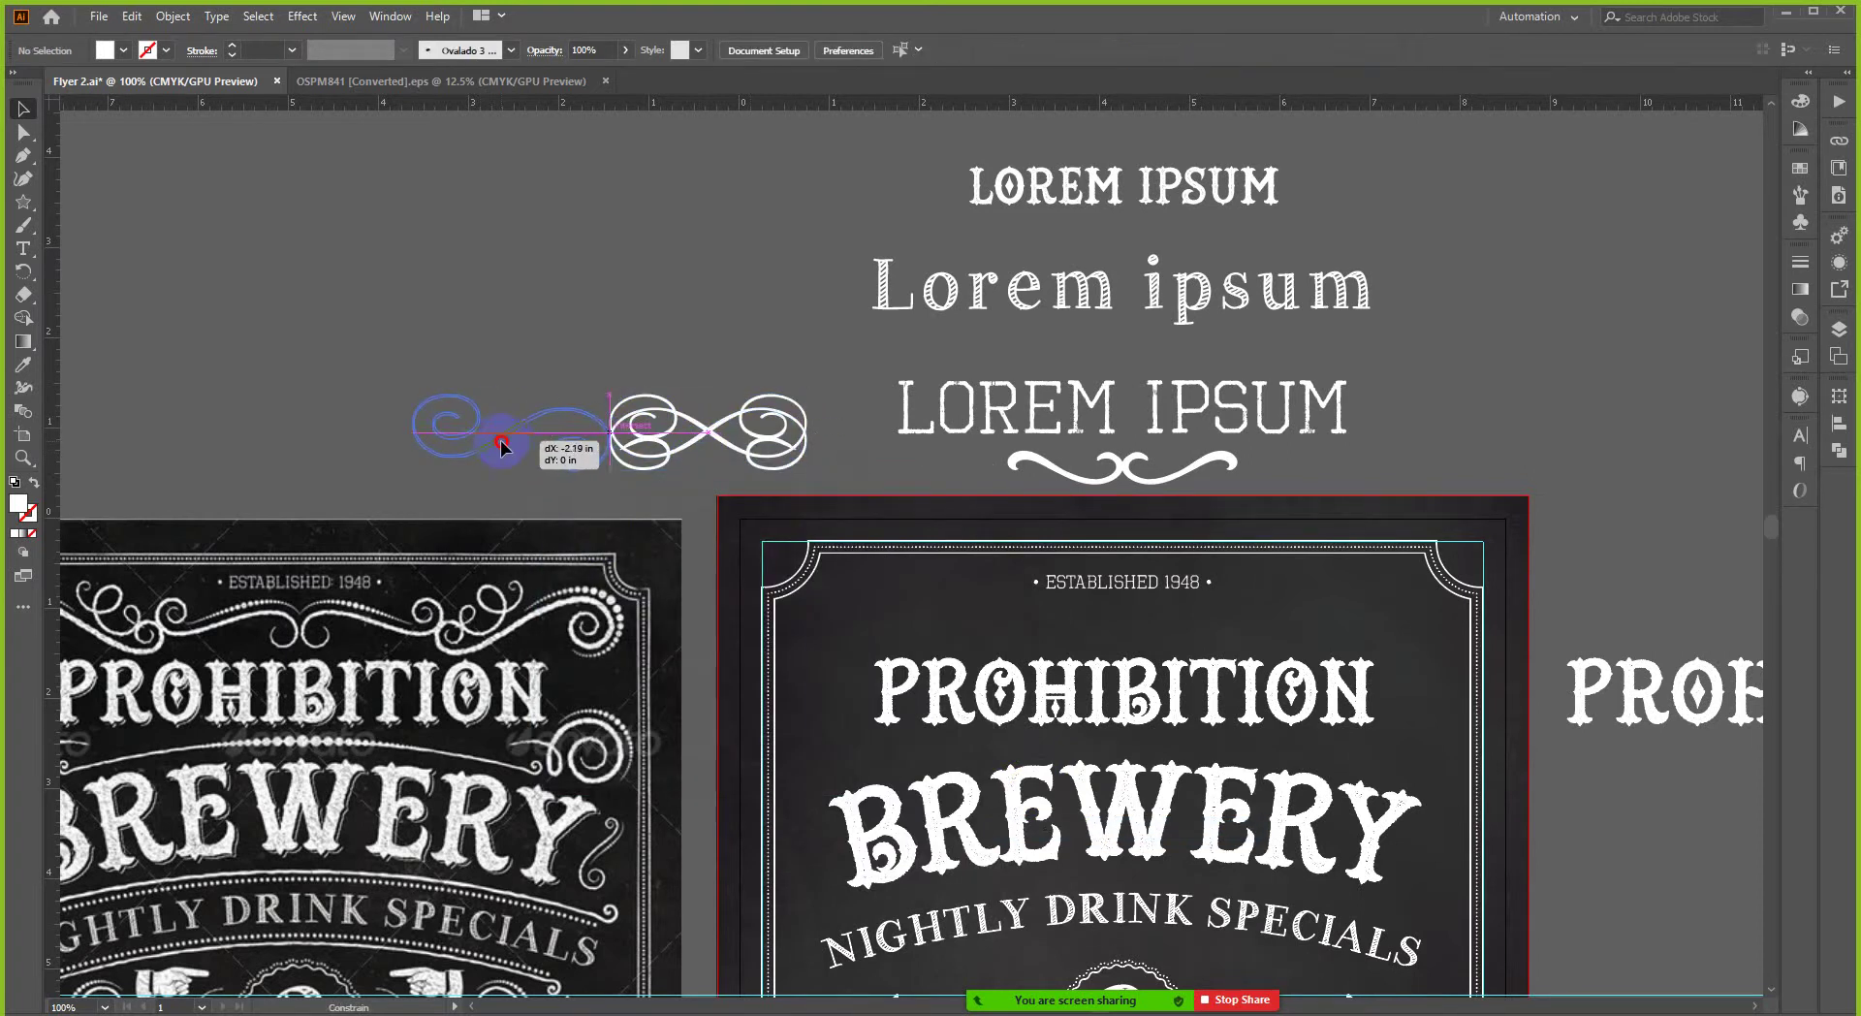
{"action": "left_click", "coordinate": [615, 313]}
- Group both swirls, place them between ESTABLISHED 1948 and PROHIBITION on the flyer, and scale the pair to 2.7479 in wide
{"action": "scroll", "coordinate": [791, 365], "scroll_direction": "down", "scroll_amount": 1}
{"action": "left_click", "coordinate": [627, 417]}
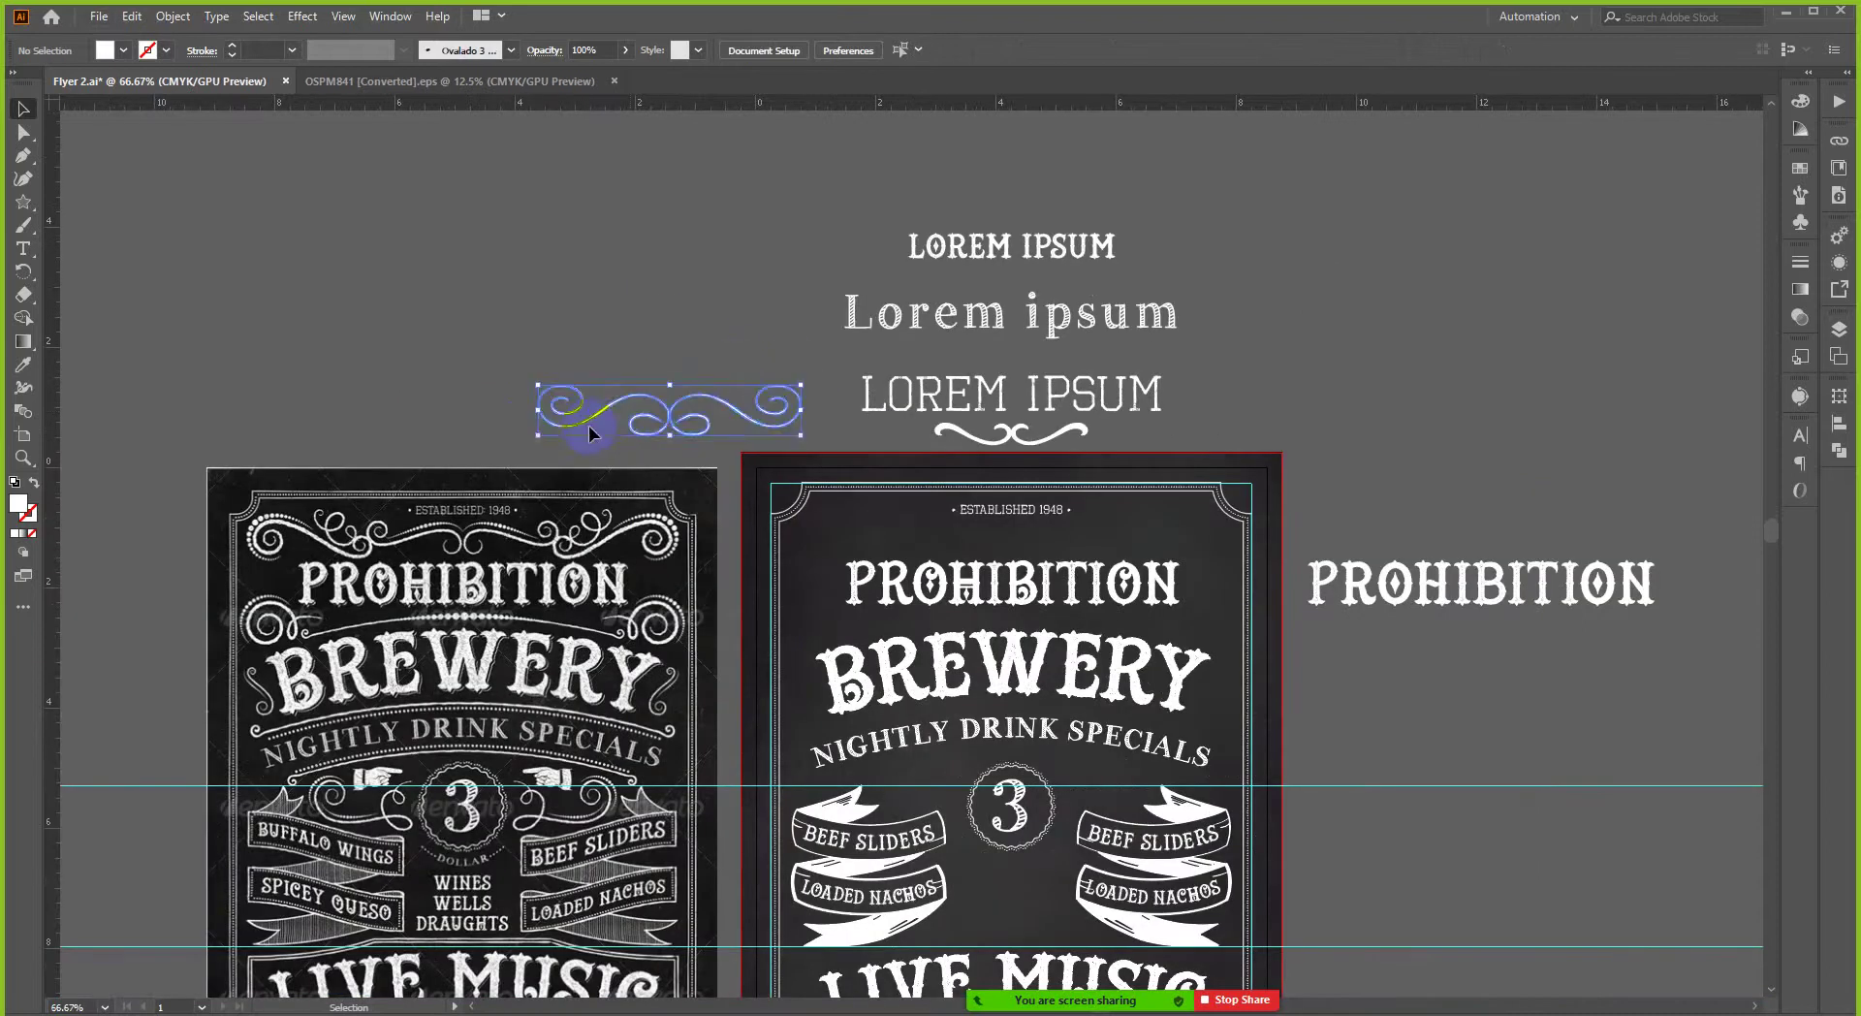
{"action": "left_click_drag", "start_coordinate": [664, 422], "coordinate": [1088, 513]}
{"action": "key", "text": "ctrl+equal"}
{"action": "key", "text": "ctrl+minus"}
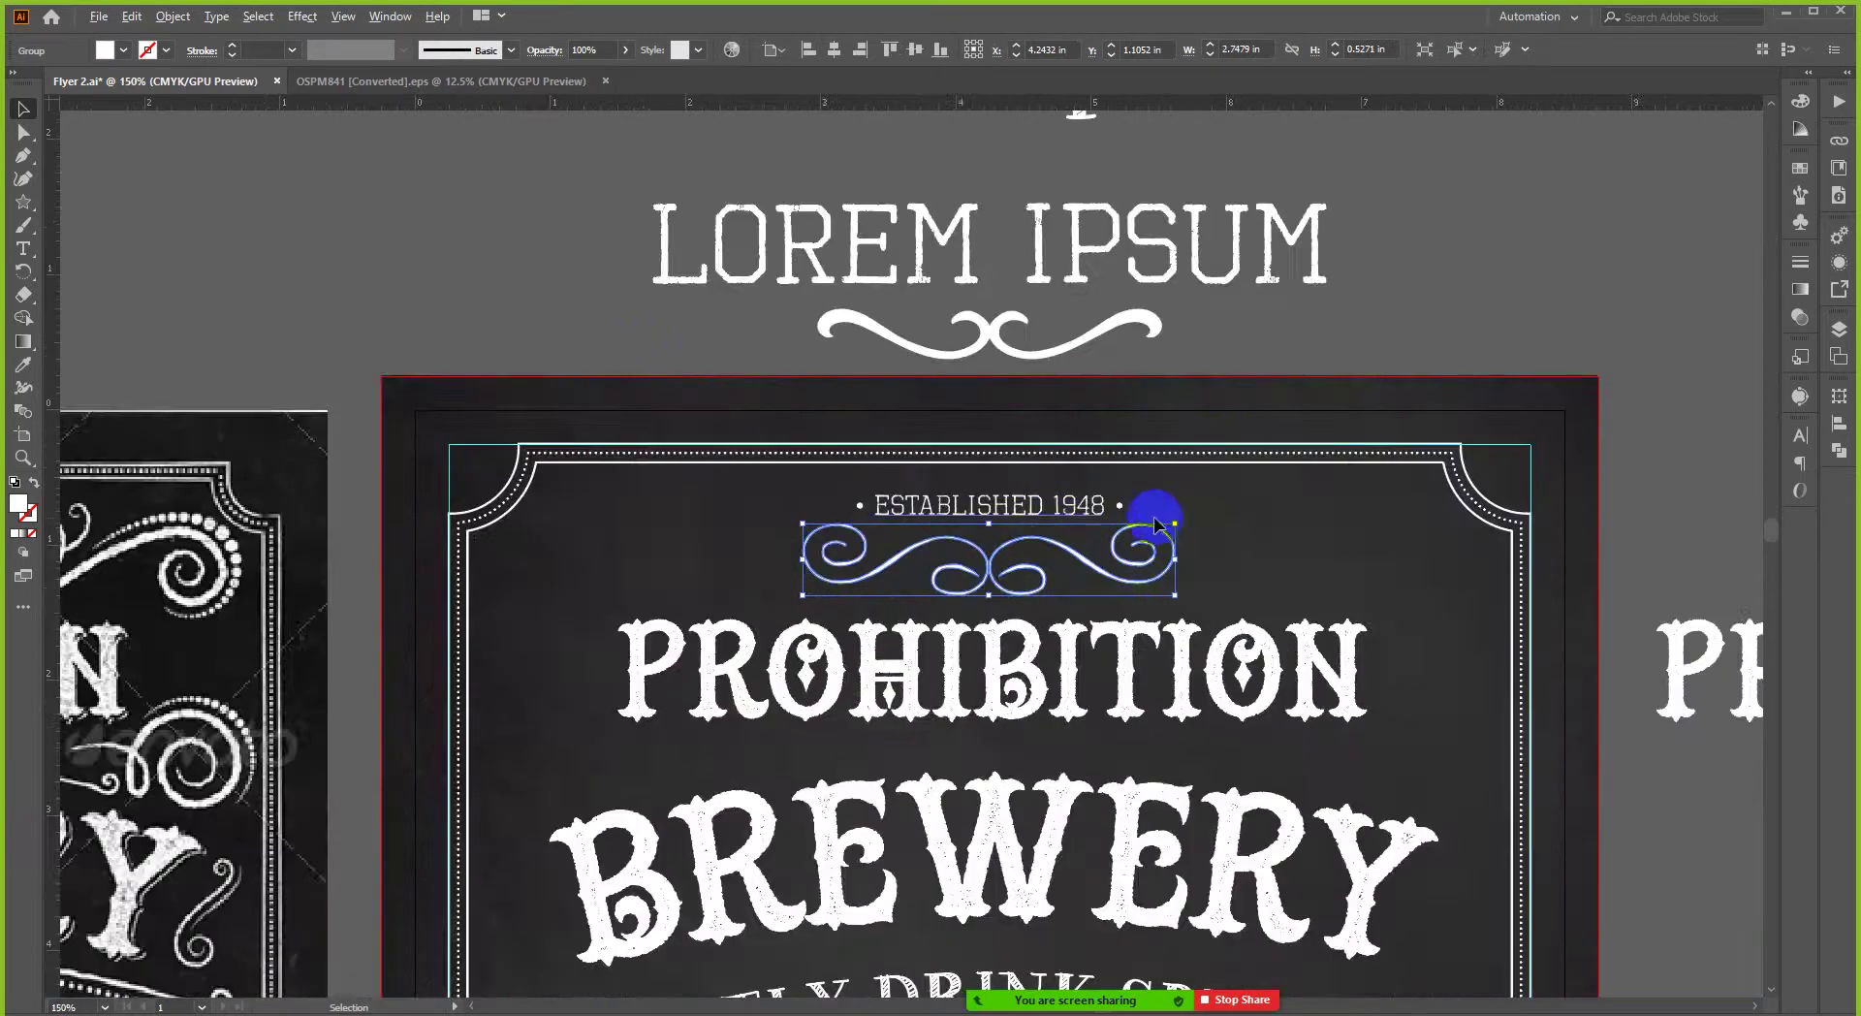
- Try stretching the flourish pair to 3.3803 in wide and centre it horizontally on the artboard
{"action": "scroll", "coordinate": [1176, 523], "scroll_direction": "up", "scroll_amount": 1}
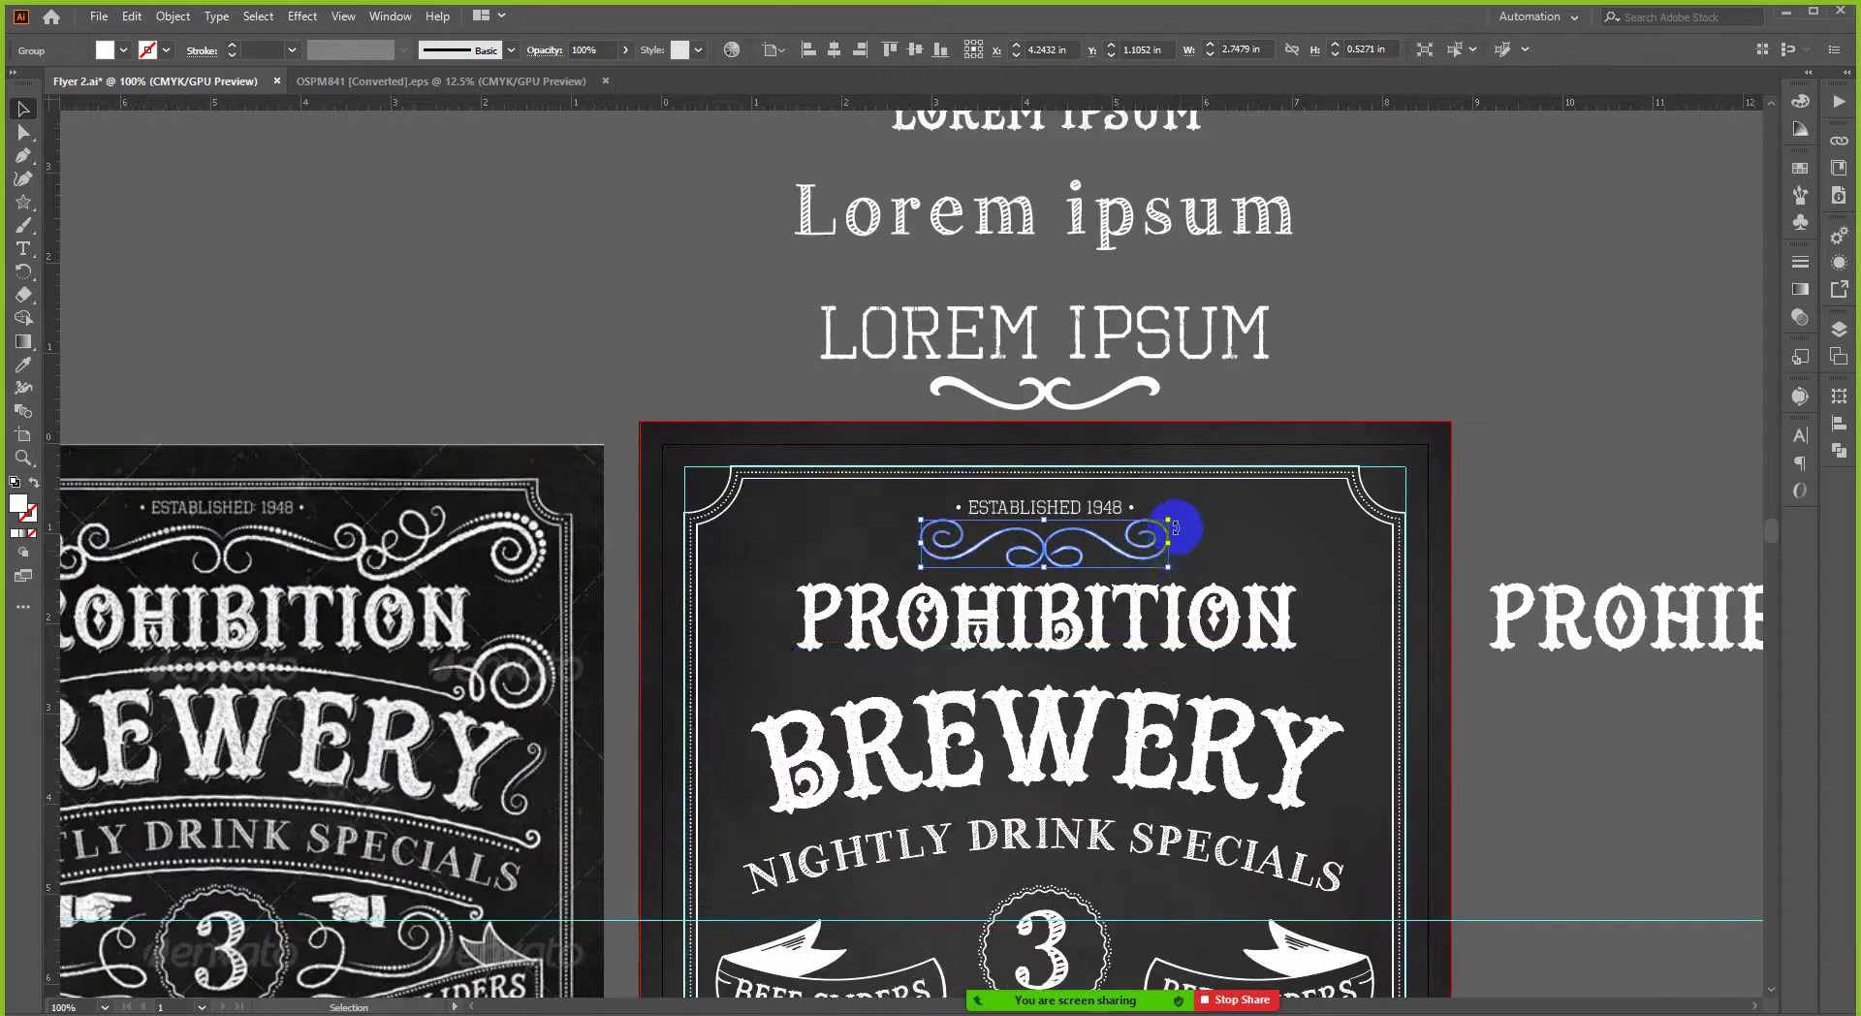
{"action": "left_click_drag", "start_coordinate": [1179, 541], "coordinate": [1228, 543]}
{"action": "left_click", "coordinate": [832, 51]}
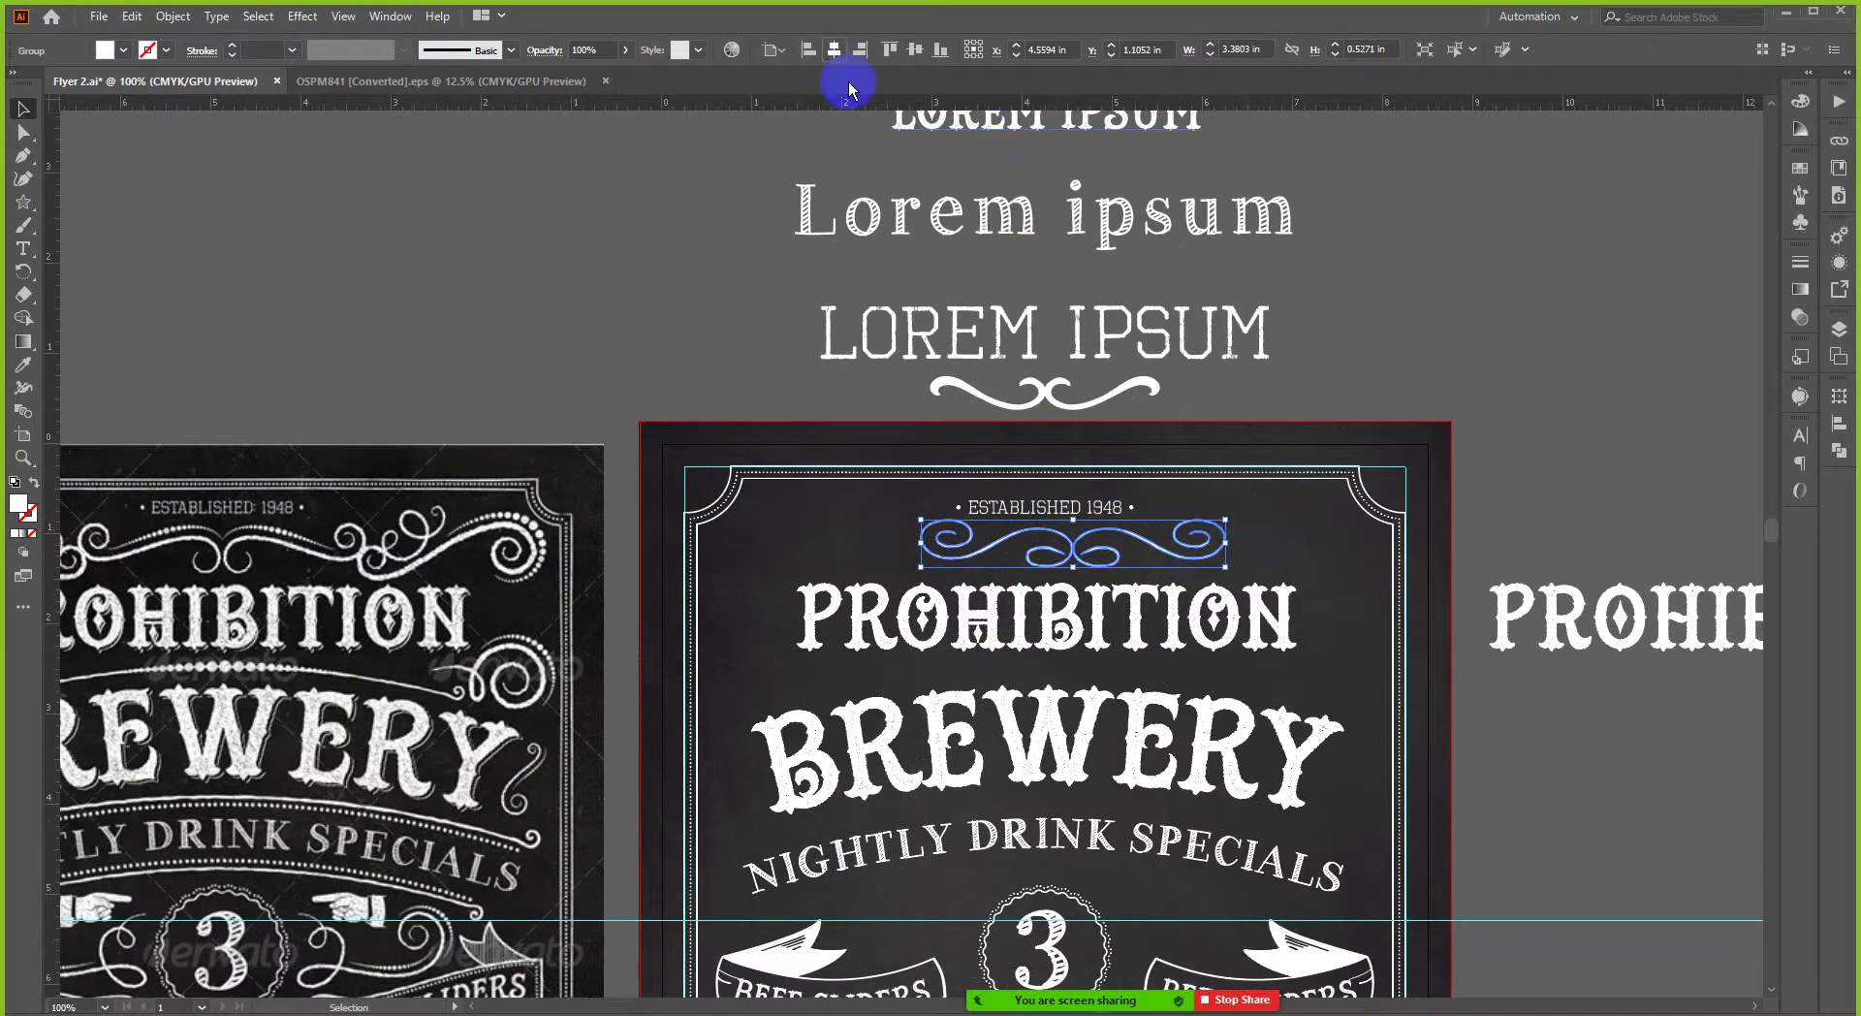
- Try resizing the flourish pair to 3.3153 in wide by 0.4752 in high, centred horizontally on the artboard
{"action": "scroll", "coordinate": [1142, 505], "scroll_direction": "up", "scroll_amount": 1}
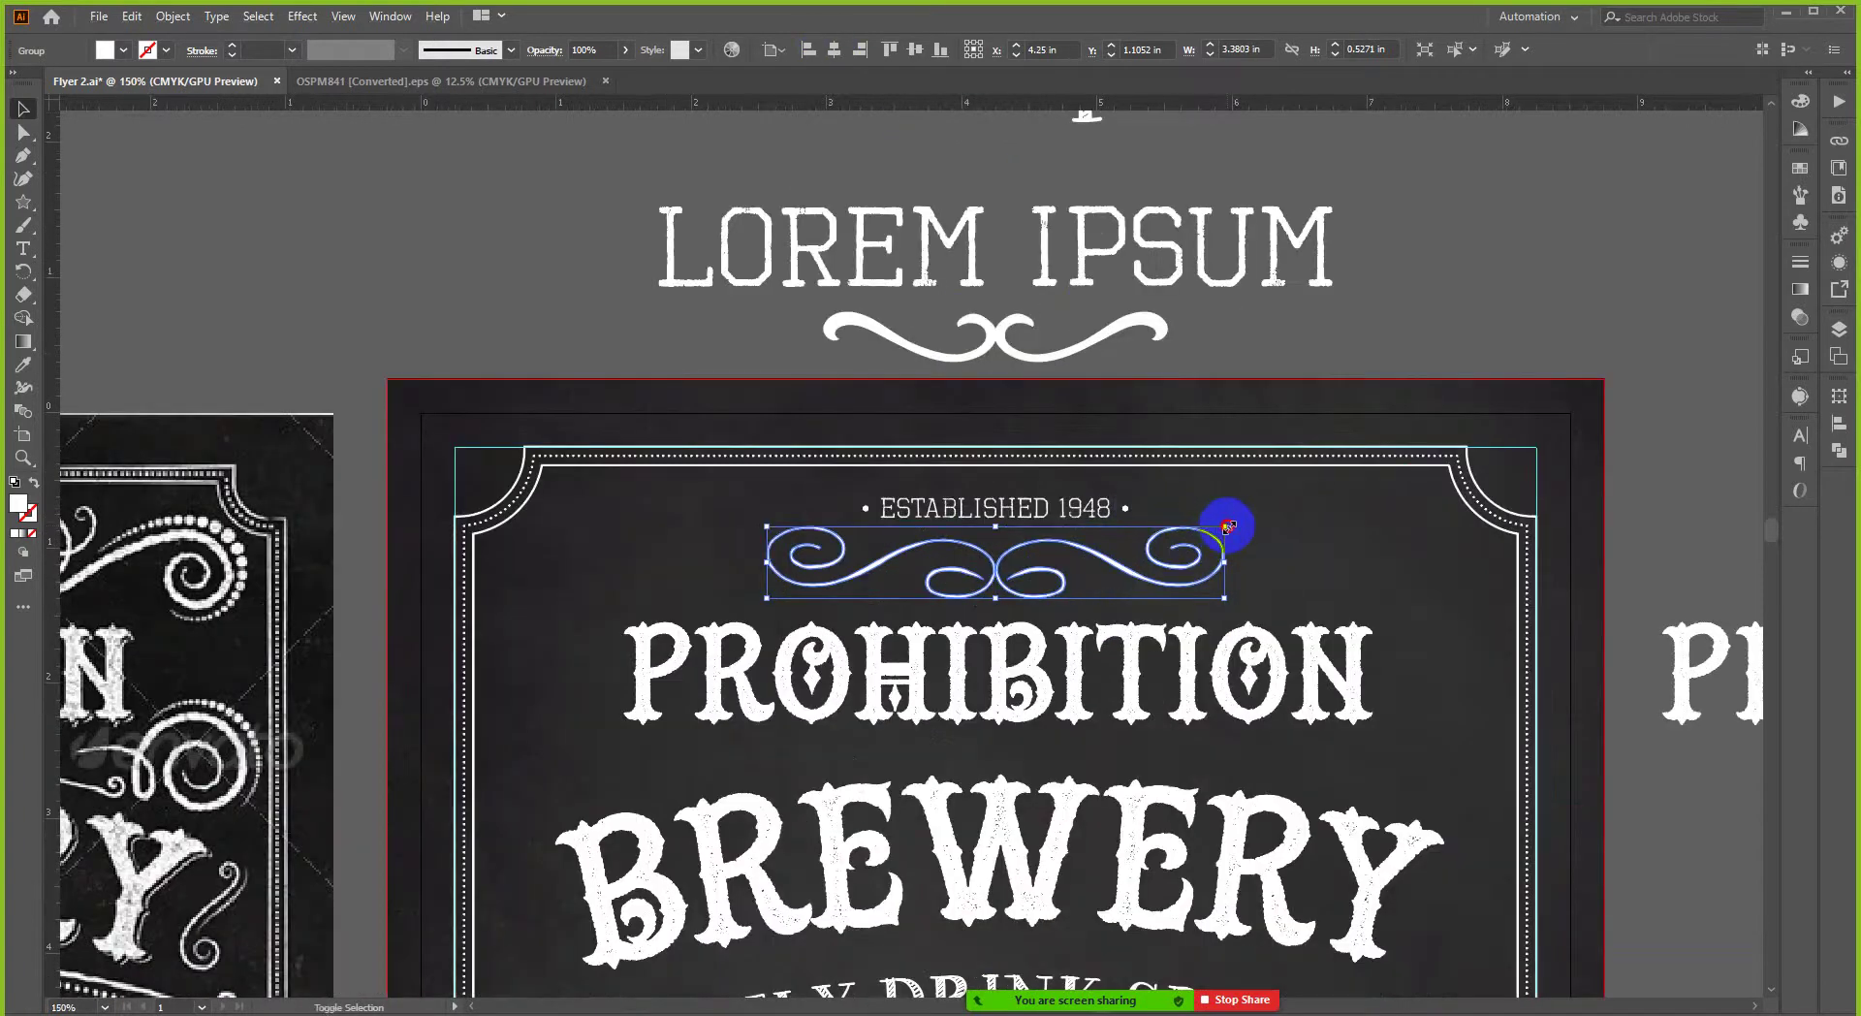
{"action": "left_click_drag", "start_coordinate": [1227, 527], "coordinate": [1241, 566]}
{"action": "left_click", "coordinate": [834, 49]}
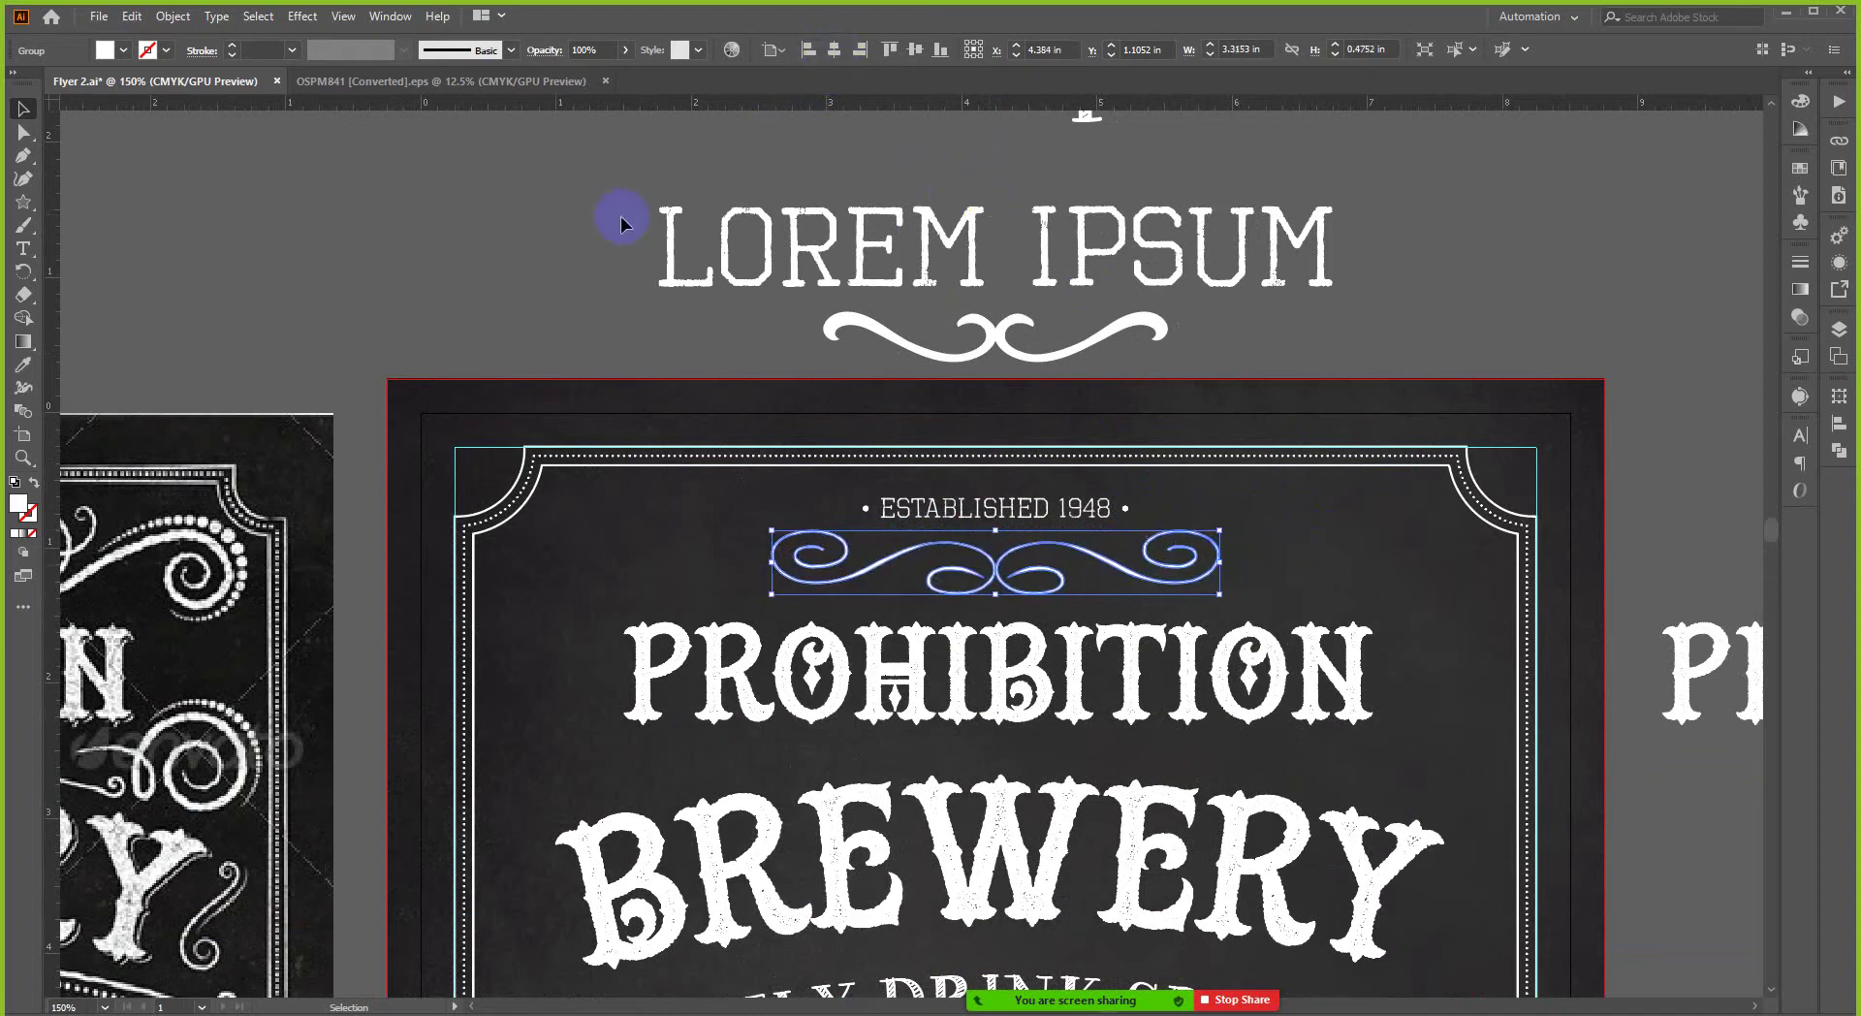
{"action": "left_click", "coordinate": [513, 244]}
{"action": "scroll", "coordinate": [1089, 486], "scroll_direction": "down", "scroll_amount": 1}
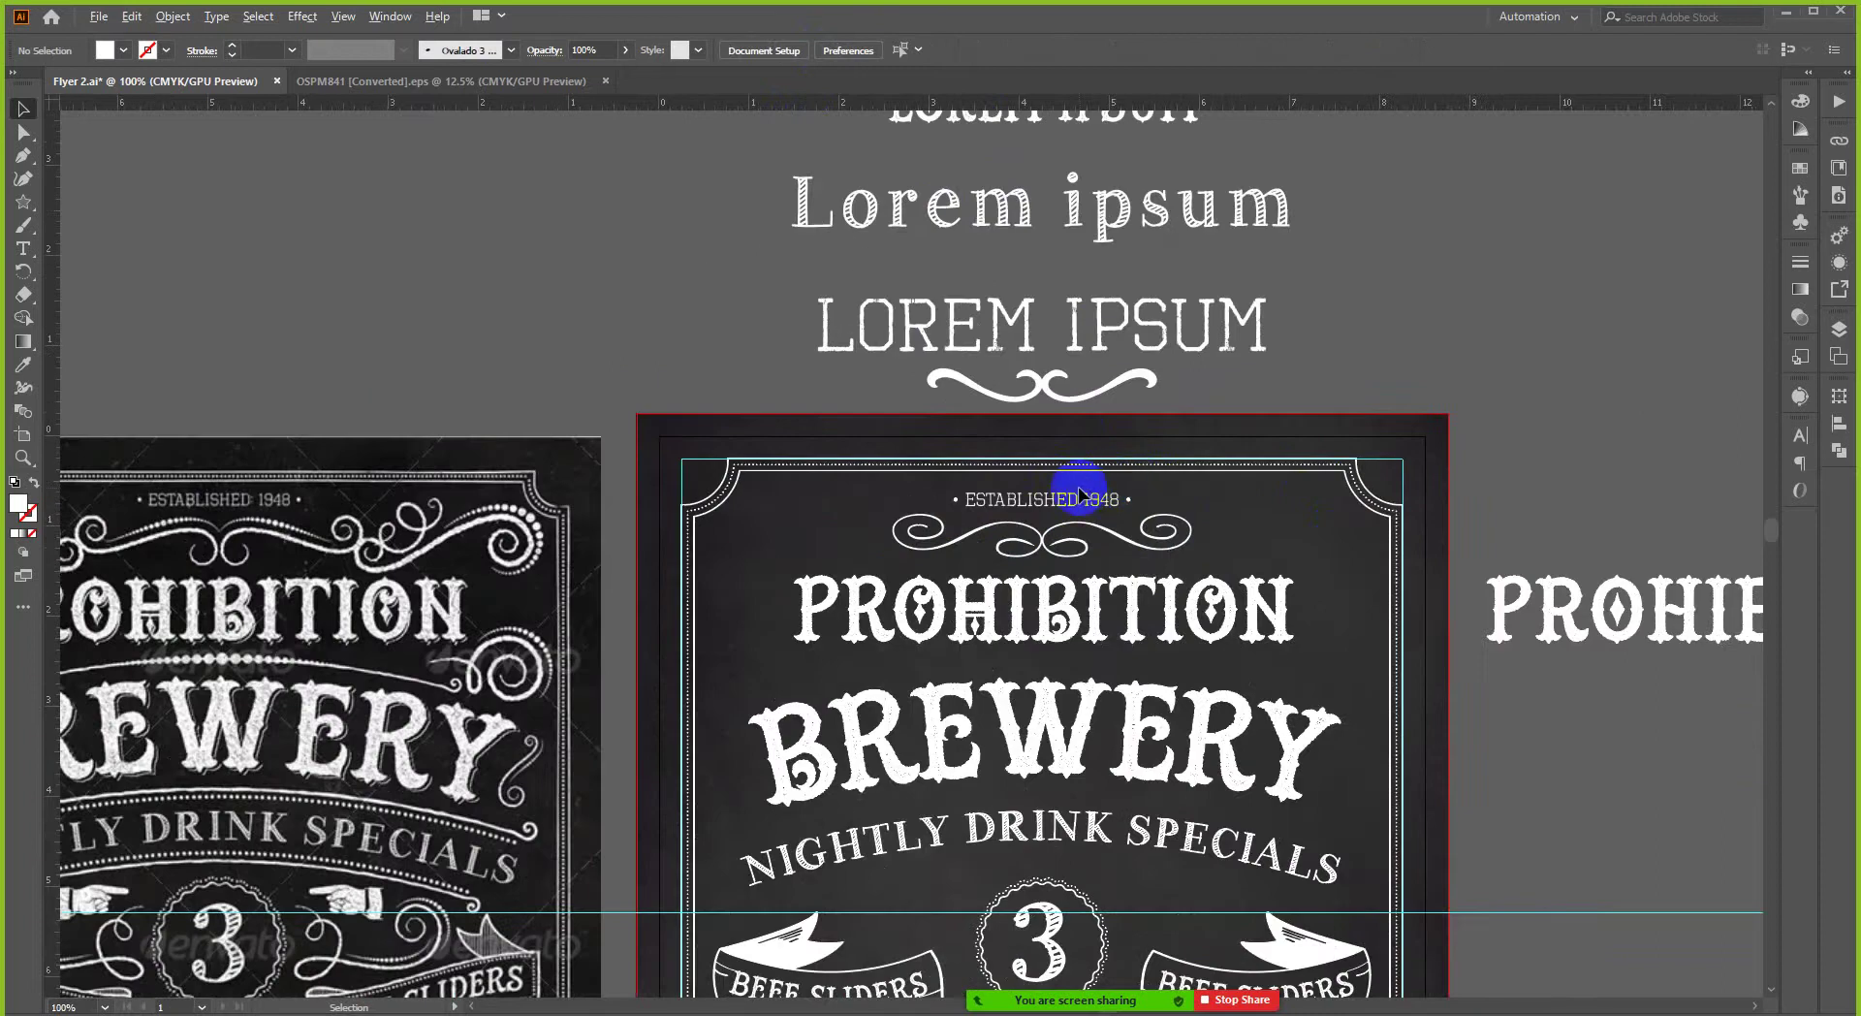
- Undo the last centring and widening of the flourish pair
{"action": "scroll", "coordinate": [1068, 486], "scroll_direction": "up", "scroll_amount": 2}
{"action": "key", "text": "a"}
{"action": "key", "text": "ctrl+z"}
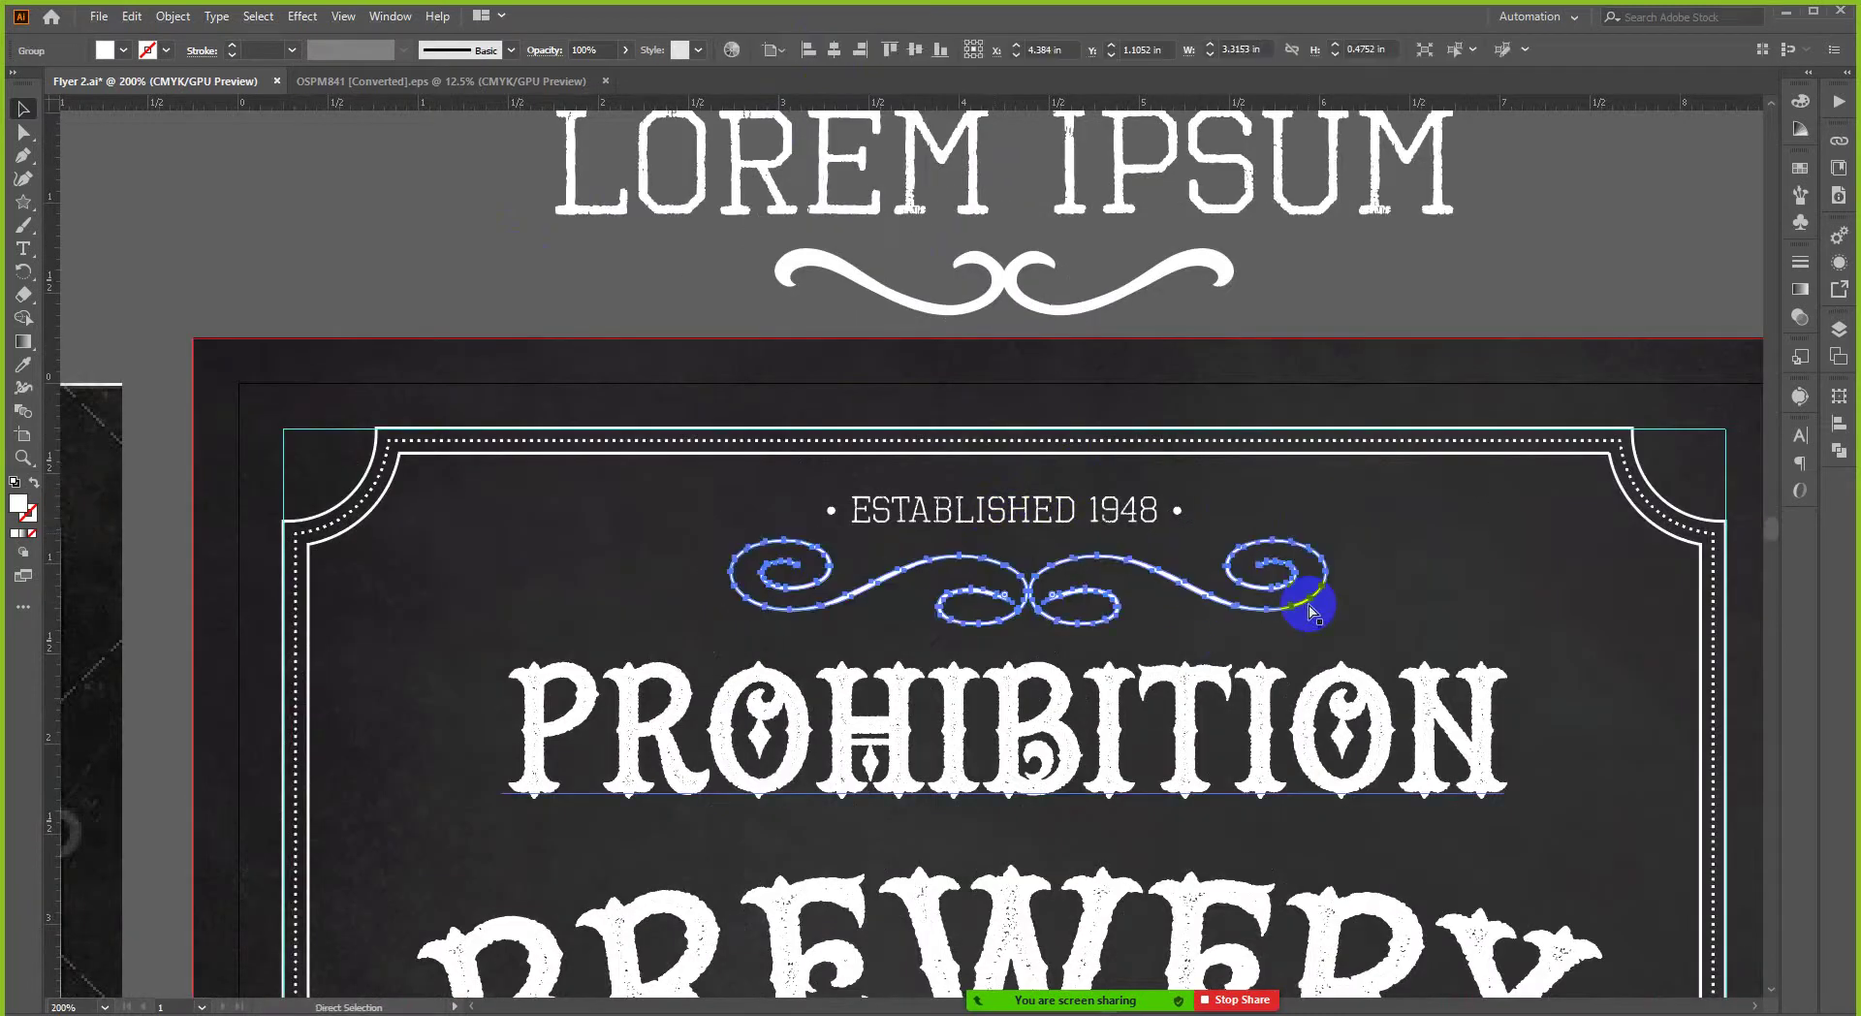
{"action": "key", "text": "v"}
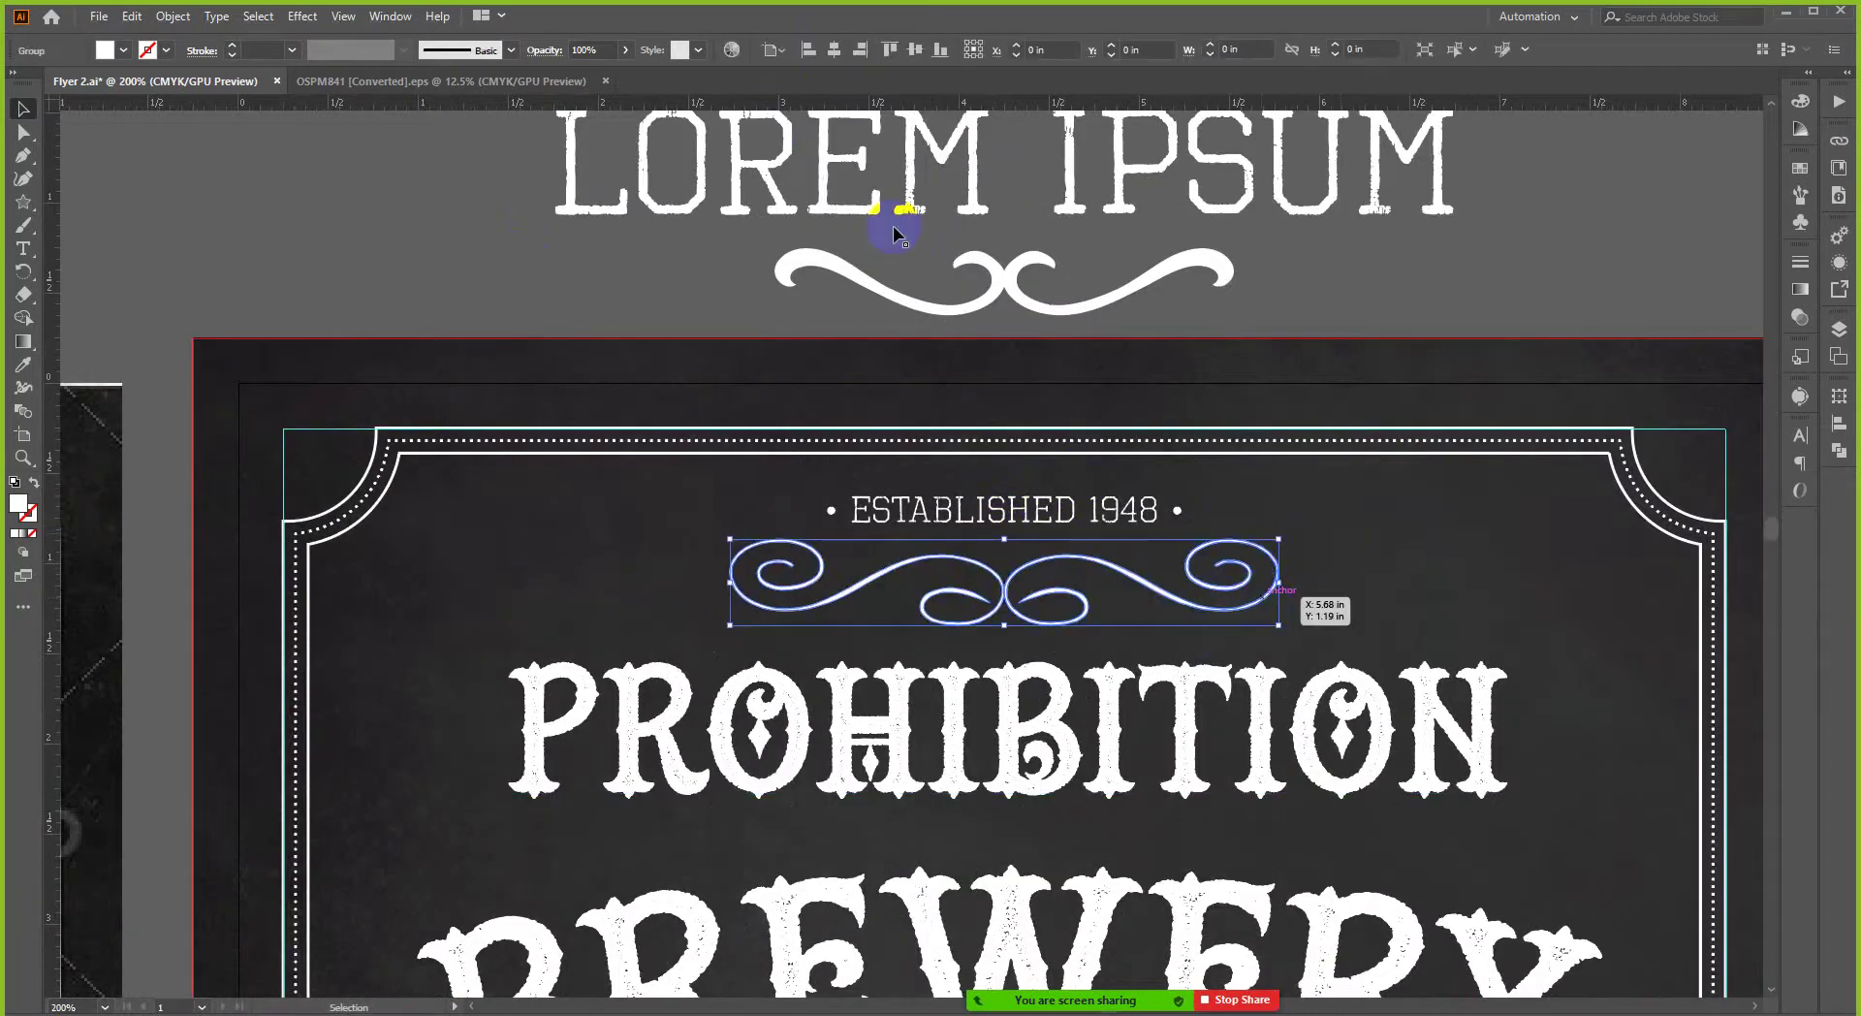
{"action": "left_click", "coordinate": [702, 370]}
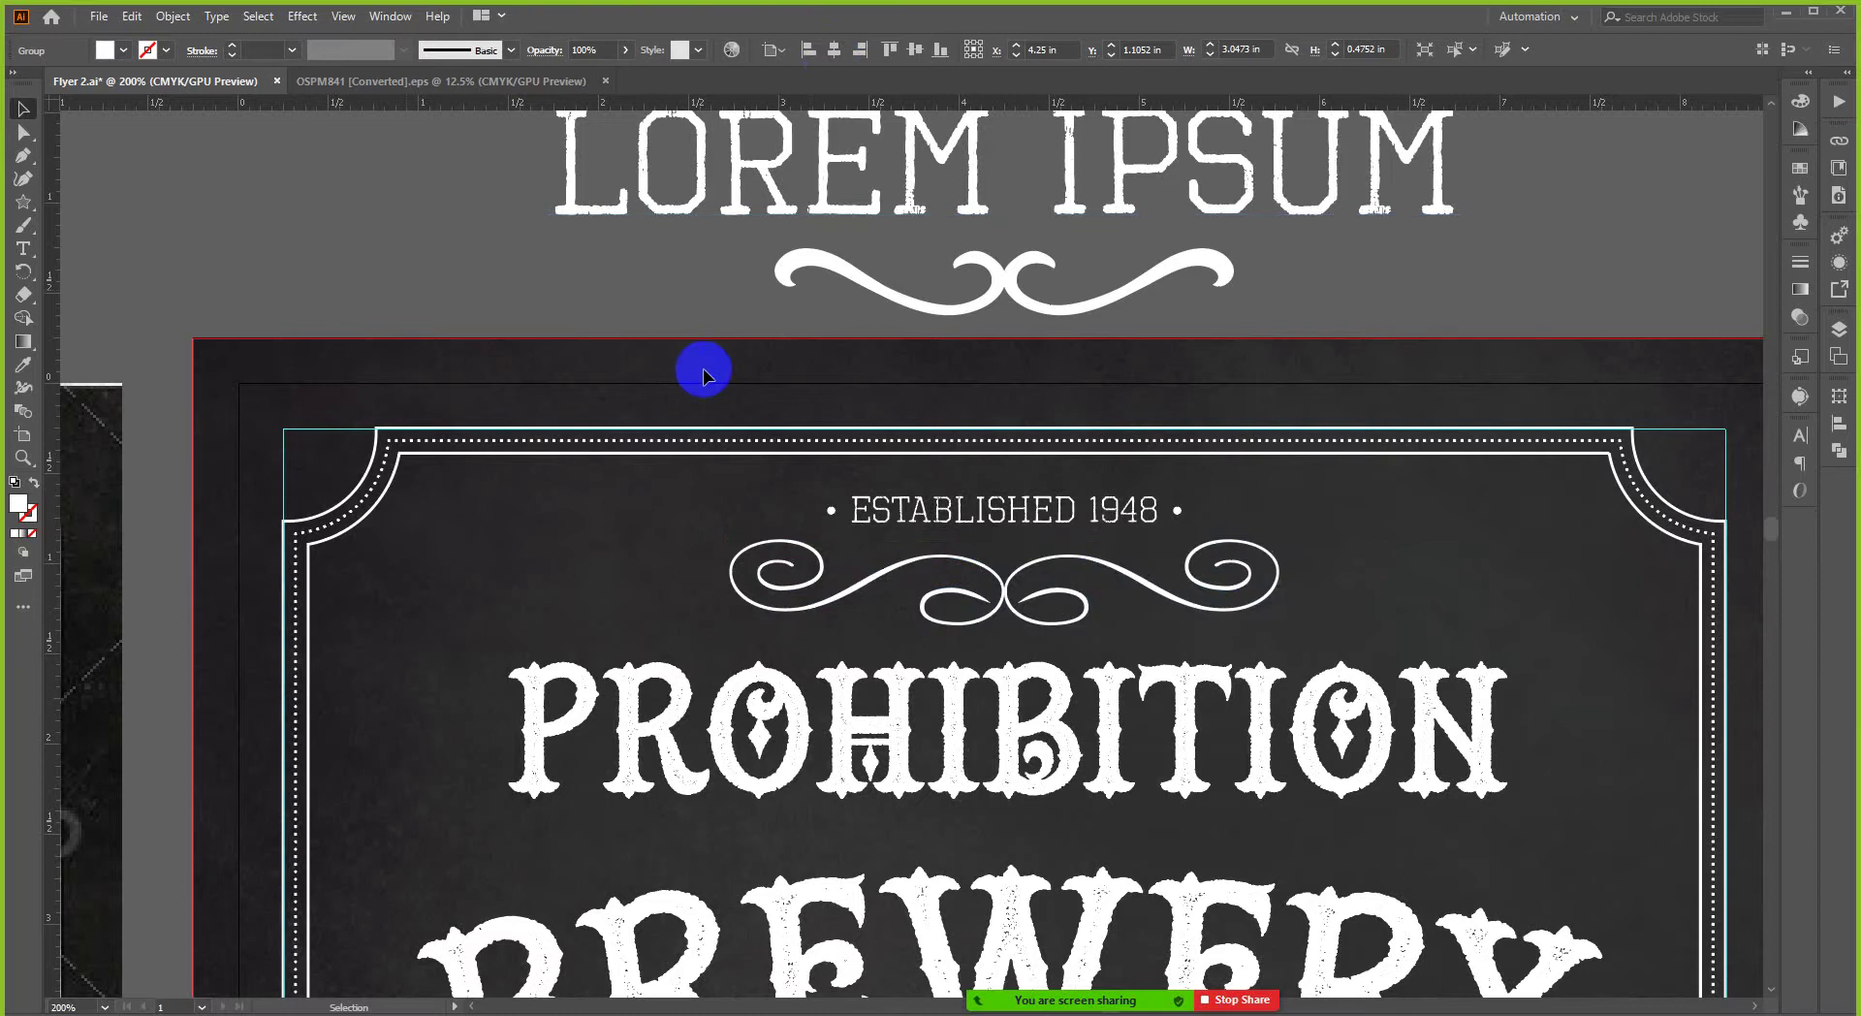
- Undo the remaining resizing and stretching of the flourish pair to restore its original proportions
{"action": "scroll", "coordinate": [702, 370], "scroll_direction": "down", "scroll_amount": 1}
{"action": "scroll", "coordinate": [1287, 402], "scroll_direction": "up", "scroll_amount": 1}
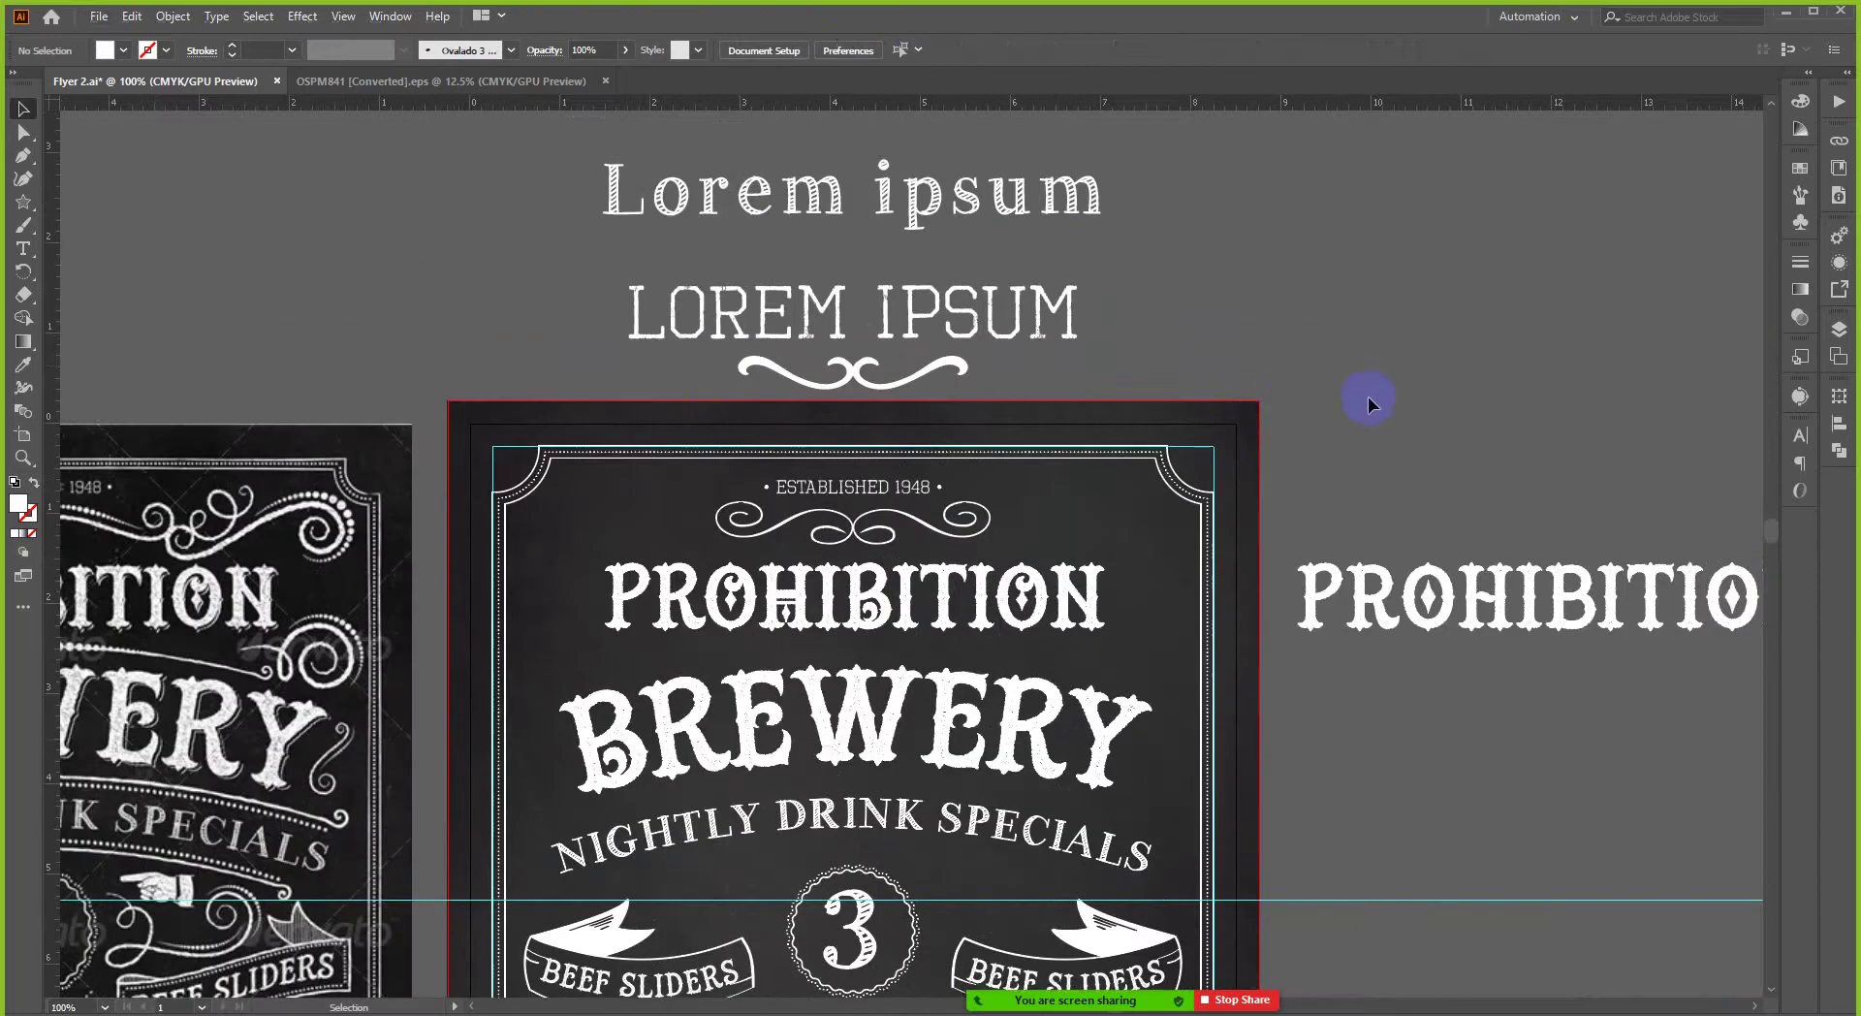
{"action": "scroll", "coordinate": [1371, 424], "scroll_direction": "down", "scroll_amount": 1}
{"action": "scroll", "coordinate": [979, 533], "scroll_direction": "up", "scroll_amount": 1}
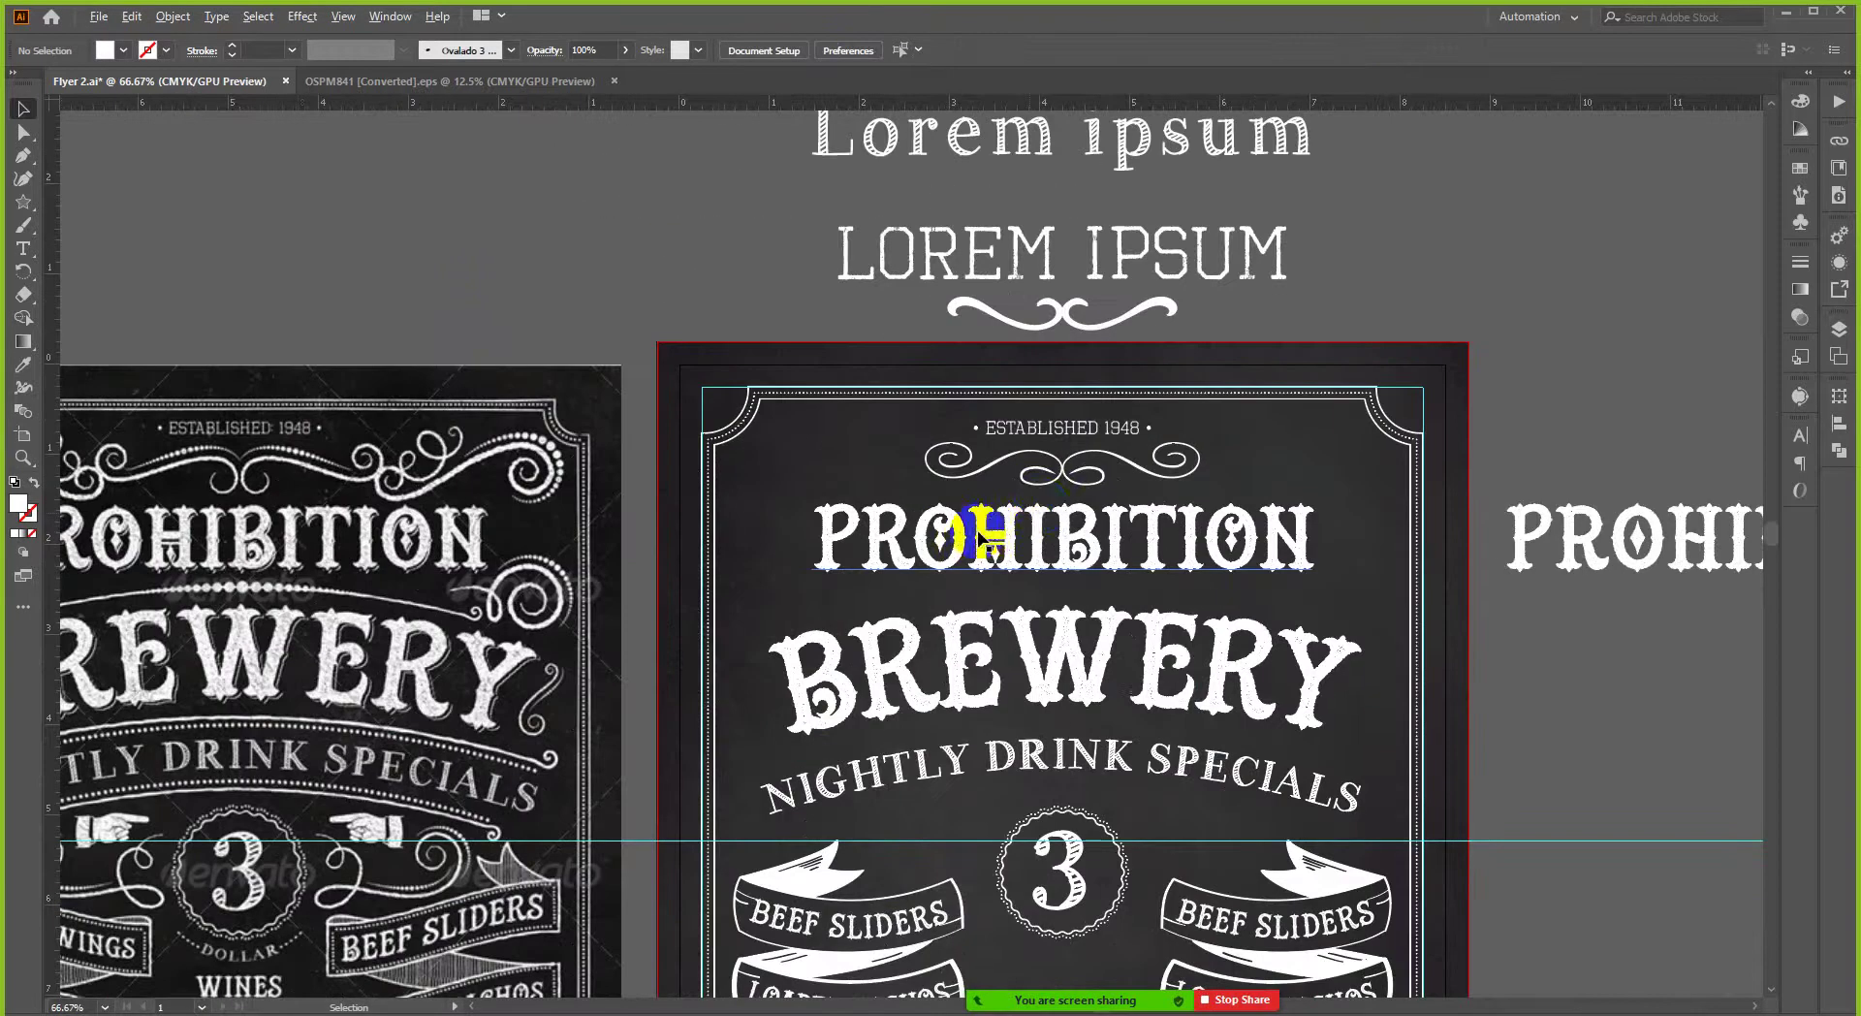
{"action": "scroll", "coordinate": [1060, 478], "scroll_direction": "up", "scroll_amount": 2}
{"action": "key", "text": "a"}
{"action": "left_click", "coordinate": [1088, 479]}
{"action": "left_click_drag", "start_coordinate": [1088, 479], "coordinate": [1058, 511]}
{"action": "key", "text": "v"}
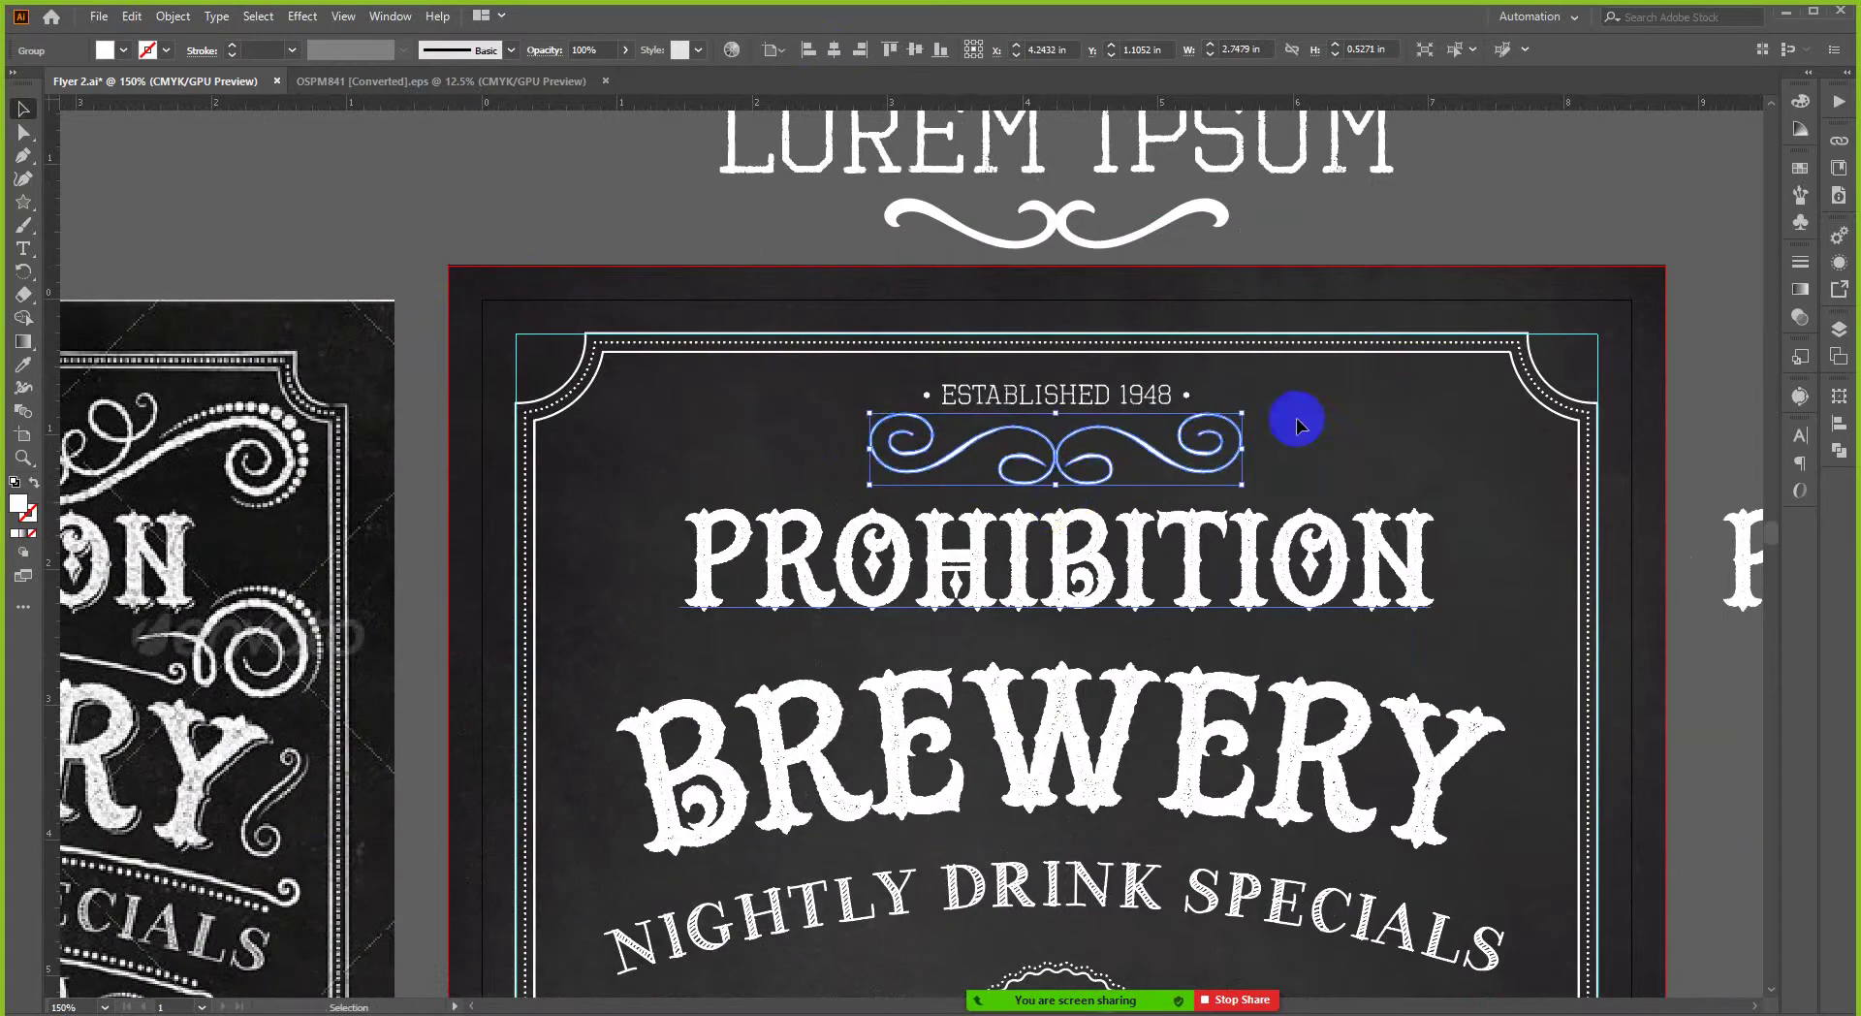
- Centre the flourish pair horizontally on the artboard and scale it proportionally down to 2.2654 in wide by 0.4345 in high
{"action": "left_click", "coordinate": [834, 50]}
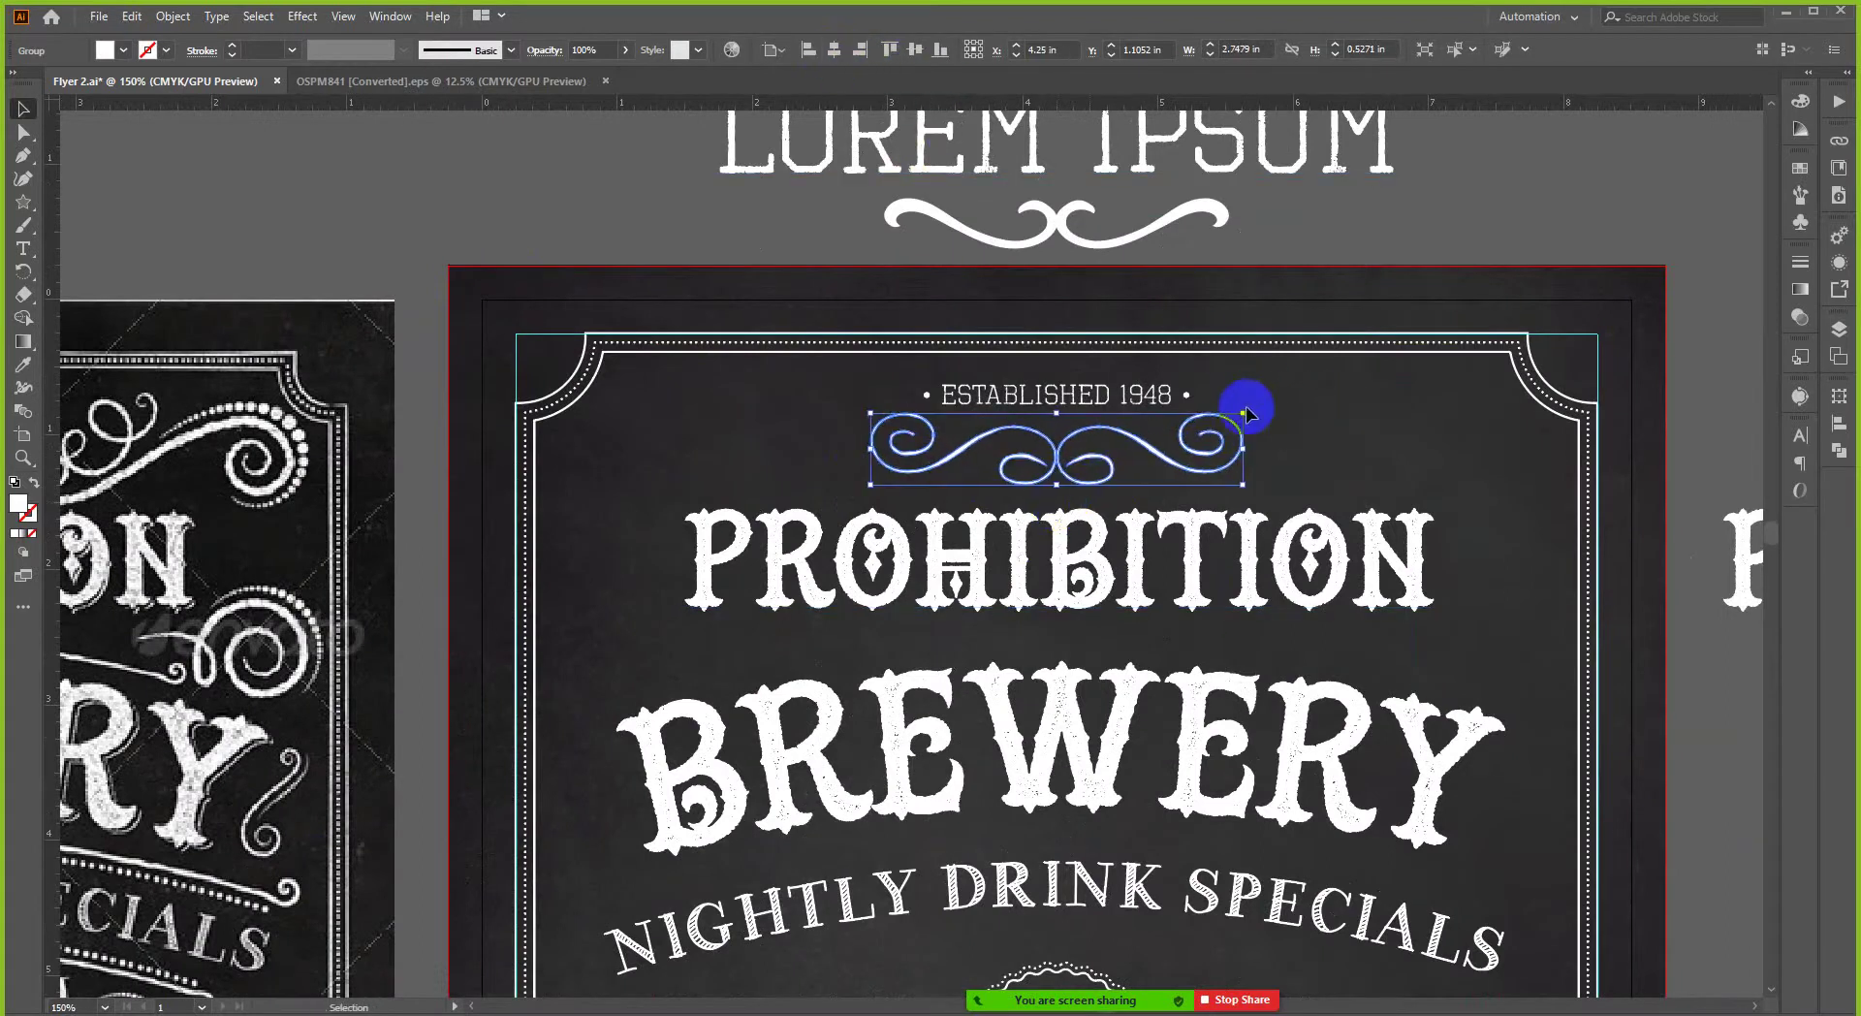
{"action": "left_click_drag", "start_coordinate": [1244, 412], "coordinate": [1209, 420]}
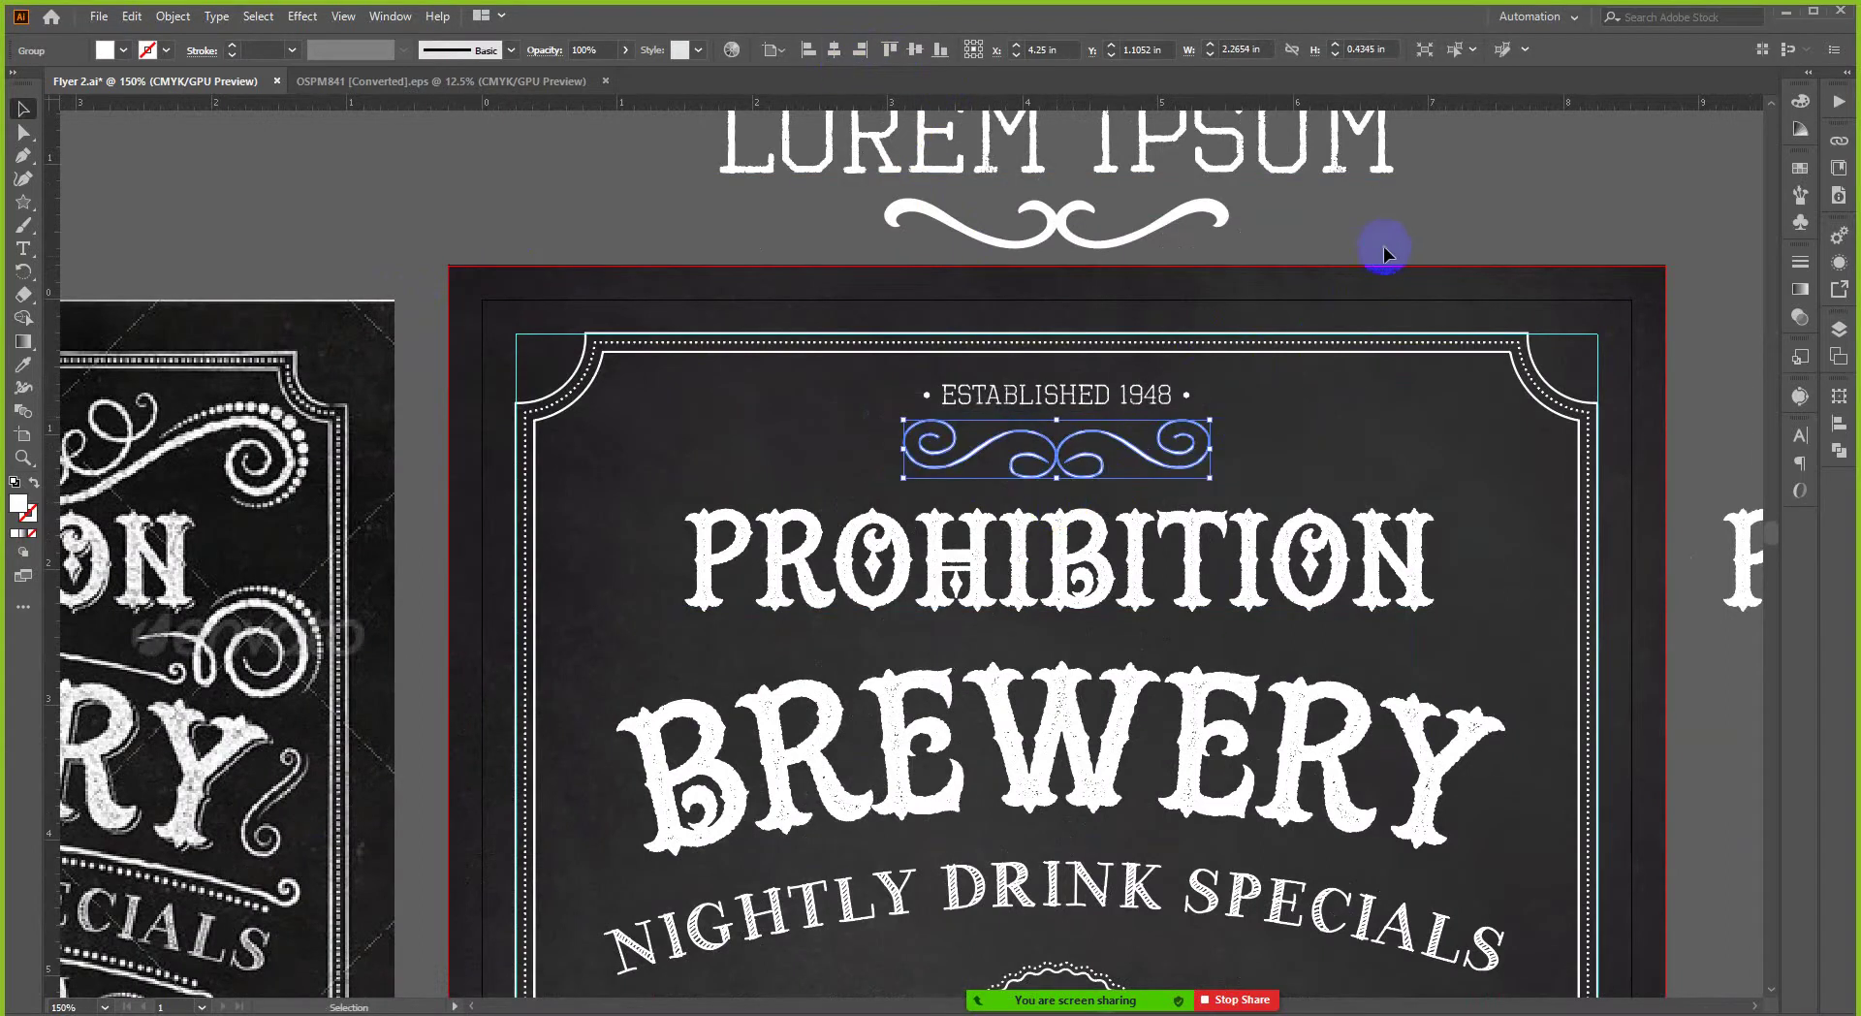
{"action": "scroll", "coordinate": [1225, 427], "scroll_direction": "down", "scroll_amount": 2}
{"action": "scroll", "coordinate": [1224, 428], "scroll_direction": "down", "scroll_amount": 2}
{"action": "left_click", "coordinate": [1354, 351]}
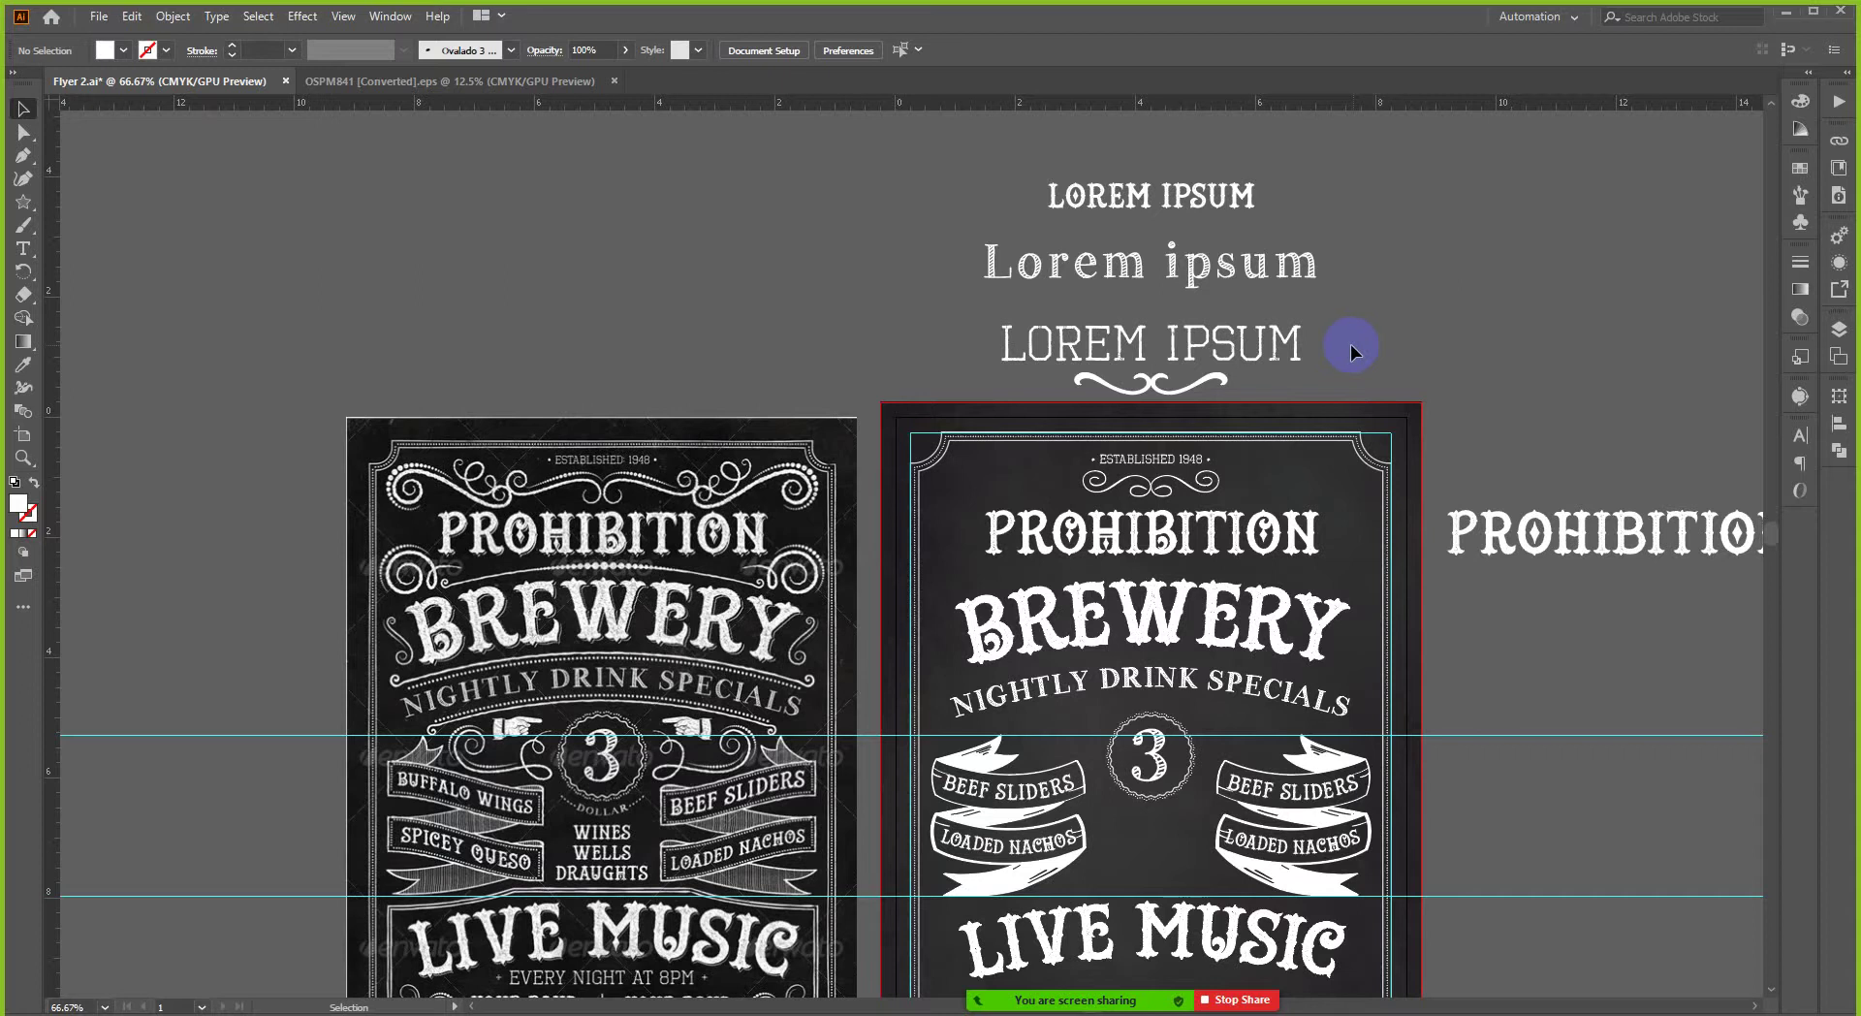
- Copy the left swirl from the flourish group and paste it outside the group, placing it above the start of PROHIBITION
{"action": "scroll", "coordinate": [1112, 488], "scroll_direction": "up", "scroll_amount": 1}
{"action": "left_click", "coordinate": [1110, 484]}
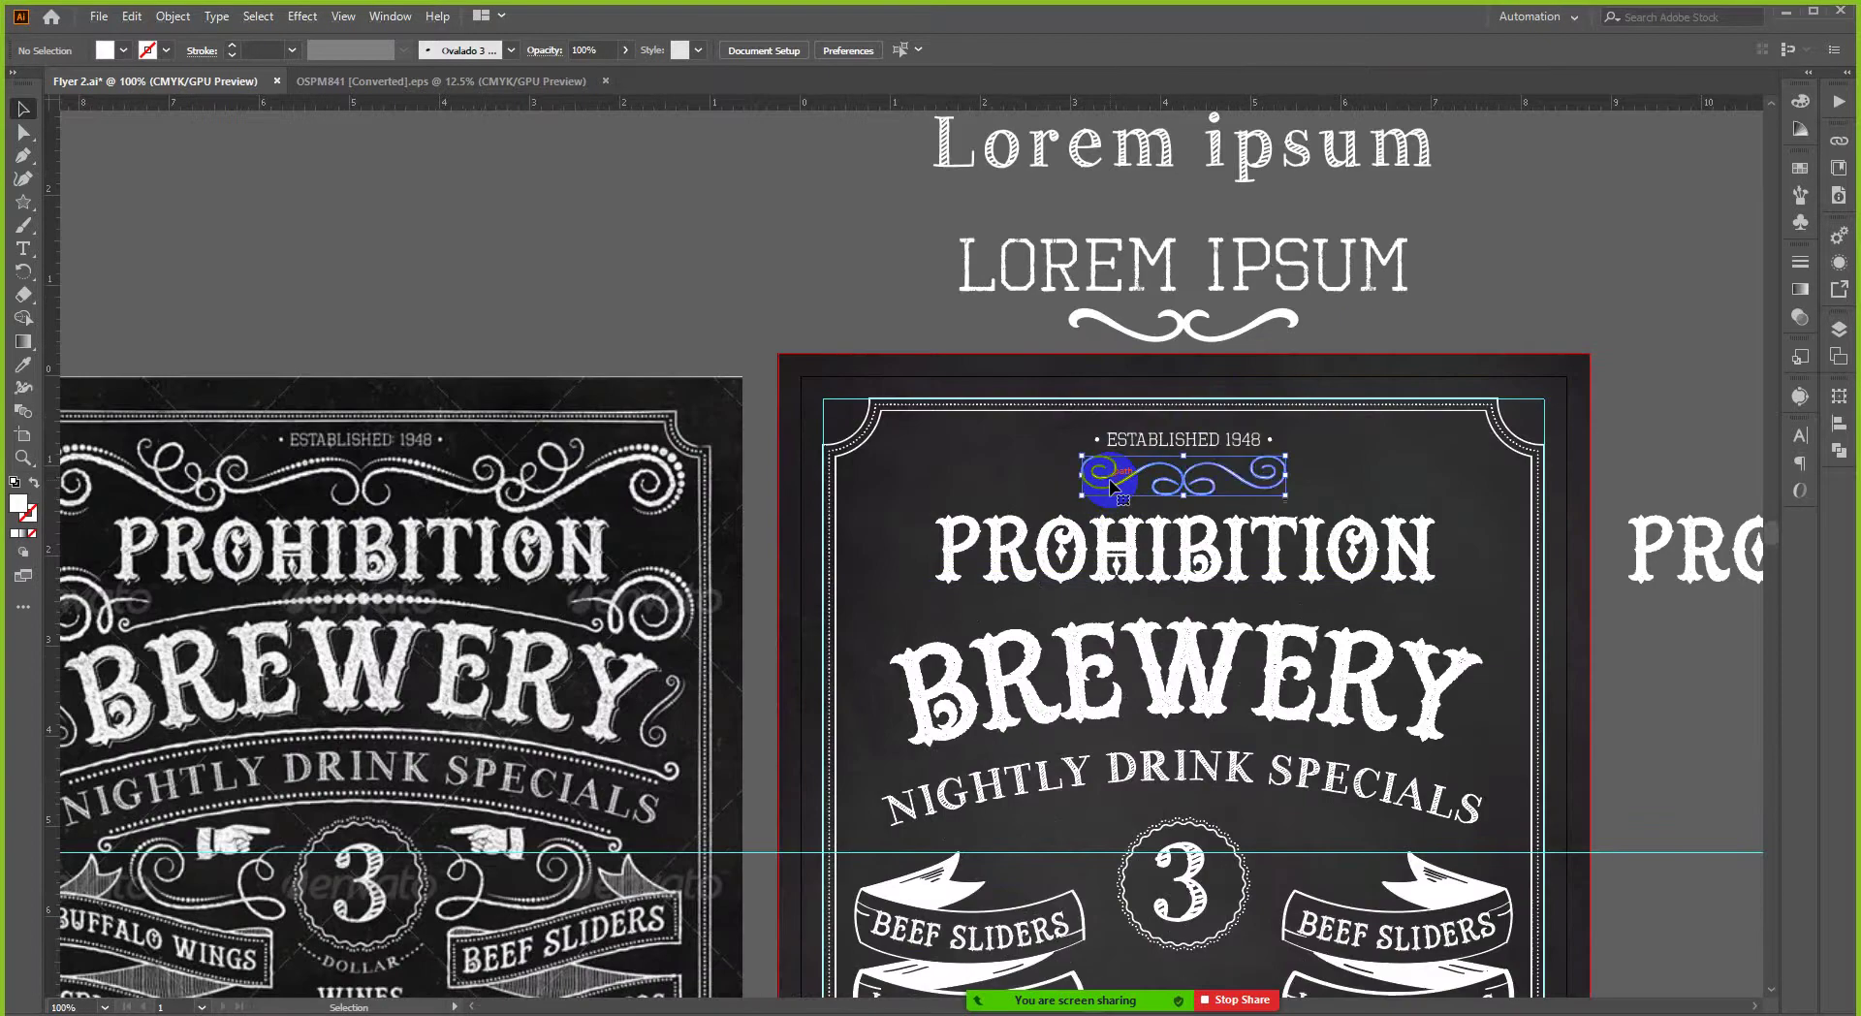
{"action": "double_click", "coordinate": [1110, 485]}
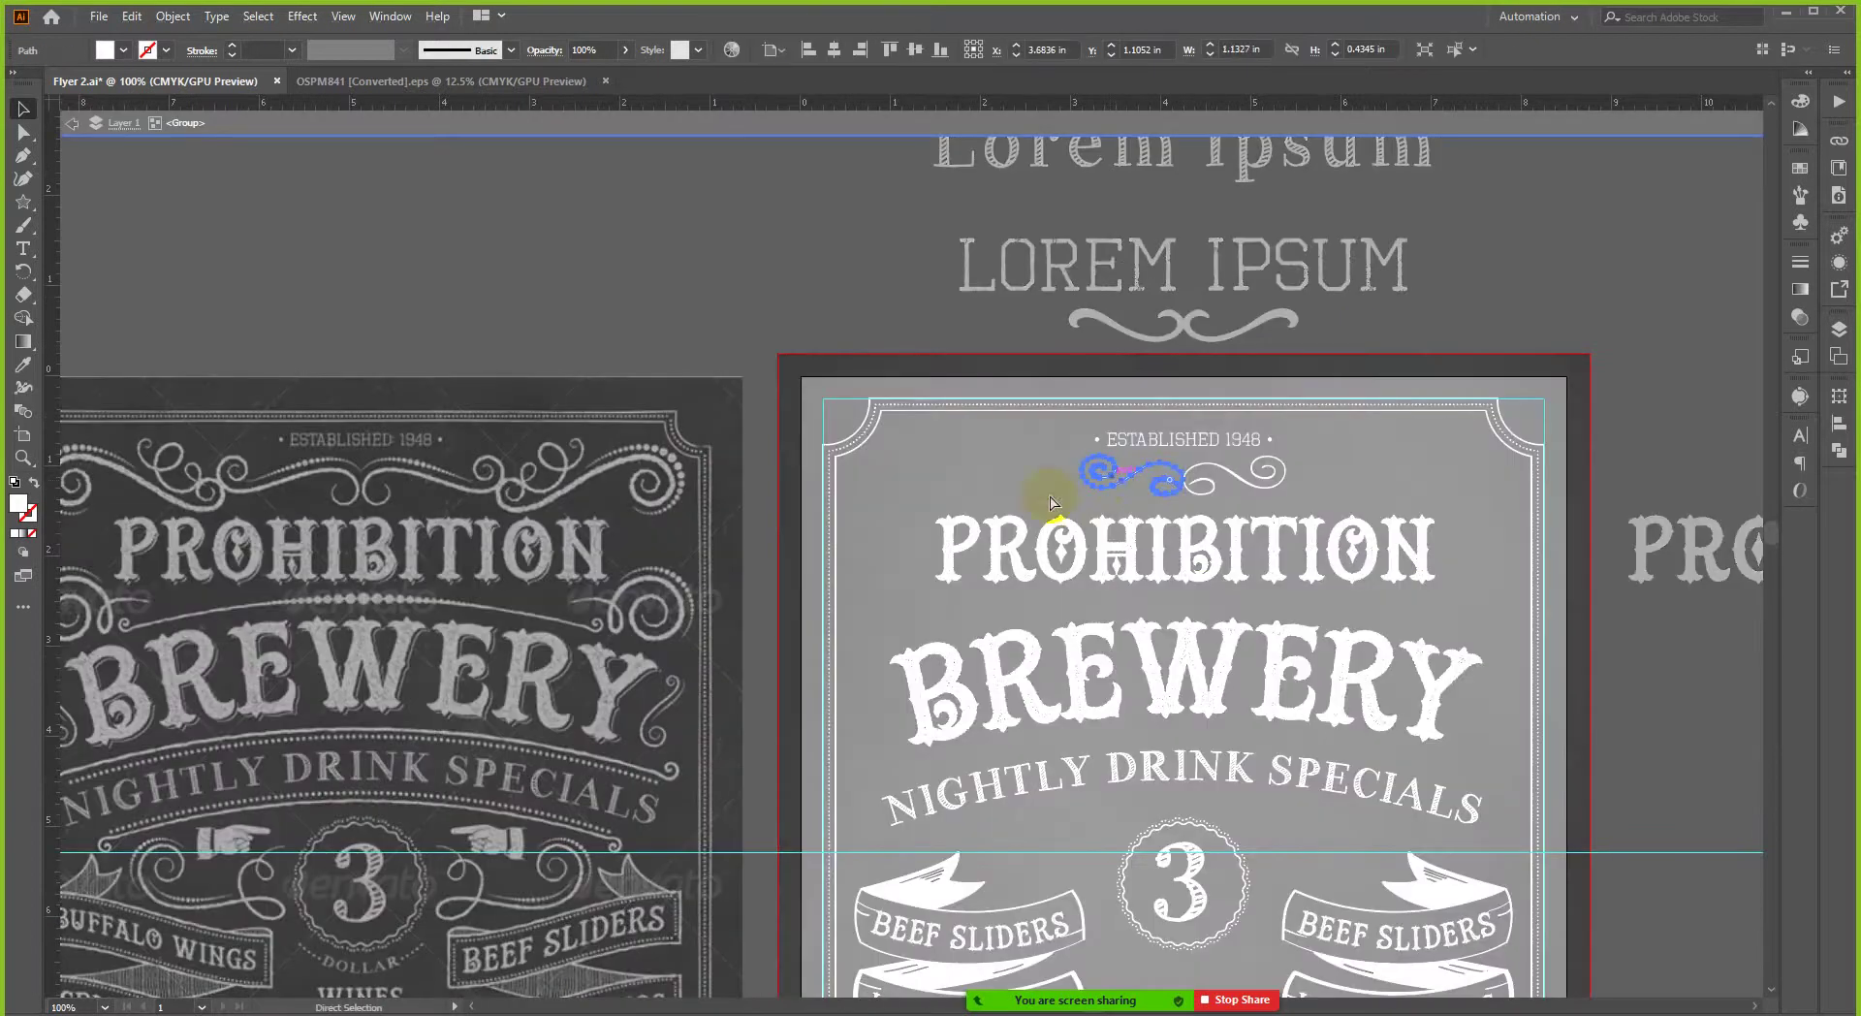
{"action": "double_click", "coordinate": [828, 320]}
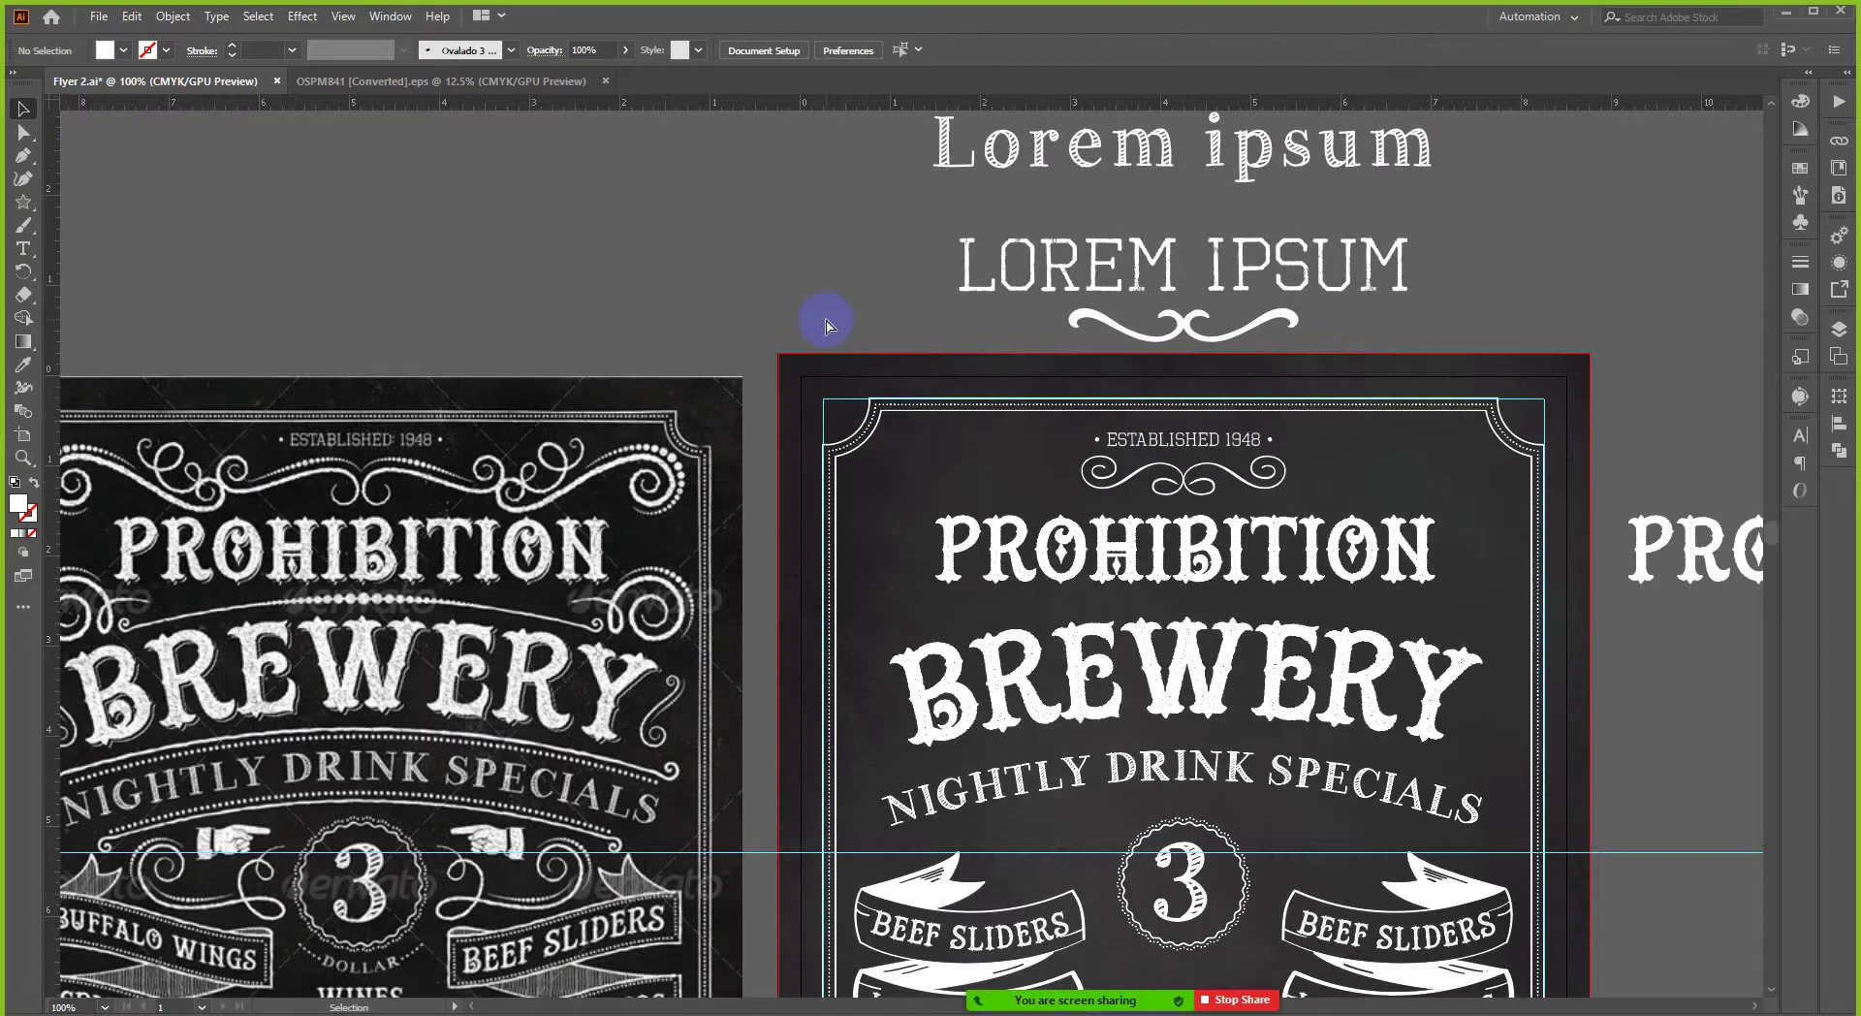
{"action": "key", "text": "ctrl+v"}
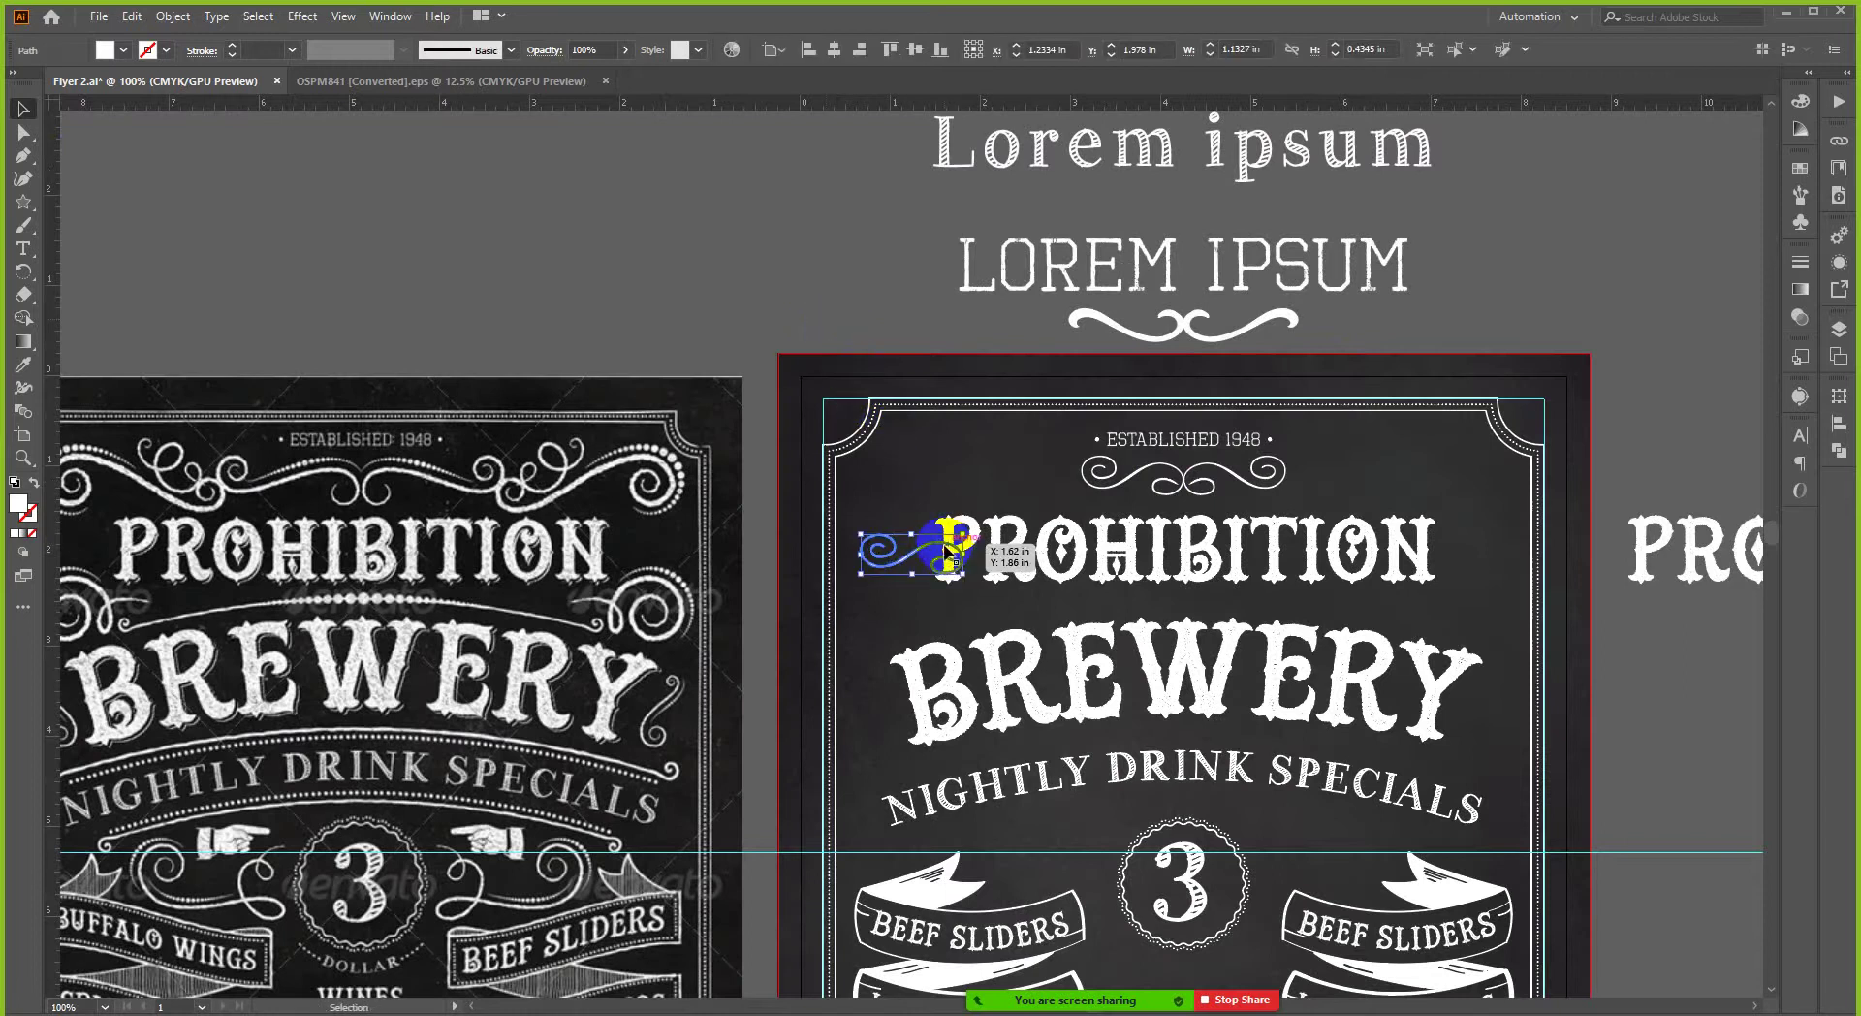
{"action": "left_click_drag", "start_coordinate": [944, 528], "coordinate": [932, 471]}
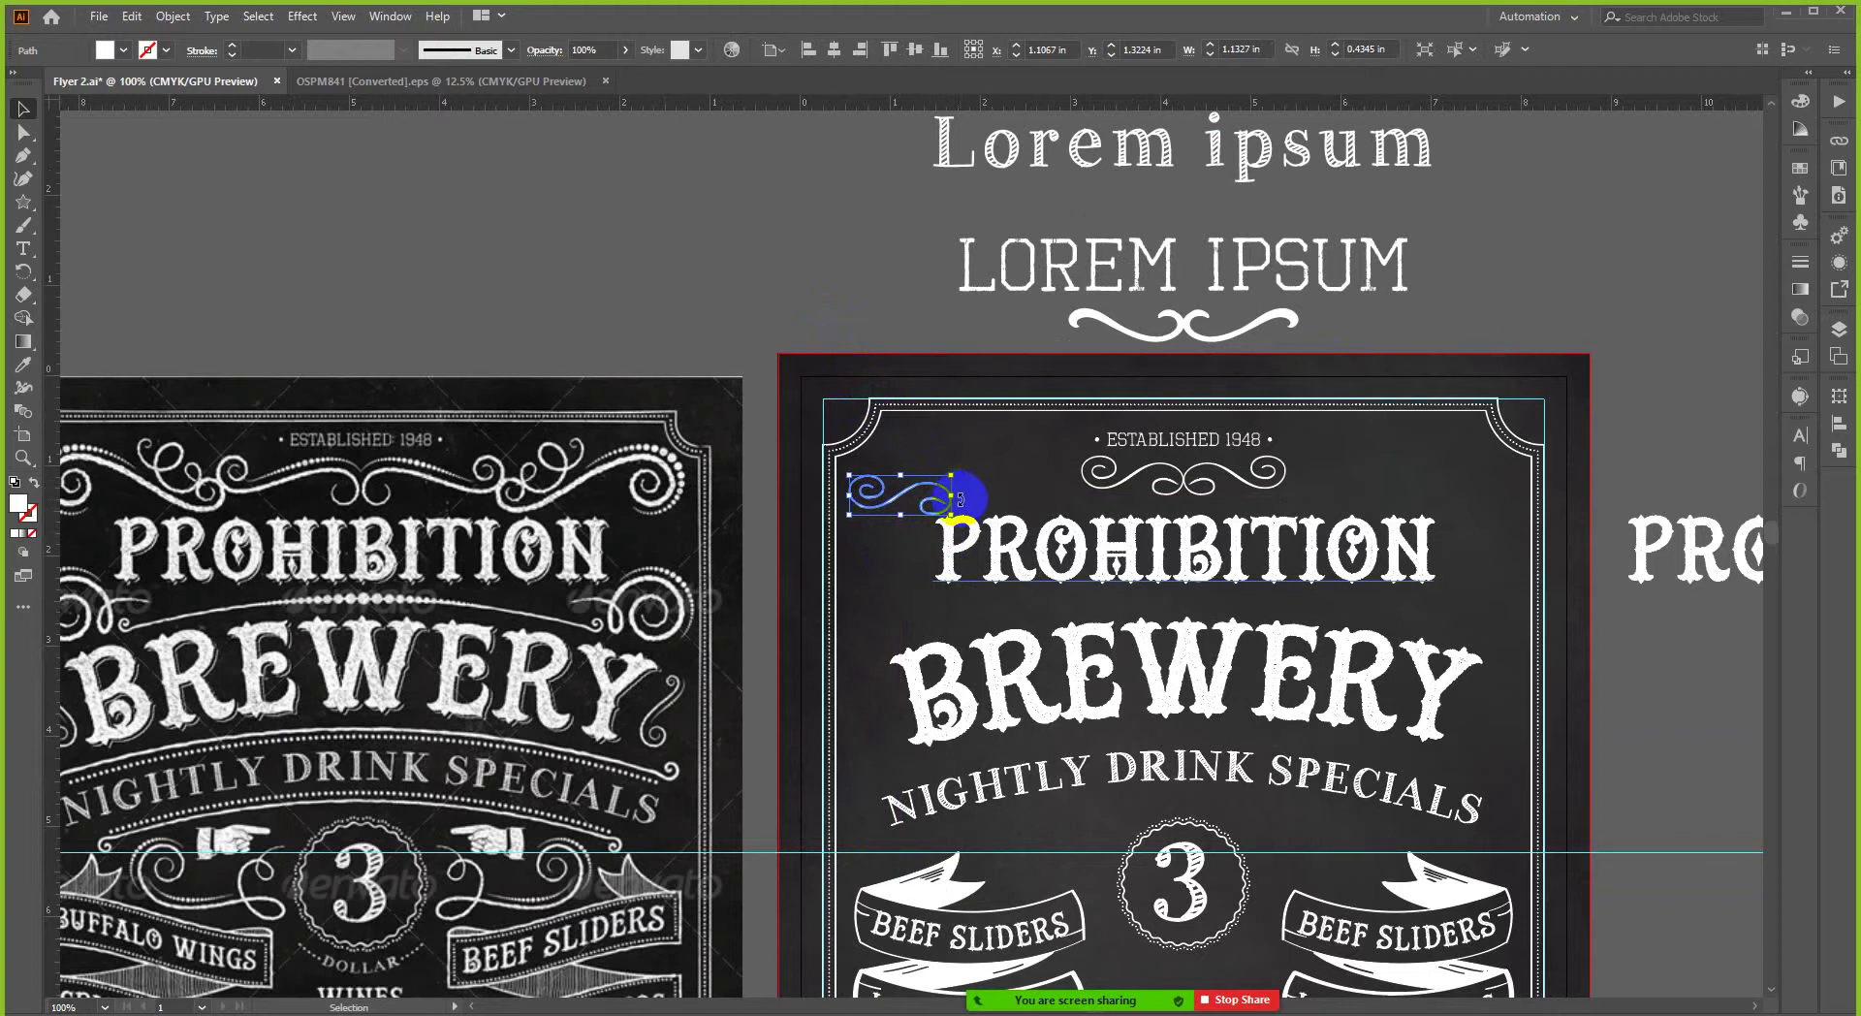
- Try enlarging the pasted swirl to 2.2652 in wide by 0.869 in high beside the centred flourish
{"action": "left_click_drag", "start_coordinate": [916, 499], "coordinate": [1036, 482]}
{"action": "left_click_drag", "start_coordinate": [981, 502], "coordinate": [858, 533]}
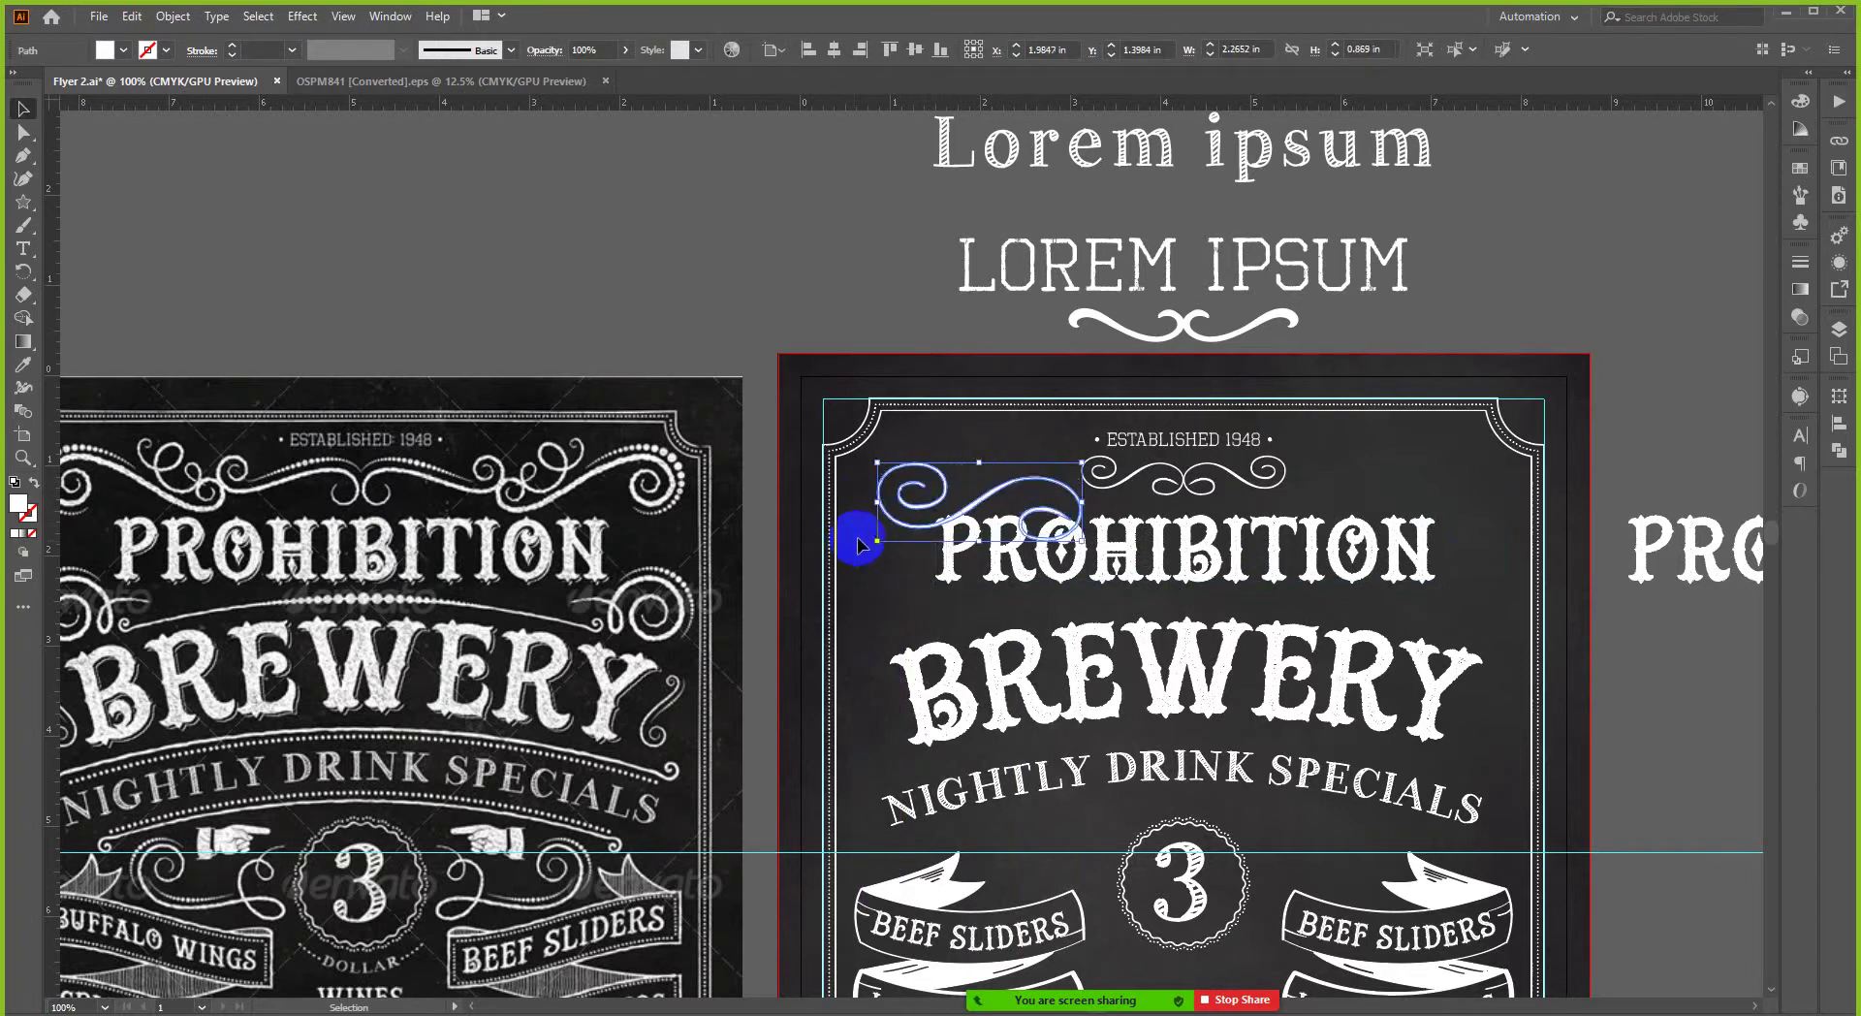
{"action": "key", "text": "a"}
{"action": "scroll", "coordinate": [955, 493], "scroll_direction": "down", "scroll_amount": 1}
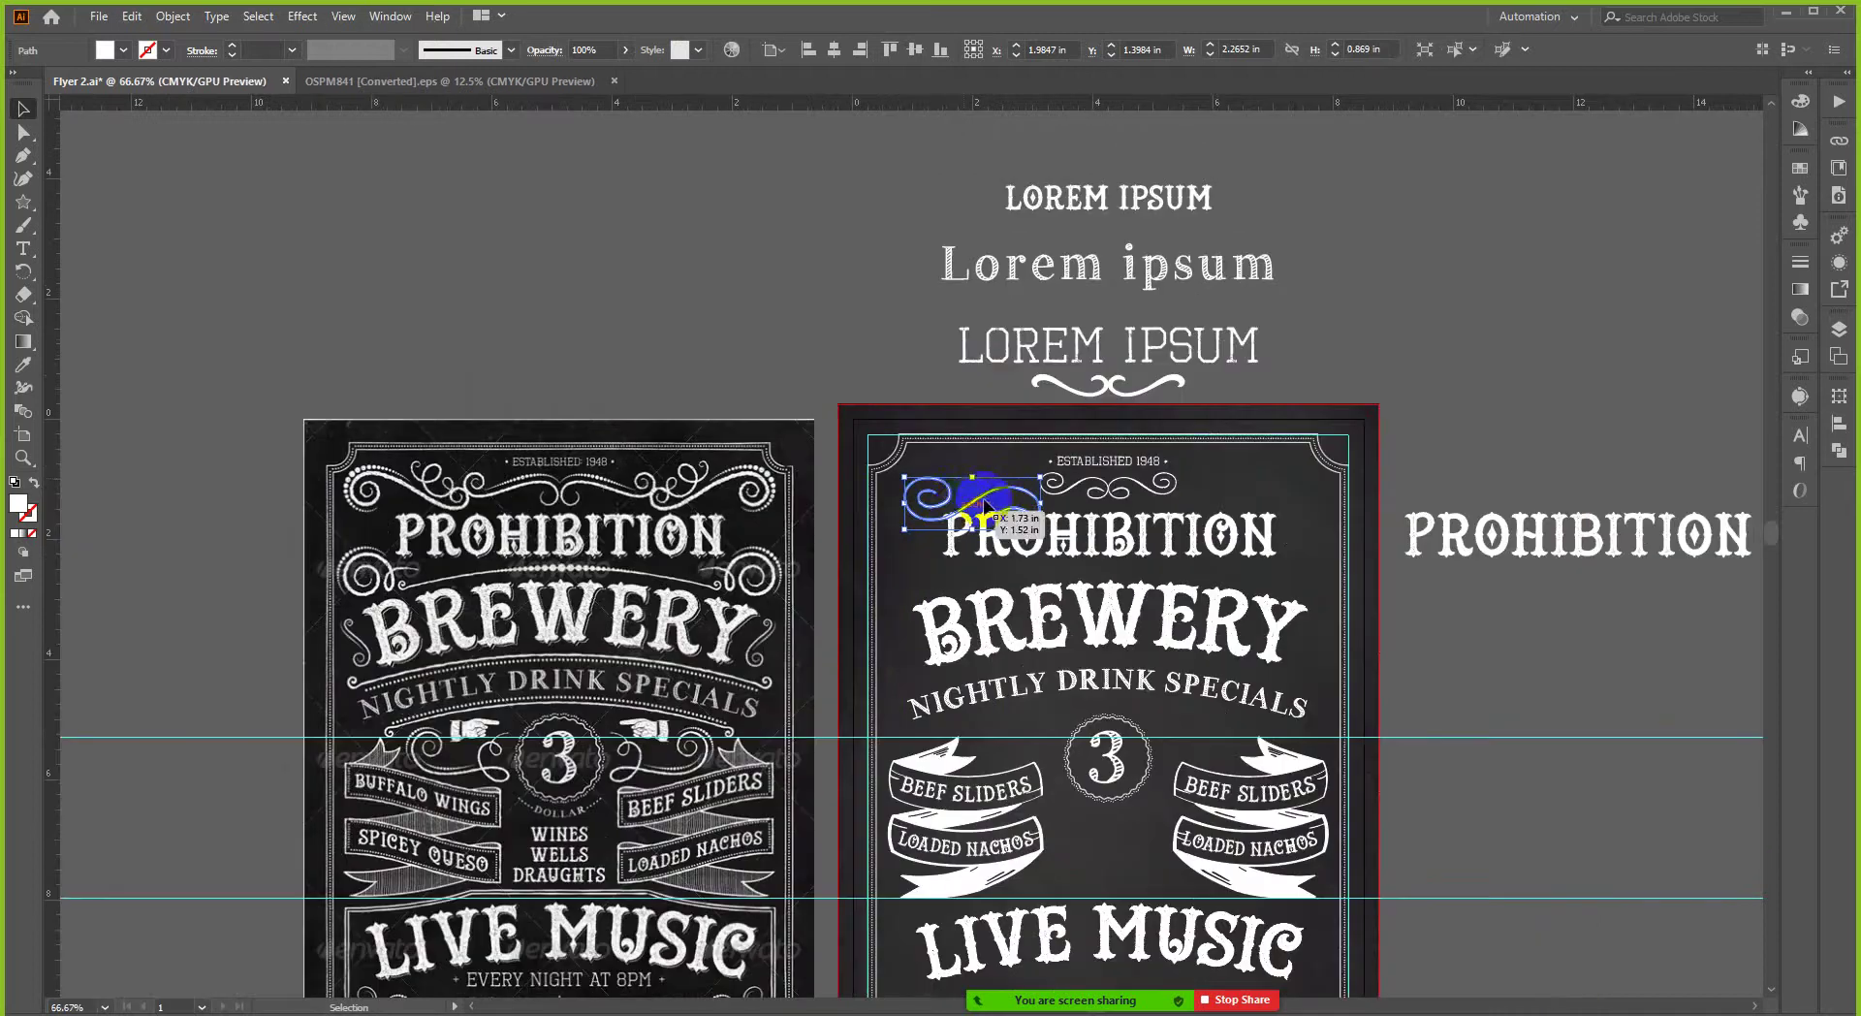
- Undo the pasted swirl's enlargement and delete that extra swirl beside the centred flourish
{"action": "key", "text": "ctrl+z"}
{"action": "key", "text": "v"}
{"action": "left_click", "coordinate": [853, 390]}
{"action": "scroll", "coordinate": [998, 479], "scroll_direction": "up", "scroll_amount": 3}
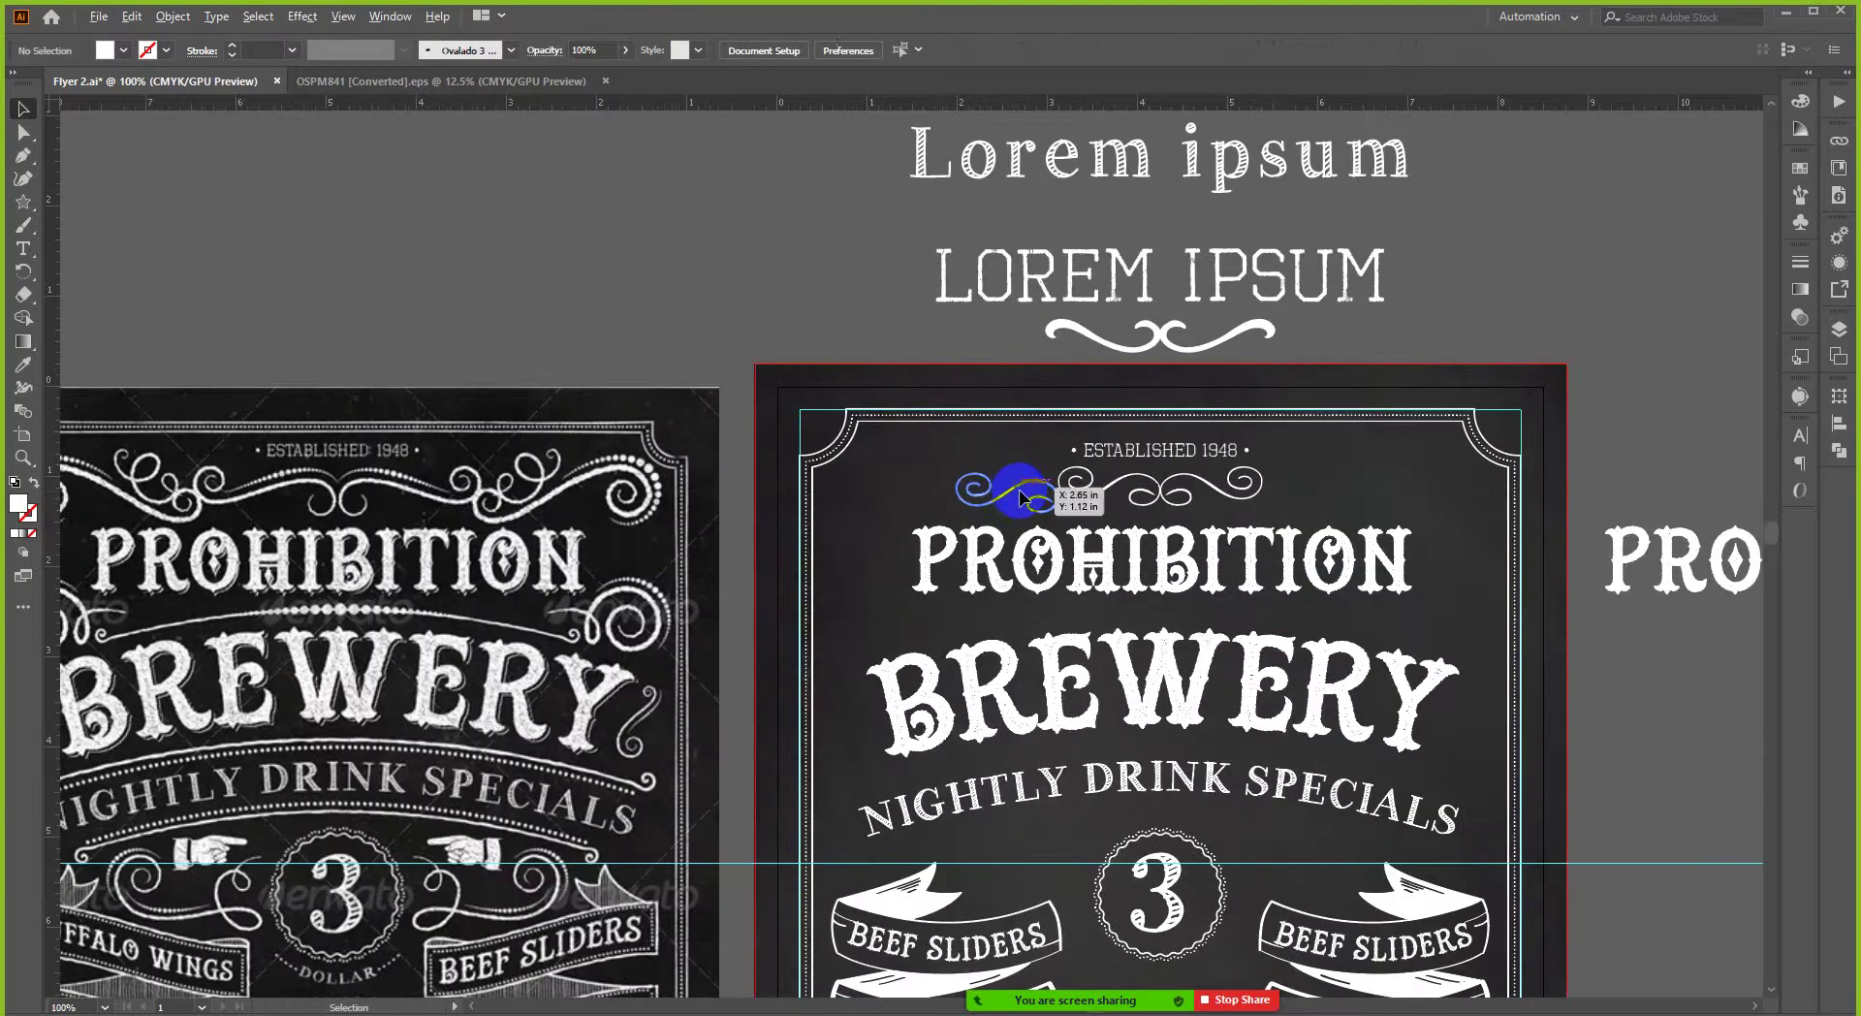
{"action": "left_click", "coordinate": [998, 494]}
{"action": "scroll", "coordinate": [998, 494], "scroll_direction": "down", "scroll_amount": 1}
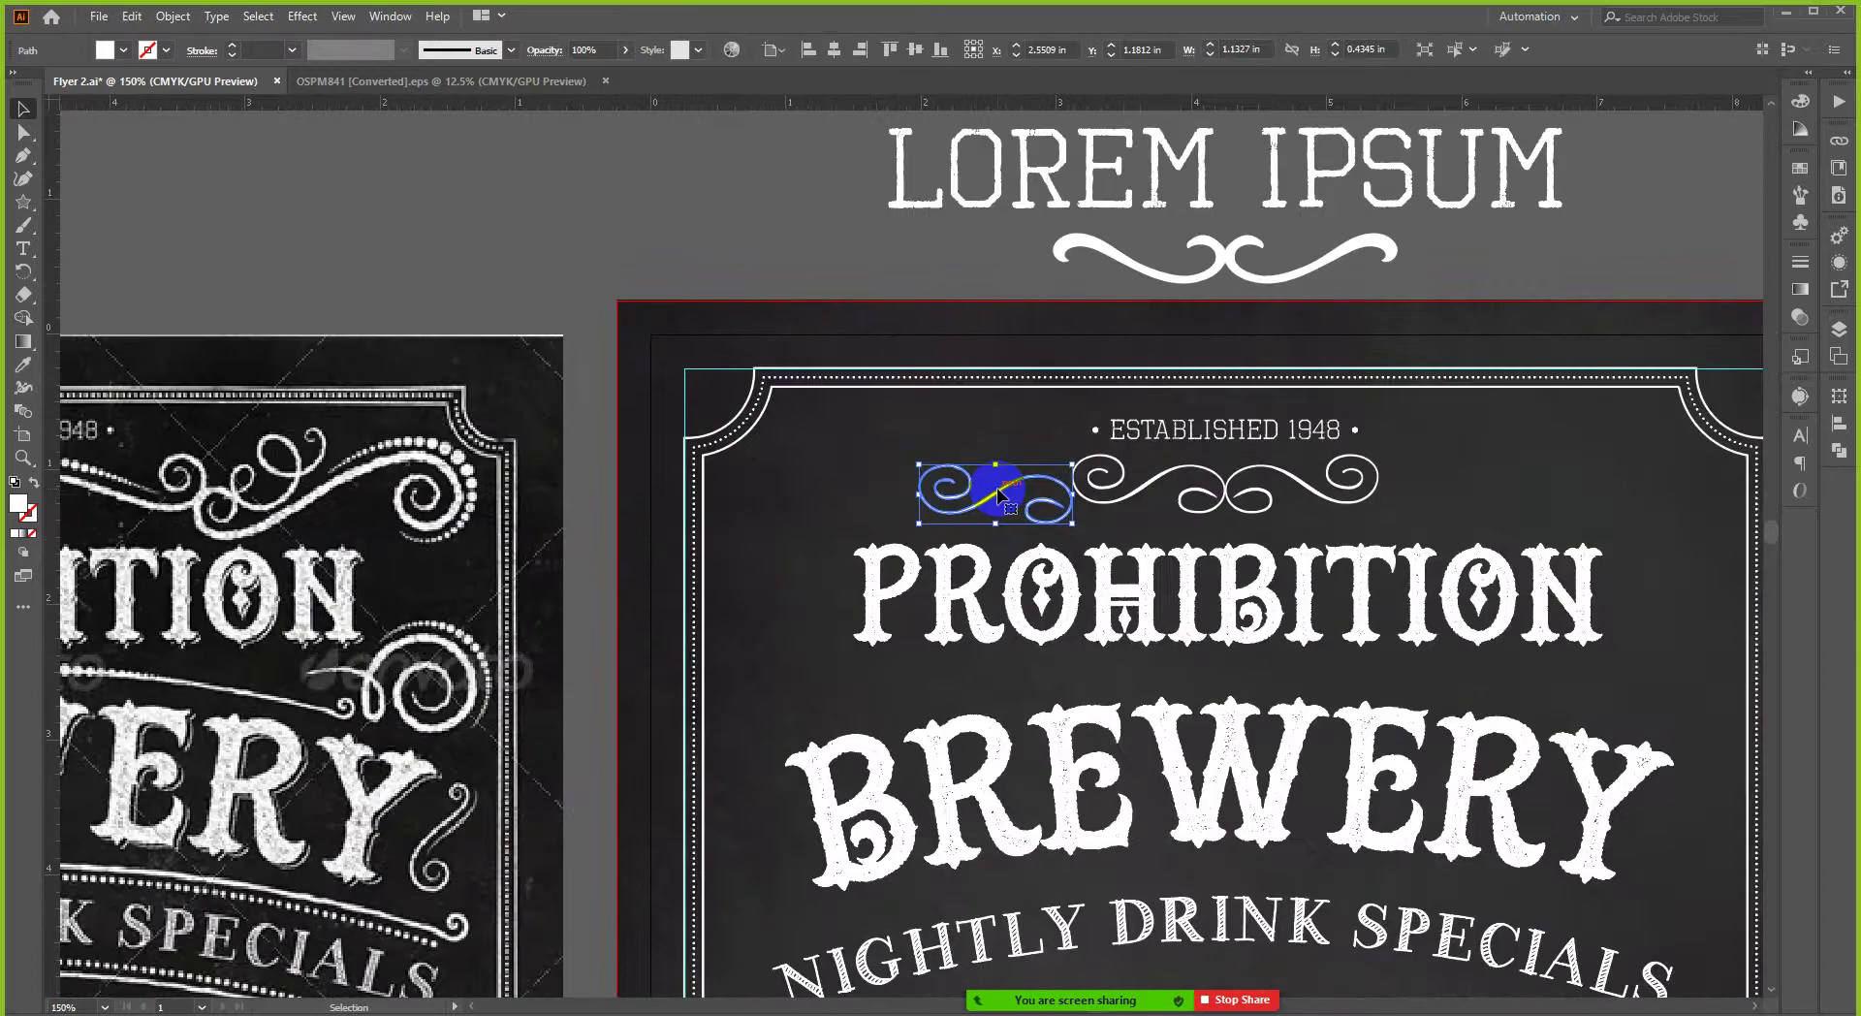
{"action": "key", "text": "Delete"}
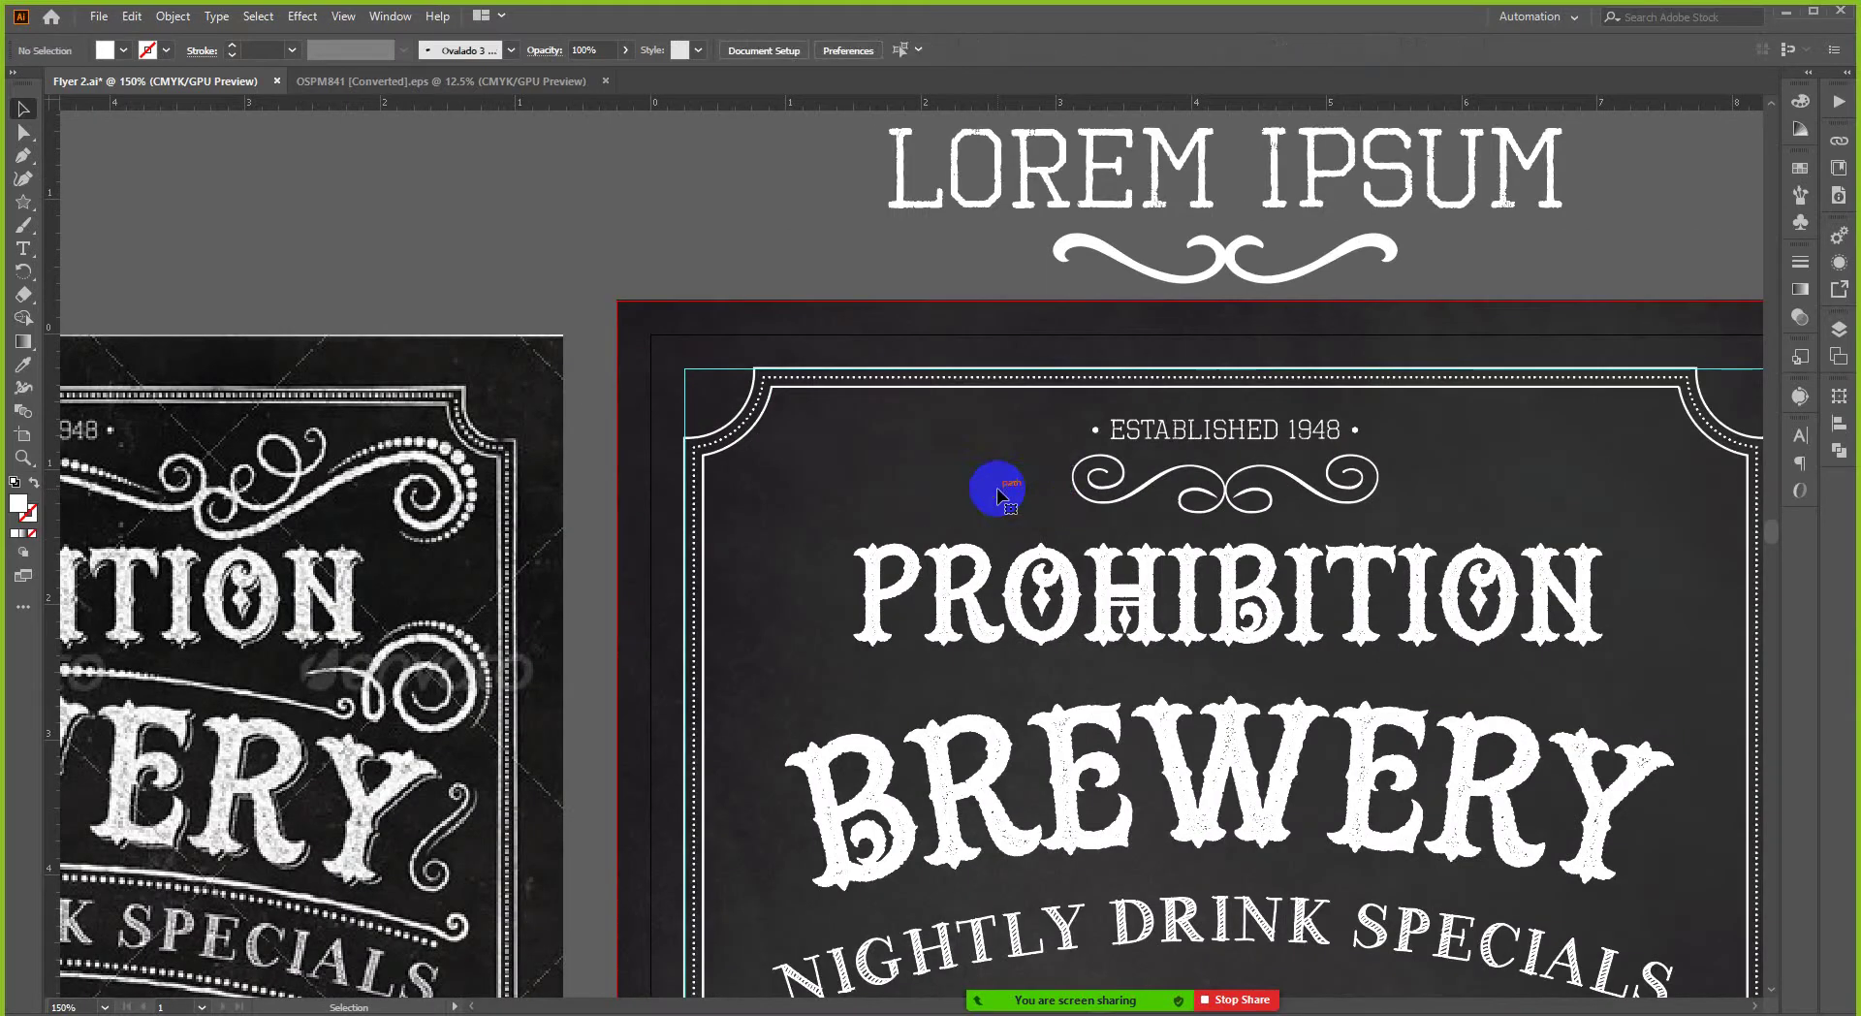
- Switch to the browser and open the Luxury ornamental elements collection from Freepik's decorative elements results in a new tab
{"action": "key", "text": "alt+Tab"}
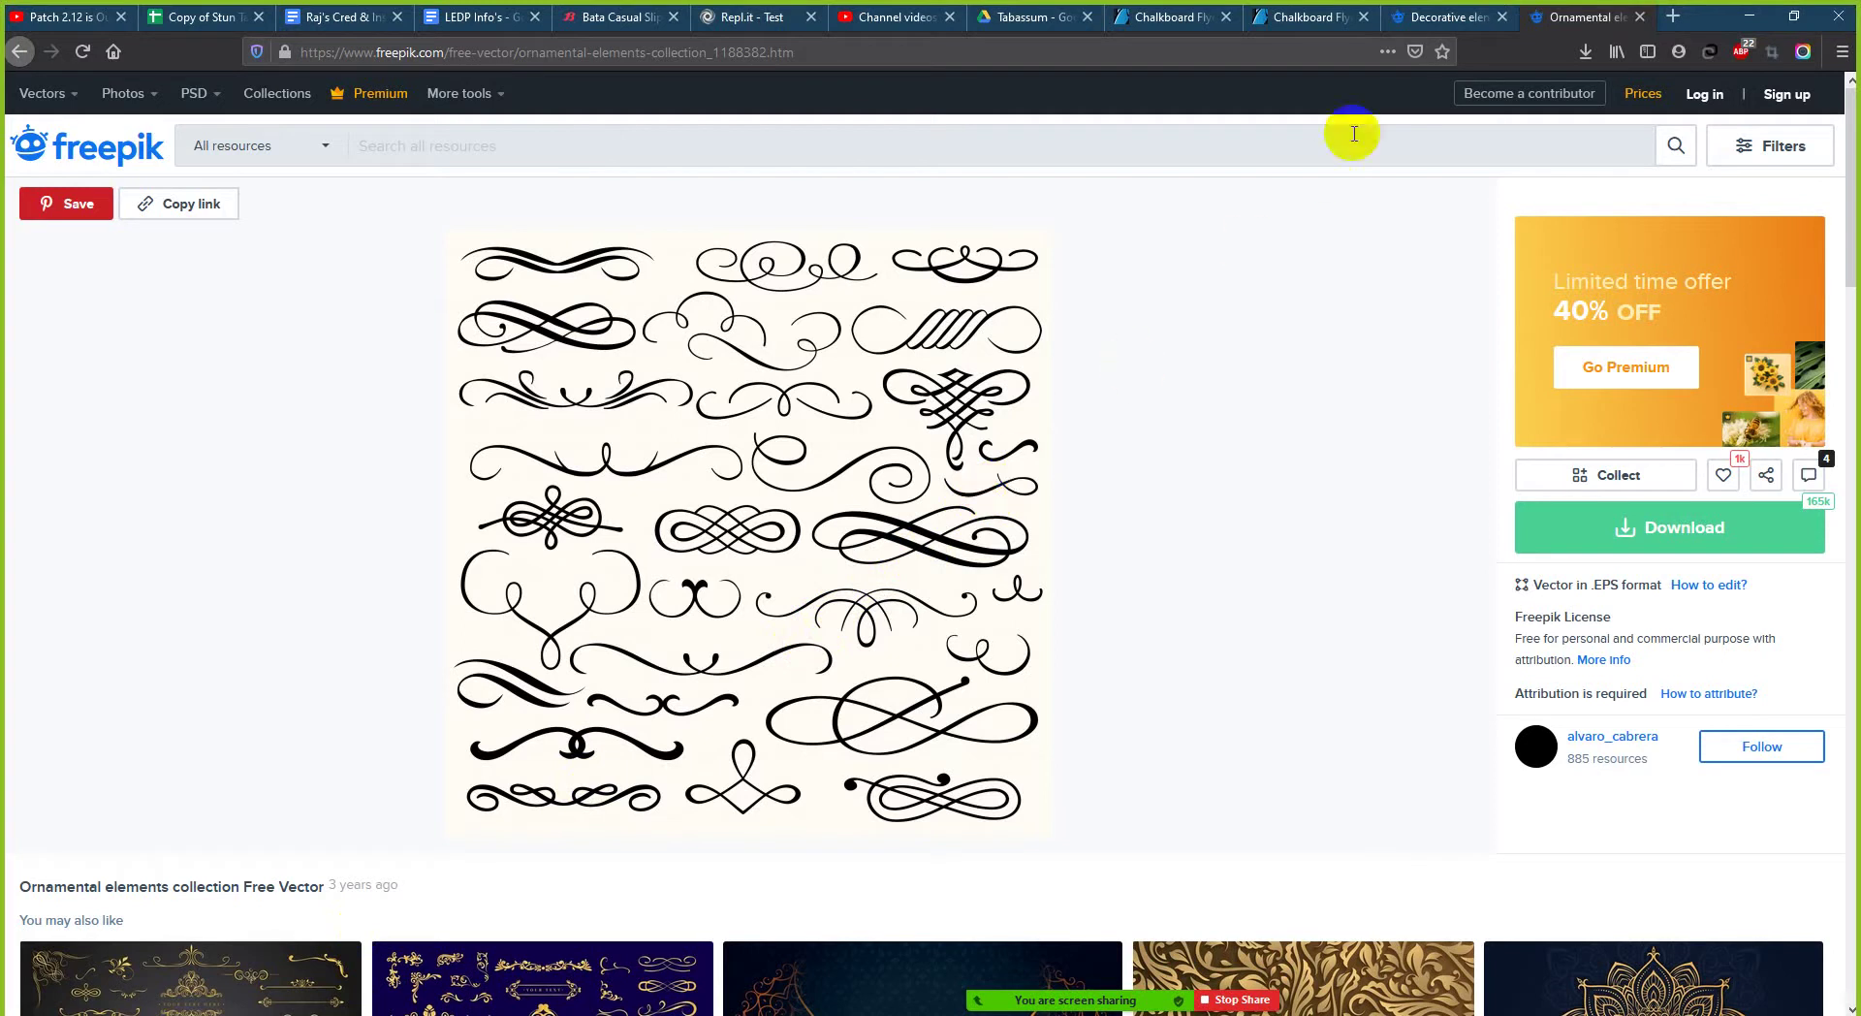
{"action": "left_click", "coordinate": [1425, 17]}
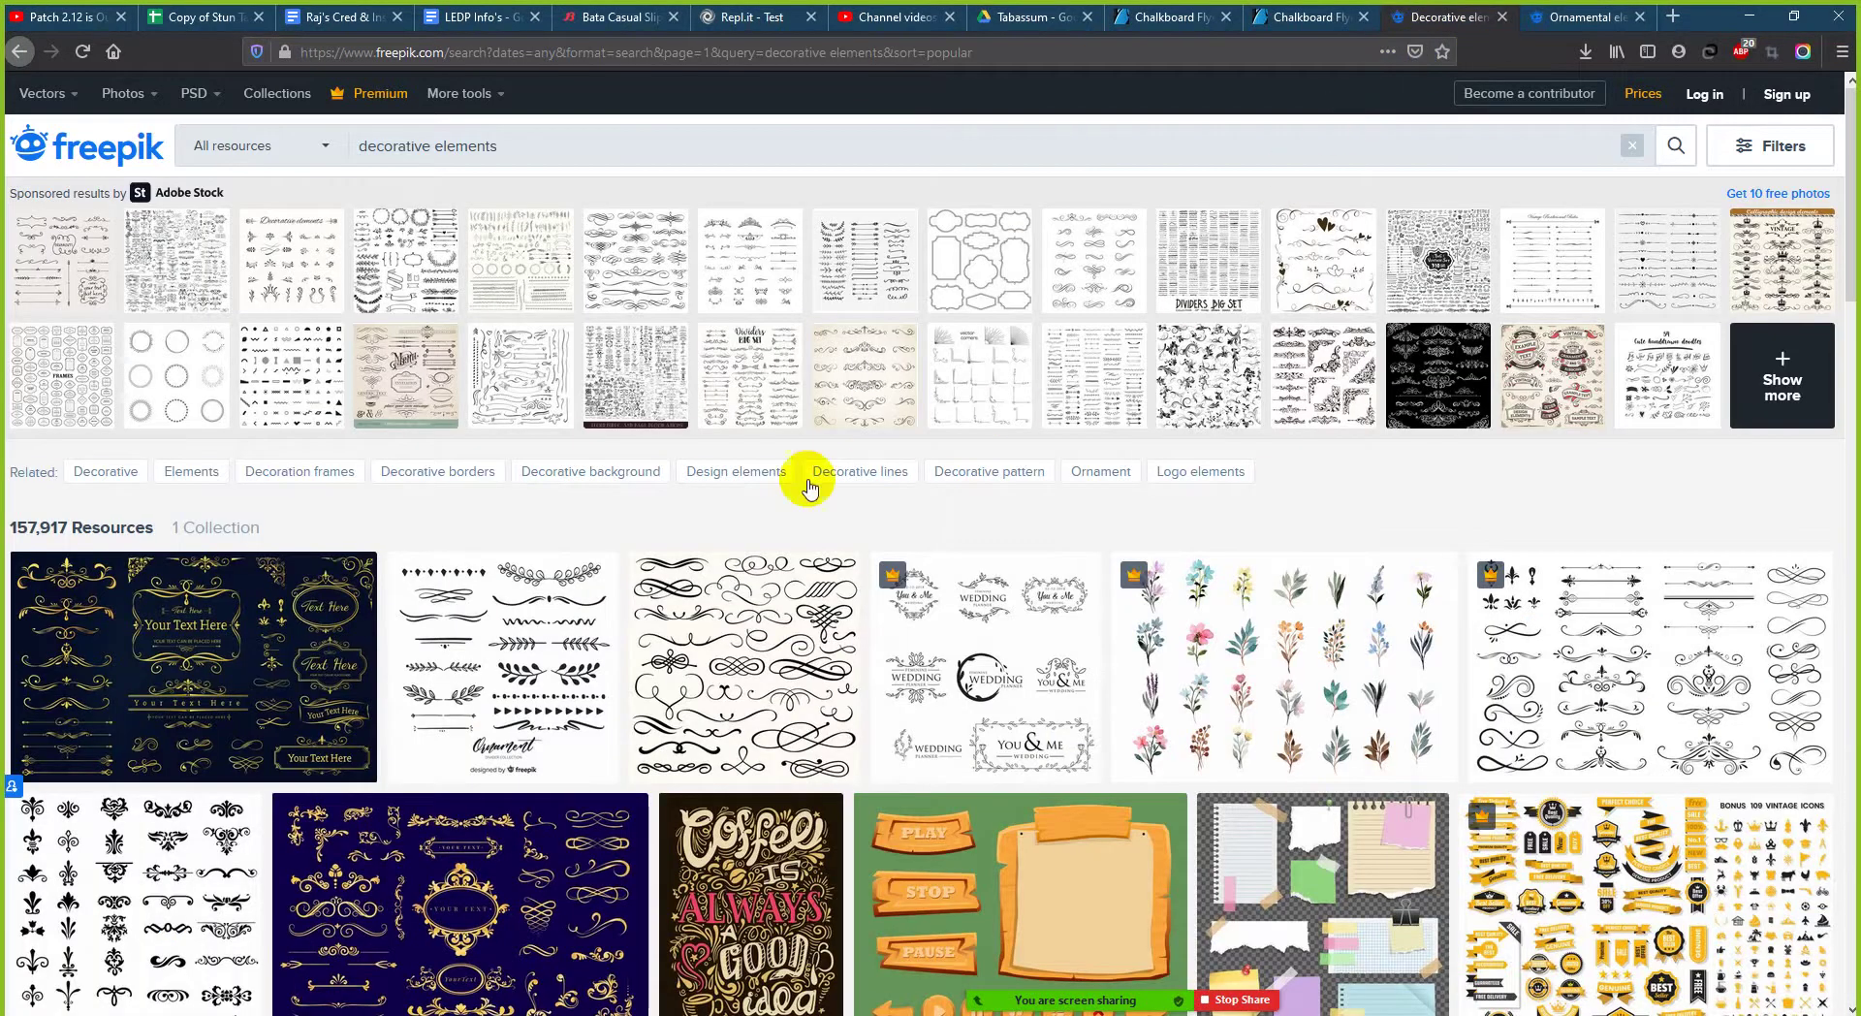
{"action": "scroll", "coordinate": [698, 523], "scroll_direction": "down", "scroll_amount": 2}
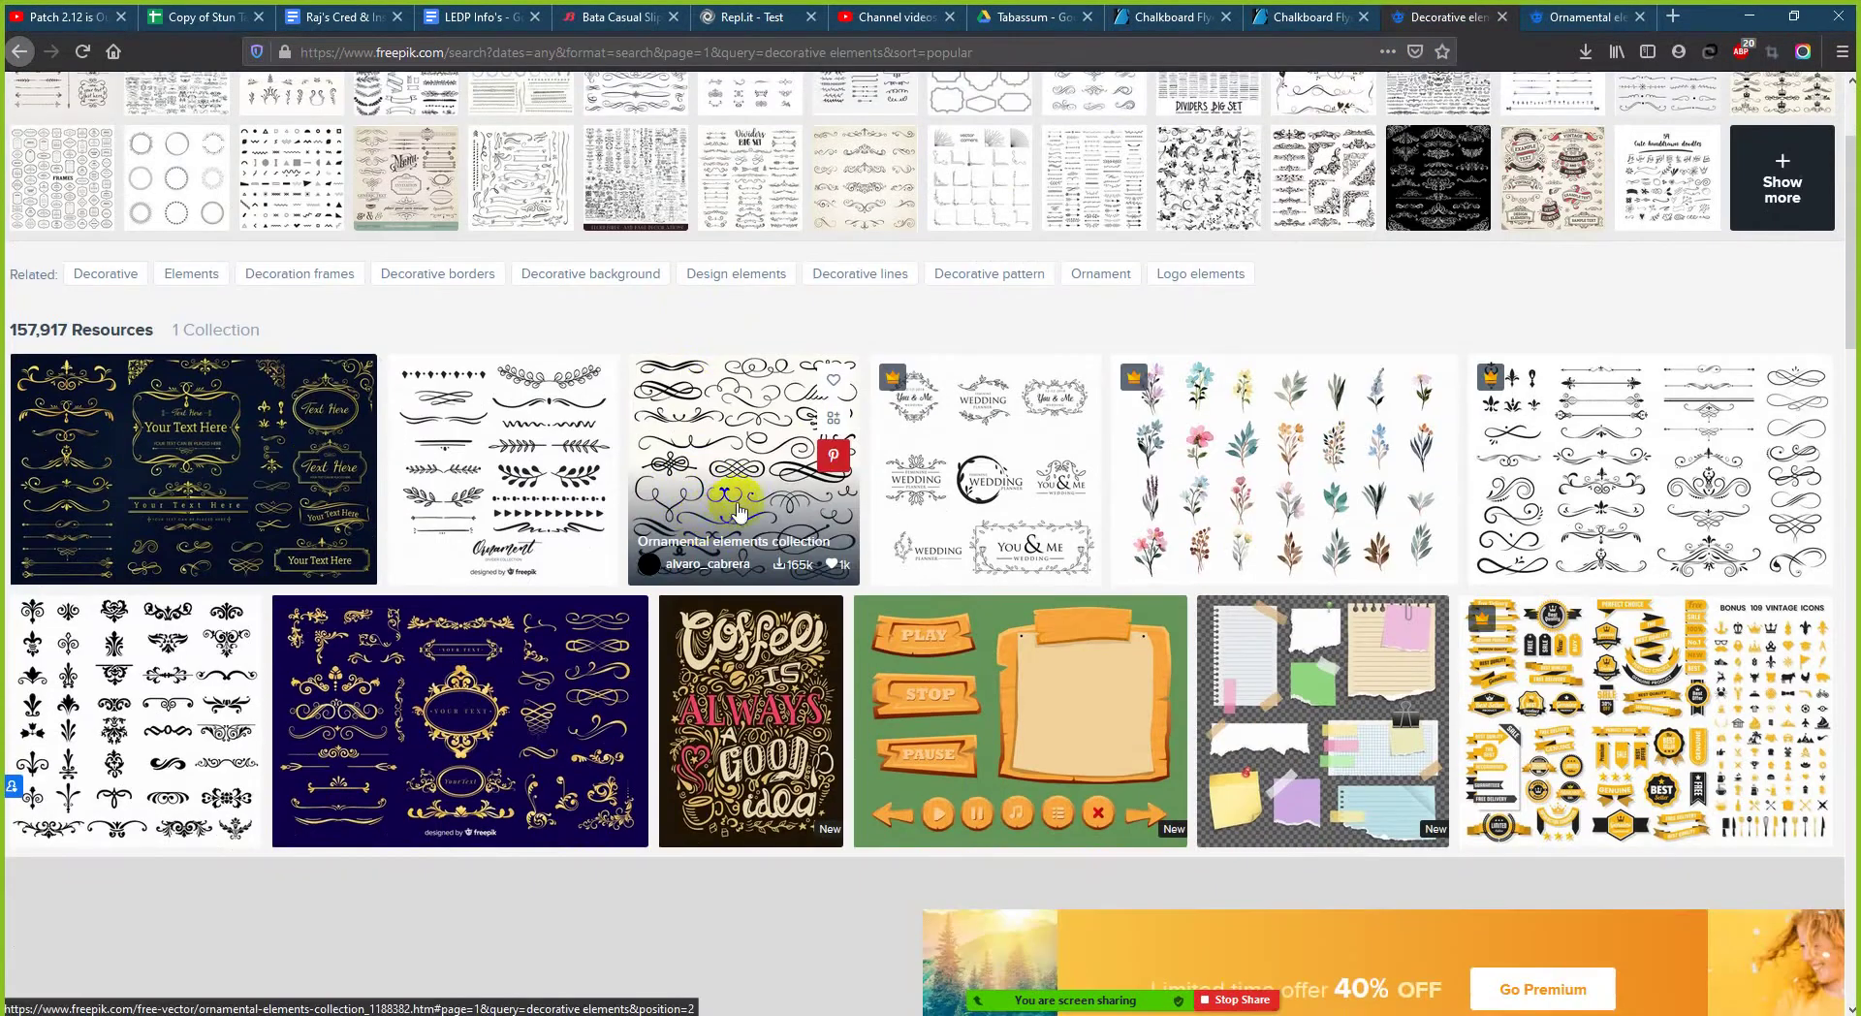
{"action": "scroll", "coordinate": [698, 504], "scroll_direction": "down", "scroll_amount": 2}
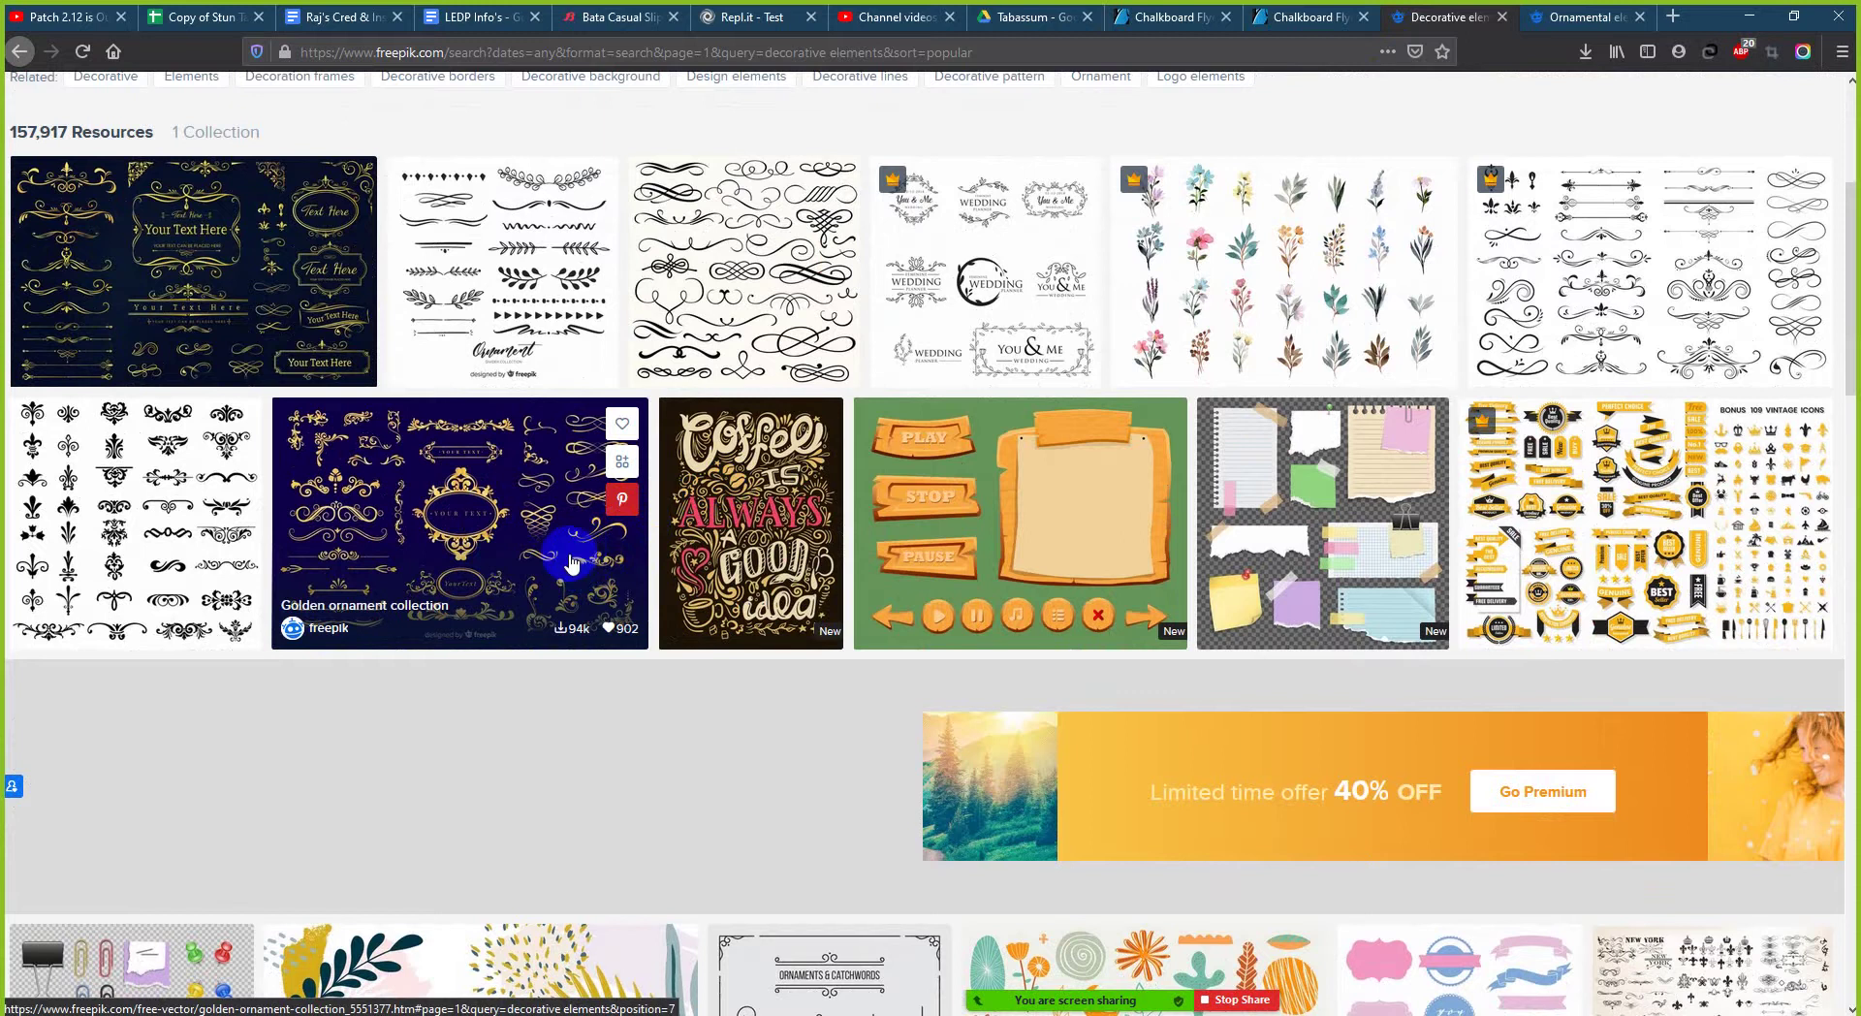
{"action": "scroll", "coordinate": [572, 557], "scroll_direction": "down", "scroll_amount": 4}
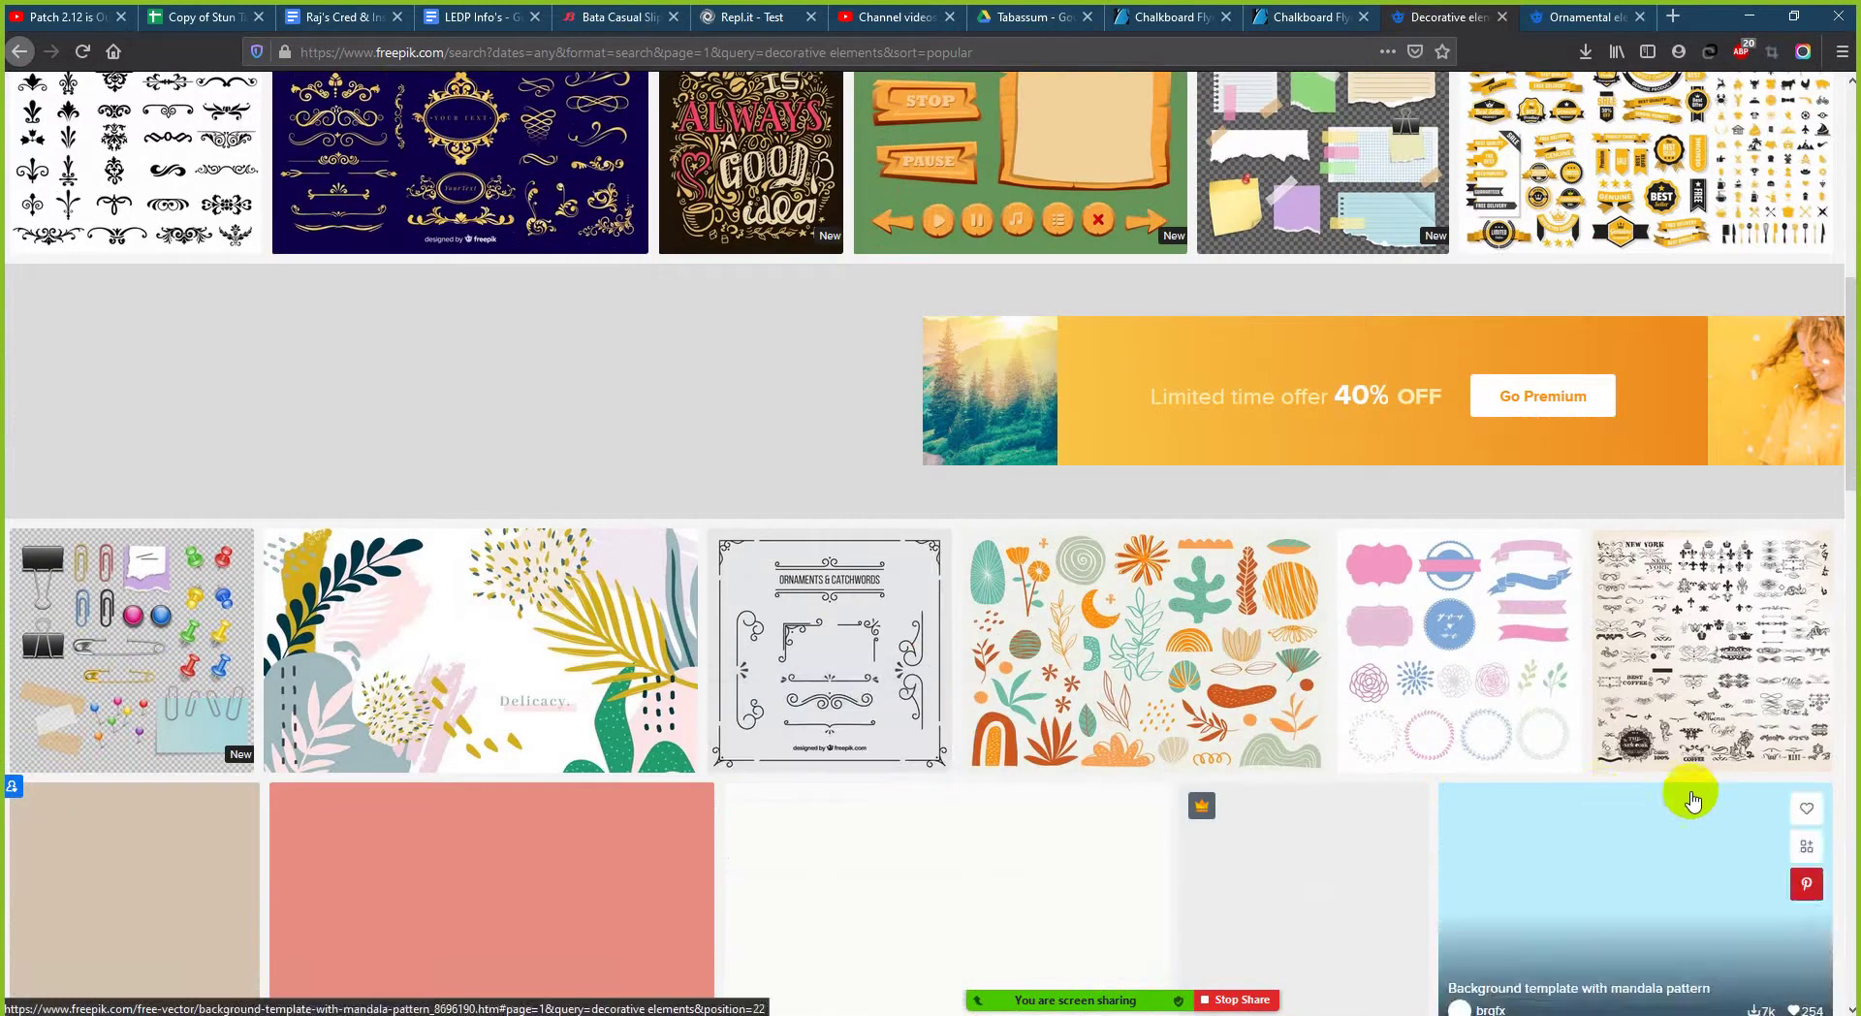
{"action": "right_click", "coordinate": [1663, 632]}
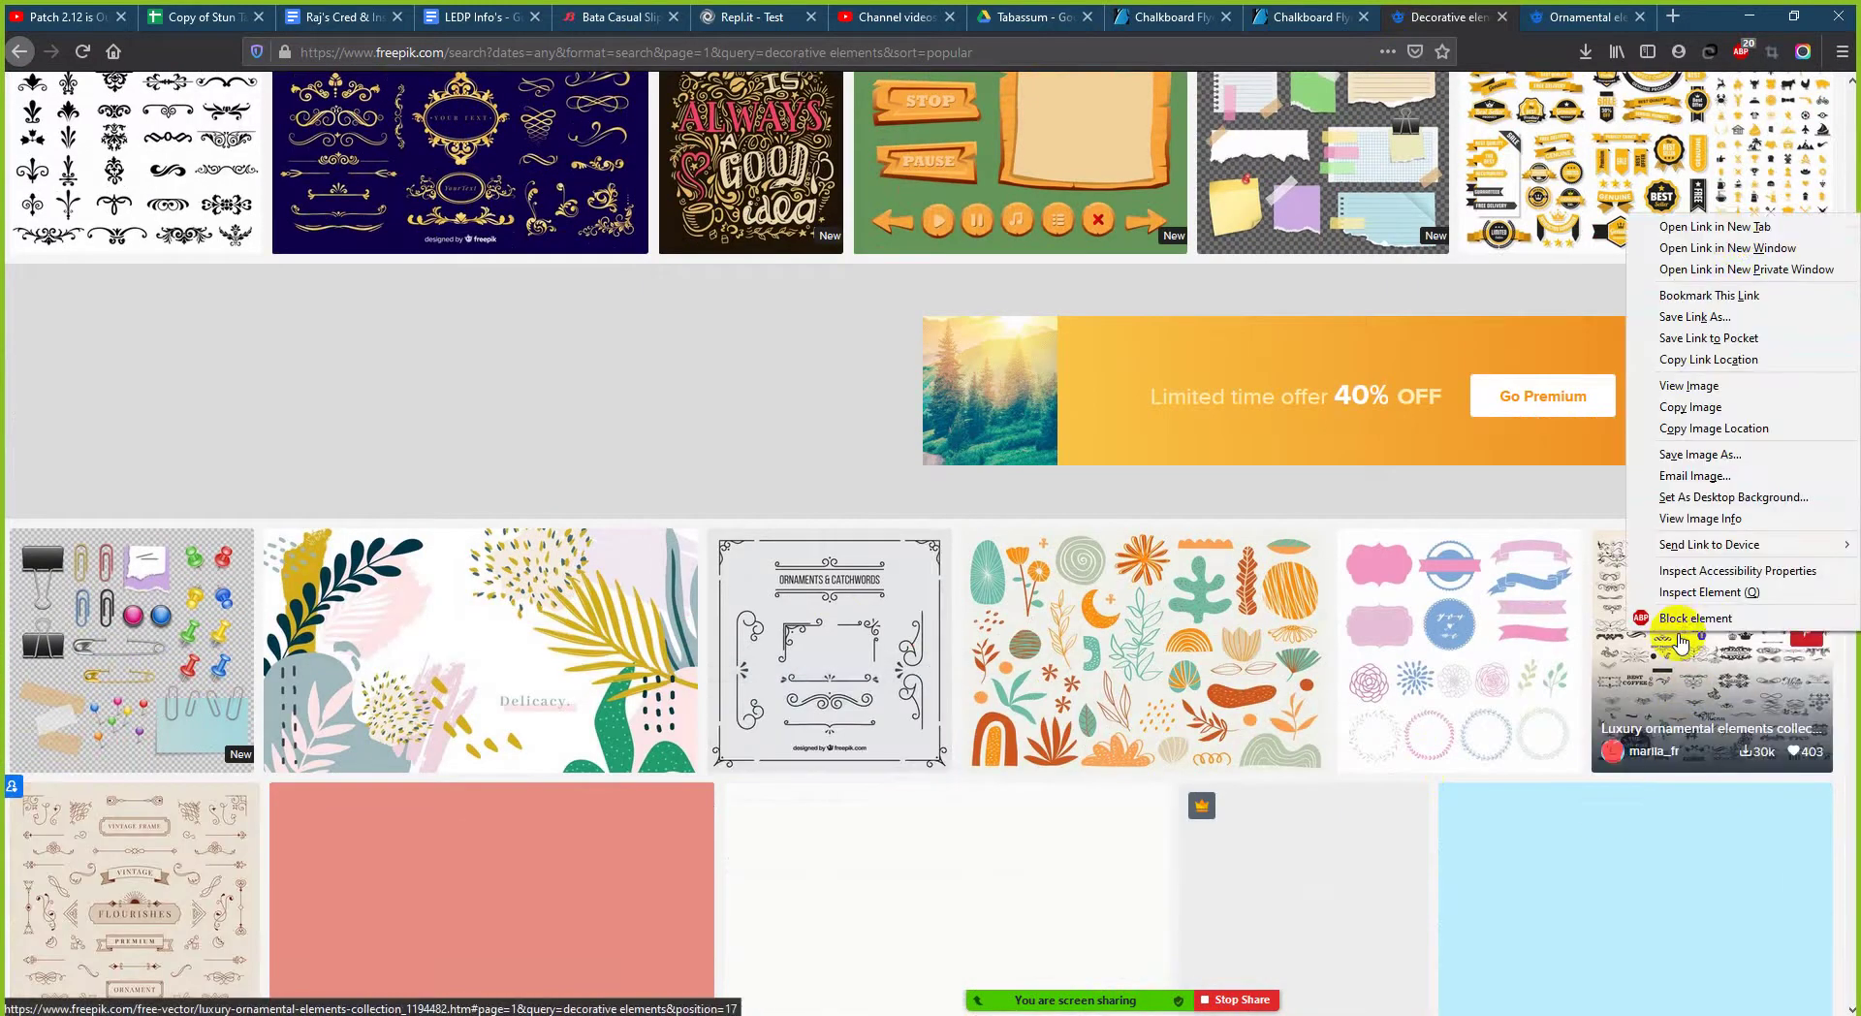
{"action": "left_click", "coordinate": [1733, 235]}
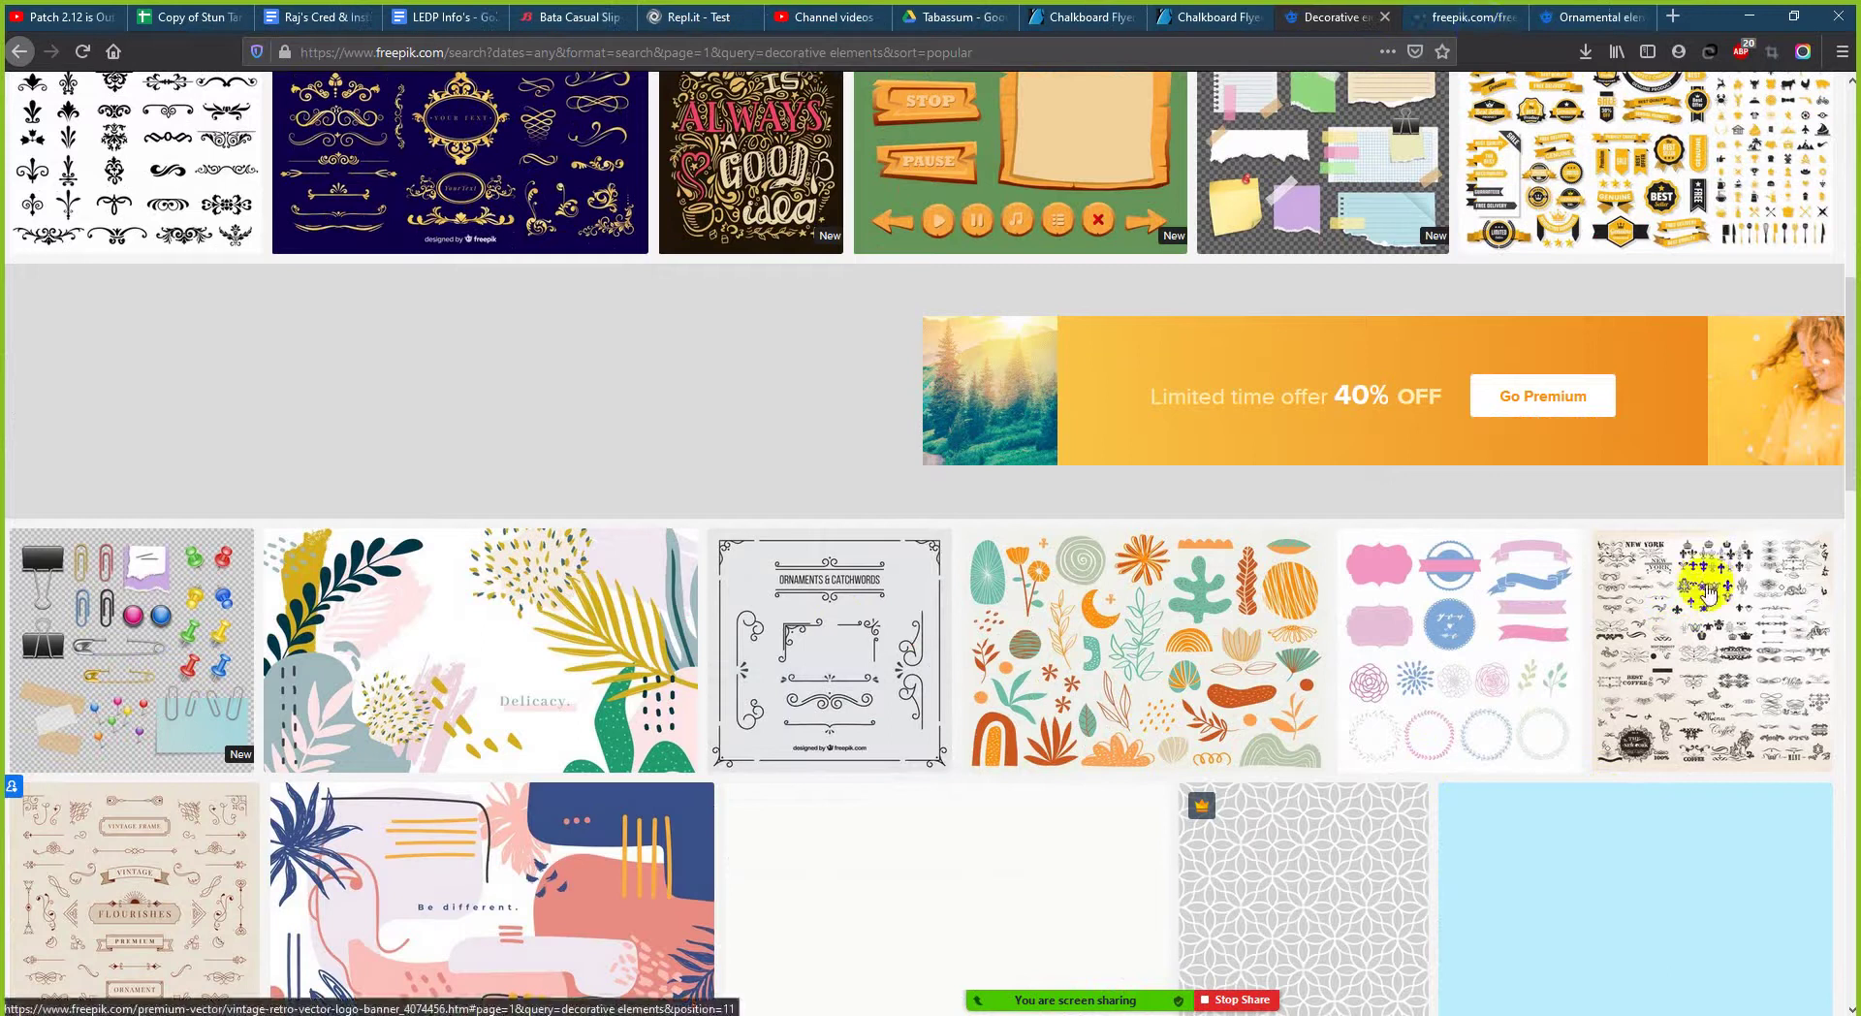
{"action": "left_click", "coordinate": [1478, 17]}
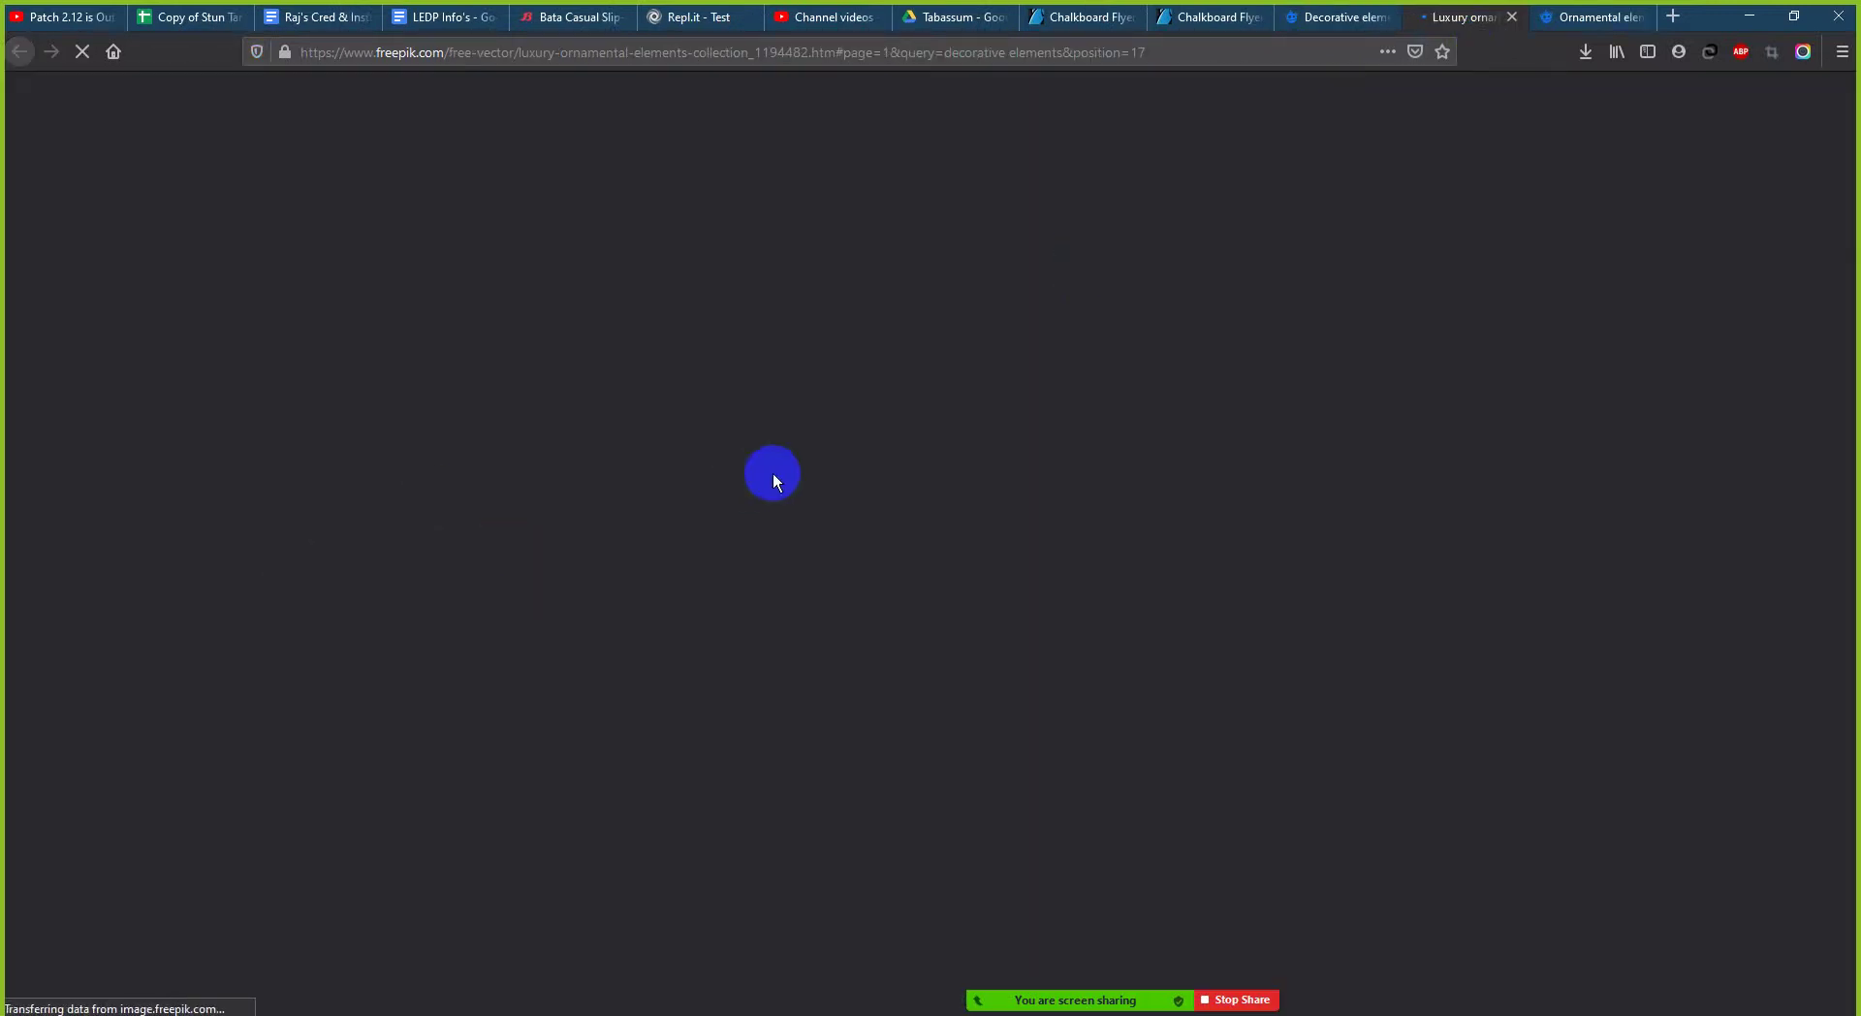
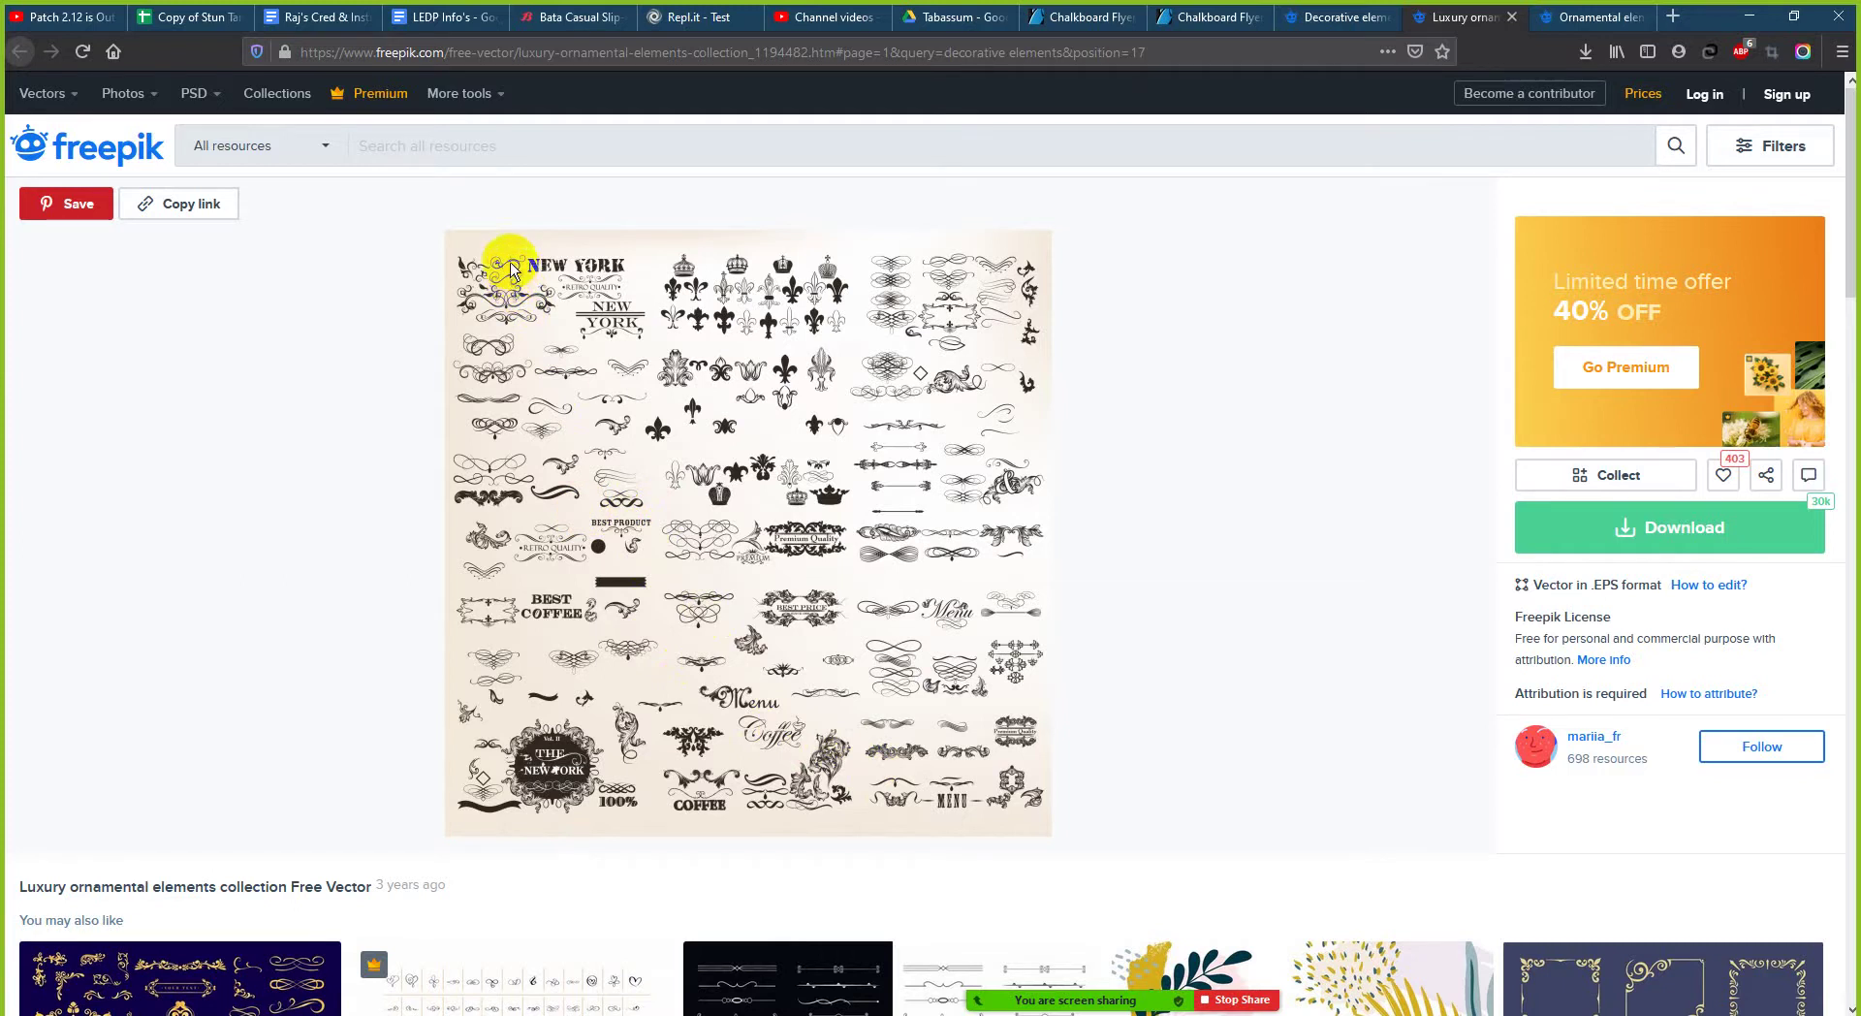
- Start the free download of the luxury ornamental collection and browse further down the decorative elements results
{"action": "left_click", "coordinate": [1667, 557]}
{"action": "left_click", "coordinate": [1696, 773]}
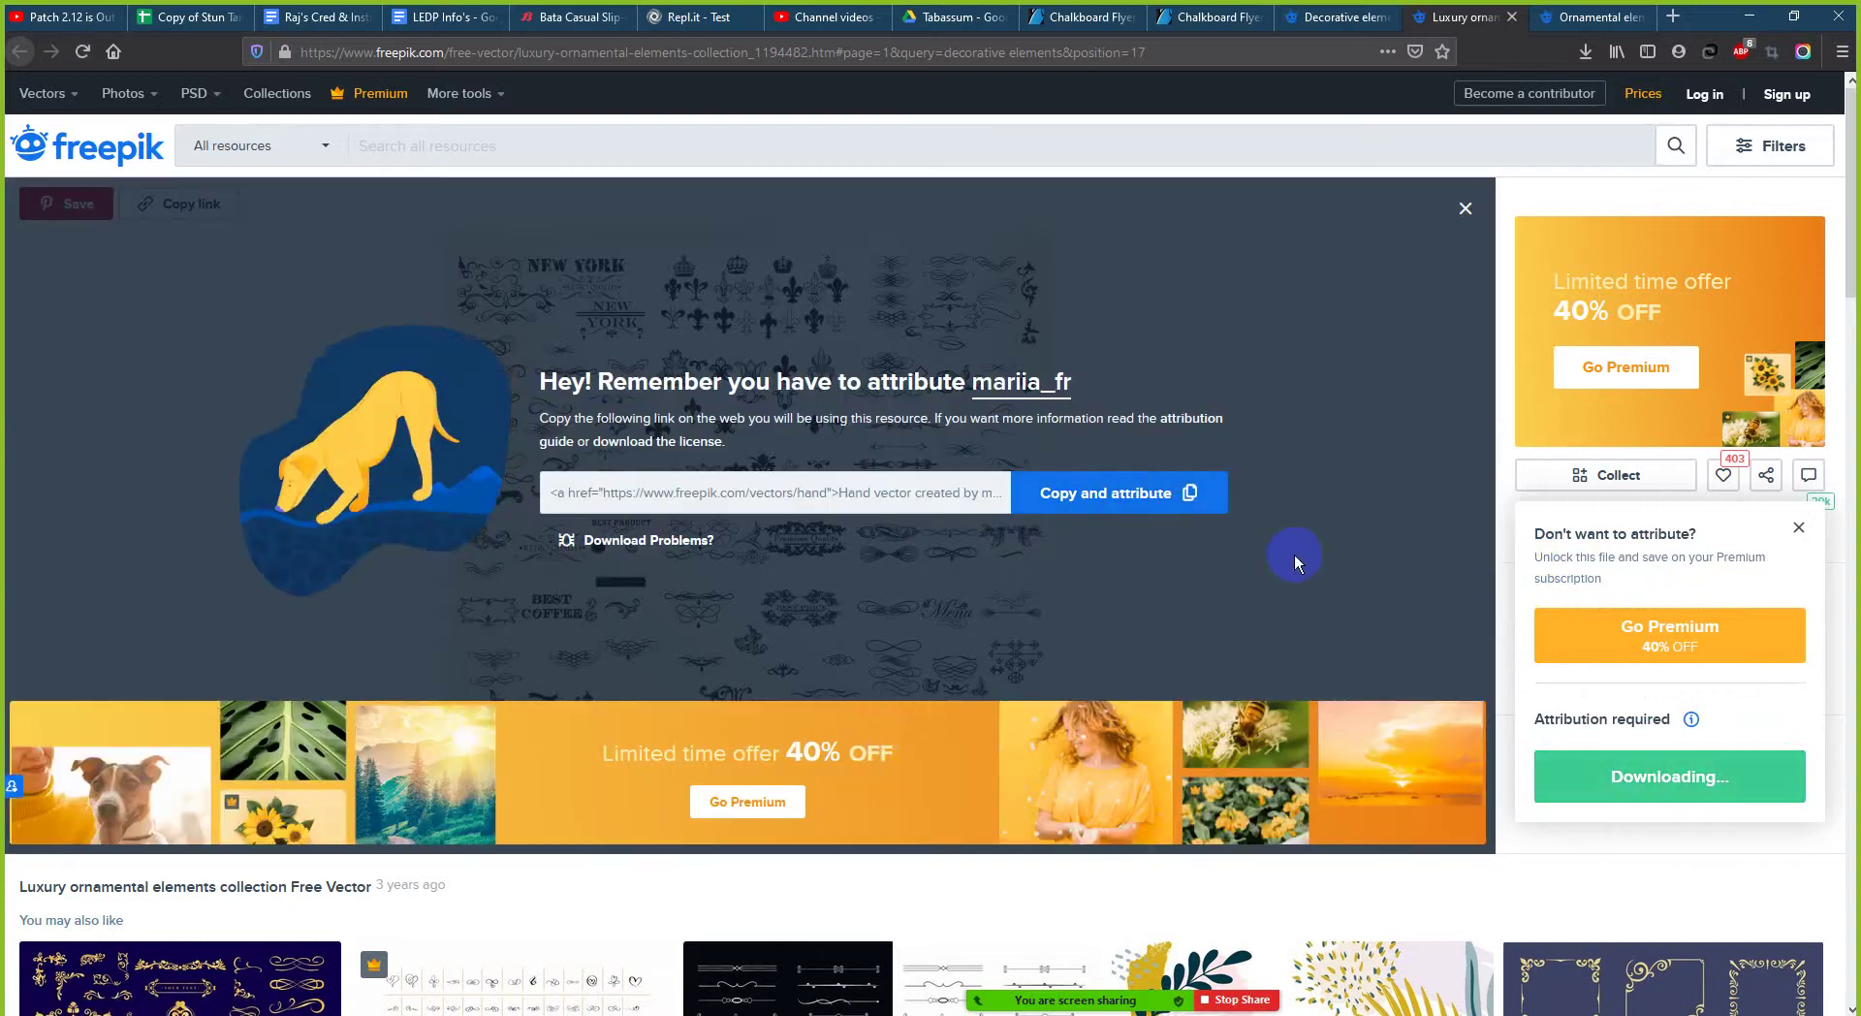
{"action": "left_click", "coordinate": [1345, 17]}
{"action": "scroll", "coordinate": [1293, 644], "scroll_direction": "down", "scroll_amount": 8}
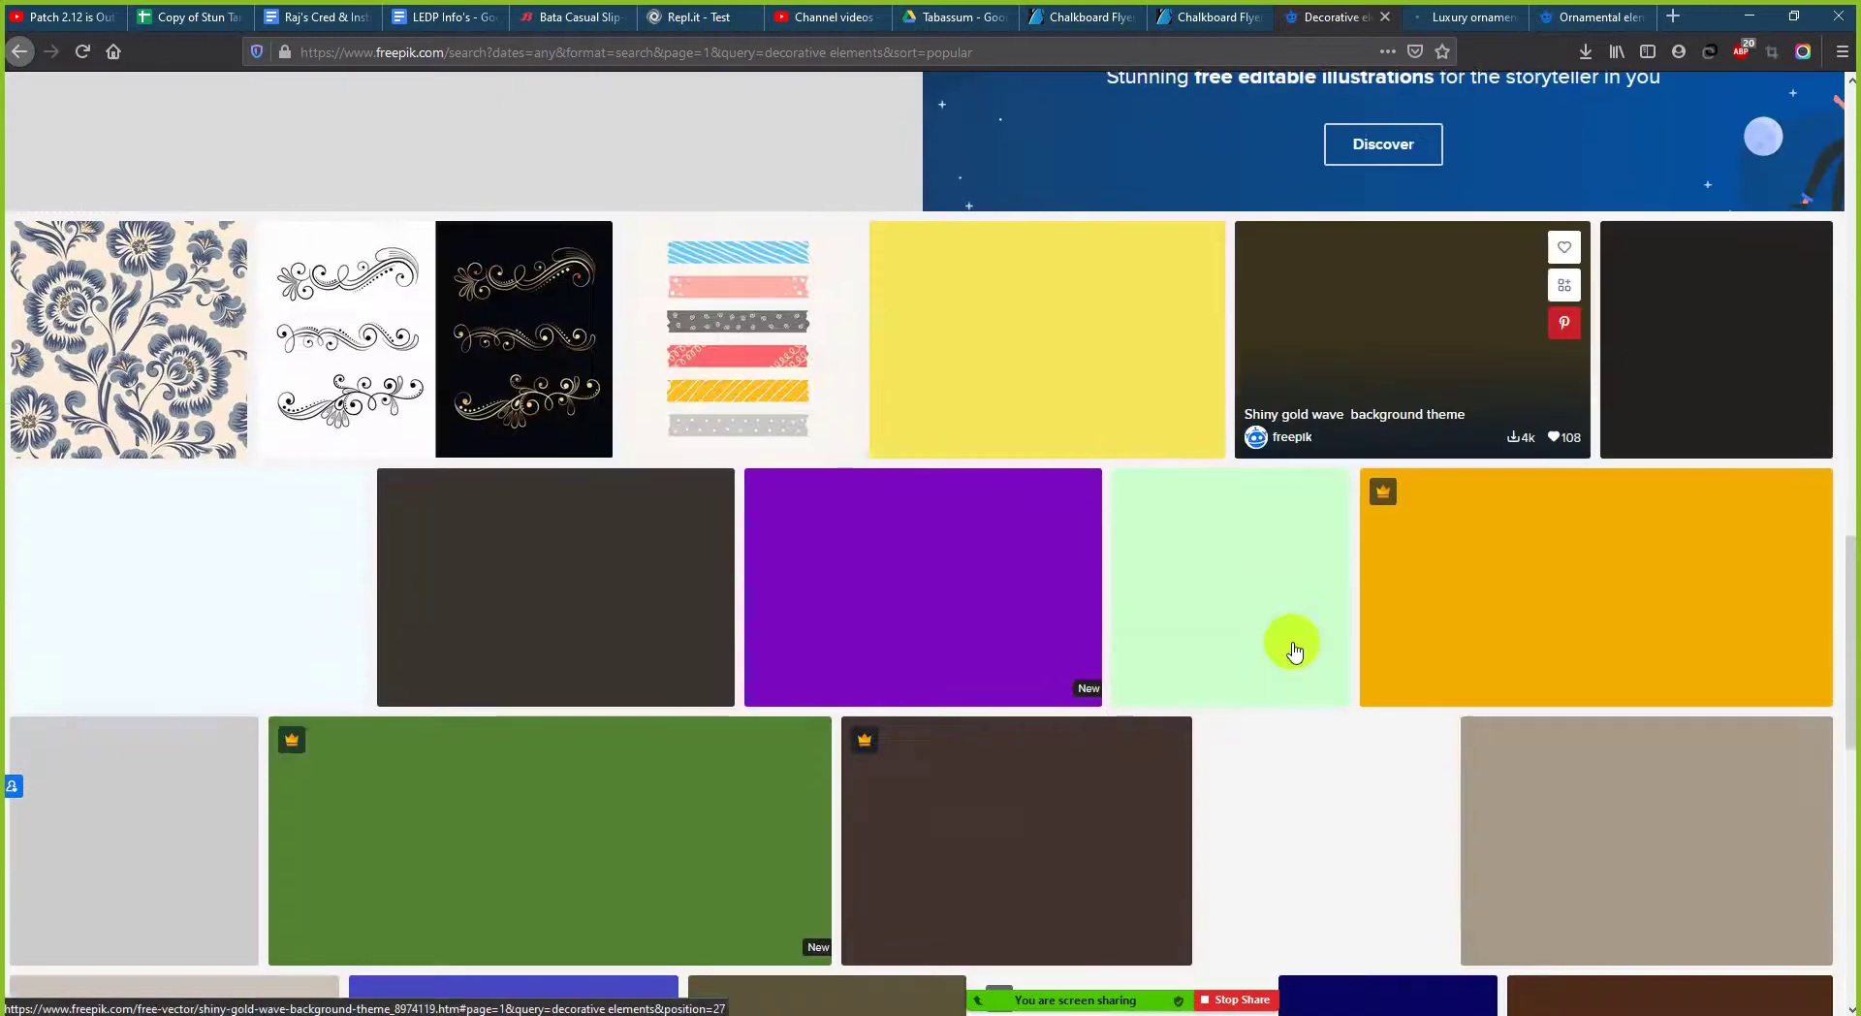
{"action": "scroll", "coordinate": [1293, 679], "scroll_direction": "down", "scroll_amount": 2}
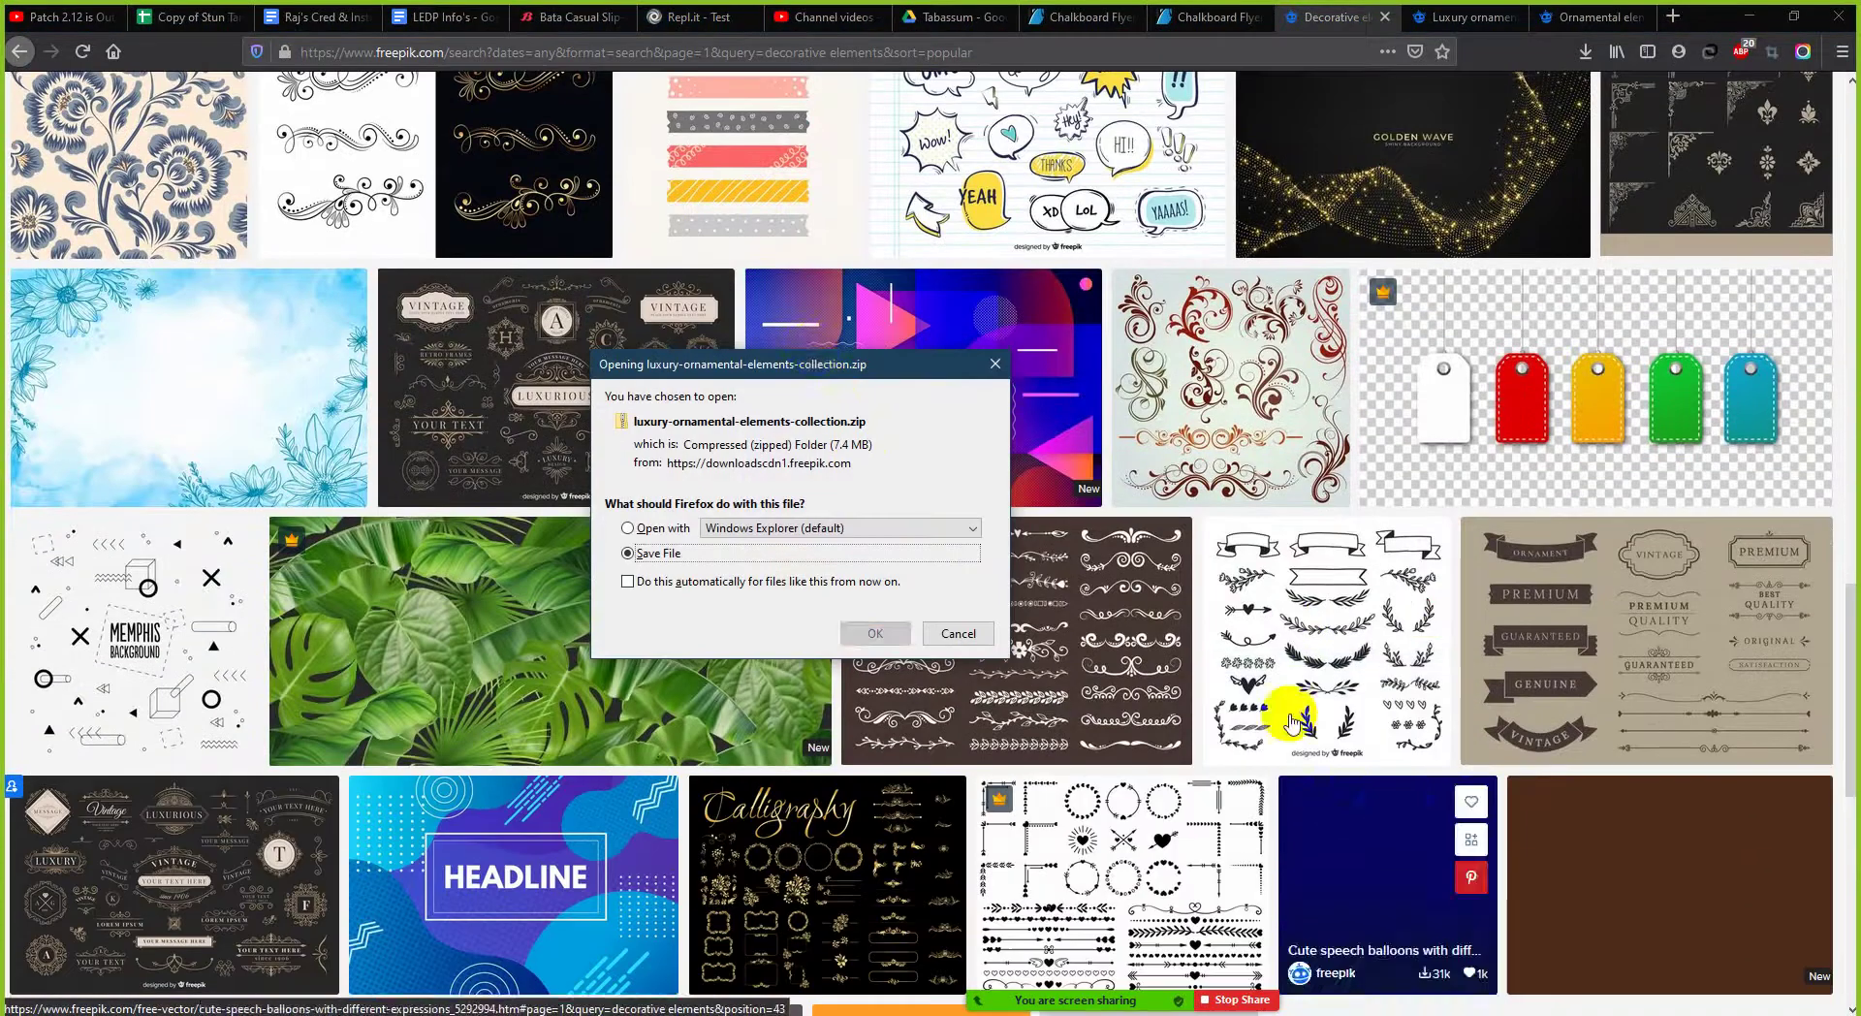
- Open the text vector divider grunge retro set in a new tab and save luxury-ornamental-elements-collection.zip
{"action": "left_click_drag", "start_coordinate": [828, 366], "coordinate": [566, 329]}
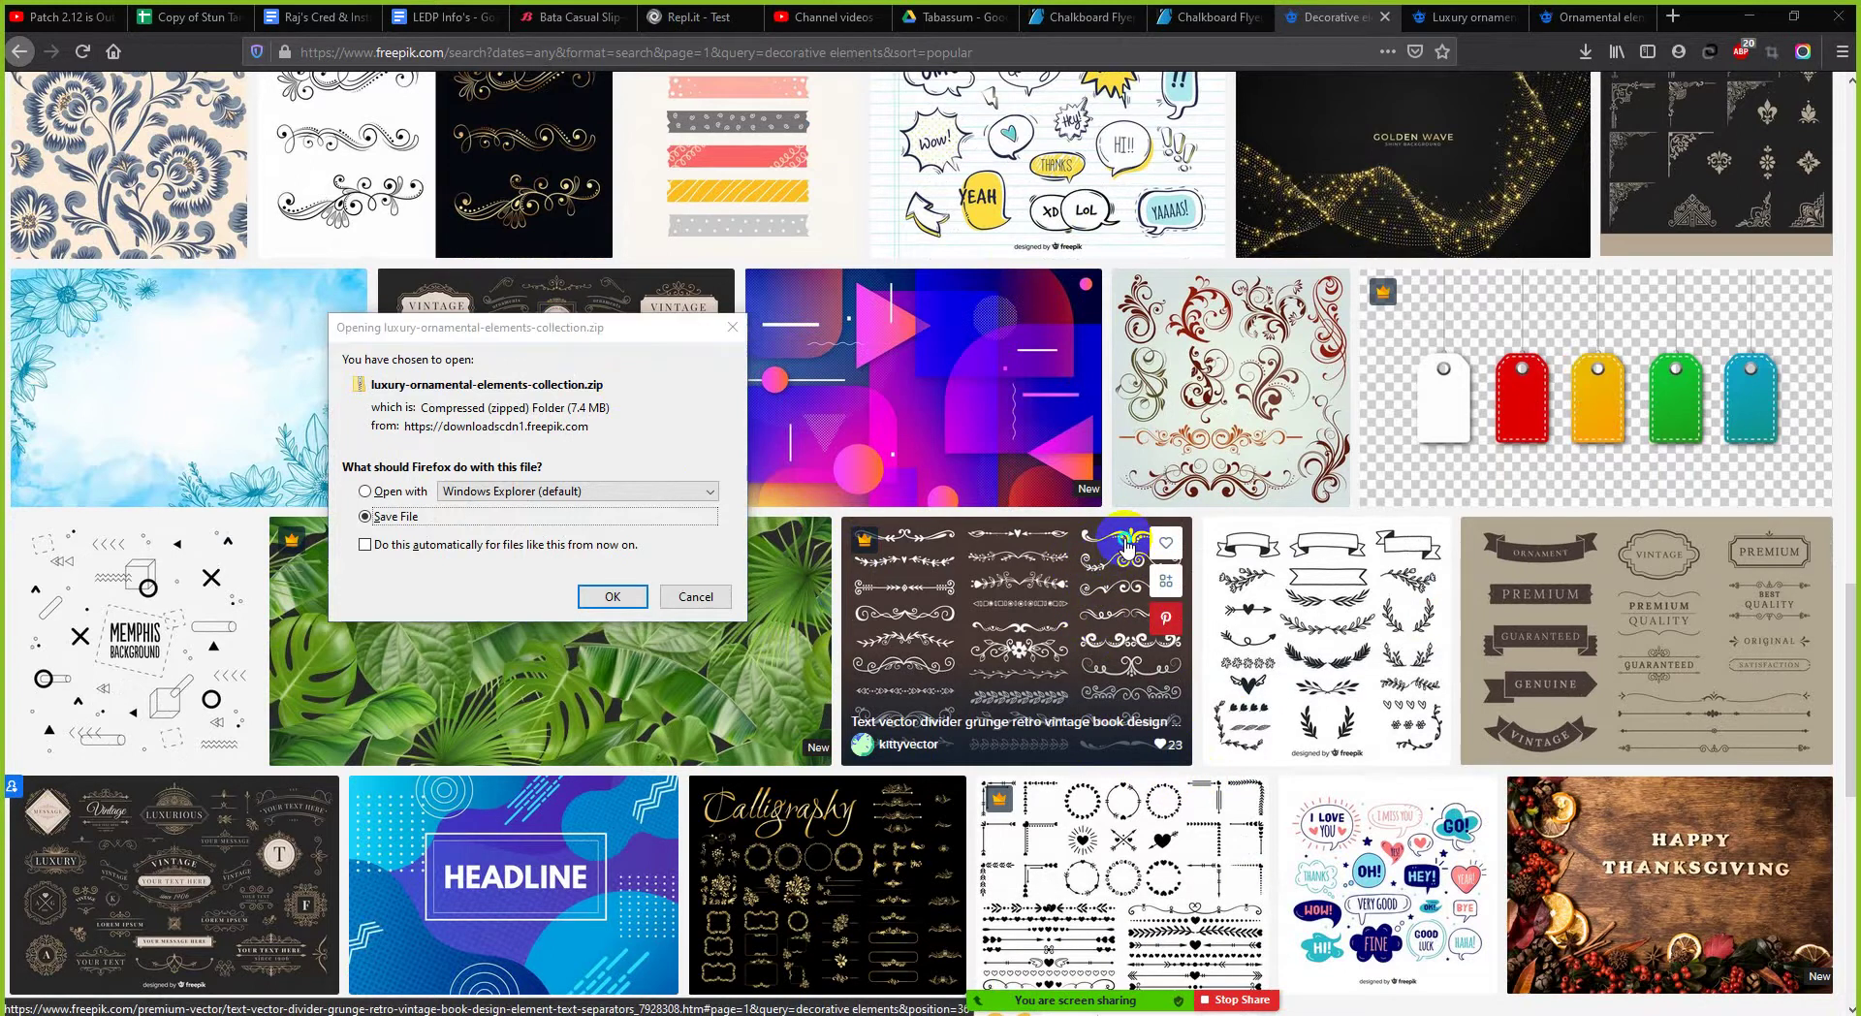
{"action": "right_click", "coordinate": [1123, 533]}
{"action": "left_click", "coordinate": [1159, 545]}
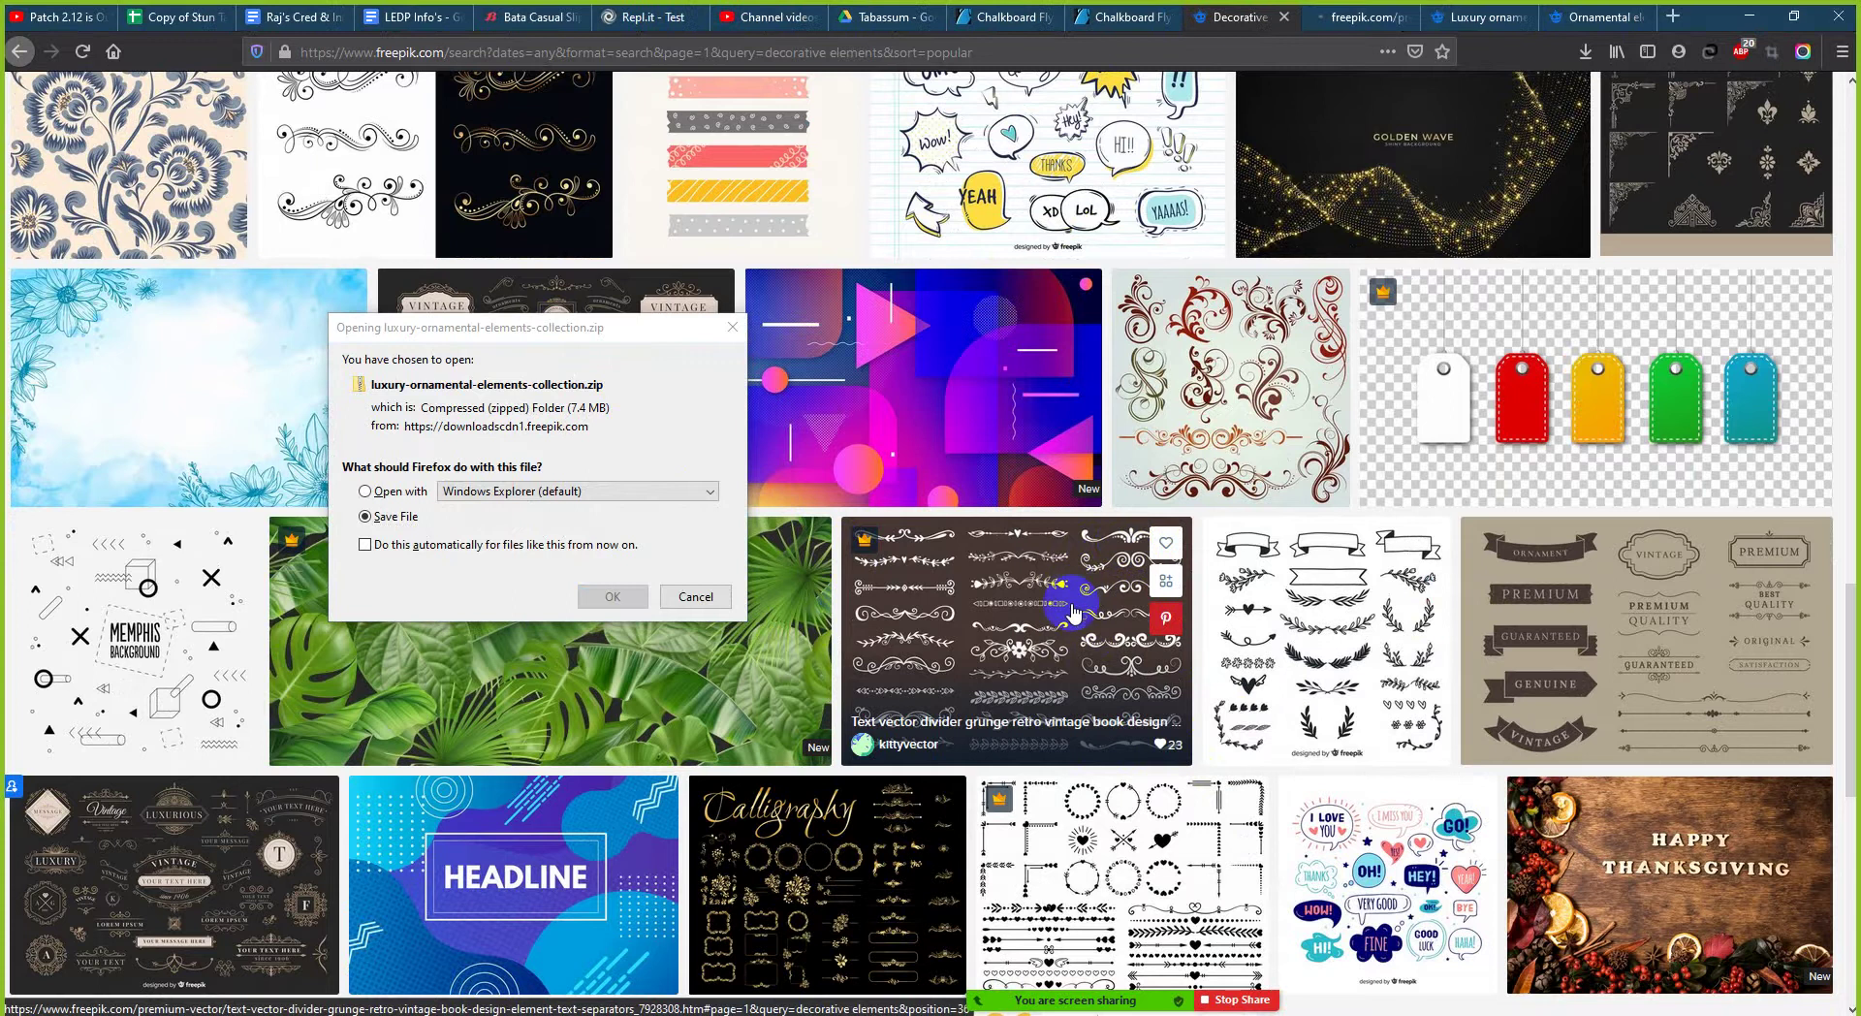
{"action": "scroll", "coordinate": [1059, 634], "scroll_direction": "down", "scroll_amount": 1}
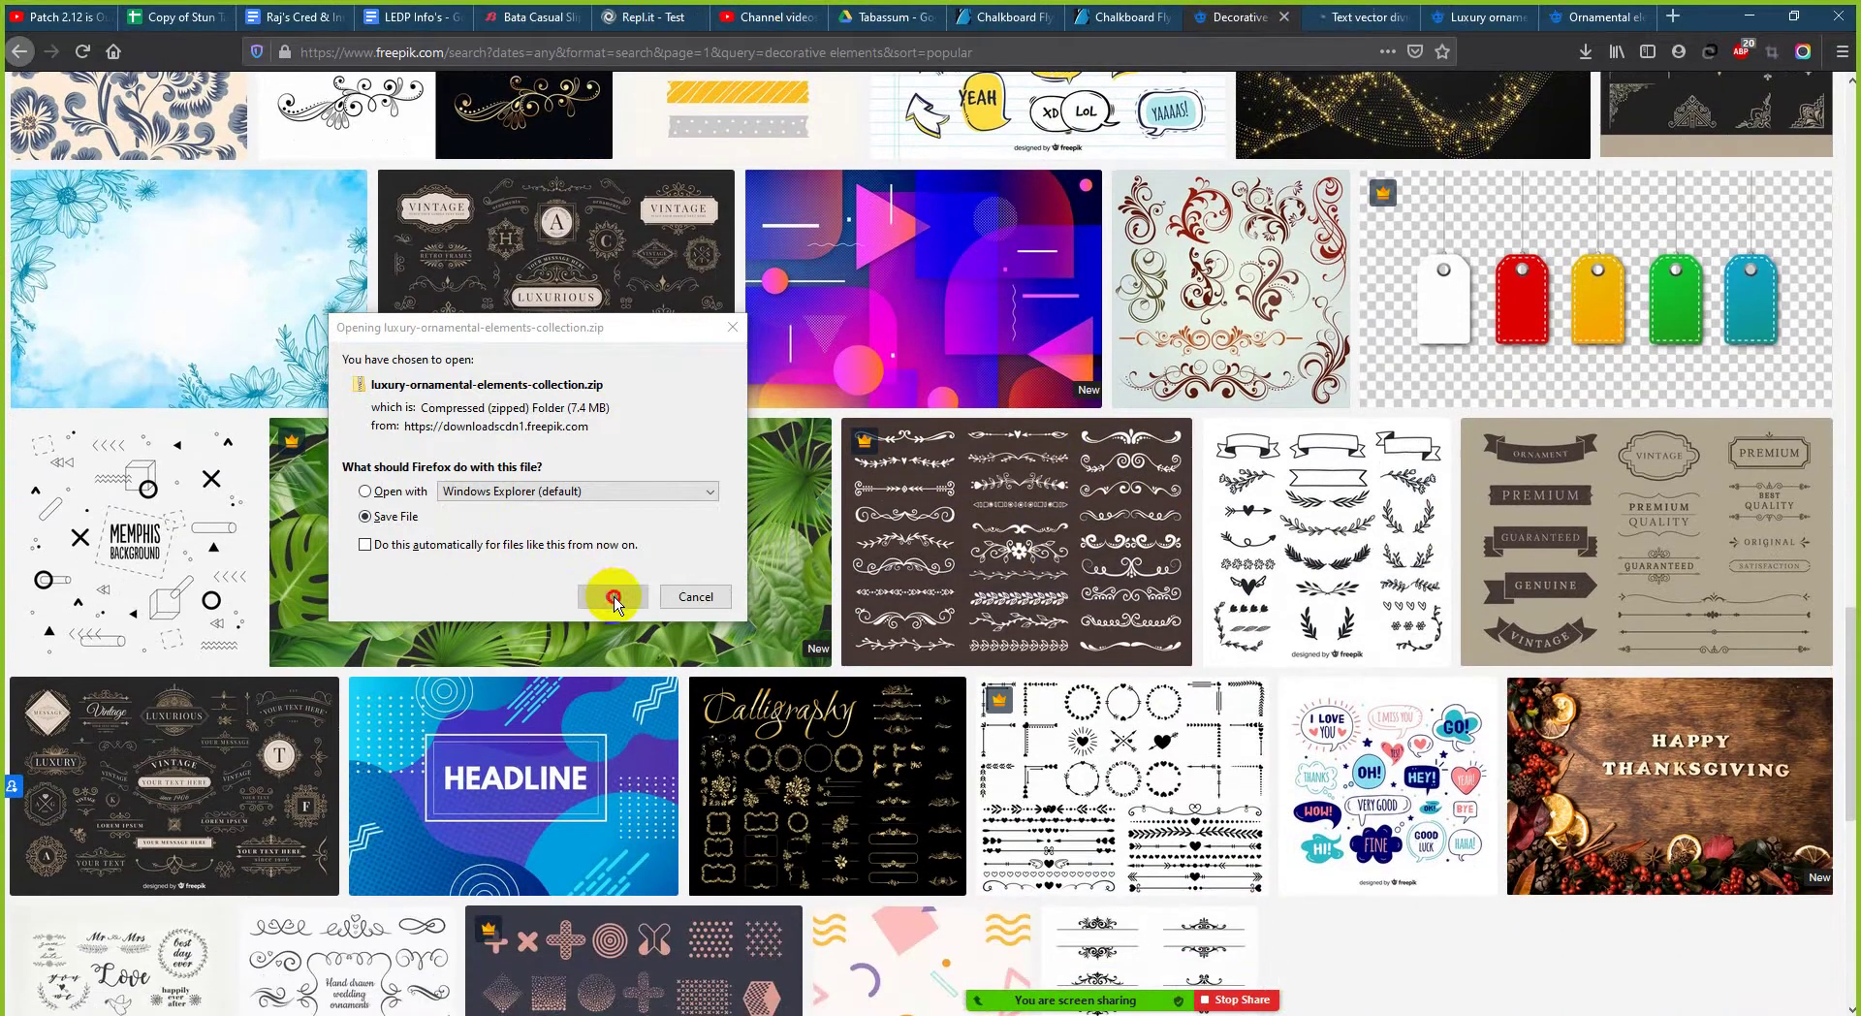
{"action": "left_click", "coordinate": [613, 596]}
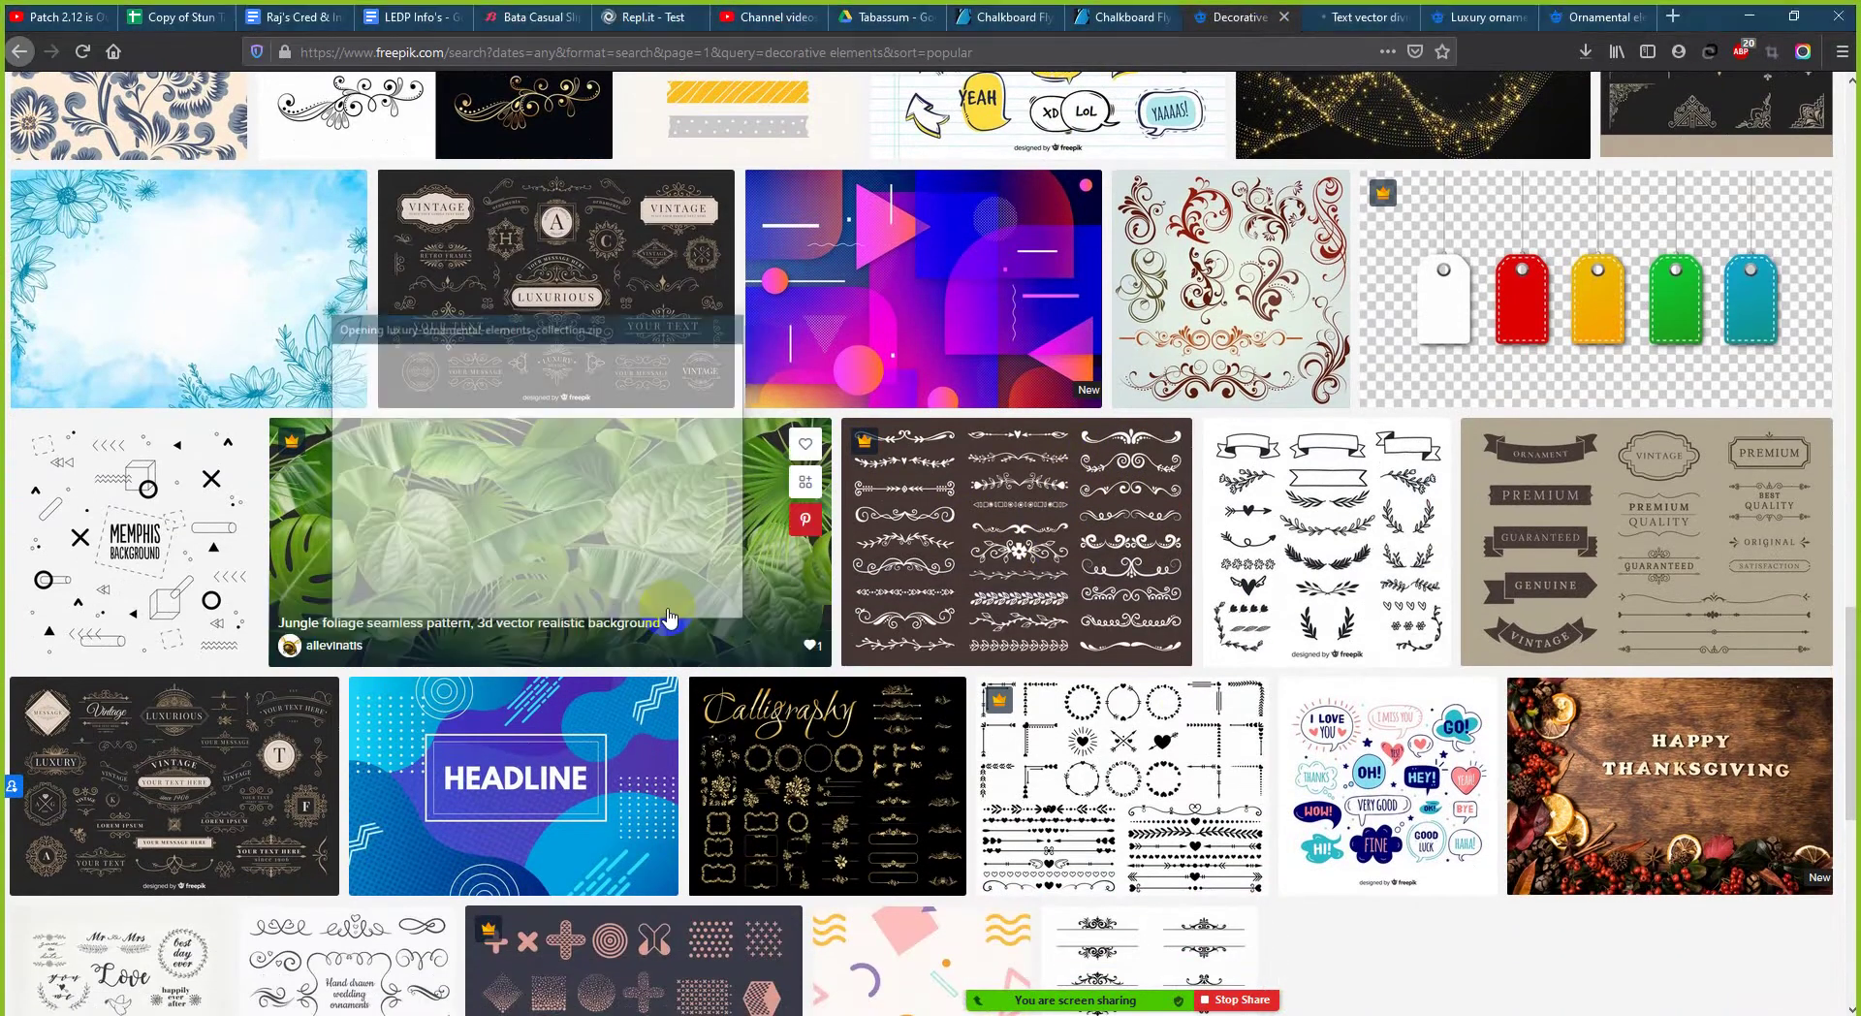
- Open the downloaded luxury-ornamental-elements-collection.zip and load its OSZEQE1.eps file in Illustrator
{"action": "left_click", "coordinate": [1361, 21]}
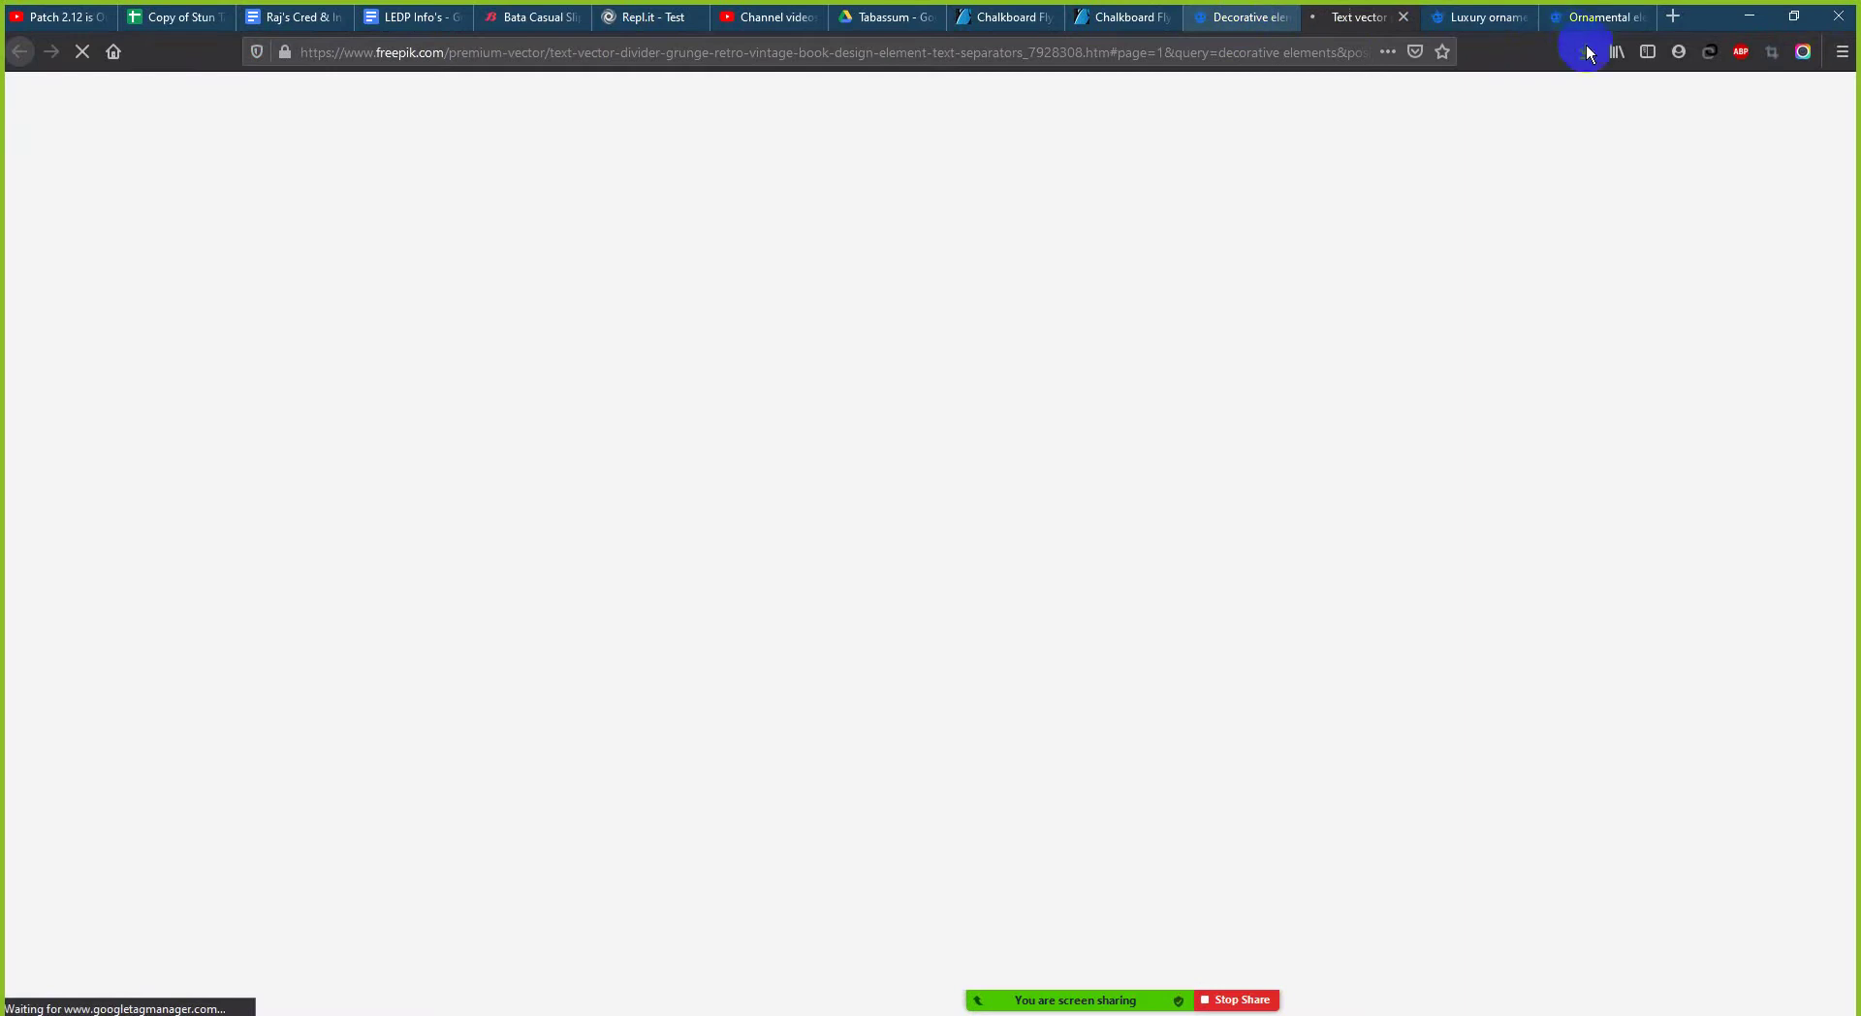
{"action": "left_click", "coordinate": [1586, 52]}
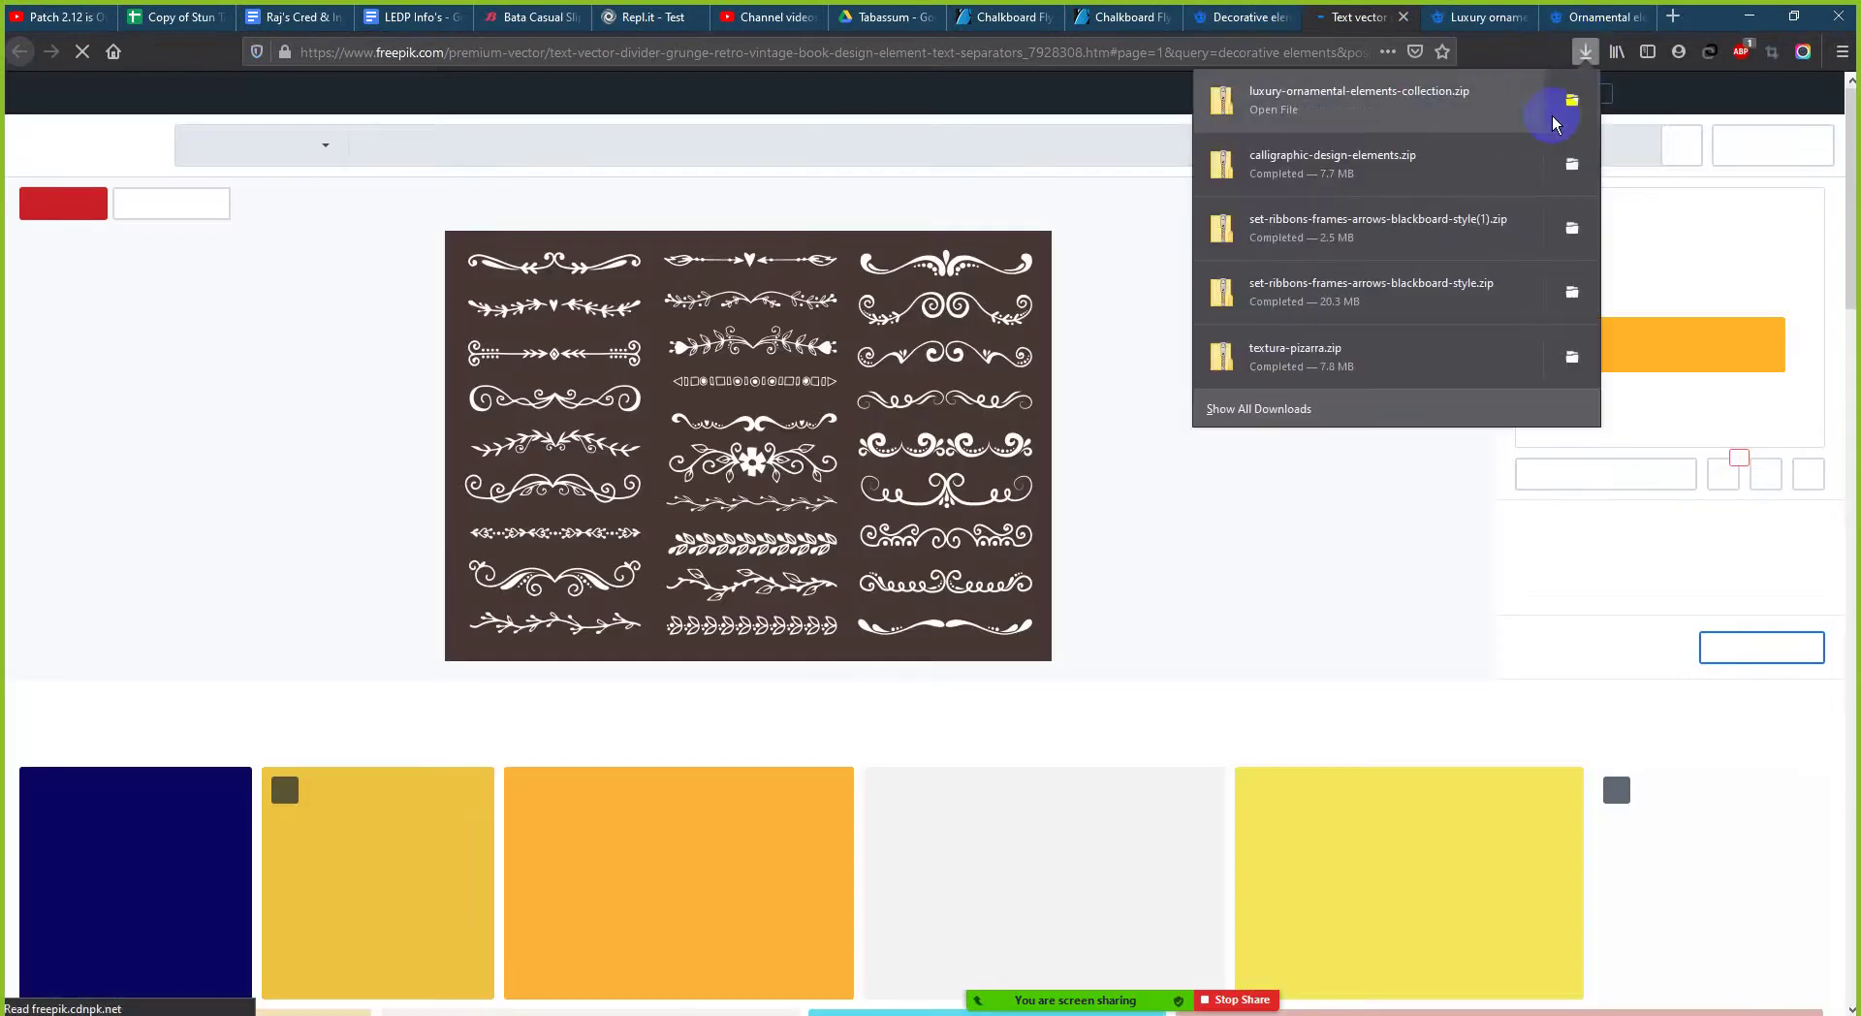
{"action": "left_click", "coordinate": [1392, 106]}
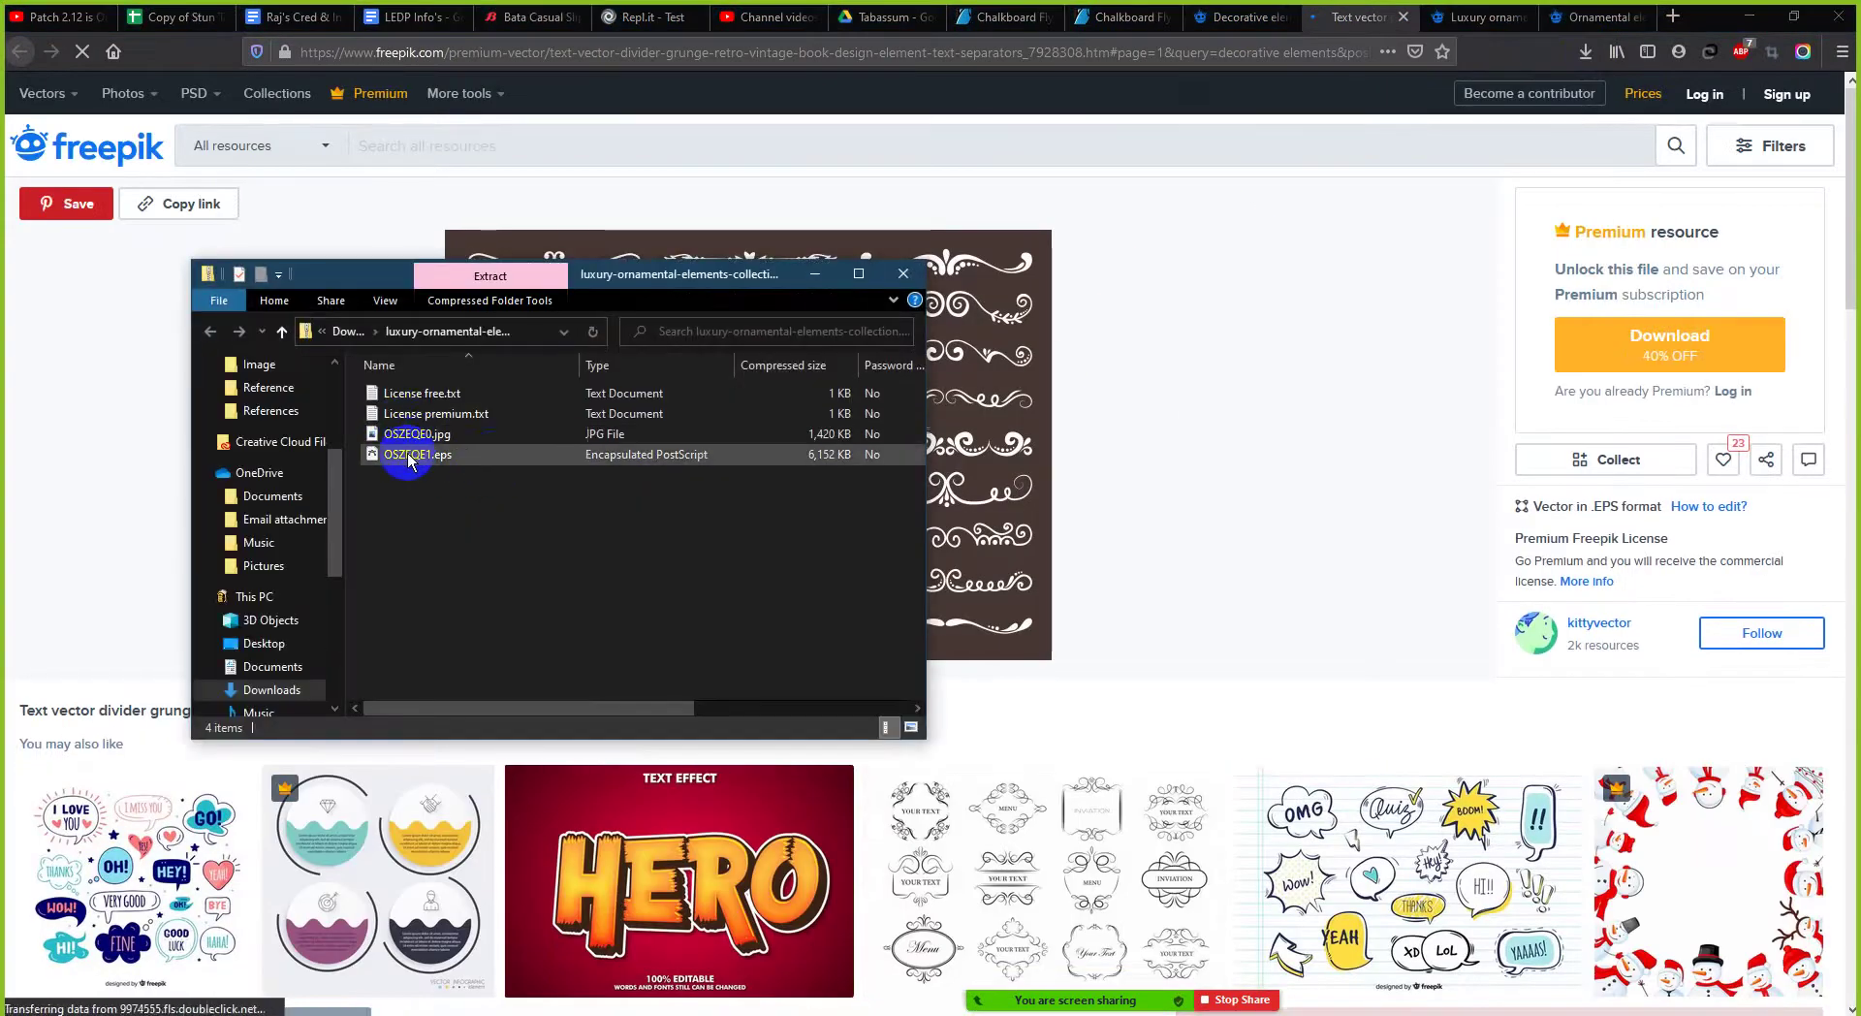
{"action": "left_click", "coordinate": [408, 456]}
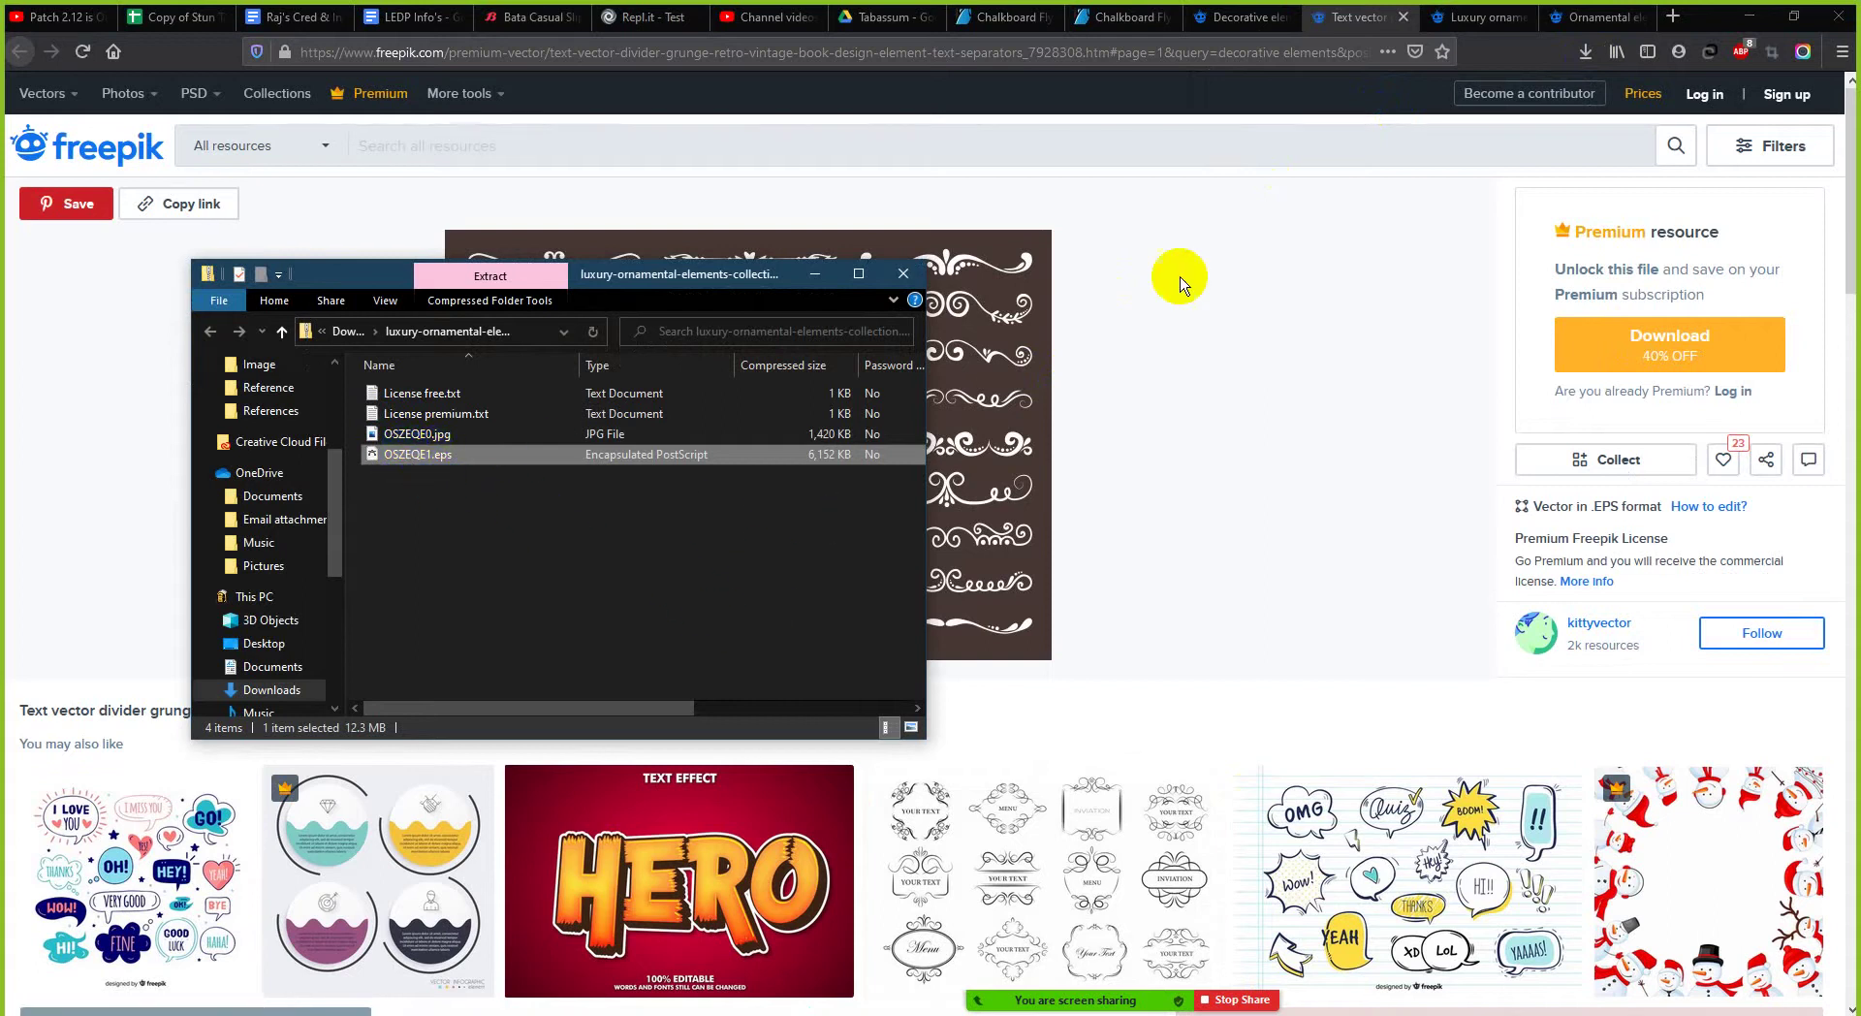
{"action": "left_click", "coordinate": [1451, 22]}
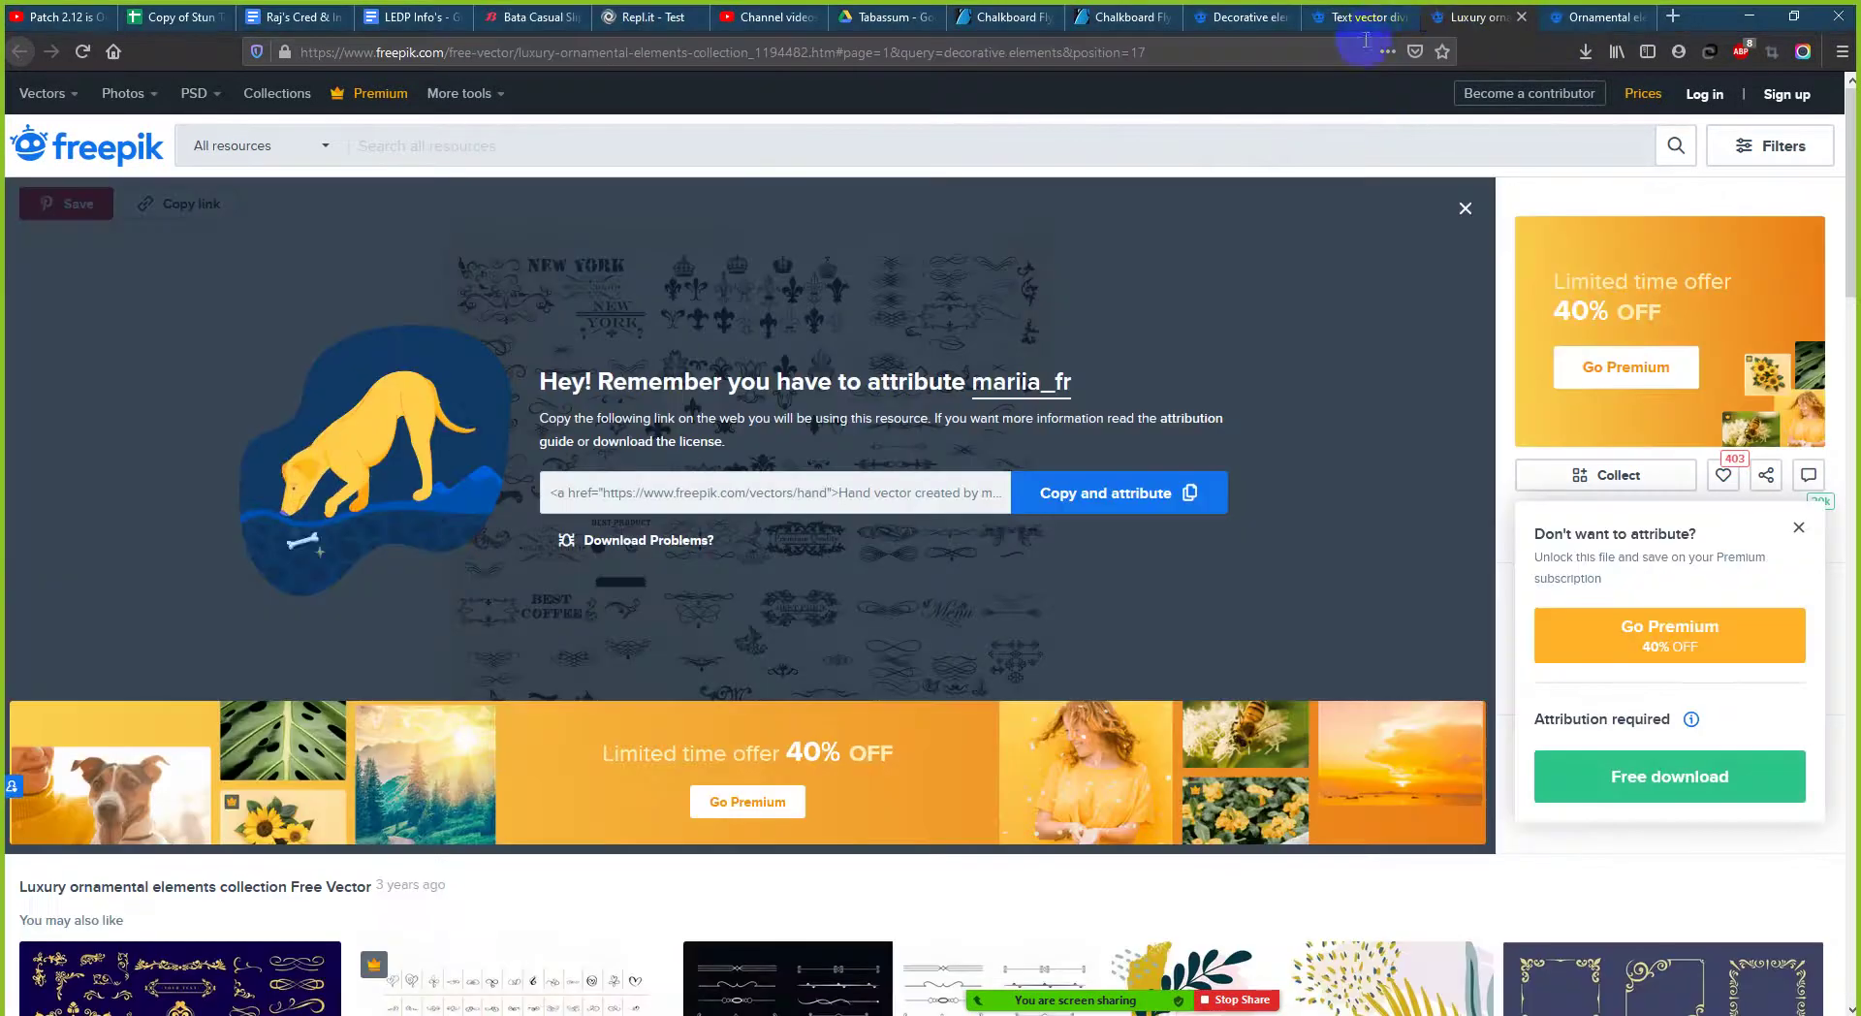
{"action": "key", "text": "alt+Tab"}
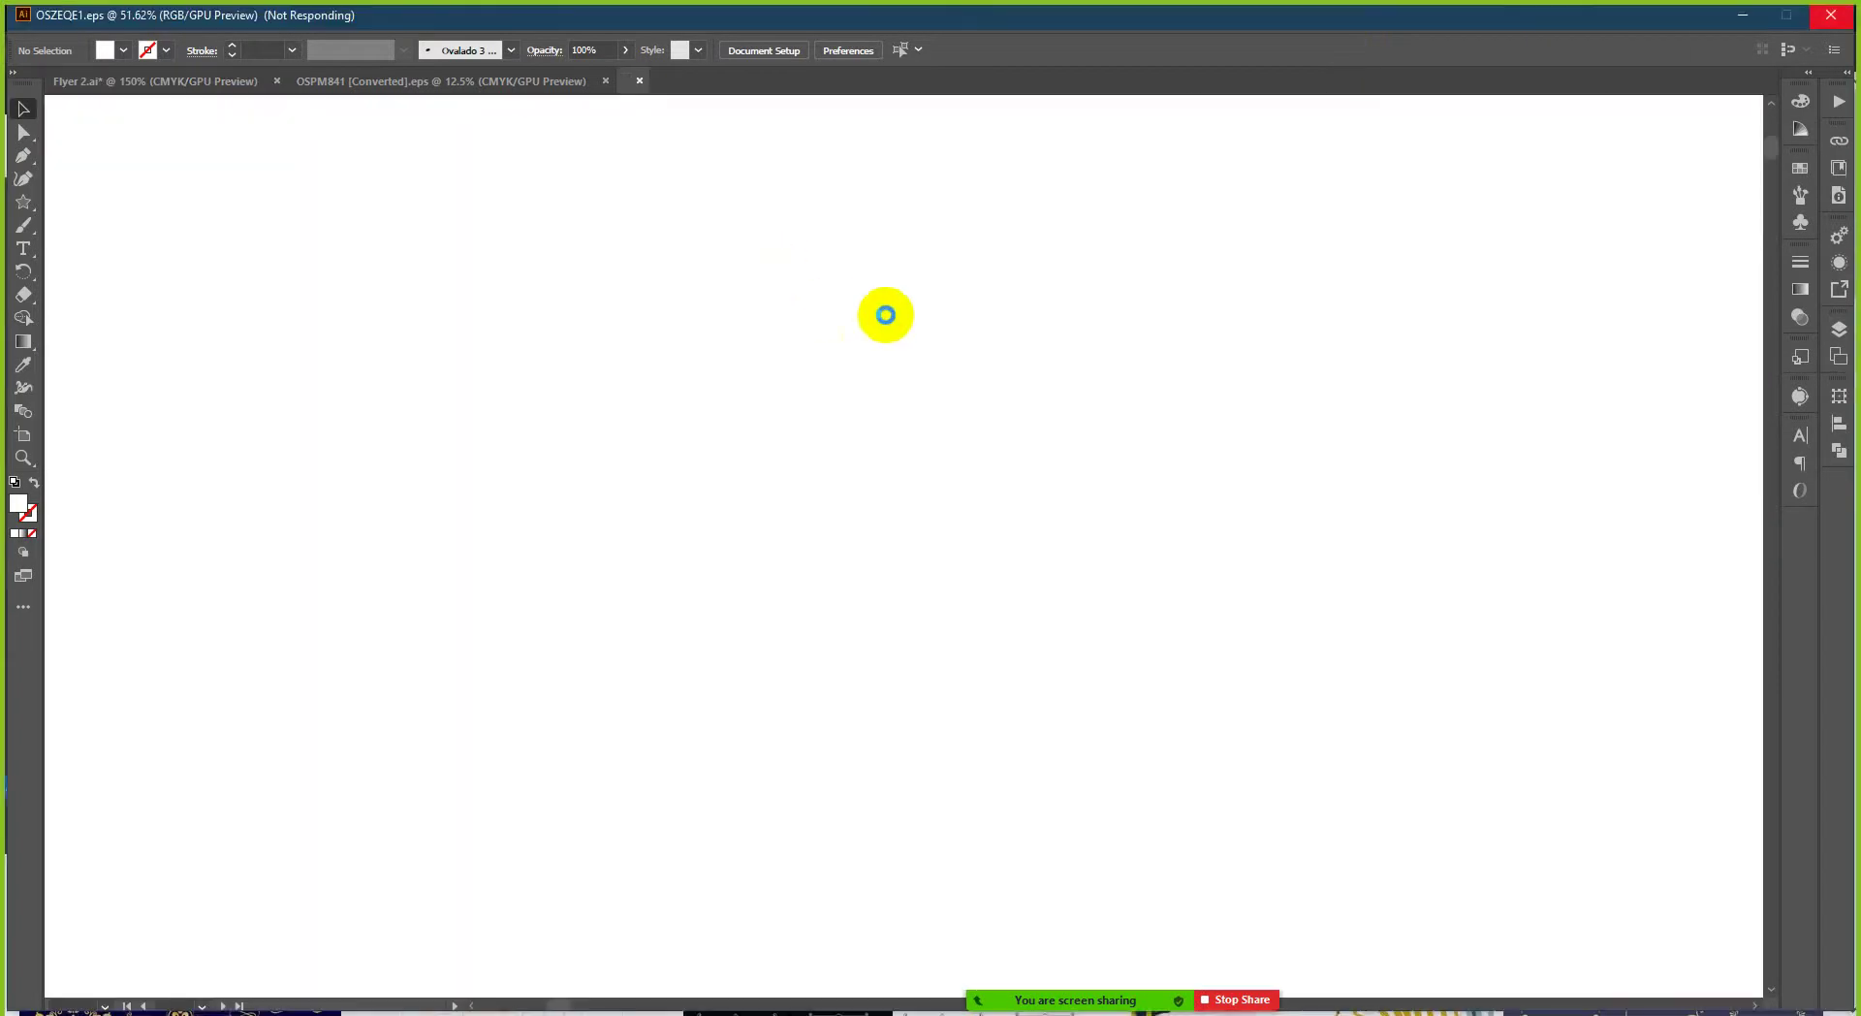
- Isolate the curly swirl directly before the NEW YORK heading within its ornament group and copy it
{"action": "scroll", "coordinate": [229, 165], "scroll_direction": "up", "scroll_amount": 3}
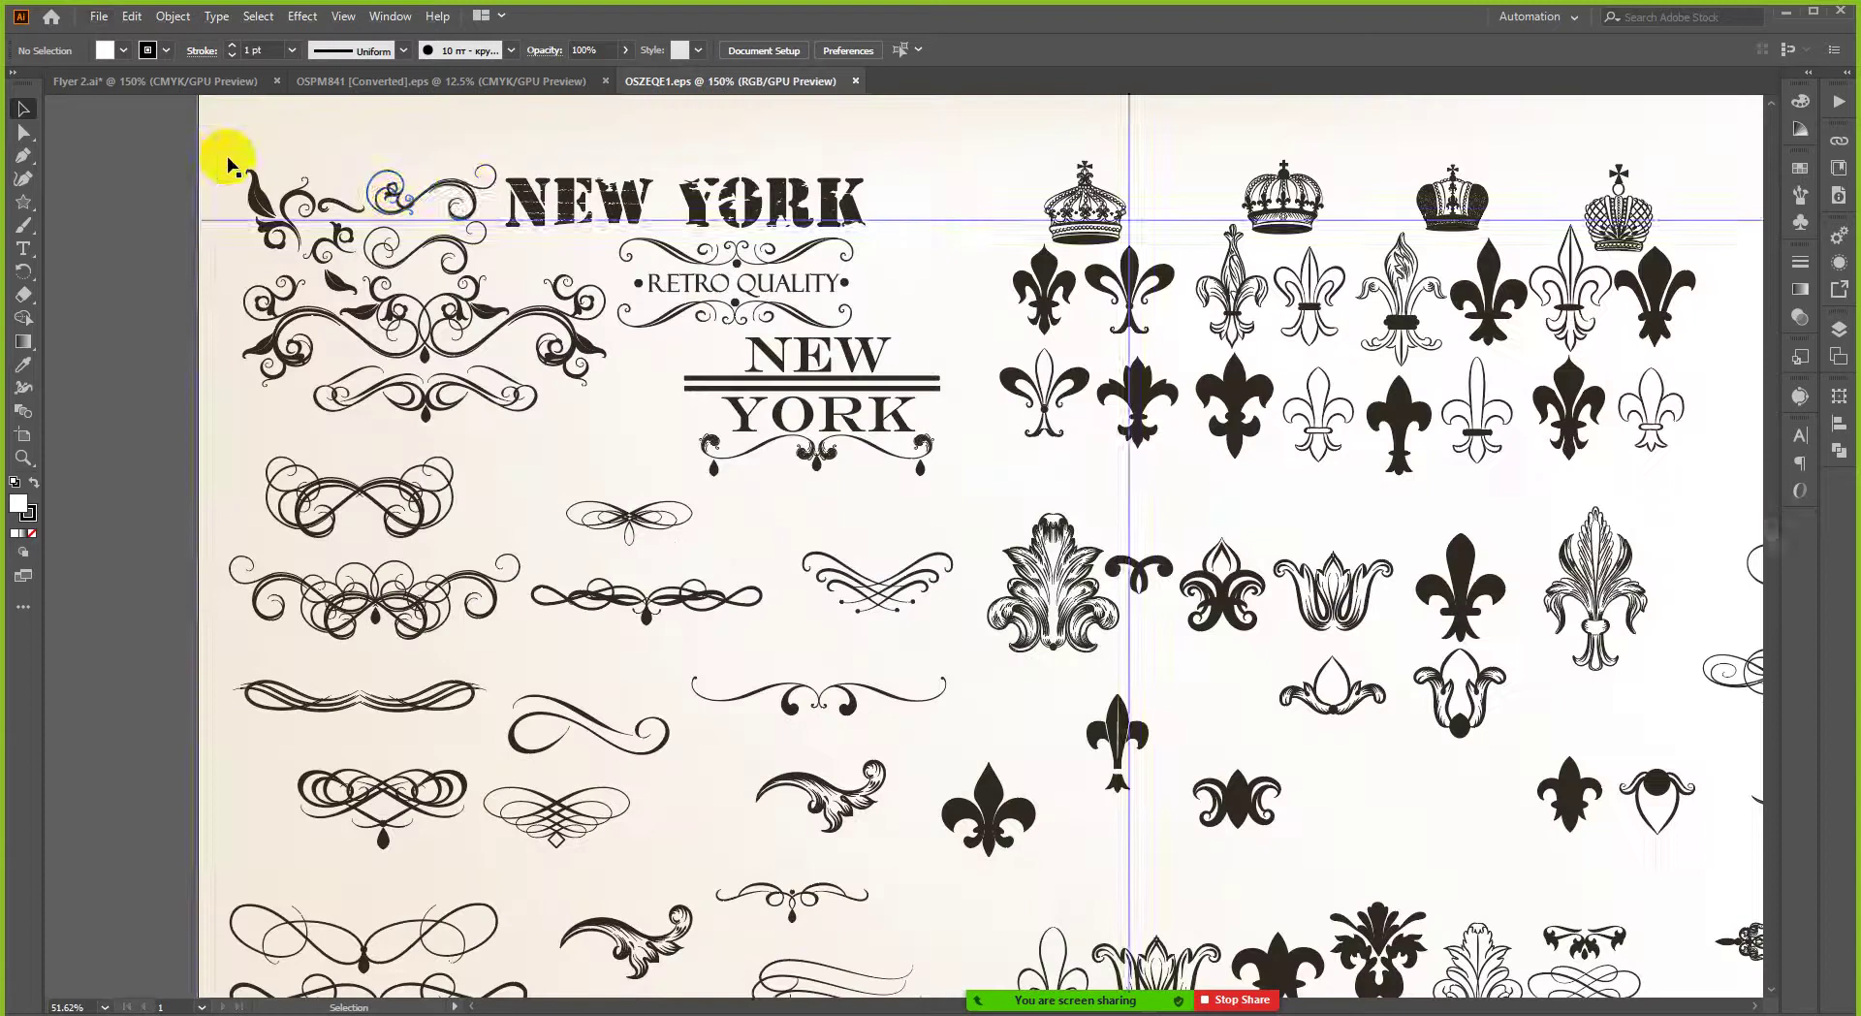
{"action": "key", "text": "ctrl+a"}
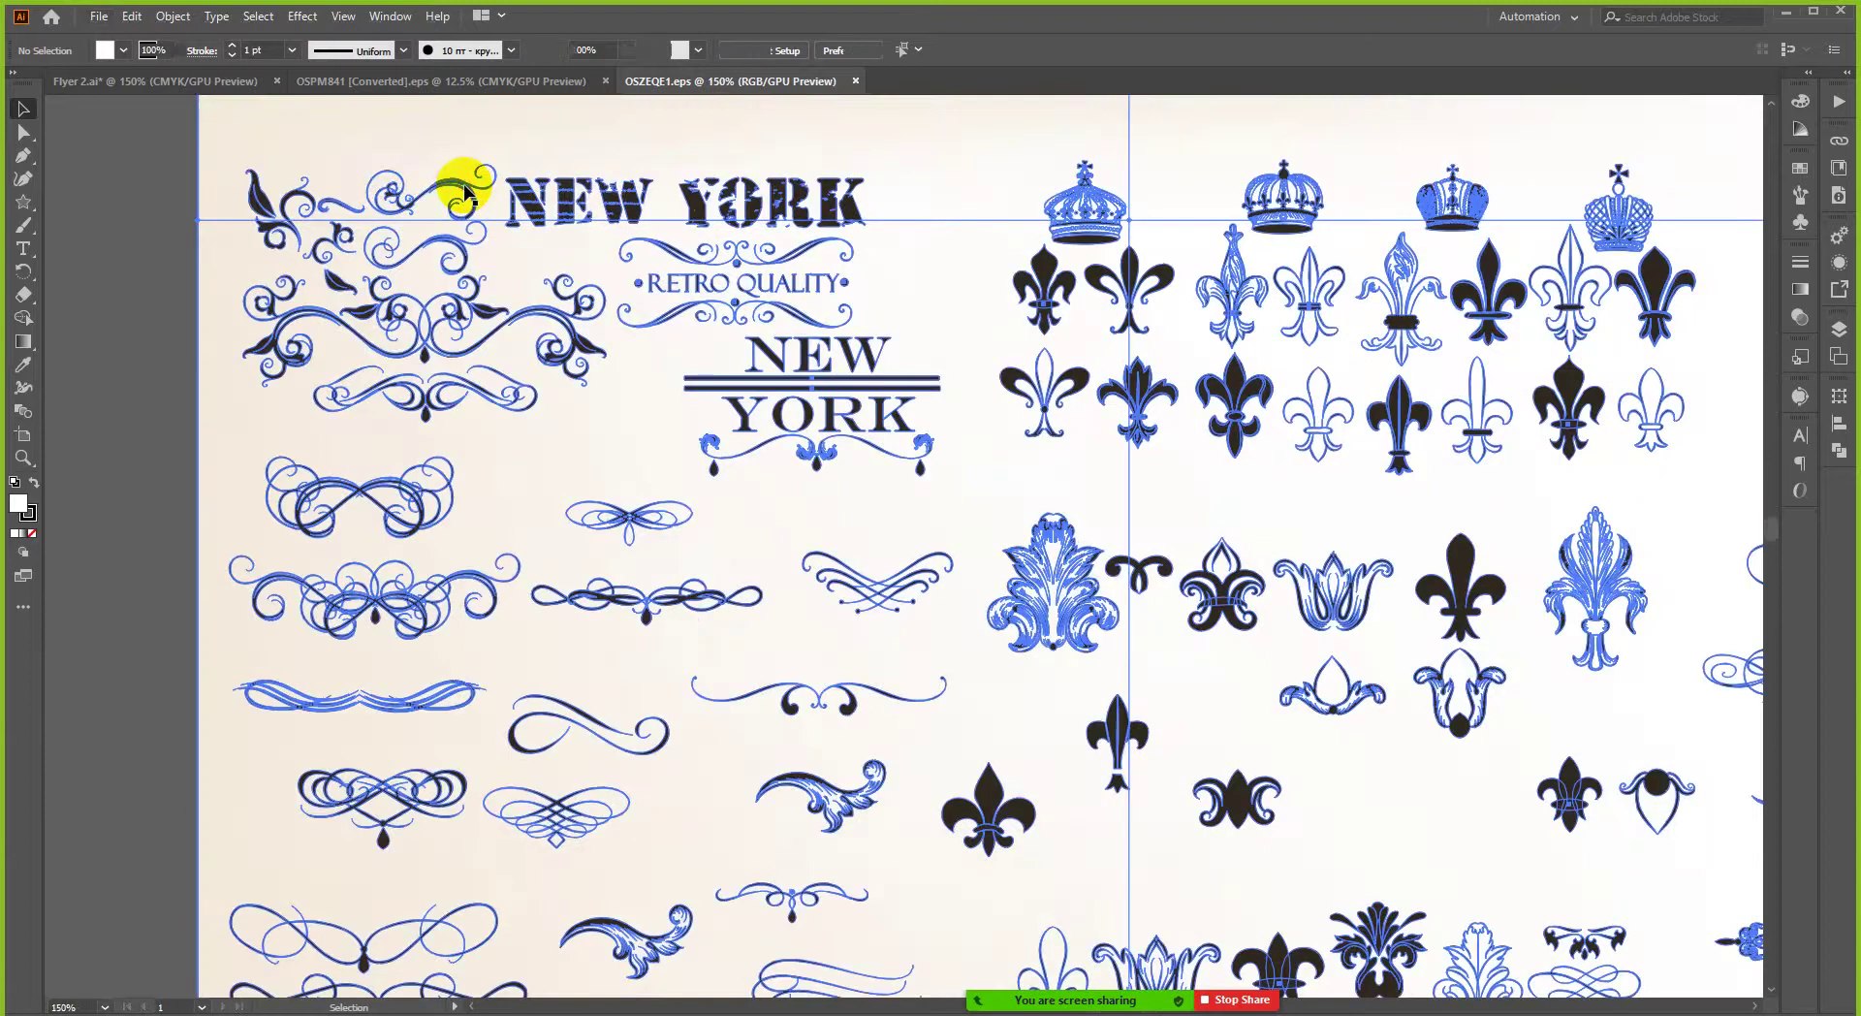
{"action": "left_click", "coordinate": [465, 189]}
{"action": "double_click", "coordinate": [368, 184]}
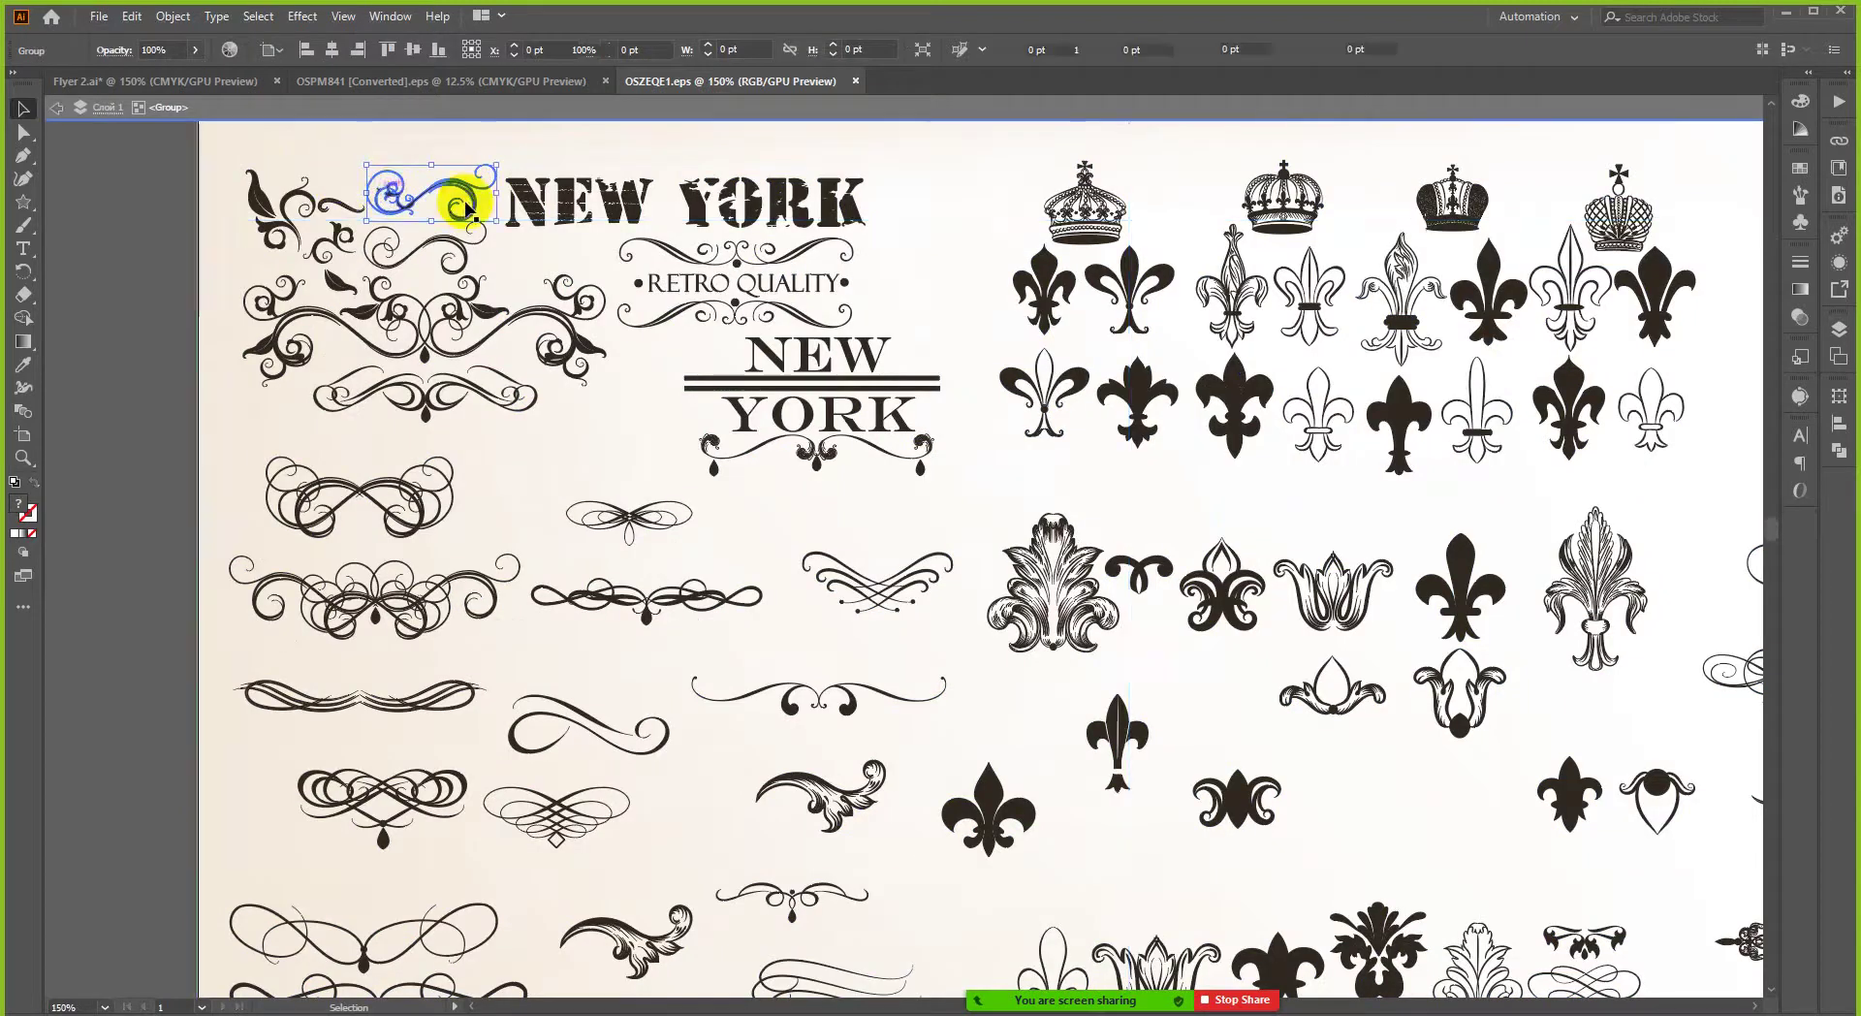
{"action": "scroll", "coordinate": [466, 207], "scroll_direction": "up", "scroll_amount": 1}
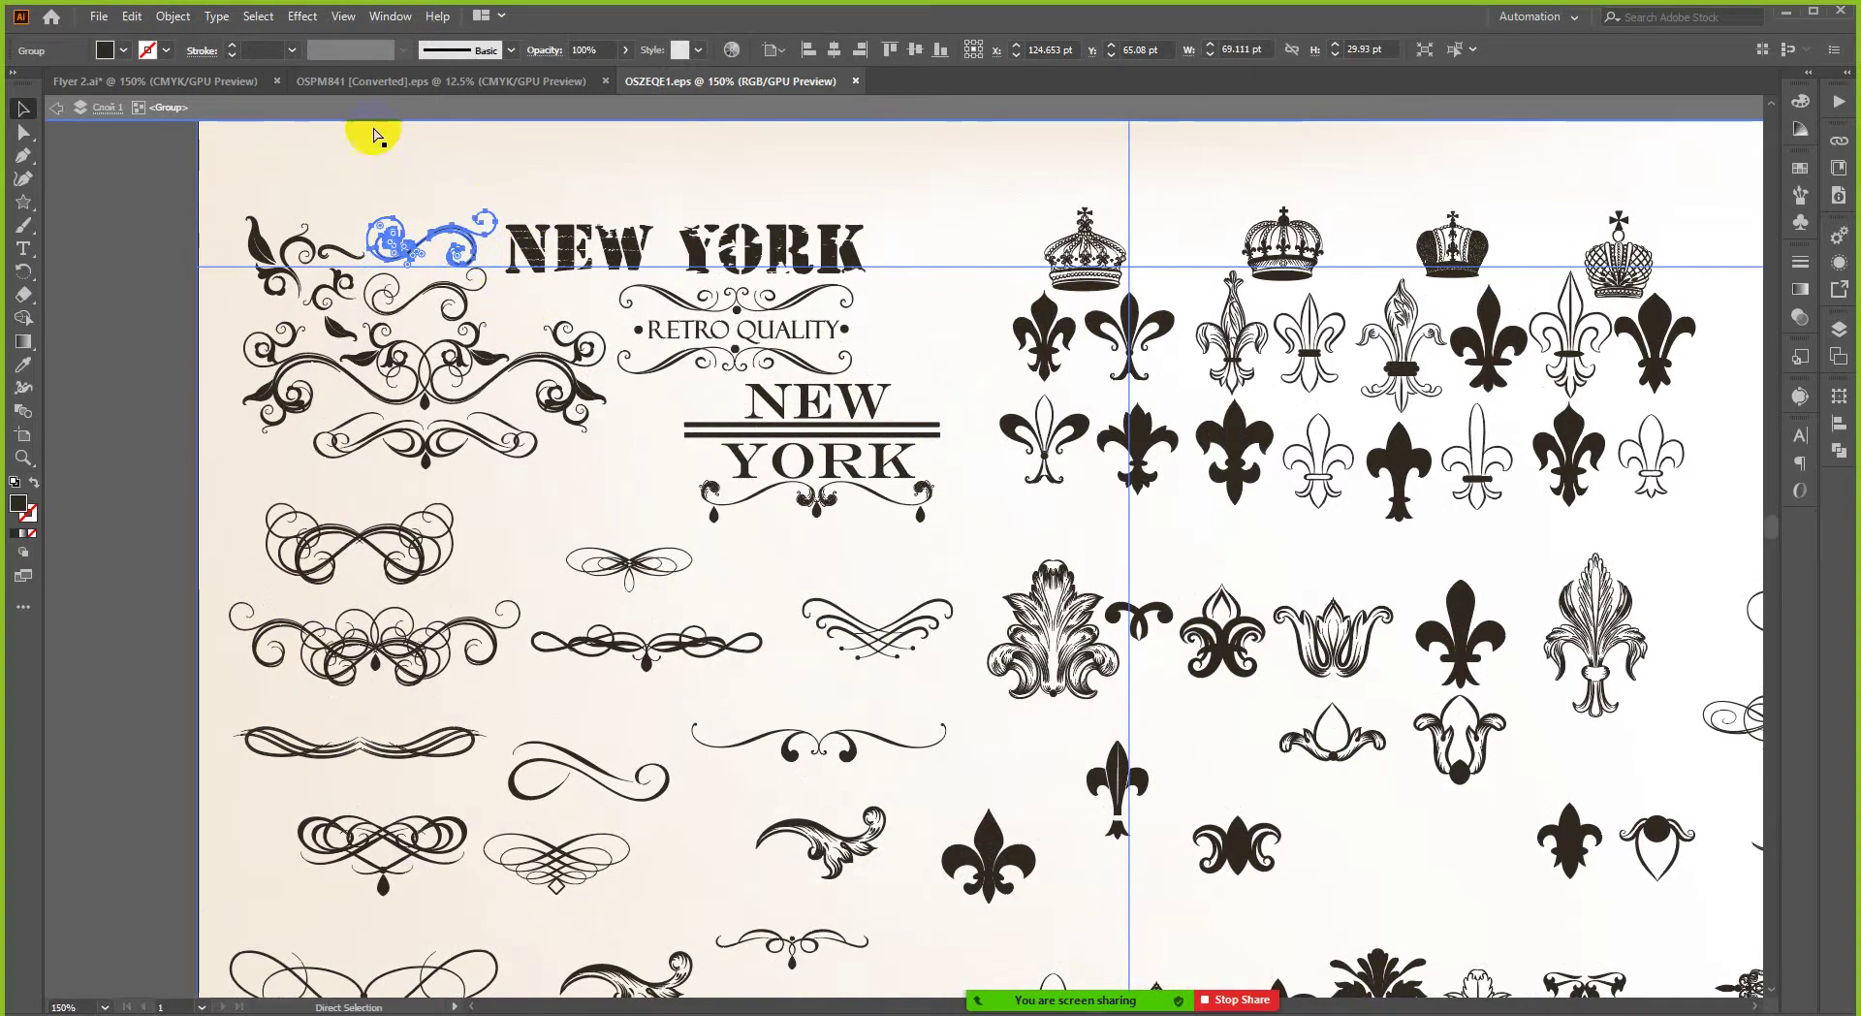
{"action": "key", "text": "a"}
- Paste the swirl into Flyer 2.ai, move it above the reference flyer and enlarge it to about 3.27 in by 1.42 in
{"action": "left_click", "coordinate": [219, 86]}
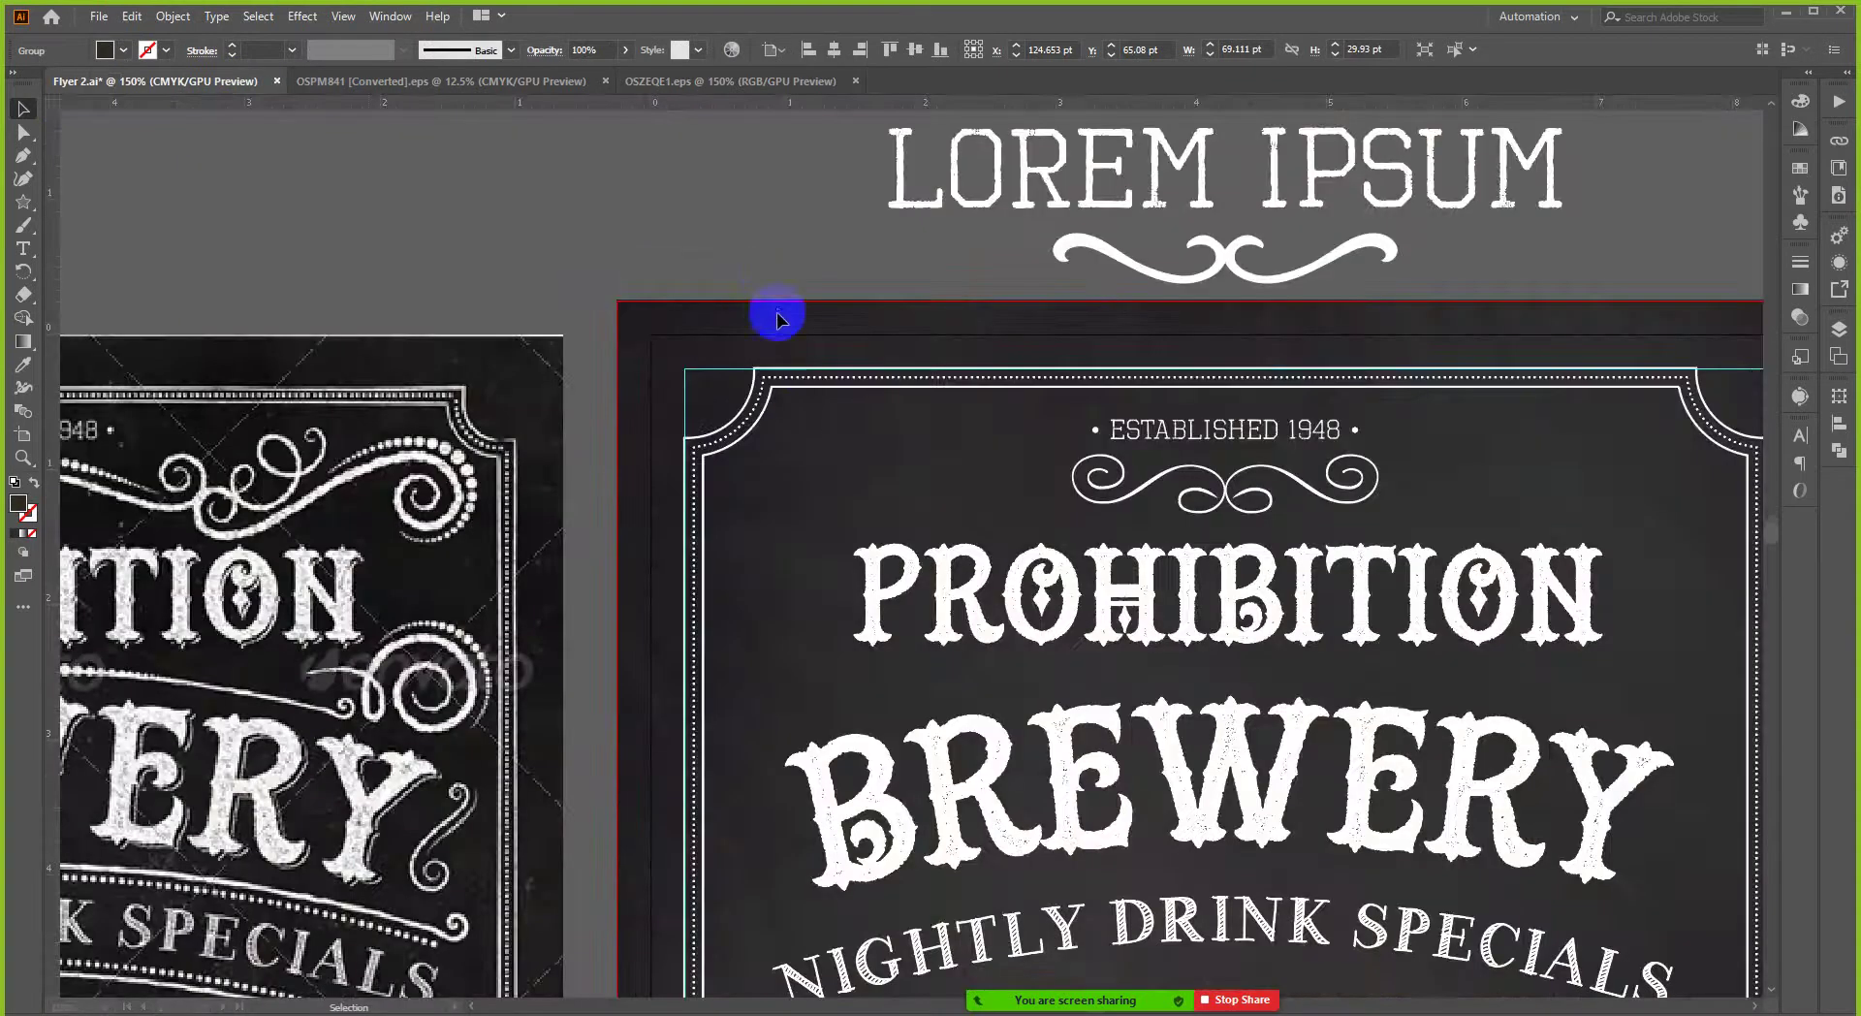
{"action": "scroll", "coordinate": [777, 318], "scroll_direction": "down", "scroll_amount": 1}
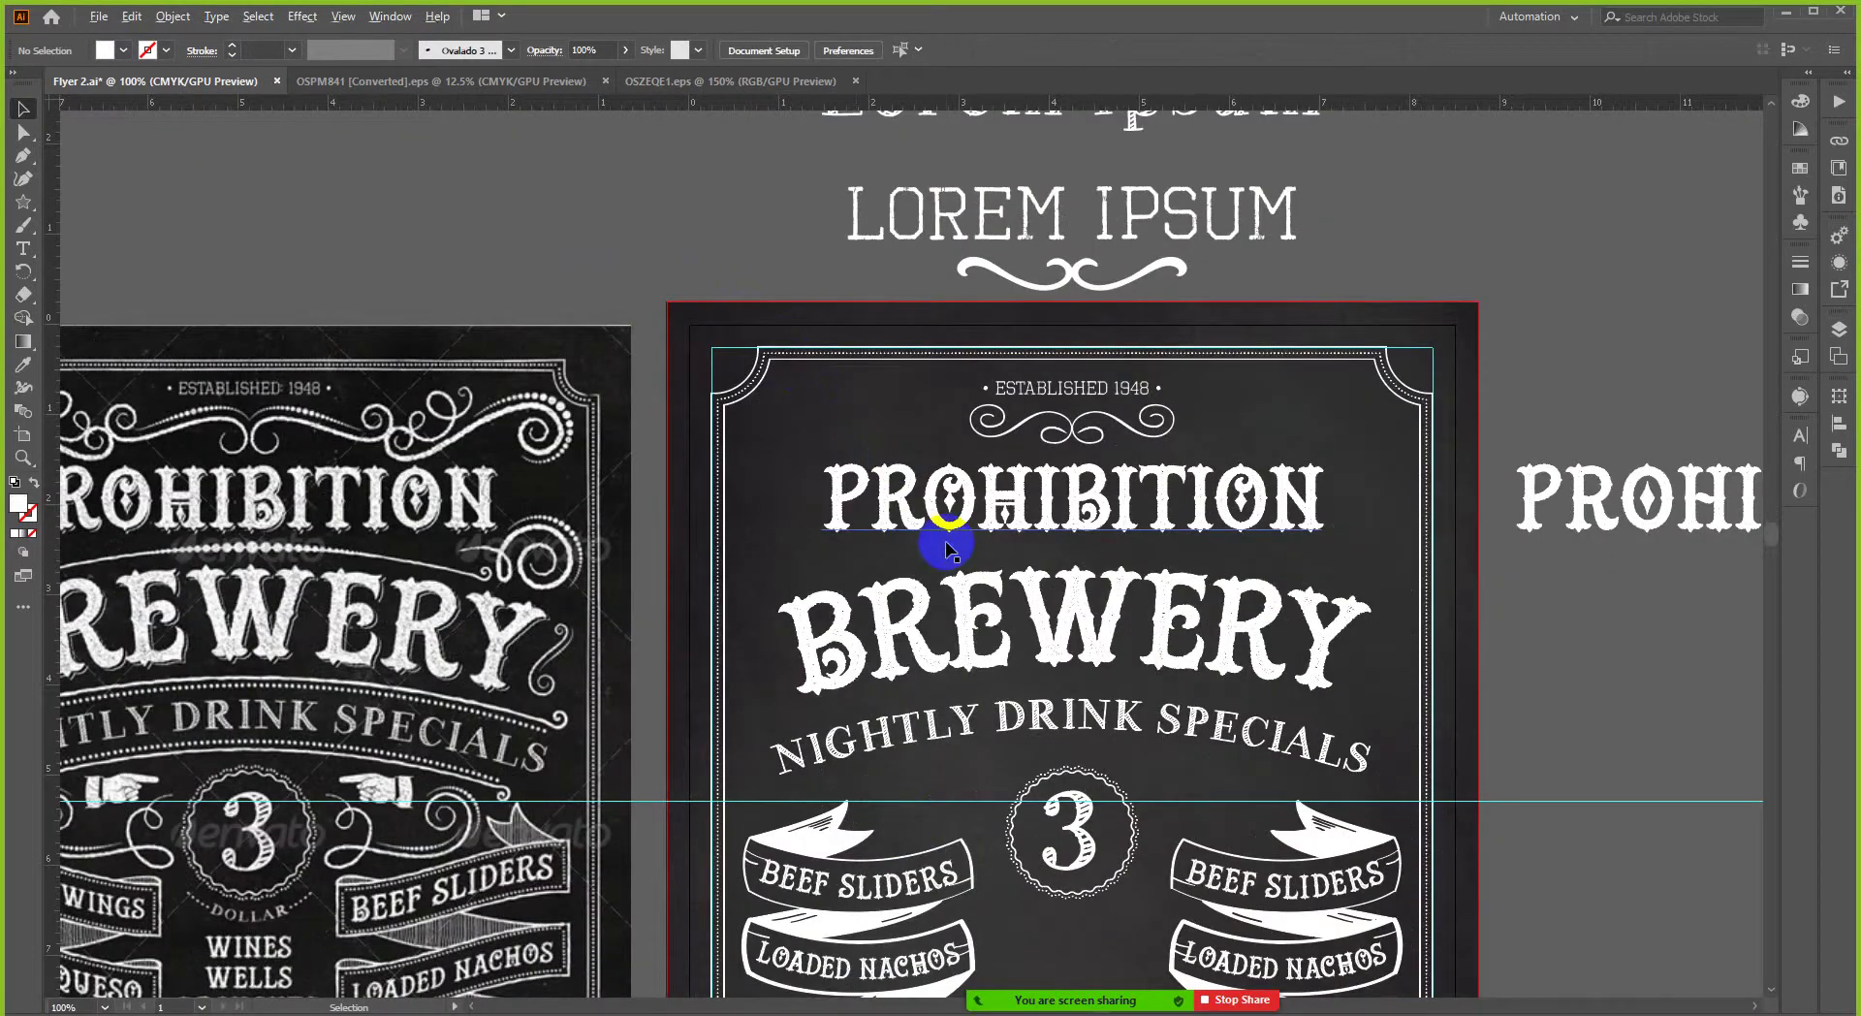
{"action": "scroll", "coordinate": [946, 547], "scroll_direction": "down", "scroll_amount": 1}
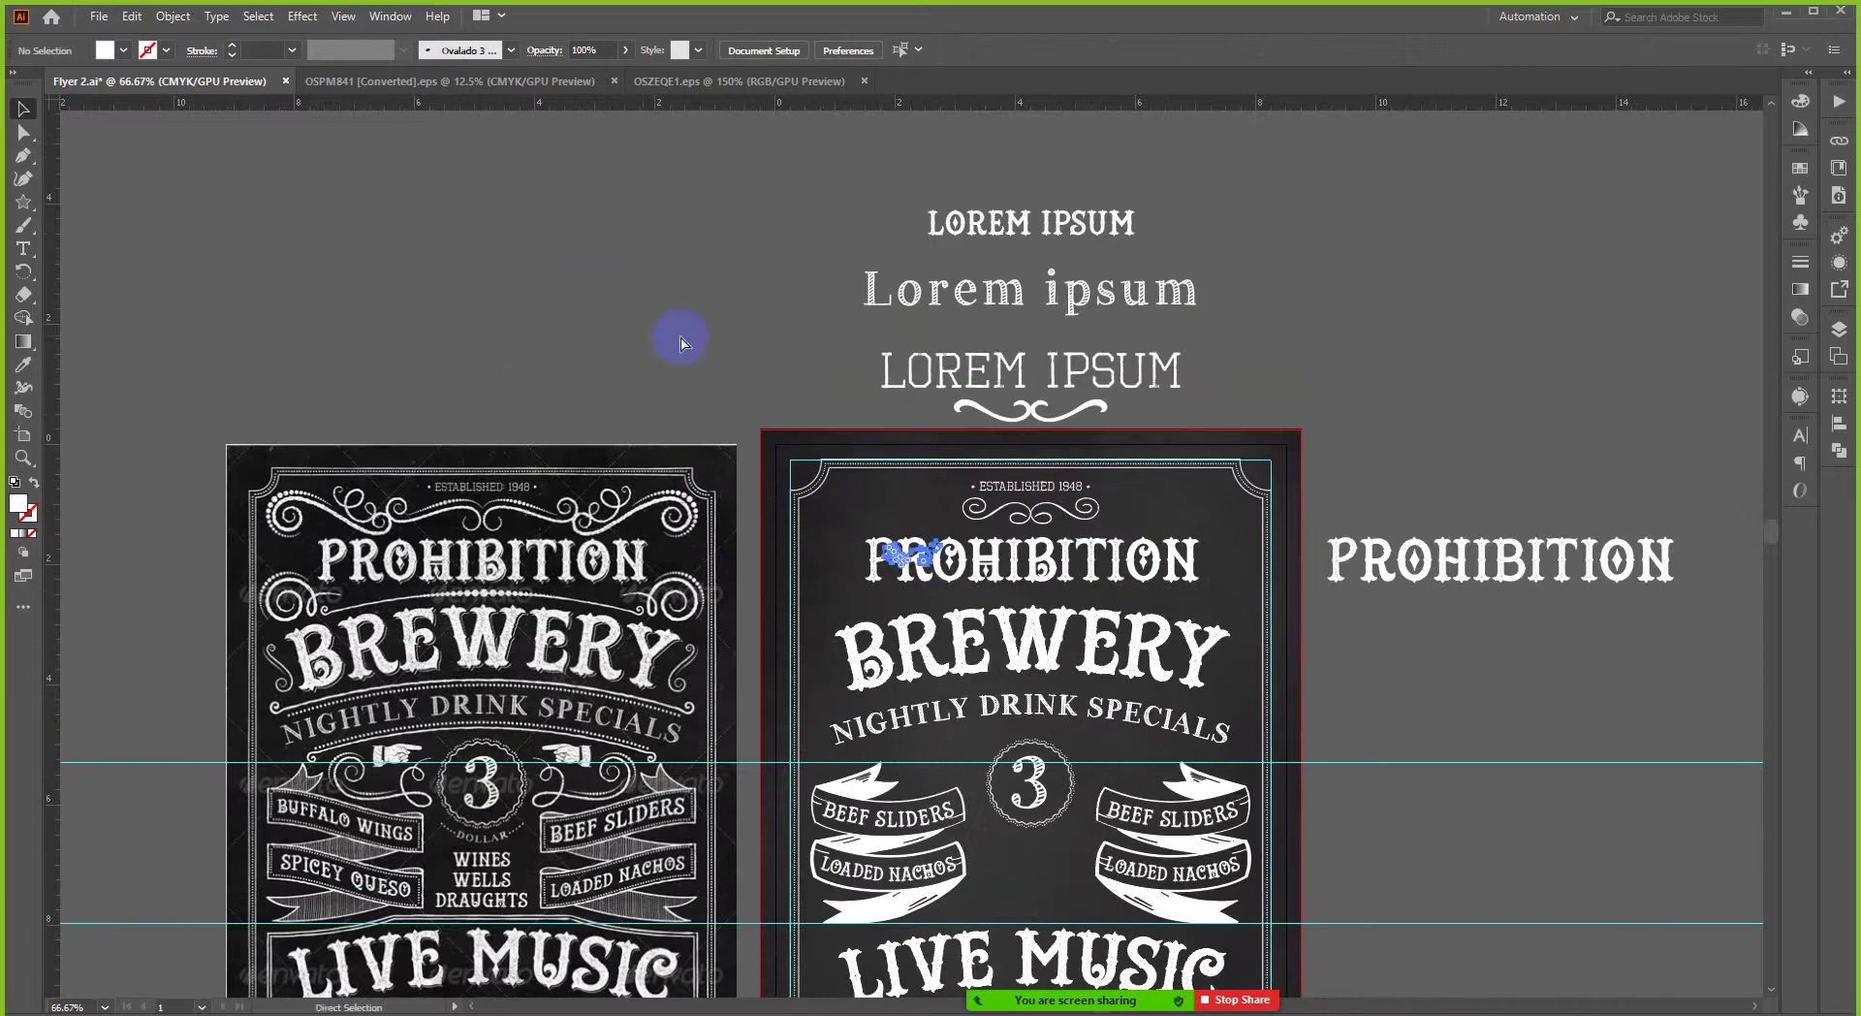
{"action": "key", "text": "v"}
{"action": "left_click_drag", "start_coordinate": [893, 552], "coordinate": [652, 360]}
- Fill the pasted swirl above the reference flyer with white and deselect it
{"action": "left_click", "coordinate": [125, 50]}
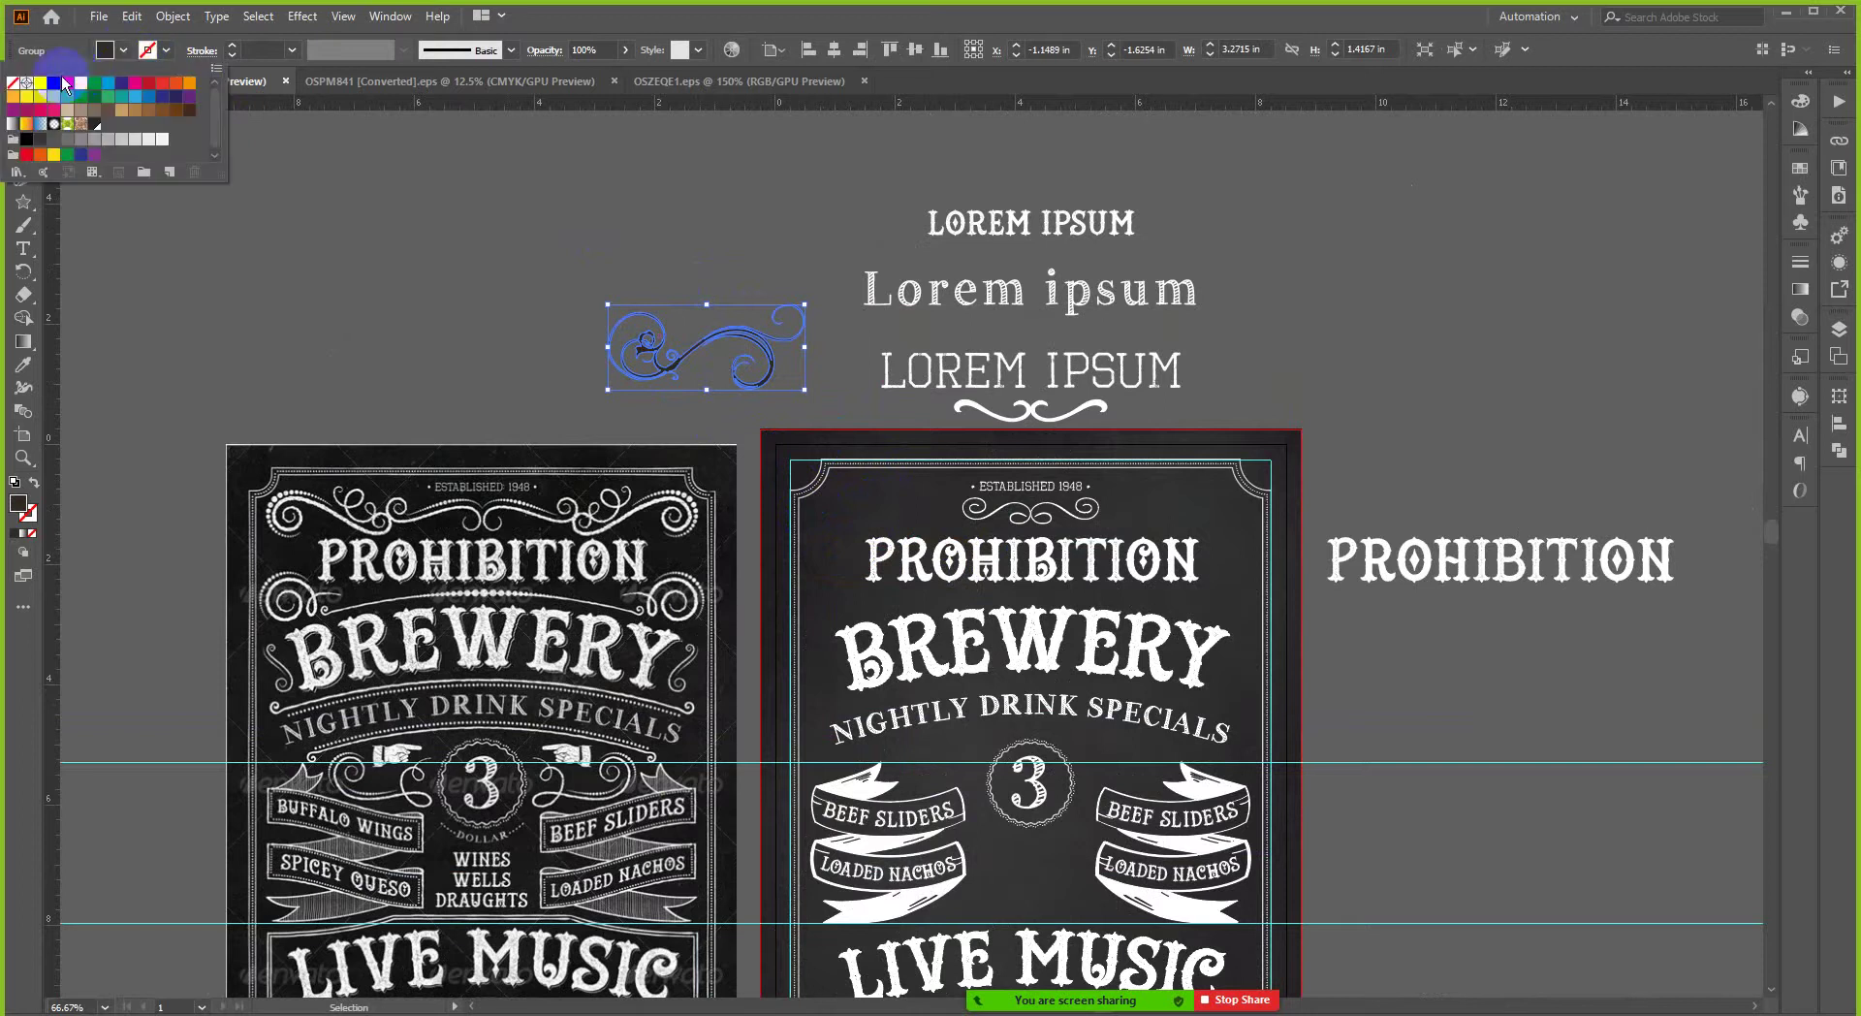
{"action": "left_click", "coordinate": [40, 84]}
{"action": "left_click", "coordinate": [428, 215]}
{"action": "left_click", "coordinate": [530, 306]}
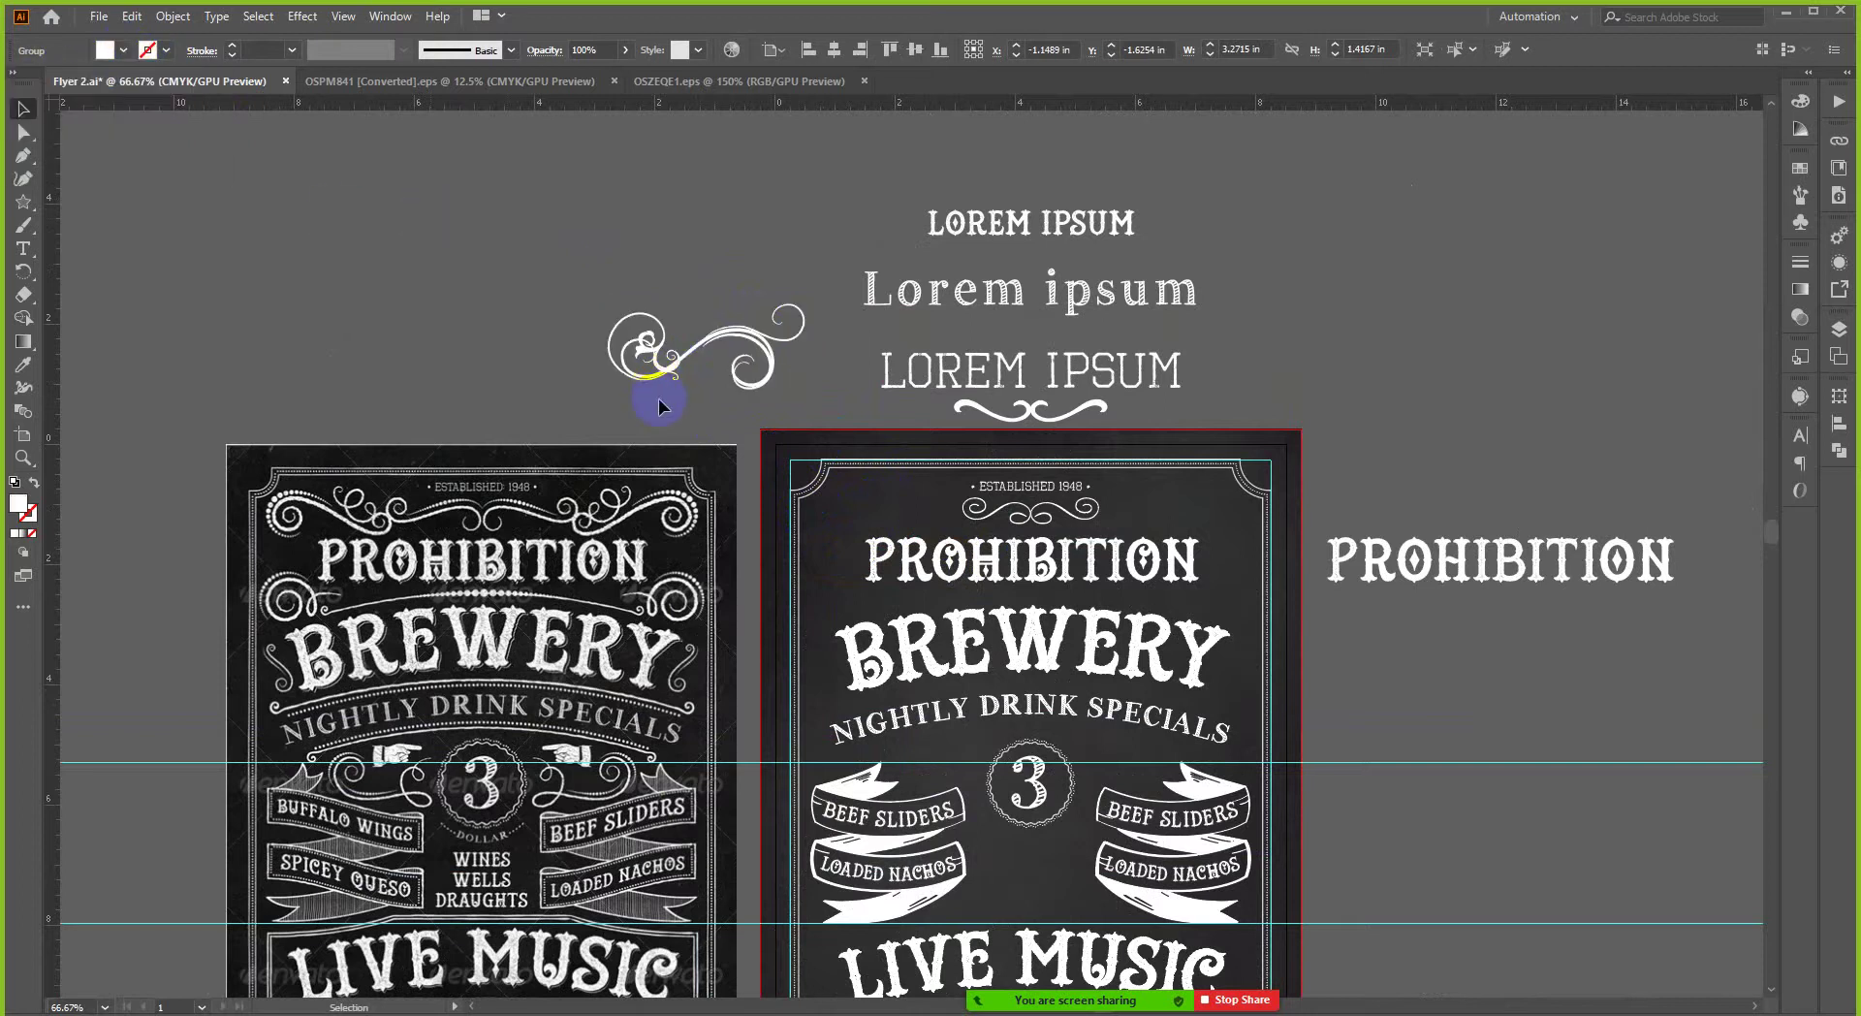
{"action": "scroll", "coordinate": [667, 412], "scroll_direction": "up", "scroll_amount": 1}
{"action": "scroll", "coordinate": [896, 378], "scroll_direction": "down", "scroll_amount": 1}
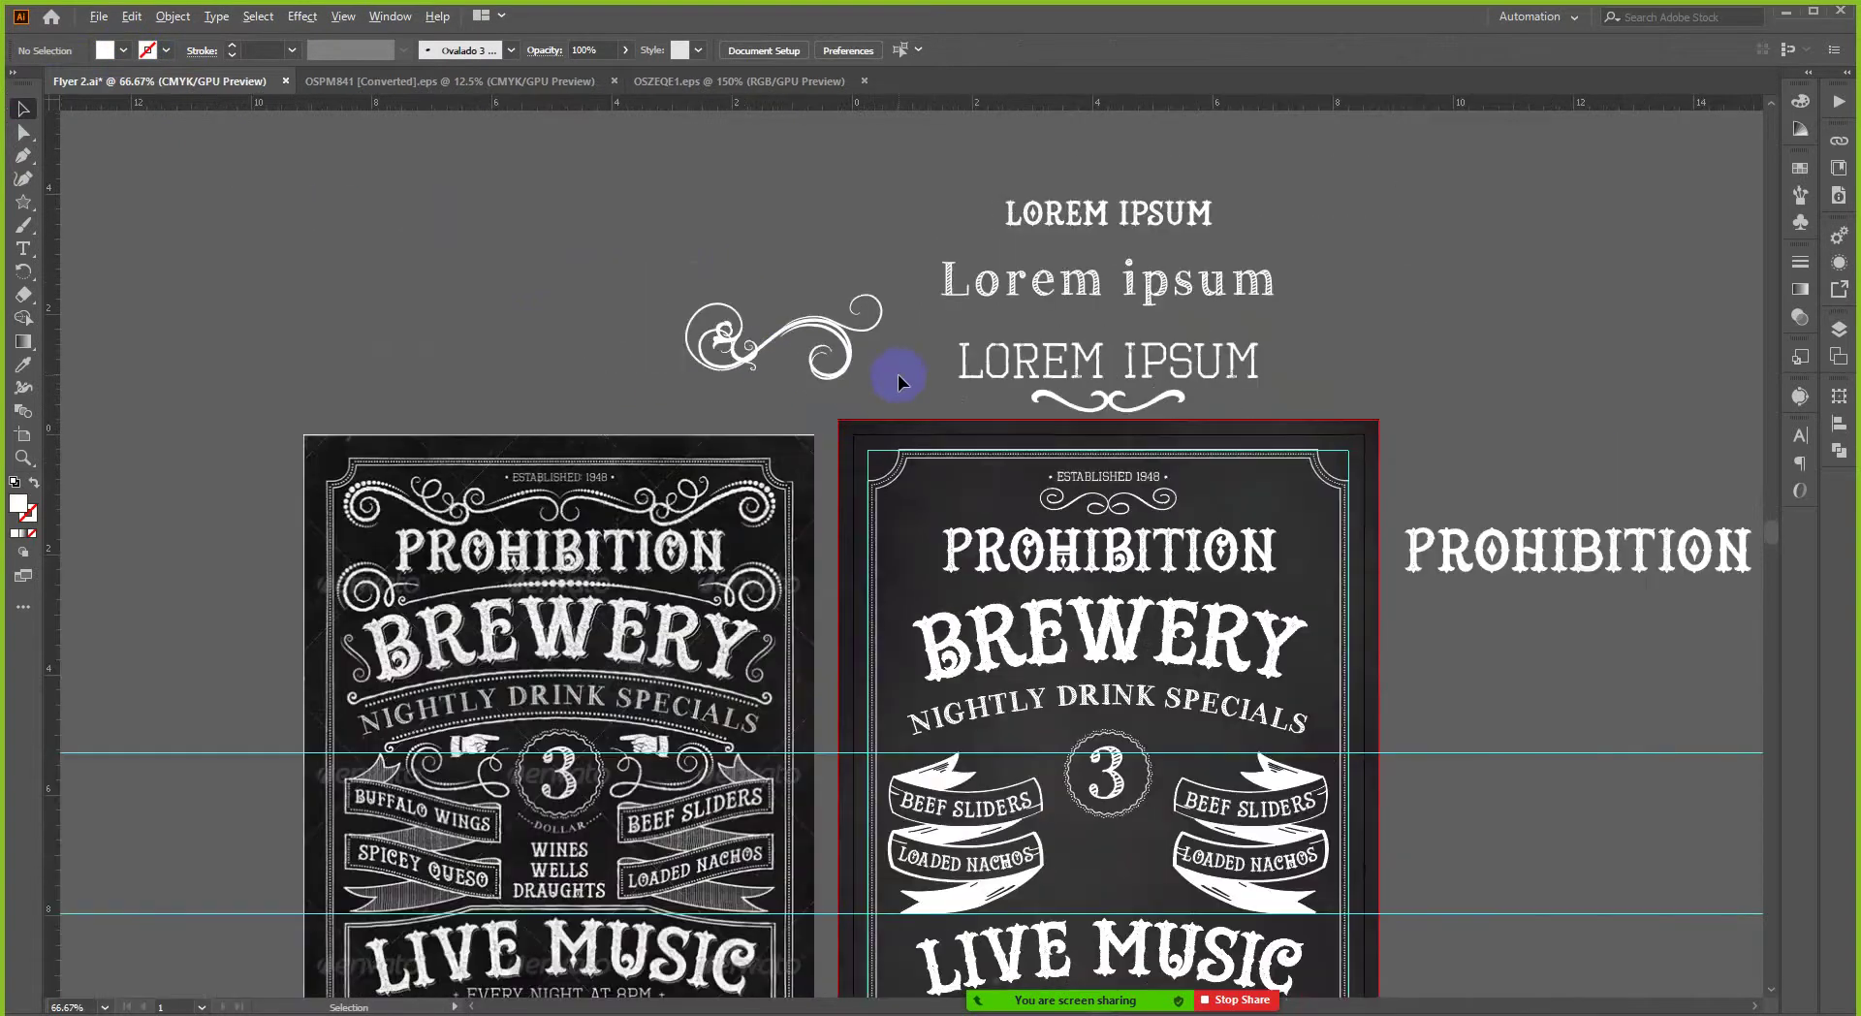
- Reflect the white swirl above the reference flyer across the vertical axis
{"action": "right_click", "coordinate": [848, 367]}
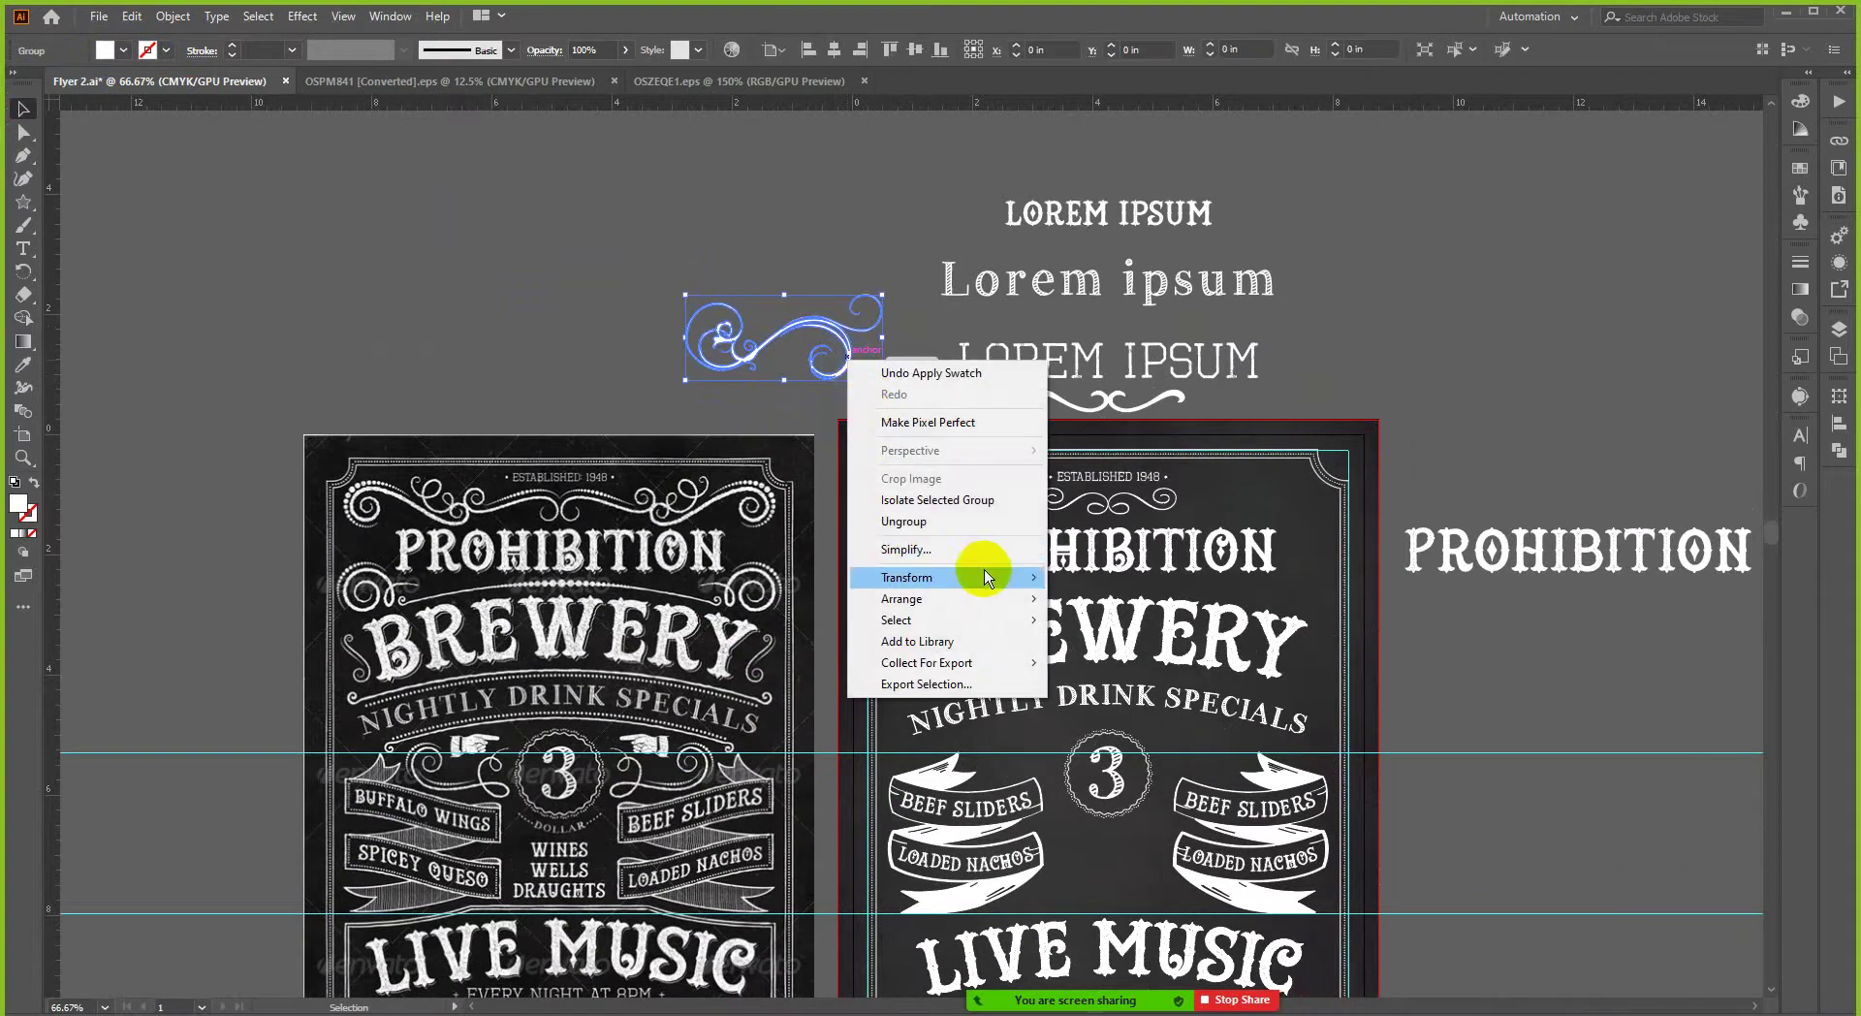
{"action": "mouse_move", "coordinate": [979, 576]}
{"action": "left_click", "coordinate": [1137, 660]}
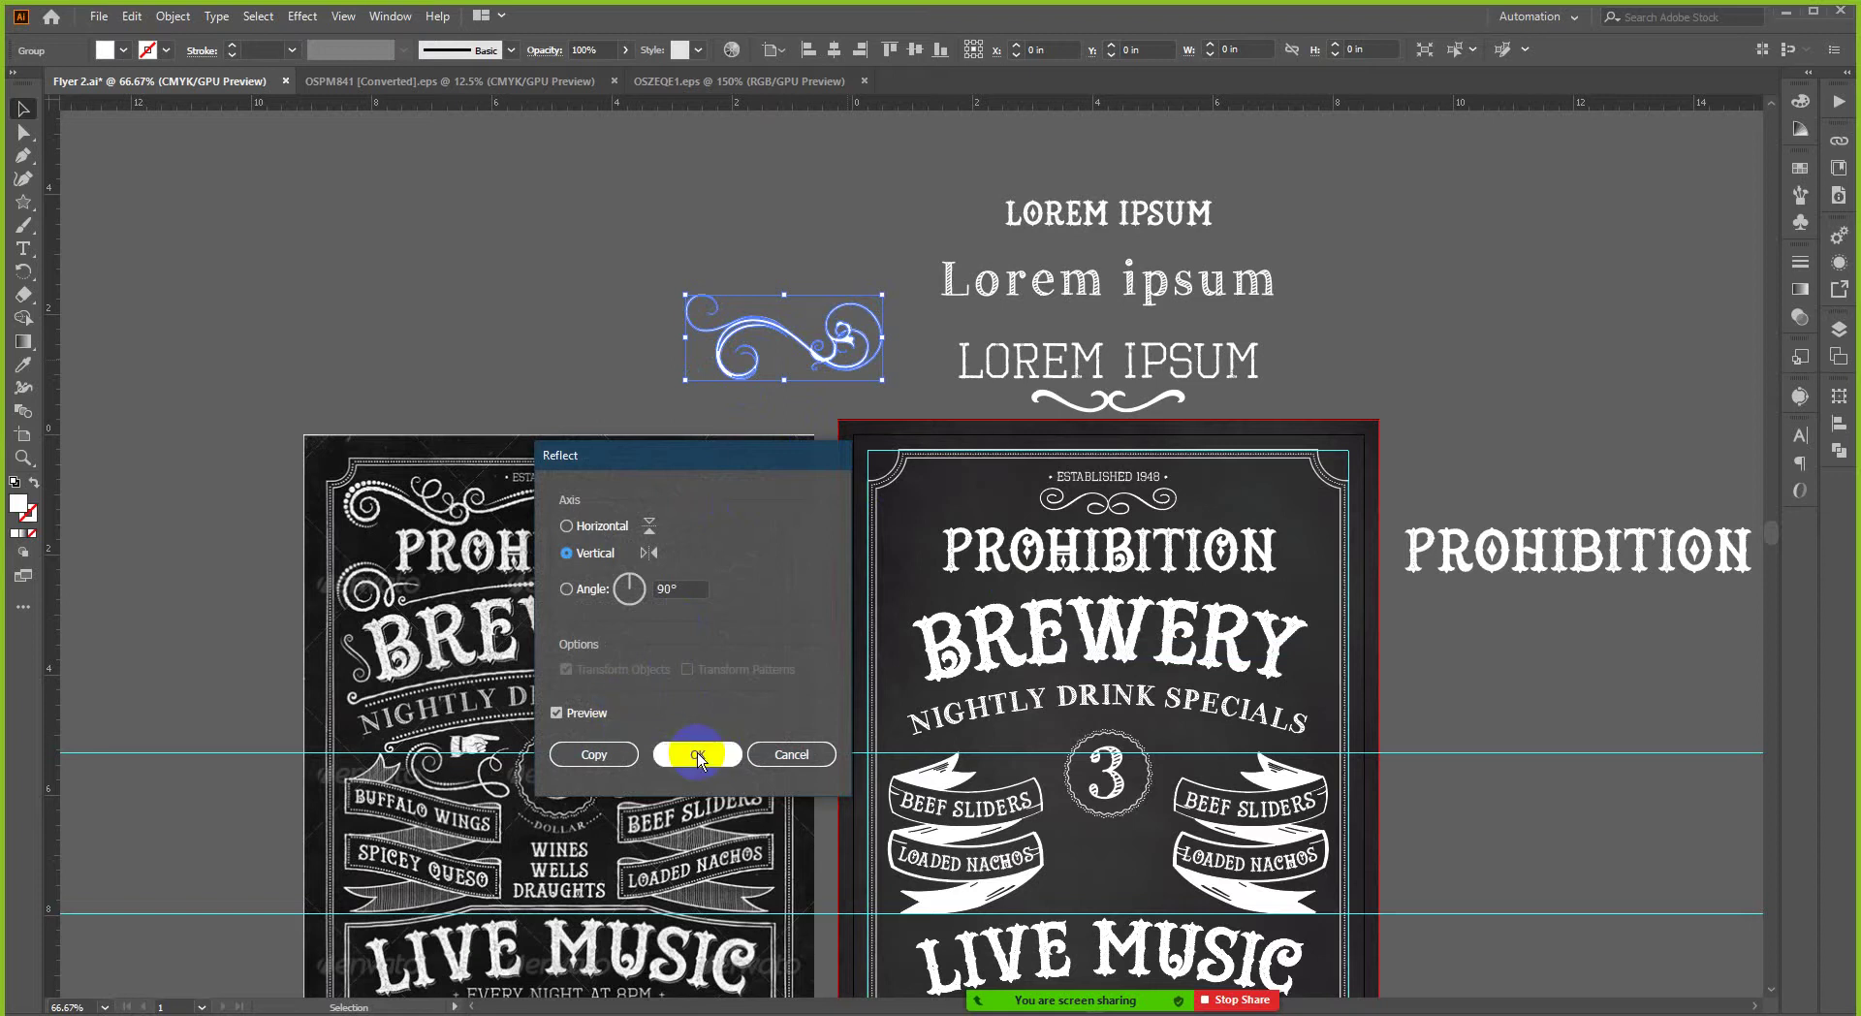
{"action": "left_click", "coordinate": [568, 526]}
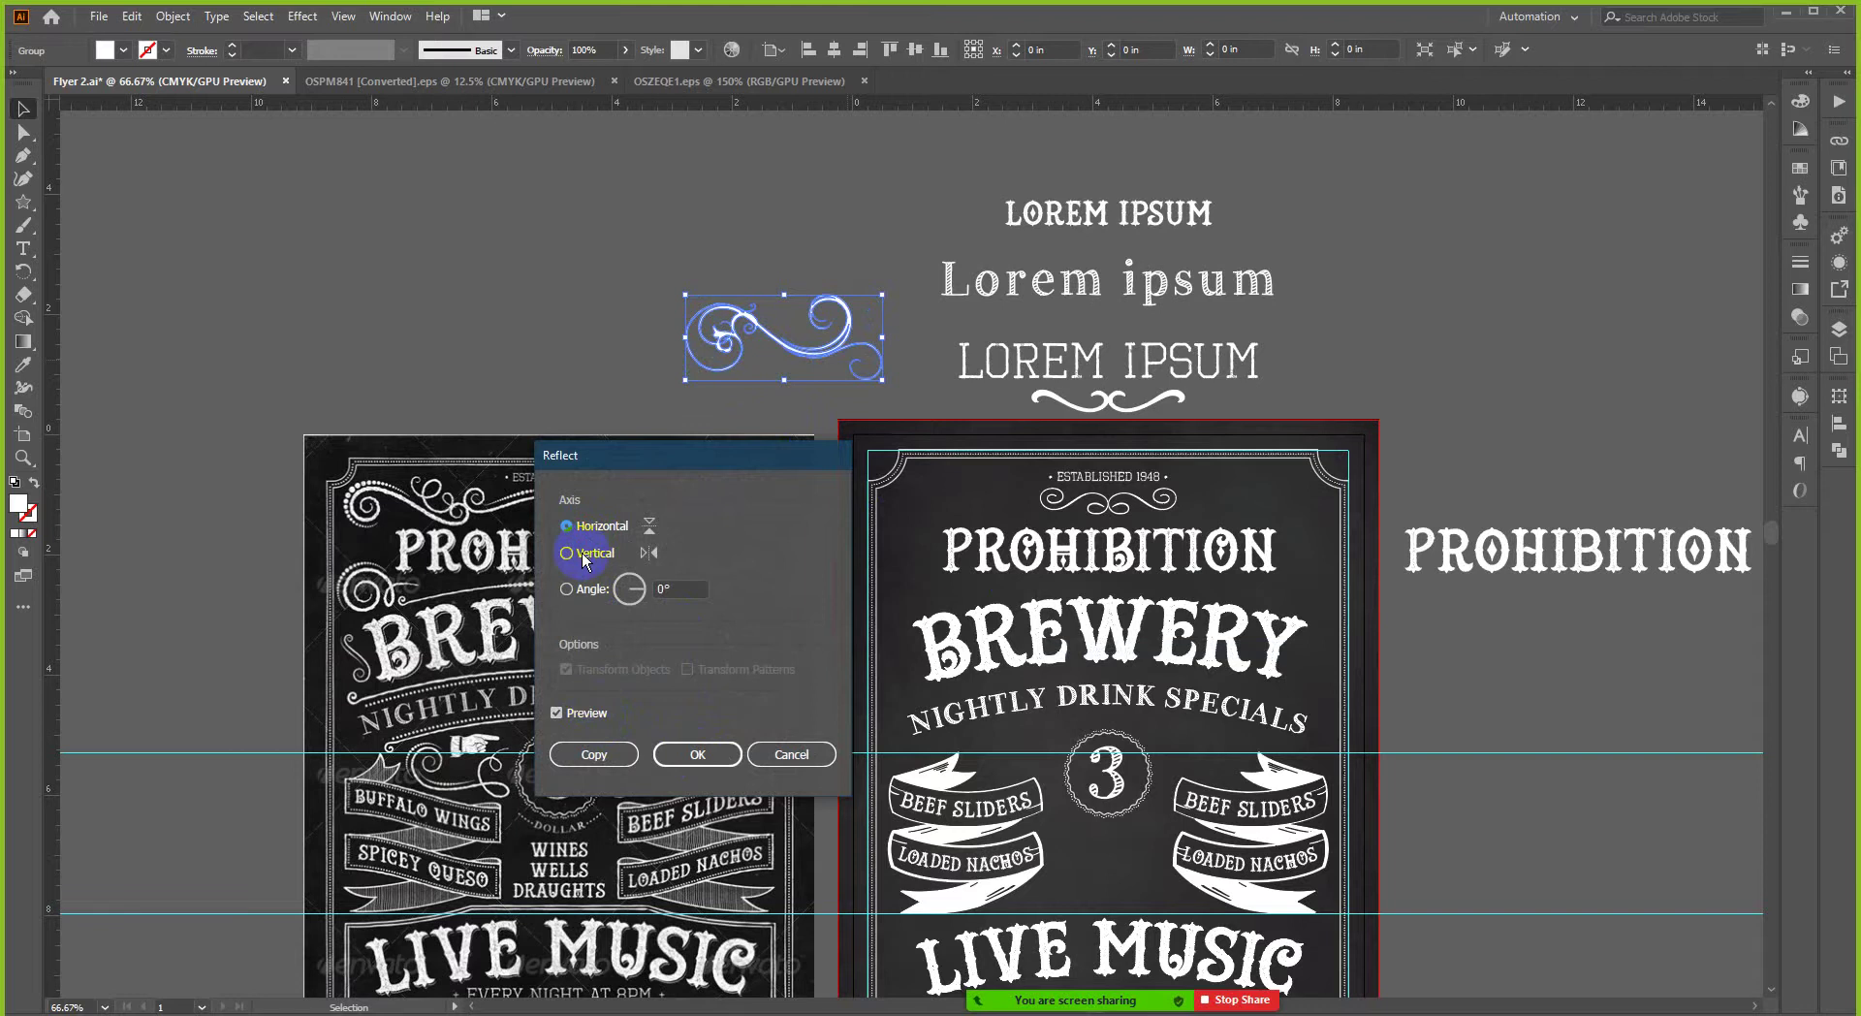
{"action": "left_click", "coordinate": [582, 550]}
{"action": "left_click", "coordinate": [714, 764]}
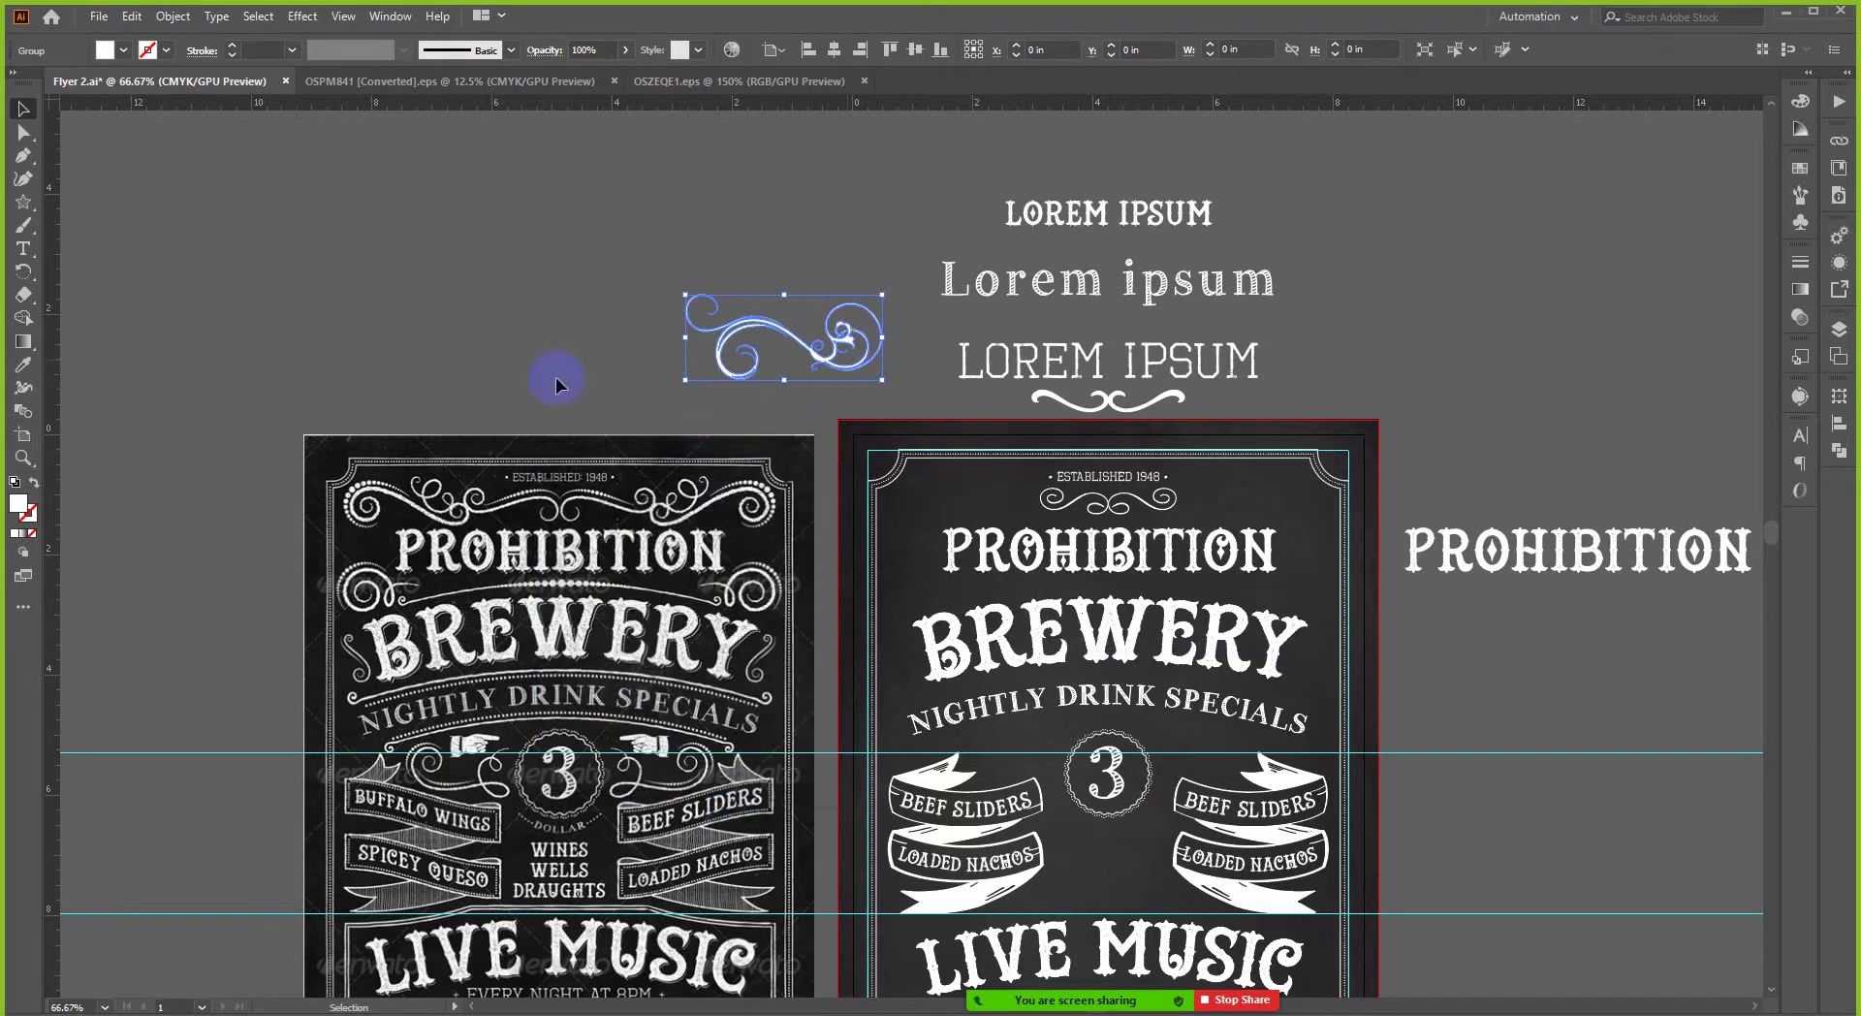
- Move the swirl beside ESTABLISHED 1948 in the flyer's upper corner and reduce it to about 2.40 in by 1.04 in
{"action": "left_click_drag", "start_coordinate": [731, 330], "coordinate": [1002, 514]}
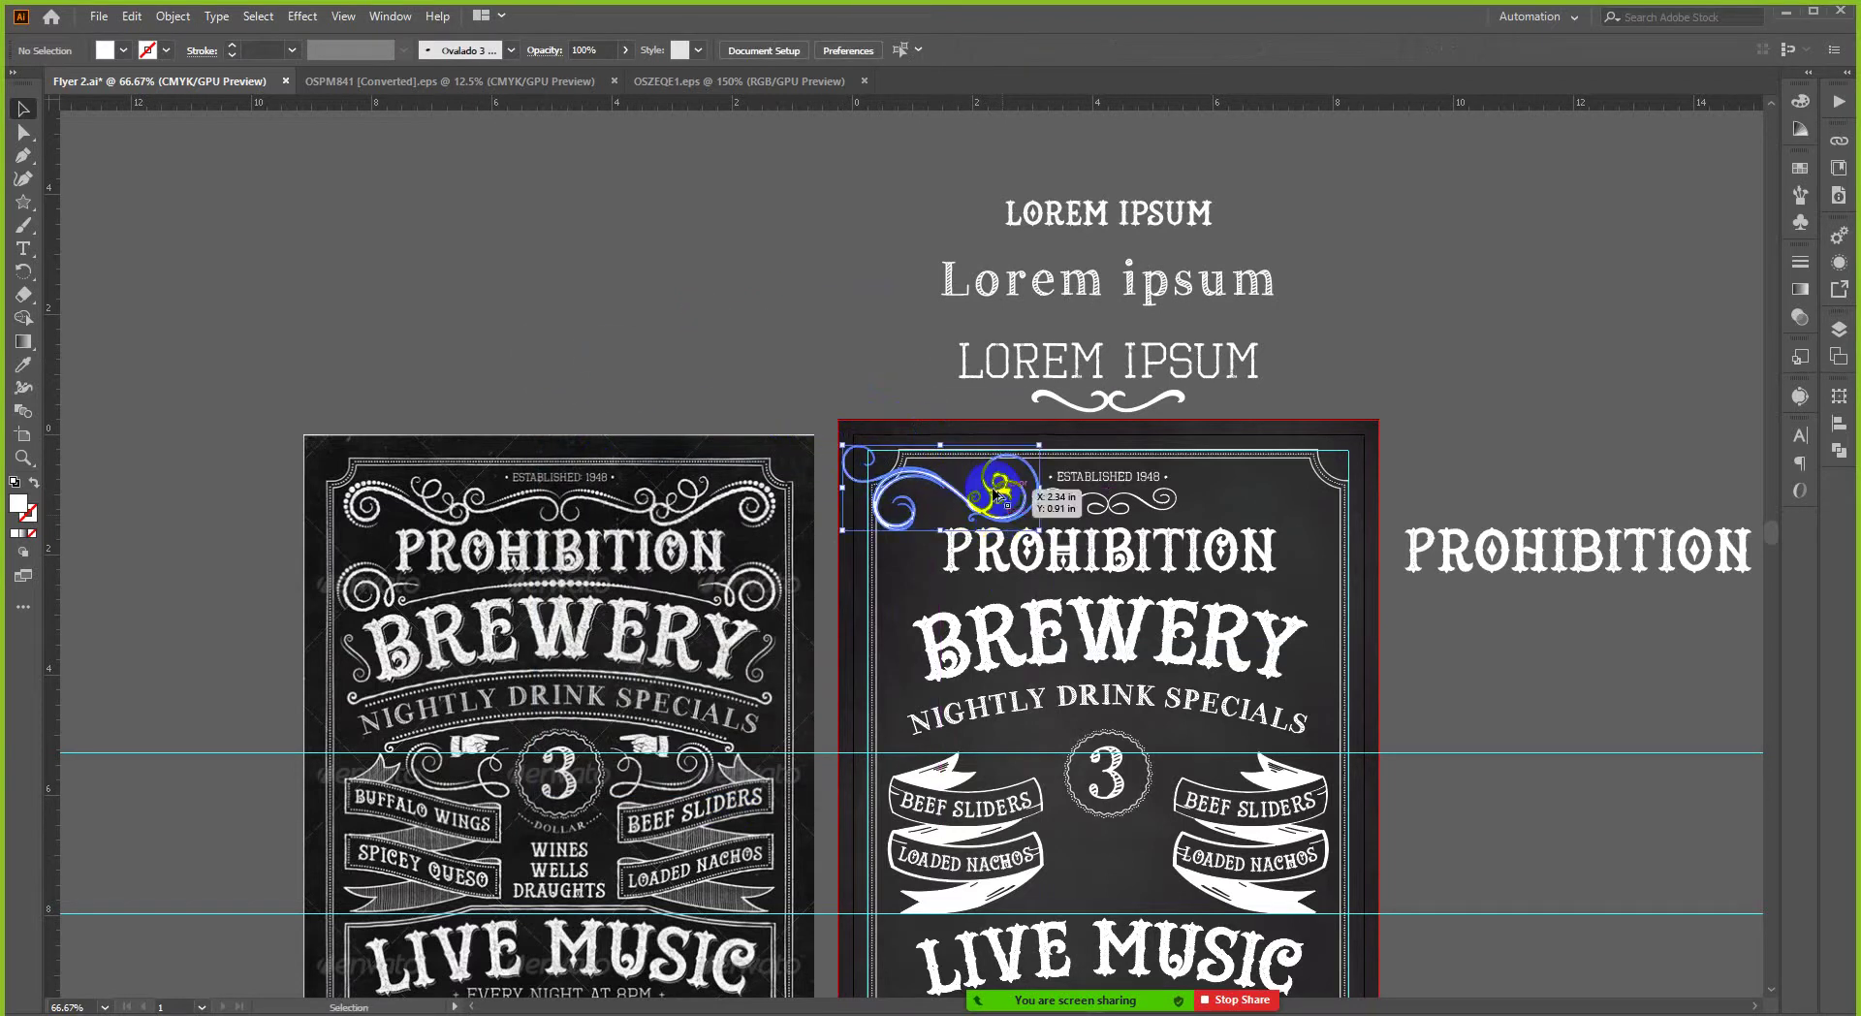
{"action": "scroll", "coordinate": [1002, 514], "scroll_direction": "up", "scroll_amount": 2}
{"action": "left_click_drag", "start_coordinate": [675, 399], "coordinate": [771, 441]}
{"action": "left_click", "coordinate": [612, 291]}
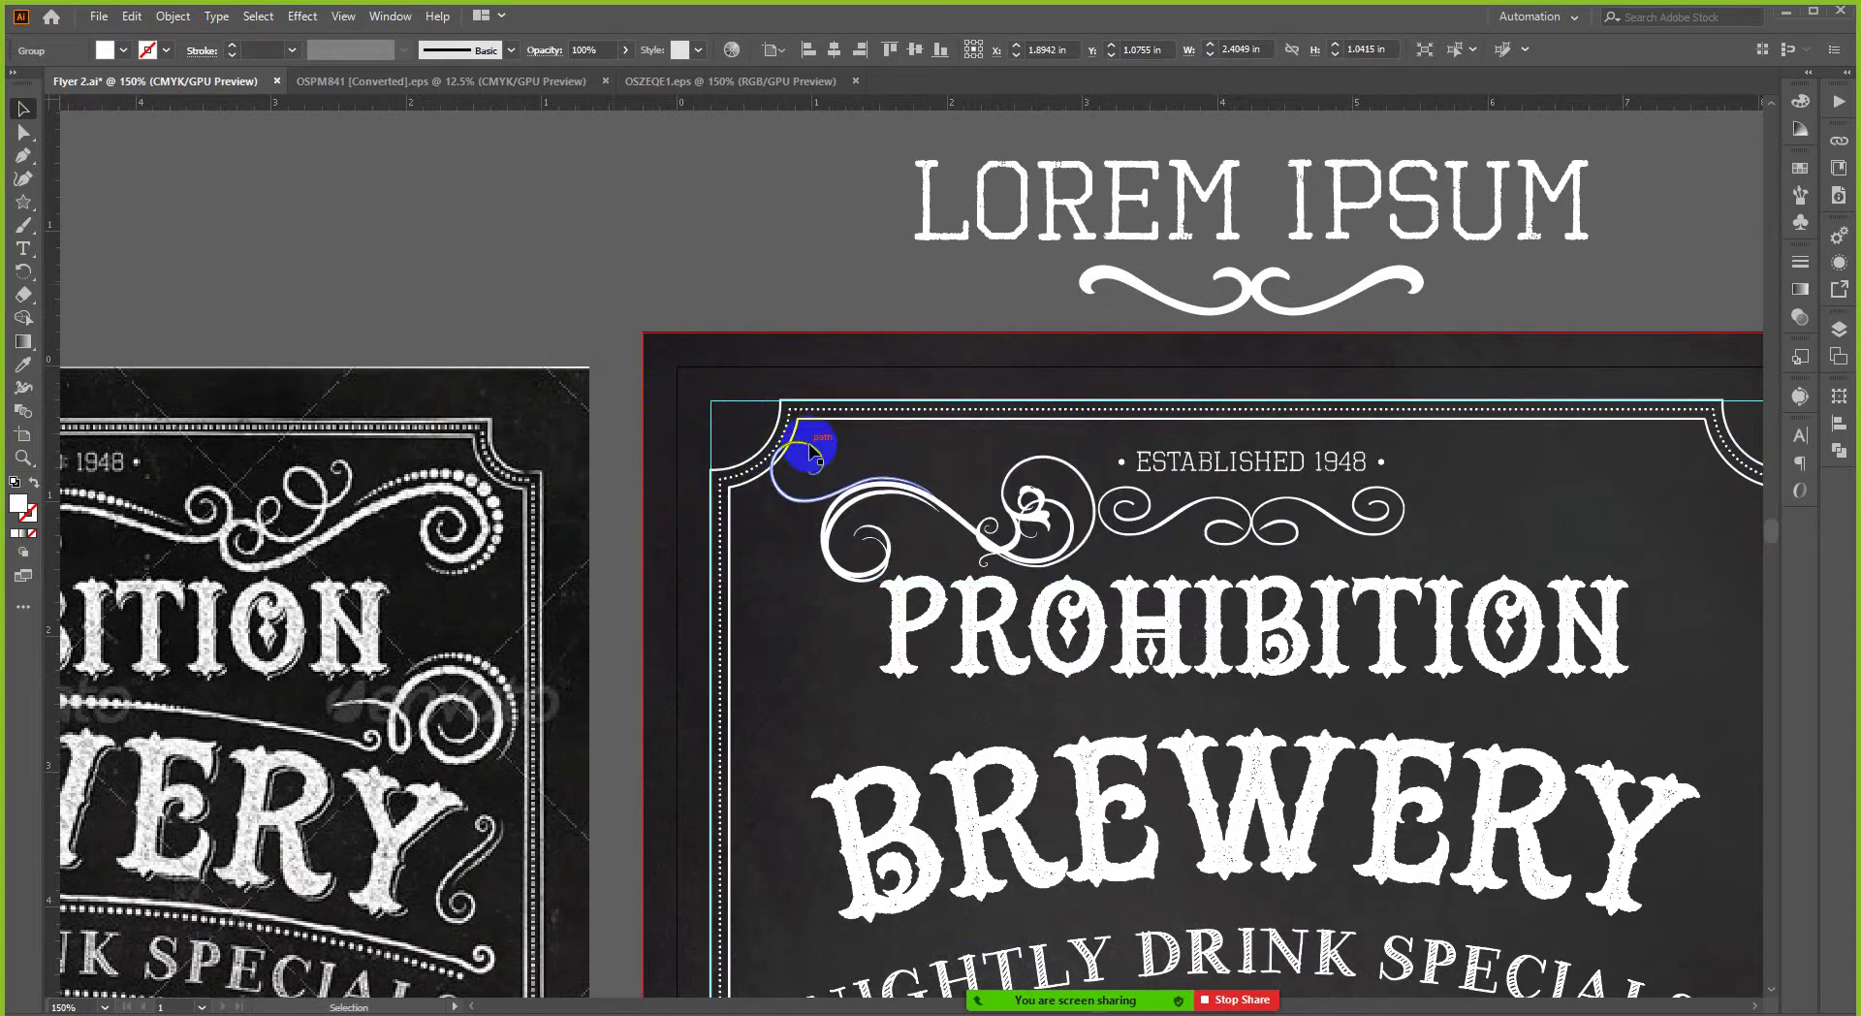
{"action": "scroll", "coordinate": [810, 445], "scroll_direction": "down", "scroll_amount": 2}
{"action": "scroll", "coordinate": [957, 497], "scroll_direction": "up", "scroll_amount": 1}
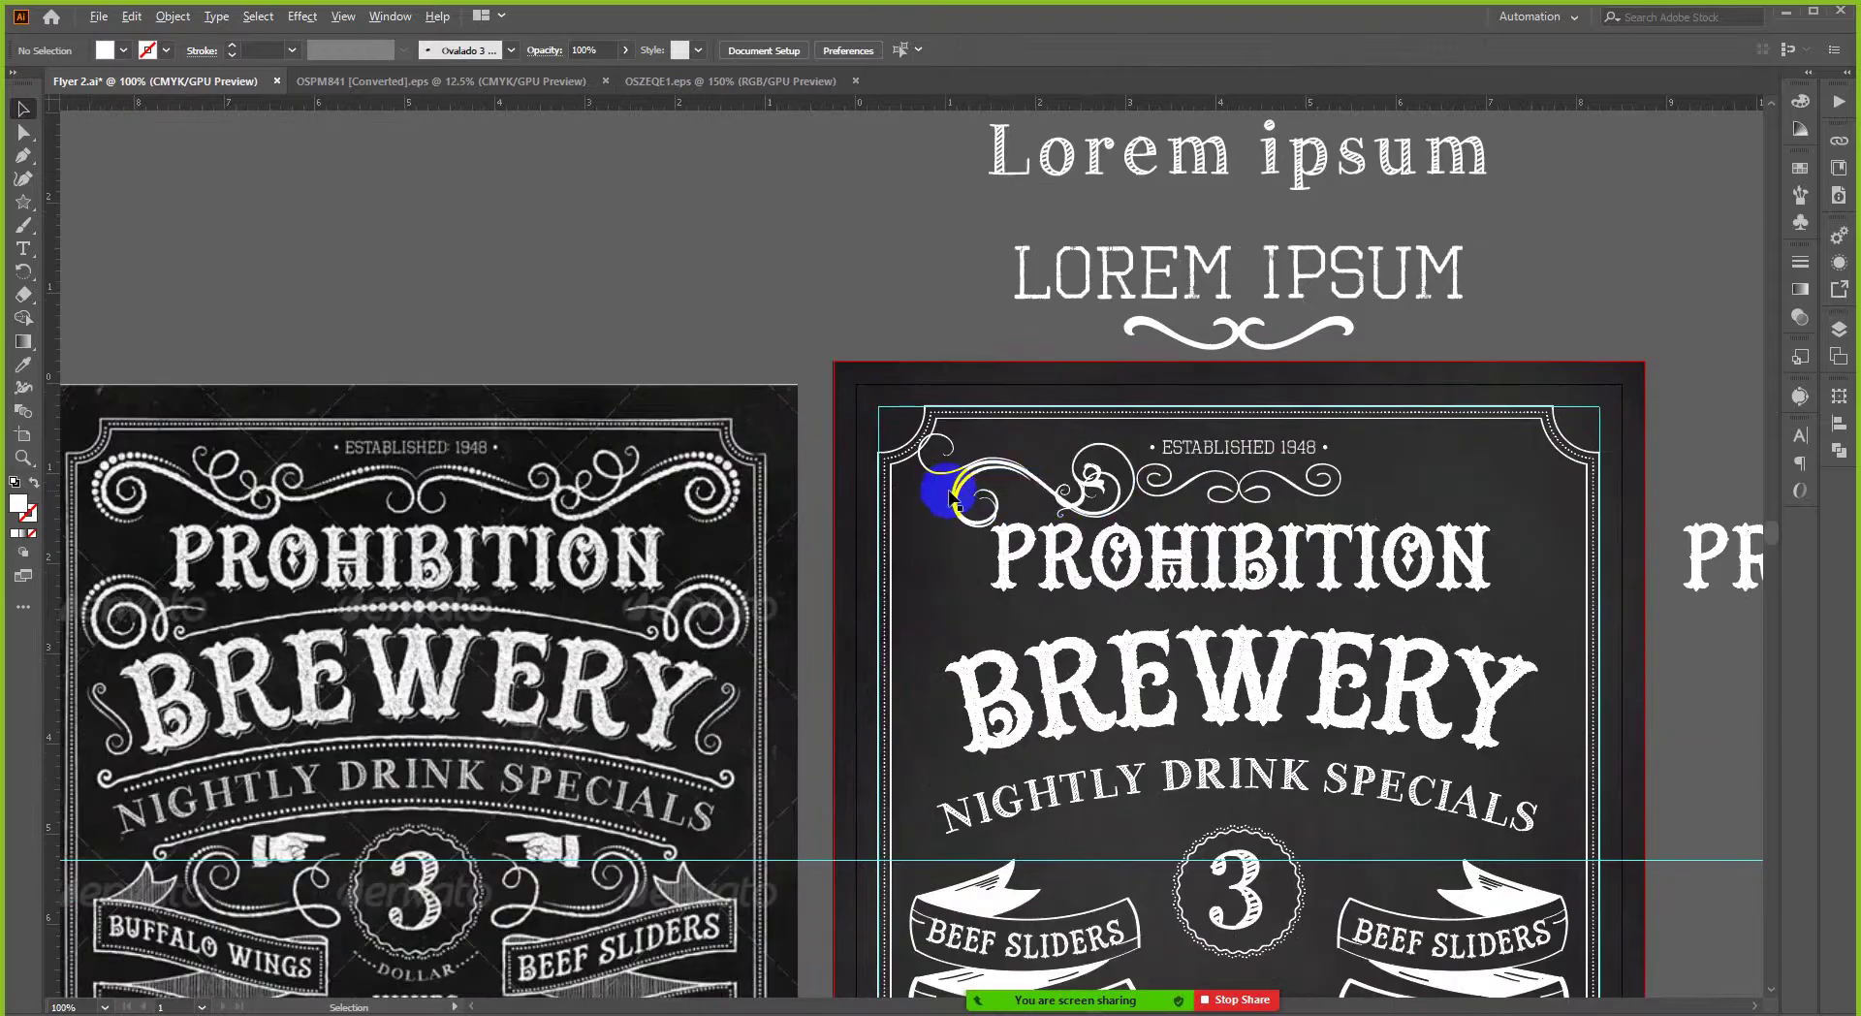
- Rotate the swirl slightly, shrink it to about 2.12 in by 1.06 in, and nudge it up and right, clear of the border corner
{"action": "left_click", "coordinate": [1008, 489]}
{"action": "scroll", "coordinate": [1124, 444], "scroll_direction": "up", "scroll_amount": 2}
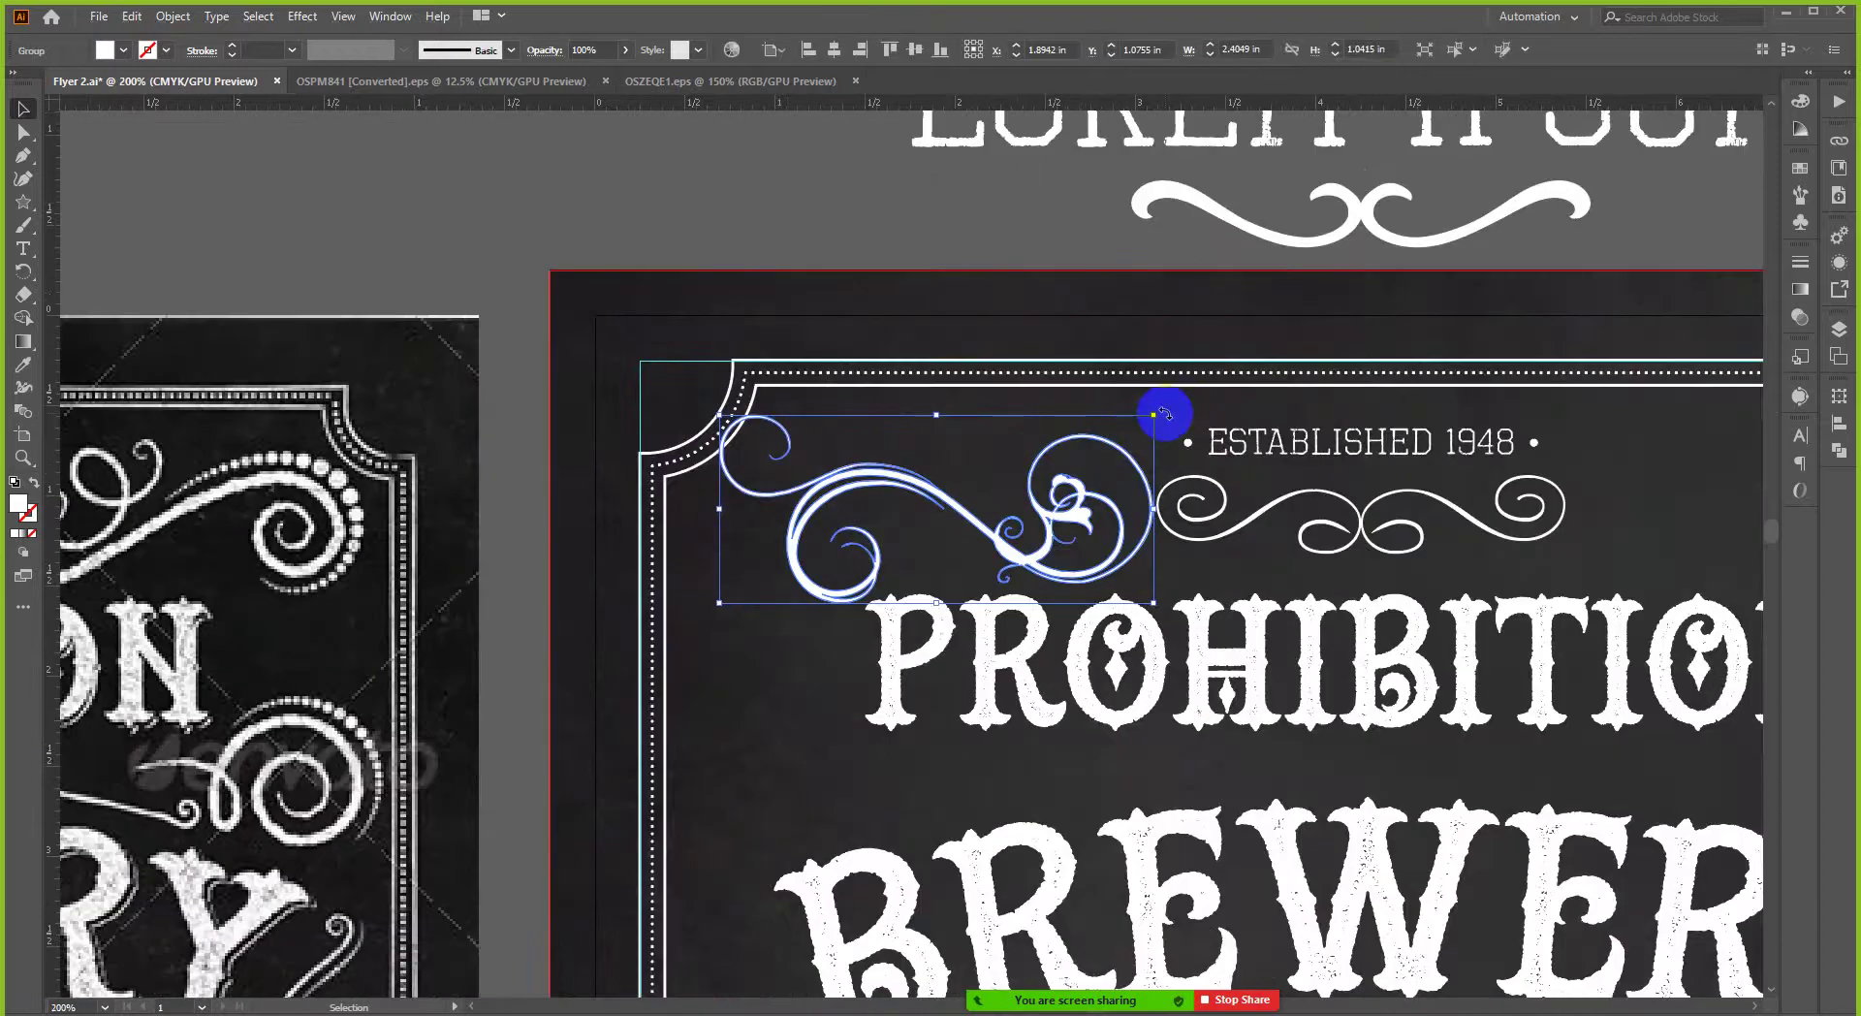
{"action": "left_click_drag", "start_coordinate": [1167, 412], "coordinate": [770, 412]}
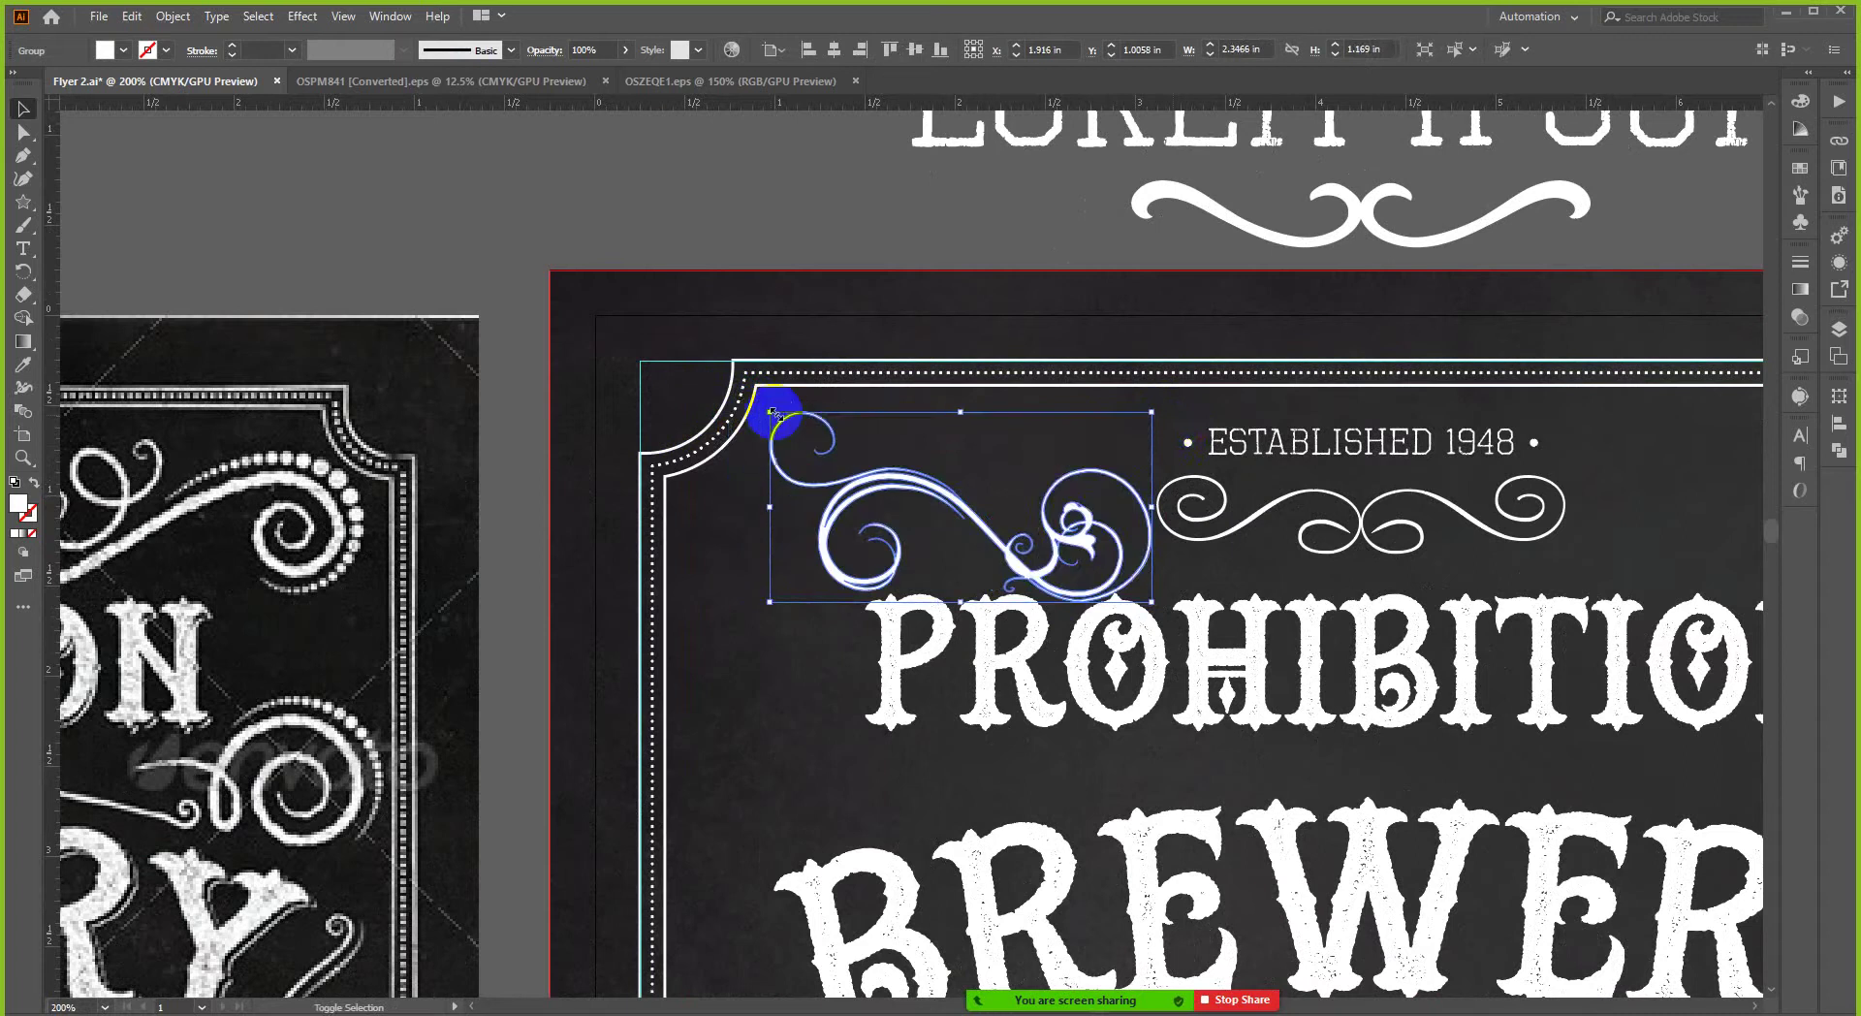
{"action": "key", "text": "Up"}
{"action": "key", "text": "Up"}
{"action": "key", "text": "Up"}
{"action": "key", "text": "Up"}
{"action": "key", "text": "Up"}
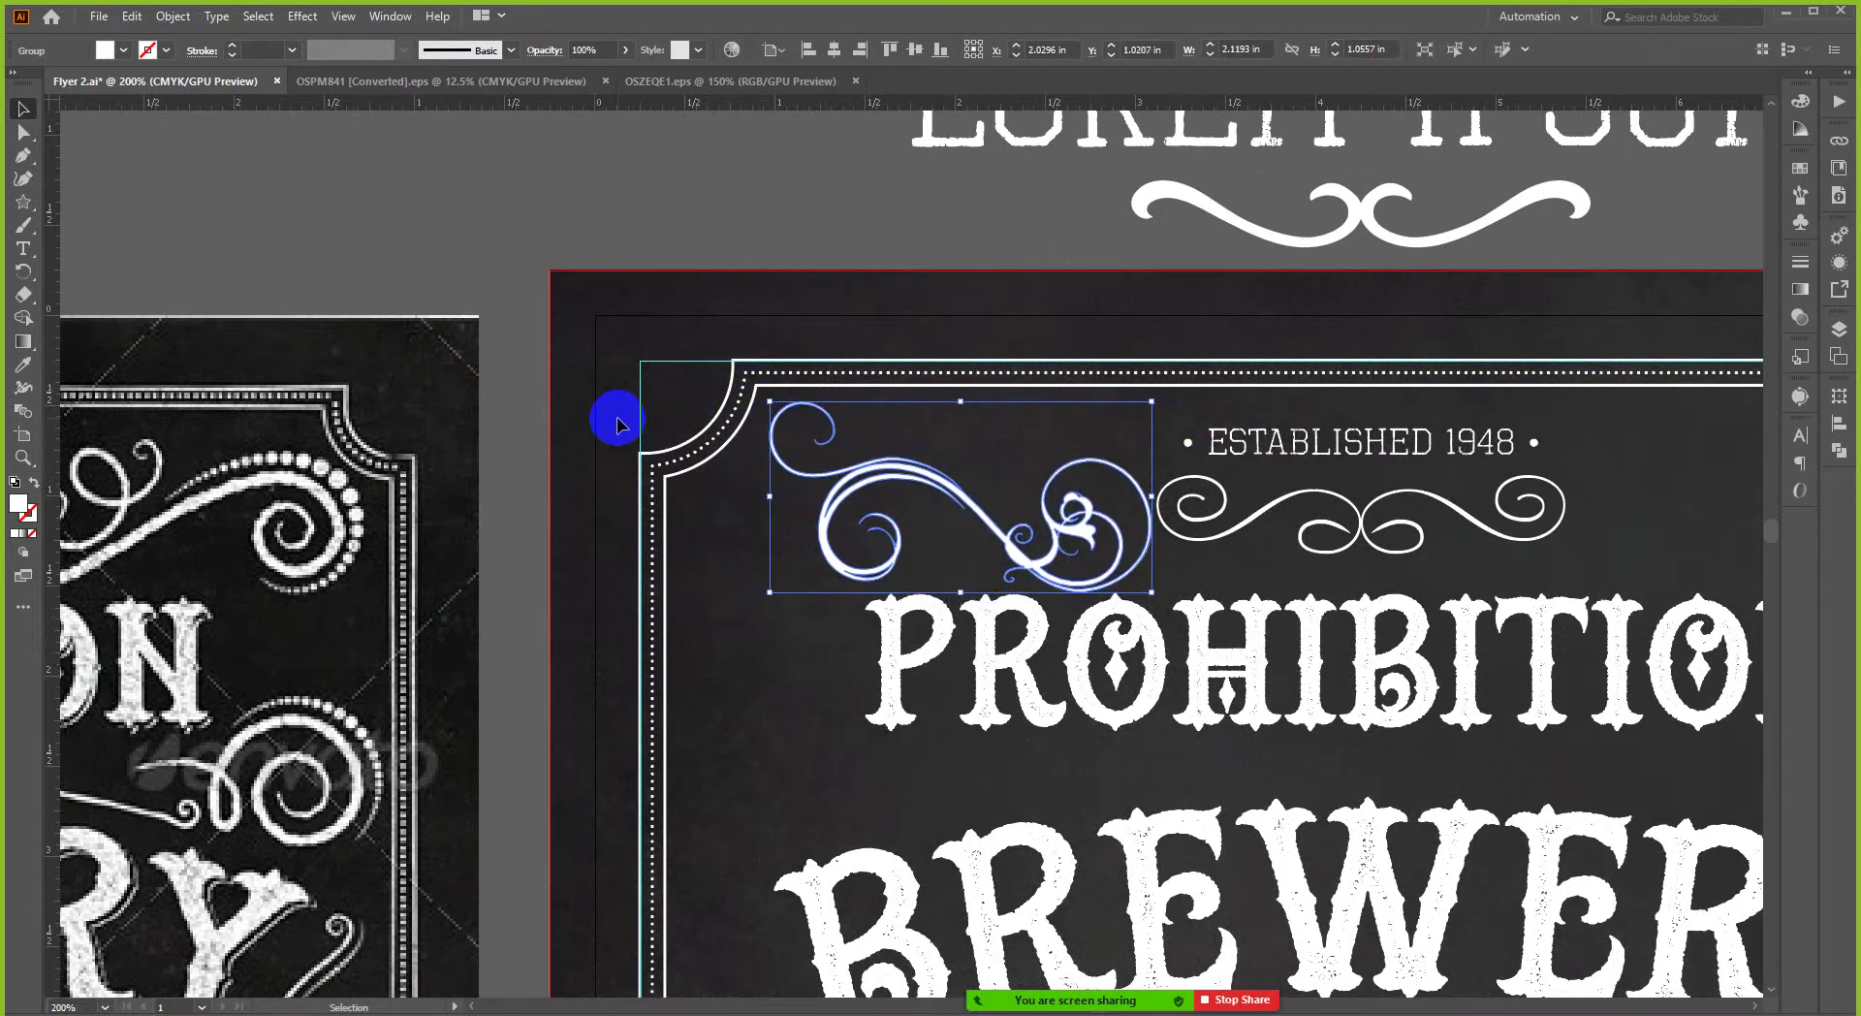
{"action": "key", "text": "Right"}
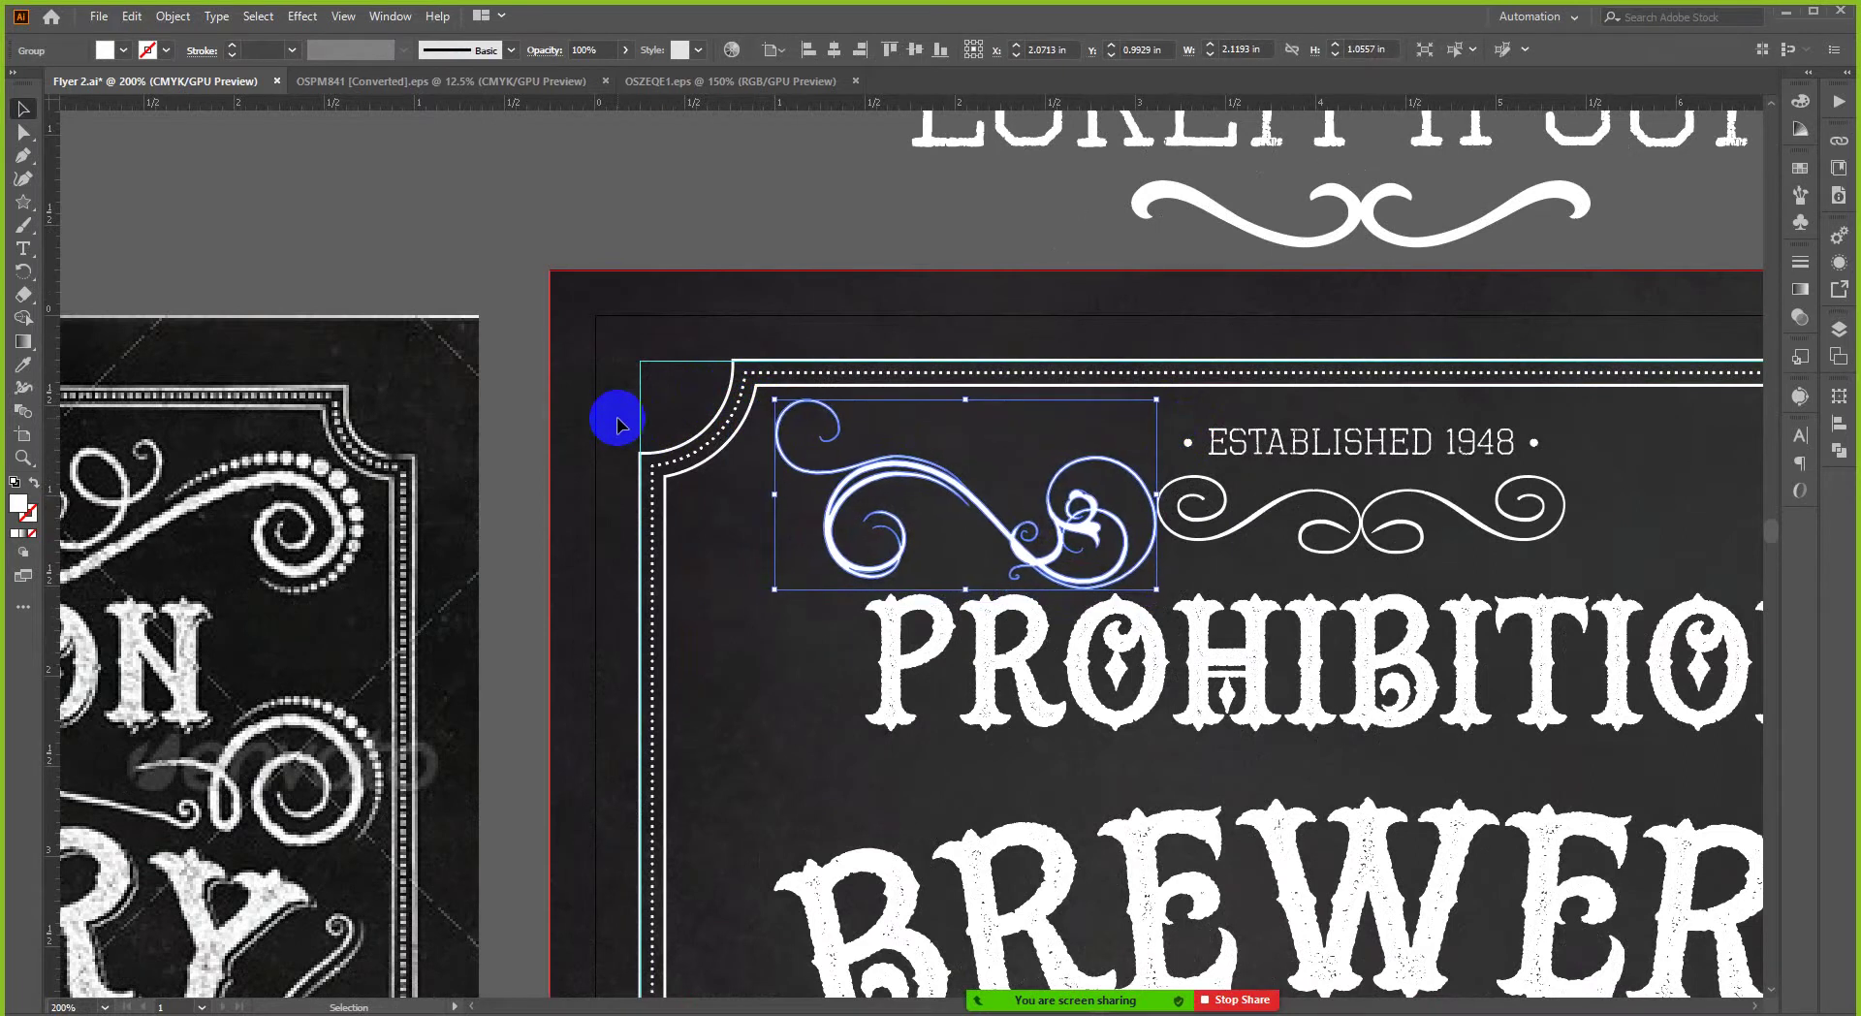
{"action": "key", "text": "Right"}
- Align the swirl's outer curl so it just touches the end of the flourish beneath ESTABLISHED 1948
{"action": "scroll", "coordinate": [831, 427], "scroll_direction": "up", "scroll_amount": 5}
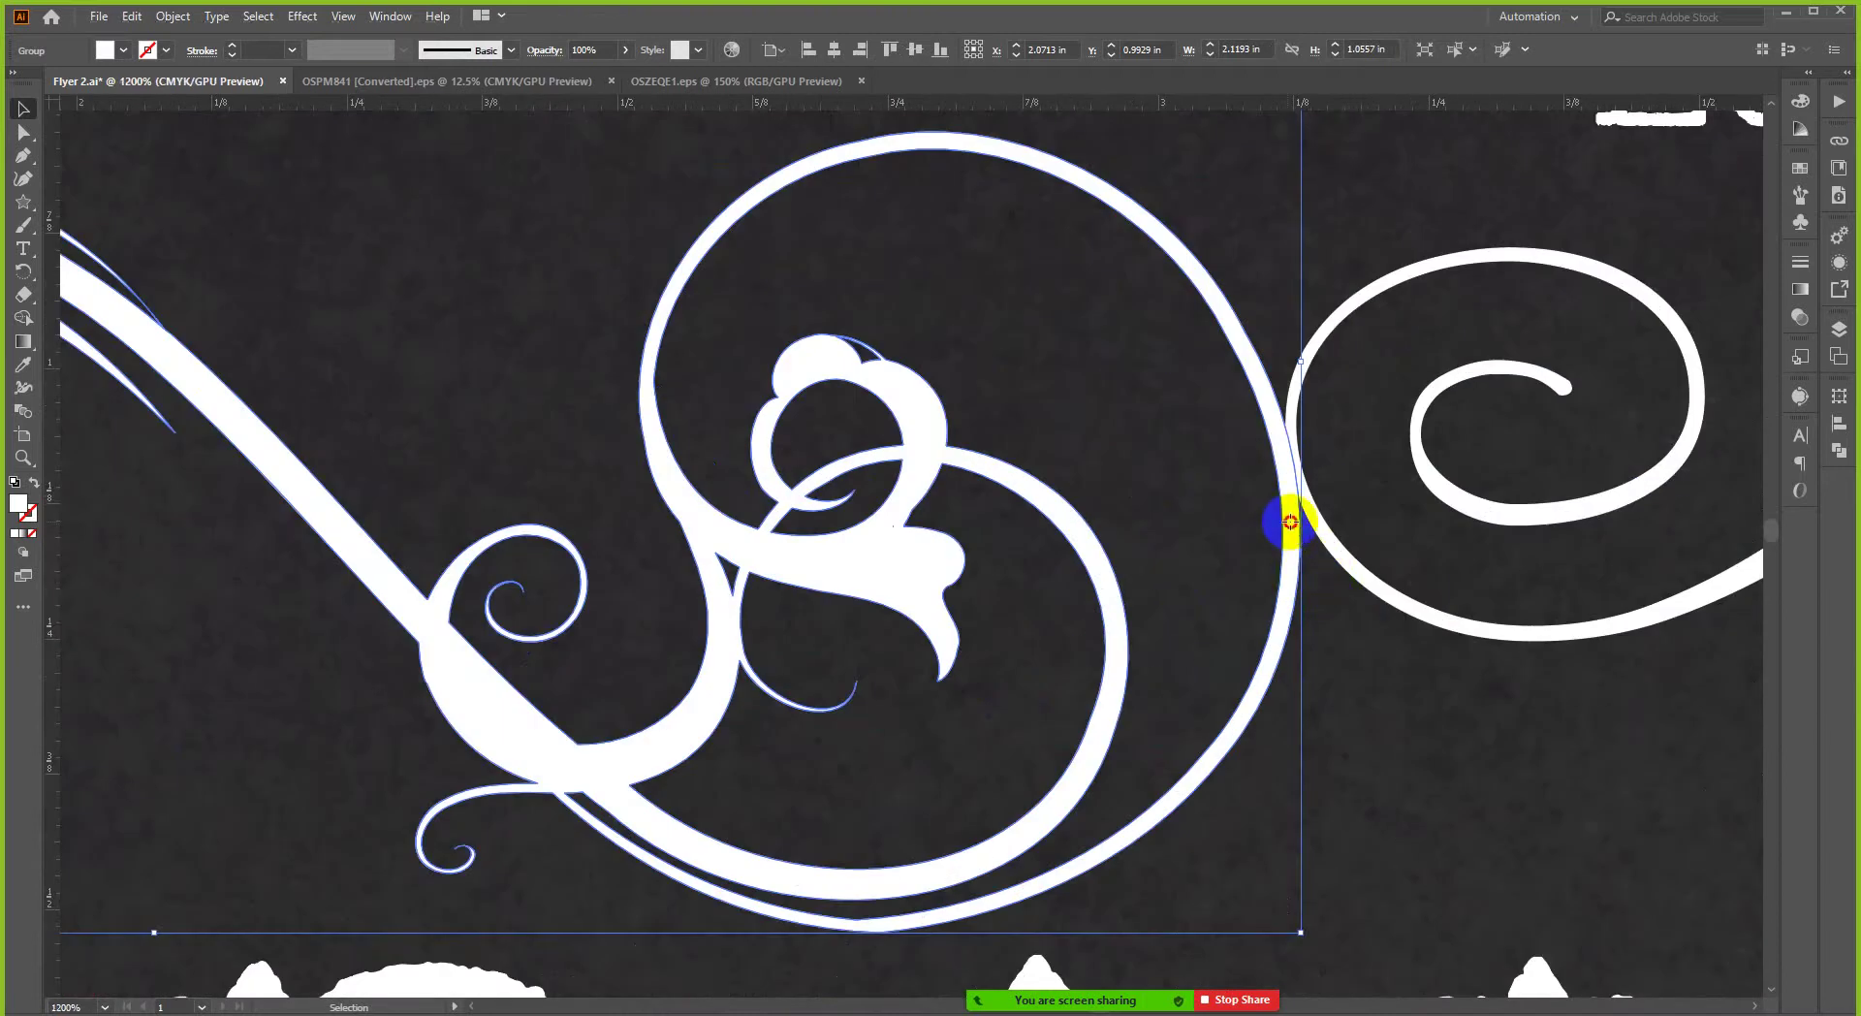
{"action": "left_click_drag", "start_coordinate": [1290, 522], "coordinate": [1313, 474]}
{"action": "scroll", "coordinate": [1290, 482], "scroll_direction": "up", "scroll_amount": 3}
{"action": "scroll", "coordinate": [1290, 481], "scroll_direction": "up", "scroll_amount": 1}
{"action": "scroll", "coordinate": [1317, 431], "scroll_direction": "down", "scroll_amount": 3}
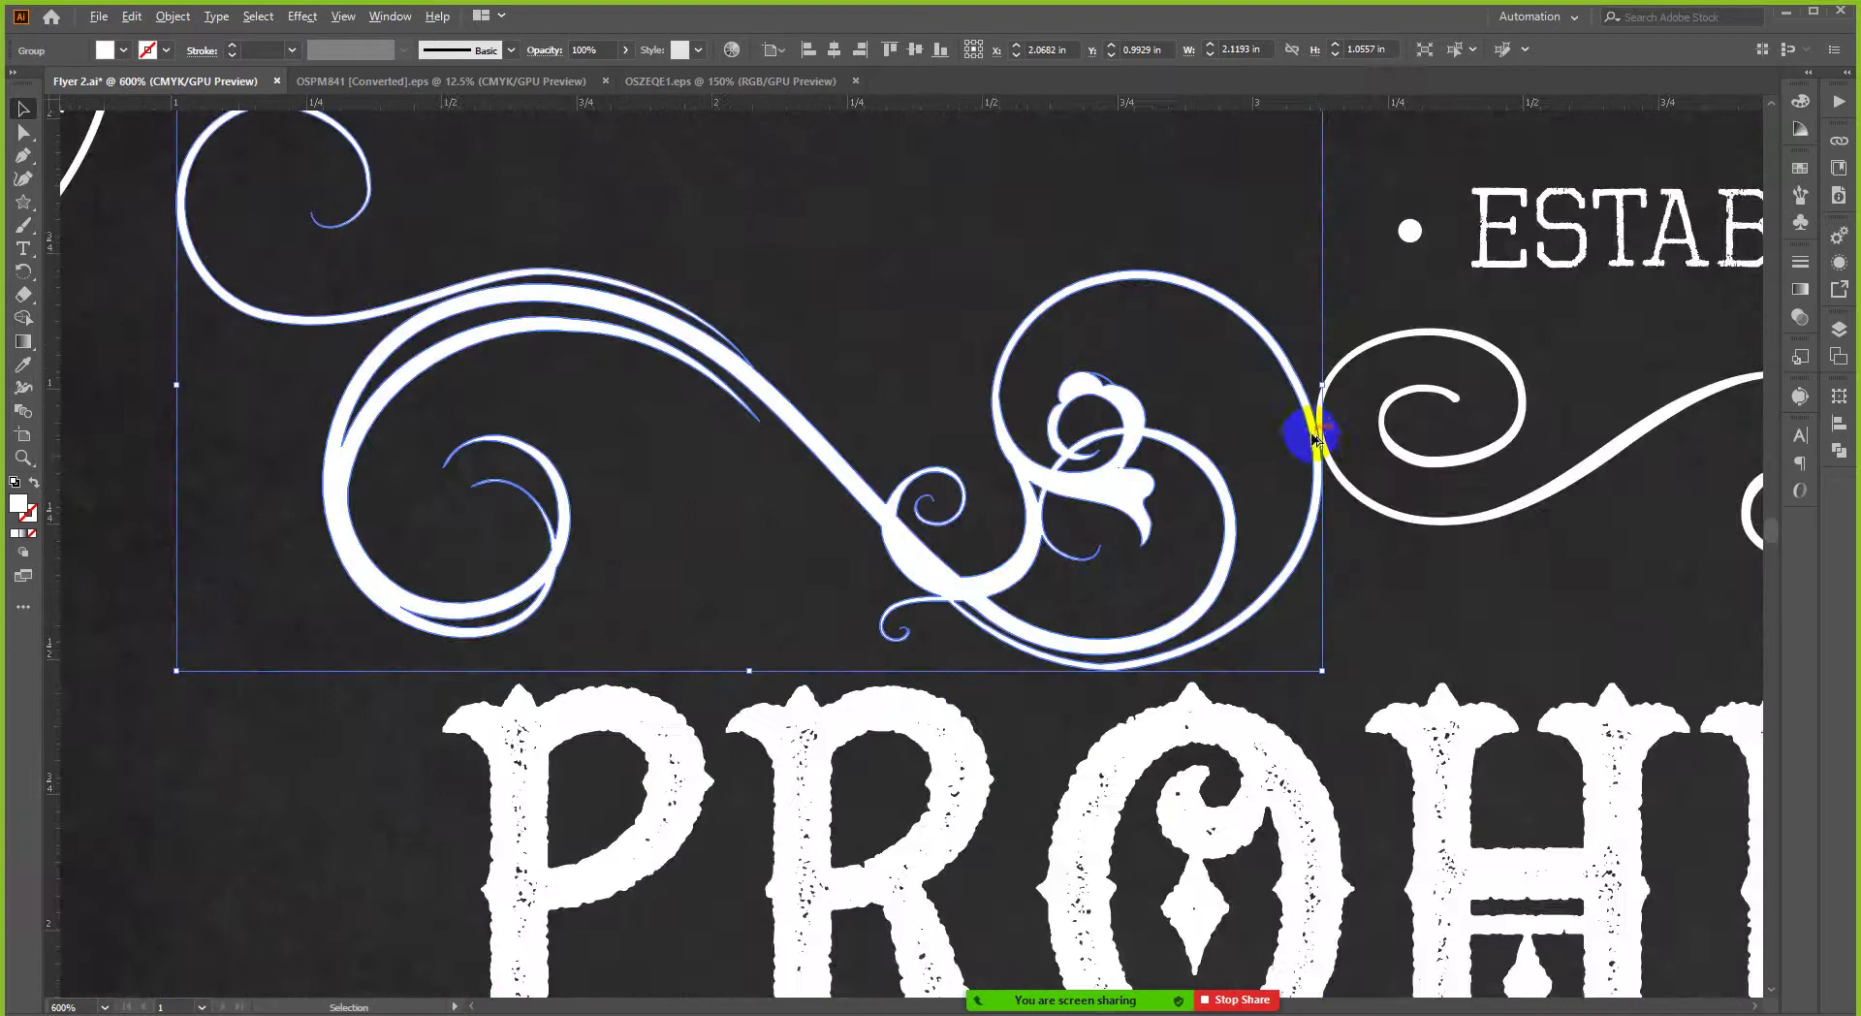
{"action": "scroll", "coordinate": [1260, 432], "scroll_direction": "down", "scroll_amount": 5}
{"action": "scroll", "coordinate": [1002, 270], "scroll_direction": "up", "scroll_amount": 2}
{"action": "left_click", "coordinate": [777, 336]}
{"action": "scroll", "coordinate": [749, 346], "scroll_direction": "up", "scroll_amount": 1}
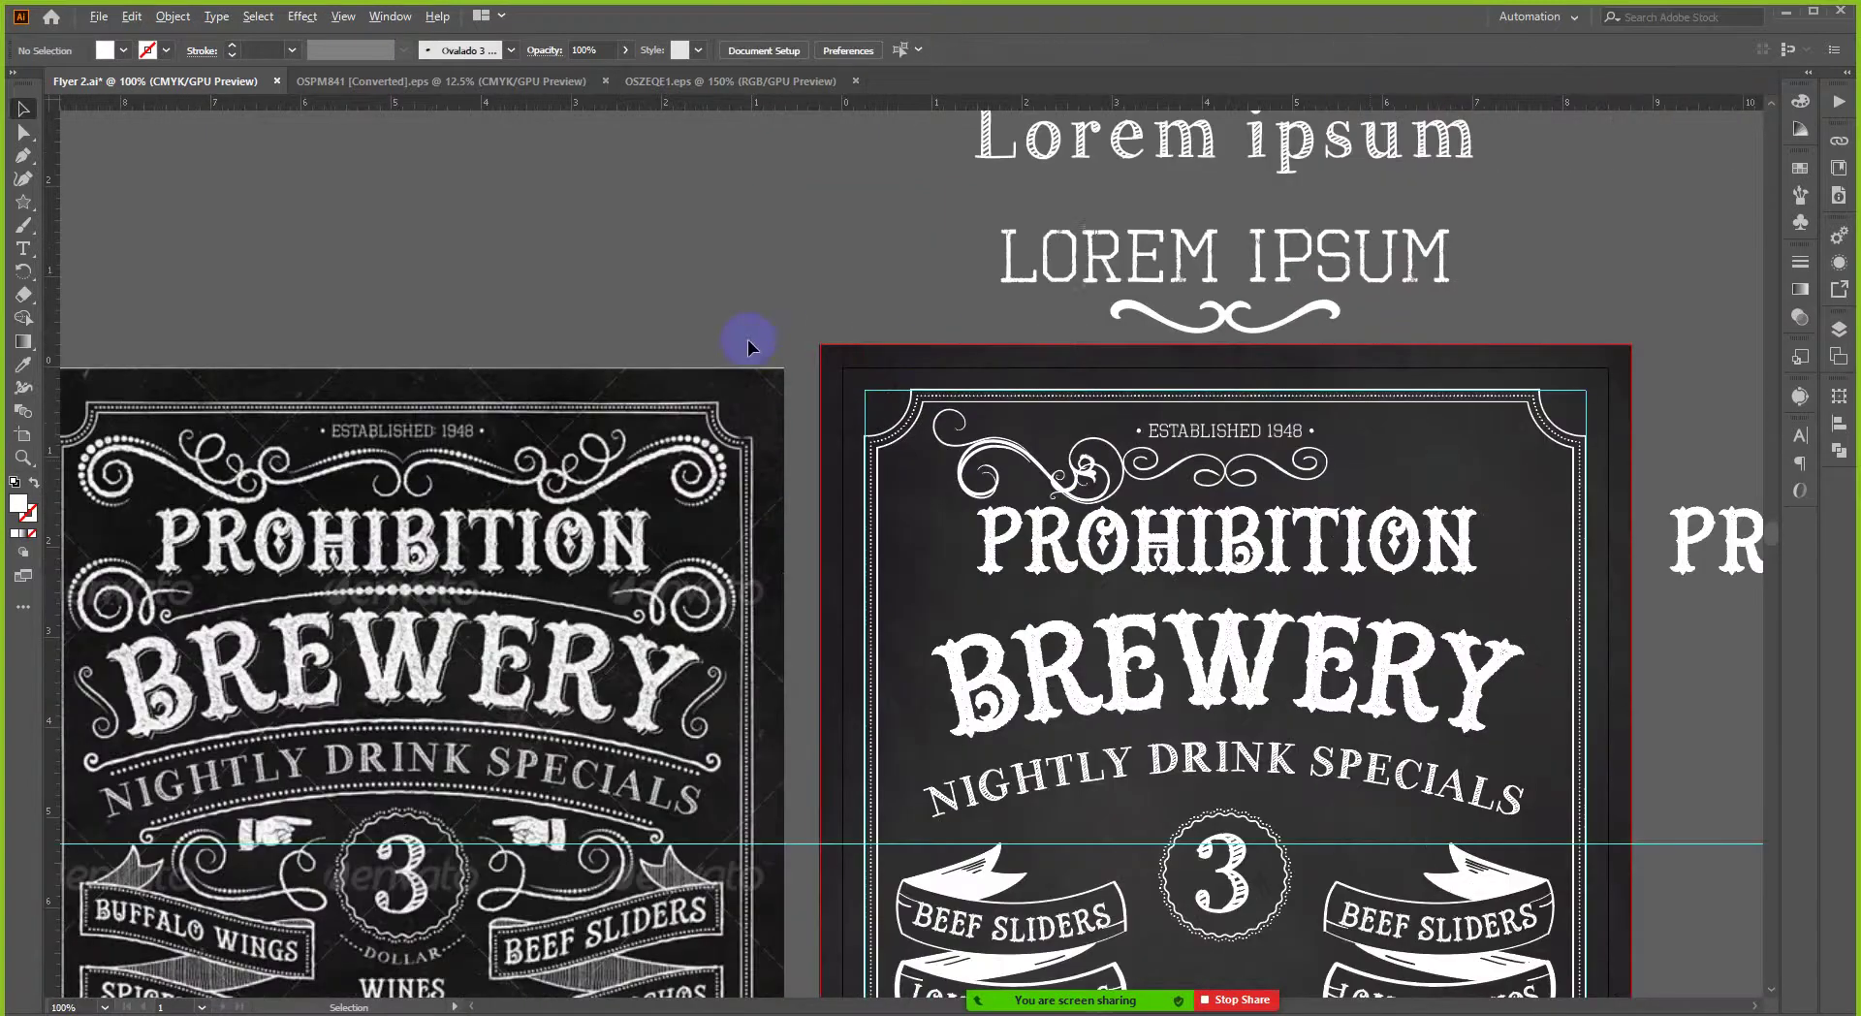
- Create a vertically reflected copy of the swirl and move it to the opposite side of the flourish beneath ESTABLISHED 1948
{"action": "scroll", "coordinate": [1366, 467], "scroll_direction": "up", "scroll_amount": 1}
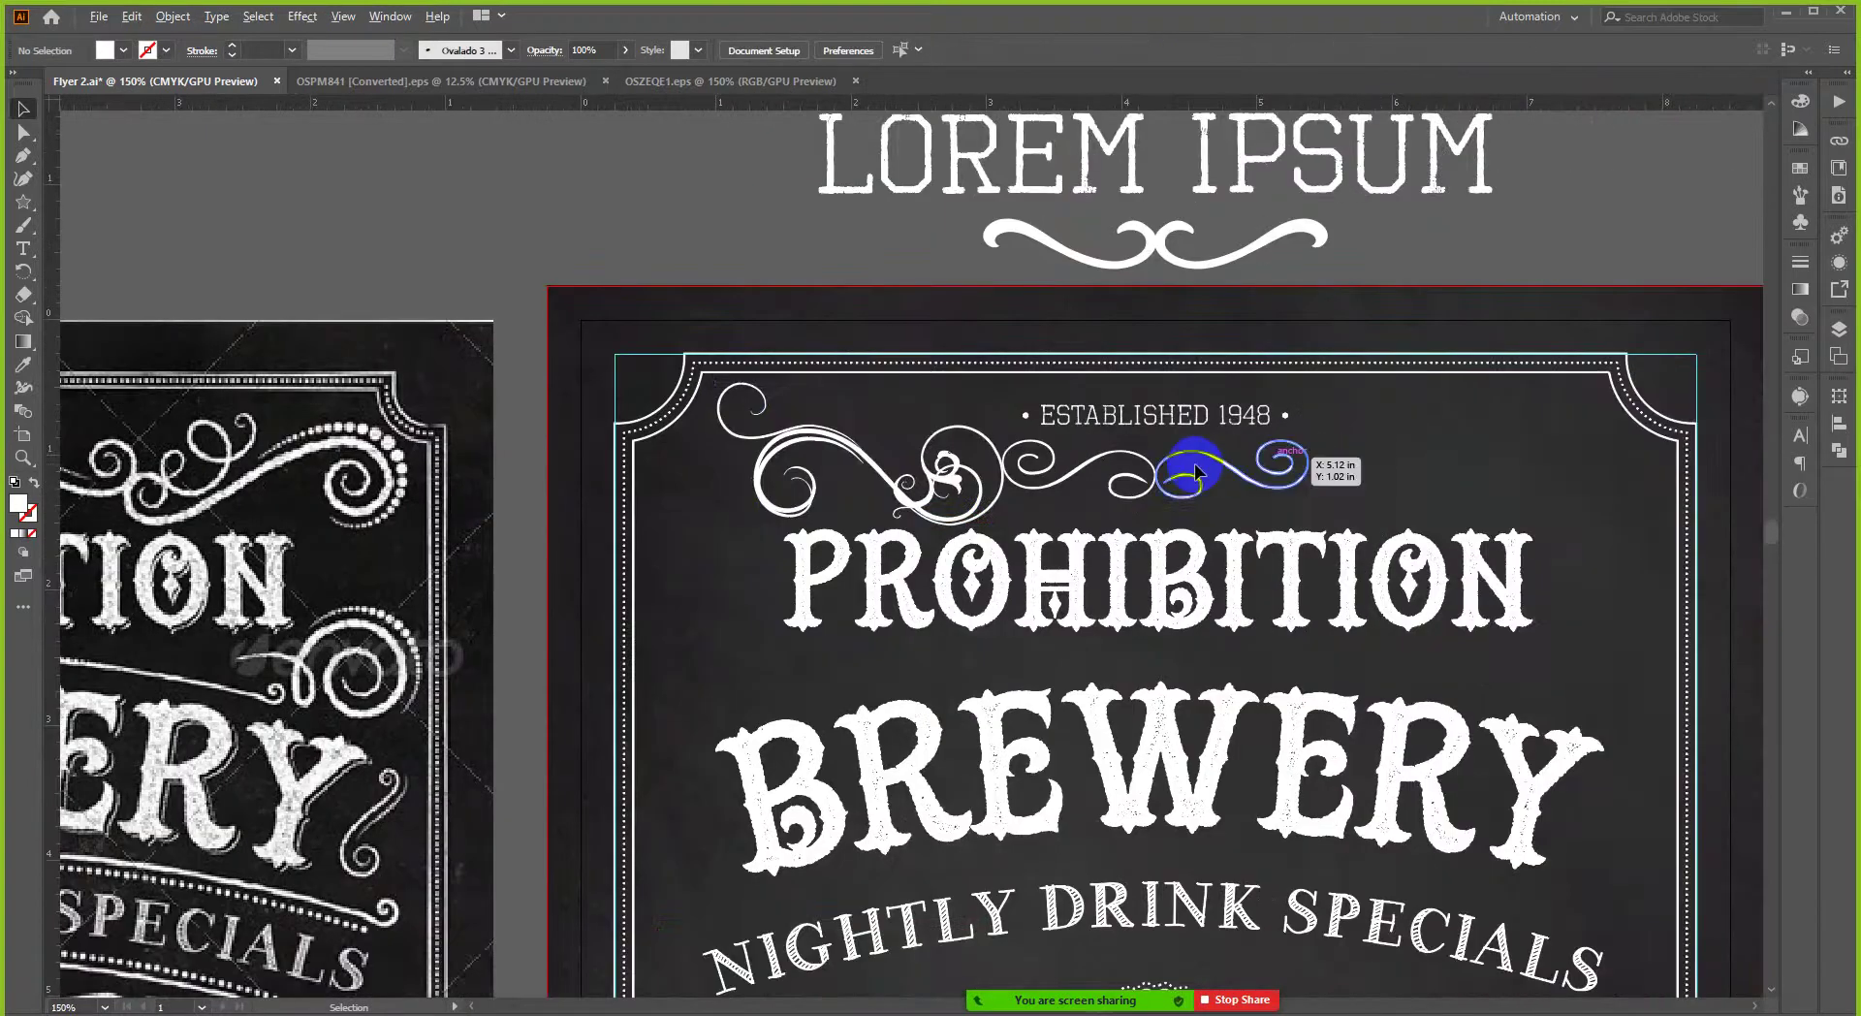
{"action": "scroll", "coordinate": [1176, 456], "scroll_direction": "down", "scroll_amount": 1}
{"action": "right_click", "coordinate": [982, 469]}
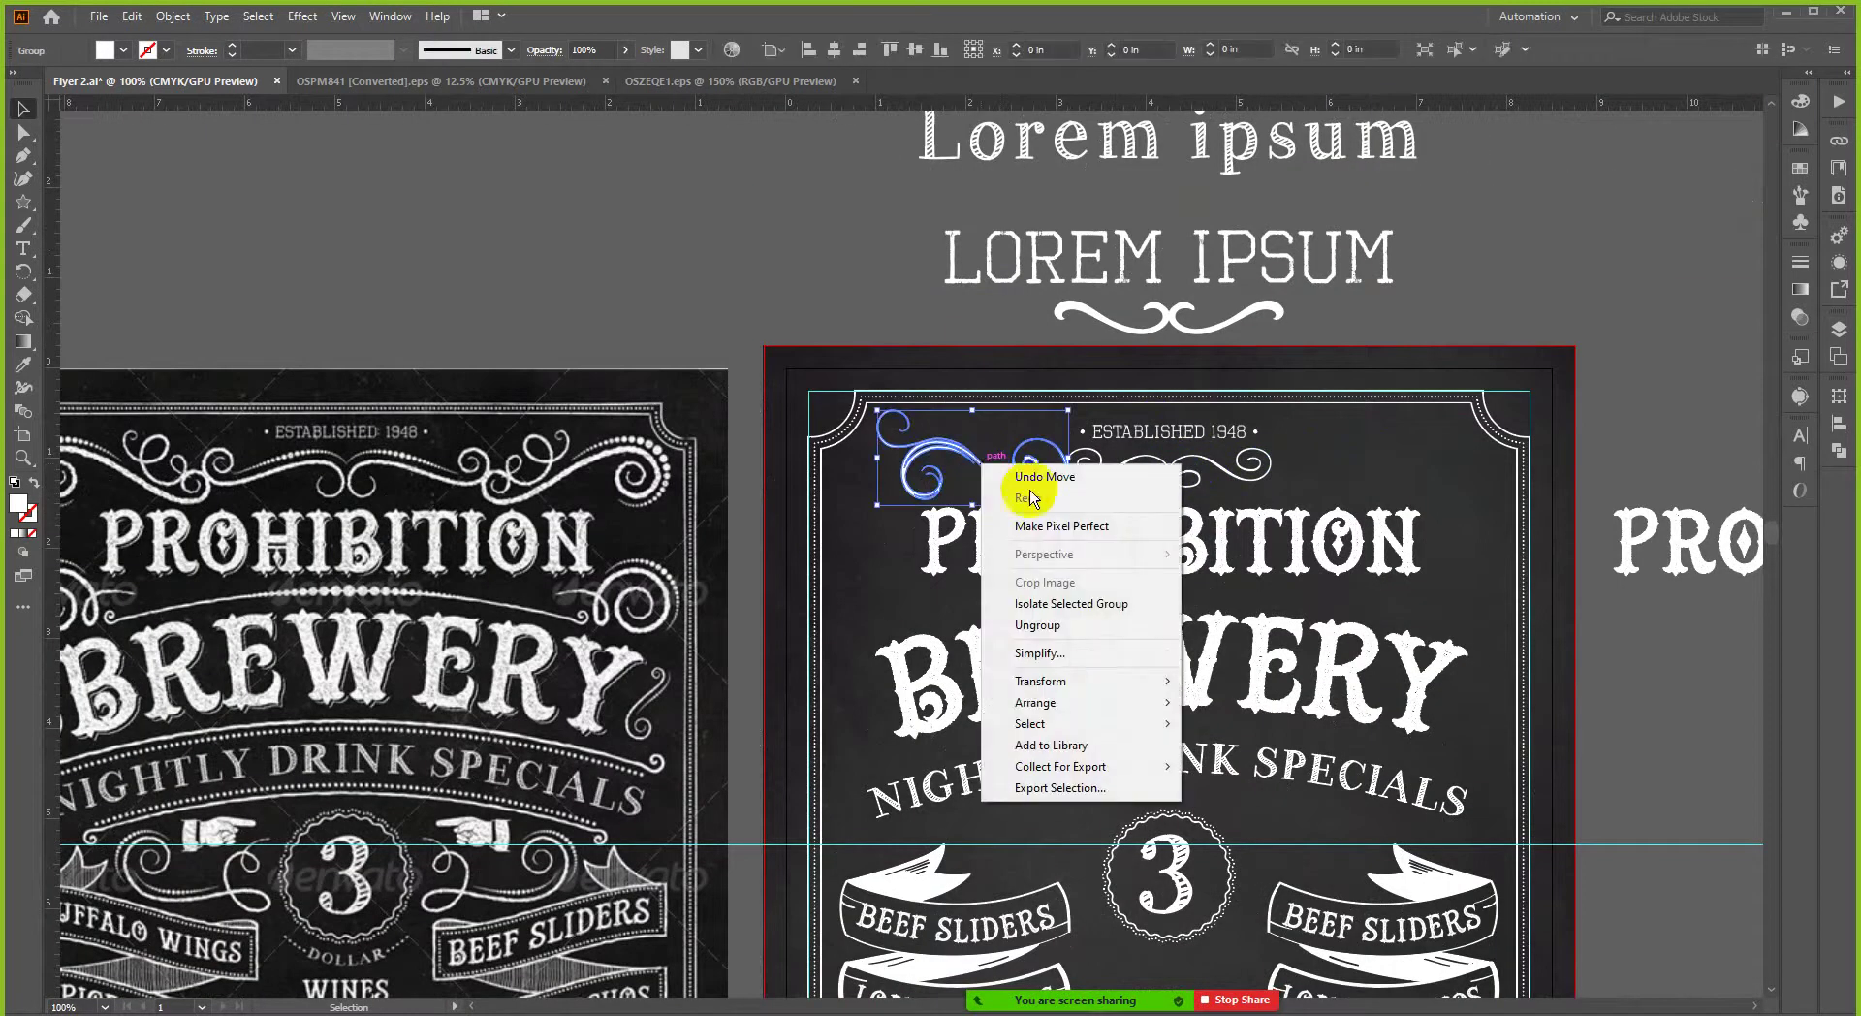
{"action": "mouse_move", "coordinate": [1136, 690]}
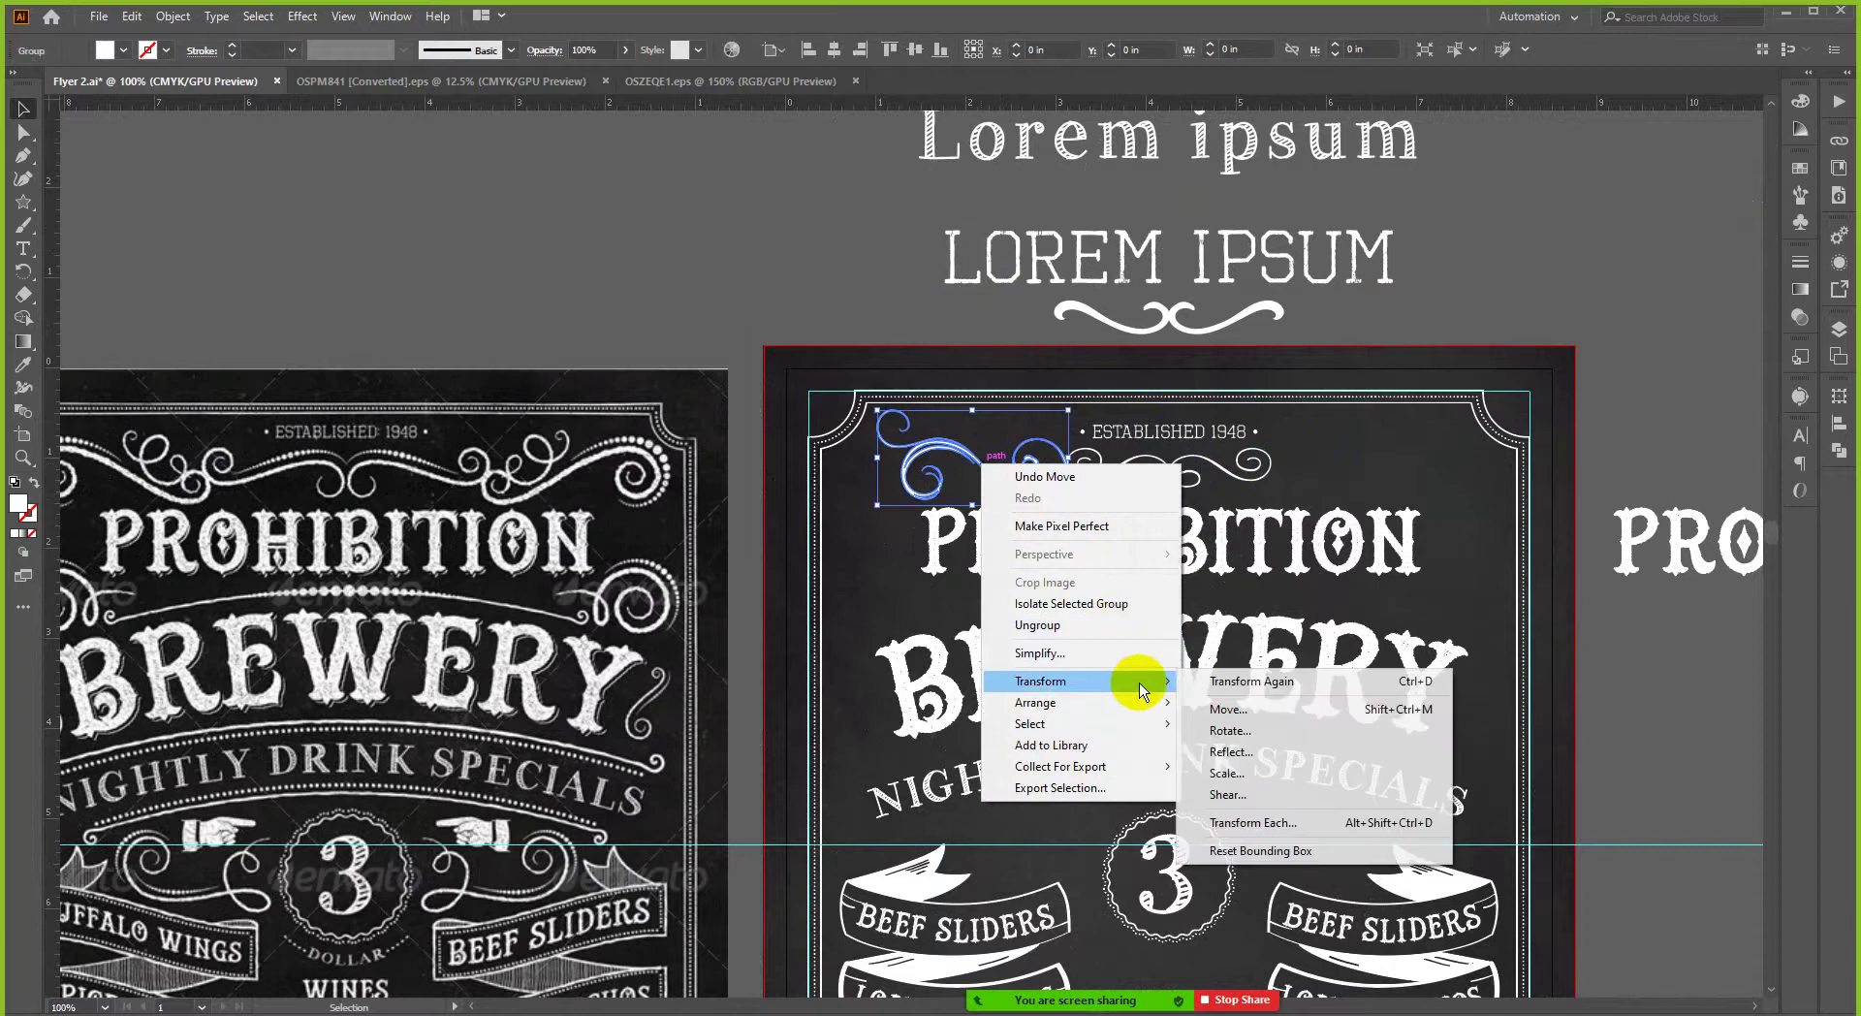
{"action": "left_click", "coordinate": [1231, 752]}
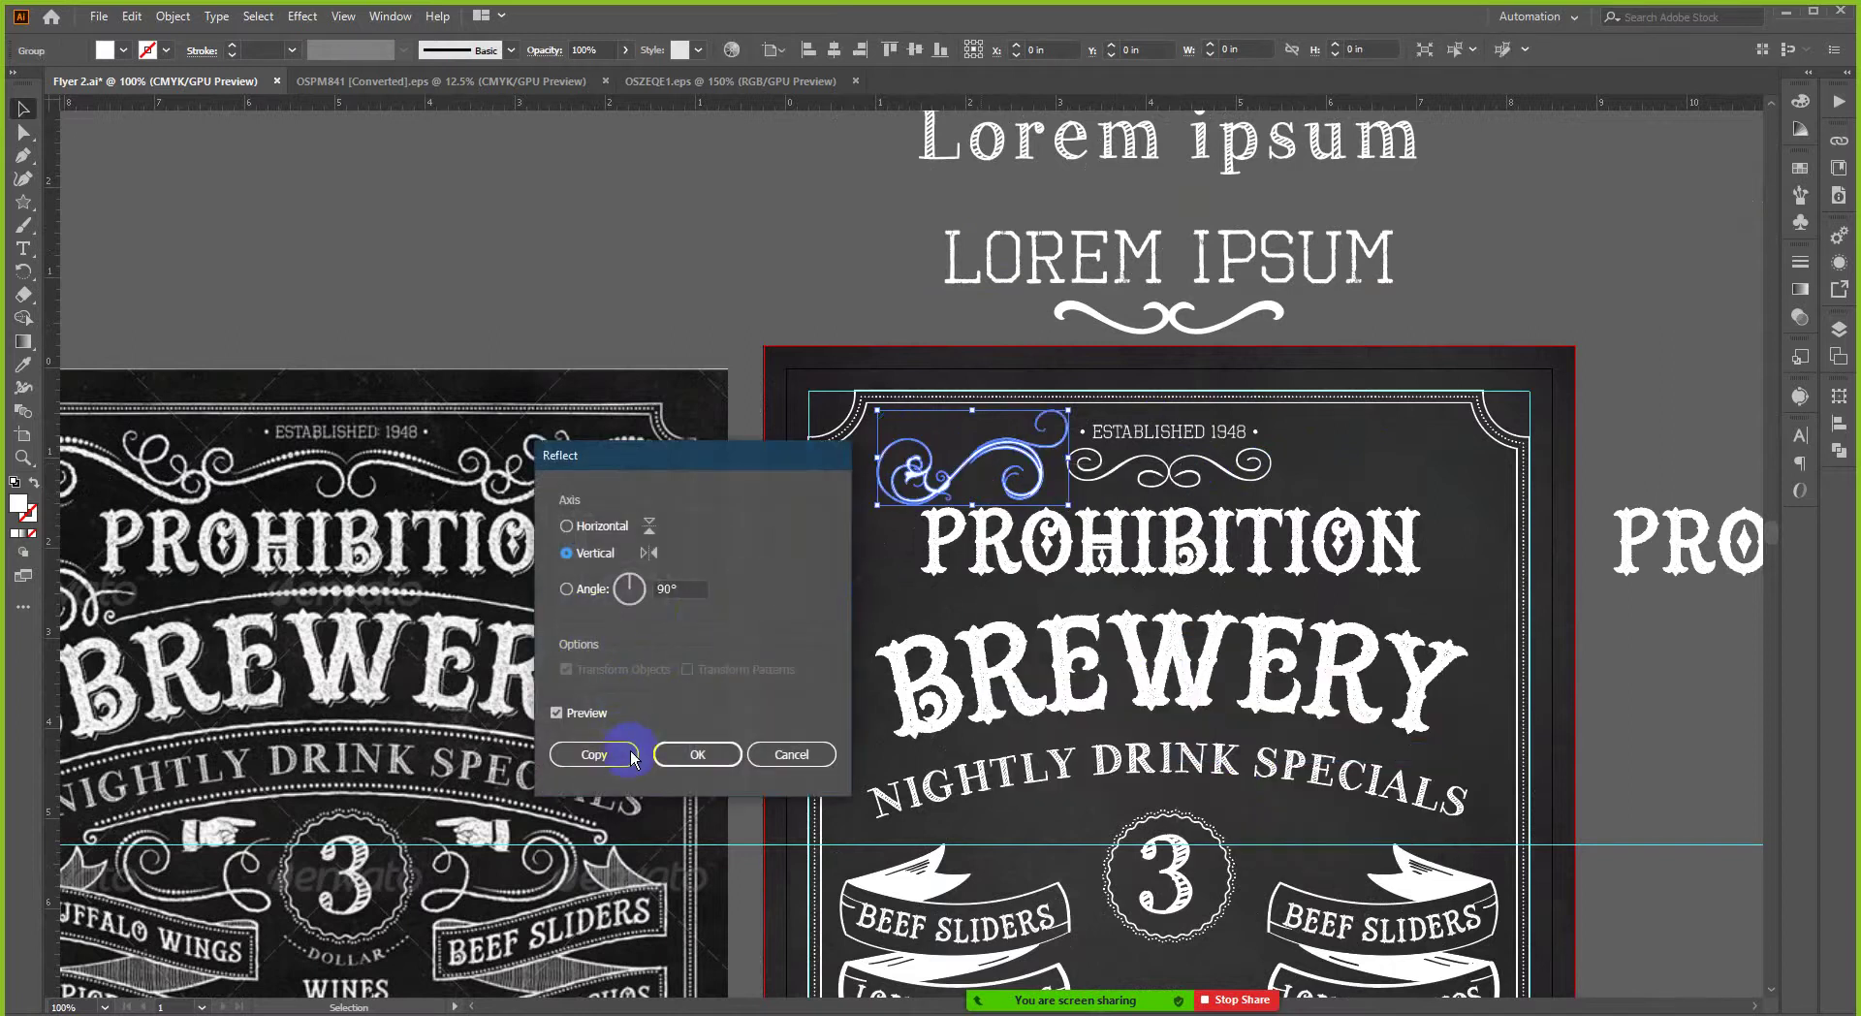
{"action": "left_click", "coordinate": [594, 754]}
{"action": "left_click_drag", "start_coordinate": [1016, 445], "coordinate": [1411, 425]}
- Shift the mirrored swirl horizontally until its outer curl meets the adjacent end of the central flourish
{"action": "scroll", "coordinate": [1411, 427], "scroll_direction": "up", "scroll_amount": 6}
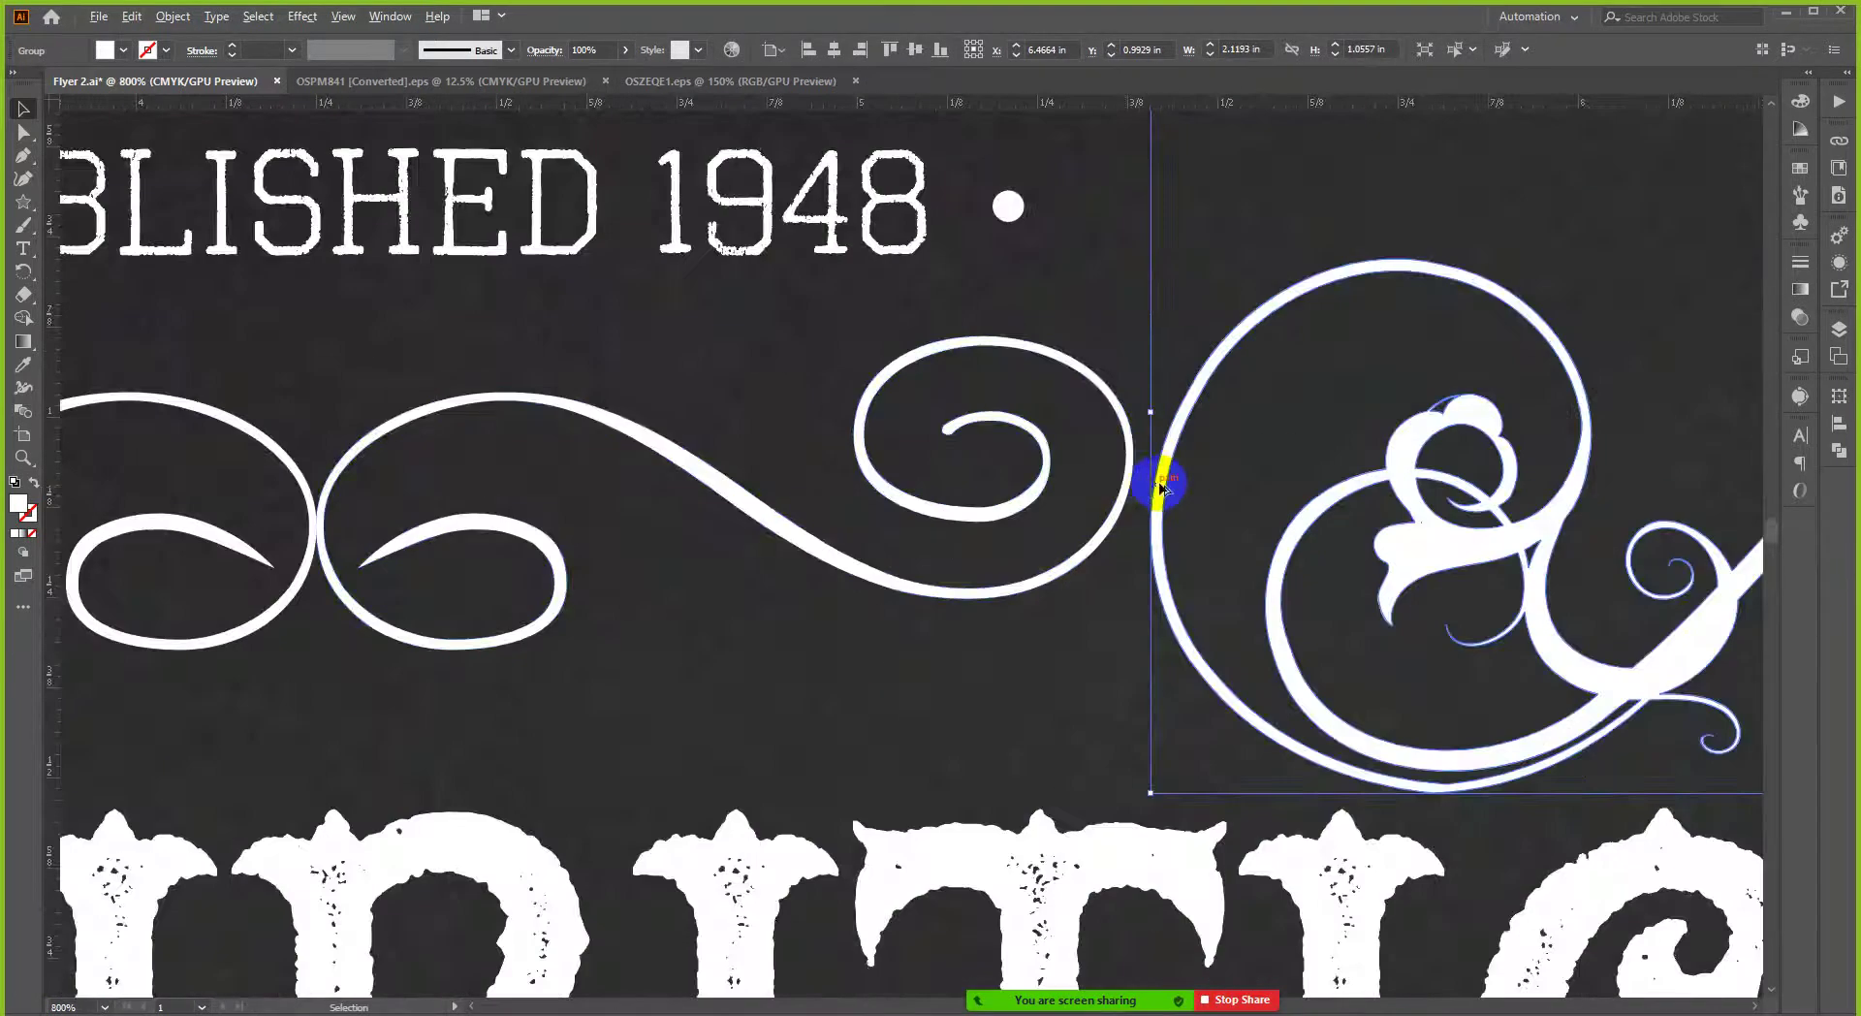
{"action": "scroll", "coordinate": [1160, 484], "scroll_direction": "up", "scroll_amount": 2}
{"action": "left_click_drag", "start_coordinate": [1141, 482], "coordinate": [1096, 471]}
{"action": "scroll", "coordinate": [1076, 469], "scroll_direction": "down", "scroll_amount": 4}
{"action": "scroll", "coordinate": [1102, 478], "scroll_direction": "up", "scroll_amount": 7}
{"action": "scroll", "coordinate": [1096, 471], "scroll_direction": "down", "scroll_amount": 6}
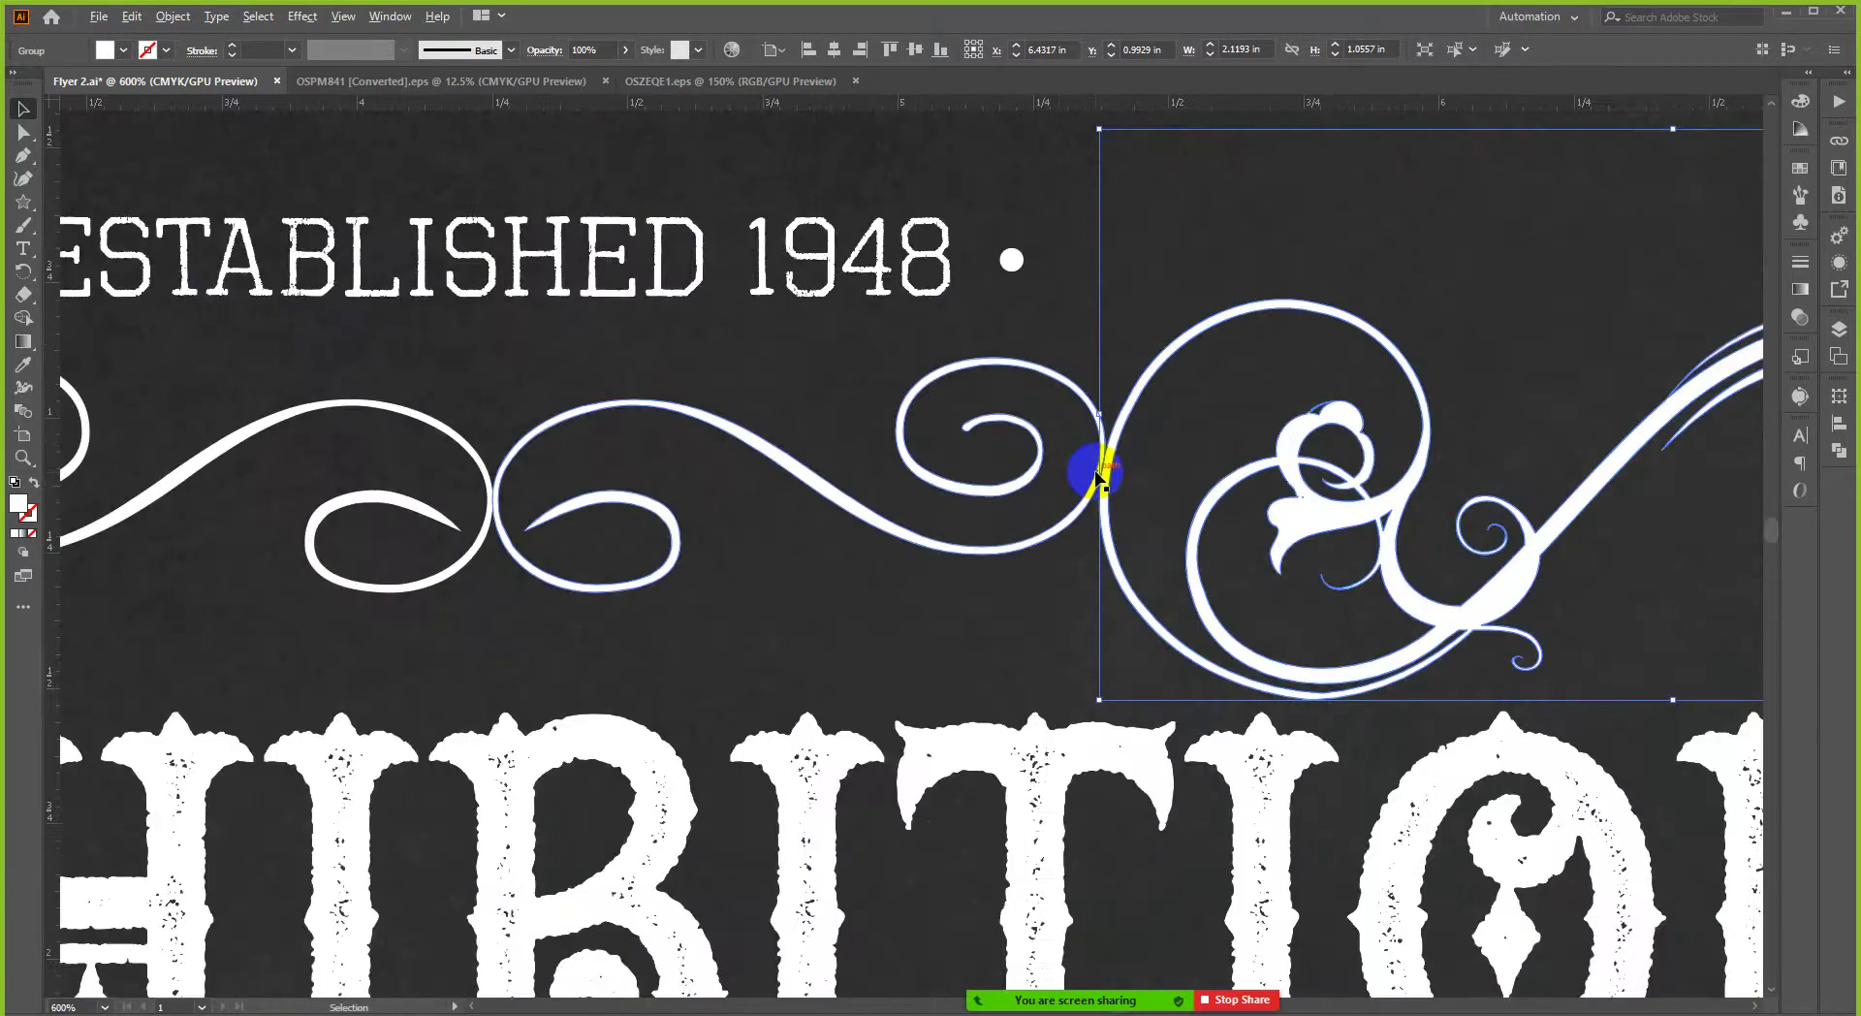
{"action": "scroll", "coordinate": [1095, 473], "scroll_direction": "down", "scroll_amount": 3}
{"action": "left_click", "coordinate": [1199, 255]}
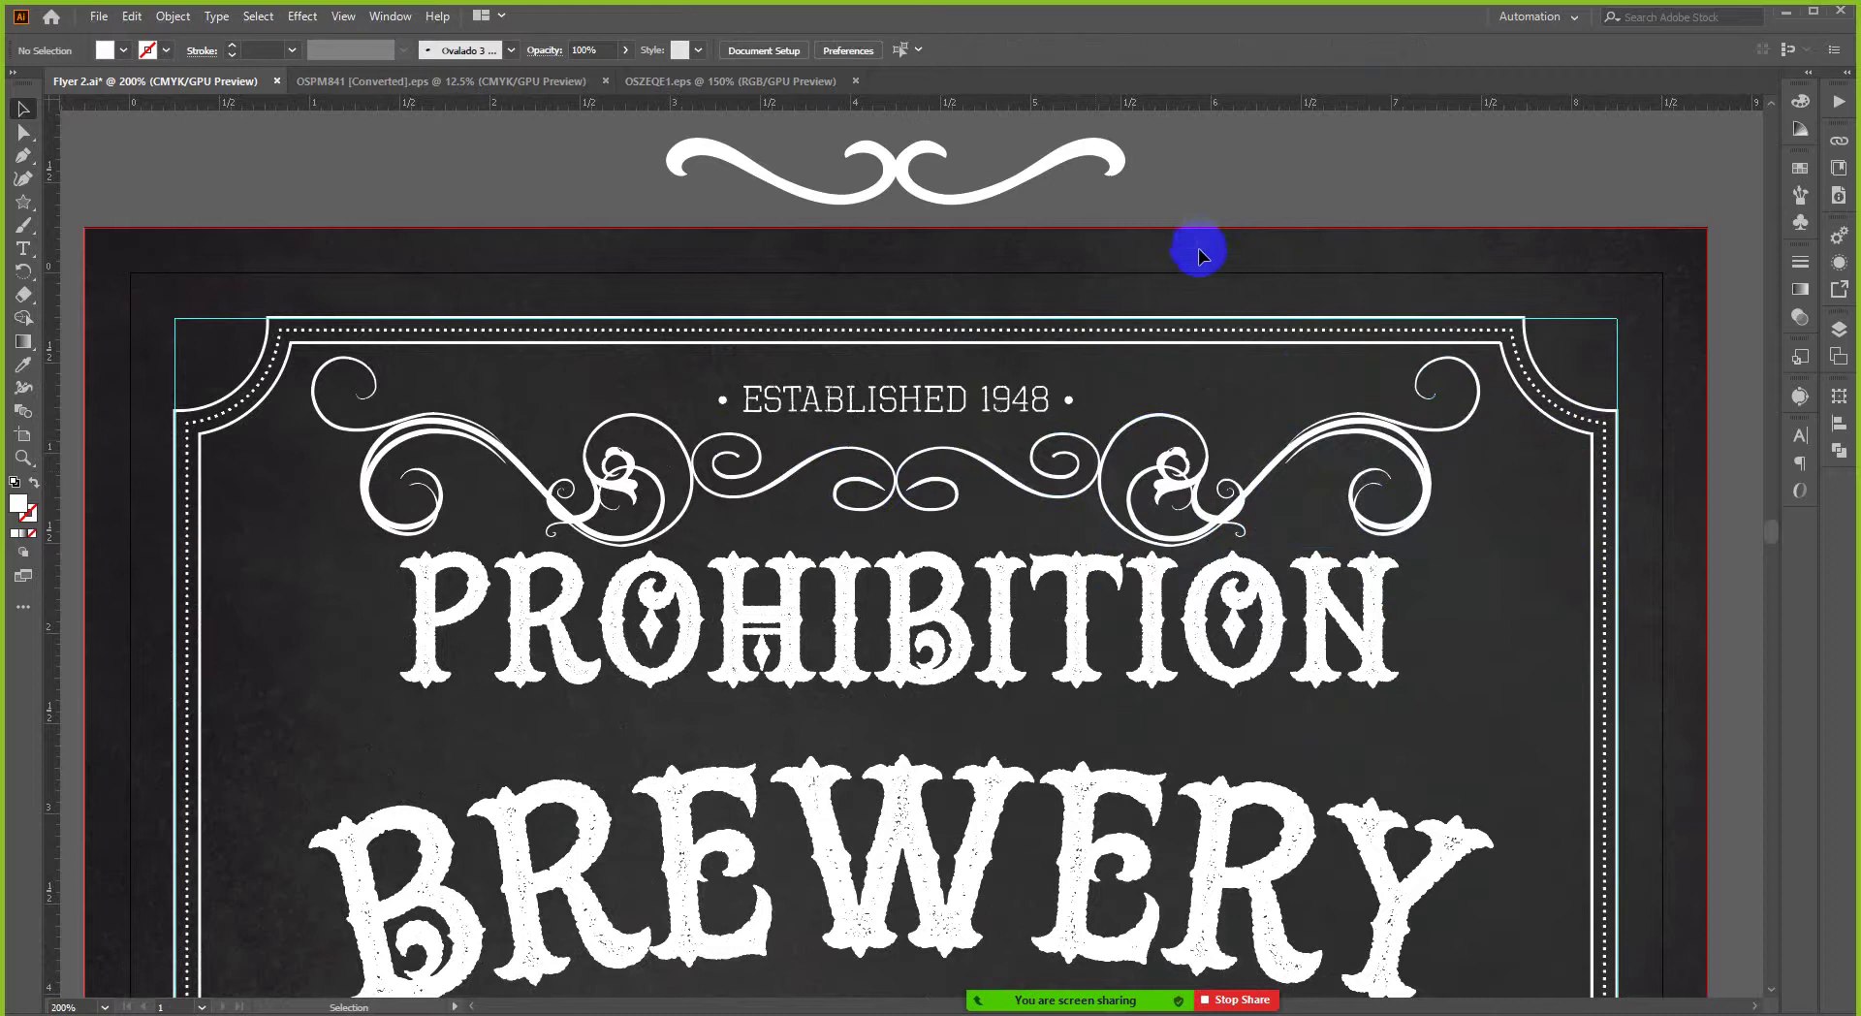
- Group the two ornamental swirls above PROHIBITION and center the group horizontally on the artboard
{"action": "left_click", "coordinate": [1345, 437]}
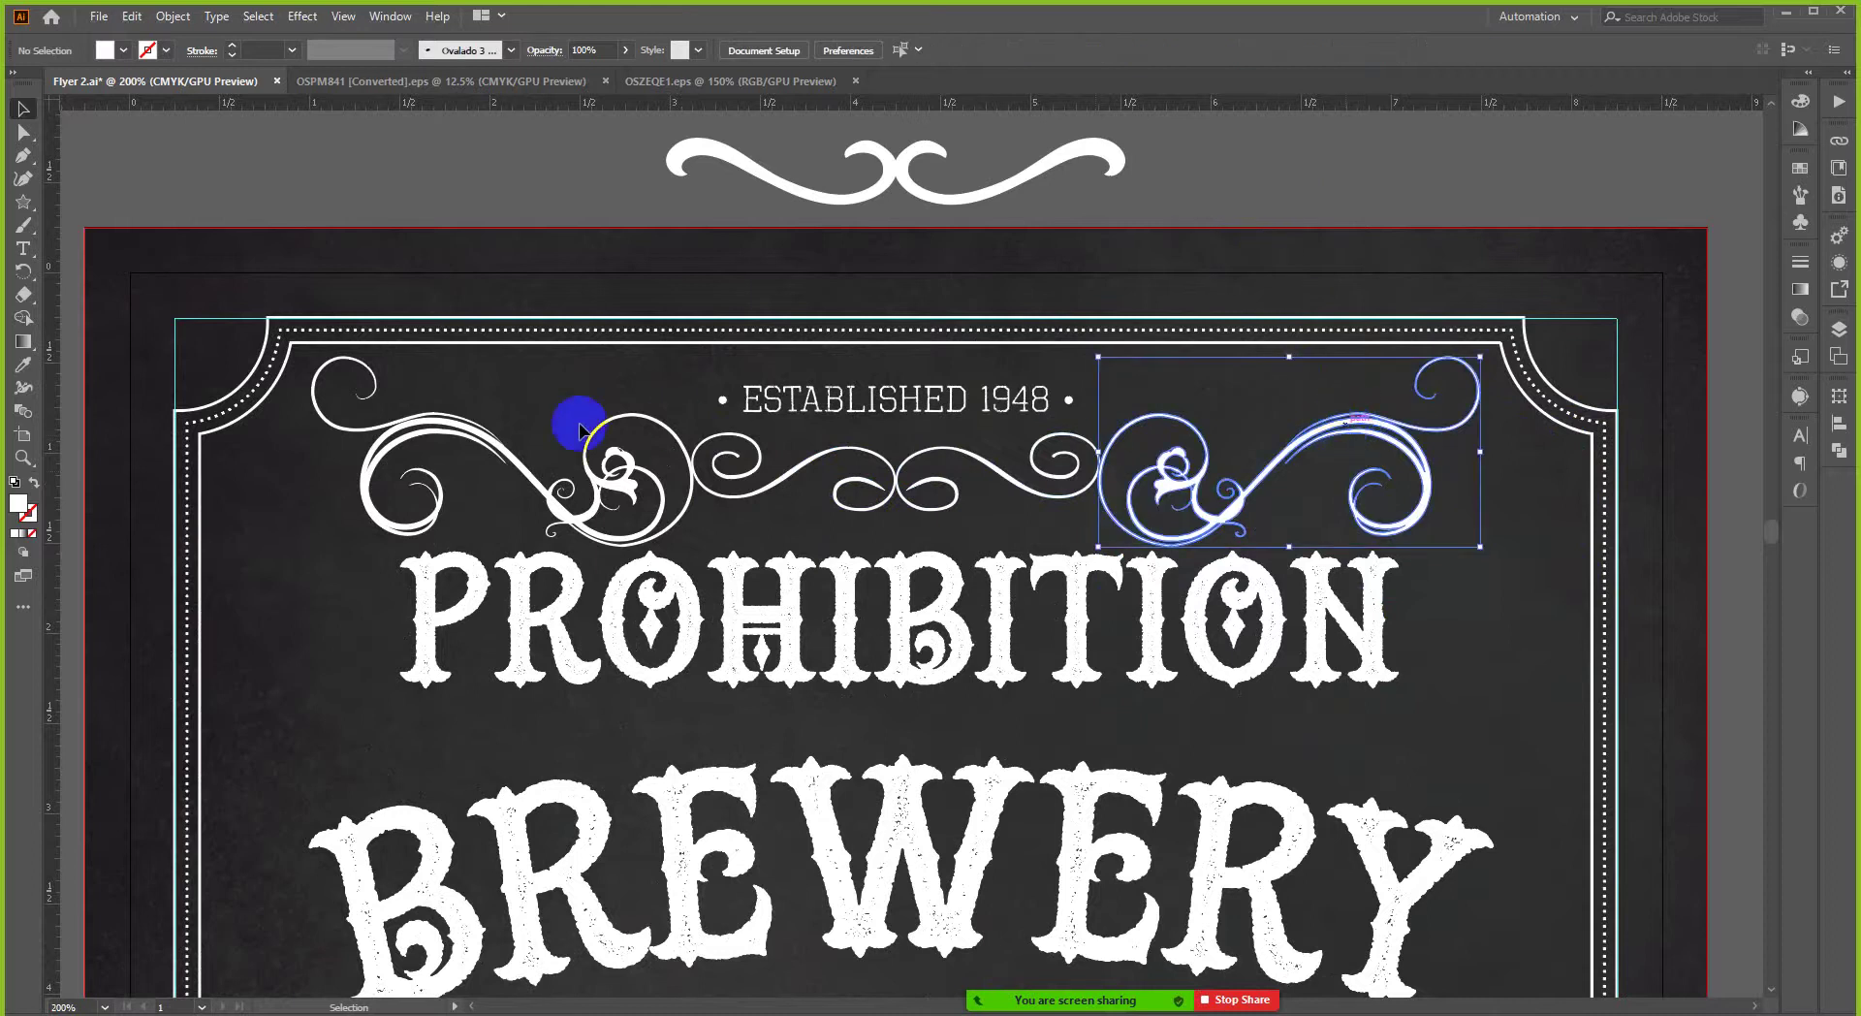
{"action": "left_click", "coordinate": [444, 427], "text": "shift"}
{"action": "key", "text": "a"}
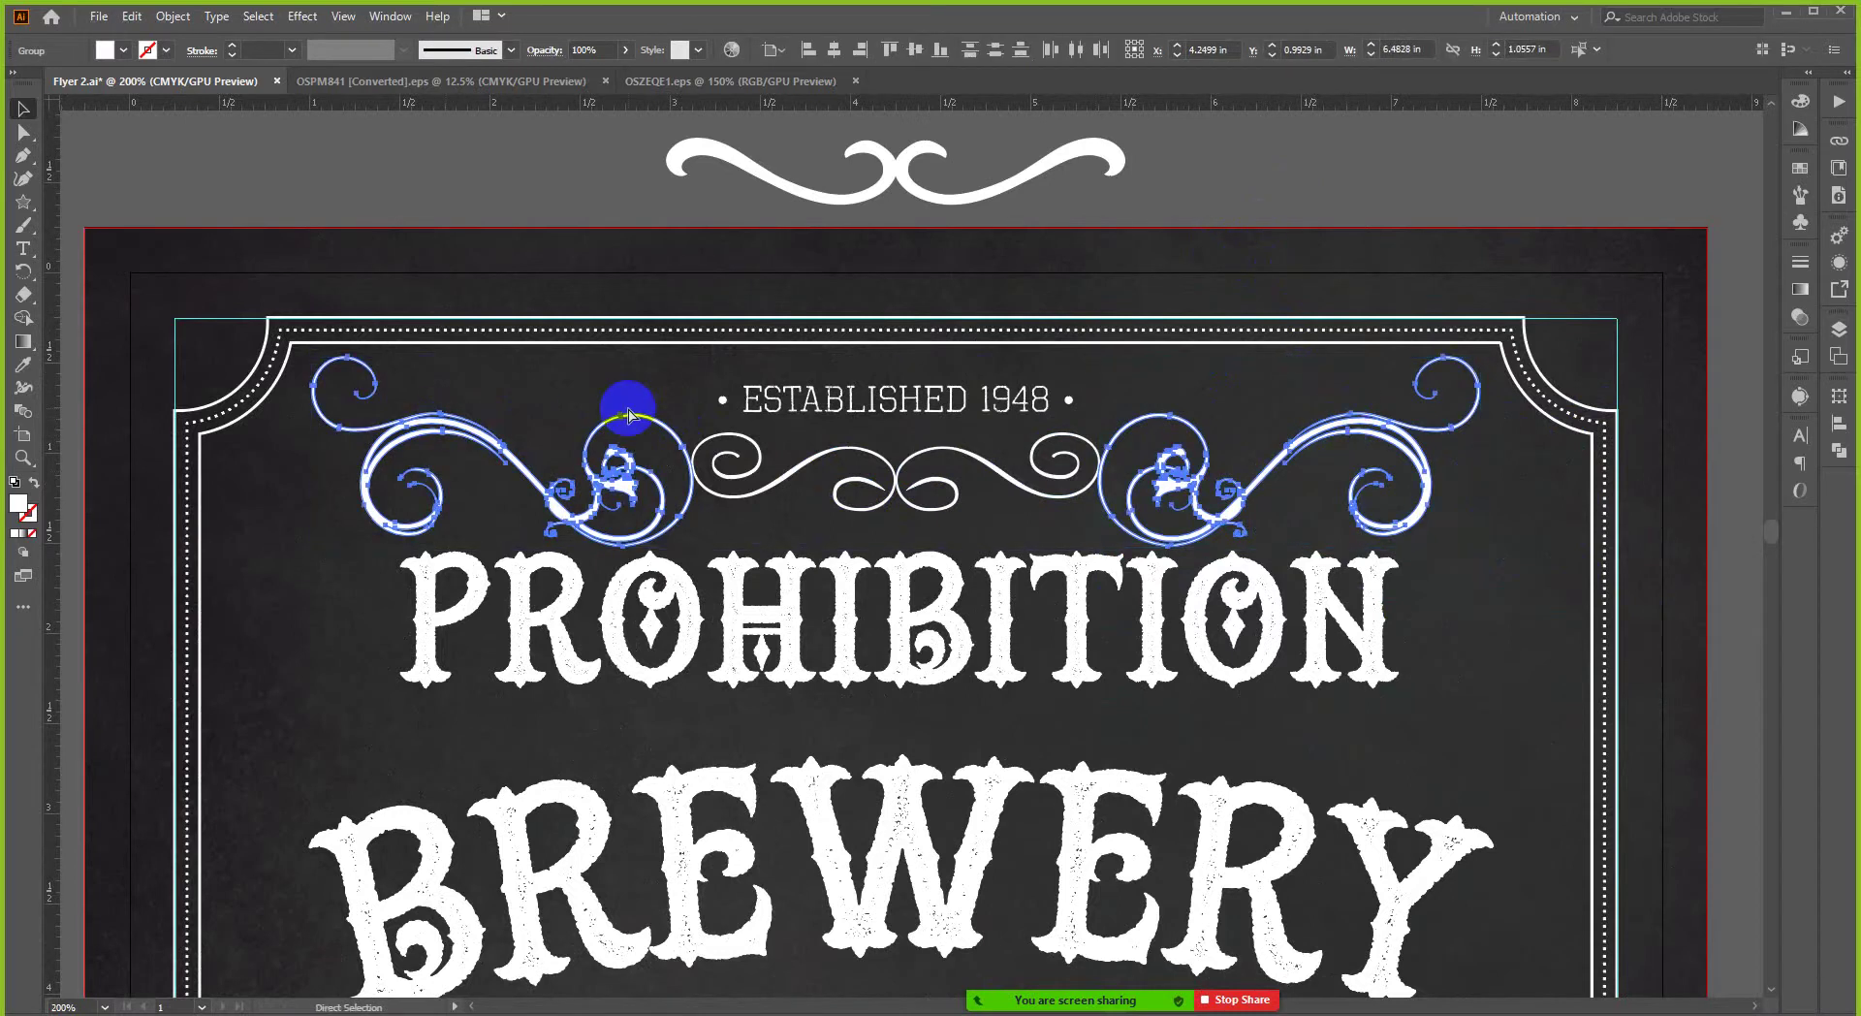
{"action": "key", "text": "v"}
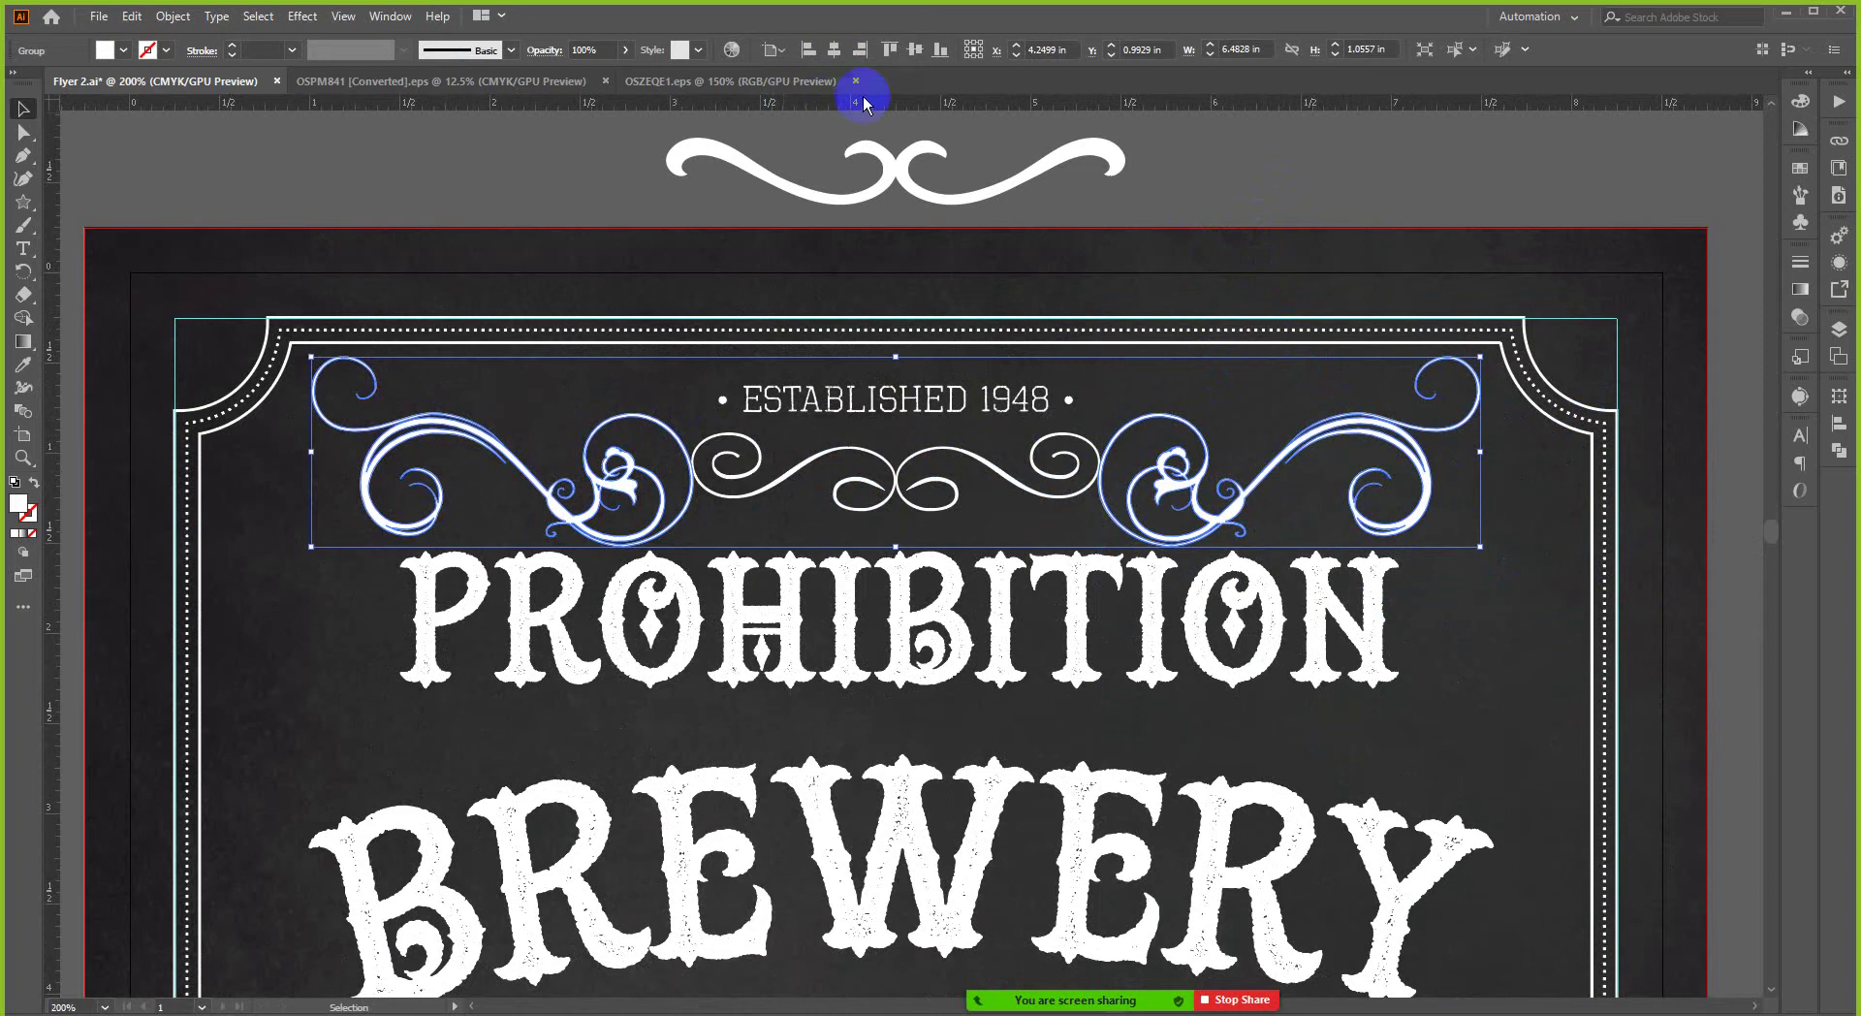
{"action": "left_click", "coordinate": [1239, 195]}
- Nudge the grouped swirls slightly upward, away from the PROHIBITION heading, and deselect them
{"action": "scroll", "coordinate": [1189, 305], "scroll_direction": "down", "scroll_amount": 2}
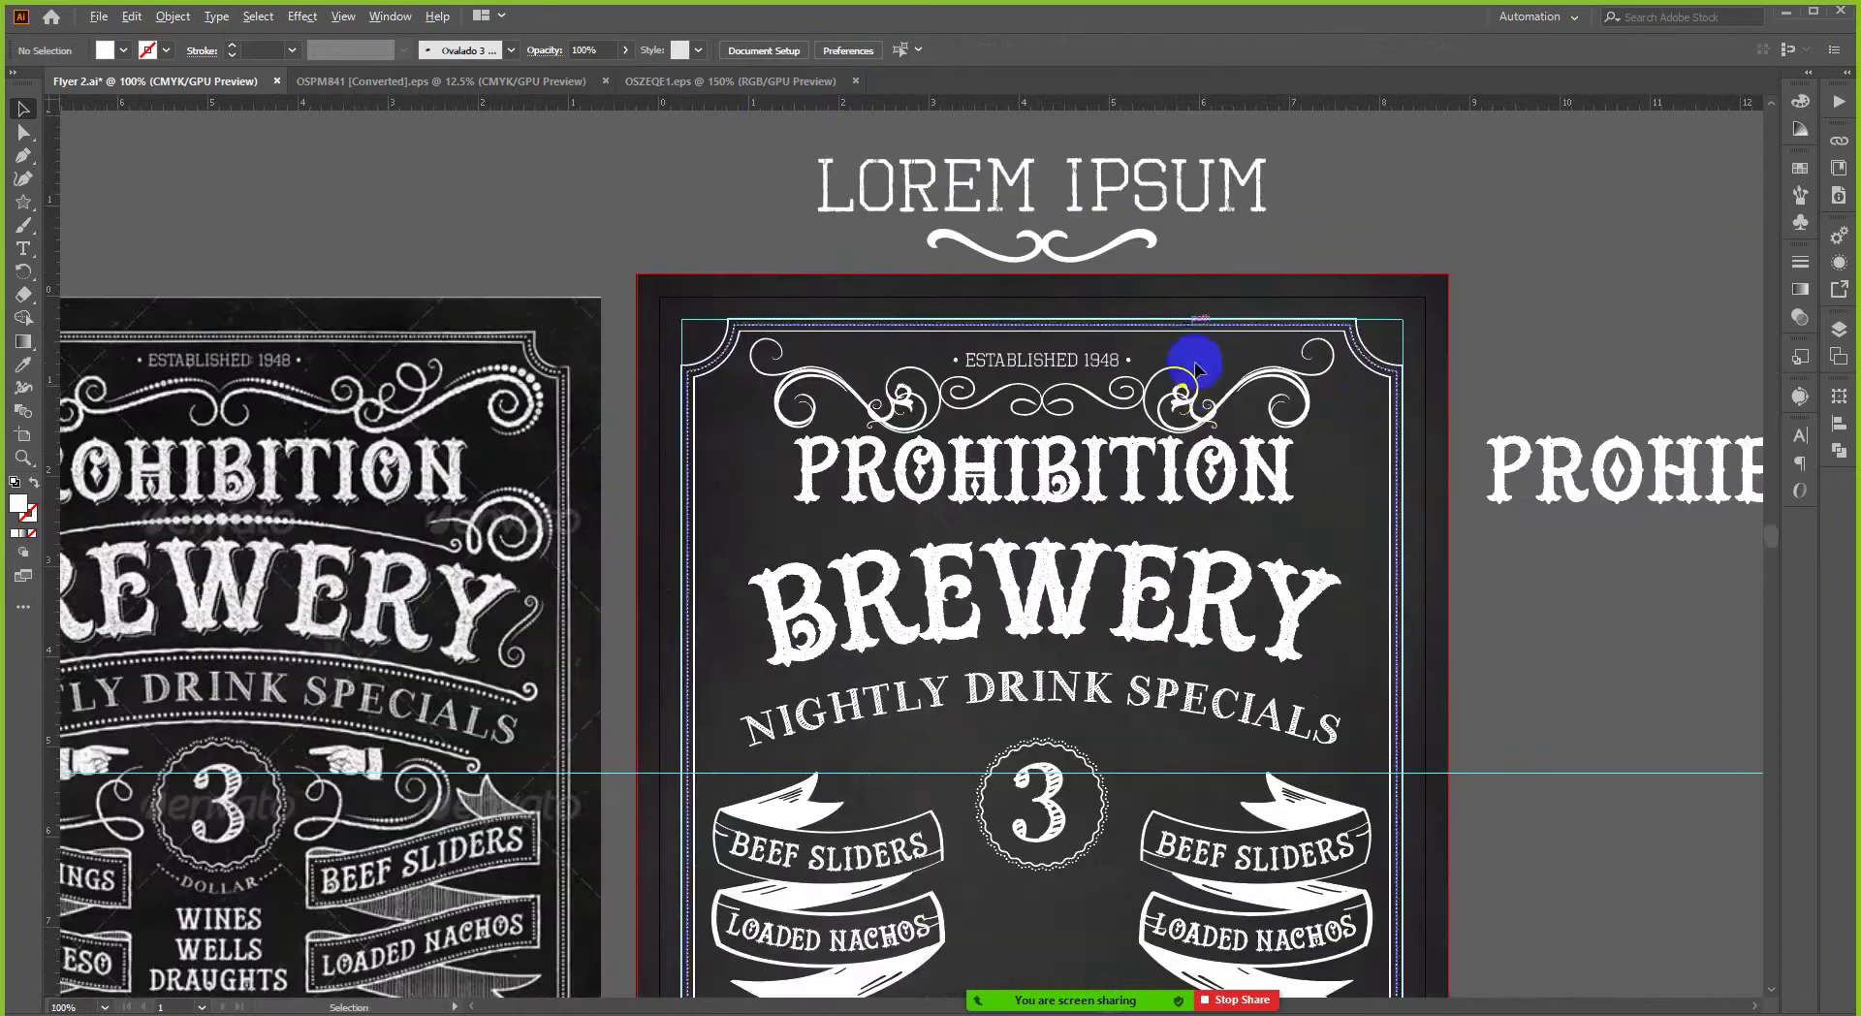
{"action": "scroll", "coordinate": [1205, 390], "scroll_direction": "down", "scroll_amount": 1}
{"action": "scroll", "coordinate": [1199, 388], "scroll_direction": "up", "scroll_amount": 1}
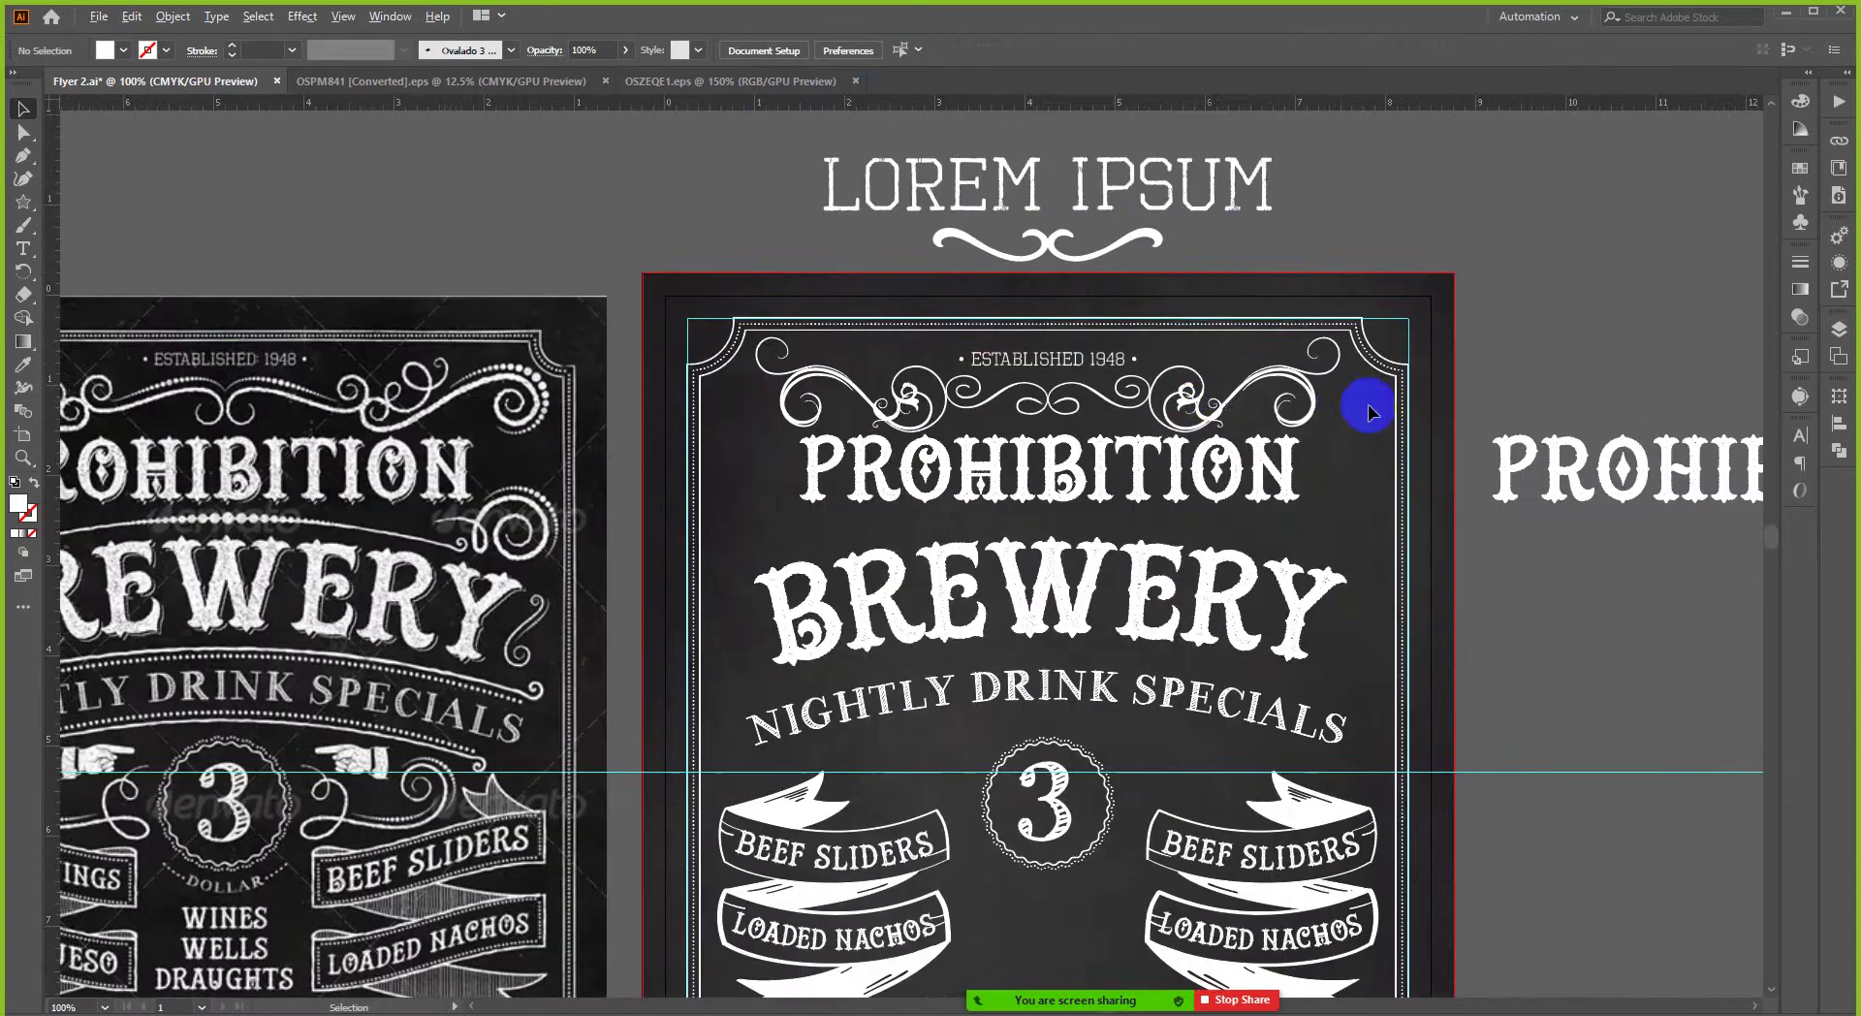
{"action": "left_click", "coordinate": [1299, 411]}
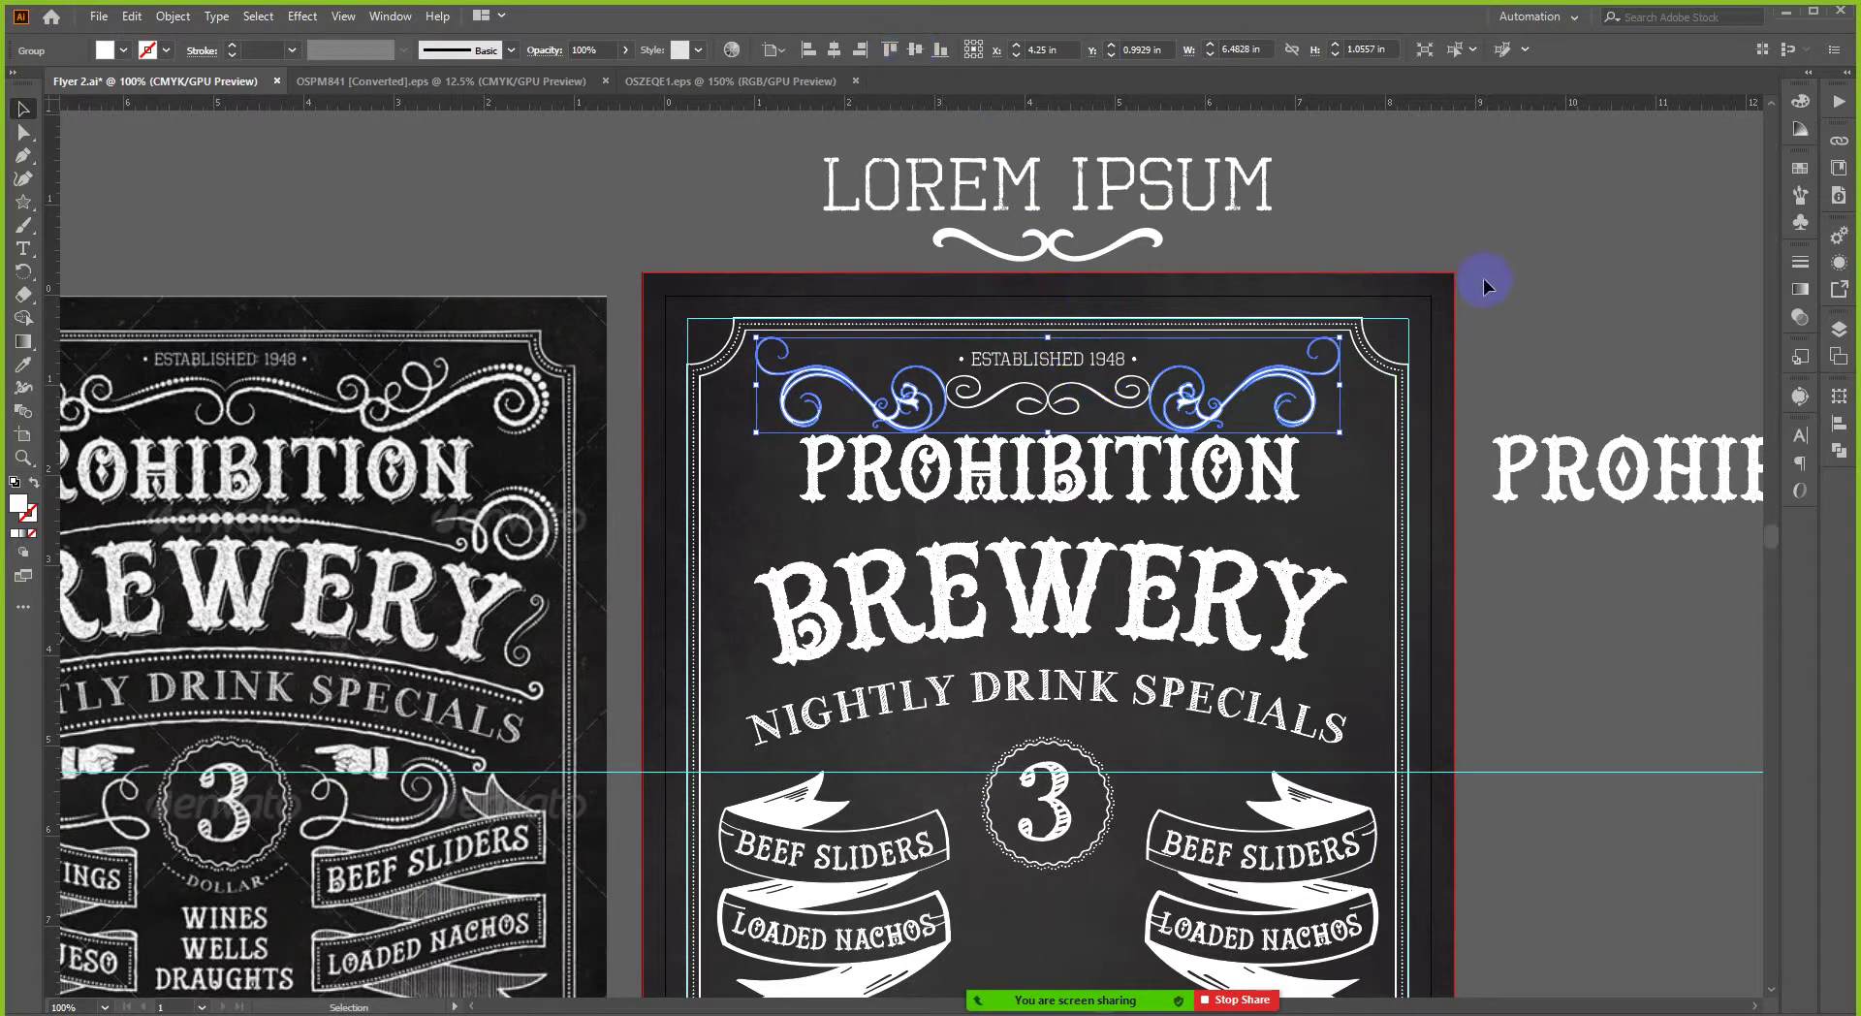
{"action": "key", "text": "Up"}
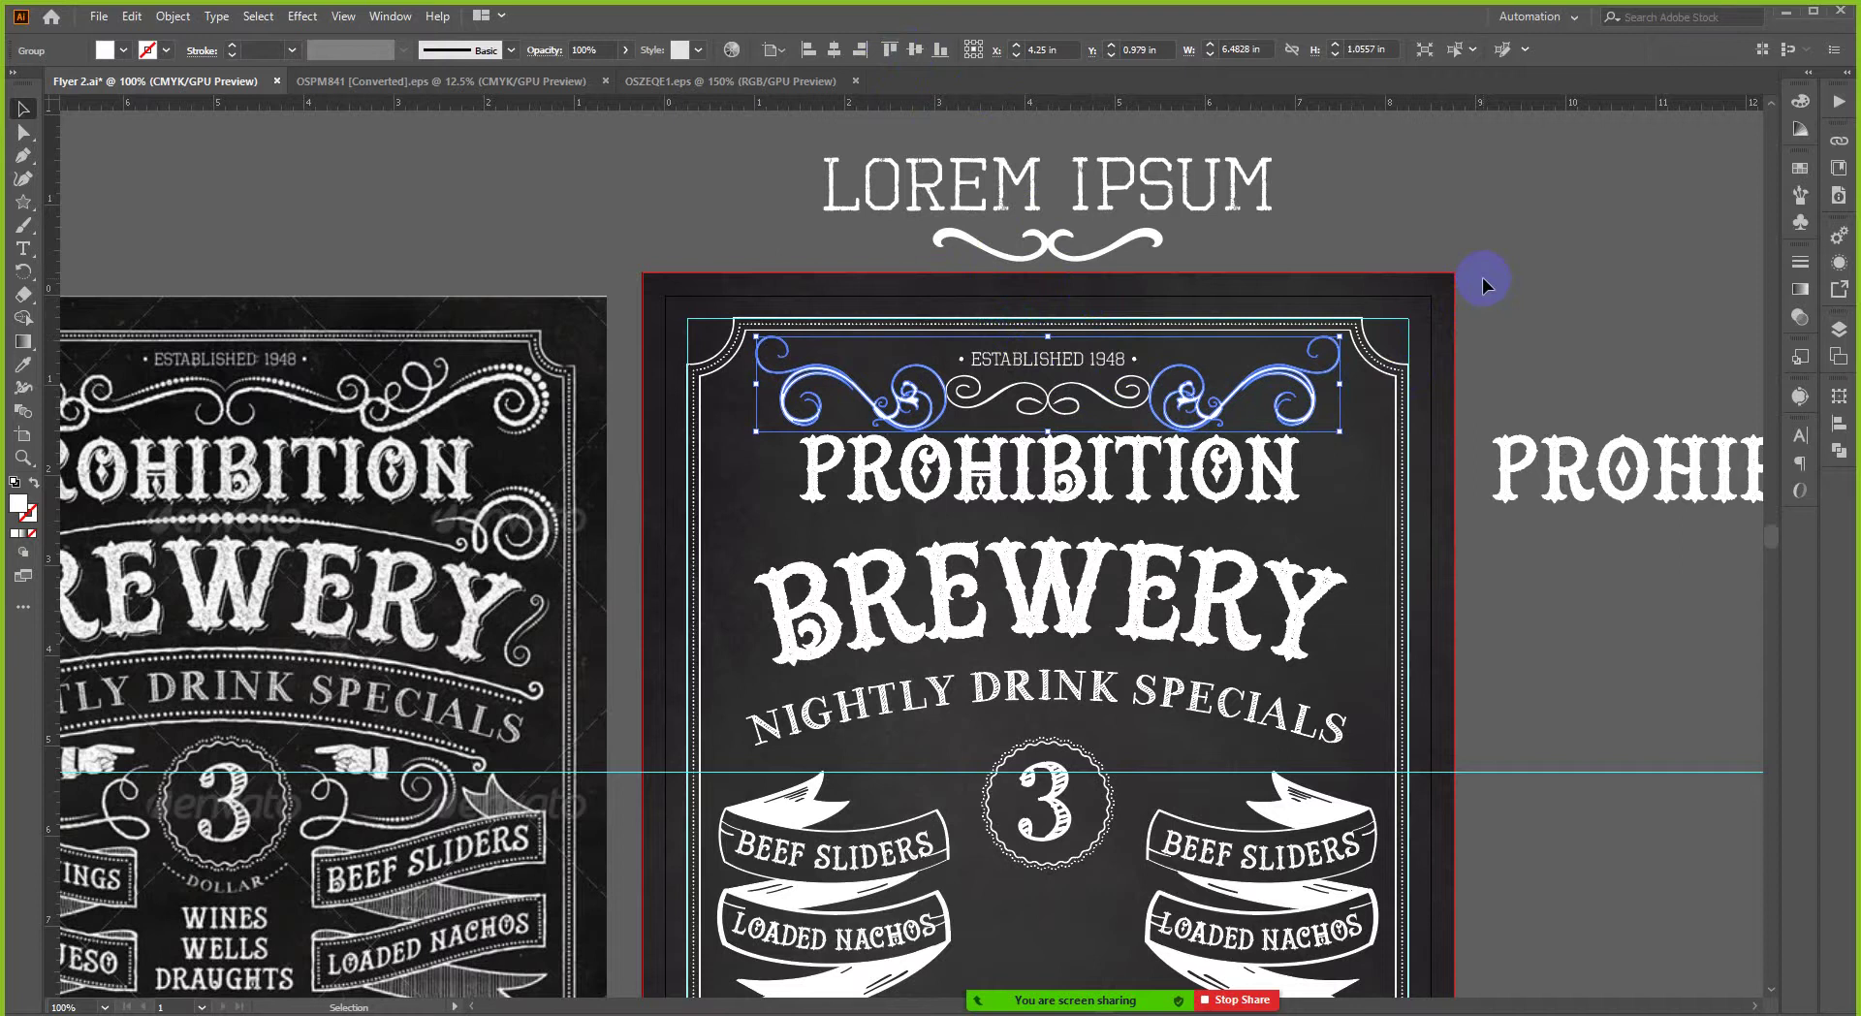
{"action": "left_click", "coordinate": [1417, 186]}
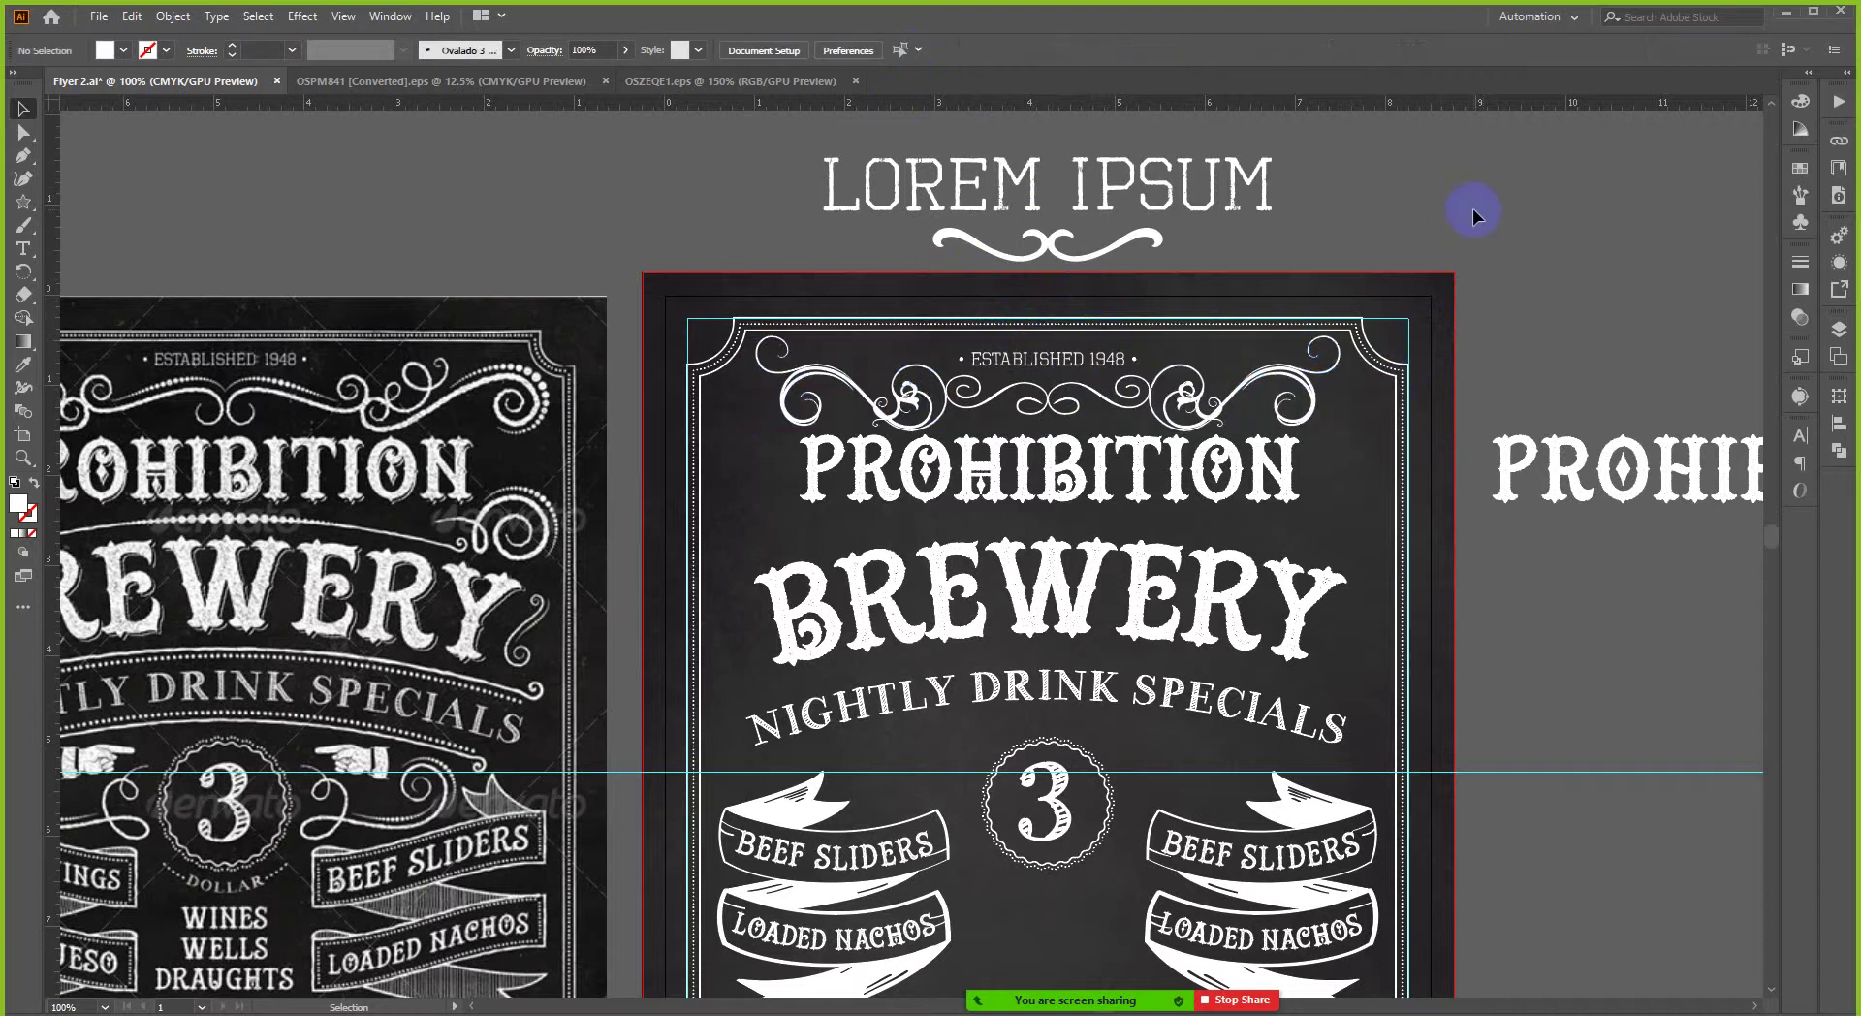
- Delete the spare flourish beneath the LOREM IPSUM sample above the flyer
{"action": "scroll", "coordinate": [1473, 208], "scroll_direction": "down", "scroll_amount": 1}
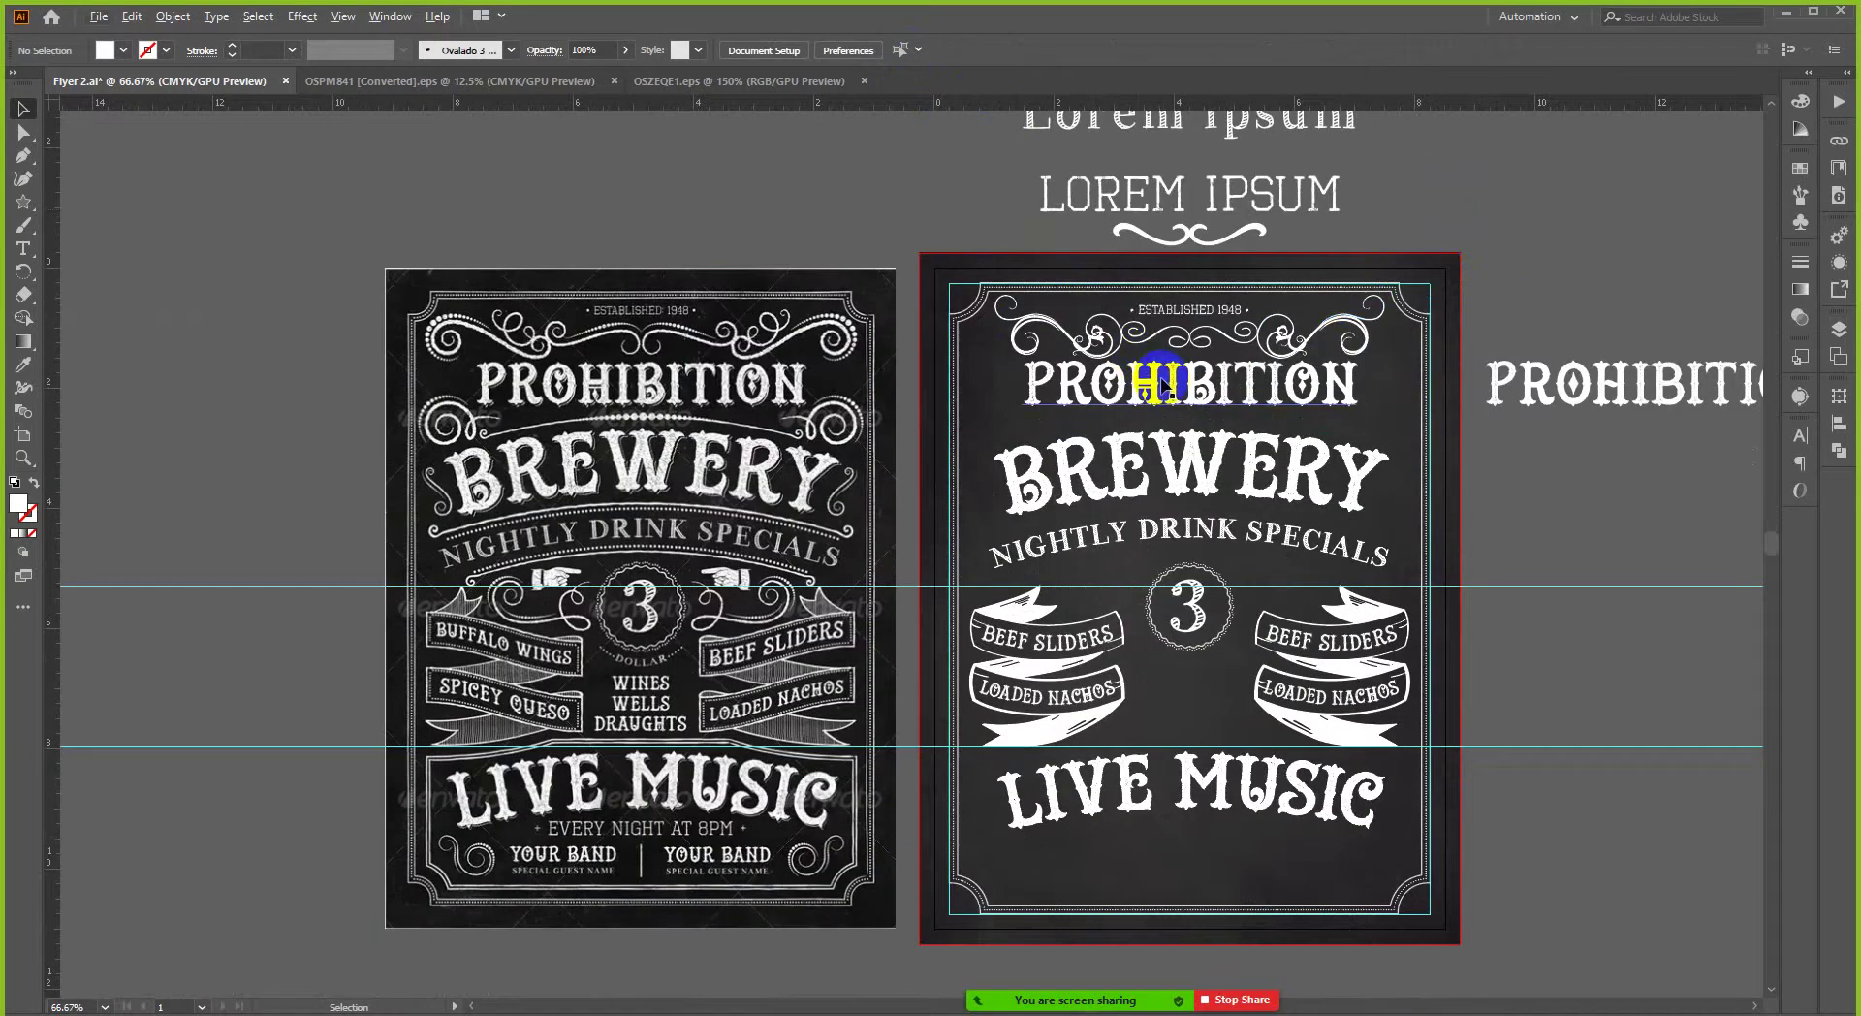
{"action": "scroll", "coordinate": [1161, 386], "scroll_direction": "up", "scroll_amount": 1}
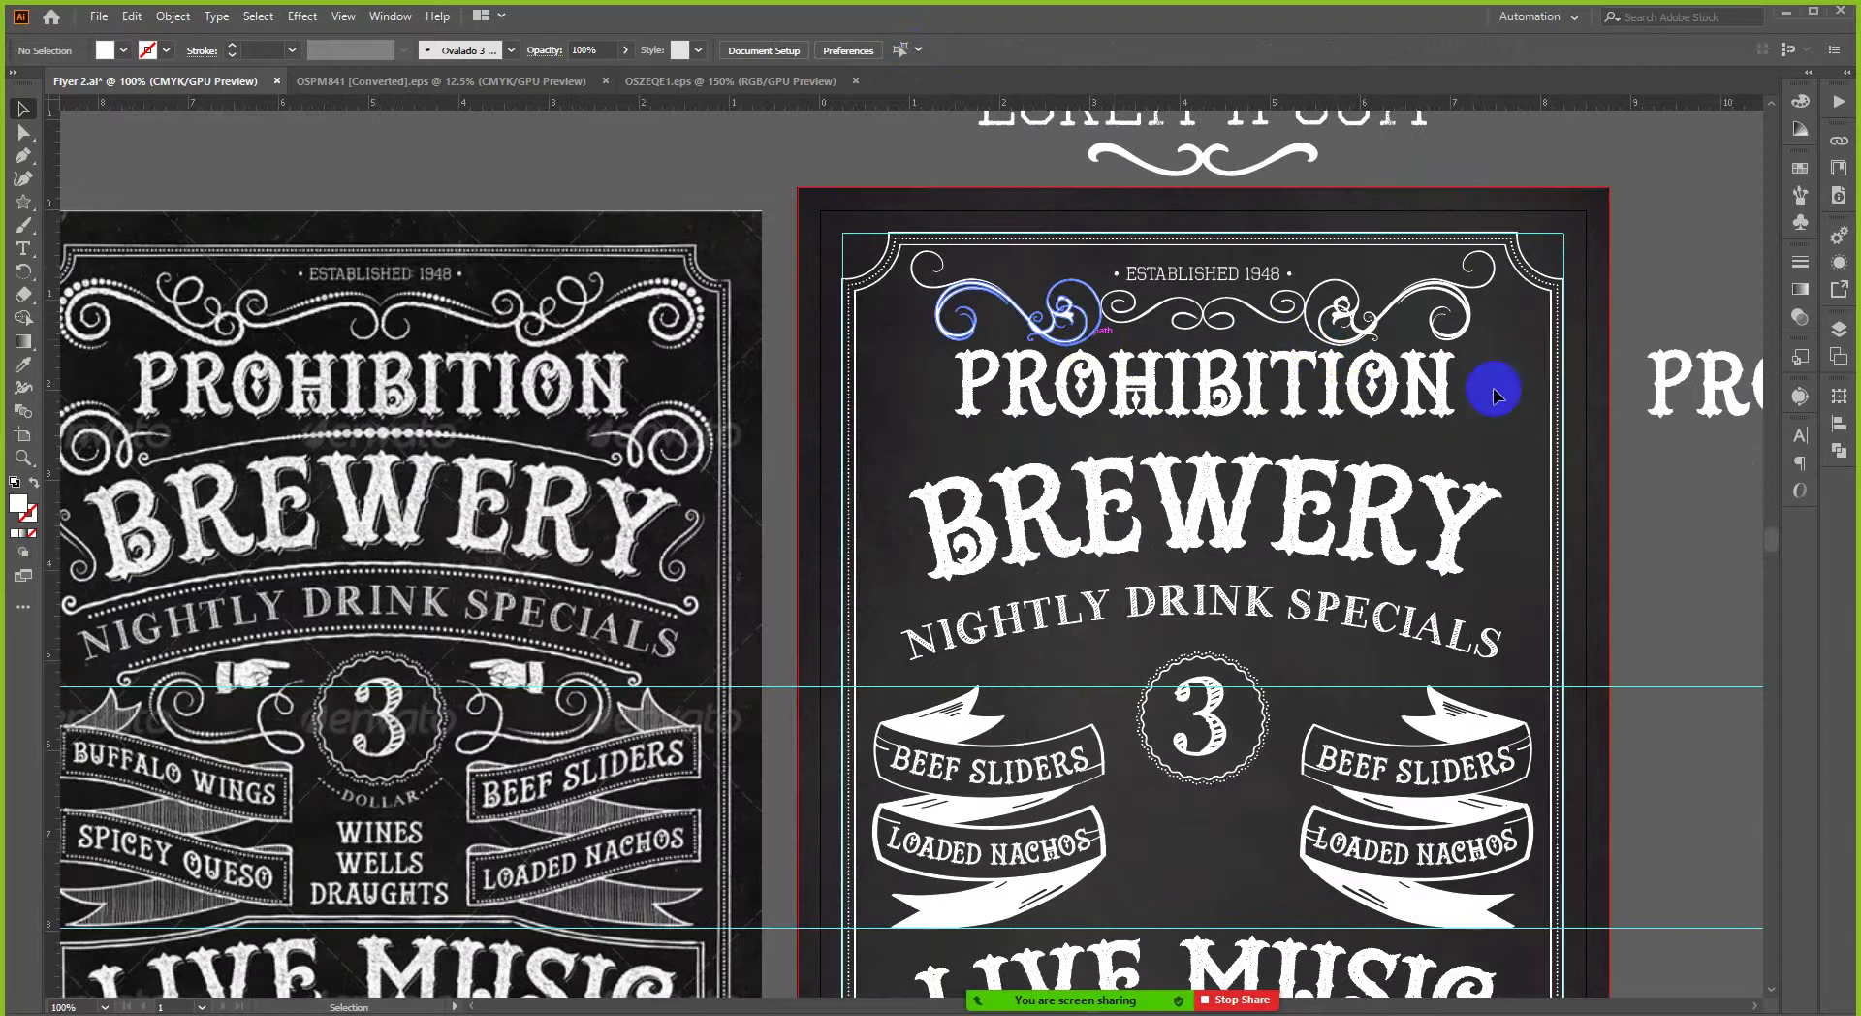
{"action": "scroll", "coordinate": [1095, 388], "scroll_direction": "down", "scroll_amount": 1}
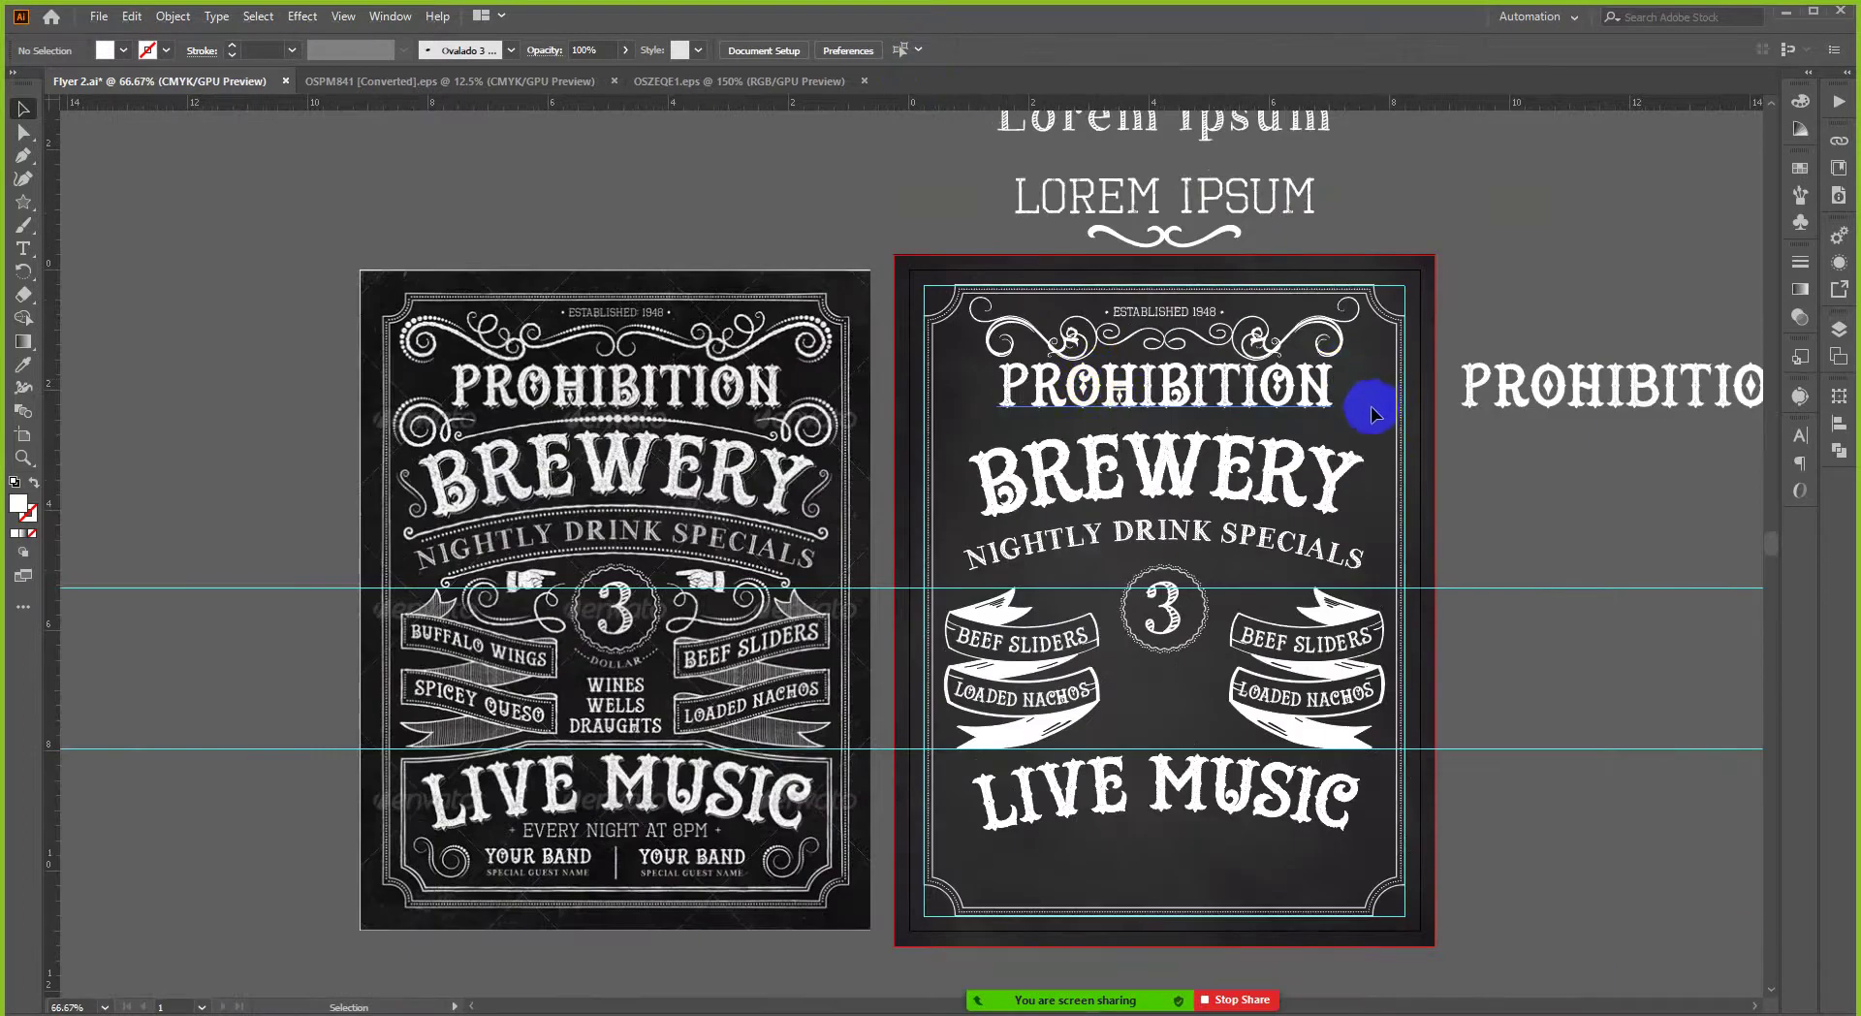
{"action": "scroll", "coordinate": [1499, 458], "scroll_direction": "up", "scroll_amount": 1}
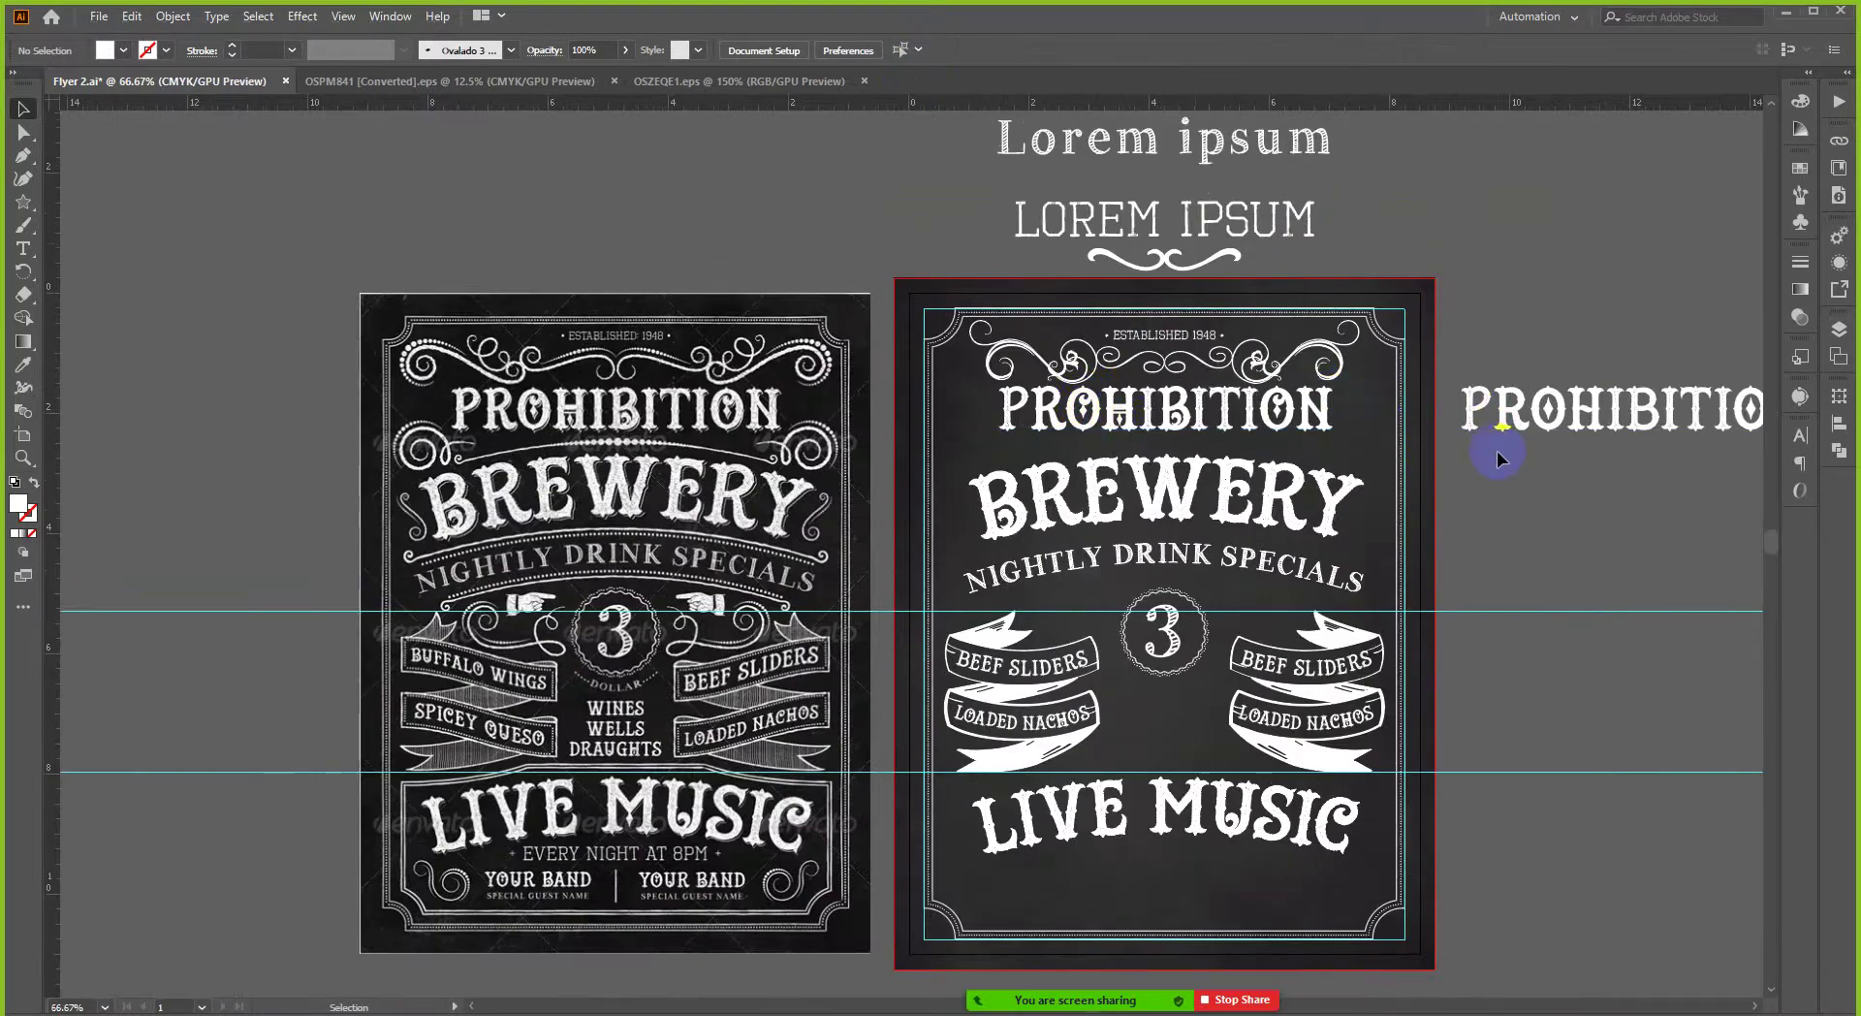
{"action": "left_click", "coordinate": [1171, 263]}
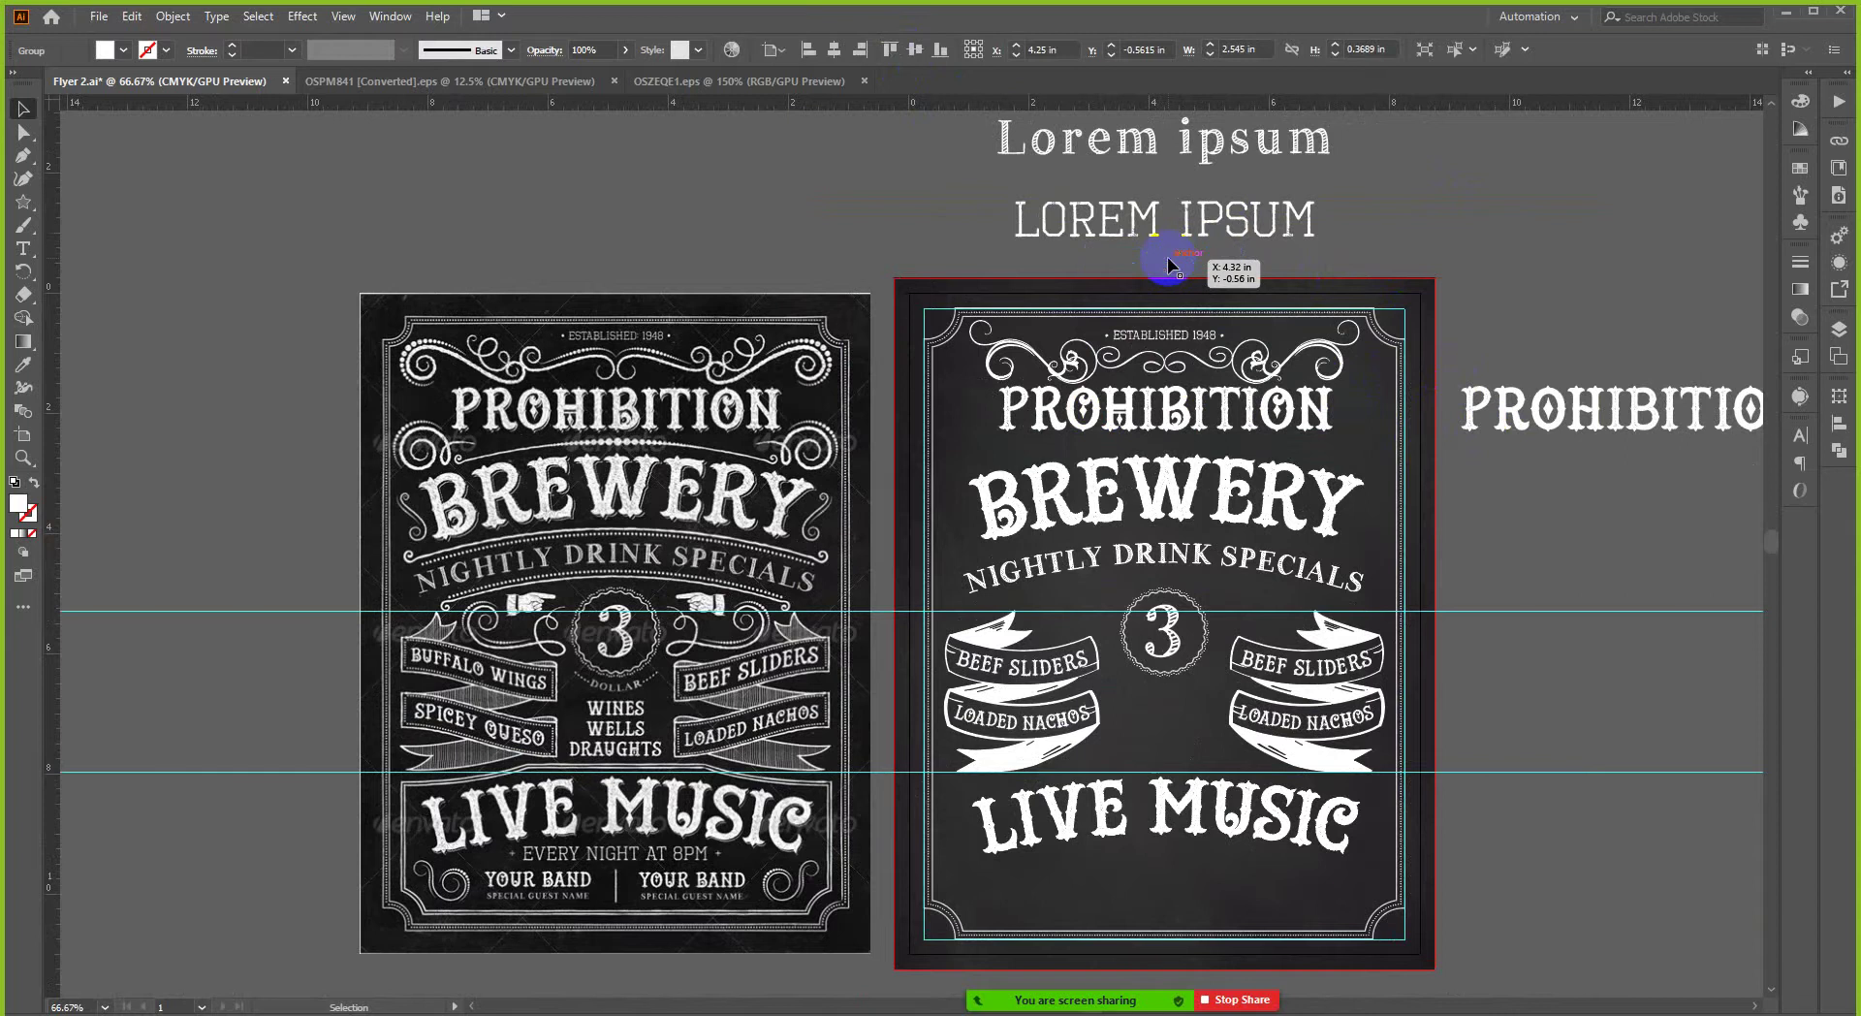
{"action": "left_click", "coordinate": [1173, 267]}
{"action": "scroll", "coordinate": [1225, 374], "scroll_direction": "down", "scroll_amount": 1}
{"action": "scroll", "coordinate": [1327, 383], "scroll_direction": "up", "scroll_amount": 1}
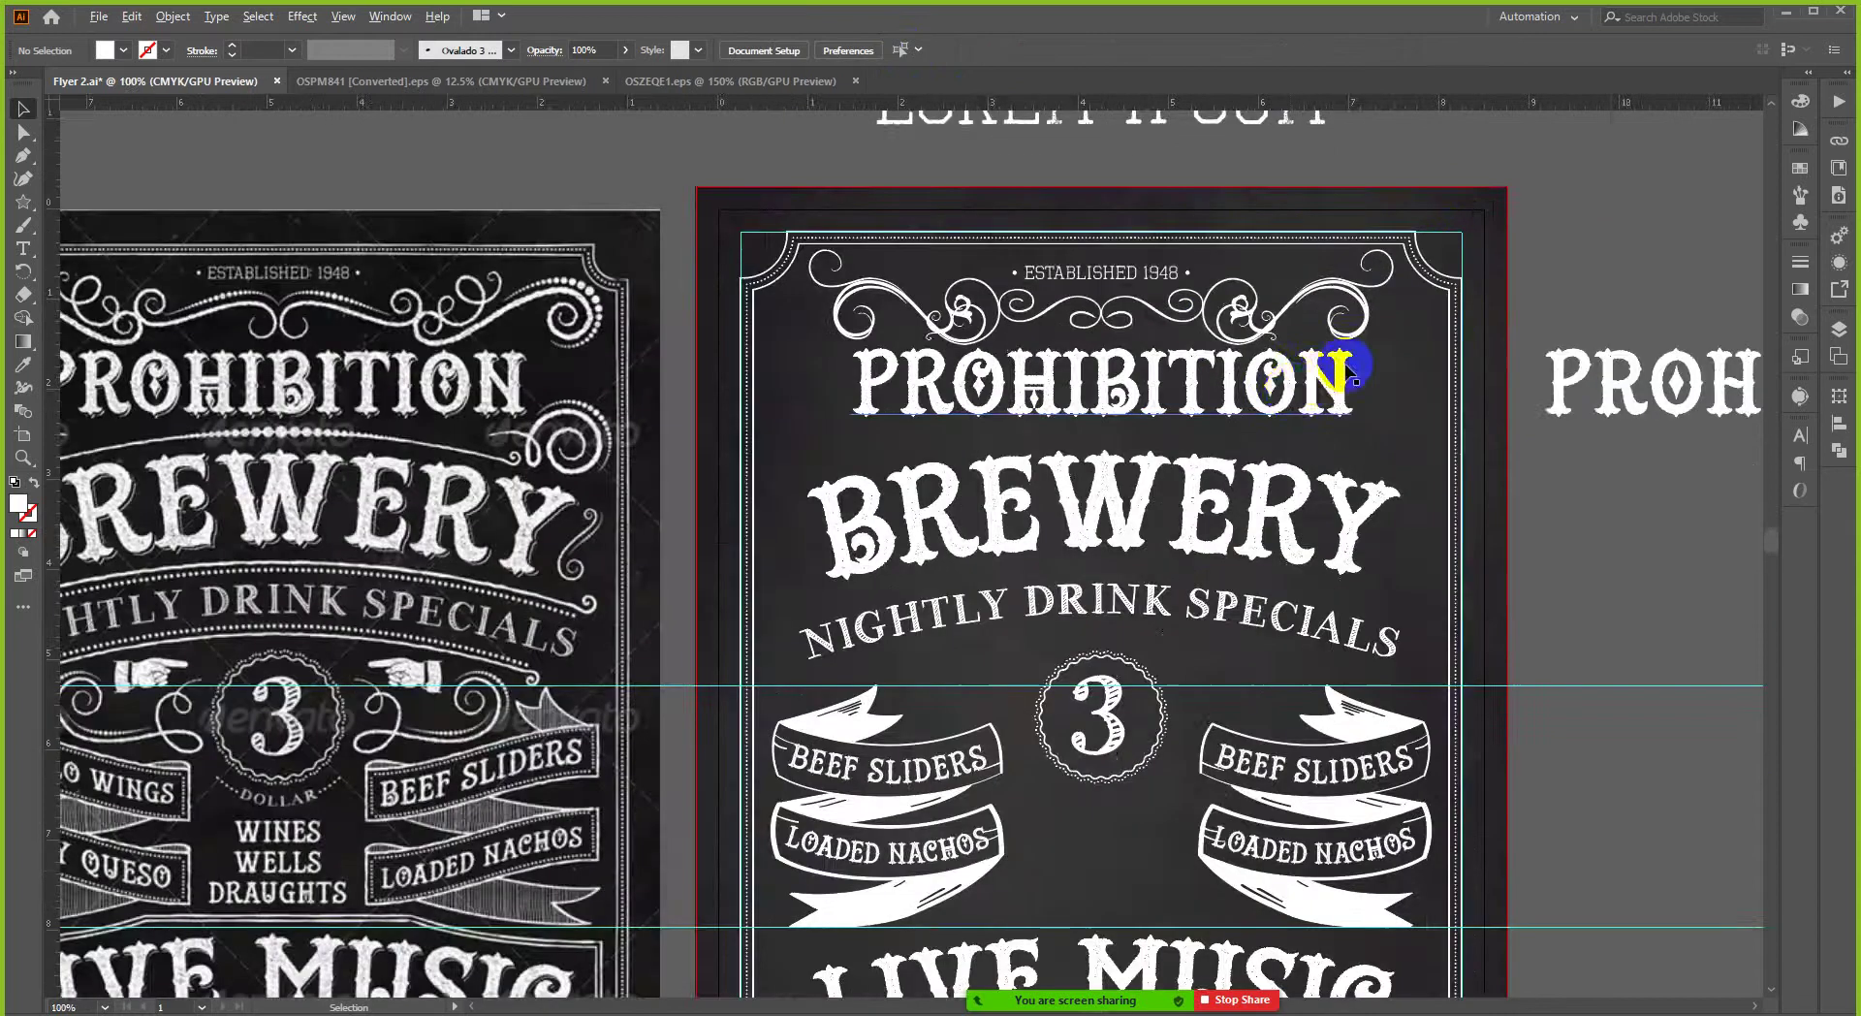
- Compare the ornaments around PROHIBITION and BREWERY on the flyer with those in the reference design
{"action": "scroll", "coordinate": [1347, 368], "scroll_direction": "up", "scroll_amount": 1}
{"action": "scroll", "coordinate": [1384, 361], "scroll_direction": "up", "scroll_amount": 1}
{"action": "scroll", "coordinate": [1302, 365], "scroll_direction": "up", "scroll_amount": 1}
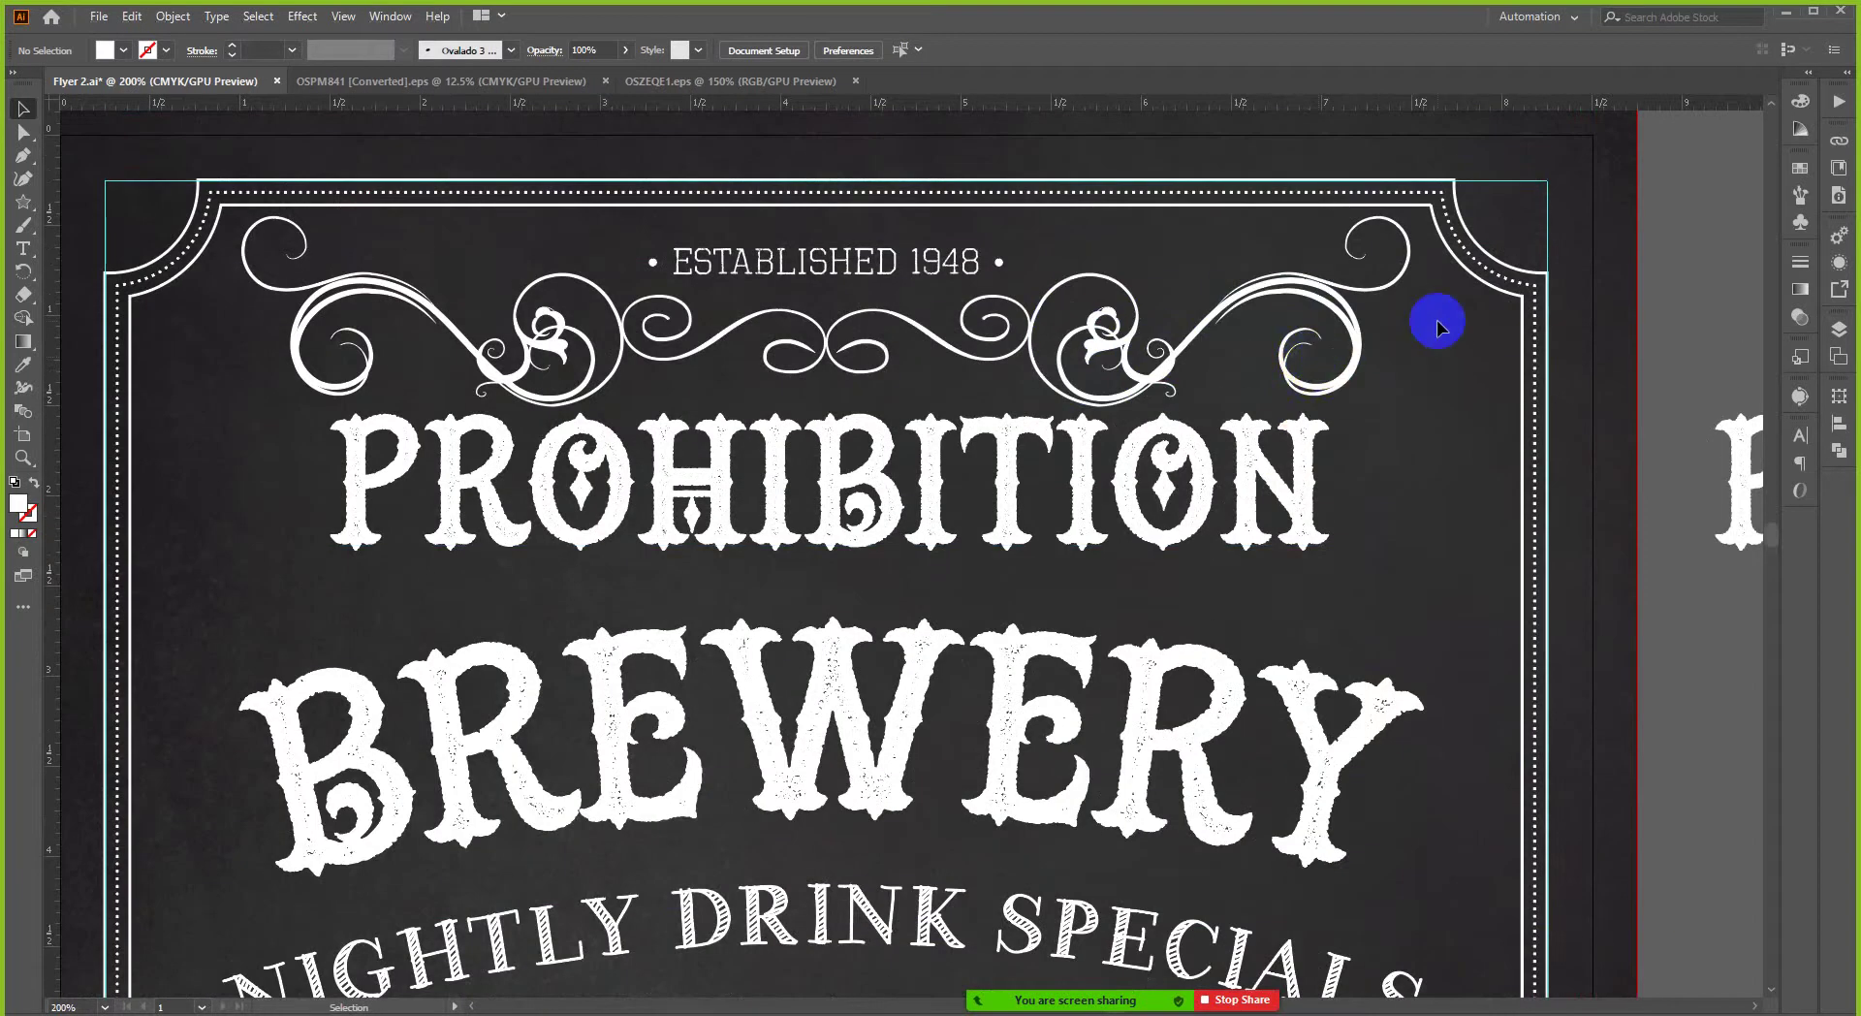
{"action": "scroll", "coordinate": [1437, 320], "scroll_direction": "down", "scroll_amount": 3}
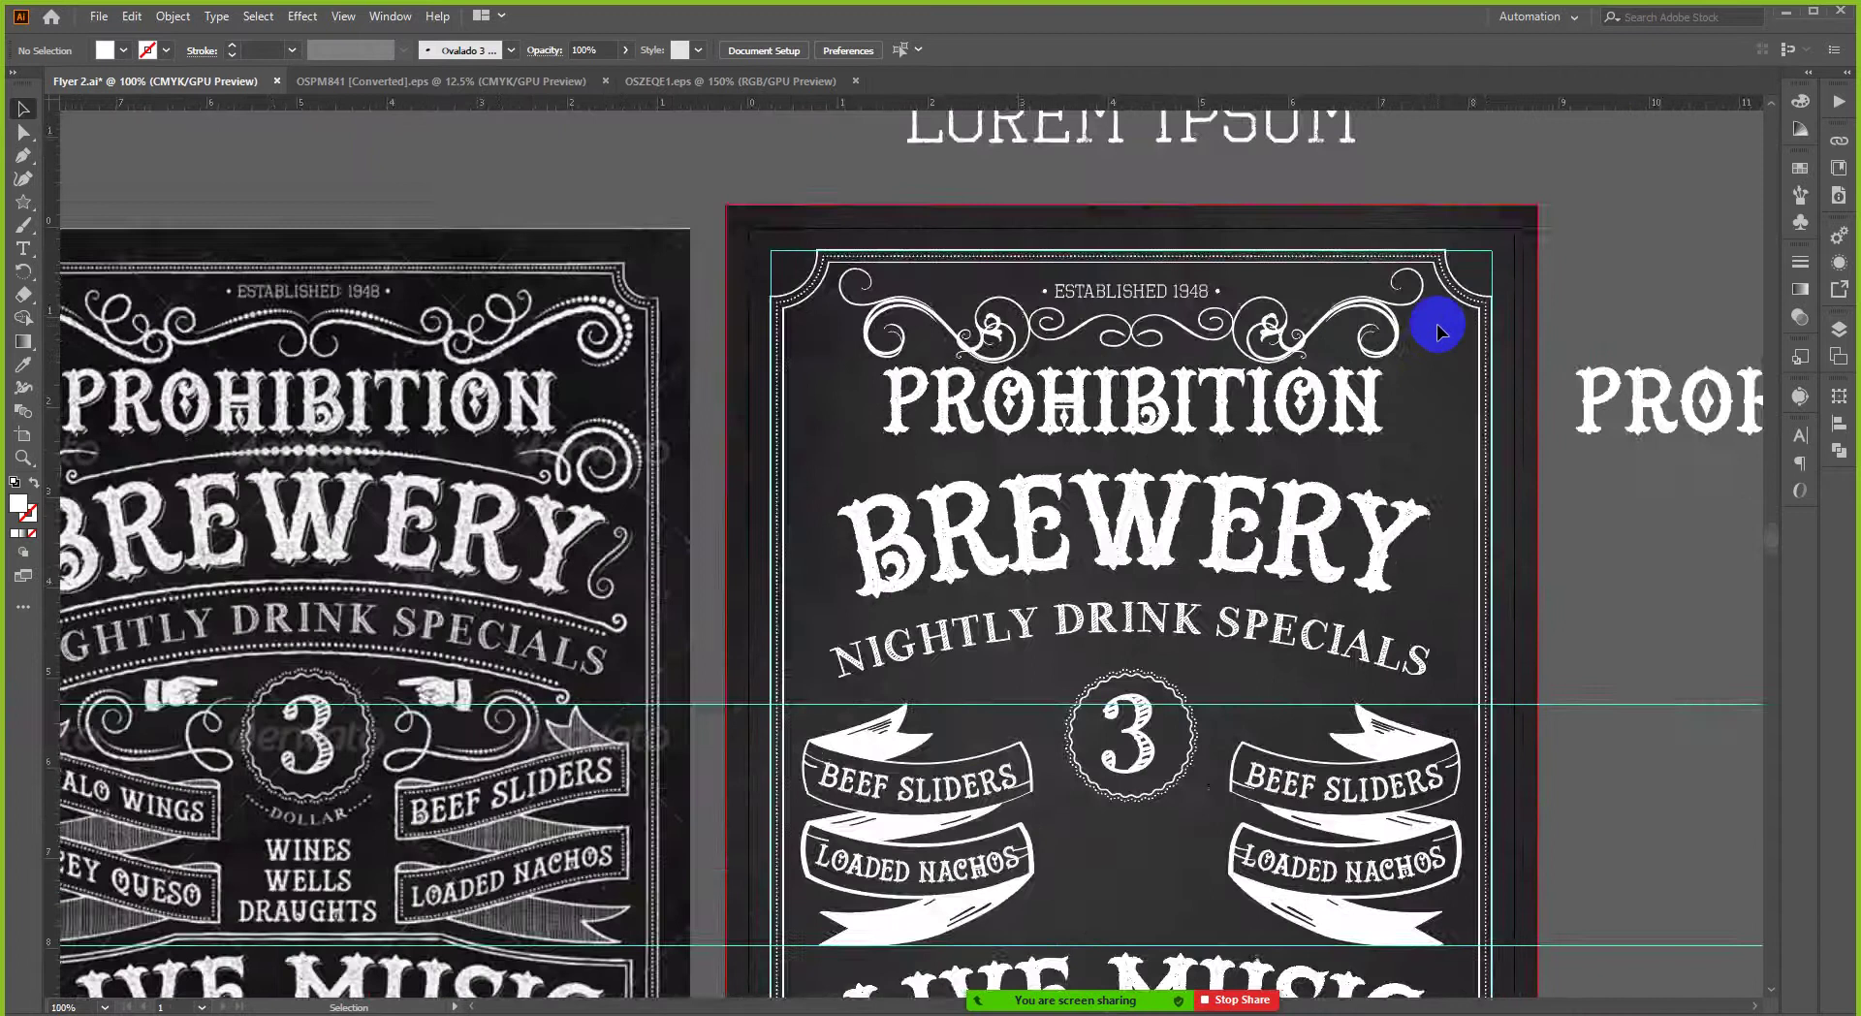
{"action": "scroll", "coordinate": [1296, 383], "scroll_direction": "up", "scroll_amount": 1}
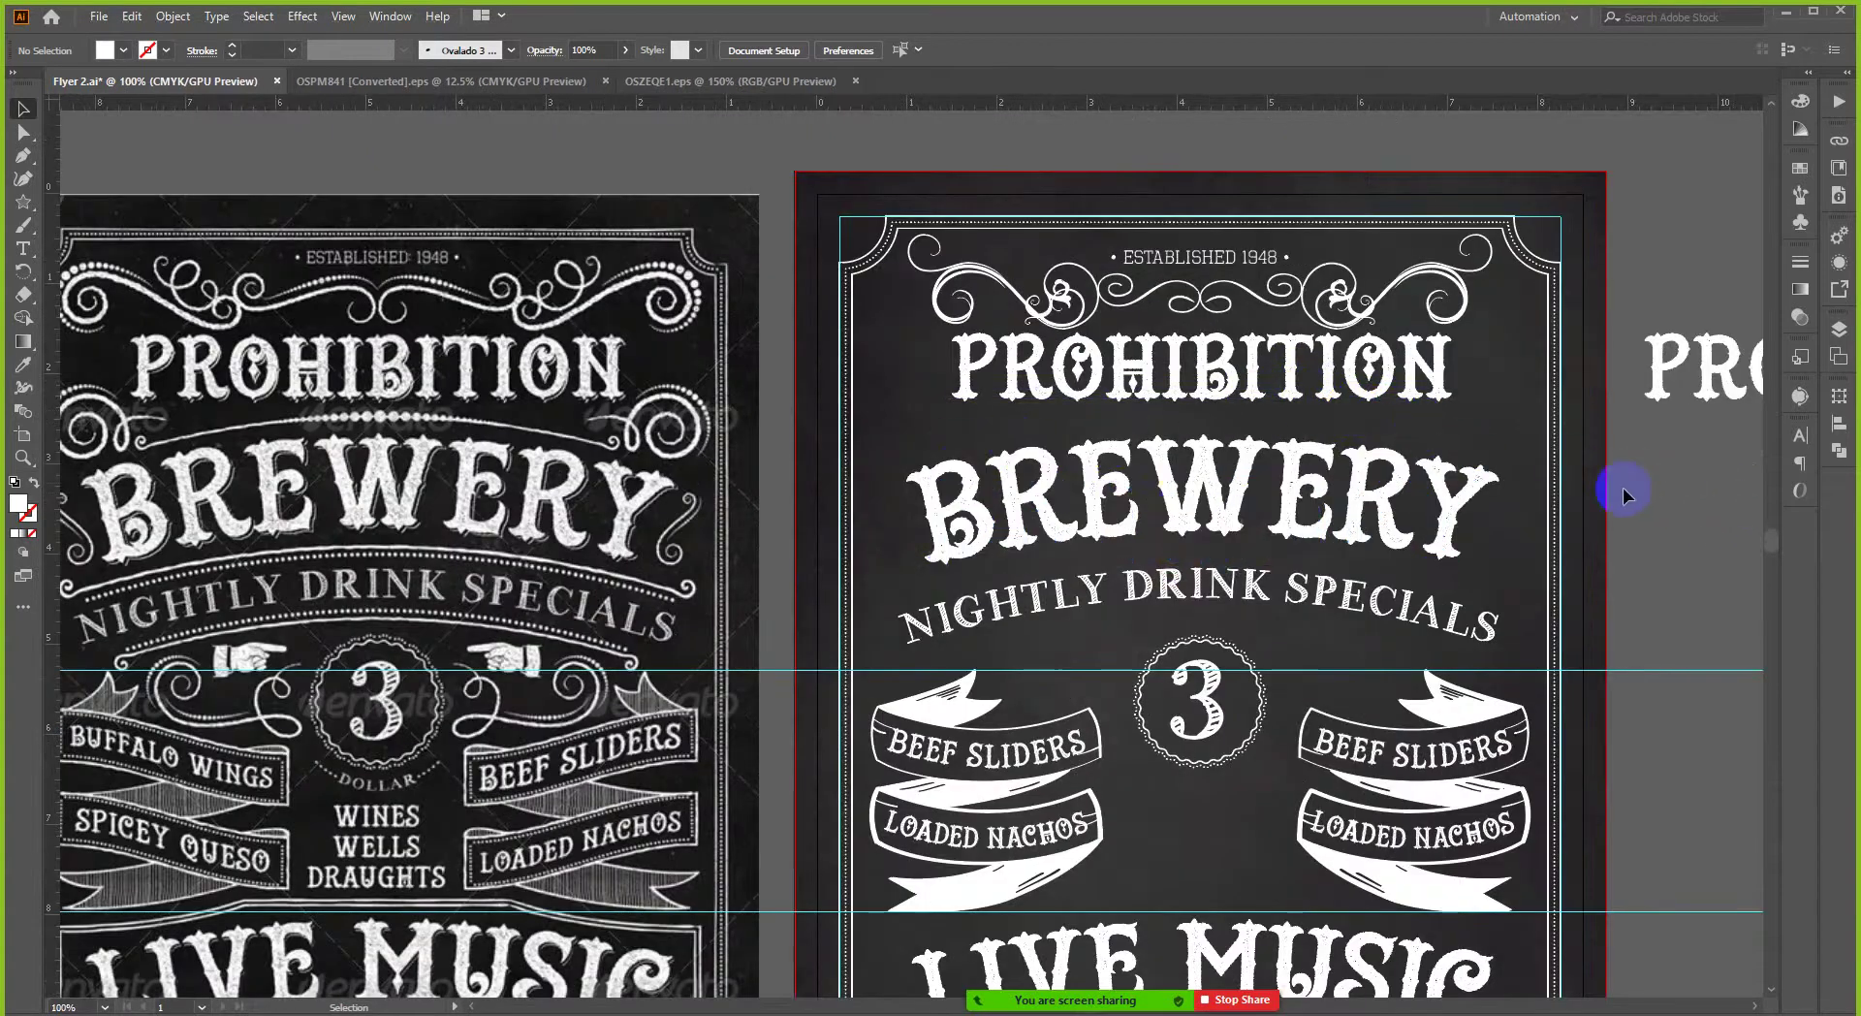
{"action": "scroll", "coordinate": [1066, 426], "scroll_direction": "down", "scroll_amount": 1}
{"action": "scroll", "coordinate": [1066, 427], "scroll_direction": "up", "scroll_amount": 1}
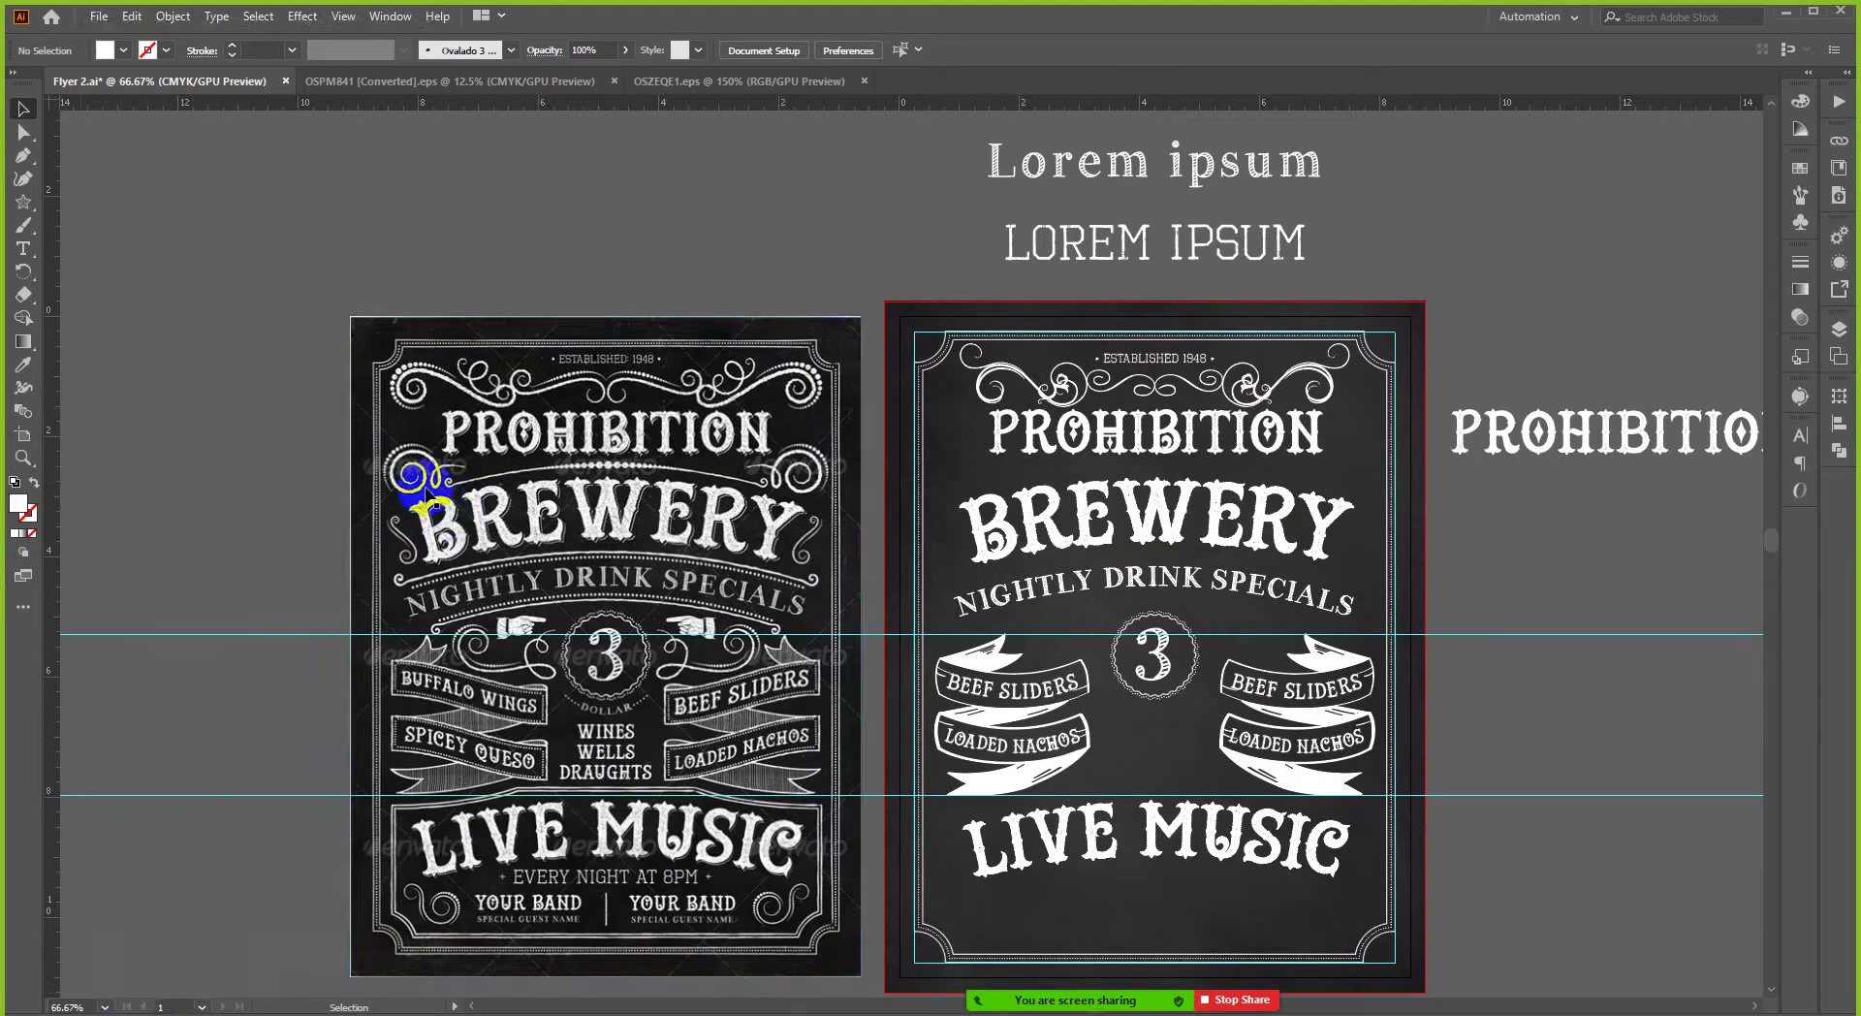
{"action": "scroll", "coordinate": [426, 490], "scroll_direction": "up", "scroll_amount": 2}
{"action": "scroll", "coordinate": [543, 431], "scroll_direction": "up", "scroll_amount": 1}
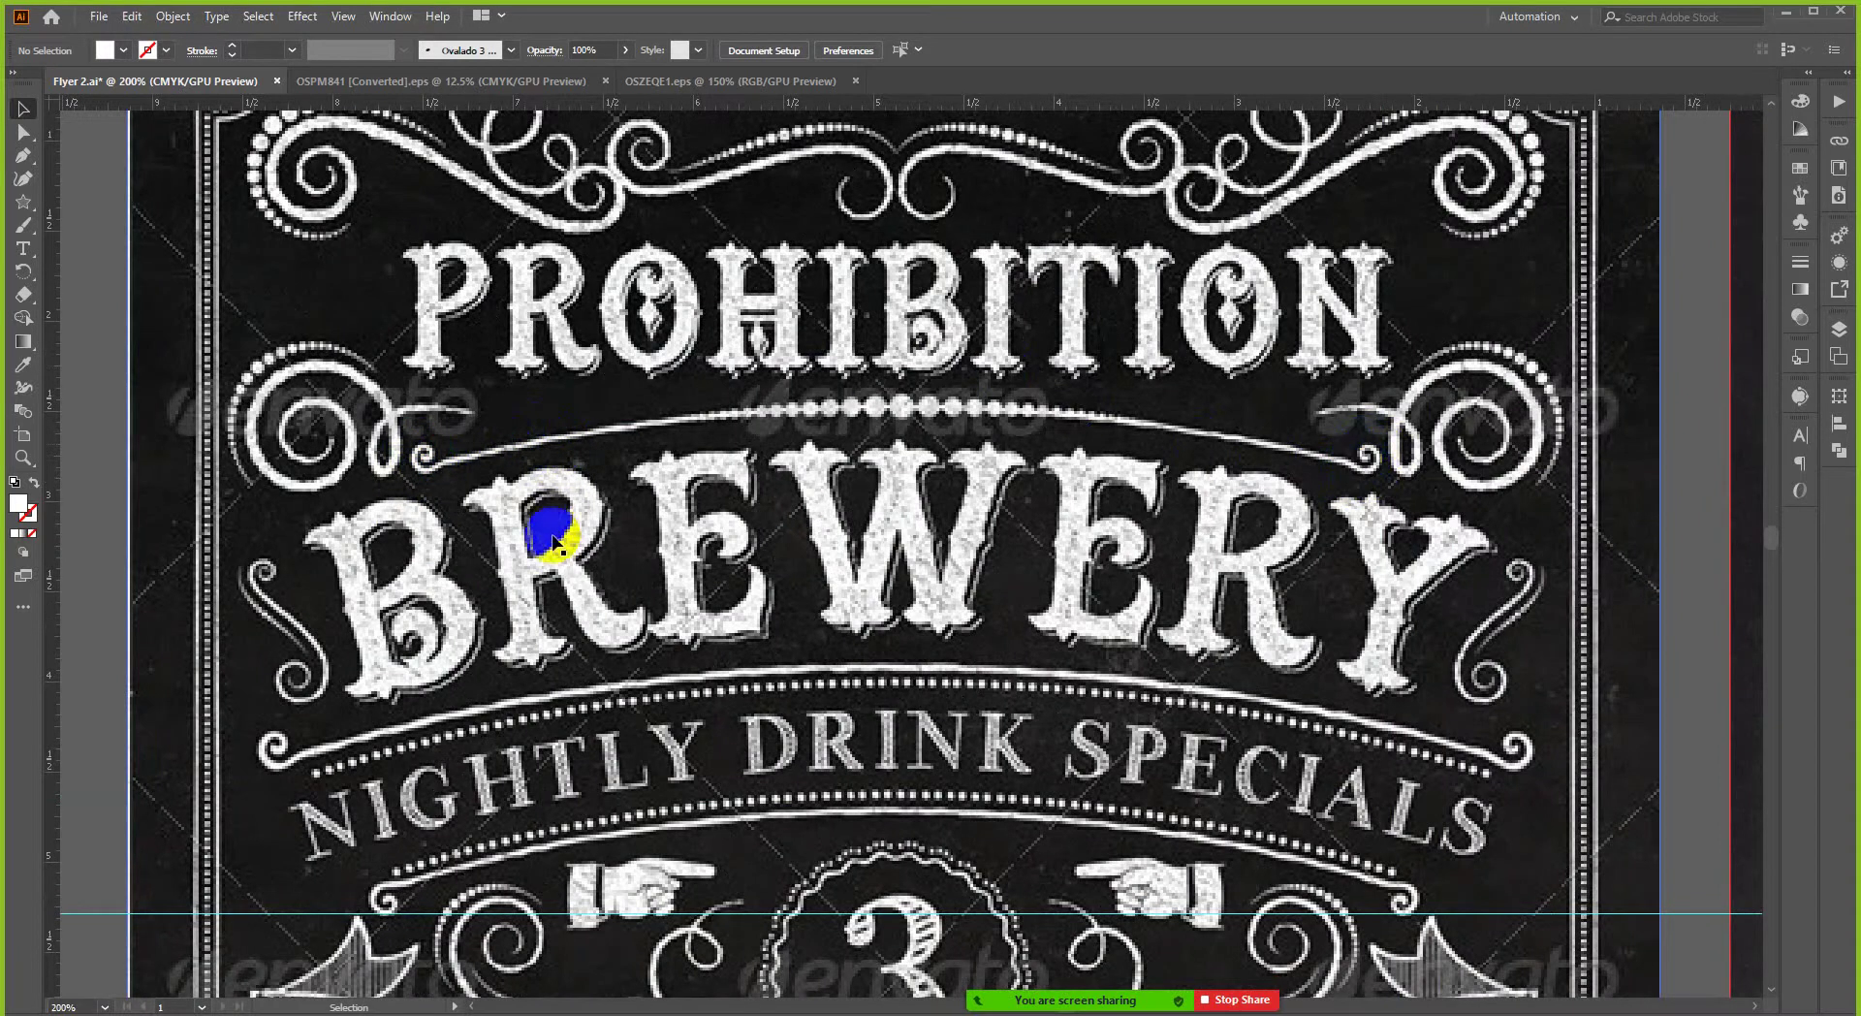
{"action": "scroll", "coordinate": [404, 532], "scroll_direction": "down", "scroll_amount": 1}
{"action": "scroll", "coordinate": [416, 486], "scroll_direction": "down", "scroll_amount": 2}
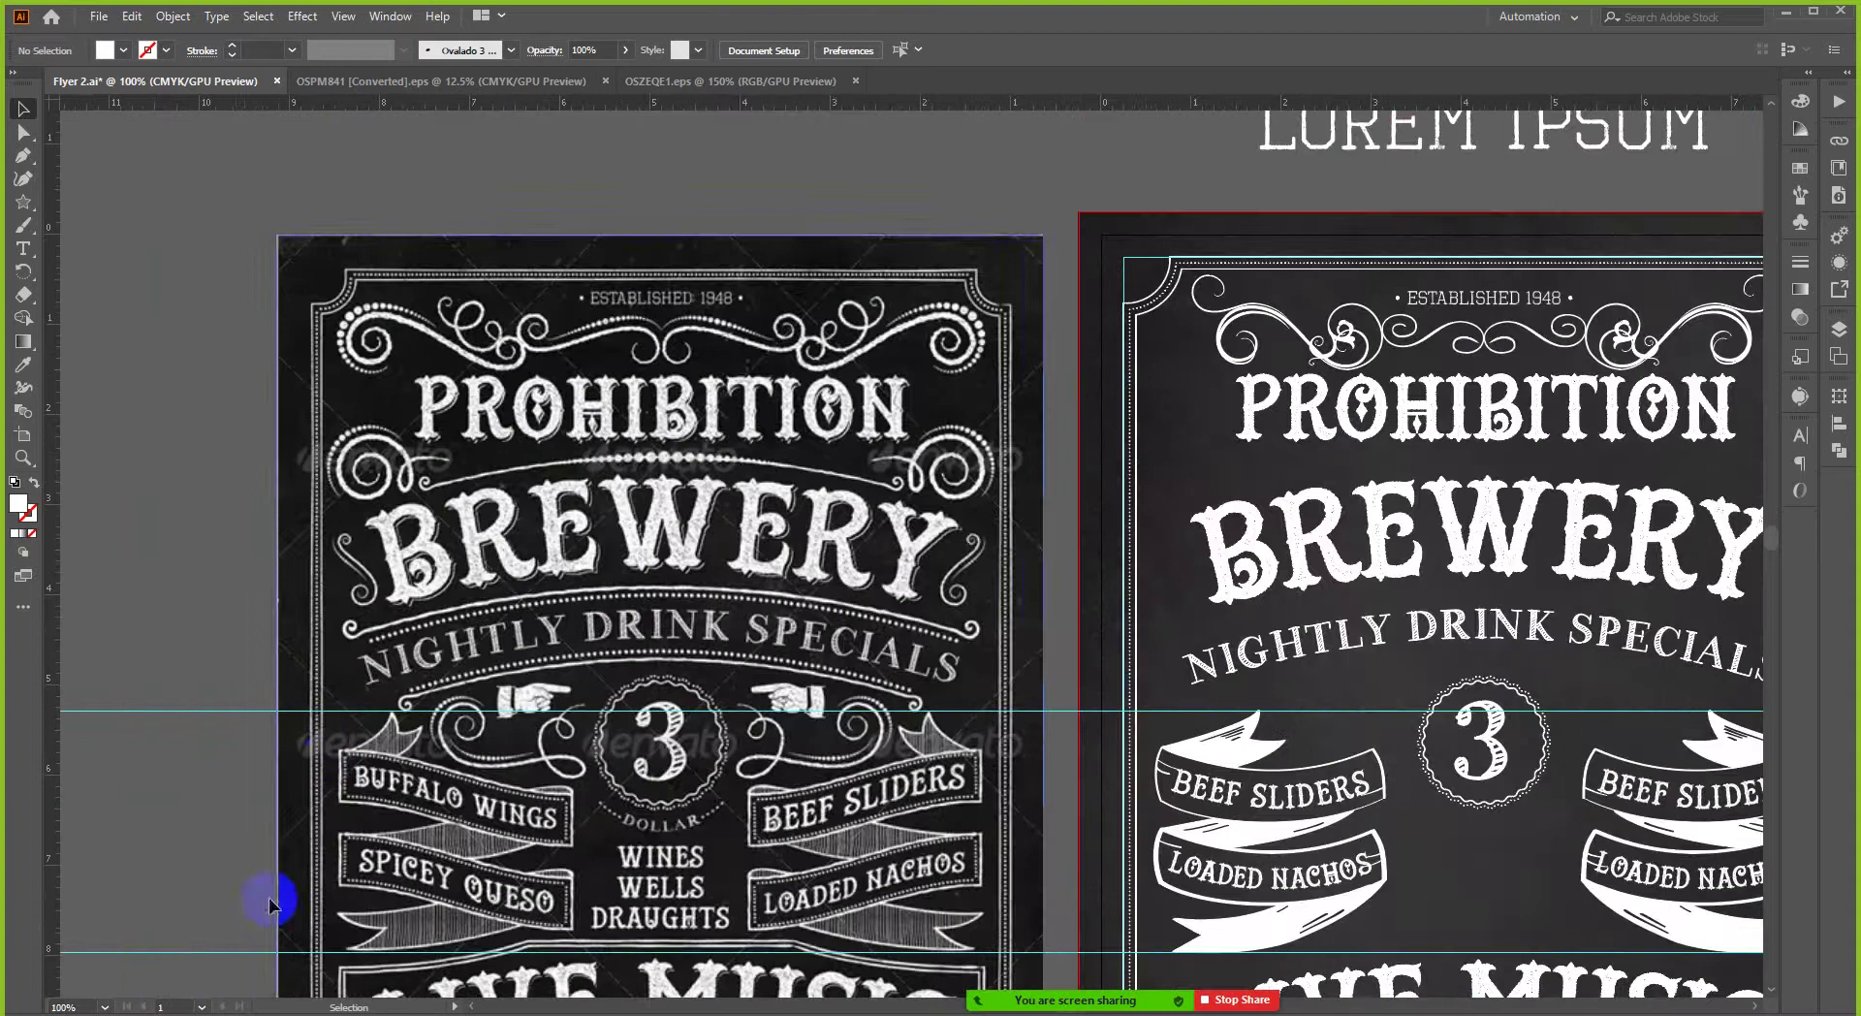
- Browse the ornament sheet OSZEQE1.eps for a horizontal divider that suits the gap between PROHIBITION and BREWERY
{"action": "key", "text": "alt+Tab"}
{"action": "key", "text": "alt+Tab"}
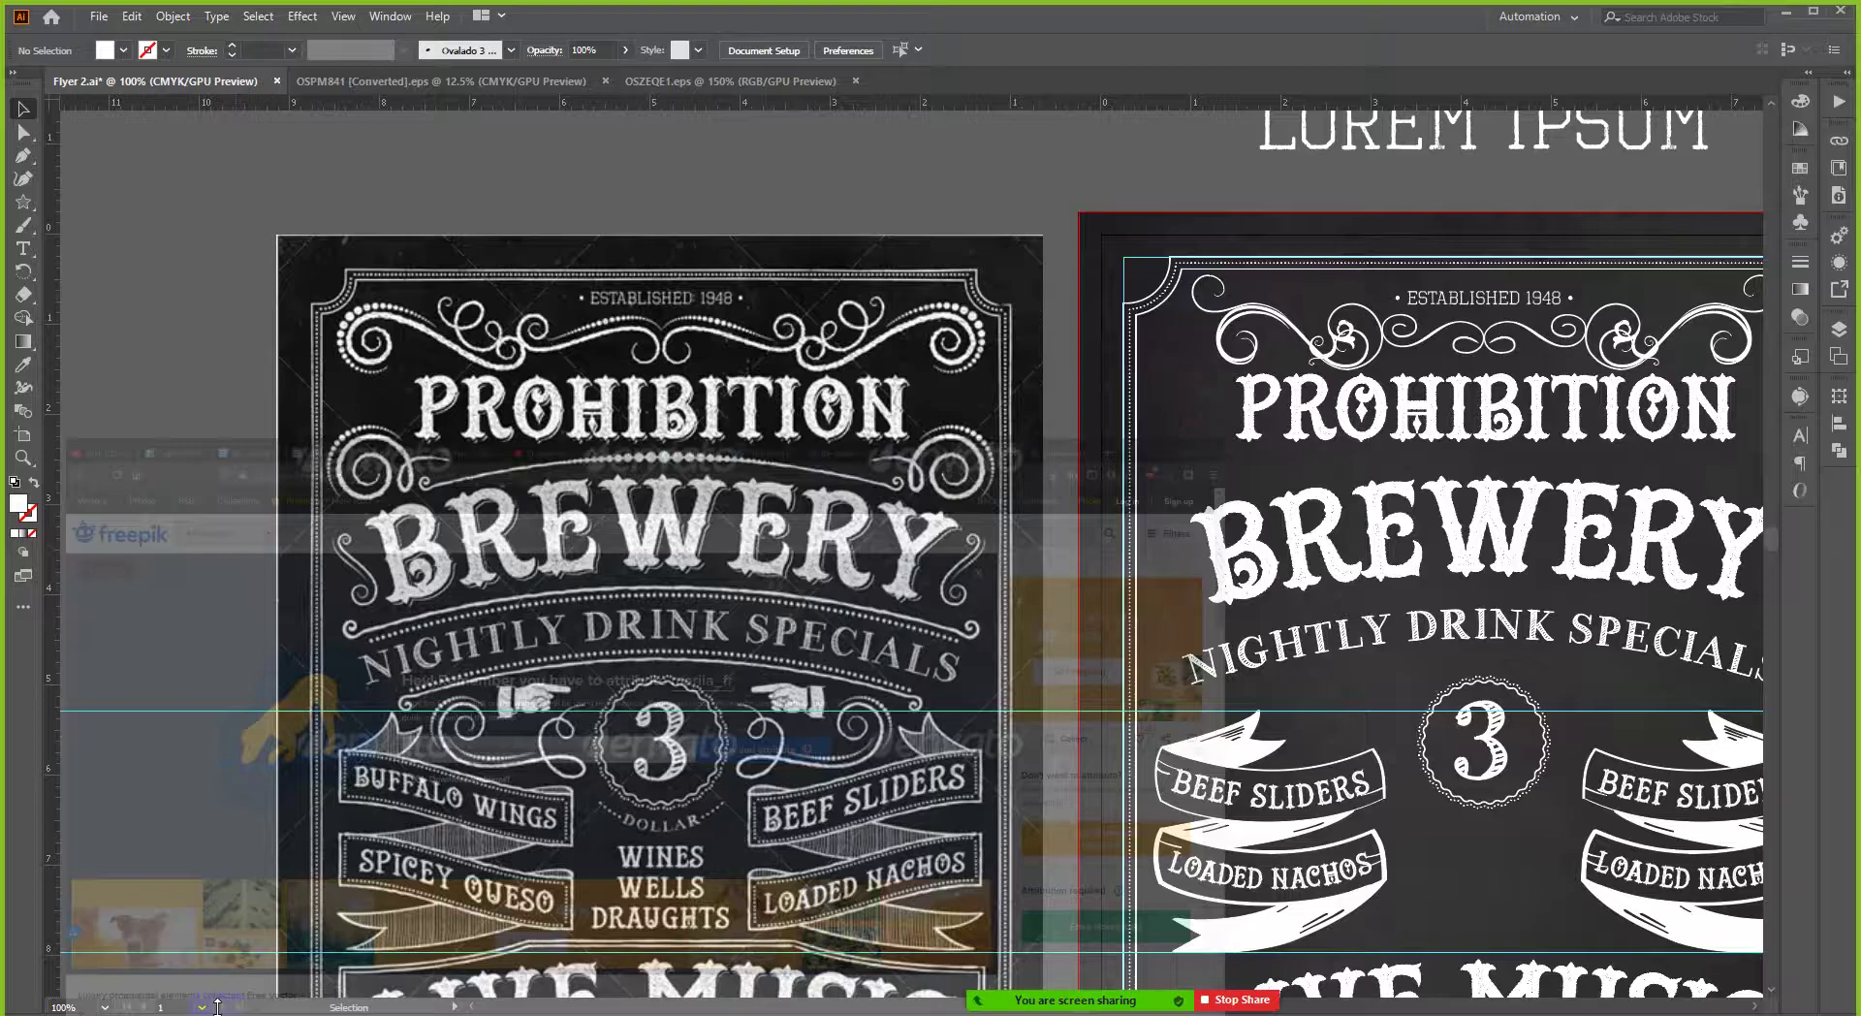
{"action": "left_click", "coordinate": [700, 84]}
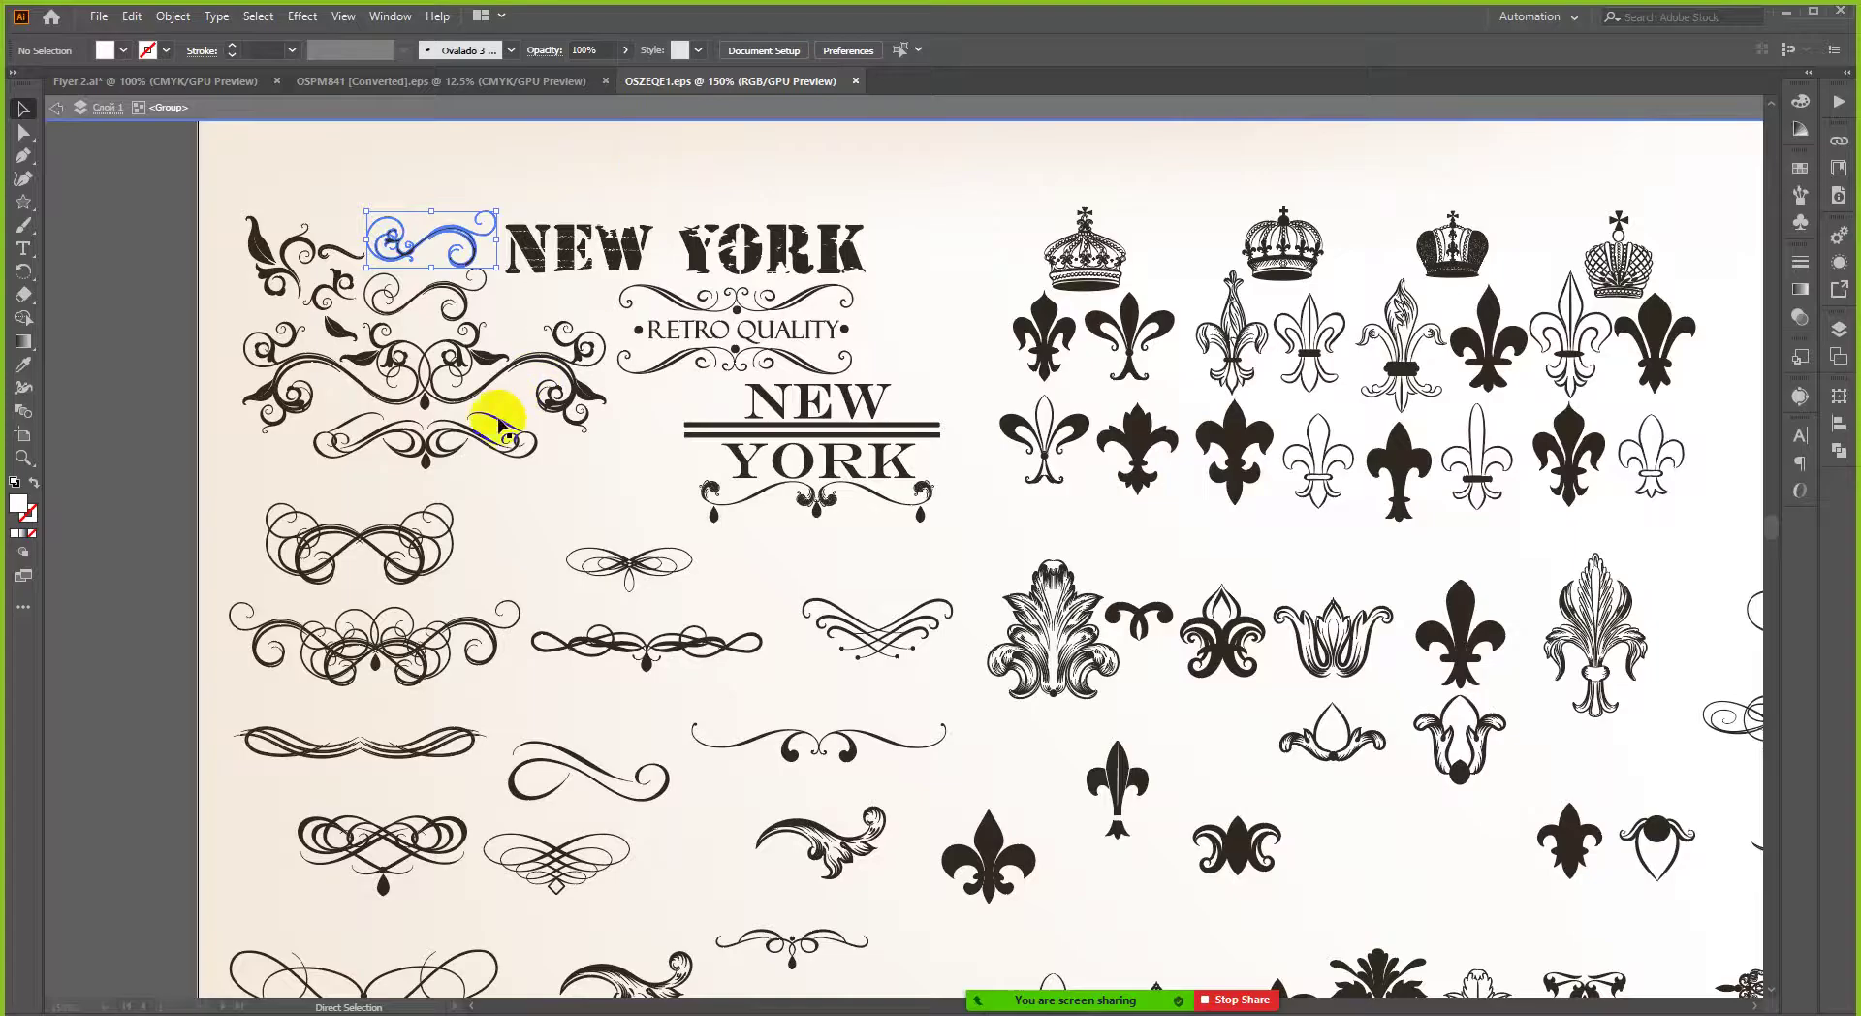
{"action": "scroll", "coordinate": [491, 427], "scroll_direction": "down", "scroll_amount": 1}
{"action": "scroll", "coordinate": [490, 431], "scroll_direction": "down", "scroll_amount": 2}
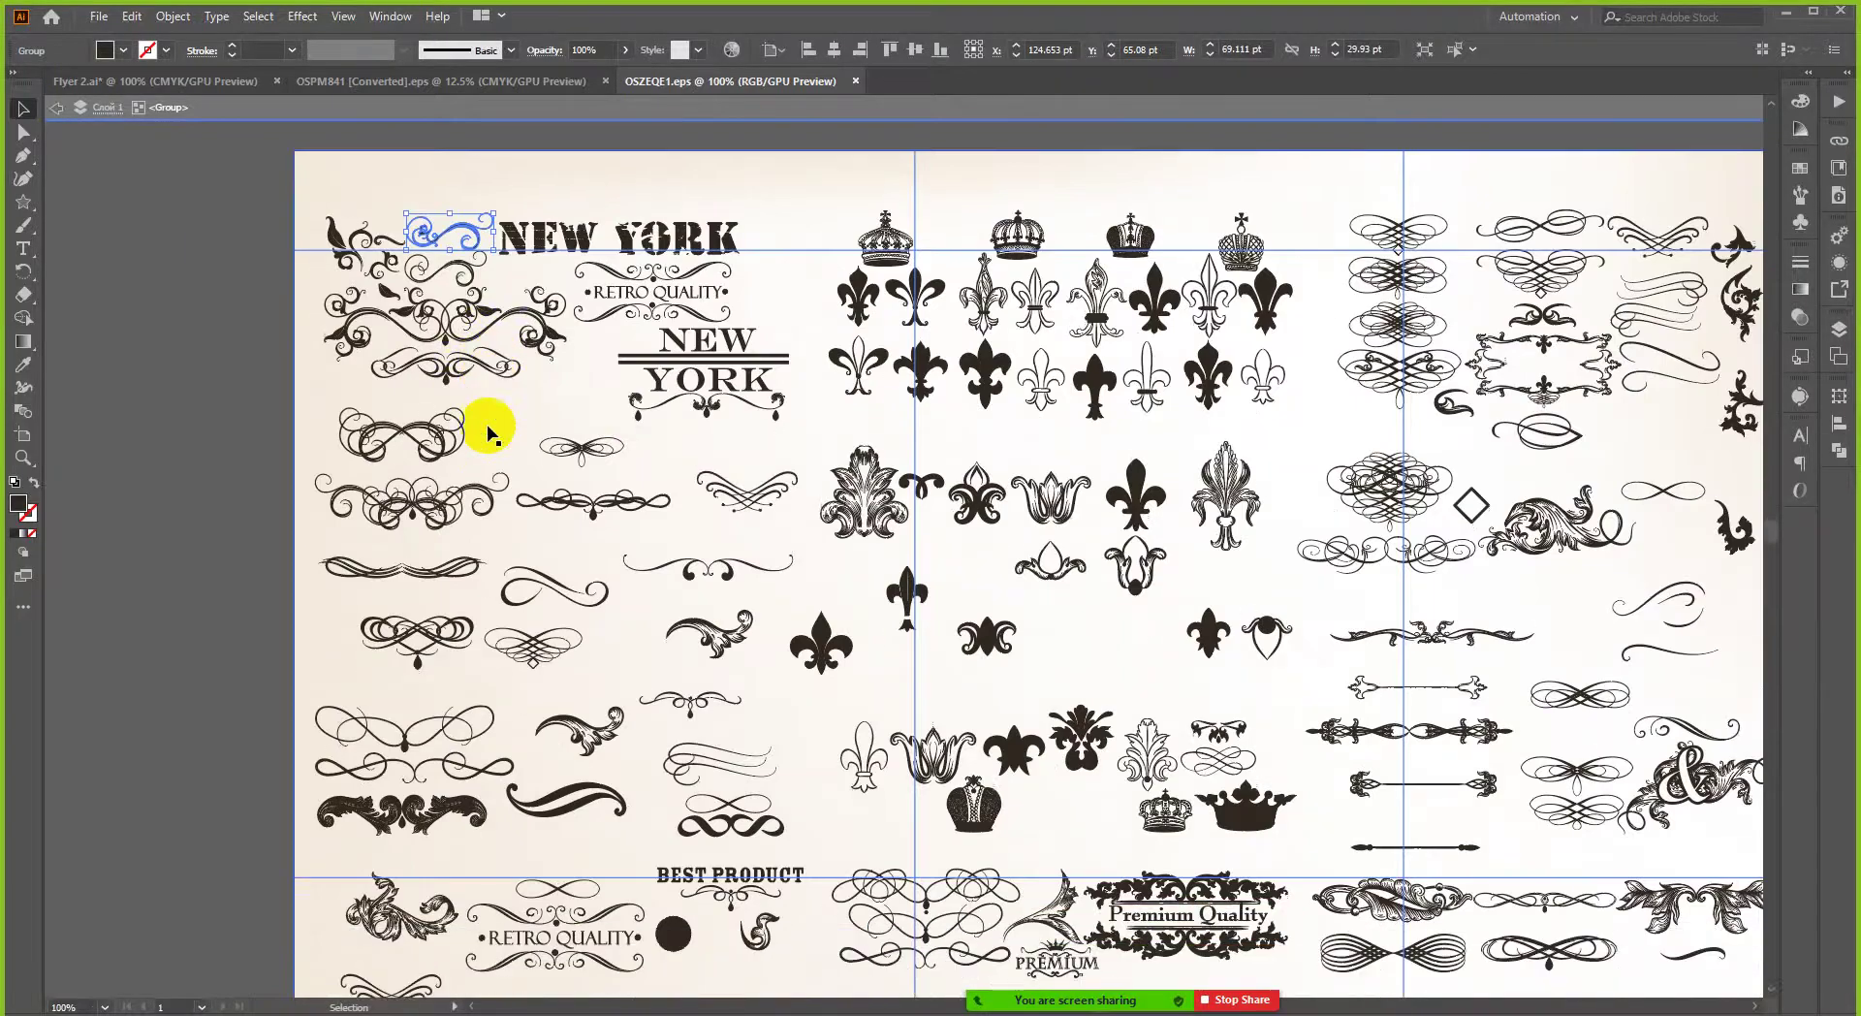
{"action": "scroll", "coordinate": [491, 431], "scroll_direction": "right", "scroll_amount": 2}
{"action": "scroll", "coordinate": [490, 432], "scroll_direction": "down", "scroll_amount": 3}
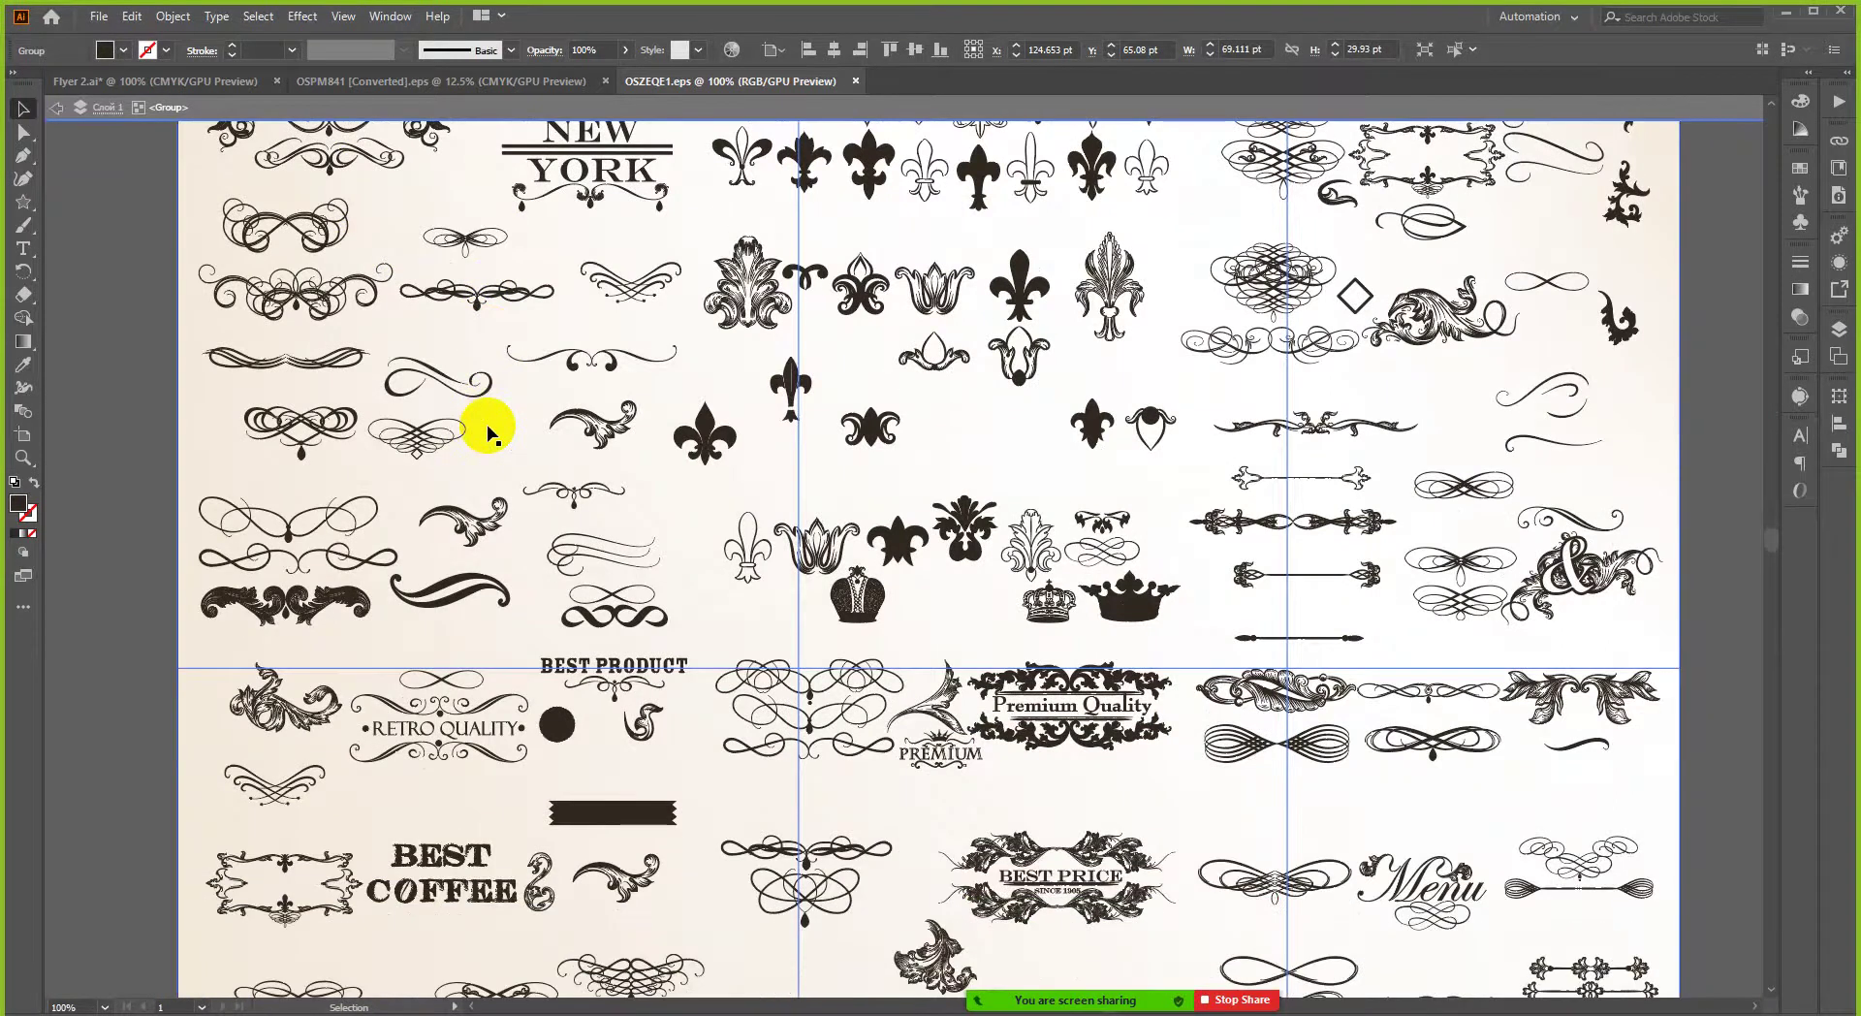
{"action": "scroll", "coordinate": [487, 432], "scroll_direction": "down", "scroll_amount": 2}
{"action": "scroll", "coordinate": [487, 431], "scroll_direction": "up", "scroll_amount": 2}
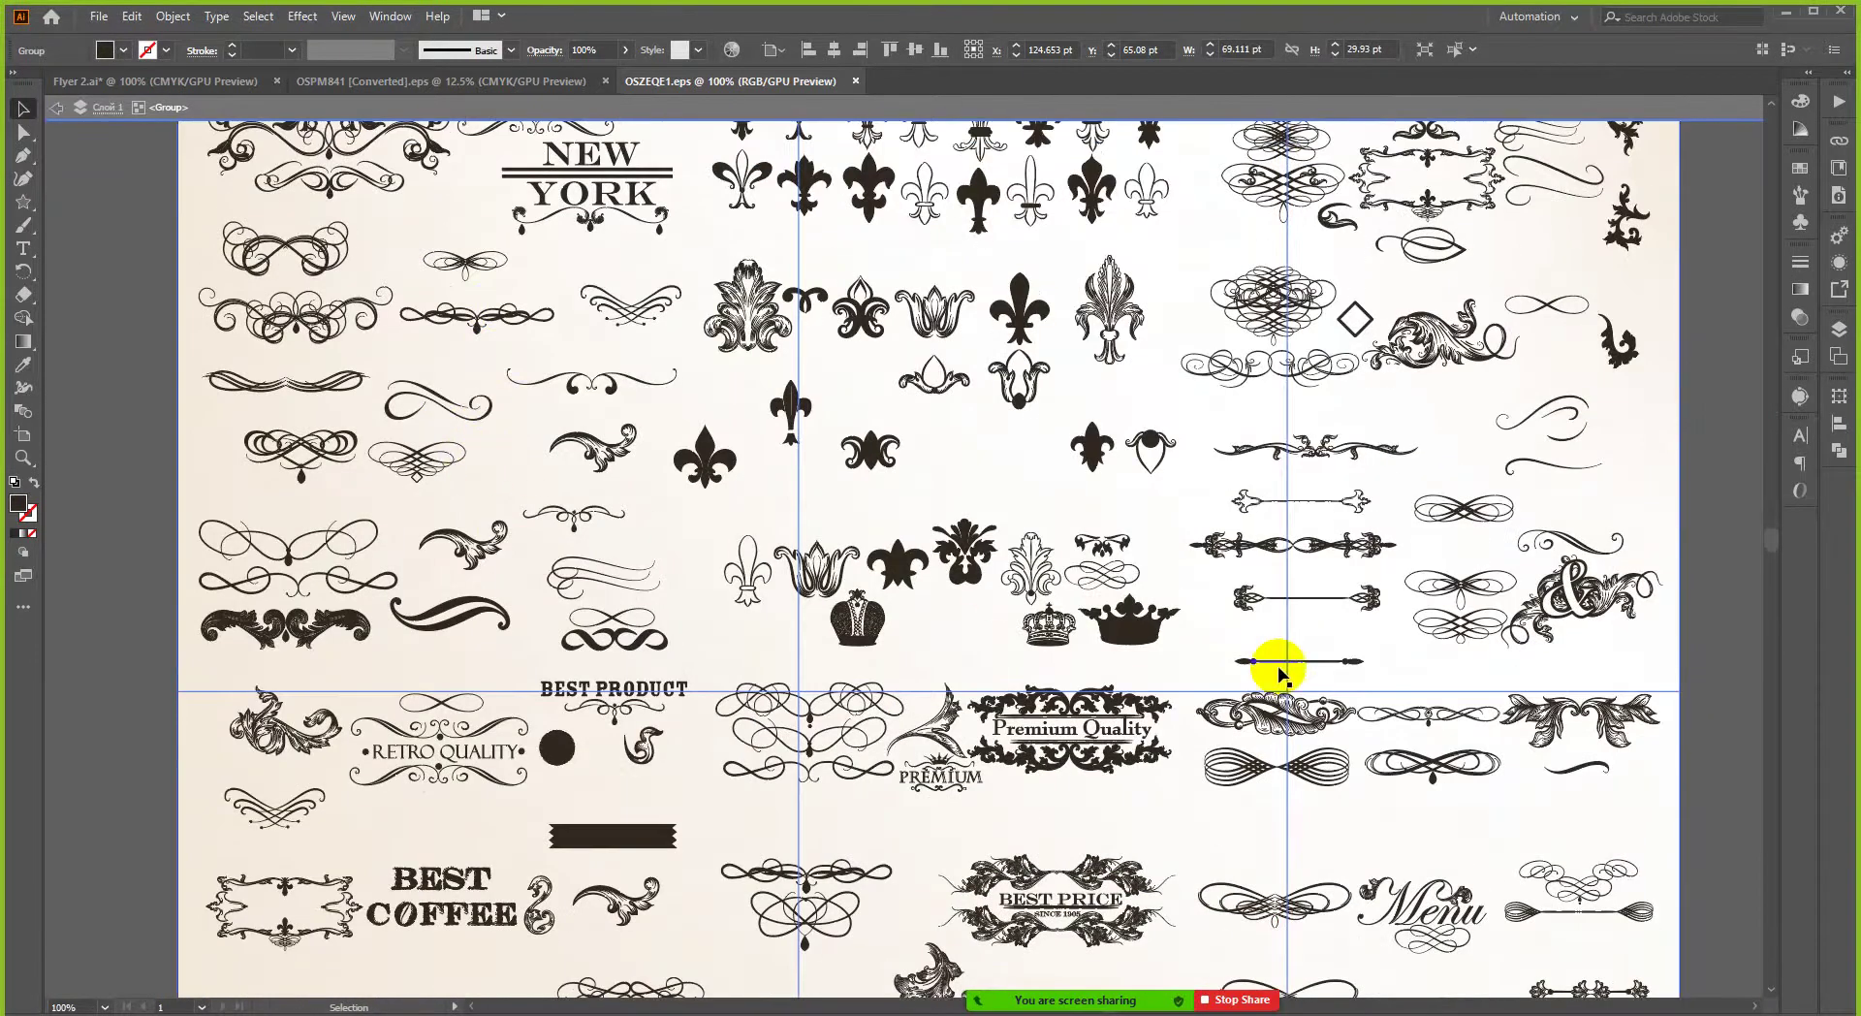
{"action": "scroll", "coordinate": [1341, 665], "scroll_direction": "up", "scroll_amount": 1}
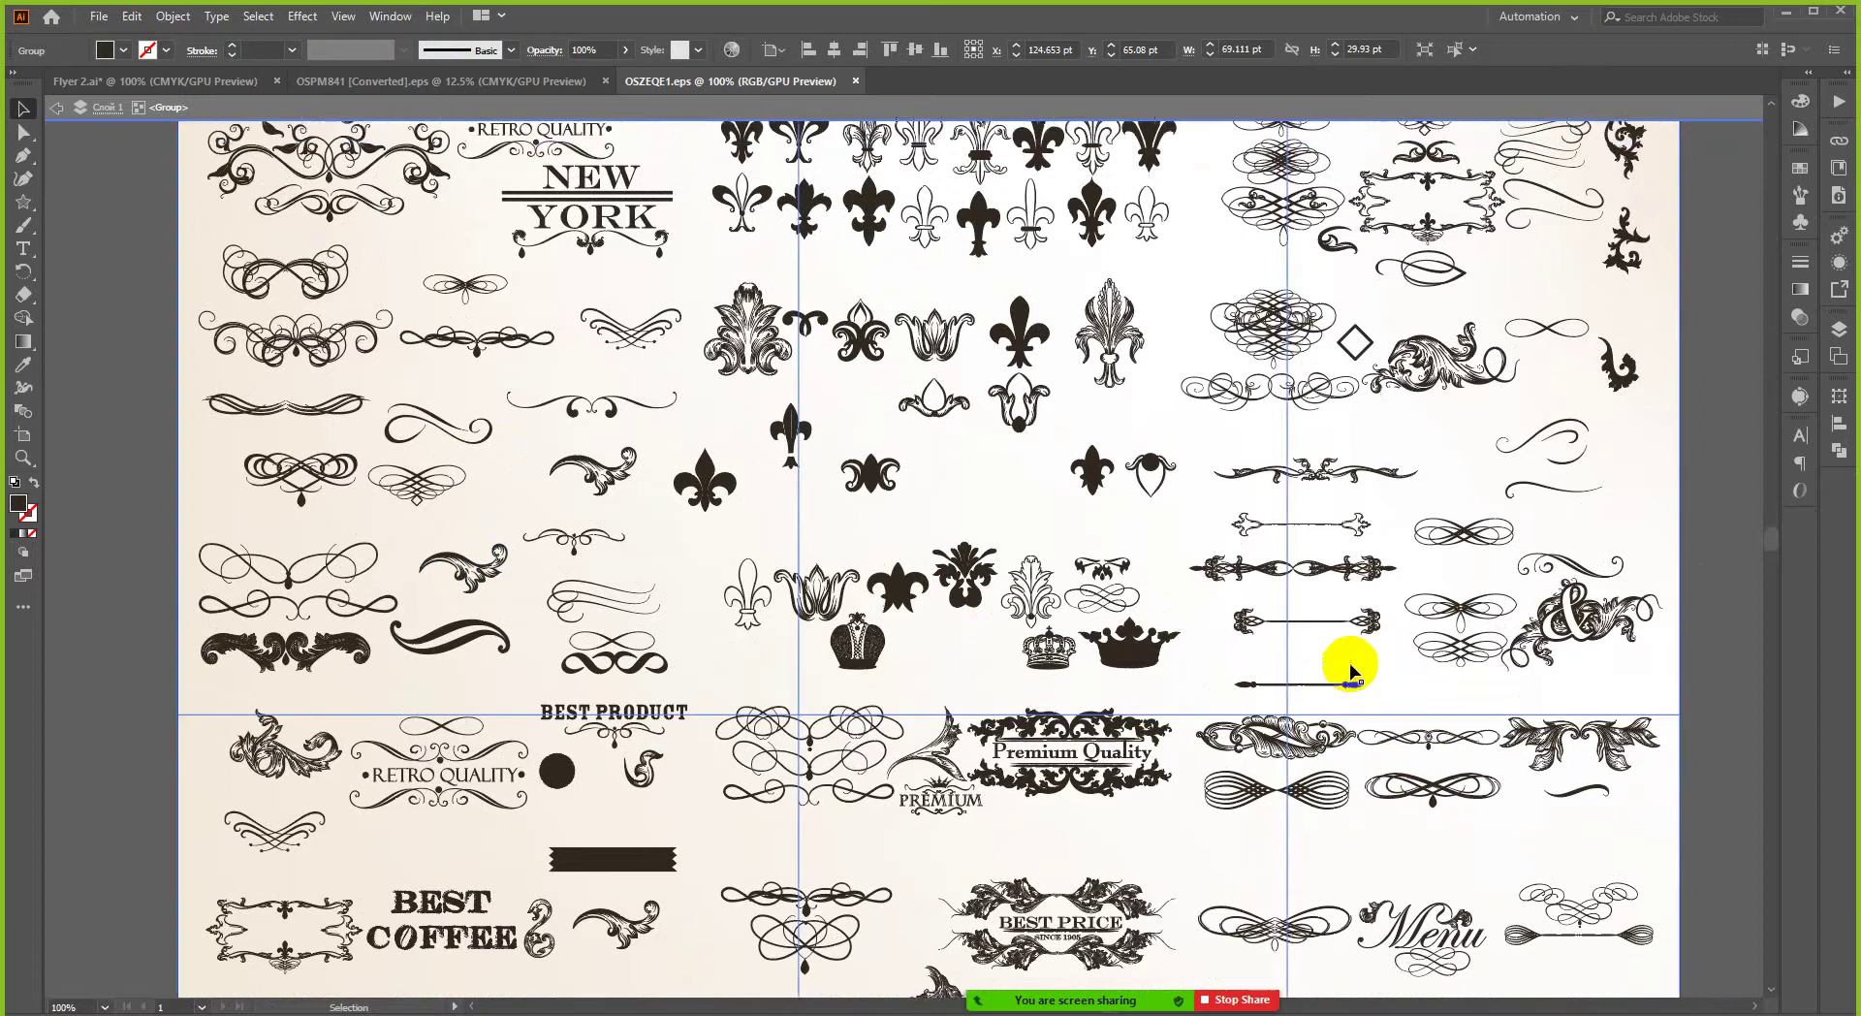
{"action": "scroll", "coordinate": [1366, 727], "scroll_direction": "up", "scroll_amount": 2}
{"action": "scroll", "coordinate": [1366, 729], "scroll_direction": "up", "scroll_amount": 3}
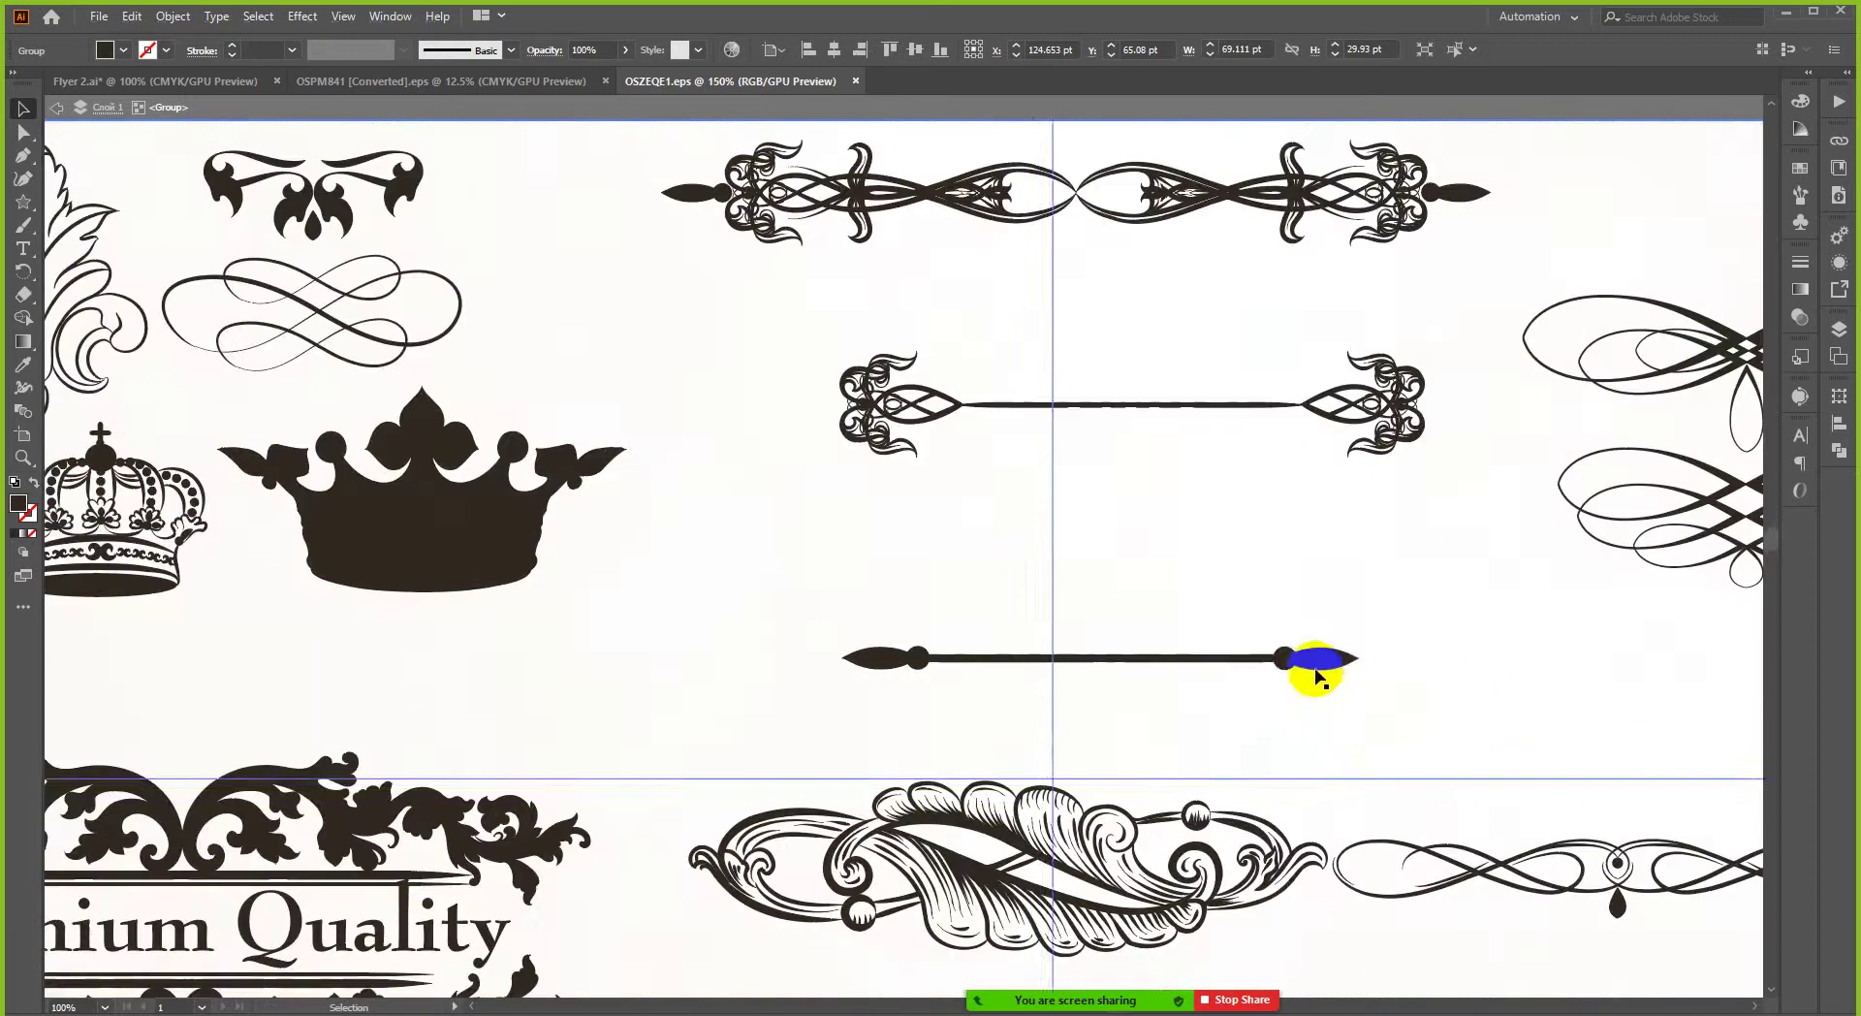
{"action": "scroll", "coordinate": [1324, 660], "scroll_direction": "down", "scroll_amount": 3}
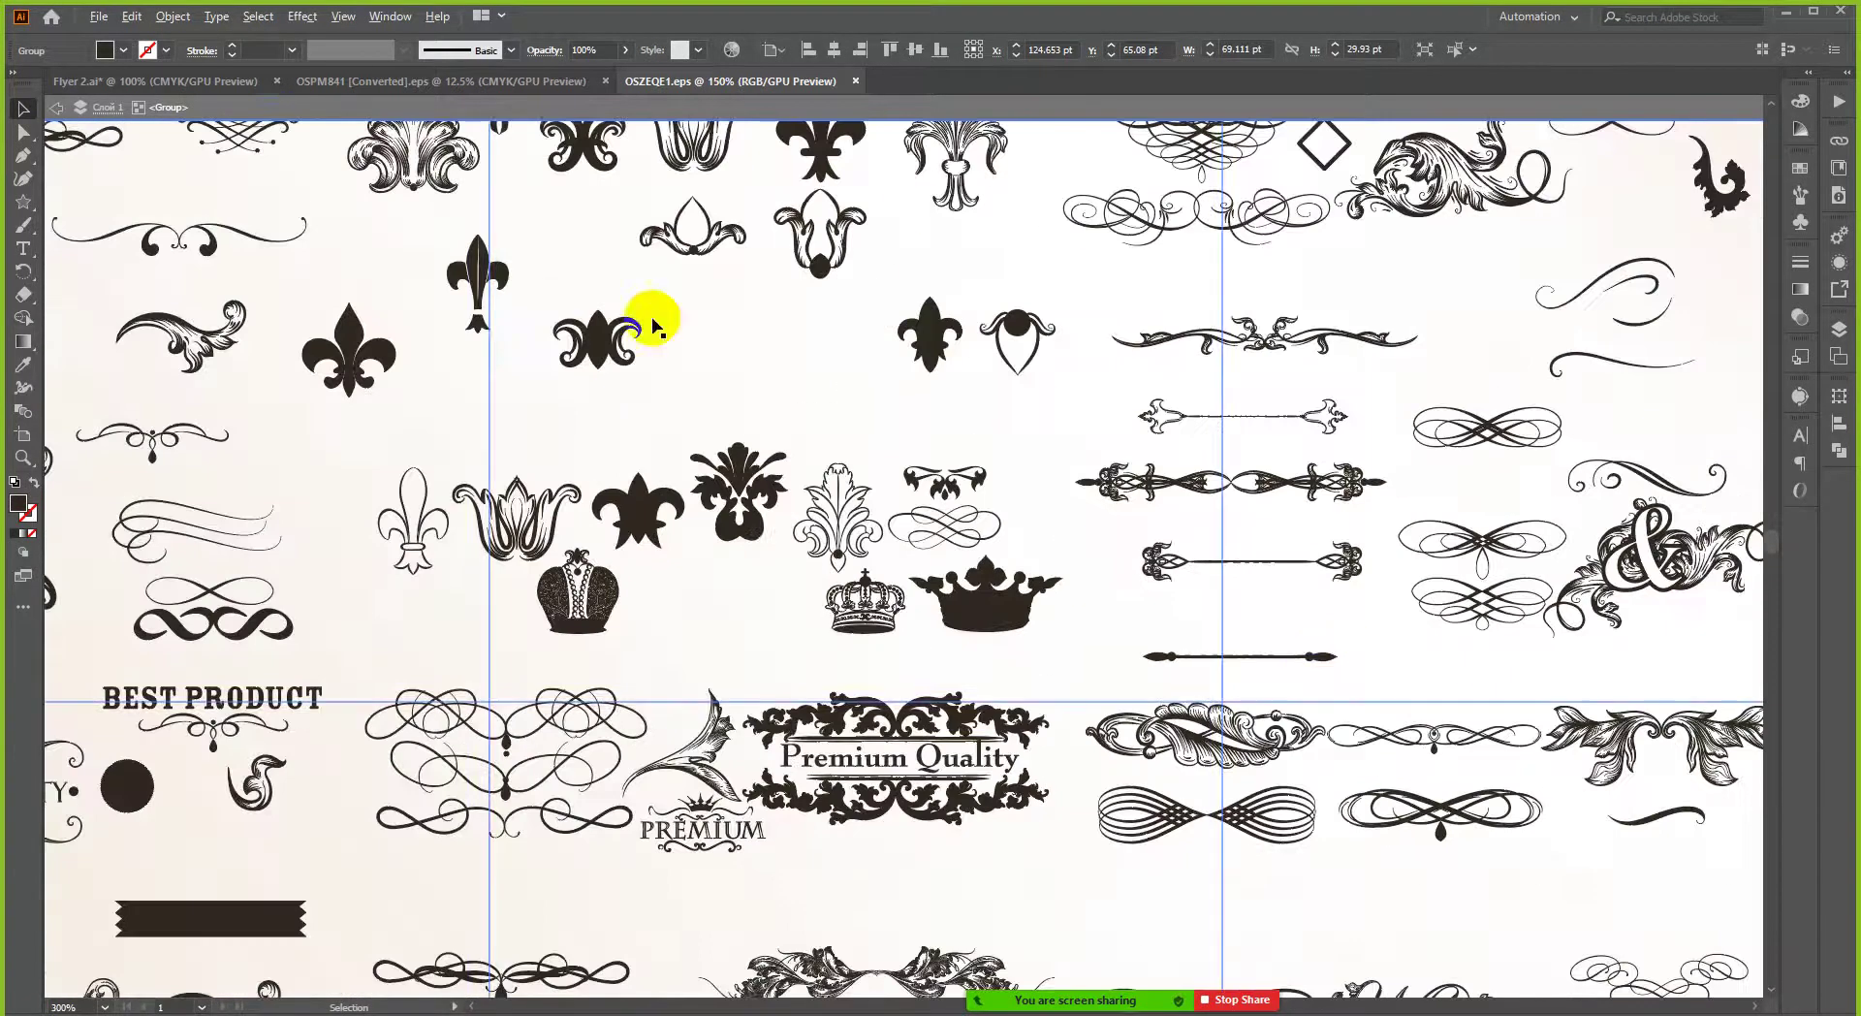
{"action": "left_click", "coordinate": [230, 82]}
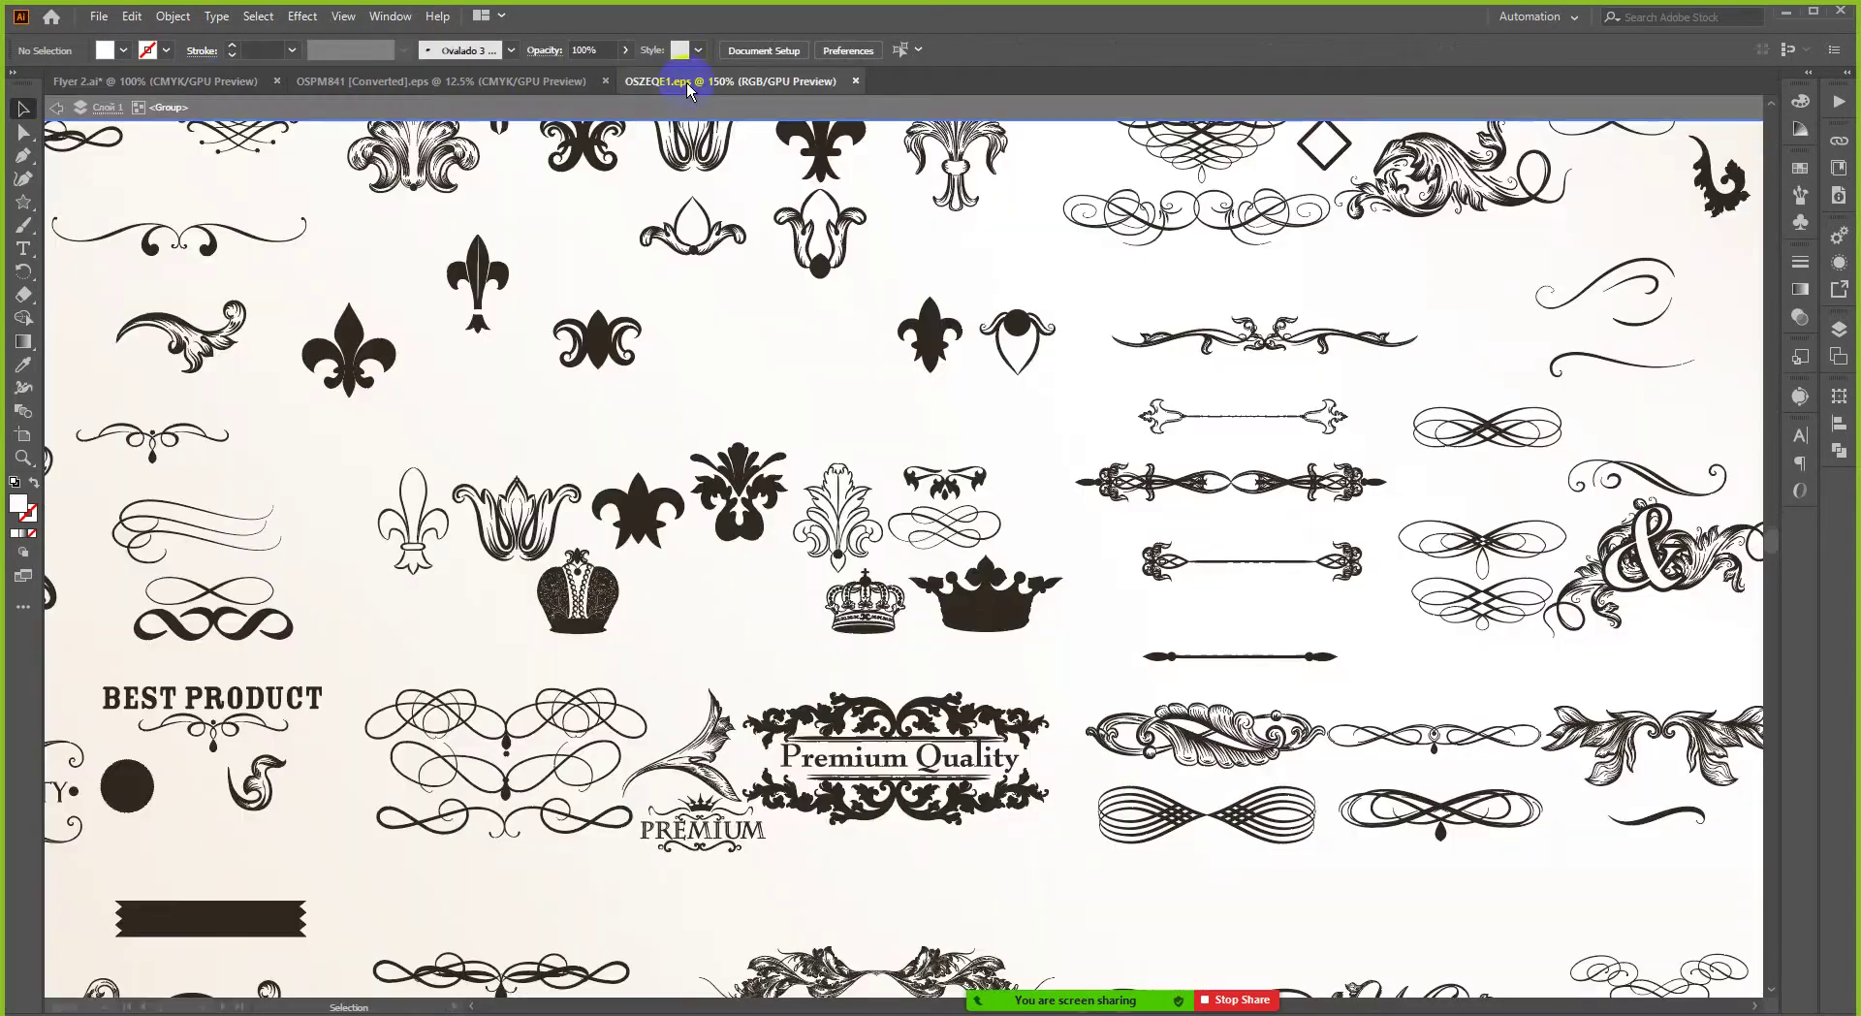
{"action": "left_click", "coordinate": [686, 84]}
- Copy the thin line divider with outlined, pointed ends from the ornament sheet and paste it into Flyer 2
{"action": "left_click", "coordinate": [968, 408]}
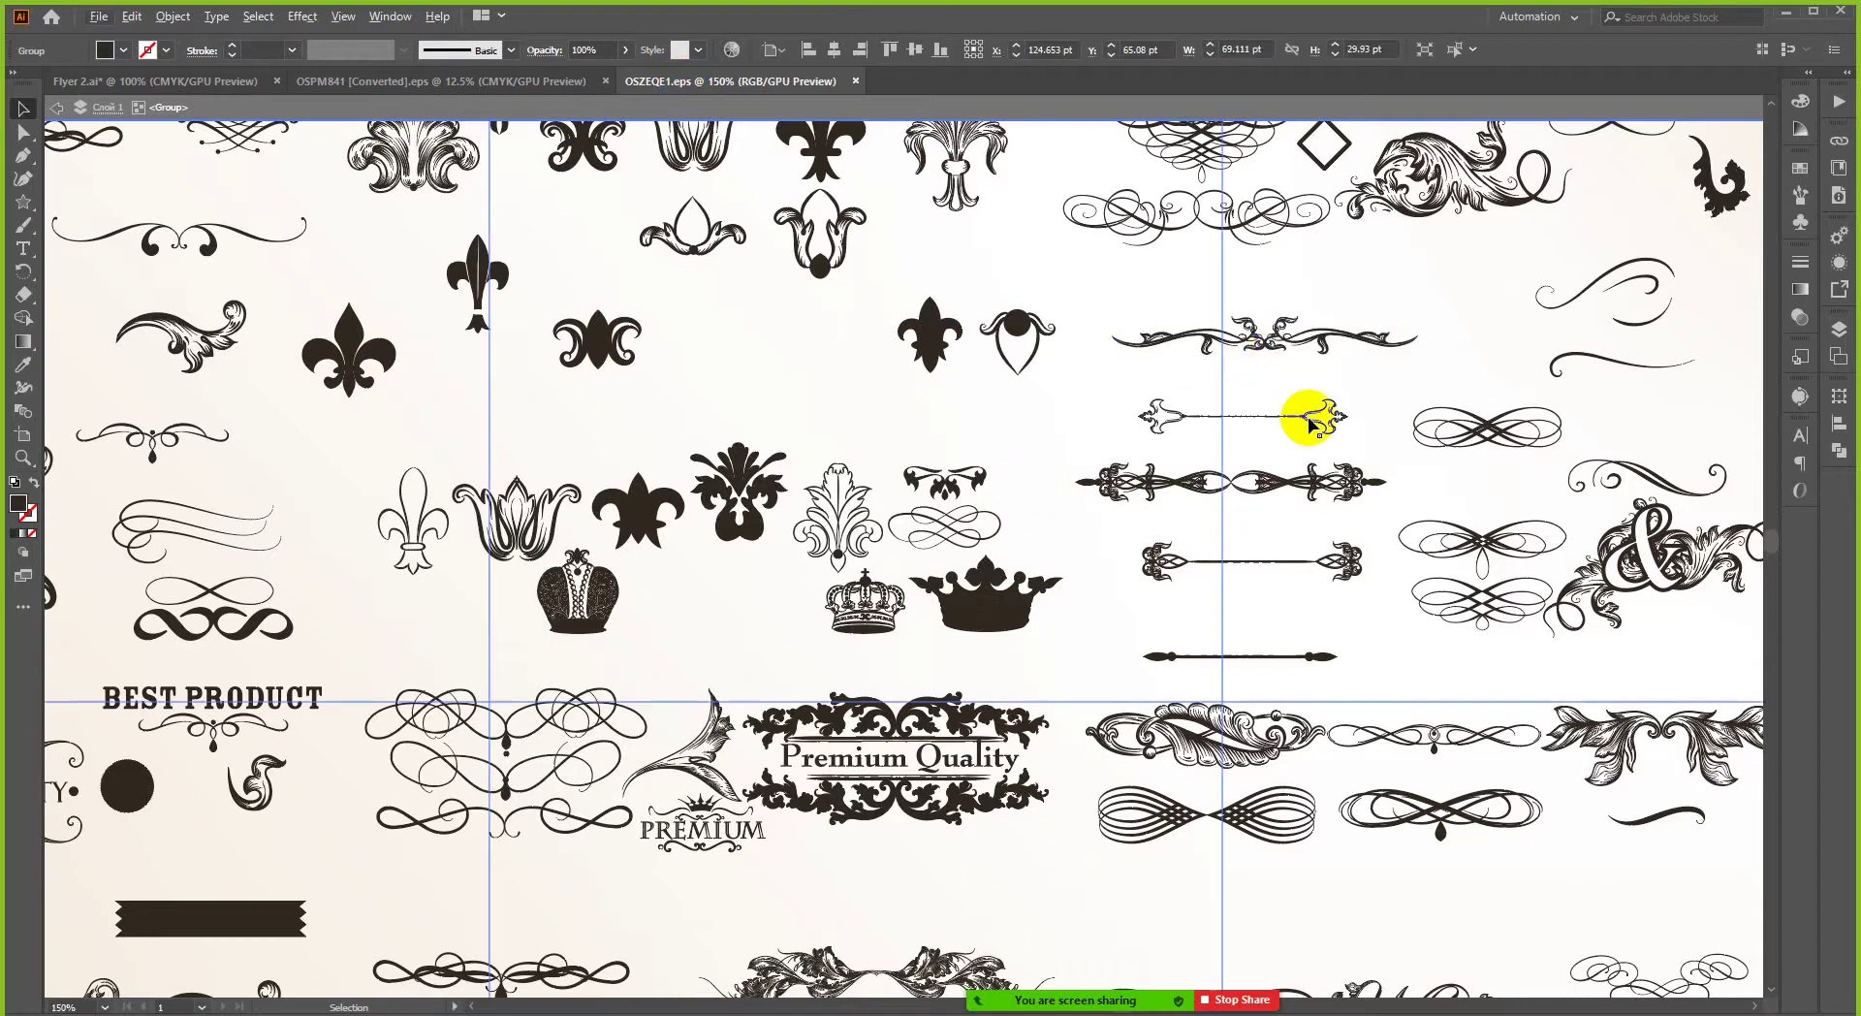
{"action": "left_click", "coordinate": [1337, 524]}
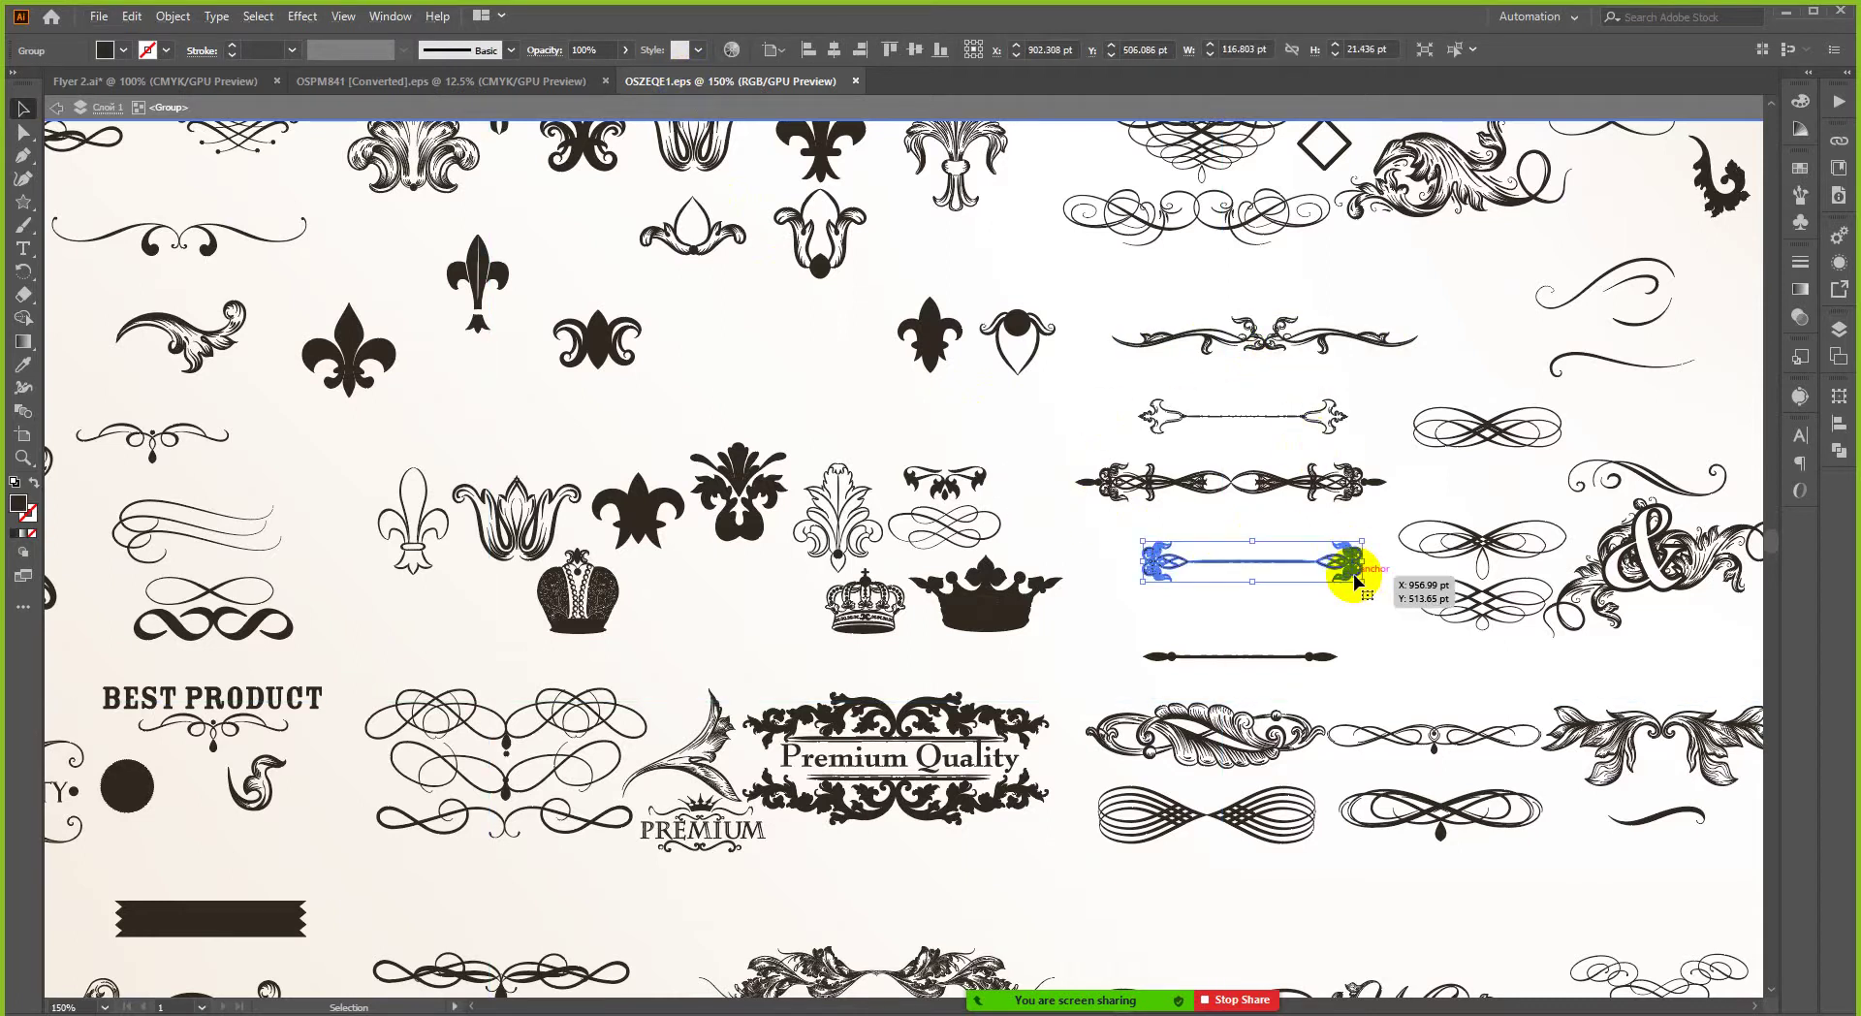
{"action": "key", "text": "a"}
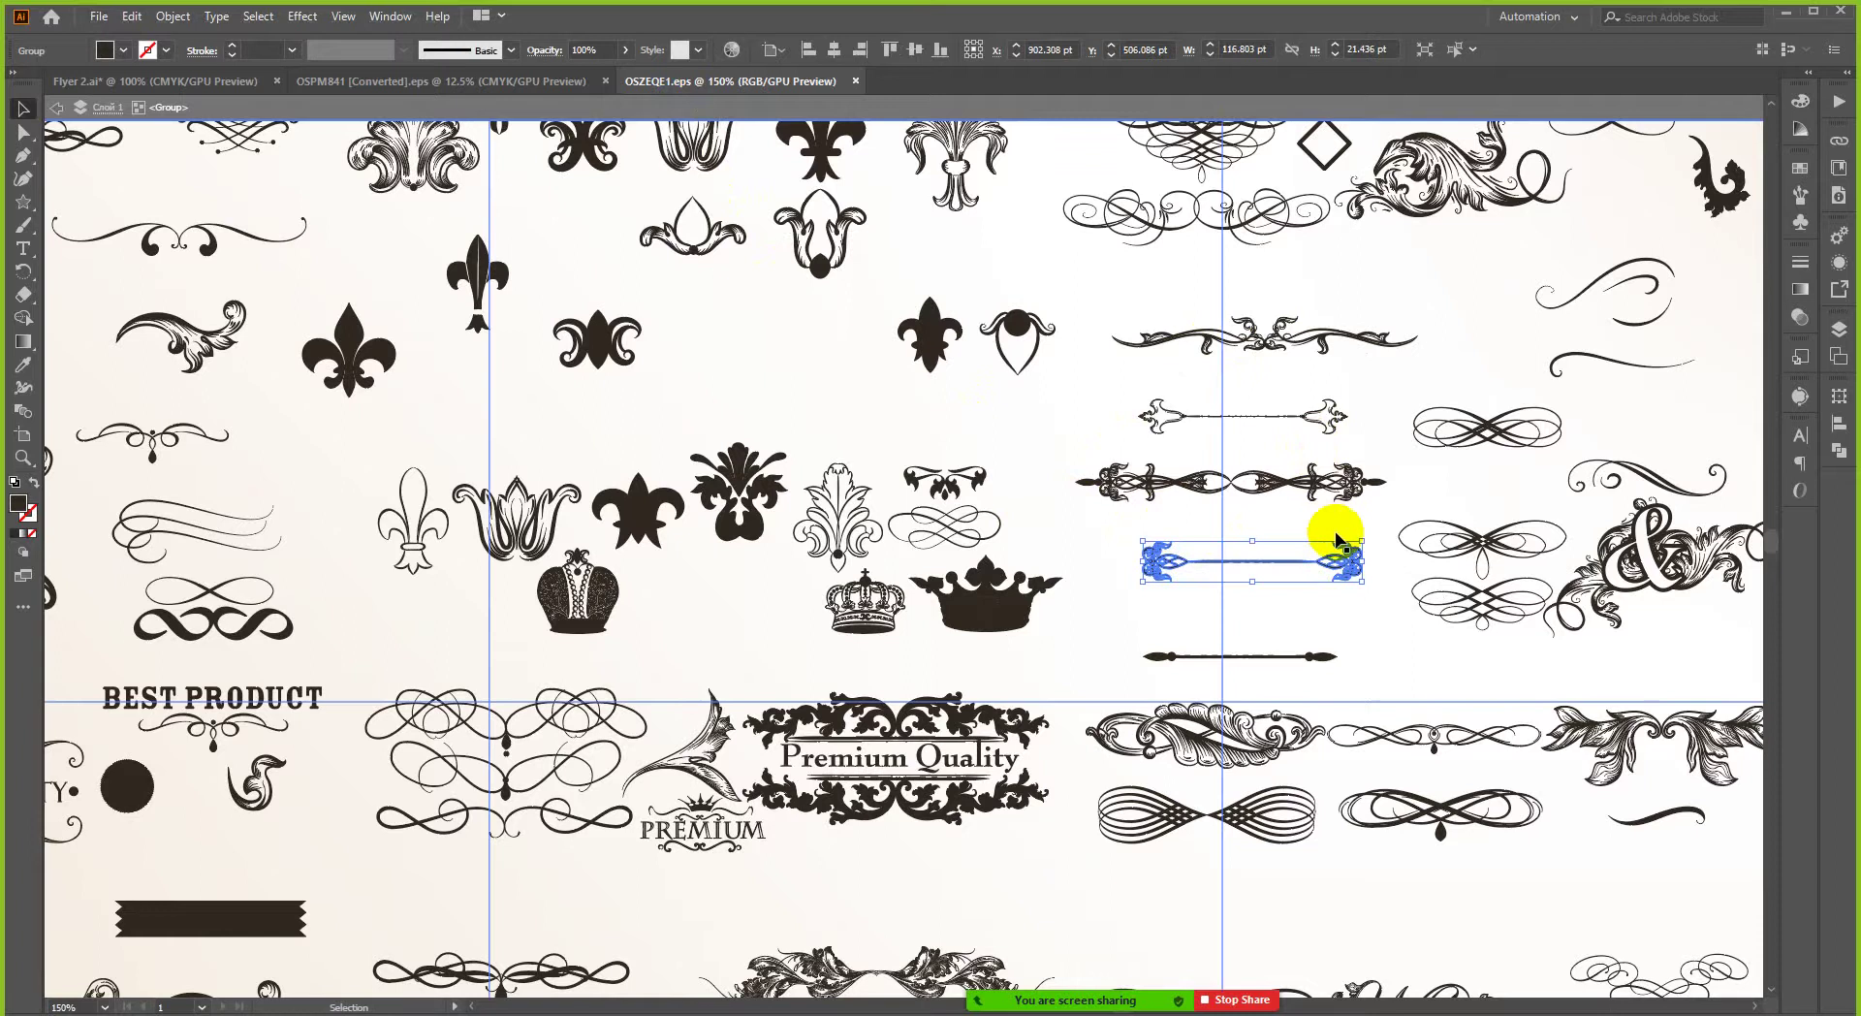
{"action": "key", "text": "v"}
{"action": "left_click", "coordinate": [1357, 628]}
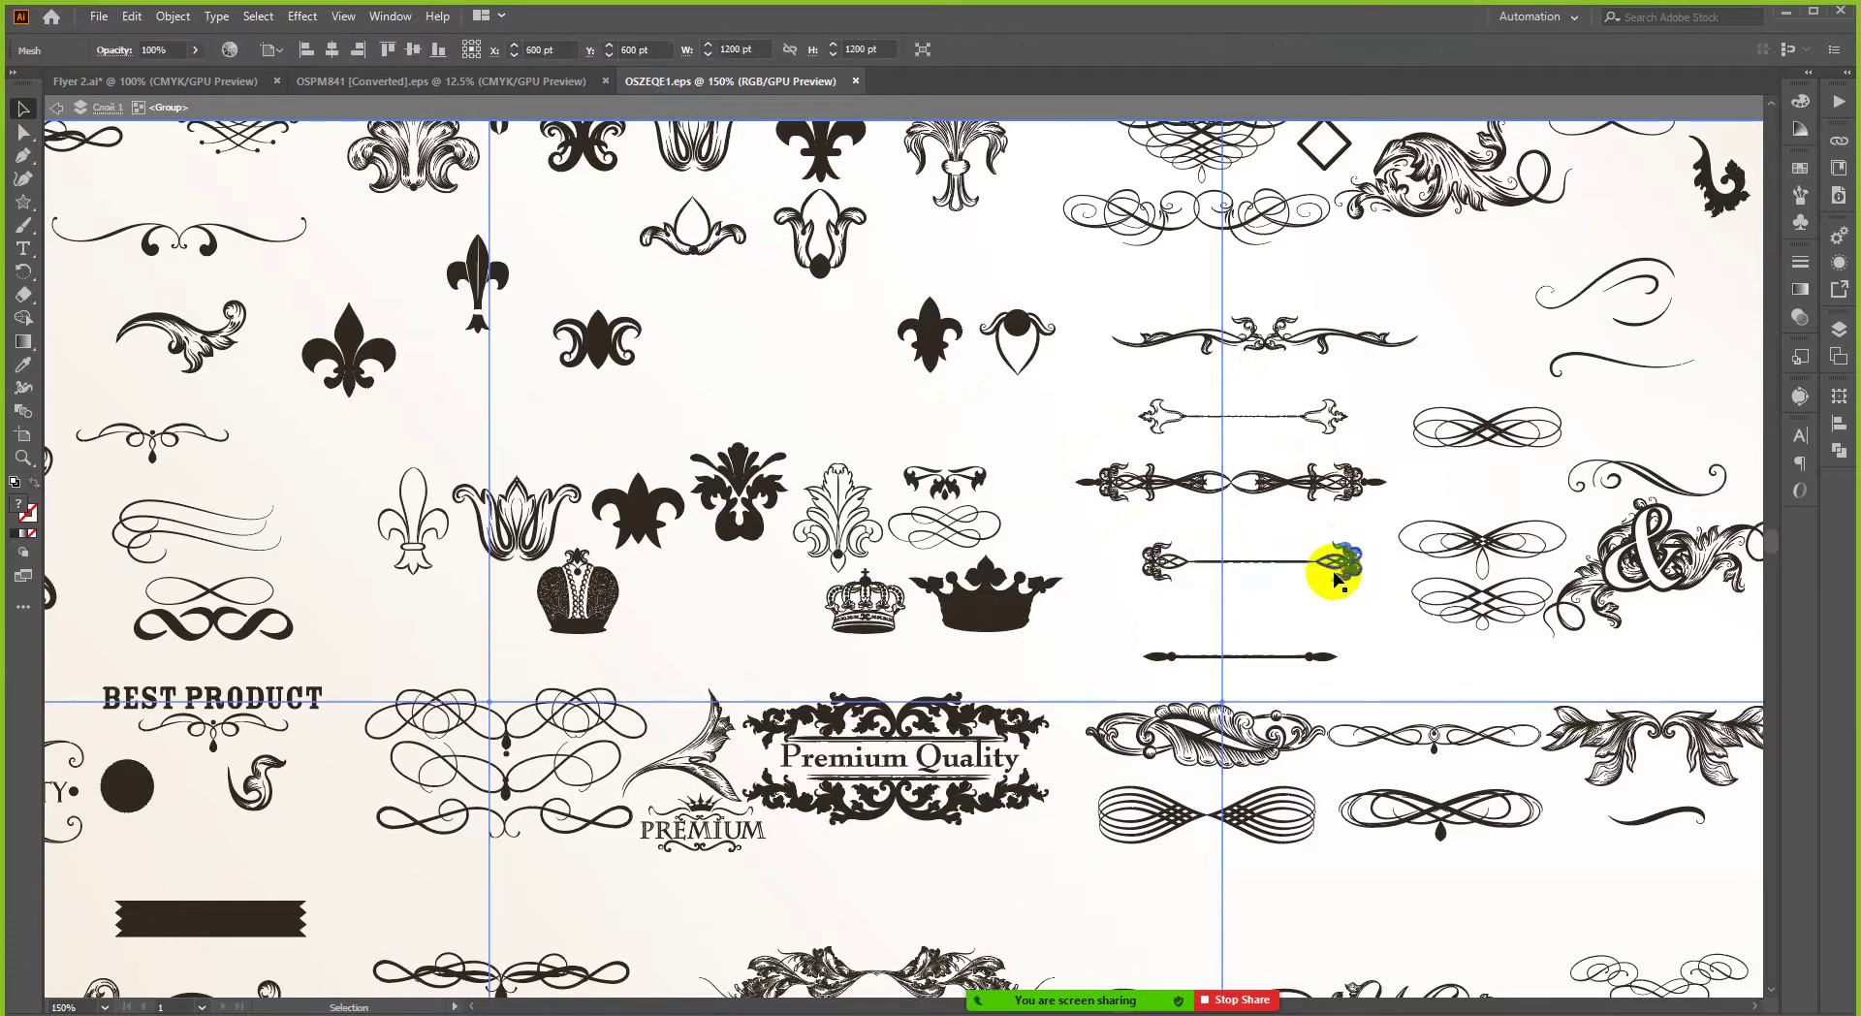
{"action": "left_click", "coordinate": [1335, 417]}
{"action": "key", "text": "a"}
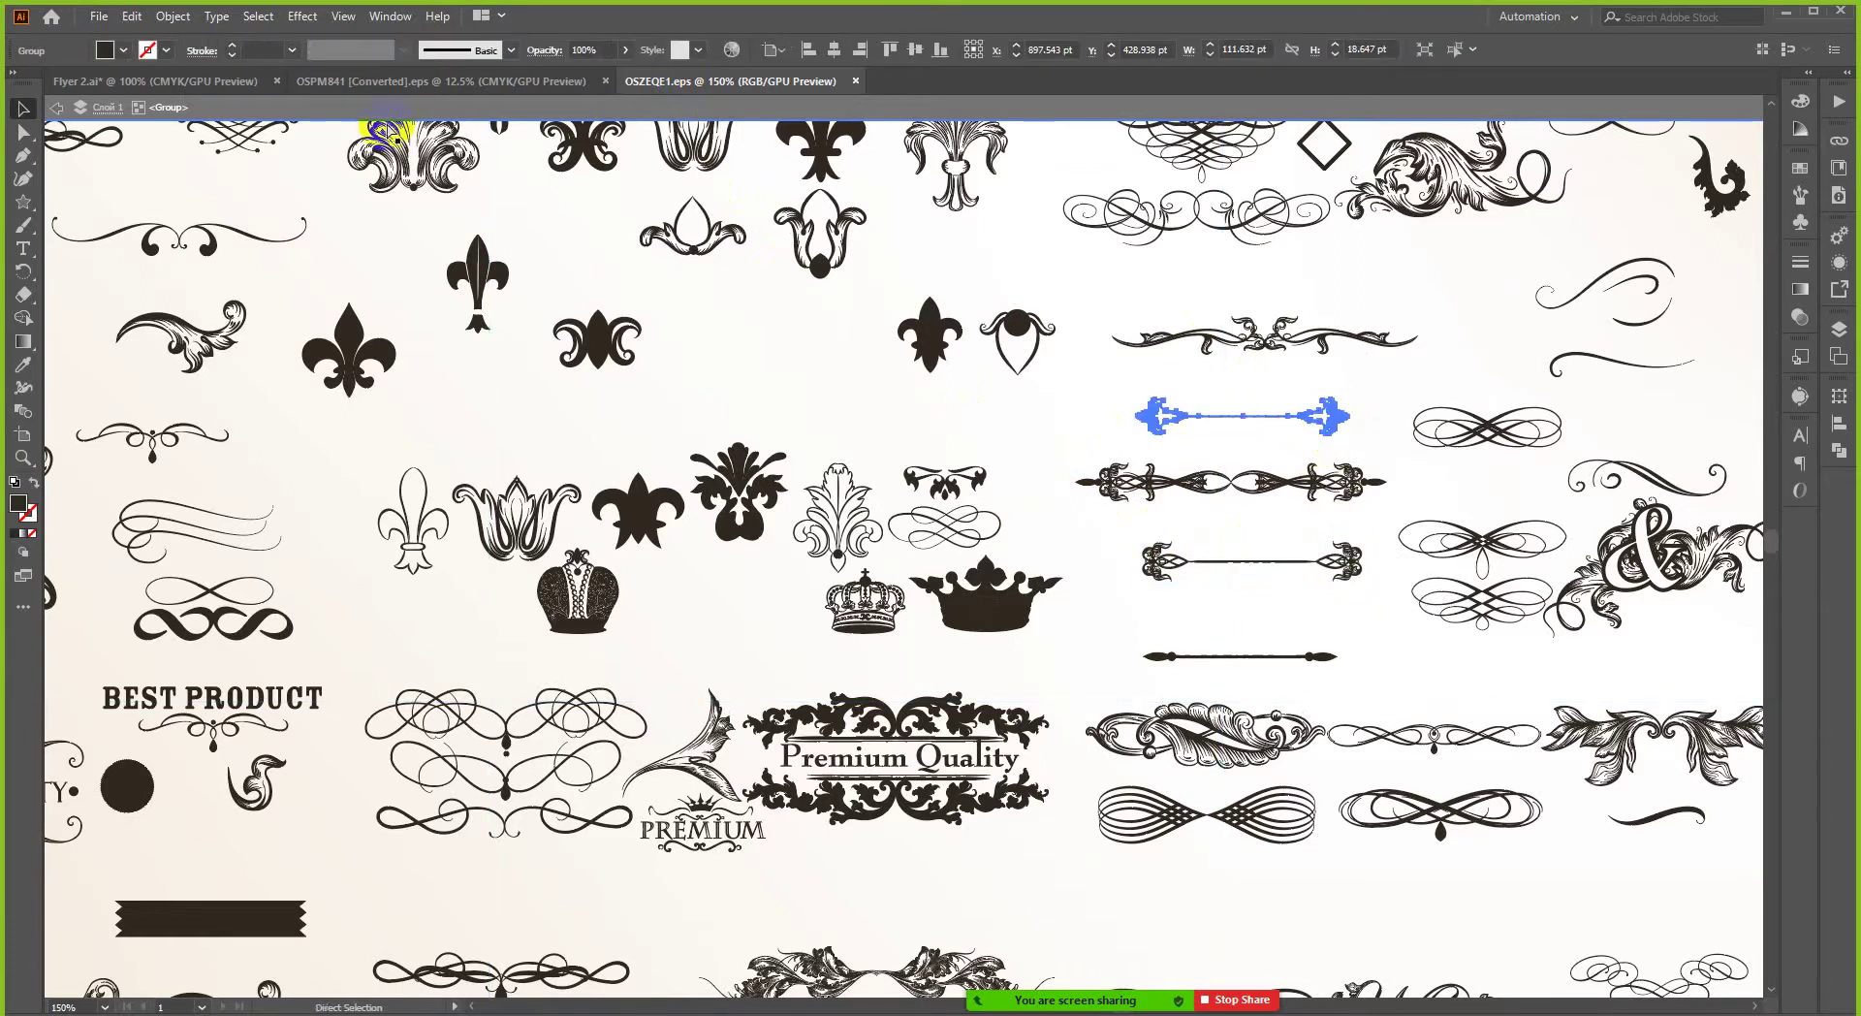
{"action": "left_click", "coordinate": [205, 84]}
{"action": "key", "text": "v"}
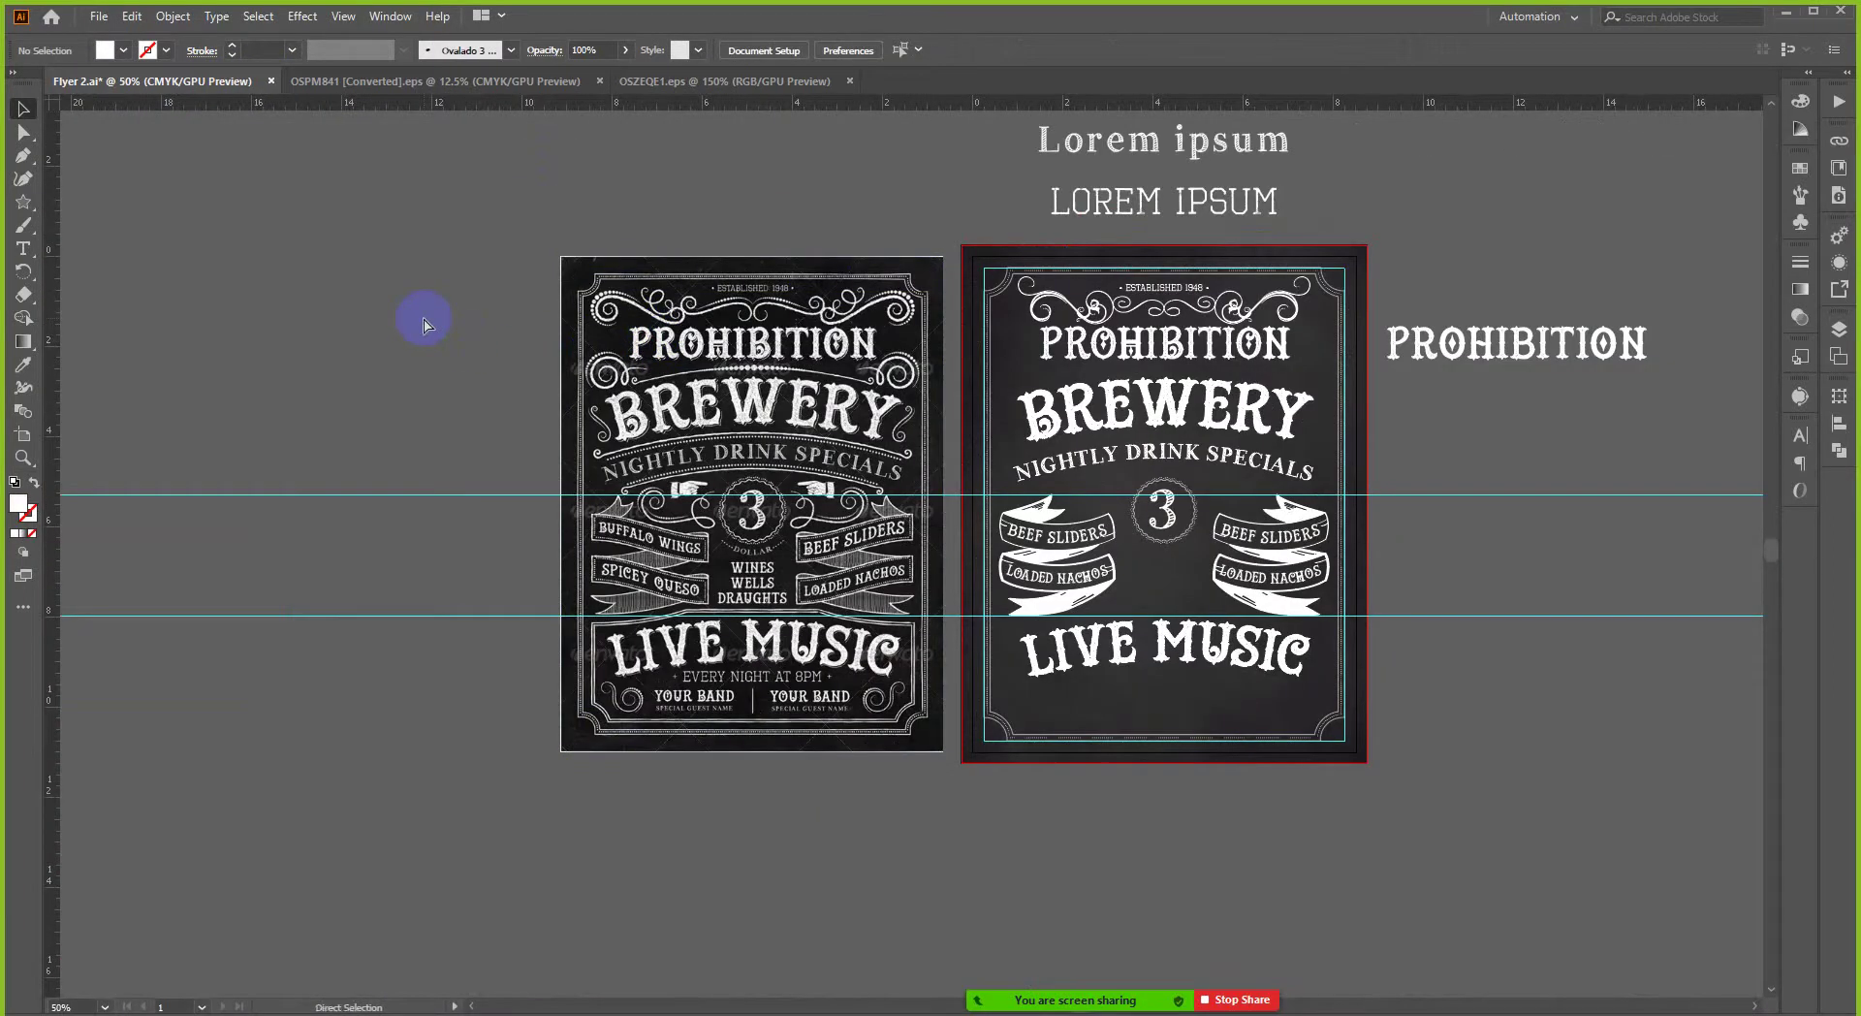
{"action": "key", "text": "ctrl+v"}
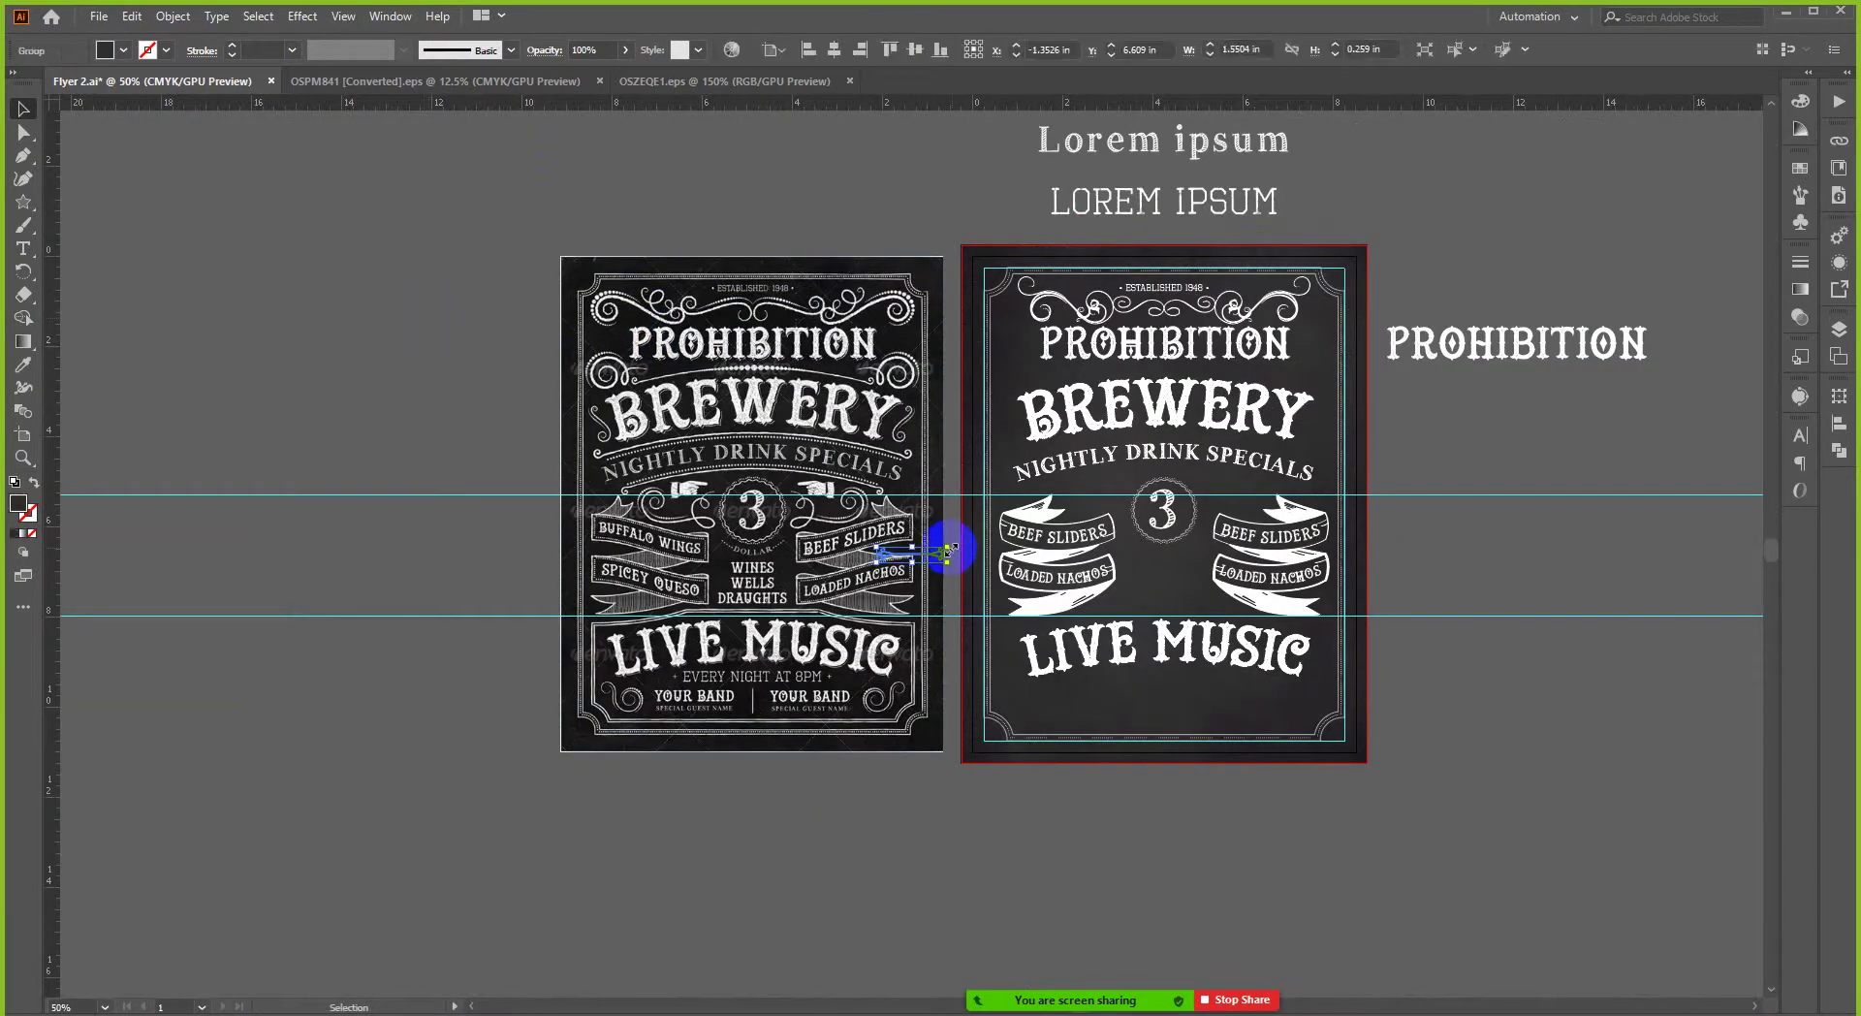
- Enlarge the pasted divider to about 6.09 in wide and sample the spare PROHIBITION text's white color for it
{"action": "left_click_drag", "start_coordinate": [942, 551], "coordinate": [1052, 514]}
{"action": "scroll", "coordinate": [1064, 366], "scroll_direction": "up", "scroll_amount": 2}
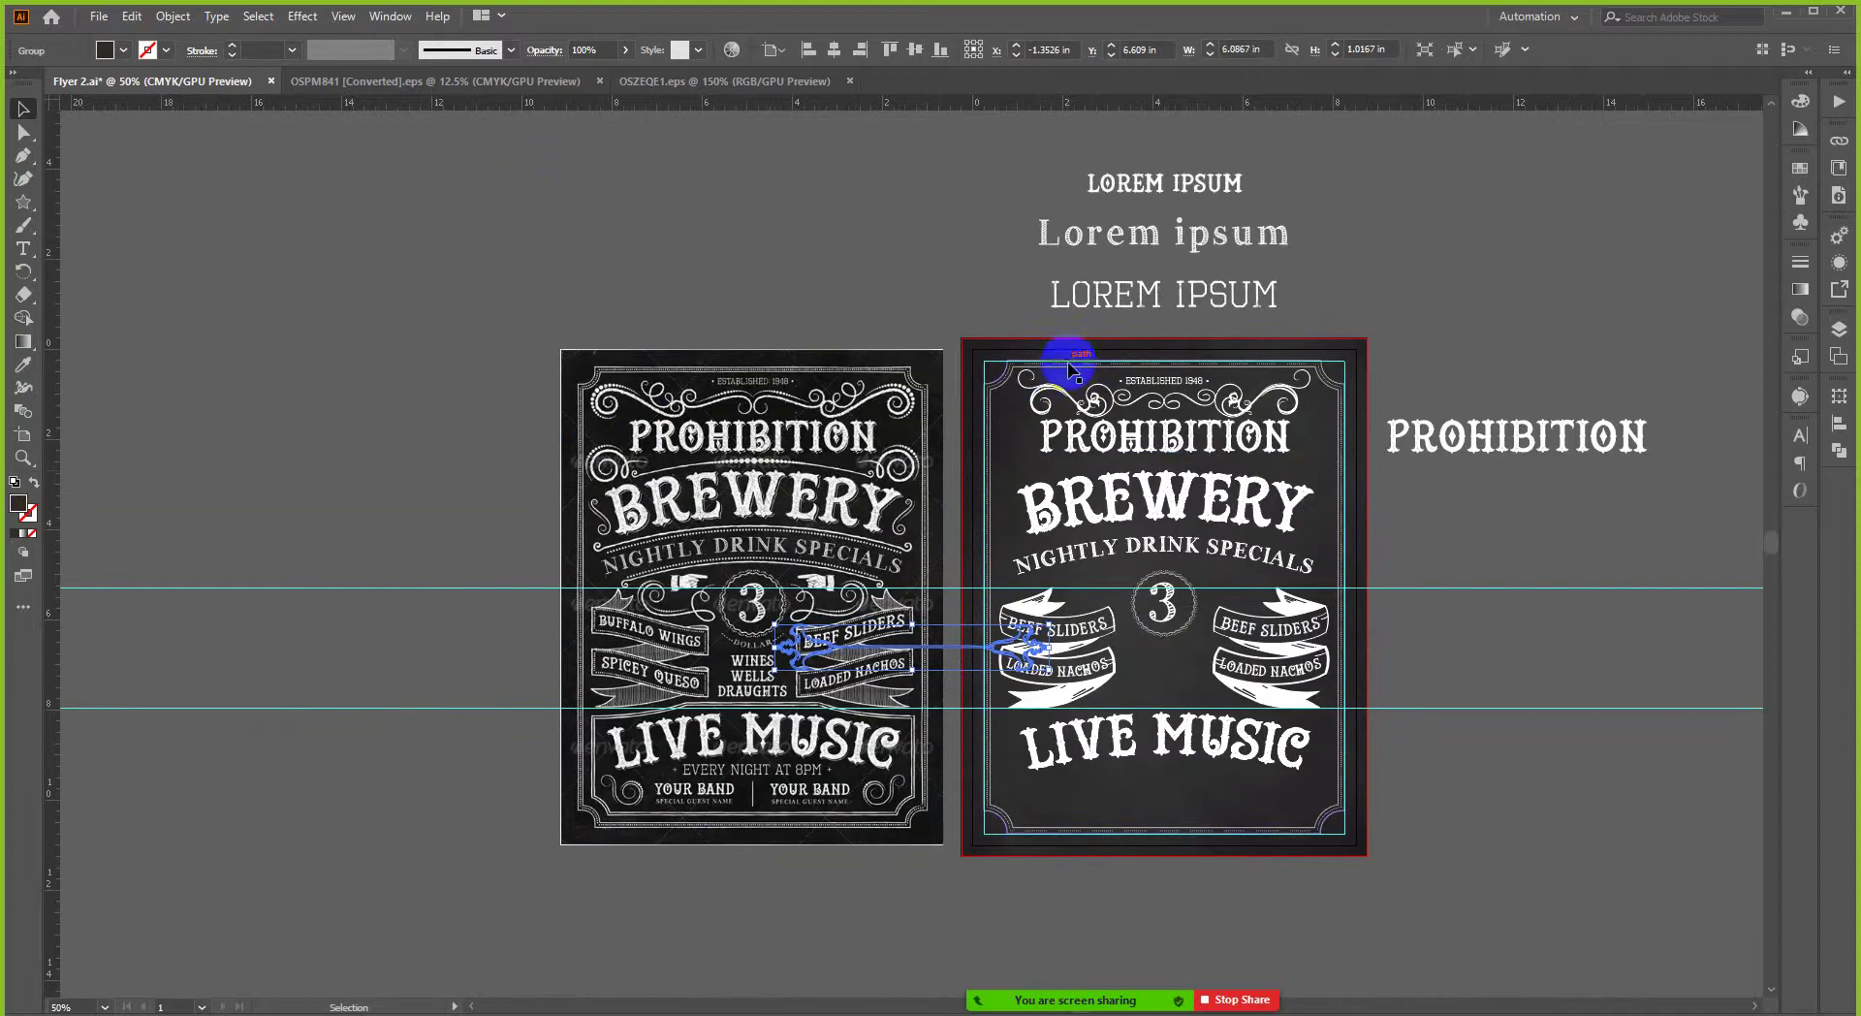
{"action": "key", "text": "i"}
{"action": "left_click", "coordinate": [1404, 438]}
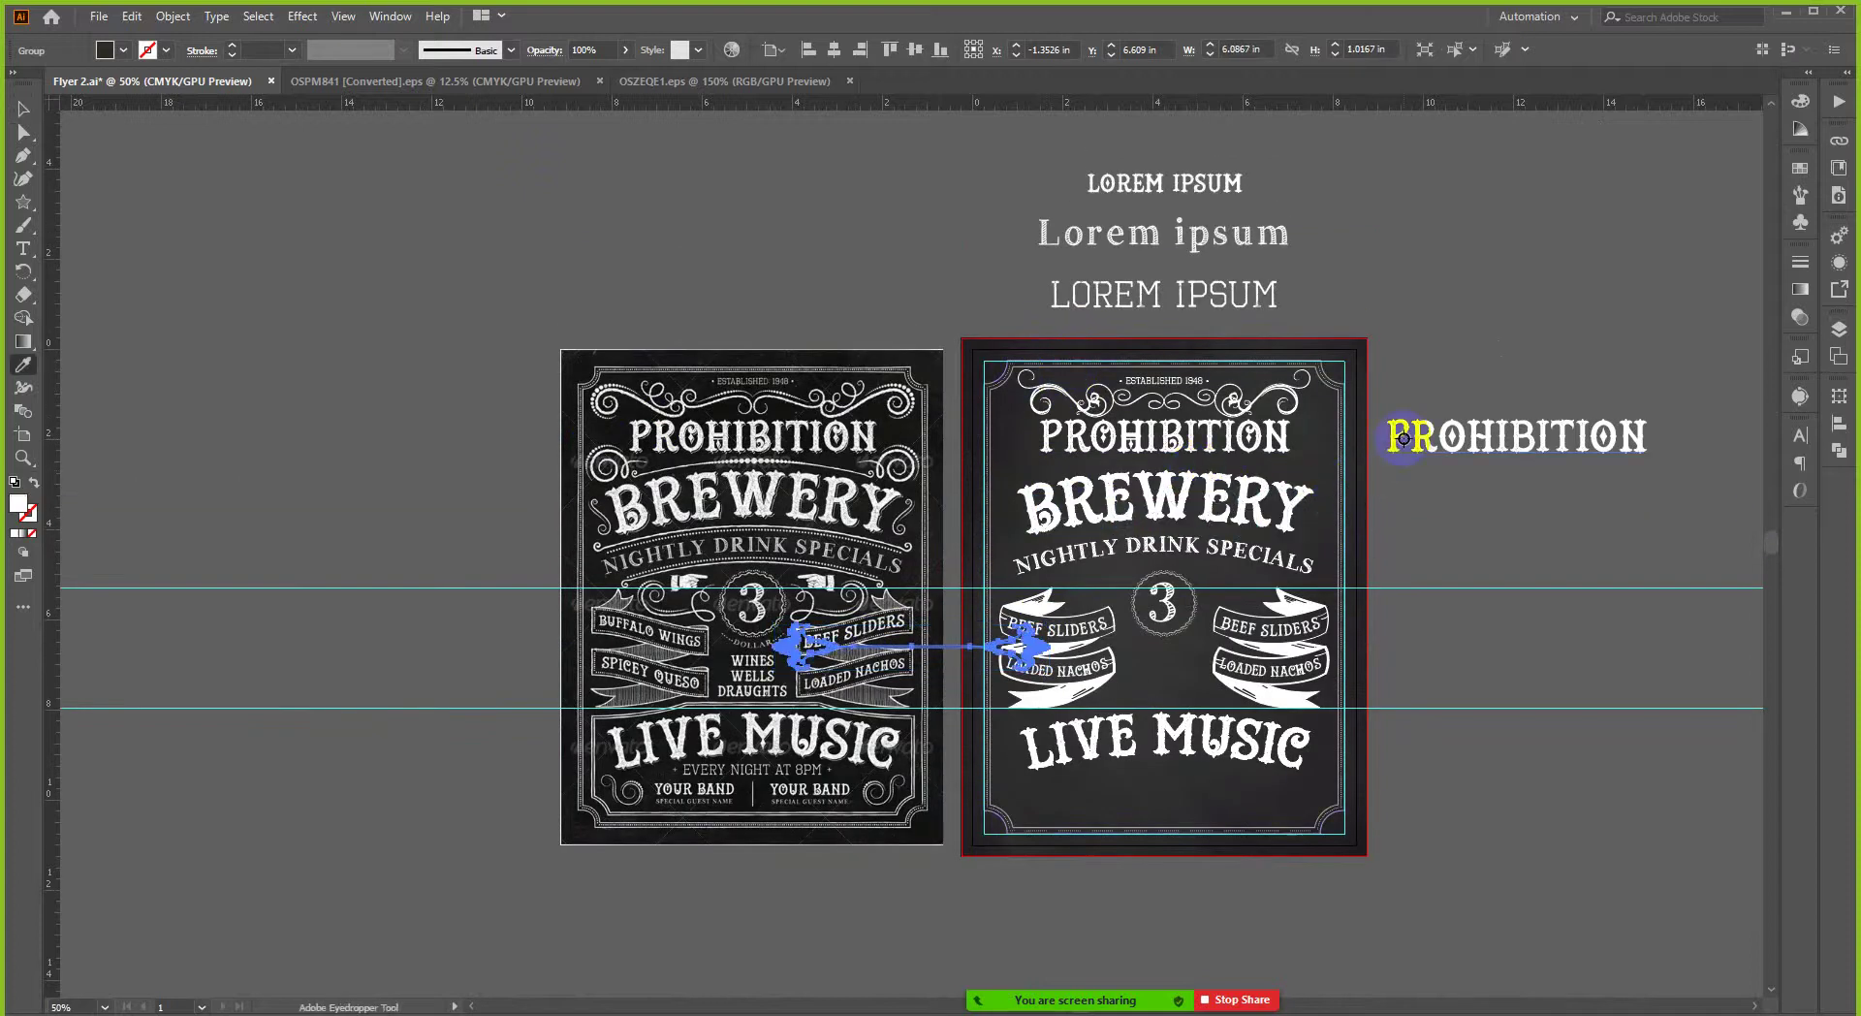
{"action": "key", "text": "v"}
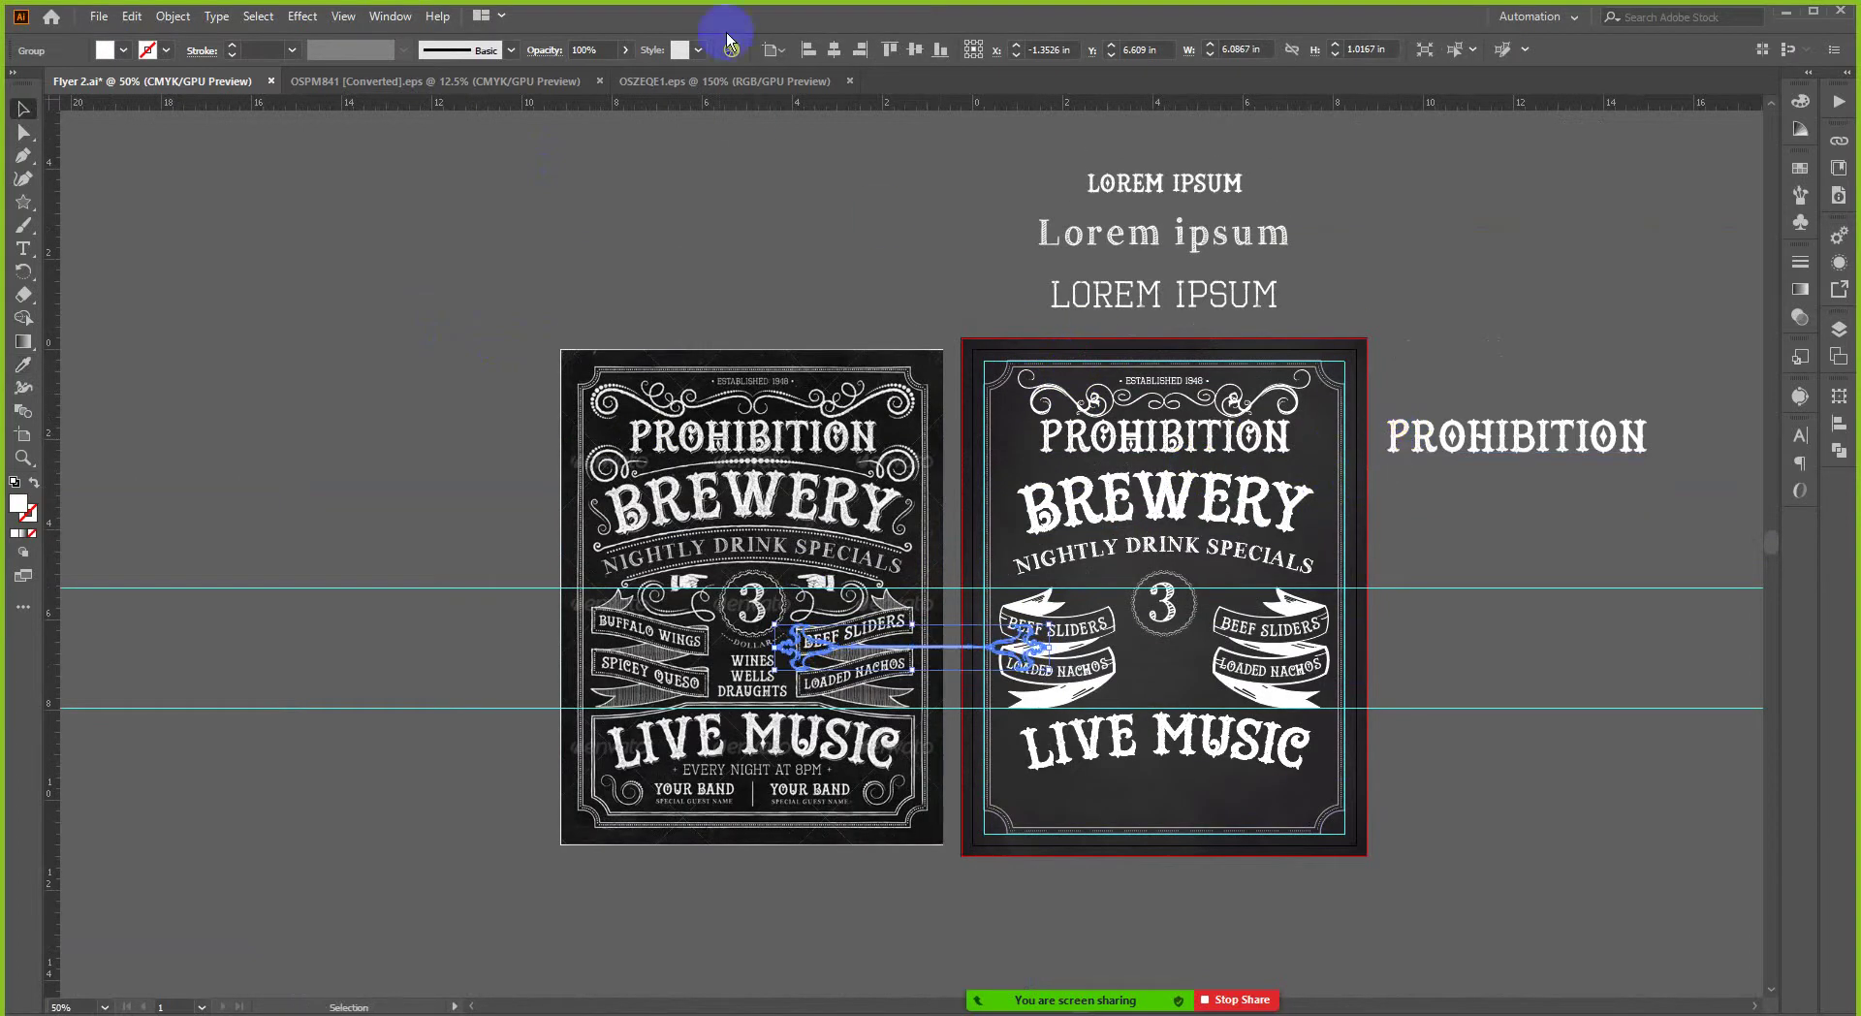
- Center the divider horizontally on the artboard and move it straight up between PROHIBITION and BREWERY
{"action": "left_click", "coordinate": [833, 58]}
{"action": "scroll", "coordinate": [1261, 565], "scroll_direction": "up", "scroll_amount": 3}
{"action": "left_click", "coordinate": [1131, 732]}
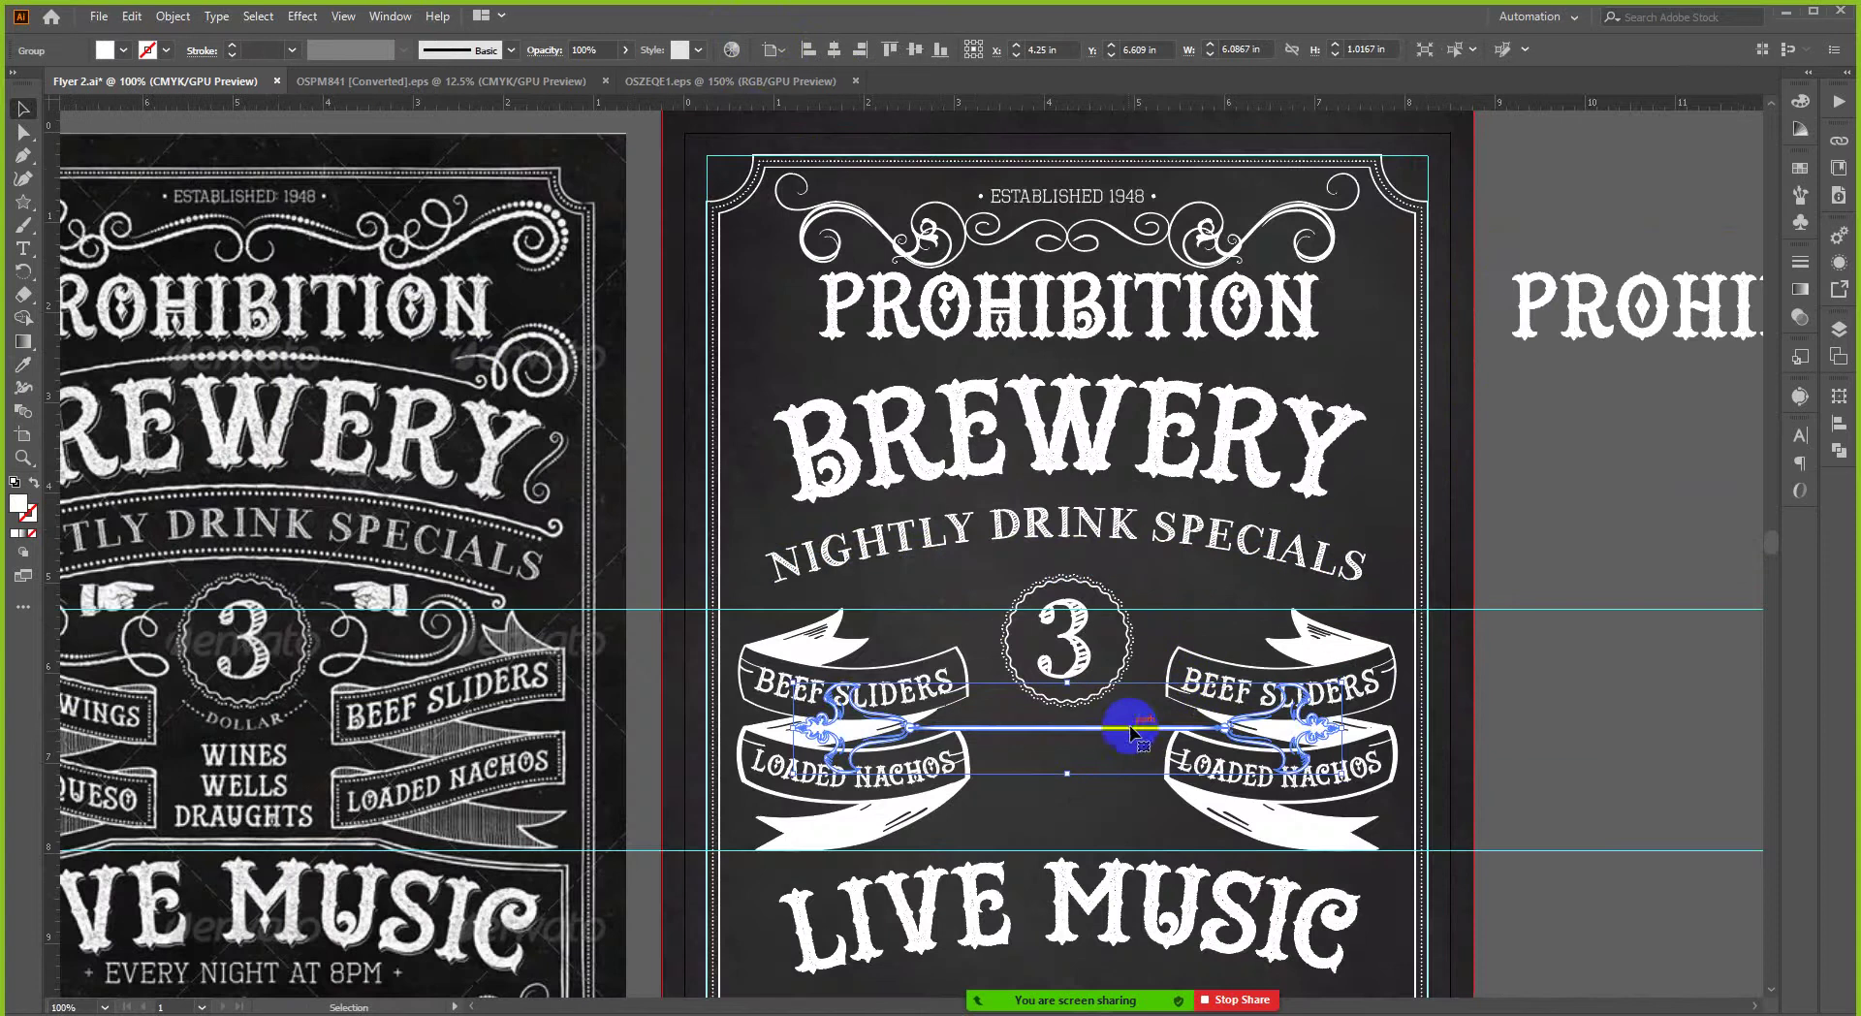
{"action": "left_click_drag", "start_coordinate": [1130, 729], "coordinate": [1130, 364]}
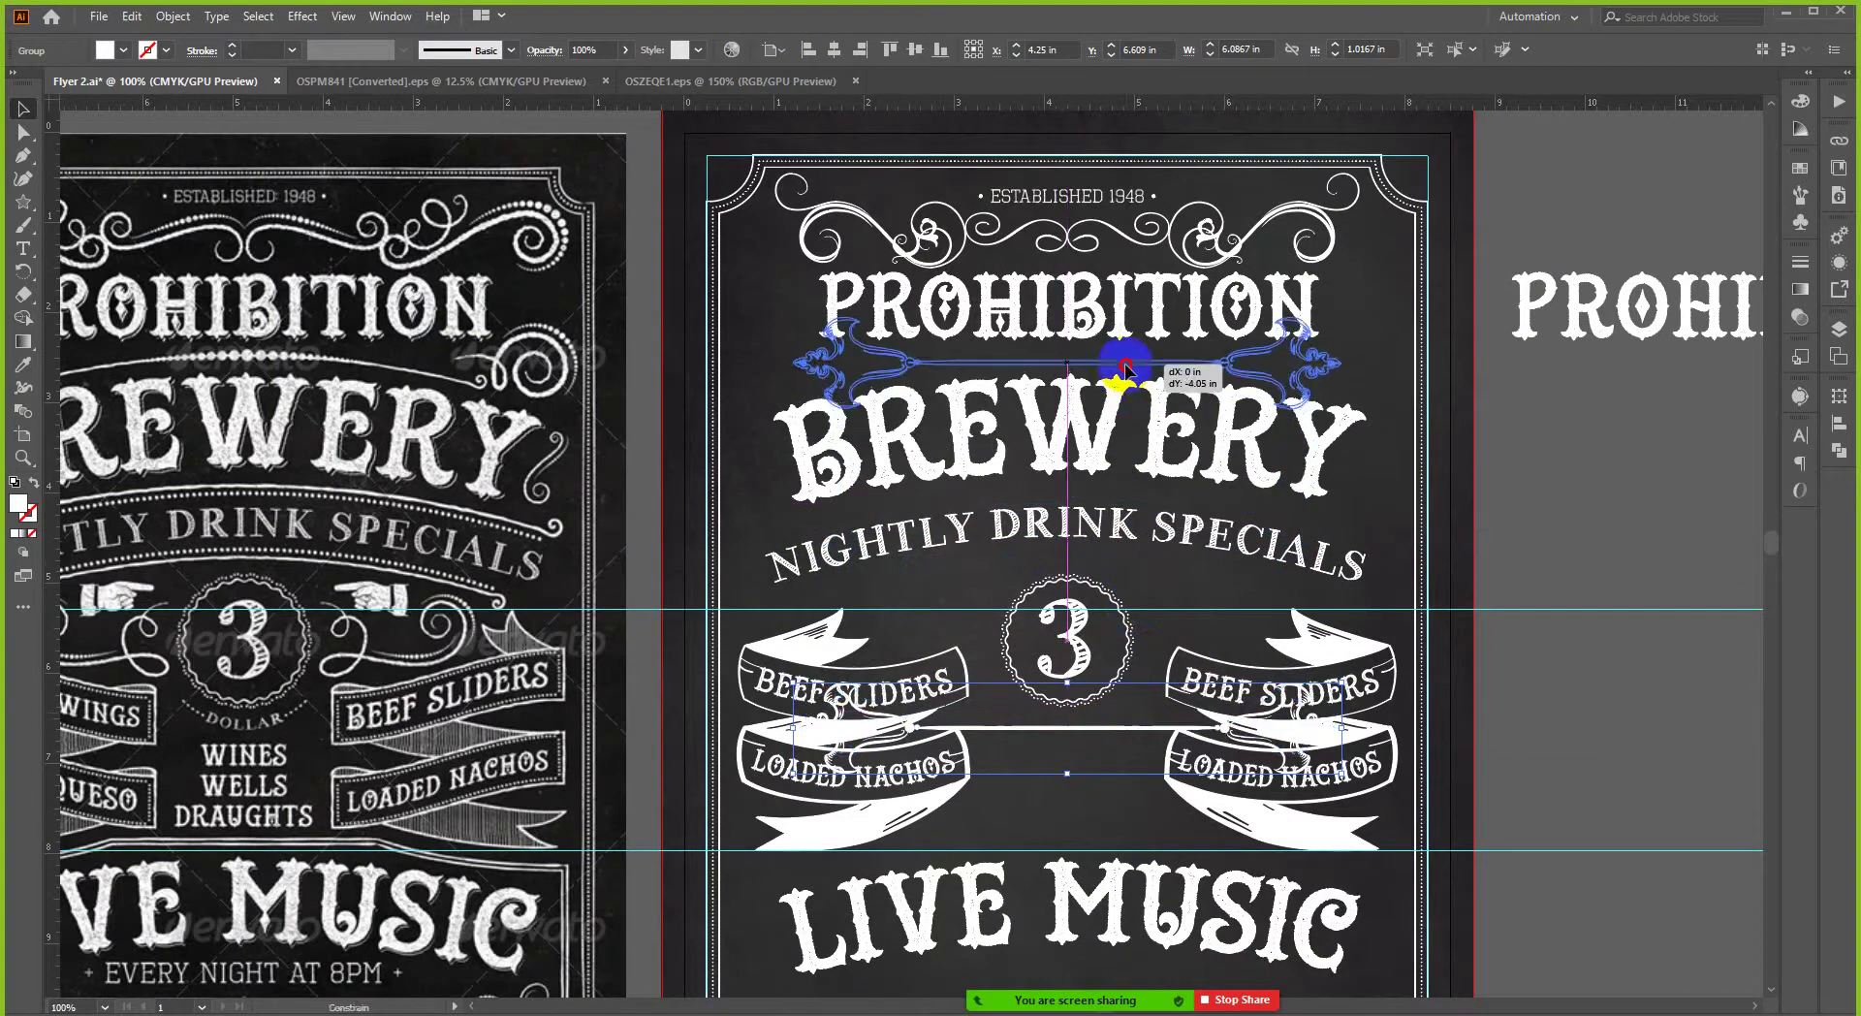
{"action": "left_click", "coordinate": [1526, 421]}
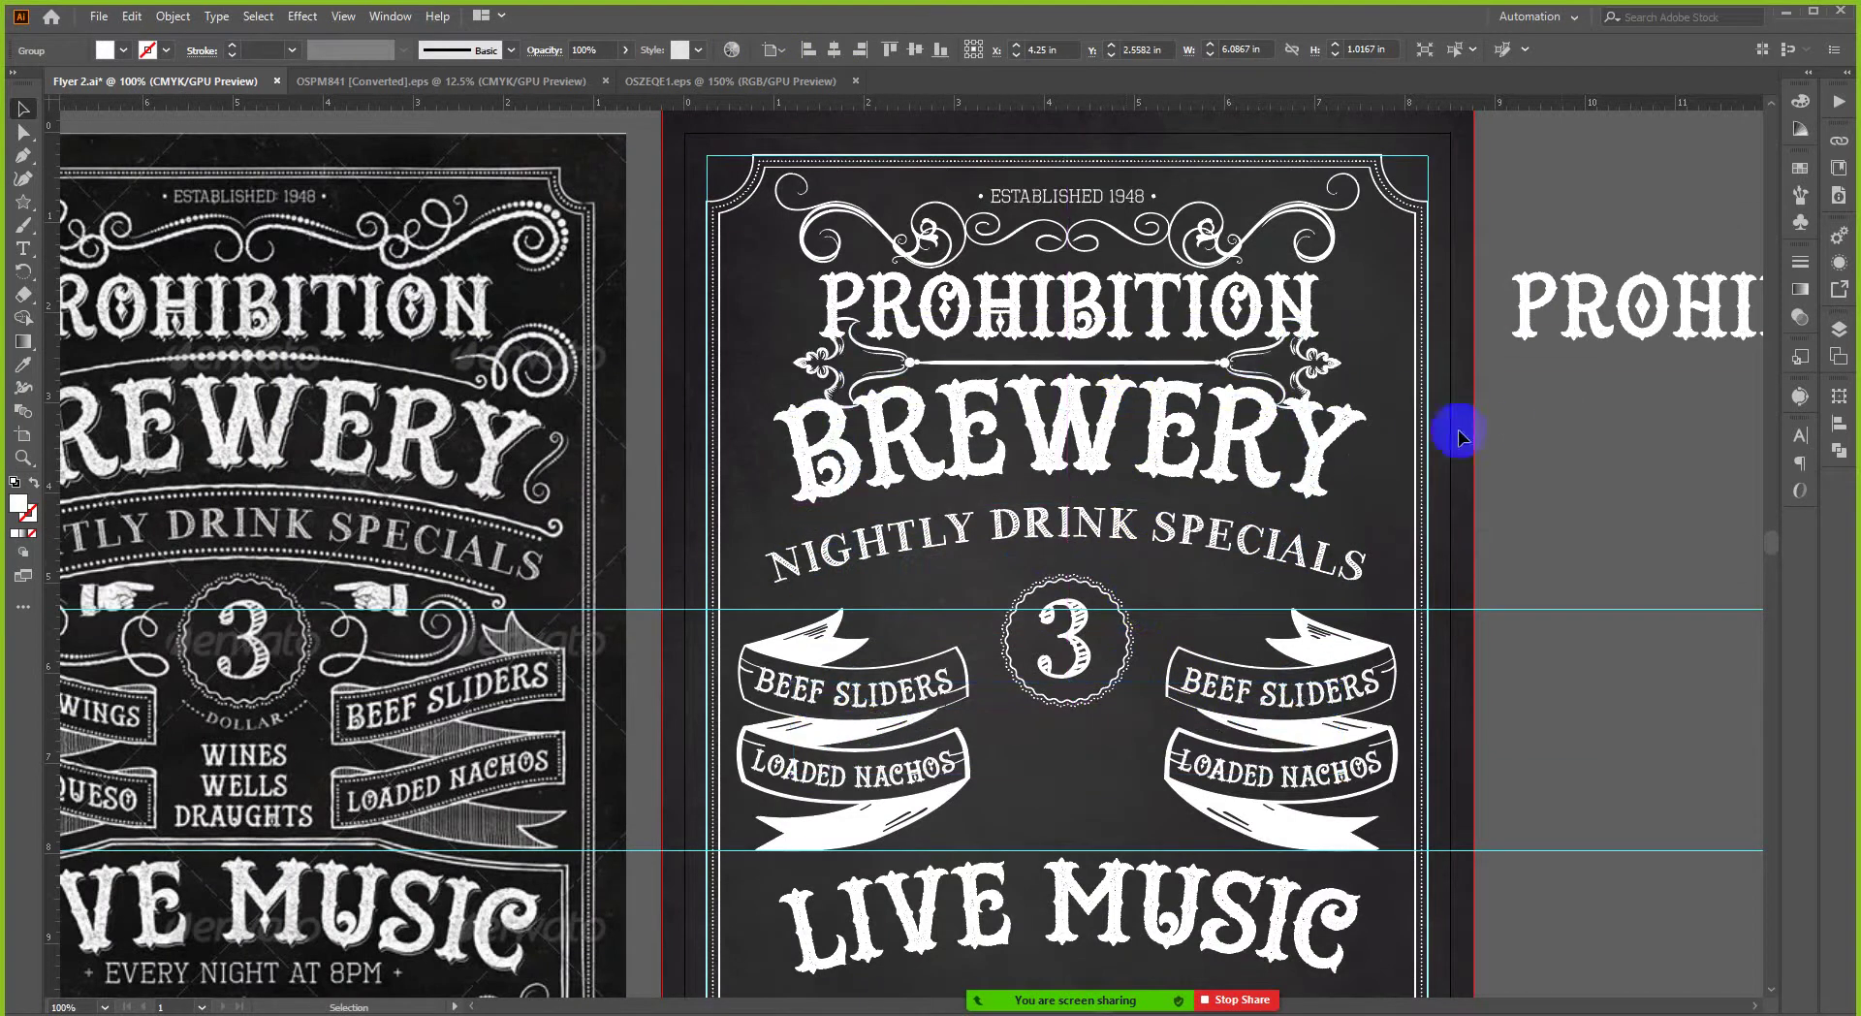
- Try enlarging the divider about its center to about 7.72 in wide, and undo the scaling
{"action": "scroll", "coordinate": [1334, 375], "scroll_direction": "down", "scroll_amount": 1}
{"action": "left_click", "coordinate": [1328, 383]}
{"action": "scroll", "coordinate": [1308, 343], "scroll_direction": "up", "scroll_amount": 1}
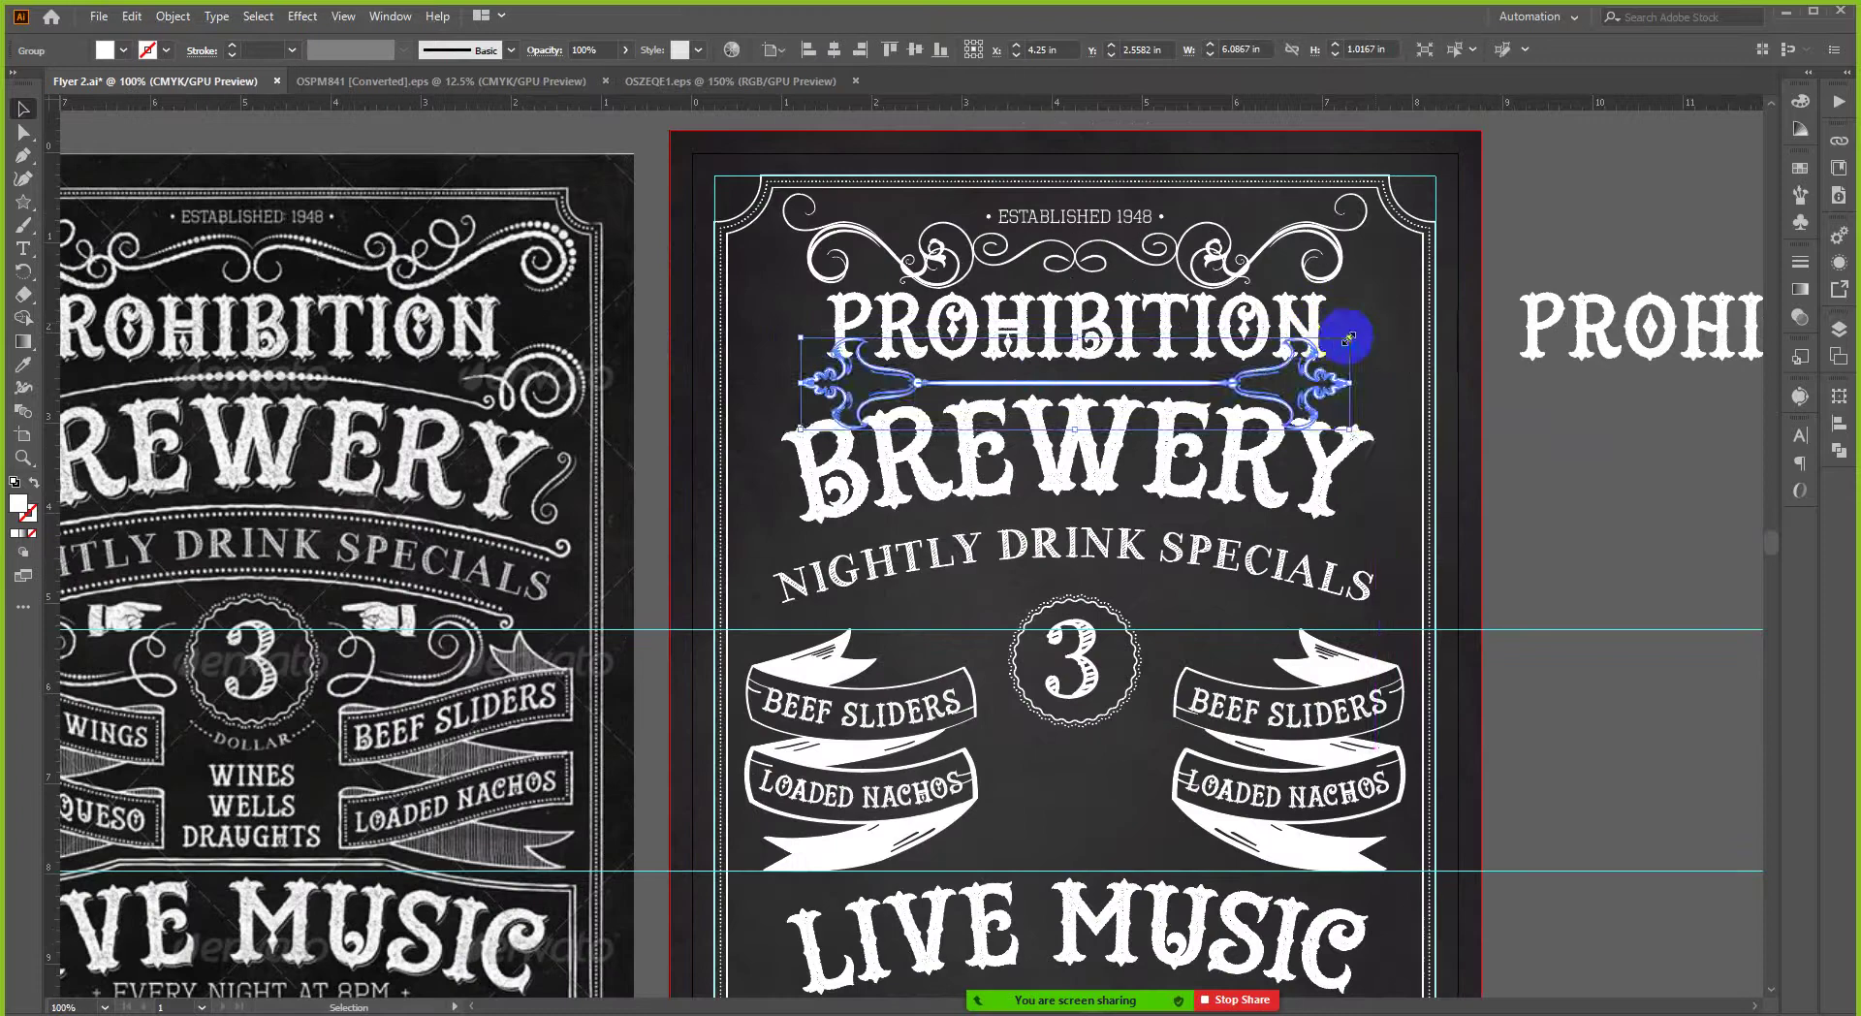
{"action": "left_click_drag", "start_coordinate": [1376, 325], "coordinate": [1429, 324]}
{"action": "key", "text": "ctrl+z"}
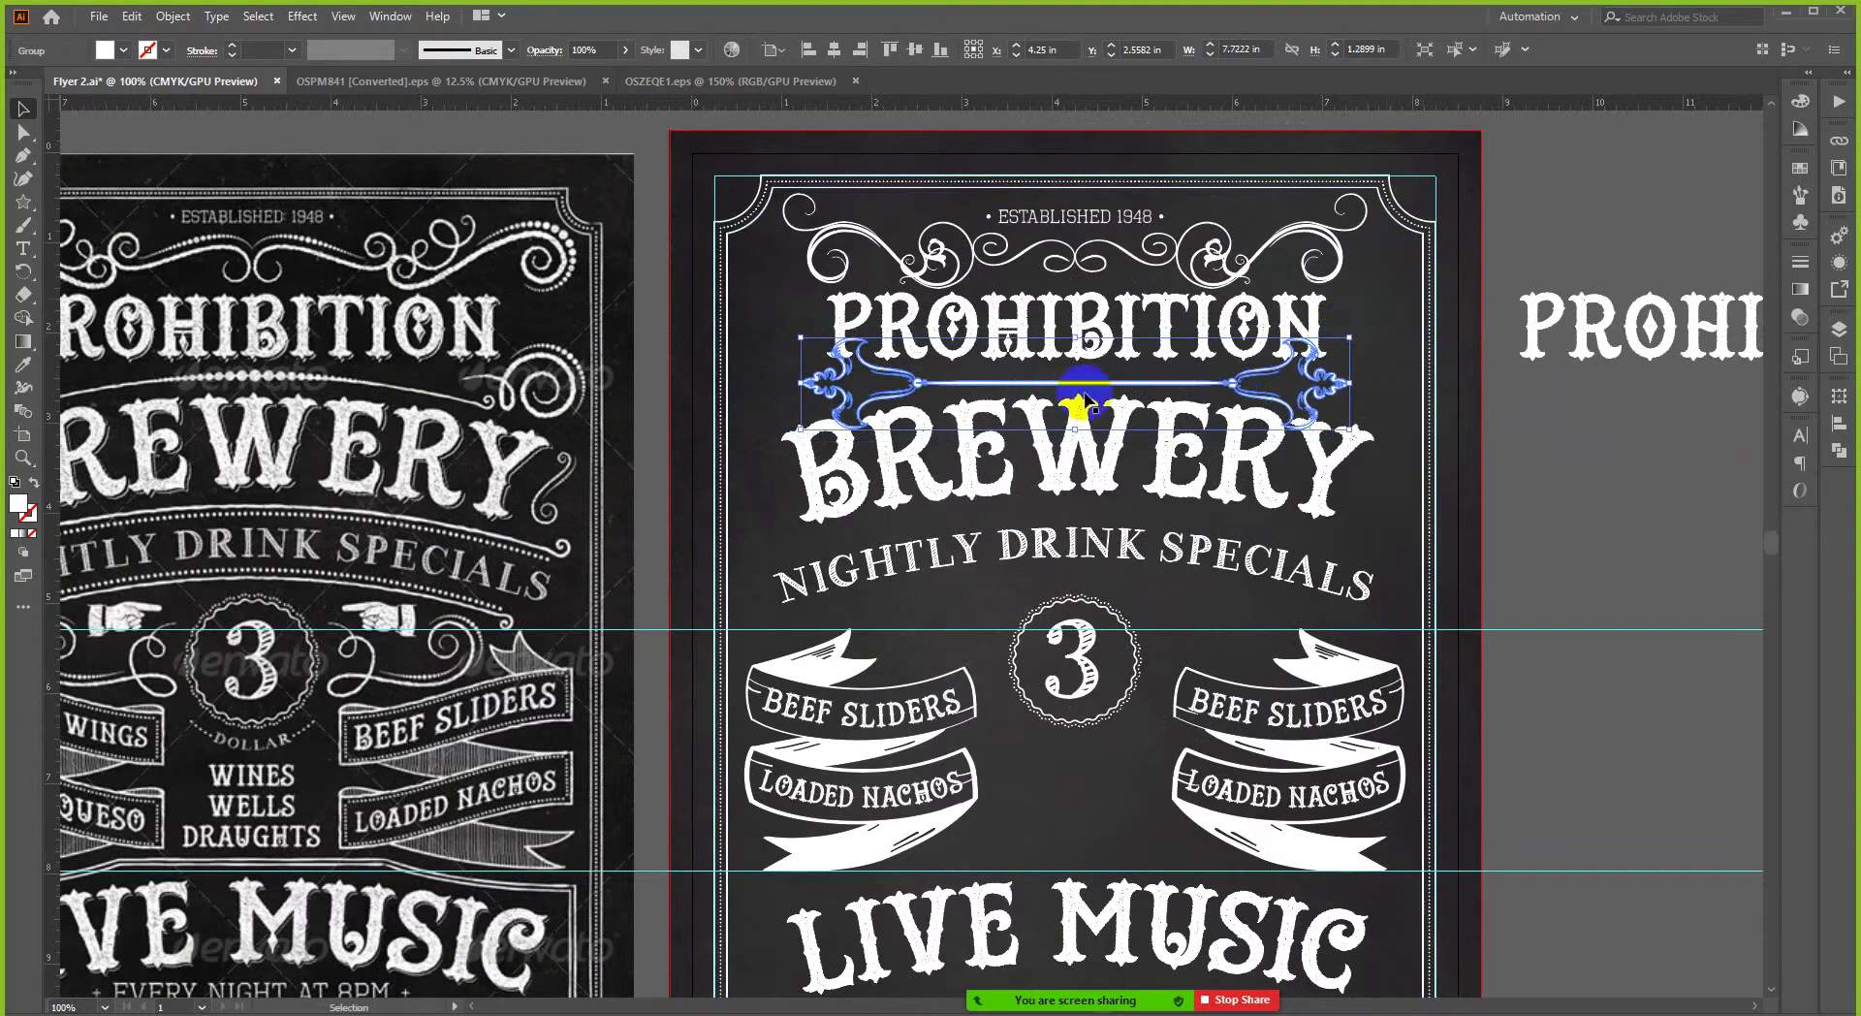
- Move the divider off the flyer to the empty area below the spare PROHIBITION text and deselect it
{"action": "scroll", "coordinate": [1074, 405], "scroll_direction": "down", "scroll_amount": 1}
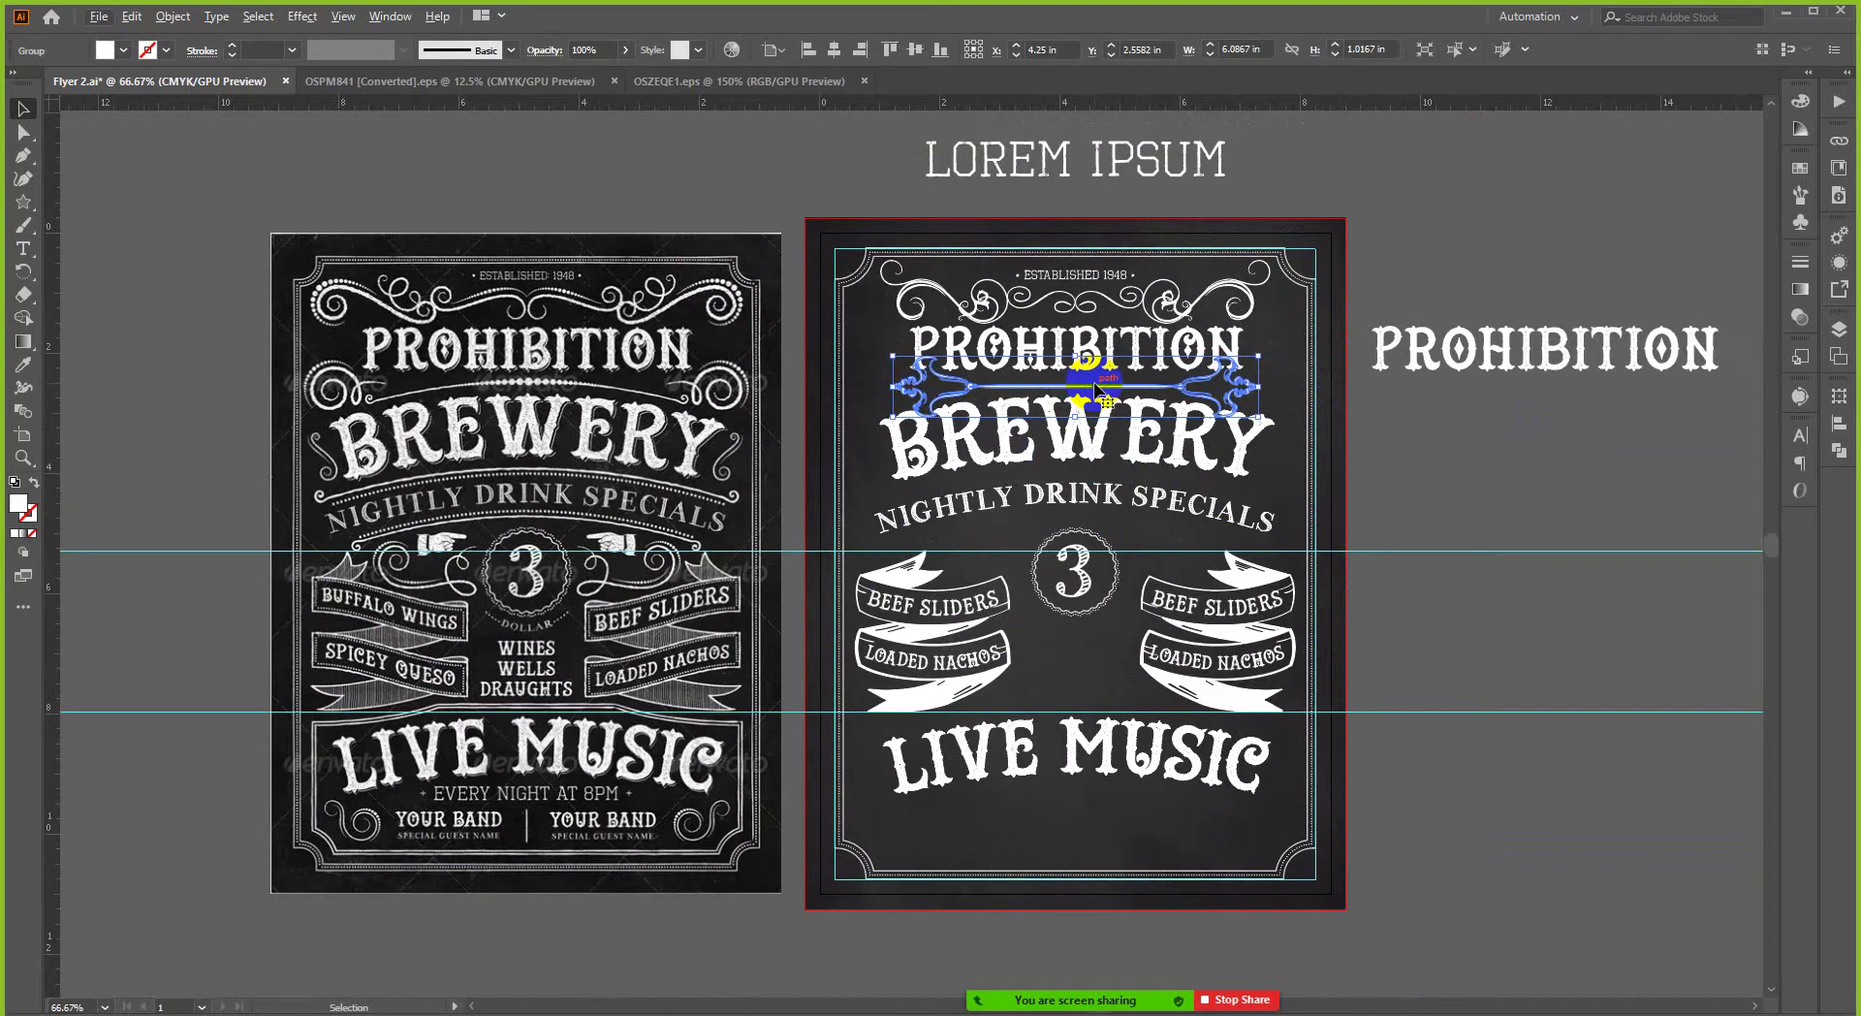
{"action": "left_click_drag", "start_coordinate": [1095, 385], "coordinate": [1565, 524]}
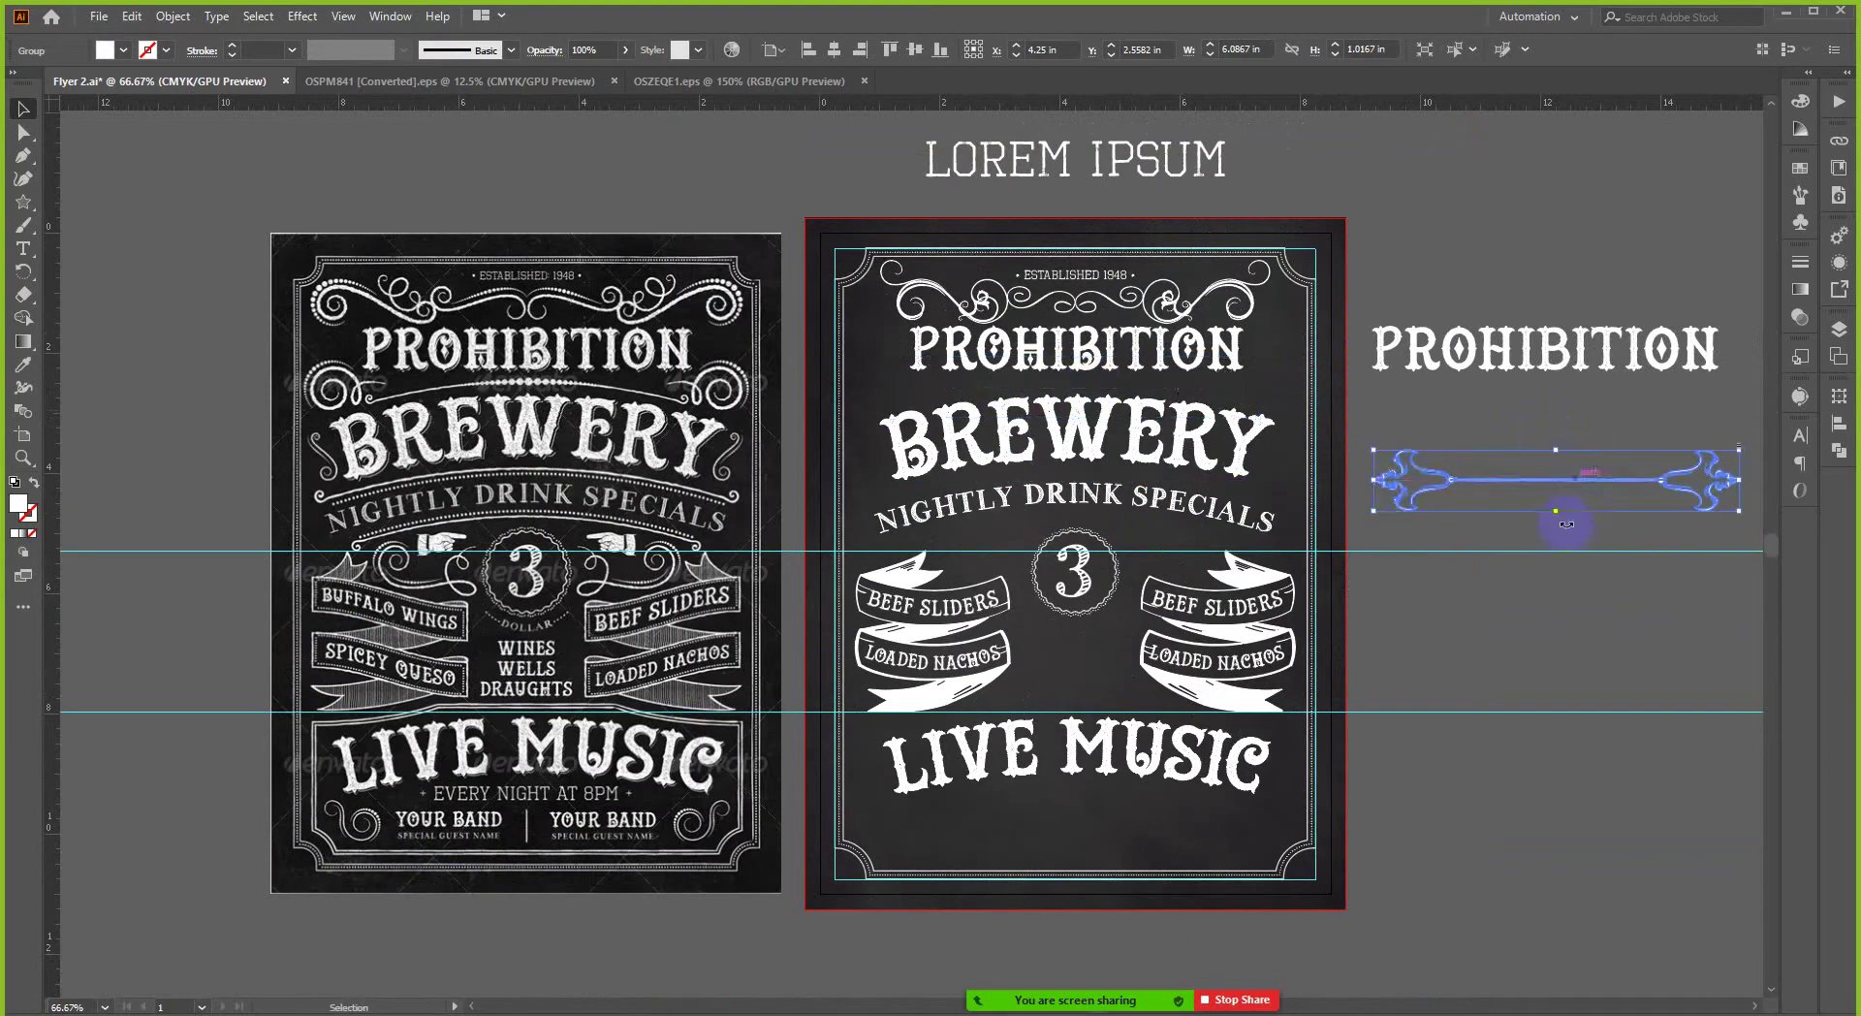
{"action": "left_click", "coordinate": [1437, 555]}
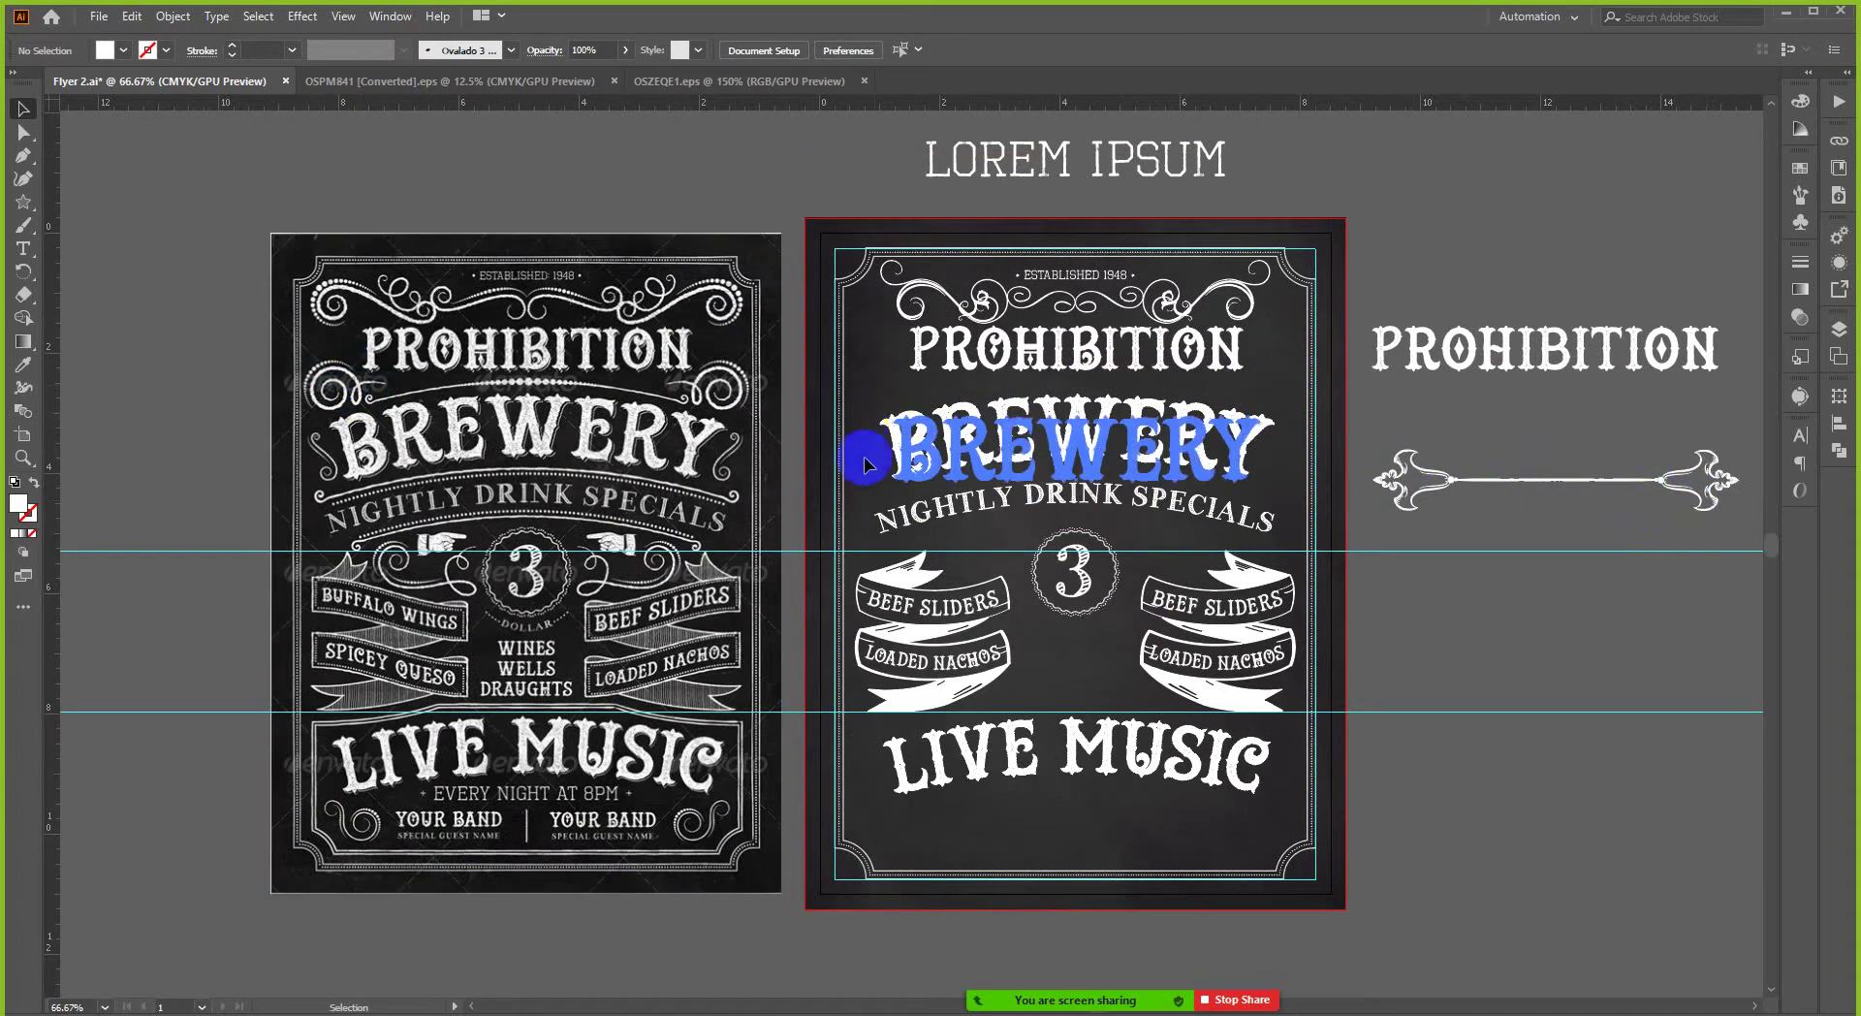
- Switch to OSZEQE1.eps and look through the ornament sheet for a piece to fill the gap between PROHIBITION and BREWERY
{"action": "left_click", "coordinate": [671, 83]}
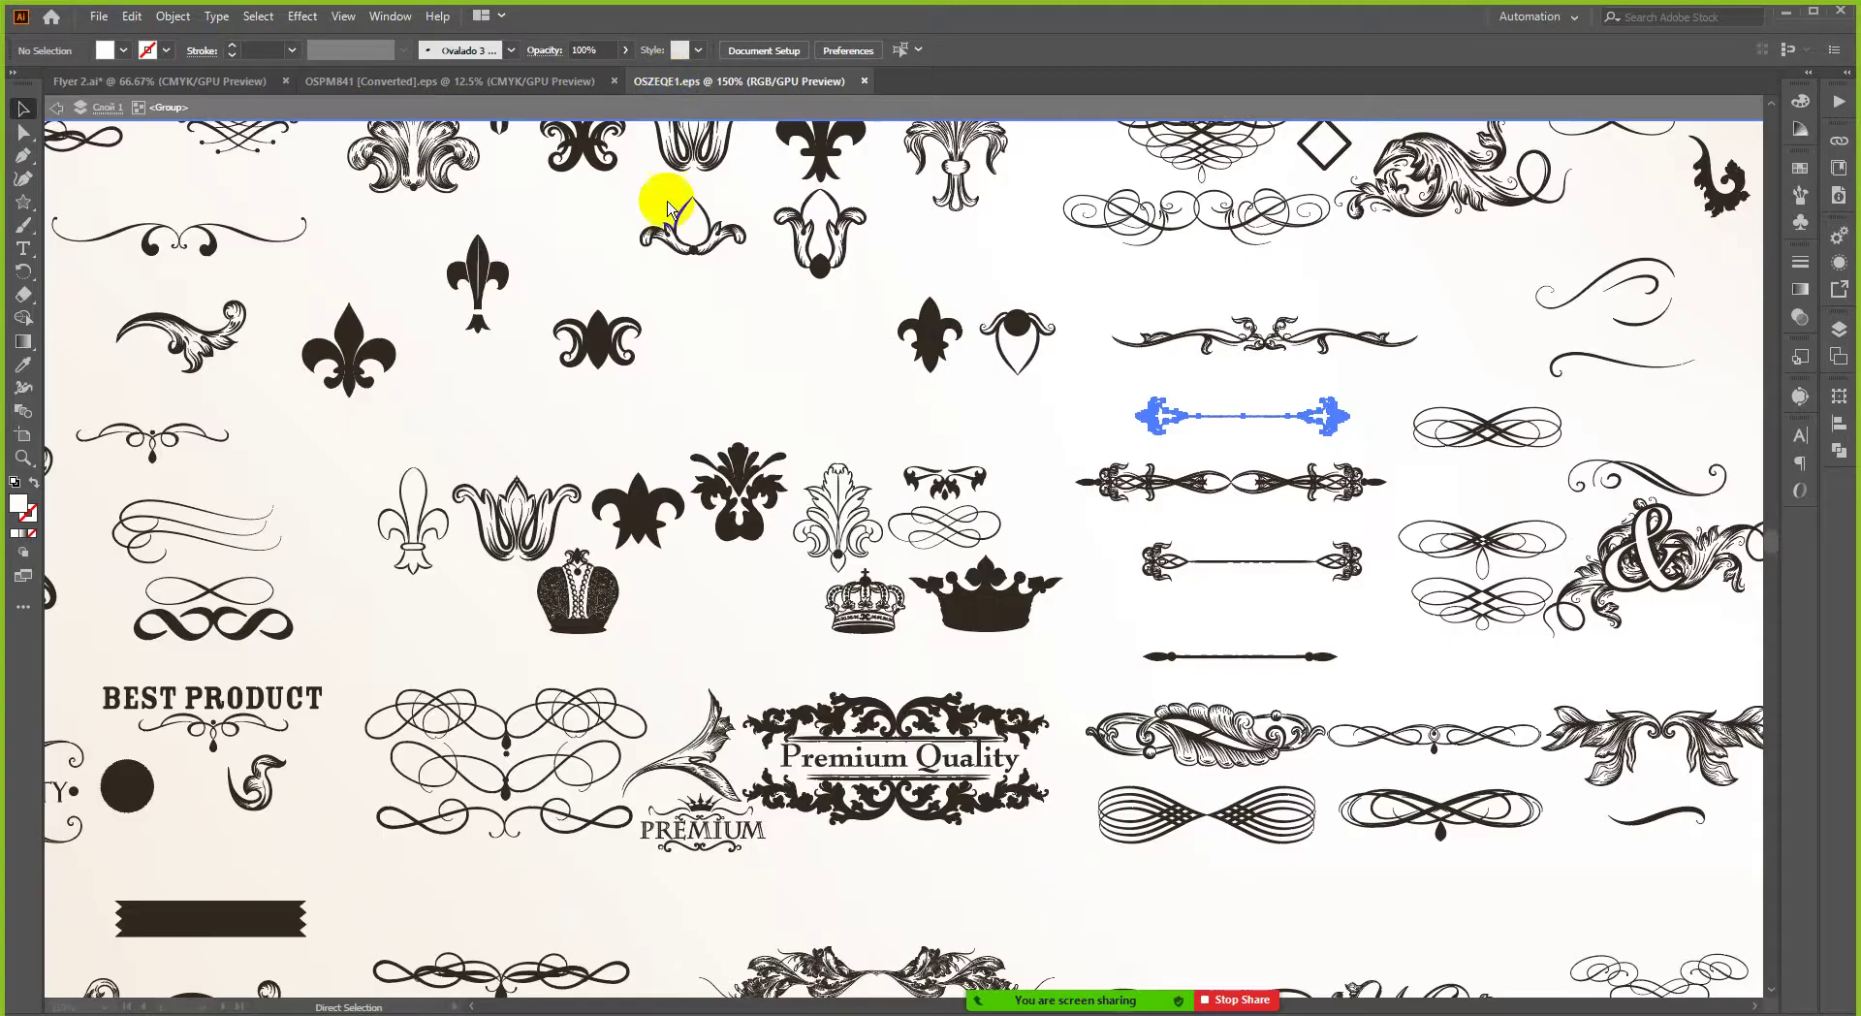
{"action": "scroll", "coordinate": [691, 310], "scroll_direction": "down", "scroll_amount": 1}
{"action": "scroll", "coordinate": [690, 308], "scroll_direction": "down", "scroll_amount": 1}
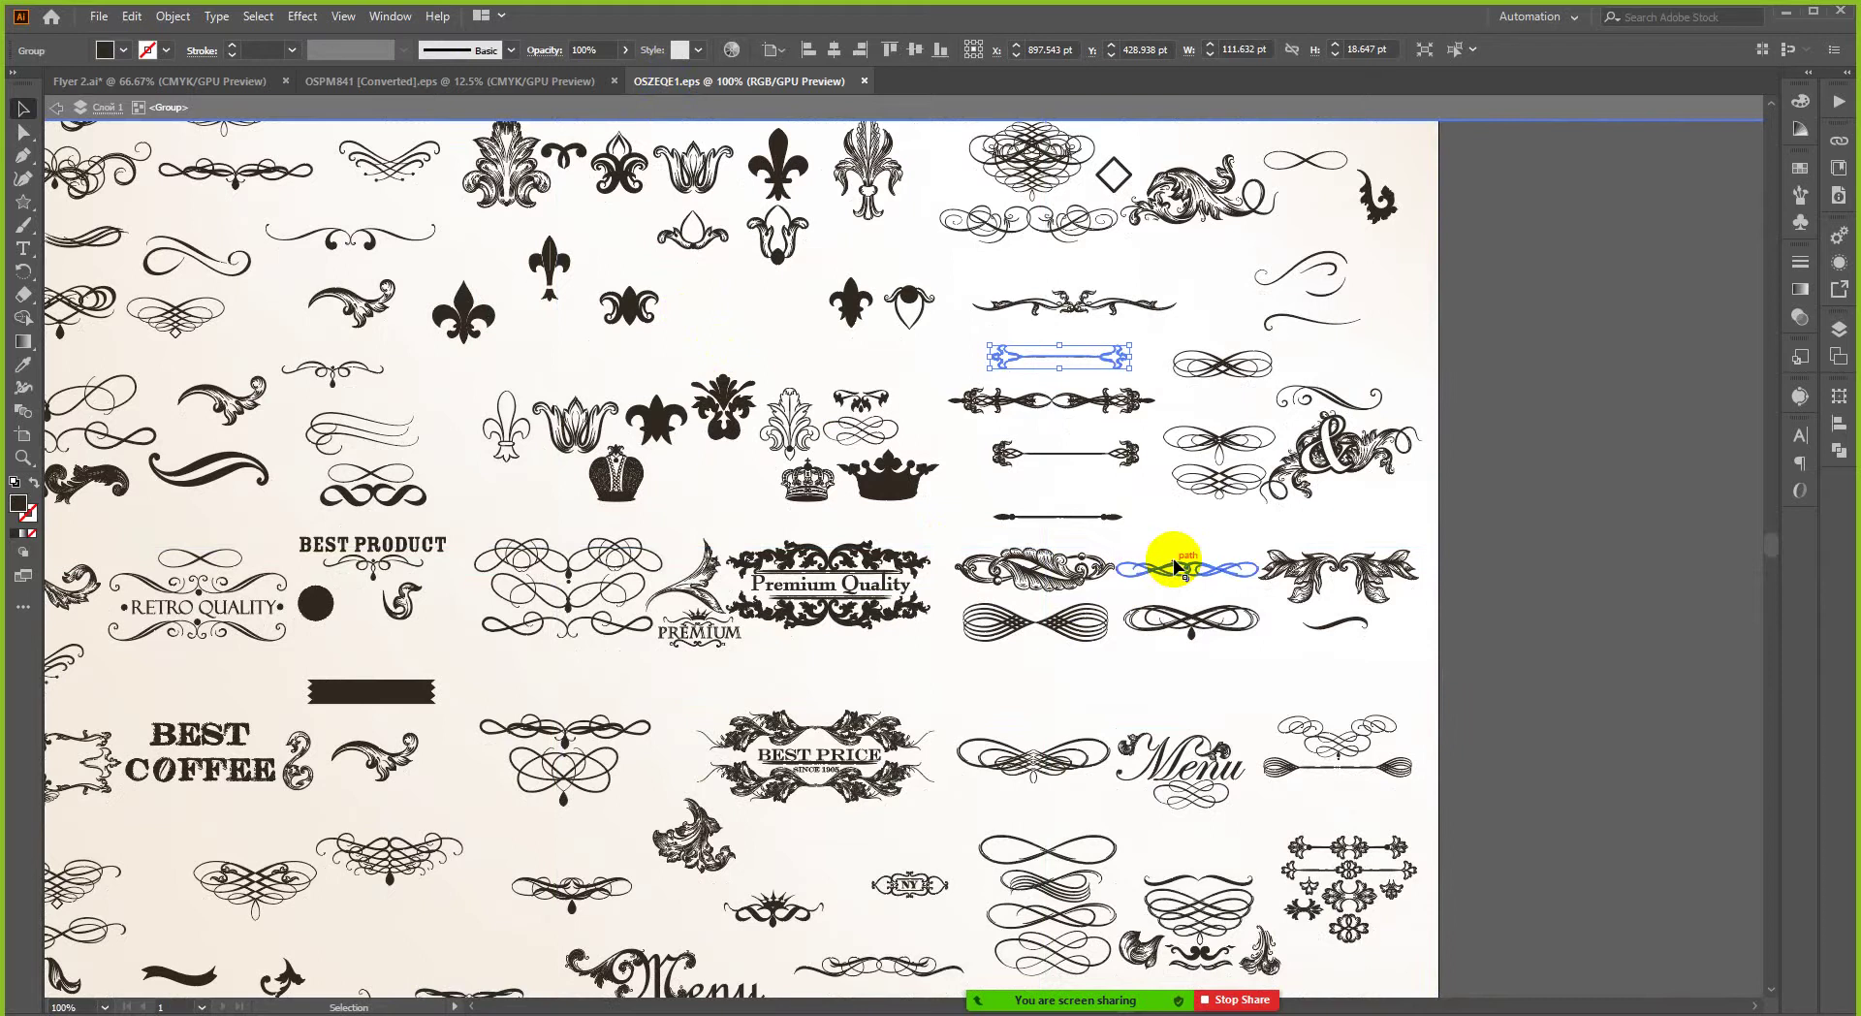
{"action": "scroll", "coordinate": [1174, 567], "scroll_direction": "down", "scroll_amount": 3}
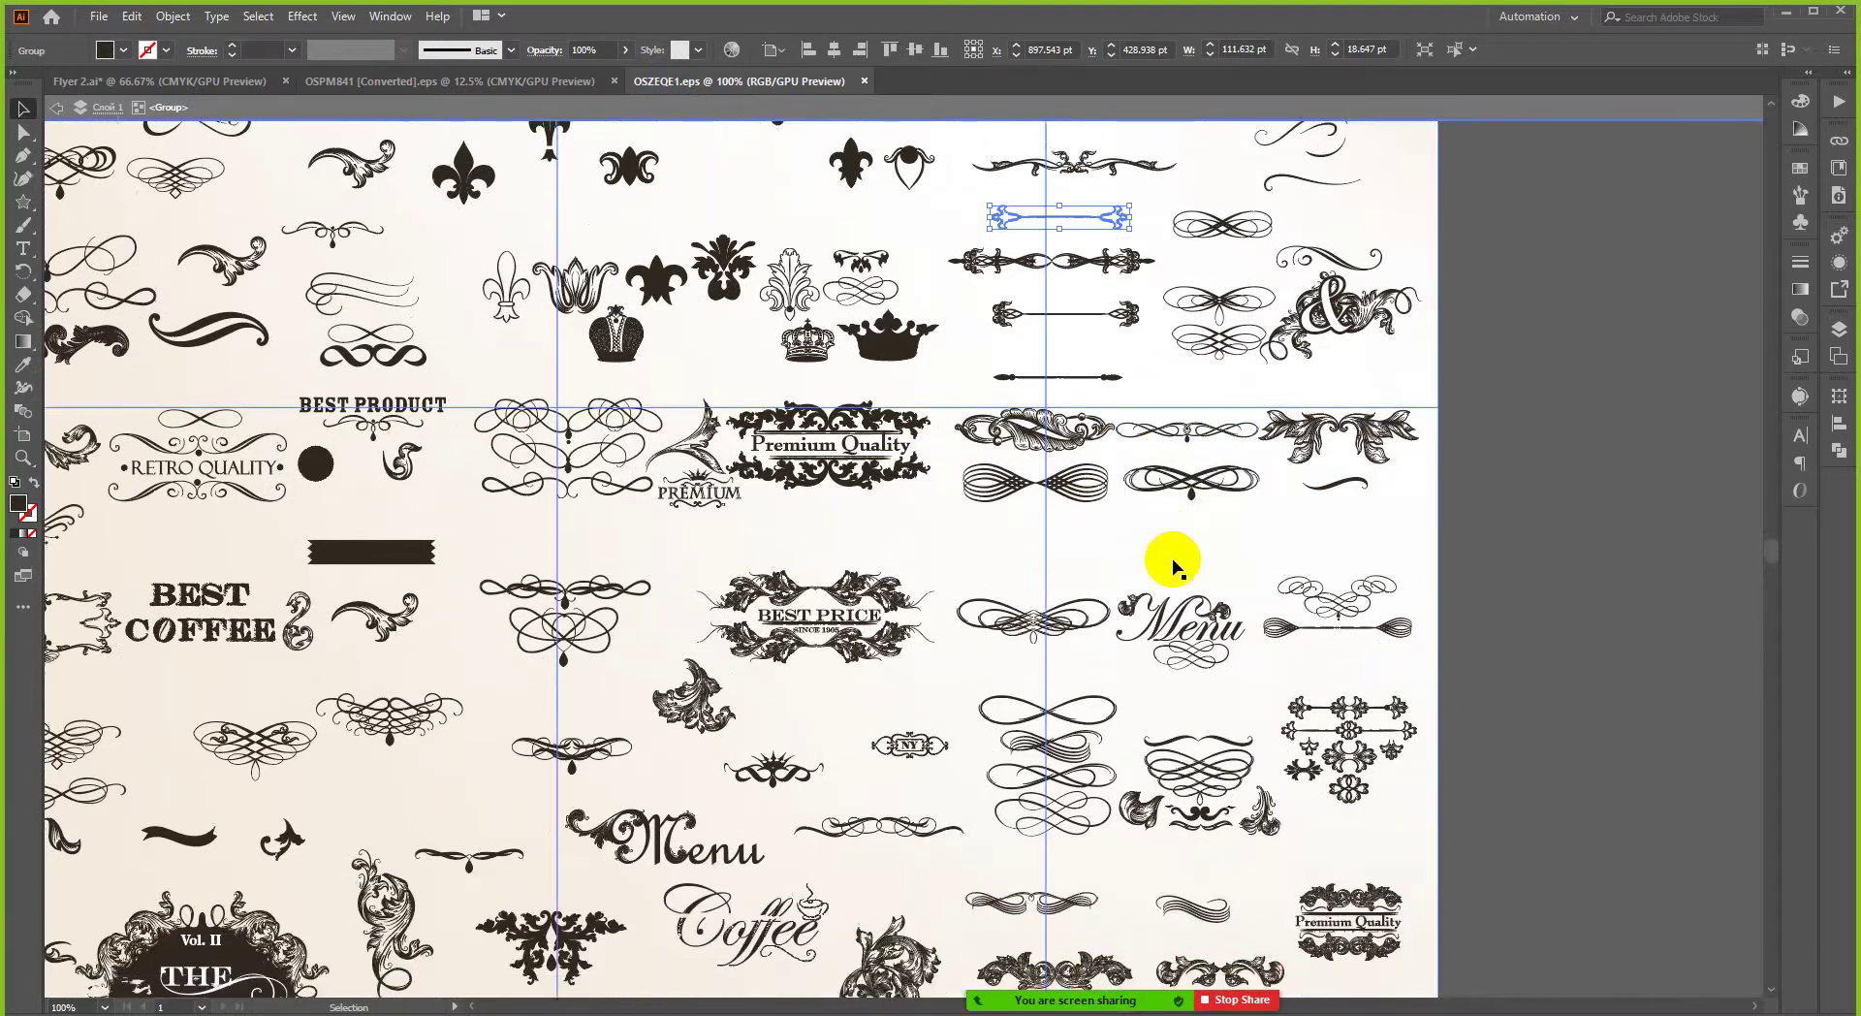
{"action": "scroll", "coordinate": [1174, 567], "scroll_direction": "down", "scroll_amount": 1}
{"action": "scroll", "coordinate": [1027, 569], "scroll_direction": "left", "scroll_amount": 4}
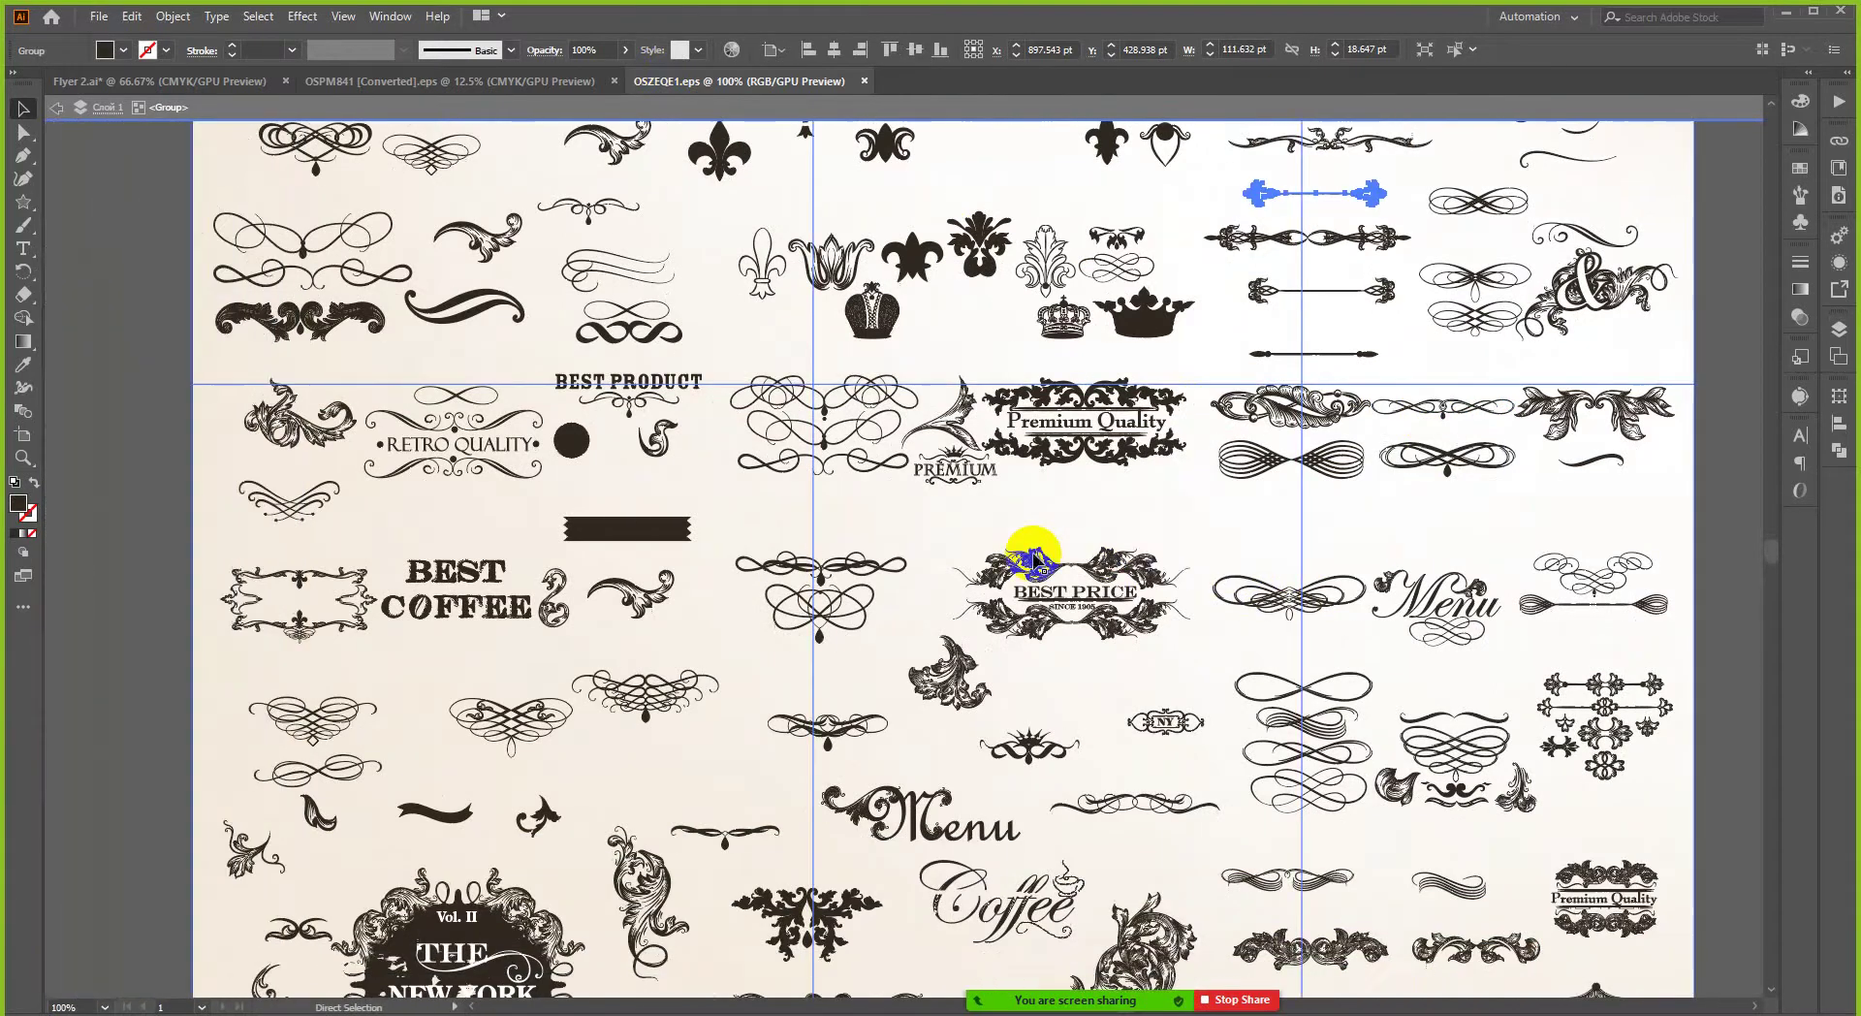
{"action": "scroll", "coordinate": [1033, 560], "scroll_direction": "down", "scroll_amount": 5}
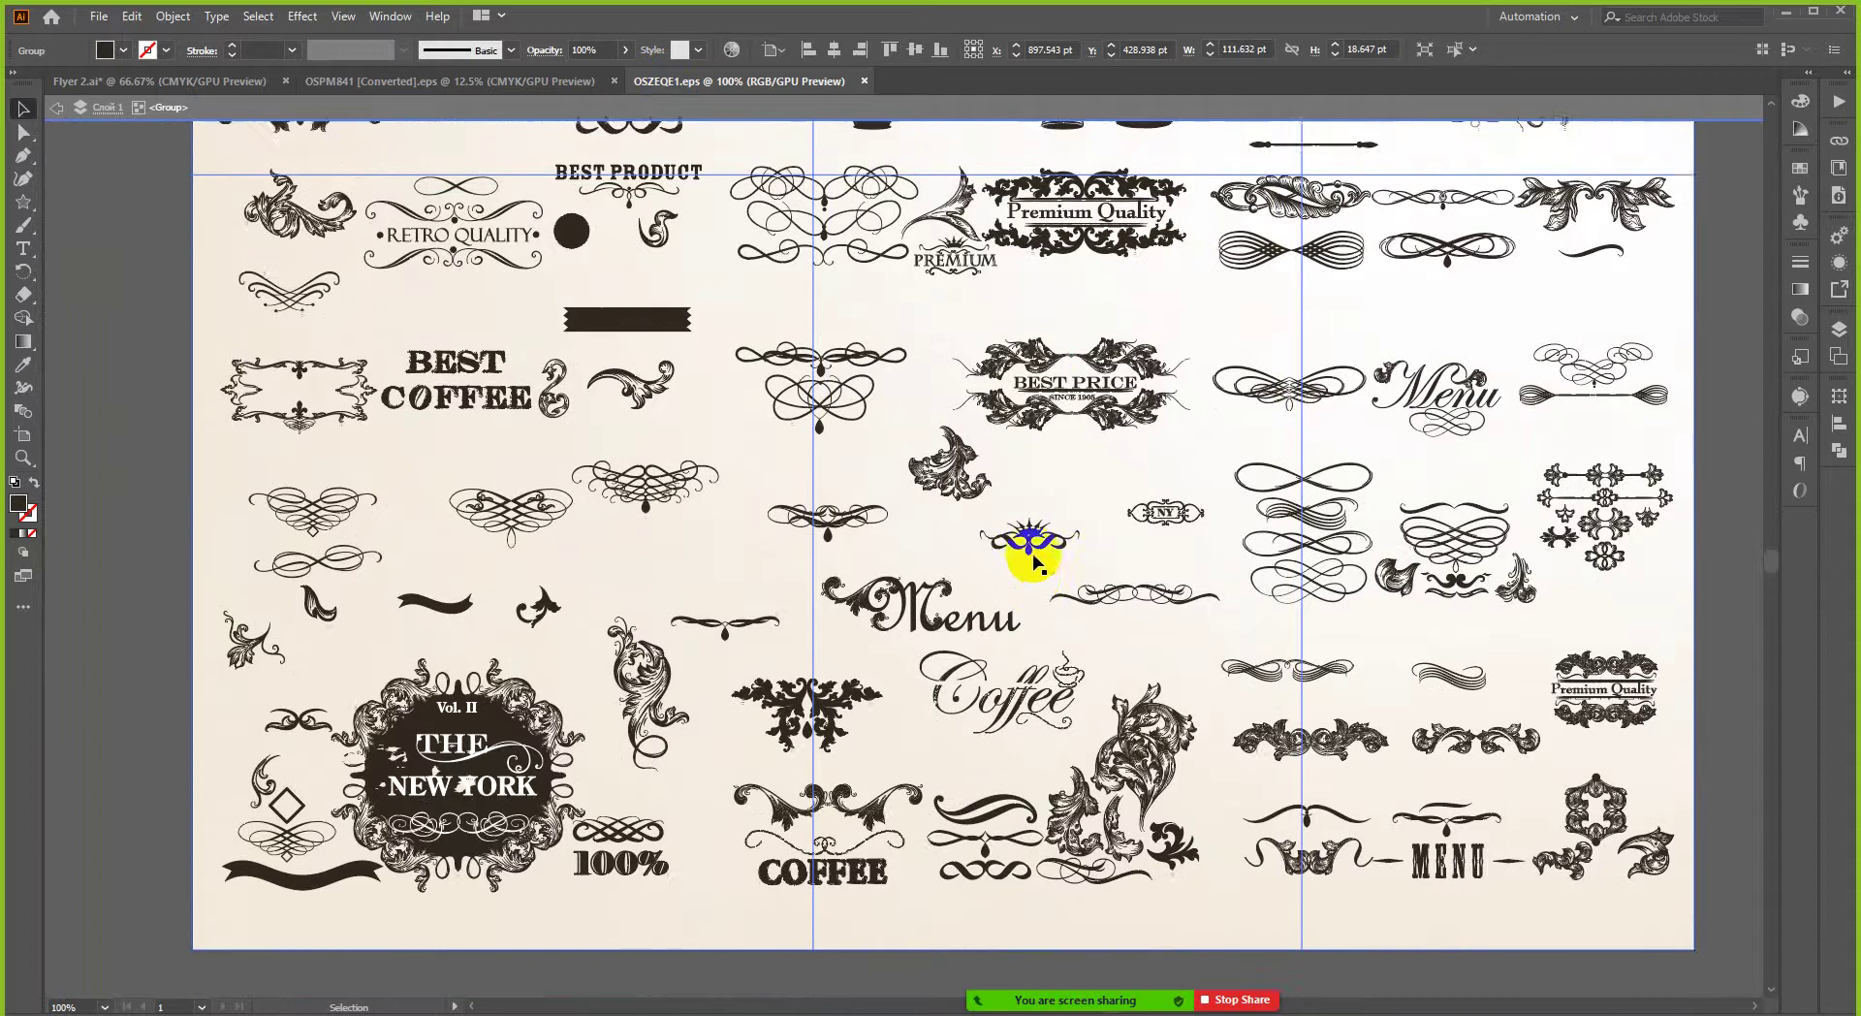
{"action": "scroll", "coordinate": [1034, 560], "scroll_direction": "up", "scroll_amount": 12}
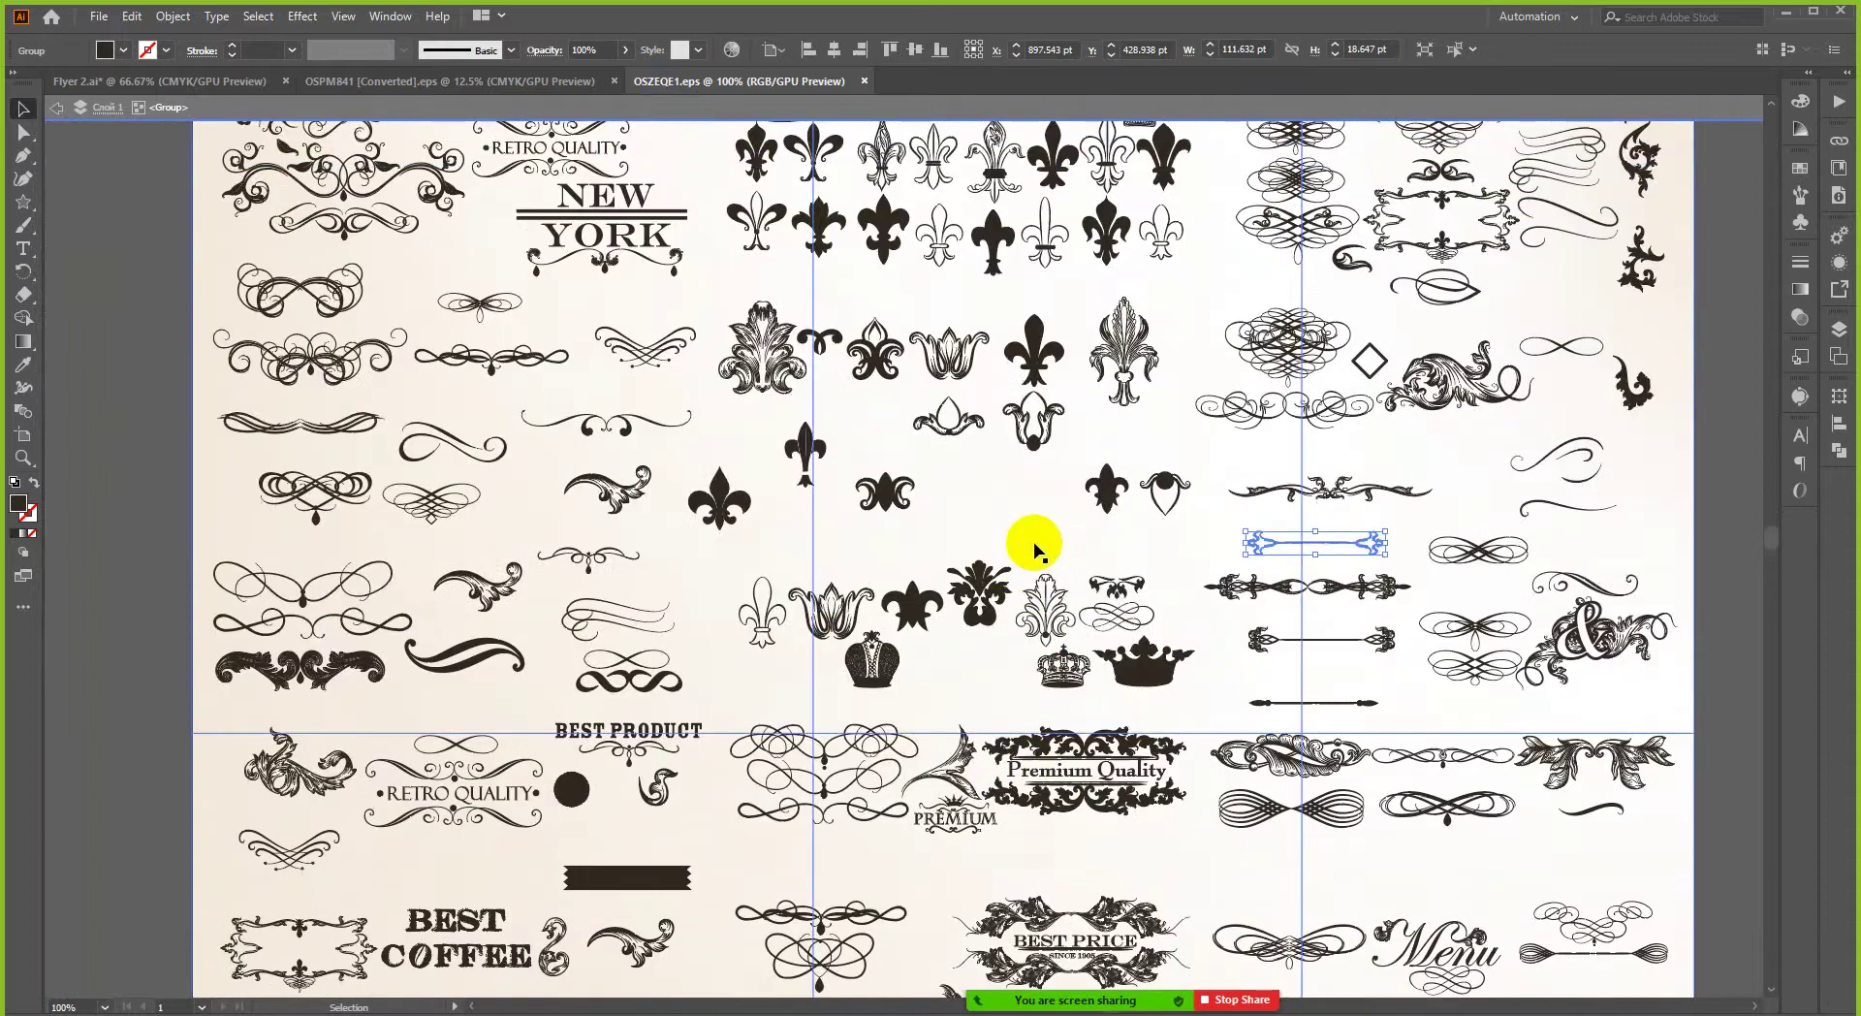
{"action": "scroll", "coordinate": [1034, 550], "scroll_direction": "up", "scroll_amount": 1}
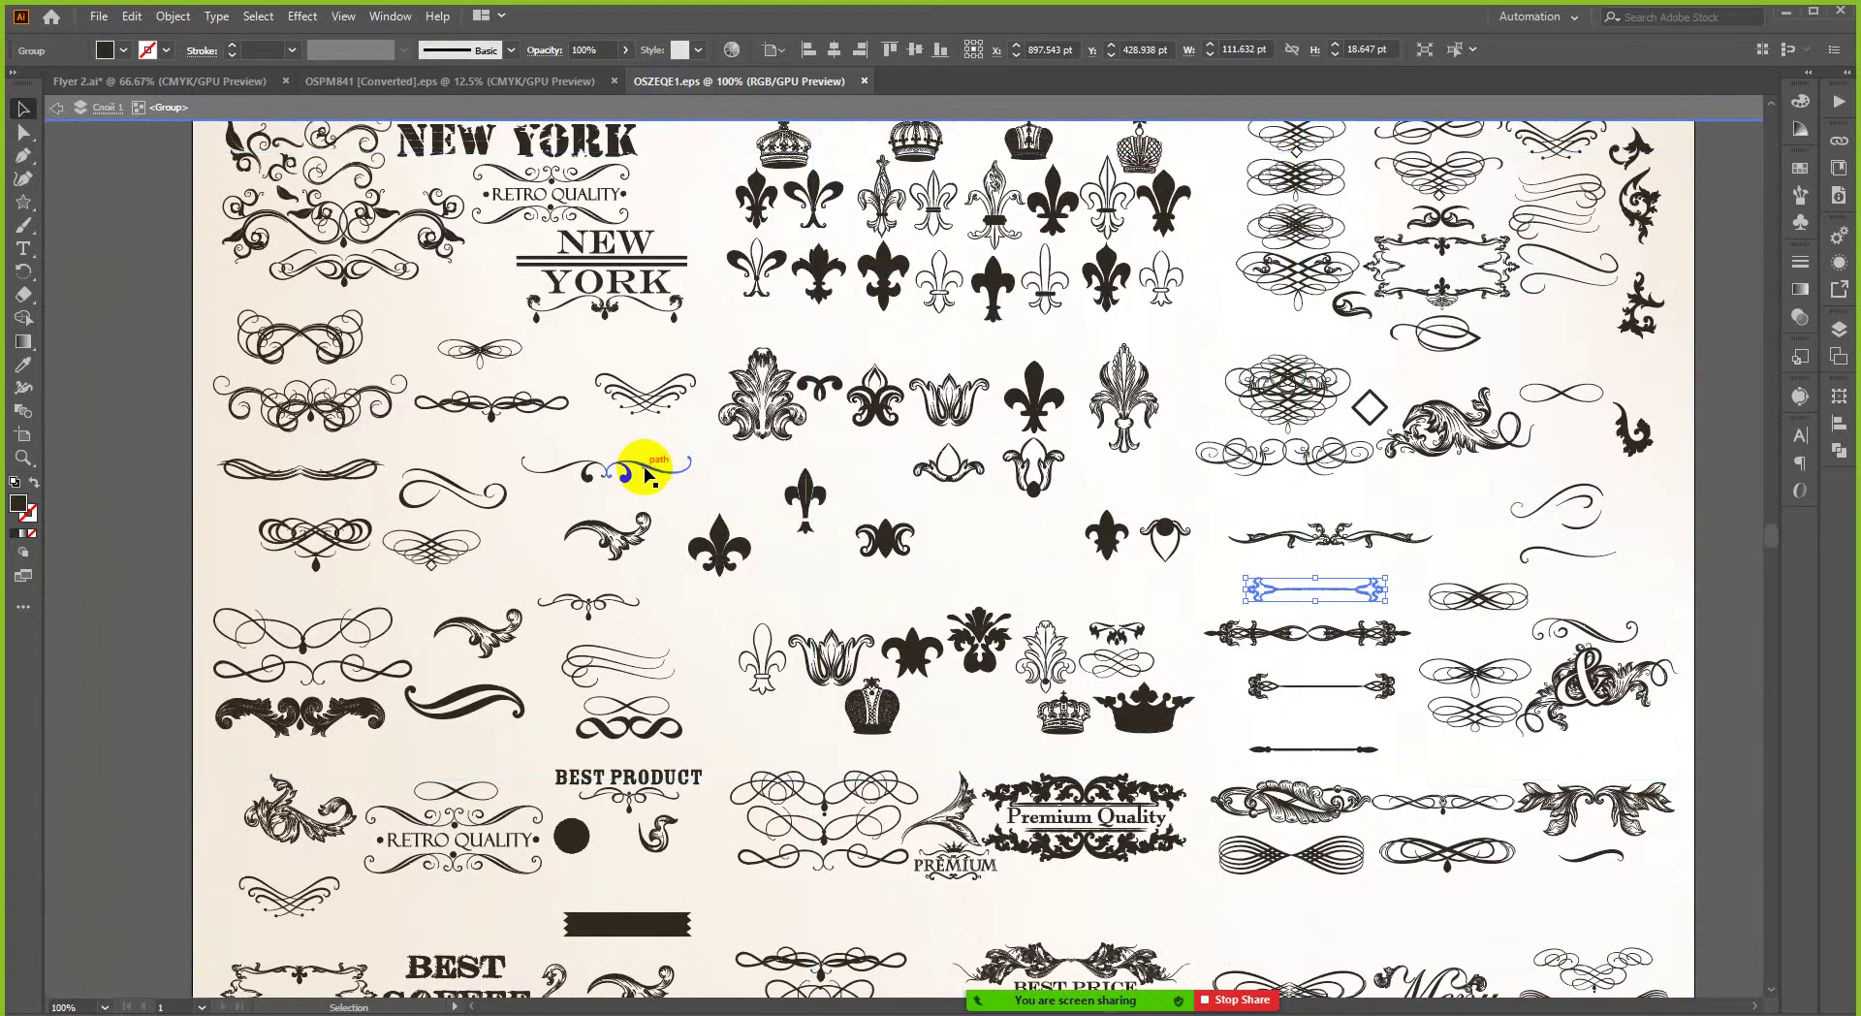
{"action": "scroll", "coordinate": [647, 475], "scroll_direction": "up", "scroll_amount": 3}
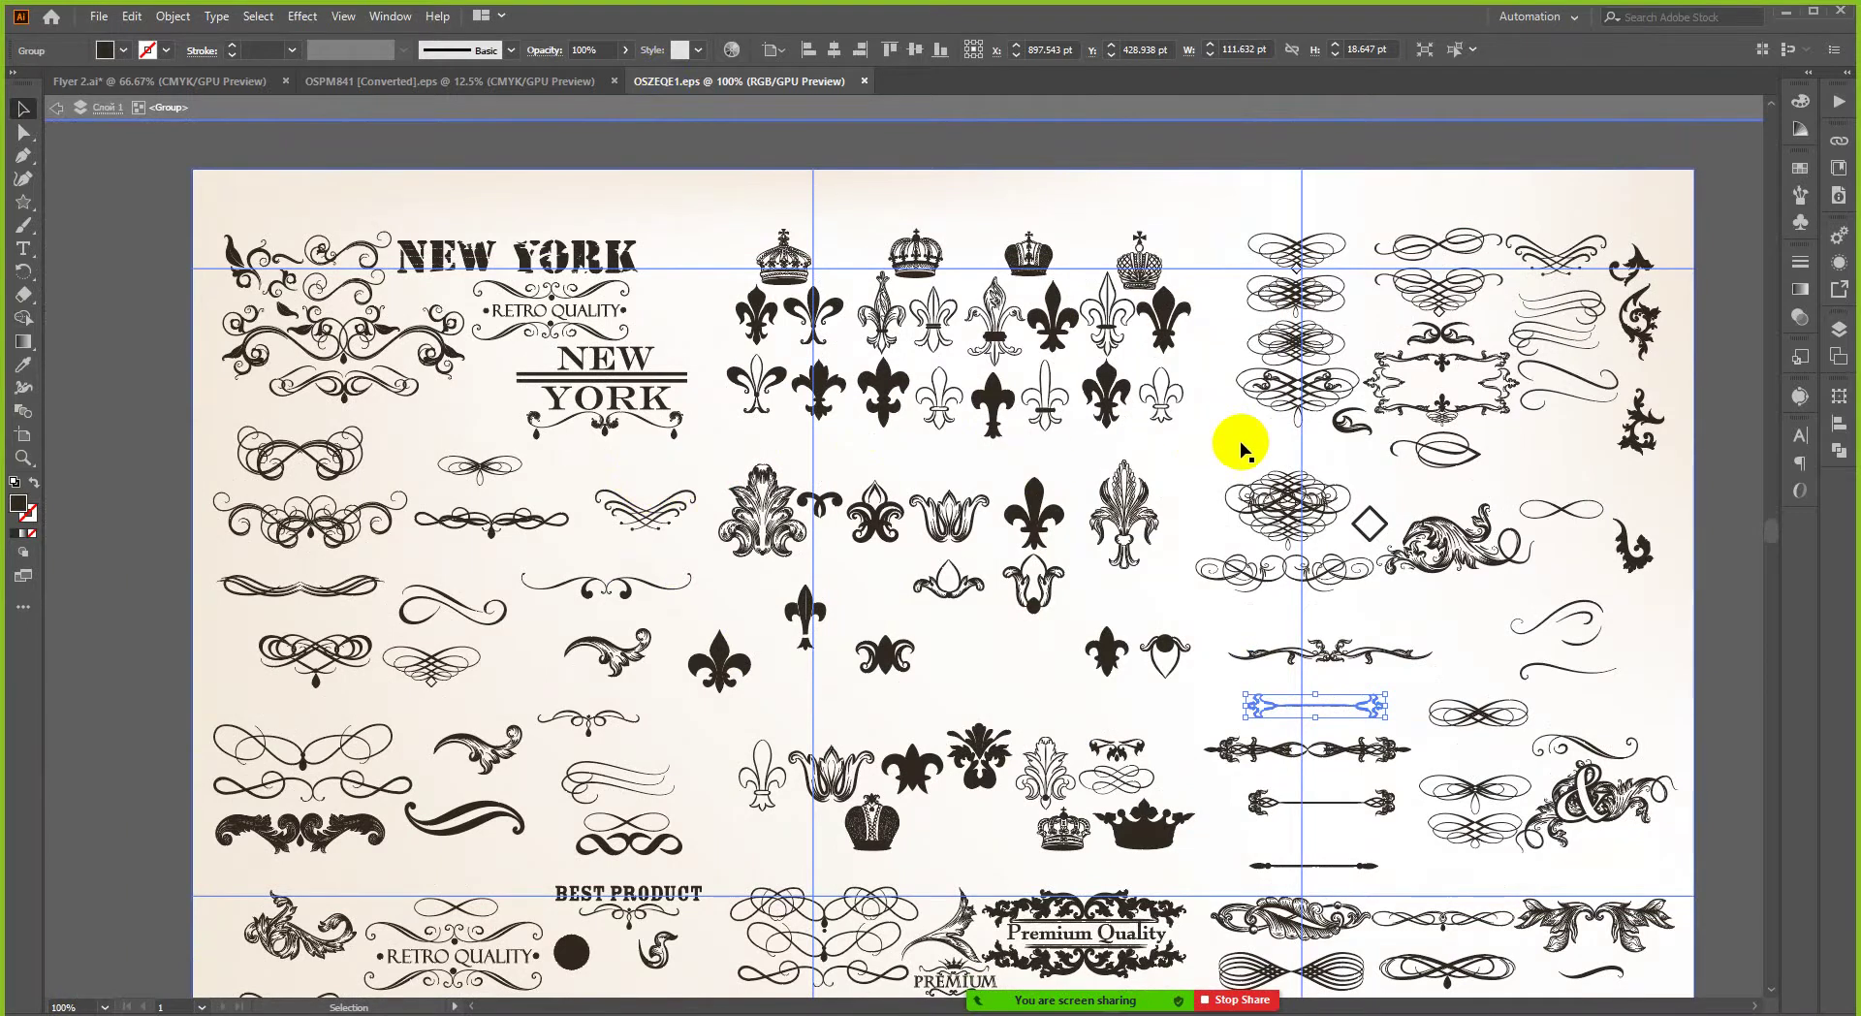
- Examine the frame, swash and divider ornaments in the sheet's right-hand columns as candidates for the gap
{"action": "key", "text": "ctrl+semicolon"}
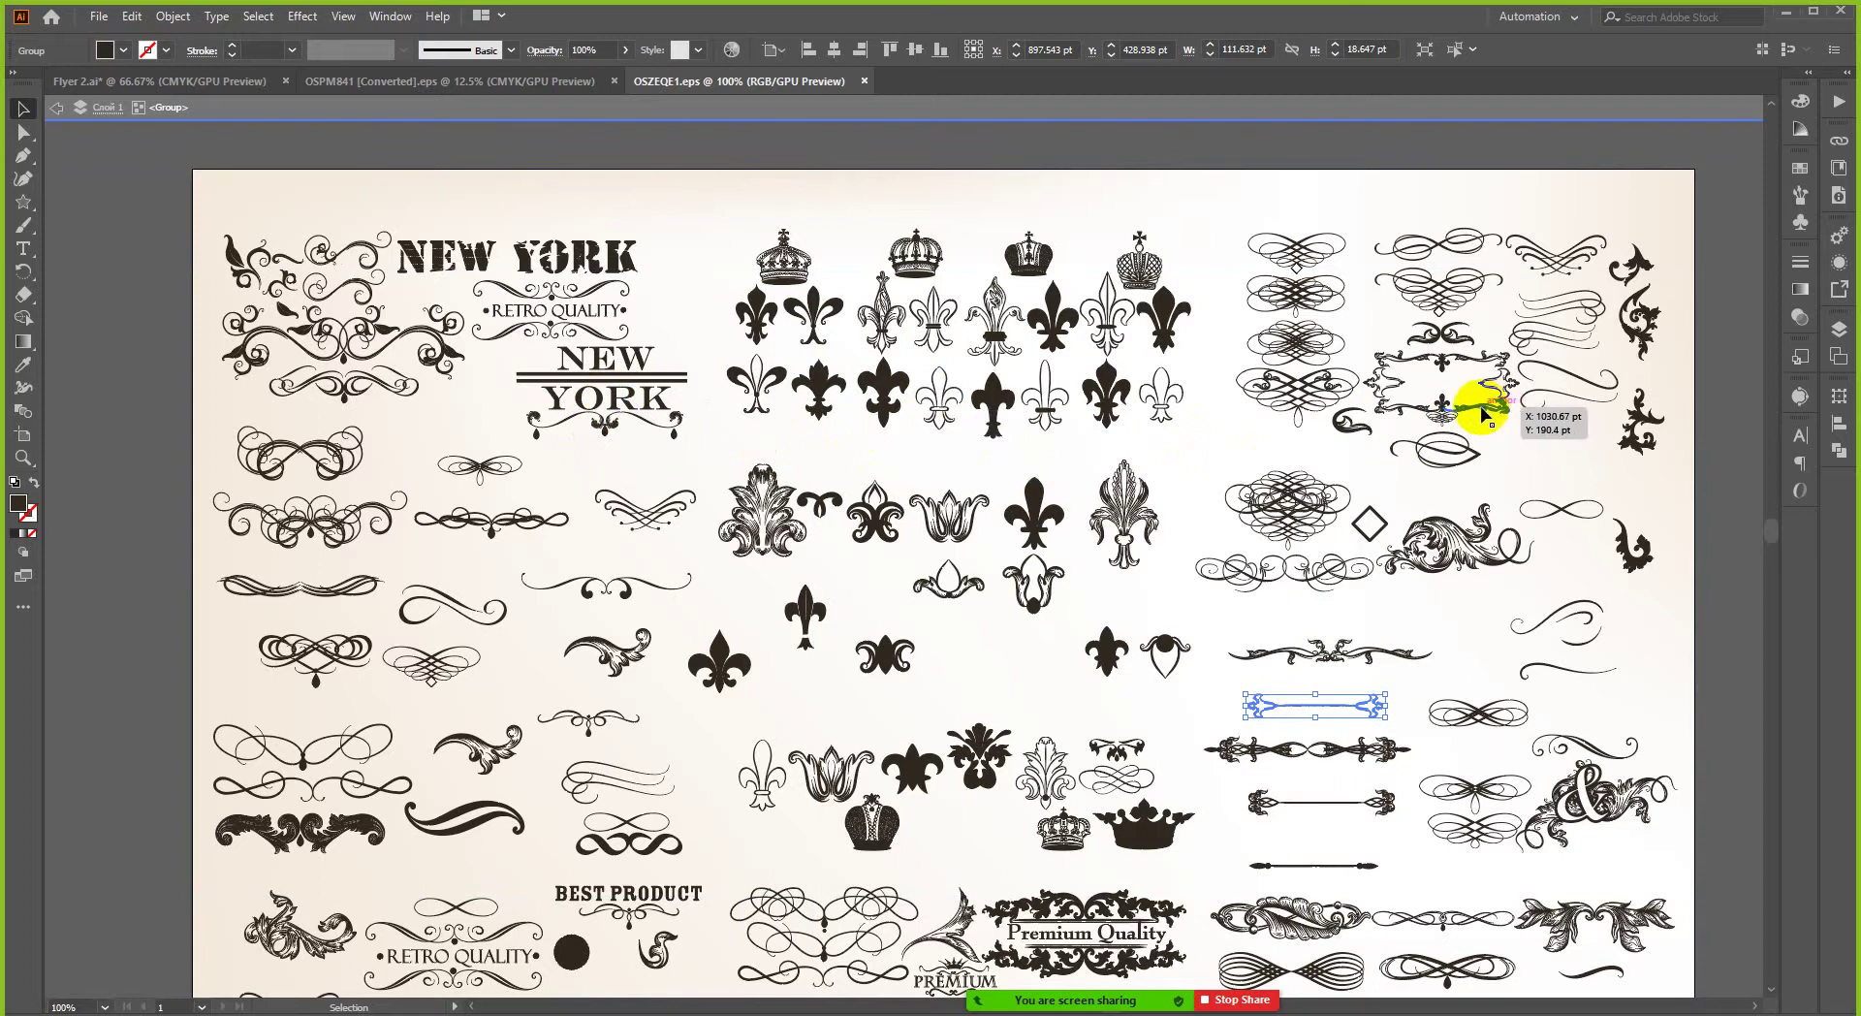
{"action": "key", "text": "ctrl+semicolon"}
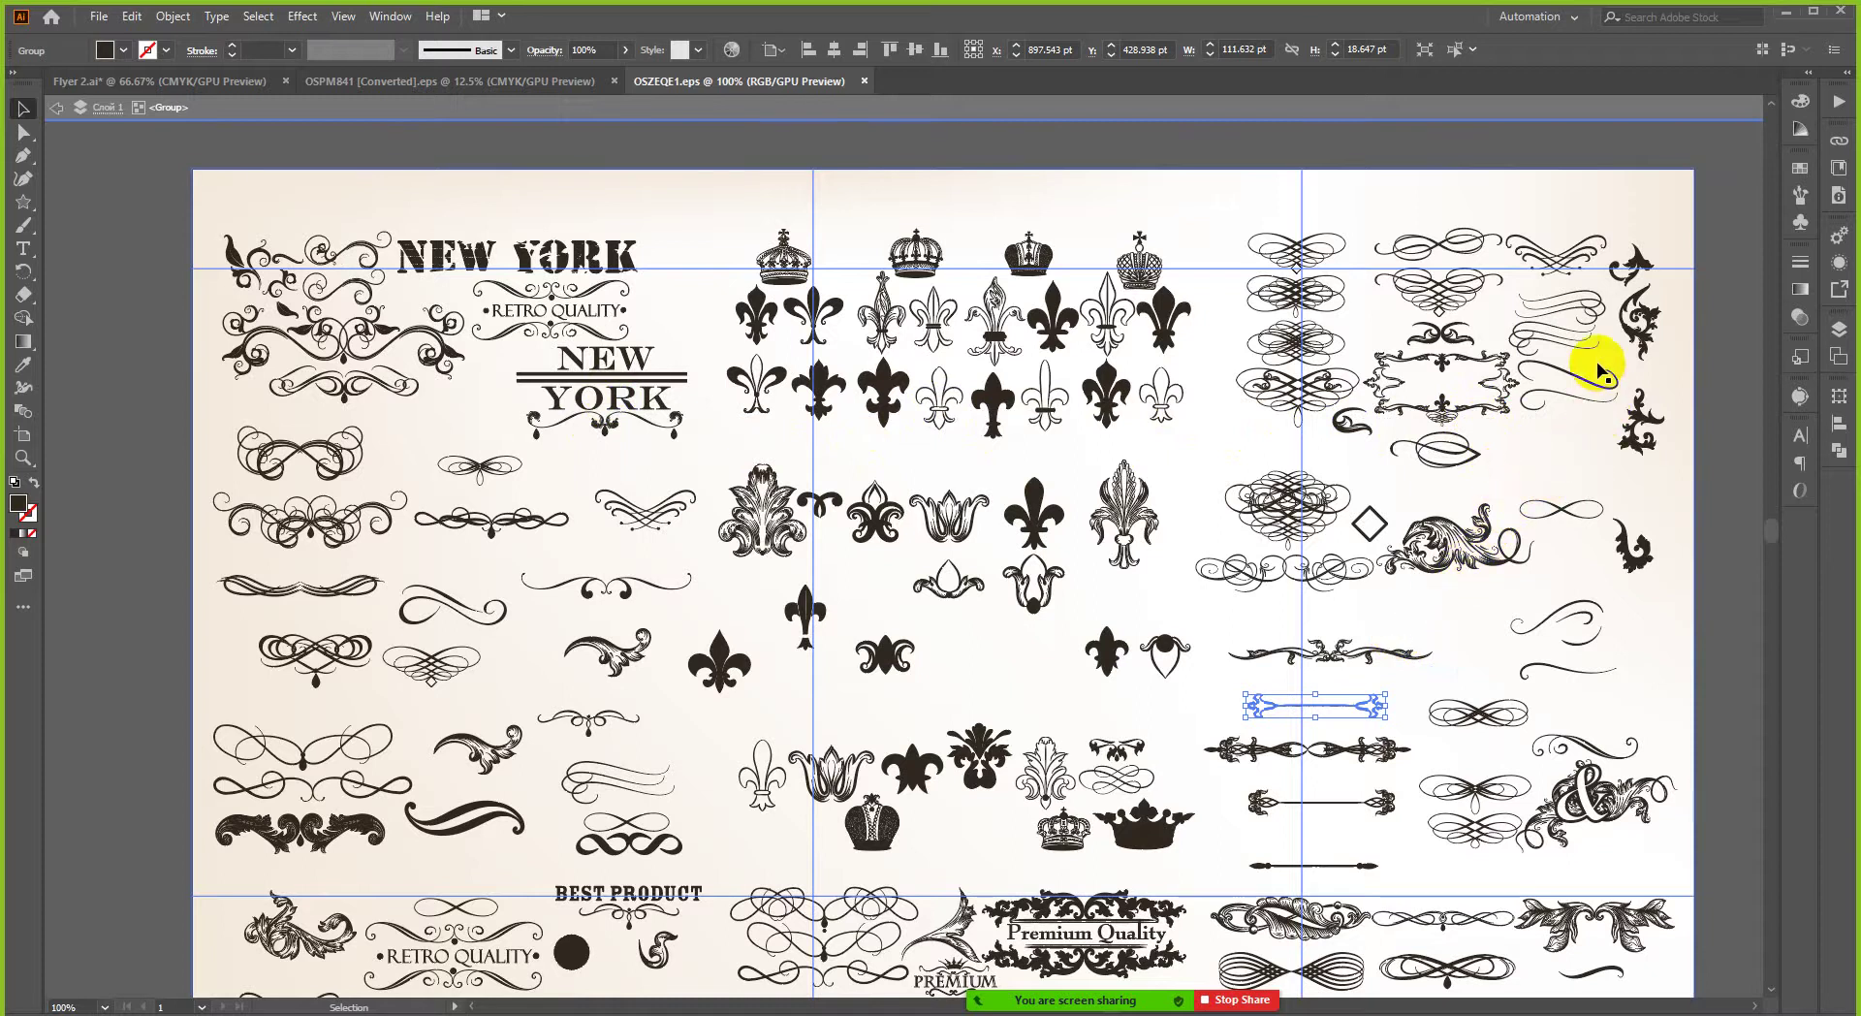
{"action": "key", "text": "ctrl+semicolon"}
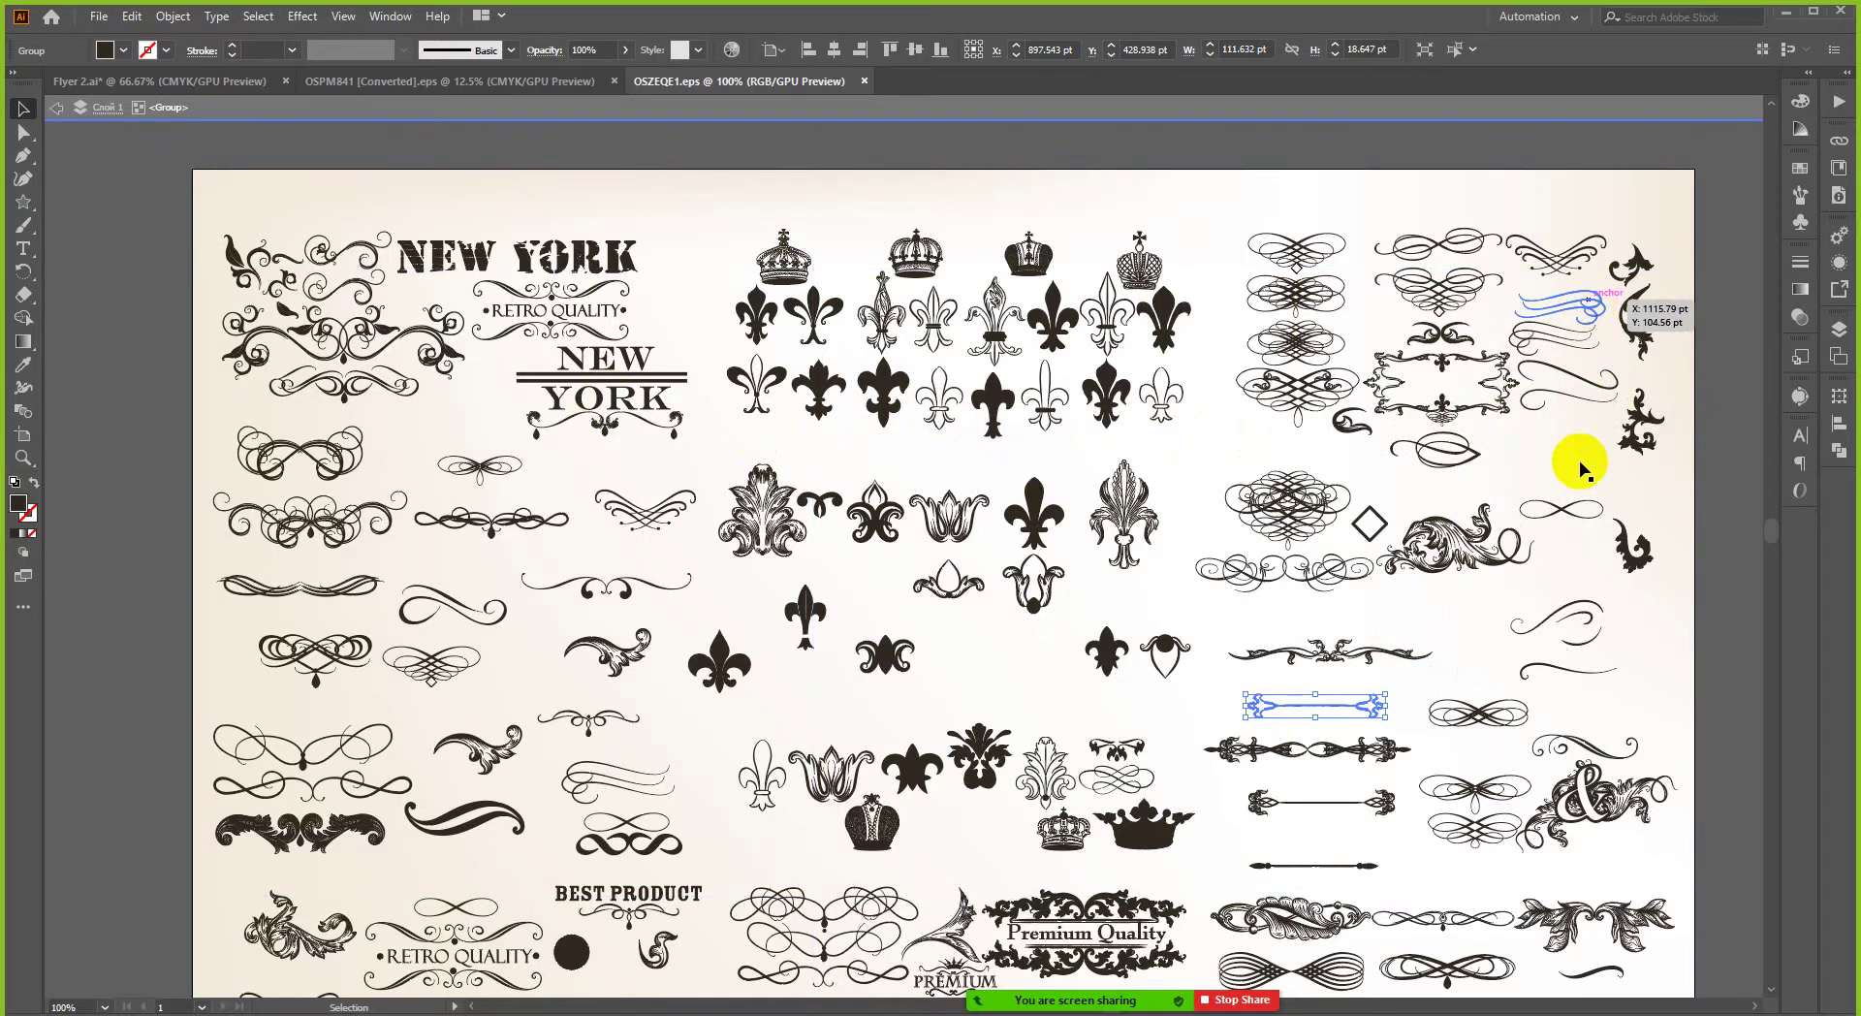
{"action": "key", "text": "ctrl+semicolon"}
{"action": "key", "text": "ctrl+semicolon"}
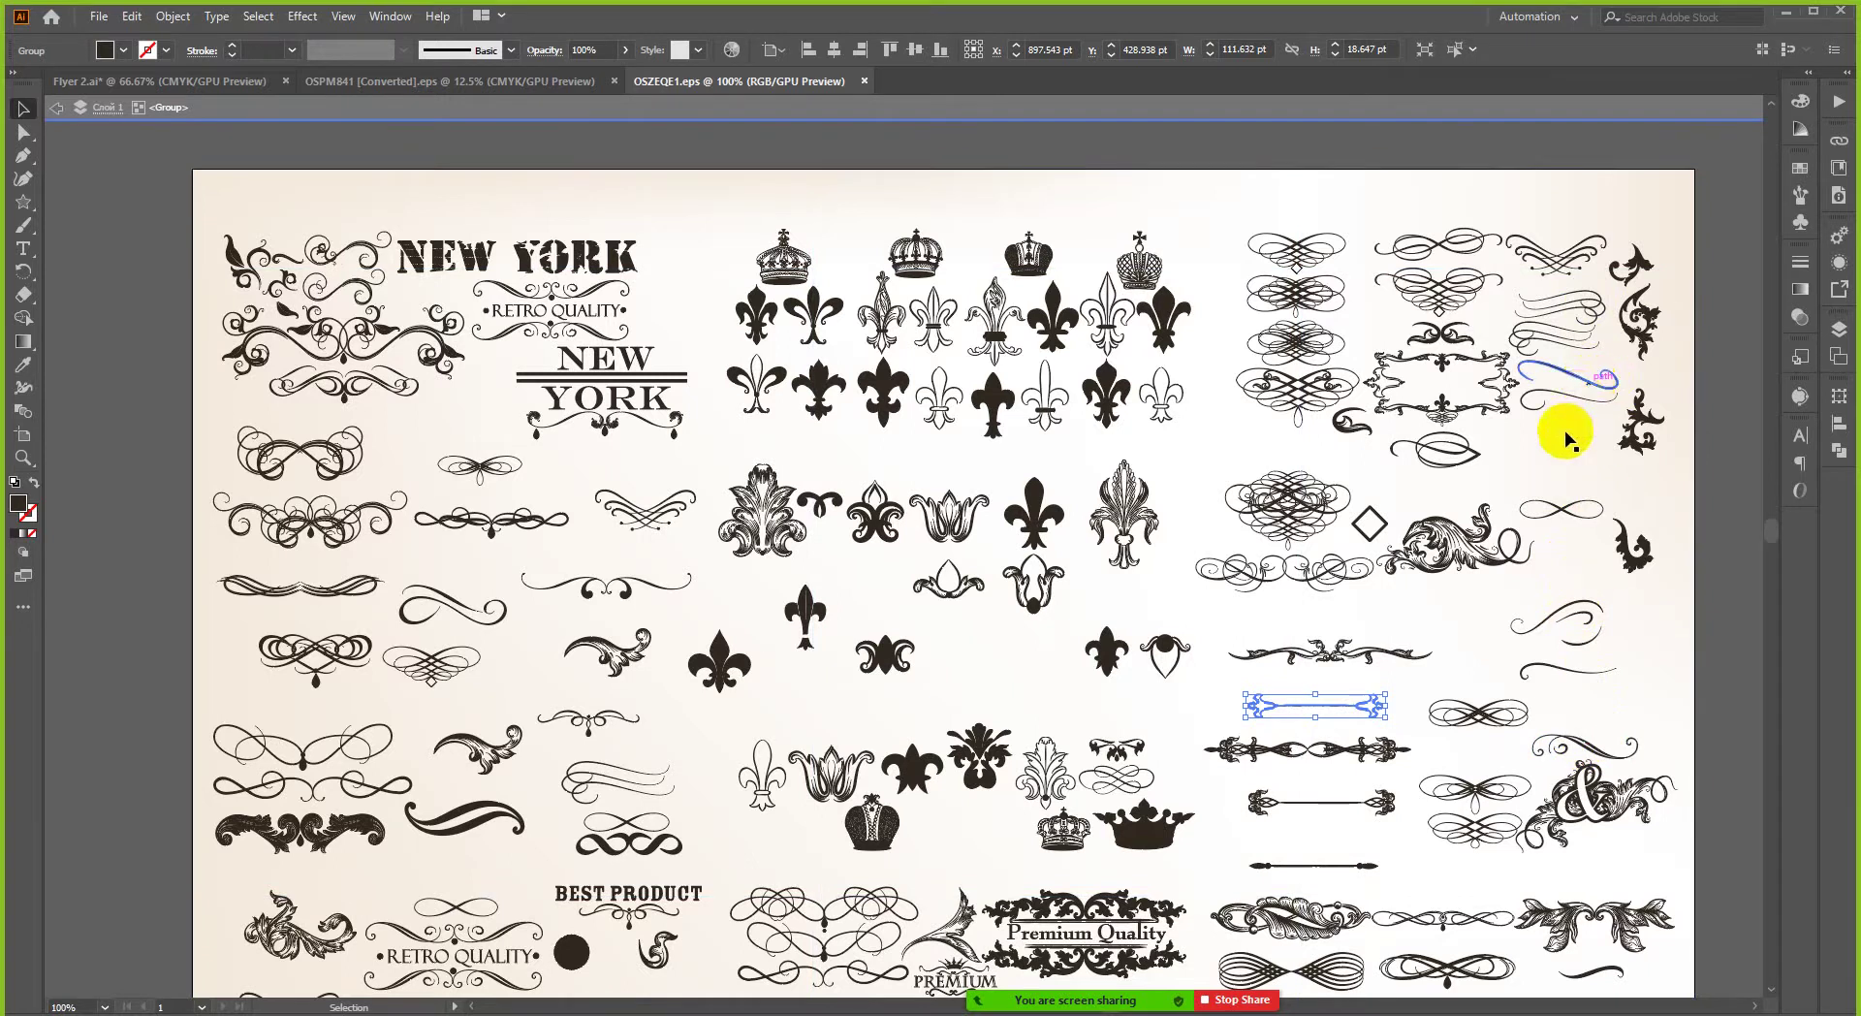
{"action": "left_click", "coordinate": [1499, 388]}
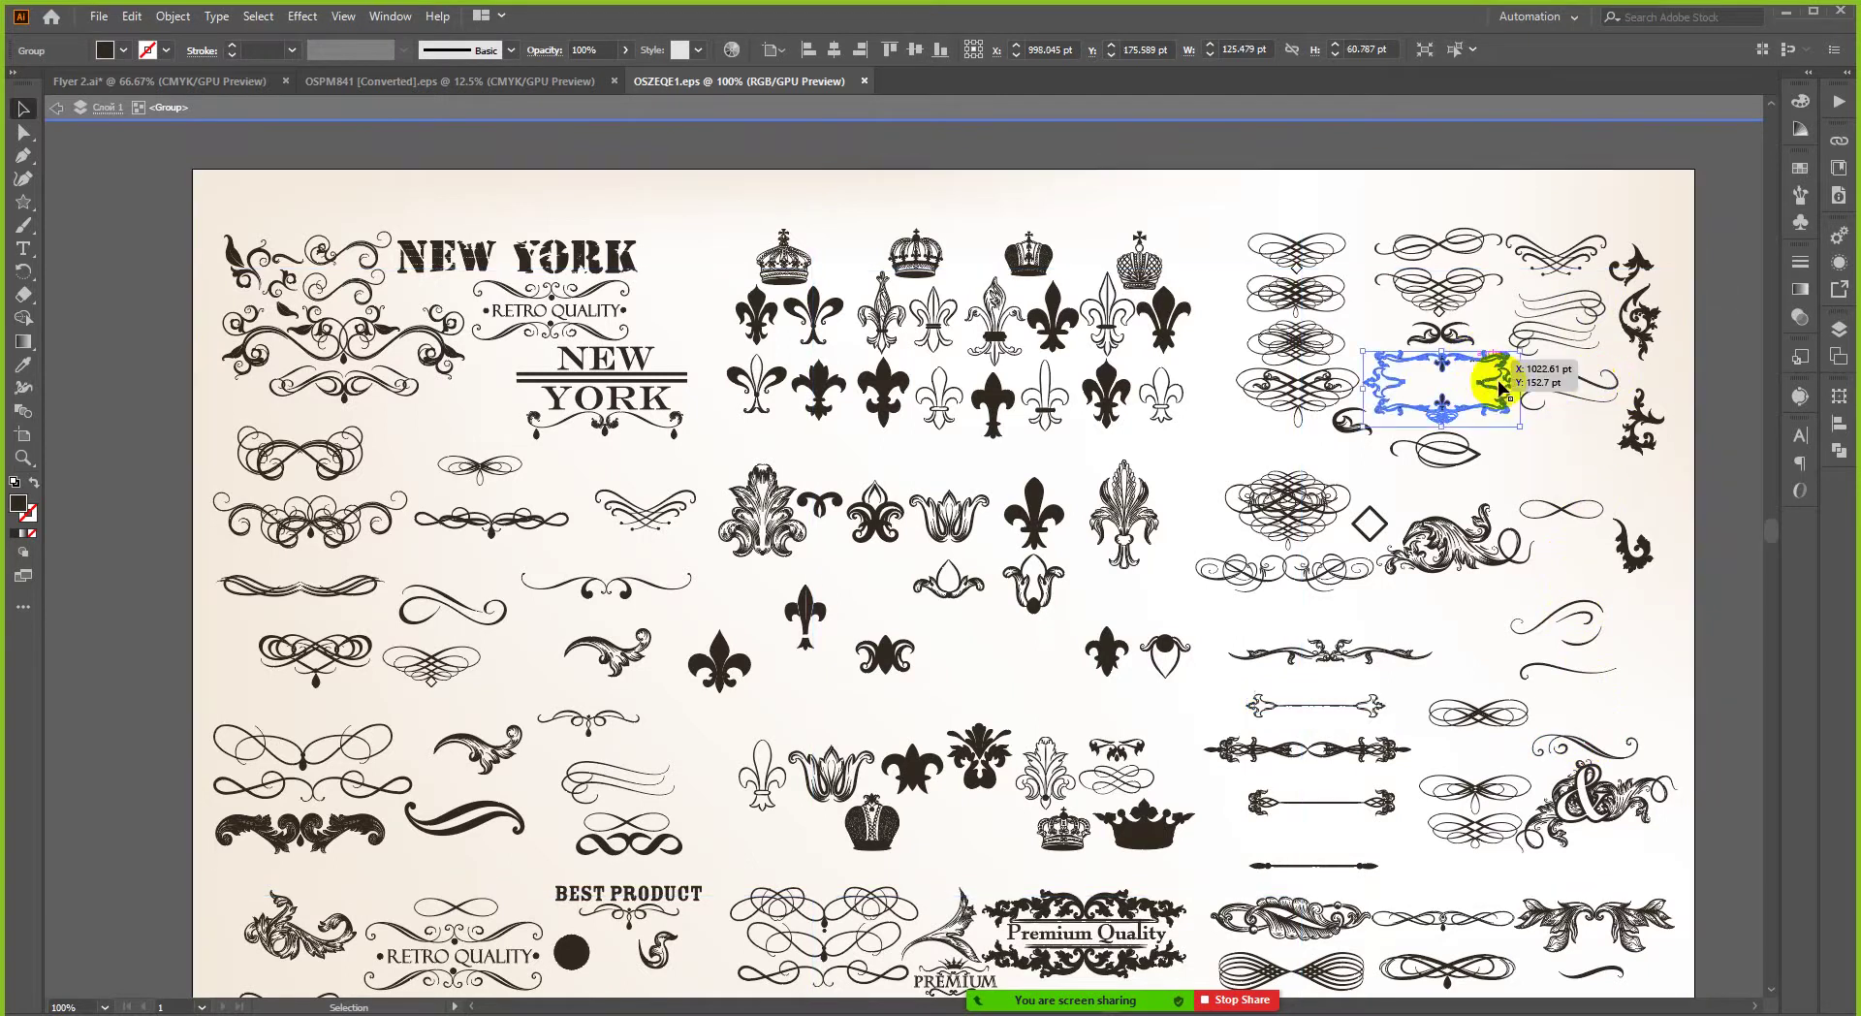
{"action": "left_click", "coordinate": [1558, 507]}
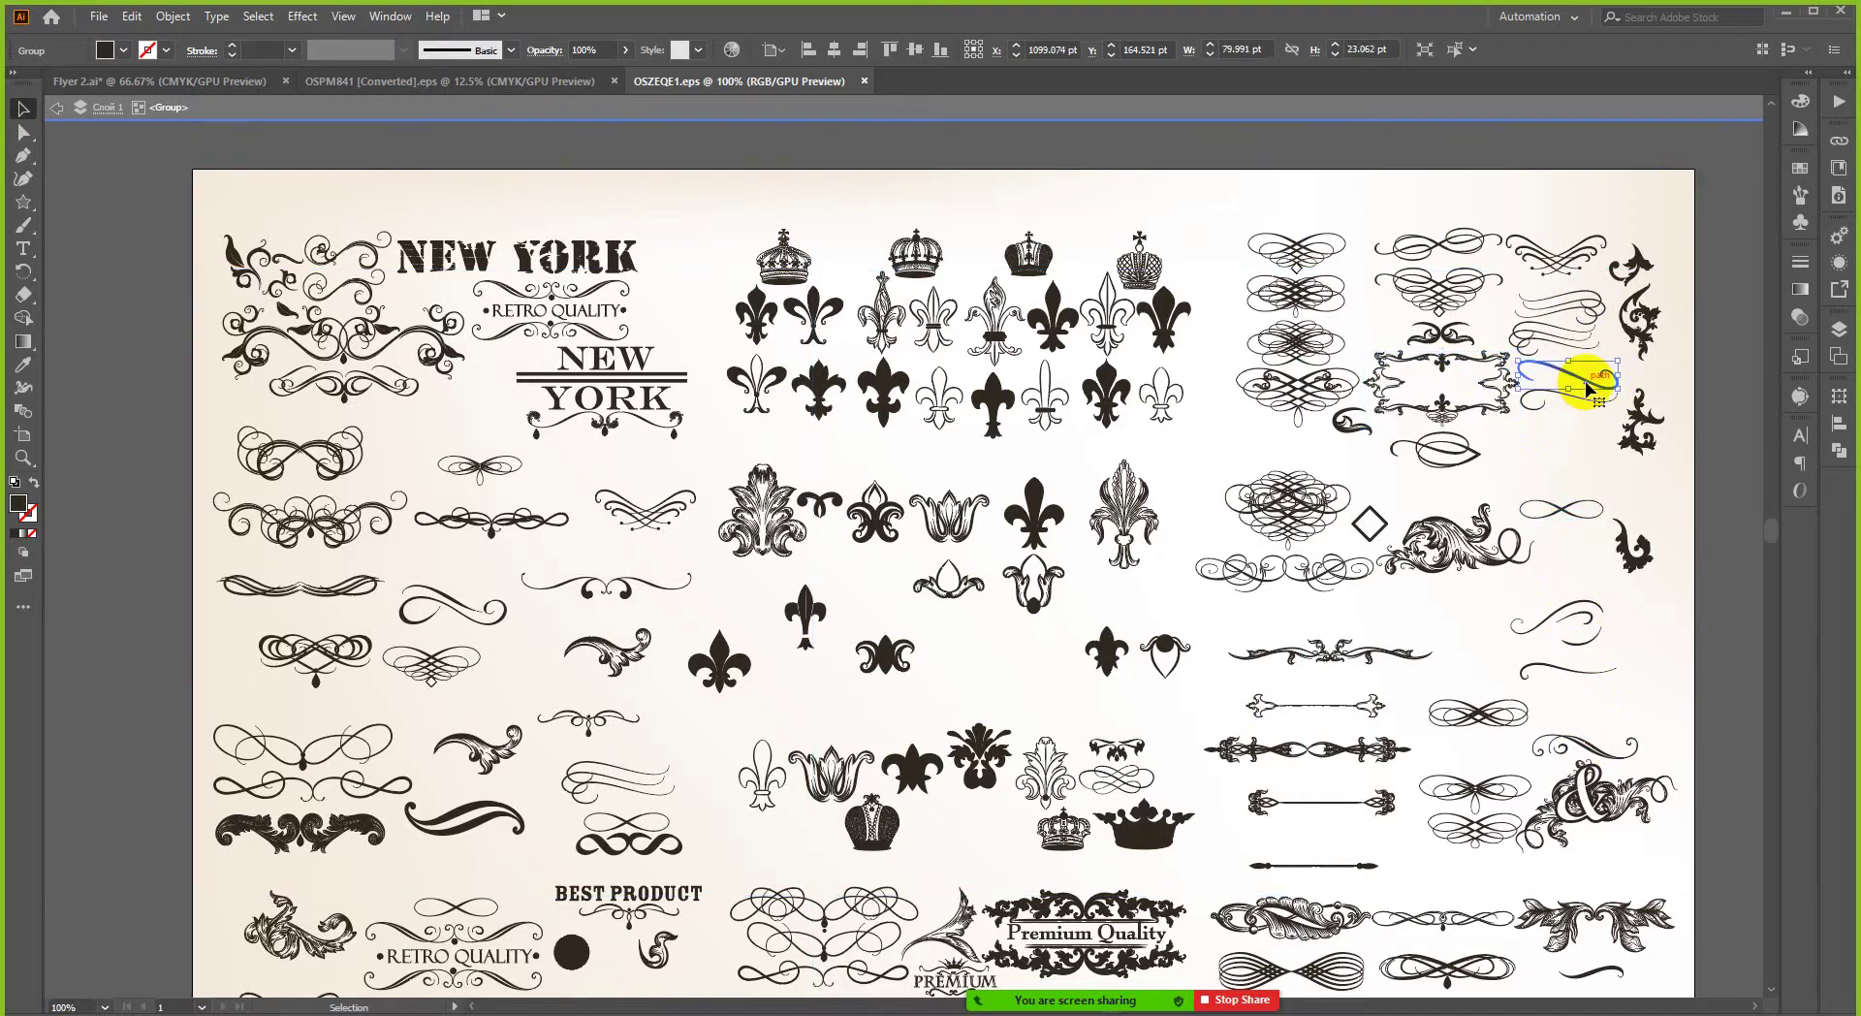
{"action": "key", "text": "ctrl+semicolon"}
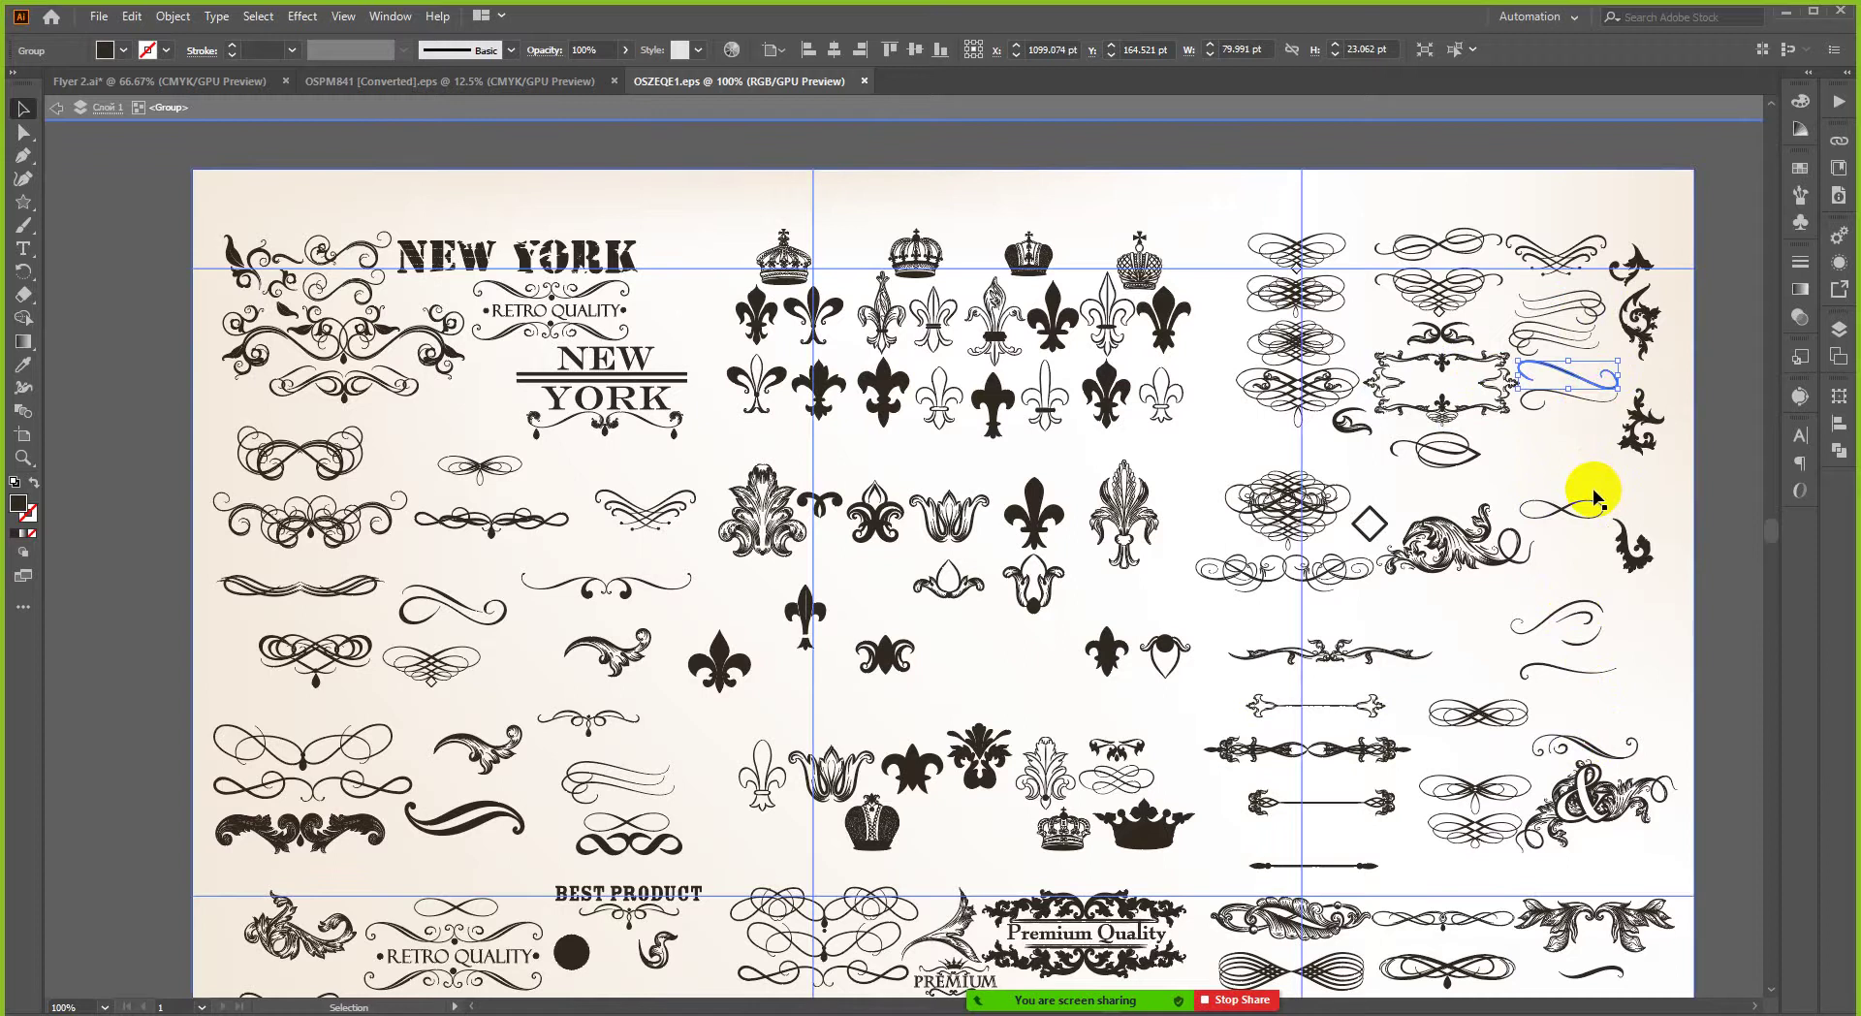
{"action": "key", "text": "ctrl+semicolon"}
{"action": "scroll", "coordinate": [1594, 586], "scroll_direction": "down", "scroll_amount": 1}
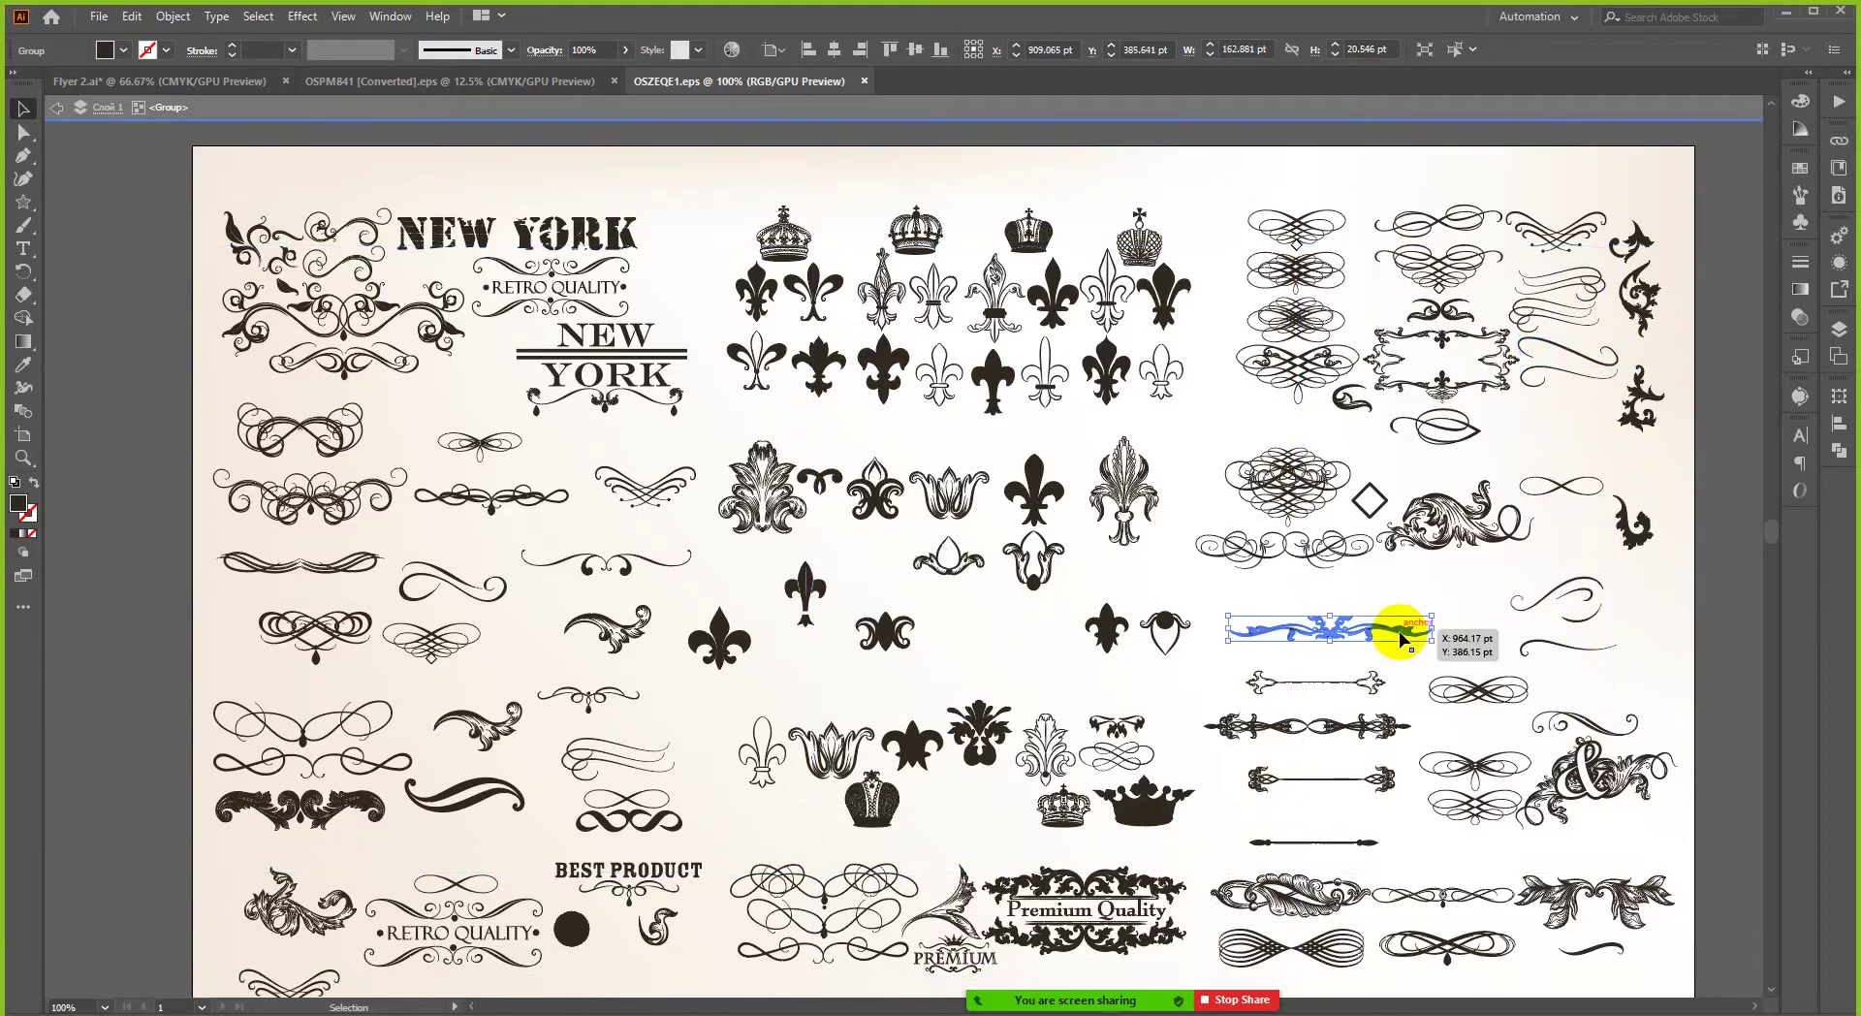
{"action": "key", "text": "ctrl+semicolon"}
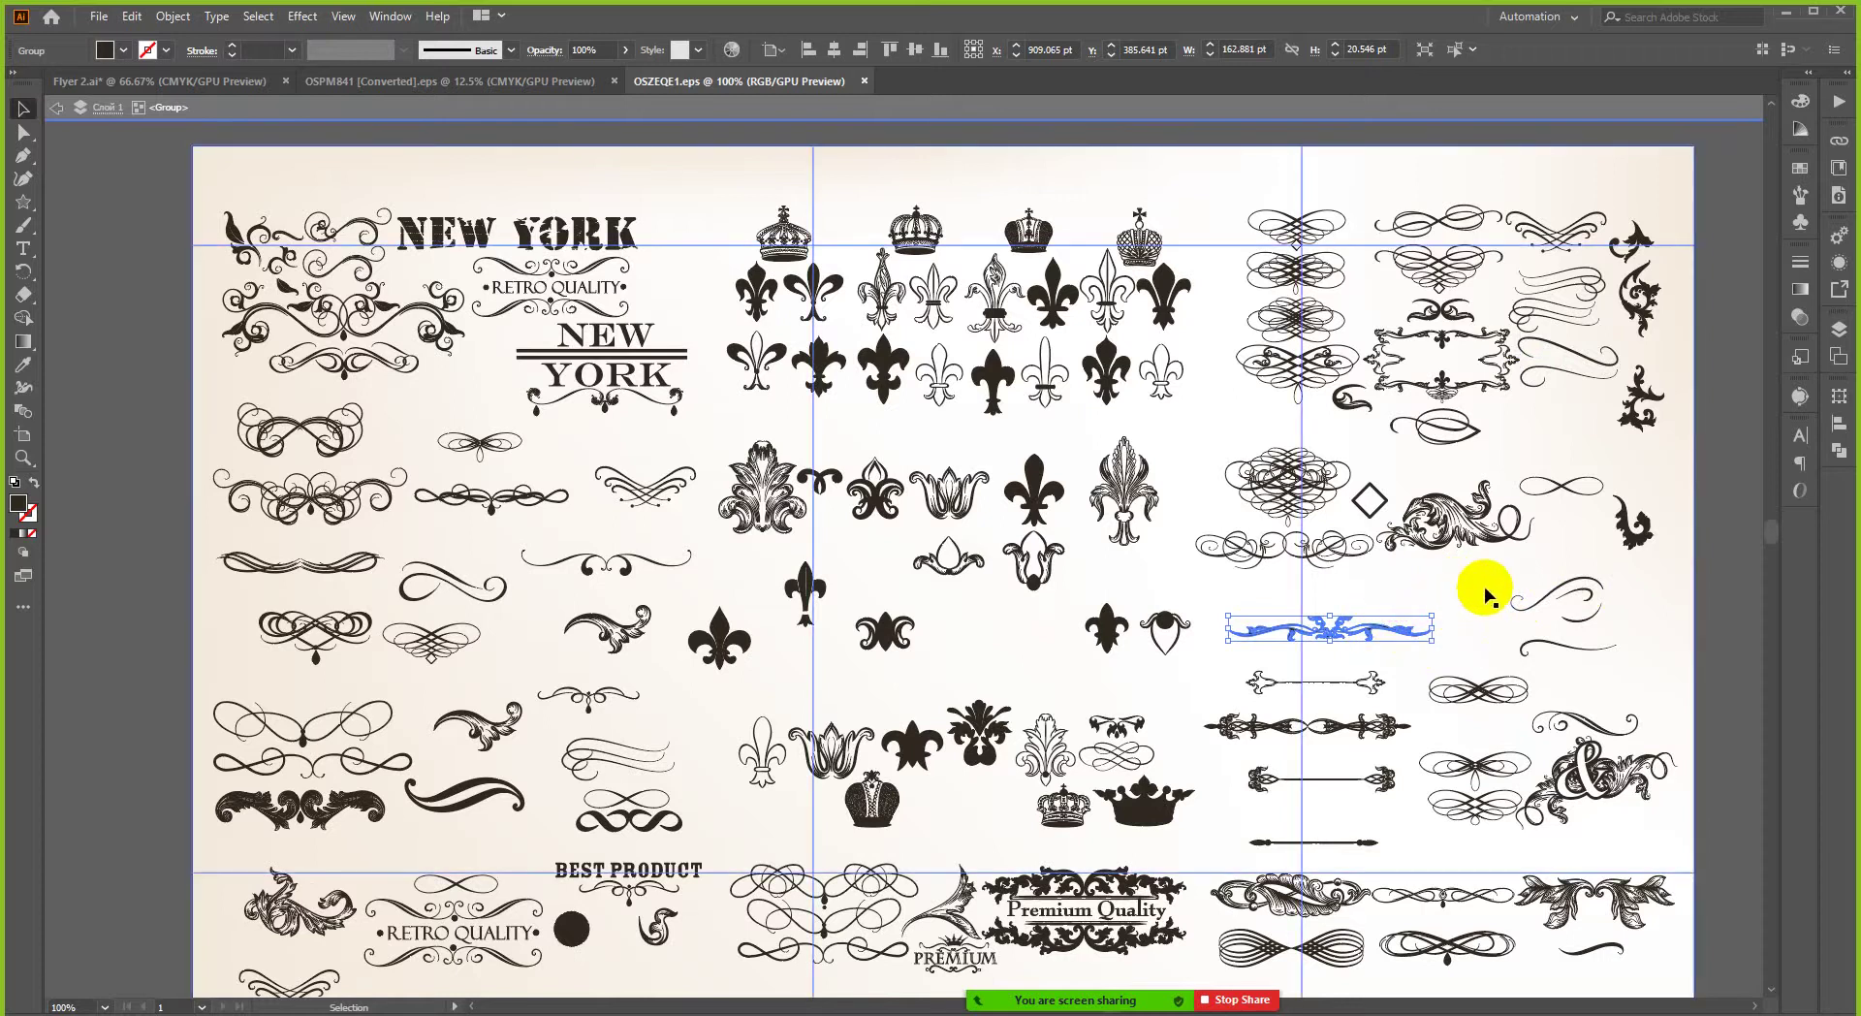
{"action": "left_click", "coordinate": [1620, 593]}
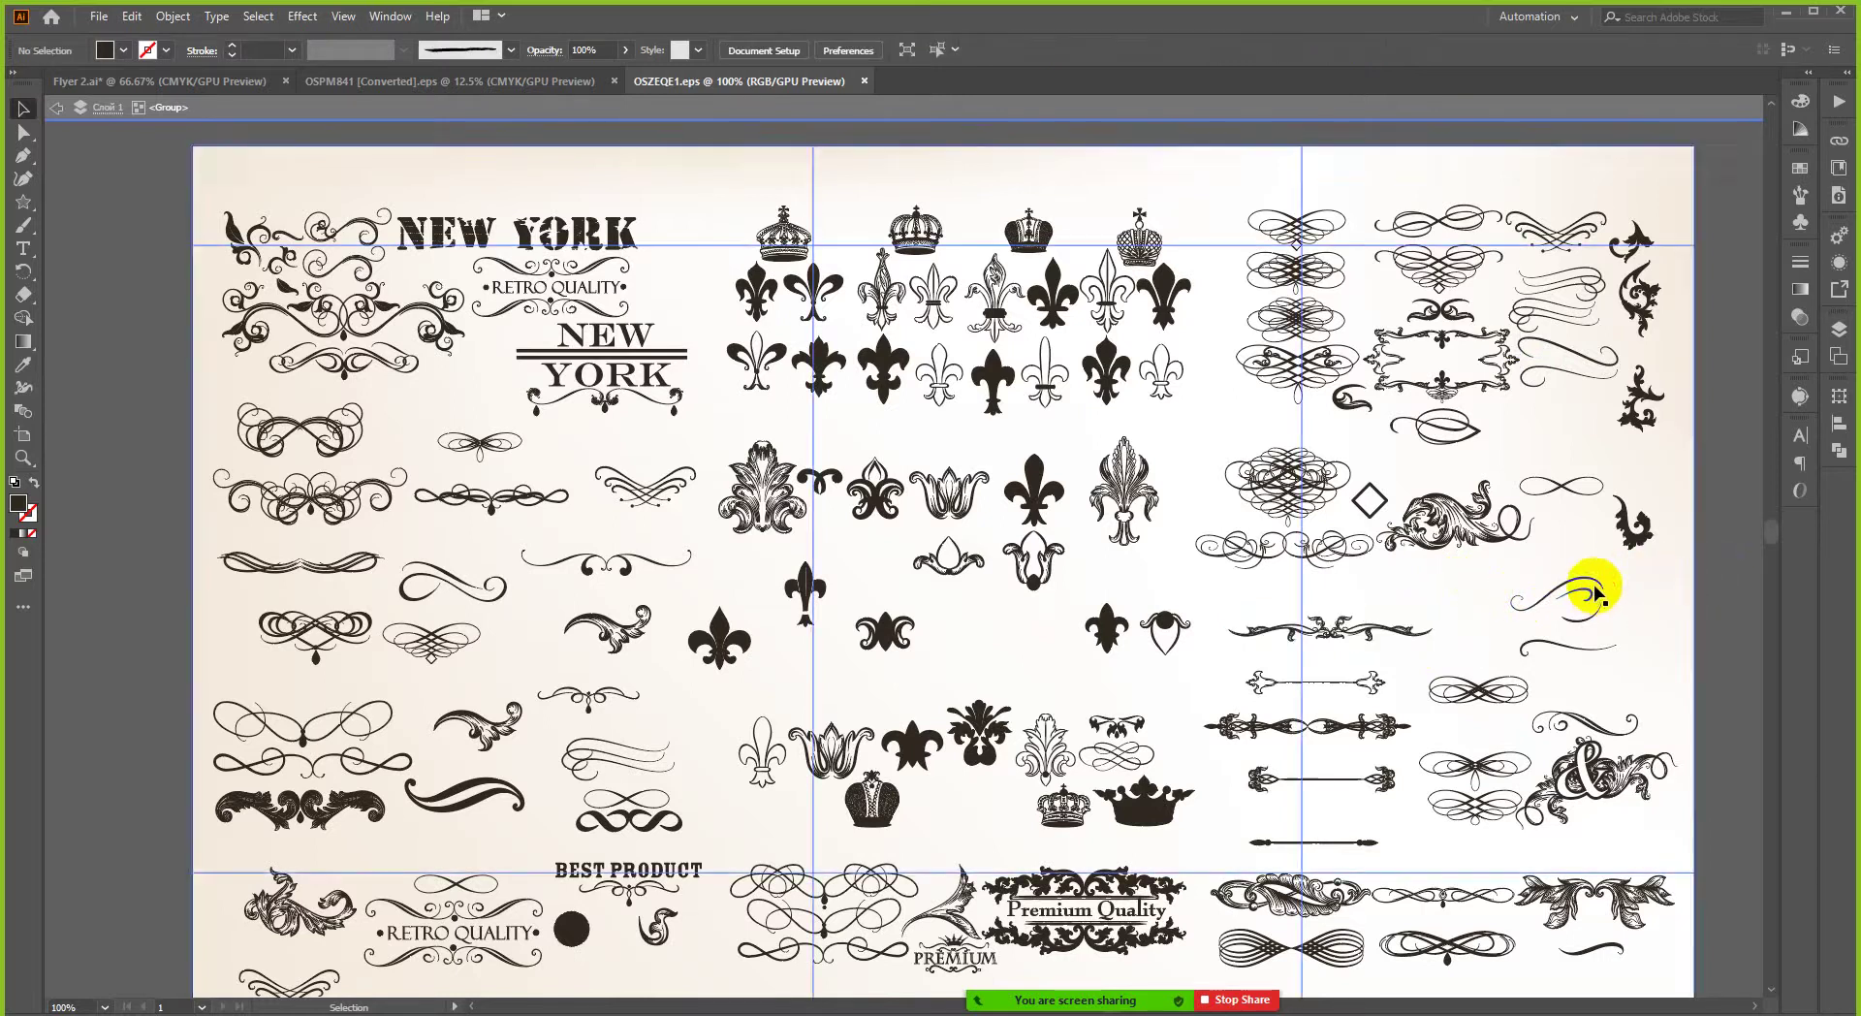
{"action": "key", "text": "ctrl+semicolon"}
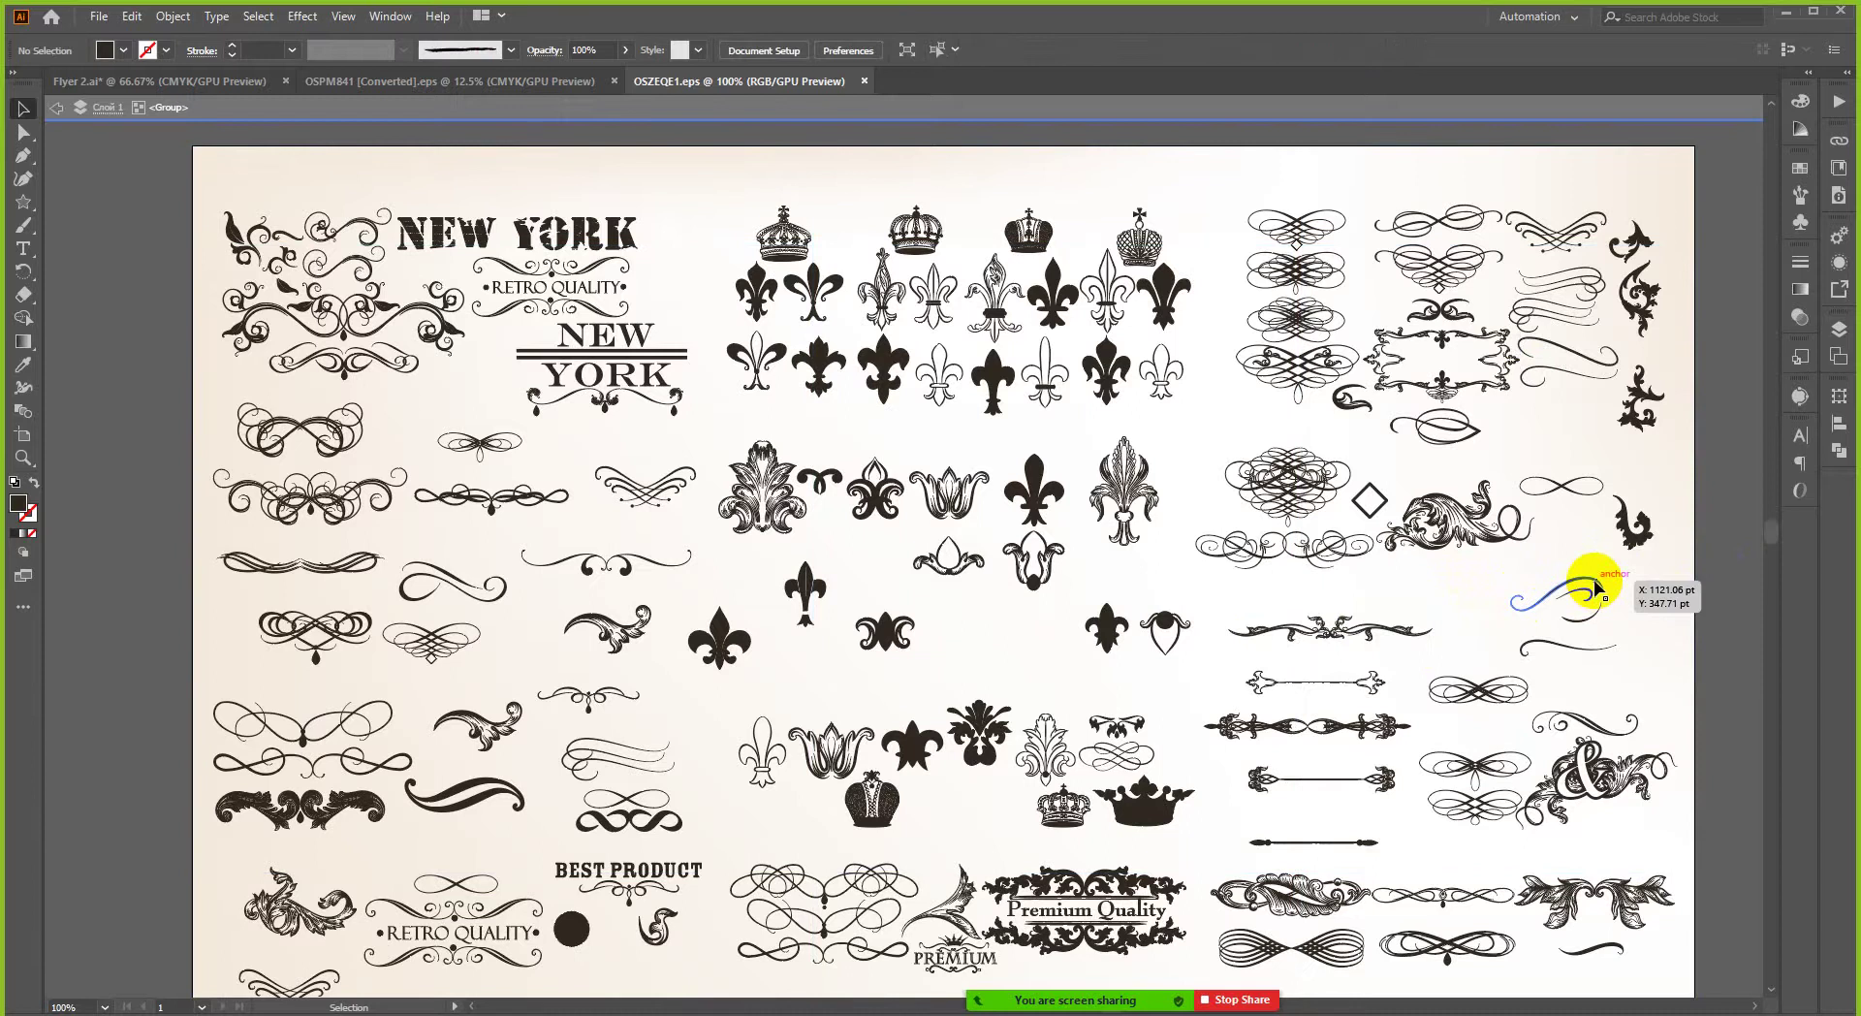
{"action": "key", "text": "ctrl+semicolon"}
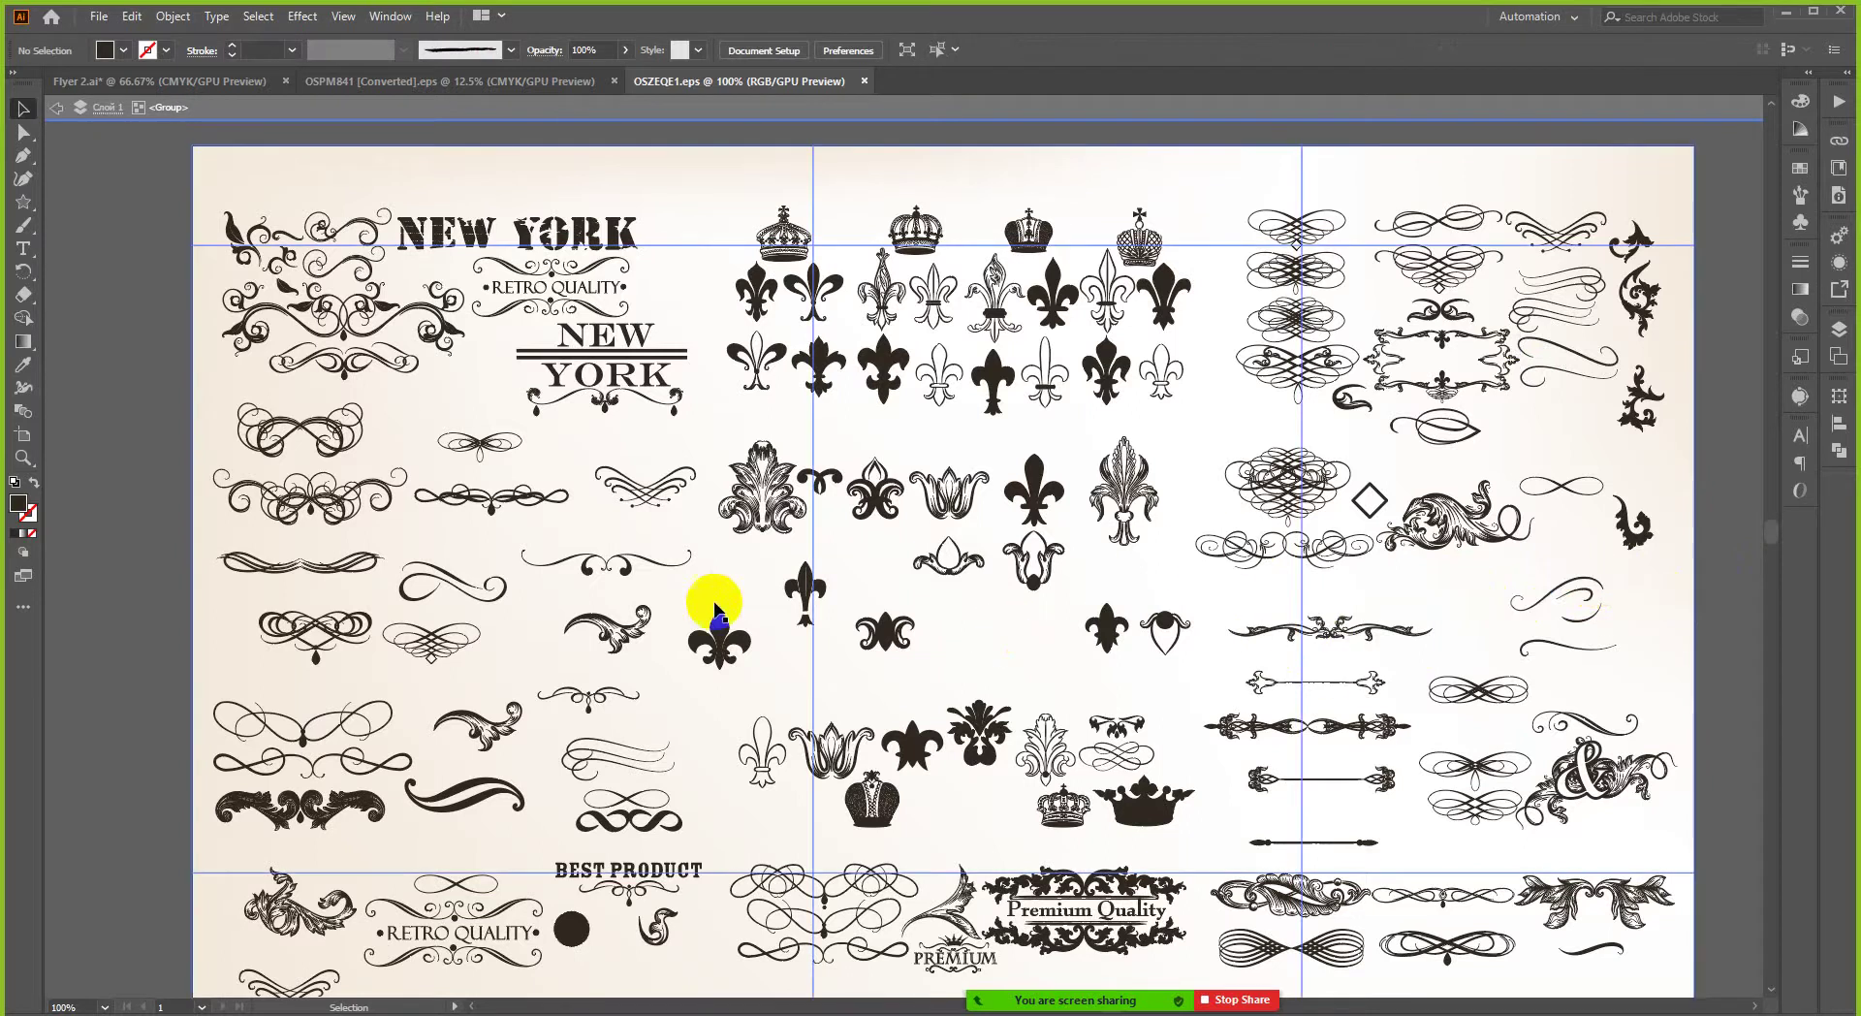
- Find the acanthus leaf scroll beside BEST COFFEE on the ornament sheet and copy it
{"action": "scroll", "coordinate": [628, 584], "scroll_direction": "down", "scroll_amount": 5}
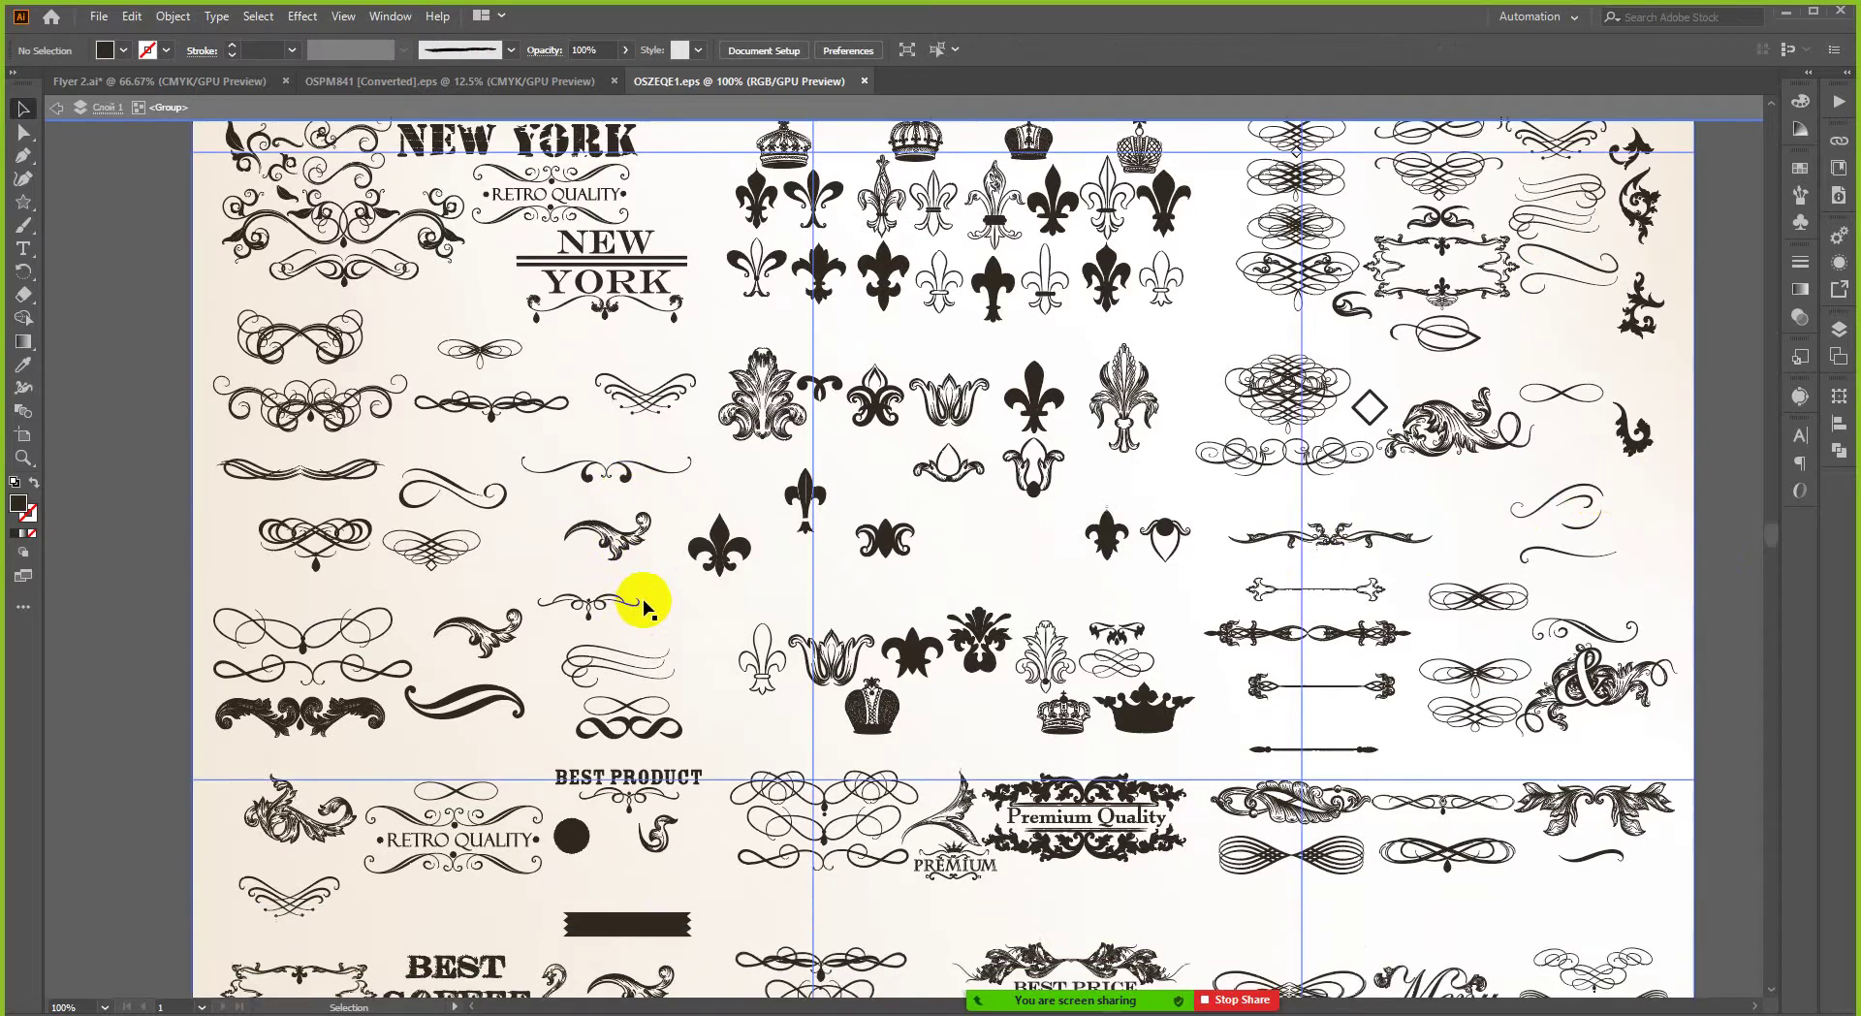
{"action": "key", "text": "ctrl+semicolon"}
{"action": "key", "text": "ctrl+semicolon"}
{"action": "scroll", "coordinate": [722, 696], "scroll_direction": "down", "scroll_amount": 1}
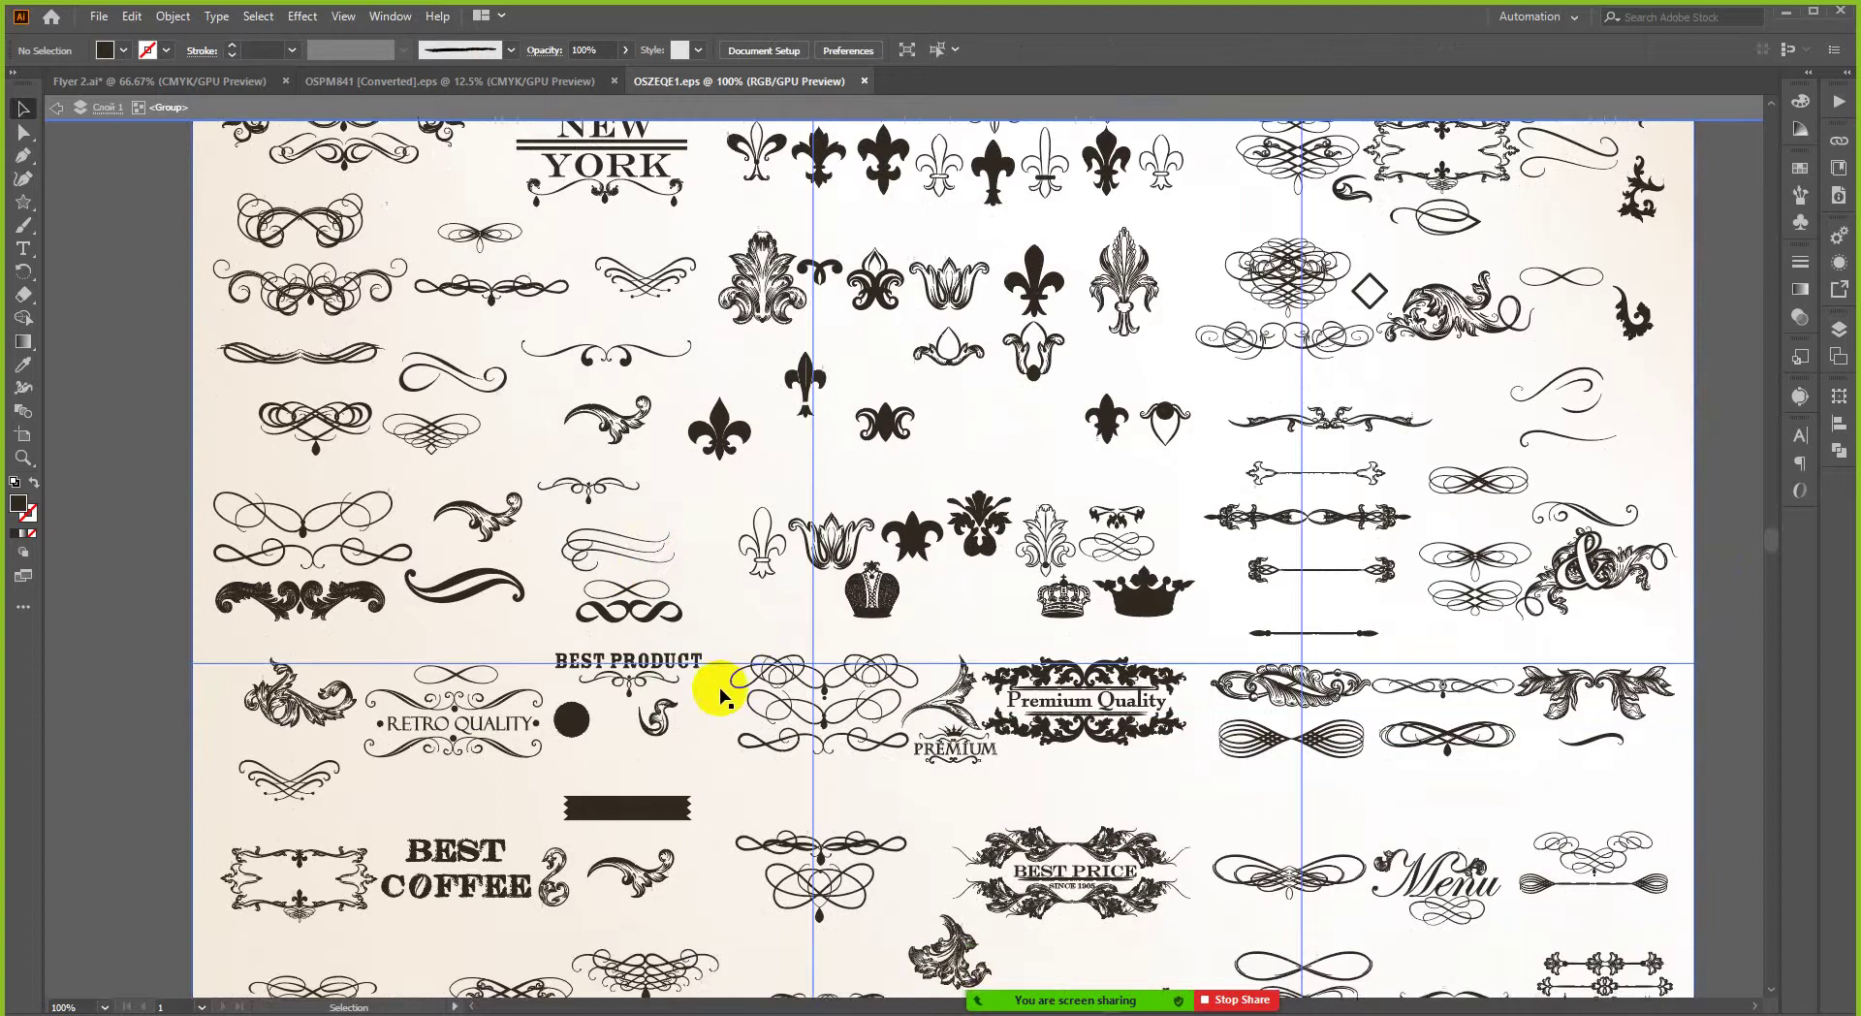
{"action": "scroll", "coordinate": [725, 694], "scroll_direction": "down", "scroll_amount": 1}
{"action": "key", "text": "ctrl+semicolon"}
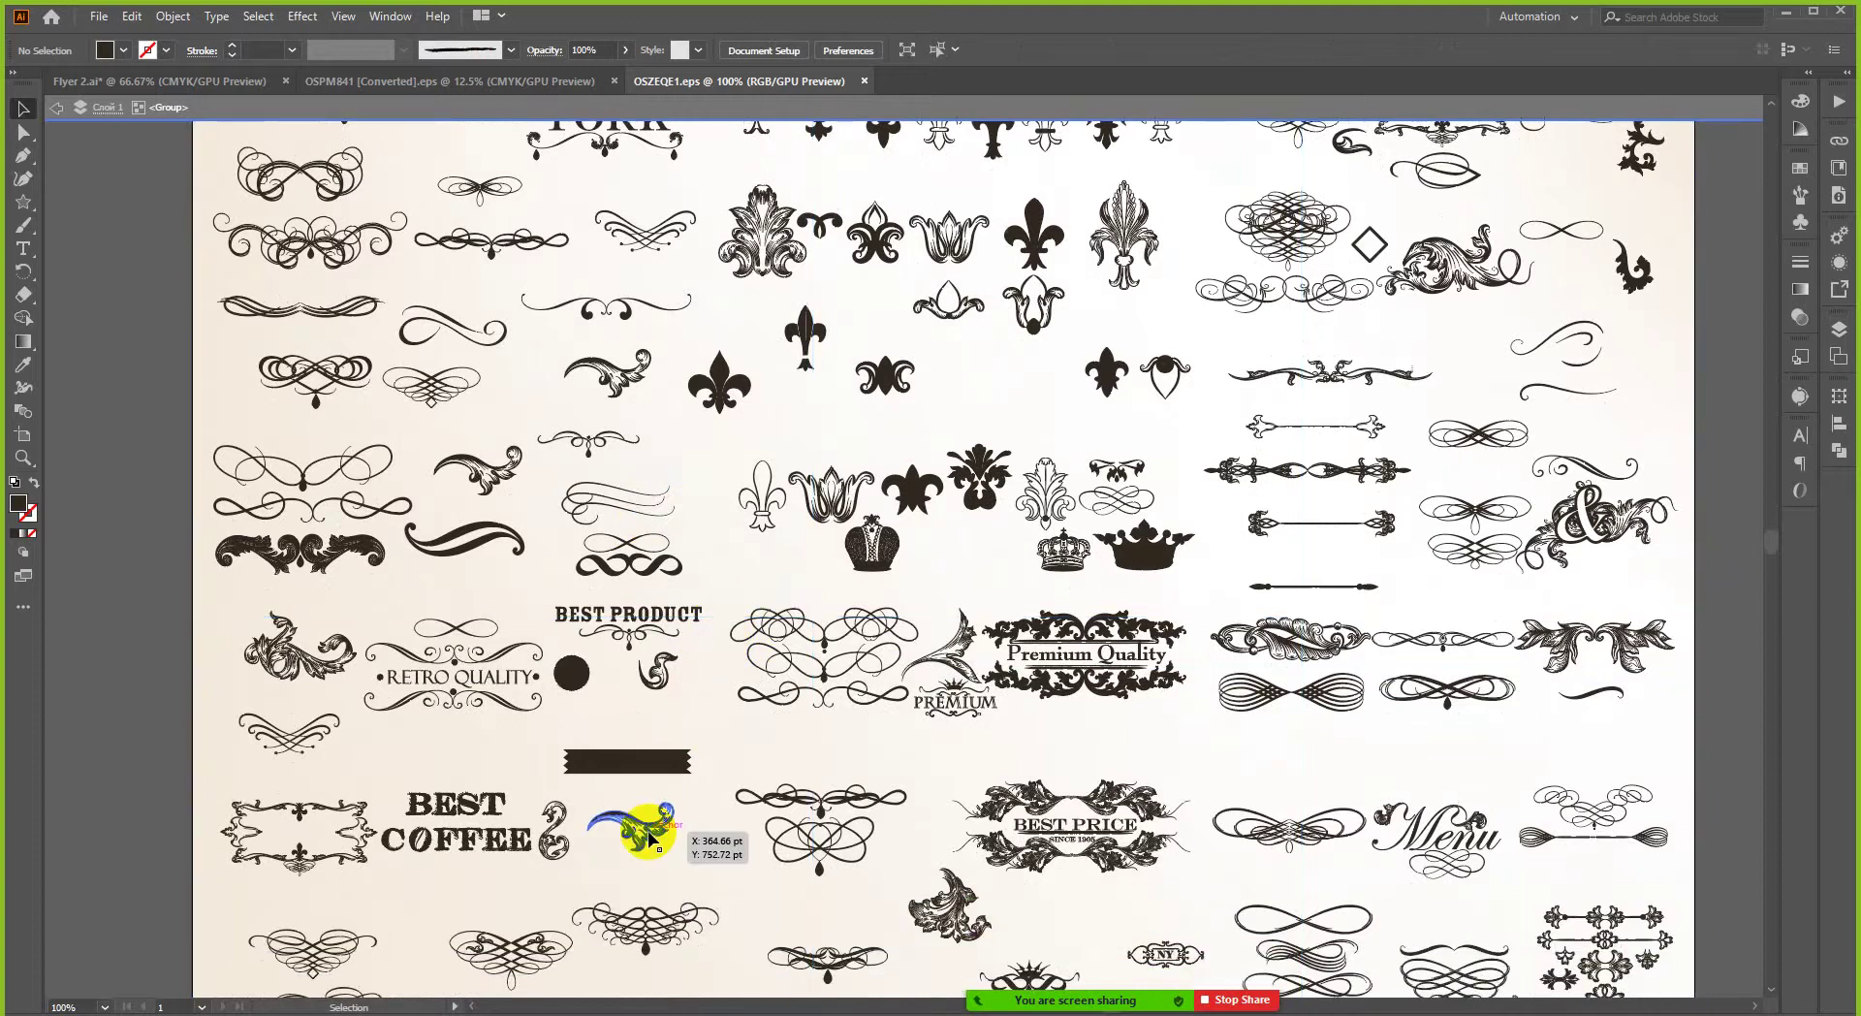
{"action": "key", "text": "ctrl+semicolon"}
{"action": "scroll", "coordinate": [650, 839], "scroll_direction": "down", "scroll_amount": 2}
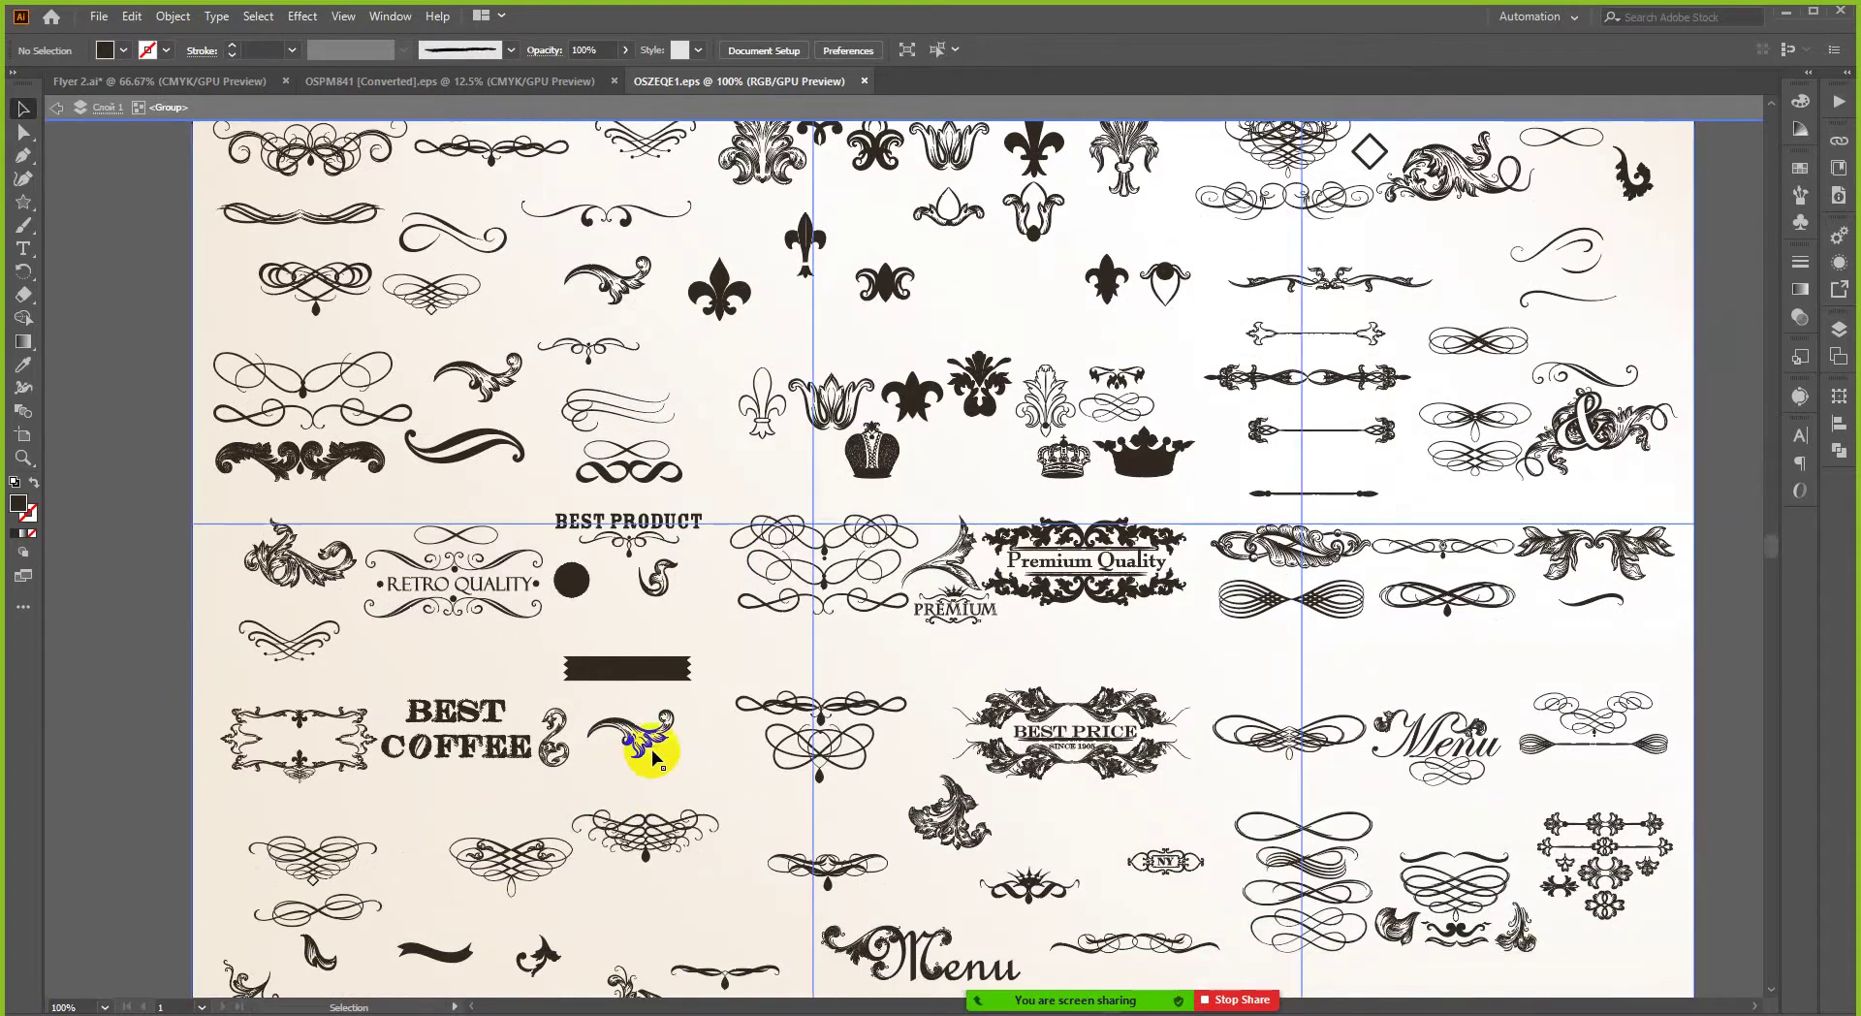
{"action": "key", "text": "ctrl+semicolon"}
{"action": "mouse_move", "coordinate": [653, 752]}
{"action": "left_mouse_down"}
{"action": "mouse_move", "coordinate": [711, 760]}
{"action": "mouse_move", "coordinate": [635, 746]}
{"action": "left_mouse_up"}
{"action": "key", "text": "ctrl+semicolon"}
{"action": "key", "text": "ctrl+semicolon"}
{"action": "key", "text": "ctrl+semicolon"}
- Paste the leaf scroll into Flyer 2.ai, place it off the flyer below the spare divider and enlarge it to about 2.41 in wide
{"action": "left_click", "coordinate": [228, 85]}
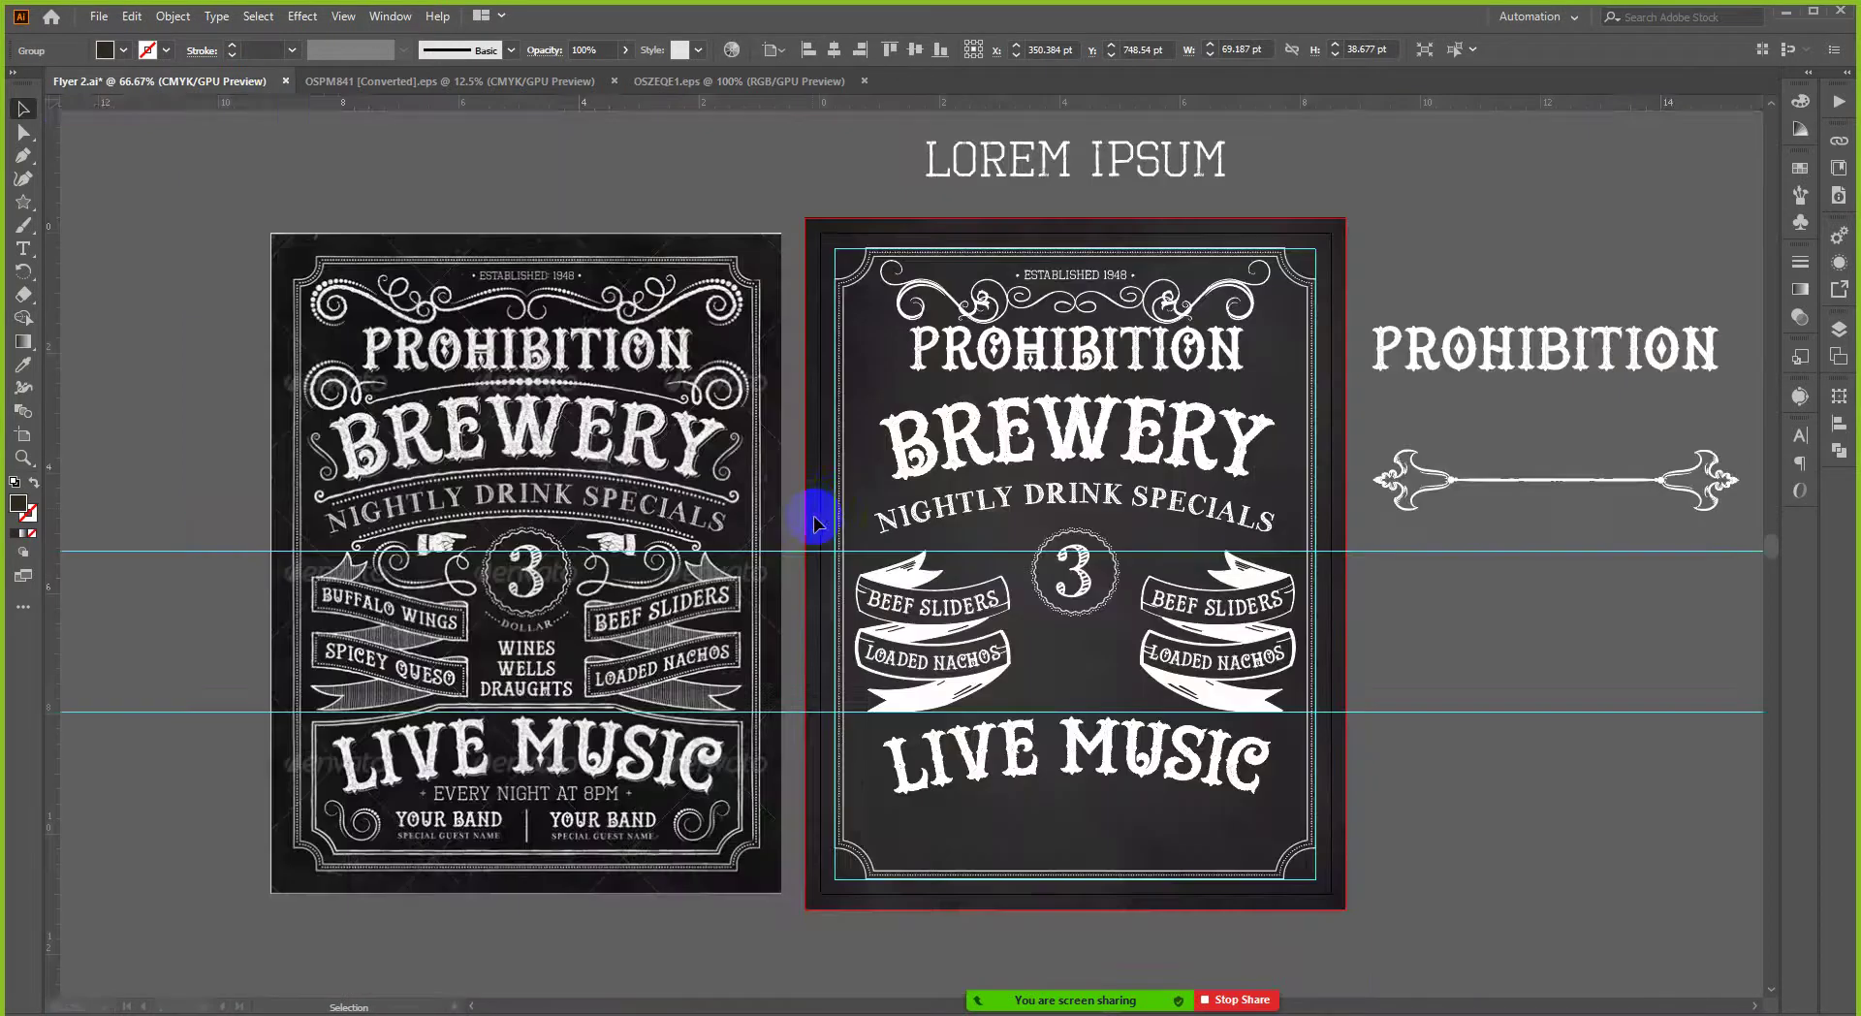
{"action": "scroll", "coordinate": [897, 567], "scroll_direction": "down", "scroll_amount": 1}
{"action": "left_click", "coordinate": [1330, 721]}
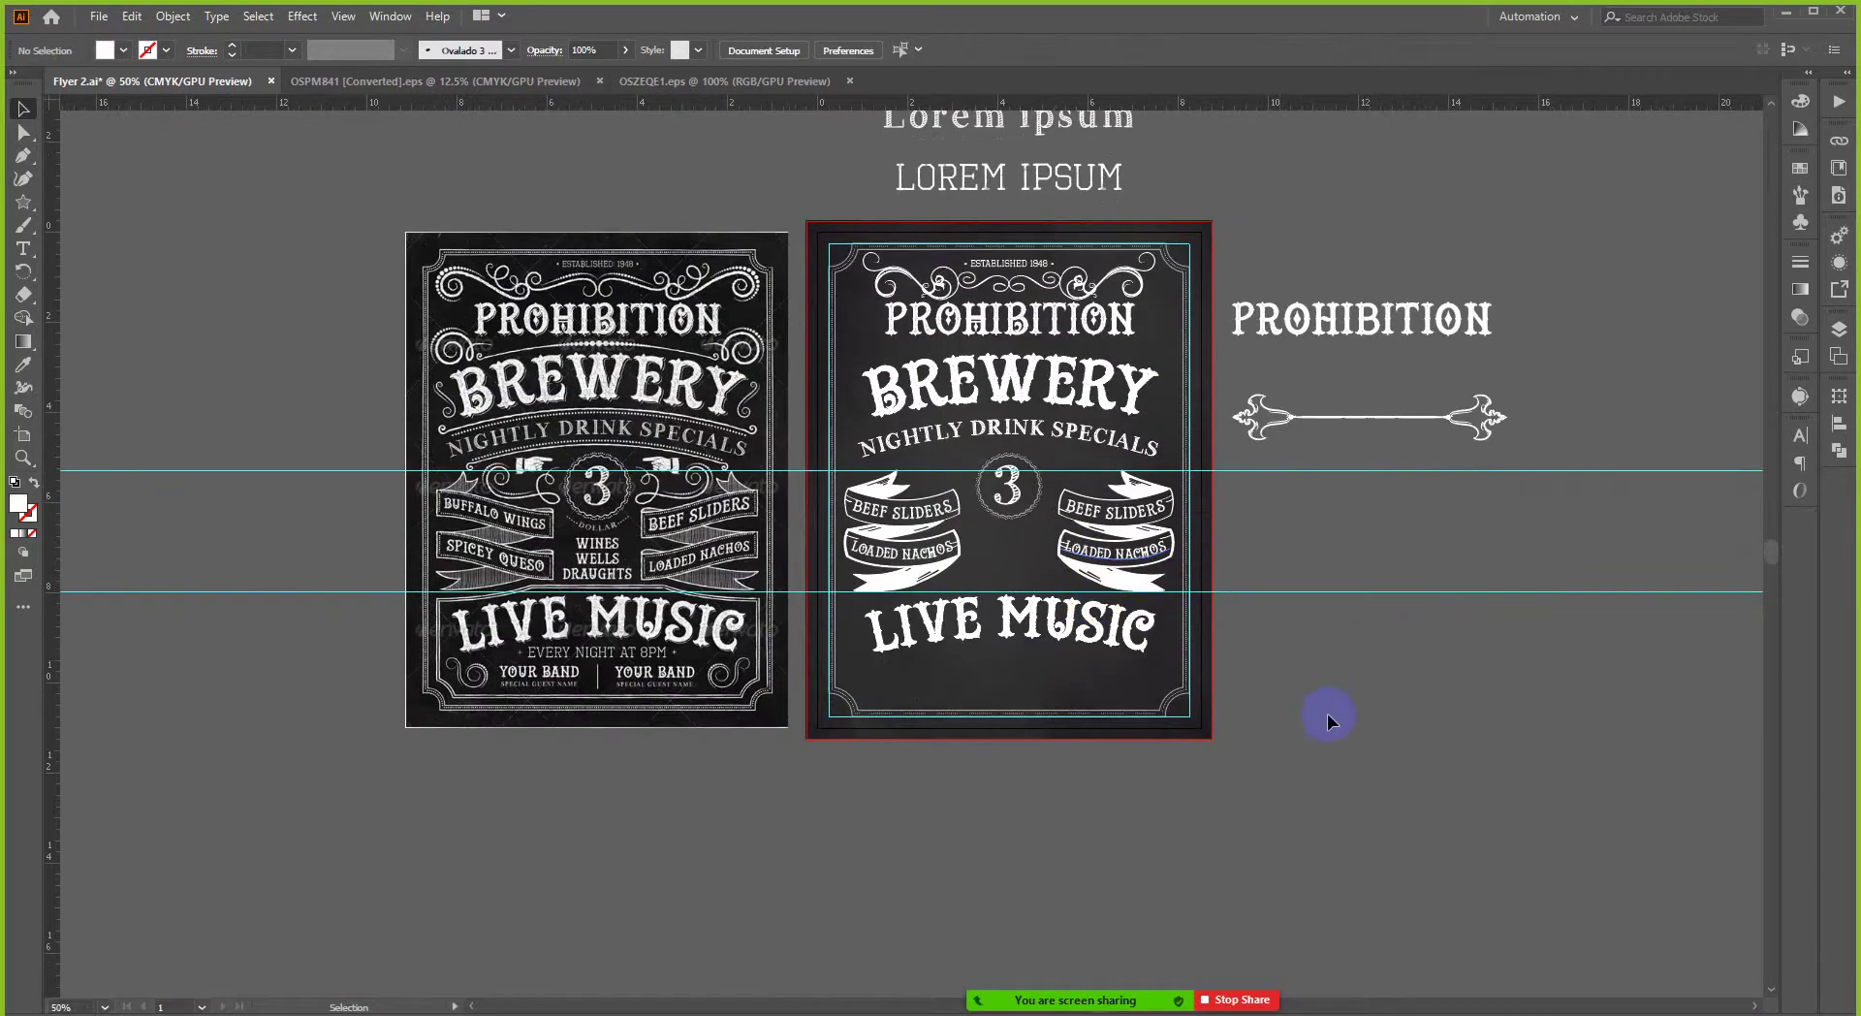
{"action": "left_click", "coordinate": [977, 584]}
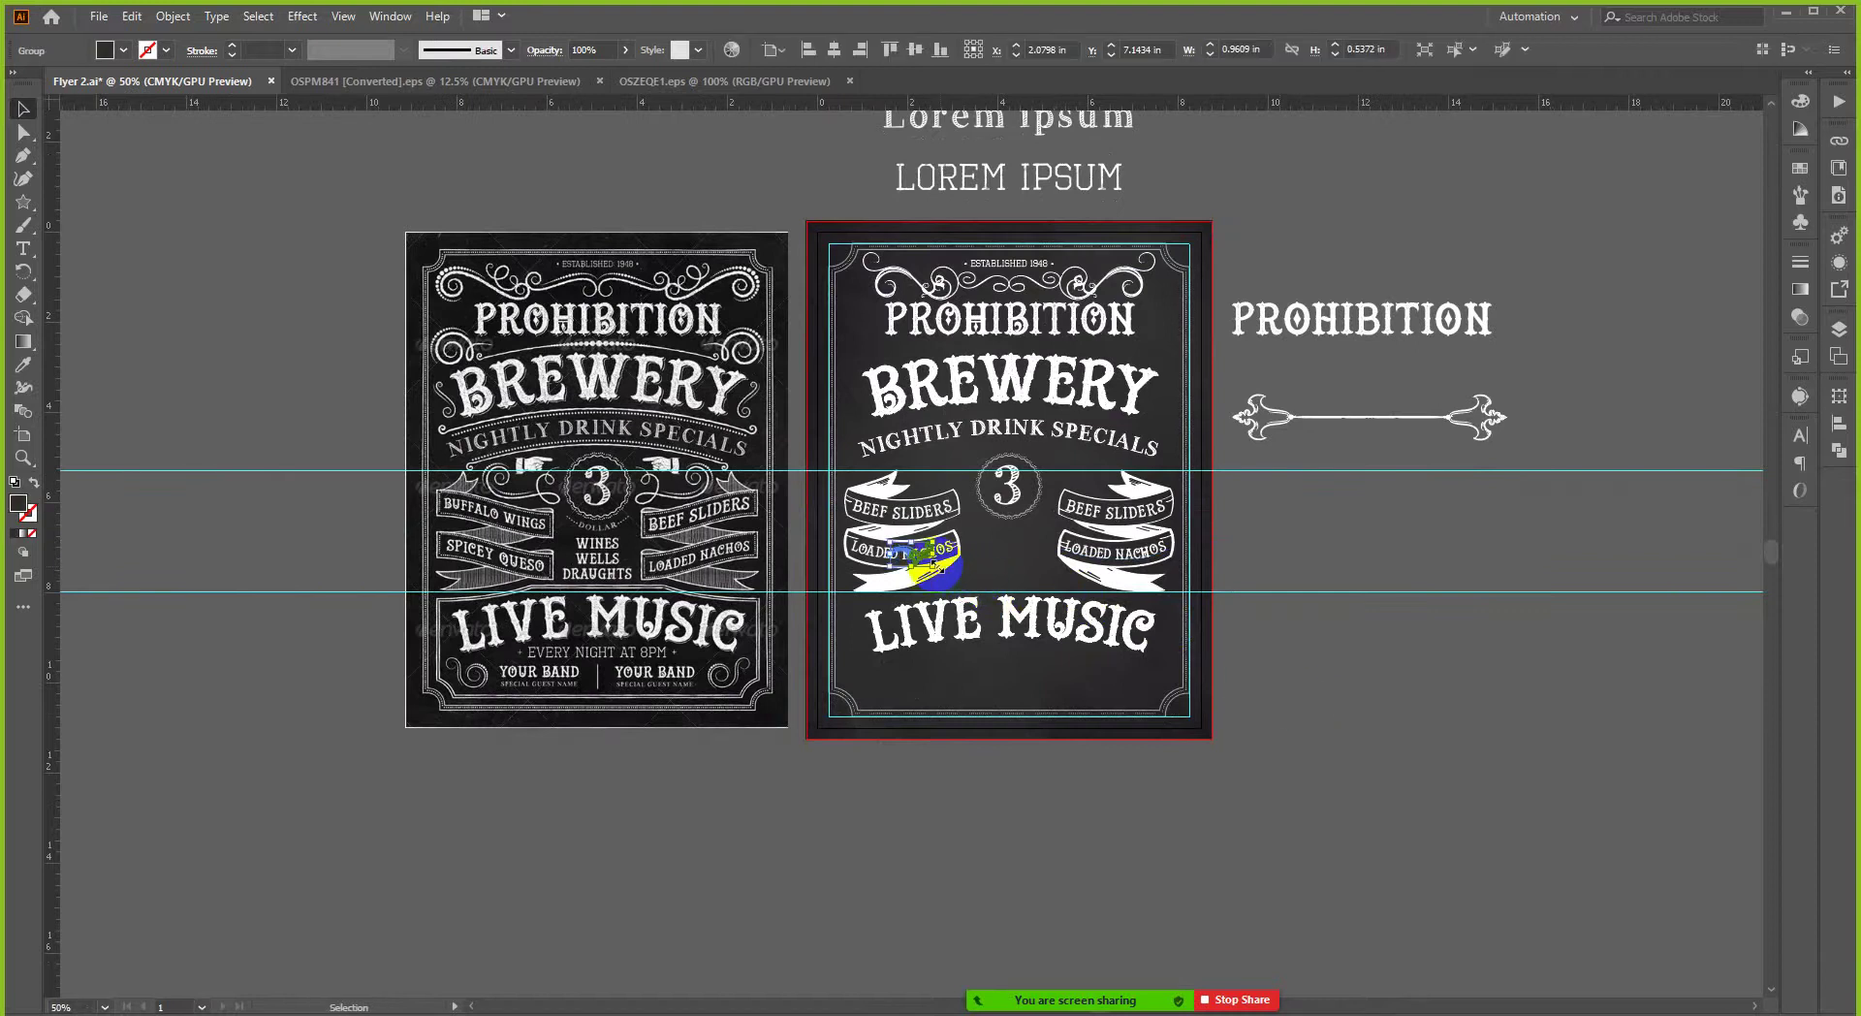
{"action": "left_click_drag", "start_coordinate": [927, 567], "coordinate": [1401, 562]}
{"action": "scroll", "coordinate": [1367, 566], "scroll_direction": "up", "scroll_amount": 1}
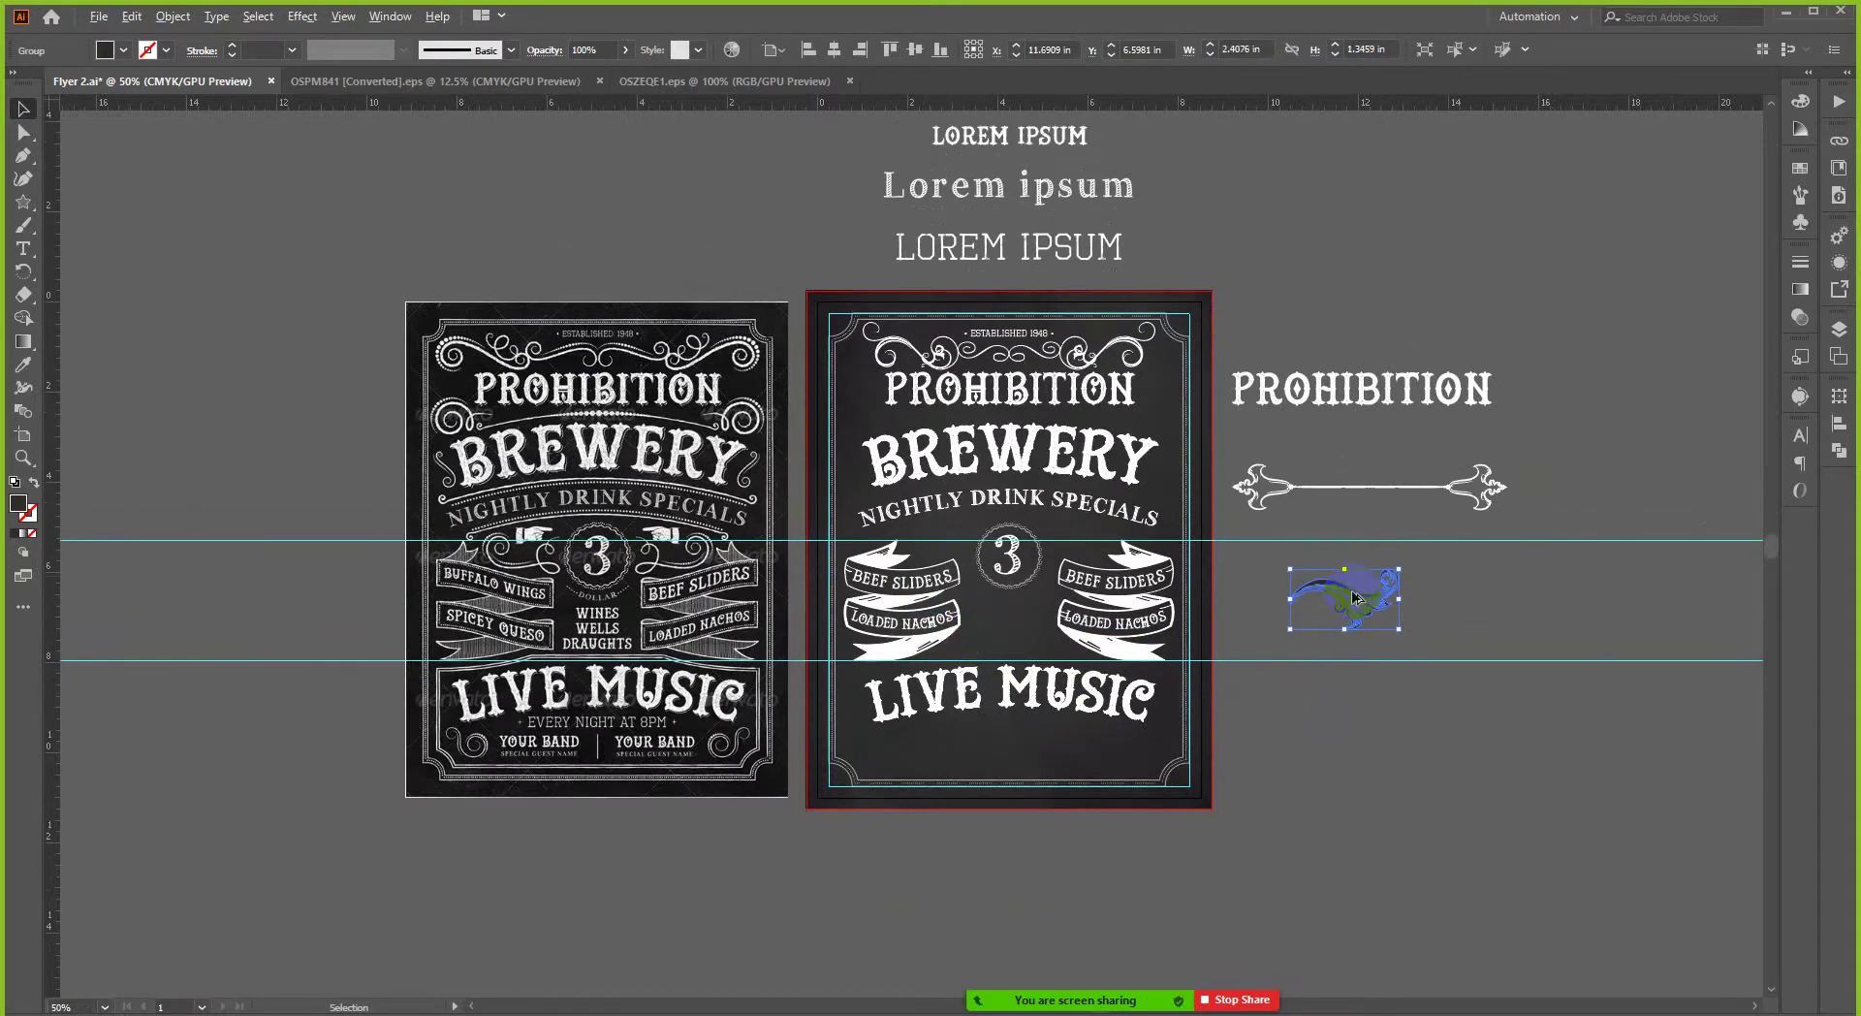
- Recolor the leaf scroll white by sampling the spare divider's color
{"action": "left_click", "coordinate": [1326, 565]}
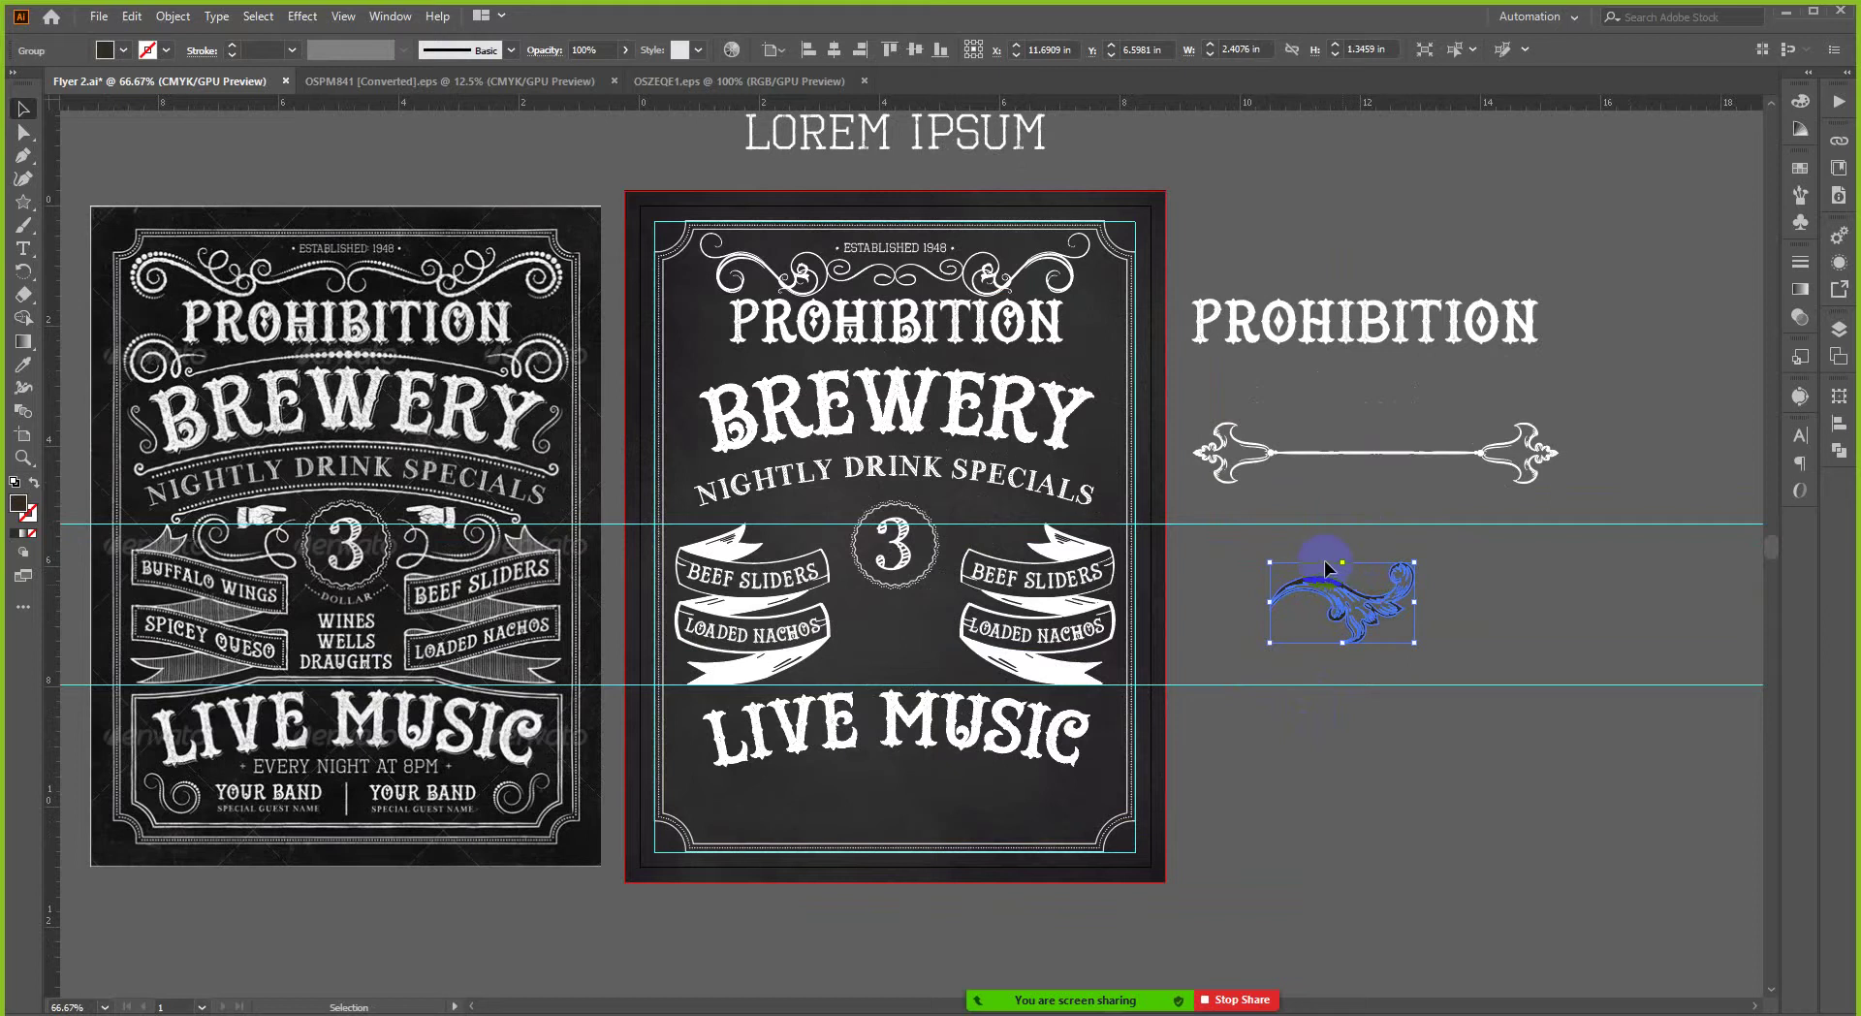
{"action": "left_click", "coordinate": [1333, 455]}
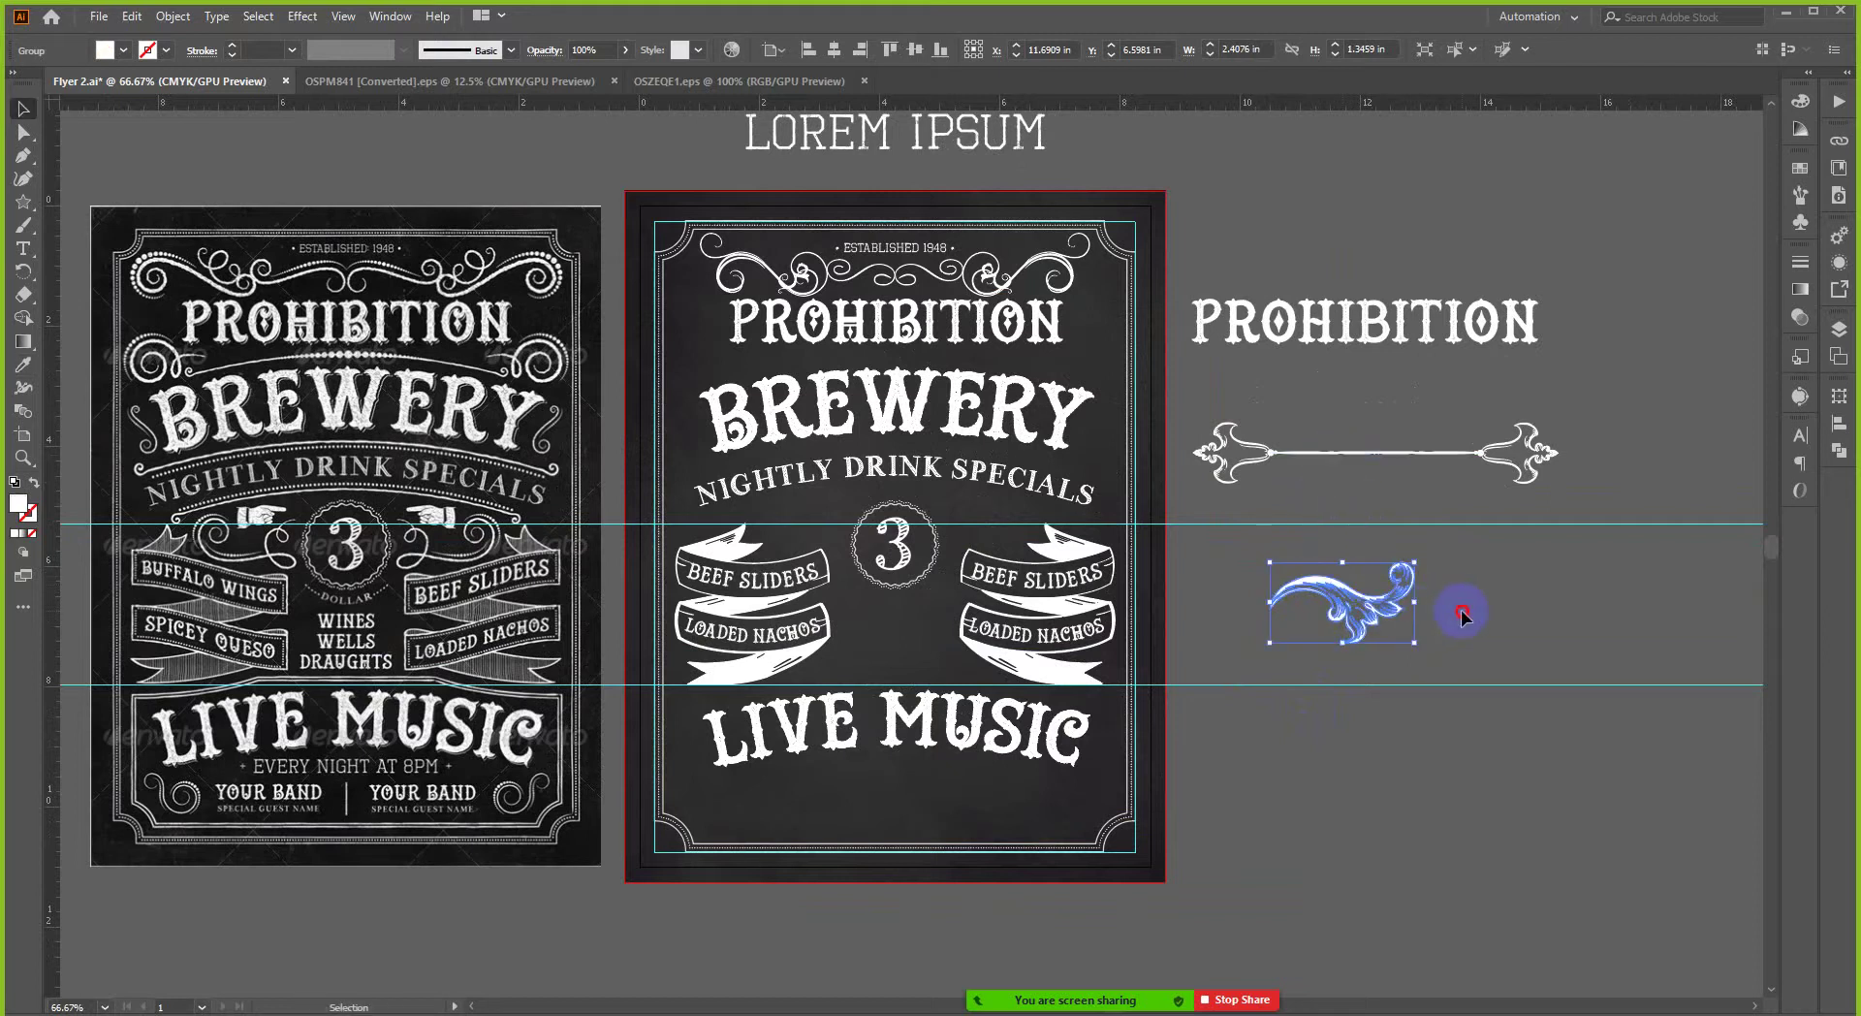
{"action": "key", "text": "v"}
- Move the leaf scroll above the Y of BREWERY and scale it down proportionally to fit inside the flyer's right border
{"action": "left_click_drag", "start_coordinate": [1372, 597], "coordinate": [1148, 357]}
{"action": "scroll", "coordinate": [1153, 355], "scroll_direction": "up", "scroll_amount": 2}
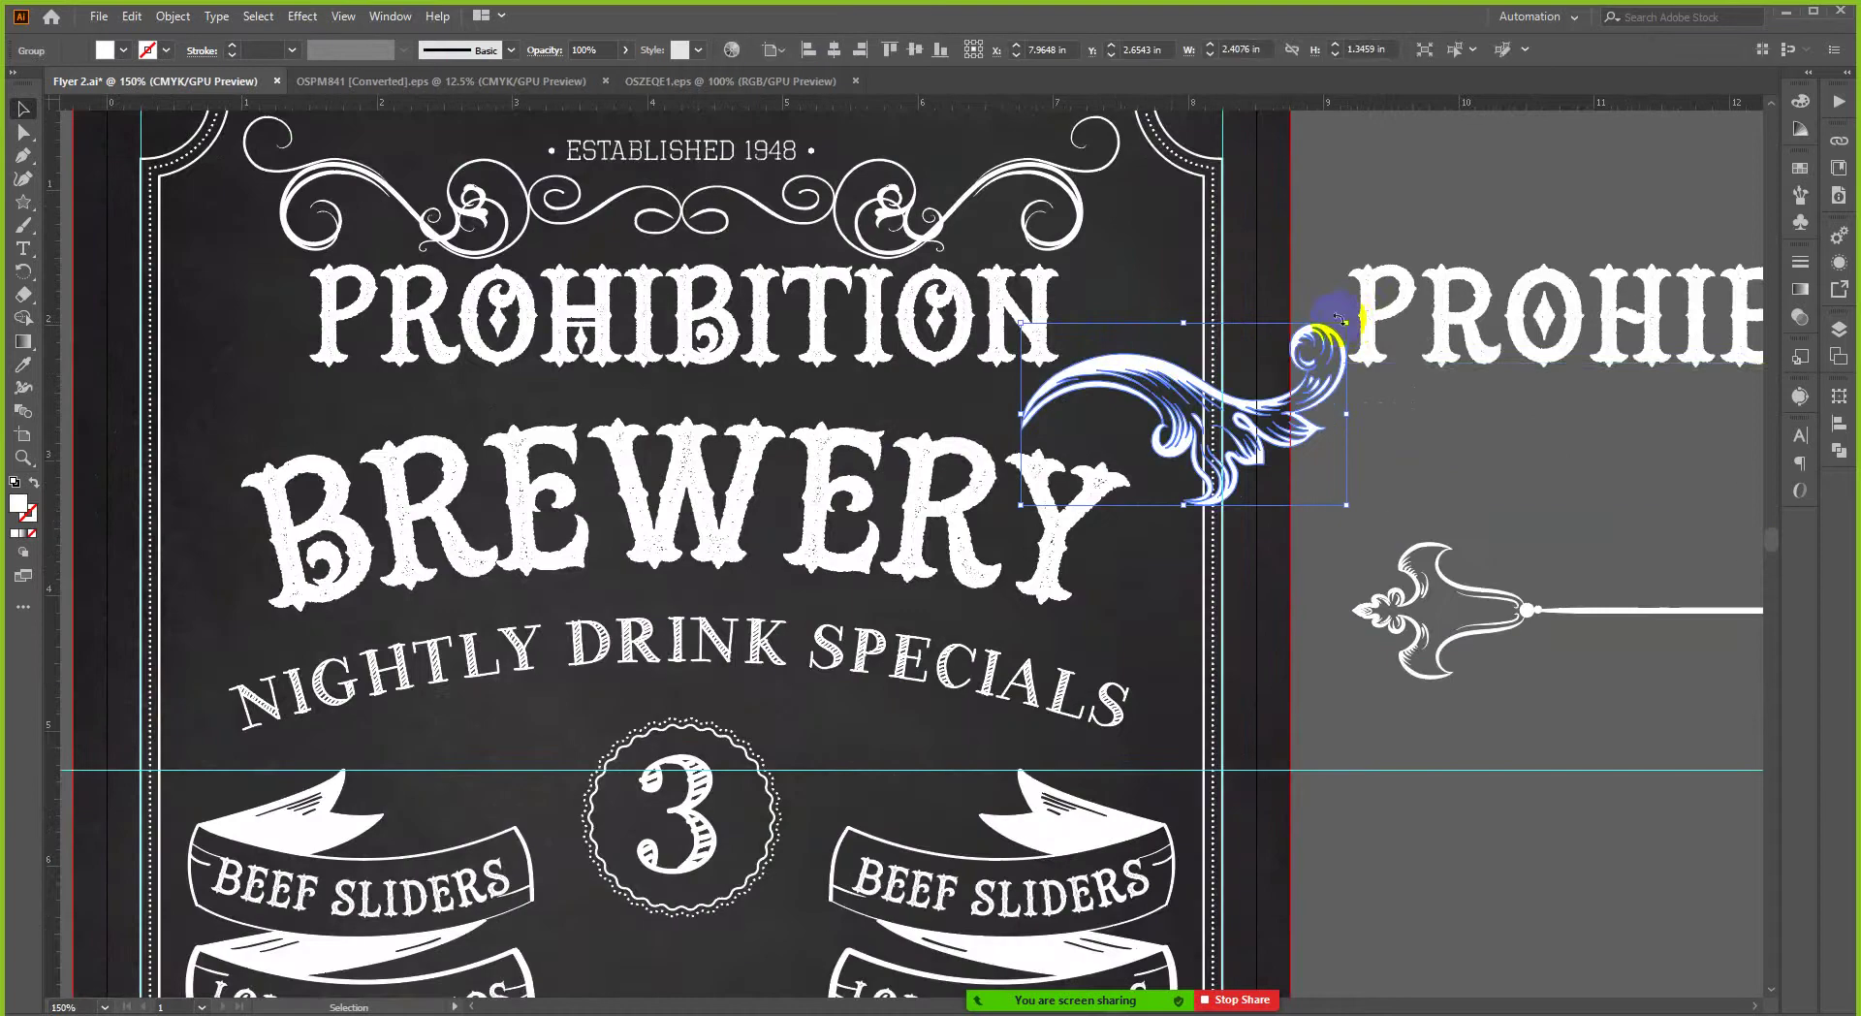
{"action": "left_click_drag", "start_coordinate": [1350, 324], "coordinate": [1265, 326]}
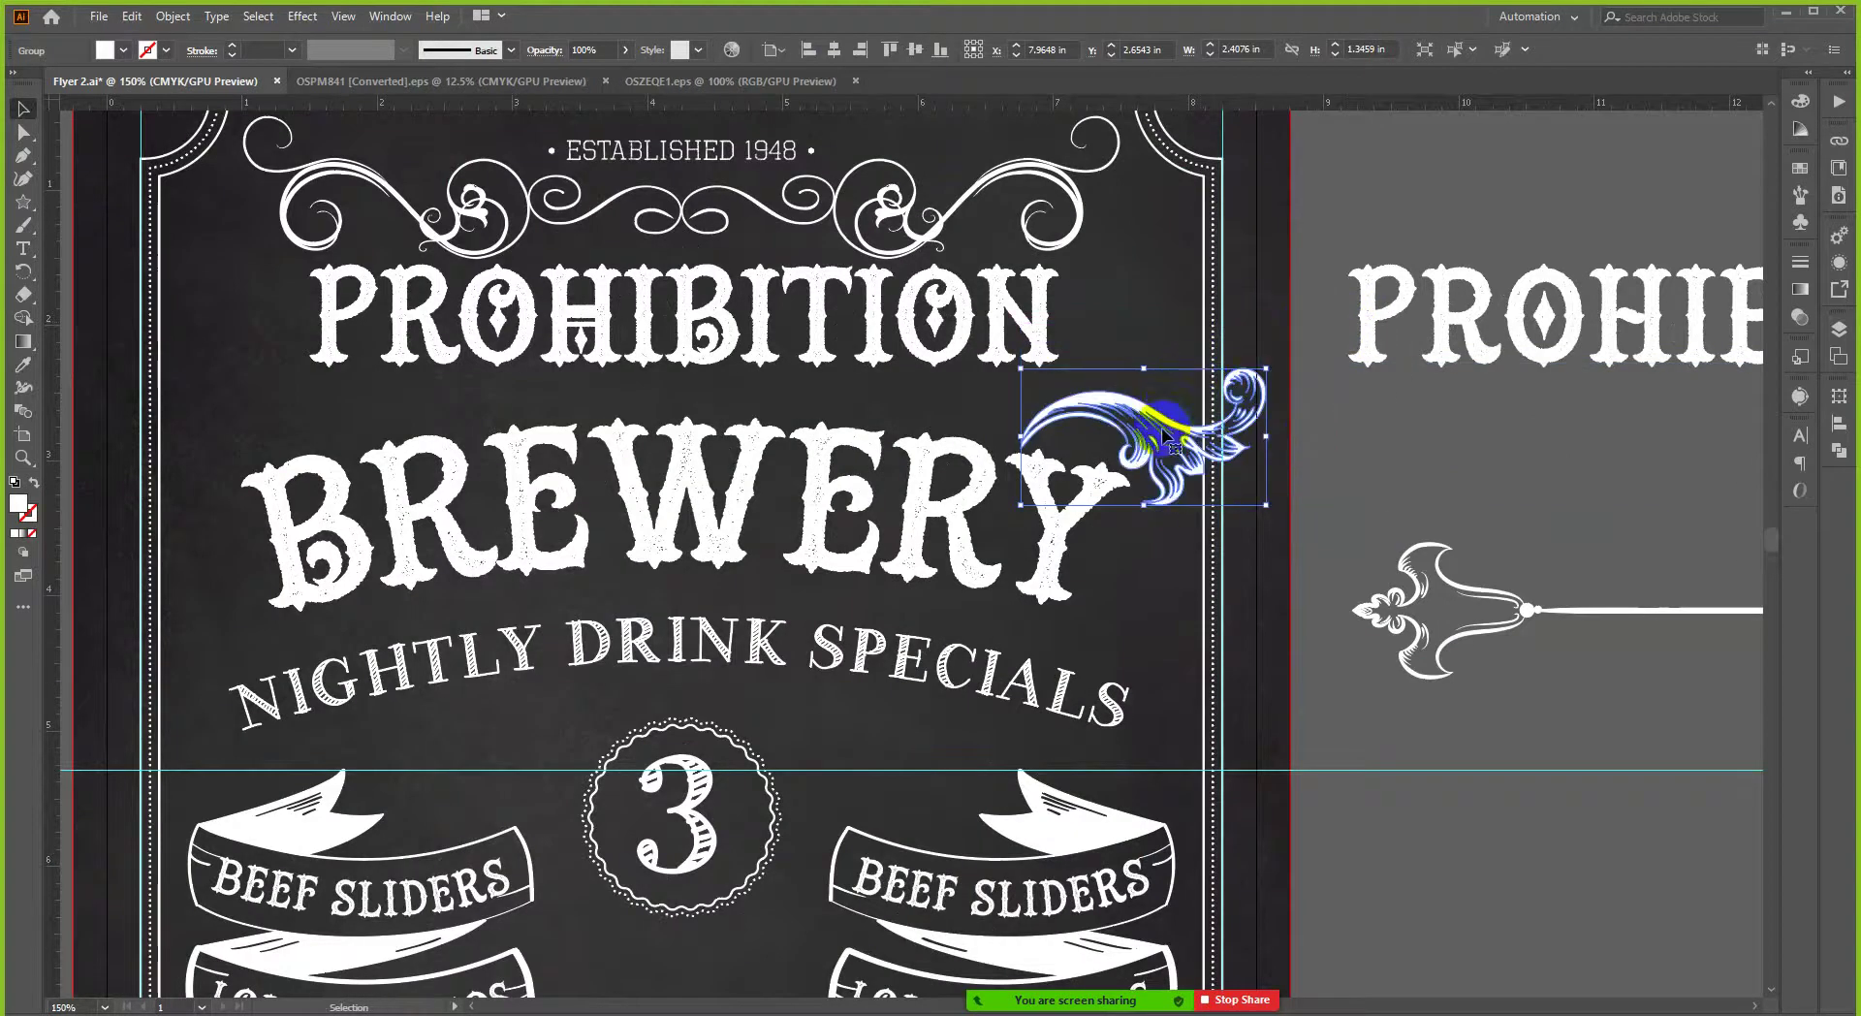
{"action": "left_click_drag", "start_coordinate": [1162, 424], "coordinate": [1238, 409]}
{"action": "left_click_drag", "start_coordinate": [1234, 341], "coordinate": [1213, 355]}
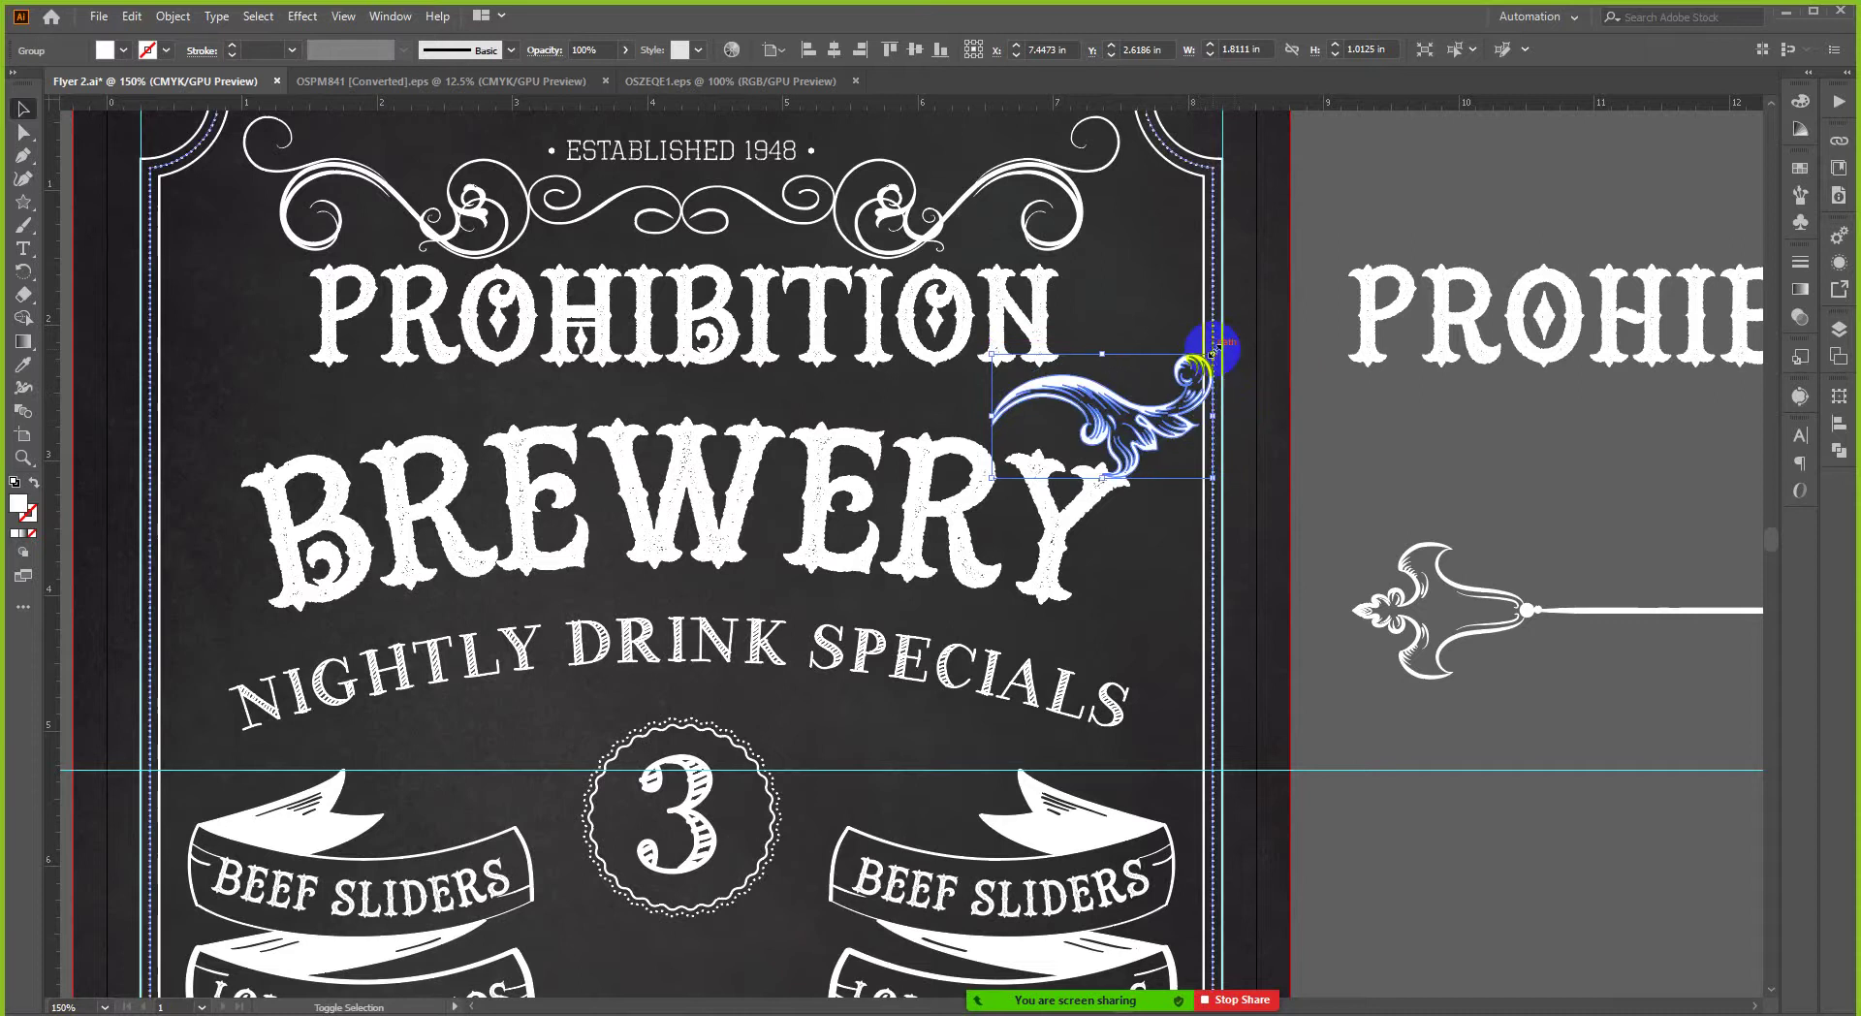
- Rotate the leaf scroll counterclockwise, shrink it slightly and position it between the ends of PROHIBITION and BREWERY
{"action": "left_click_drag", "start_coordinate": [1225, 485], "coordinate": [1260, 453]}
{"action": "left_click_drag", "start_coordinate": [1115, 390], "coordinate": [1164, 356]}
{"action": "scroll", "coordinate": [1166, 407], "scroll_direction": "up", "scroll_amount": 1}
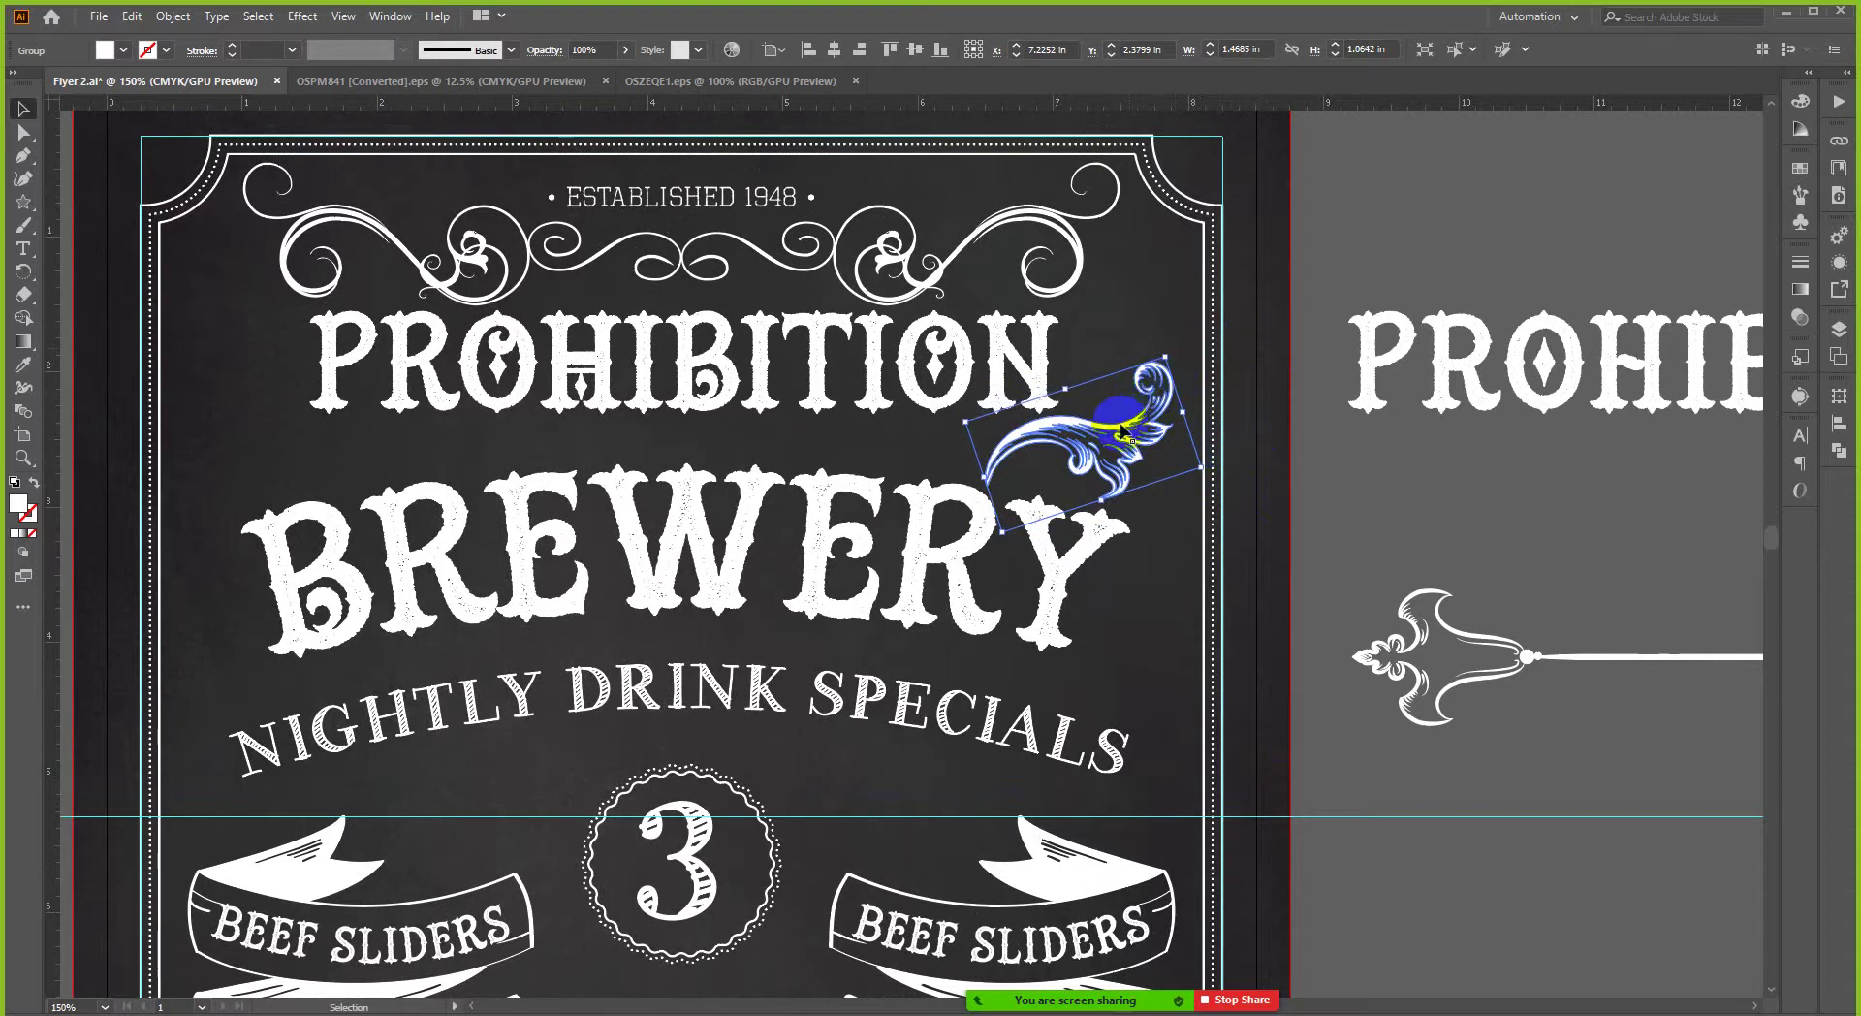
{"action": "left_click_drag", "start_coordinate": [1123, 425], "coordinate": [1131, 415]}
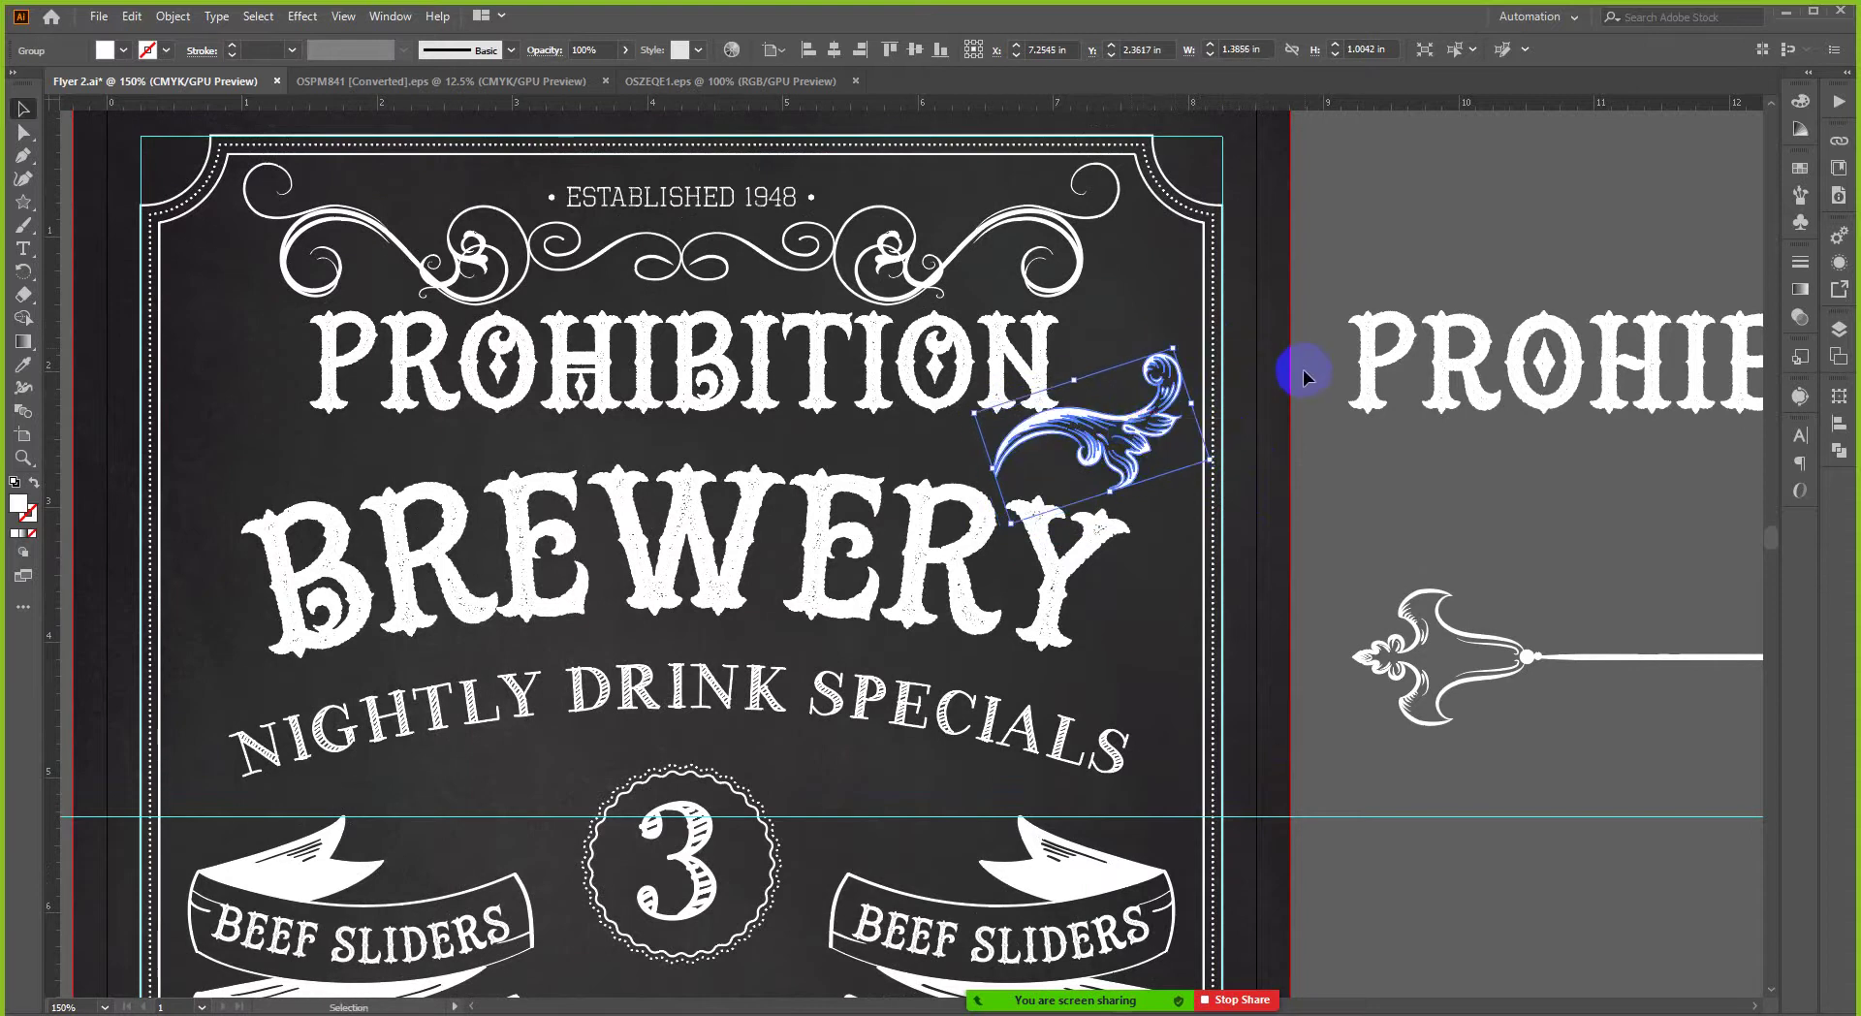
- Nudge the leaf scroll in small increments to fine-tune its position between the N of PROHIBITION and the Y of BREWERY
{"action": "key", "text": "Right"}
{"action": "key", "text": "Down"}
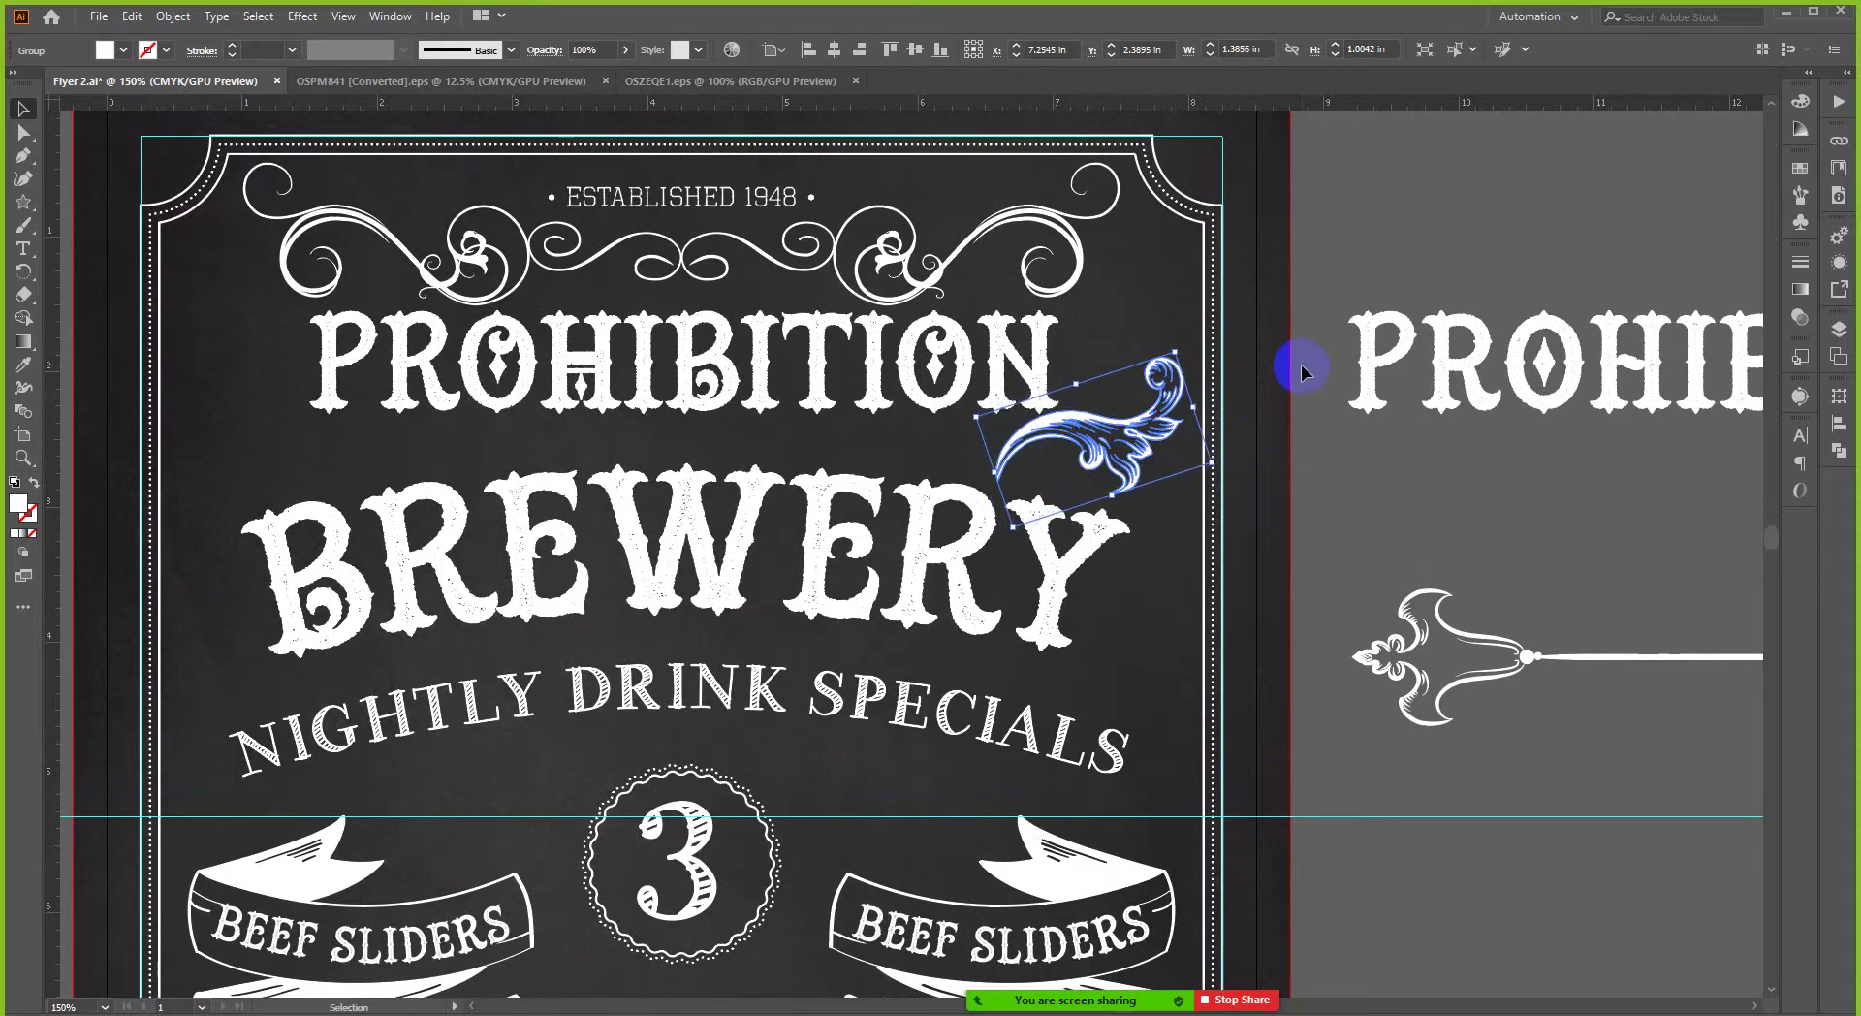
{"action": "key", "text": "Down"}
{"action": "key", "text": "Right"}
{"action": "key", "text": "Right"}
{"action": "key", "text": "Right"}
{"action": "key", "text": "Right"}
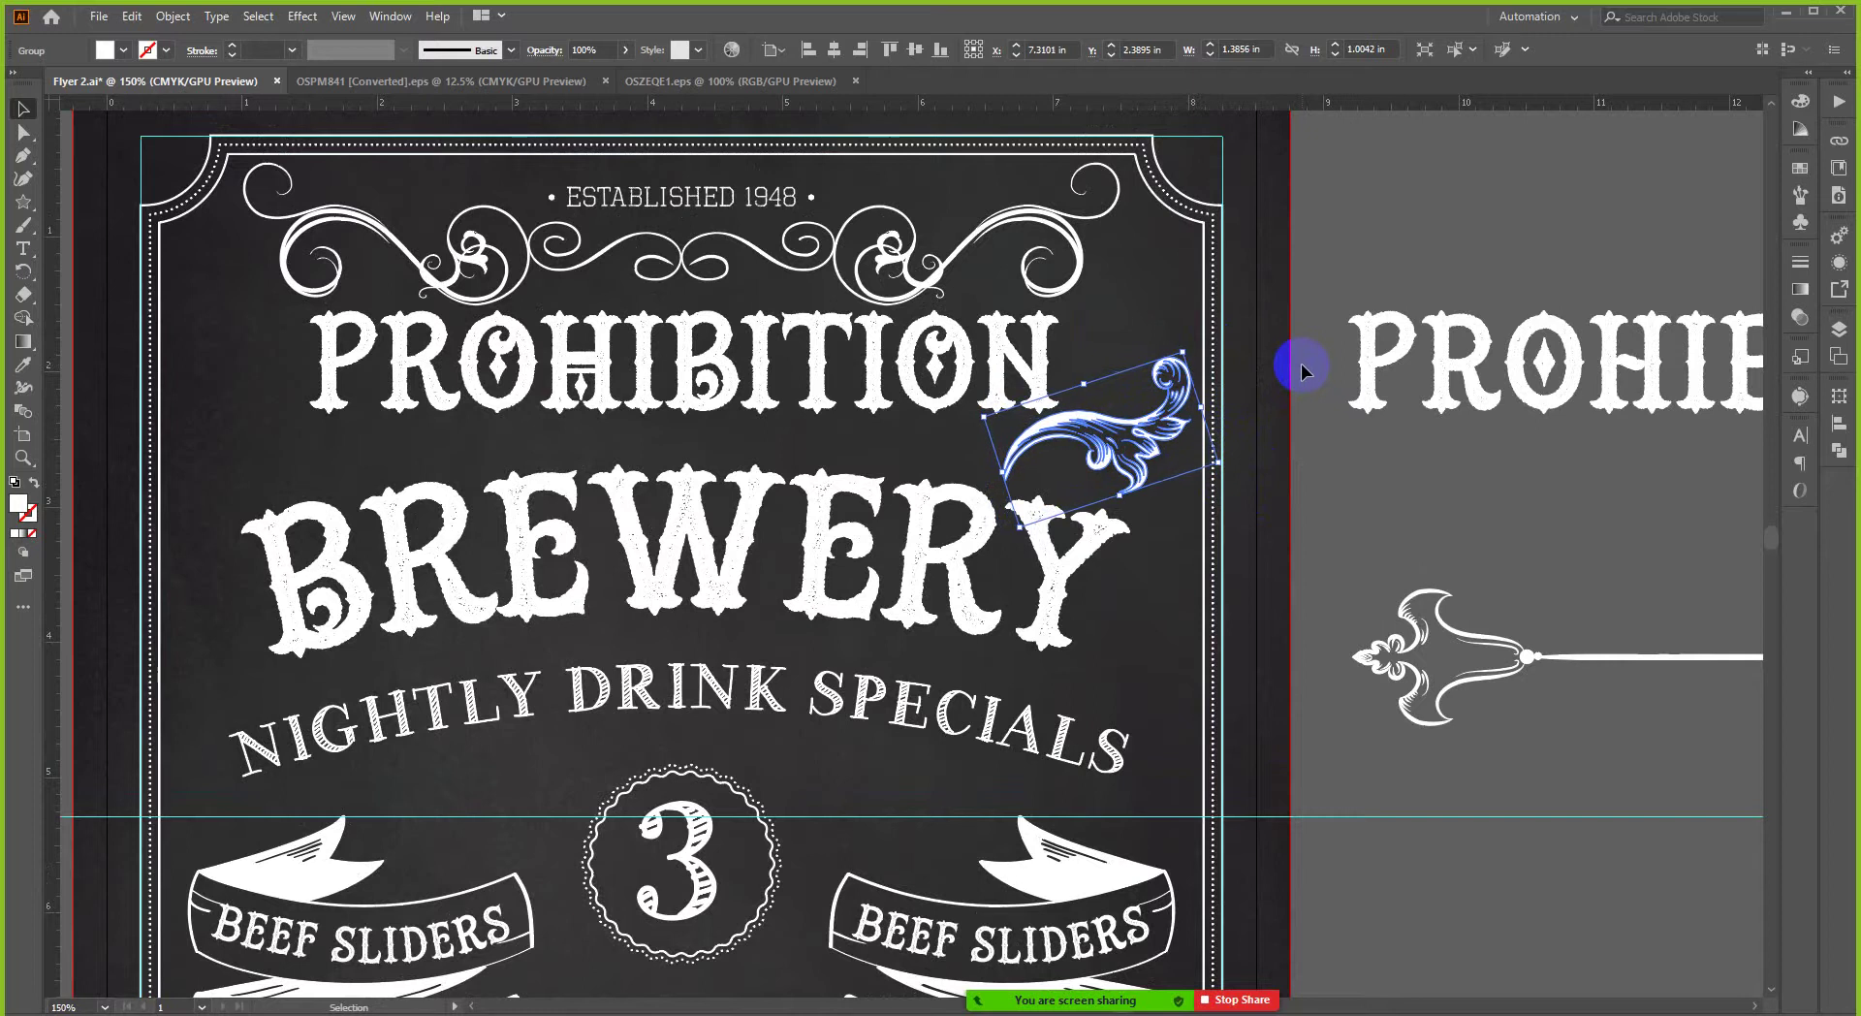
{"action": "key", "text": "Left"}
{"action": "key", "text": "Left"}
{"action": "key", "text": "Left"}
{"action": "key", "text": "Left"}
{"action": "key", "text": "Left"}
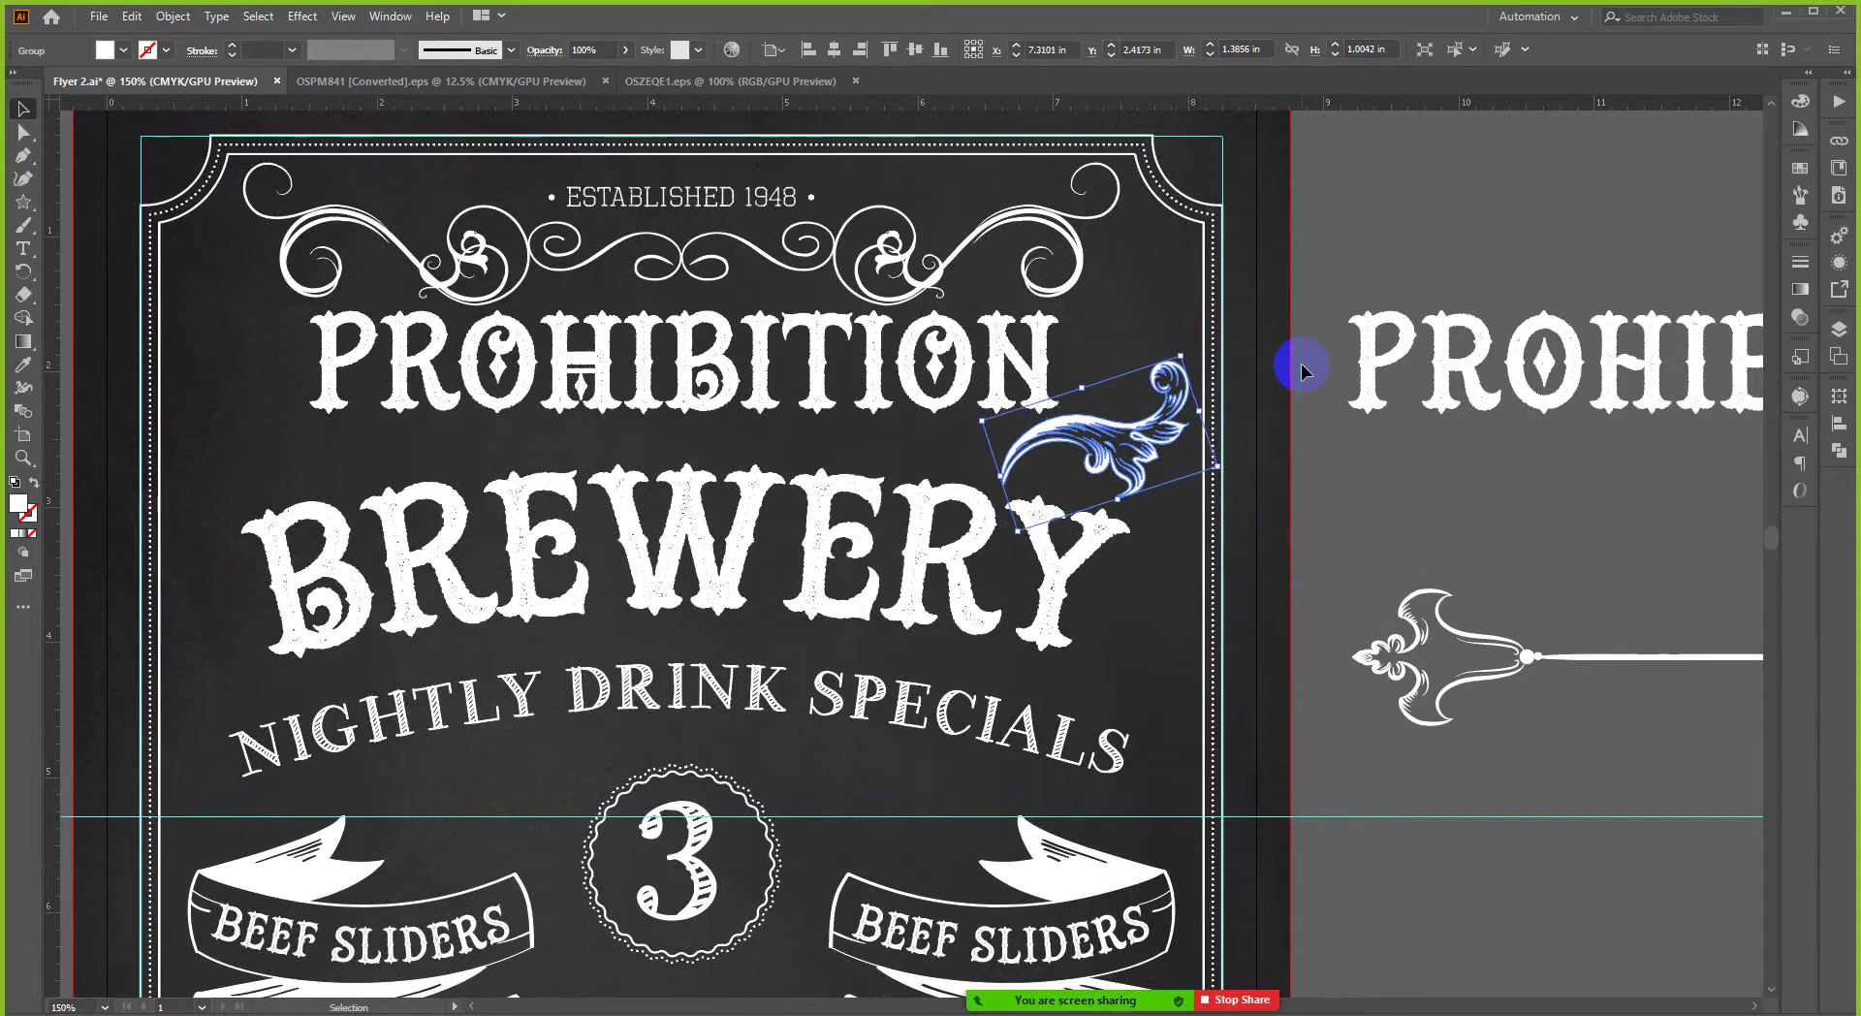
{"action": "key", "text": "Down"}
{"action": "key", "text": "Down"}
{"action": "key", "text": "Down"}
{"action": "key", "text": "Down"}
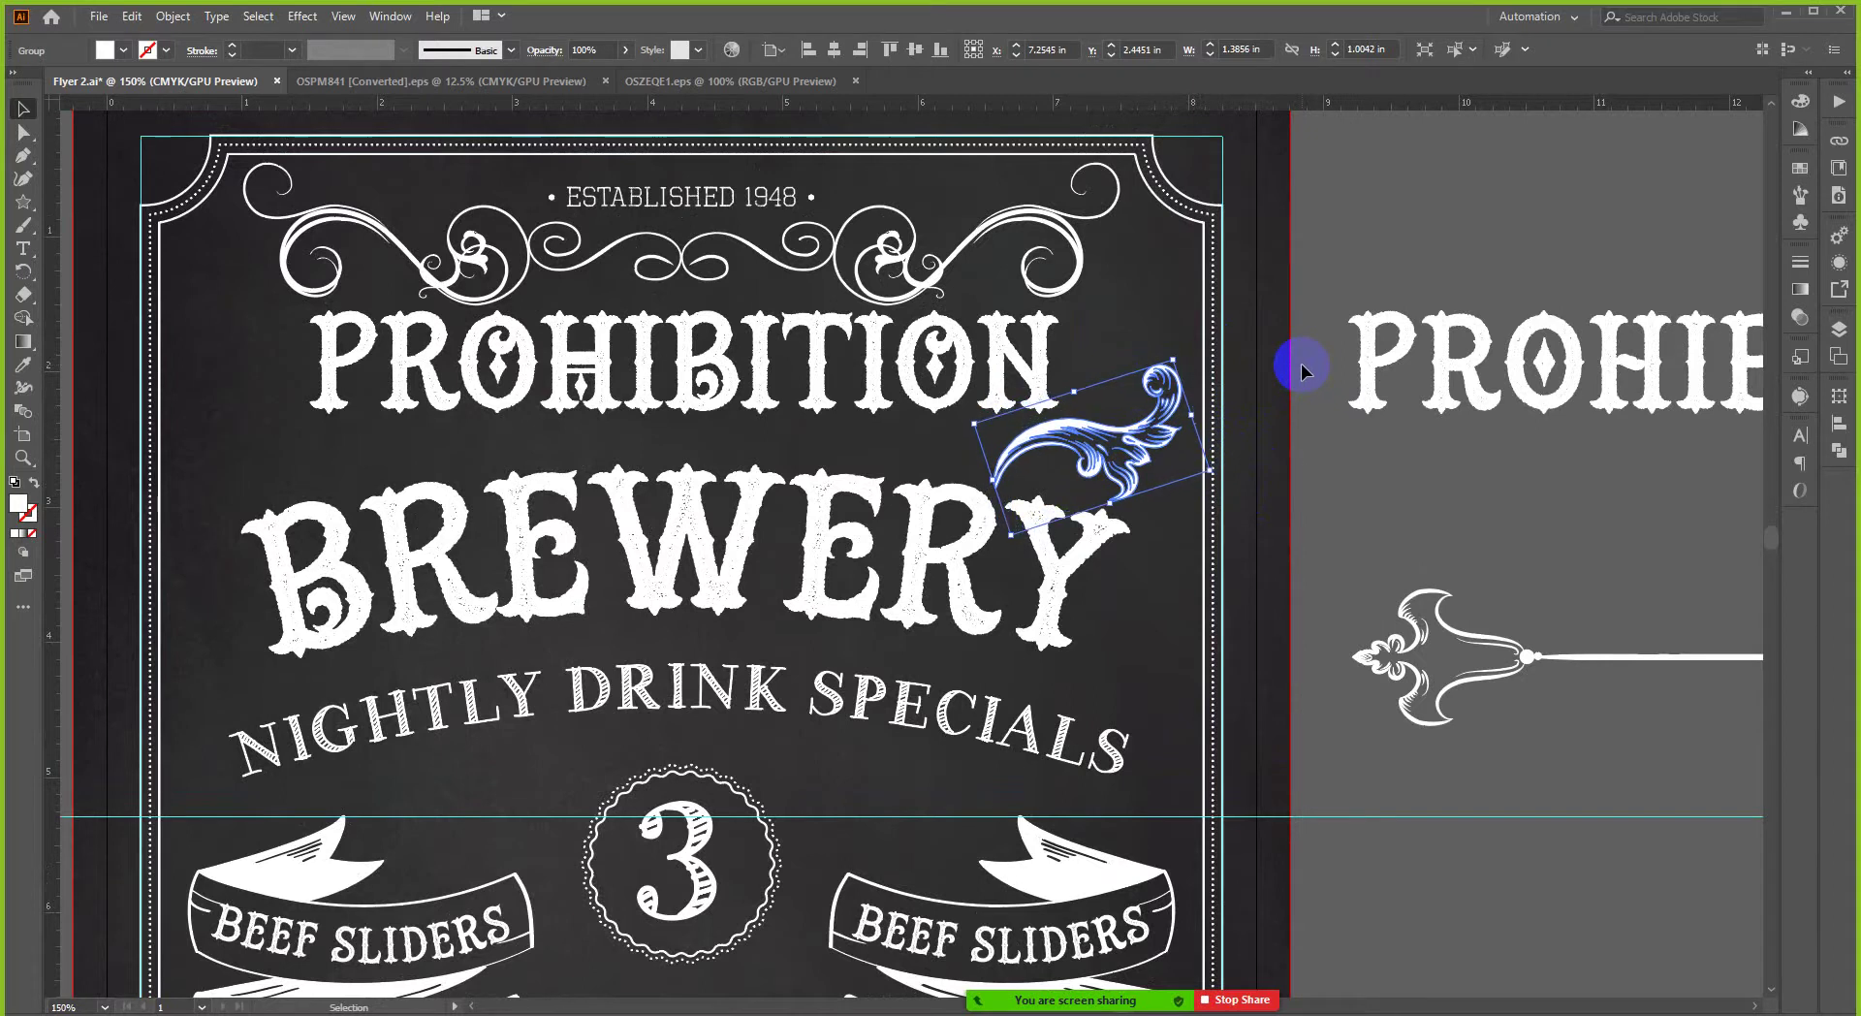
- Scale the leaf scroll down to about 1.22 in wide and rotate it slightly clockwise to clear both words
{"action": "left_click_drag", "start_coordinate": [1173, 361], "coordinate": [1165, 371]}
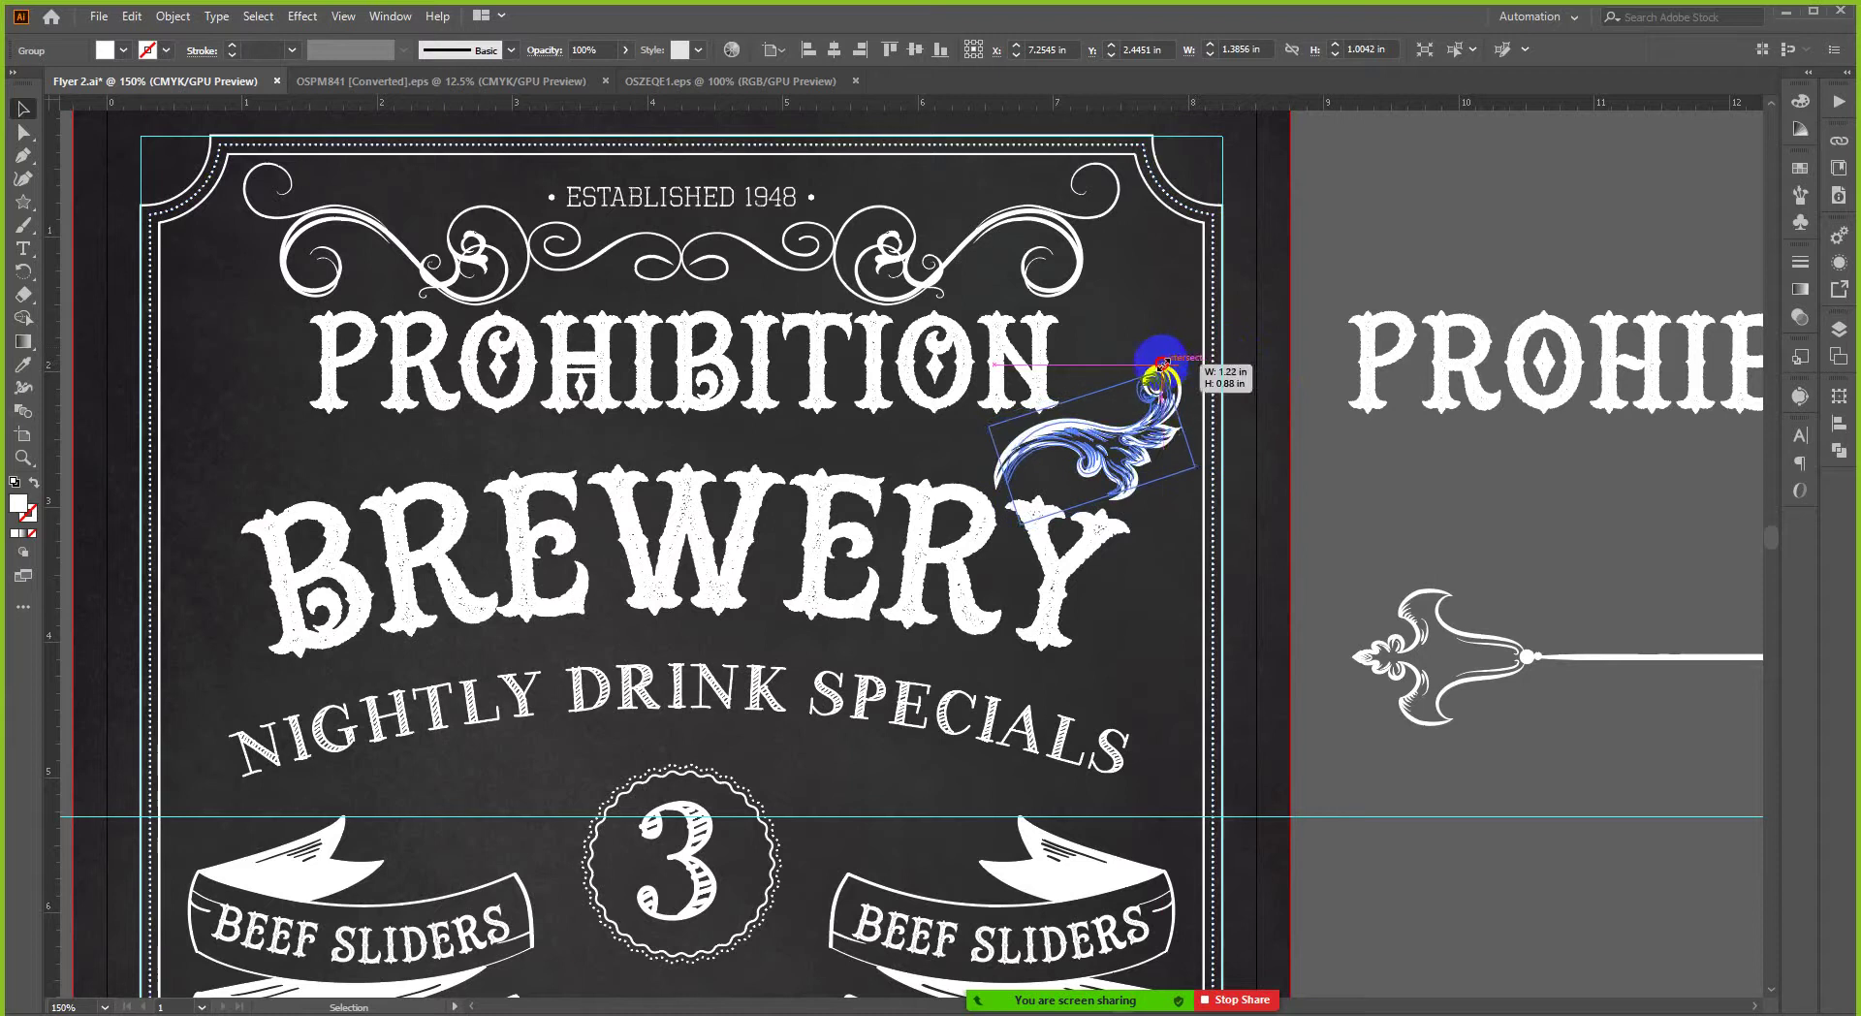
{"action": "key", "text": "Left"}
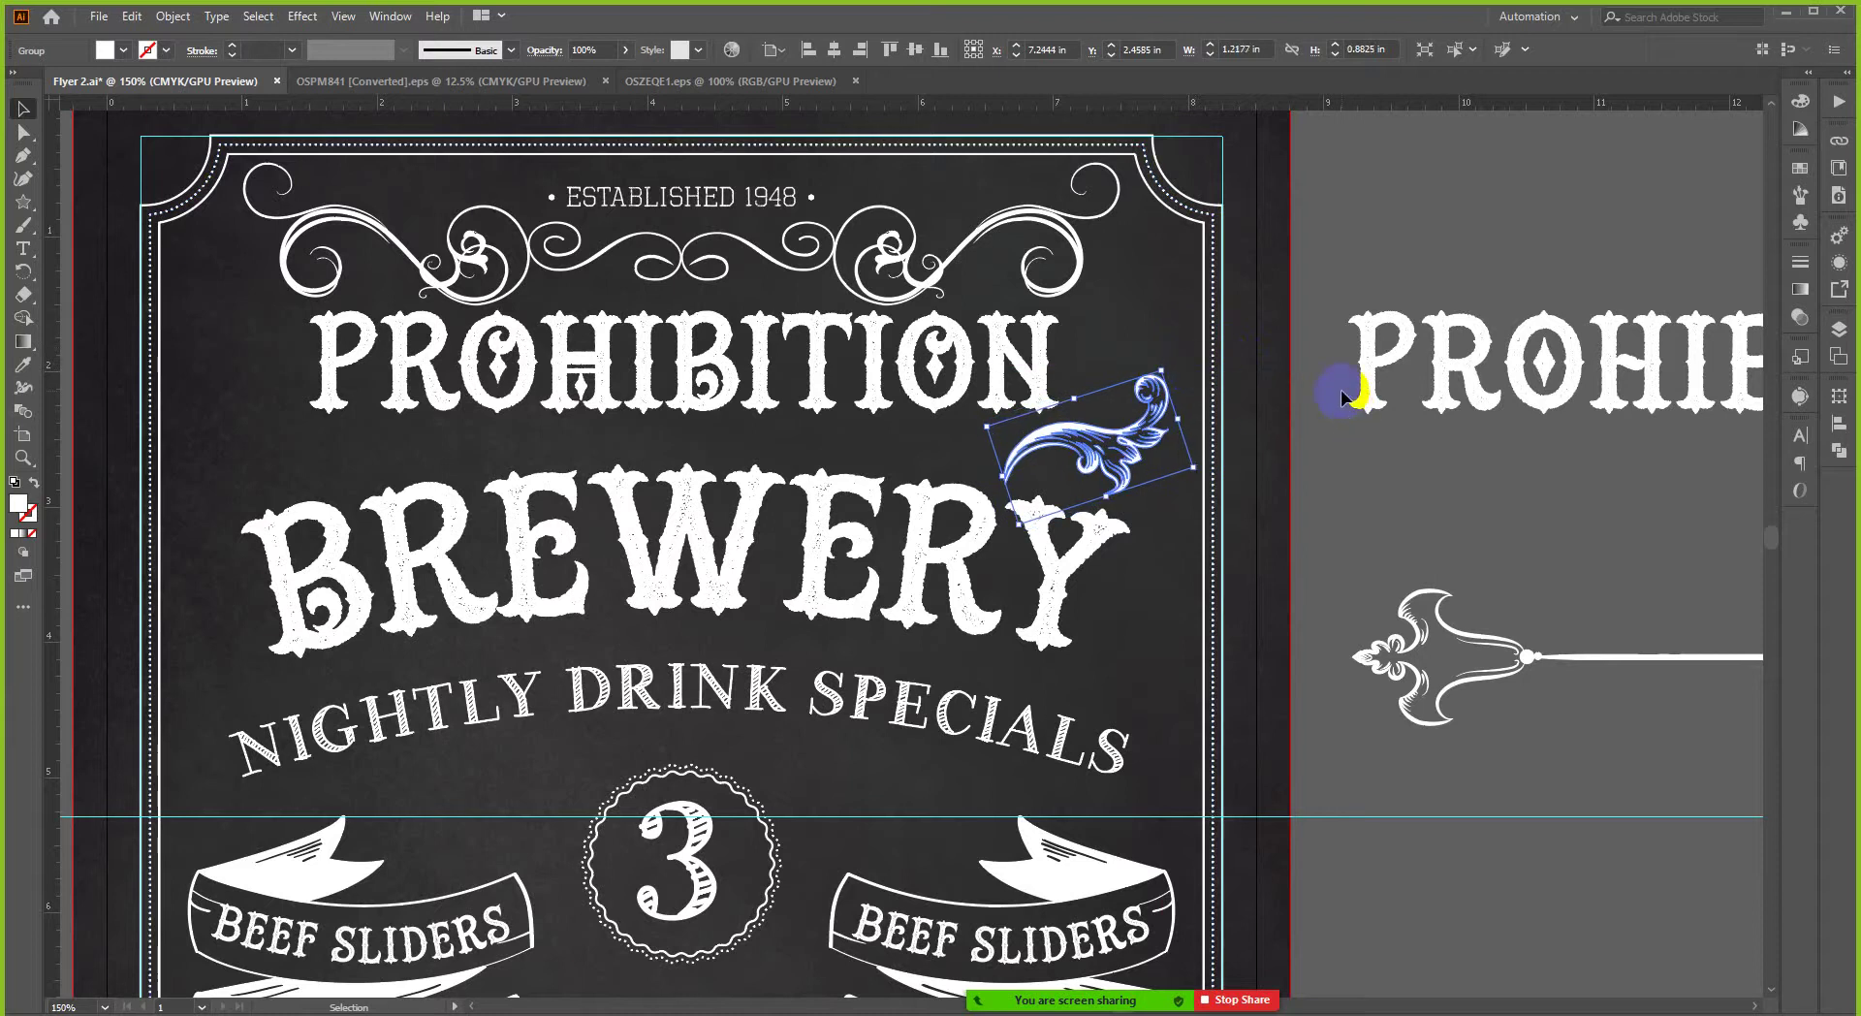
{"action": "left_click_drag", "start_coordinate": [1178, 369], "coordinate": [1188, 387]}
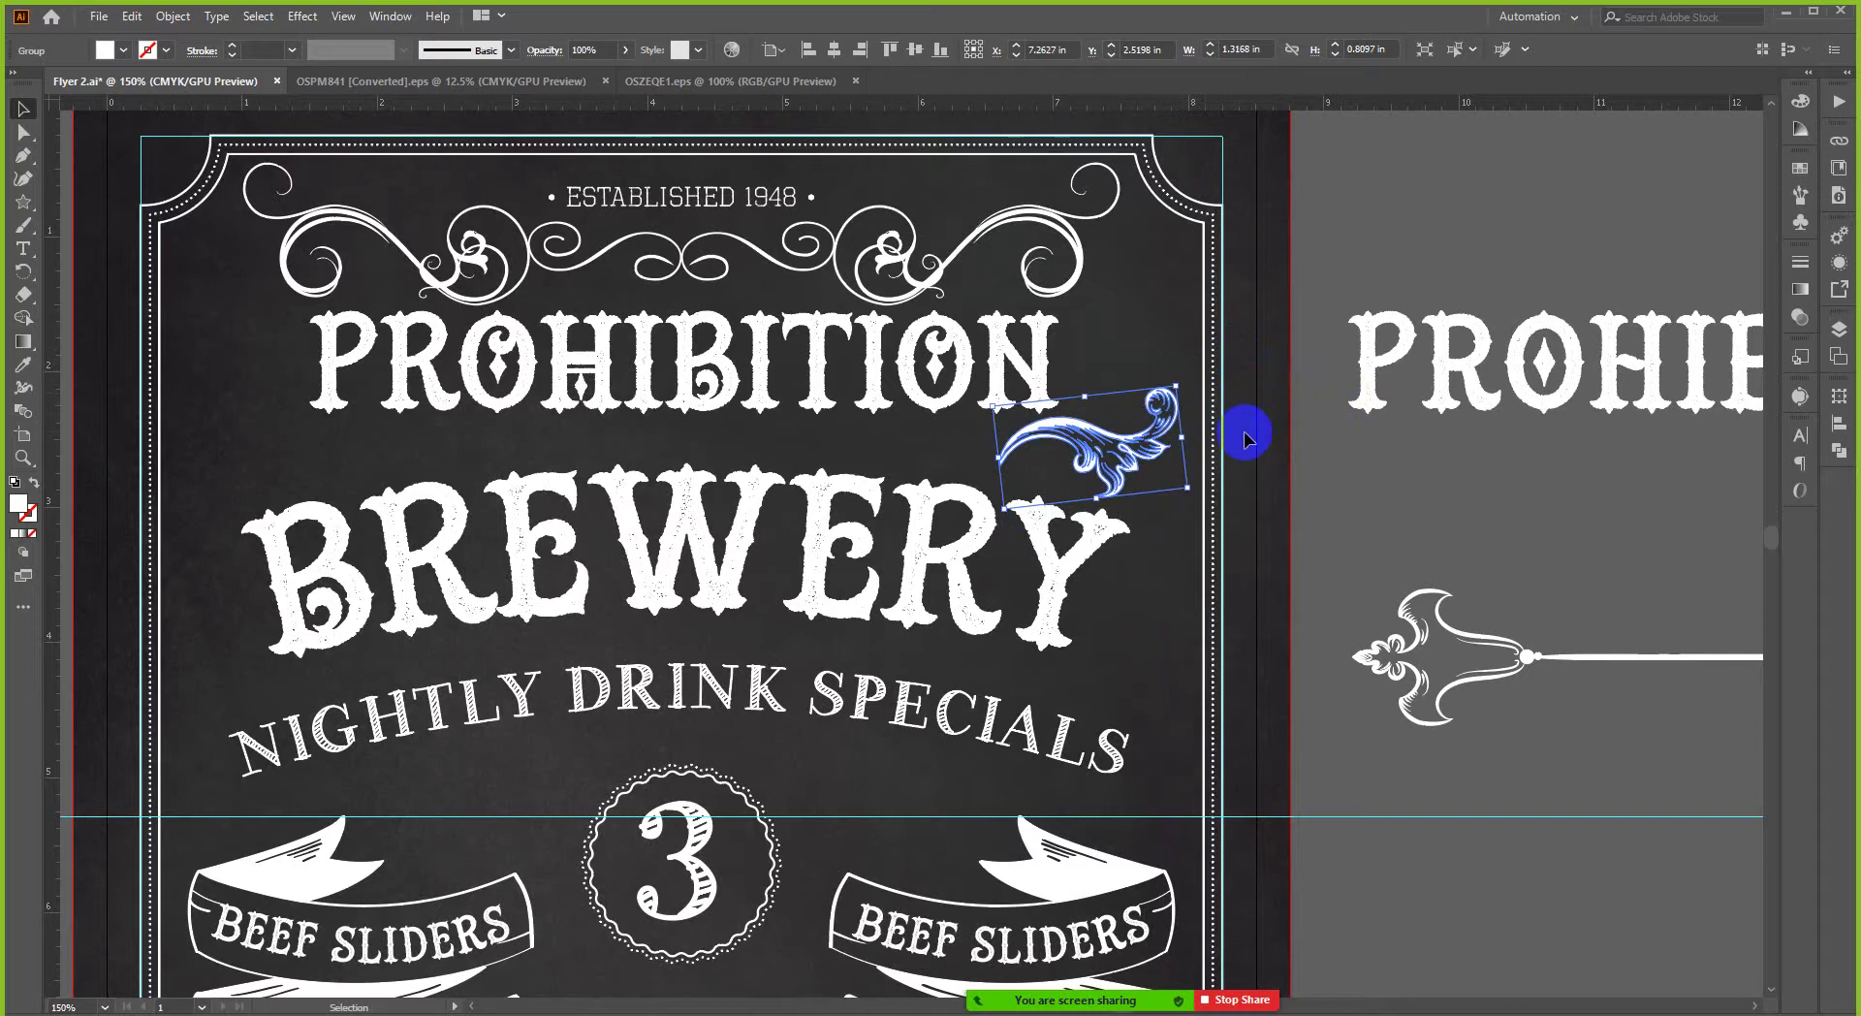
{"action": "left_click", "coordinate": [1446, 466]}
{"action": "scroll", "coordinate": [1447, 465], "scroll_direction": "down", "scroll_amount": 3}
{"action": "scroll", "coordinate": [1192, 444], "scroll_direction": "up", "scroll_amount": 3}
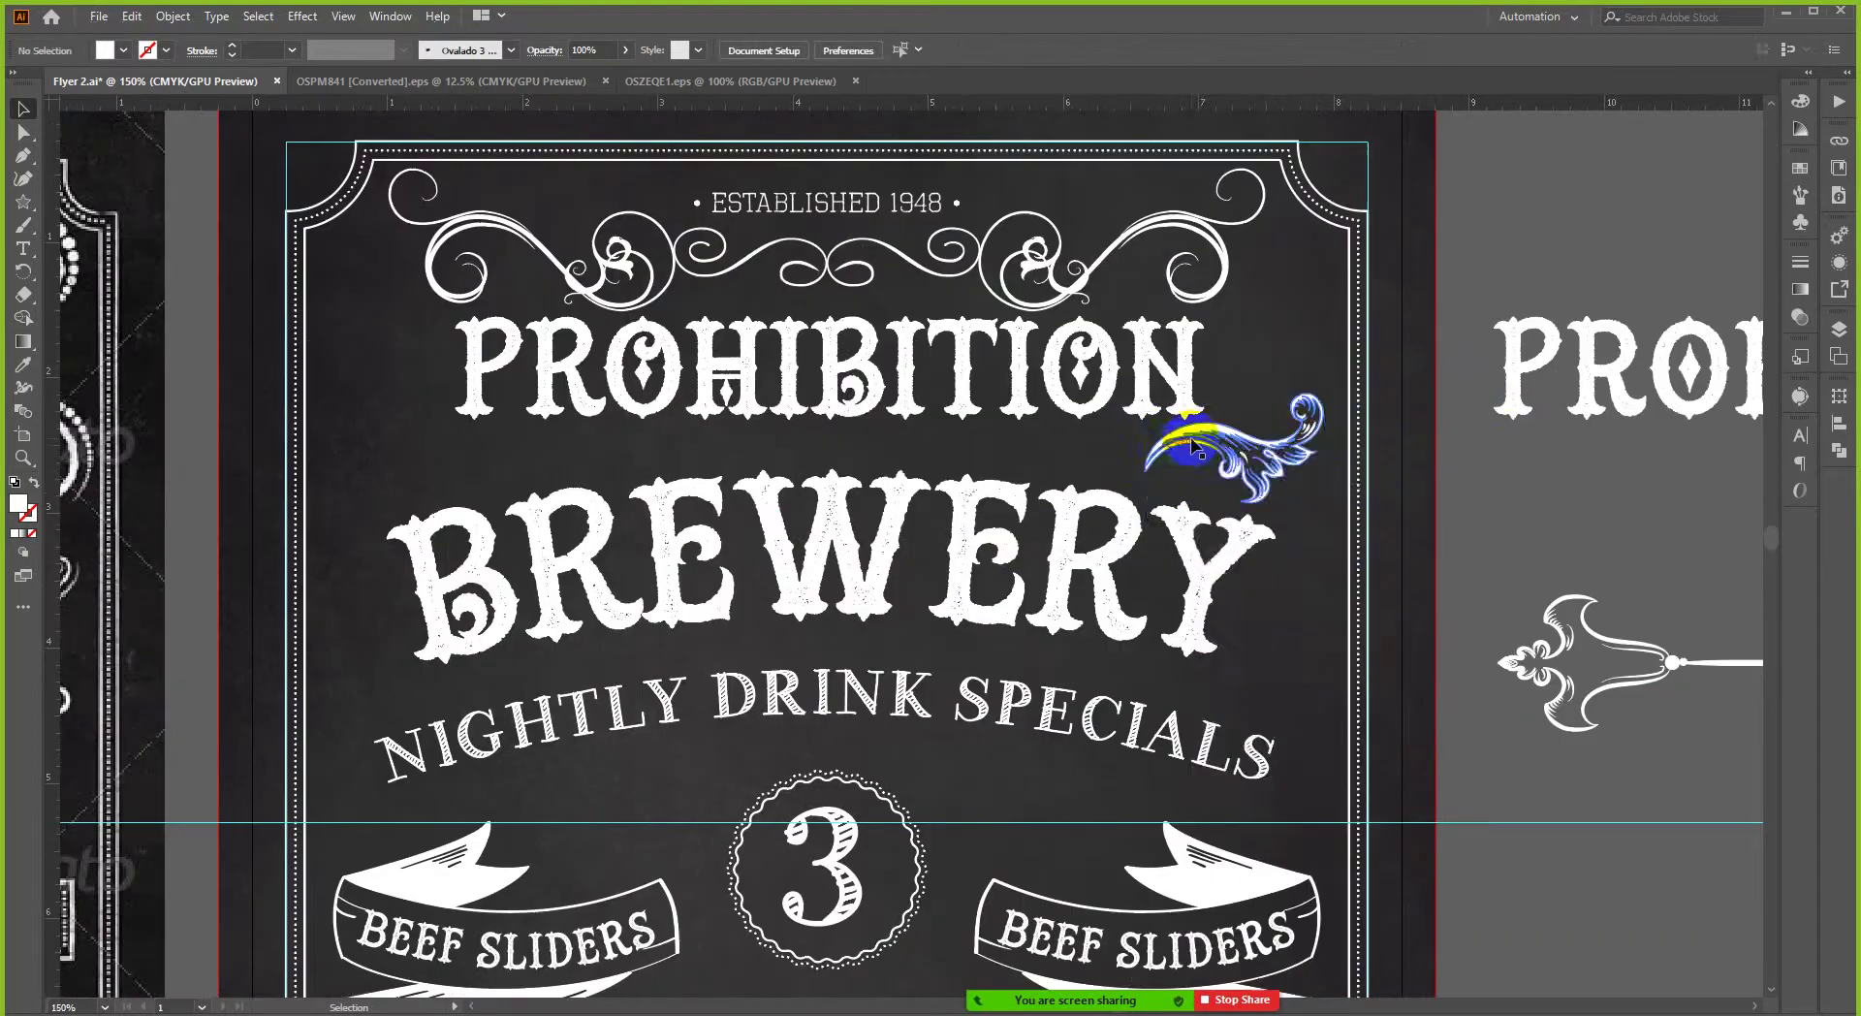
- Reflect a copy of the leaf scroll across the vertical axis and move it straight across to the B side of BREWERY
{"action": "left_click", "coordinate": [1193, 444]}
{"action": "right_click", "coordinate": [1192, 444]}
{"action": "mouse_move", "coordinate": [1297, 655]}
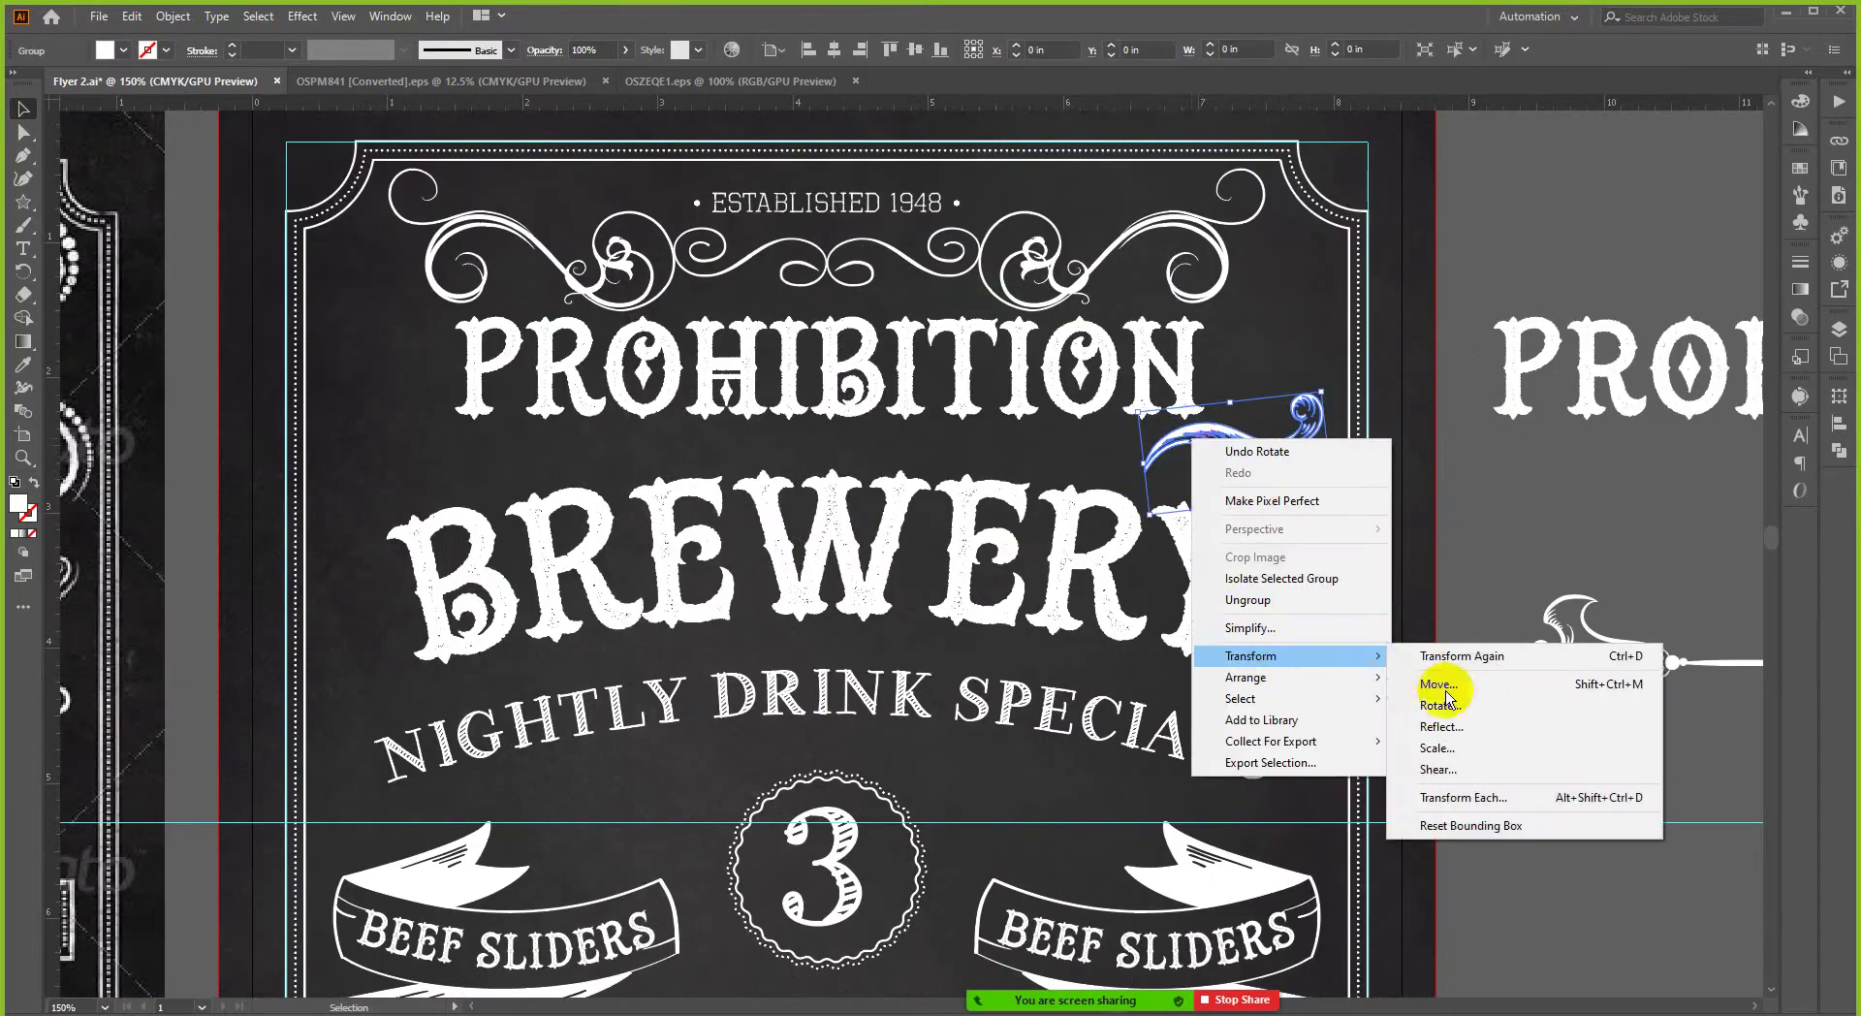
{"action": "left_click", "coordinate": [1444, 727]}
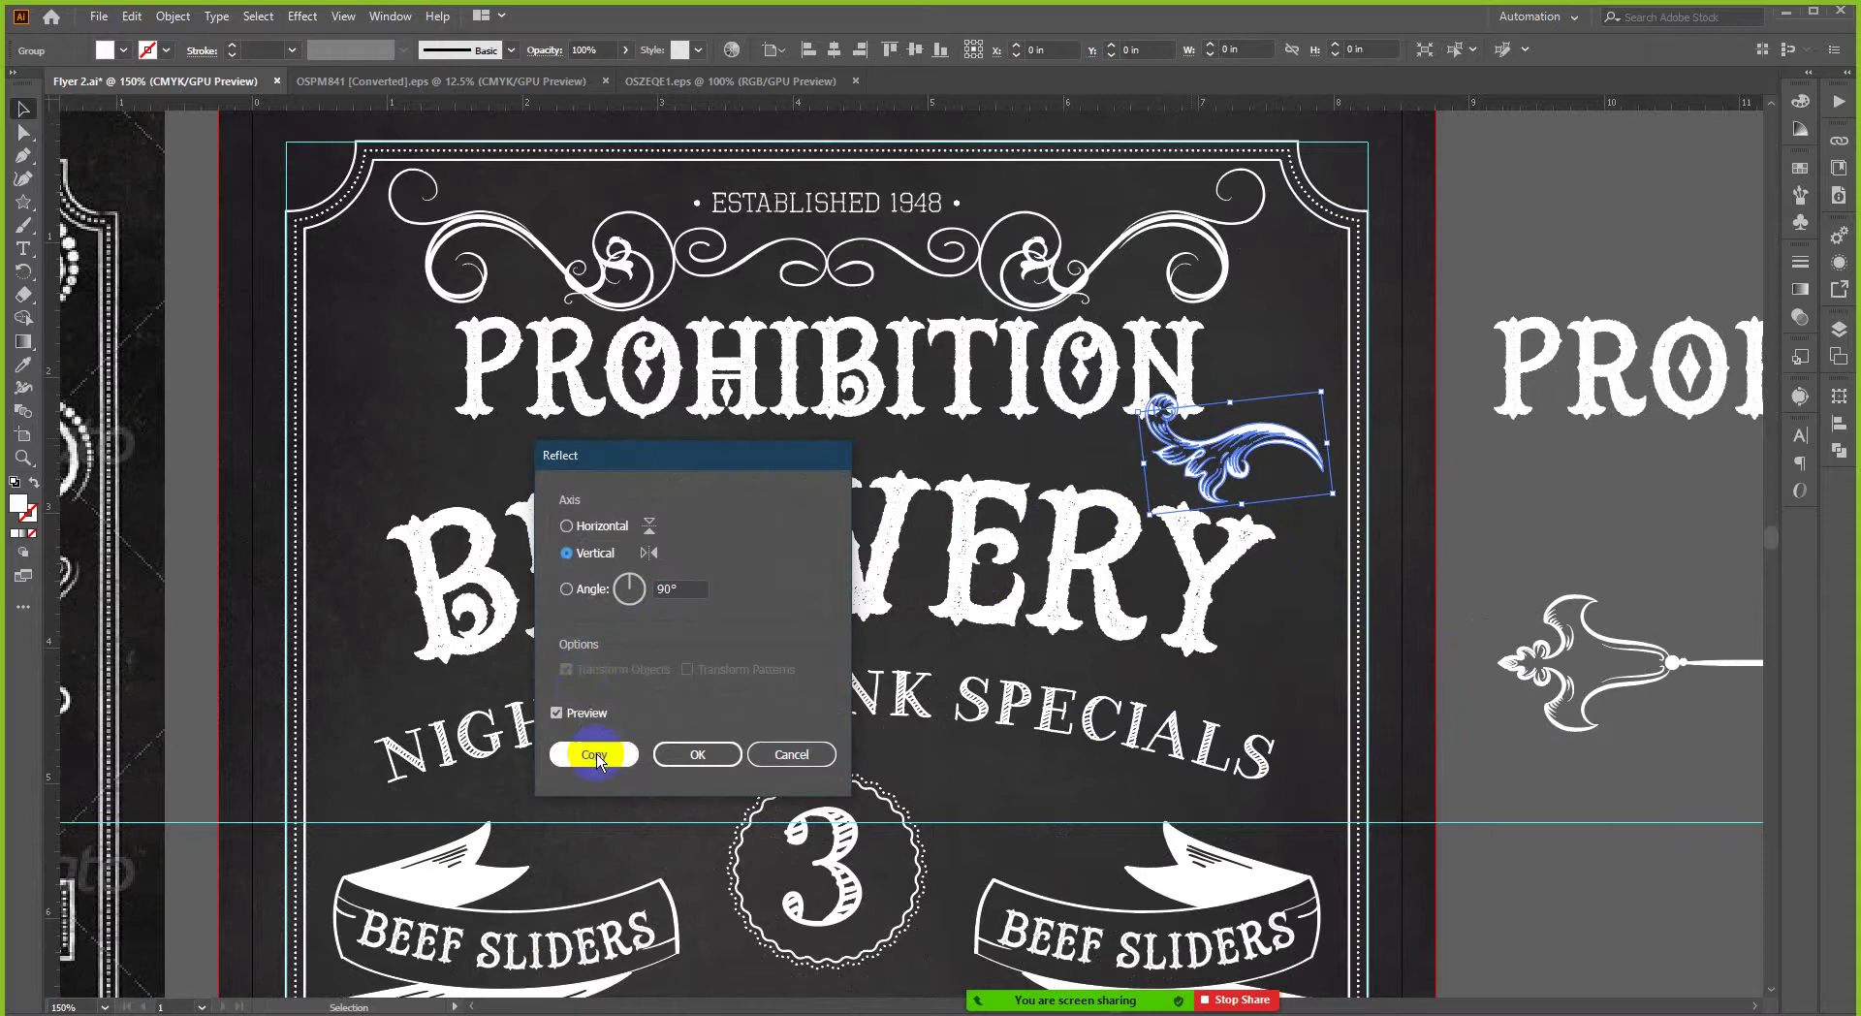
{"action": "left_click", "coordinate": [594, 754]}
{"action": "left_click_drag", "start_coordinate": [1183, 531], "coordinate": [443, 476]}
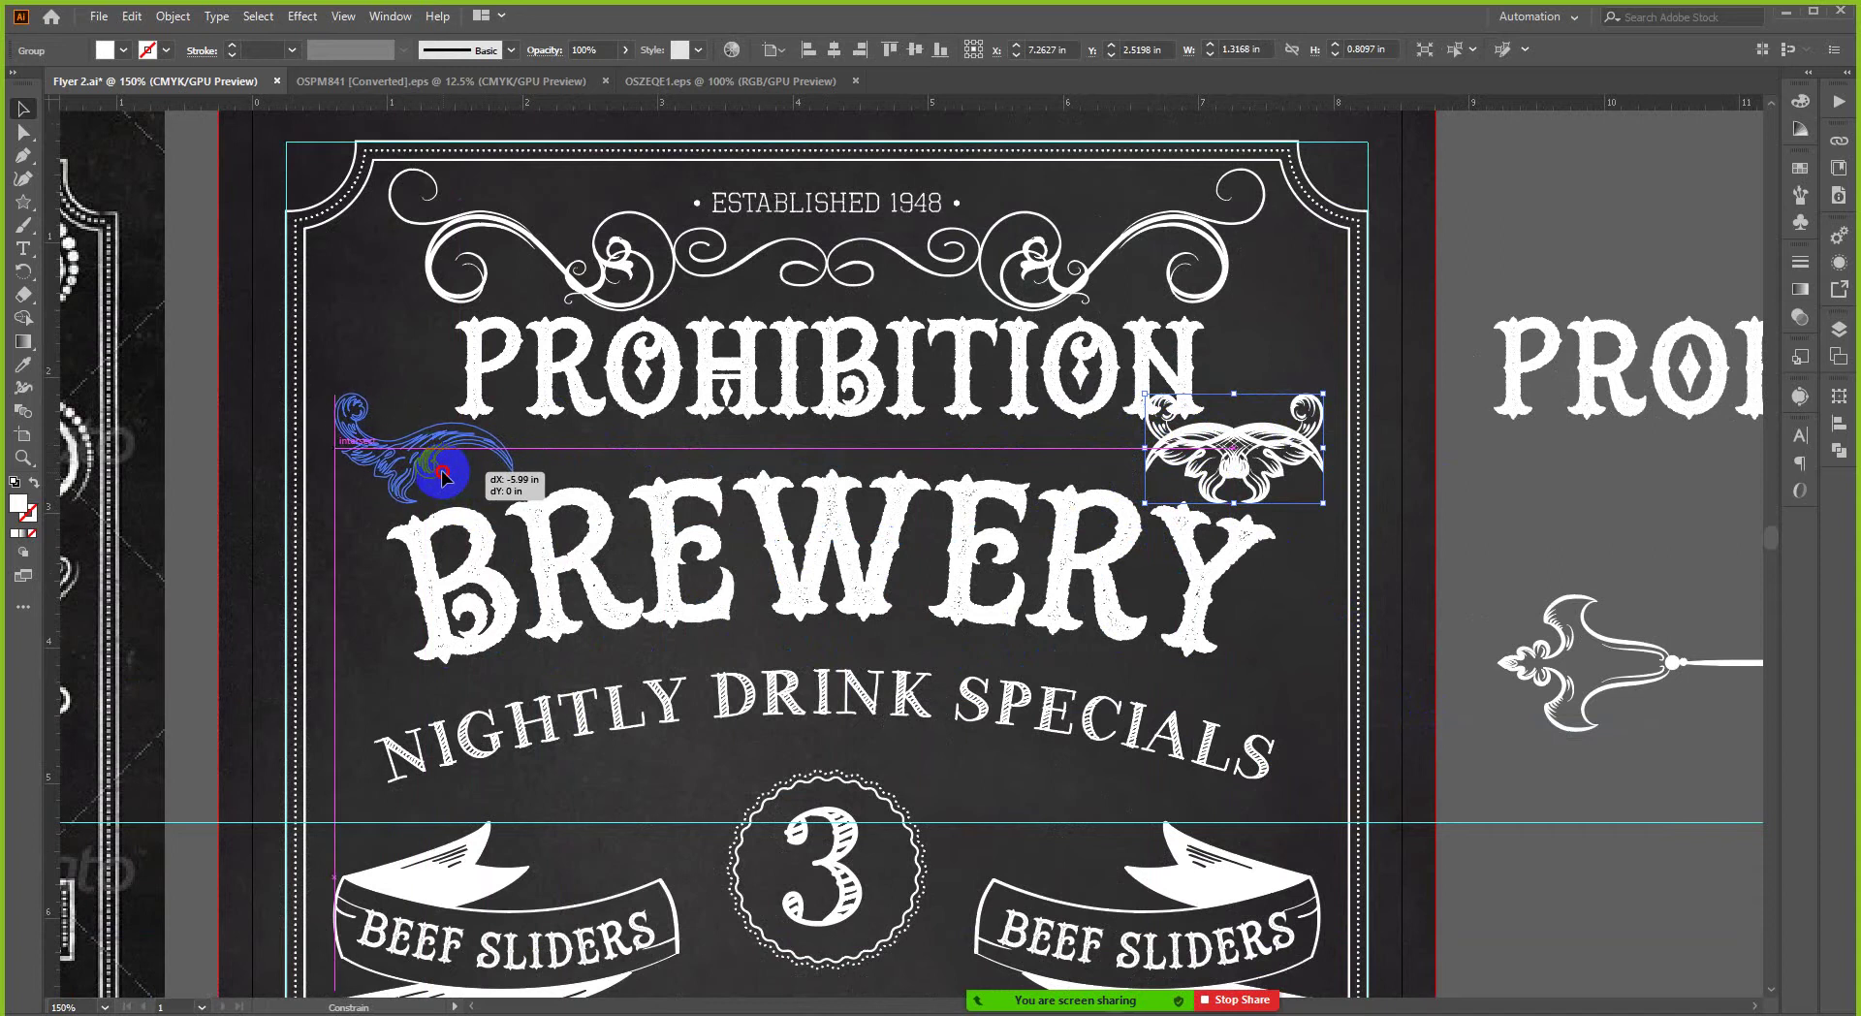
- Center the two leaf scrolls horizontally on the flyer as one unit, keeping their spacing and leaving them individually selectable
{"action": "left_click", "coordinate": [1233, 437], "text": "shift"}
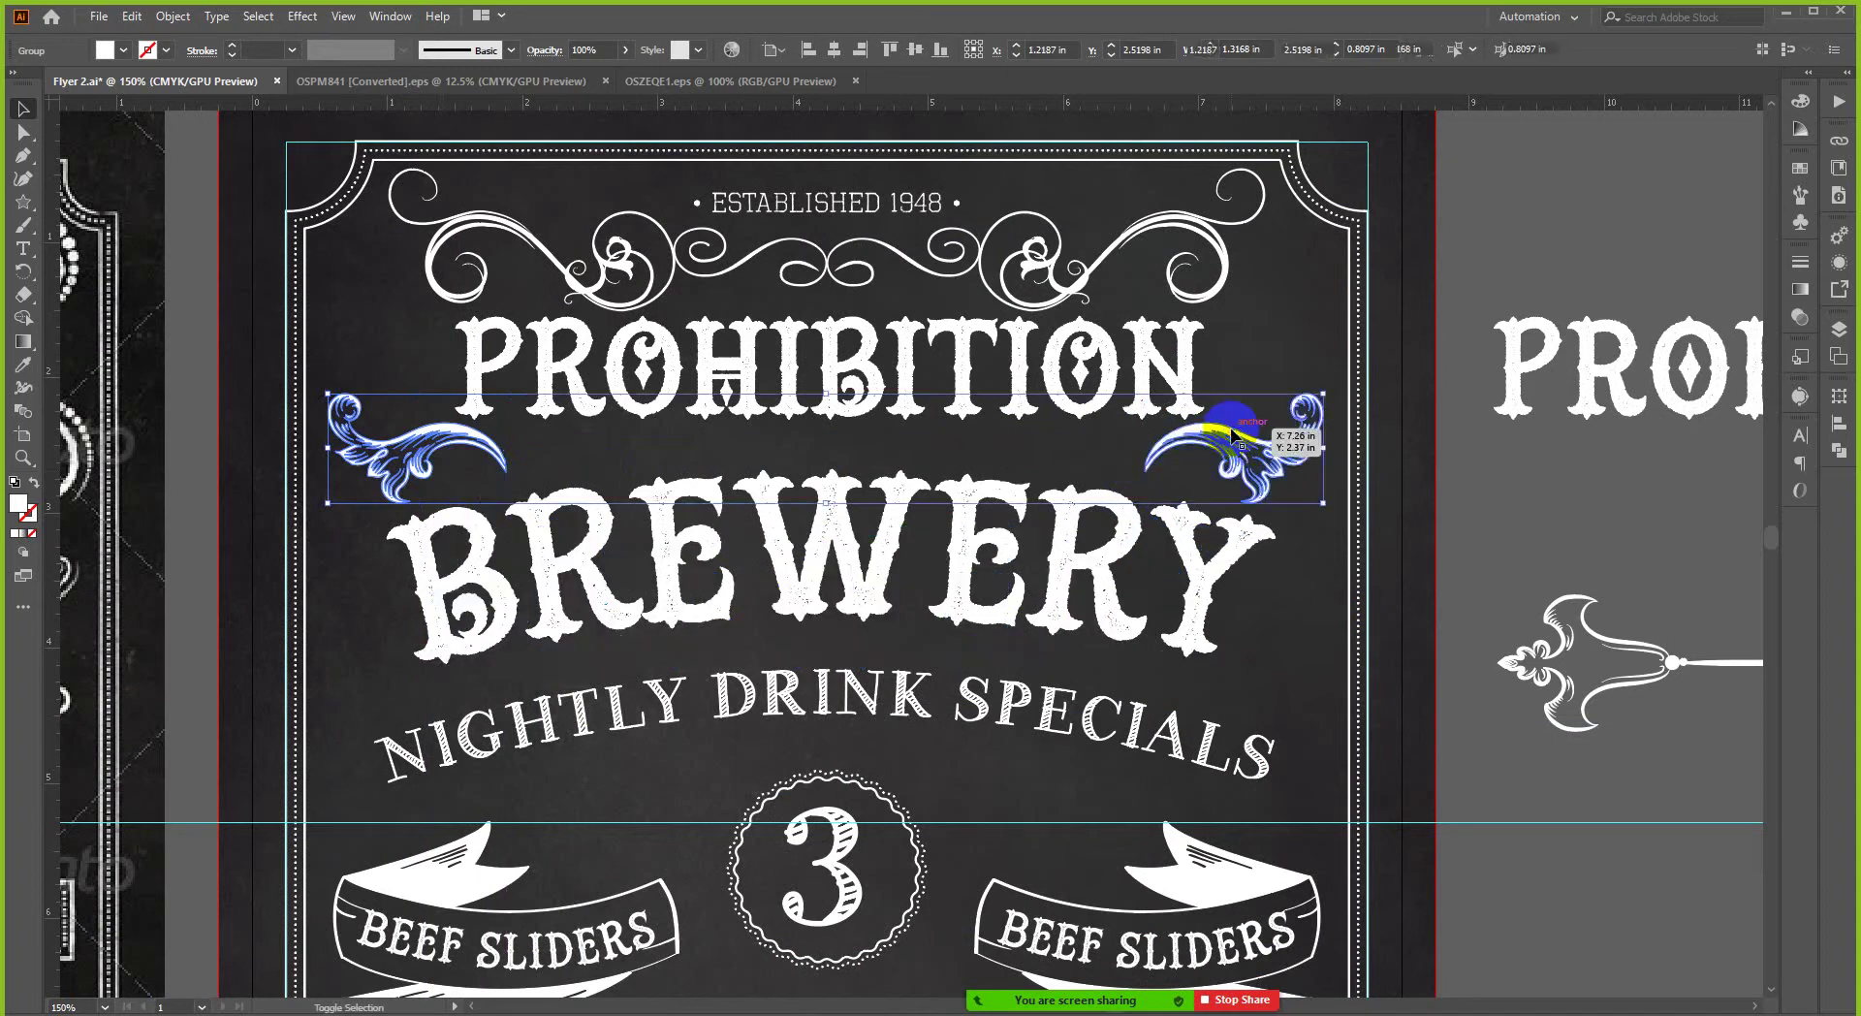
{"action": "key", "text": "a"}
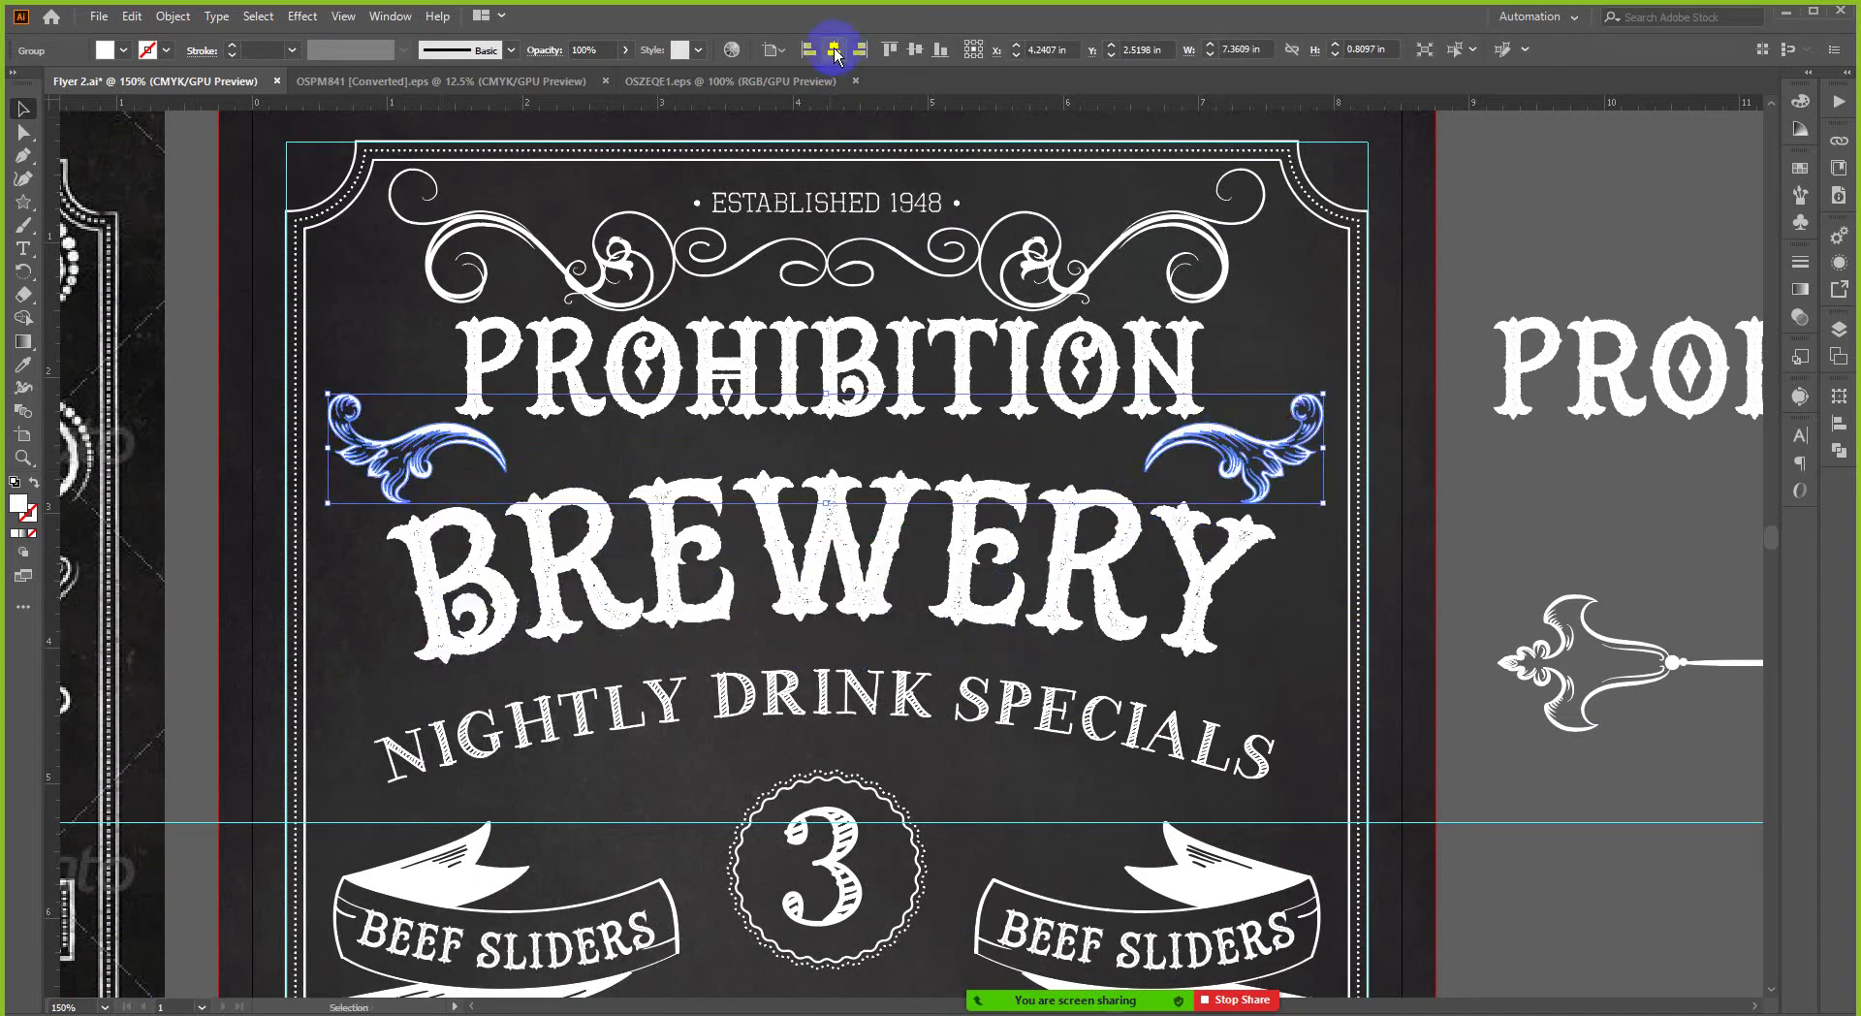
{"action": "left_click", "coordinate": [834, 49]}
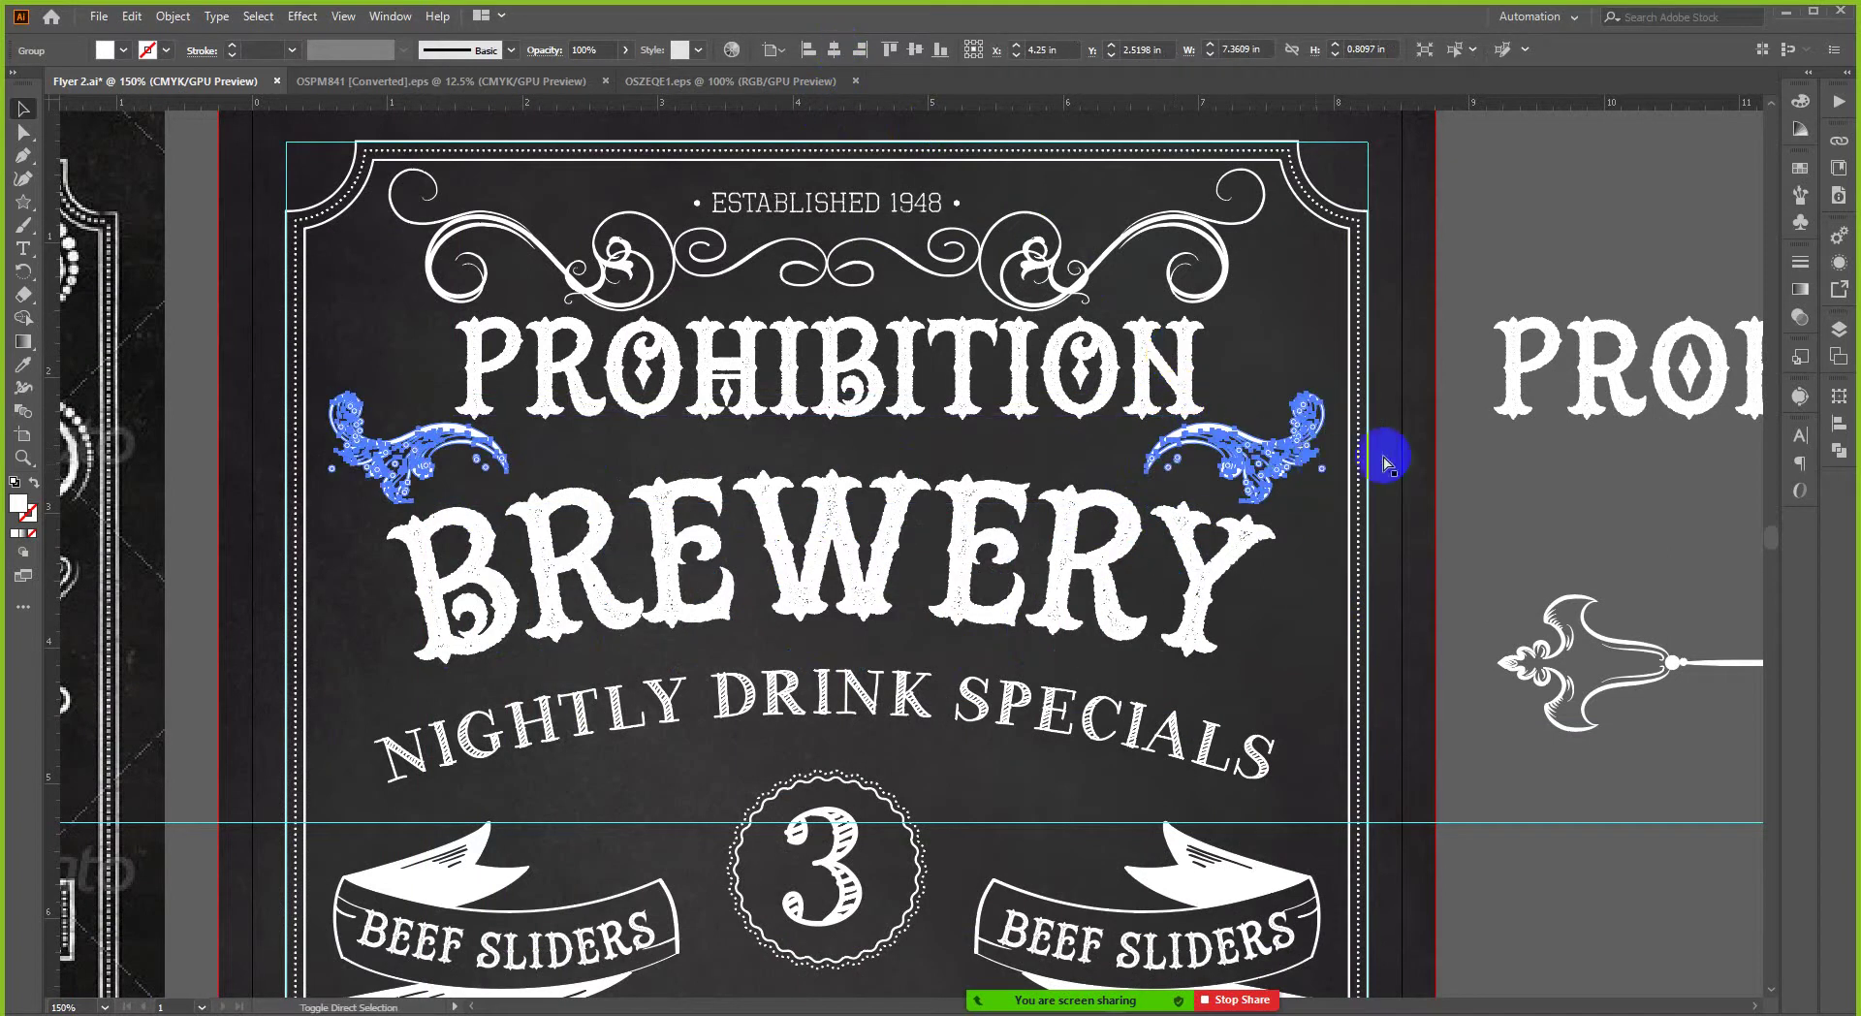
{"action": "key", "text": "v"}
{"action": "key", "text": "ctrl+h"}
{"action": "left_click", "coordinate": [1286, 448]}
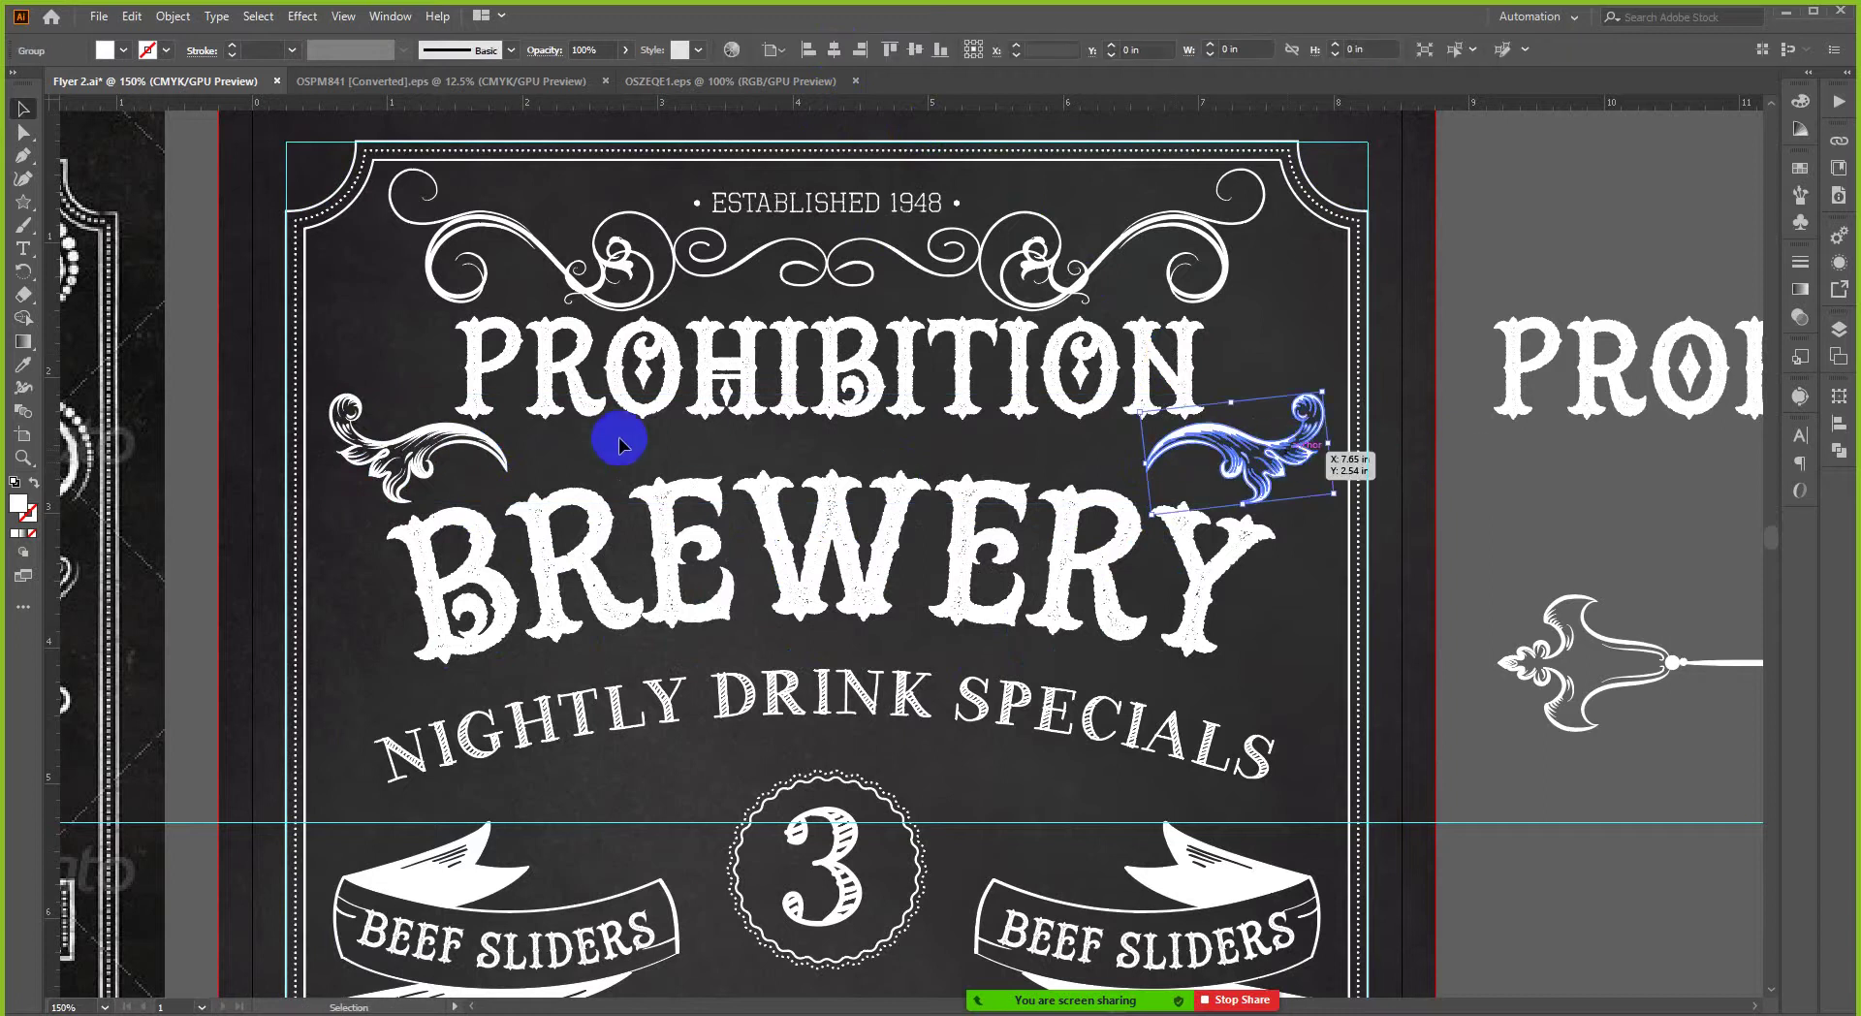
- Compare the ornaments between PROHIBITION and BREWERY with those on the reference flyer
{"action": "left_click", "coordinate": [1515, 473]}
{"action": "scroll", "coordinate": [1371, 469], "scroll_direction": "down", "scroll_amount": 1}
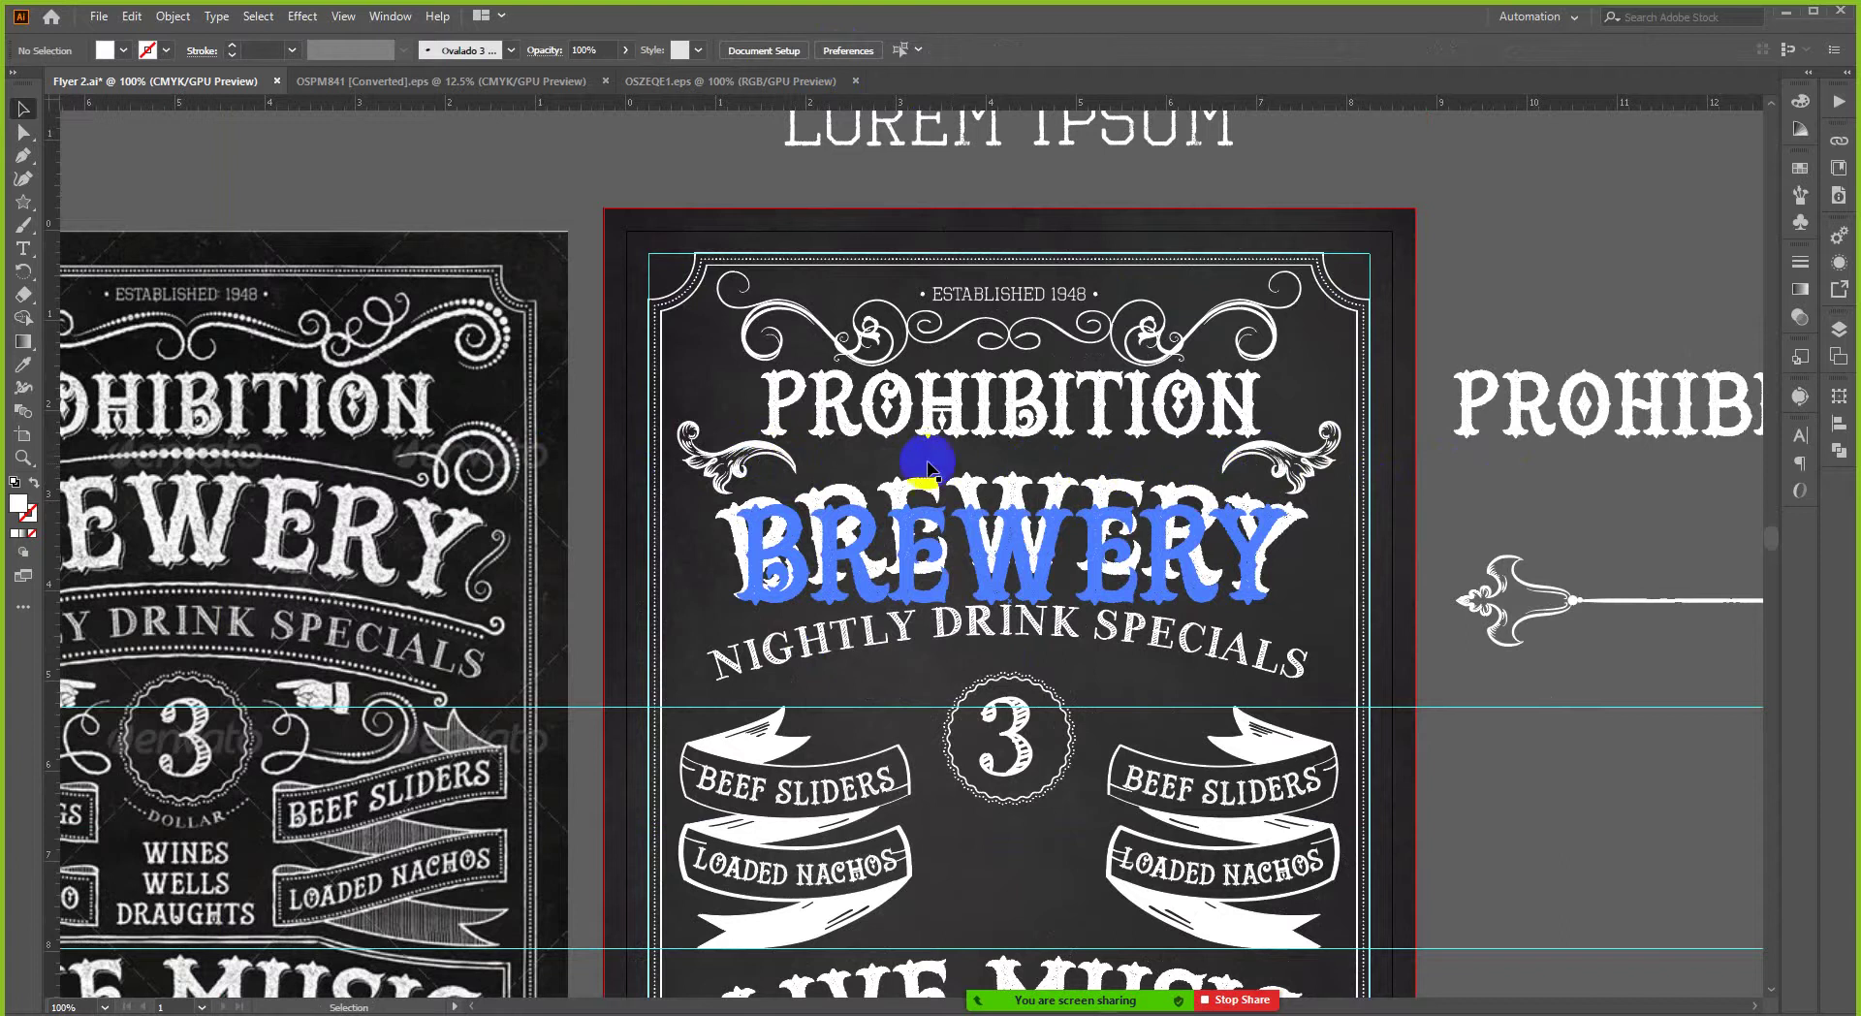
{"action": "scroll", "coordinate": [1129, 518], "scroll_direction": "down", "scroll_amount": 1}
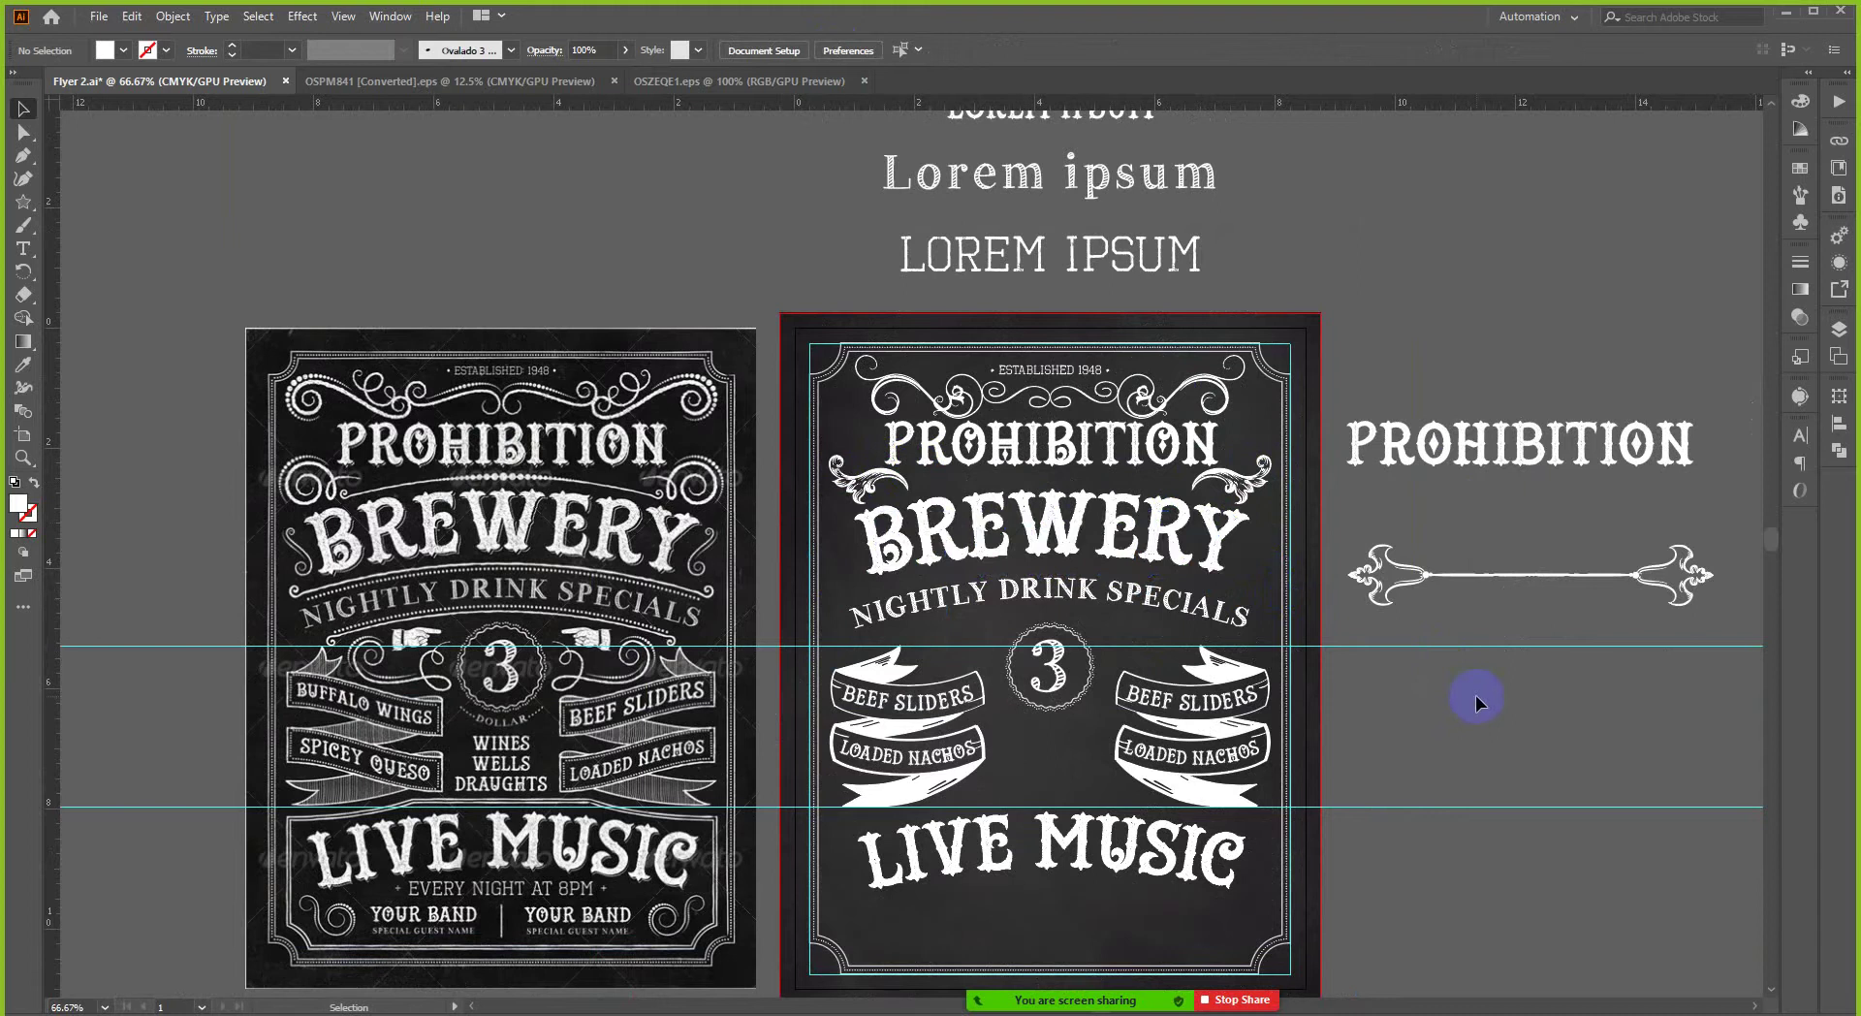
{"action": "scroll", "coordinate": [1476, 695], "scroll_direction": "up", "scroll_amount": 1}
{"action": "scroll", "coordinate": [1221, 543], "scroll_direction": "up", "scroll_amount": 2}
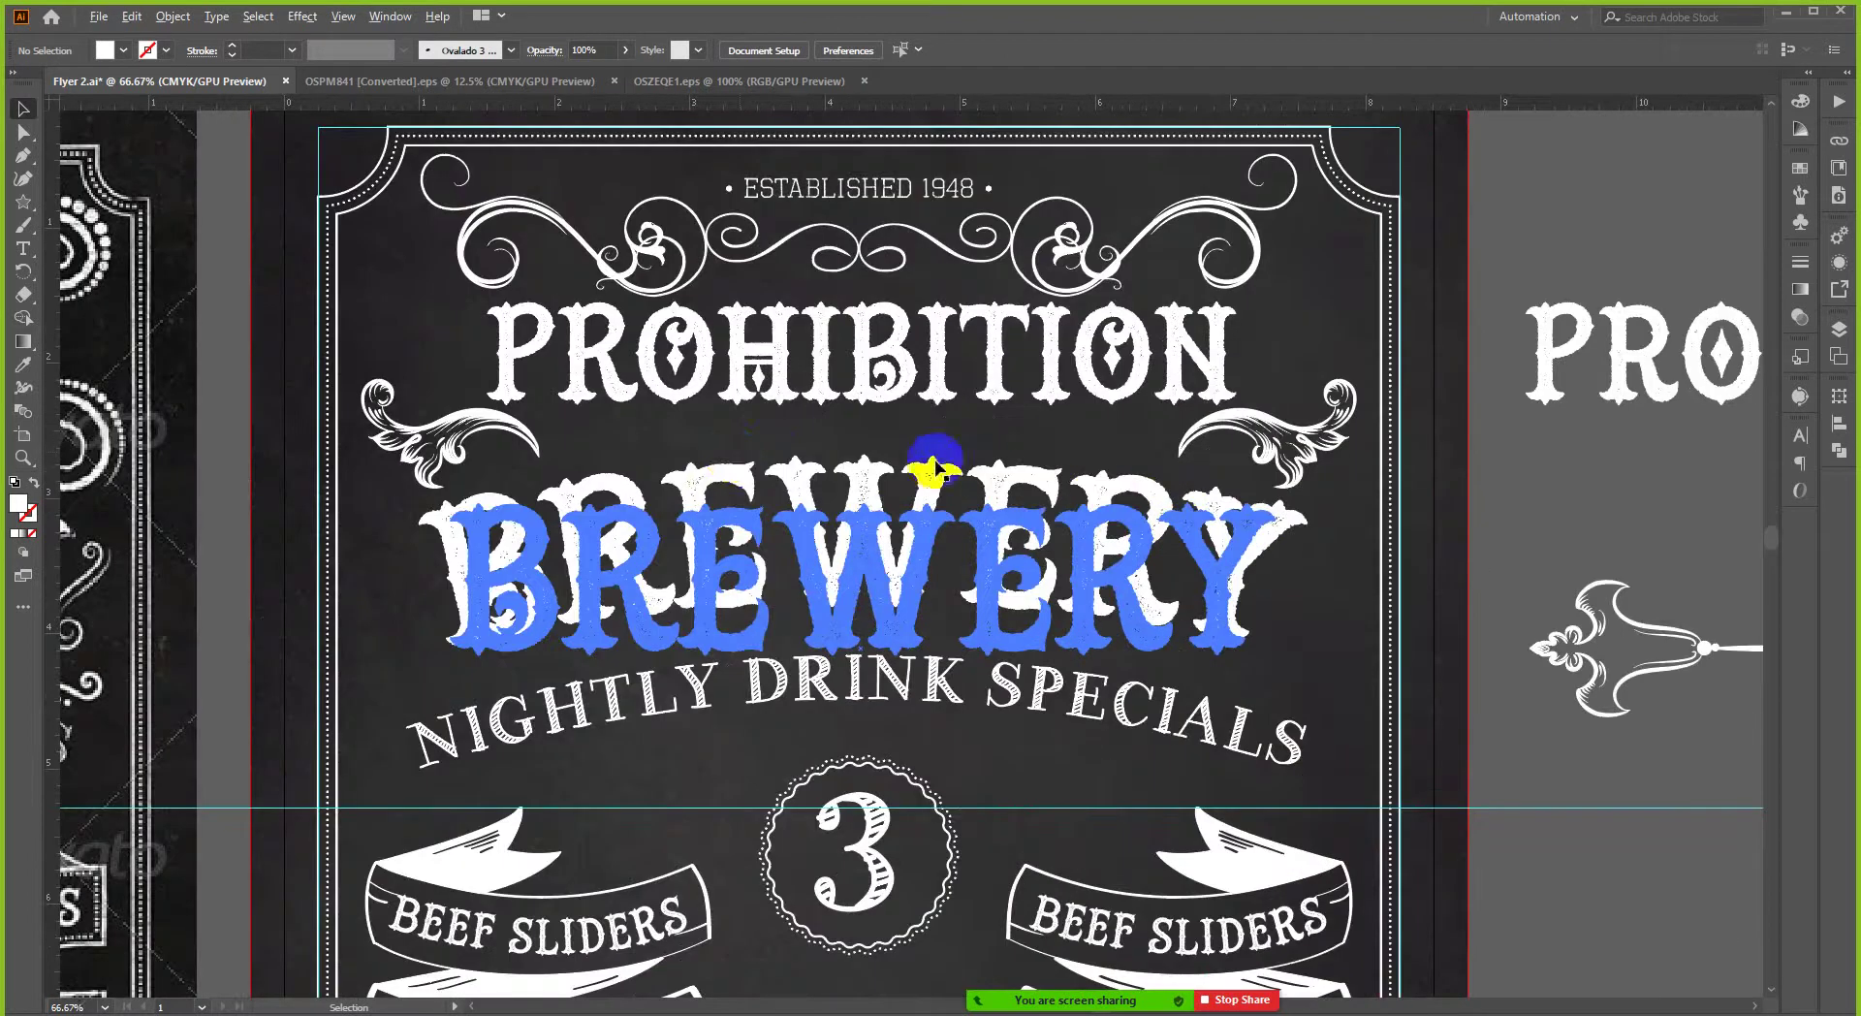
{"action": "left_click", "coordinate": [474, 422]}
{"action": "left_click", "coordinate": [1518, 474]}
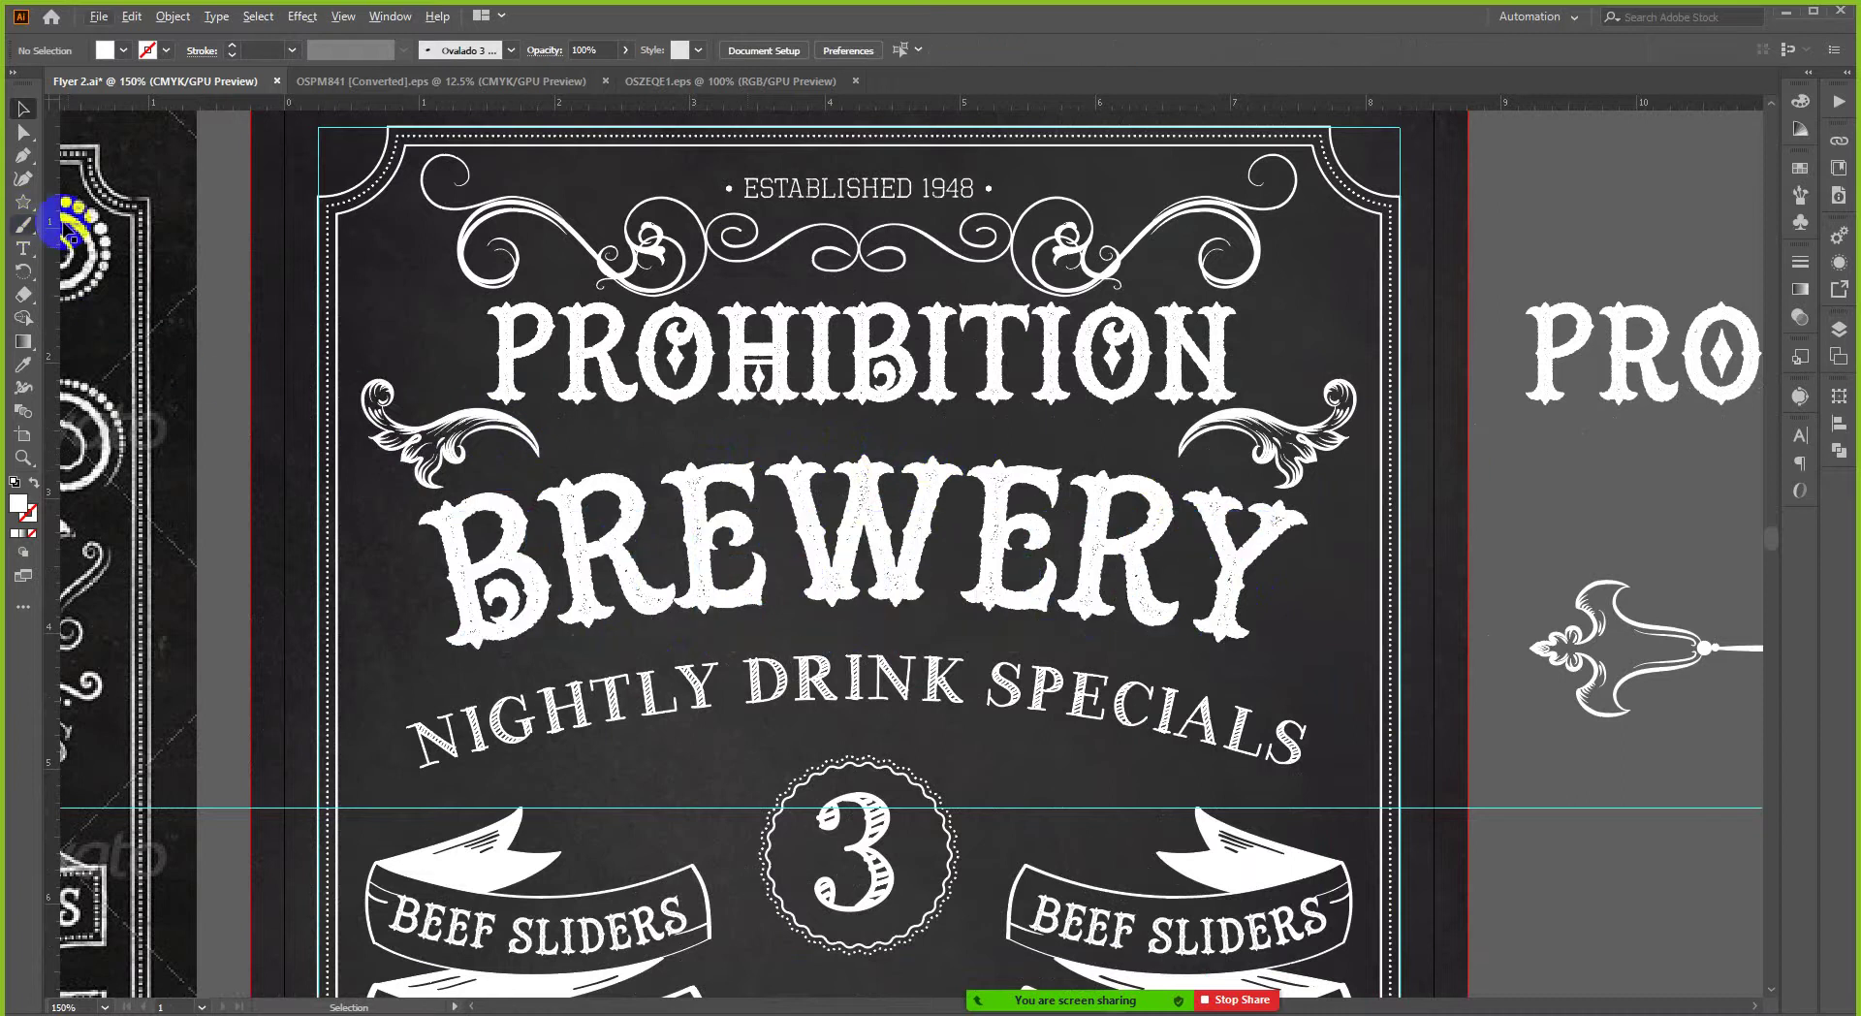
{"action": "scroll", "coordinate": [166, 269], "scroll_direction": "up", "scroll_amount": 1}
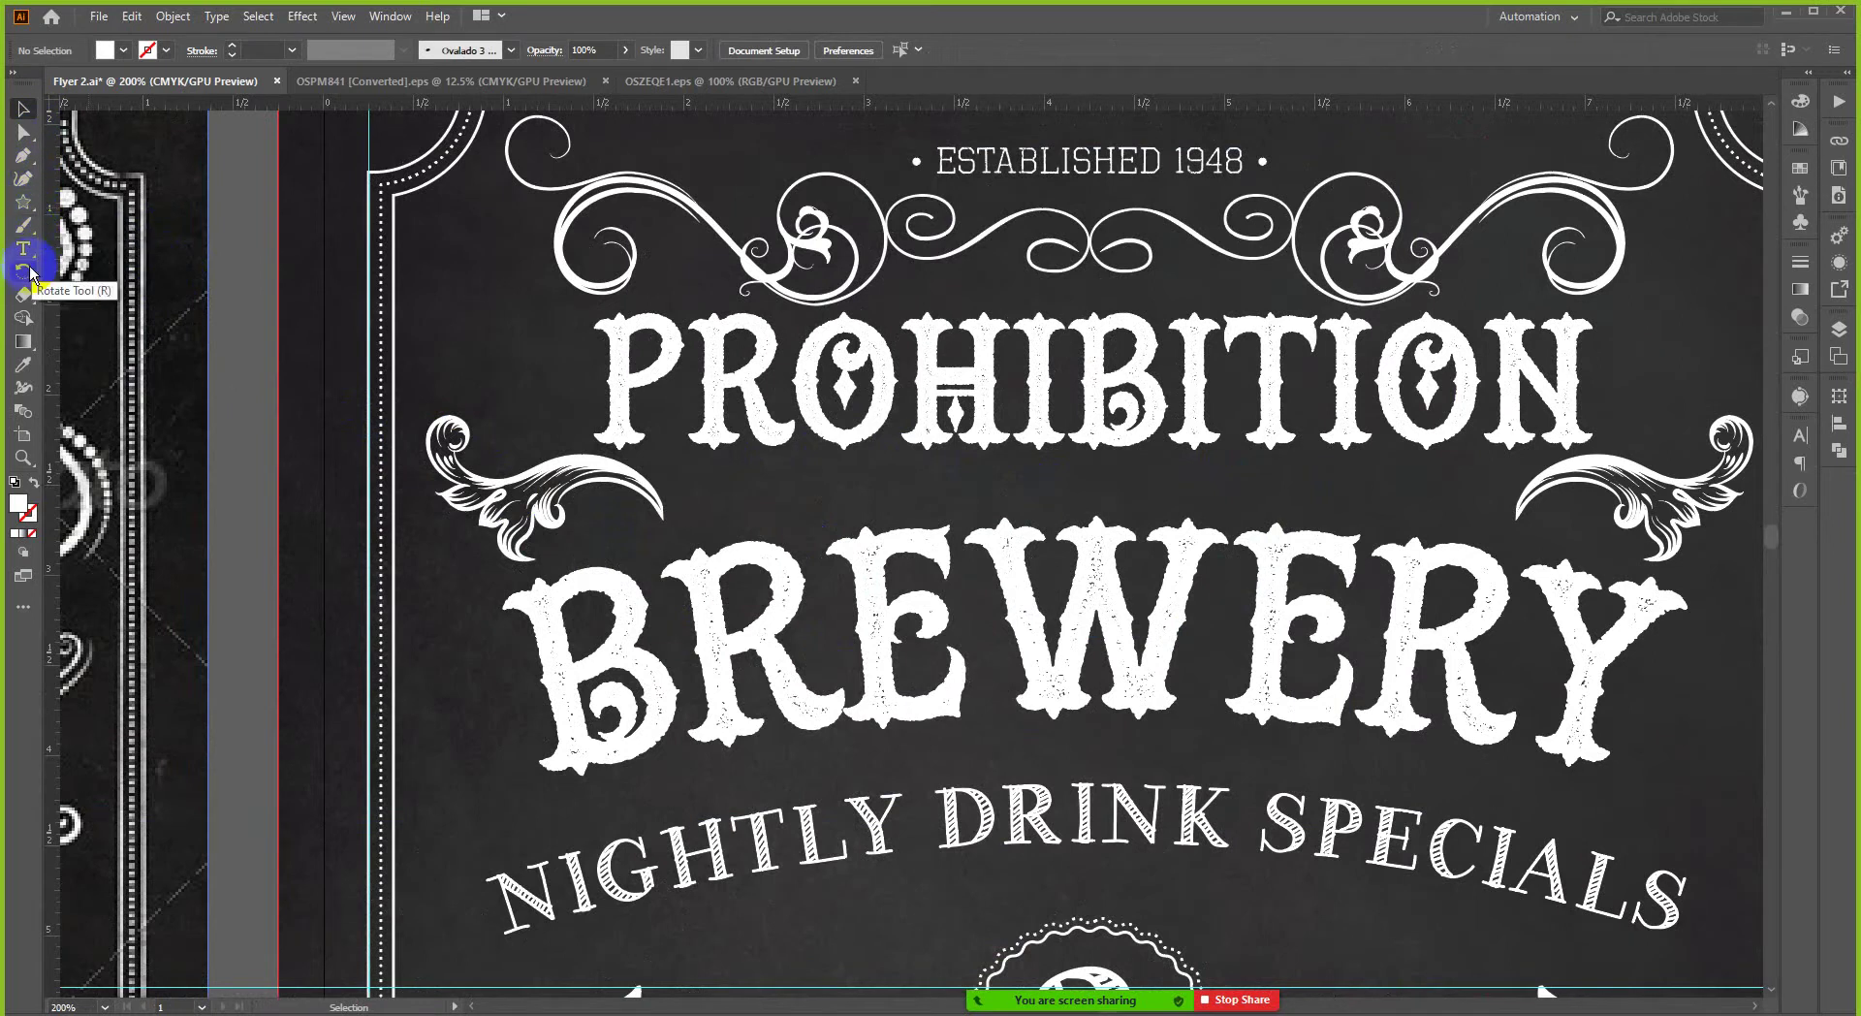
- Draw a thin white rectangle about 4.73 in wide and 0.04 in high between the inner tips of the leaf scrolls
{"action": "left_click", "coordinate": [24, 155]}
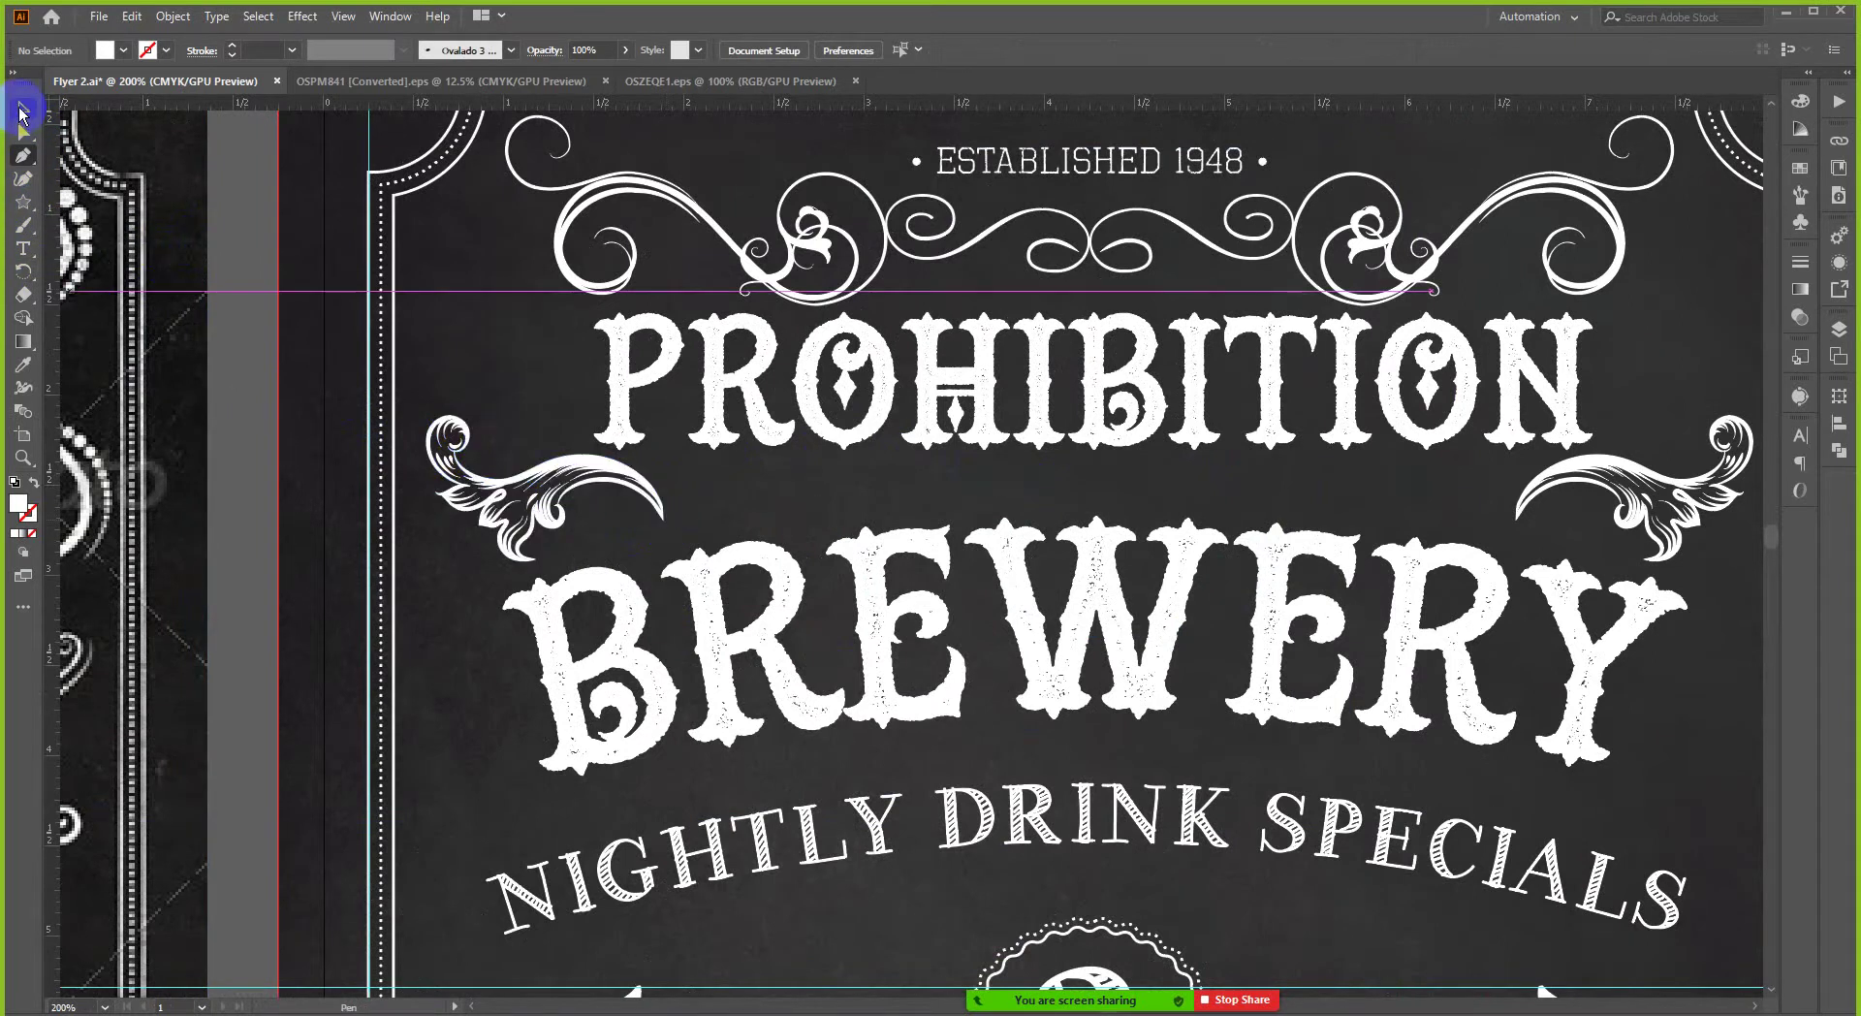
{"action": "left_click", "coordinate": [24, 207]}
{"action": "left_click", "coordinate": [64, 204]}
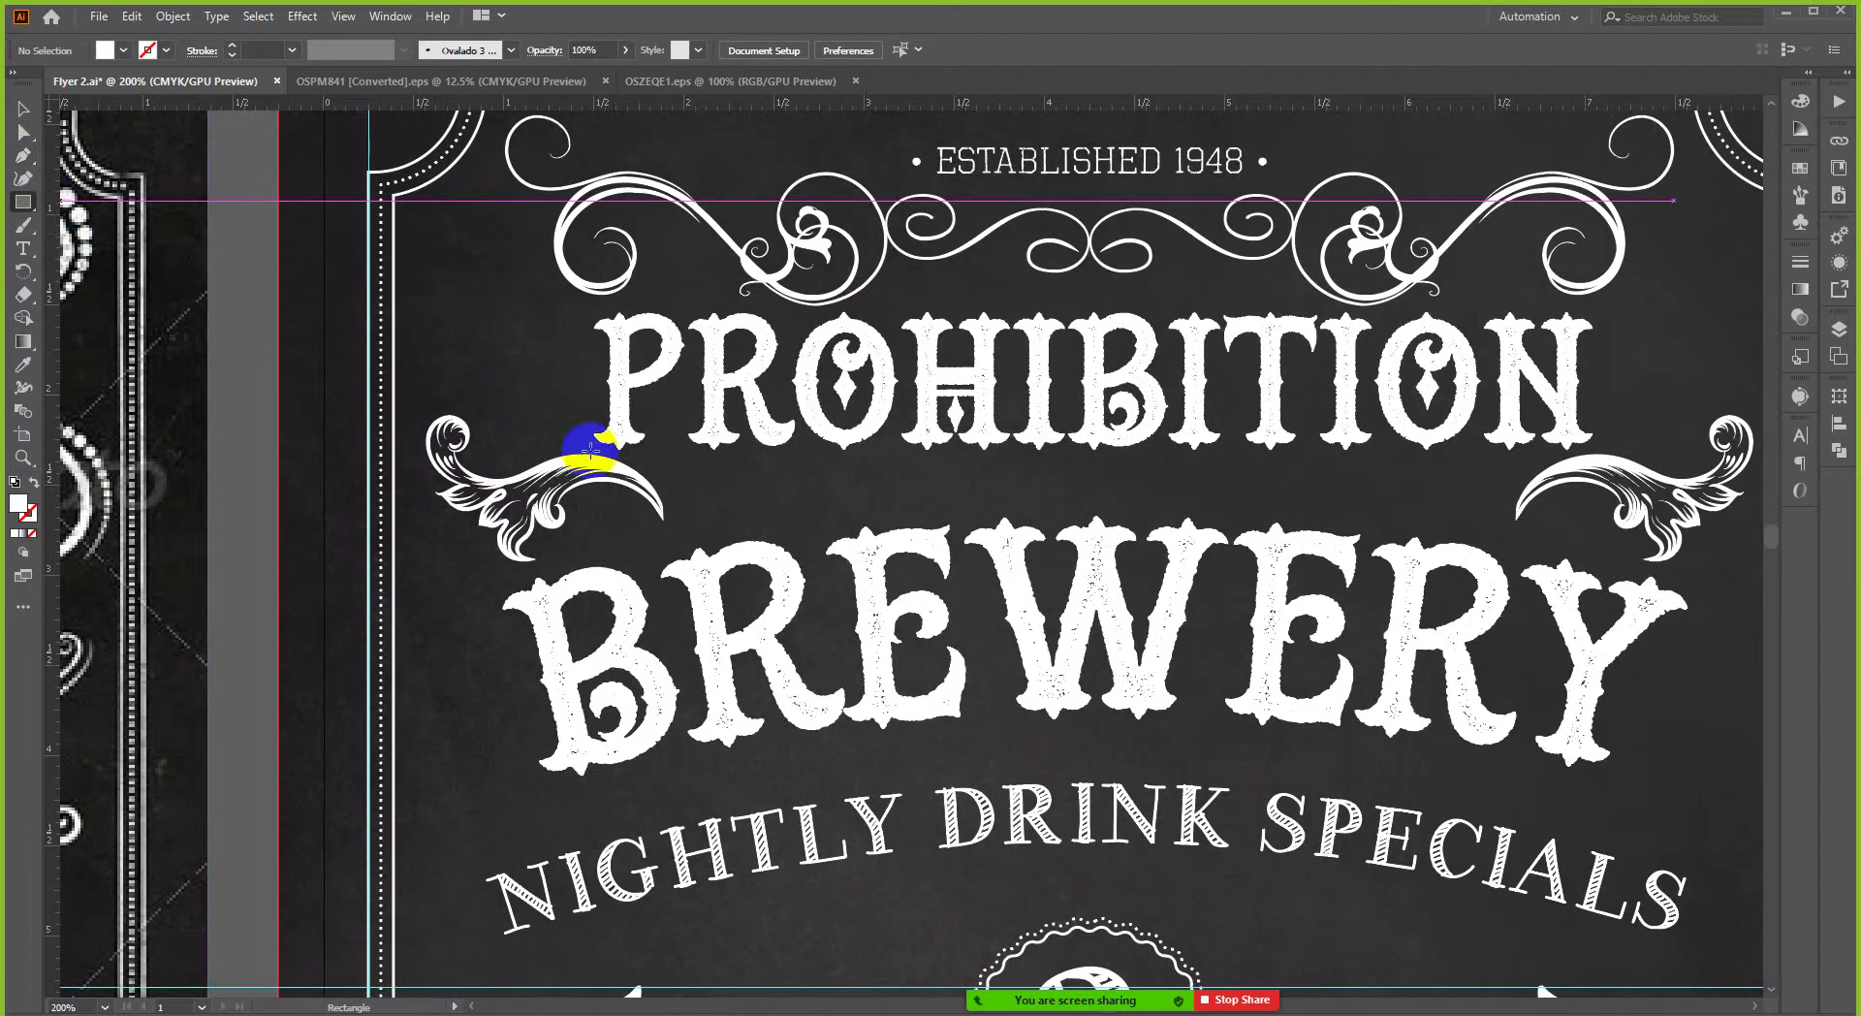
{"action": "left_click_drag", "start_coordinate": [663, 502], "coordinate": [1493, 508]}
{"action": "scroll", "coordinate": [1270, 511], "scroll_direction": "up", "scroll_amount": 1}
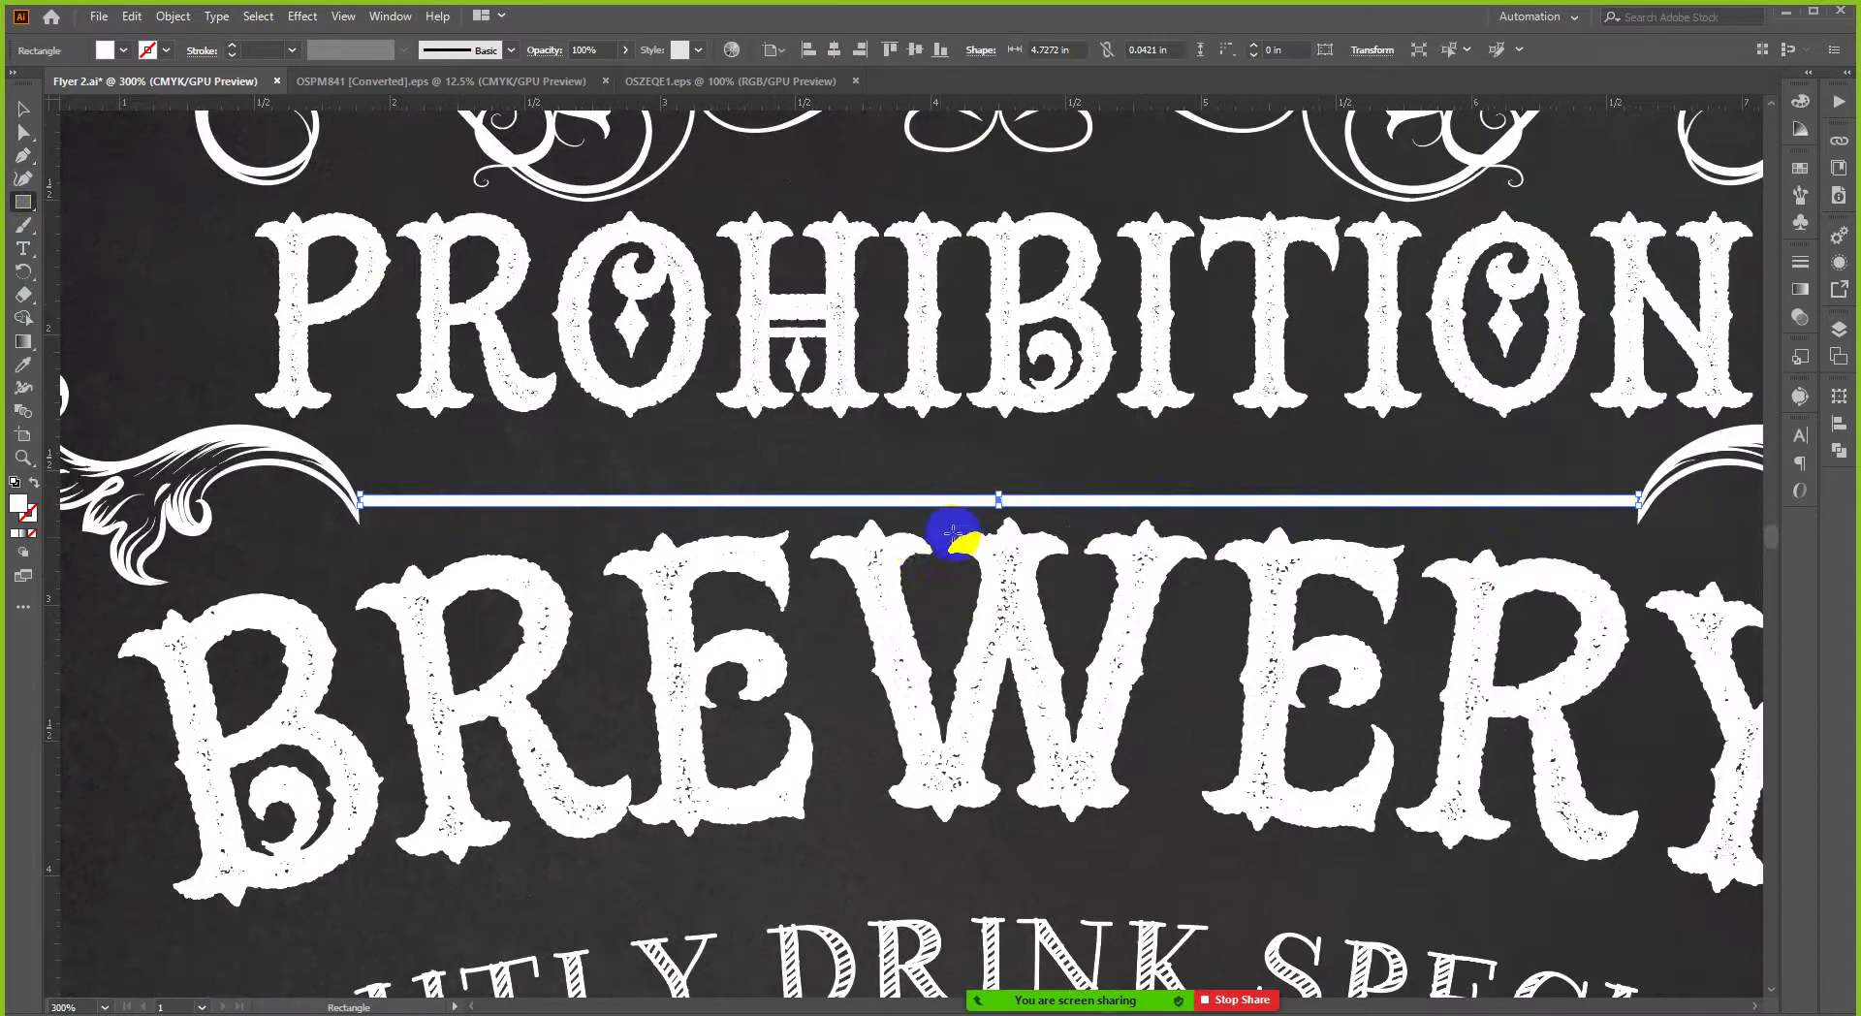
- Adjust the thin rectangle's position and width so that its ends meet the tips of both leaf scrolls
{"action": "key", "text": "v"}
{"action": "scroll", "coordinate": [365, 532], "scroll_direction": "up", "scroll_amount": 6}
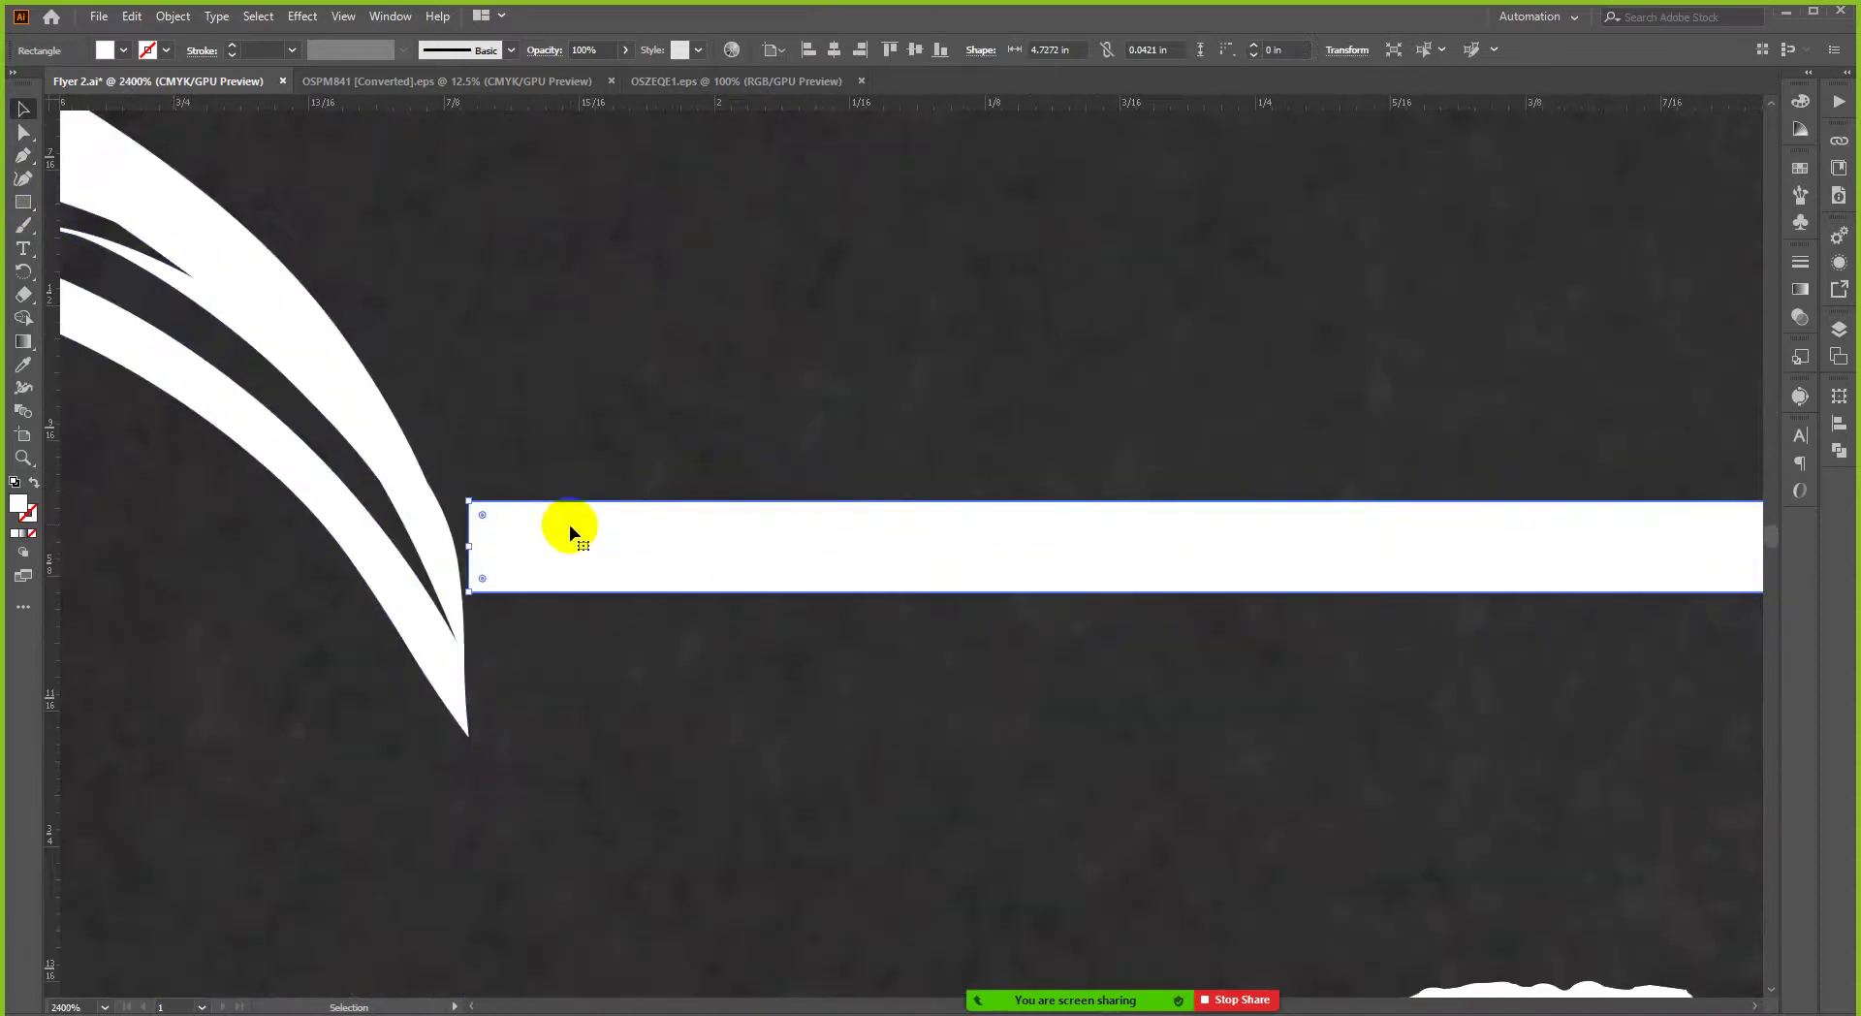
{"action": "left_click_drag", "start_coordinate": [564, 560], "coordinate": [507, 679]}
{"action": "scroll", "coordinate": [457, 676], "scroll_direction": "up", "scroll_amount": 2}
{"action": "scroll", "coordinate": [595, 651], "scroll_direction": "down", "scroll_amount": 4}
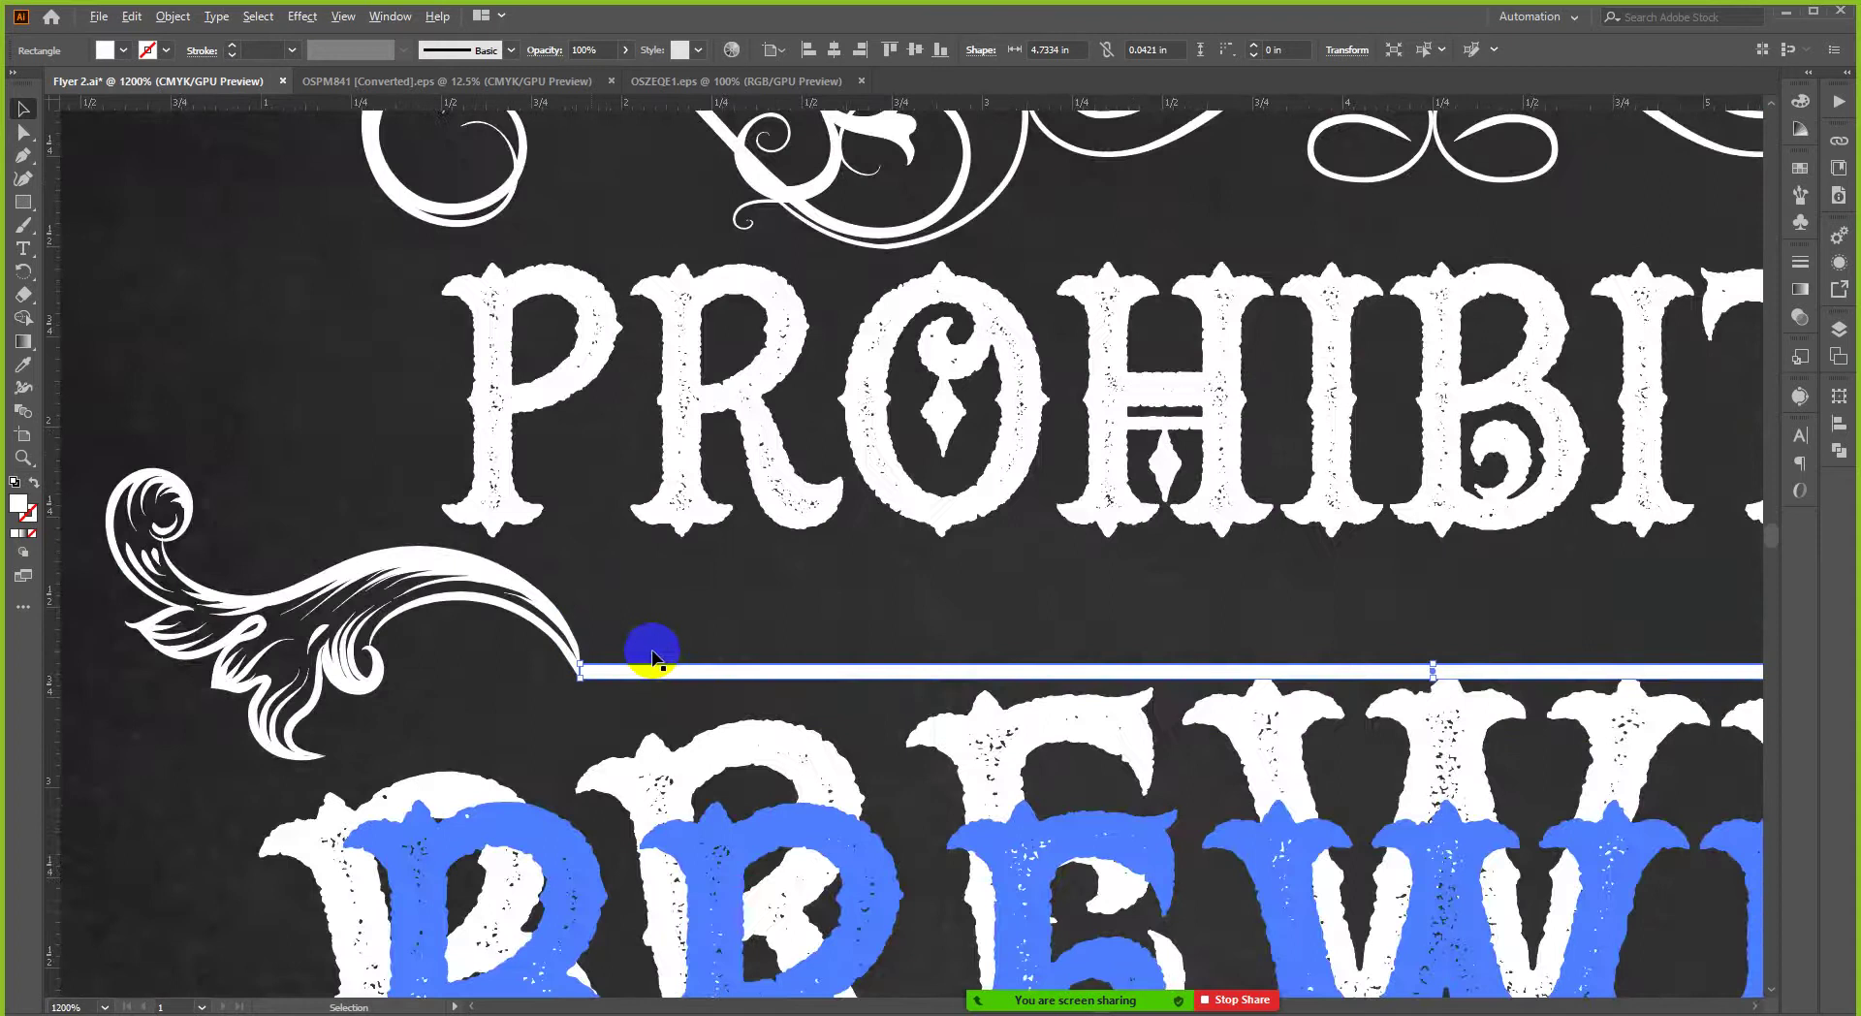
{"action": "scroll", "coordinate": [679, 647], "scroll_direction": "down", "scroll_amount": 6}
{"action": "scroll", "coordinate": [1017, 631], "scroll_direction": "down", "scroll_amount": 1}
{"action": "scroll", "coordinate": [1260, 640], "scroll_direction": "up", "scroll_amount": 1}
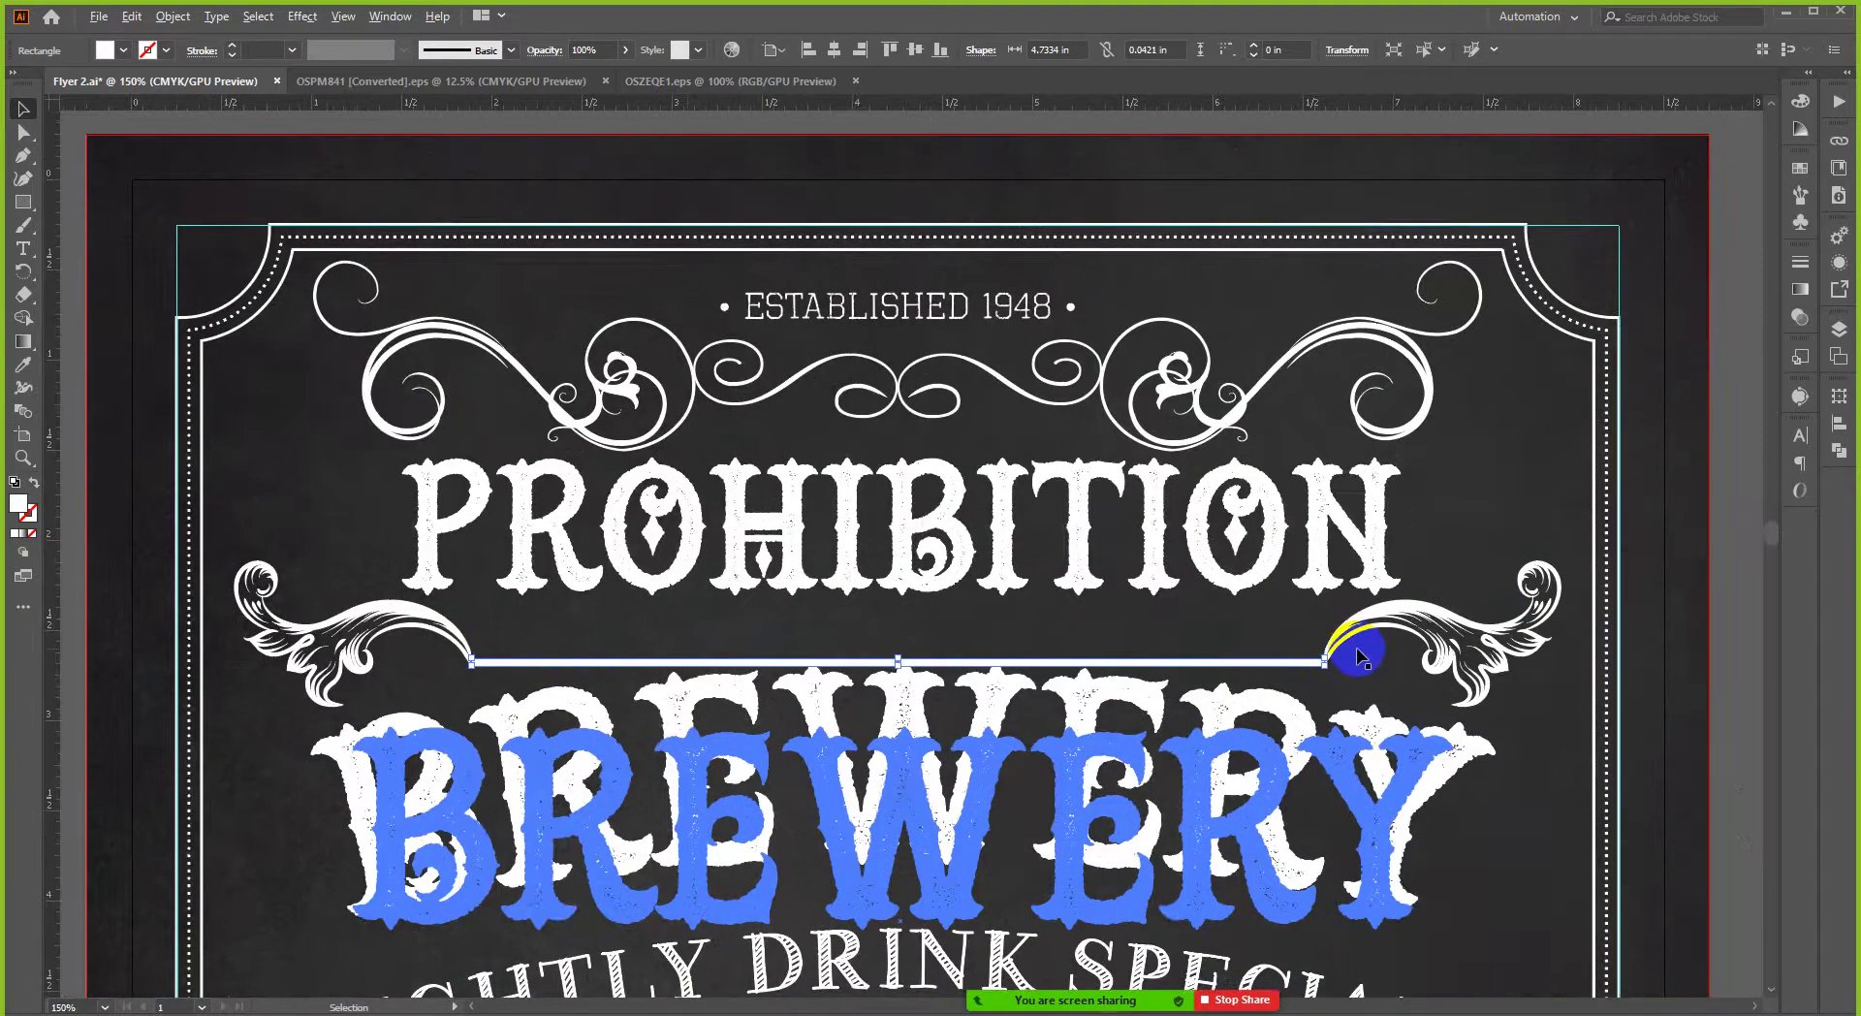
{"action": "scroll", "coordinate": [1338, 669], "scroll_direction": "up", "scroll_amount": 7}
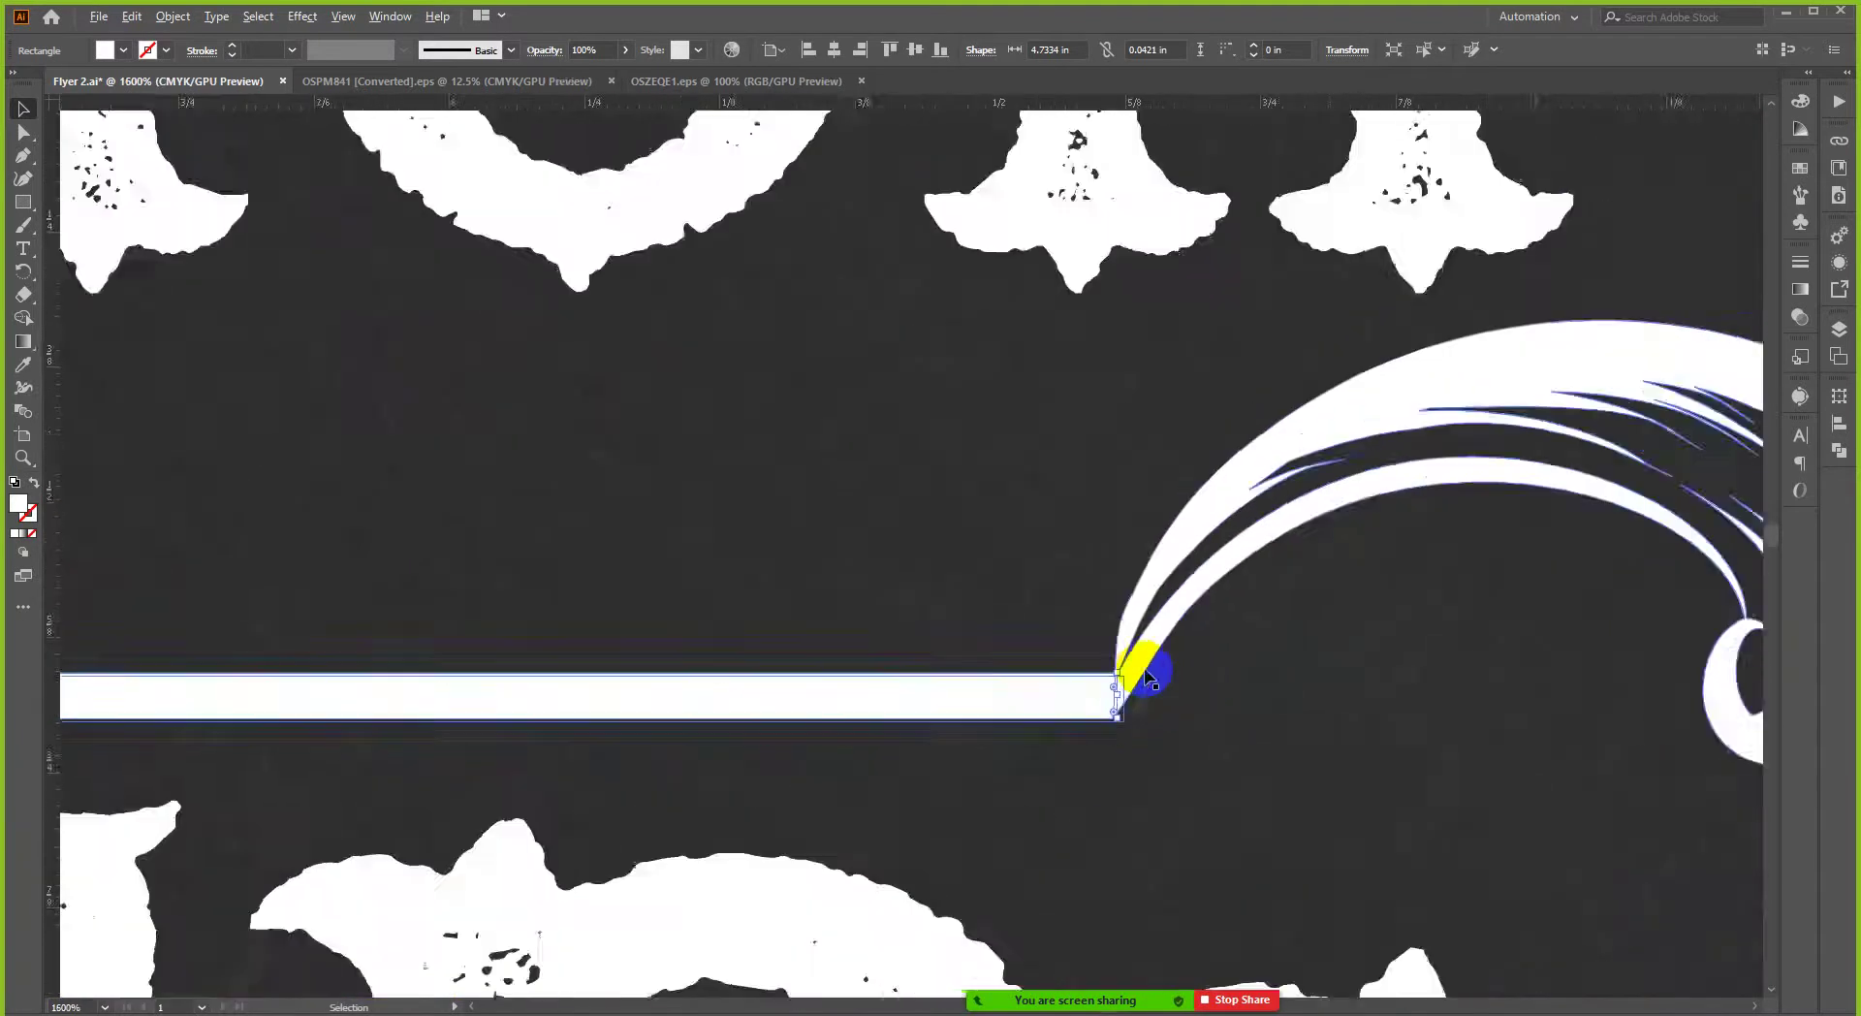
{"action": "scroll", "coordinate": [1149, 671], "scroll_direction": "down", "scroll_amount": 7}
{"action": "left_click", "coordinate": [1448, 637]}
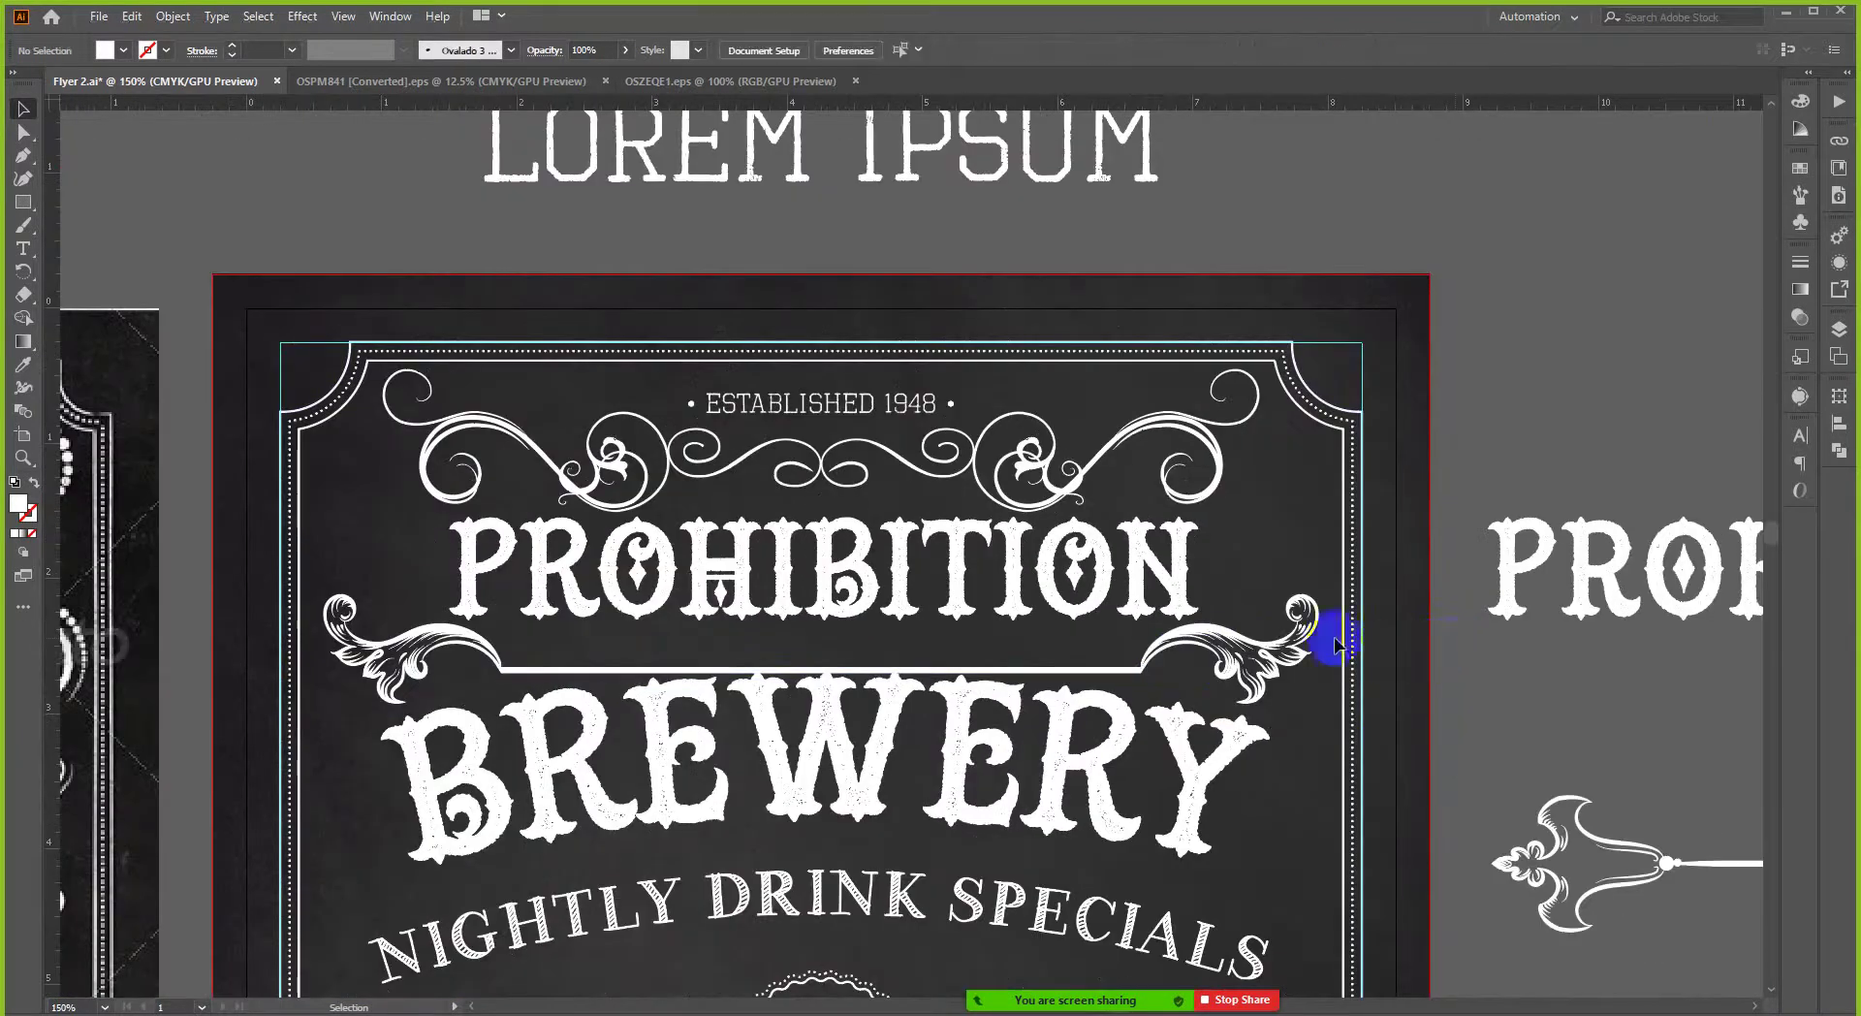
- Apply a horizontal Arc warp with a 10% bend to the thin rectangle between the leaf scrolls
{"action": "scroll", "coordinate": [1335, 645], "scroll_direction": "down", "scroll_amount": 2}
{"action": "scroll", "coordinate": [1205, 644], "scroll_direction": "up", "scroll_amount": 2}
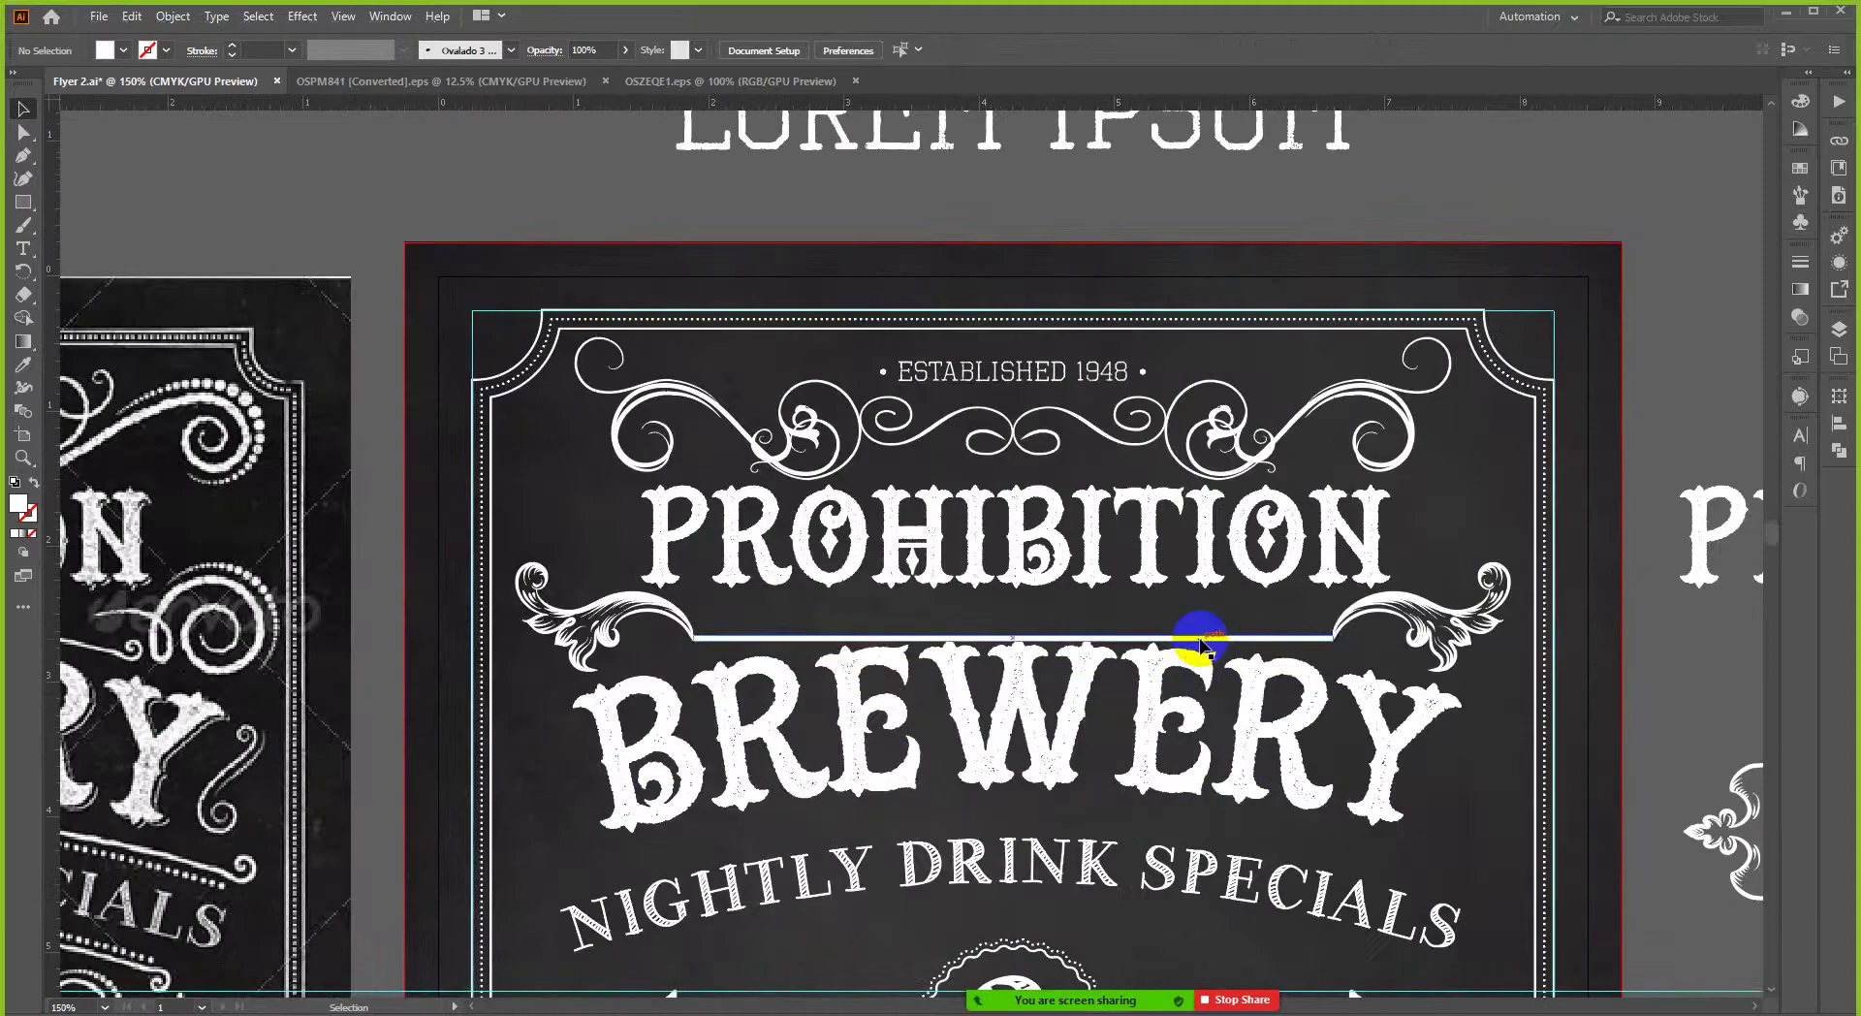
{"action": "left_click", "coordinate": [1200, 640]}
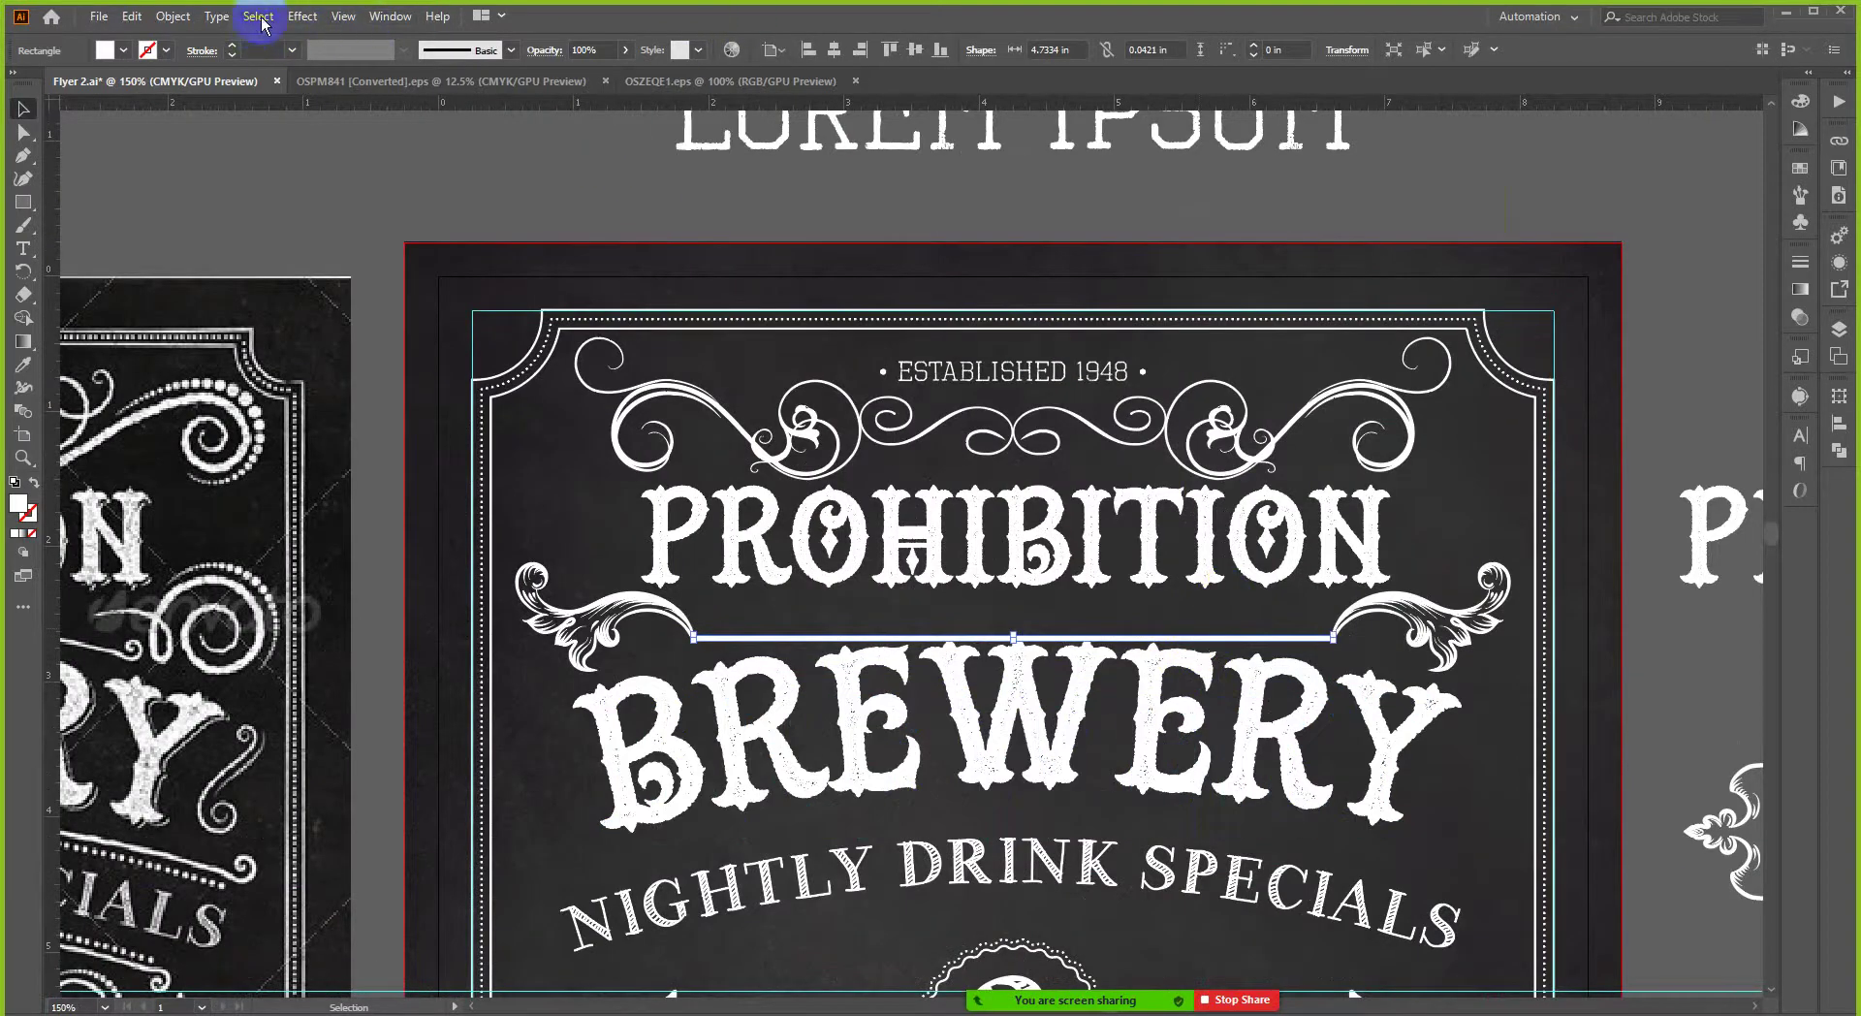
{"action": "left_click", "coordinate": [301, 16]}
{"action": "mouse_move", "coordinate": [330, 267]}
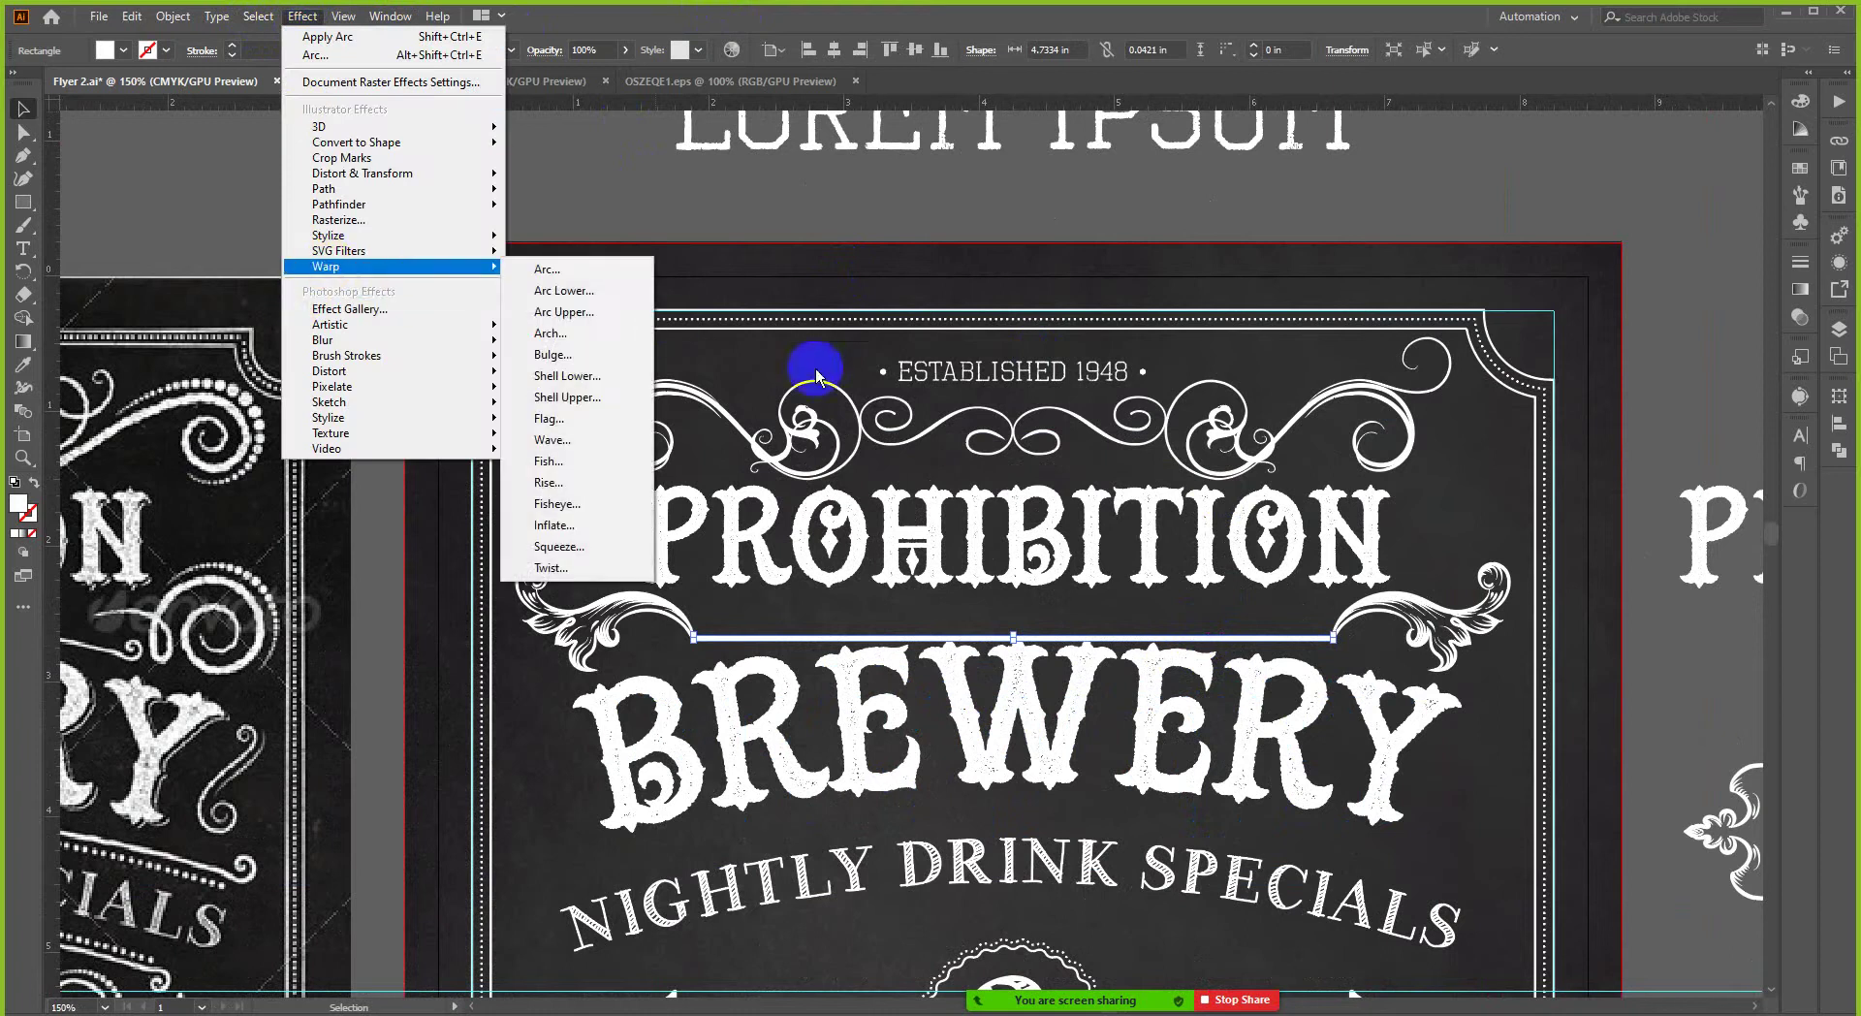
{"action": "left_click", "coordinate": [545, 270]}
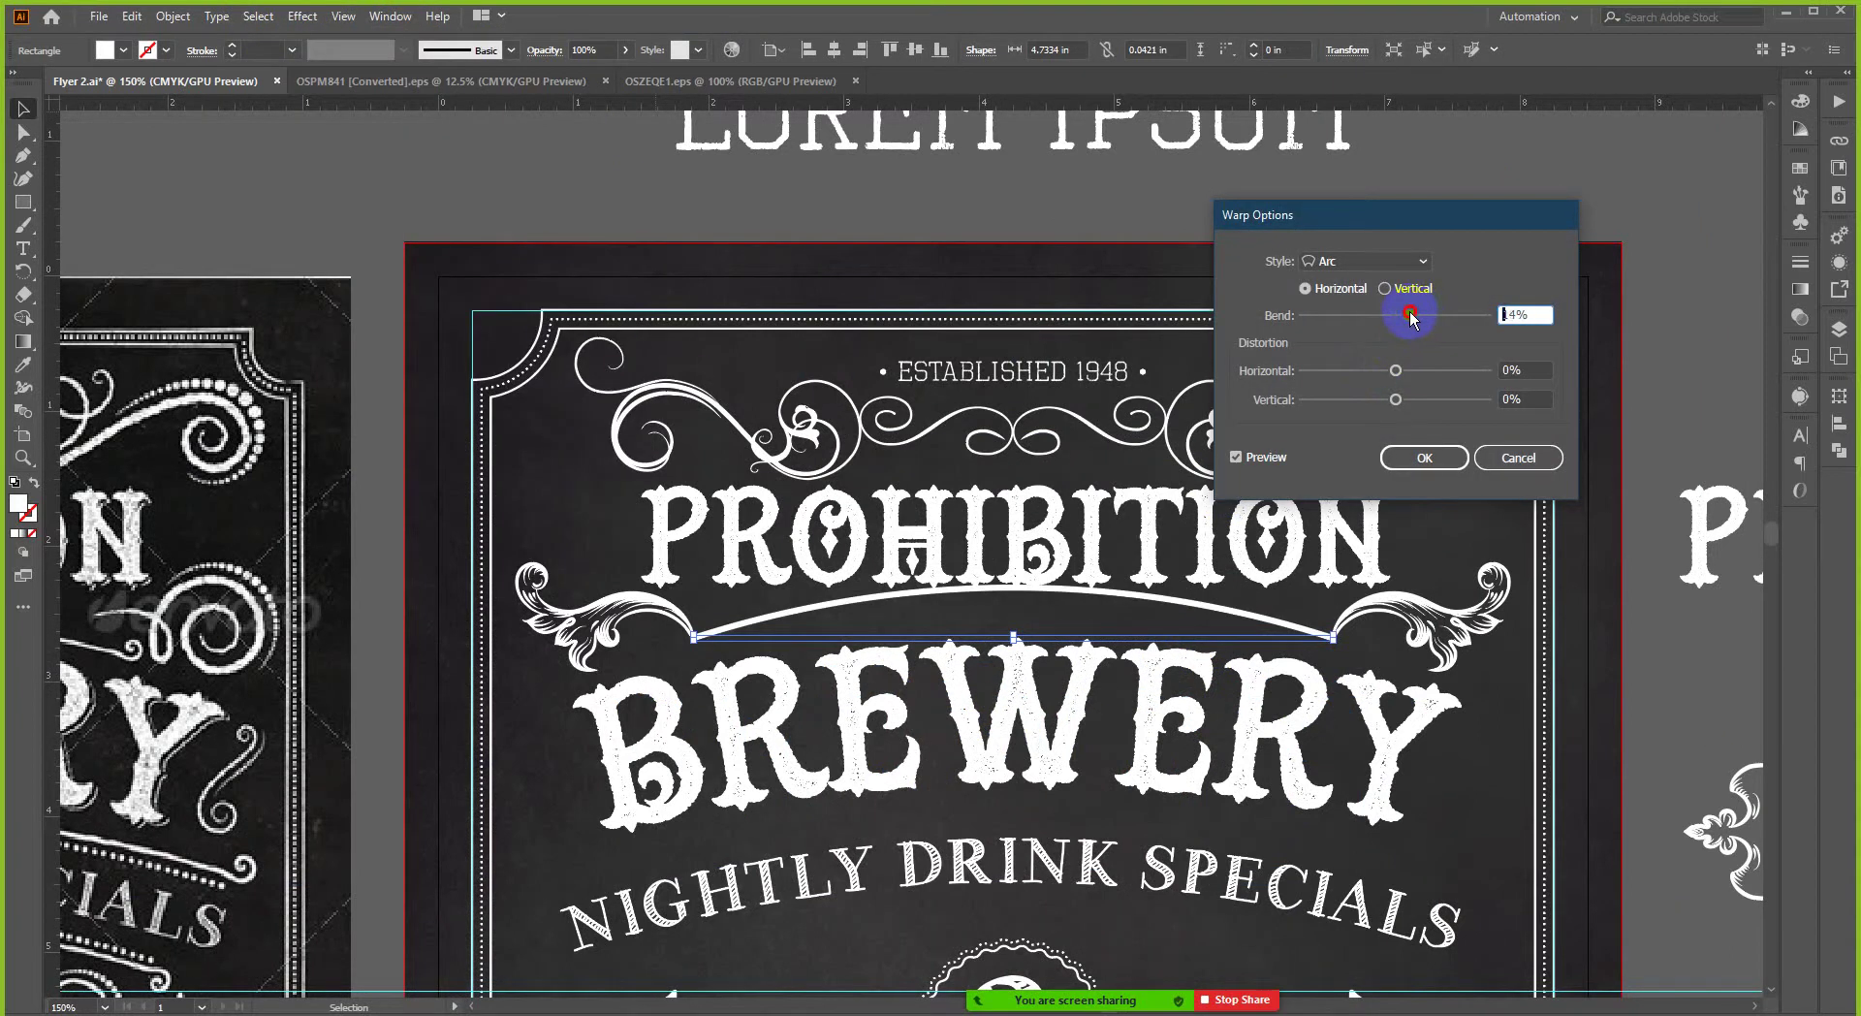
{"action": "left_click_drag", "start_coordinate": [1410, 315], "coordinate": [1411, 315]}
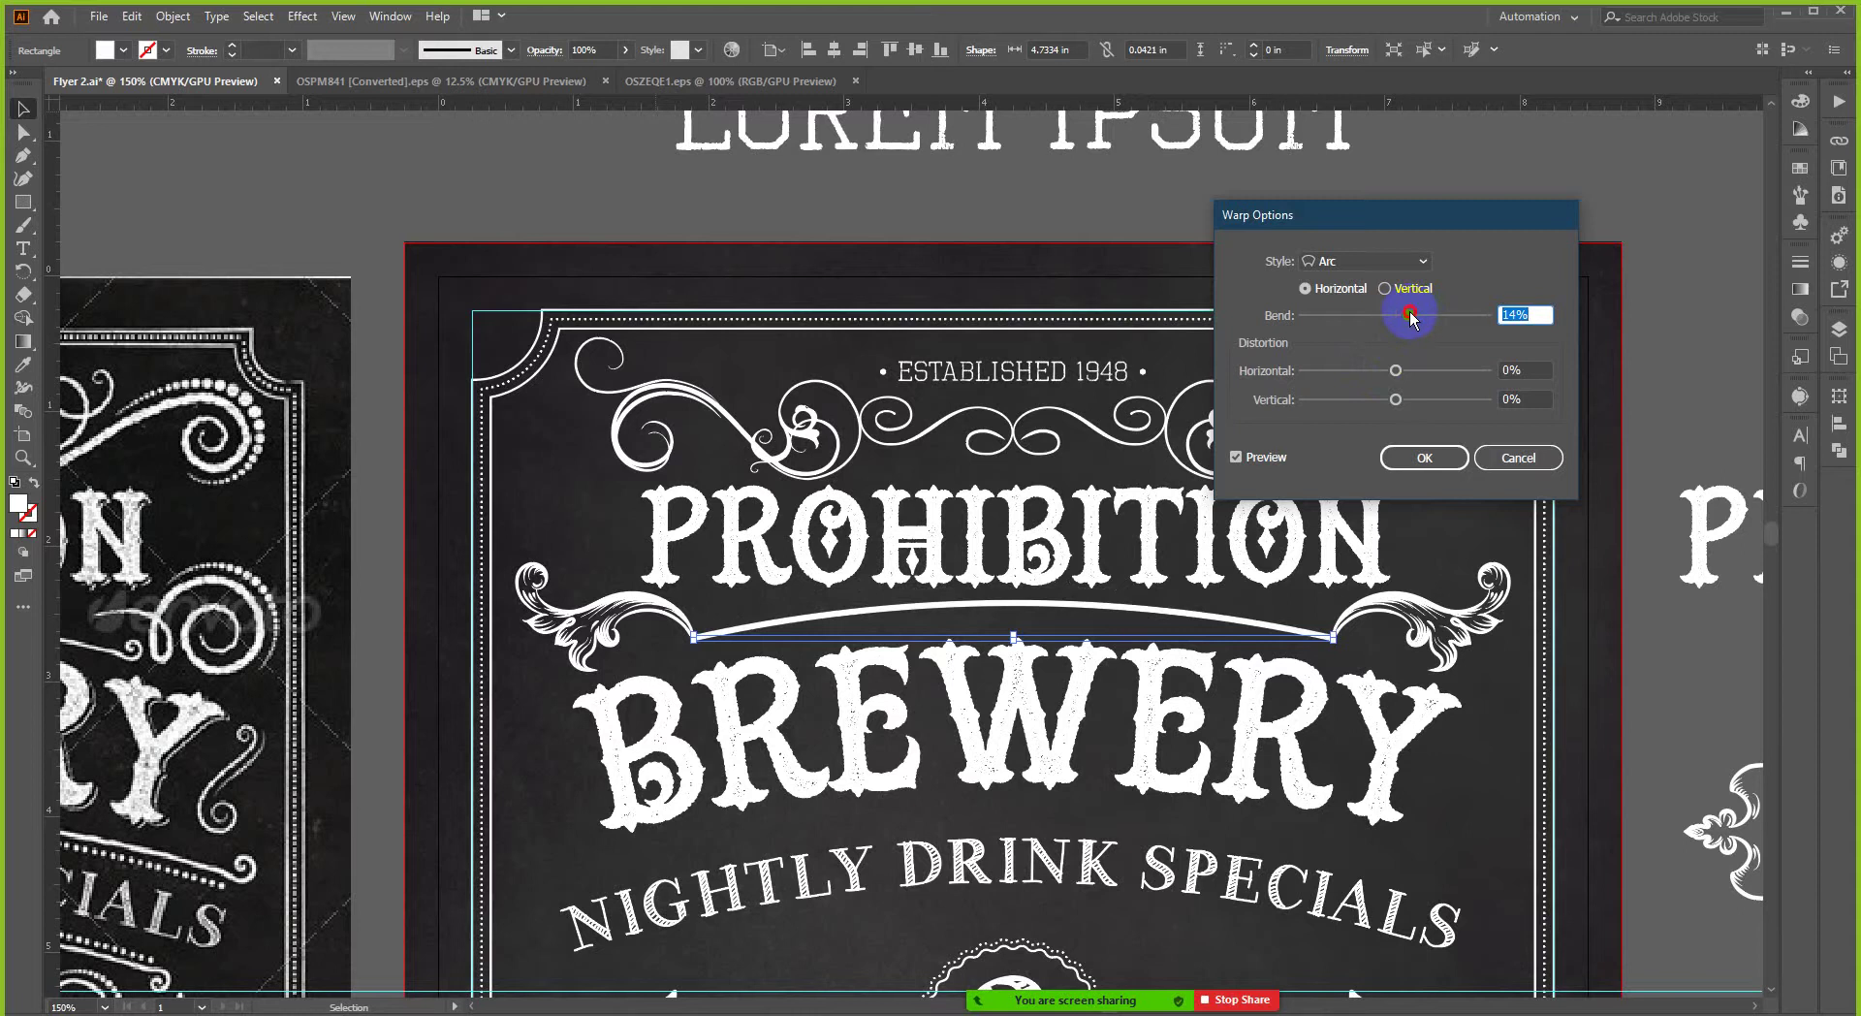
{"action": "left_click_drag", "start_coordinate": [1406, 312], "coordinate": [1405, 313]}
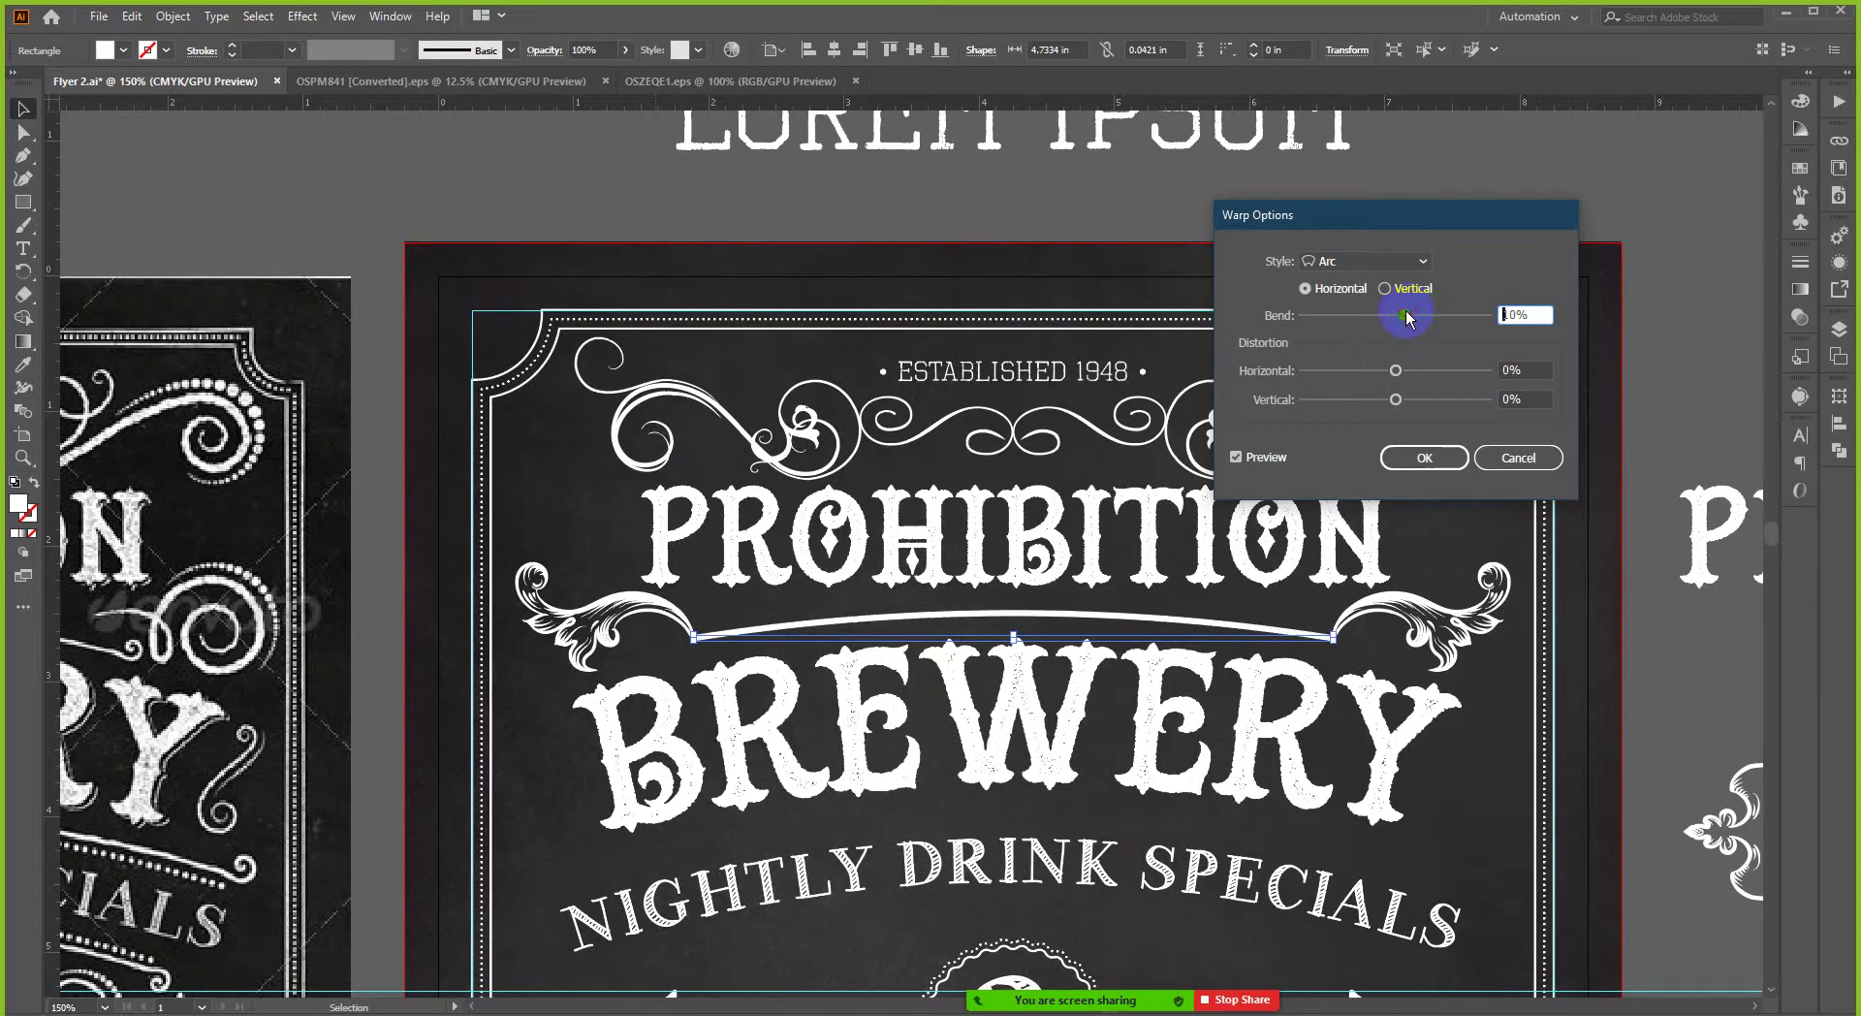
{"action": "left_click", "coordinate": [1424, 458]}
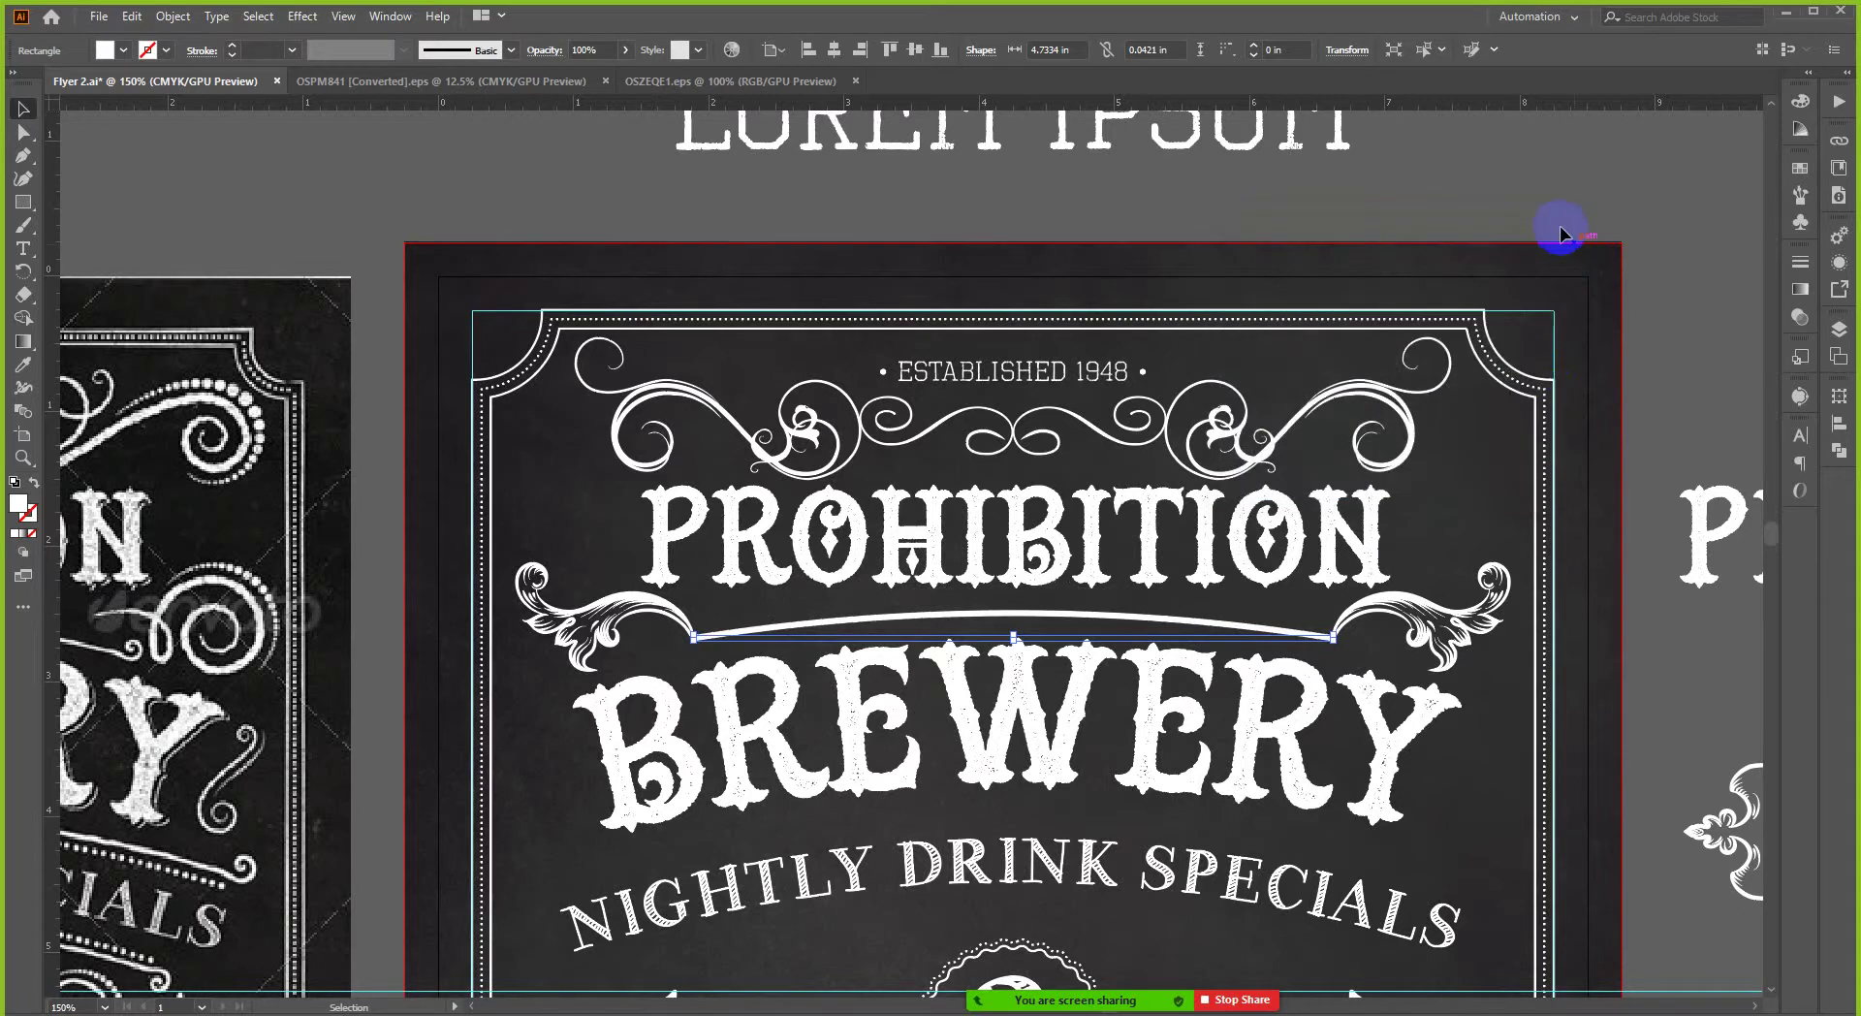
- Nudge the arched line between PROHIBITION and BREWERY slightly upward so that its ends sit at the leaf scroll tips
{"action": "left_click", "coordinate": [1425, 294]}
{"action": "scroll", "coordinate": [1271, 369], "scroll_direction": "down", "scroll_amount": 5}
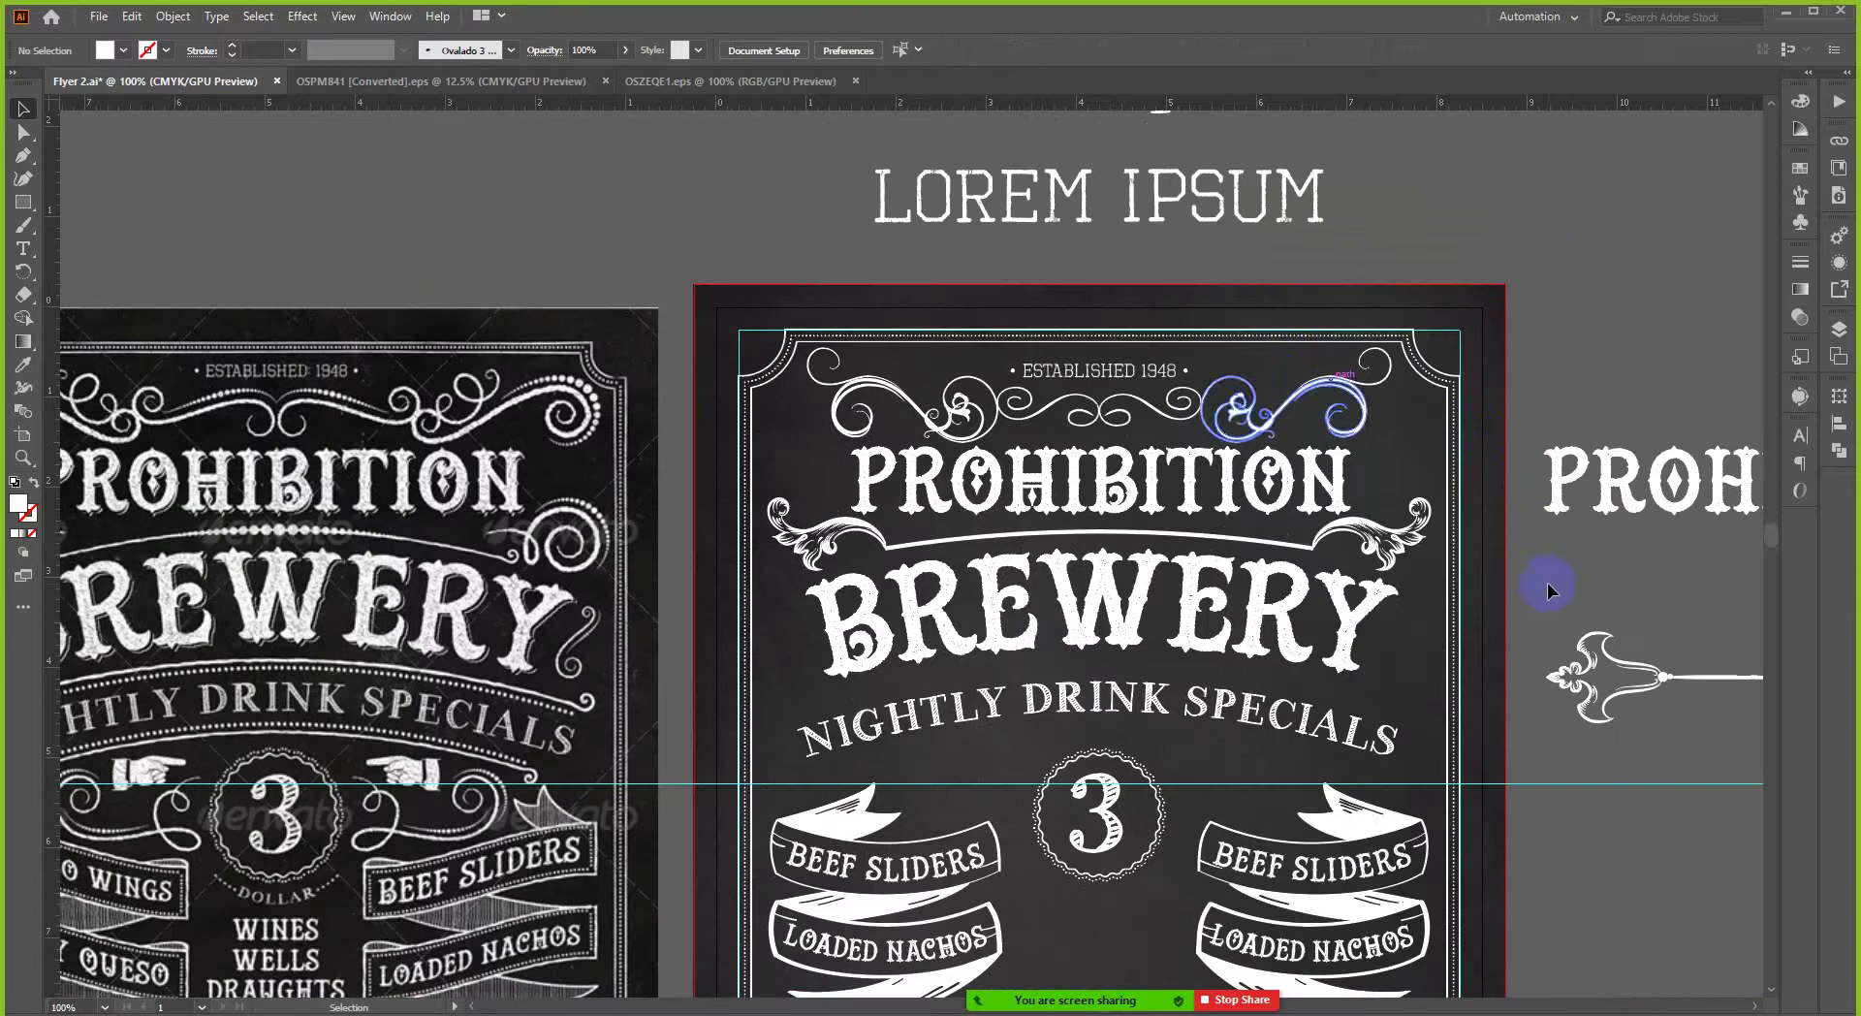
{"action": "scroll", "coordinate": [1321, 581], "scroll_direction": "up", "scroll_amount": 5}
{"action": "mouse_move", "coordinate": [1260, 528]}
{"action": "left_mouse_down"}
{"action": "mouse_move", "coordinate": [1275, 567]}
{"action": "mouse_move", "coordinate": [1508, 484]}
{"action": "mouse_move", "coordinate": [903, 509]}
{"action": "mouse_move", "coordinate": [1294, 543]}
{"action": "mouse_move", "coordinate": [1349, 477]}
{"action": "left_mouse_up"}
{"action": "scroll", "coordinate": [1275, 567], "scroll_direction": "up", "scroll_amount": 4}
{"action": "scroll", "coordinate": [1472, 490], "scroll_direction": "down", "scroll_amount": 5}
{"action": "scroll", "coordinate": [904, 509], "scroll_direction": "up", "scroll_amount": 2}
{"action": "scroll", "coordinate": [1289, 528], "scroll_direction": "up", "scroll_amount": 3}
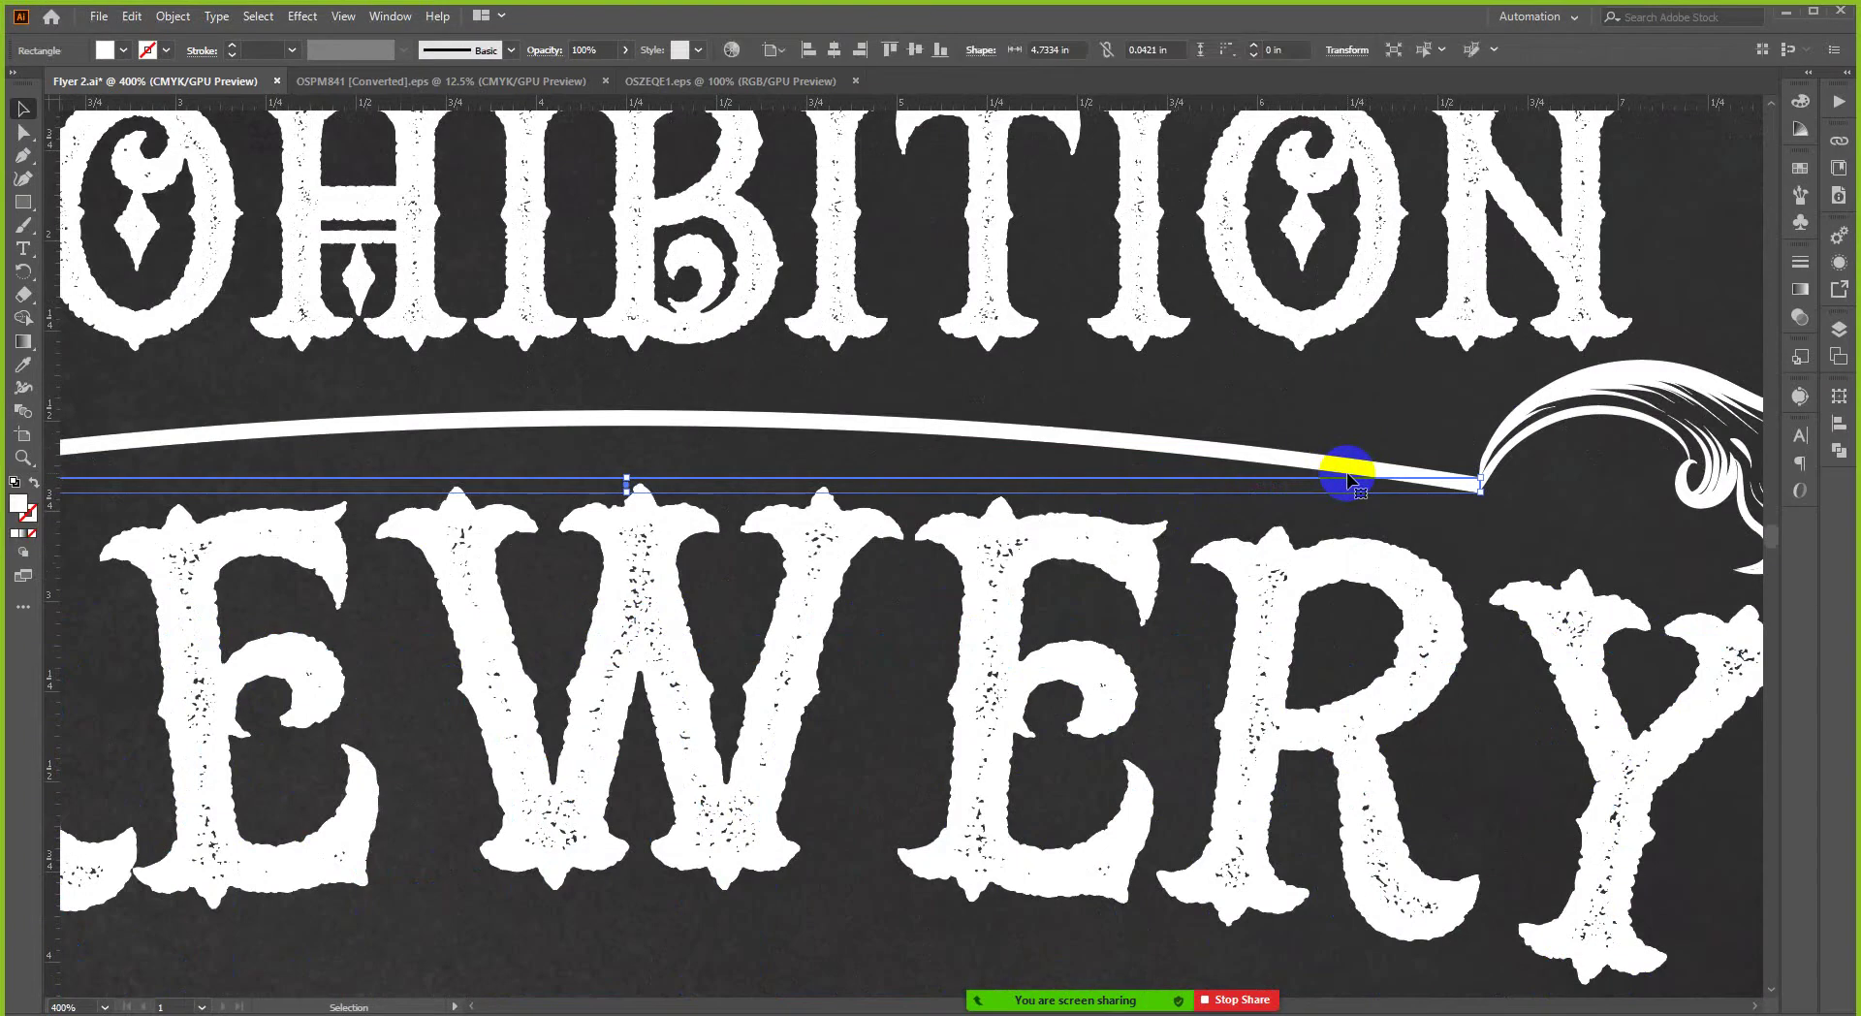
{"action": "key", "text": "Up"}
{"action": "key", "text": "Up"}
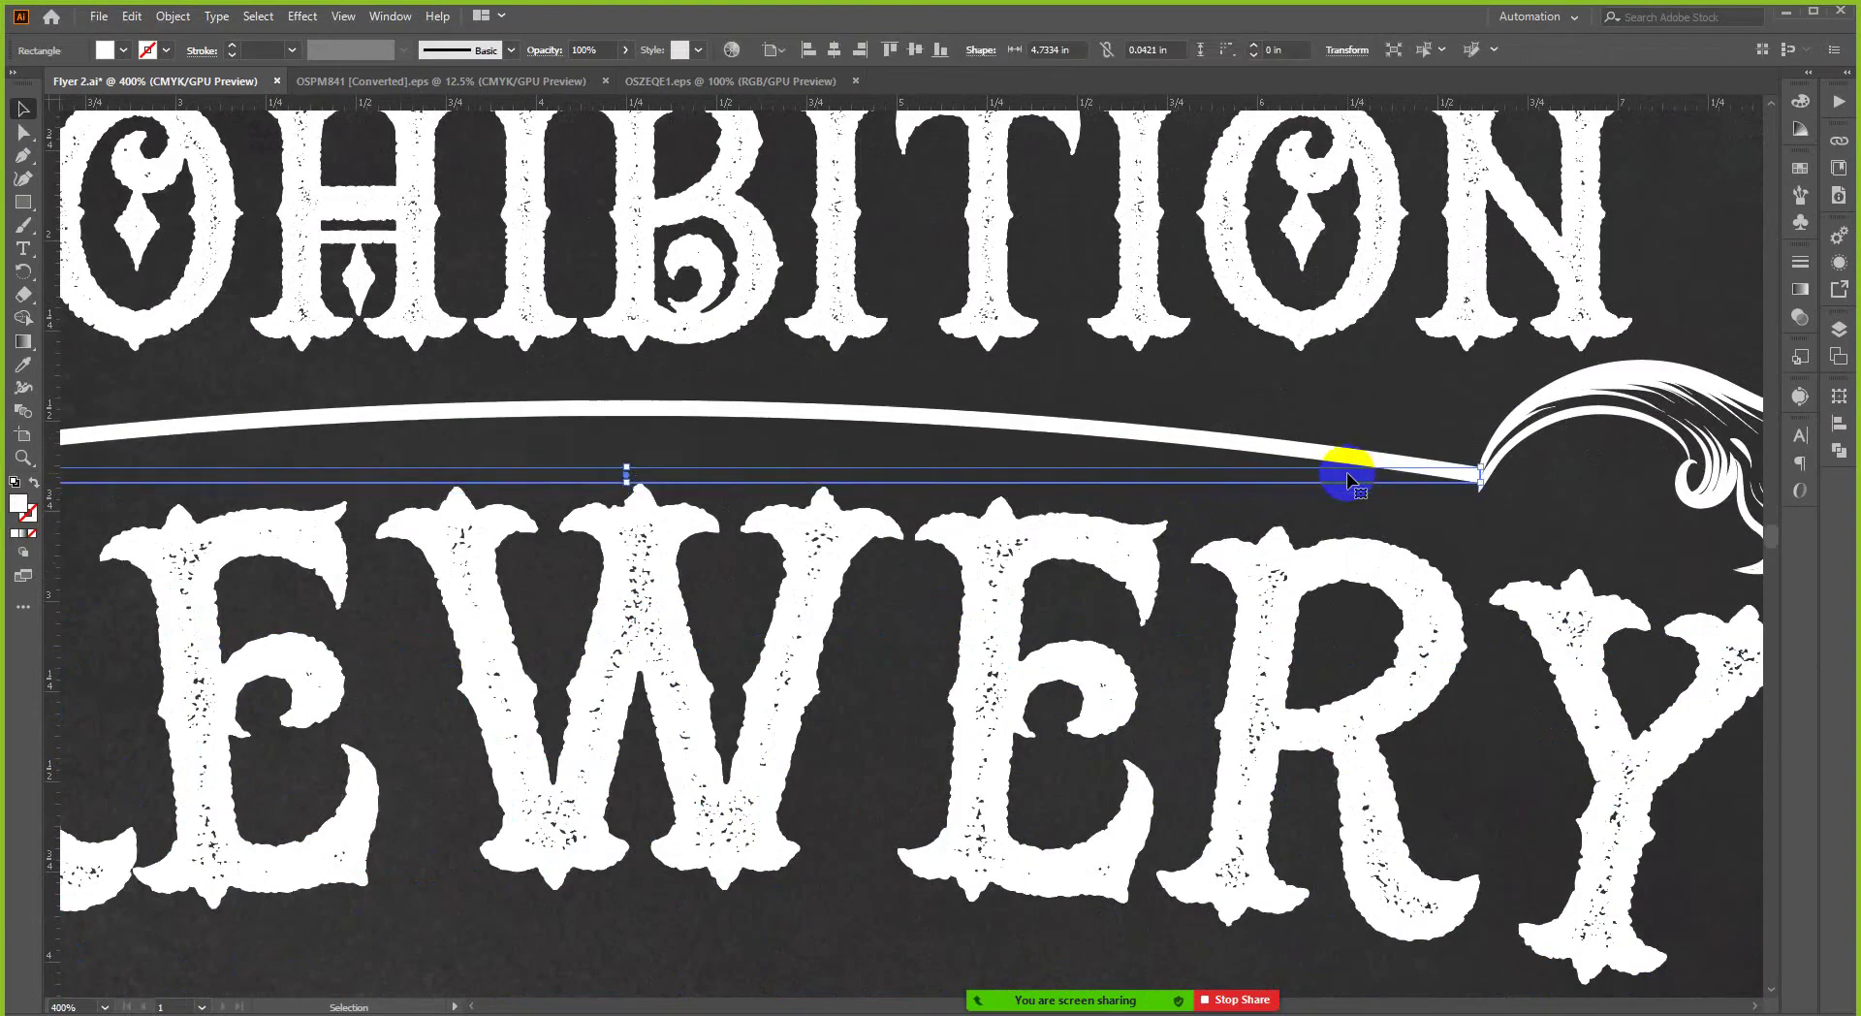
{"action": "scroll", "coordinate": [1347, 477], "scroll_direction": "down", "scroll_amount": 2}
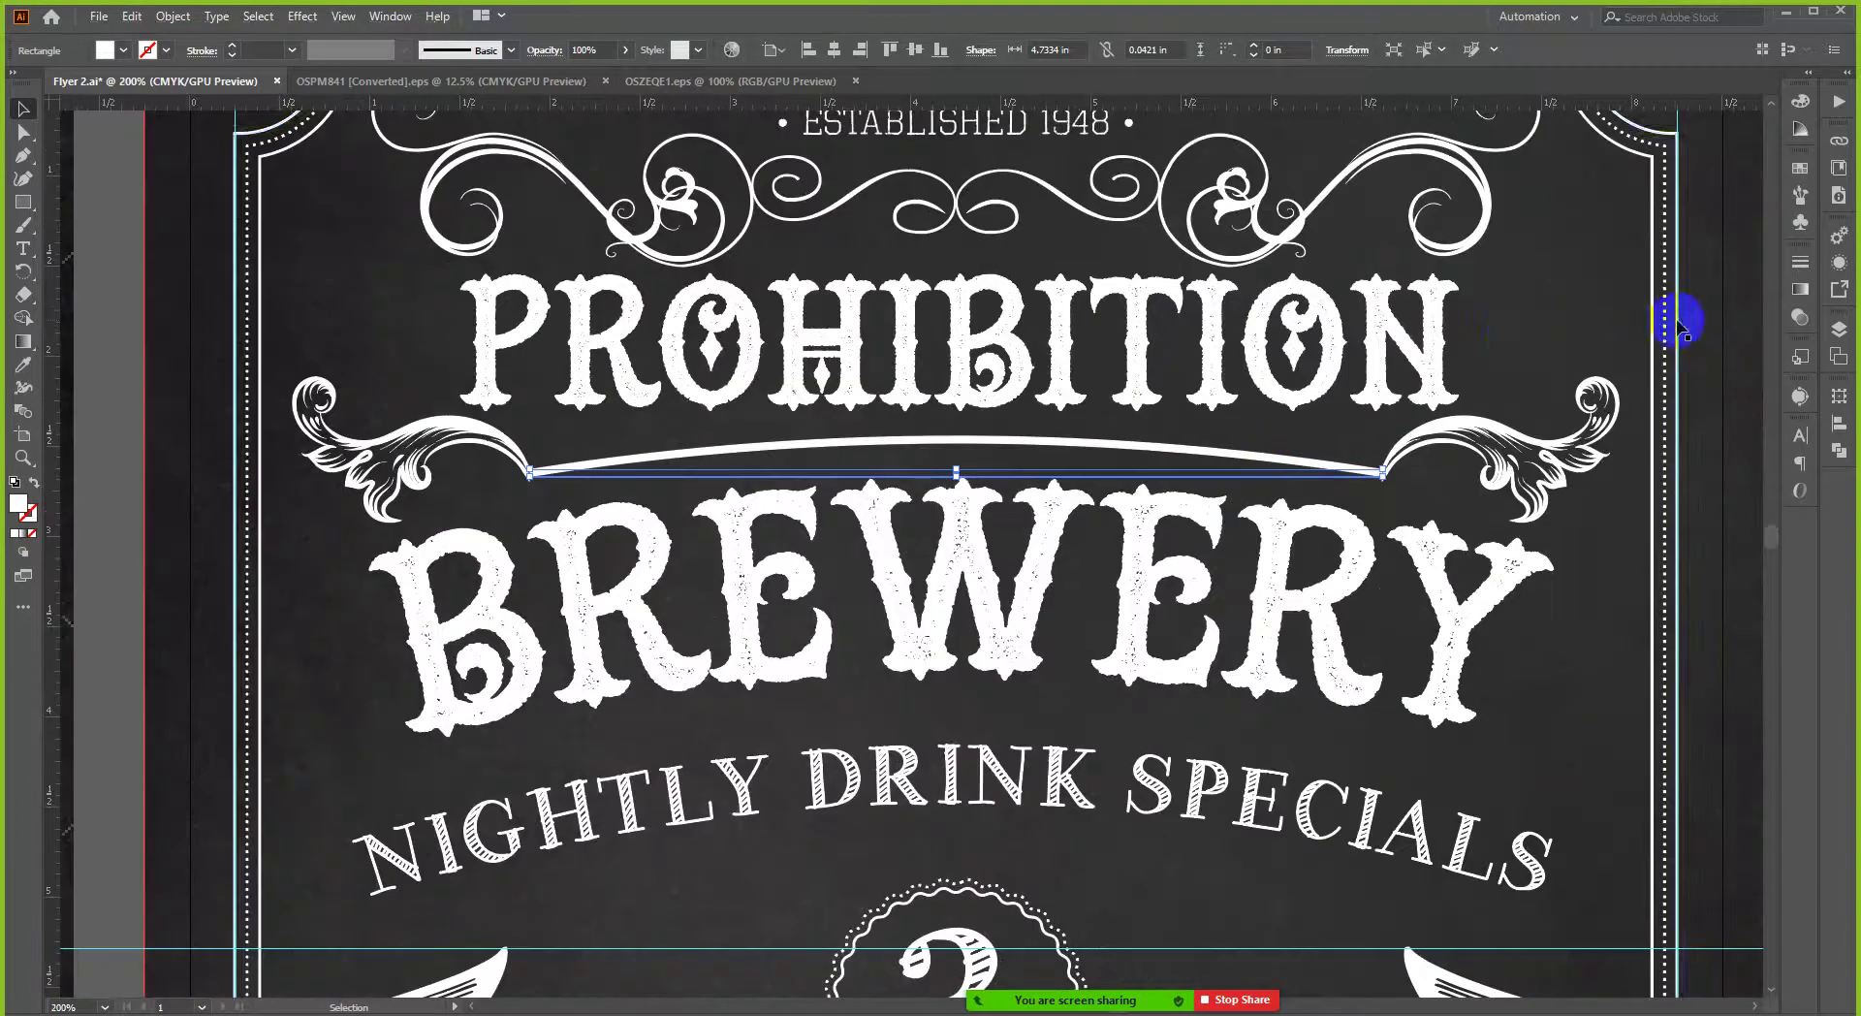
{"action": "scroll", "coordinate": [998, 334], "scroll_direction": "down", "scroll_amount": 1}
{"action": "left_click", "coordinate": [1616, 218]}
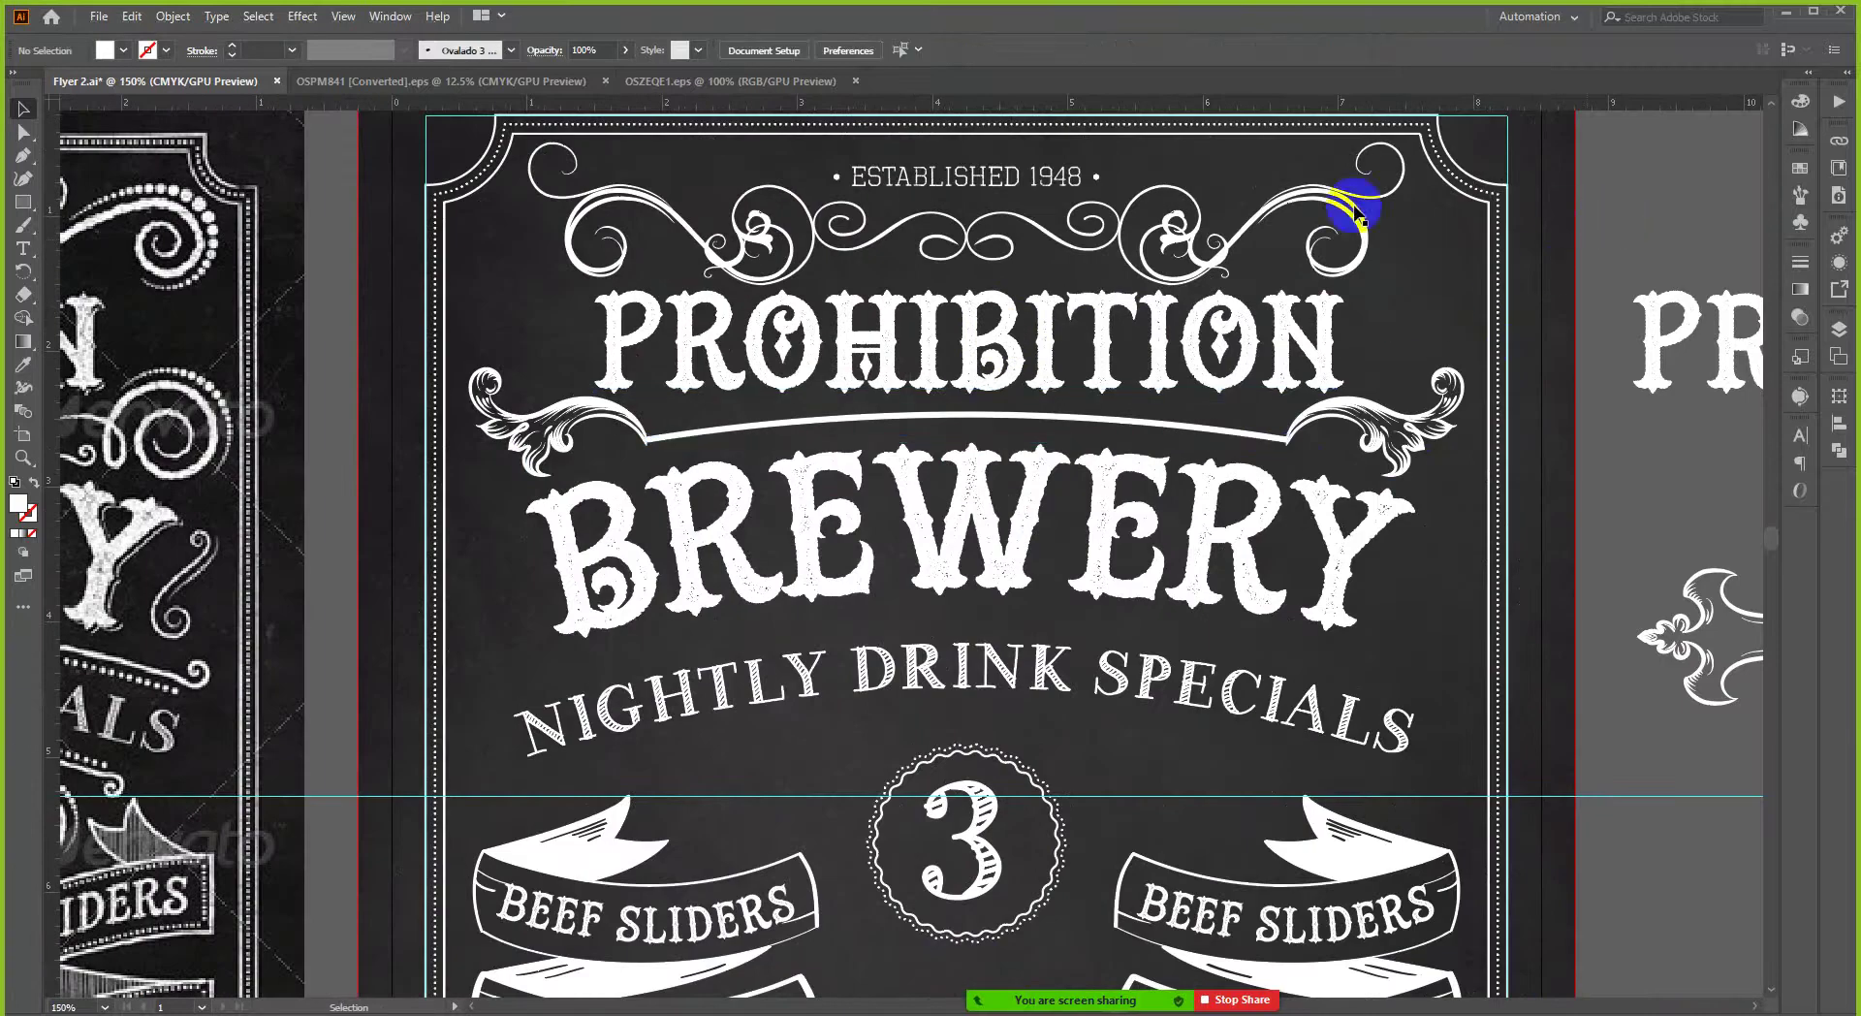
- Thin the arched line between the leaf scrolls to a height of about 0.021 in
{"action": "scroll", "coordinate": [1347, 223], "scroll_direction": "down", "scroll_amount": 3}
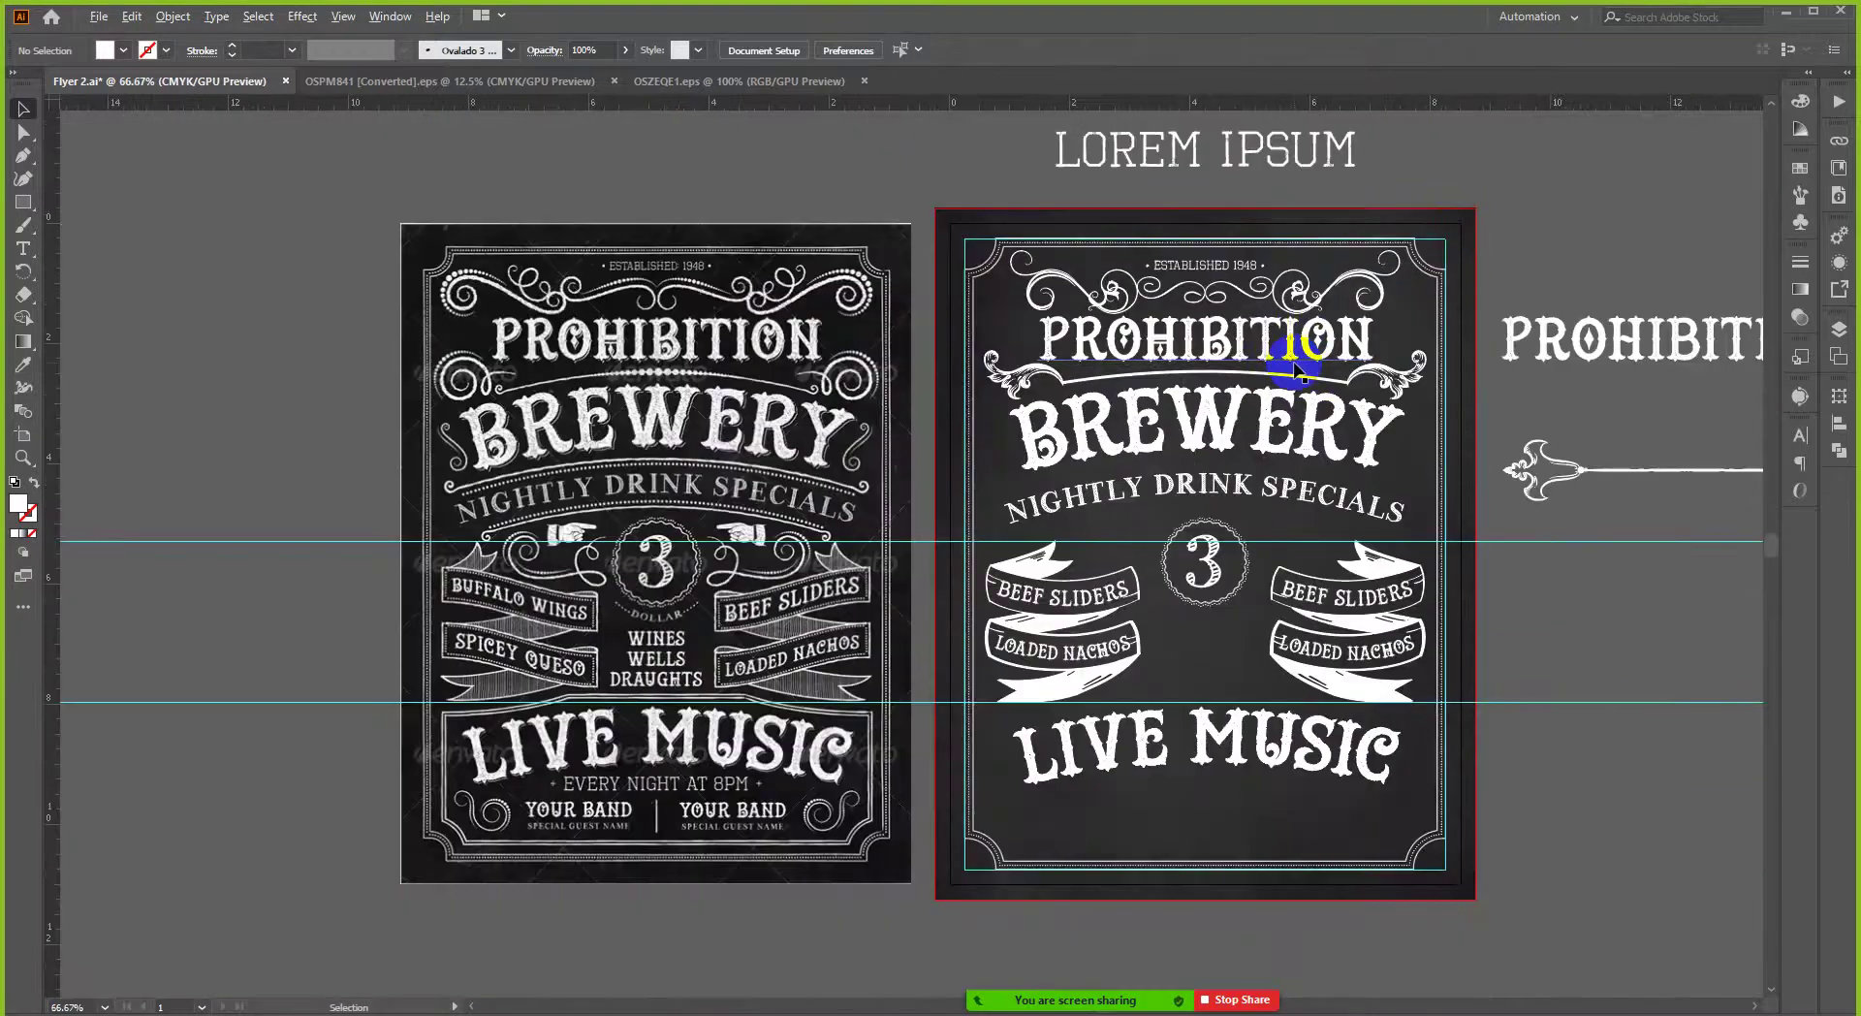
{"action": "scroll", "coordinate": [1279, 369], "scroll_direction": "up", "scroll_amount": 2}
{"action": "left_click", "coordinate": [1144, 368]}
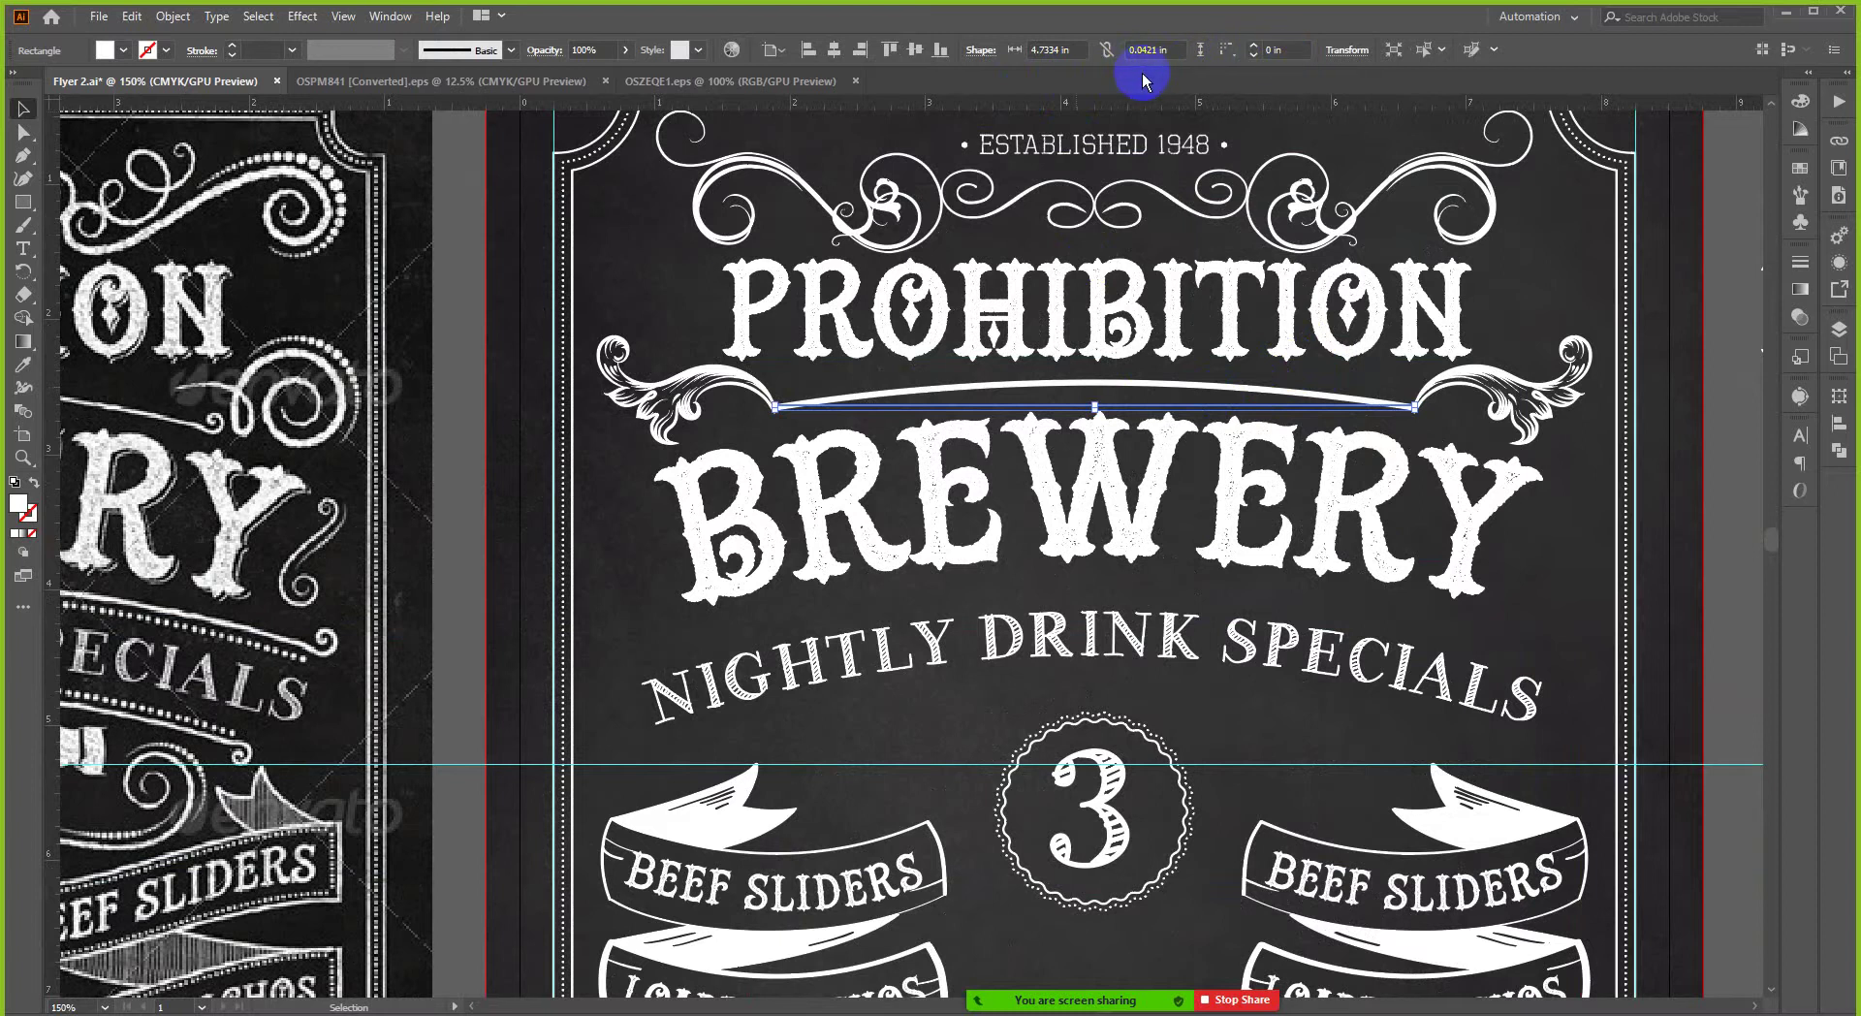
{"action": "scroll", "coordinate": [1080, 378], "scroll_direction": "up", "scroll_amount": 5}
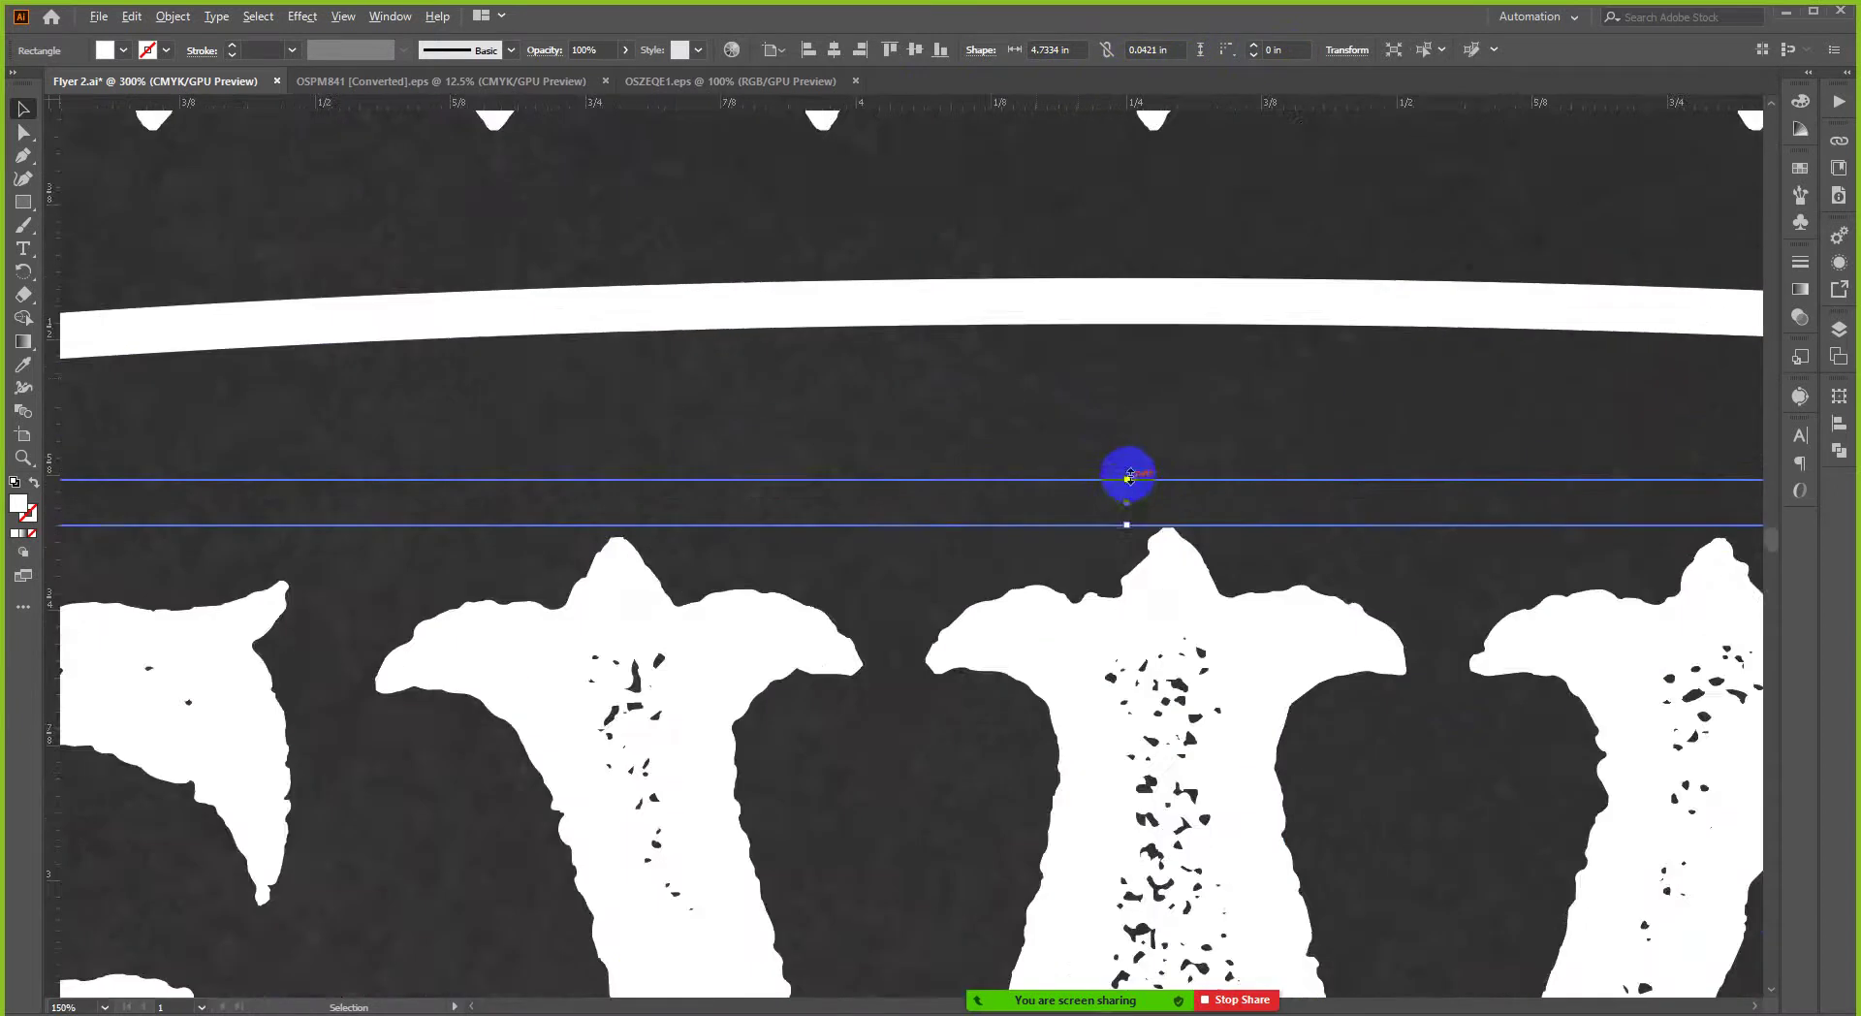
{"action": "left_click_drag", "start_coordinate": [1128, 477], "coordinate": [1124, 504]}
{"action": "scroll", "coordinate": [1072, 440], "scroll_direction": "down", "scroll_amount": 5}
{"action": "scroll", "coordinate": [1070, 444], "scroll_direction": "down", "scroll_amount": 8}
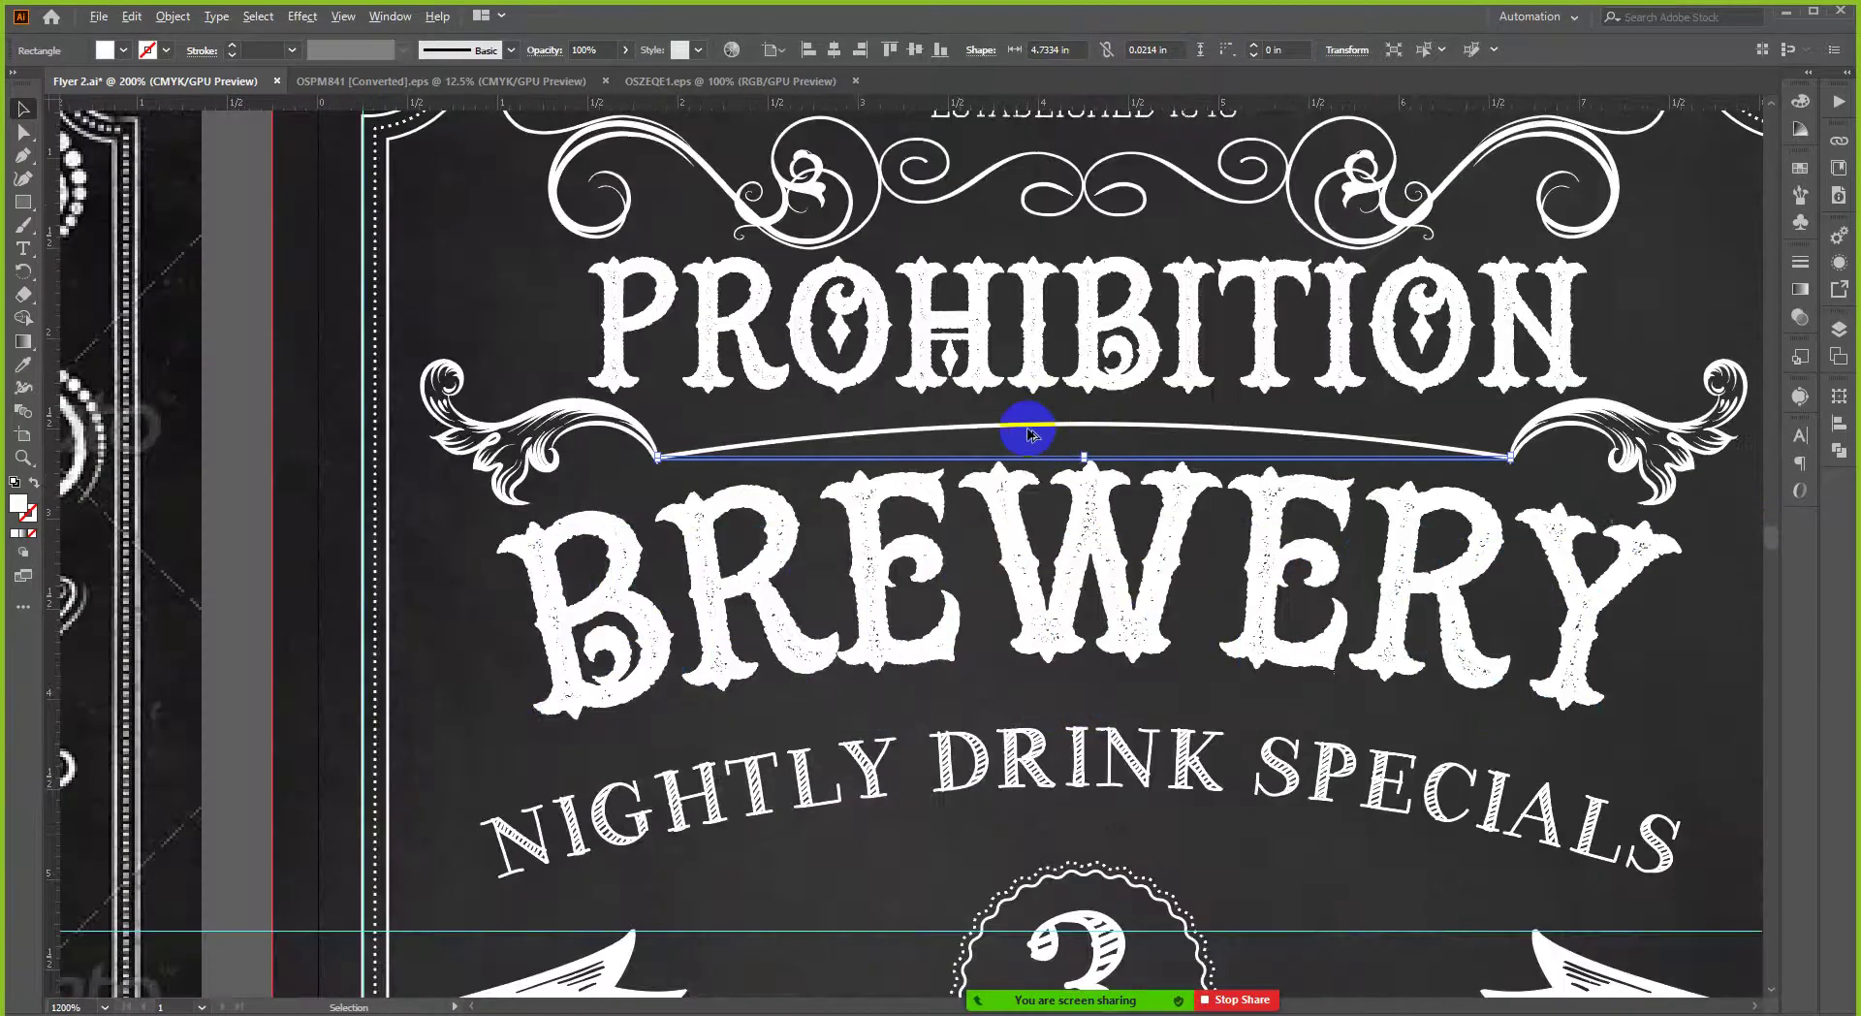
{"action": "scroll", "coordinate": [480, 292], "scroll_direction": "down", "scroll_amount": 2}
{"action": "left_click", "coordinate": [543, 286]}
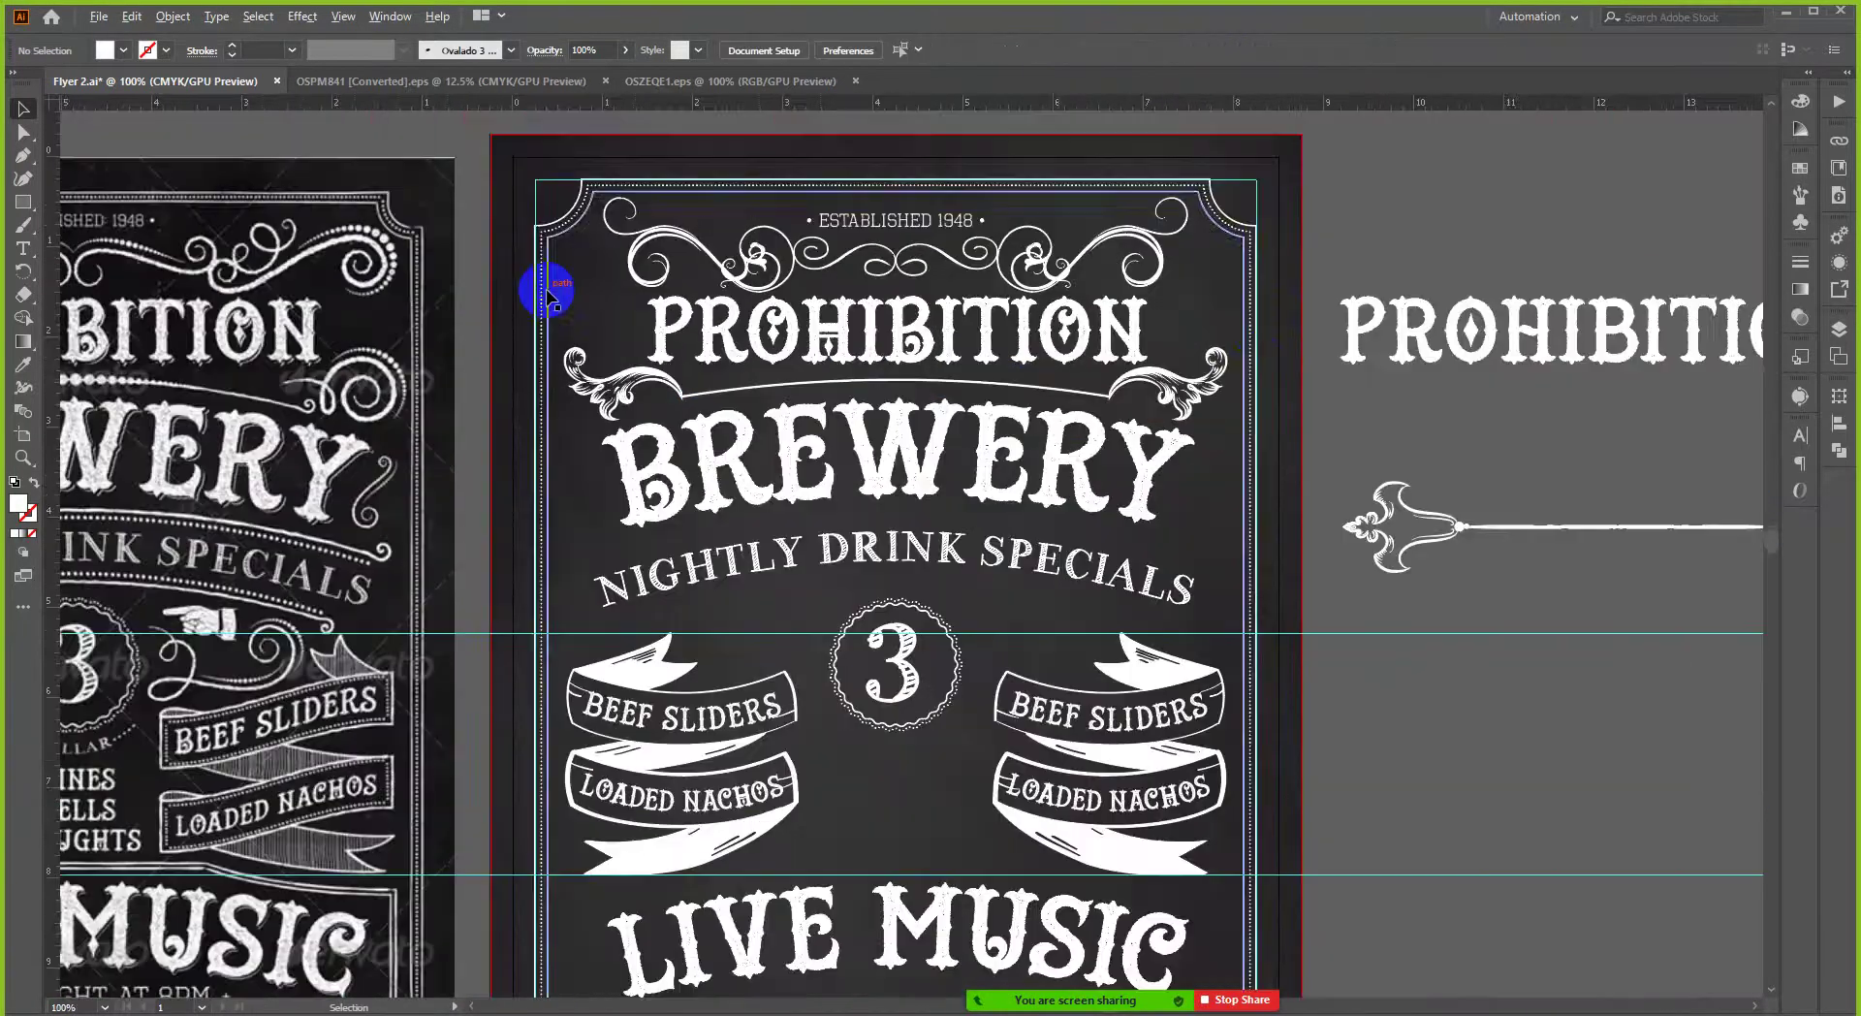
{"action": "scroll", "coordinate": [1260, 320], "scroll_direction": "up", "scroll_amount": 1}
{"action": "scroll", "coordinate": [1340, 252], "scroll_direction": "down", "scroll_amount": 1}
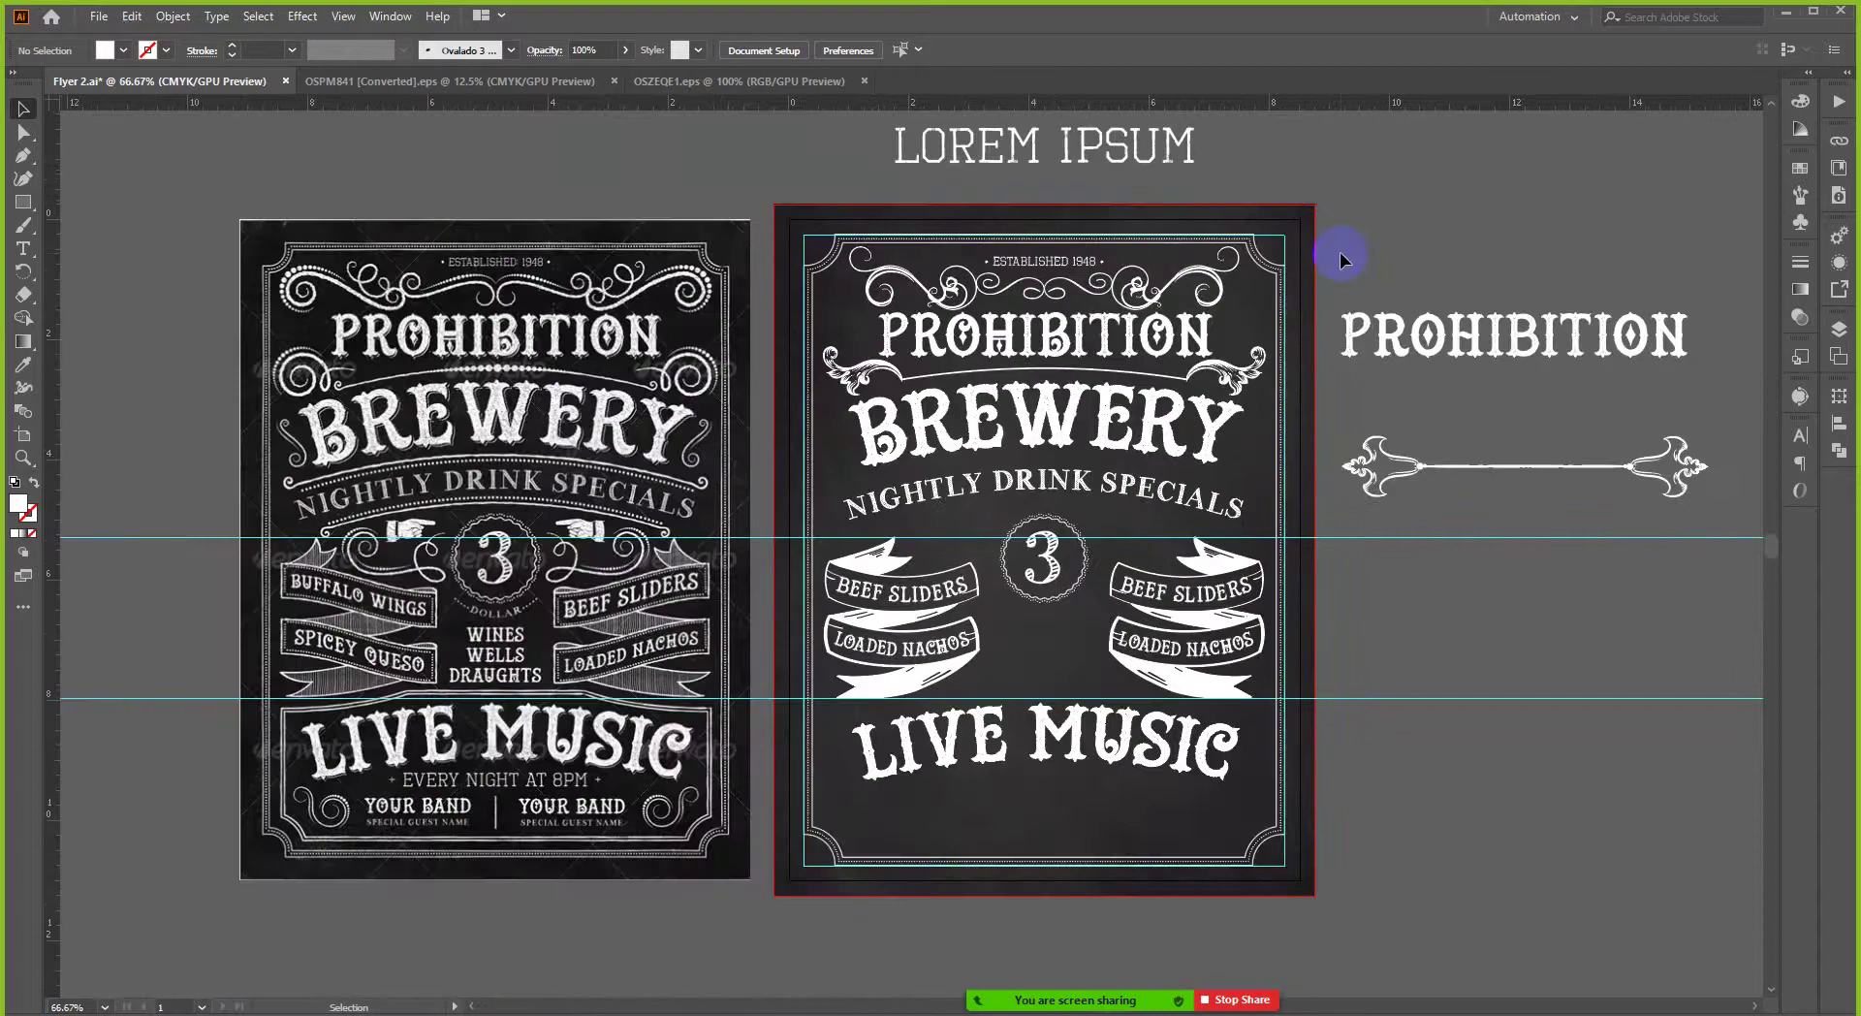
- Give the arched line a white stroke with a rough charcoal-style brush
{"action": "scroll", "coordinate": [1042, 366], "scroll_direction": "up", "scroll_amount": 3}
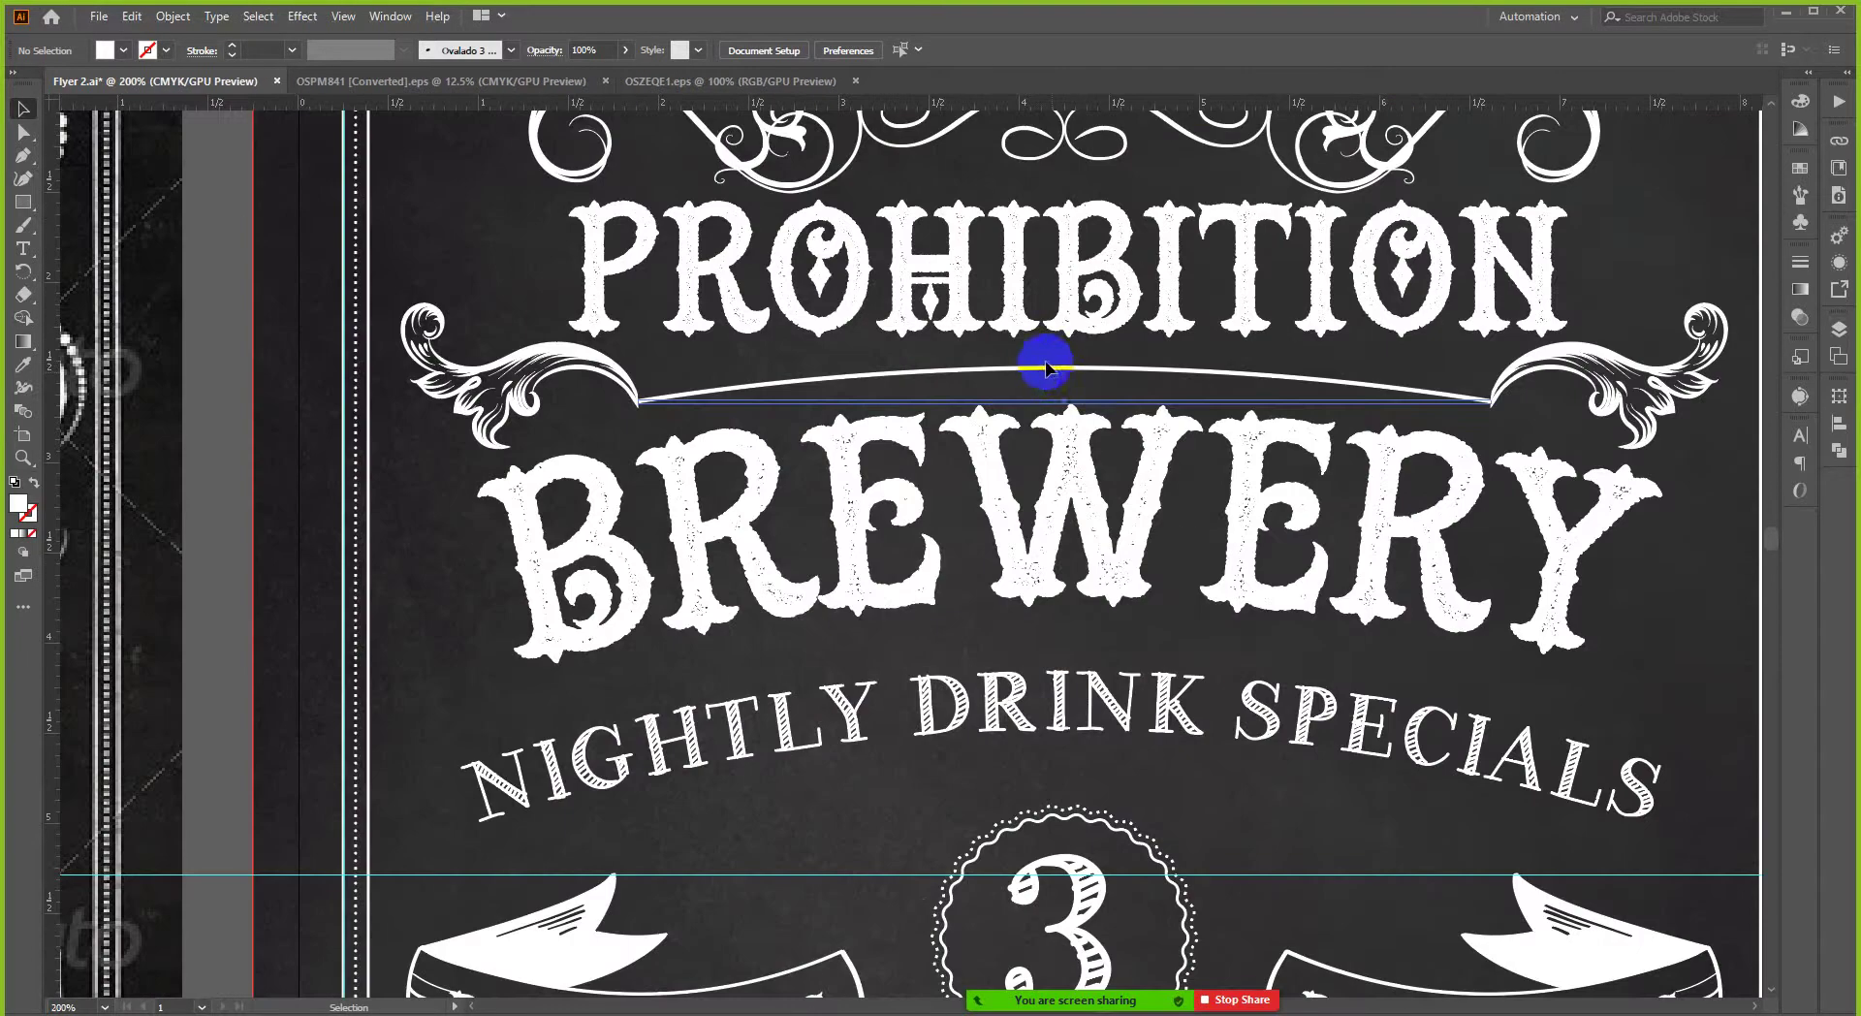
{"action": "left_click", "coordinate": [1052, 374]}
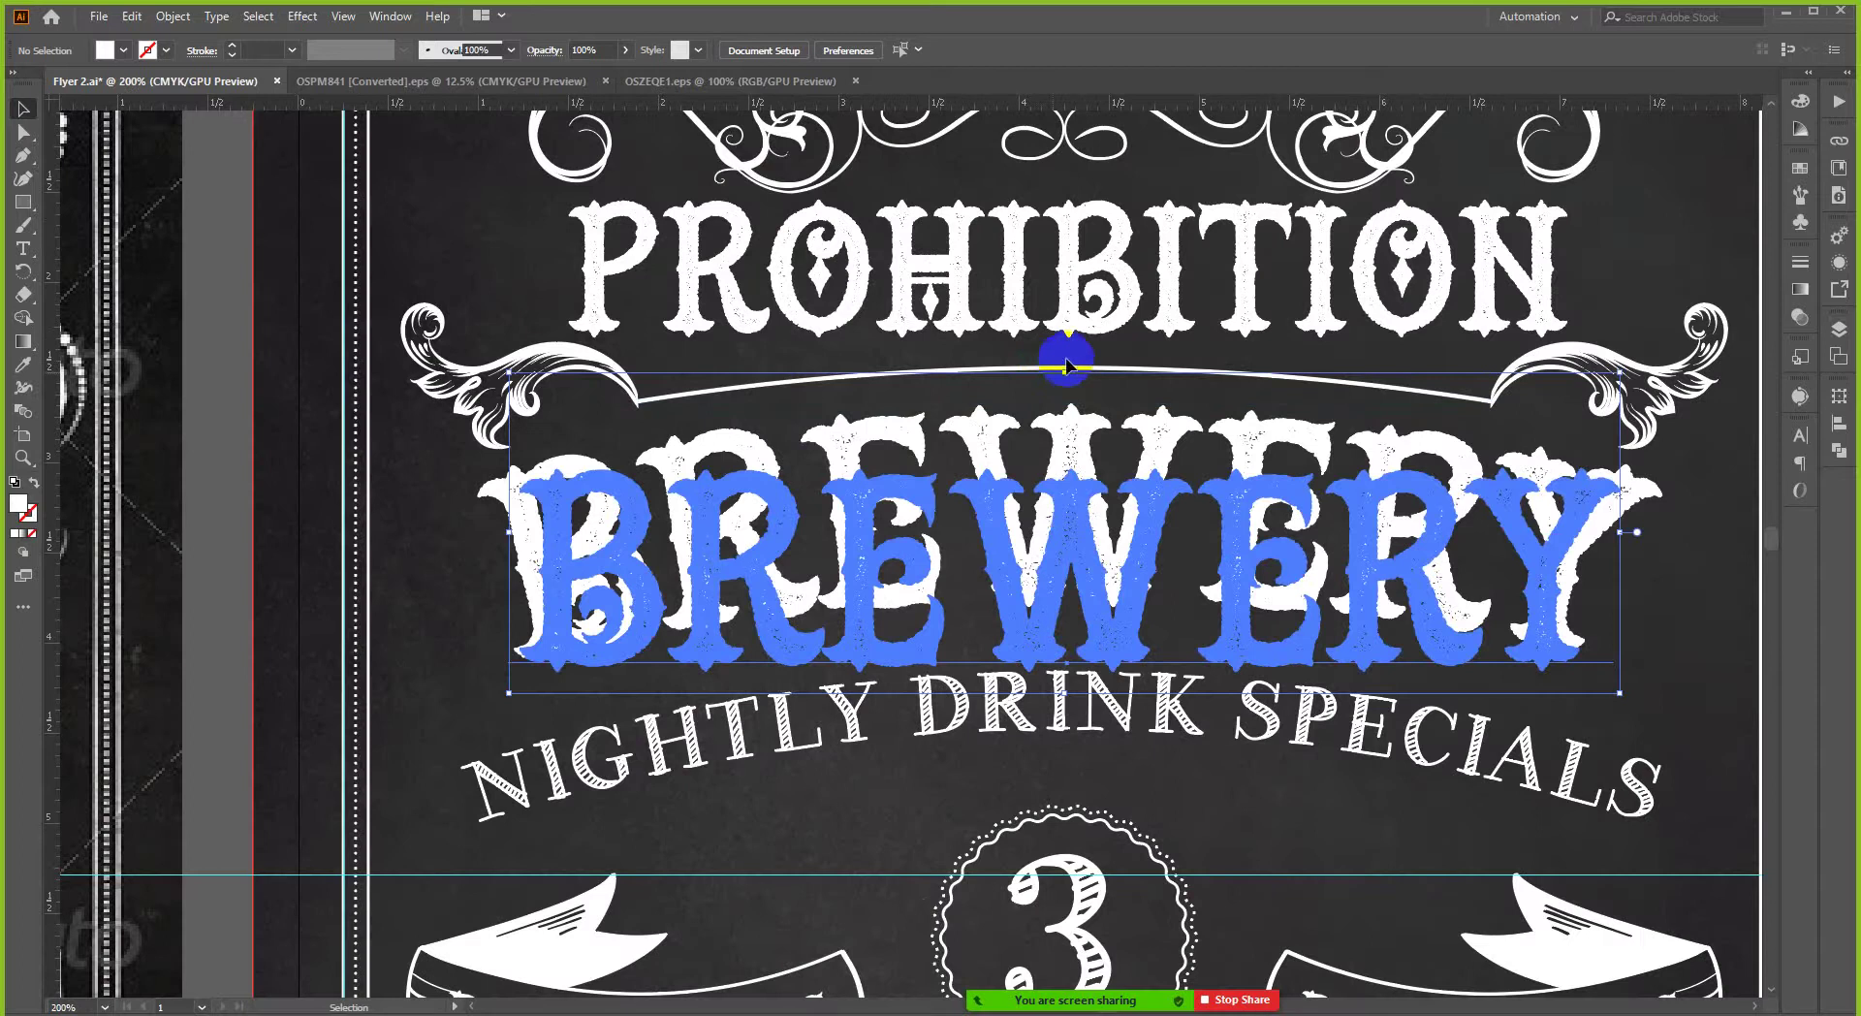
{"action": "left_click", "coordinate": [1065, 335]}
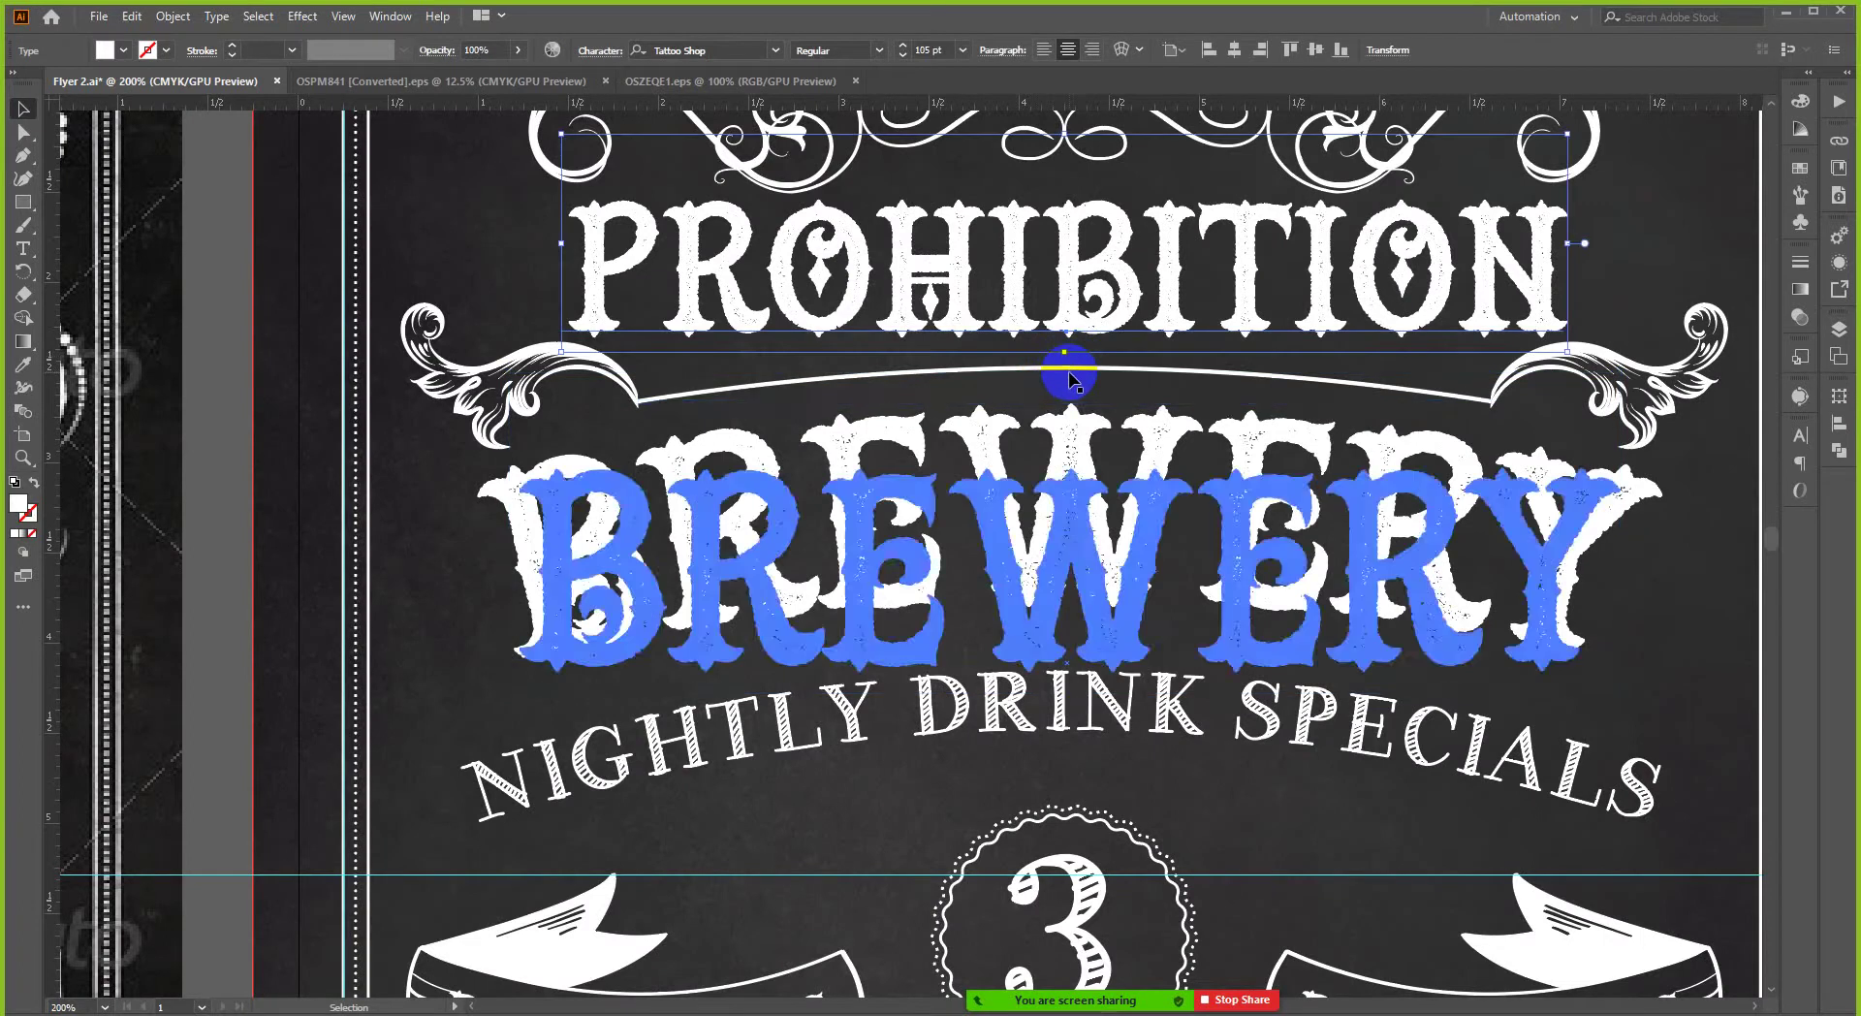
{"action": "left_click", "coordinate": [1074, 367]}
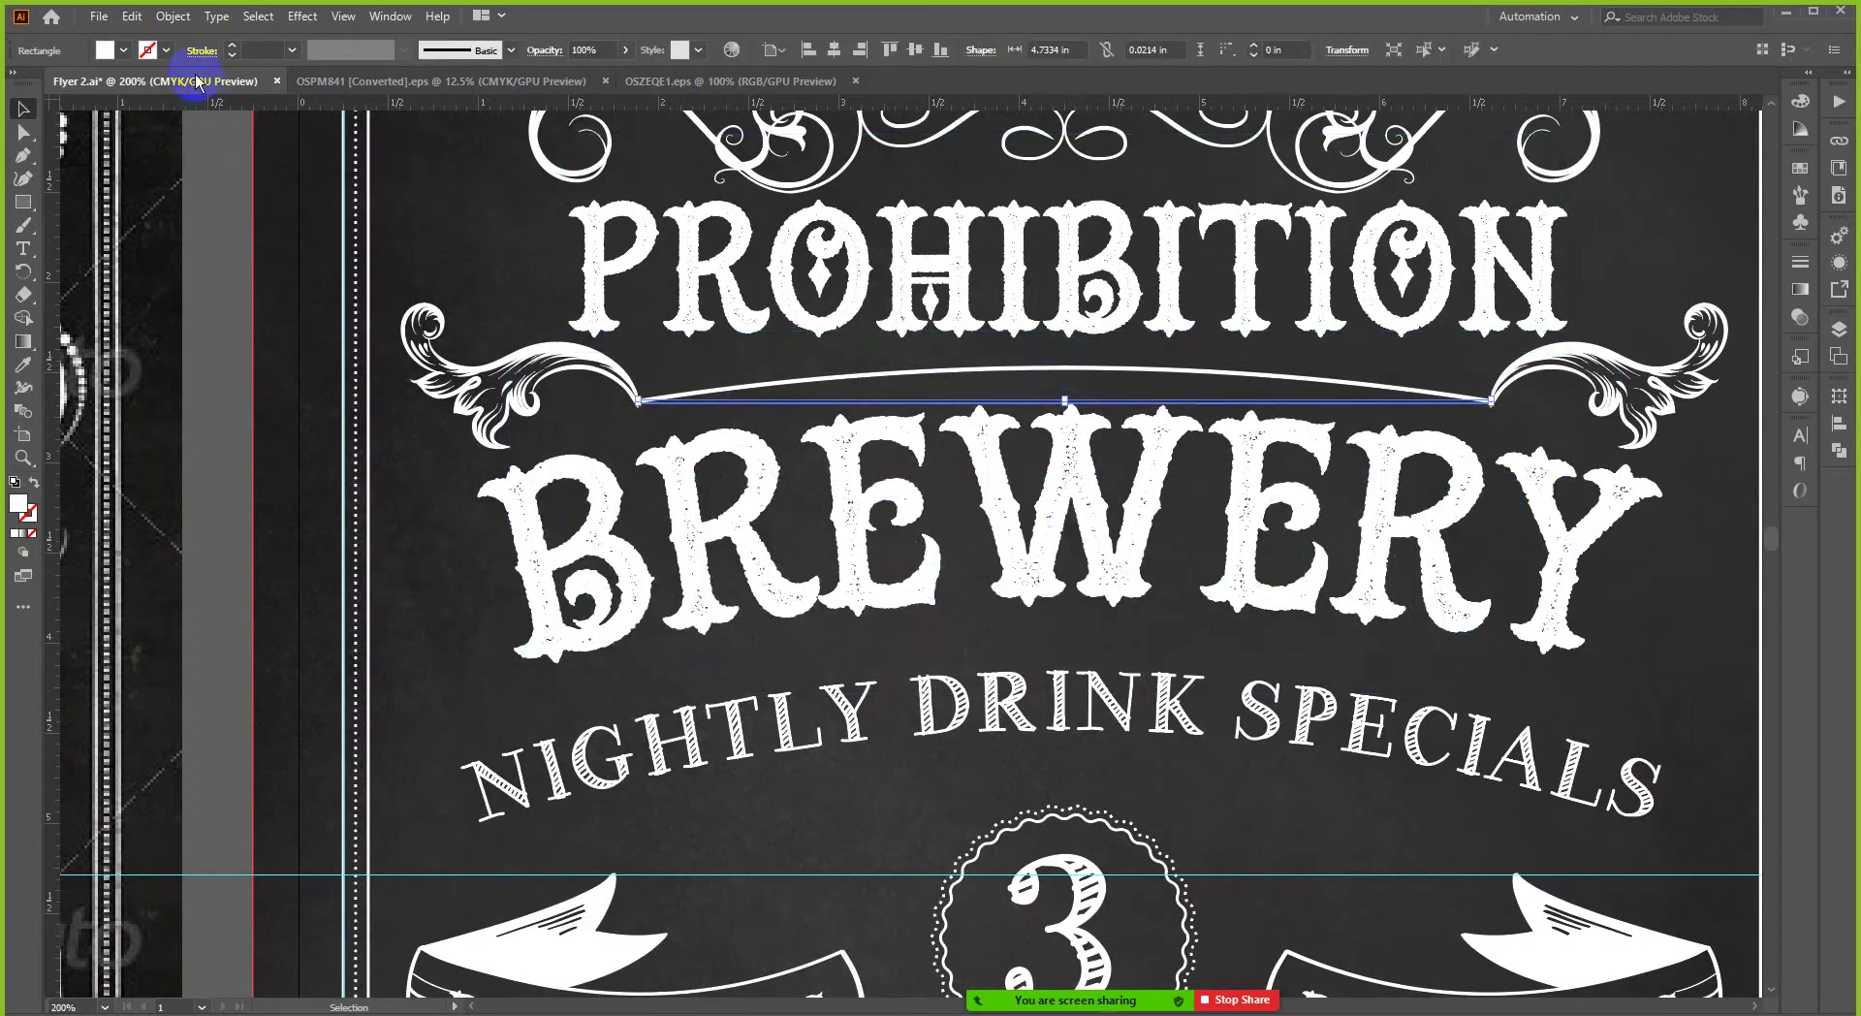
{"action": "left_click", "coordinate": [106, 52]}
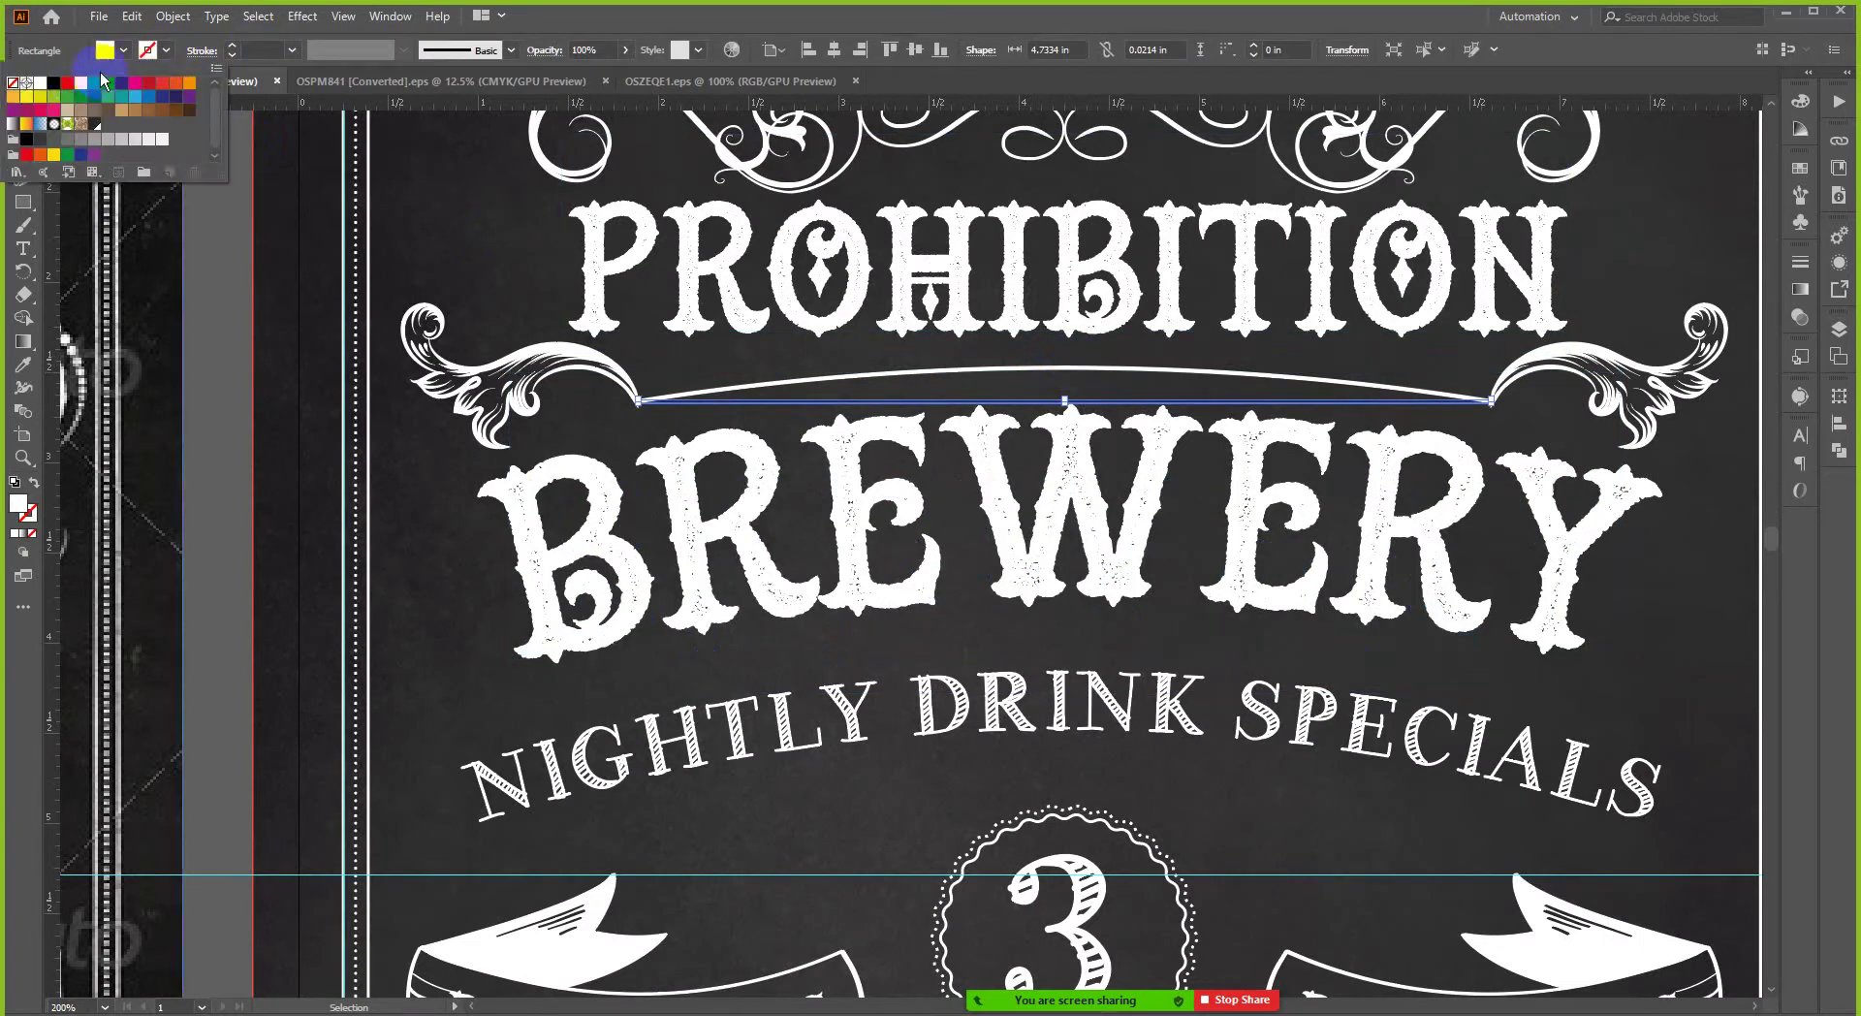
{"action": "left_click", "coordinate": [37, 85]}
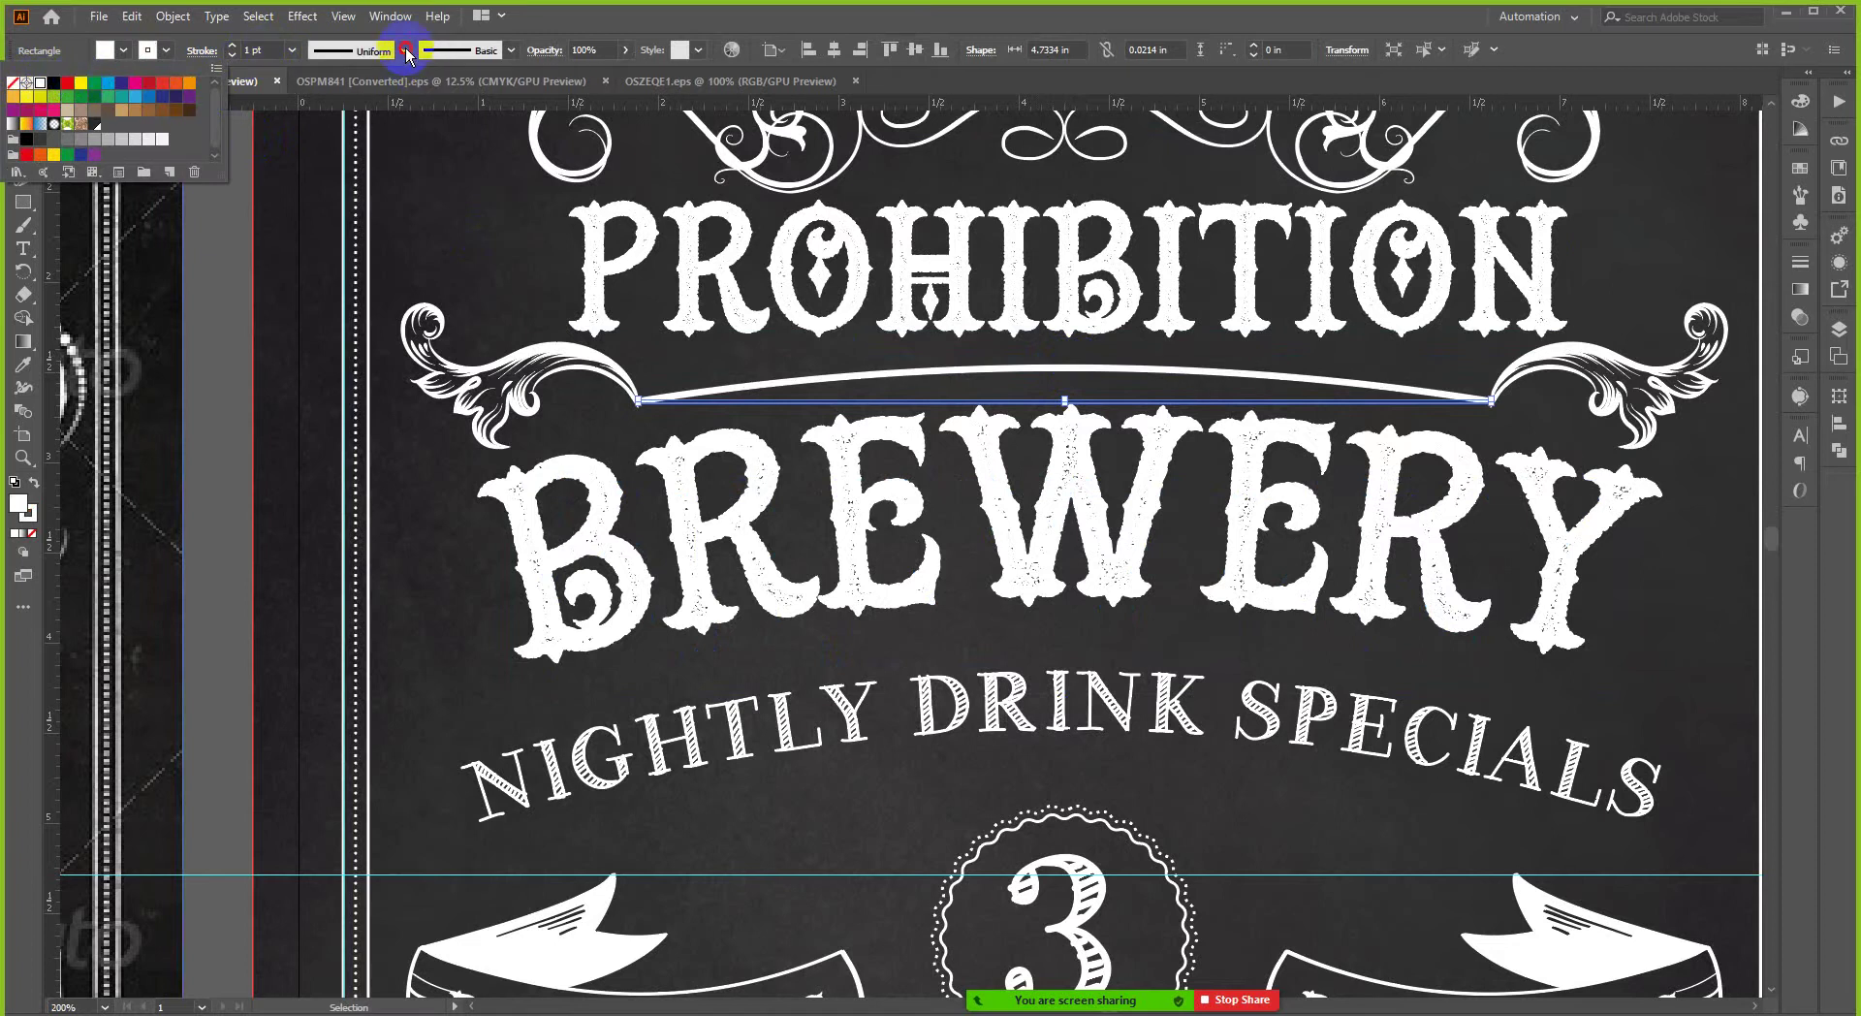
{"action": "left_click", "coordinate": [329, 52]}
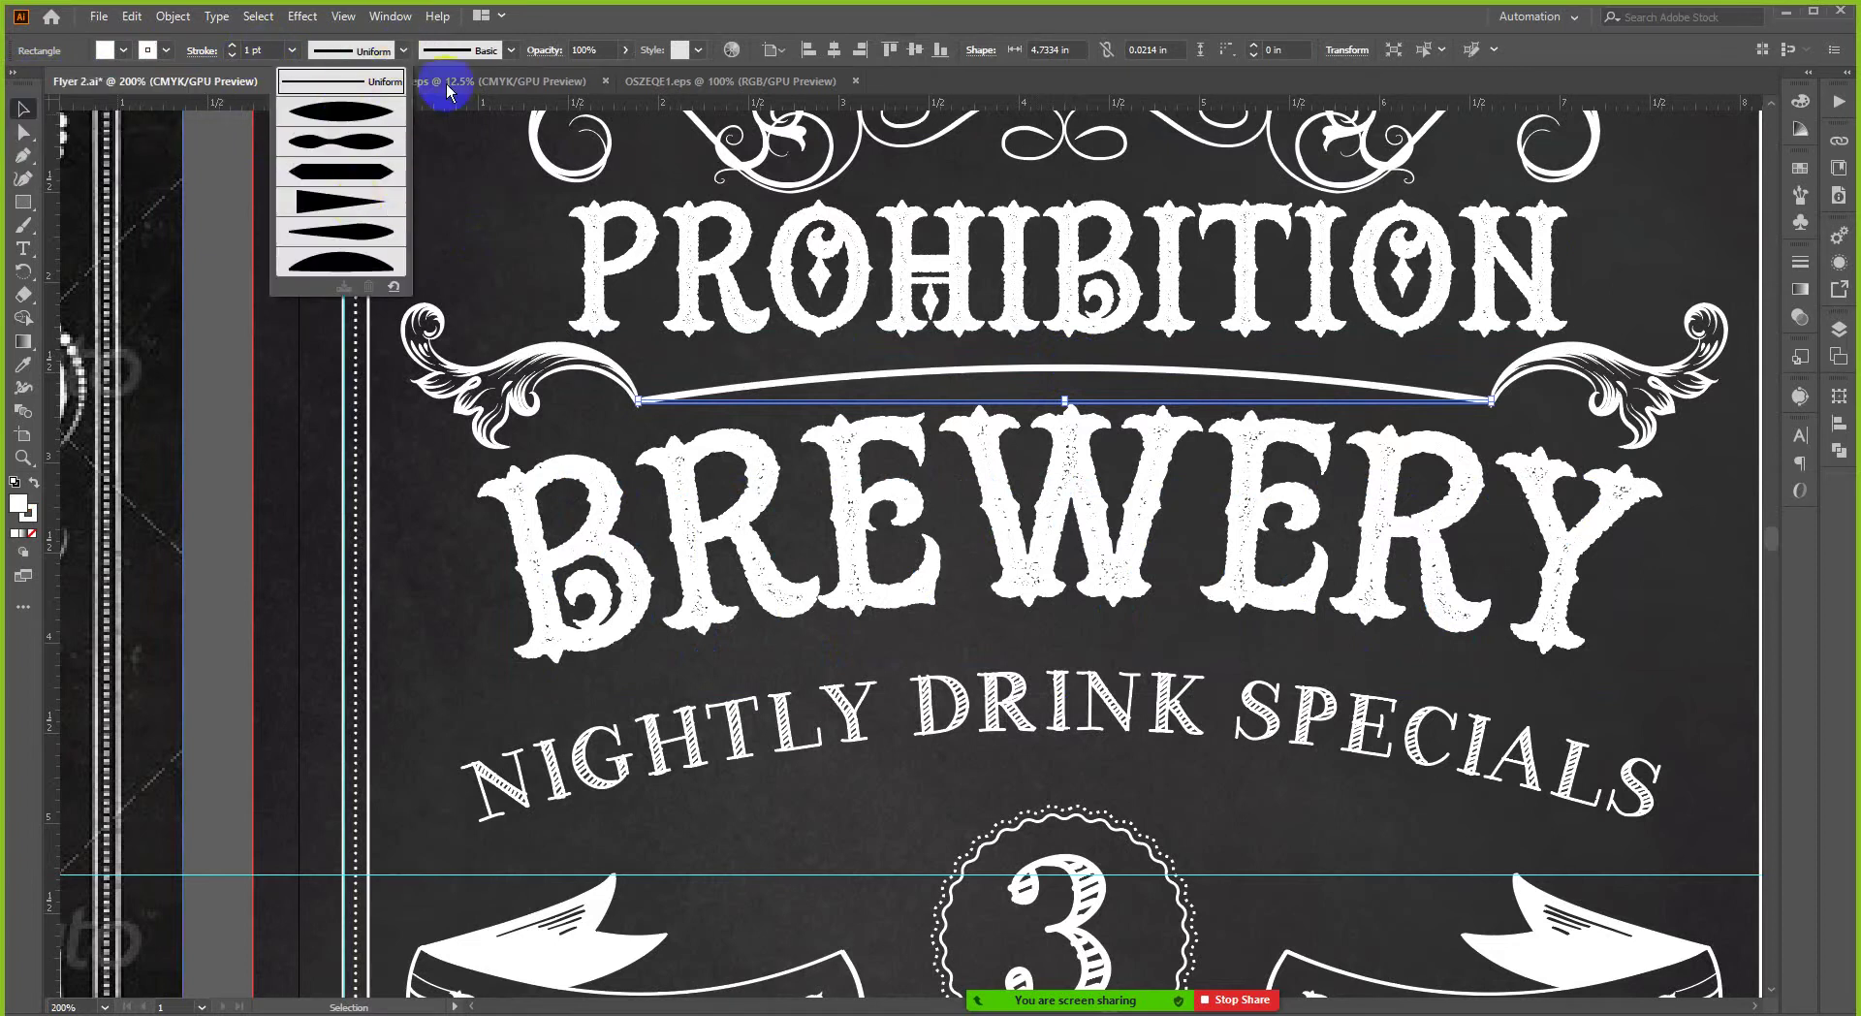
{"action": "left_click", "coordinate": [513, 51]}
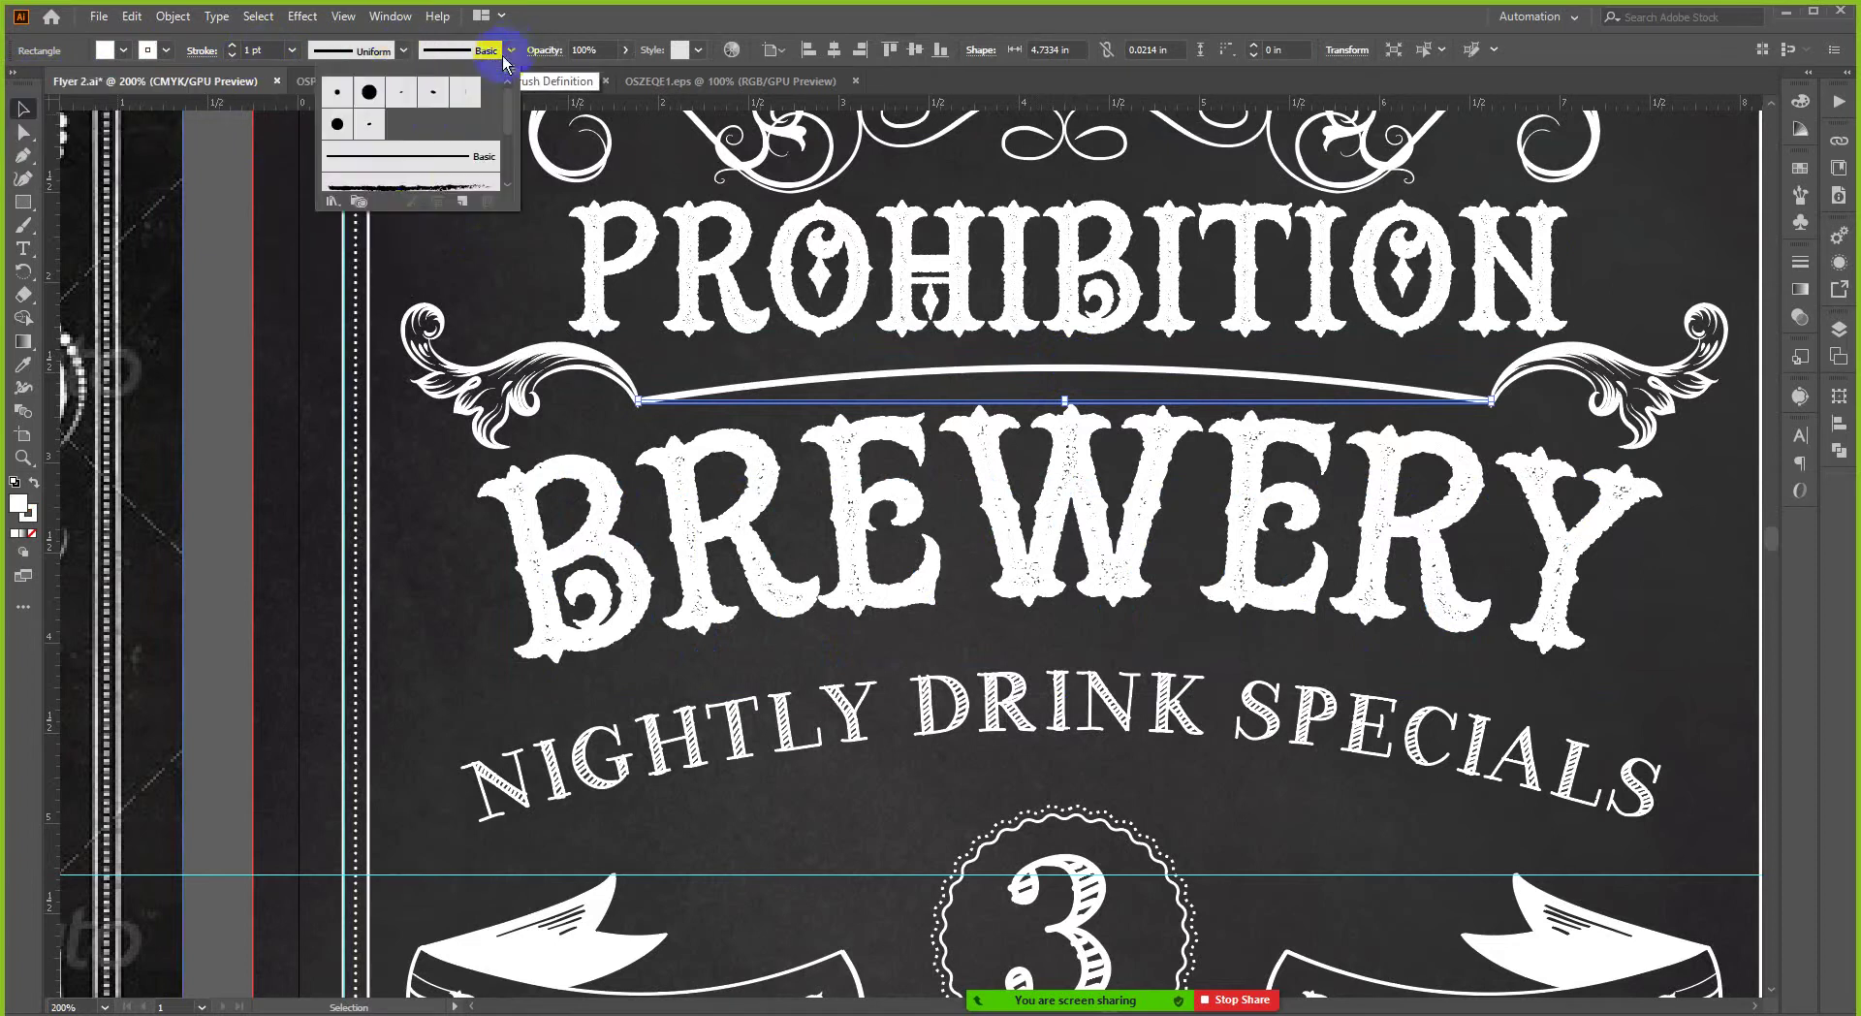
{"action": "left_click", "coordinate": [423, 185]}
- Reduce the stroke weight of the brushed arched line to 0.25 pt
{"action": "left_click", "coordinate": [232, 55]}
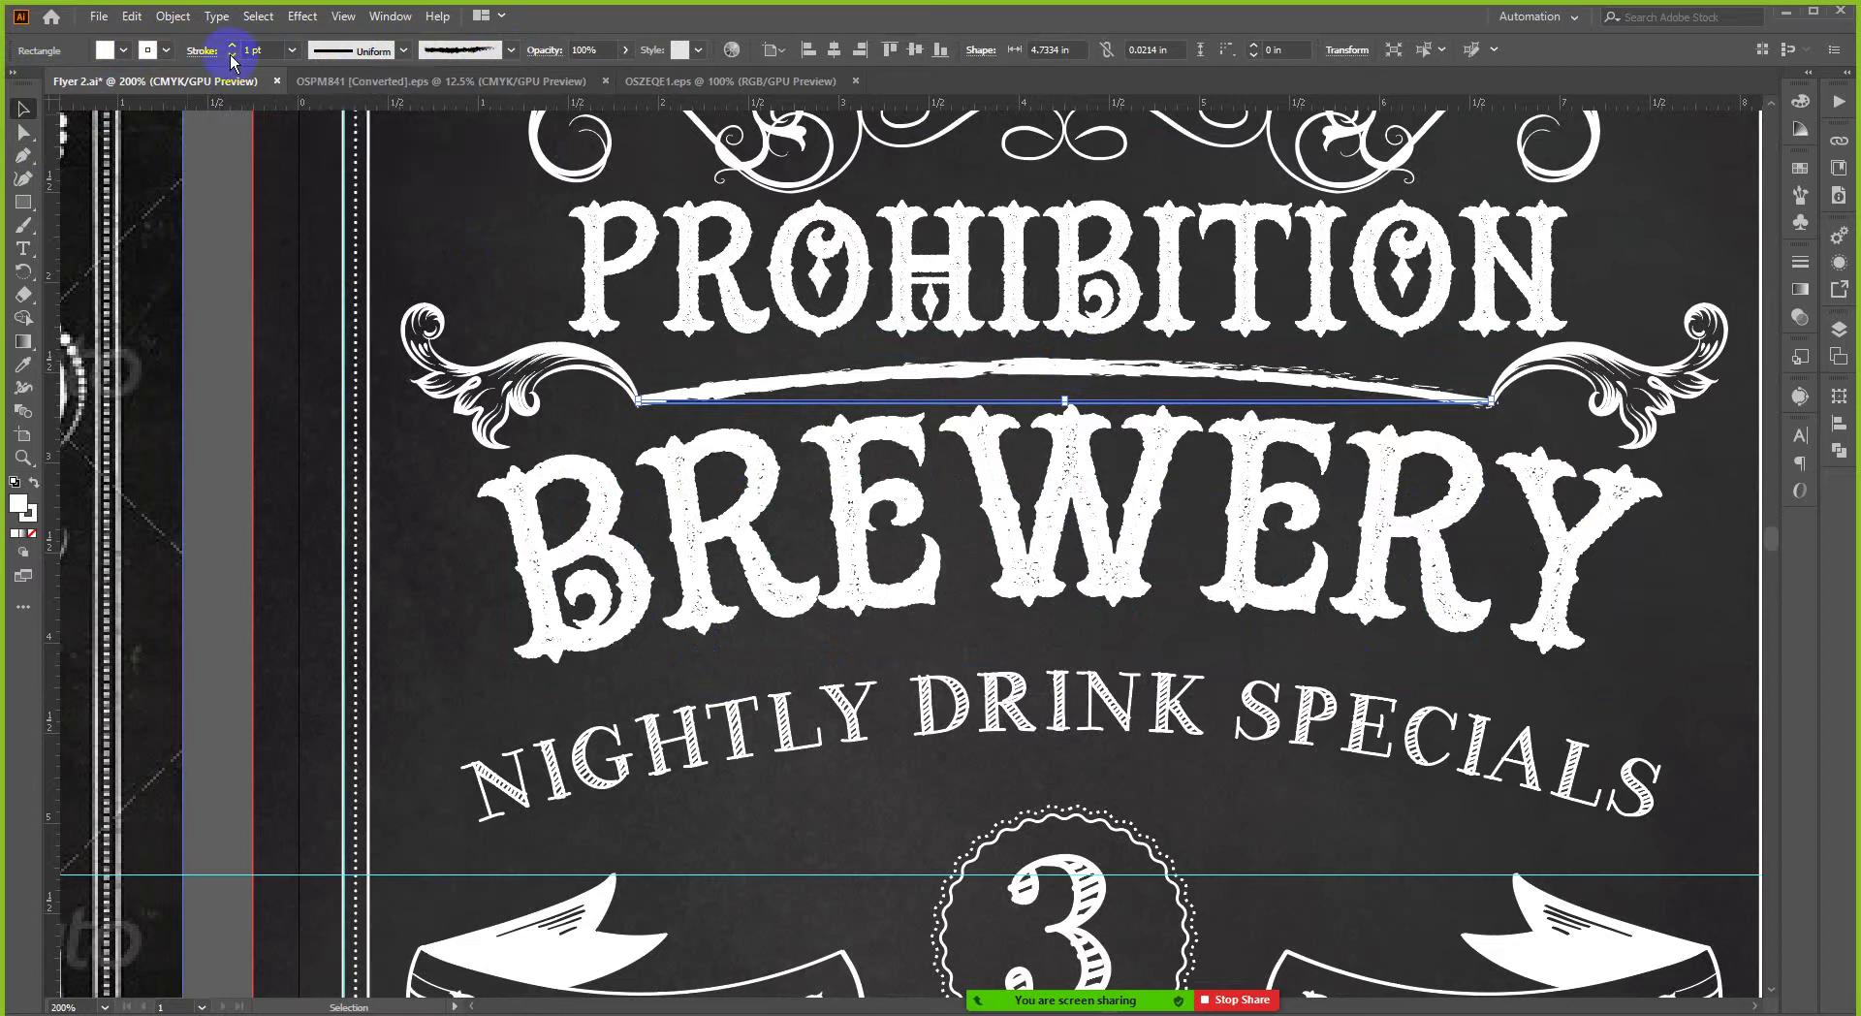
{"action": "left_click", "coordinate": [232, 55]}
{"action": "left_click", "coordinate": [232, 56]}
{"action": "left_click", "coordinate": [232, 55]}
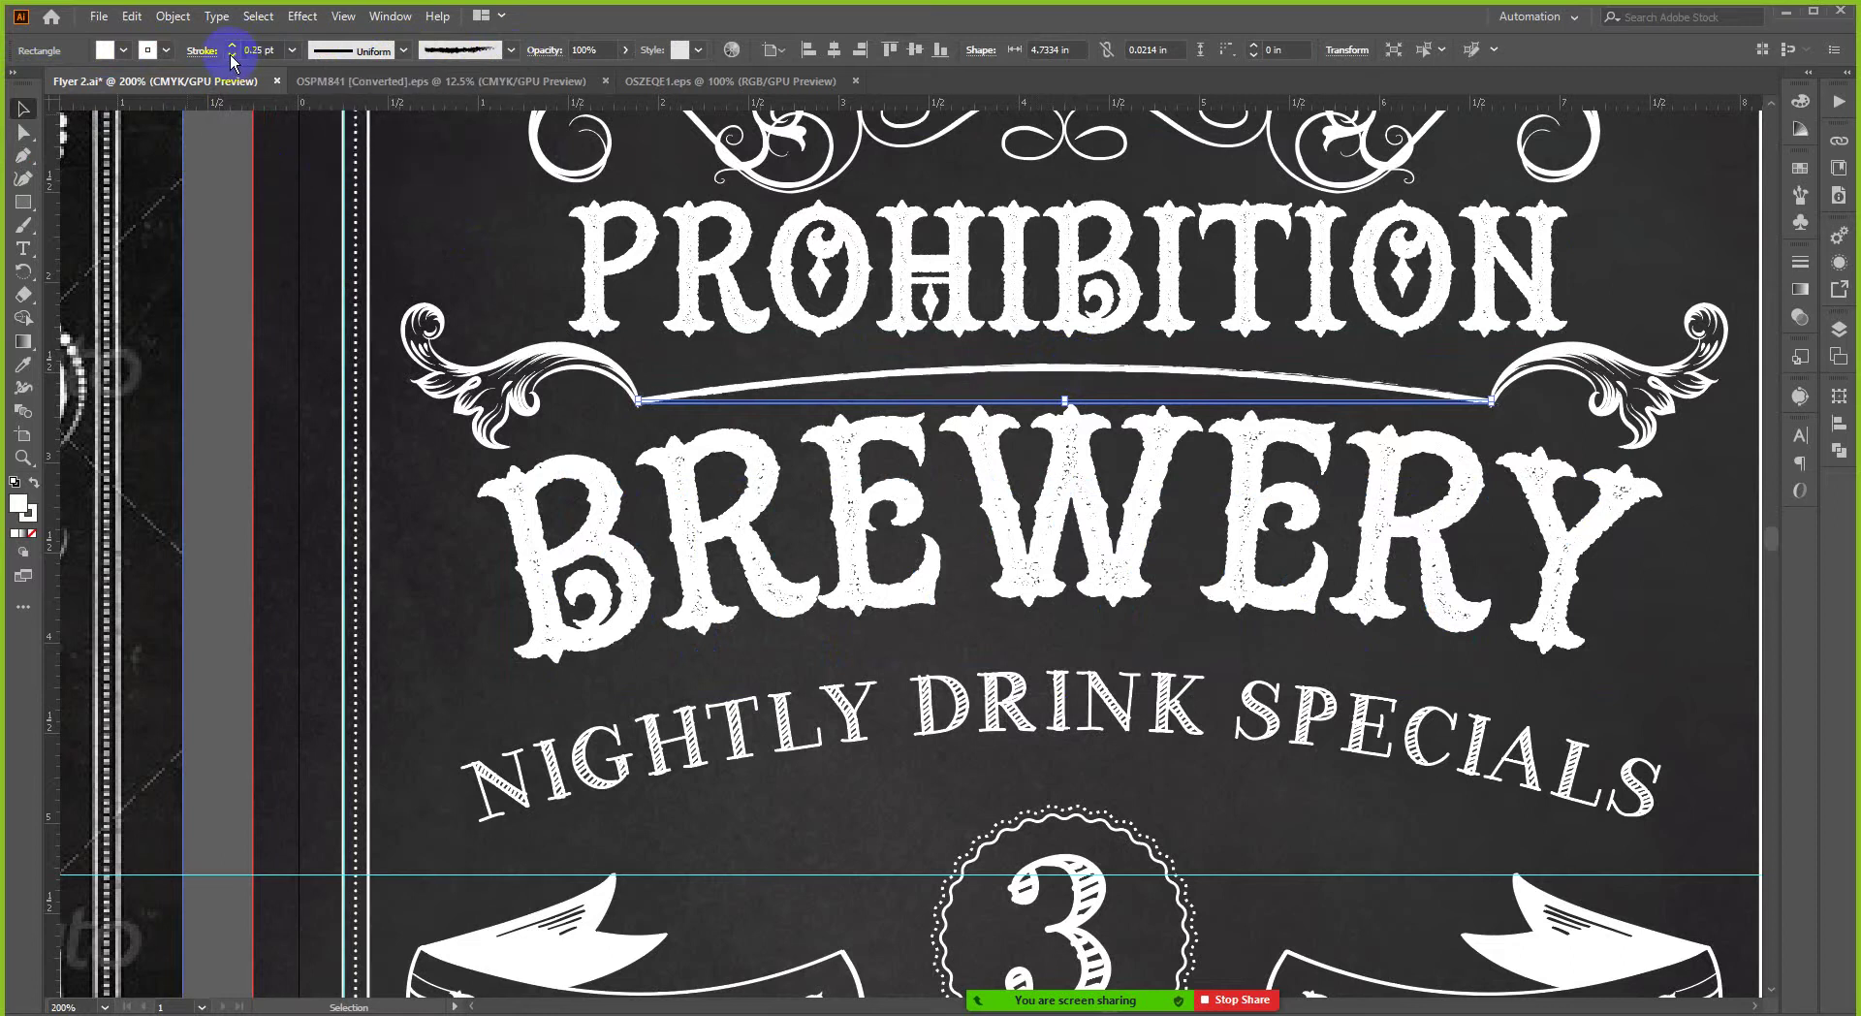
{"action": "left_click", "coordinate": [224, 154]}
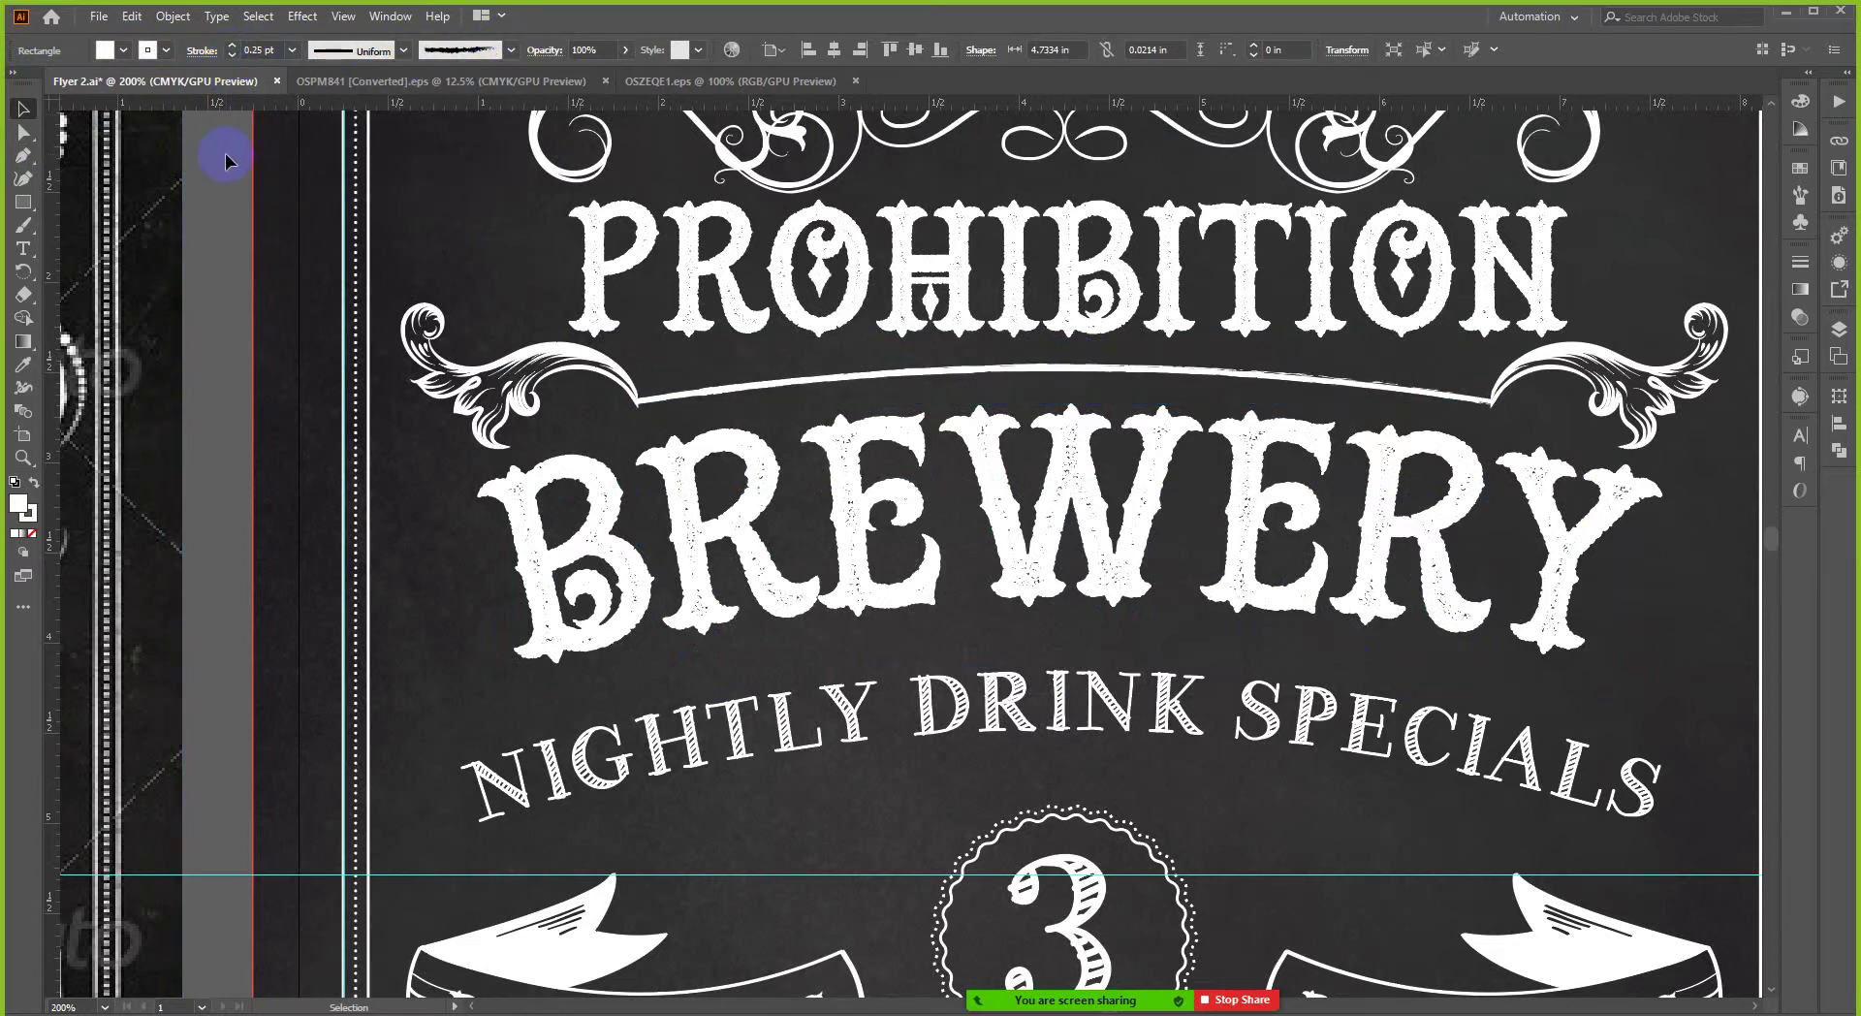
- Shift the brushed arched line very slightly downward to fit the tips of the leaf scrolls
{"action": "scroll", "coordinate": [1370, 403], "scroll_direction": "up", "scroll_amount": 3}
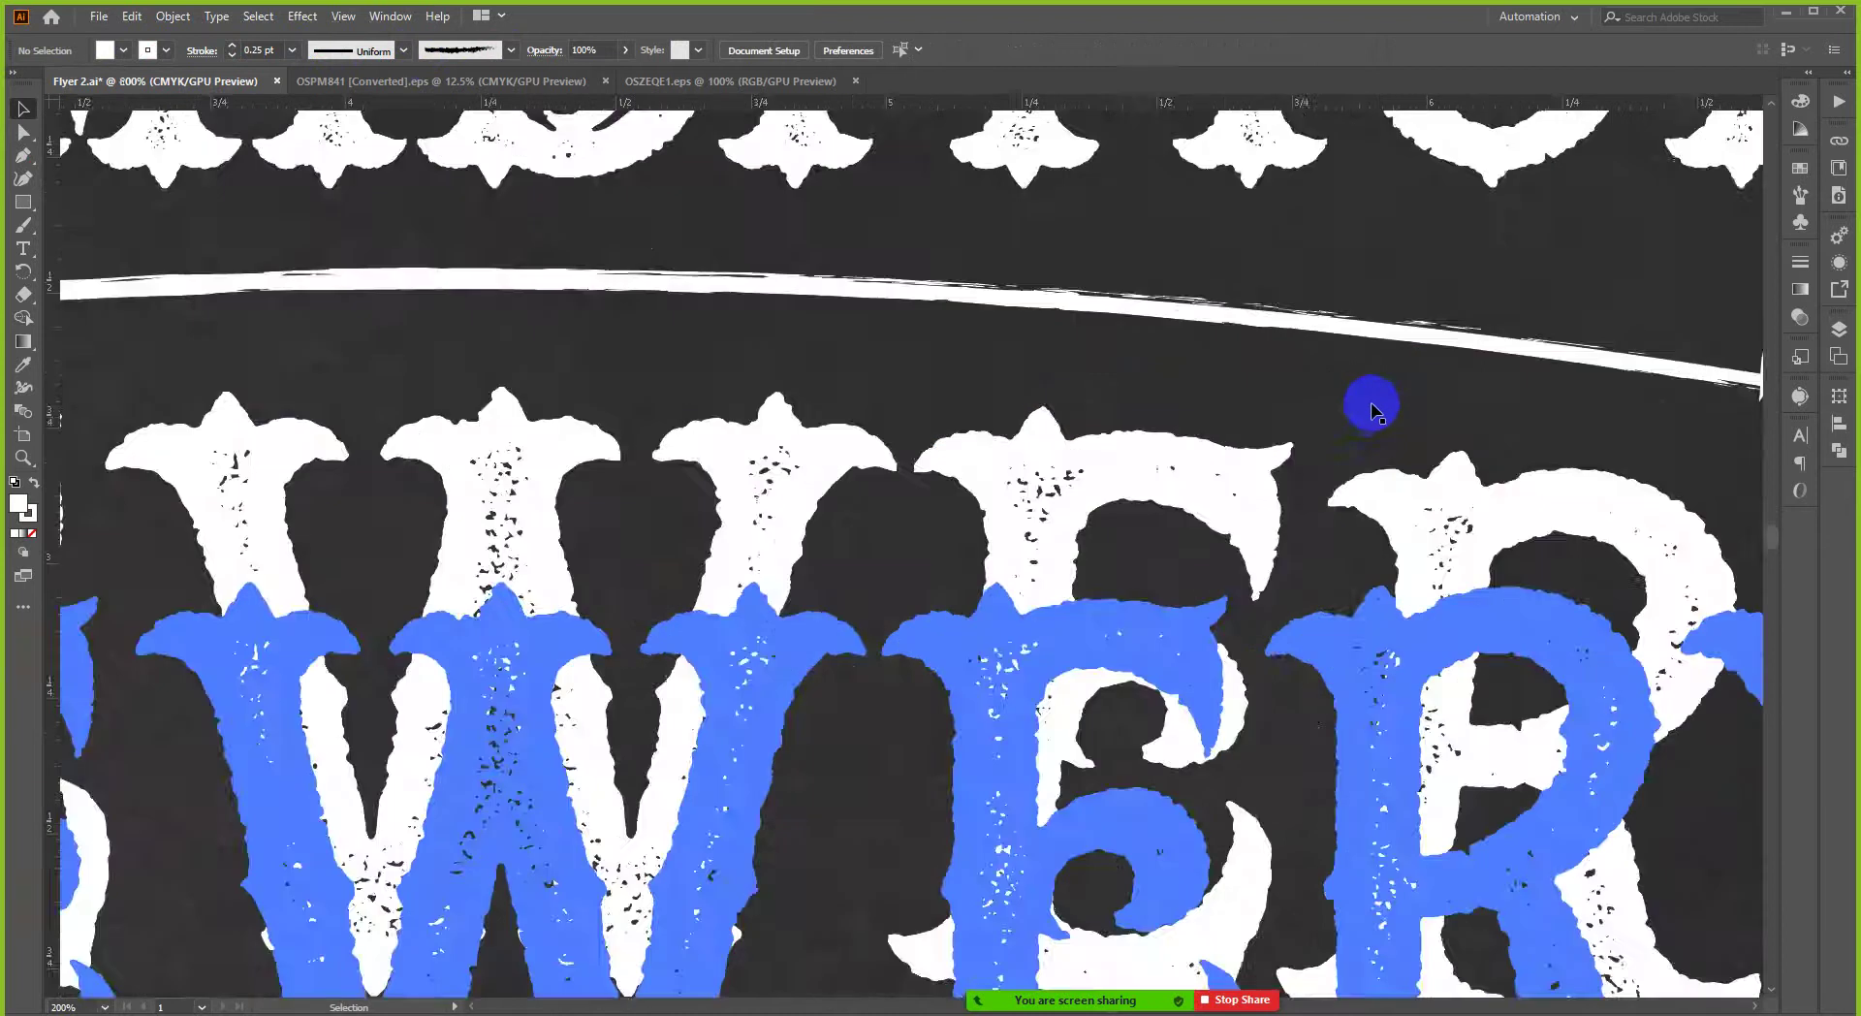
{"action": "scroll", "coordinate": [1347, 407], "scroll_direction": "down", "scroll_amount": 2}
{"action": "scroll", "coordinate": [1348, 407], "scroll_direction": "down", "scroll_amount": 2}
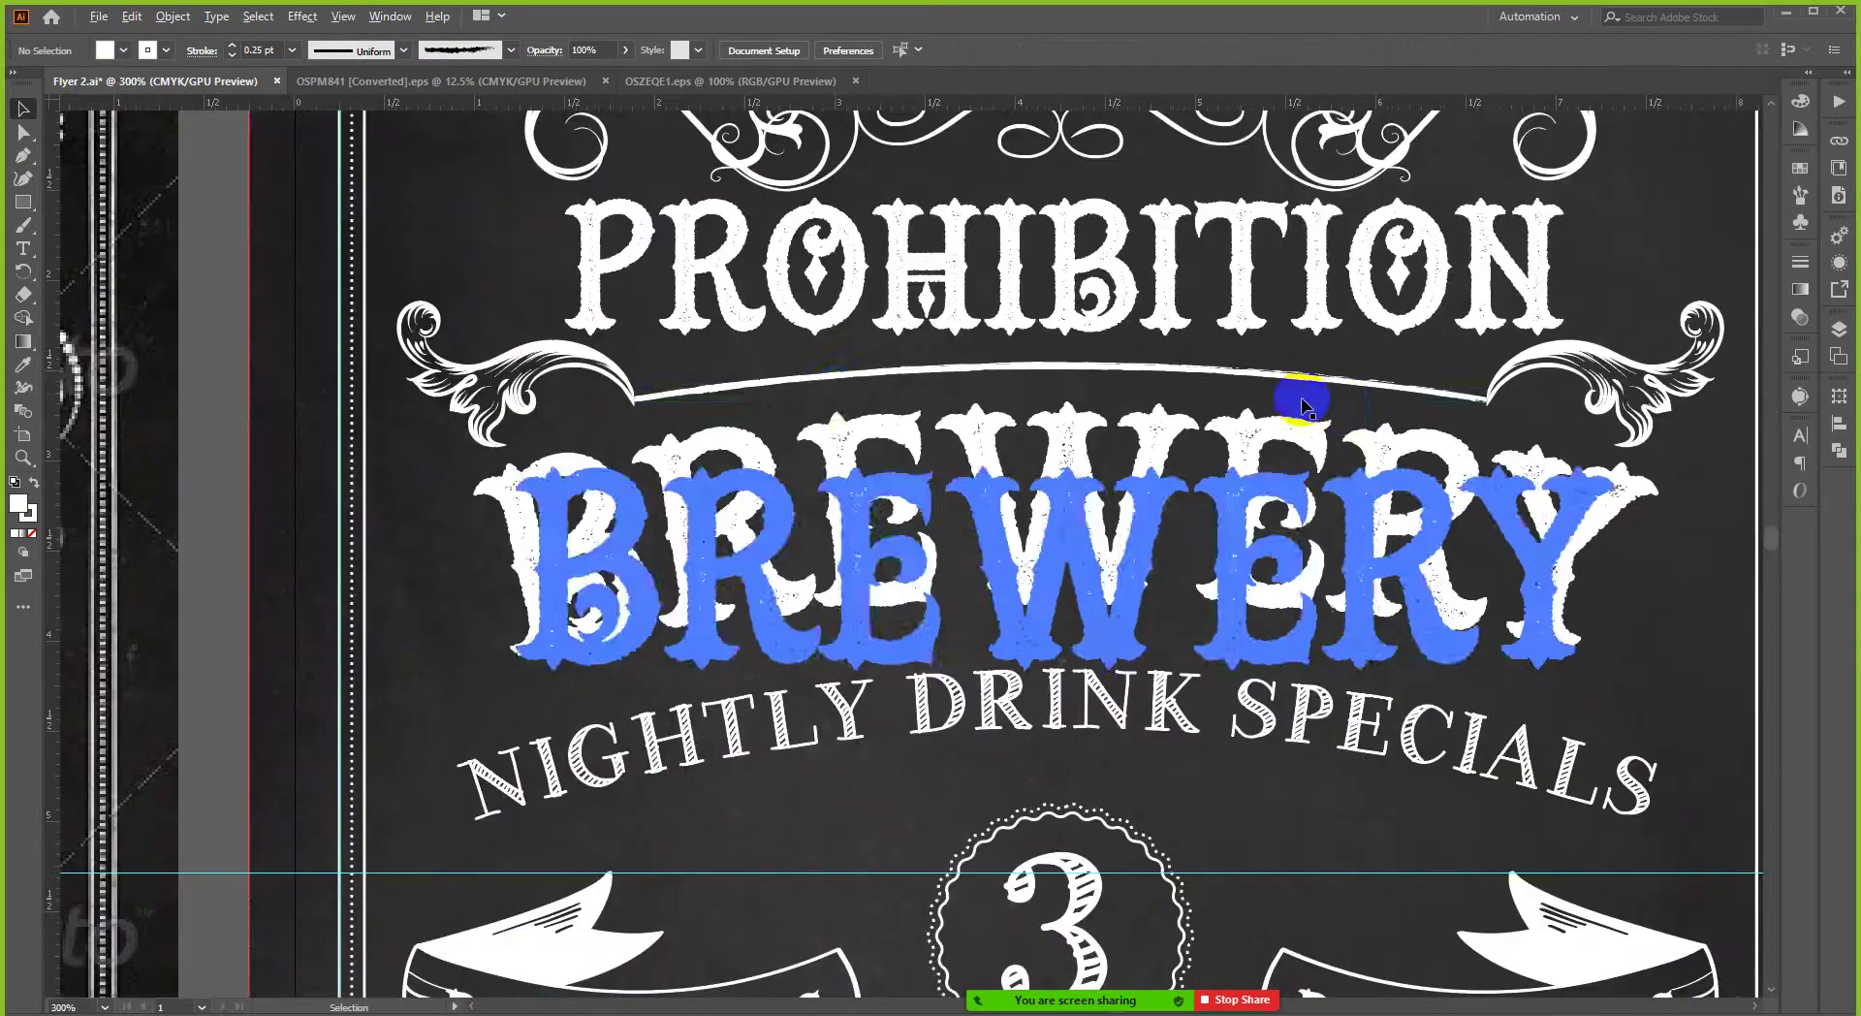
{"action": "scroll", "coordinate": [809, 397], "scroll_direction": "up", "scroll_amount": 3}
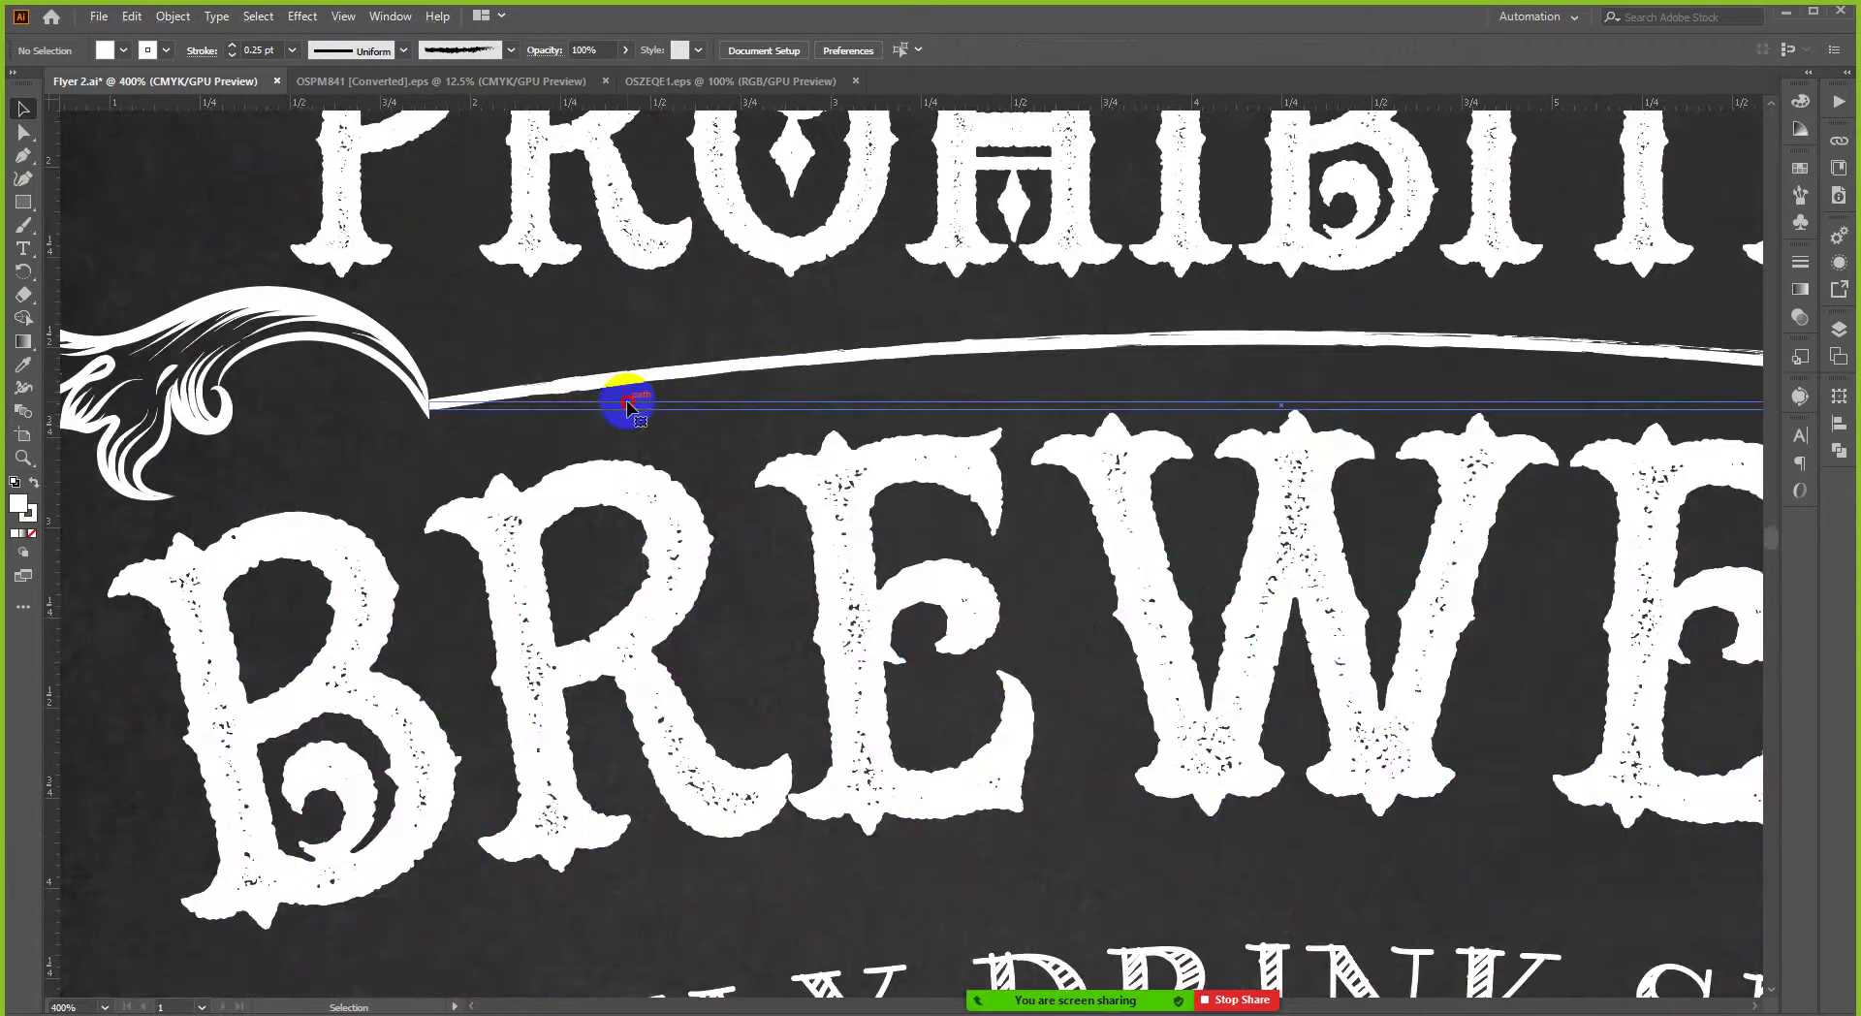
{"action": "left_click", "coordinate": [628, 406]}
{"action": "left_click_drag", "start_coordinate": [628, 404], "coordinate": [629, 407]}
- Examine the joint between the arched line and the leaf scroll, and compare the flyer with the reference design
{"action": "scroll", "coordinate": [630, 325], "scroll_direction": "down", "scroll_amount": 4}
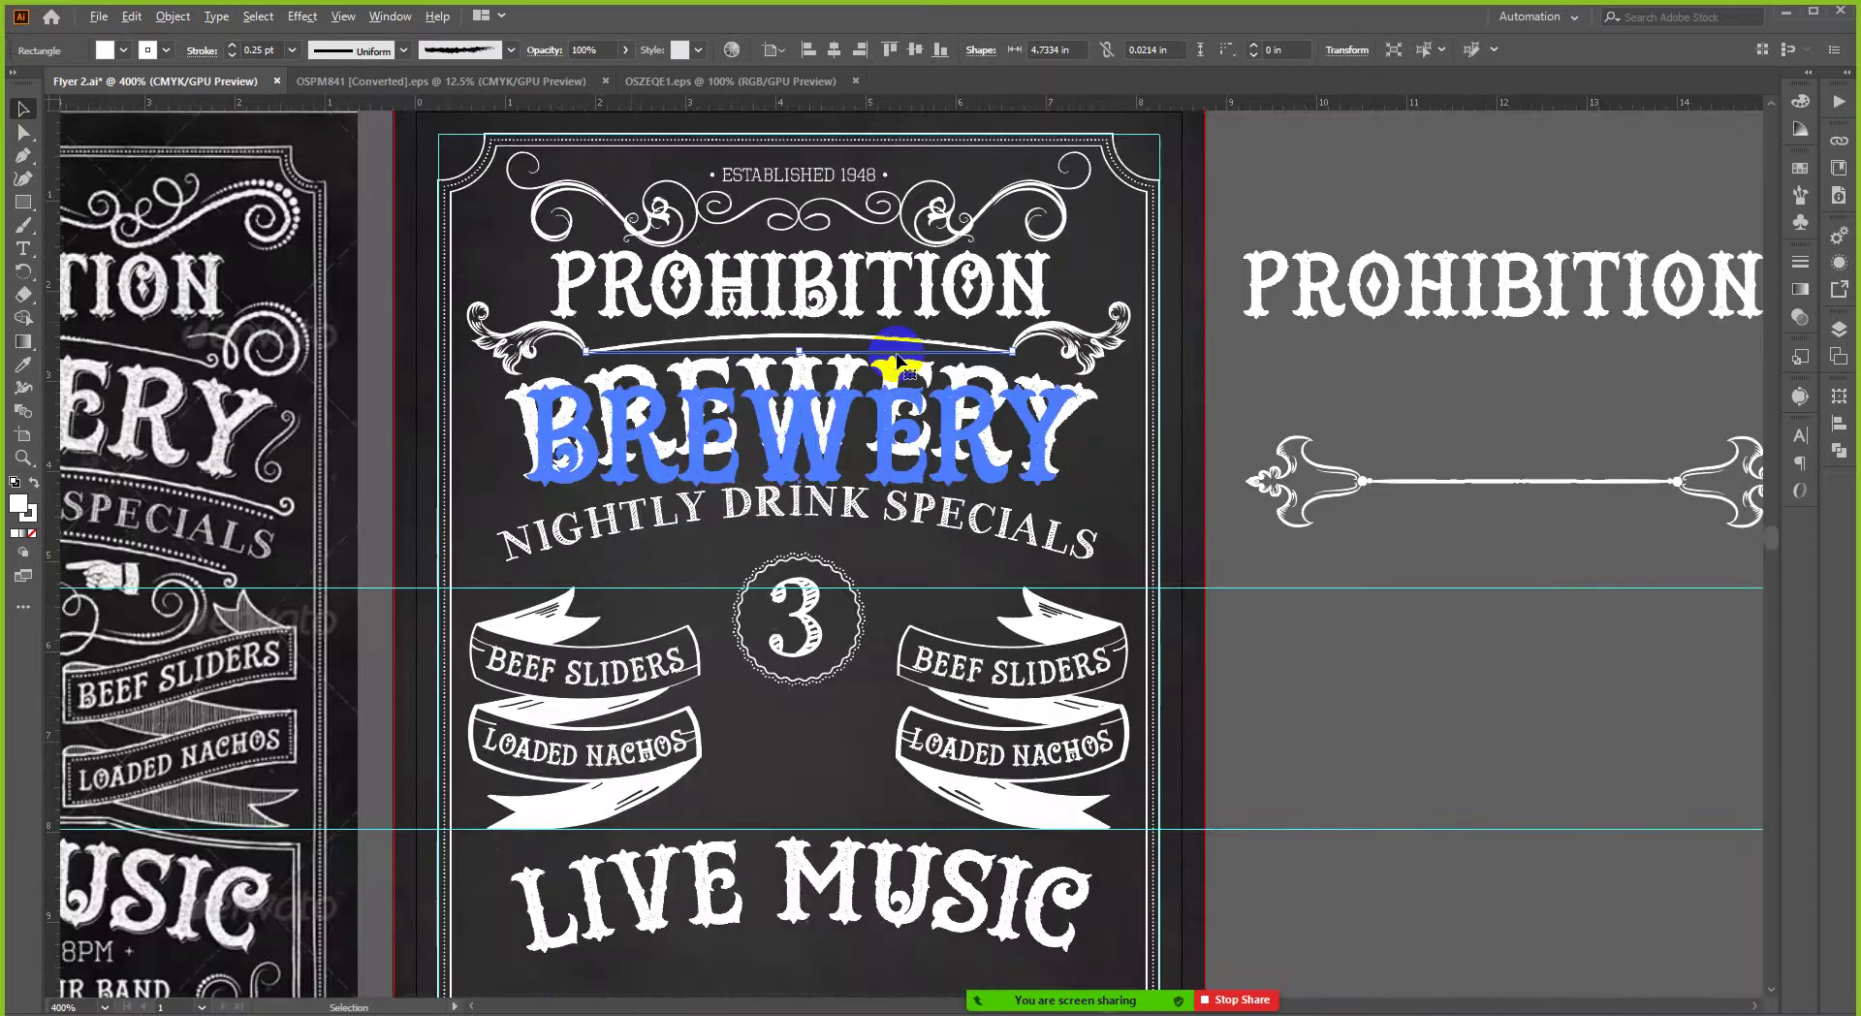
{"action": "left_click", "coordinate": [1263, 370]}
{"action": "scroll", "coordinate": [1264, 370], "scroll_direction": "down", "scroll_amount": 1}
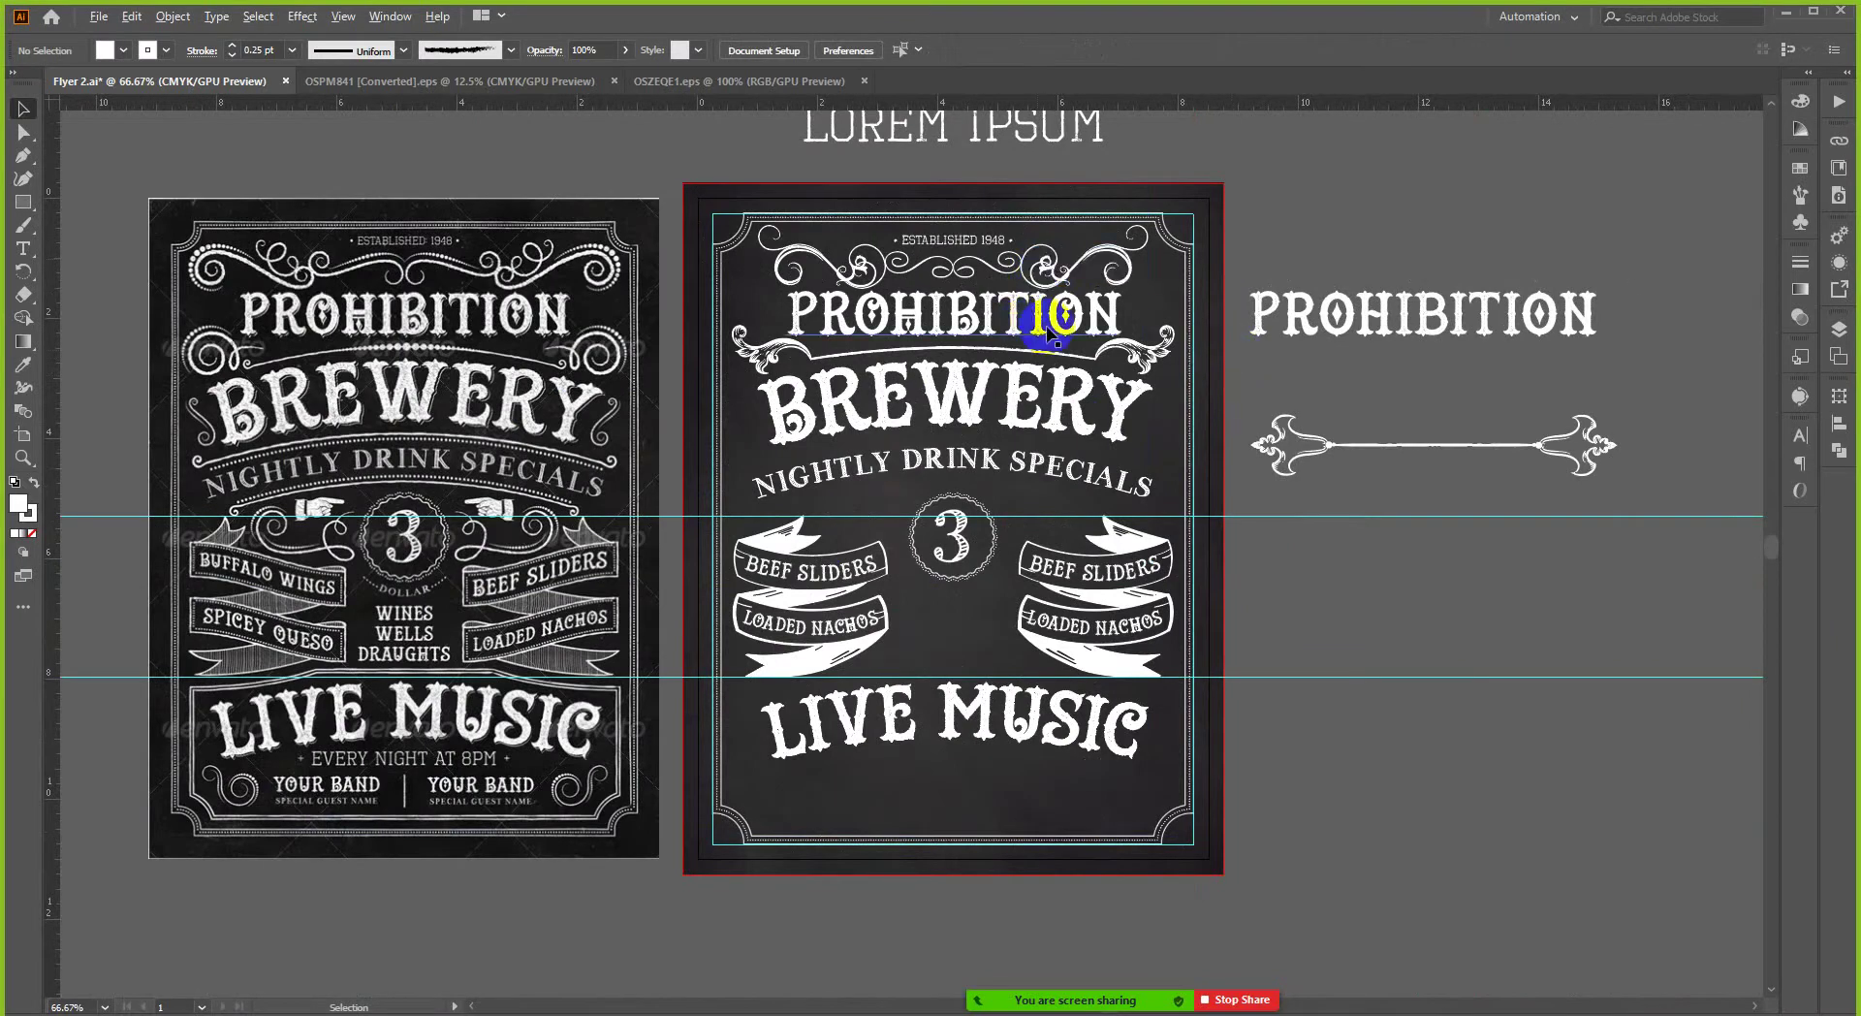
{"action": "scroll", "coordinate": [1027, 315], "scroll_direction": "up", "scroll_amount": 5}
{"action": "scroll", "coordinate": [1391, 523], "scroll_direction": "up", "scroll_amount": 2}
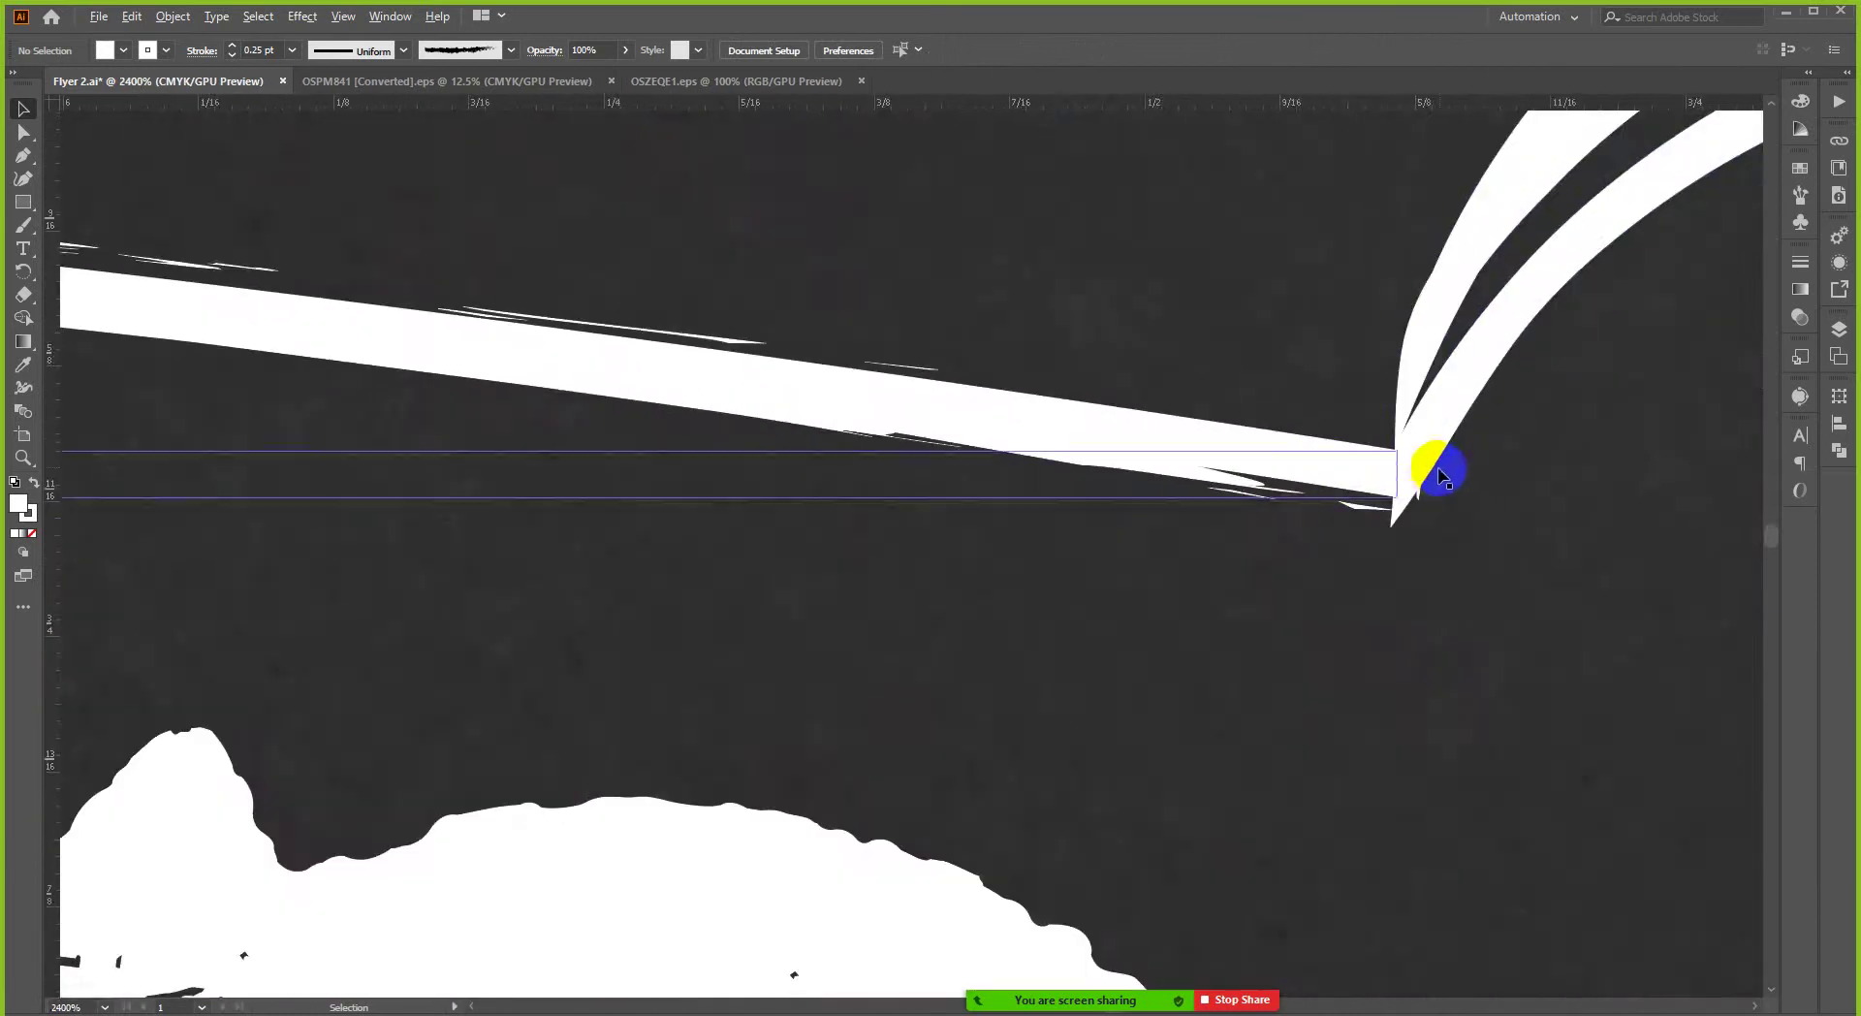
{"action": "scroll", "coordinate": [1432, 475], "scroll_direction": "down", "scroll_amount": 7}
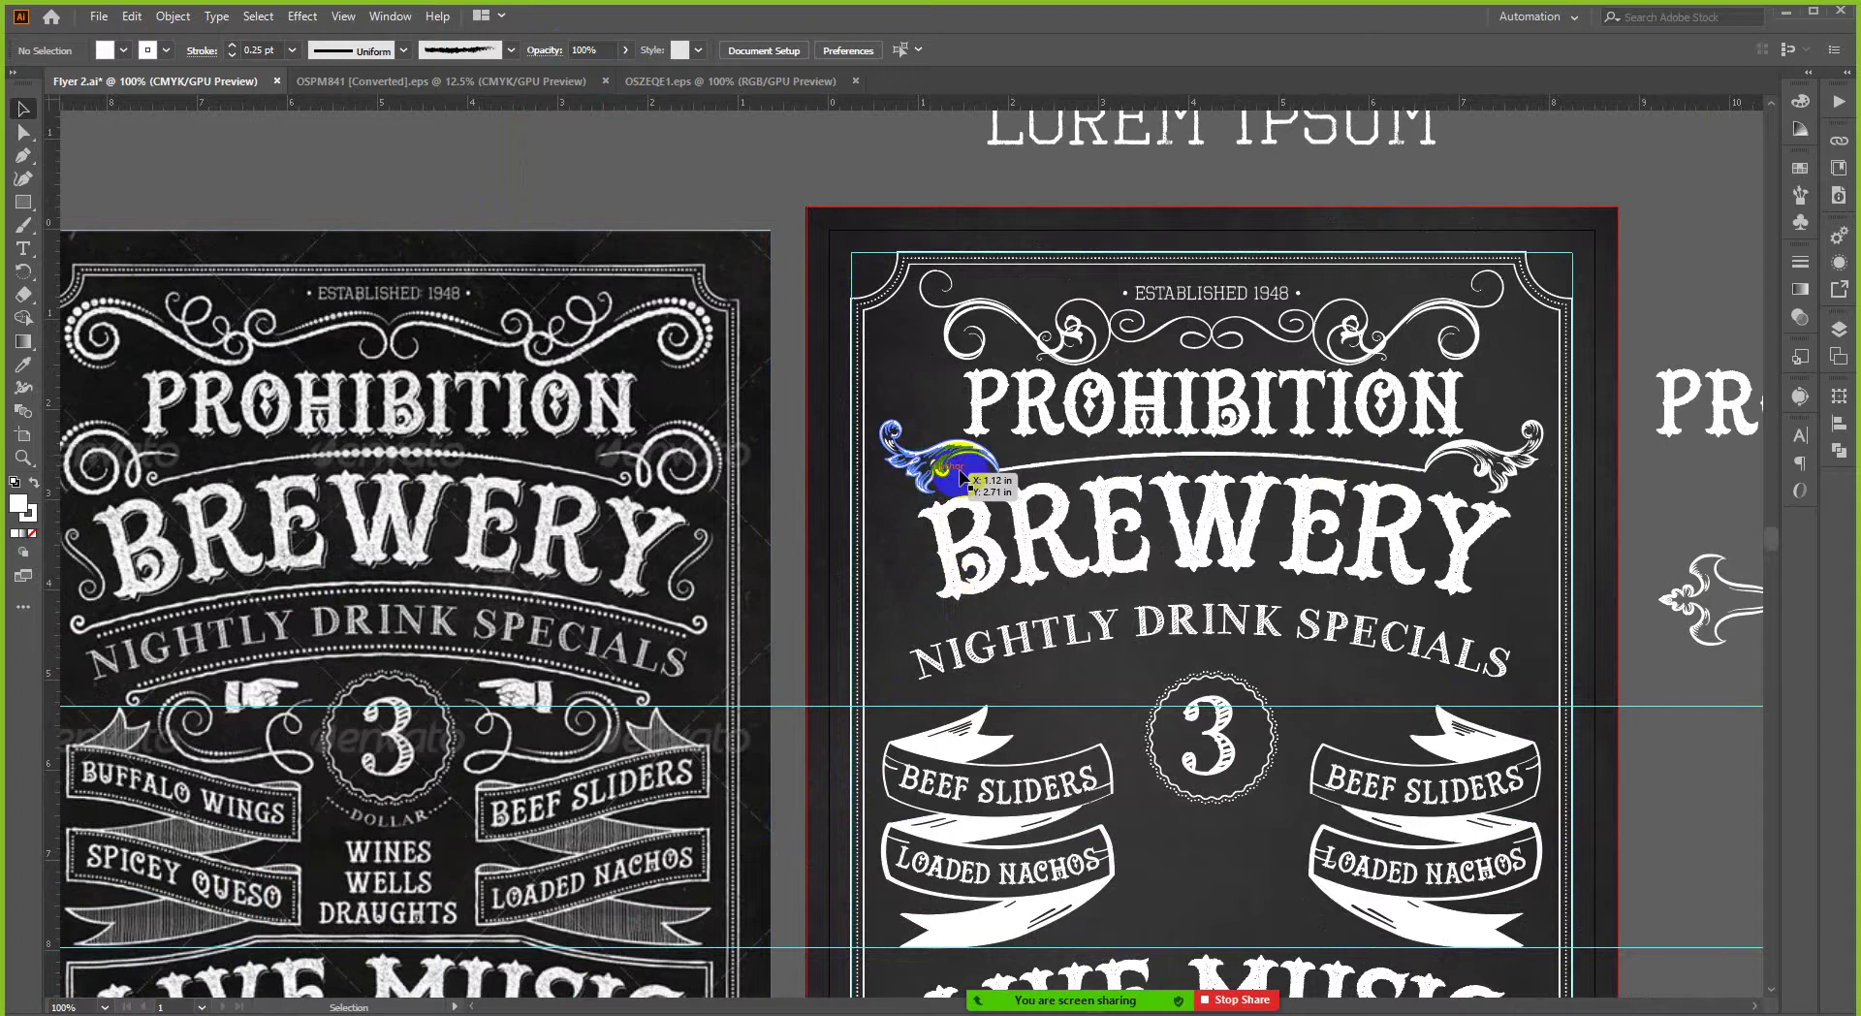
{"action": "scroll", "coordinate": [964, 476], "scroll_direction": "down", "scroll_amount": 1}
{"action": "scroll", "coordinate": [965, 476], "scroll_direction": "up", "scroll_amount": 1}
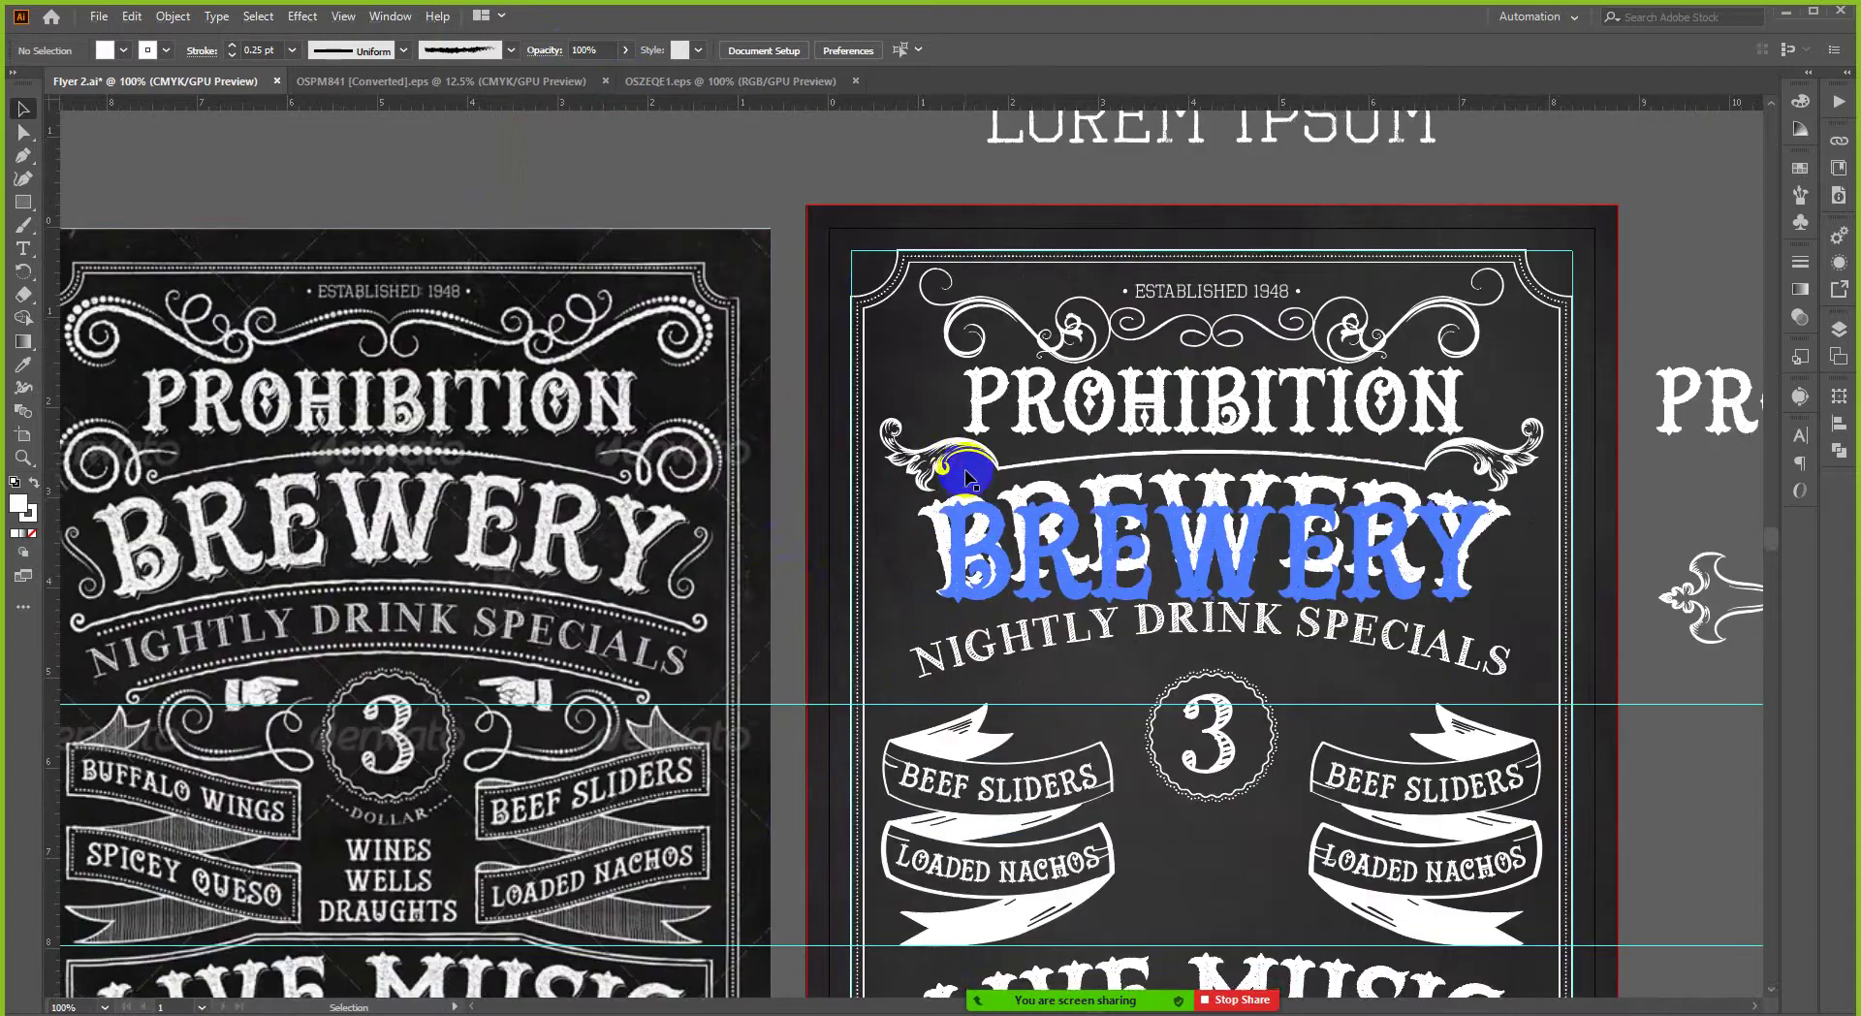
- Copy the small looped swirl near the lower right of the OSPM841 ornament sheet for use in the flyer document
{"action": "left_click", "coordinate": [419, 84]}
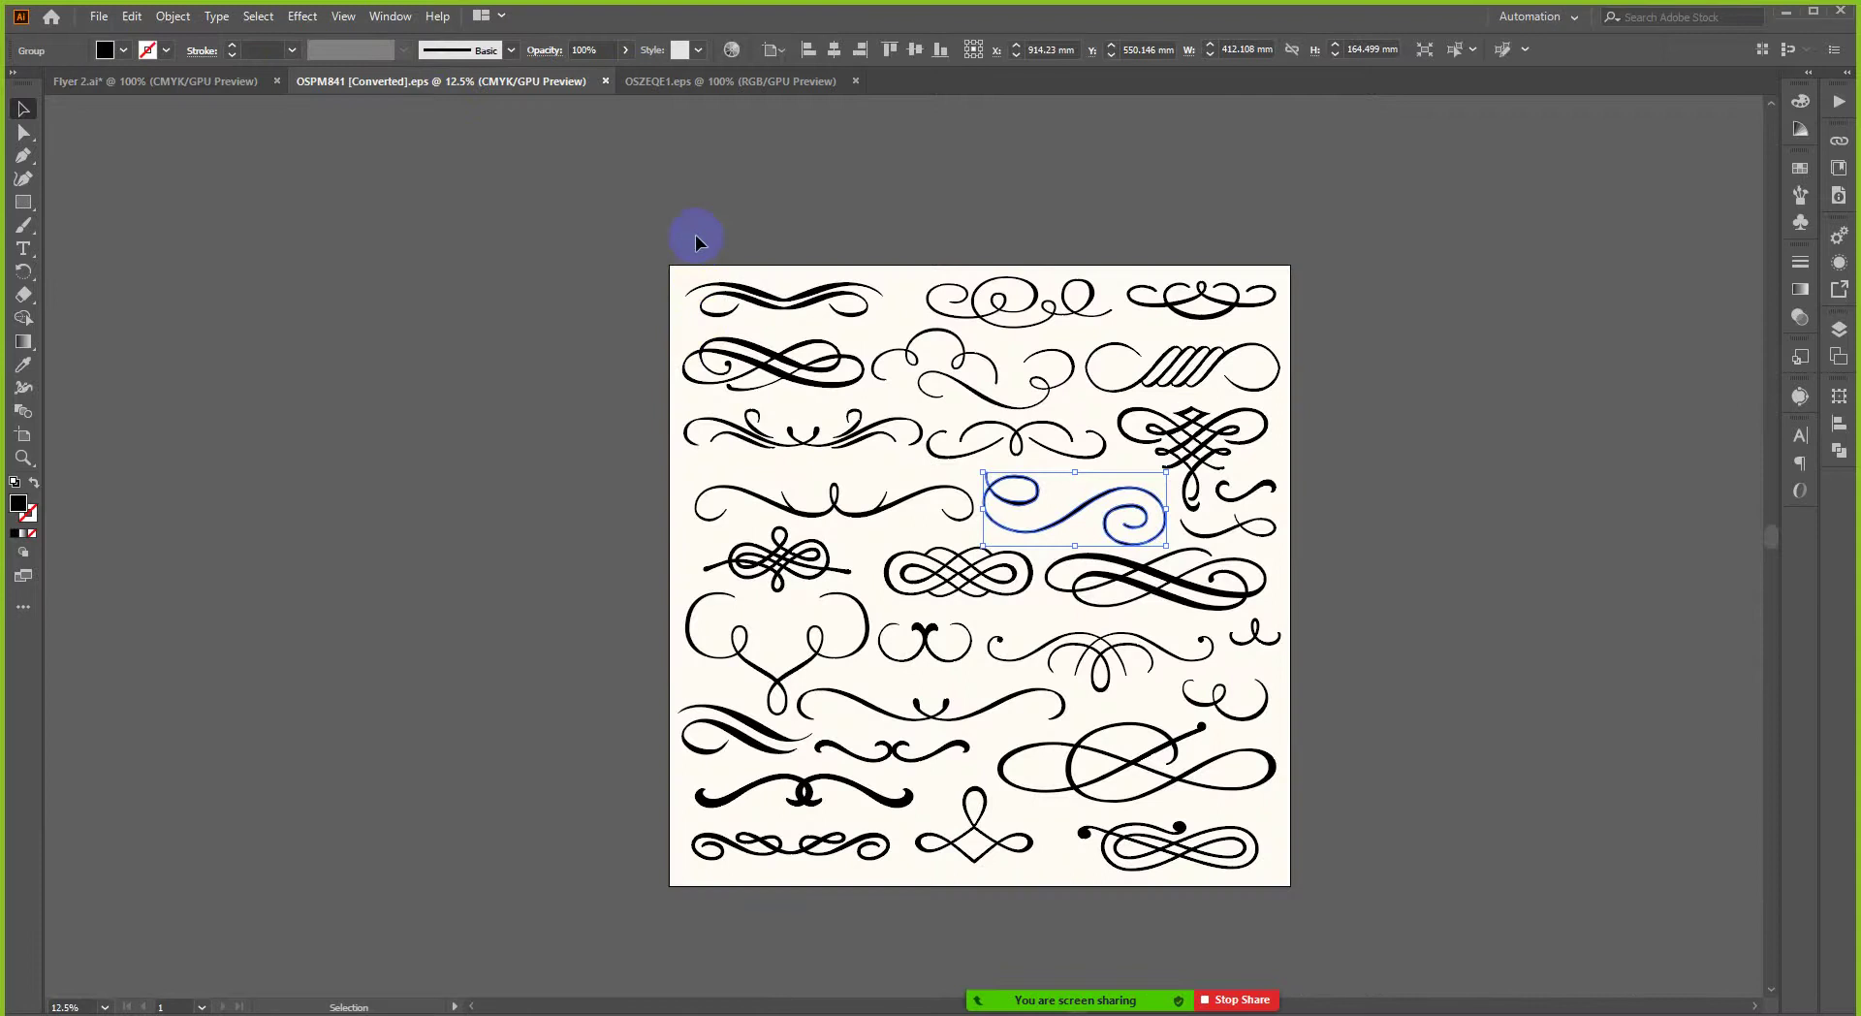
{"action": "scroll", "coordinate": [1425, 539], "scroll_direction": "down", "scroll_amount": 1}
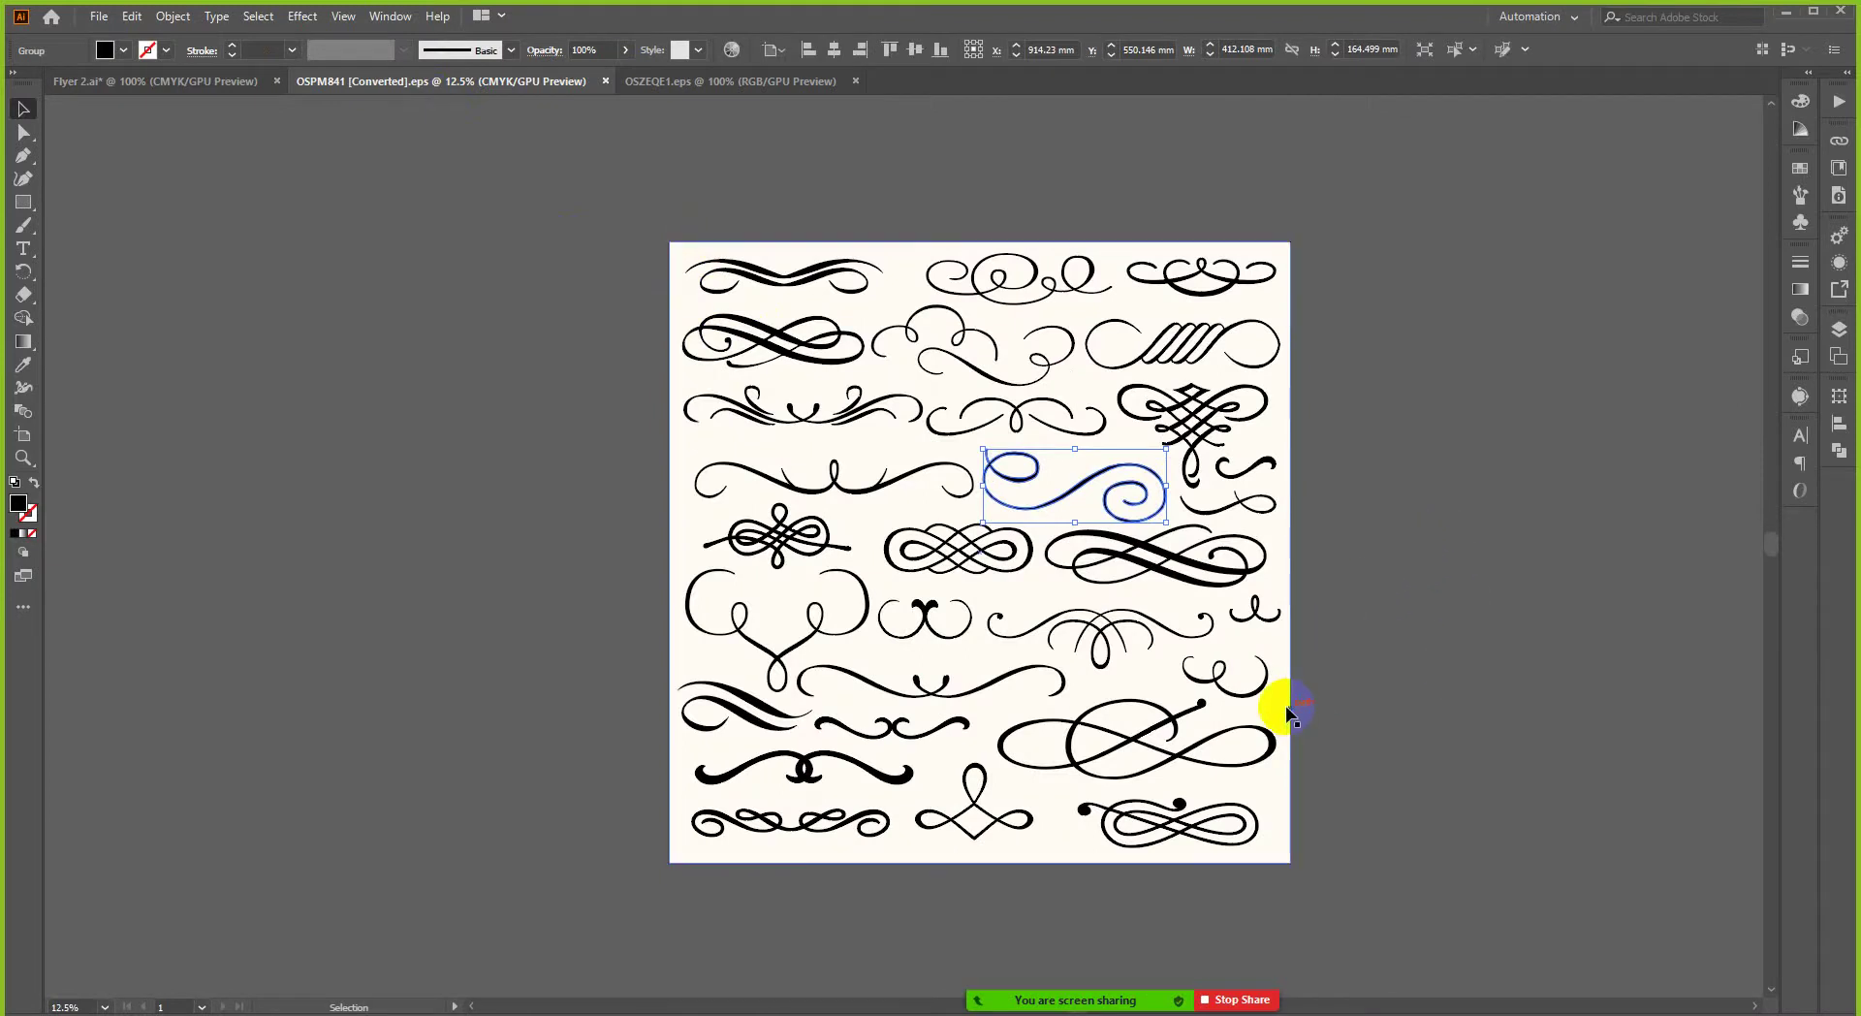
{"action": "left_click", "coordinate": [183, 81]}
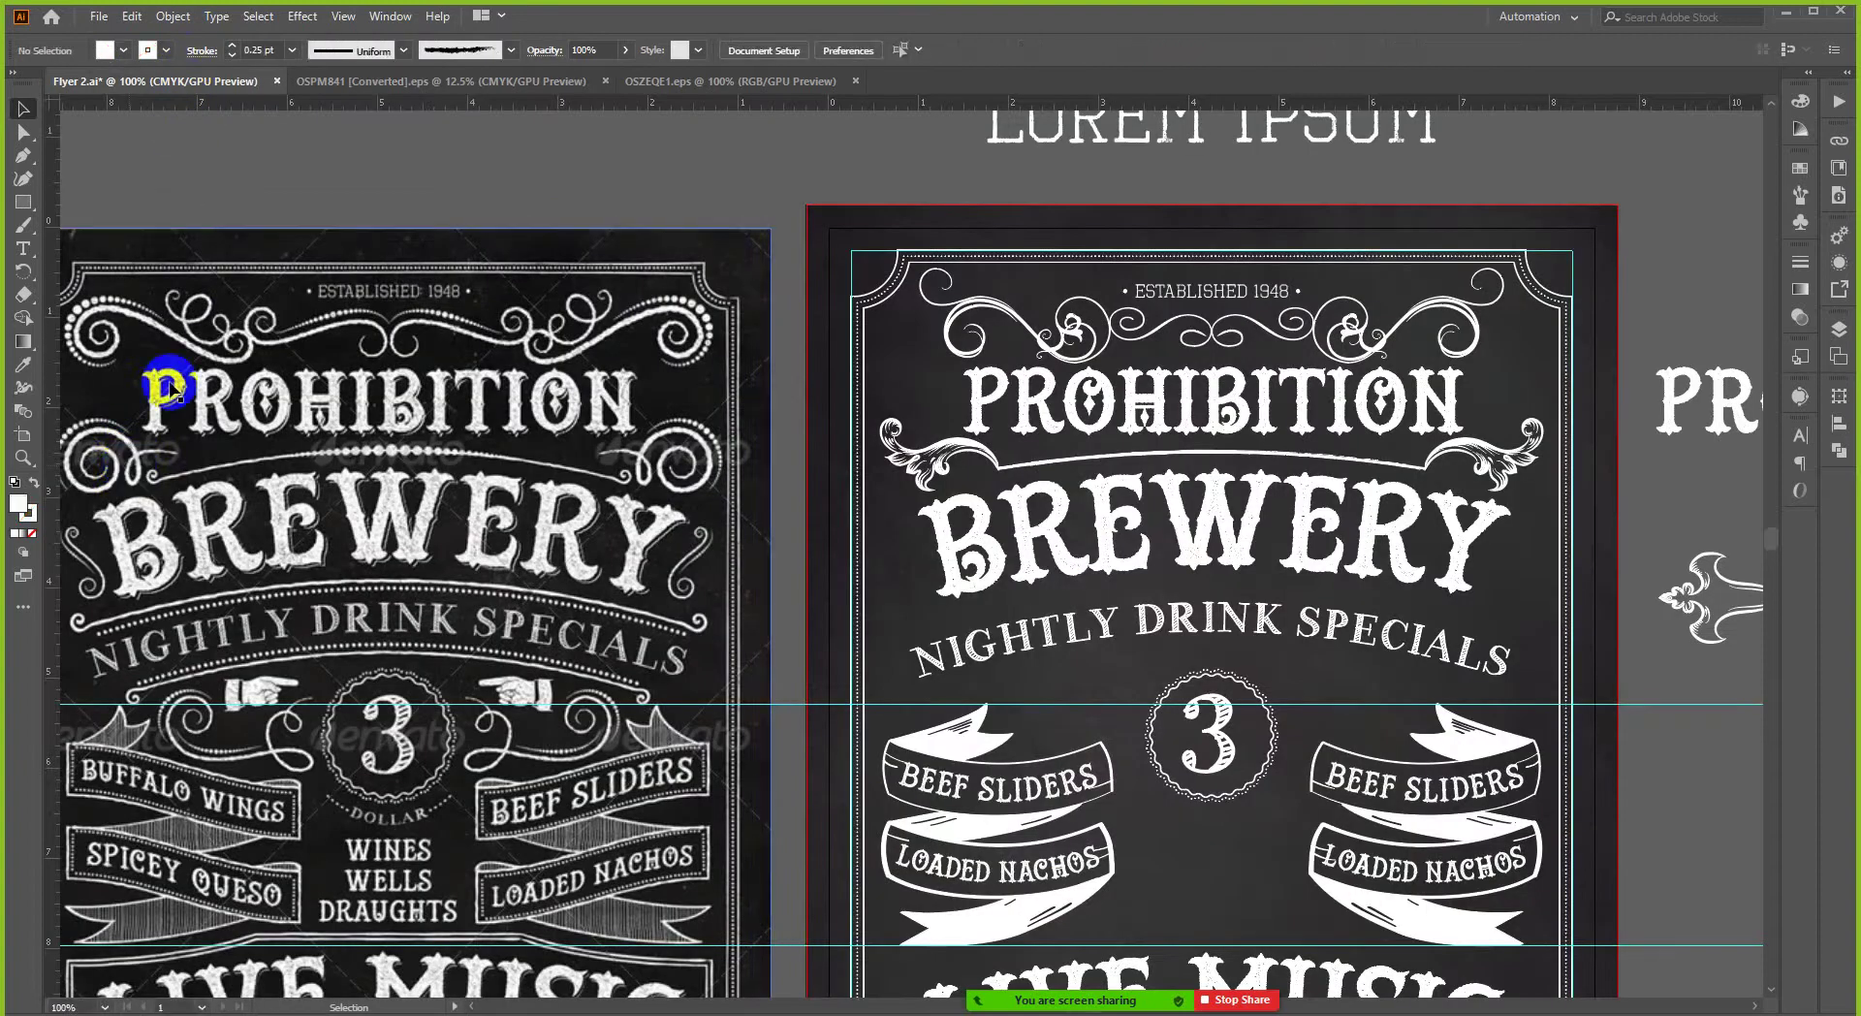
{"action": "left_click", "coordinate": [467, 81]}
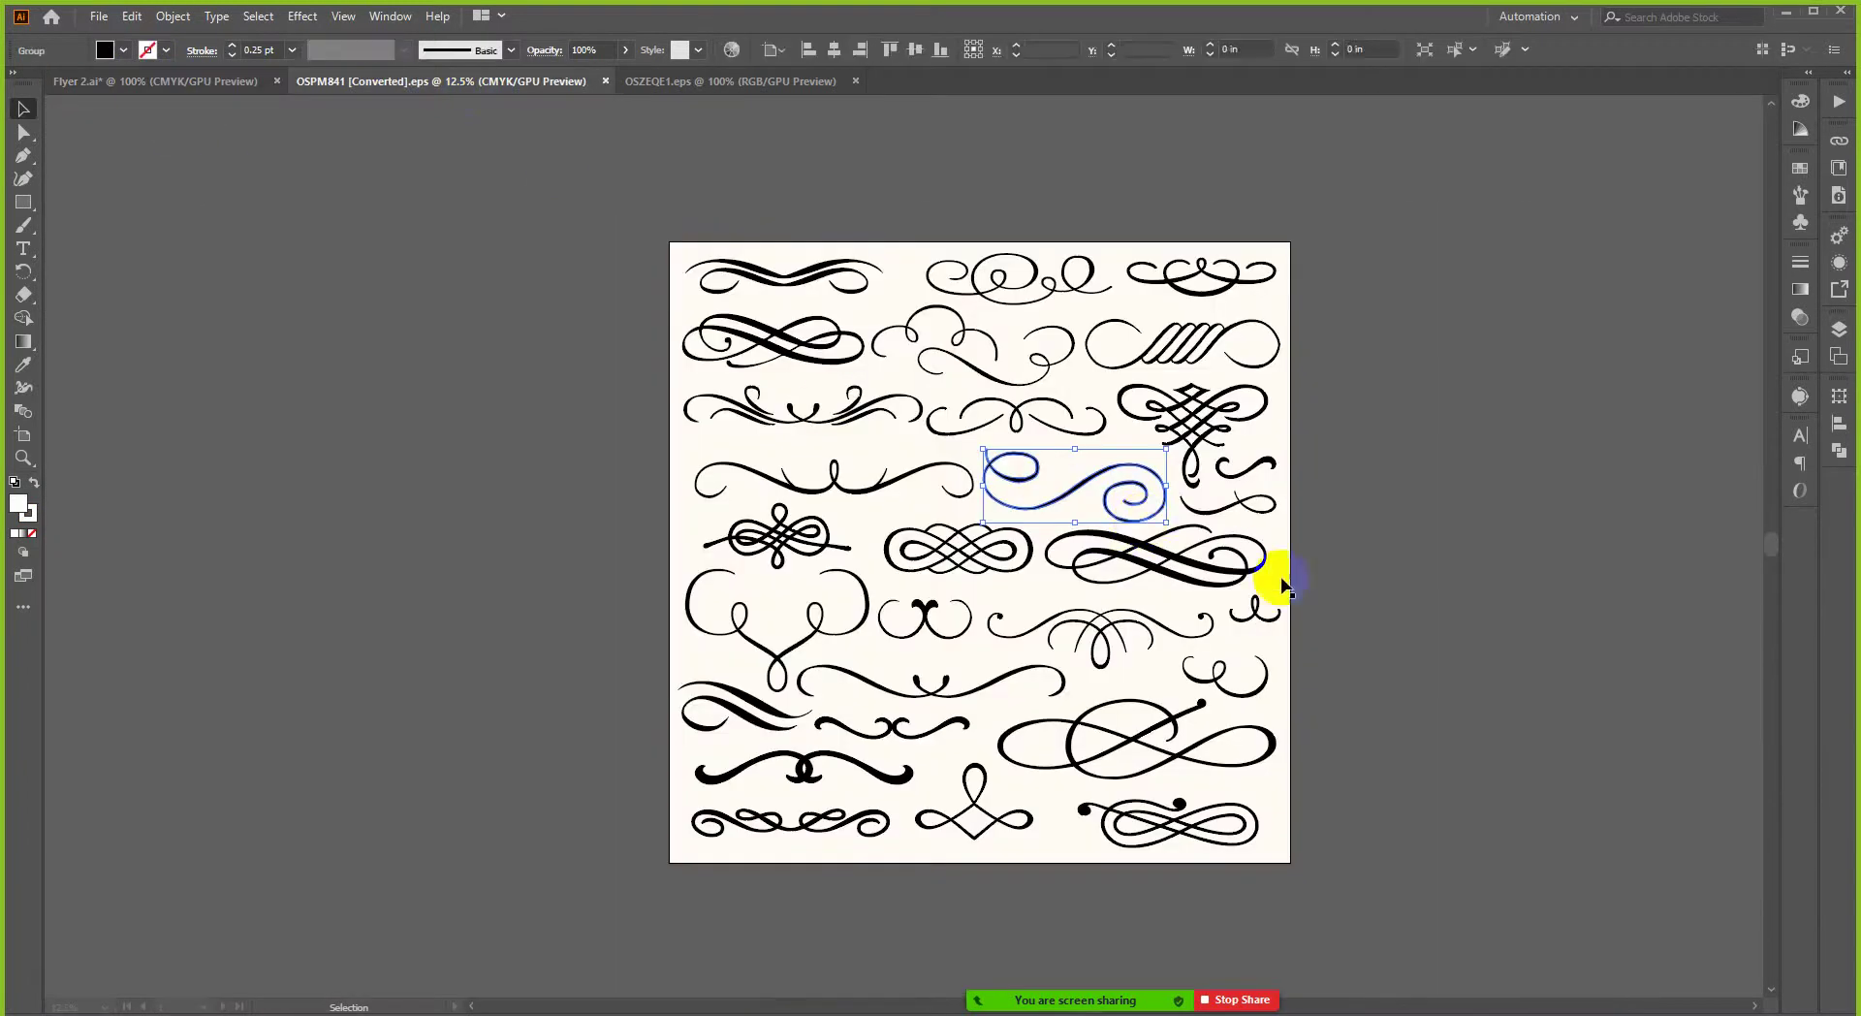
{"action": "left_click", "coordinate": [1216, 669]}
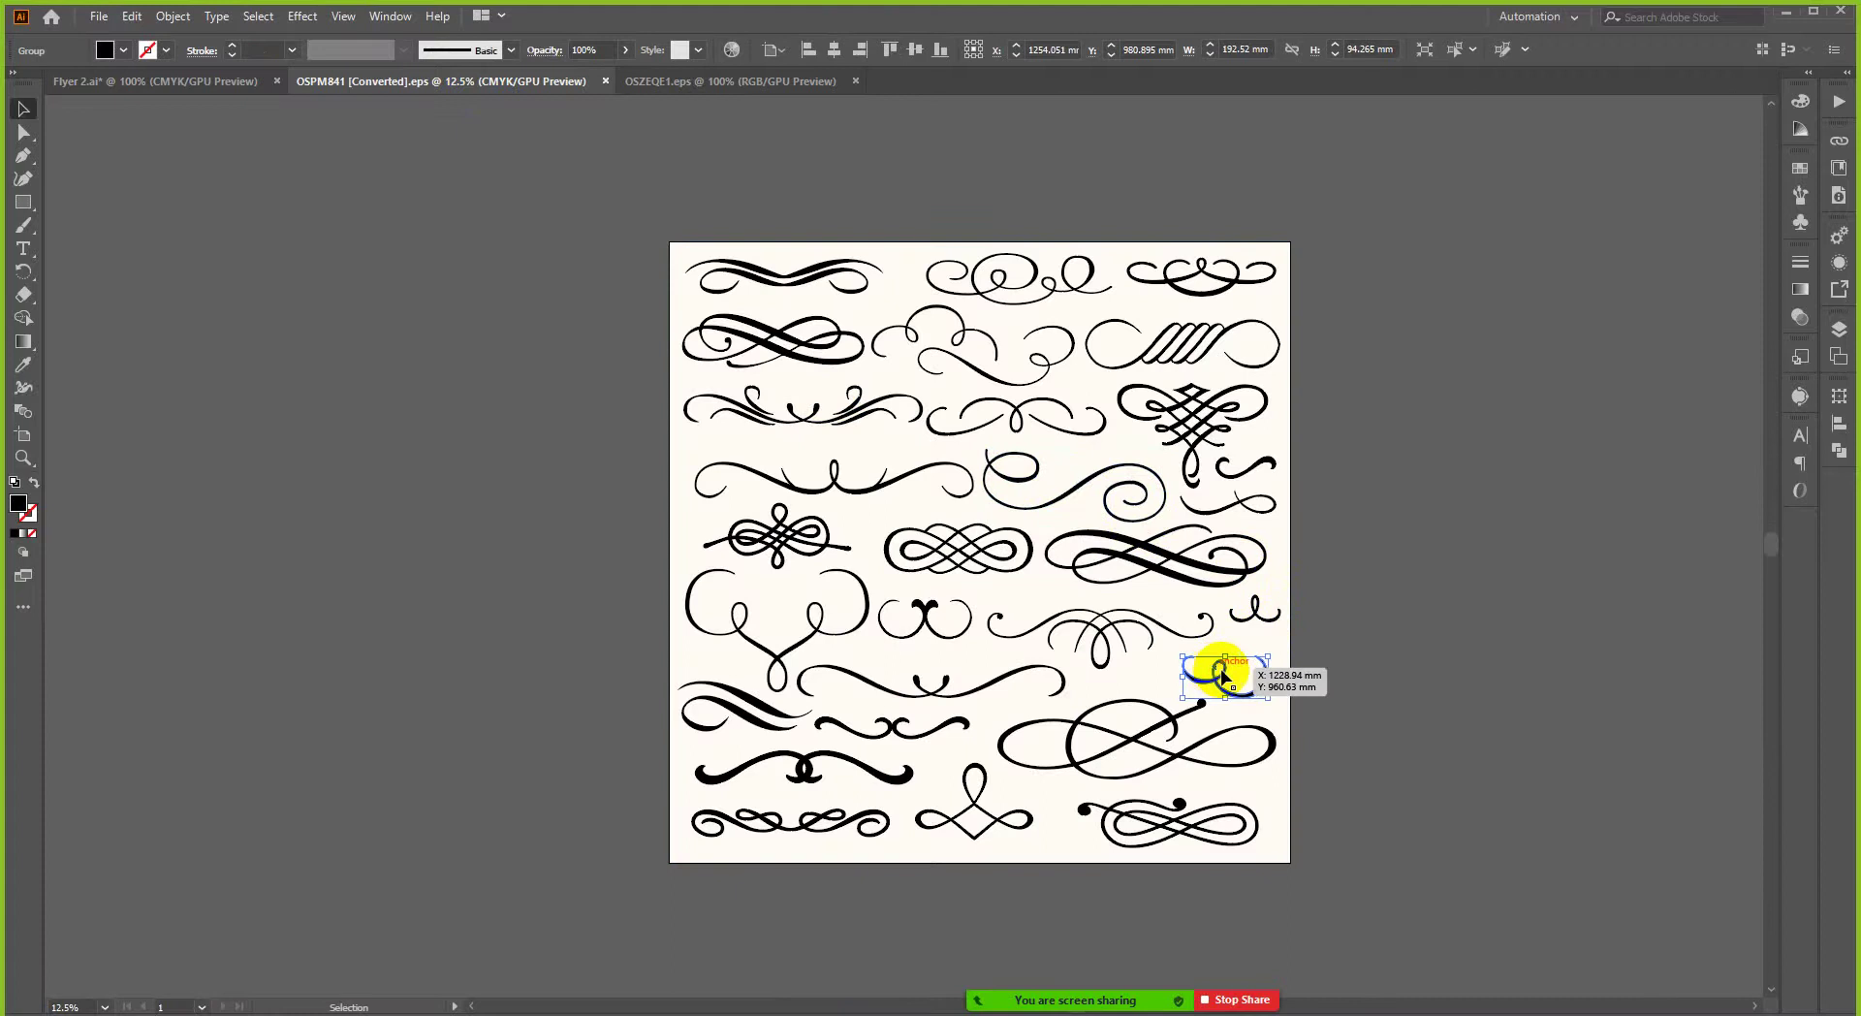
{"action": "key", "text": "a"}
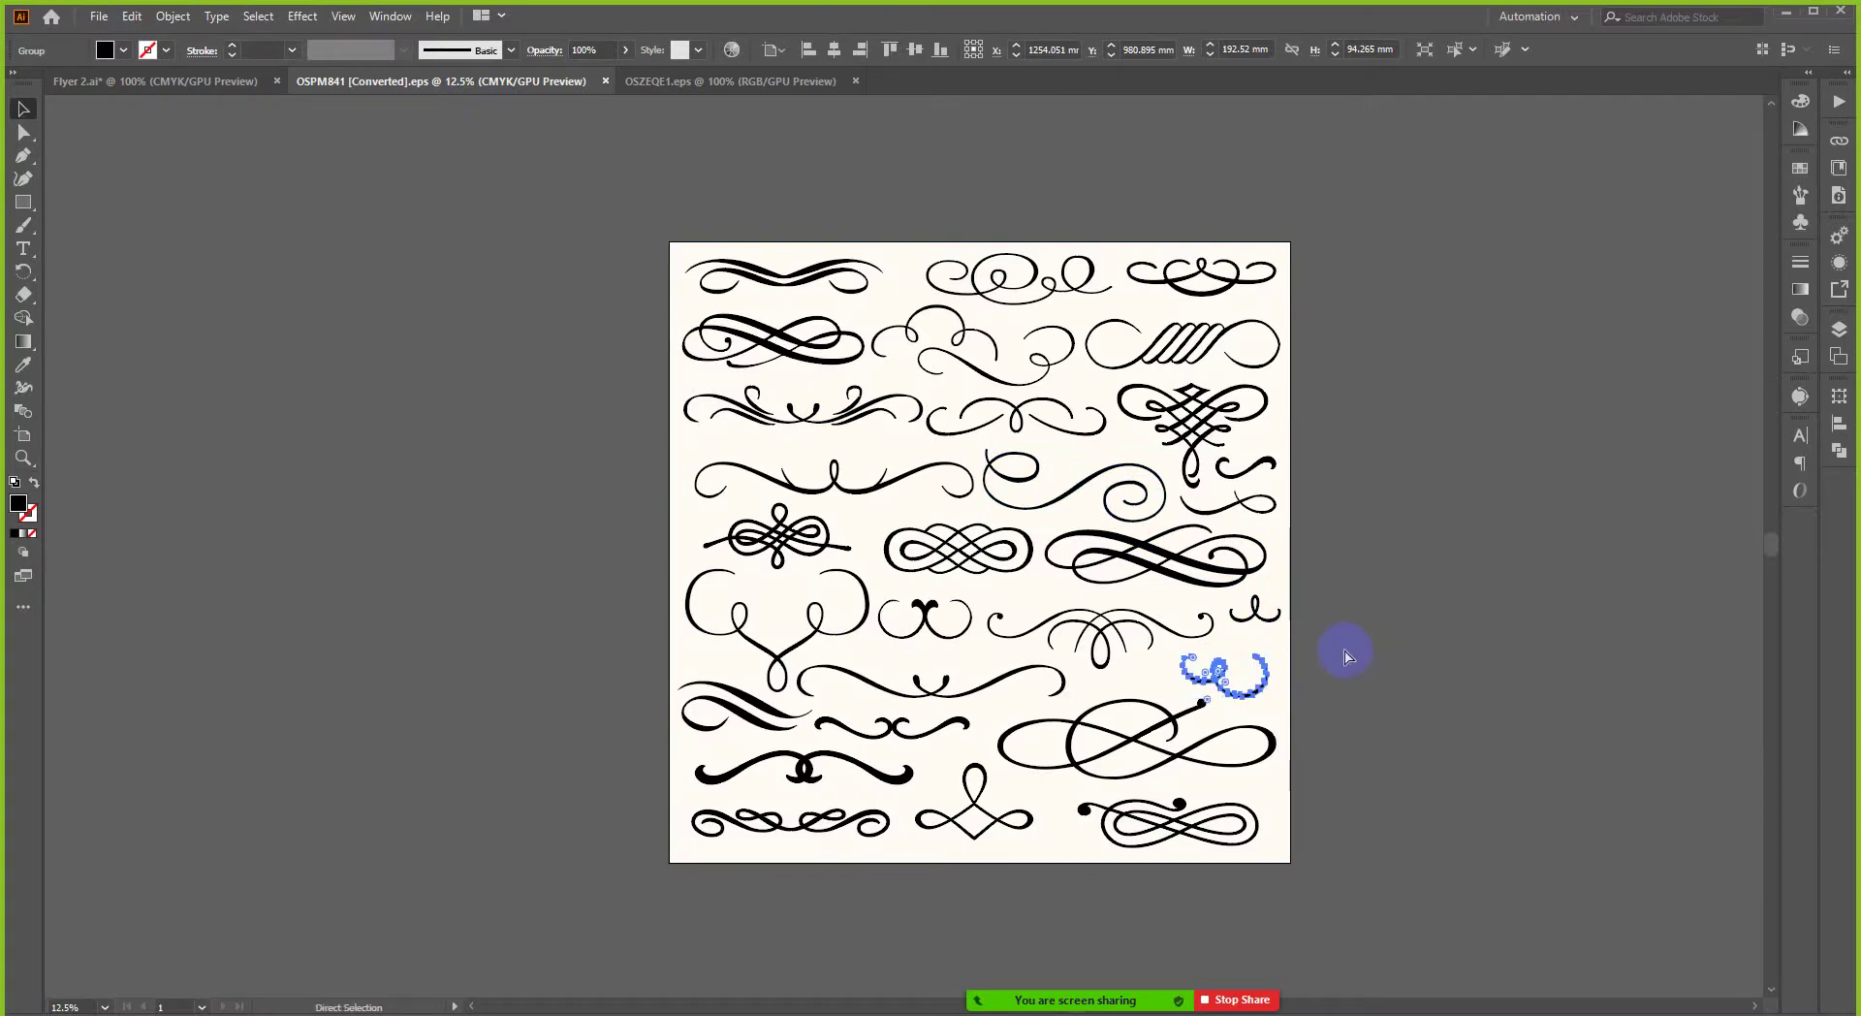
{"action": "key", "text": "v"}
{"action": "left_click", "coordinate": [213, 91]}
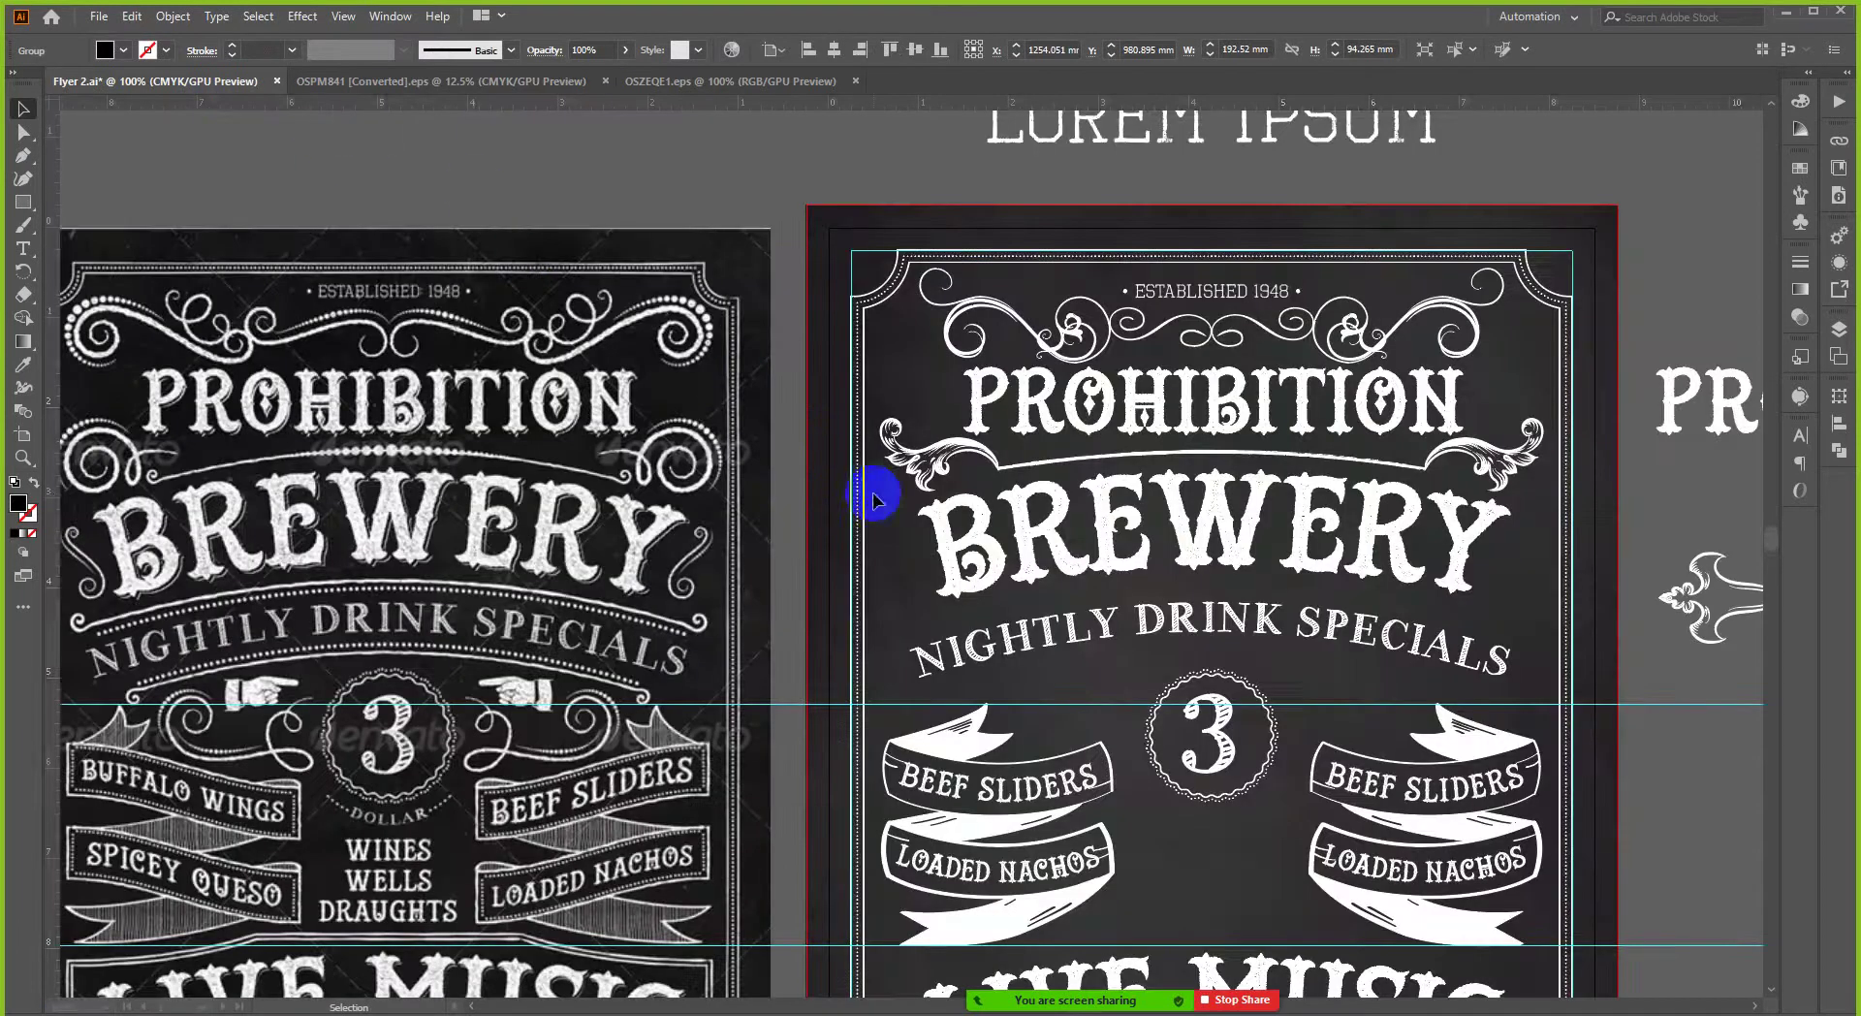
- Paste the looped swirl into the flyer document, place it above the reference design and scale it to about 4.7 in wide
{"action": "key", "text": "ctrl+minus"}
{"action": "scroll", "coordinate": [591, 274], "scroll_direction": "up", "scroll_amount": 1}
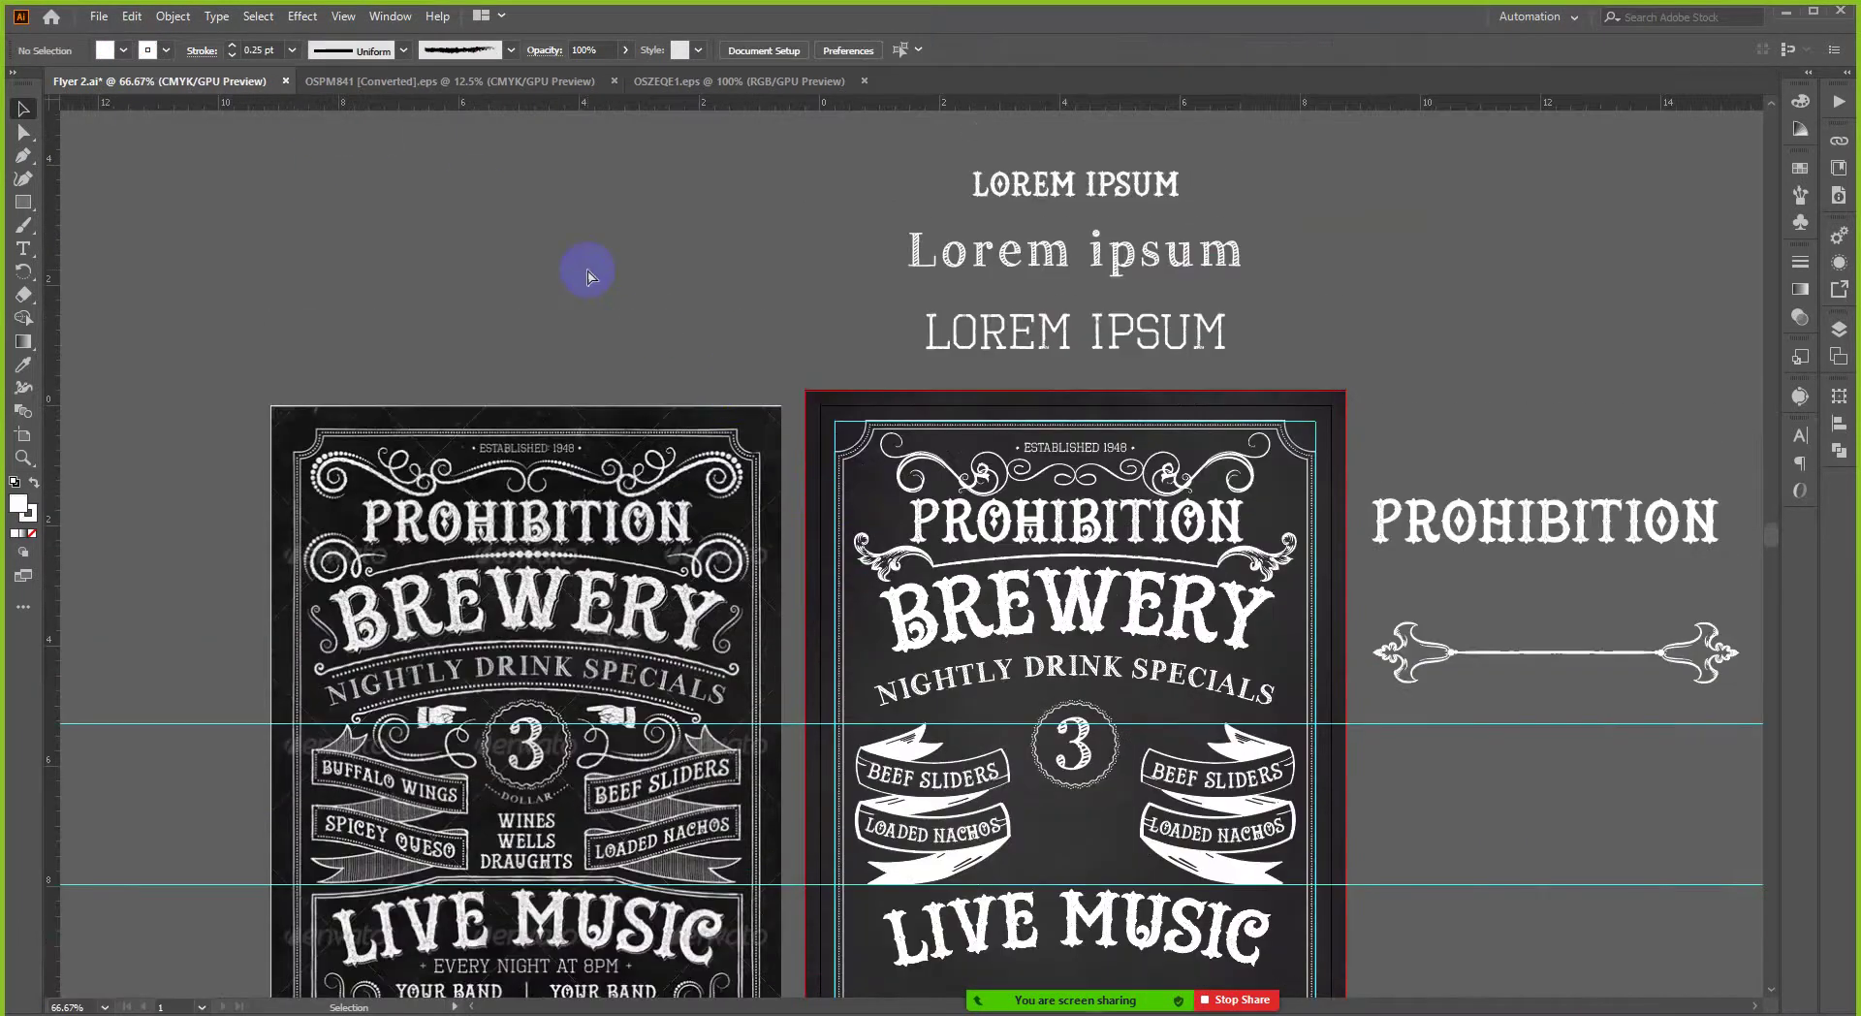
{"action": "key", "text": "ctrl+v"}
{"action": "left_click_drag", "start_coordinate": [835, 576], "coordinate": [502, 287]}
{"action": "left_click_drag", "start_coordinate": [802, 160], "coordinate": [723, 193]}
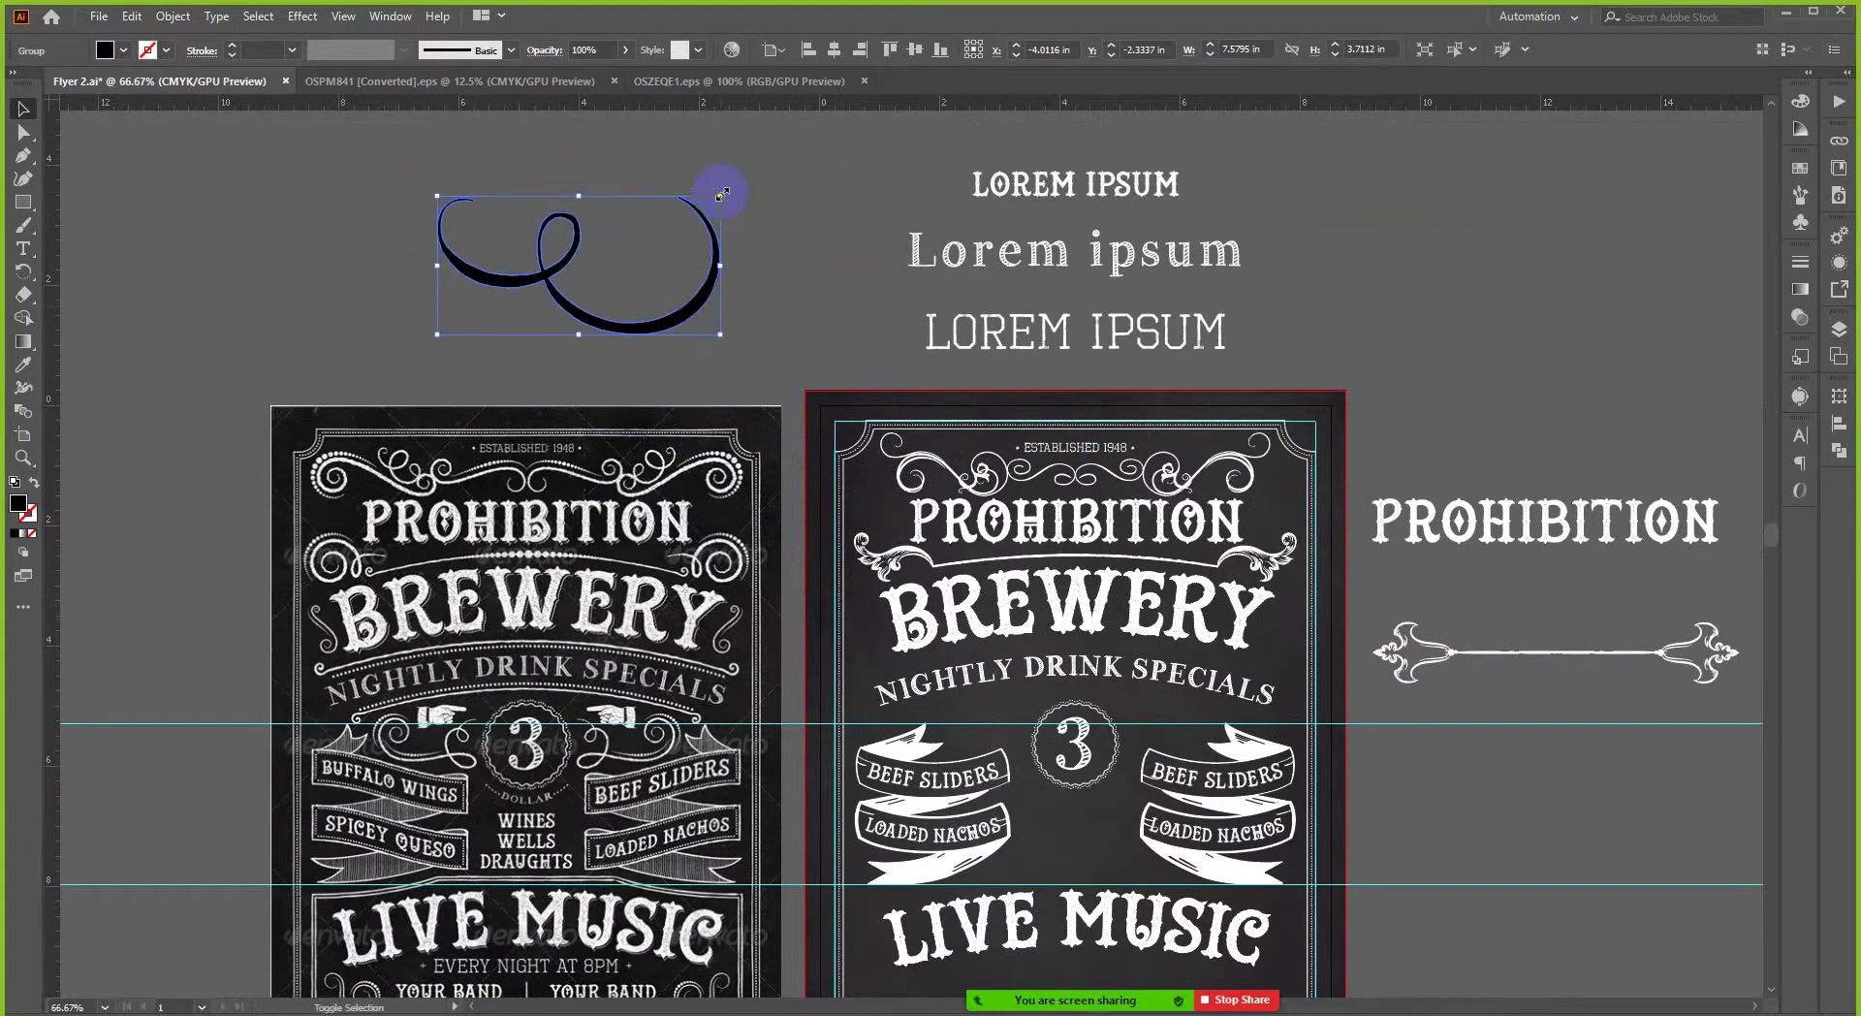
- Reflect the pasted swirl across the horizontal axis
{"action": "right_click", "coordinate": [701, 300]}
{"action": "mouse_move", "coordinate": [866, 514]}
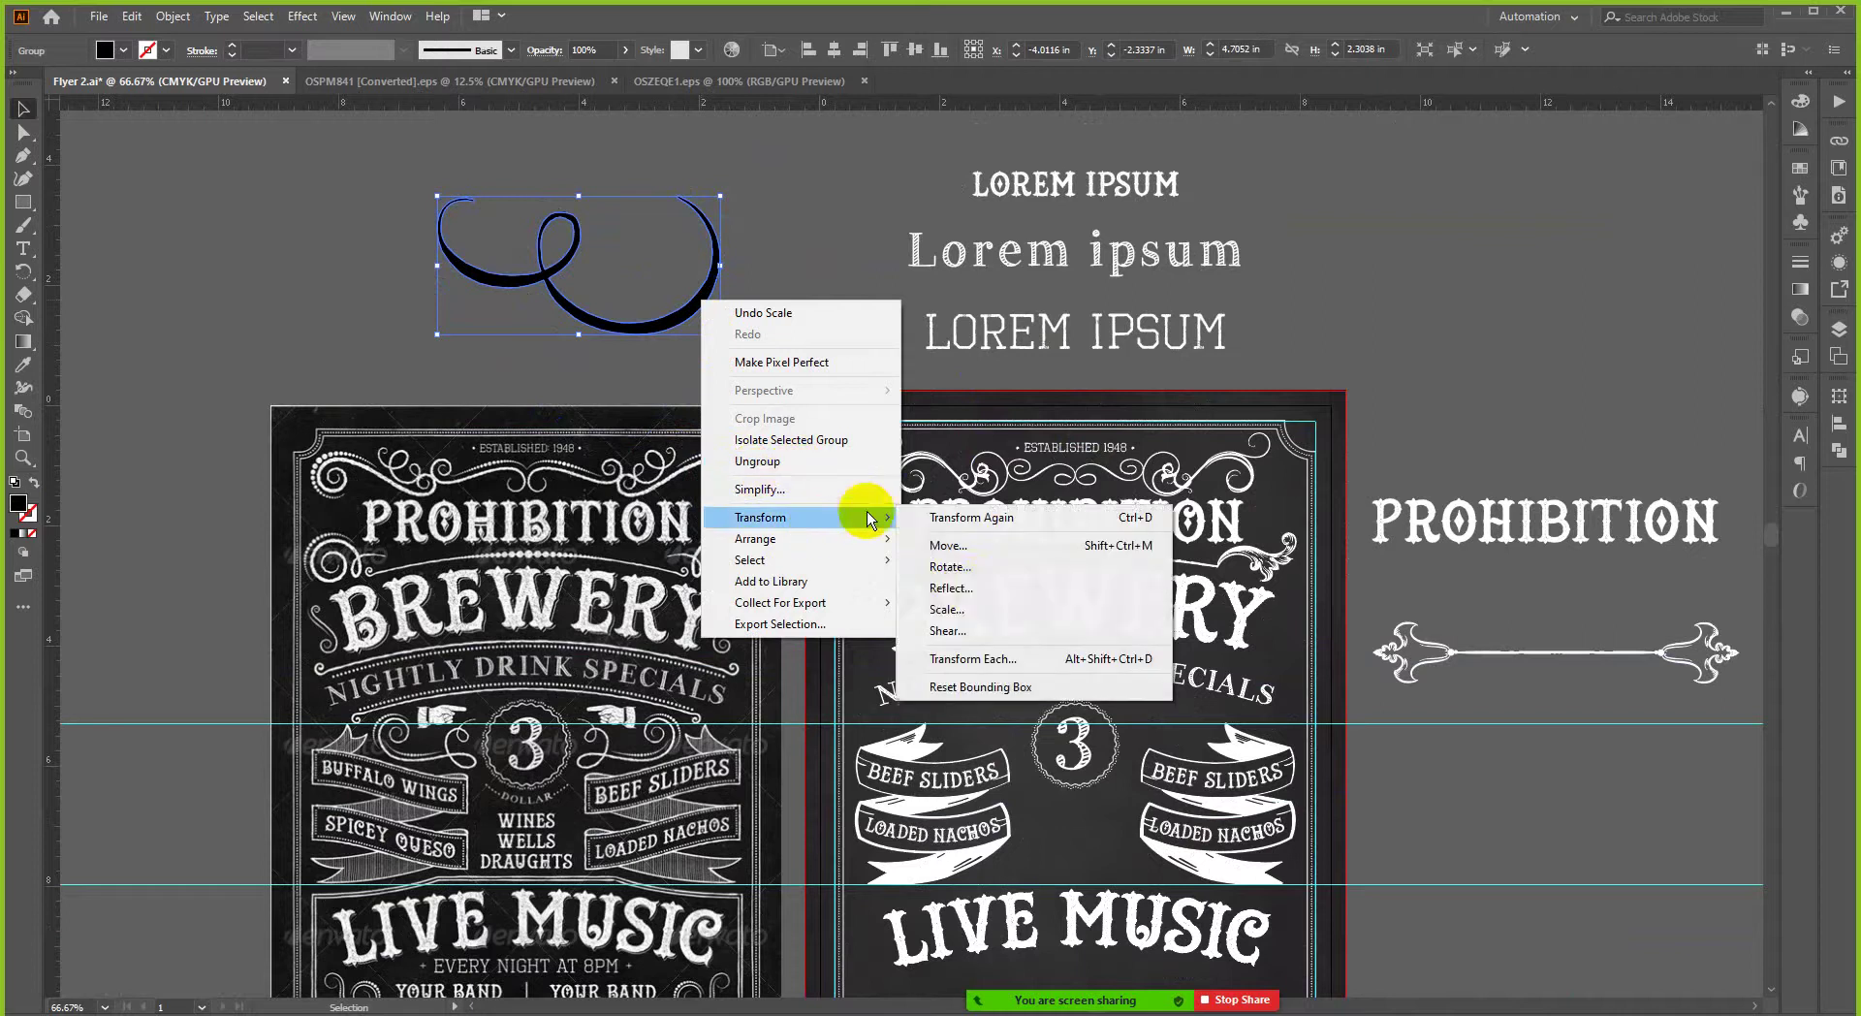
{"action": "left_click", "coordinate": [970, 585]}
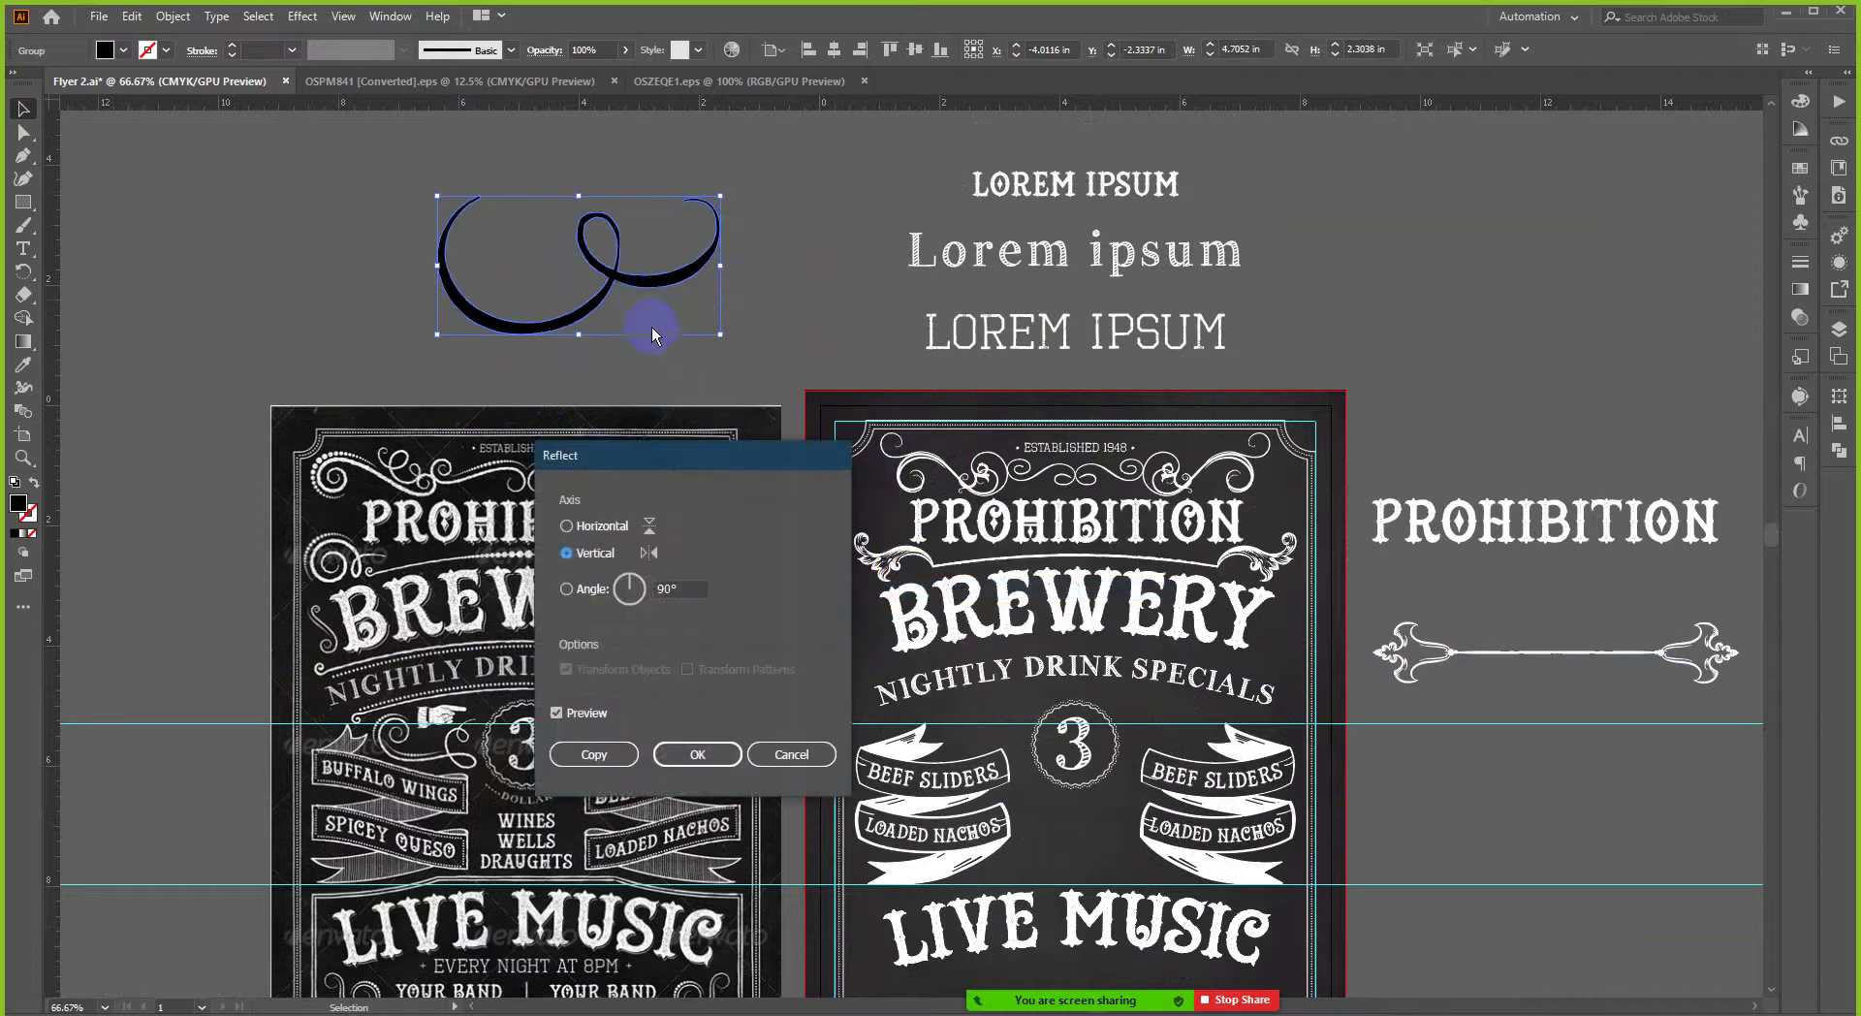
{"action": "left_click", "coordinate": [602, 526]}
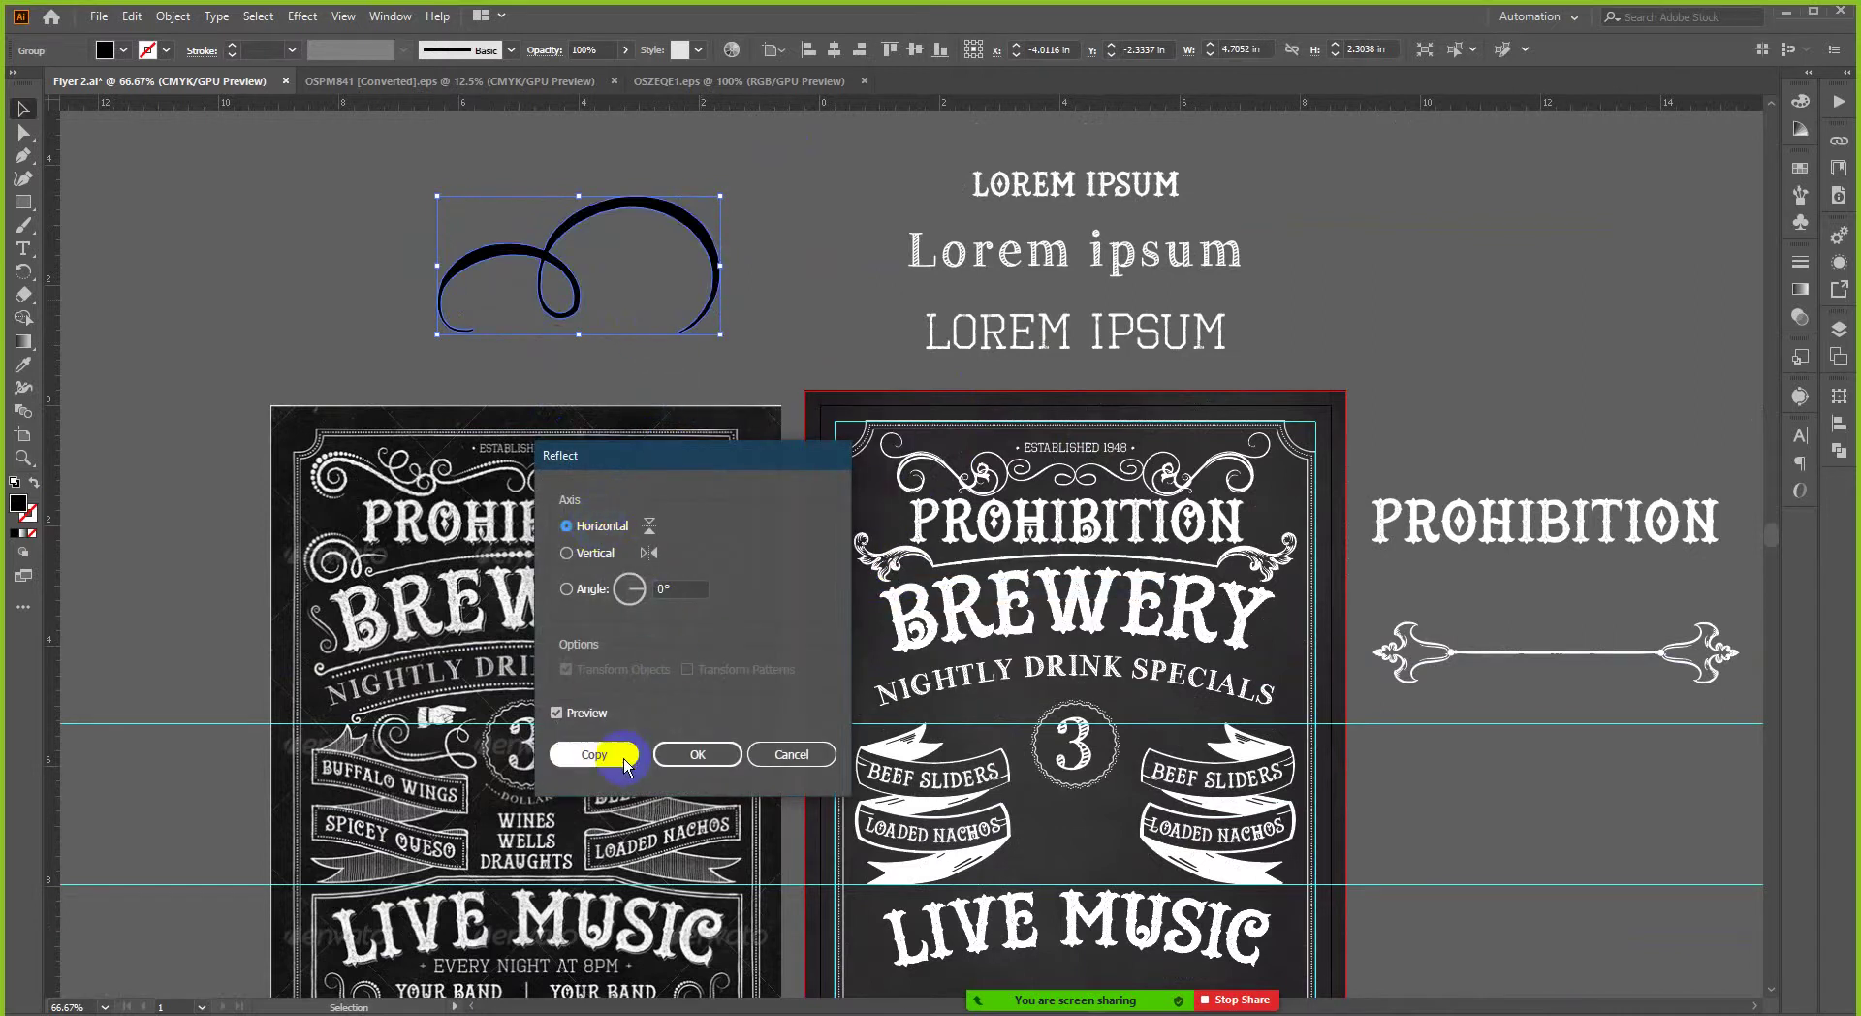
{"action": "left_click", "coordinate": [696, 754]}
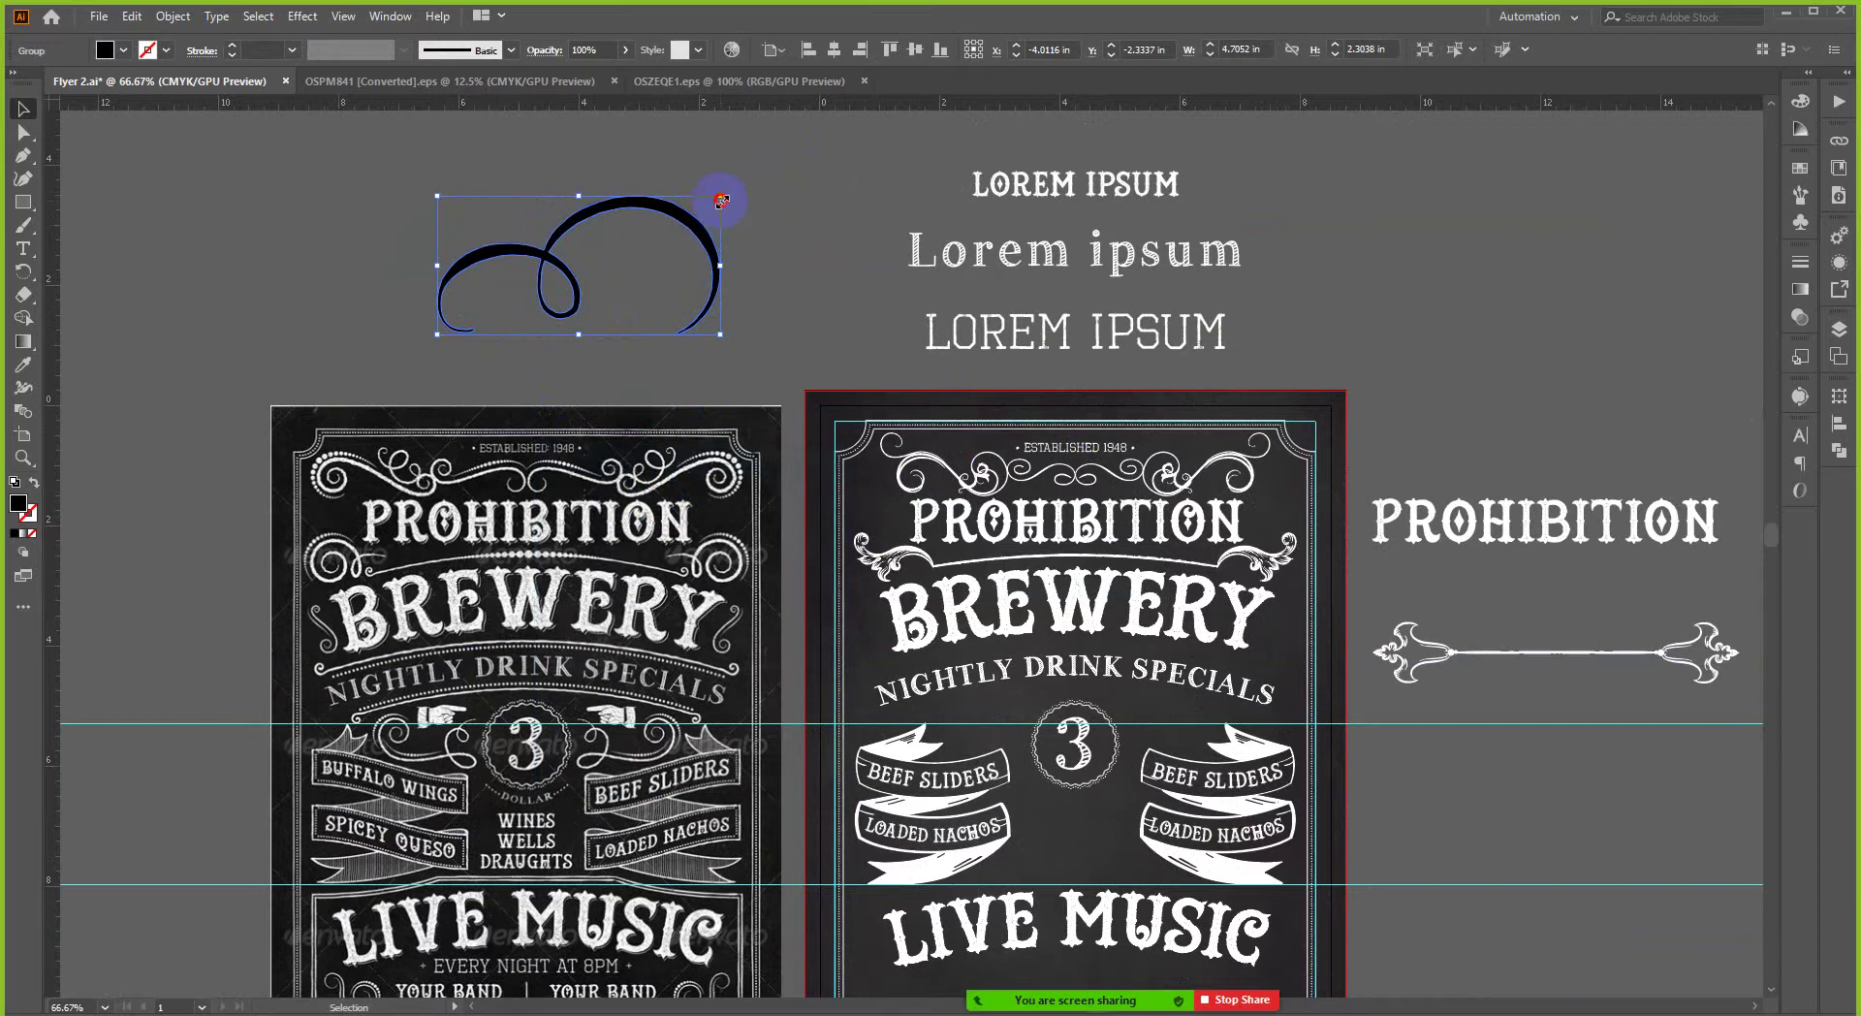
- Place the swirl over the flyer's right leaf scroll, scaled down and narrowed to about 2.6 in wide by 1.49 in high
{"action": "left_click_drag", "start_coordinate": [722, 201], "coordinate": [1343, 521]}
{"action": "scroll", "coordinate": [1344, 521], "scroll_direction": "up", "scroll_amount": 2}
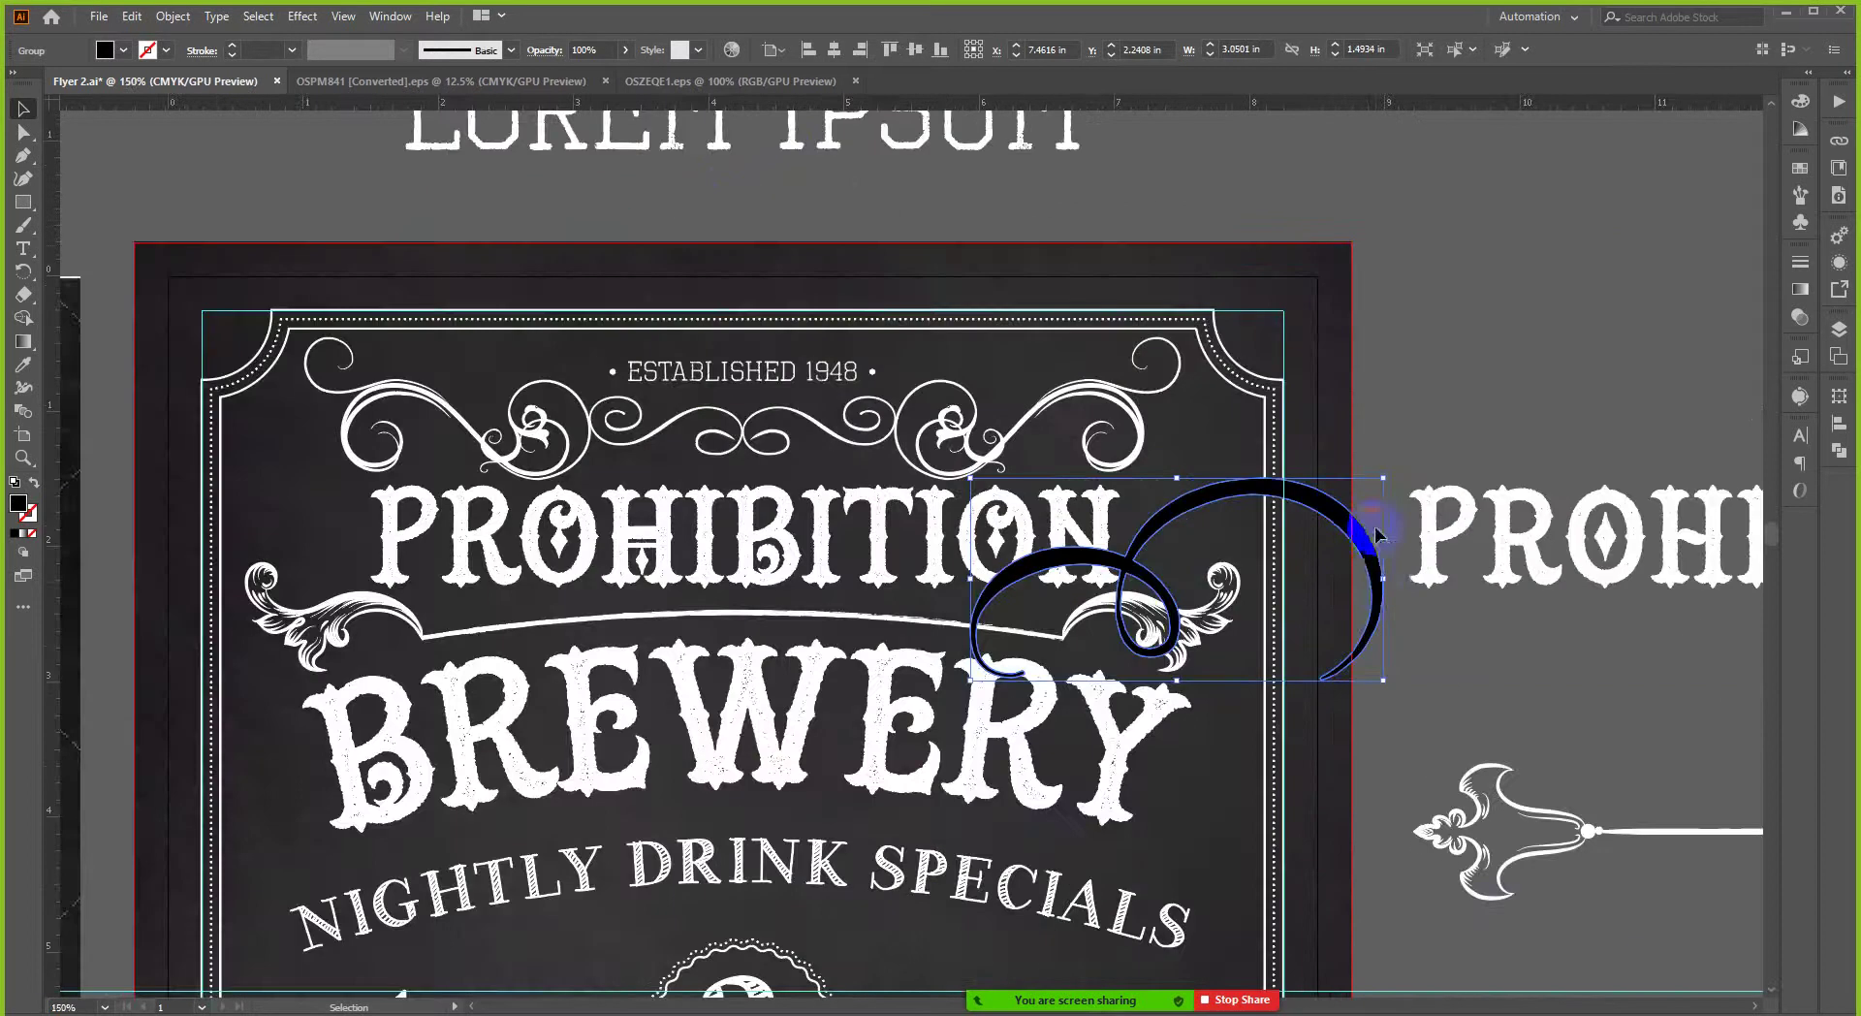
{"action": "left_click_drag", "start_coordinate": [1383, 581], "coordinate": [1323, 582]}
- Duplicate both leaf scrolls with the arched line onto the empty area above the sample texts
{"action": "left_click", "coordinate": [1236, 609]}
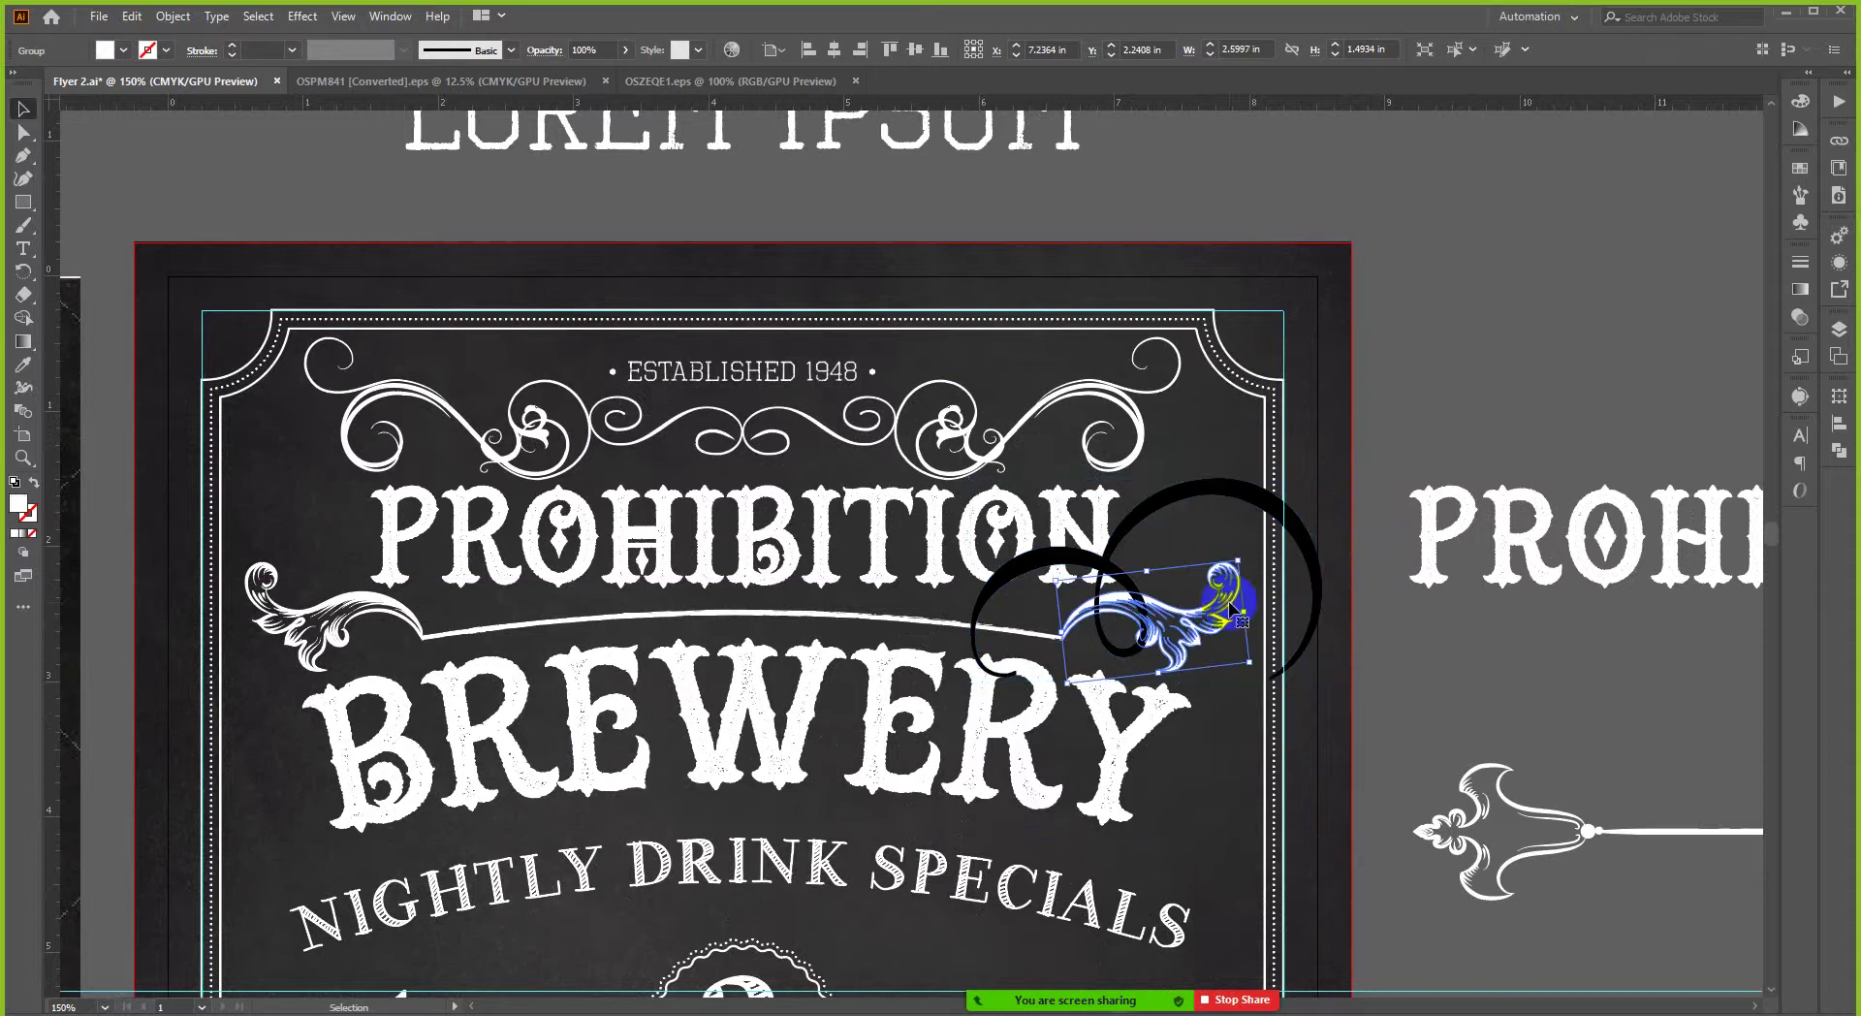
{"action": "left_click", "coordinate": [259, 628], "text": "shift"}
{"action": "left_click", "coordinate": [452, 632], "text": "shift"}
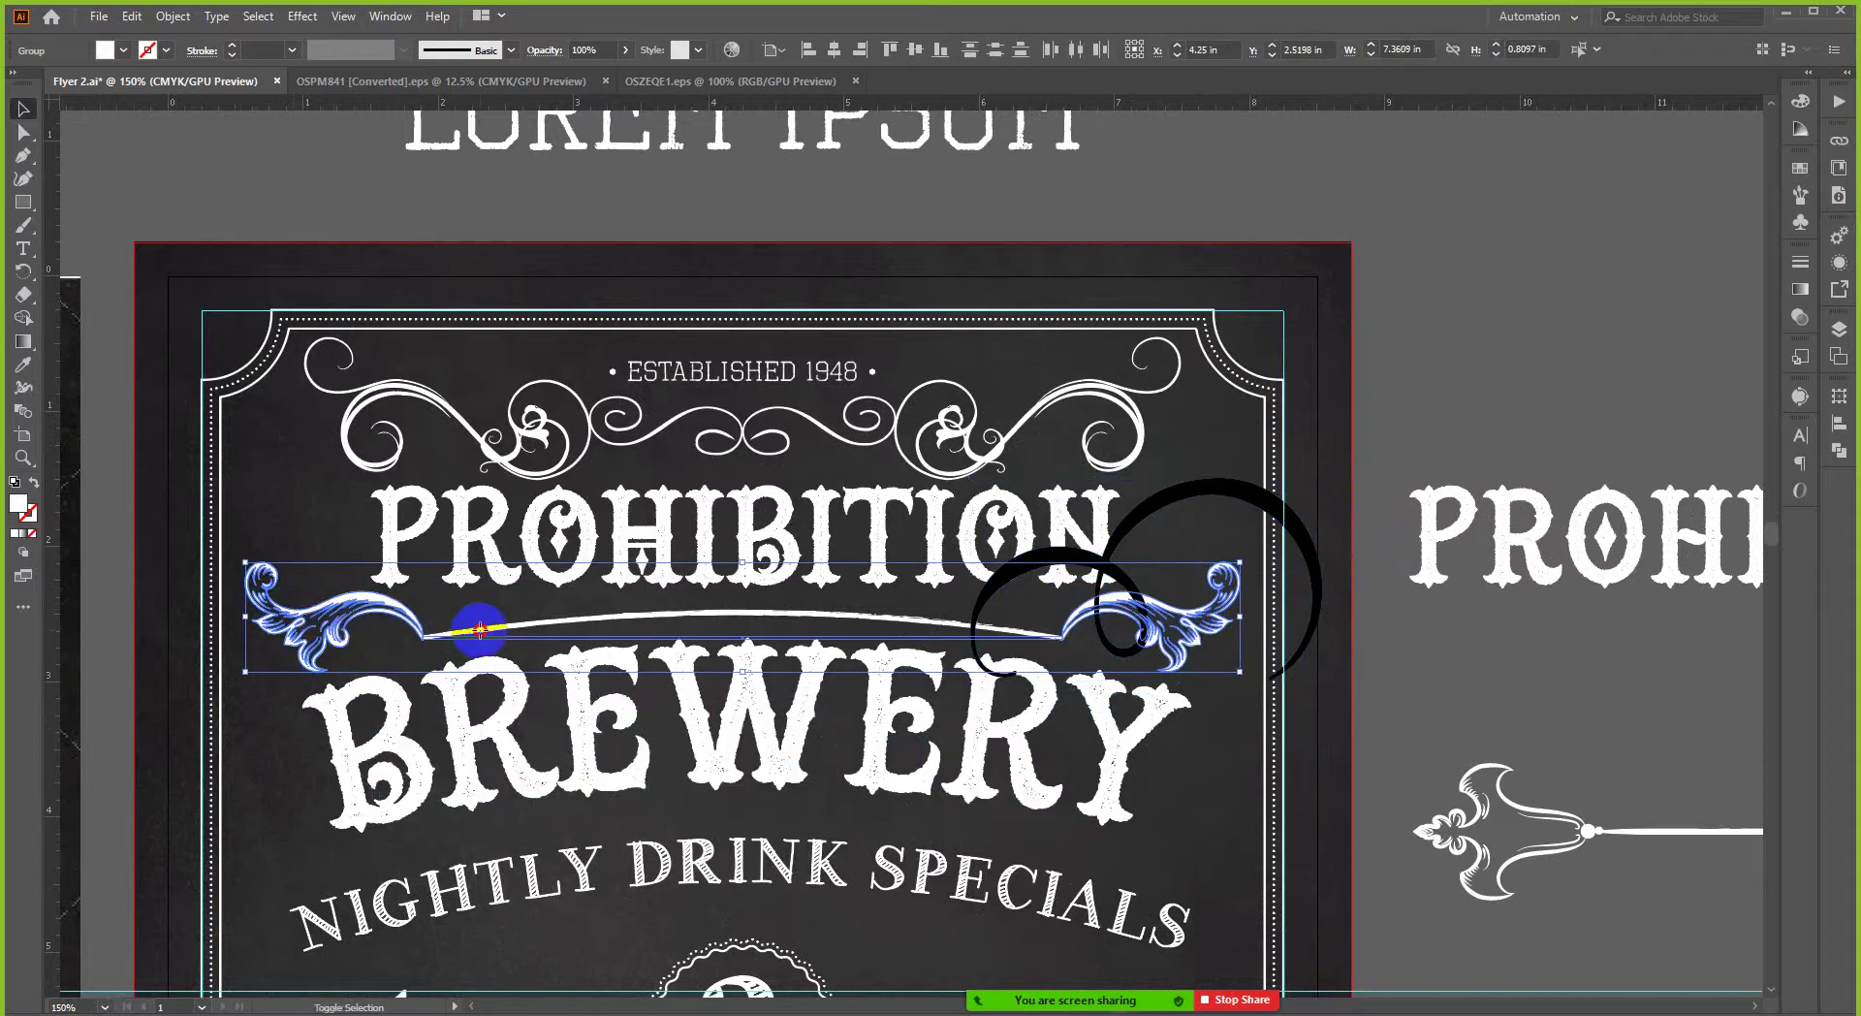
{"action": "scroll", "coordinate": [480, 630], "scroll_direction": "down", "scroll_amount": 2}
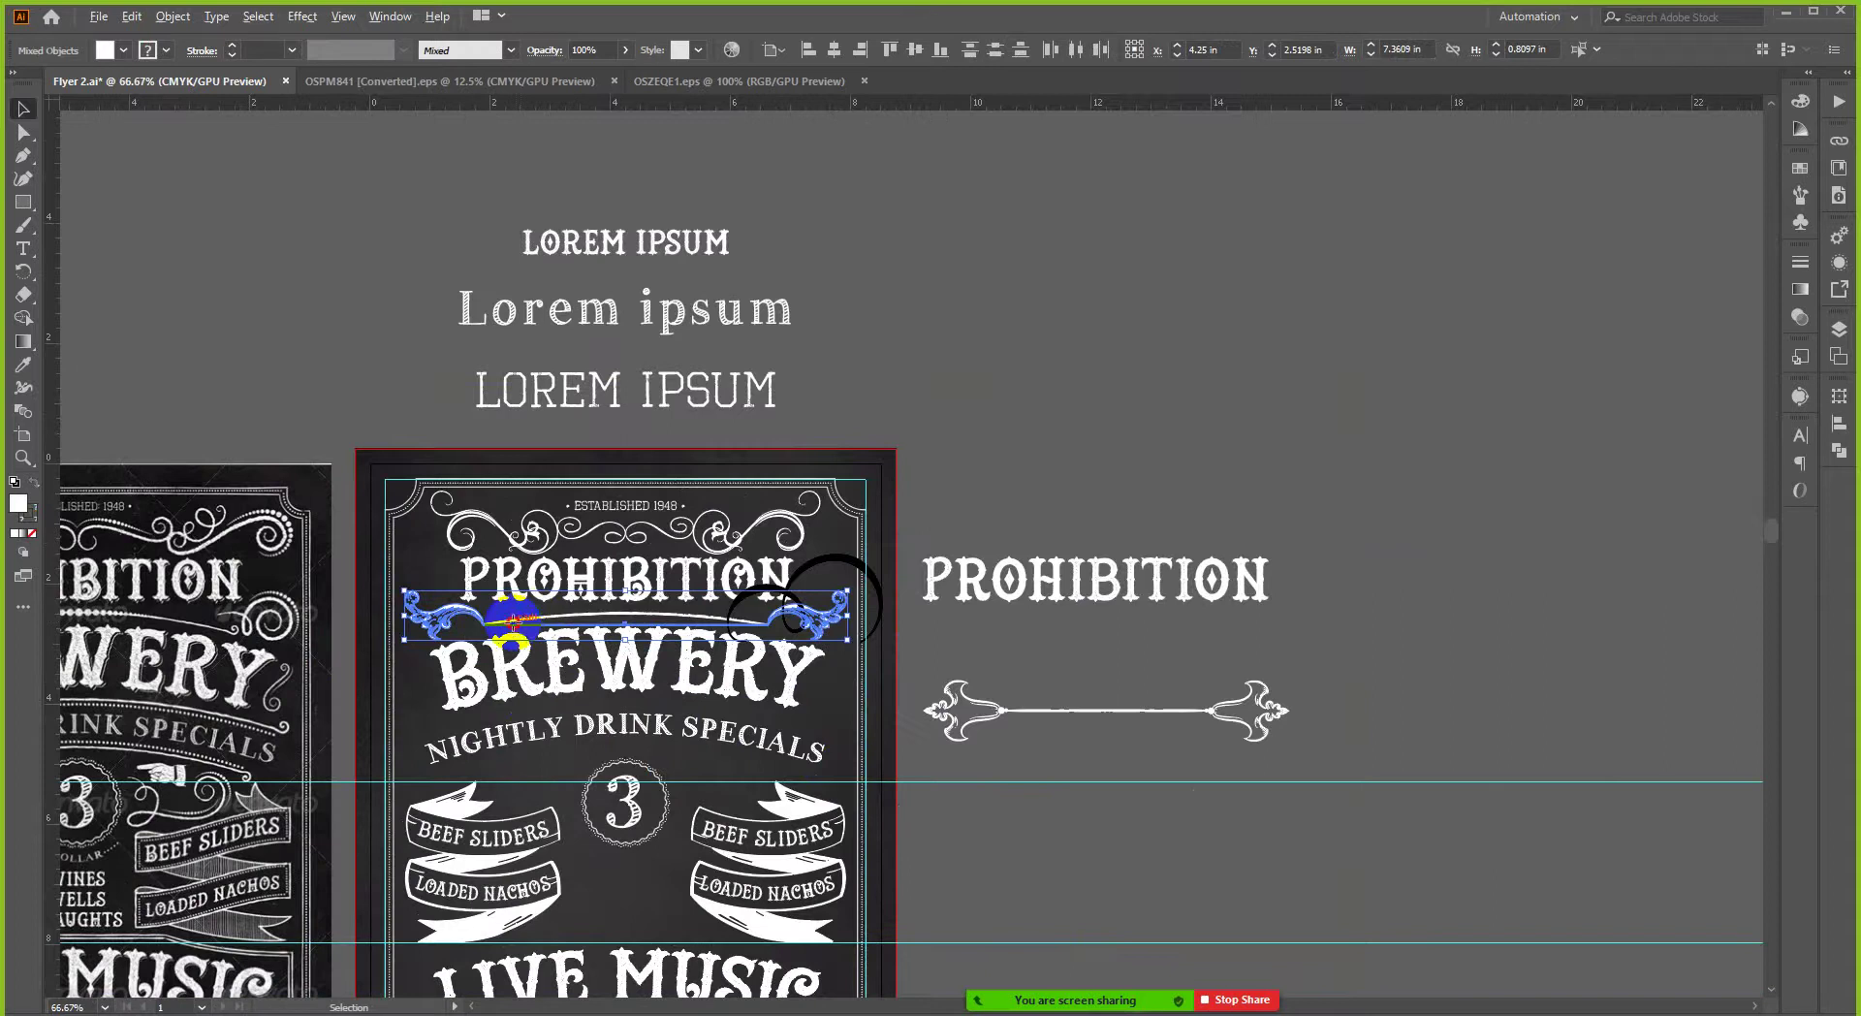
{"action": "left_click_drag", "start_coordinate": [513, 619], "coordinate": [514, 155]}
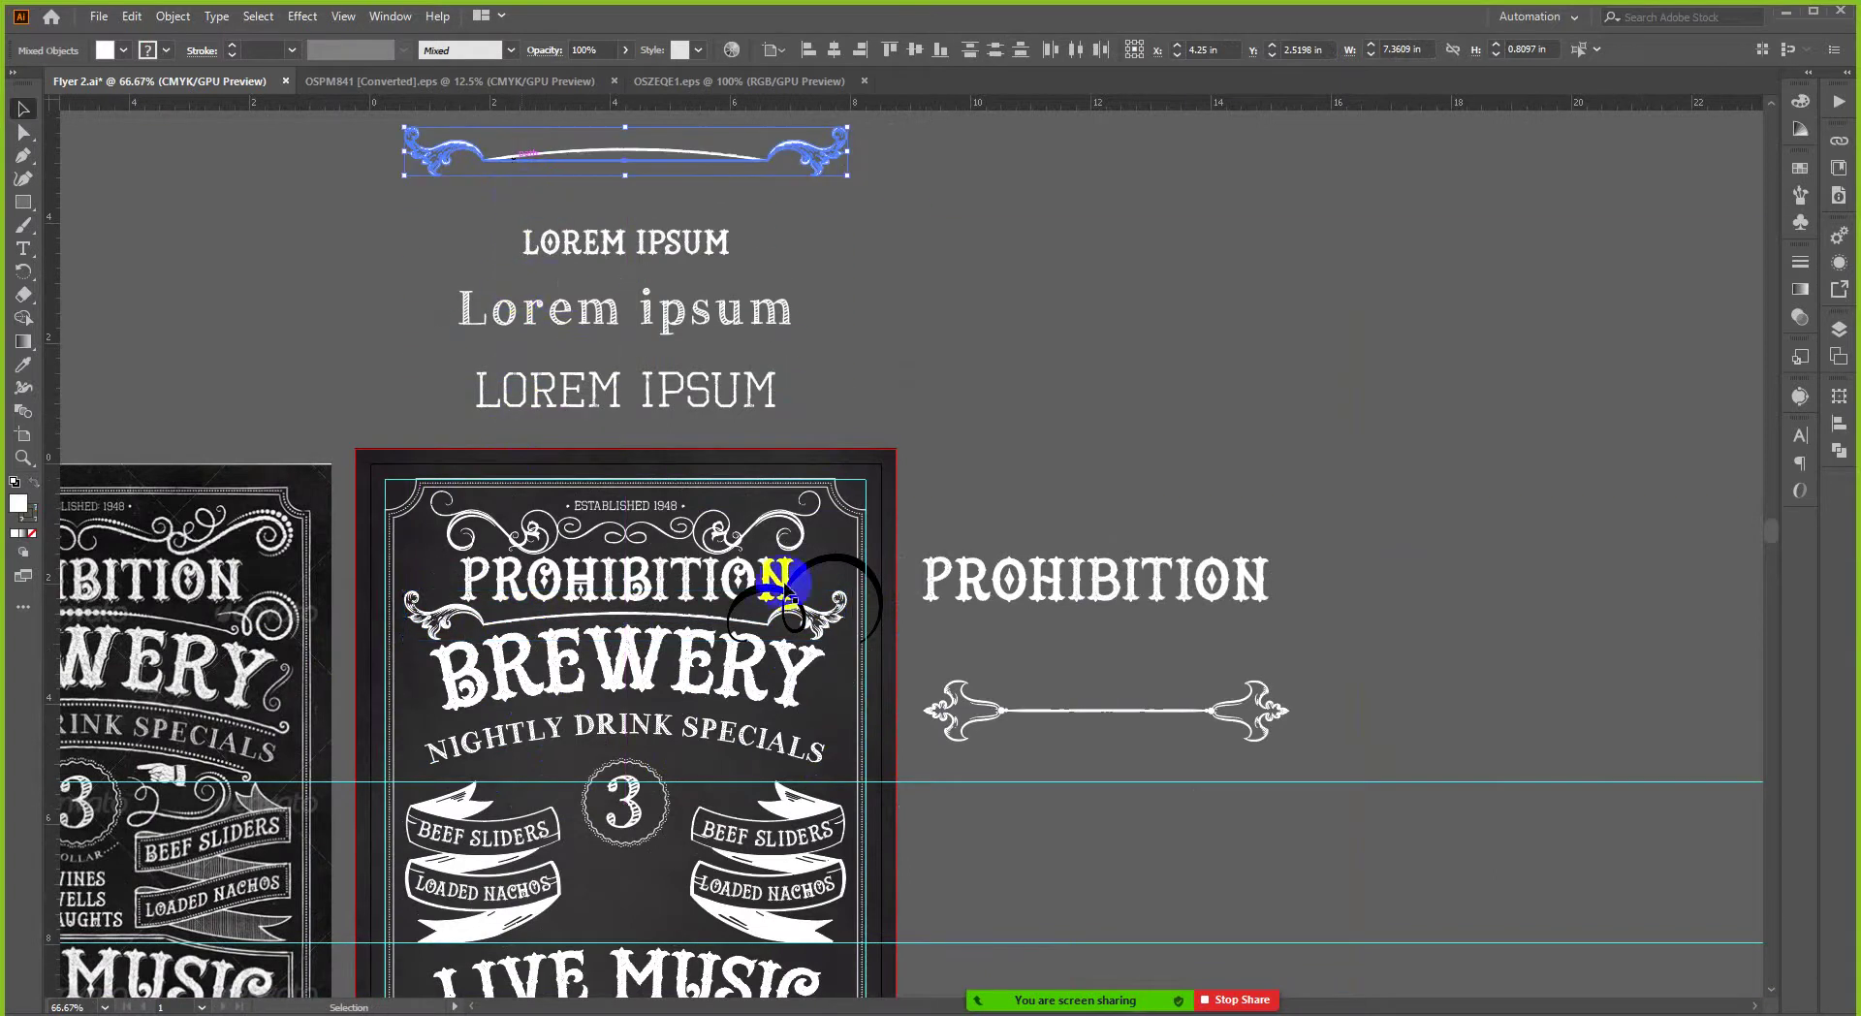
- Recolour the black swirl white by sampling the spare PROHIBITION title beside the flyer
{"action": "left_click", "coordinate": [787, 592]}
{"action": "scroll", "coordinate": [787, 593], "scroll_direction": "up", "scroll_amount": 2}
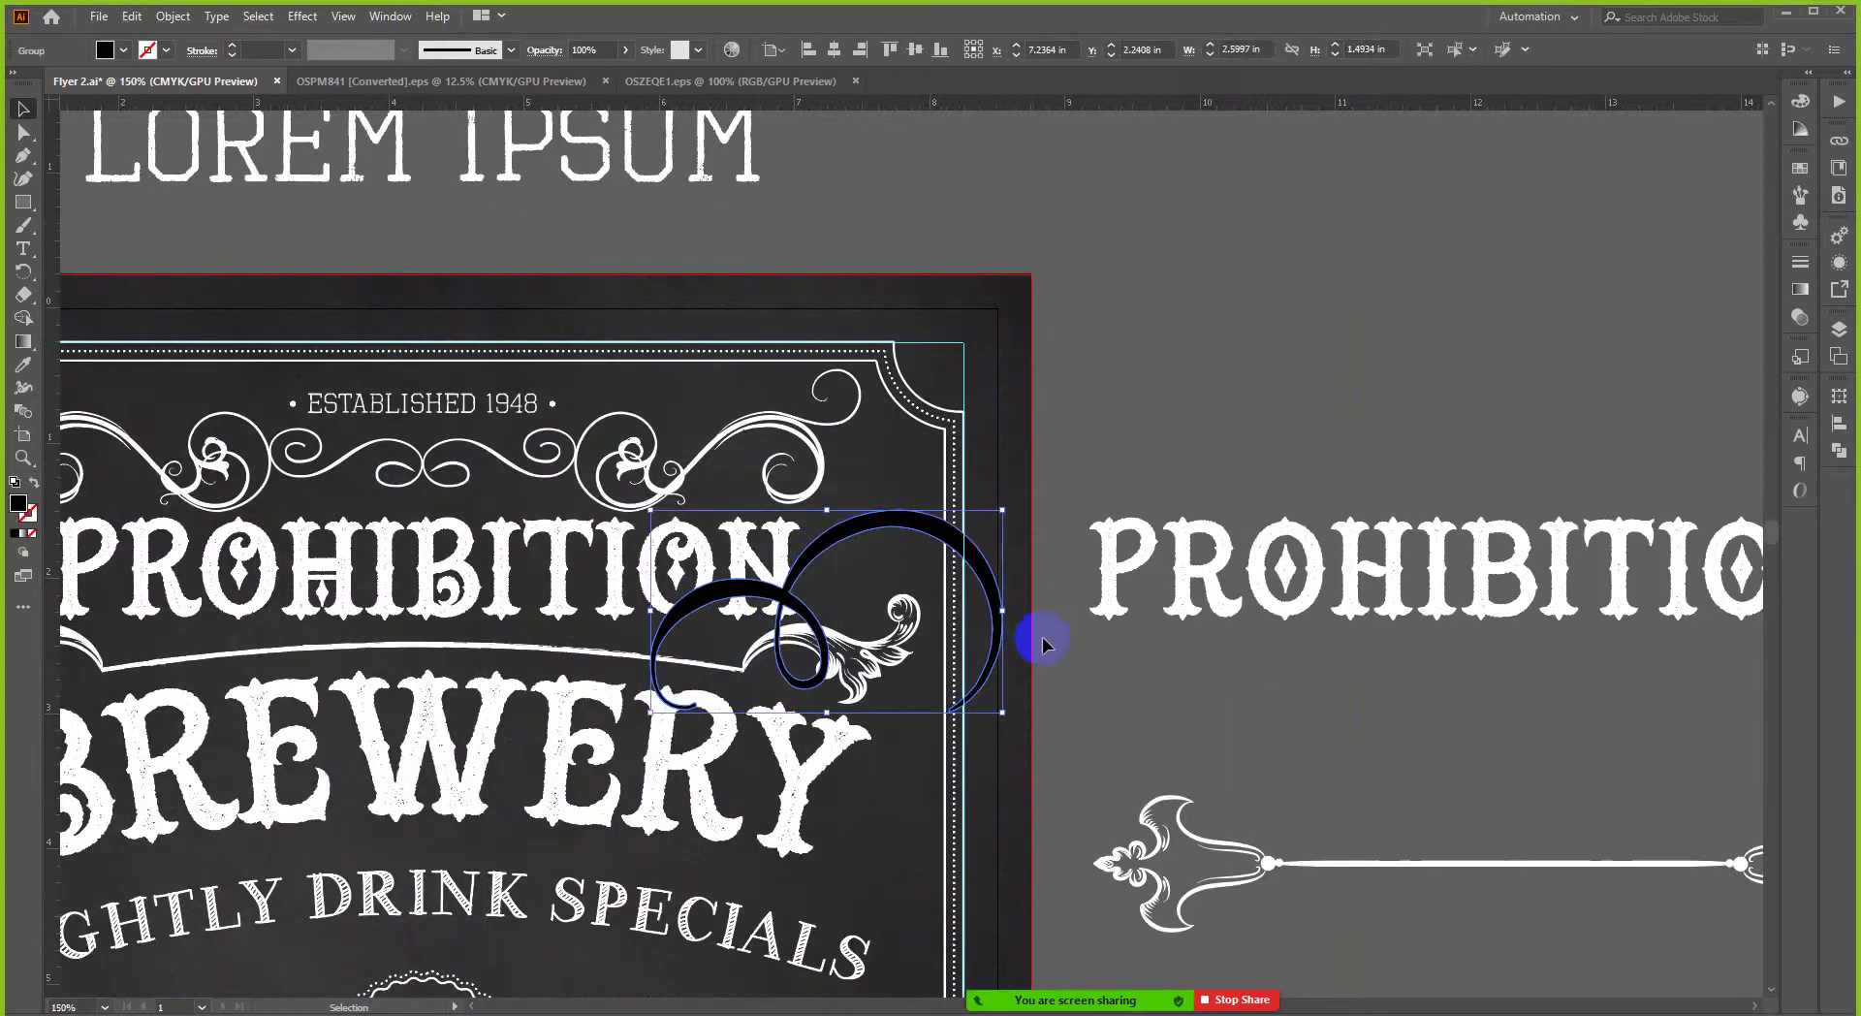
{"action": "key", "text": "i"}
{"action": "left_click", "coordinate": [1206, 579]}
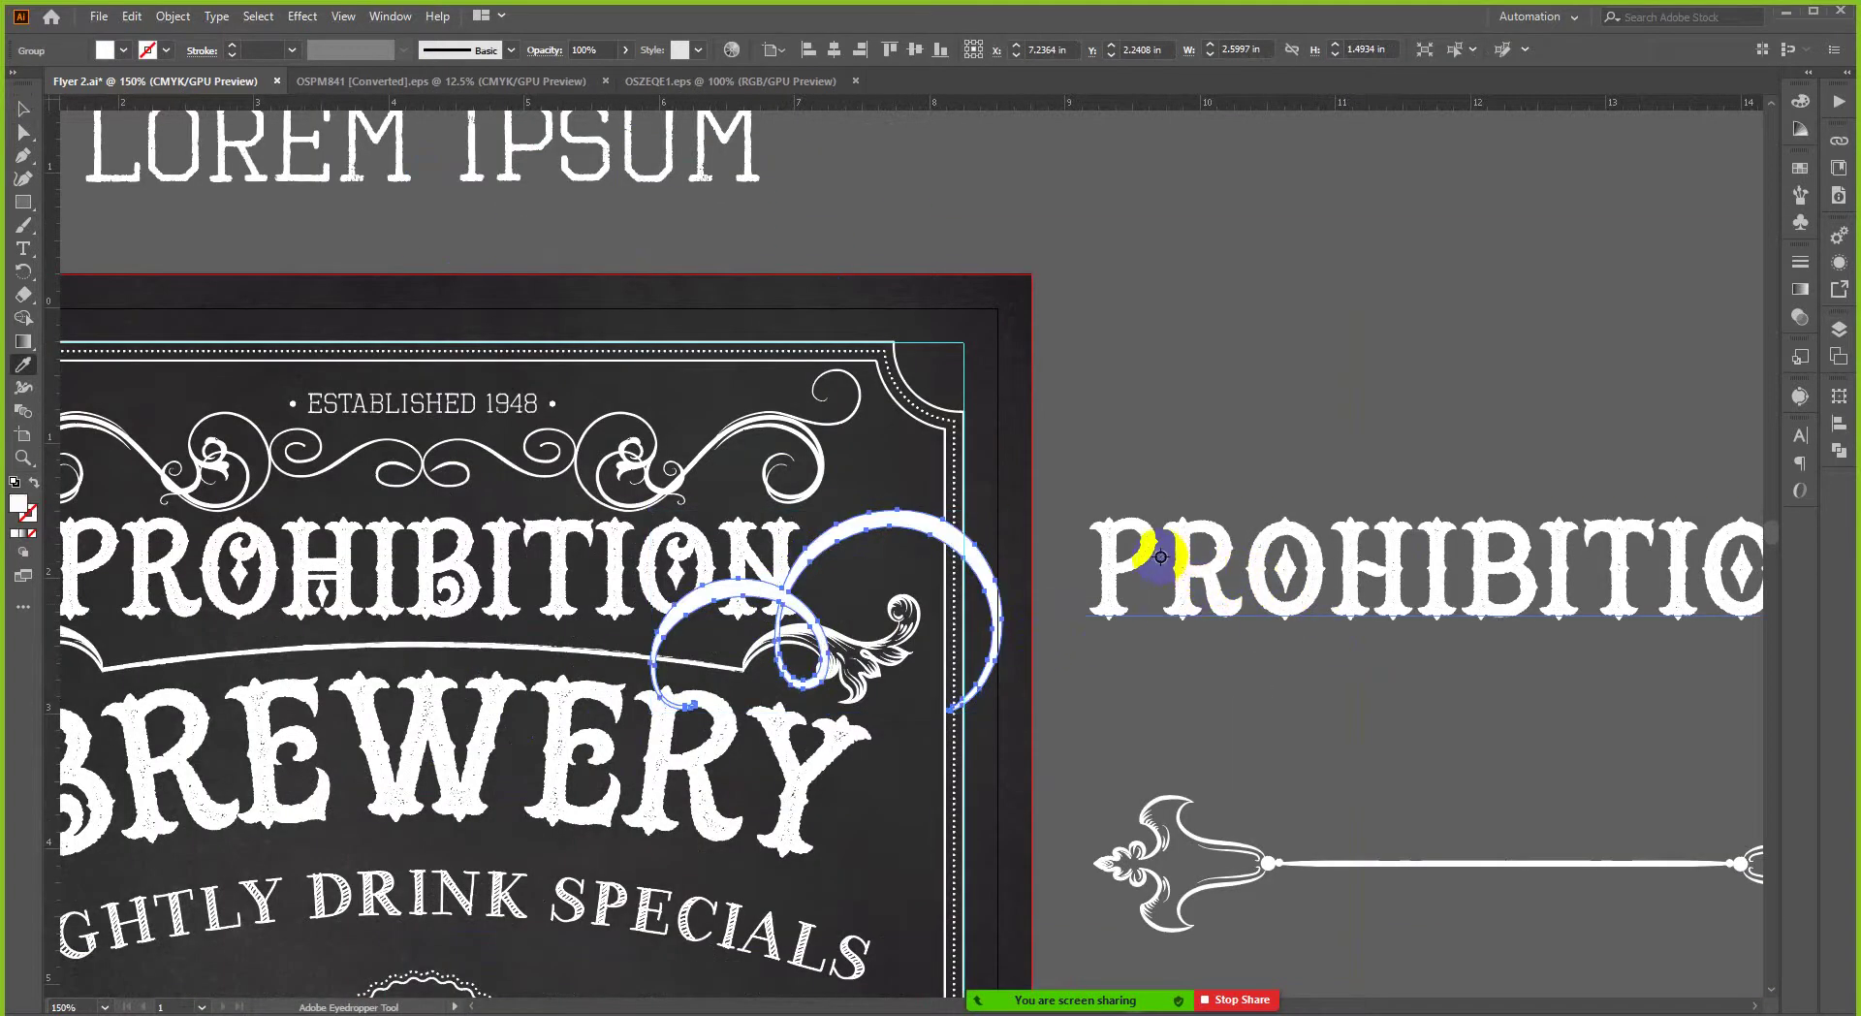
{"action": "key", "text": "v"}
- Delete the two leaf scrolls and the arched line between PROHIBITION and BREWERY on the flyer
{"action": "left_click", "coordinate": [878, 625]}
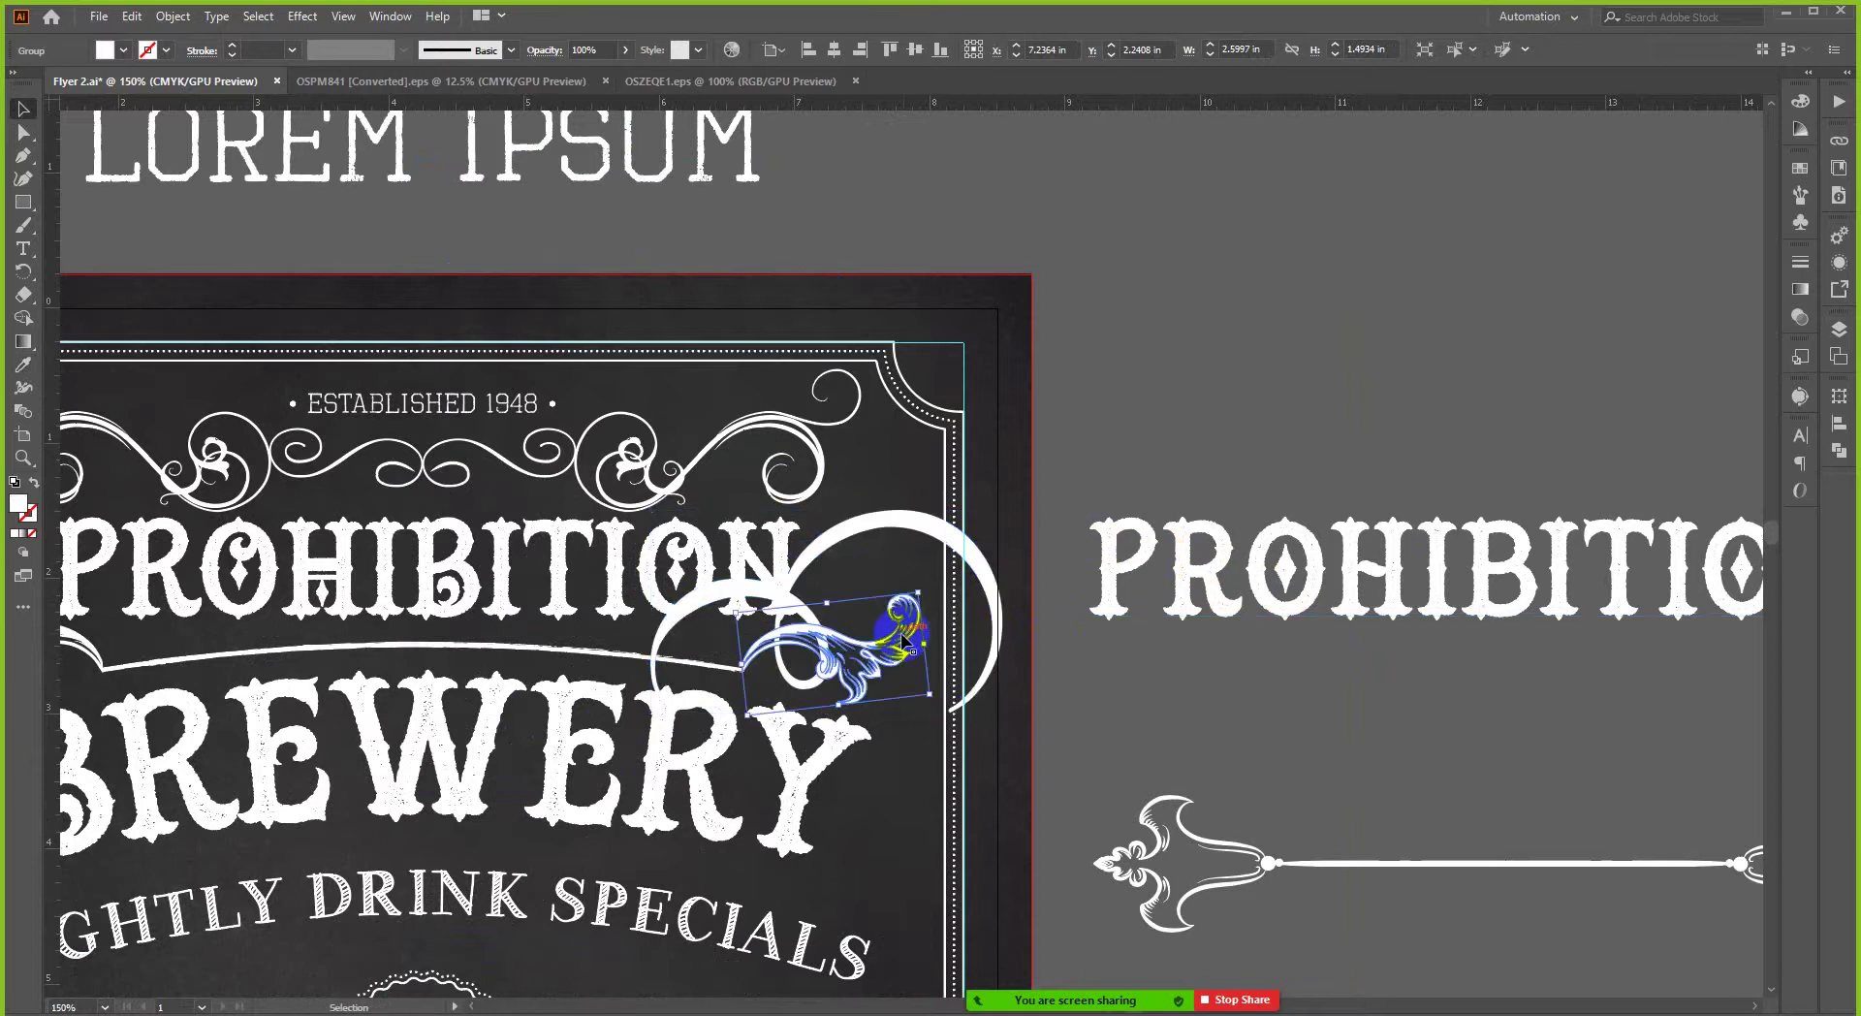
{"action": "left_click", "coordinate": [539, 659], "text": "shift"}
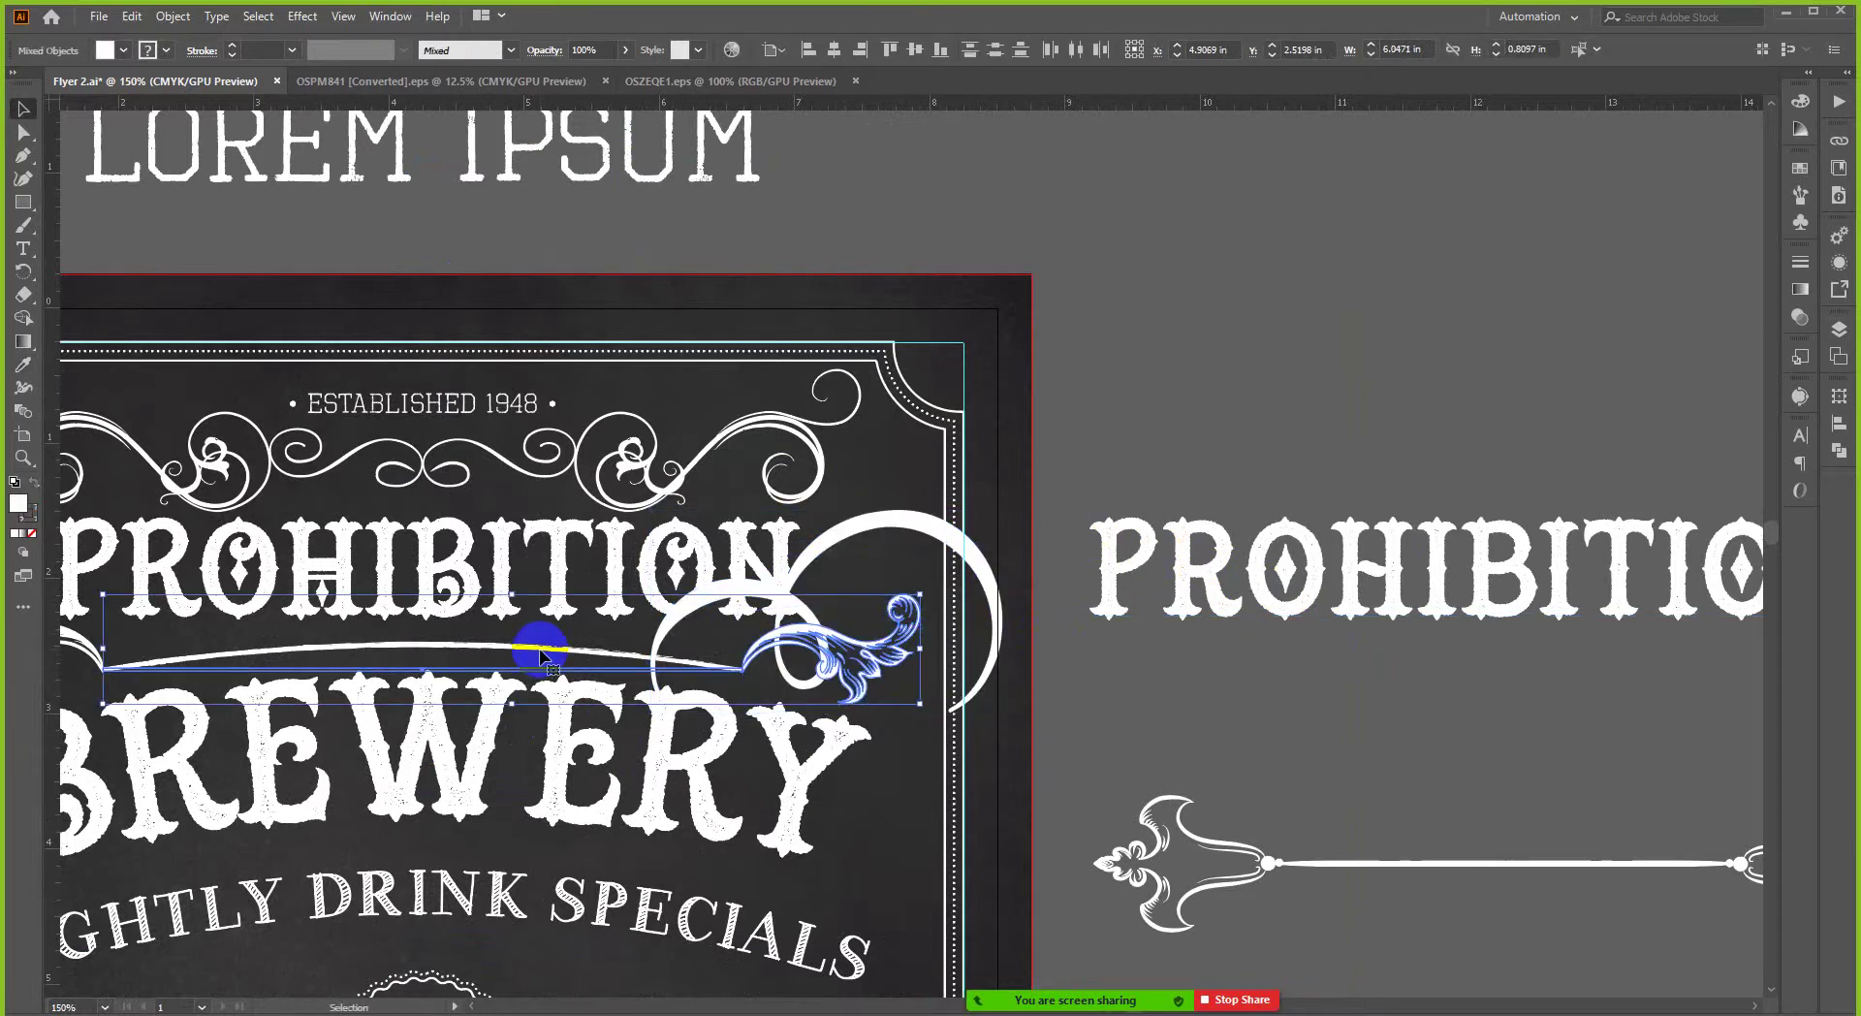
{"action": "left_click_drag", "start_coordinate": [147, 691], "coordinate": [87, 651]}
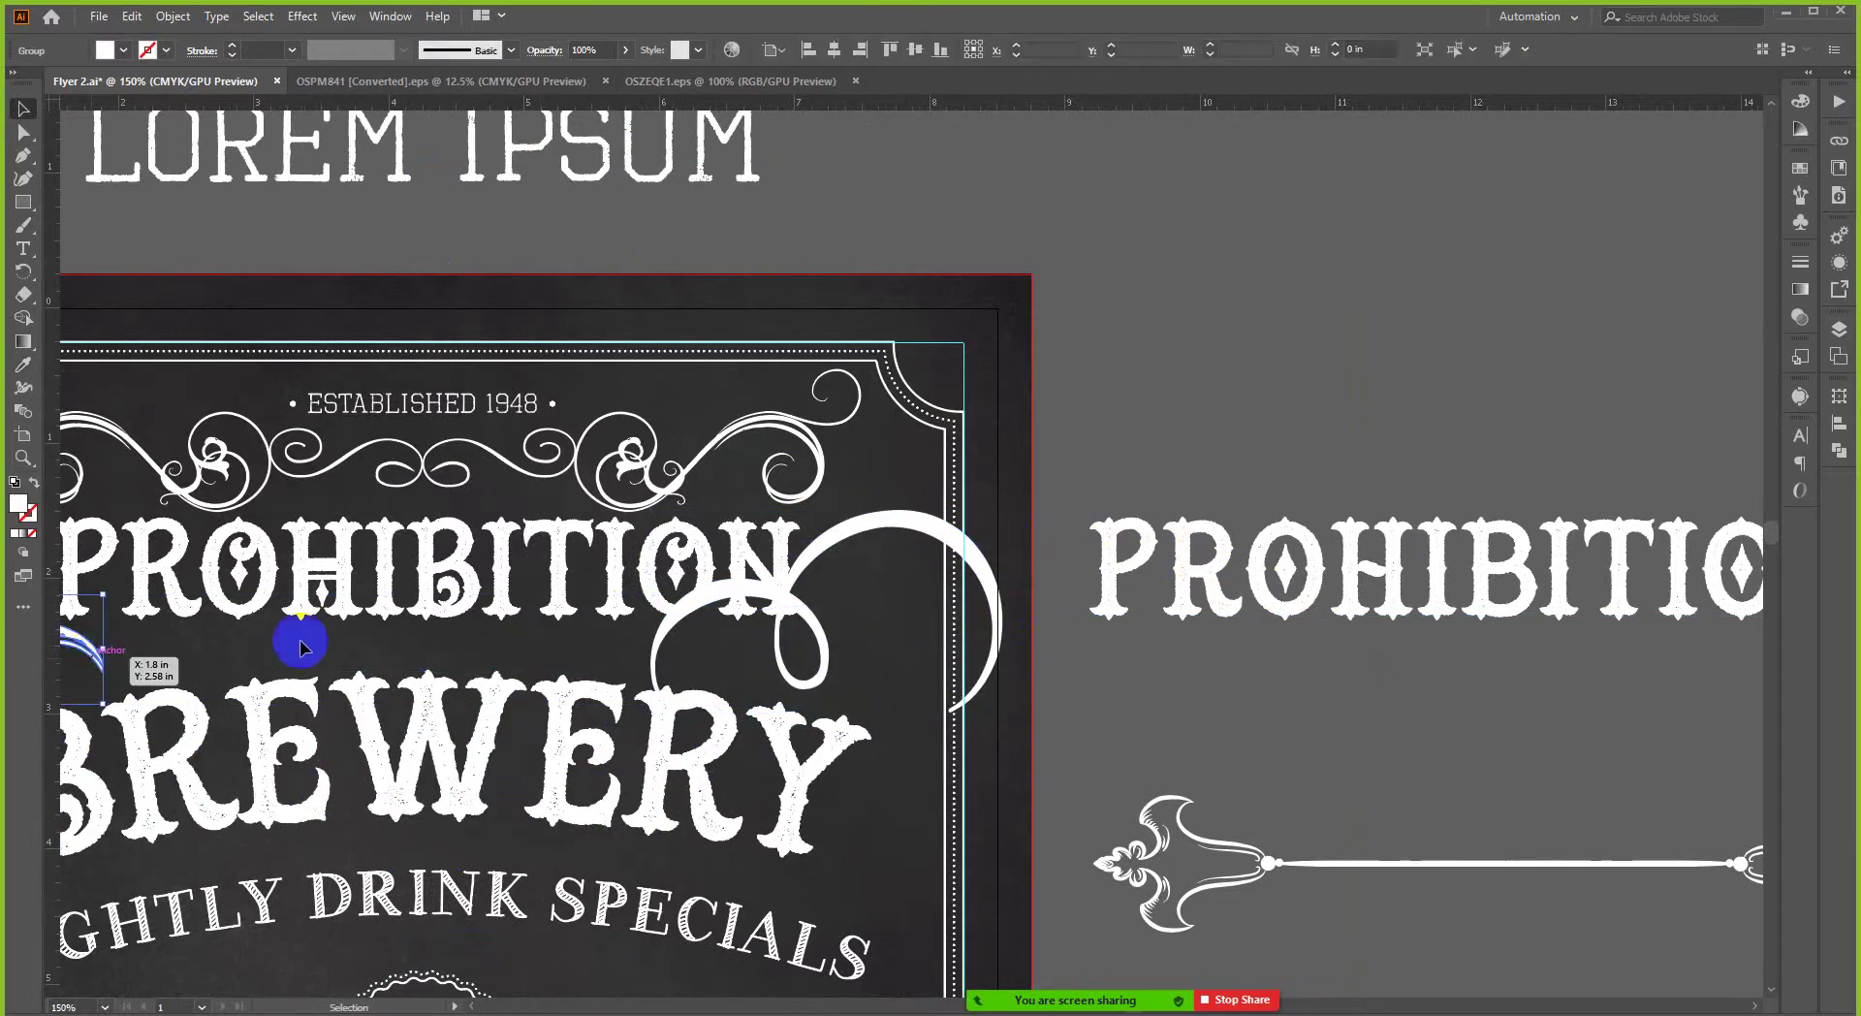
- Shrink the white swirl to about 1.28 in wide and fit it inside the right border, between PROHIBITION and BREWERY
{"action": "left_click", "coordinate": [903, 551]}
{"action": "left_click", "coordinate": [894, 523]}
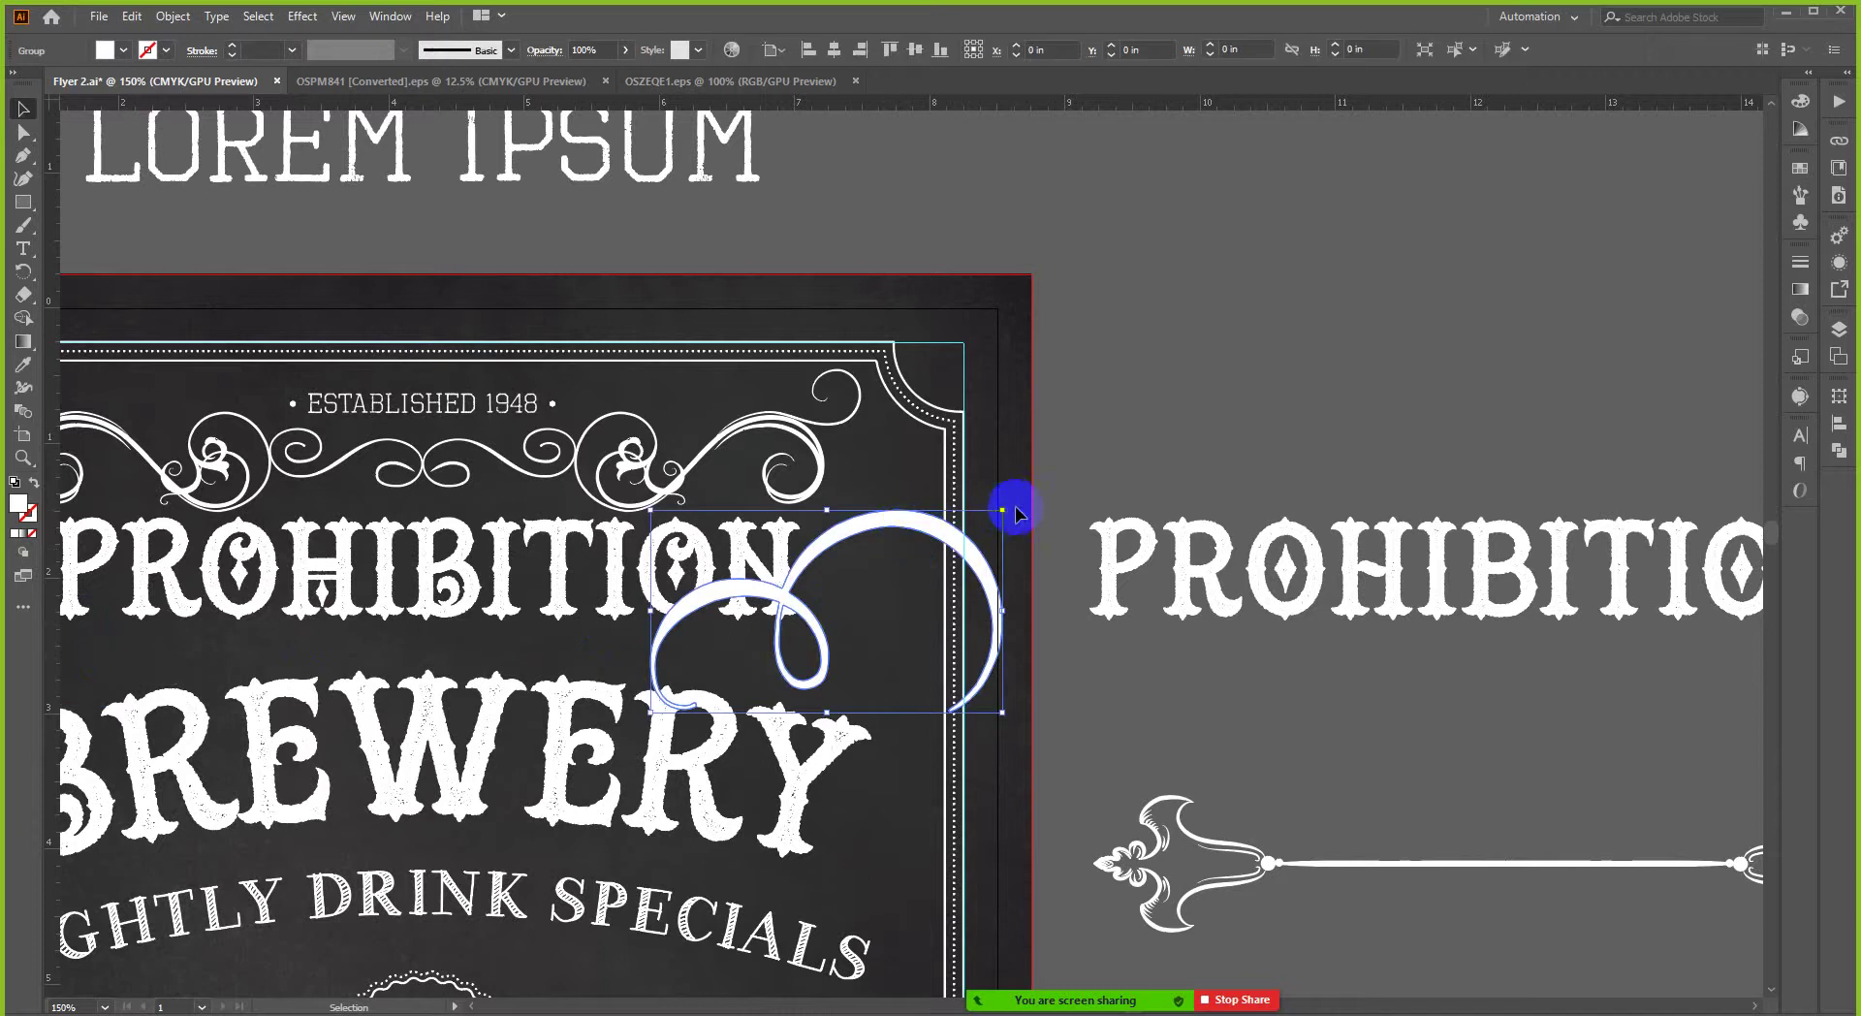
{"action": "left_click_drag", "start_coordinate": [1004, 508], "coordinate": [933, 585]}
{"action": "scroll", "coordinate": [1008, 559], "scroll_direction": "down", "scroll_amount": 2}
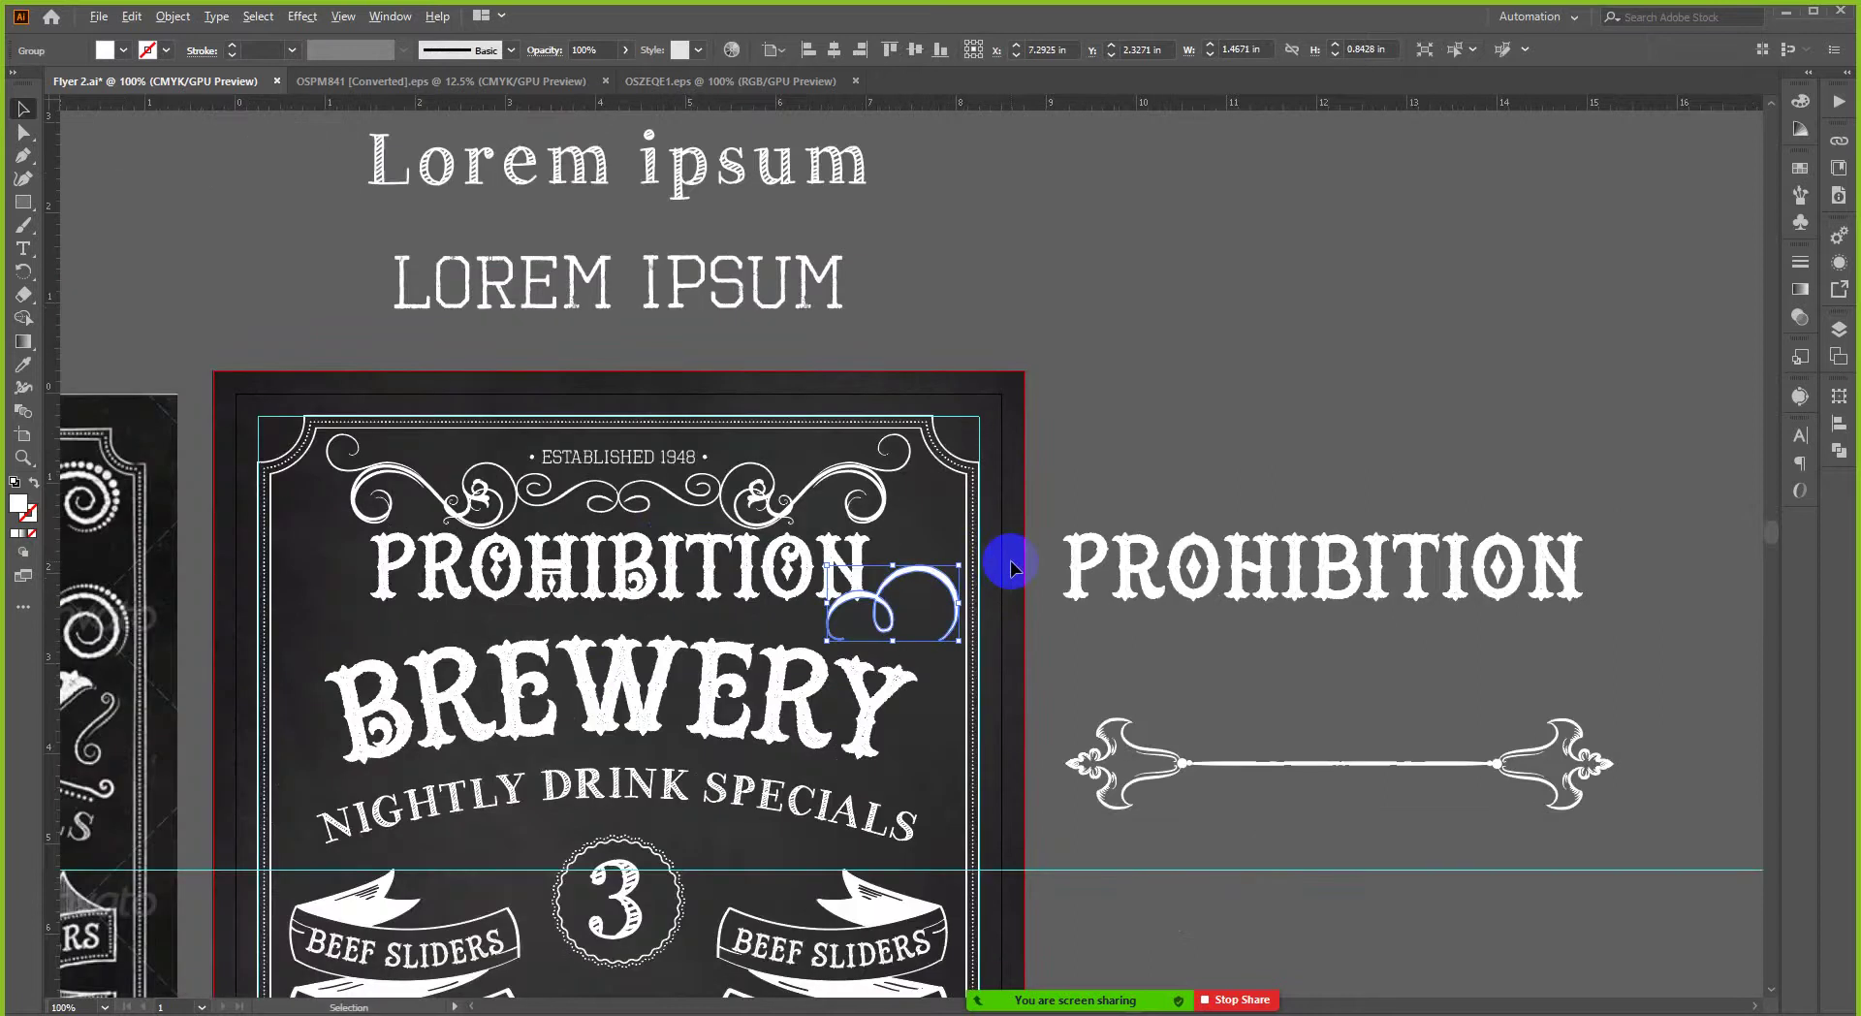
{"action": "scroll", "coordinate": [775, 607], "scroll_direction": "up", "scroll_amount": 1}
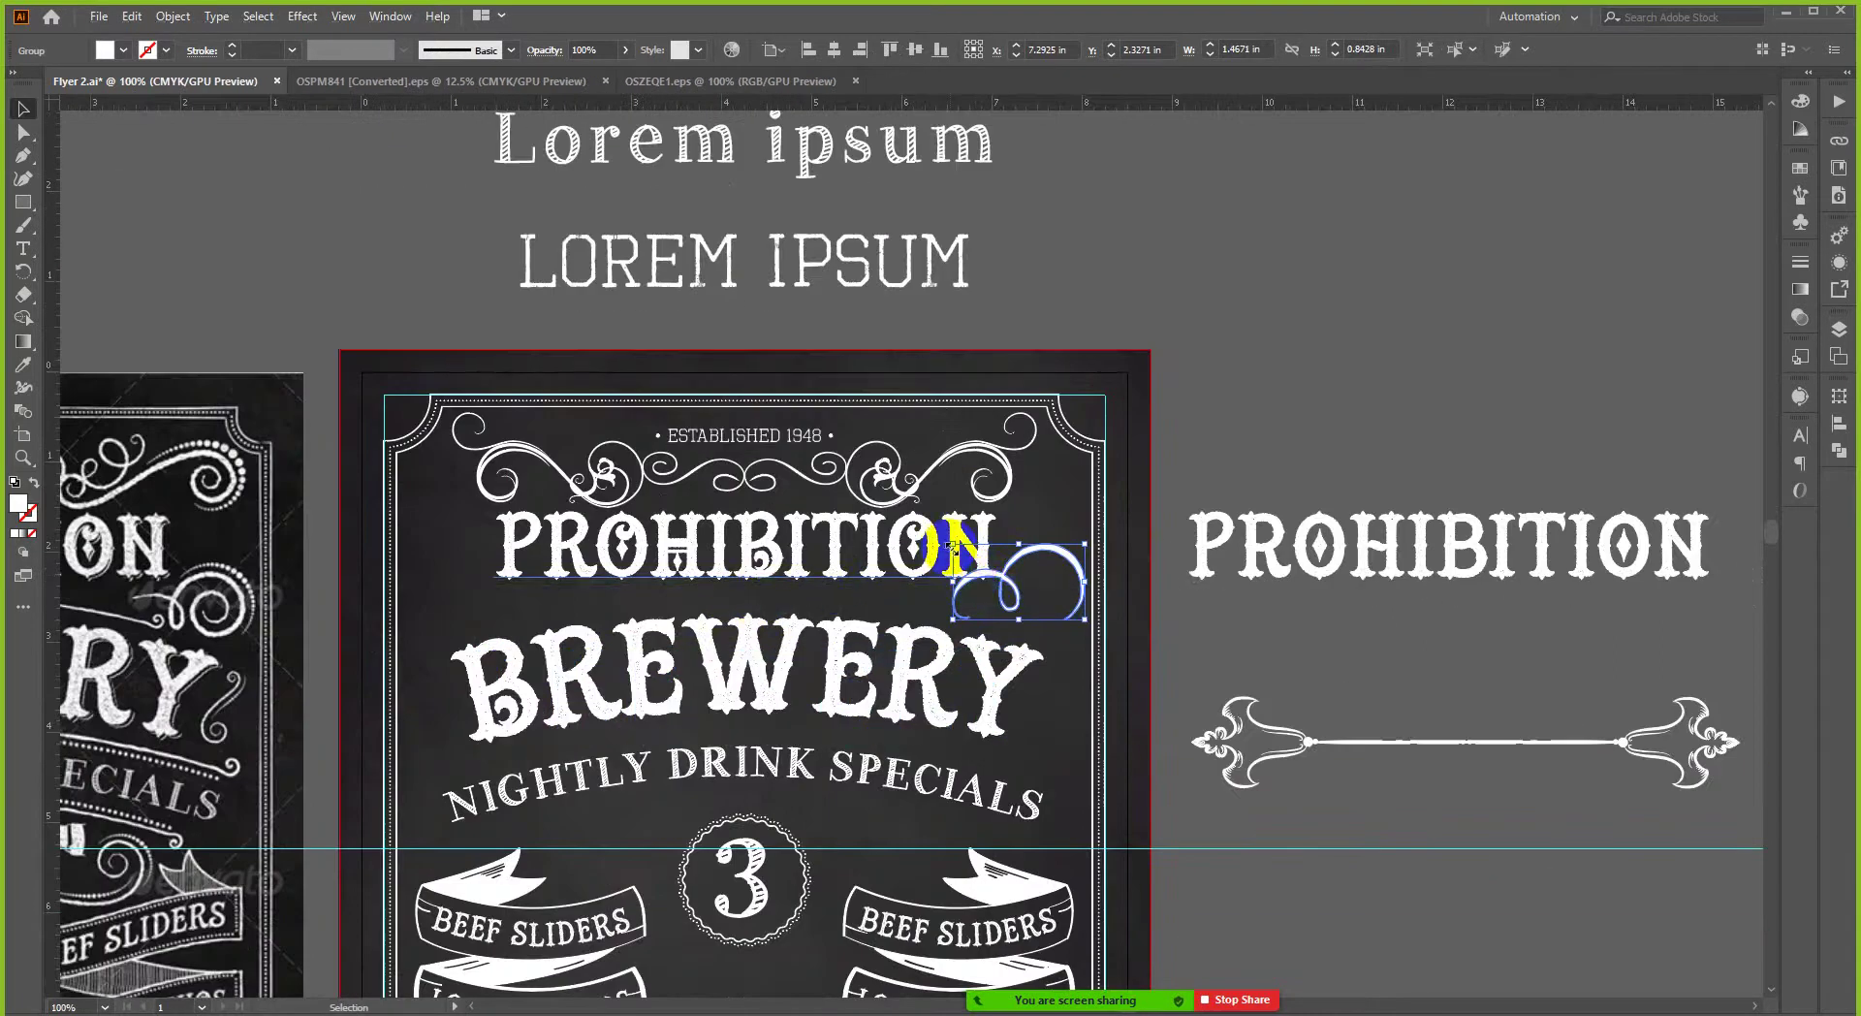
{"action": "left_click_drag", "start_coordinate": [955, 548], "coordinate": [970, 554]}
{"action": "scroll", "coordinate": [995, 591], "scroll_direction": "up", "scroll_amount": 2}
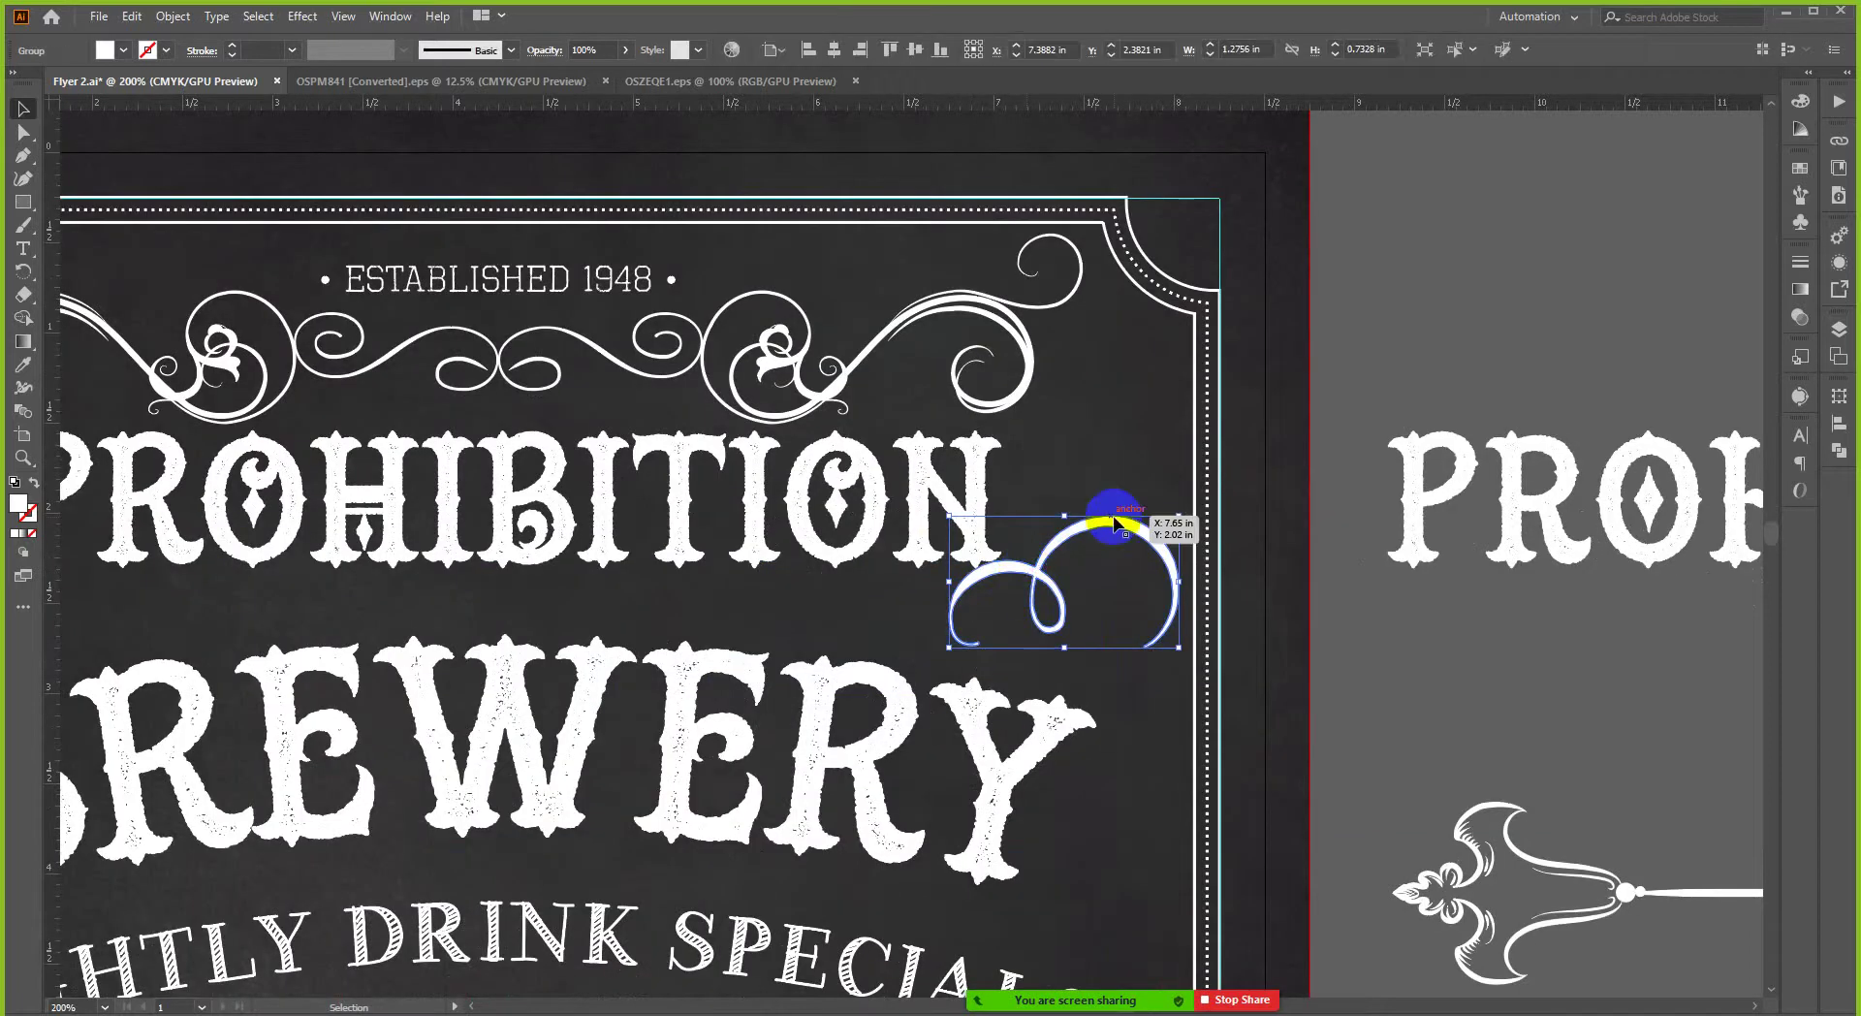
{"action": "left_click_drag", "start_coordinate": [1115, 524], "coordinate": [1115, 525]}
{"action": "scroll", "coordinate": [1115, 523], "scroll_direction": "down", "scroll_amount": 3}
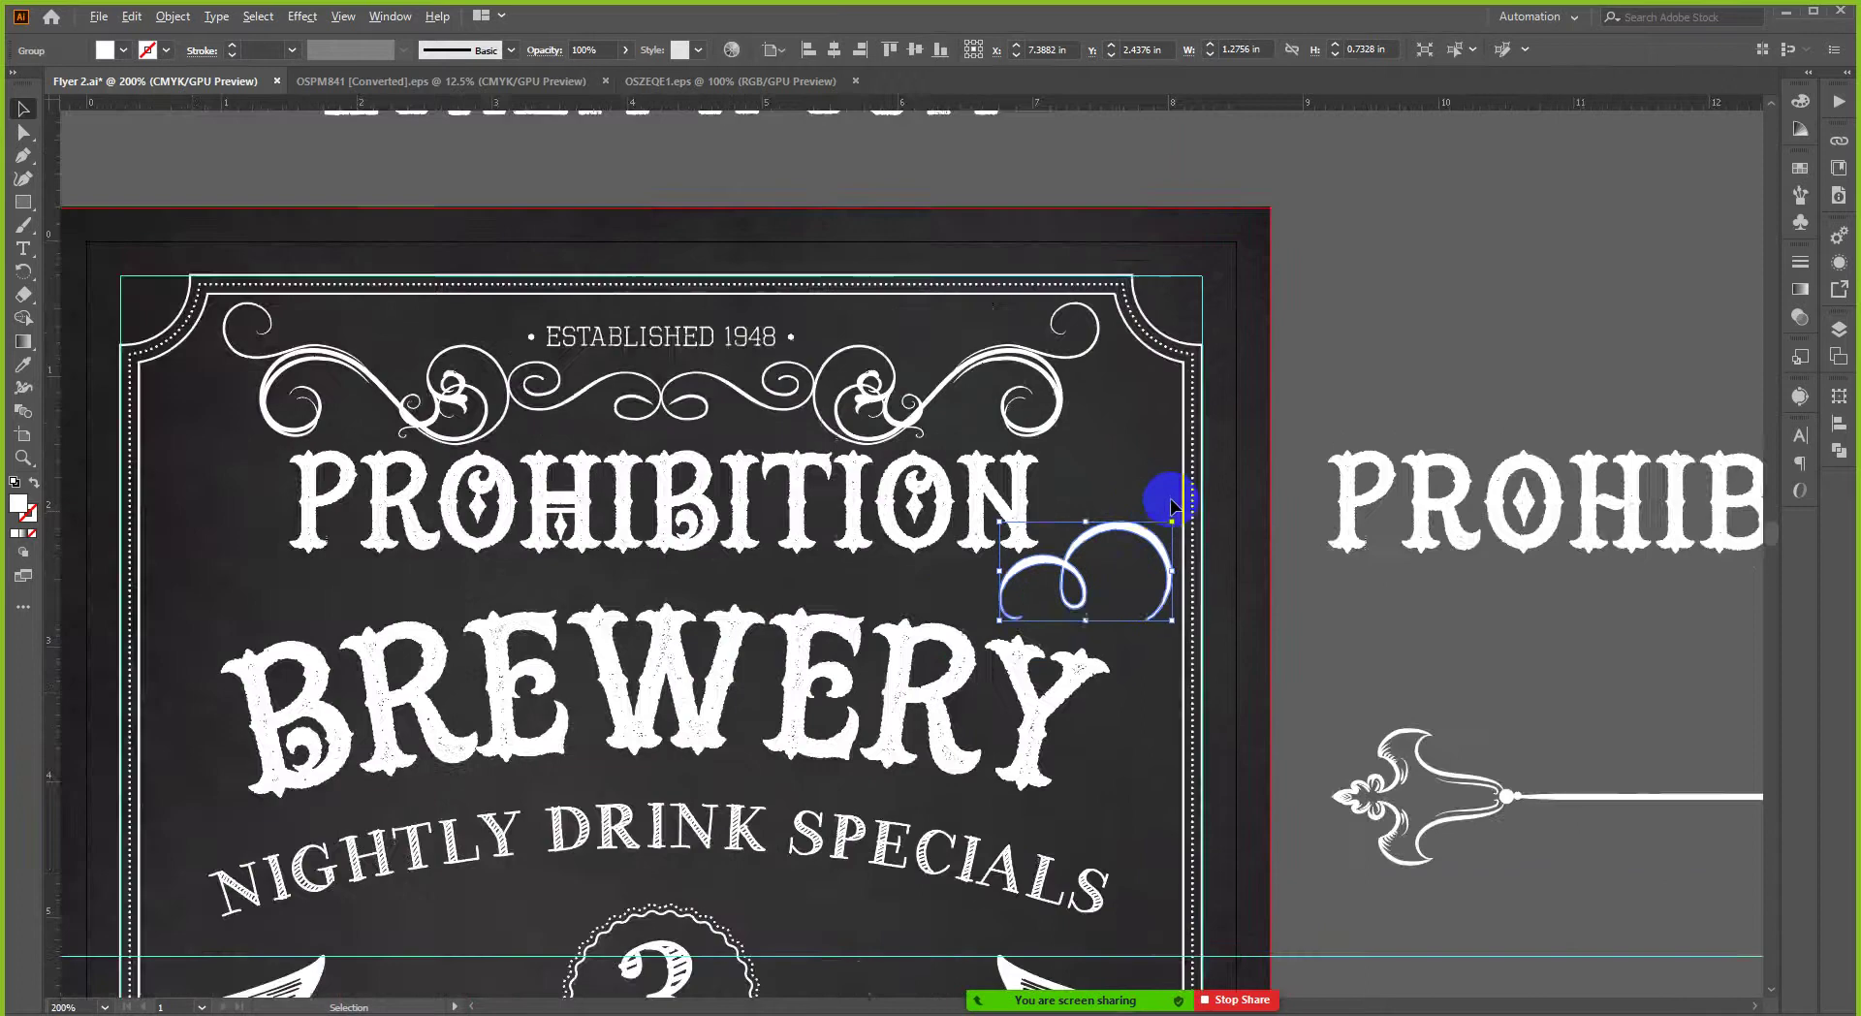
{"action": "scroll", "coordinate": [1085, 527], "scroll_direction": "up", "scroll_amount": 1}
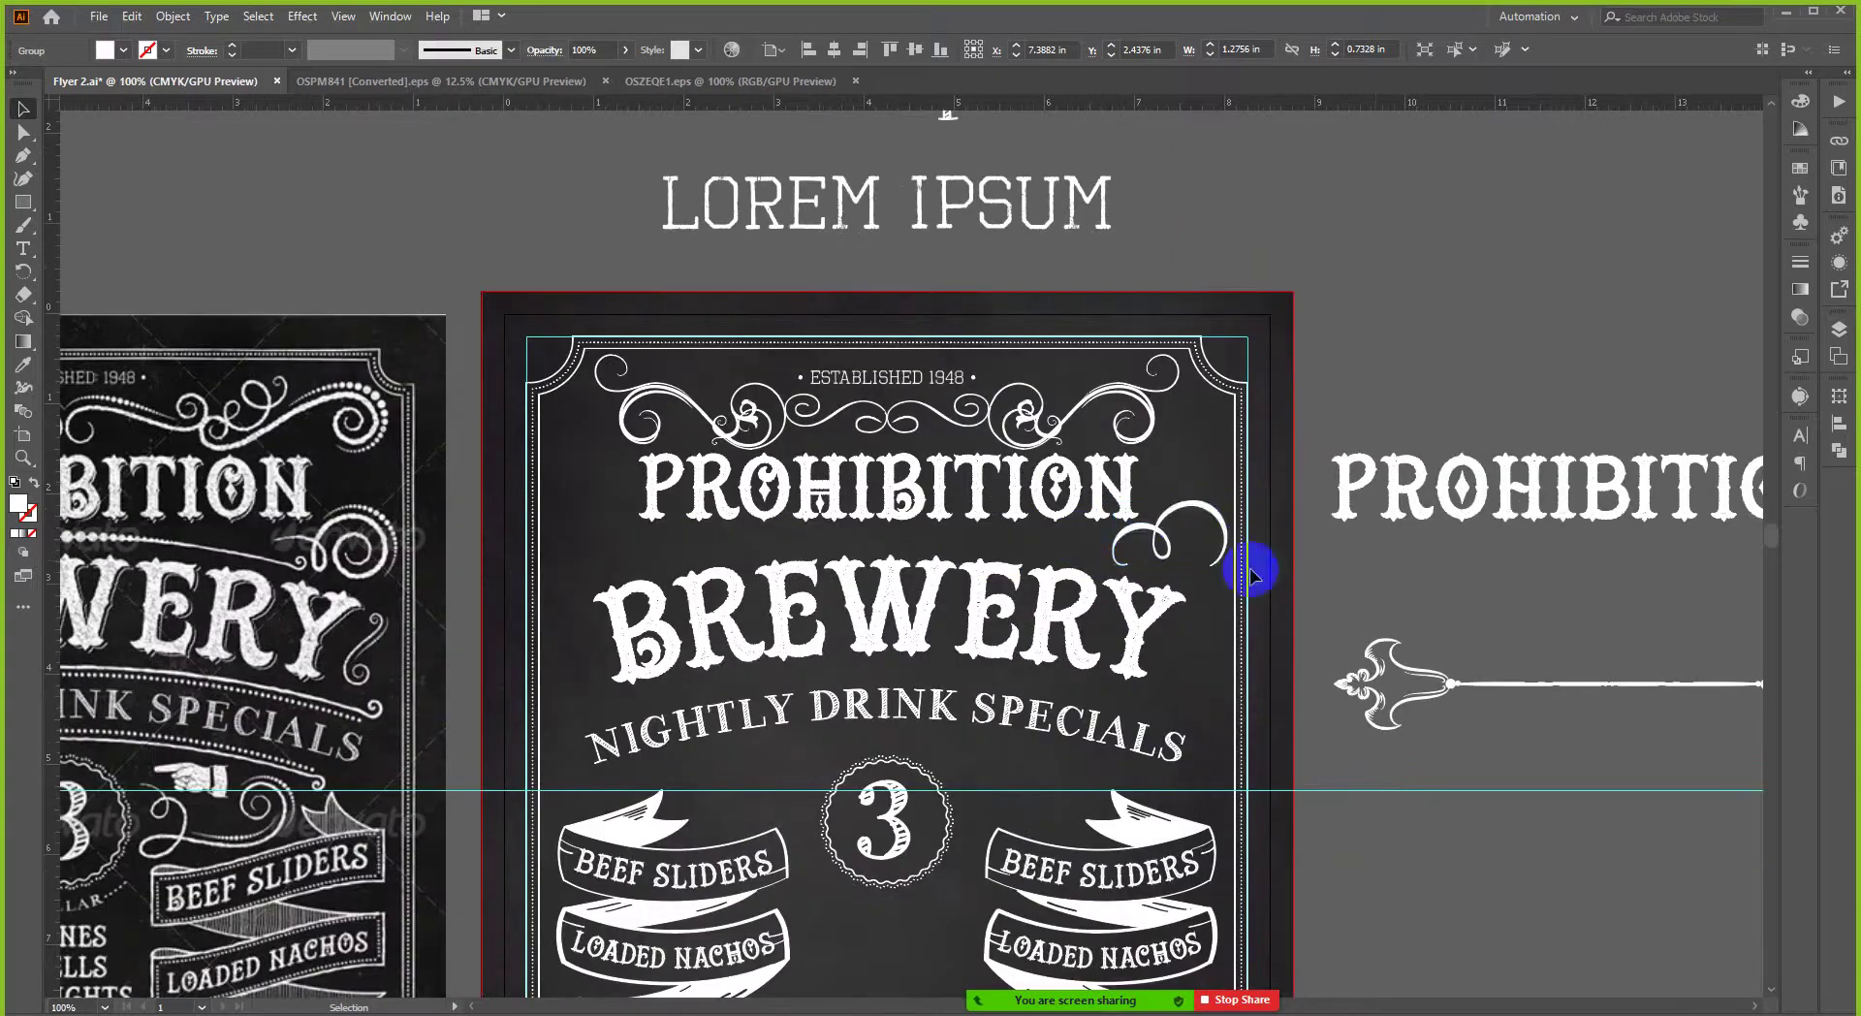
- Make a copy of the swirl mirrored across the vertical axis and place it at the flyer's left border, level with the original
{"action": "right_click", "coordinate": [1152, 532]}
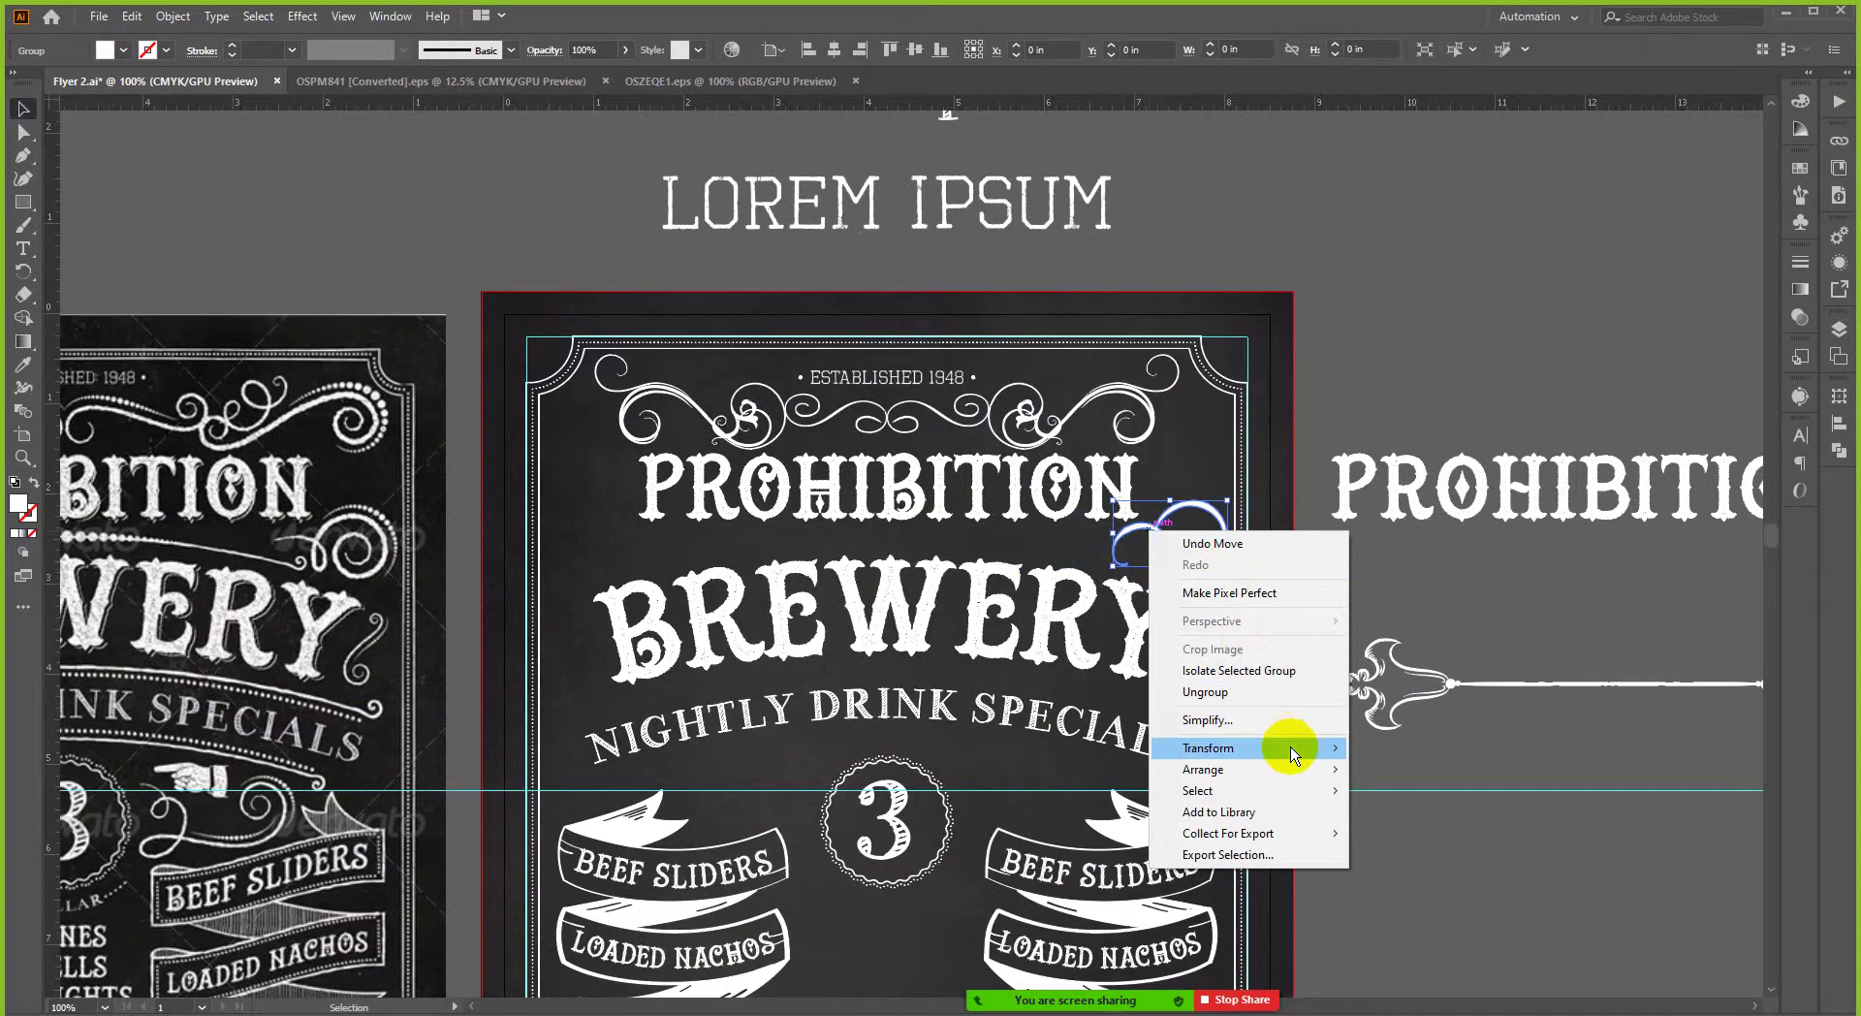
{"action": "mouse_move", "coordinate": [1292, 751]}
{"action": "left_click", "coordinate": [1399, 819]}
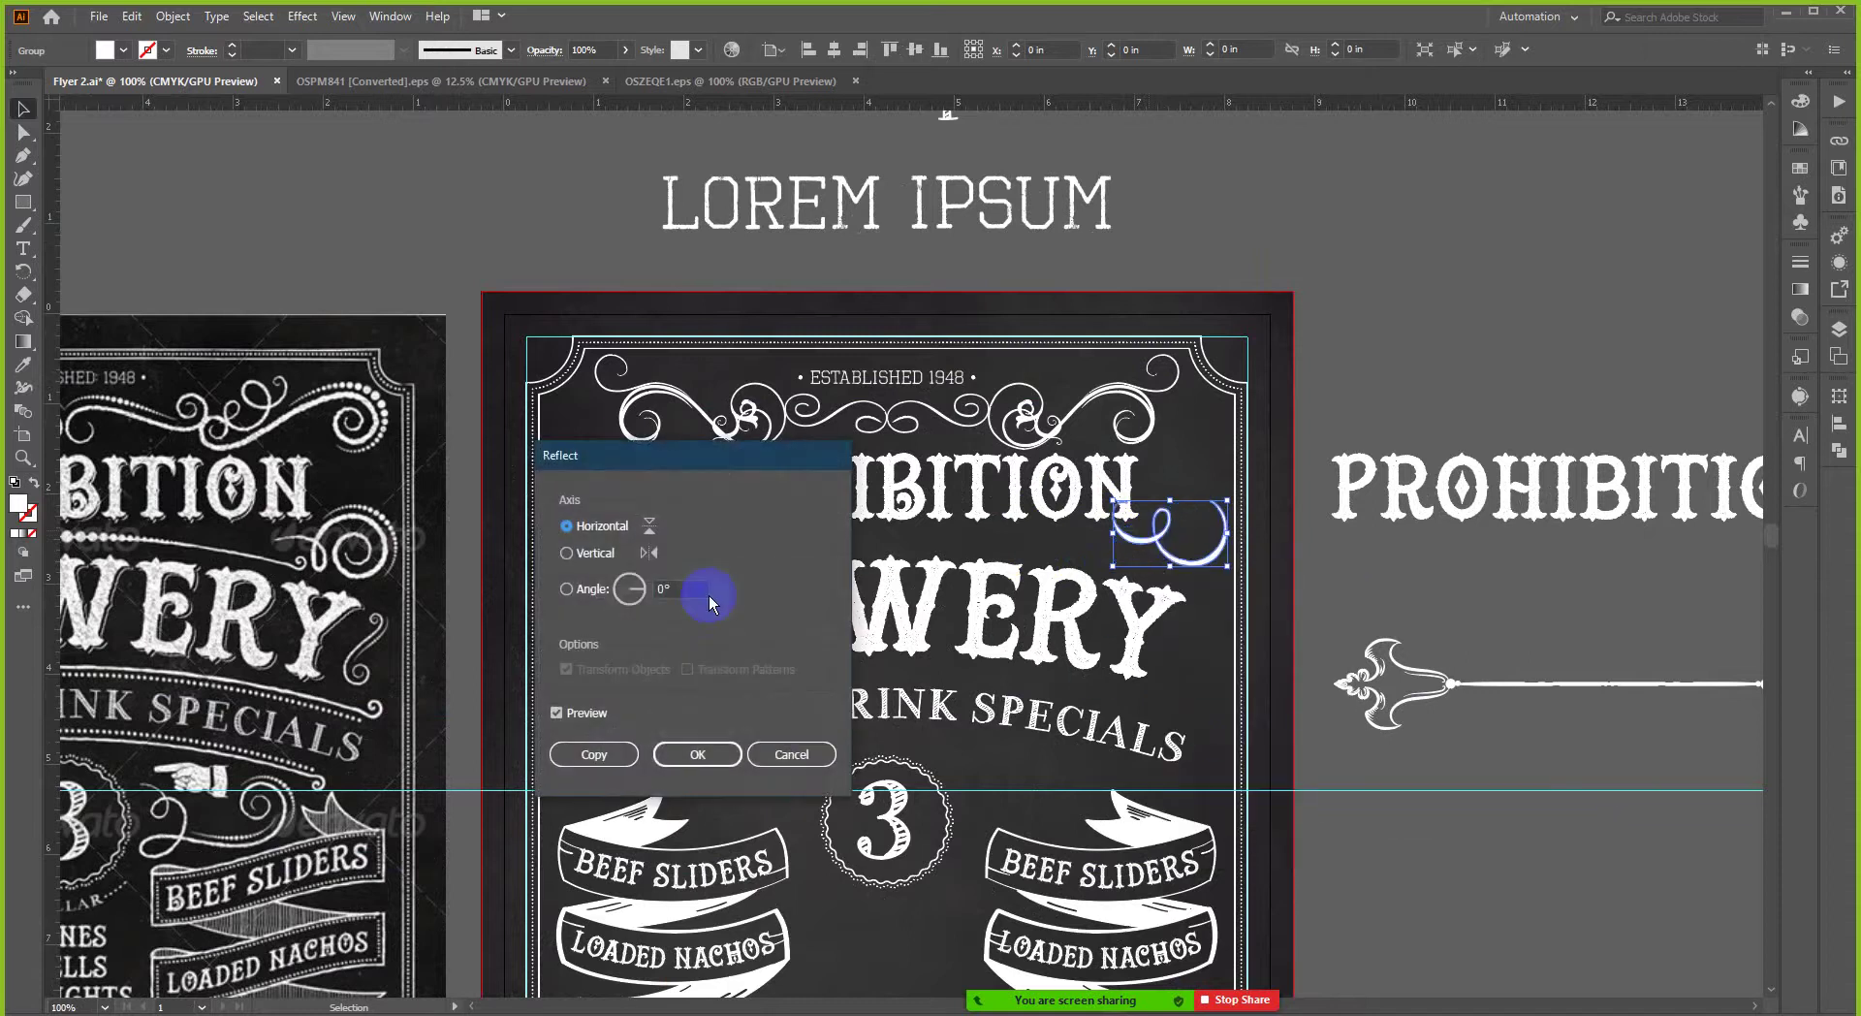
{"action": "left_click", "coordinate": [581, 556]}
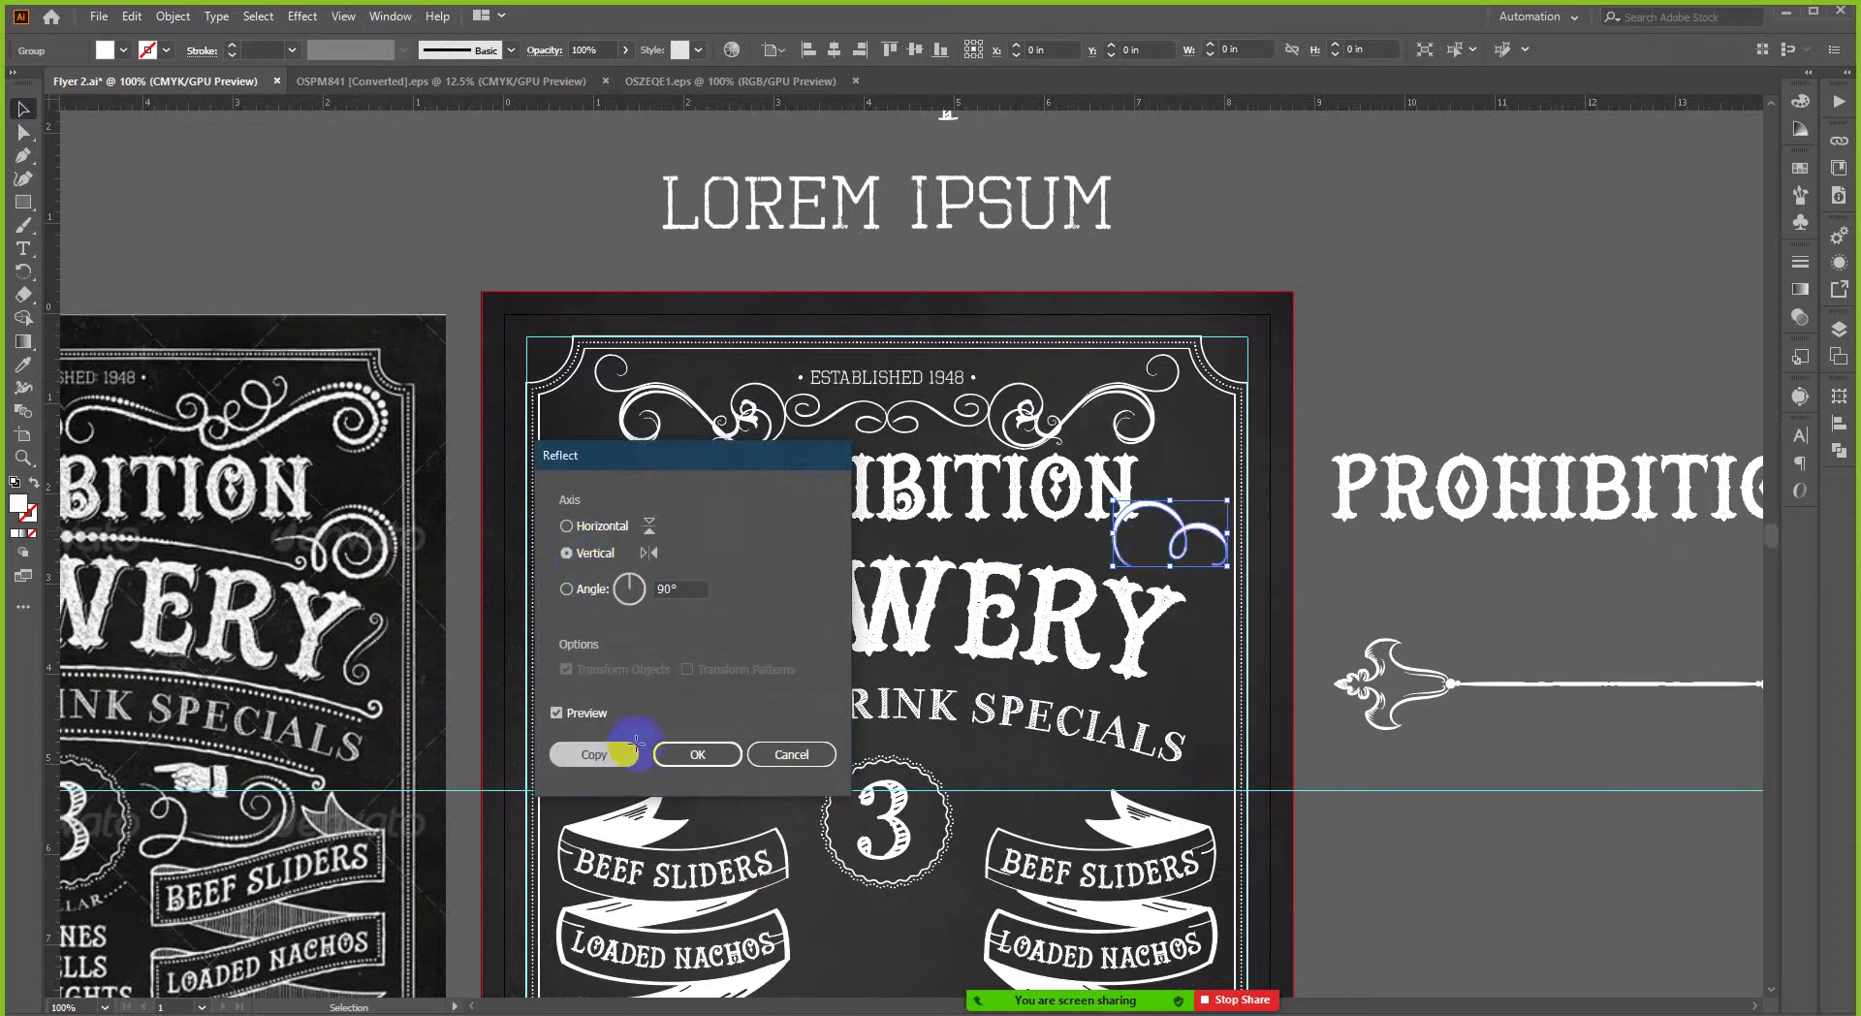
{"action": "left_click", "coordinate": [621, 754]}
{"action": "left_click_drag", "start_coordinate": [1176, 489], "coordinate": [596, 514]}
- Centre the pair of mirrored swirls horizontally on the flyer
{"action": "left_click", "coordinate": [1096, 523], "text": "shift"}
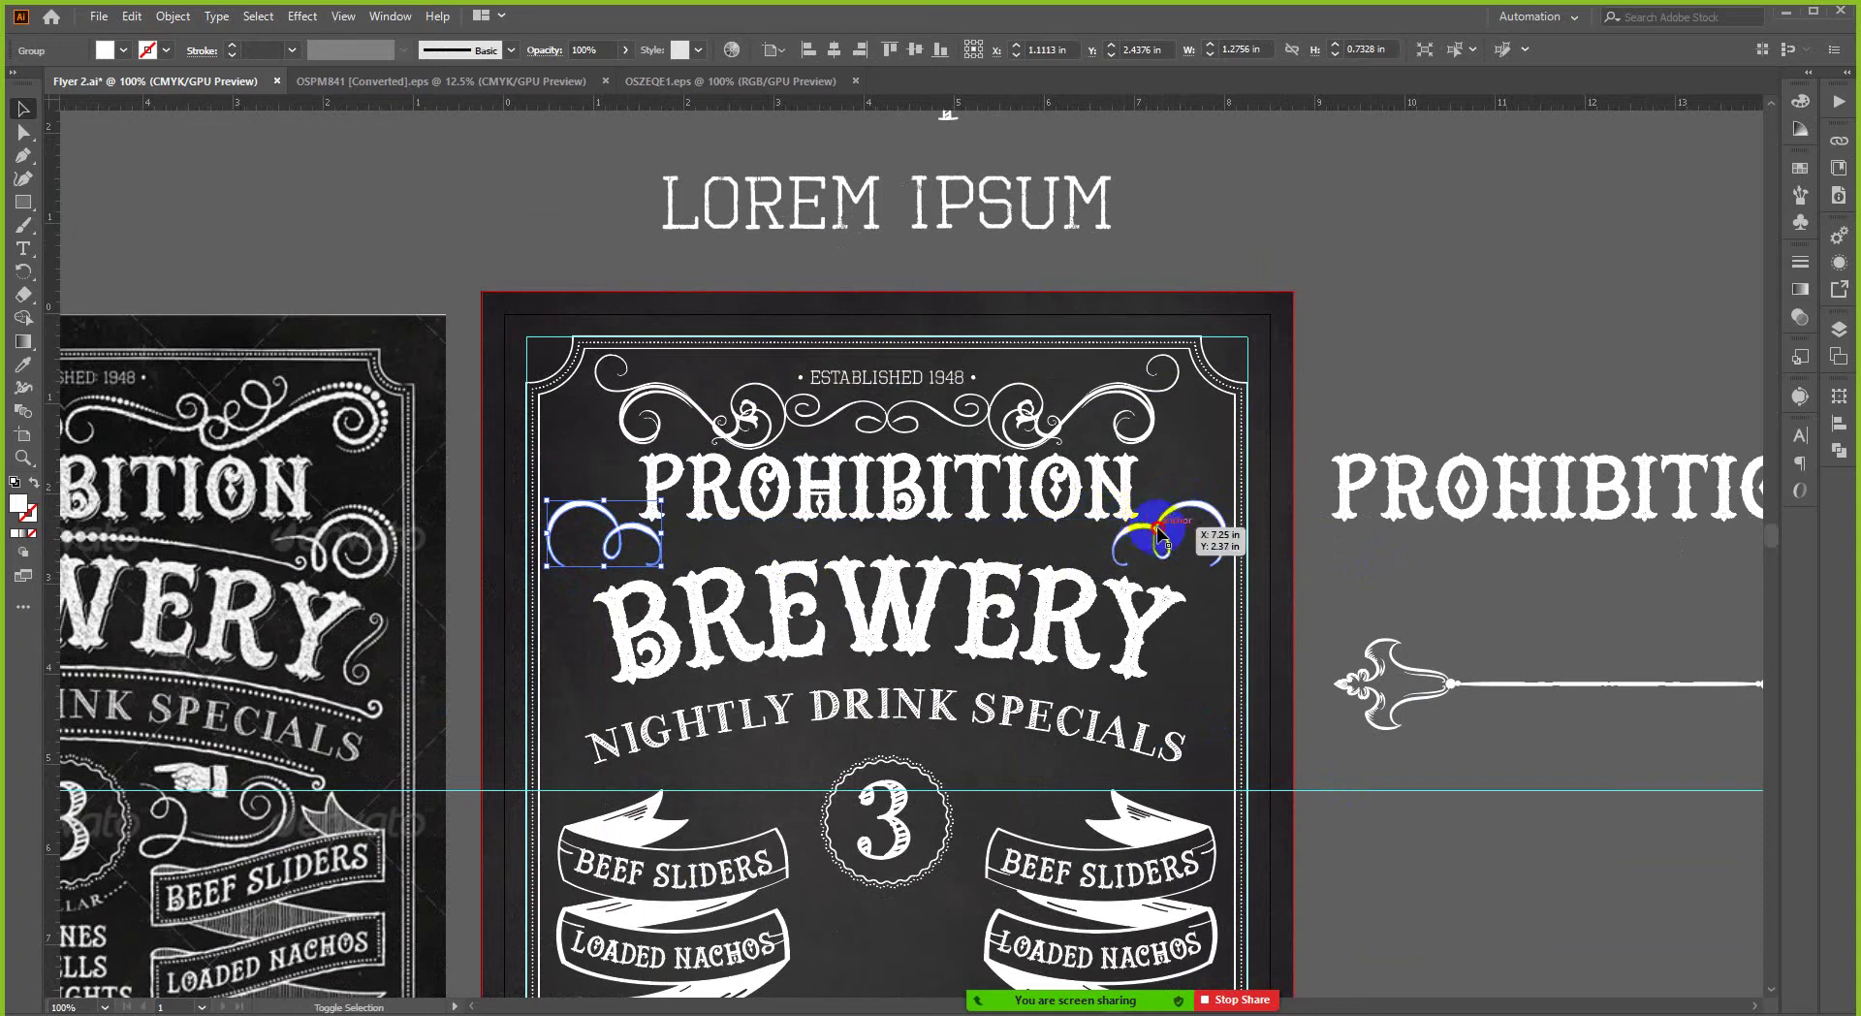
{"action": "key", "text": "v"}
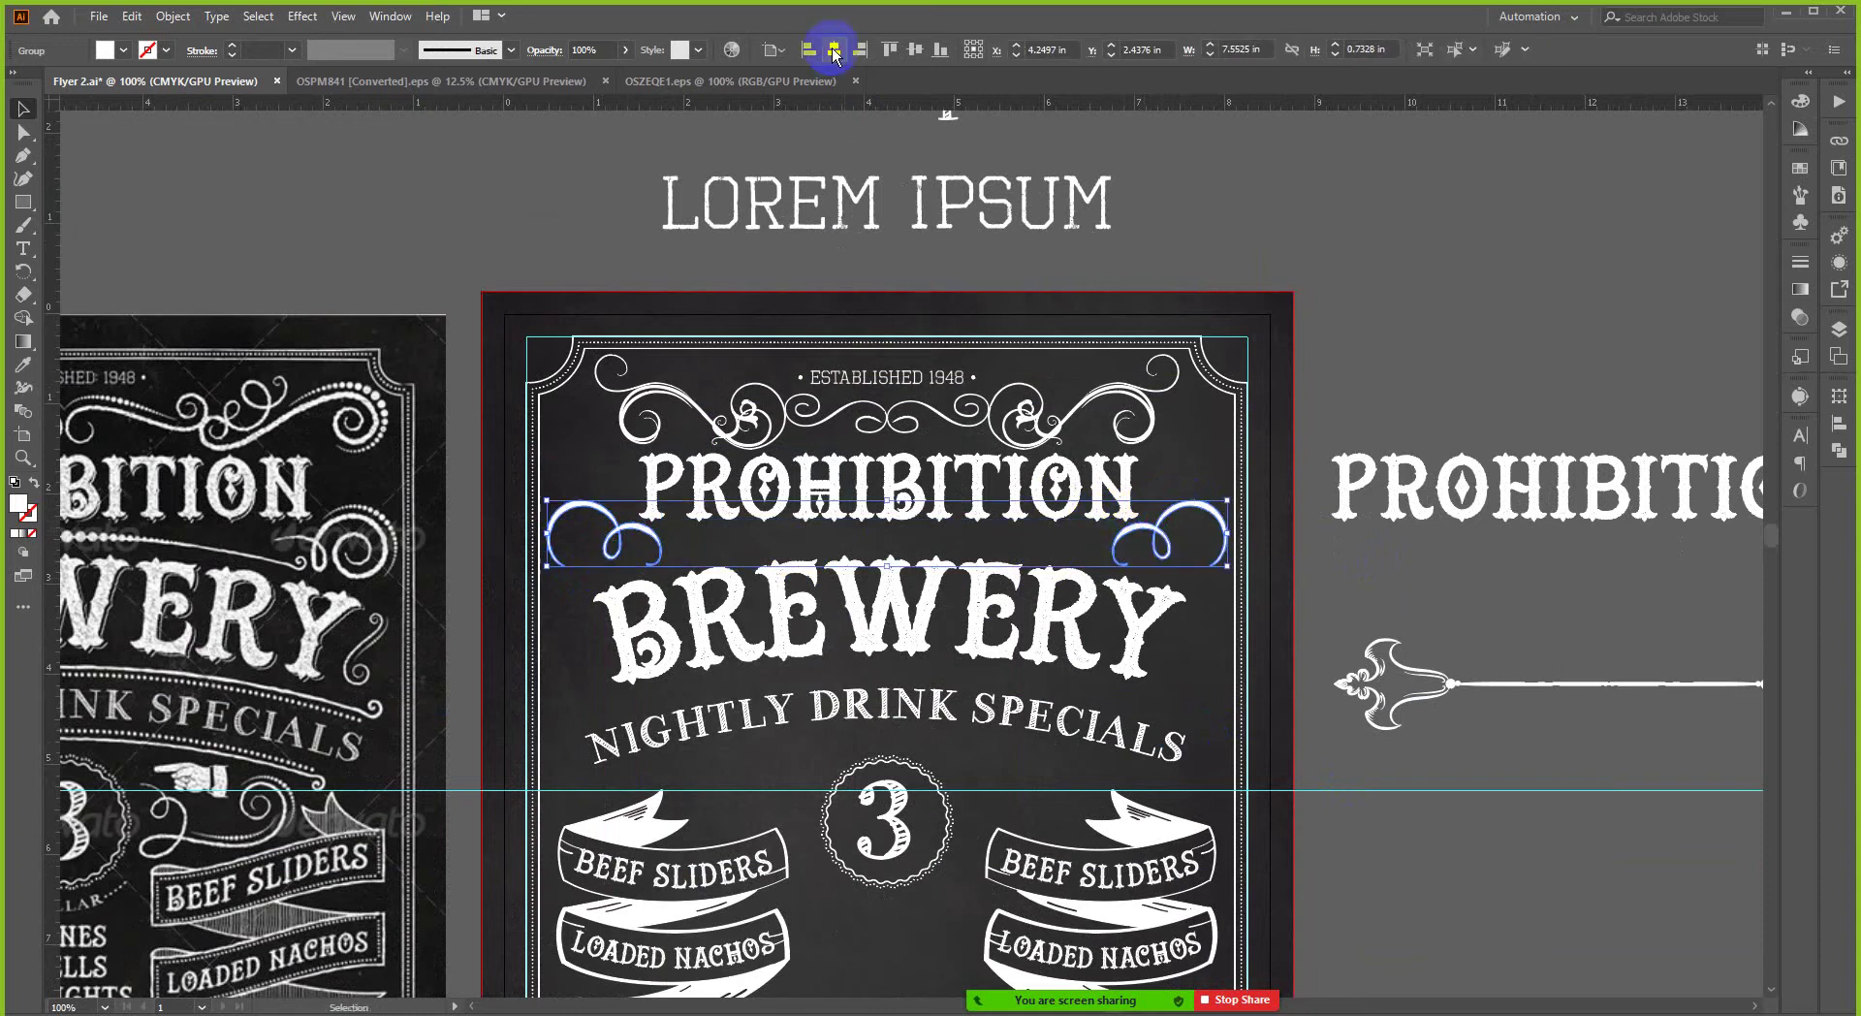
{"action": "key", "text": "a"}
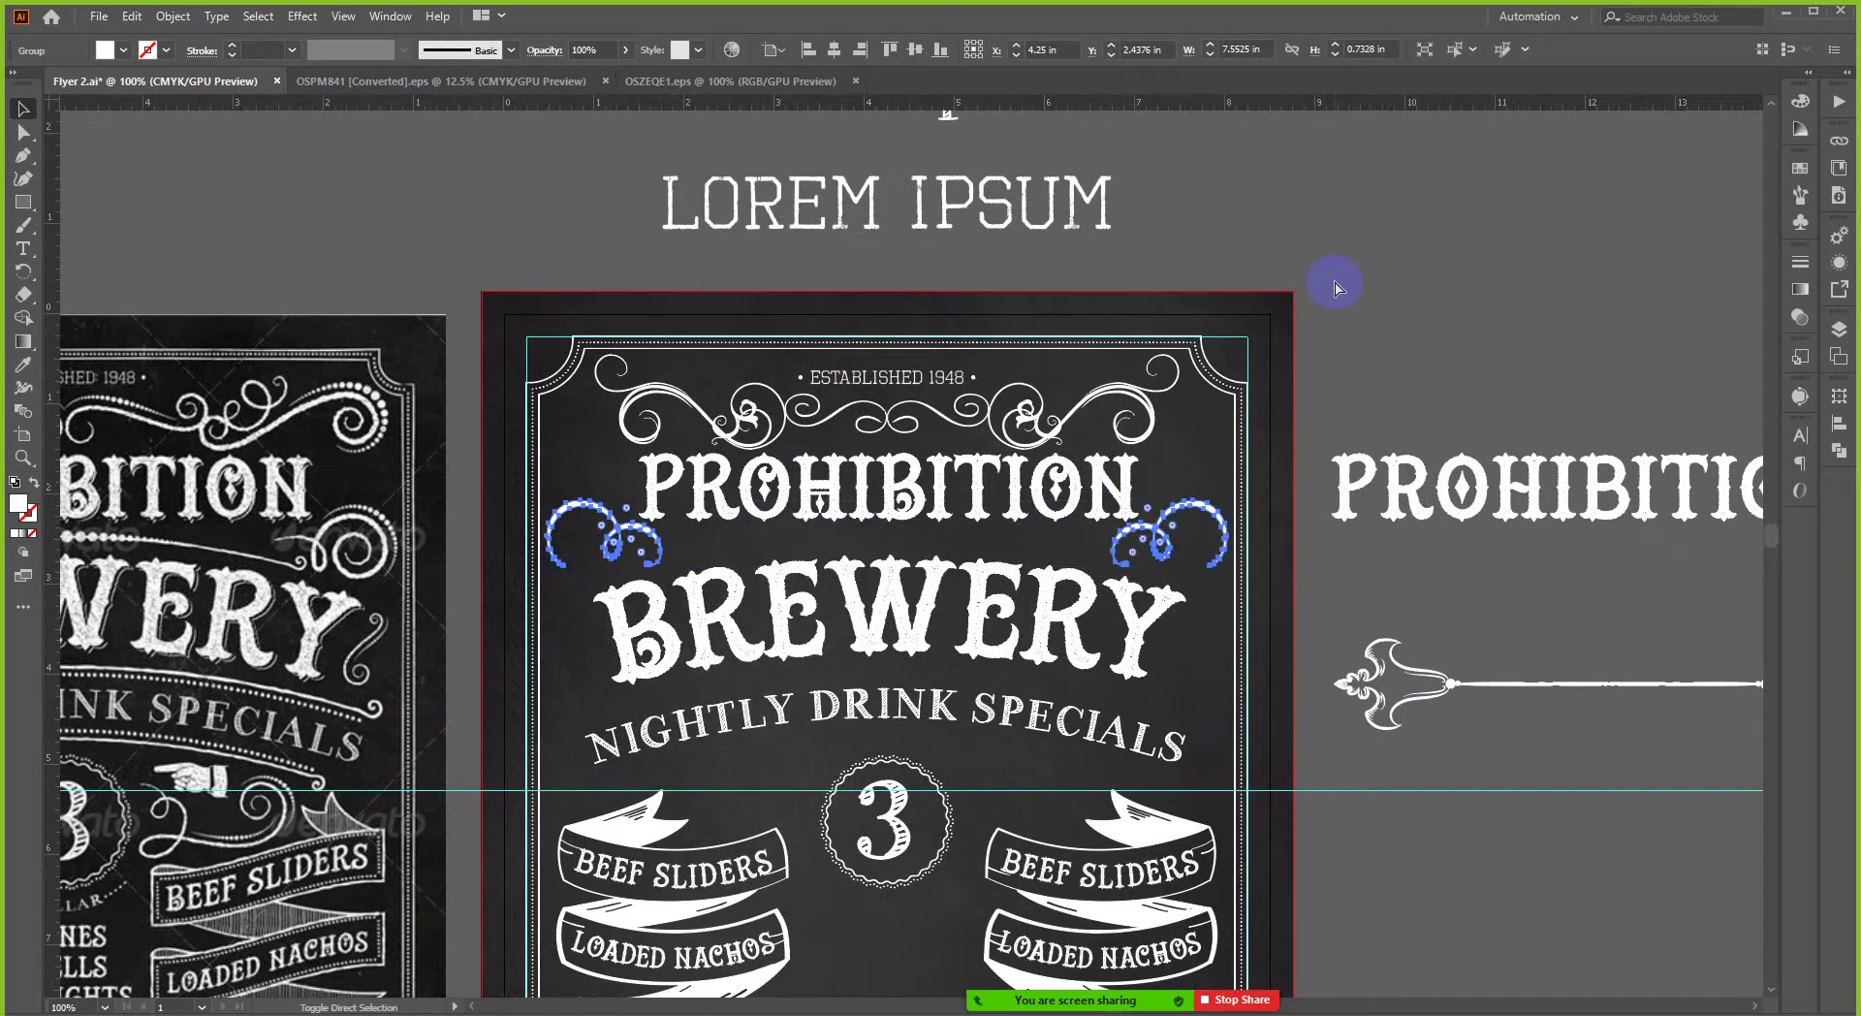
- Draw a horizontal line about 5.29 in long between the inner ends of the two swirls, just above BREWERY
{"action": "left_click", "coordinate": [1338, 283]}
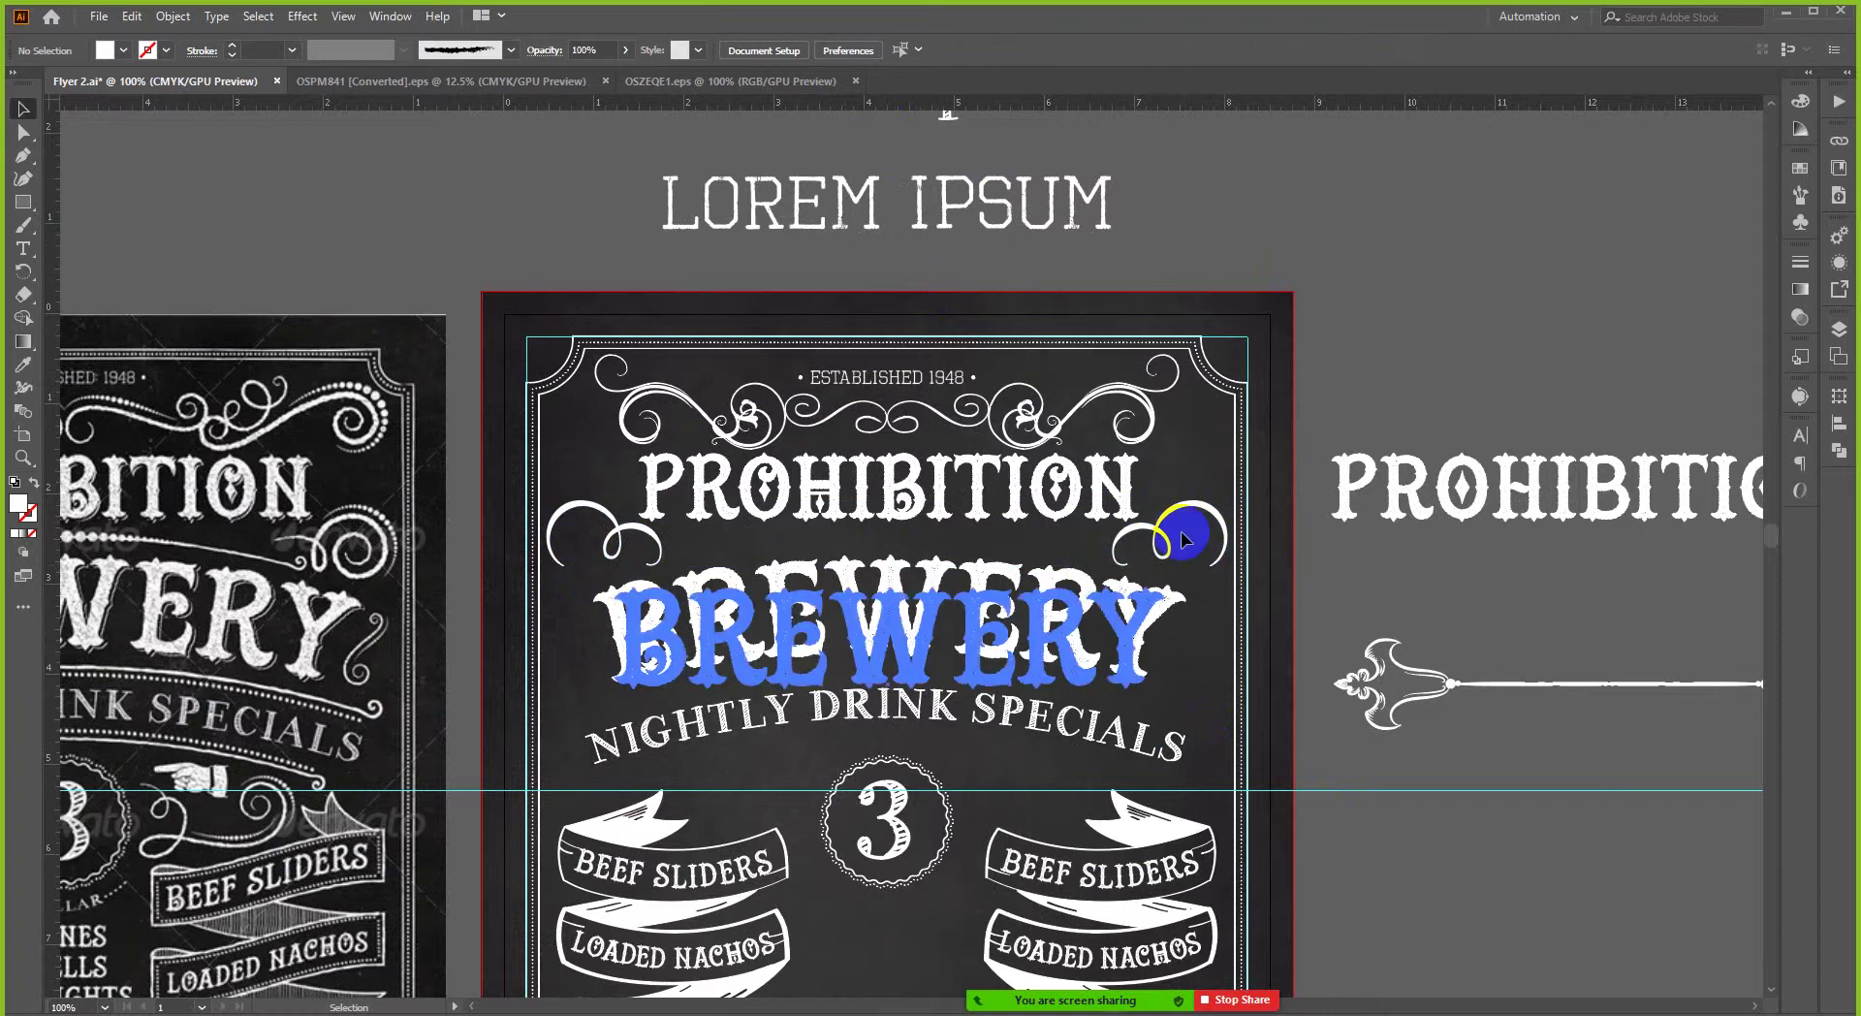
{"action": "scroll", "coordinate": [1184, 539], "scroll_direction": "down", "scroll_amount": 1}
{"action": "scroll", "coordinate": [970, 562], "scroll_direction": "up", "scroll_amount": 1}
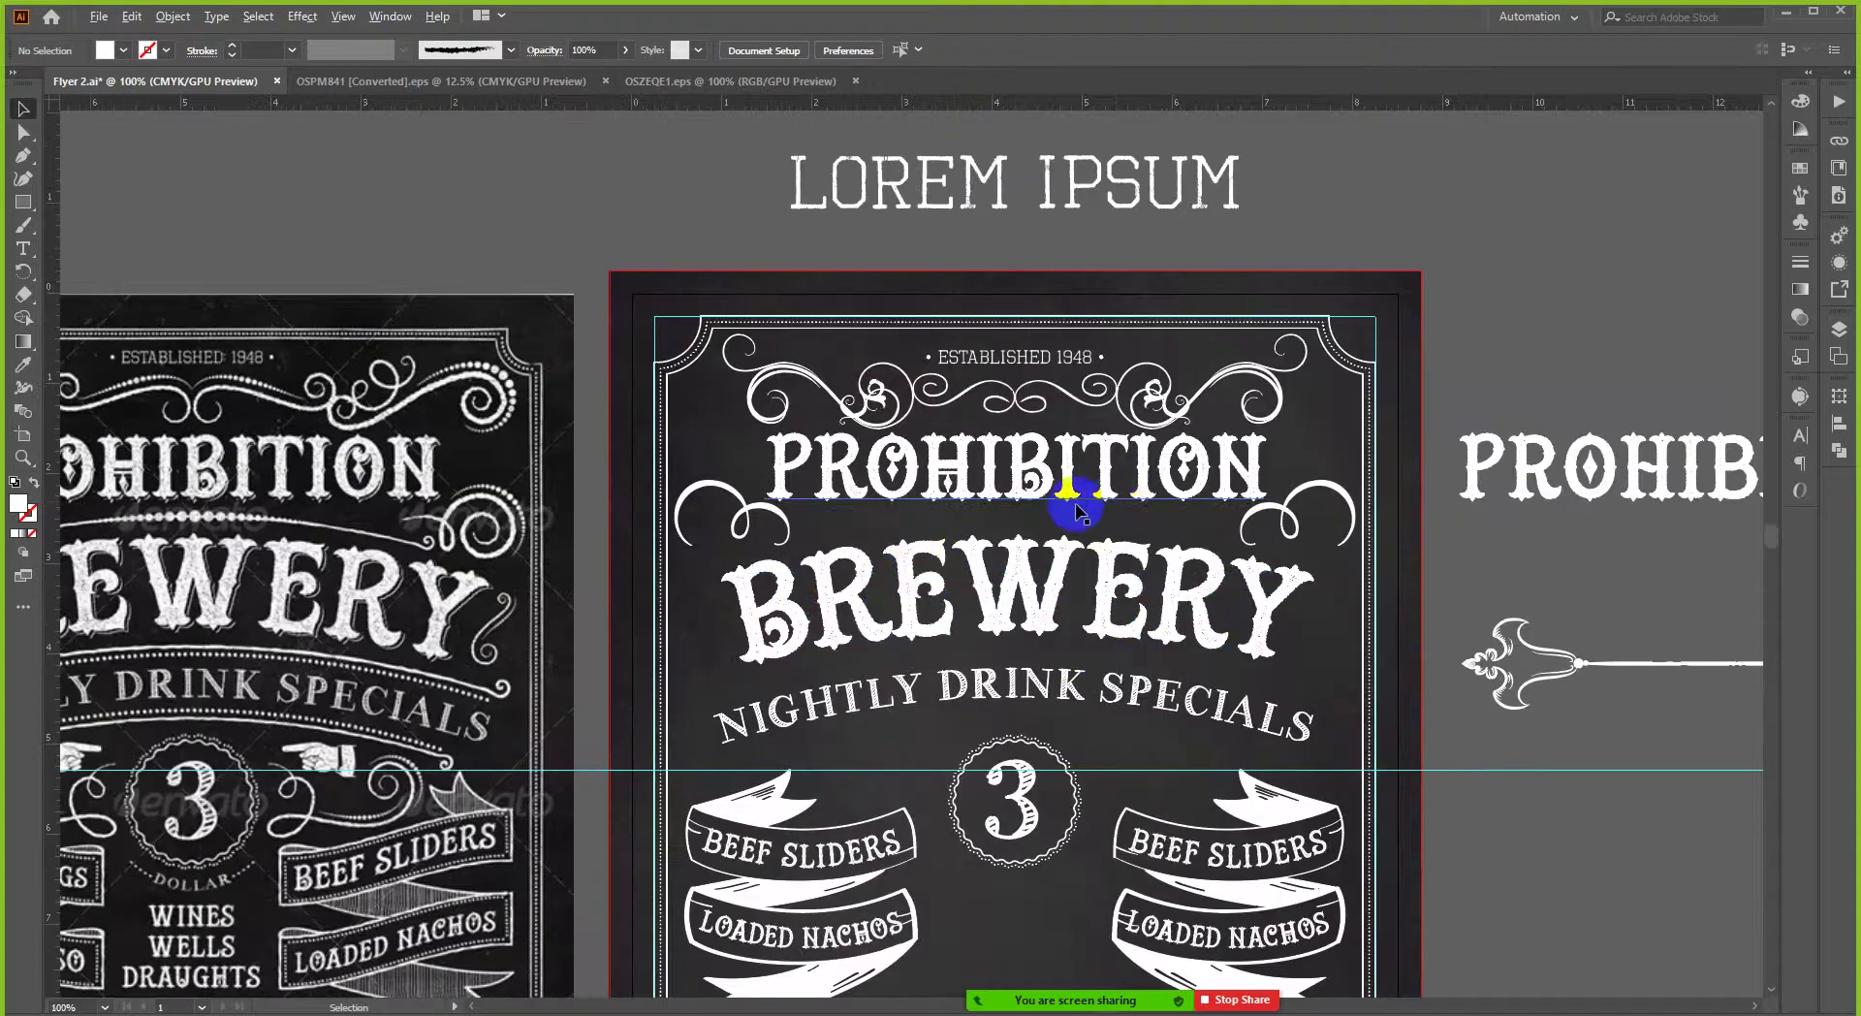
{"action": "scroll", "coordinate": [1076, 511], "scroll_direction": "left", "scroll_amount": 3}
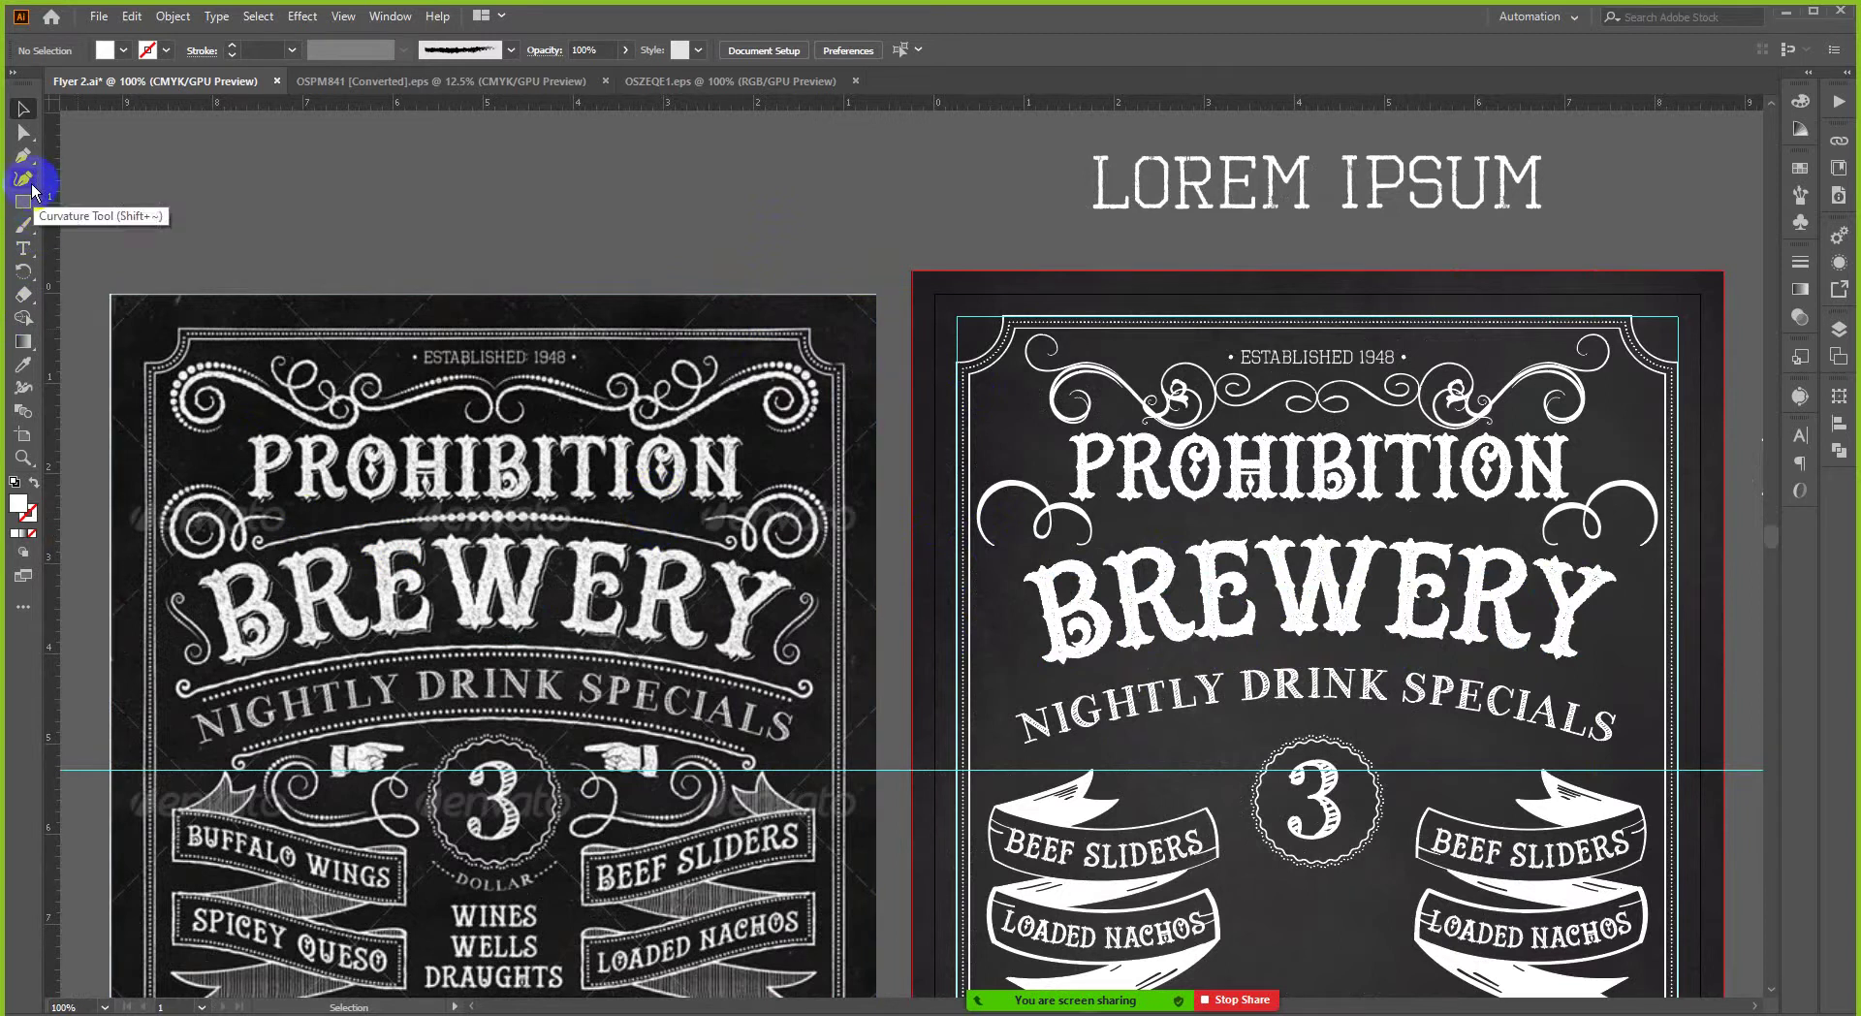
{"action": "left_click", "coordinate": [31, 214]}
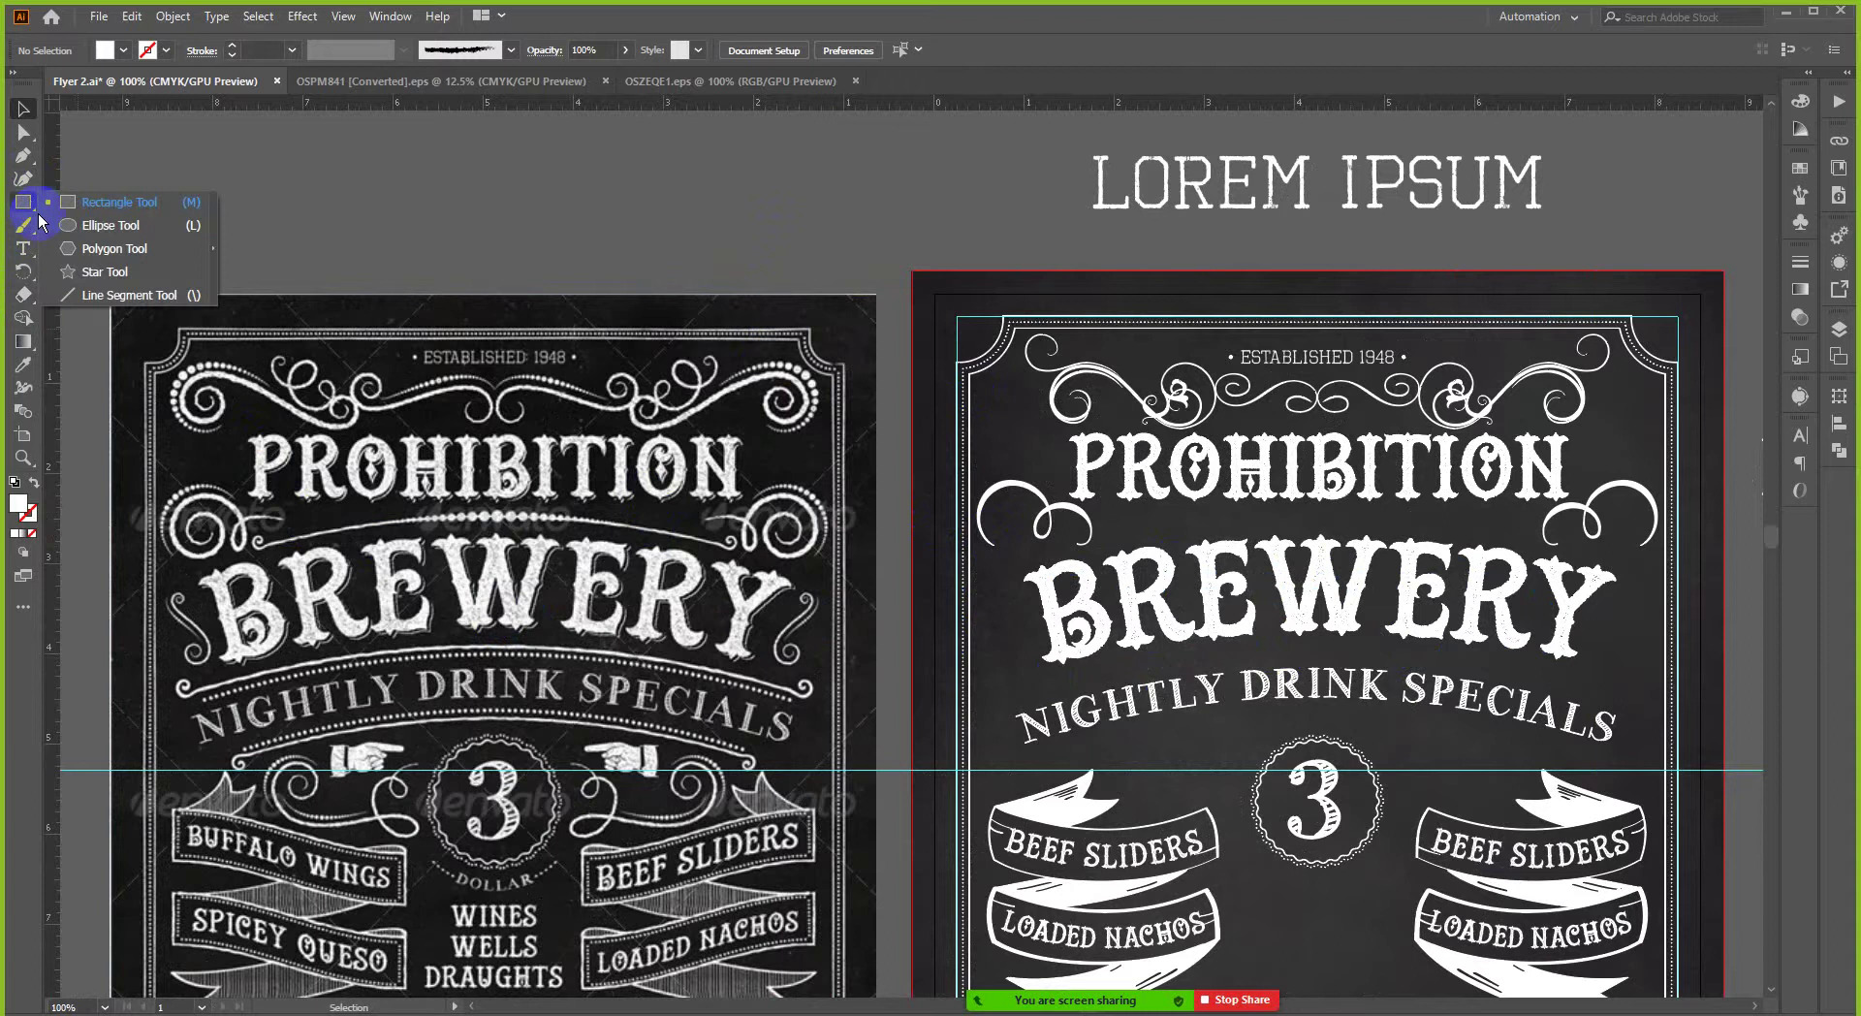
{"action": "left_click", "coordinate": [96, 295]}
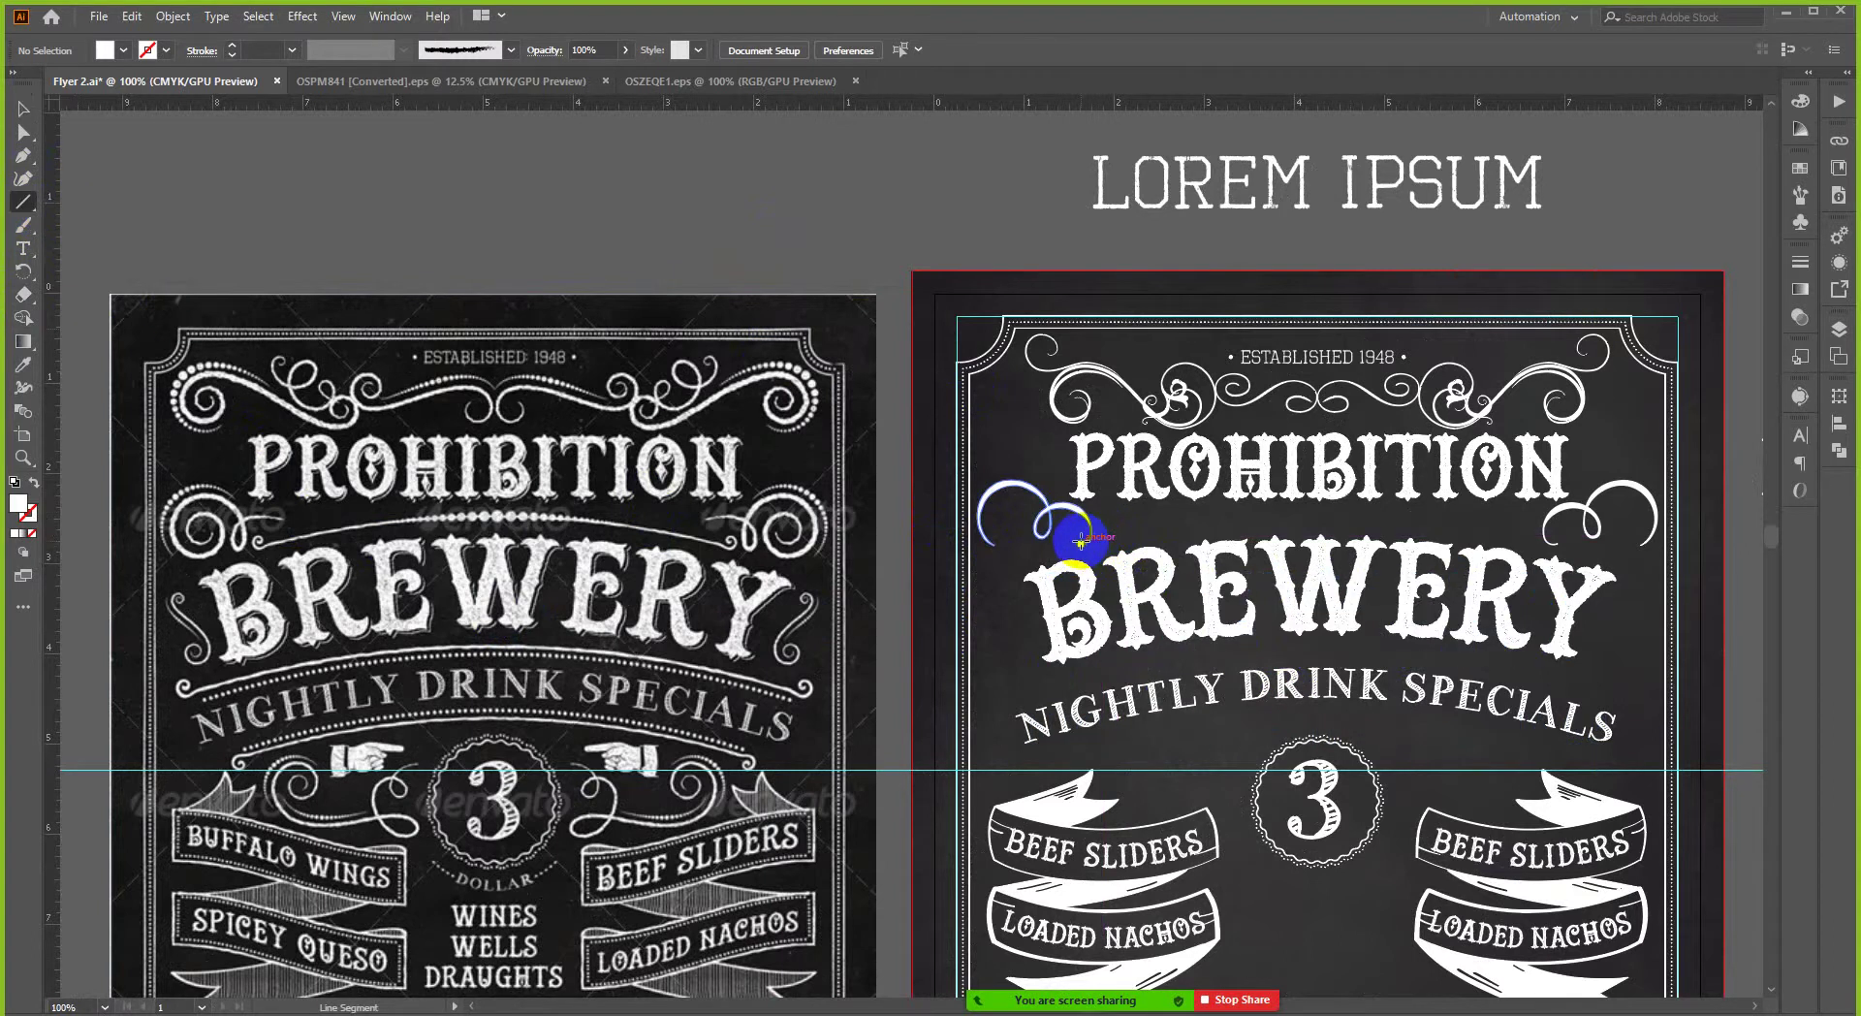
{"action": "left_click_drag", "start_coordinate": [1080, 541], "coordinate": [1557, 541]}
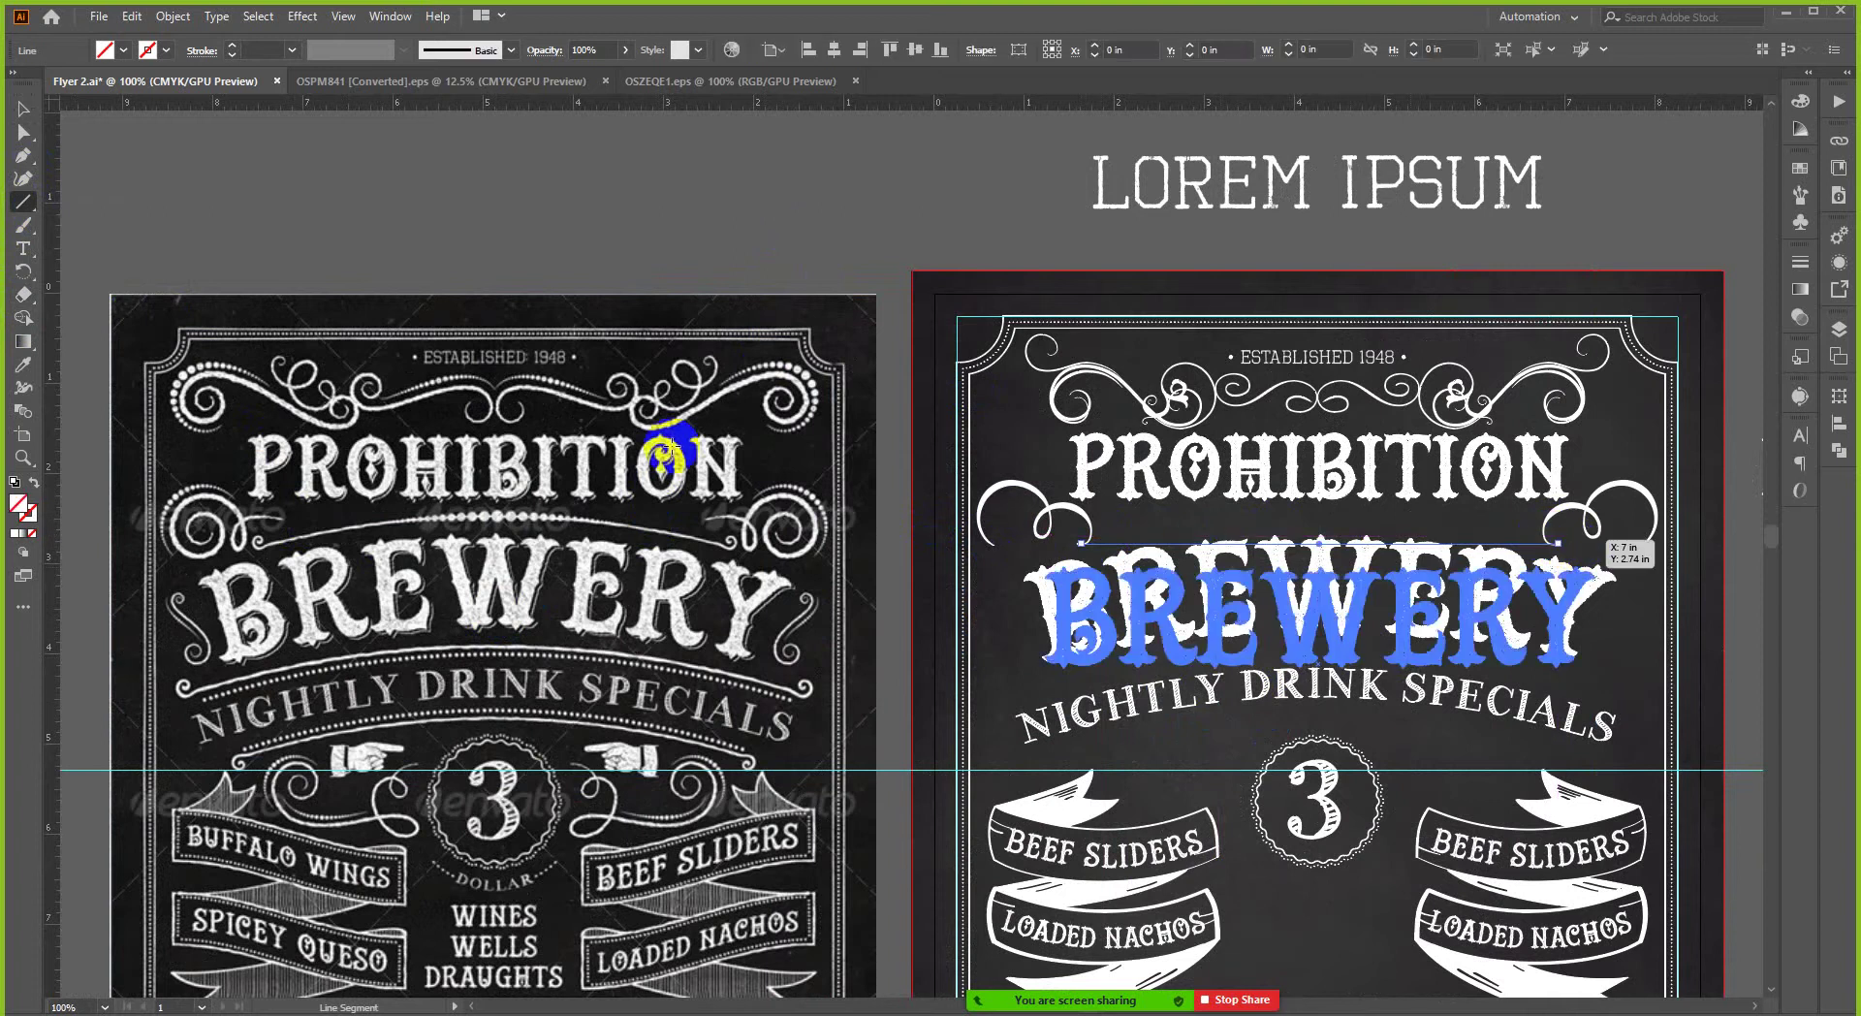
- Give the line a white 4 pt stroke with the lens-shaped width profile that tapers at both ends
{"action": "left_click", "coordinate": [150, 50]}
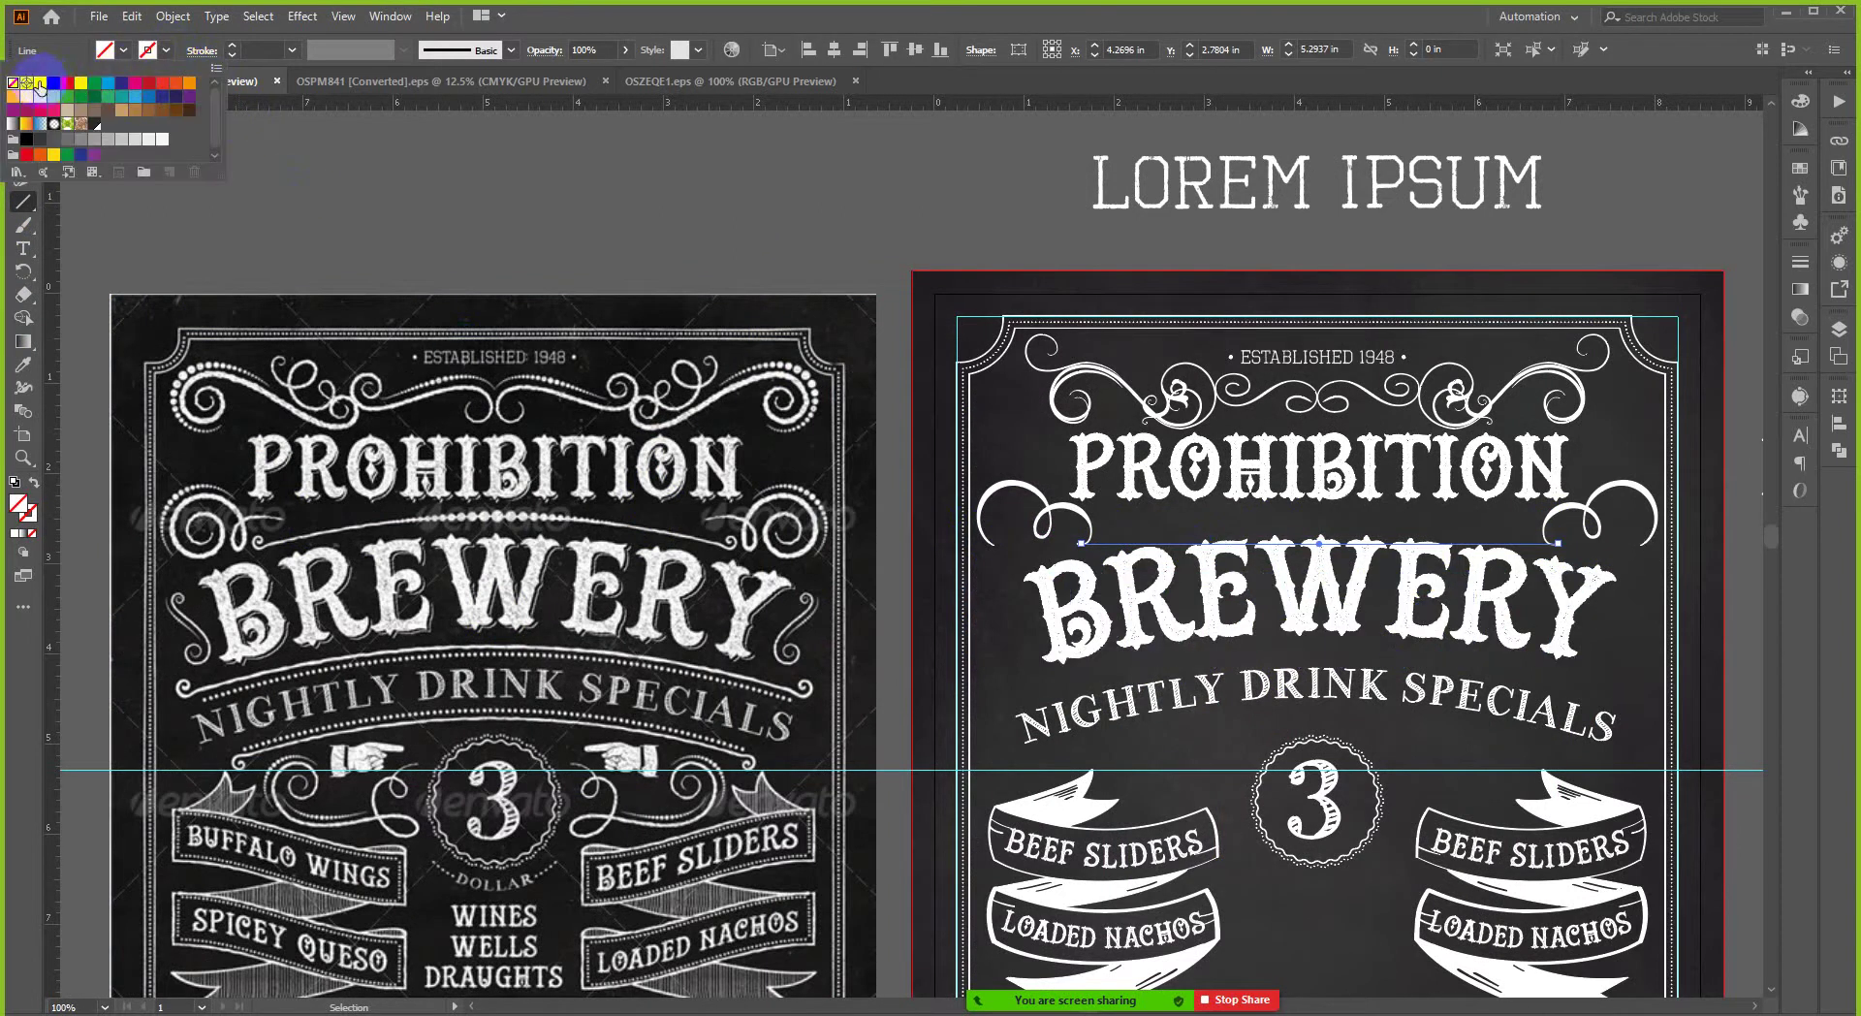
{"action": "left_click", "coordinate": [38, 84]}
{"action": "left_click", "coordinate": [163, 59]}
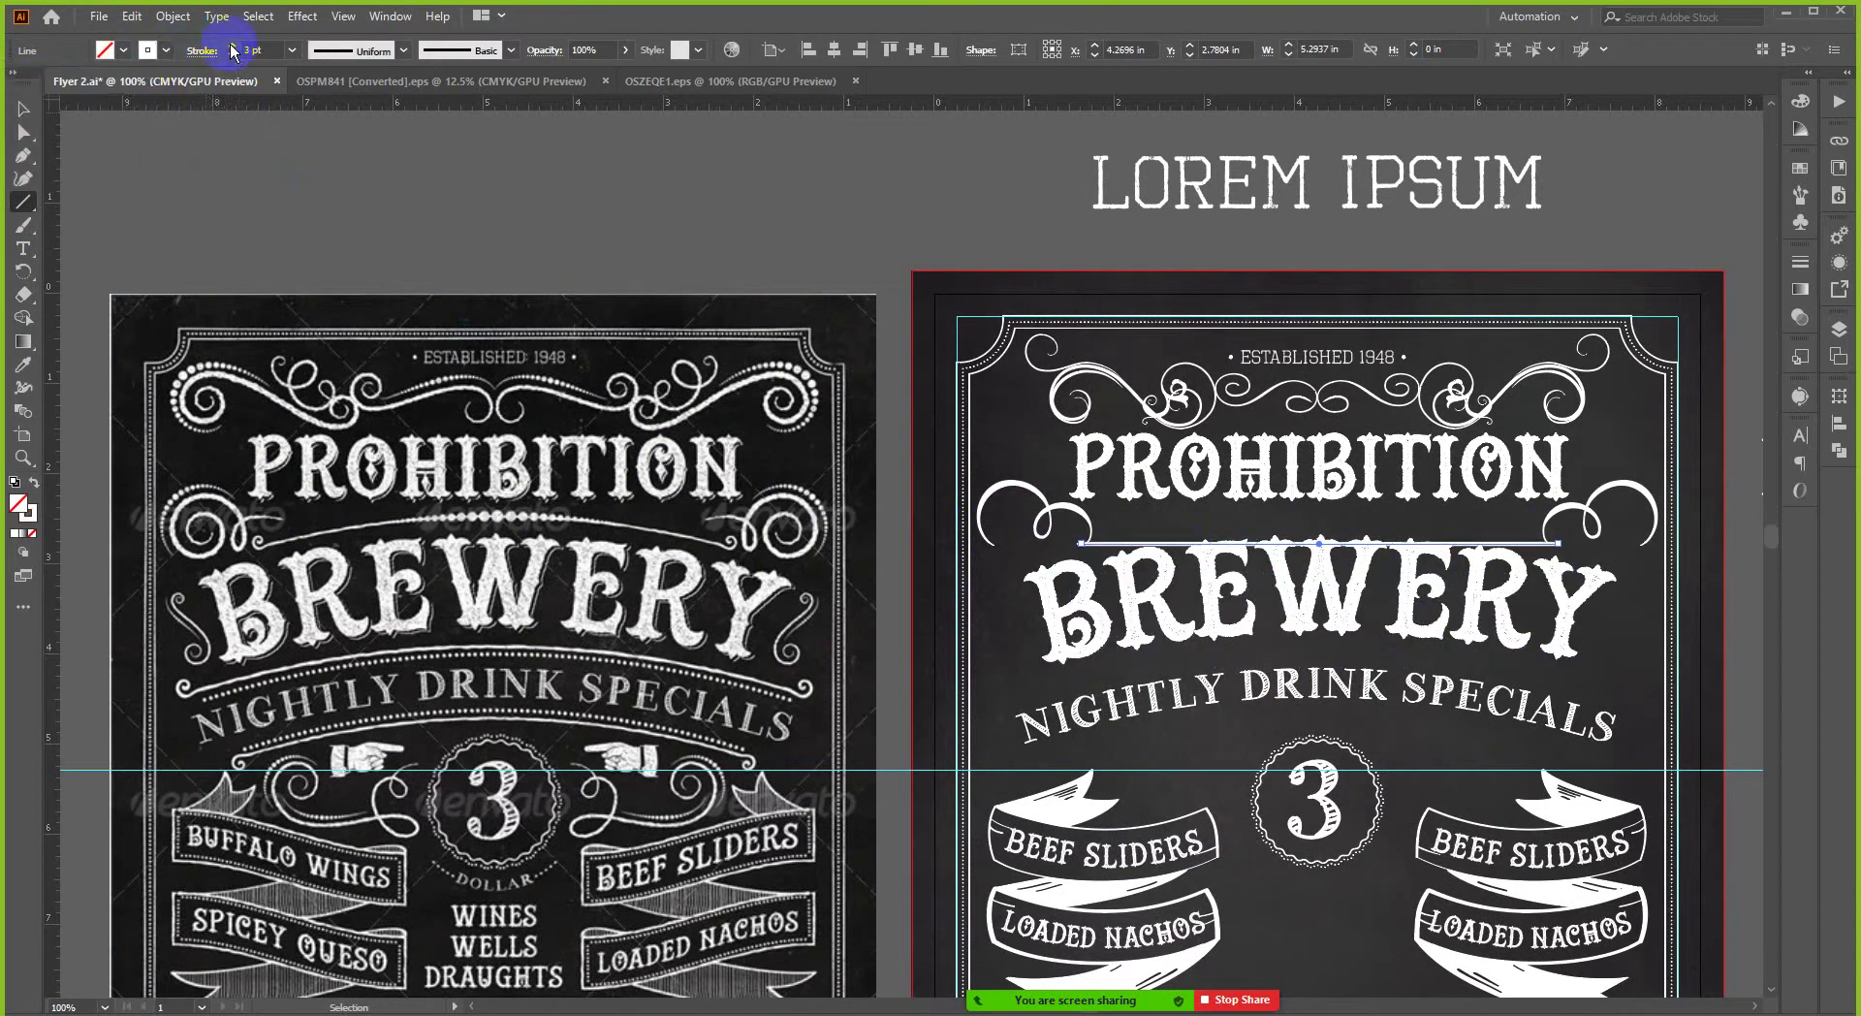
{"action": "left_click", "coordinate": [359, 56]}
{"action": "left_click", "coordinate": [405, 51]}
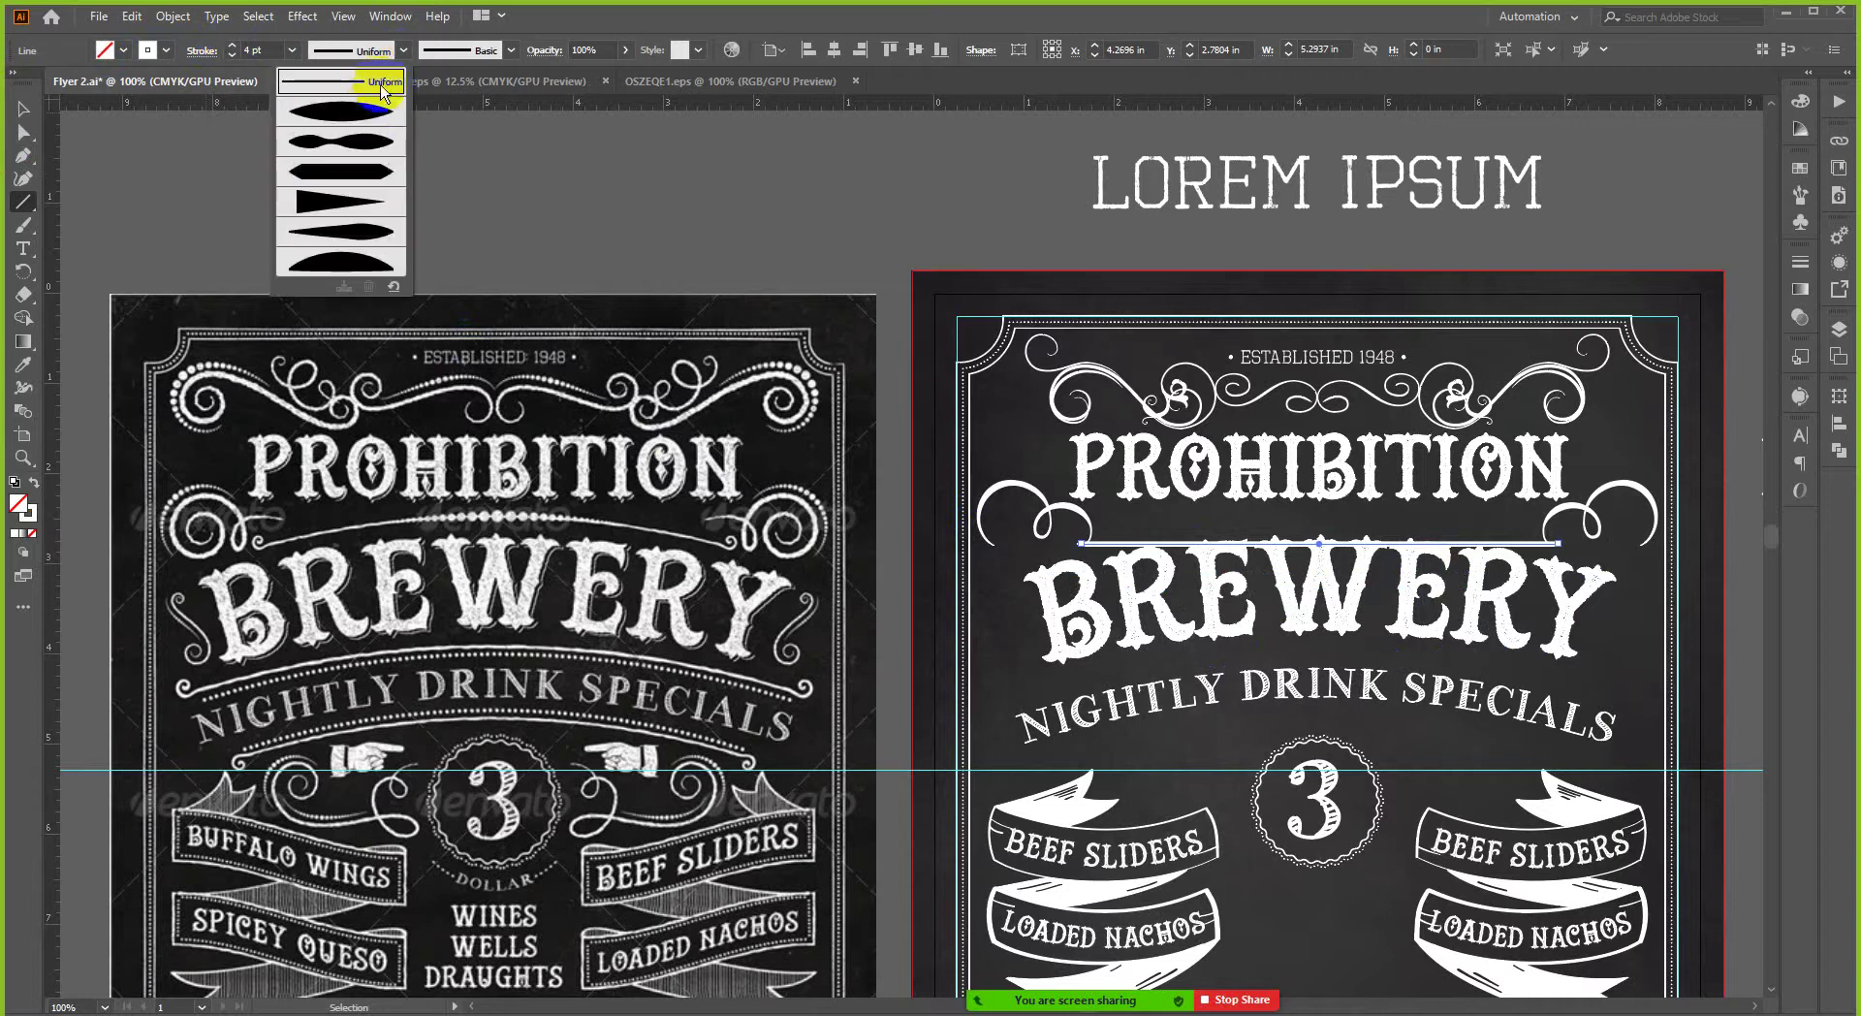
{"action": "left_click", "coordinate": [366, 104]}
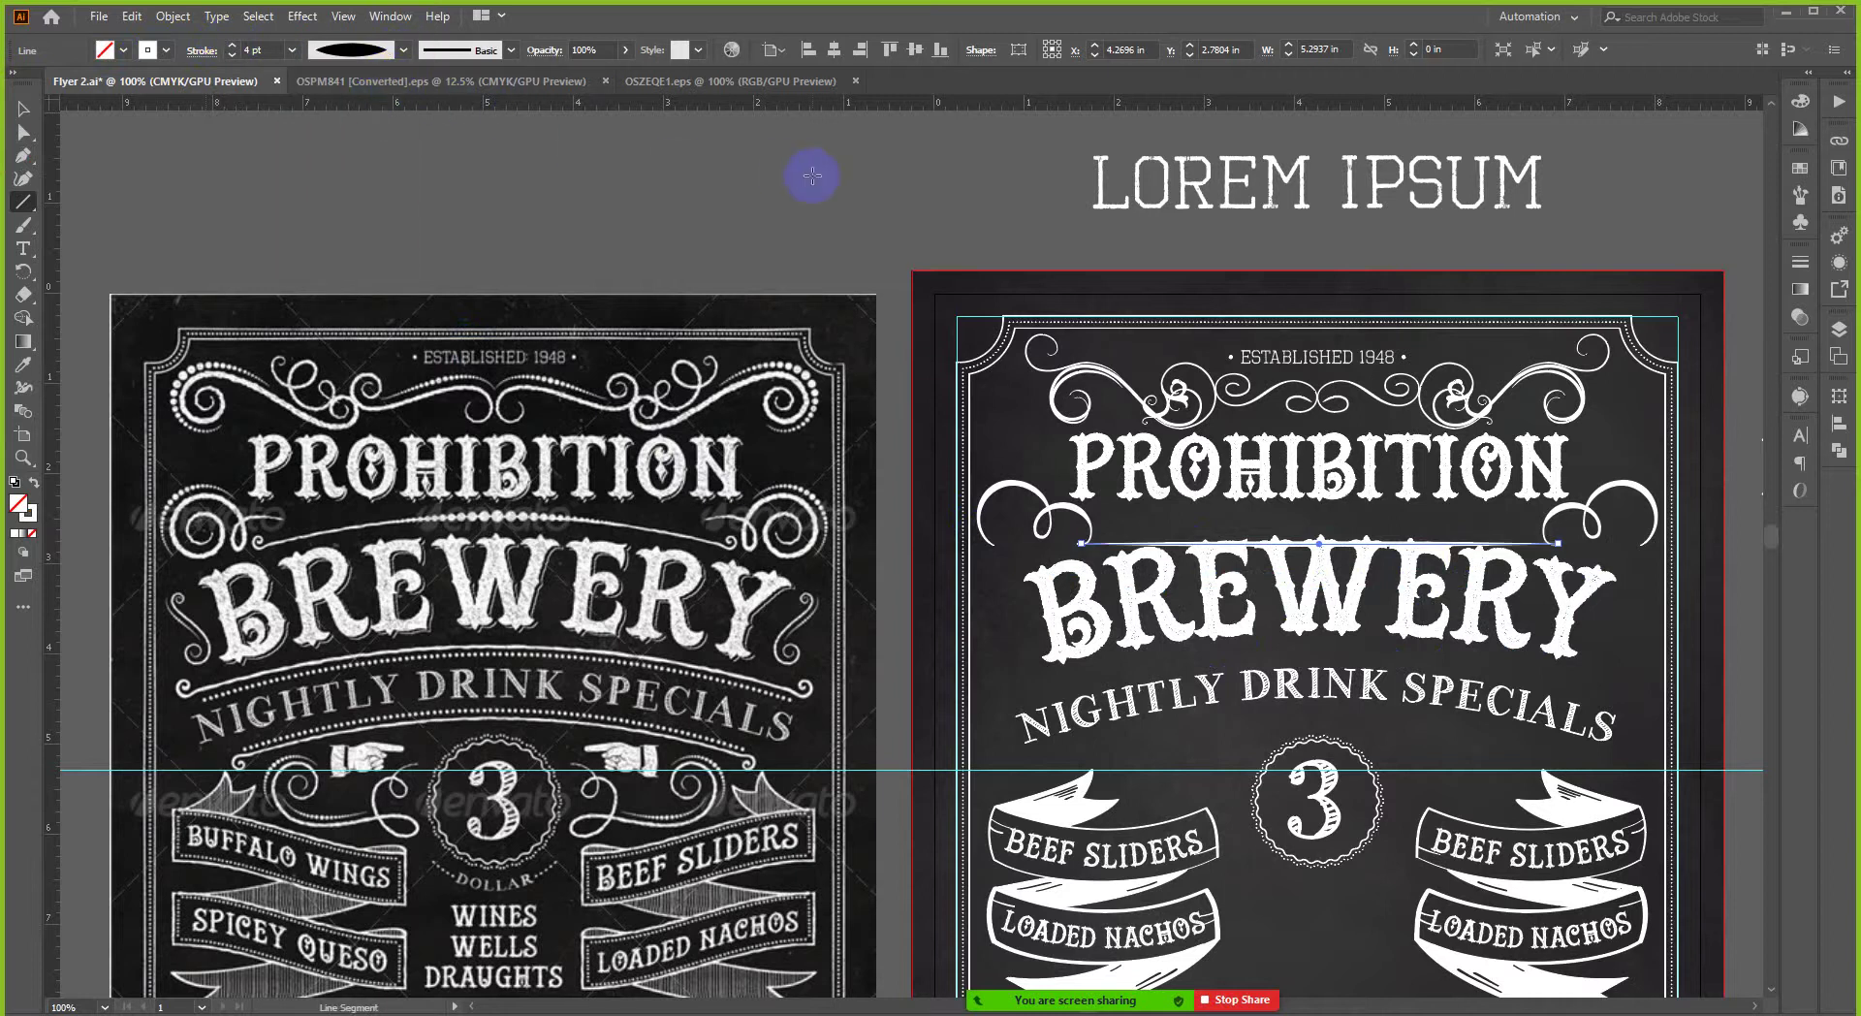
- Apply a horizontal Arc warp with a 10% bend to the line
{"action": "left_click", "coordinate": [23, 113]}
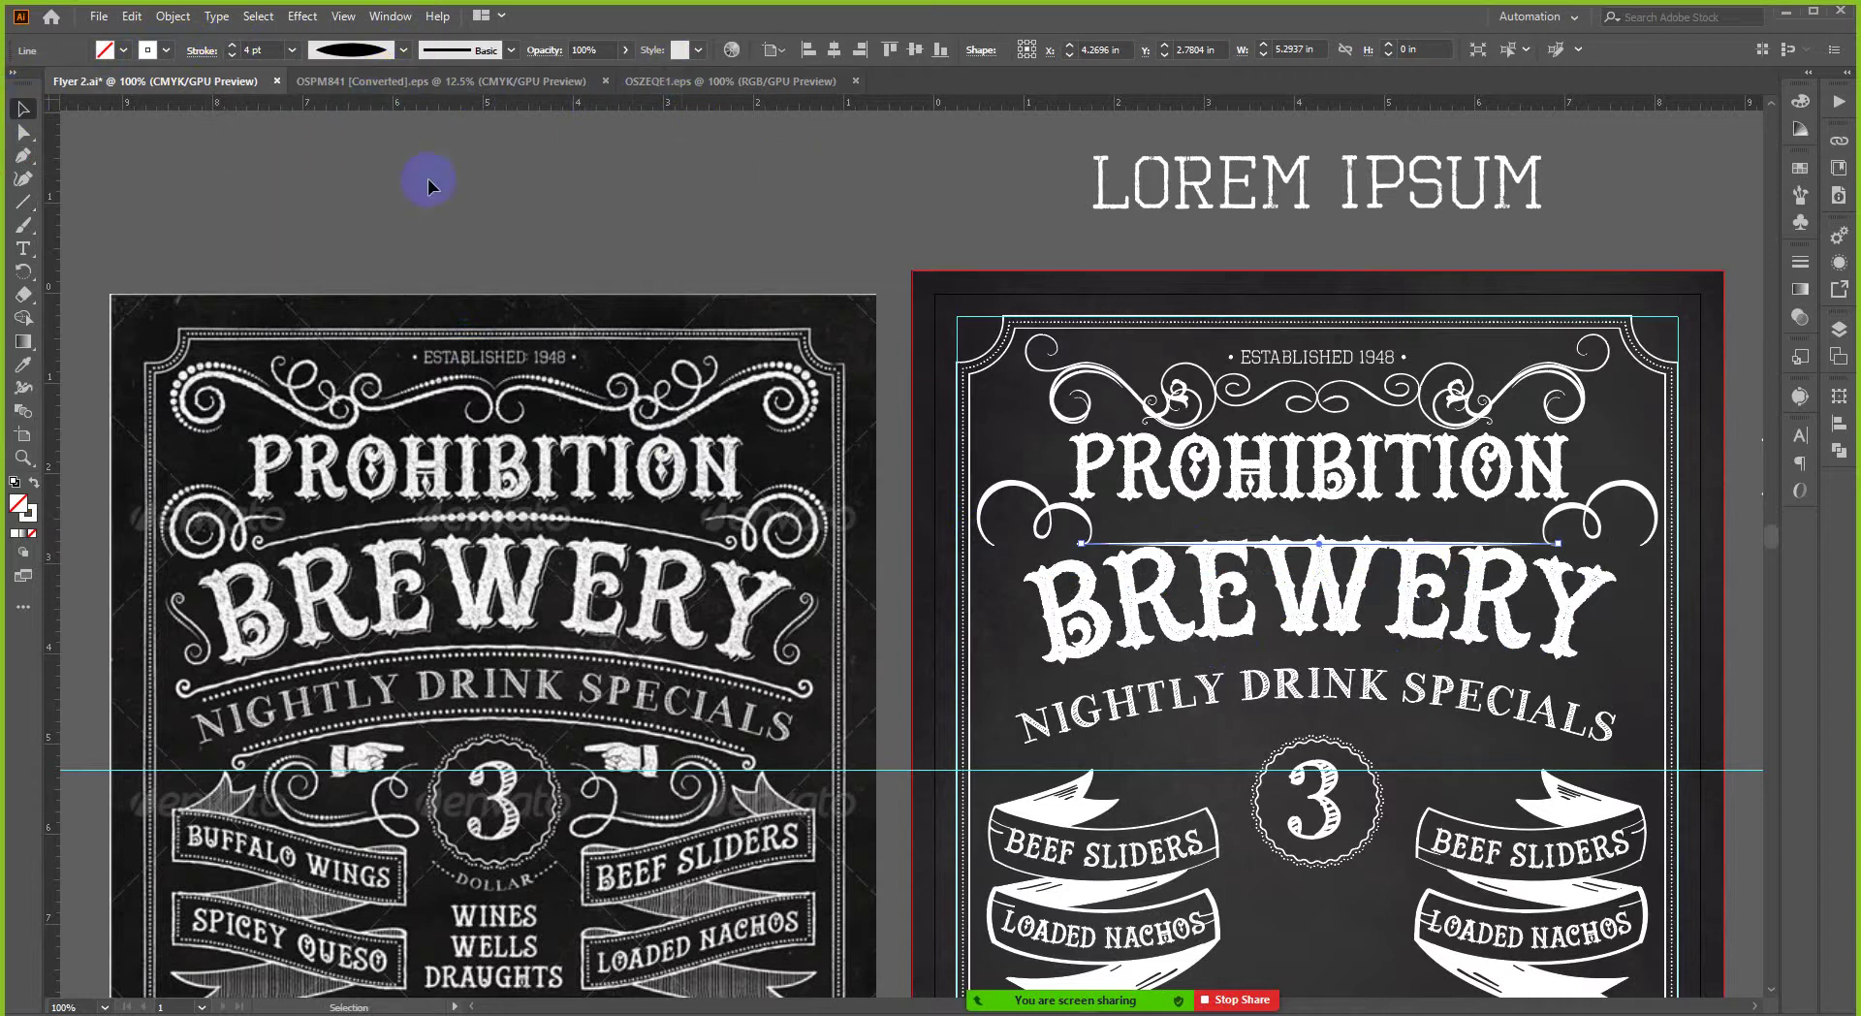
{"action": "left_click", "coordinate": [310, 17]}
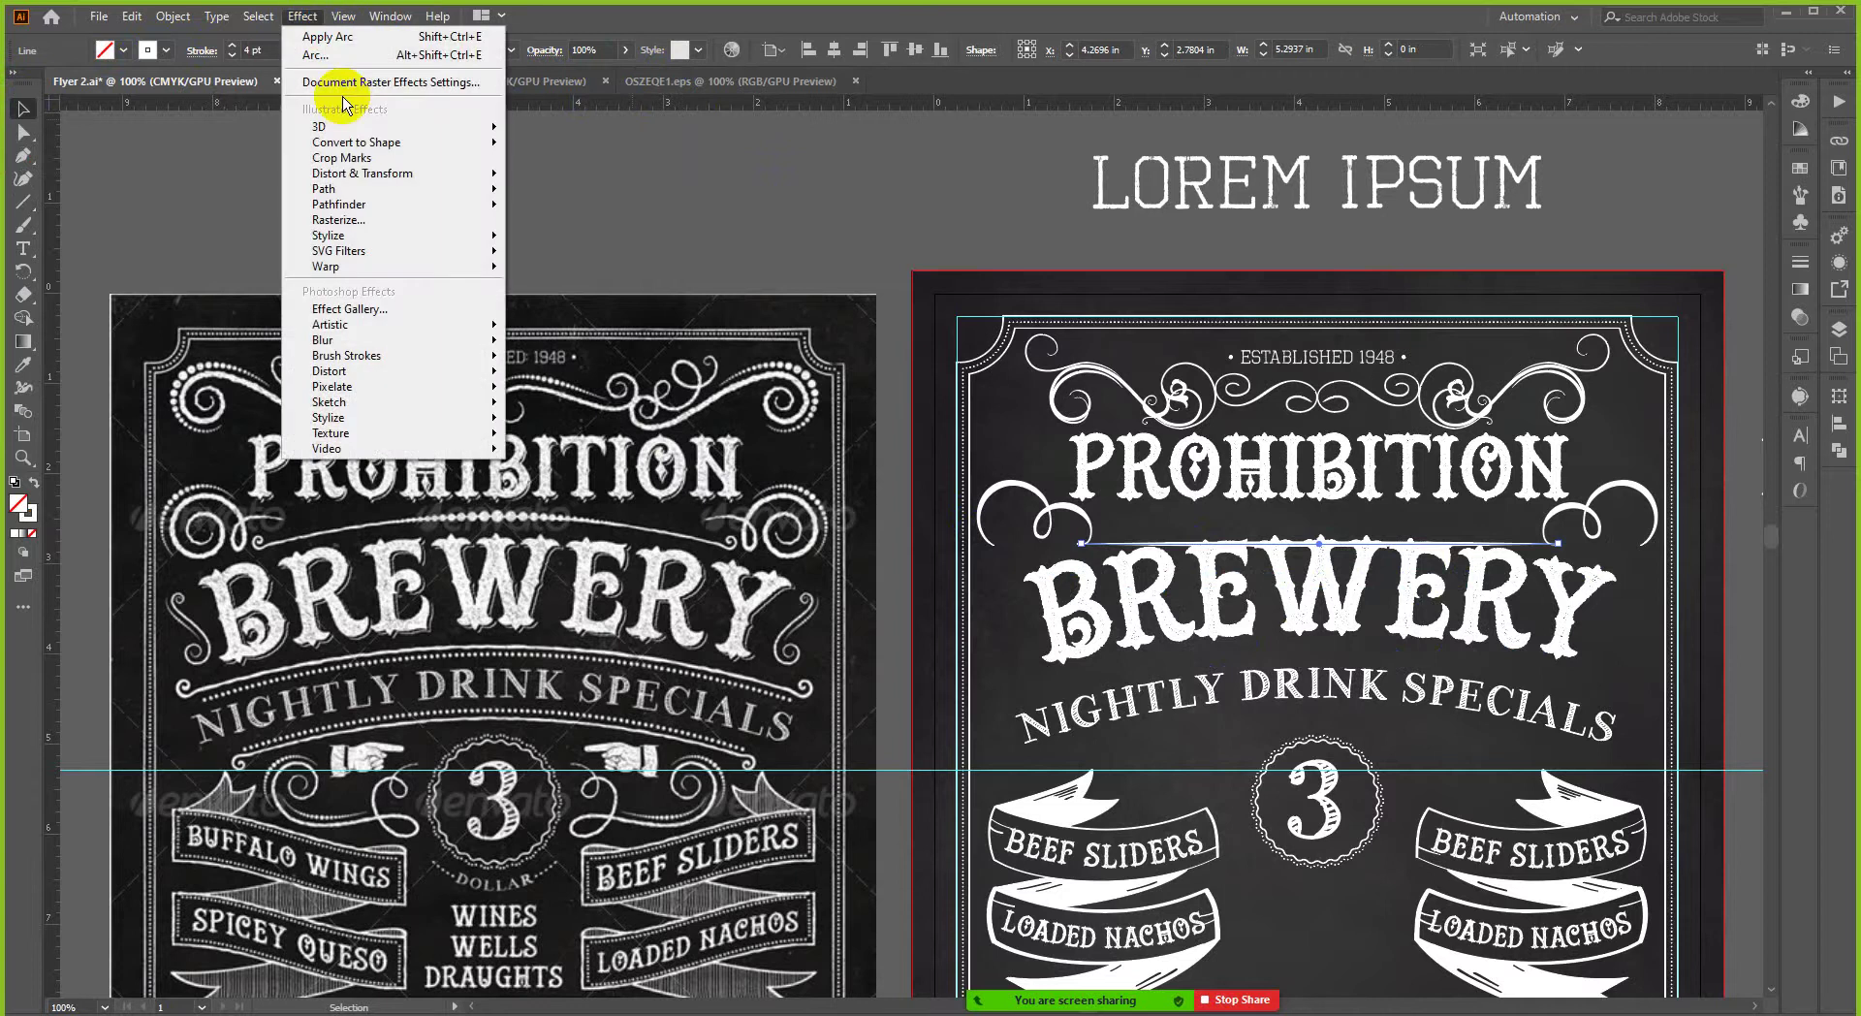
{"action": "mouse_move", "coordinate": [490, 266]}
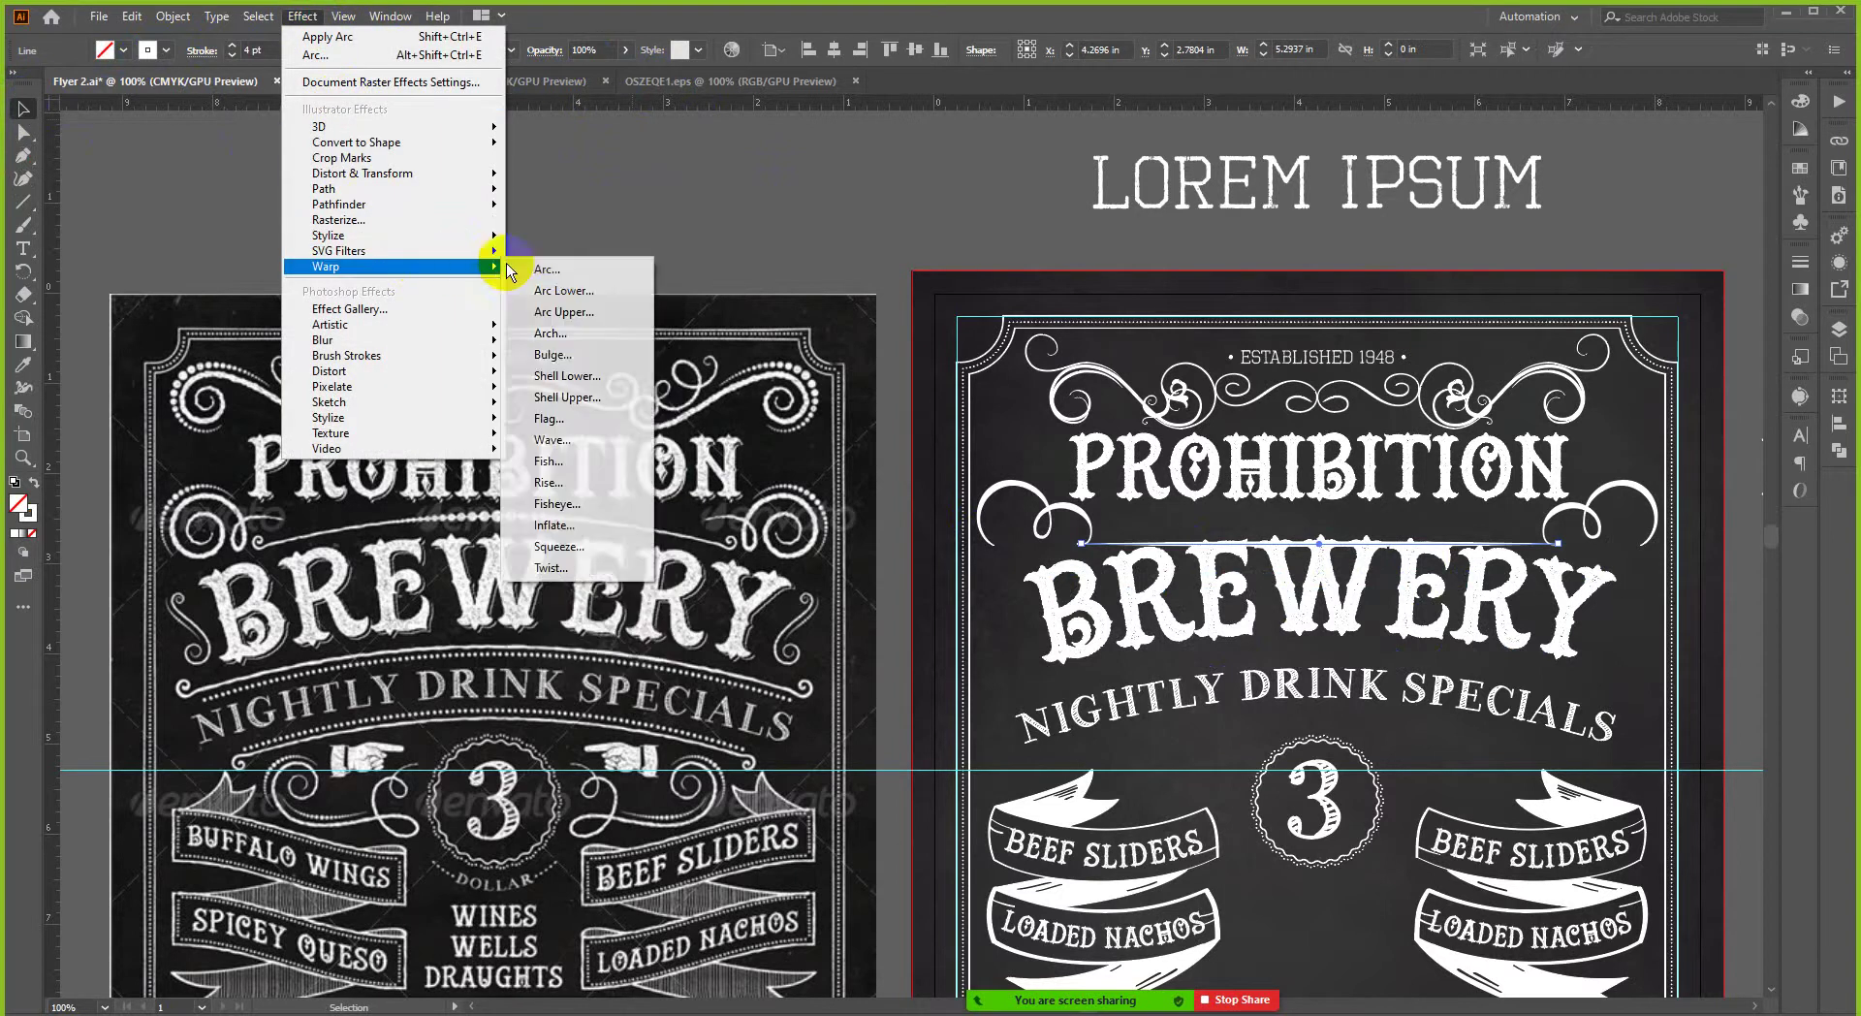
{"action": "left_click", "coordinate": [587, 277]}
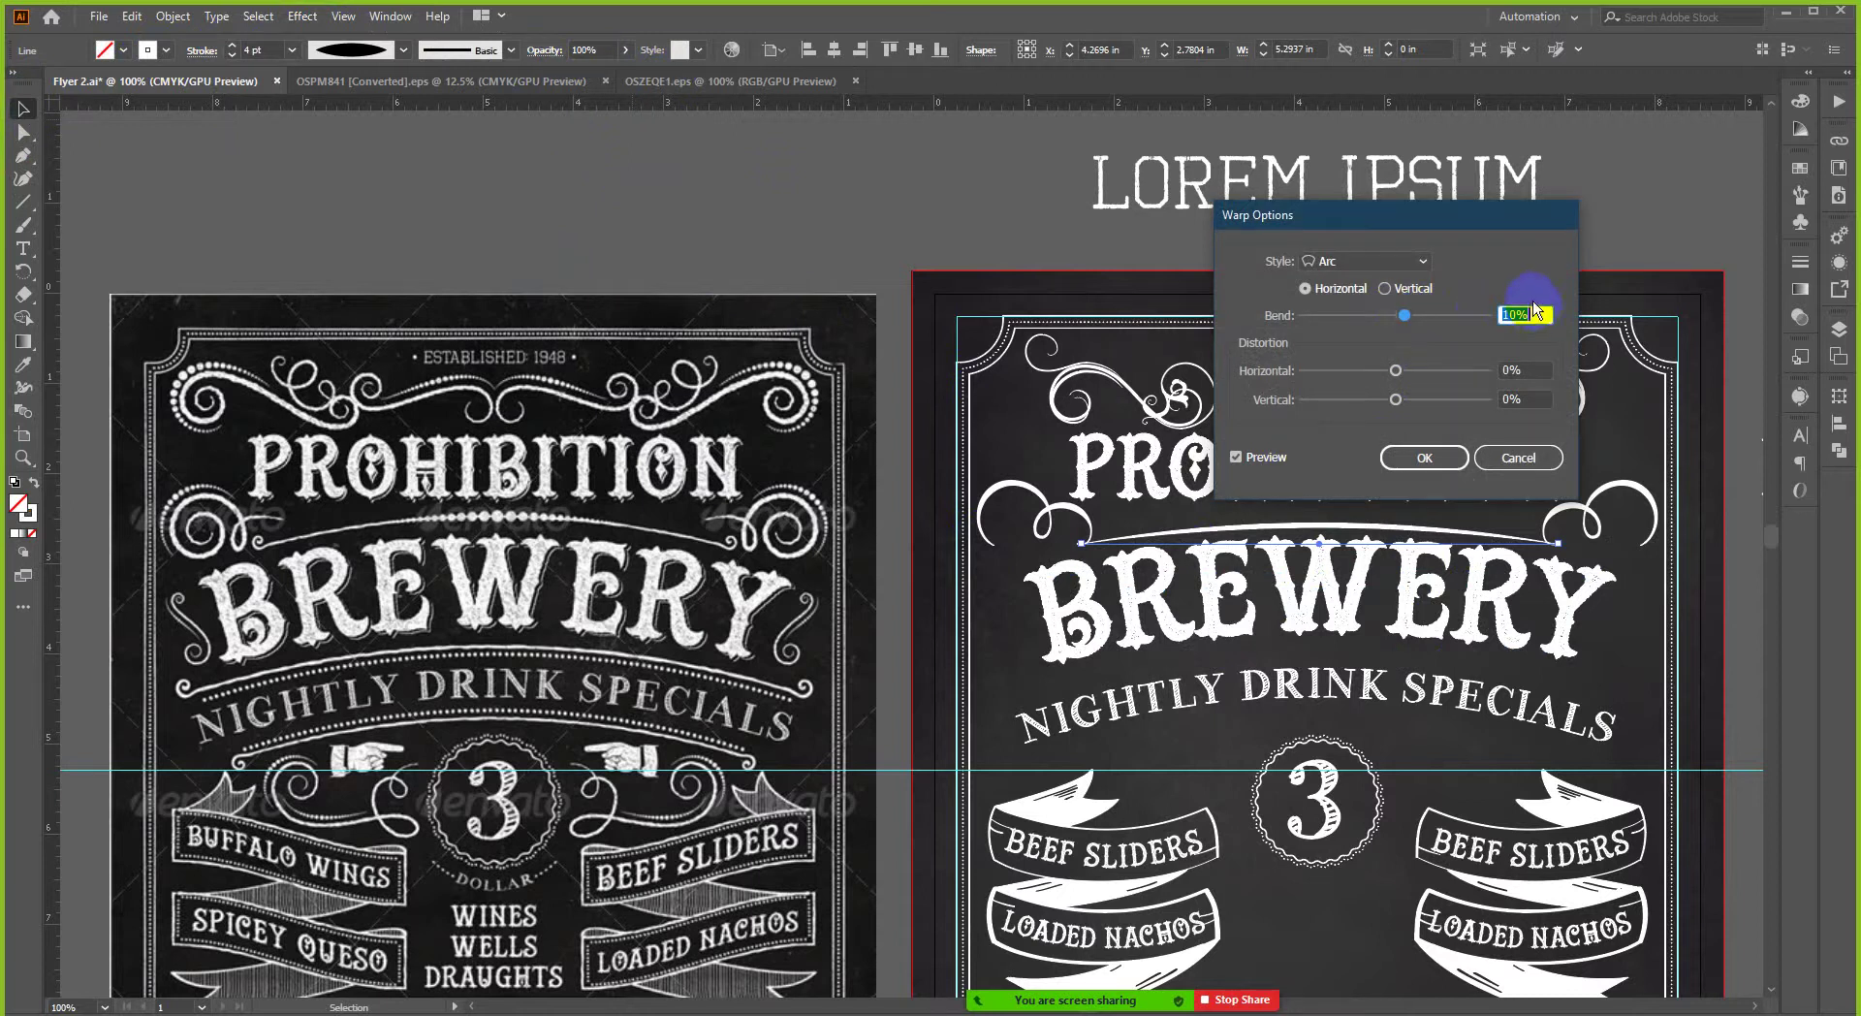
{"action": "key", "text": "Return"}
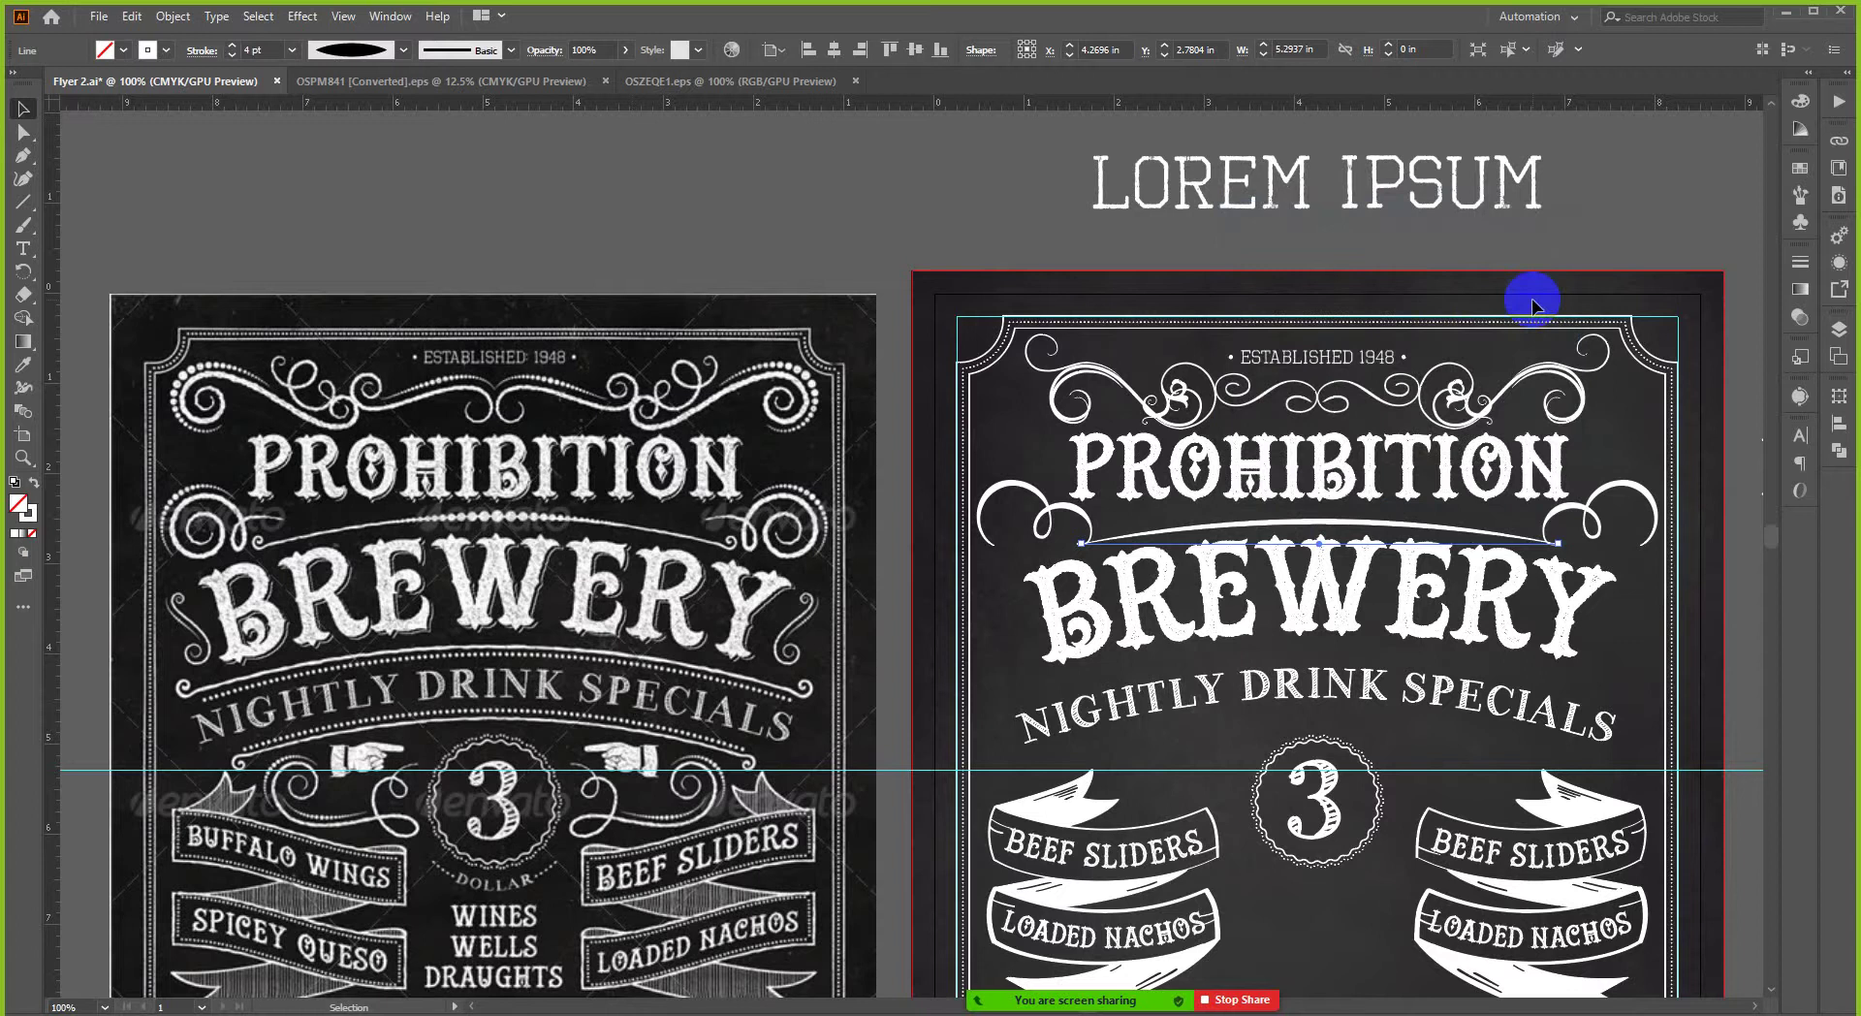
- Nudge the arched line down slightly and shorten it to about 5.25 in so both ends meet the swirl tips
{"action": "scroll", "coordinate": [1433, 624], "scroll_direction": "up", "scroll_amount": 5}
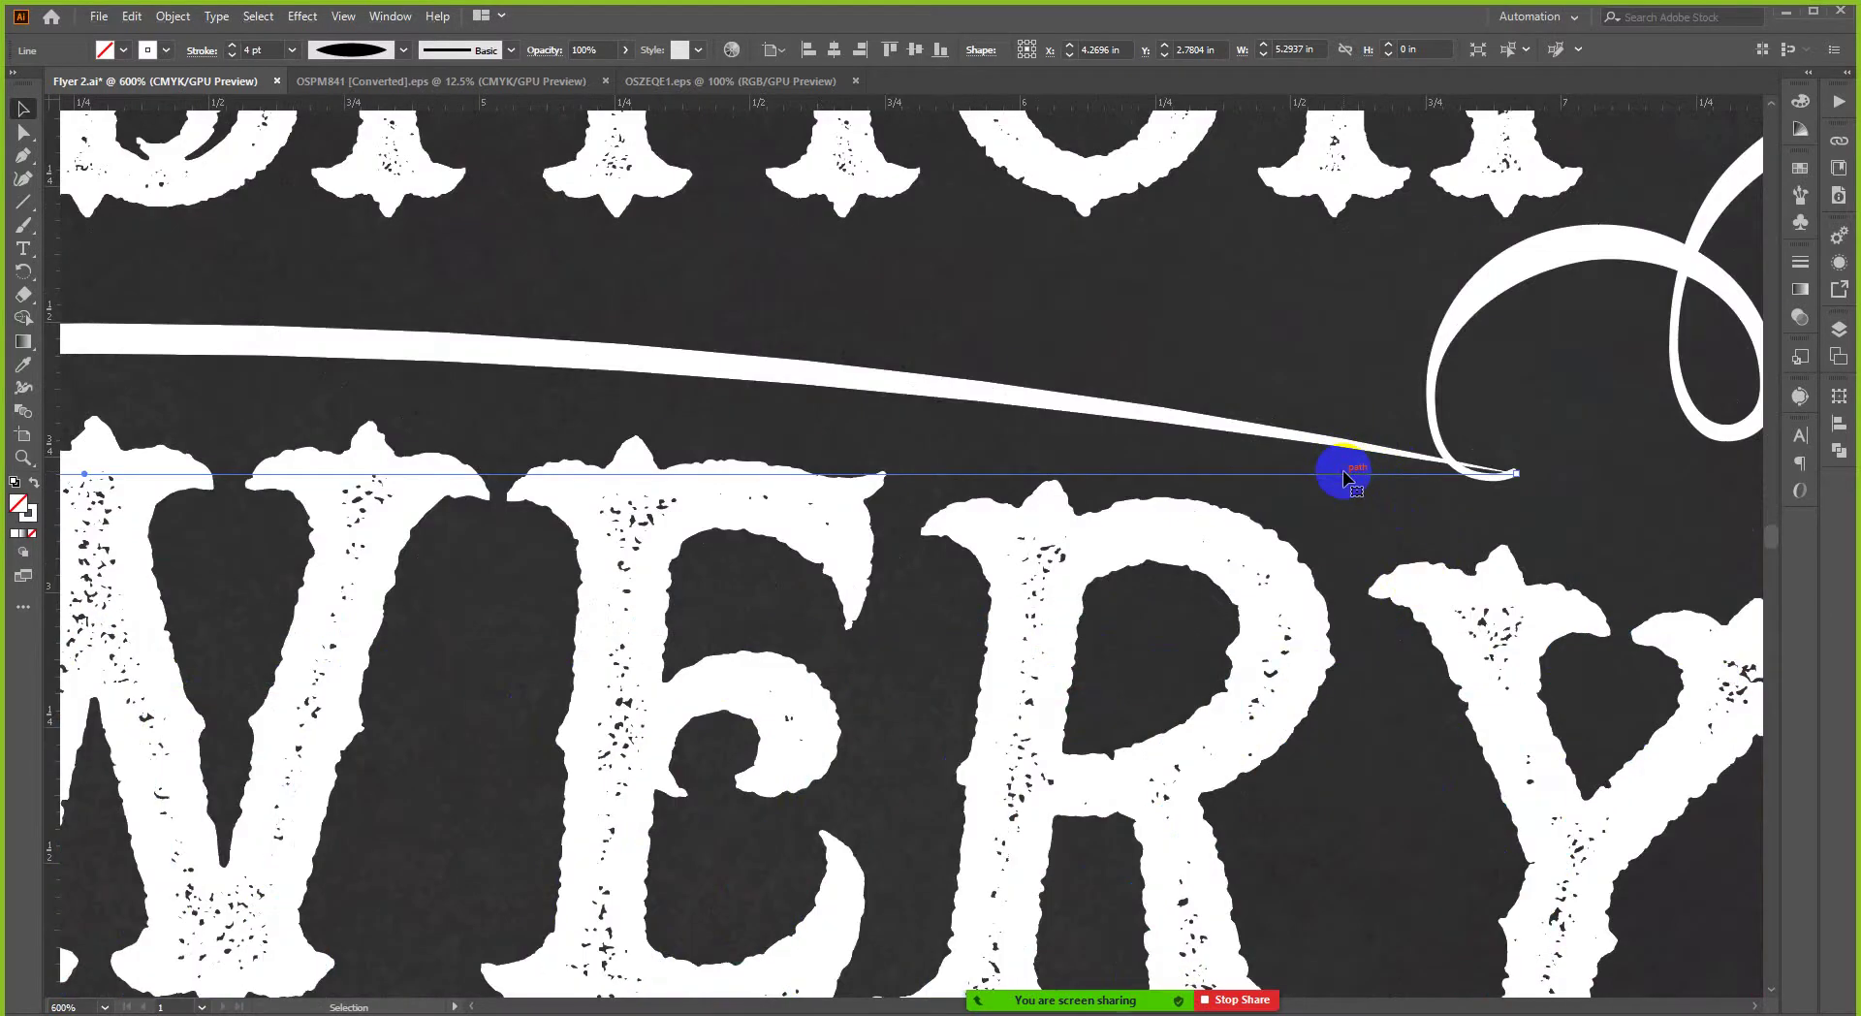
{"action": "key", "text": "Down"}
{"action": "scroll", "coordinate": [1344, 475], "scroll_direction": "up", "scroll_amount": 6}
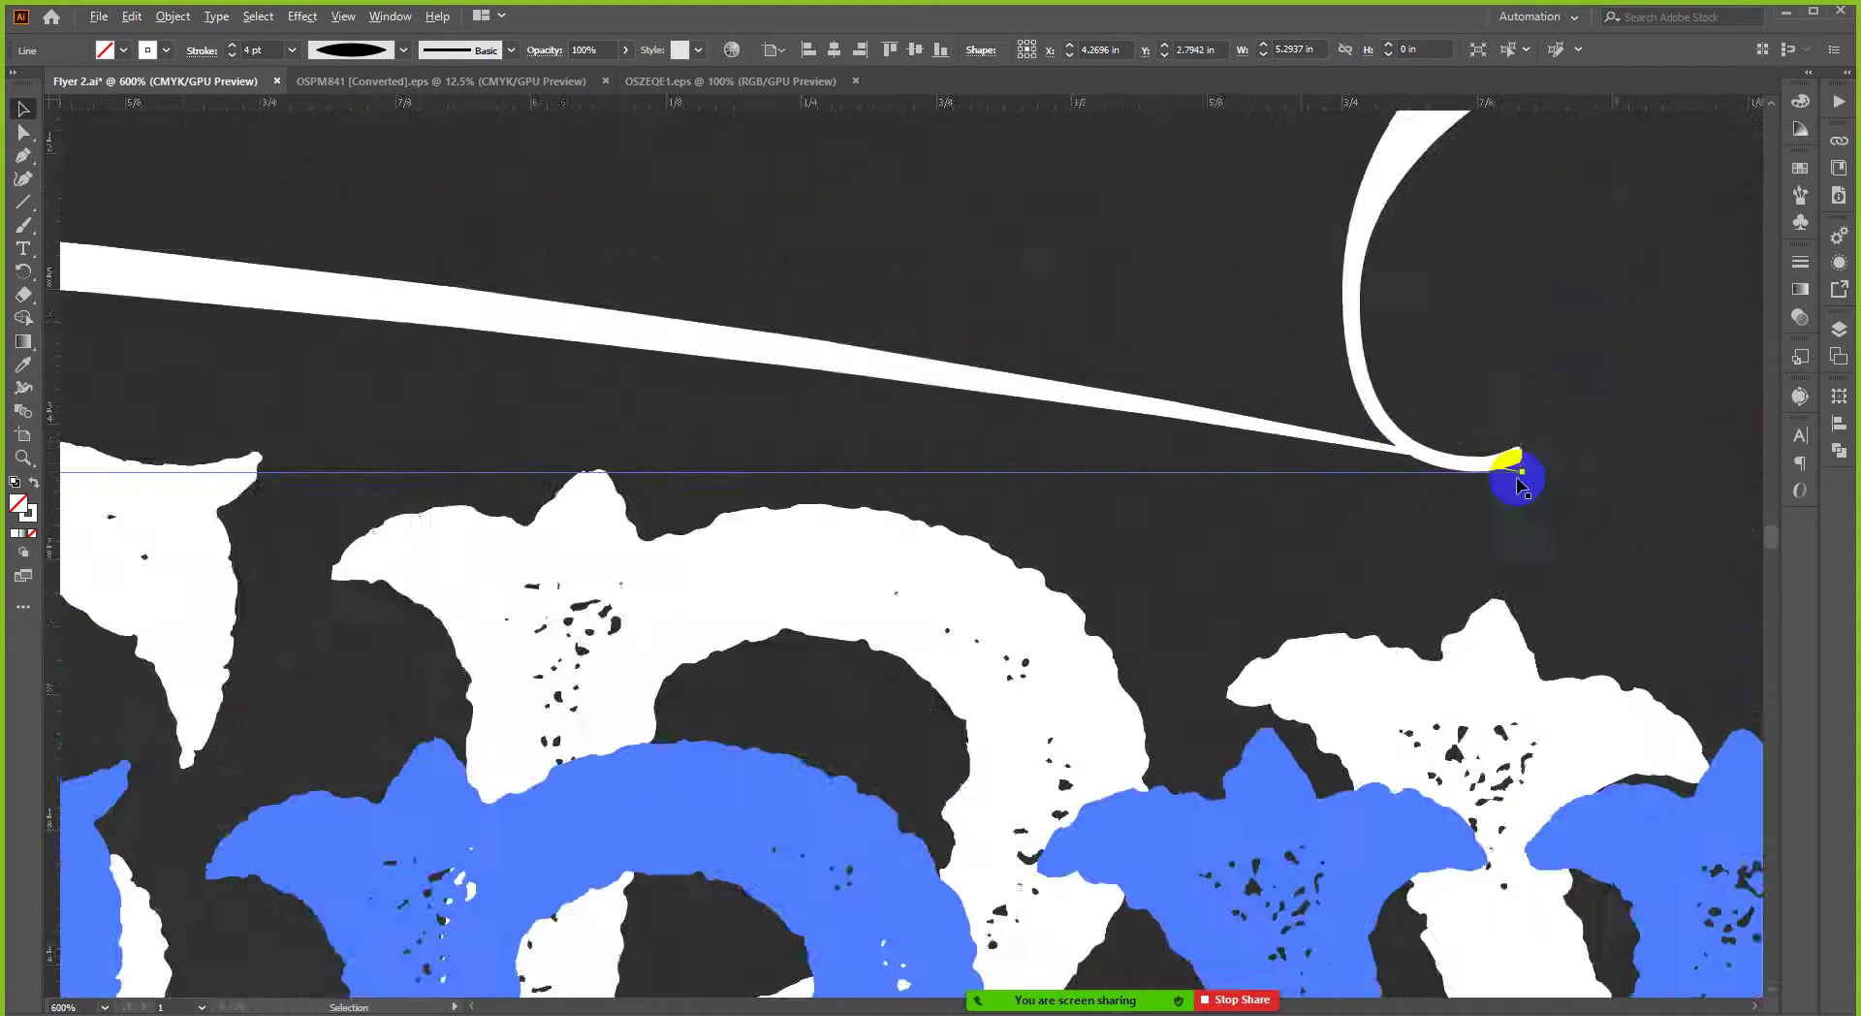
{"action": "scroll", "coordinate": [1570, 447], "scroll_direction": "down", "scroll_amount": 7}
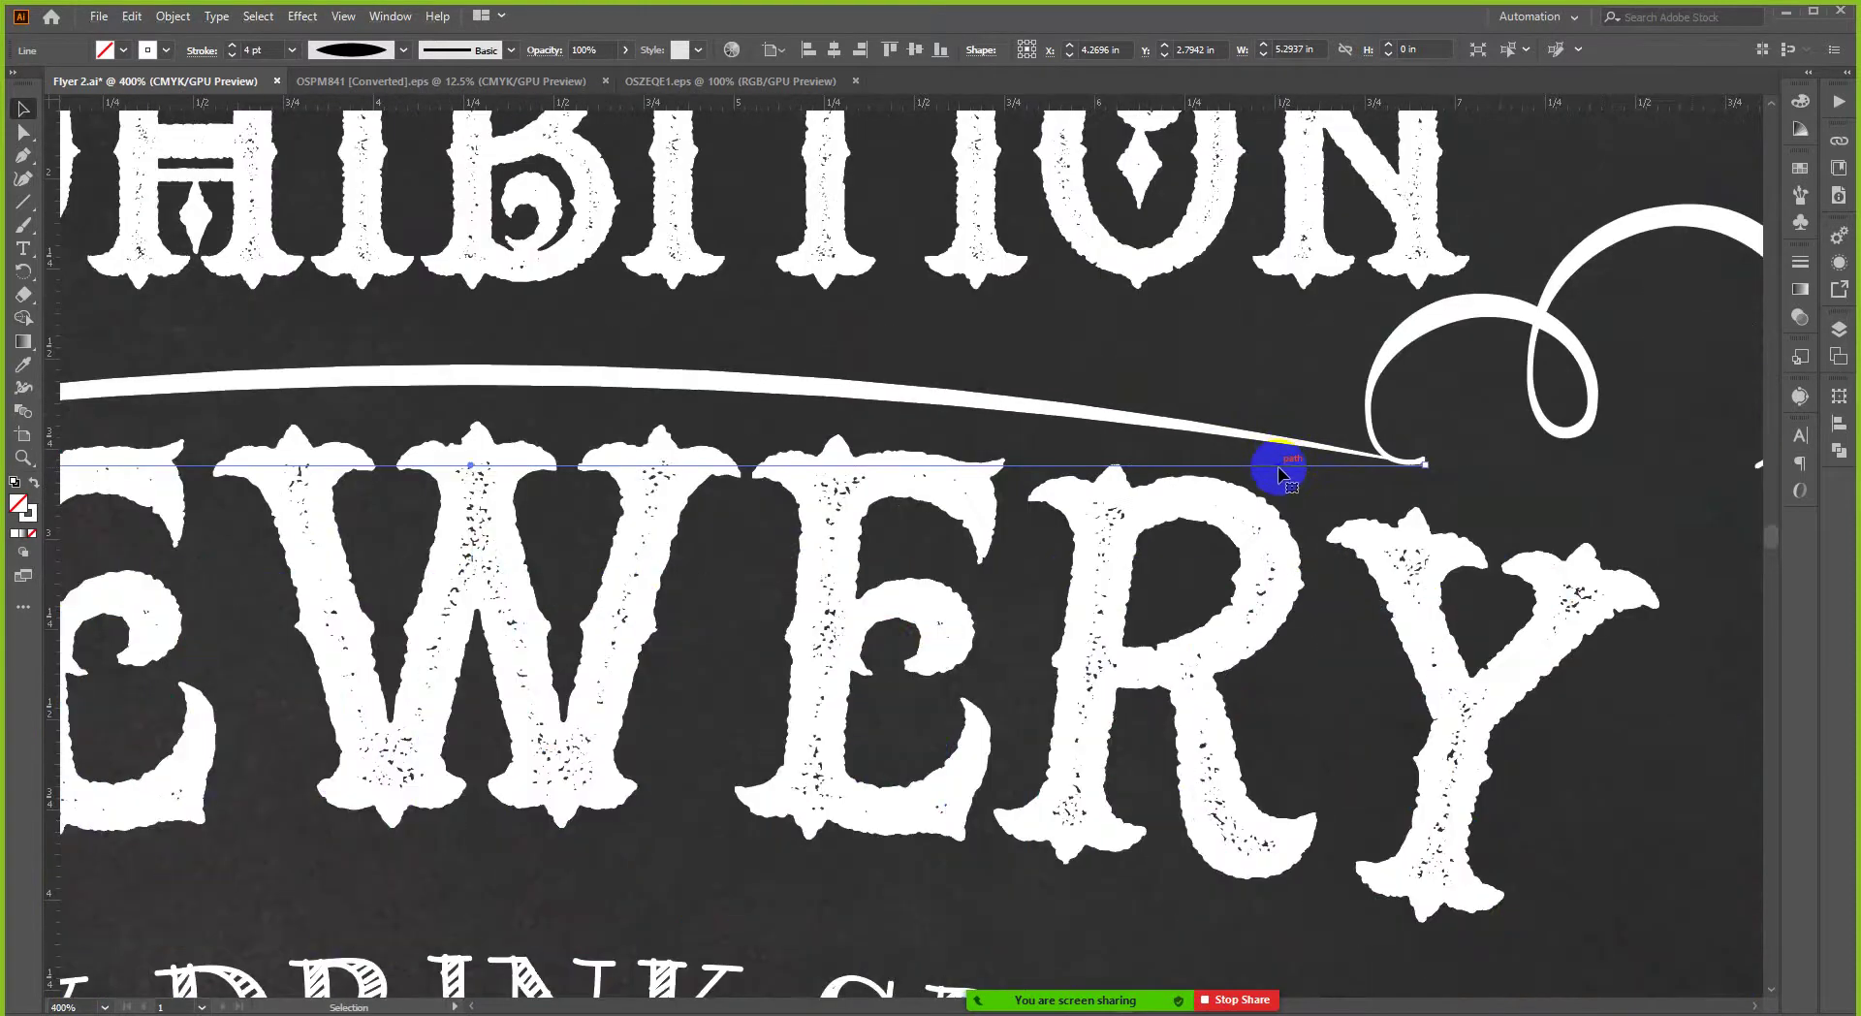
{"action": "left_click_drag", "start_coordinate": [1280, 473], "coordinate": [719, 505]}
{"action": "scroll", "coordinate": [1456, 455], "scroll_direction": "down", "scroll_amount": 5}
{"action": "scroll", "coordinate": [878, 470], "scroll_direction": "up", "scroll_amount": 4}
{"action": "scroll", "coordinate": [879, 470], "scroll_direction": "up", "scroll_amount": 6}
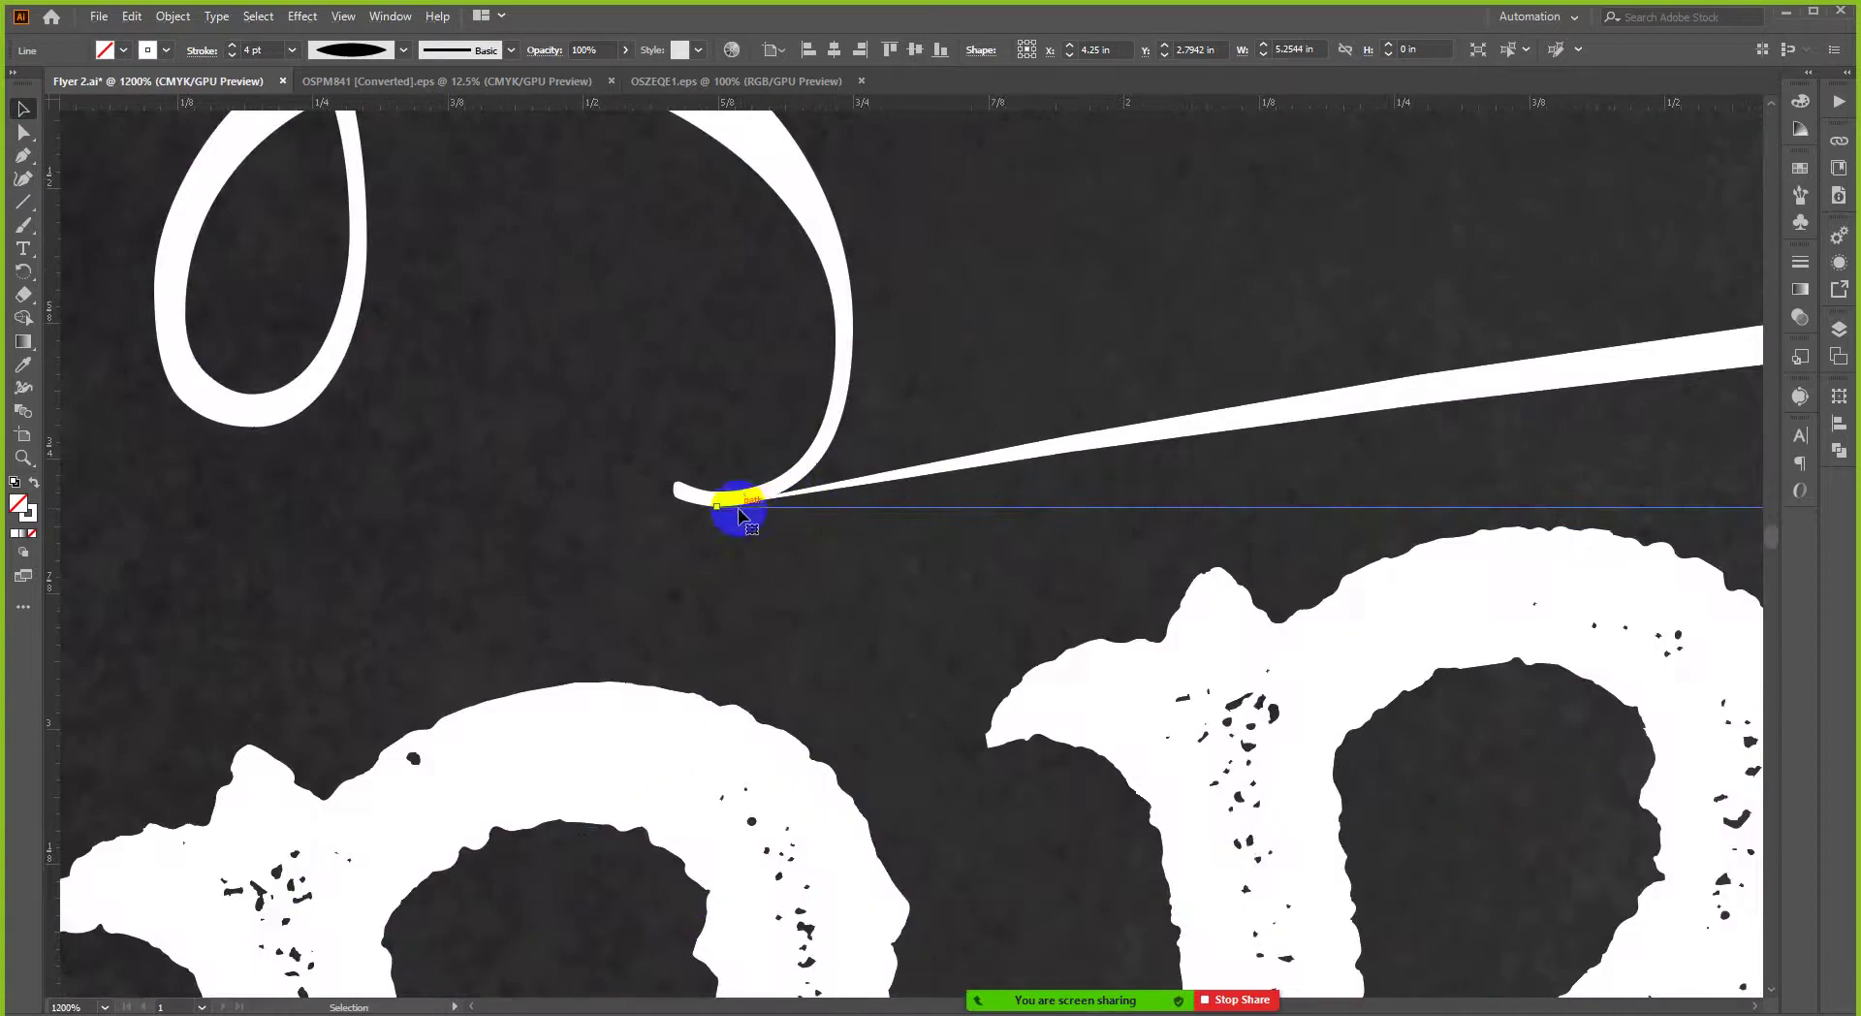
{"action": "left_click", "coordinate": [1046, 77]}
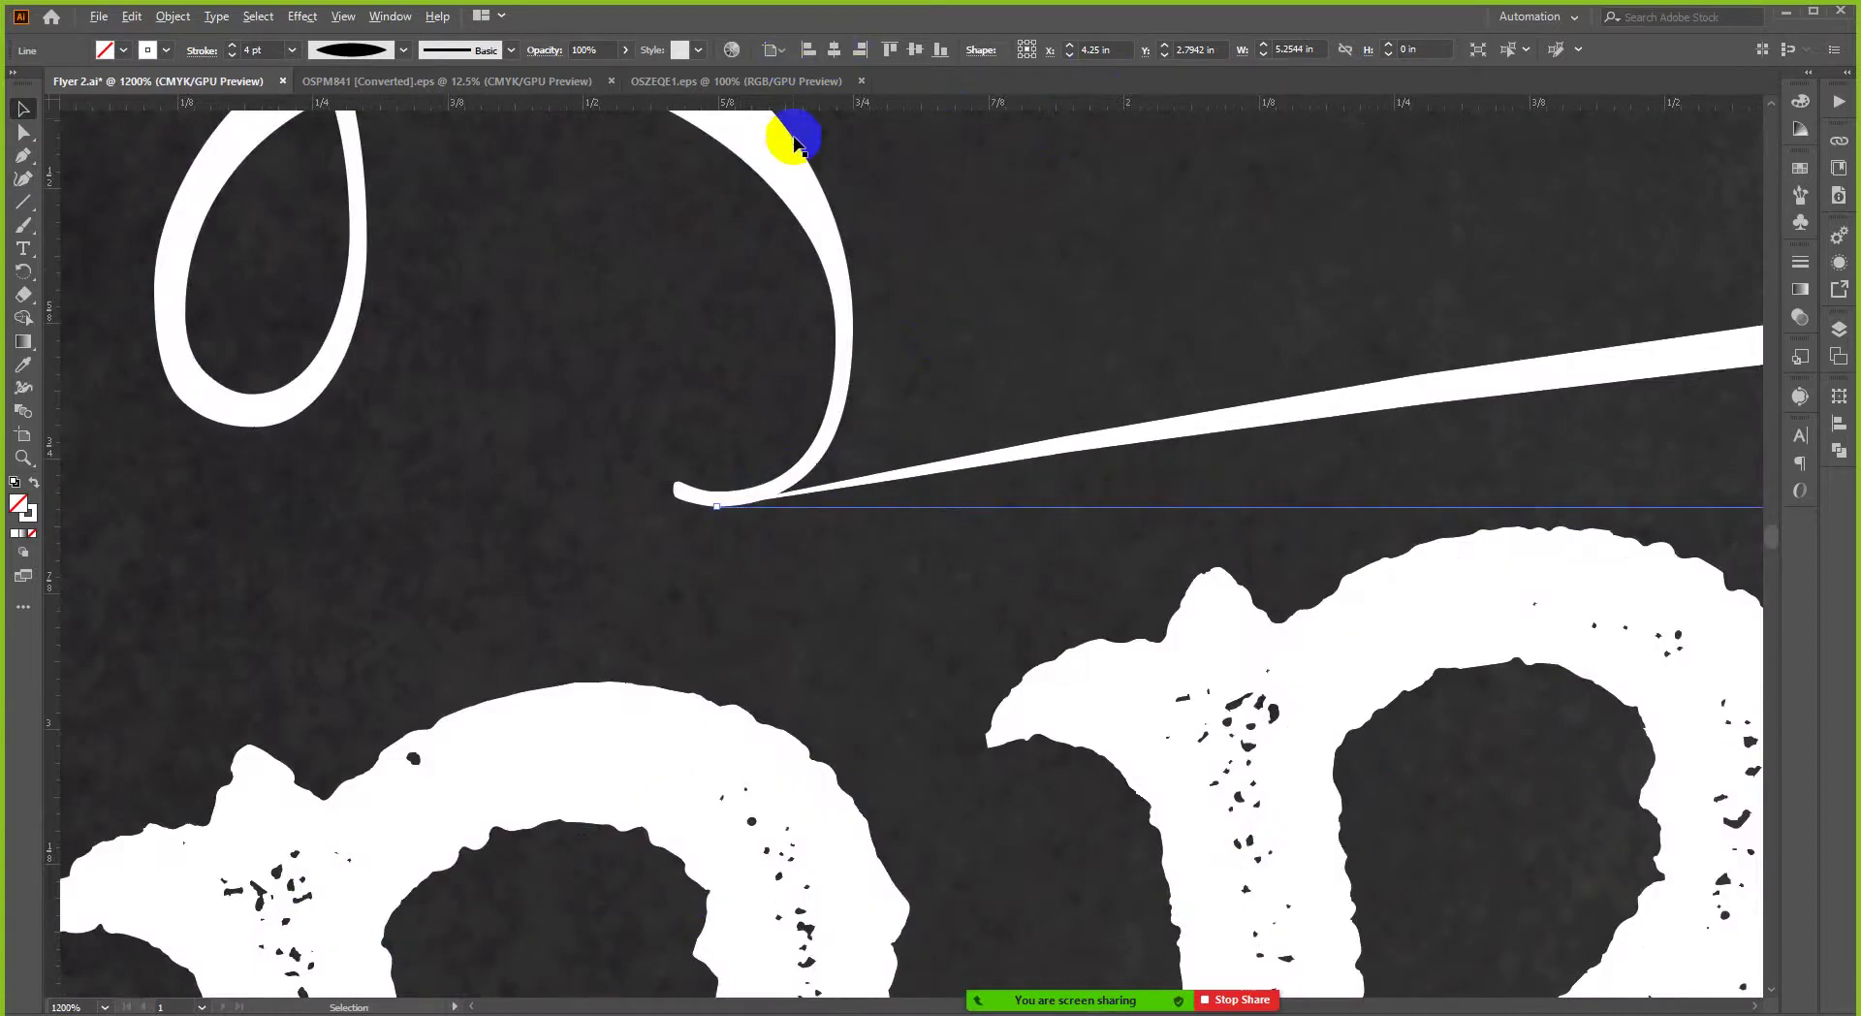
- Set the arched line's stroke weight to 5 pt
{"action": "scroll", "coordinate": [794, 133], "scroll_direction": "down", "scroll_amount": 5}
{"action": "scroll", "coordinate": [940, 191], "scroll_direction": "up", "scroll_amount": 3}
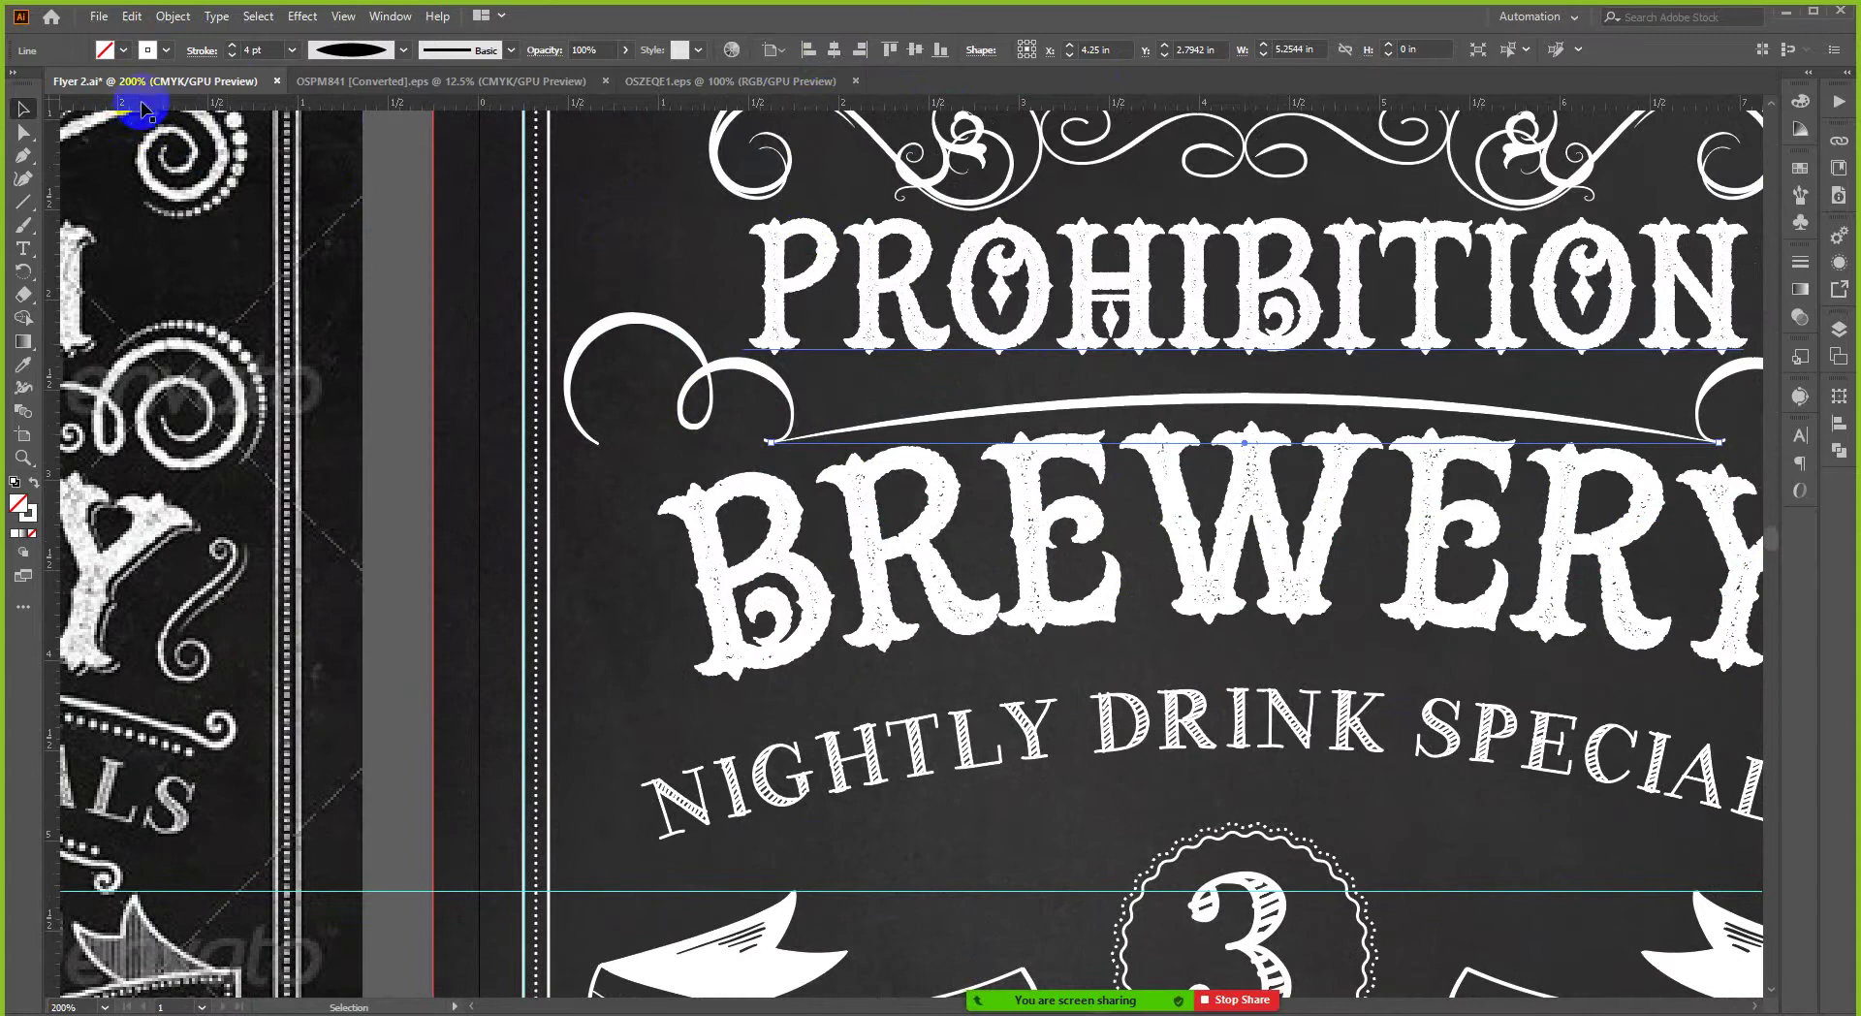
{"action": "left_click", "coordinate": [232, 45]}
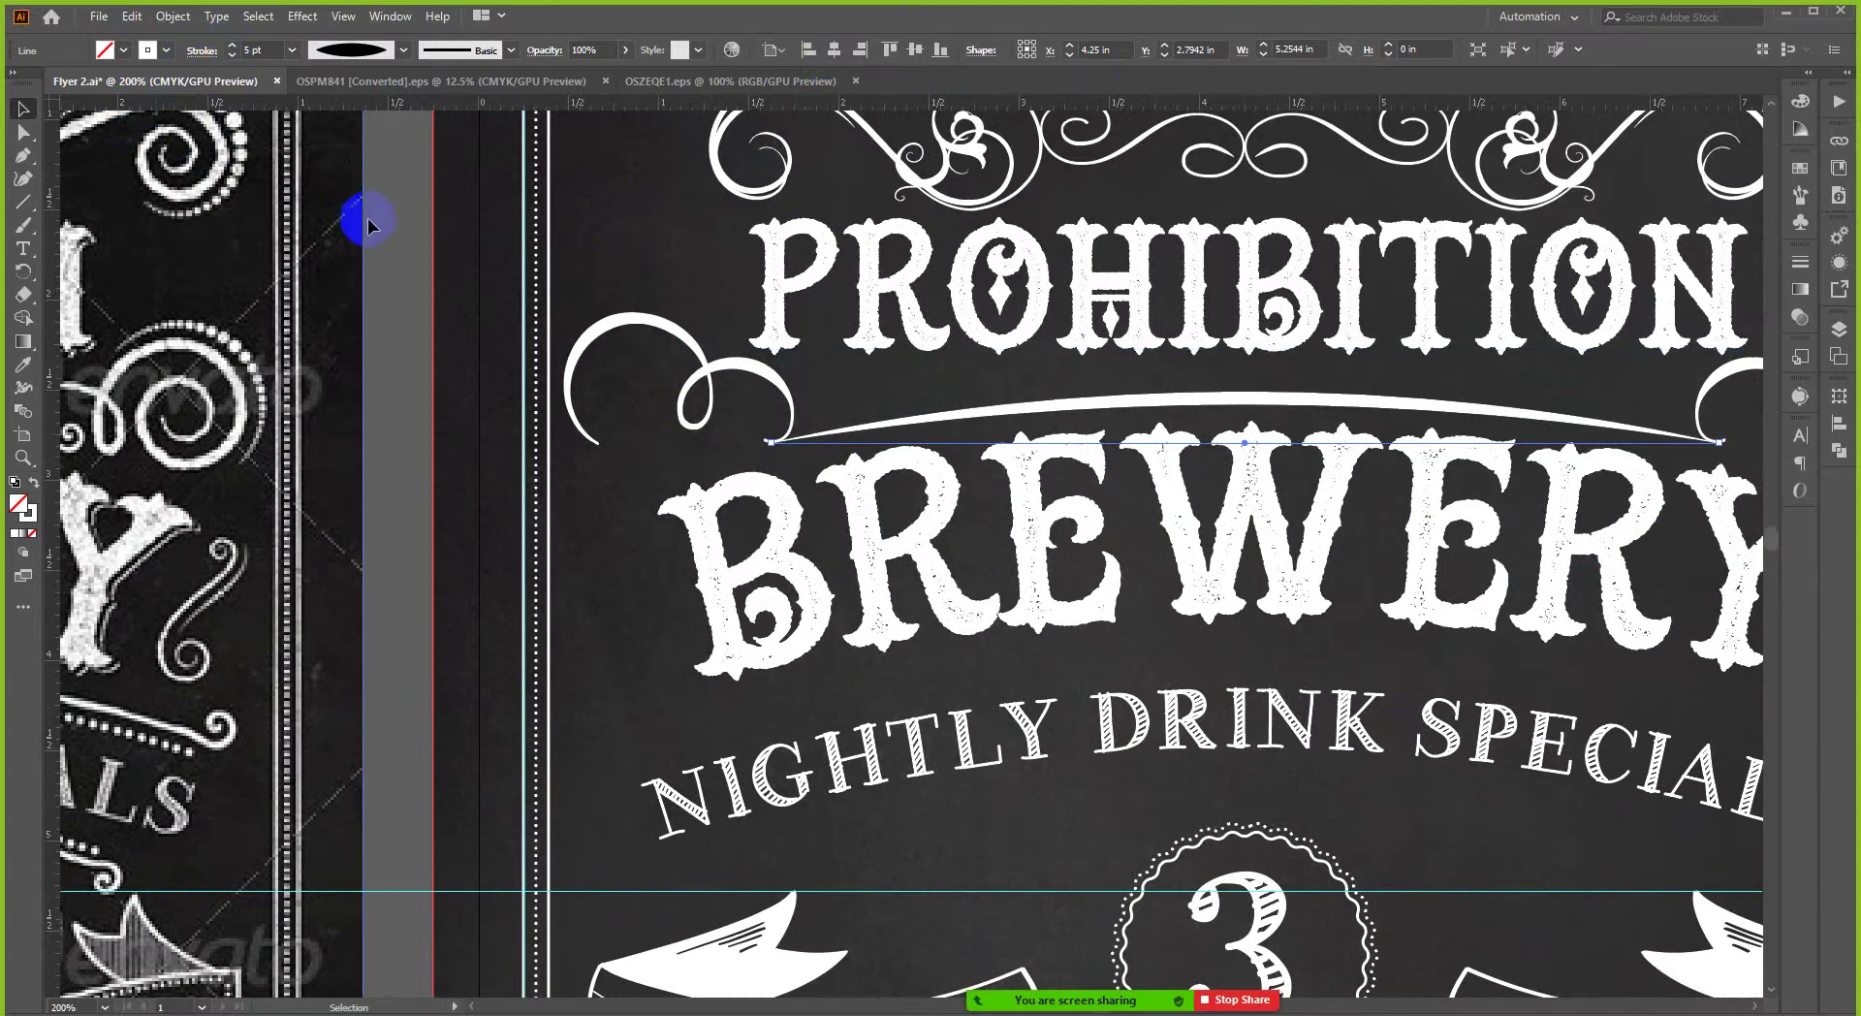
{"action": "scroll", "coordinate": [694, 386], "scroll_direction": "down", "scroll_amount": 3}
{"action": "left_click", "coordinate": [694, 385]}
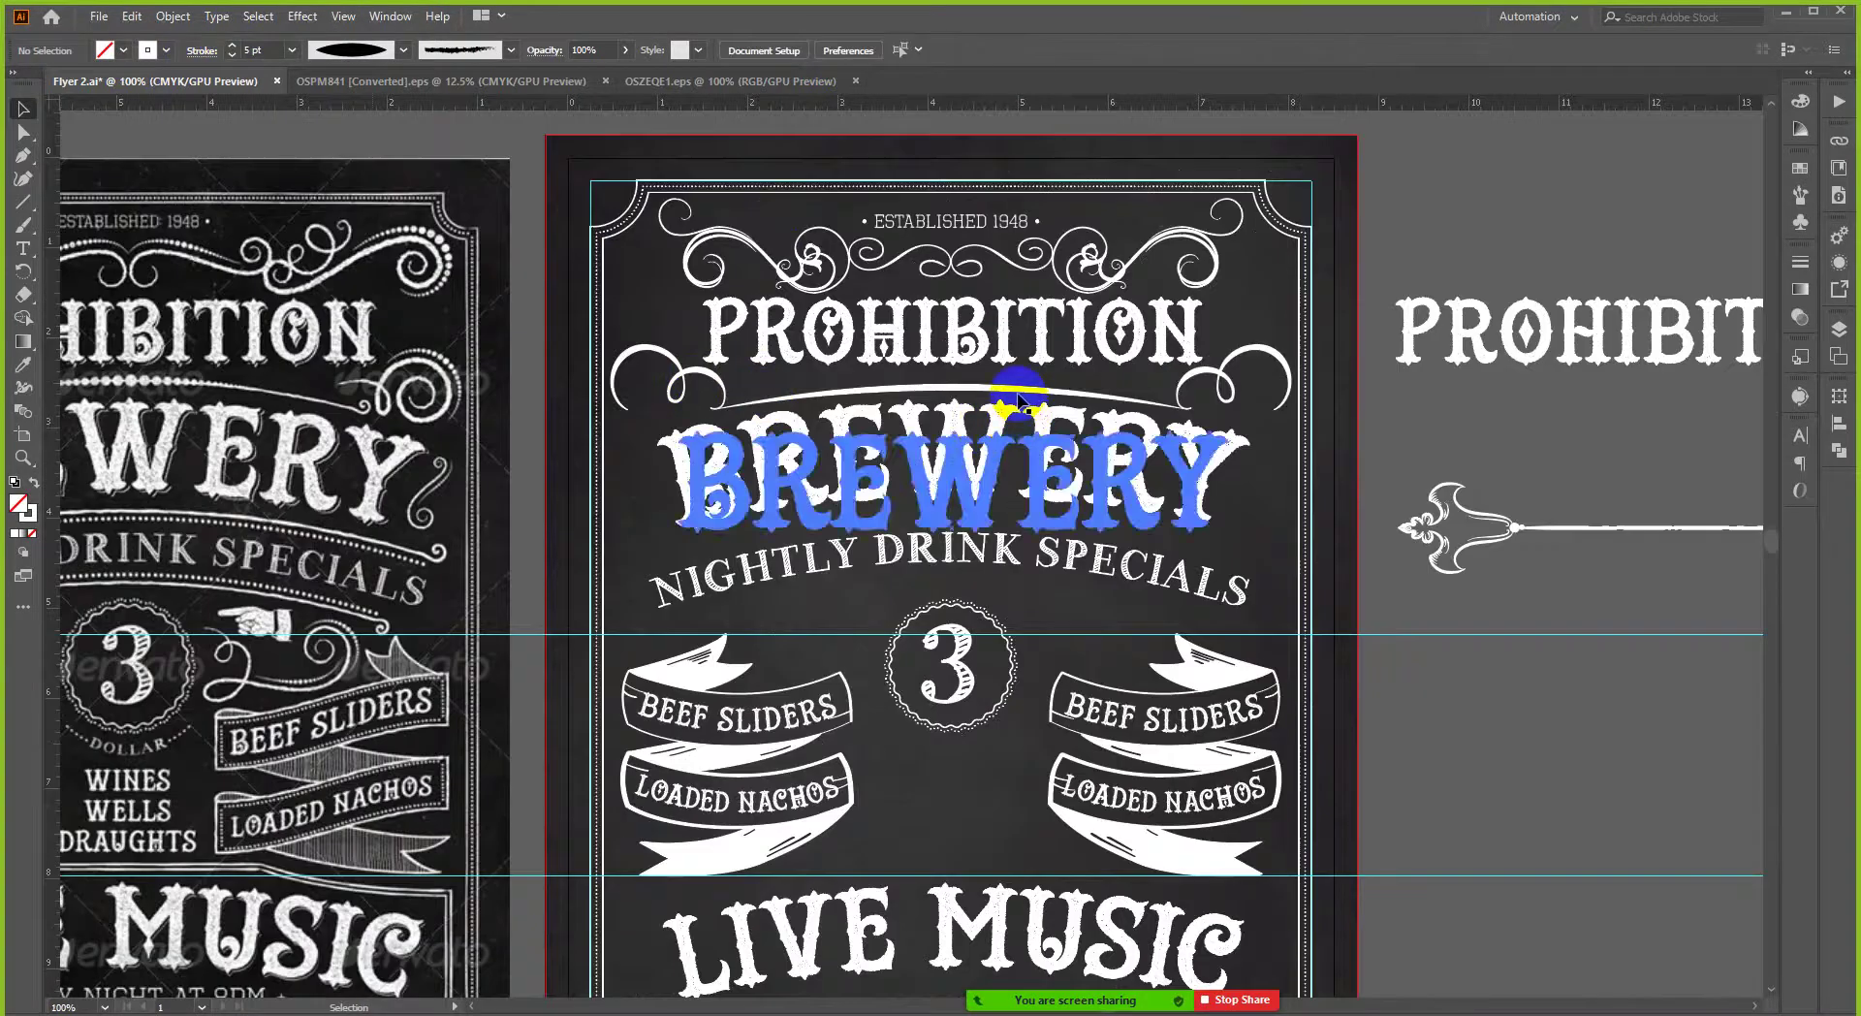
- Move the arched line and both swirls together up by about 0.07 in, away from BREWERY
{"action": "left_click", "coordinate": [1018, 394]}
{"action": "scroll", "coordinate": [1026, 387], "scroll_direction": "up", "scroll_amount": 1}
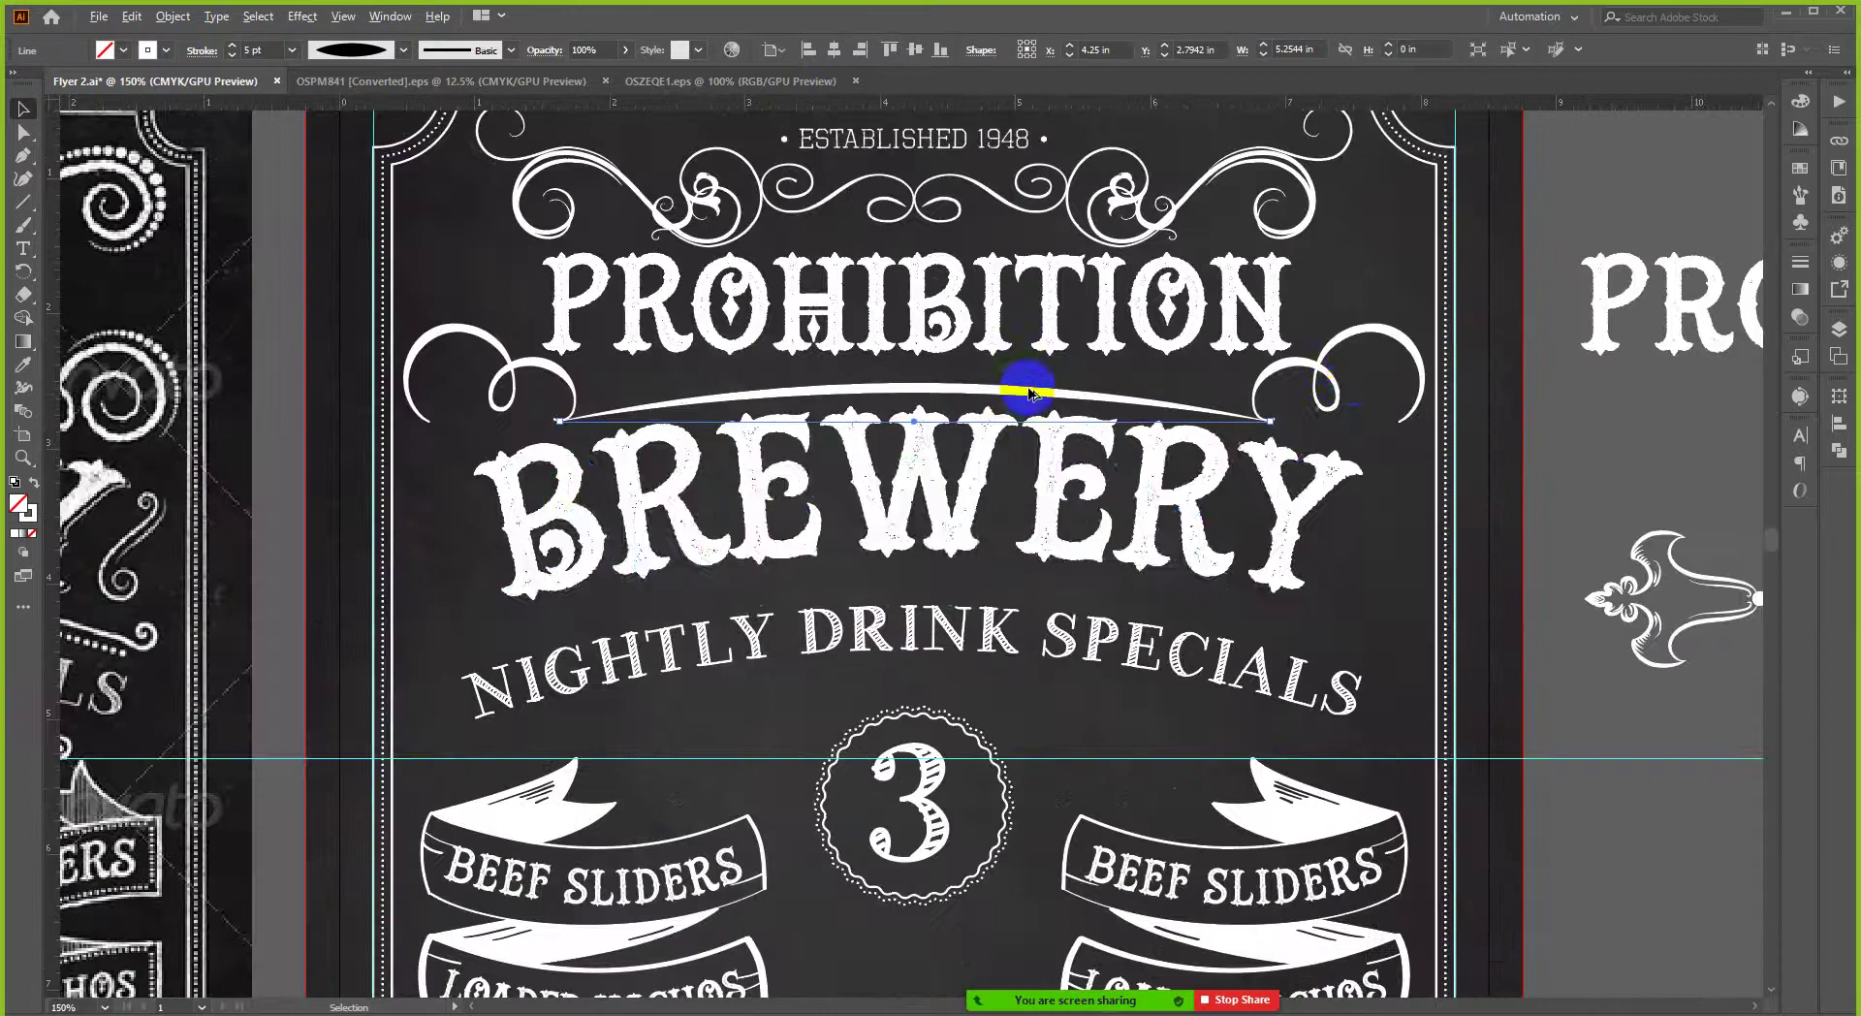
{"action": "left_click", "coordinate": [1320, 388], "text": "shift"}
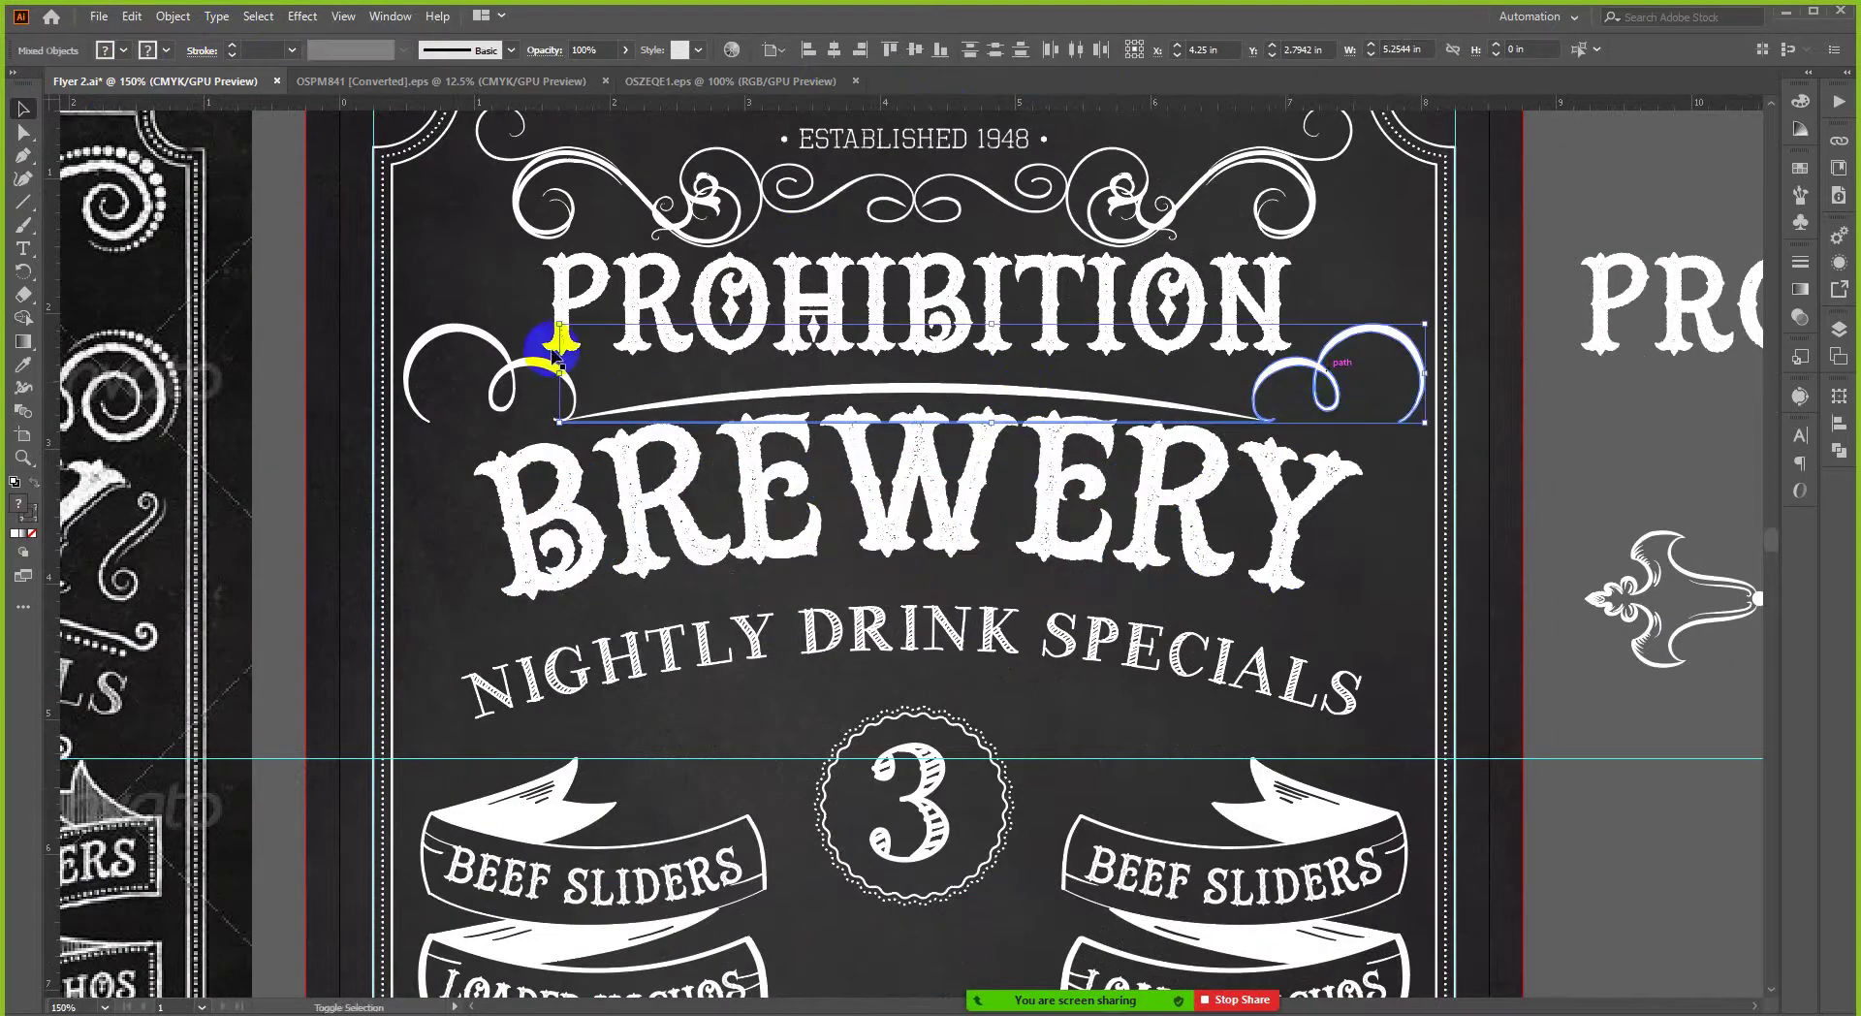
{"action": "key", "text": "Up"}
{"action": "key", "text": "Up"}
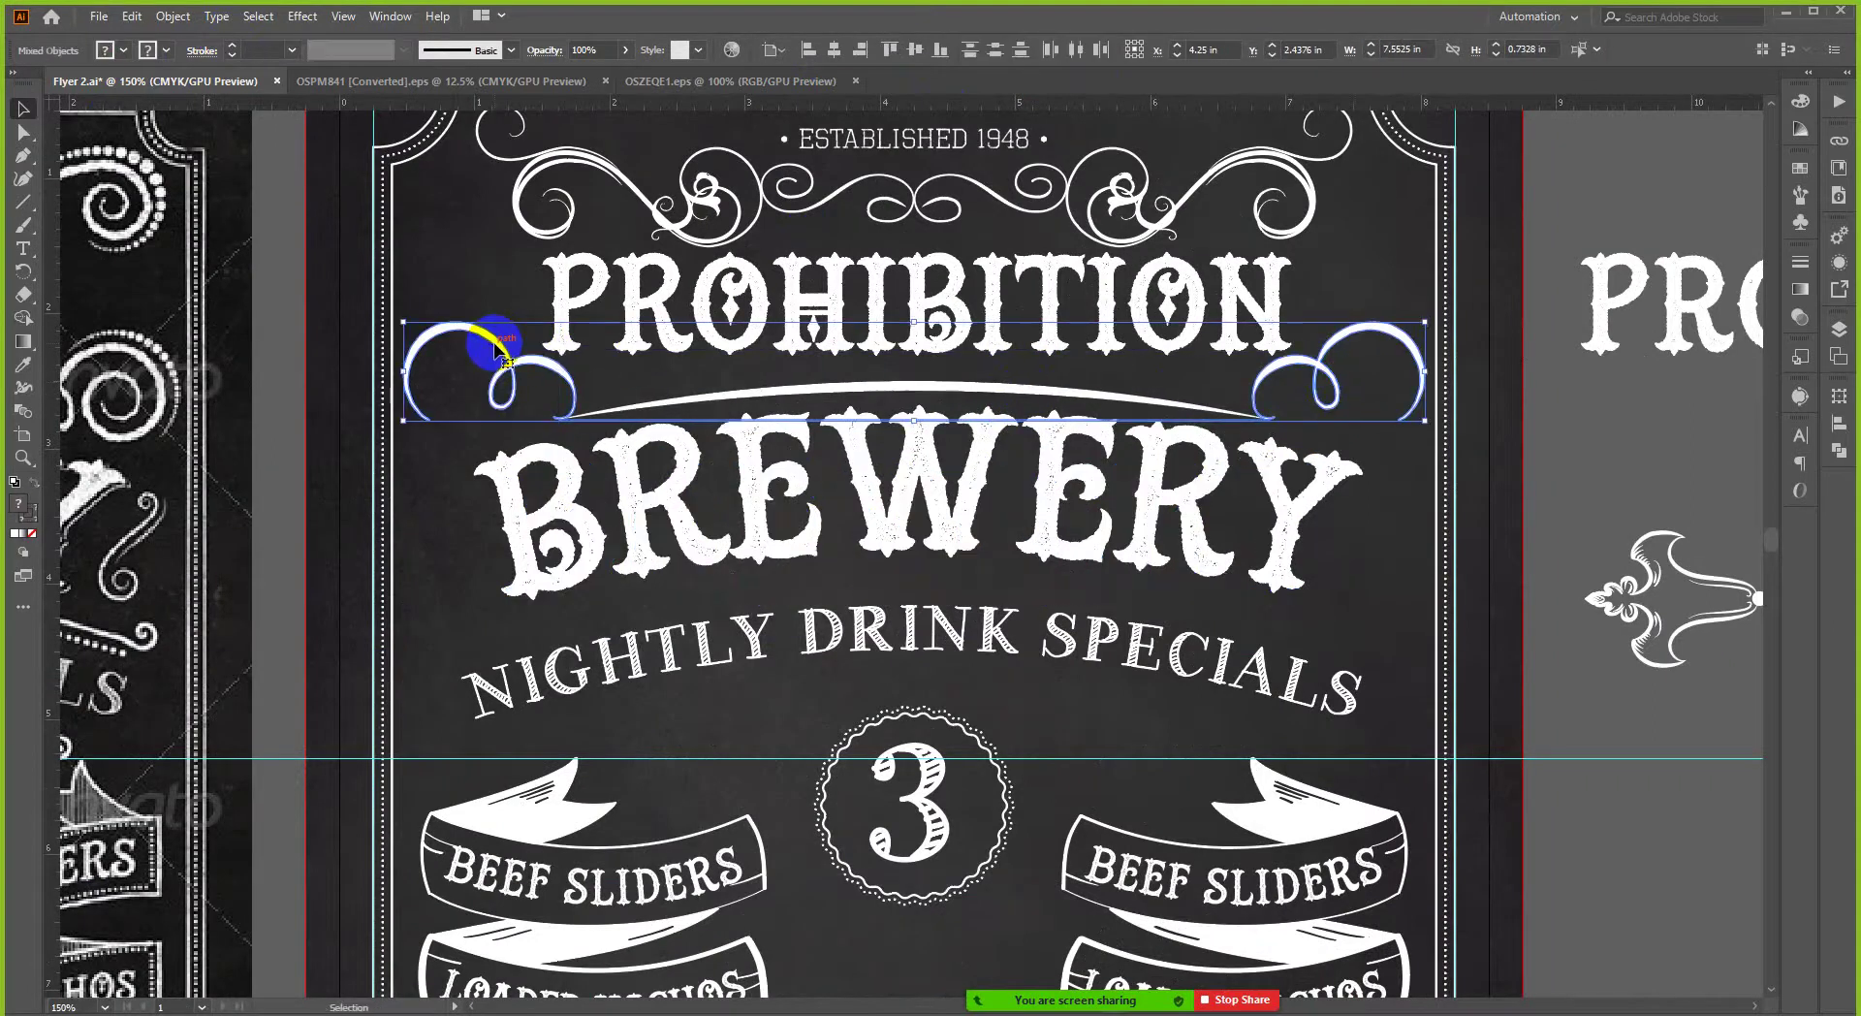
{"action": "key", "text": "Up"}
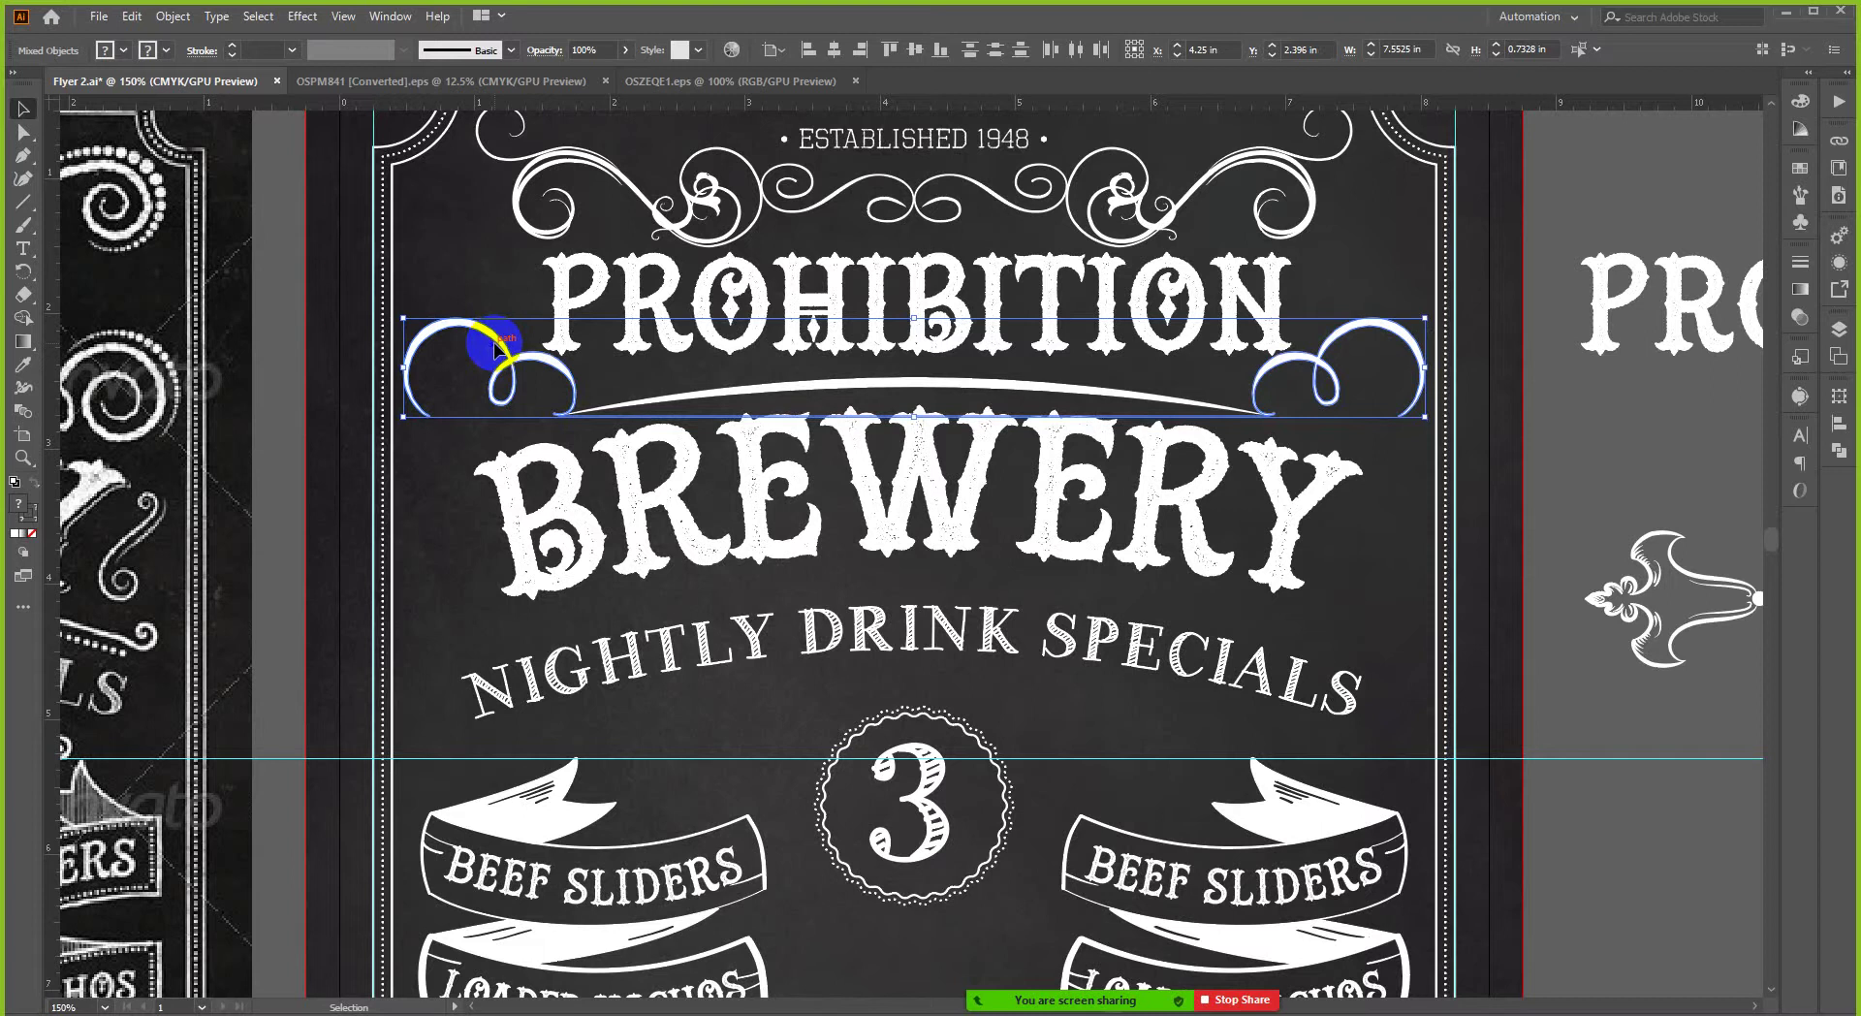
{"action": "key", "text": "Up"}
{"action": "key", "text": "Up"}
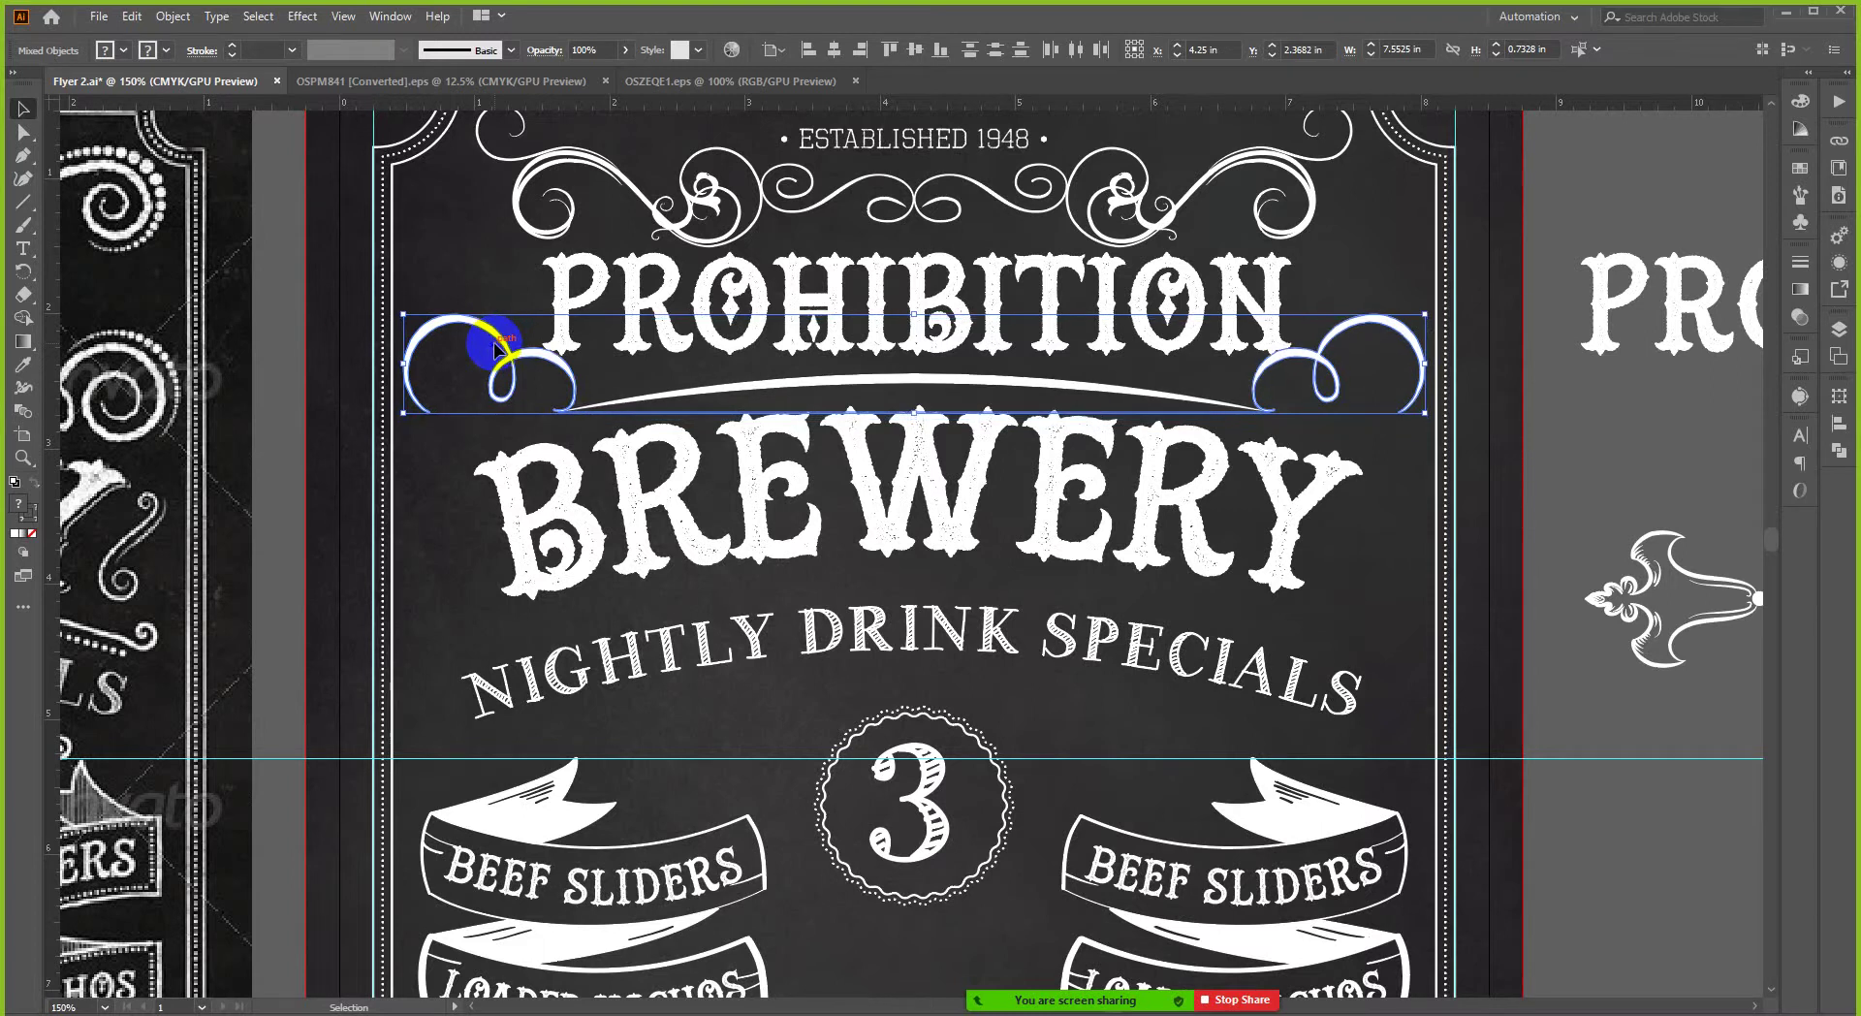
{"action": "left_click", "coordinate": [270, 371]}
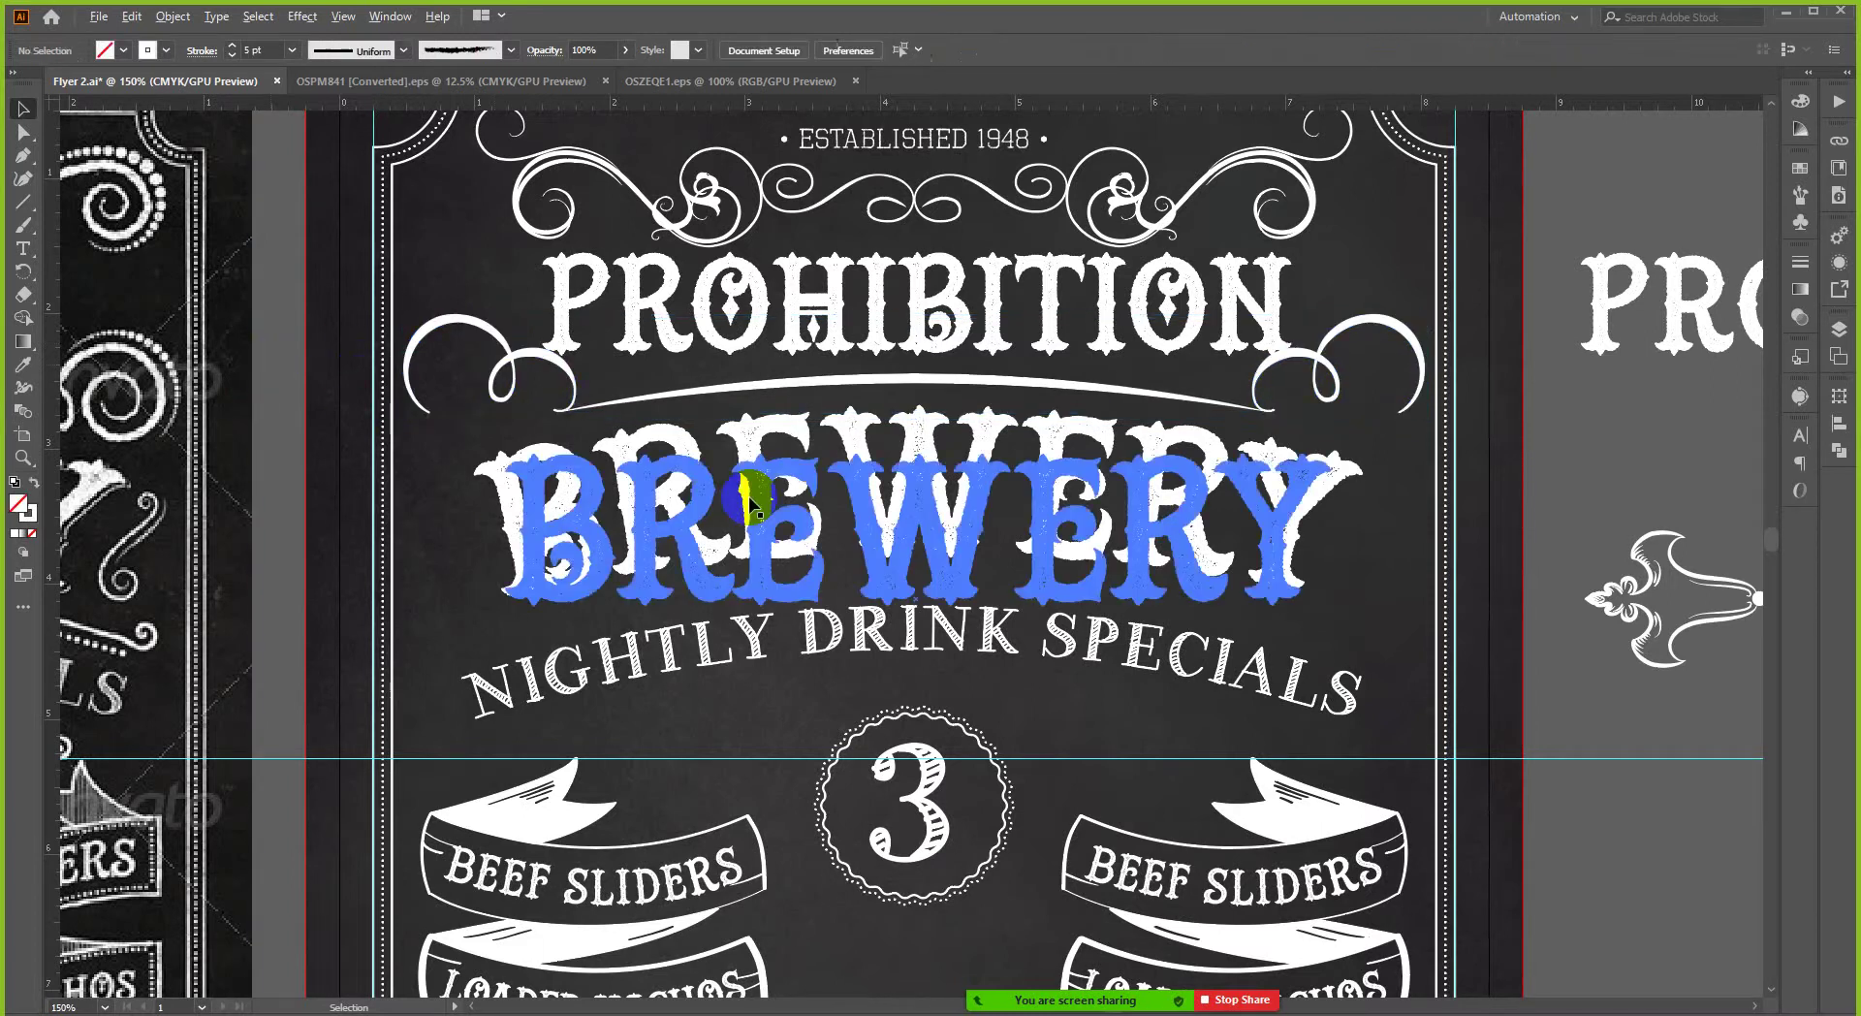
{"action": "scroll", "coordinate": [748, 496], "scroll_direction": "down", "scroll_amount": 2}
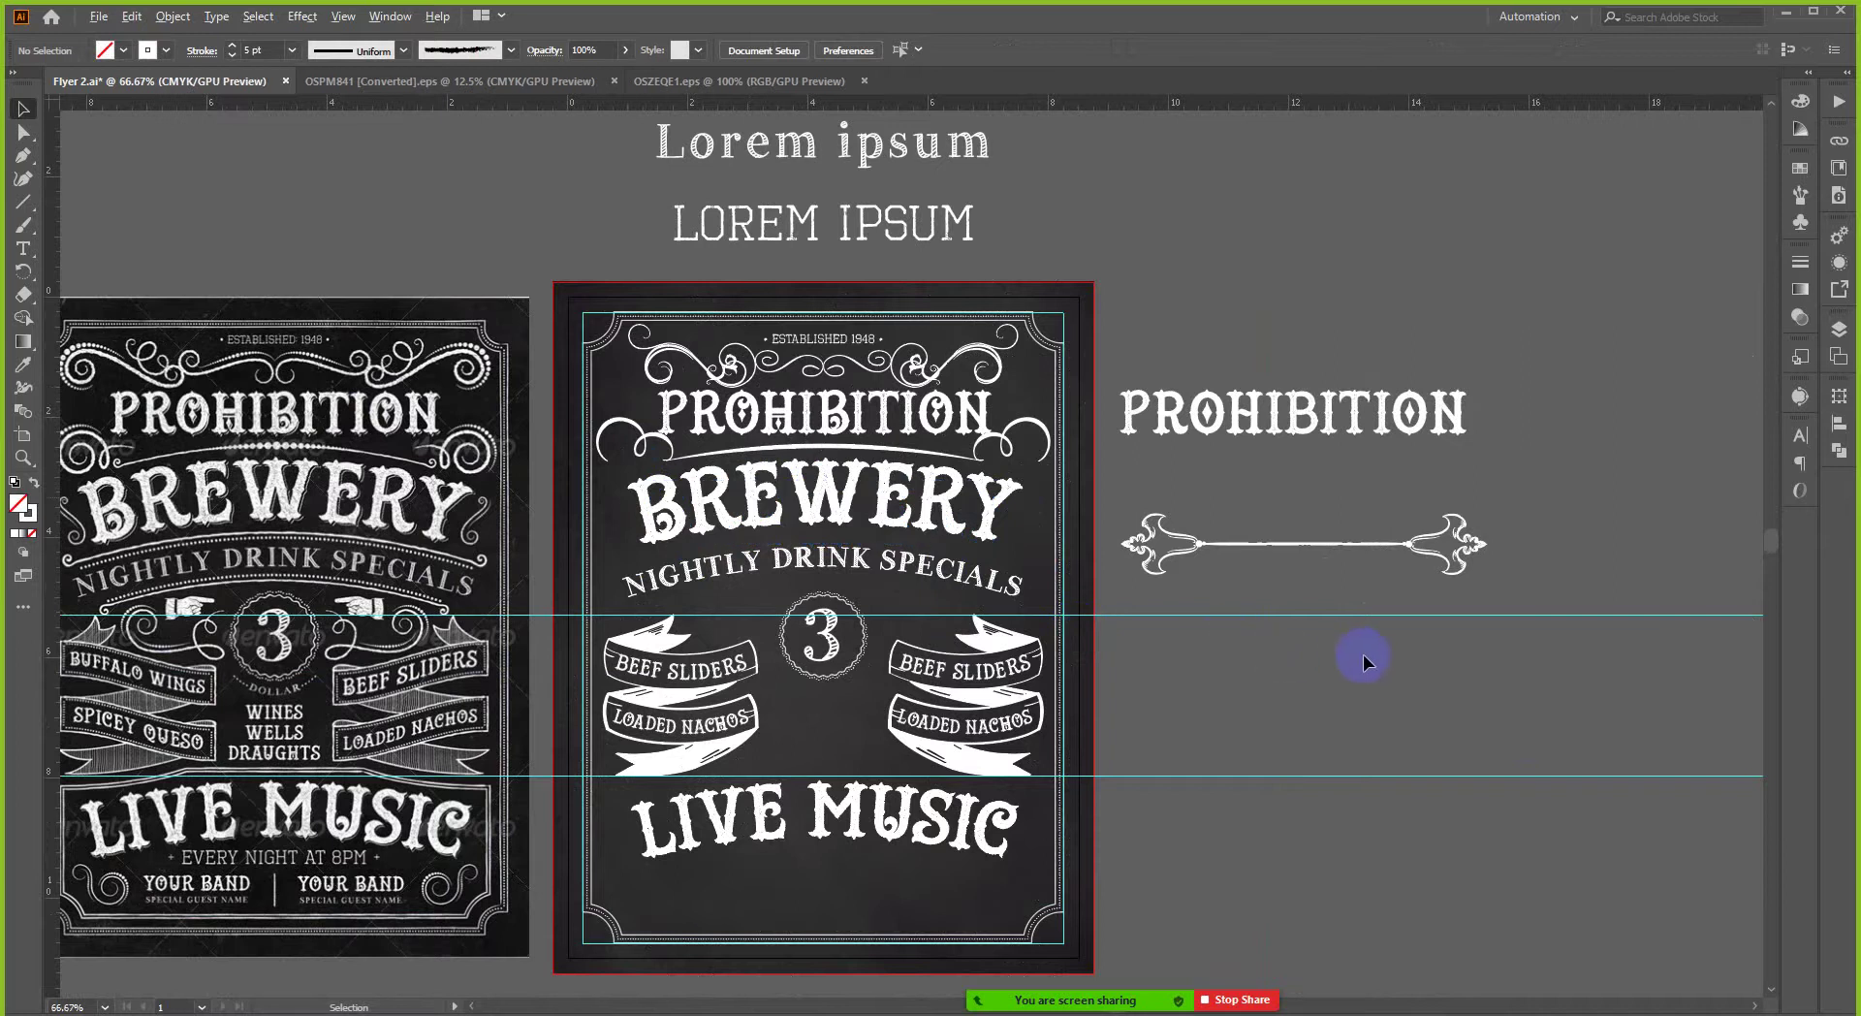
{"action": "scroll", "coordinate": [833, 630], "scroll_direction": "down", "scroll_amount": 1}
{"action": "scroll", "coordinate": [532, 582], "scroll_direction": "up", "scroll_amount": 2}
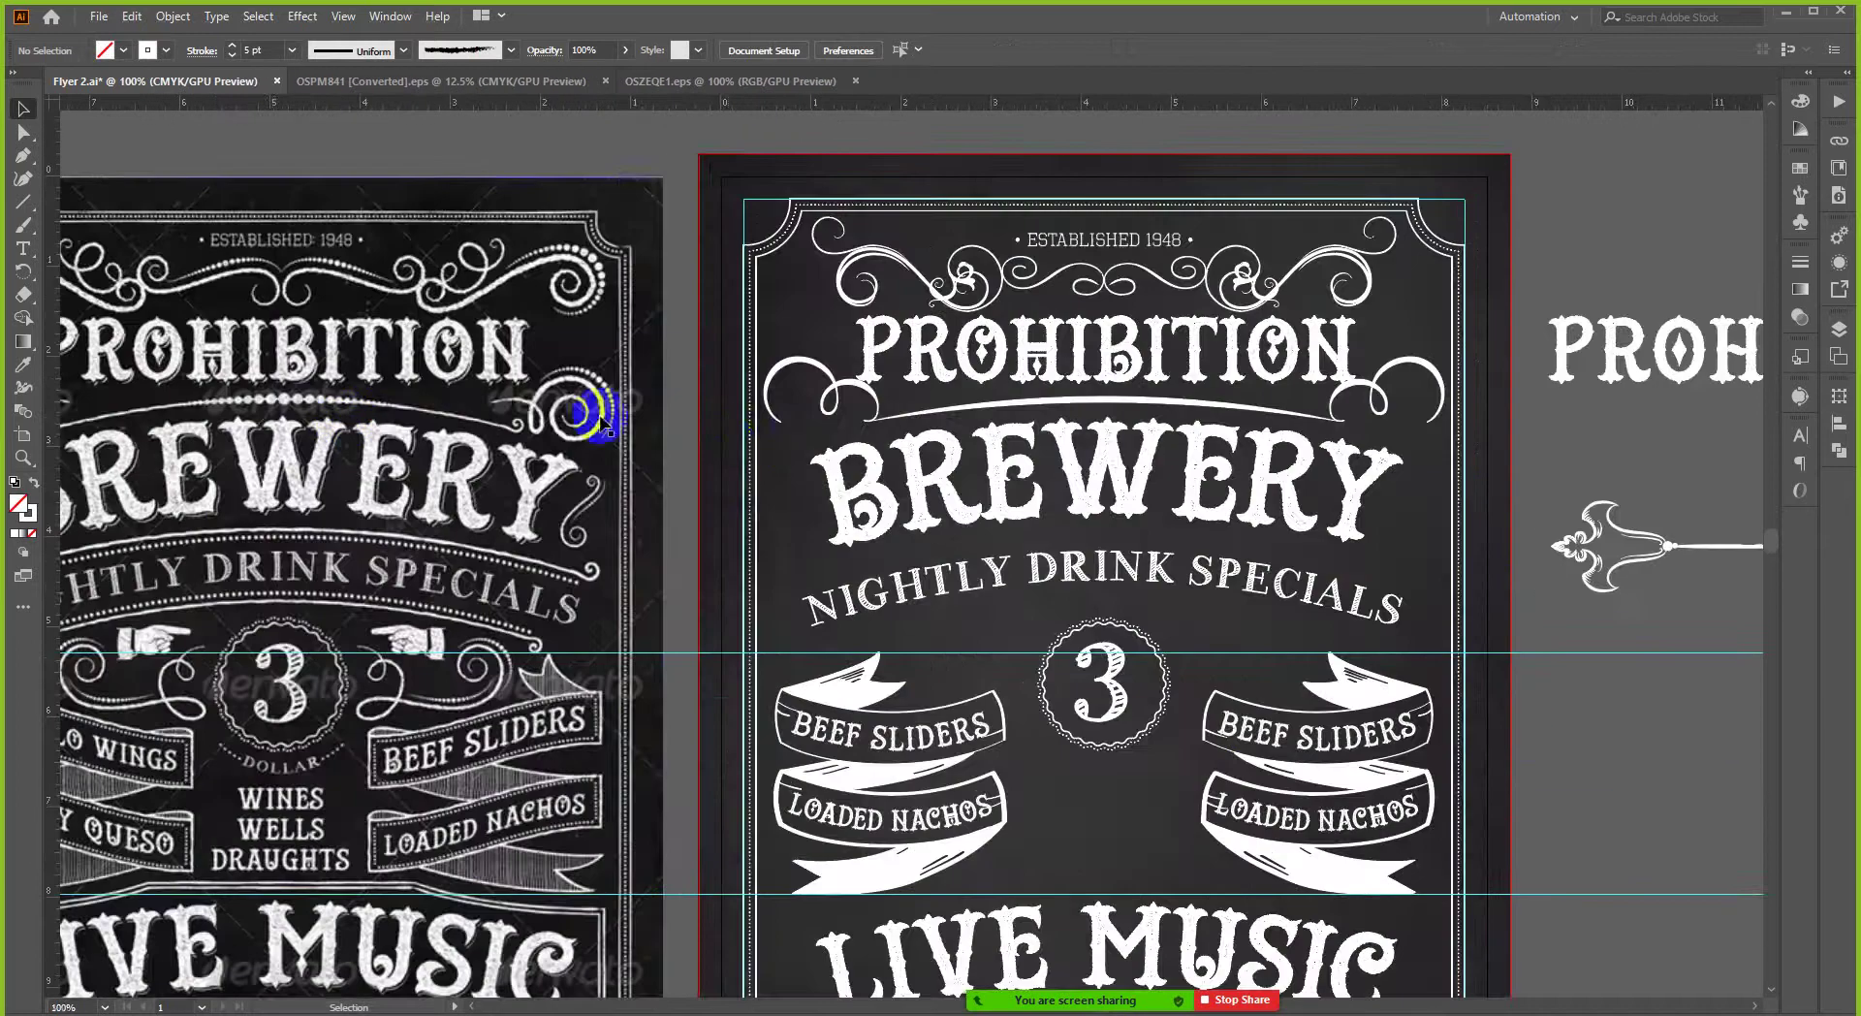
{"action": "scroll", "coordinate": [601, 418], "scroll_direction": "down", "scroll_amount": 2}
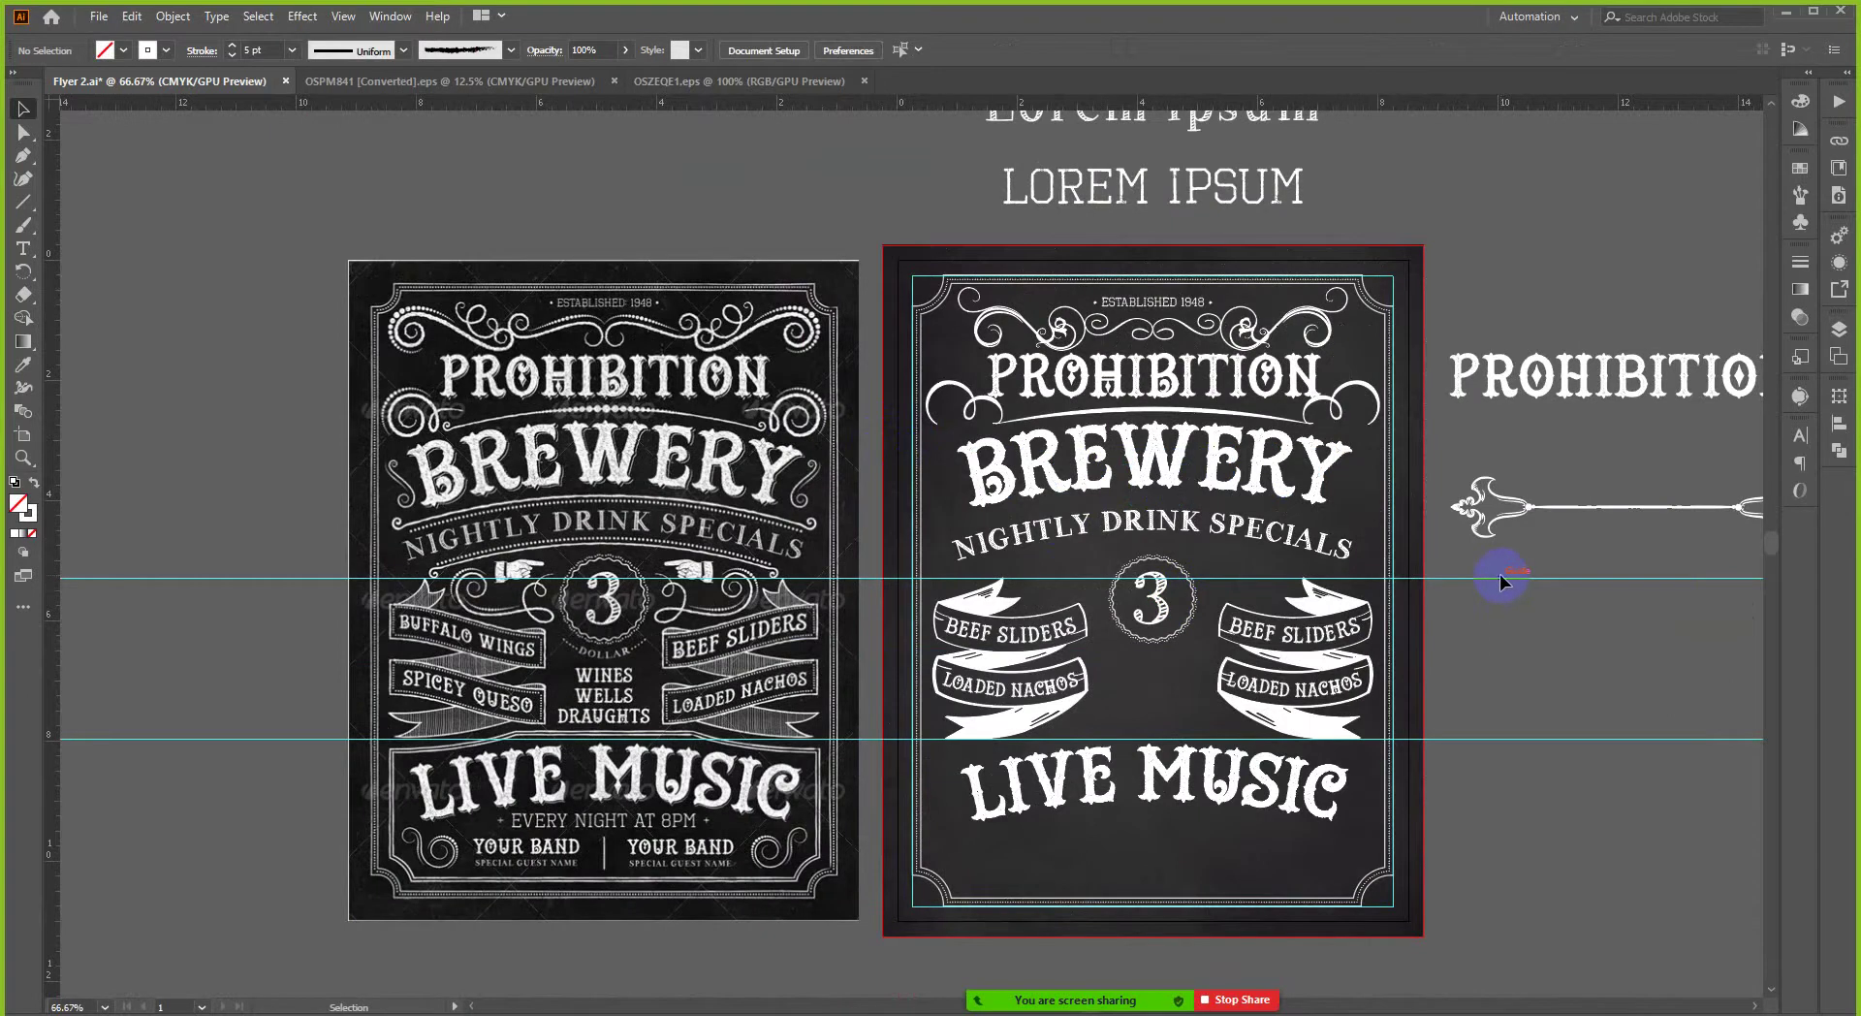
{"action": "left_click", "coordinate": [1066, 964]}
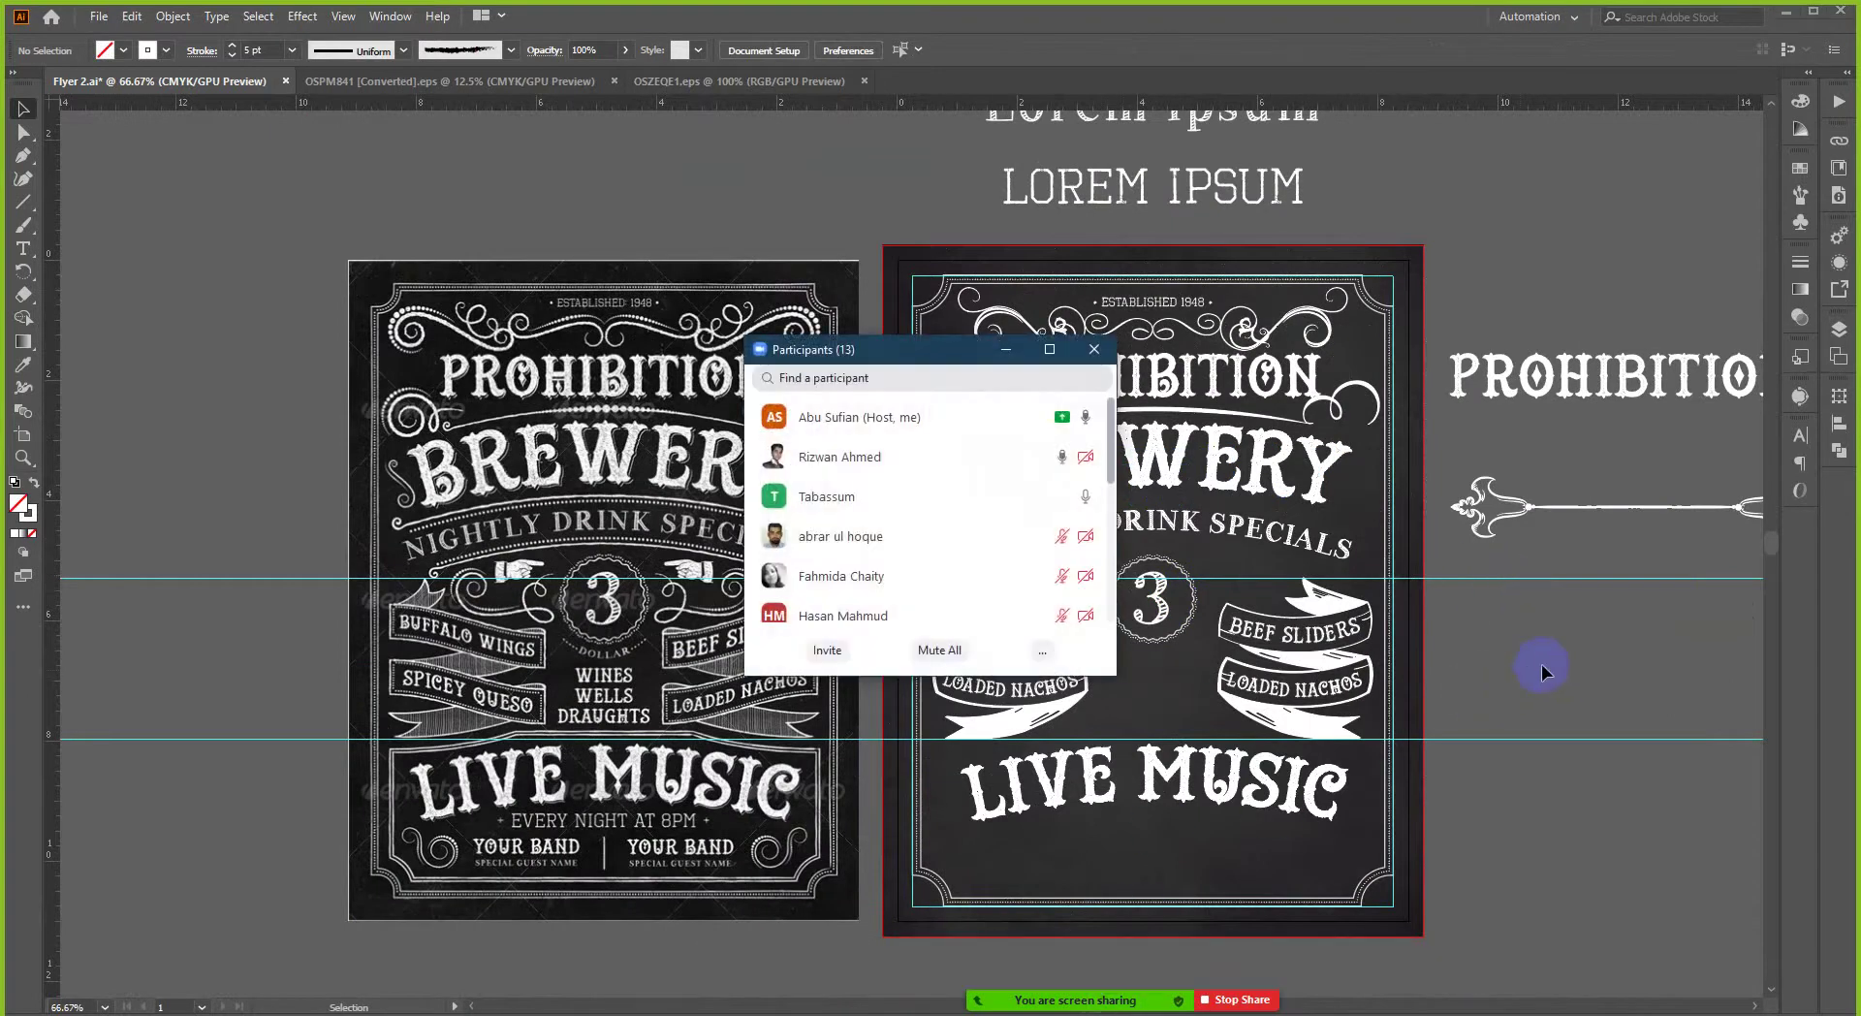
{"action": "left_click", "coordinate": [1099, 352]}
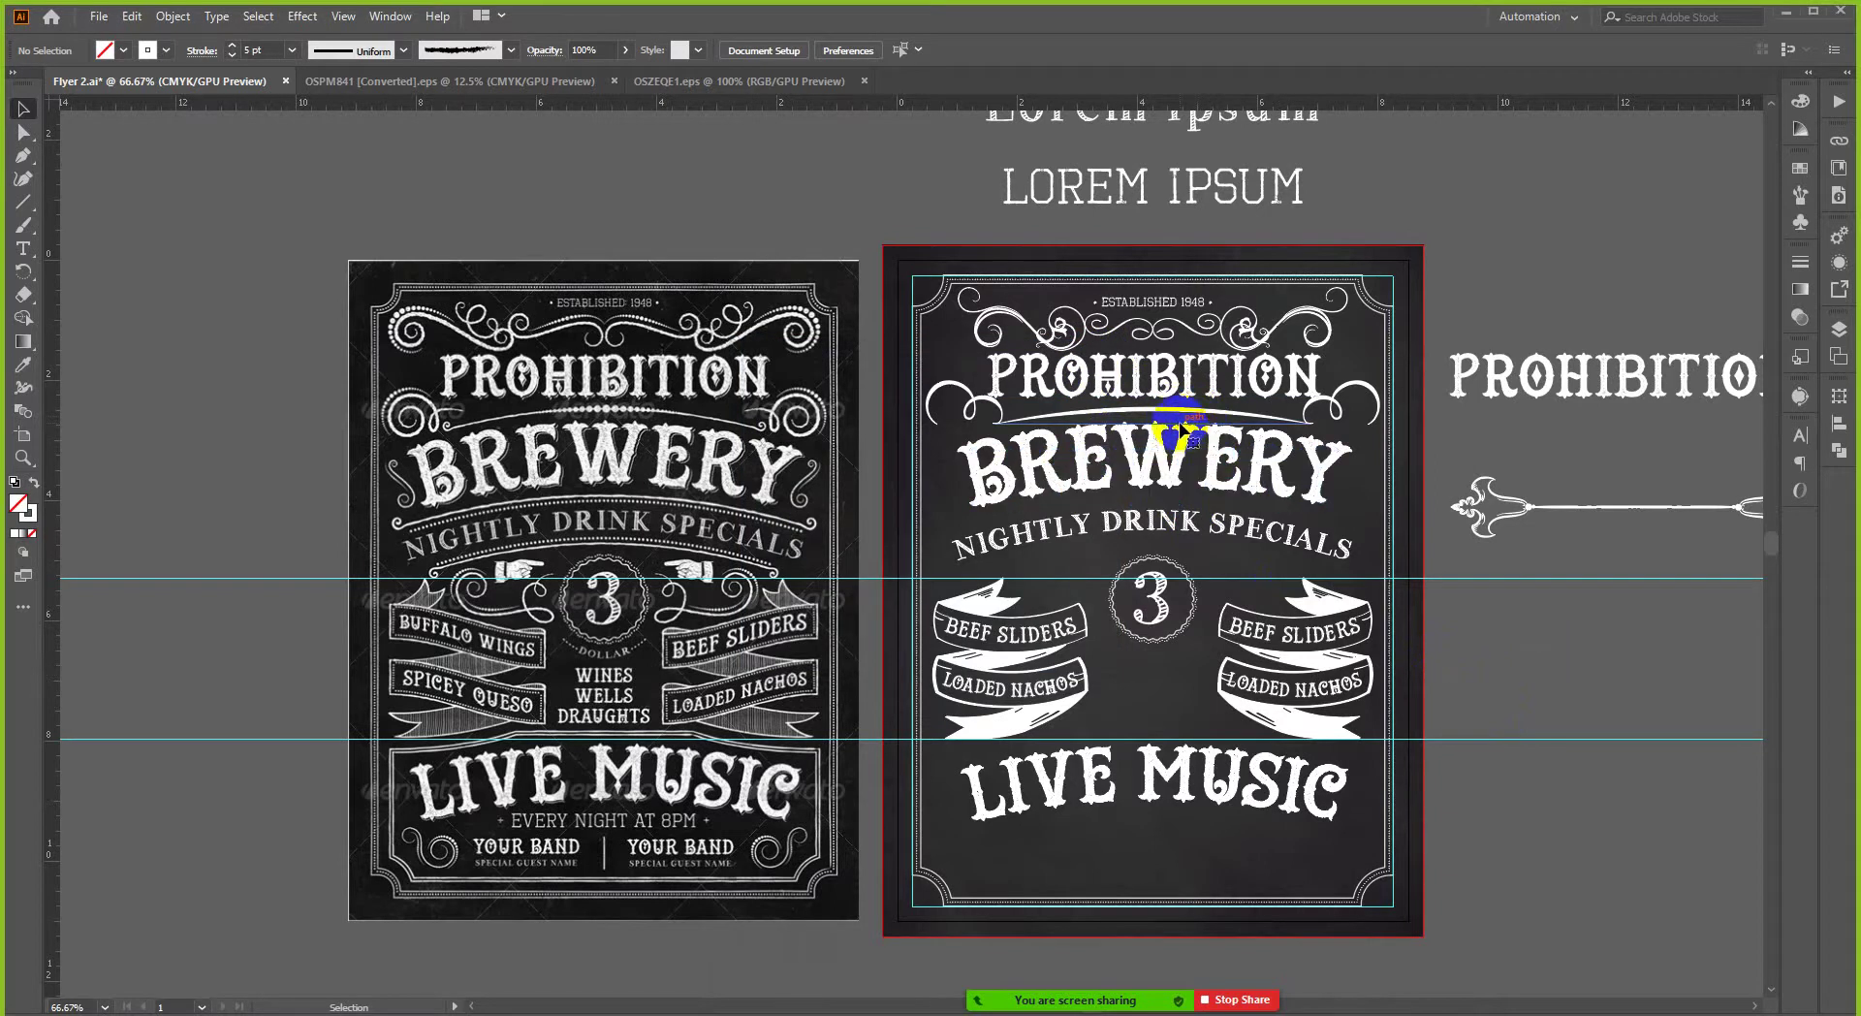
{"action": "left_click", "coordinate": [1181, 424]}
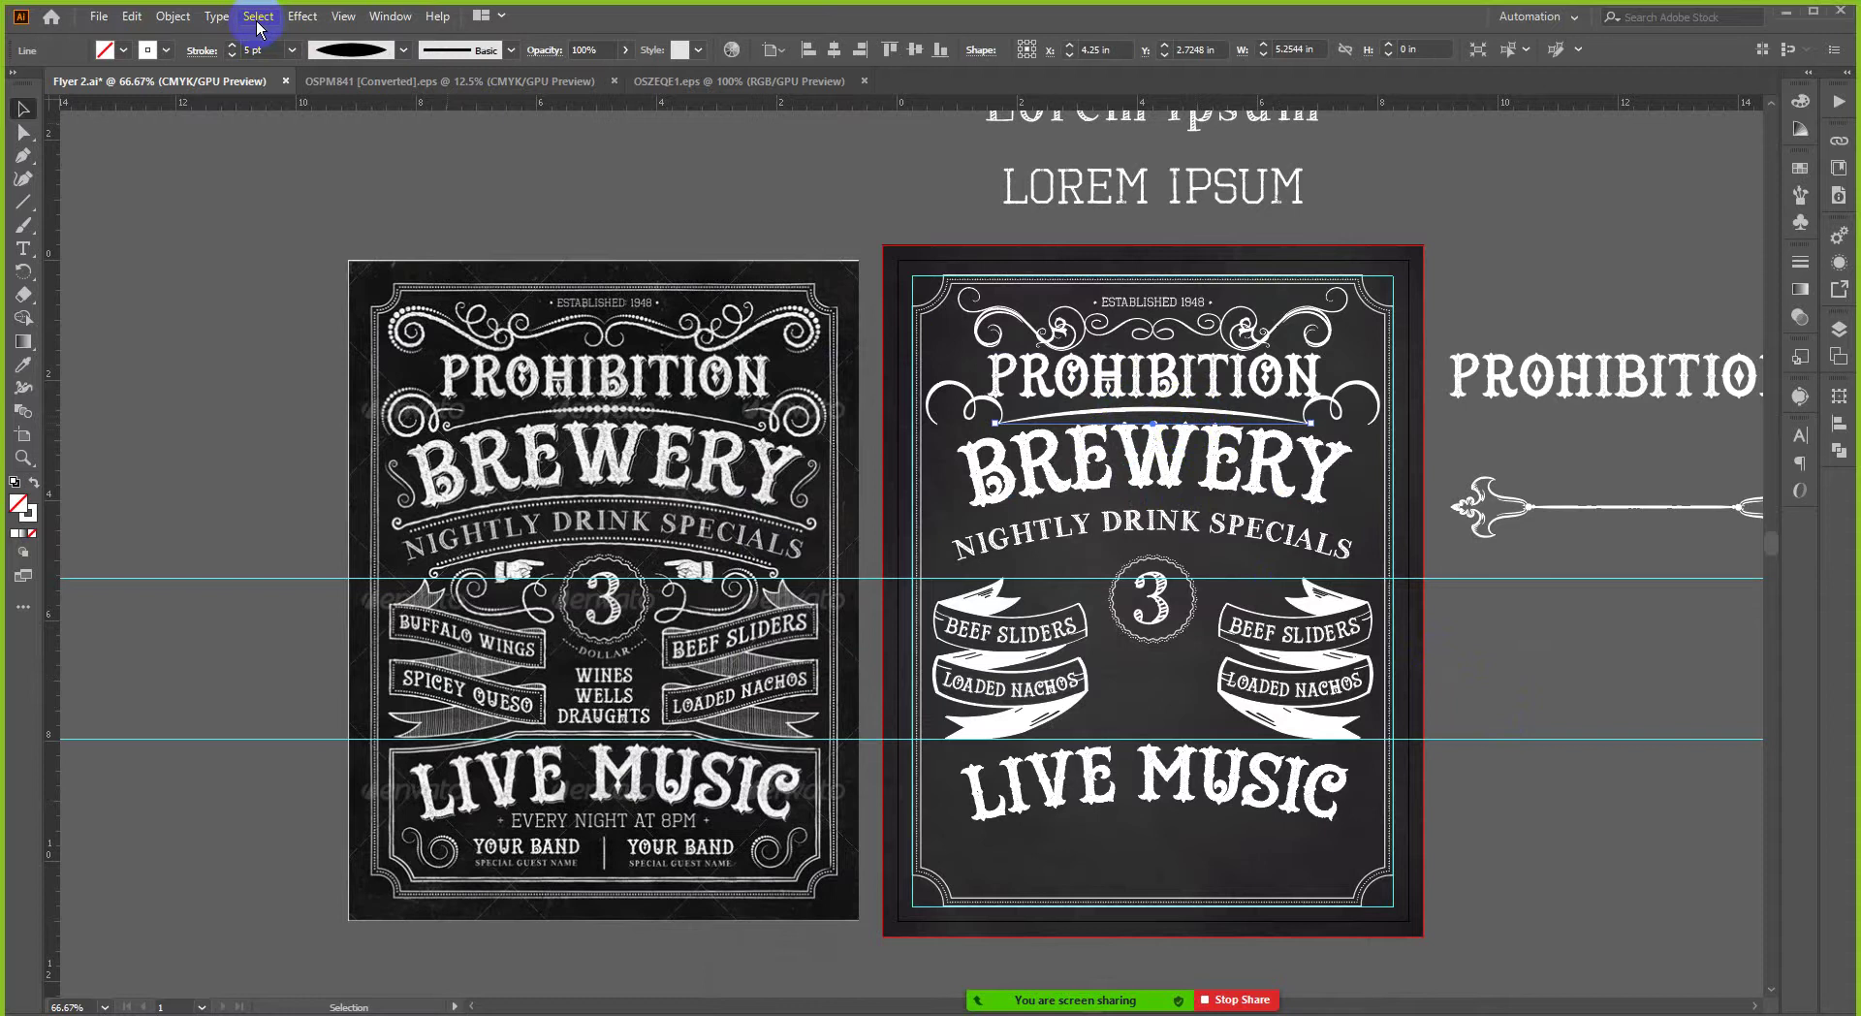
{"action": "left_click", "coordinate": [290, 17]}
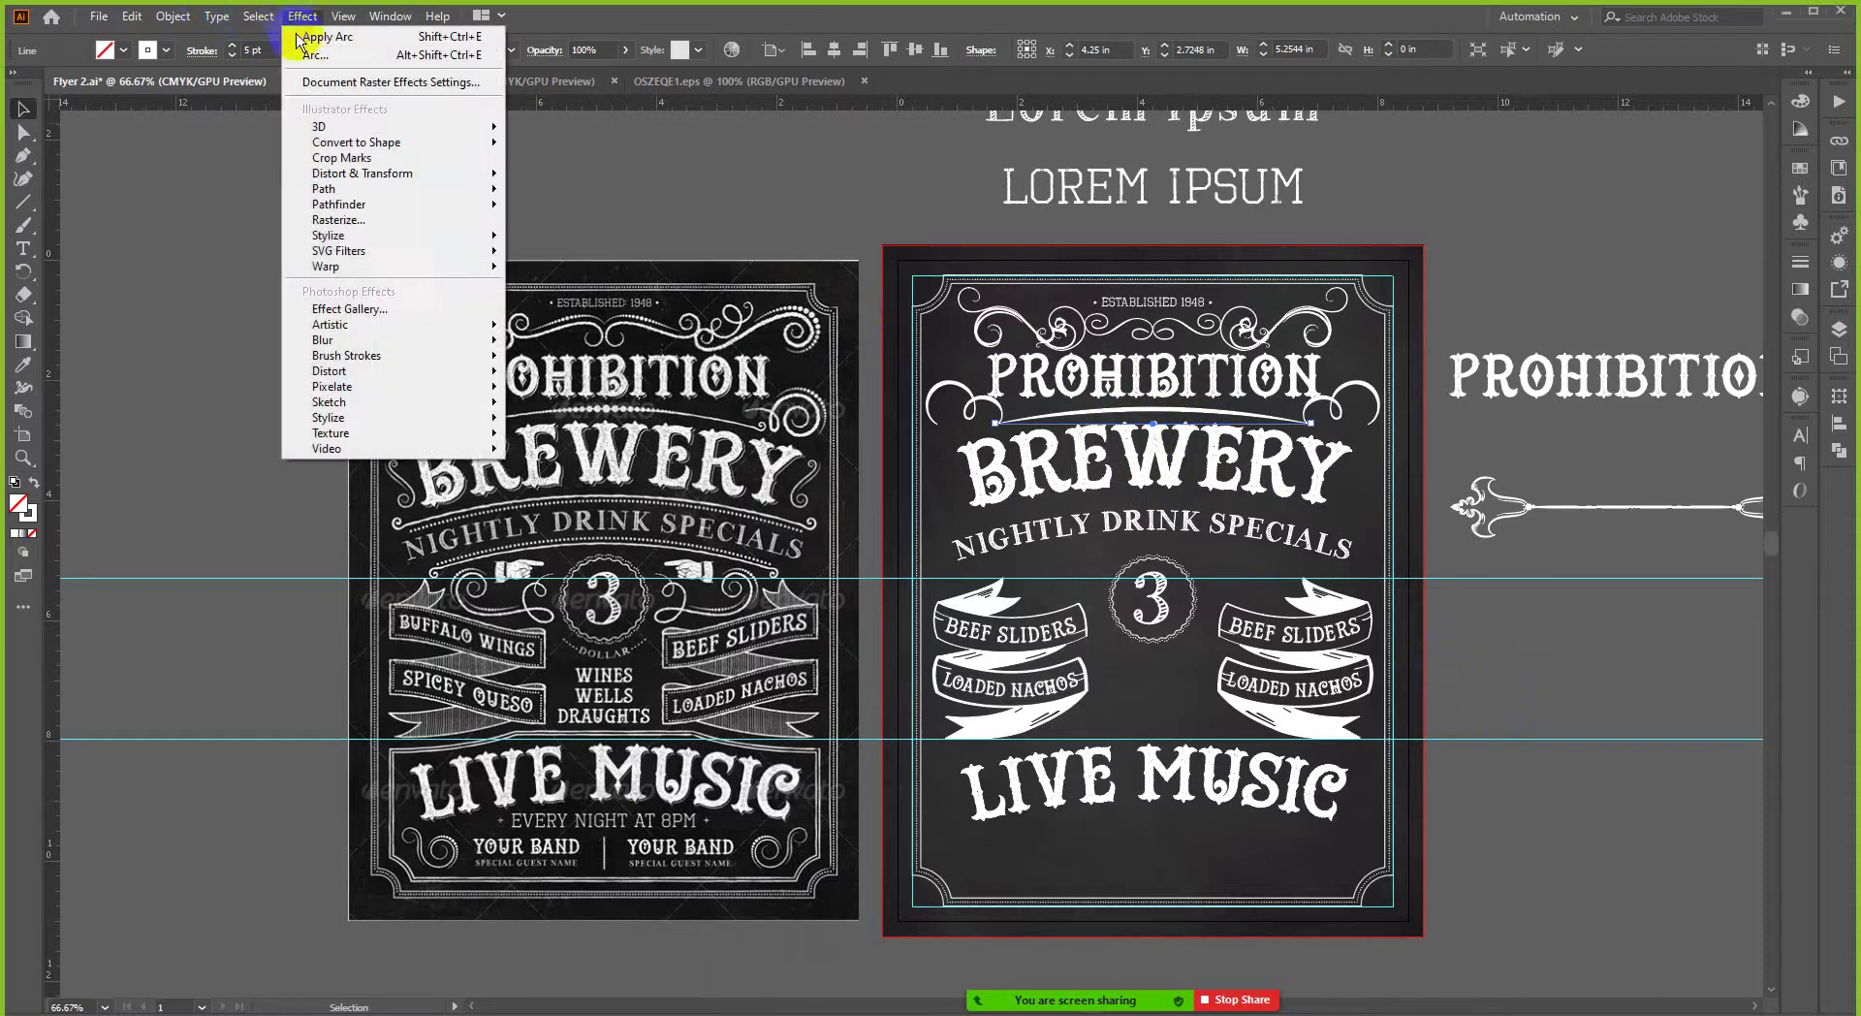
{"action": "mouse_move", "coordinate": [472, 270]}
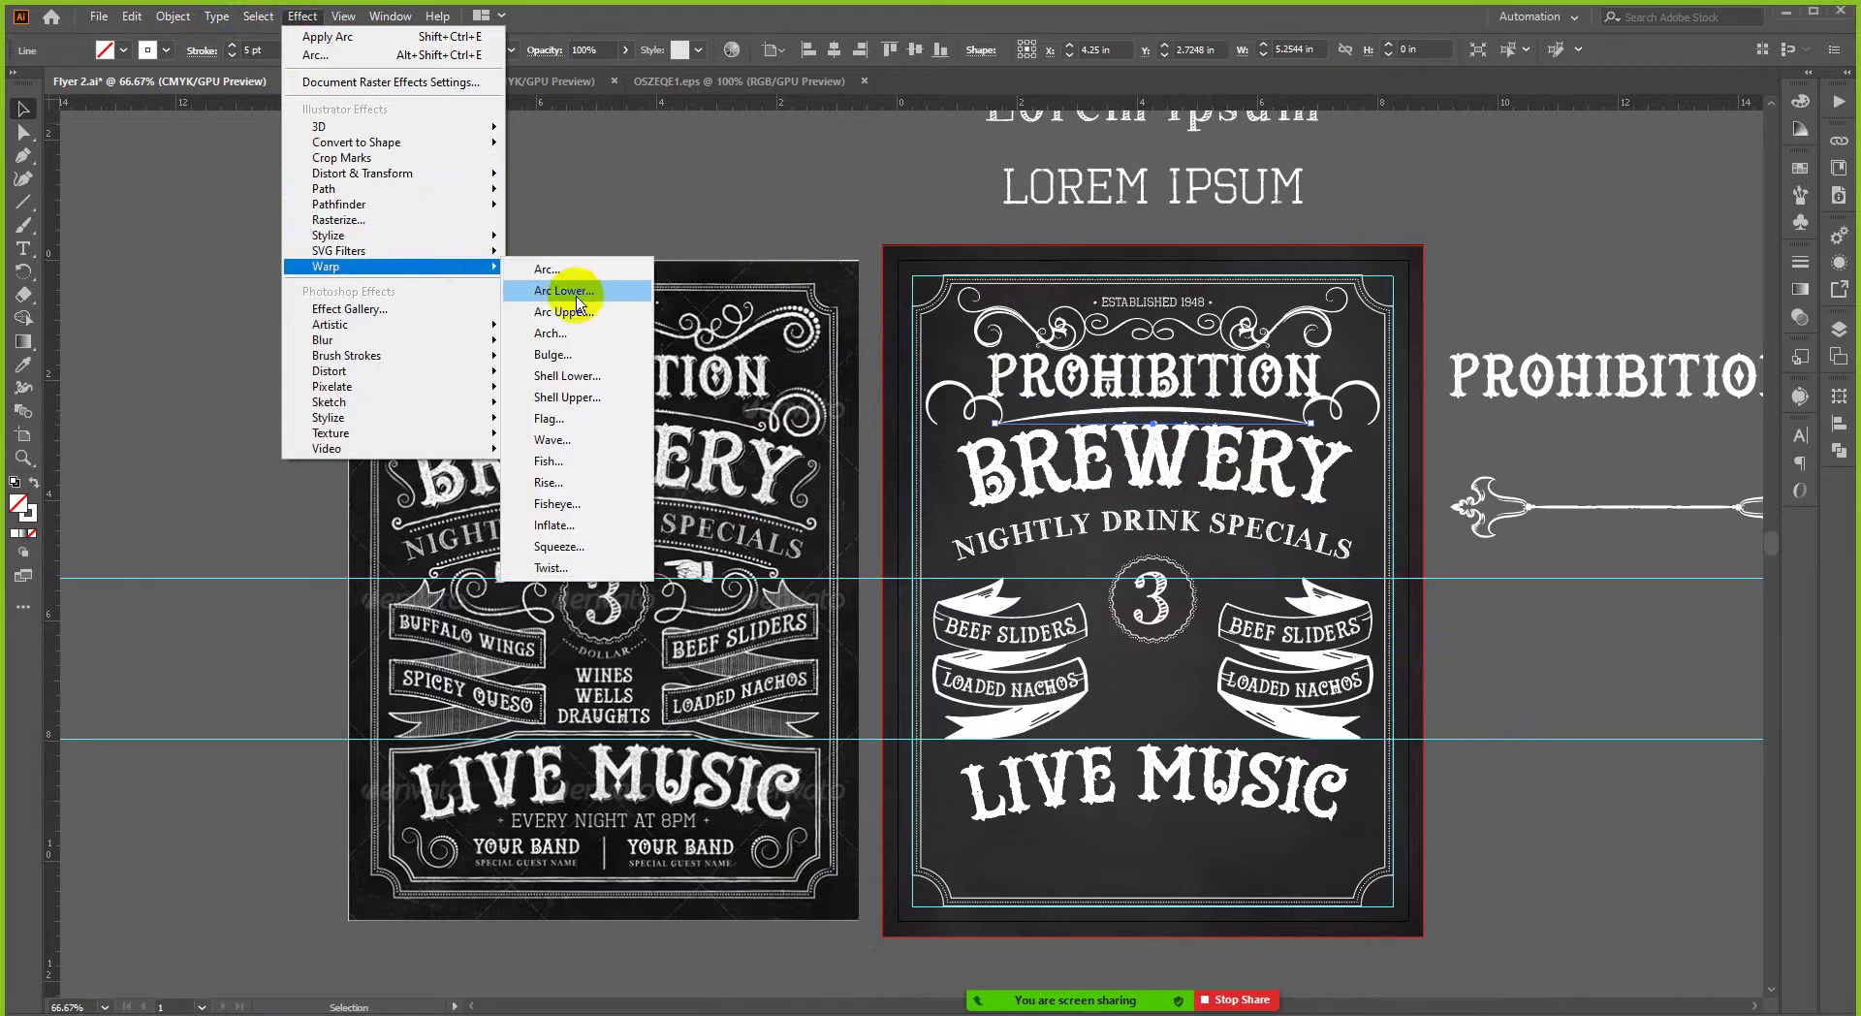
{"action": "left_click", "coordinate": [647, 177]}
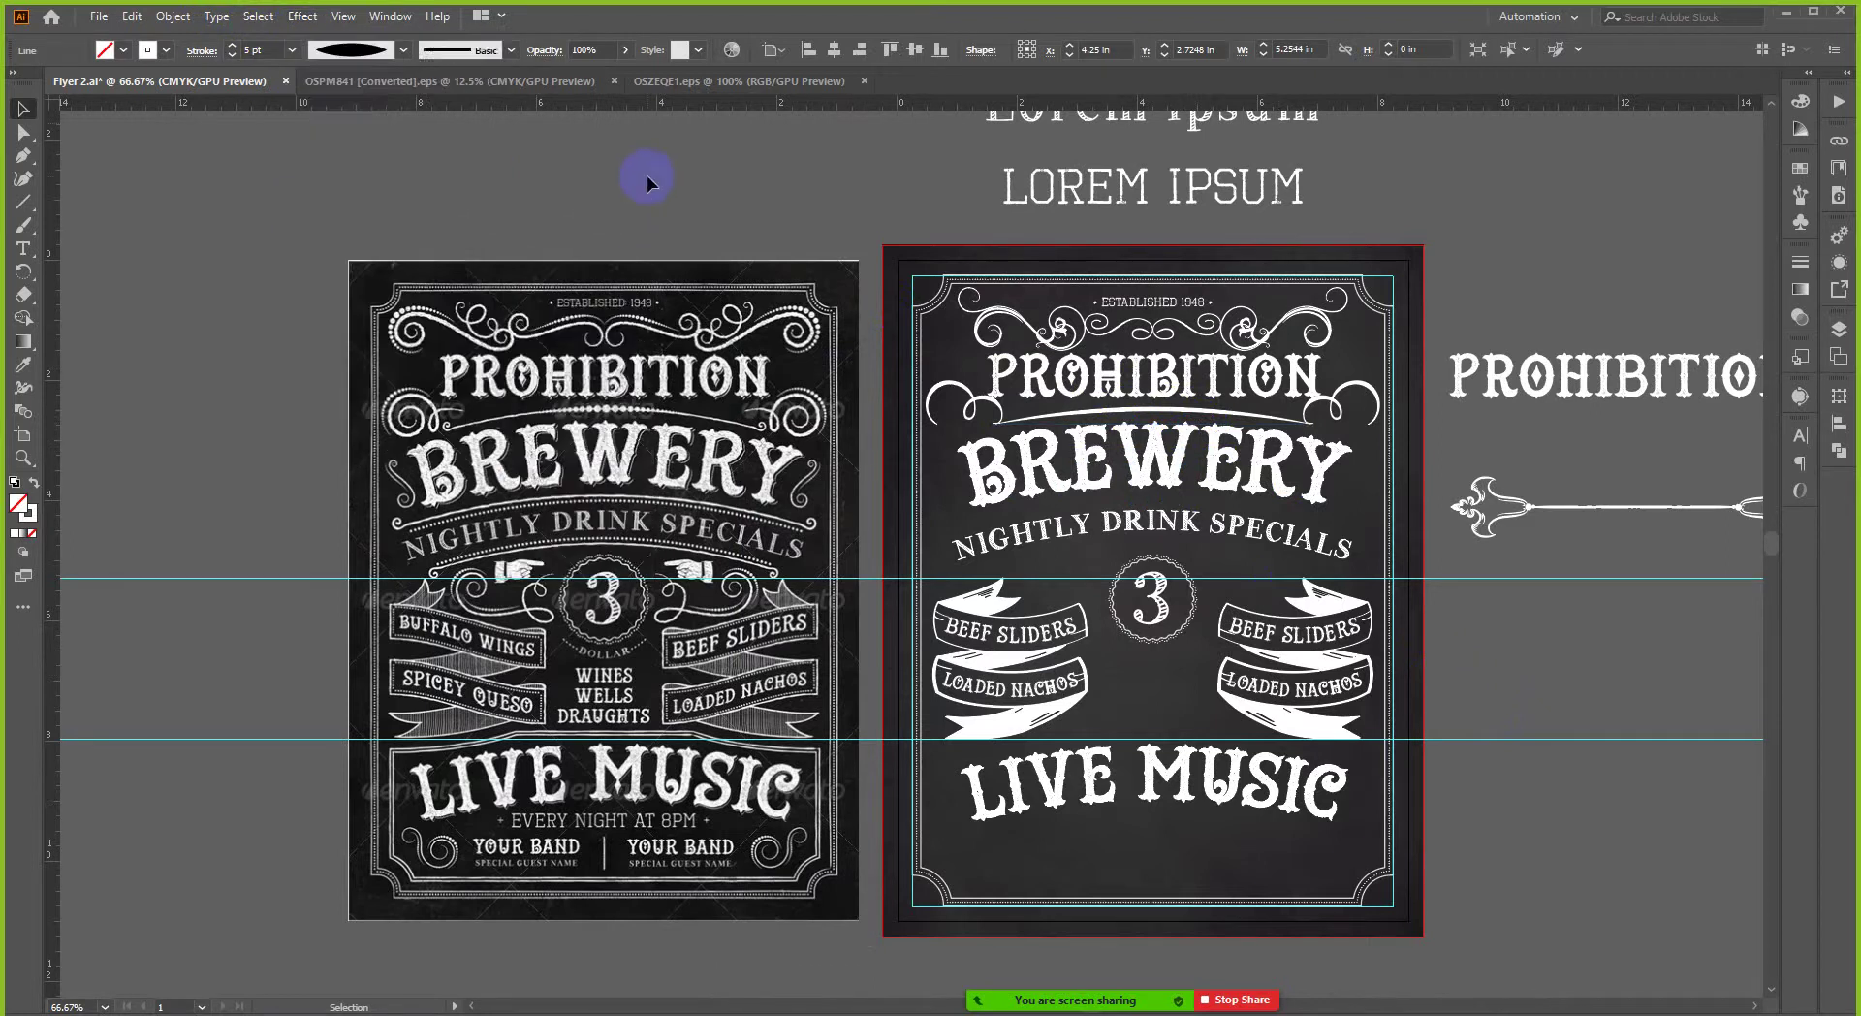
{"action": "left_click", "coordinate": [1159, 412]}
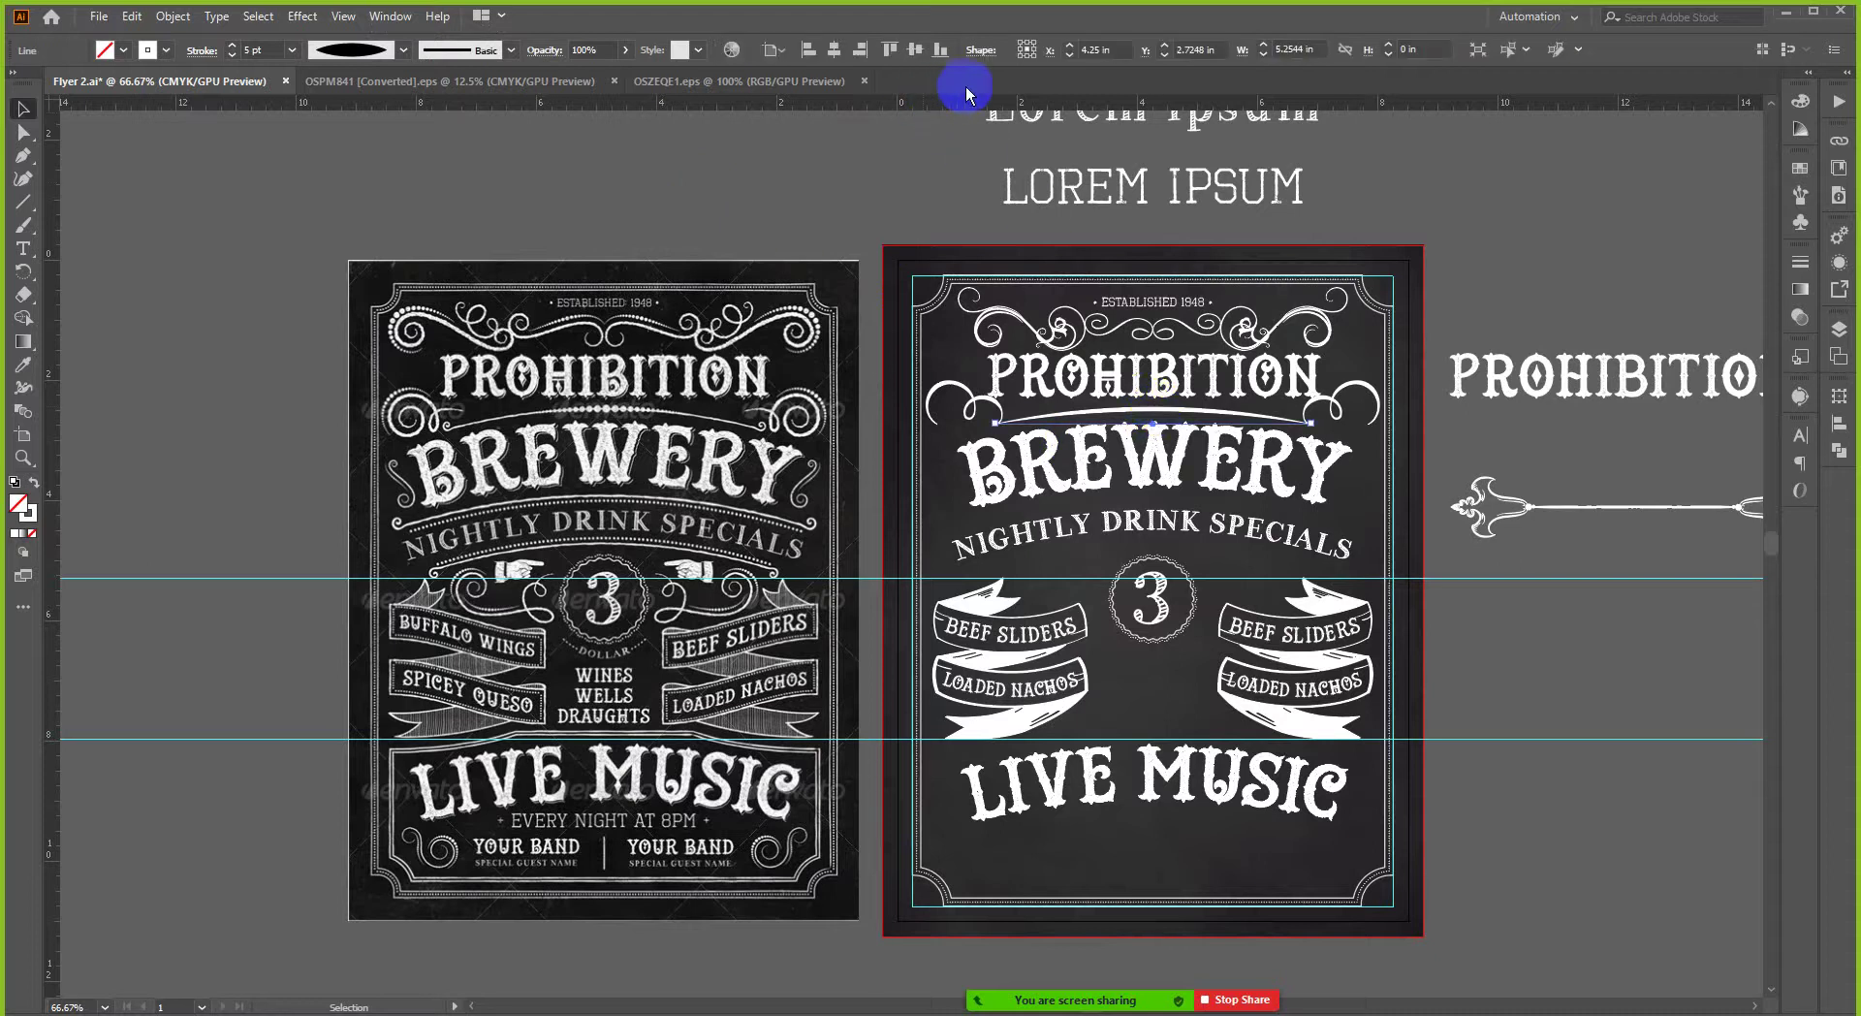
{"action": "left_click", "coordinate": [858, 159]}
{"action": "left_click", "coordinate": [1478, 500]}
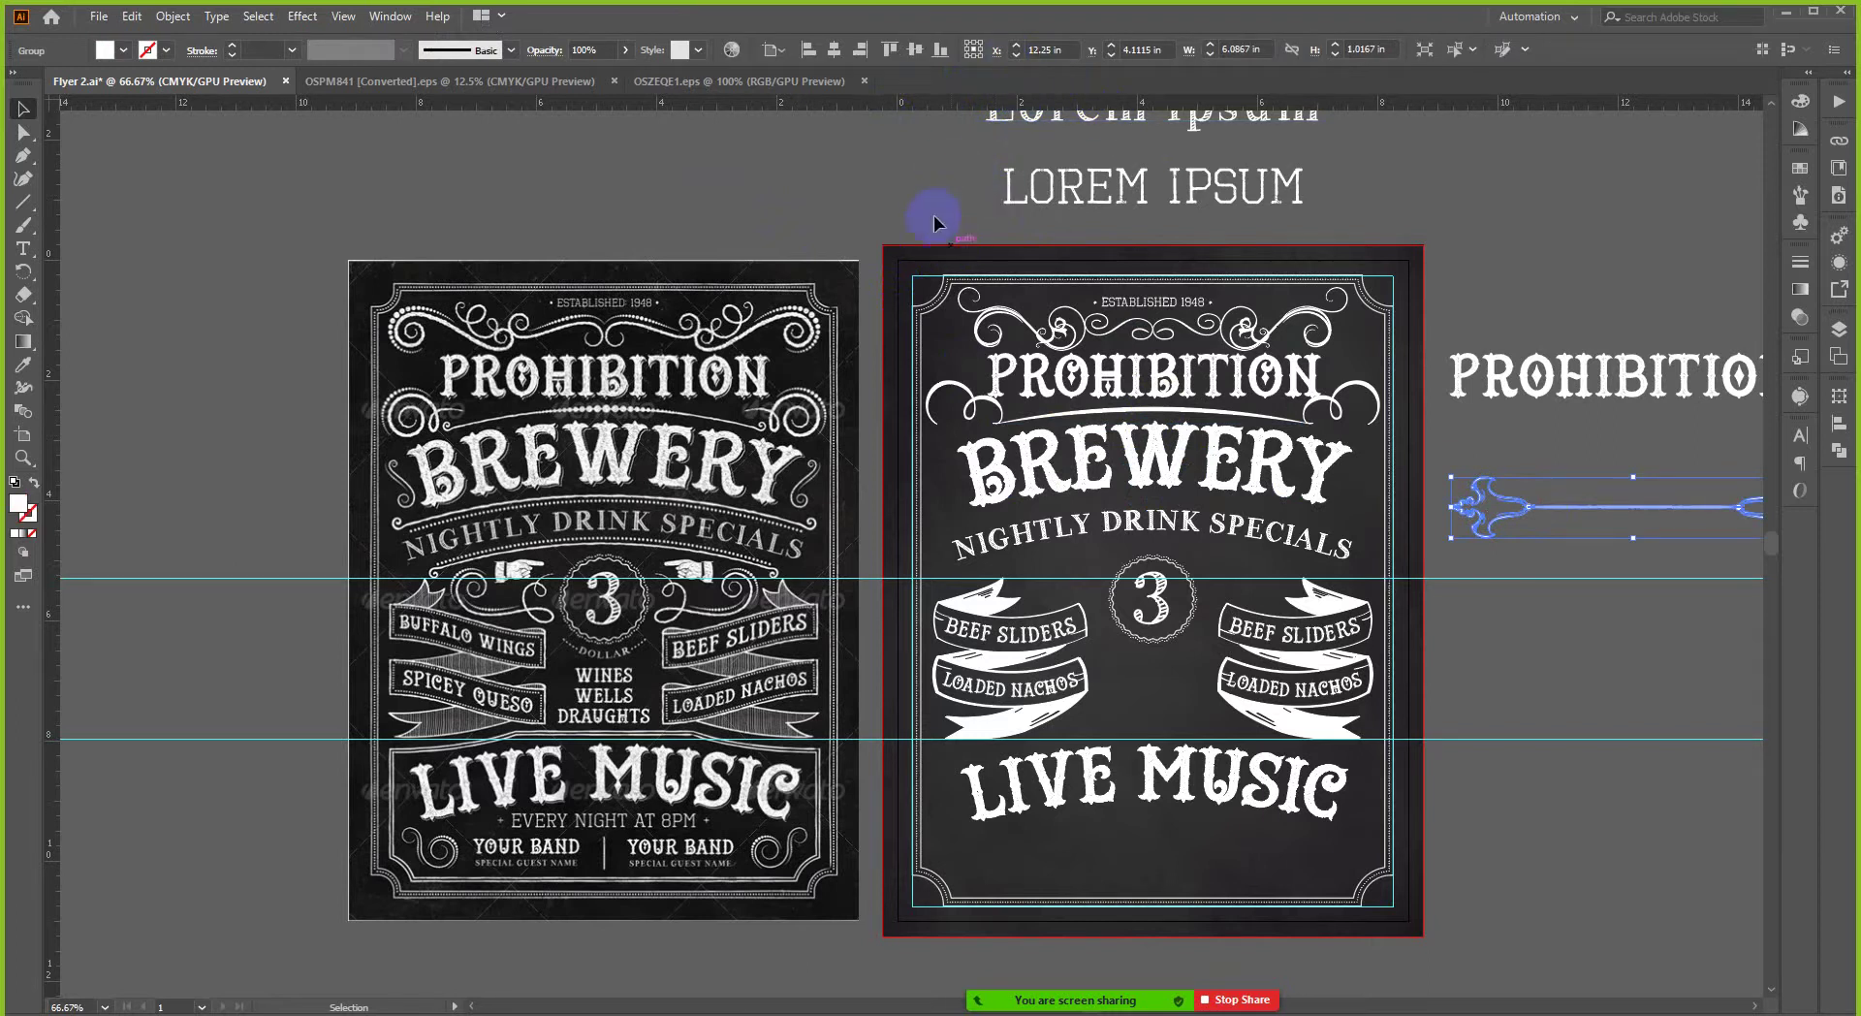
{"action": "scroll", "coordinate": [827, 238], "scroll_direction": "down", "scroll_amount": 1, "text": "alt"}
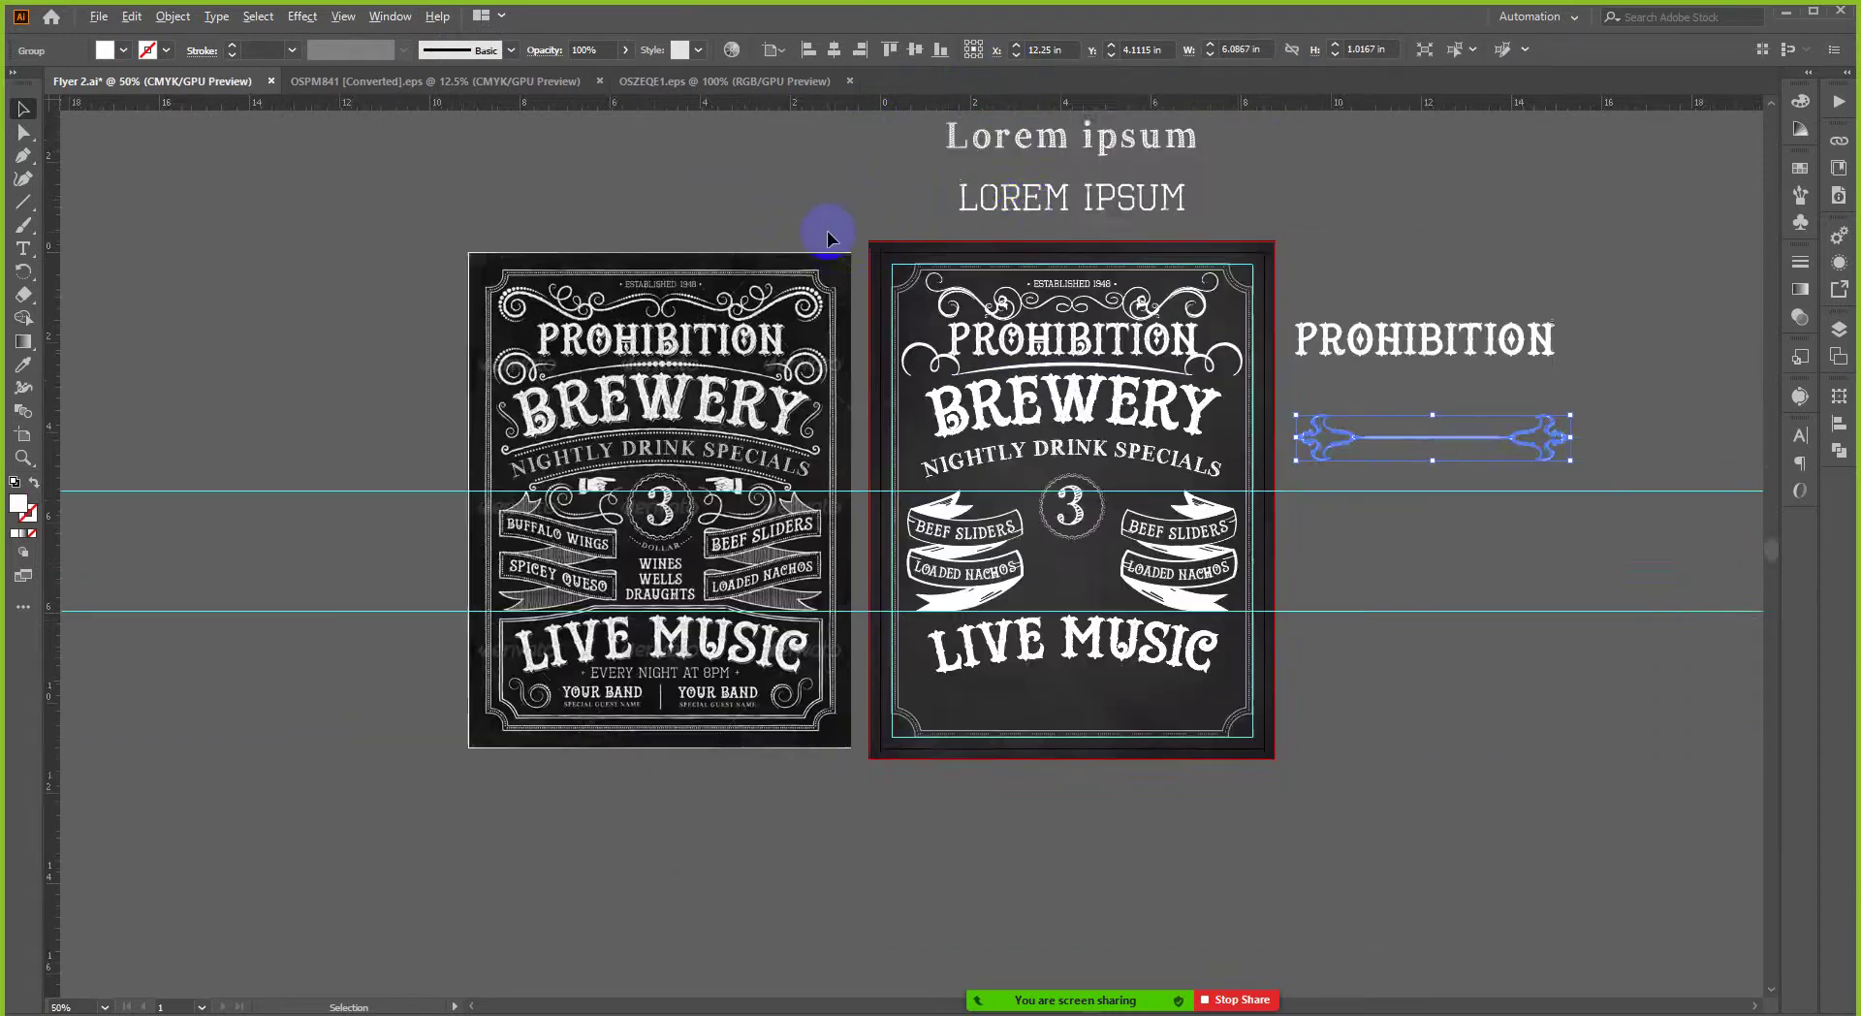
{"action": "scroll", "coordinate": [956, 296], "scroll_direction": "up", "scroll_amount": 2}
{"action": "left_click", "coordinate": [1447, 450]}
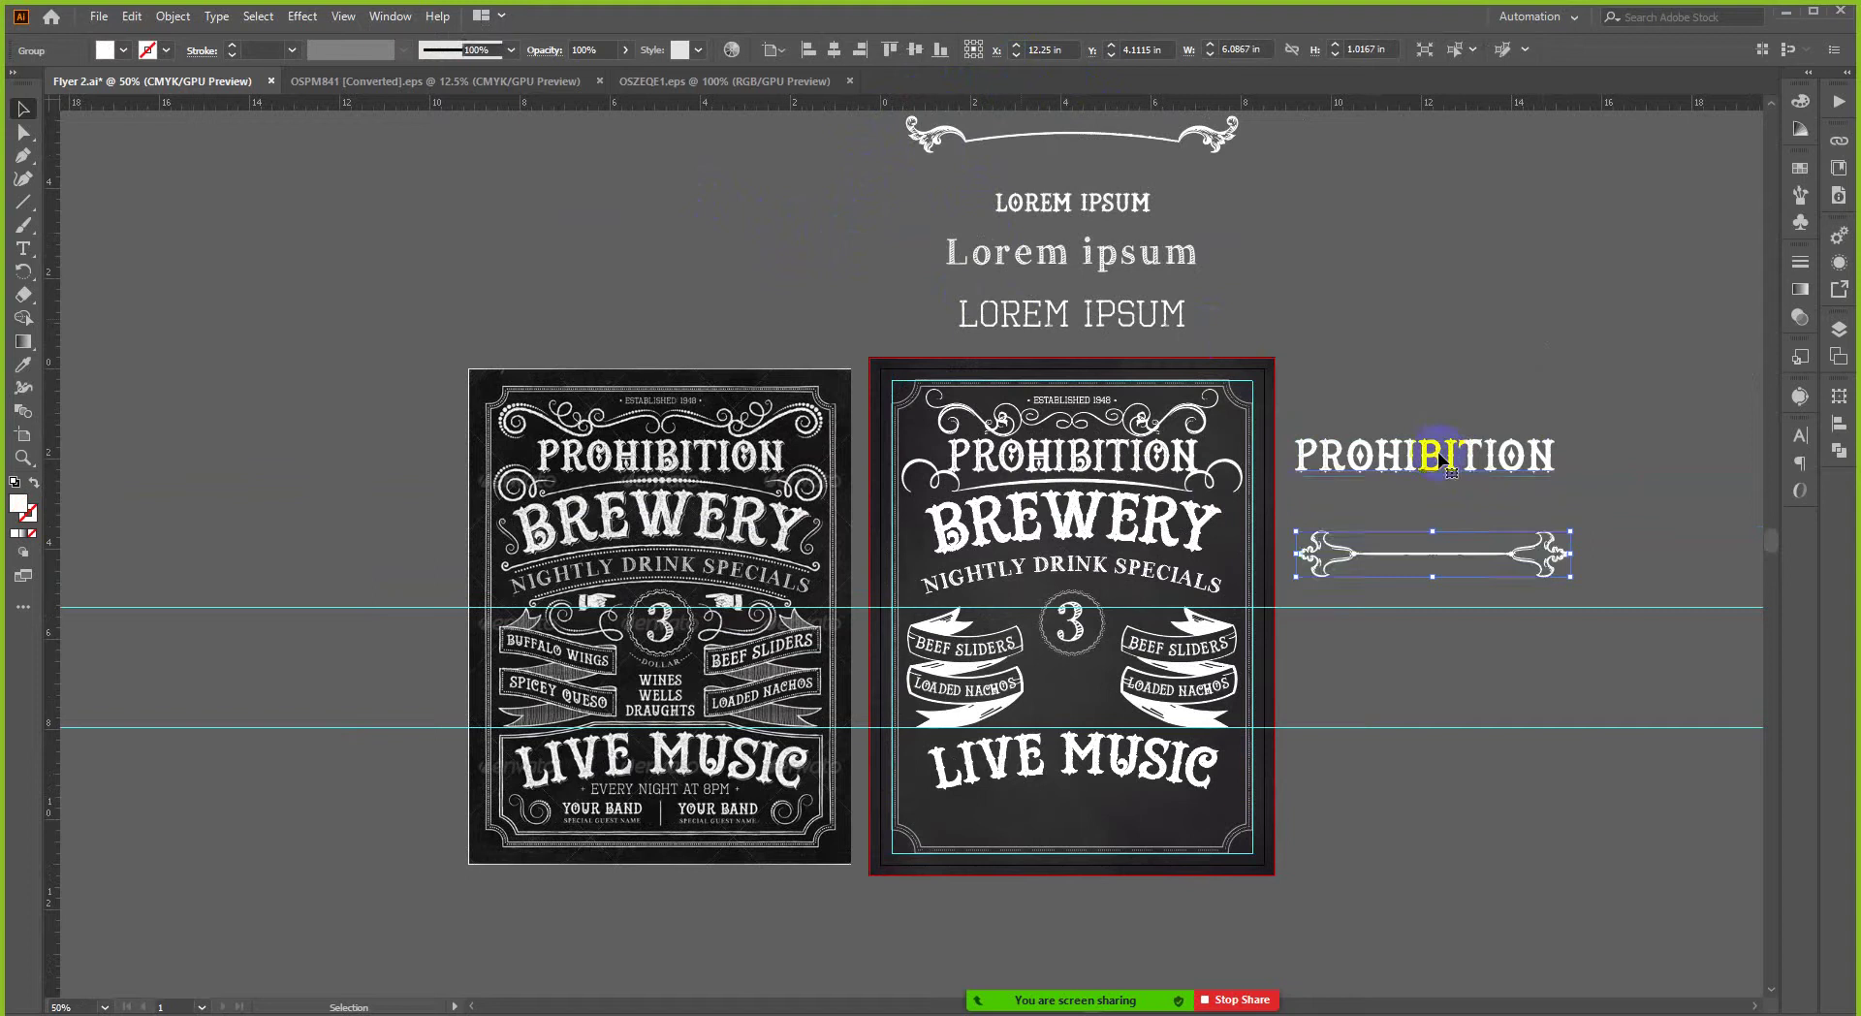
{"action": "scroll", "coordinate": [1354, 256], "scroll_direction": "up", "scroll_amount": 1}
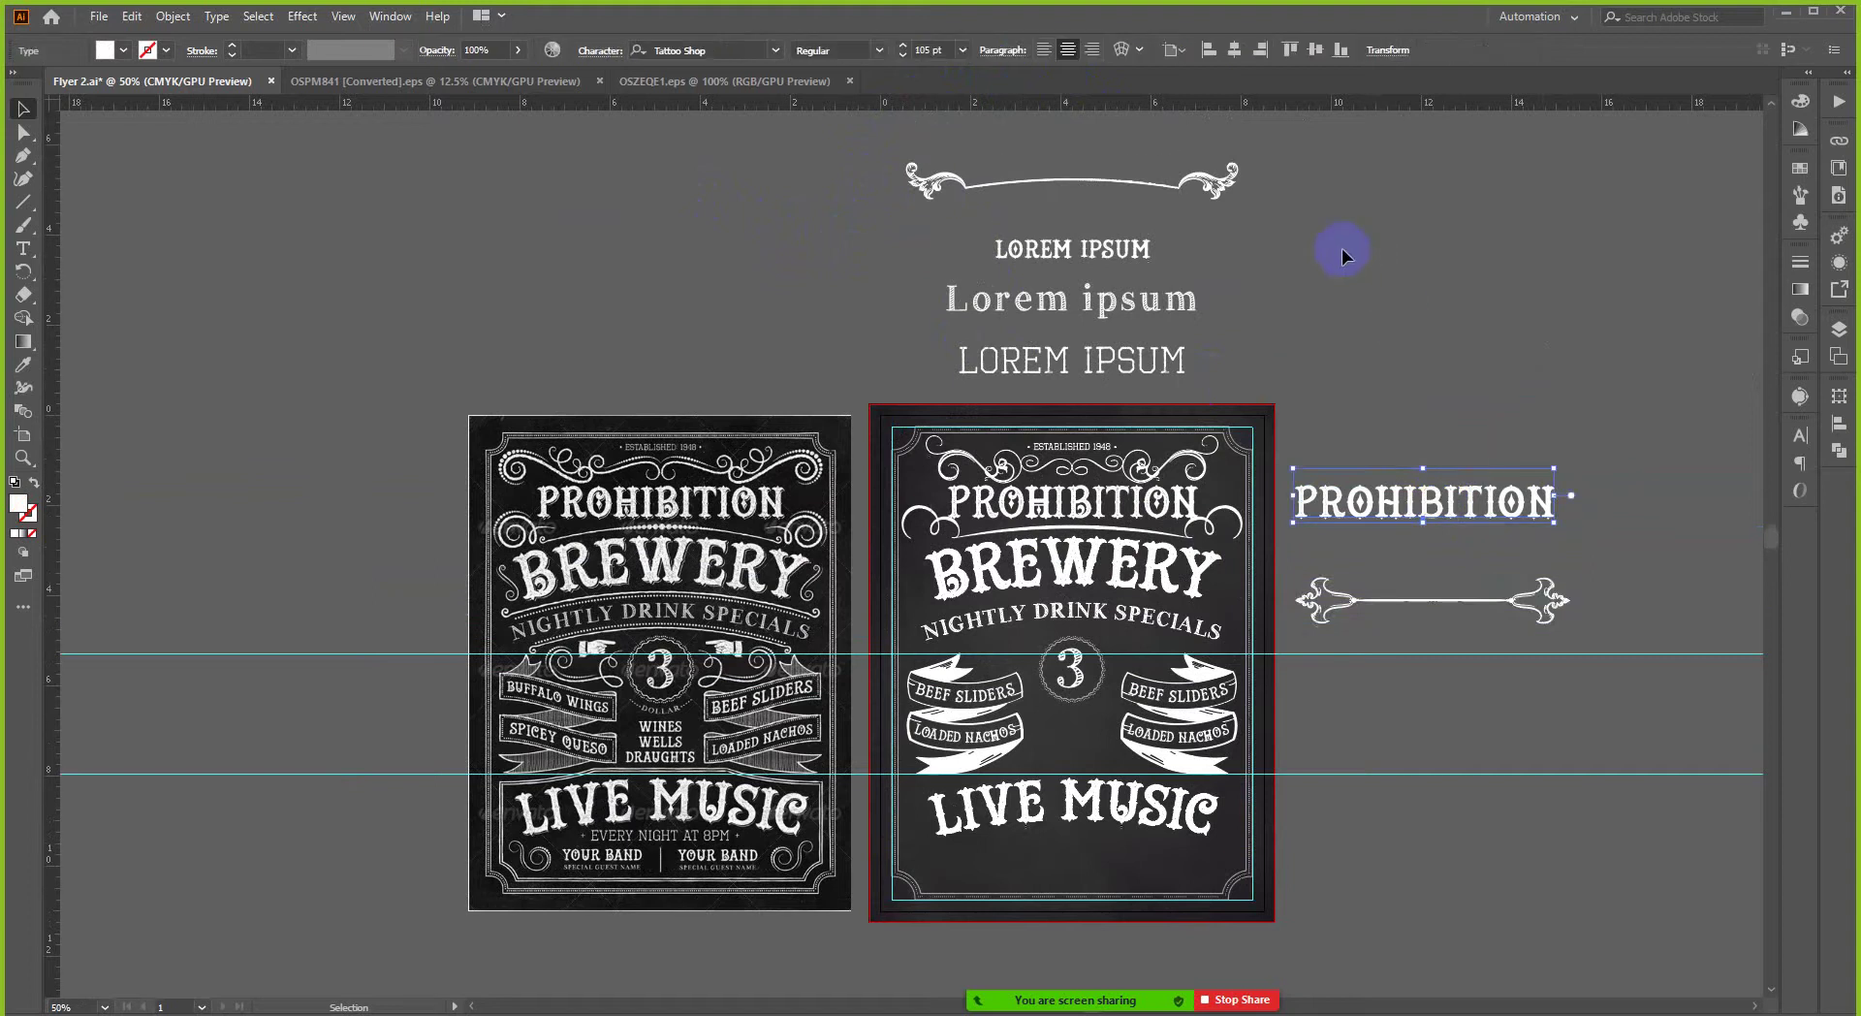
{"action": "left_click", "coordinate": [25, 110]}
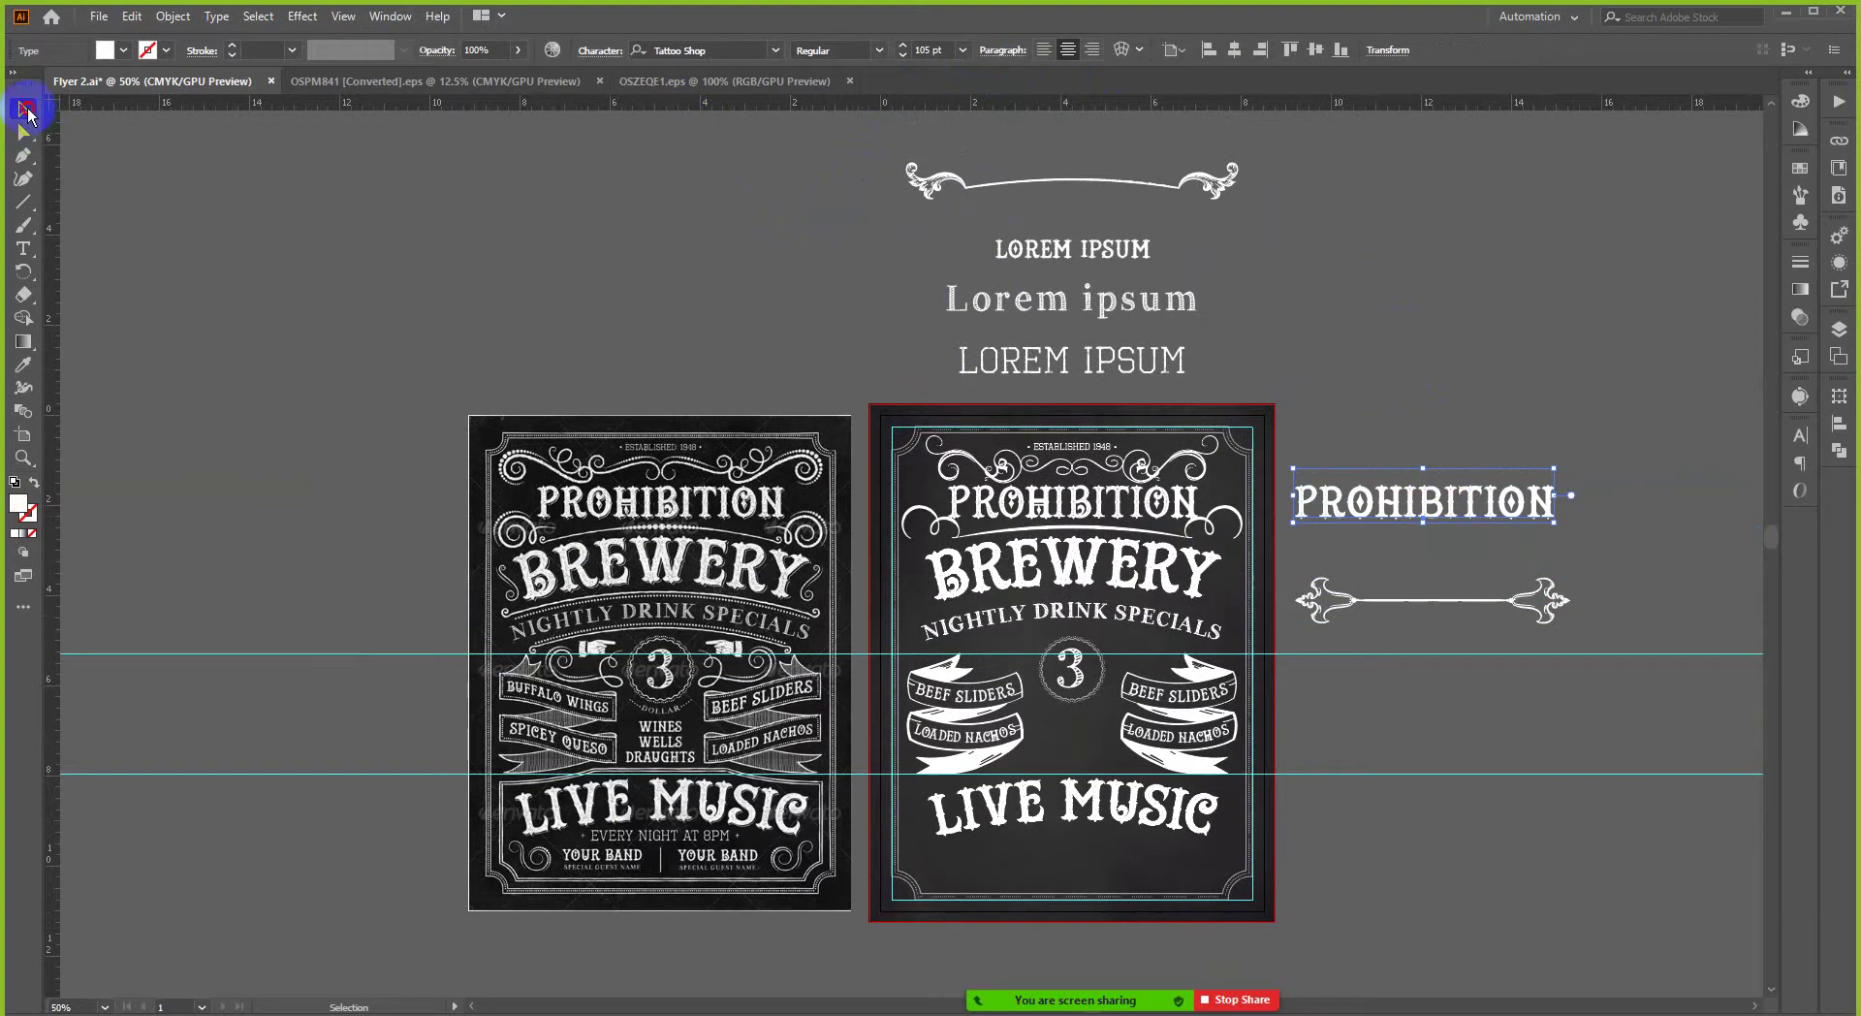
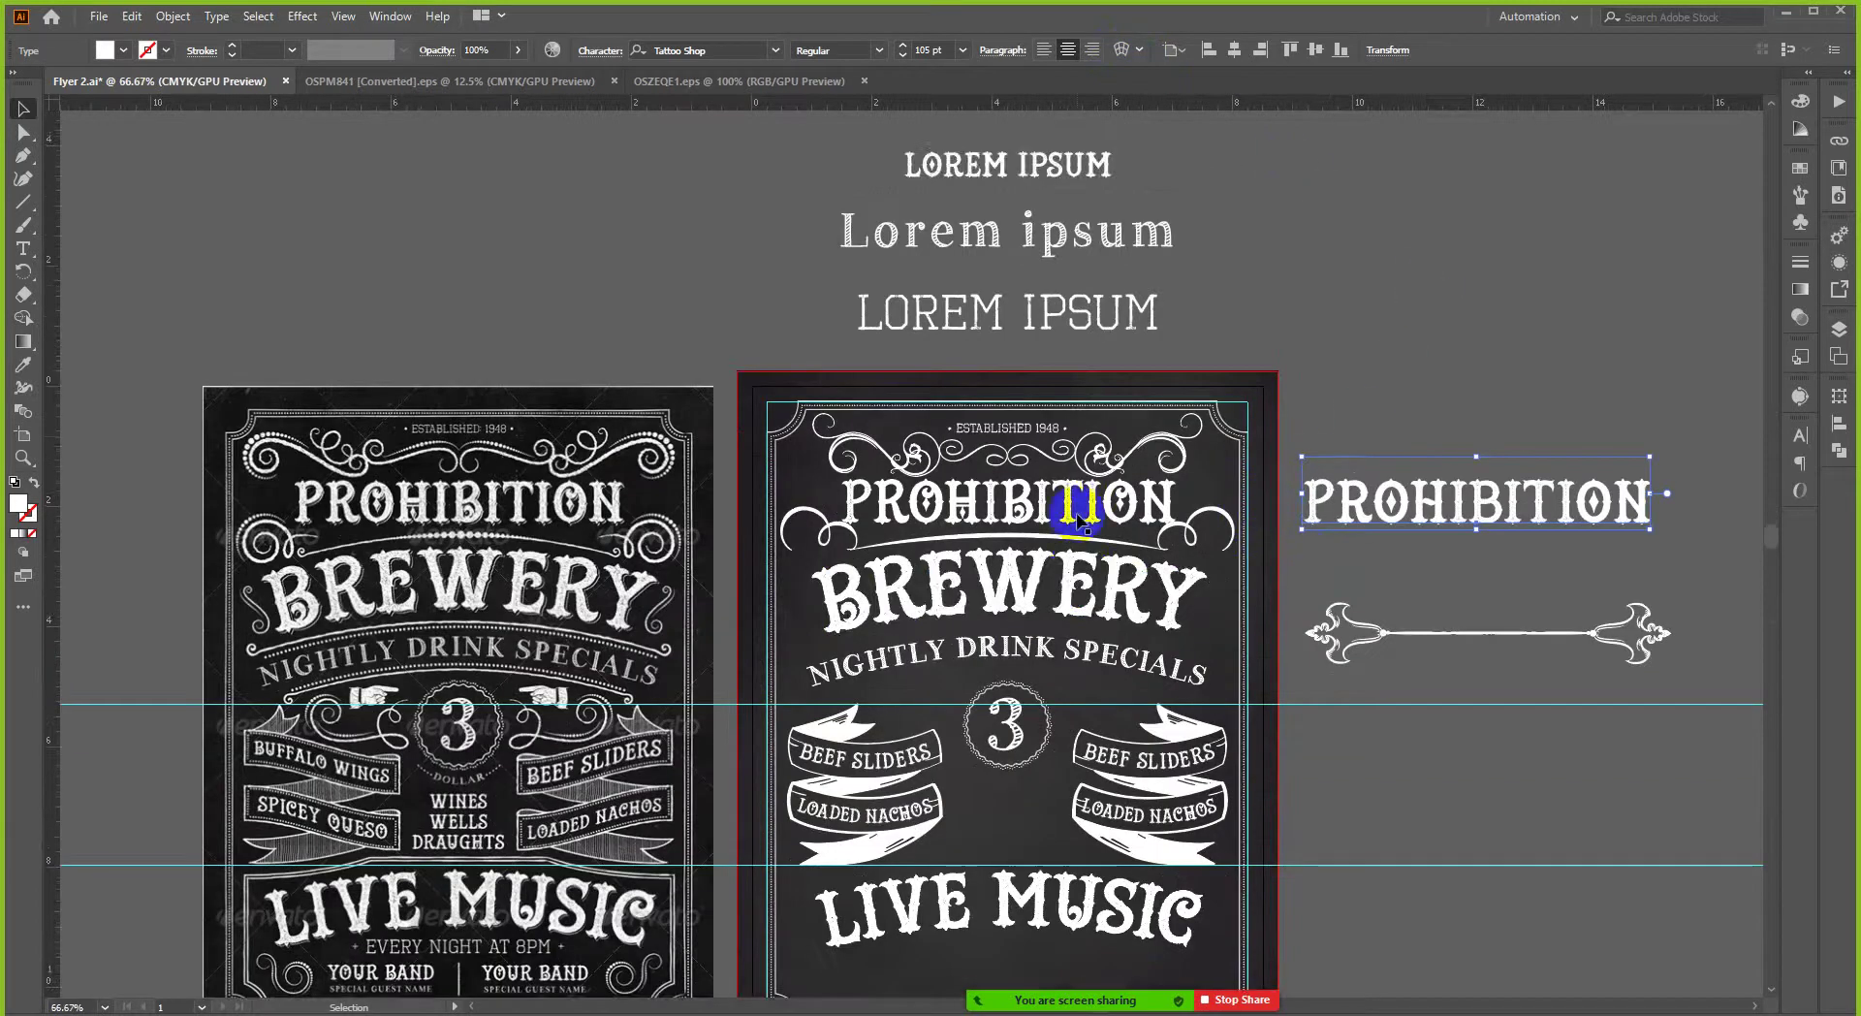
- Nudge the arched line down by about 0.07 in so its ends sit clear below the swirl tips
{"action": "scroll", "coordinate": [1071, 497], "scroll_direction": "up", "scroll_amount": 1}
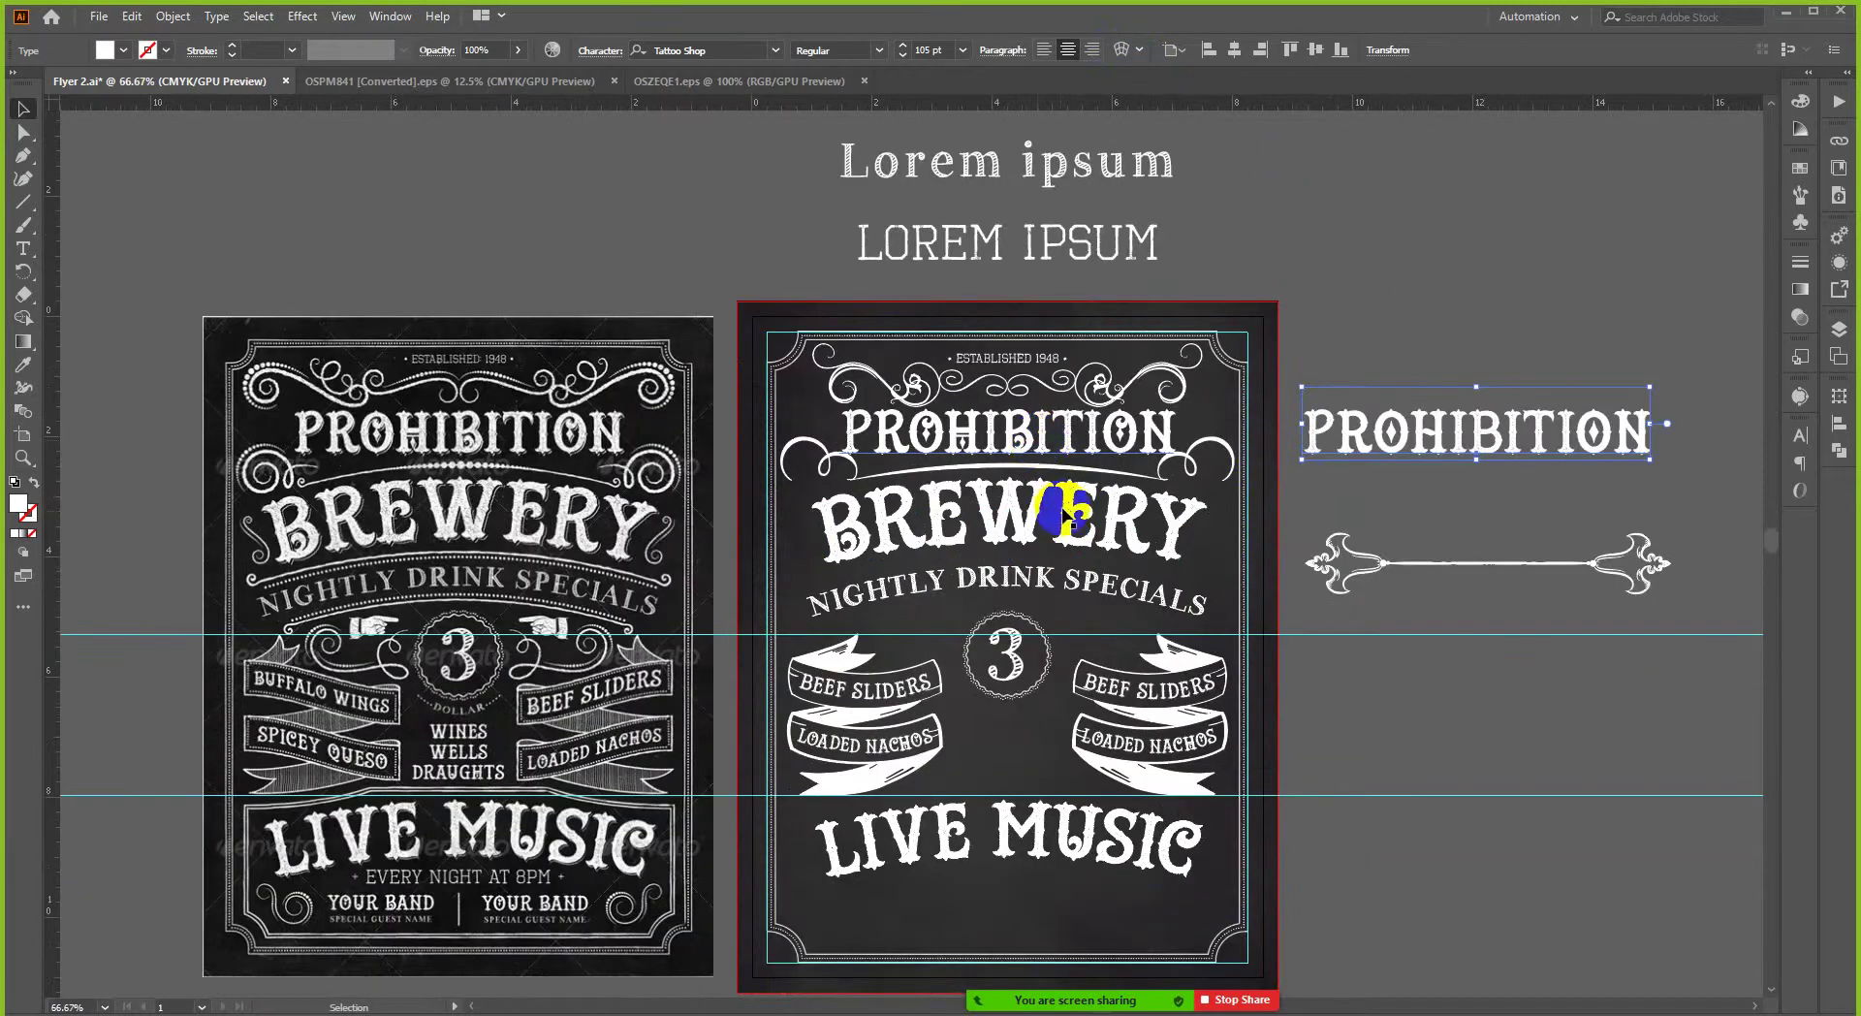
{"action": "scroll", "coordinate": [1062, 502], "scroll_direction": "up", "scroll_amount": 2}
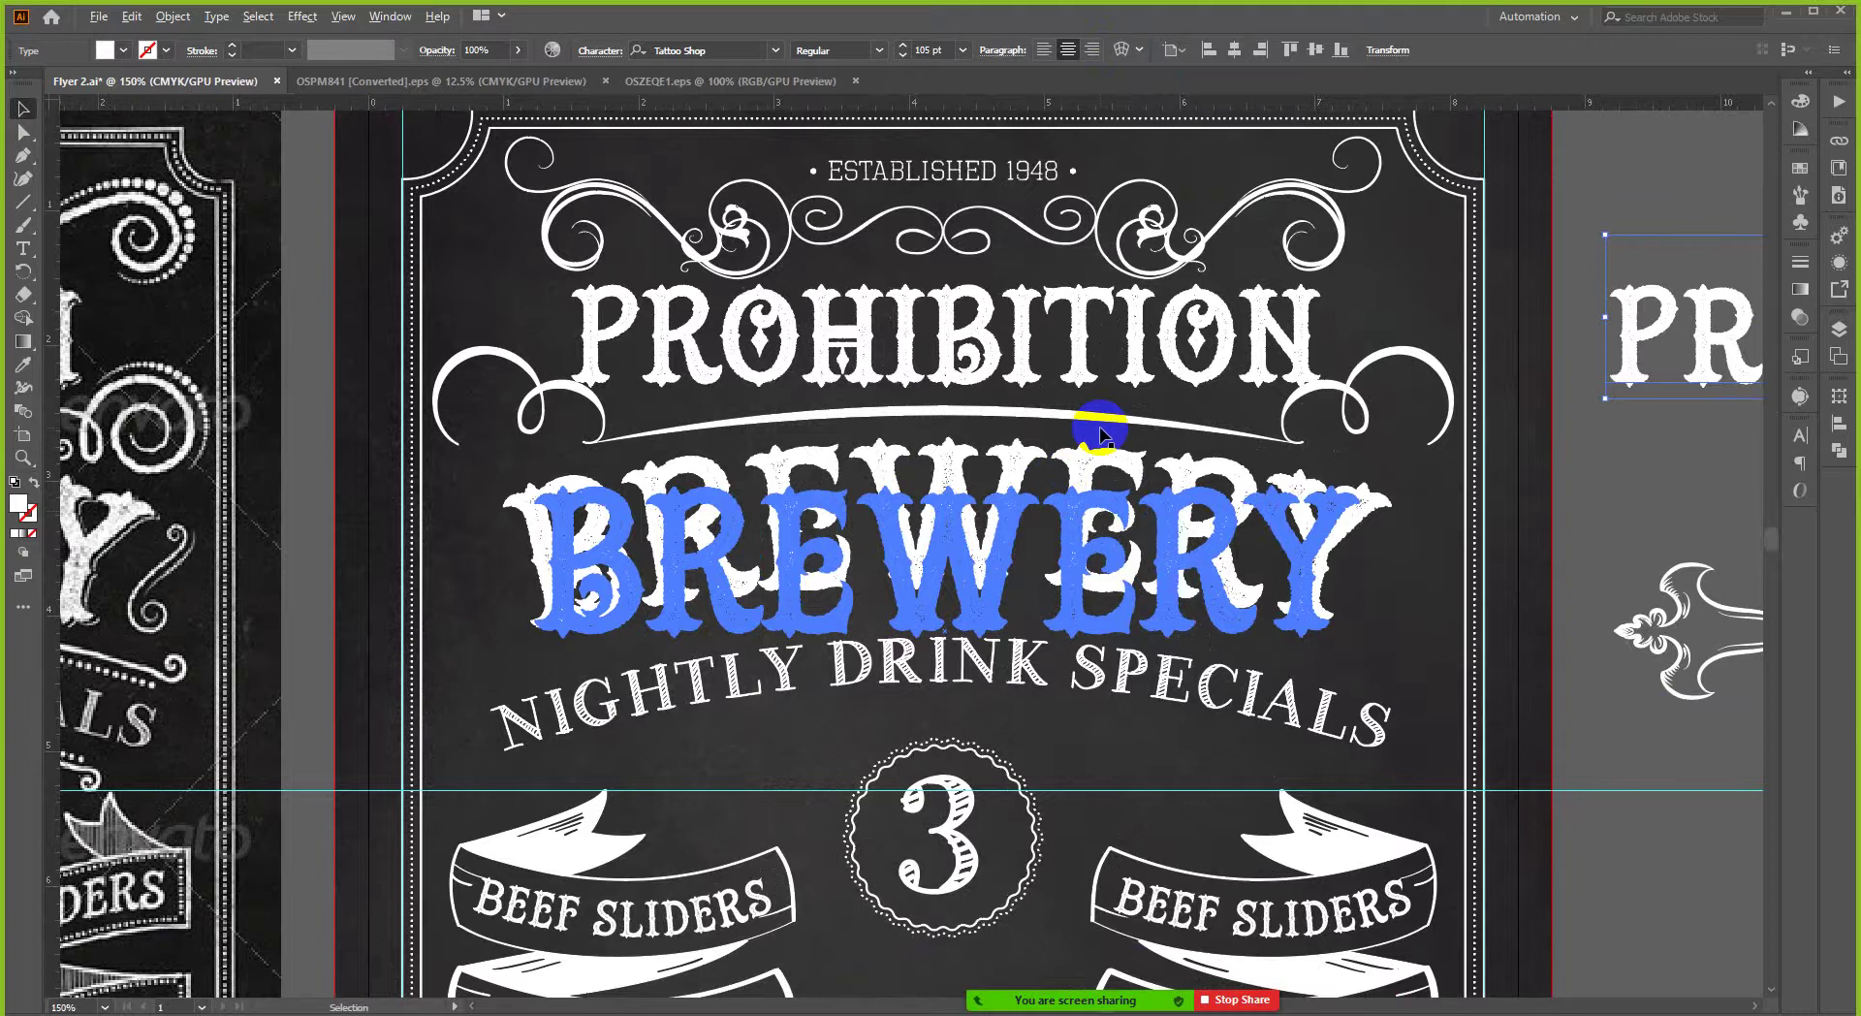
{"action": "scroll", "coordinate": [1102, 431], "scroll_direction": "up", "scroll_amount": 4}
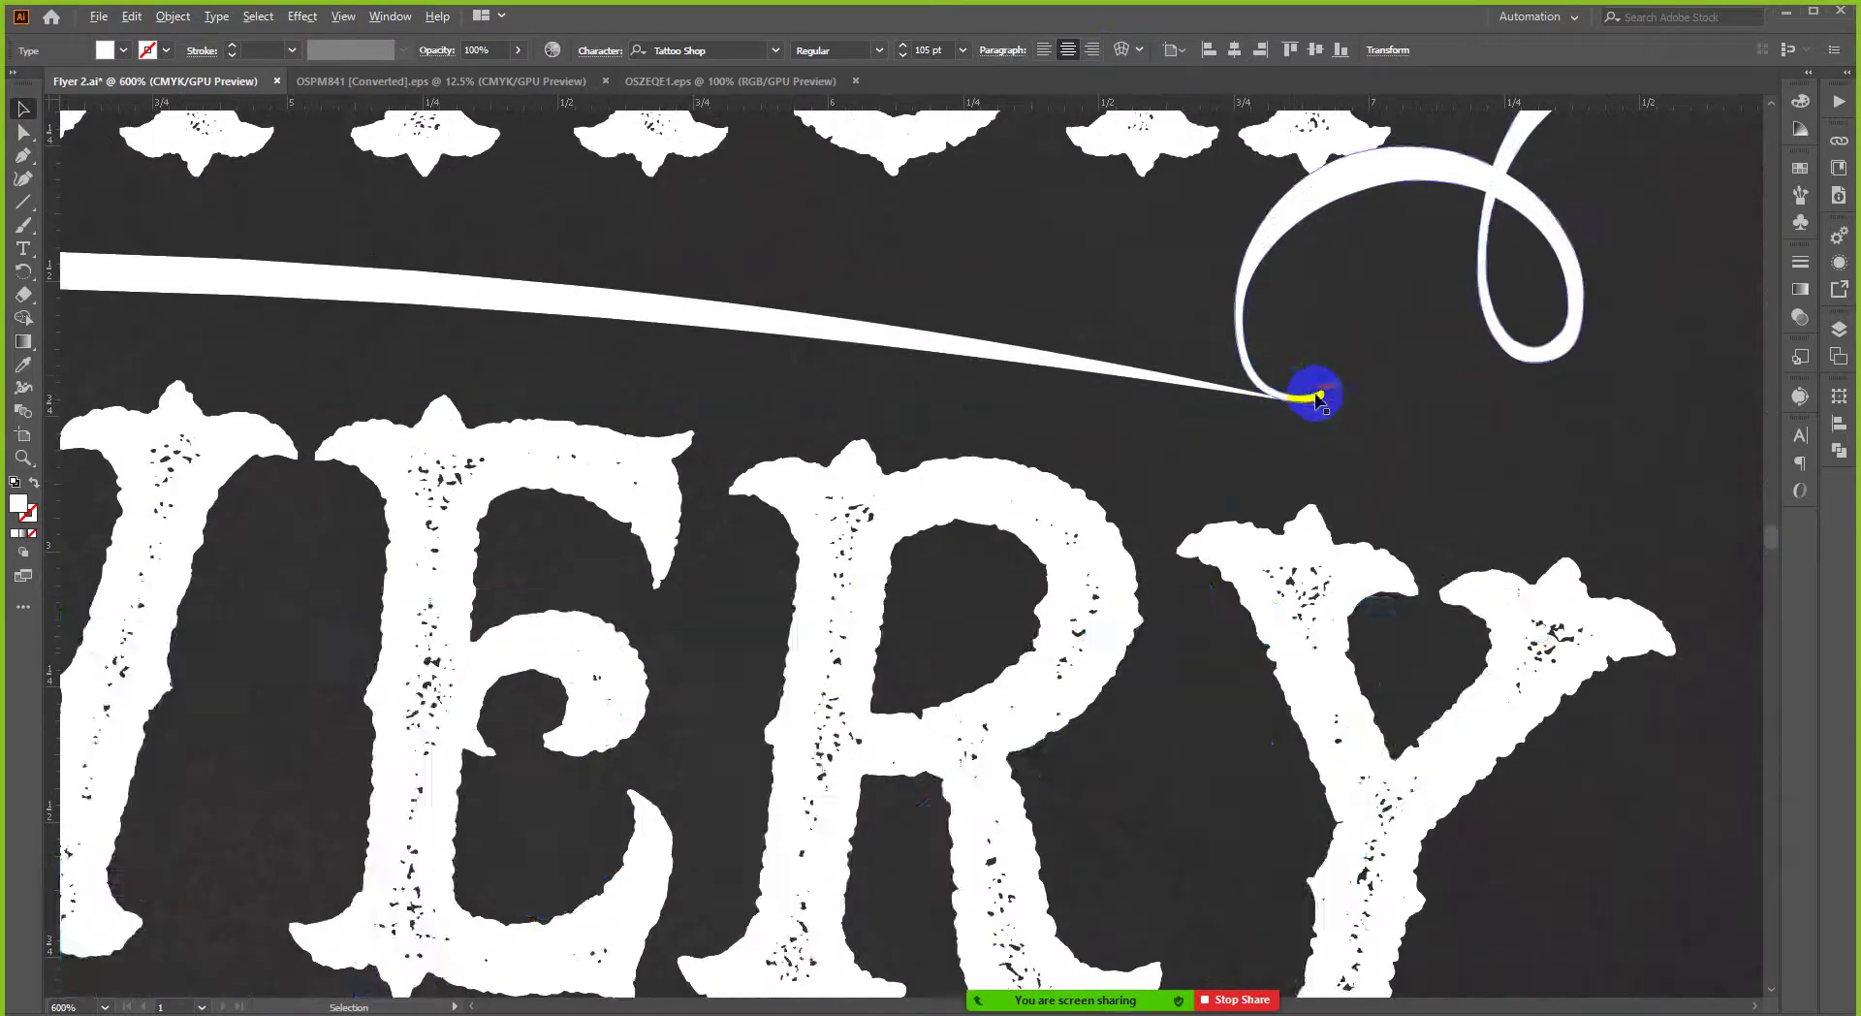
{"action": "scroll", "coordinate": [1319, 398], "scroll_direction": "down", "scroll_amount": 2}
{"action": "left_click", "coordinate": [1284, 393]}
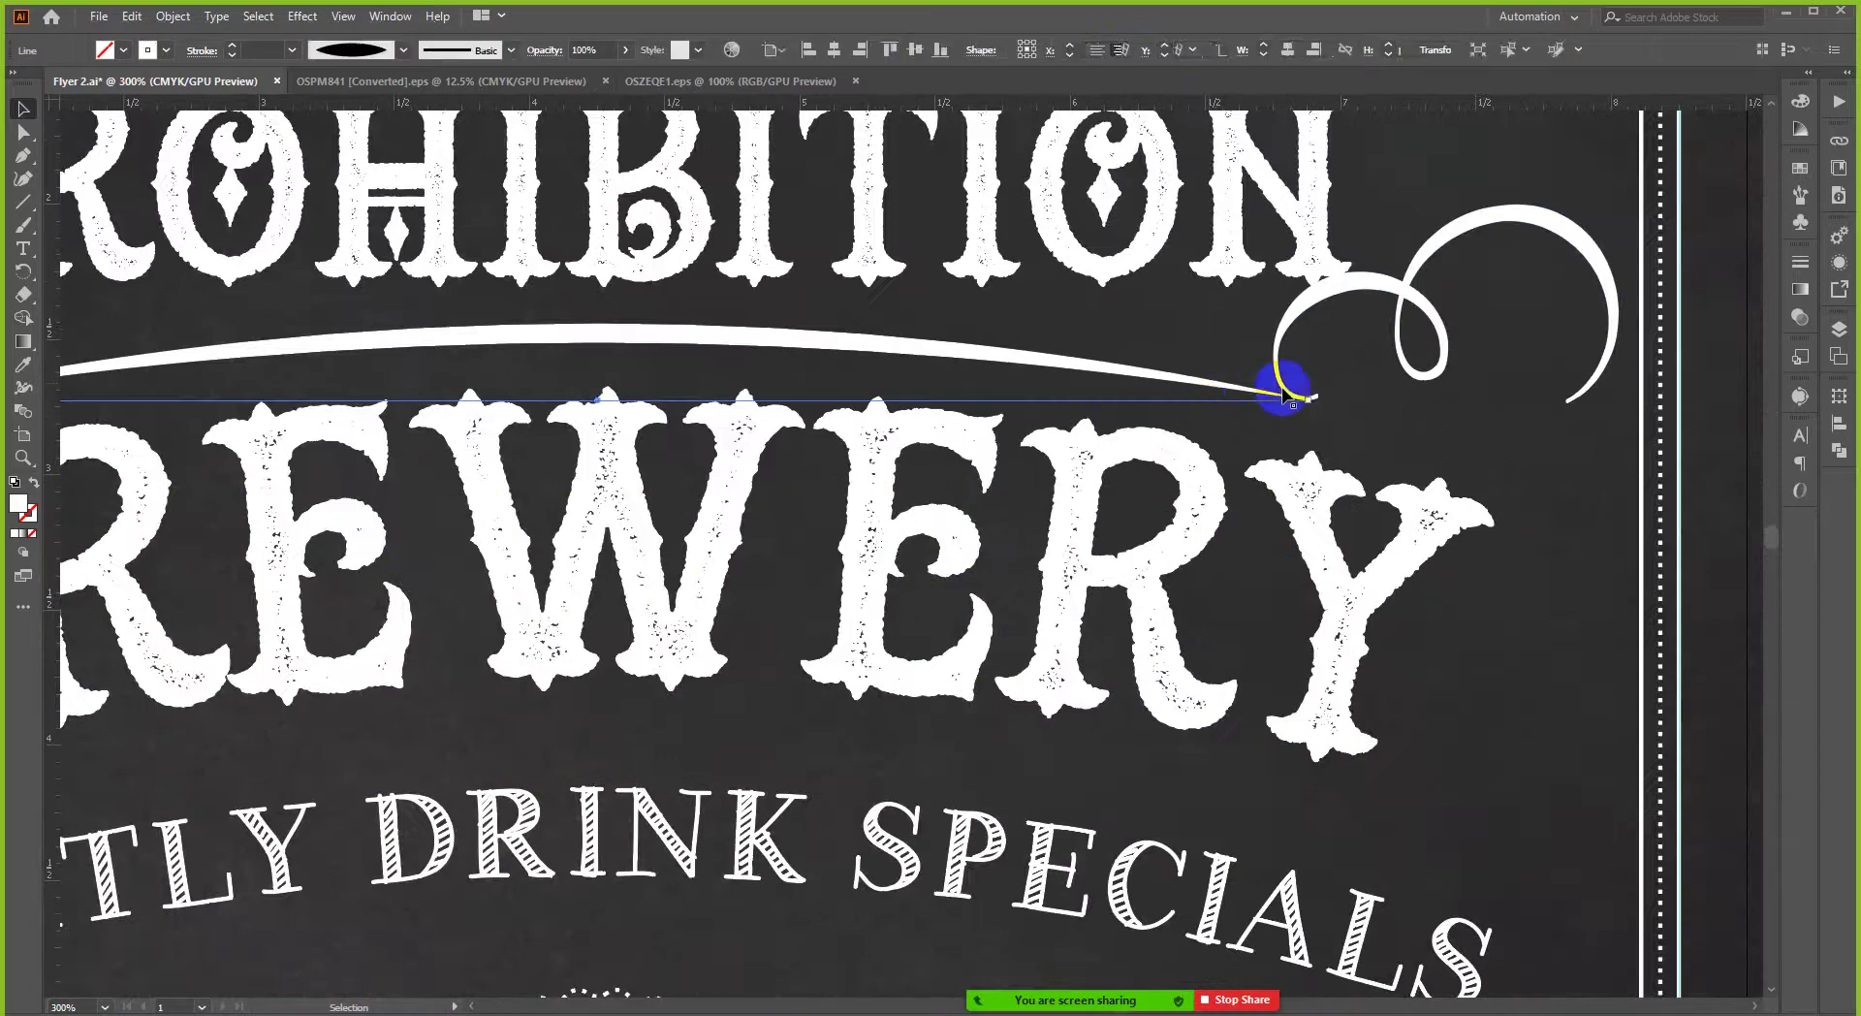
{"action": "scroll", "coordinate": [1284, 393], "scroll_direction": "down", "scroll_amount": 2}
{"action": "key", "text": "Down"}
{"action": "key", "text": "Down"}
{"action": "key", "text": "Down"}
{"action": "key", "text": "Down"}
{"action": "key", "text": "Down"}
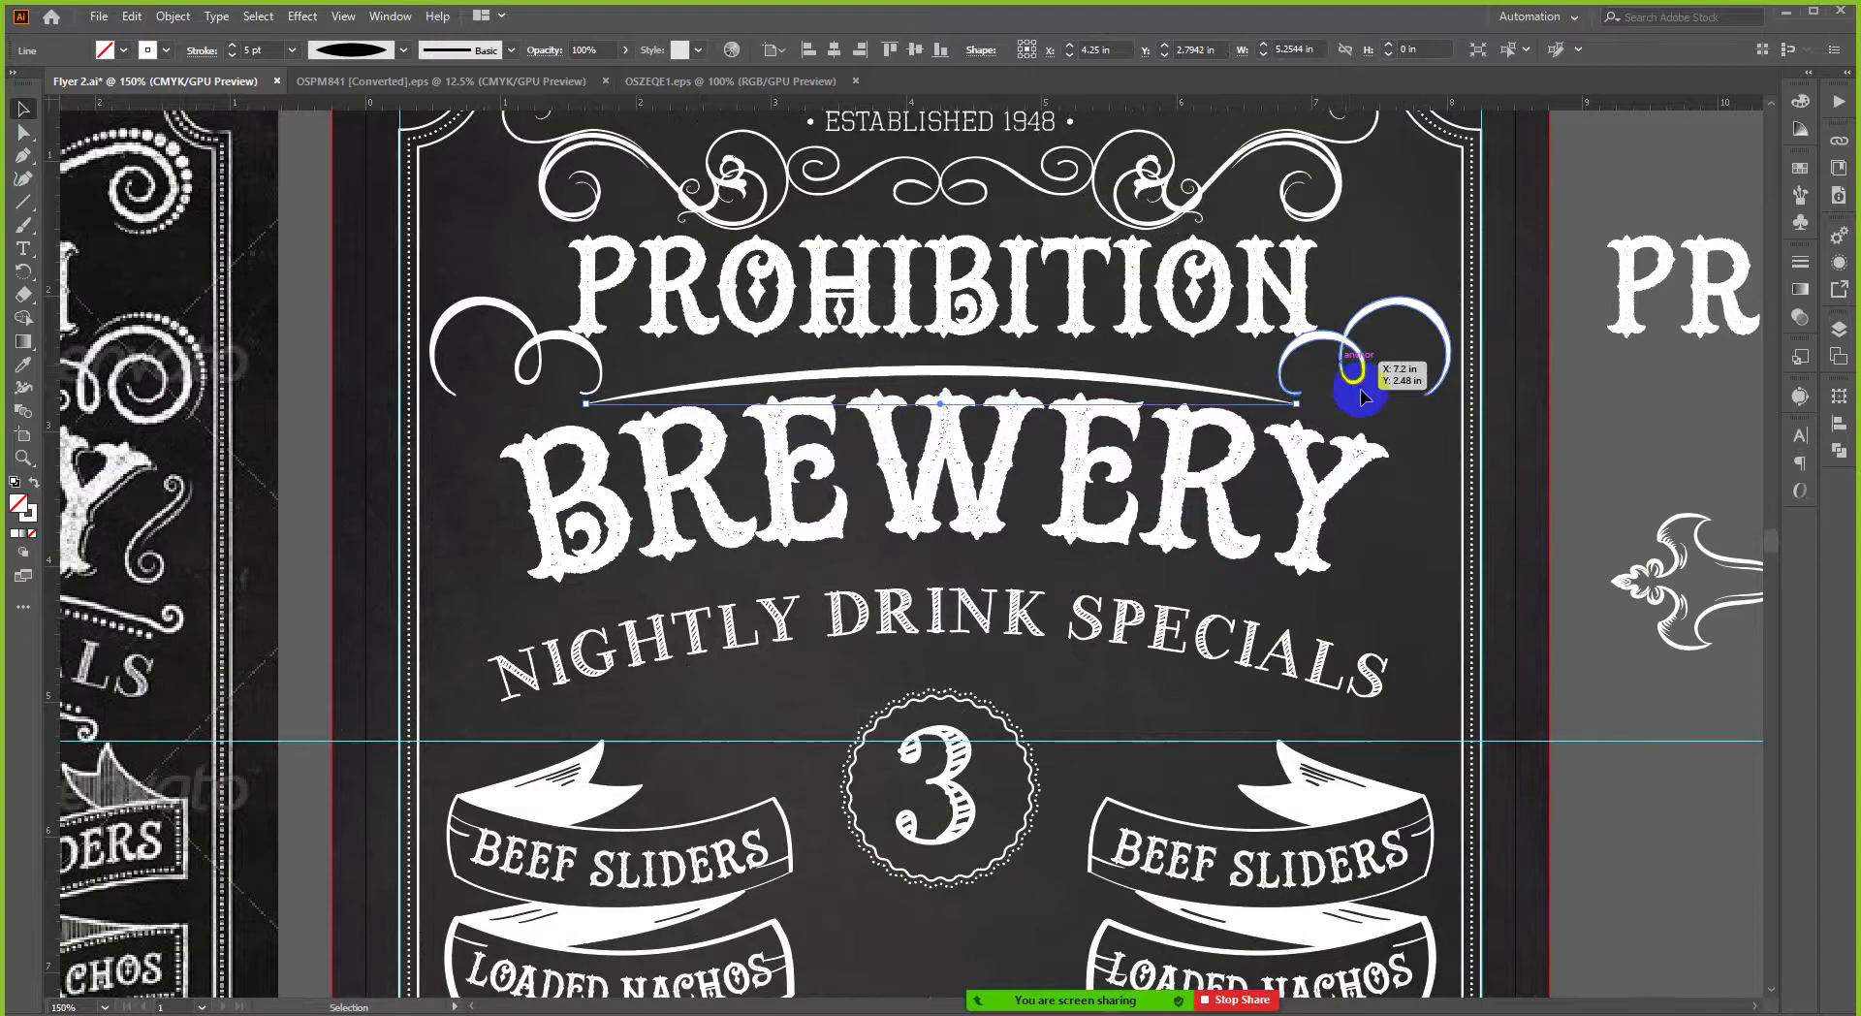
- Draw a circle about 0.046 in across at the arched line's right tip, with a white fill and no stroke
{"action": "scroll", "coordinate": [1345, 371], "scroll_direction": "up", "scroll_amount": 2}
{"action": "scroll", "coordinate": [1290, 387], "scroll_direction": "down", "scroll_amount": 1}
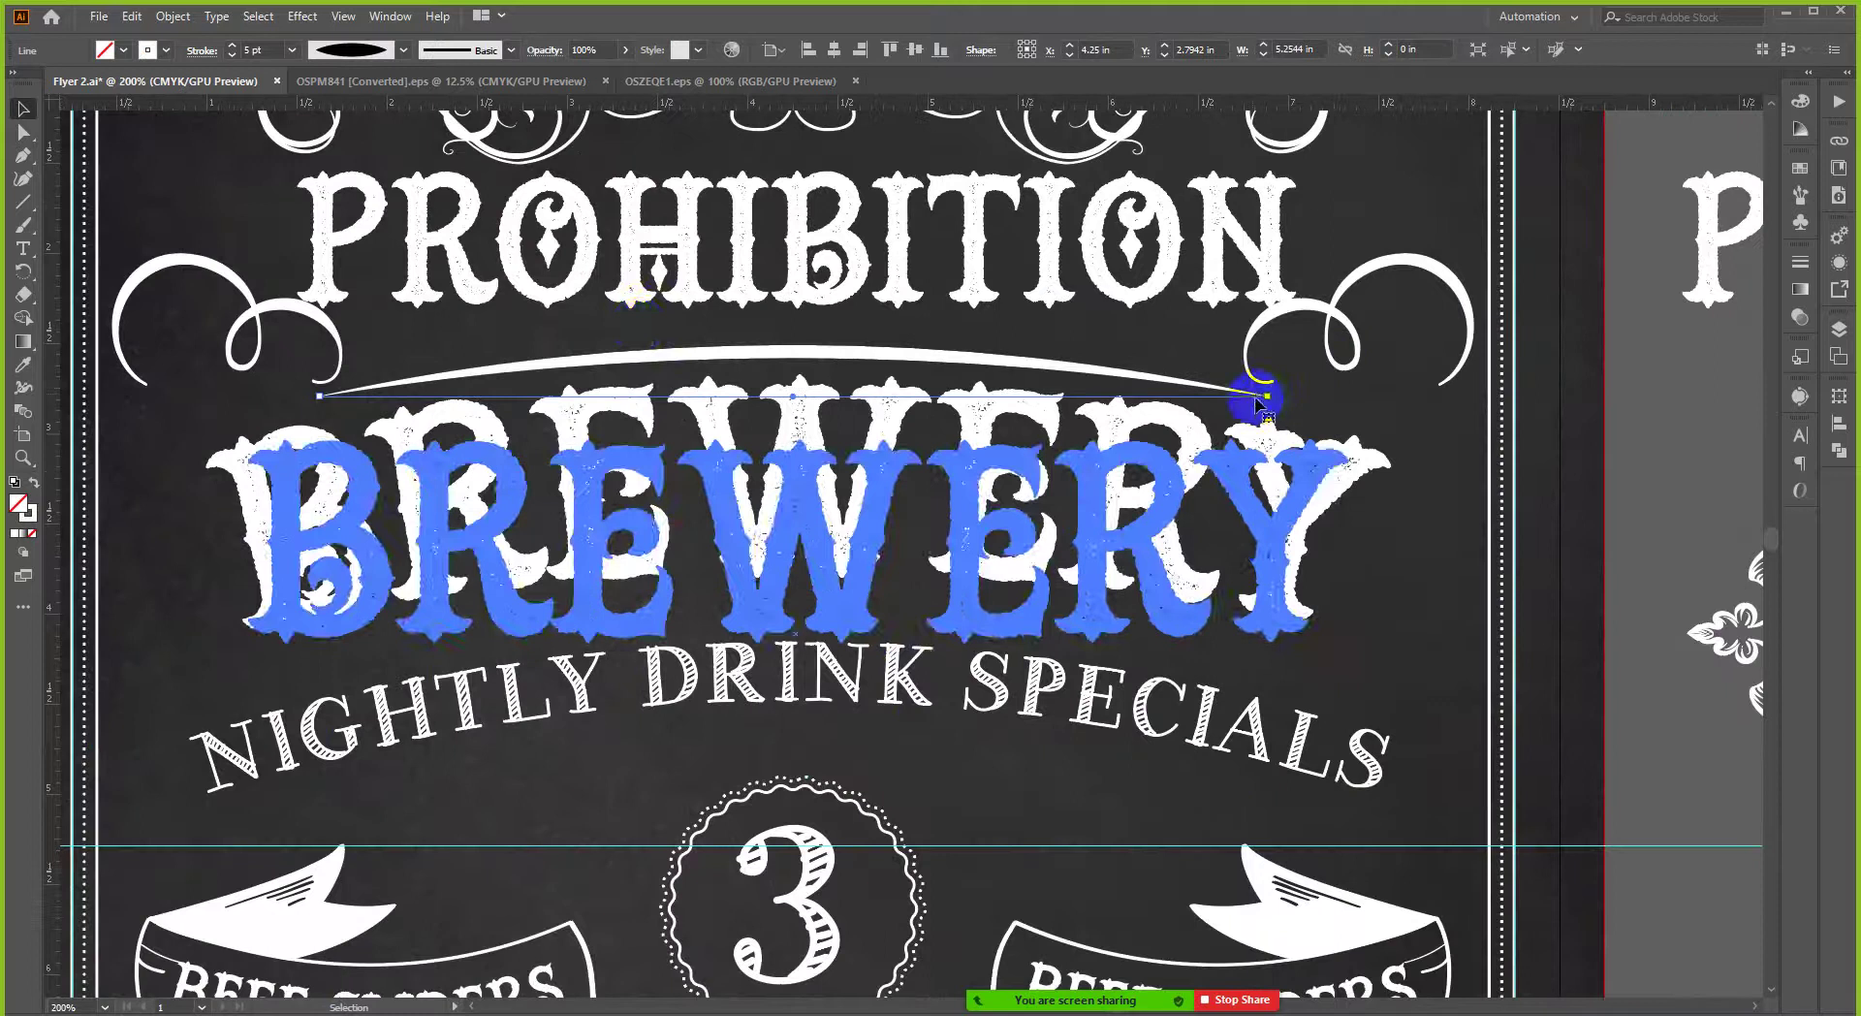
{"action": "scroll", "coordinate": [829, 327], "scroll_direction": "down", "scroll_amount": 4}
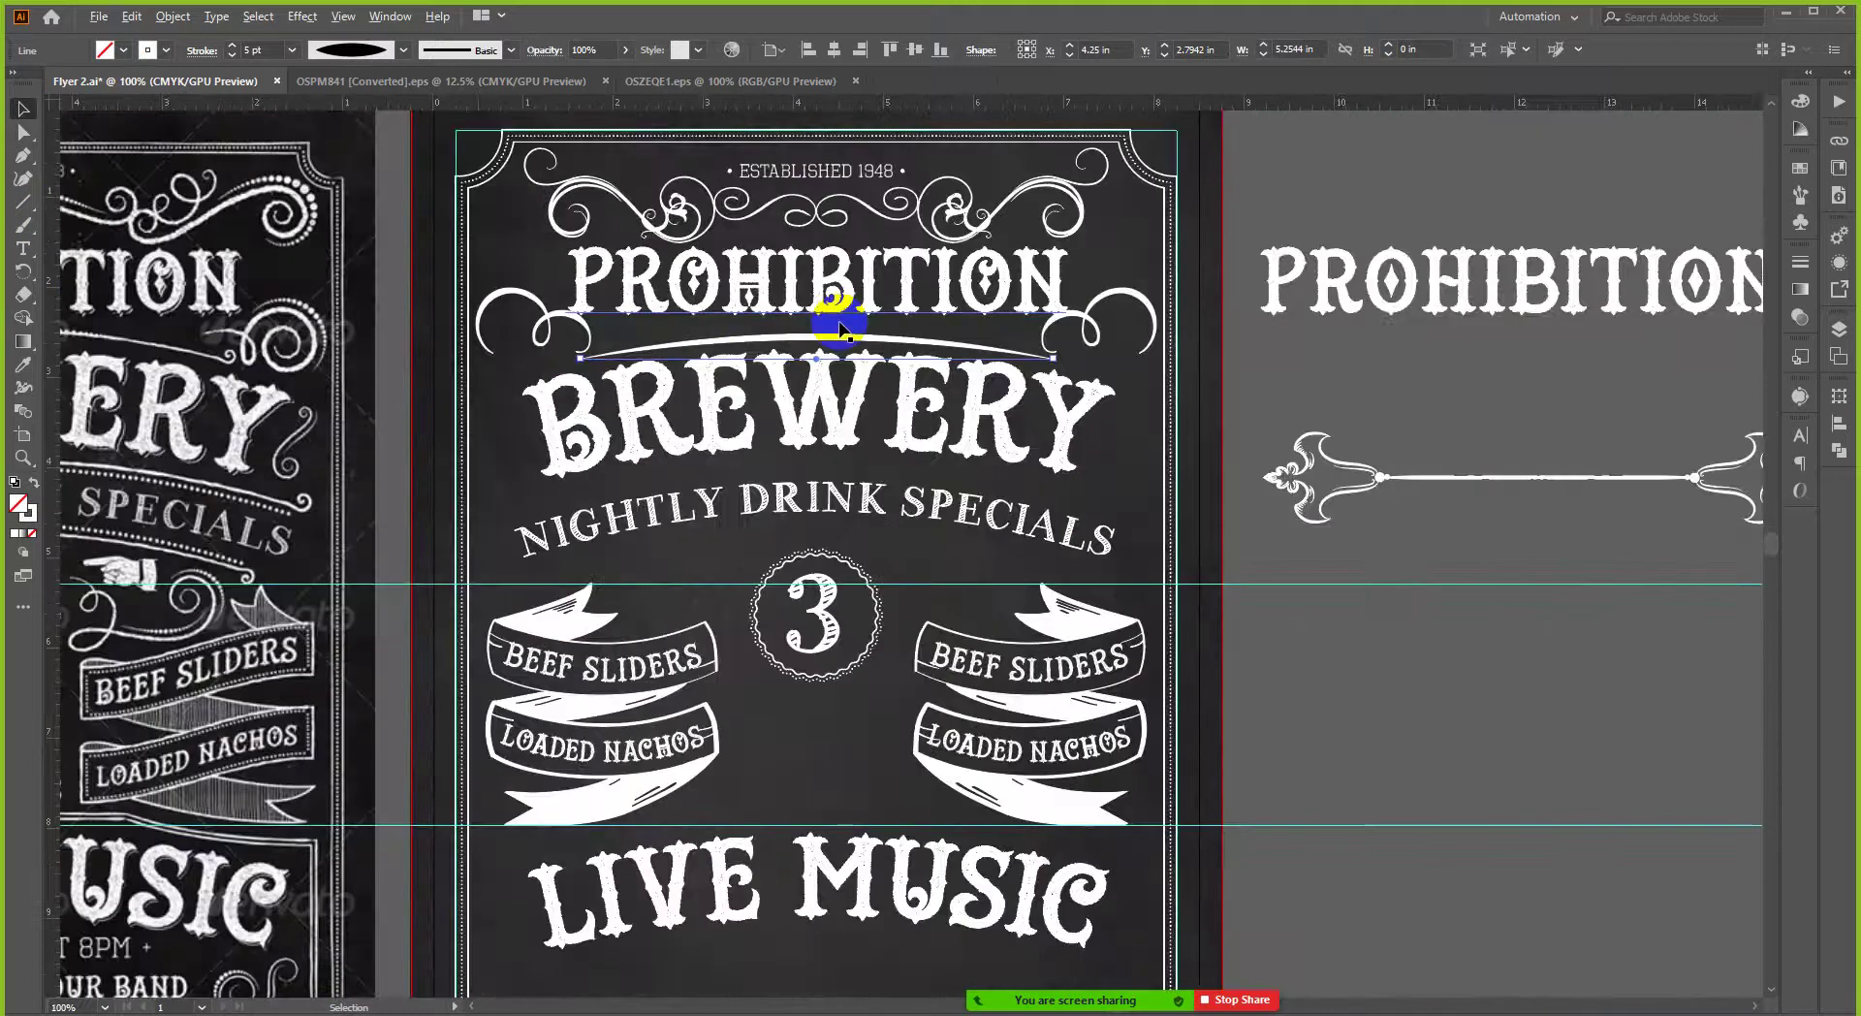
{"action": "scroll", "coordinate": [437, 340], "scroll_direction": "up", "scroll_amount": 4}
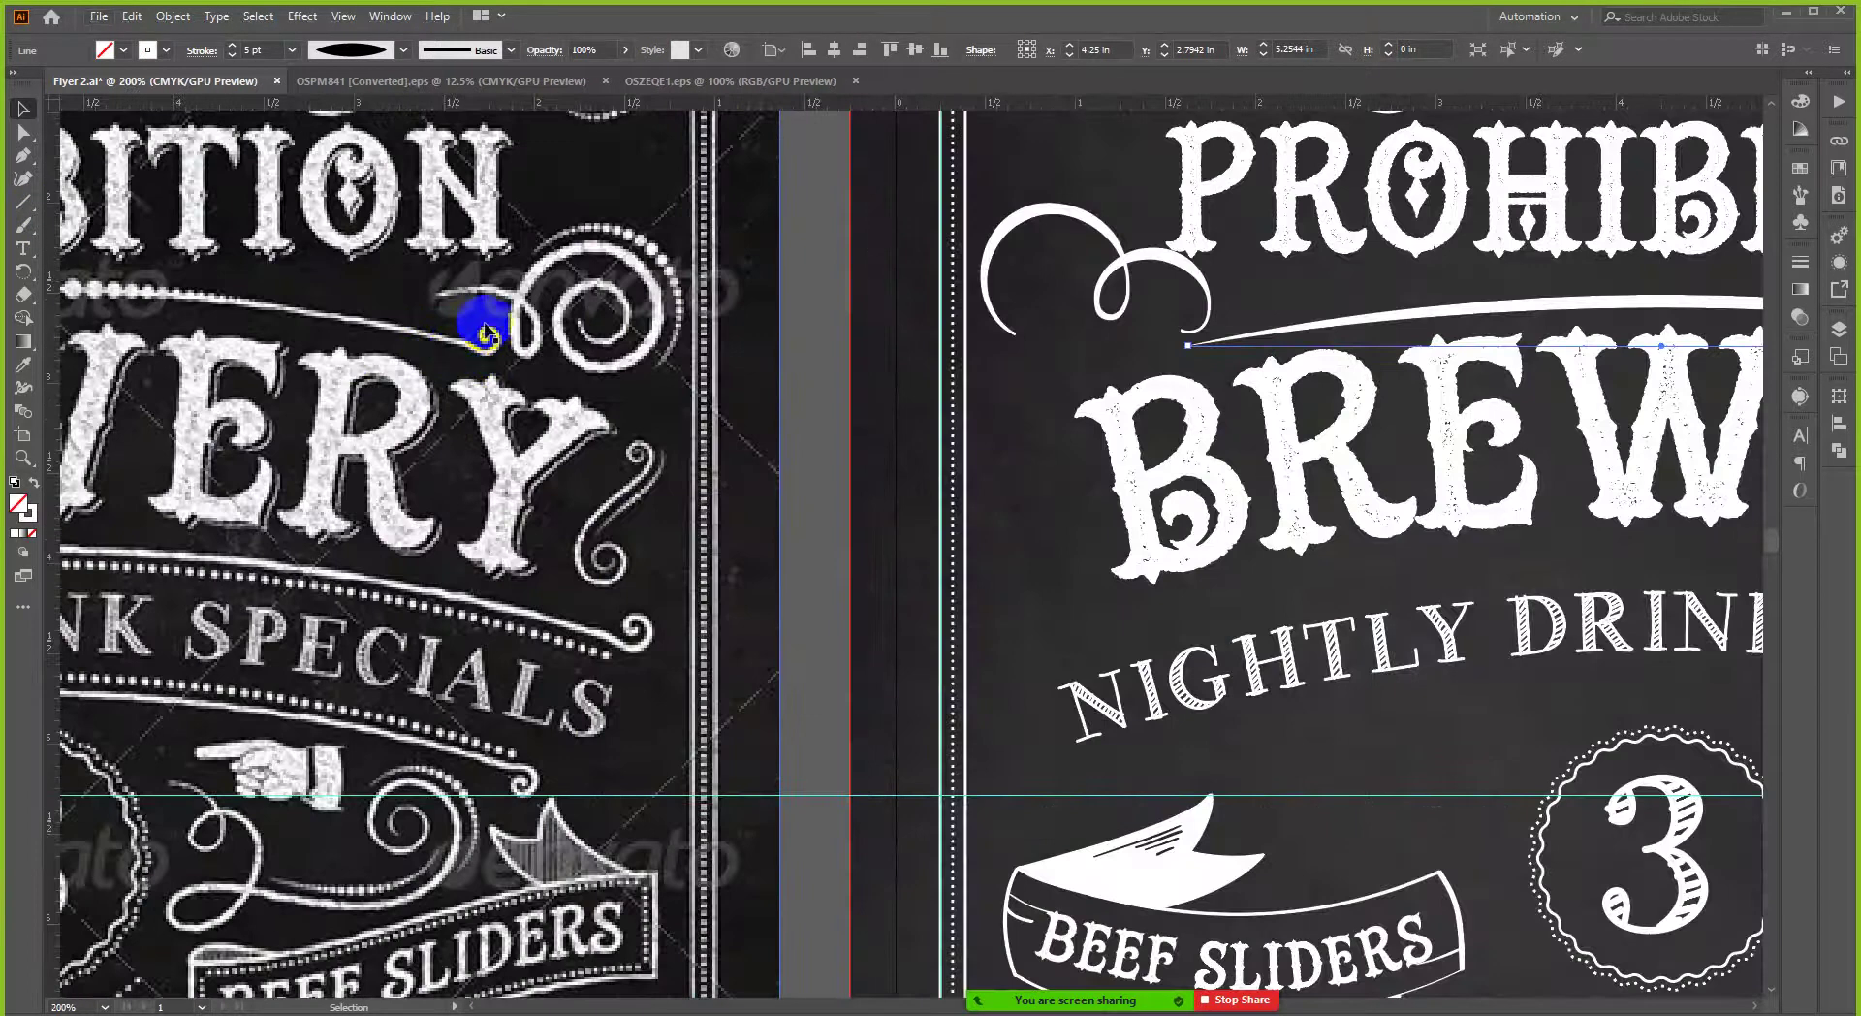
{"action": "scroll", "coordinate": [490, 353], "scroll_direction": "down", "scroll_amount": 1}
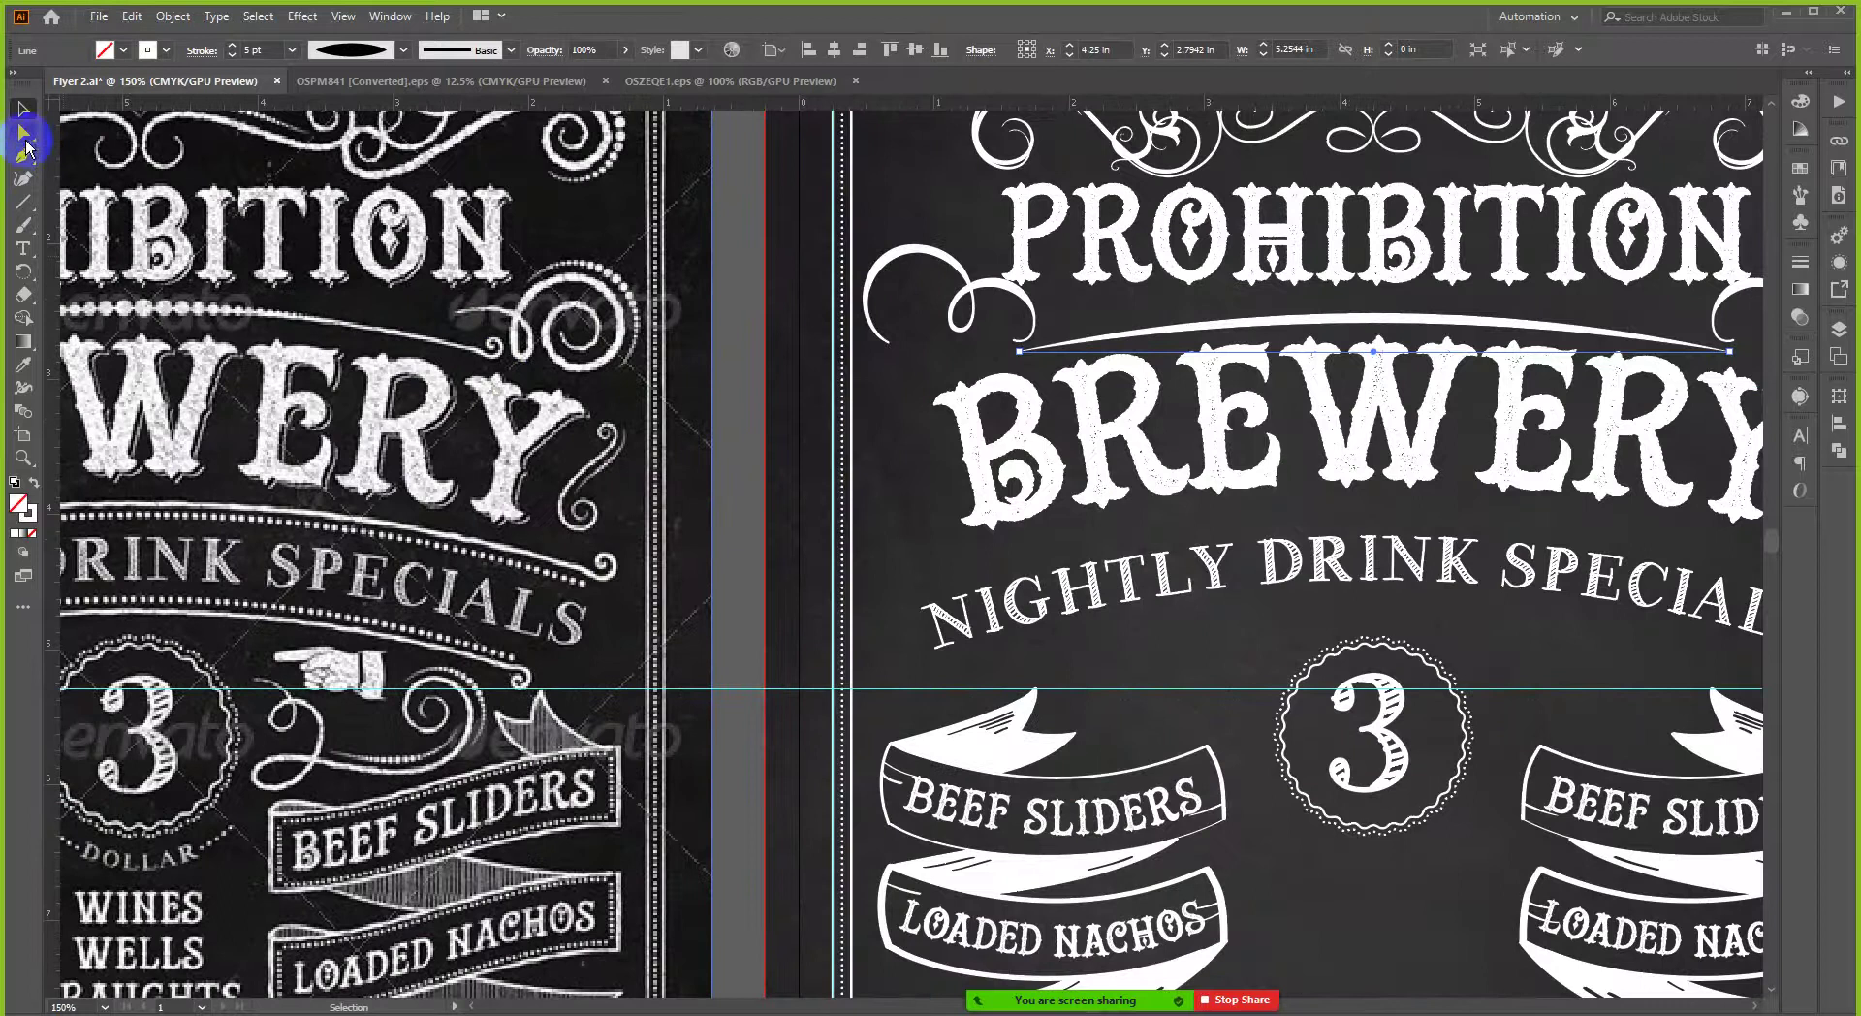
{"action": "left_click_drag", "start_coordinate": [30, 207], "coordinate": [85, 226]}
{"action": "scroll", "coordinate": [416, 365], "scroll_direction": "down", "scroll_amount": 4}
{"action": "scroll", "coordinate": [1176, 366], "scroll_direction": "up", "scroll_amount": 6}
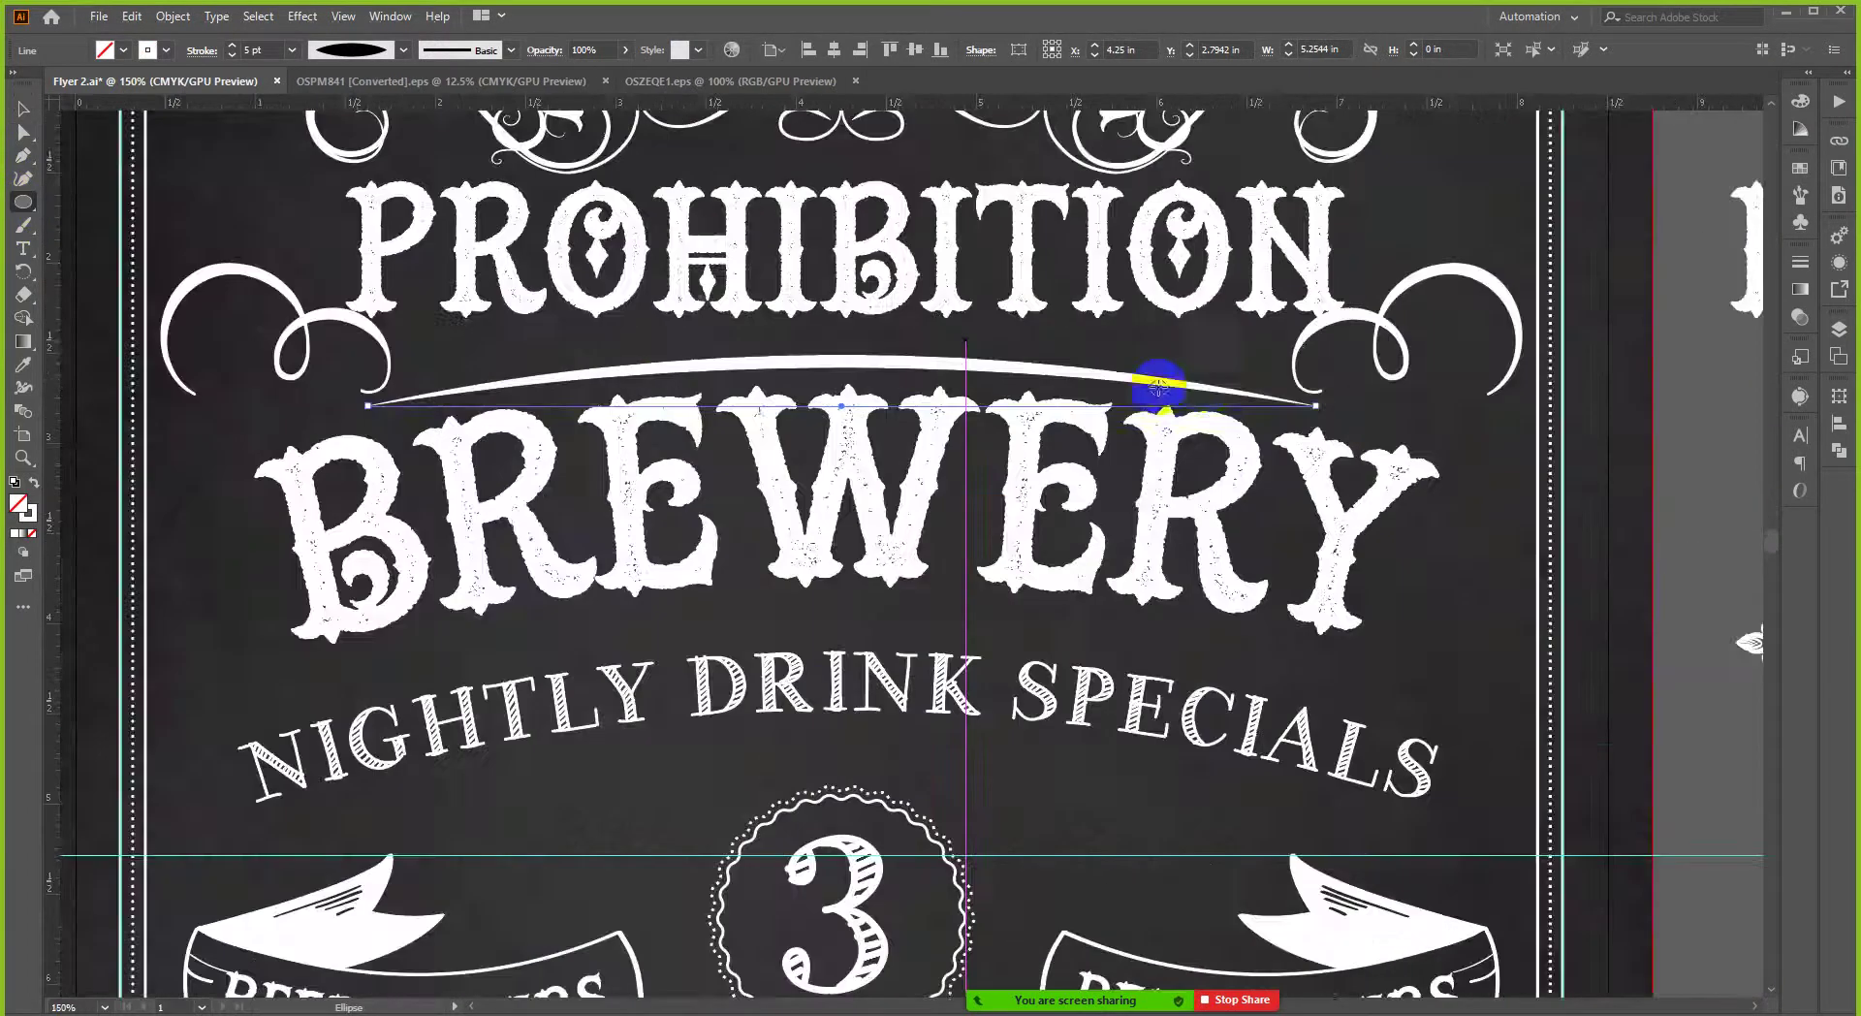
{"action": "scroll", "coordinate": [1486, 426], "scroll_direction": "up", "scroll_amount": 3}
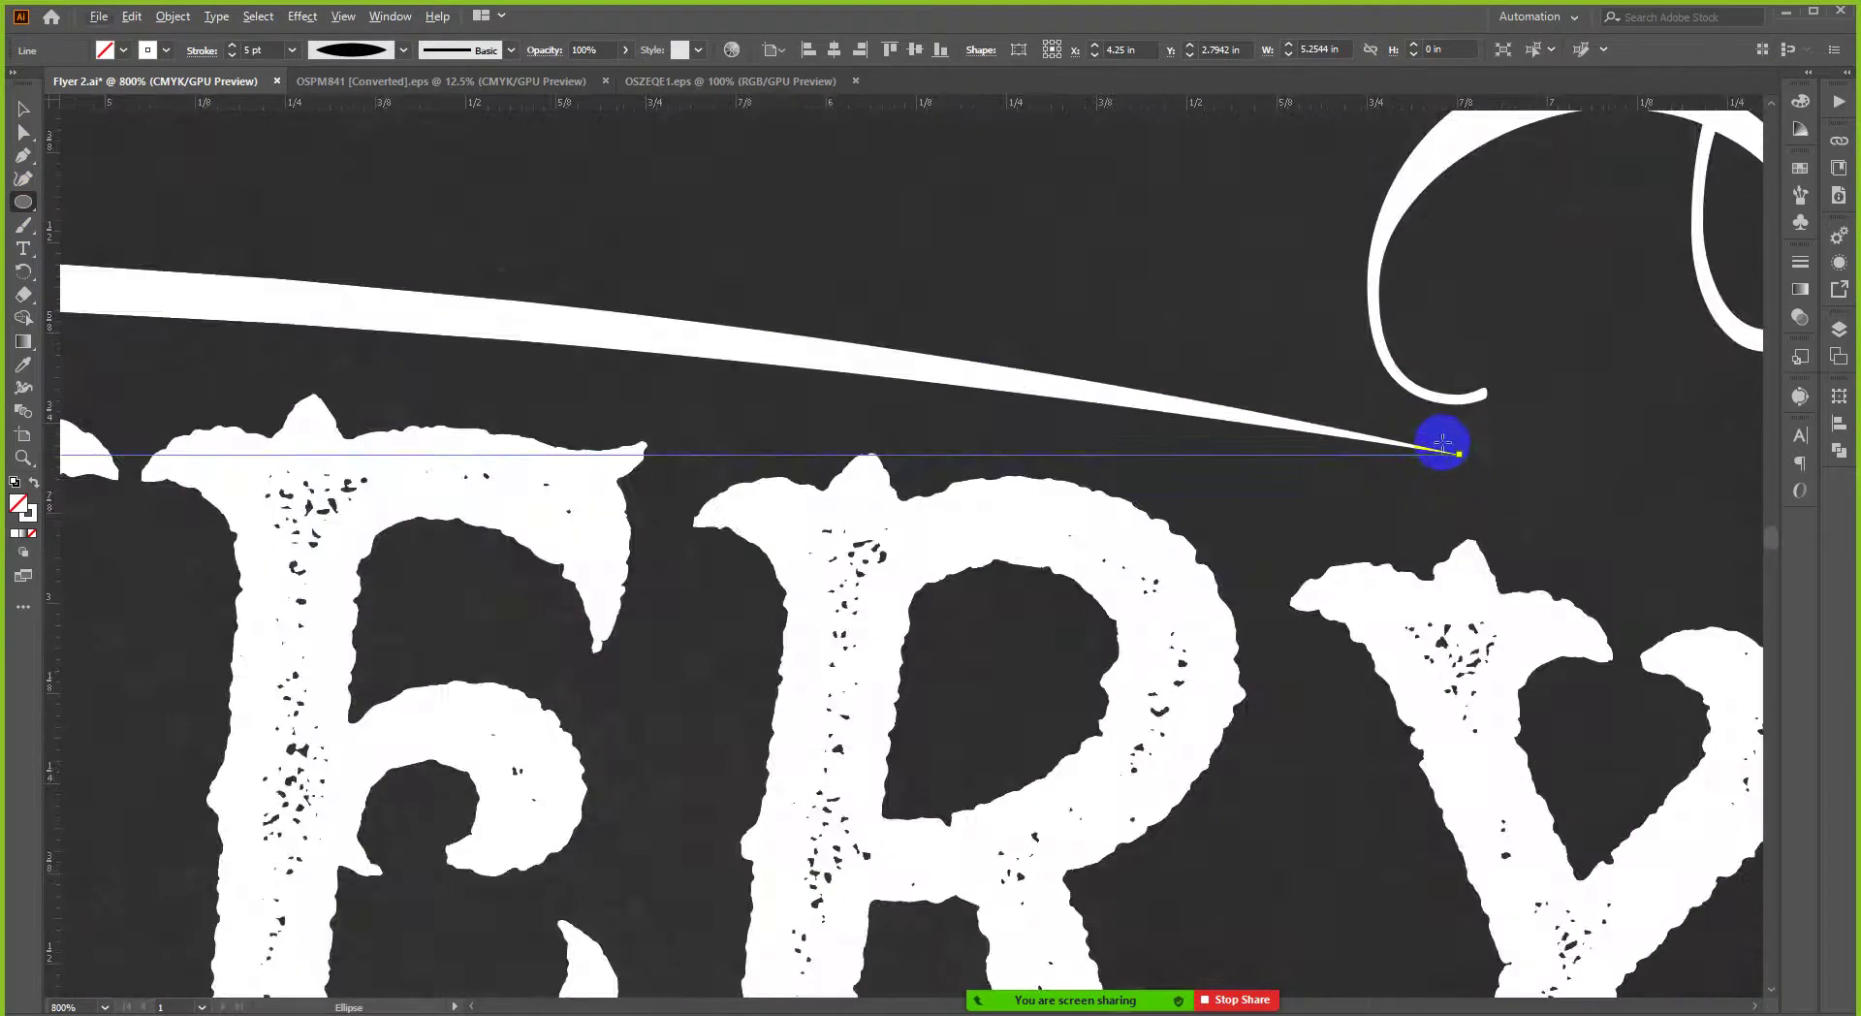
{"action": "left_click_drag", "start_coordinate": [1459, 454], "coordinate": [1469, 468]}
{"action": "scroll", "coordinate": [1433, 457], "scroll_direction": "up", "scroll_amount": 3}
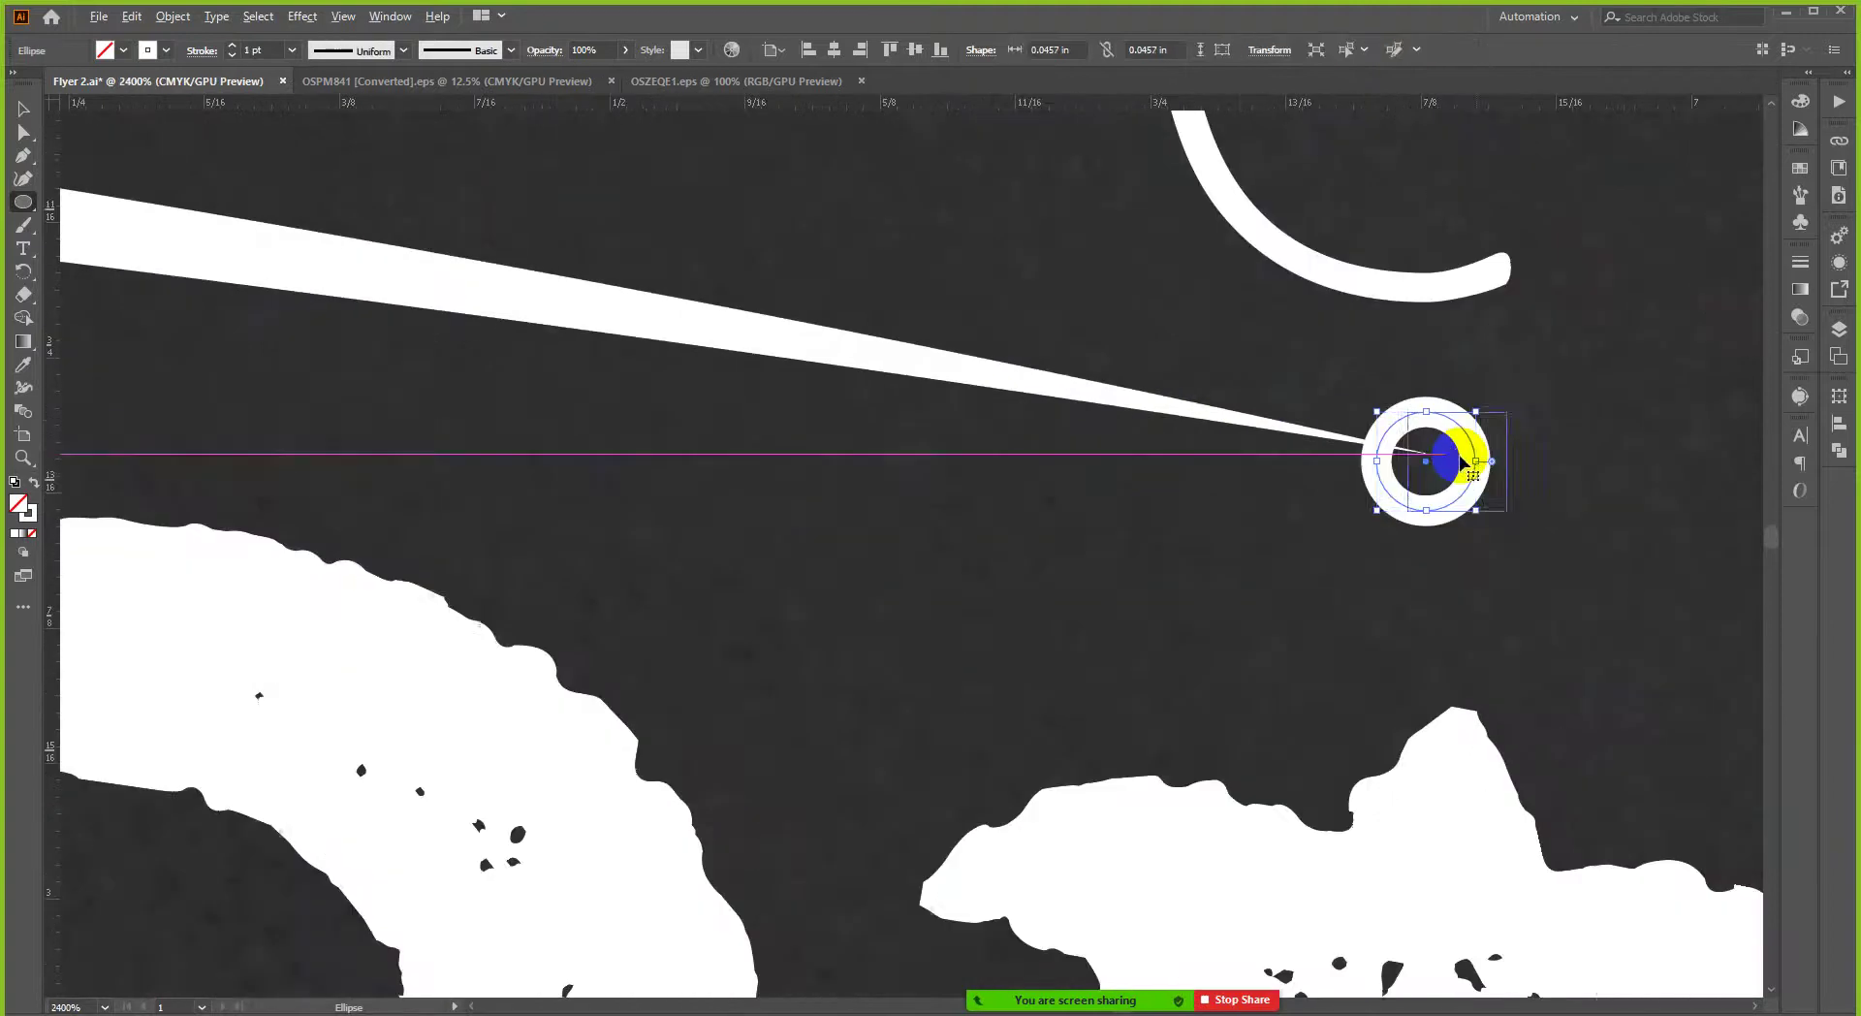
{"action": "left_click", "coordinate": [33, 482]}
{"action": "scroll", "coordinate": [1301, 436], "scroll_direction": "up", "scroll_amount": 2}
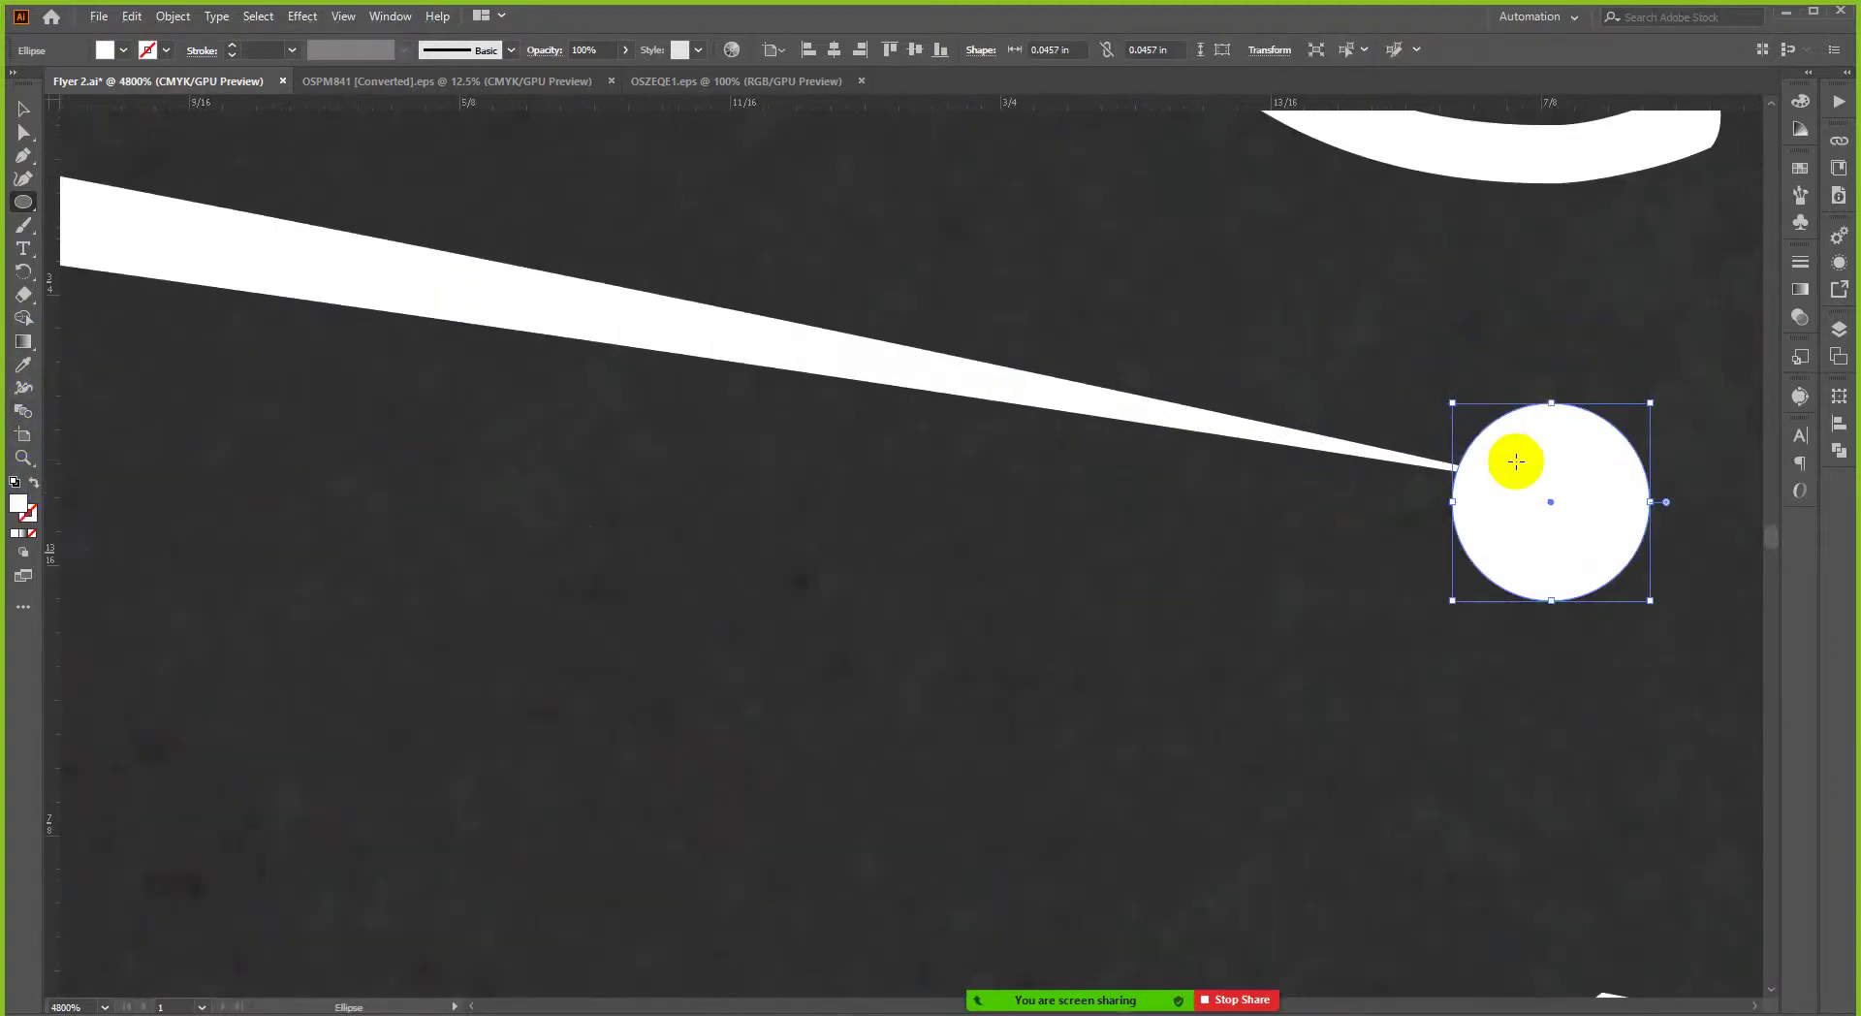
- Align the white dot with the line's right tip and enlarge it proportionally to about 0.054 in
{"action": "key", "text": "v"}
{"action": "left_click_drag", "start_coordinate": [1499, 461], "coordinate": [1461, 442]}
{"action": "scroll", "coordinate": [1505, 423], "scroll_direction": "down", "scroll_amount": 2}
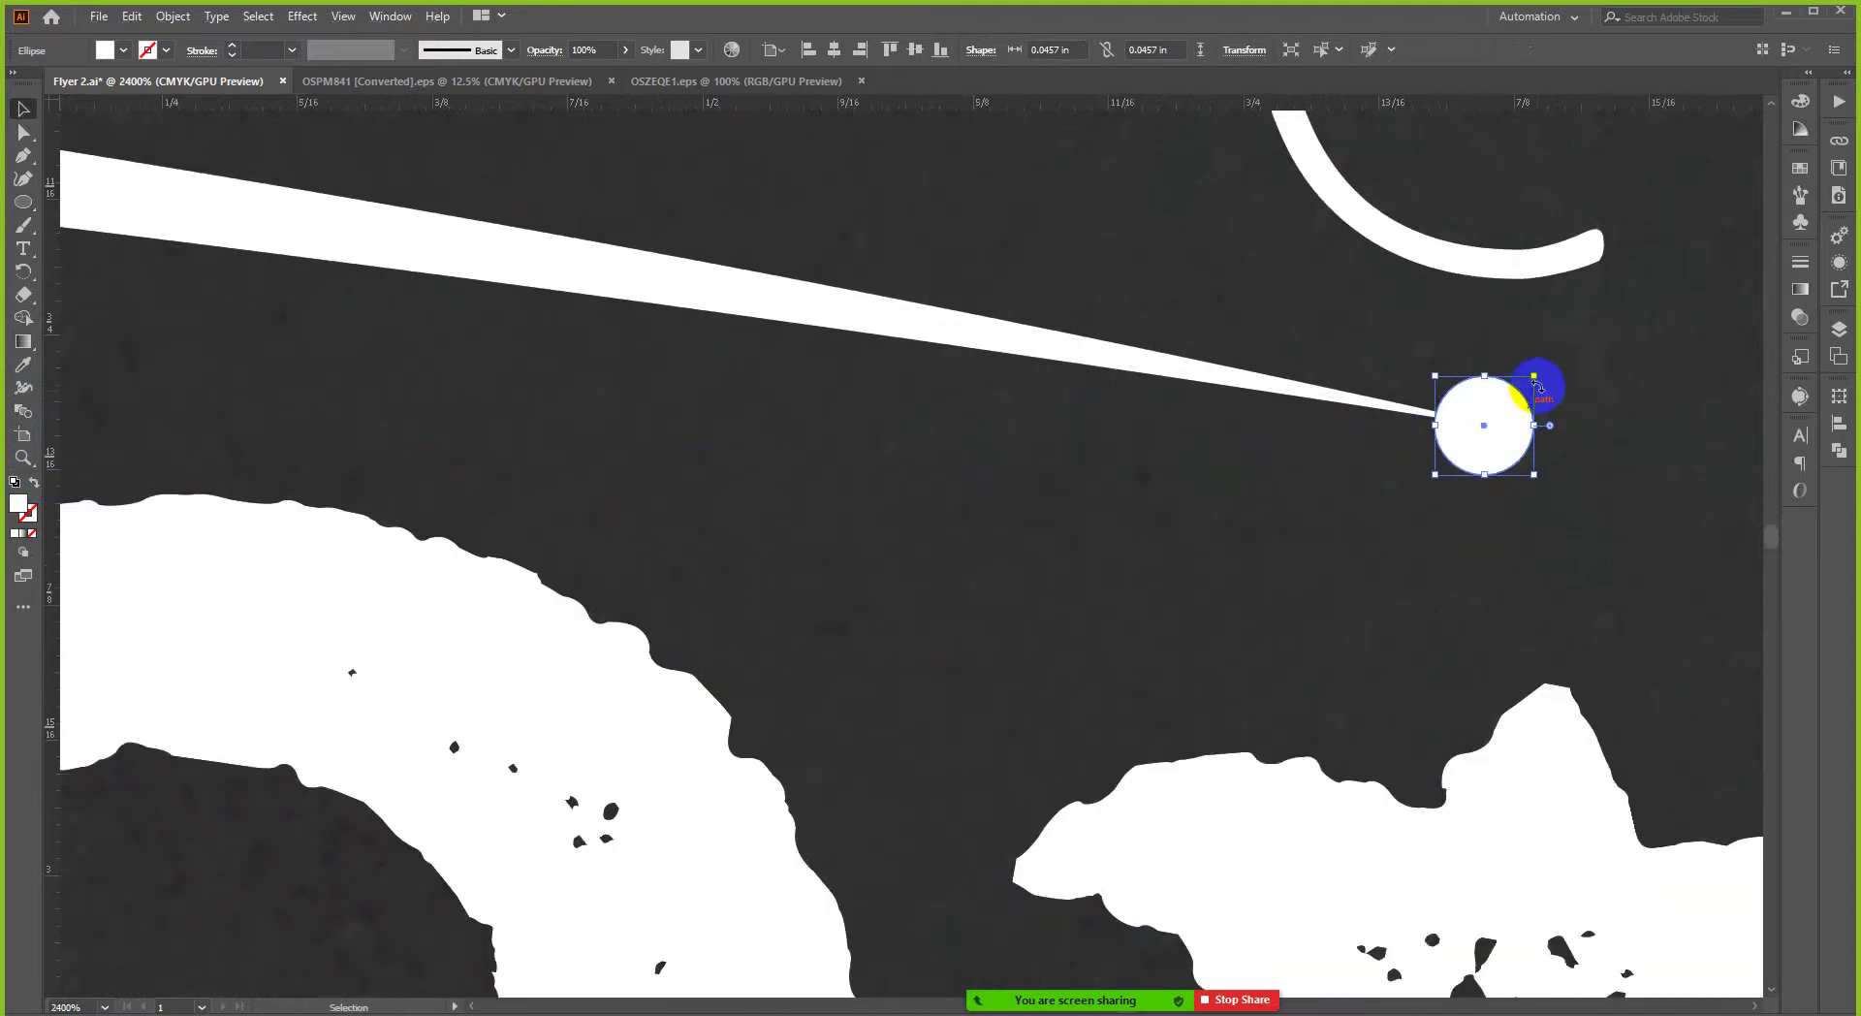
{"action": "left_click_drag", "start_coordinate": [1534, 377], "coordinate": [1557, 371]}
{"action": "scroll", "coordinate": [1570, 397], "scroll_direction": "down", "scroll_amount": 6}
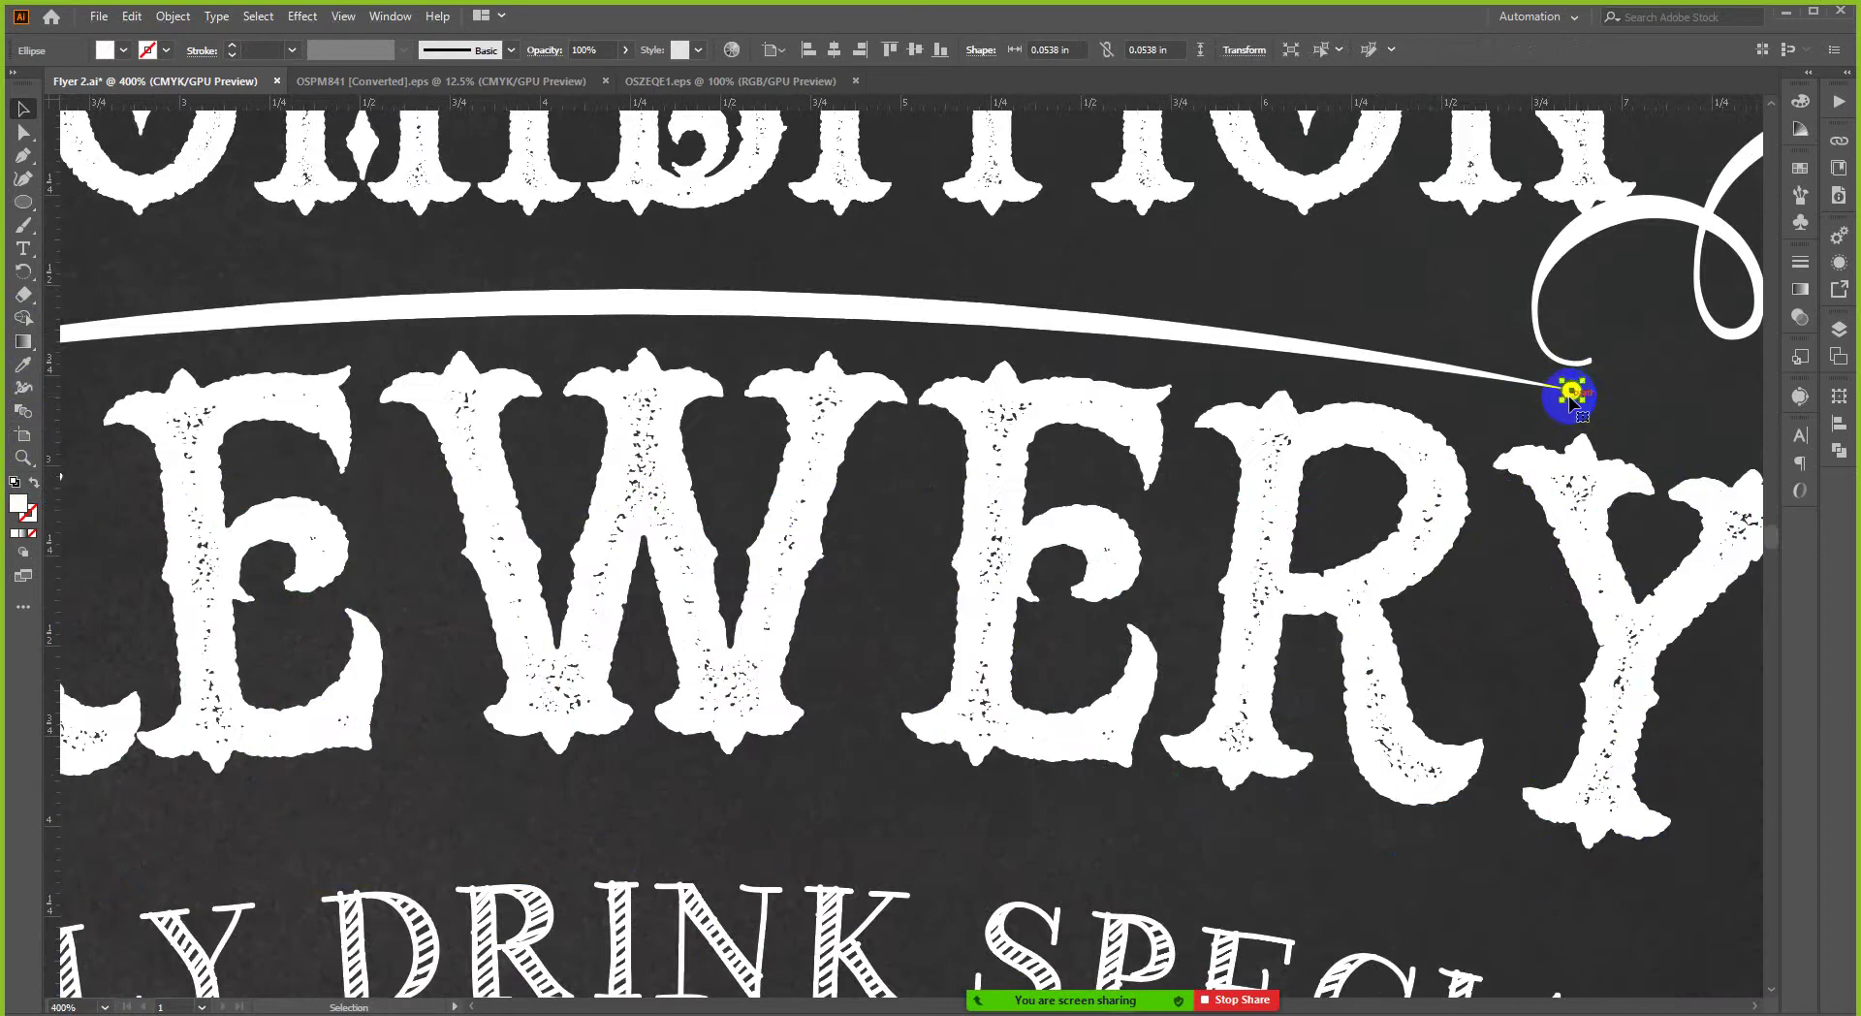
{"action": "scroll", "coordinate": [1570, 397], "scroll_direction": "down", "scroll_amount": 3}
- Copy the dot horizontally across to the arched line's left tip
{"action": "scroll", "coordinate": [1565, 403], "scroll_direction": "up", "scroll_amount": 8}
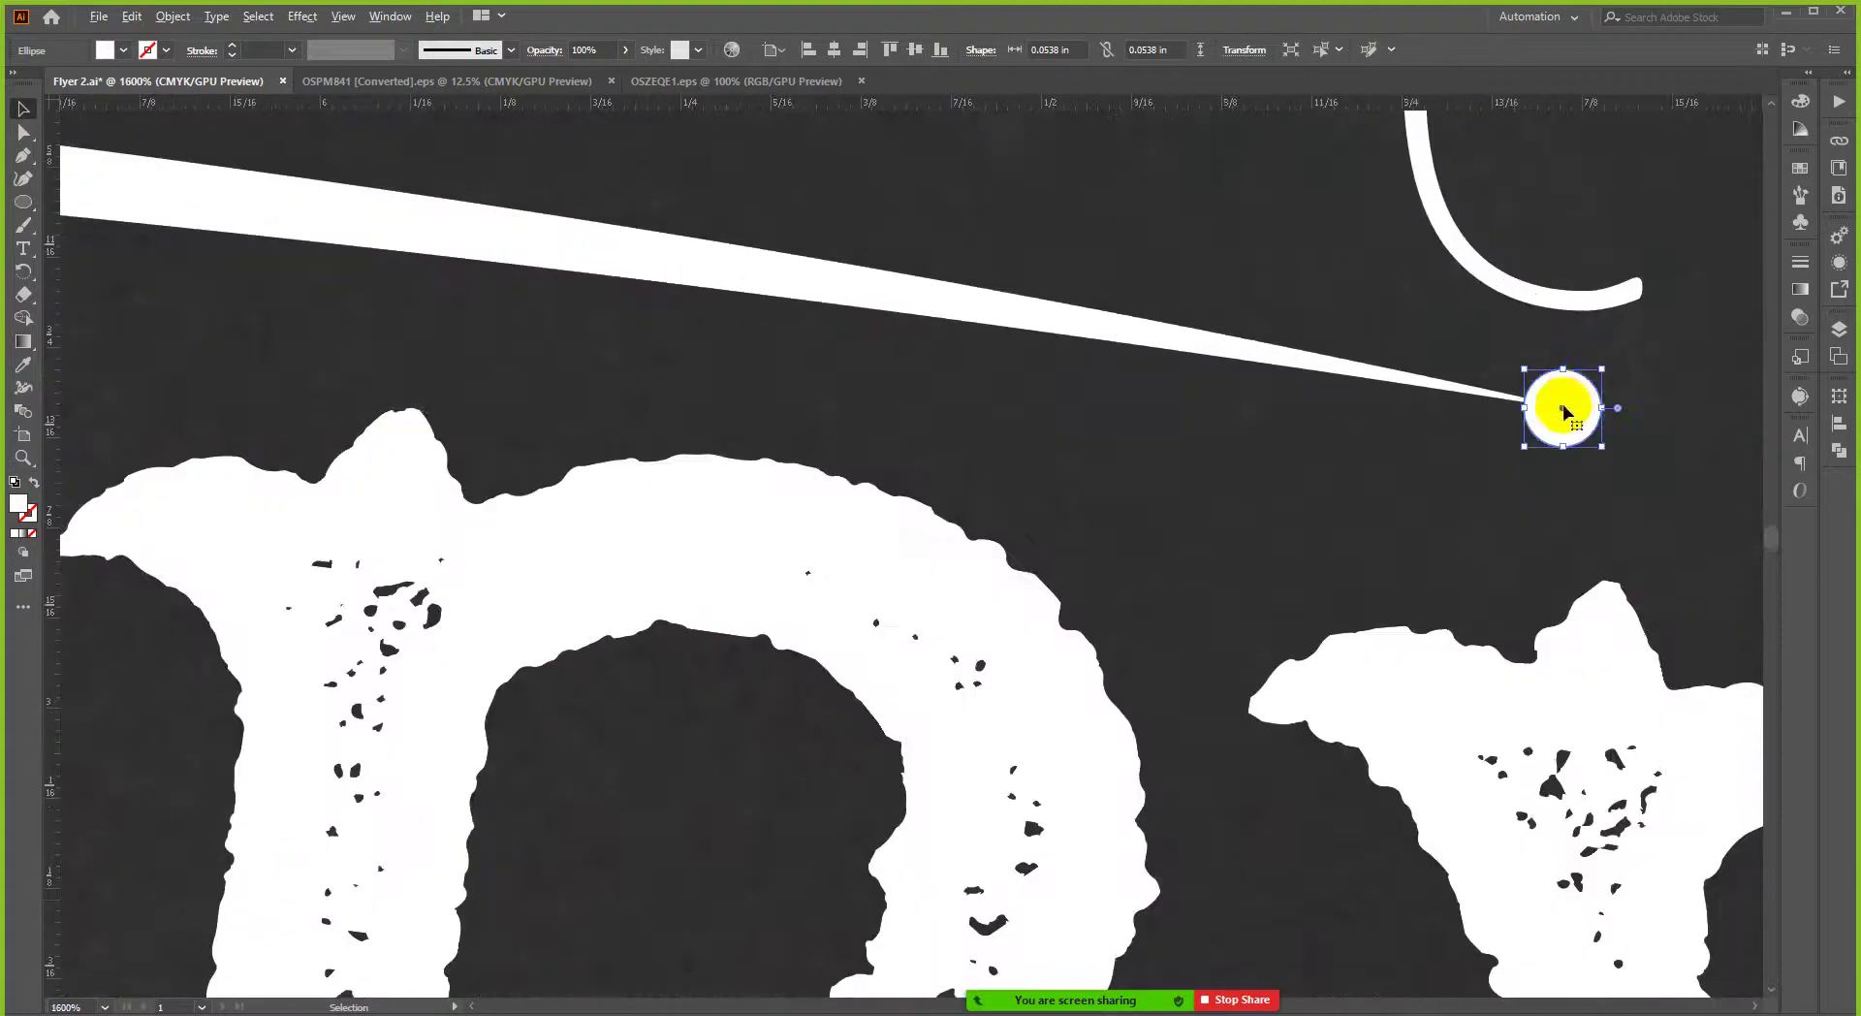
{"action": "left_click_drag", "start_coordinate": [1573, 423], "coordinate": [315, 400]}
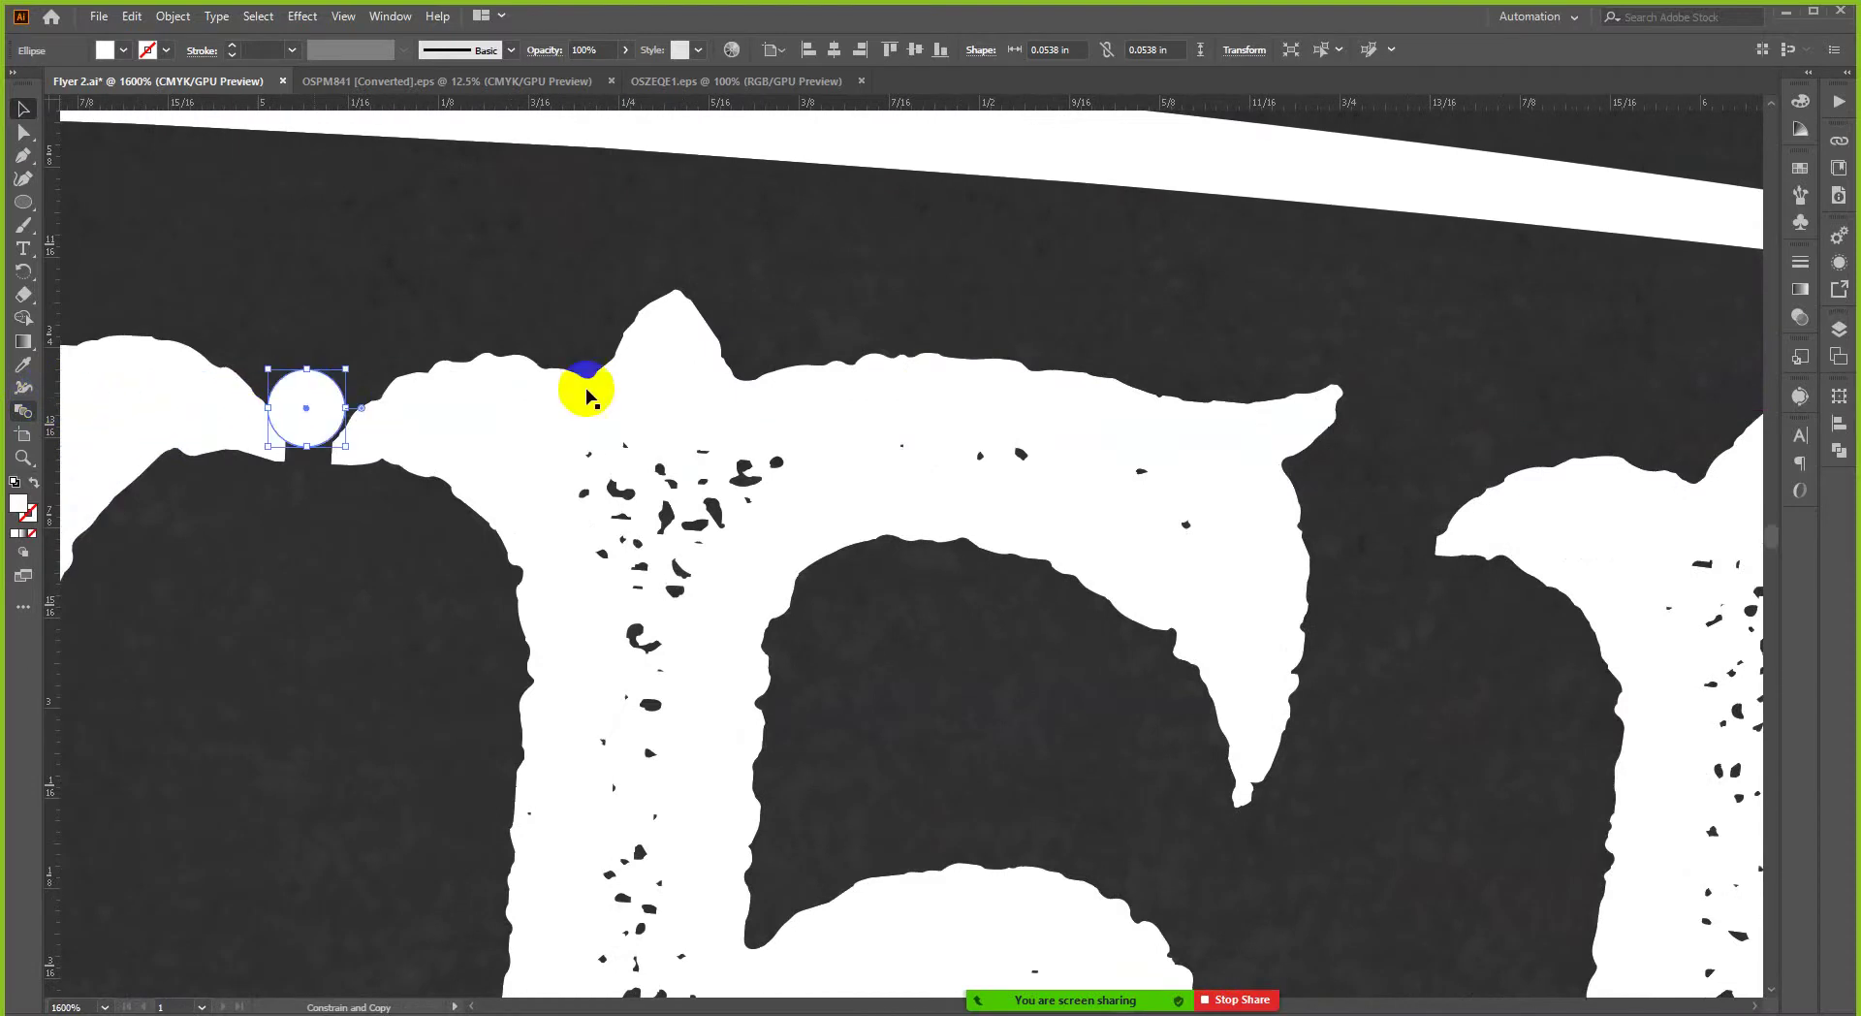
{"action": "scroll", "coordinate": [739, 387], "scroll_direction": "down", "scroll_amount": 5}
{"action": "scroll", "coordinate": [382, 399], "scroll_direction": "down", "scroll_amount": 3}
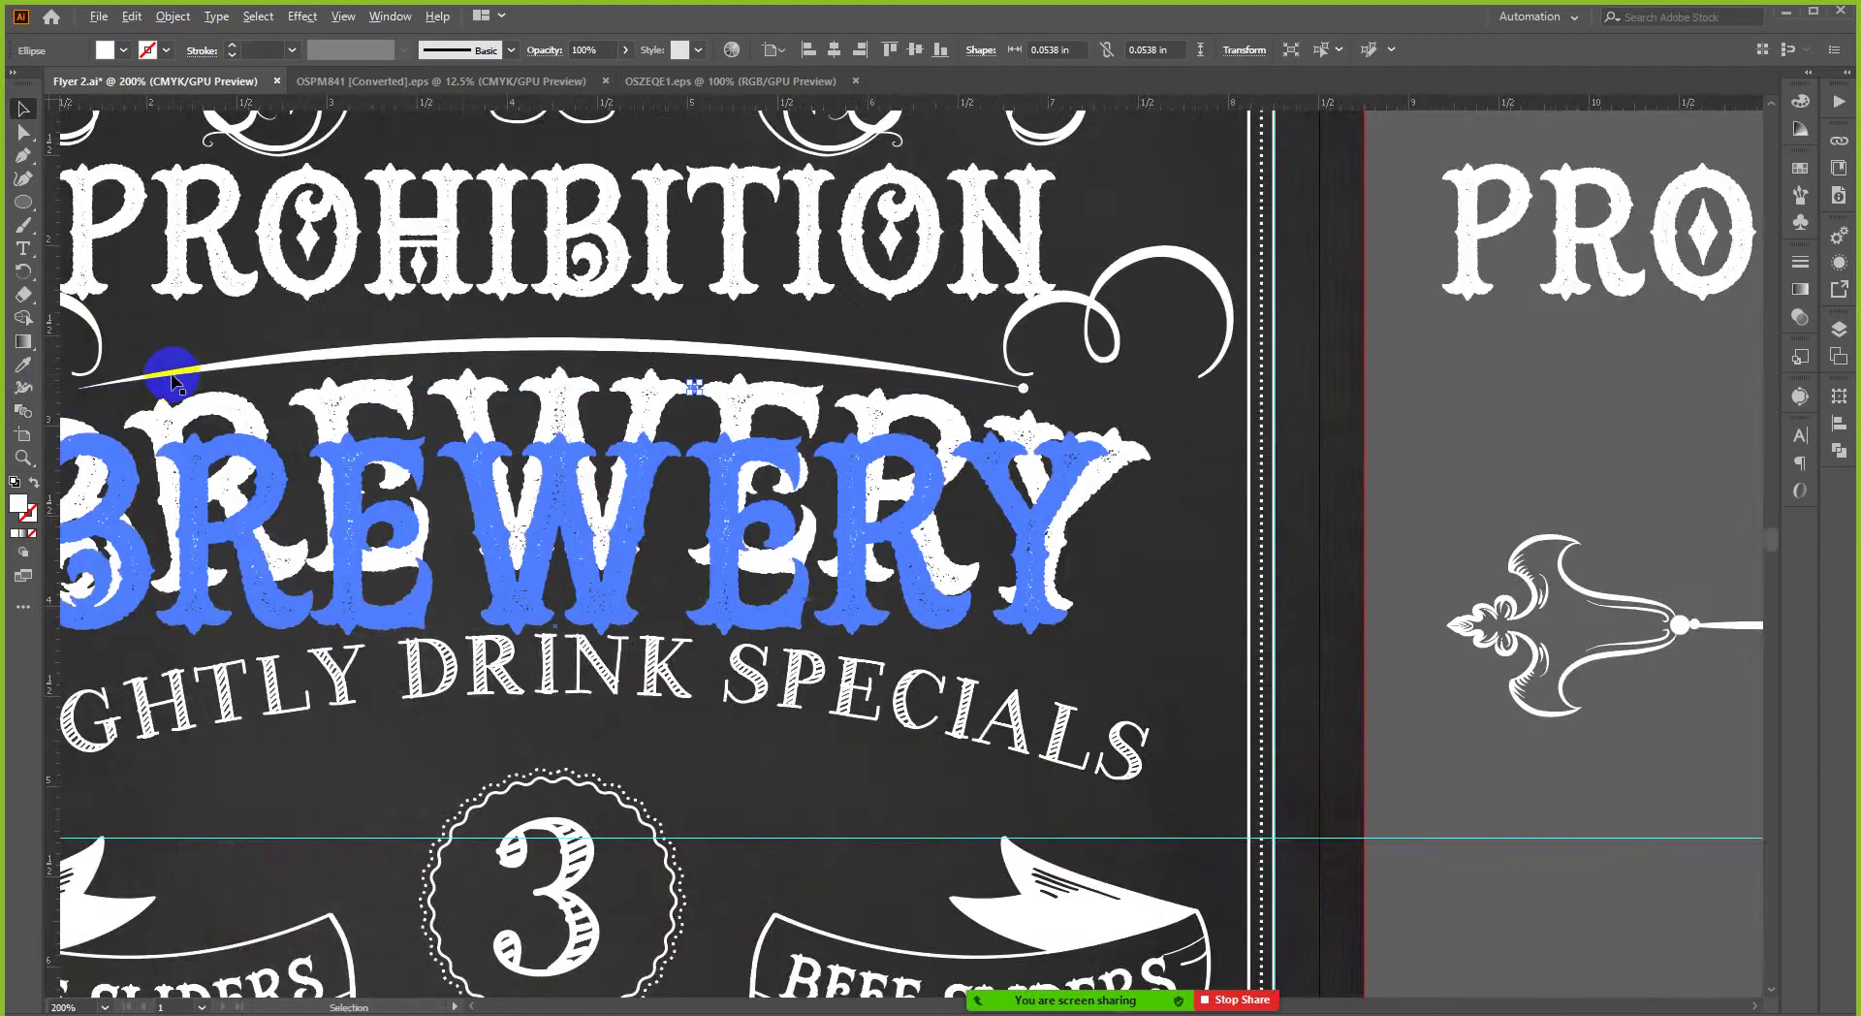
{"action": "scroll", "coordinate": [756, 428], "scroll_direction": "up", "scroll_amount": 4}
{"action": "scroll", "coordinate": [1120, 433], "scroll_direction": "down", "scroll_amount": 2}
{"action": "left_click_drag", "start_coordinate": [1113, 415], "coordinate": [465, 456]}
{"action": "scroll", "coordinate": [465, 437], "scroll_direction": "up", "scroll_amount": 6}
{"action": "scroll", "coordinate": [466, 456], "scroll_direction": "down", "scroll_amount": 10}
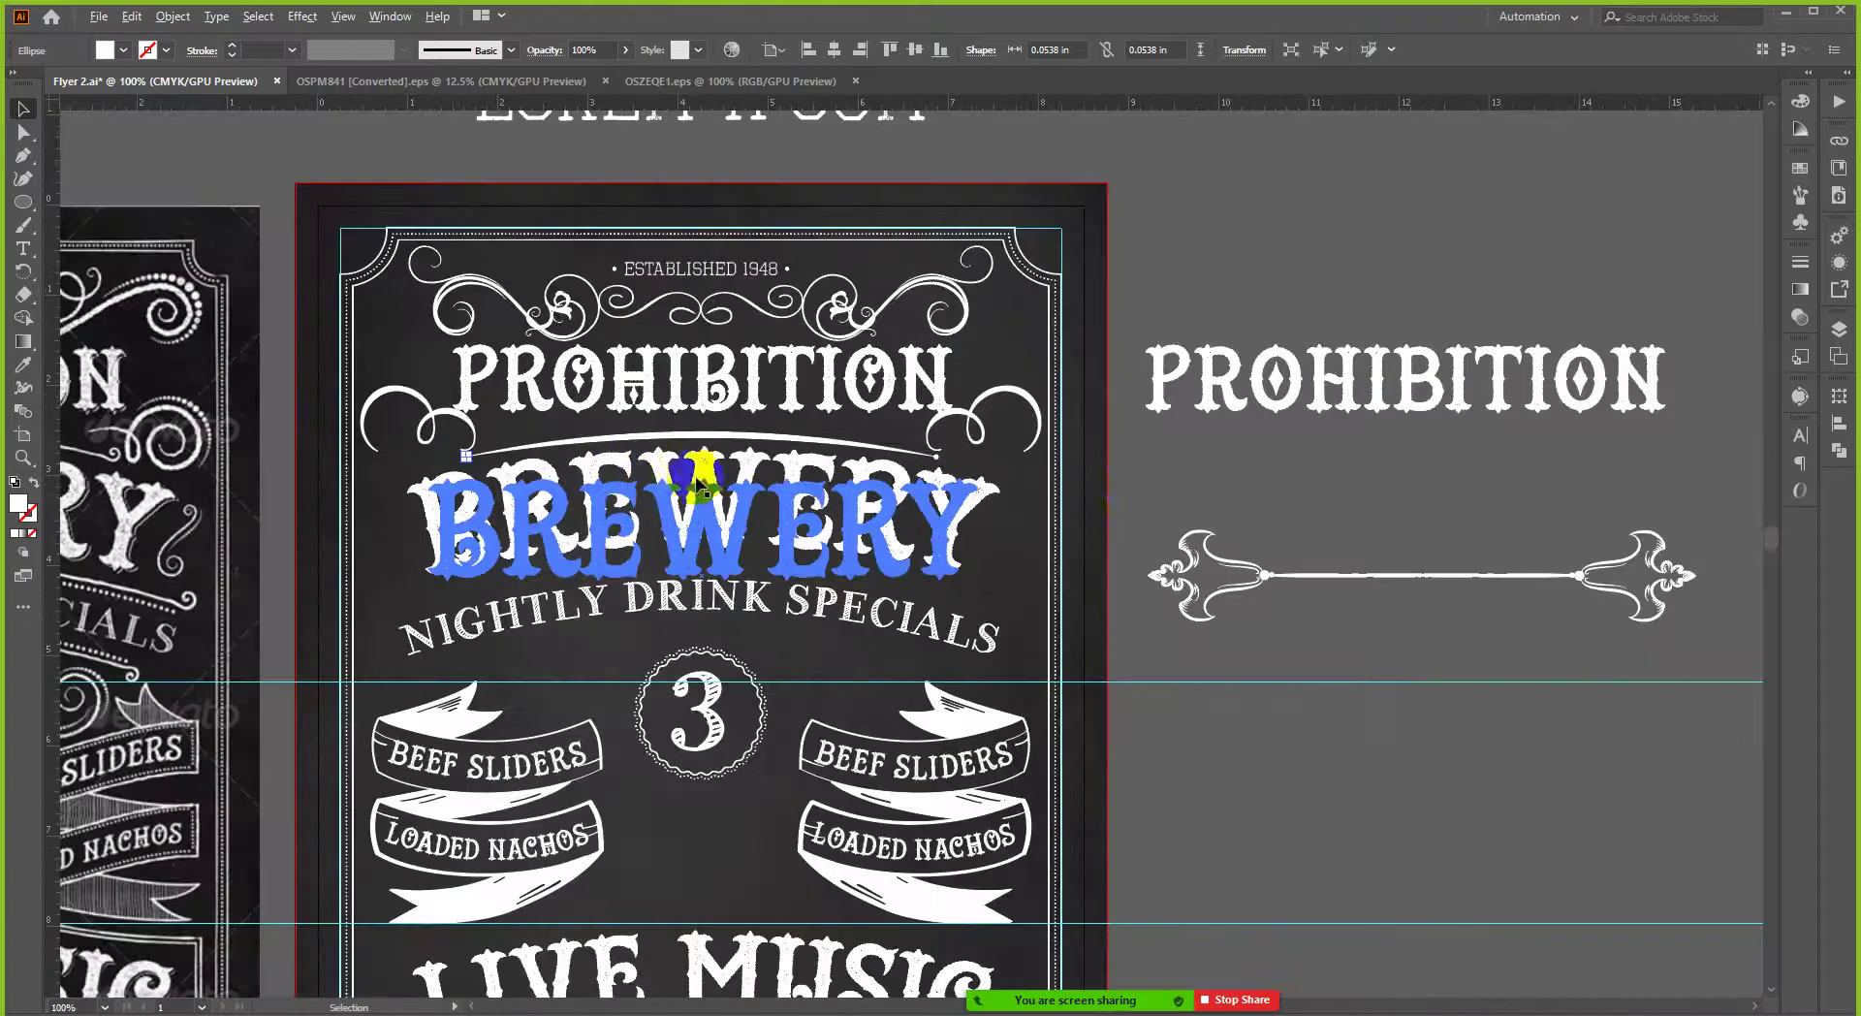
- Try to set the width of both end dots on the arched line to 0.08 in
{"action": "left_click", "coordinate": [984, 458]}
{"action": "scroll", "coordinate": [950, 448], "scroll_direction": "up", "scroll_amount": 4}
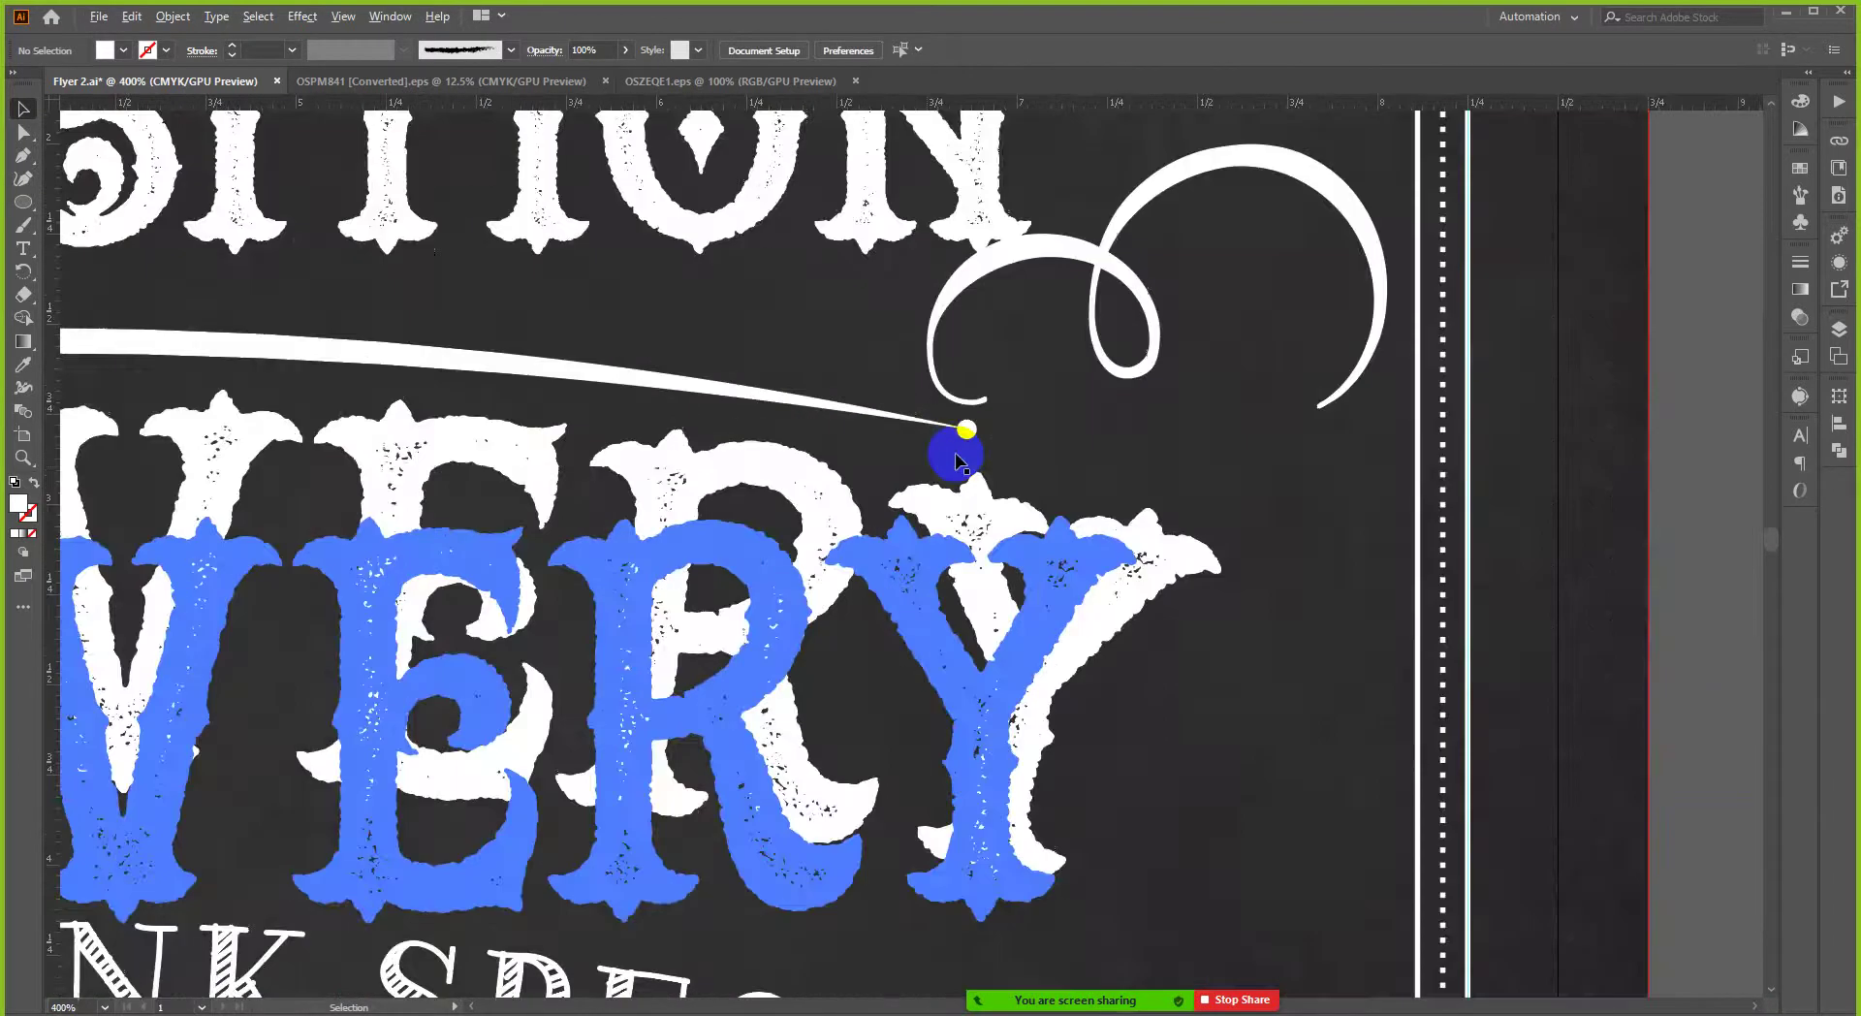
{"action": "scroll", "coordinate": [1144, 445], "scroll_direction": "down", "scroll_amount": 3}
{"action": "left_click", "coordinate": [1071, 444]}
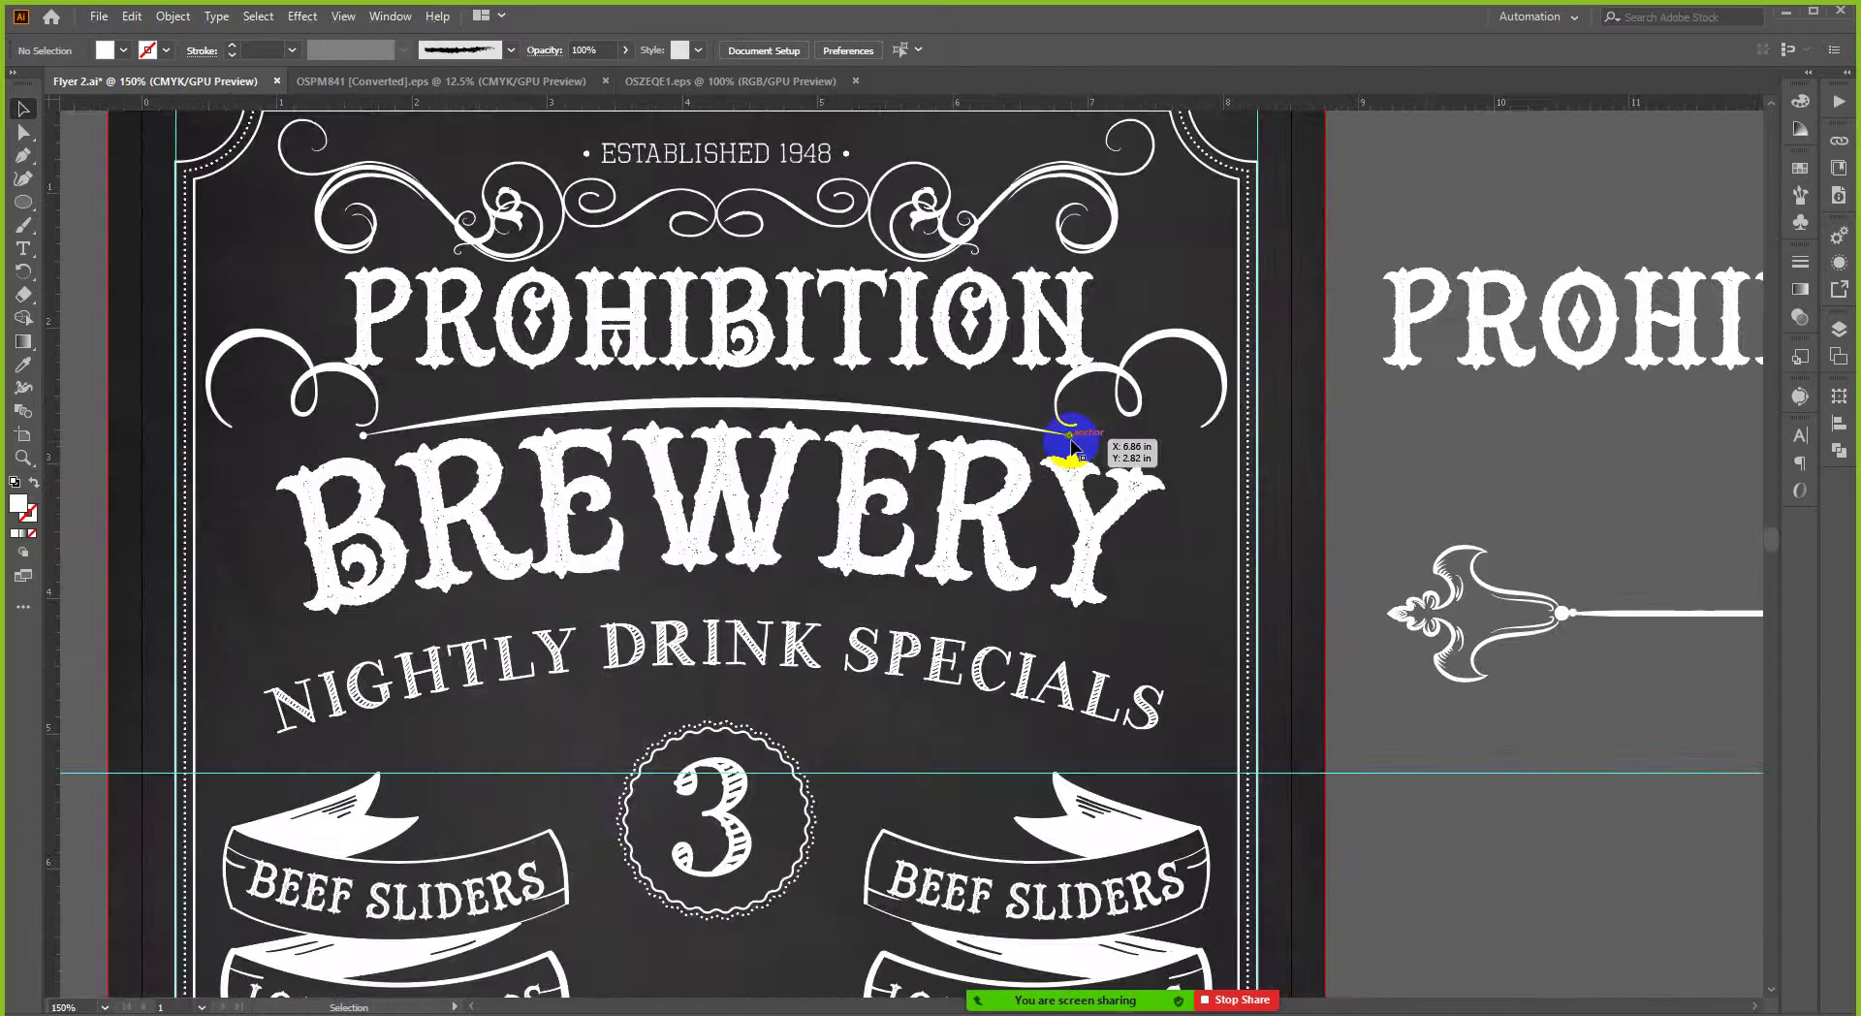
{"action": "left_click_drag", "start_coordinate": [1071, 444], "coordinate": [365, 428]}
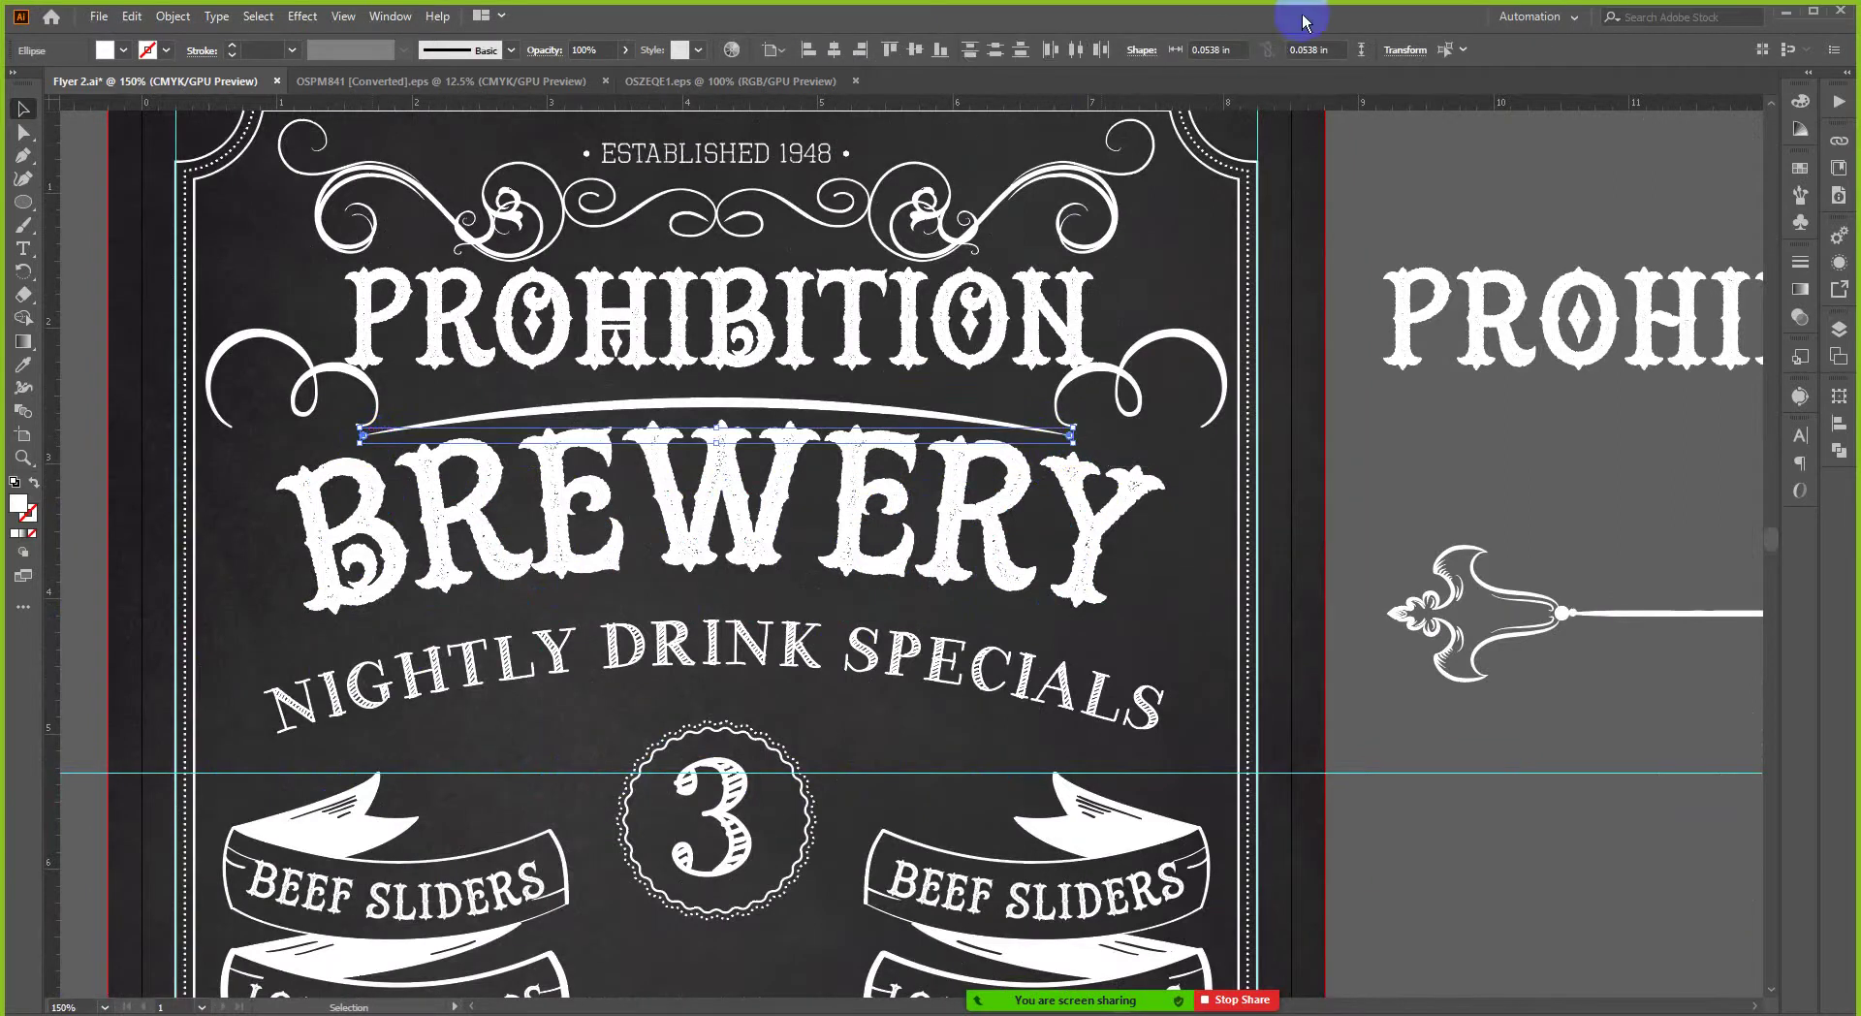
{"action": "left_click", "coordinate": [1306, 55]}
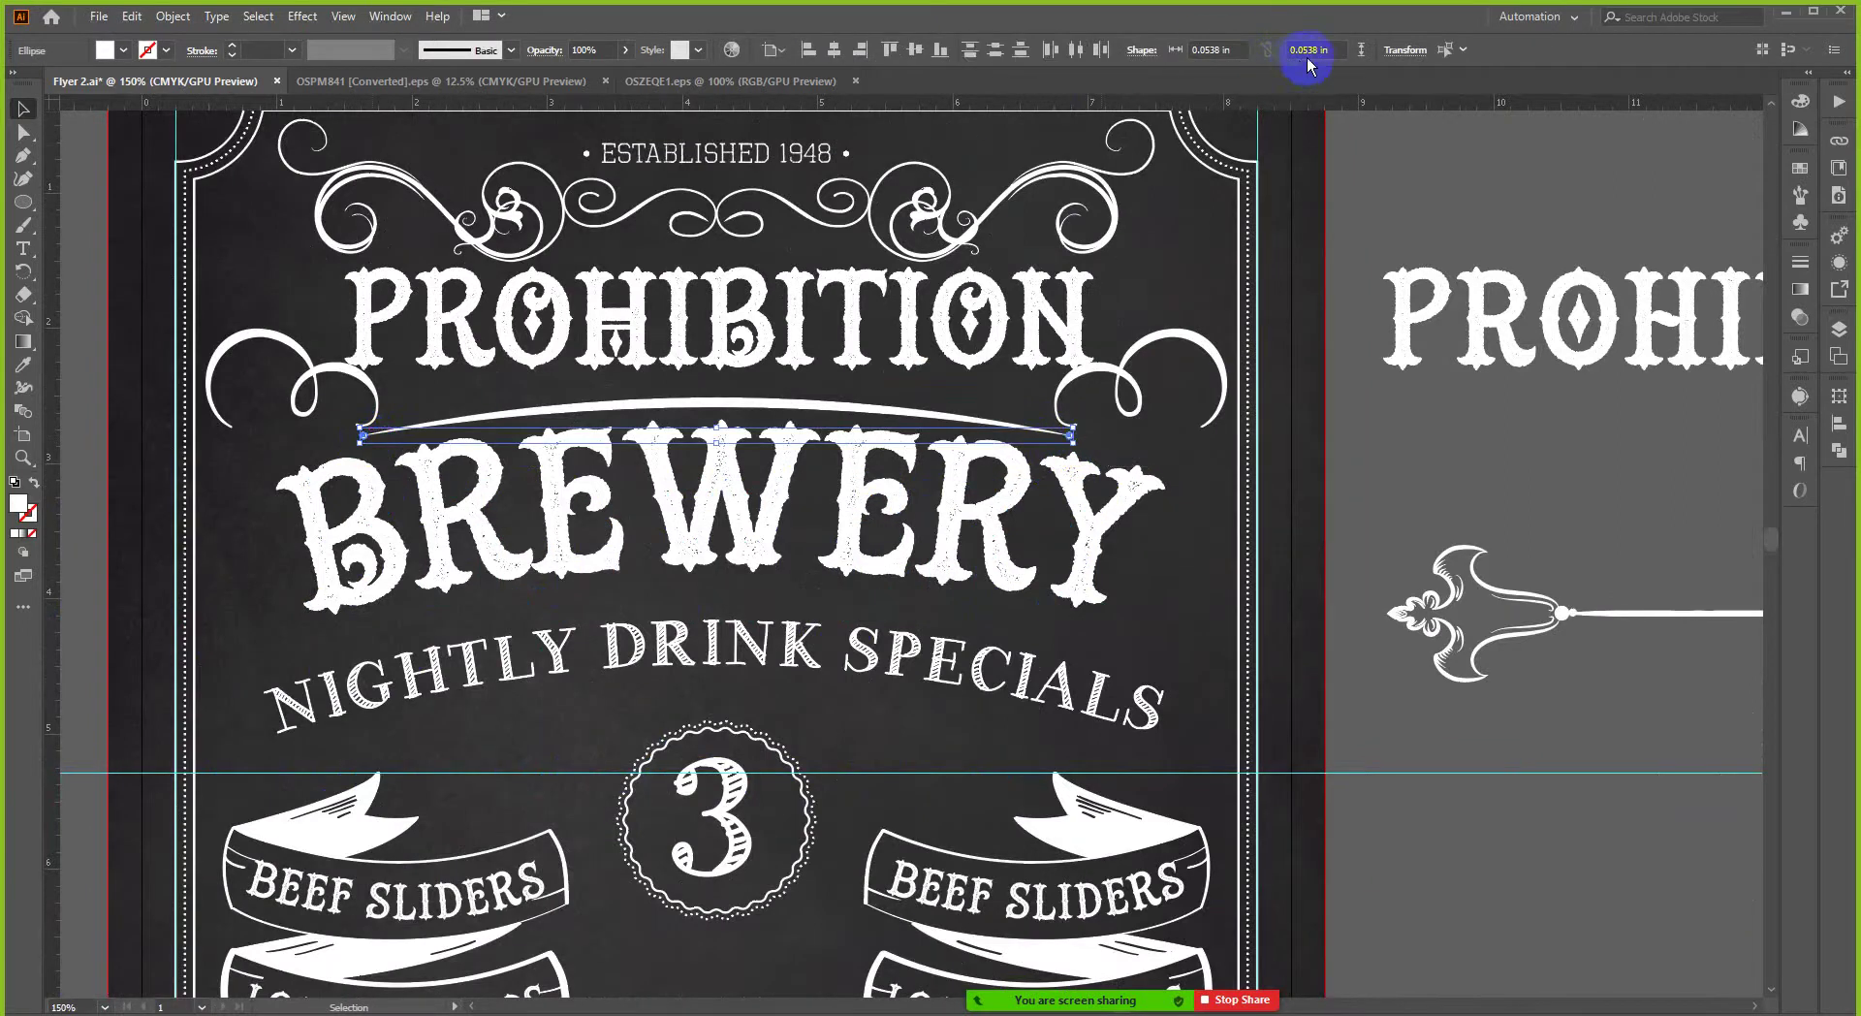
{"action": "left_click", "coordinate": [1229, 51]}
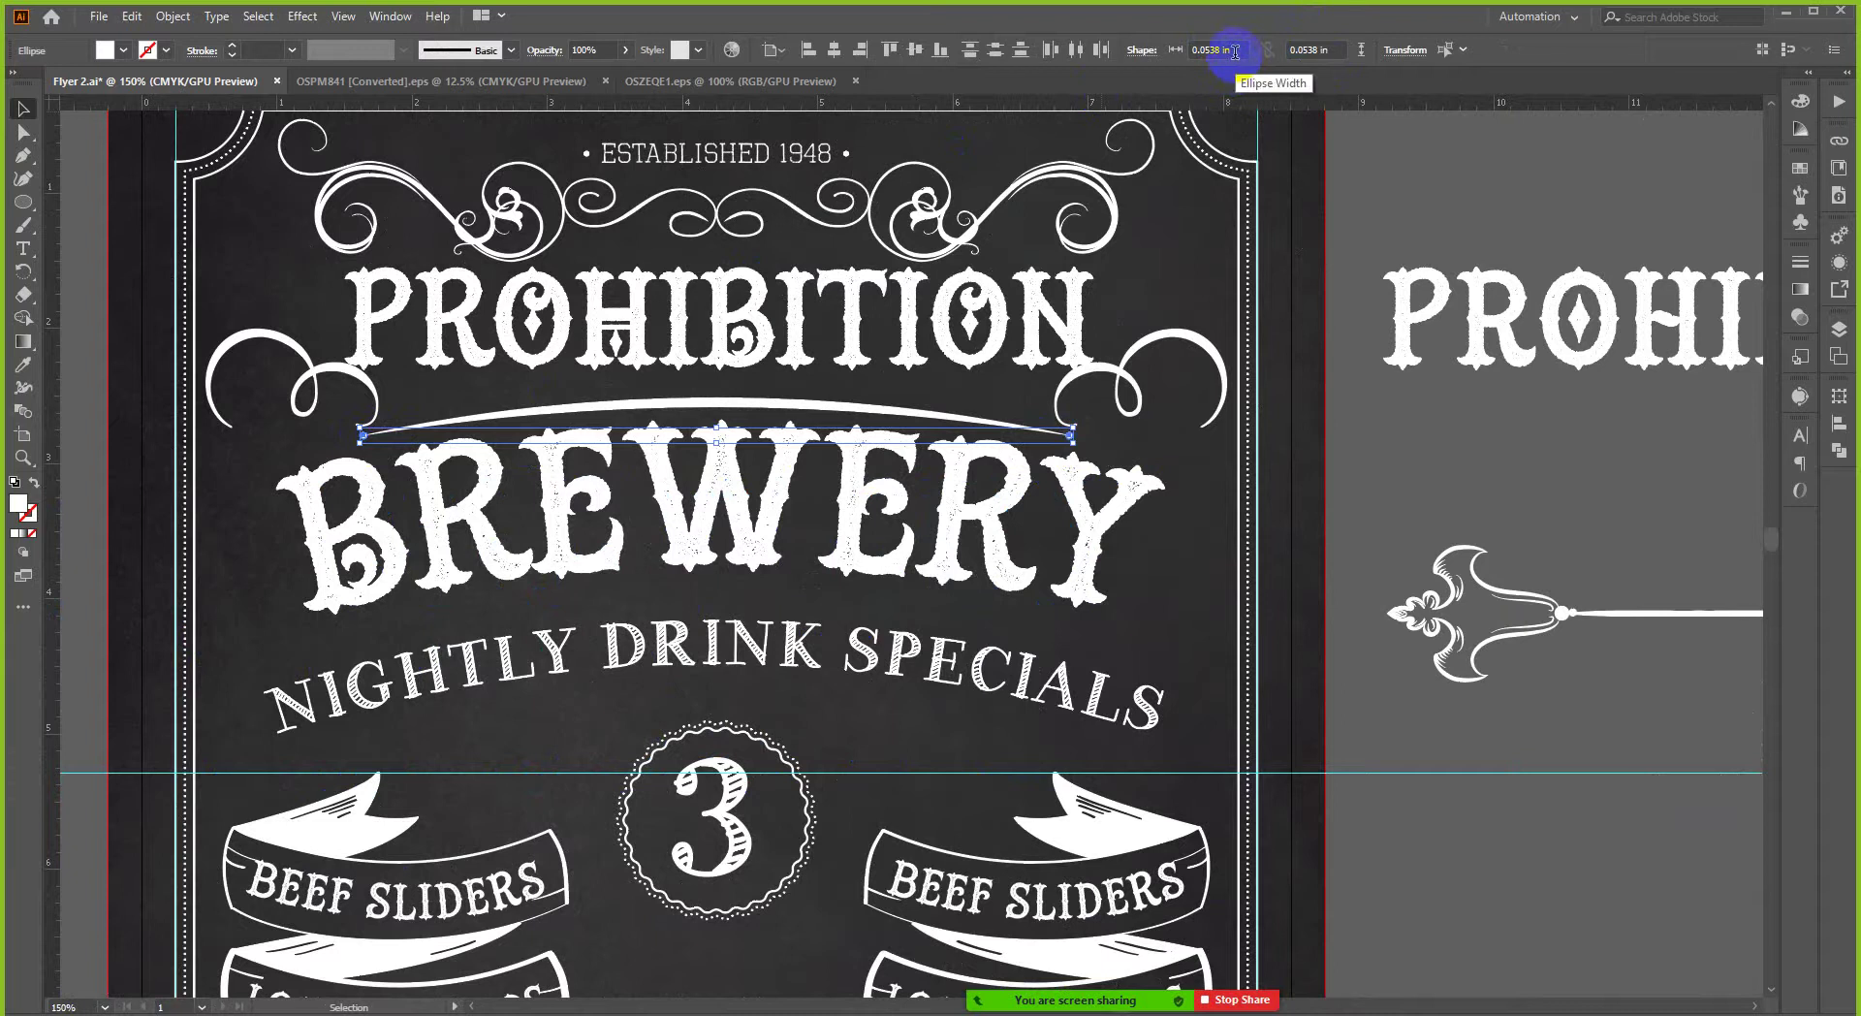
{"action": "left_click", "coordinate": [1234, 52]}
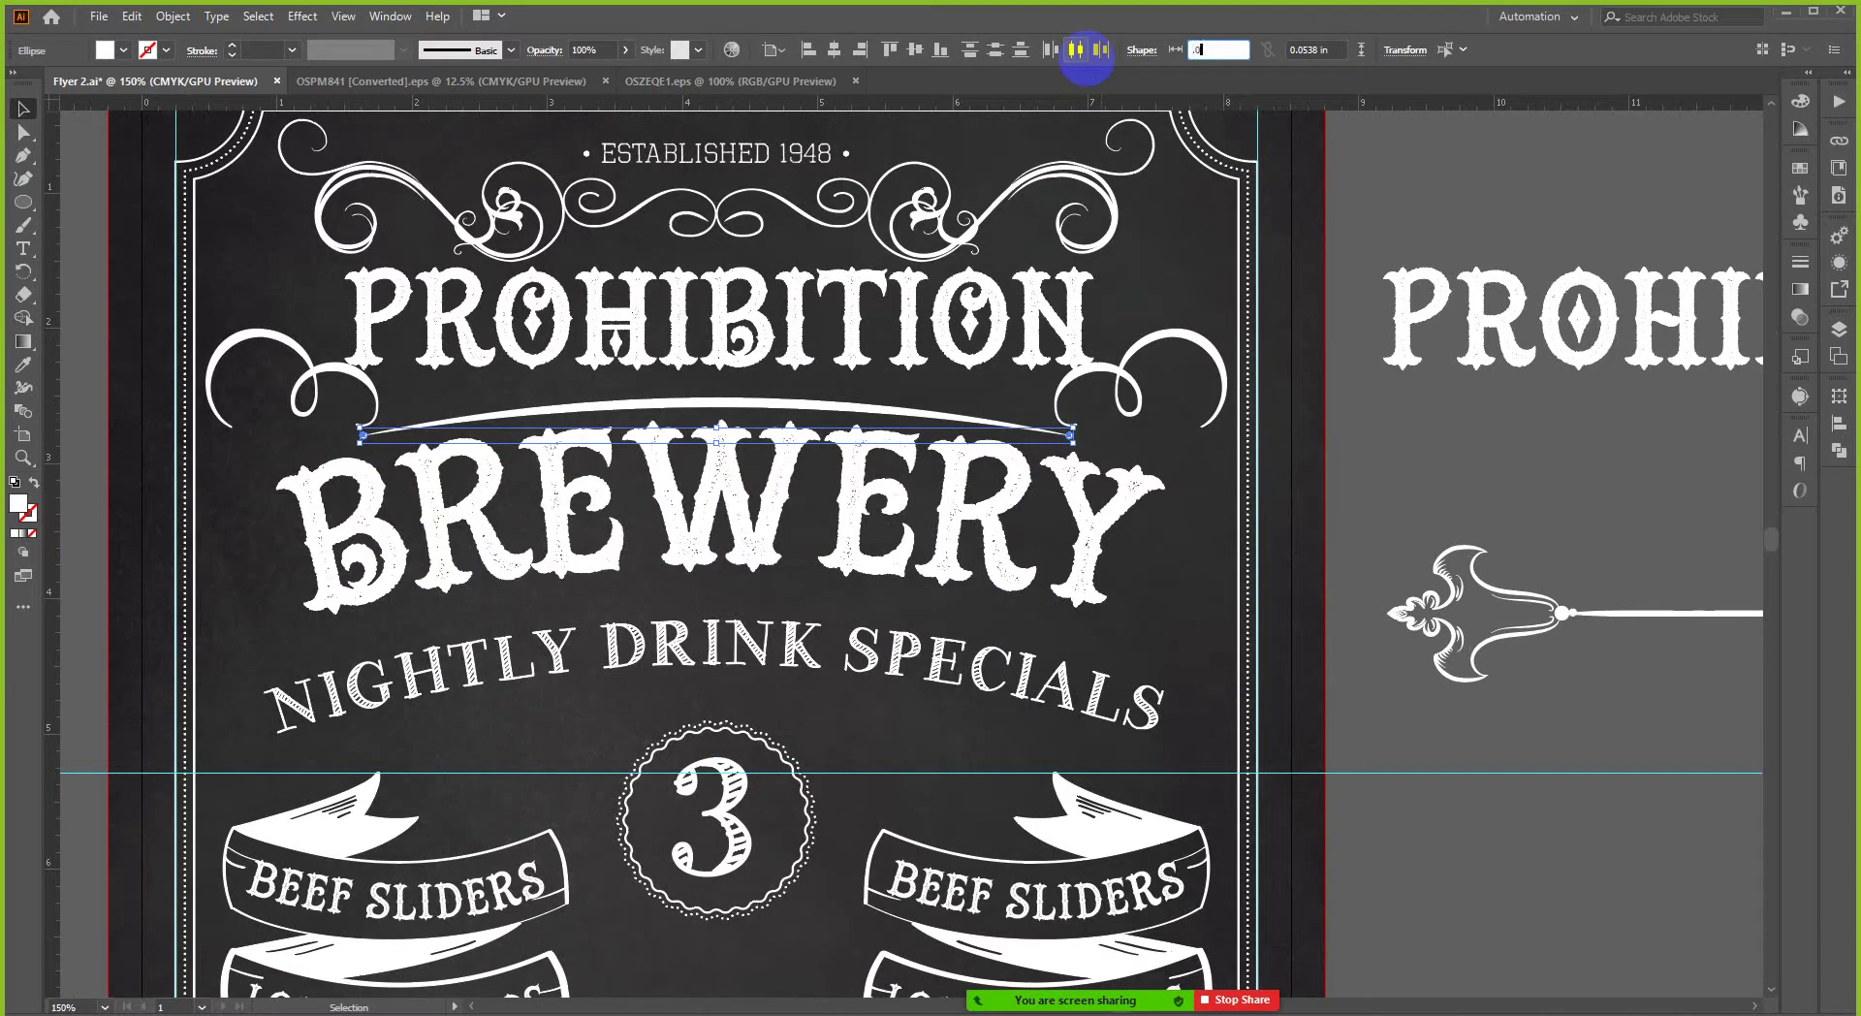
{"action": "key", "text": "Return"}
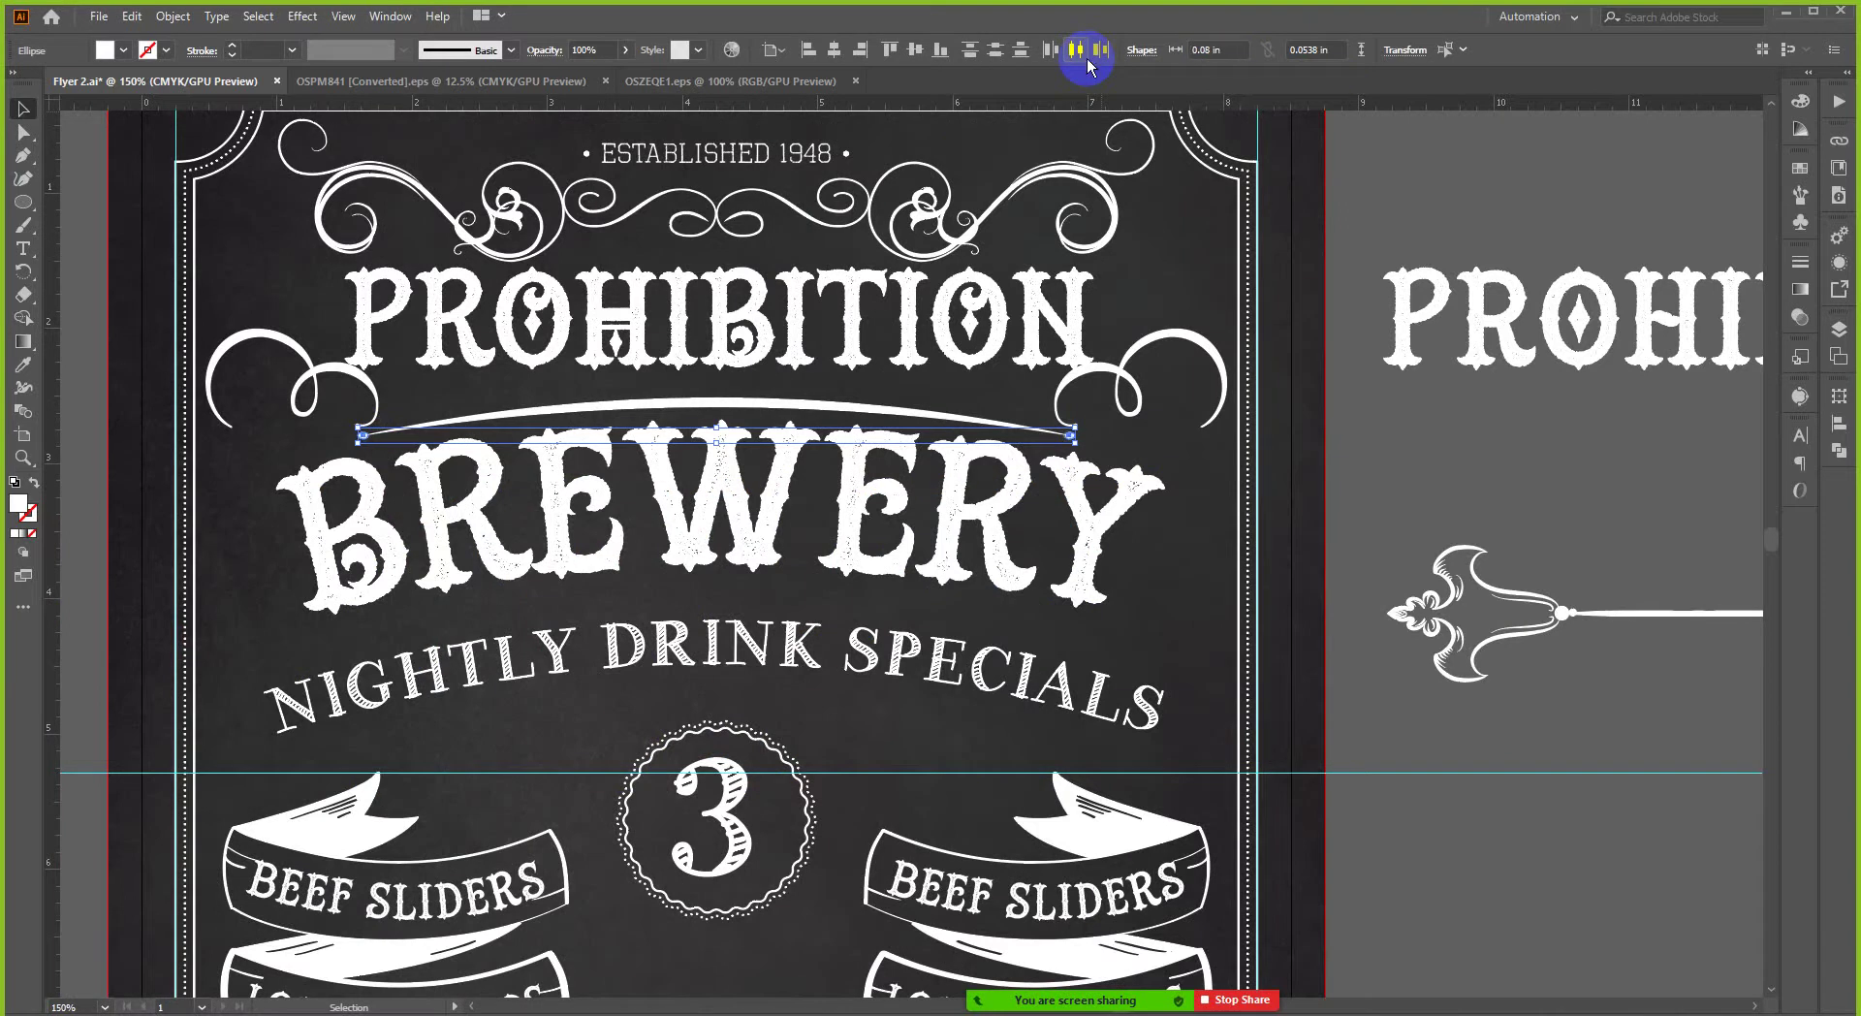
{"action": "key", "text": "a"}
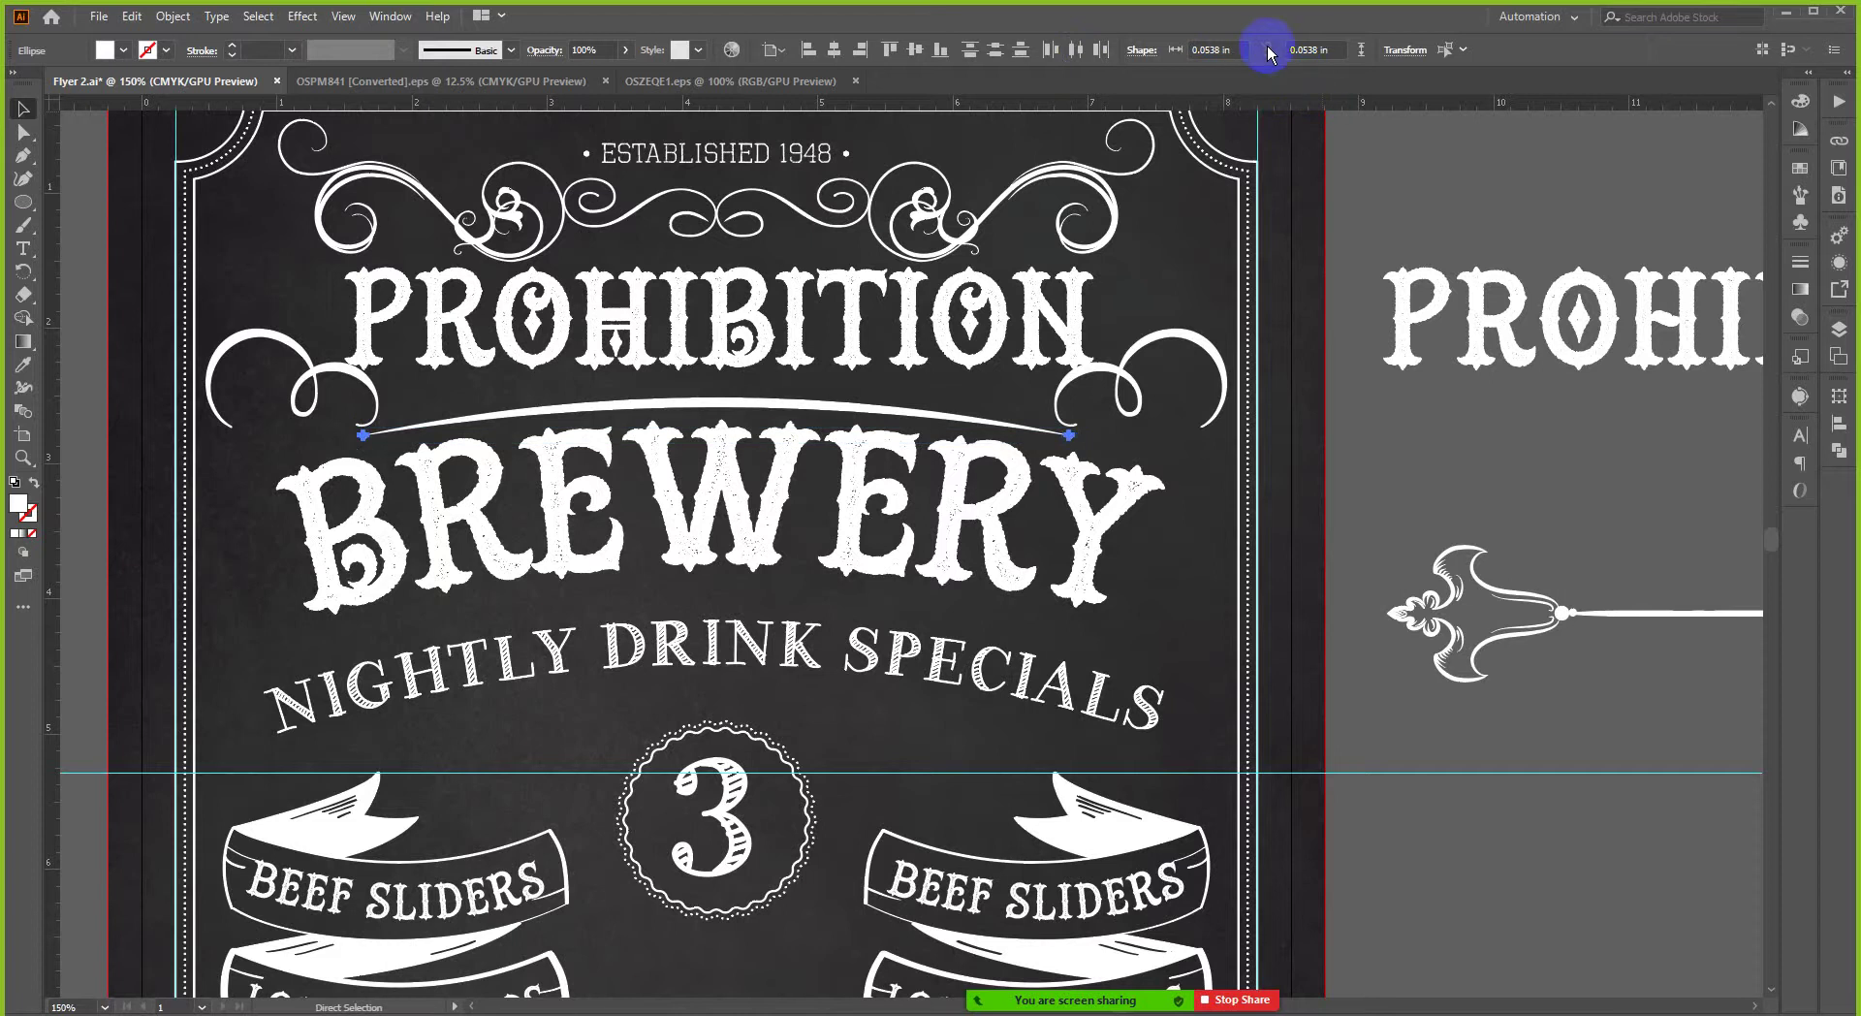
{"action": "key", "text": "v"}
{"action": "left_click", "coordinate": [1357, 150]}
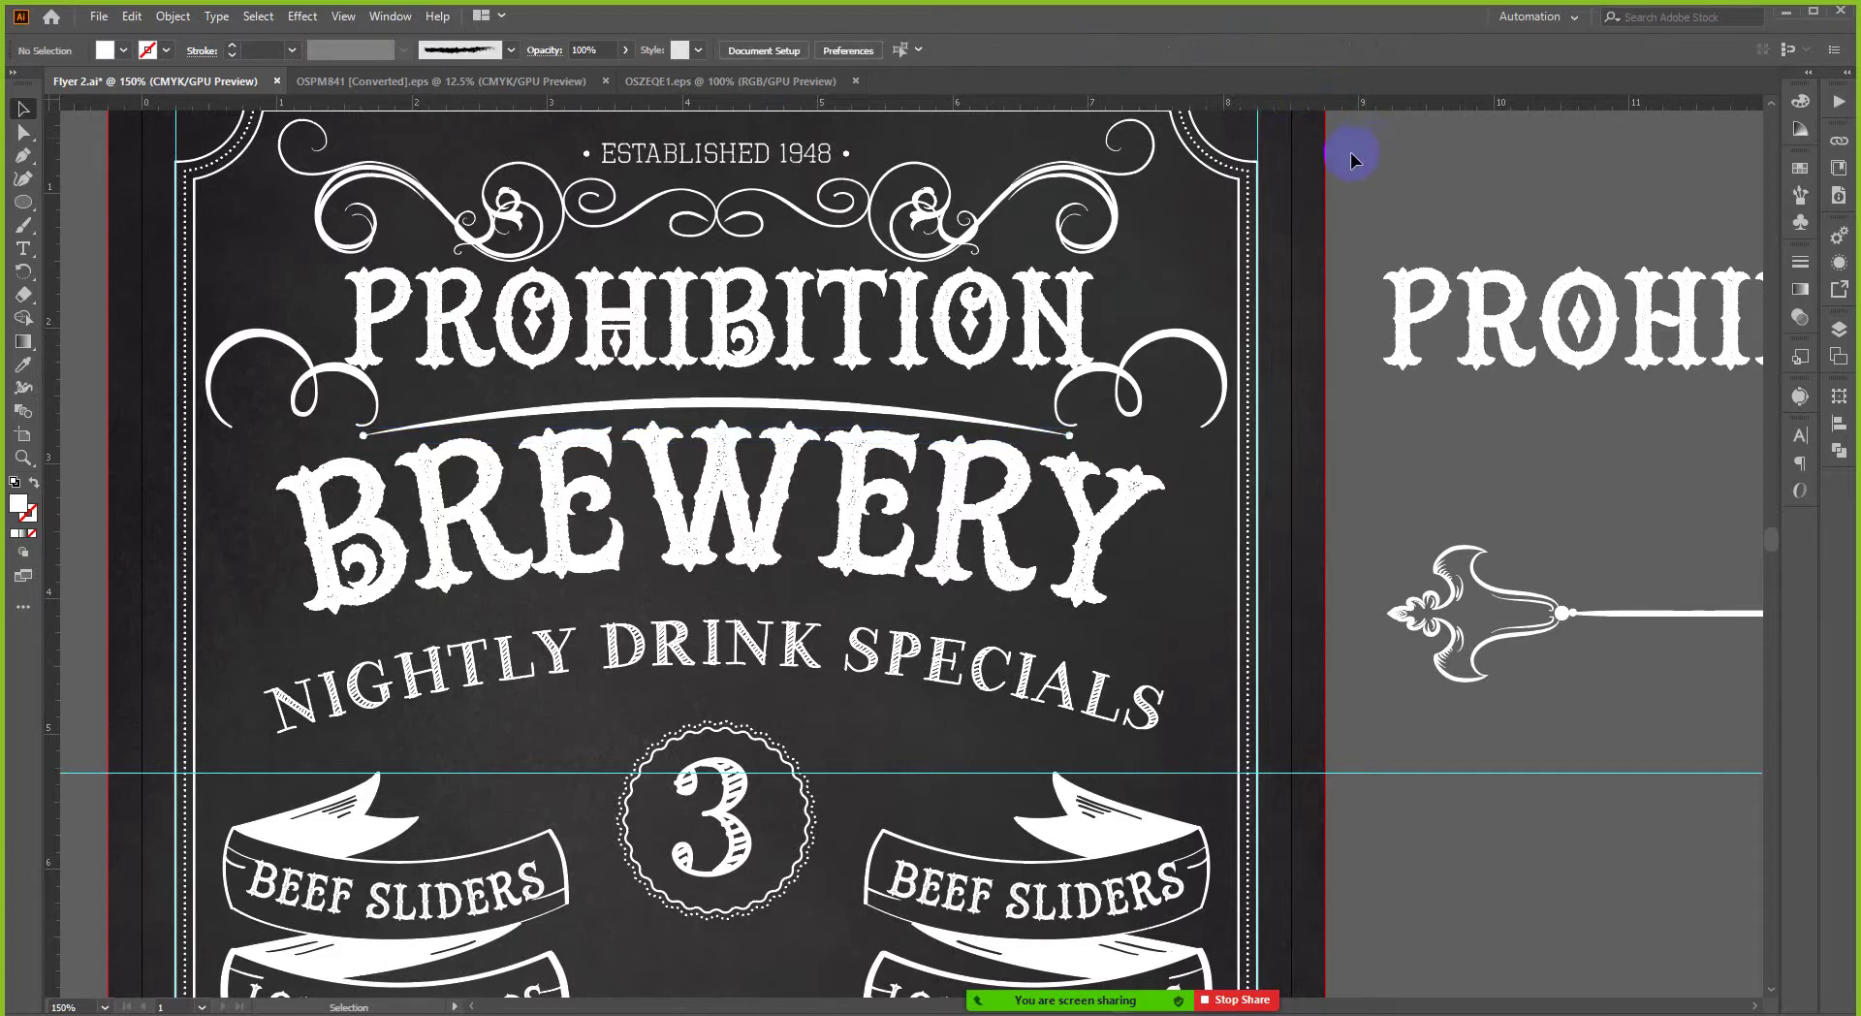
{"action": "left_click", "coordinate": [1070, 433]}
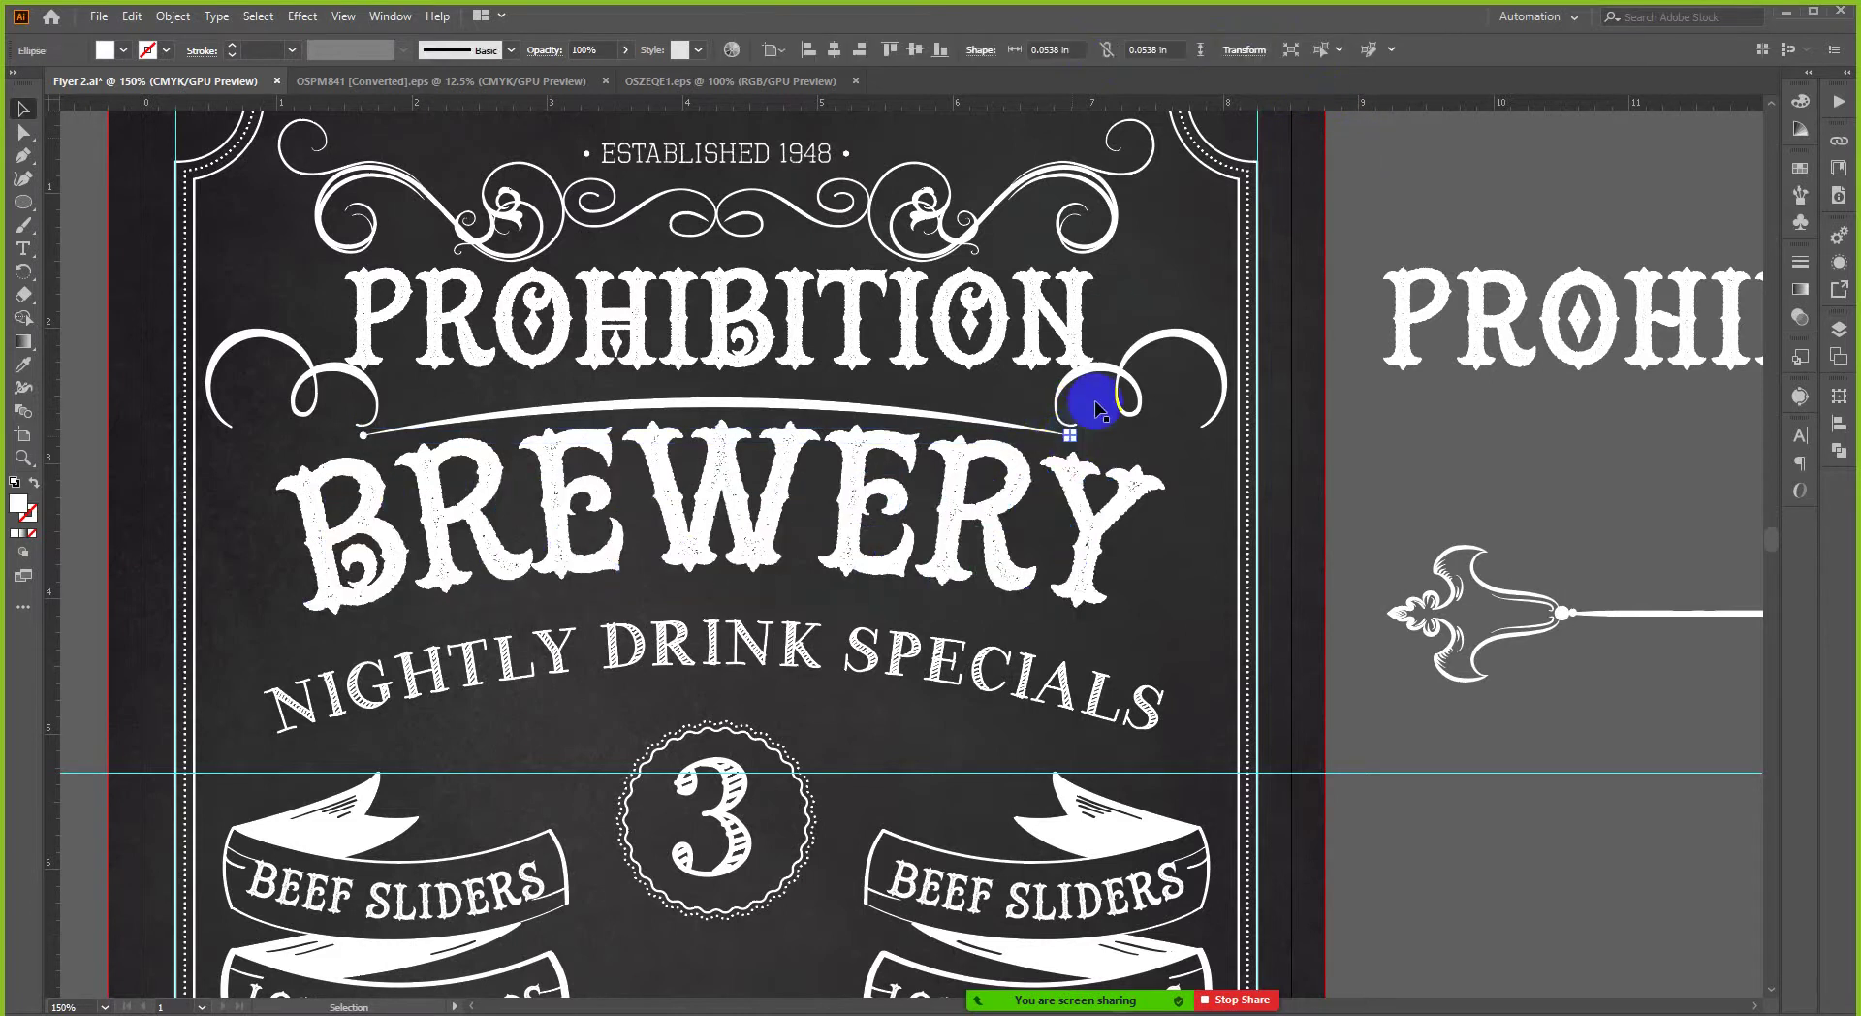
{"action": "left_click", "coordinate": [1108, 53]}
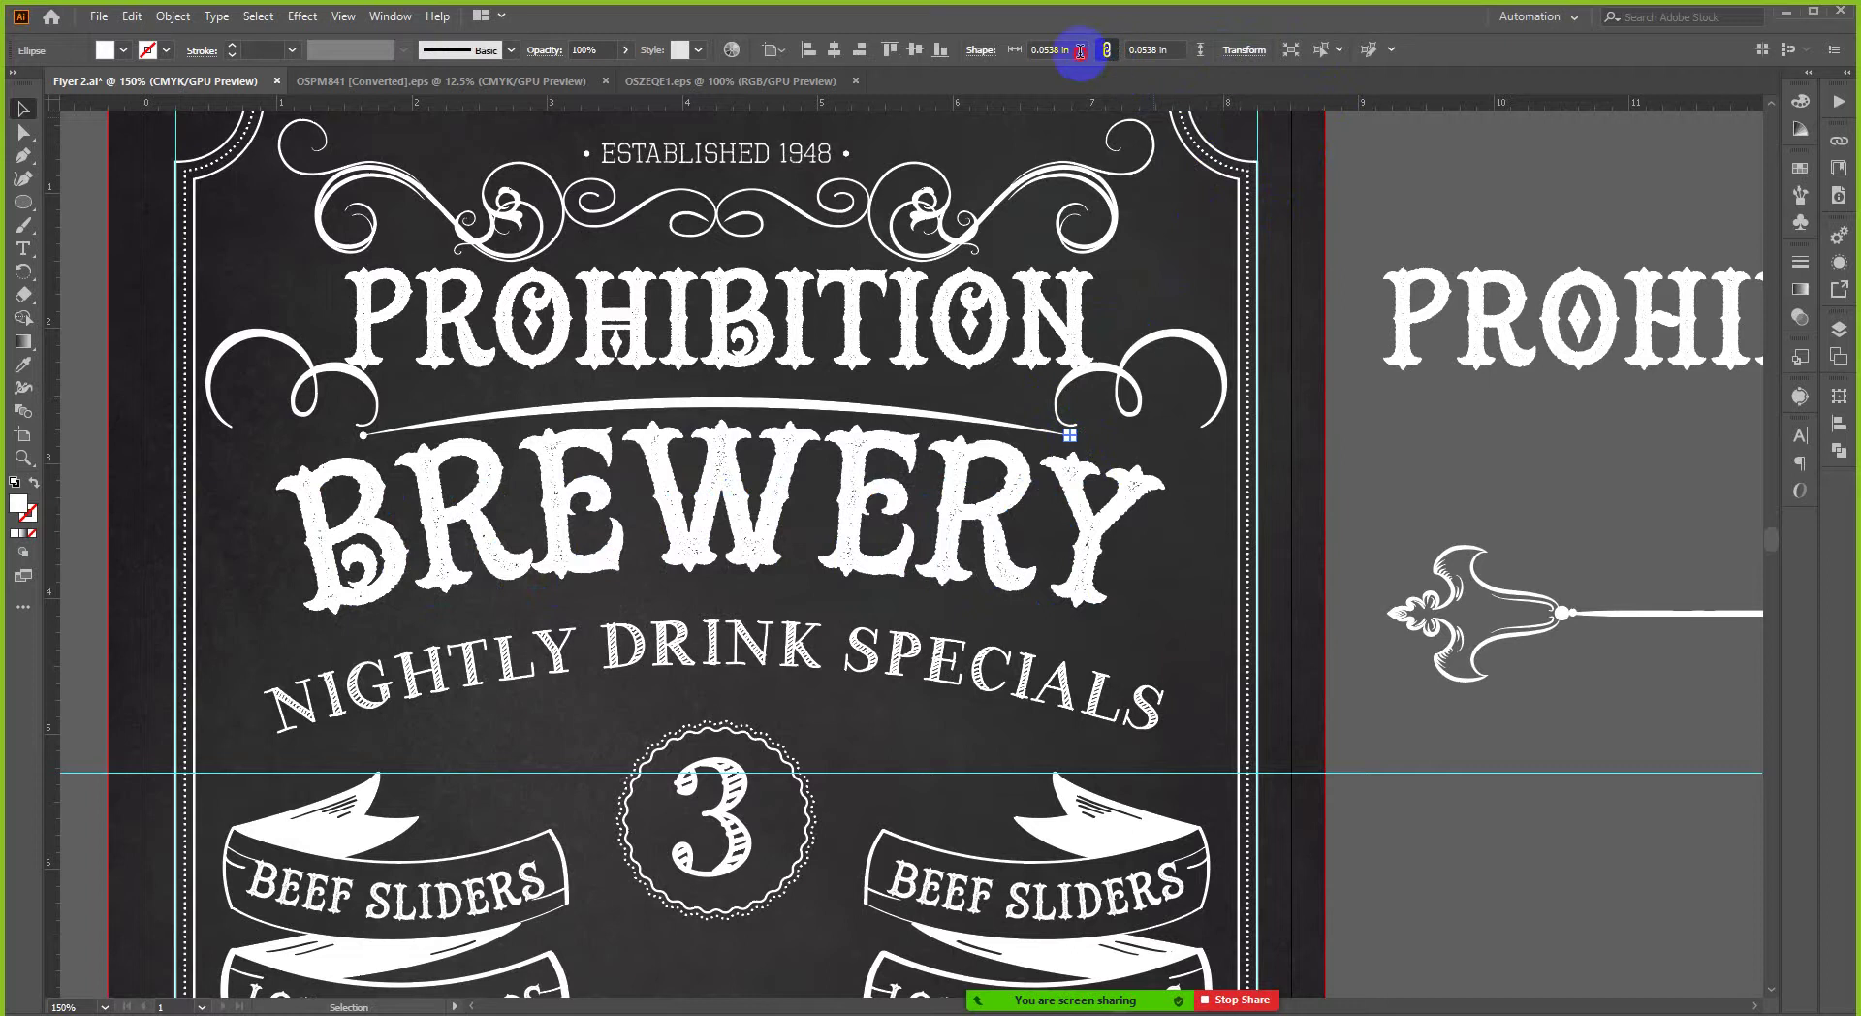
{"action": "left_click", "coordinate": [1080, 51]}
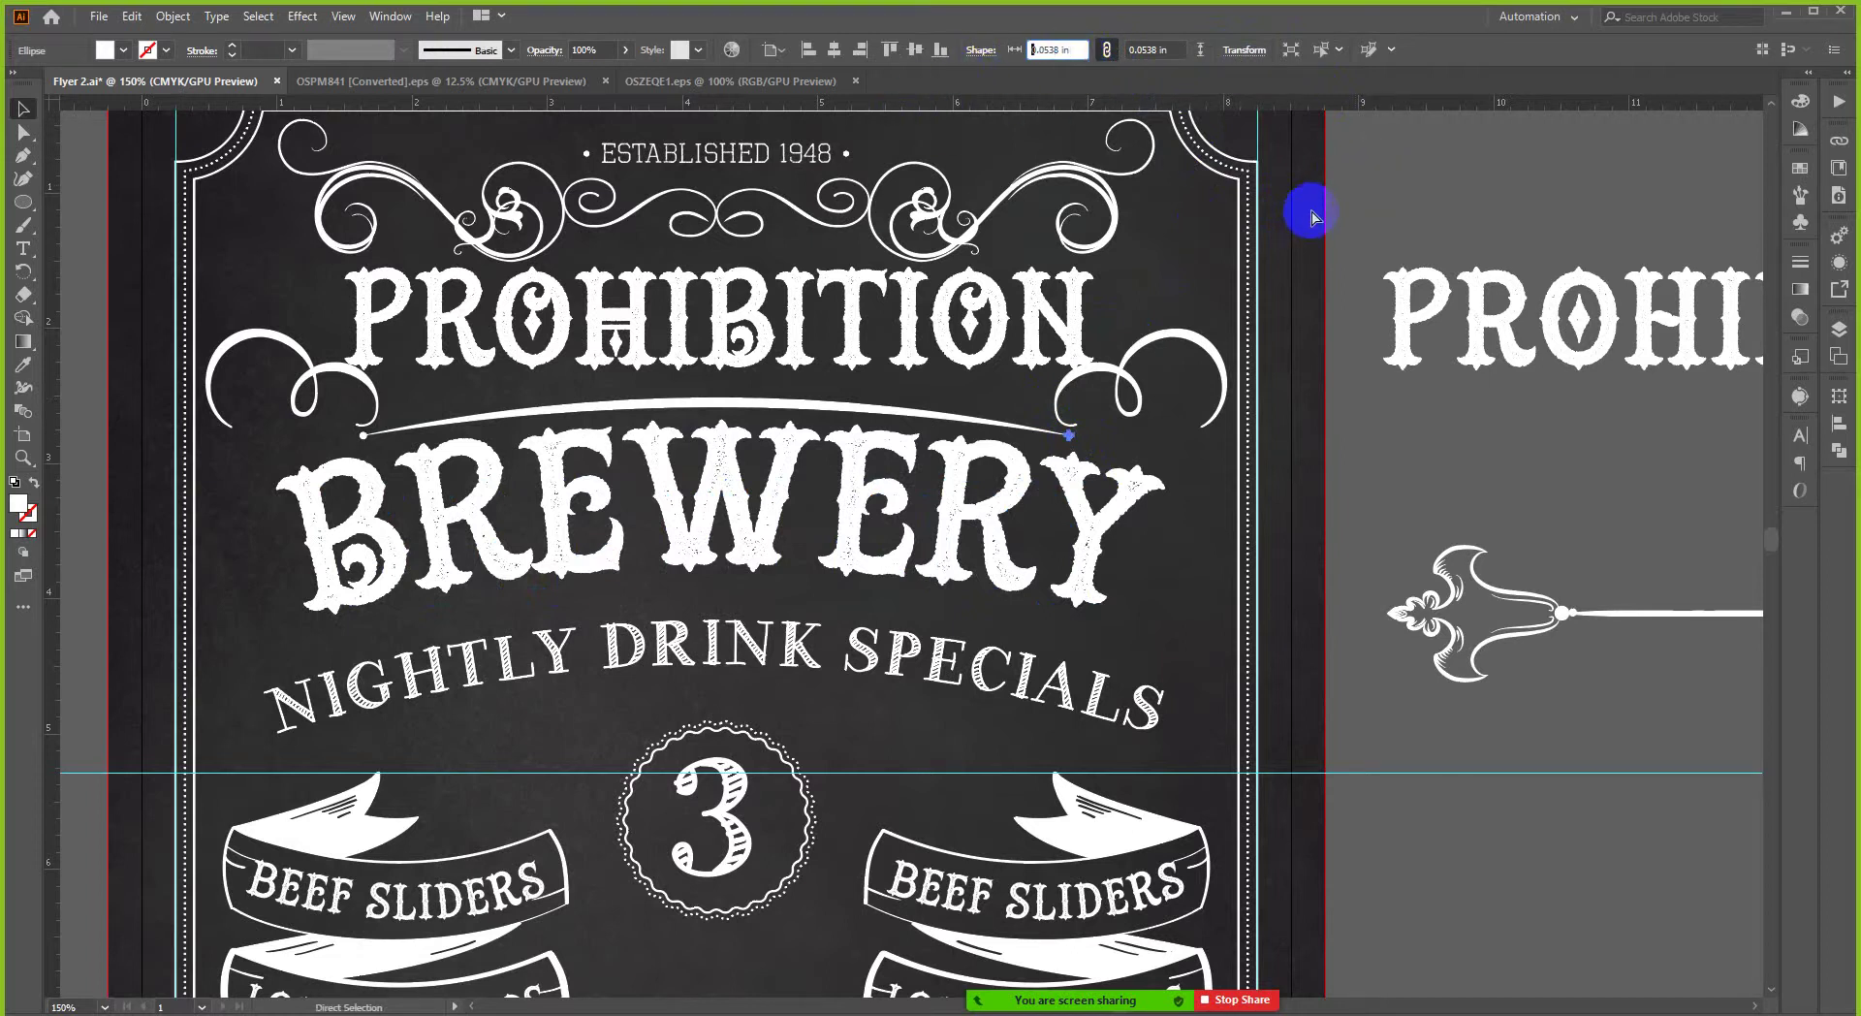
- Resize both end dots of the arched line to 0.08 in wide and 0.08 in high
{"action": "left_click", "coordinate": [1069, 441]}
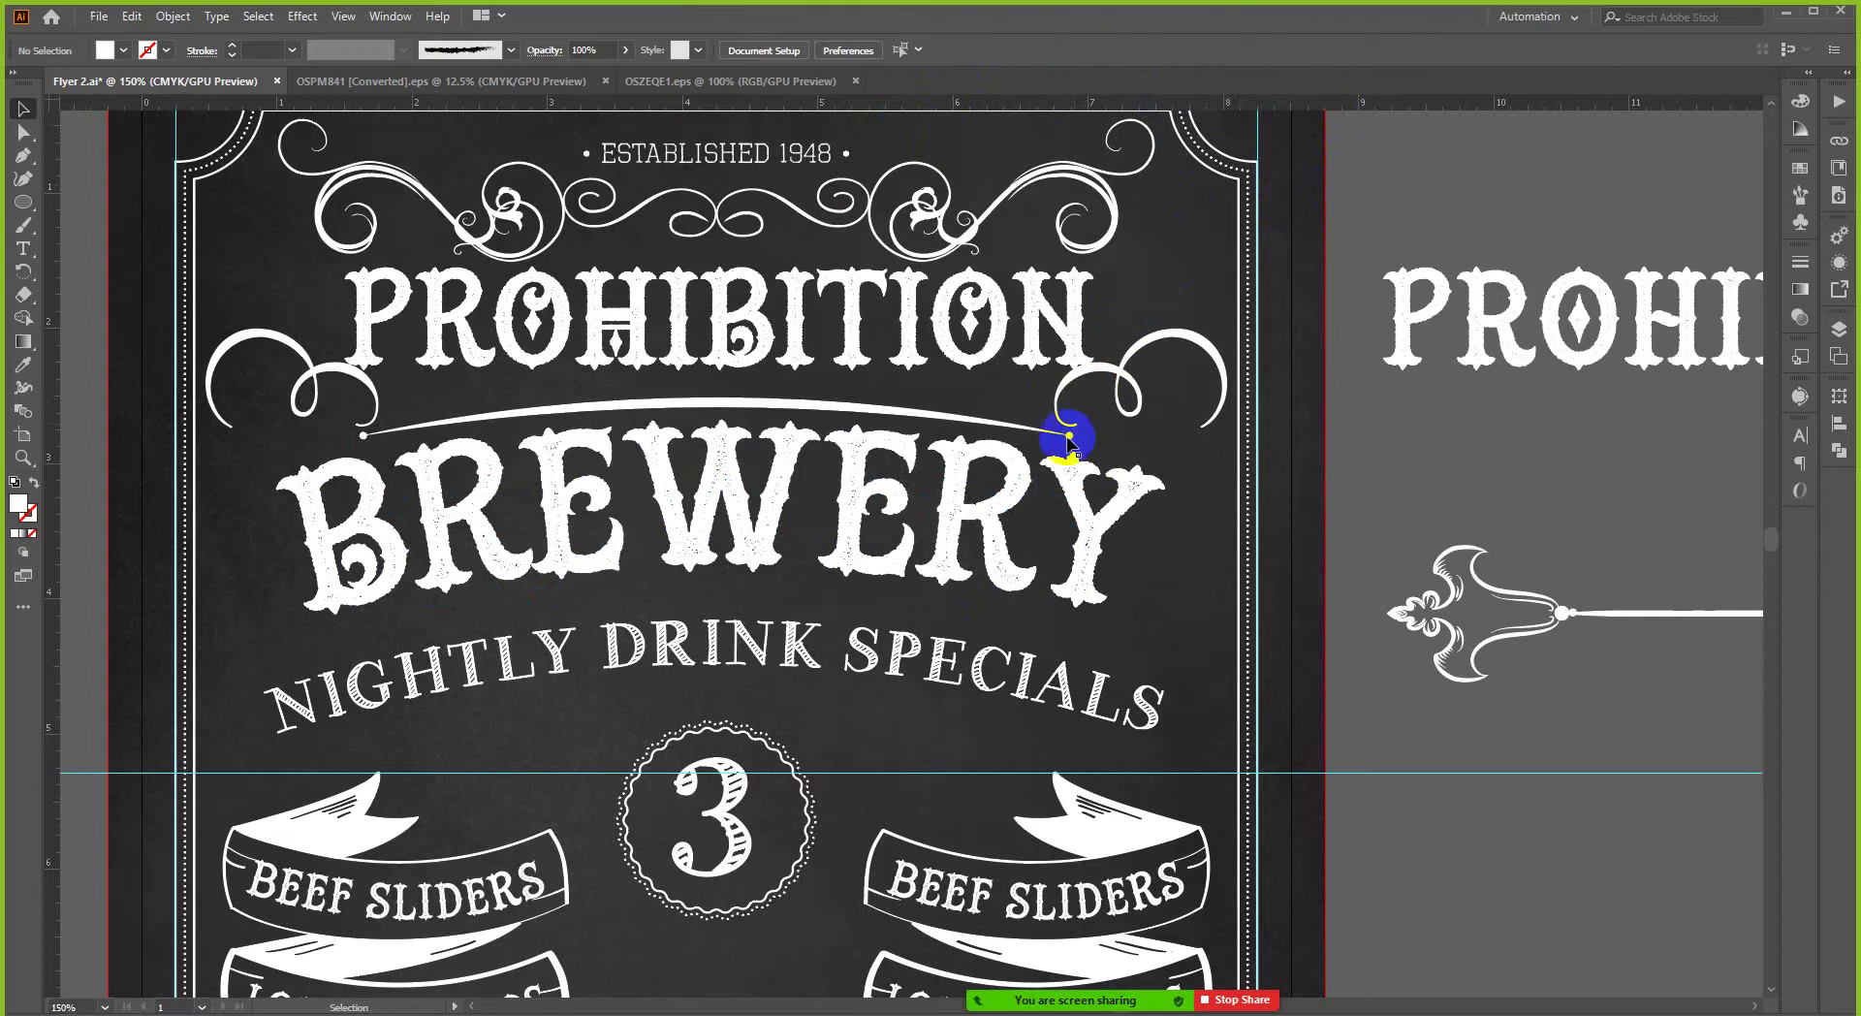
{"action": "left_click", "coordinate": [365, 432]}
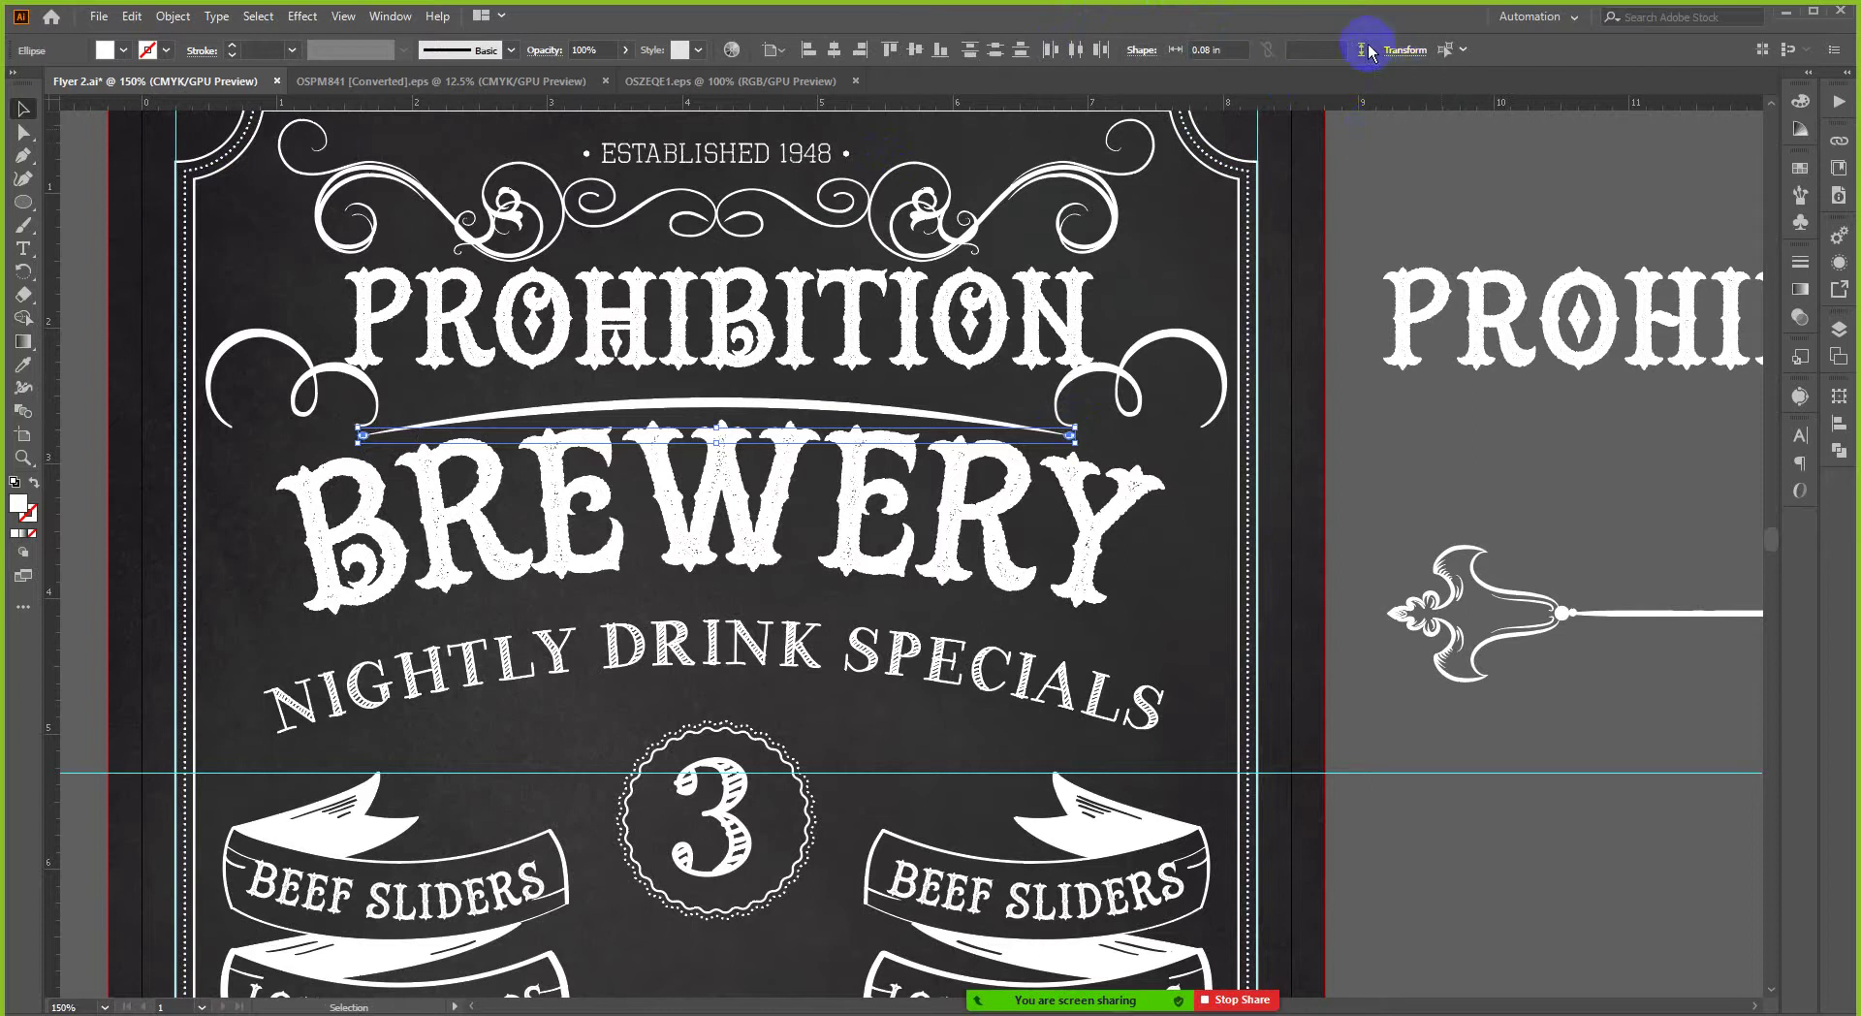
{"action": "left_click", "coordinate": [1321, 48]}
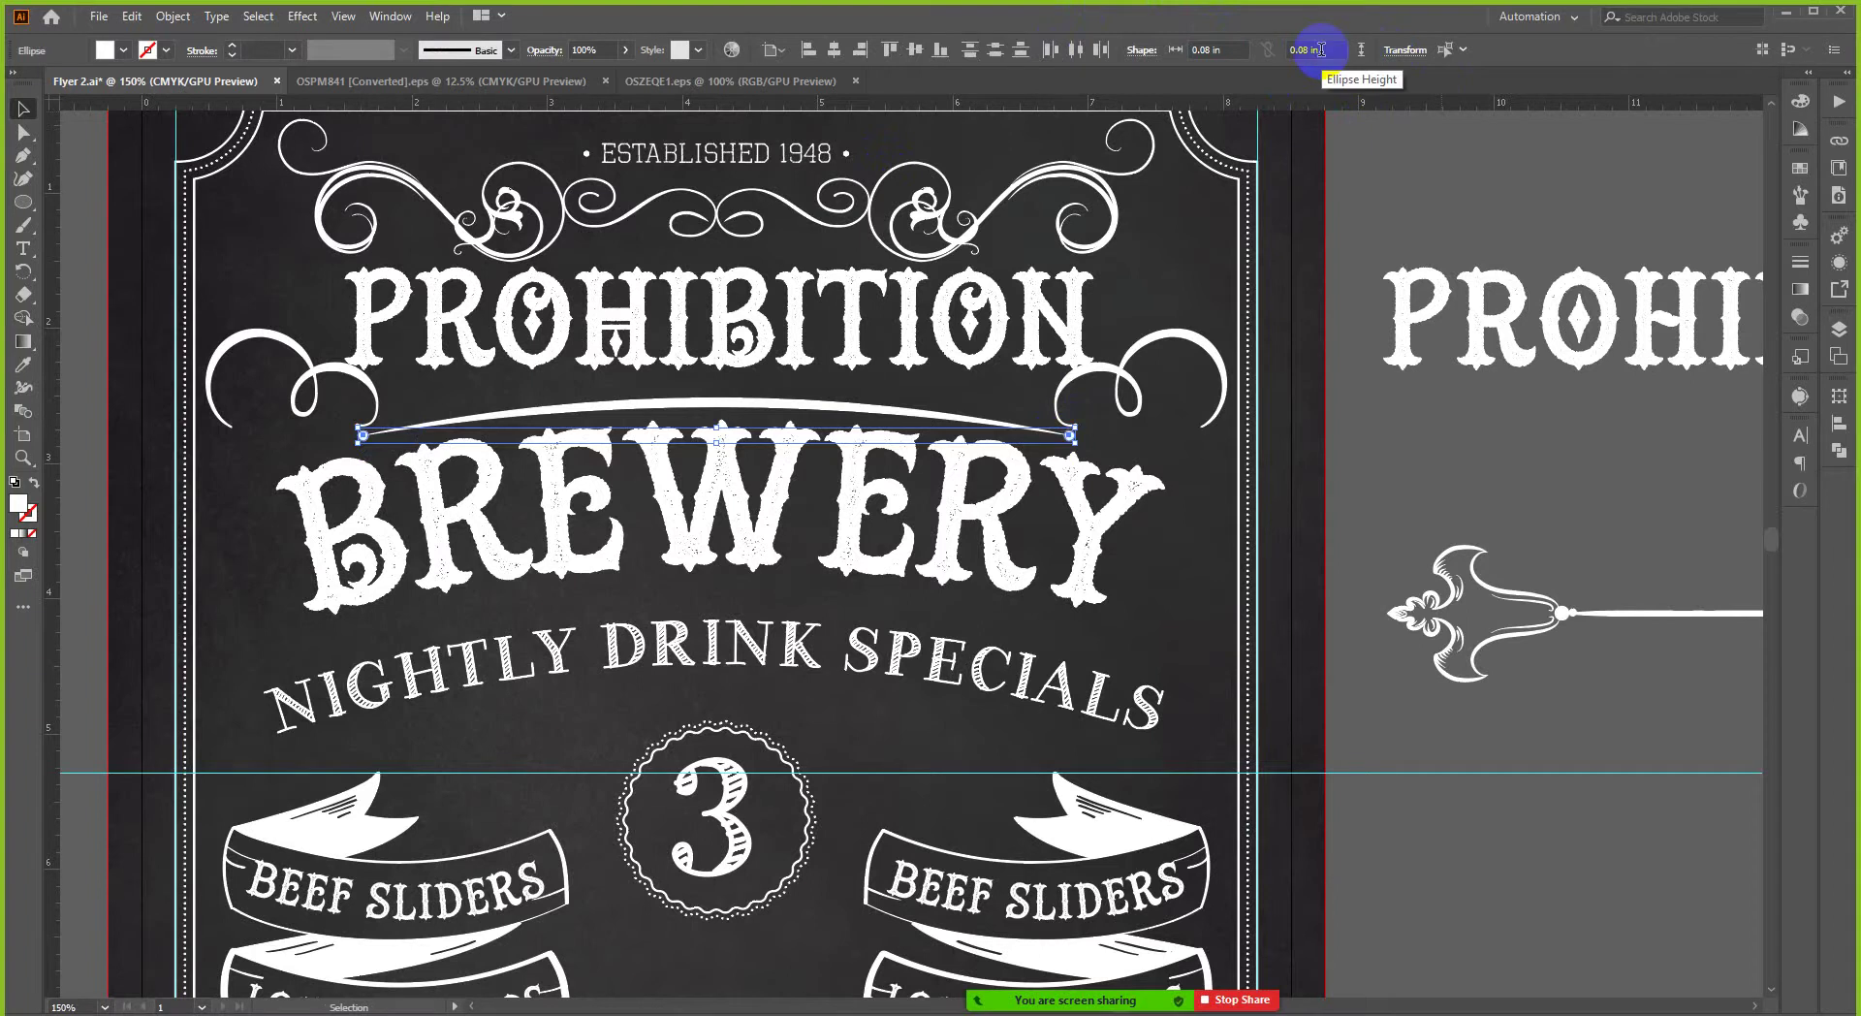
{"action": "scroll", "coordinate": [1092, 423], "scroll_direction": "up", "scroll_amount": 2}
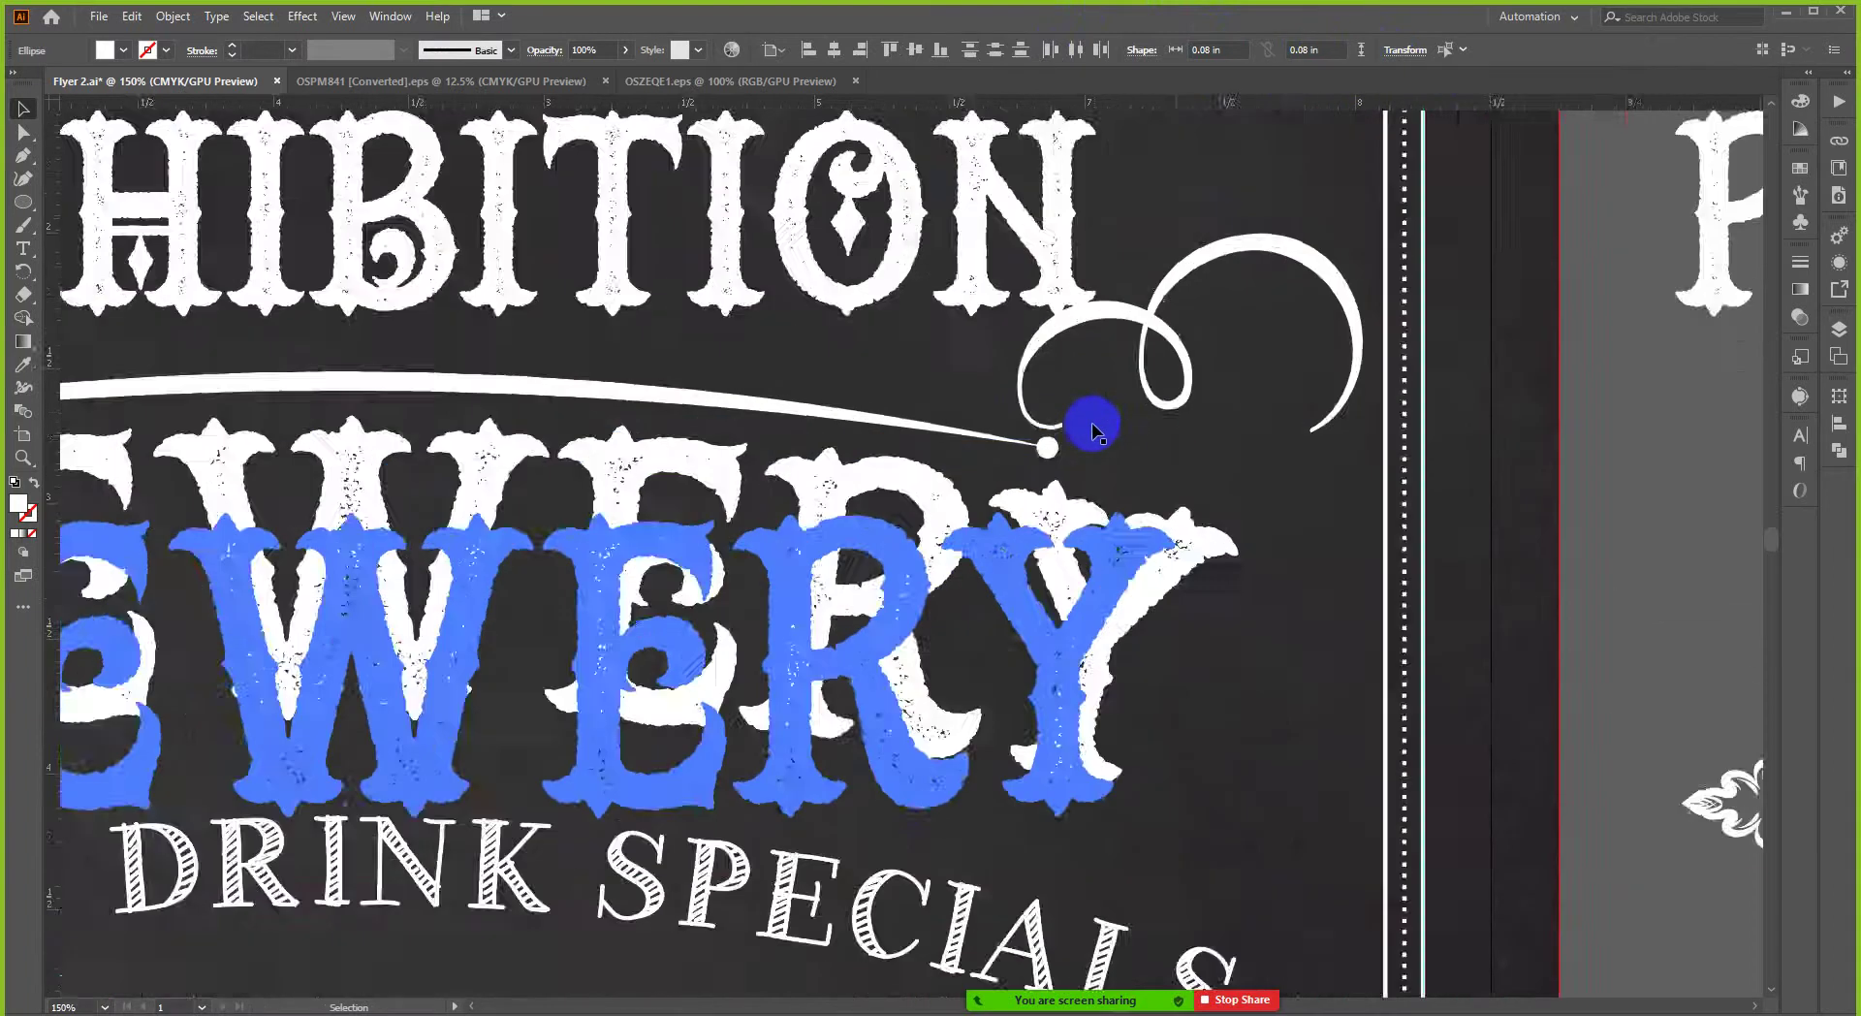
{"action": "scroll", "coordinate": [1318, 415], "scroll_direction": "down", "scroll_amount": 2}
{"action": "left_click", "coordinate": [1355, 430]}
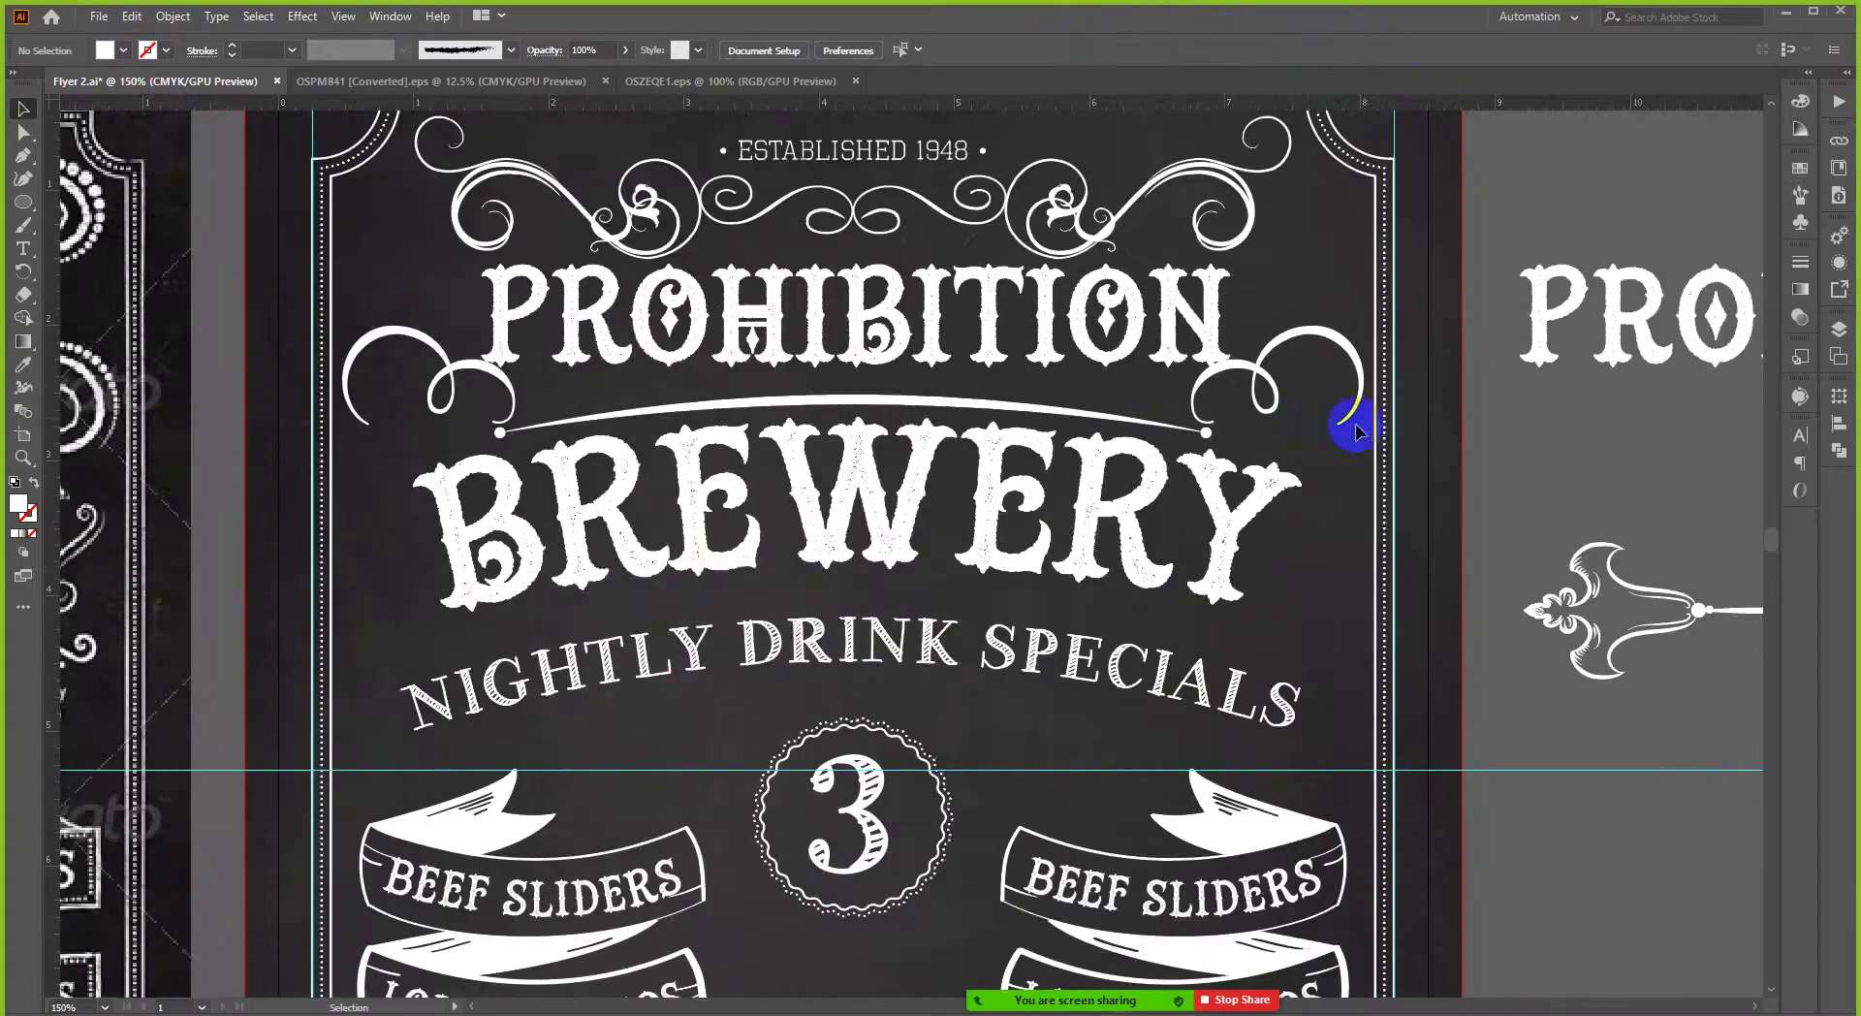
- Compare the whole flyer with the reference design and save the flyer document
{"action": "scroll", "coordinate": [1328, 422], "scroll_direction": "down", "scroll_amount": 1}
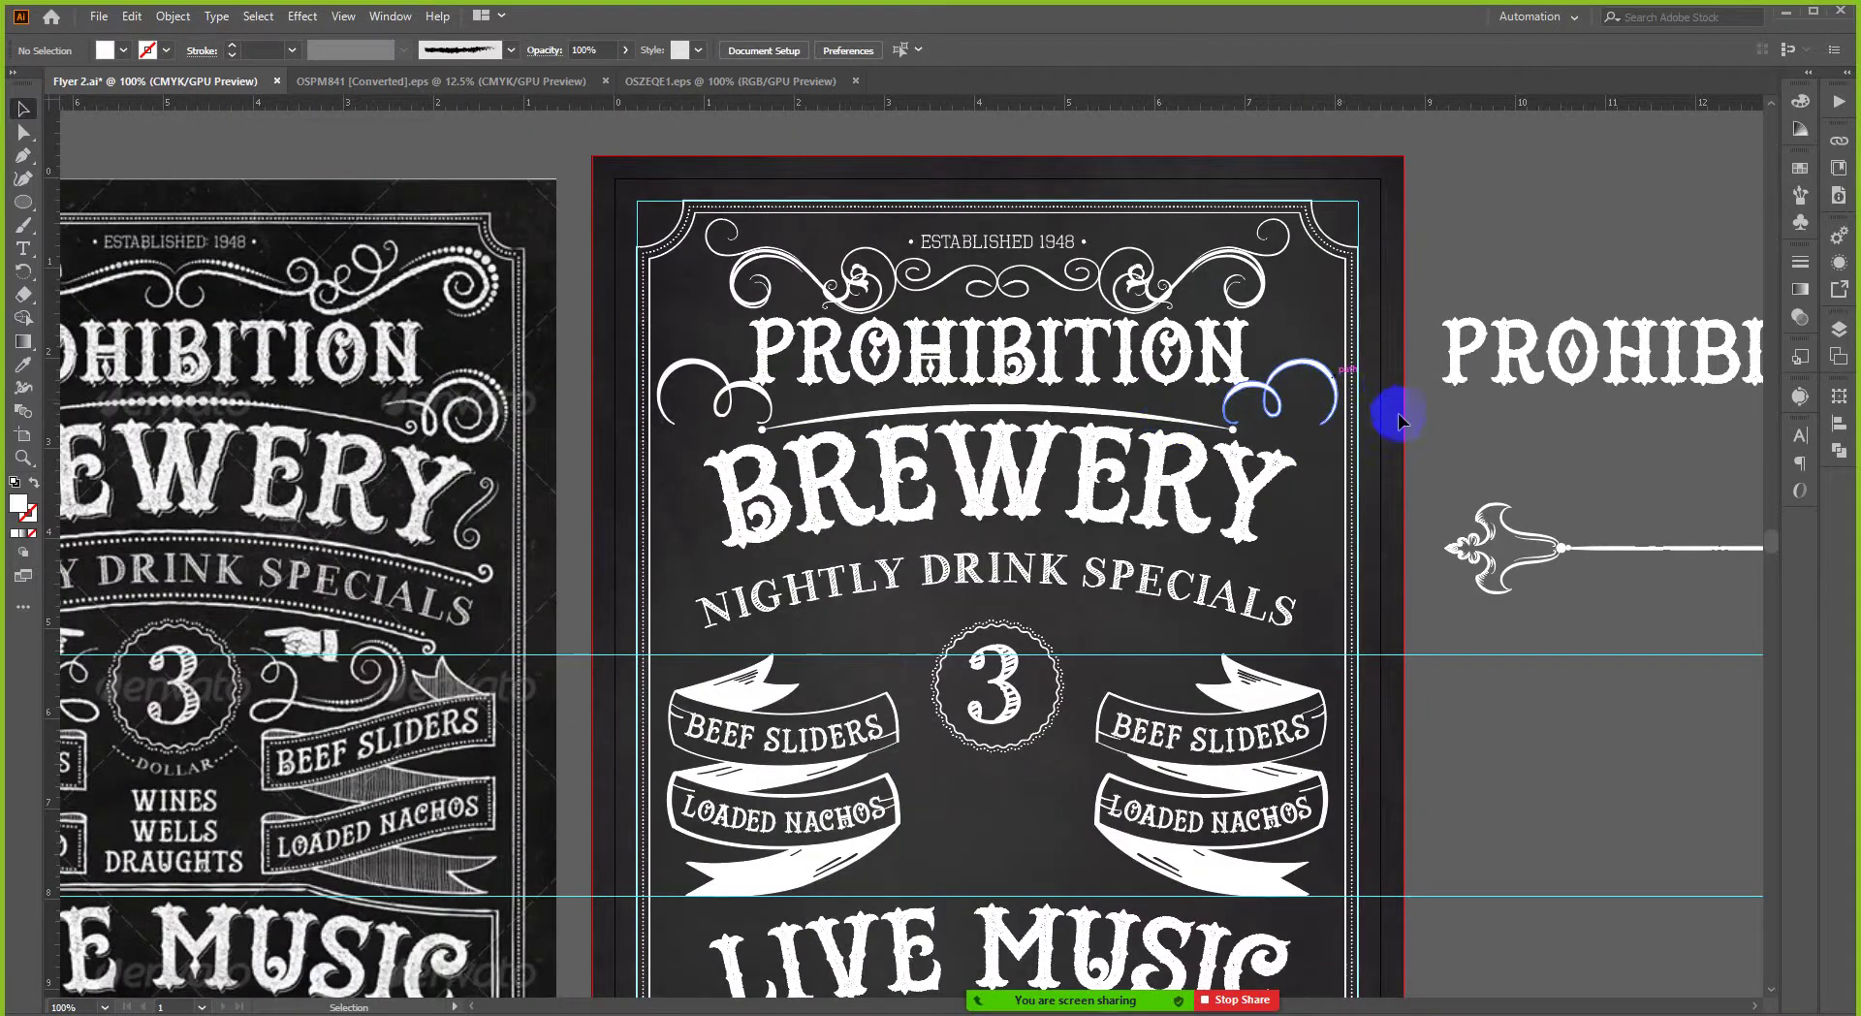
{"action": "scroll", "coordinate": [1413, 390], "scroll_direction": "down", "scroll_amount": 1}
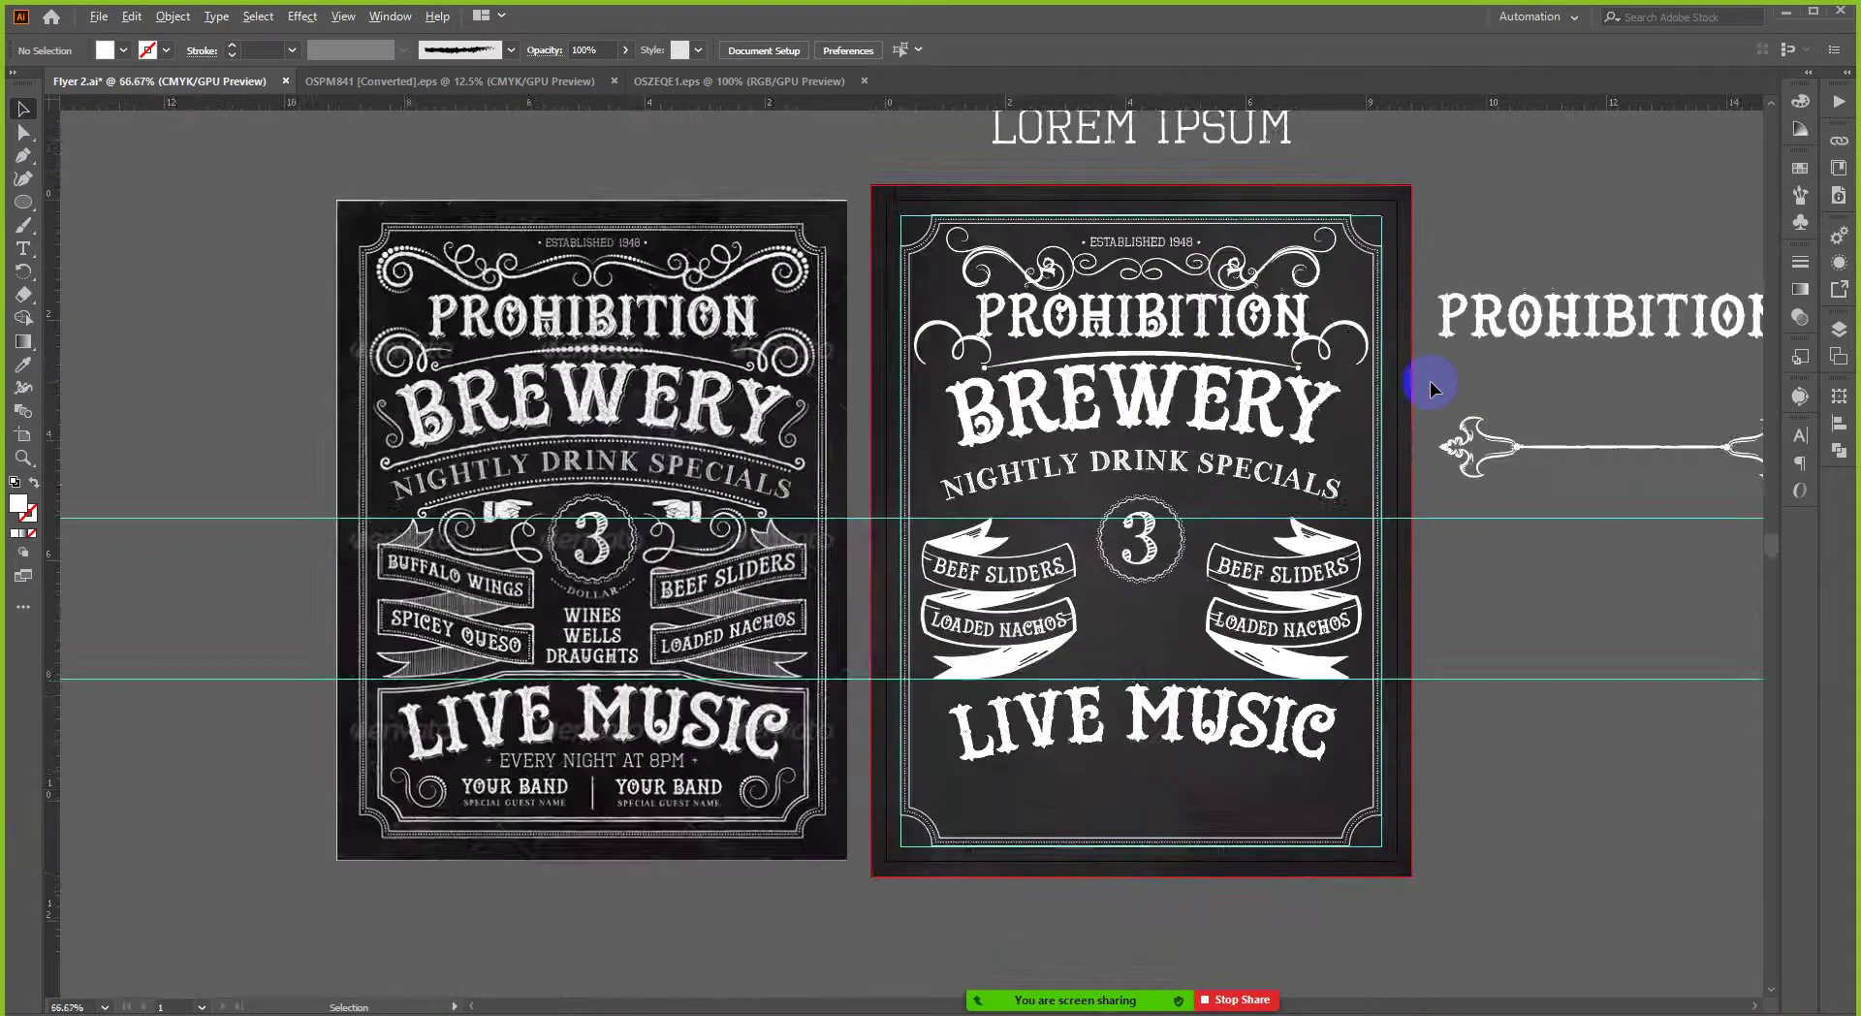
{"action": "scroll", "coordinate": [1429, 381], "scroll_direction": "down", "scroll_amount": 1}
{"action": "scroll", "coordinate": [1429, 380], "scroll_direction": "up", "scroll_amount": 2}
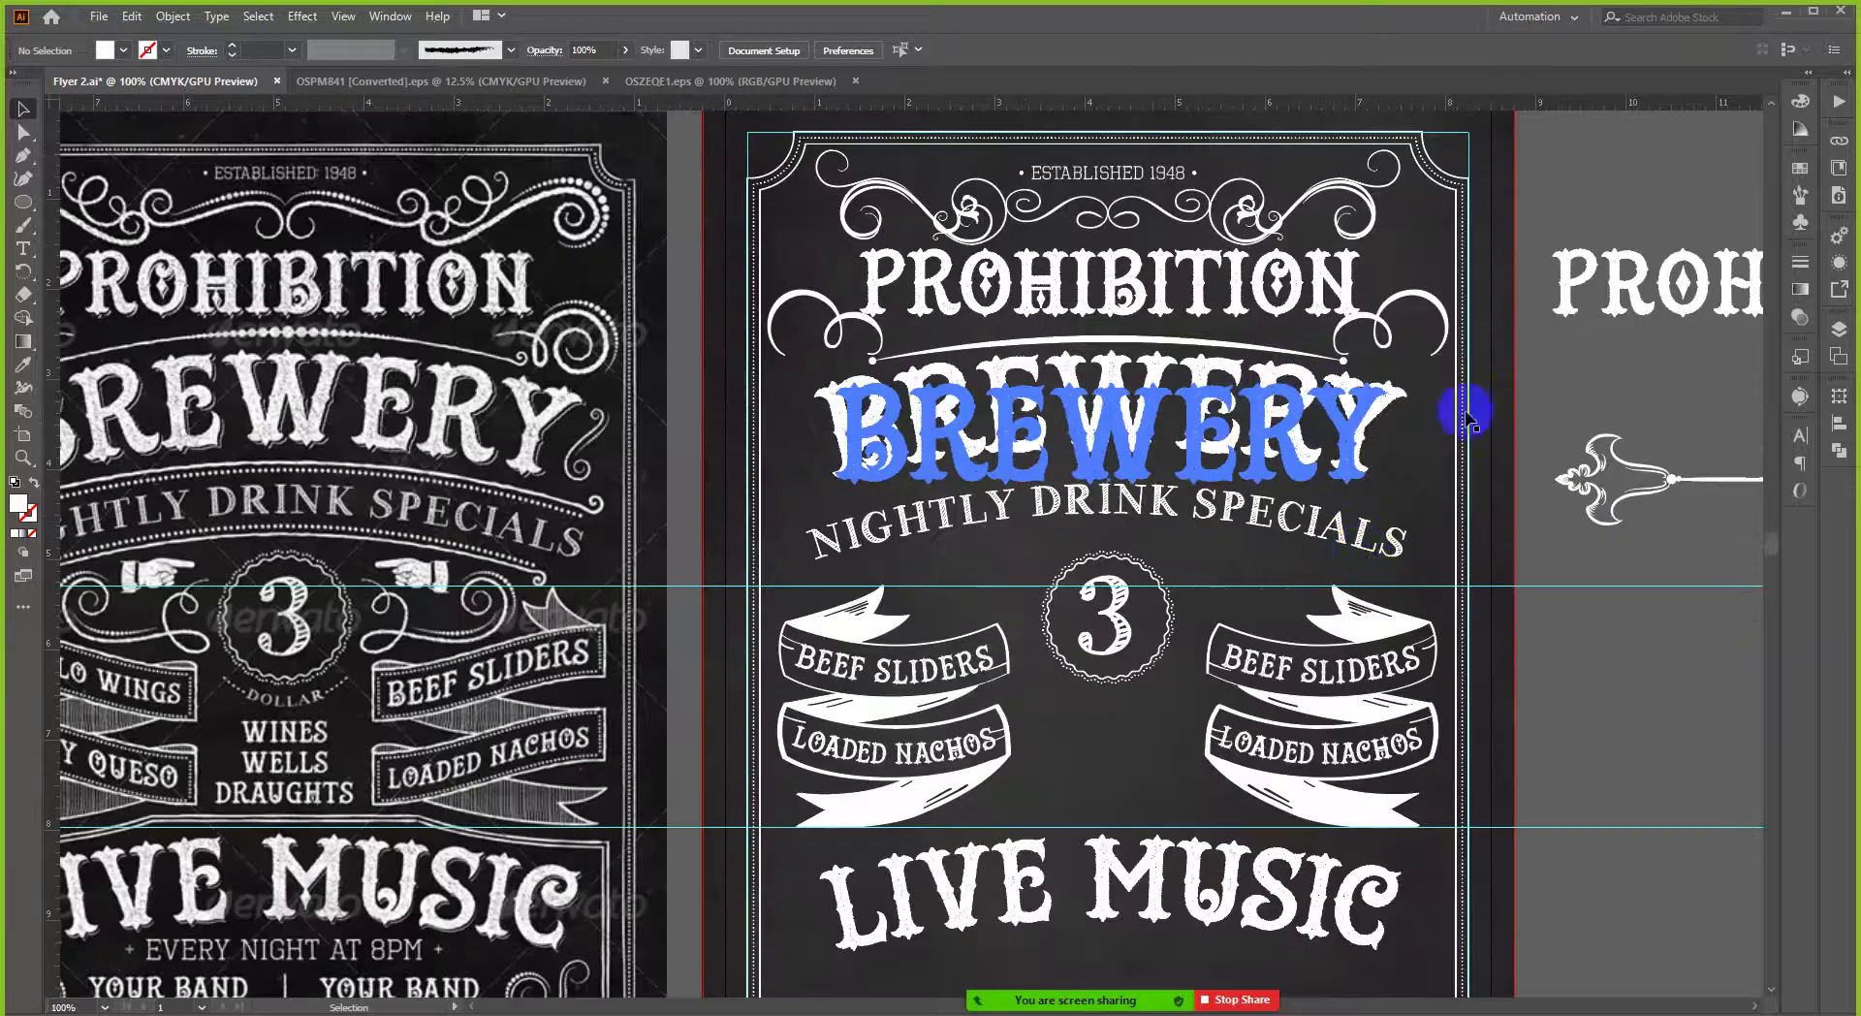
{"action": "scroll", "coordinate": [1487, 351], "scroll_direction": "down", "scroll_amount": 1}
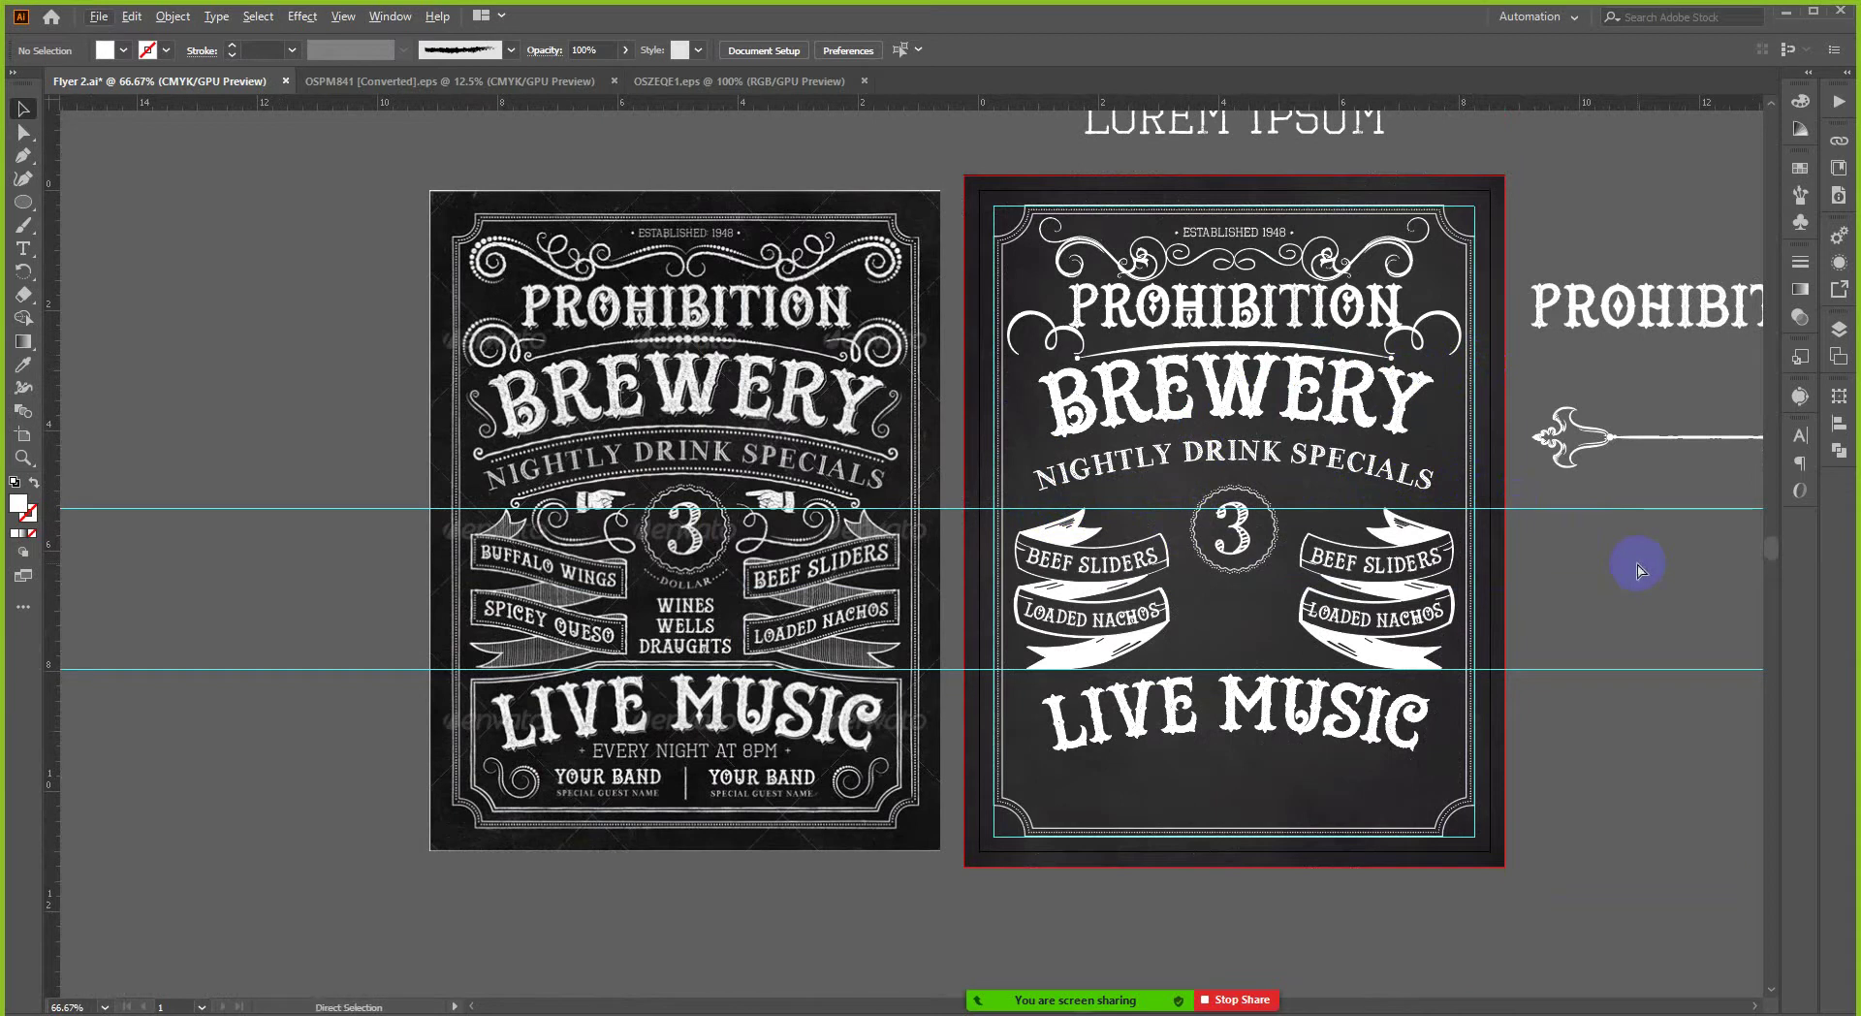
{"action": "key", "text": "ctrl+s"}
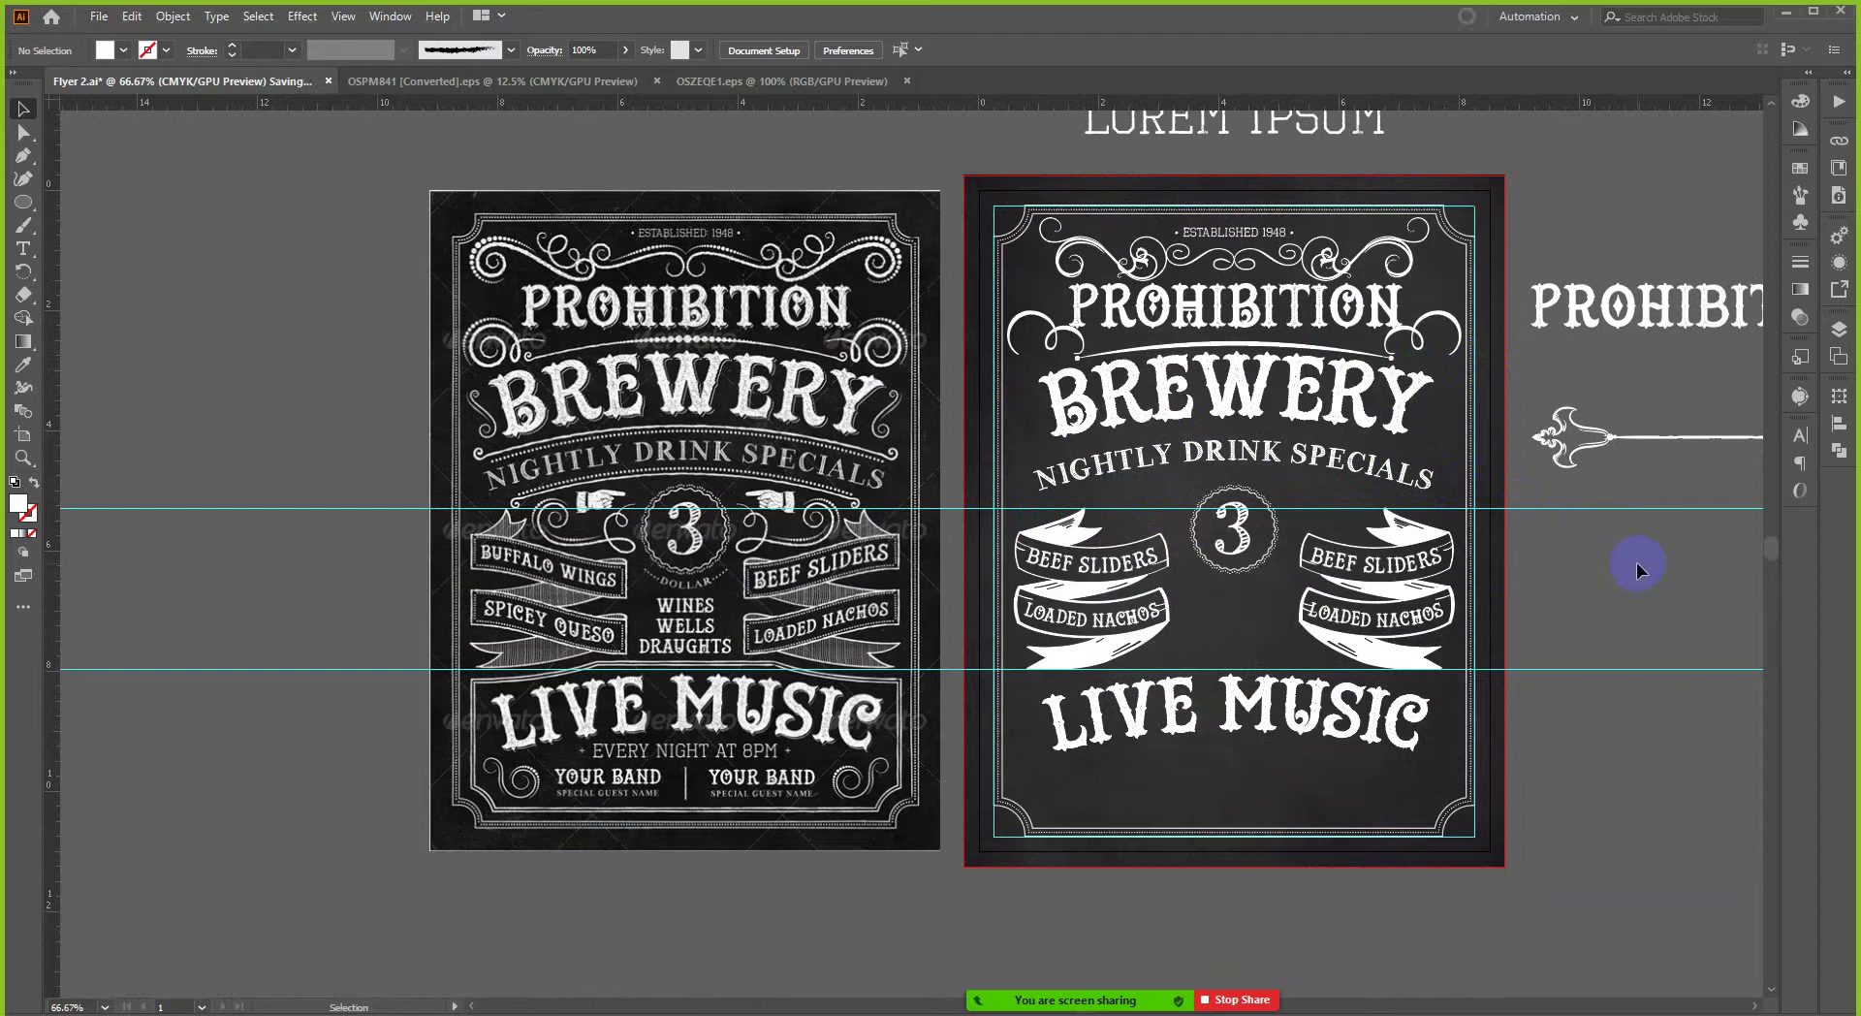